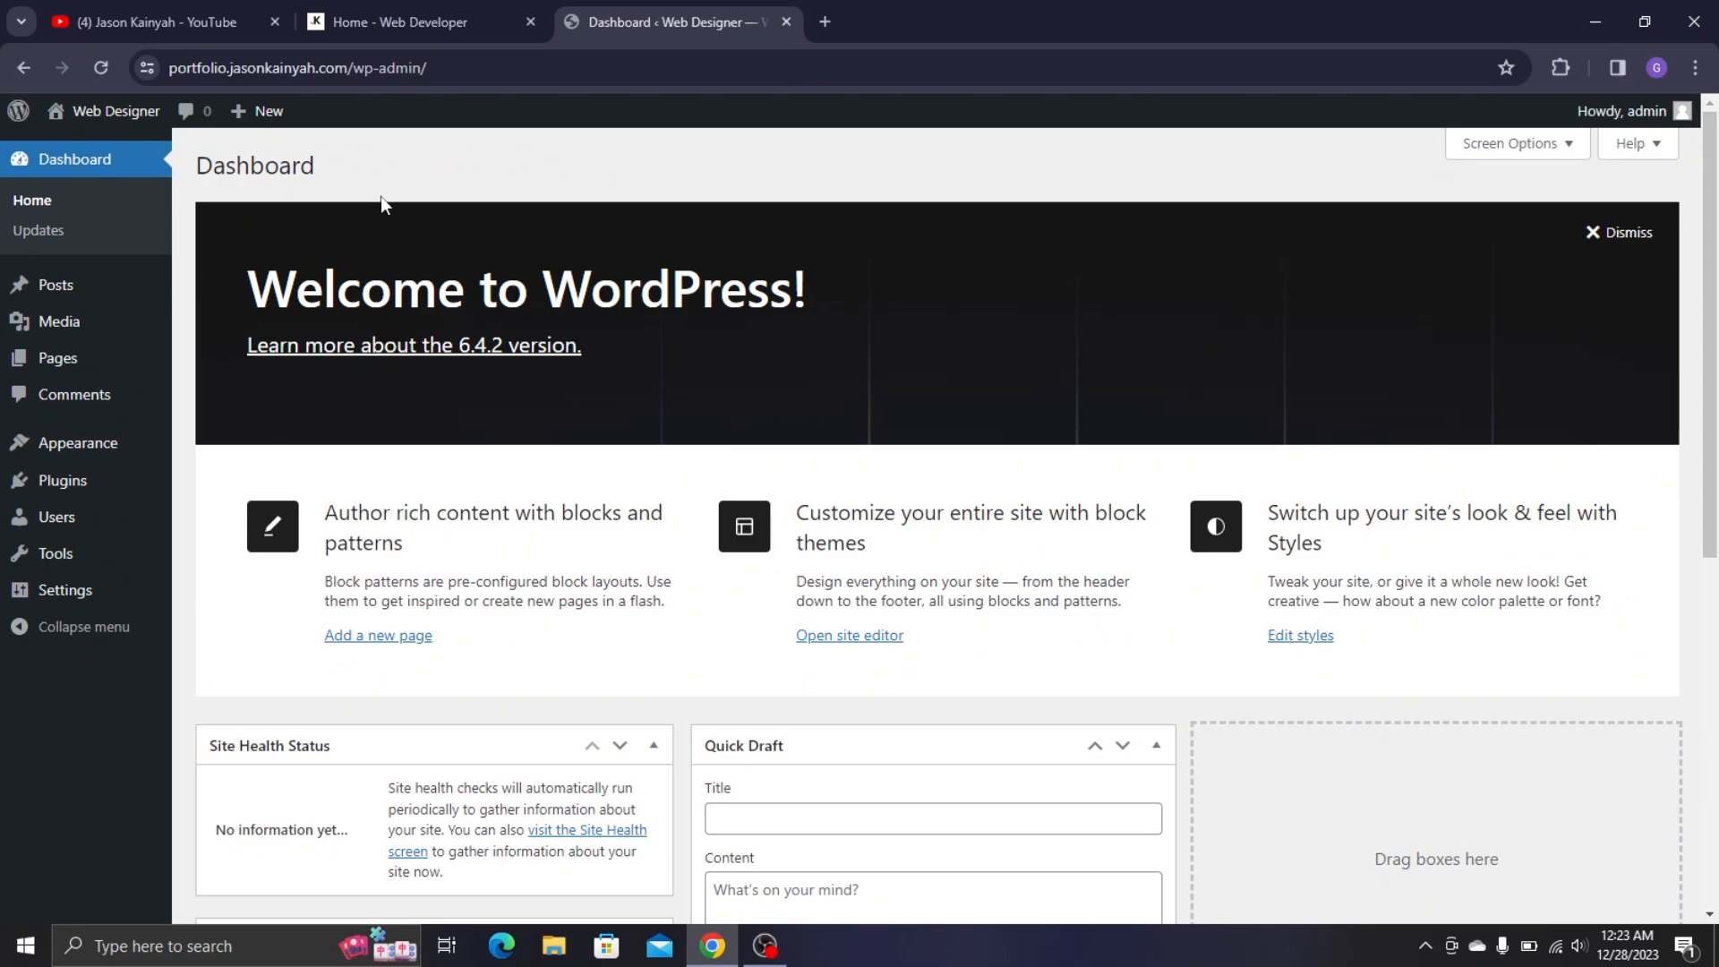
- In Screen Options, uncheck Site Health Status, At a Glance, Activity, Quick Draft, Events and News, and Welcome
{"action": "scroll", "coordinate": [523, 343], "scroll_direction": "down", "scroll_amount": 6}
{"action": "scroll", "coordinate": [519, 342], "scroll_direction": "down", "scroll_amount": 1}
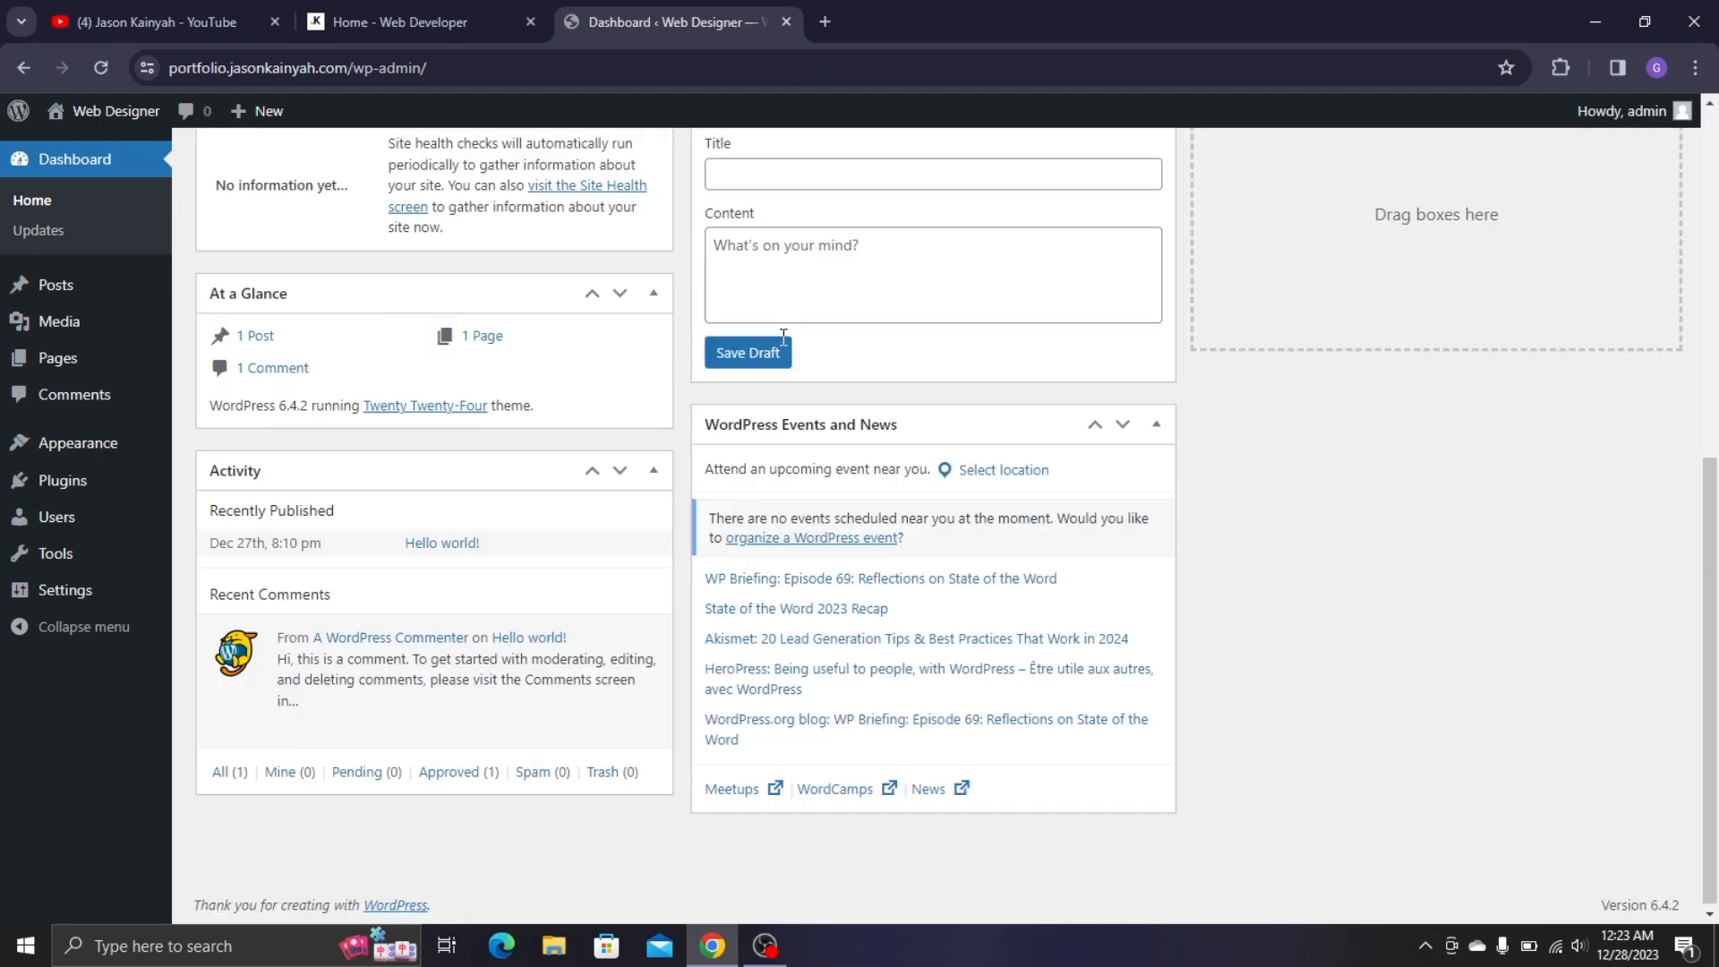
{"action": "scroll", "coordinate": [782, 358], "scroll_direction": "up", "scroll_amount": 7}
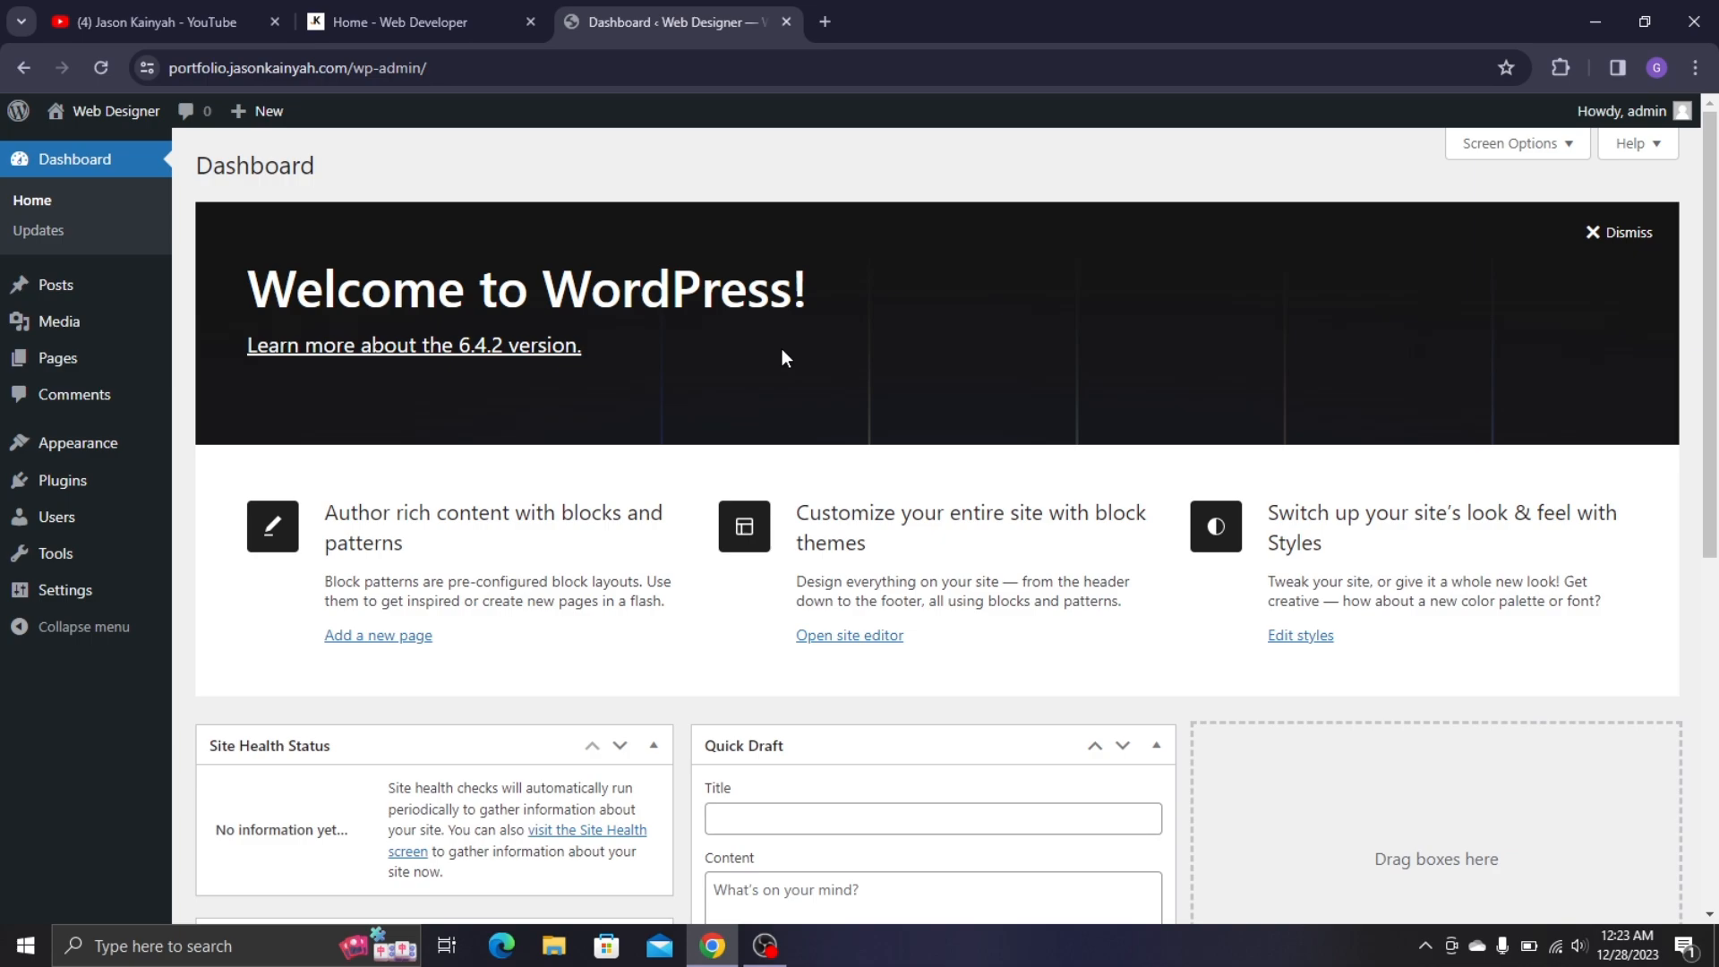
{"action": "scroll", "coordinate": [798, 455], "scroll_direction": "down", "scroll_amount": 6}
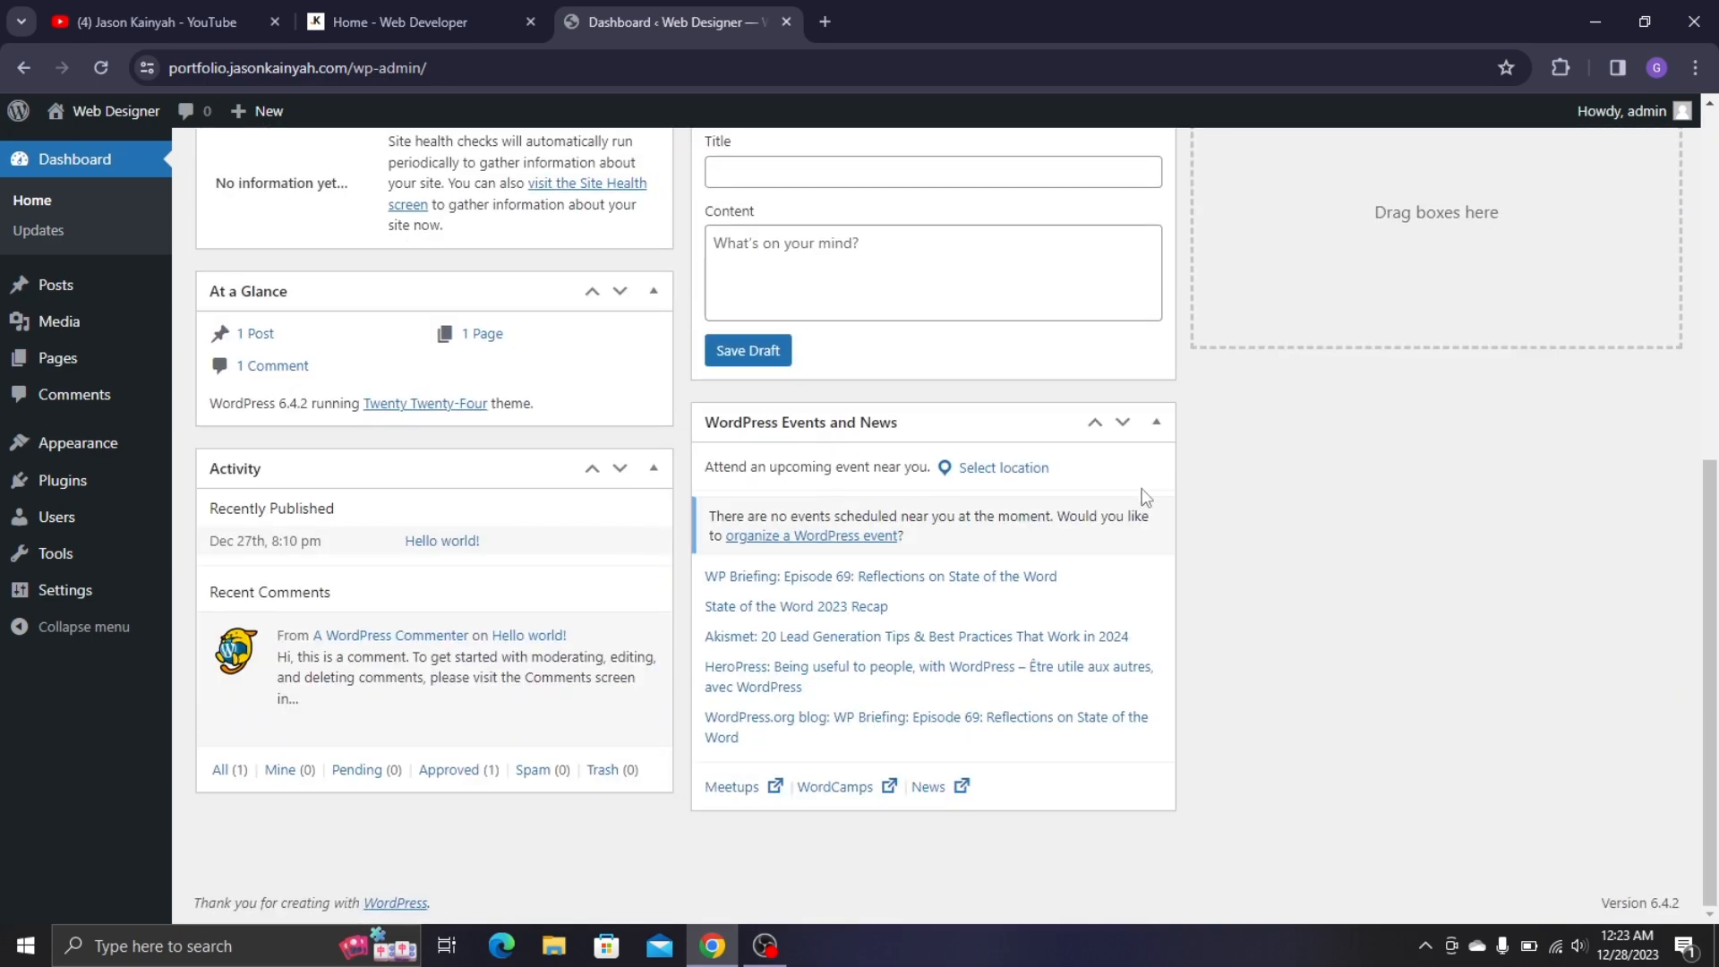
{"action": "scroll", "coordinate": [1527, 330], "scroll_direction": "up", "scroll_amount": 7}
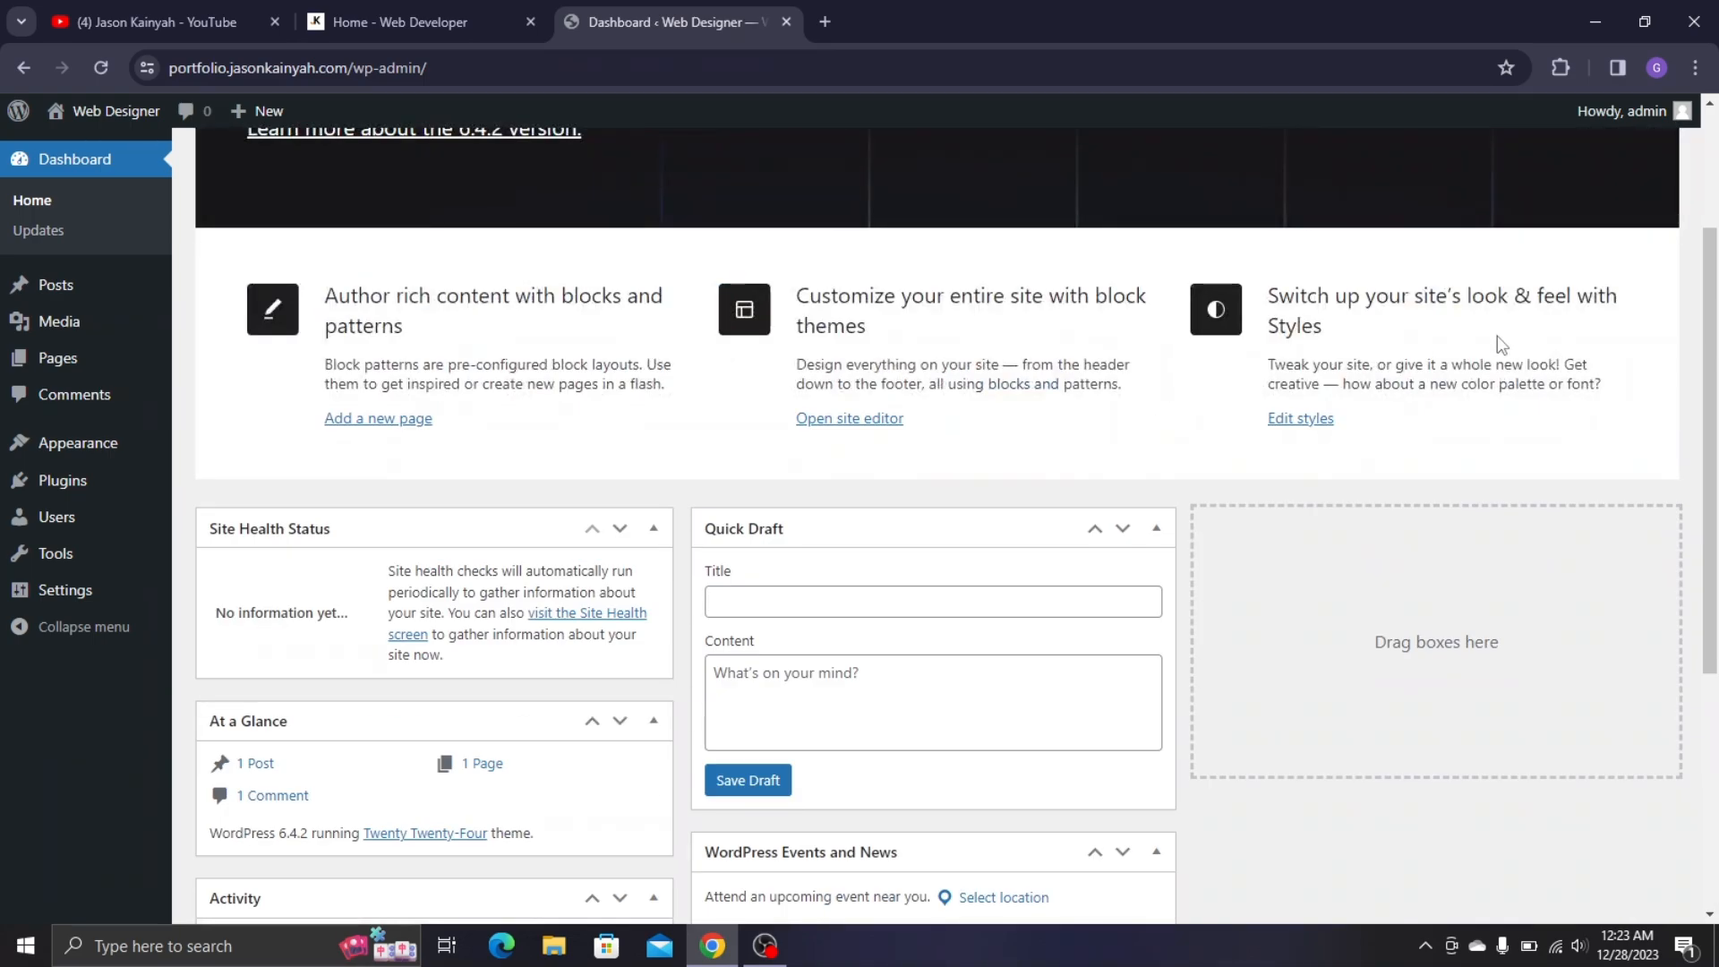
{"action": "left_click", "coordinate": [1536, 151]}
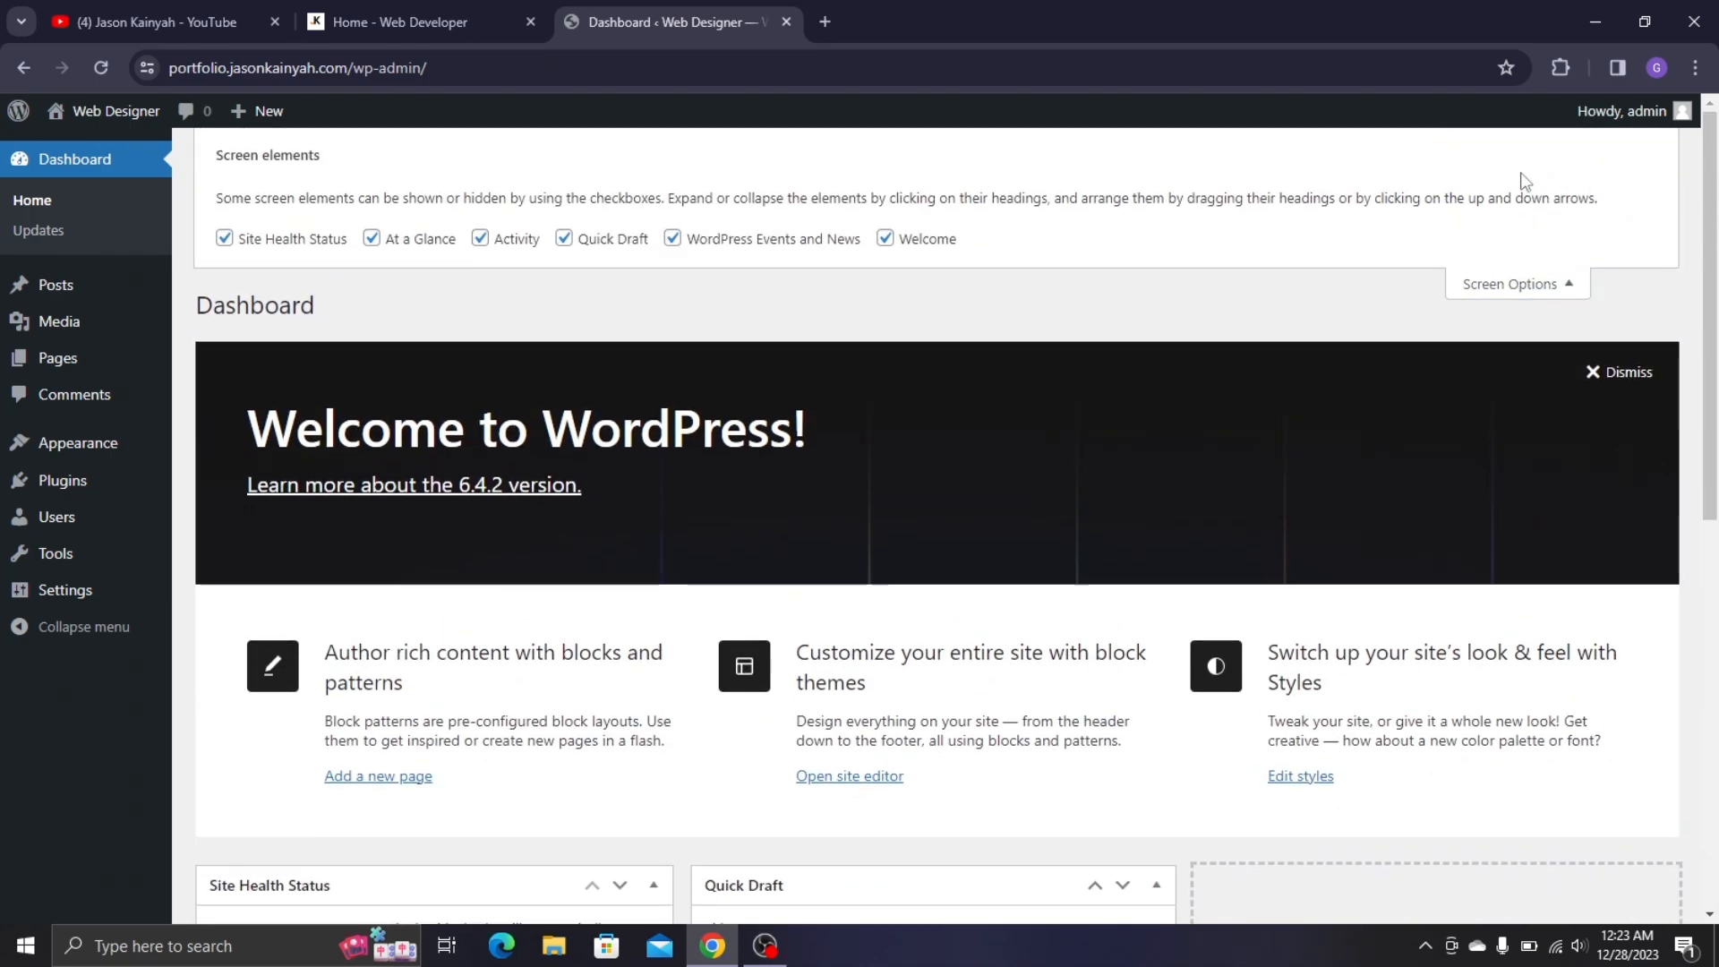
{"action": "left_click", "coordinate": [305, 242]}
{"action": "left_click", "coordinate": [372, 238]}
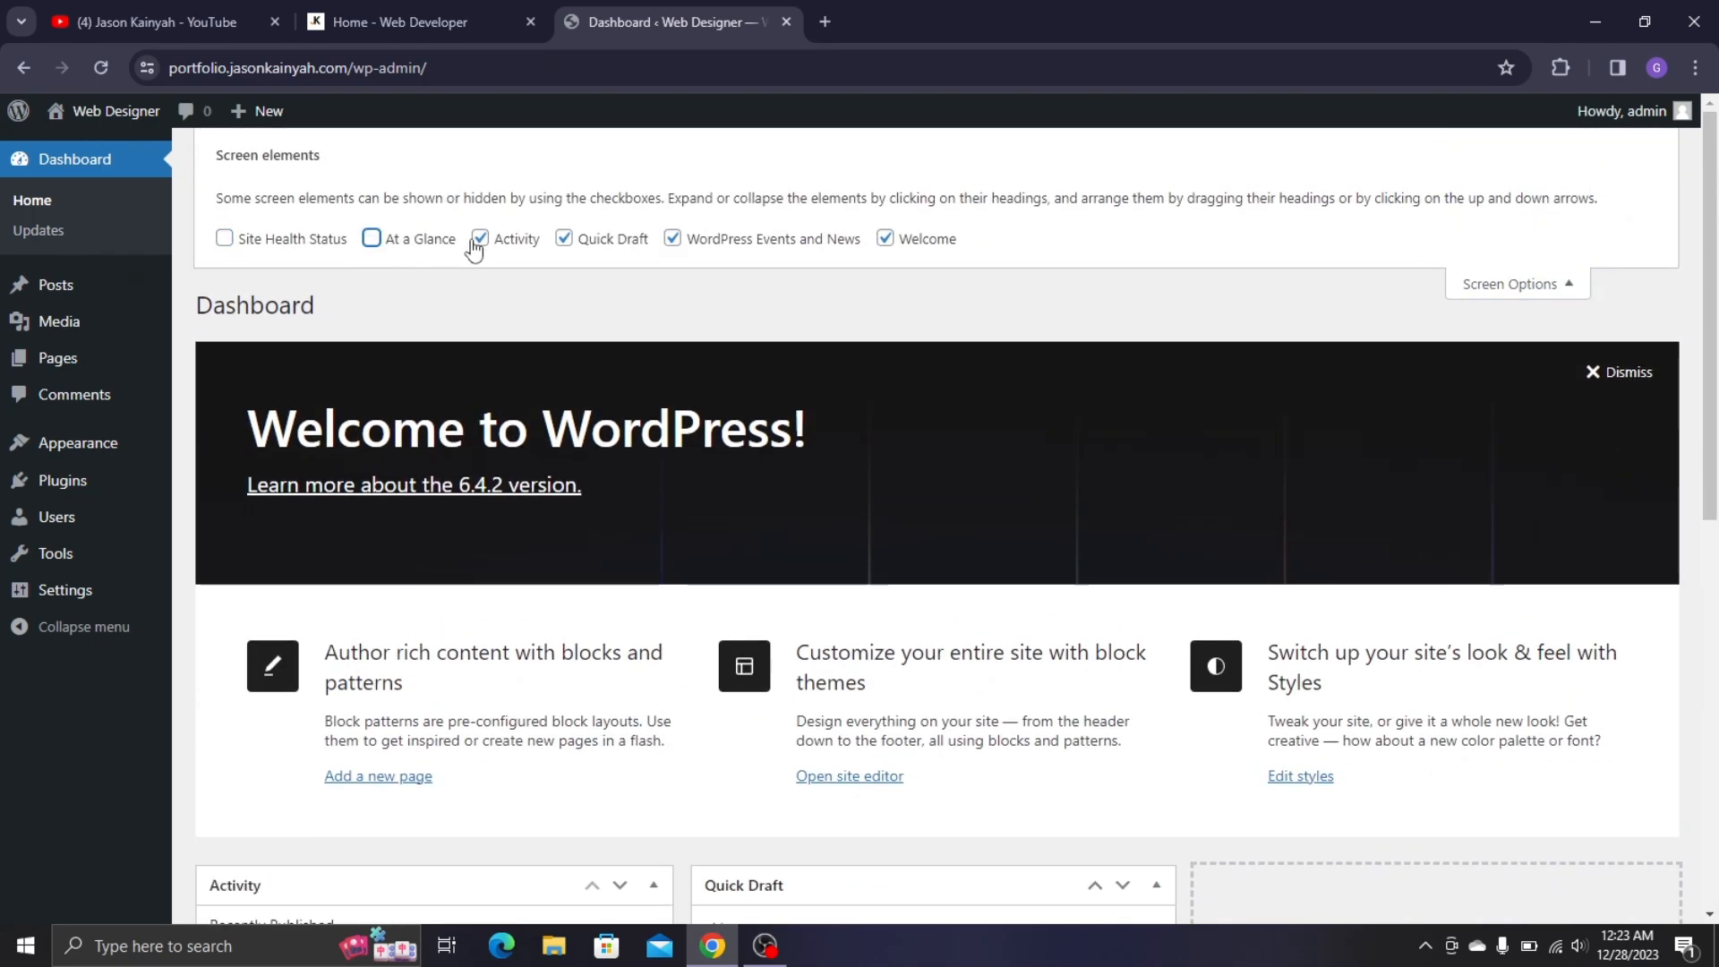
{"action": "left_click", "coordinate": [480, 238]}
{"action": "left_click", "coordinate": [564, 238]}
{"action": "left_click", "coordinate": [670, 240]}
{"action": "left_click", "coordinate": [928, 243]}
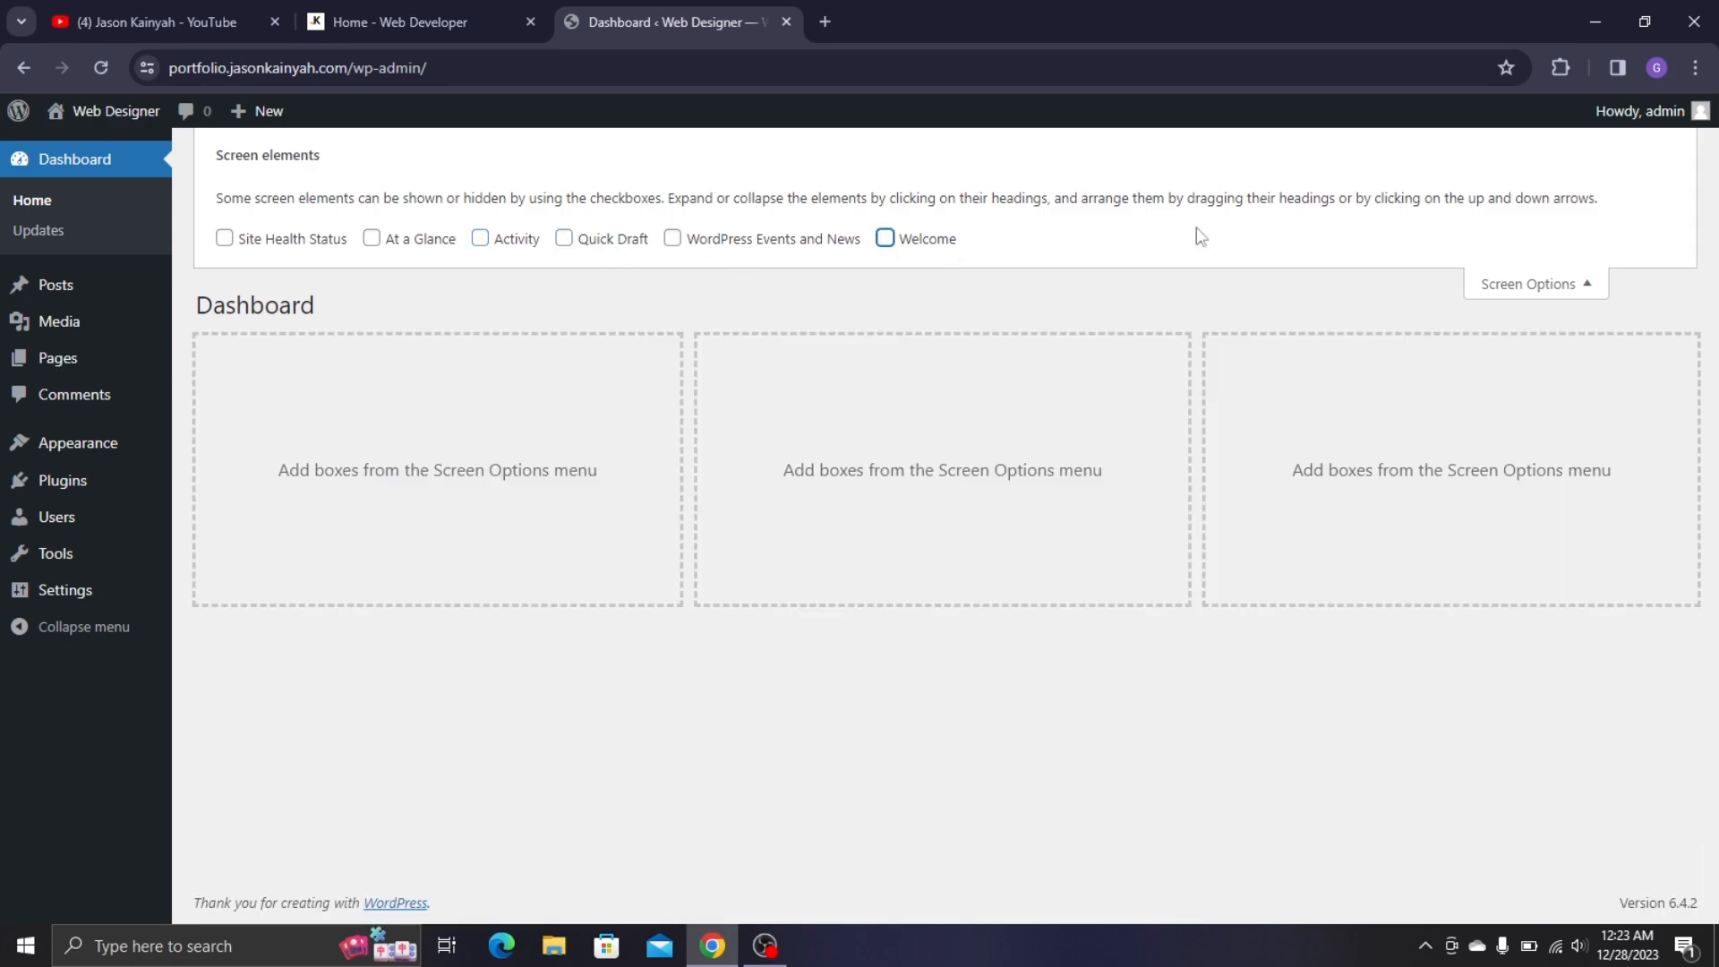
{"action": "left_click", "coordinate": [1566, 291]}
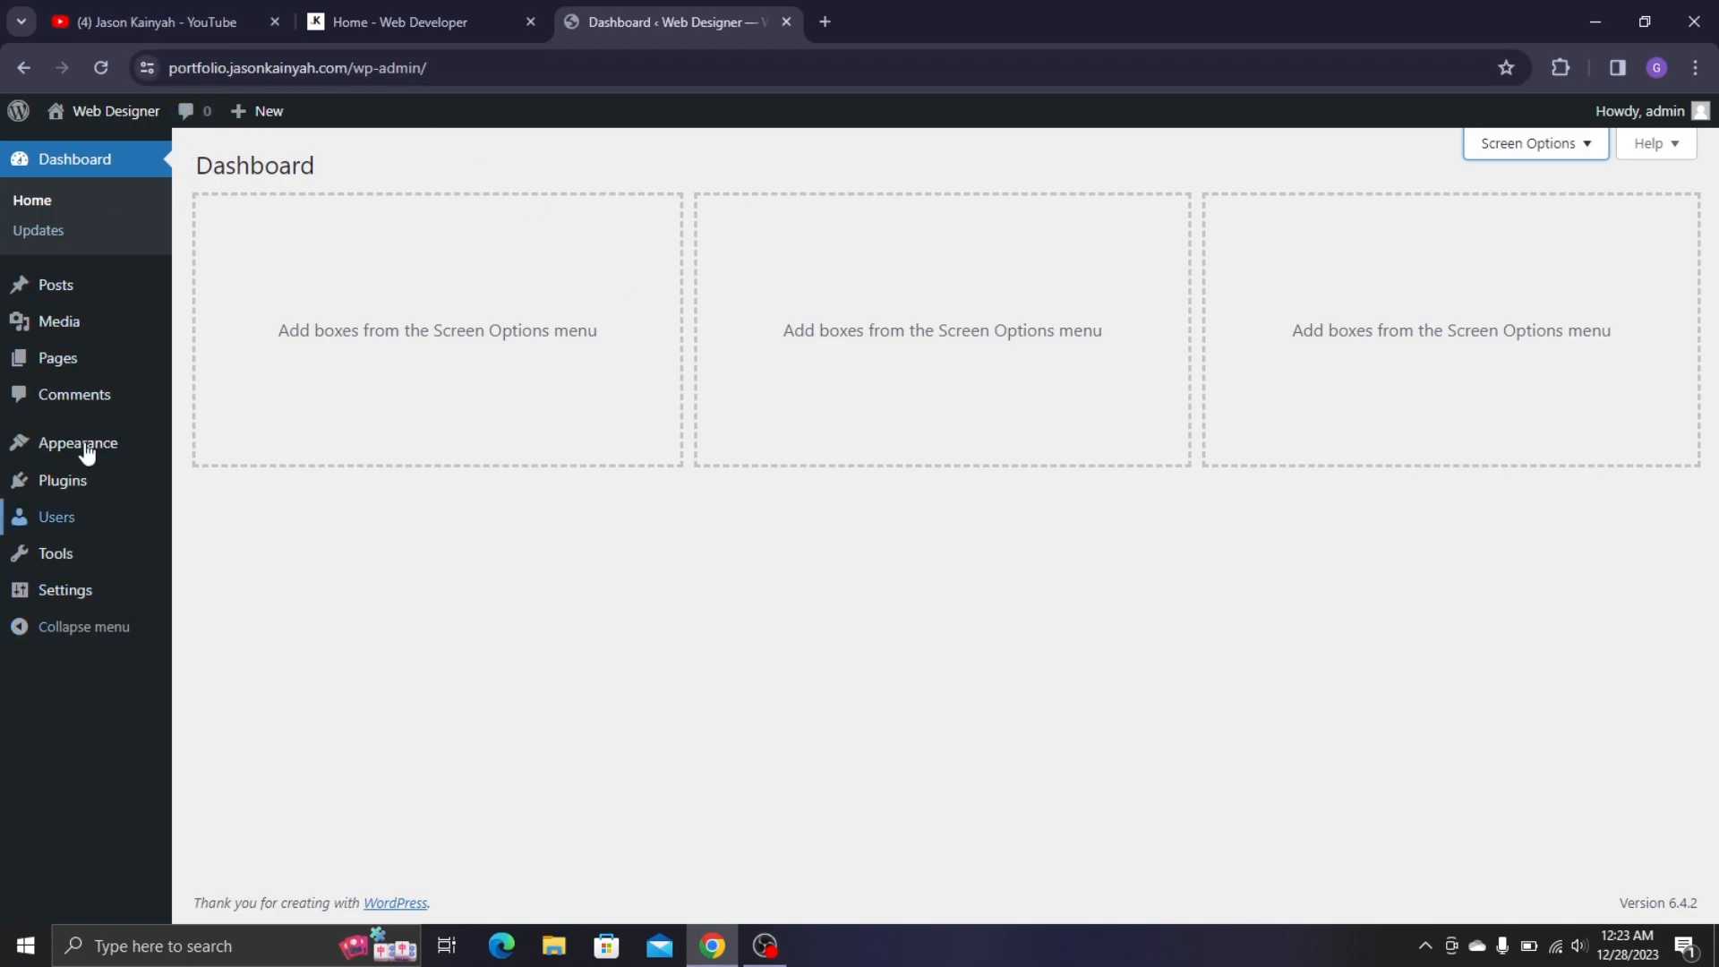
- Look through Posts, Media and the live portfolio site, then go to the Pages list
{"action": "left_click", "coordinate": [57, 300]}
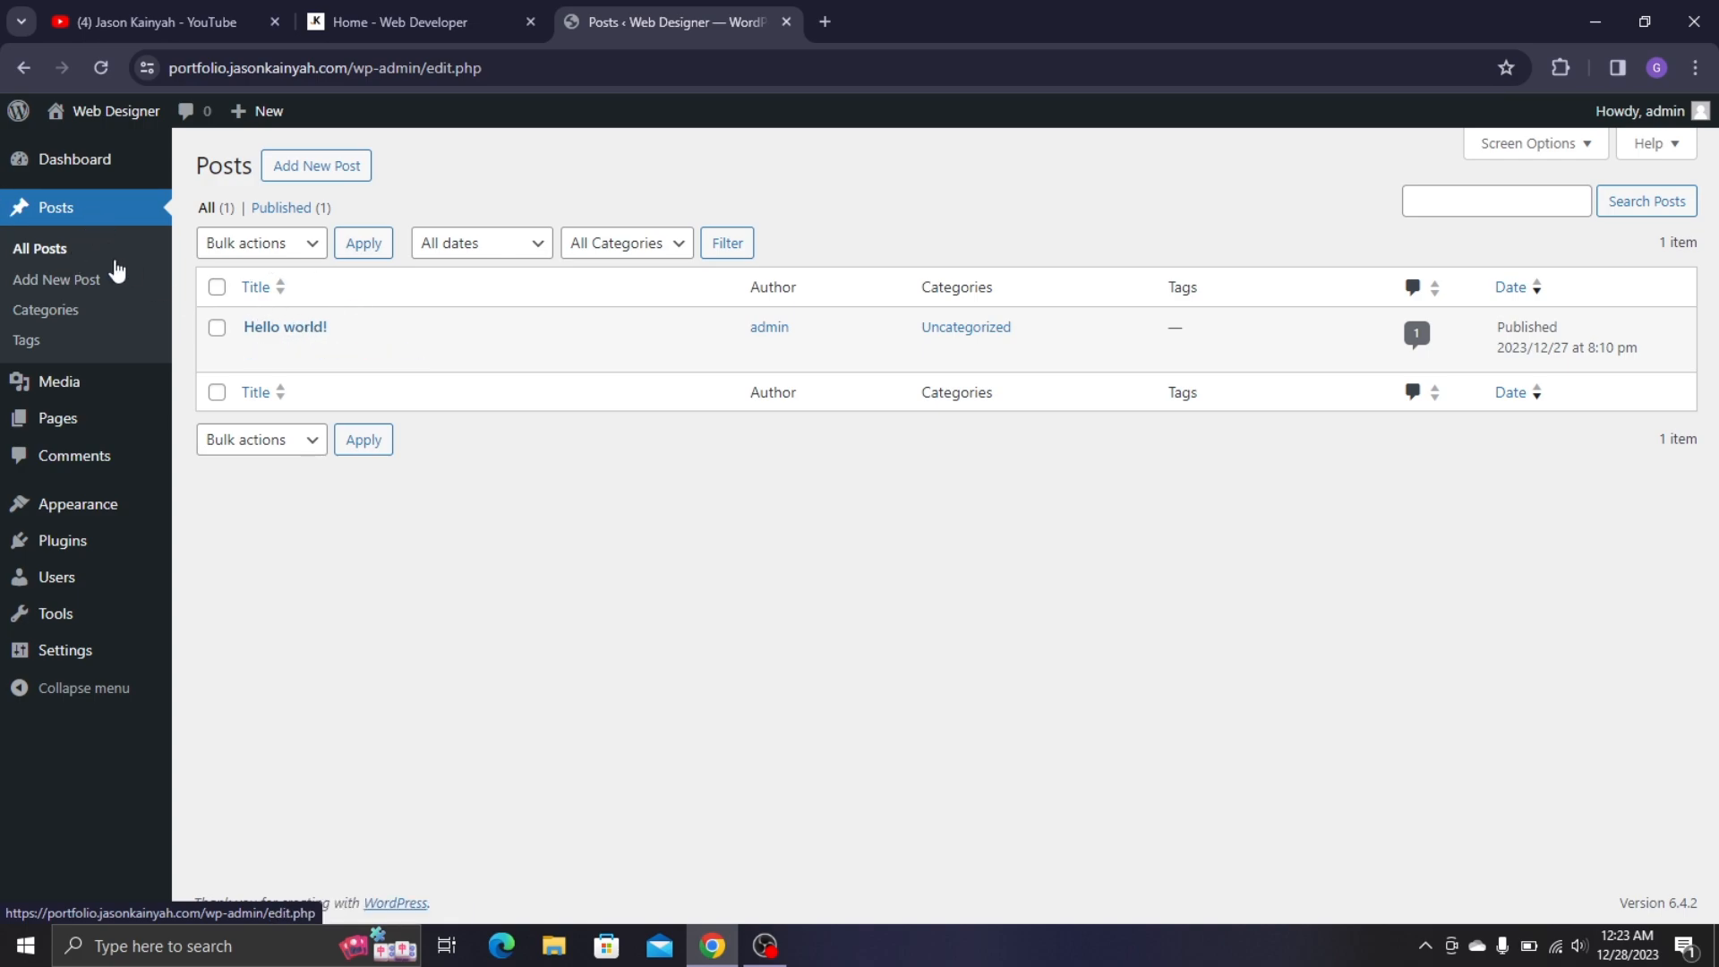
{"action": "left_click", "coordinate": [119, 385]}
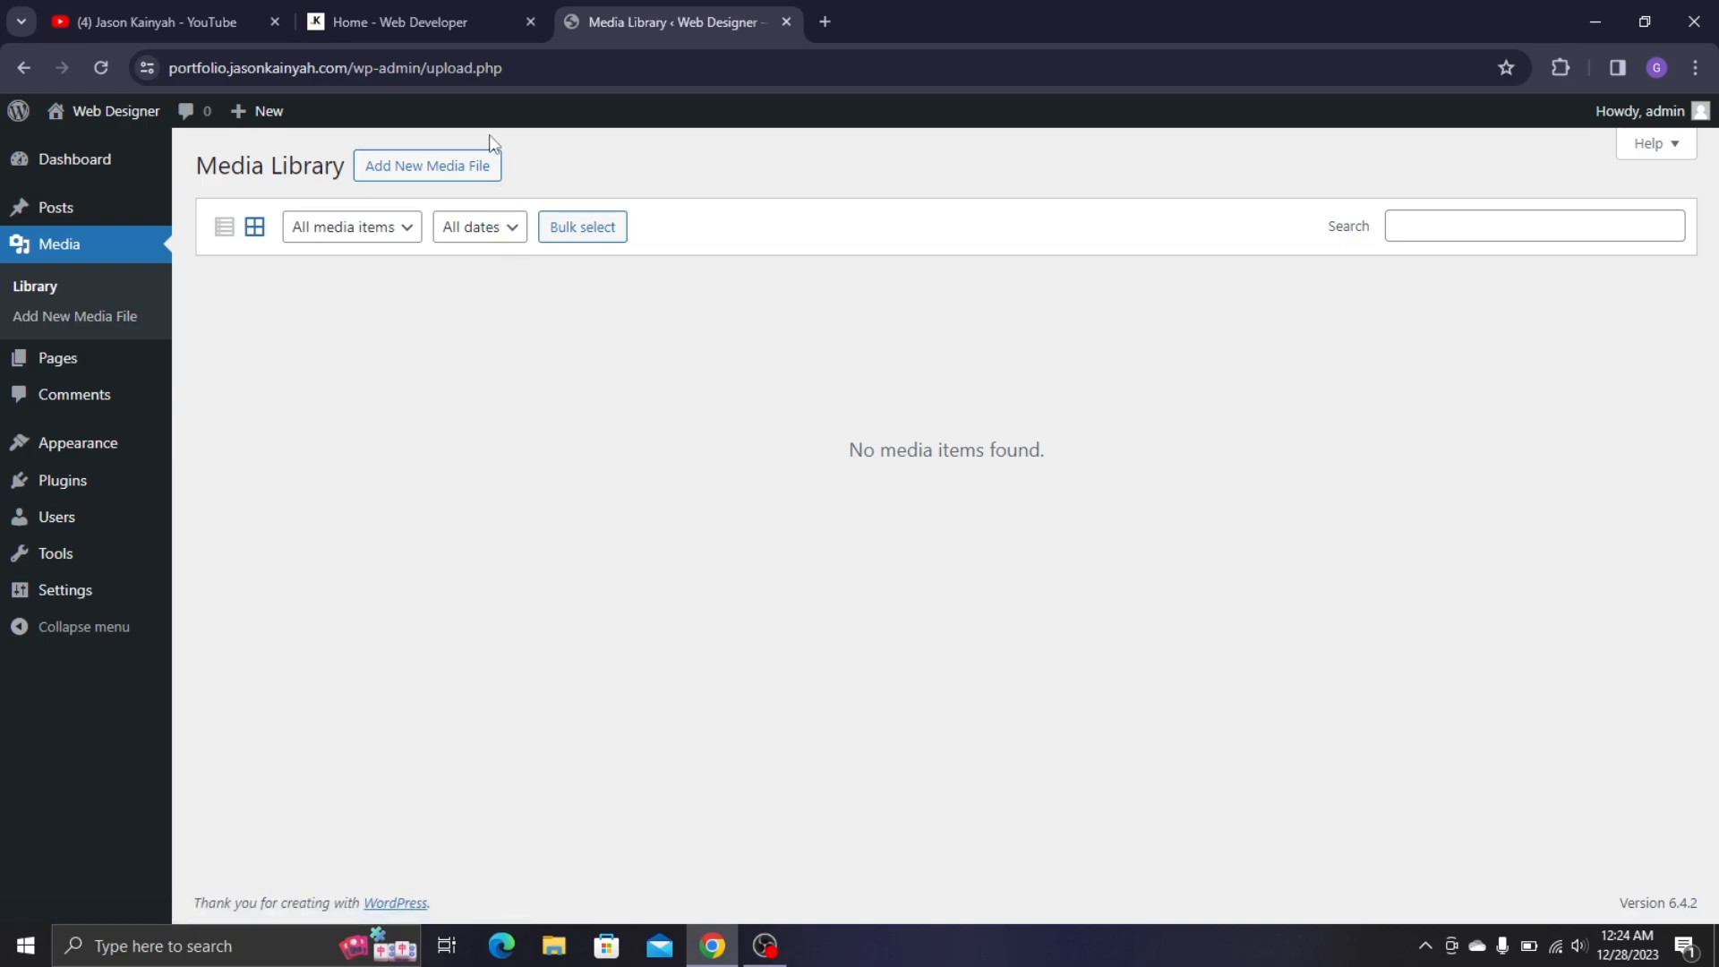
{"action": "left_click", "coordinate": [439, 9]}
{"action": "scroll", "coordinate": [1159, 263], "scroll_direction": "down", "scroll_amount": 4}
{"action": "scroll", "coordinate": [353, 453], "scroll_direction": "down", "scroll_amount": 10}
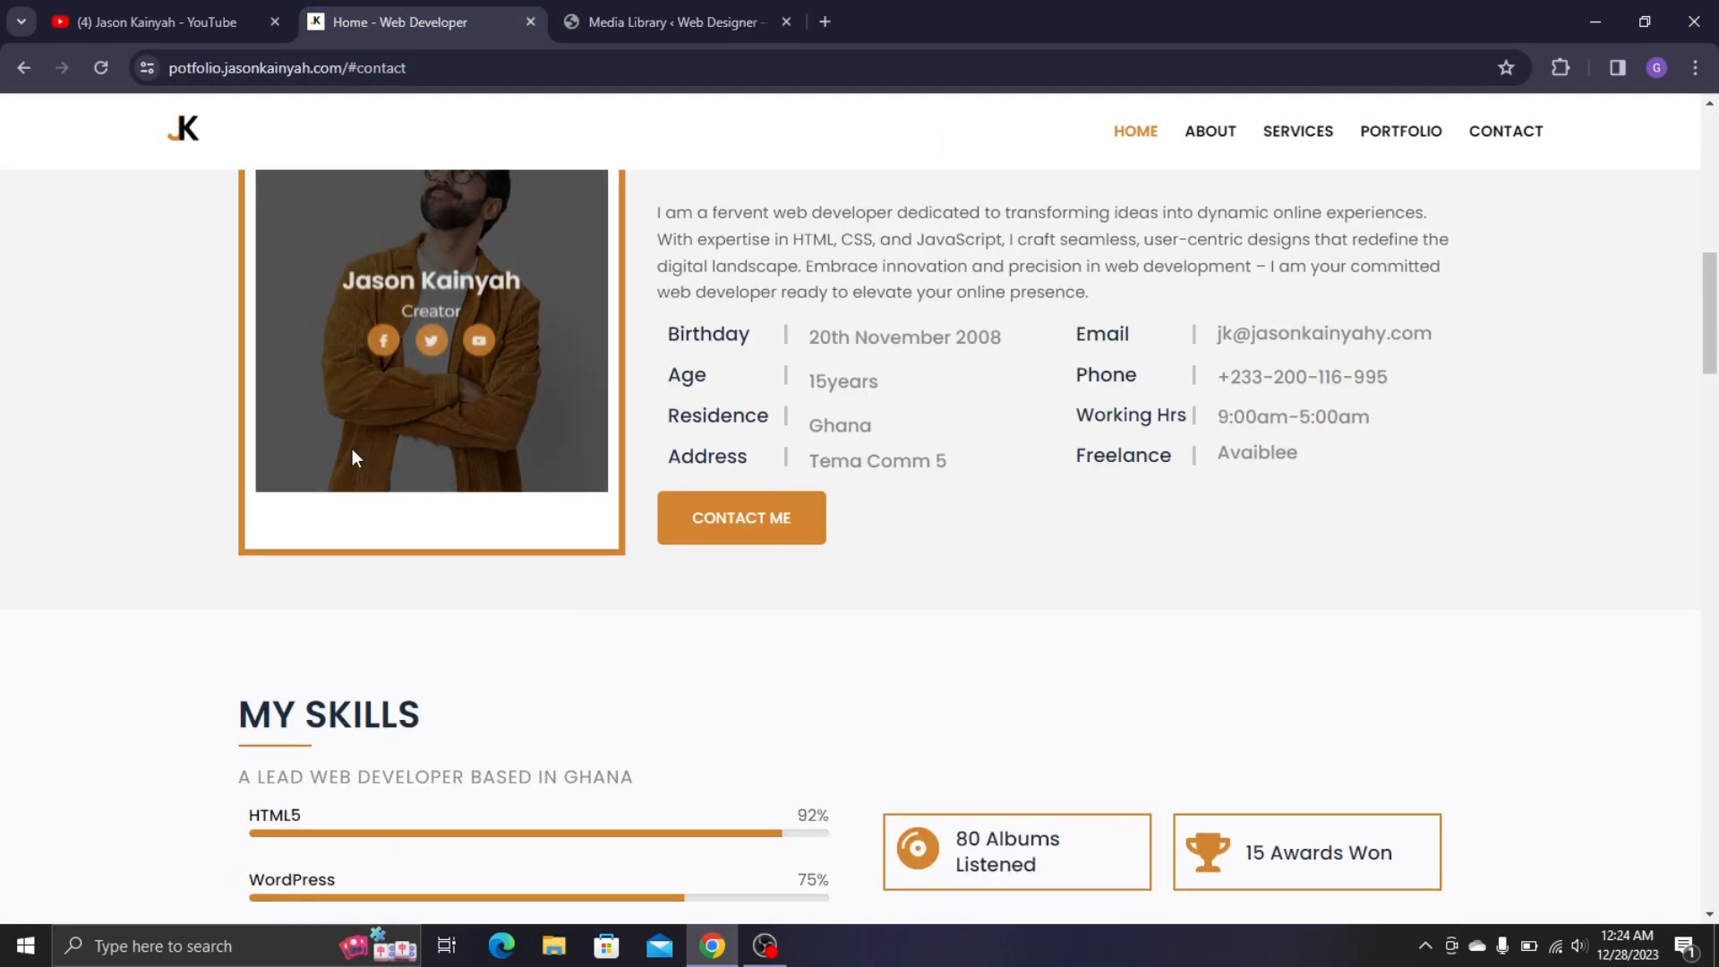
{"action": "scroll", "coordinate": [1207, 212], "scroll_direction": "up", "scroll_amount": 3}
{"action": "left_click", "coordinate": [614, 5]}
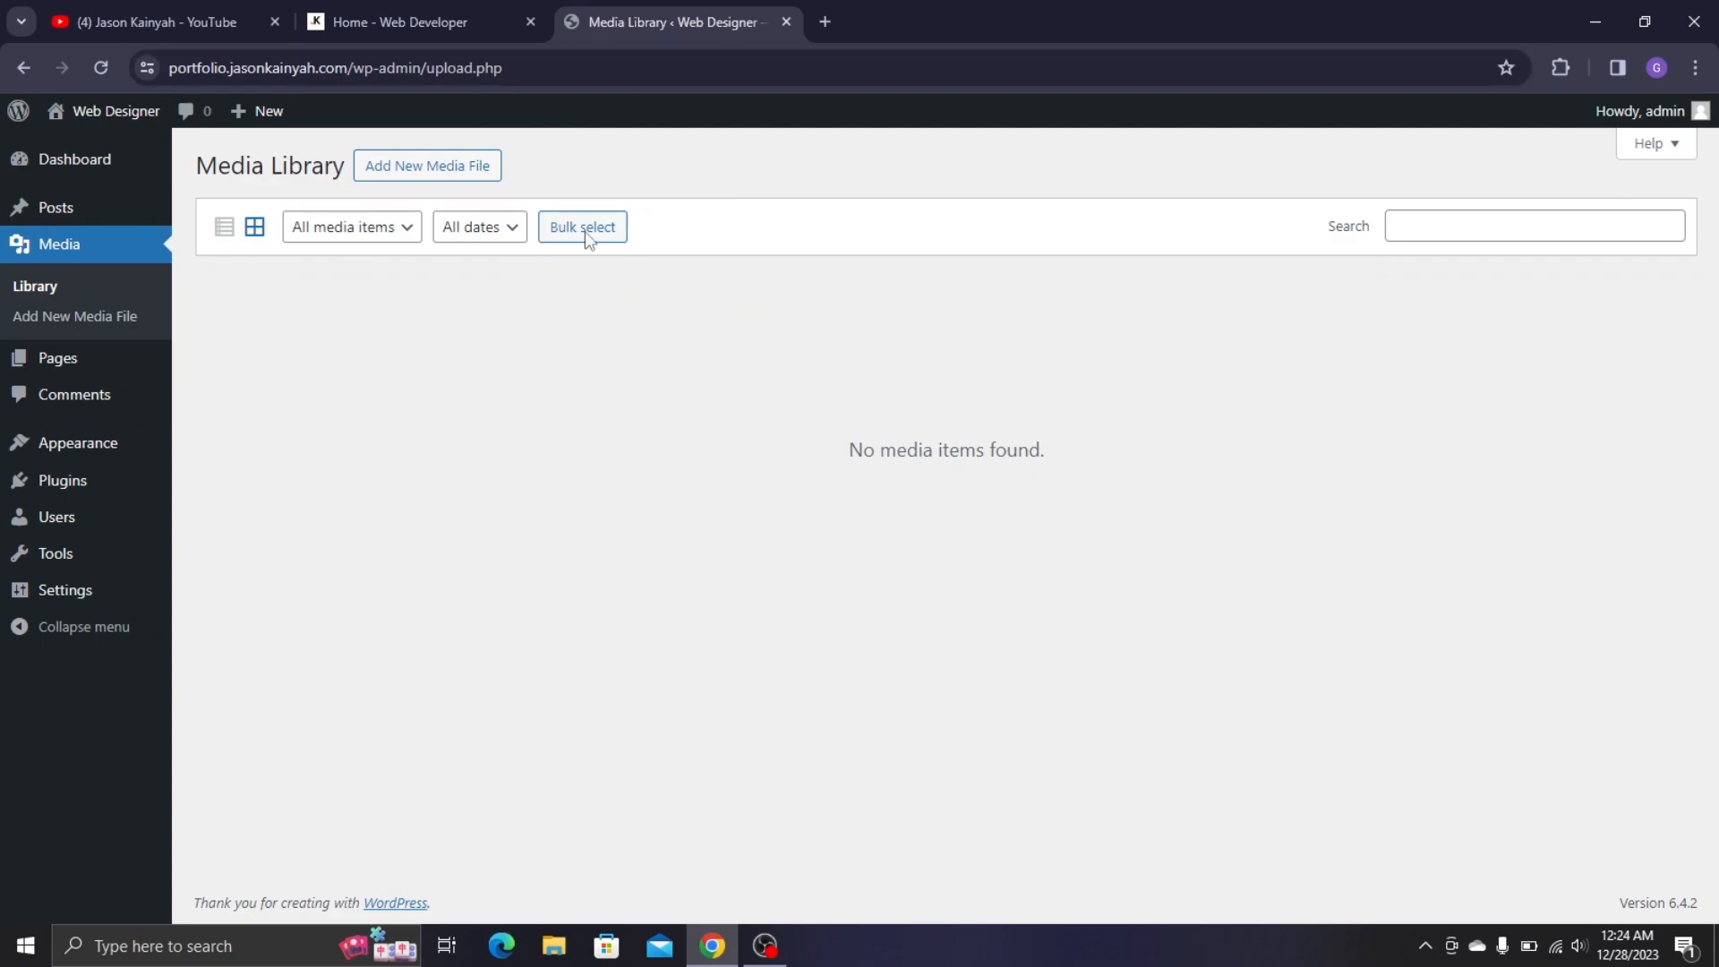
{"action": "left_click", "coordinate": [104, 365]}
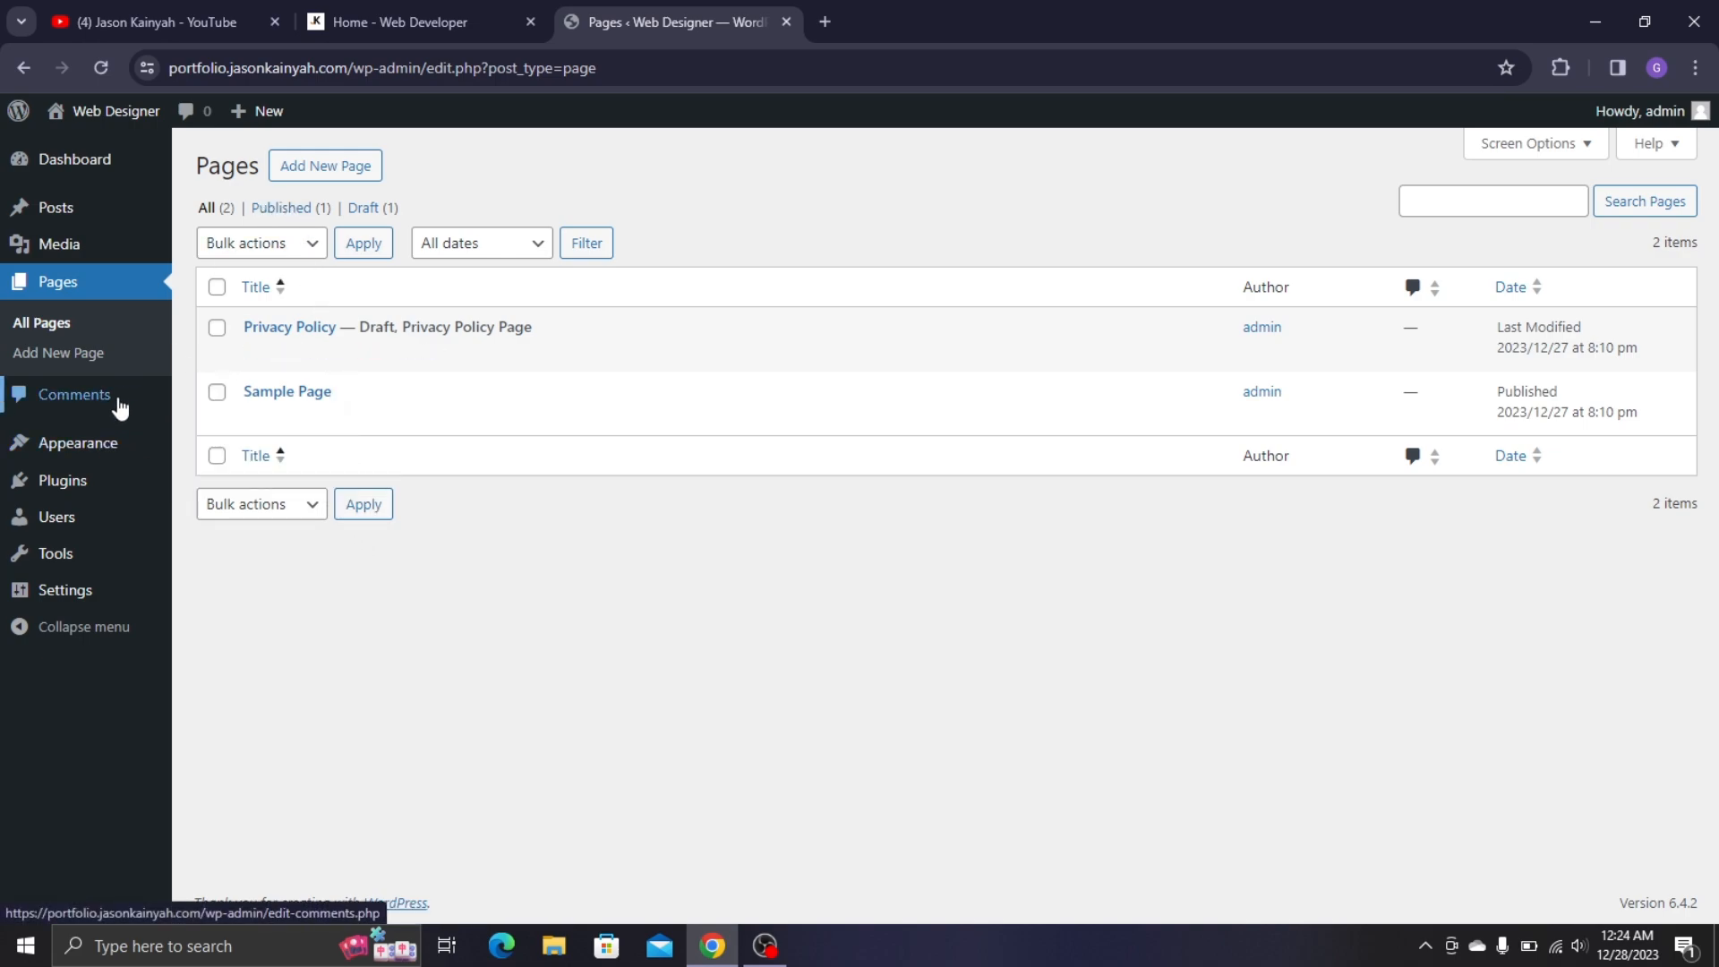
- Visit the Comments list, then go to Appearance > Themes
{"action": "left_click", "coordinate": [75, 395]}
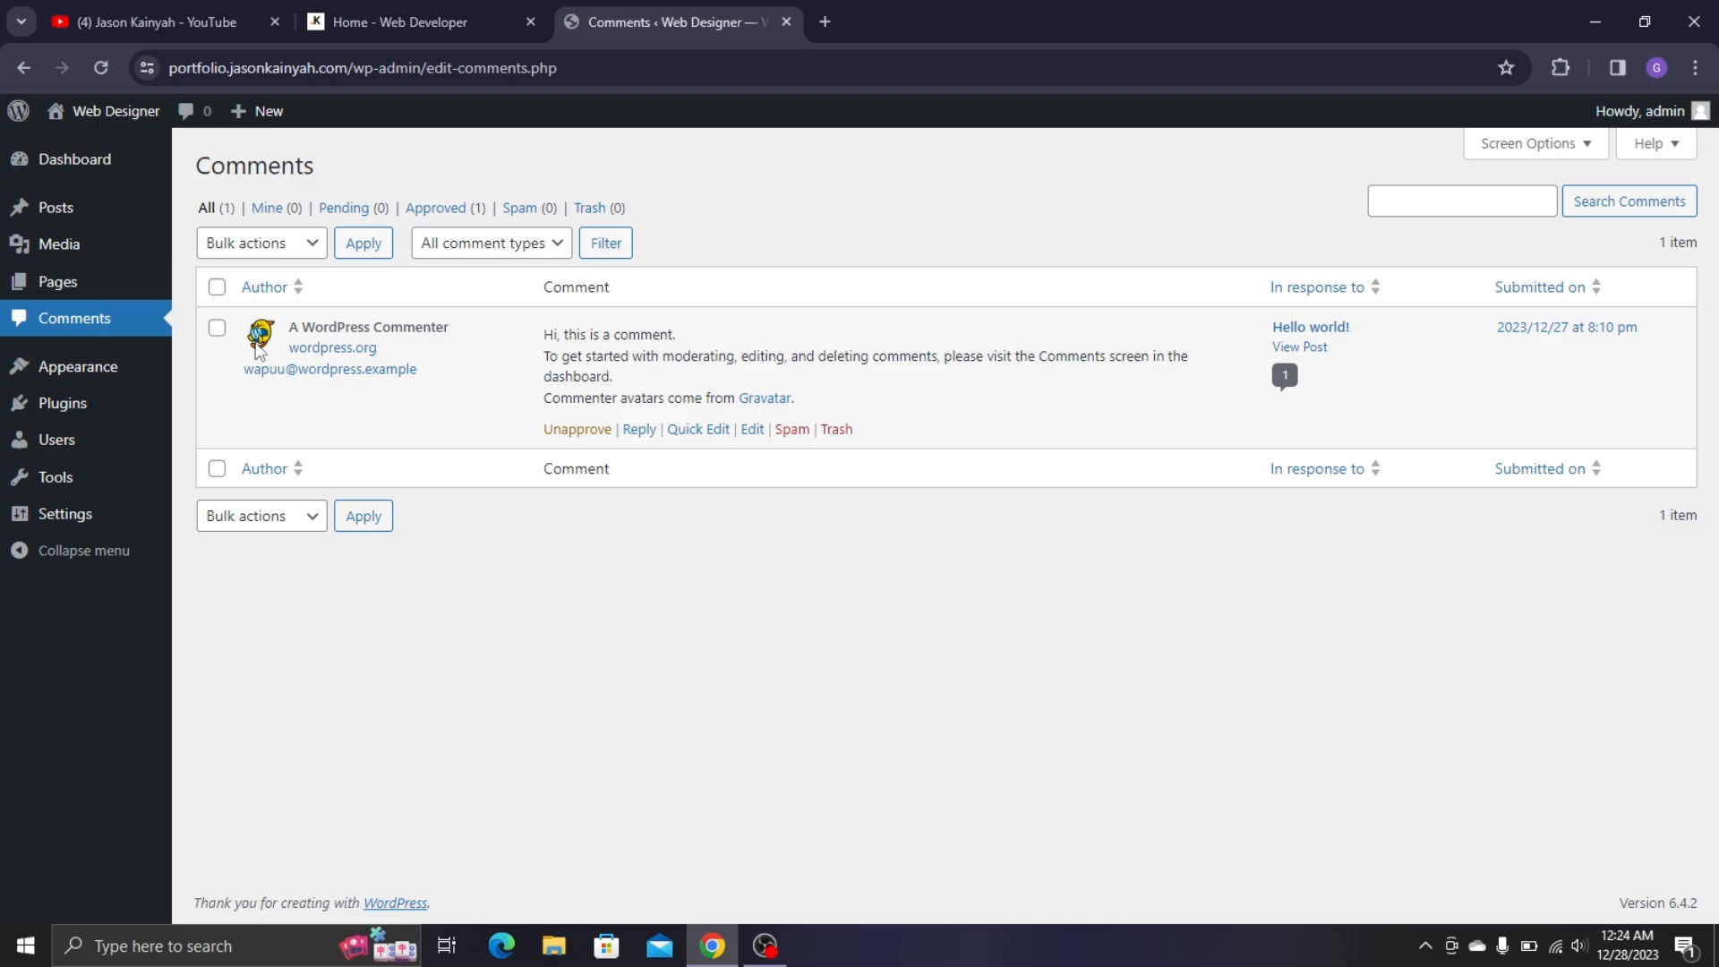
{"action": "left_click", "coordinate": [142, 374]}
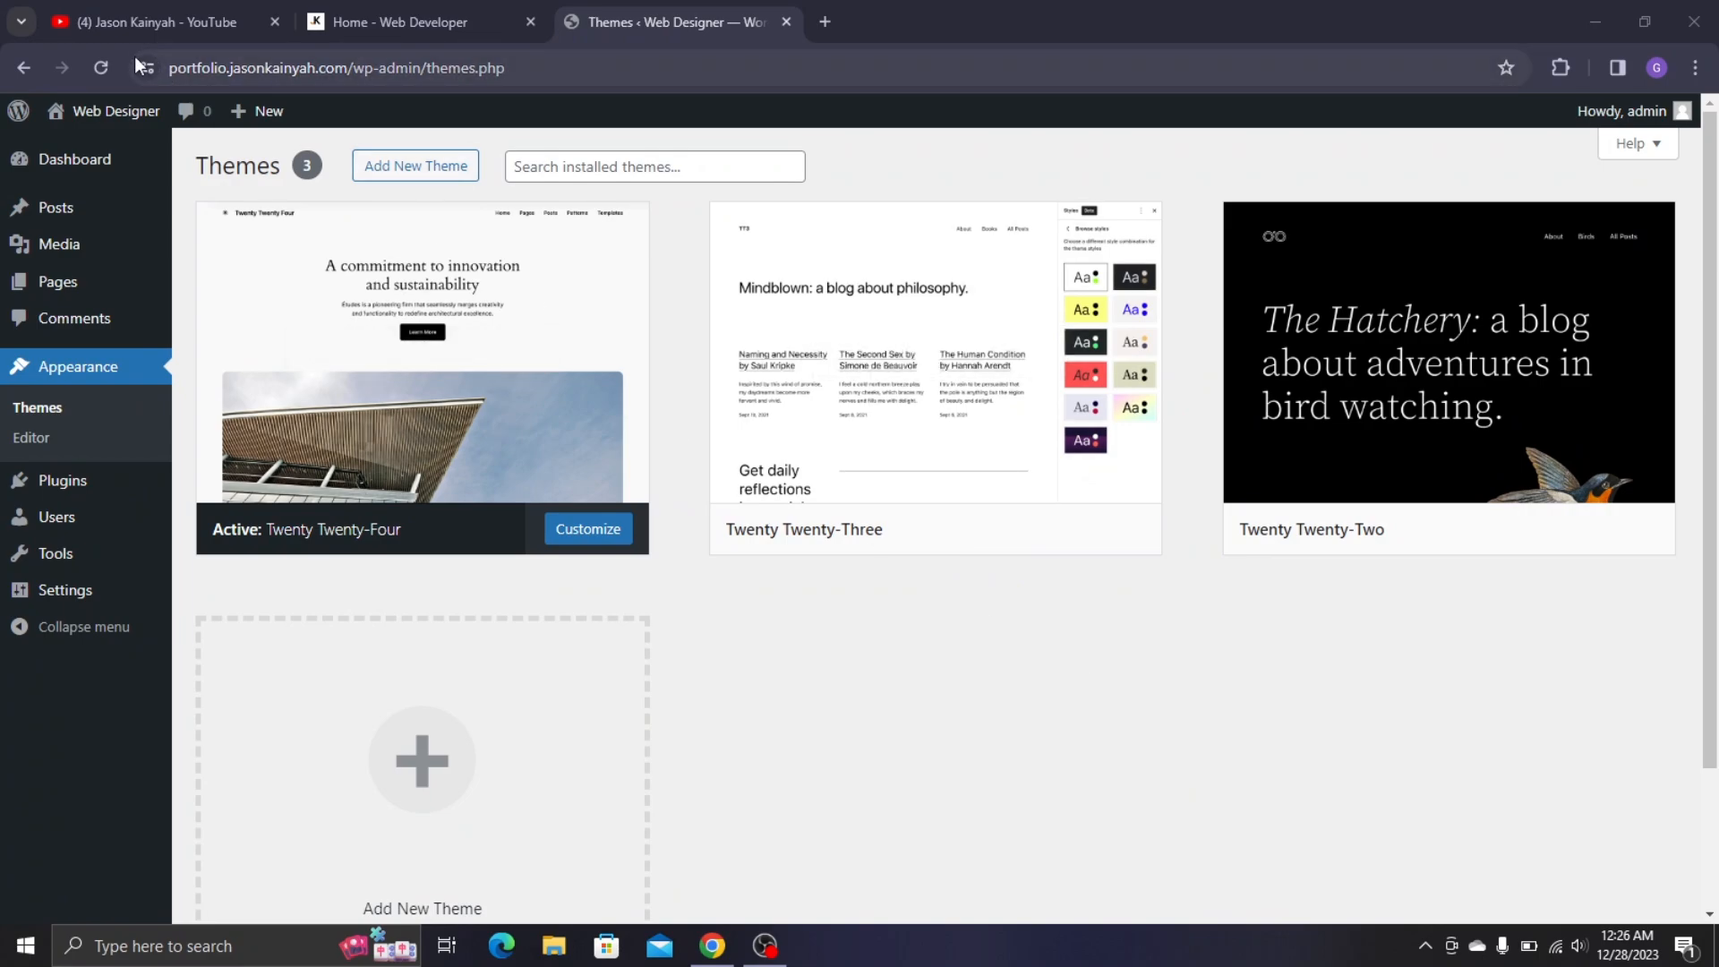
- Open the live site in a new tab to preview the current Twenty Twenty-Four look
{"action": "mouse_move", "coordinate": [111, 115]}
{"action": "right_click", "coordinate": [113, 152]}
{"action": "left_click", "coordinate": [136, 165]}
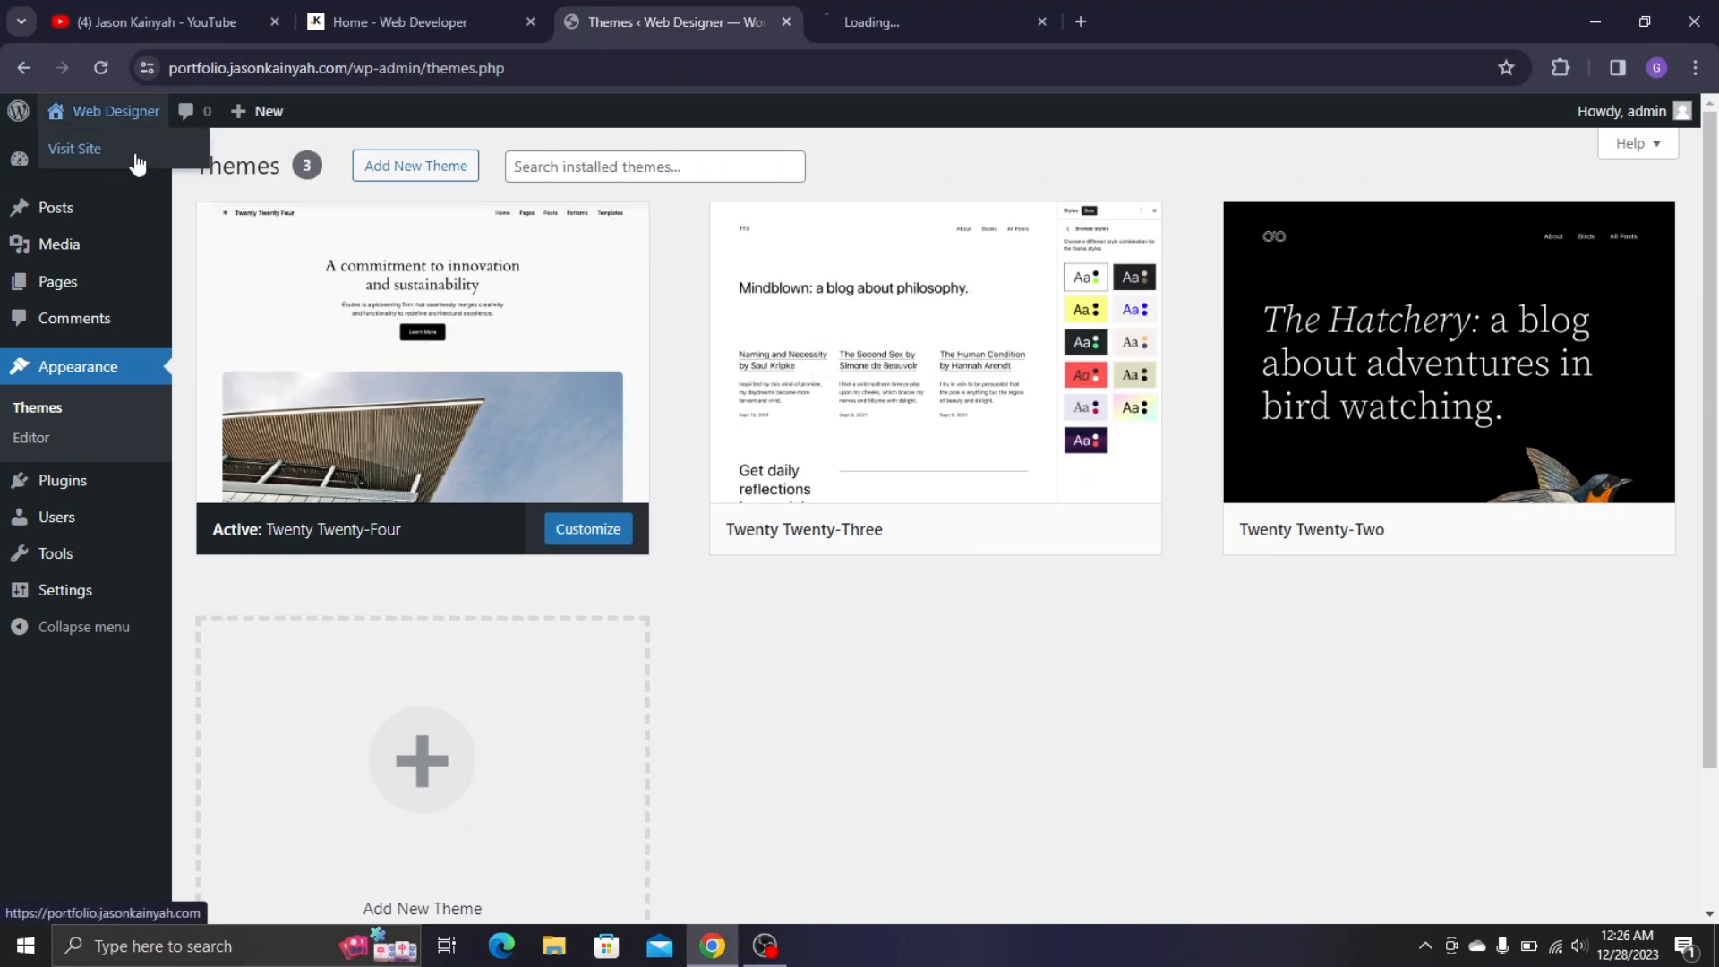
{"action": "left_click", "coordinate": [908, 2]}
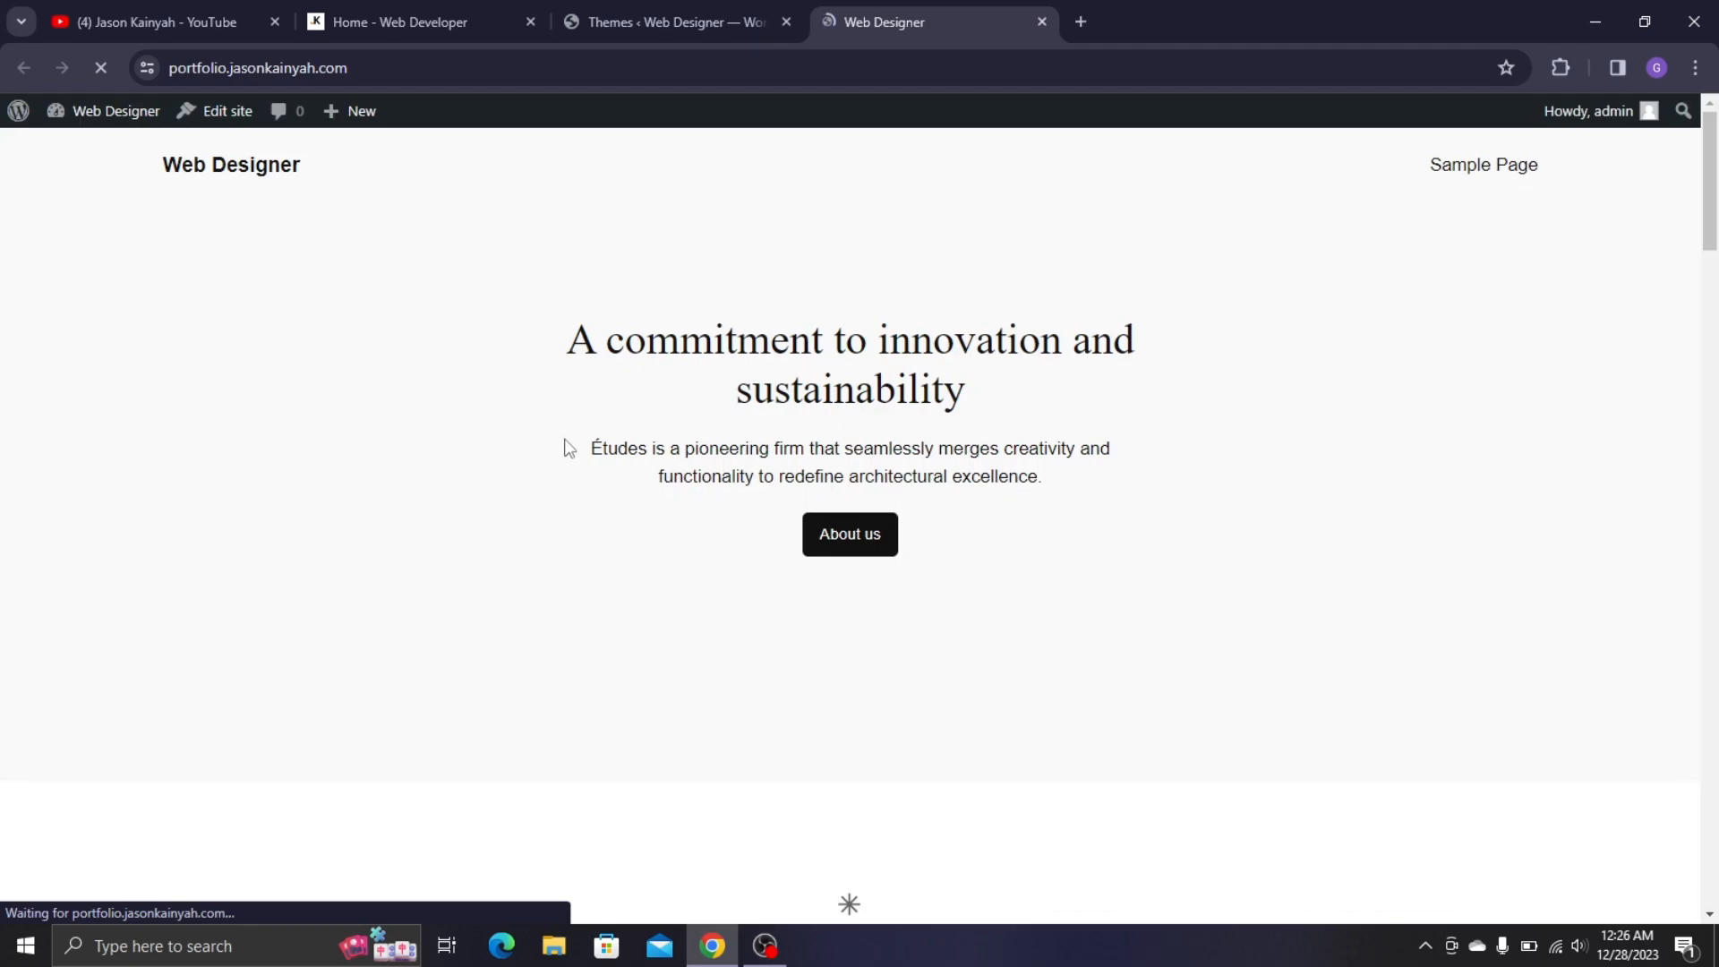
{"action": "scroll", "coordinate": [744, 453], "scroll_direction": "down", "scroll_amount": 3}
{"action": "scroll", "coordinate": [833, 468], "scroll_direction": "down", "scroll_amount": 5}
{"action": "scroll", "coordinate": [967, 483], "scroll_direction": "up", "scroll_amount": 8}
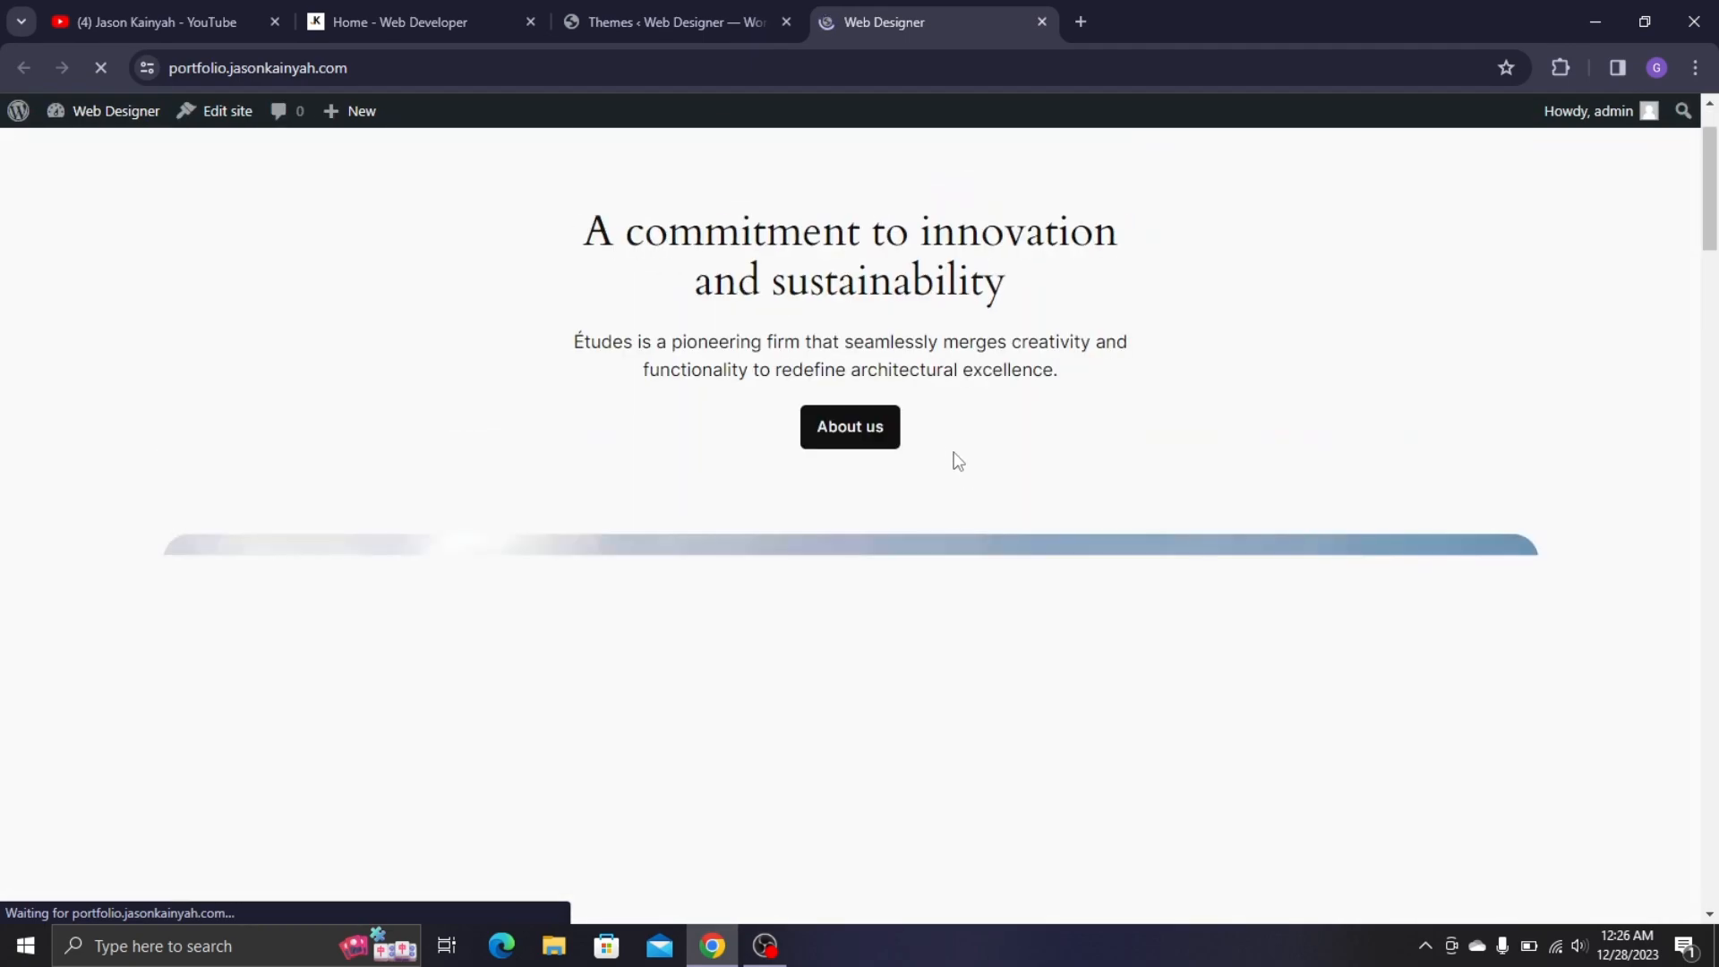
{"action": "left_click", "coordinate": [663, 21]}
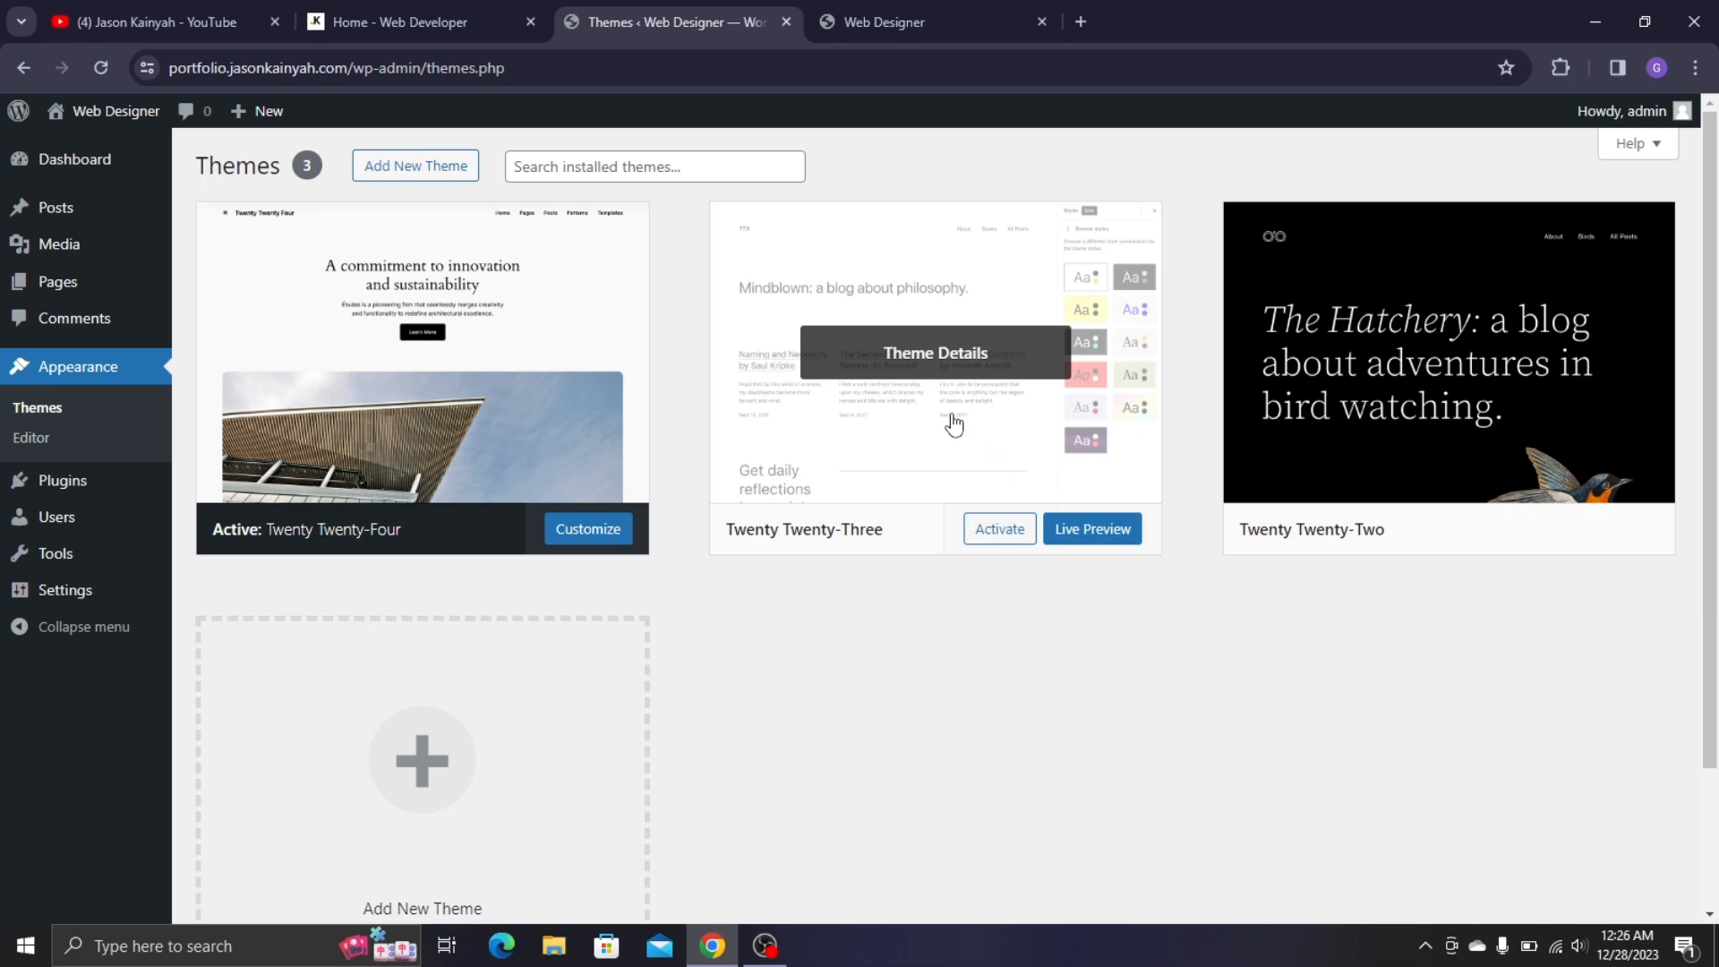
- Activate Twenty Twenty-Three and reload the live site to see its new layout
{"action": "left_click", "coordinate": [913, 409]}
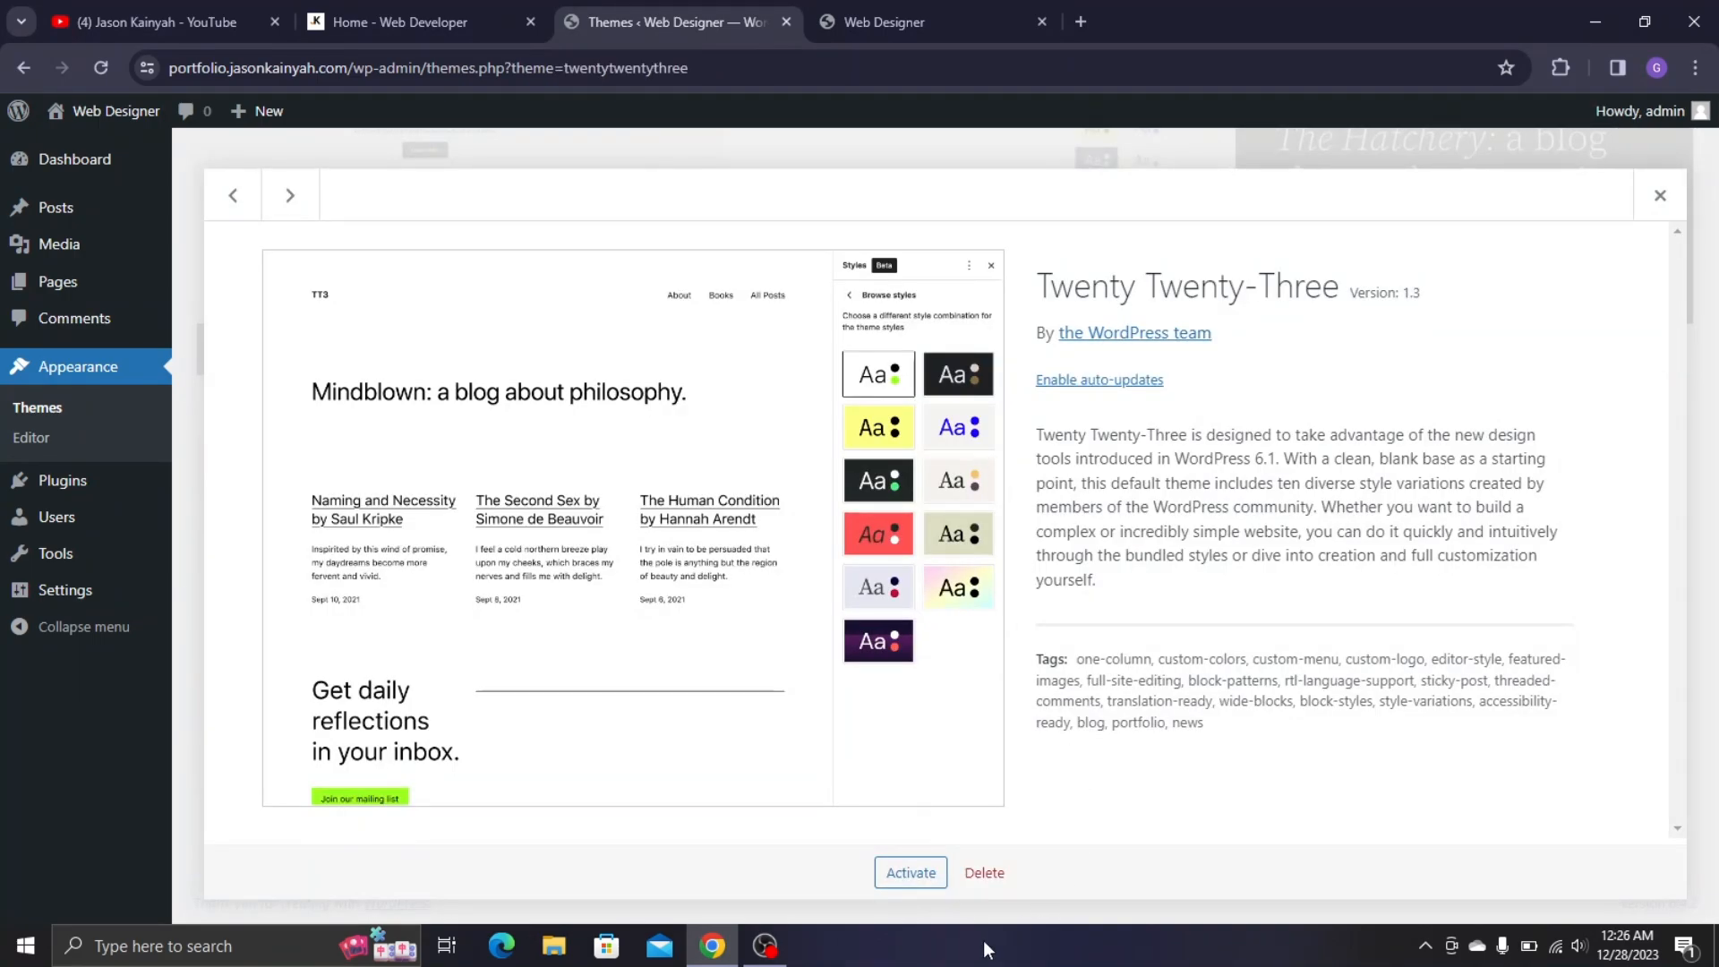
{"action": "left_click", "coordinate": [911, 874]}
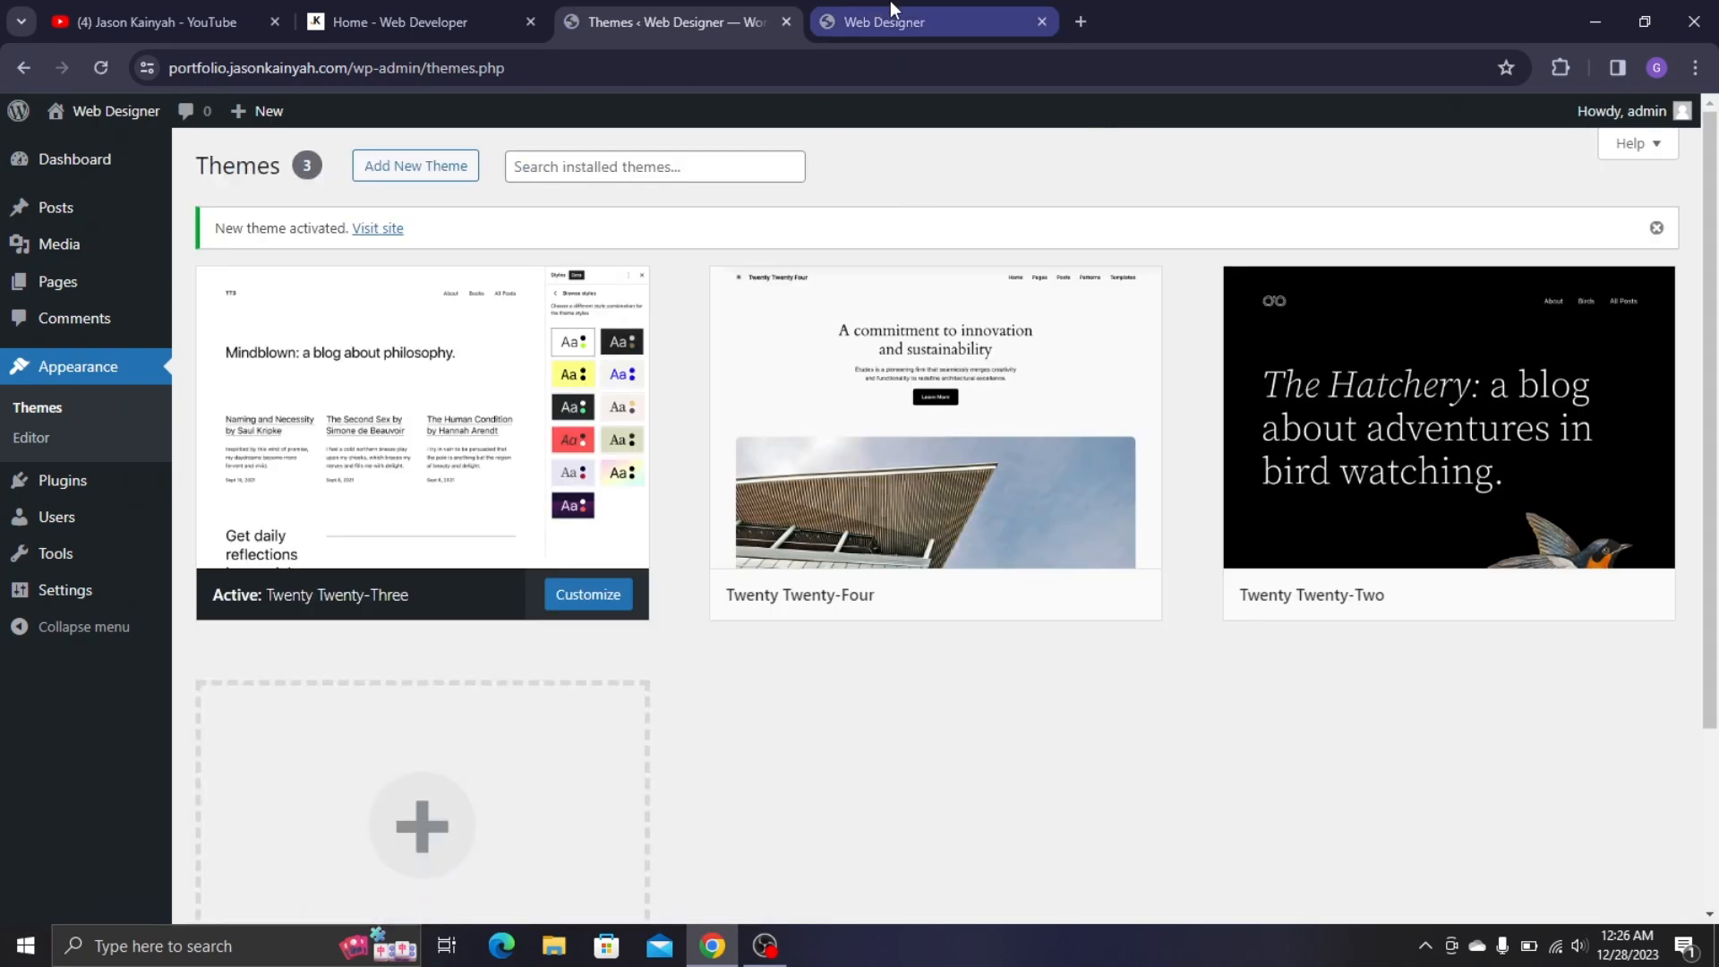
{"action": "left_click", "coordinate": [890, 2]}
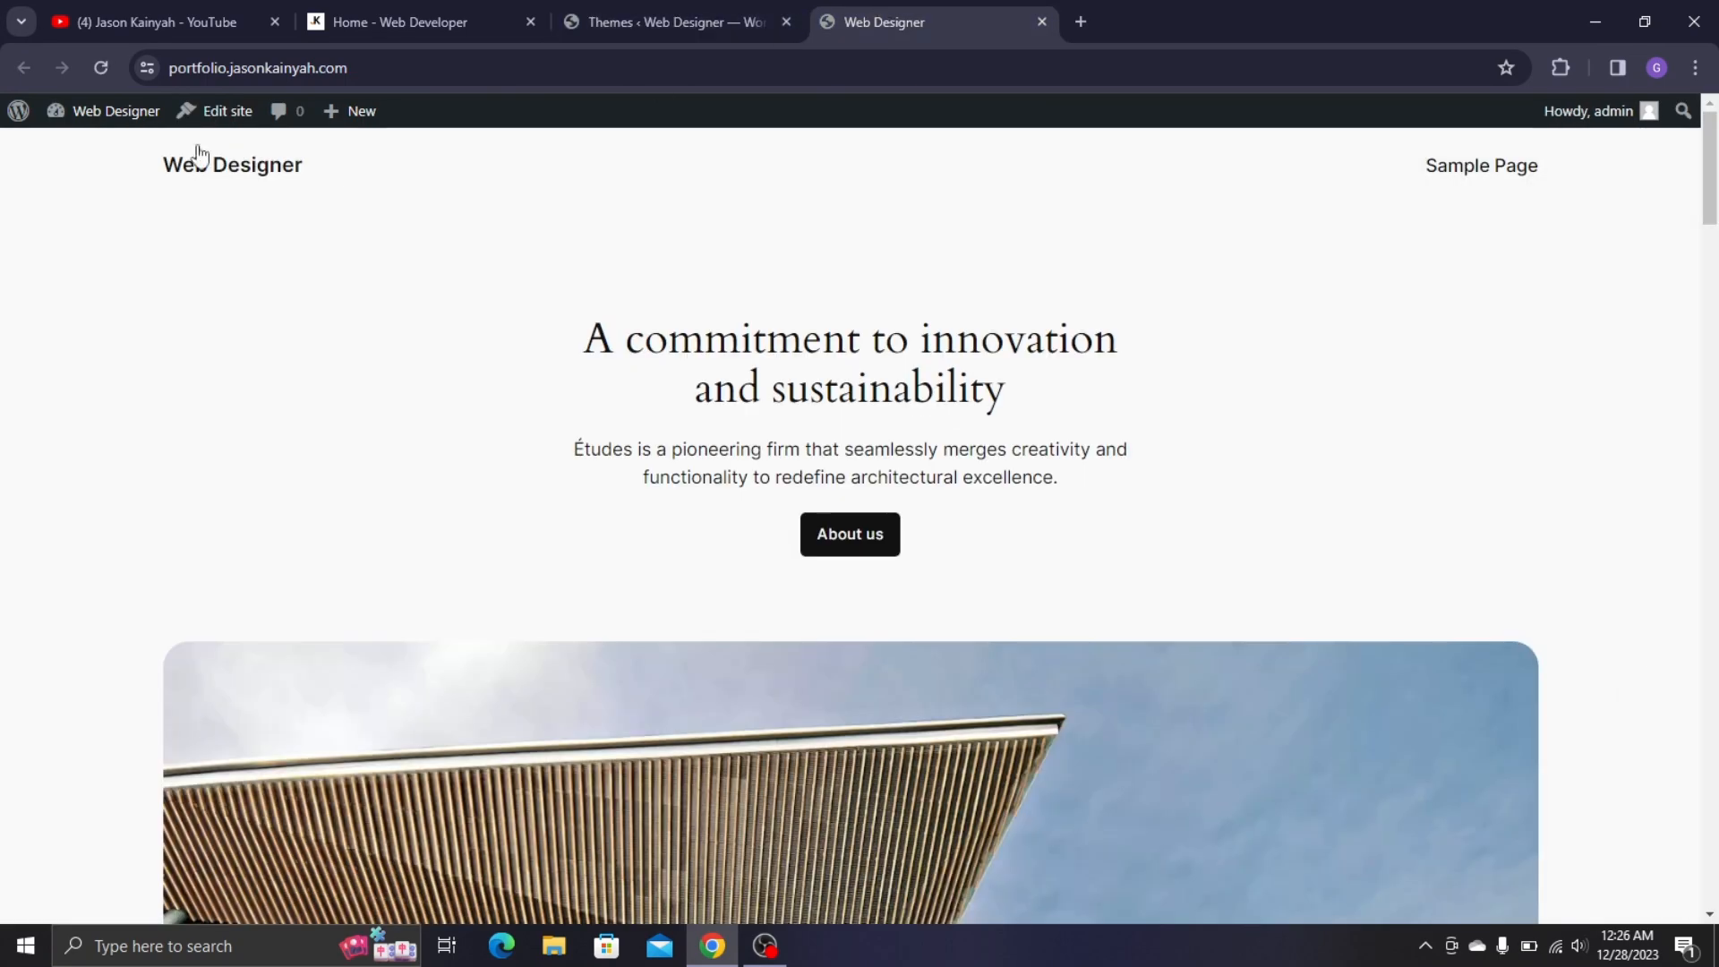
{"action": "left_click", "coordinate": [100, 70]}
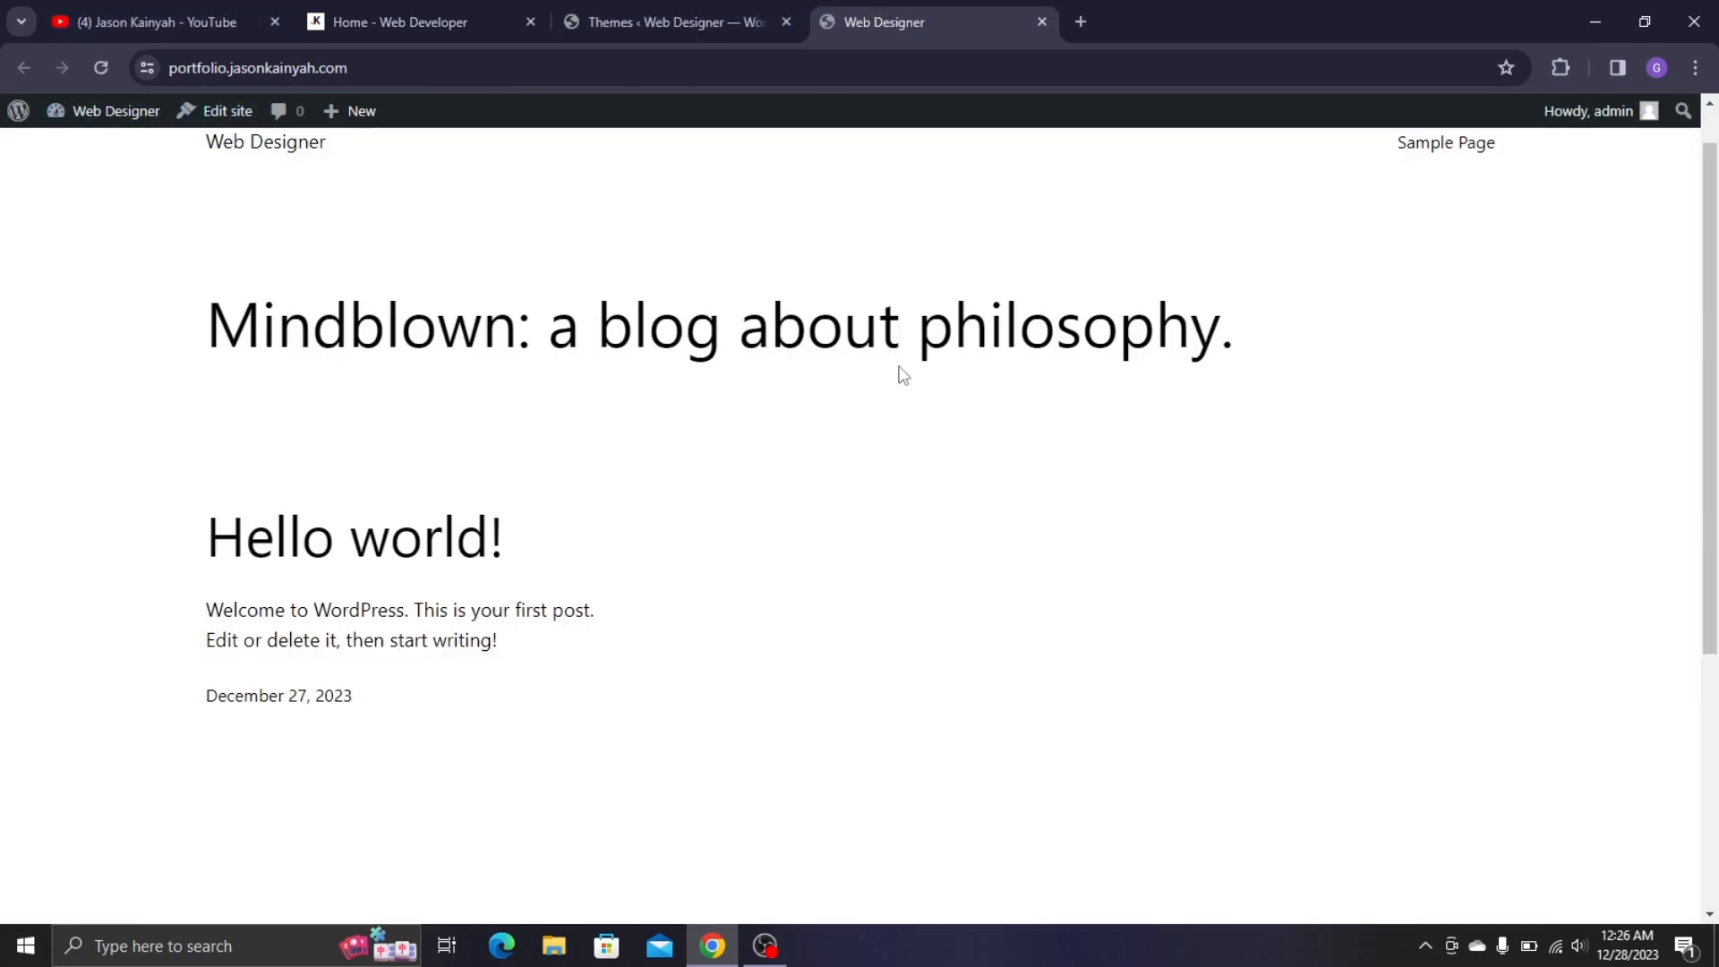
{"action": "scroll", "coordinate": [902, 372], "scroll_direction": "down", "scroll_amount": 4}
{"action": "scroll", "coordinate": [831, 576], "scroll_direction": "up", "scroll_amount": 5}
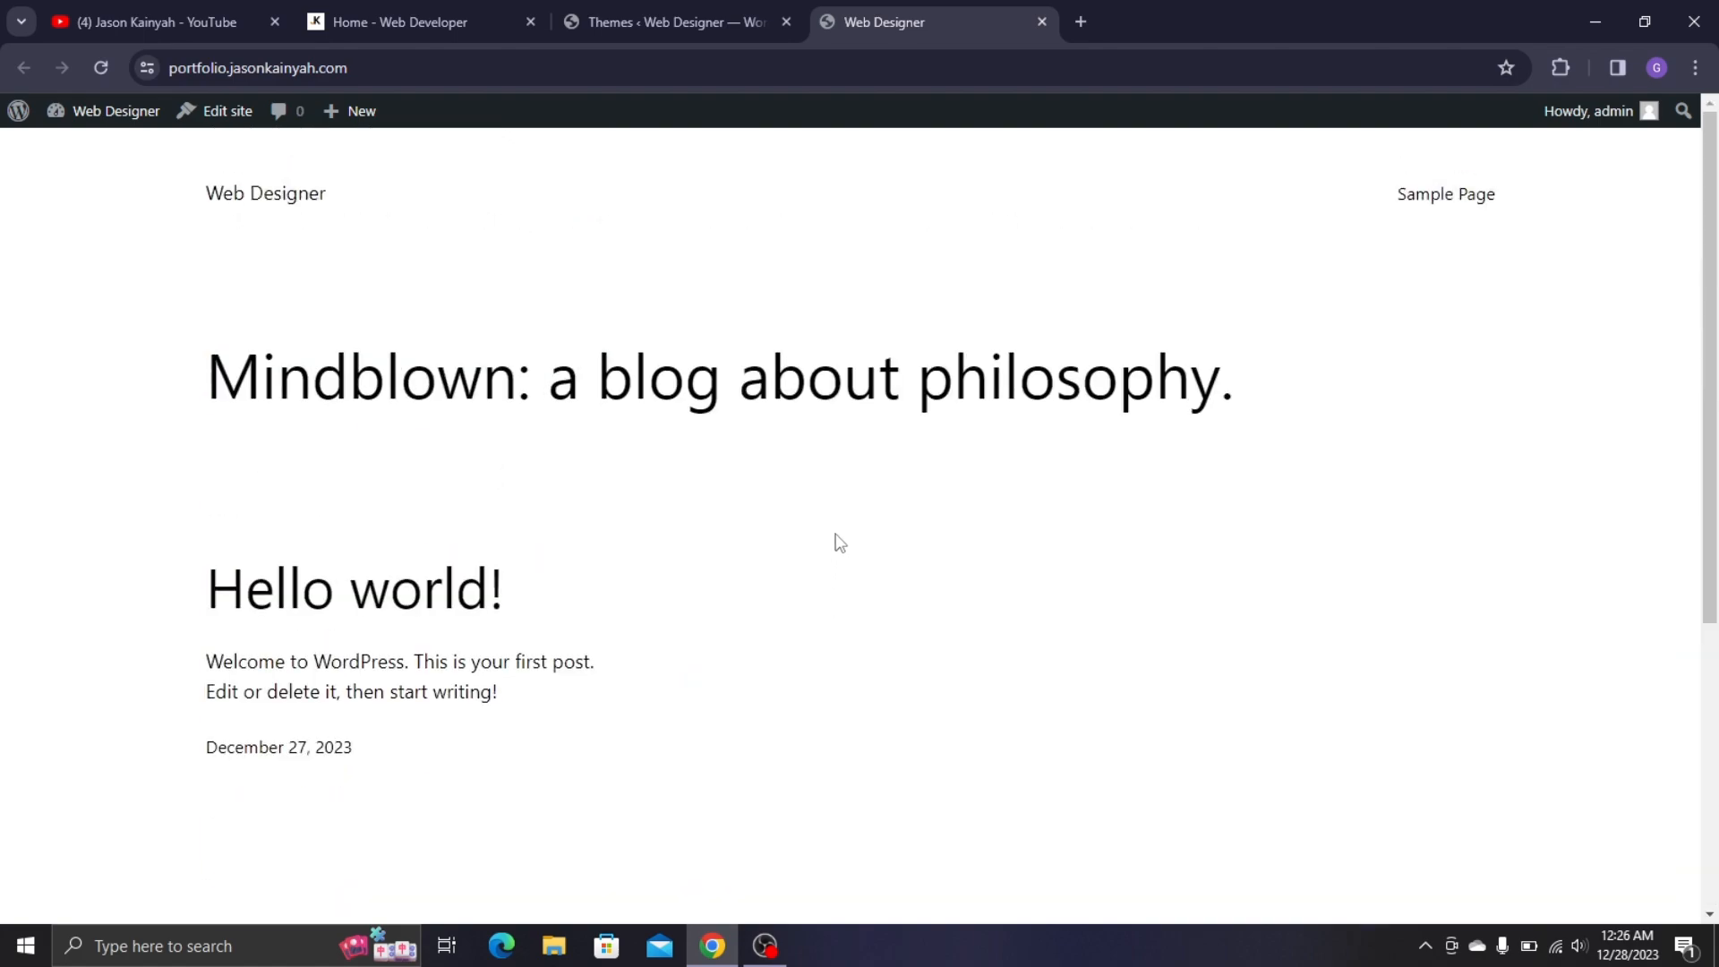
{"action": "scroll", "coordinate": [836, 541], "scroll_direction": "down", "scroll_amount": 4}
{"action": "scroll", "coordinate": [868, 391], "scroll_direction": "up", "scroll_amount": 5}
{"action": "left_click", "coordinate": [628, 2]}
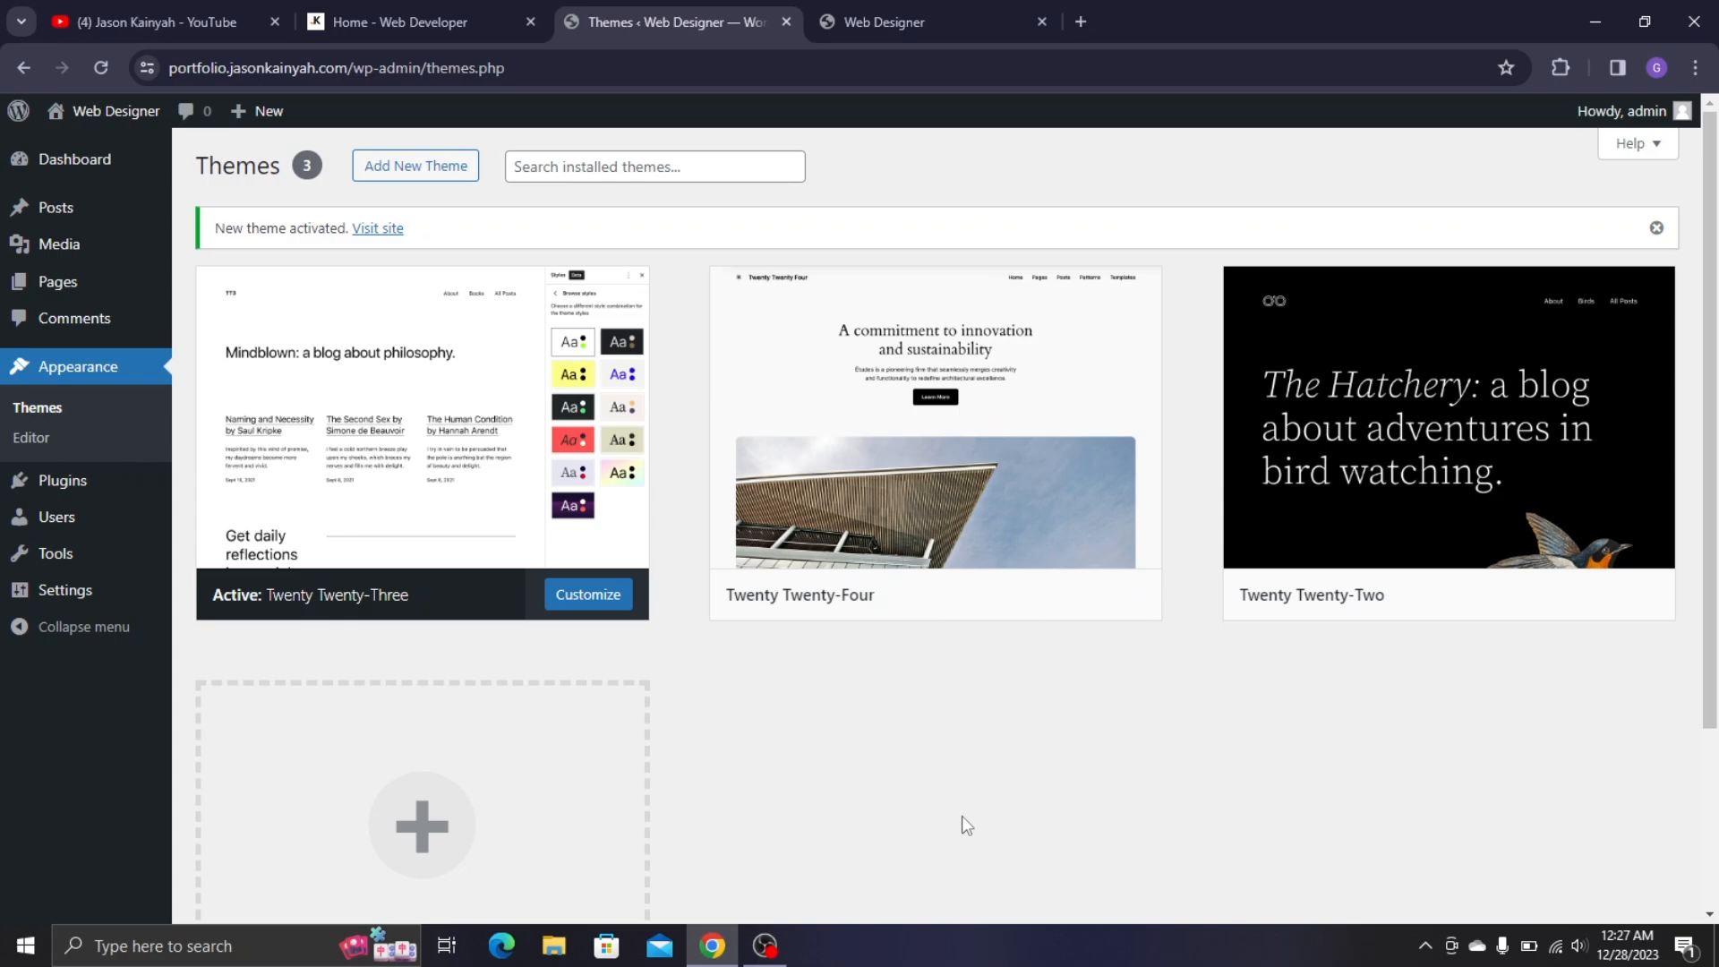
- Check the Plugins list and the portfolio site, then open the All Users list
{"action": "left_click", "coordinate": [128, 491]}
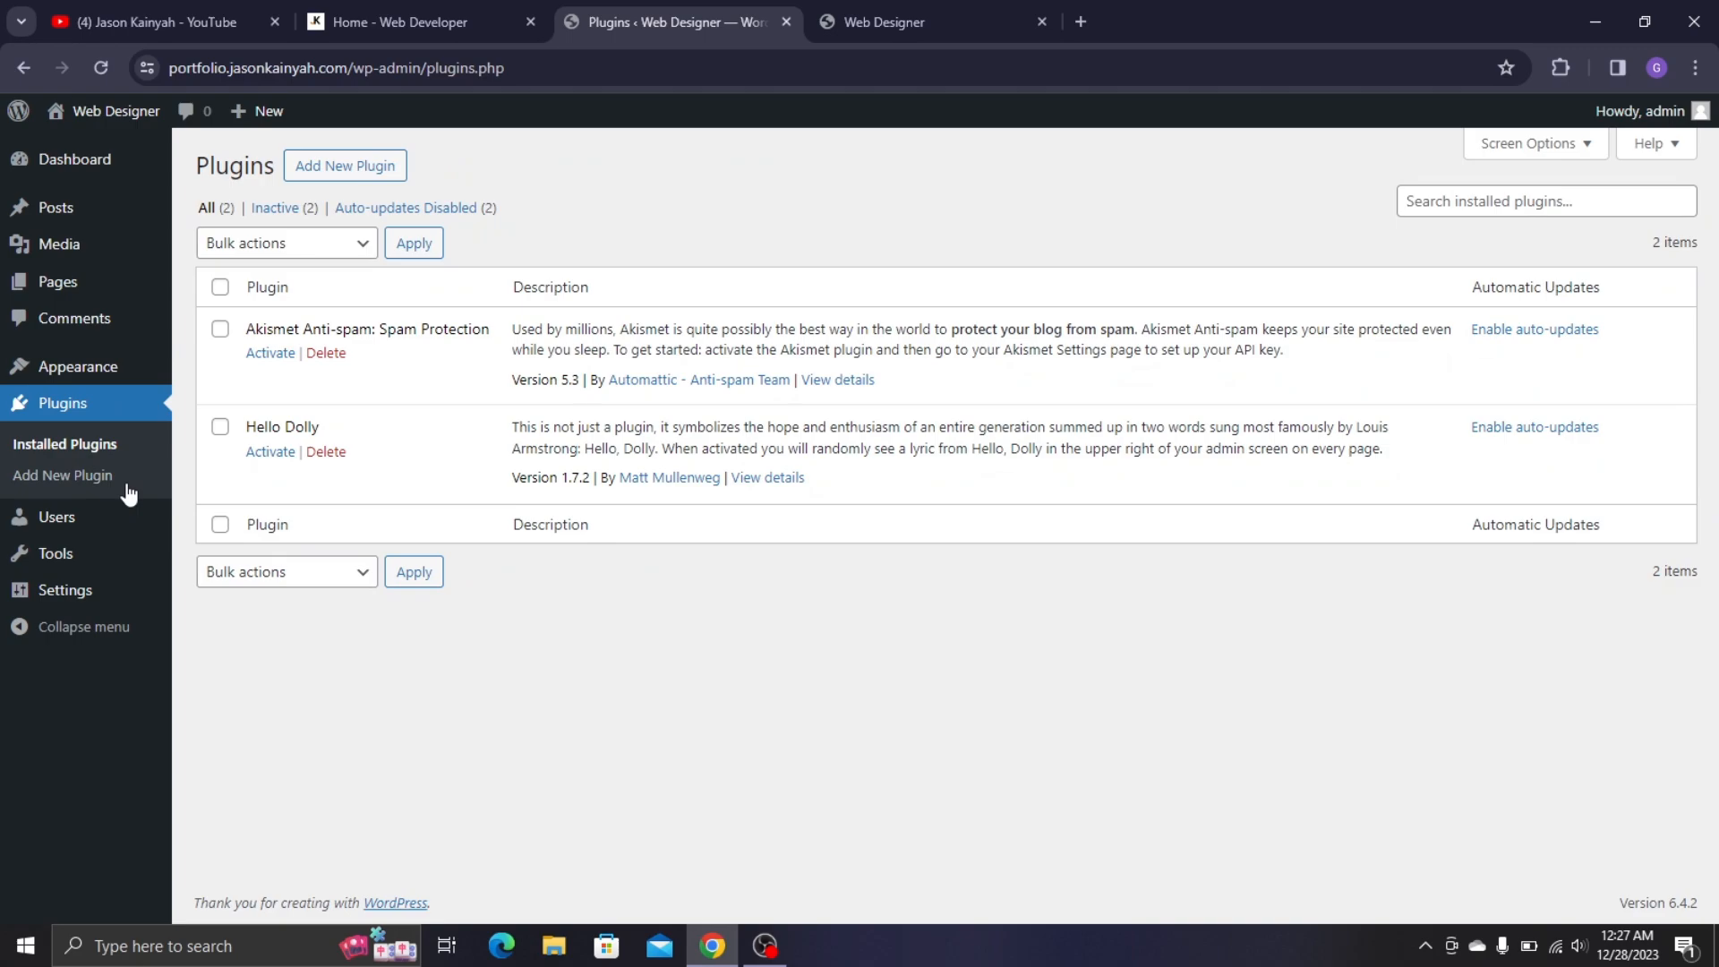
{"action": "left_click", "coordinate": [394, 21]}
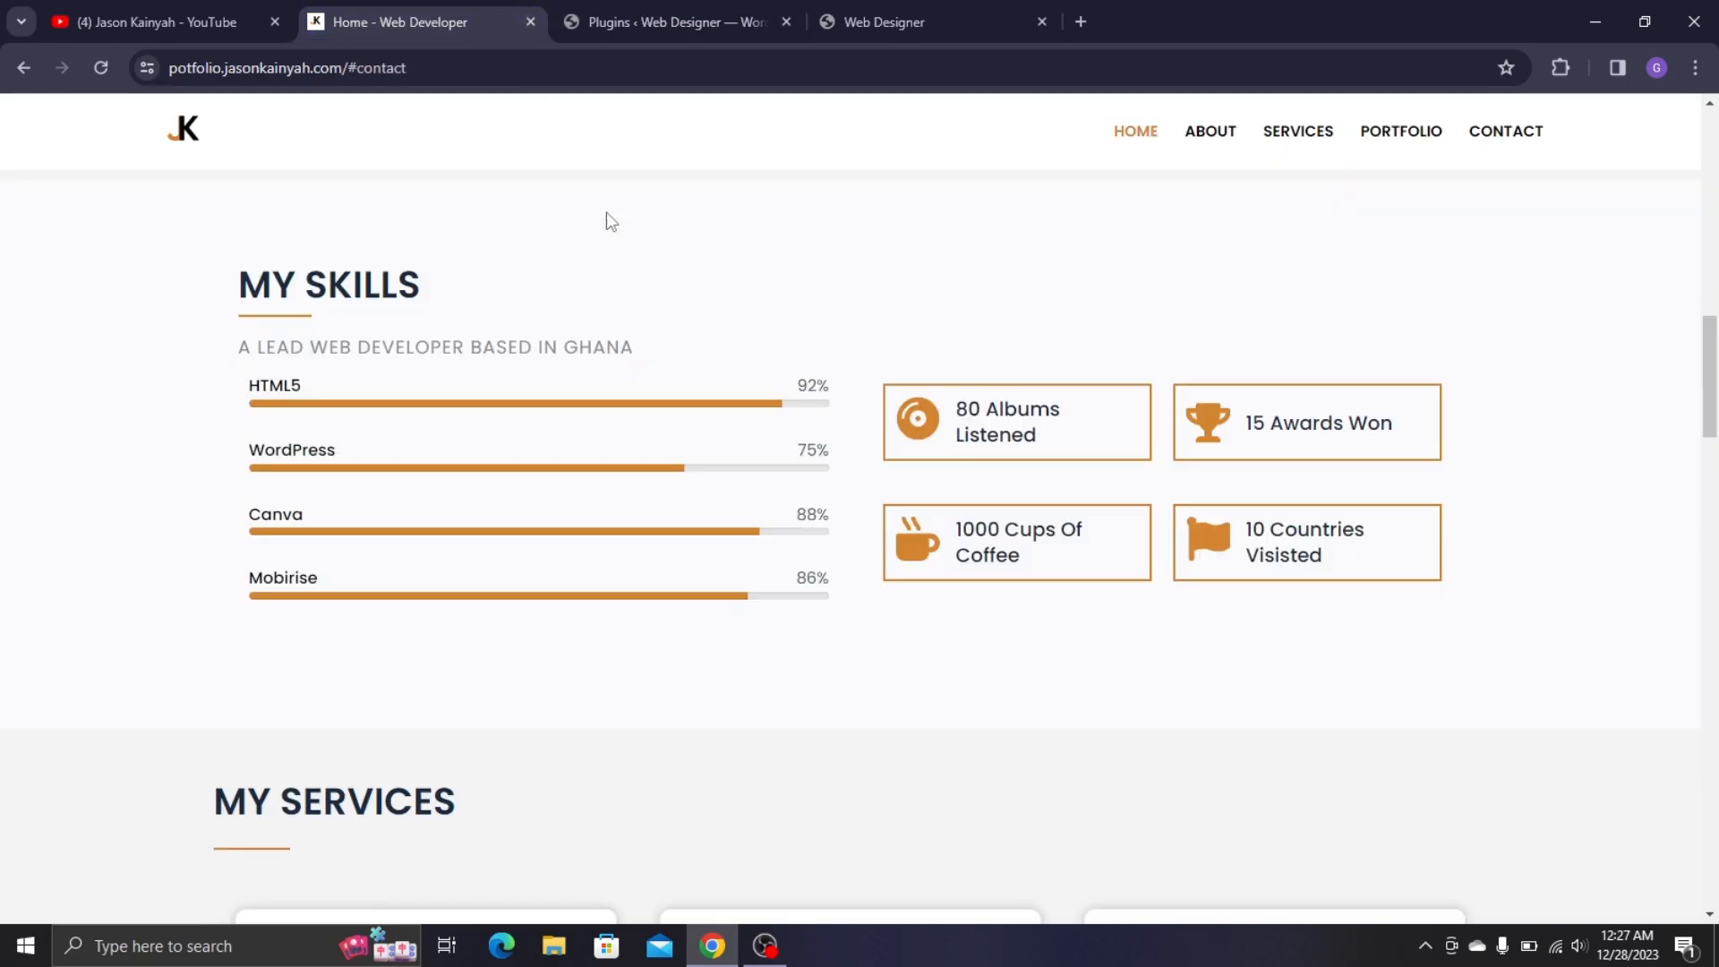
{"action": "scroll", "coordinate": [606, 218], "scroll_direction": "down", "scroll_amount": 10}
{"action": "scroll", "coordinate": [778, 535], "scroll_direction": "down", "scroll_amount": 15}
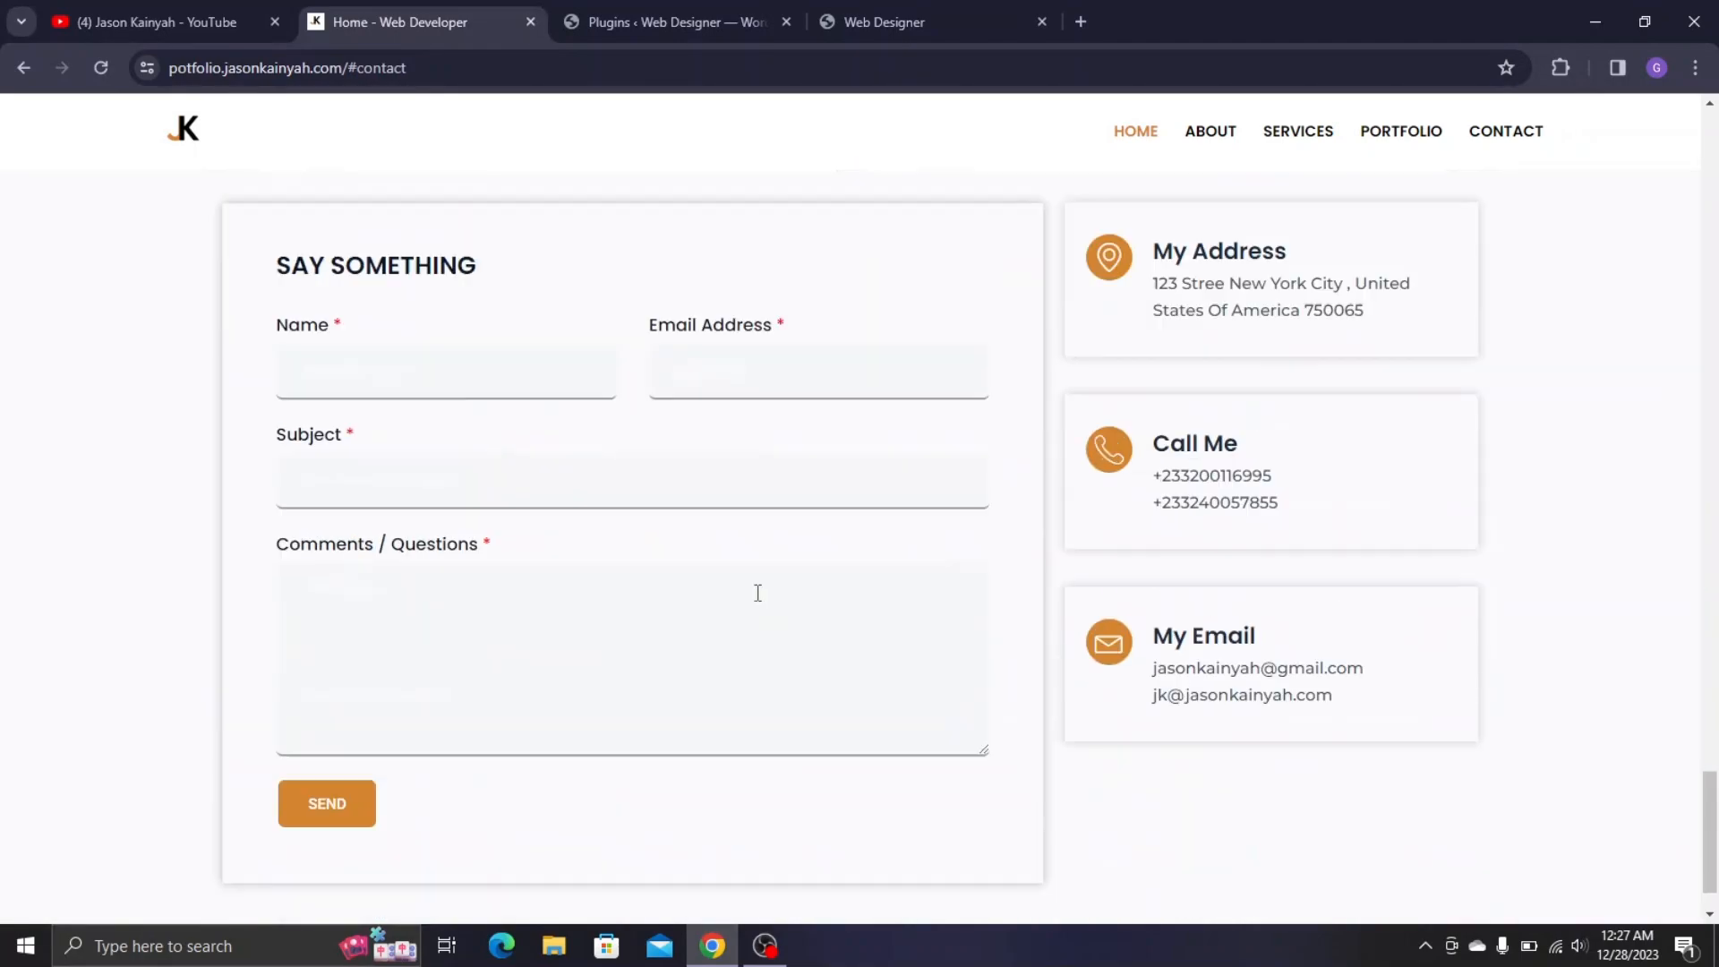
{"action": "scroll", "coordinate": [717, 487], "scroll_direction": "up", "scroll_amount": 2}
{"action": "scroll", "coordinate": [753, 483], "scroll_direction": "down", "scroll_amount": 3}
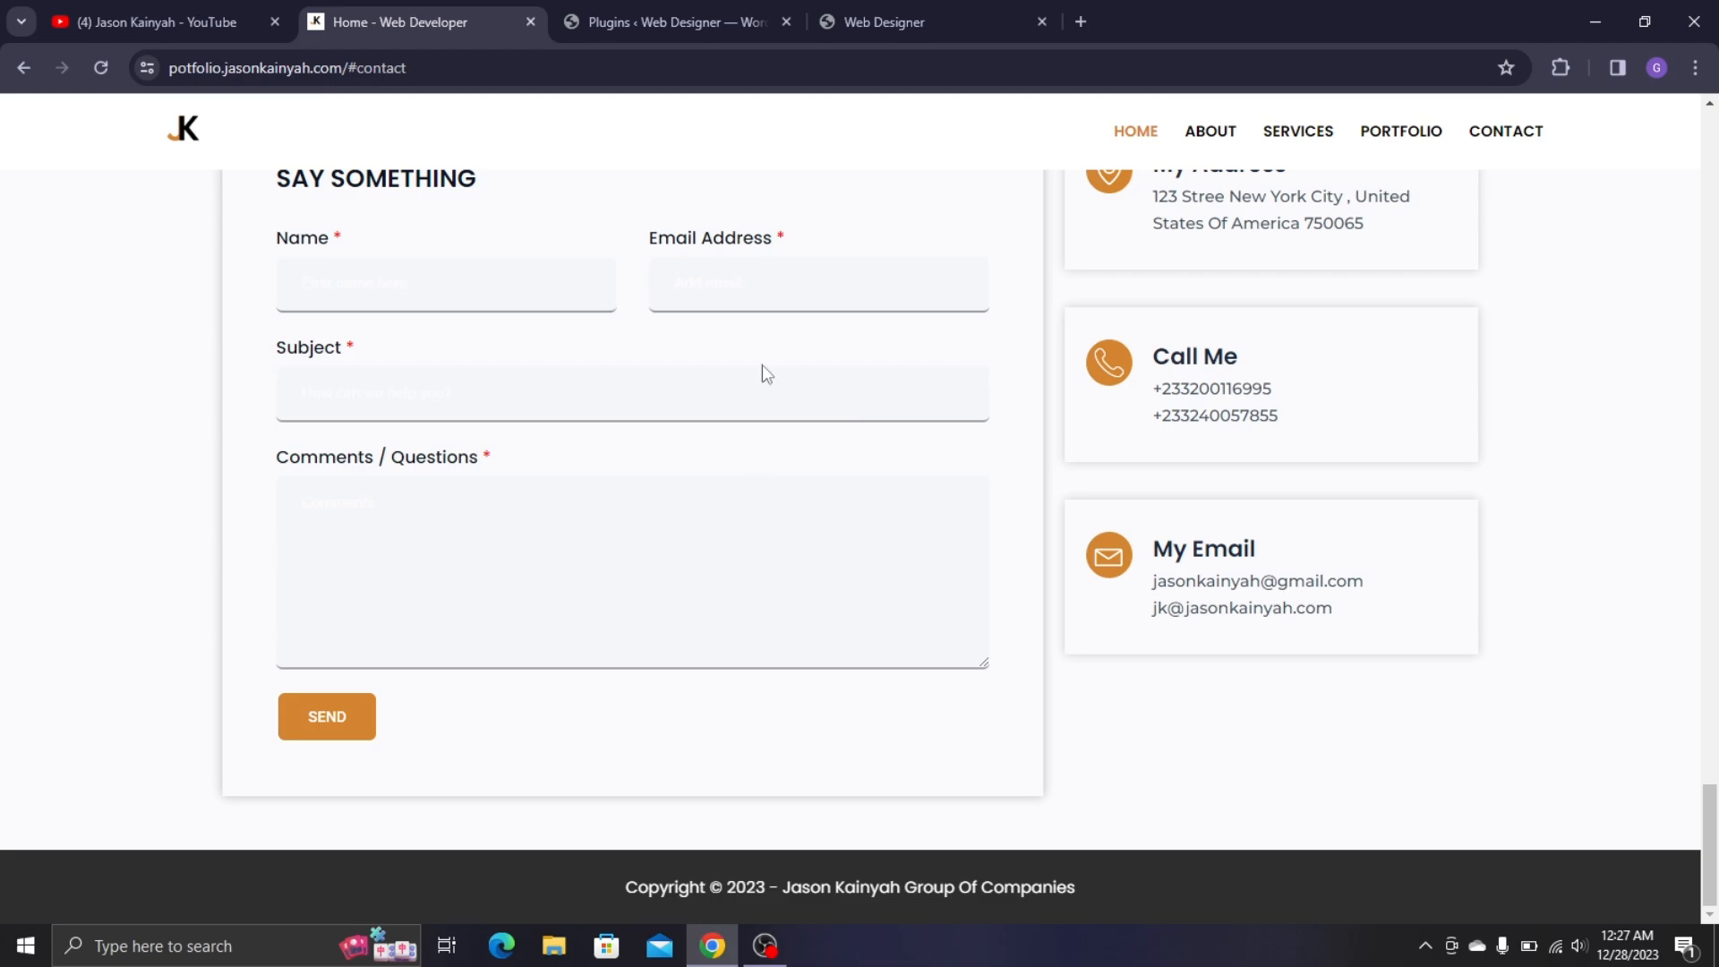
{"action": "left_click", "coordinate": [702, 7]}
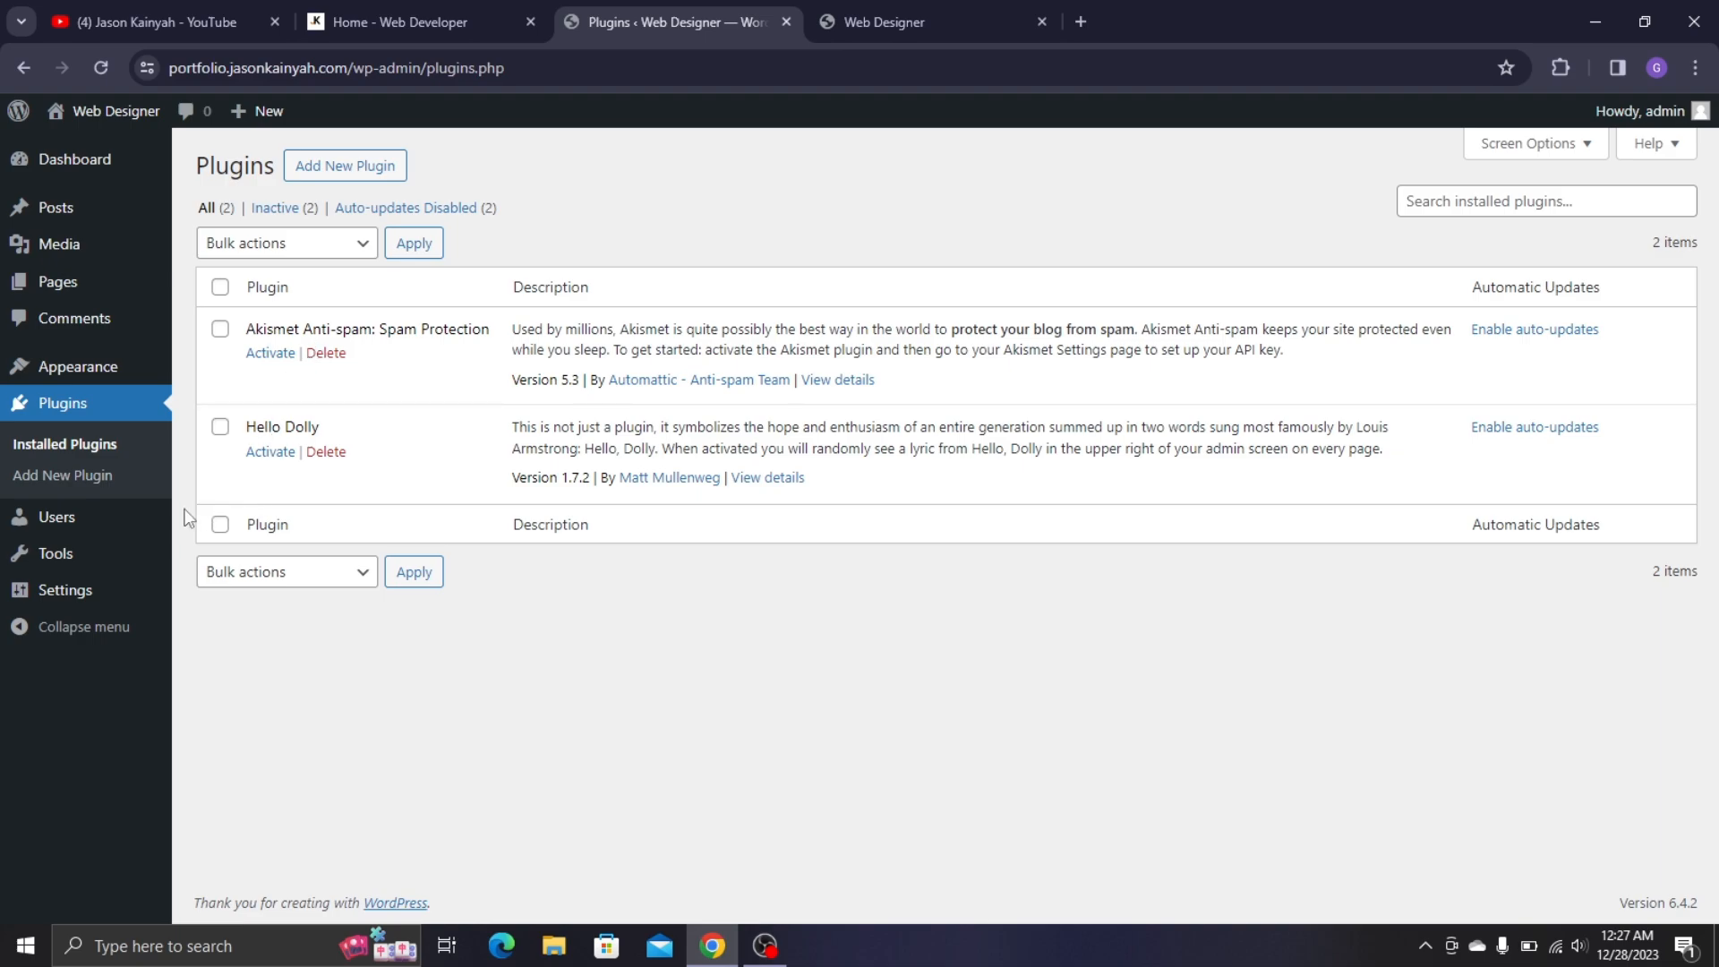
{"action": "left_click", "coordinate": [160, 533]}
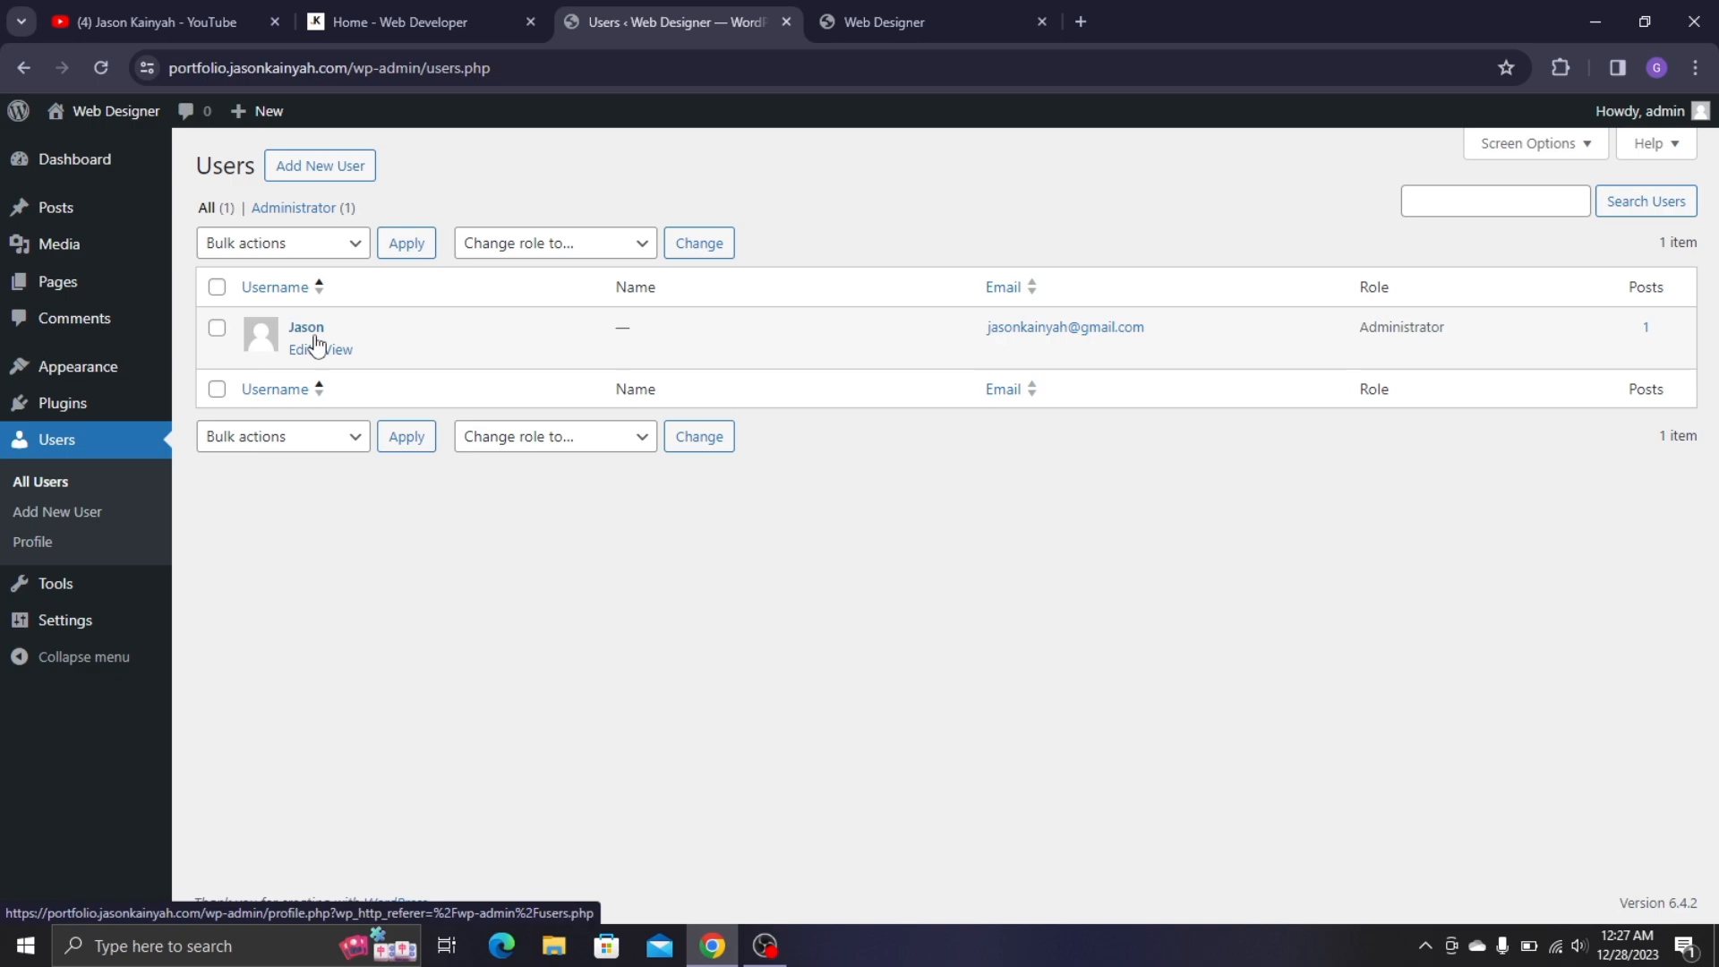
{"action": "mouse_move", "coordinate": [100, 601]}
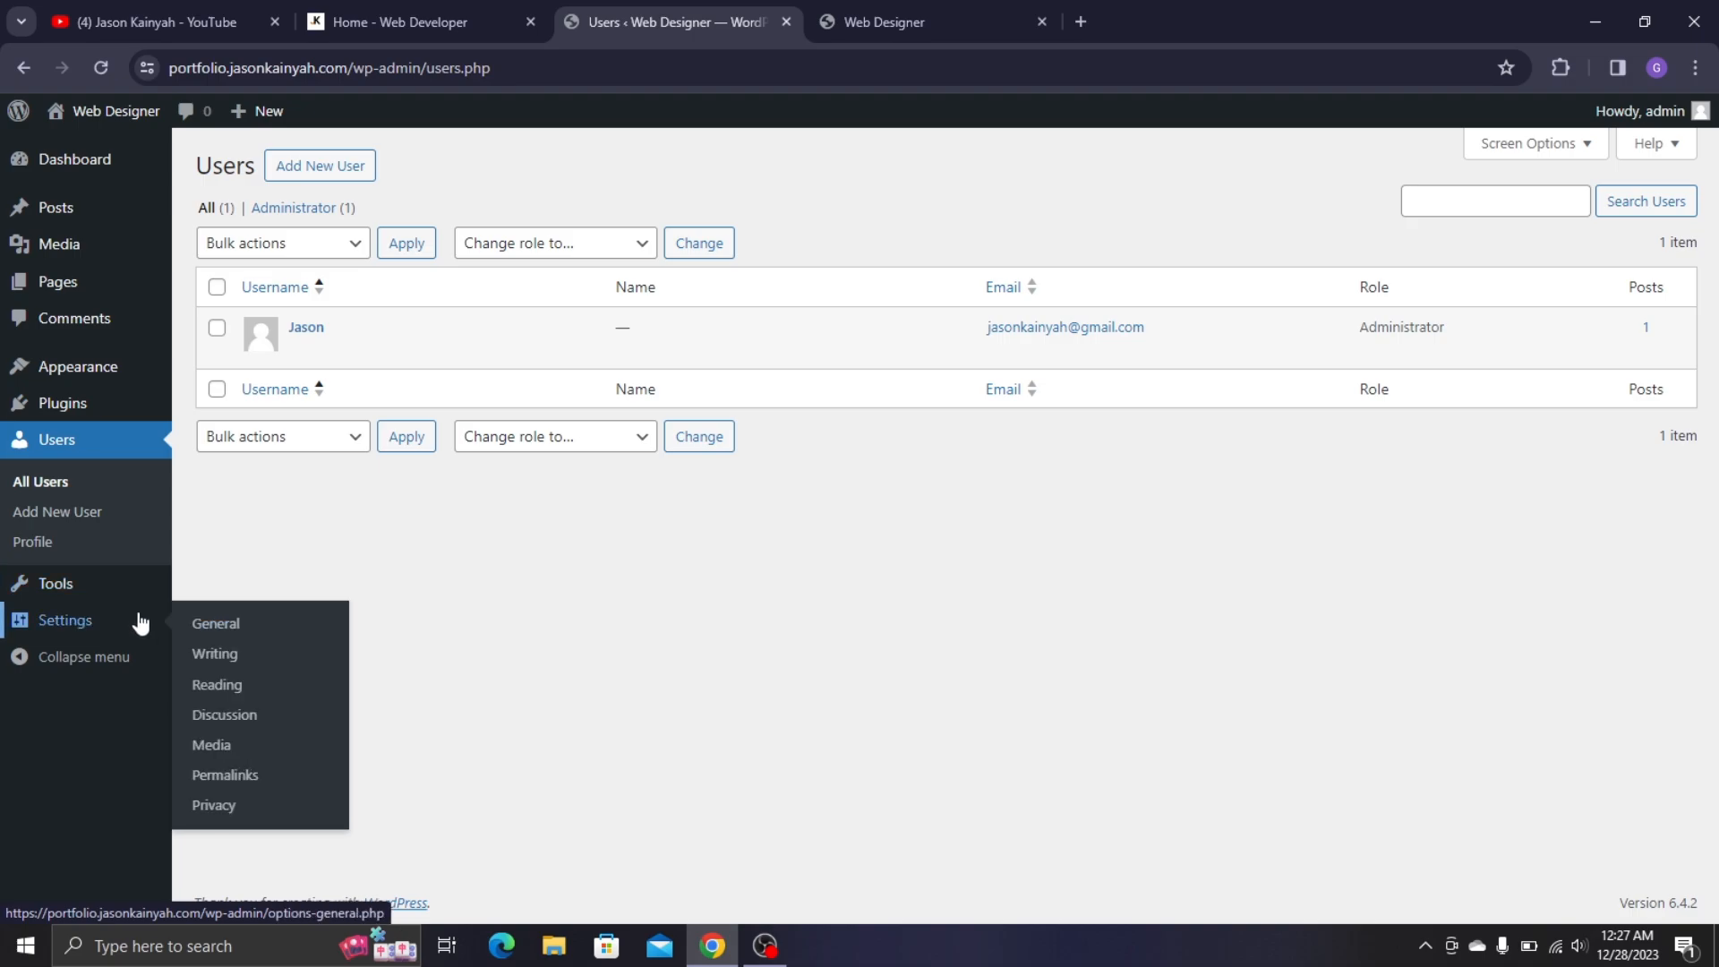
- In General Settings, fill in a tagline describing the owner as a top web developer
{"action": "left_click", "coordinate": [199, 632]}
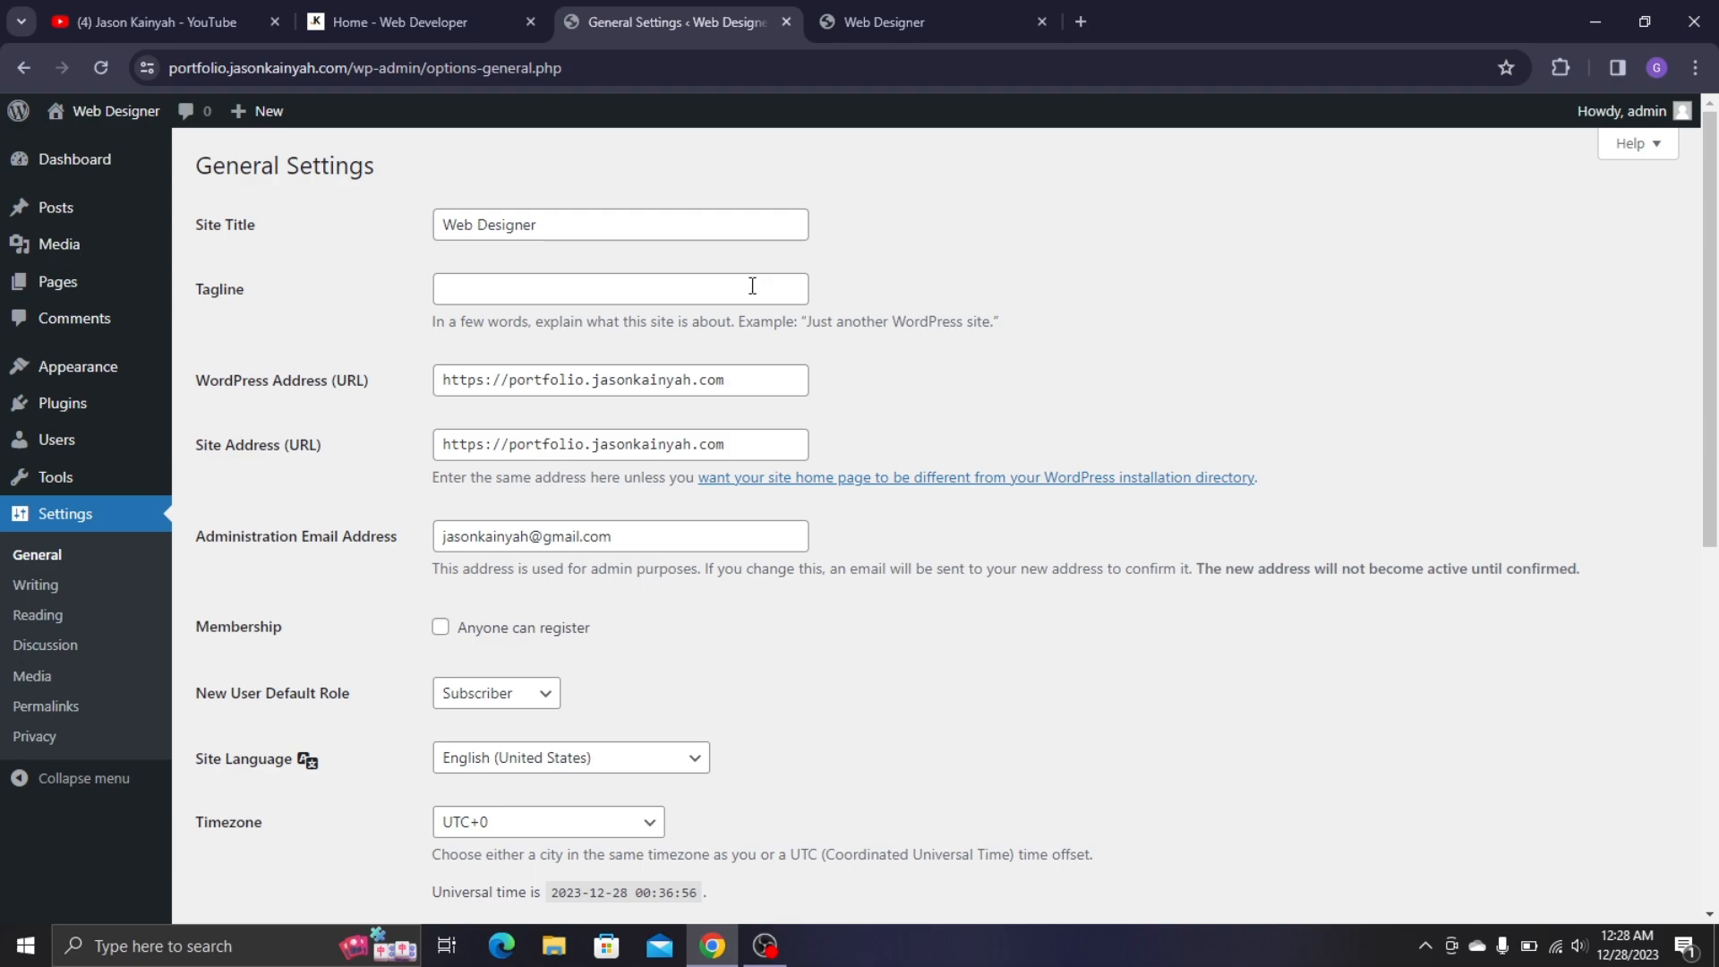
{"action": "left_click", "coordinate": [625, 293]}
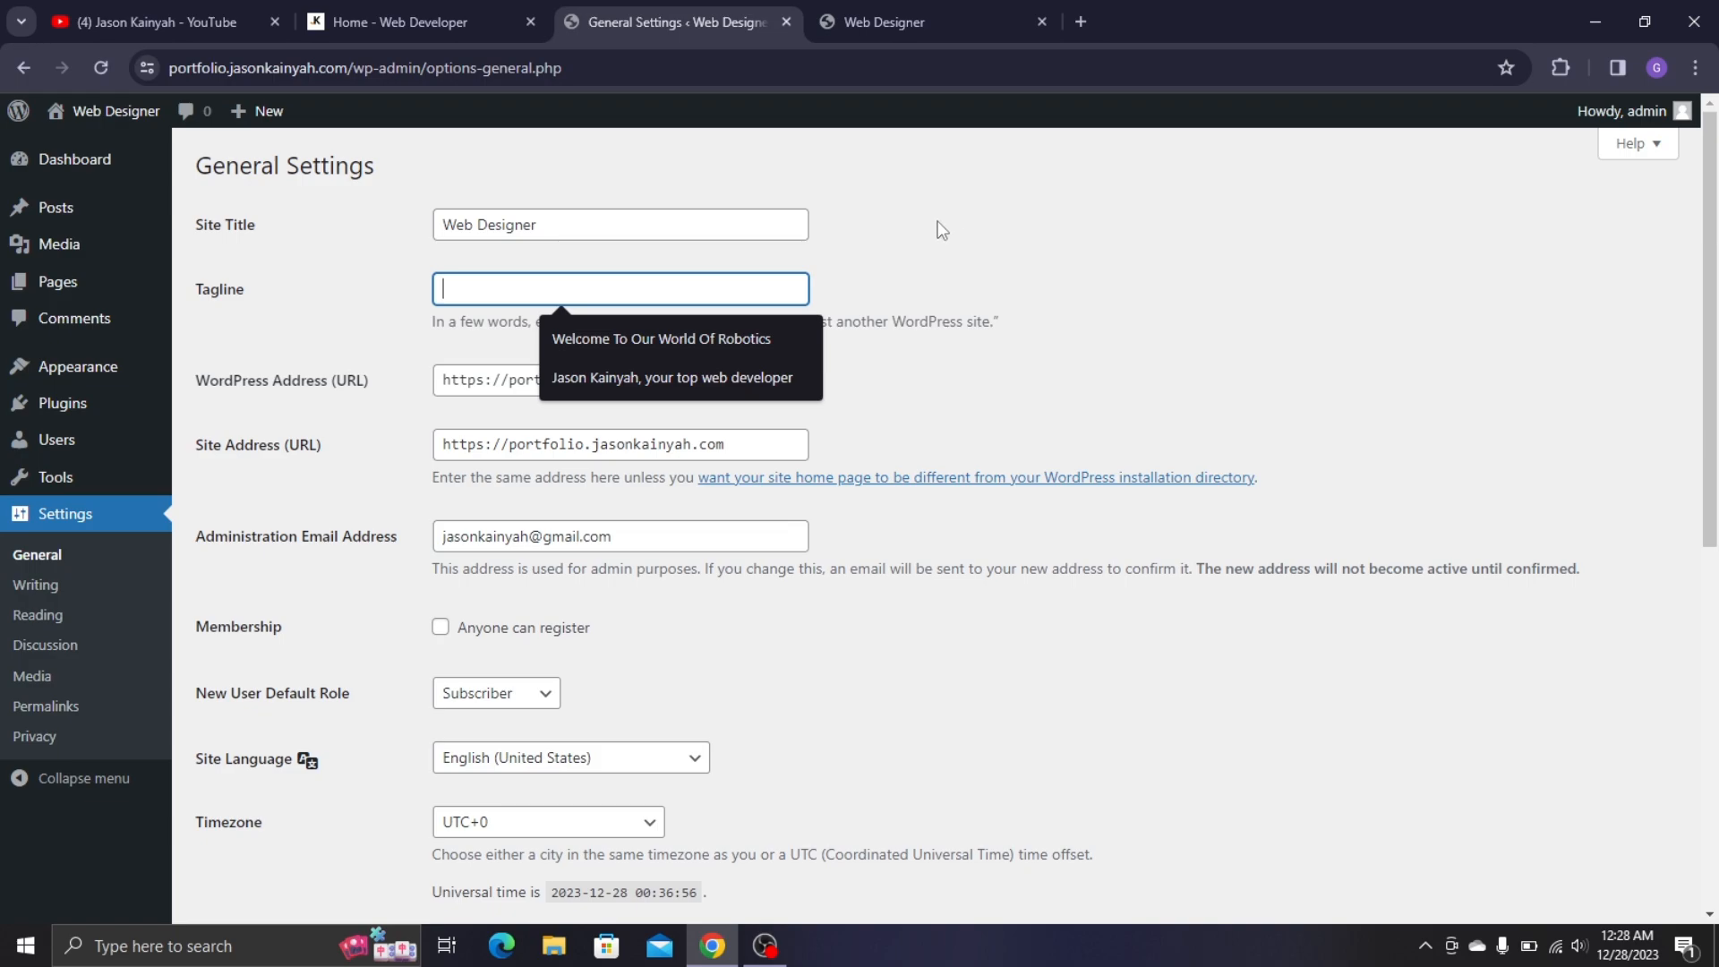
{"action": "left_click", "coordinate": [634, 377]}
{"action": "left_click", "coordinate": [916, 320]}
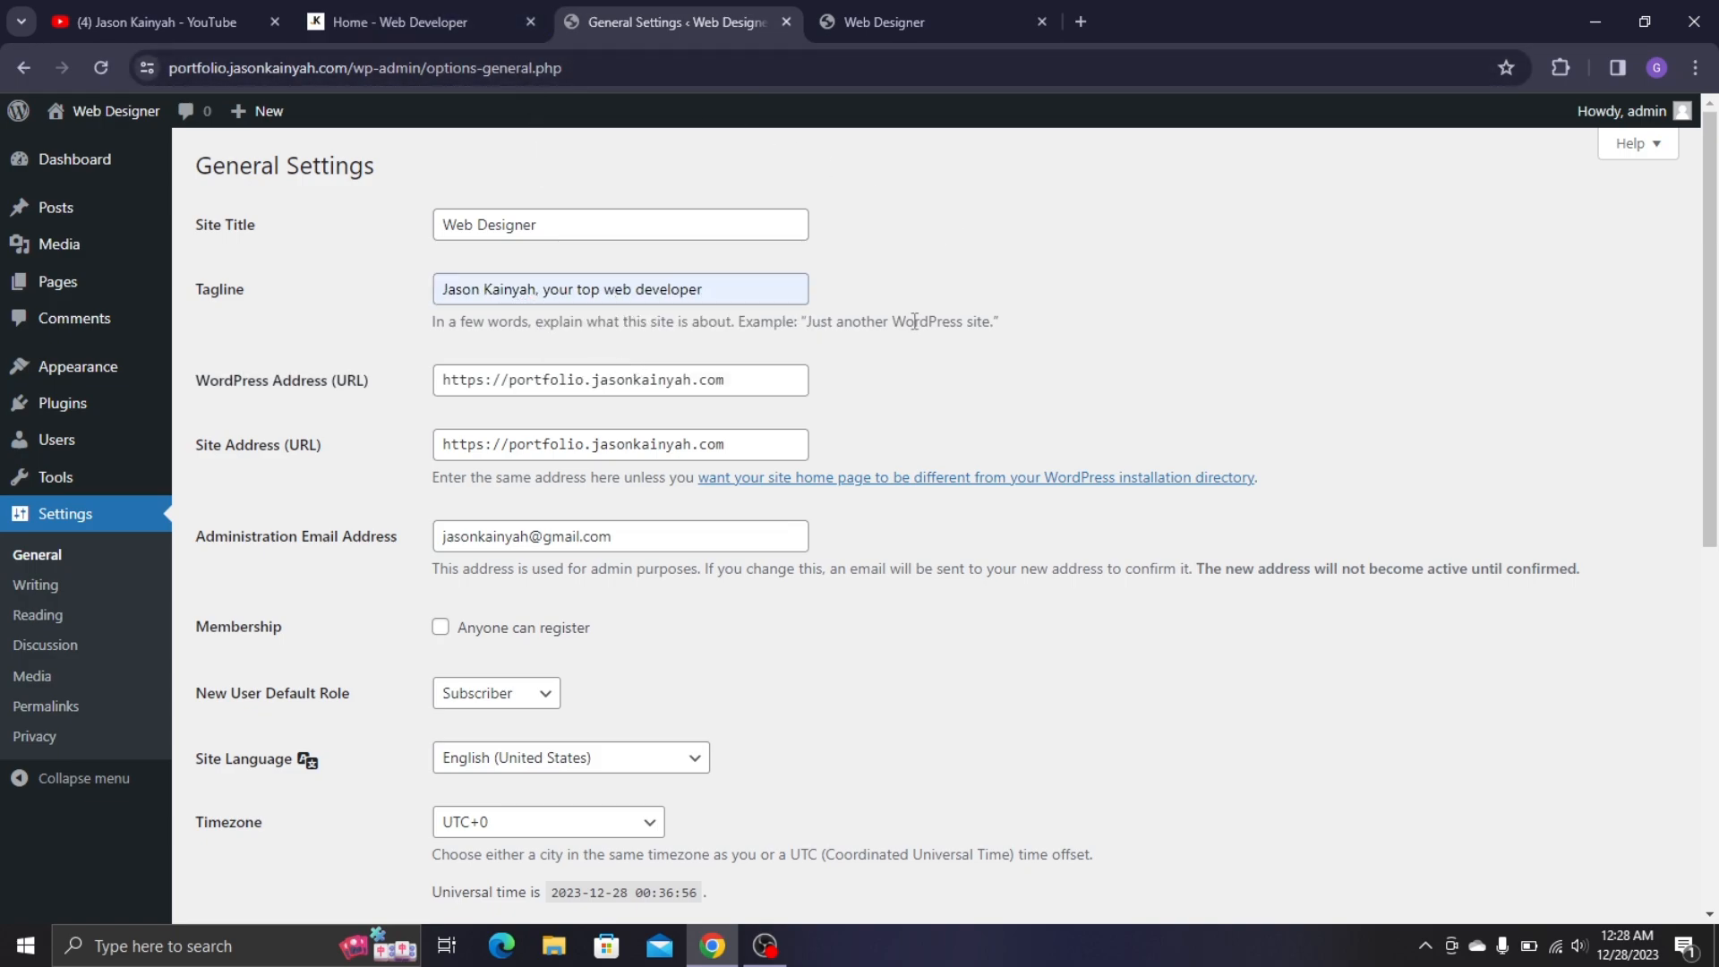
- Set the timezone to Accra and the week start to Sunday, then save
{"action": "scroll", "coordinate": [851, 400], "scroll_direction": "down", "scroll_amount": 1}
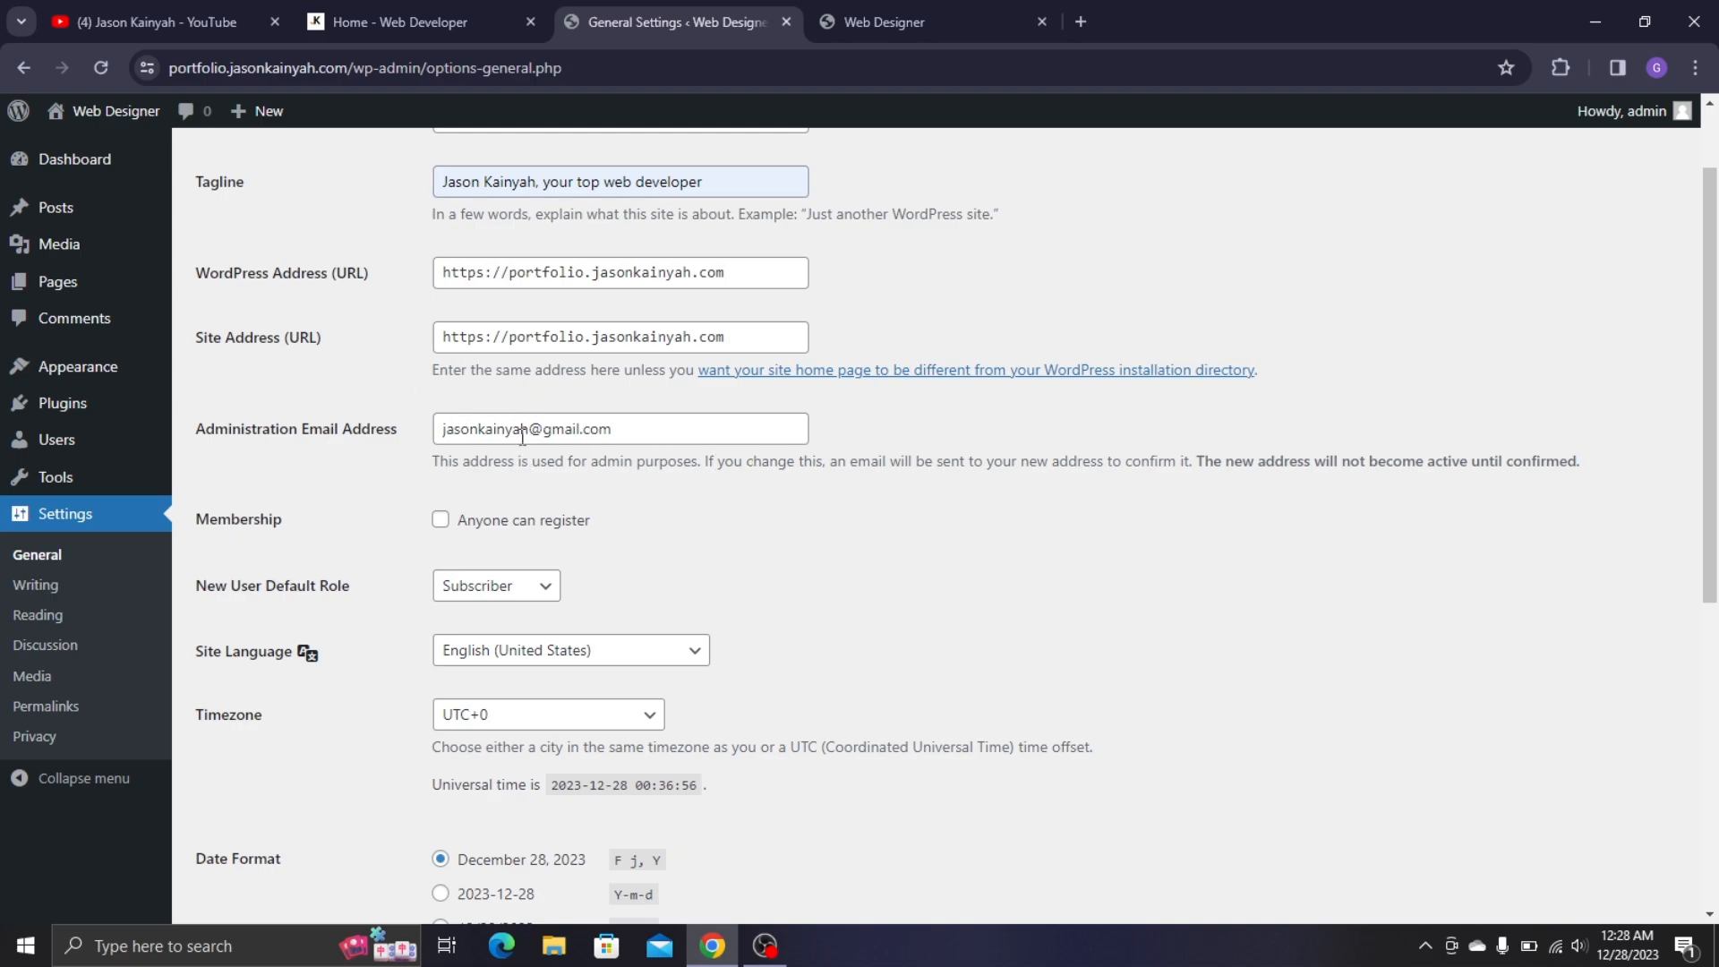
{"action": "scroll", "coordinate": [514, 476], "scroll_direction": "down", "scroll_amount": 3}
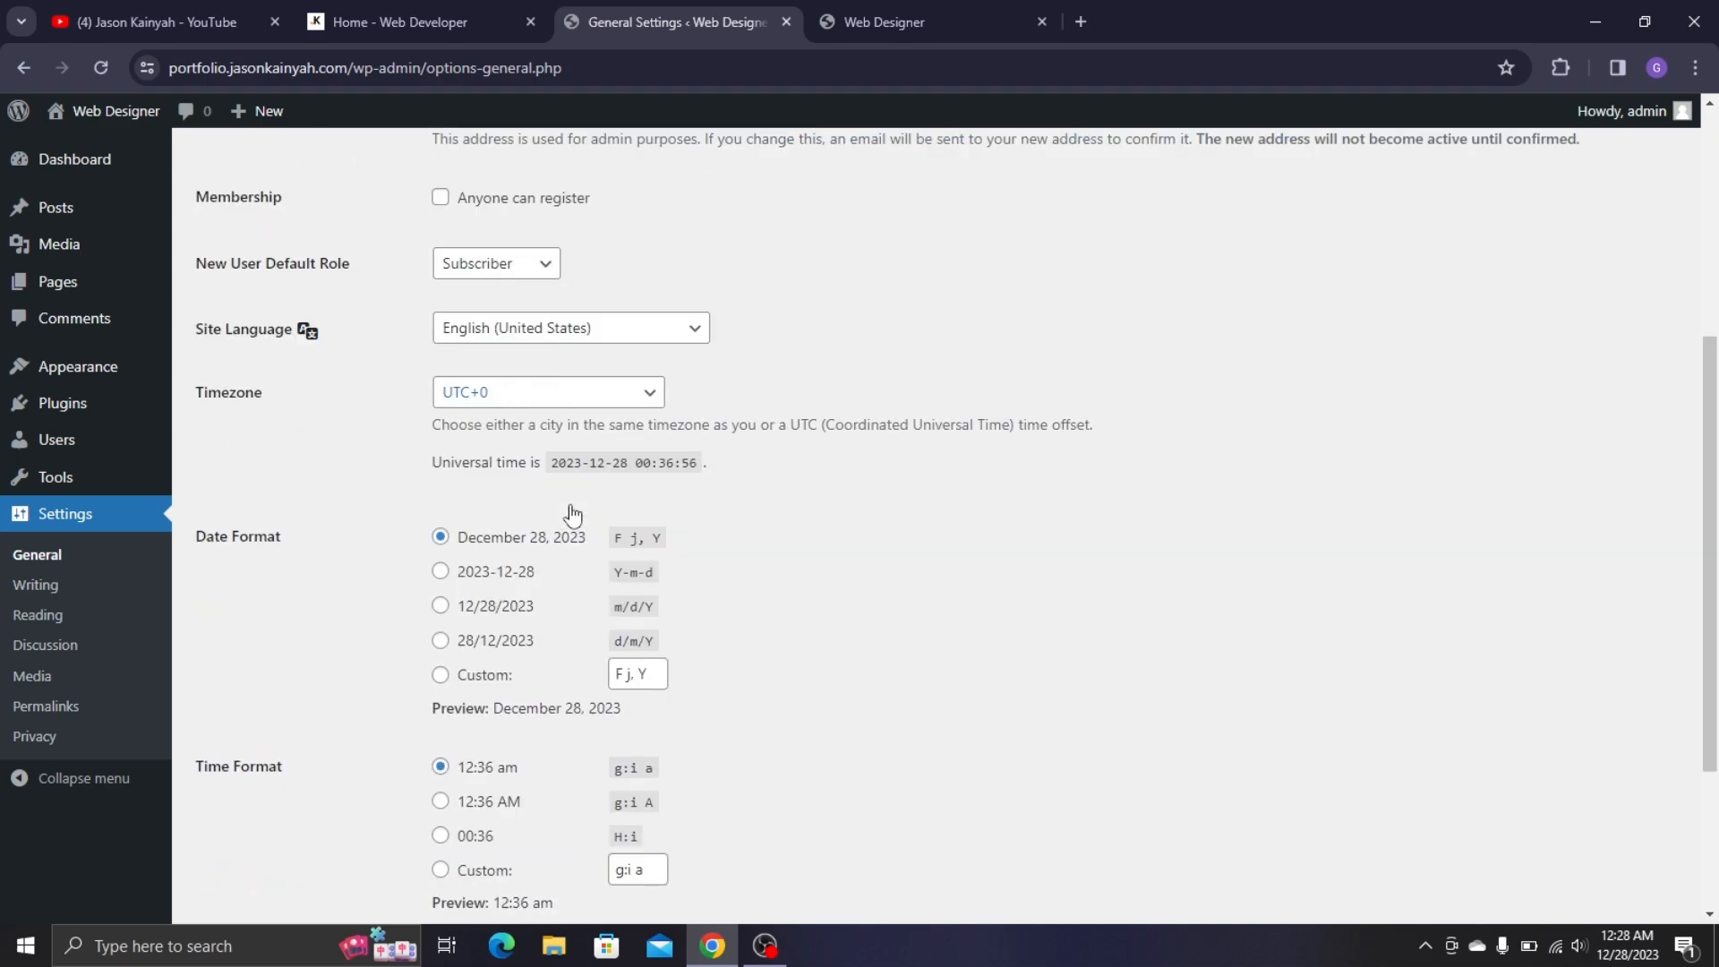
{"action": "left_click", "coordinate": [502, 403]}
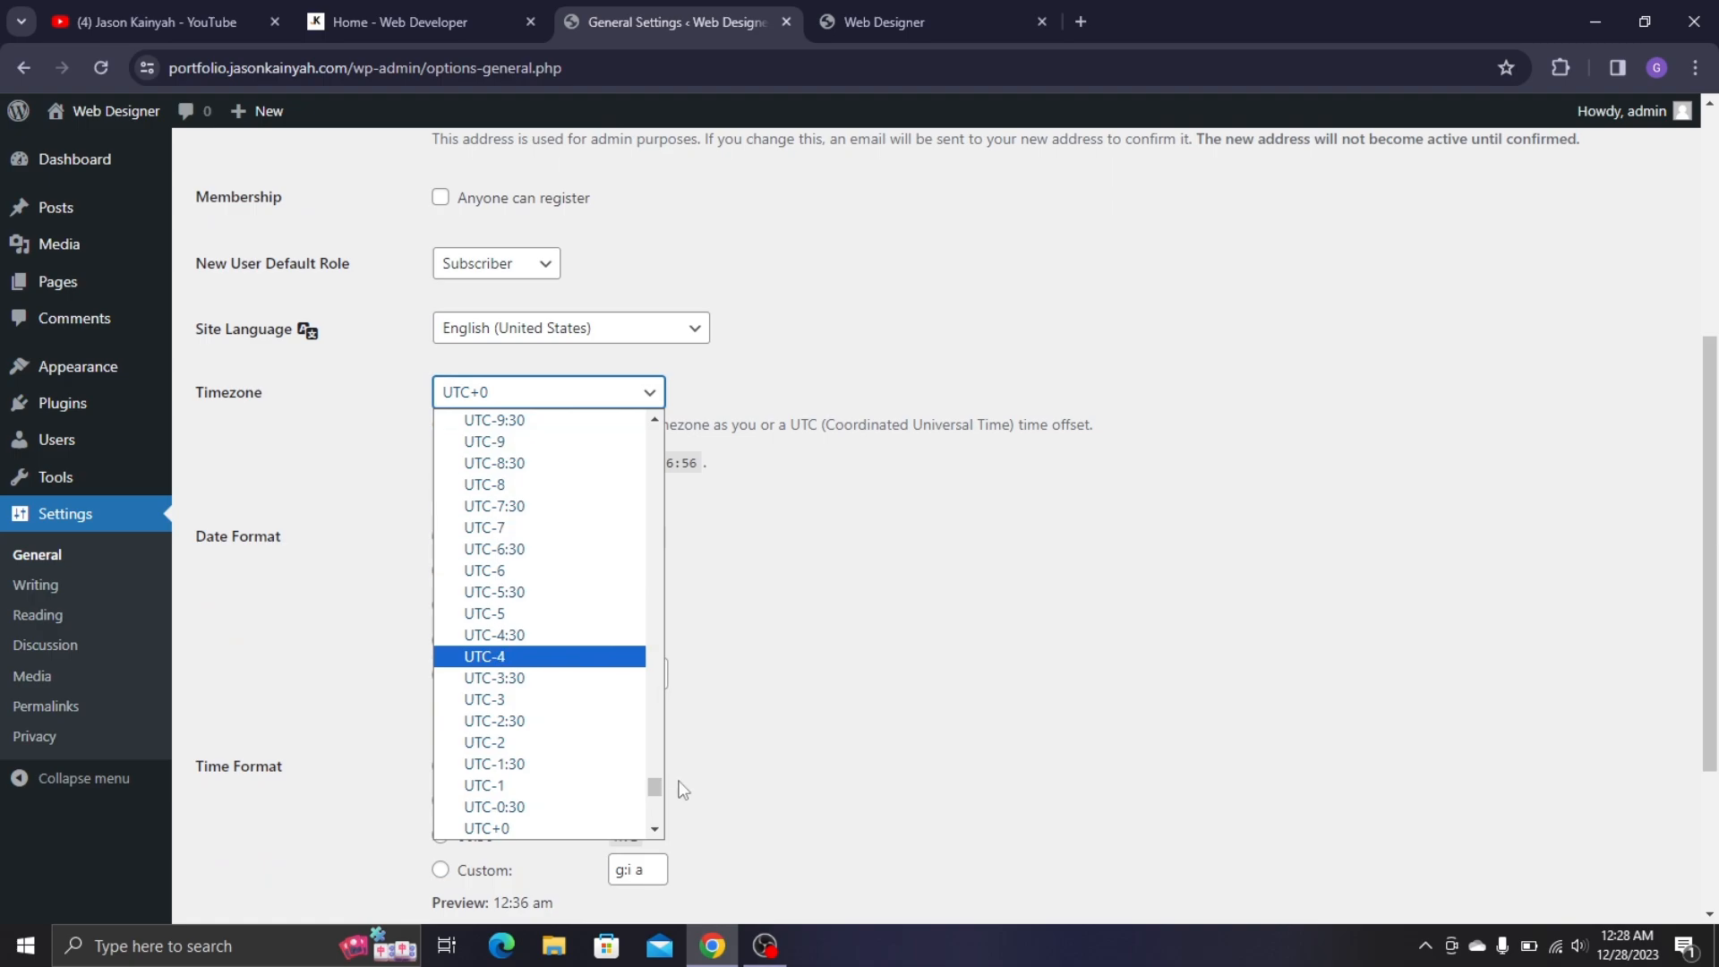
{"action": "left_click_drag", "start_coordinate": [659, 785], "coordinate": [653, 418]}
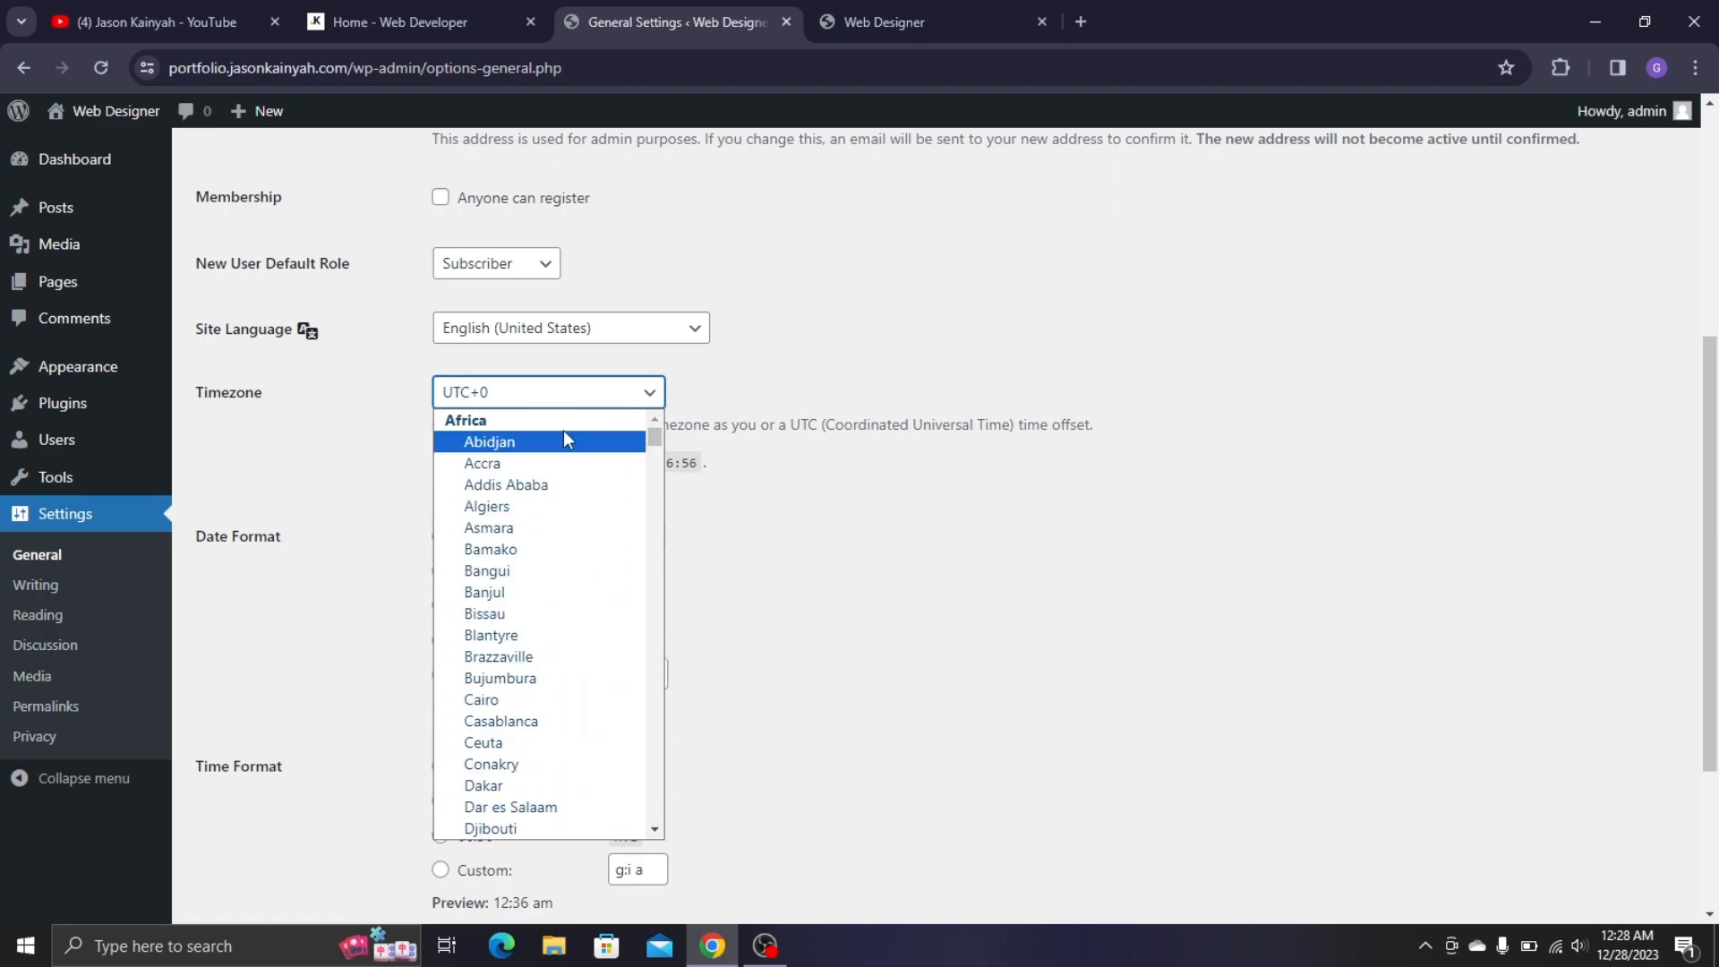
{"action": "left_click", "coordinate": [479, 463]}
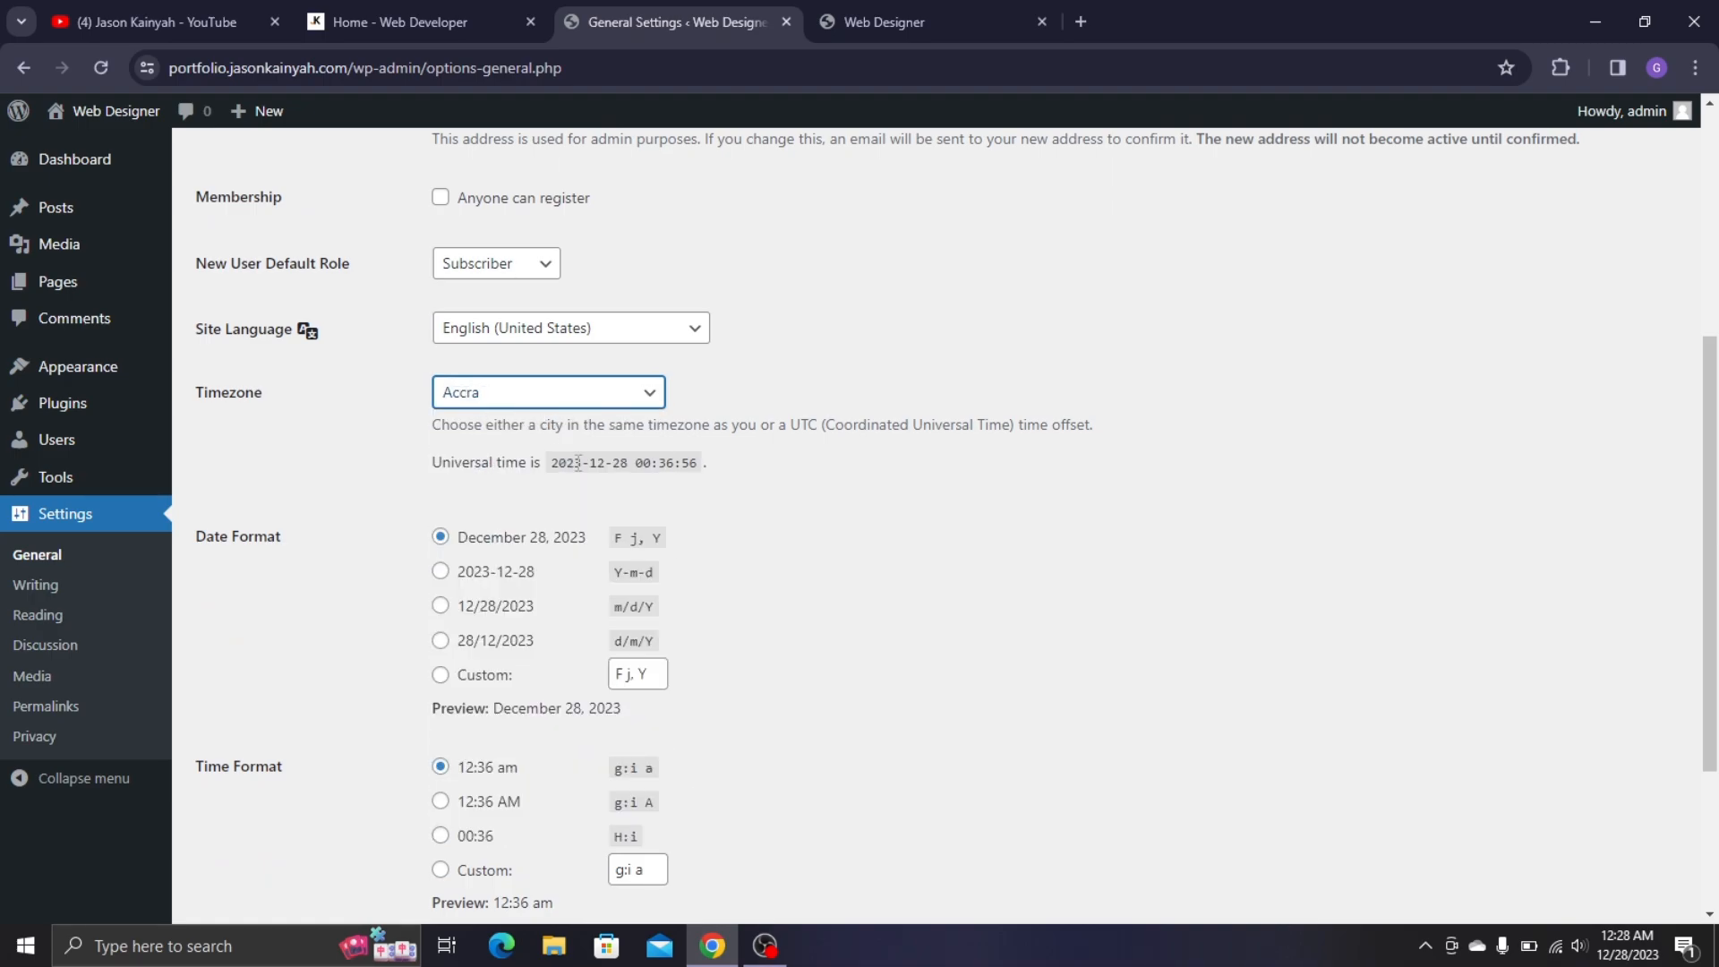
{"action": "scroll", "coordinate": [486, 541], "scroll_direction": "down", "scroll_amount": 1}
{"action": "scroll", "coordinate": [486, 540], "scroll_direction": "down", "scroll_amount": 2}
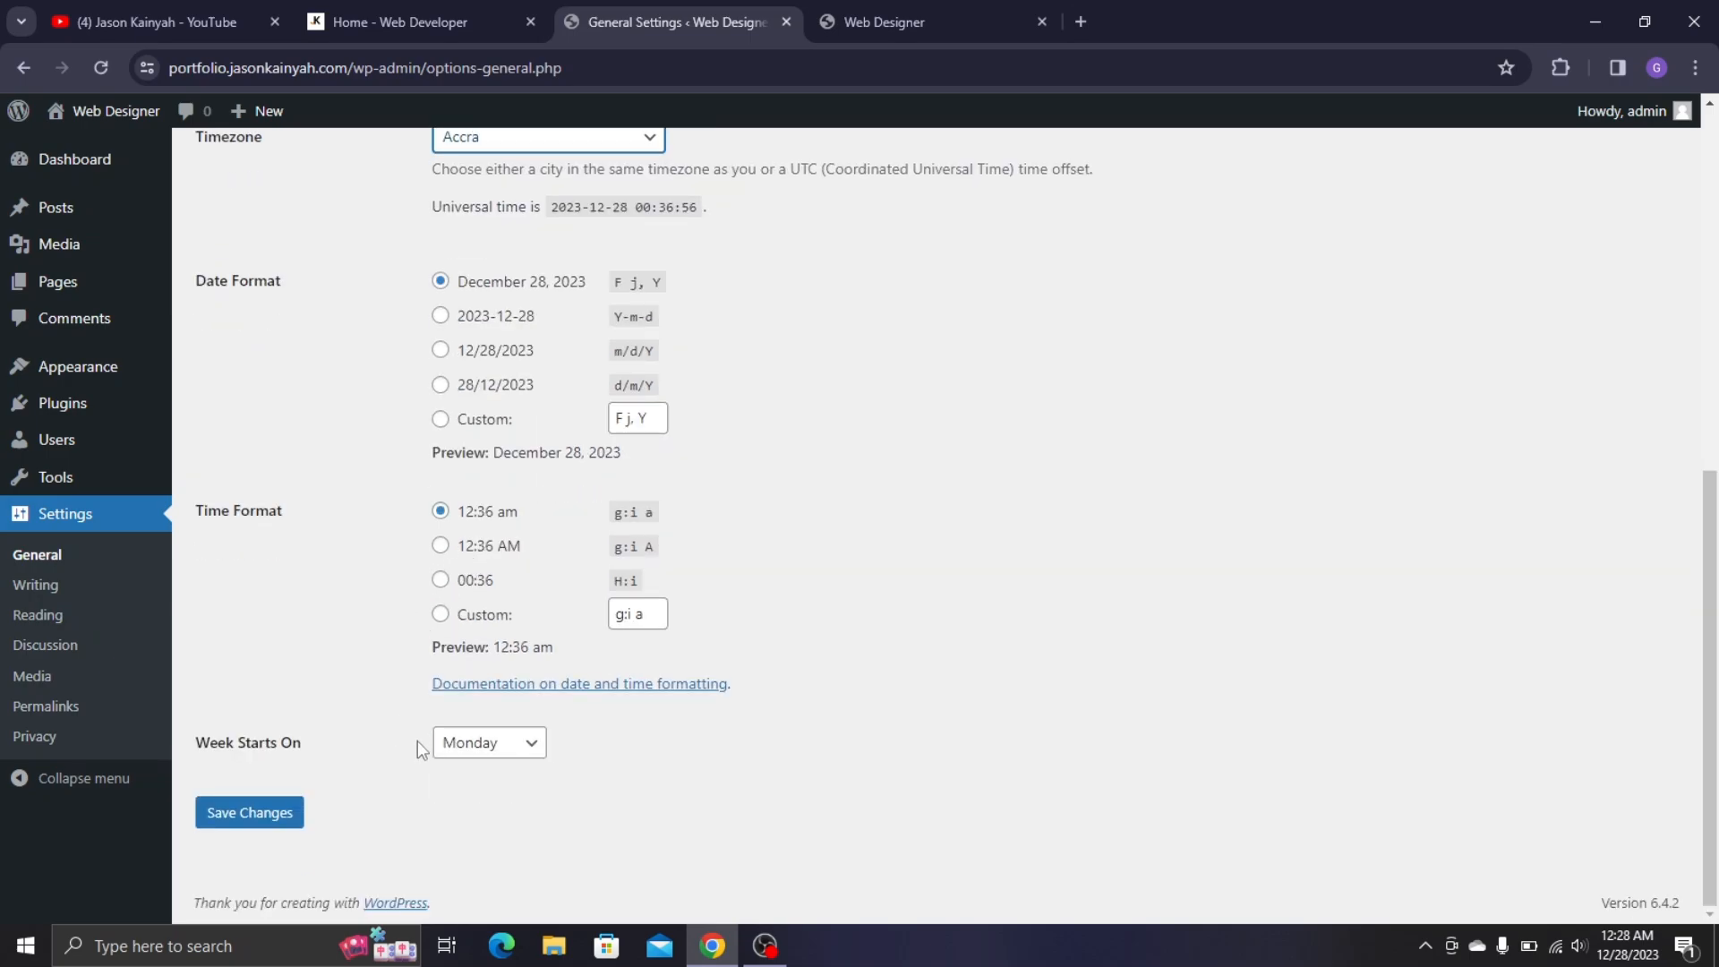
{"action": "left_click", "coordinate": [489, 742]}
{"action": "left_click", "coordinate": [466, 768]}
{"action": "left_click", "coordinate": [273, 817]}
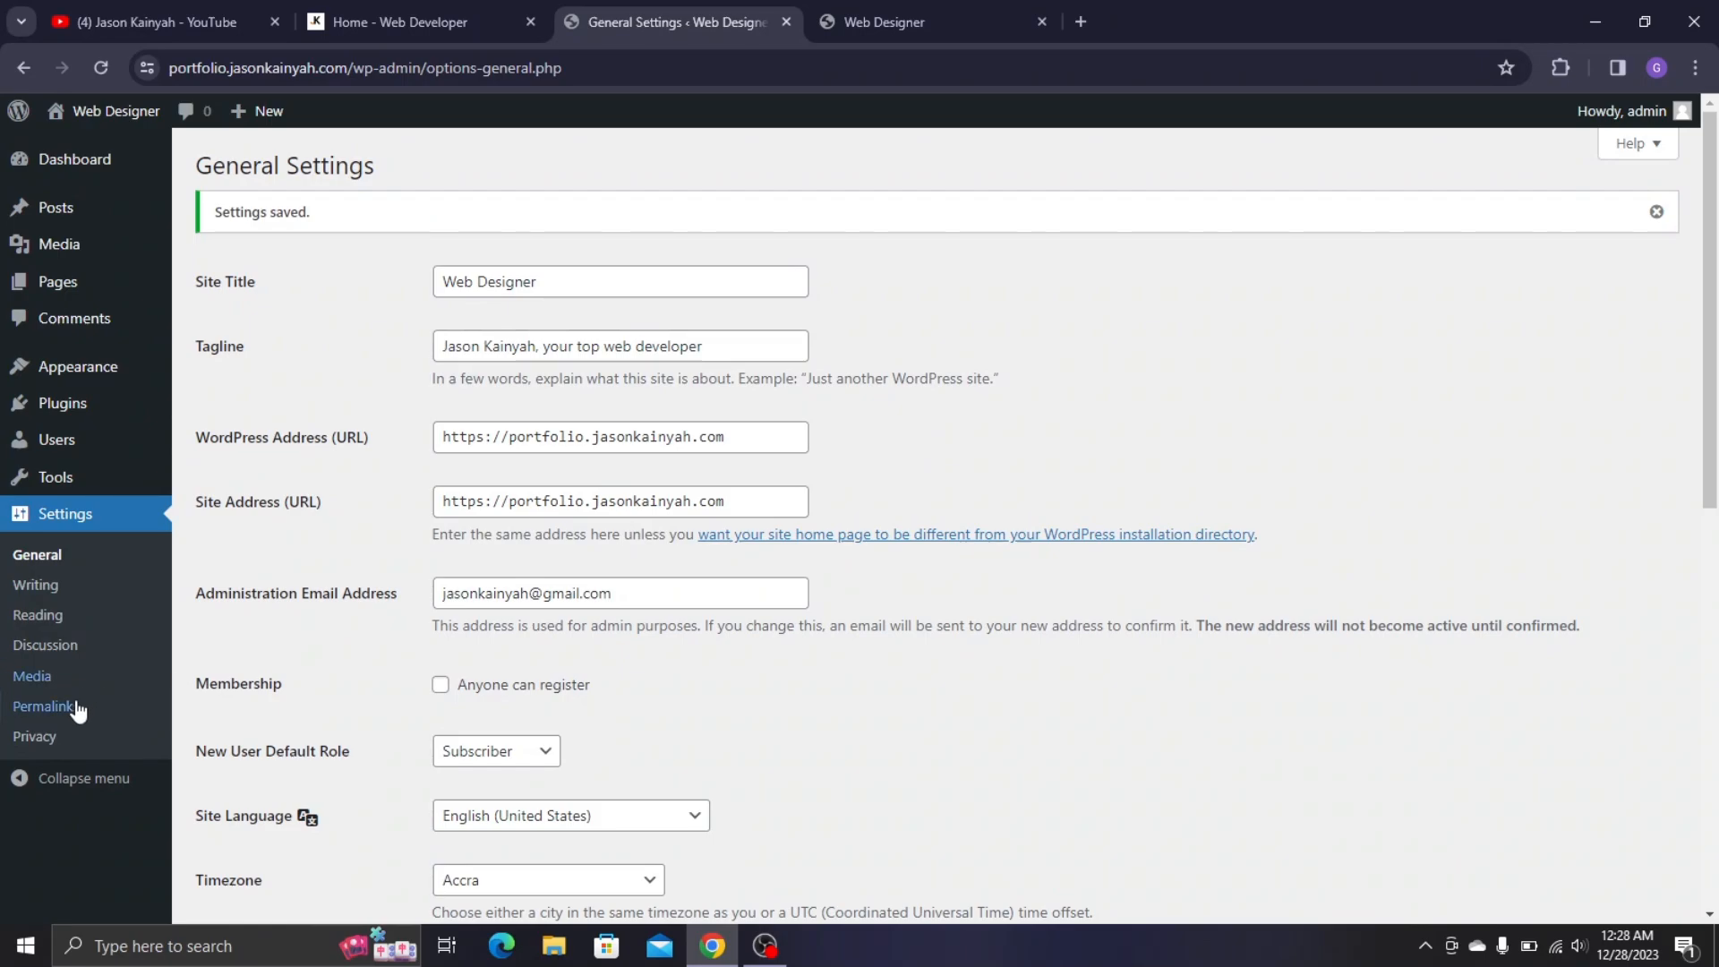
- Try options in Permalink settings, then open the Hello world! post in a separate tab
{"action": "left_click", "coordinate": [45, 706]}
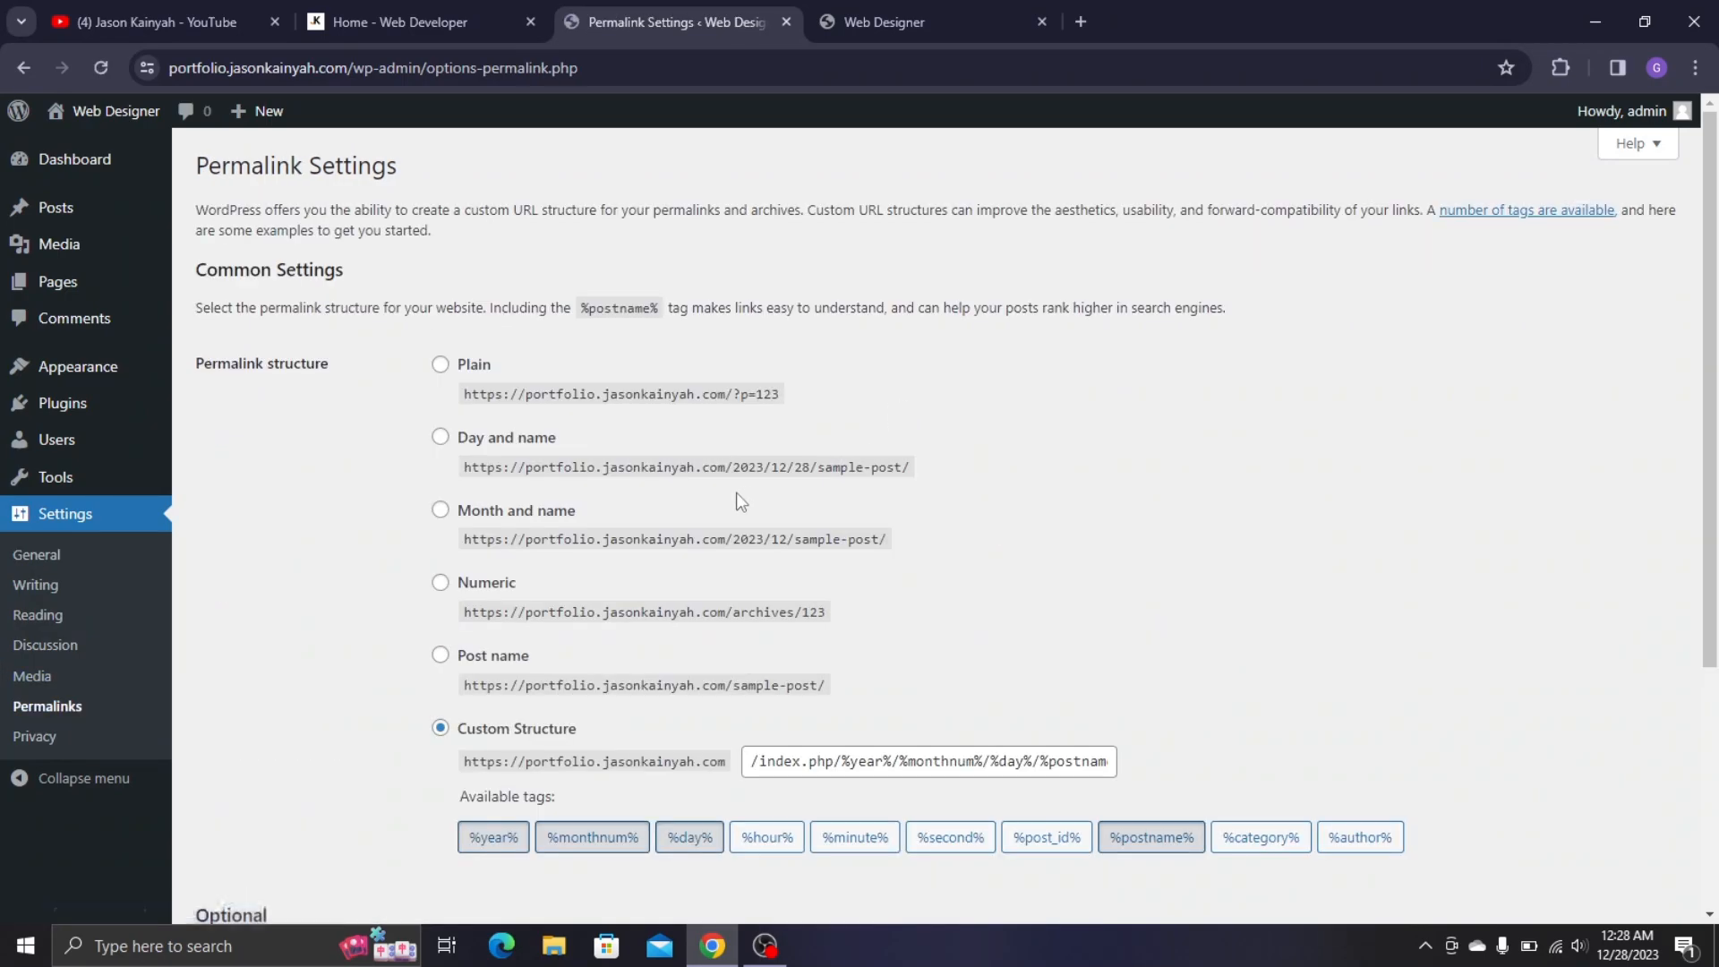
{"action": "scroll", "coordinate": [736, 492], "scroll_direction": "down", "scroll_amount": 2}
{"action": "left_click", "coordinate": [491, 445]}
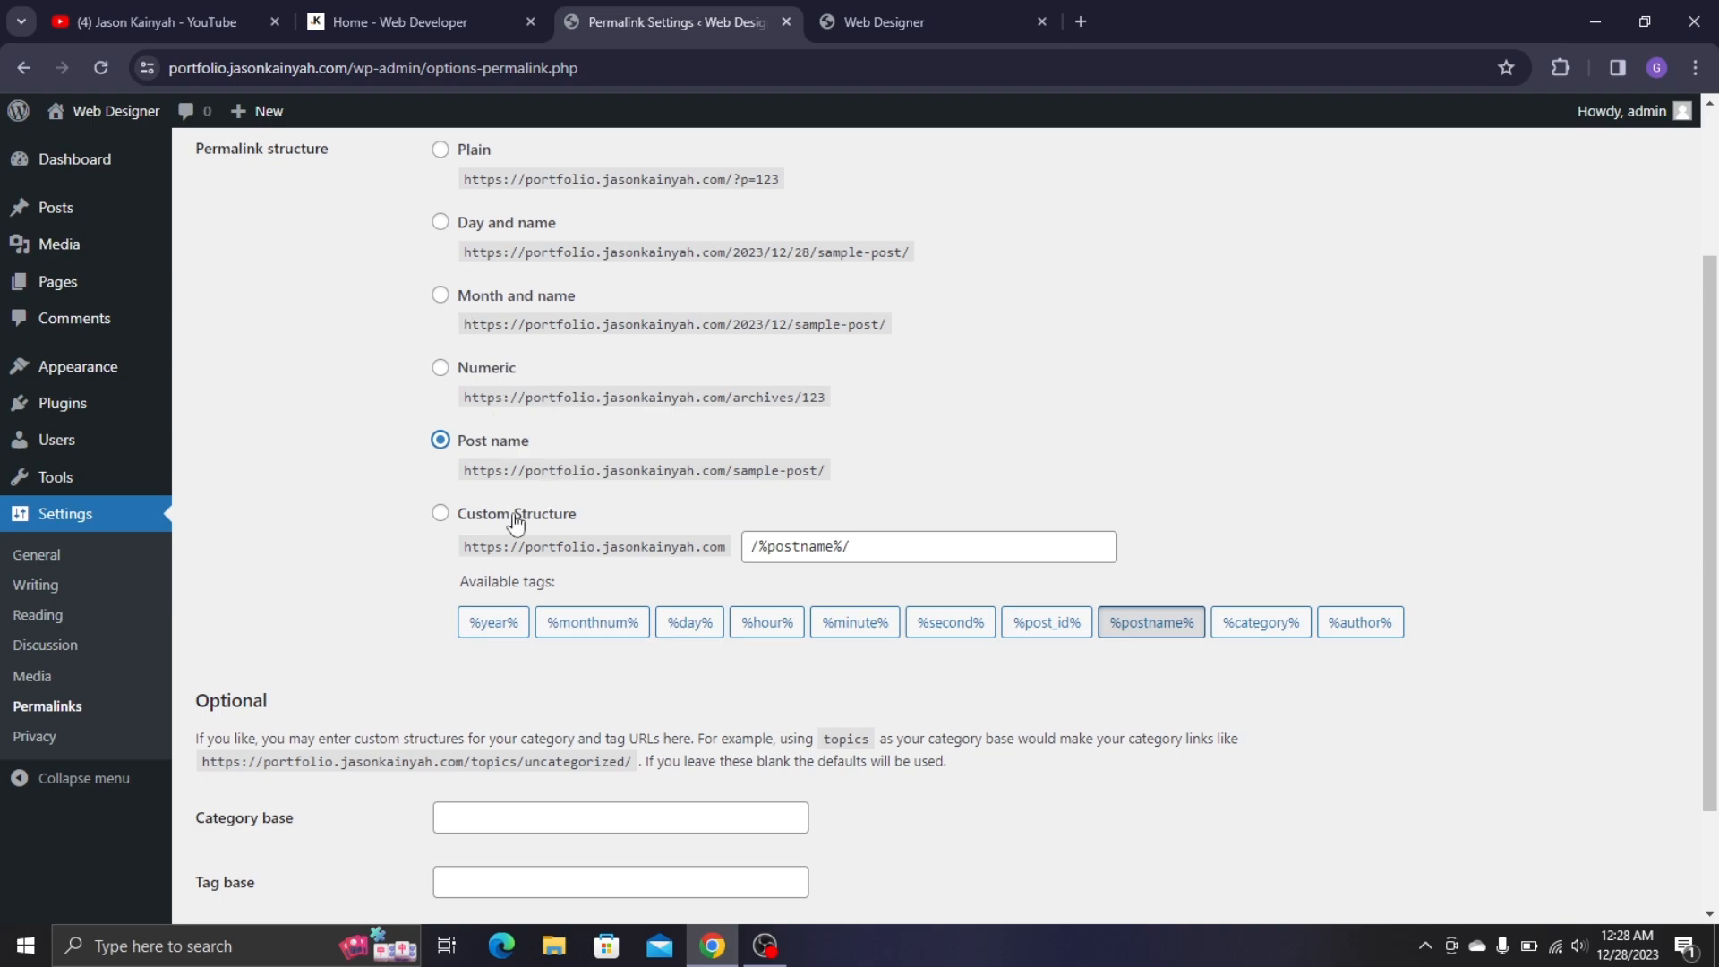
{"action": "left_click", "coordinate": [514, 376]}
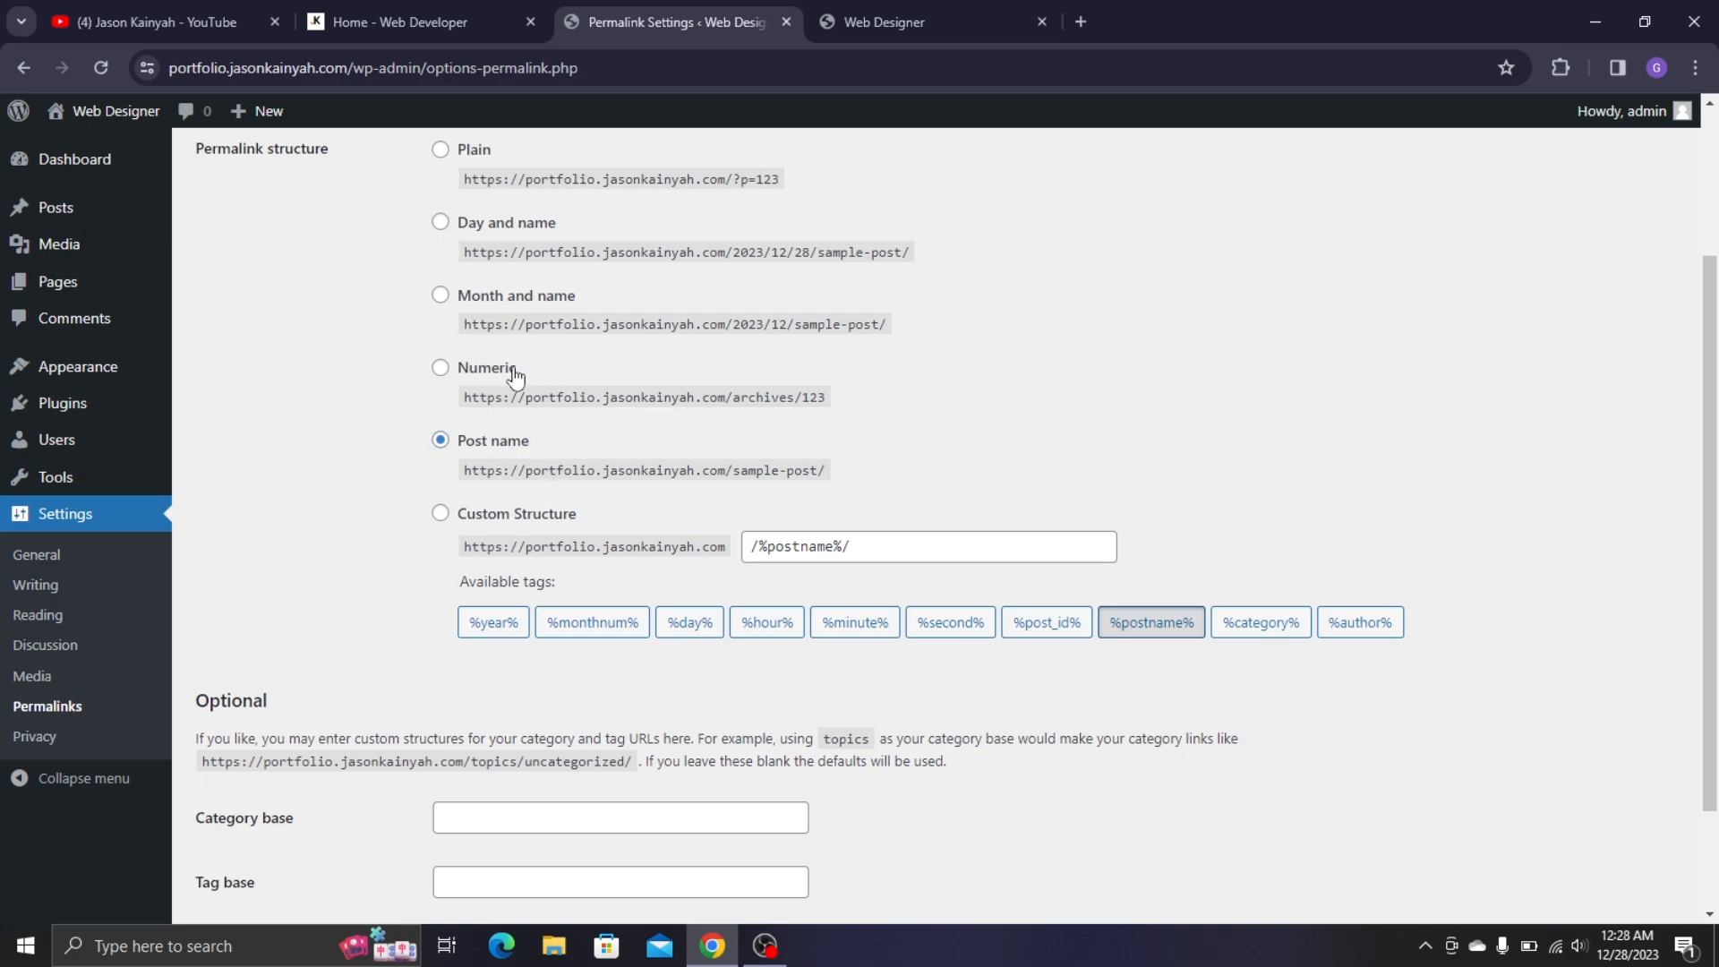
{"action": "left_click", "coordinate": [931, 4]}
{"action": "mouse_move", "coordinate": [136, 117]}
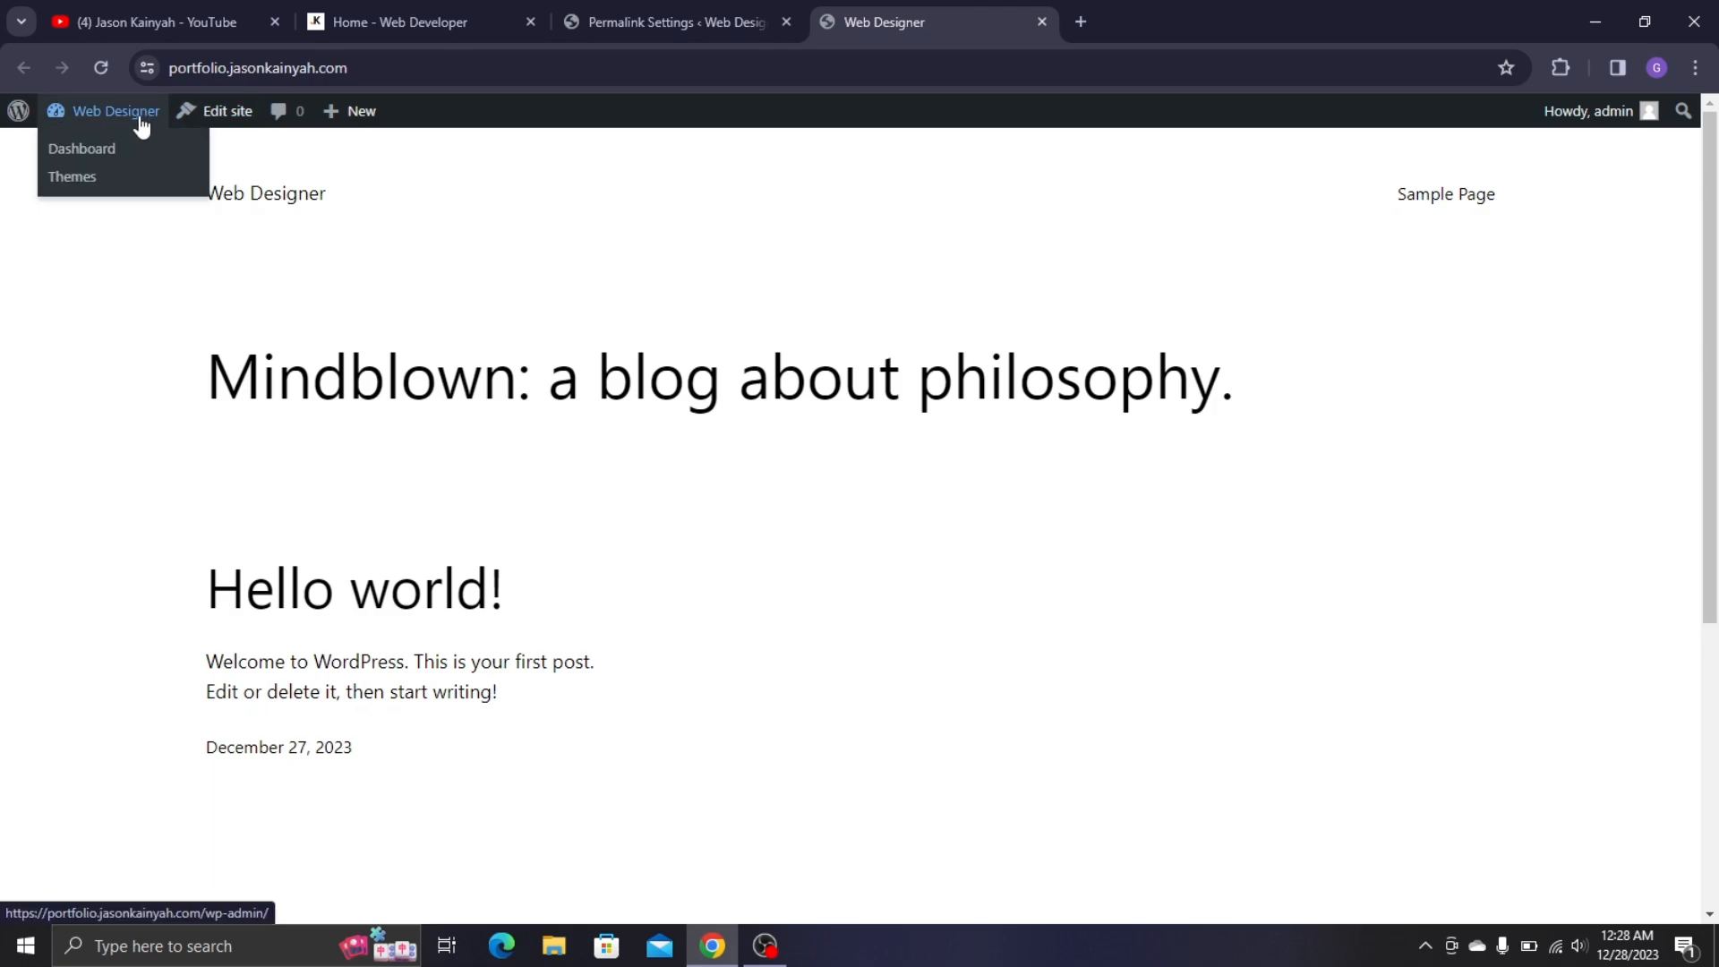
{"action": "left_click", "coordinate": [117, 151]}
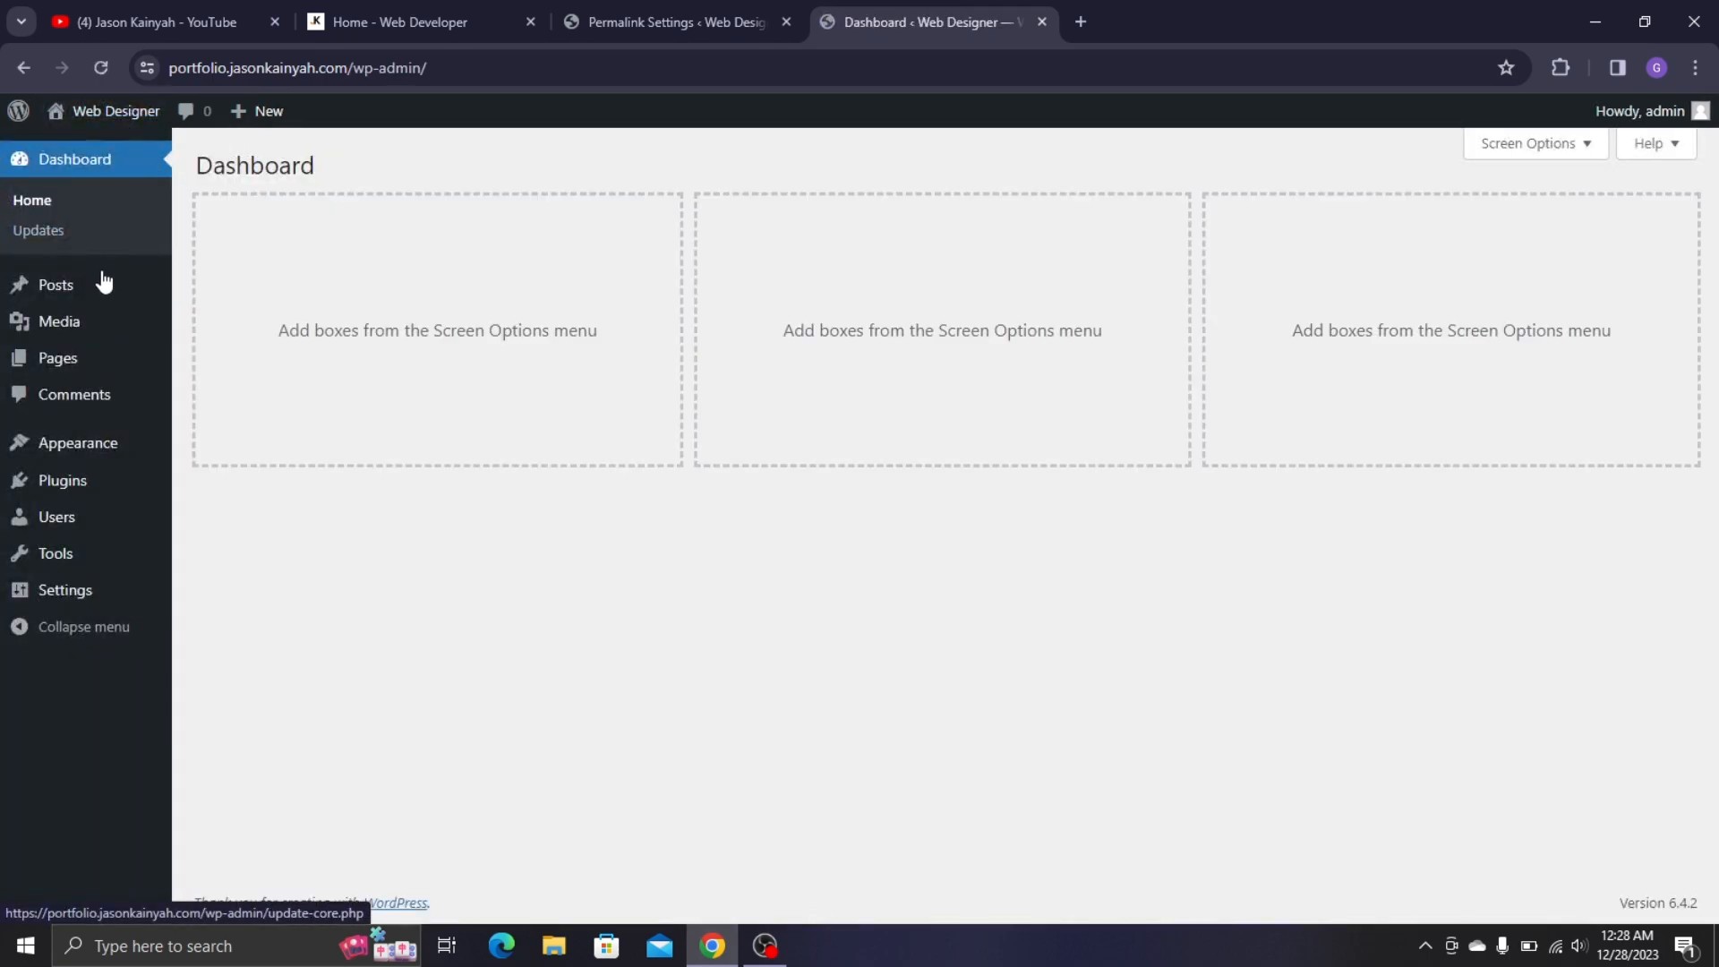
{"action": "left_click", "coordinate": [123, 300]}
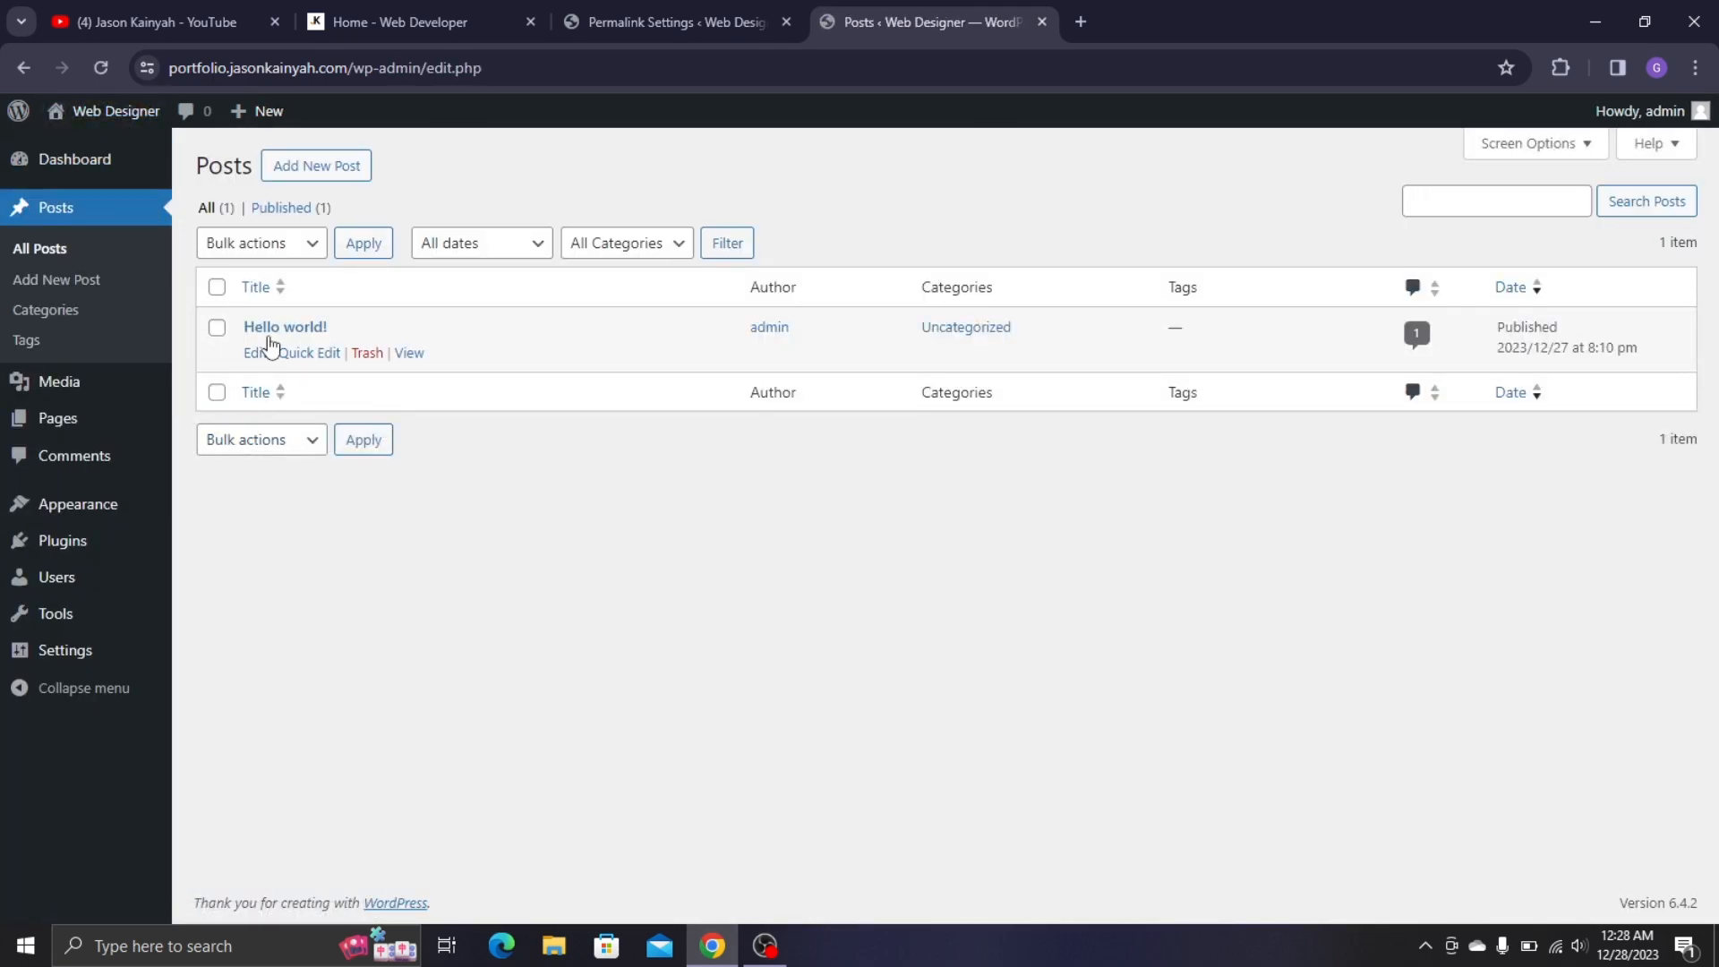
{"action": "right_click", "coordinate": [401, 354]}
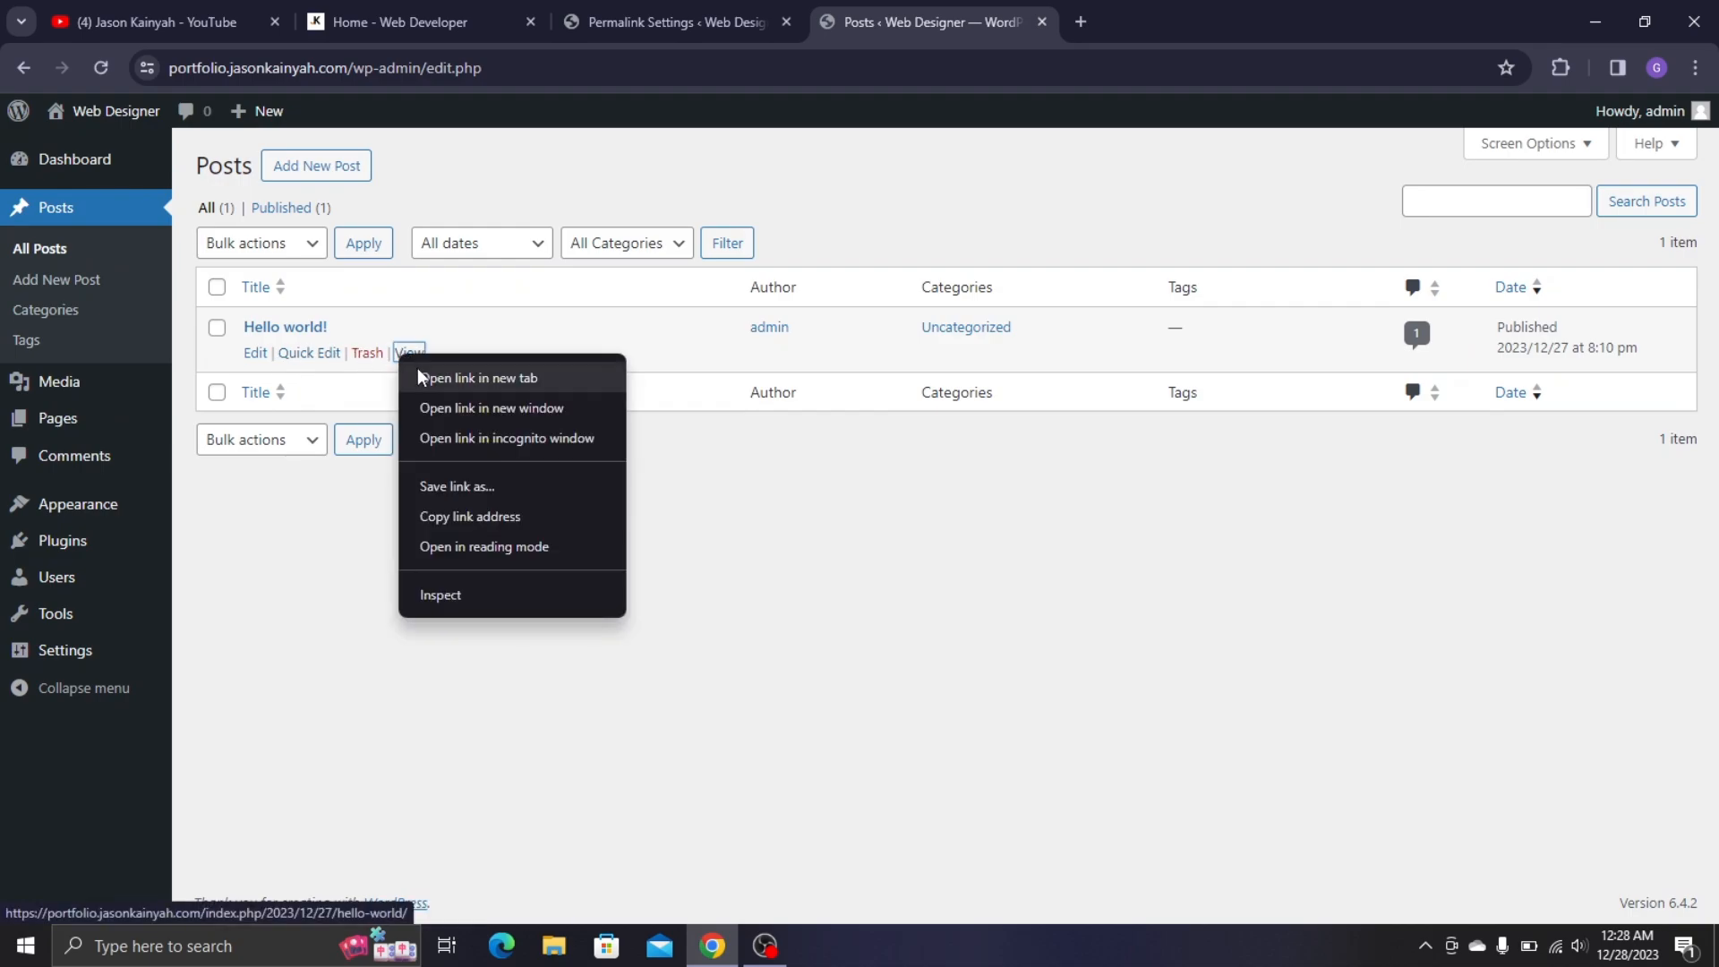
{"action": "left_click", "coordinate": [434, 368]}
{"action": "left_click", "coordinate": [1216, 10]}
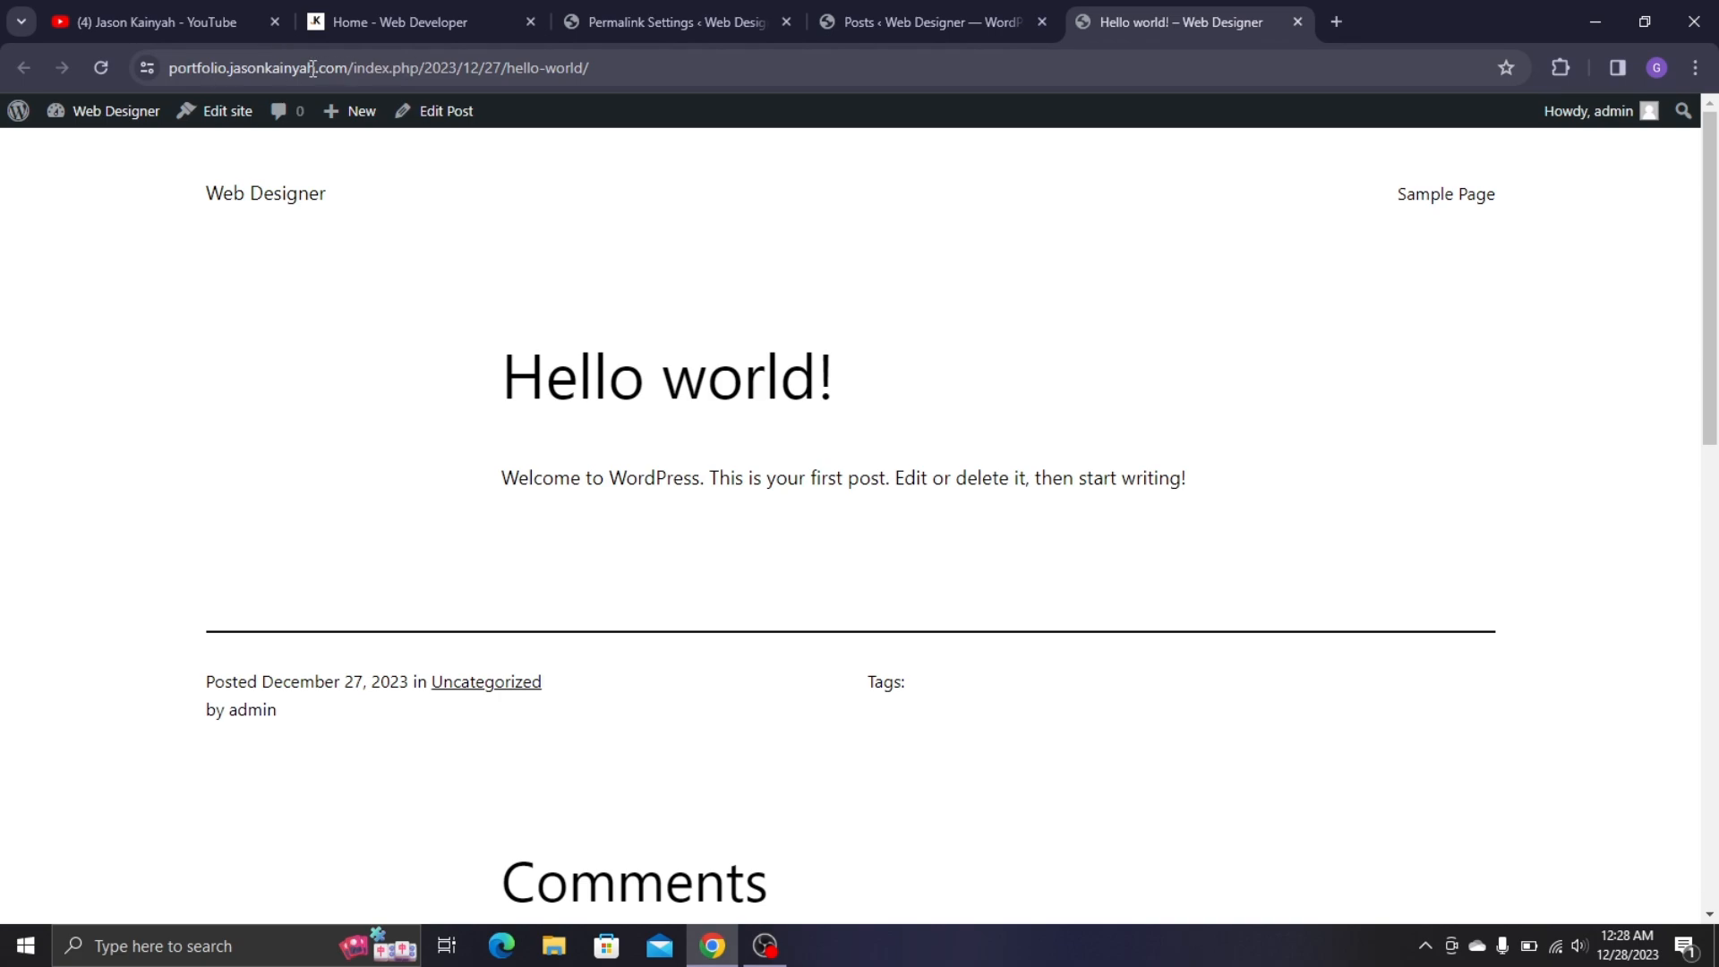
- Save the Post name permalink structure and reload Hello world! to test its address
{"action": "left_click", "coordinate": [664, 2]}
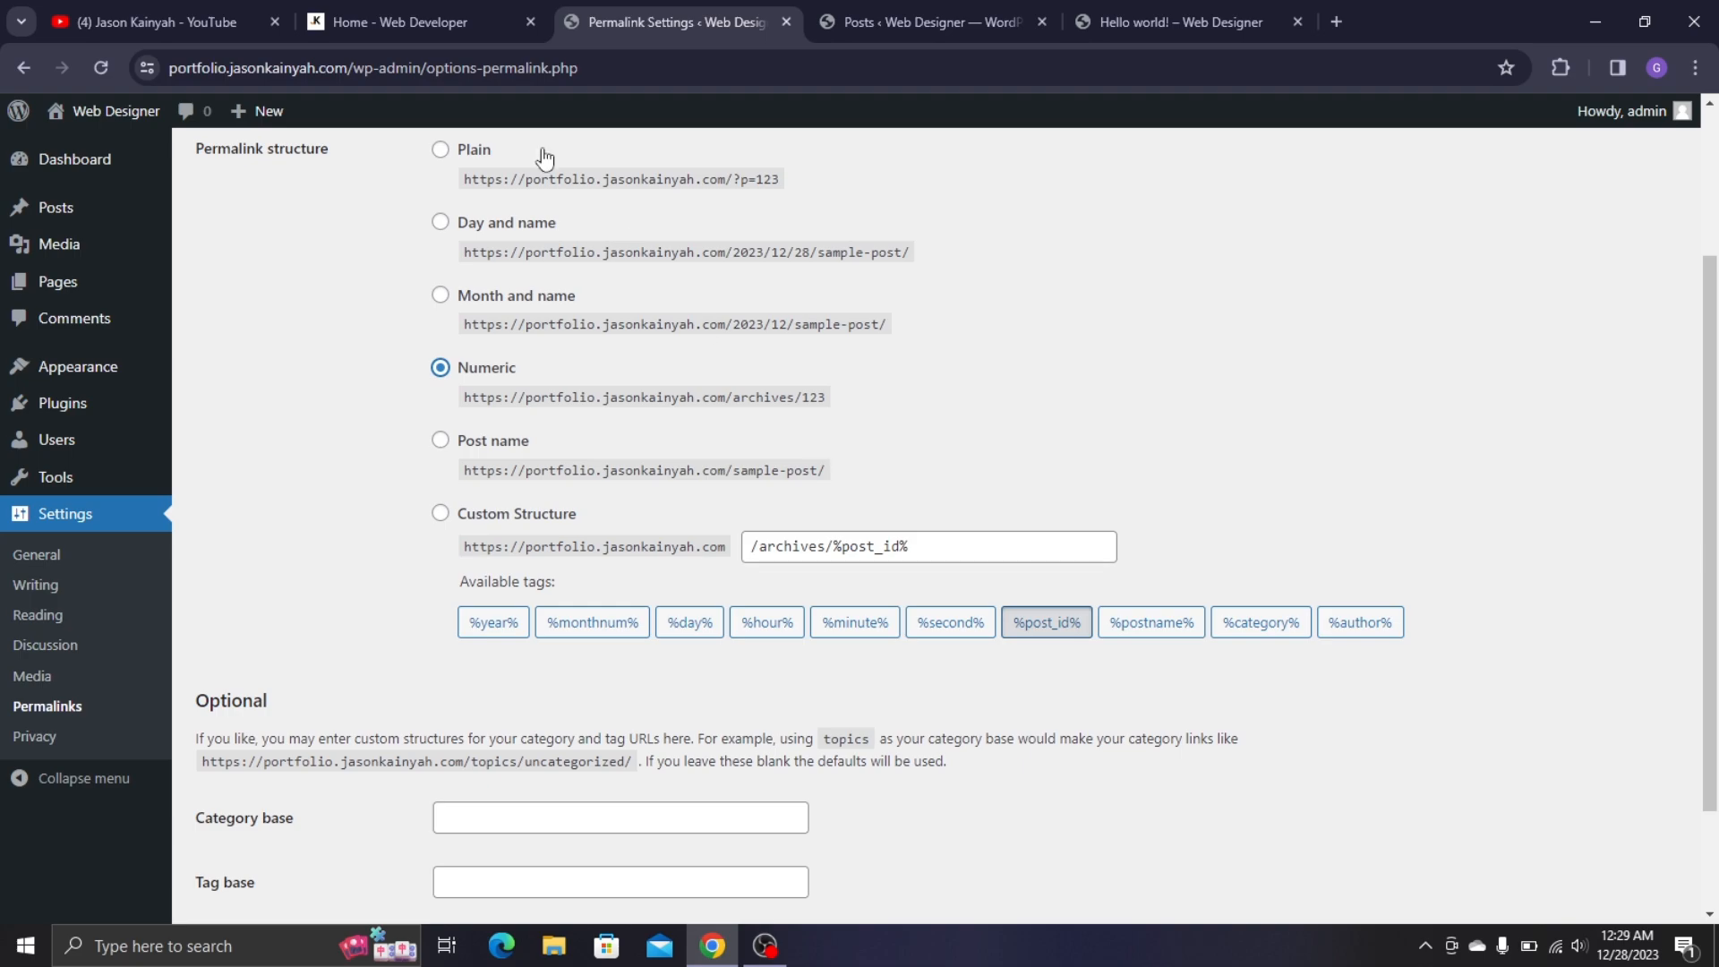
{"action": "left_click", "coordinate": [501, 441]}
{"action": "scroll", "coordinate": [309, 817], "scroll_direction": "down", "scroll_amount": 2}
{"action": "left_click", "coordinate": [288, 815]}
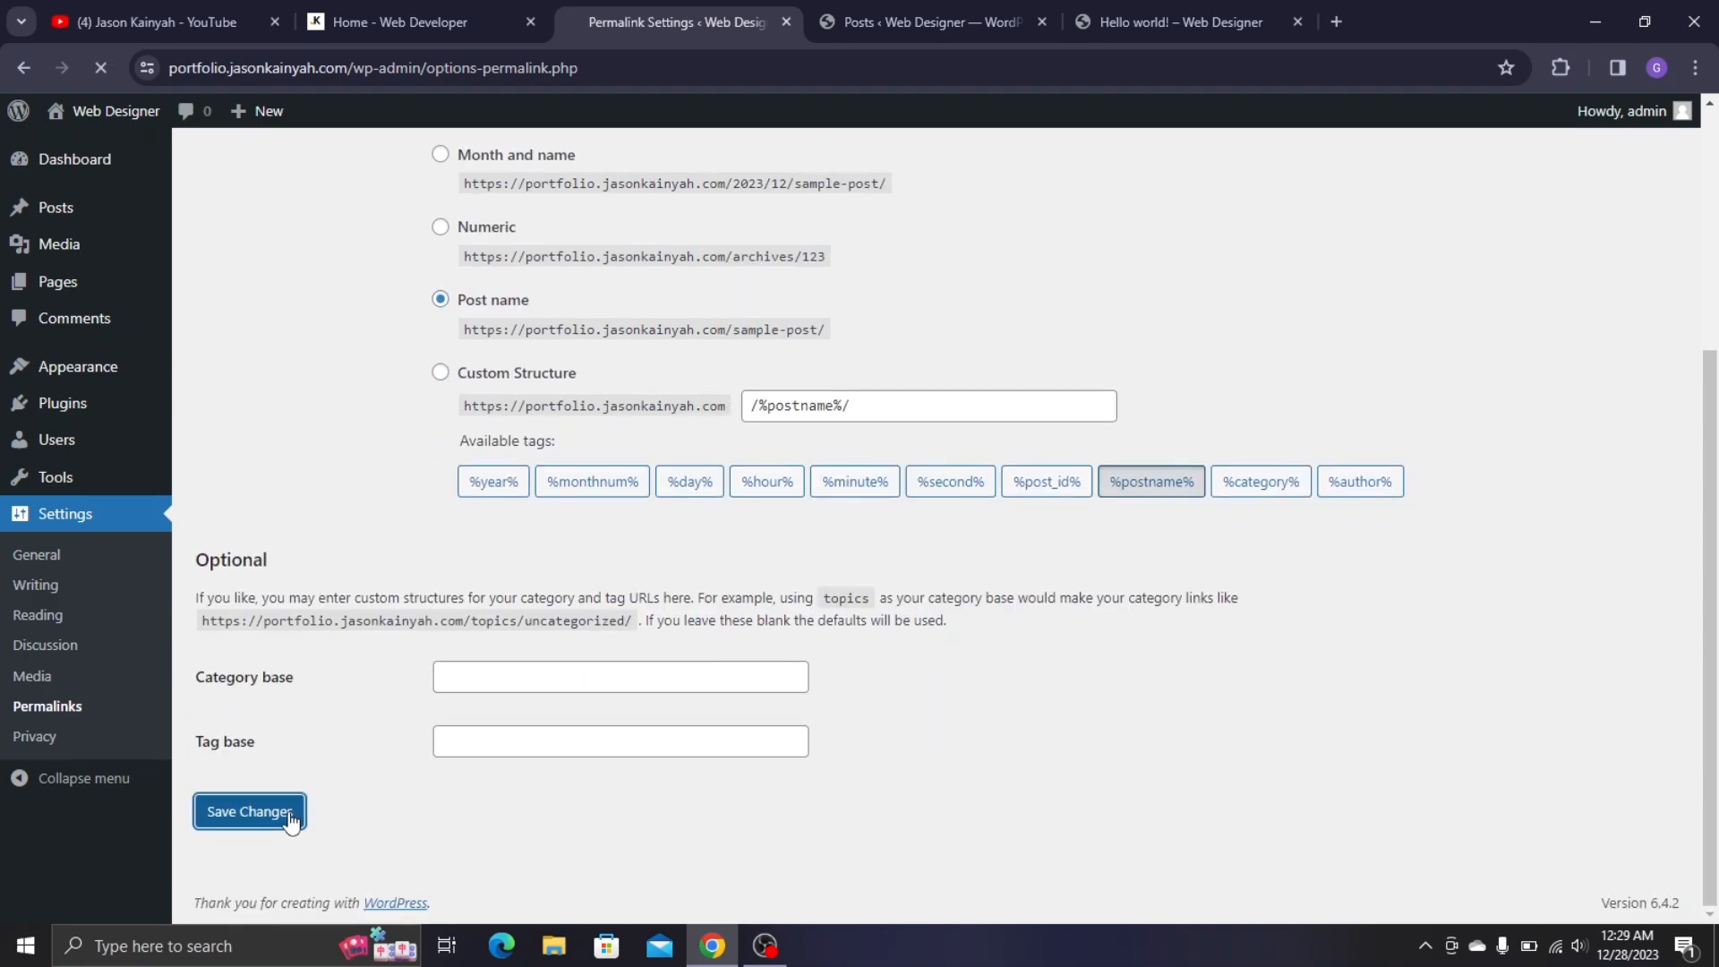
{"action": "left_click", "coordinate": [1131, 16]}
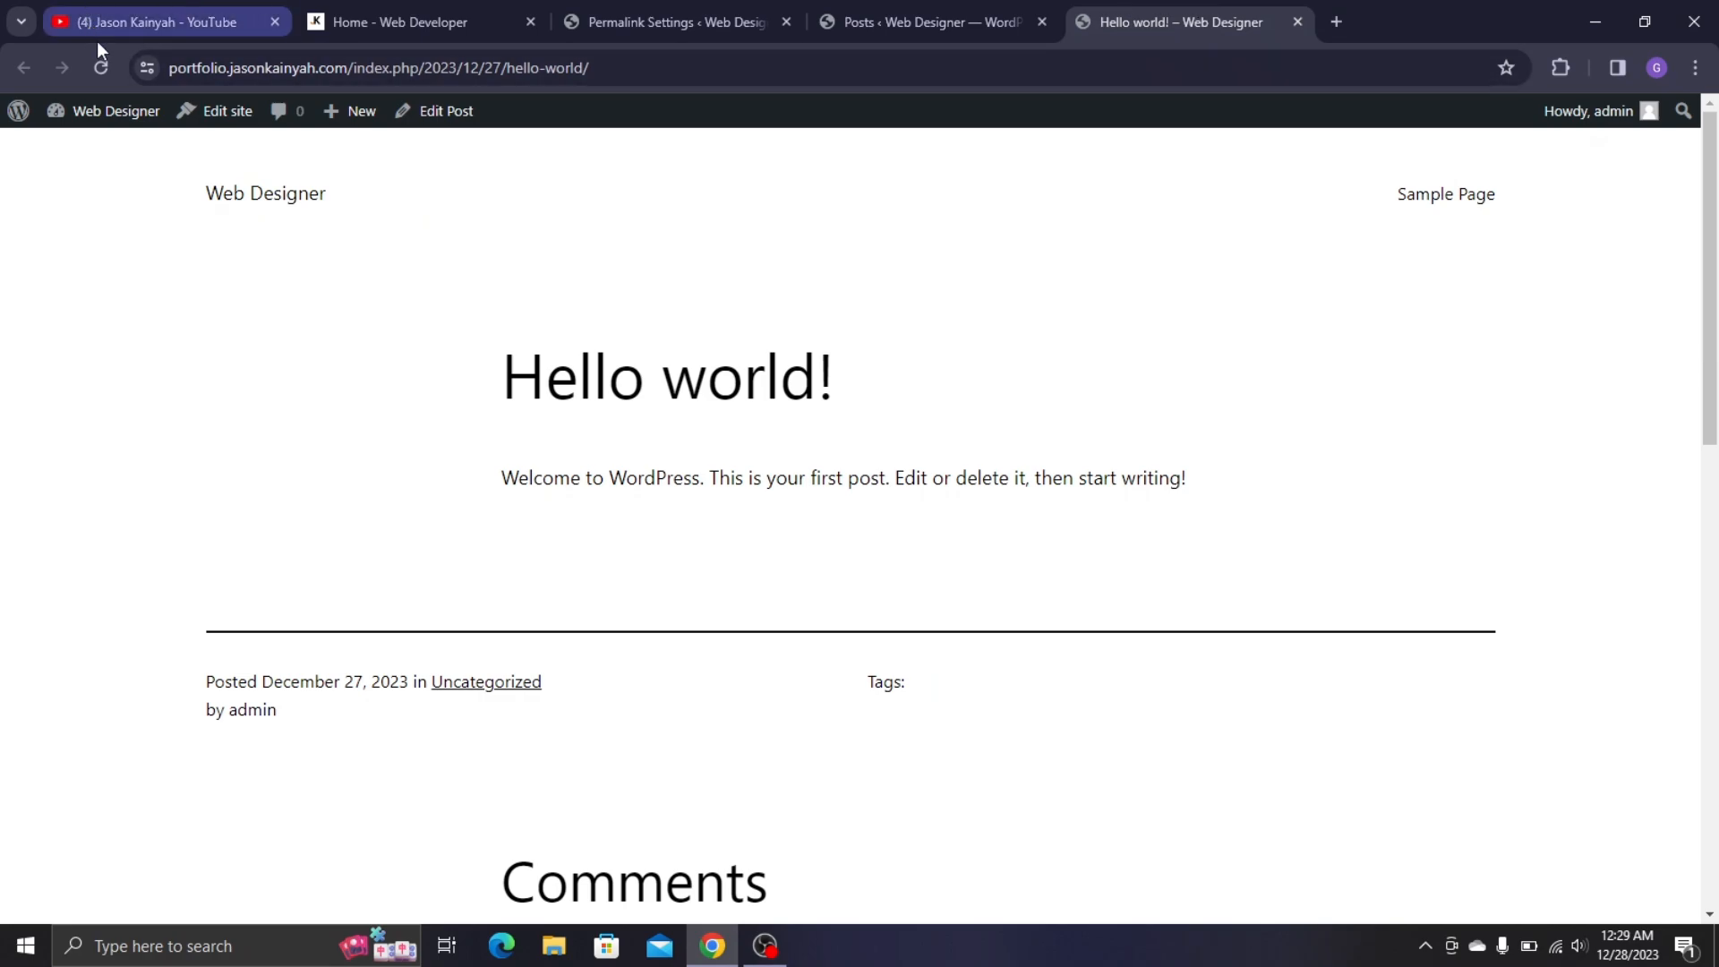
{"action": "left_click", "coordinate": [101, 67]}
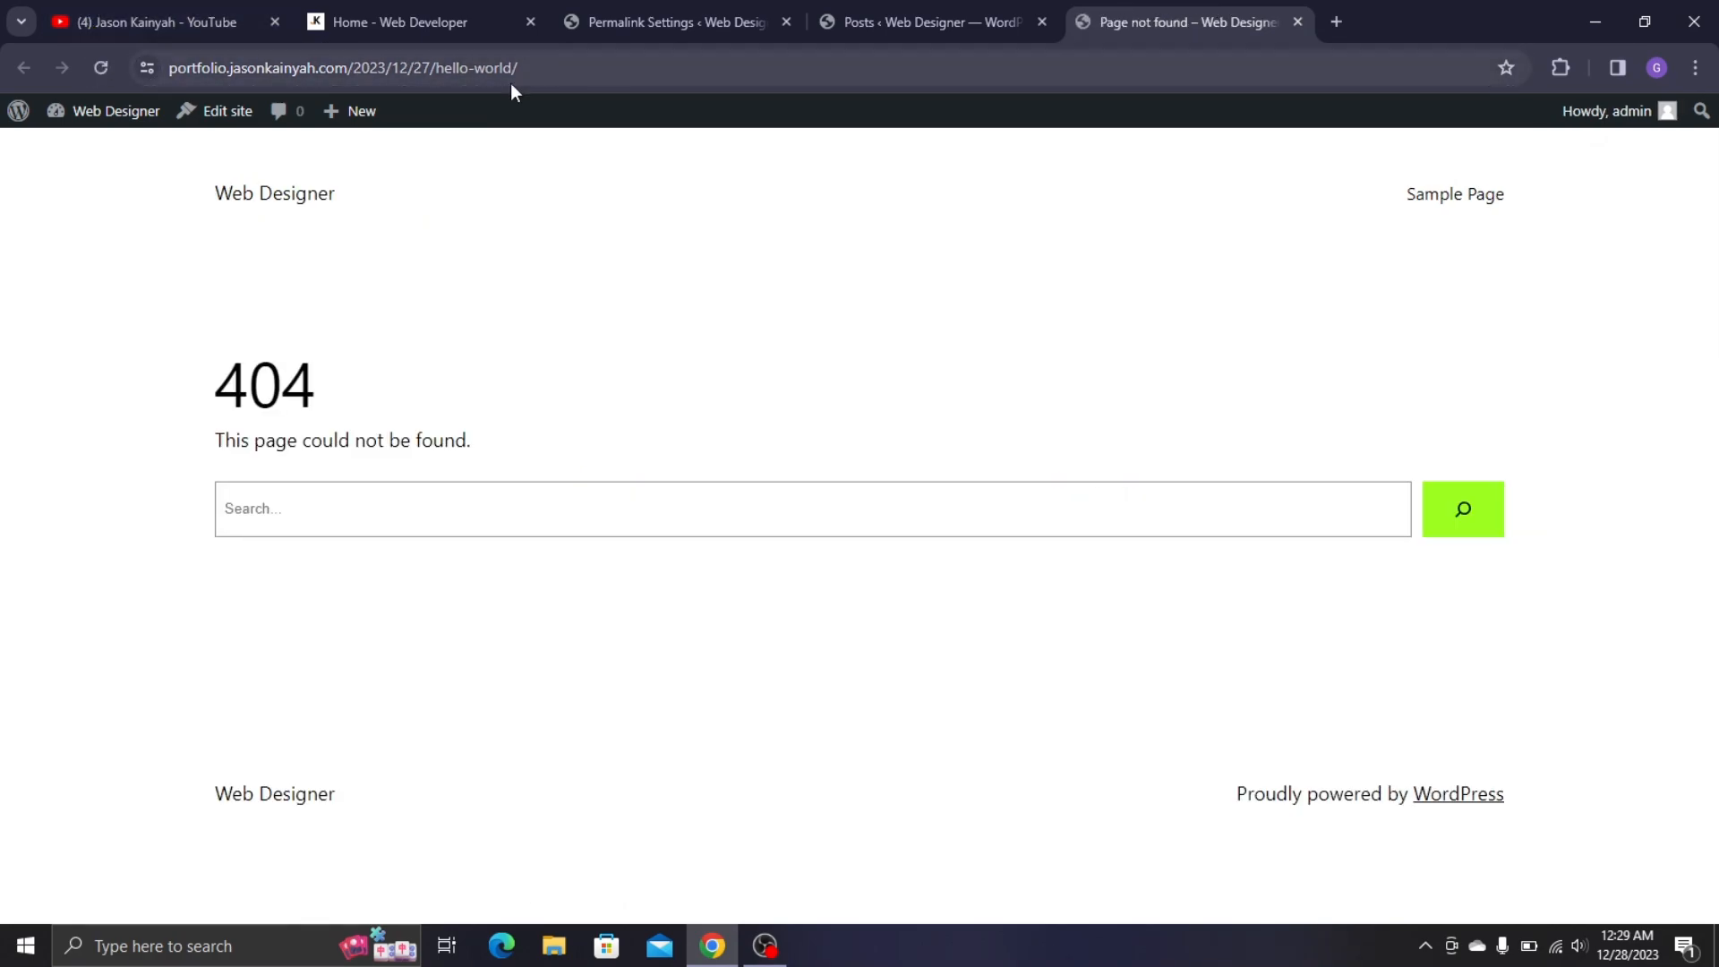
{"action": "left_click", "coordinate": [656, 11]}
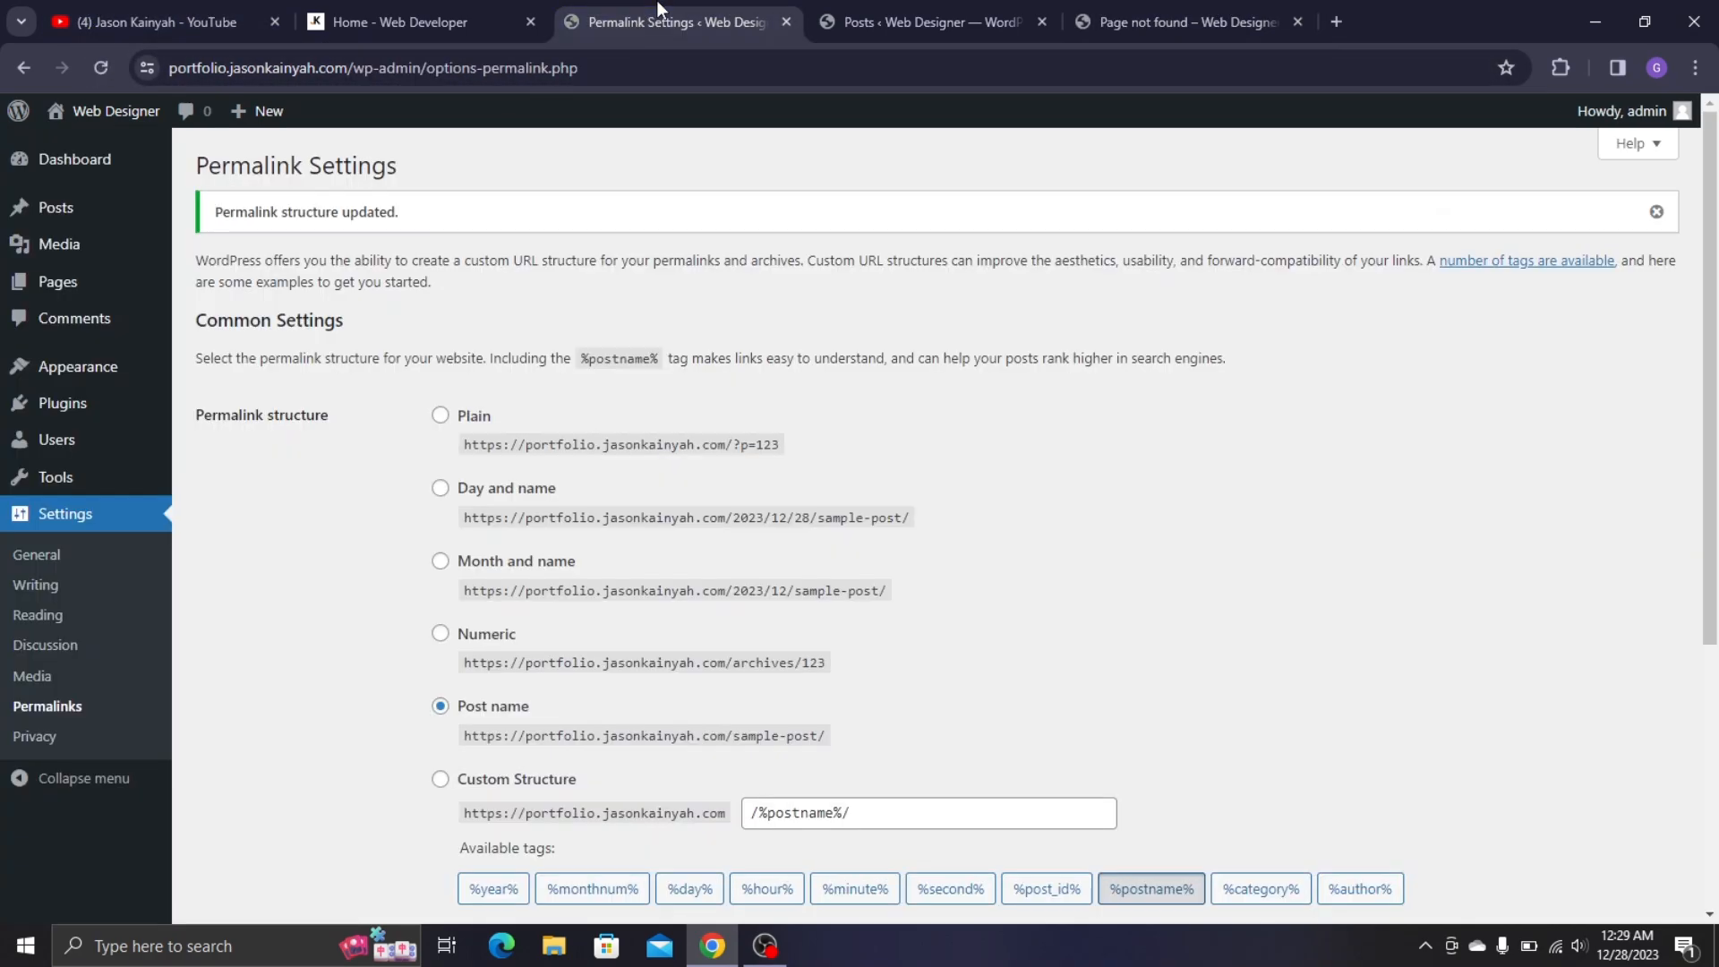
{"action": "scroll", "coordinate": [858, 289], "scroll_direction": "down", "scroll_amount": 5}
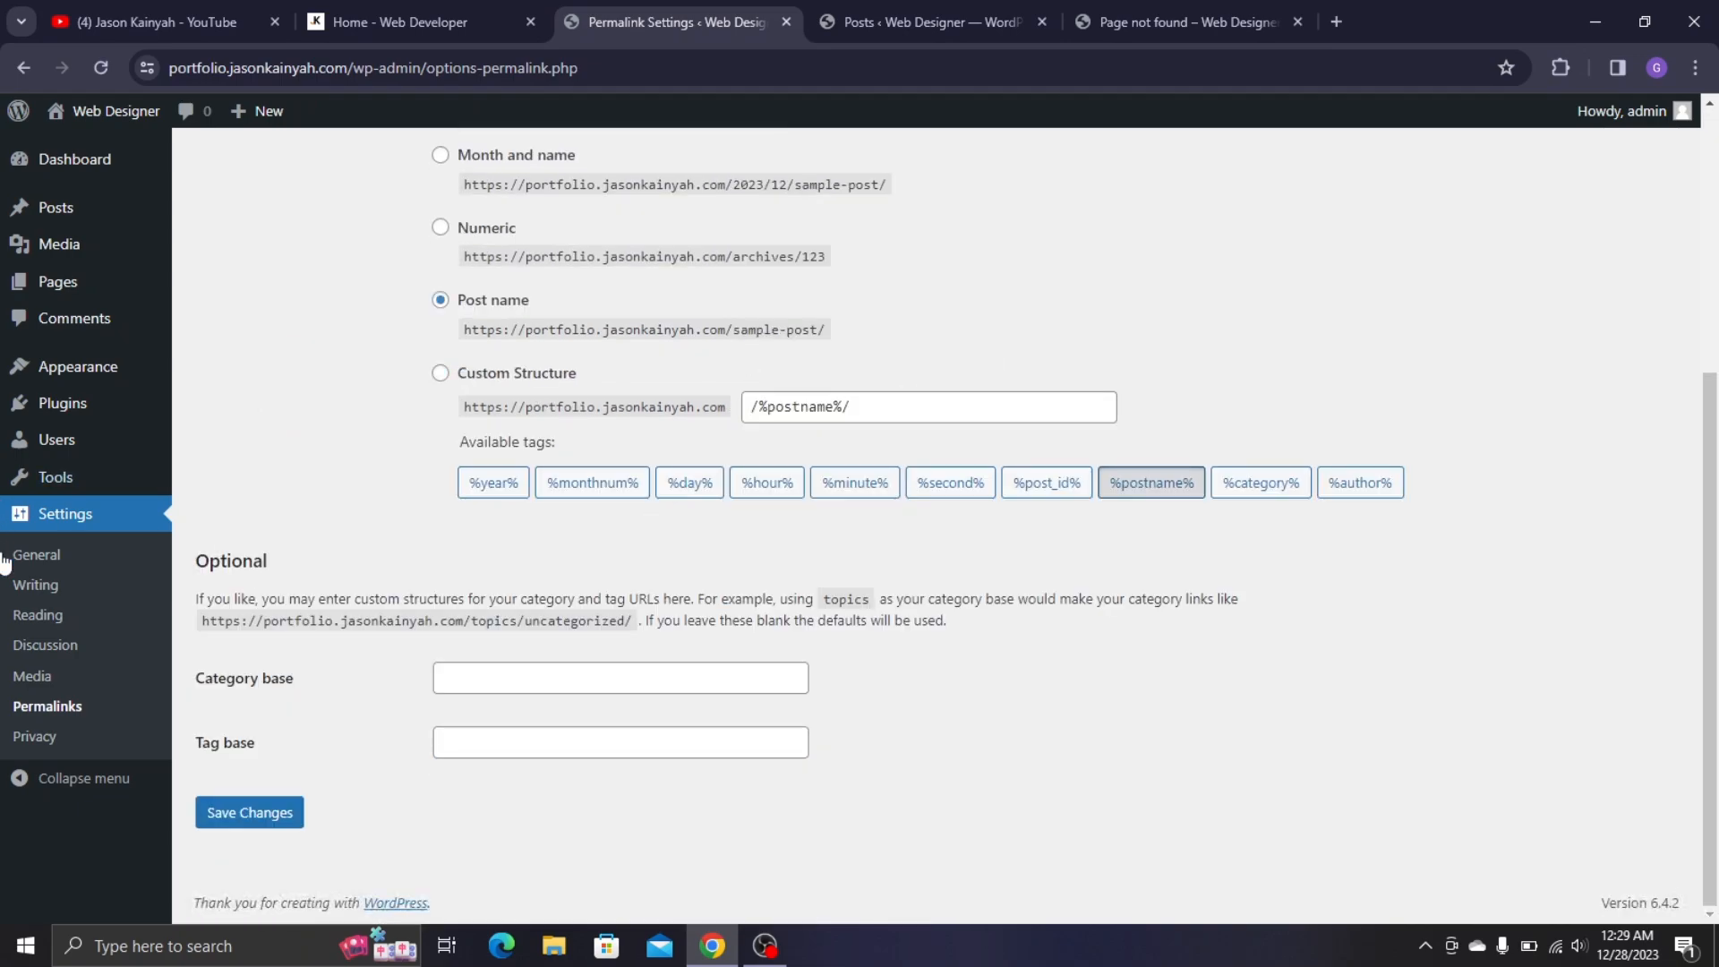
{"action": "scroll", "coordinate": [59, 242], "scroll_direction": "up", "scroll_amount": 1}
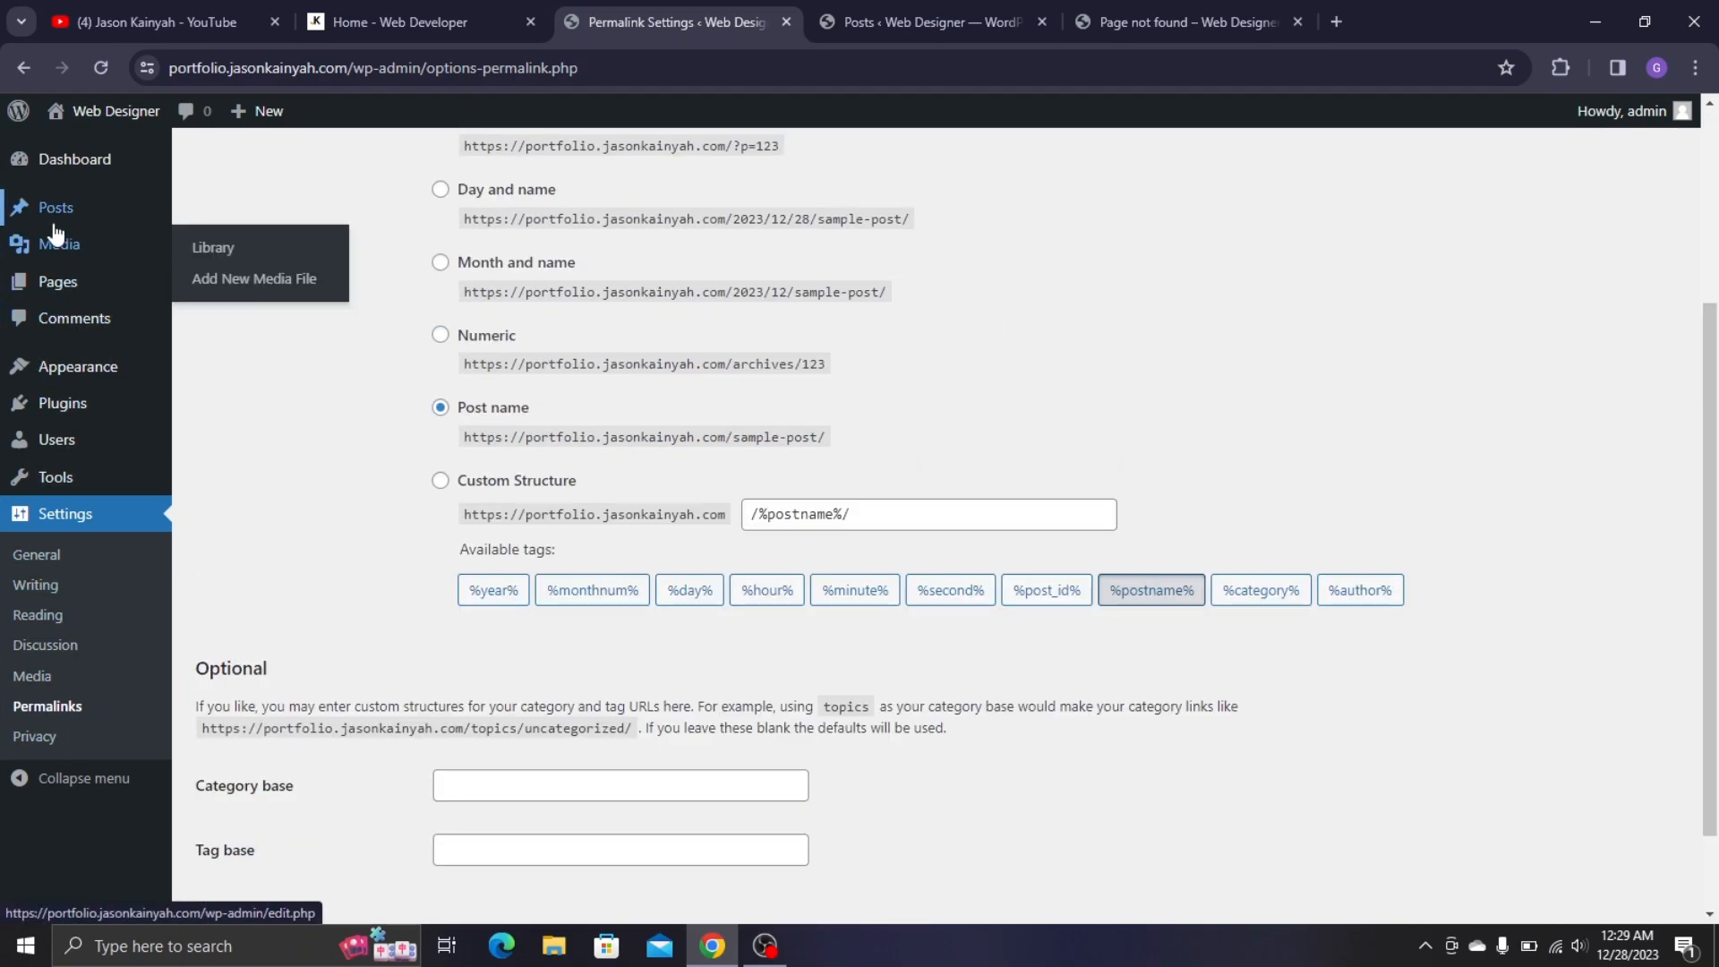
- Move both pages, Privacy Policy and Sample Page, to the Trash with a bulk action
{"action": "left_click", "coordinate": [67, 291]}
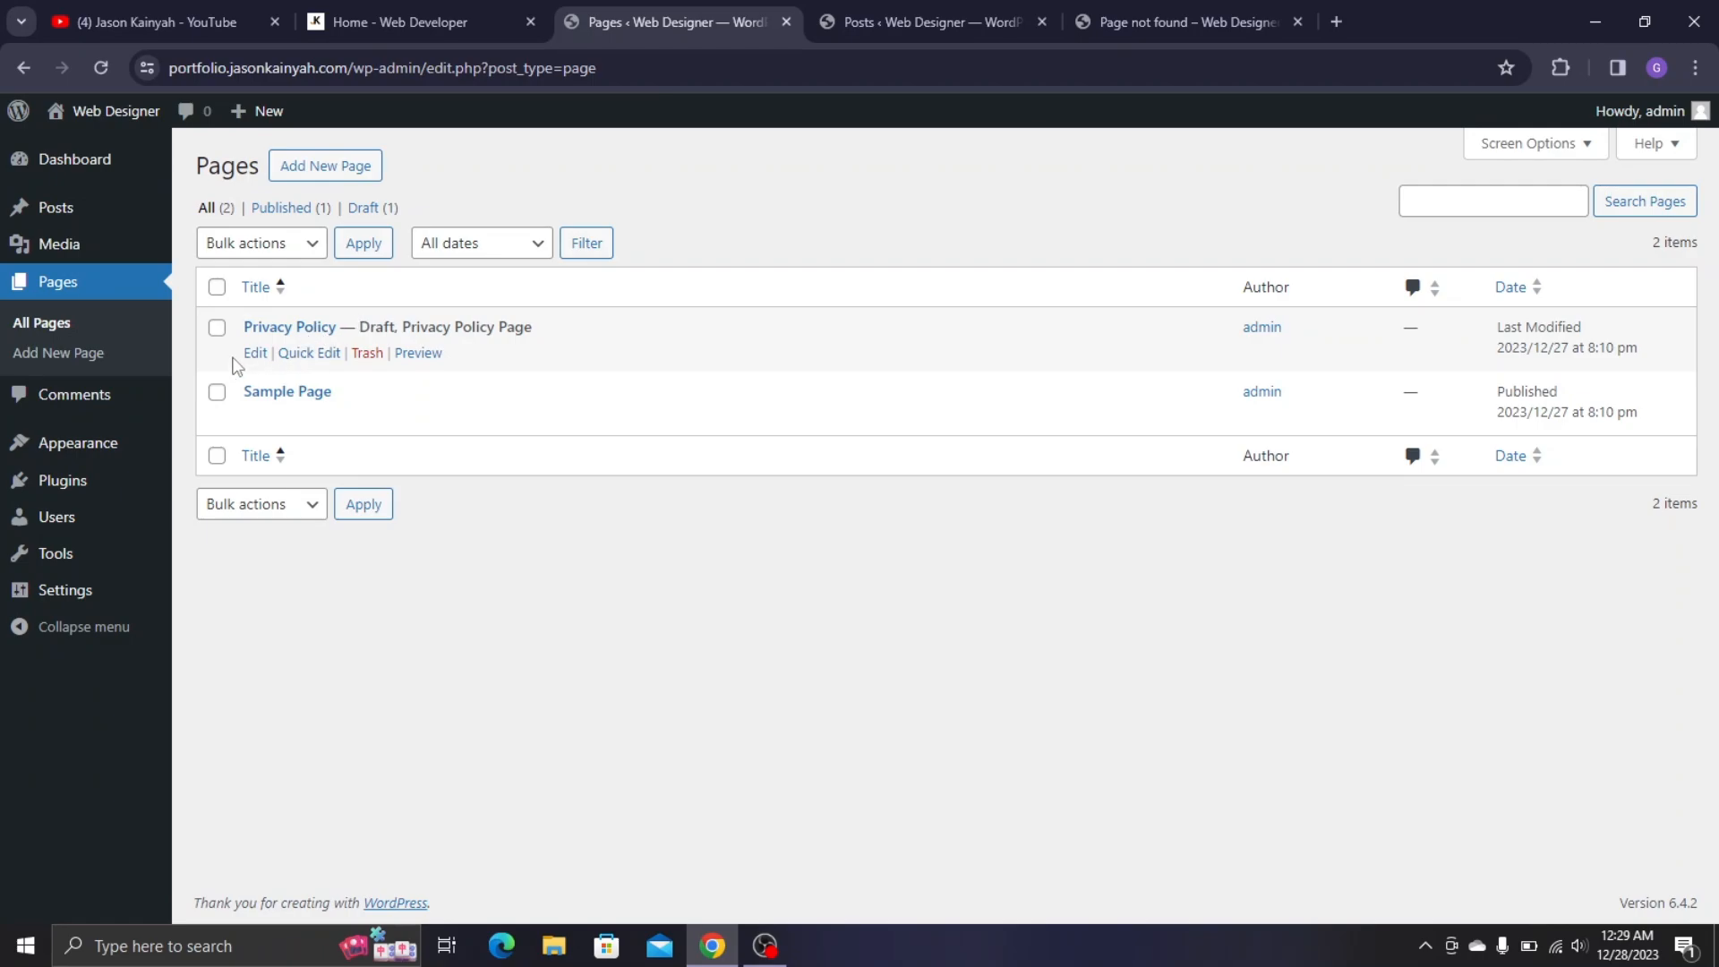
{"action": "left_click", "coordinate": [217, 287]}
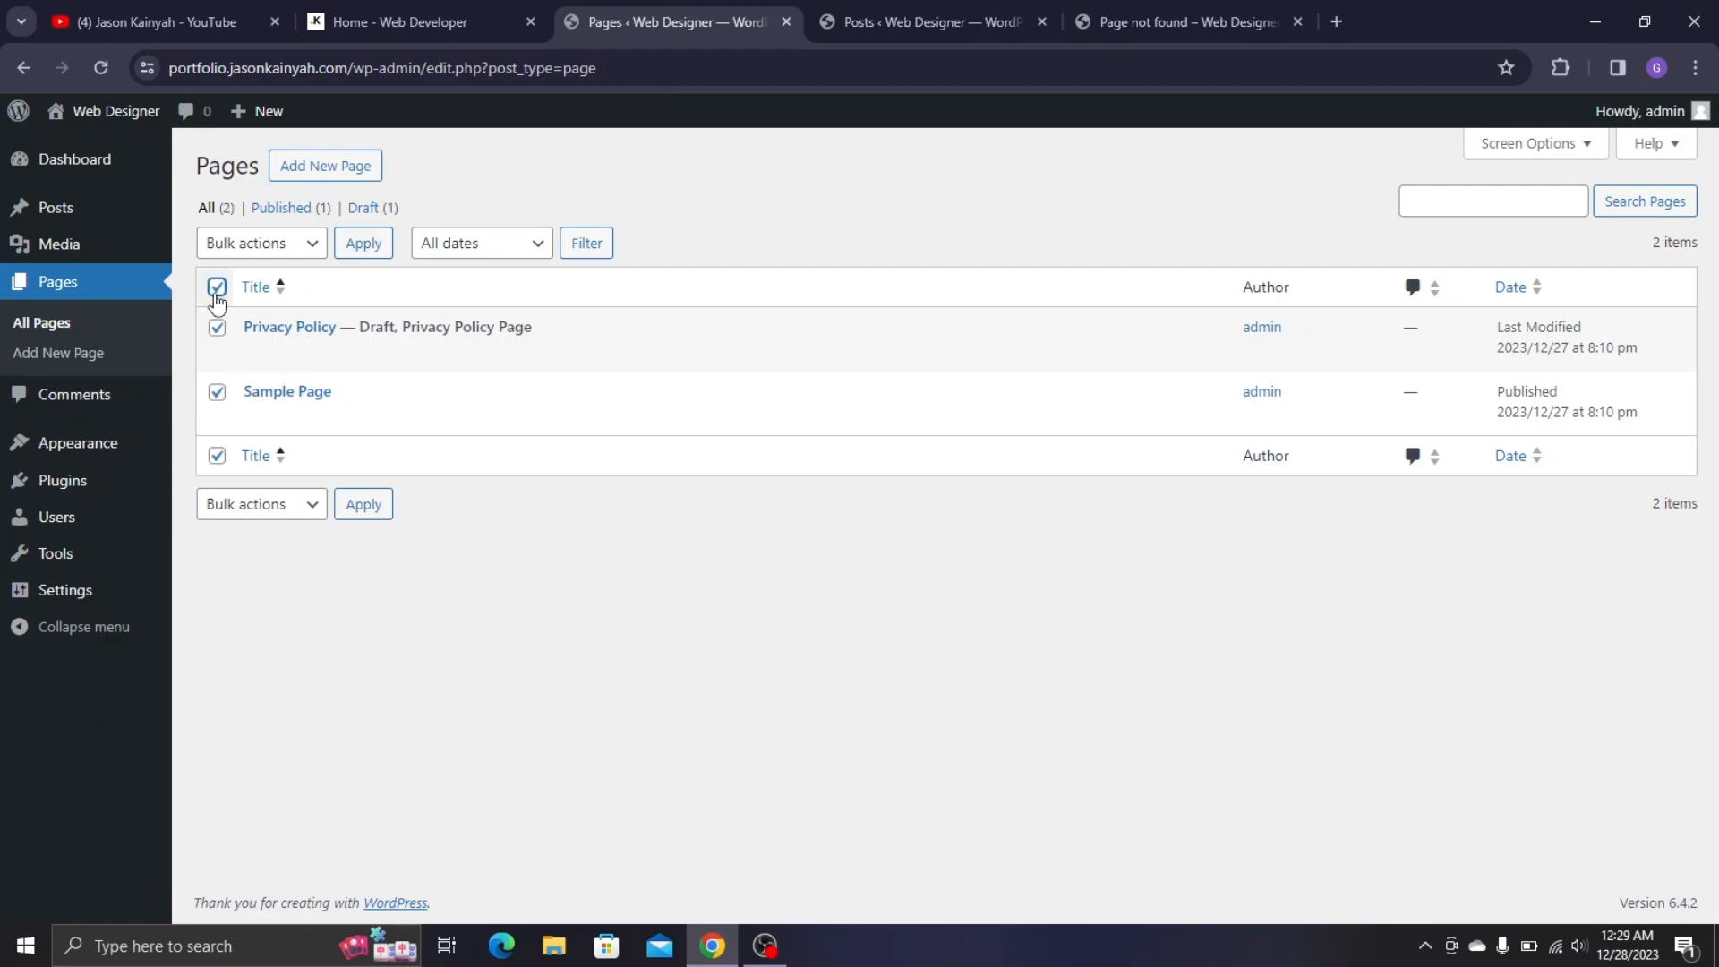
{"action": "left_click", "coordinate": [262, 247]}
{"action": "left_click", "coordinate": [253, 312]}
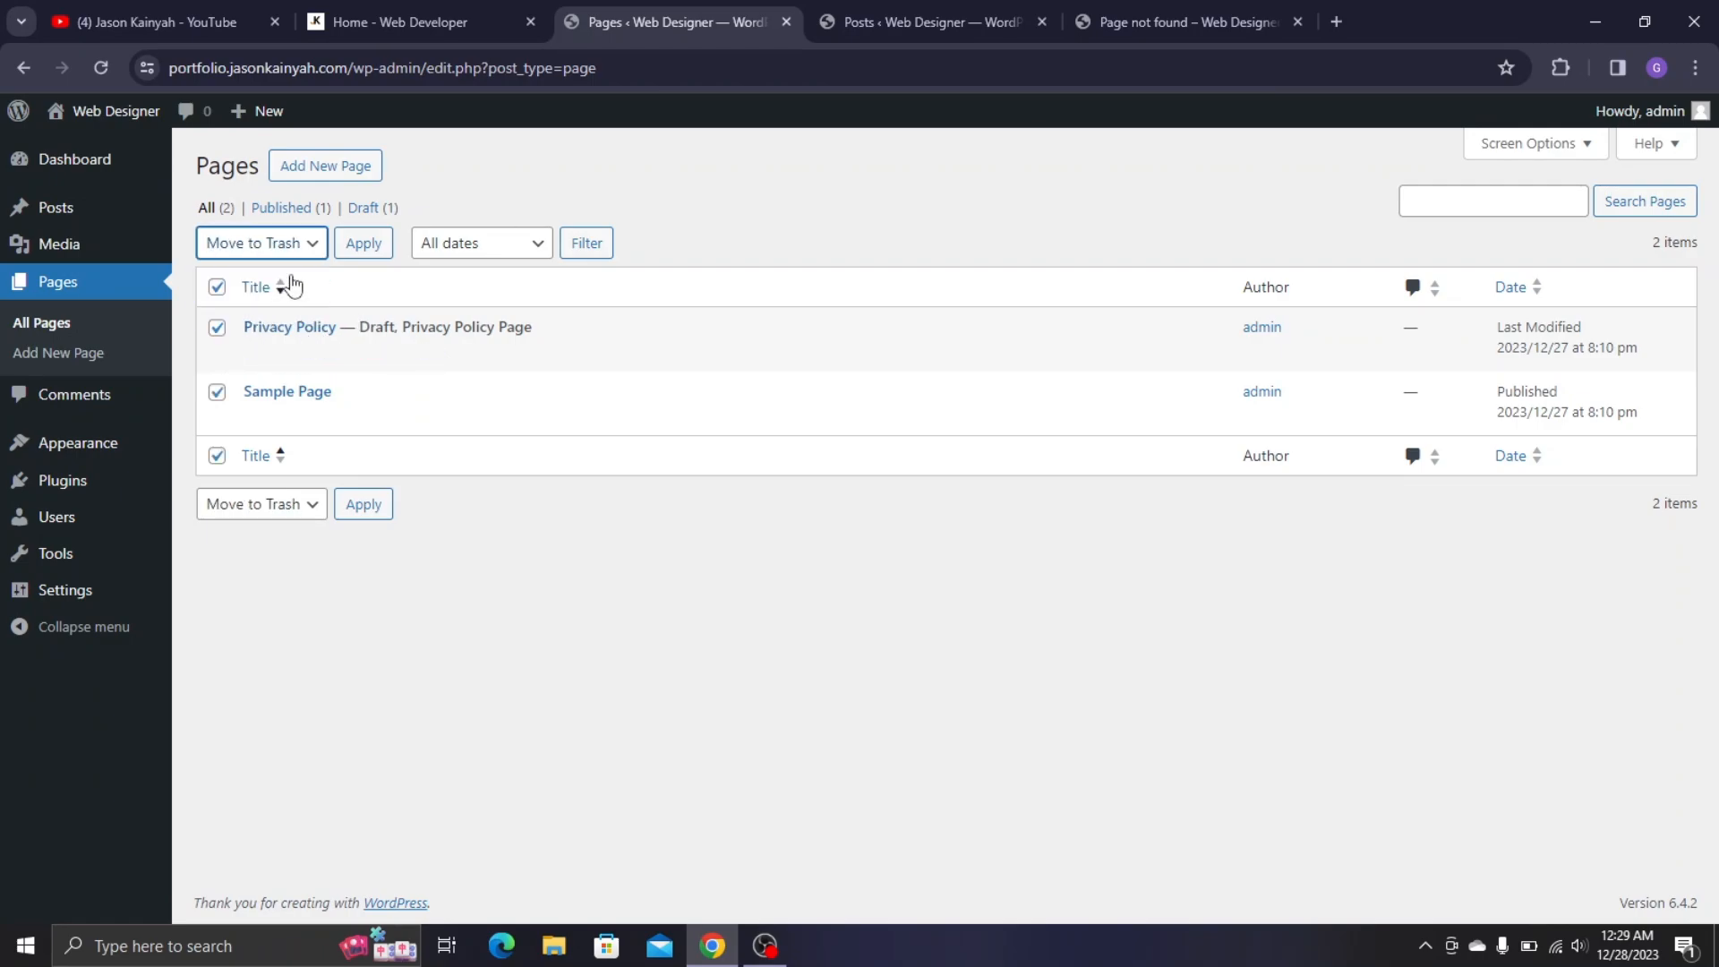
{"action": "left_click", "coordinate": [362, 255]}
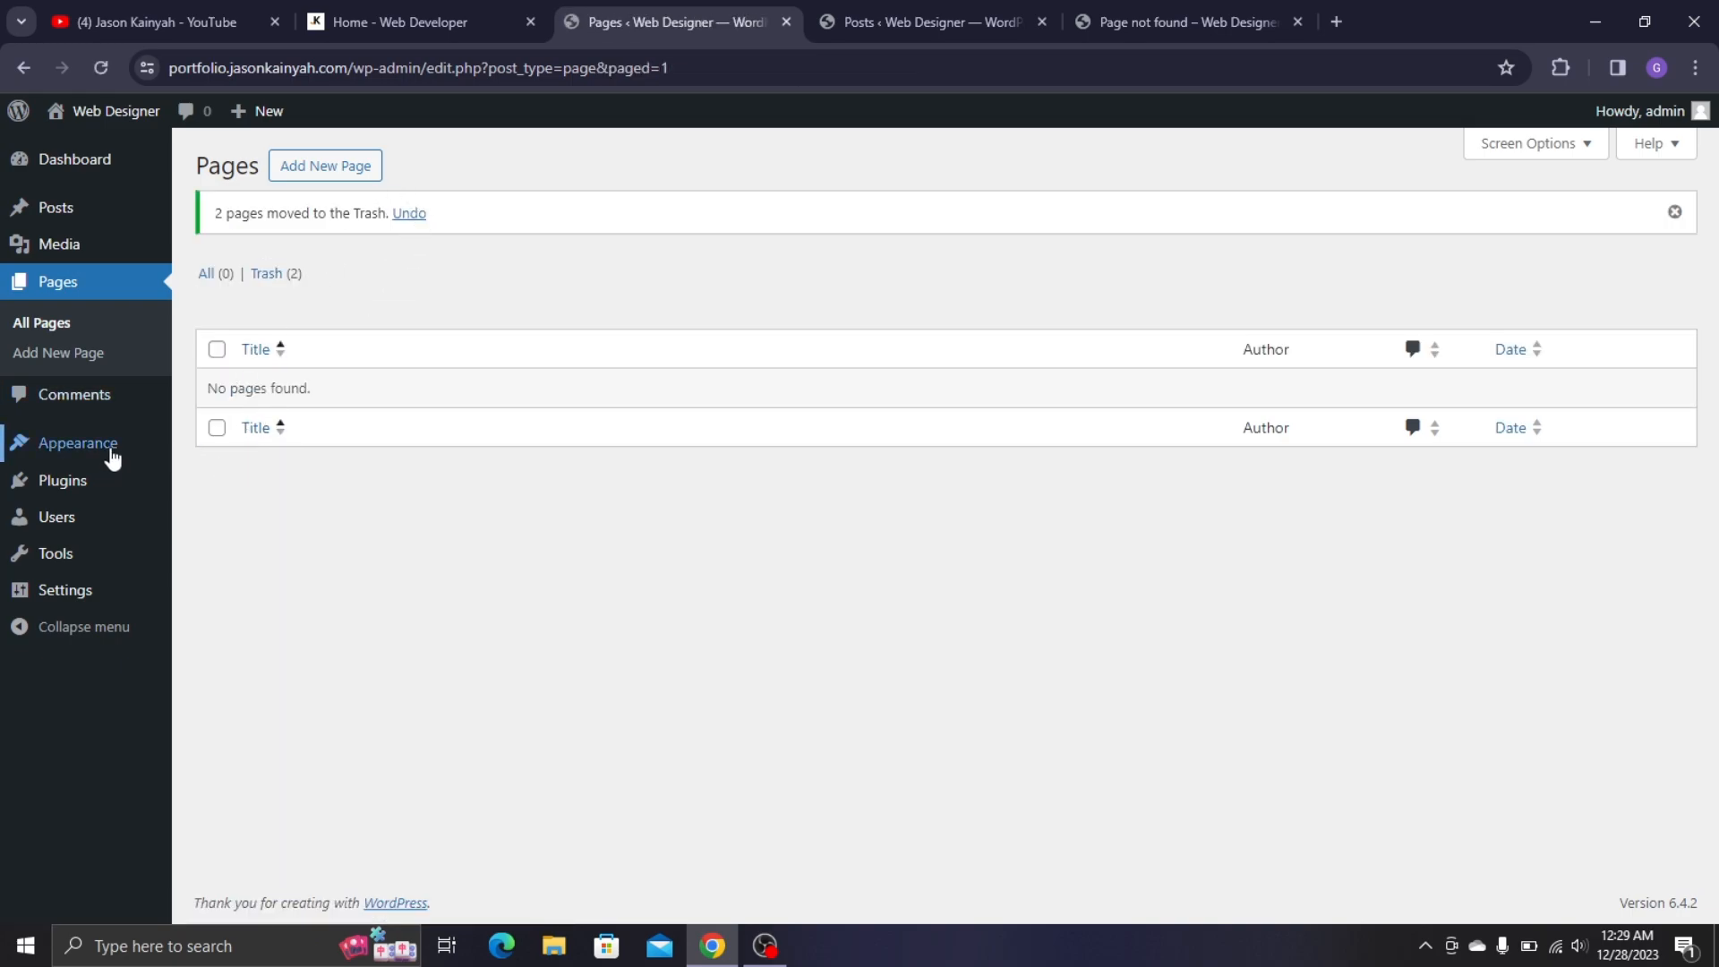
- Delete the Twenty Twenty-Two and Twenty Twenty-Four themes
{"action": "mouse_move", "coordinate": [111, 457]}
{"action": "left_click", "coordinate": [240, 444]}
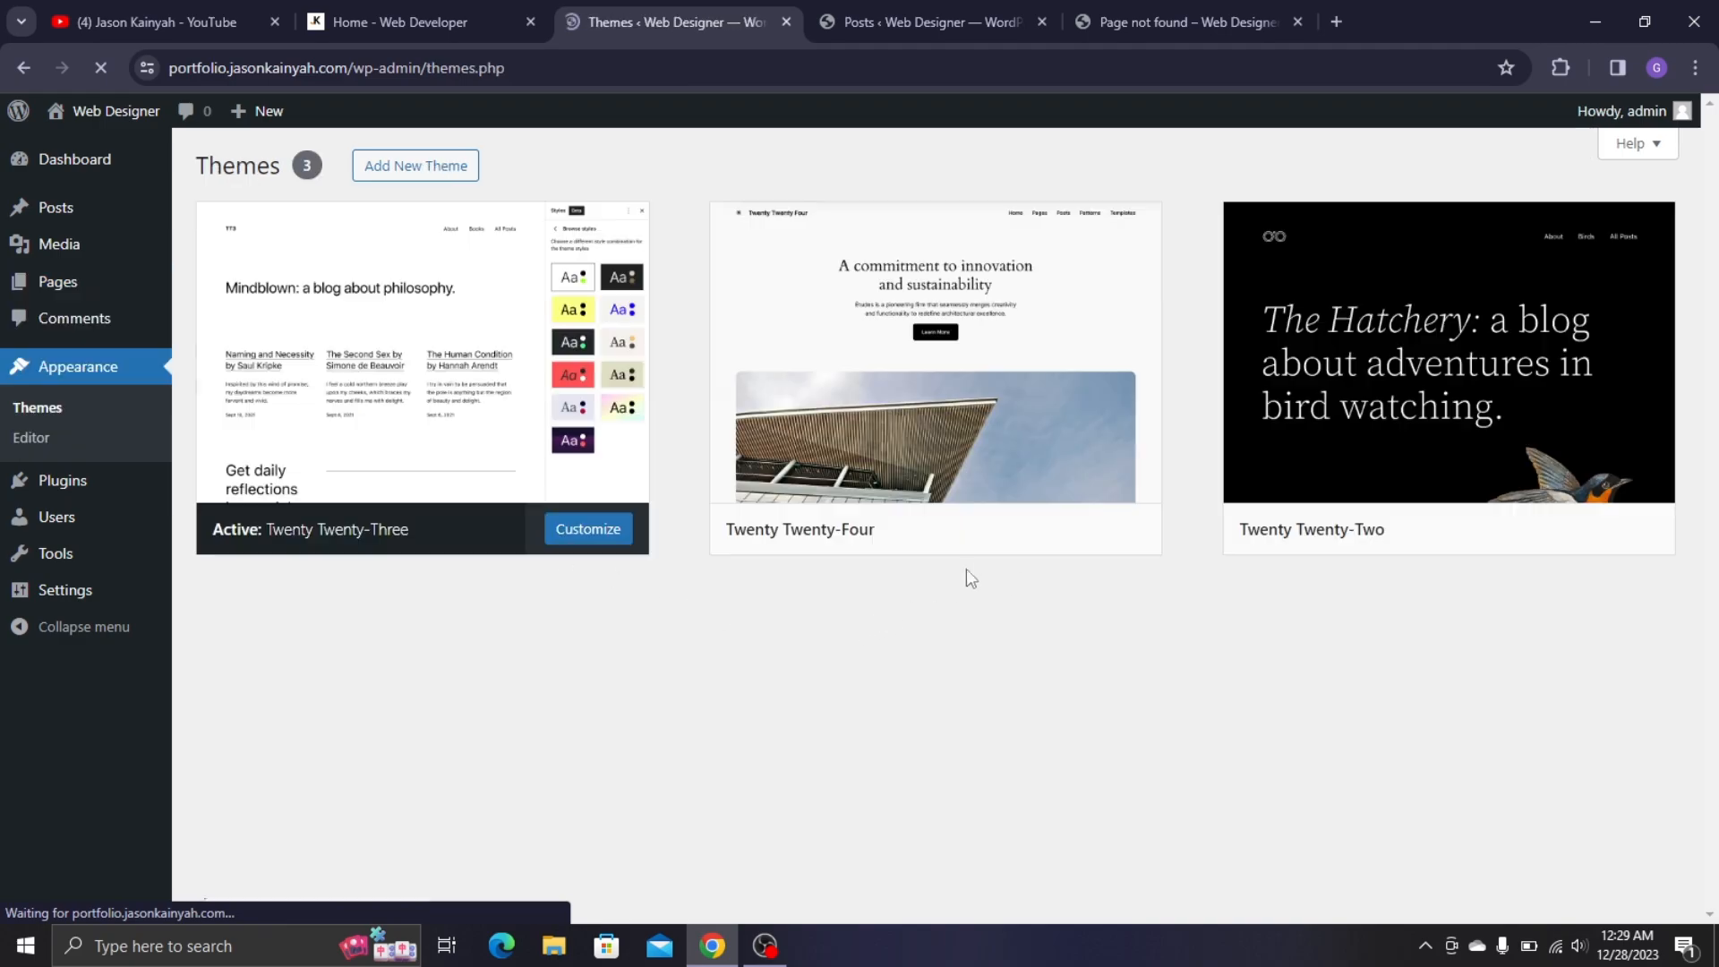
{"action": "left_click", "coordinate": [1414, 445]}
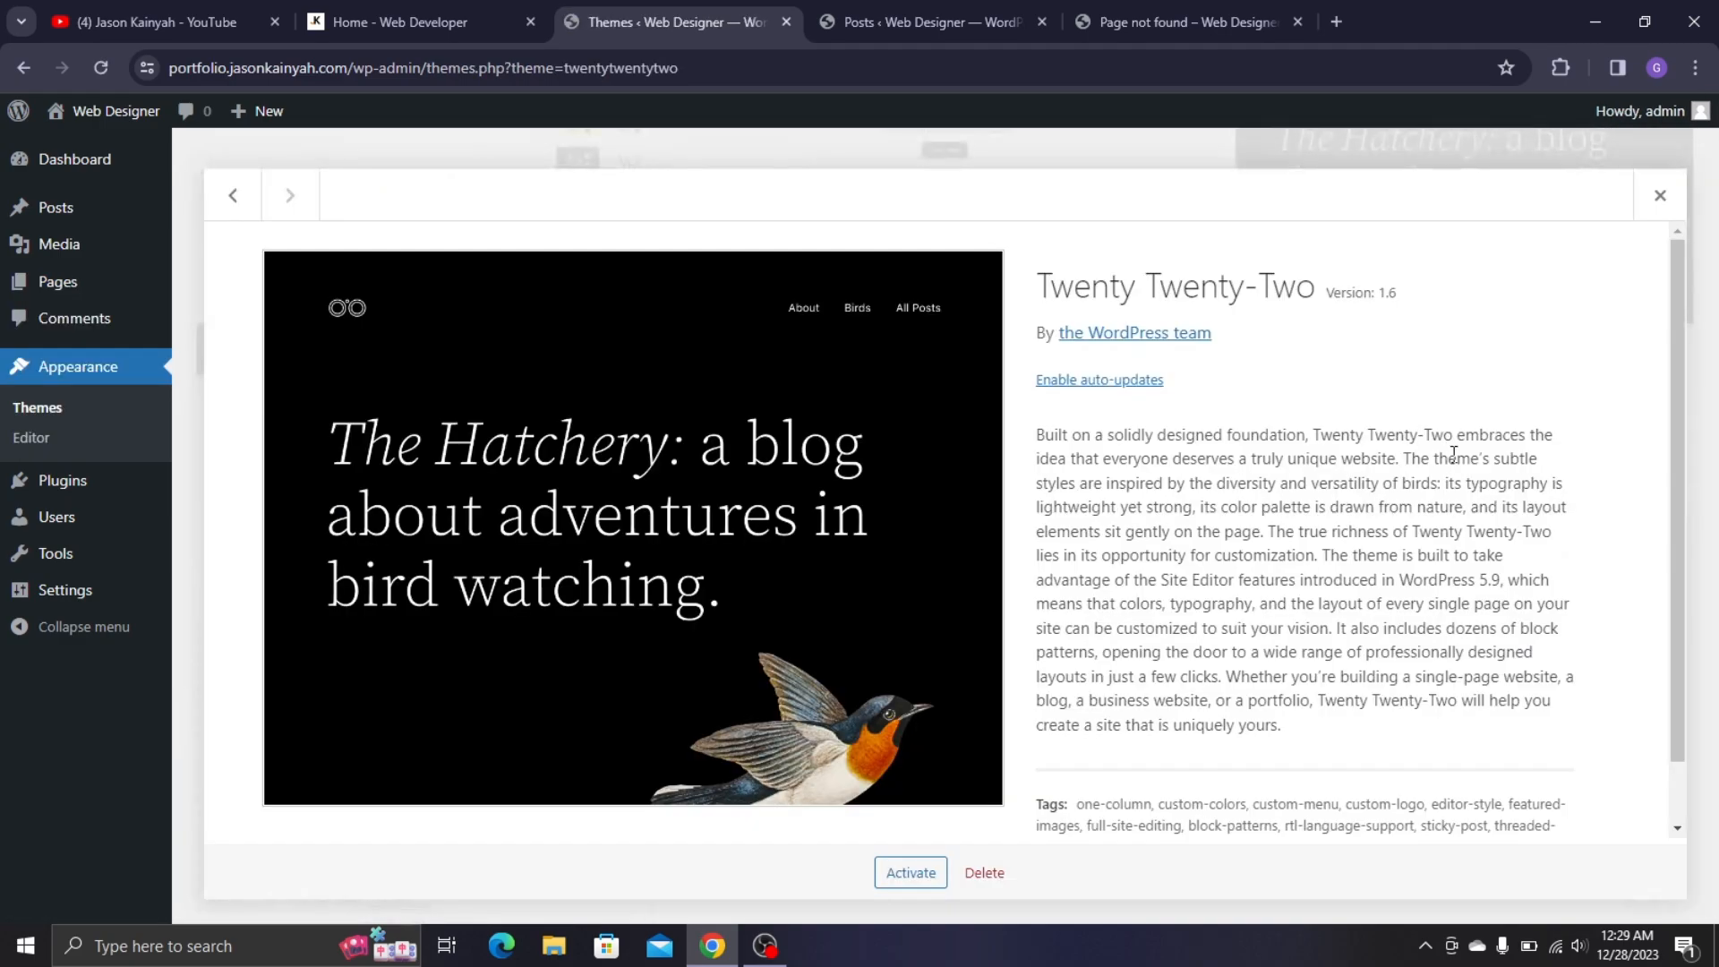
{"action": "left_click", "coordinate": [975, 873]}
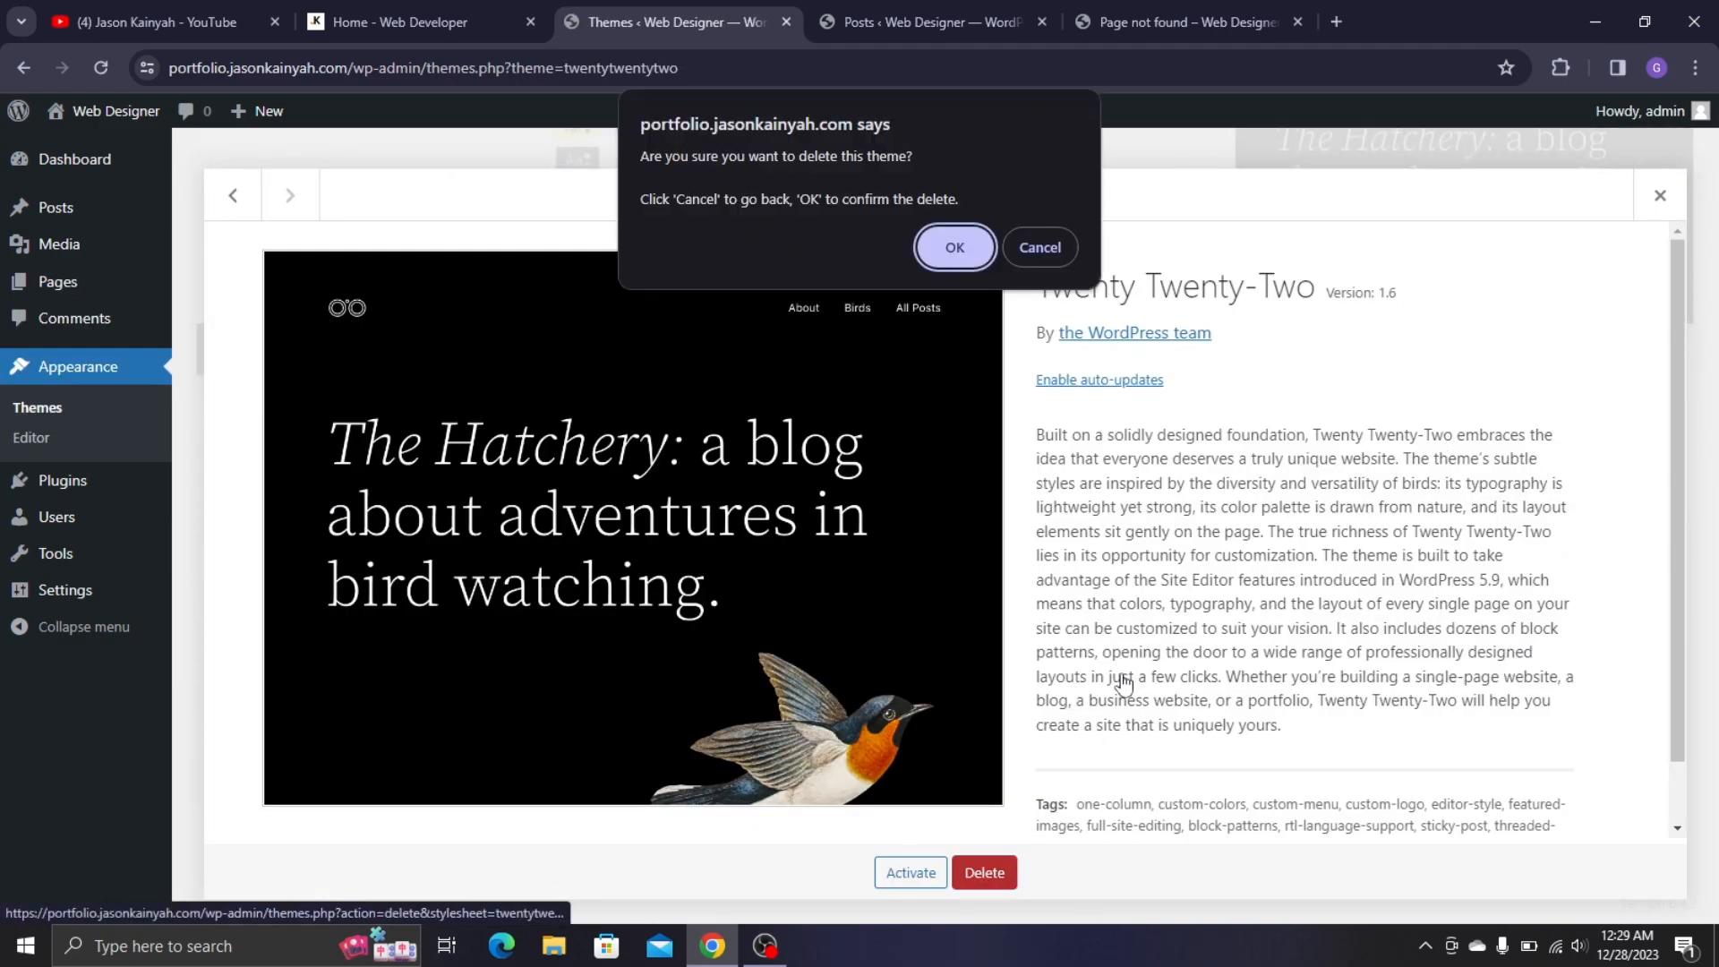
{"action": "left_click", "coordinate": [985, 248]}
{"action": "left_click", "coordinate": [925, 349]}
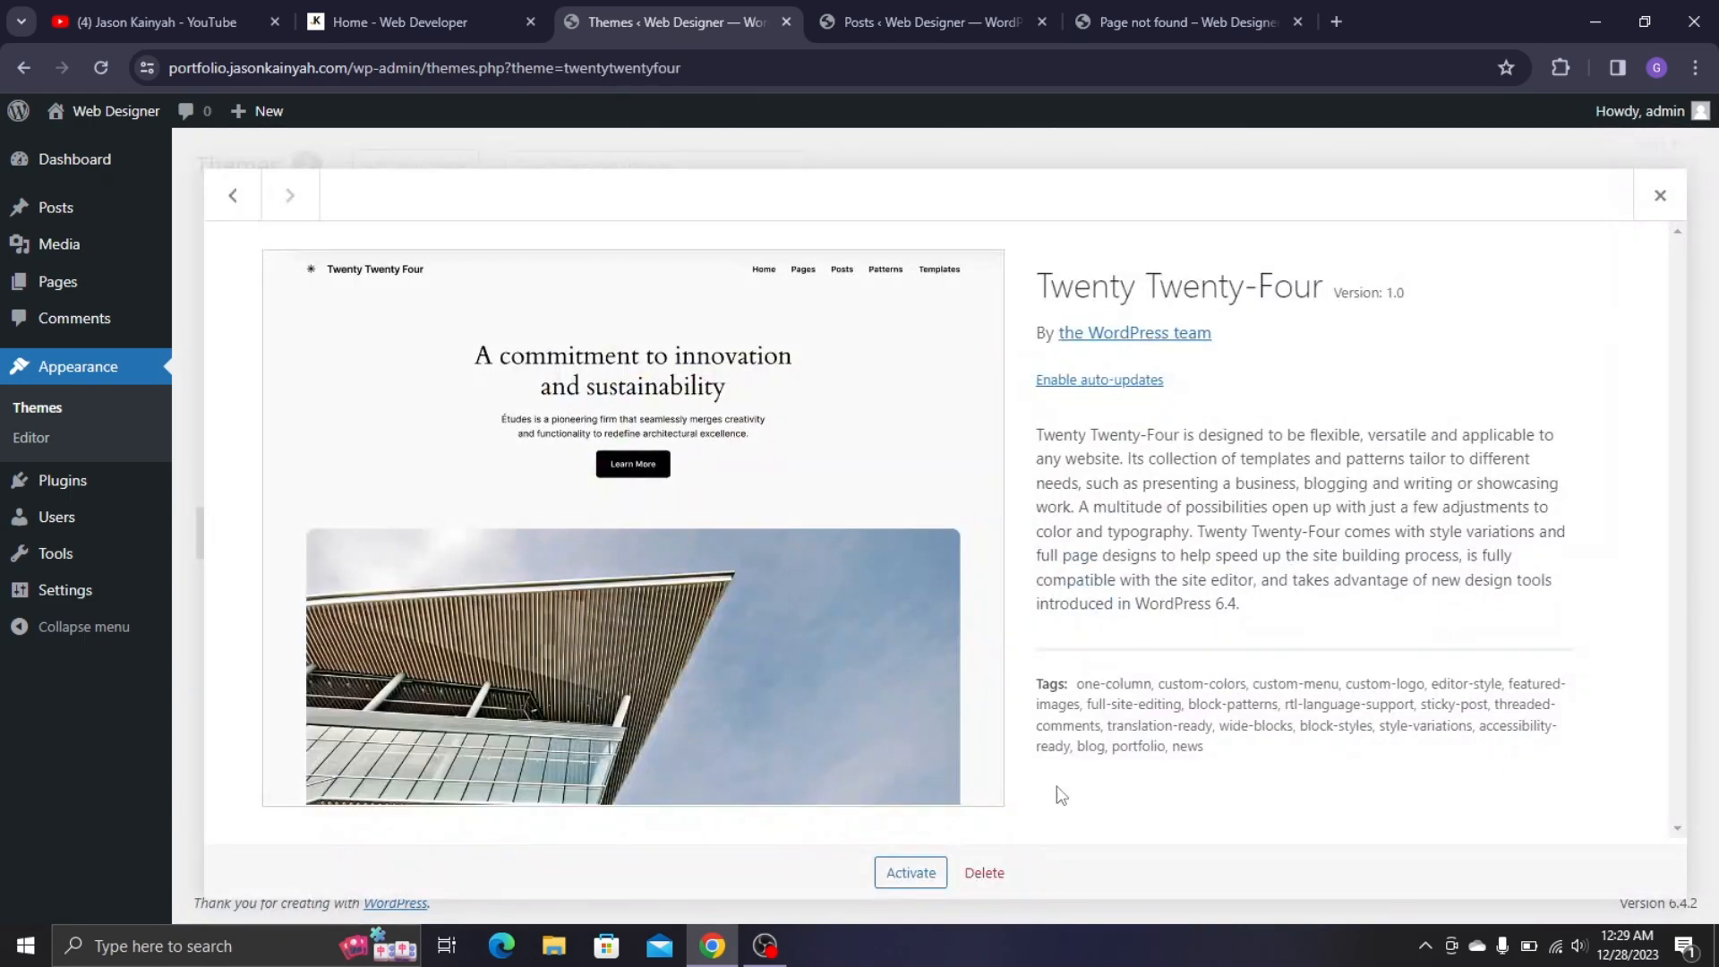
{"action": "left_click", "coordinate": [985, 872]}
{"action": "left_click", "coordinate": [955, 245]}
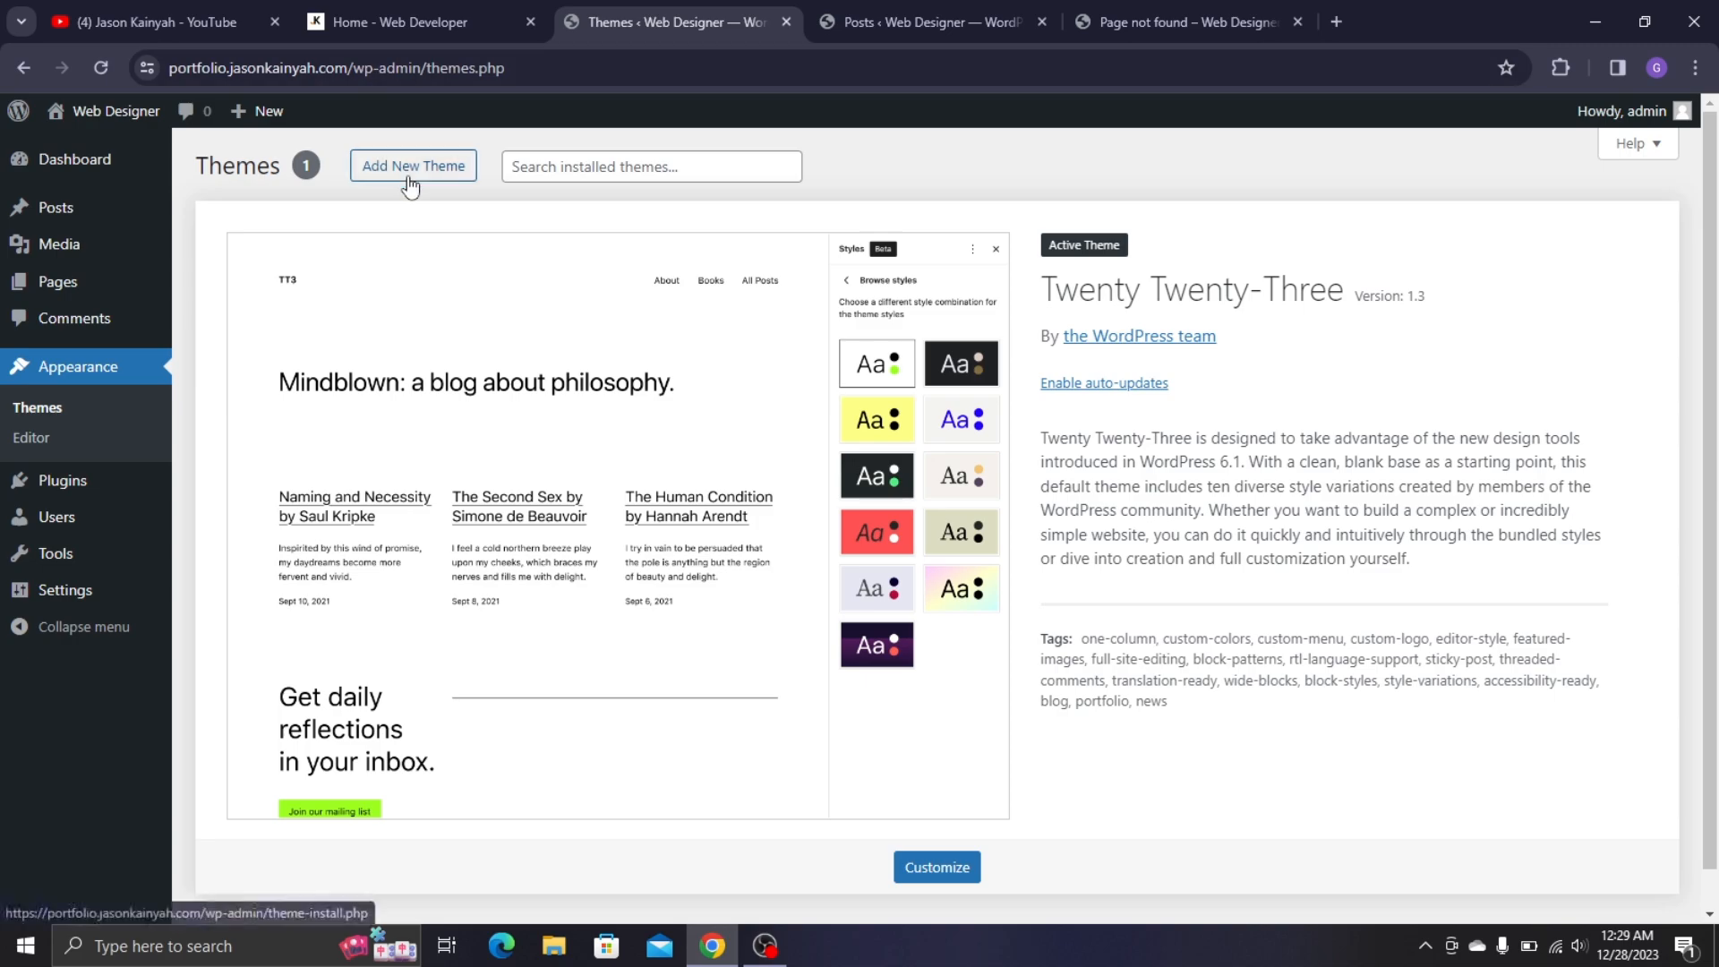
- Search the theme directory for 'Blocksy', then install and activate it
{"action": "left_click", "coordinate": [412, 177]}
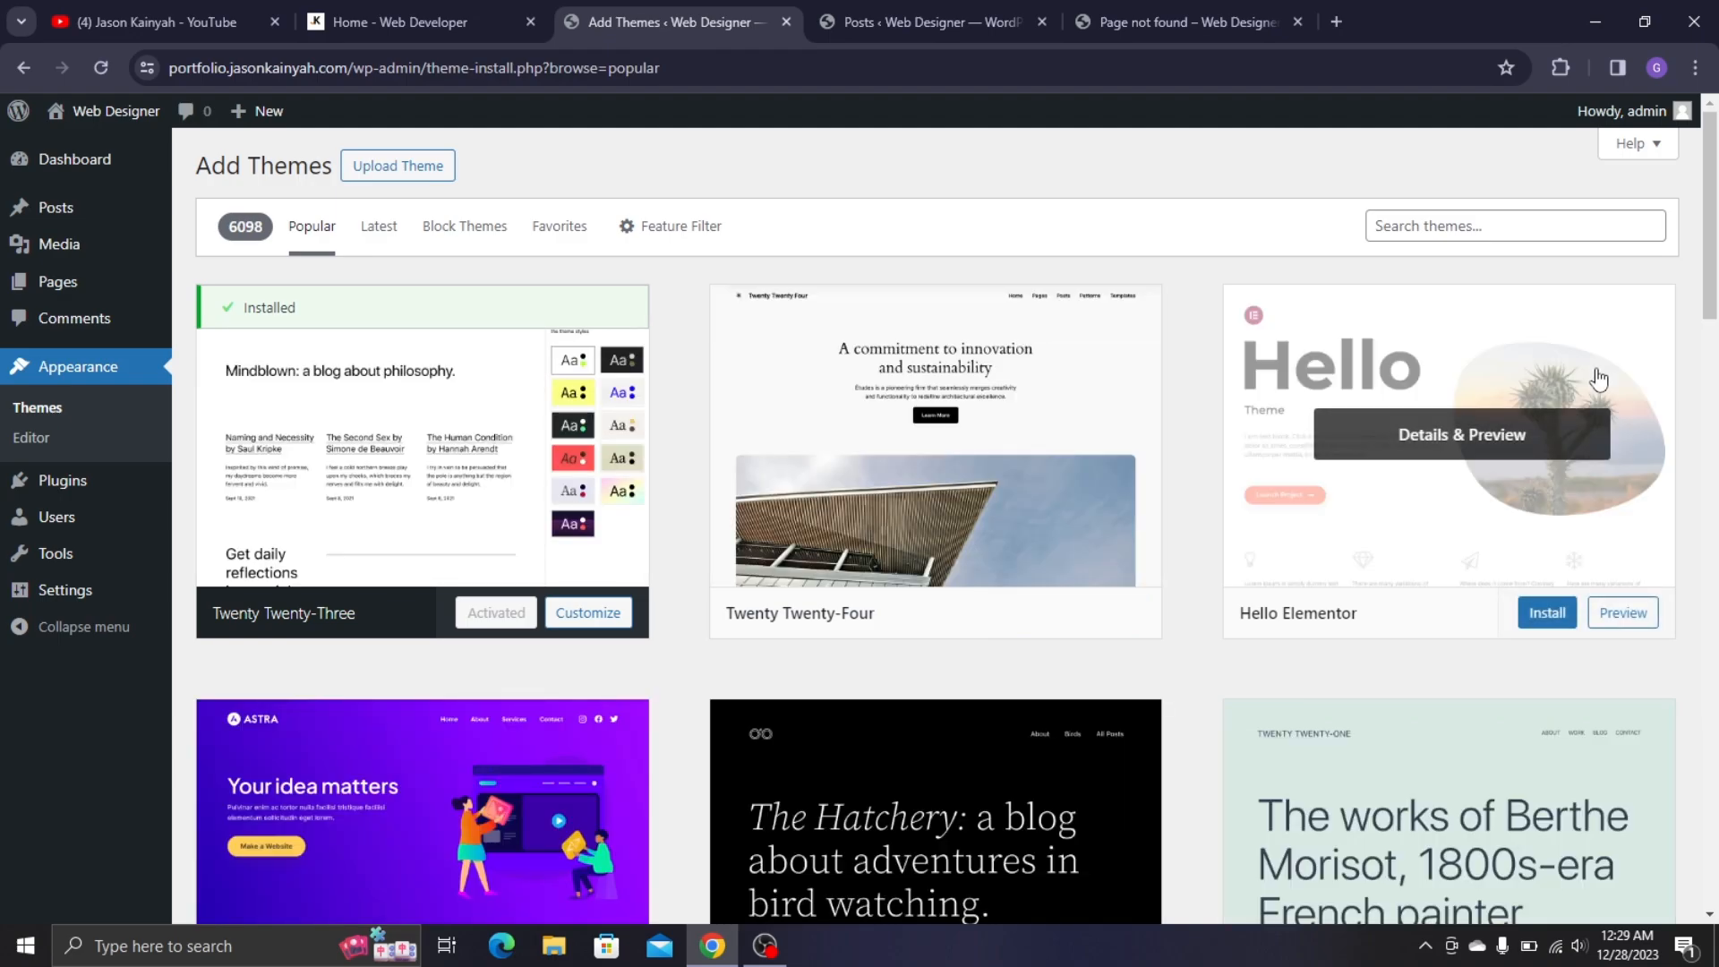
{"action": "scroll", "coordinate": [1599, 379], "scroll_direction": "down", "scroll_amount": 5}
{"action": "scroll", "coordinate": [1343, 353], "scroll_direction": "up", "scroll_amount": 5}
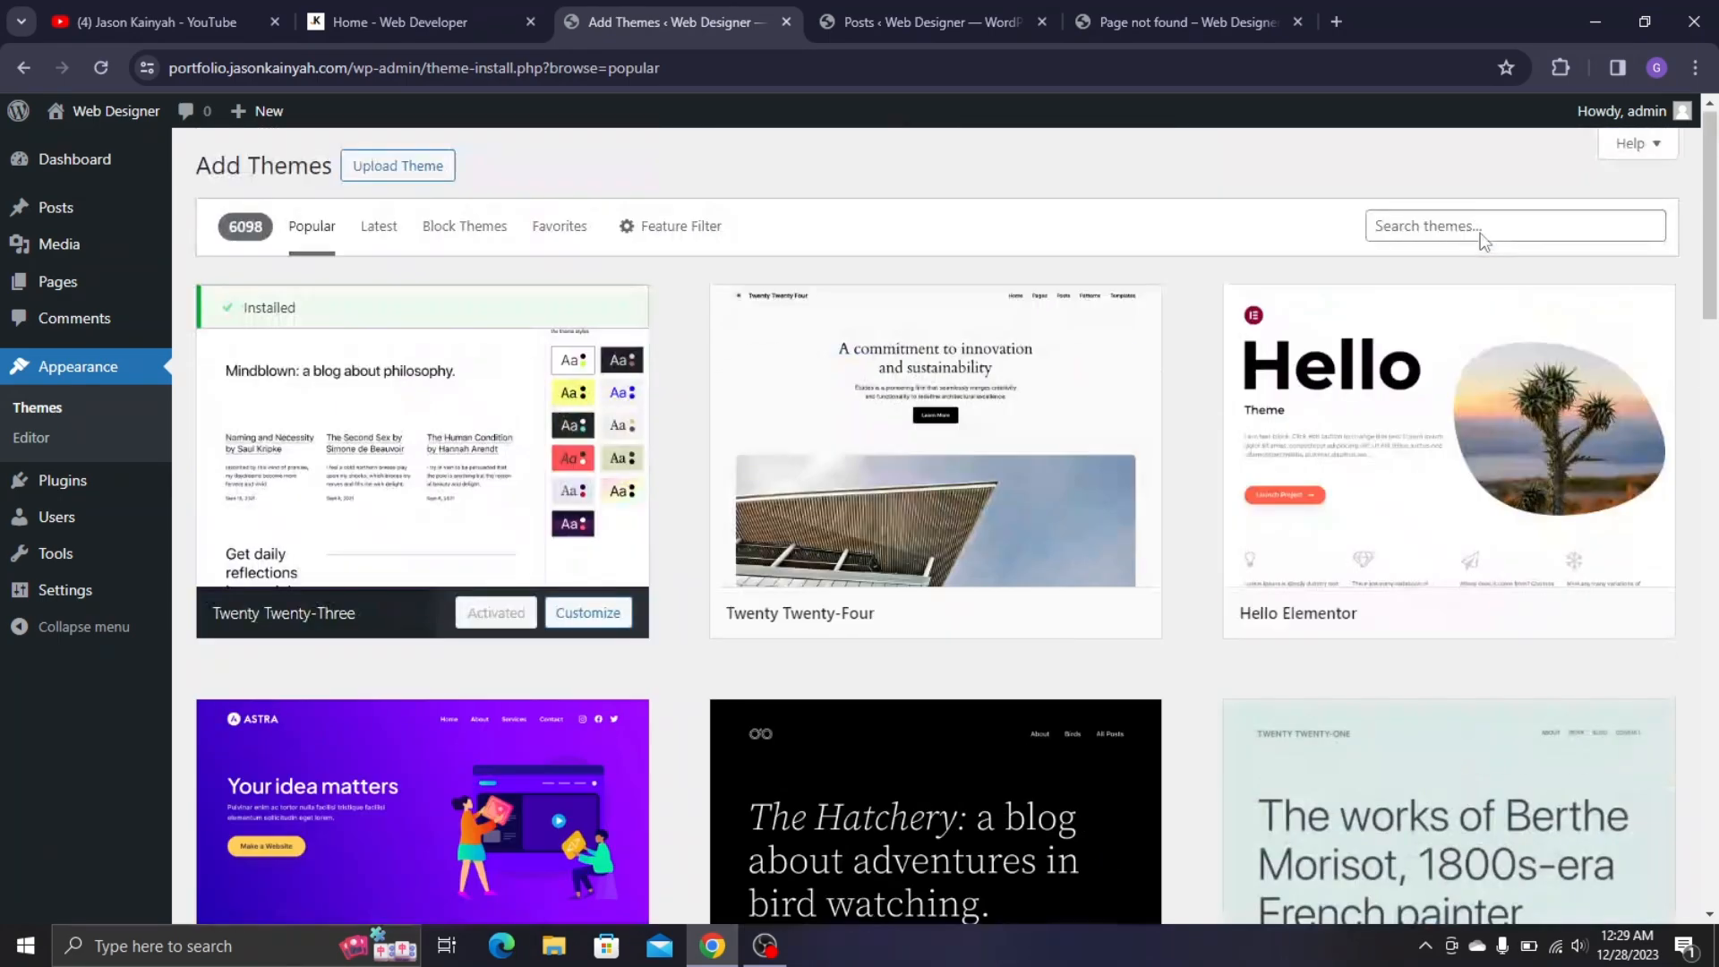
{"action": "left_click", "coordinate": [1429, 233]}
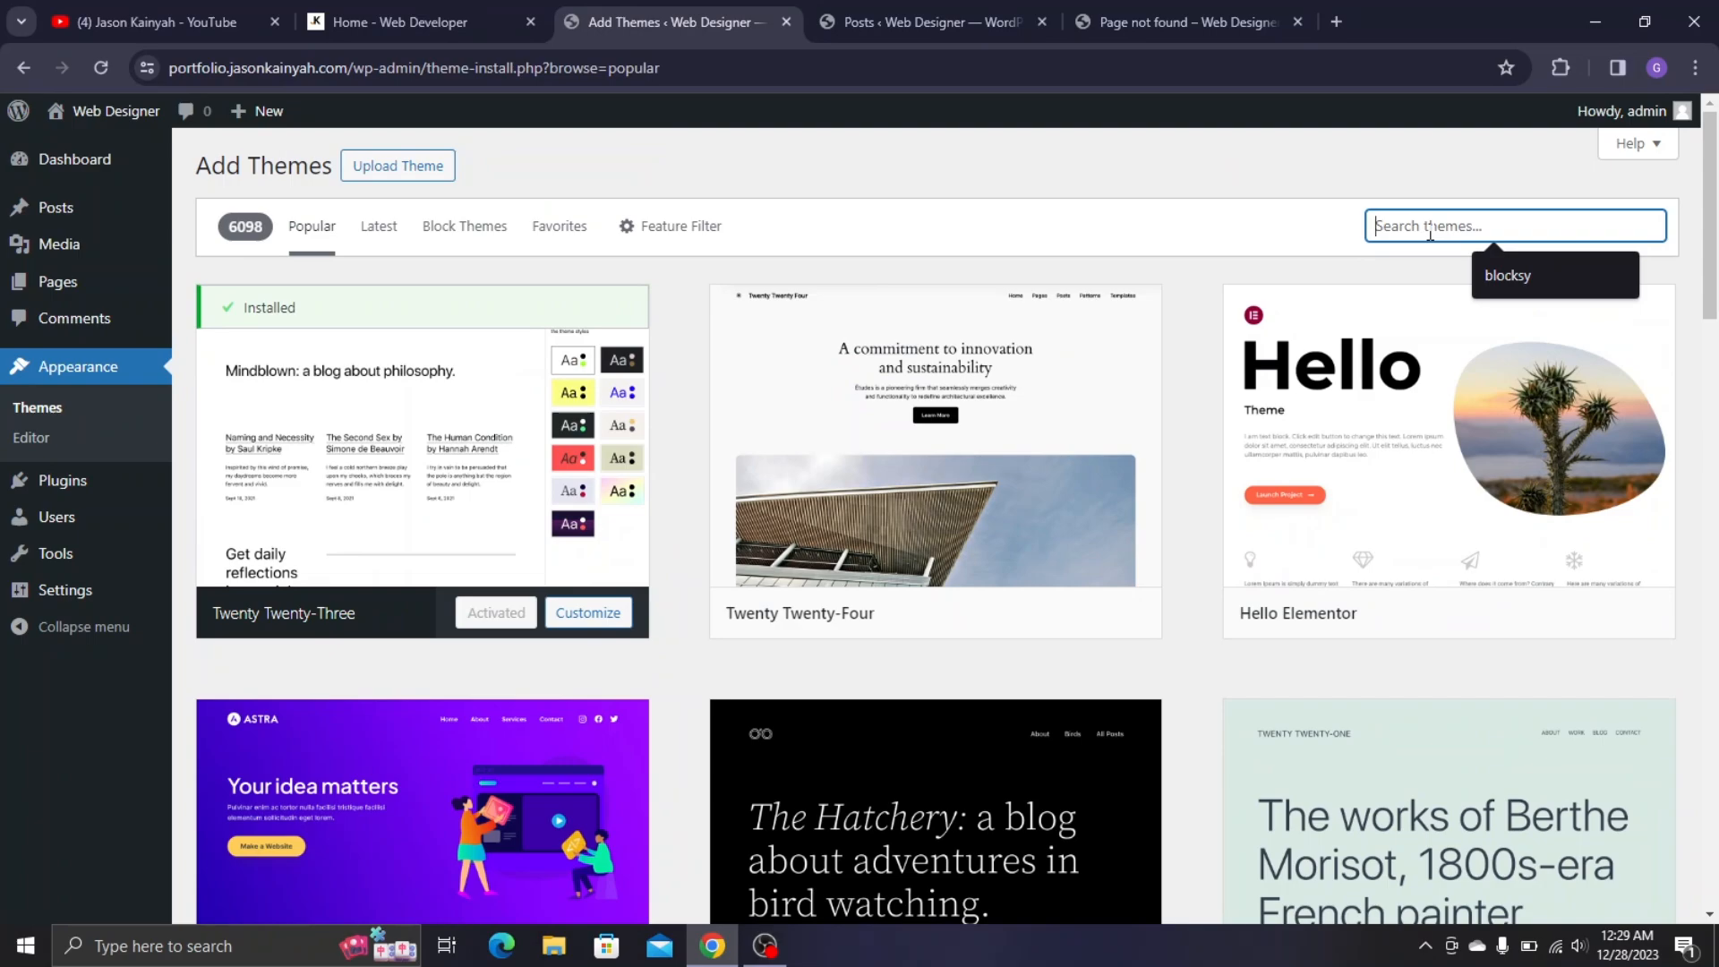
{"action": "type", "text": "Blocksy"}
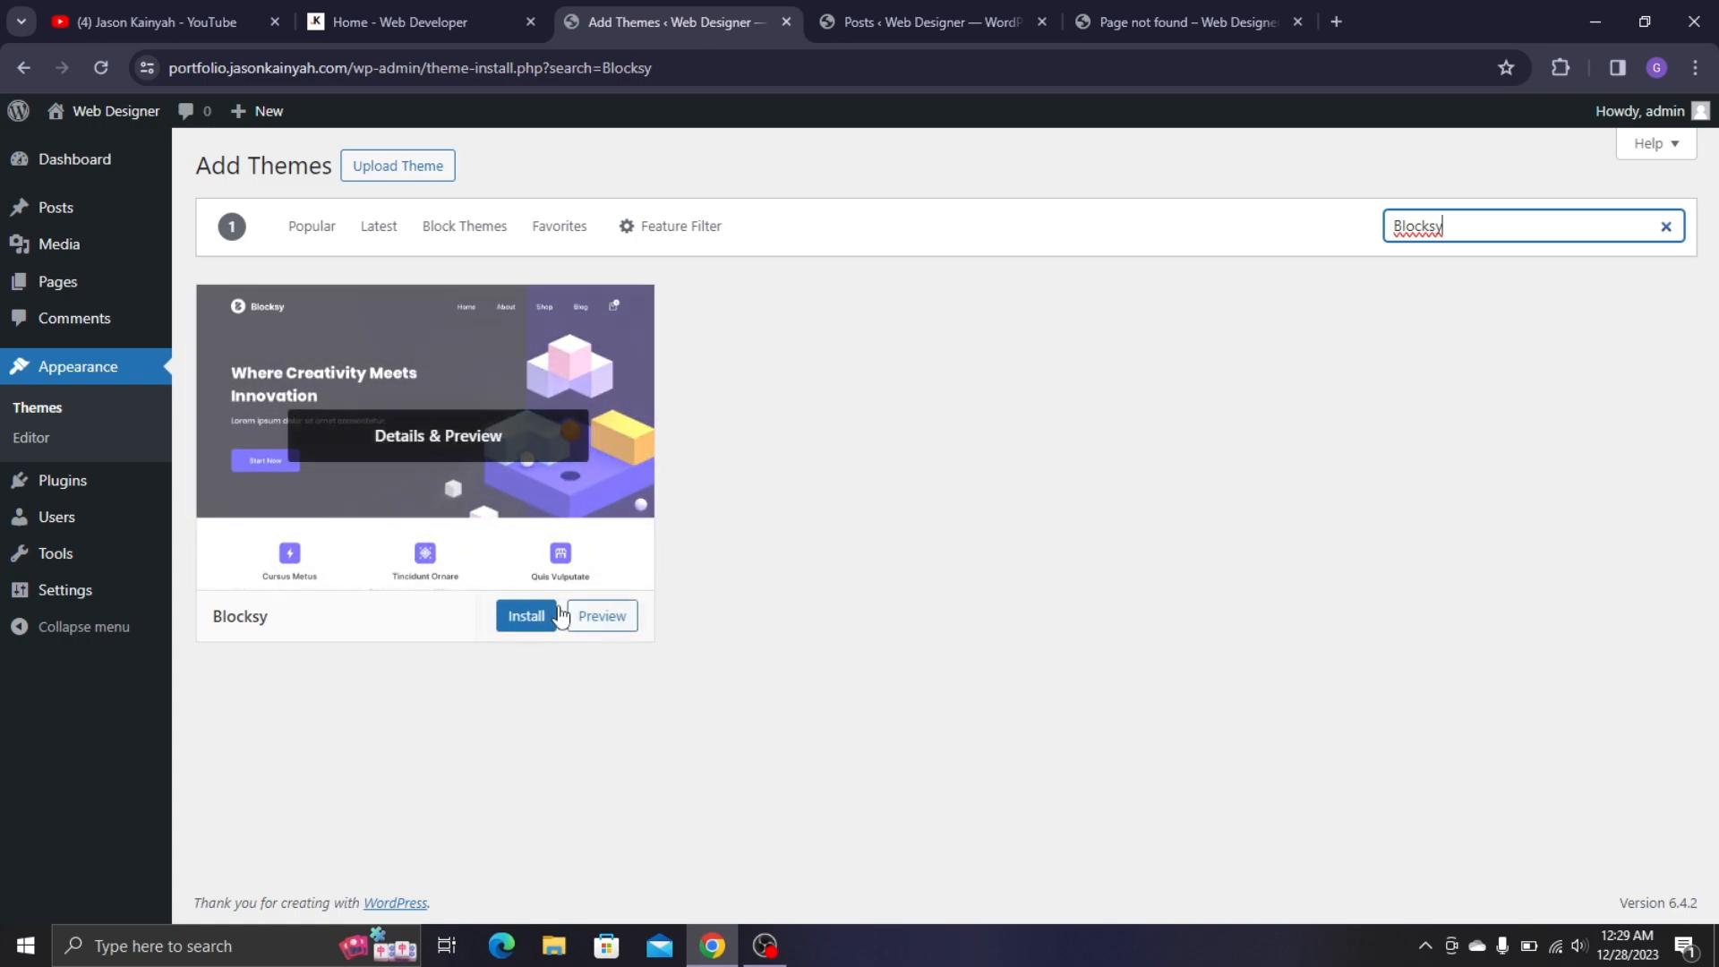
{"action": "left_click", "coordinate": [535, 624]}
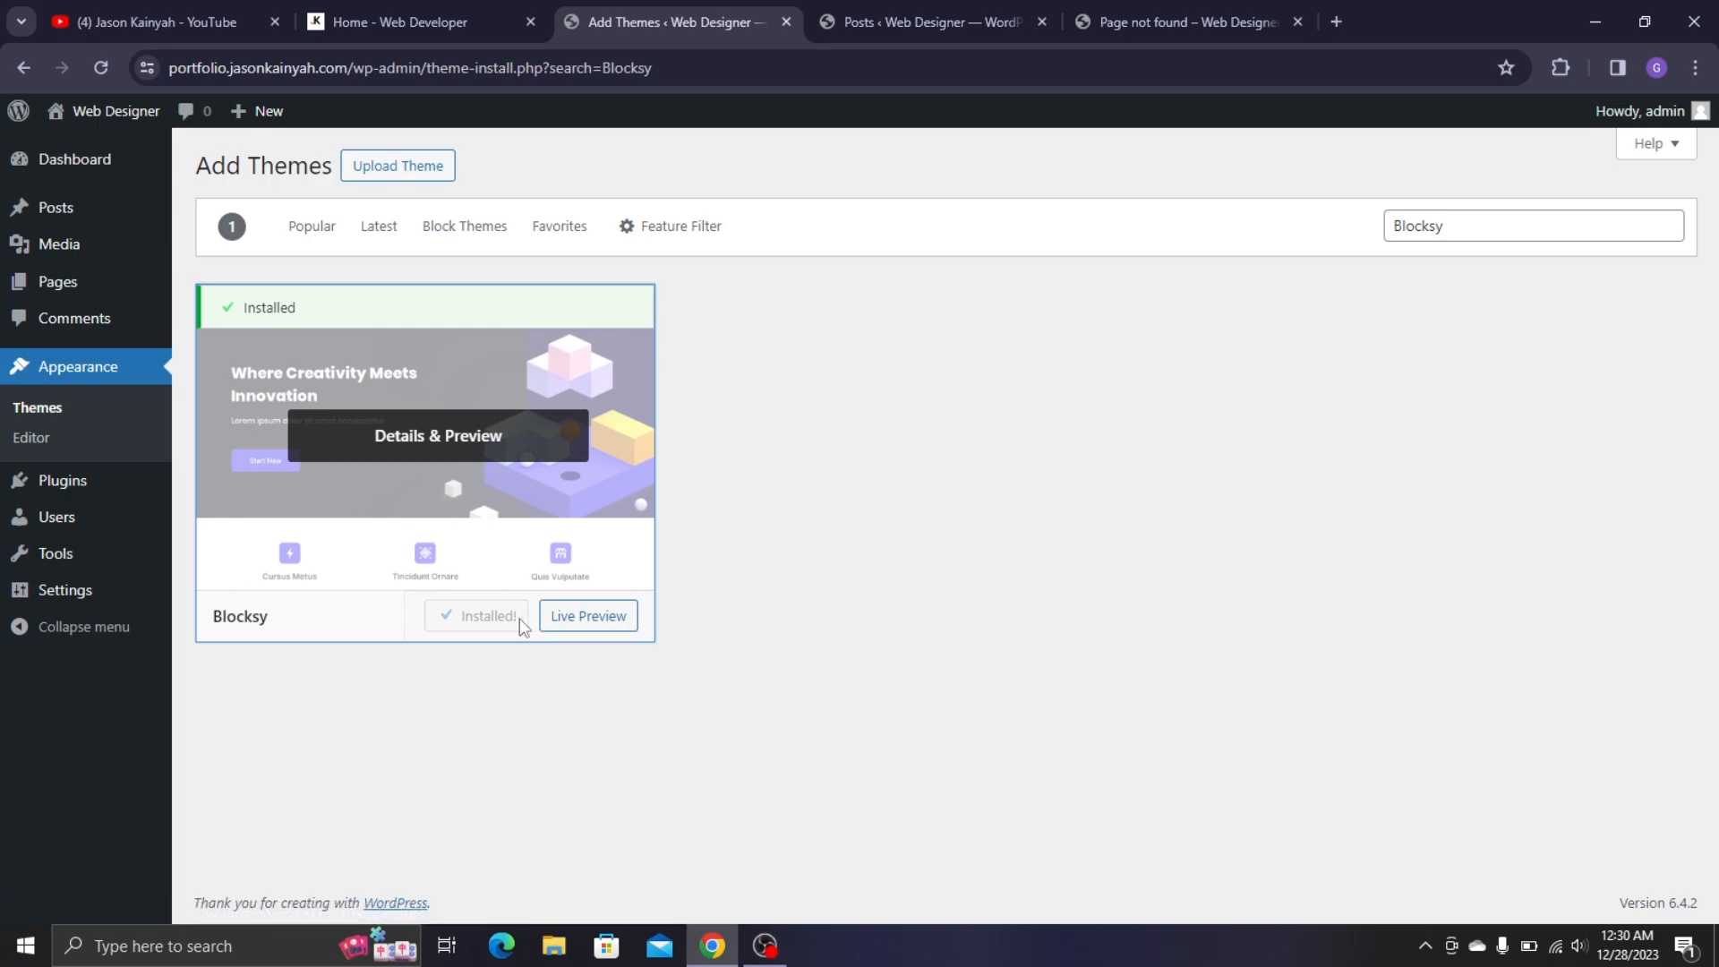
{"action": "left_click", "coordinate": [491, 616]}
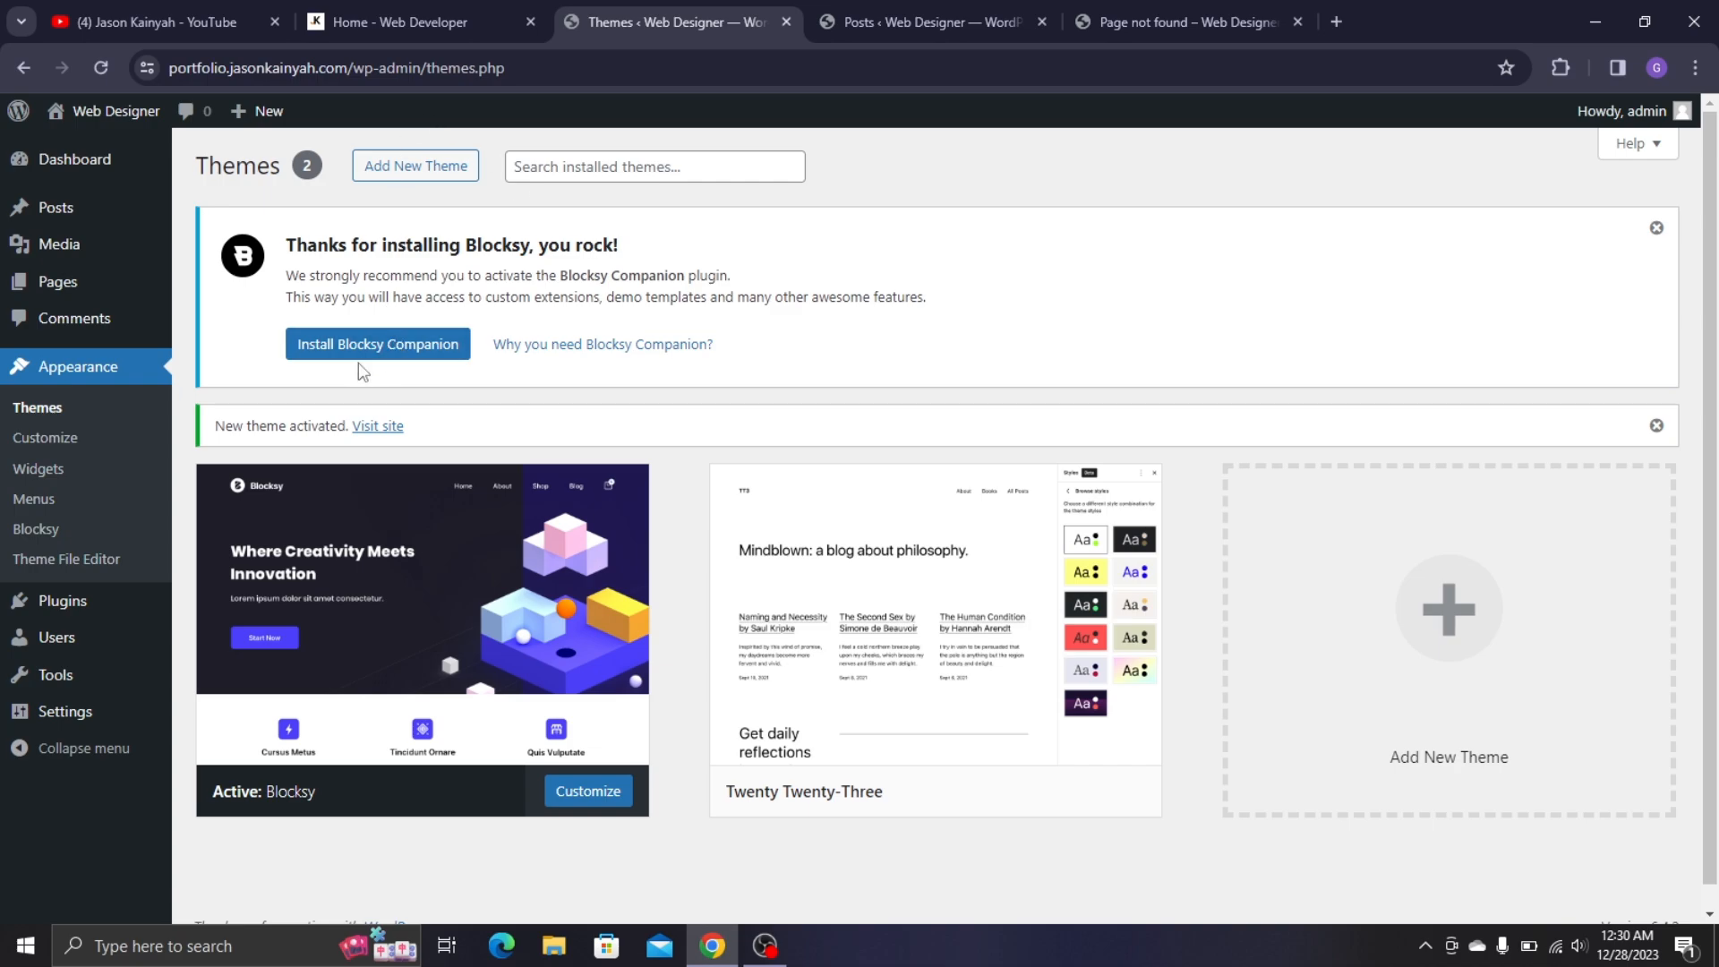
- Install and activate Blocksy Companion, then go to Plugins > Add New Plugin
{"action": "left_click", "coordinate": [387, 349]}
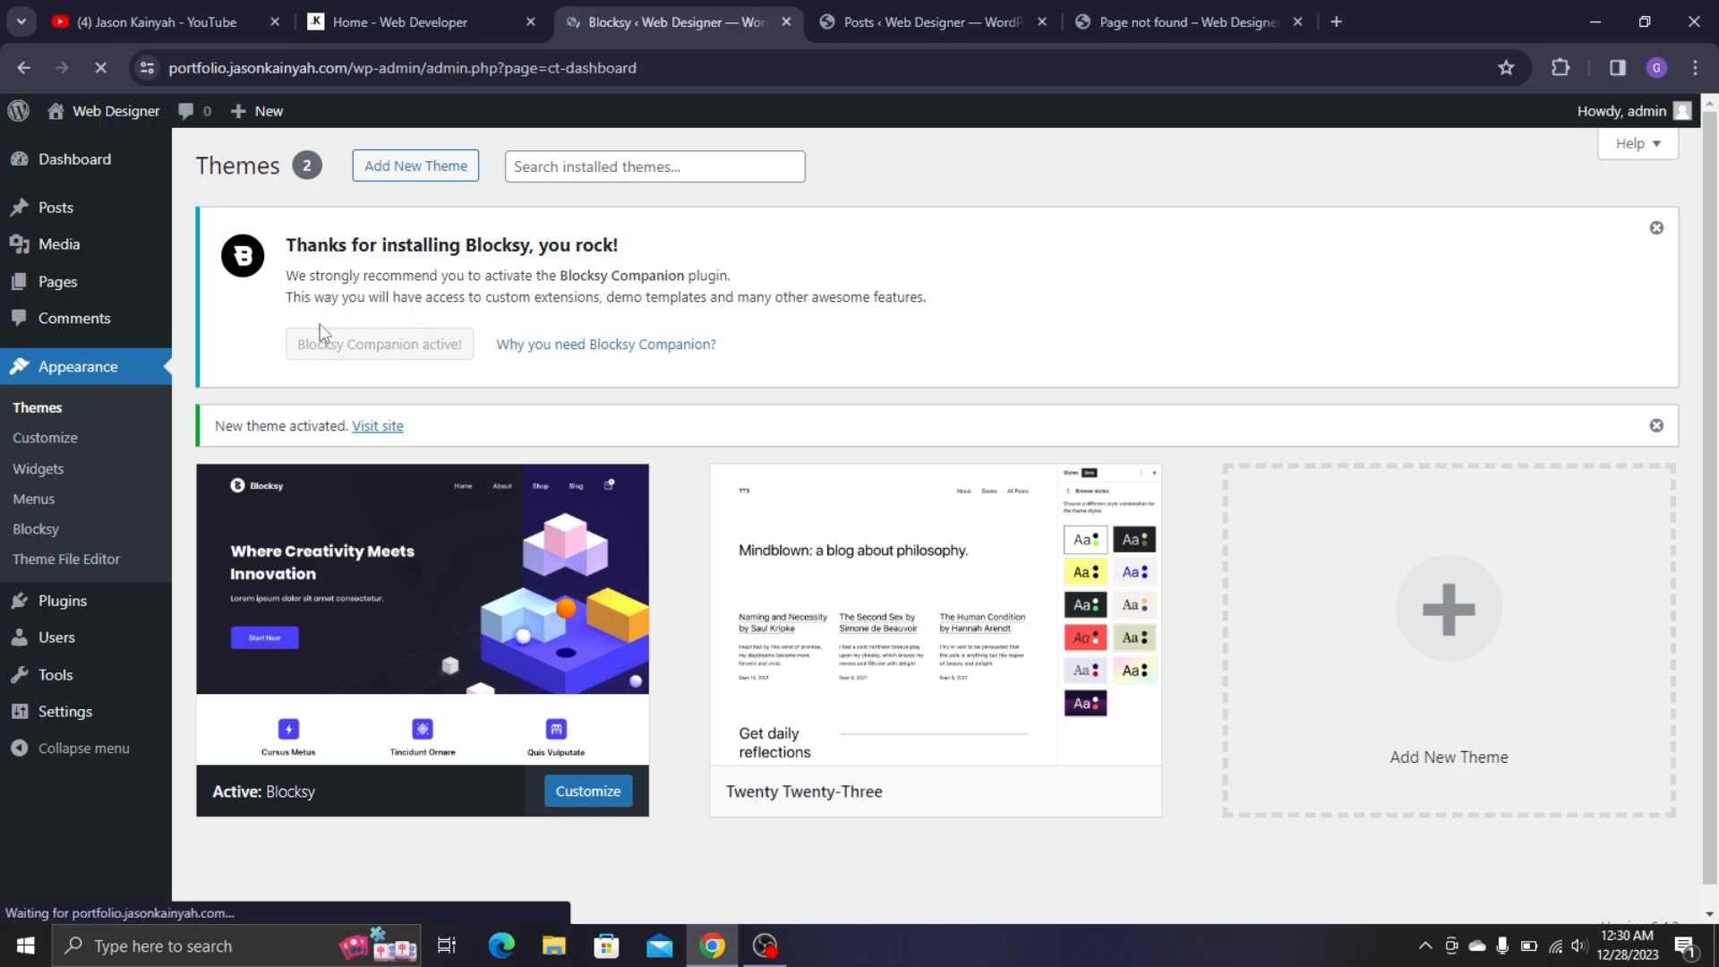
{"action": "scroll", "coordinate": [863, 322], "scroll_direction": "down", "scroll_amount": 7}
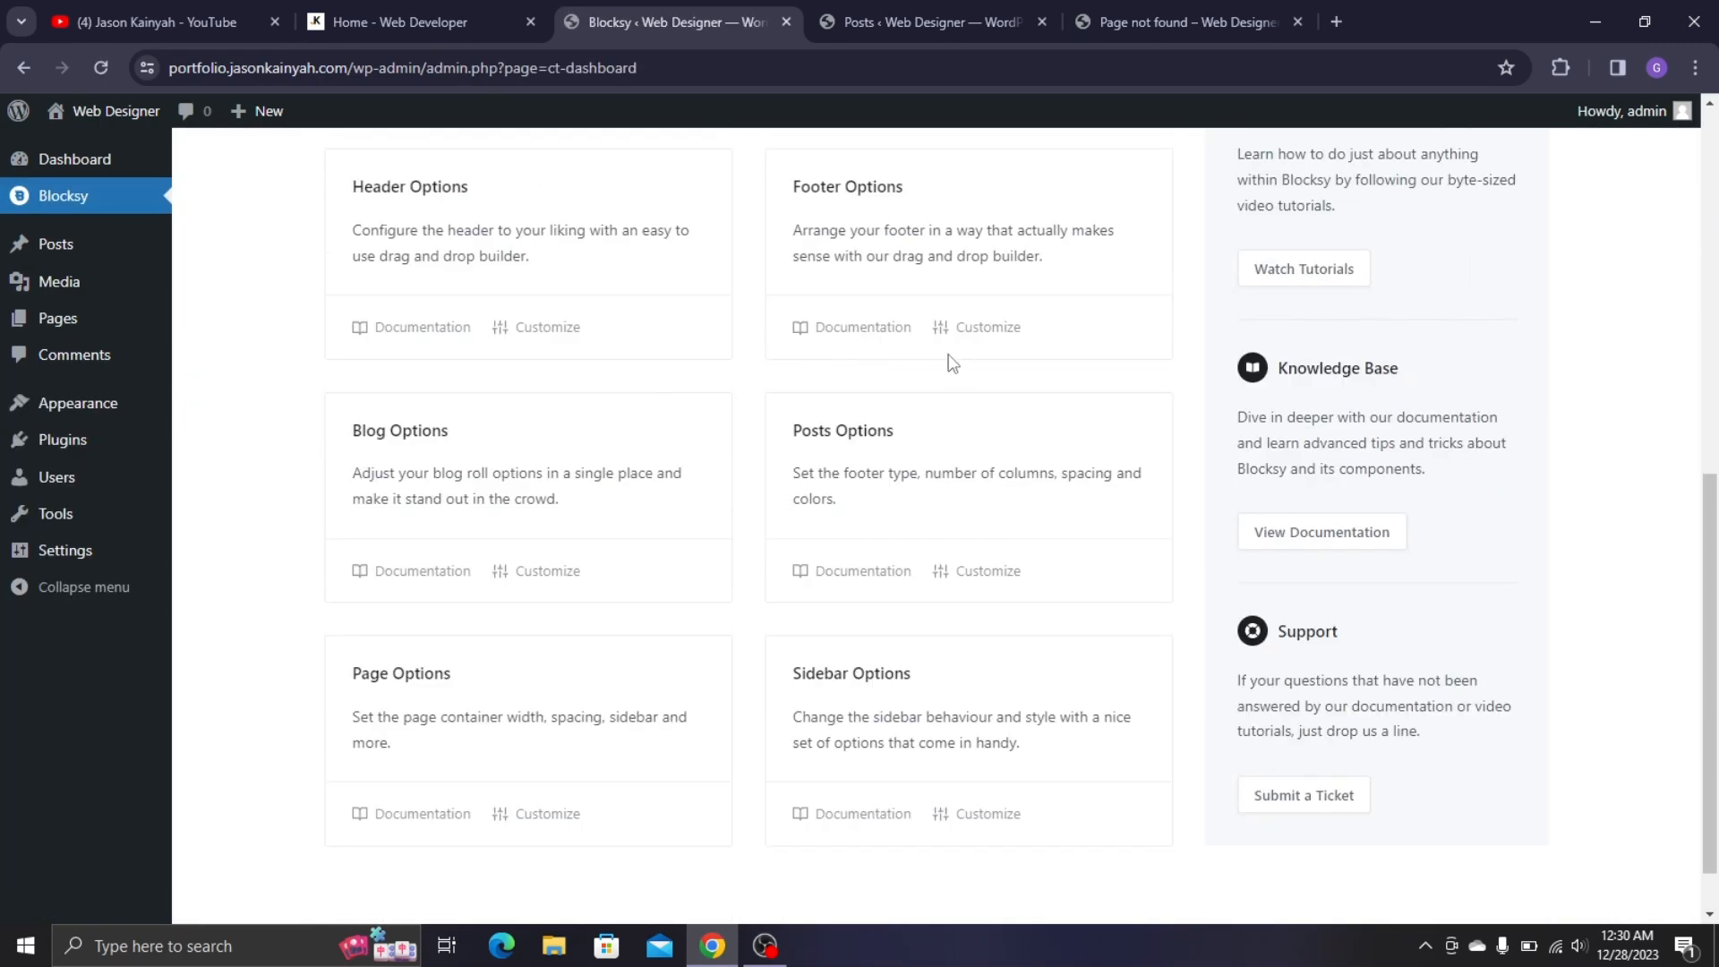
{"action": "scroll", "coordinate": [556, 402], "scroll_direction": "up", "scroll_amount": 7}
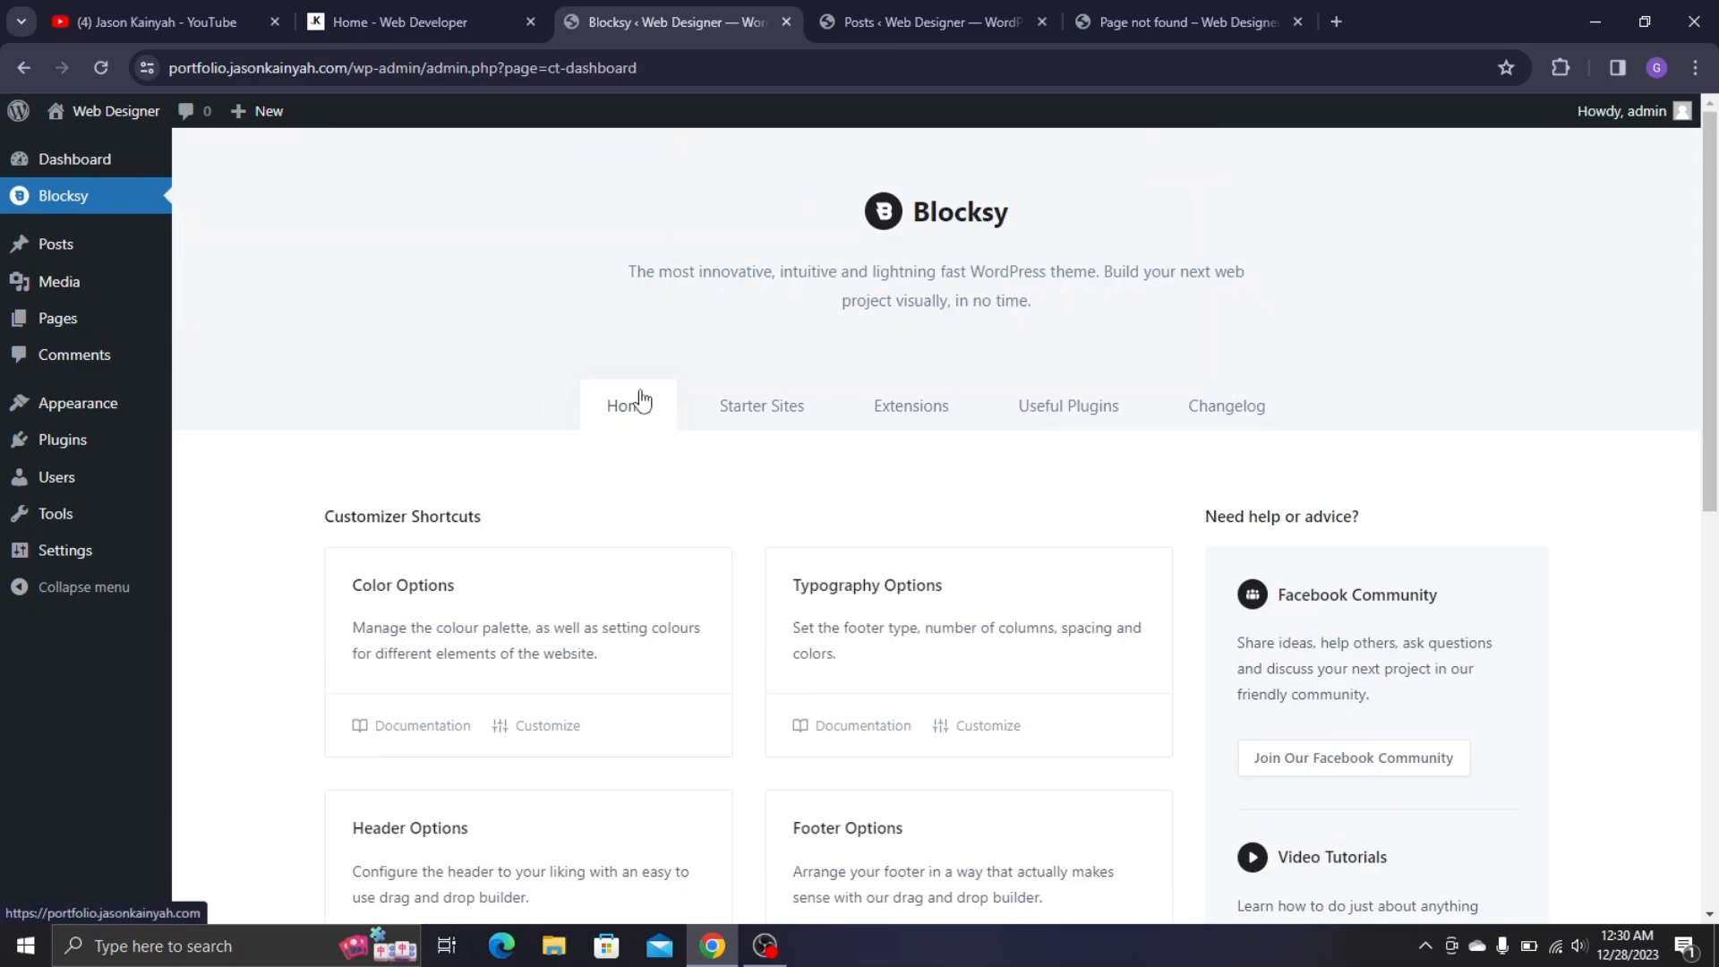
{"action": "mouse_move", "coordinate": [112, 449]}
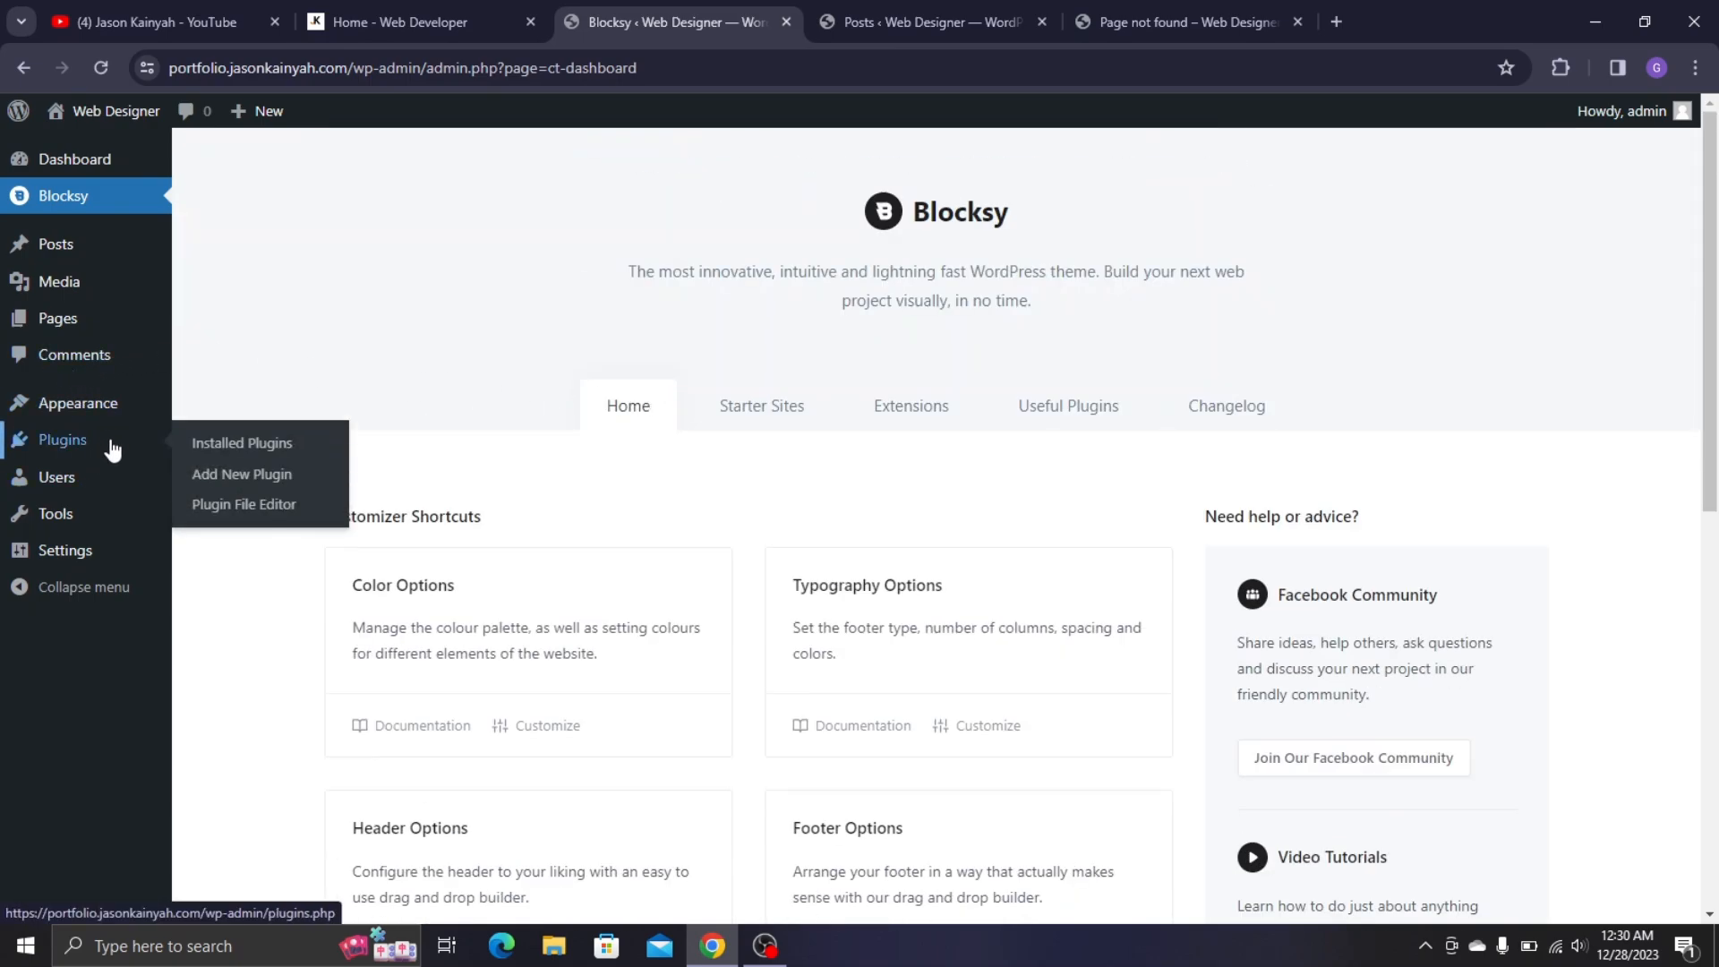
{"action": "left_click", "coordinate": [261, 484]}
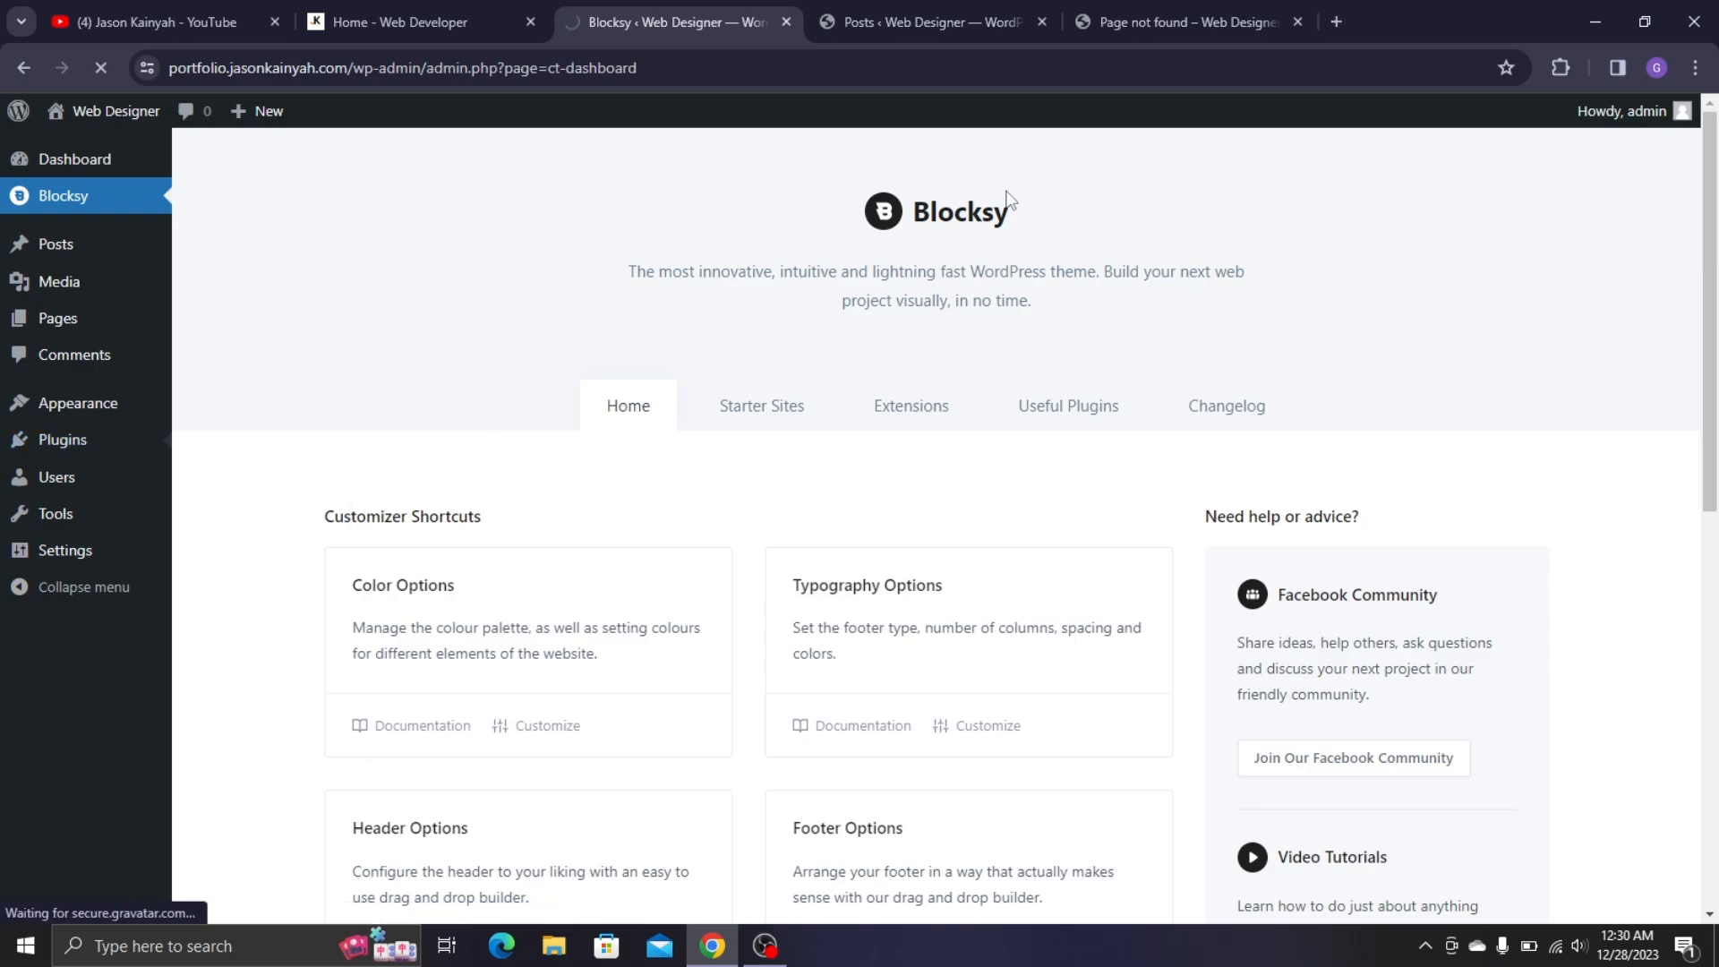
- Search the plugin directory for Elementor
{"action": "left_click", "coordinate": [1413, 236]}
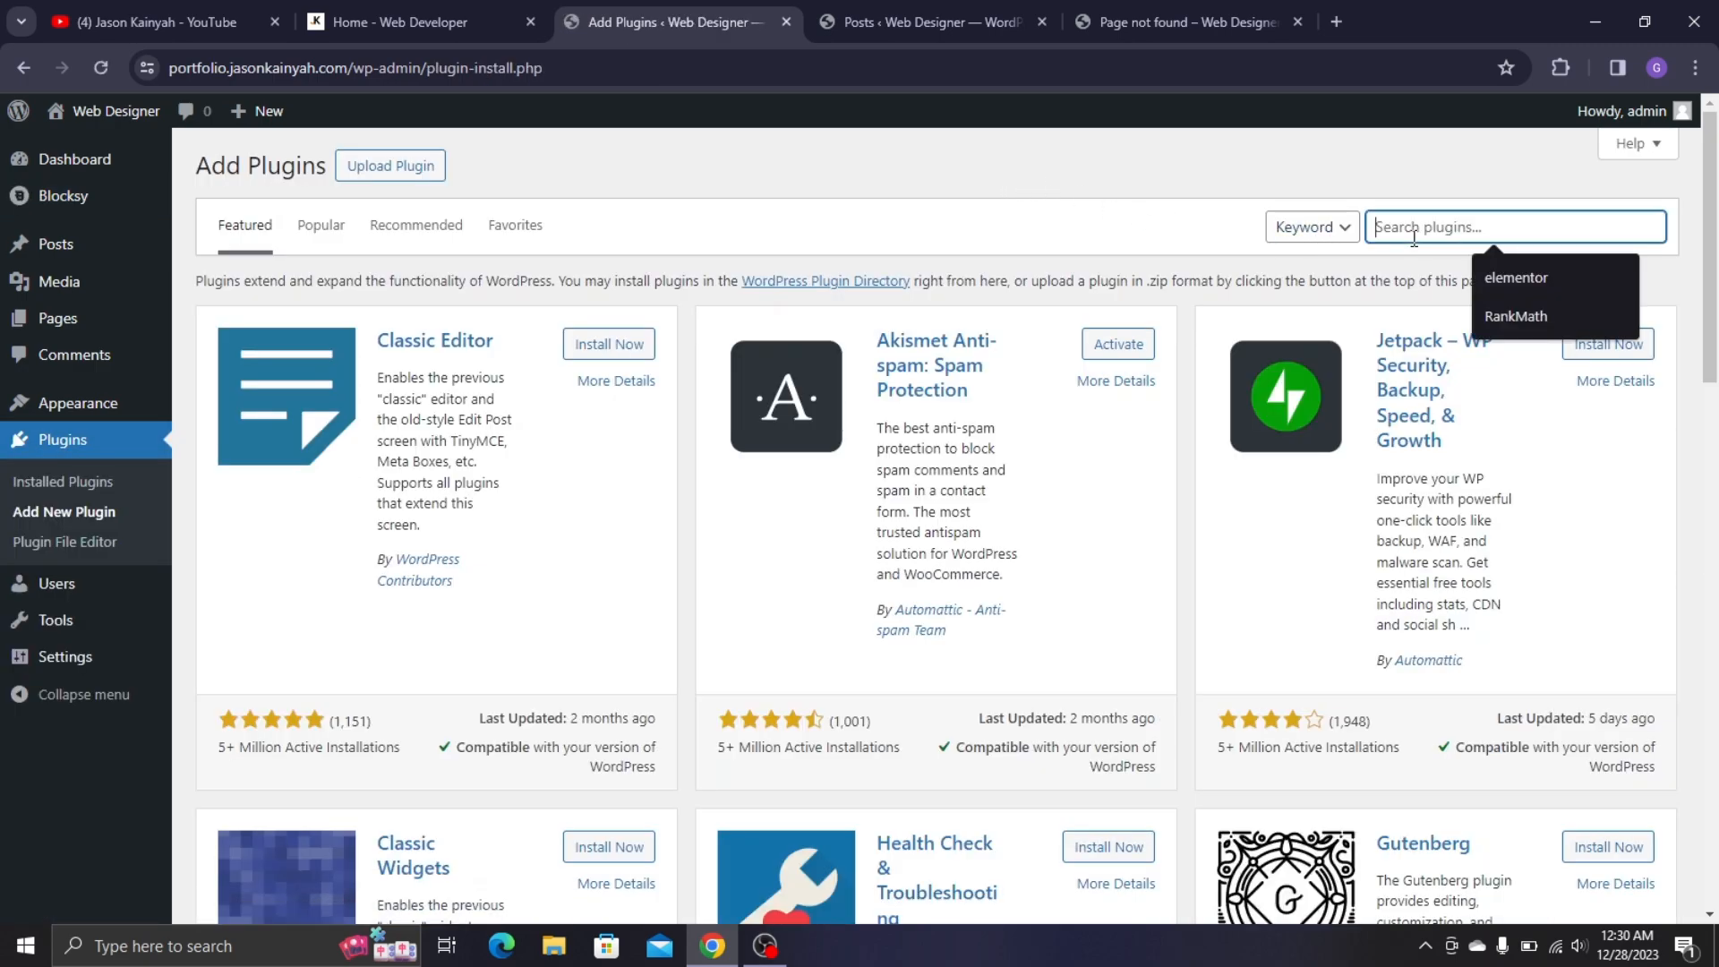
{"action": "type", "text": "Elementor"}
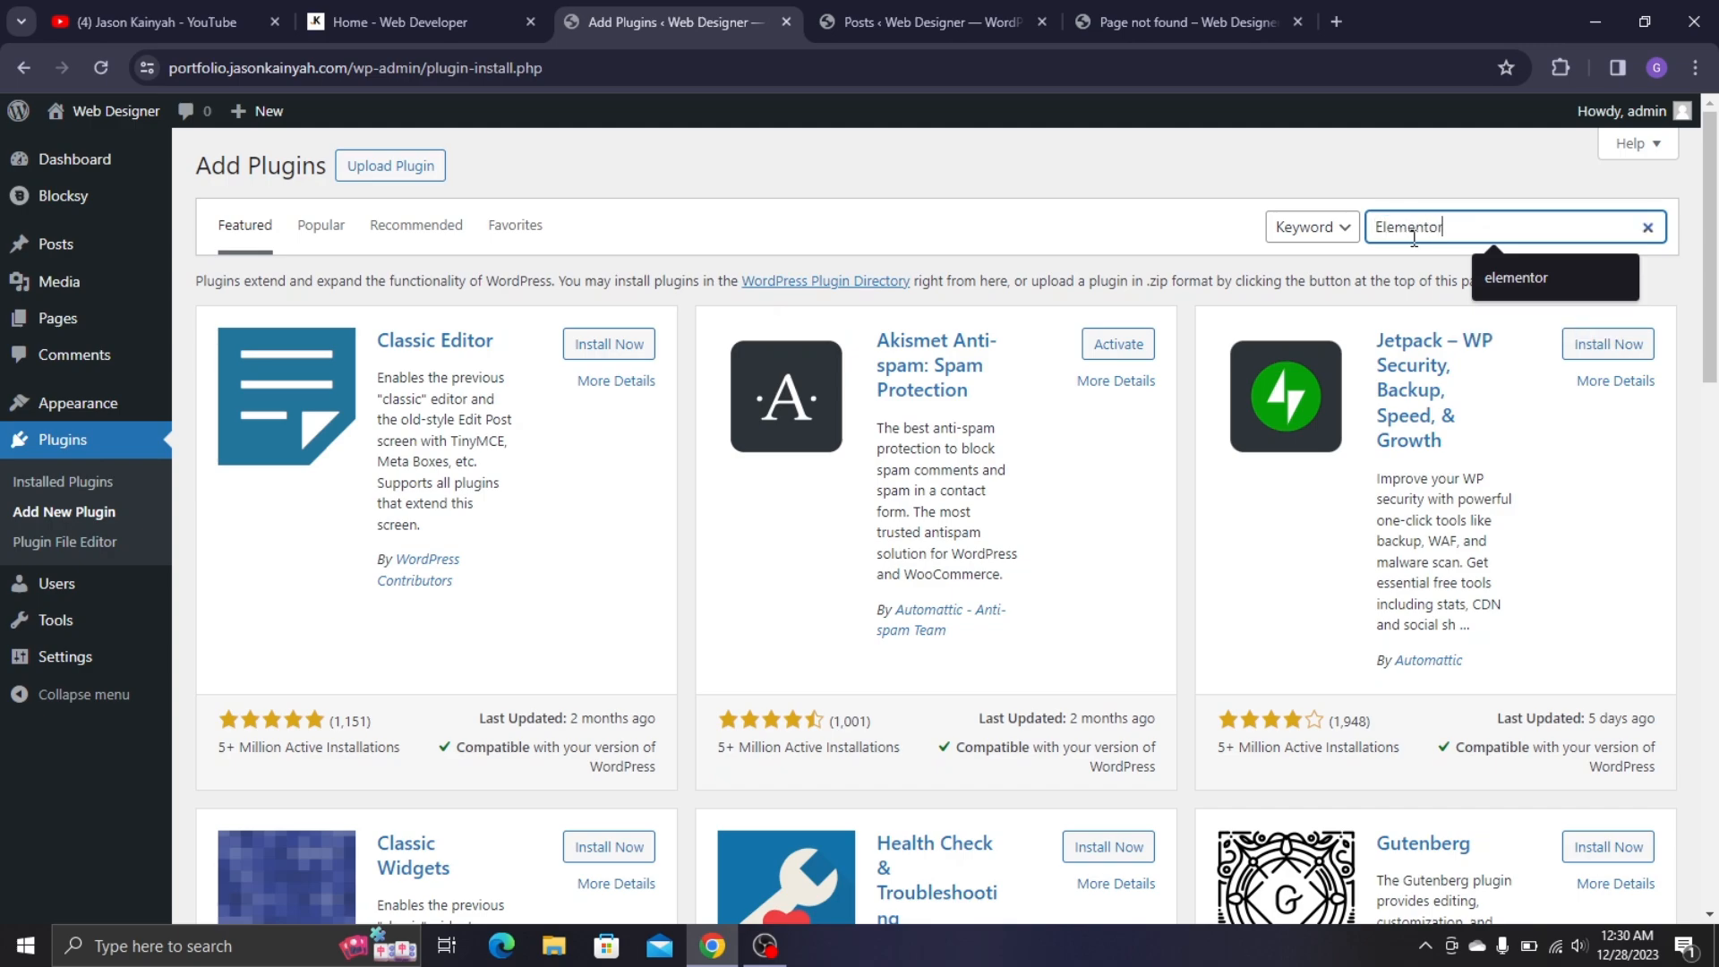
{"action": "key", "text": "Return"}
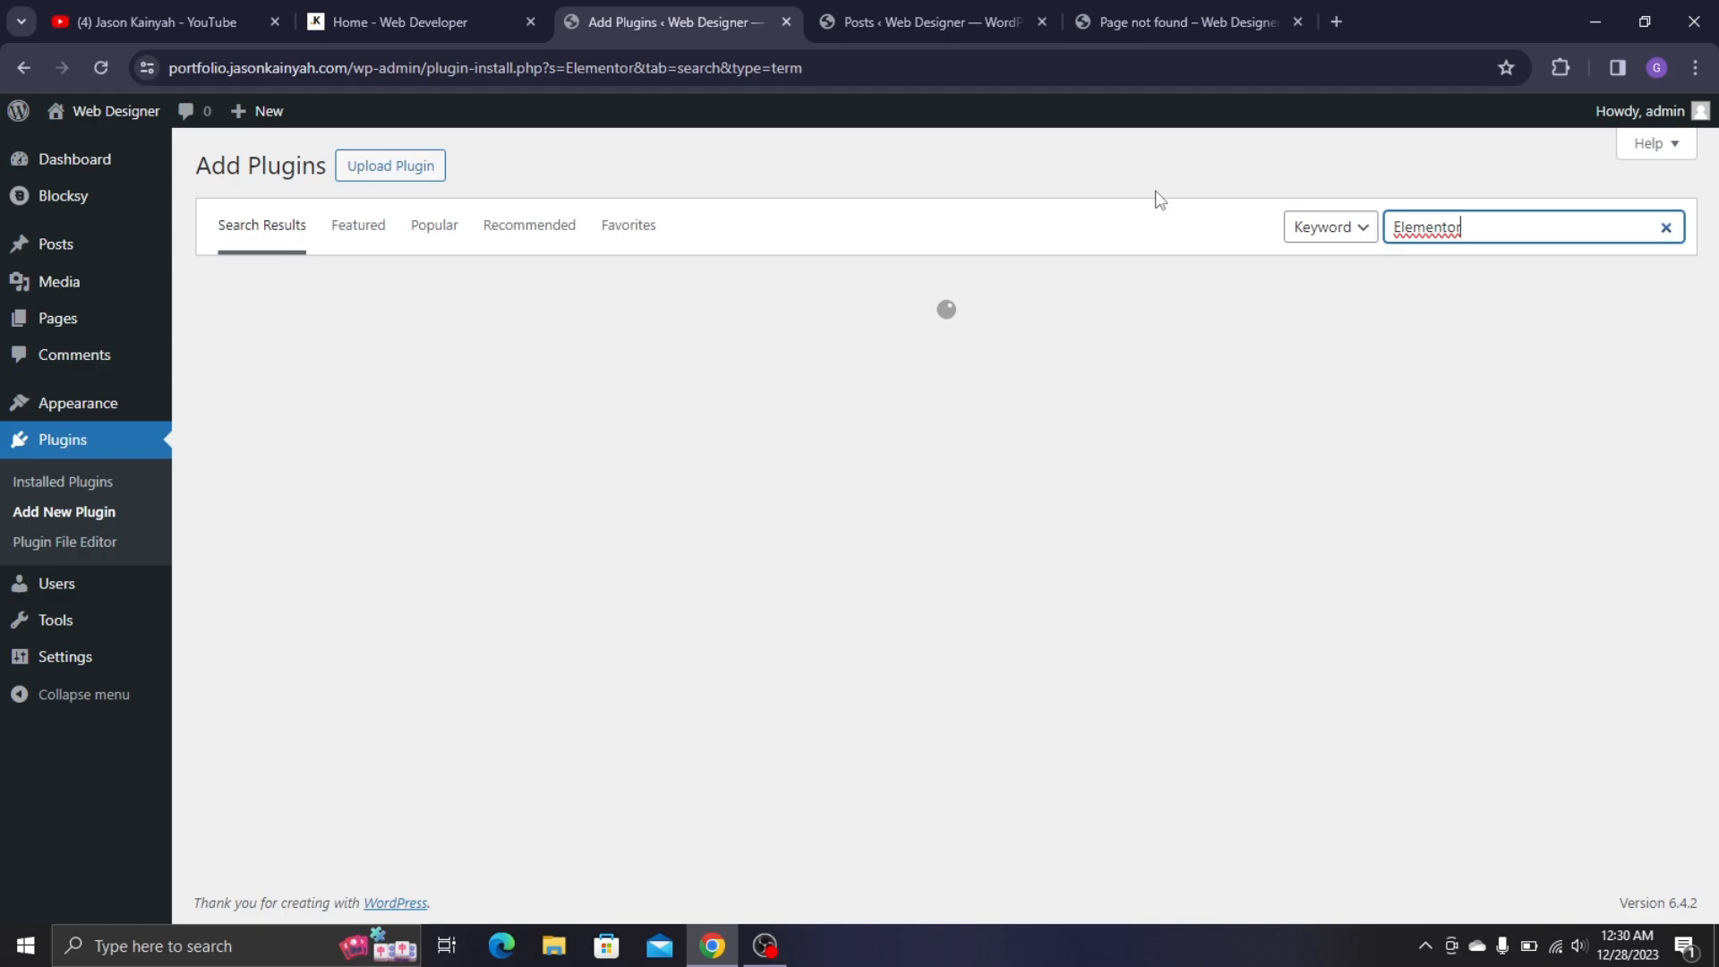
{"action": "left_click", "coordinate": [415, 12]}
{"action": "scroll", "coordinate": [755, 391], "scroll_direction": "up", "scroll_amount": 3}
{"action": "left_click", "coordinate": [672, 11]}
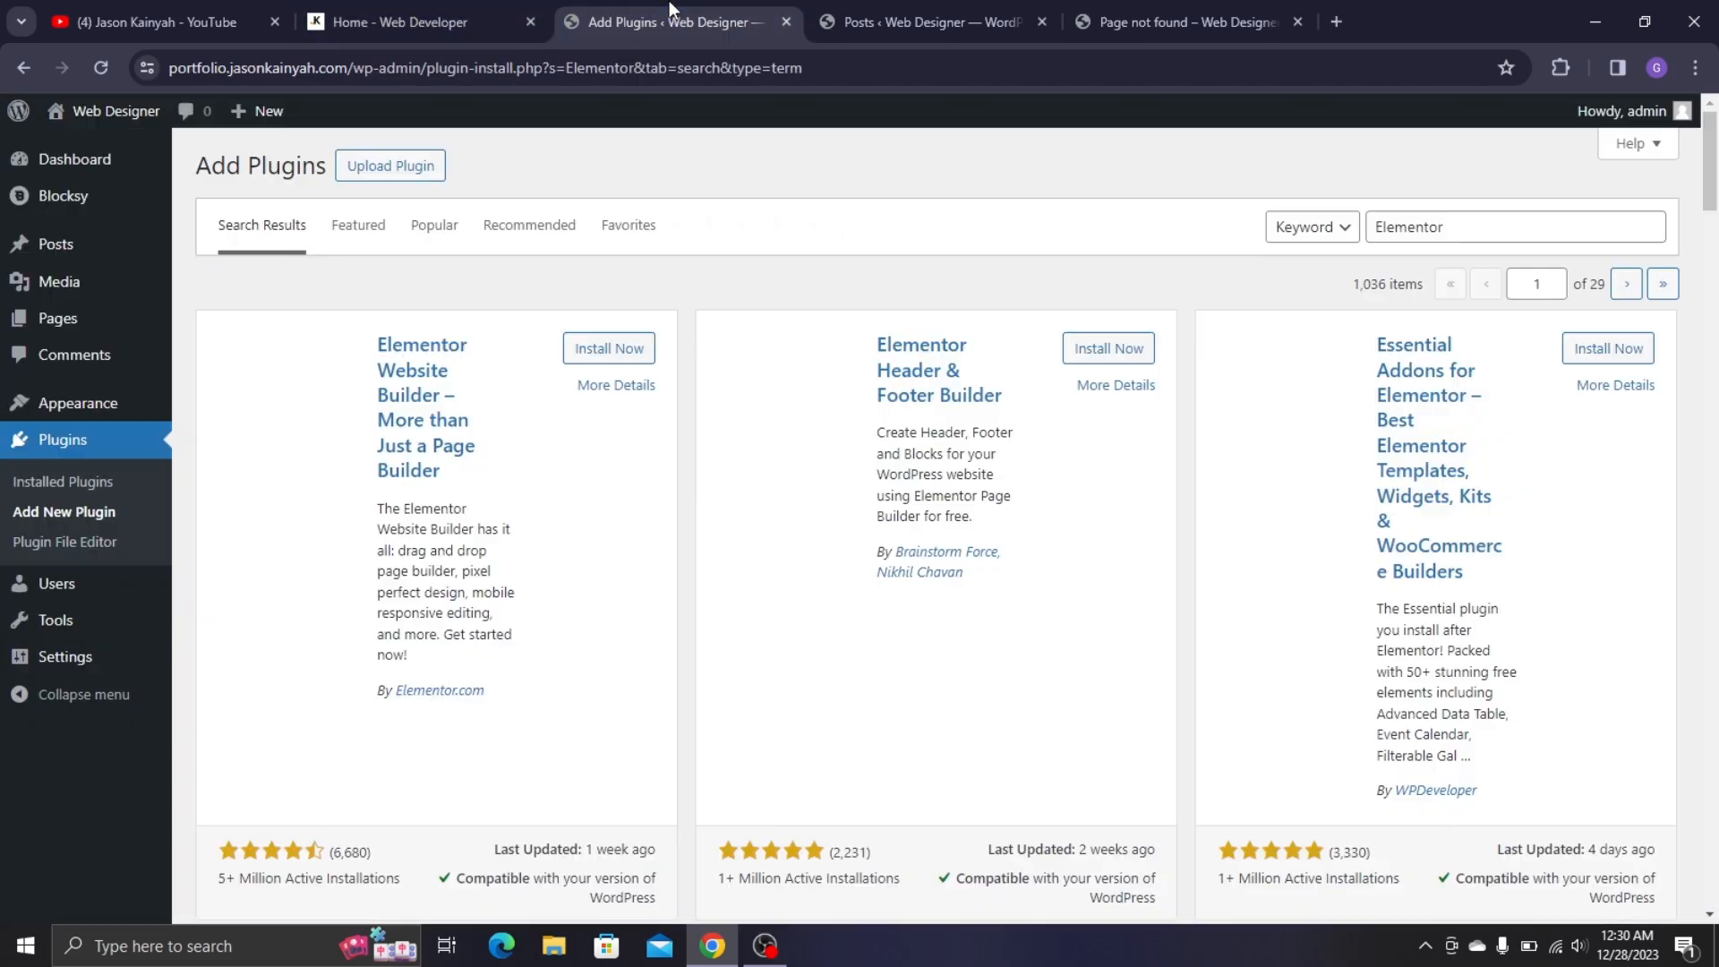
{"action": "left_click", "coordinate": [463, 4]}
{"action": "scroll", "coordinate": [553, 392], "scroll_direction": "up", "scroll_amount": 3}
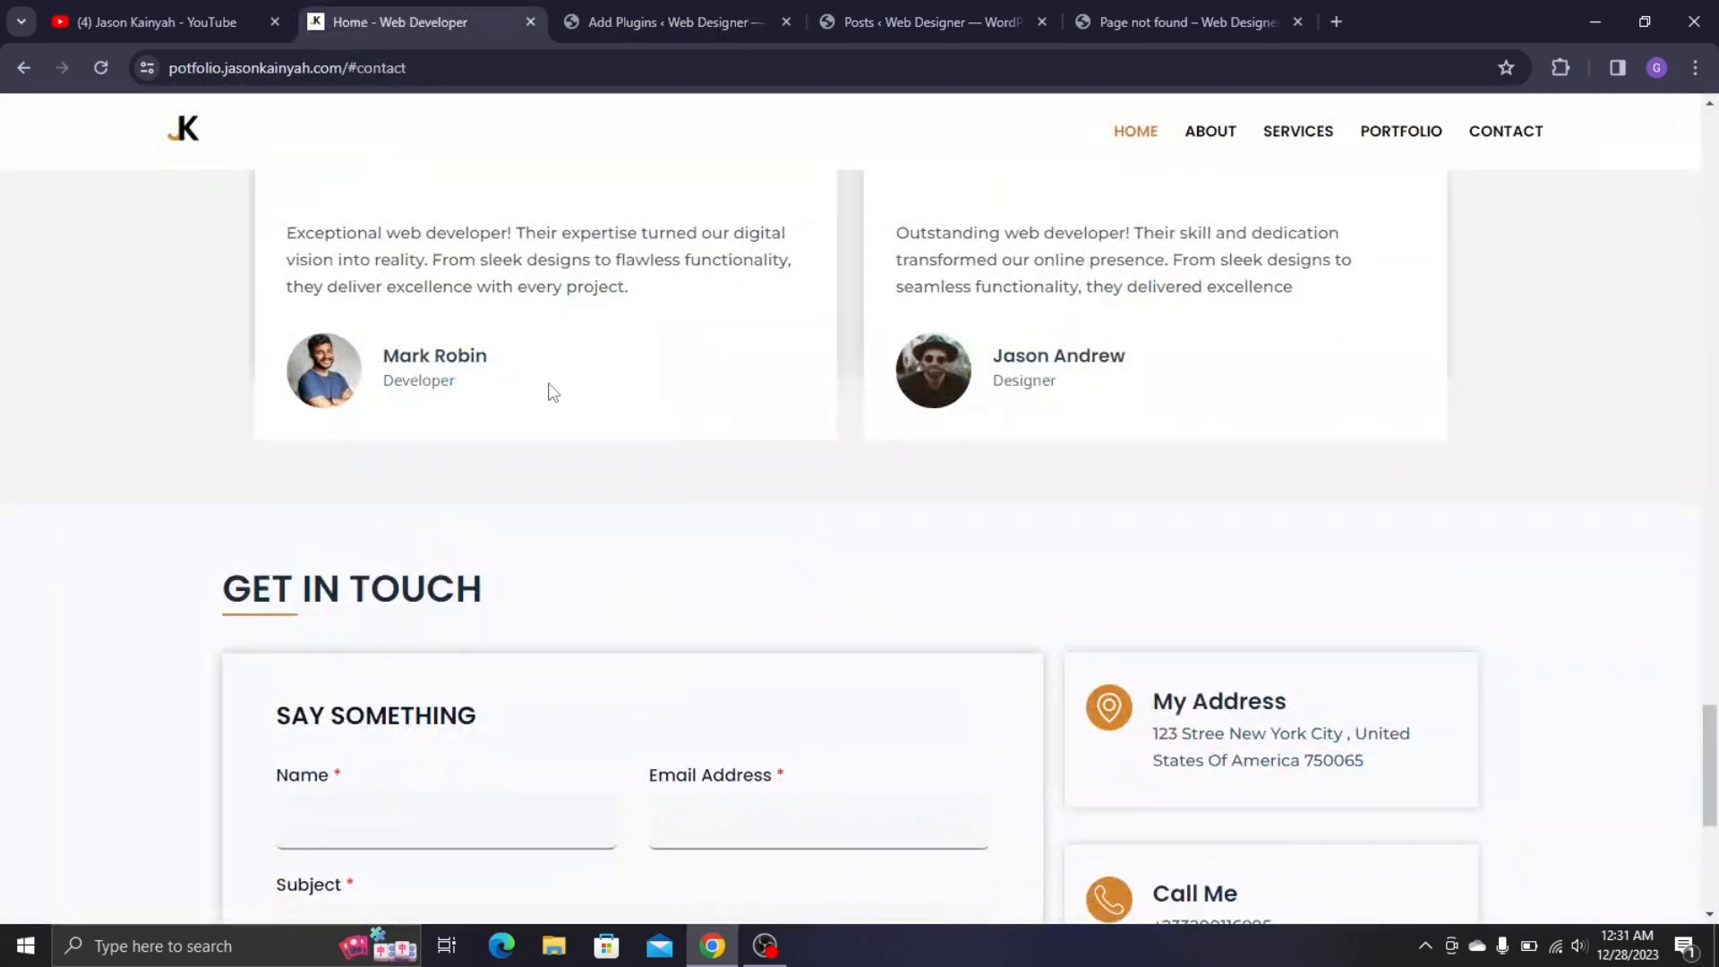
{"action": "scroll", "coordinate": [553, 392], "scroll_direction": "up", "scroll_amount": 3}
{"action": "left_click", "coordinate": [723, 6]}
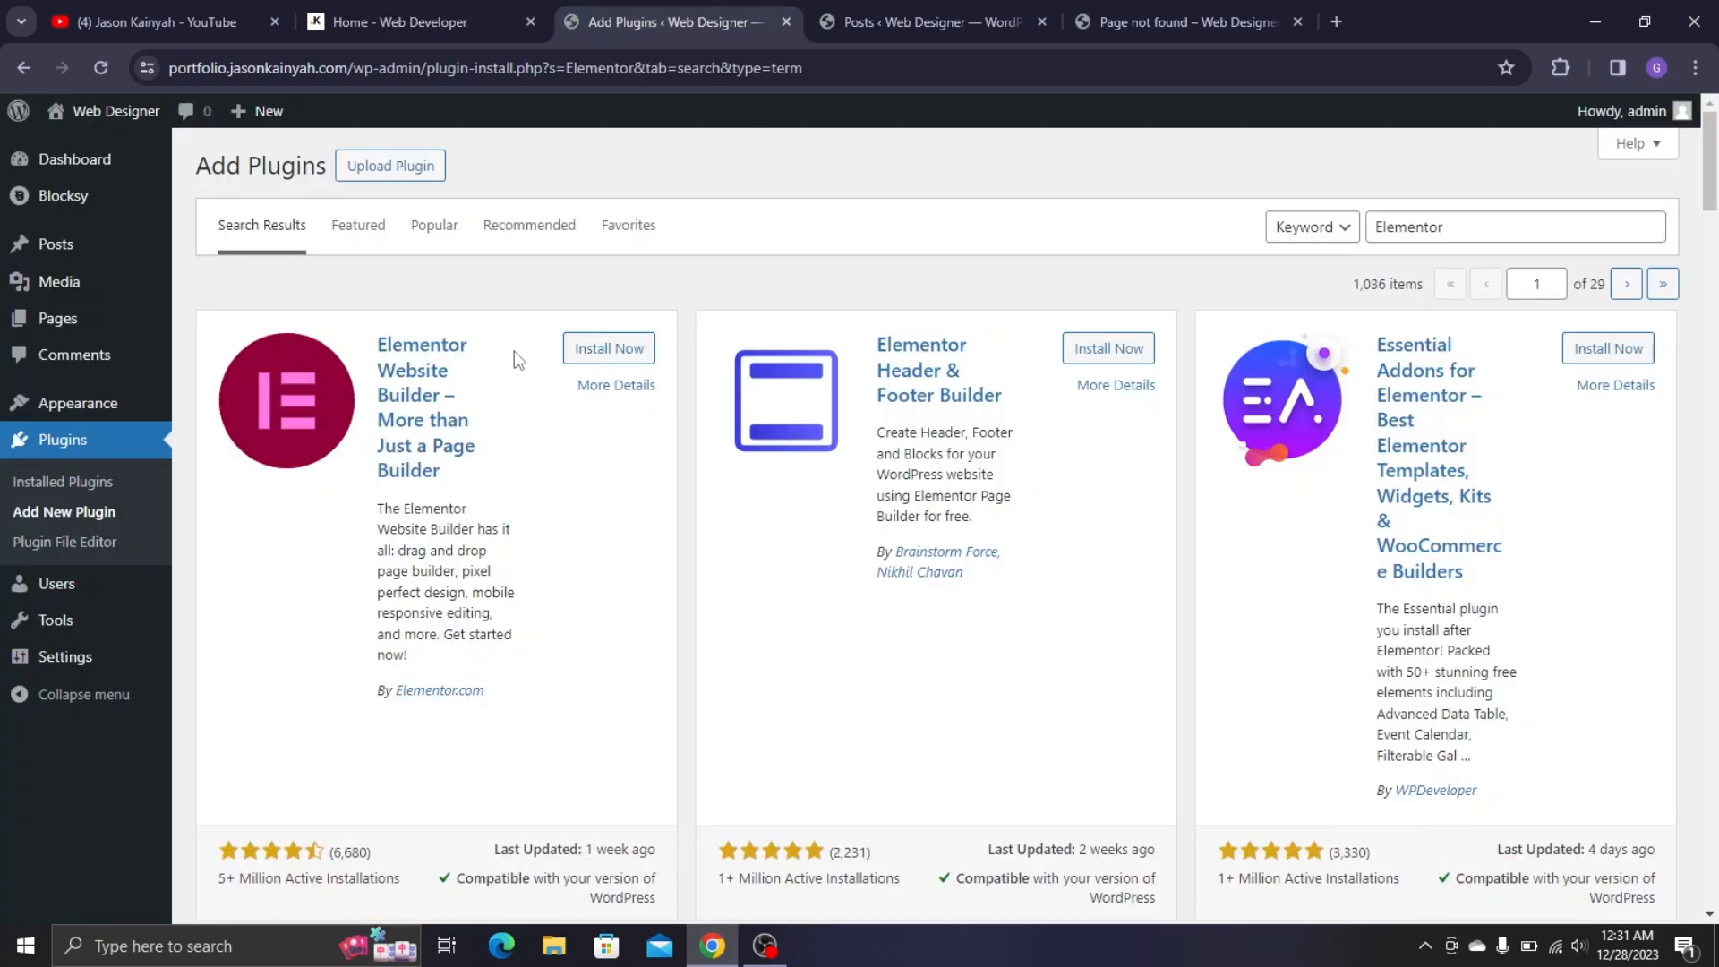
- Install and activate Elementor Website Builder, then go back to the search results
{"action": "left_click", "coordinate": [635, 350]}
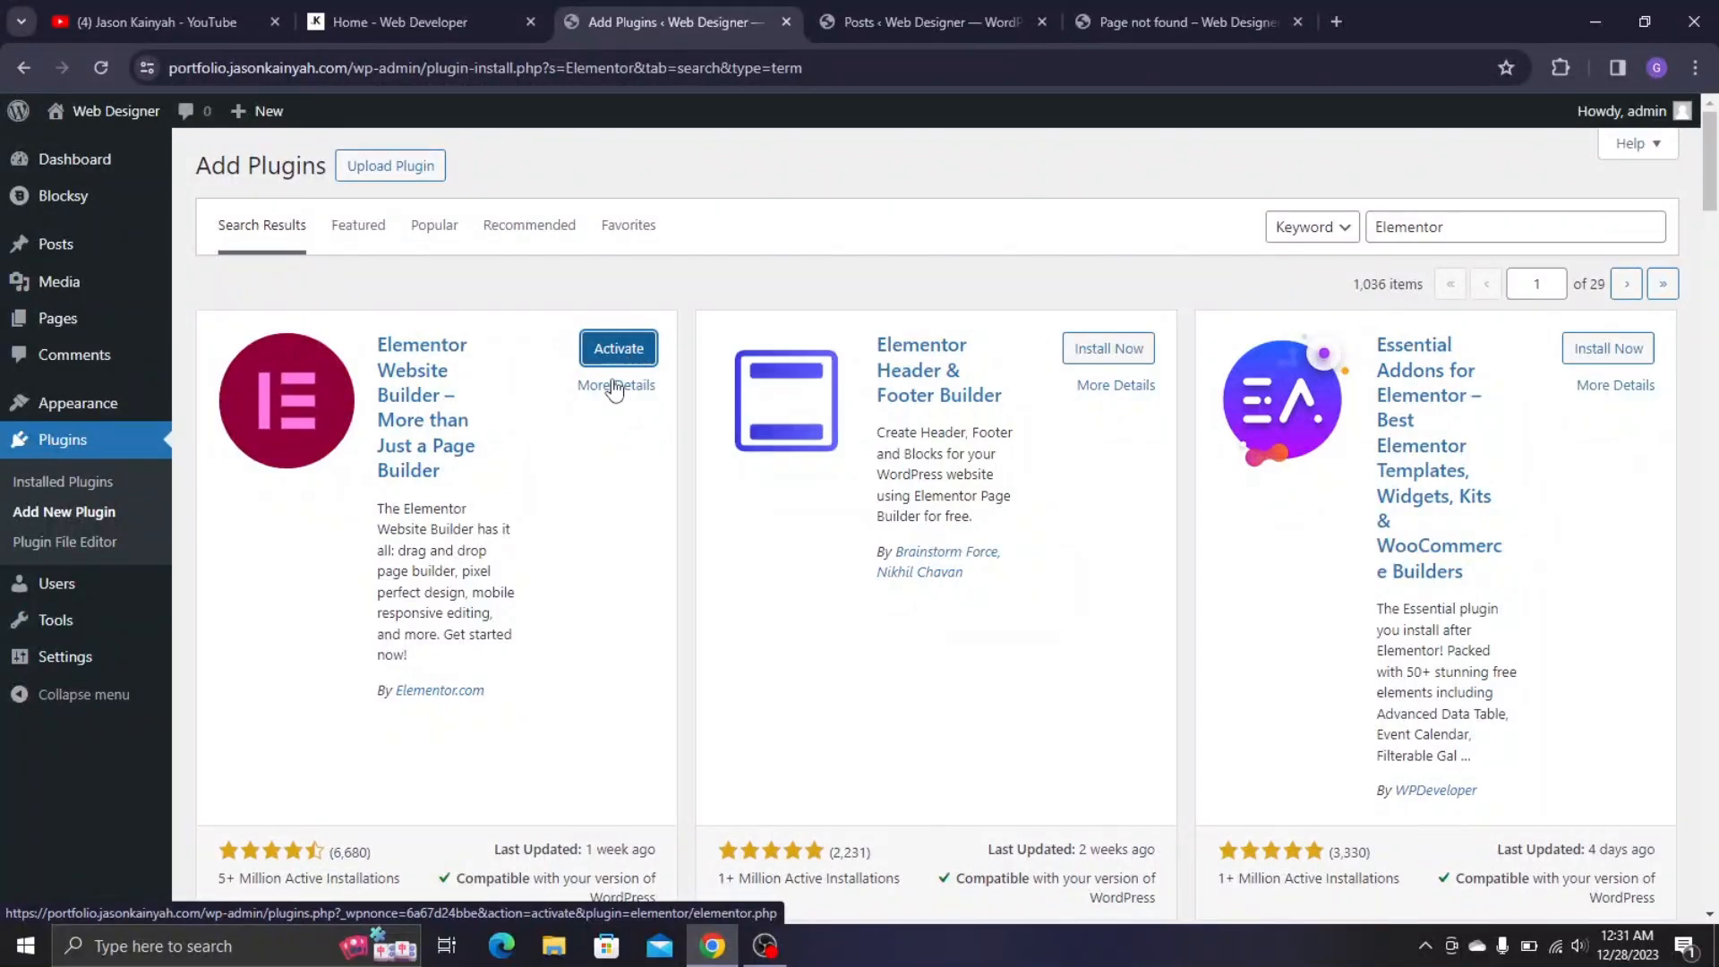
{"action": "left_click", "coordinate": [643, 357]}
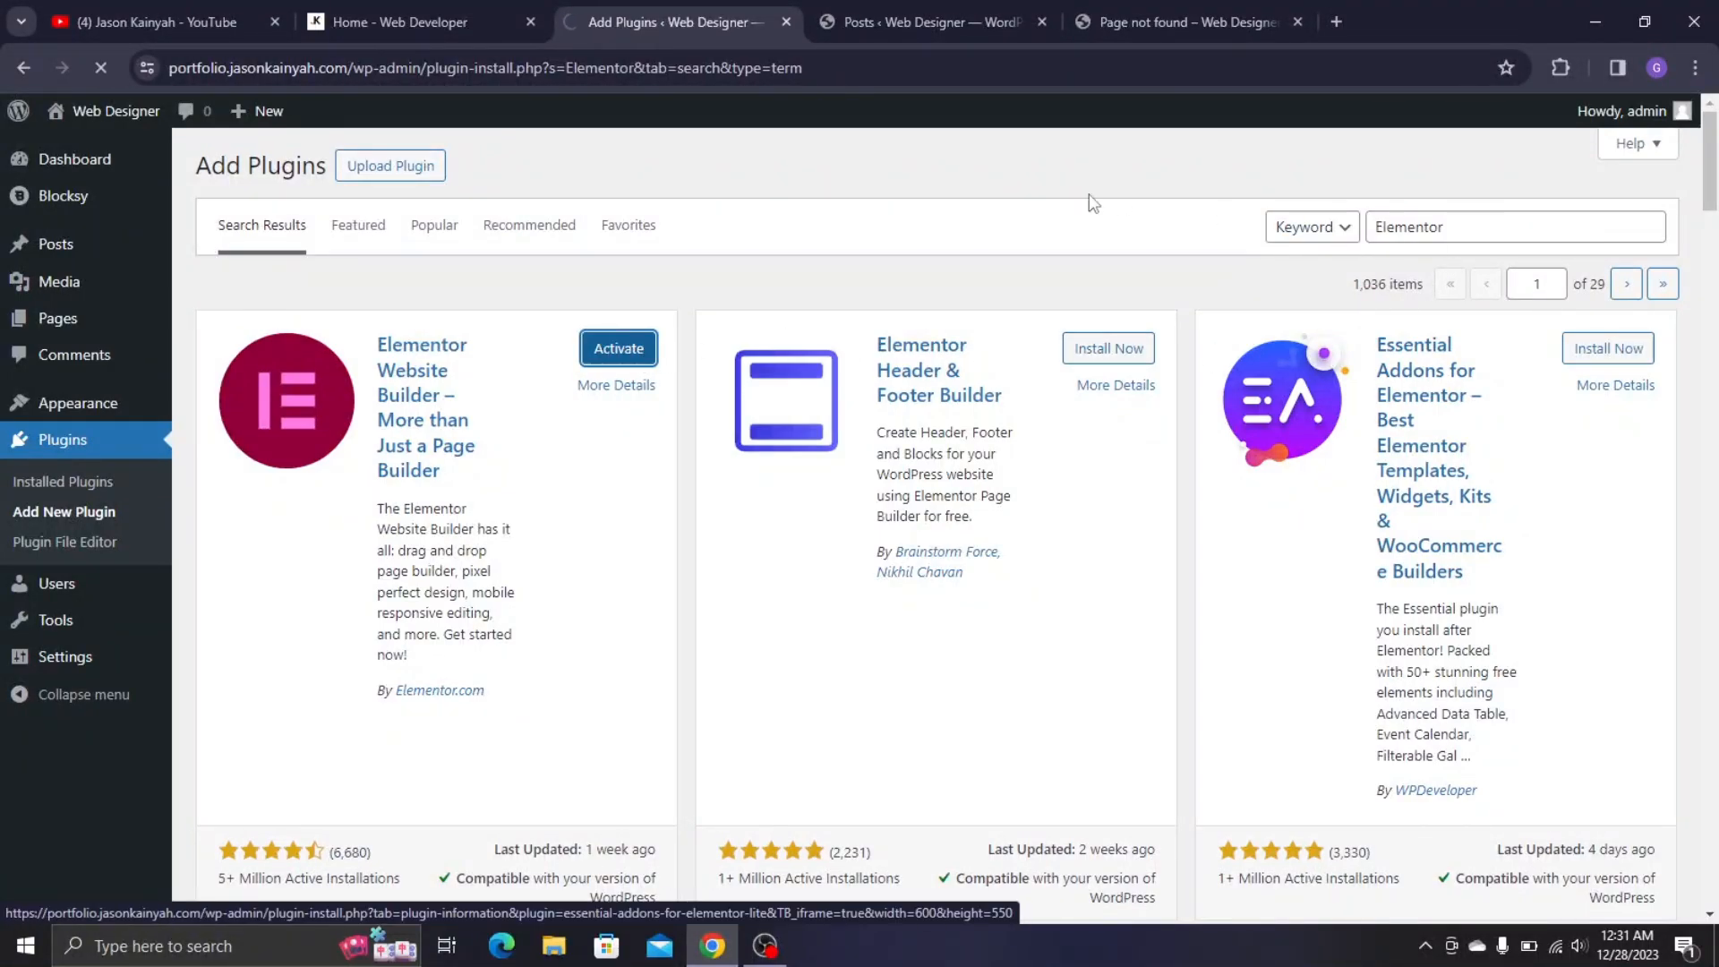
{"action": "scroll", "coordinate": [472, 414], "scroll_direction": "down", "scroll_amount": 5}
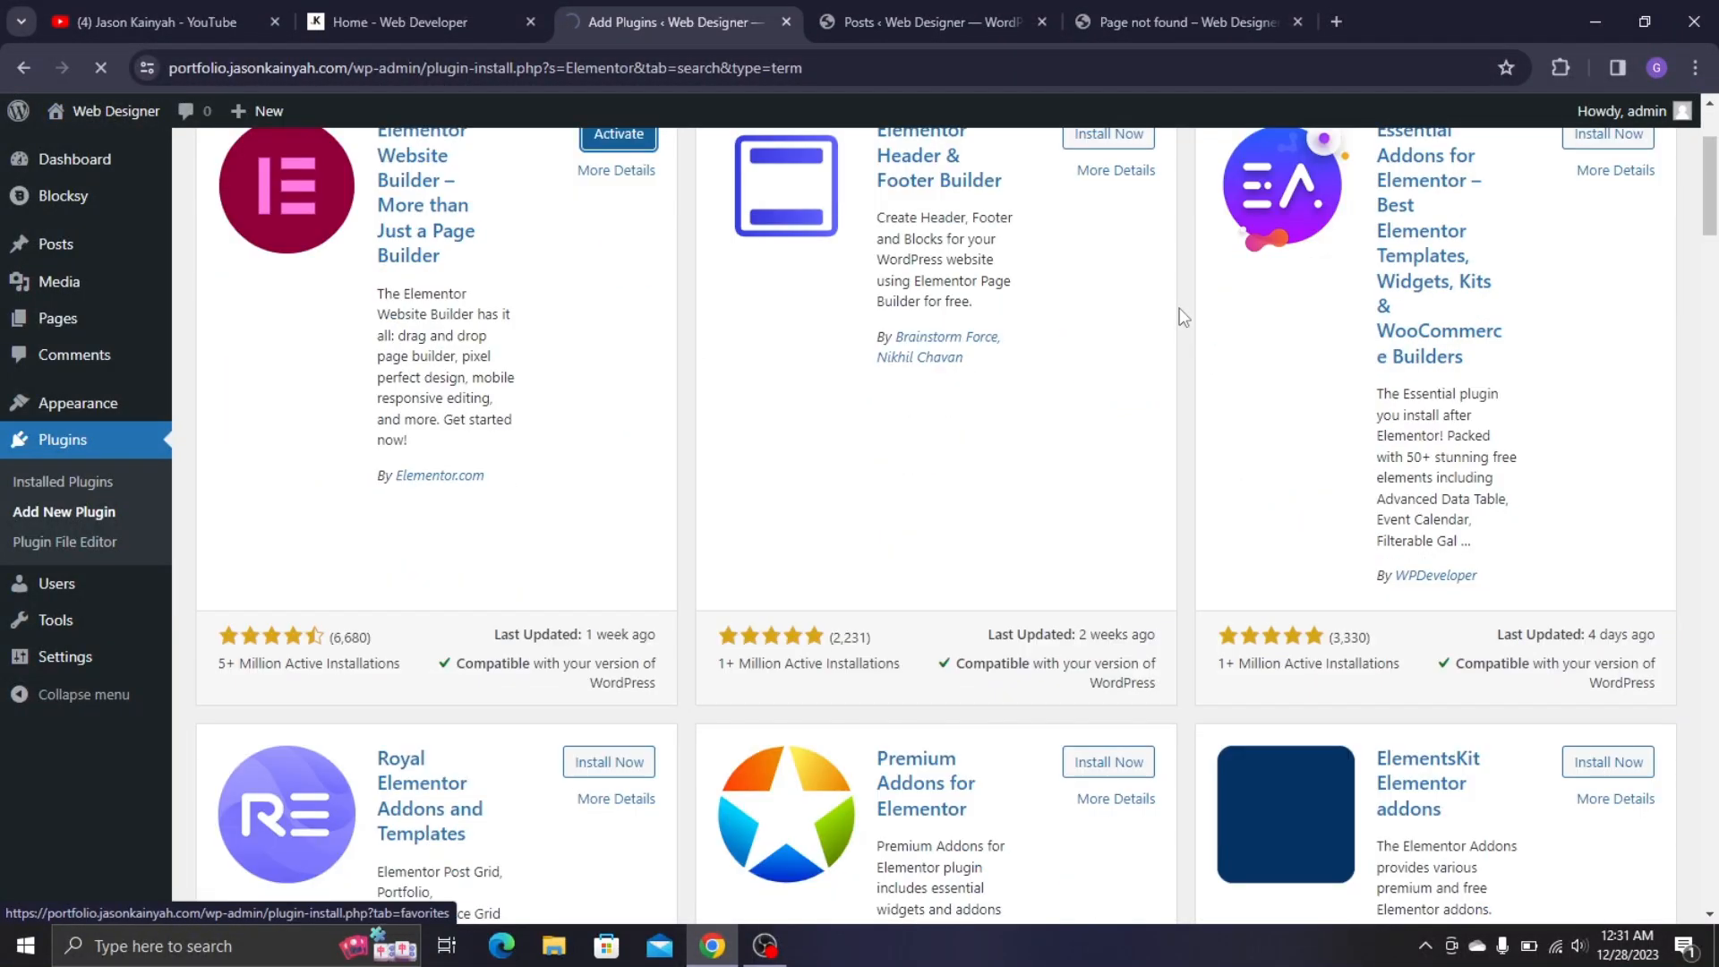
{"action": "scroll", "coordinate": [836, 322], "scroll_direction": "up", "scroll_amount": 5}
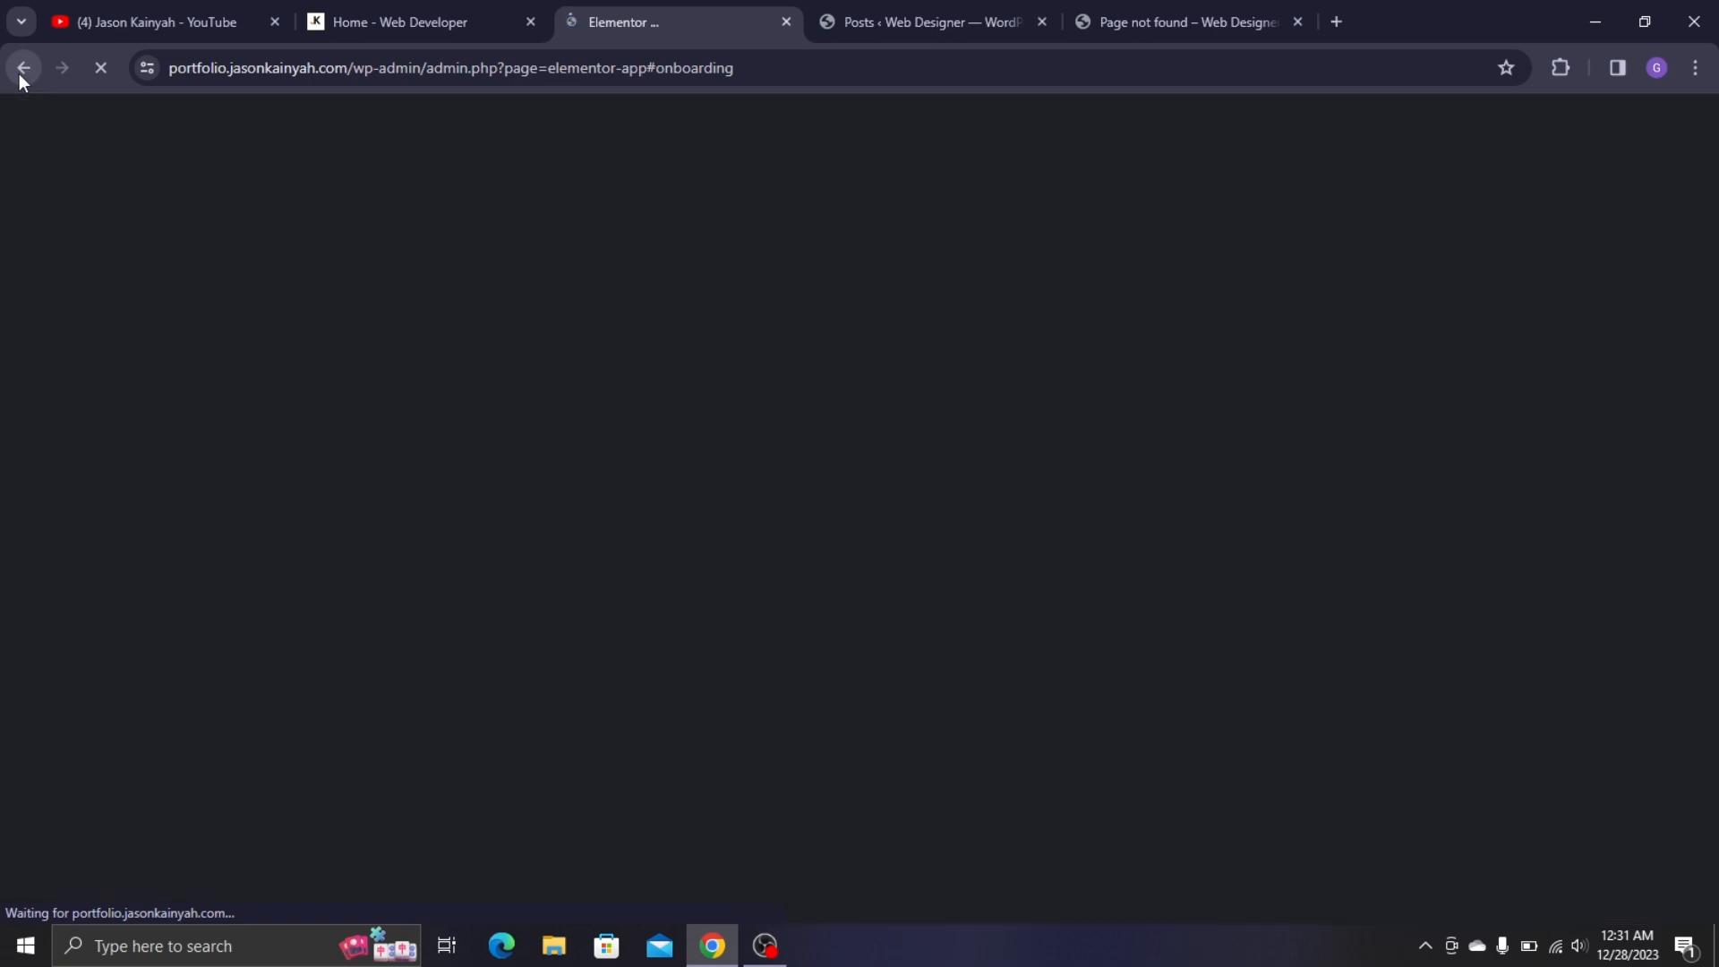
{"action": "key", "text": "alt+Left"}
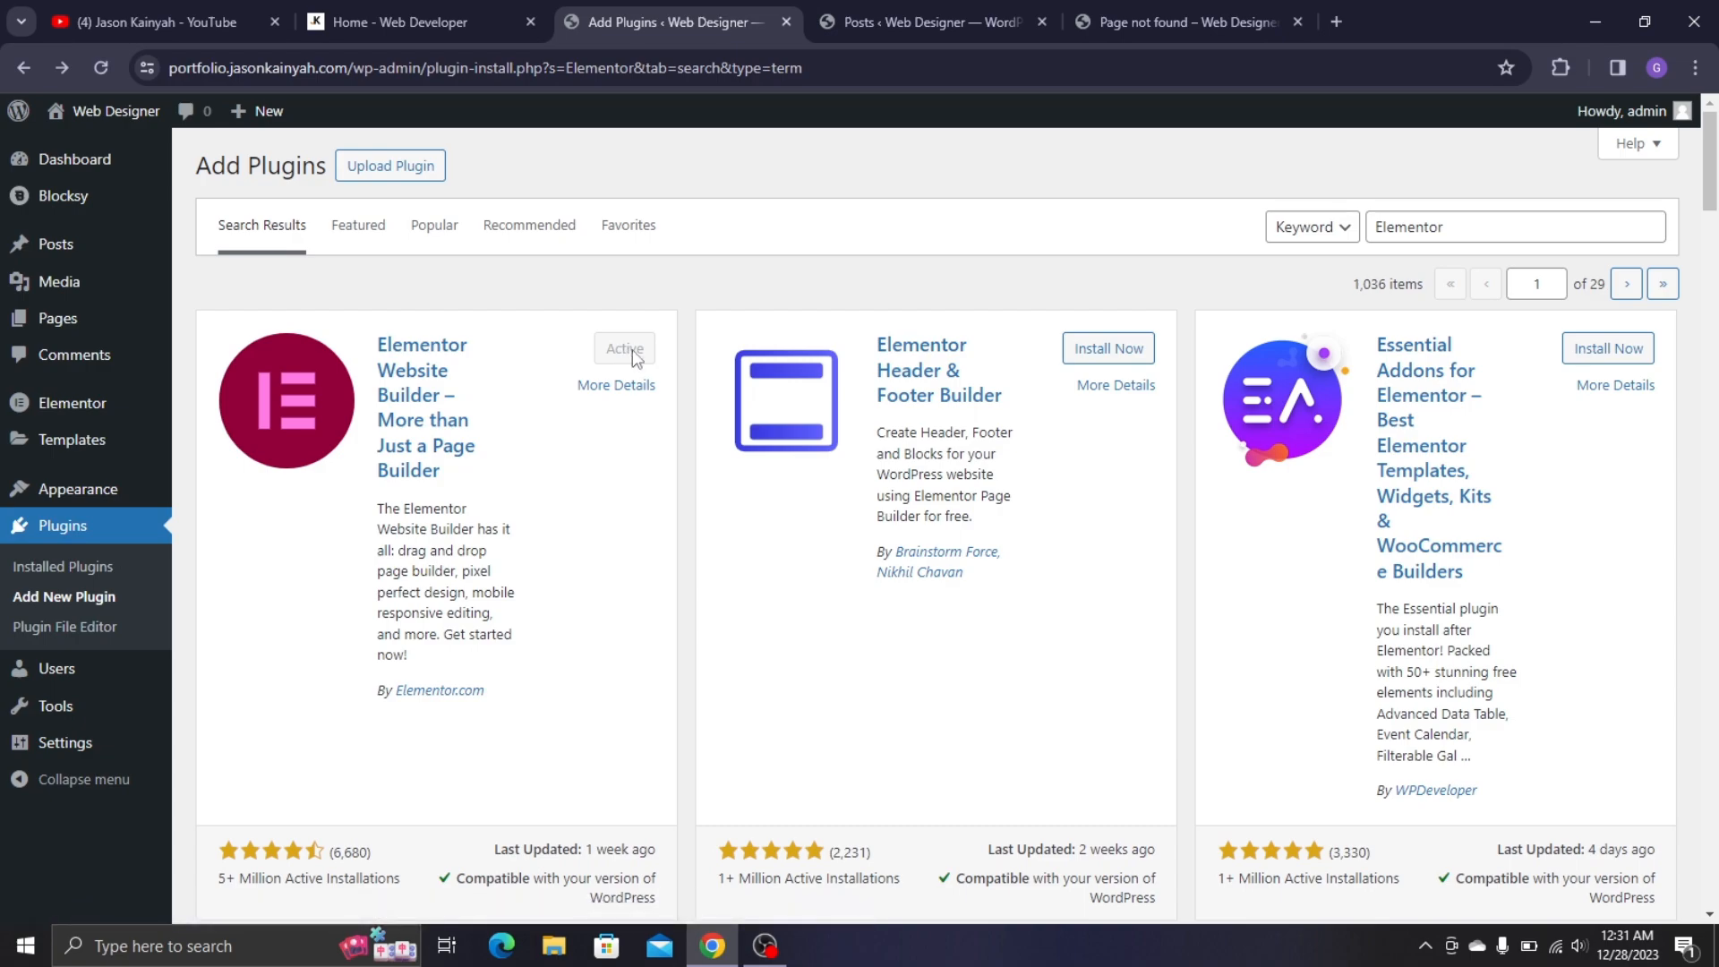
{"action": "scroll", "coordinate": [633, 357], "scroll_direction": "down", "scroll_amount": 8}
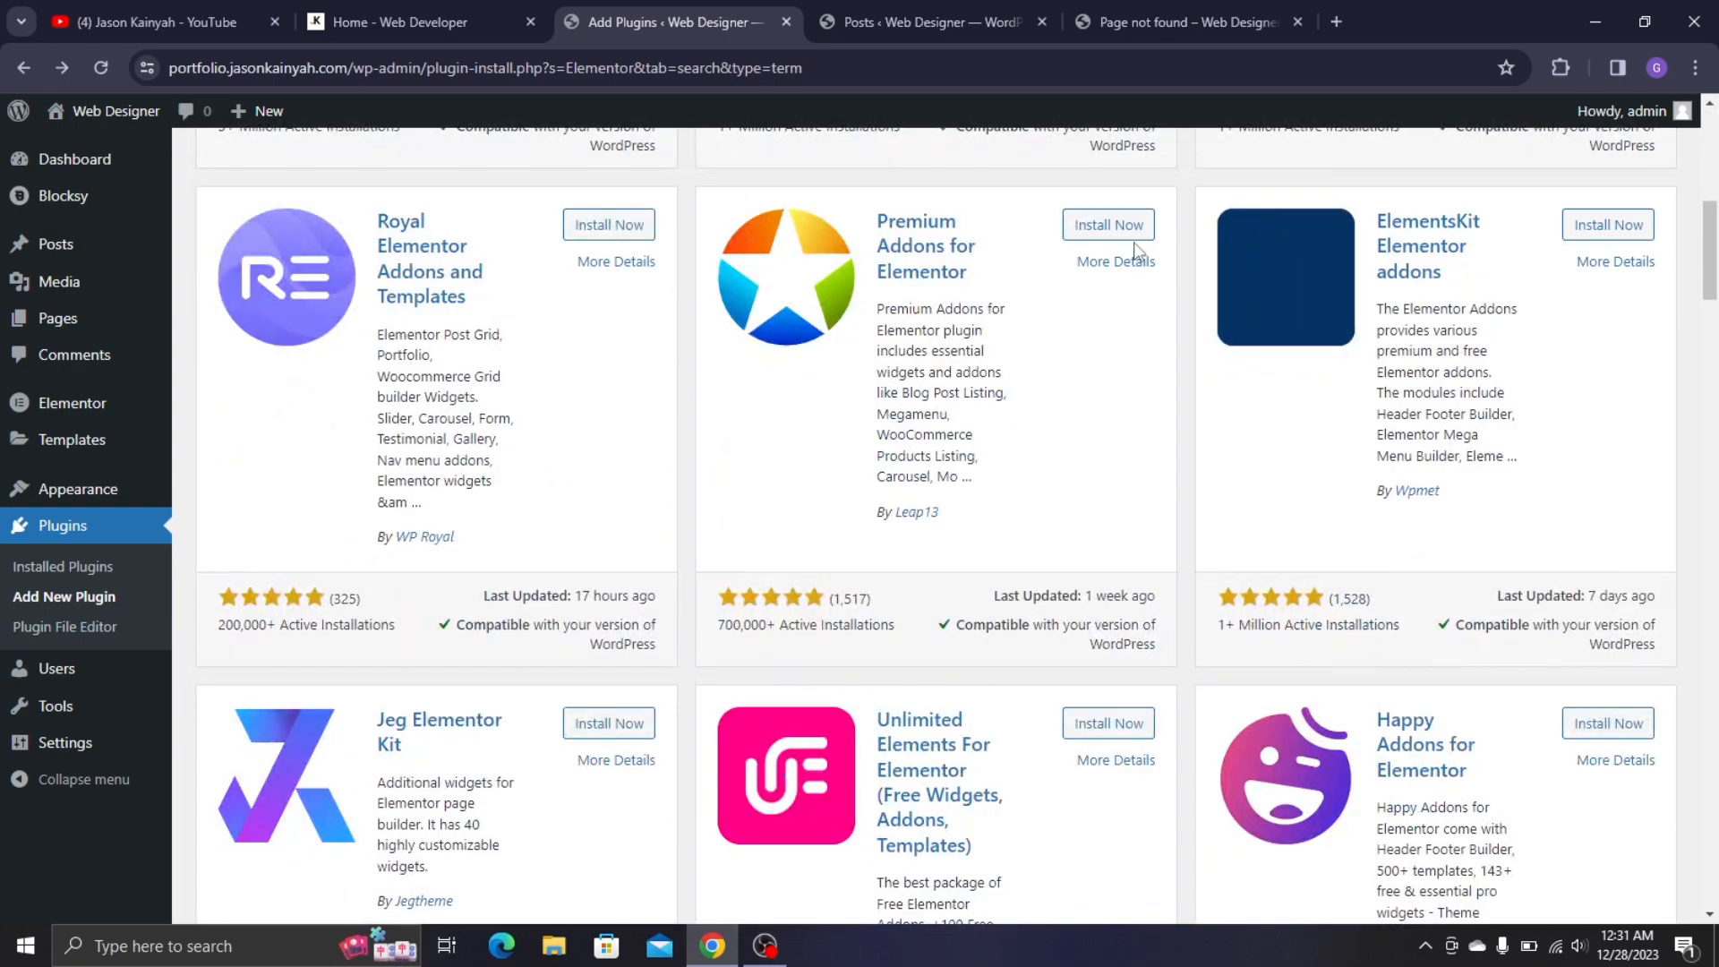
- Install Premium Addons for Elementor and ElementsKit Elementor addons from the search results
{"action": "left_click", "coordinate": [1123, 229]}
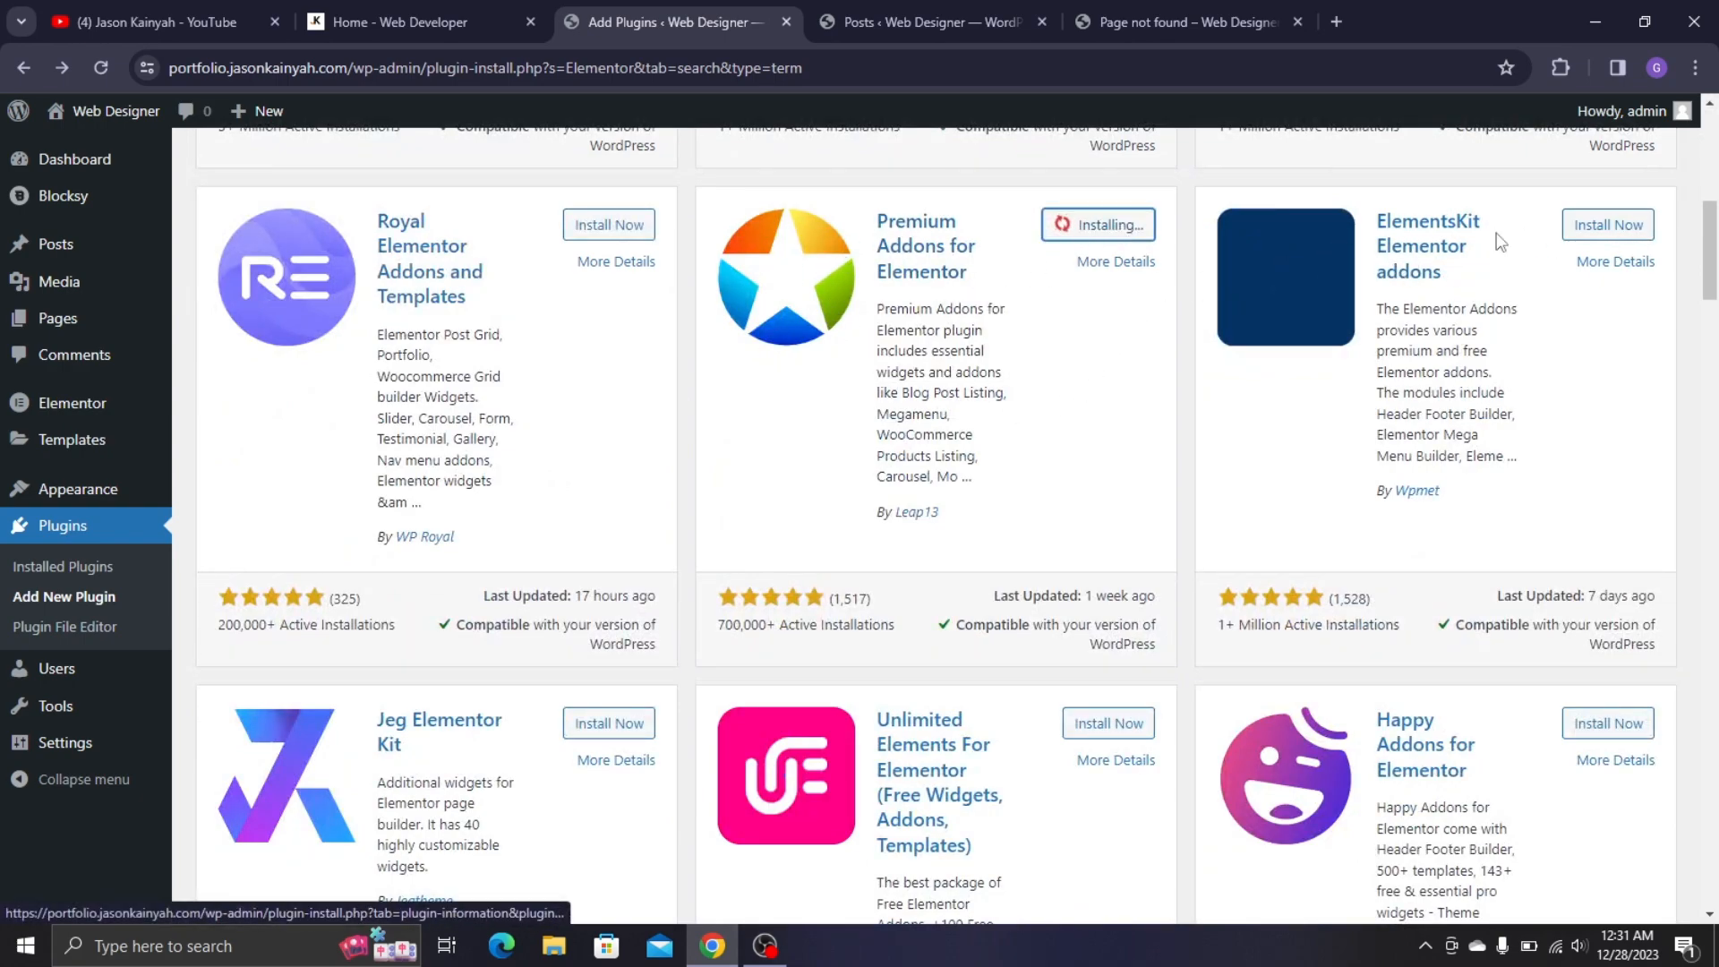
{"action": "left_click", "coordinate": [1598, 225]}
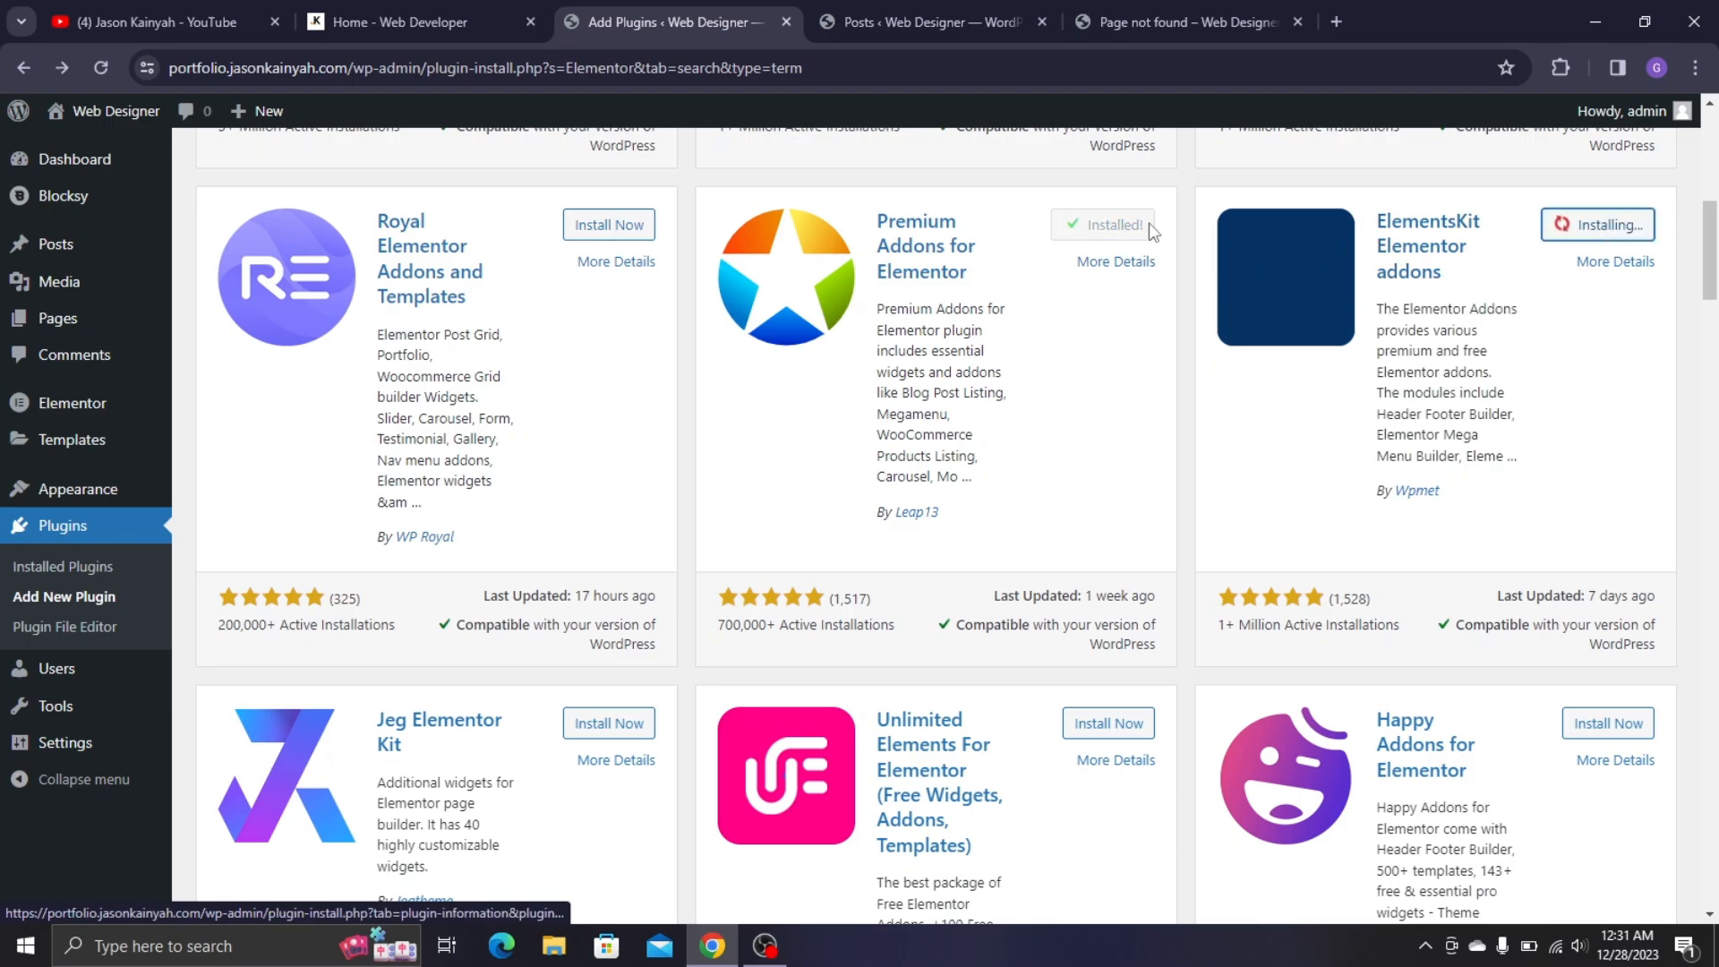
{"action": "scroll", "coordinate": [1239, 760], "scroll_direction": "up", "scroll_amount": 5}
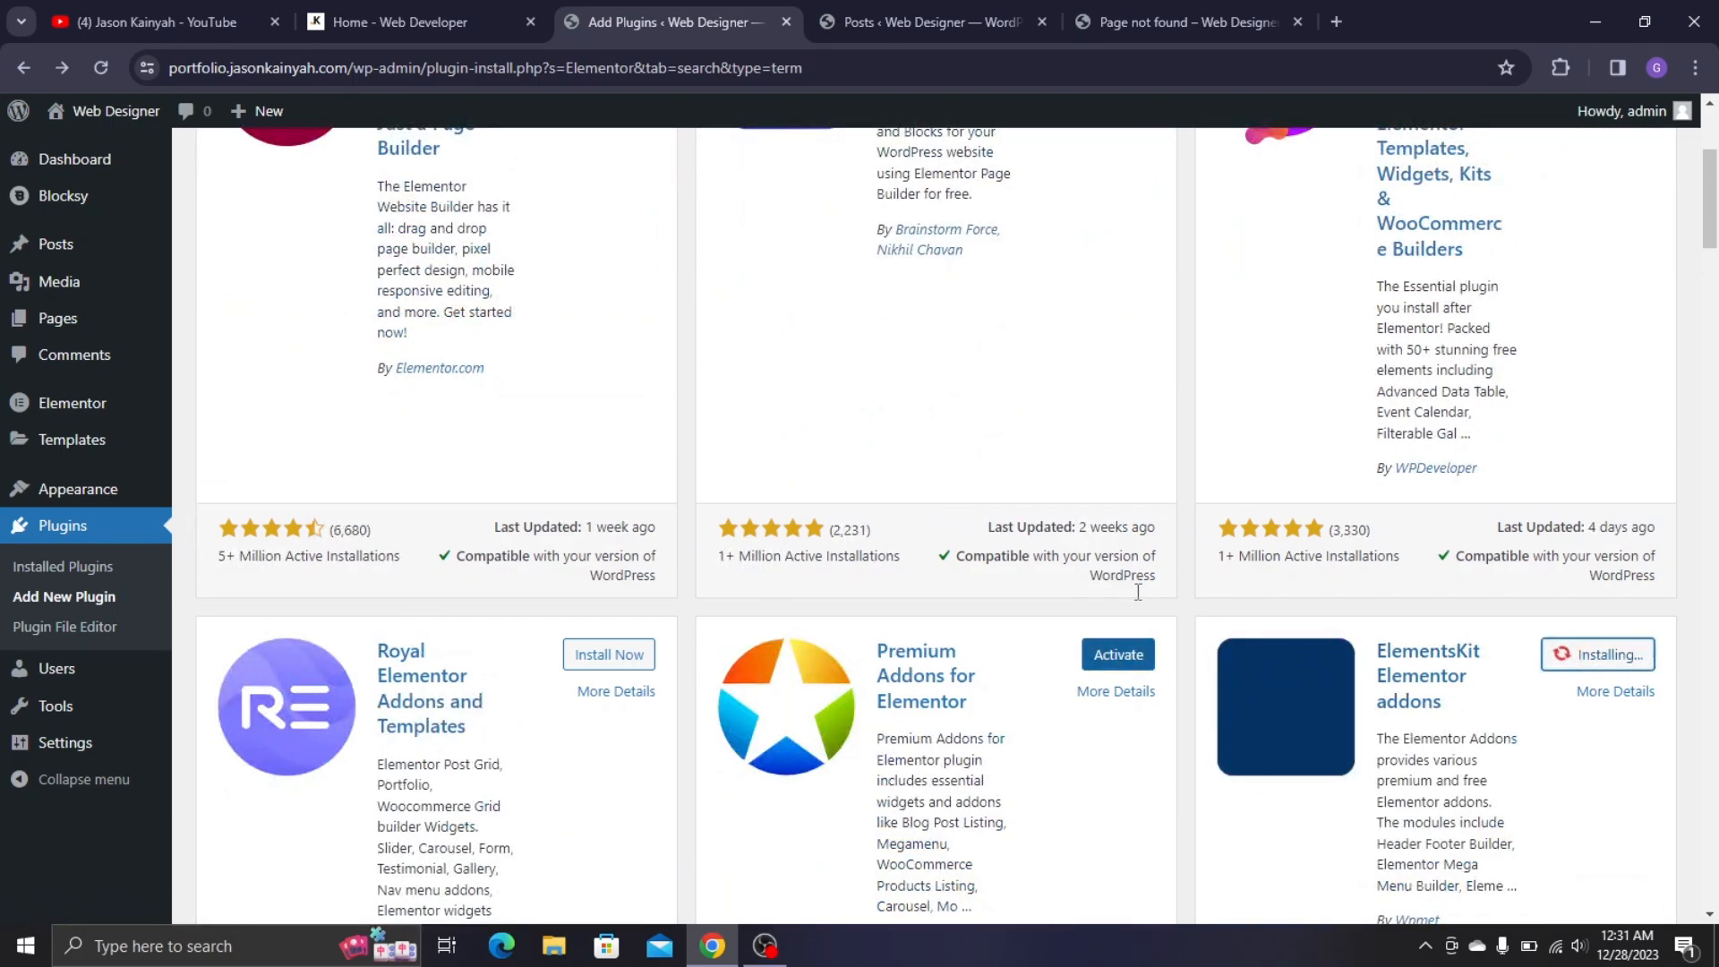
{"action": "scroll", "coordinate": [1138, 593], "scroll_direction": "down", "scroll_amount": 5}
{"action": "scroll", "coordinate": [1240, 285], "scroll_direction": "up", "scroll_amount": 5}
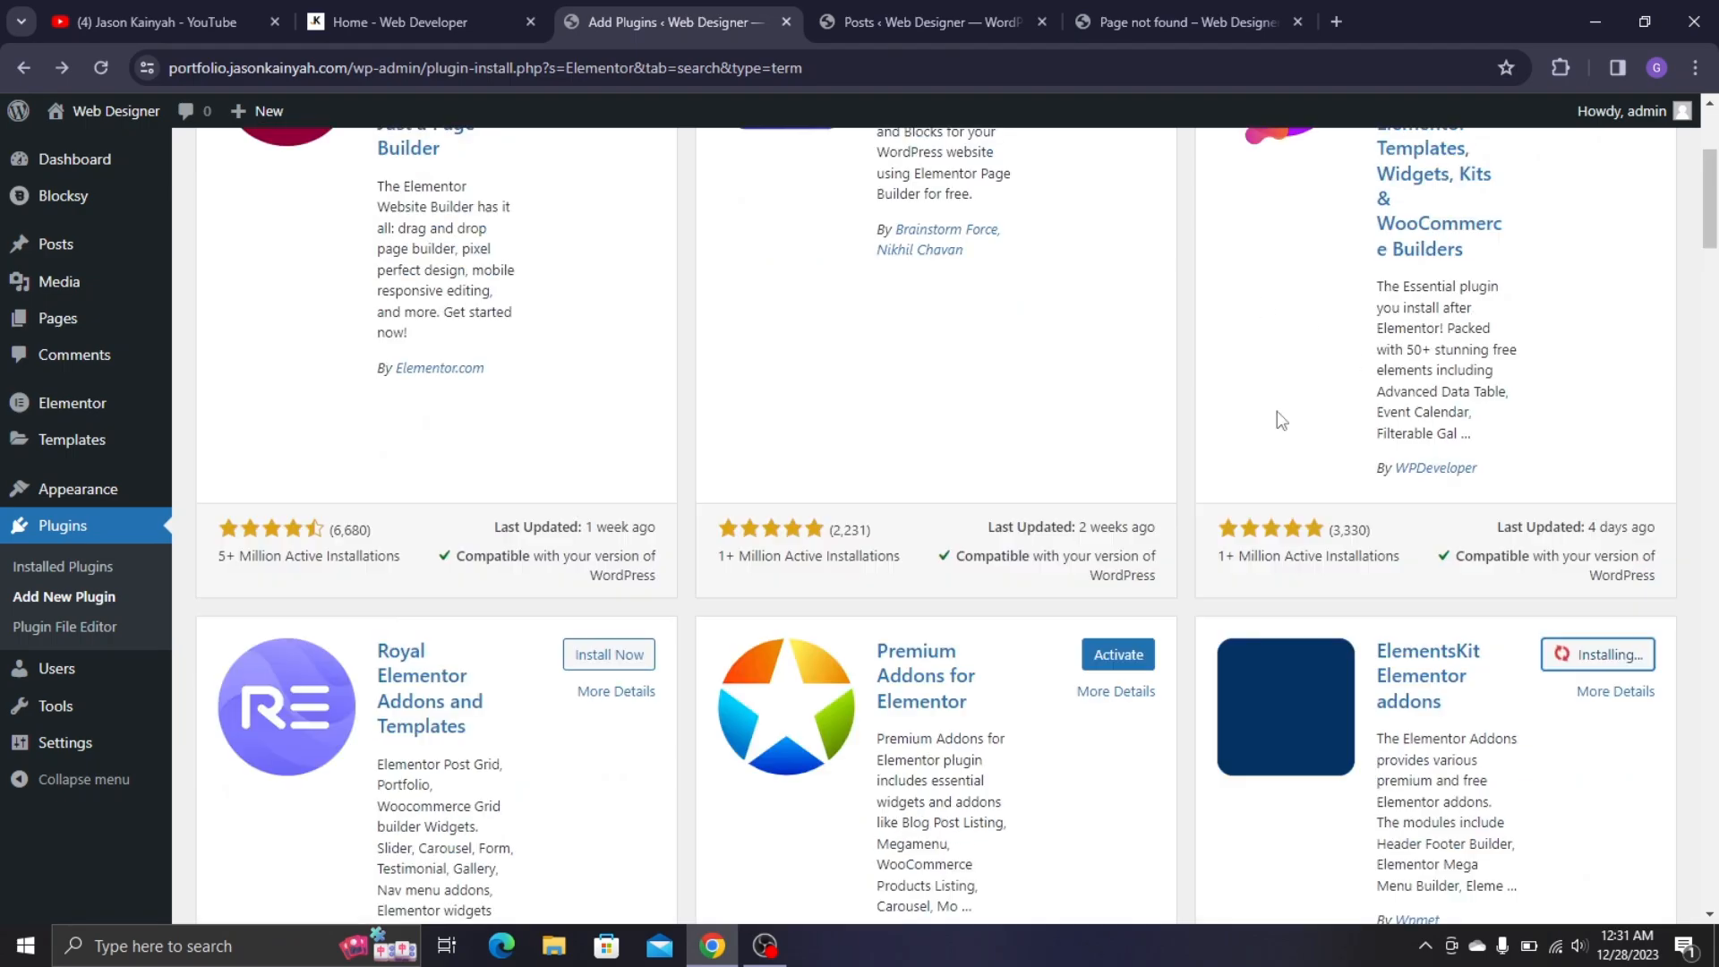
{"action": "scroll", "coordinate": [1280, 421], "scroll_direction": "up", "scroll_amount": 4}
{"action": "scroll", "coordinate": [1444, 247], "scroll_direction": "down", "scroll_amount": 5}
{"action": "scroll", "coordinate": [1443, 215], "scroll_direction": "up", "scroll_amount": 5}
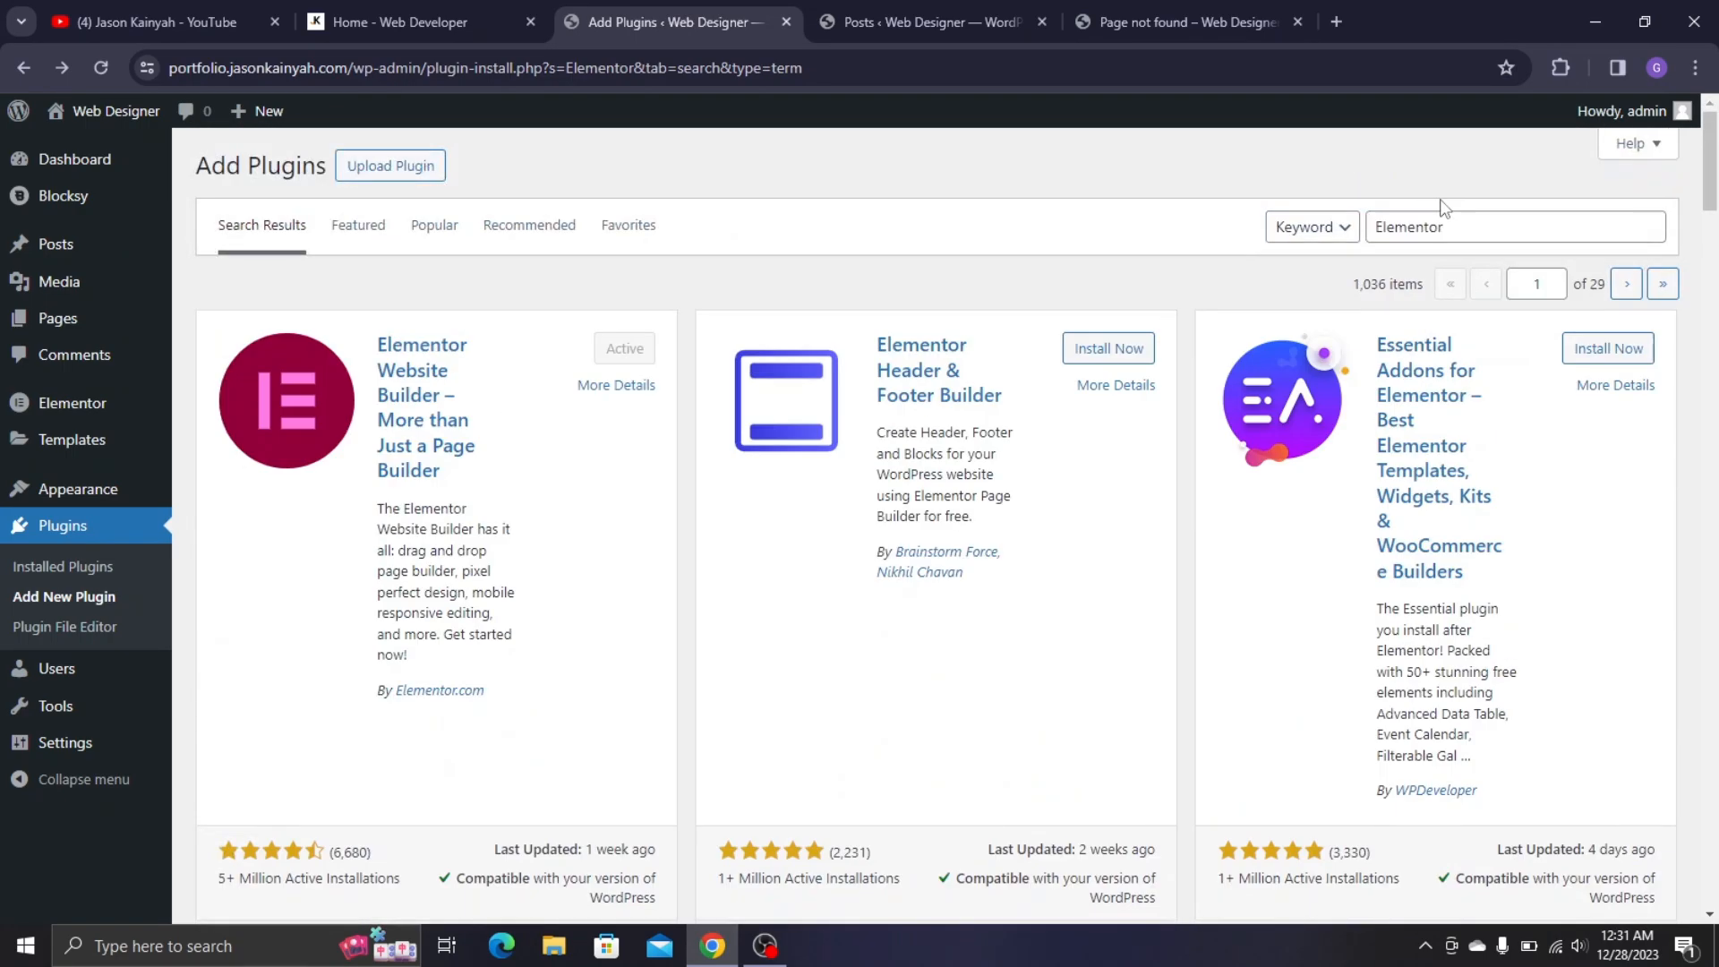
{"action": "left_click", "coordinate": [1406, 227]}
- Search plugins for Metform and install Metform Elementor Contact Form Builder
{"action": "double_click", "coordinate": [1404, 226]}
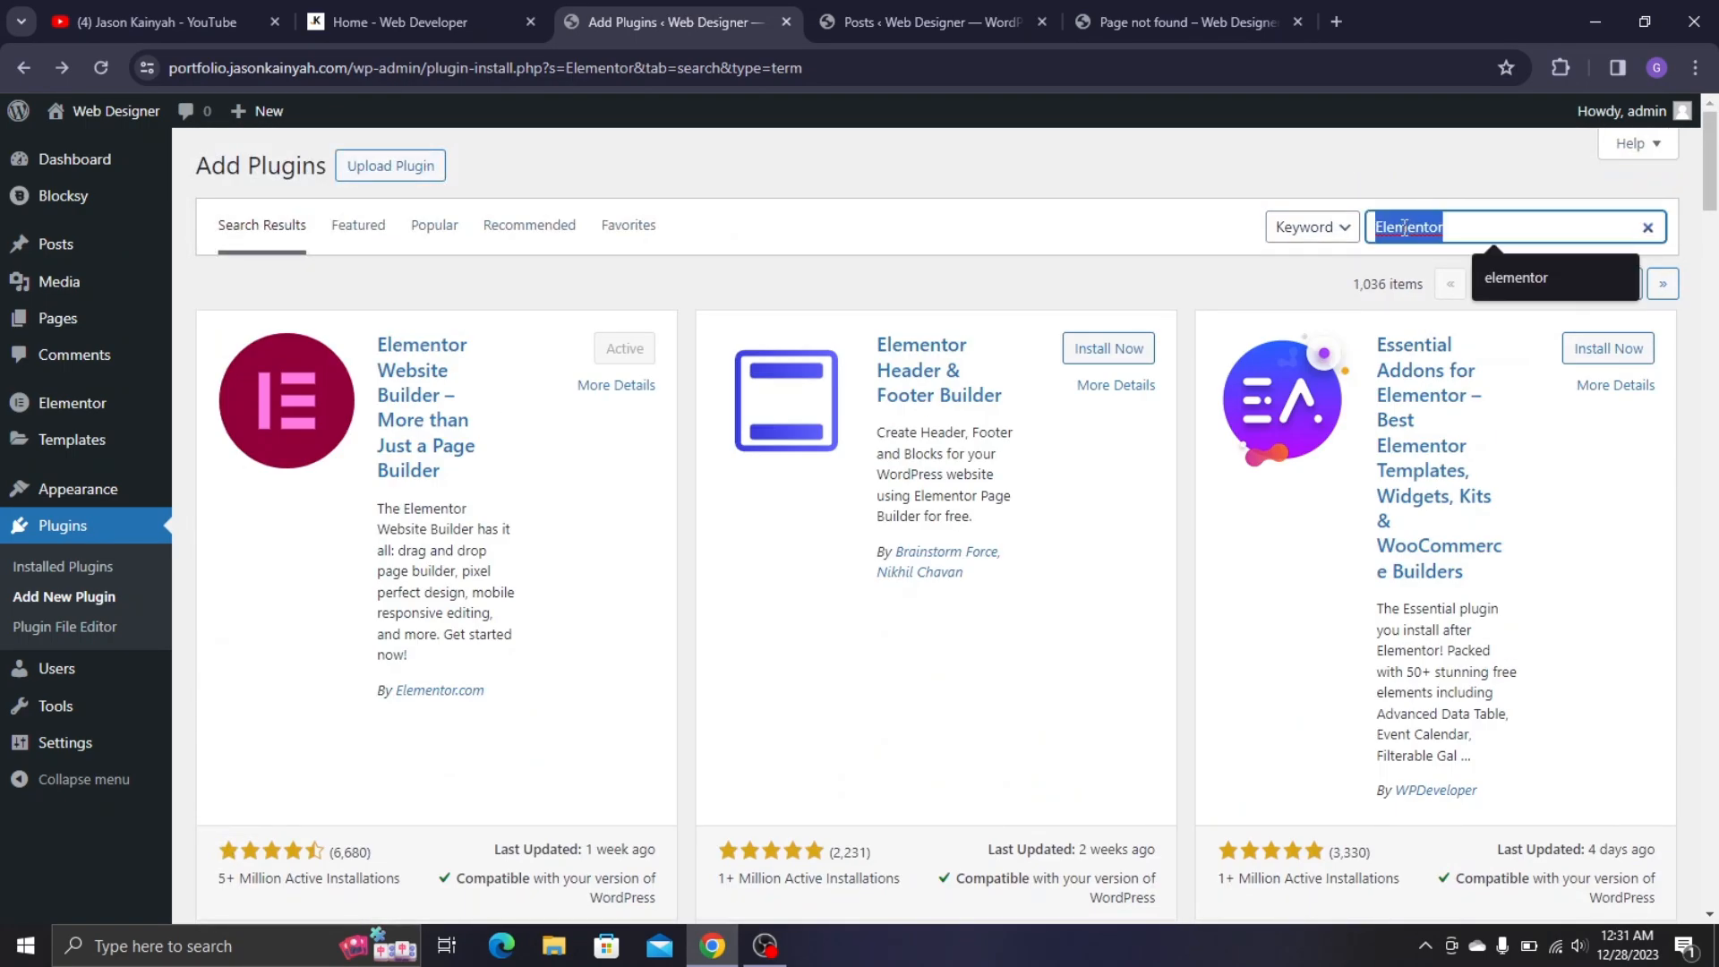
{"action": "type", "text": "Metform"}
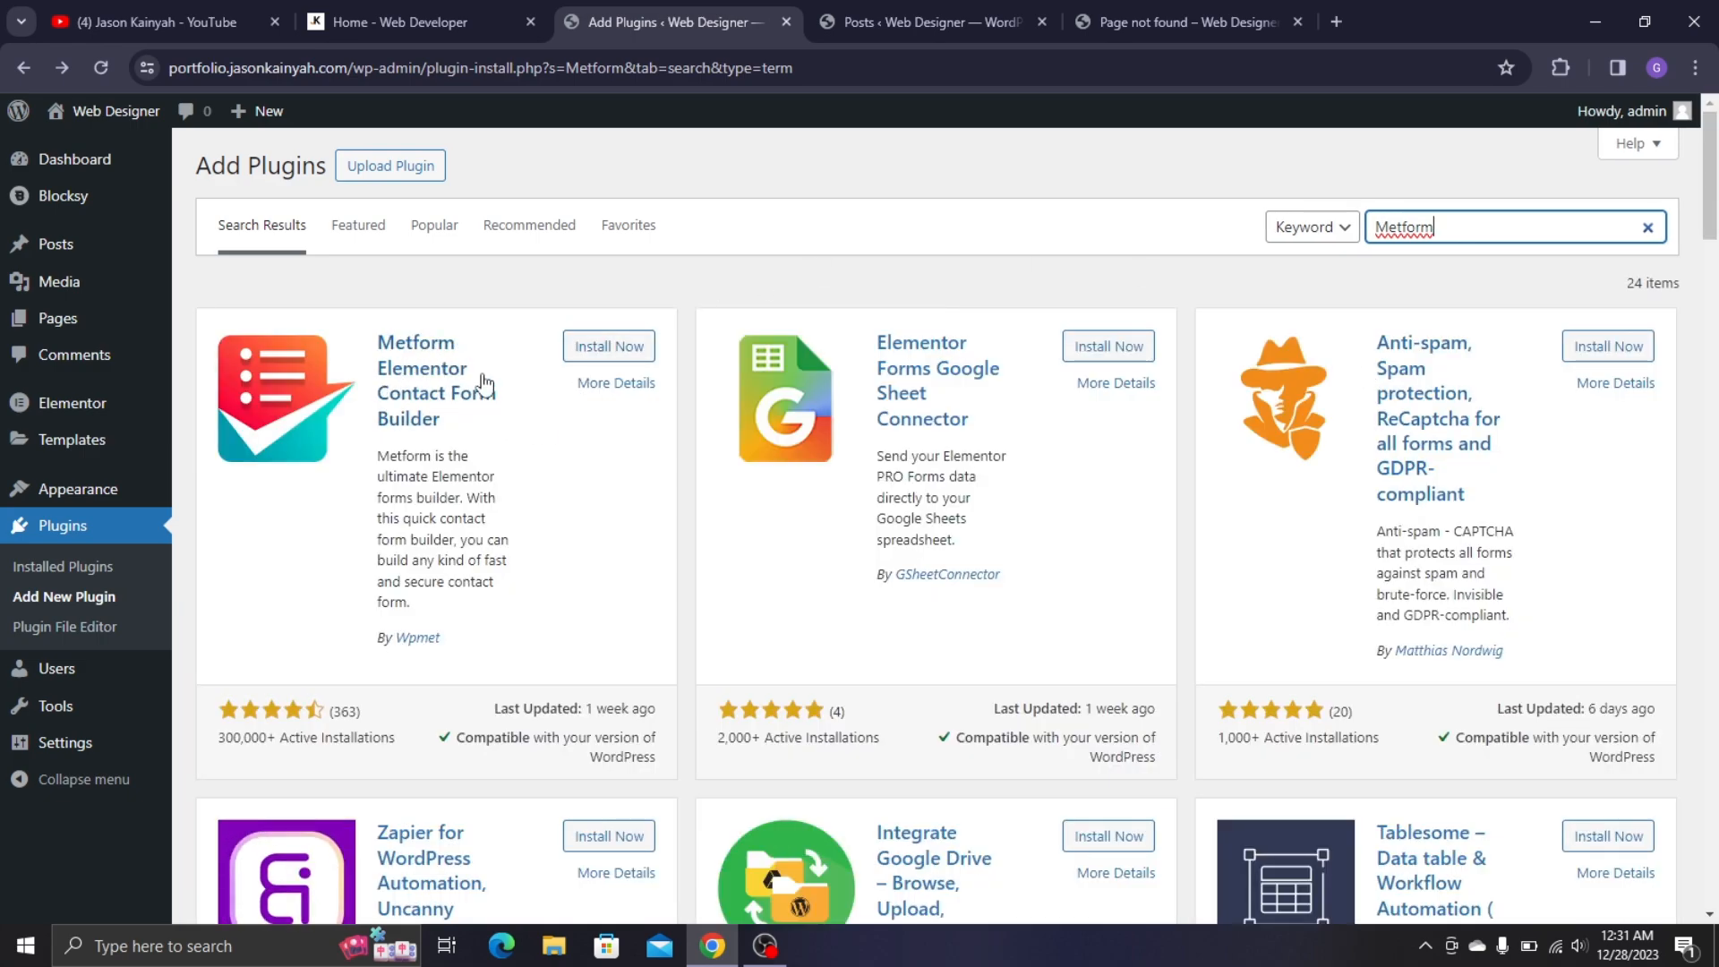
{"action": "left_click", "coordinate": [607, 356]}
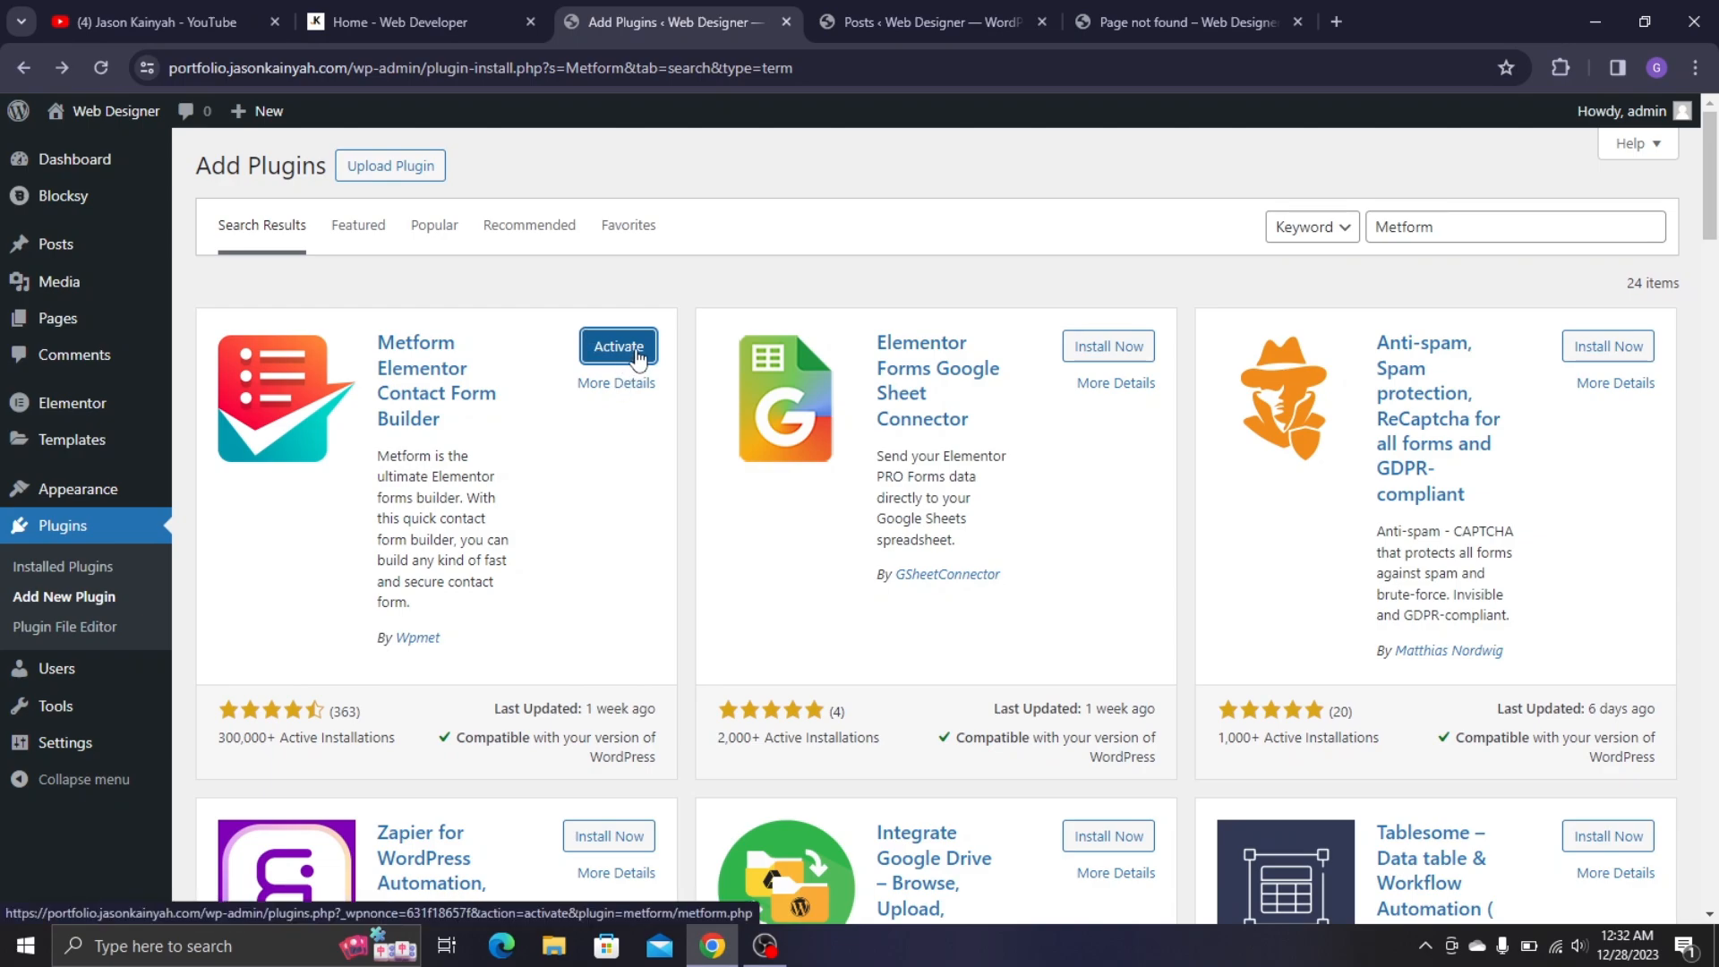
{"action": "left_click", "coordinate": [1383, 238]}
{"action": "double_click", "coordinate": [1384, 235]}
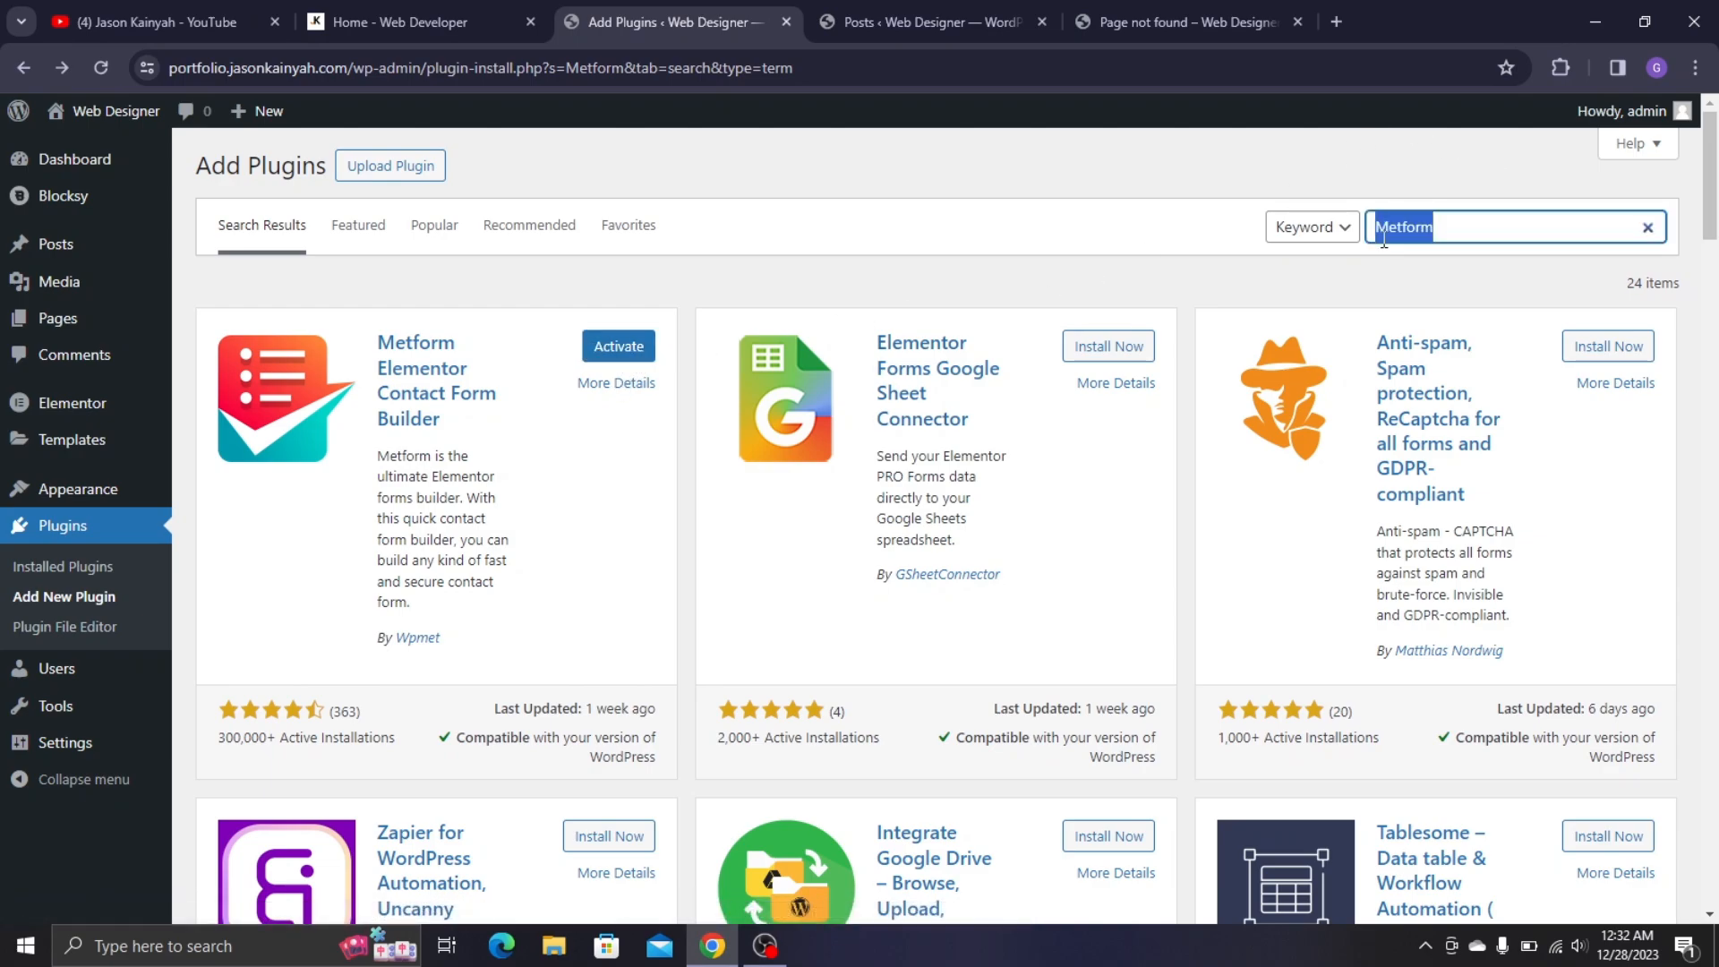
- Search plugins for 'Wp Mail Sm' and install WP Mail SMTP by WPForms
{"action": "type", "text": "Wp"}
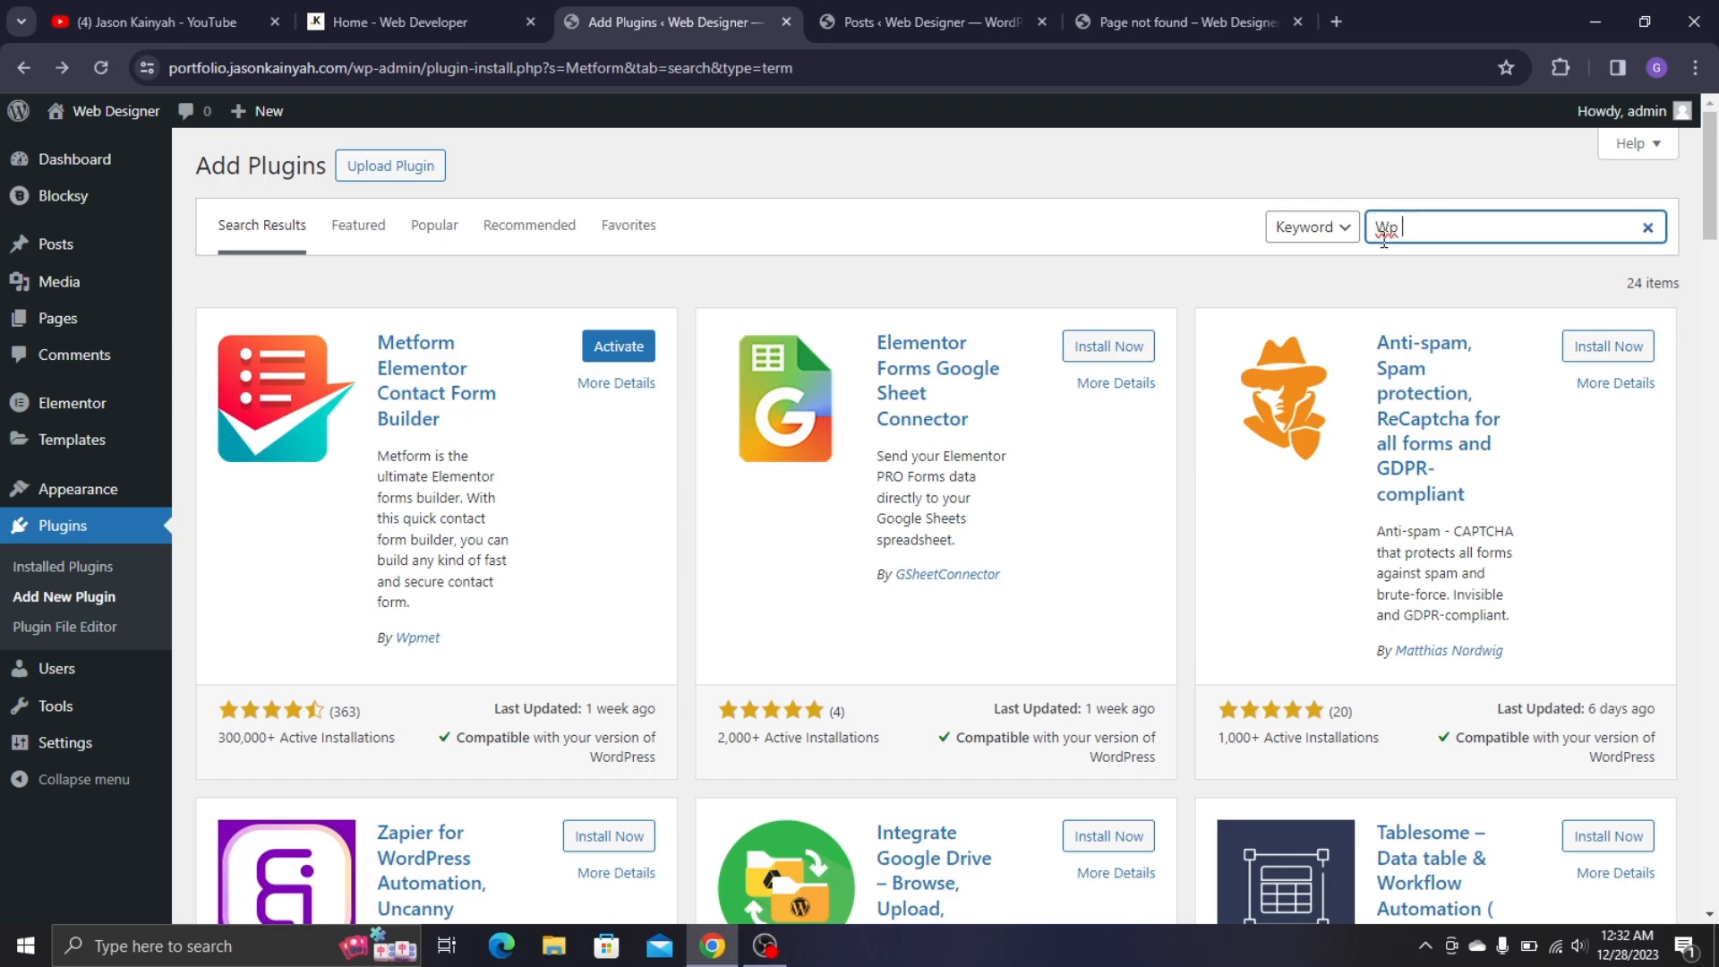
{"action": "type", "text": " Mail Smtp"}
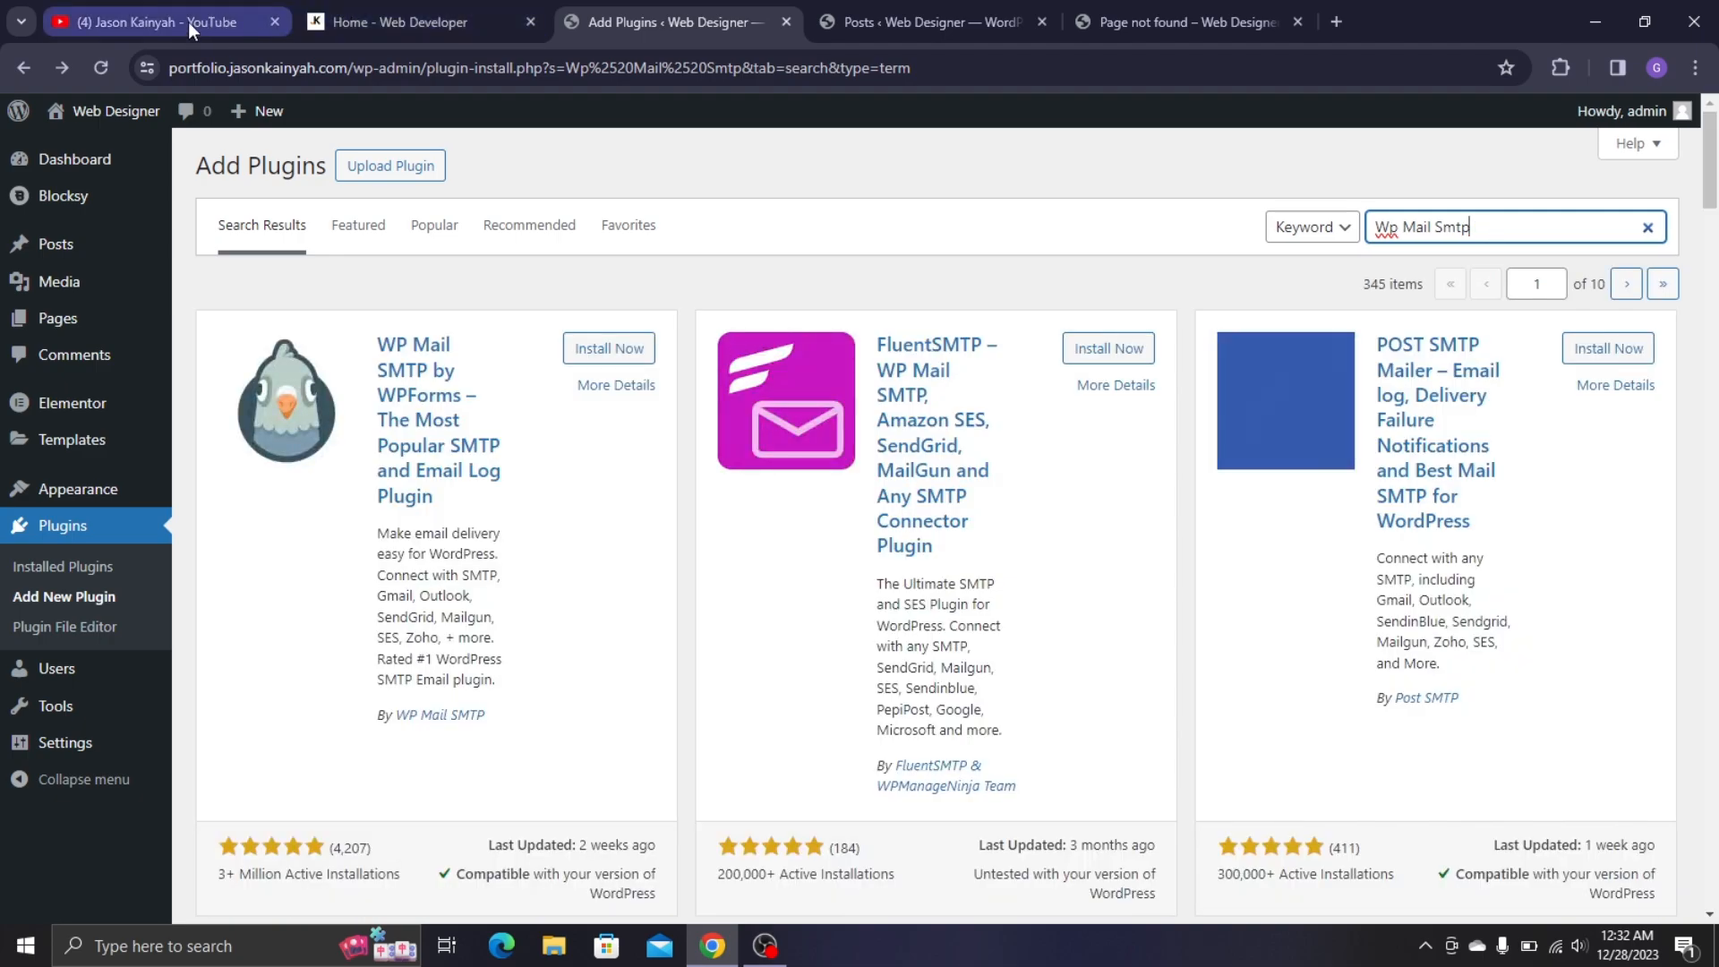
{"action": "left_click", "coordinate": [188, 21]}
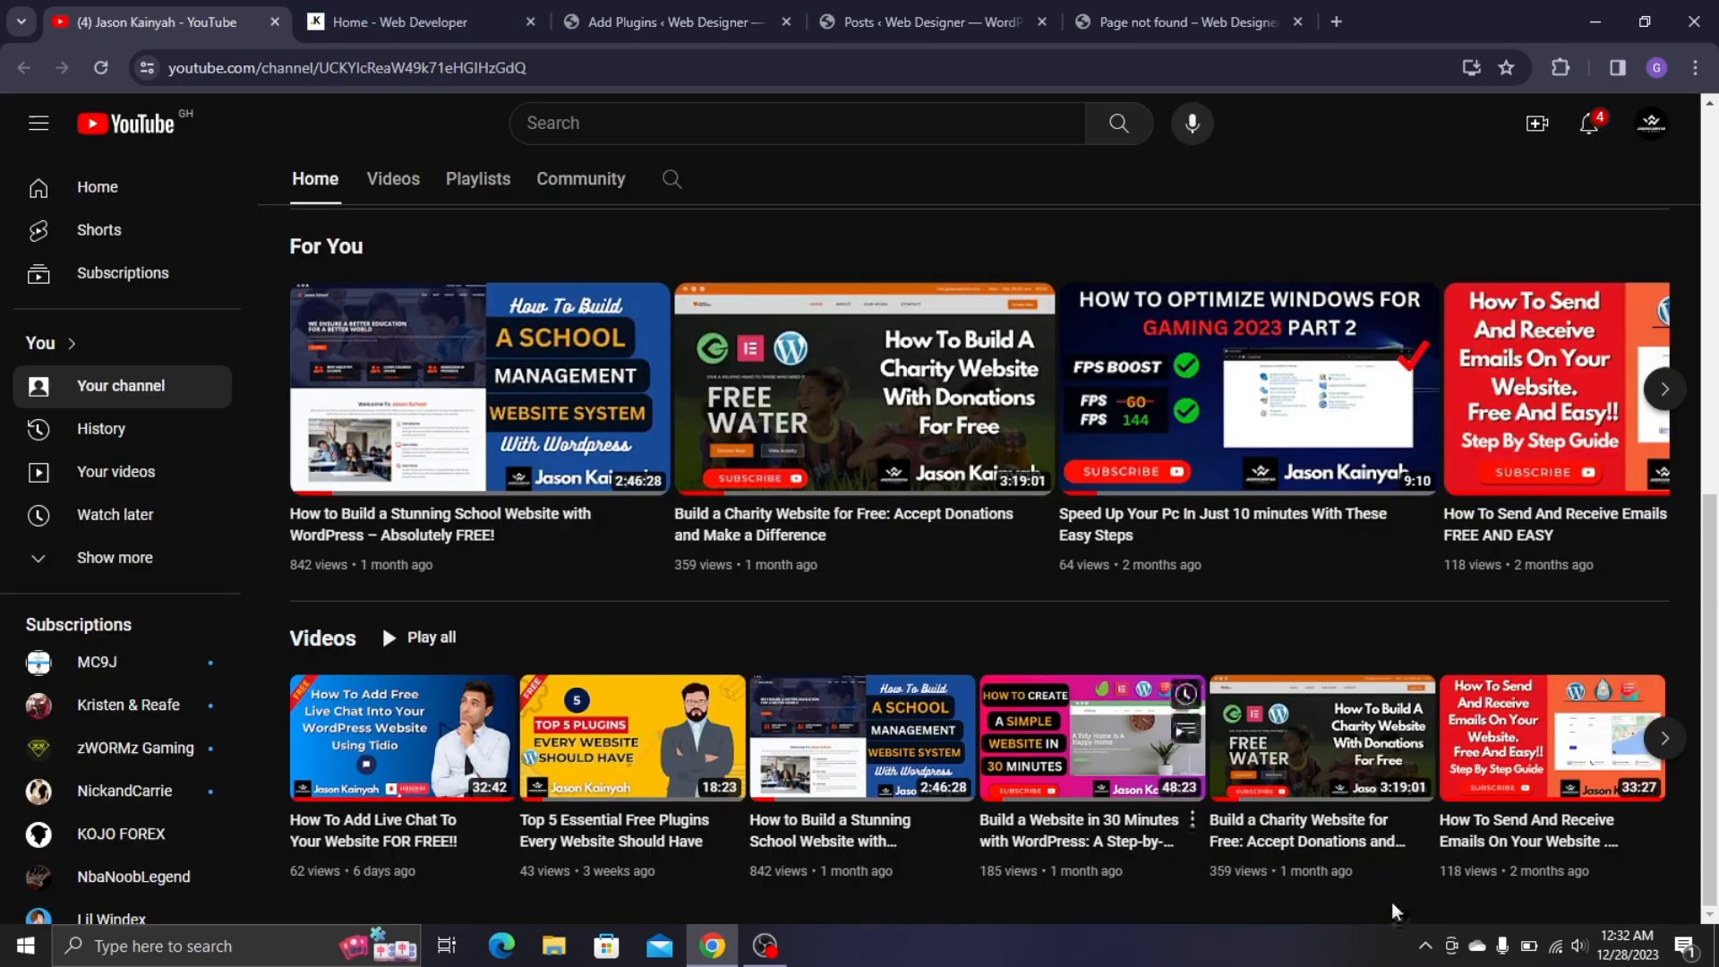
{"action": "left_click", "coordinate": [1663, 392]}
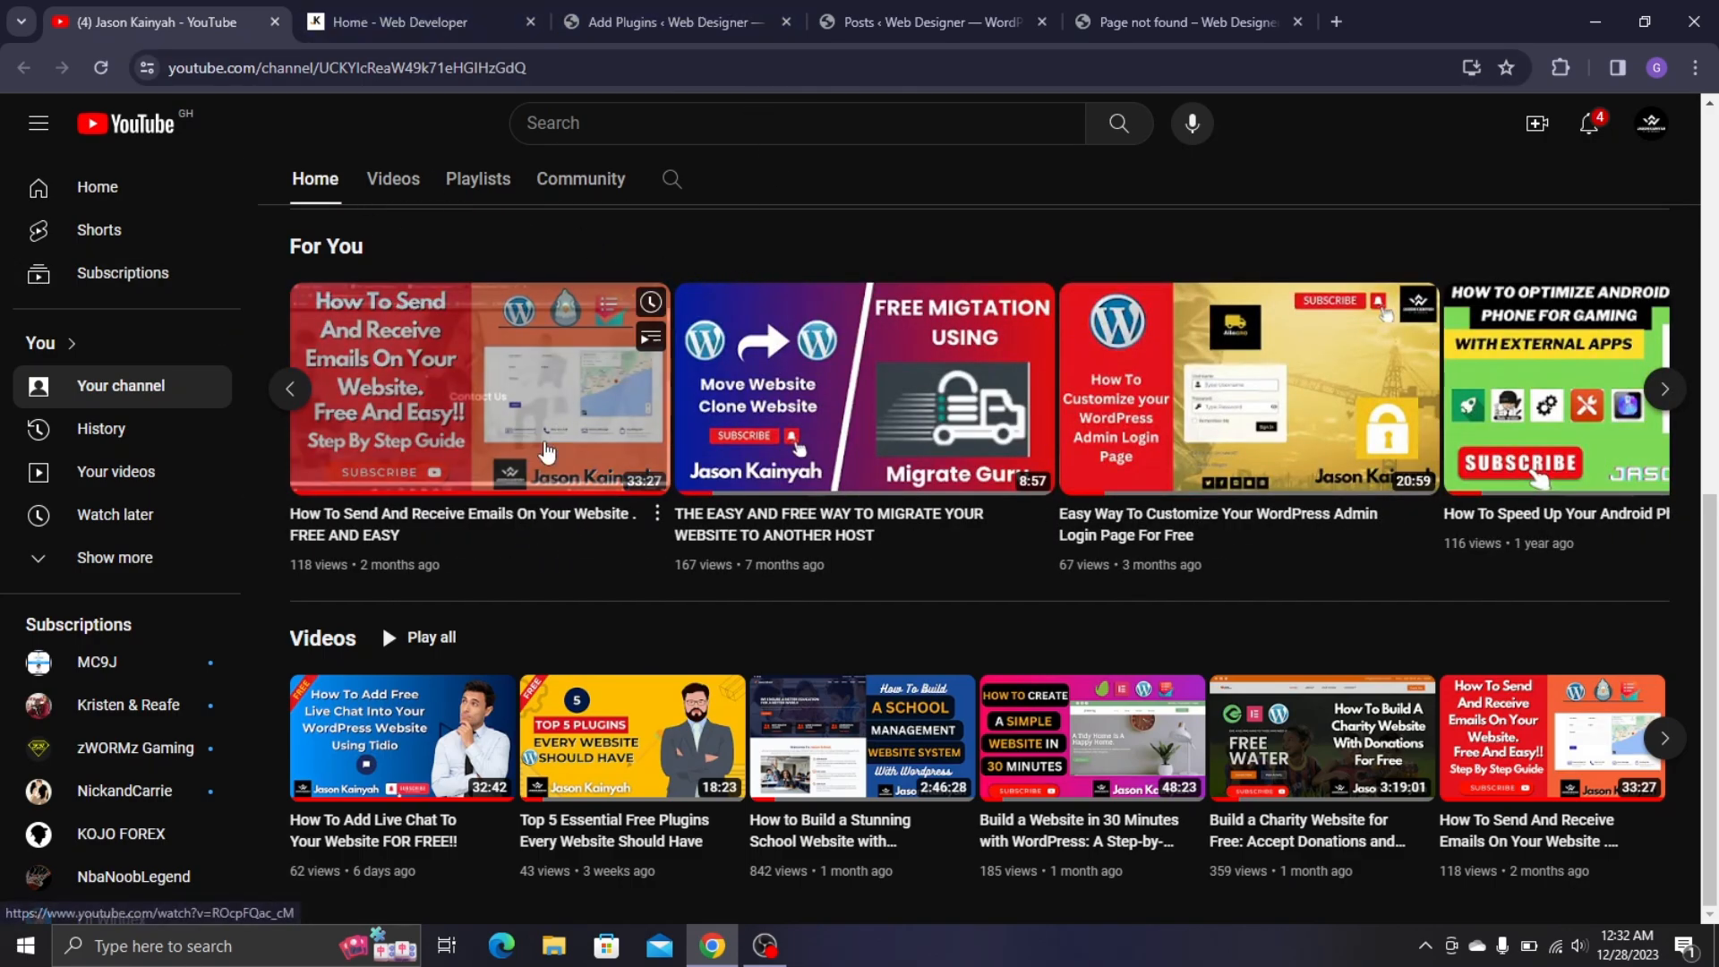
{"action": "mouse_move", "coordinate": [506, 365]}
{"action": "left_click", "coordinate": [685, 4]}
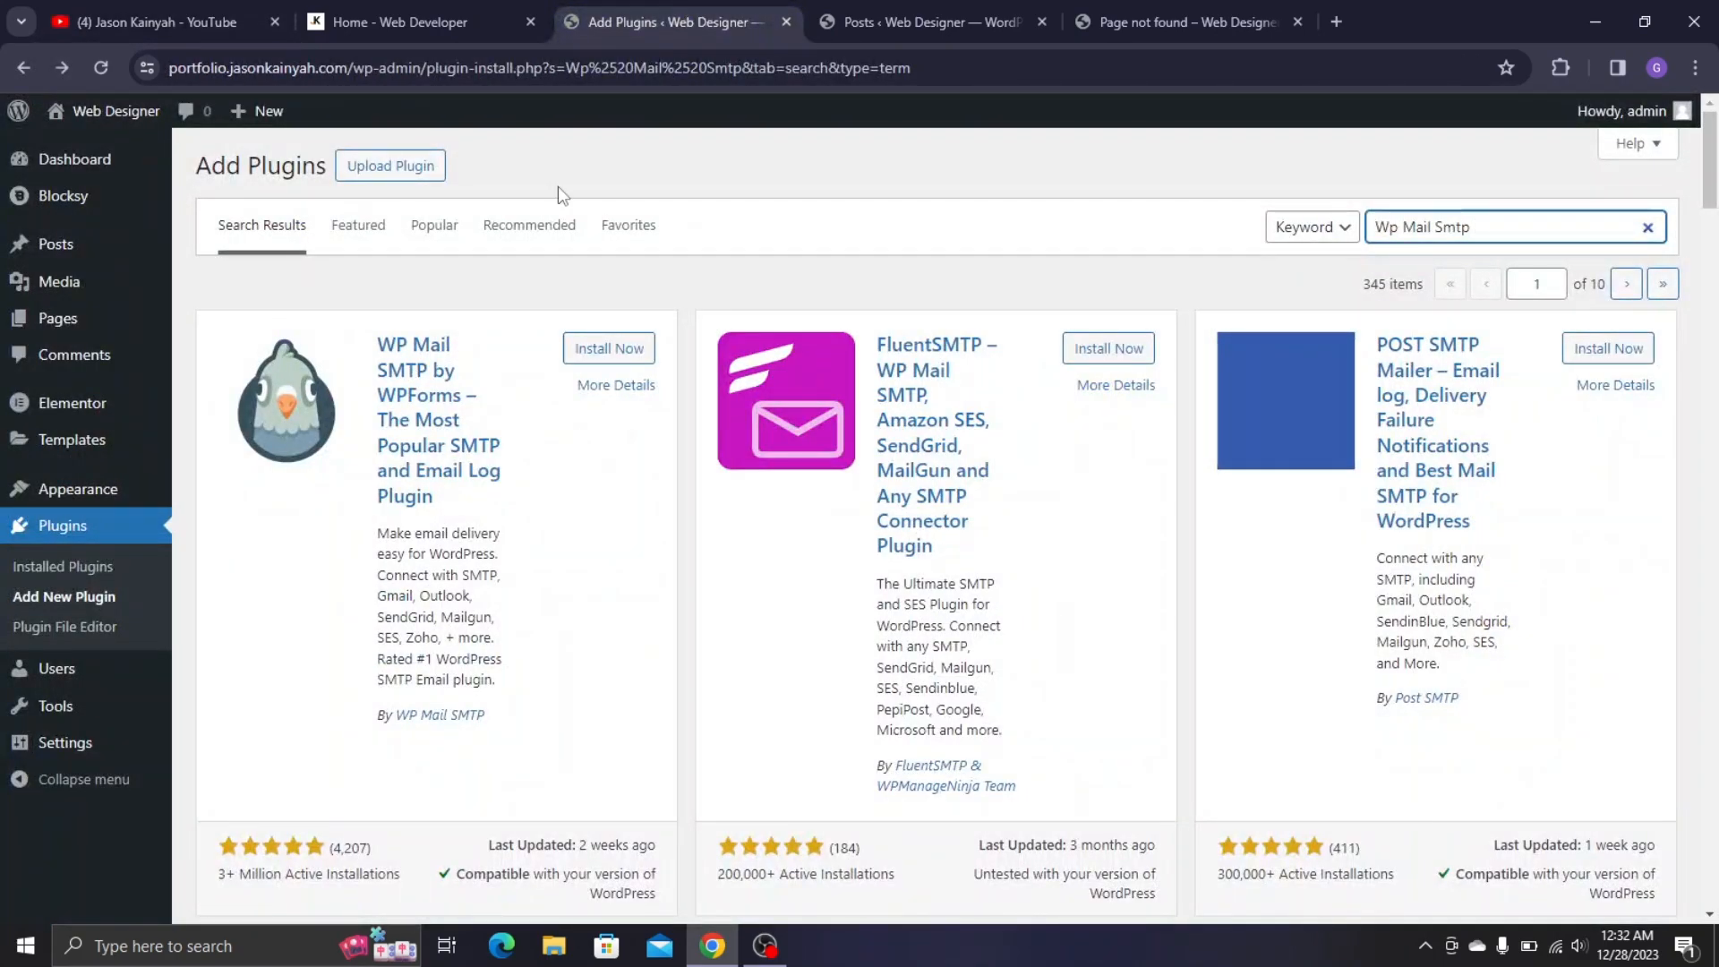
{"action": "left_click", "coordinate": [617, 354]}
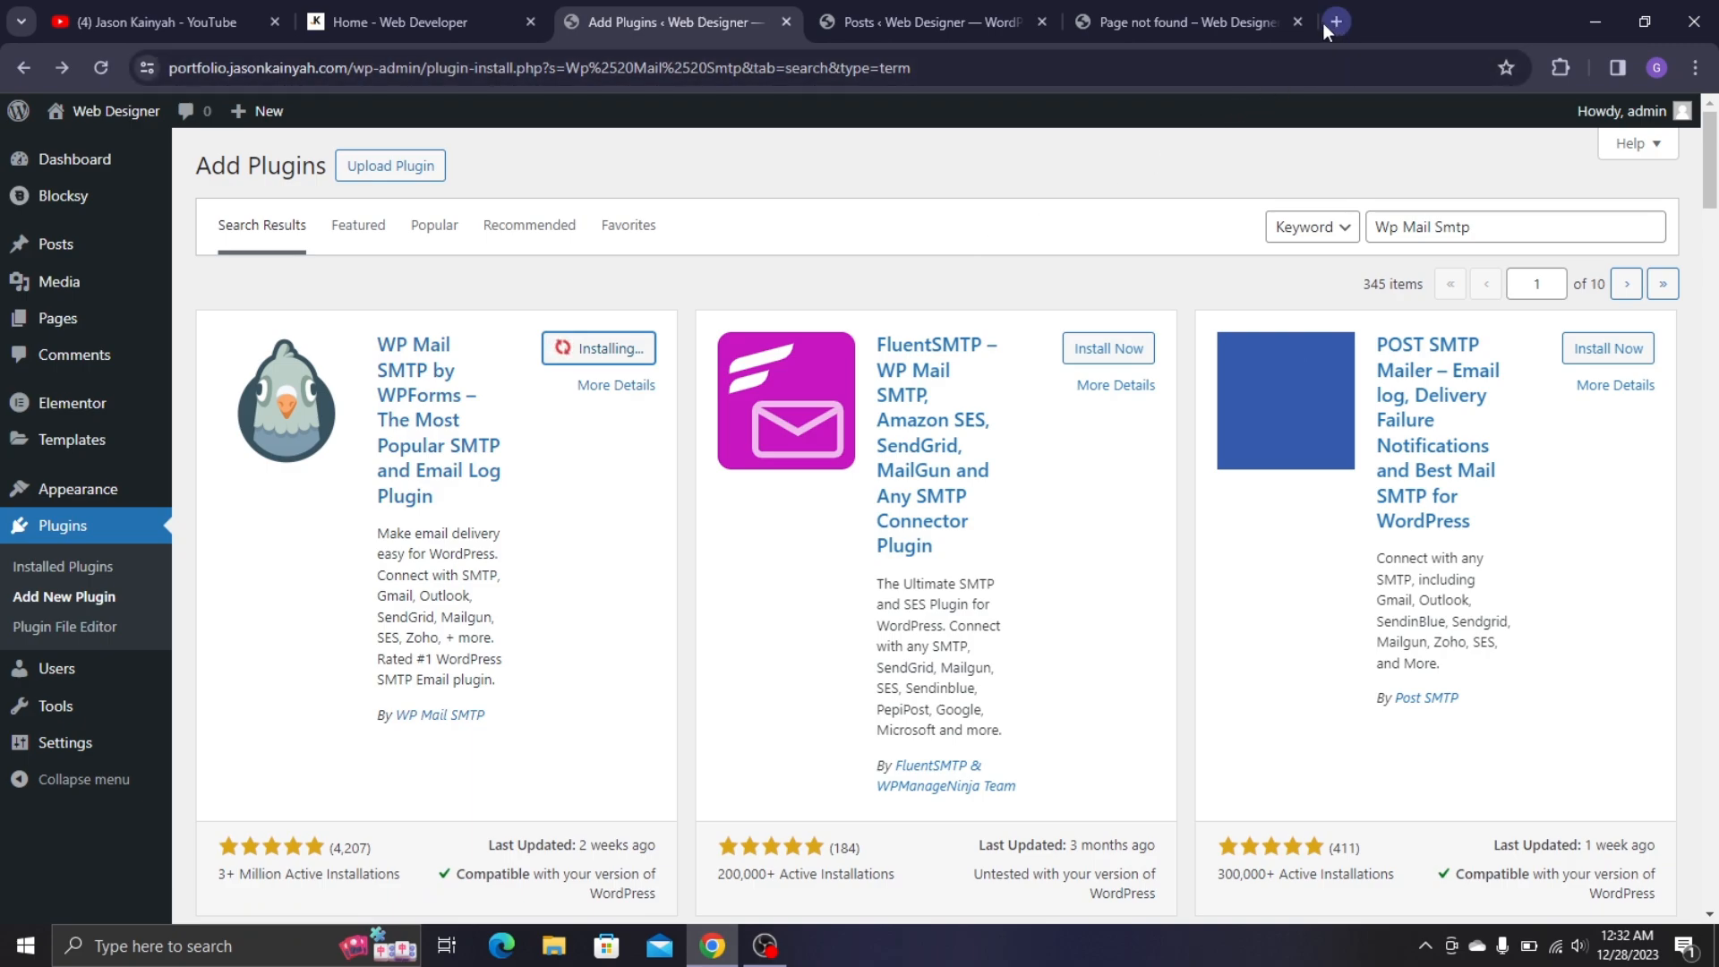
- Close the Page not found browser tab
{"action": "left_click", "coordinate": [1297, 21]}
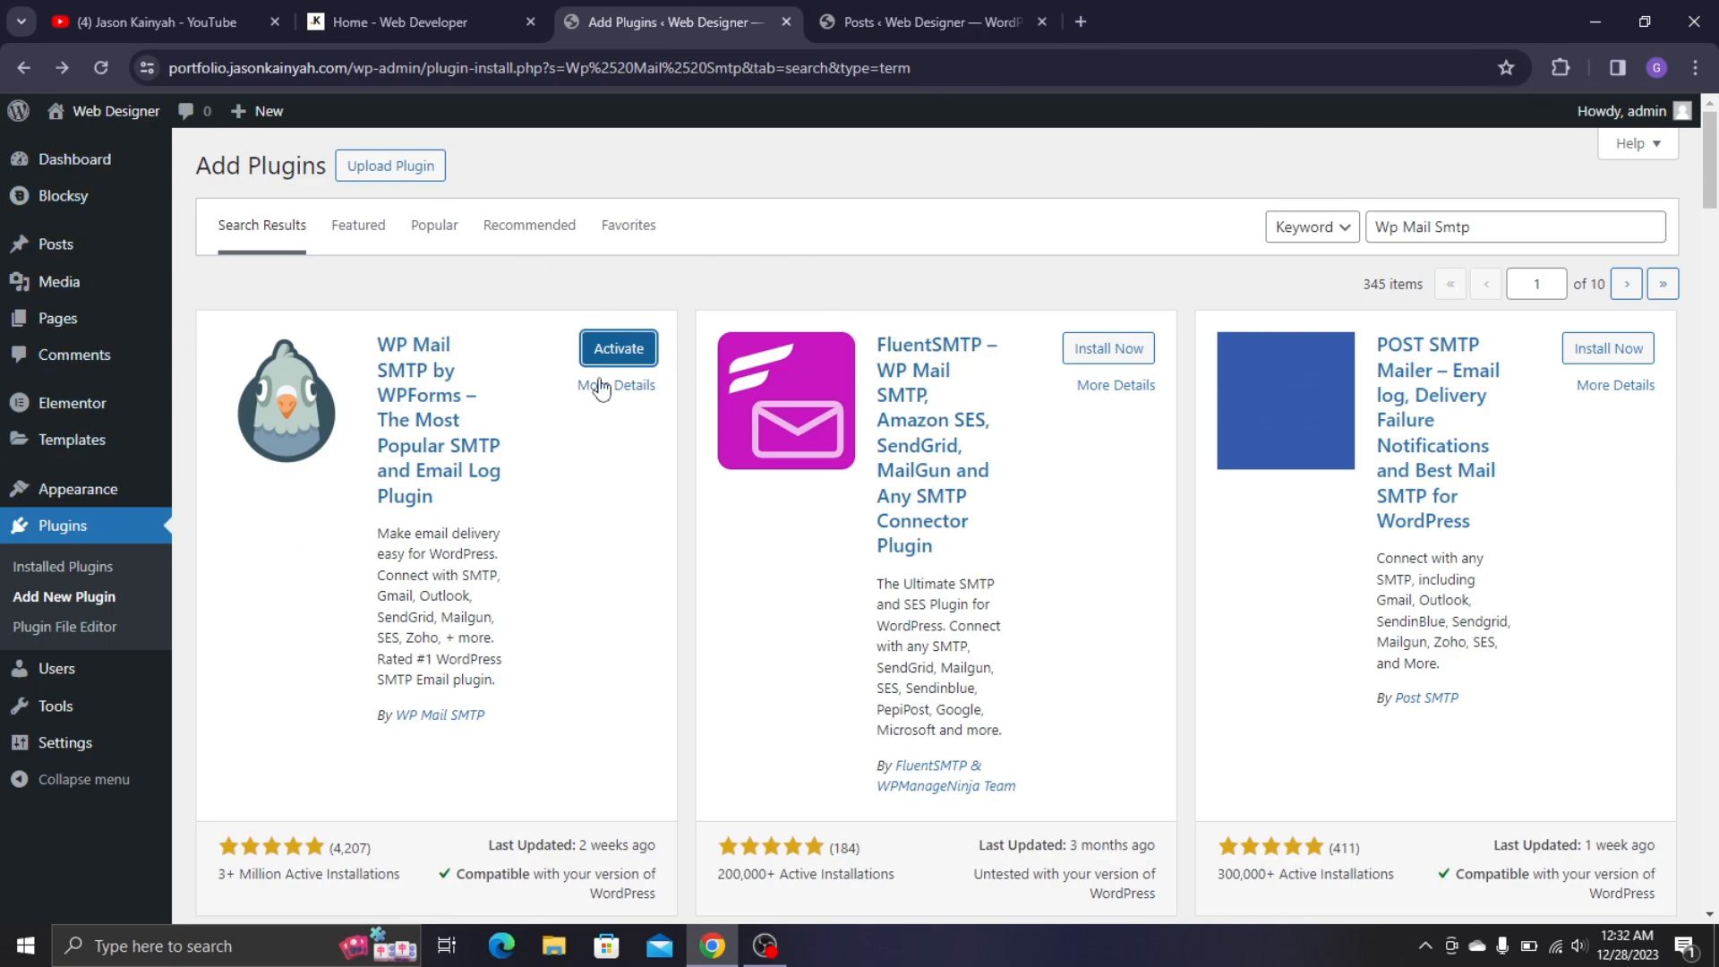
{"action": "scroll", "coordinate": [601, 388], "scroll_direction": "down", "scroll_amount": 1}
{"action": "scroll", "coordinate": [600, 387], "scroll_direction": "up", "scroll_amount": 1}
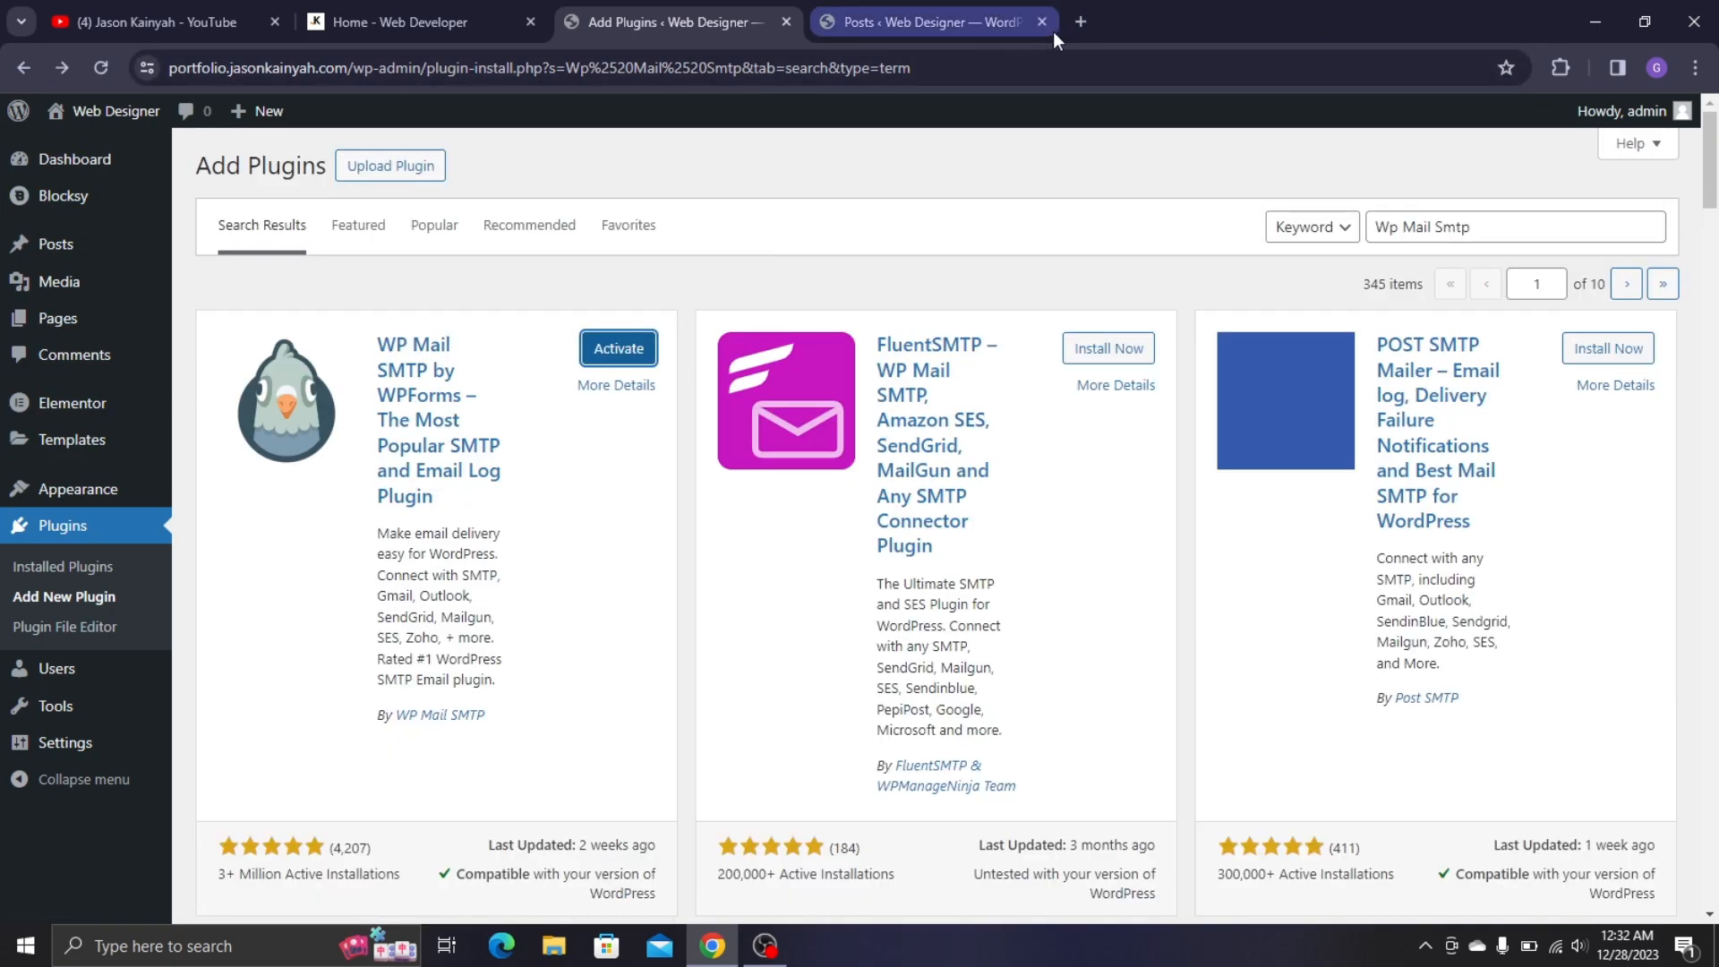
- Open wpcerber.com in a new browser tab
{"action": "left_click", "coordinate": [1080, 22]}
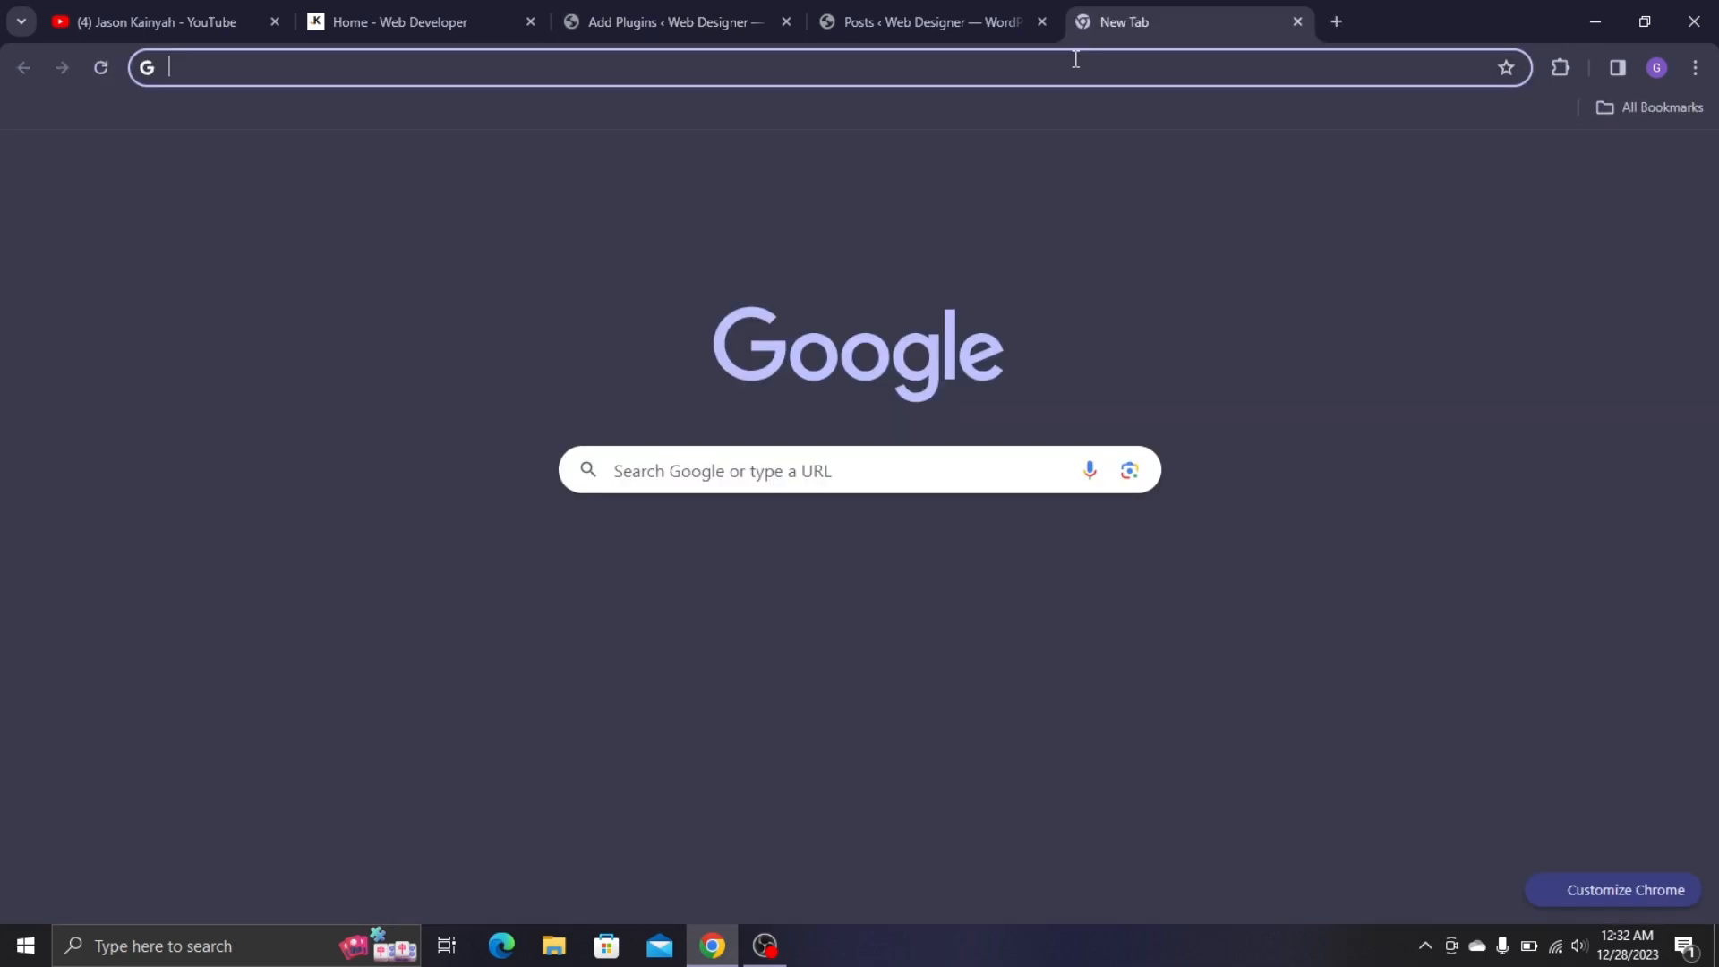
{"action": "type", "text": "w"}
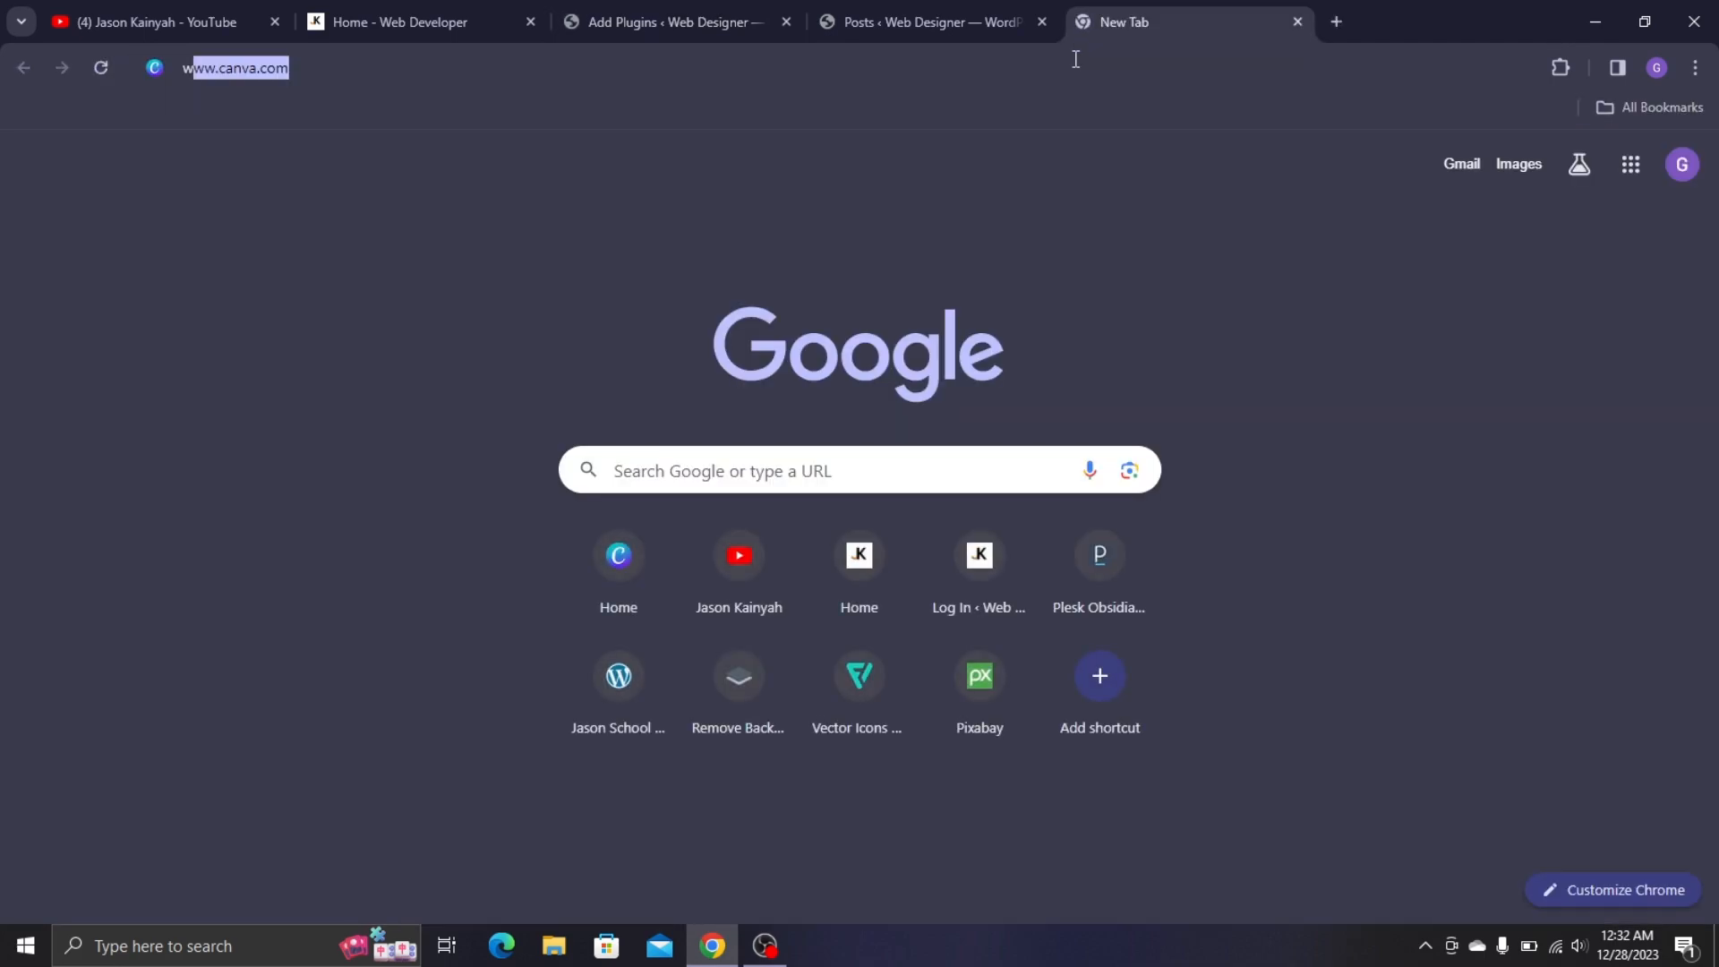
{"action": "type", "text": "pcerber.com"}
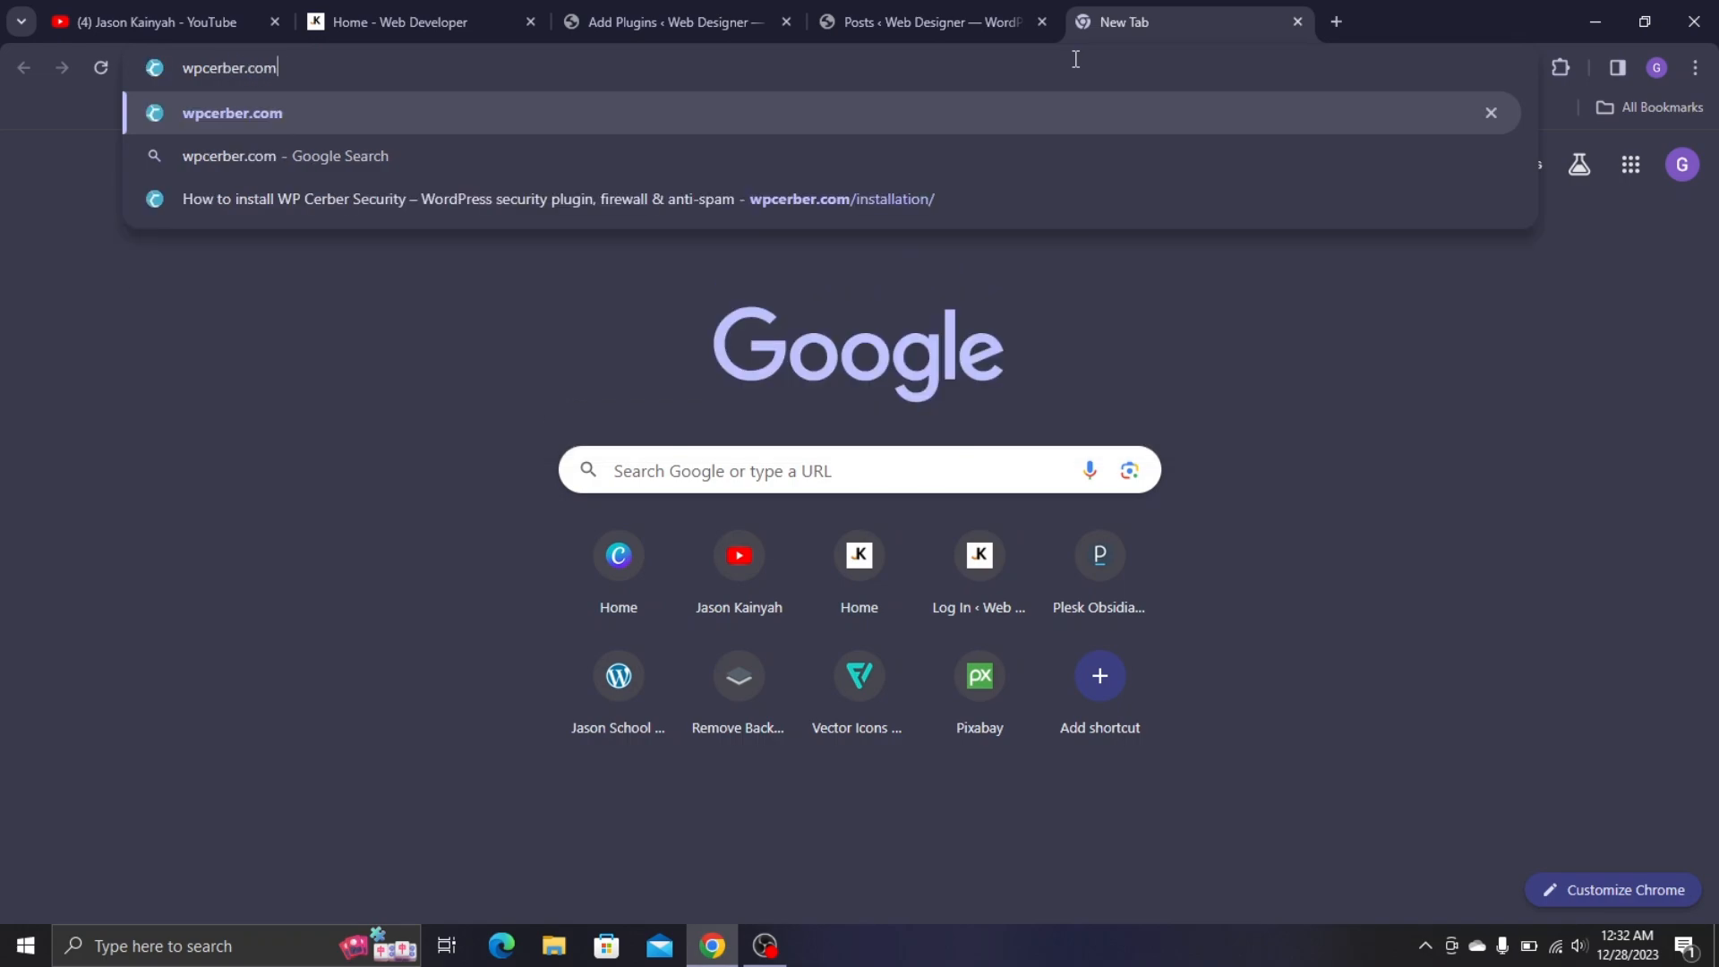
{"action": "key", "text": "Return"}
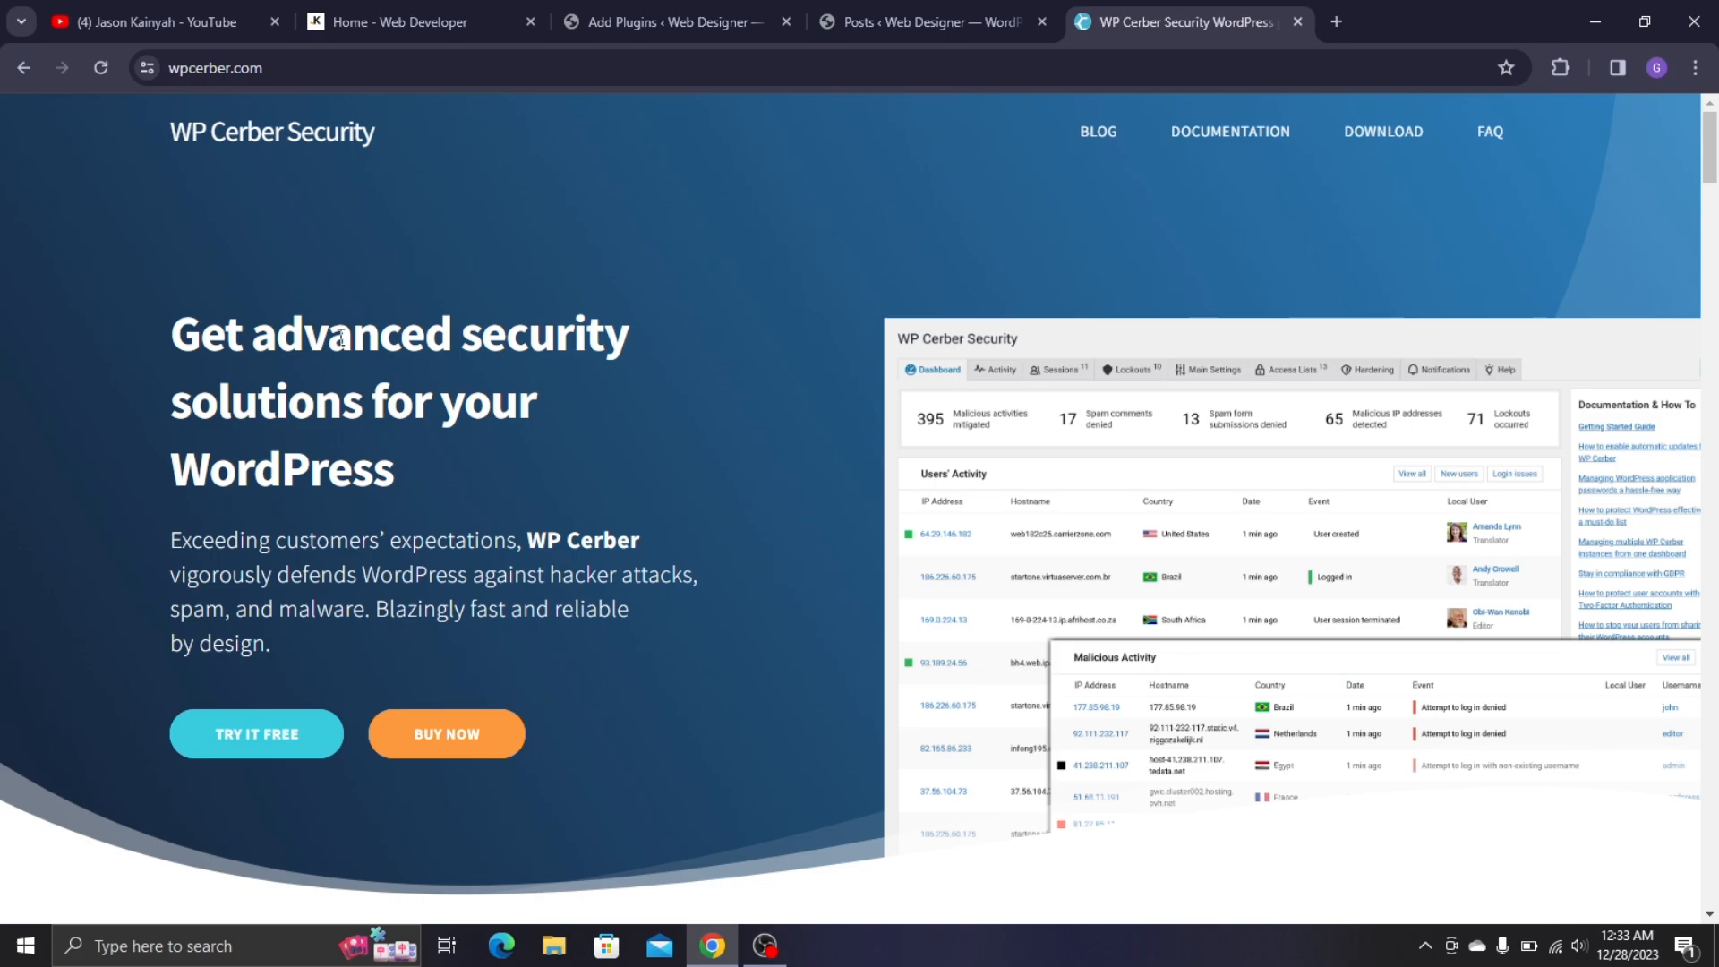
{"action": "left_click", "coordinate": [182, 20]}
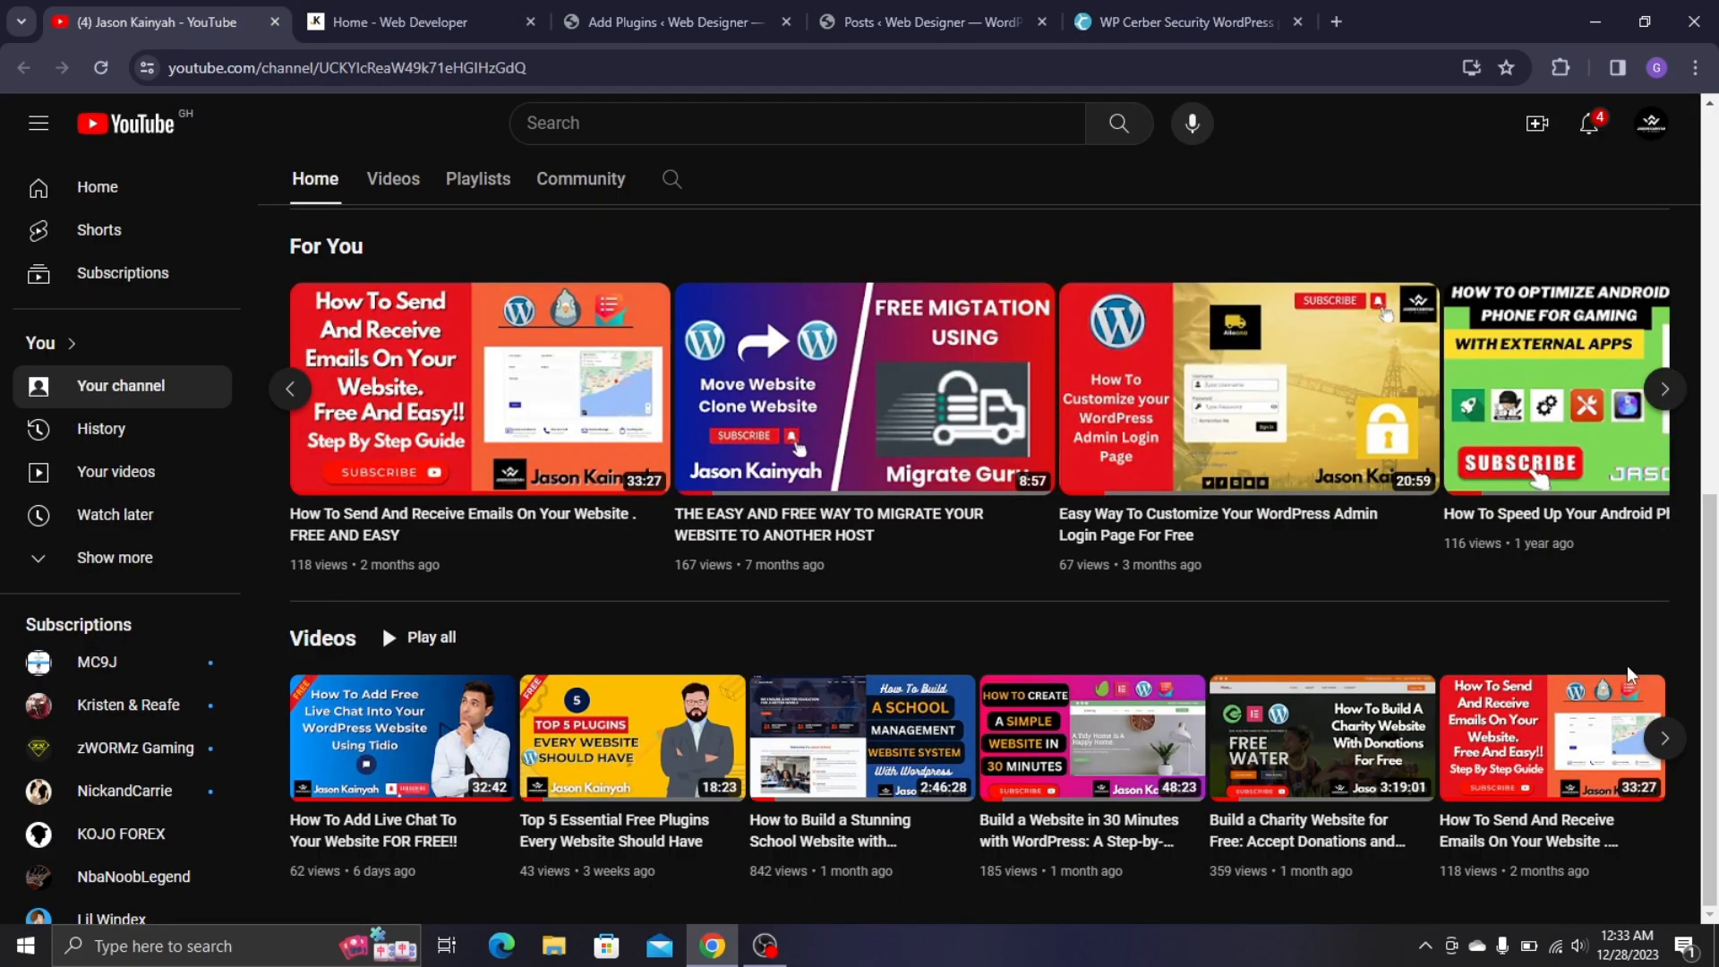
{"action": "left_click", "coordinate": [1664, 743]}
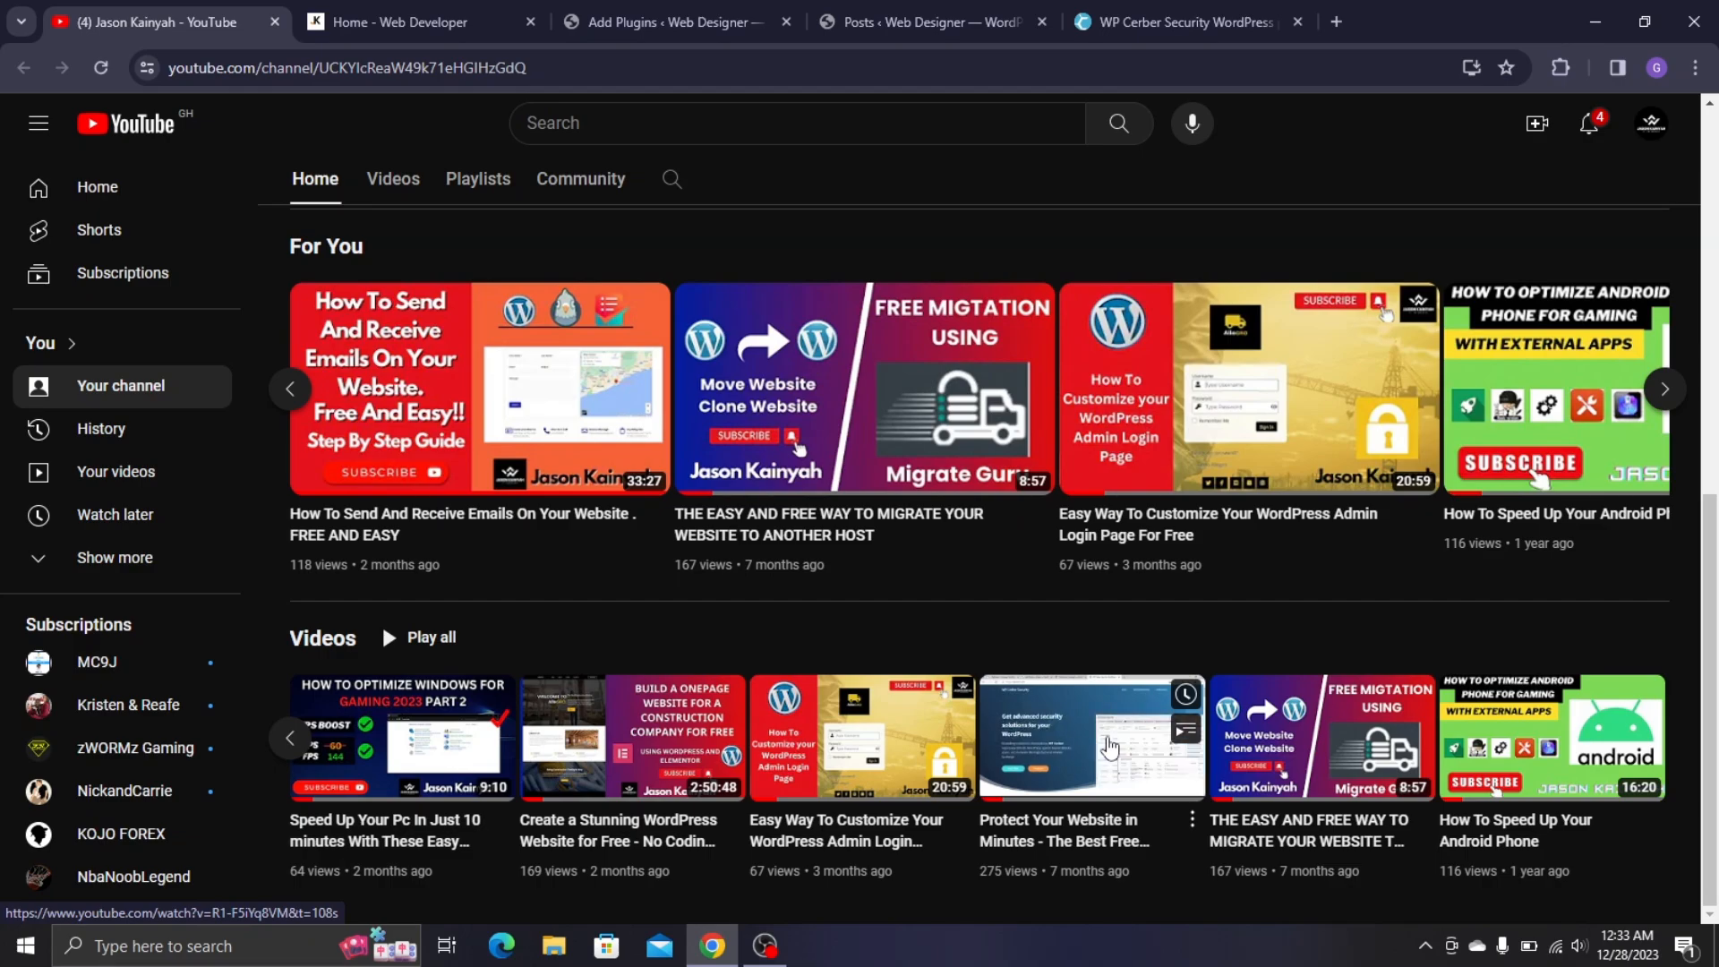
{"action": "left_click", "coordinate": [1134, 11]}
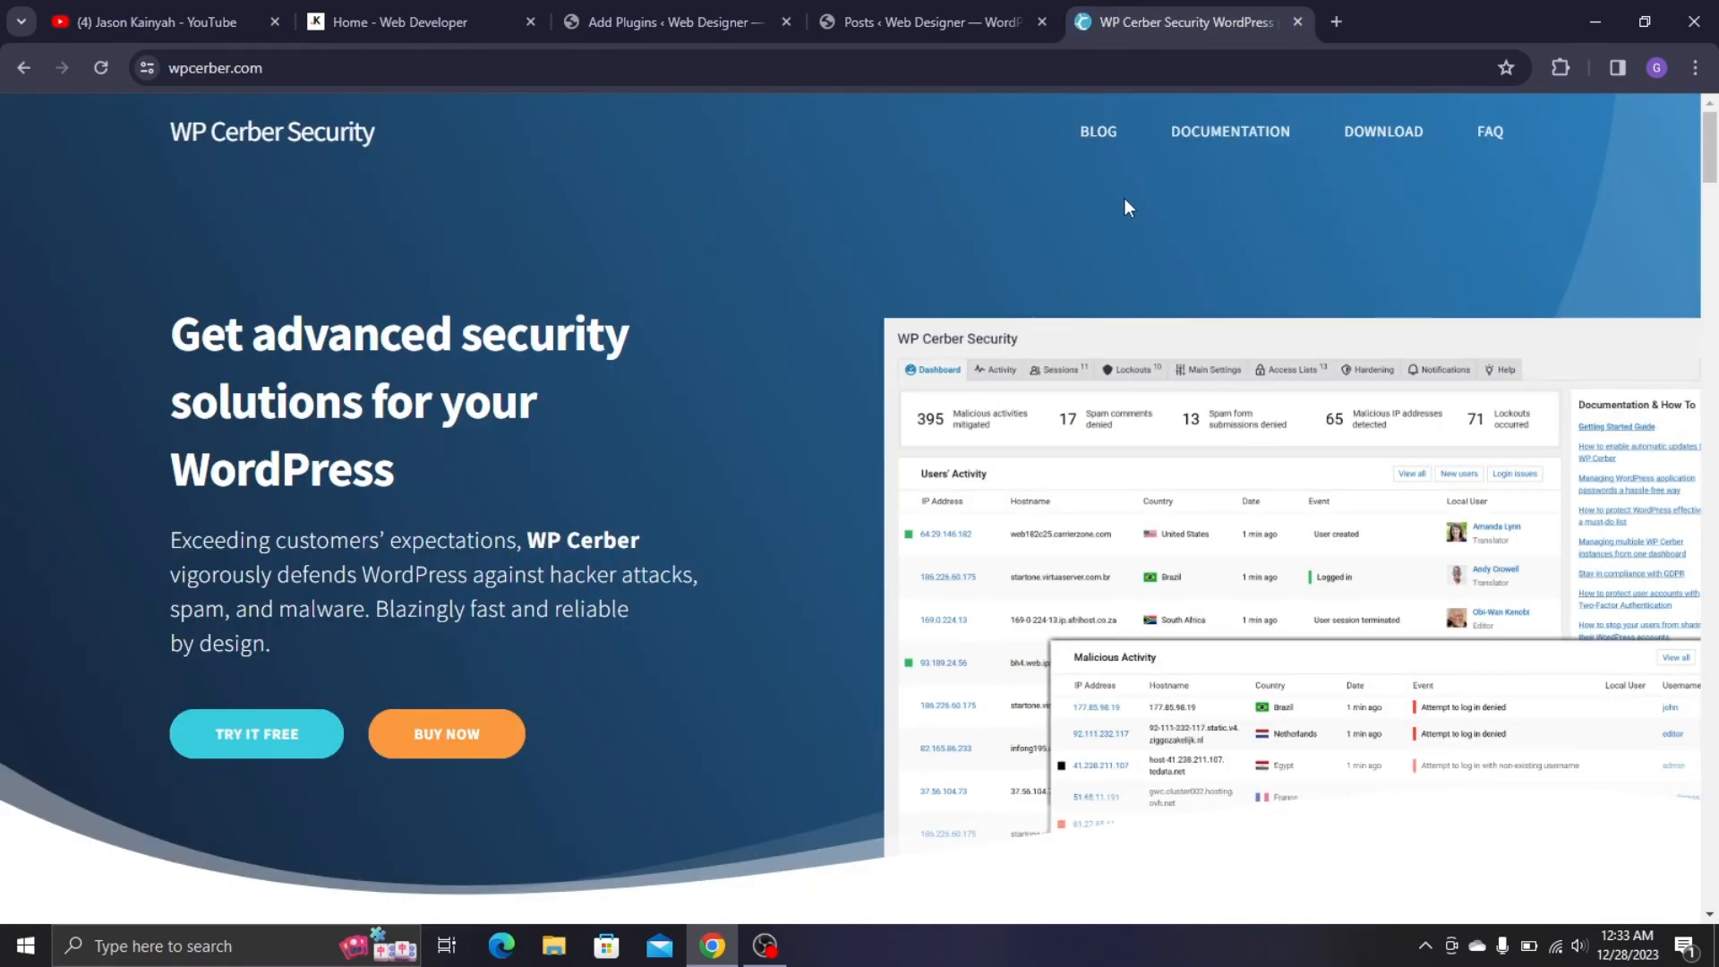
- Download the wp-cerber.zip package from the WP Cerber installation page
{"action": "left_click", "coordinate": [1363, 136]}
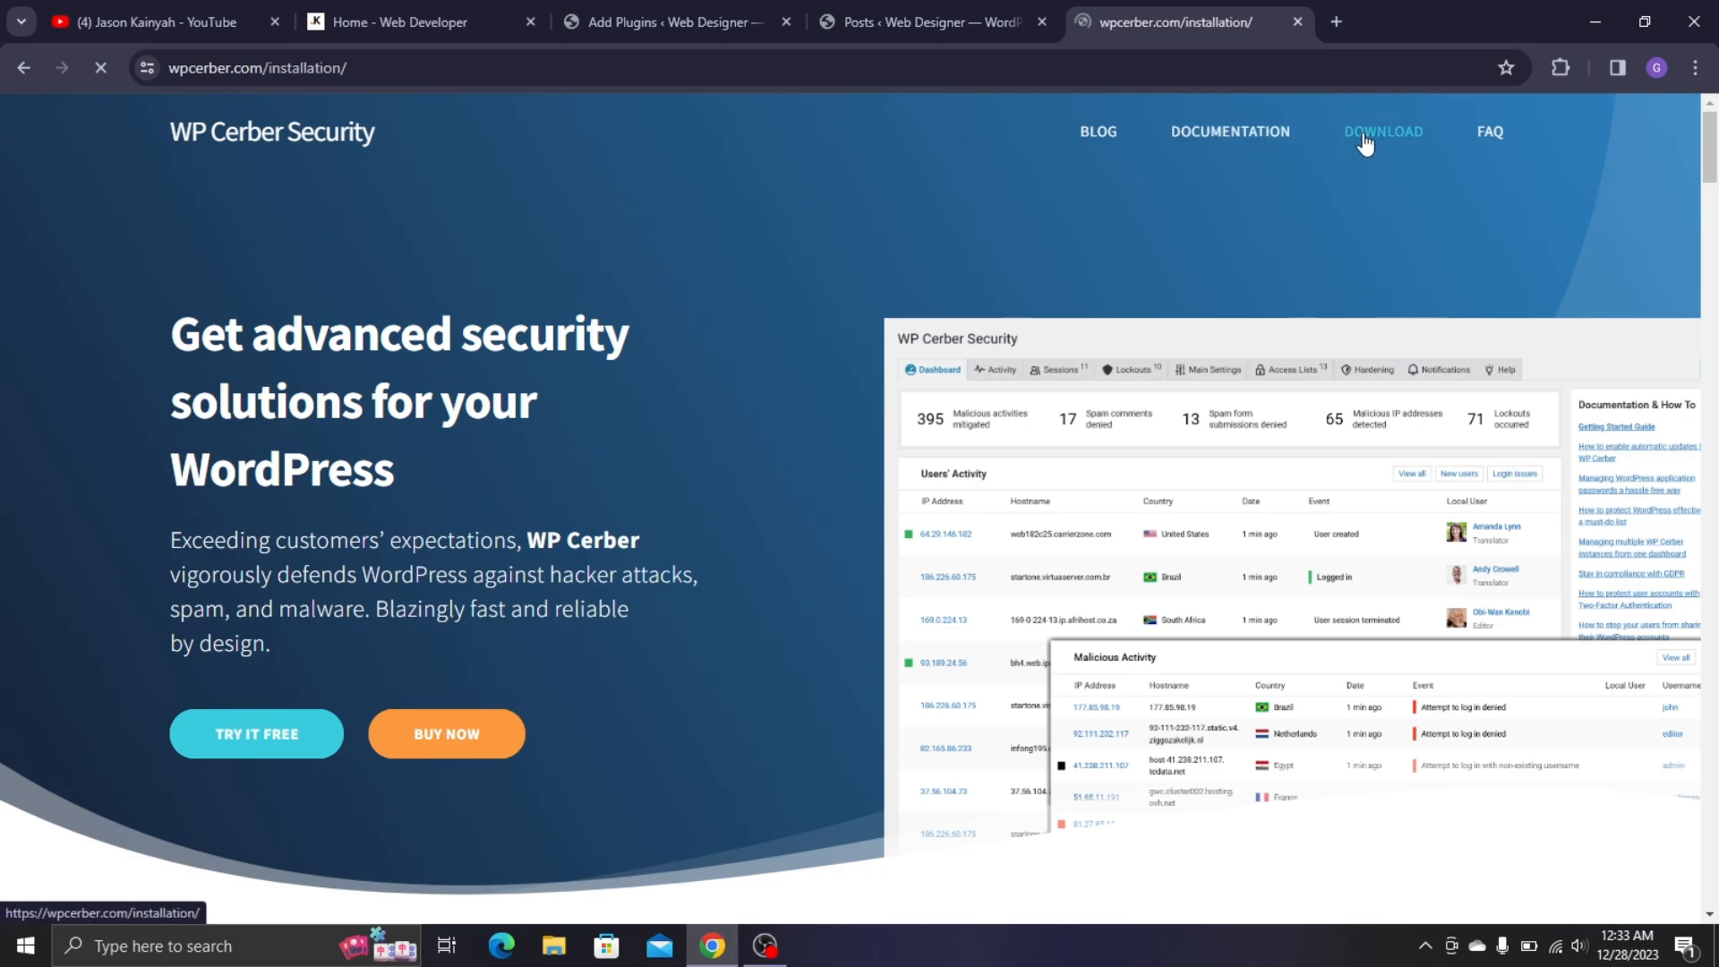
{"action": "scroll", "coordinate": [846, 378], "scroll_direction": "down", "scroll_amount": 3}
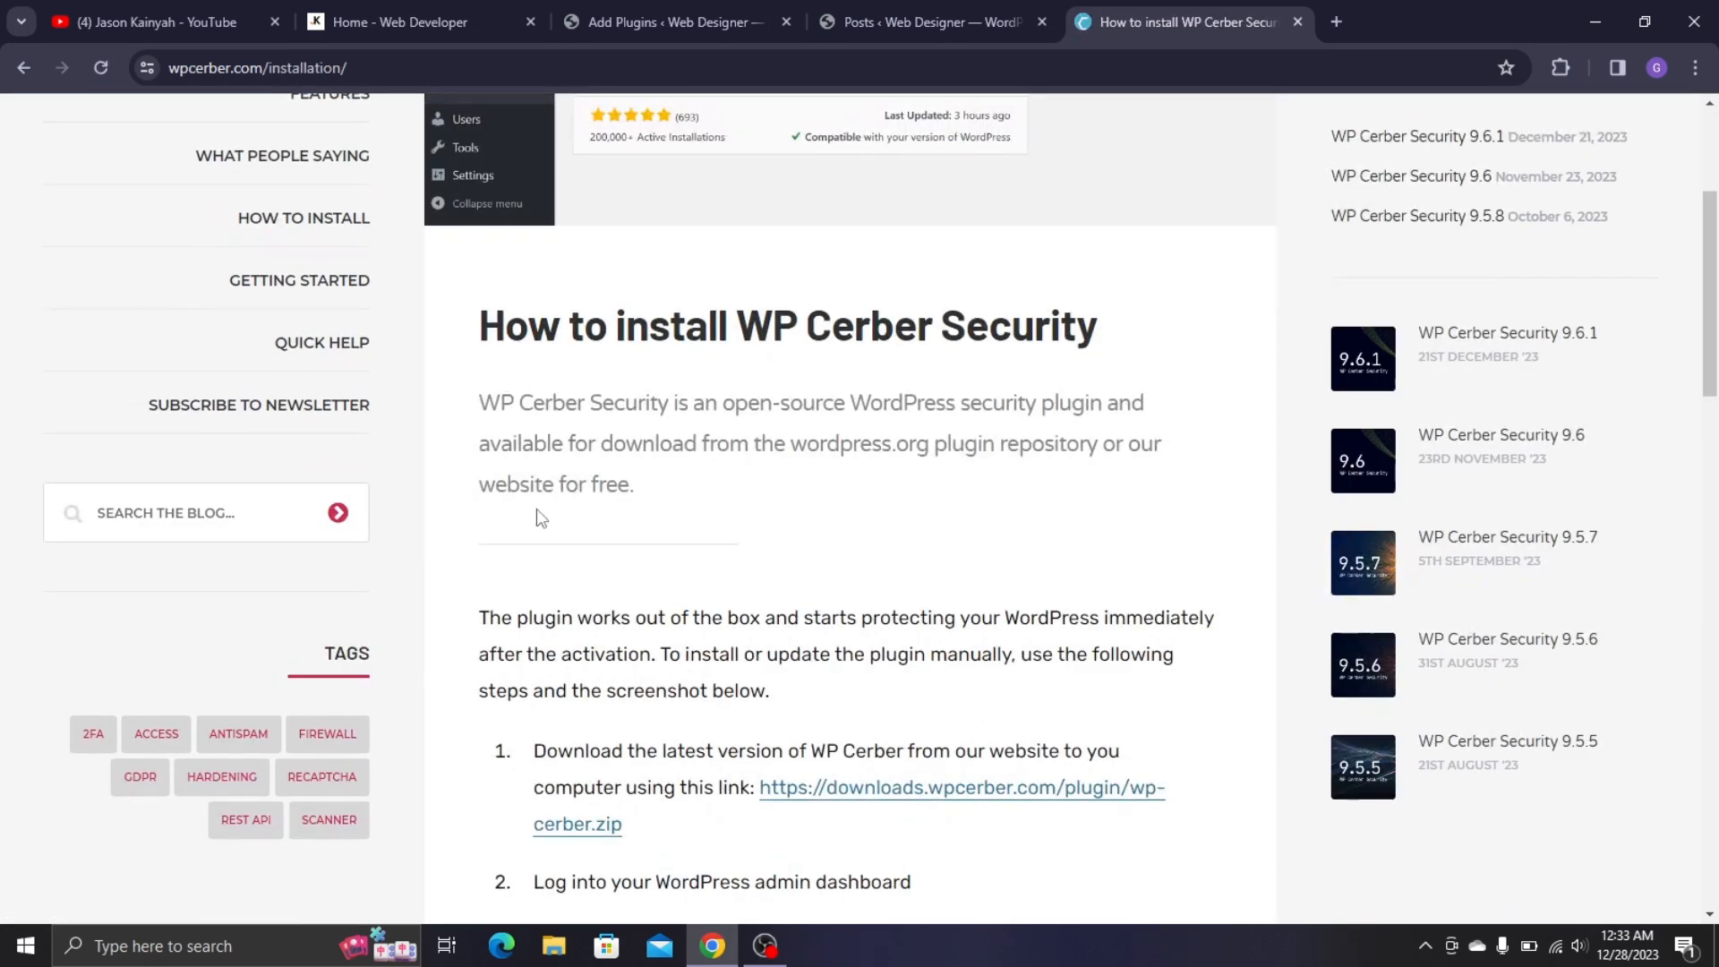
{"action": "scroll", "coordinate": [538, 510], "scroll_direction": "down", "scroll_amount": 3}
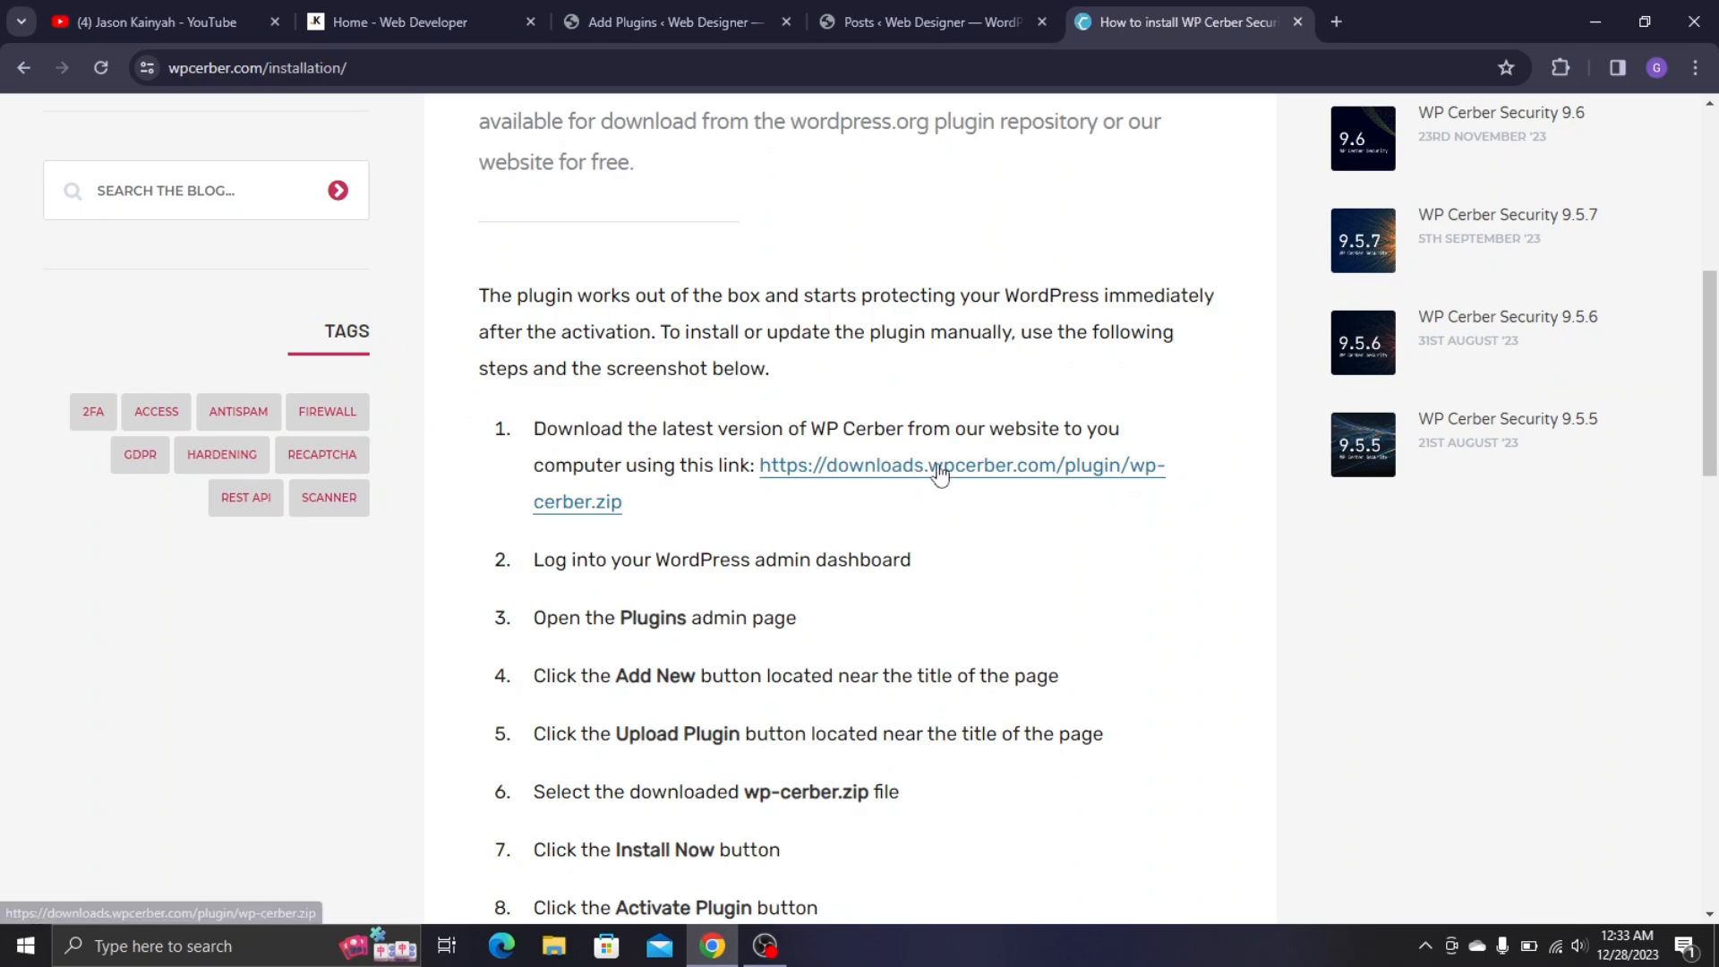
{"action": "left_click", "coordinate": [908, 468]}
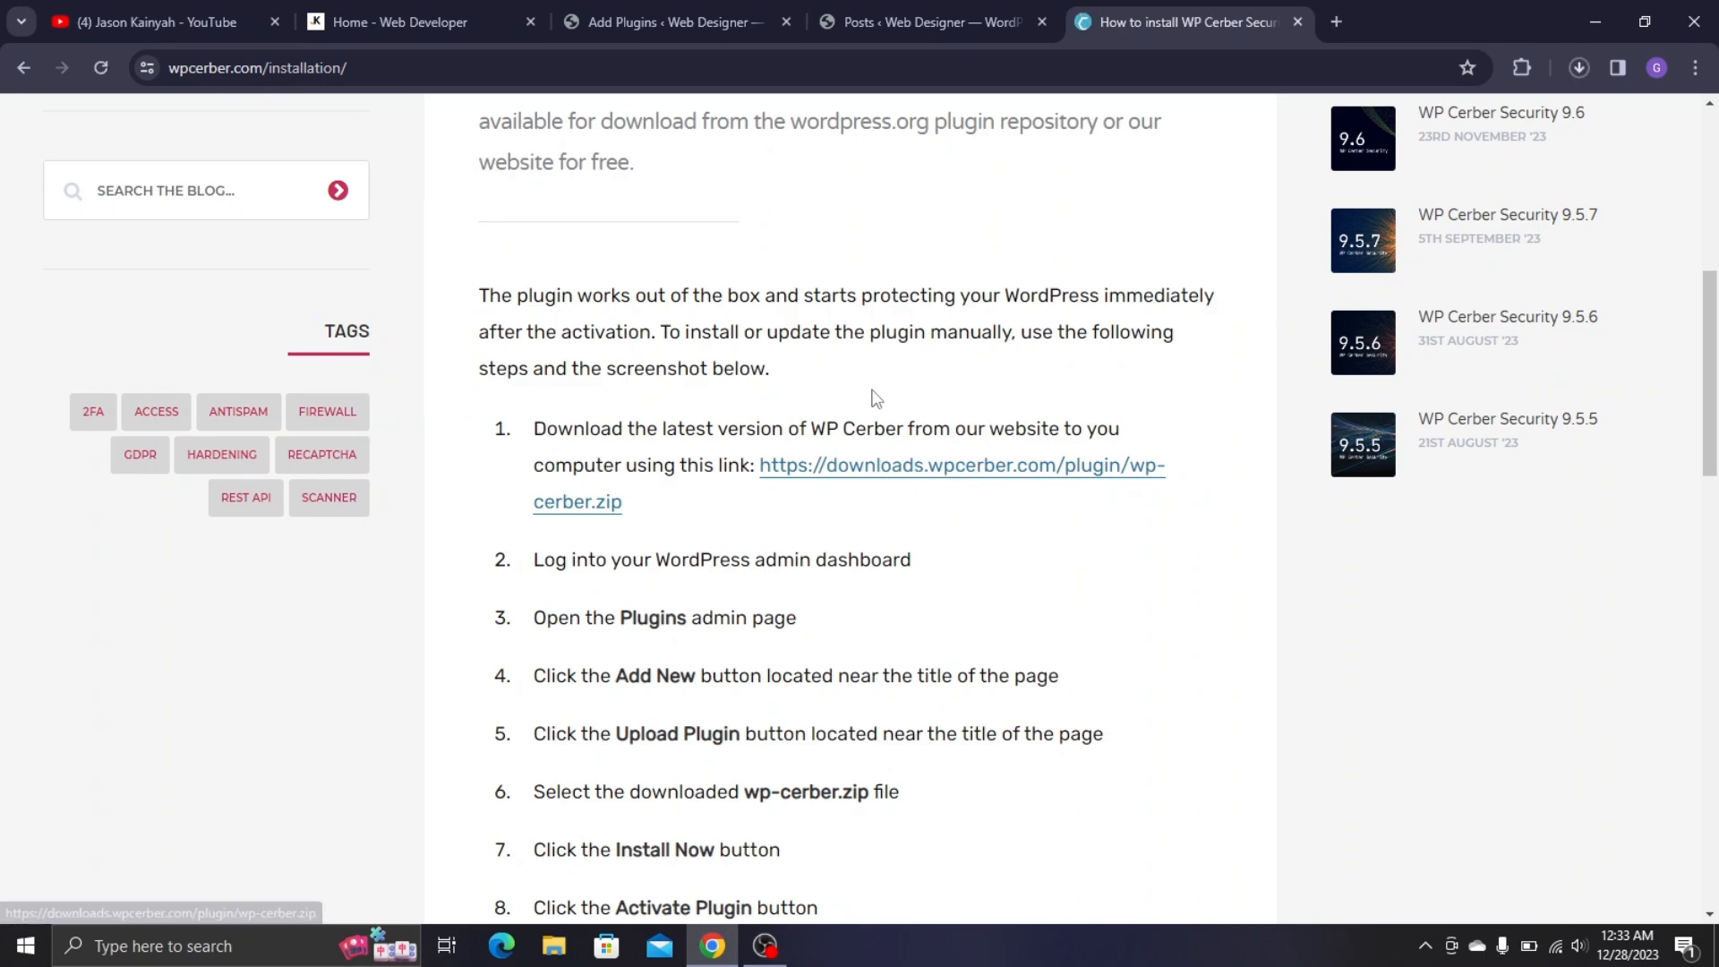
{"action": "left_click", "coordinate": [1589, 67]}
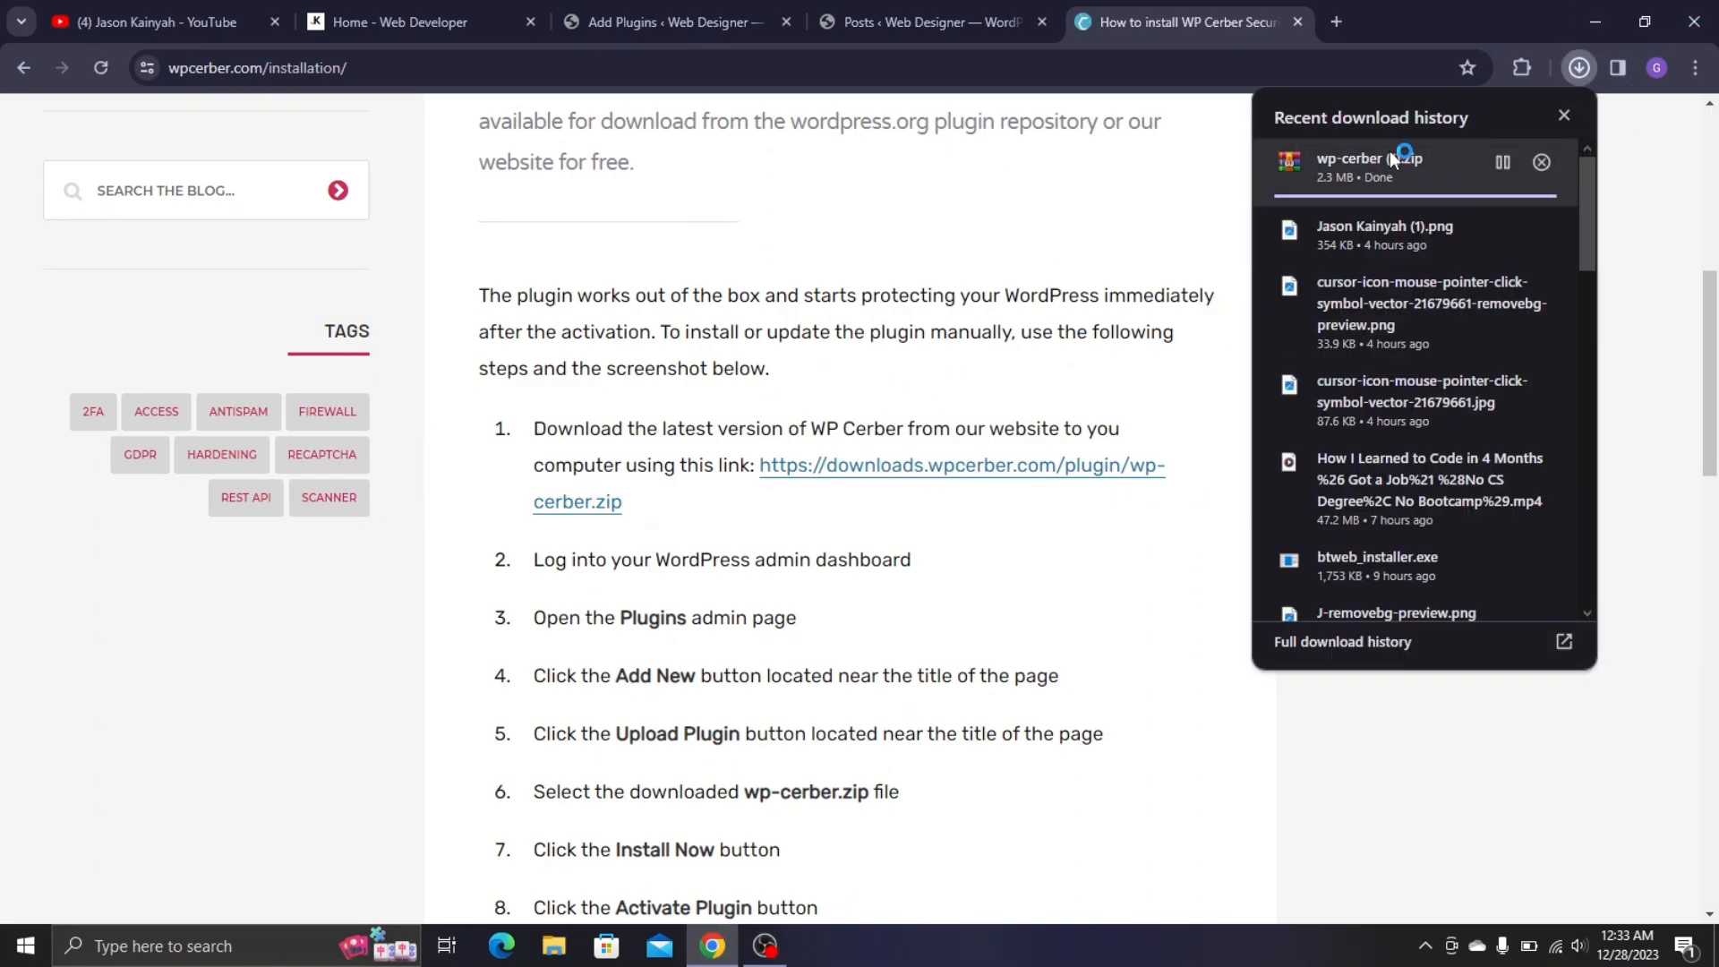
{"action": "scroll", "coordinate": [1406, 179], "scroll_direction": "down", "scroll_amount": 10}
{"action": "scroll", "coordinate": [1427, 234], "scroll_direction": "up", "scroll_amount": 5}
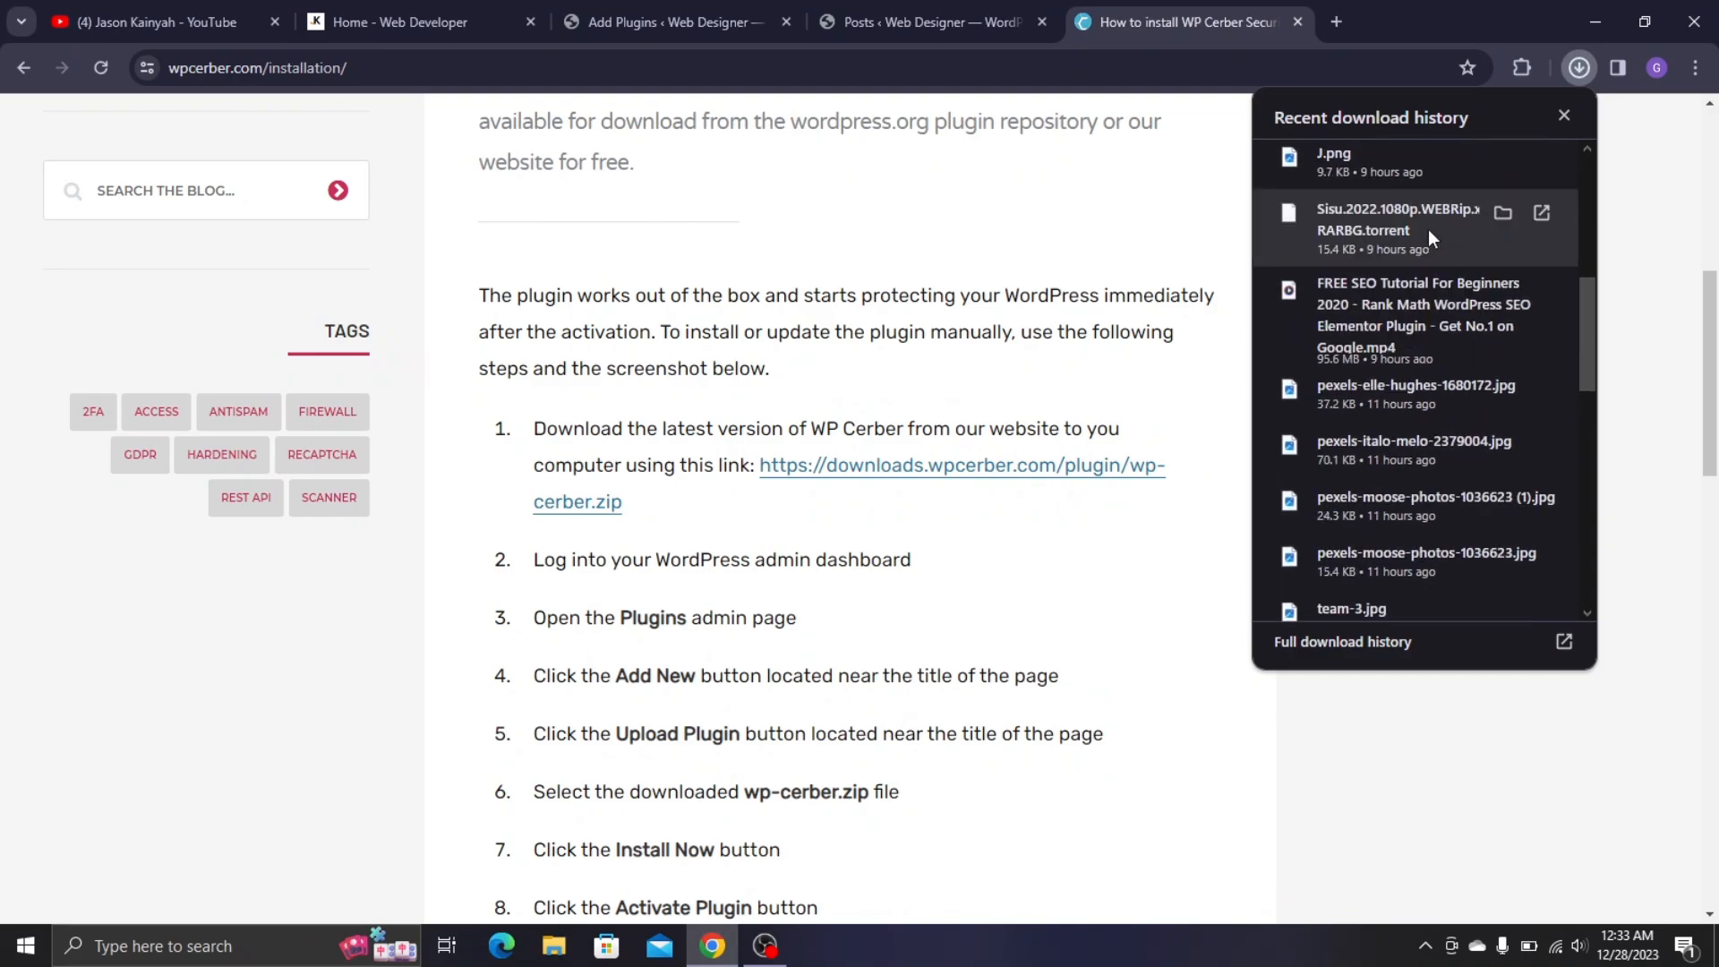
{"action": "scroll", "coordinate": [1427, 236], "scroll_direction": "up", "scroll_amount": 5}
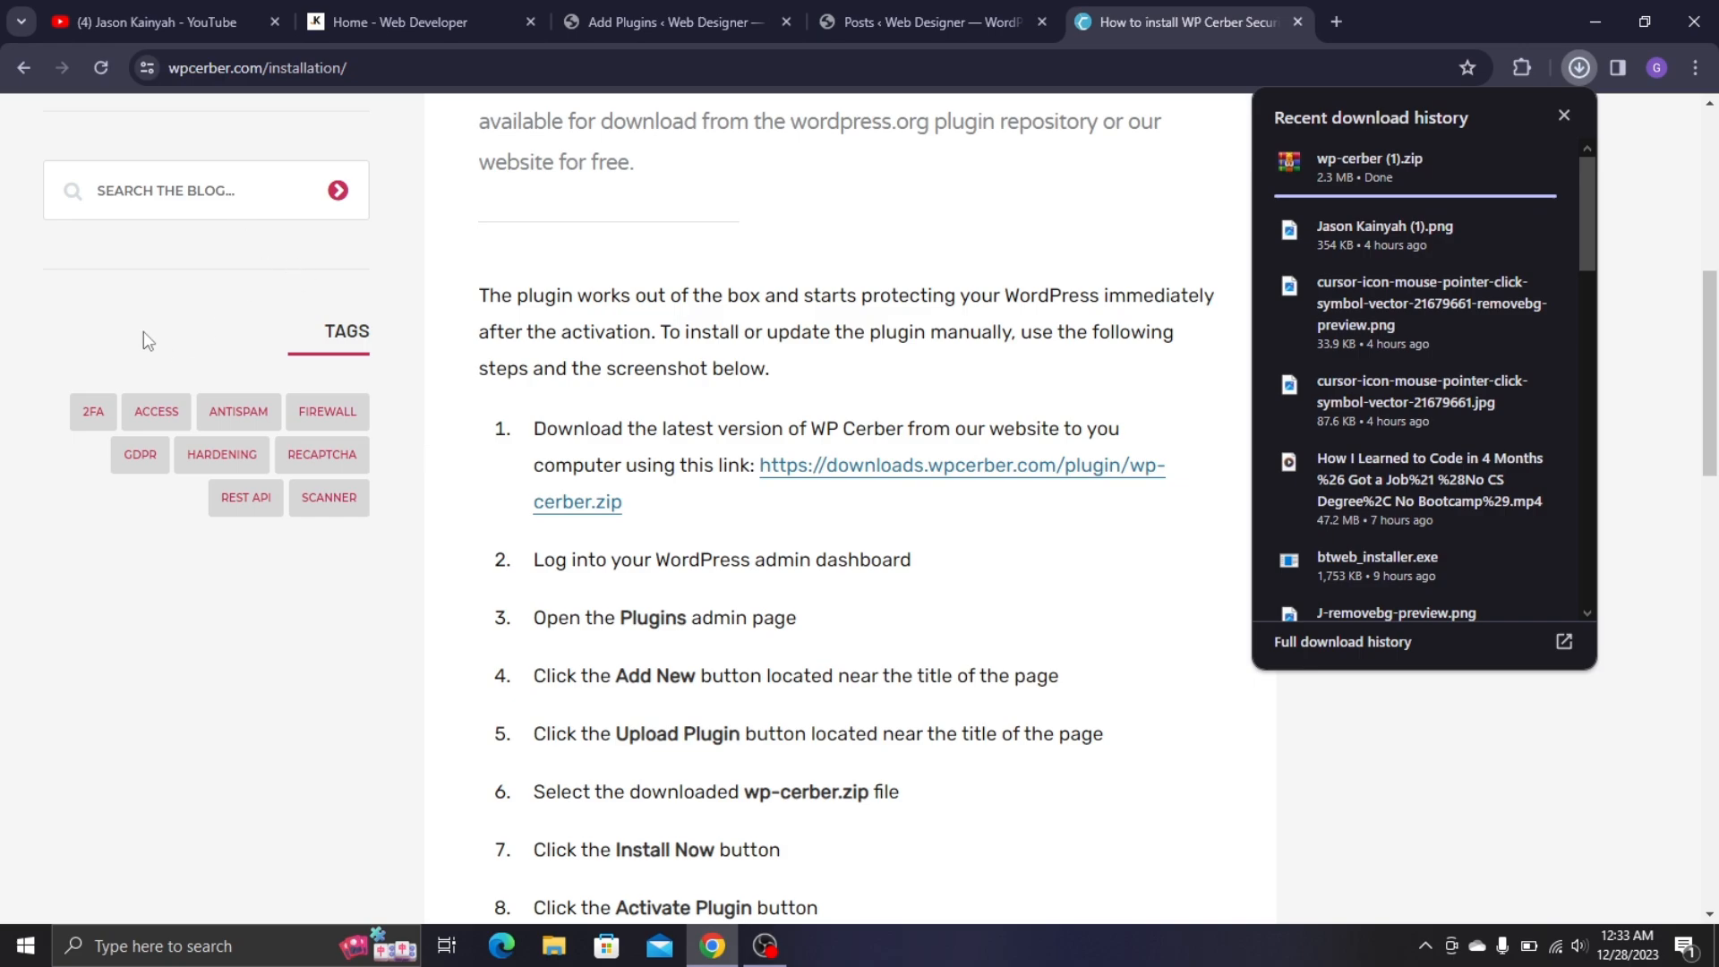
{"action": "left_click", "coordinate": [694, 26]}
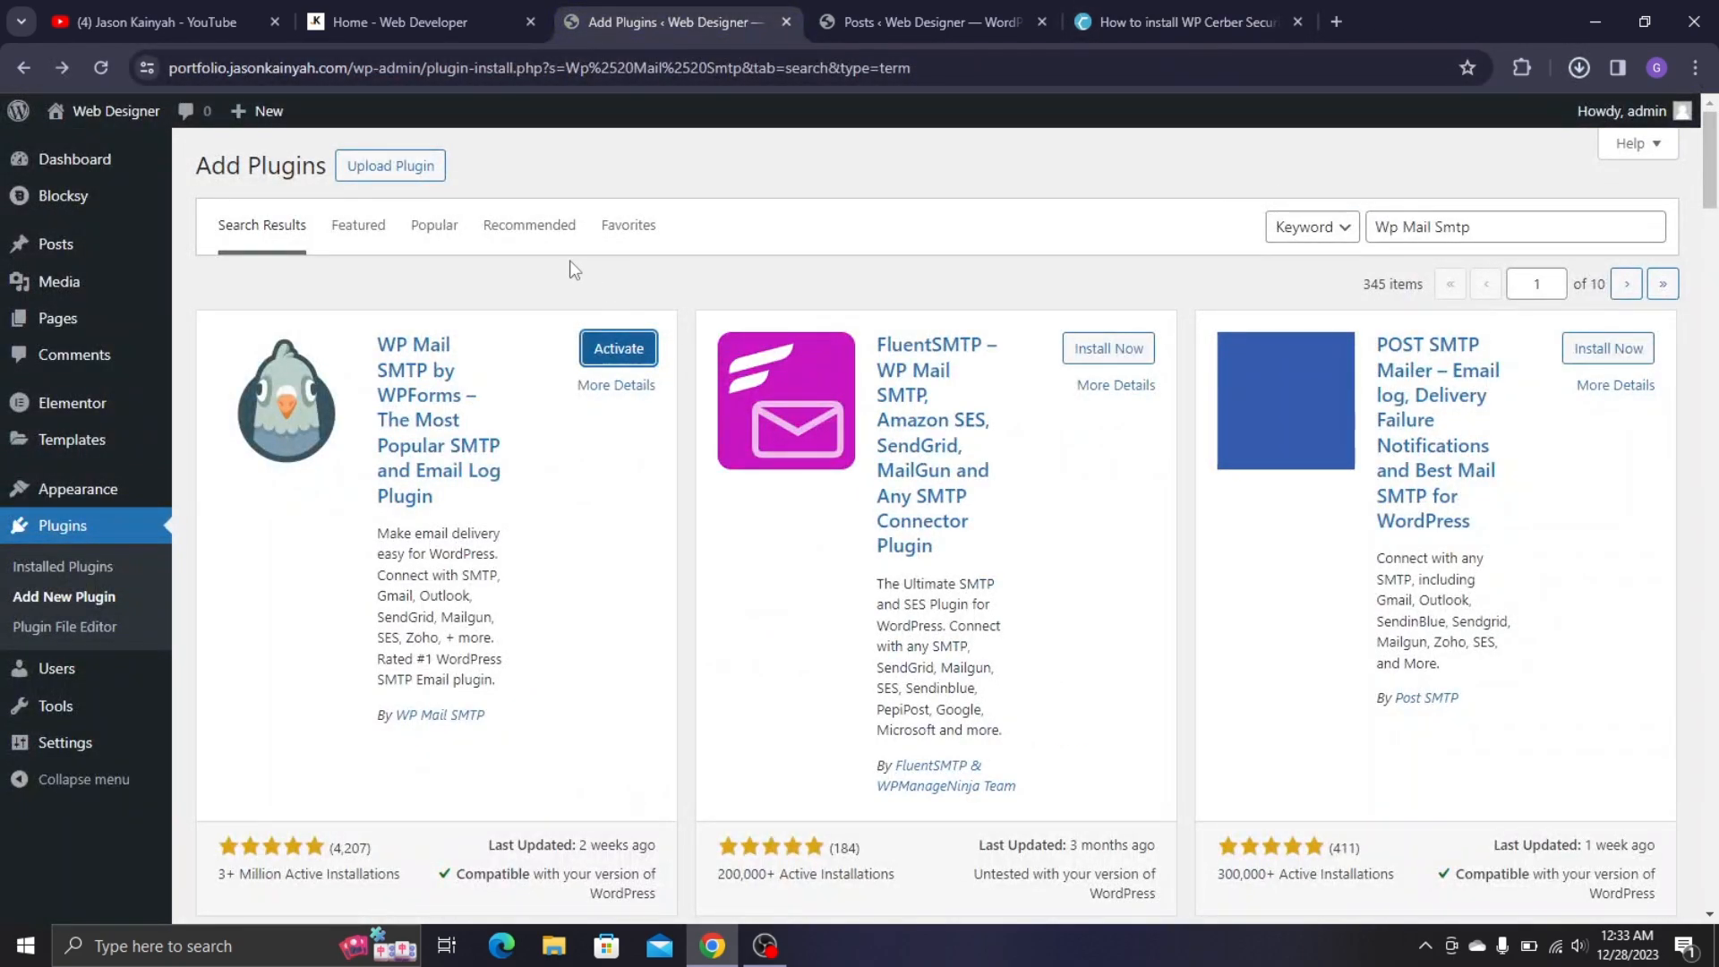
- Upload wp-cerber (1).zip as a plugin, install it and activate WP Cerber
{"action": "left_click", "coordinate": [385, 166]}
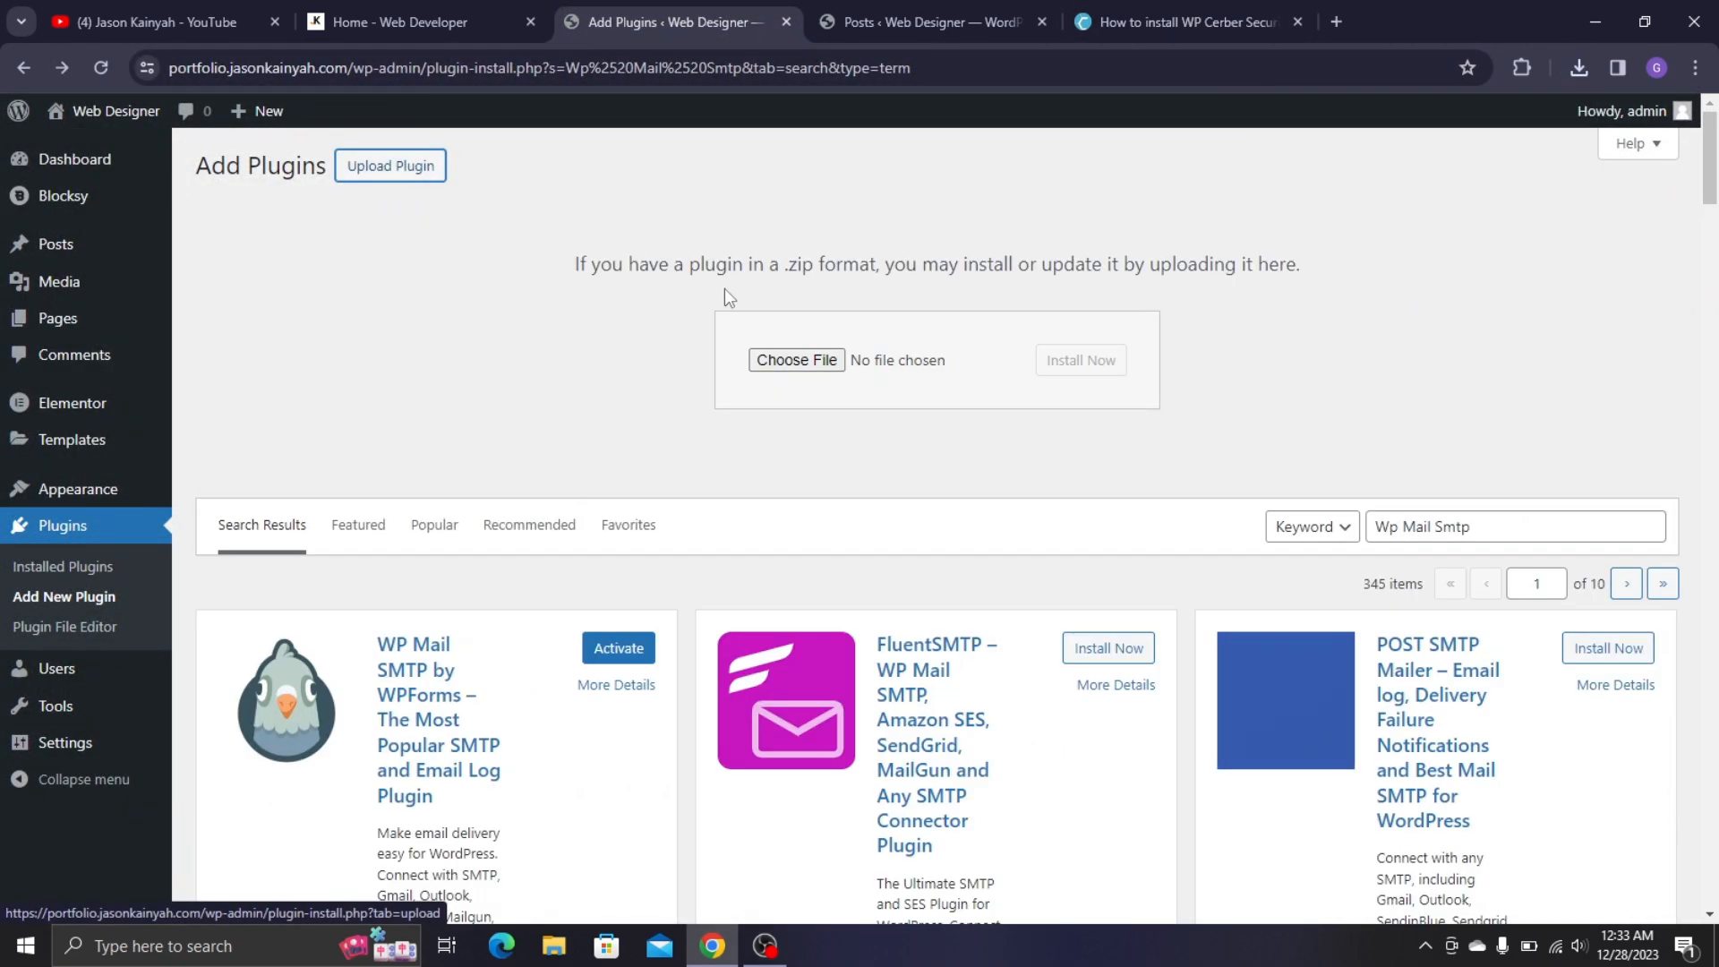
{"action": "left_click", "coordinate": [1583, 66]}
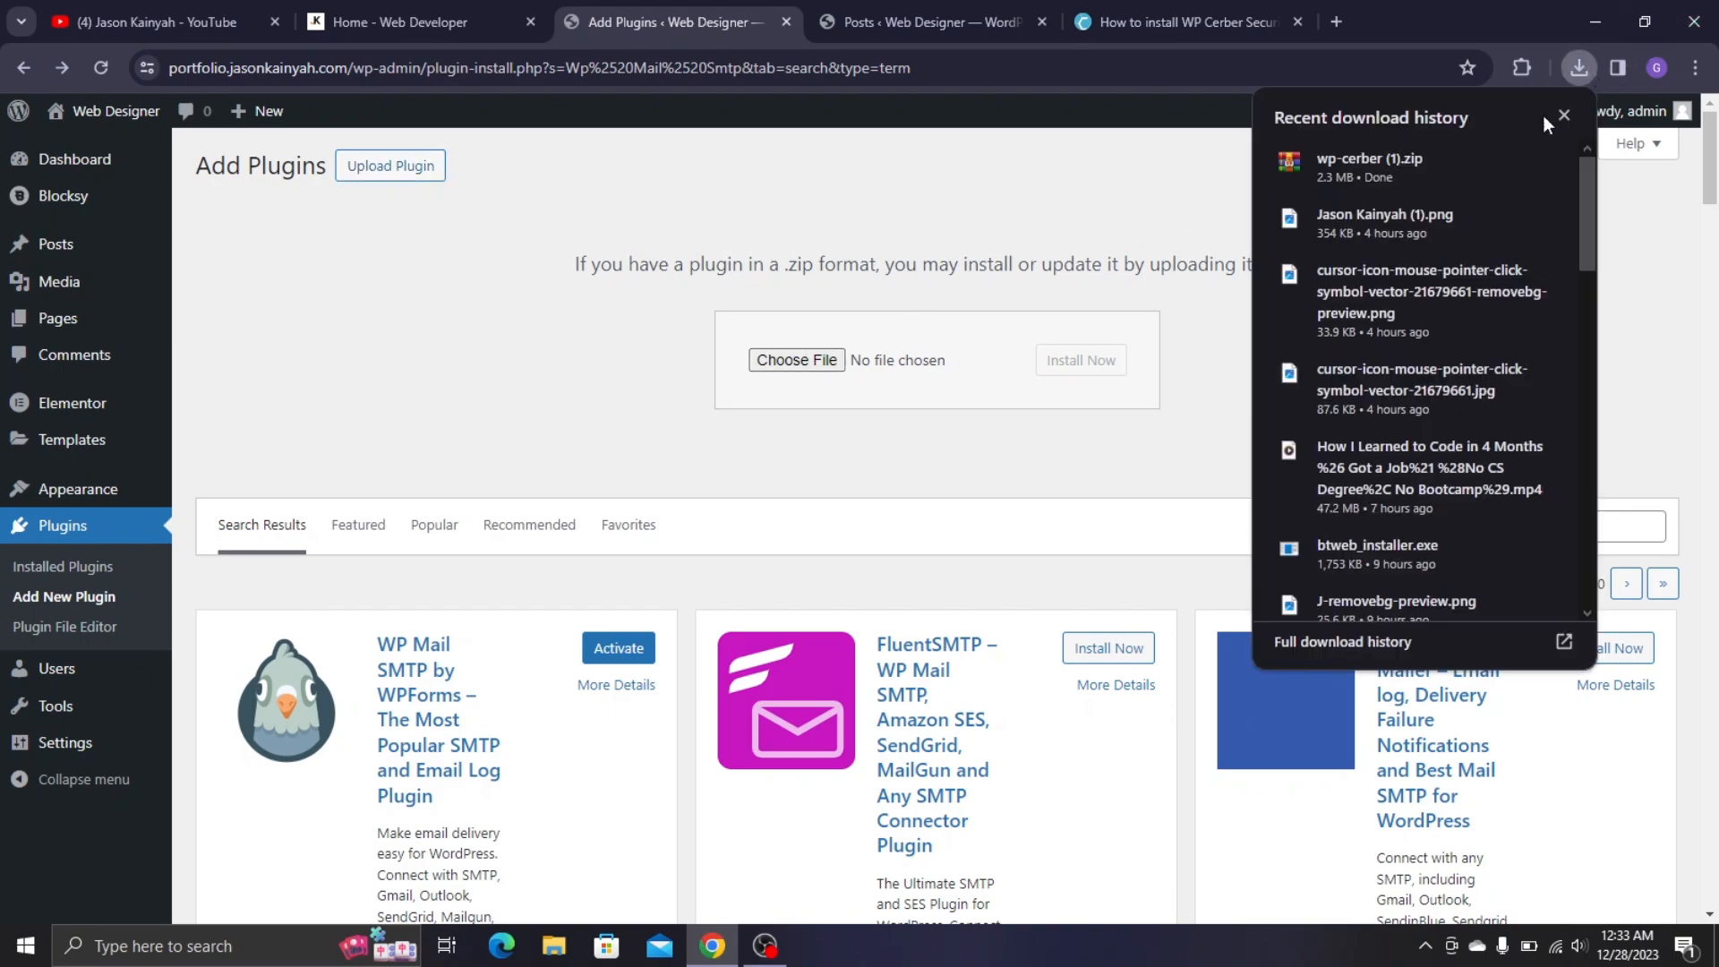
{"action": "left_click_drag", "start_coordinate": [1331, 185], "coordinate": [925, 345]}
{"action": "left_click", "coordinate": [1099, 367]}
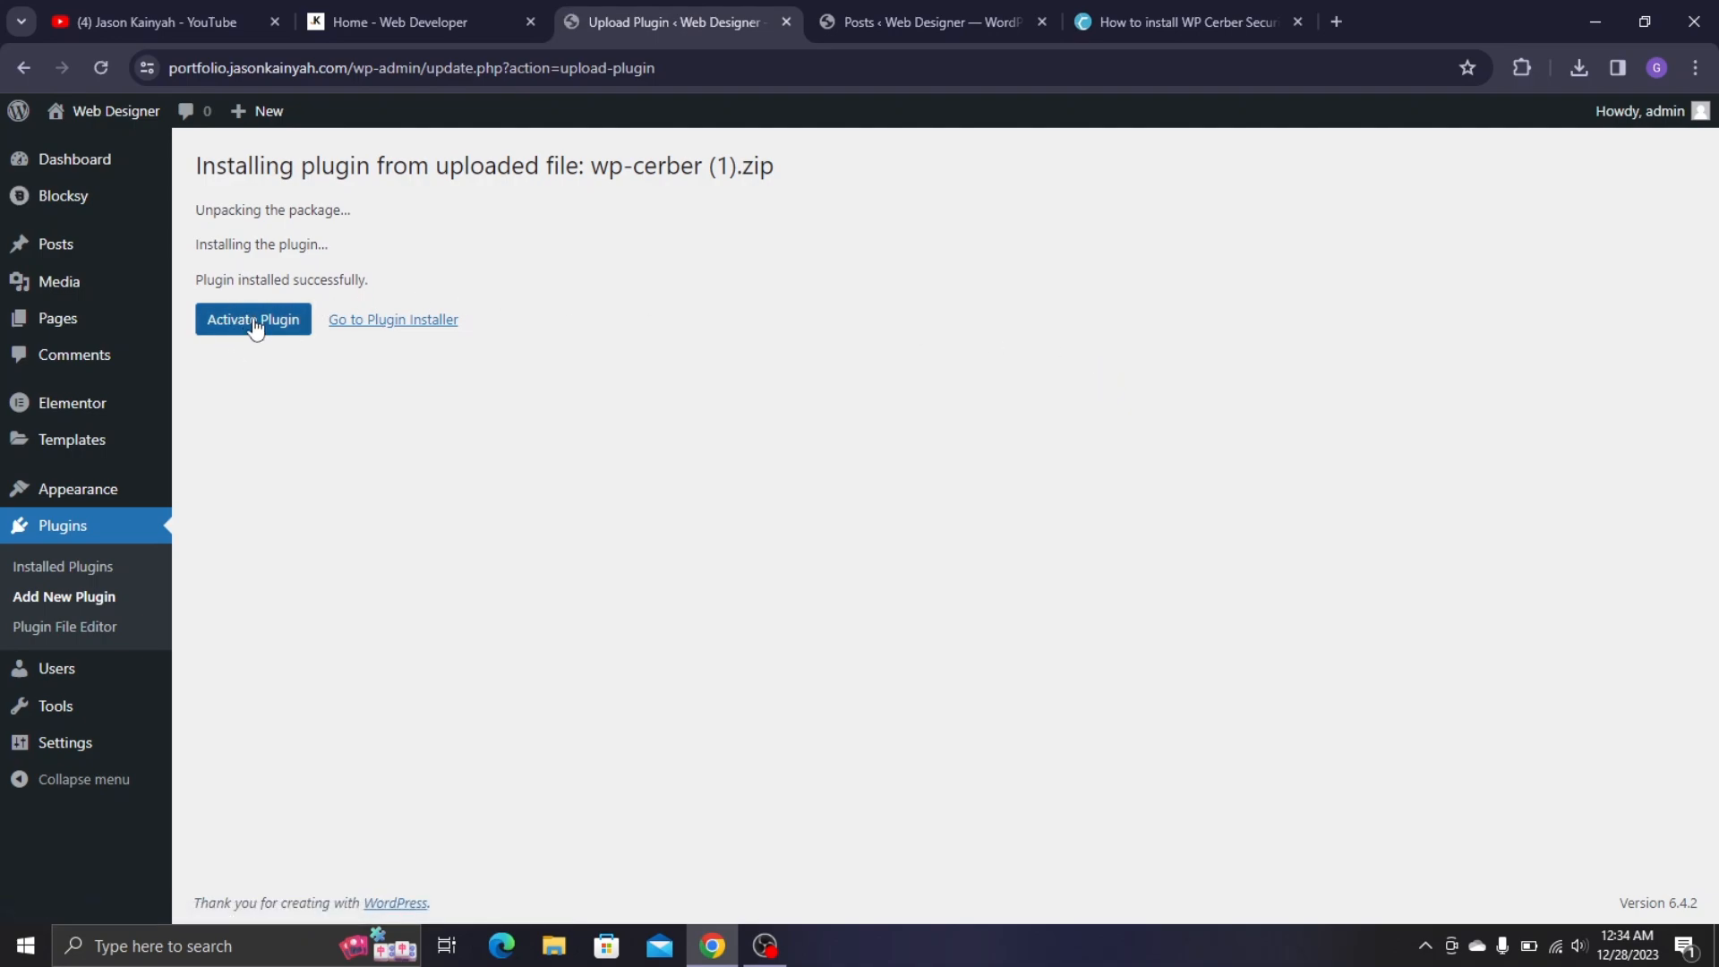
{"action": "left_click", "coordinate": [254, 321]}
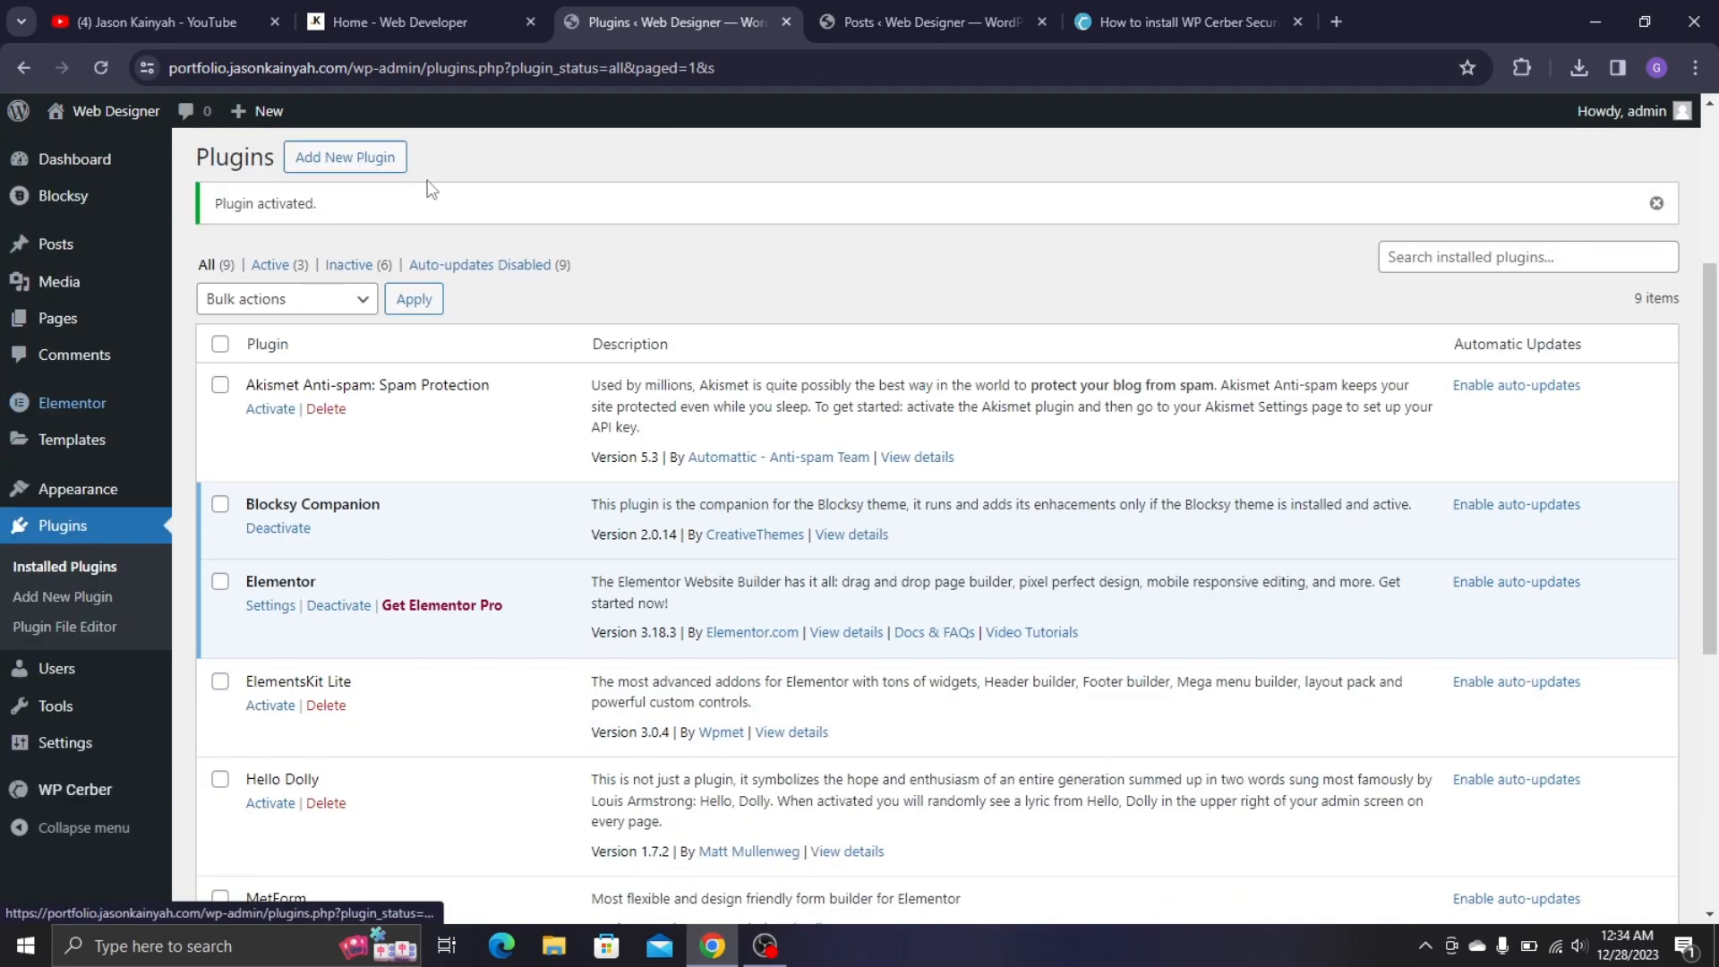
- Check Hello Dolly and Akismet Anti-spam and delete them via Bulk actions
{"action": "scroll", "coordinate": [578, 532], "scroll_direction": "down", "scroll_amount": 4}
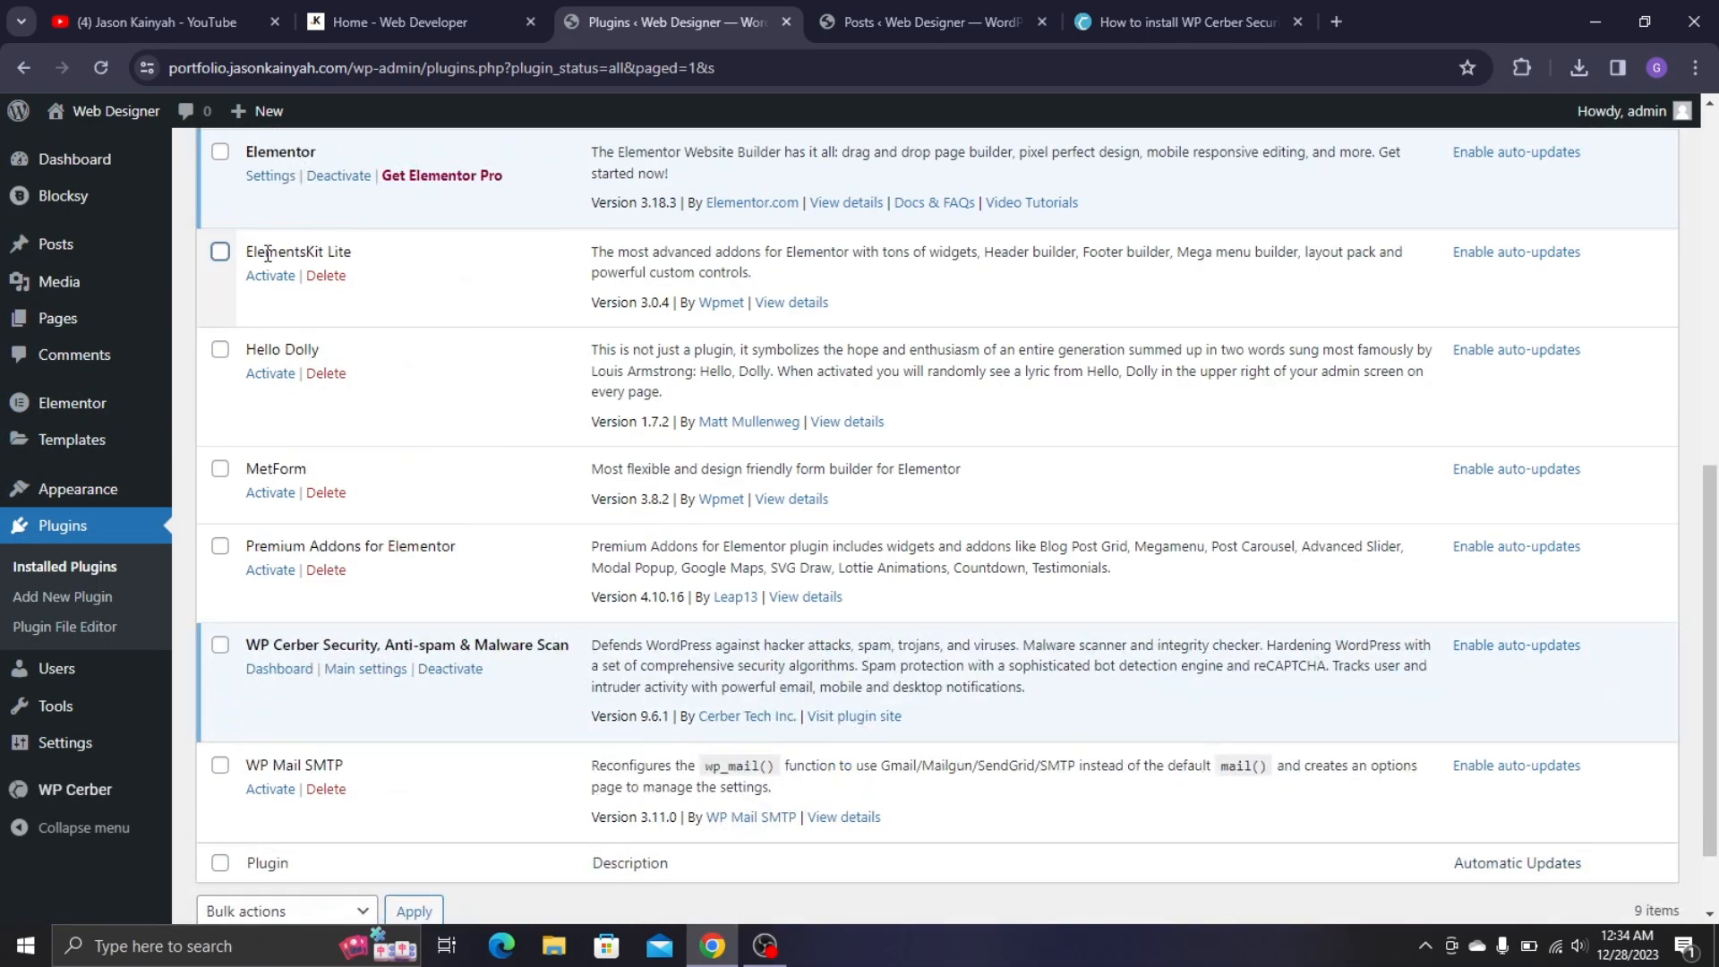
{"action": "scroll", "coordinate": [262, 251], "scroll_direction": "up", "scroll_amount": 4}
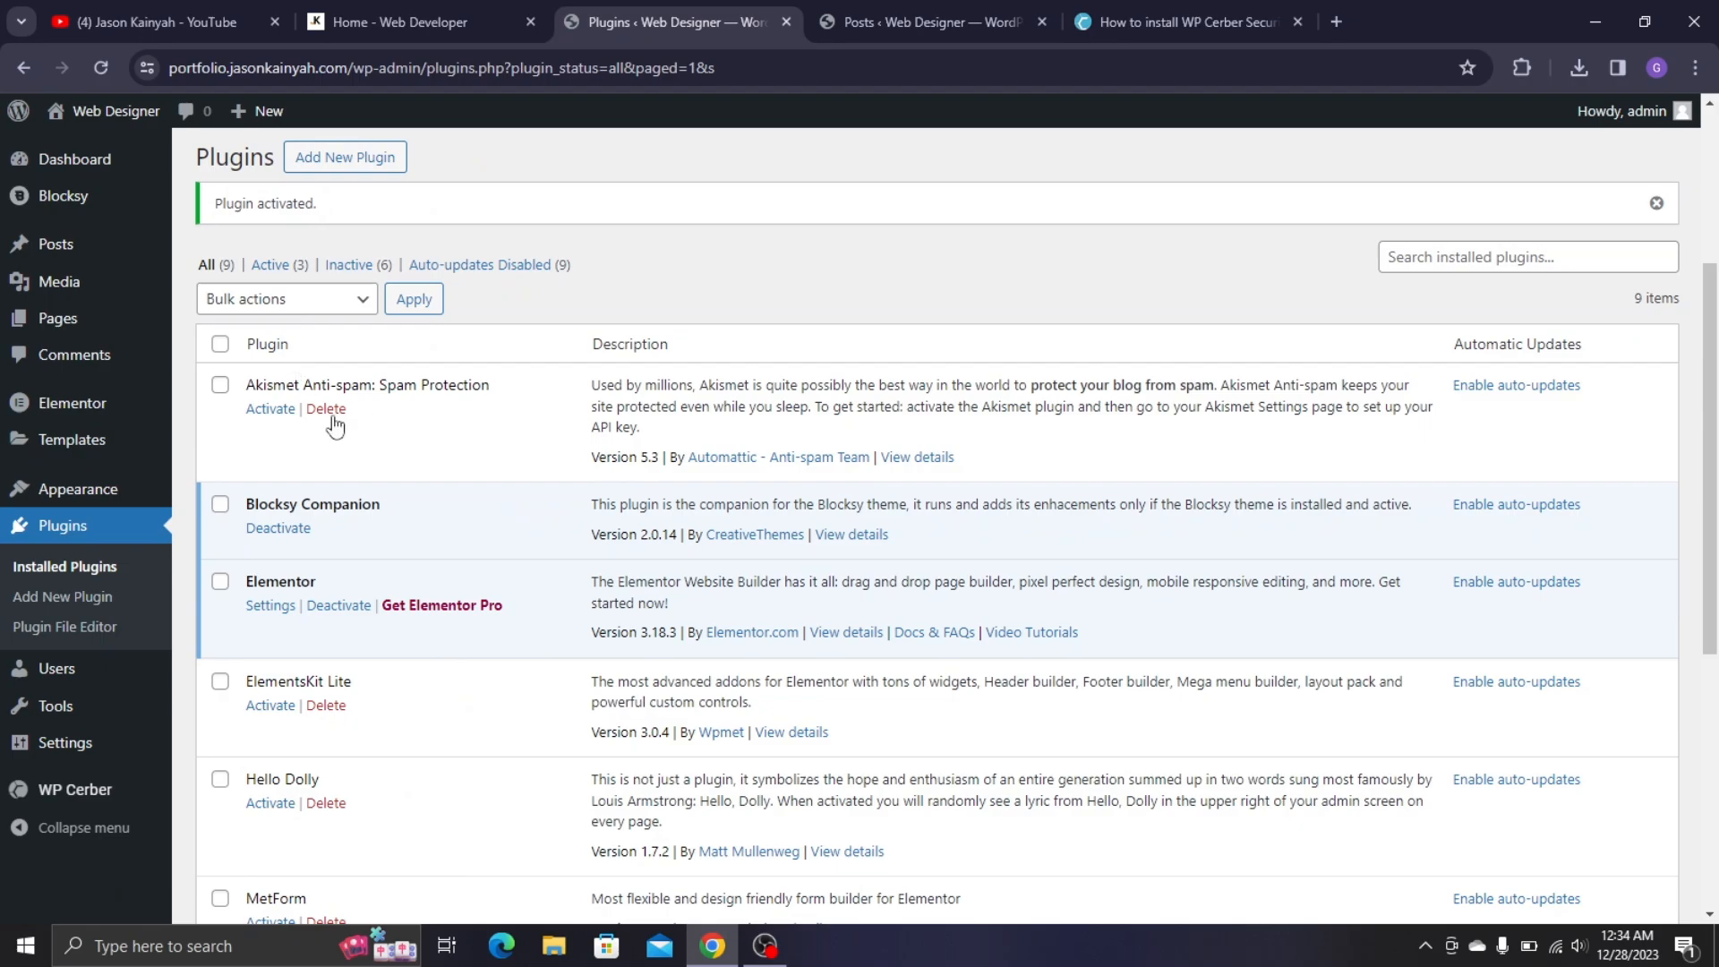
{"action": "scroll", "coordinate": [334, 427], "scroll_direction": "down", "scroll_amount": 6}
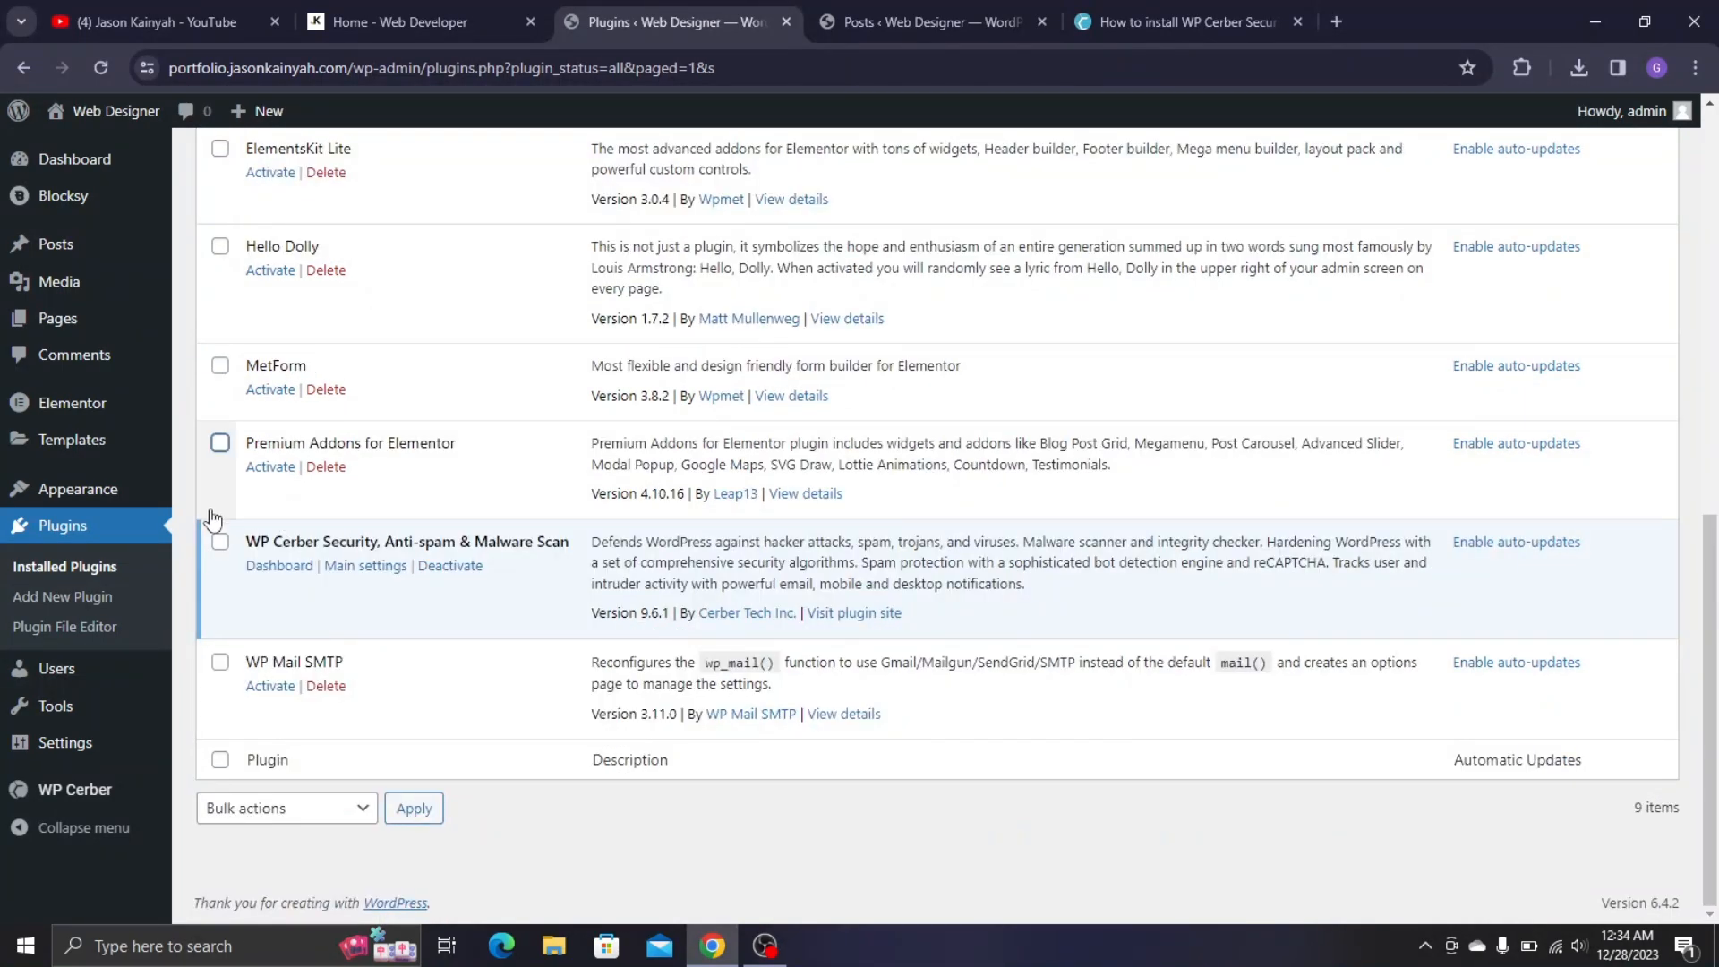
{"action": "left_click", "coordinate": [220, 246]}
{"action": "scroll", "coordinate": [226, 295], "scroll_direction": "up", "scroll_amount": 6}
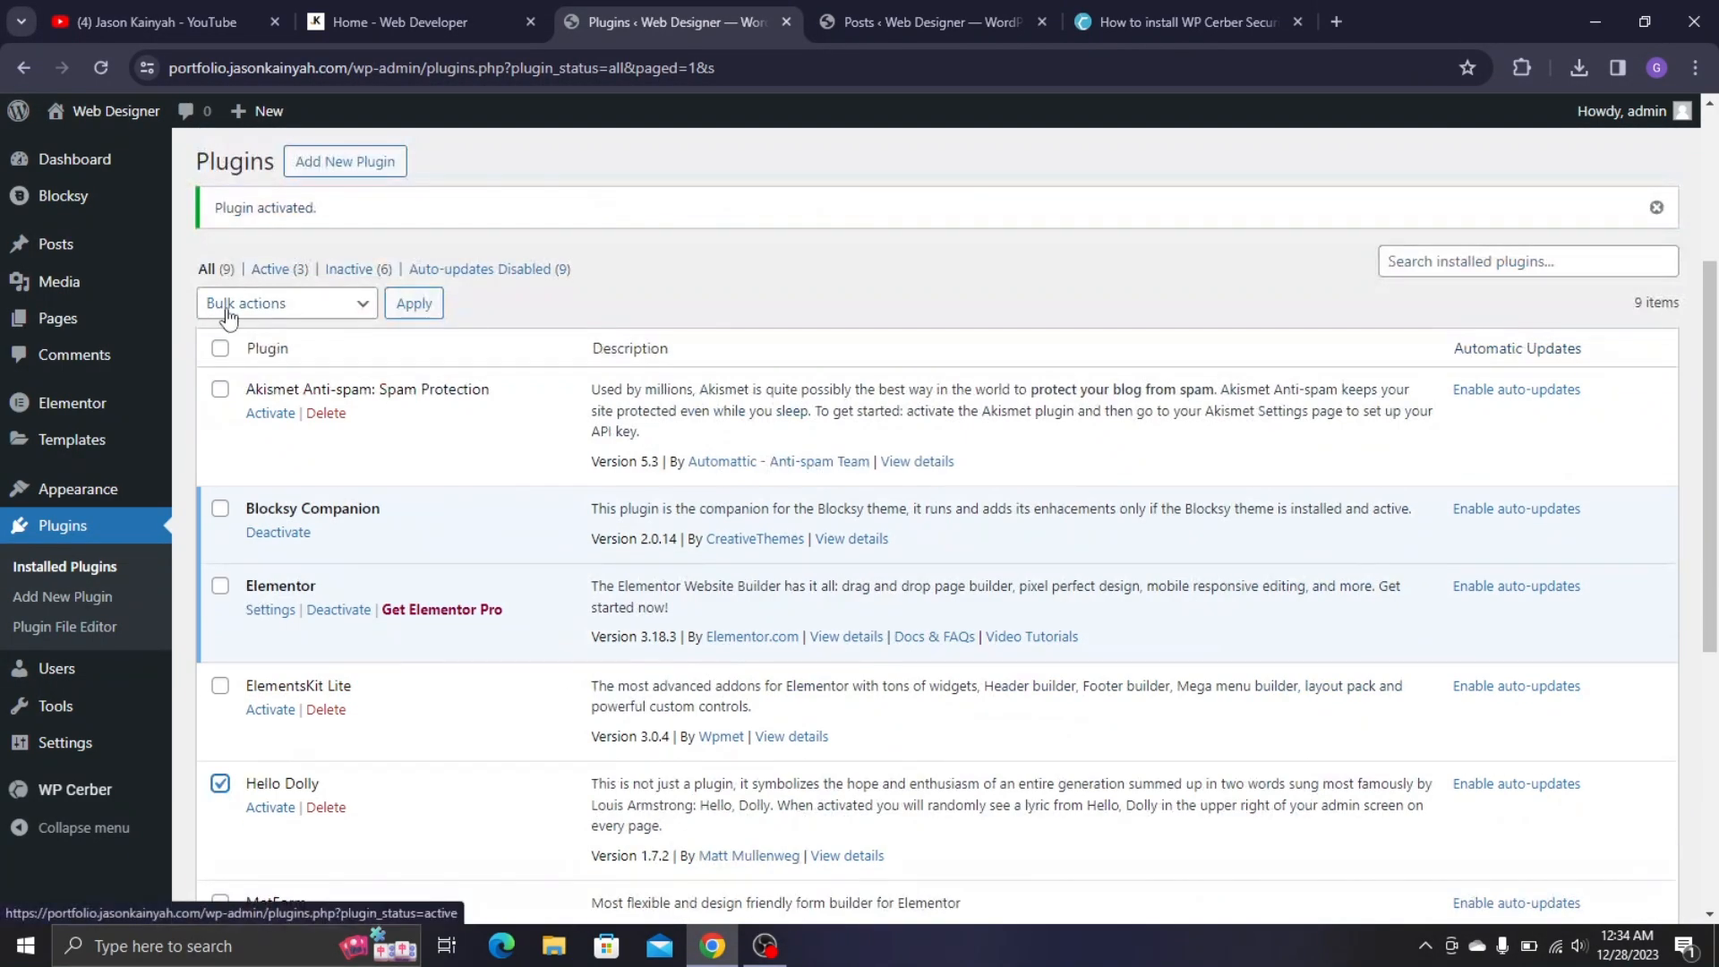
{"action": "left_click", "coordinate": [219, 389]}
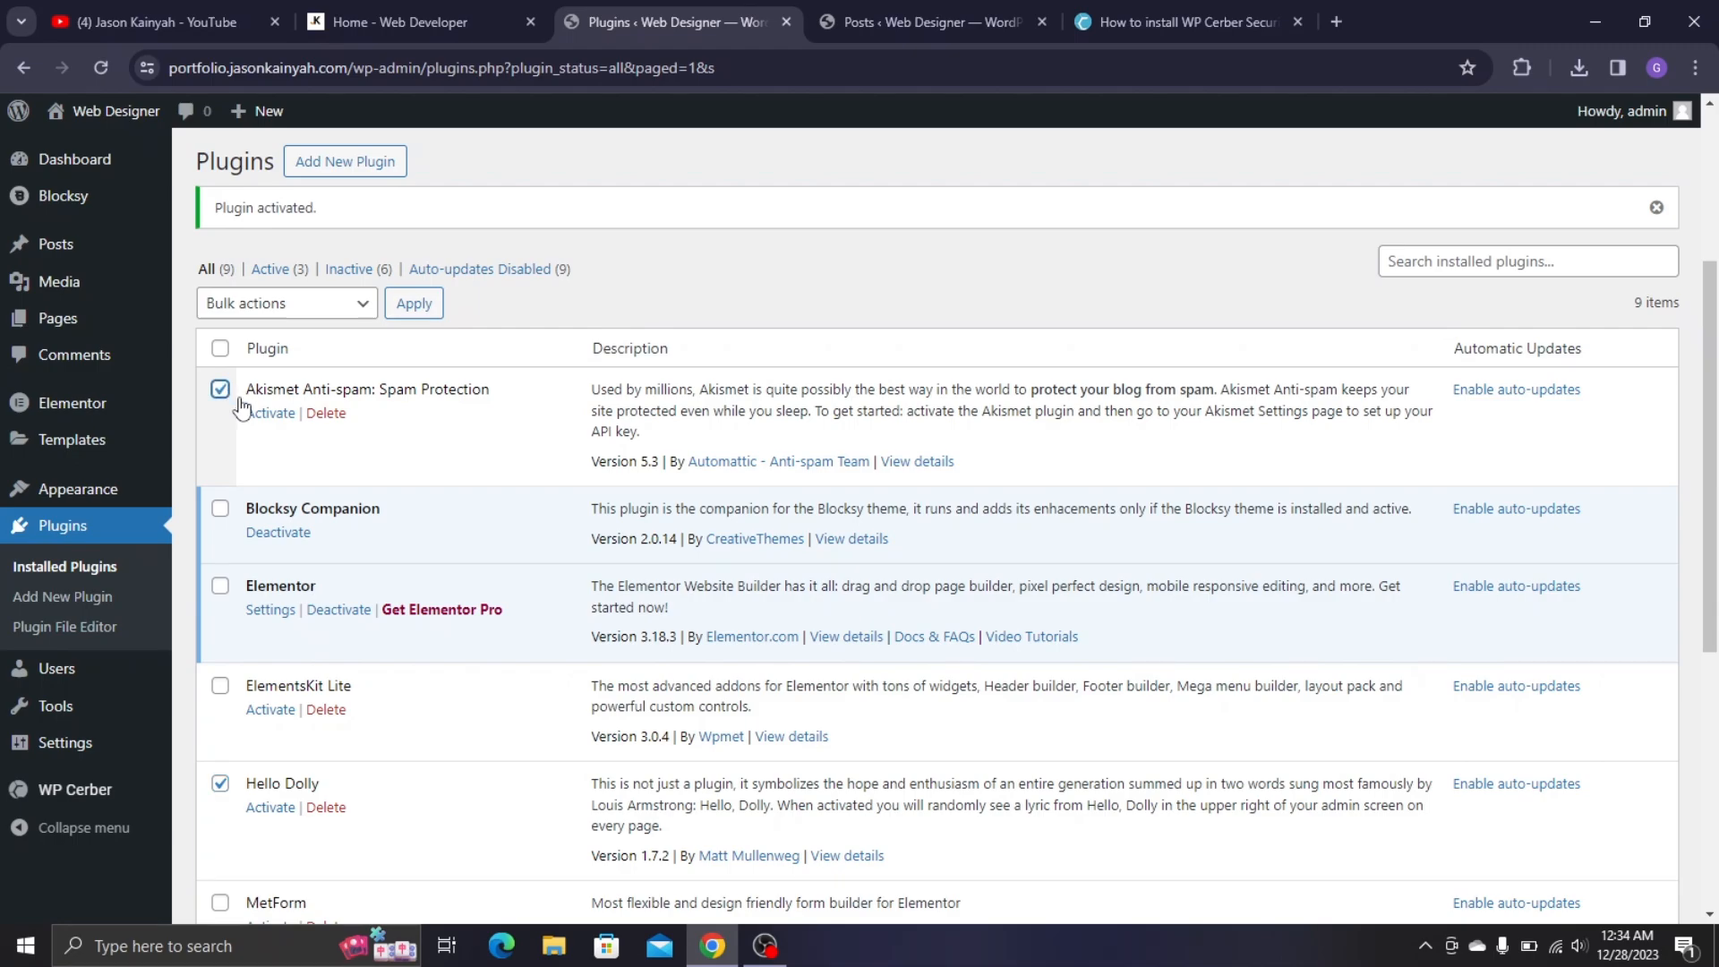
{"action": "left_click", "coordinate": [282, 320]}
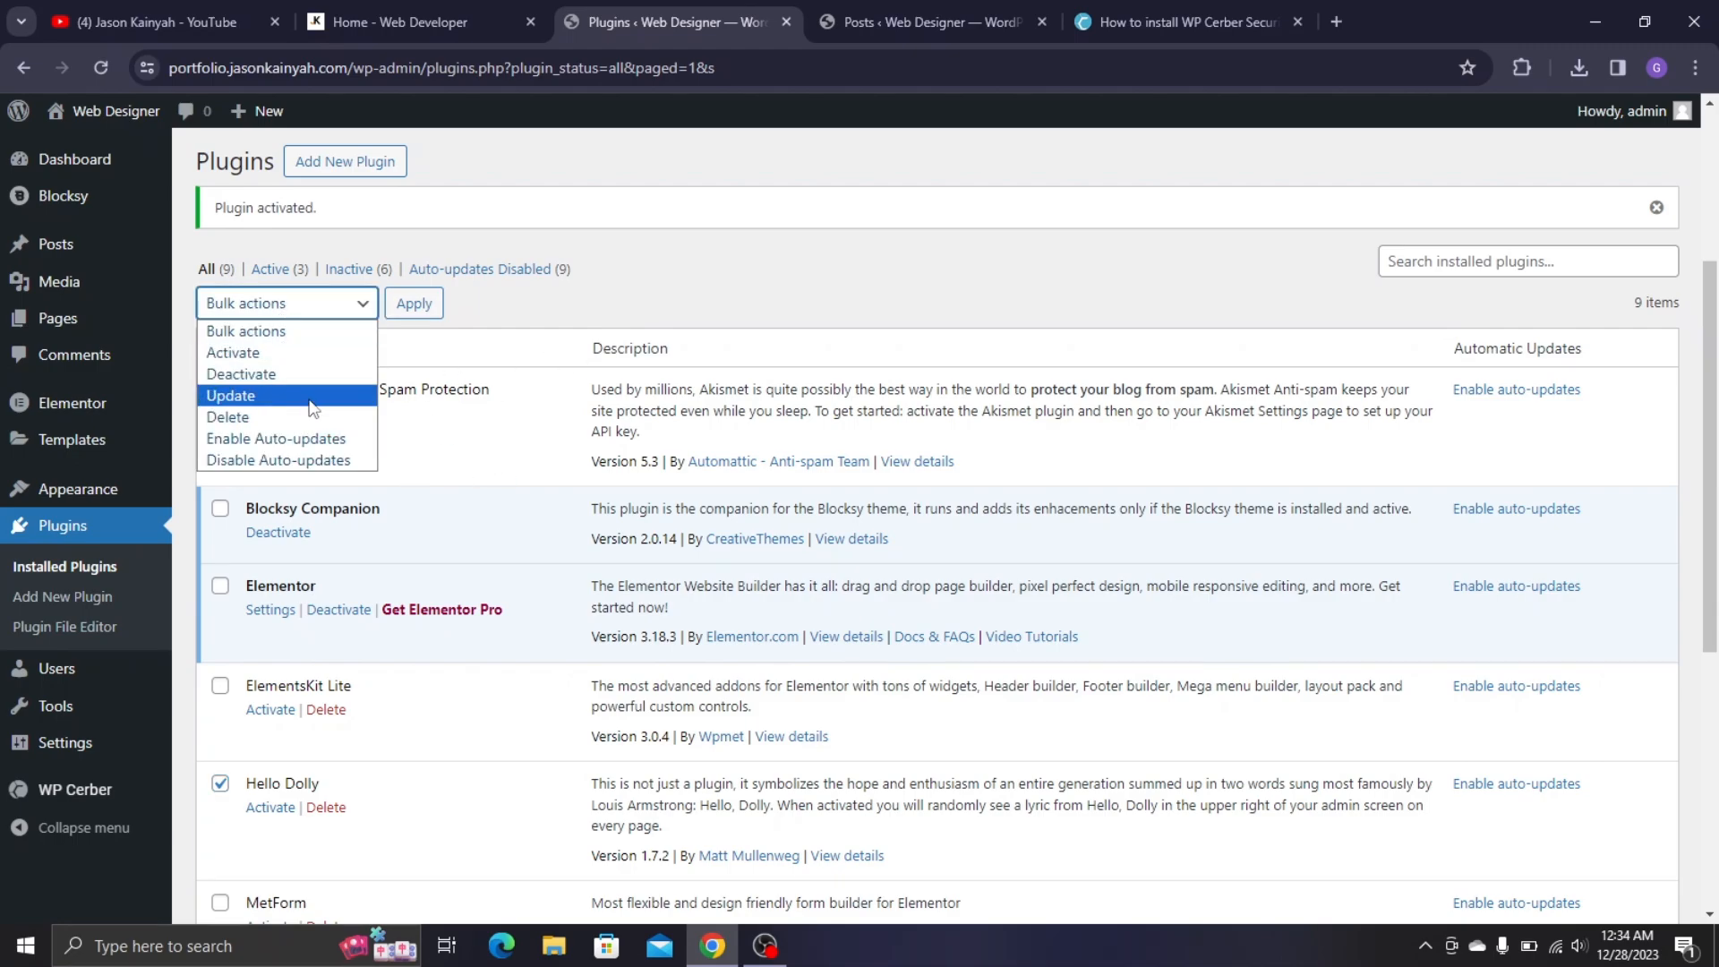
{"action": "left_click", "coordinate": [242, 415]}
{"action": "left_click", "coordinate": [423, 310]}
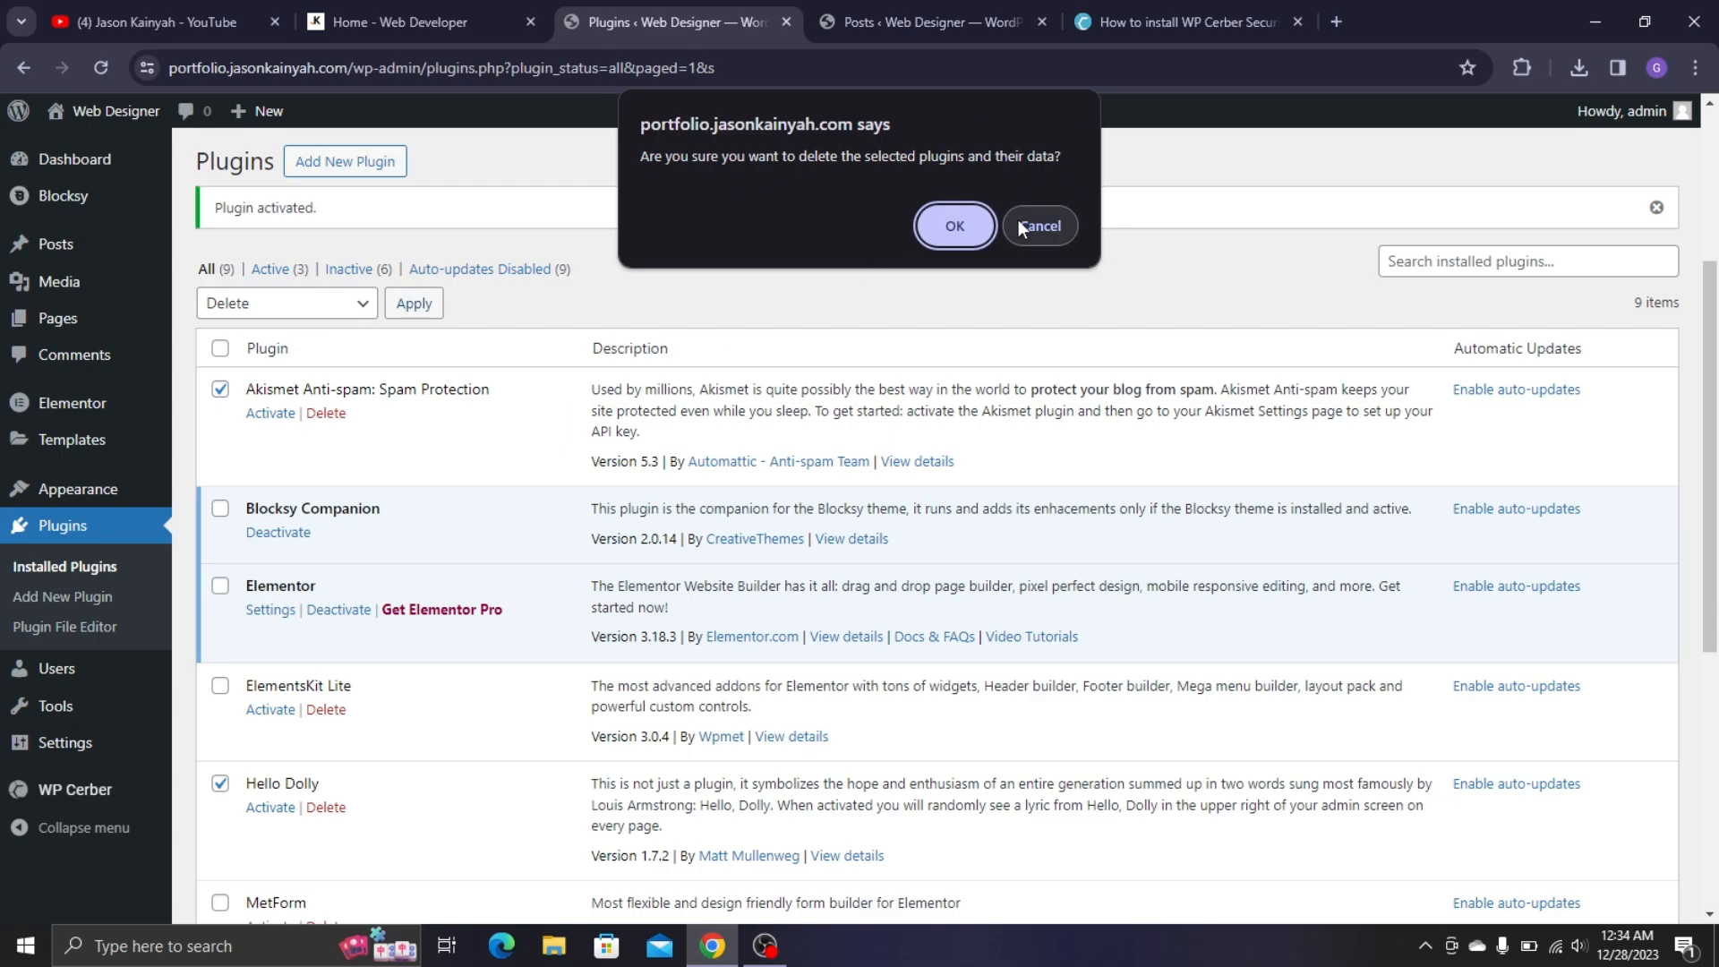
{"action": "left_click", "coordinate": [955, 226]}
{"action": "scroll", "coordinate": [726, 283], "scroll_direction": "down", "scroll_amount": 1}
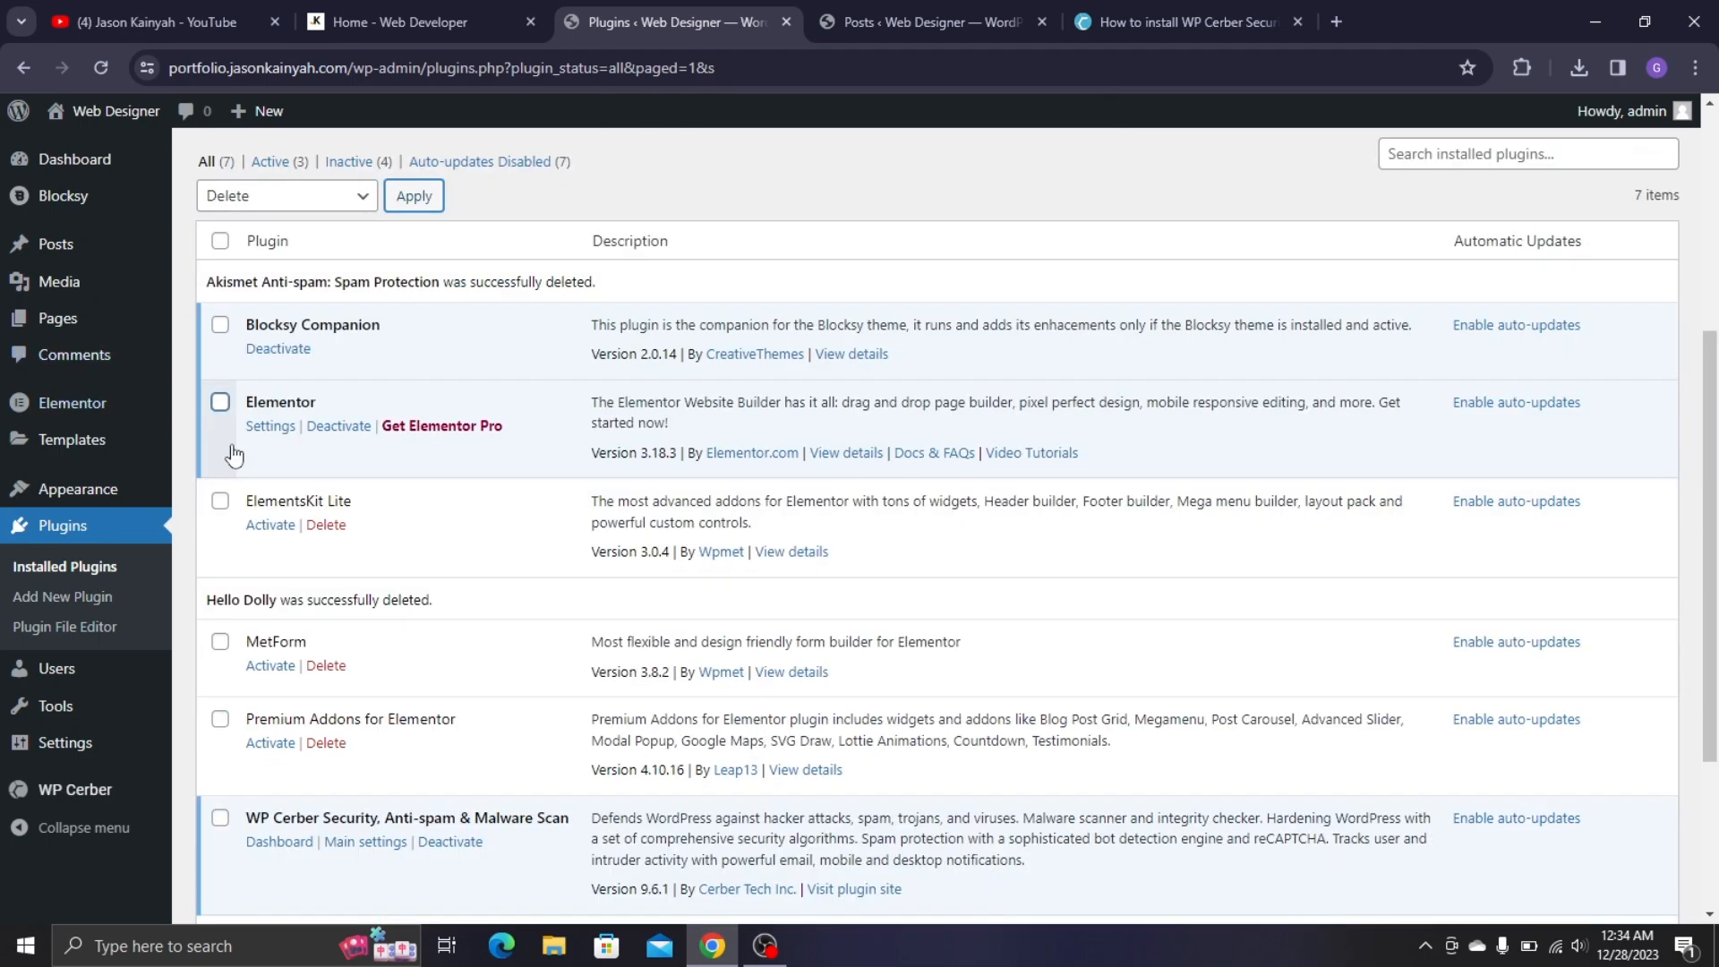
- Check ElementsKit Lite, MetForm, Premium Addons for Elementor and WP Mail SMTP
{"action": "left_click", "coordinate": [220, 501]}
{"action": "scroll", "coordinate": [223, 461], "scroll_direction": "down", "scroll_amount": 1}
{"action": "scroll", "coordinate": [222, 456], "scroll_direction": "up", "scroll_amount": 2}
{"action": "scroll", "coordinate": [220, 446], "scroll_direction": "down", "scroll_amount": 2}
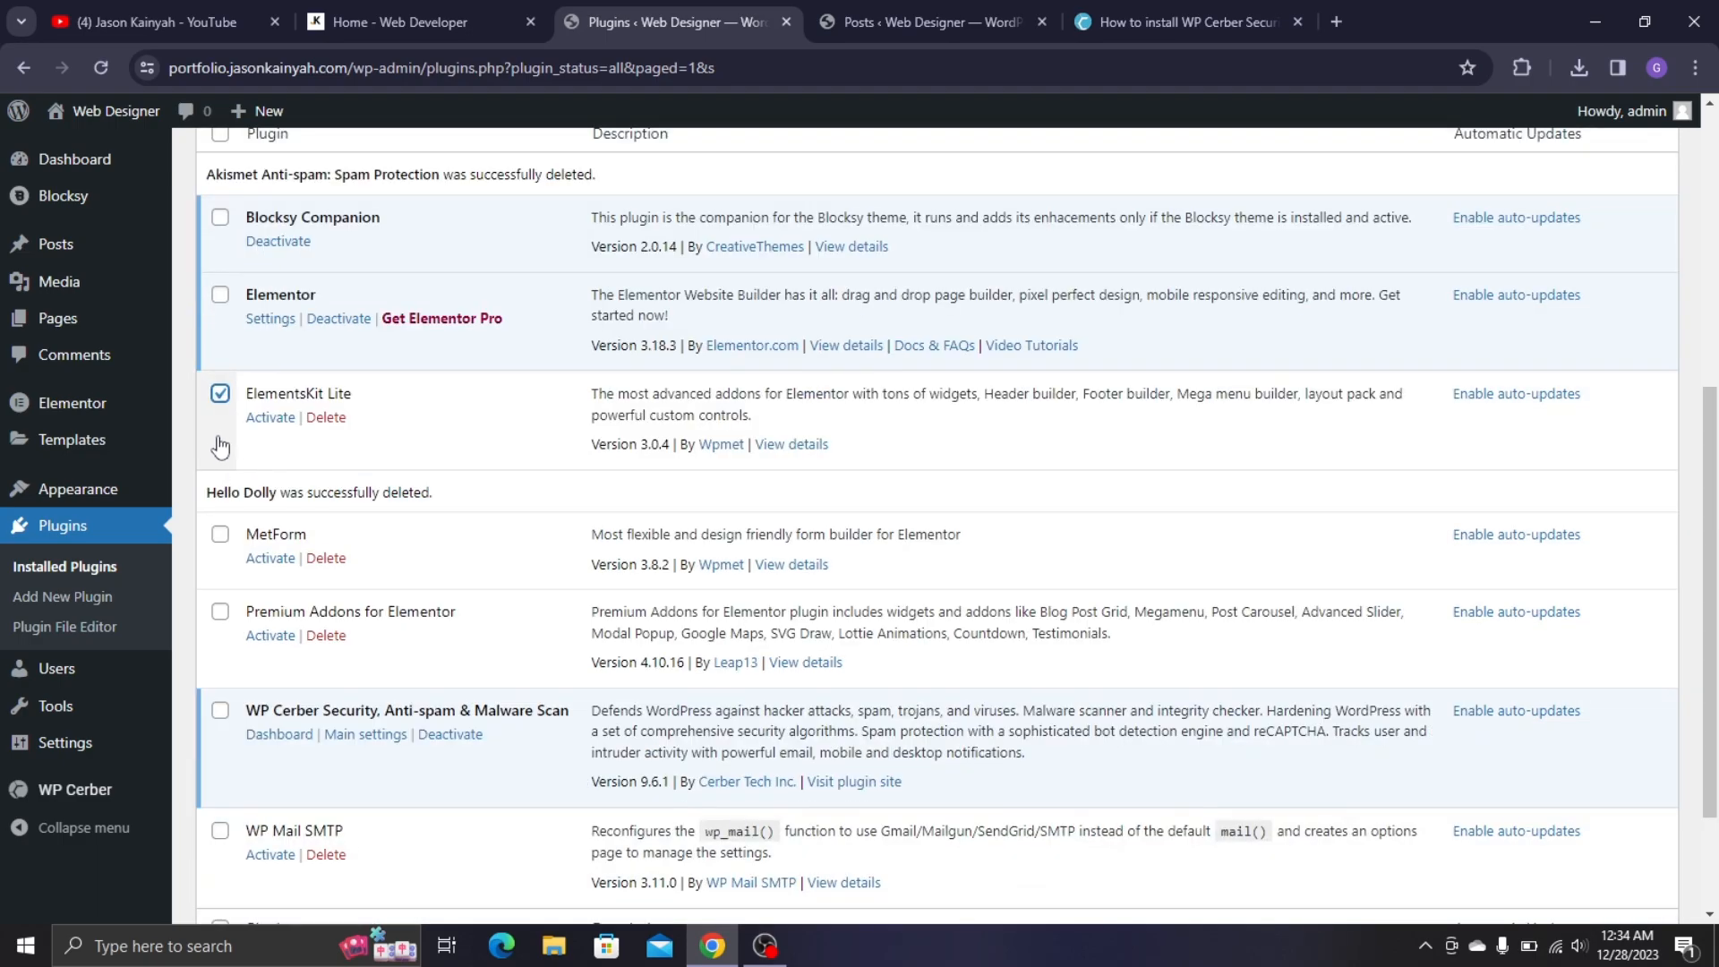
{"action": "left_click", "coordinate": [221, 534]}
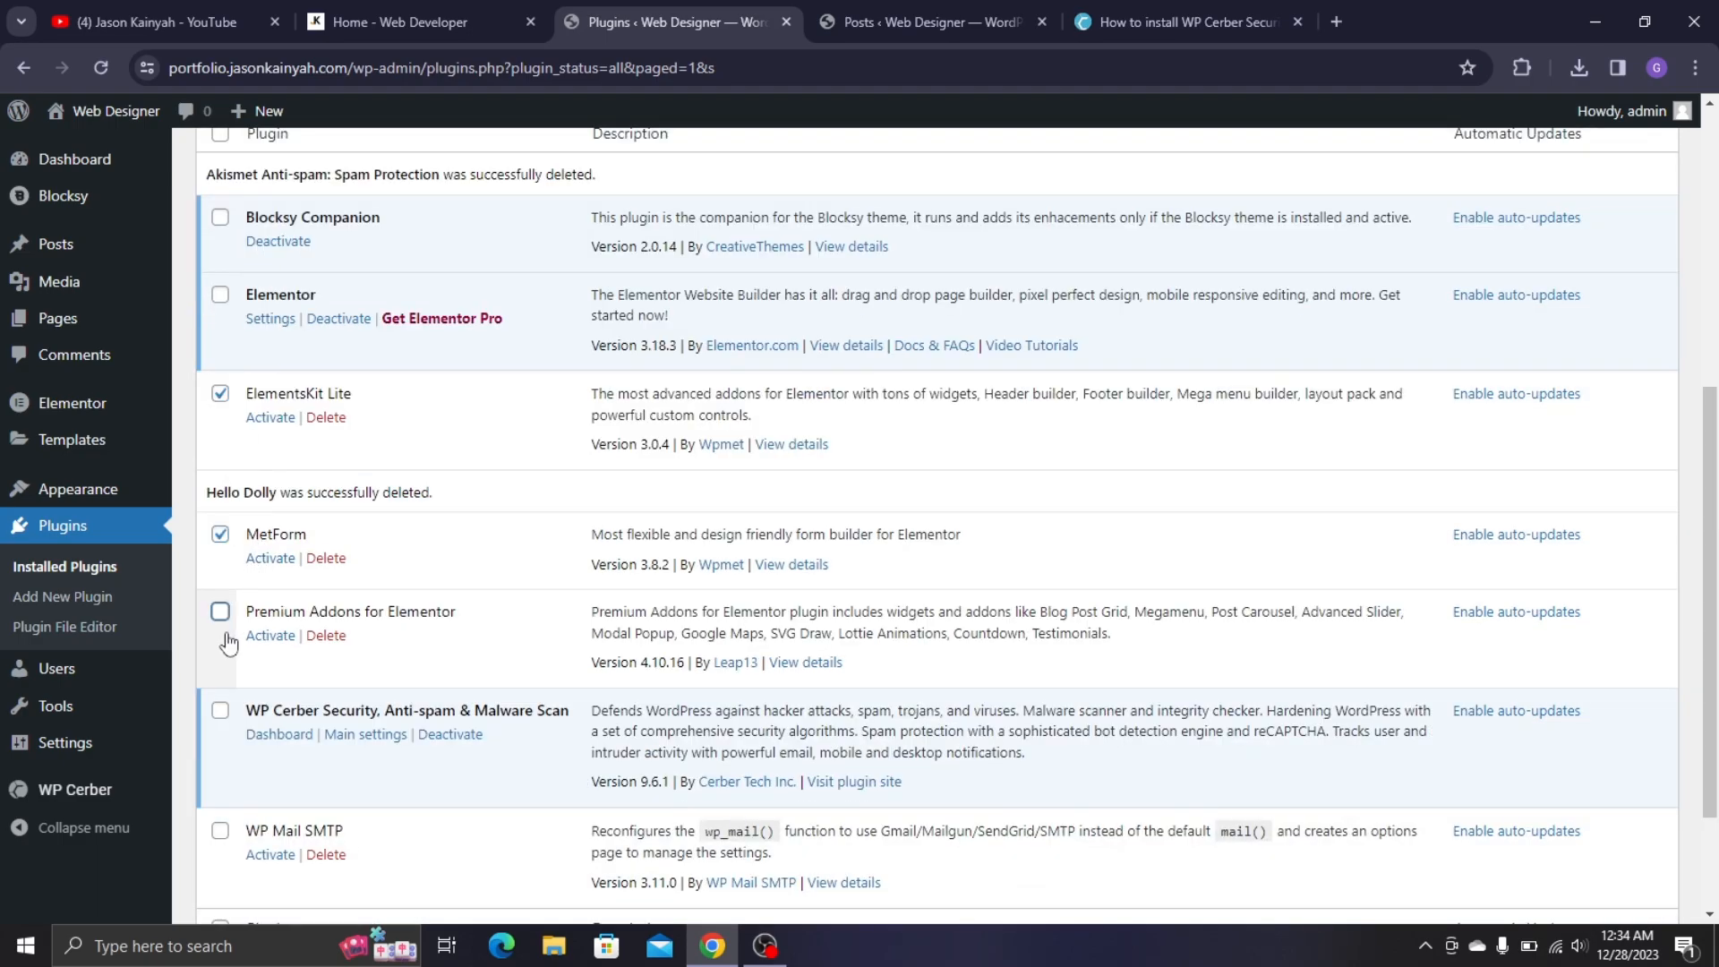
{"action": "left_click", "coordinate": [221, 612]}
{"action": "scroll", "coordinate": [224, 626], "scroll_direction": "down", "scroll_amount": 2}
{"action": "left_click", "coordinate": [220, 661]}
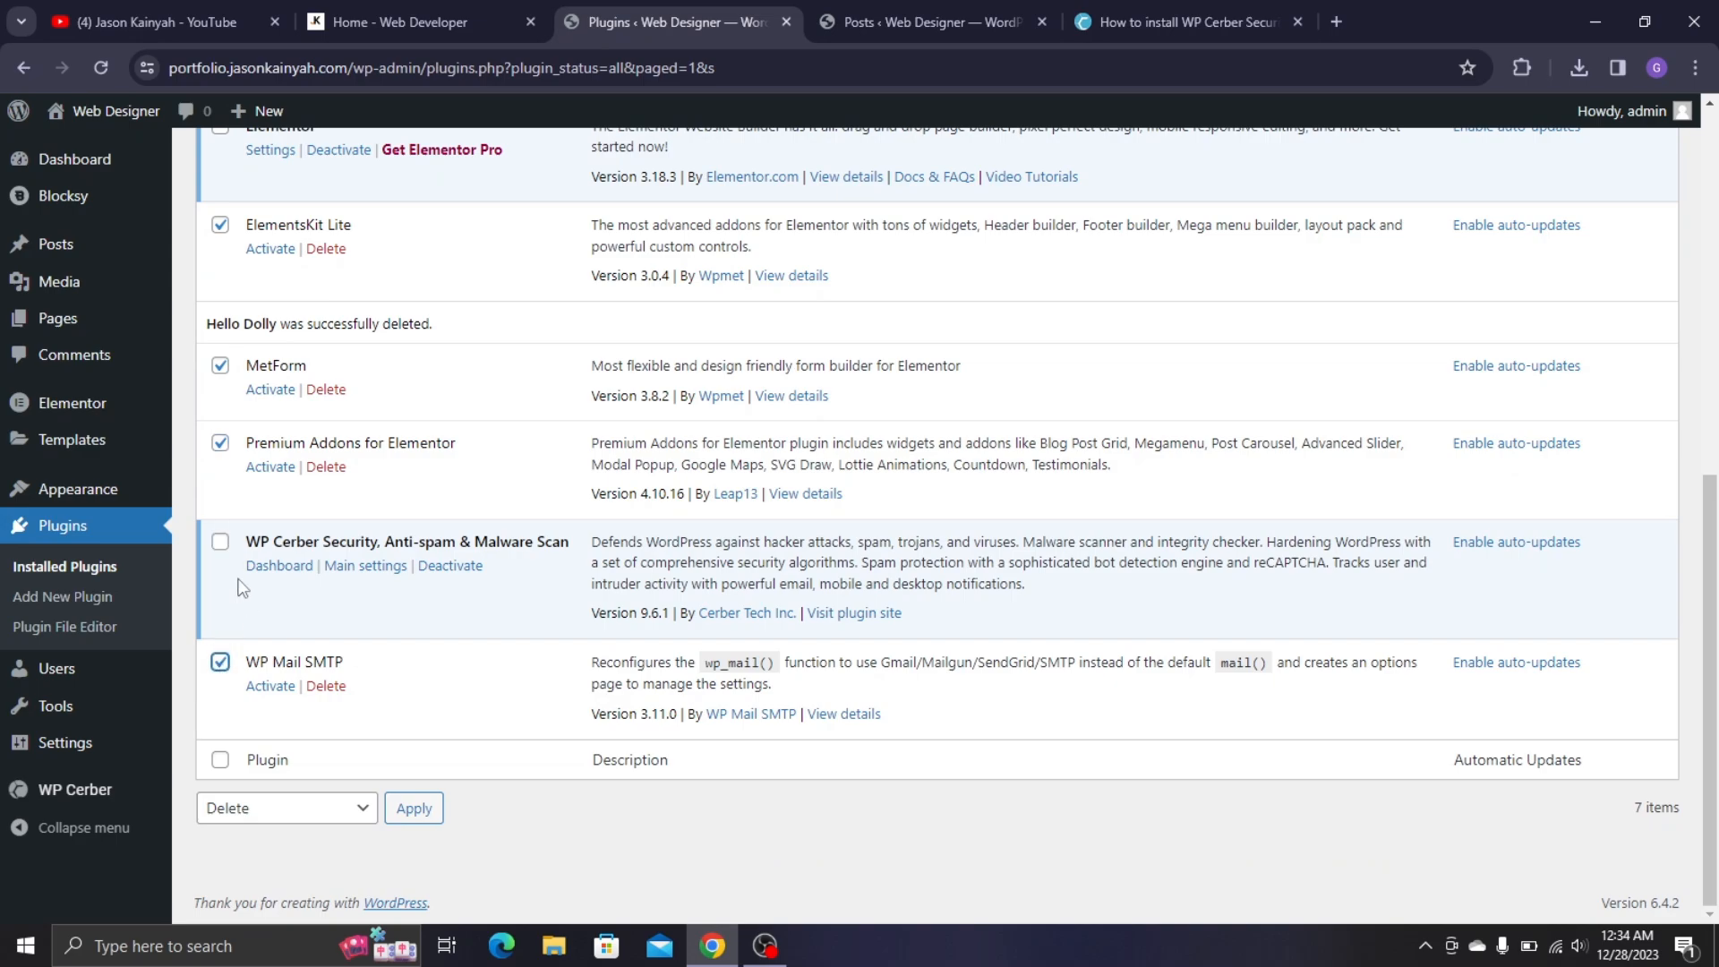
{"action": "scroll", "coordinate": [619, 306], "scroll_direction": "up", "scroll_amount": 6}
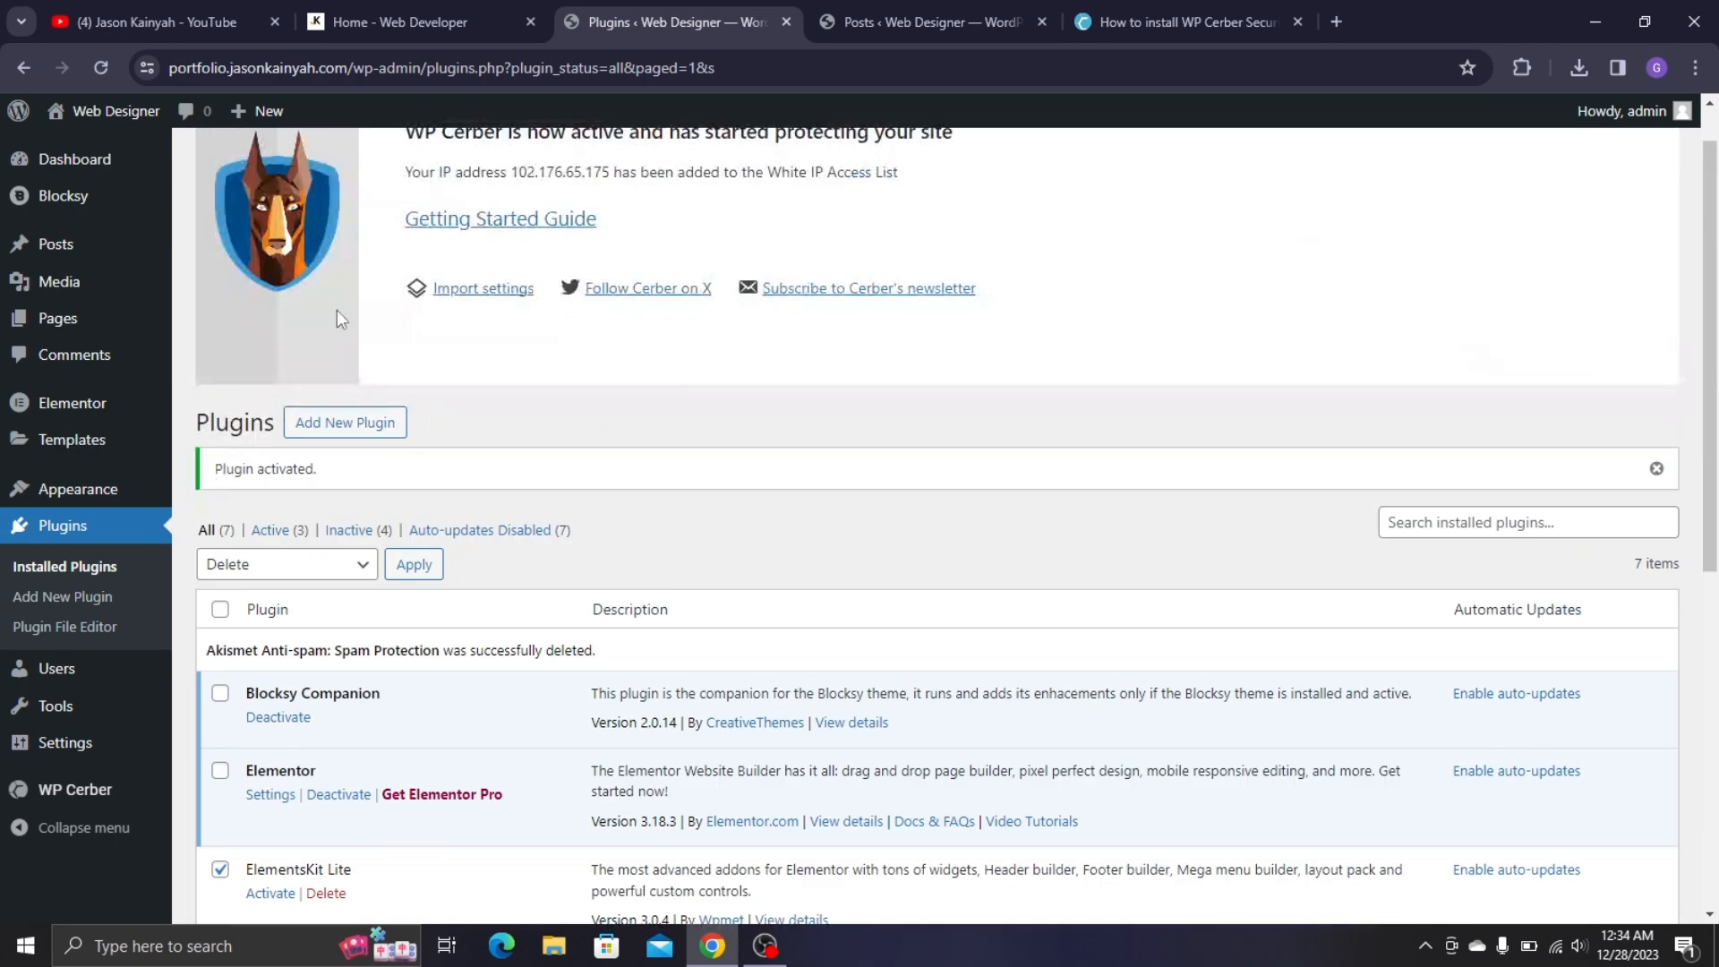
- Activate the four checked plugins using the Bulk actions Activate option
{"action": "left_click", "coordinate": [254, 565]}
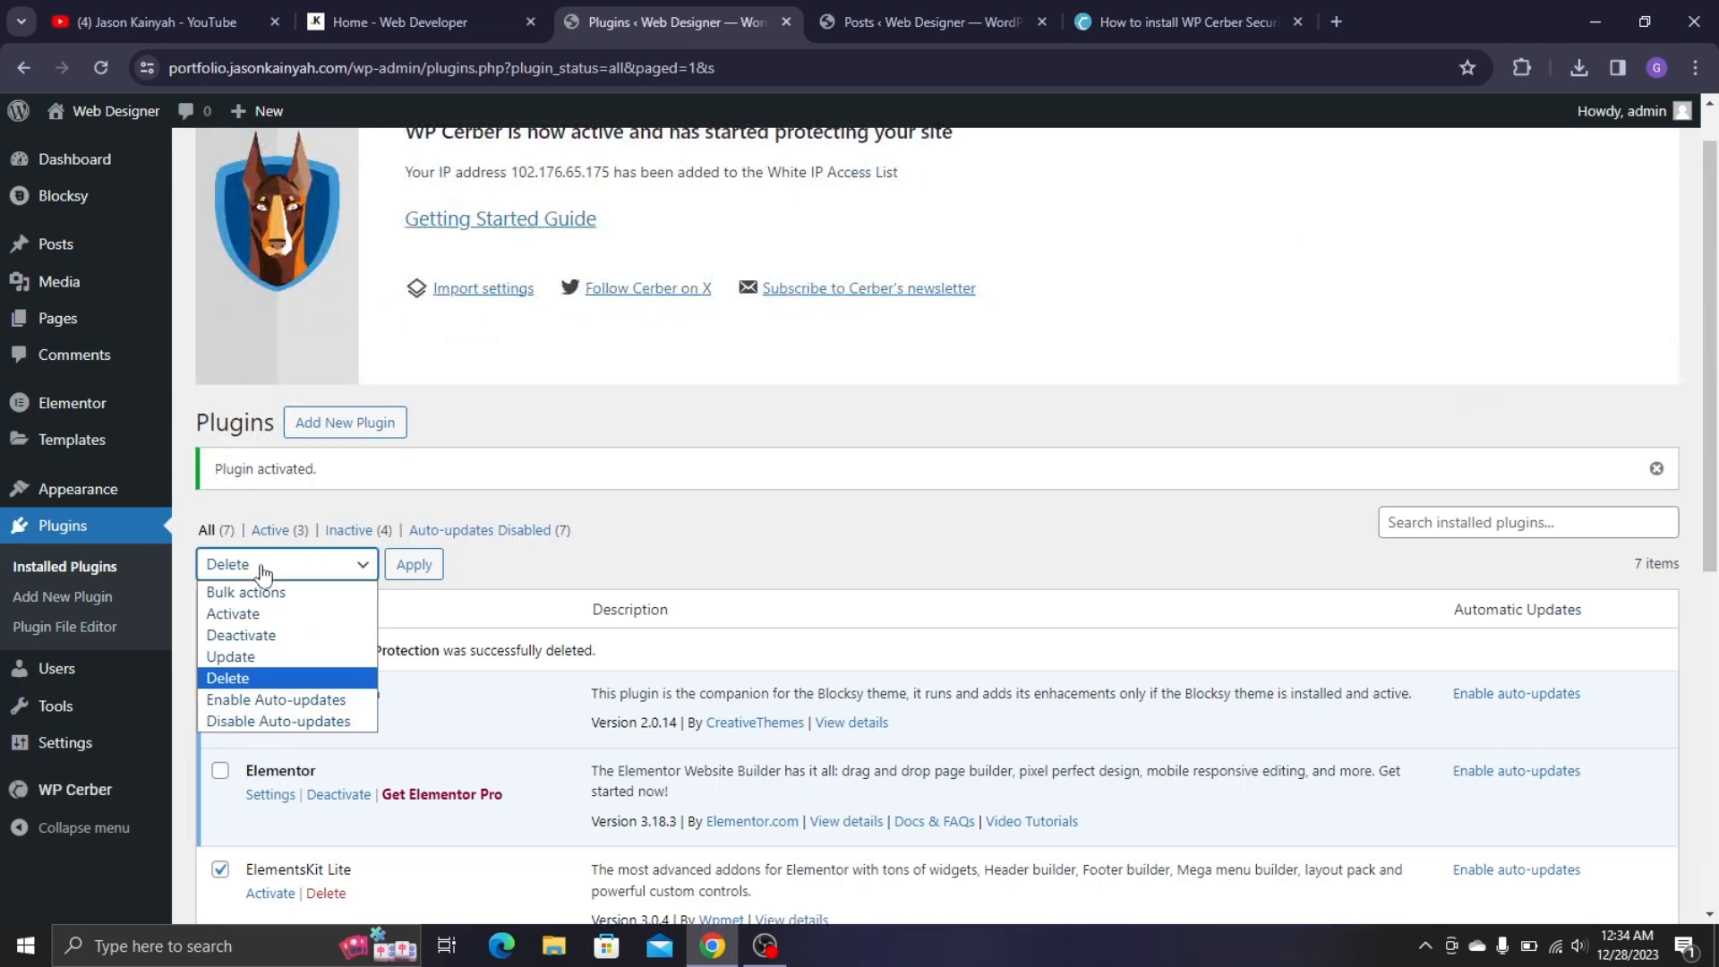
{"action": "left_click", "coordinate": [259, 614]}
{"action": "left_click", "coordinate": [413, 564]}
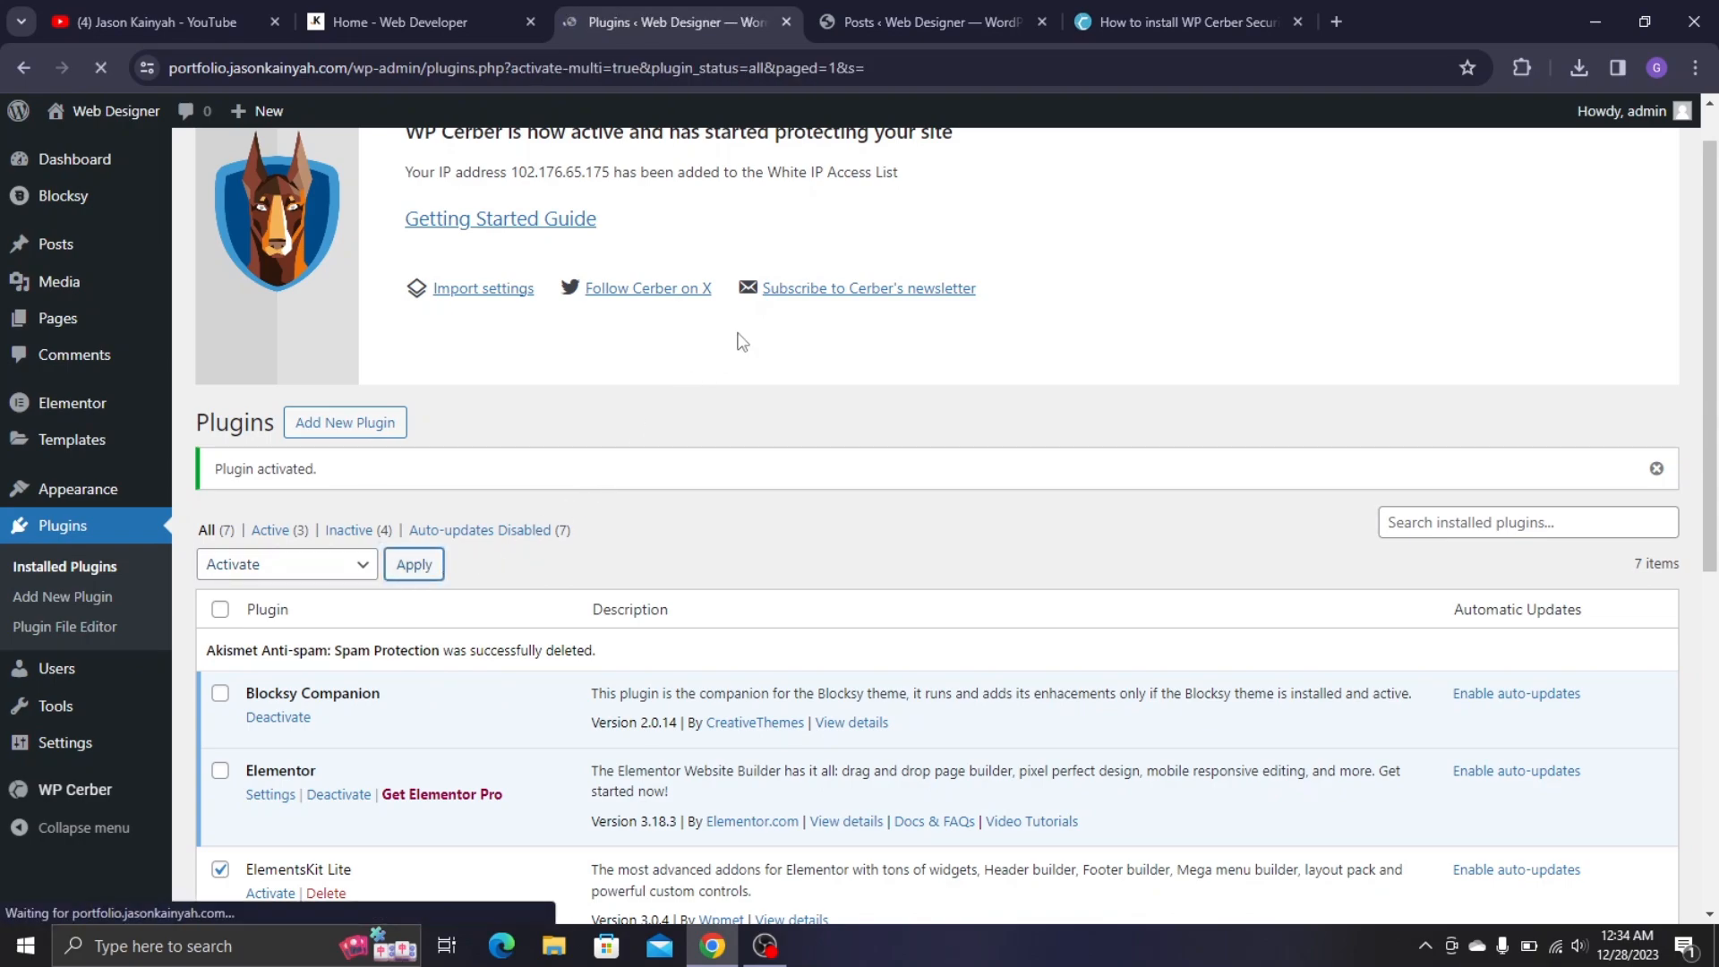
{"action": "scroll", "coordinate": [562, 373], "scroll_direction": "down", "scroll_amount": 3}
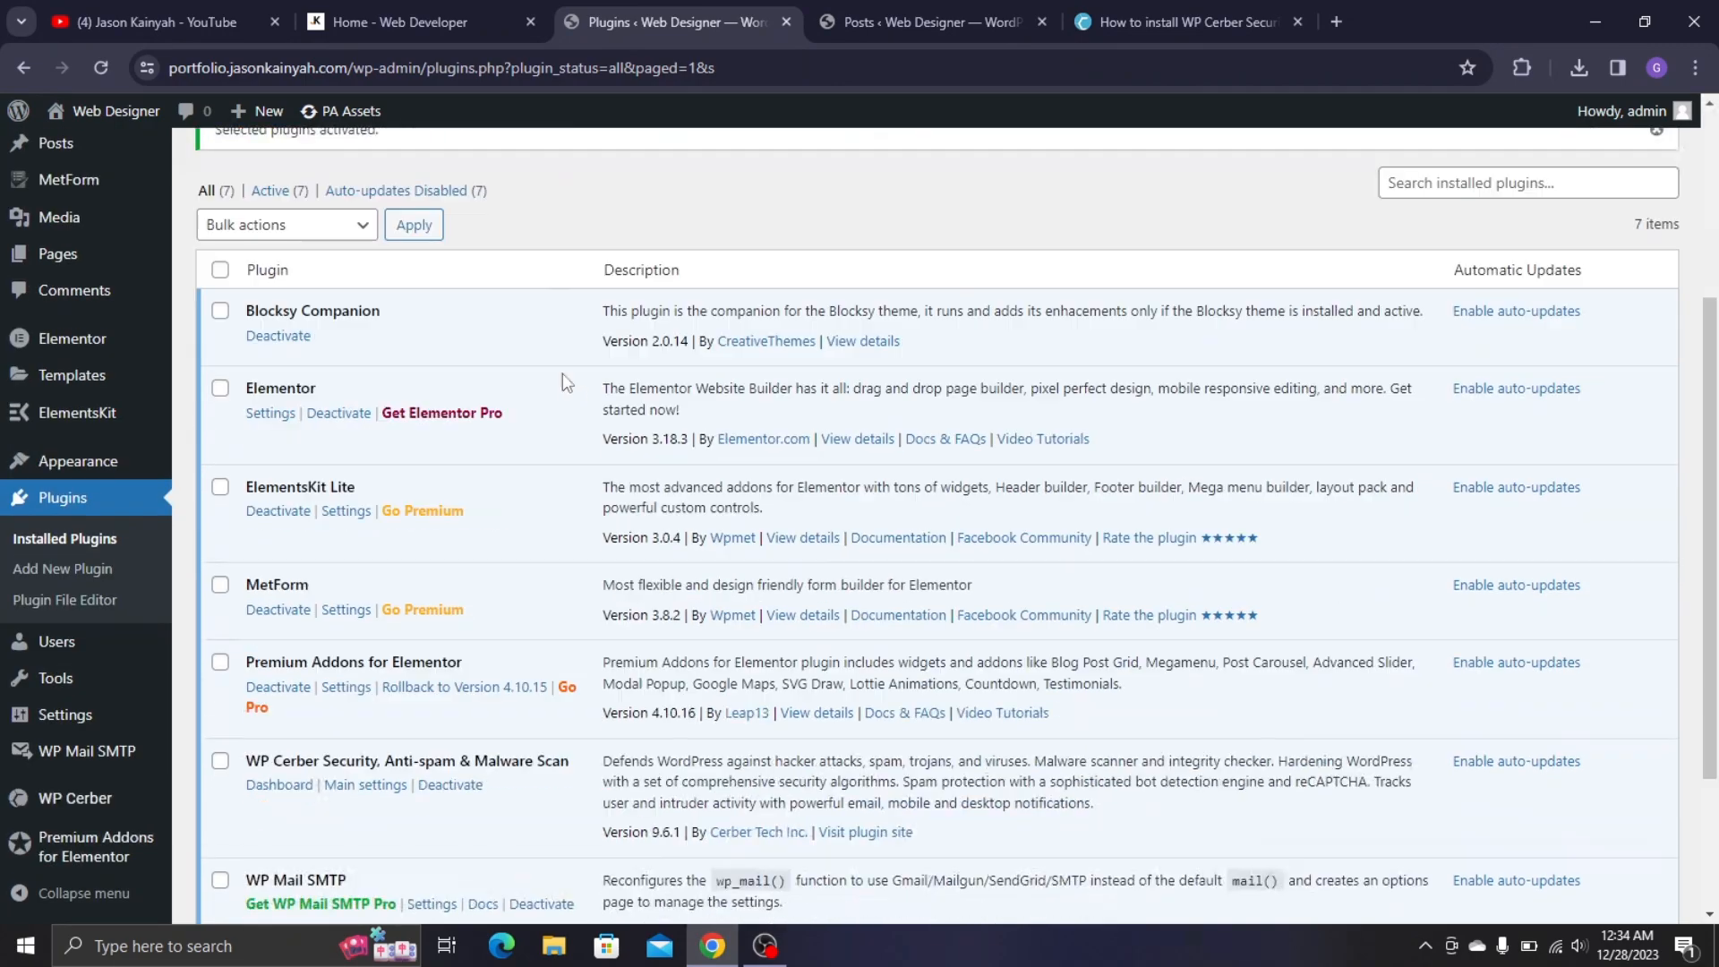
{"action": "scroll", "coordinate": [610, 478], "scroll_direction": "down", "scroll_amount": 2}
{"action": "scroll", "coordinate": [448, 439], "scroll_direction": "up", "scroll_amount": 4}
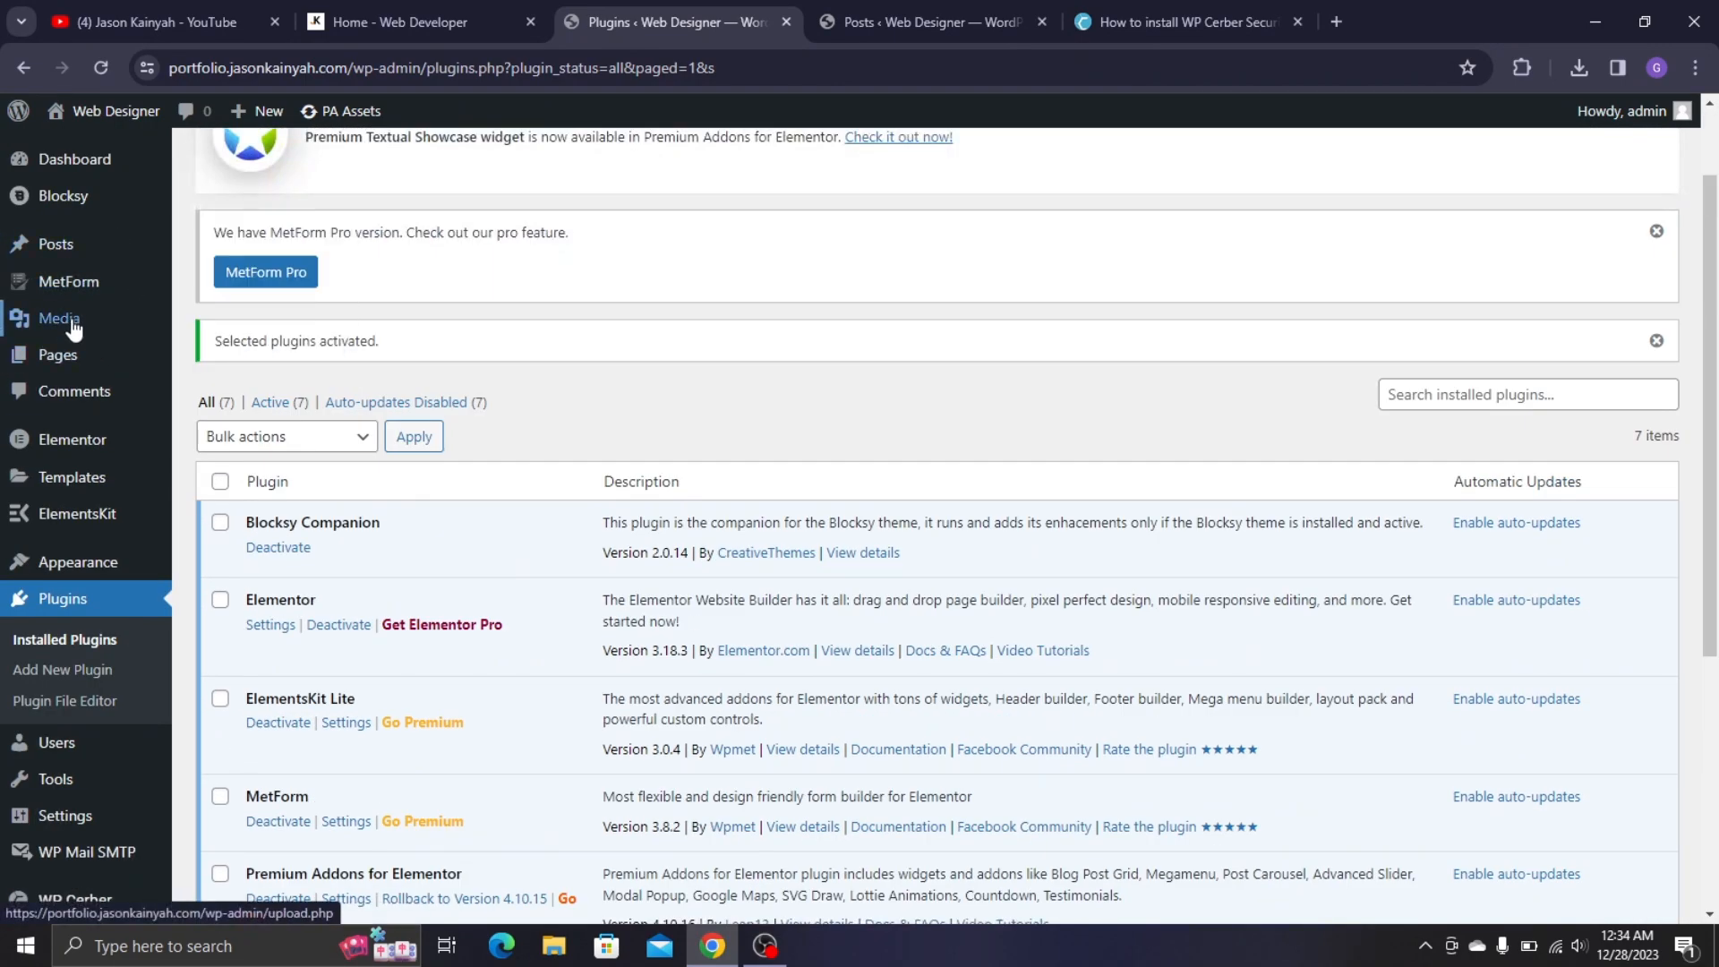
{"action": "mouse_move", "coordinate": [101, 376]}
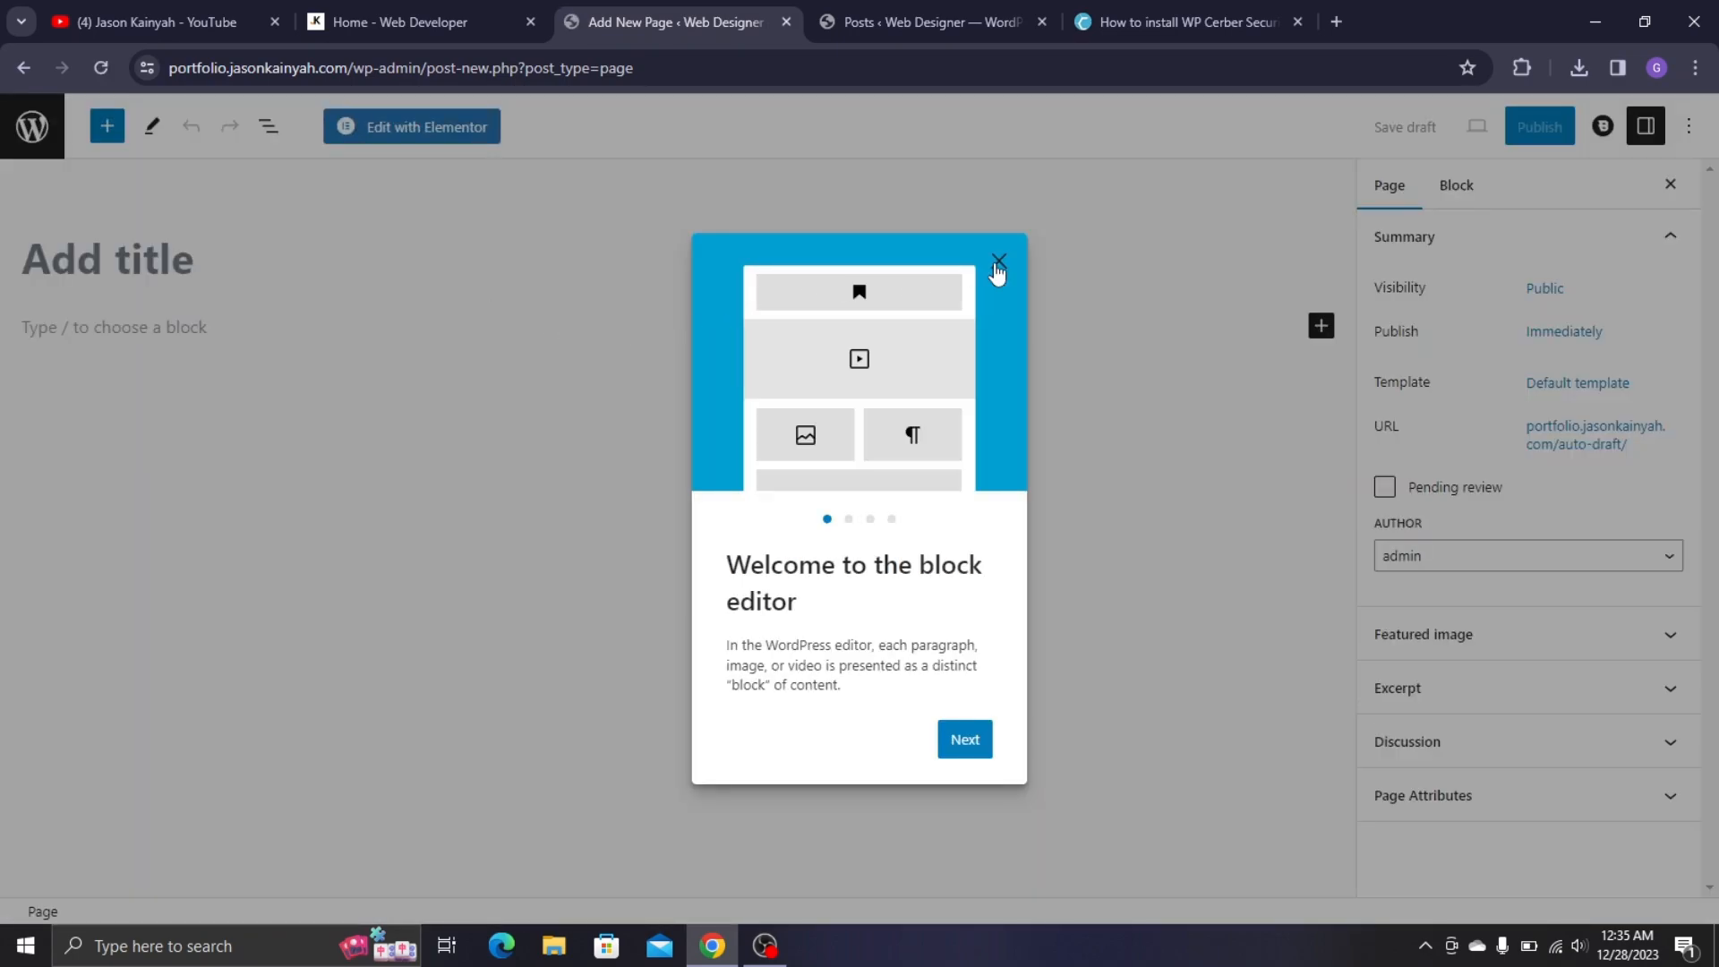
- Title the new page 'Home'
{"action": "left_click", "coordinate": [997, 262]}
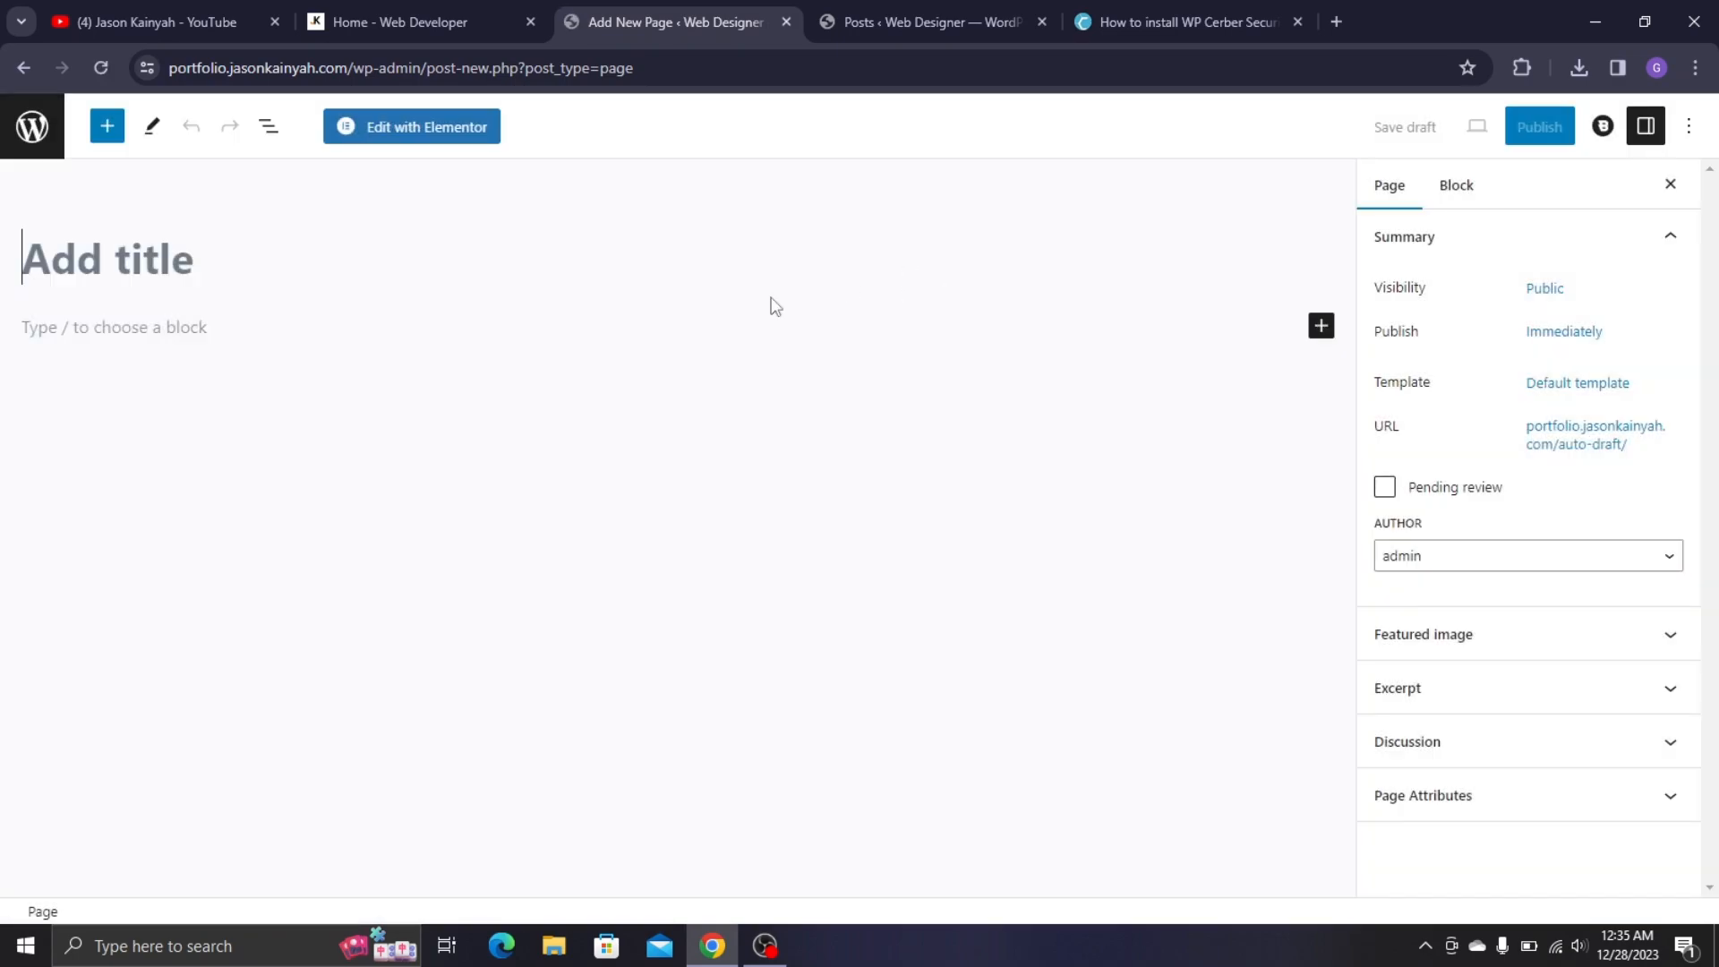
{"action": "left_click", "coordinate": [141, 282]}
{"action": "type", "text": "Home"}
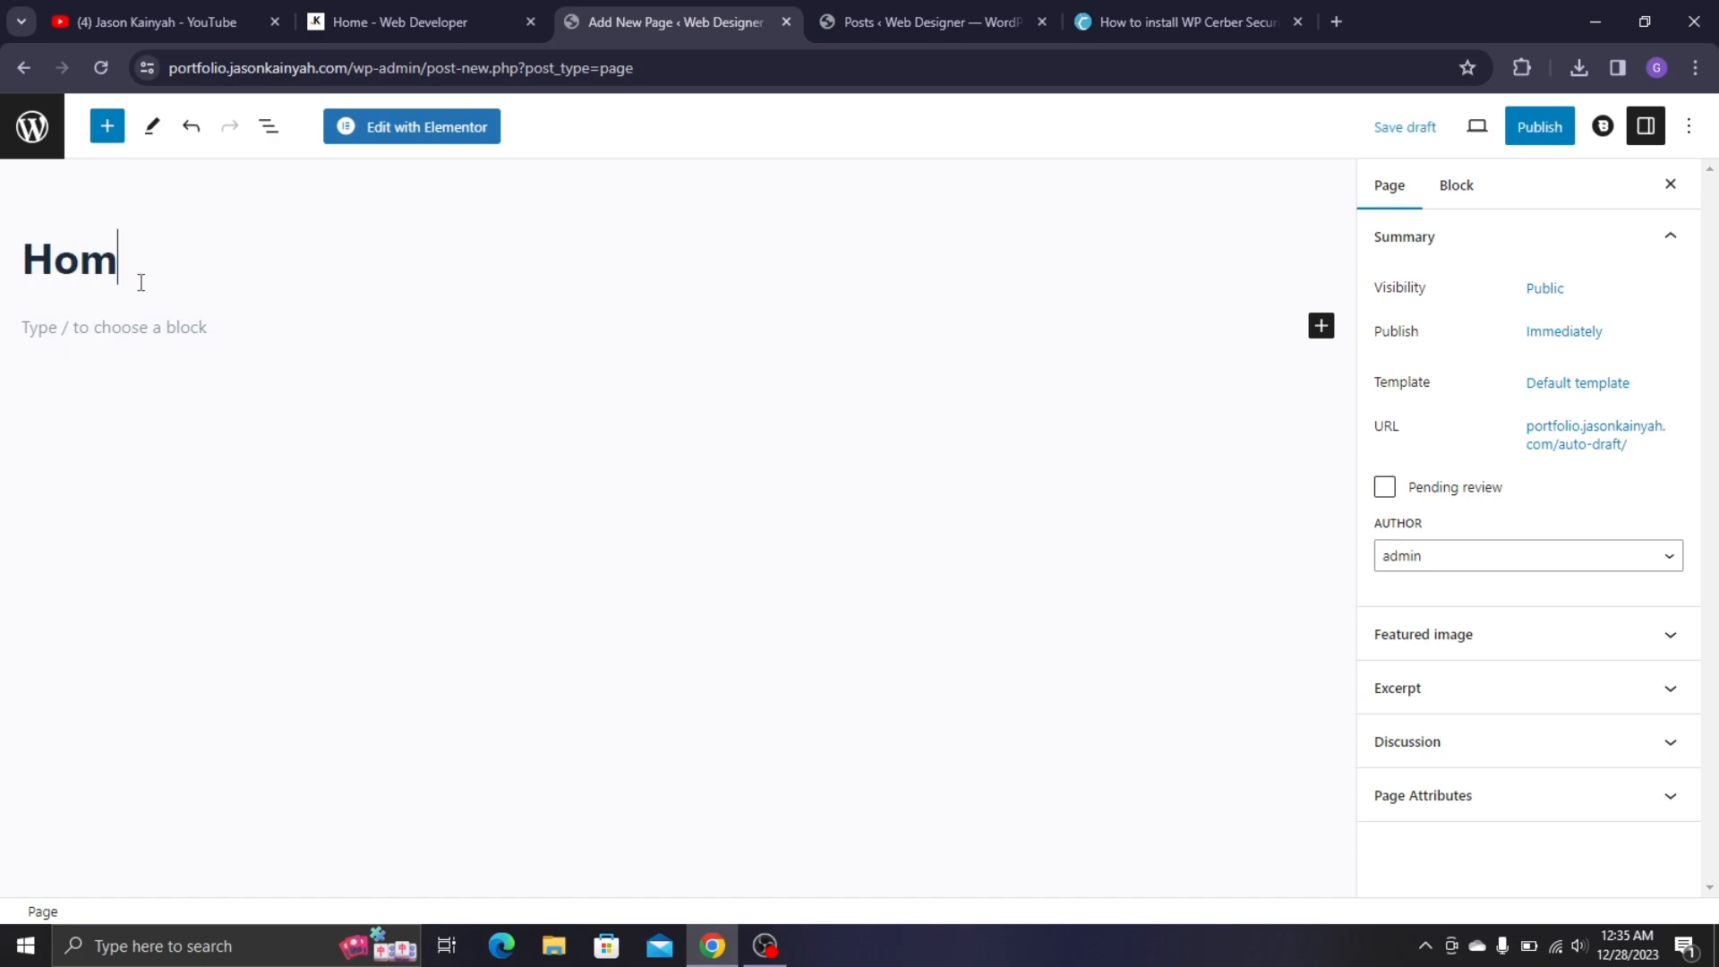
- Set the Elementor Full Width template and publish the page
{"action": "left_click", "coordinate": [1609, 399]}
{"action": "left_click", "coordinate": [1525, 547]}
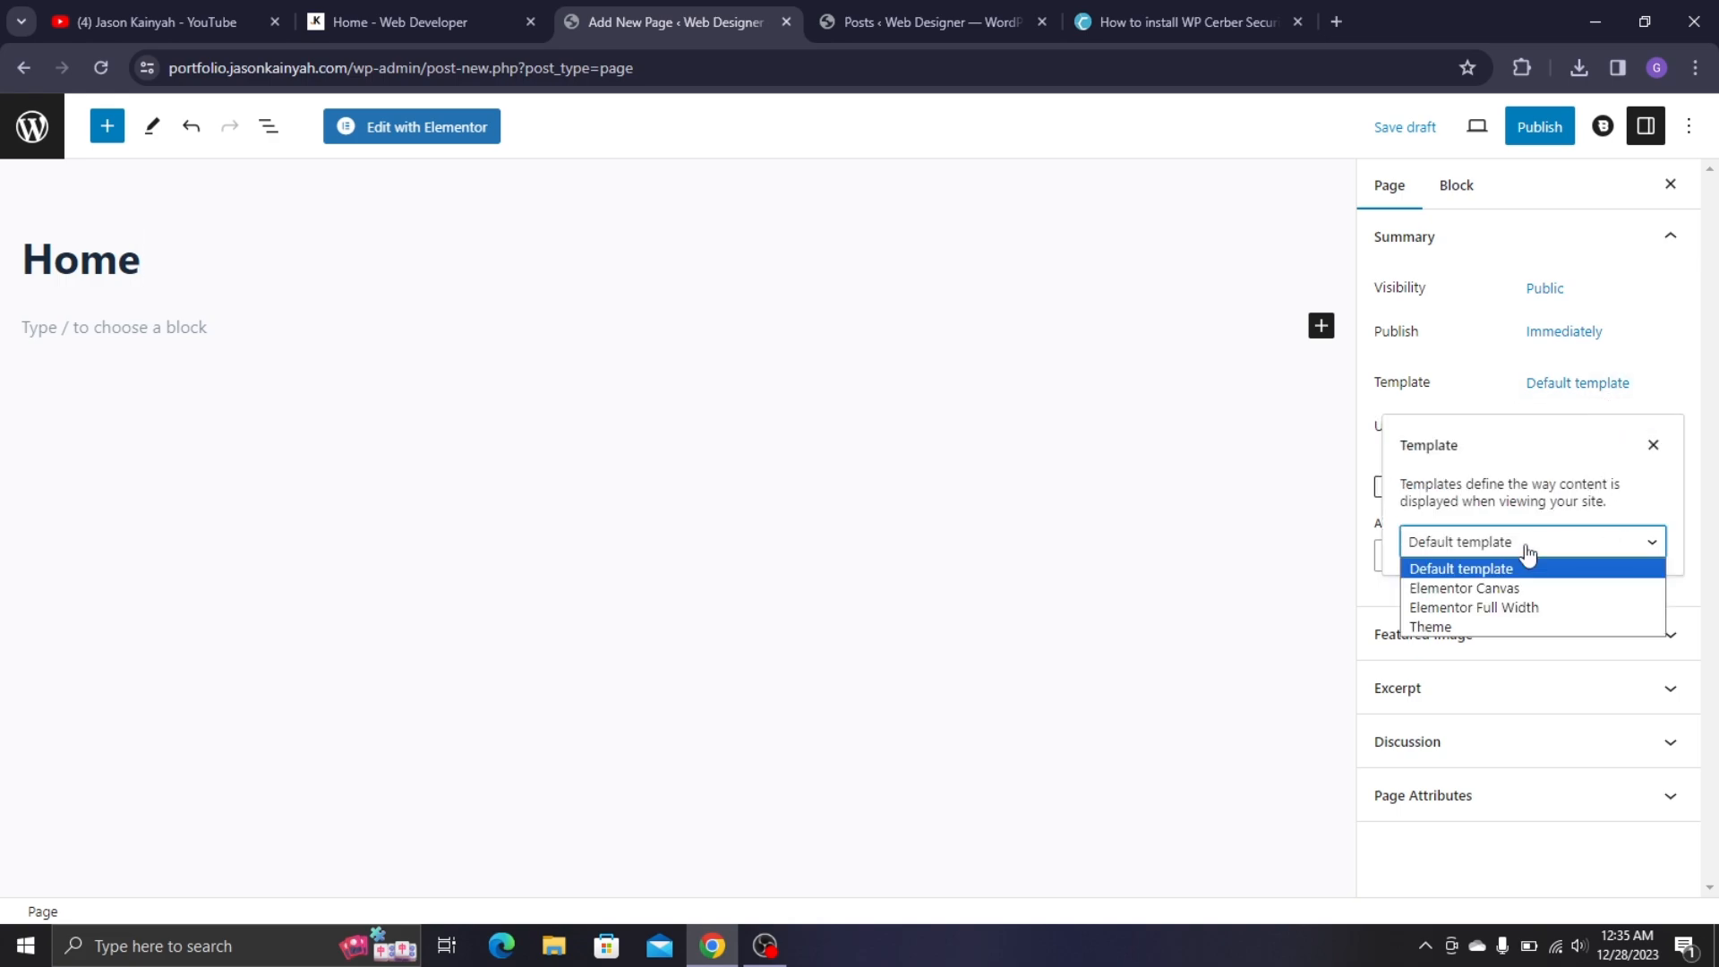
{"action": "left_click", "coordinate": [1530, 605]}
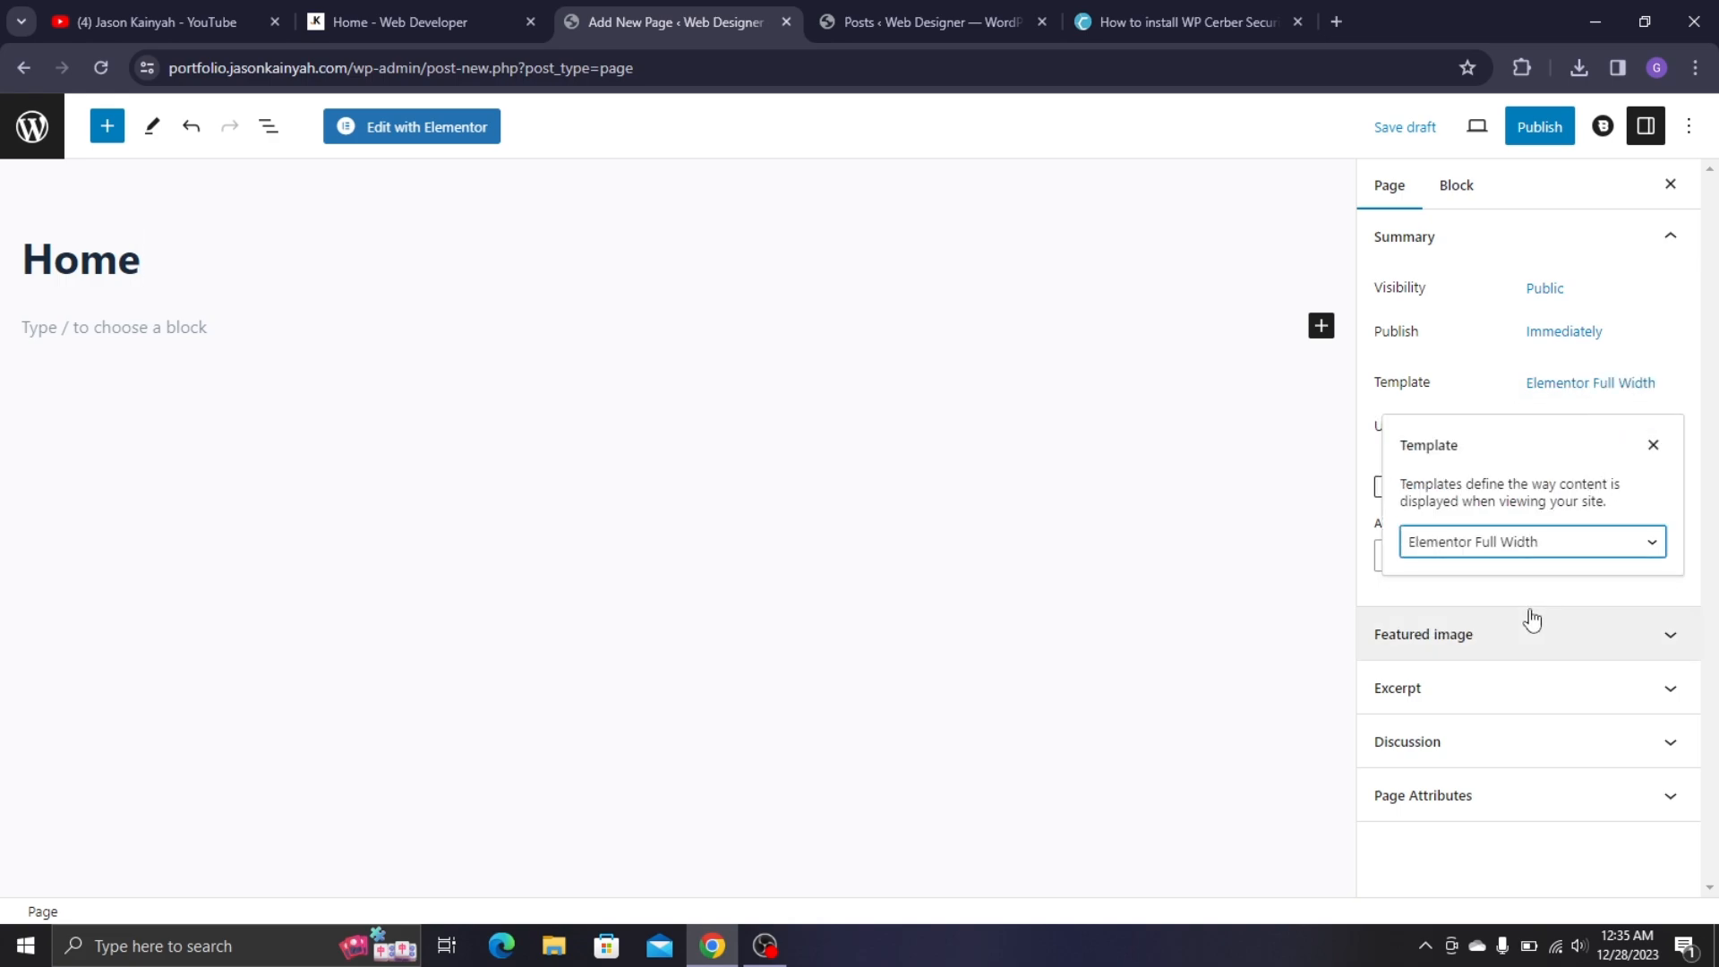
{"action": "left_click", "coordinate": [1540, 129]}
{"action": "left_click", "coordinate": [1536, 135]}
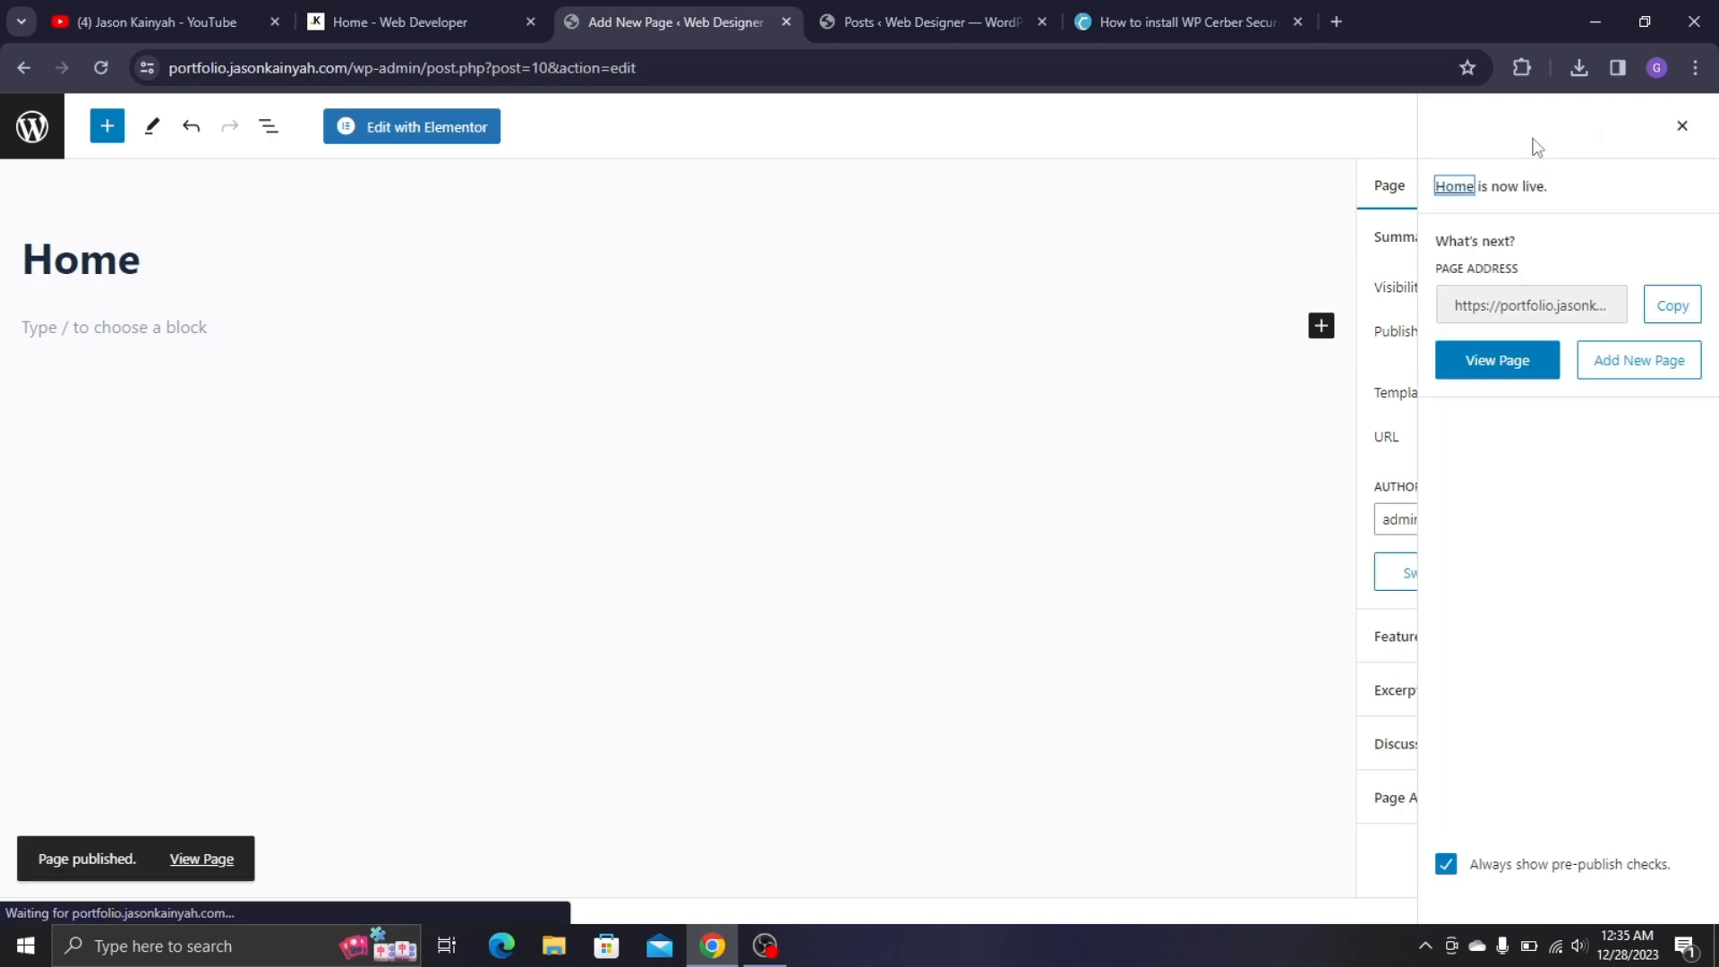
{"action": "left_click", "coordinate": [34, 132]}
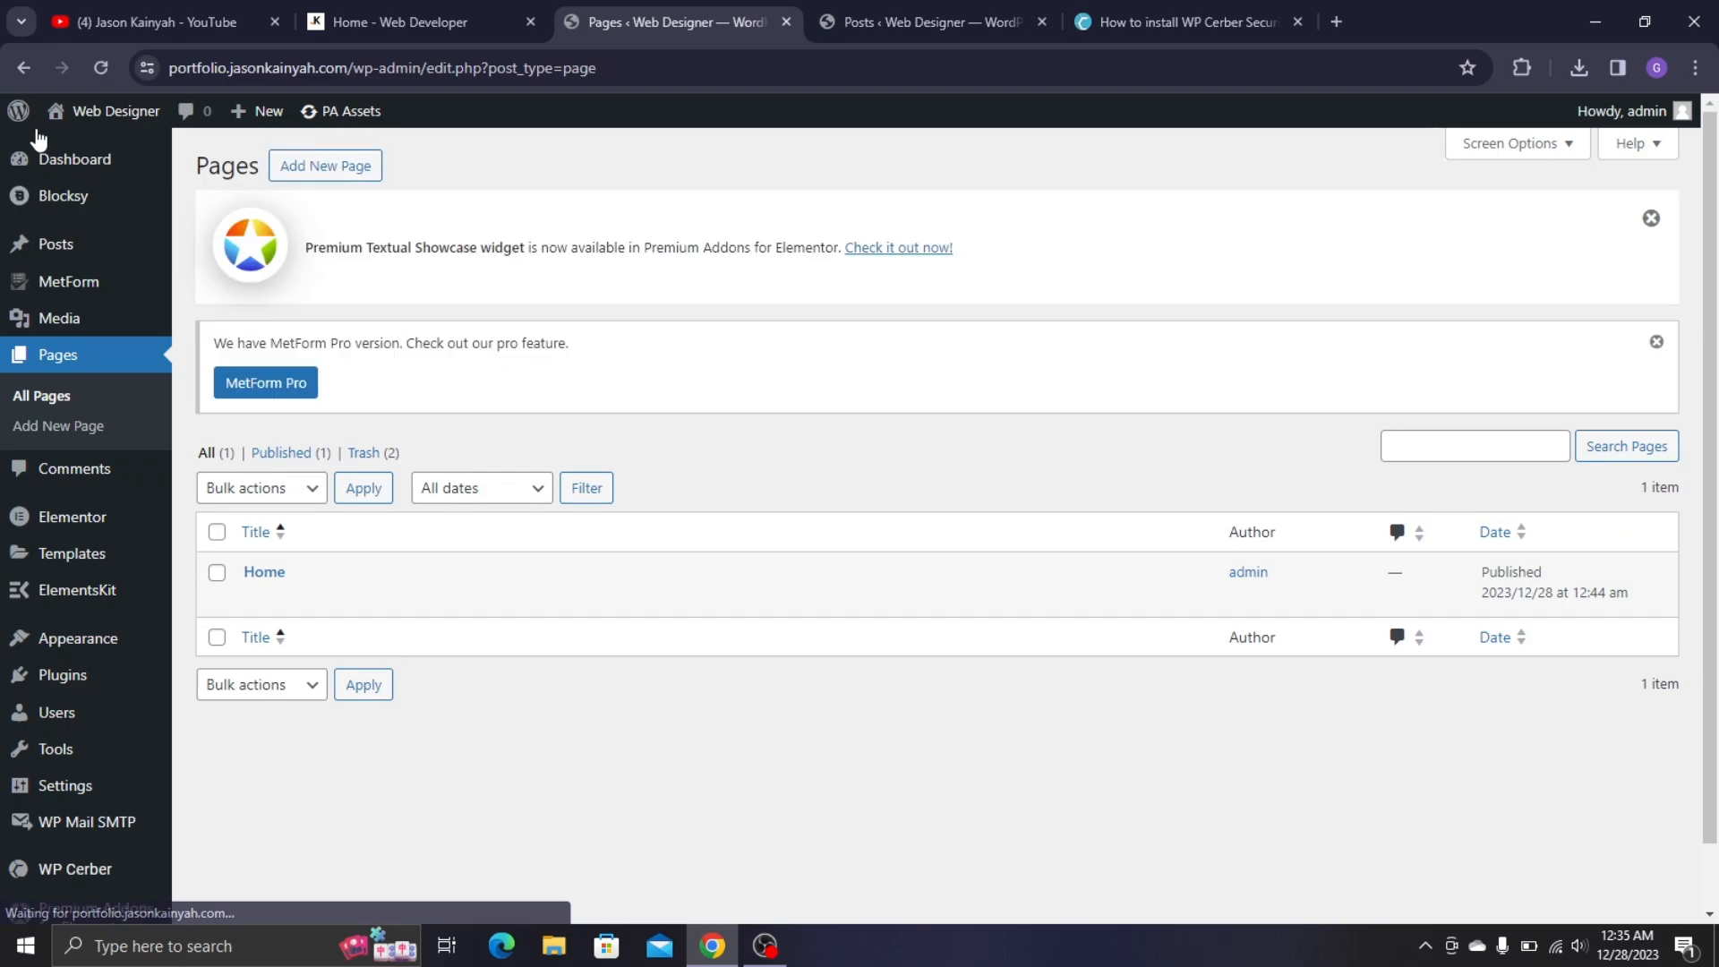
- Open the Home page's View link in a new tab and switch to it
{"action": "scroll", "coordinate": [12, 268], "scroll_direction": "down", "scroll_amount": 2}
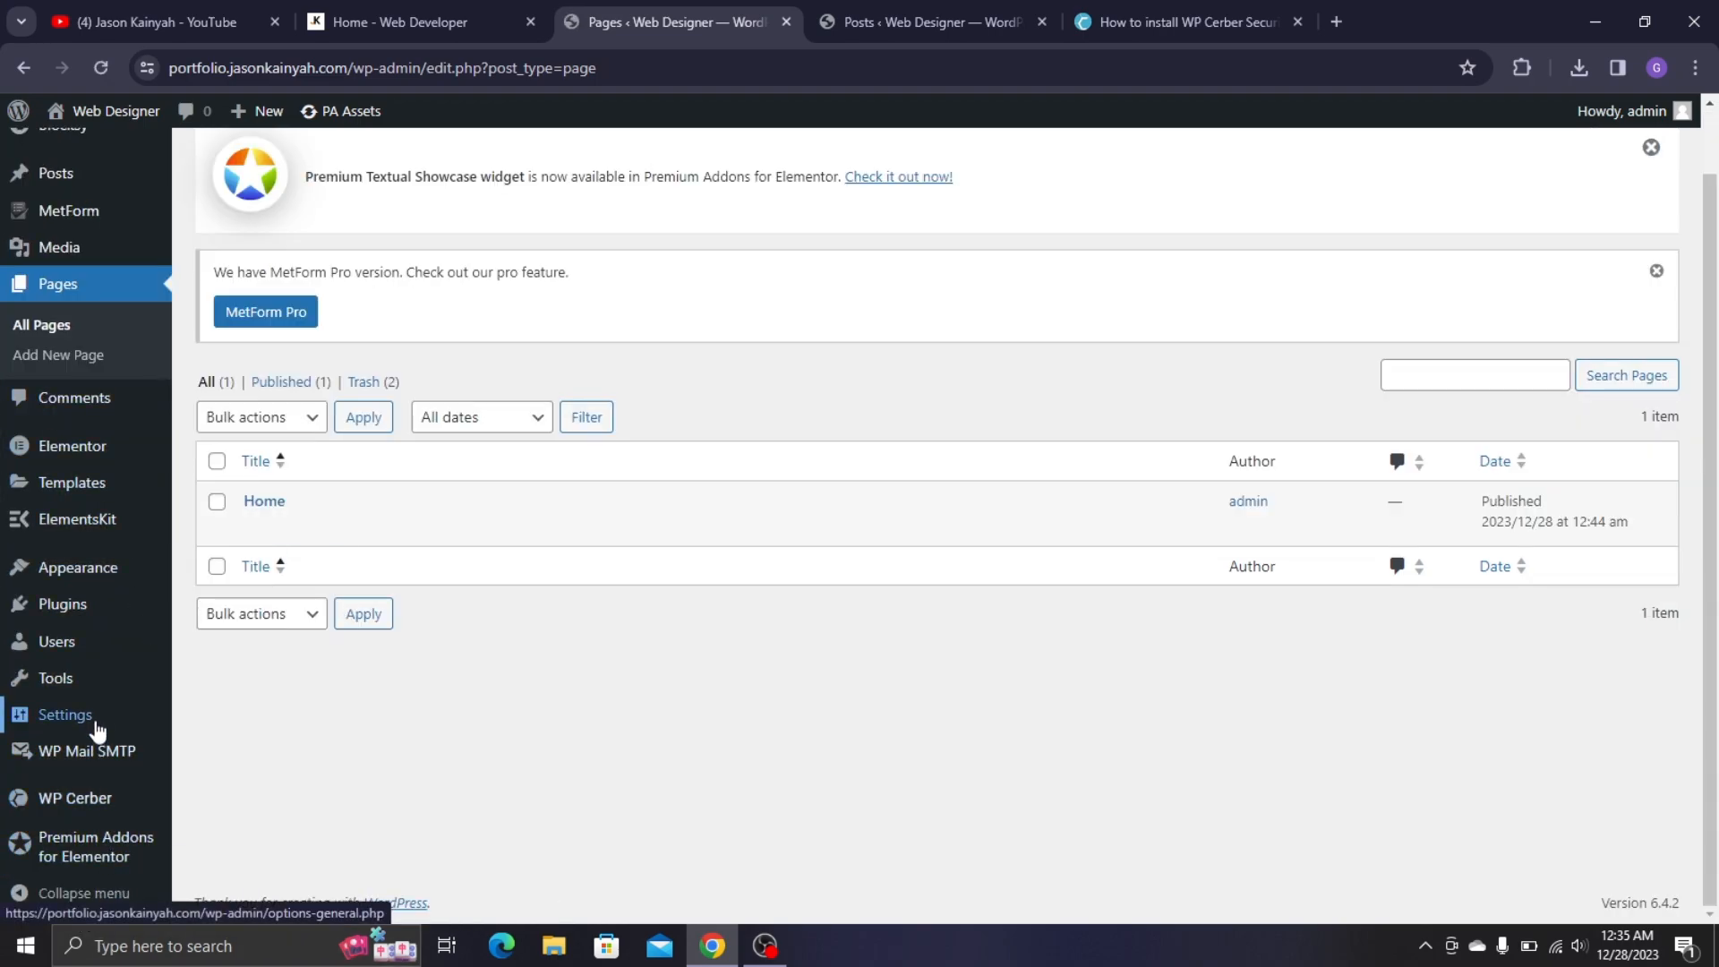
{"action": "mouse_move", "coordinate": [316, 535]}
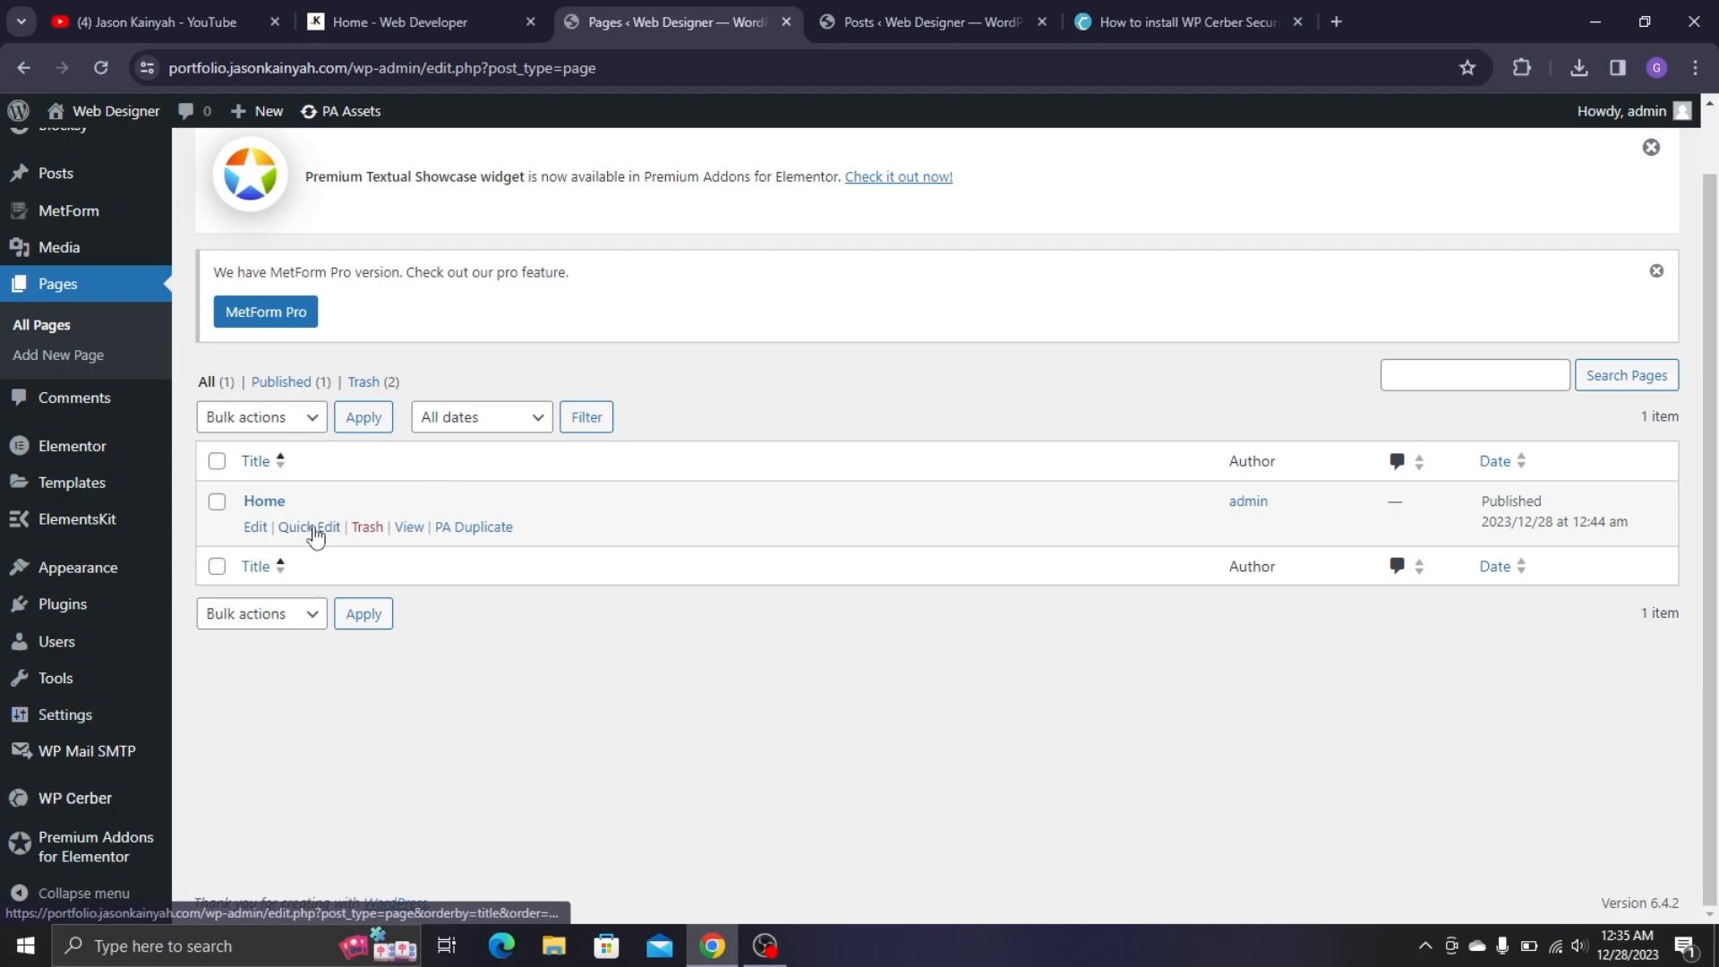
{"action": "right_click", "coordinate": [413, 530]}
{"action": "left_click", "coordinate": [456, 553]}
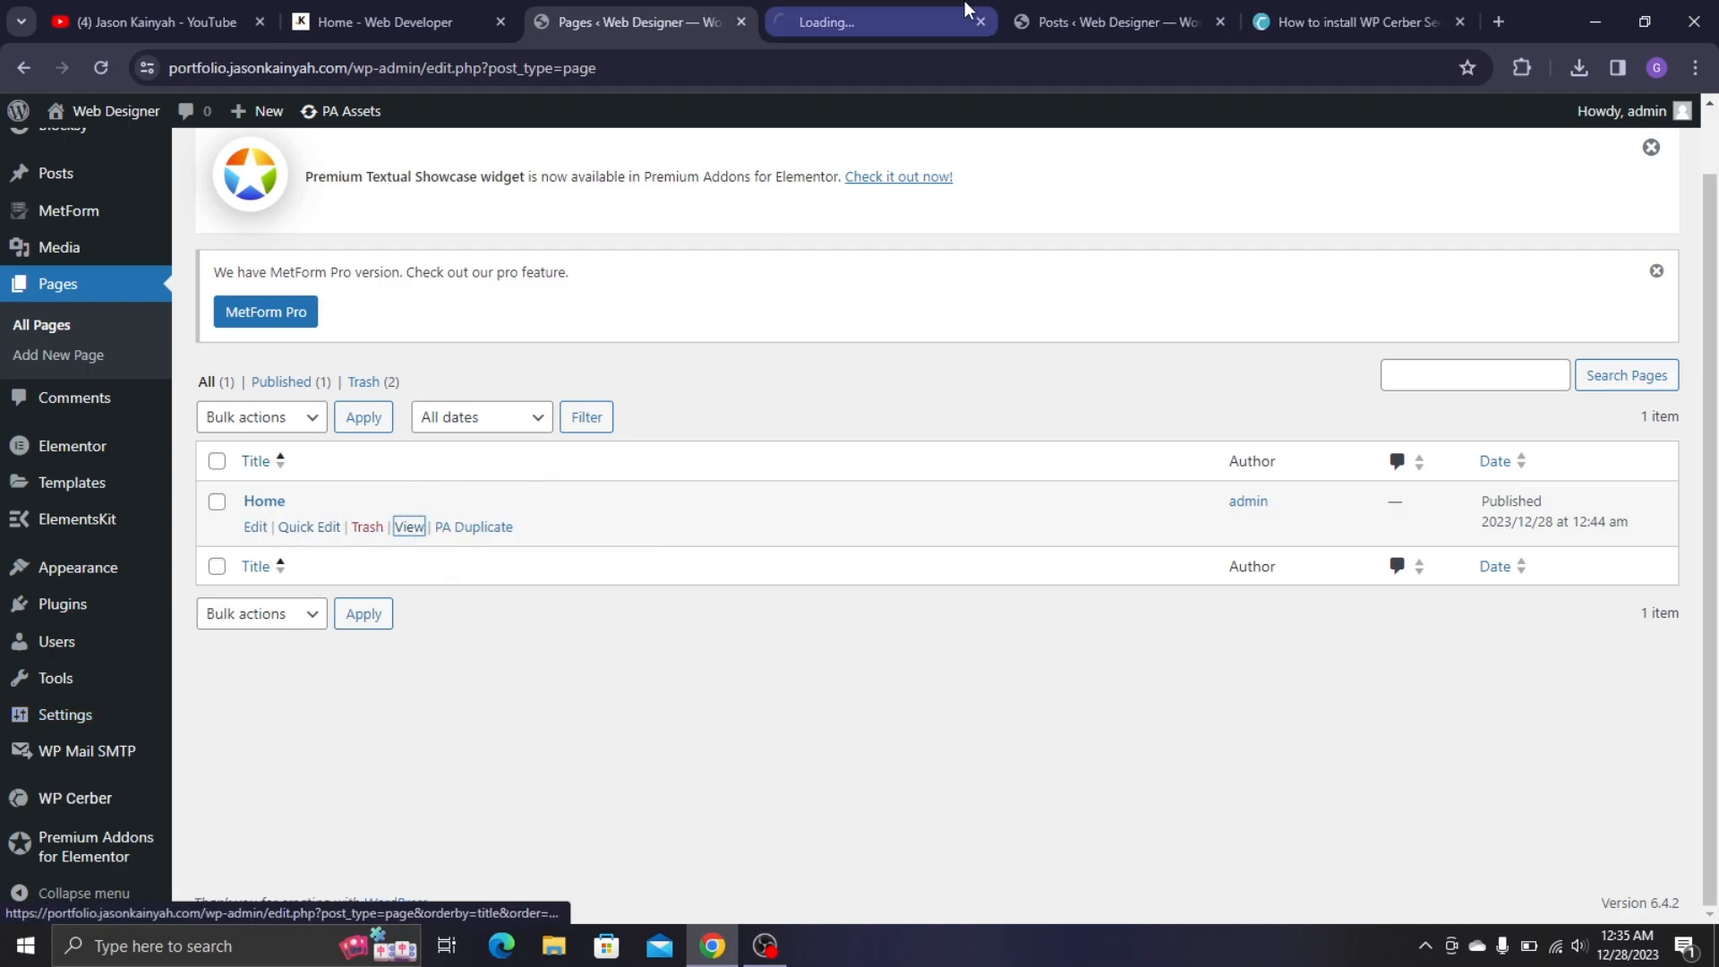
{"action": "left_click", "coordinate": [892, 27]}
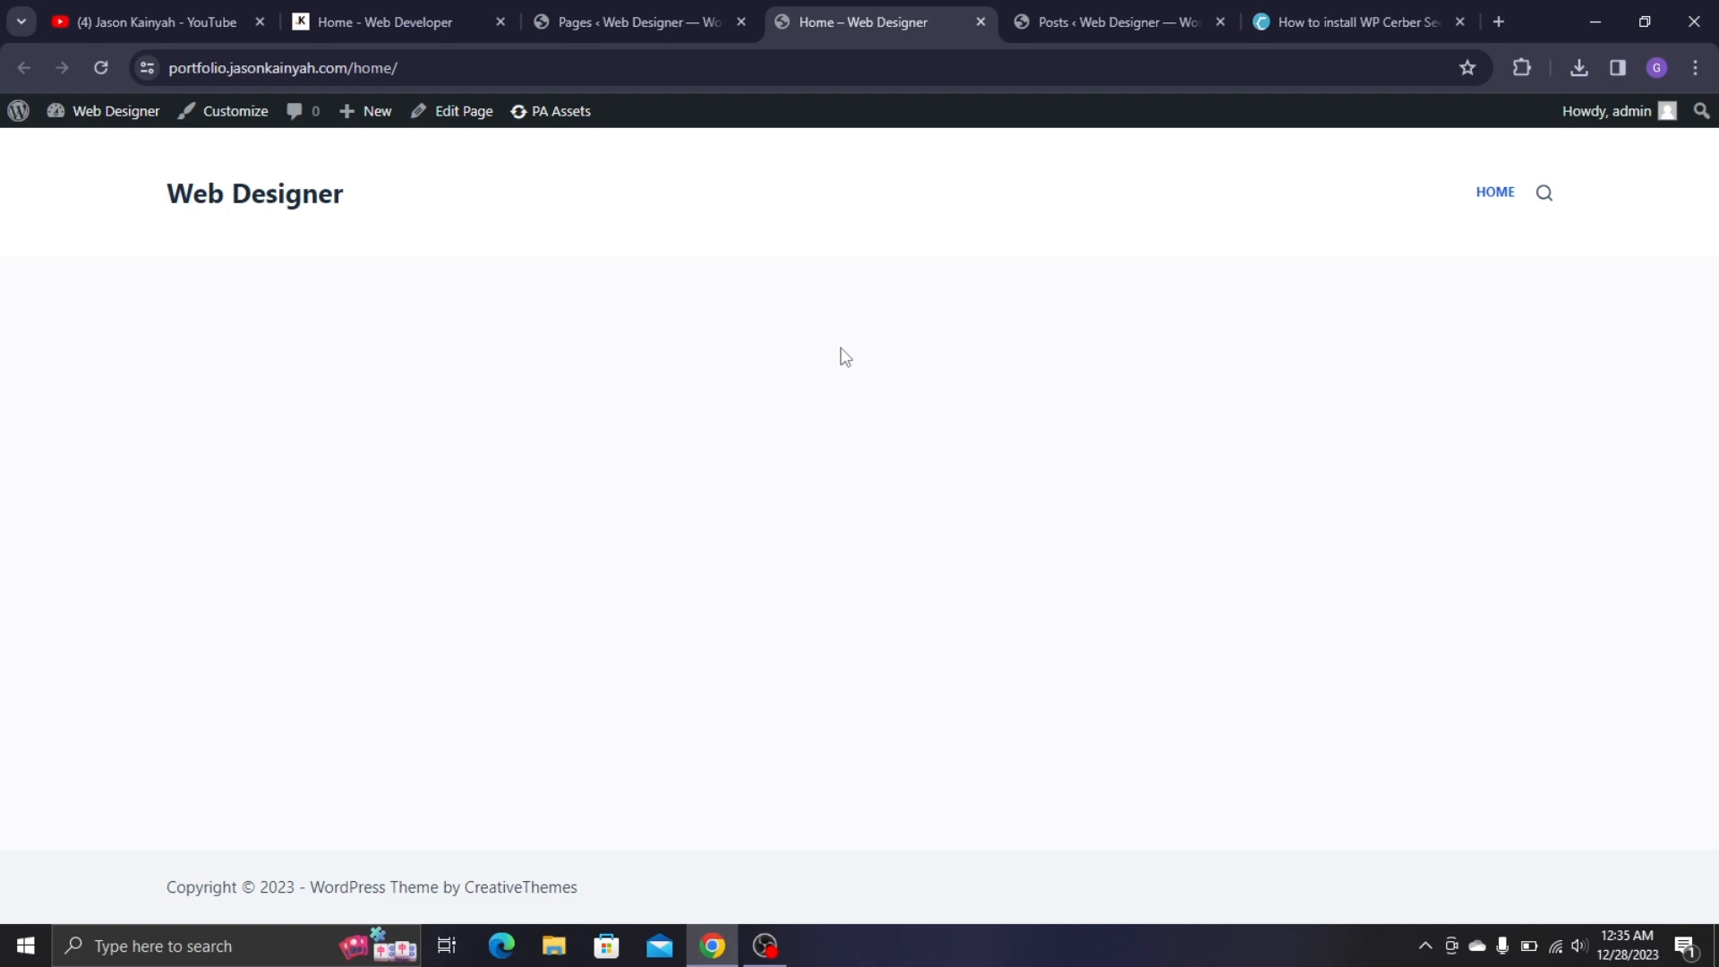
- Load the portfolio site's front page in a new tab to confirm it lists 'Hello world!'
{"action": "key", "text": "ctrl+t"}
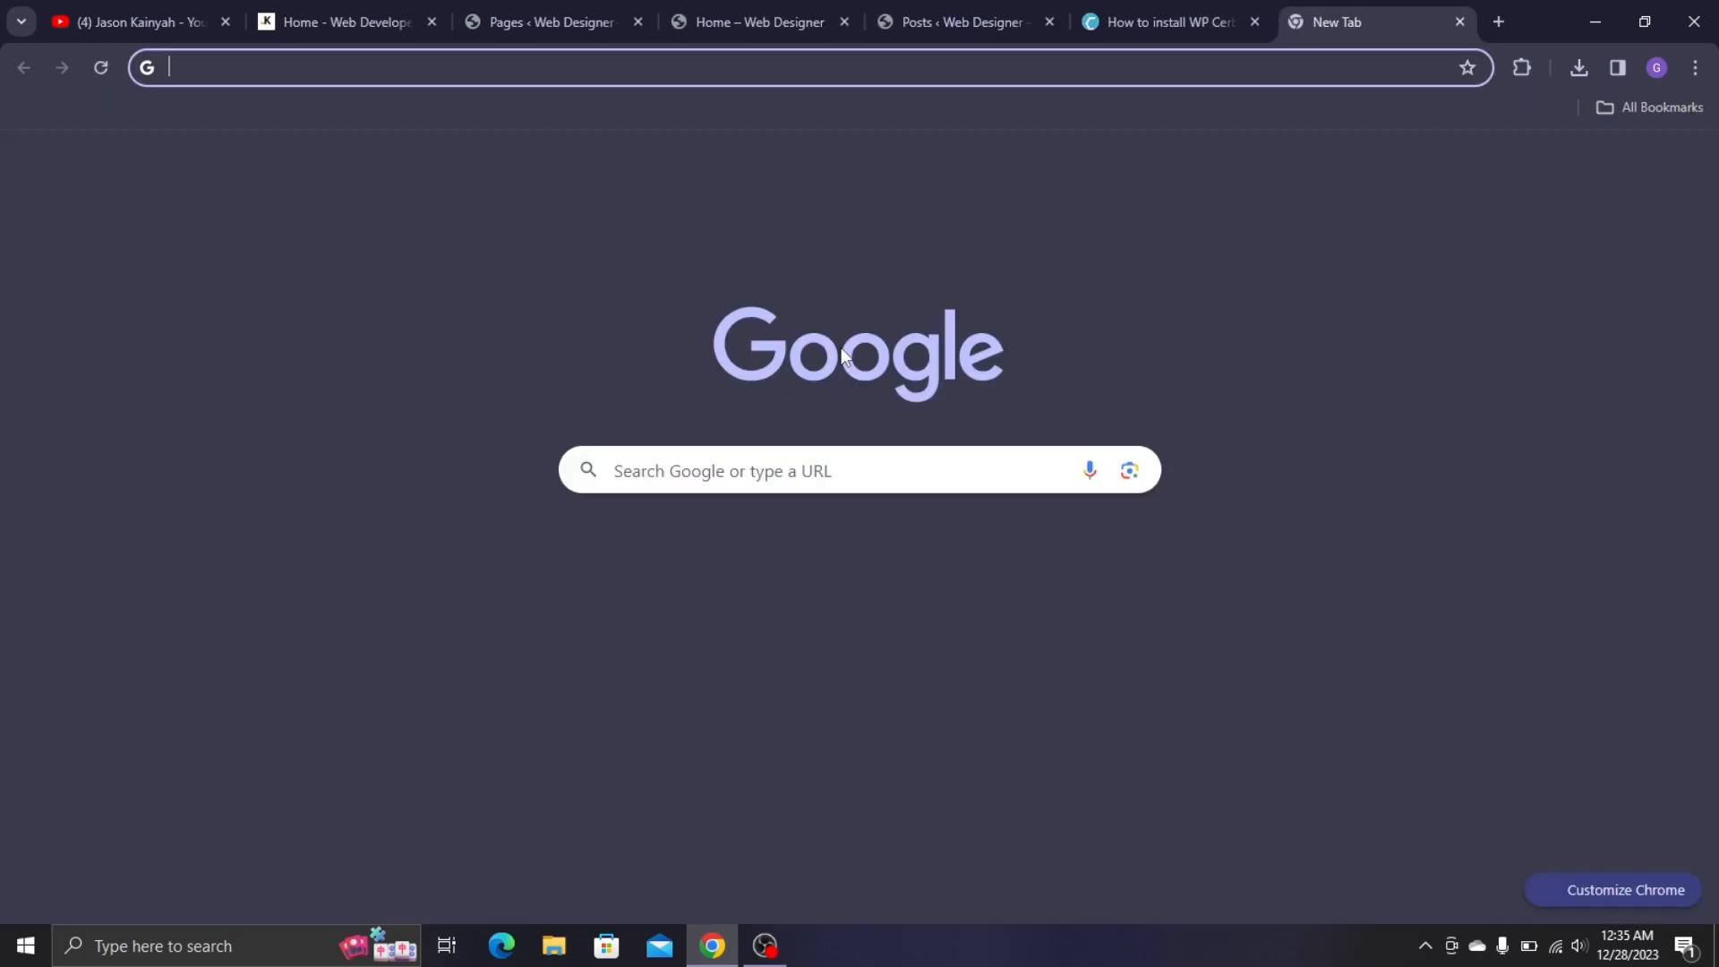
{"action": "type", "text": "port"}
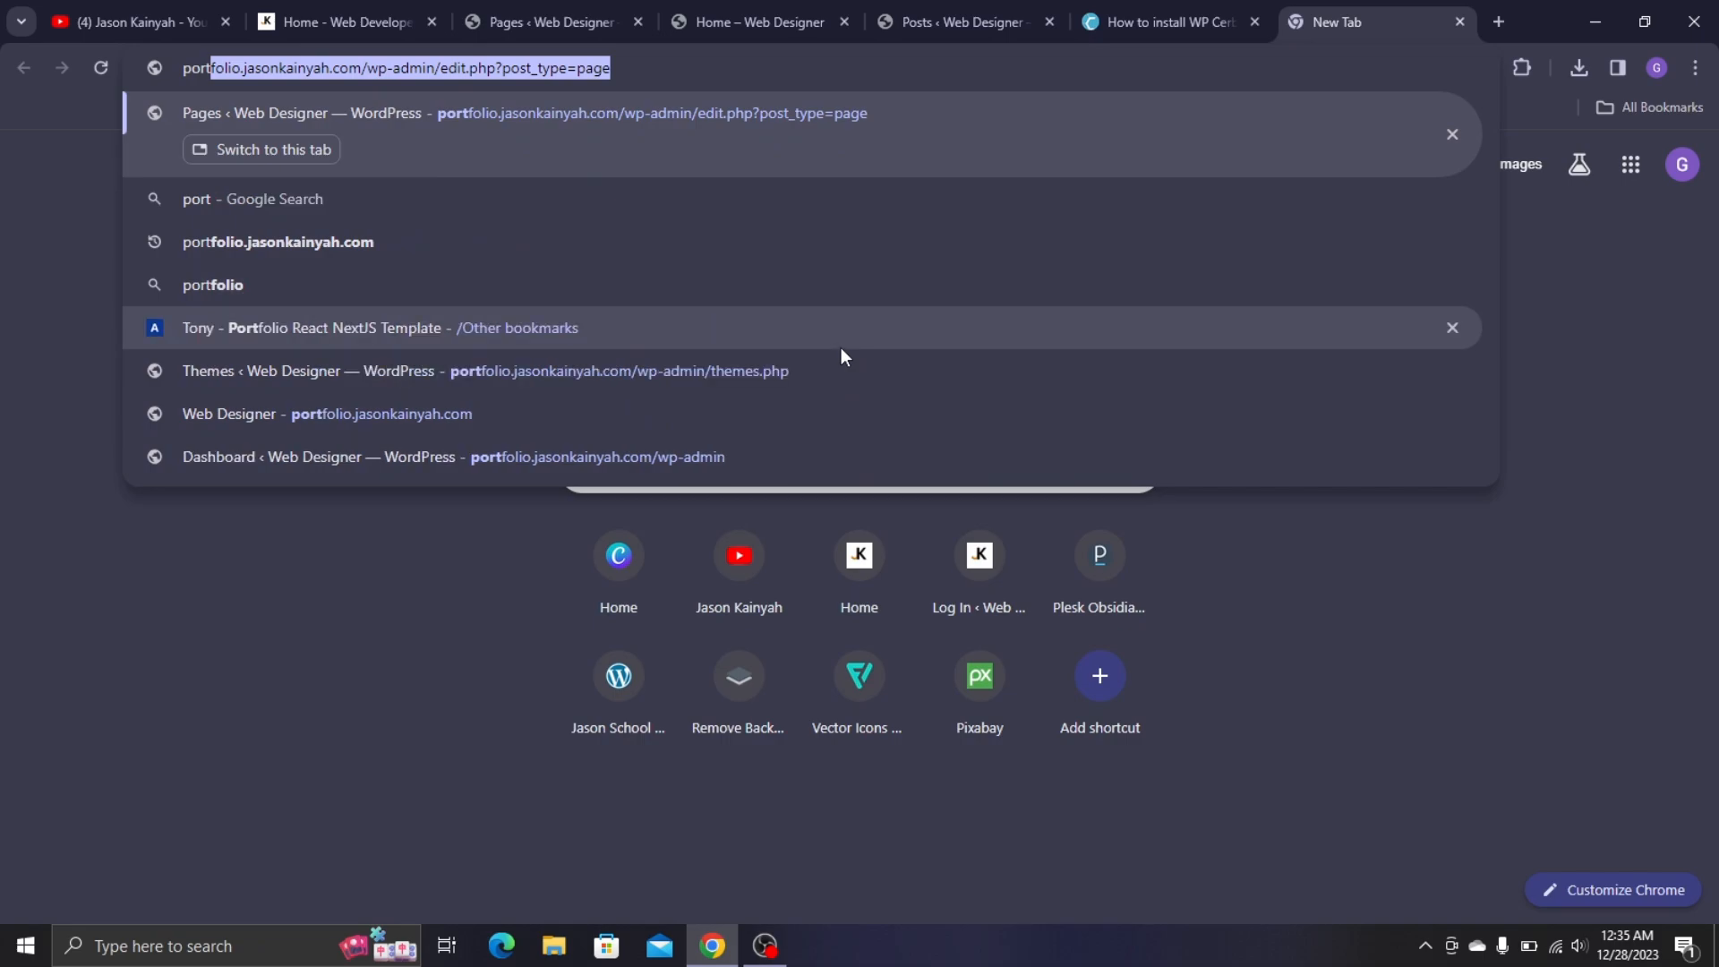
{"action": "key", "text": "Right"}
{"action": "key", "text": "BackSpace"}
{"action": "key", "text": "BackSpace"}
{"action": "key", "text": "BackSpace"}
{"action": "key", "text": "BackSpace"}
{"action": "key", "text": "BackSpace"}
{"action": "key", "text": "BackSpace"}
{"action": "key", "text": "BackSpace"}
{"action": "key", "text": "BackSpace"}
{"action": "key", "text": "BackSpace"}
{"action": "key", "text": "BackSpace"}
{"action": "key", "text": "BackSpace"}
{"action": "key", "text": "BackSpace"}
{"action": "key", "text": "BackSpace"}
{"action": "key", "text": "BackSpace"}
{"action": "key", "text": "BackSpace"}
{"action": "key", "text": "BackSpace"}
{"action": "key", "text": "BackSpace"}
{"action": "key", "text": "BackSpace"}
{"action": "key", "text": "BackSpace"}
{"action": "key", "text": "BackSpace"}
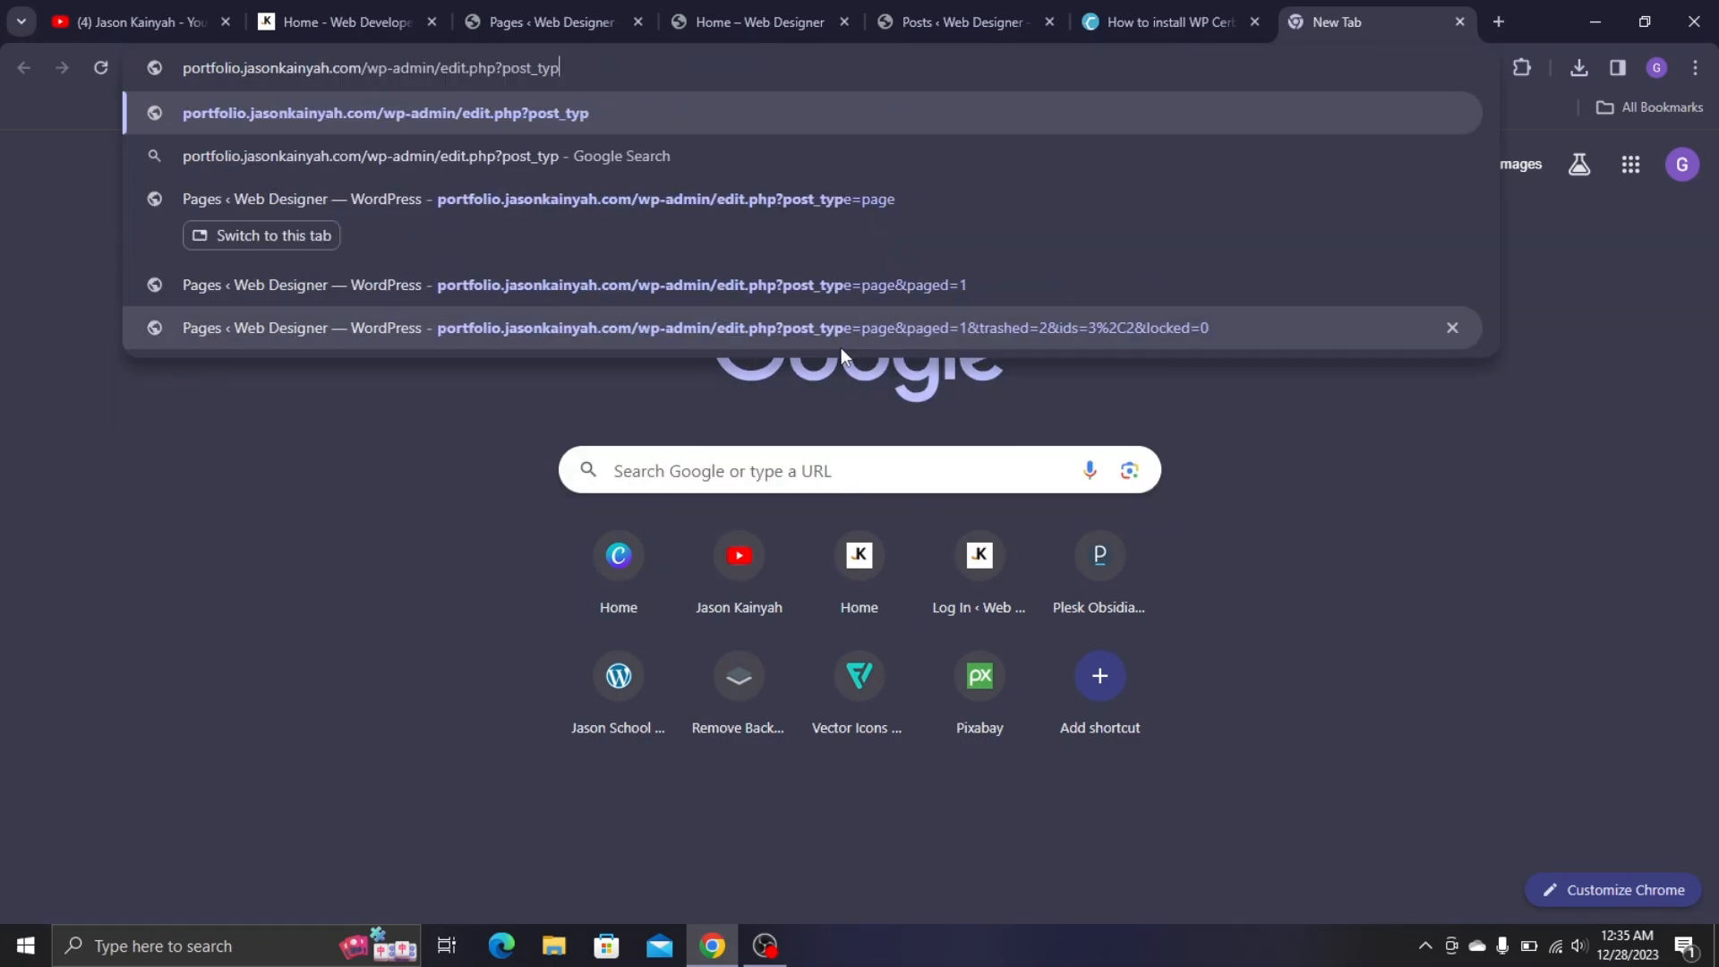
{"action": "type", "text": "m"}
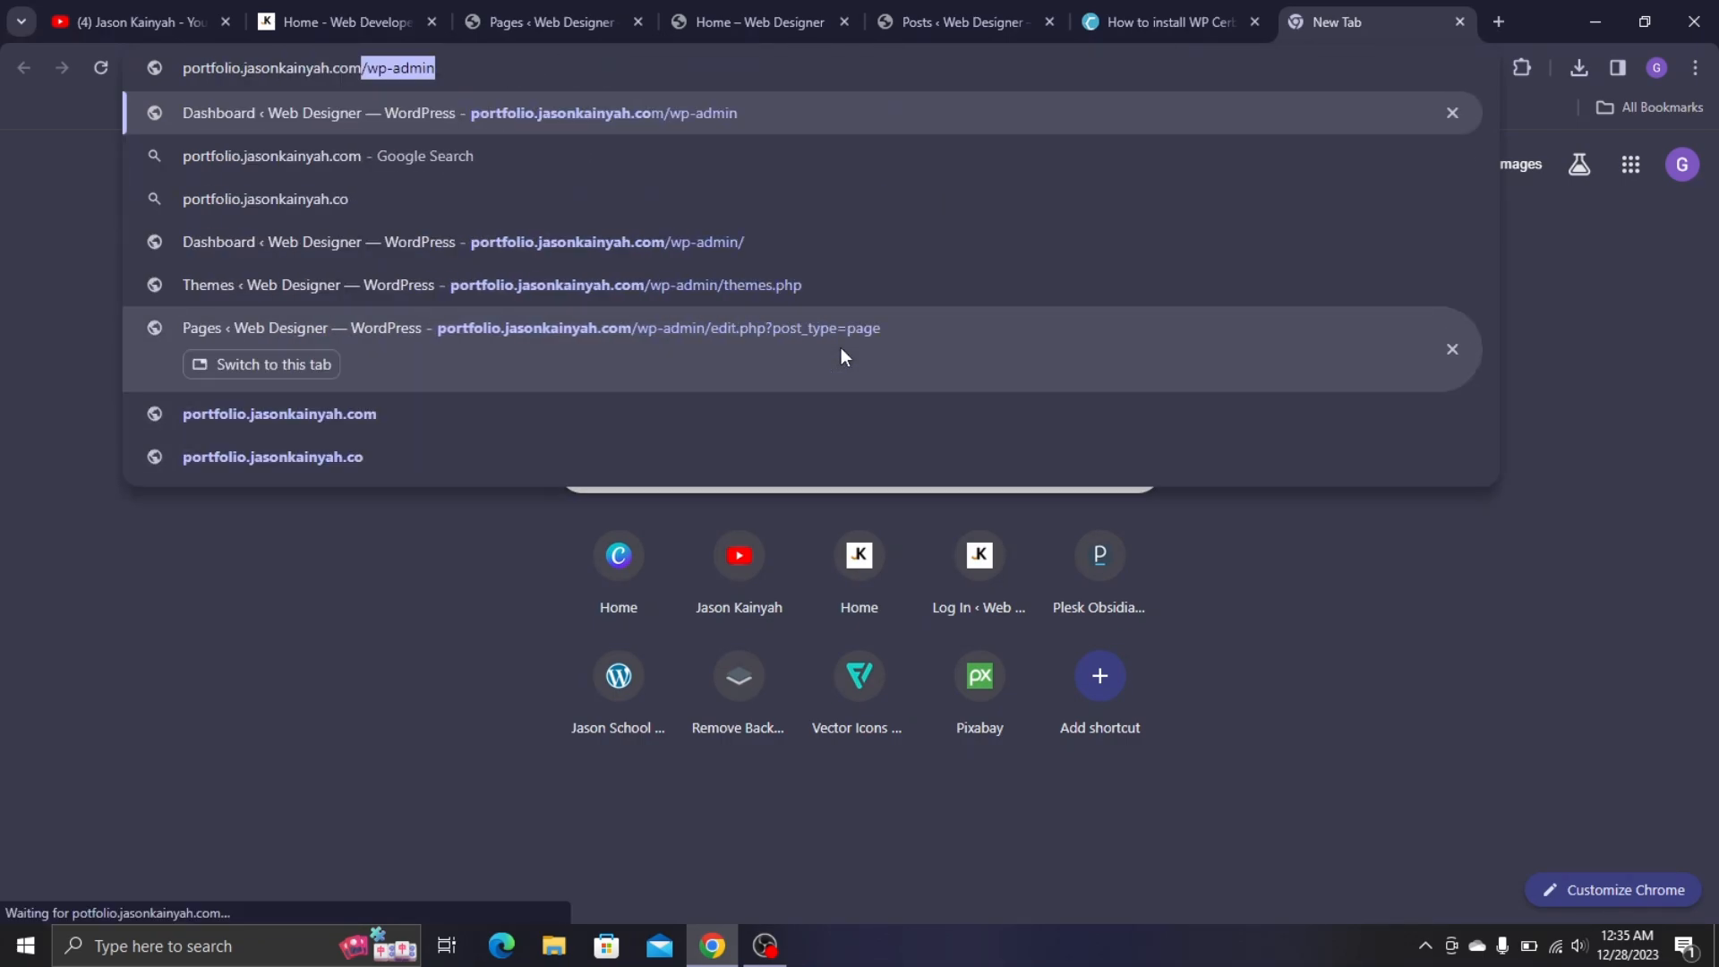
{"action": "key", "text": "Return"}
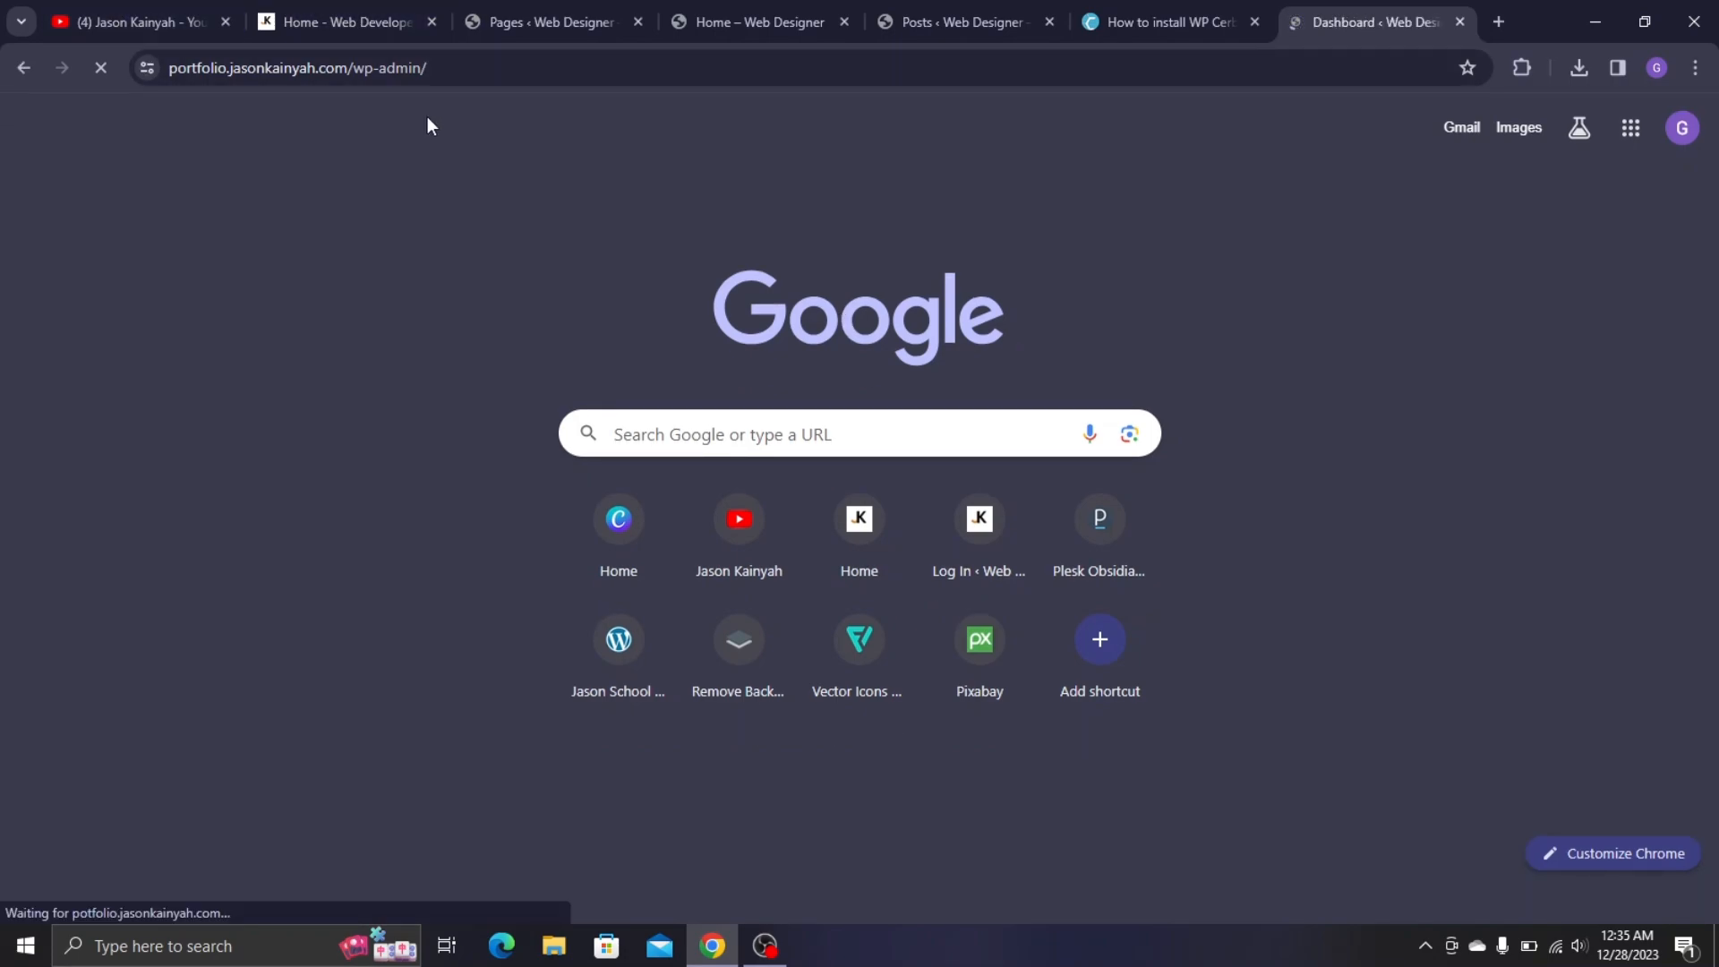
{"action": "key", "text": "BackSpace"}
{"action": "key", "text": "BackSpace"}
{"action": "key", "text": "BackSpace"}
{"action": "key", "text": "BackSpace"}
{"action": "key", "text": "BackSpace"}
{"action": "key", "text": "BackSpace"}
{"action": "key", "text": "BackSpace"}
{"action": "key", "text": "BackSpace"}
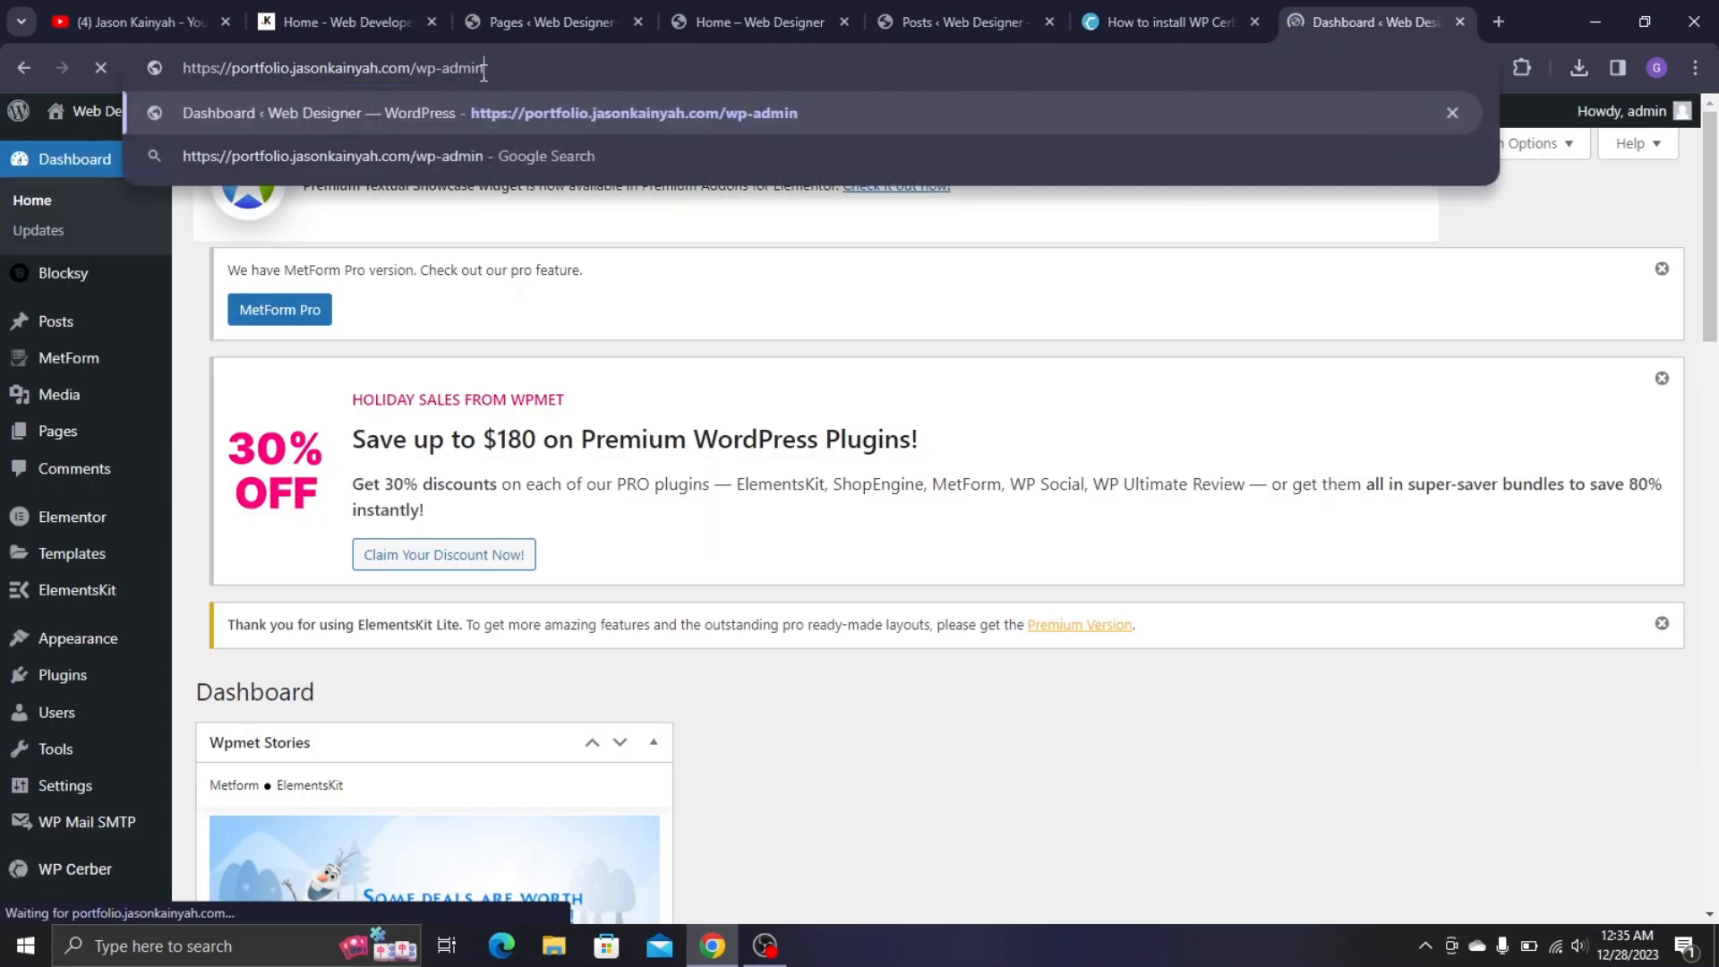
{"action": "key", "text": "BackSpace"}
{"action": "key", "text": "BackSpace"}
{"action": "key", "text": "Return"}
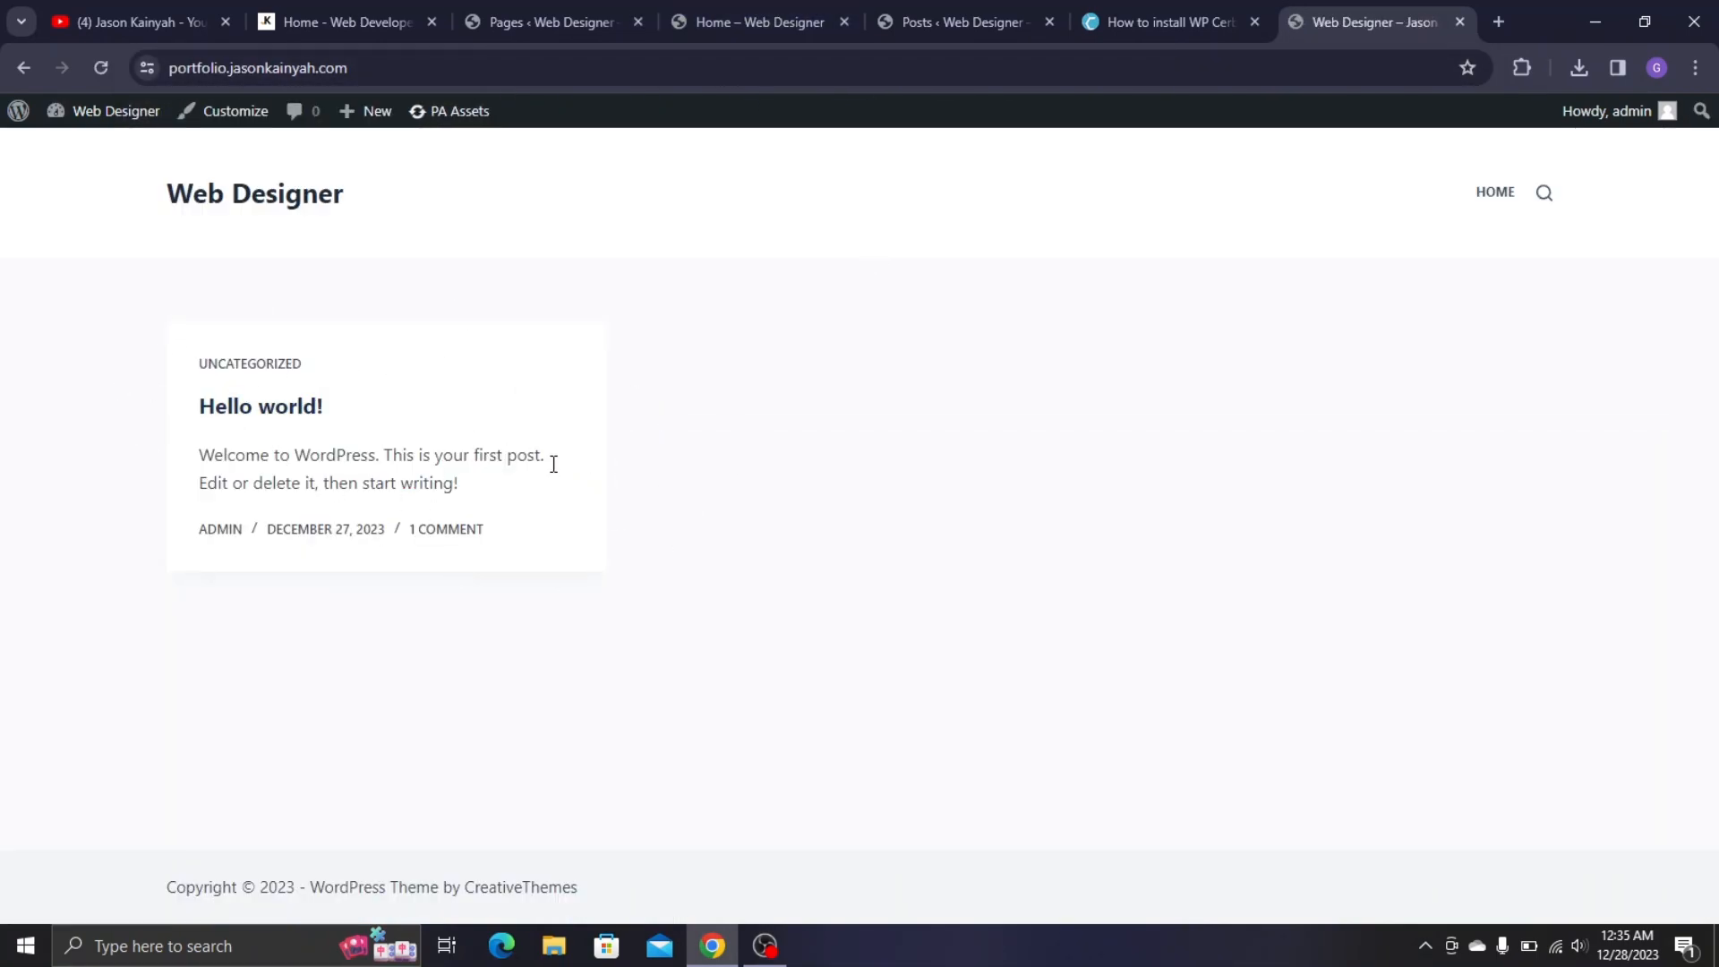
- Close the front page tab and go back to the admin Pages list
{"action": "left_click", "coordinate": [763, 4]}
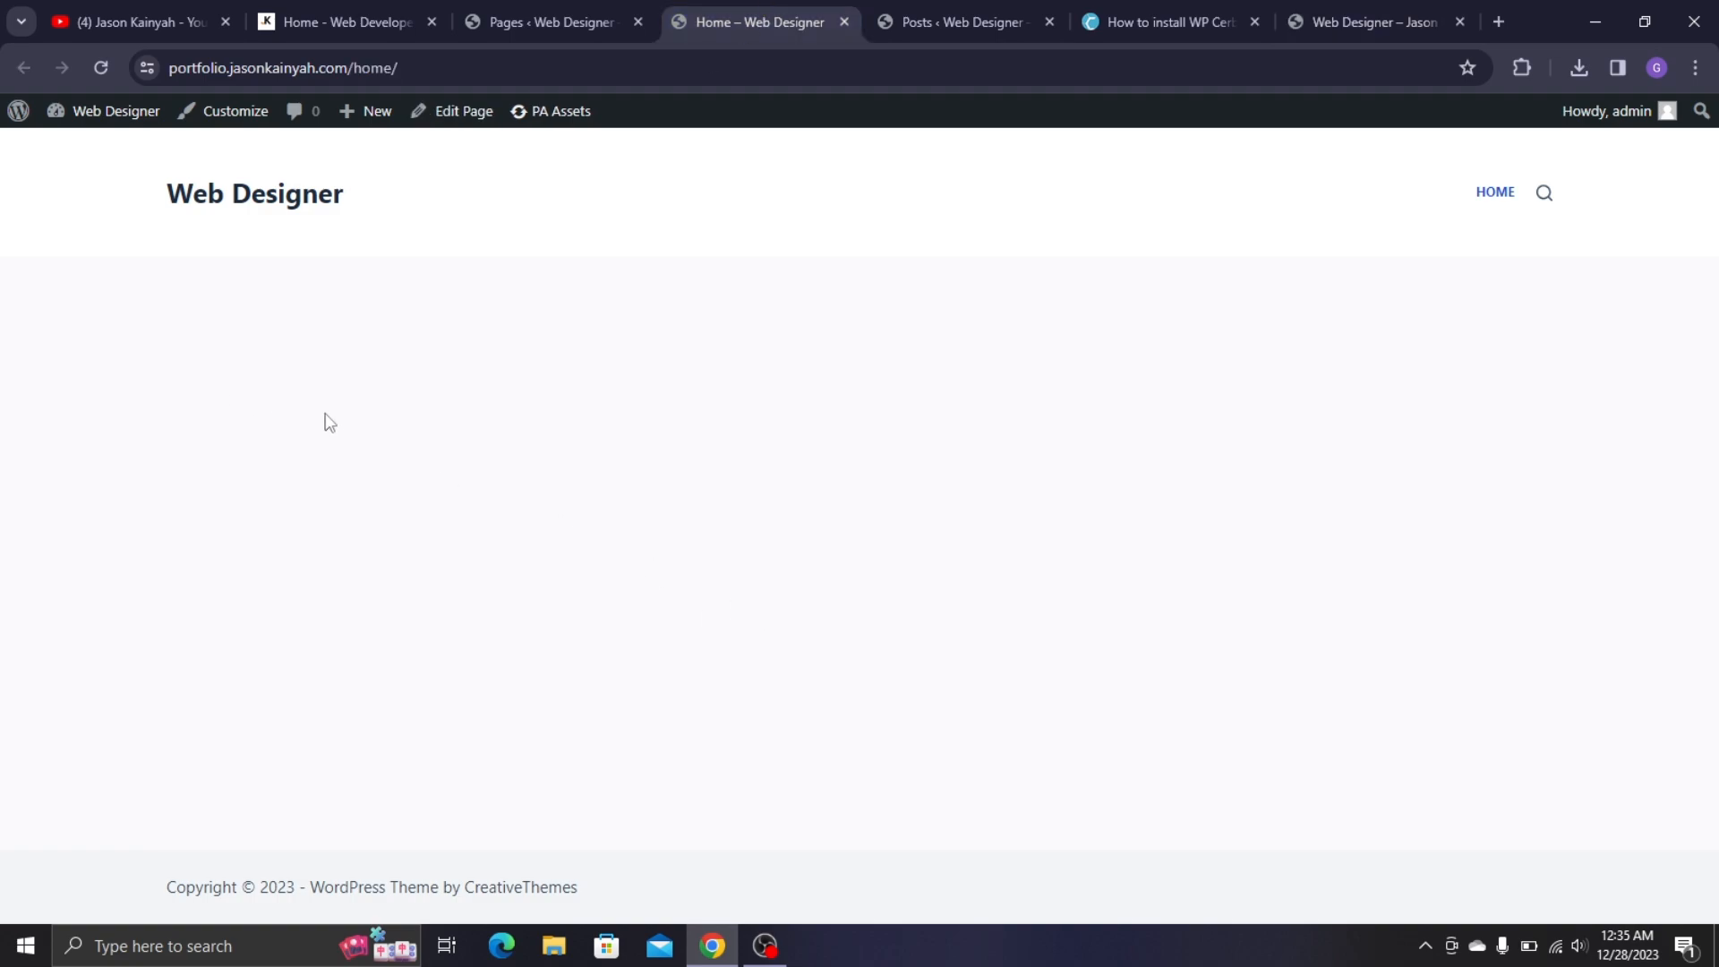
{"action": "left_click", "coordinate": [1462, 22]}
{"action": "left_click", "coordinate": [681, 11]}
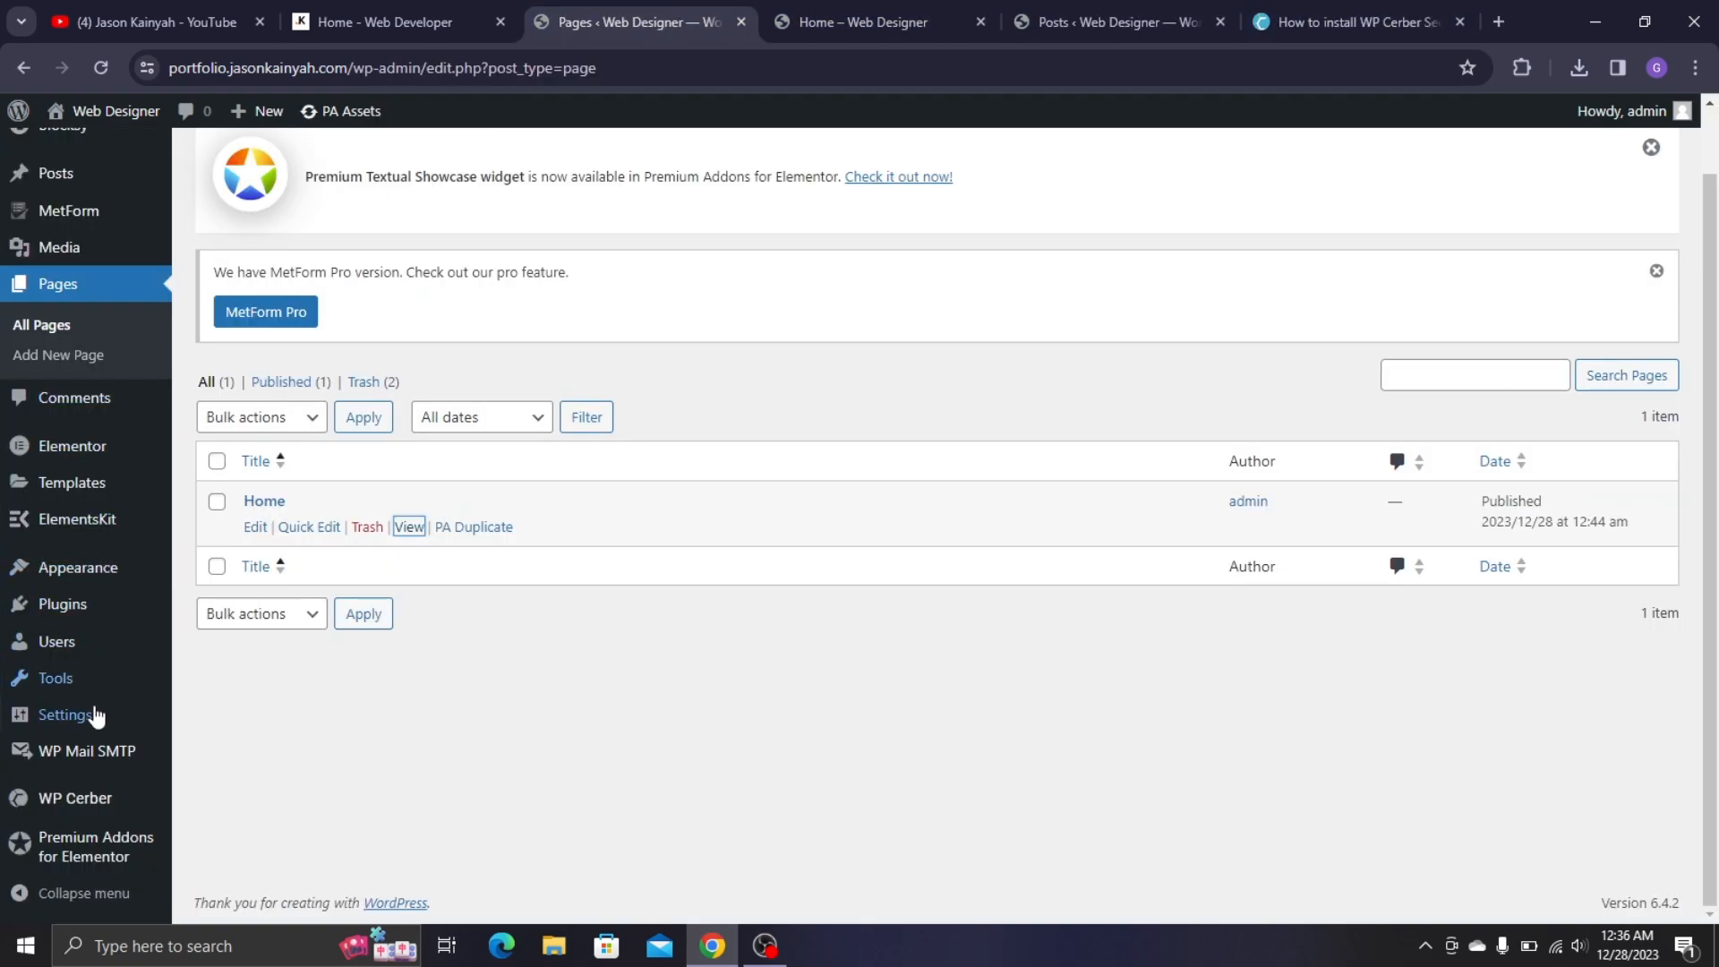
- In Reading Settings, set the homepage to a static page, Home, and save the changes
{"action": "mouse_move", "coordinate": [92, 715]}
{"action": "left_click", "coordinate": [240, 703]}
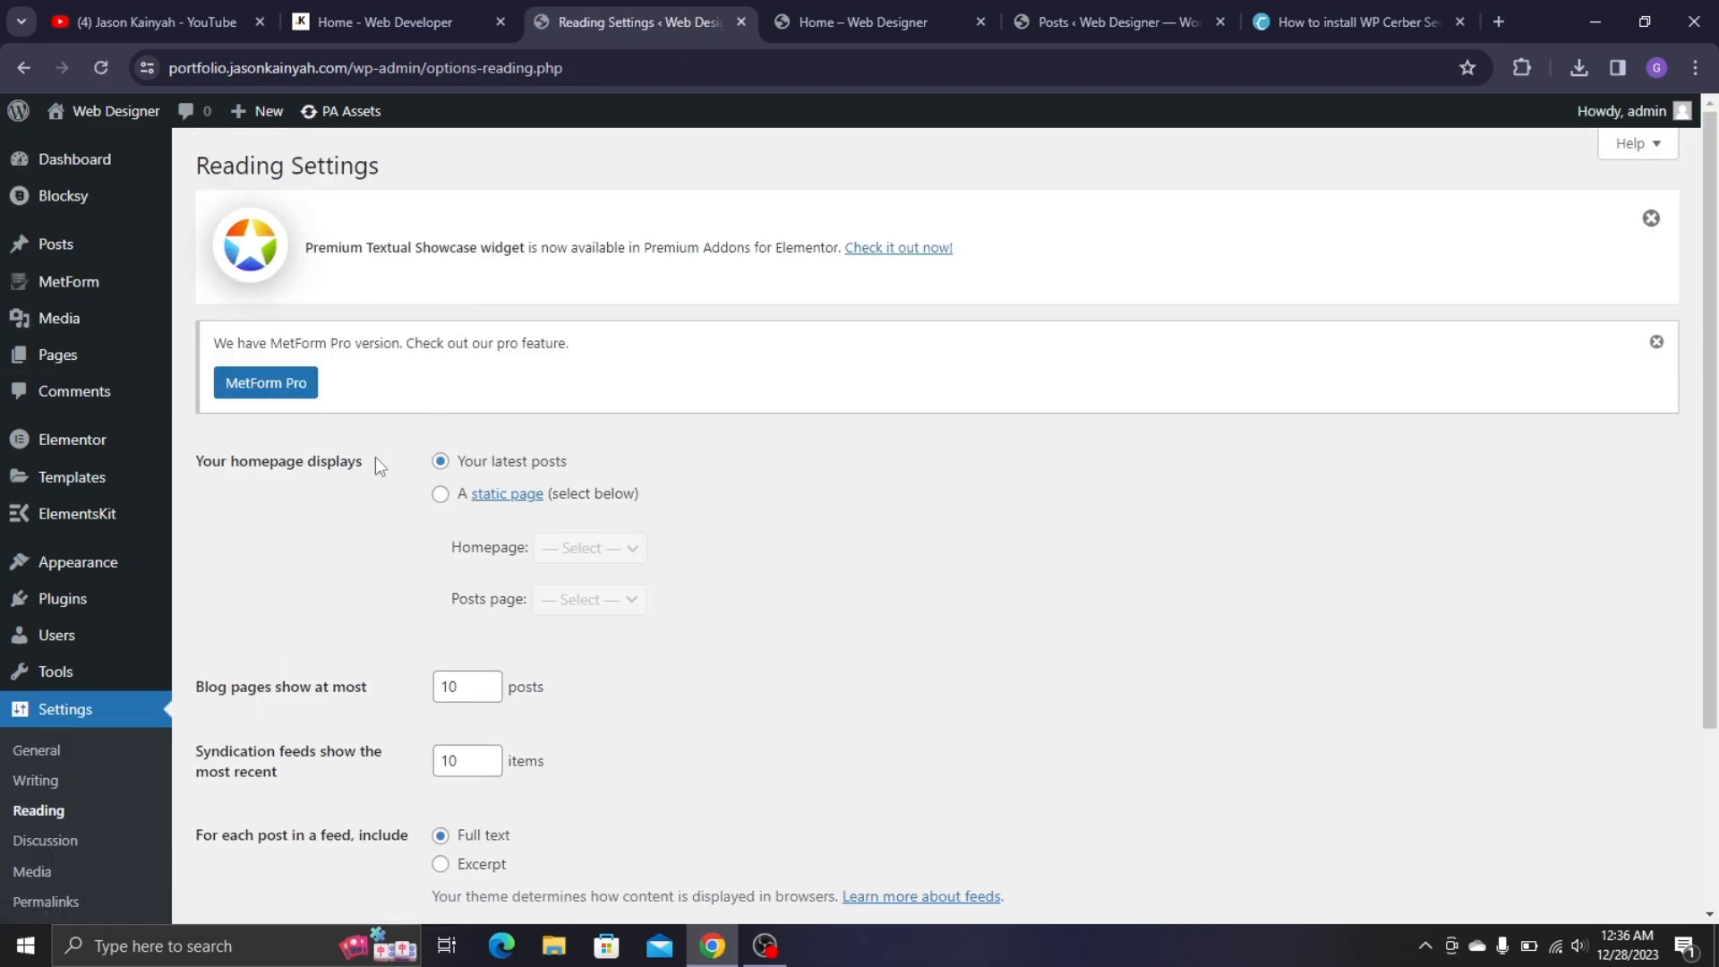
{"action": "left_click", "coordinate": [441, 494]}
{"action": "left_click", "coordinate": [627, 548]}
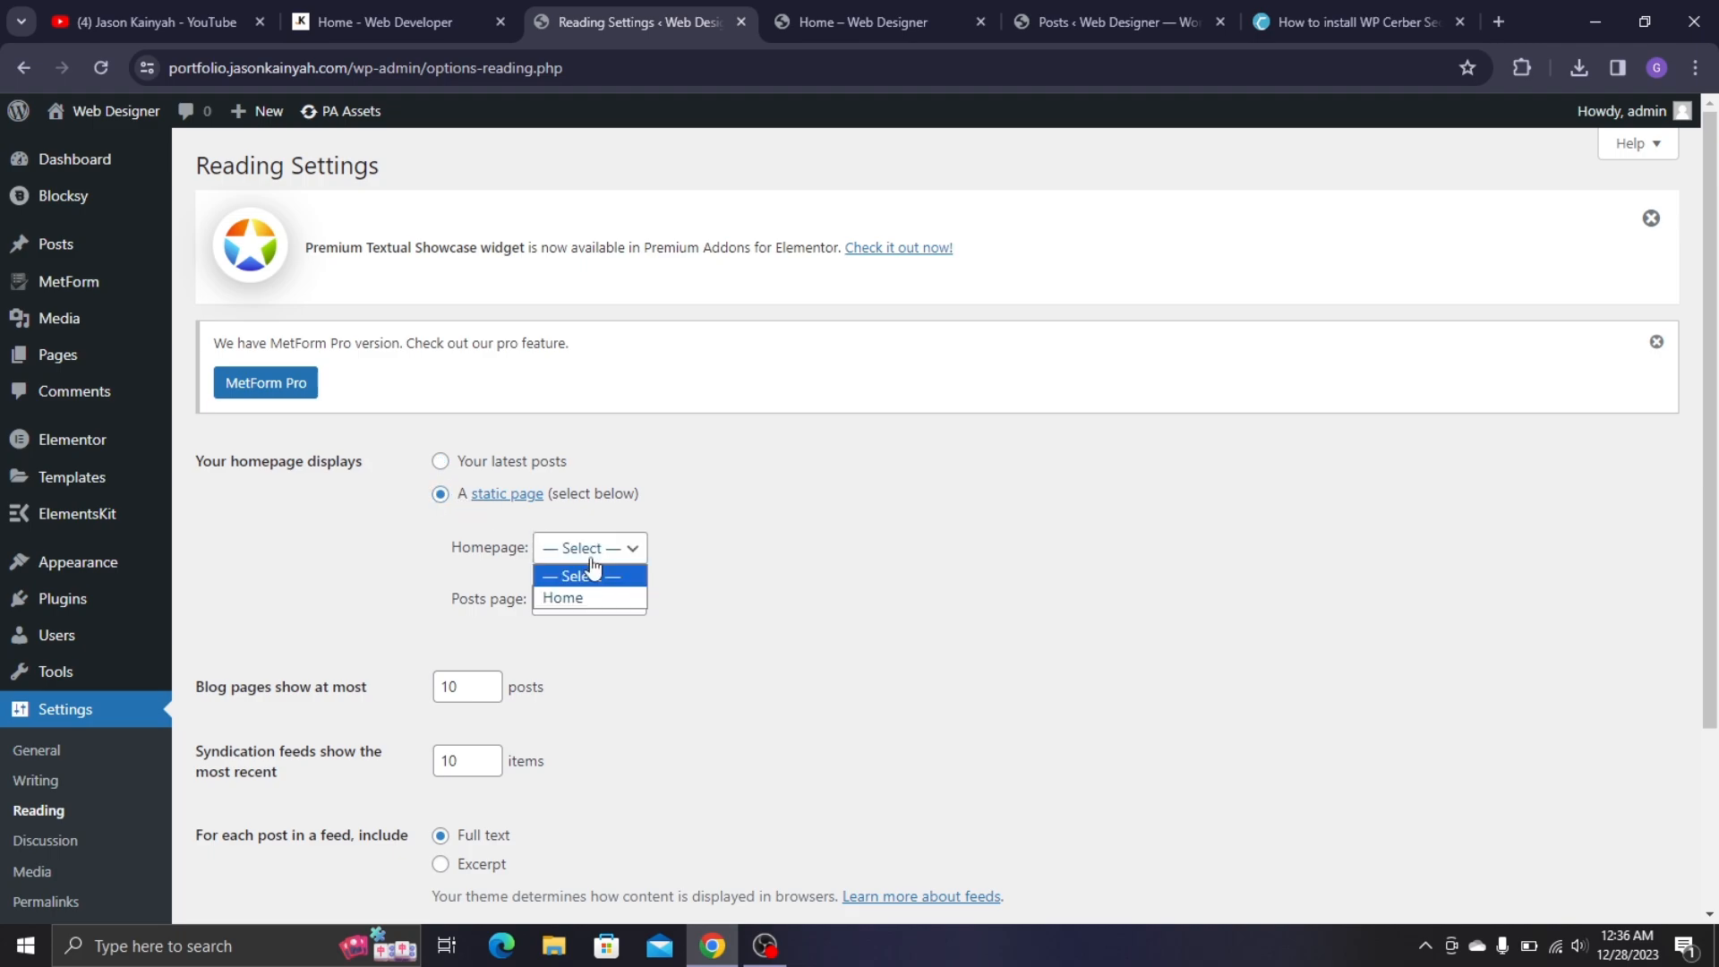
{"action": "left_click", "coordinate": [622, 598]}
{"action": "scroll", "coordinate": [564, 629], "scroll_direction": "down", "scroll_amount": 3}
{"action": "left_click", "coordinate": [280, 810]}
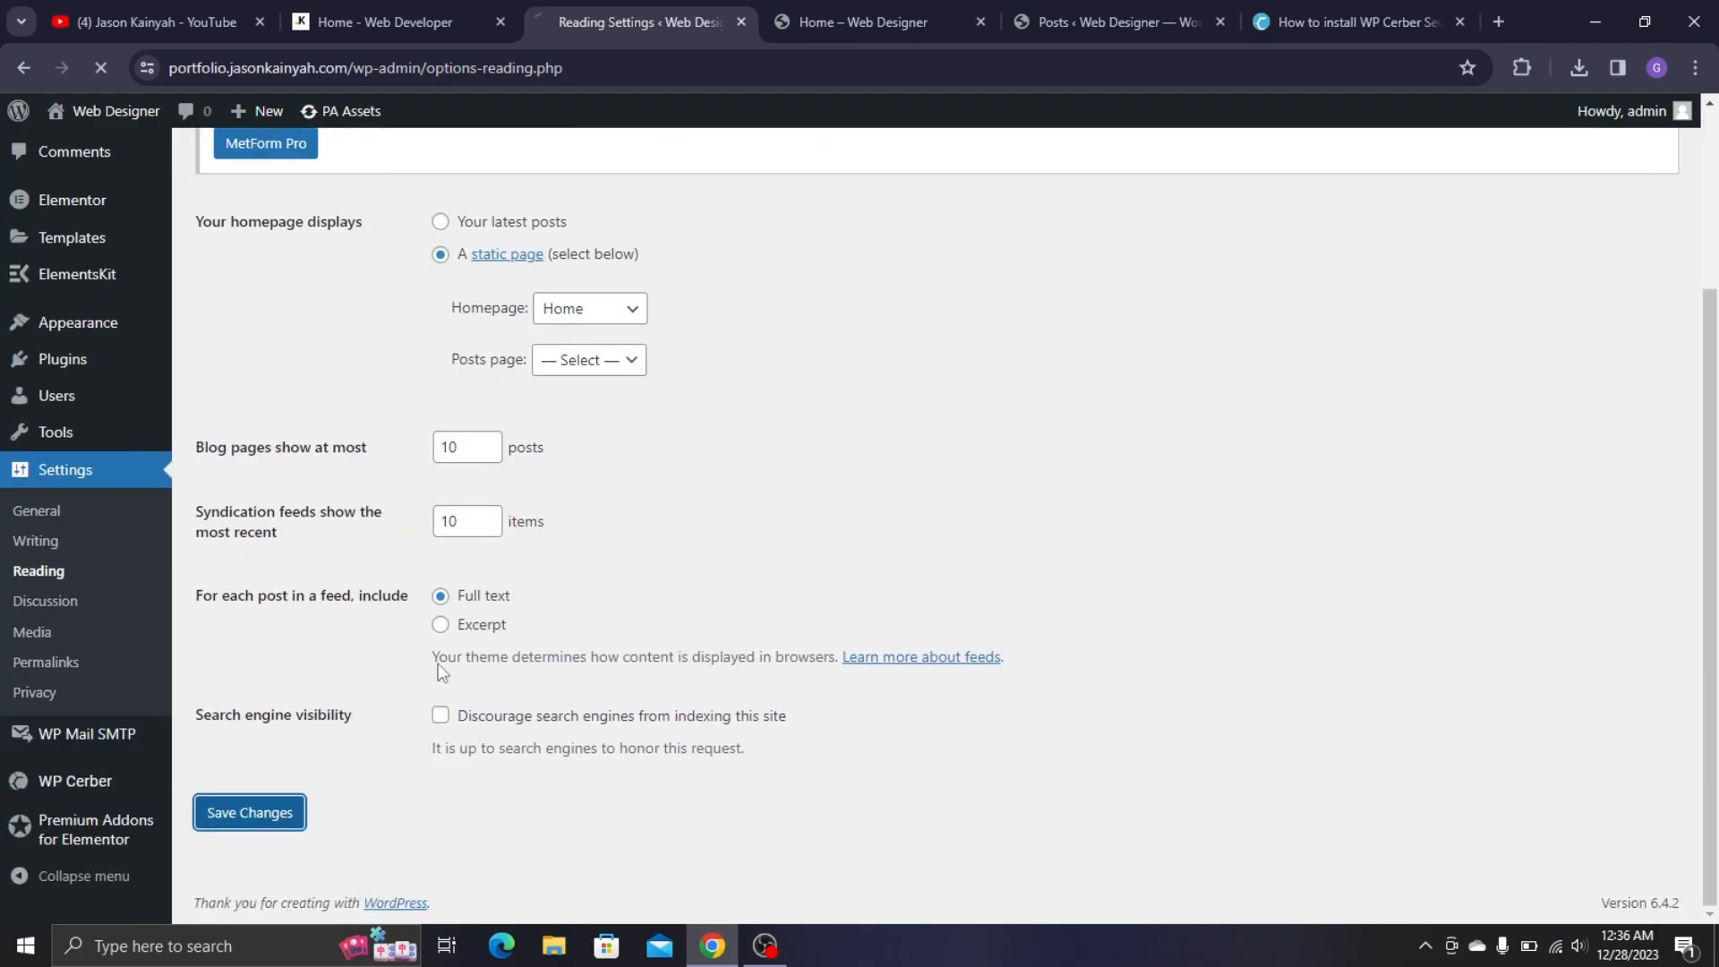
- Load the site root in a new tab to check it now opens the Home page
{"action": "left_click", "coordinate": [1506, 29]}
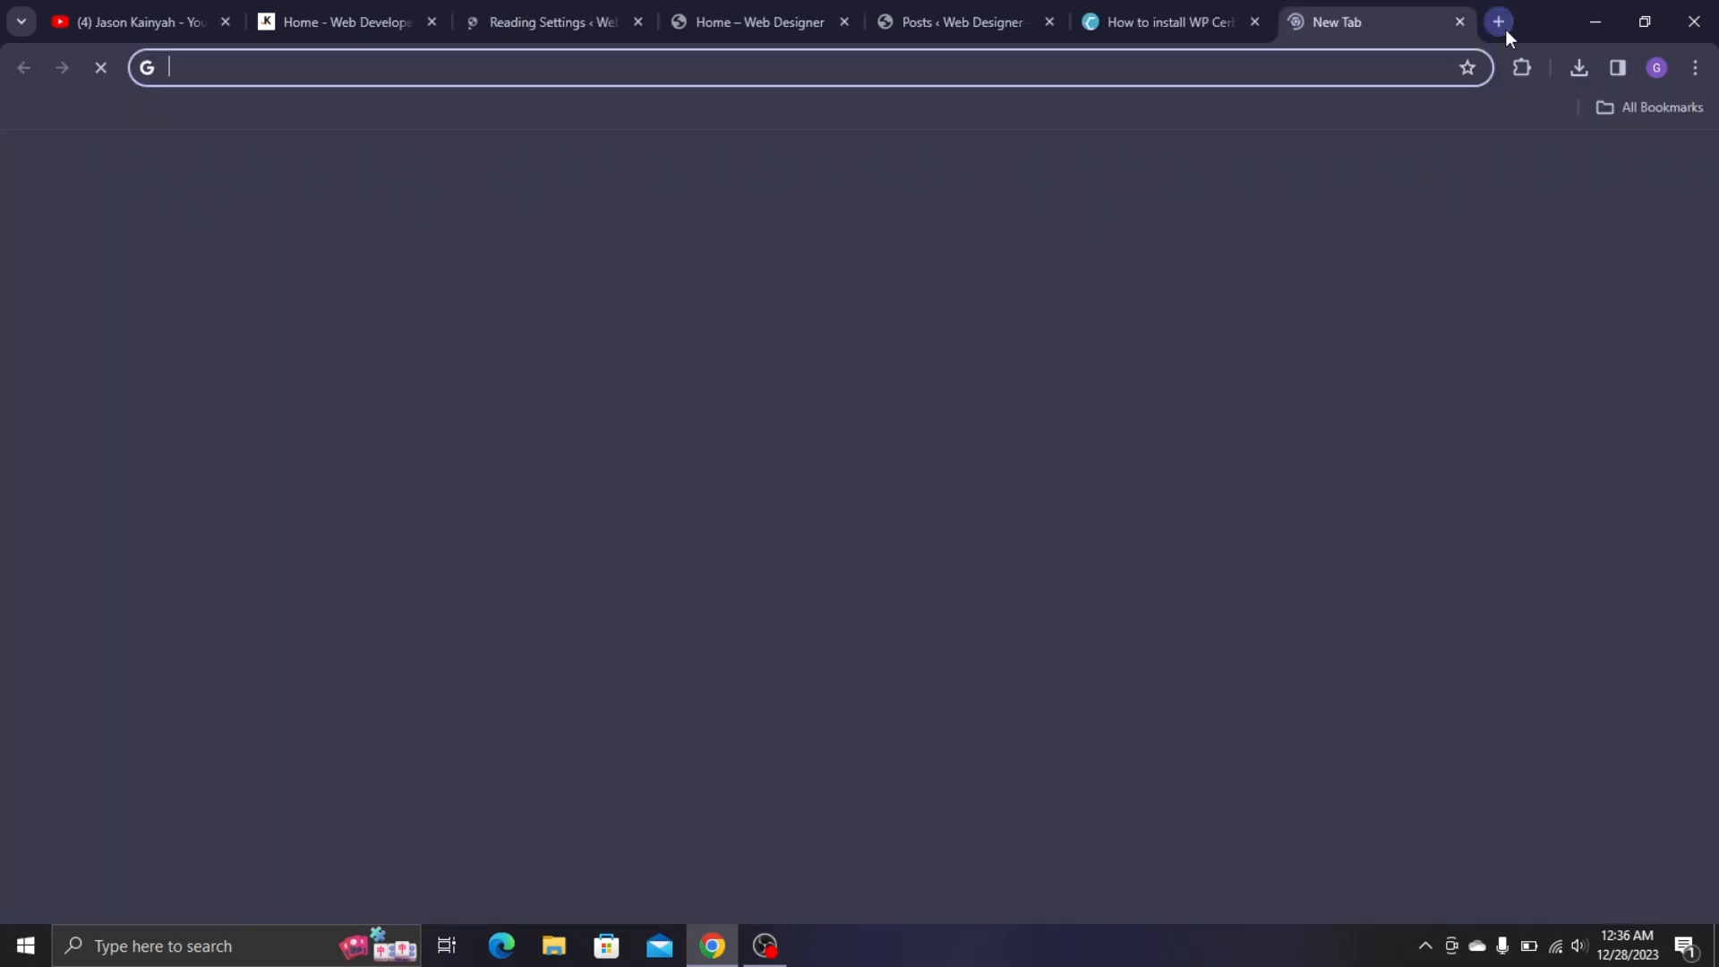
{"action": "type", "text": "portfolio.jasonkainyah.com/wp-admin"}
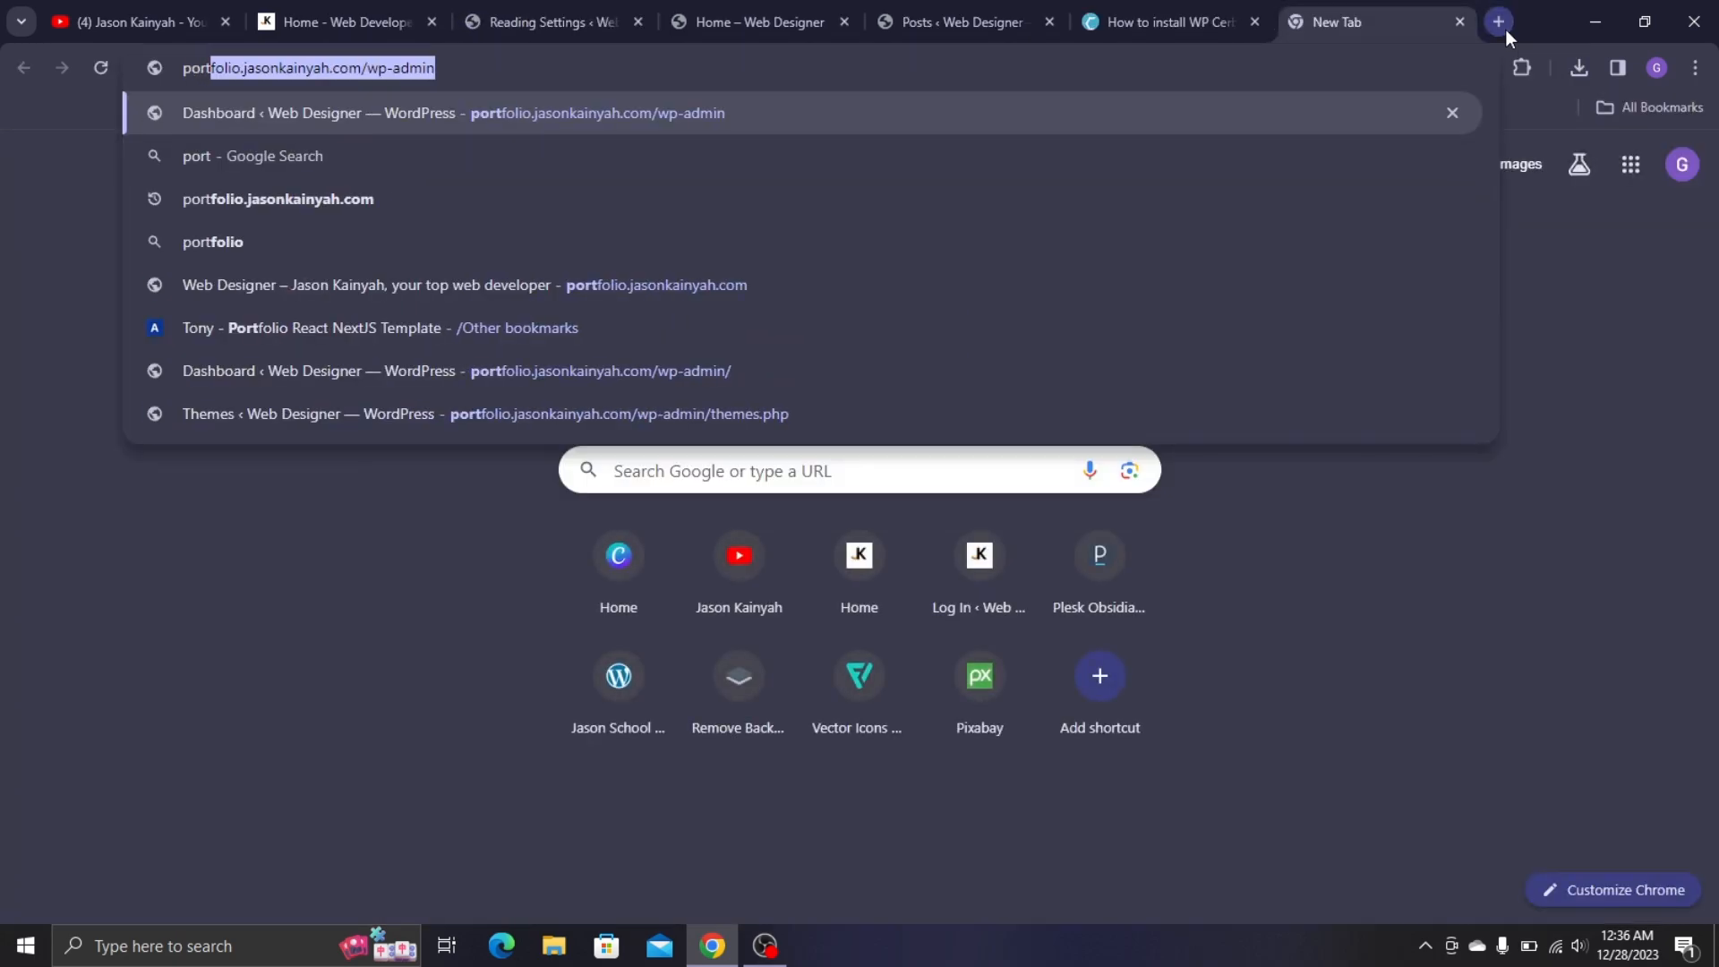
{"action": "key", "text": "Right"}
{"action": "key", "text": "BackSpace"}
{"action": "key", "text": "BackSpace"}
{"action": "key", "text": "BackSpace"}
{"action": "key", "text": "BackSpace"}
{"action": "key", "text": "BackSpace"}
{"action": "key", "text": "BackSpace"}
{"action": "key", "text": "BackSpace"}
{"action": "key", "text": "BackSpace"}
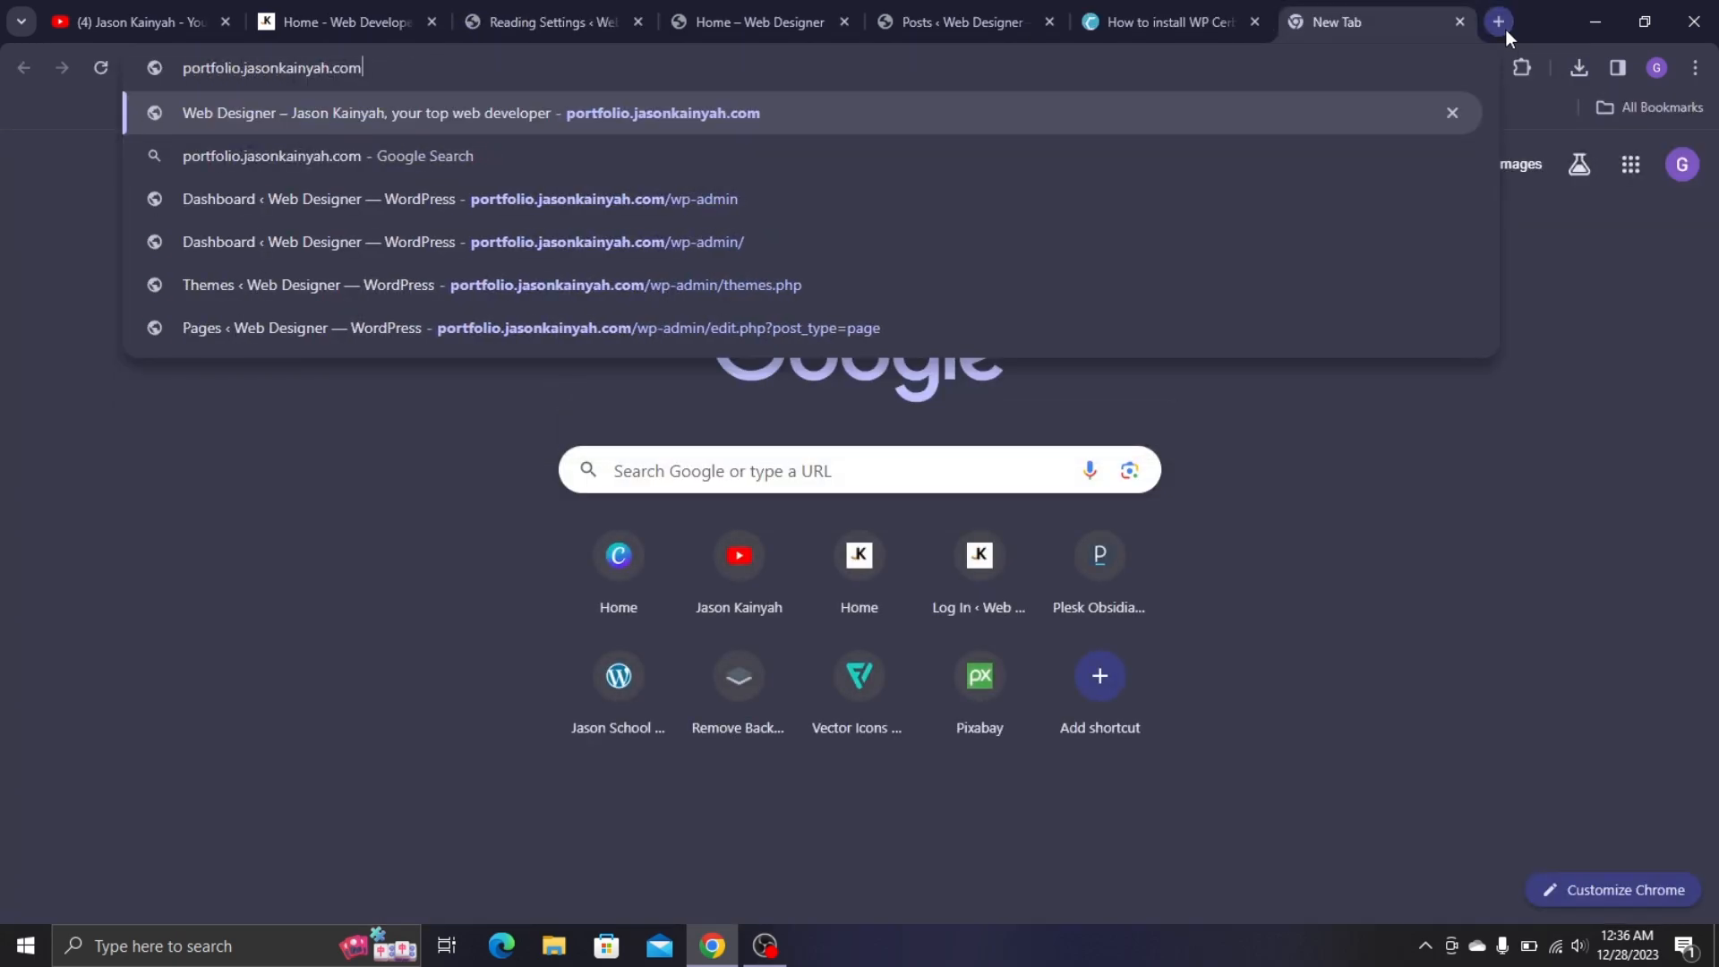
{"action": "key", "text": "Return"}
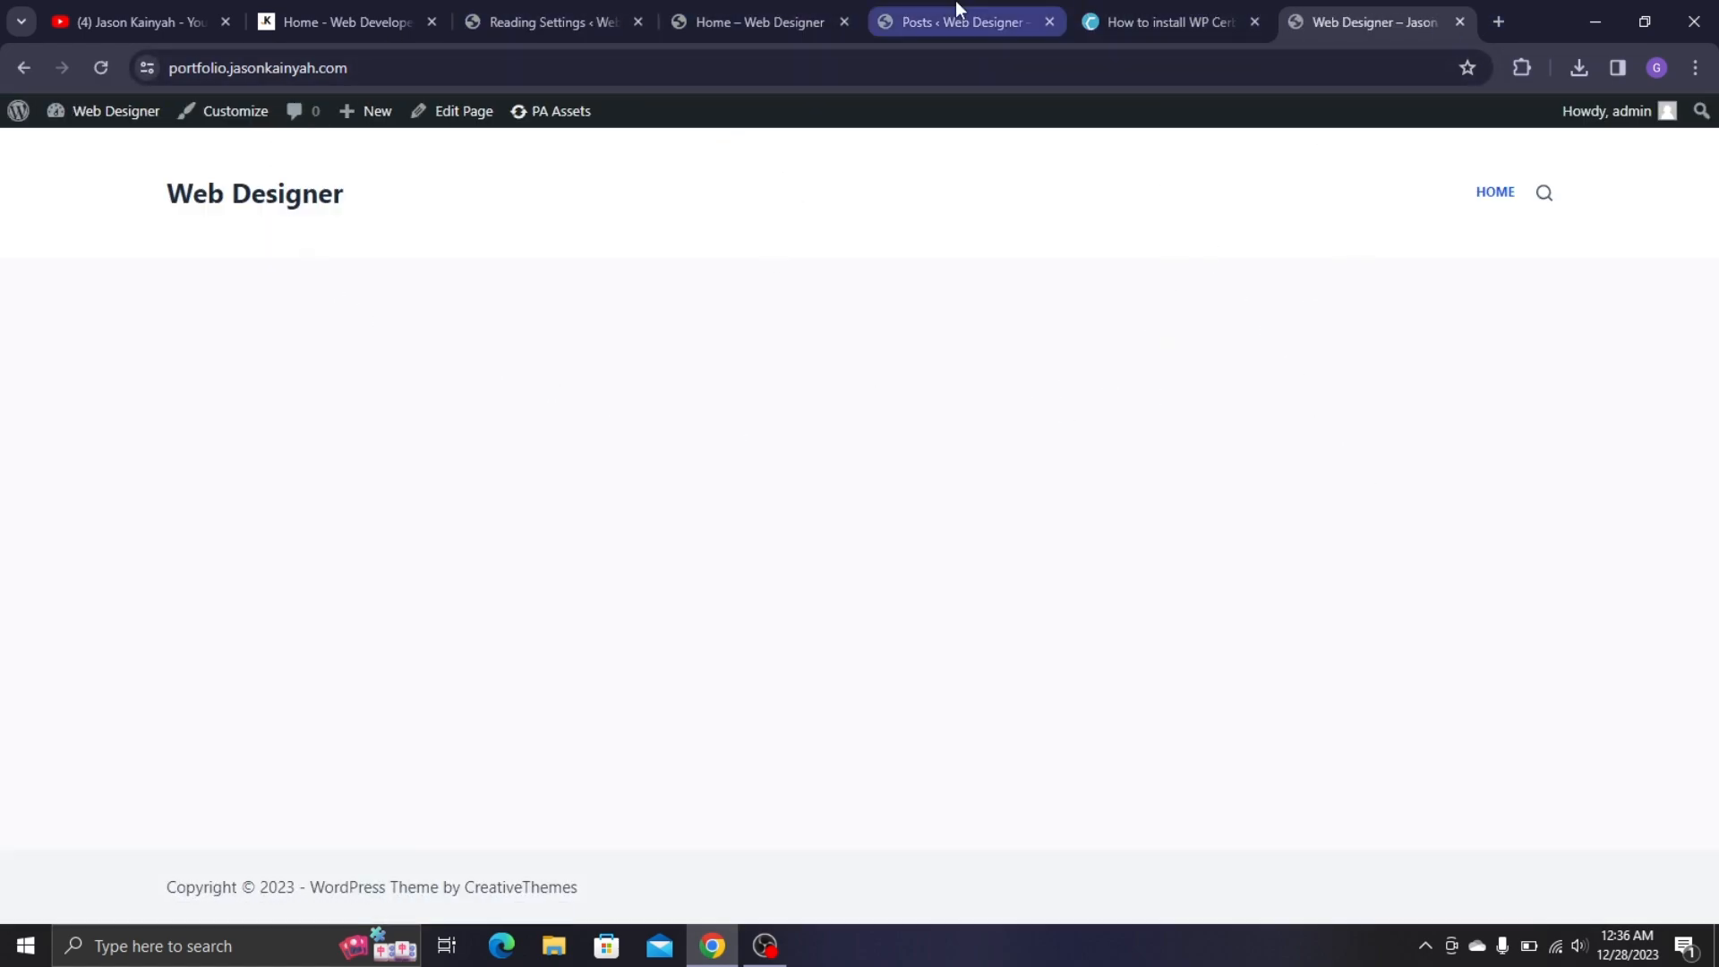
- Close the site root tab and the Reading Settings tab, leaving the Home page editor open
{"action": "key", "text": "ctrl+w"}
{"action": "left_click", "coordinate": [894, 5]}
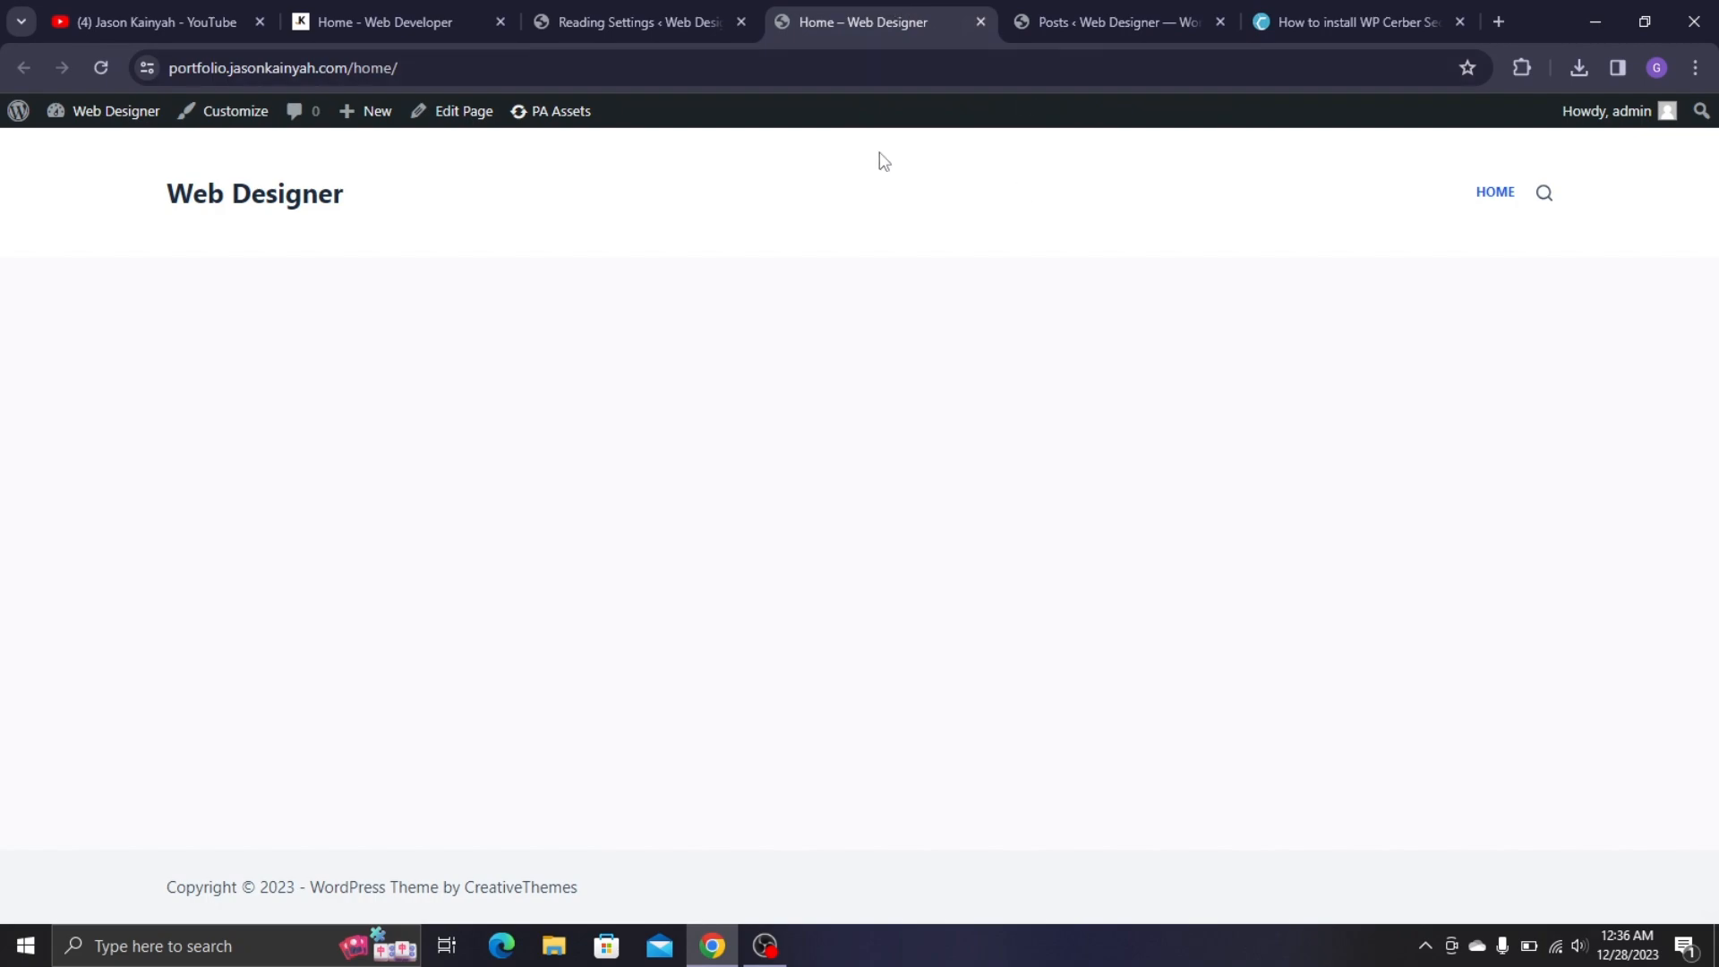
{"action": "left_click", "coordinate": [707, 5]}
{"action": "left_click", "coordinate": [325, 5]}
{"action": "left_click", "coordinate": [690, 4]}
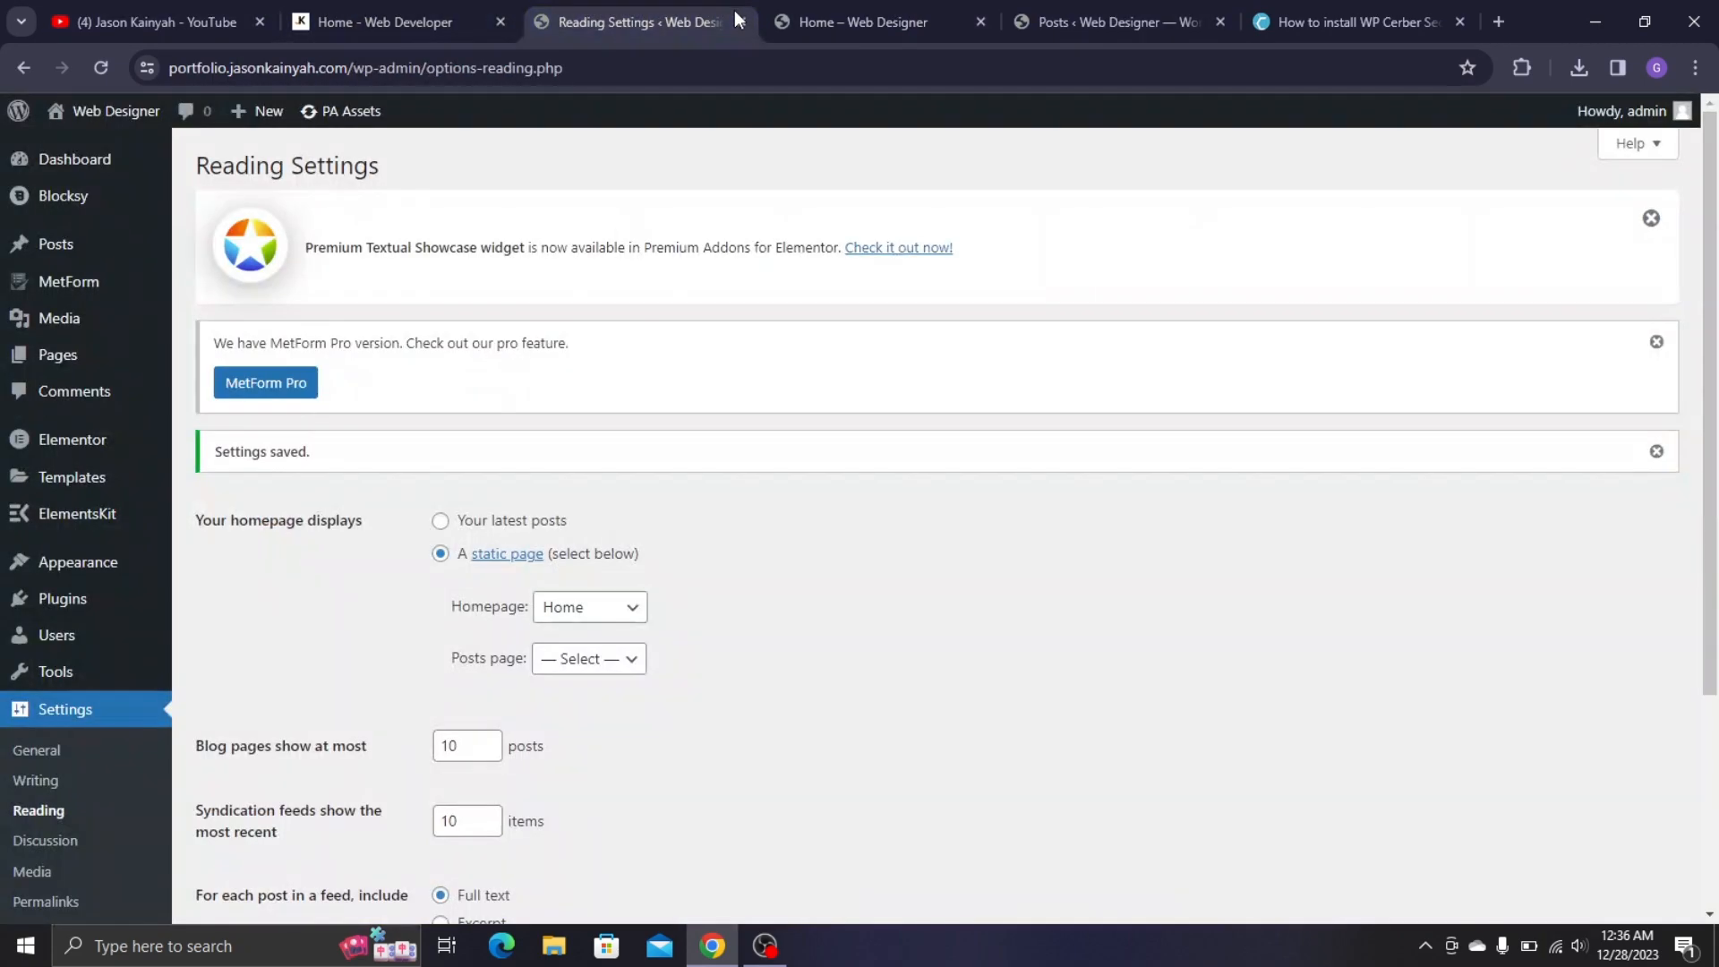
{"action": "left_click", "coordinate": [744, 19]}
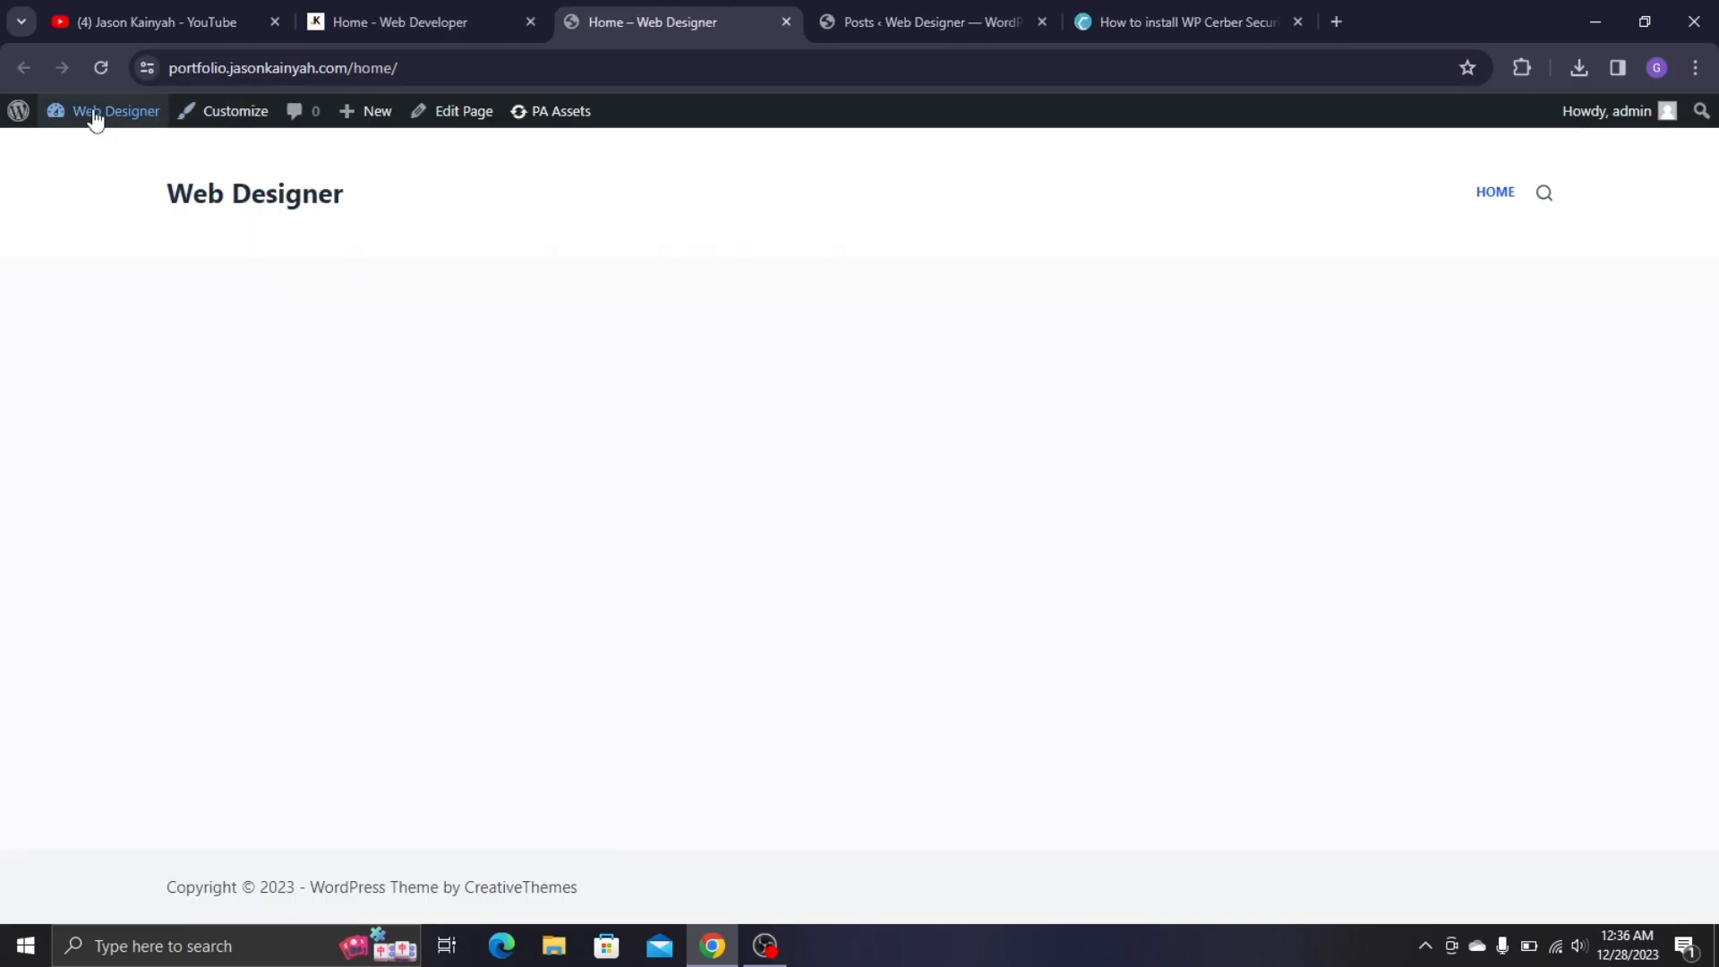
- Open the Home page for editing with Elementor
{"action": "mouse_move", "coordinate": [192, 131]}
{"action": "left_click", "coordinate": [455, 112]}
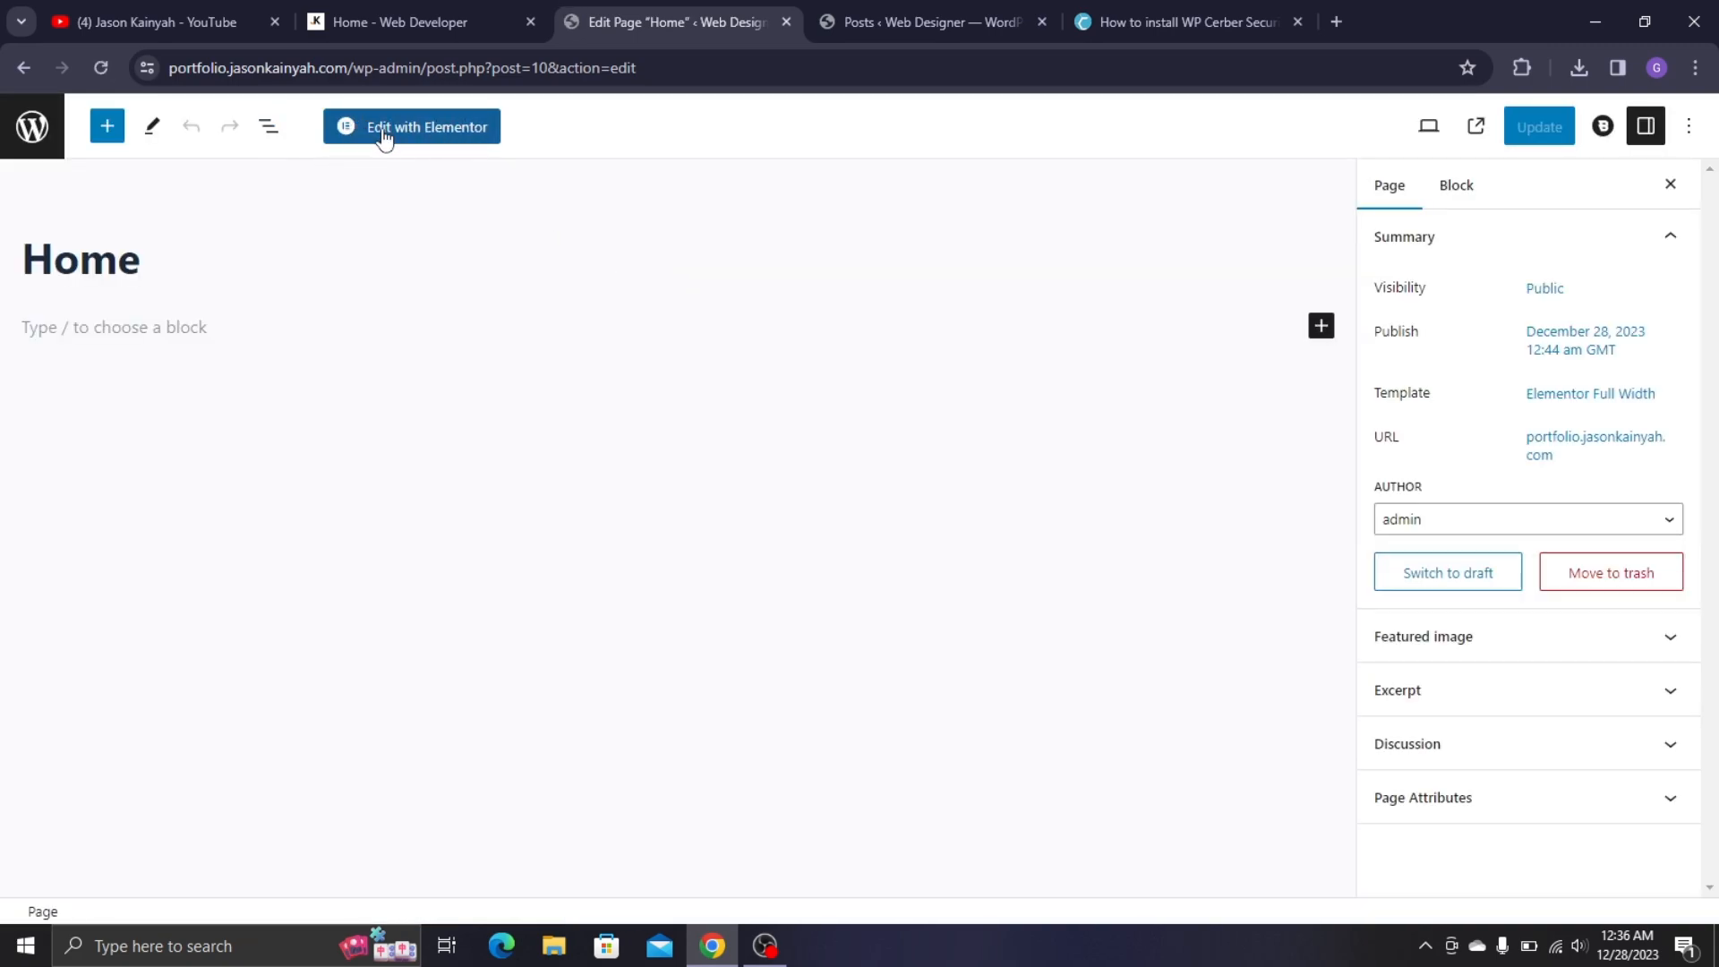
{"action": "left_click", "coordinate": [430, 143]}
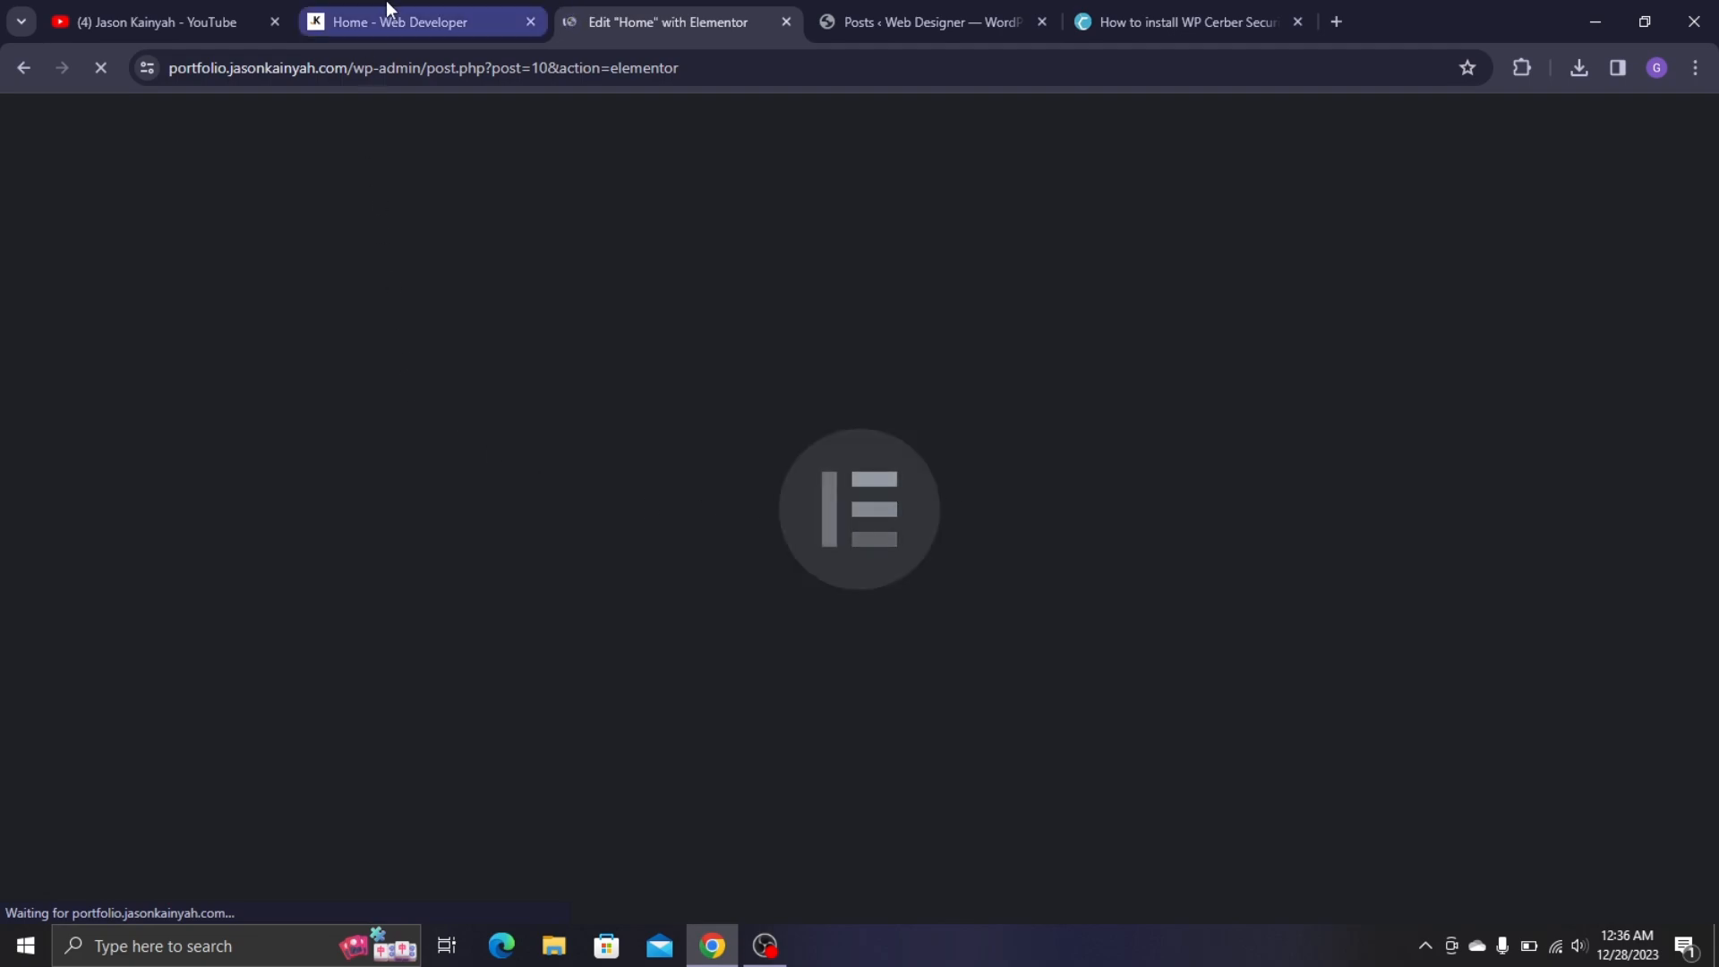
- Review the hero section on the live portfolio tab, then return to the Elementor editor tab
{"action": "left_click", "coordinate": [385, 18]}
{"action": "scroll", "coordinate": [644, 457], "scroll_direction": "up", "scroll_amount": 15}
{"action": "scroll", "coordinate": [1364, 427], "scroll_direction": "up", "scroll_amount": 12}
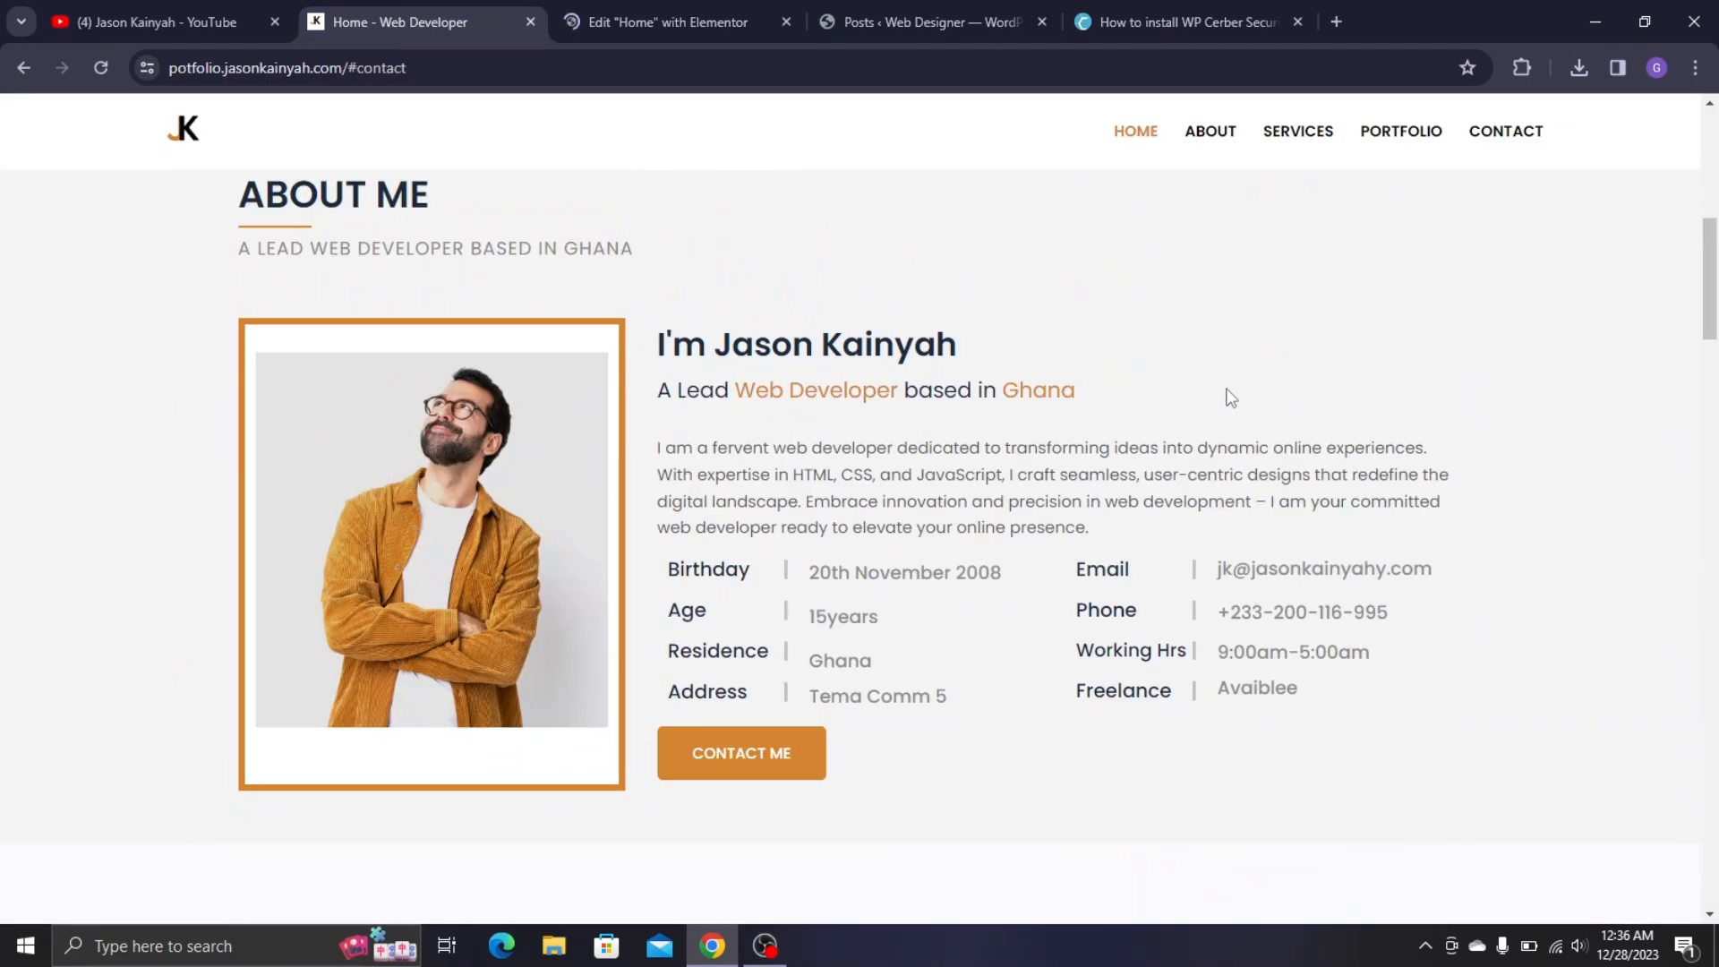
{"action": "left_click", "coordinate": [662, 20]}
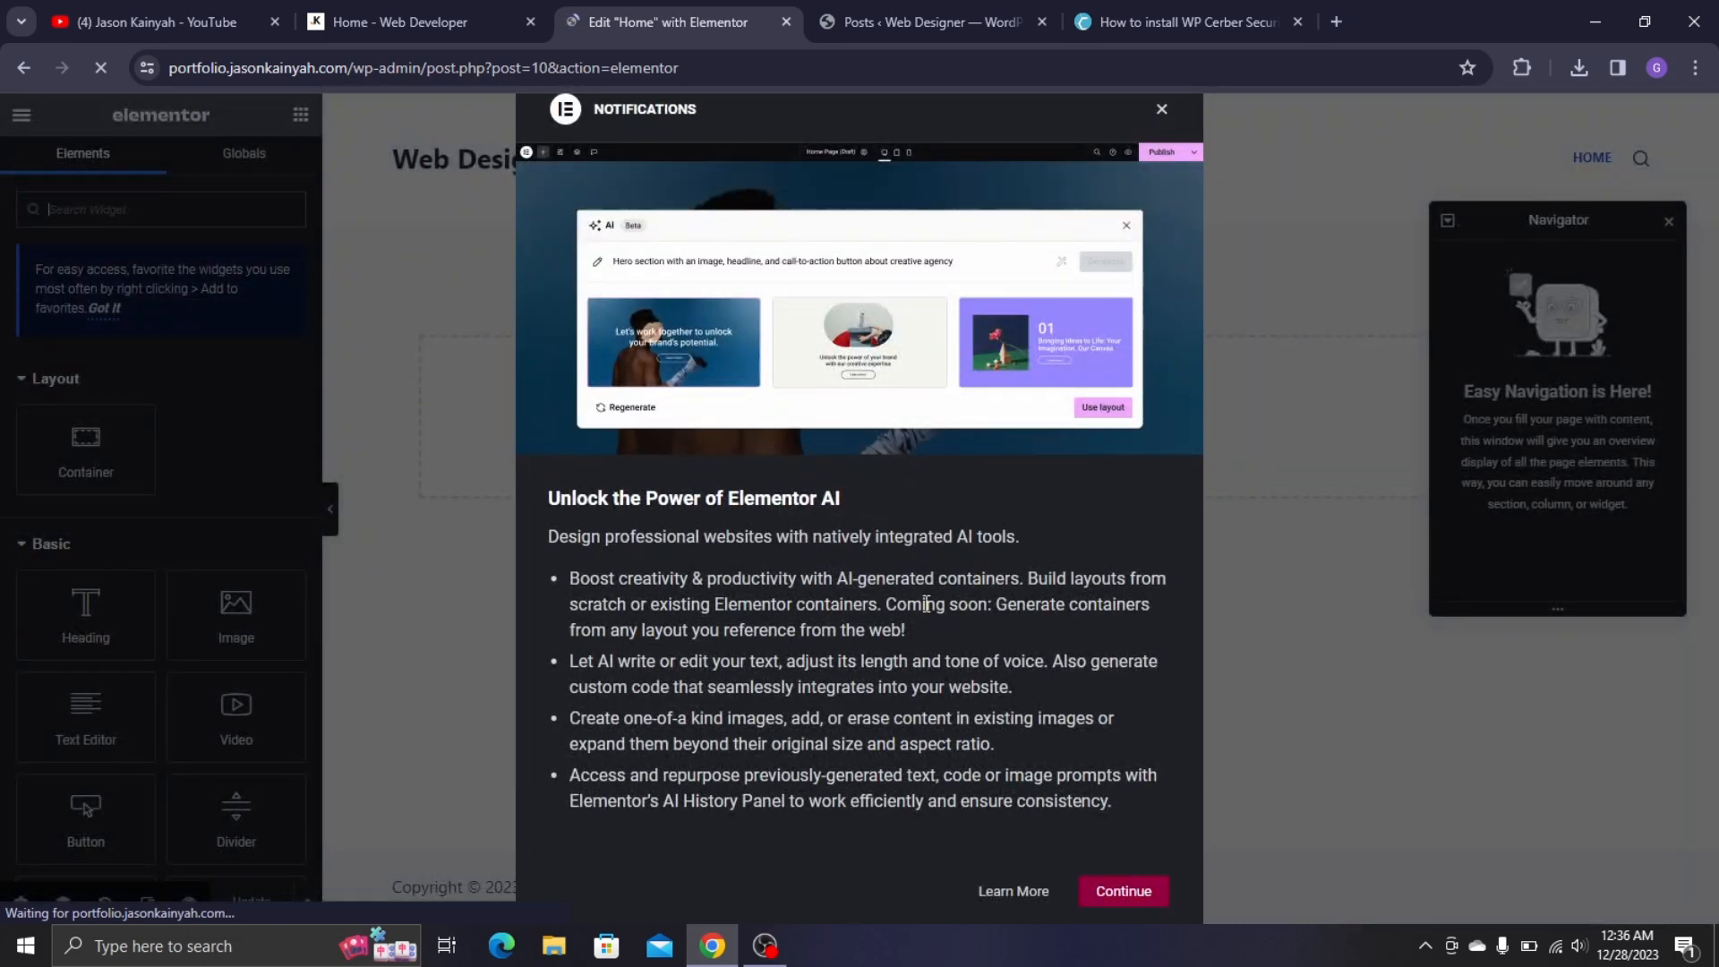
- Dismiss the Elementor AI notice and Navigator panel, review the live hero, then return to editing
{"action": "left_click", "coordinate": [1123, 891]}
{"action": "left_click", "coordinate": [1669, 224]}
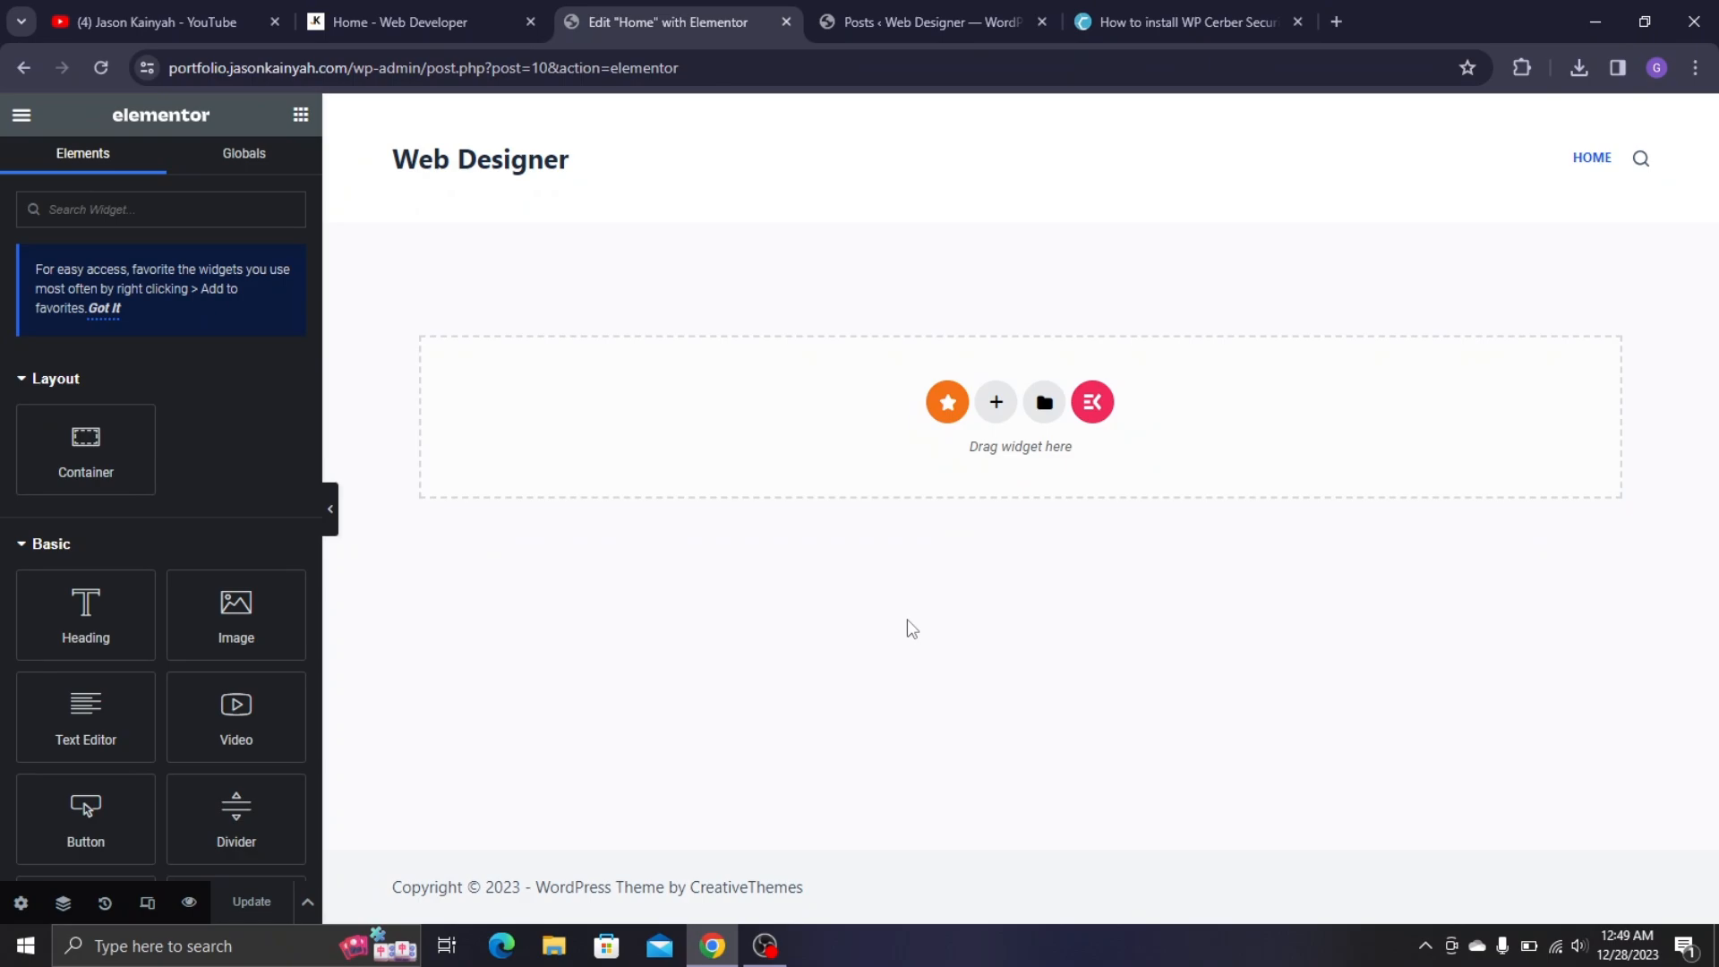
{"action": "left_click", "coordinate": [408, 21]}
{"action": "scroll", "coordinate": [708, 476], "scroll_direction": "up", "scroll_amount": 5}
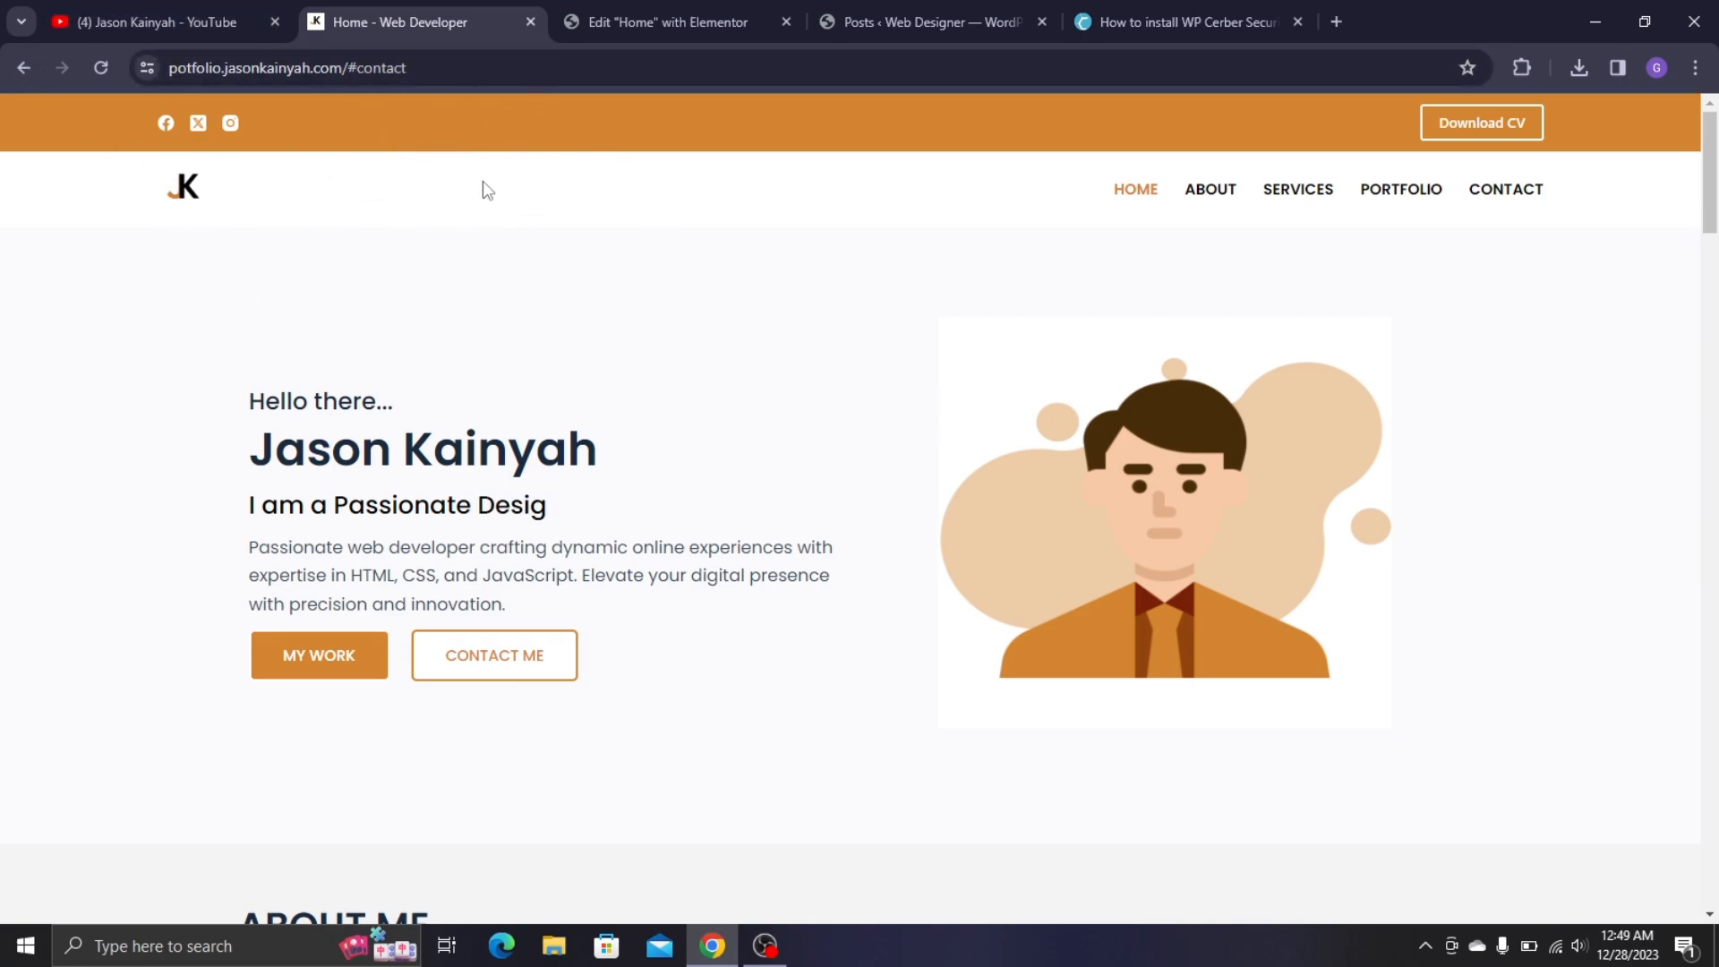
{"action": "scroll", "coordinate": [523, 184], "scroll_direction": "down", "scroll_amount": 1}
{"action": "scroll", "coordinate": [627, 241], "scroll_direction": "up", "scroll_amount": 1}
{"action": "scroll", "coordinate": [635, 304], "scroll_direction": "down", "scroll_amount": 1}
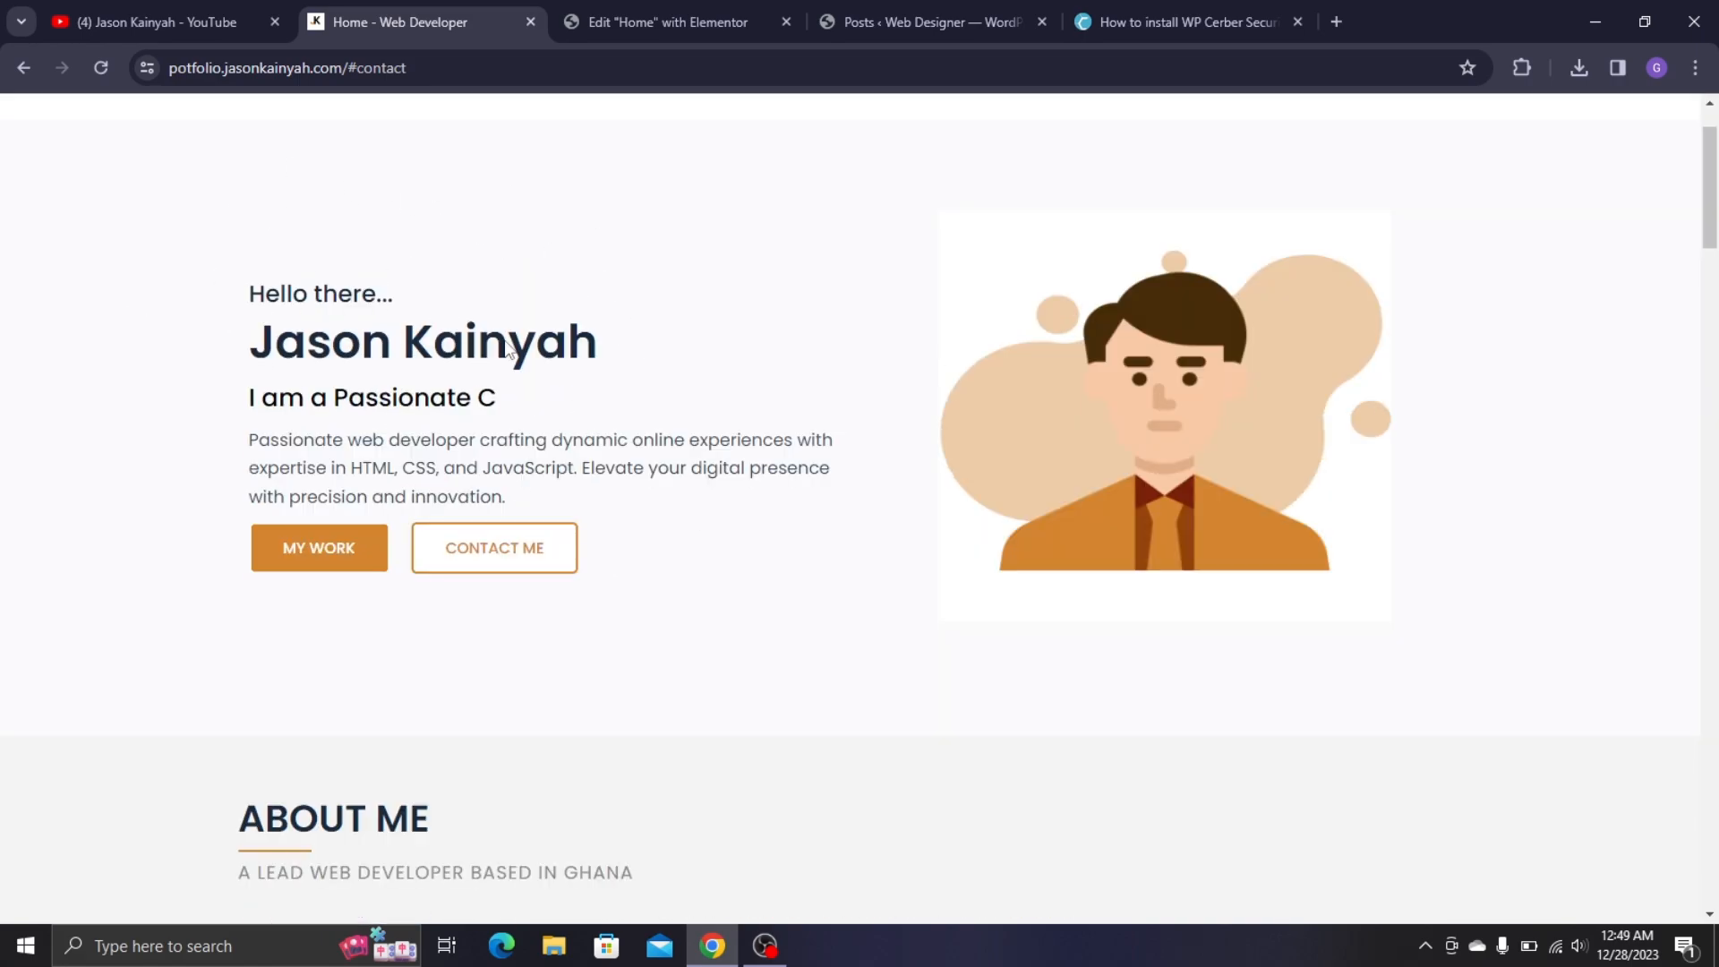
{"action": "left_click", "coordinate": [667, 21]}
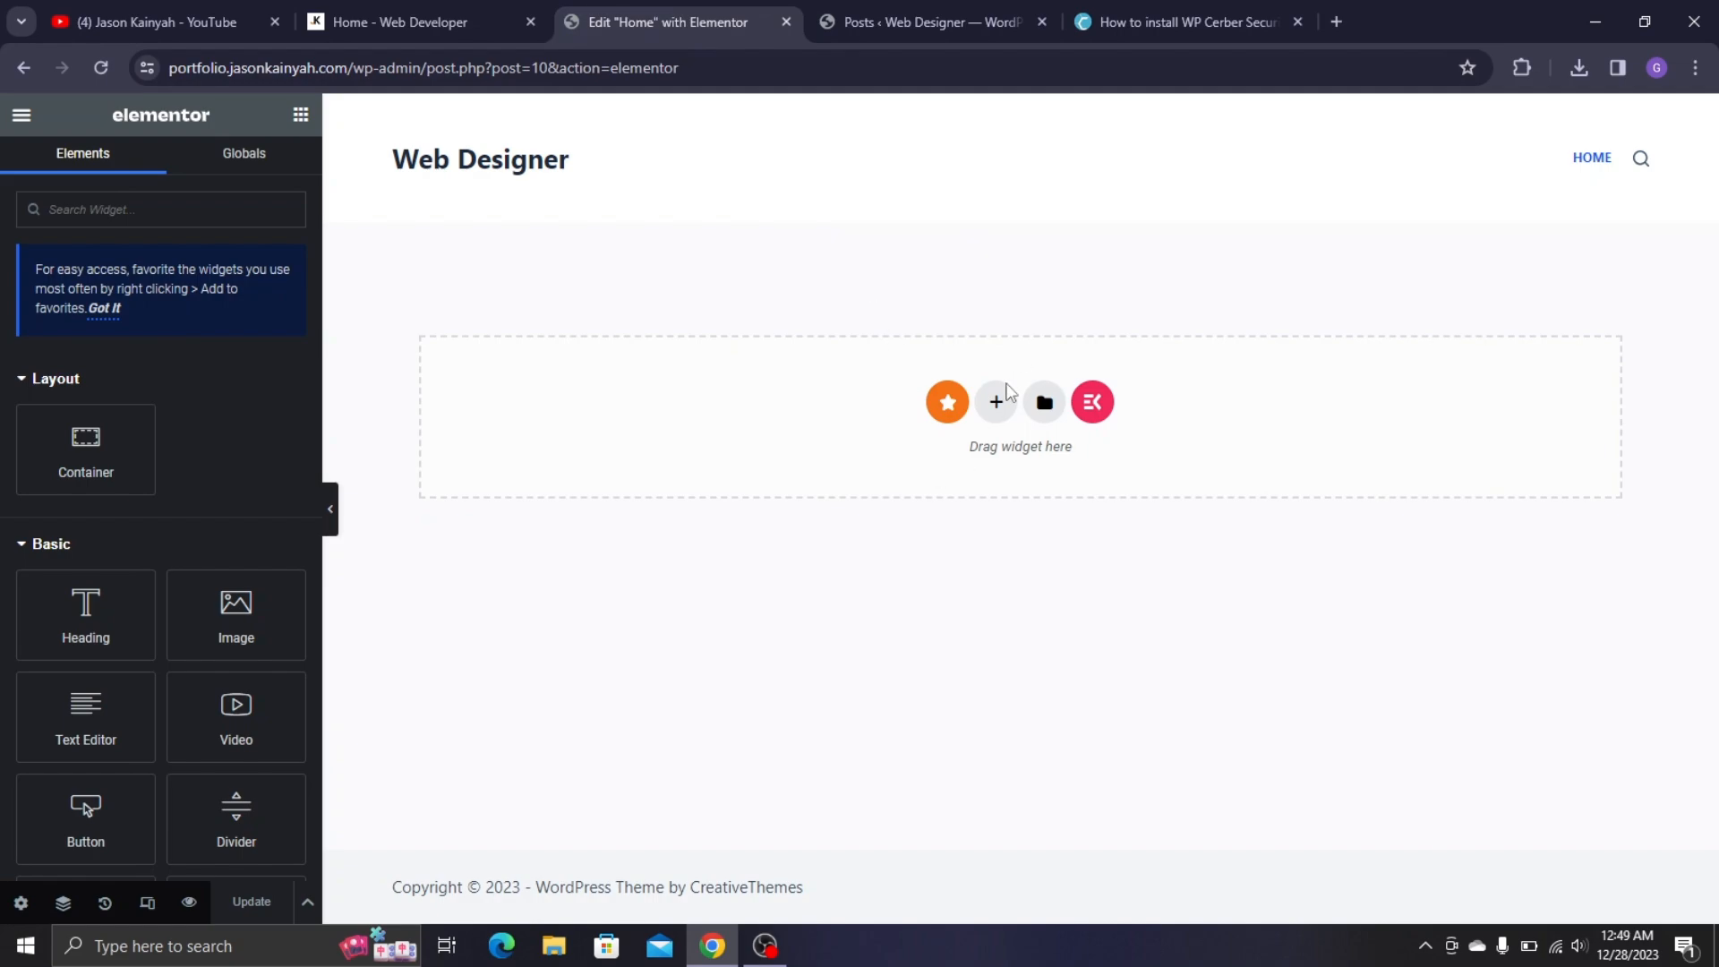
- Add a new two-column container to the empty Home page
{"action": "left_click", "coordinate": [999, 404]}
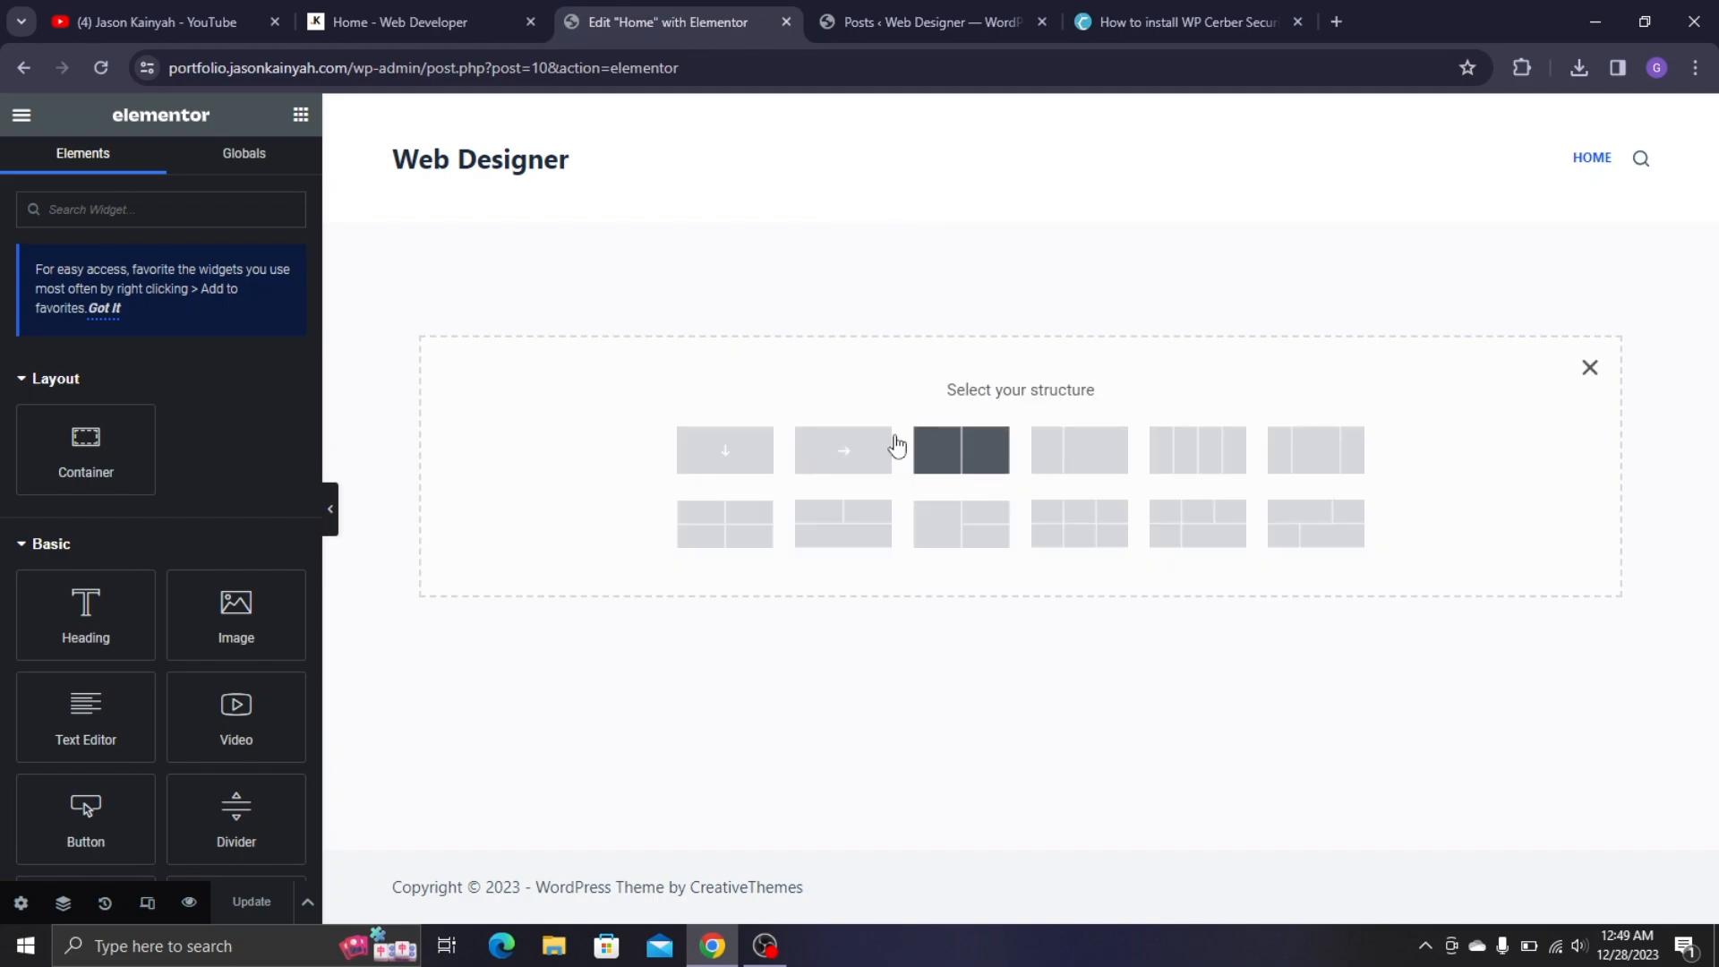
{"action": "left_click", "coordinate": [961, 451]}
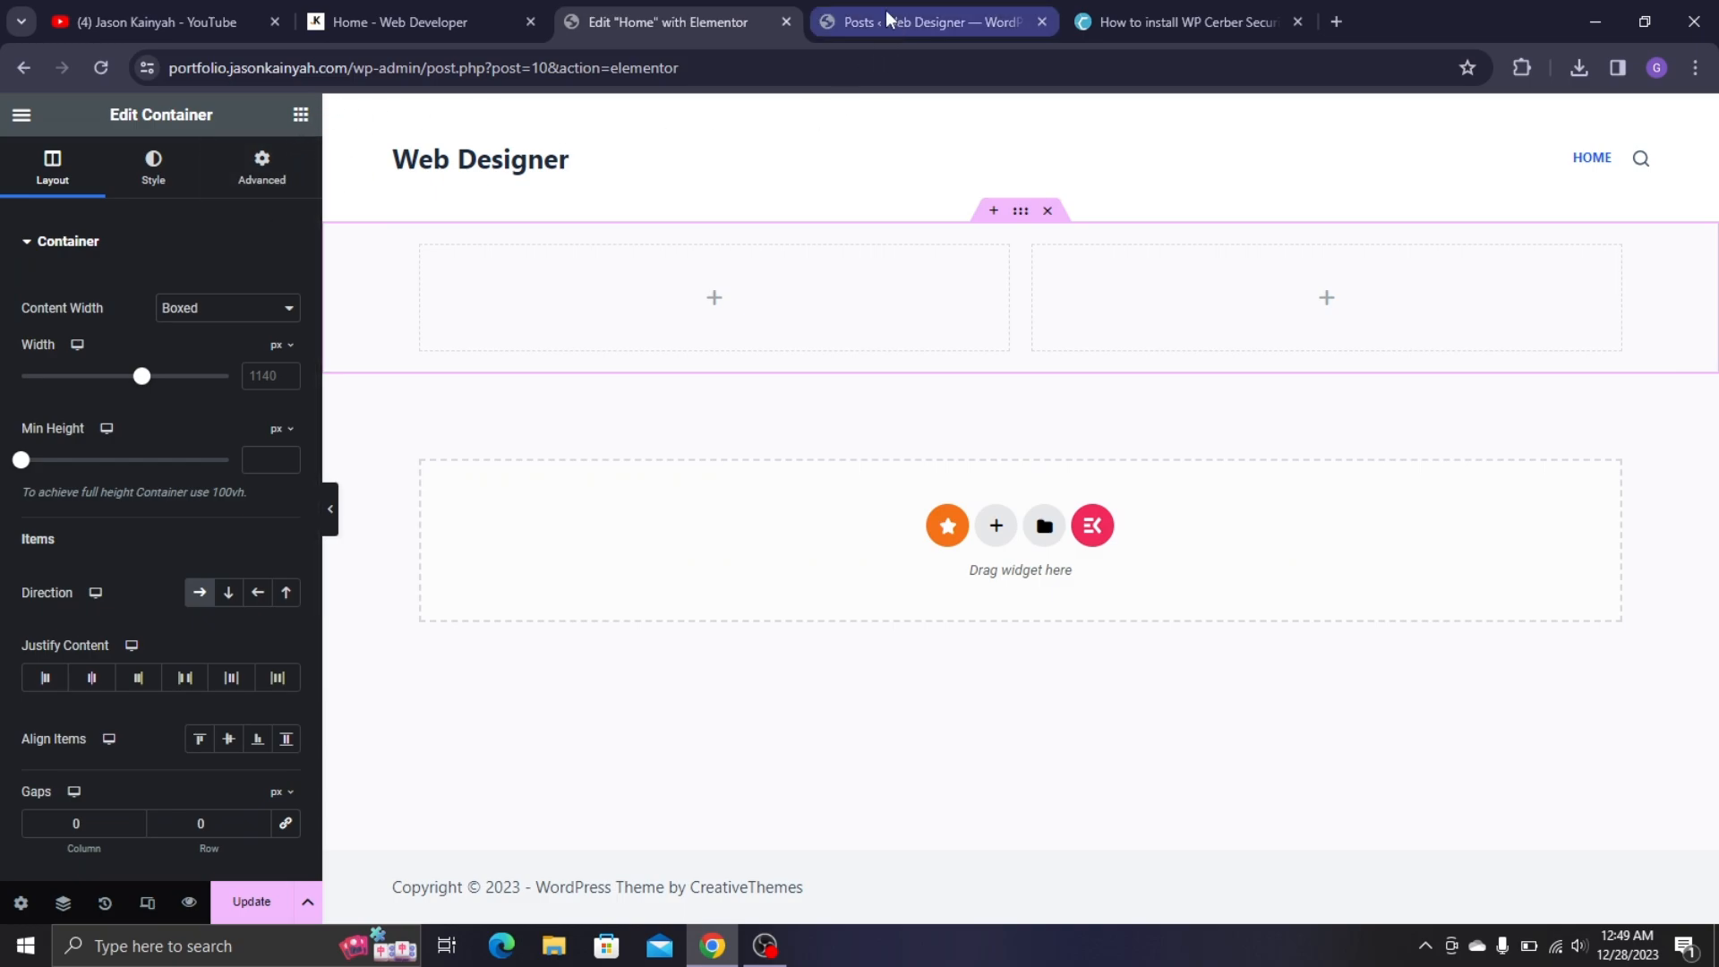
{"action": "left_click", "coordinate": [844, 23]}
{"action": "left_click", "coordinate": [687, 7]}
{"action": "left_click", "coordinate": [519, 7]}
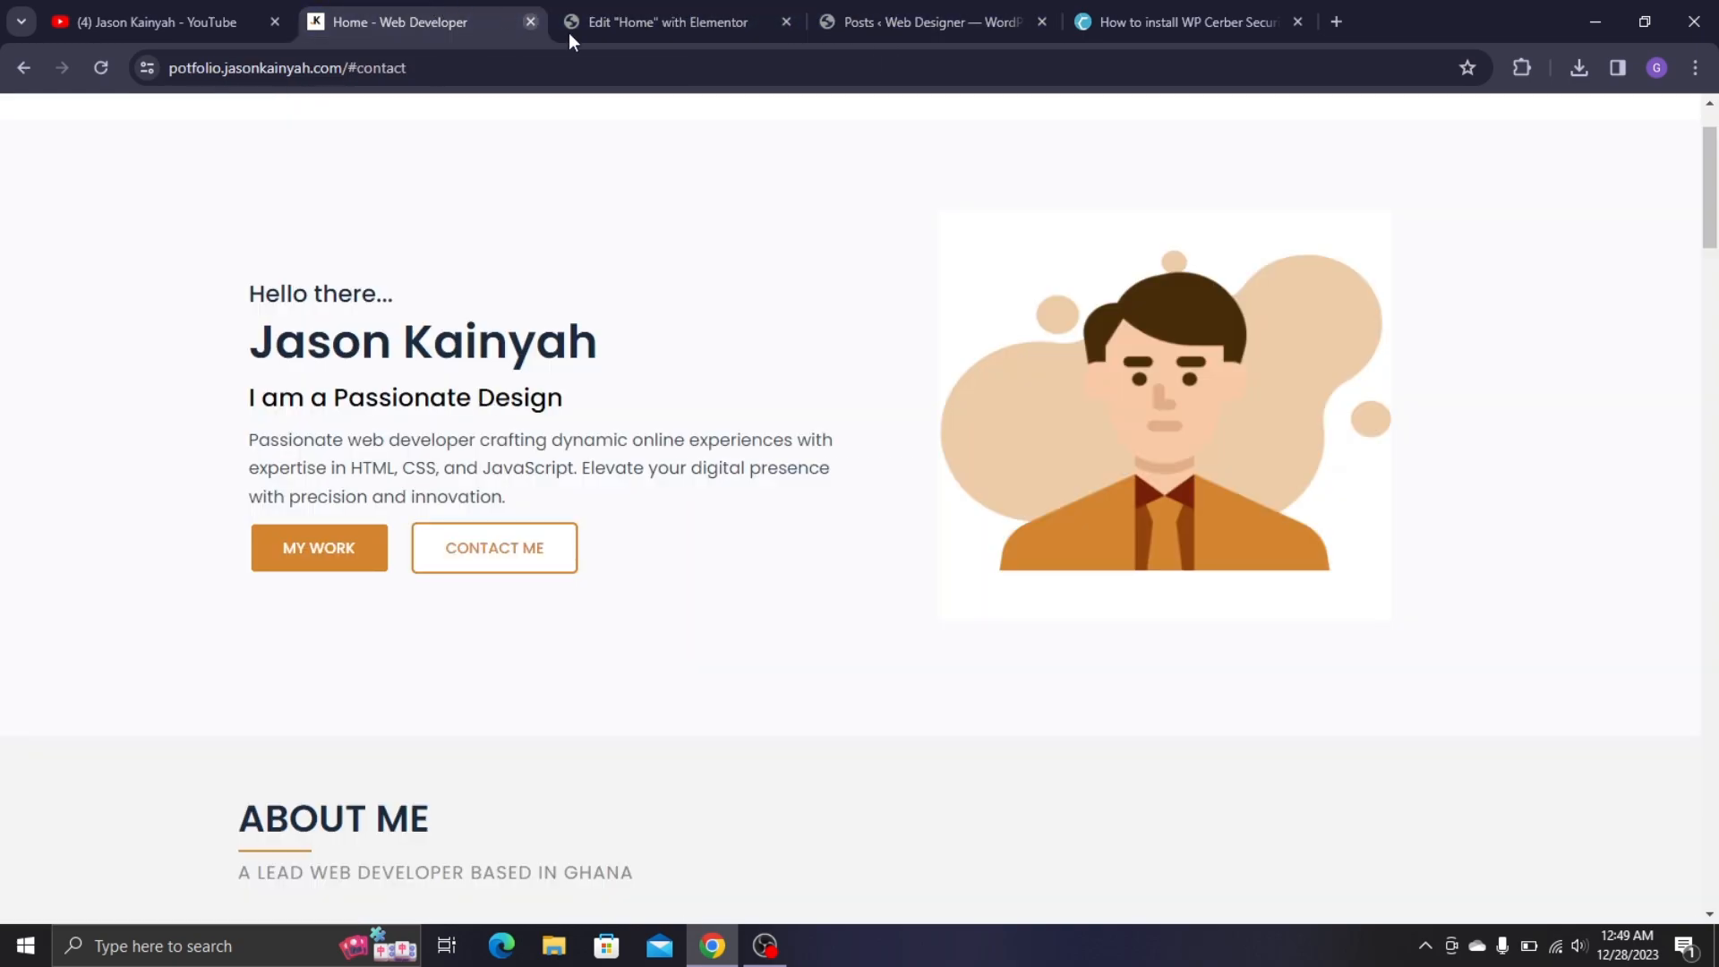
{"action": "left_click", "coordinate": [567, 11]}
- Drop a Heading widget into the left column and set its title to 'Hello there...'
{"action": "left_click", "coordinate": [300, 114]}
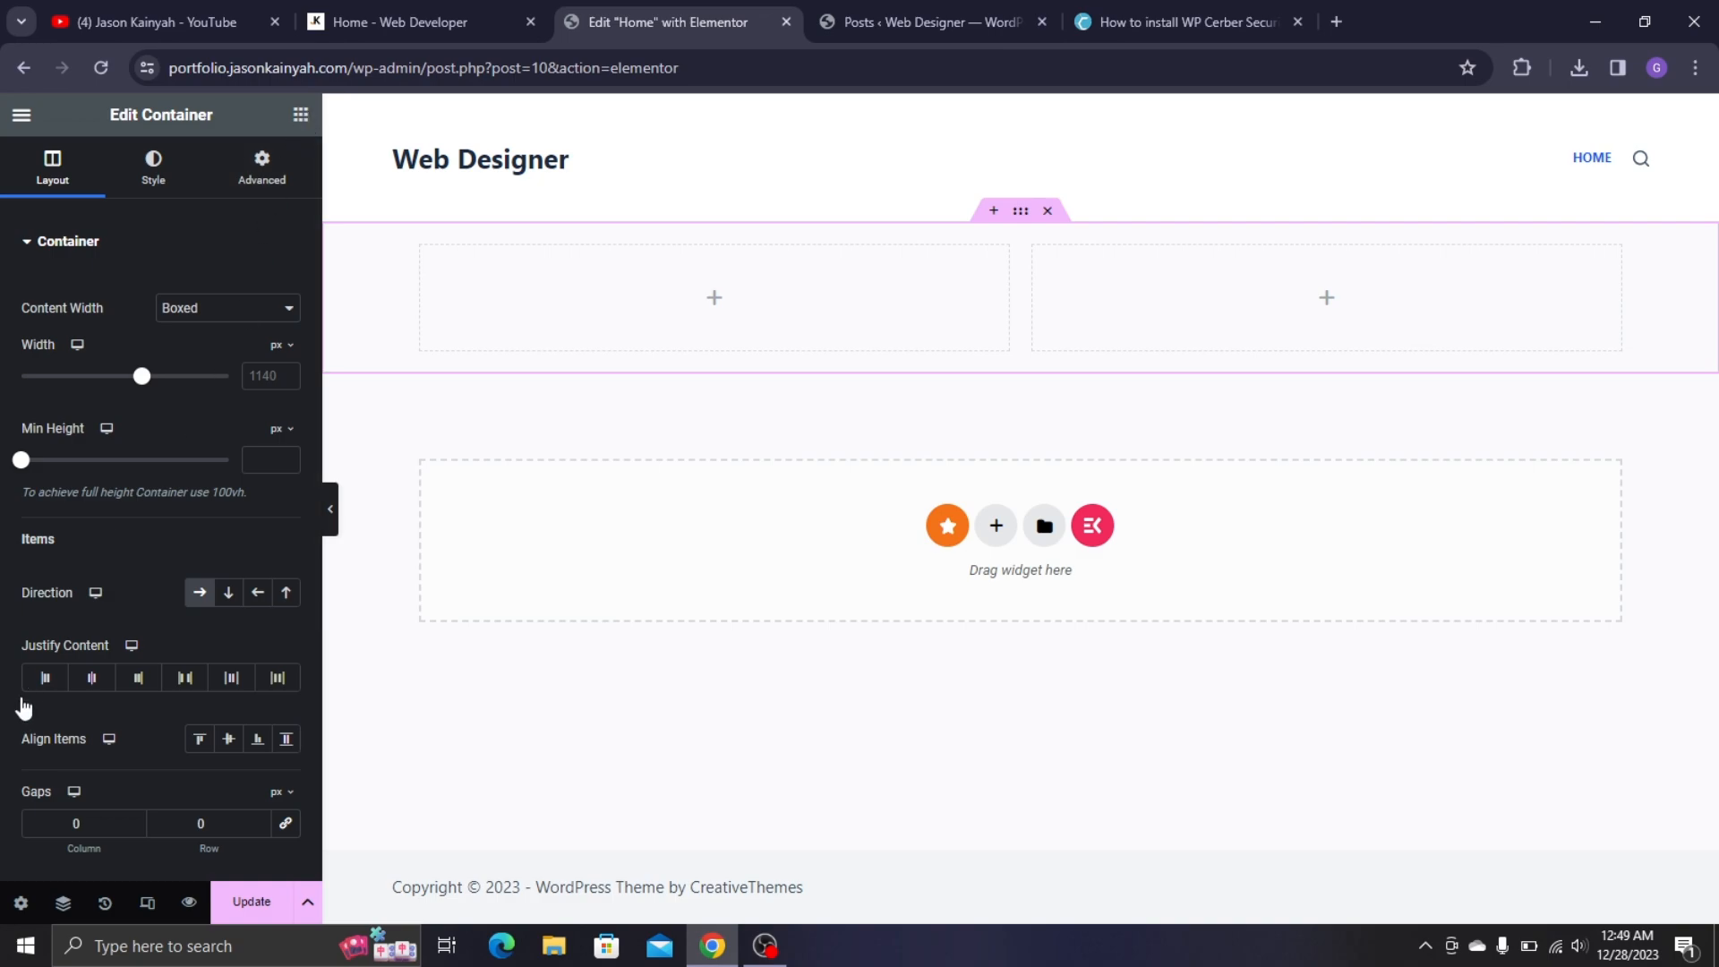
{"action": "left_click_drag", "start_coordinate": [85, 609], "coordinate": [571, 294]}
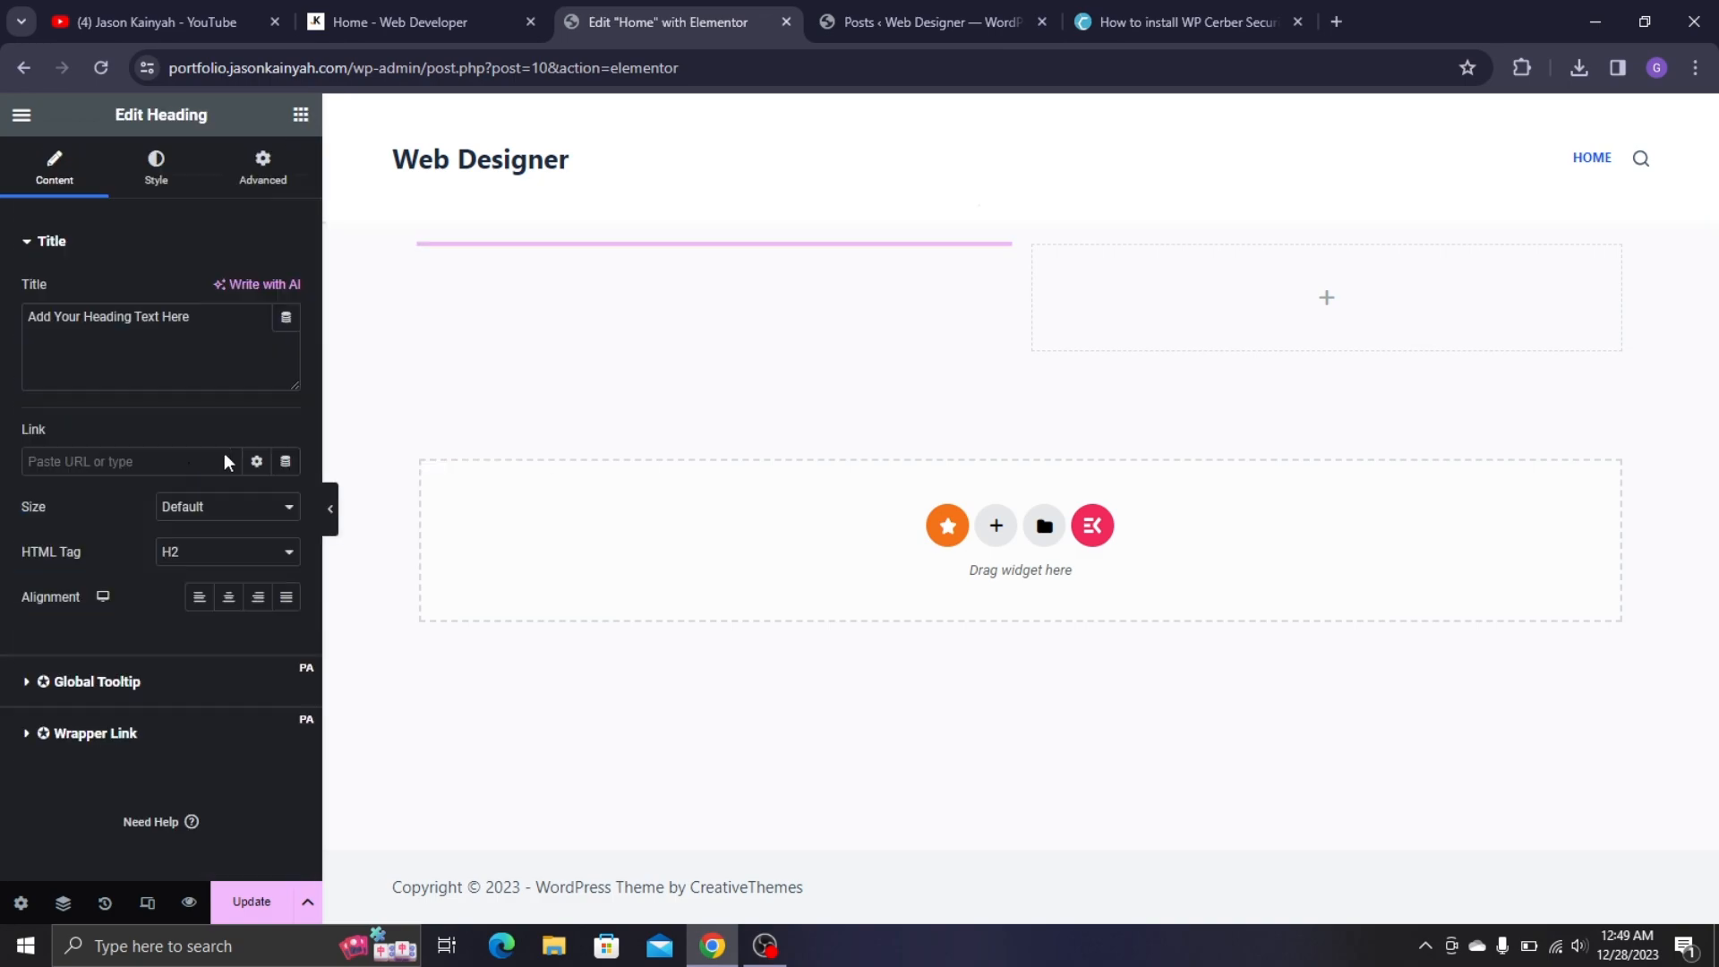
{"action": "key", "text": "ctrl+a"}
{"action": "key", "text": "BackSpace"}
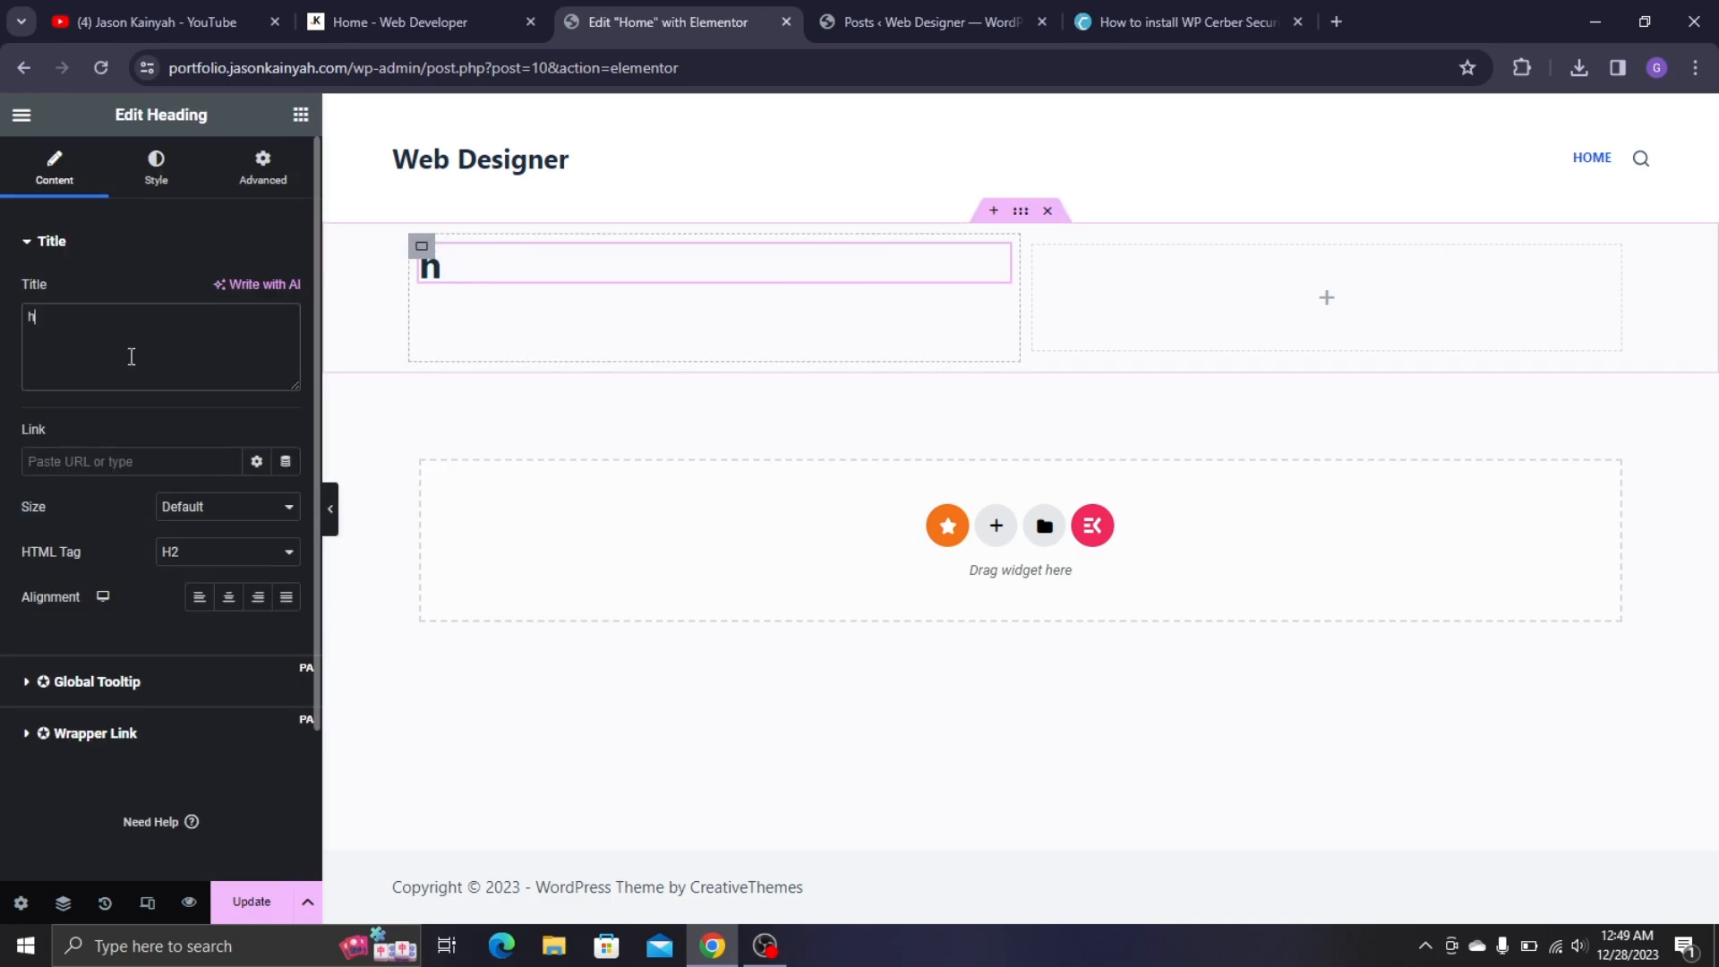
{"action": "type", "text": "Hello "}
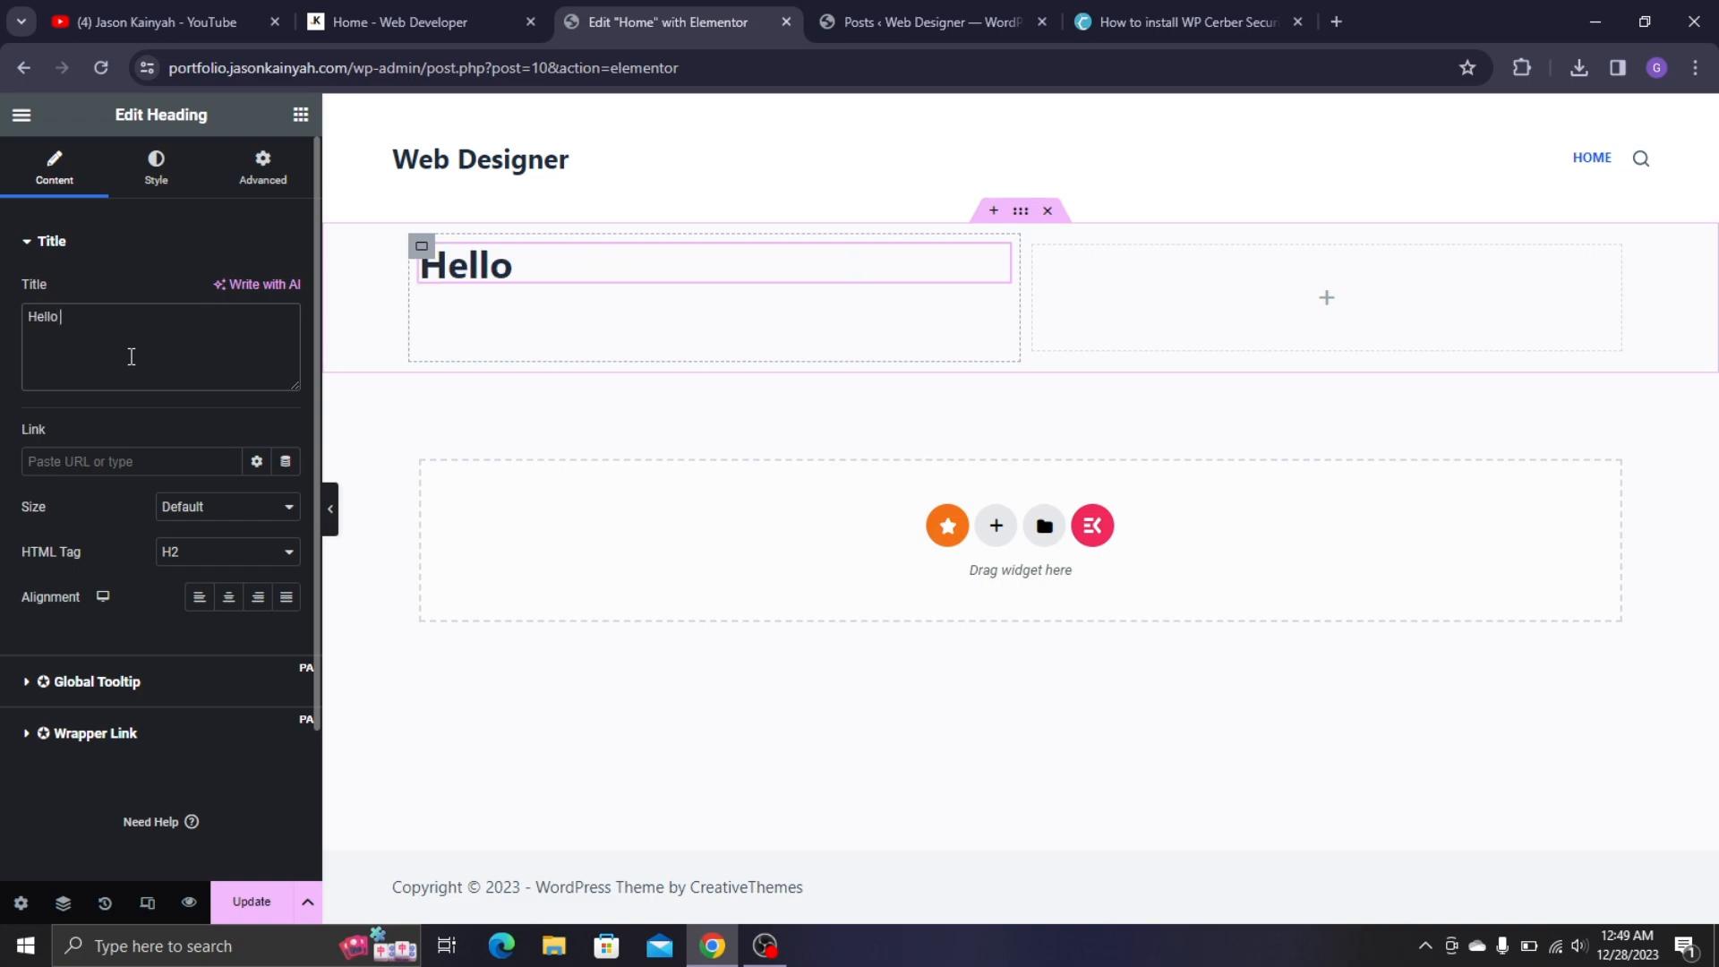
{"action": "type", "text": "There"}
{"action": "left_click", "coordinate": [415, 18]}
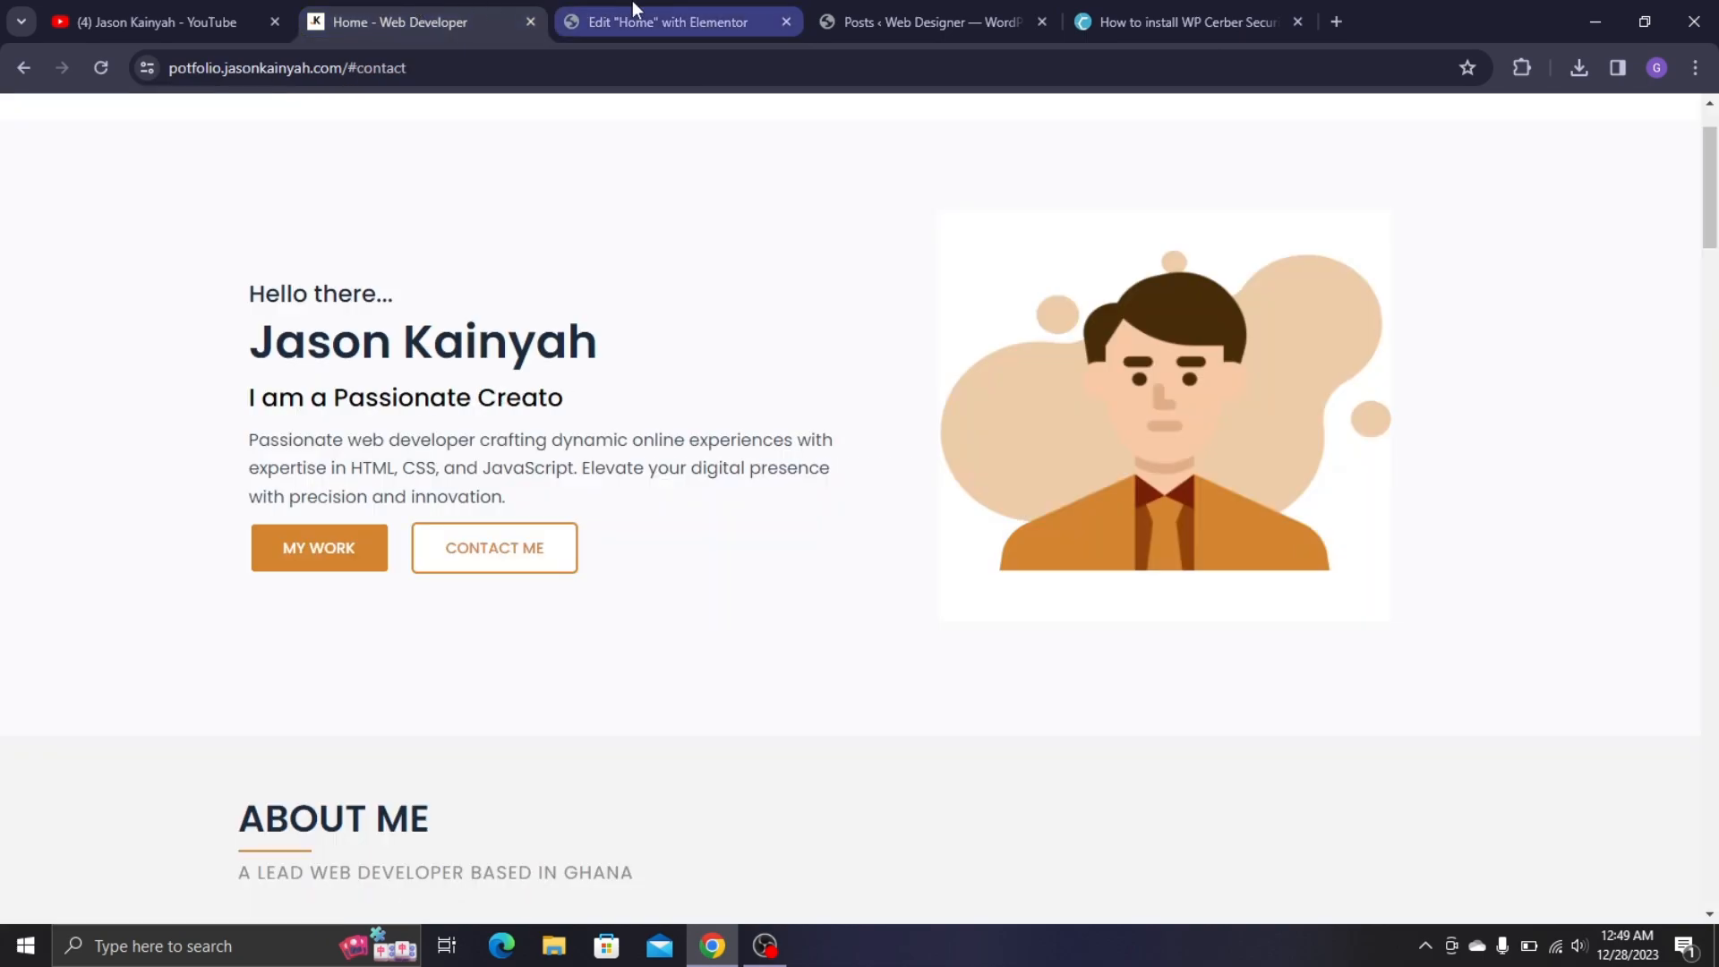
{"action": "left_click", "coordinate": [632, 7]}
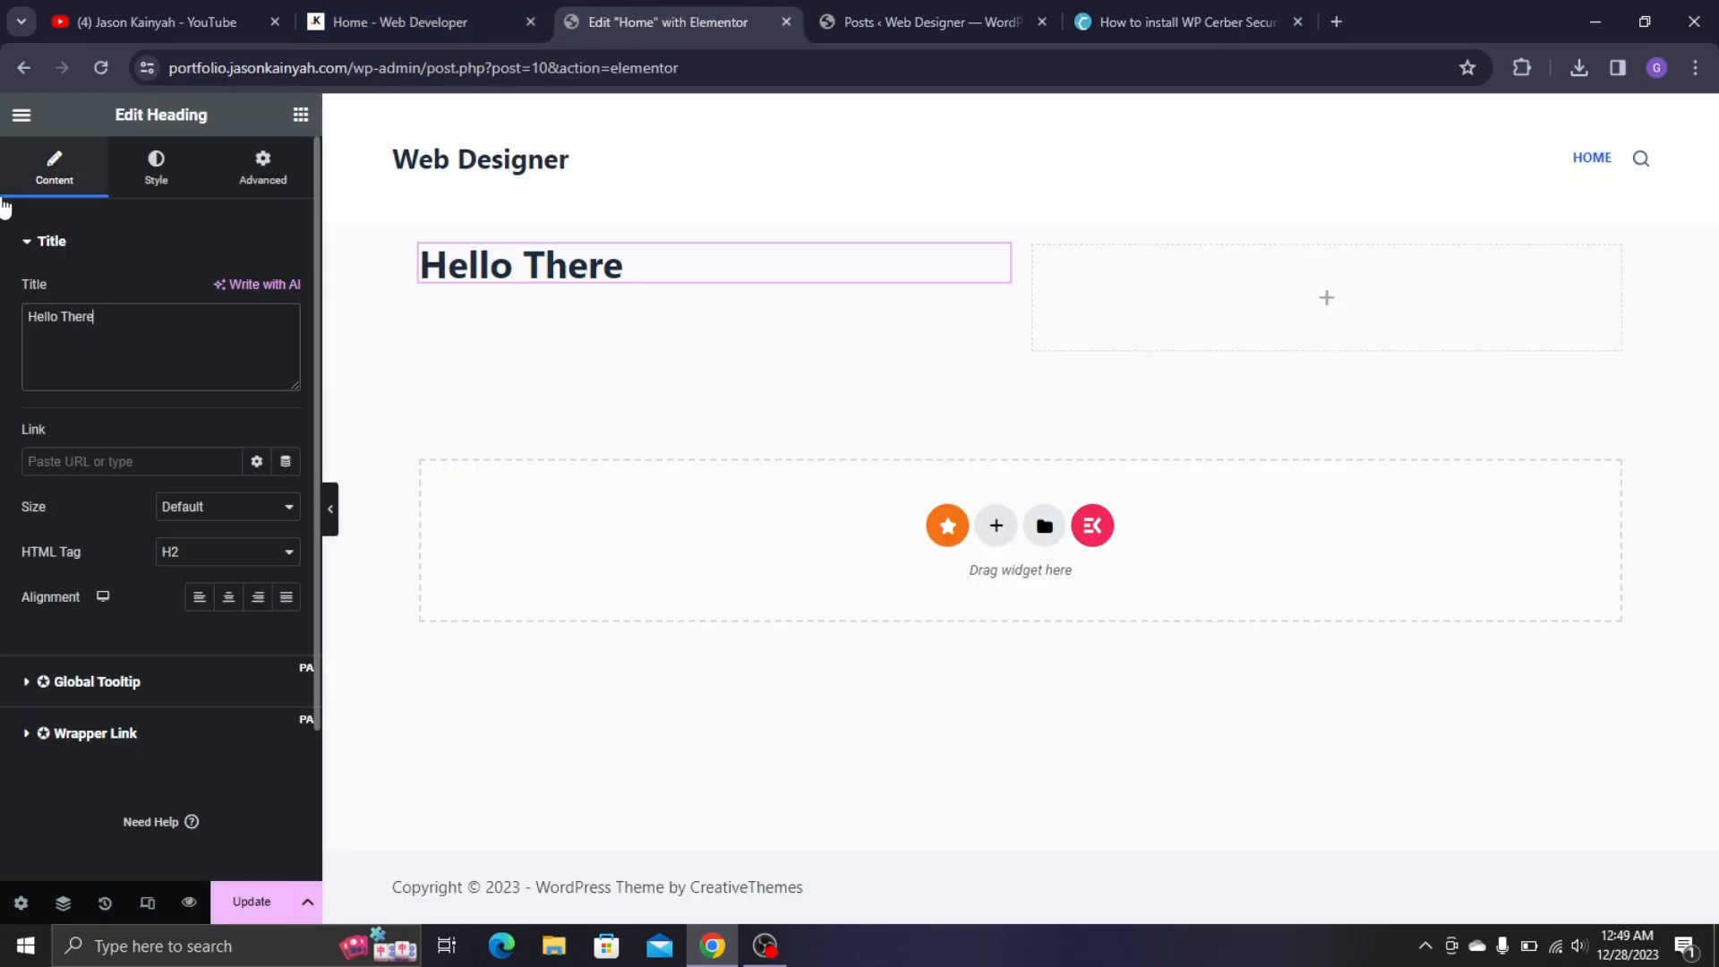
{"action": "type", "text": "t"}
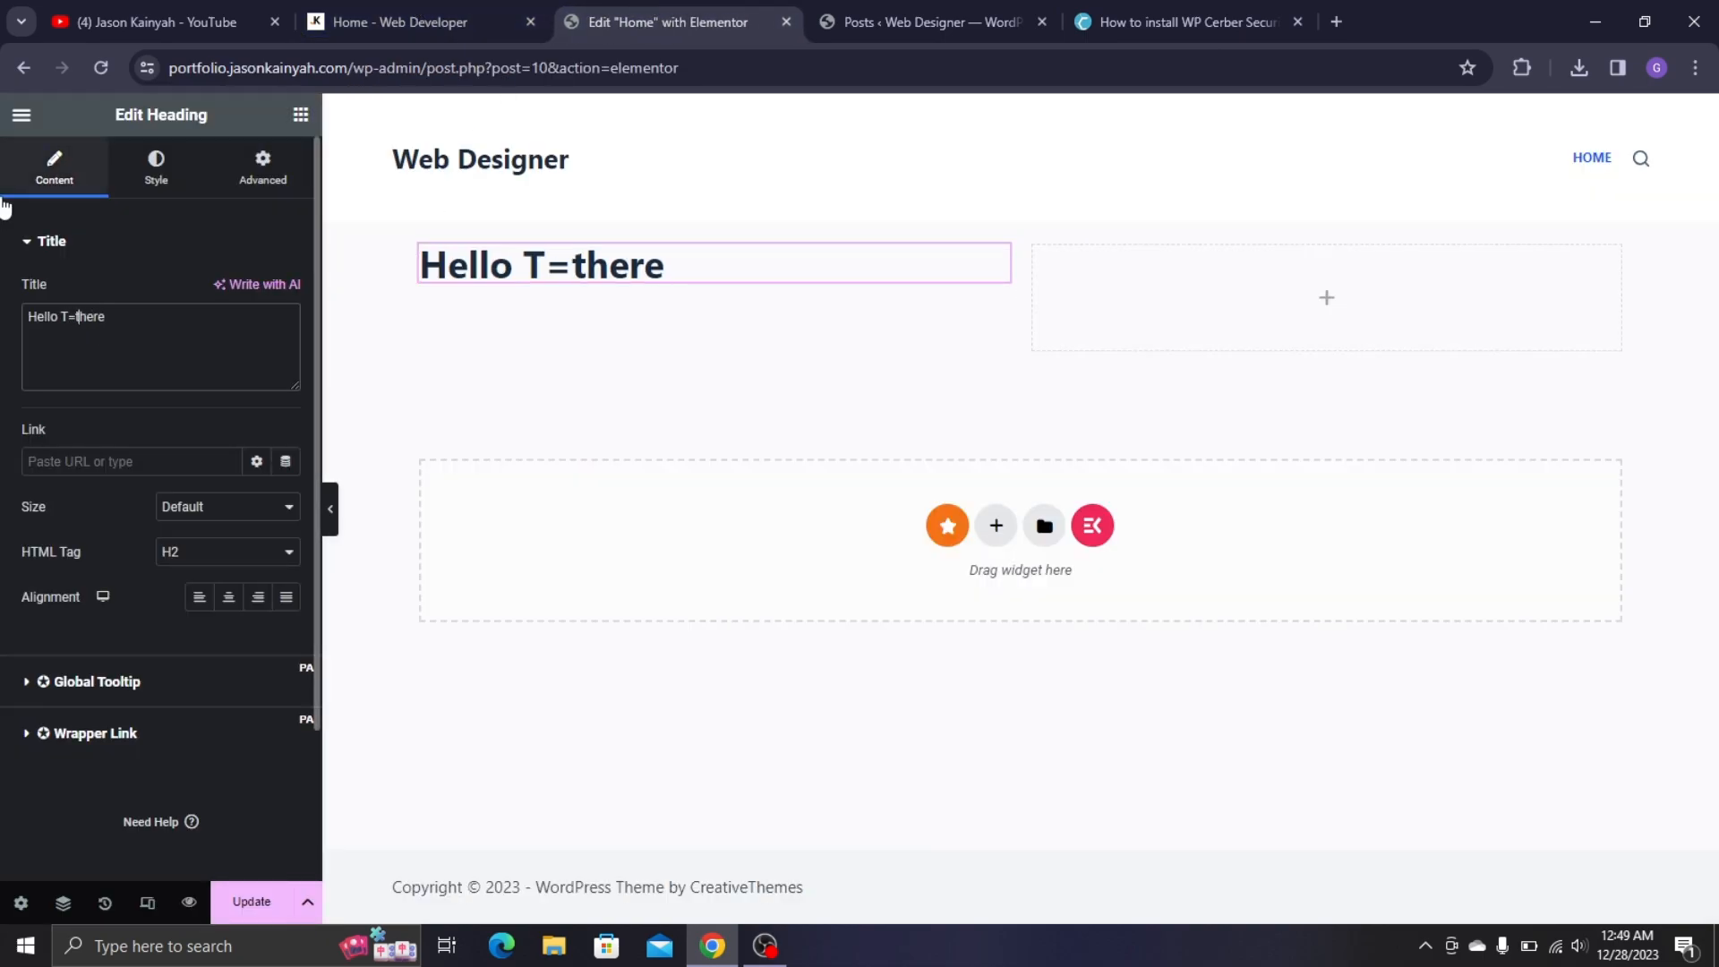
{"action": "key", "text": "BackSpace"}
{"action": "key", "text": "BackSpace"}
{"action": "key", "text": "BackSpace"}
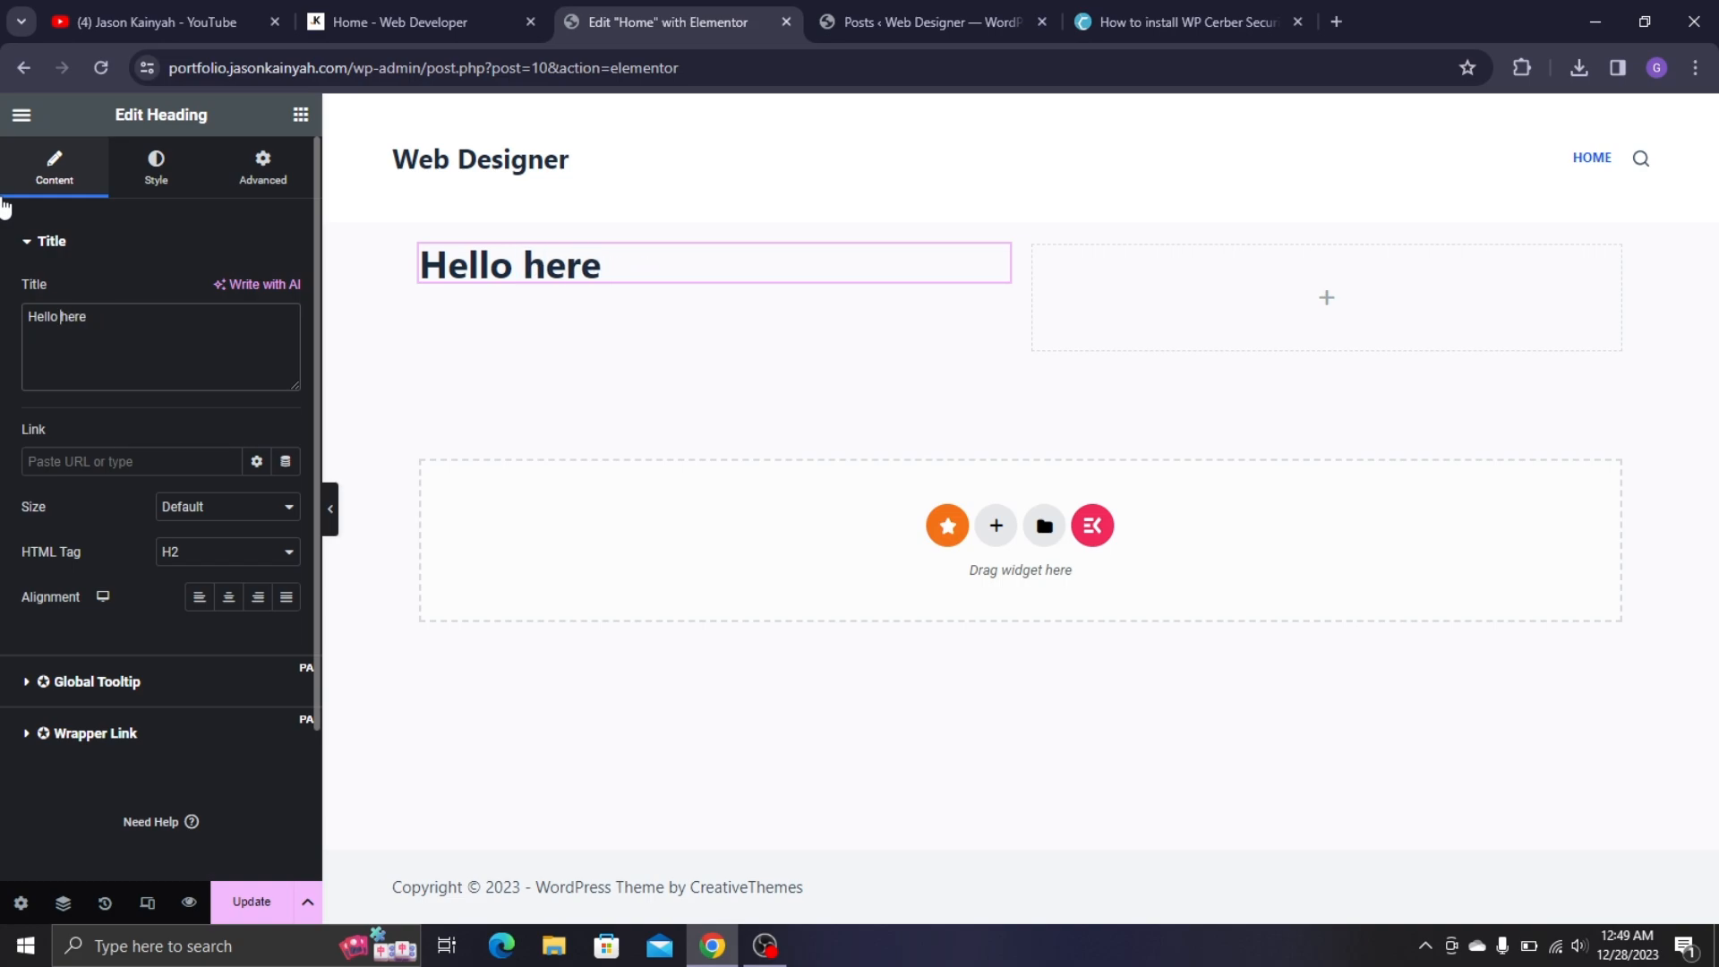
{"action": "type", "text": "there"}
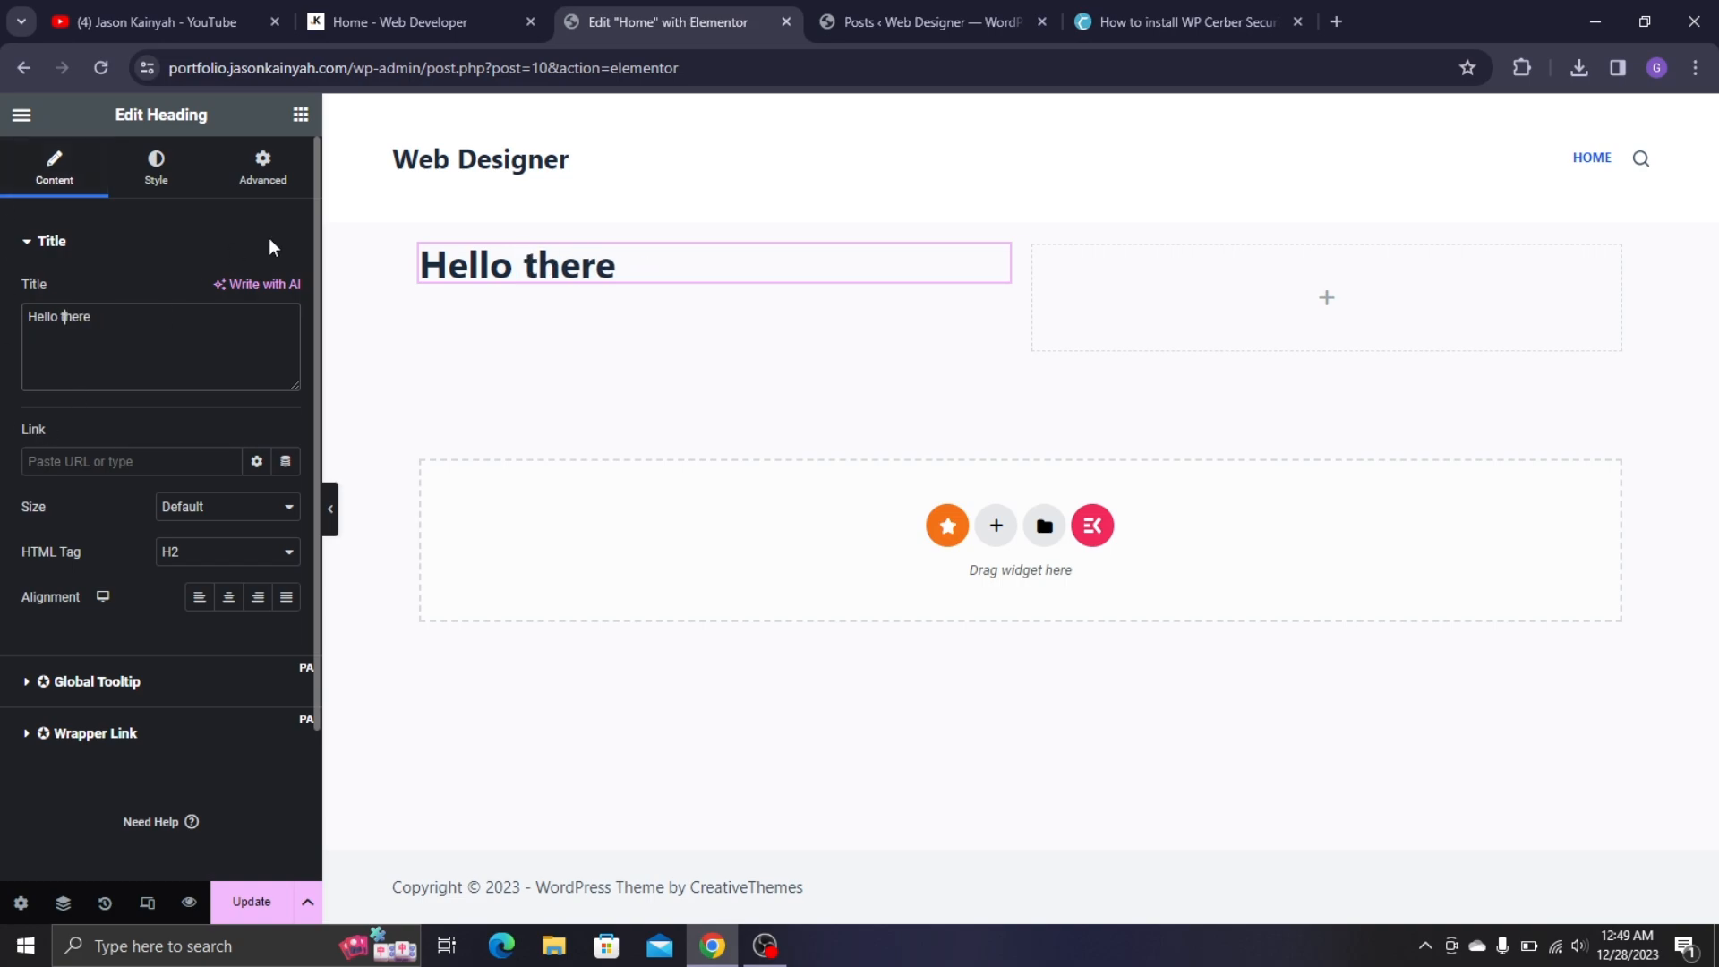
{"action": "type", "text": "..."}
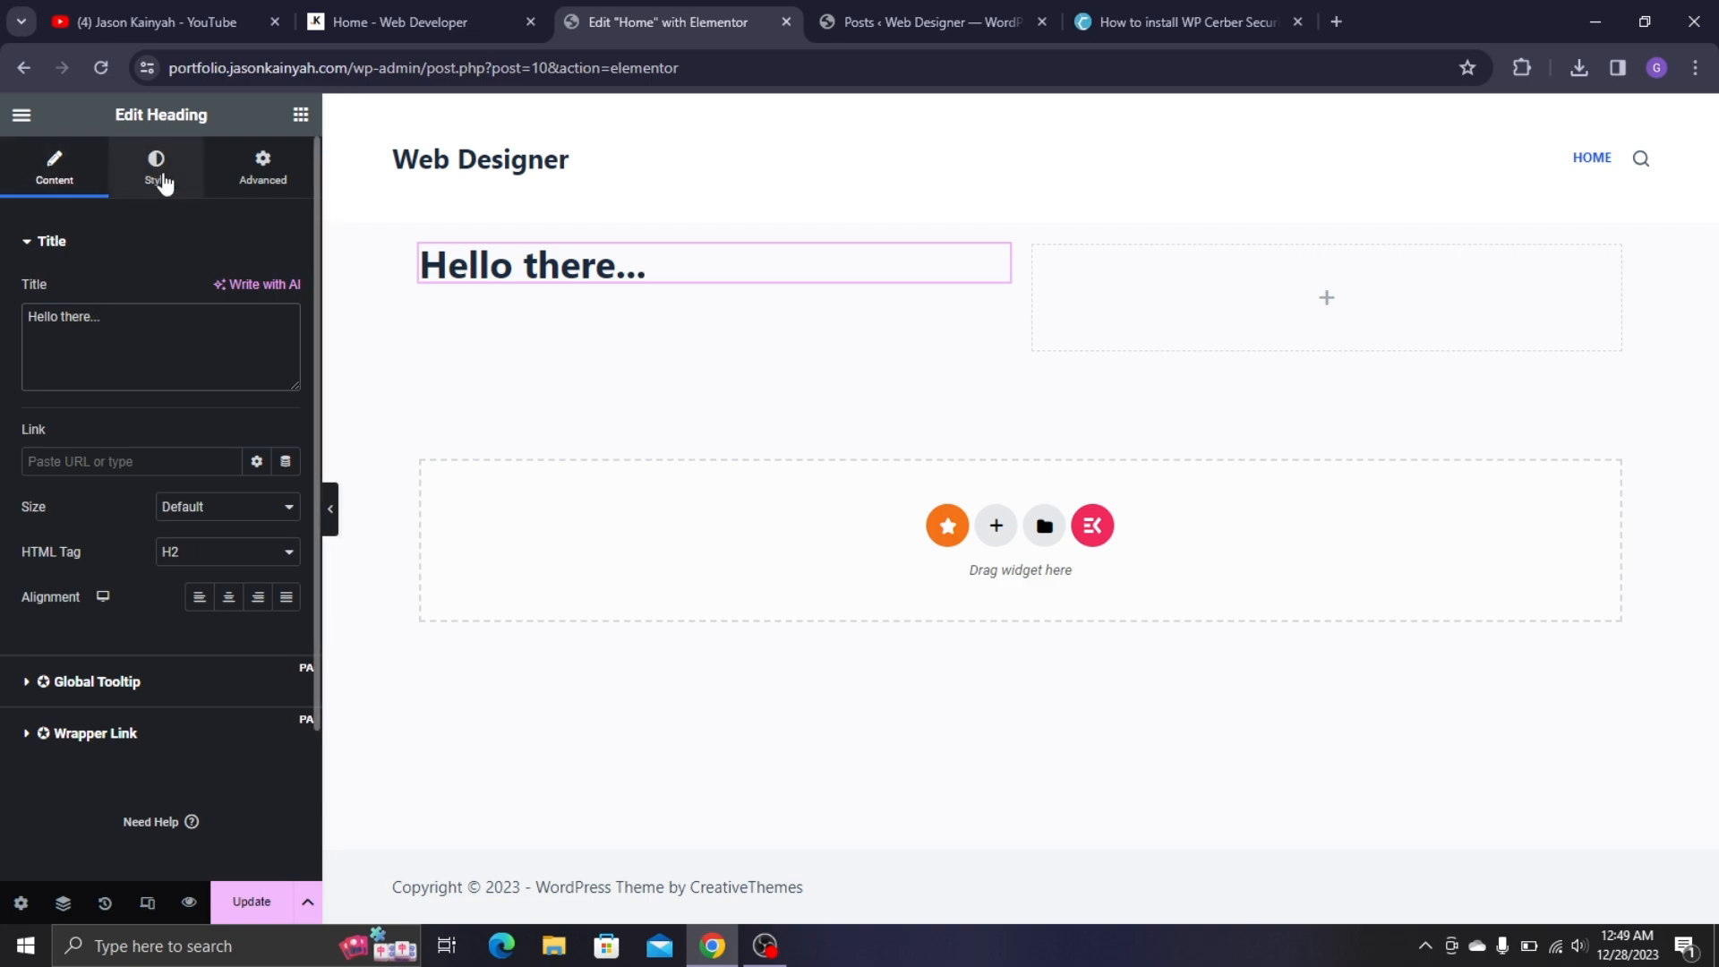
- Set the 'Hello there...' heading's font family to Poppins, without saving a global font
{"action": "left_click", "coordinate": [160, 176]}
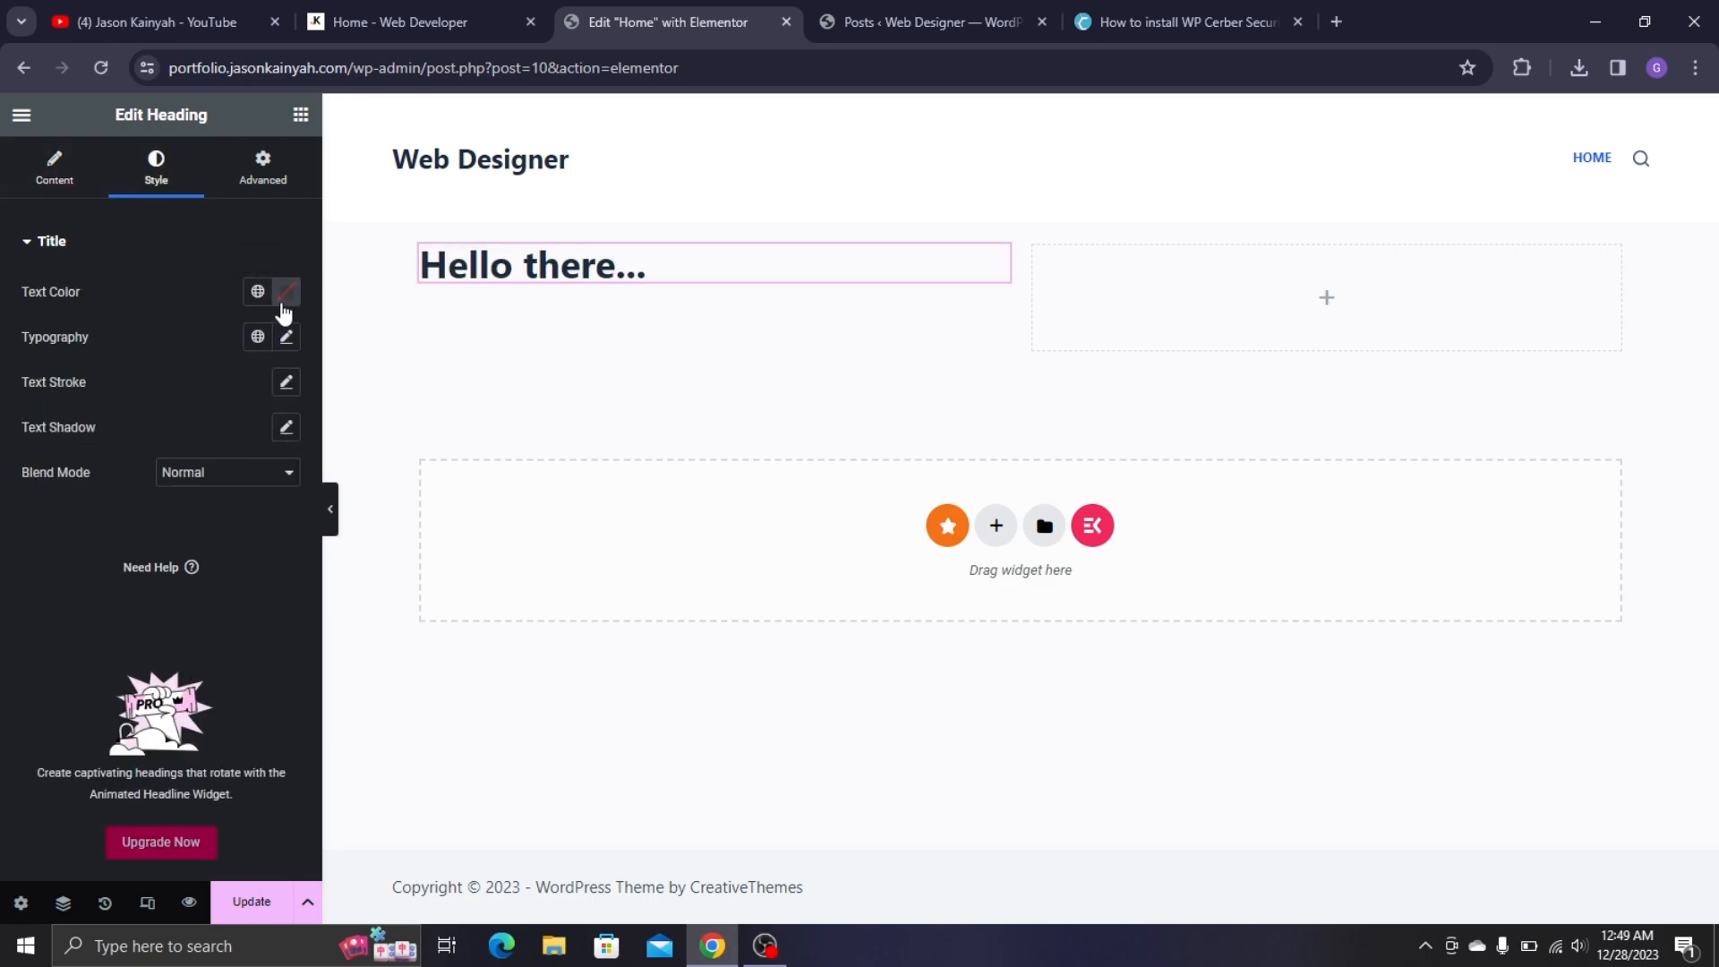
{"action": "left_click", "coordinate": [421, 21]}
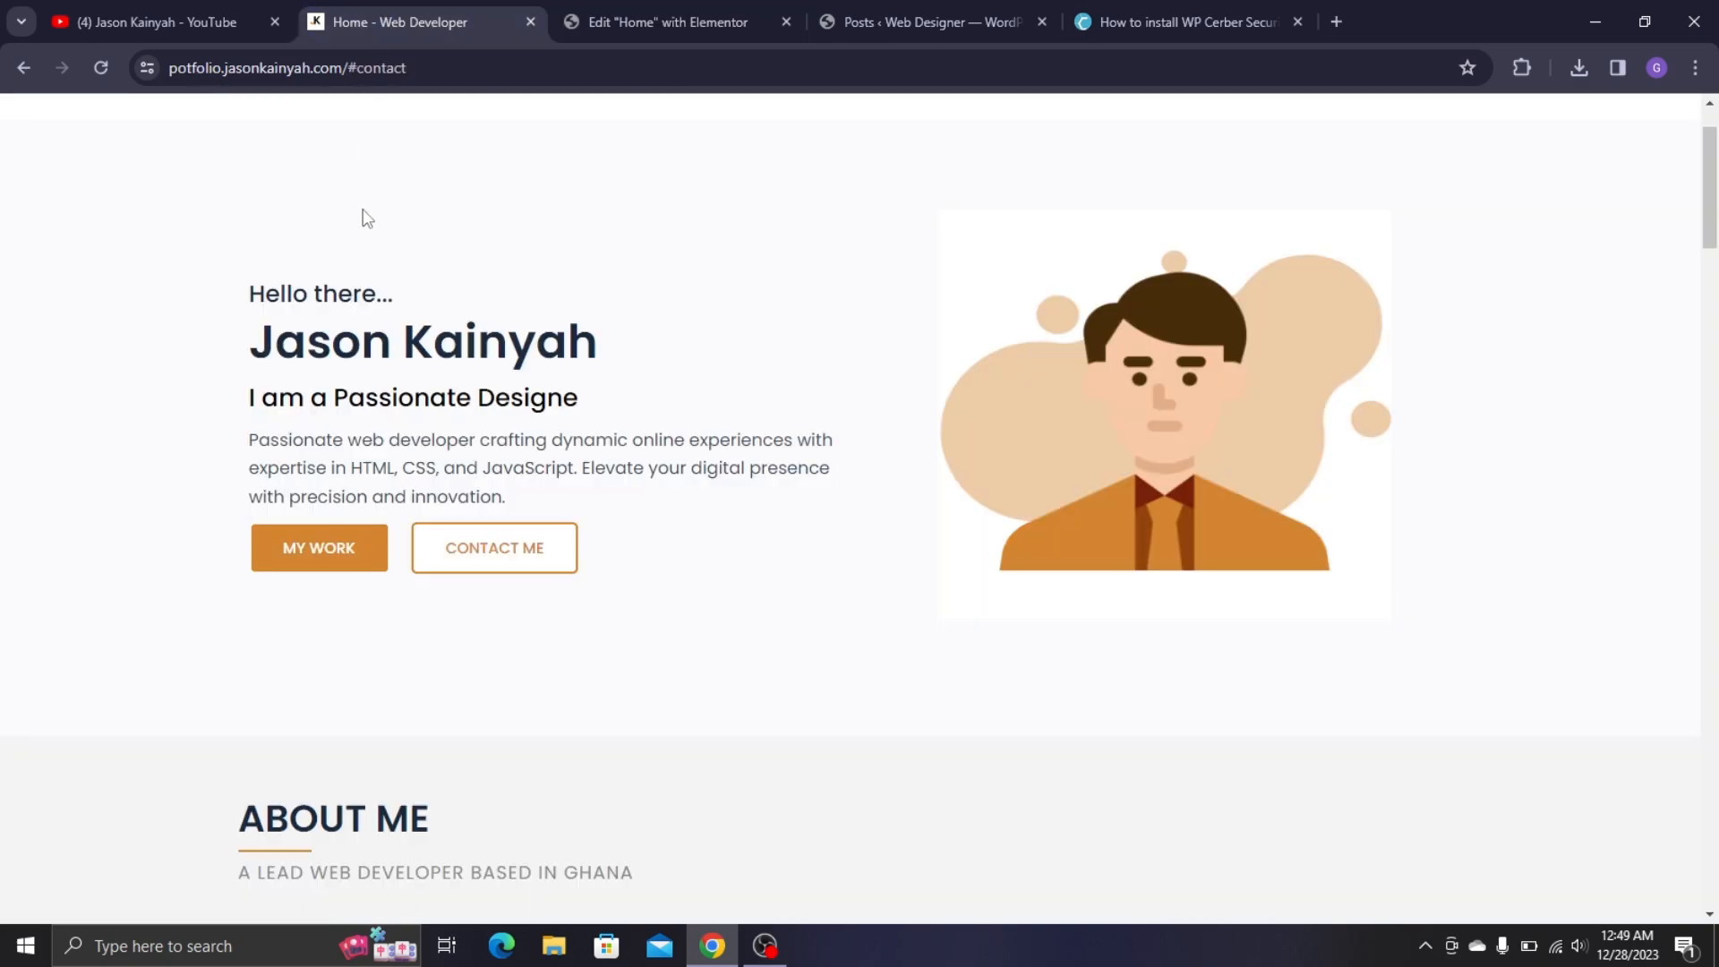
{"action": "left_click", "coordinate": [702, 14]}
{"action": "left_click", "coordinate": [286, 337]}
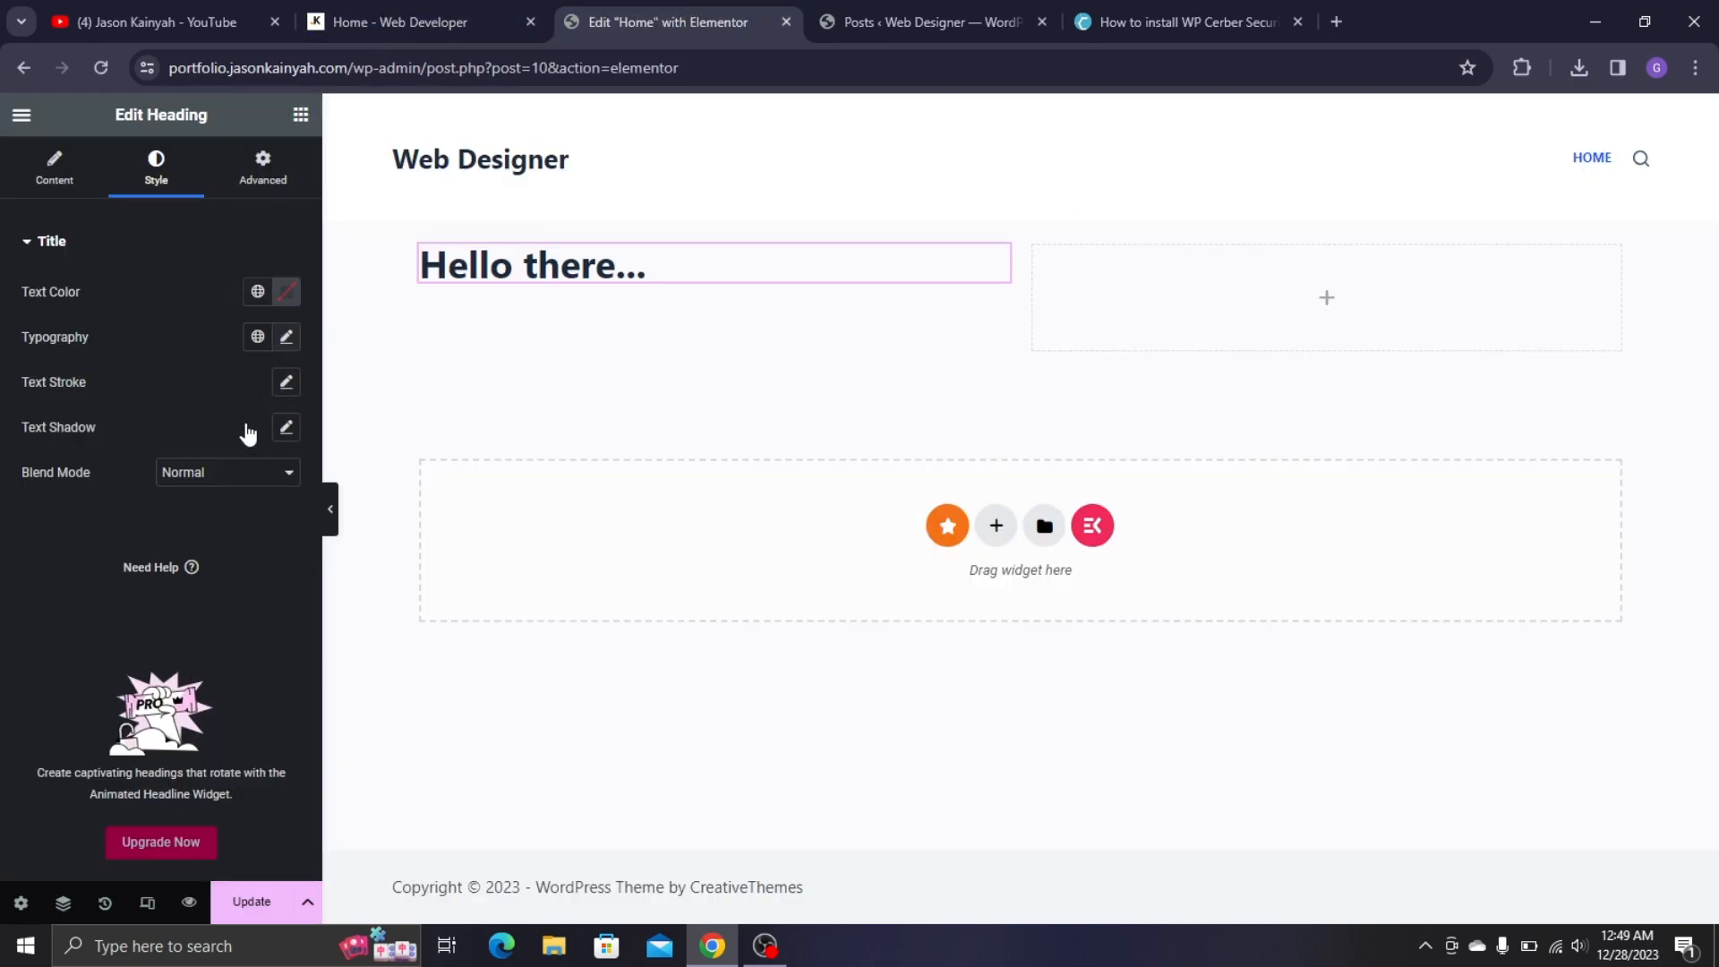
{"action": "left_click", "coordinate": [197, 436]}
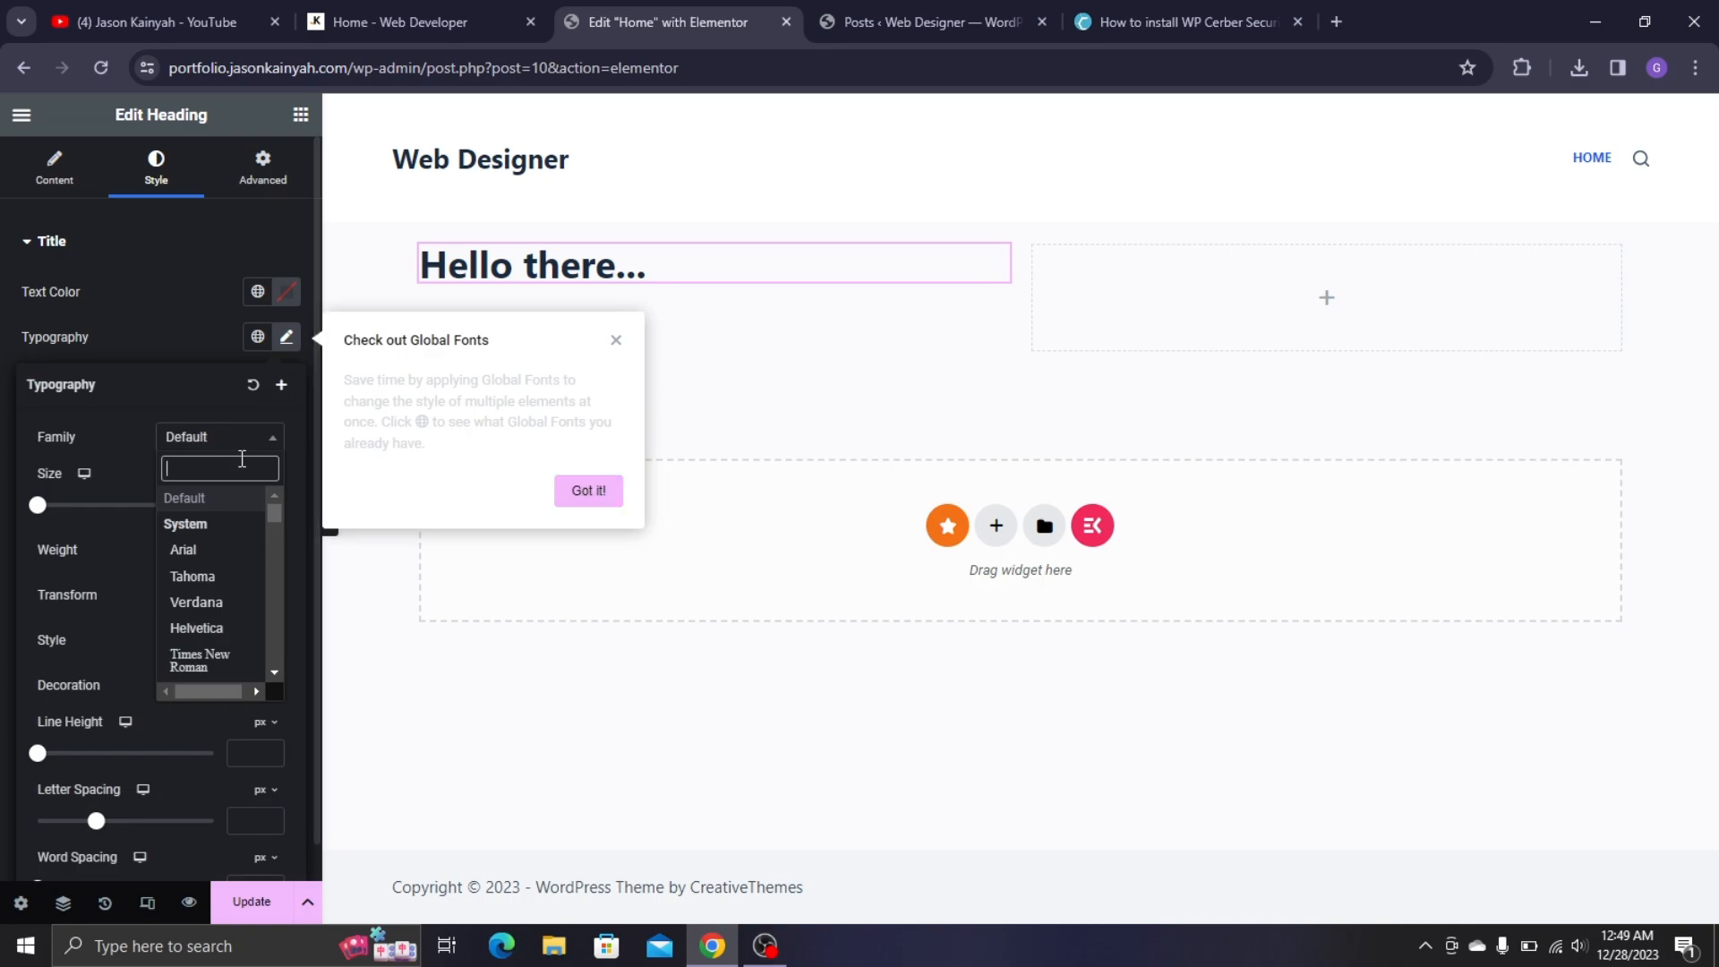
{"action": "type", "text": "popp"}
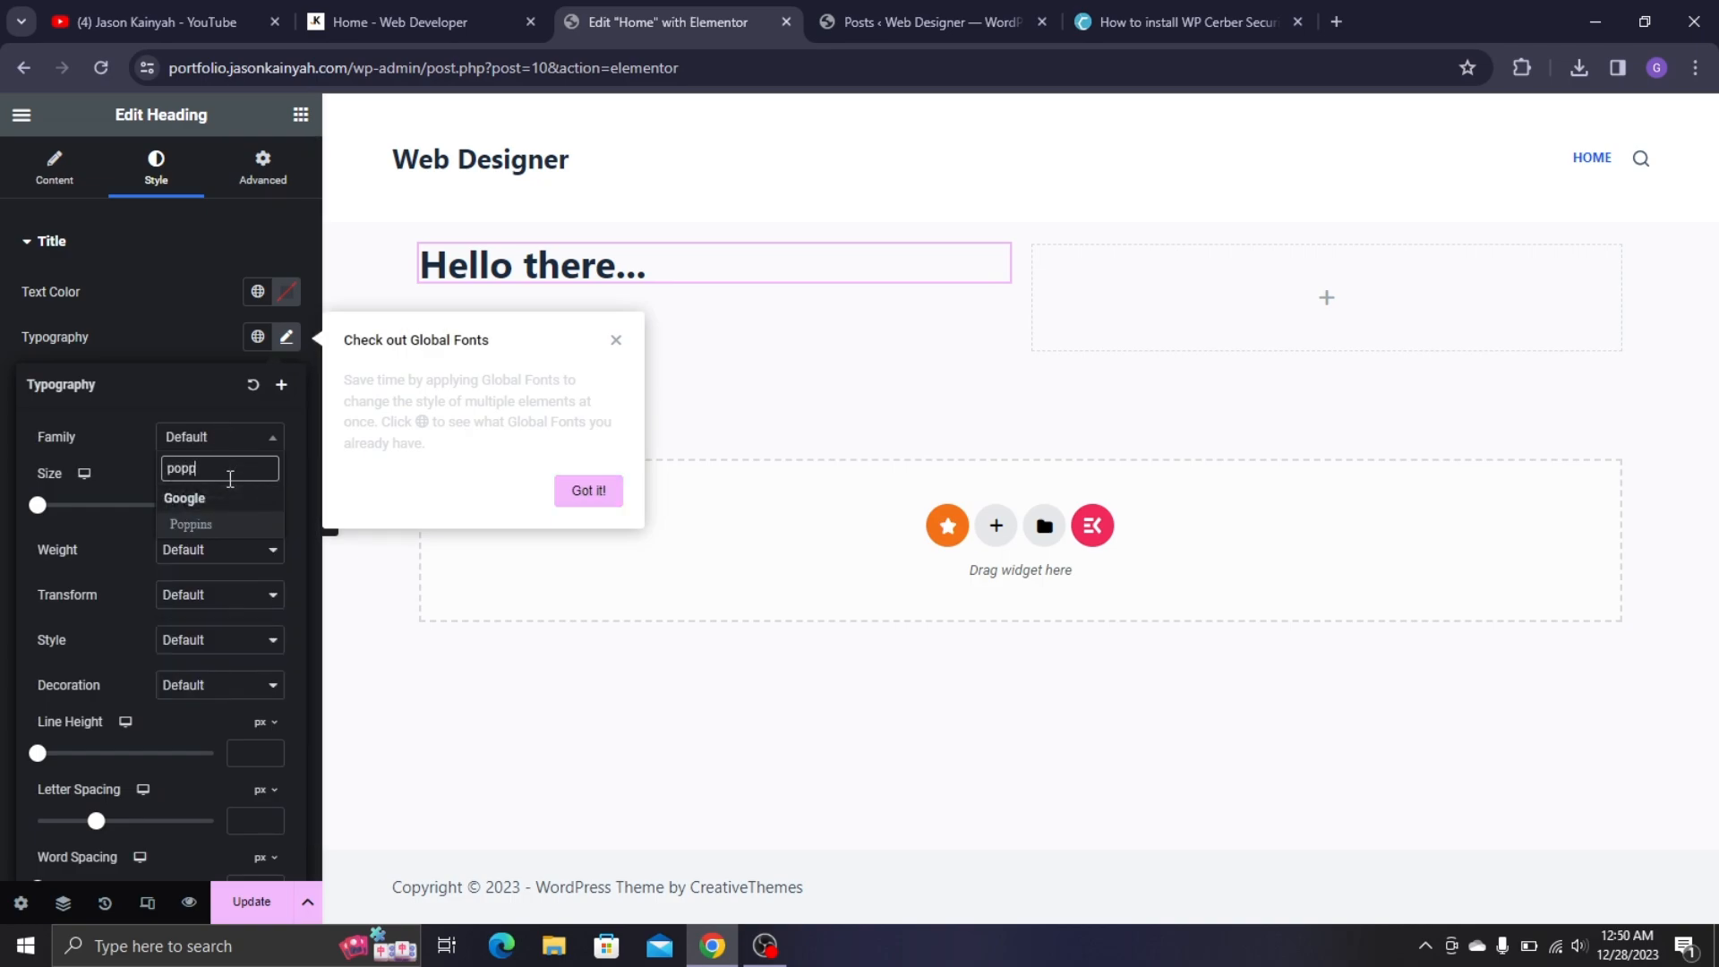
{"action": "left_click", "coordinate": [190, 525]}
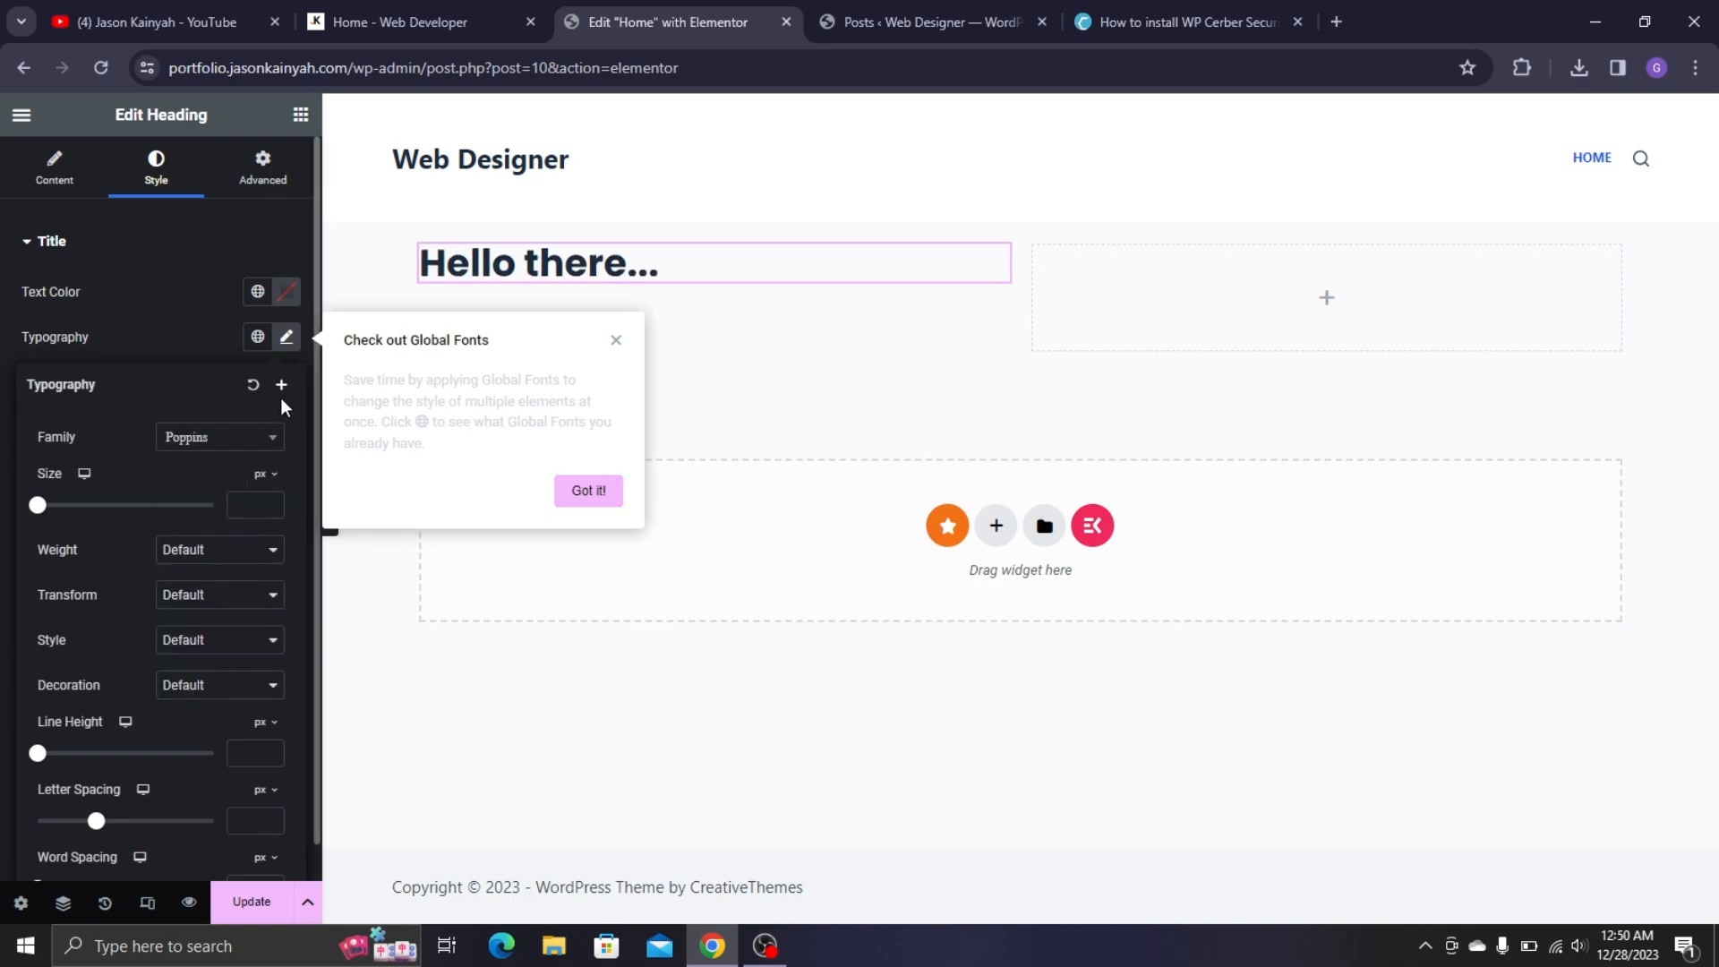
{"action": "left_click", "coordinate": [281, 386]}
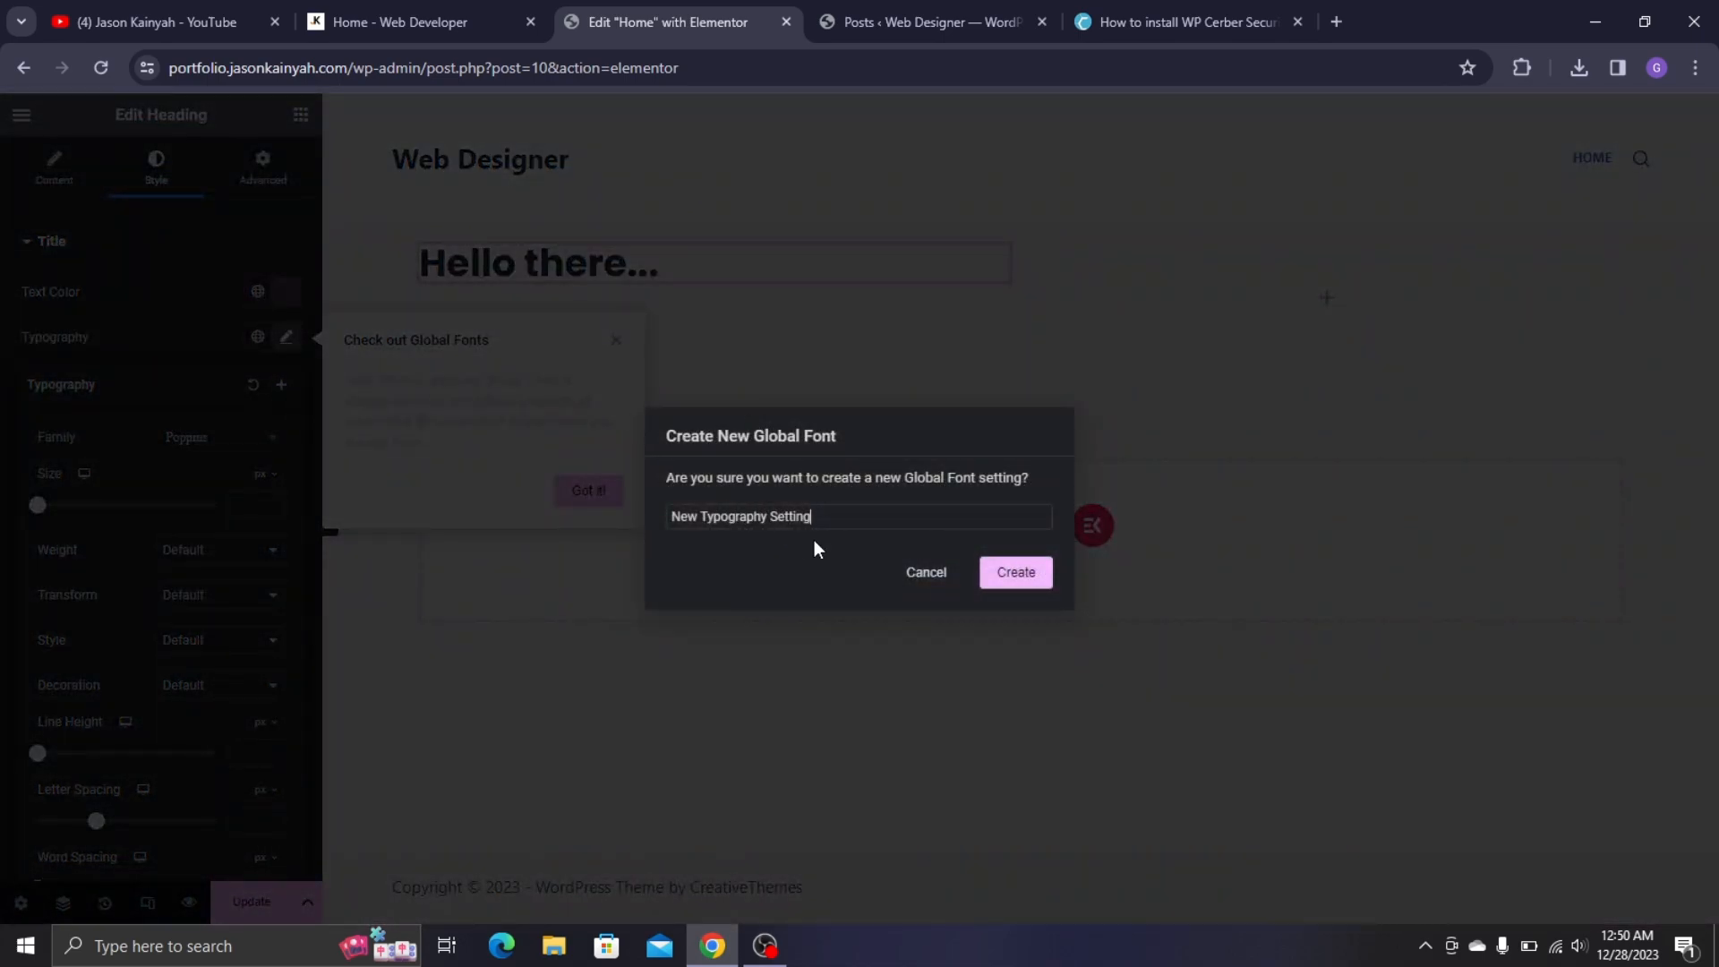
{"action": "key", "text": "ctrl+a"}
{"action": "type", "text": "popp"}
{"action": "left_click", "coordinate": [925, 571]}
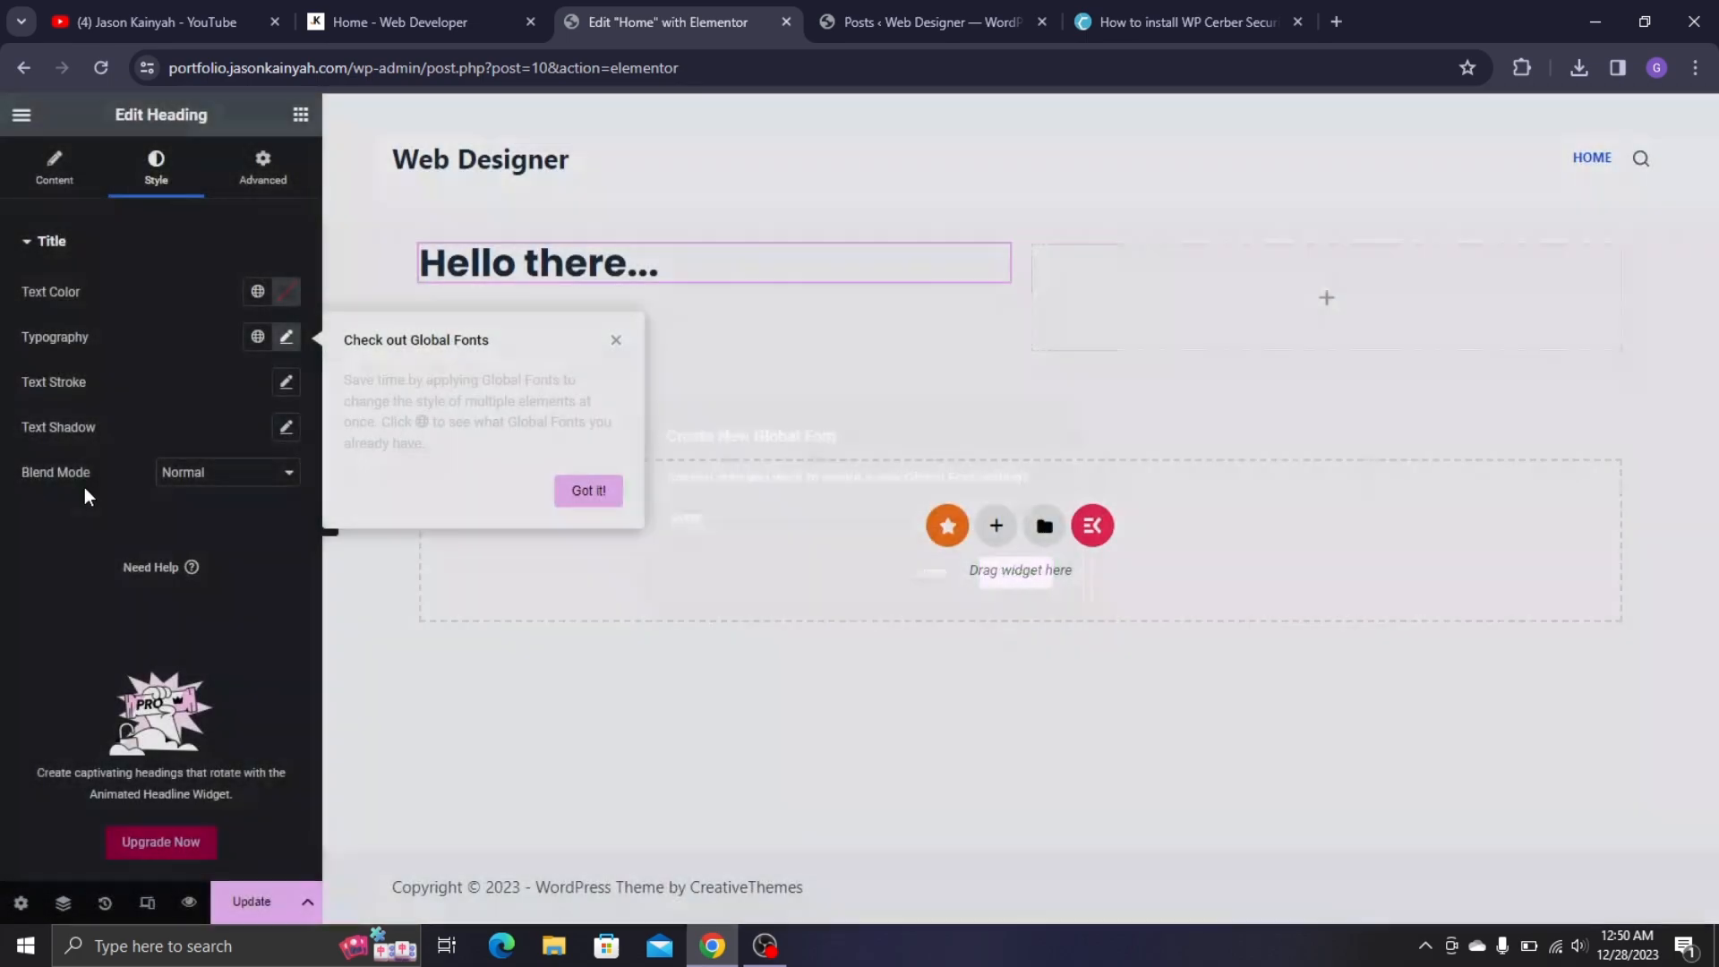
- Set the heading's size to 23 px and its weight to 500 (Medium)
{"action": "left_click", "coordinate": [287, 336]}
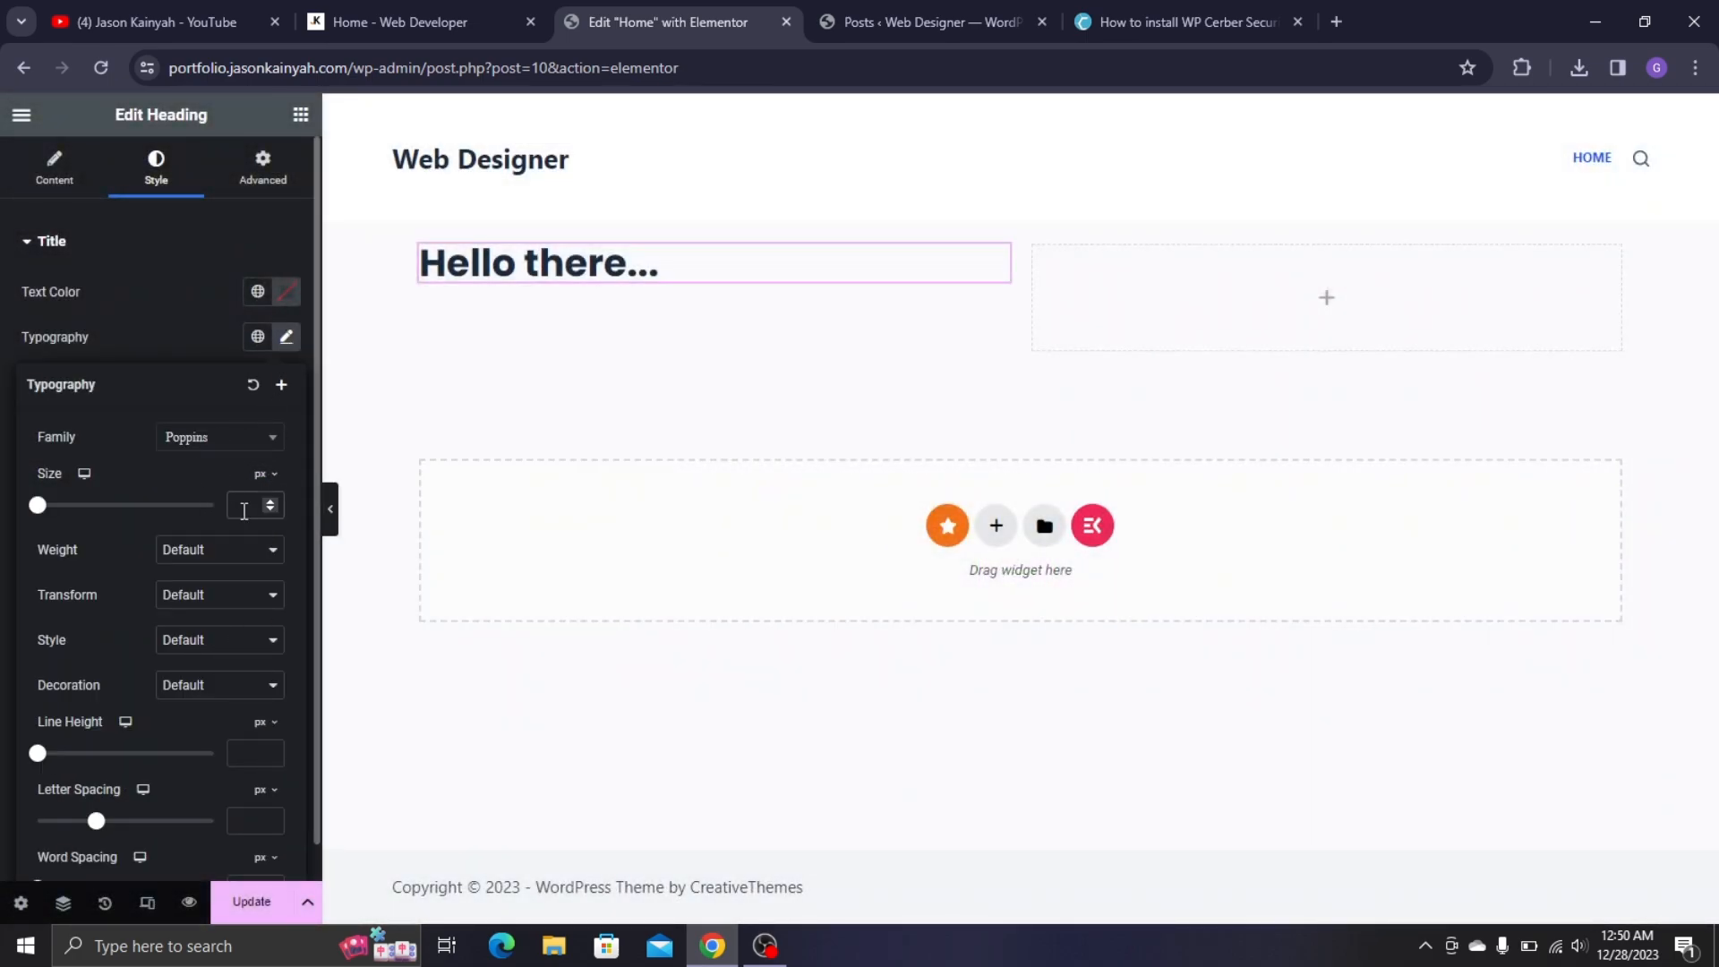
{"action": "type", "text": "20"}
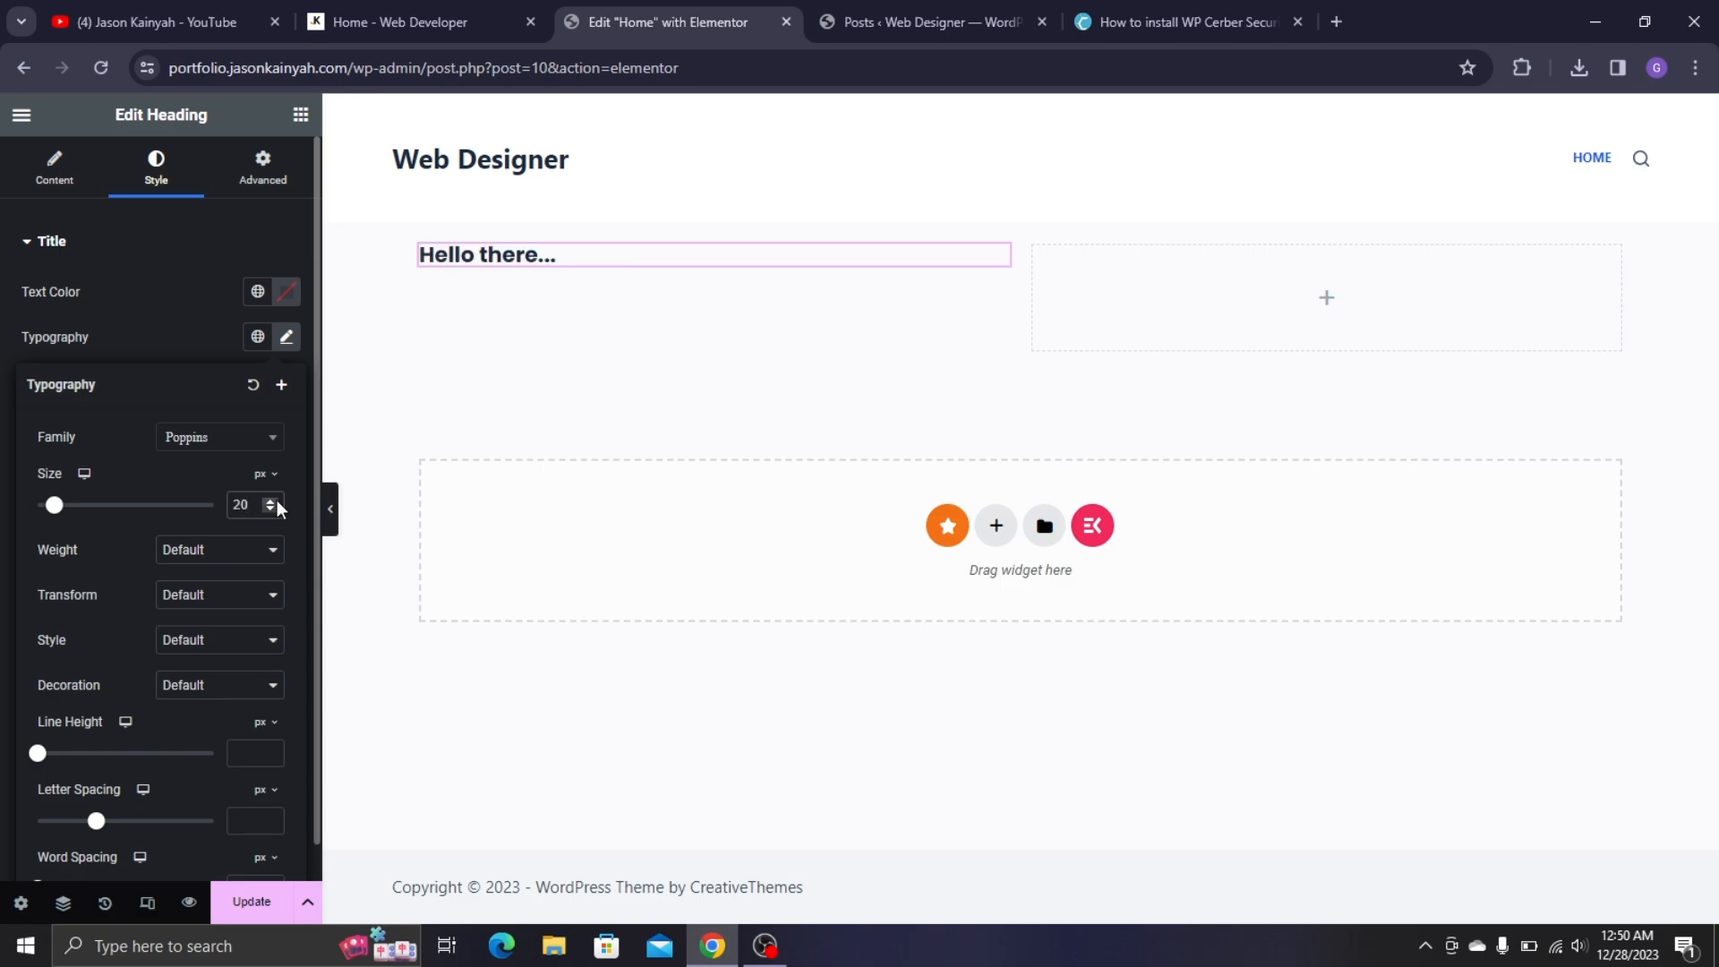
{"action": "left_click", "coordinate": [276, 502]}
{"action": "left_click", "coordinate": [277, 502]}
{"action": "left_click", "coordinate": [277, 501]}
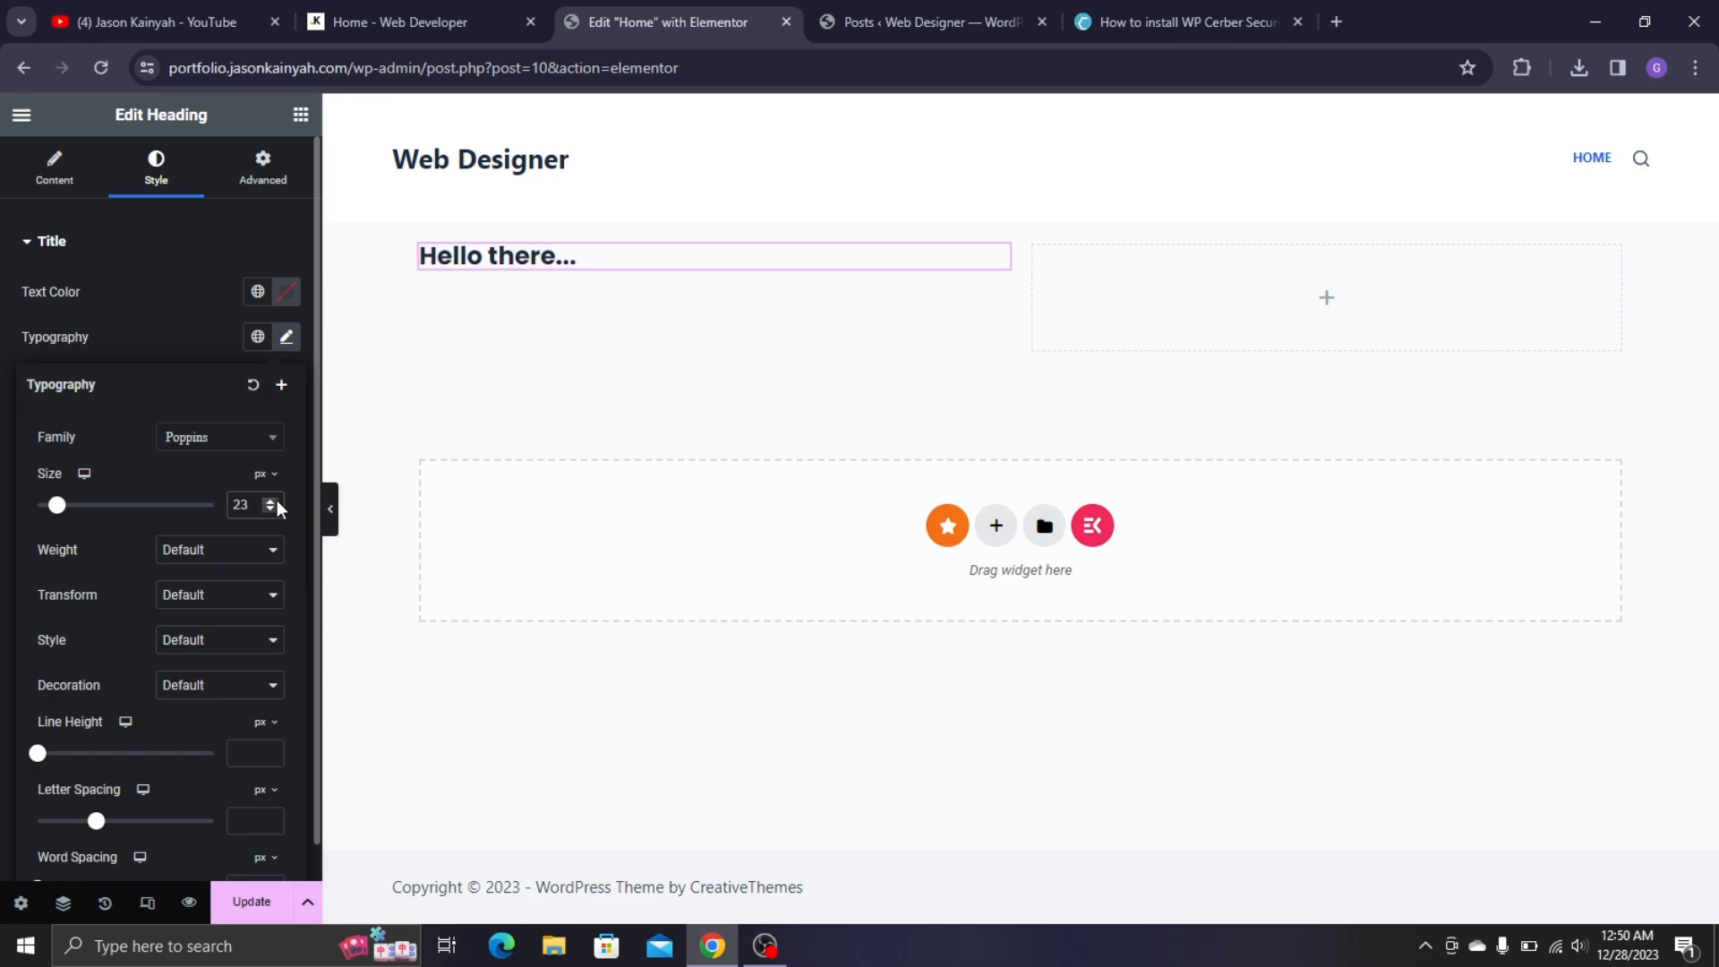
{"action": "left_click", "coordinate": [228, 566]}
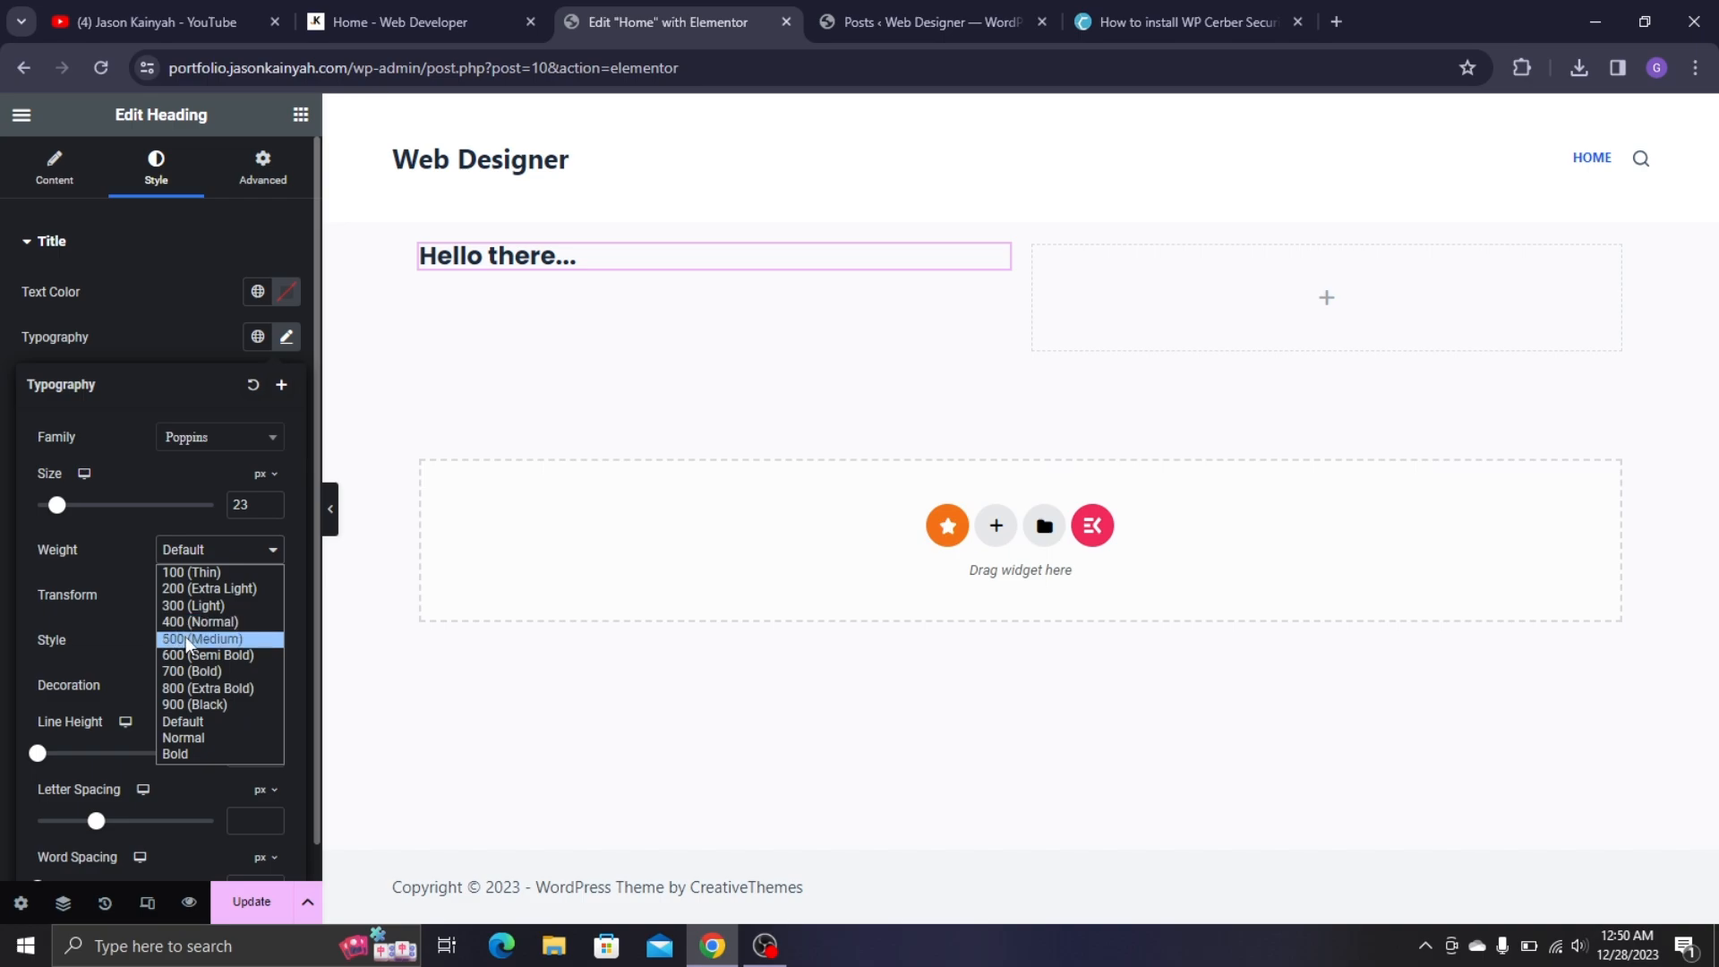
{"action": "left_click", "coordinate": [186, 637]}
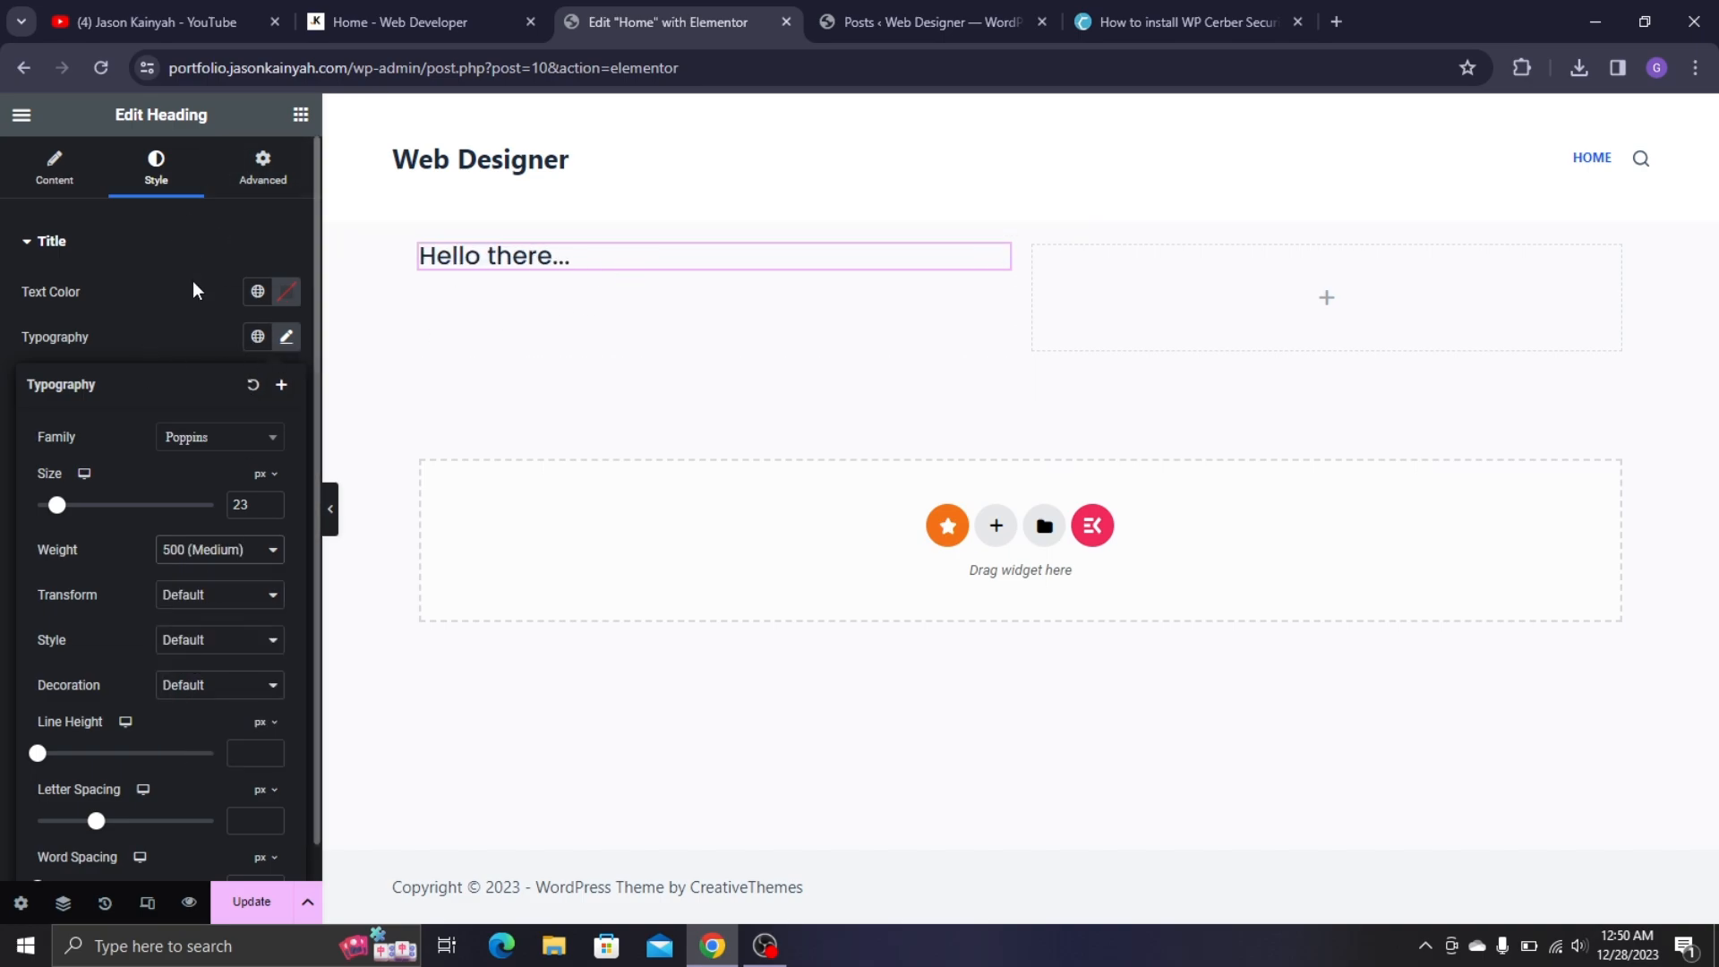
{"action": "left_click", "coordinate": [202, 321]}
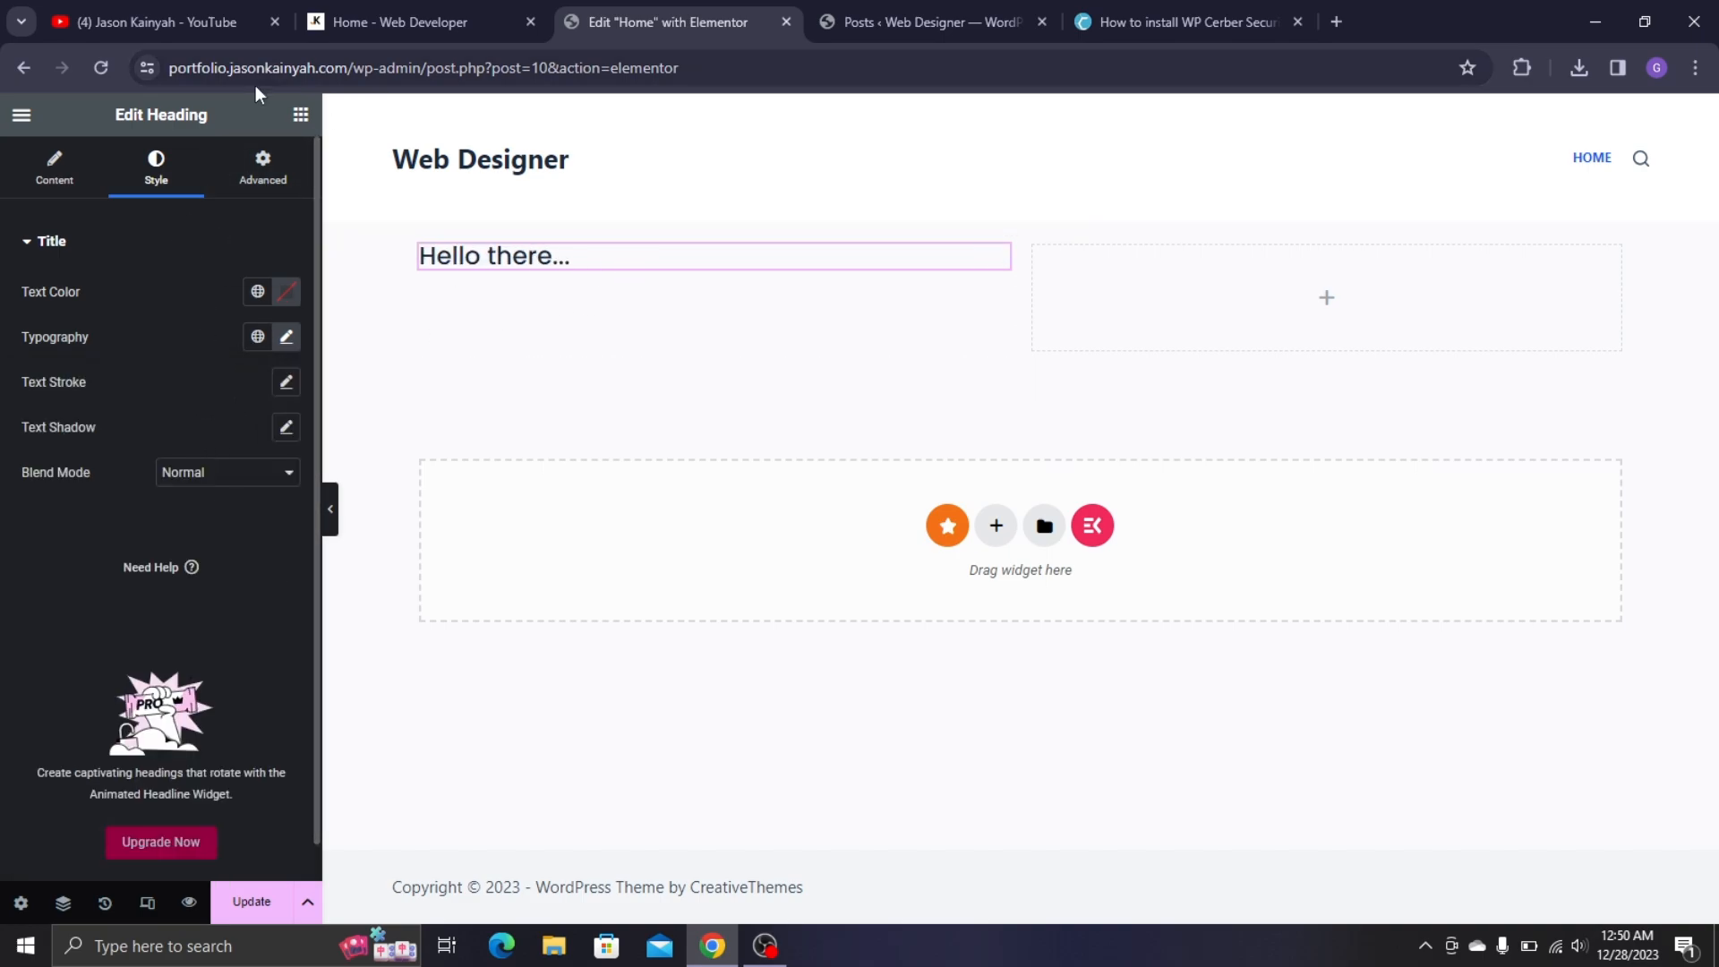
{"action": "left_click", "coordinate": [301, 114]}
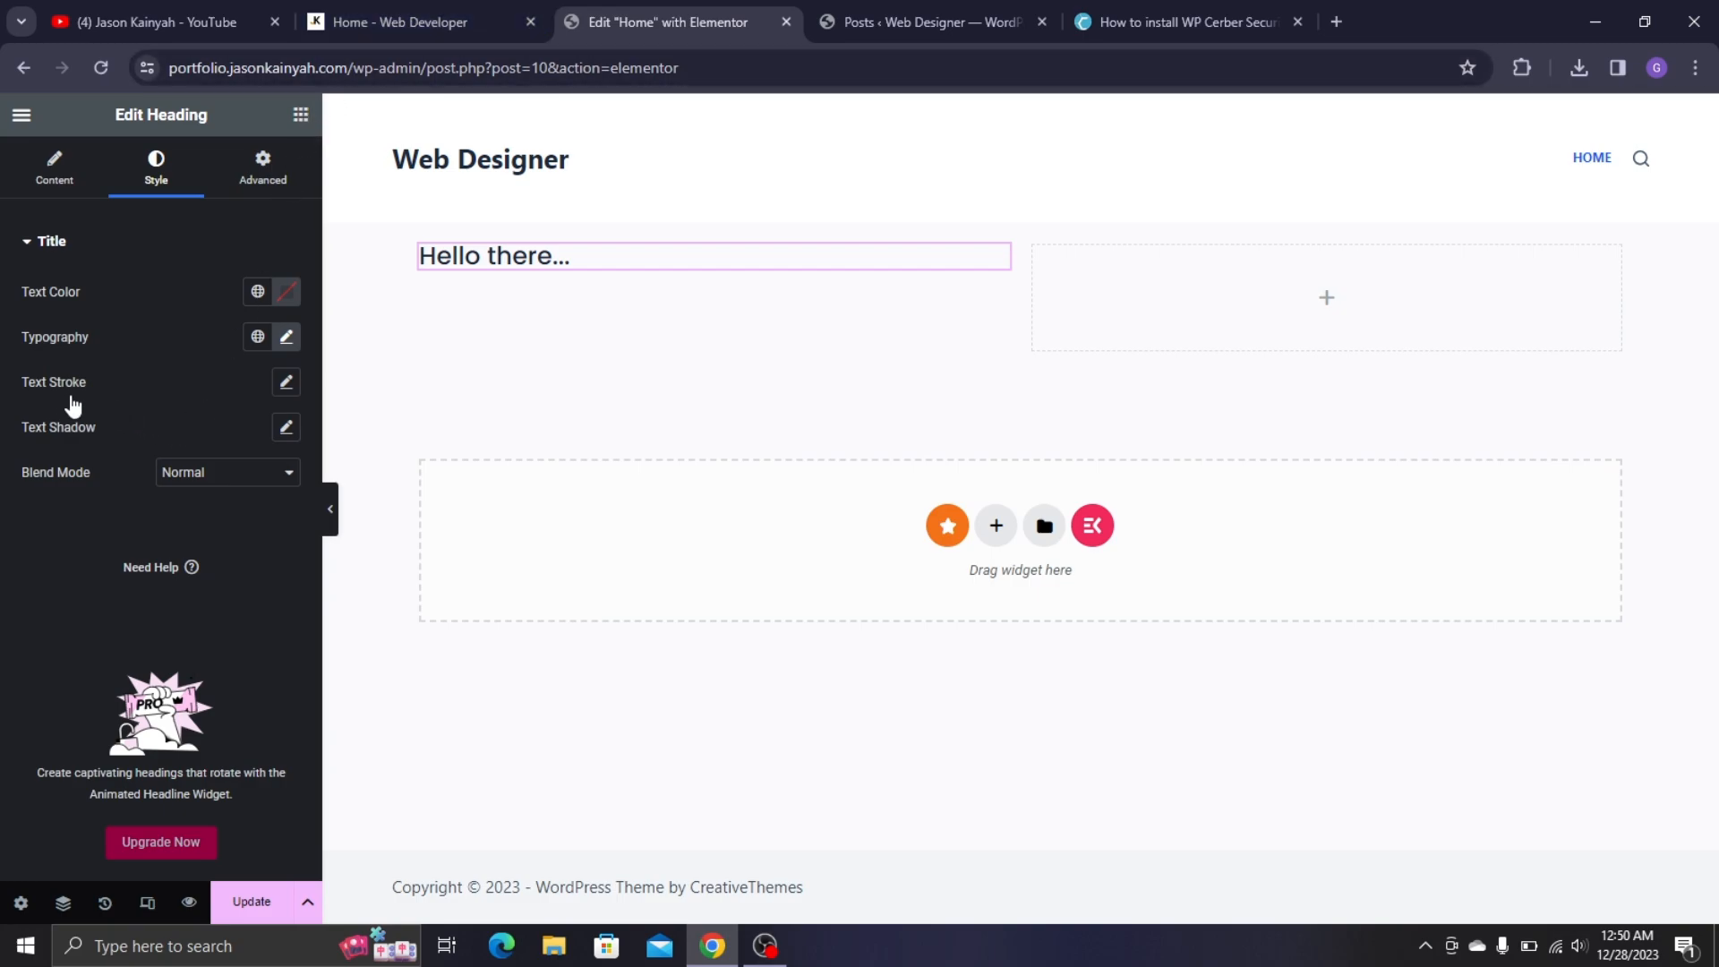
- Place a second Heading below 'Hello there...' and replace its placeholder title with the owner's name
{"action": "left_click_drag", "start_coordinate": [86, 611], "coordinate": [584, 259]}
{"action": "left_click", "coordinate": [444, 8]}
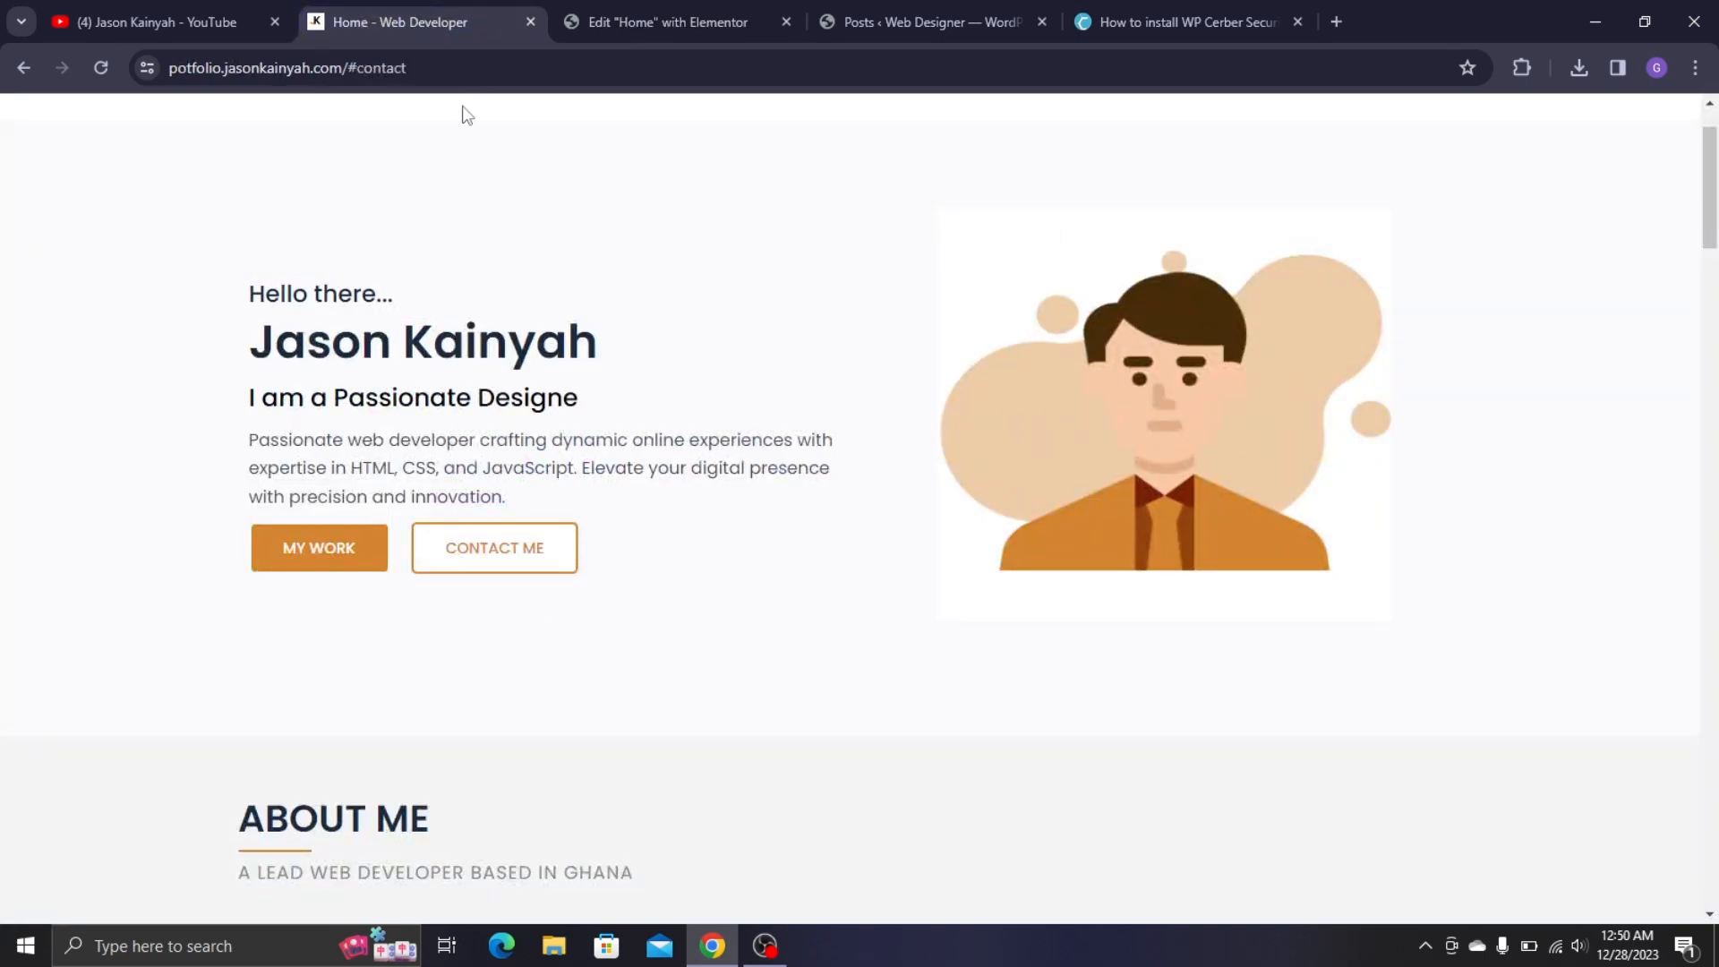
{"action": "left_click", "coordinate": [667, 22]}
{"action": "left_click", "coordinate": [208, 366]}
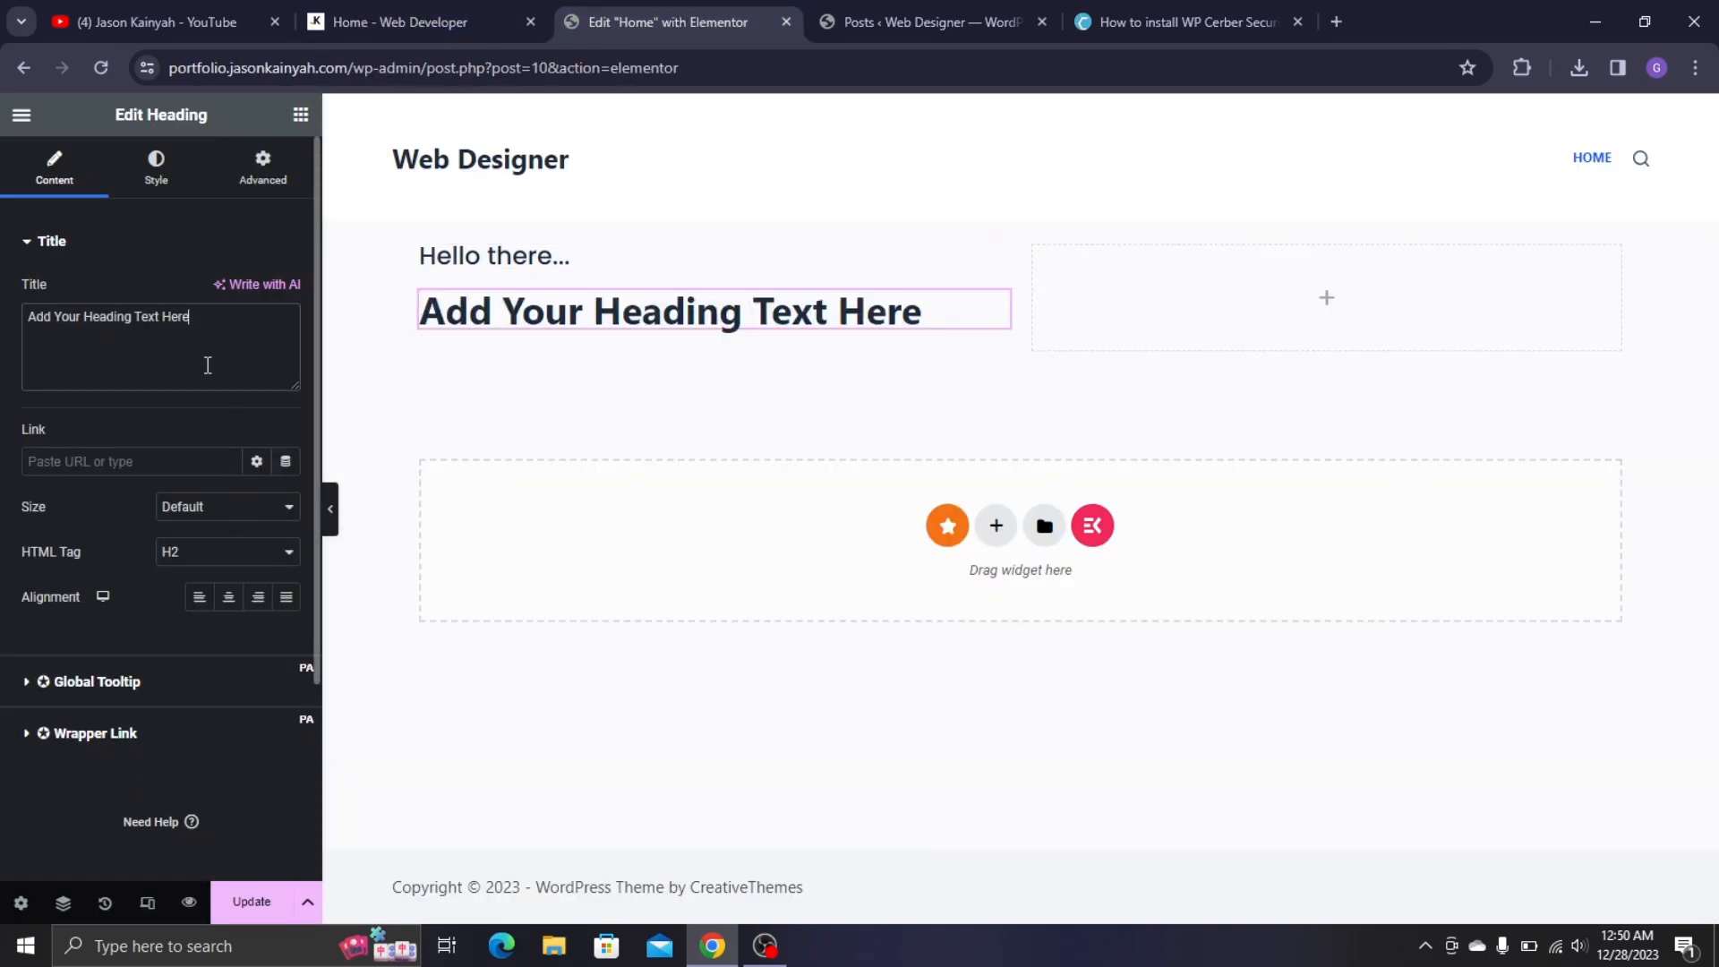
{"action": "key", "text": "ctrl+a"}
{"action": "type", "text": "Jaso"}
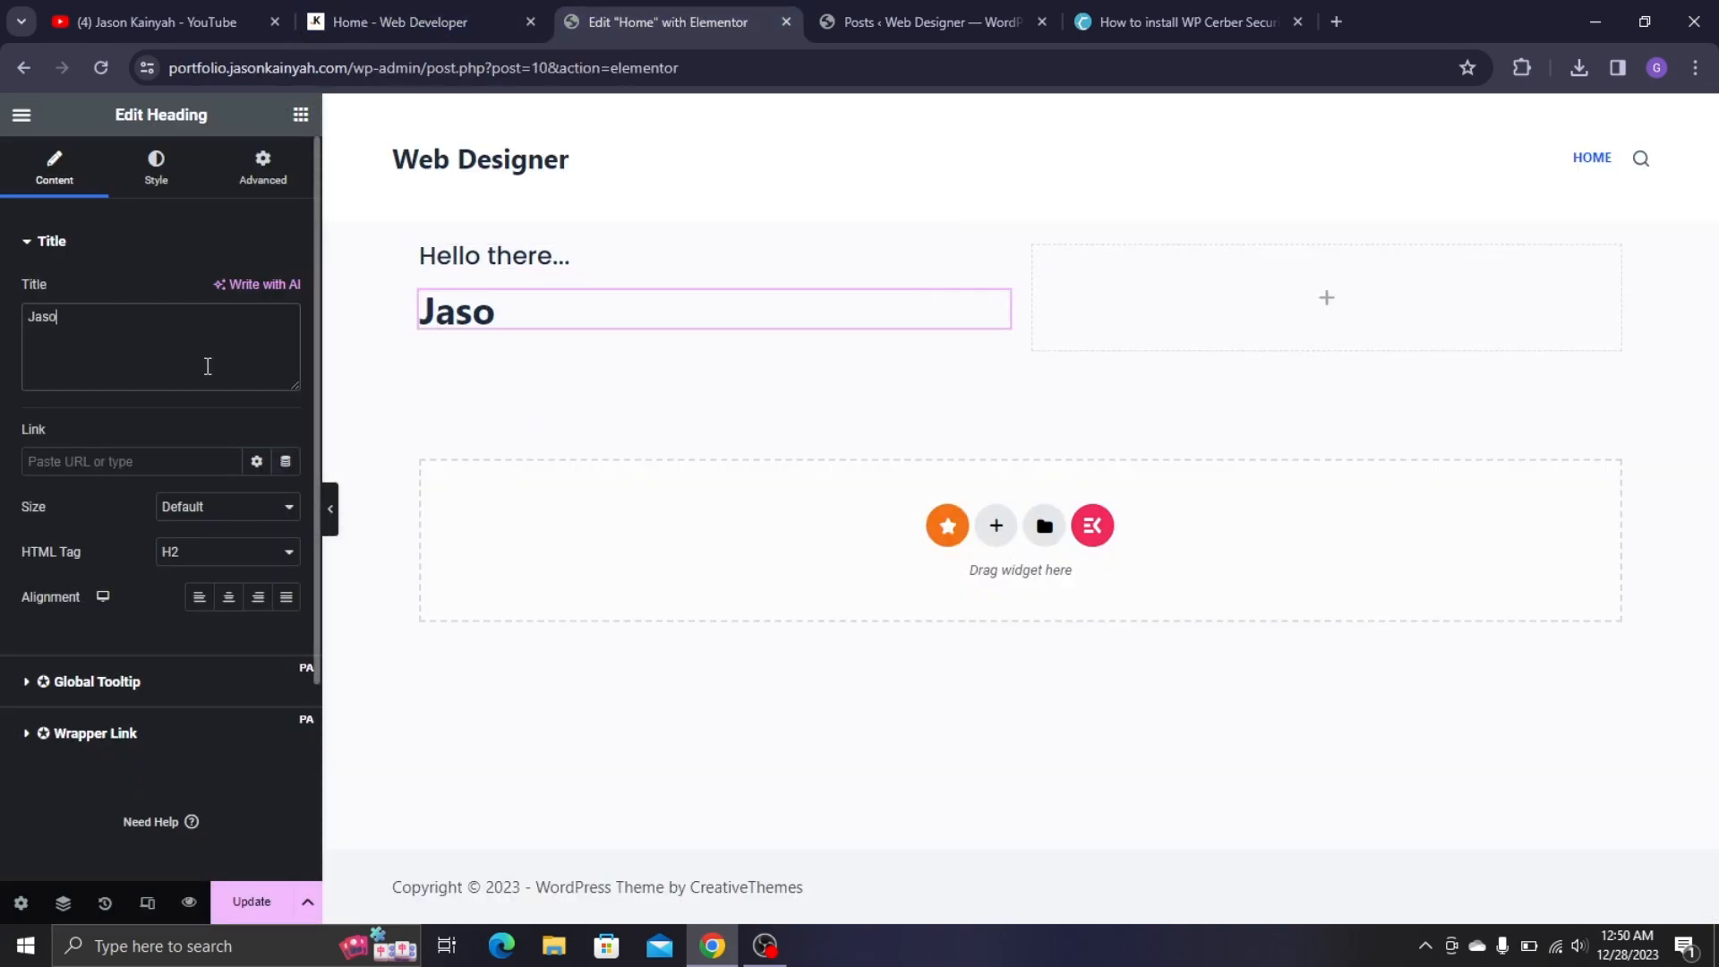
{"action": "type", "text": "n Kai"}
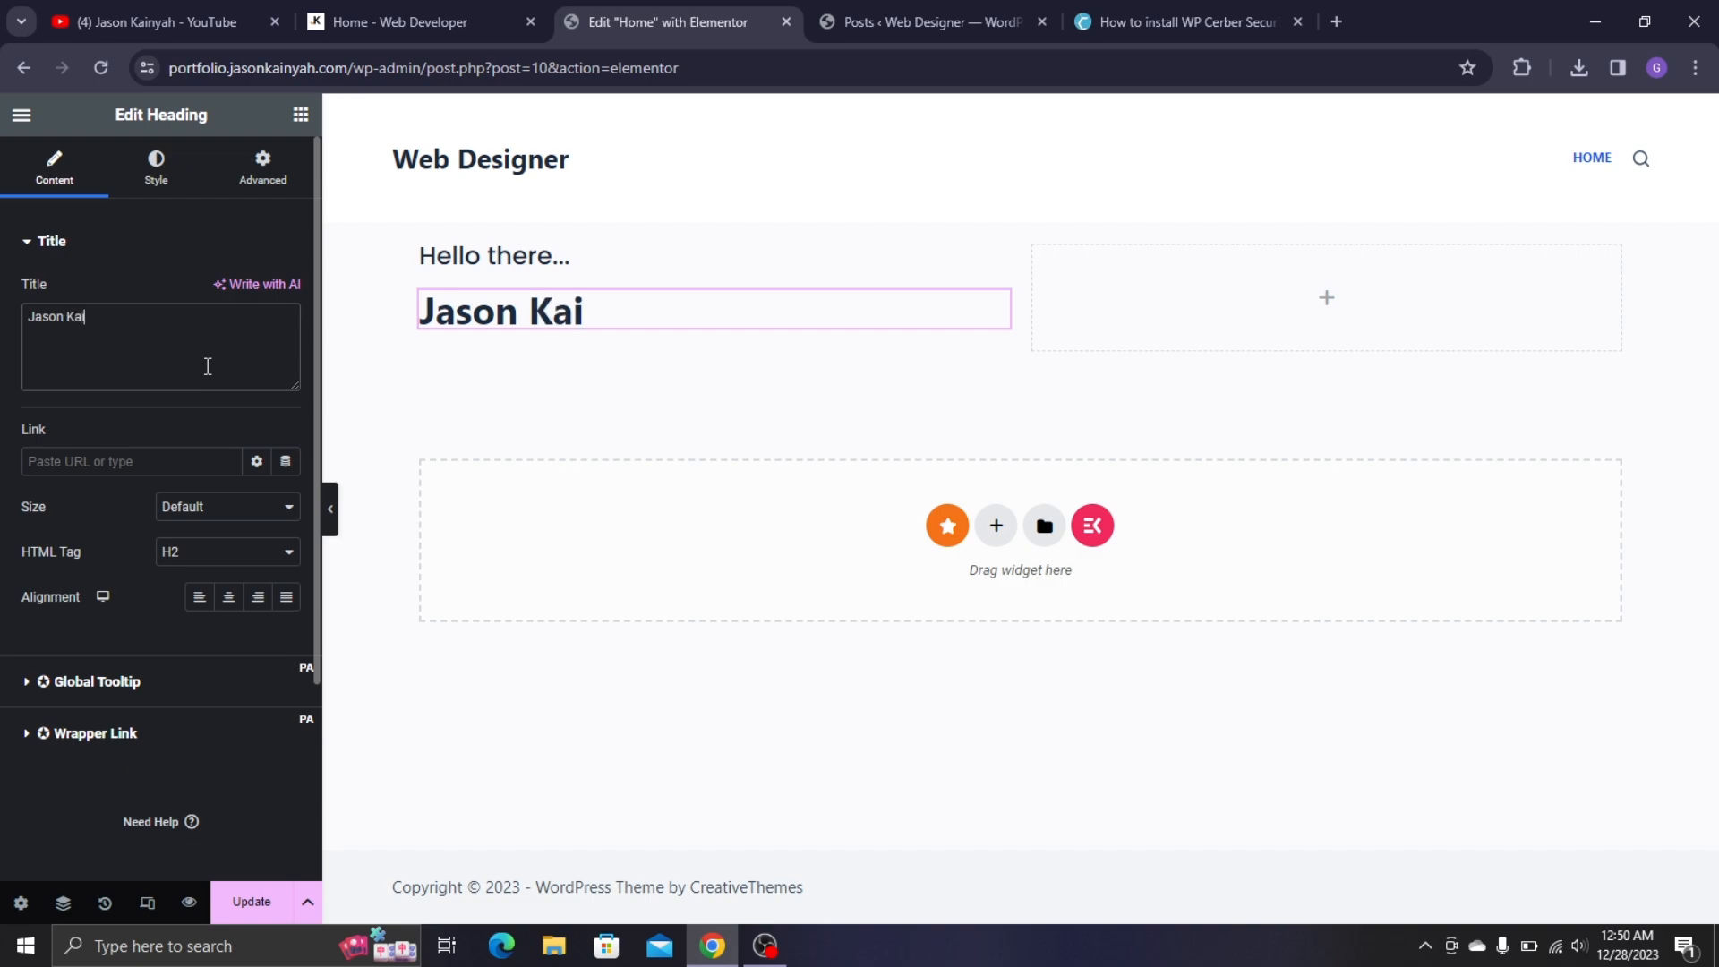
{"action": "type", "text": "nyah"}
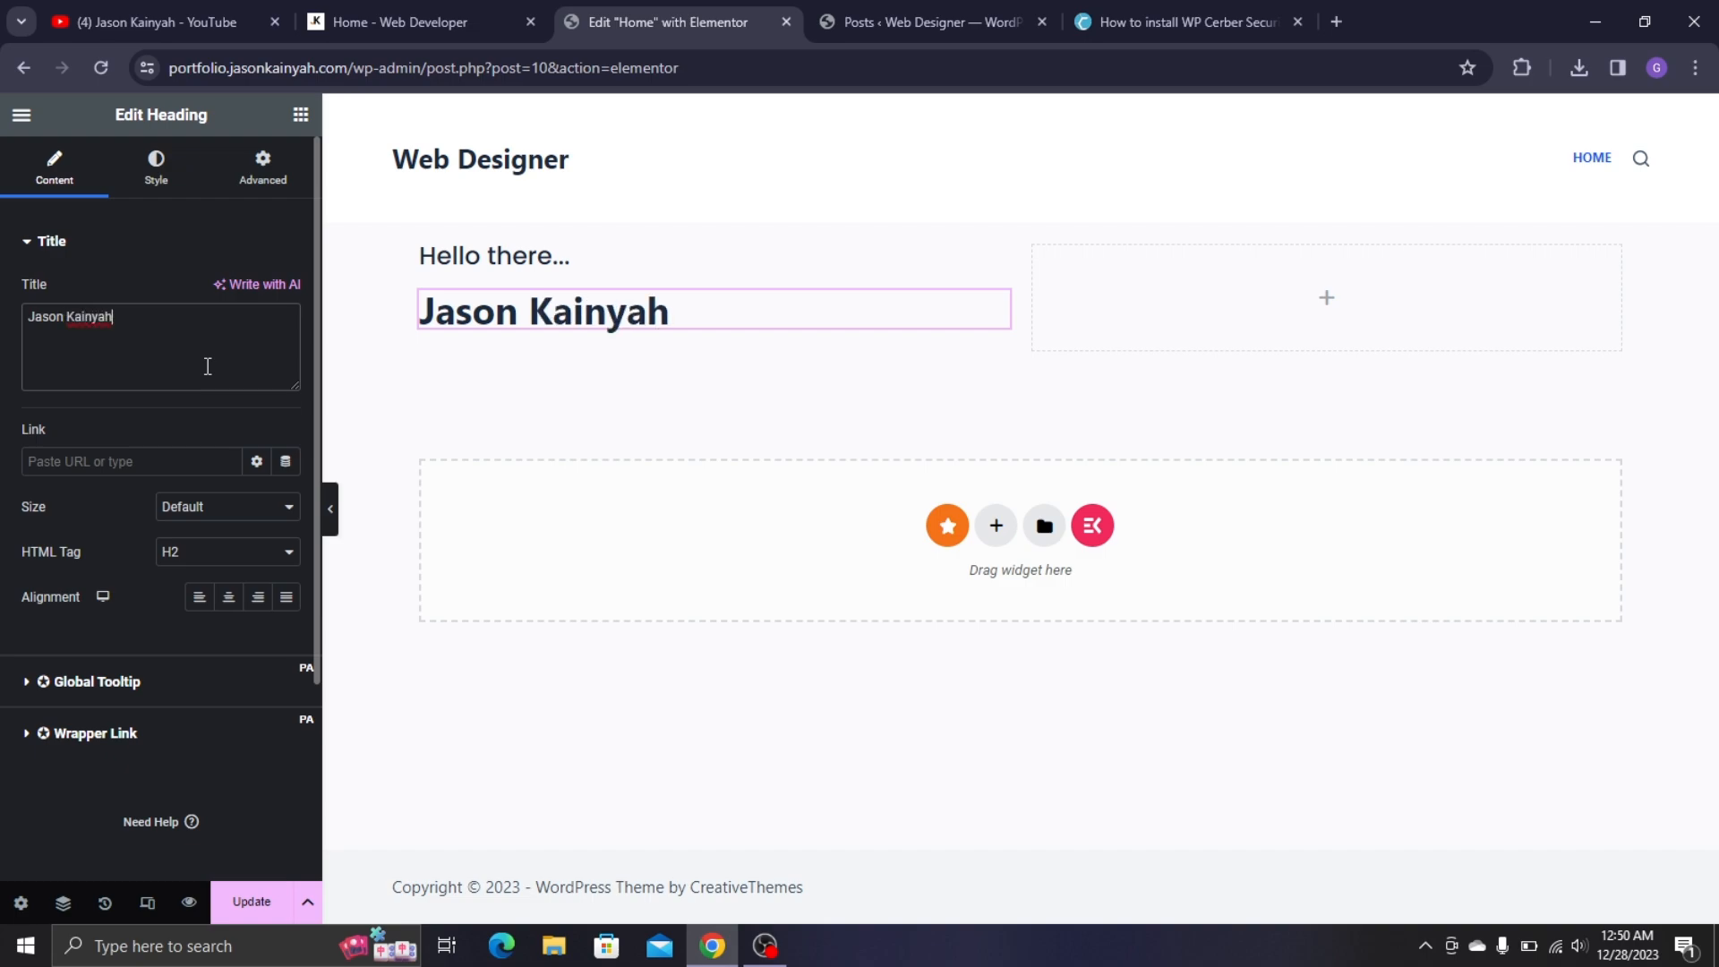
- Style the name heading in Poppins, weight 600 (Semi Bold), at size 40
{"action": "left_click", "coordinate": [176, 180]}
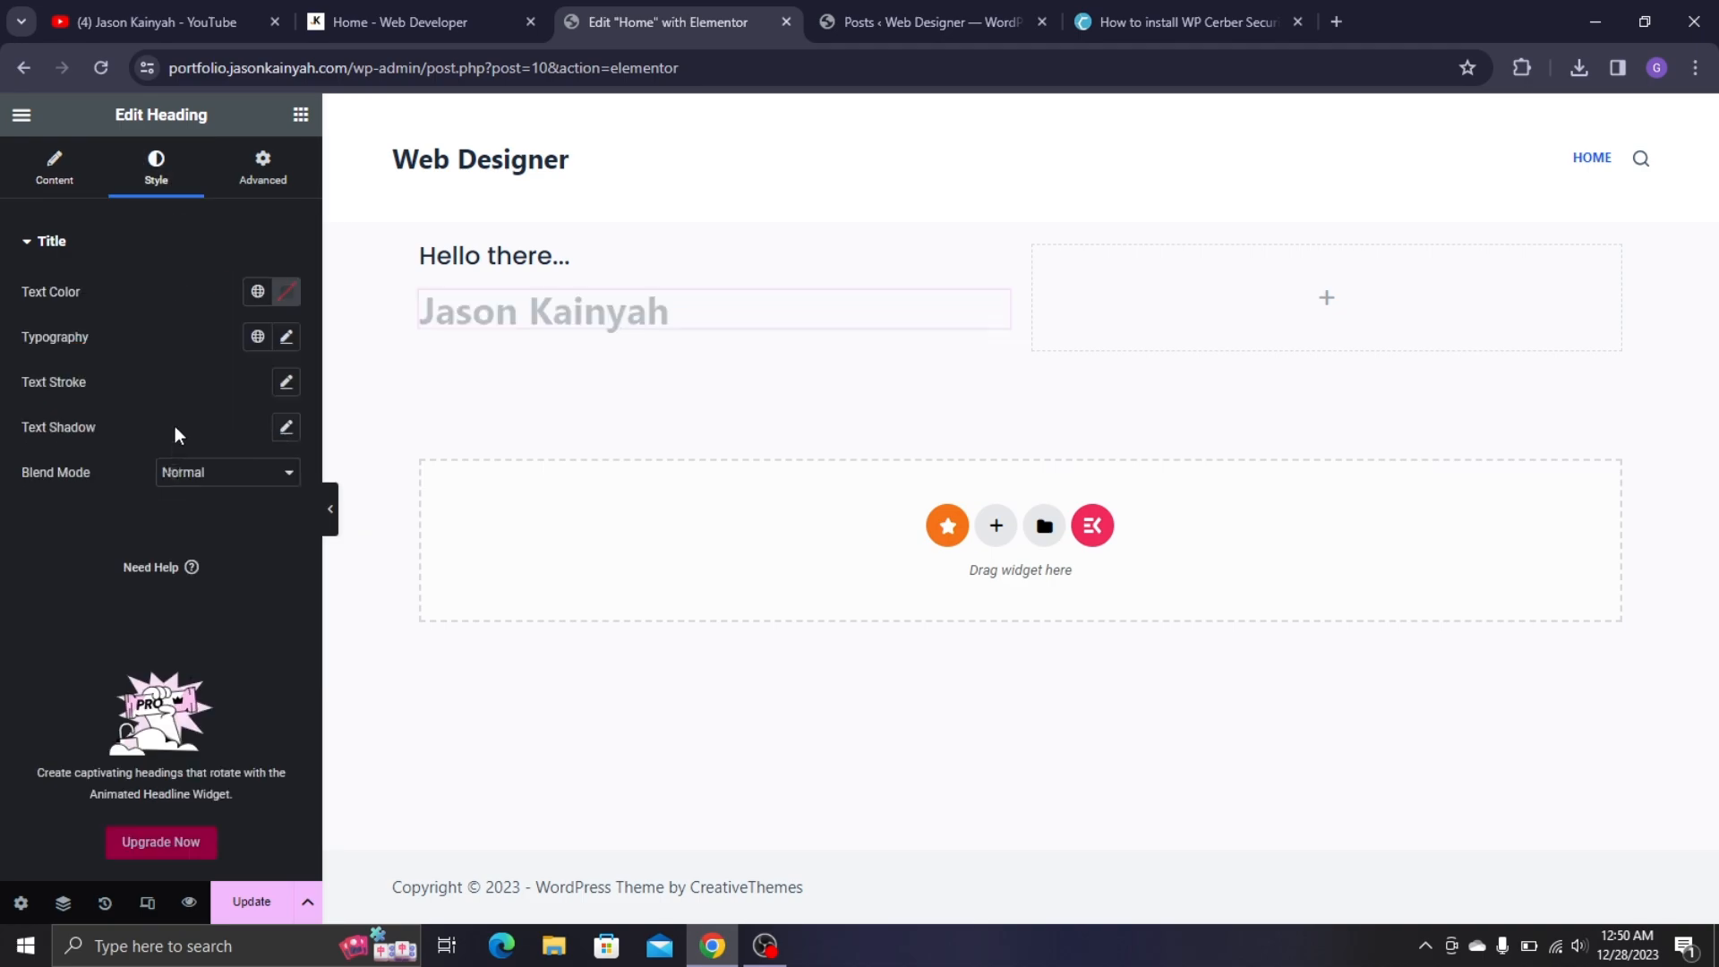
{"action": "left_click", "coordinate": [280, 335]}
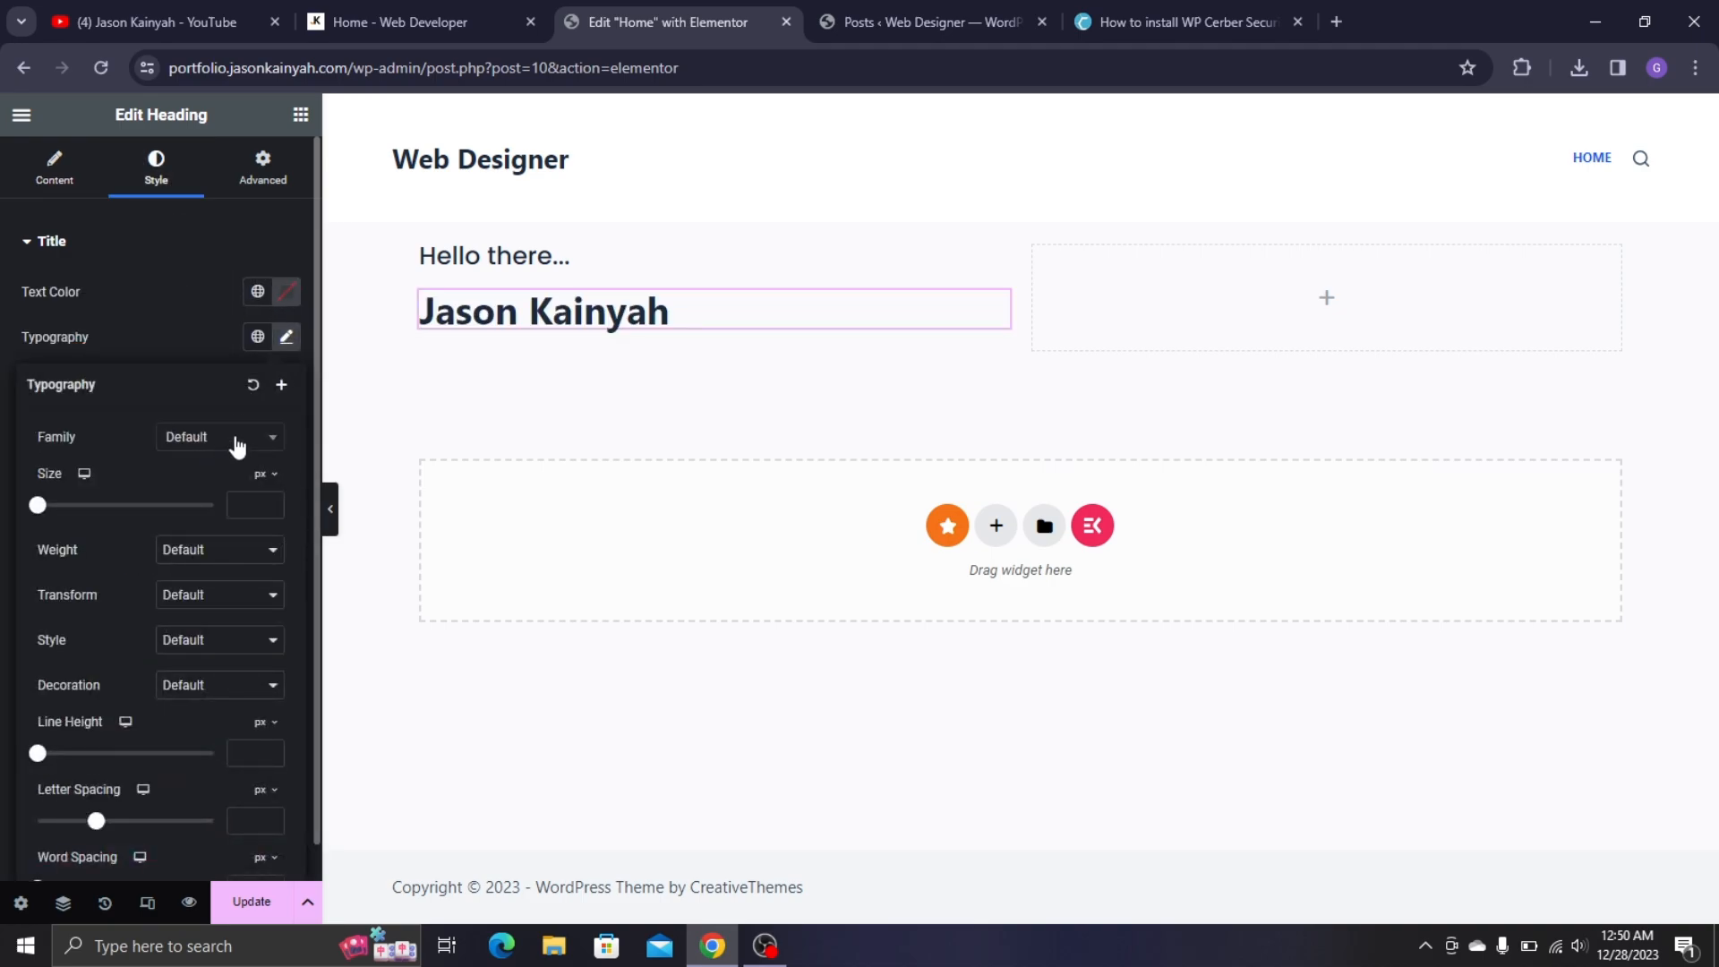
{"action": "left_click", "coordinate": [207, 442]}
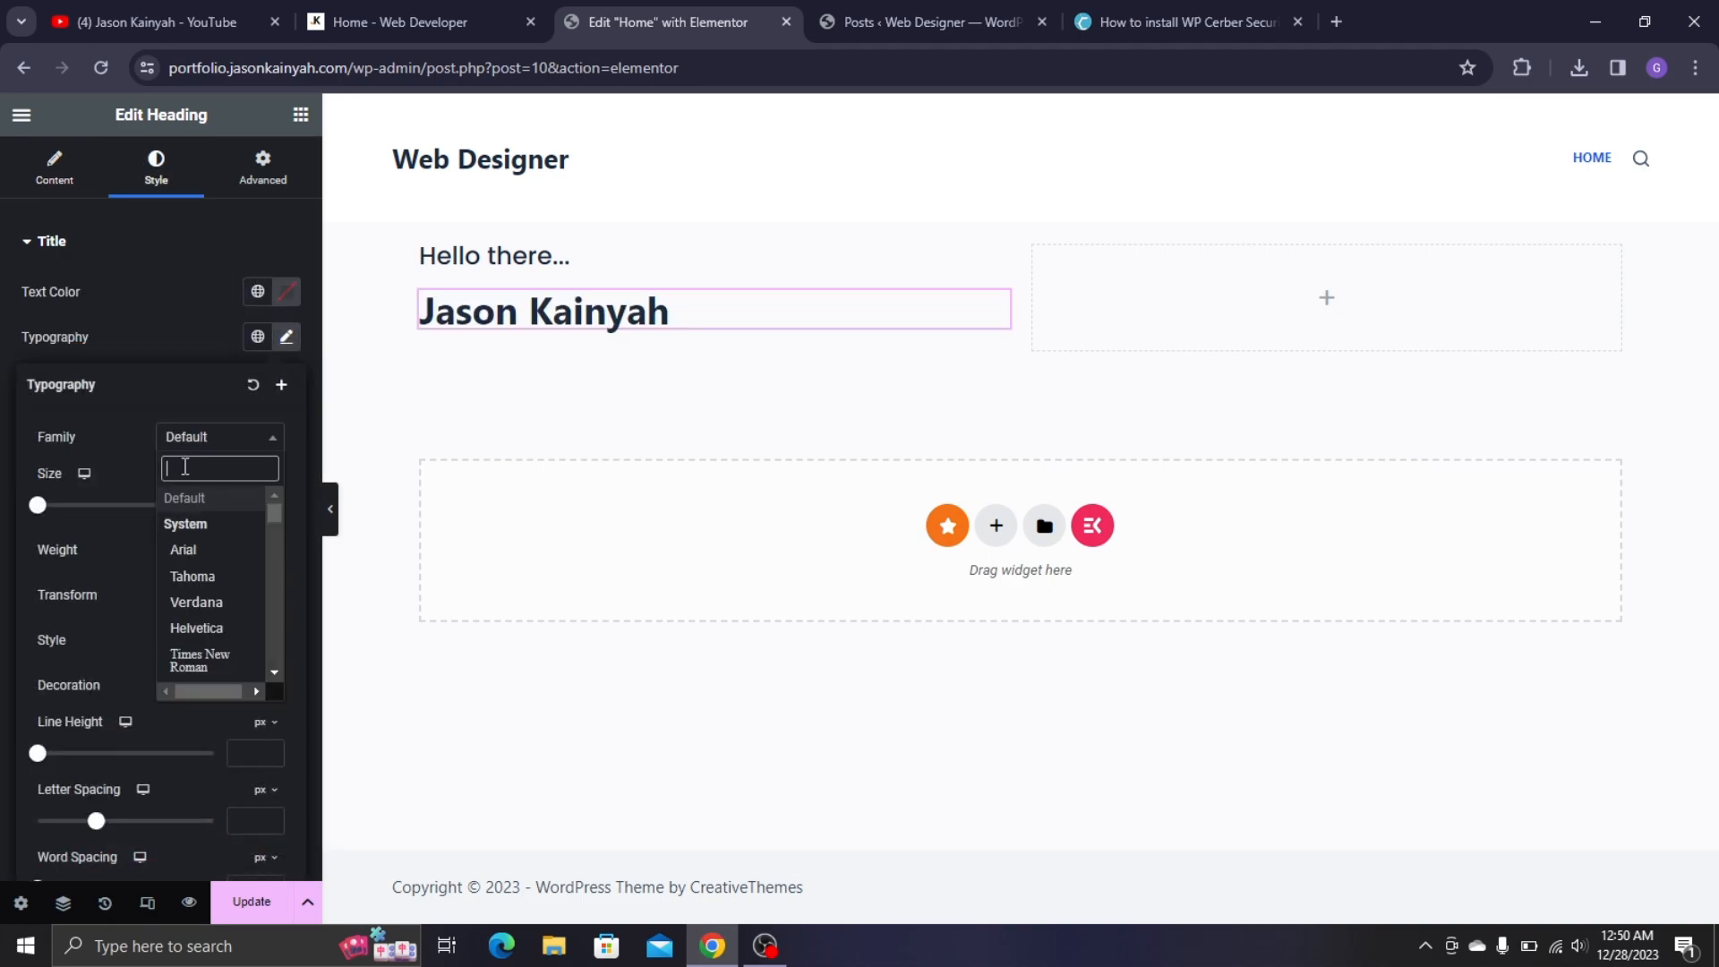
{"action": "type", "text": "pop"}
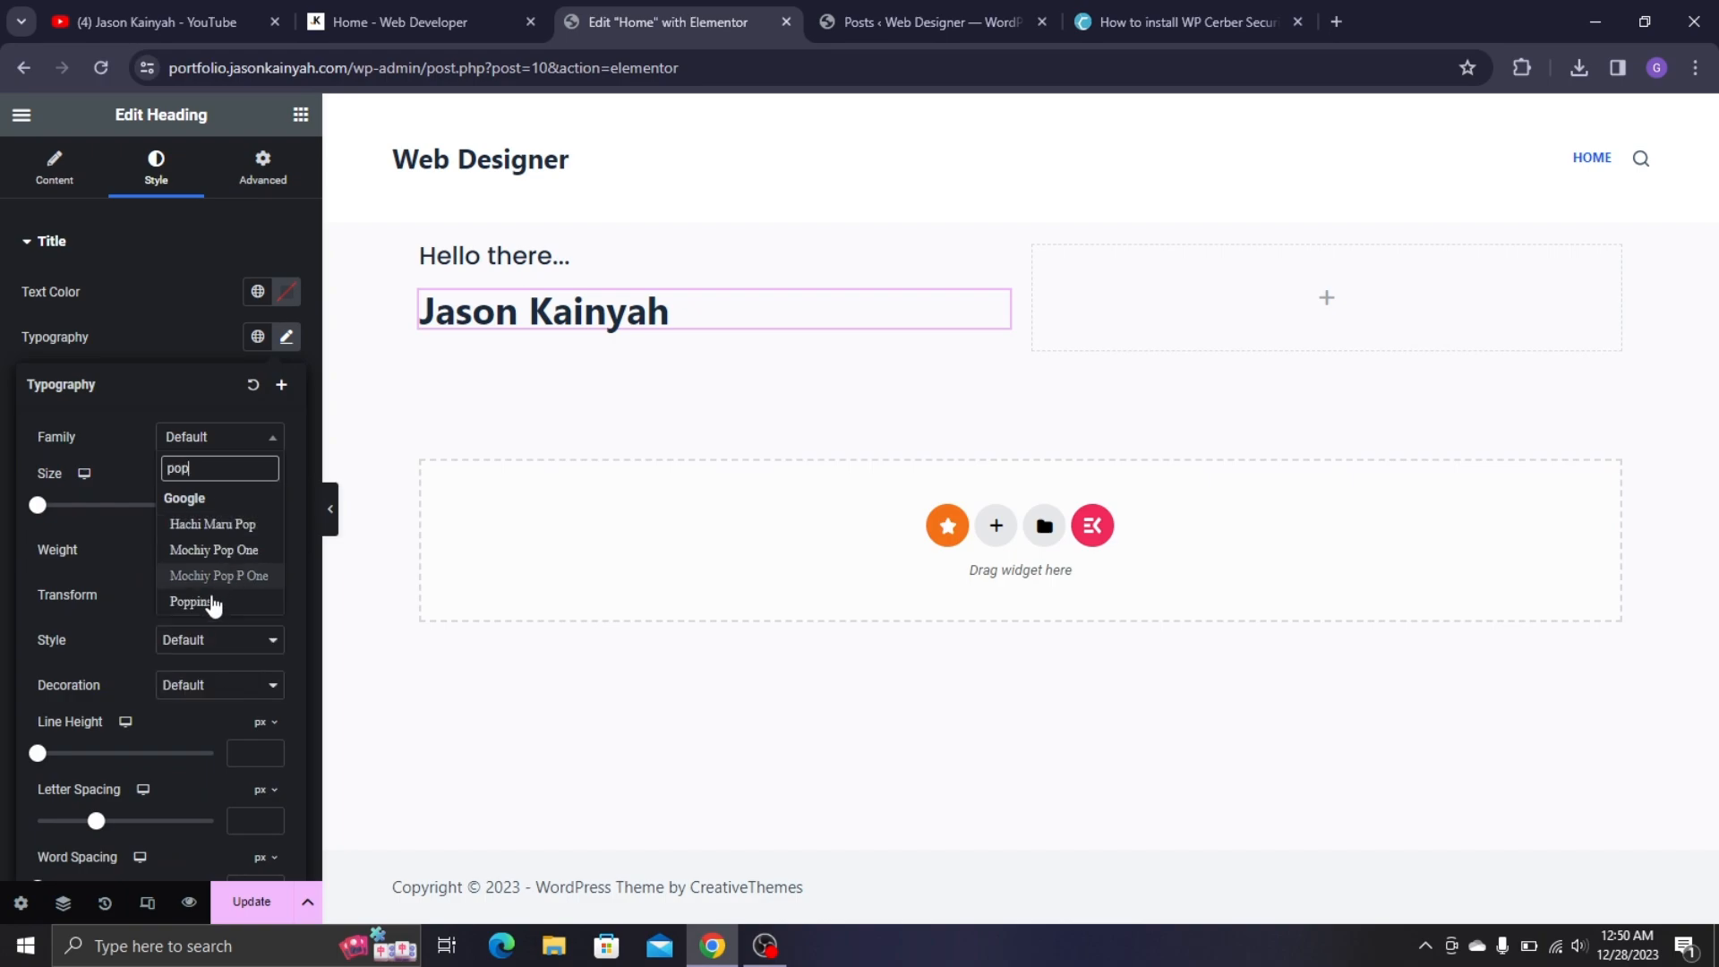
{"action": "left_click", "coordinate": [207, 600]}
{"action": "left_click", "coordinate": [219, 555]}
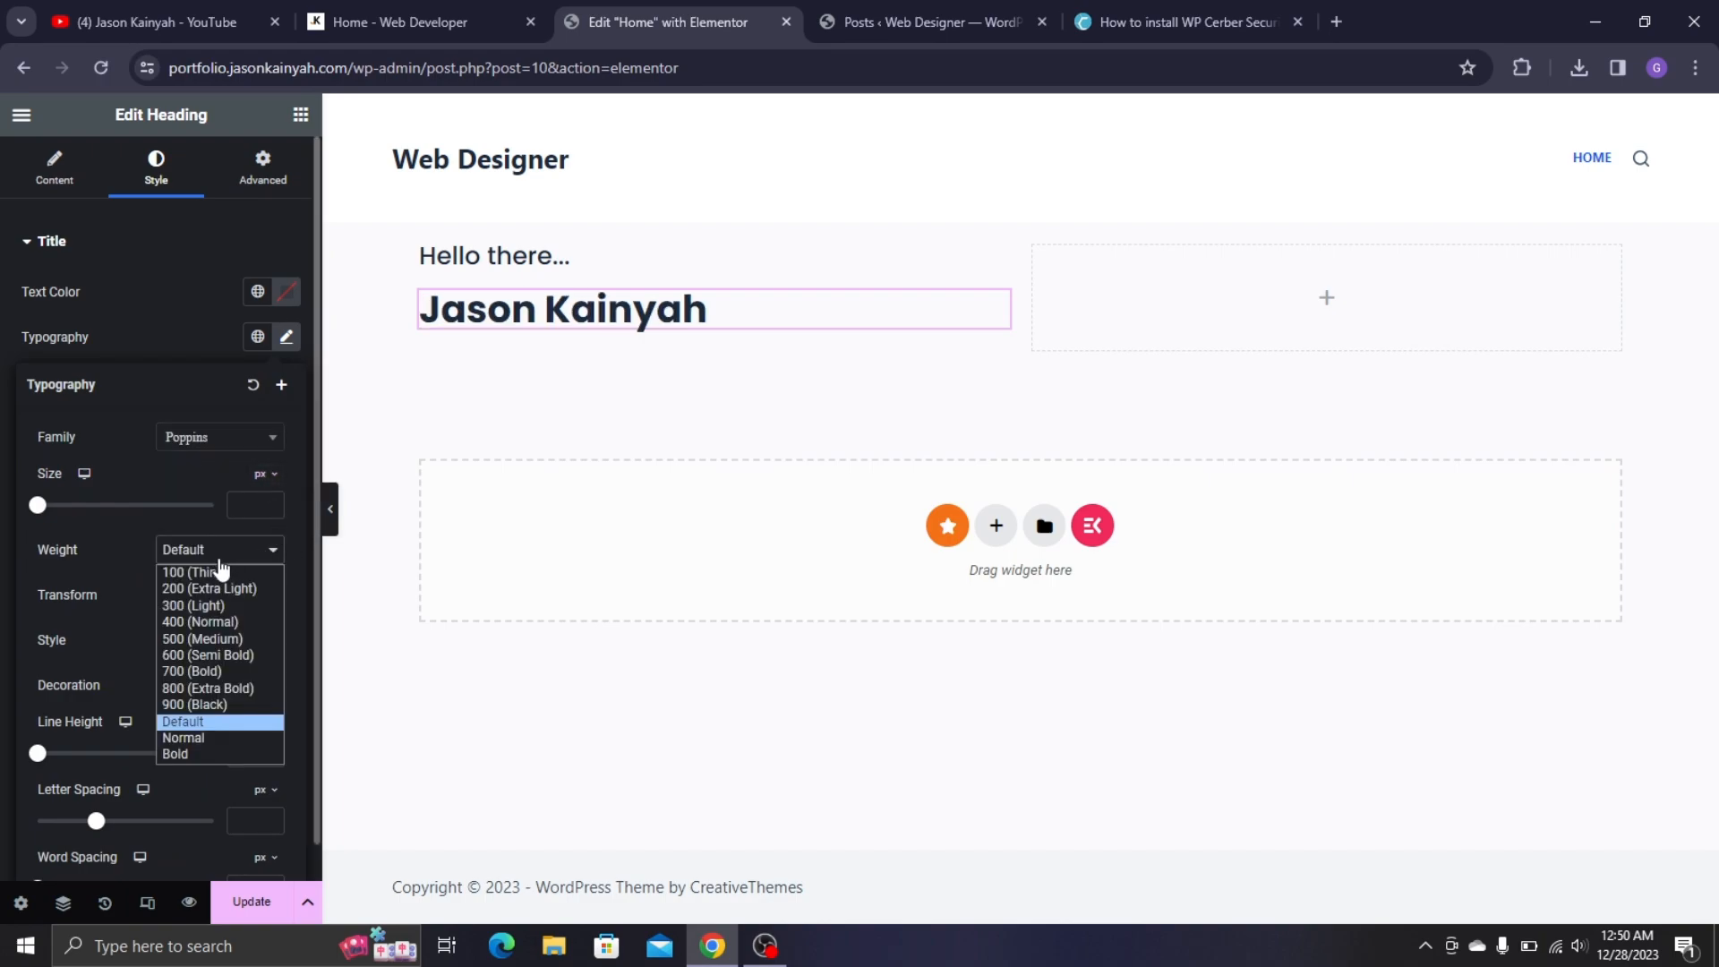
{"action": "left_click", "coordinate": [223, 654]}
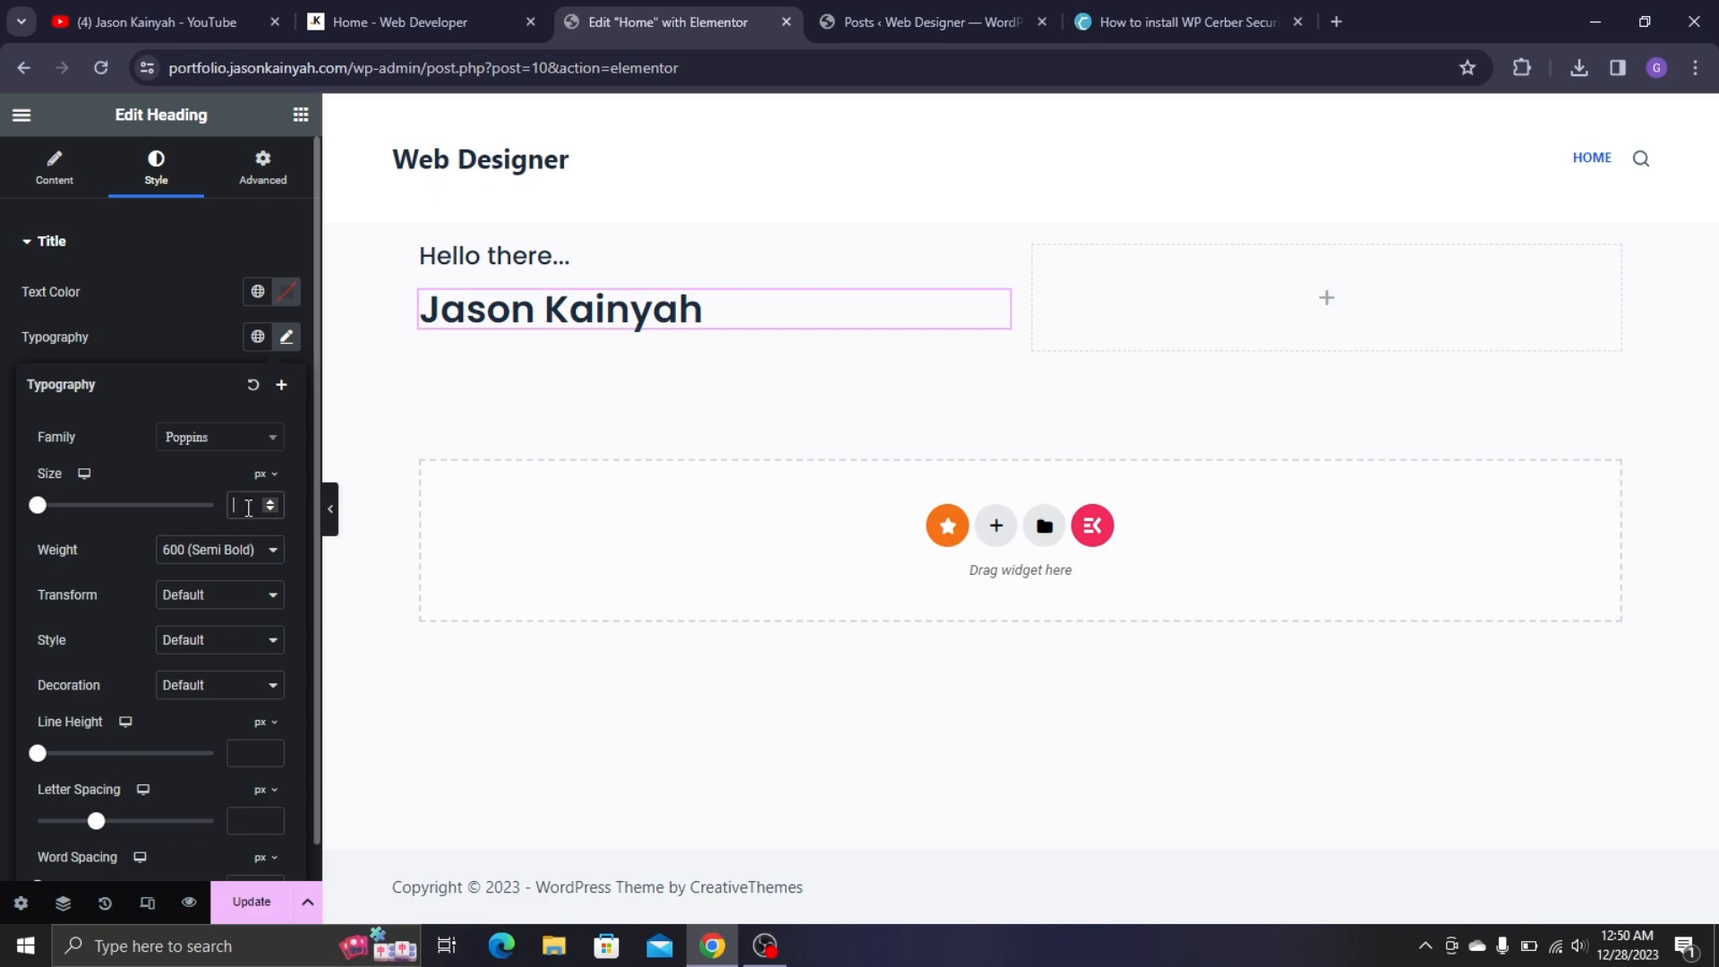
{"action": "type", "text": "35"}
{"action": "key", "text": "Up"}
{"action": "key", "text": "Up"}
{"action": "key", "text": "Up"}
{"action": "key", "text": "Up"}
{"action": "key", "text": "Up"}
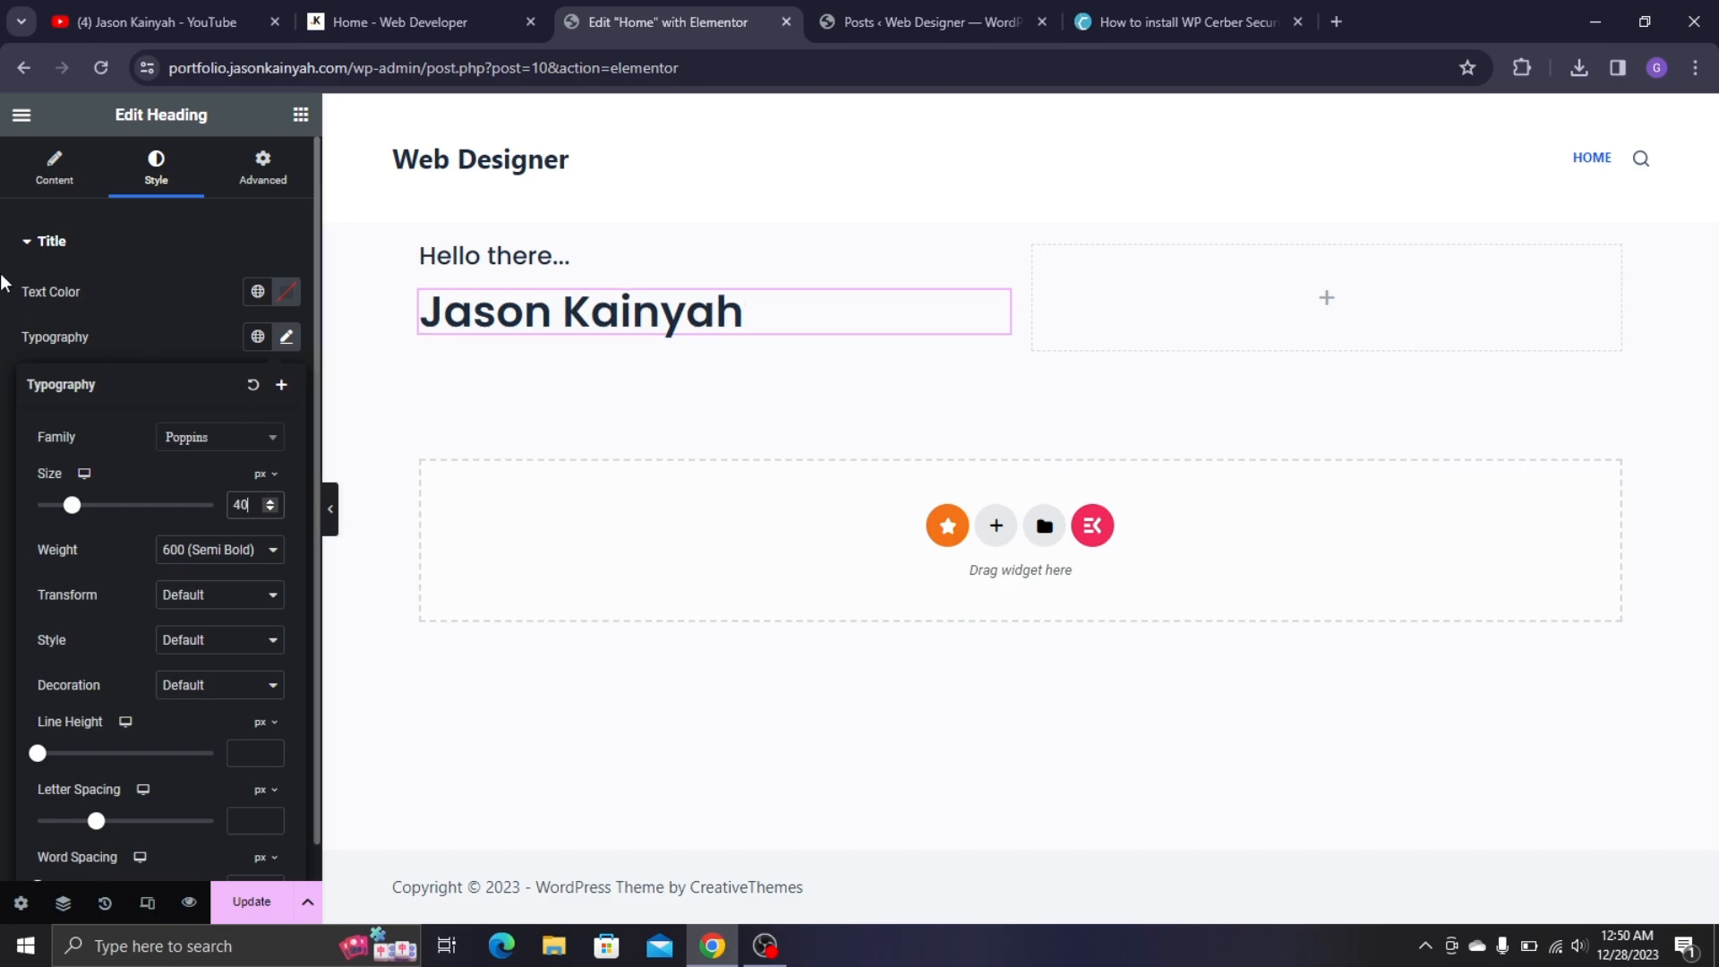
{"action": "left_click", "coordinate": [394, 21]}
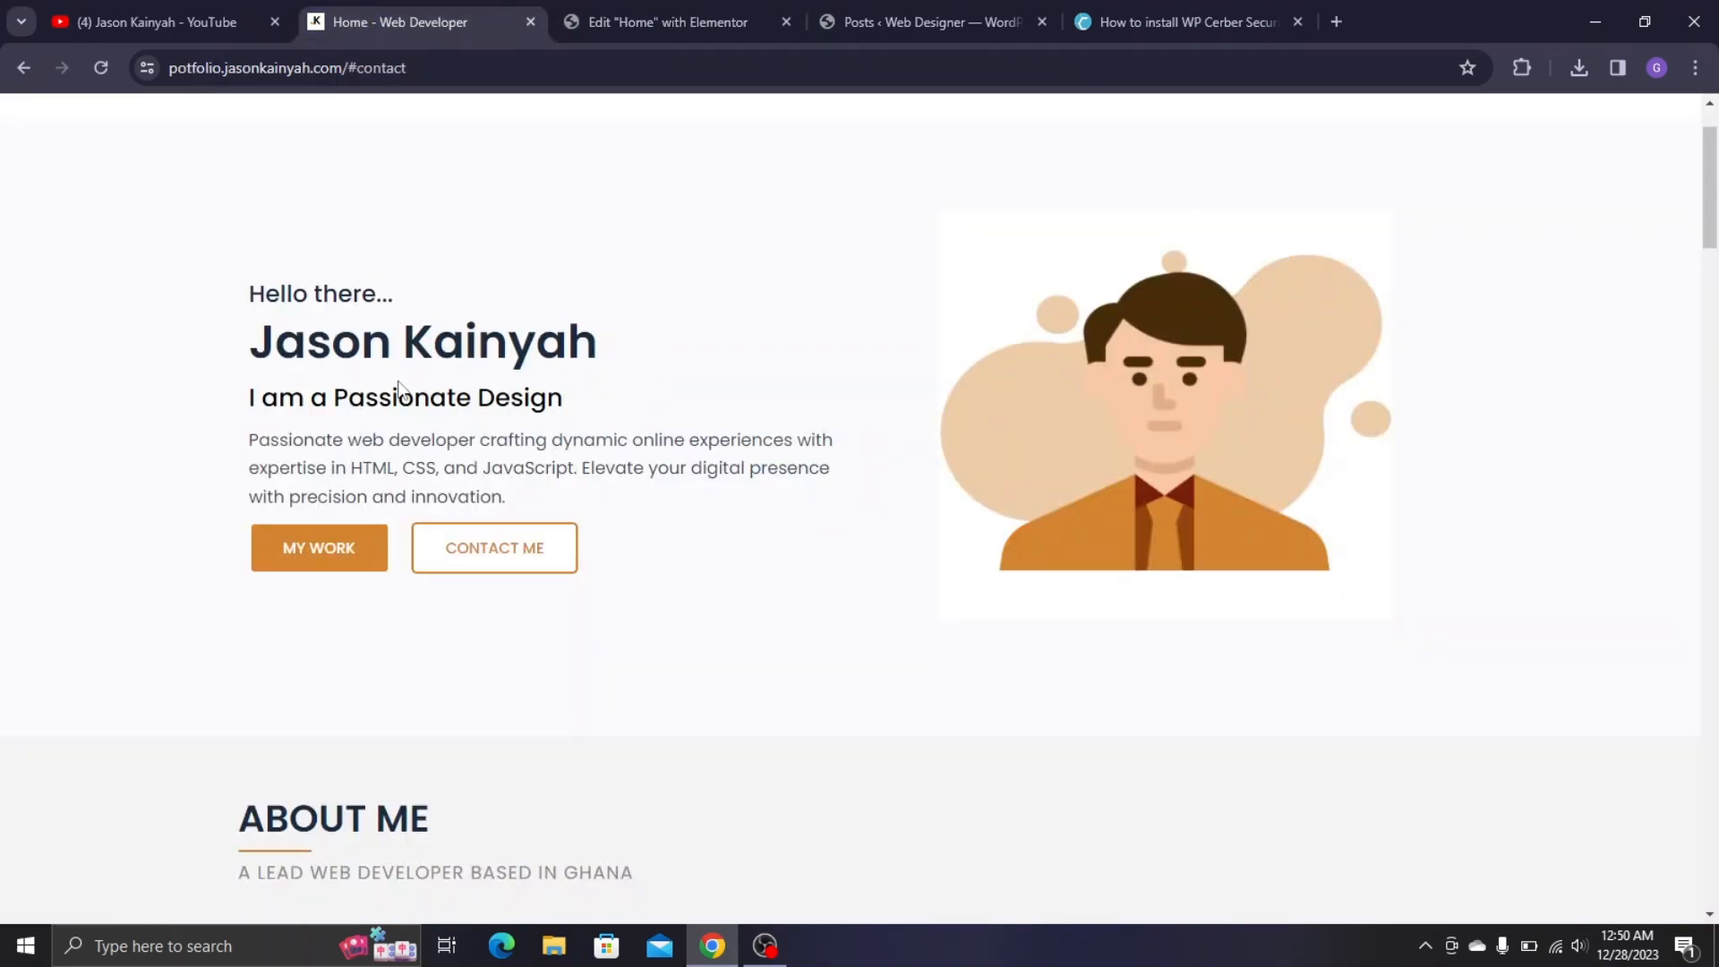
{"action": "left_click", "coordinate": [637, 11]}
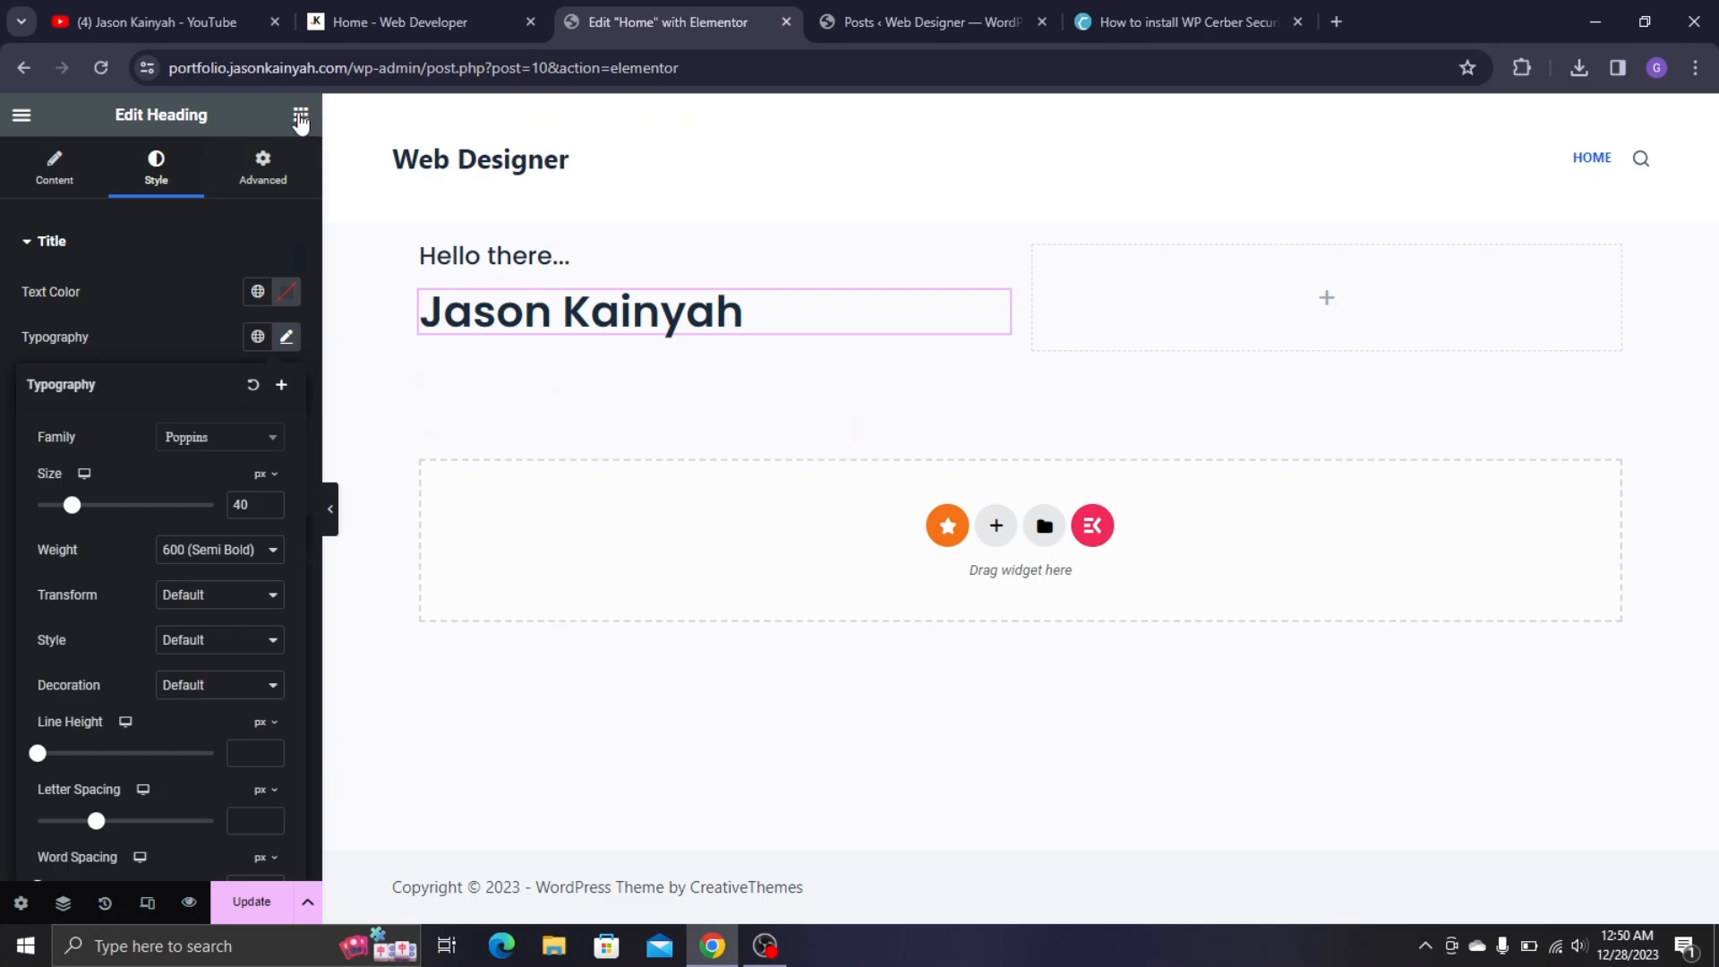
{"action": "left_click", "coordinate": [301, 117]}
- Add a Fancy Text widget under the name heading, remove 'Awesome' and clear the suffix
{"action": "type", "text": "fanc"}
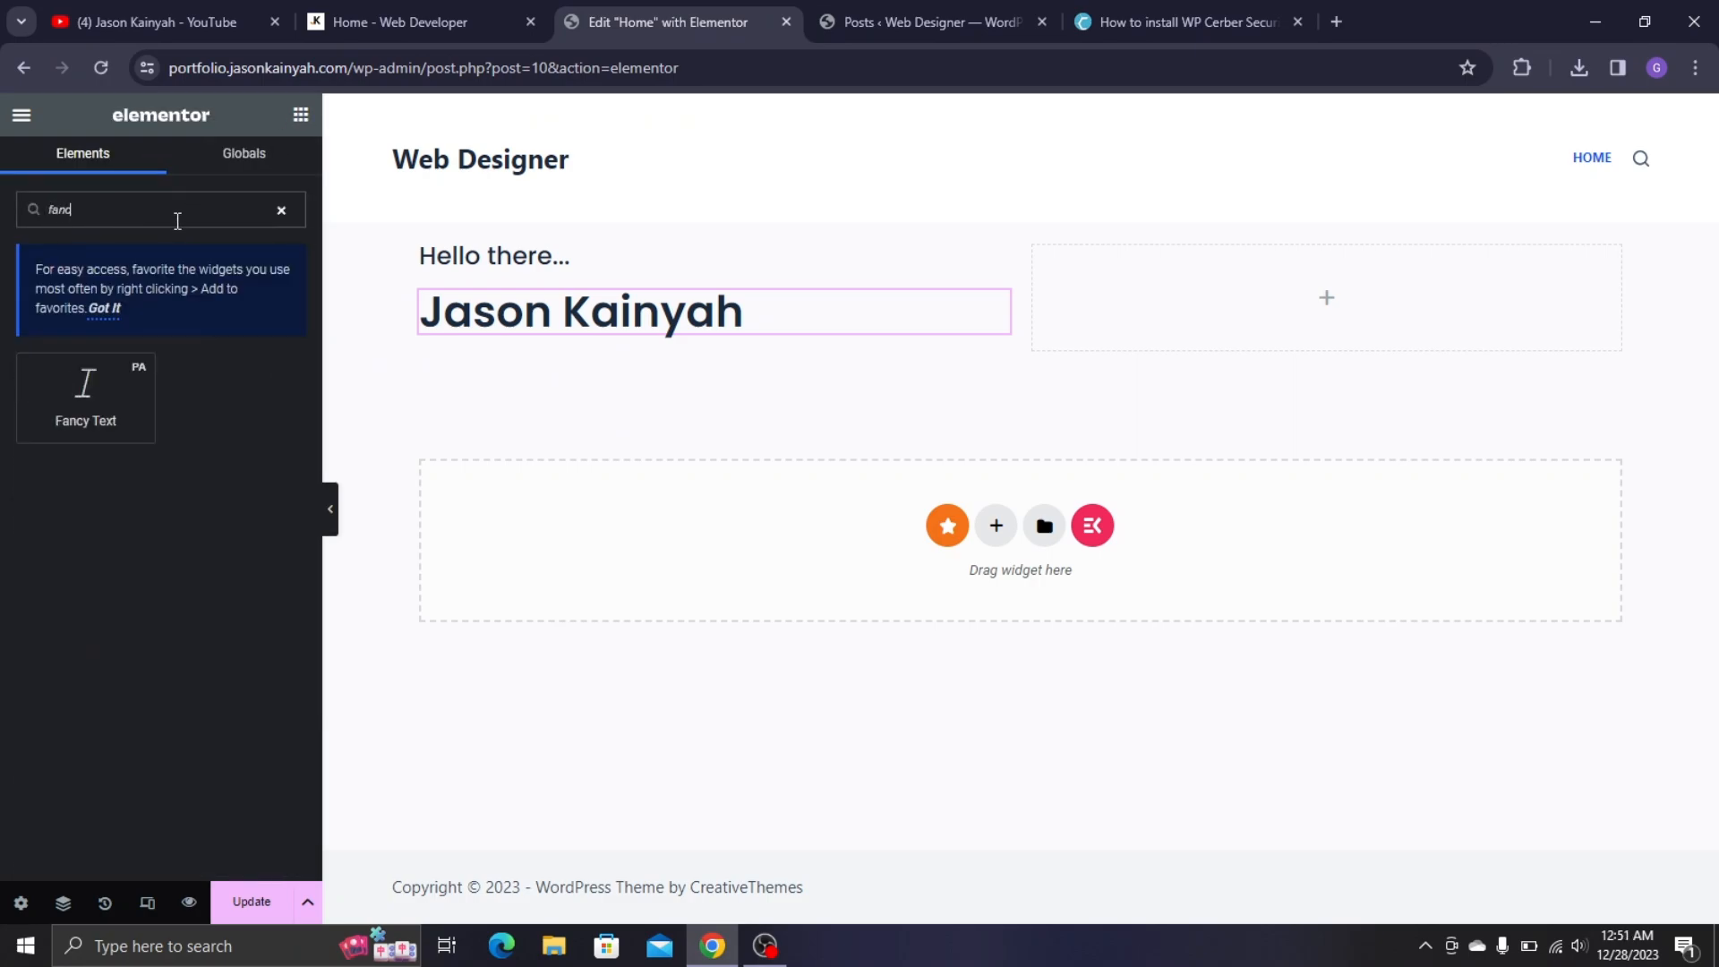
{"action": "left_click_drag", "start_coordinate": [85, 394], "coordinate": [638, 509]}
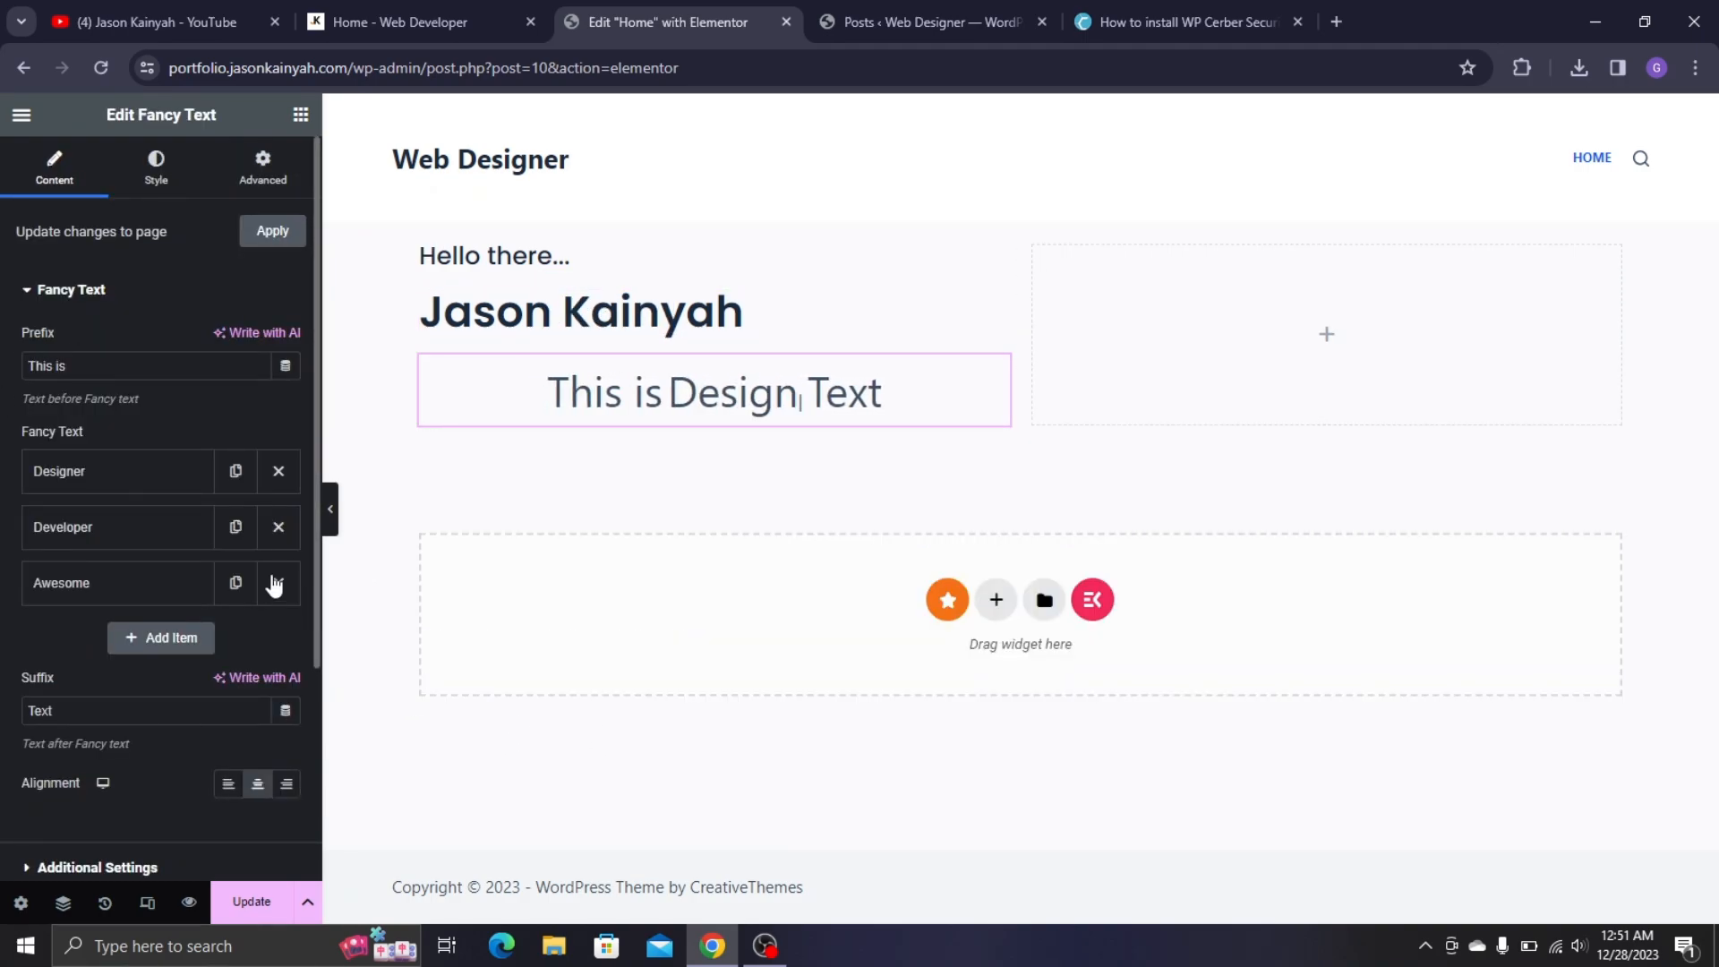
{"action": "left_click", "coordinate": [276, 583]}
{"action": "left_click_drag", "start_coordinate": [179, 654], "coordinate": [27, 654]}
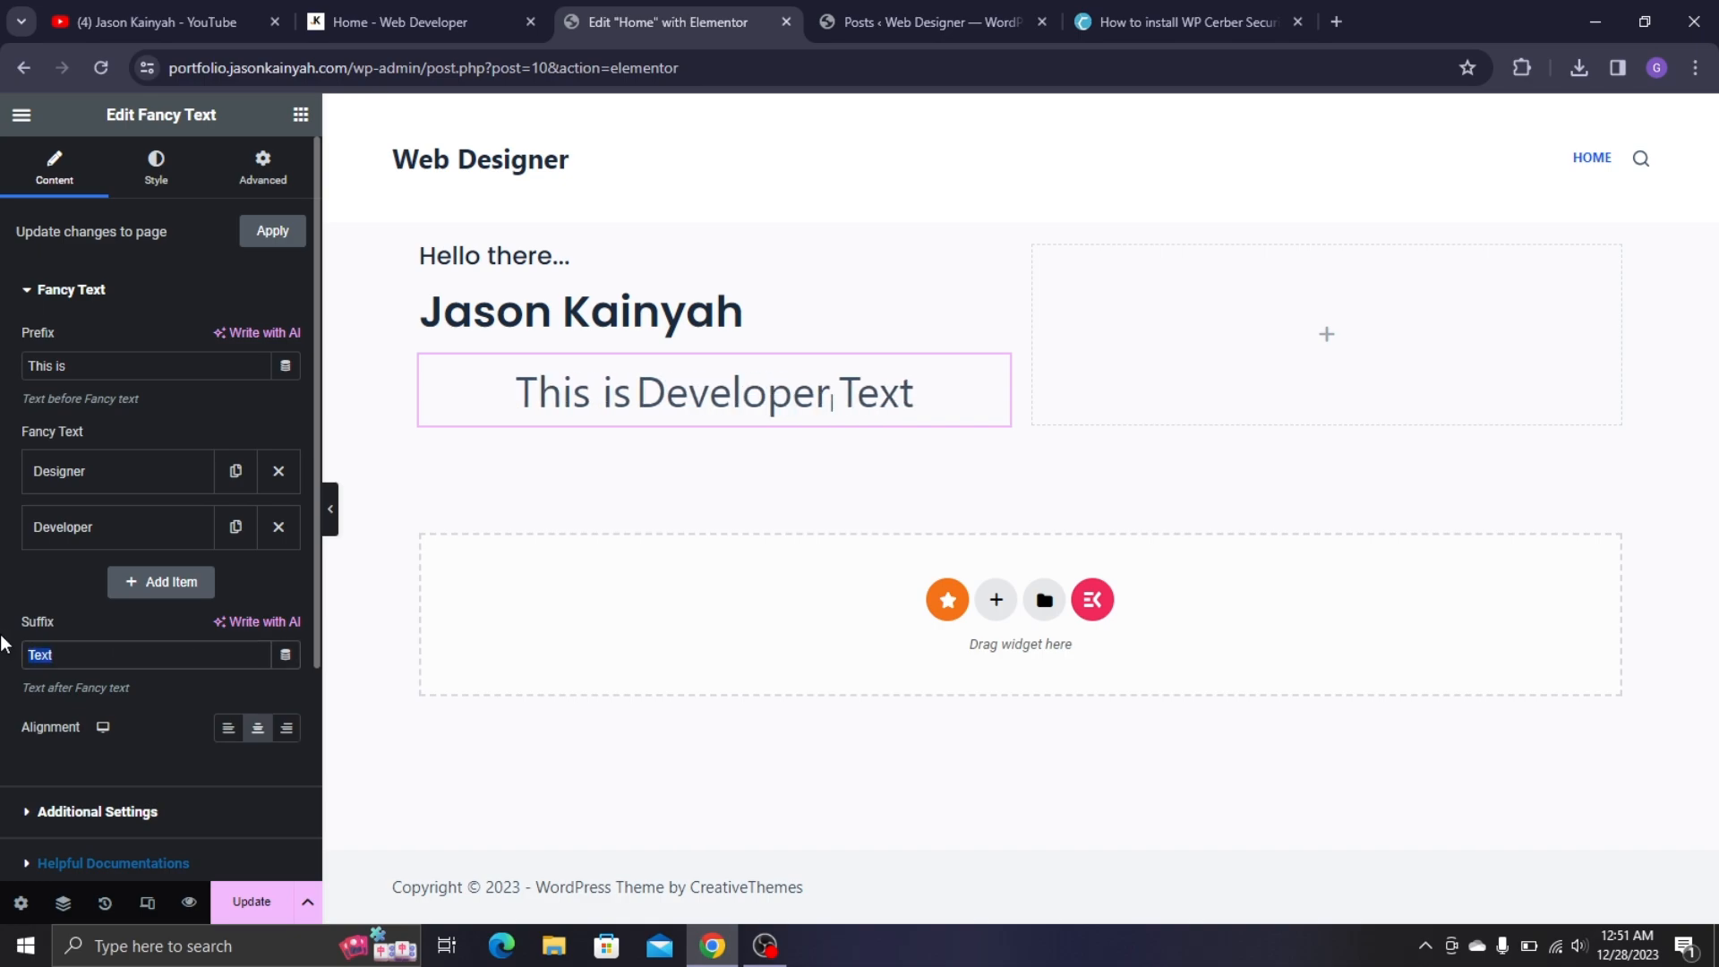
{"action": "key", "text": "BackSpace"}
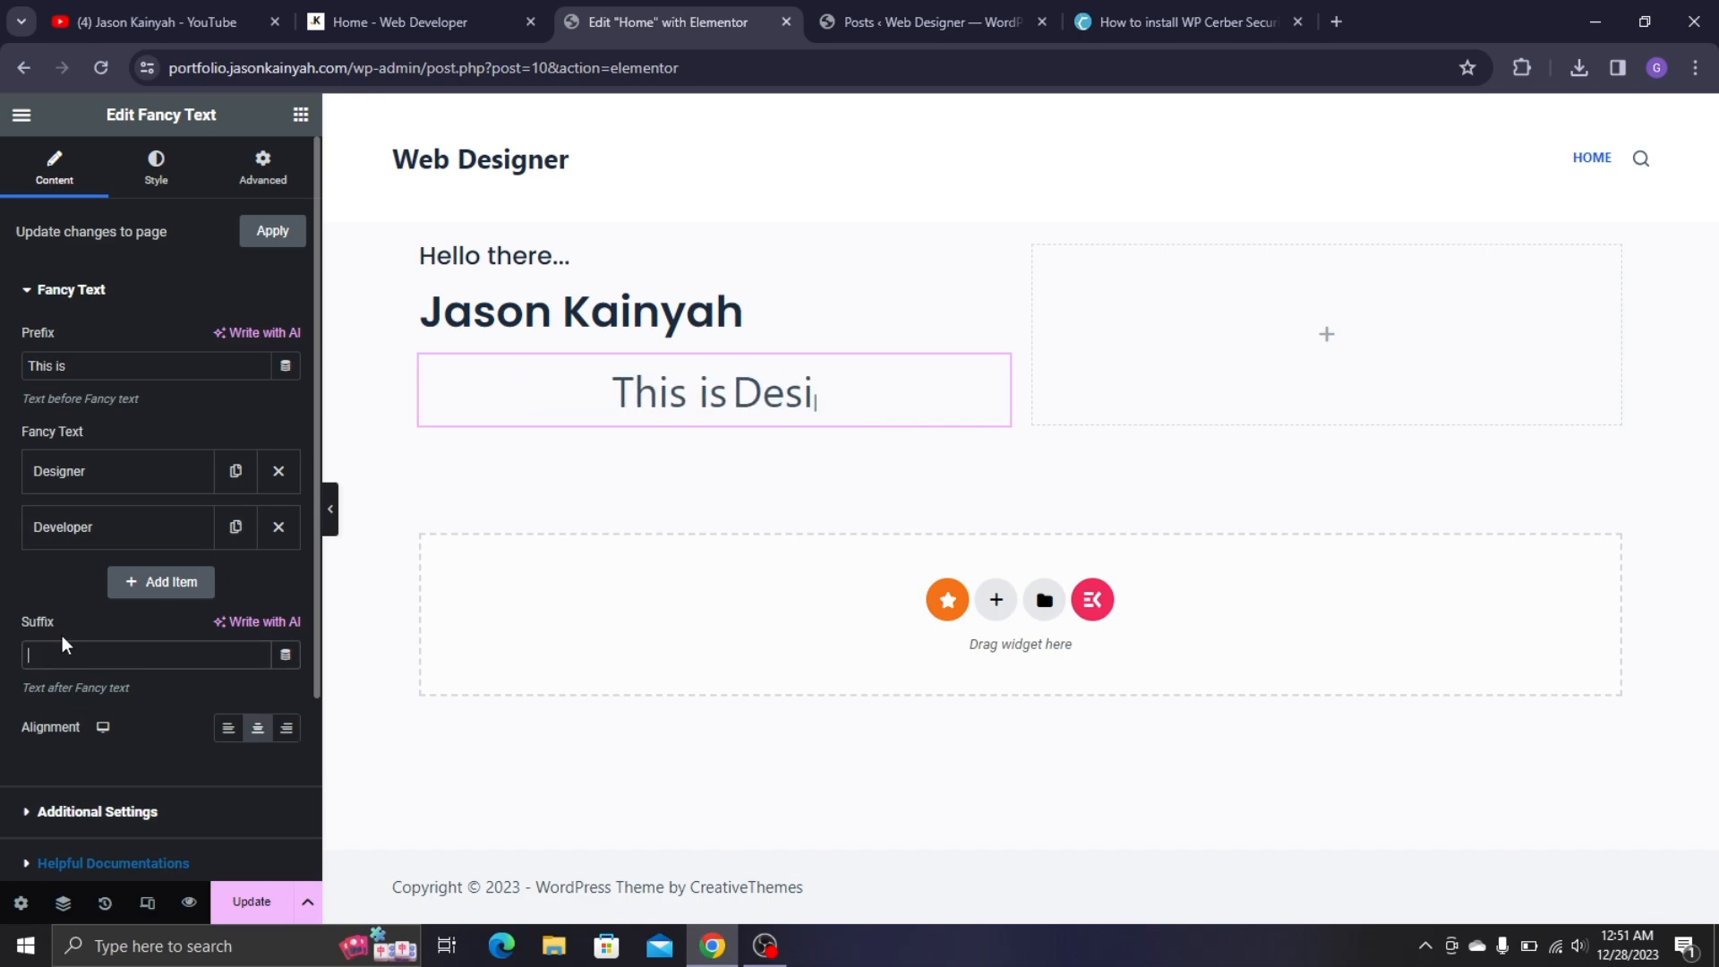
- Rename the fancy text's 'Developer' item to 'Creator'
{"action": "left_click", "coordinate": [374, 4]}
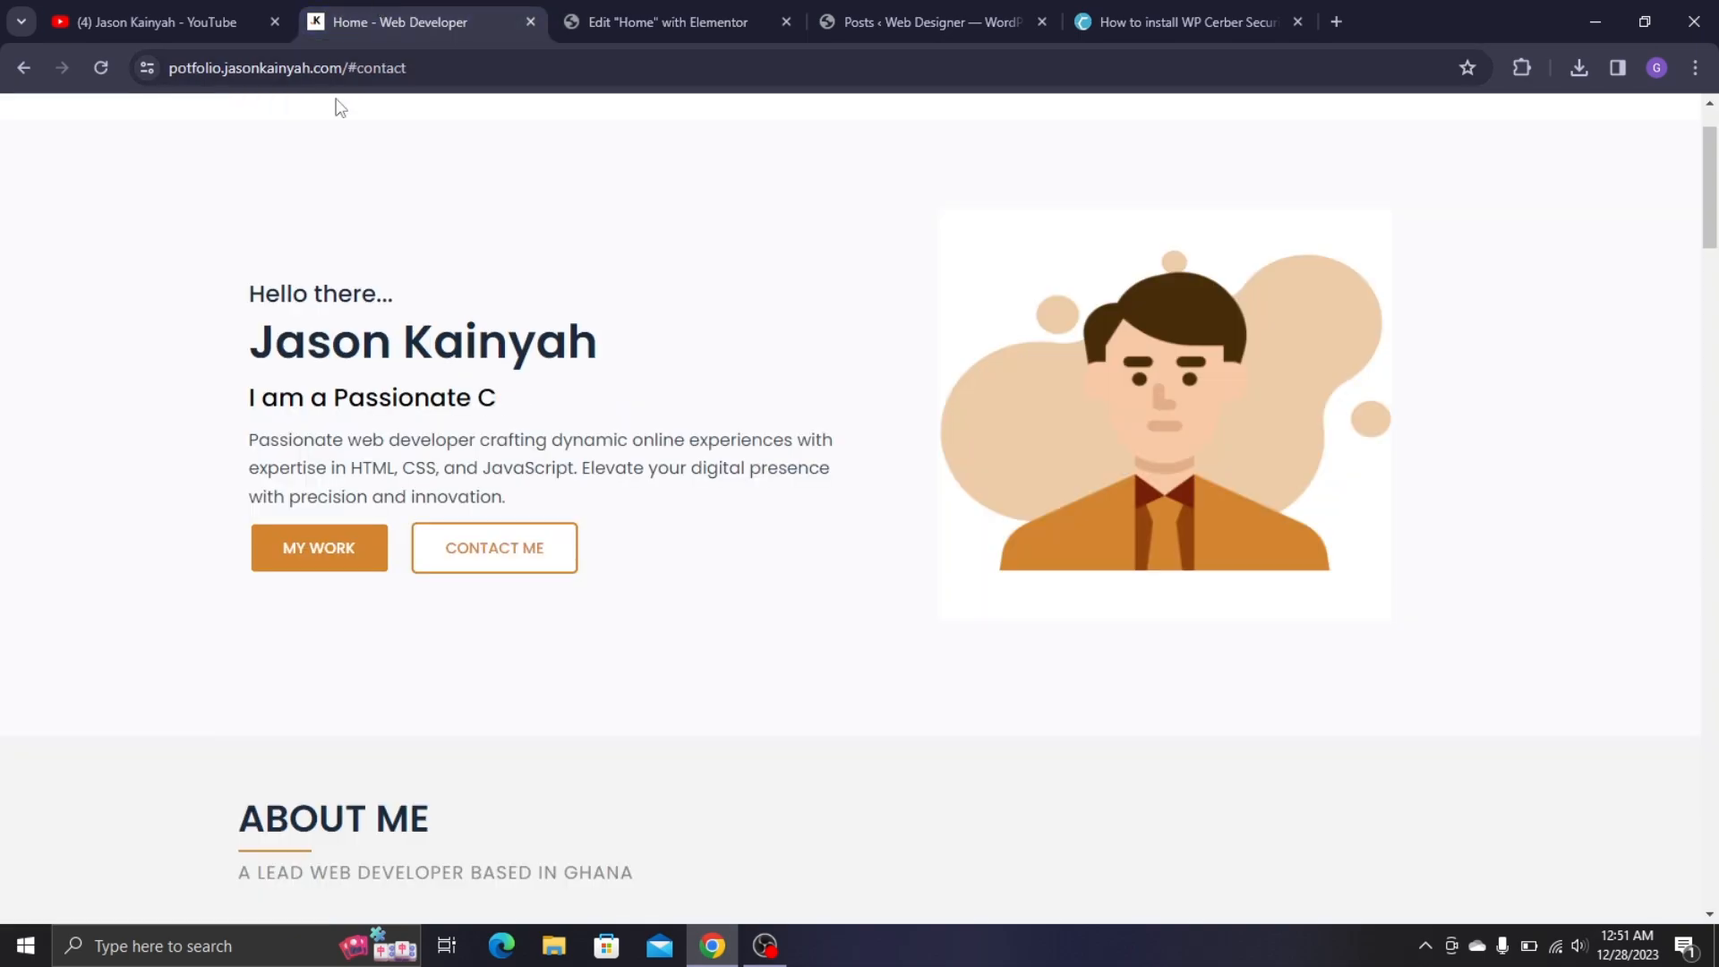
{"action": "left_click", "coordinate": [621, 4]}
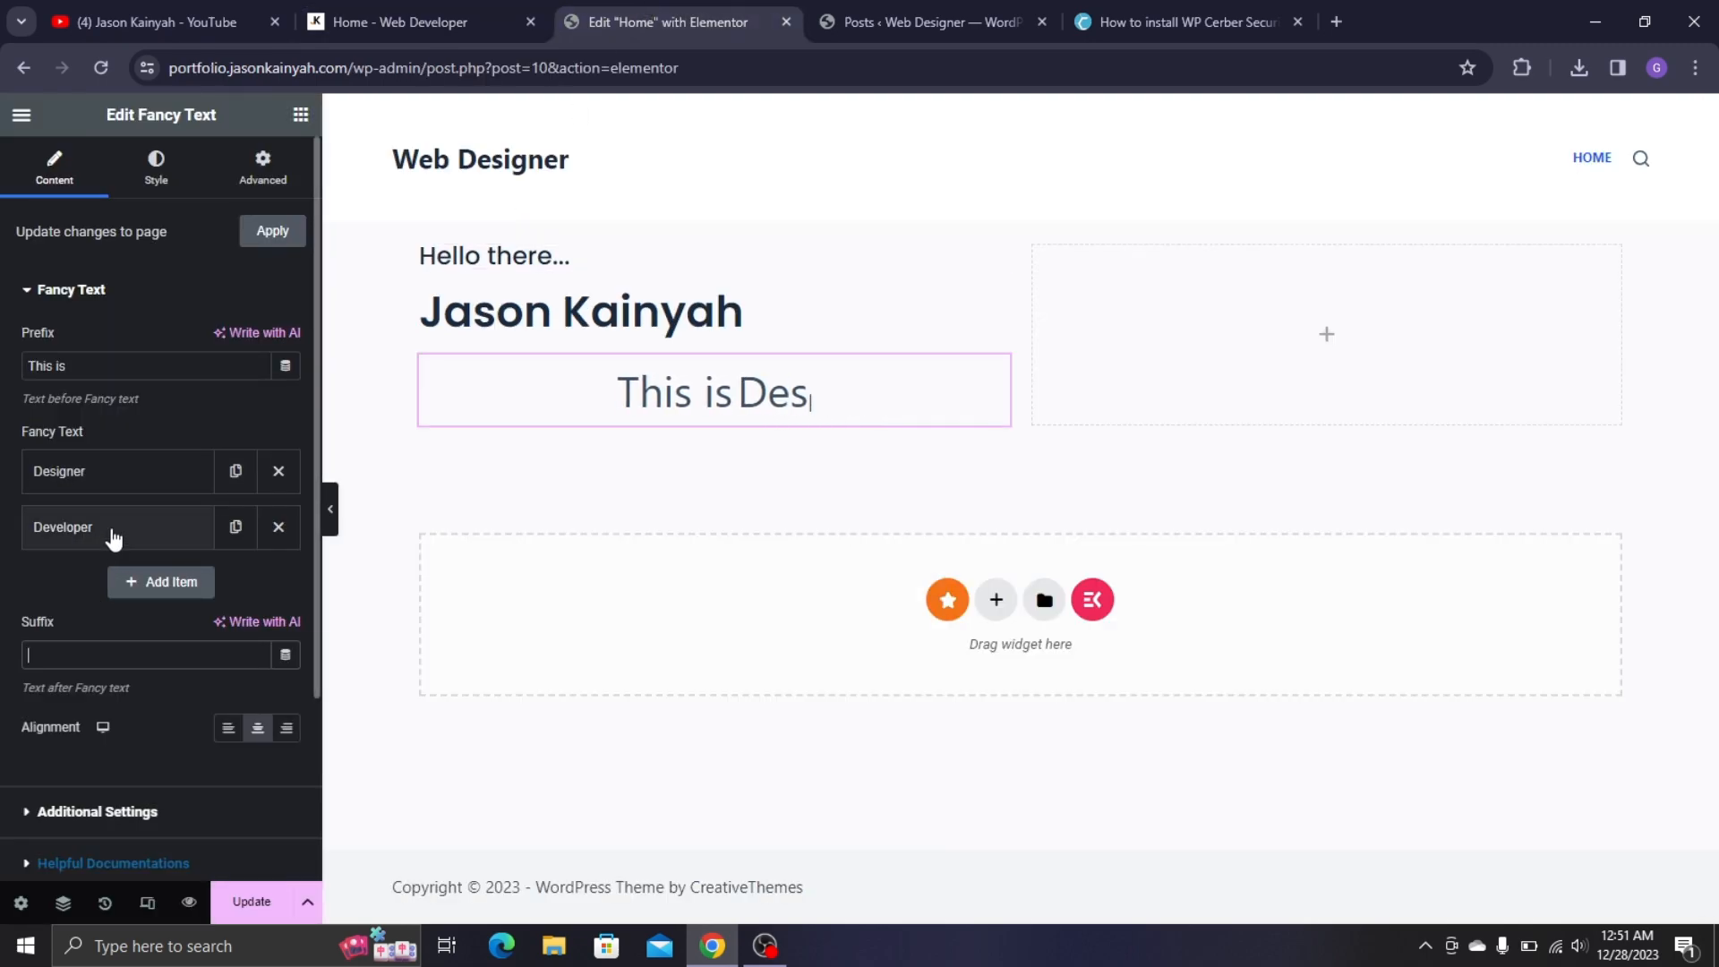
{"action": "left_click", "coordinate": [111, 534]}
{"action": "key", "text": "ctrl+a"}
{"action": "type", "text": "C"}
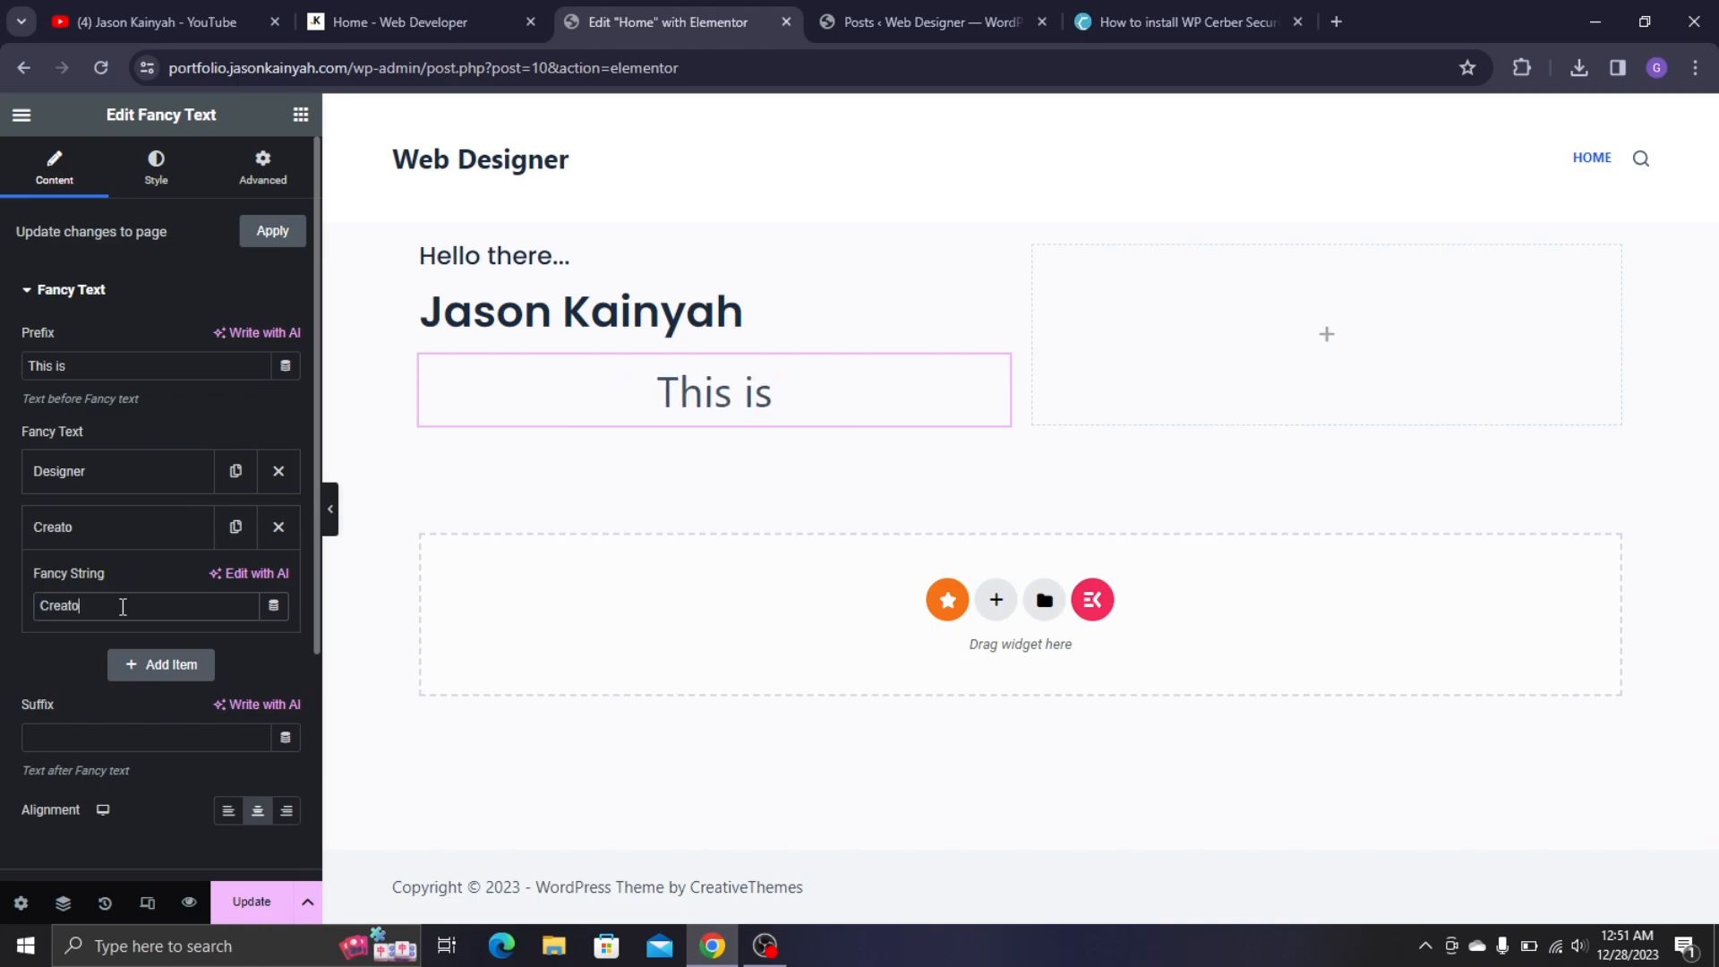
{"action": "left_click", "coordinate": [99, 527]}
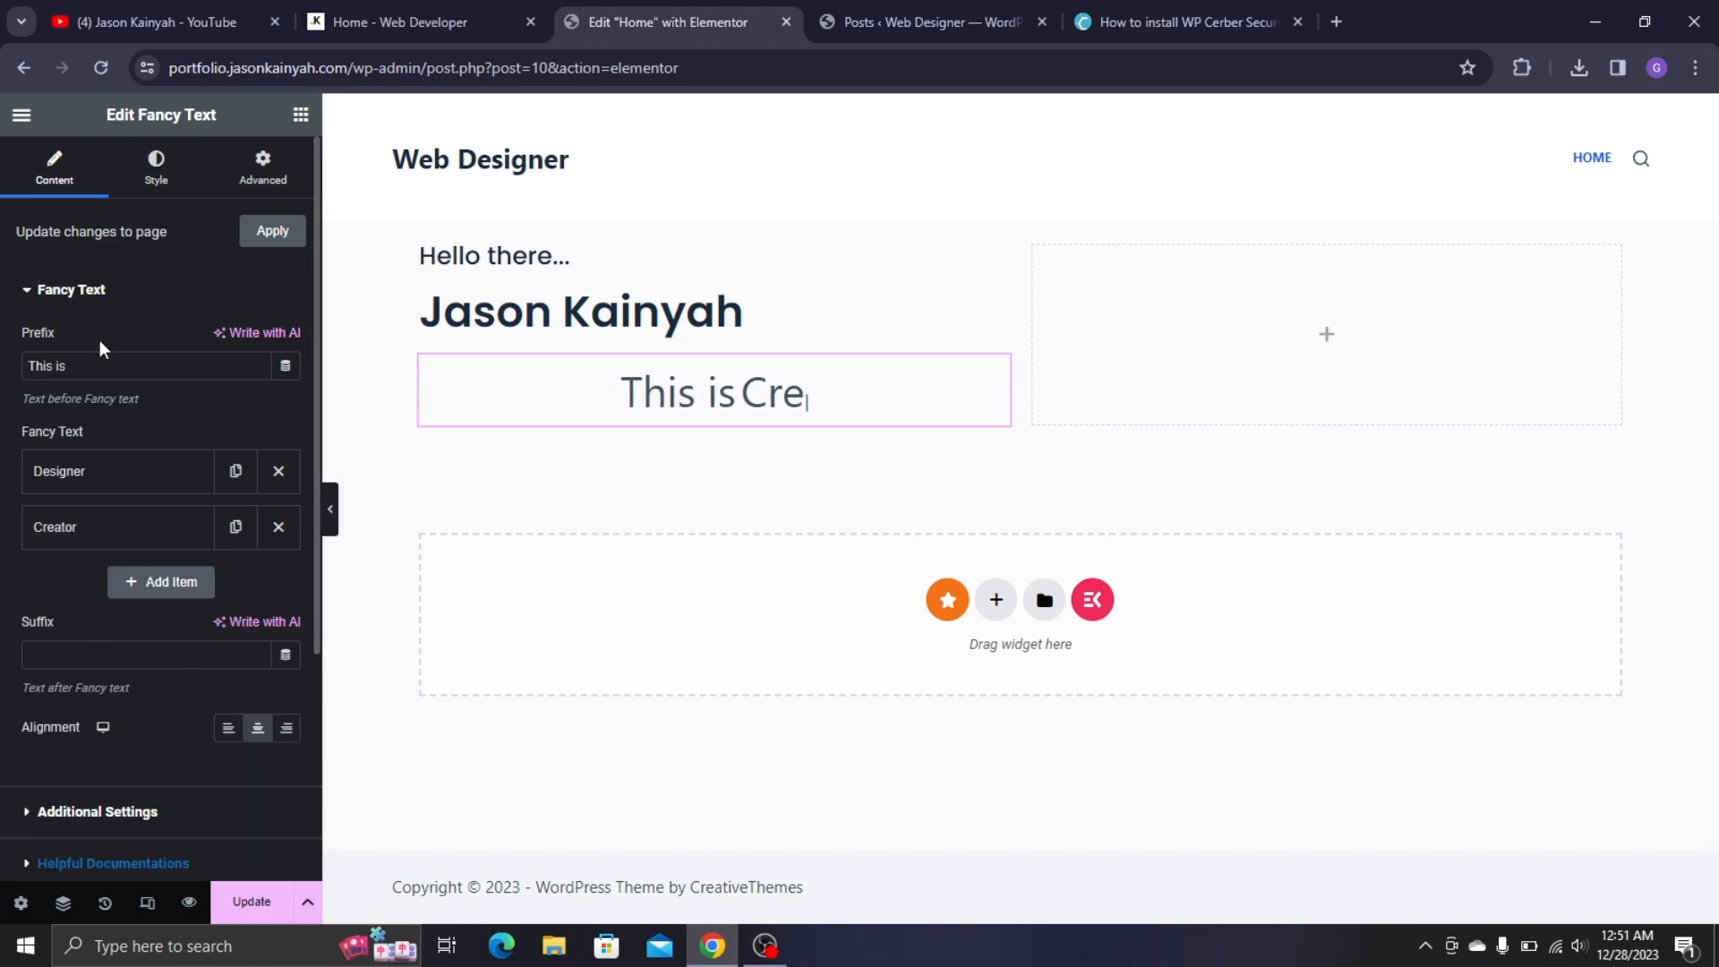
{"action": "scroll", "coordinate": [184, 537], "scroll_direction": "down", "scroll_amount": 3}
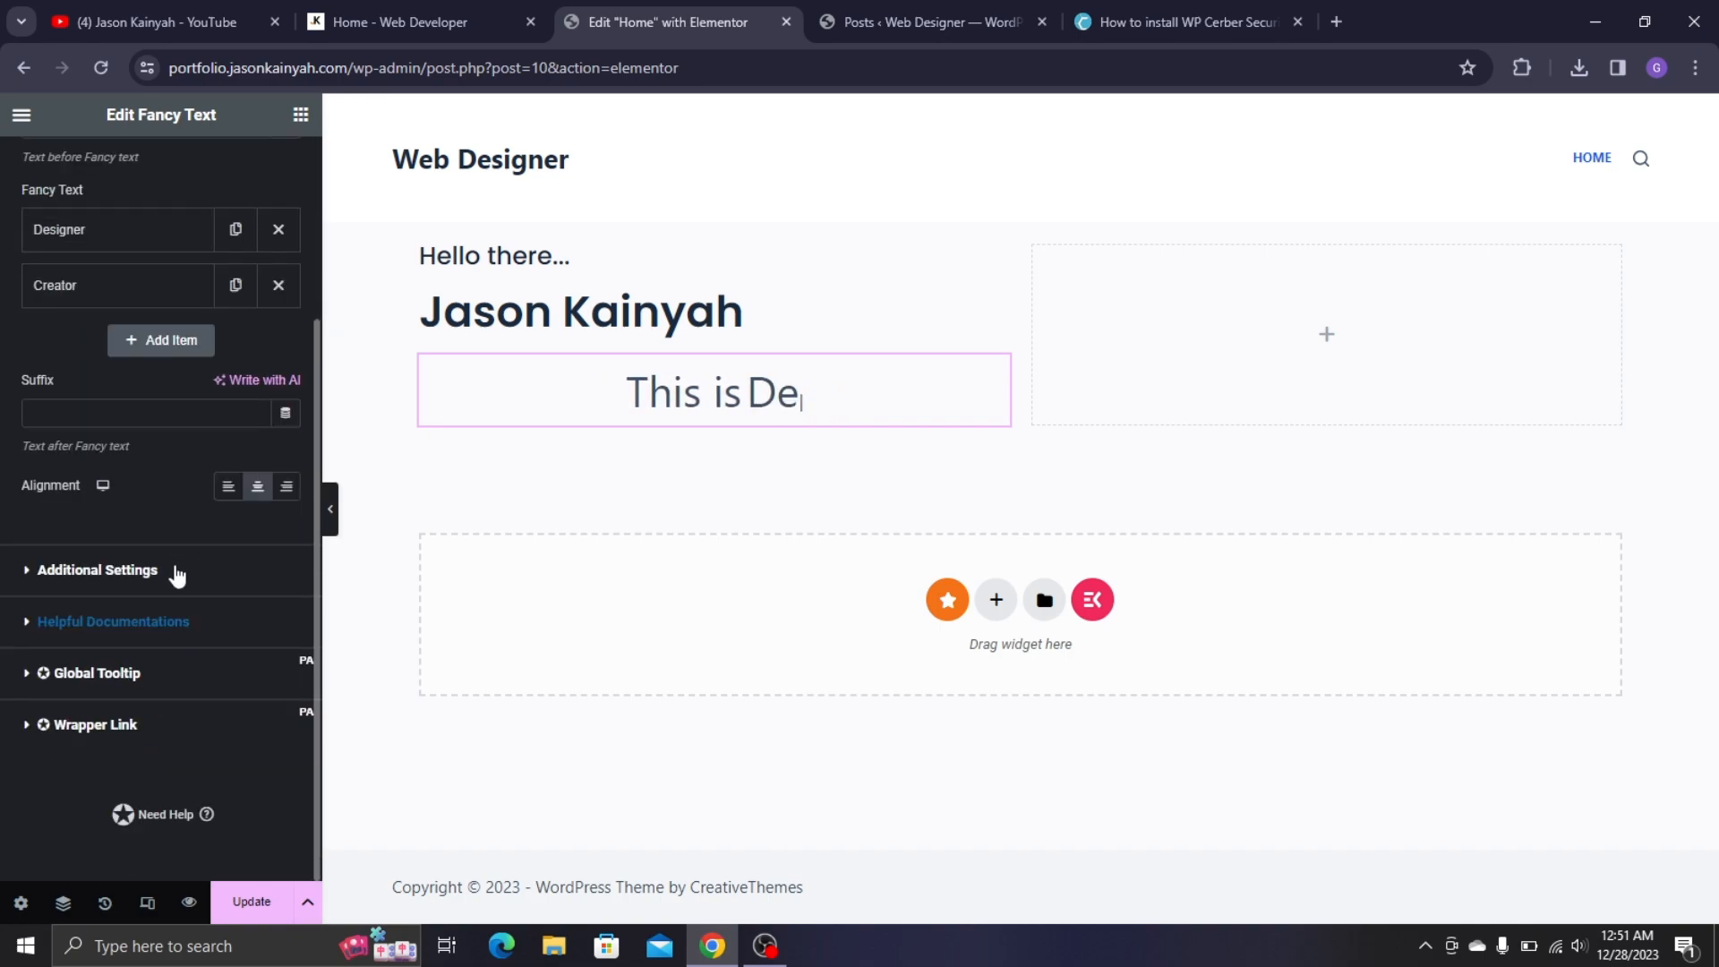
- Set the fancy text Type Speed to 65 in Additional Settings
{"action": "left_click", "coordinate": [177, 573]}
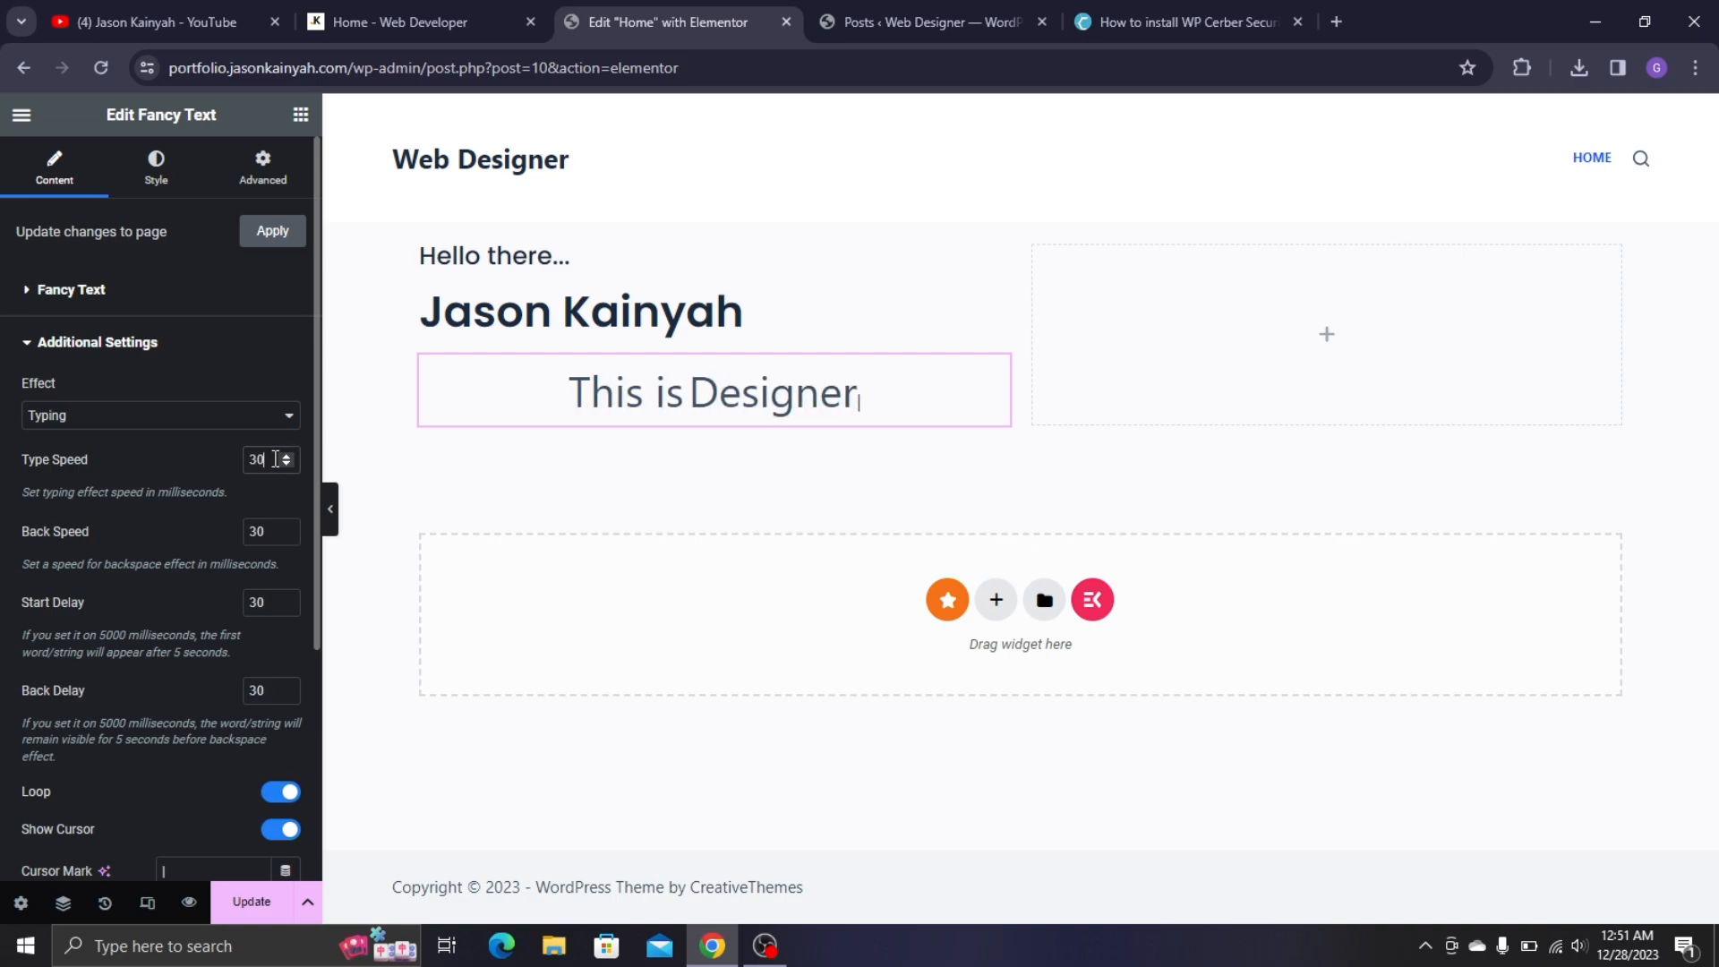
{"action": "left_click_drag", "start_coordinate": [276, 460], "coordinate": [145, 443]}
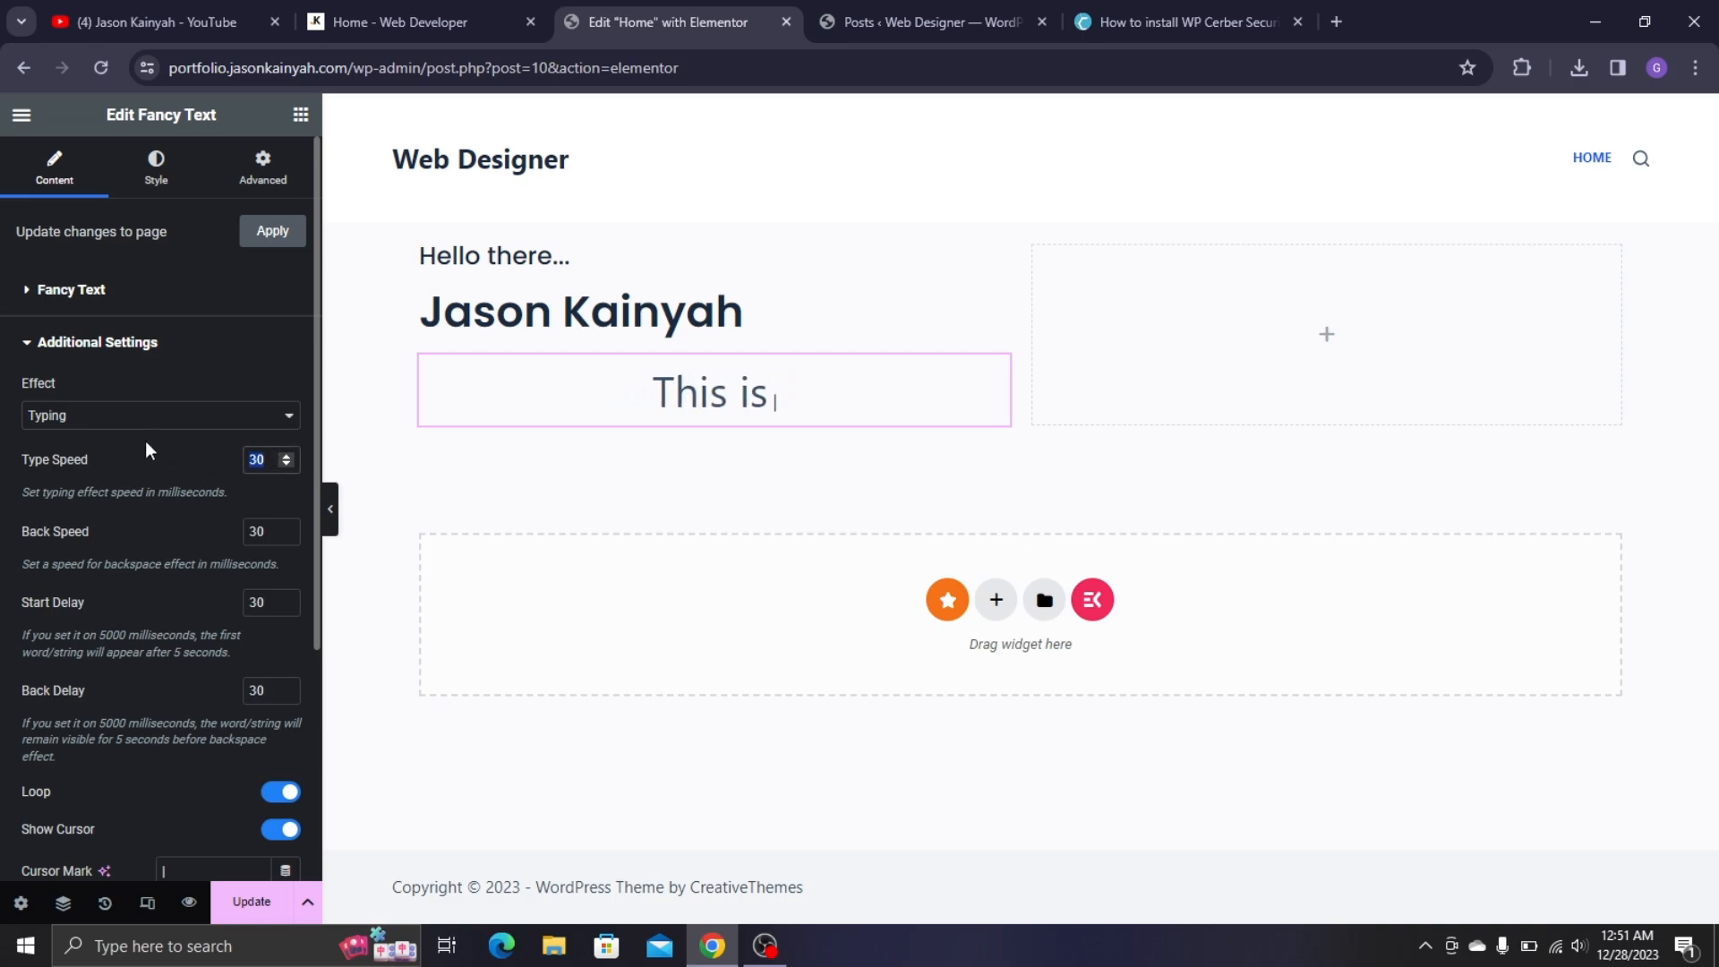
{"action": "type", "text": "80"}
{"action": "key", "text": "ctrl+a"}
{"action": "type", "text": "65"}
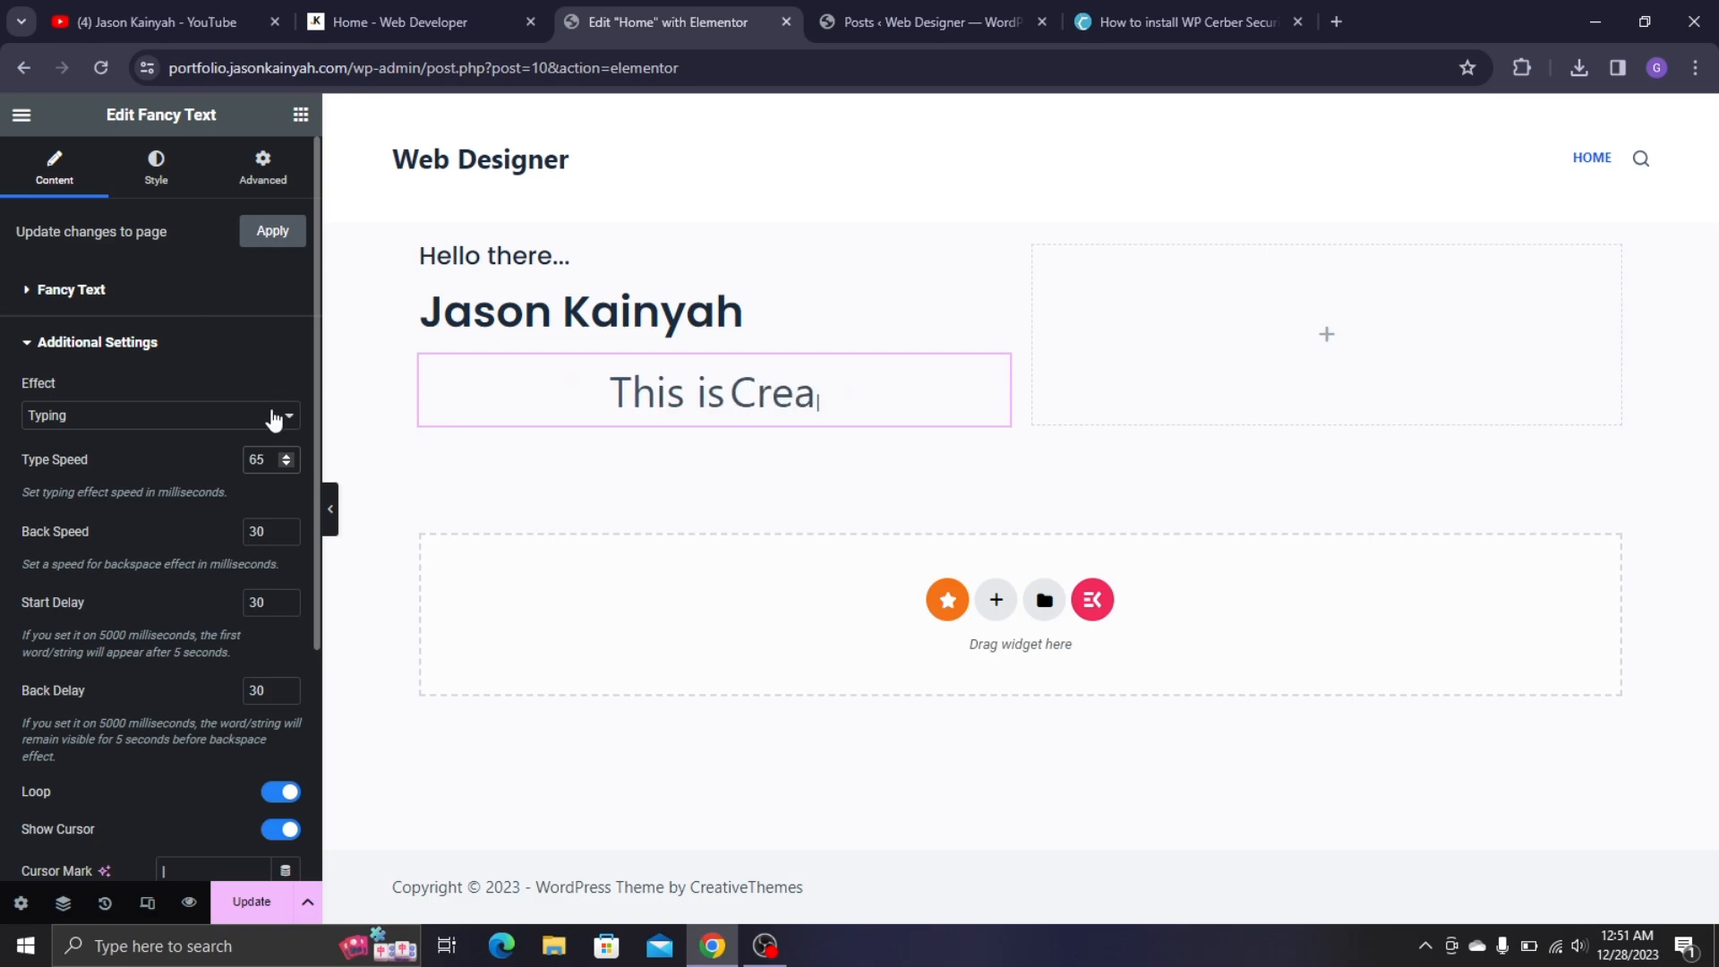
{"action": "scroll", "coordinate": [128, 522], "scroll_direction": "down", "scroll_amount": 3}
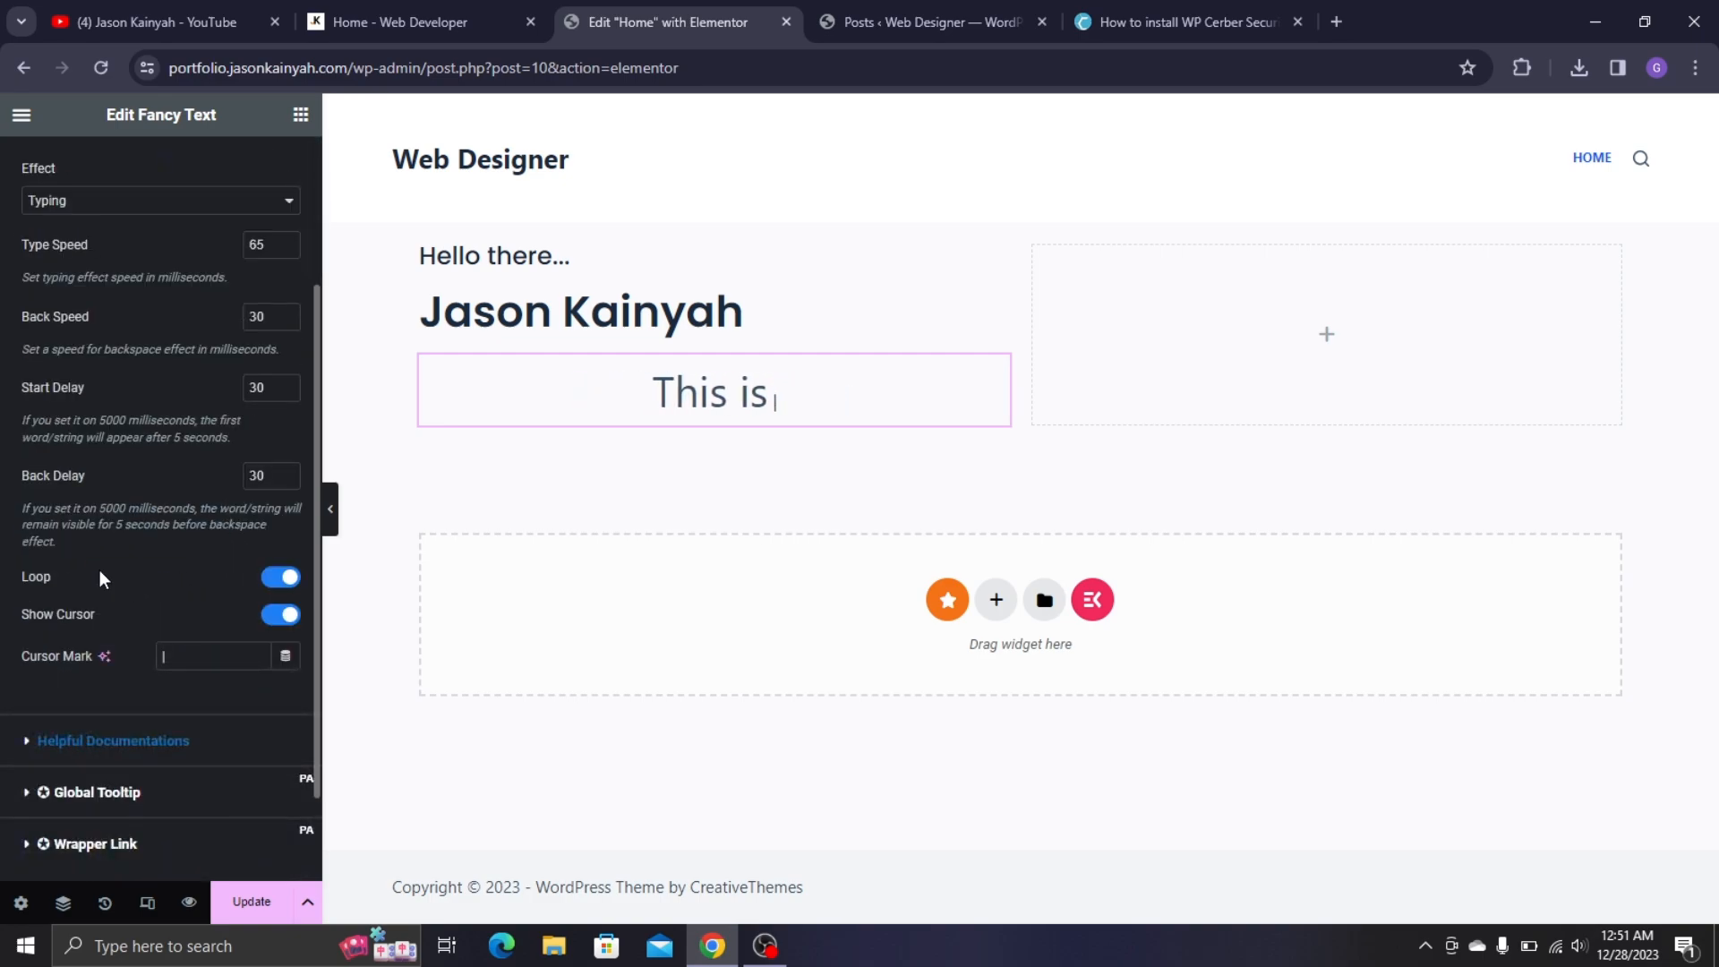
- Check the live home page, then switch off Show Cursor for the fancy text
{"action": "left_click", "coordinate": [376, 21]}
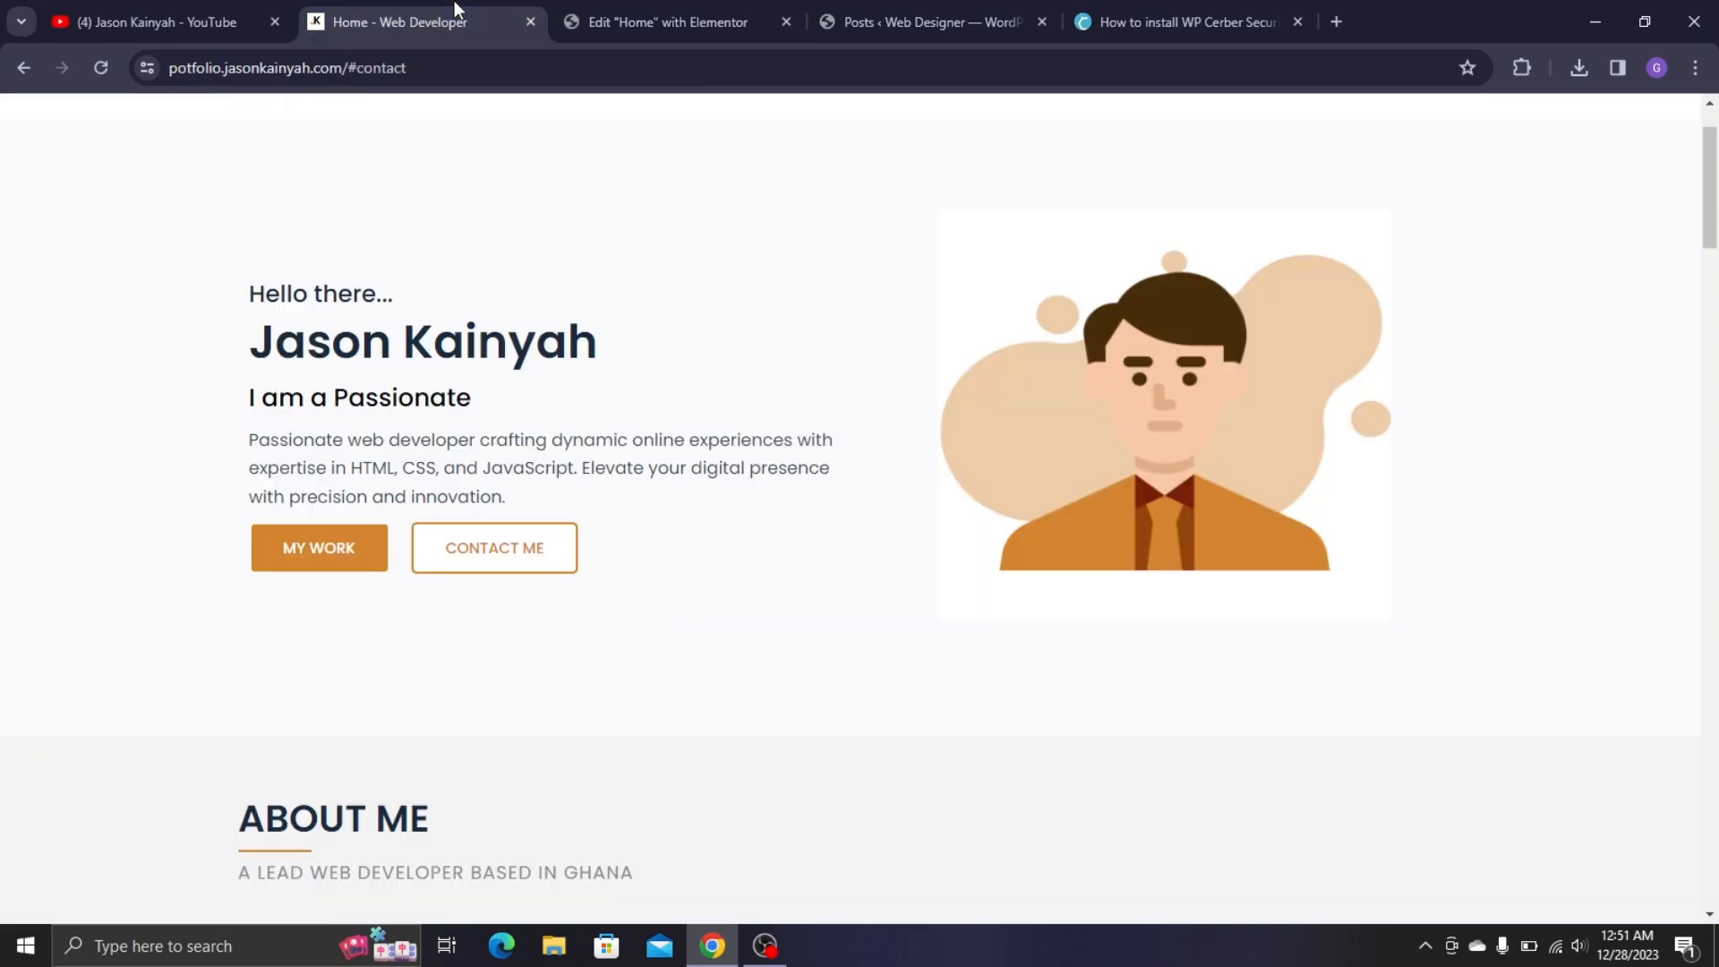
{"action": "left_click", "coordinate": [734, 18]}
{"action": "left_click", "coordinate": [226, 663]}
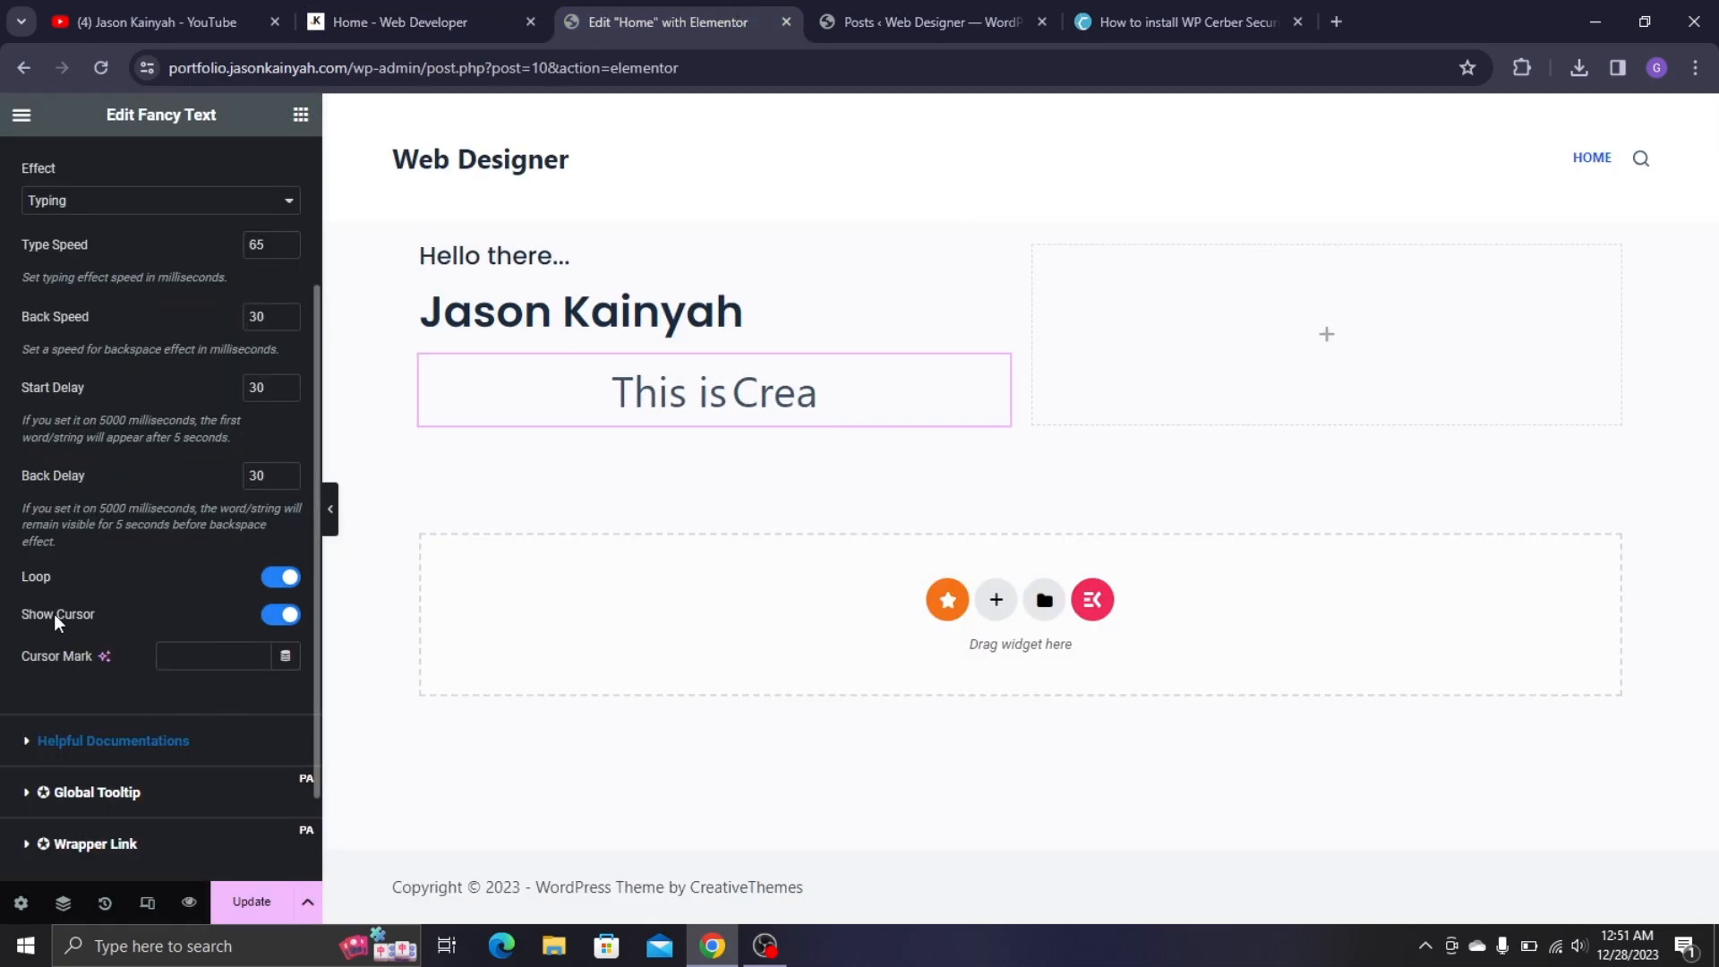
{"action": "left_click", "coordinate": [272, 616]}
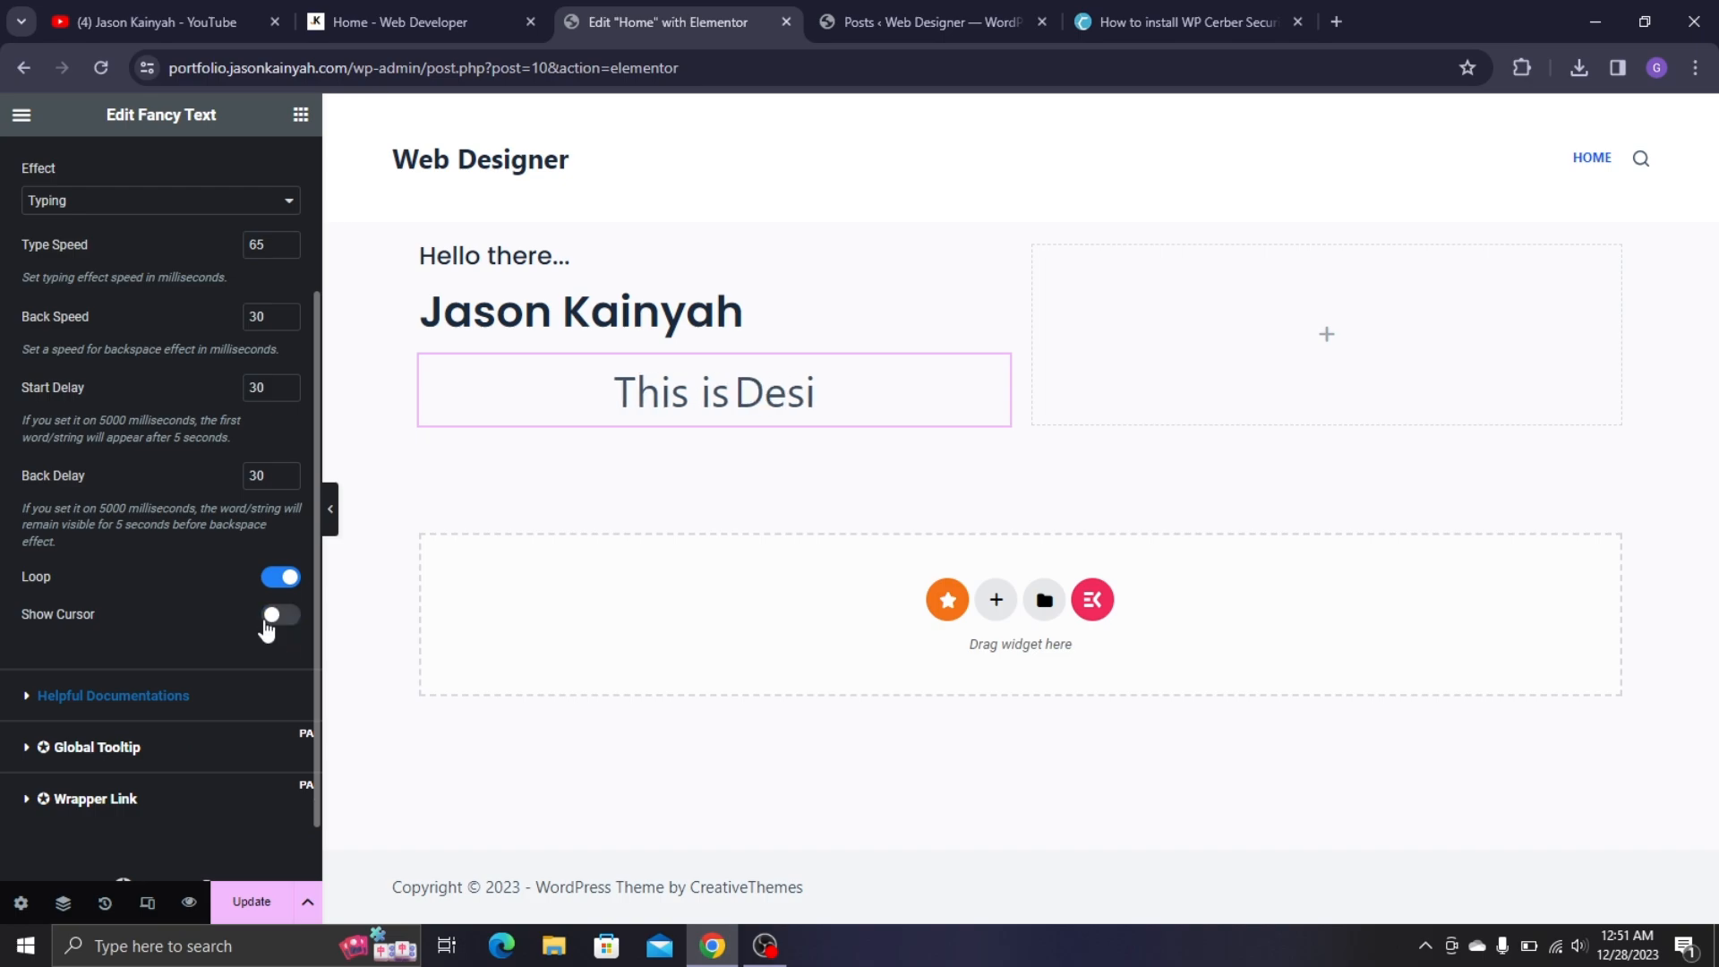
{"action": "scroll", "coordinate": [119, 491], "scroll_direction": "up", "scroll_amount": 3}
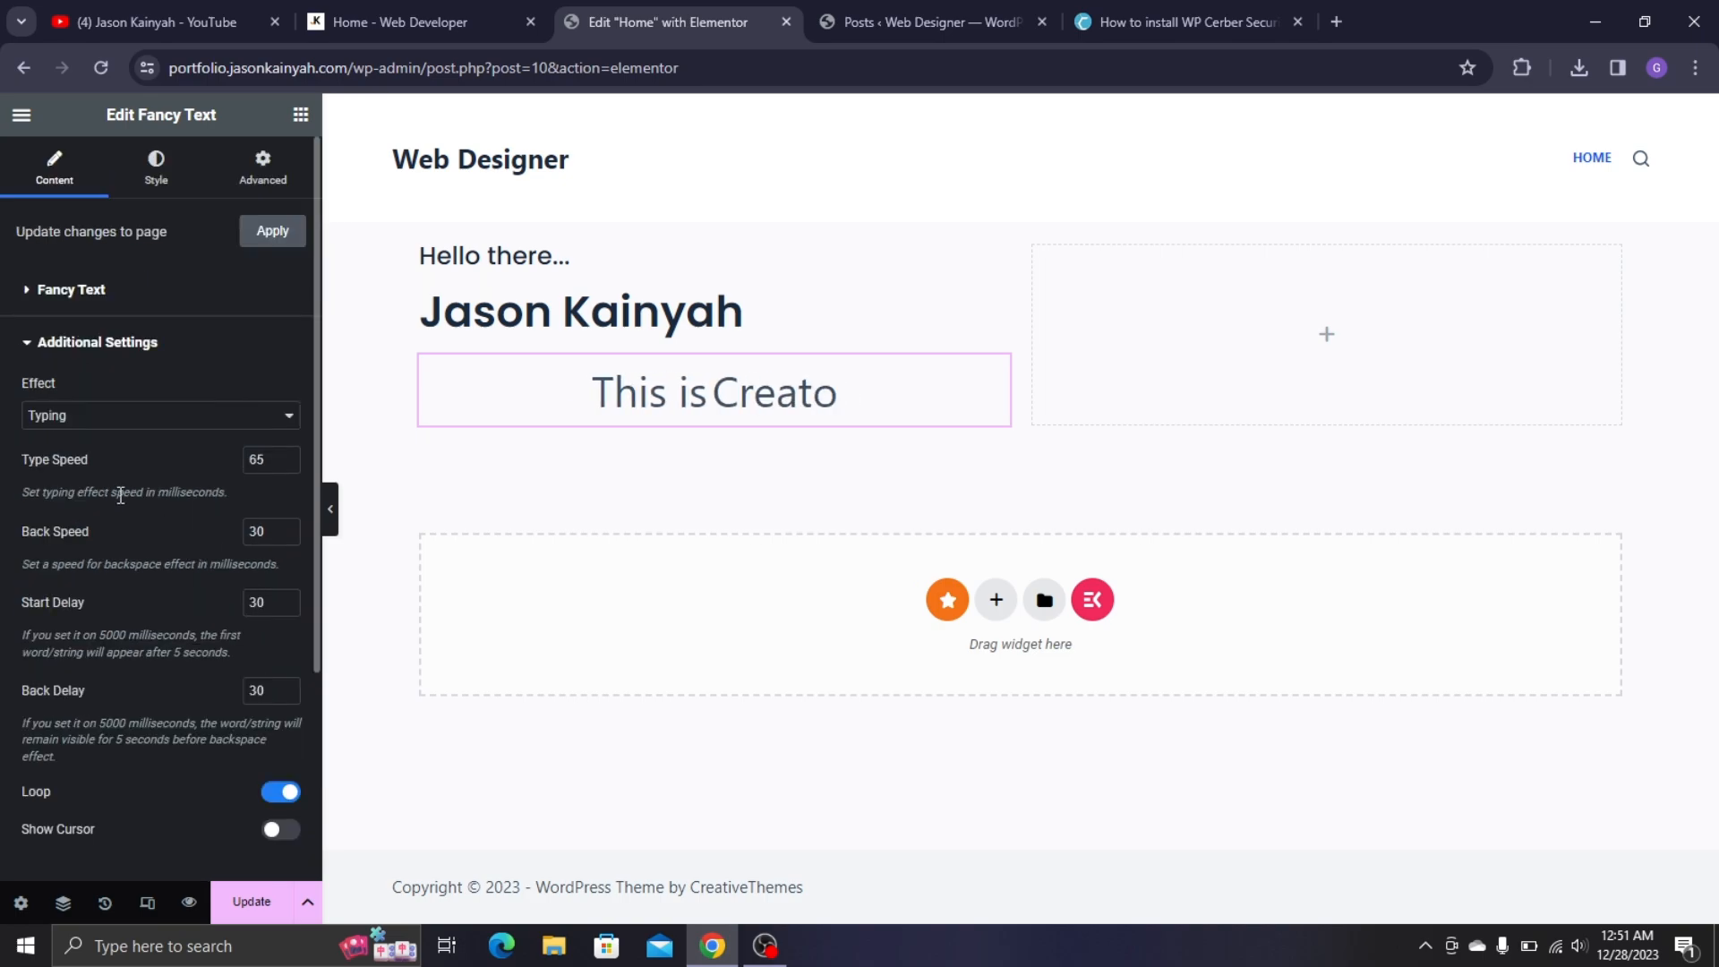
- Left-align the fancy text line and compare with the live site tab
{"action": "left_click", "coordinate": [179, 171]}
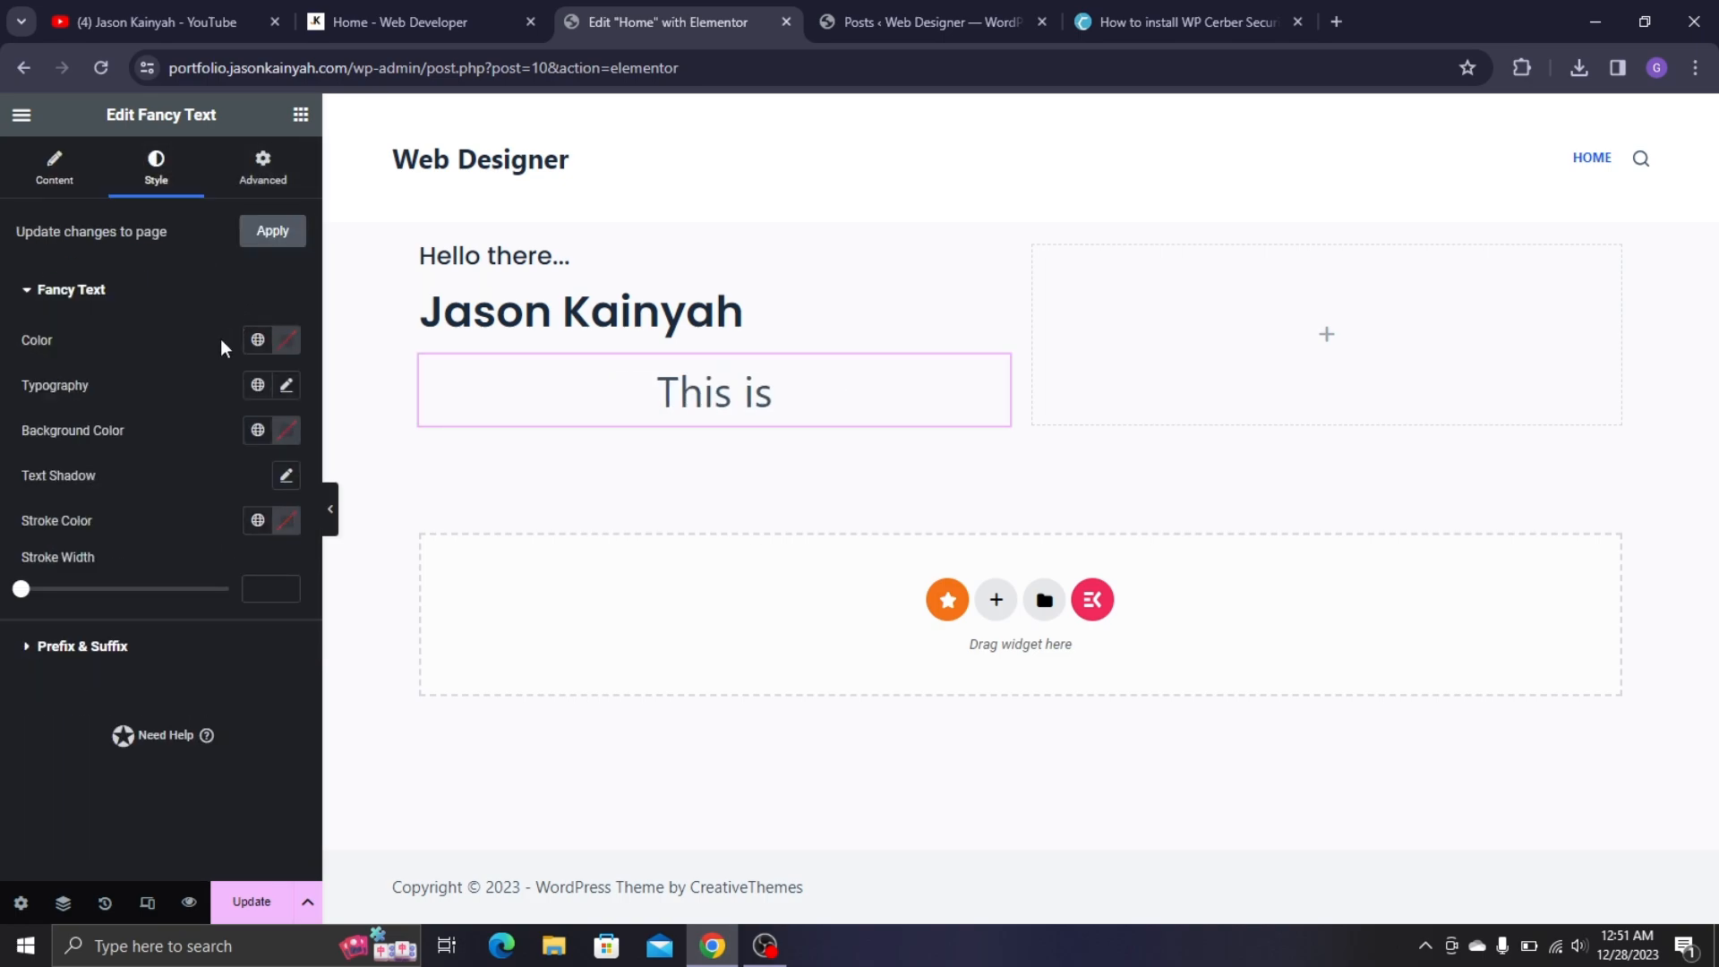
{"action": "left_click", "coordinate": [86, 184]}
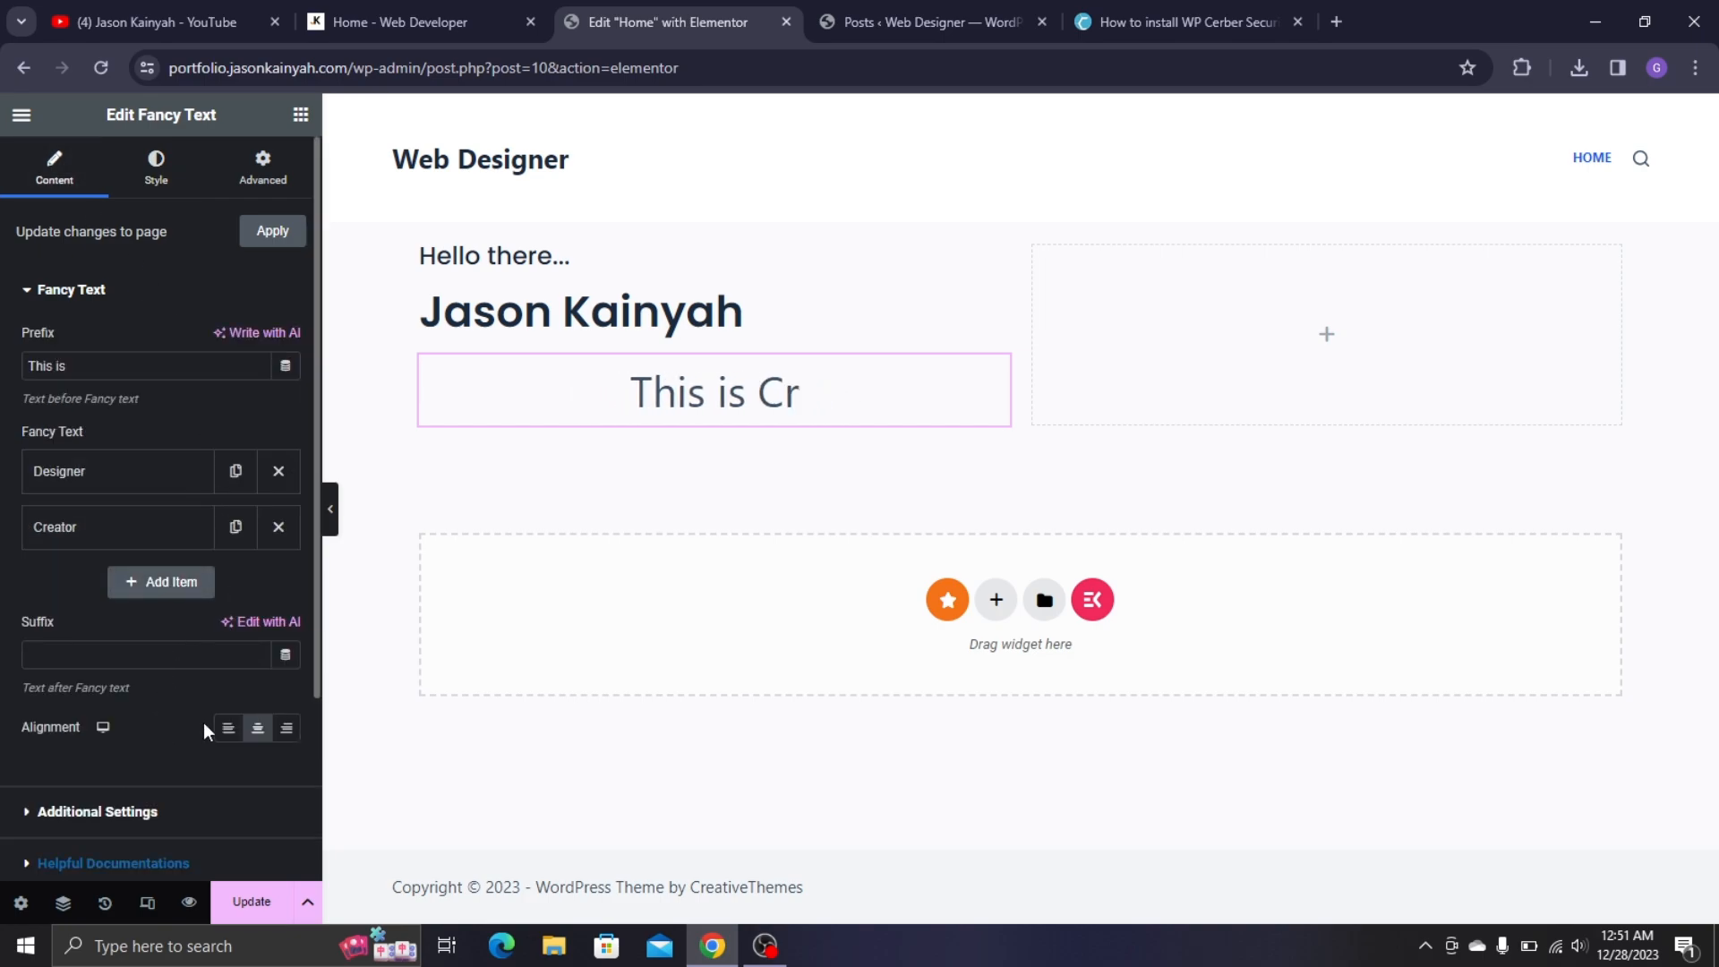
{"action": "left_click", "coordinate": [228, 730]}
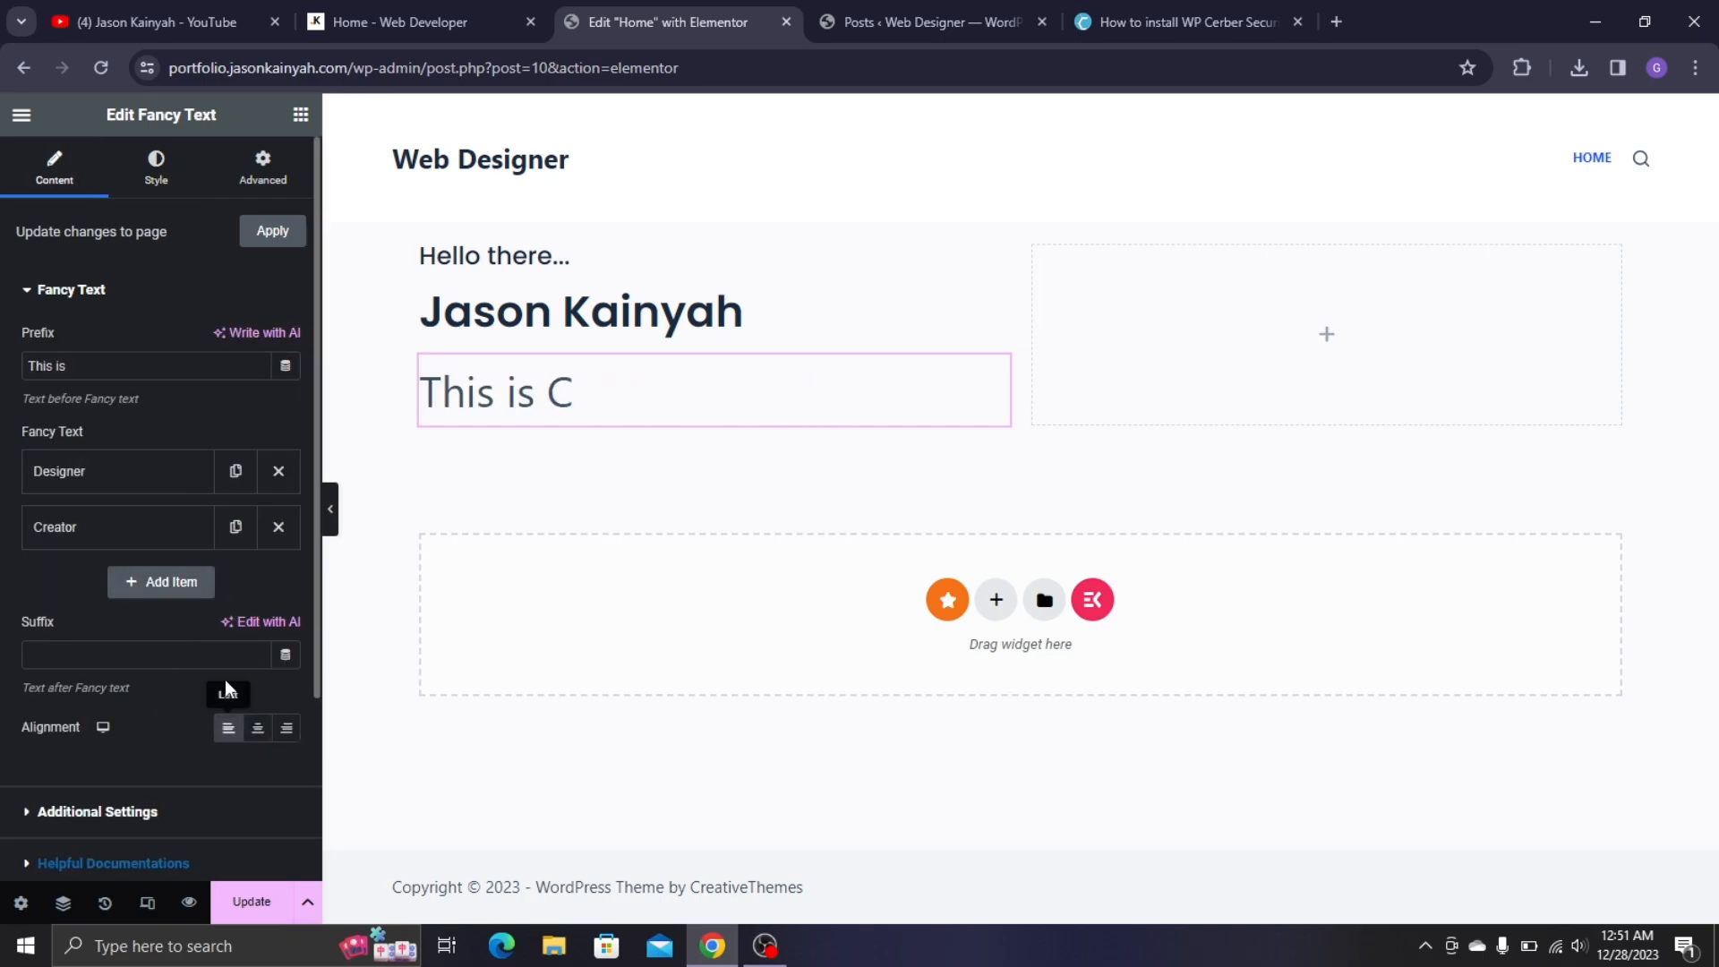
{"action": "left_click", "coordinate": [155, 169]}
{"action": "left_click", "coordinate": [403, 3]}
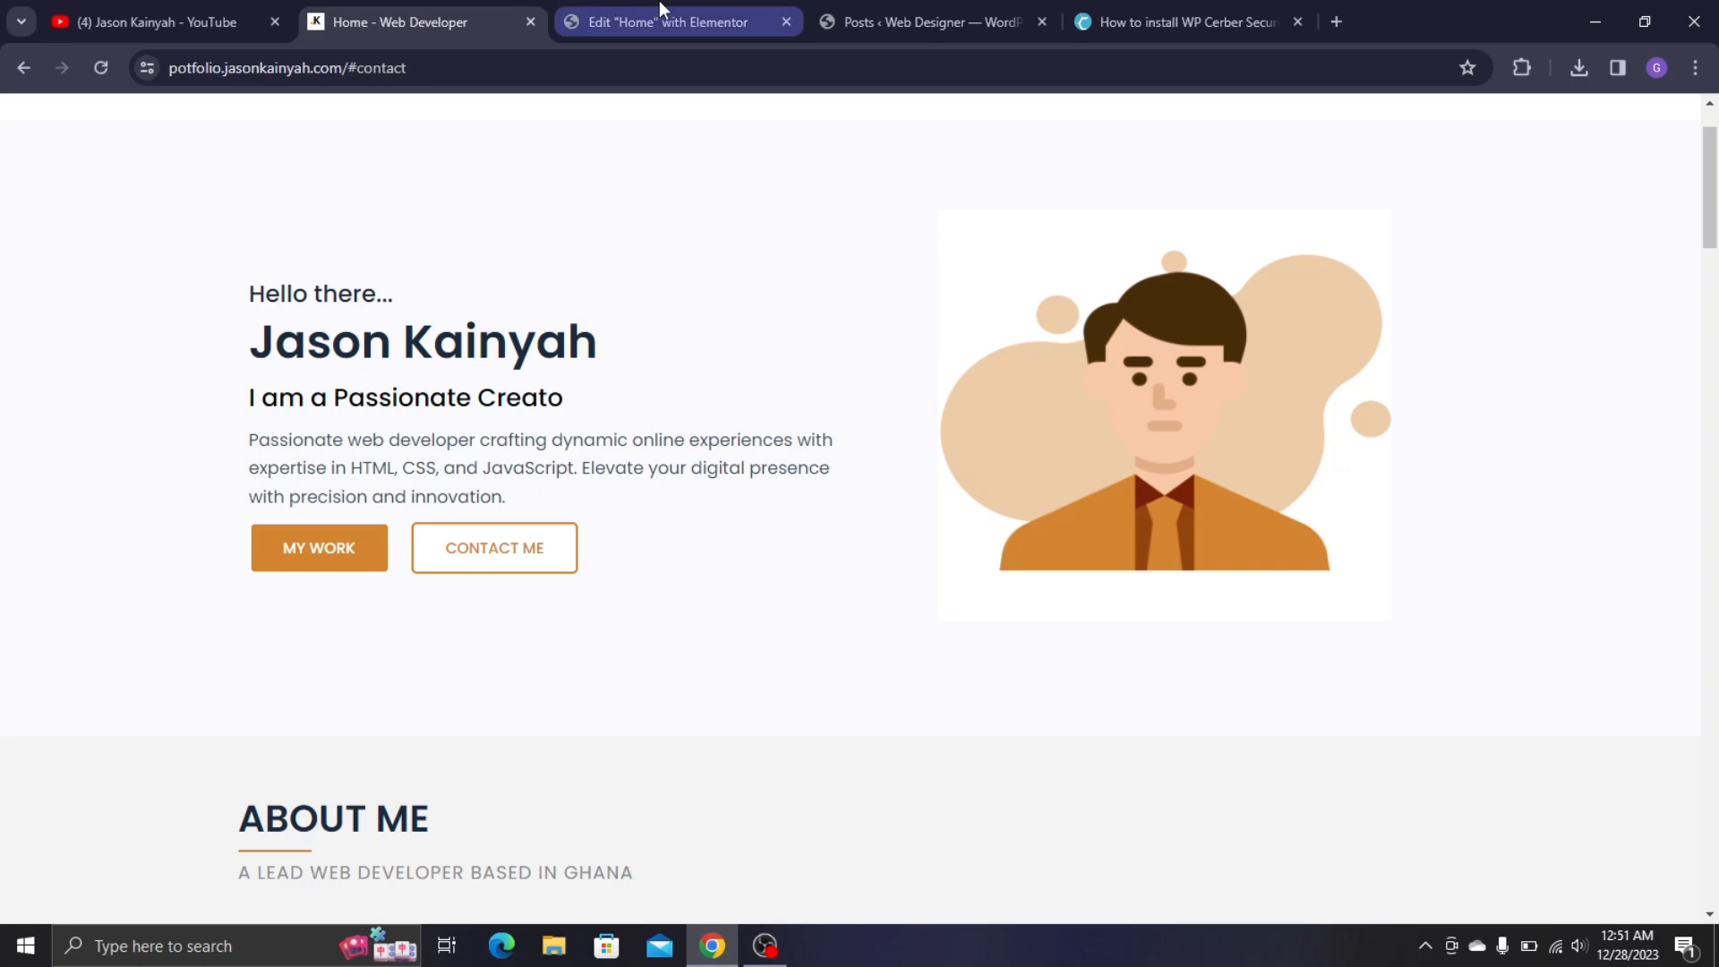
- Set the rotating fancy words' typography to Poppins, weight 500 Medium, size 26
{"action": "left_click", "coordinate": [666, 7]}
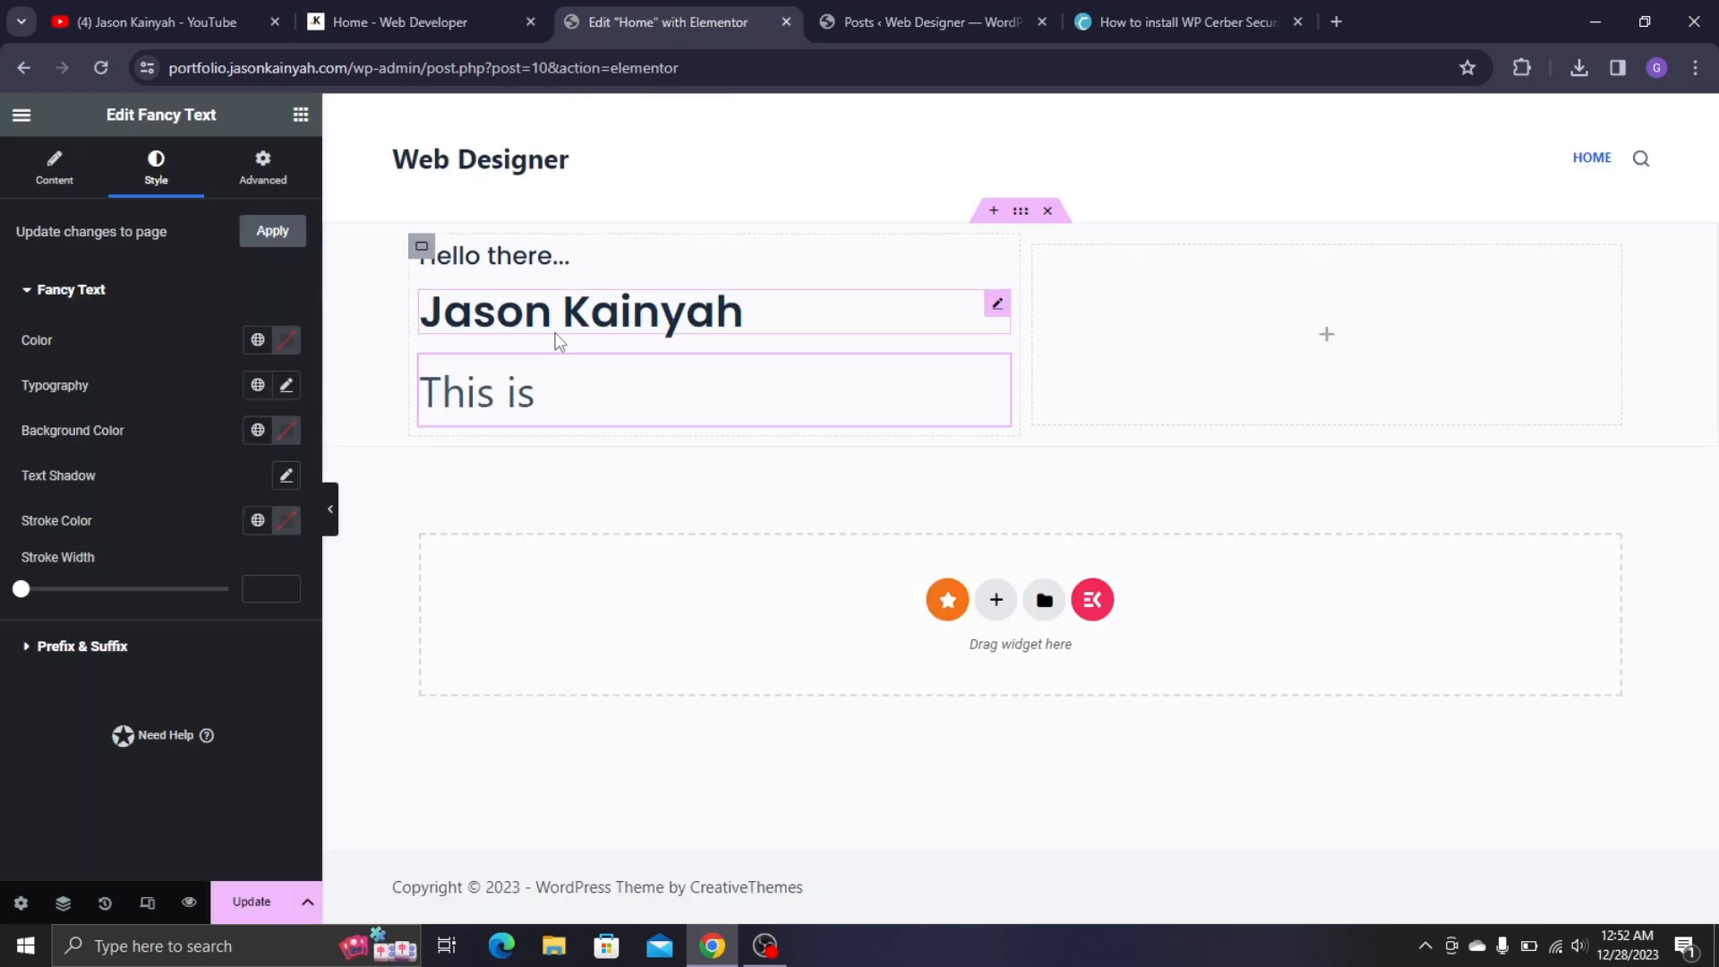
{"action": "left_click", "coordinate": [283, 390]}
{"action": "left_click", "coordinate": [269, 490]}
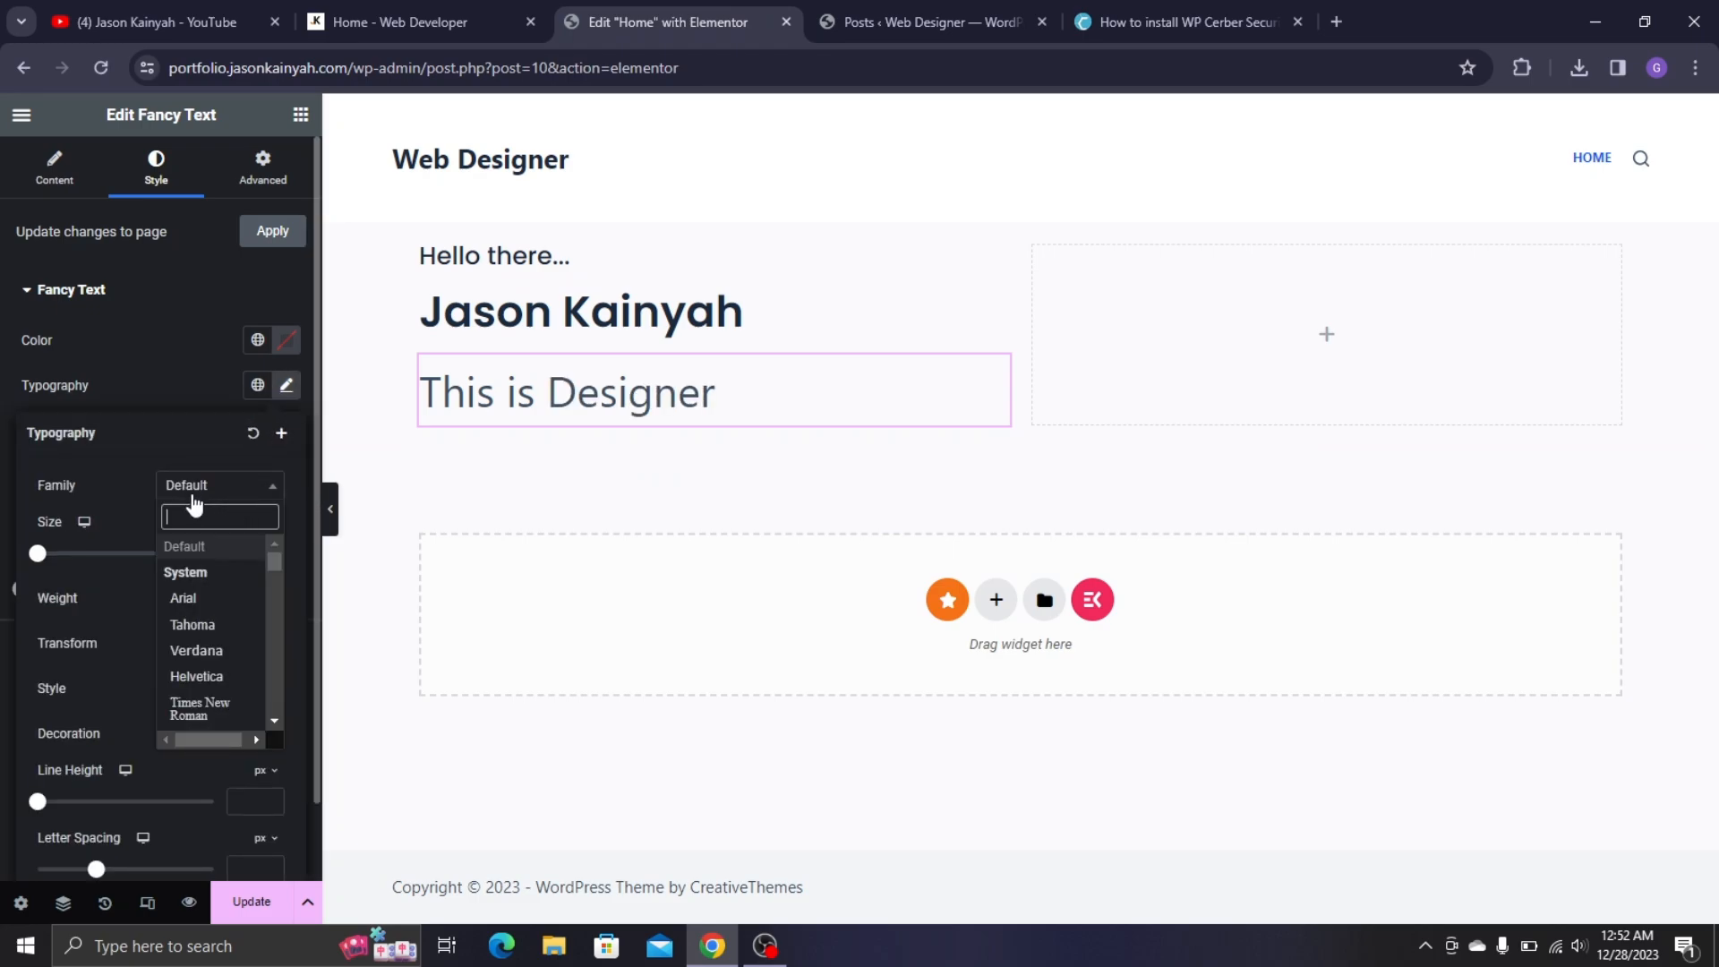
{"action": "type", "text": "popp"}
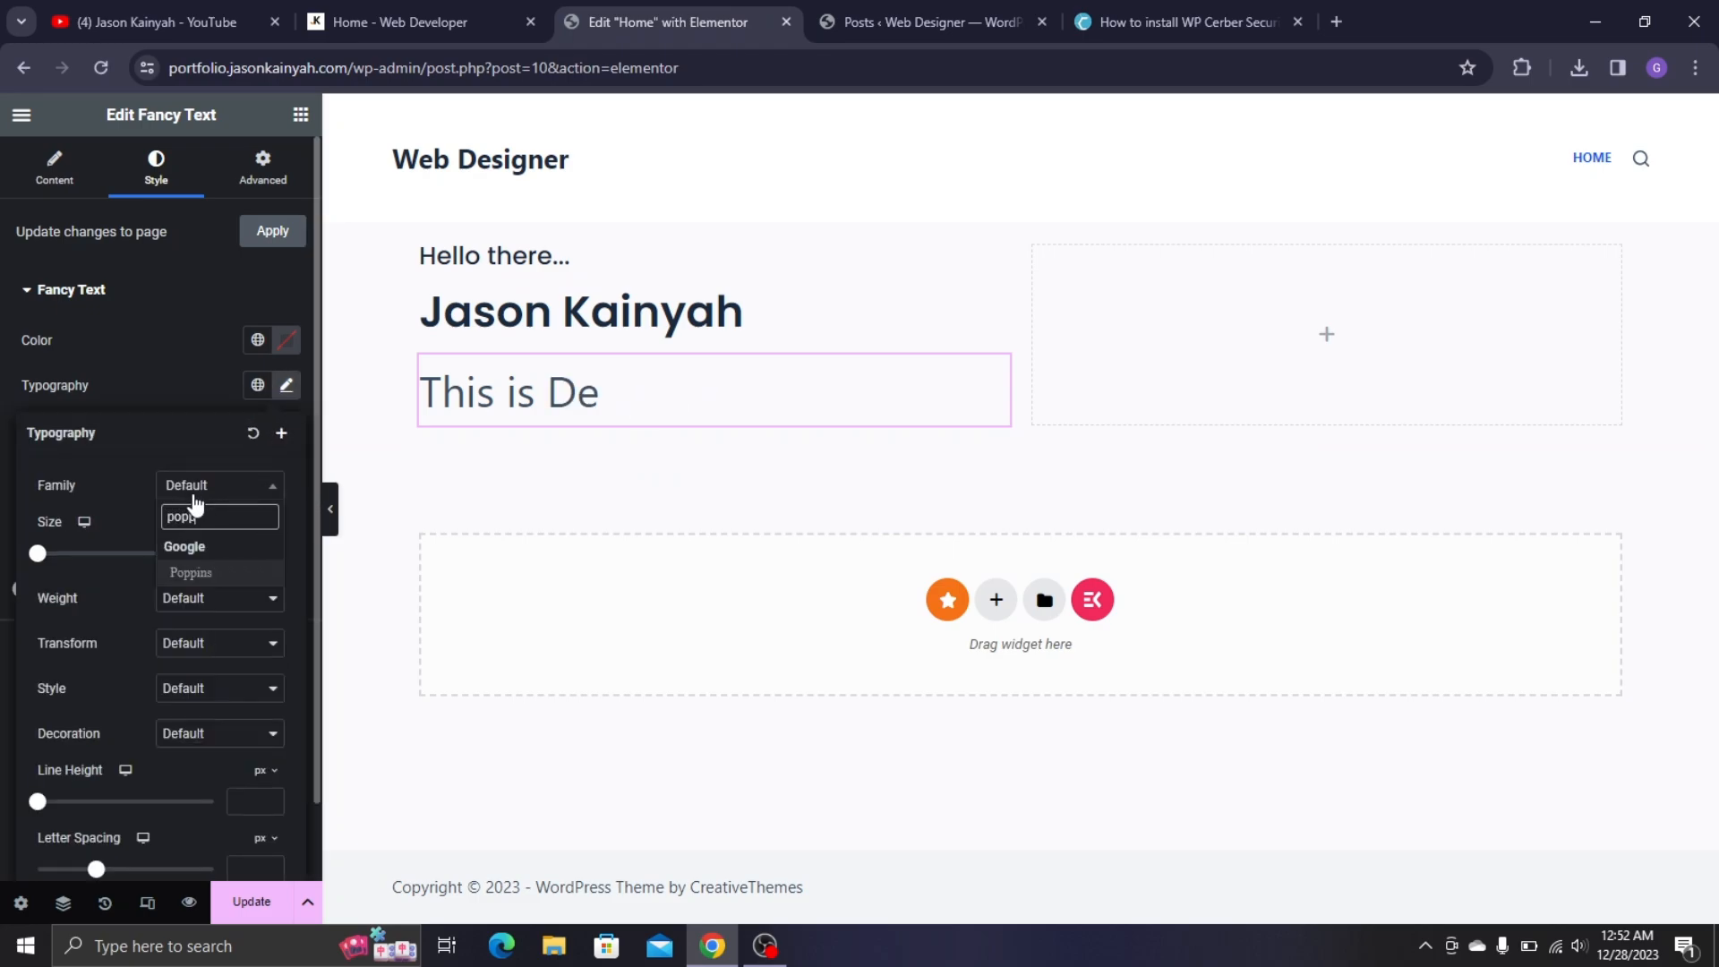
{"action": "left_click", "coordinate": [217, 573]}
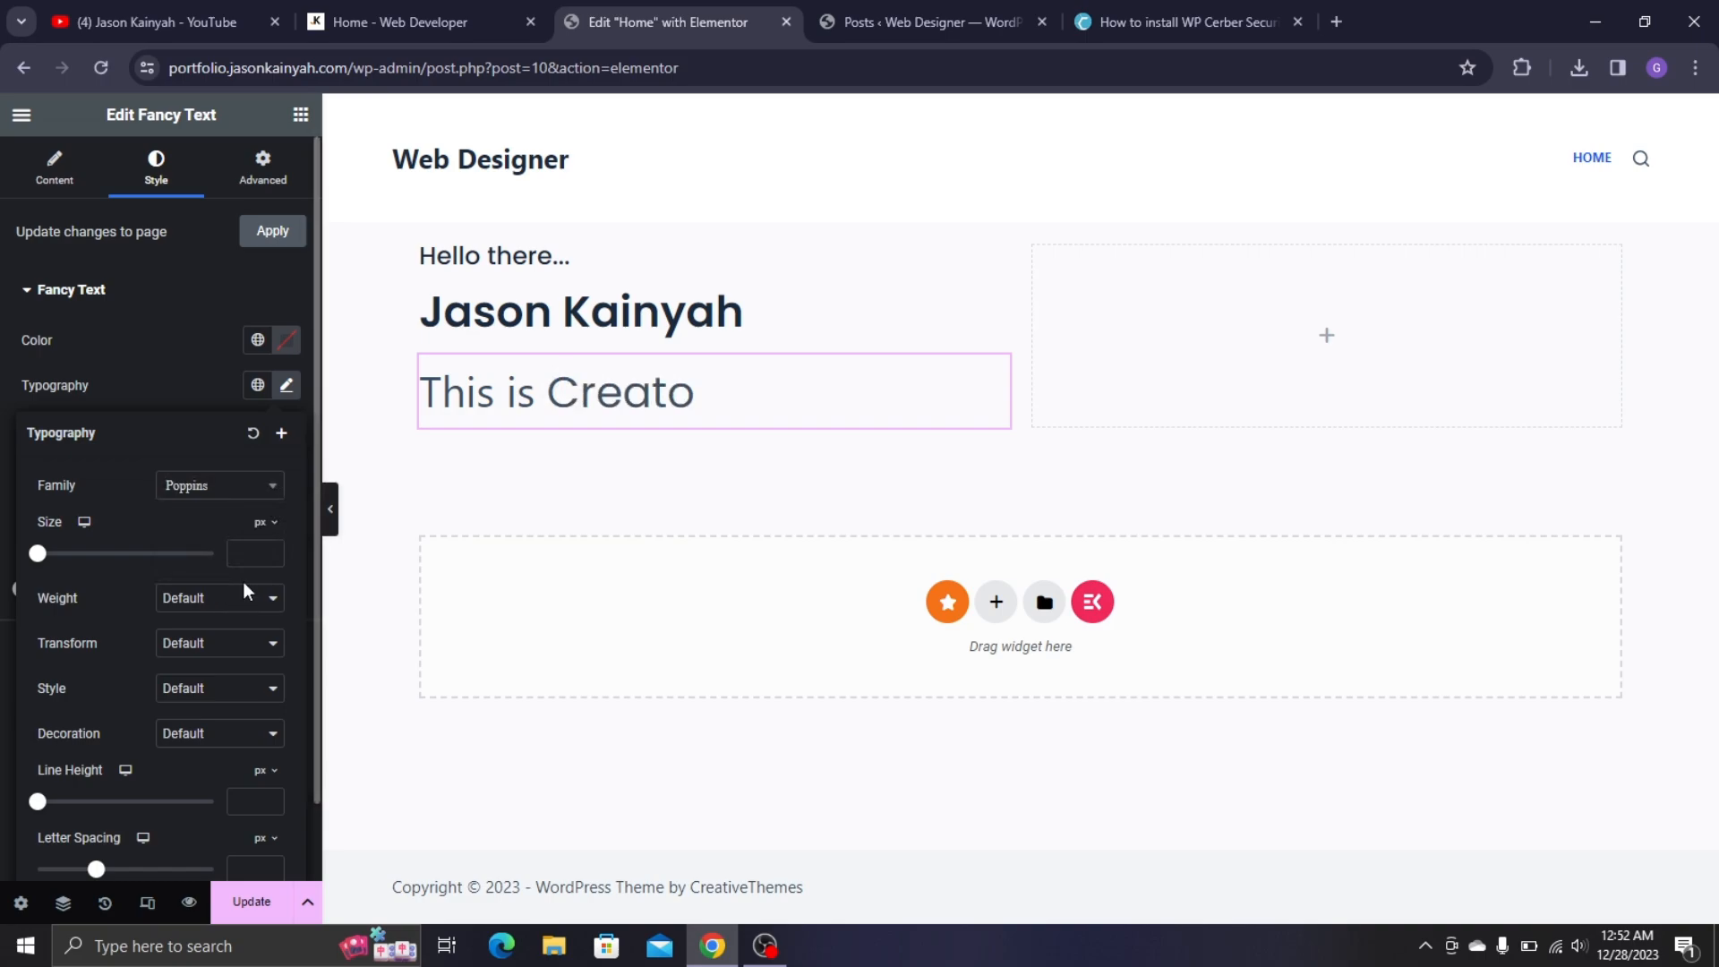
{"action": "left_click", "coordinate": [253, 557]}
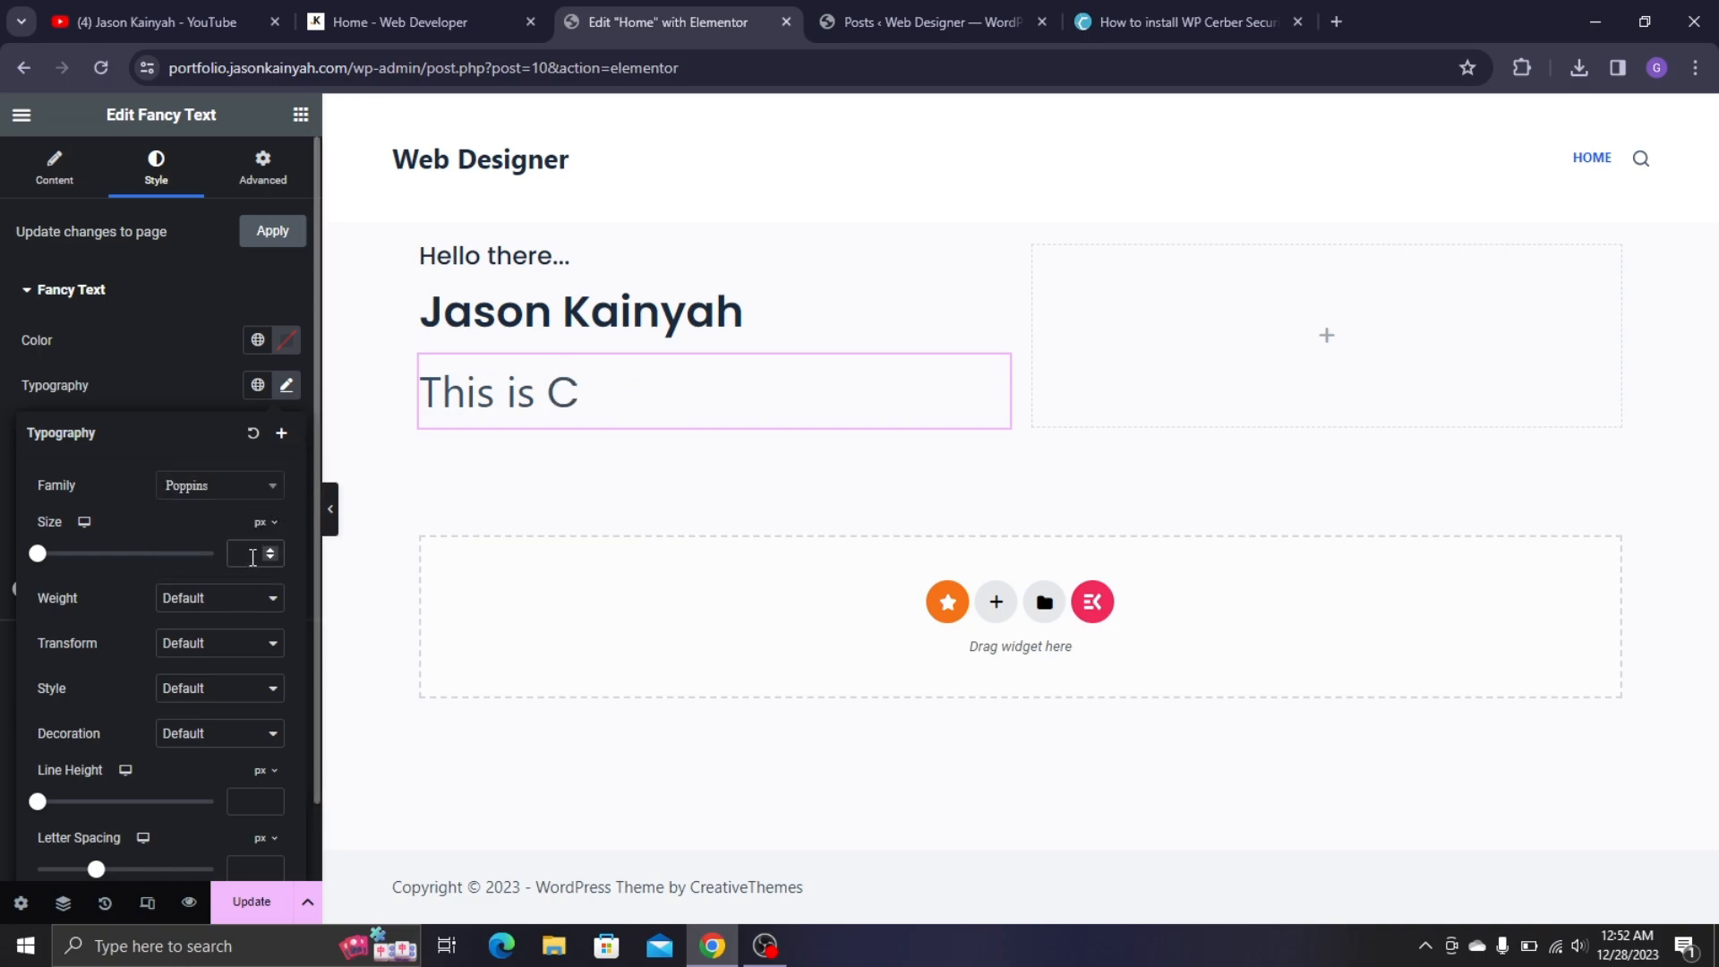
{"action": "type", "text": "23"}
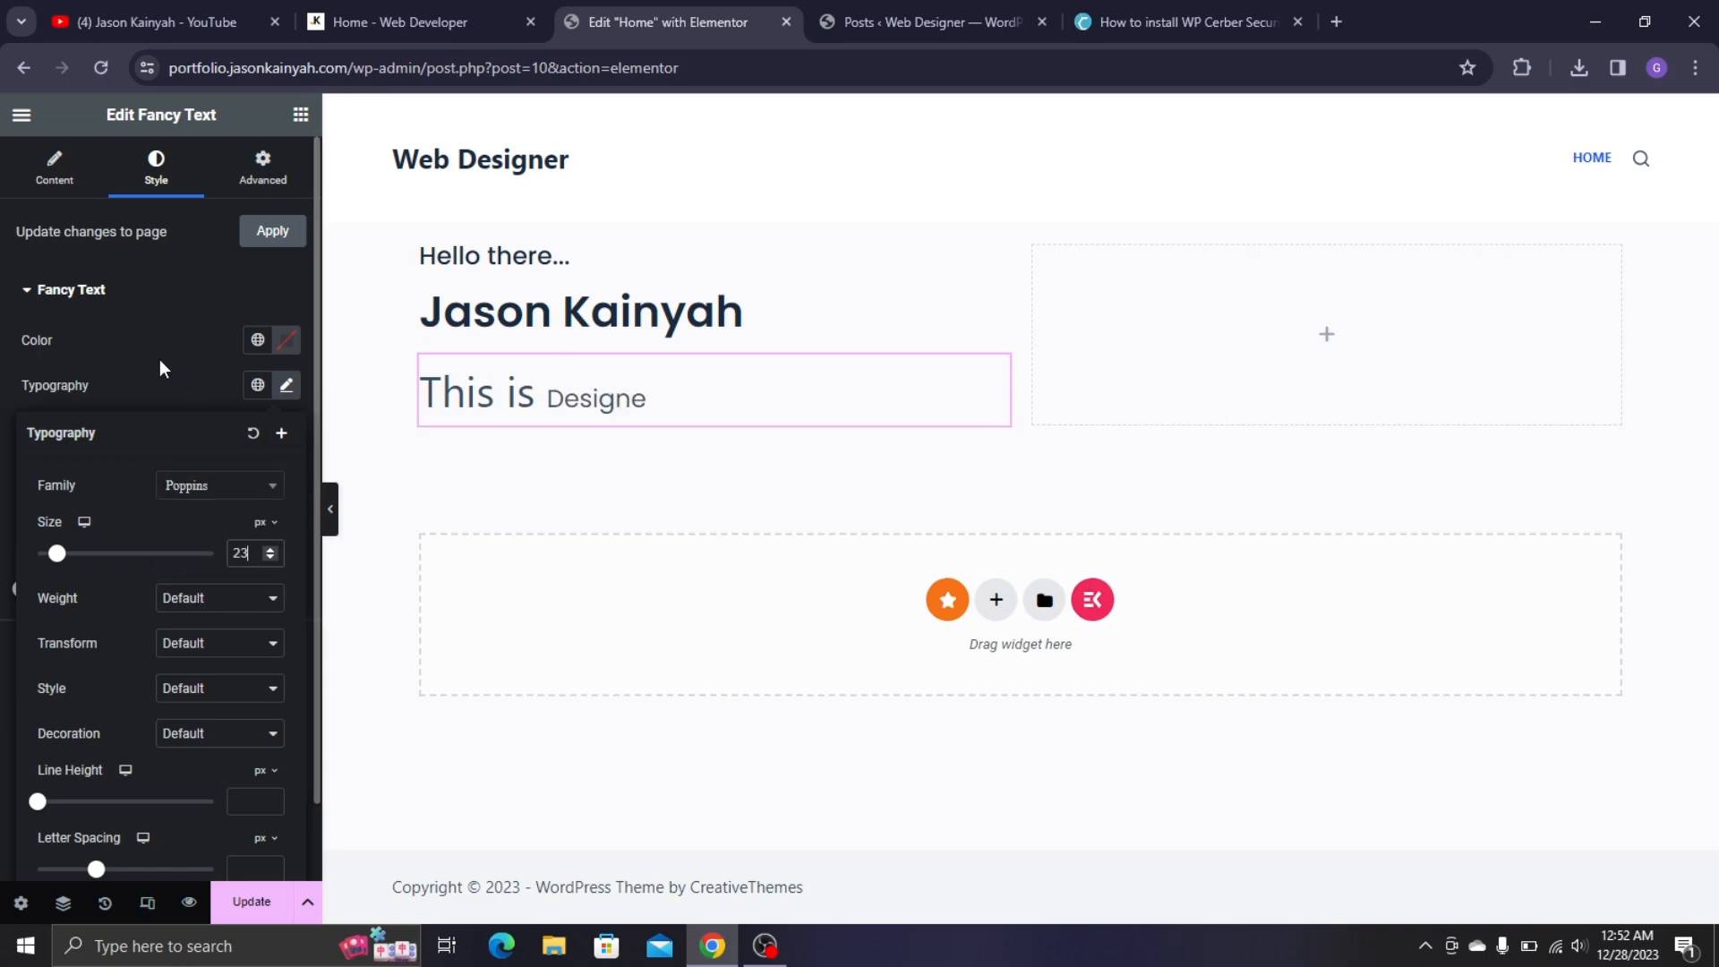
{"action": "left_click", "coordinate": [212, 608]}
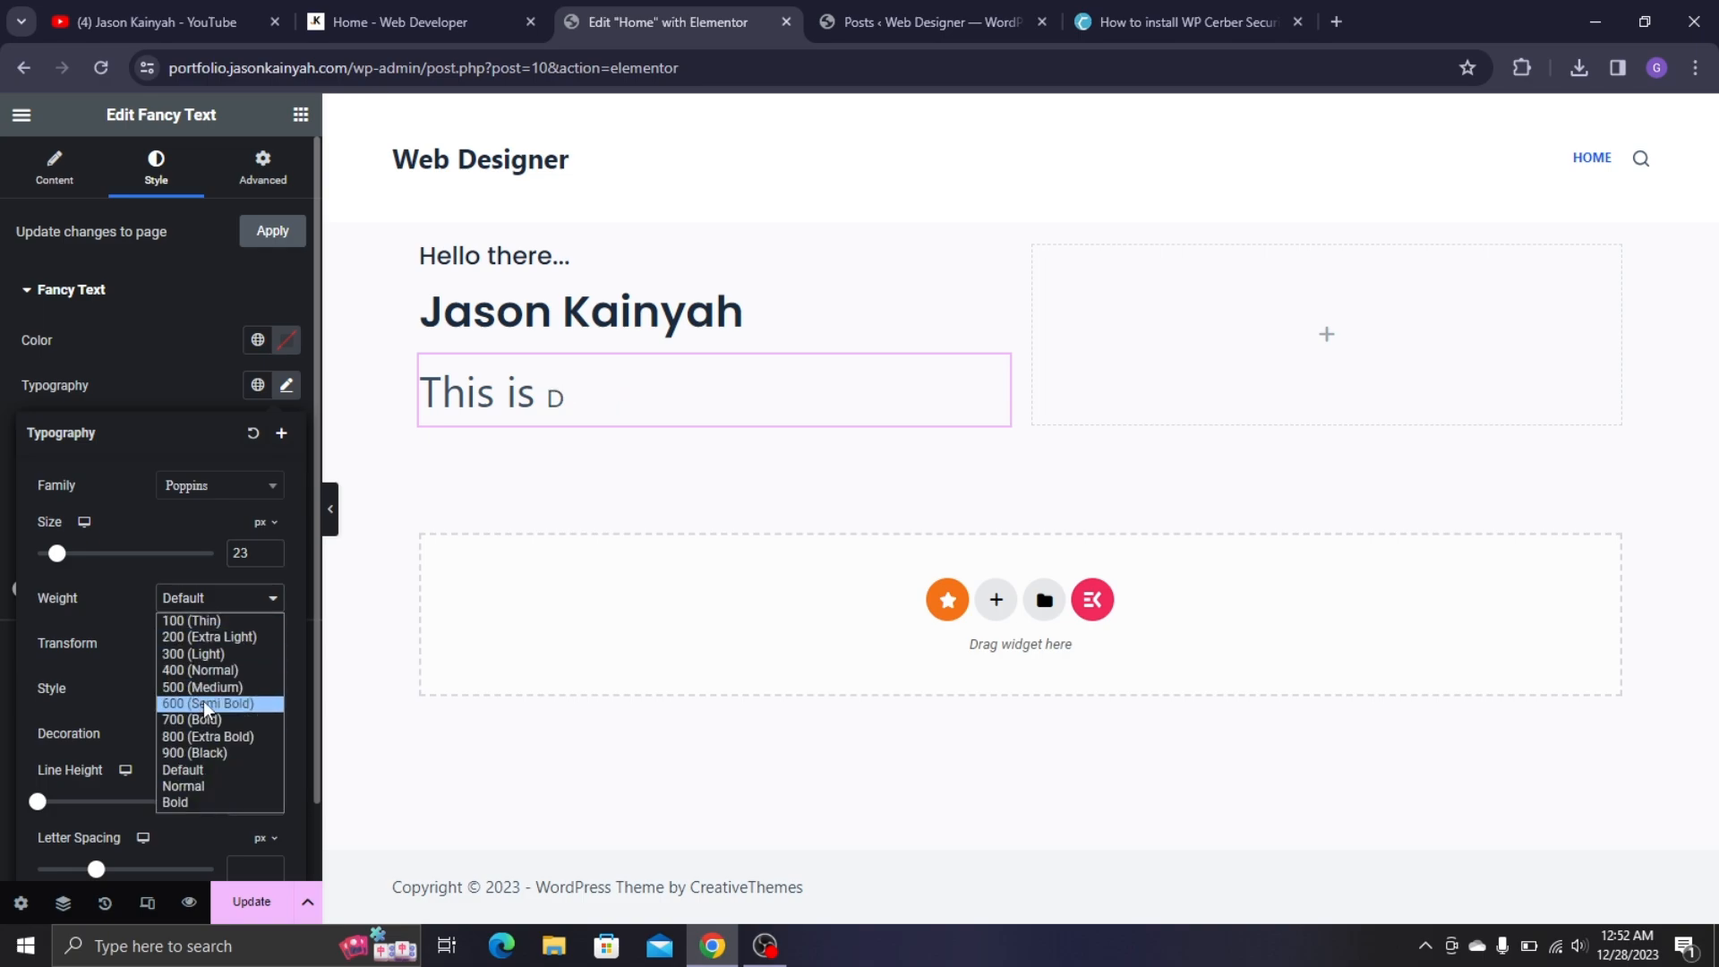
{"action": "left_click", "coordinate": [209, 686]}
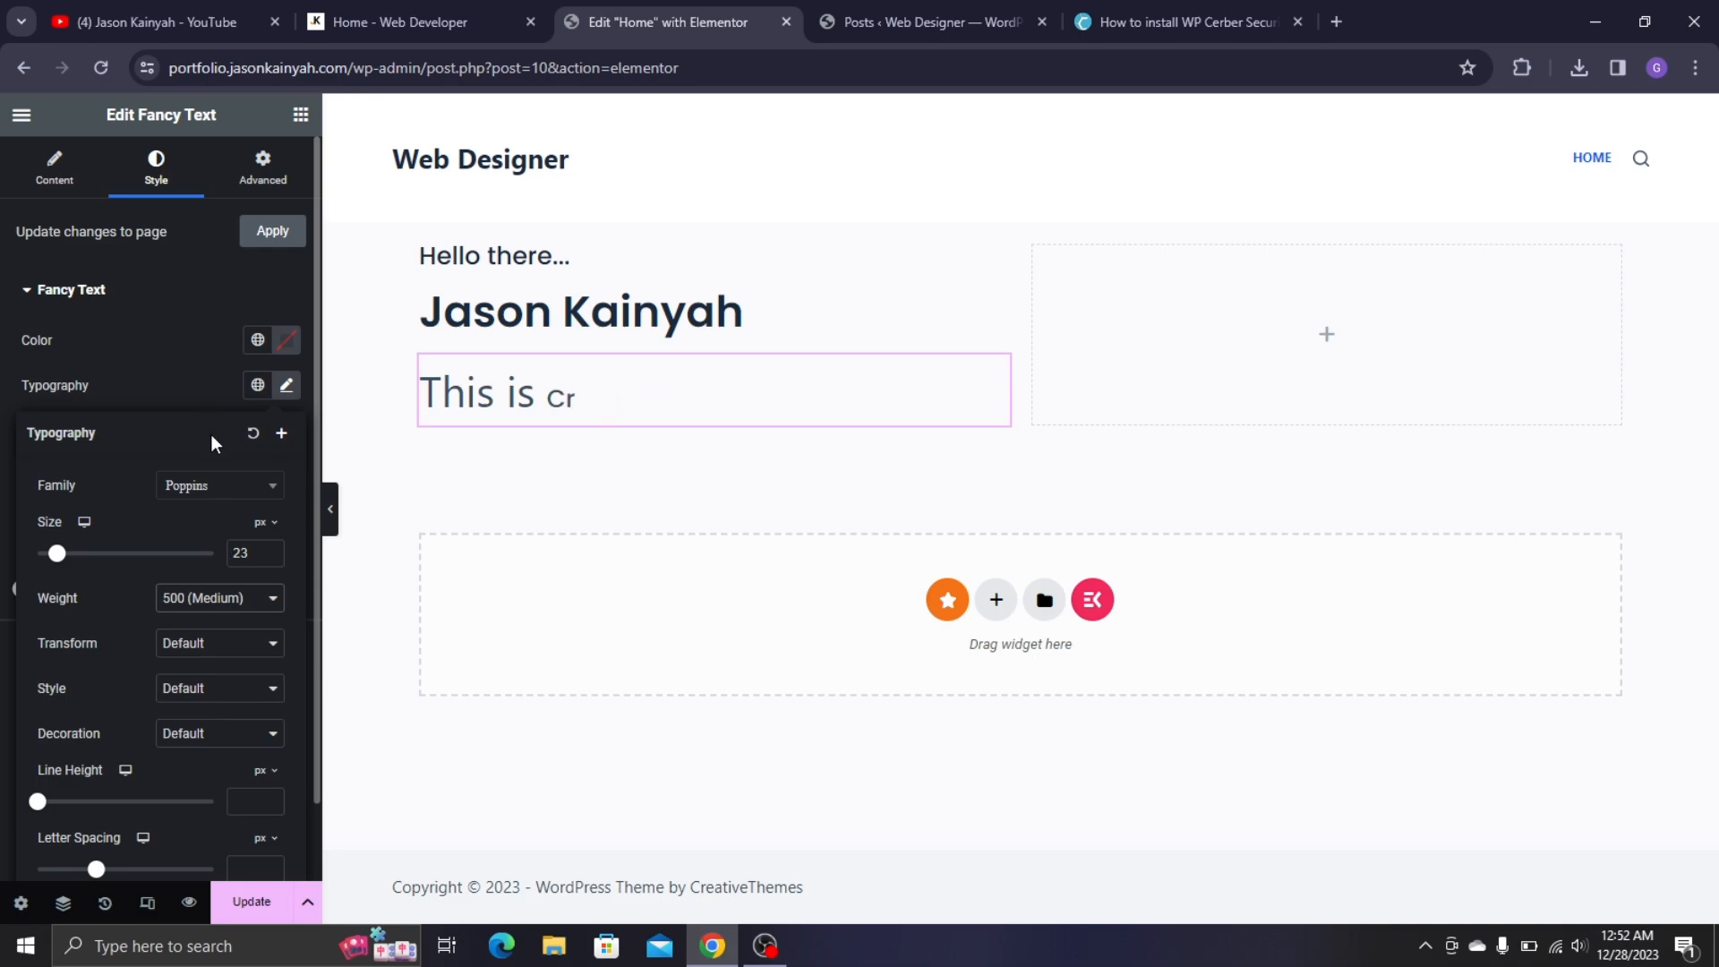
{"action": "triple_click", "coordinate": [269, 549]}
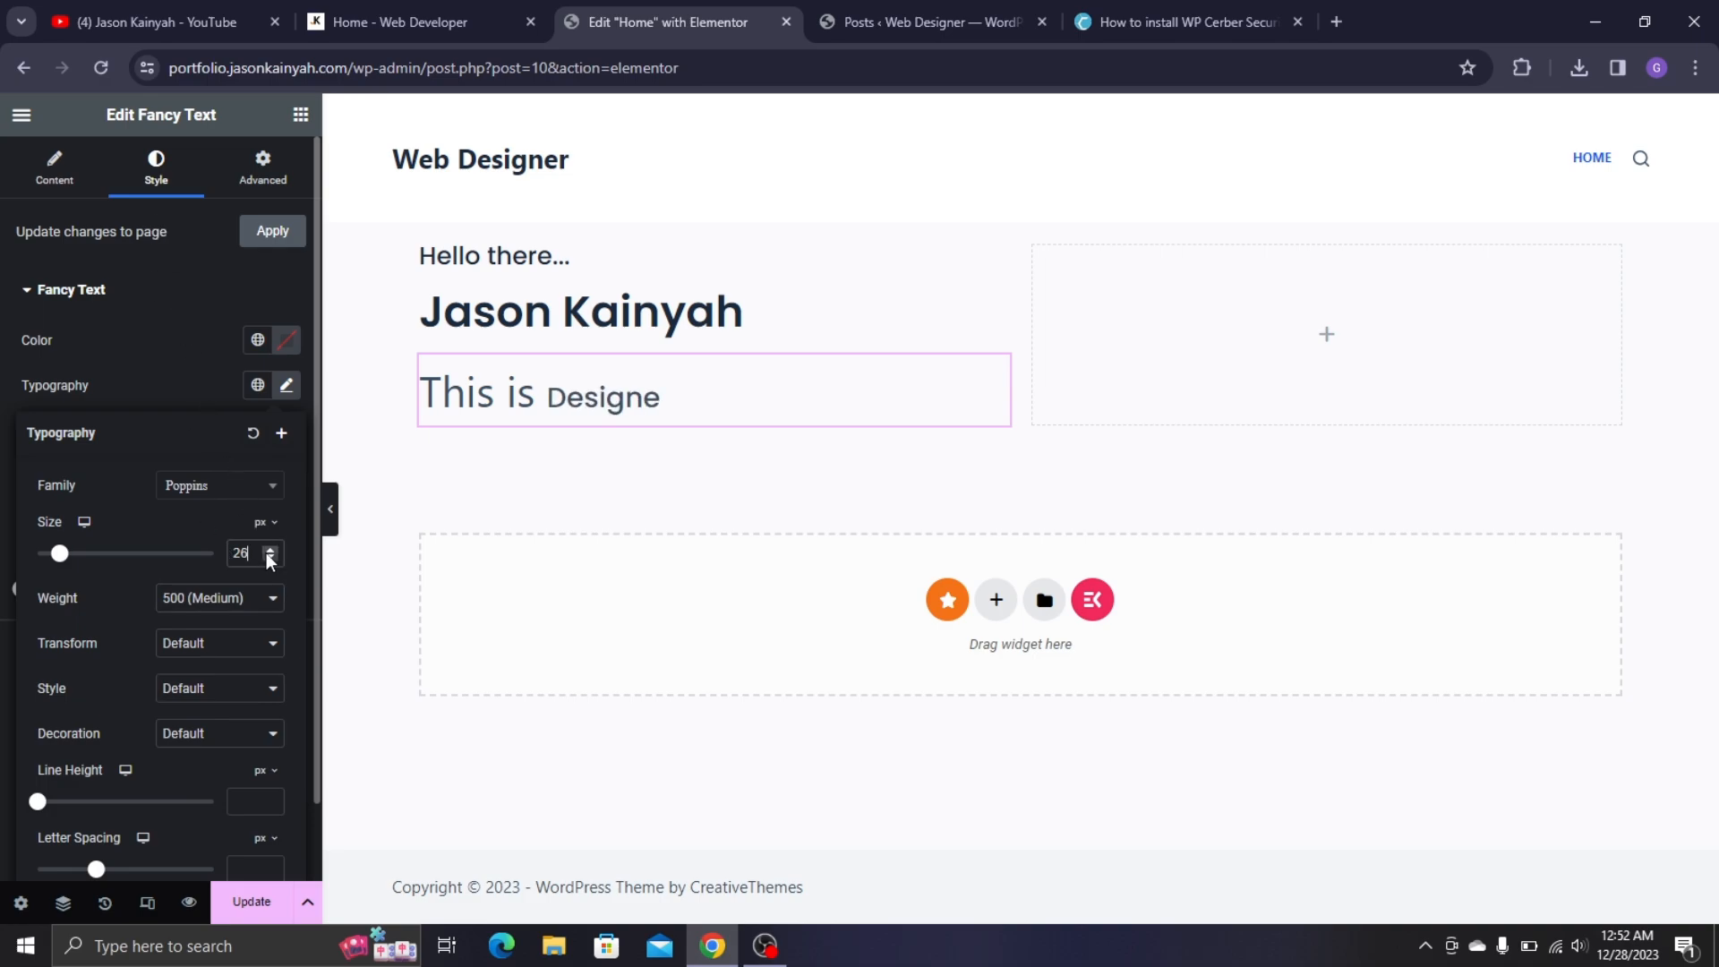
- Give the 'This is' prefix Poppins typography at 25 px, weight 500 Medium
{"action": "left_click", "coordinate": [190, 397]}
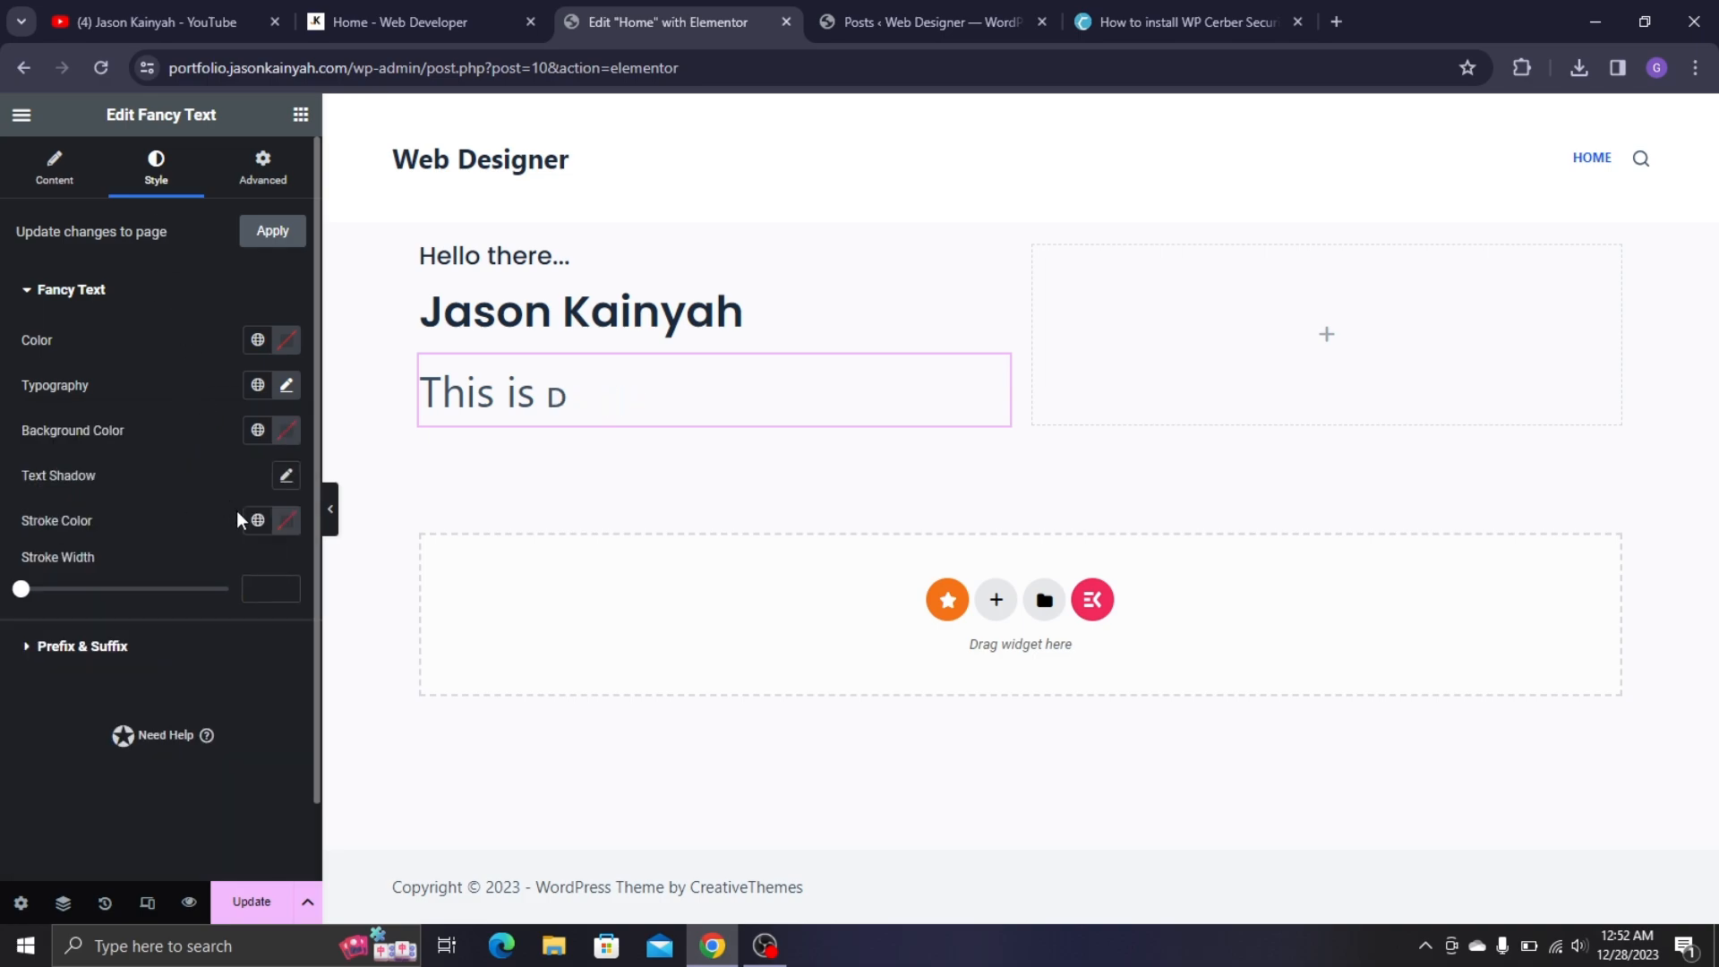
{"action": "left_click", "coordinate": [206, 659]}
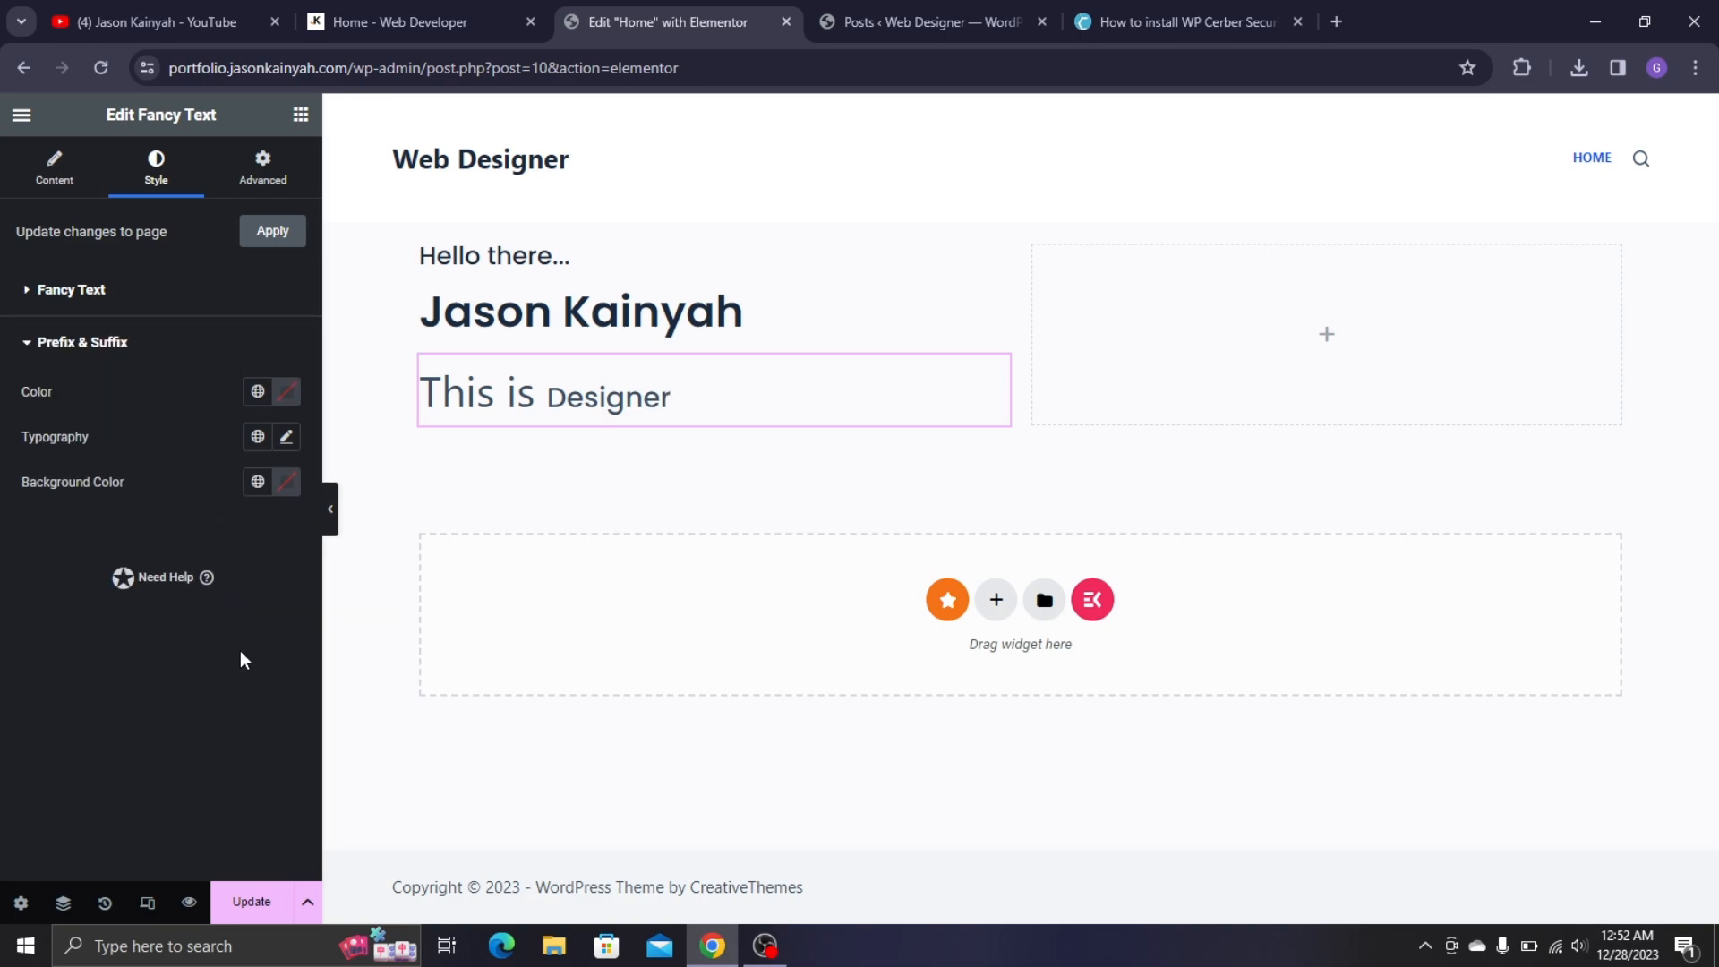
{"action": "left_click", "coordinate": [286, 438]}
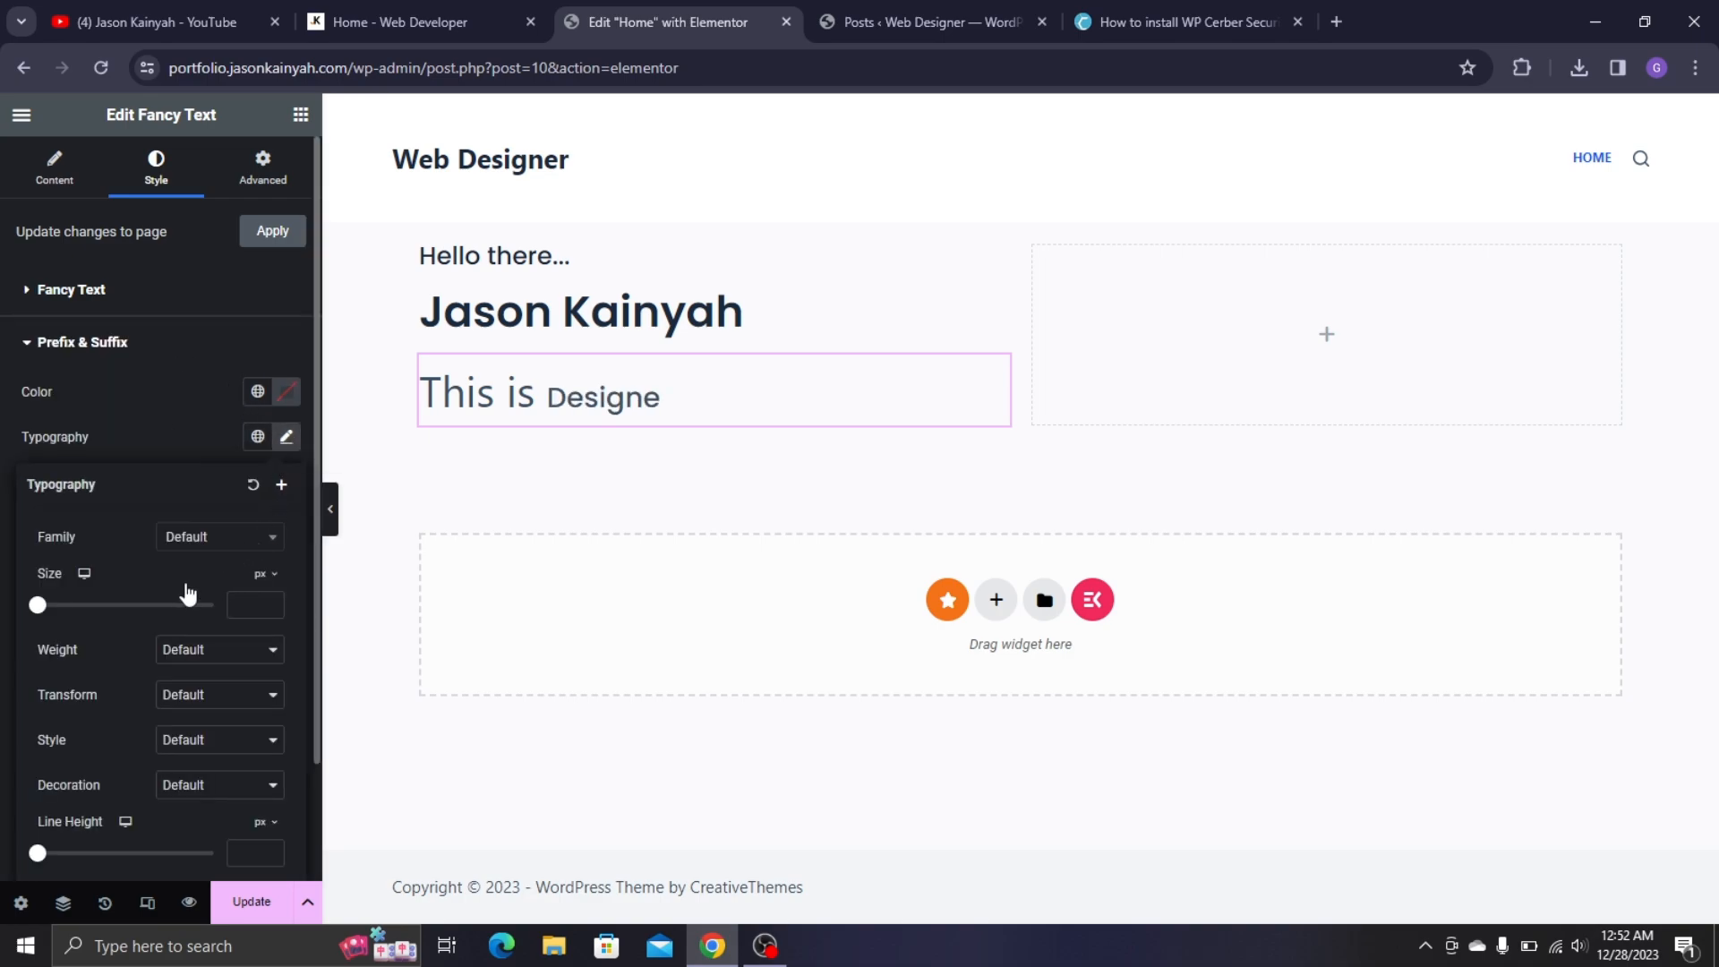
{"action": "left_click", "coordinate": [207, 537]}
{"action": "type", "text": "popp"}
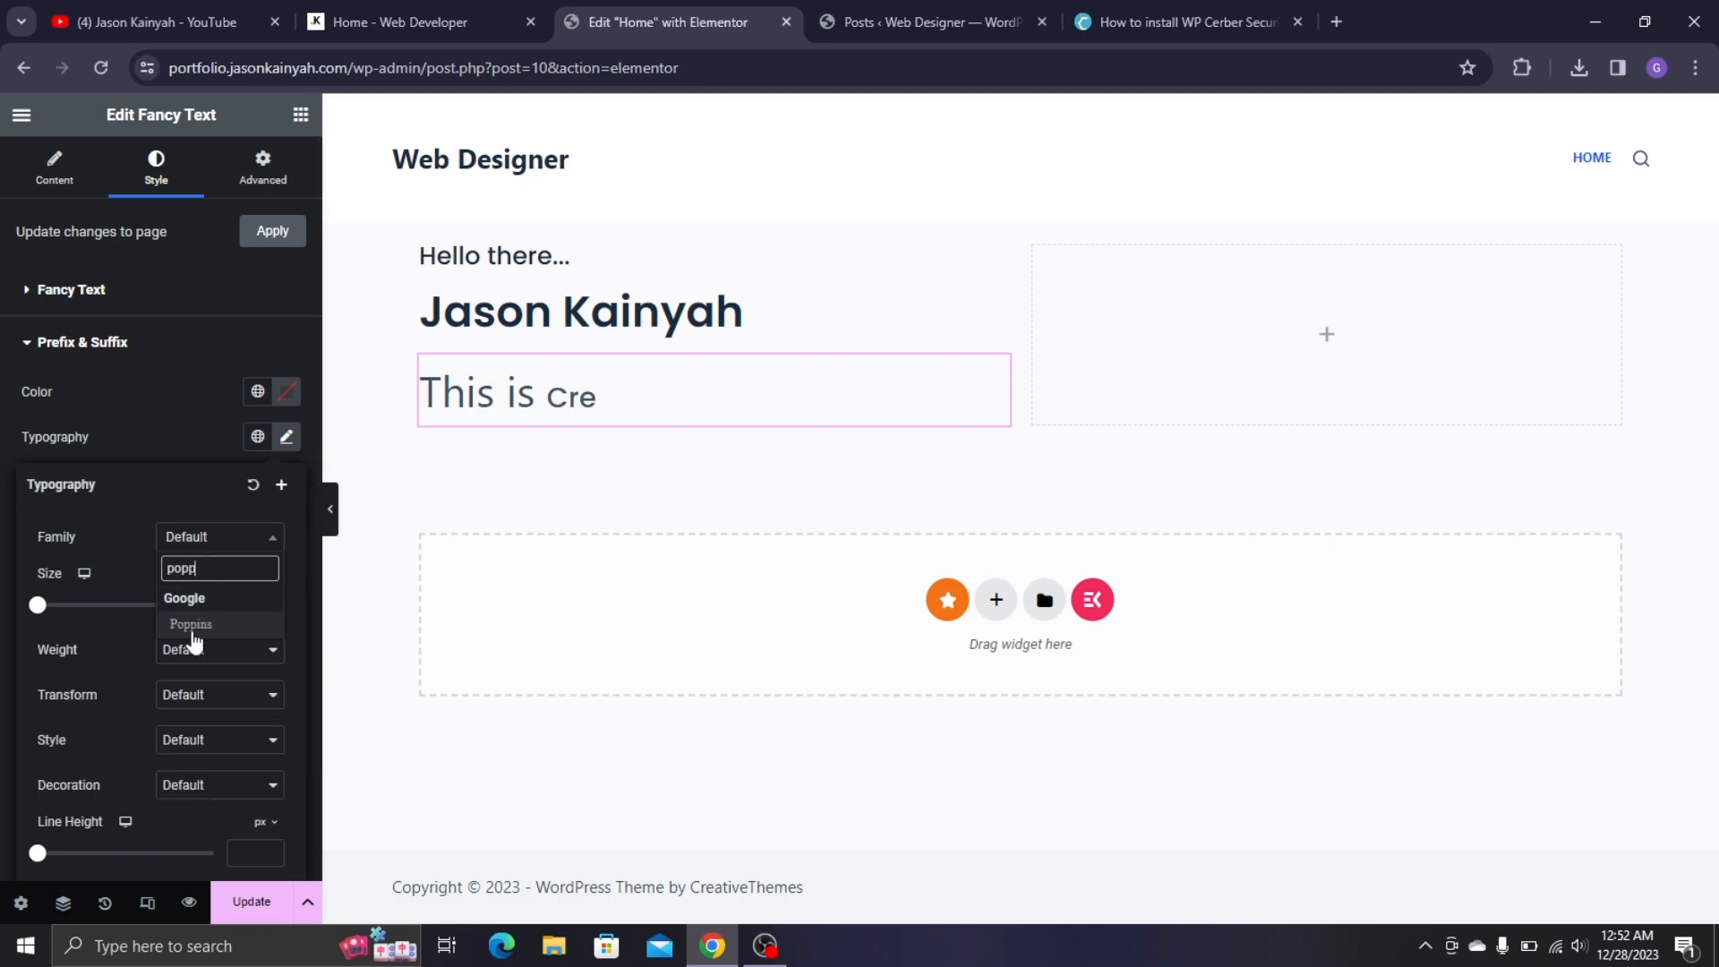
{"action": "left_click", "coordinate": [191, 624]}
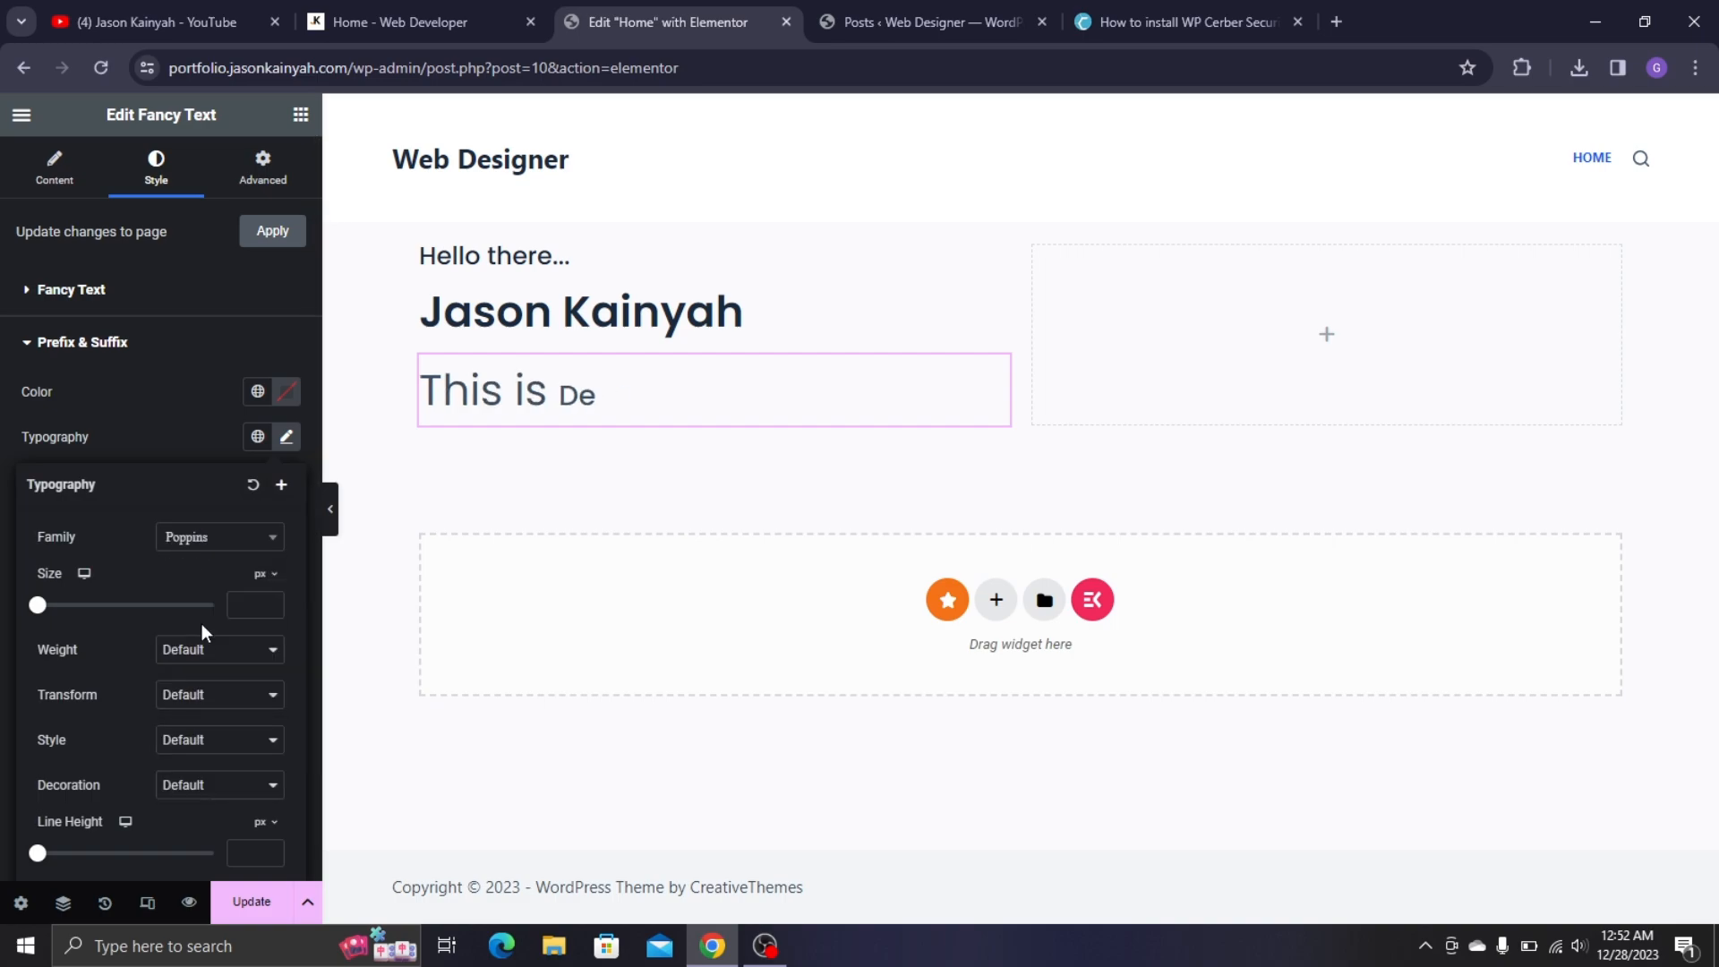
{"action": "left_click", "coordinate": [250, 612]}
{"action": "type", "text": "25"}
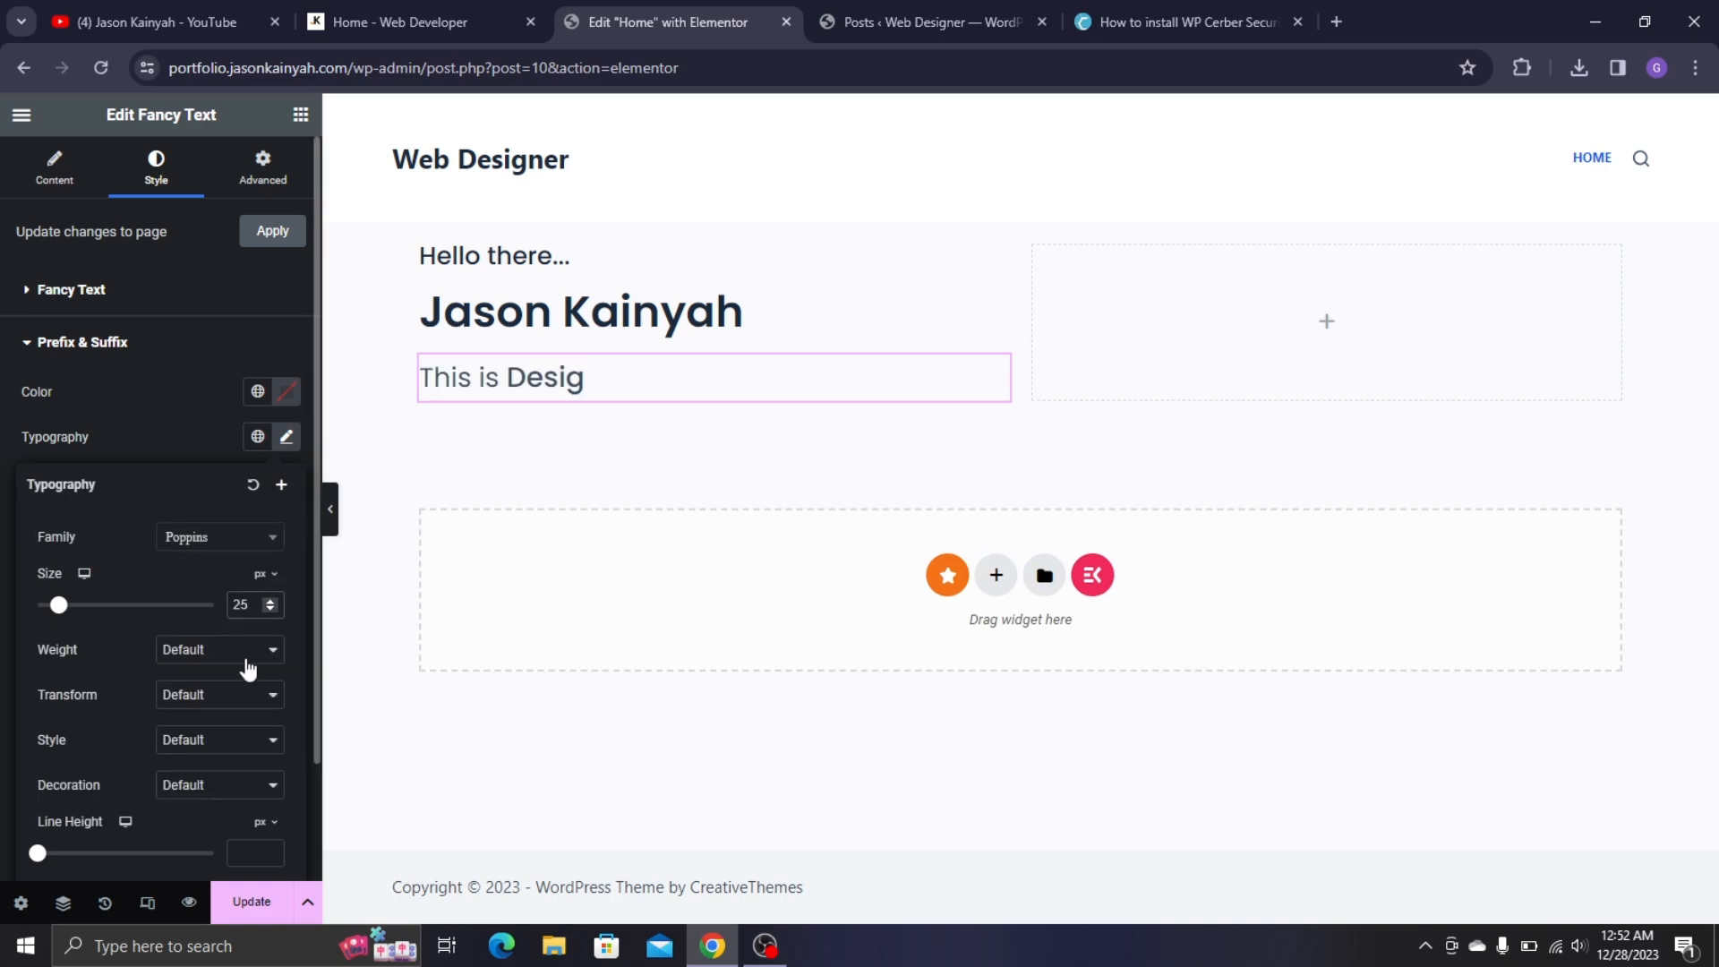
{"action": "left_click", "coordinate": [251, 660]}
{"action": "left_click", "coordinate": [235, 740]}
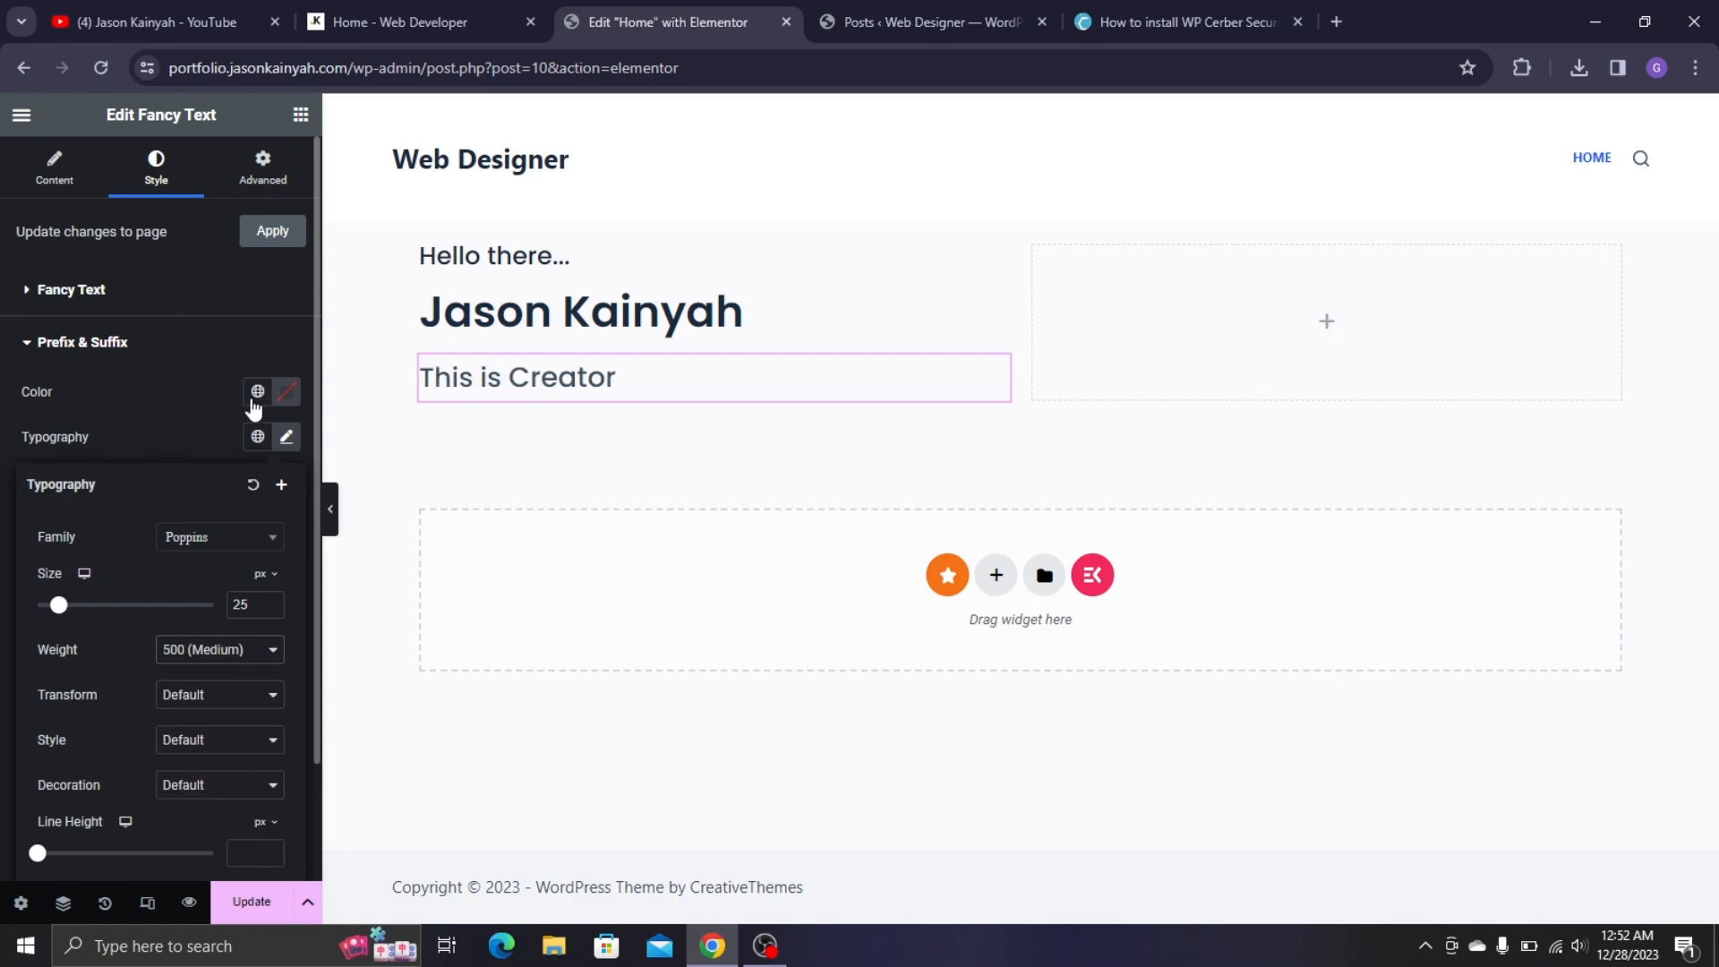
- Colour the prefix dark grey #262626 and the fancy words near-black #1E1E1E
{"action": "left_click", "coordinate": [287, 392]}
{"action": "left_click_drag", "start_coordinate": [284, 637], "coordinate": [159, 616]}
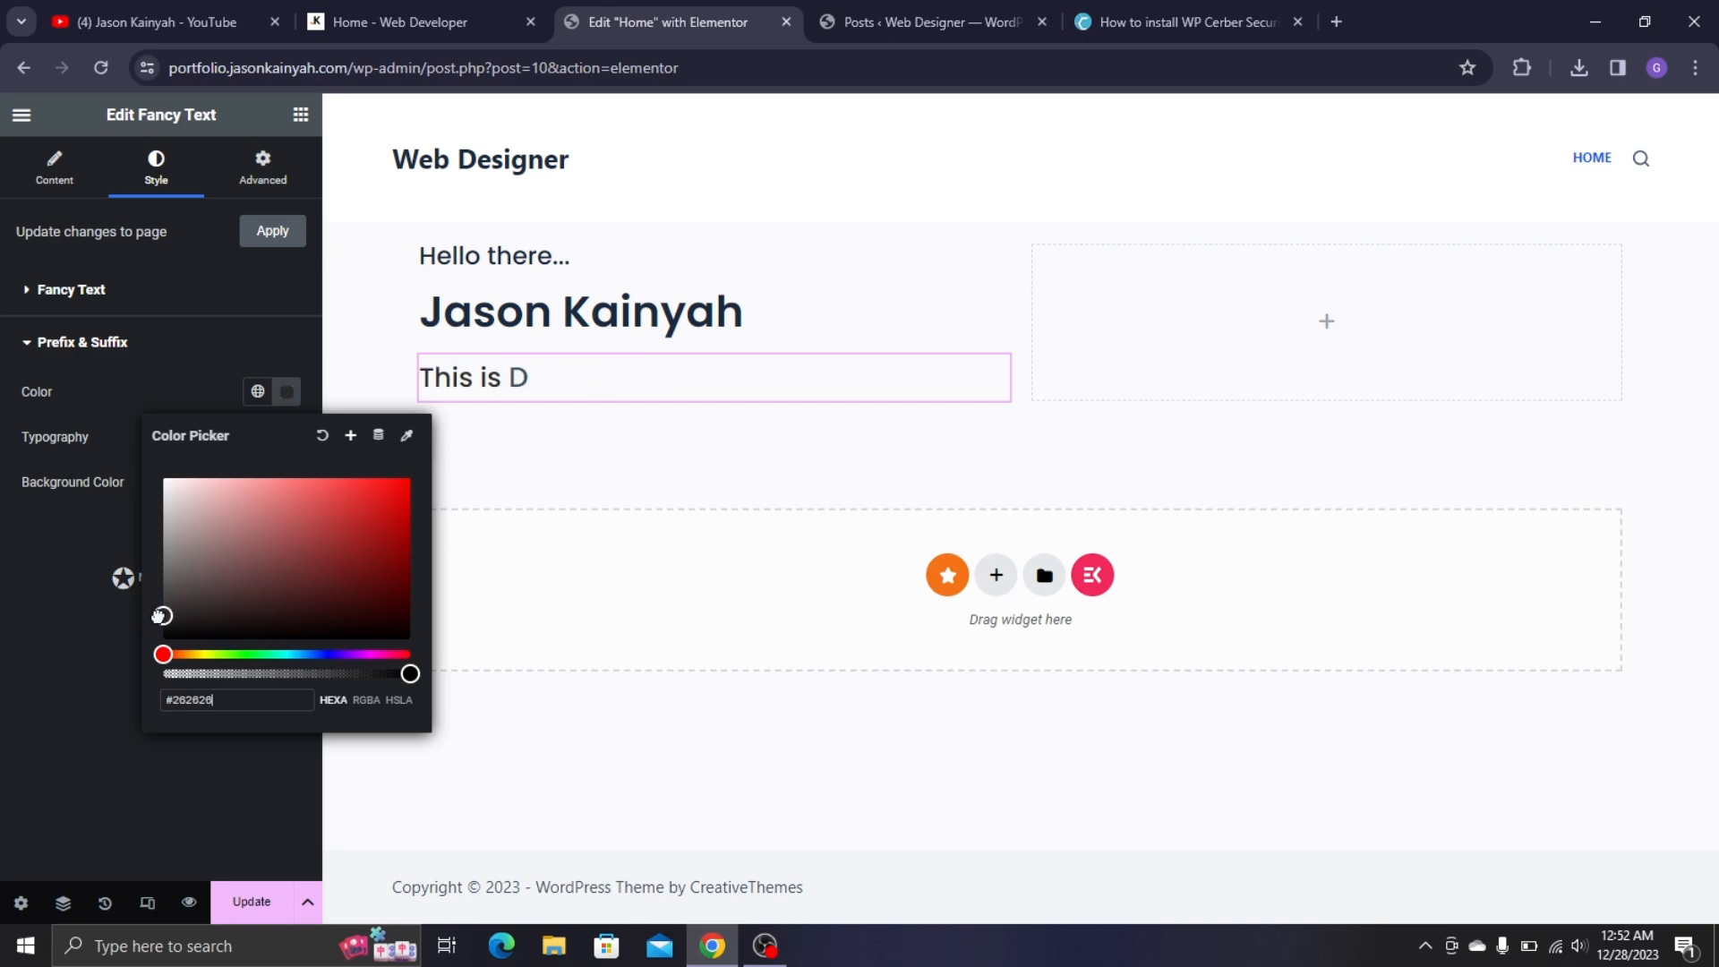
{"action": "left_click", "coordinate": [67, 289]}
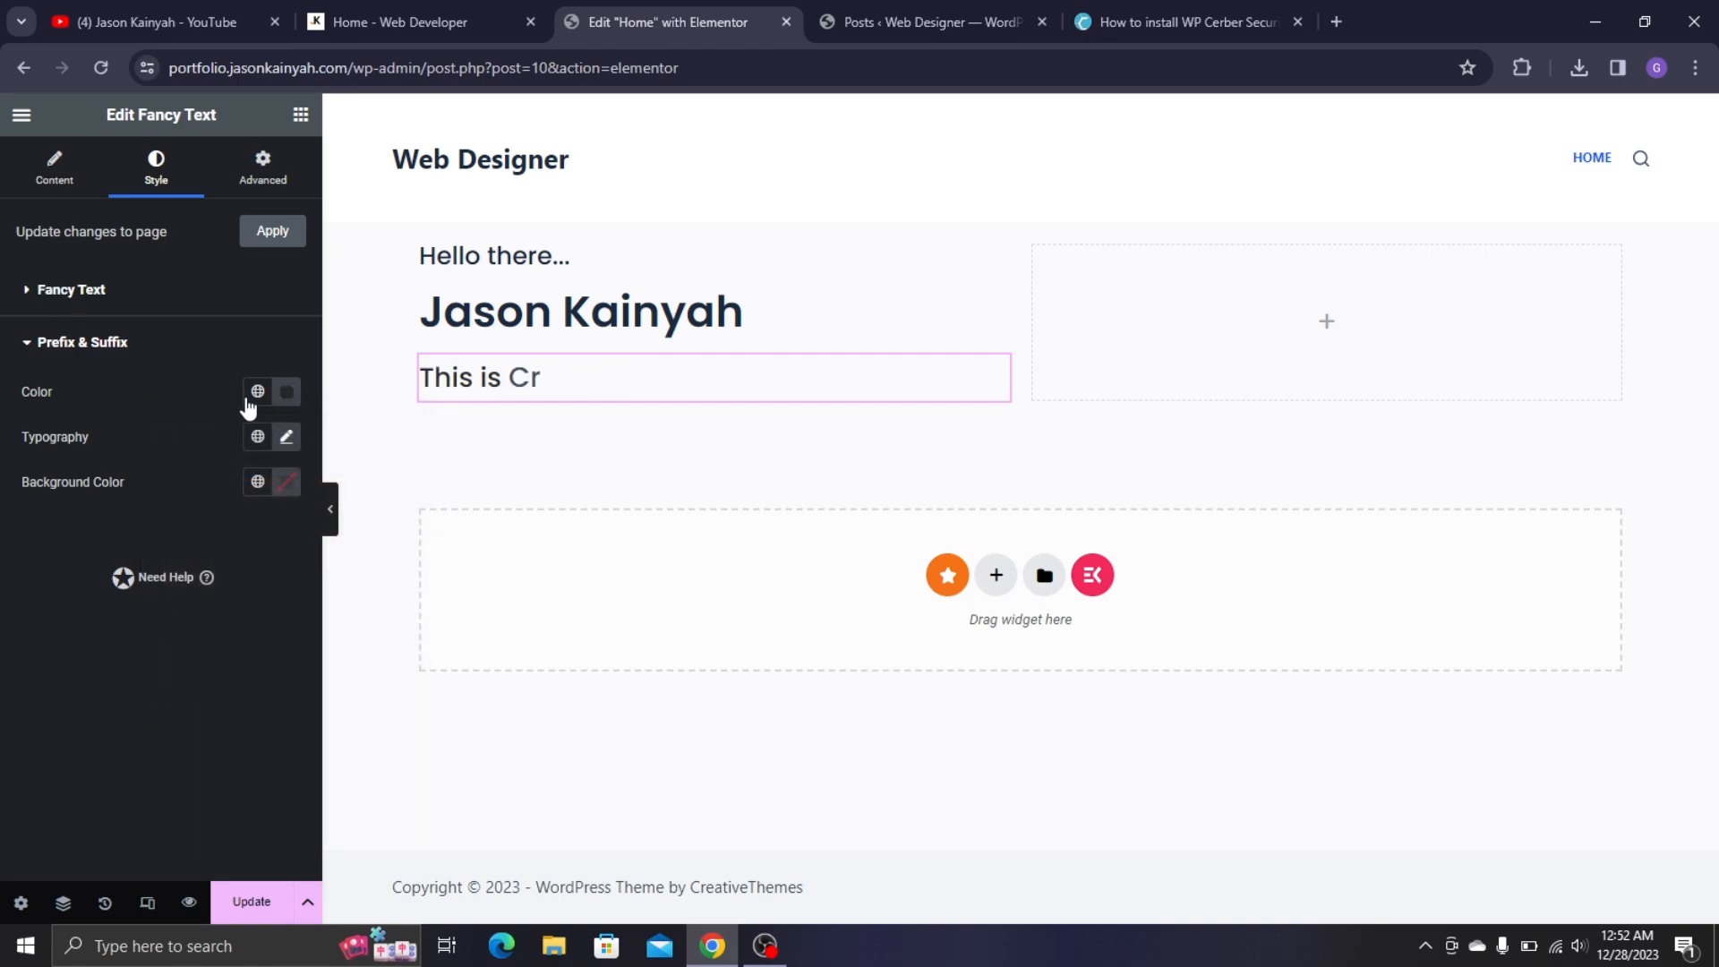
{"action": "left_click", "coordinate": [287, 340]}
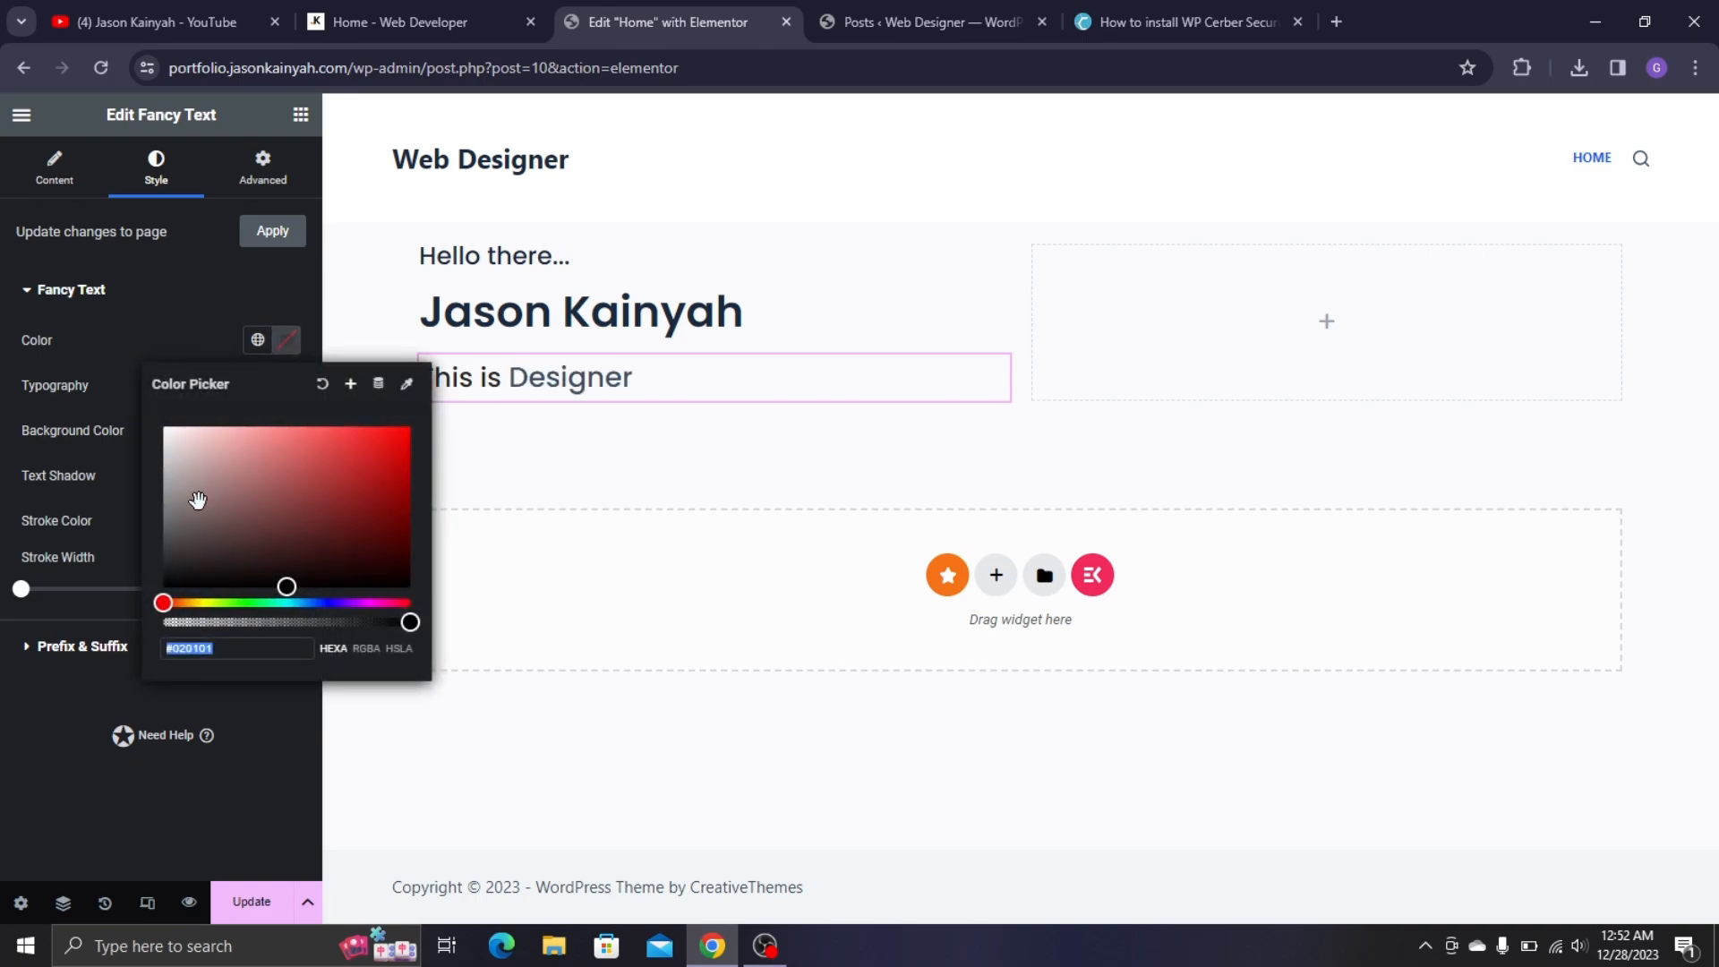
{"action": "left_click_drag", "start_coordinate": [204, 492], "coordinate": [136, 569]}
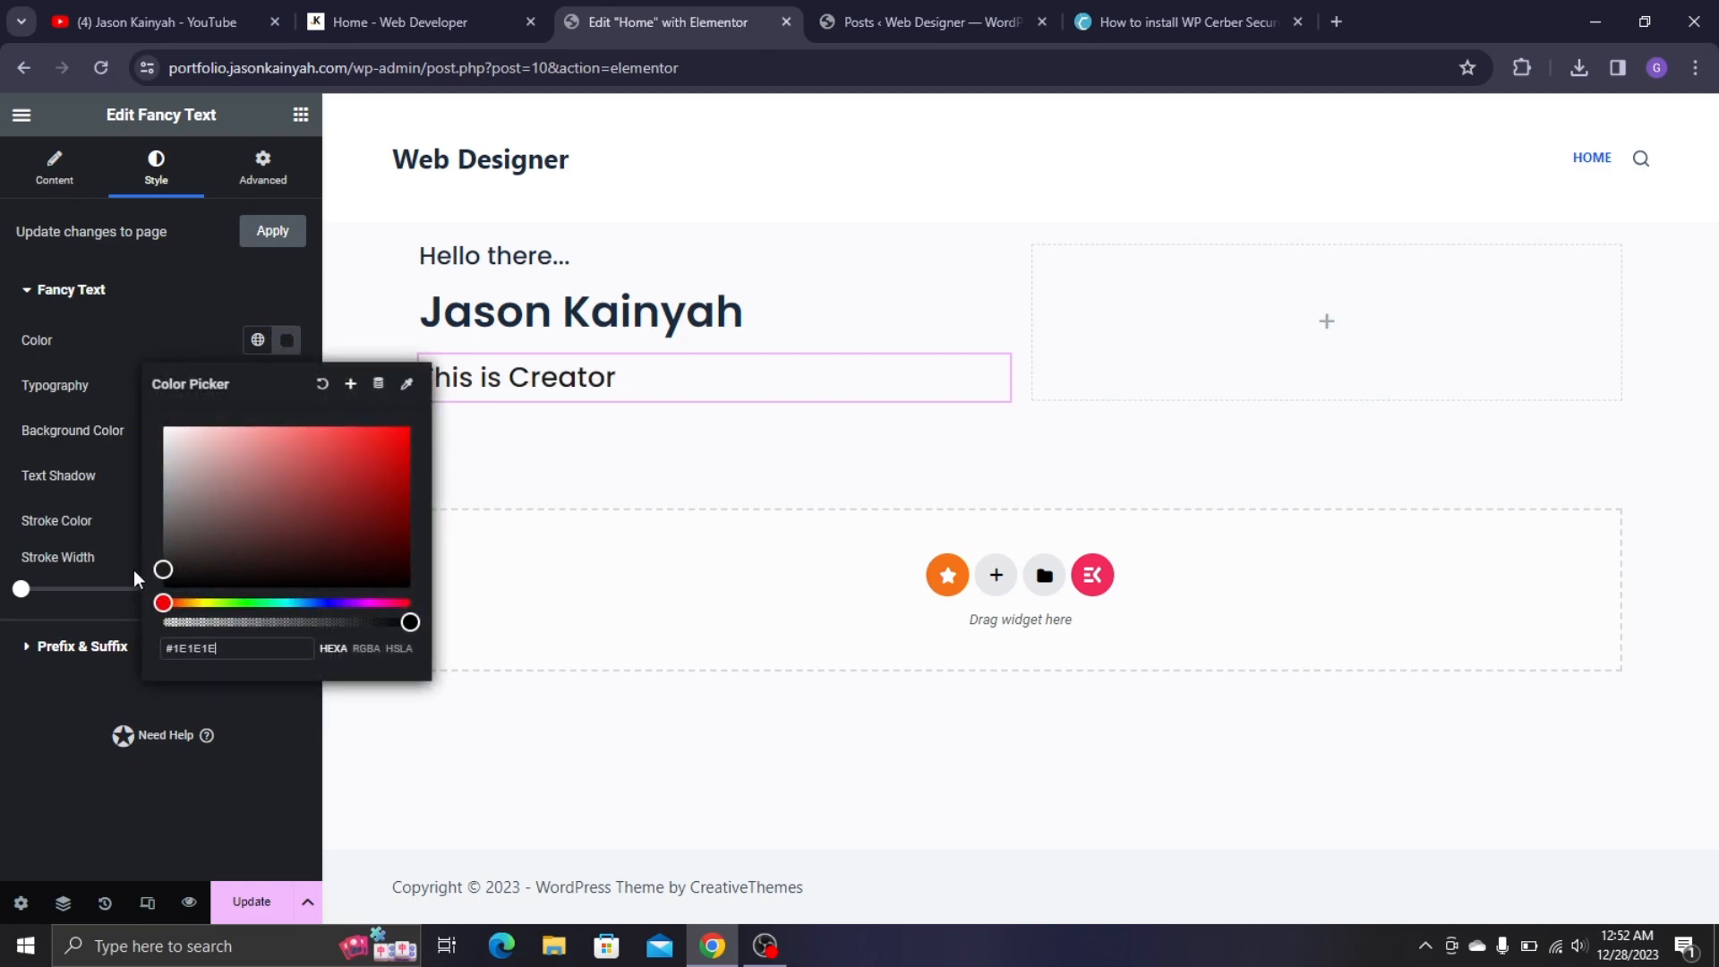
{"action": "left_click", "coordinate": [10, 691]}
{"action": "left_click", "coordinate": [482, 2]}
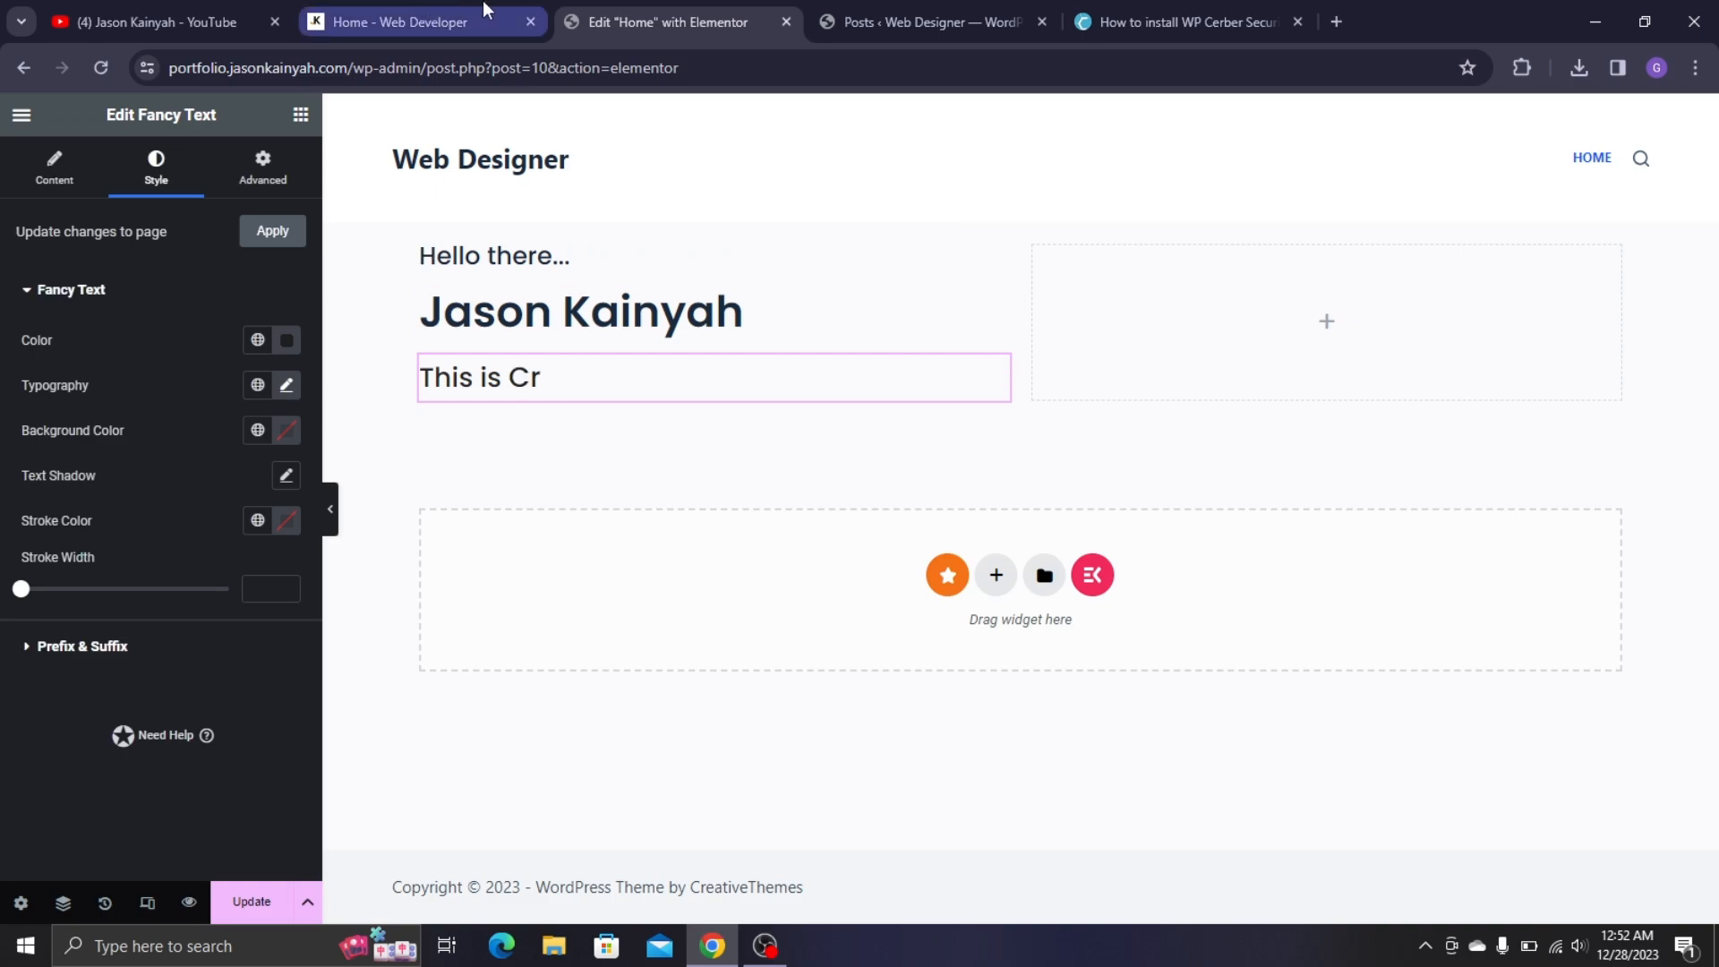
- Replace the fancy text prefix 'This is' with 'I am a Passionate'
{"action": "left_click", "coordinate": [712, 9]}
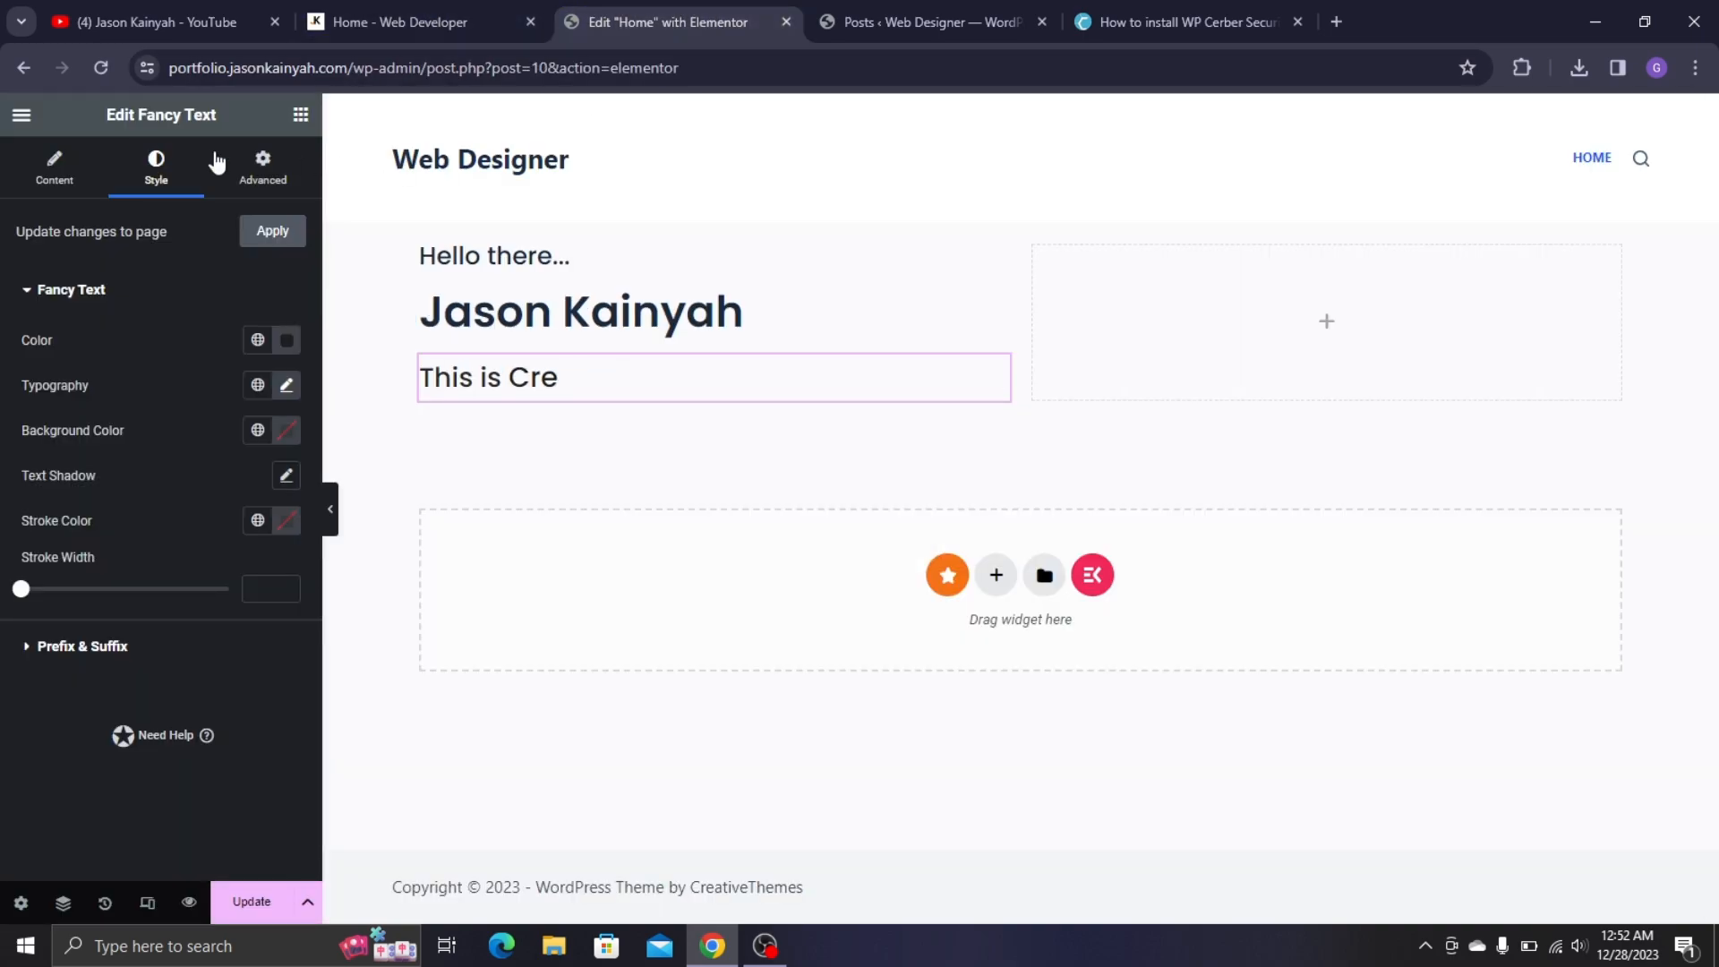
{"action": "left_click", "coordinate": [54, 166]}
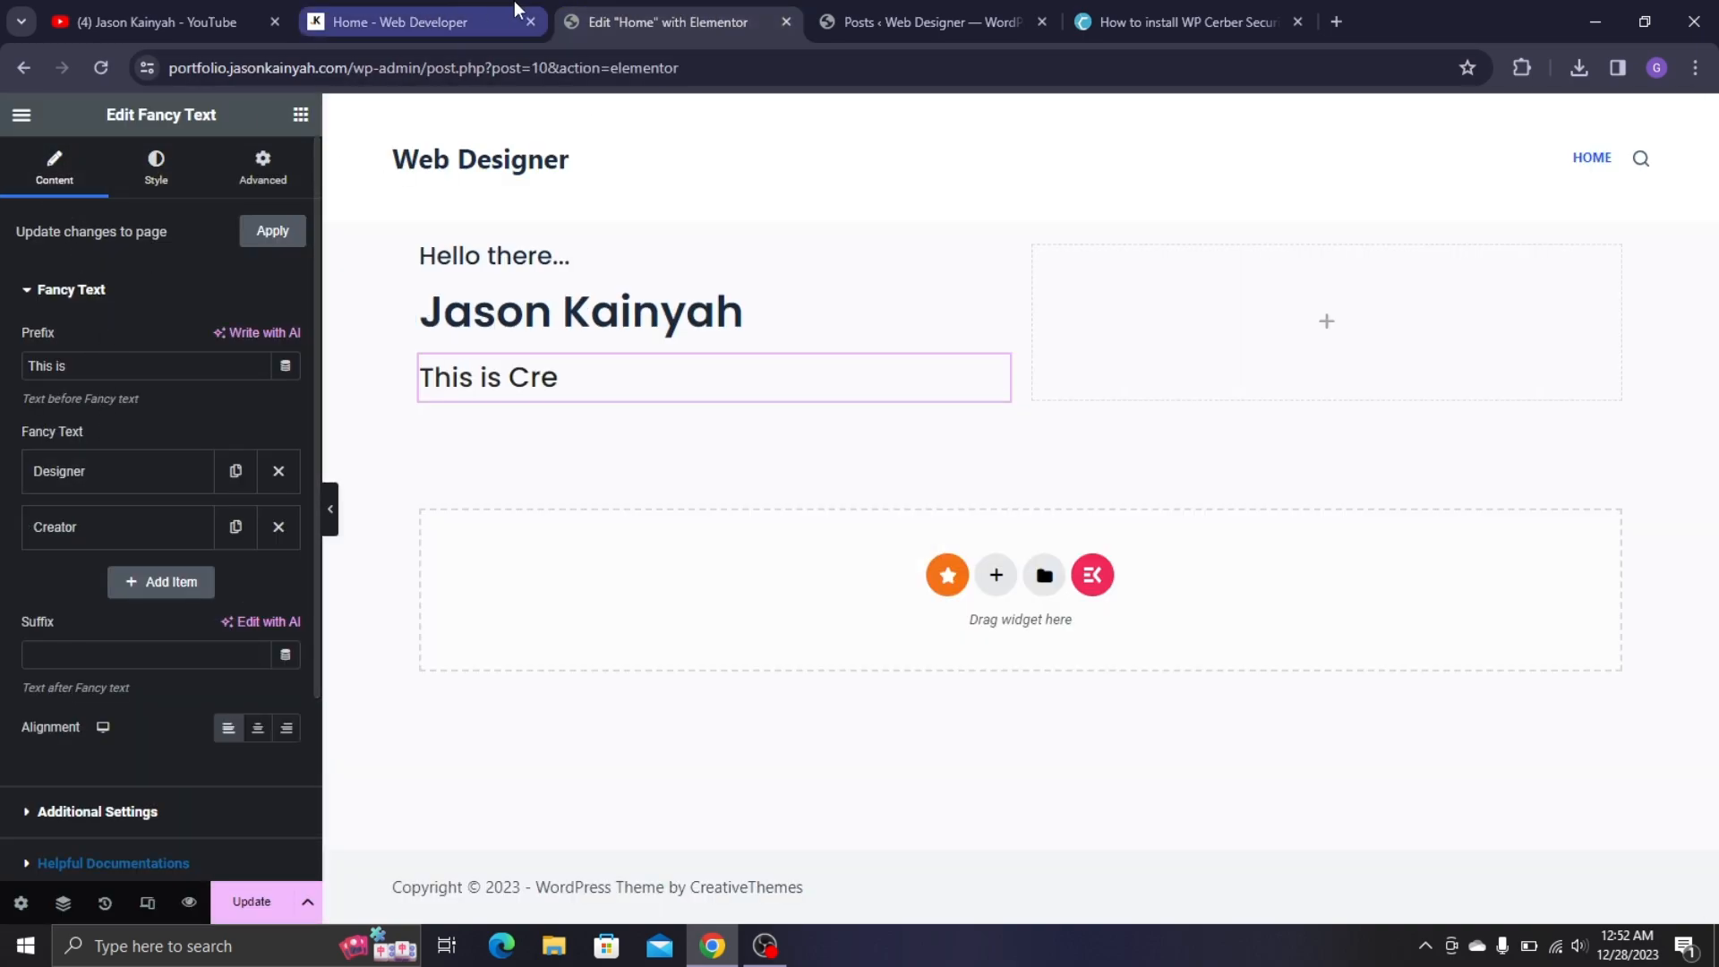
{"action": "left_click", "coordinate": [108, 373]}
{"action": "key", "text": "ctrl+a"}
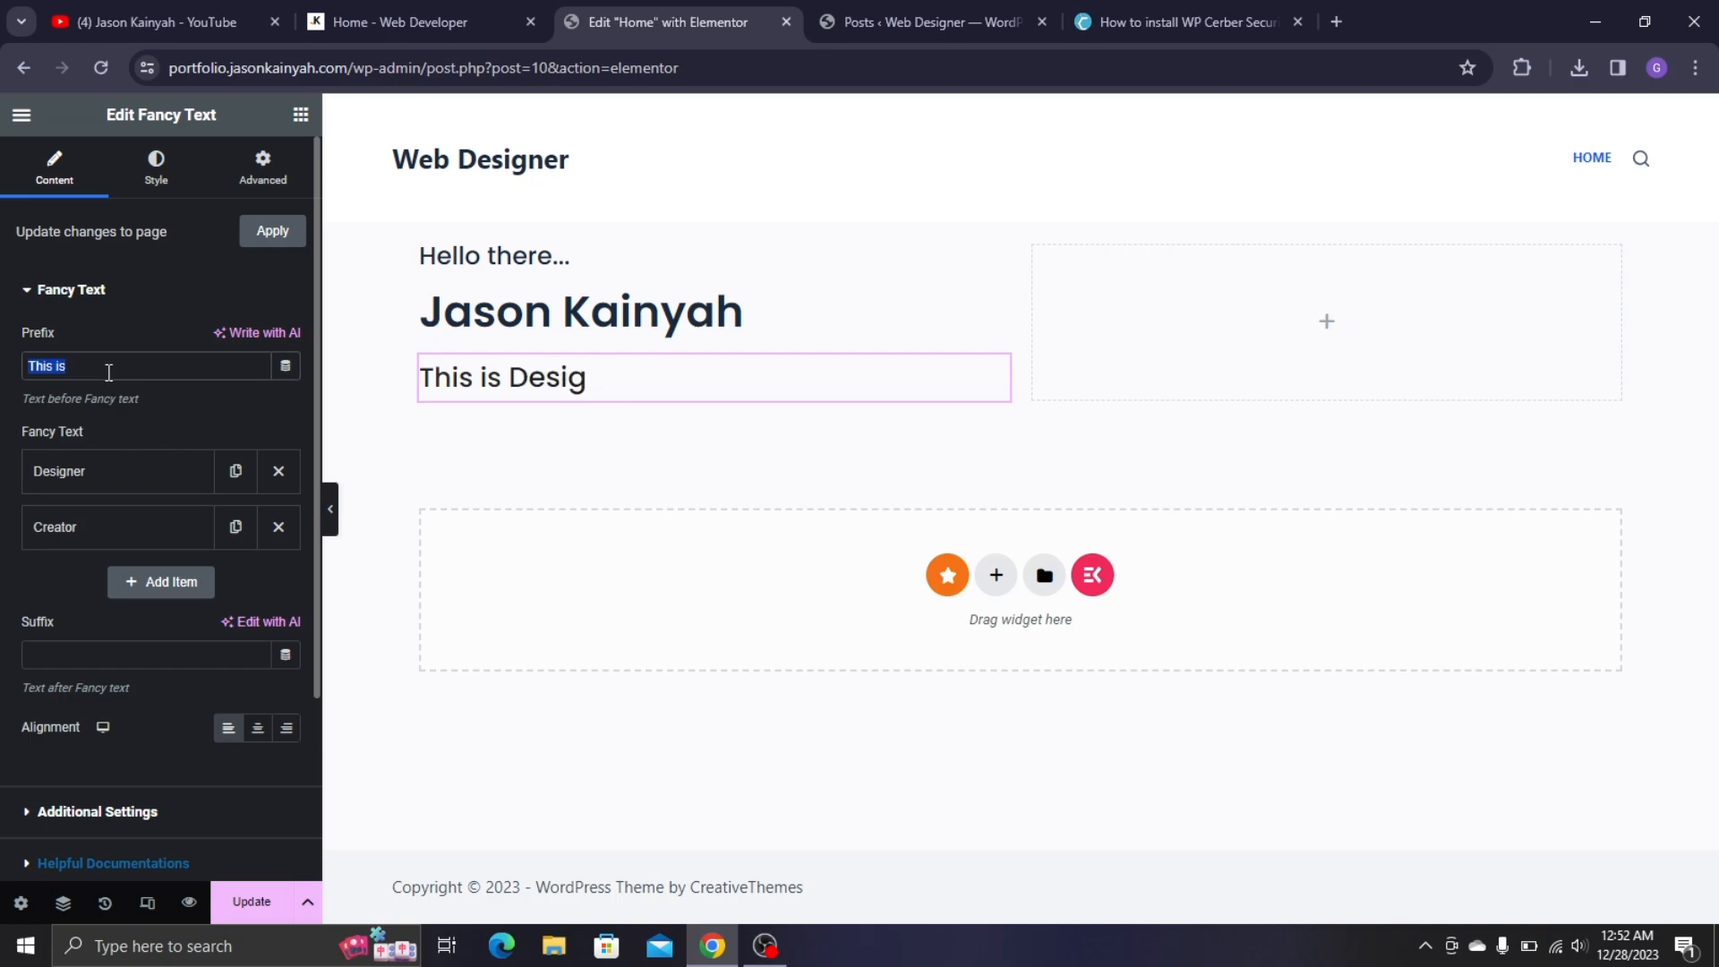
{"action": "type", "text": "I a"}
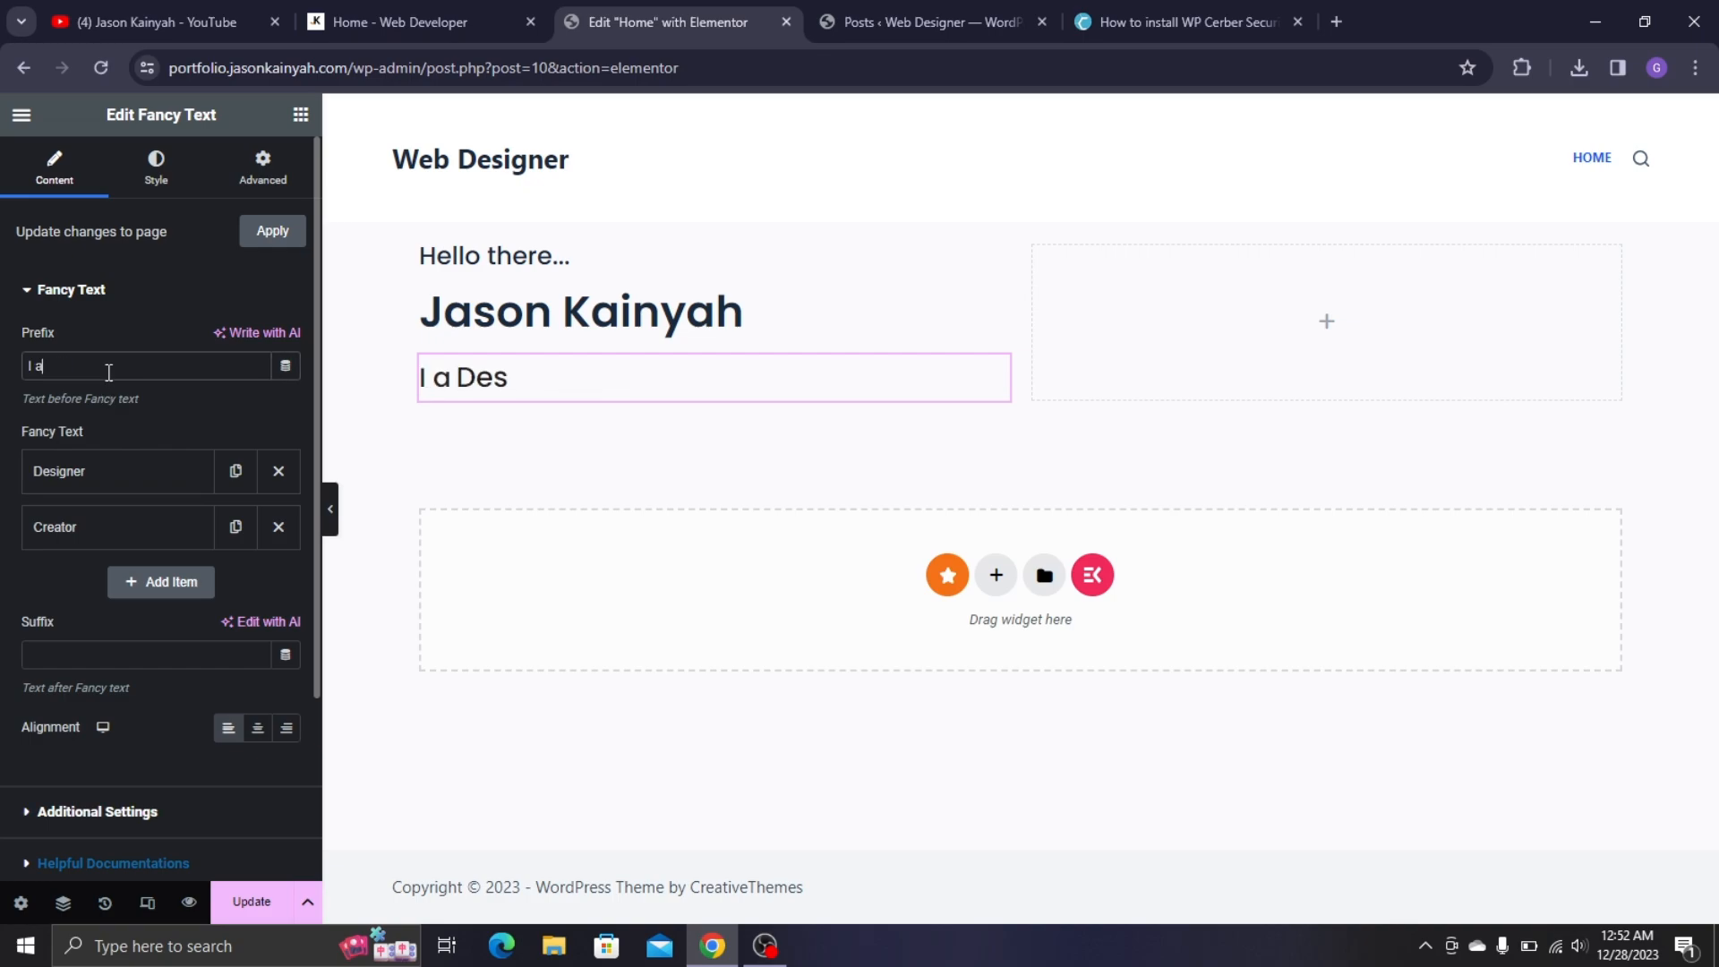
{"action": "type", "text": "m a P"}
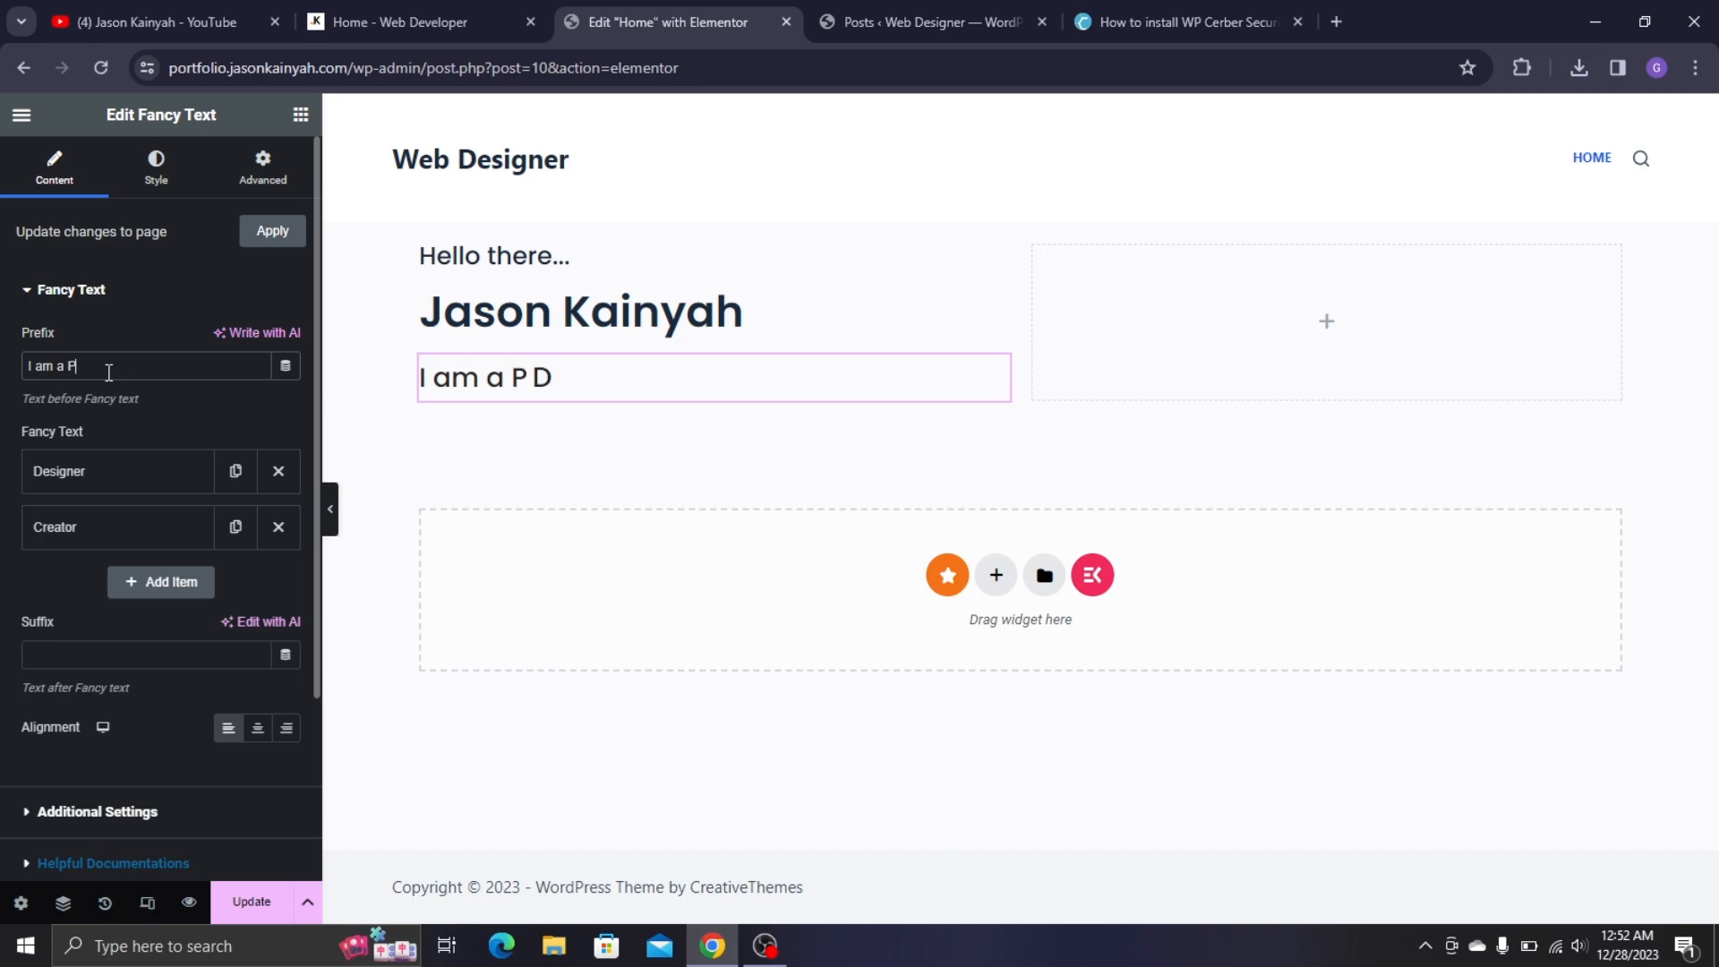
{"action": "type", "text": "assionate"}
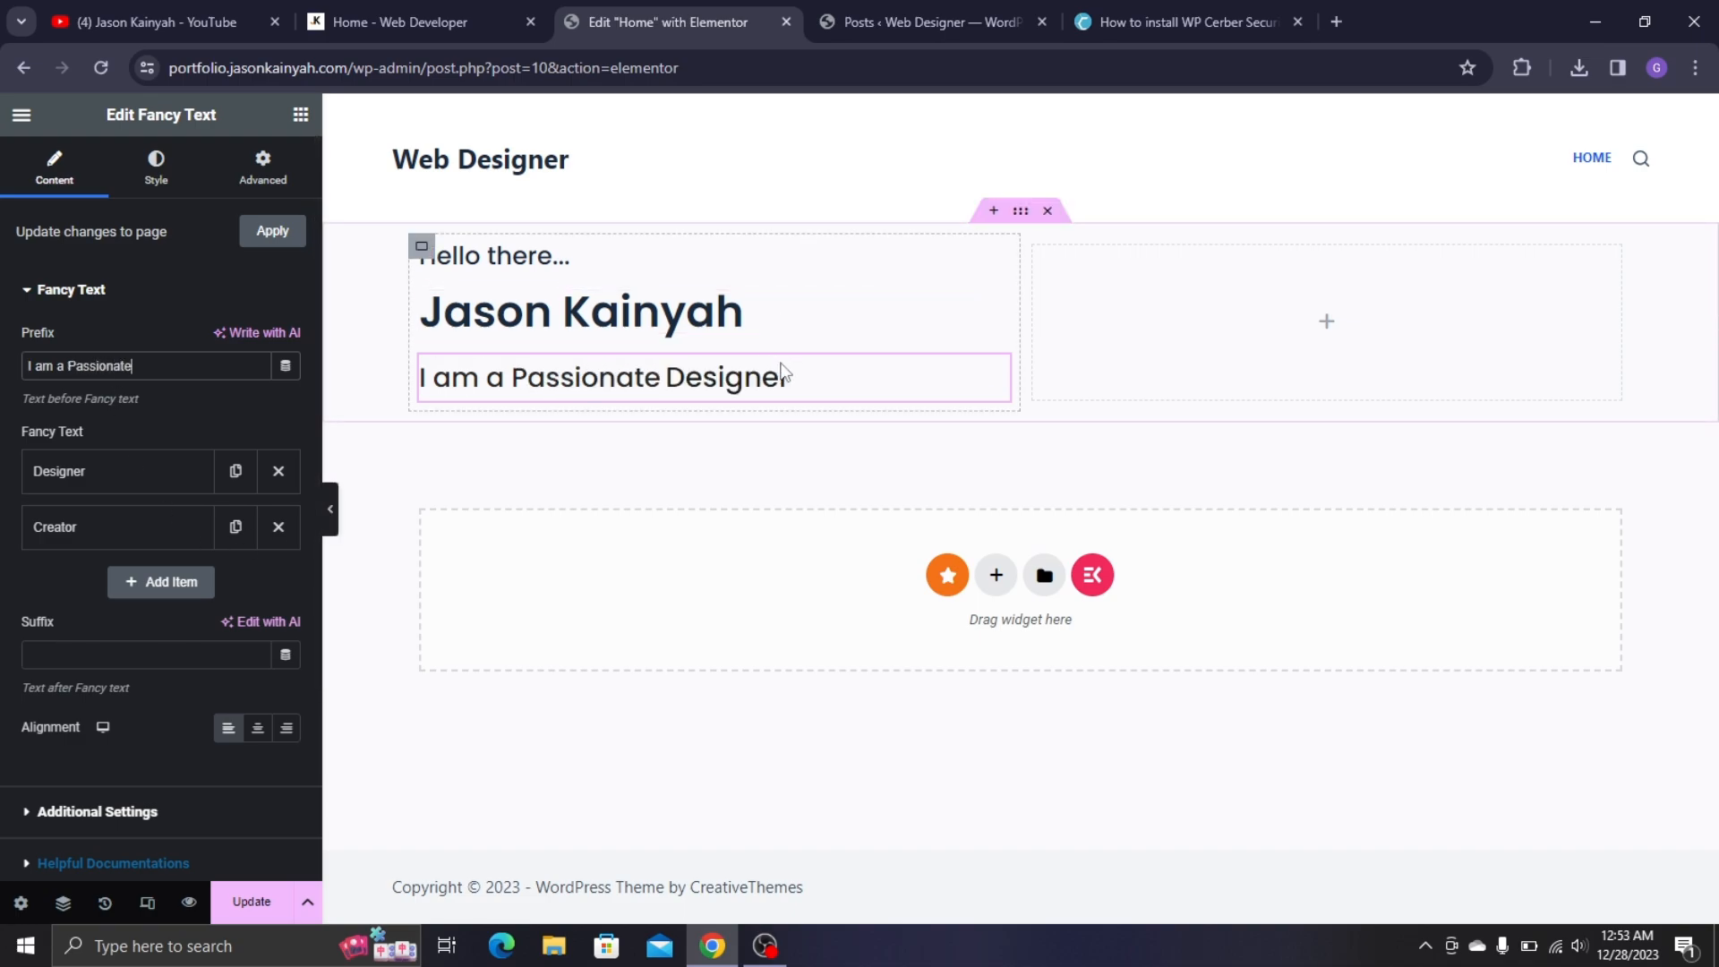
- Compare with the live site, then drag a Text Editor widget below the fancy text
{"action": "left_click", "coordinate": [441, 2]}
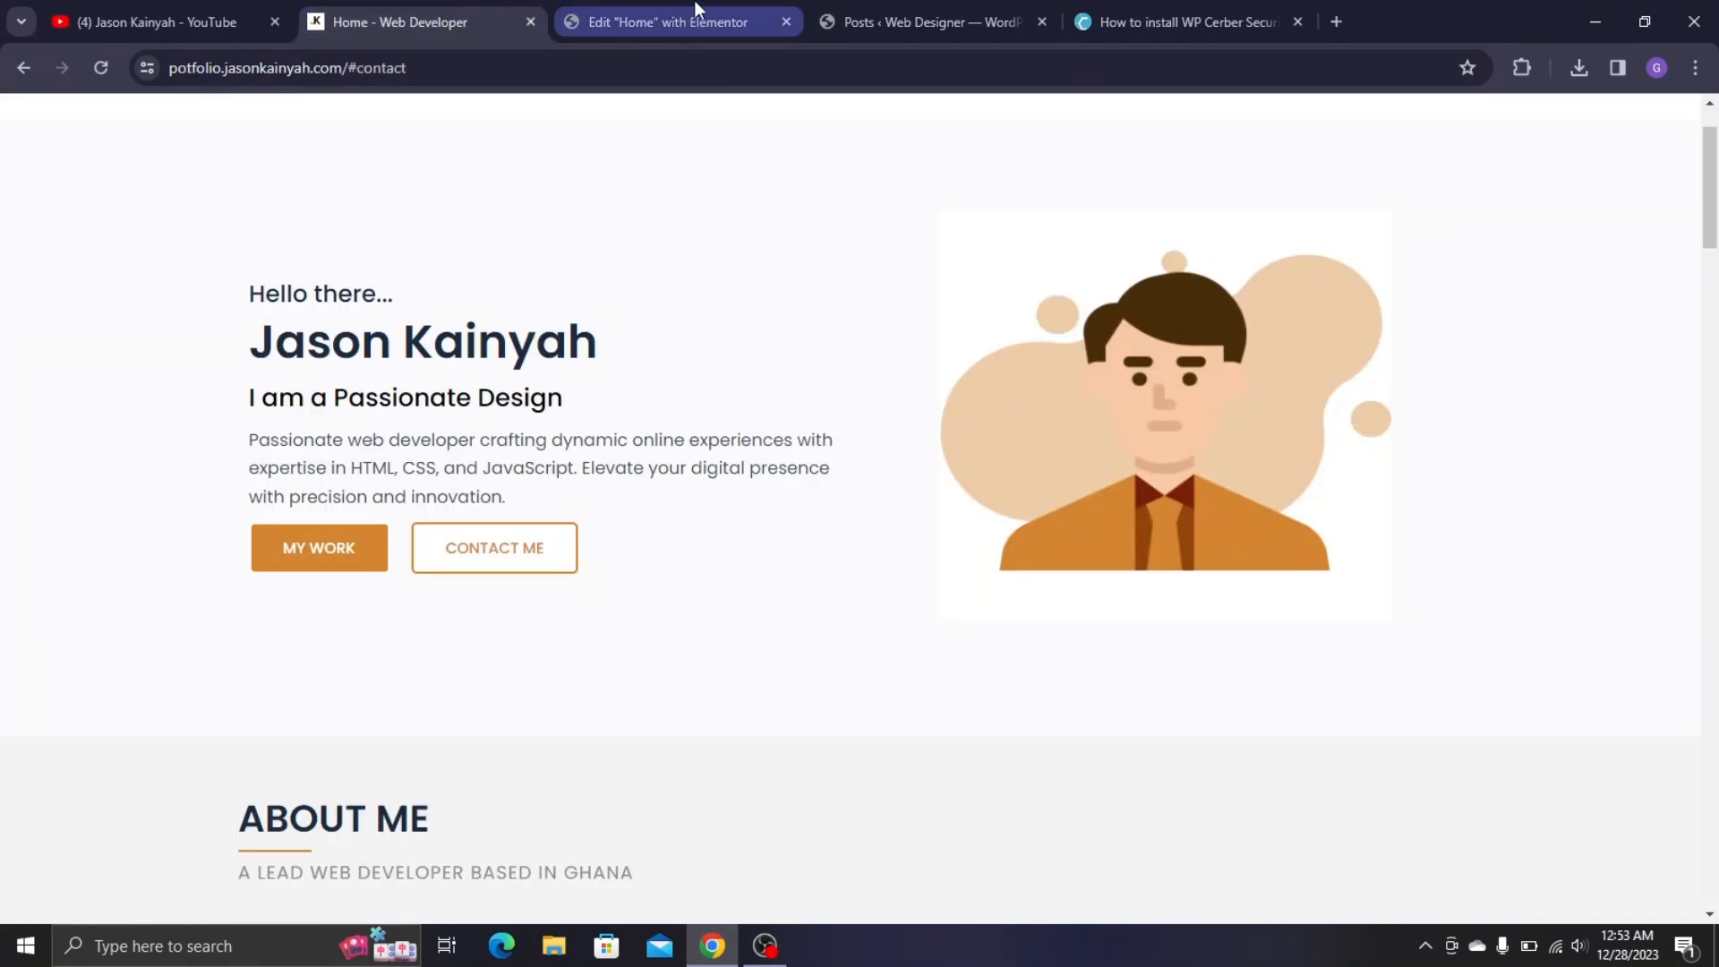
{"action": "left_click", "coordinate": [682, 18]}
{"action": "left_click", "coordinate": [449, 2]}
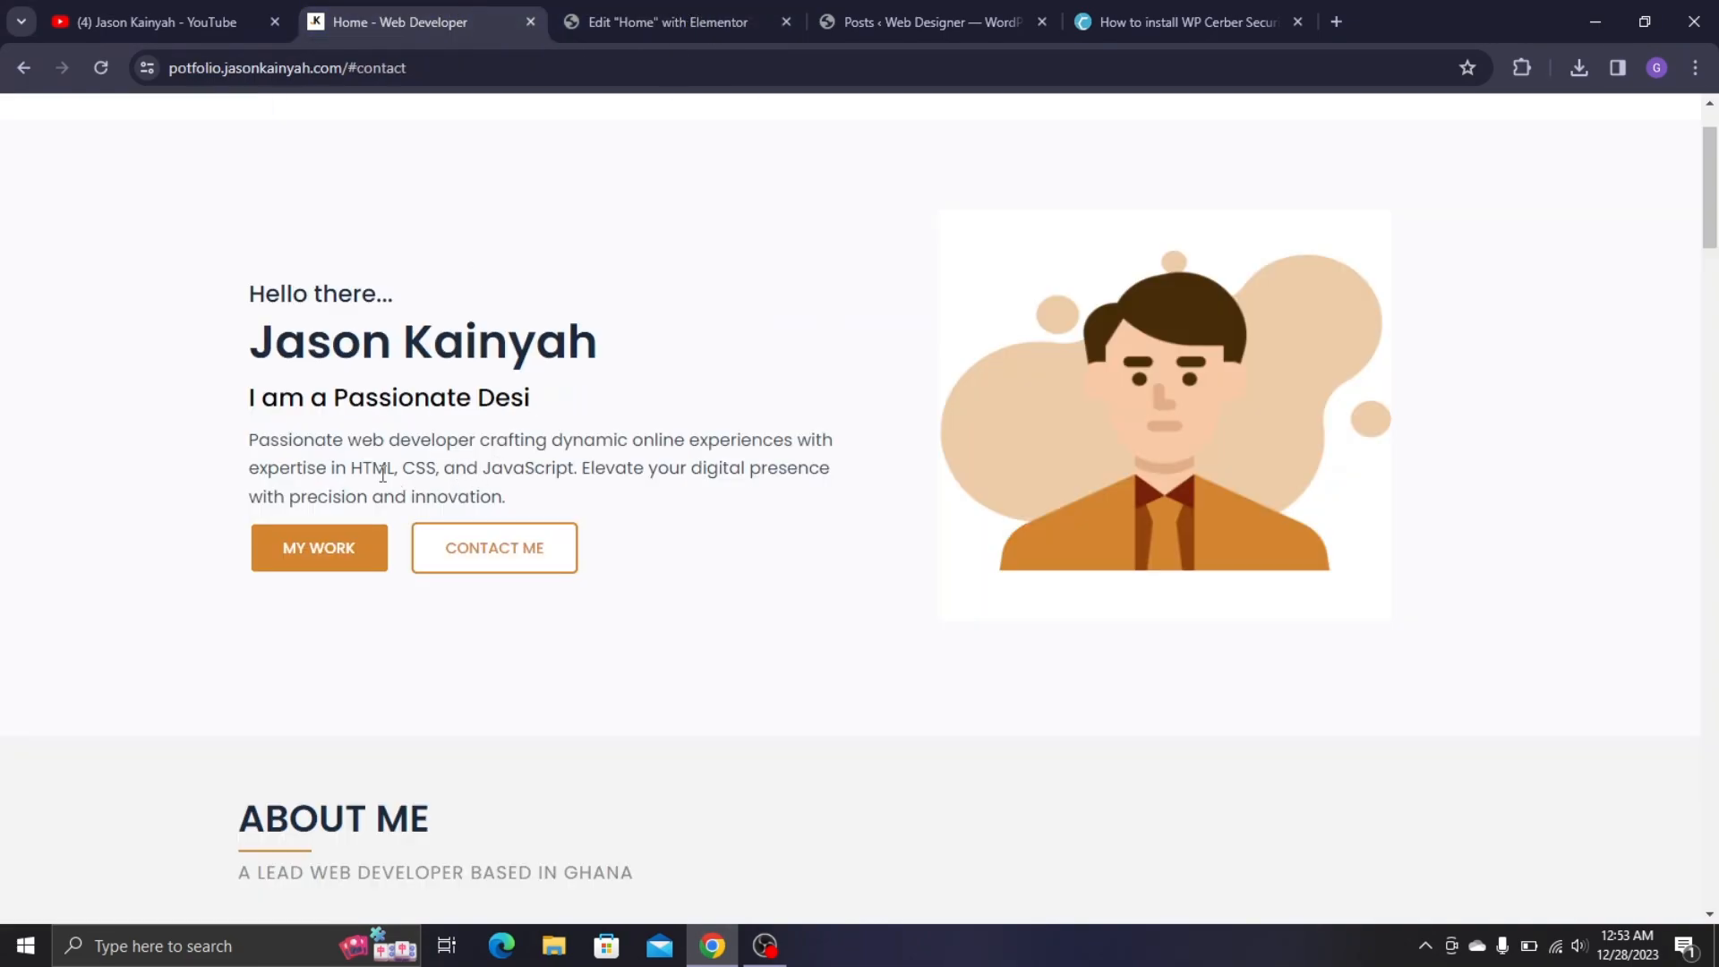
{"action": "key", "text": "ctrl+Tab"}
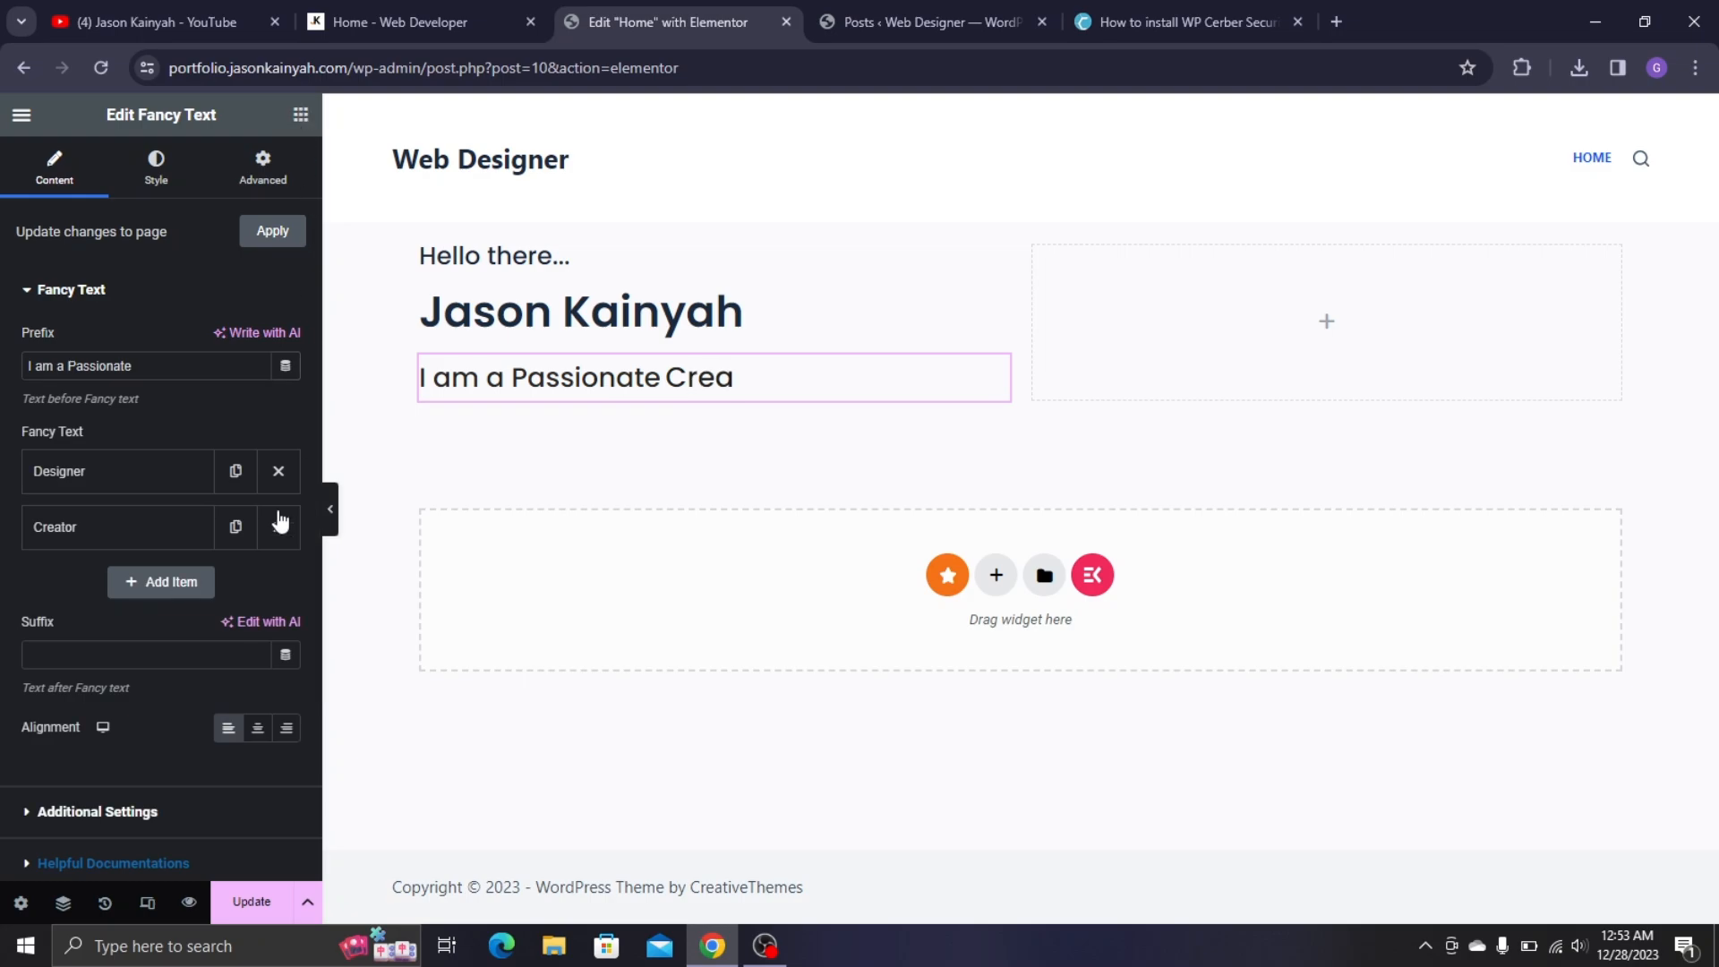
{"action": "left_click", "coordinate": [301, 114]}
{"action": "left_click_drag", "start_coordinate": [80, 717], "coordinate": [667, 421]}
- Copy the live site's hero paragraph over the Text Editor placeholder, then undo the paste
{"action": "left_click", "coordinate": [485, 22]}
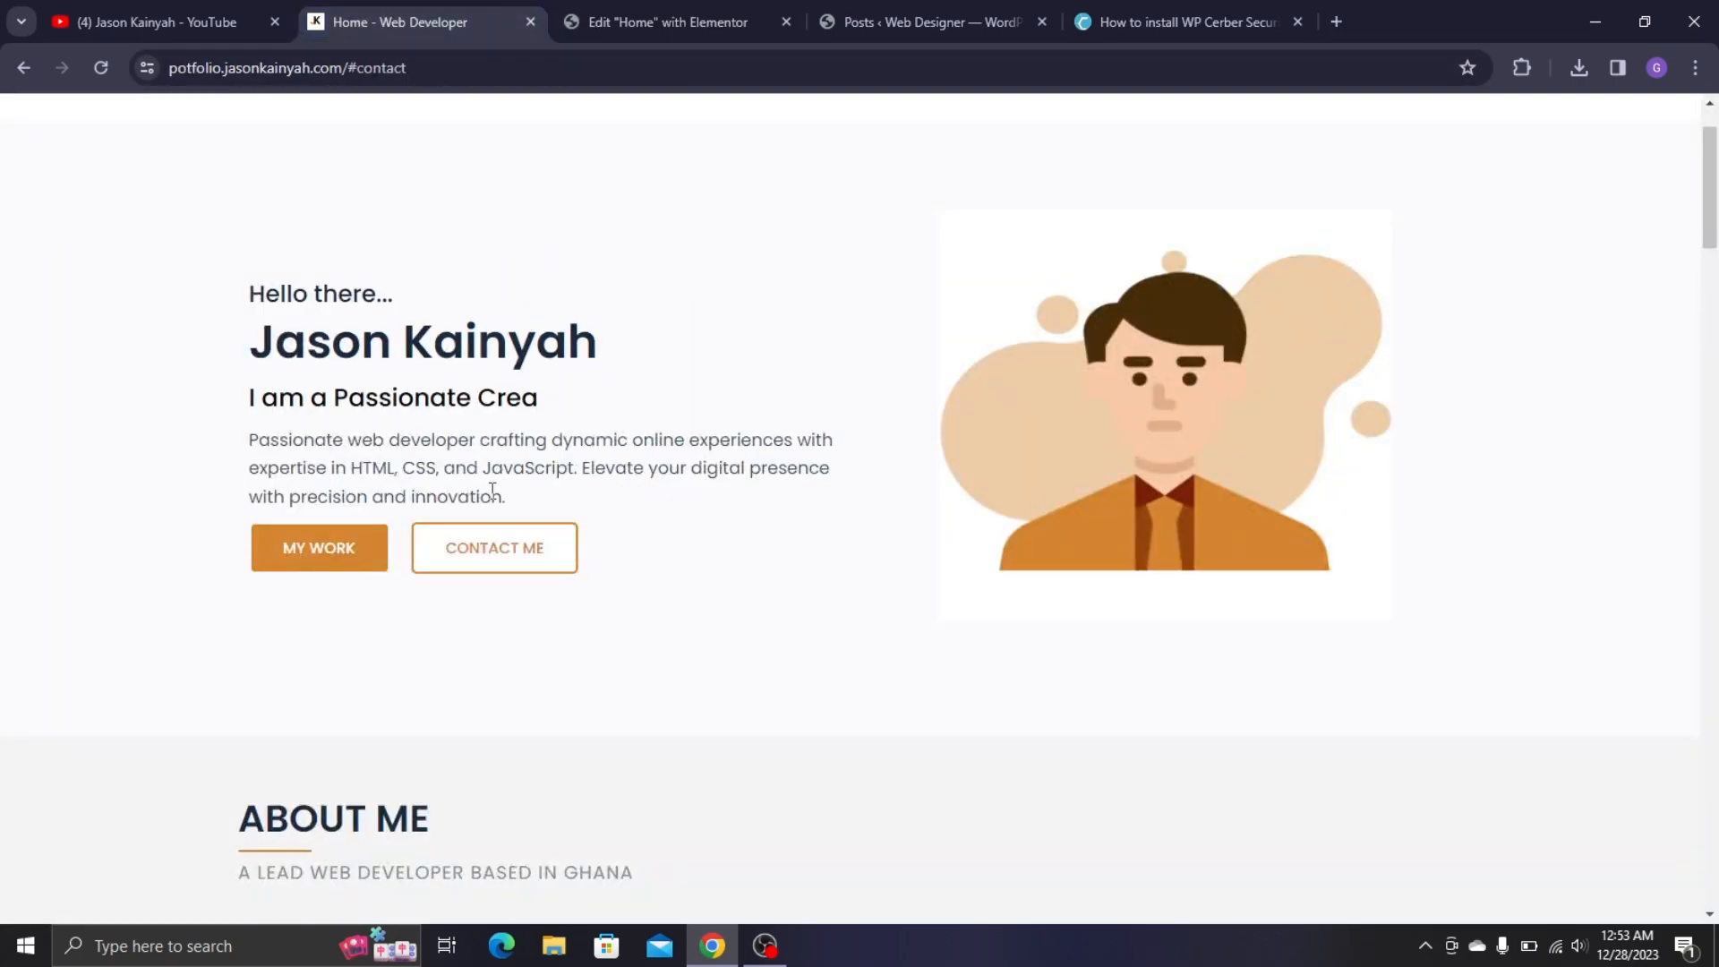
{"action": "triple_click", "coordinate": [390, 459]}
{"action": "key", "text": "ctrl+c"}
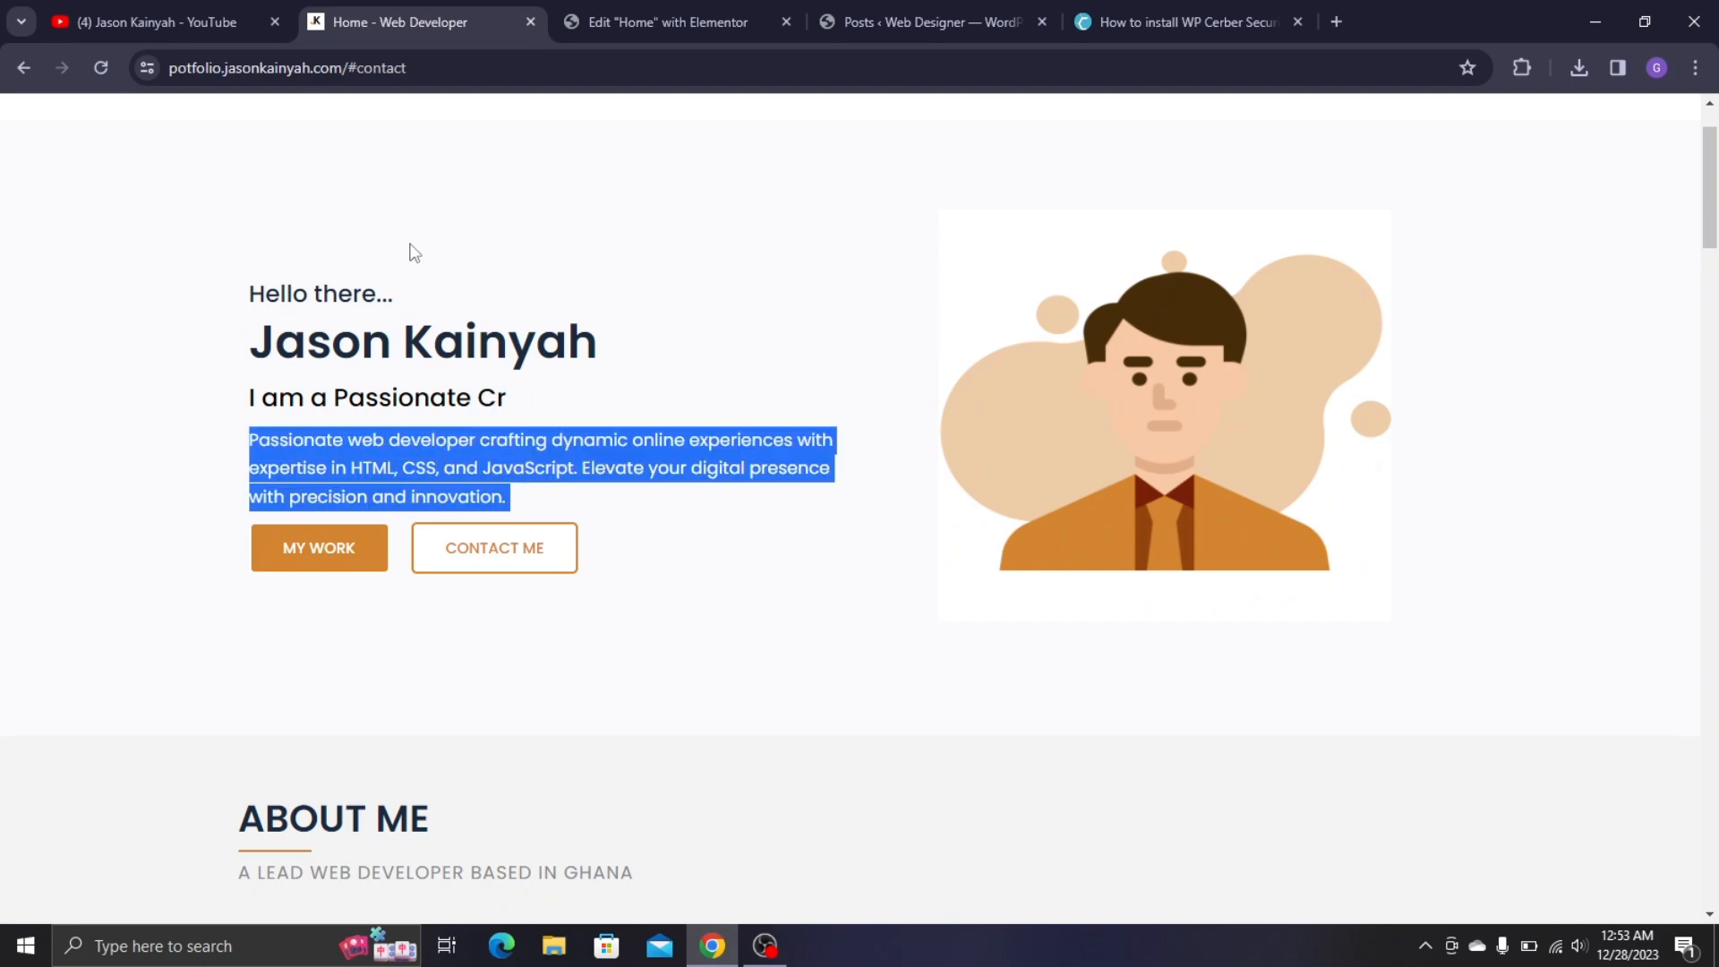
{"action": "left_click", "coordinate": [631, 2]}
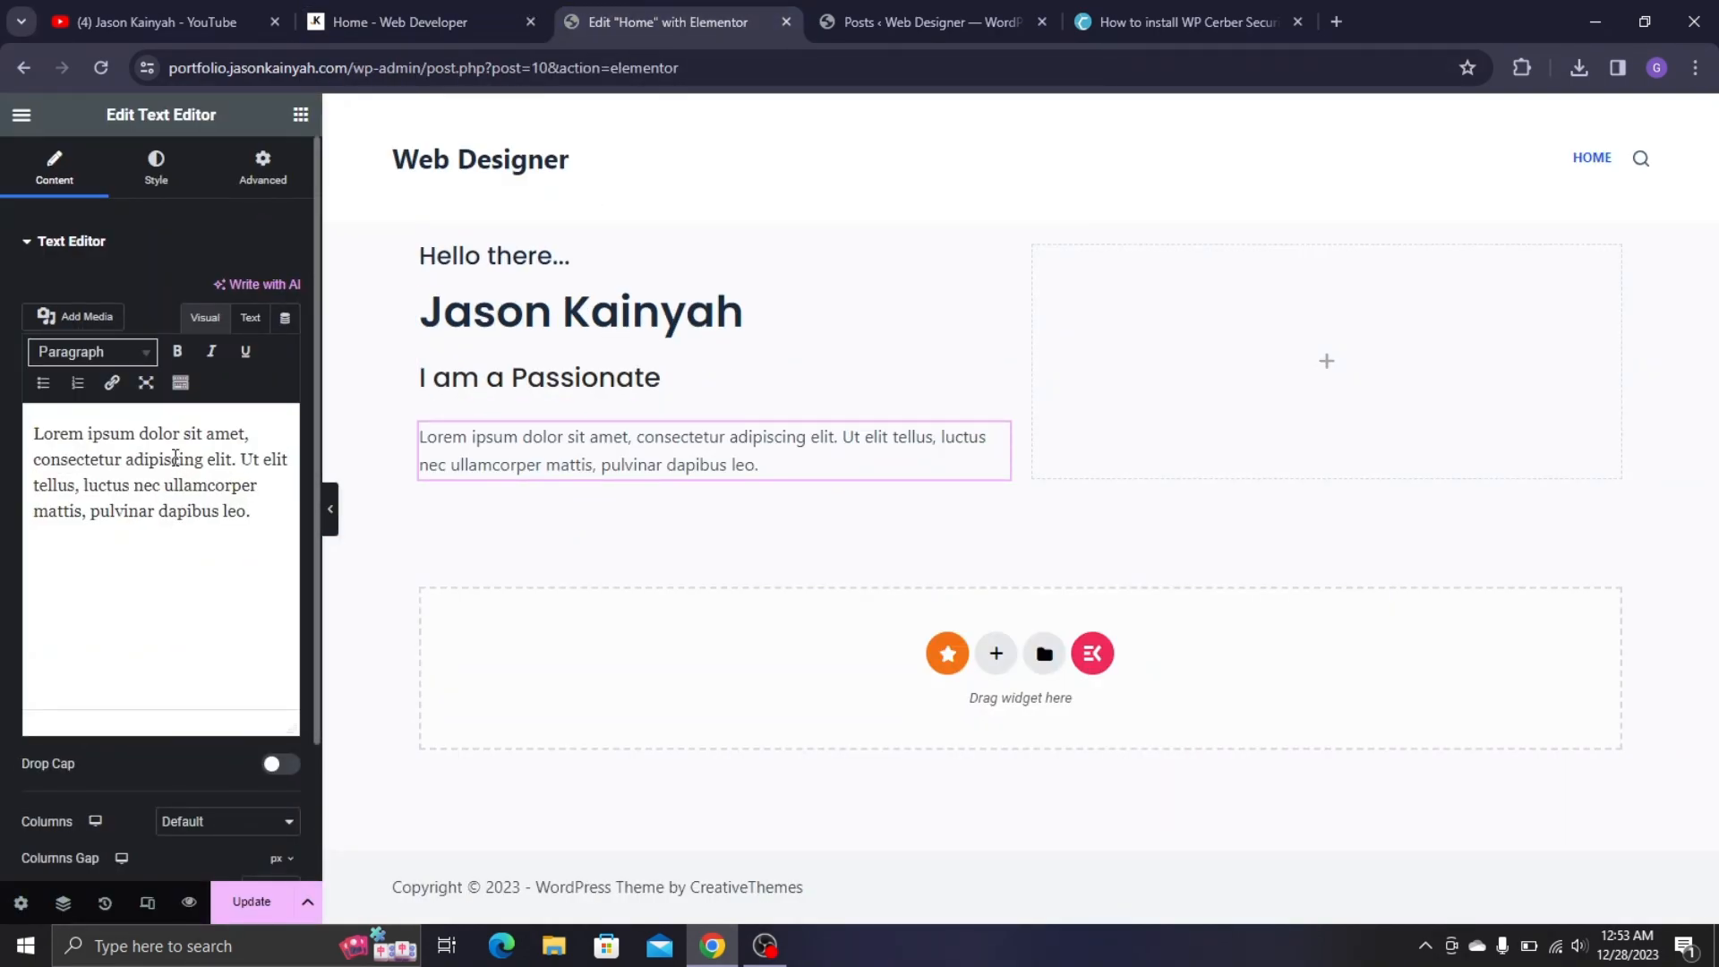
{"action": "double_click", "coordinate": [176, 458]}
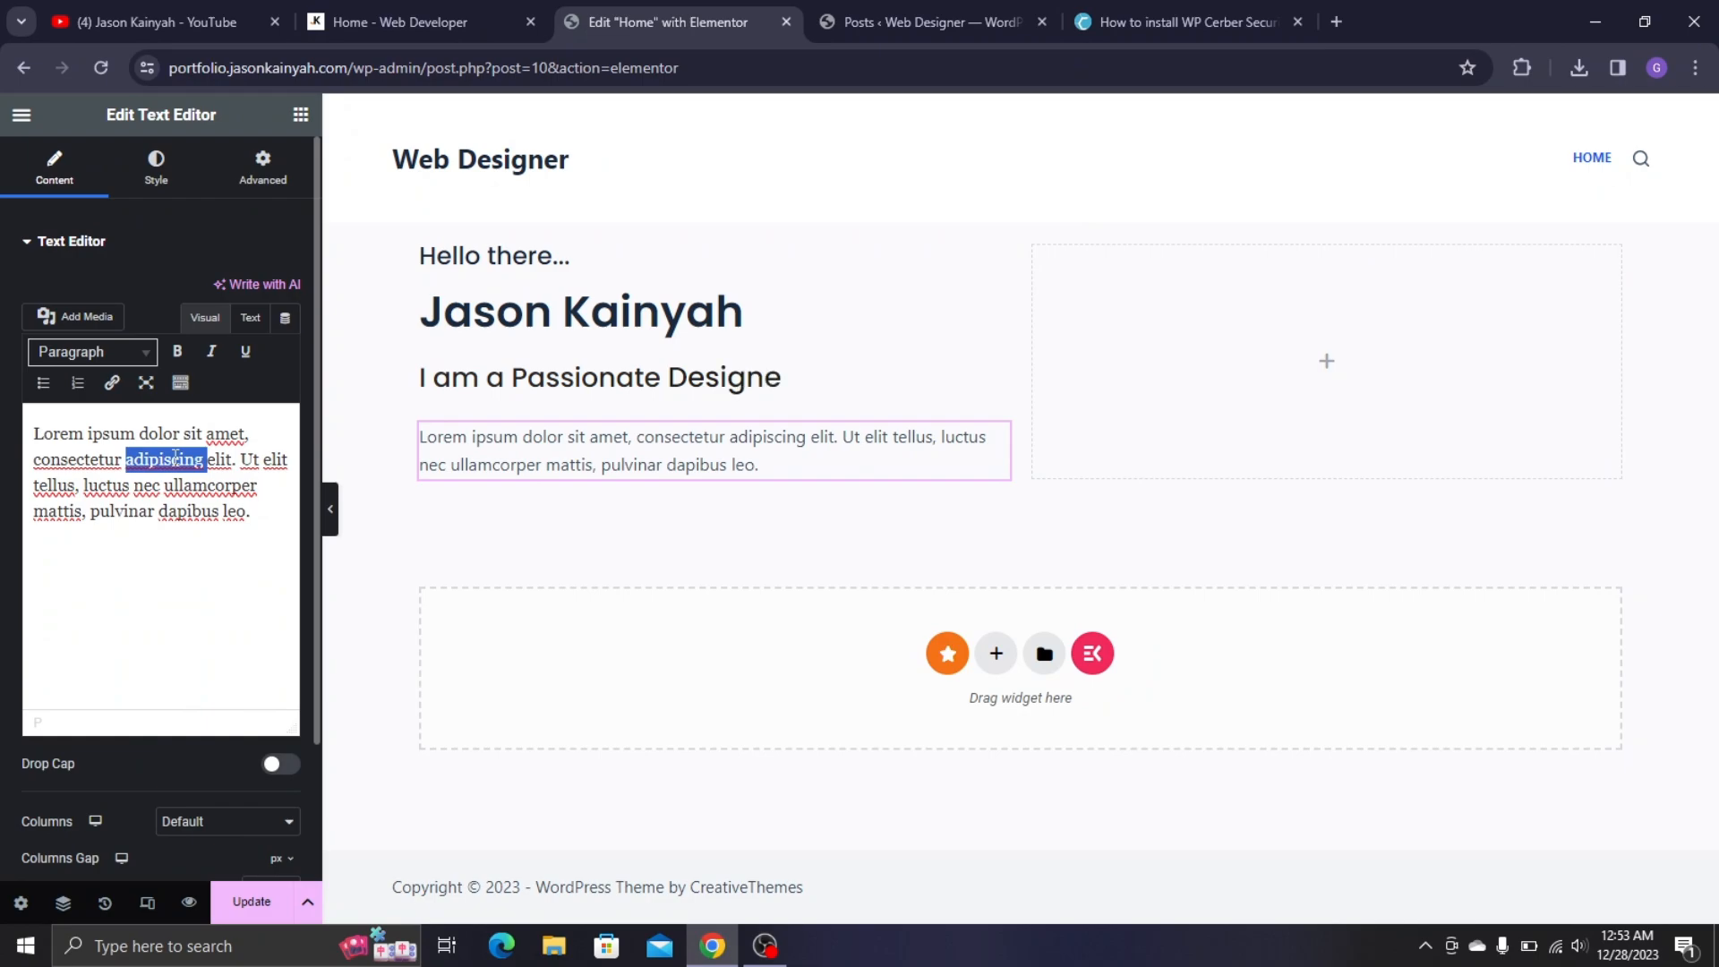
{"action": "key", "text": "ctrl+a"}
{"action": "key", "text": "ctrl+v"}
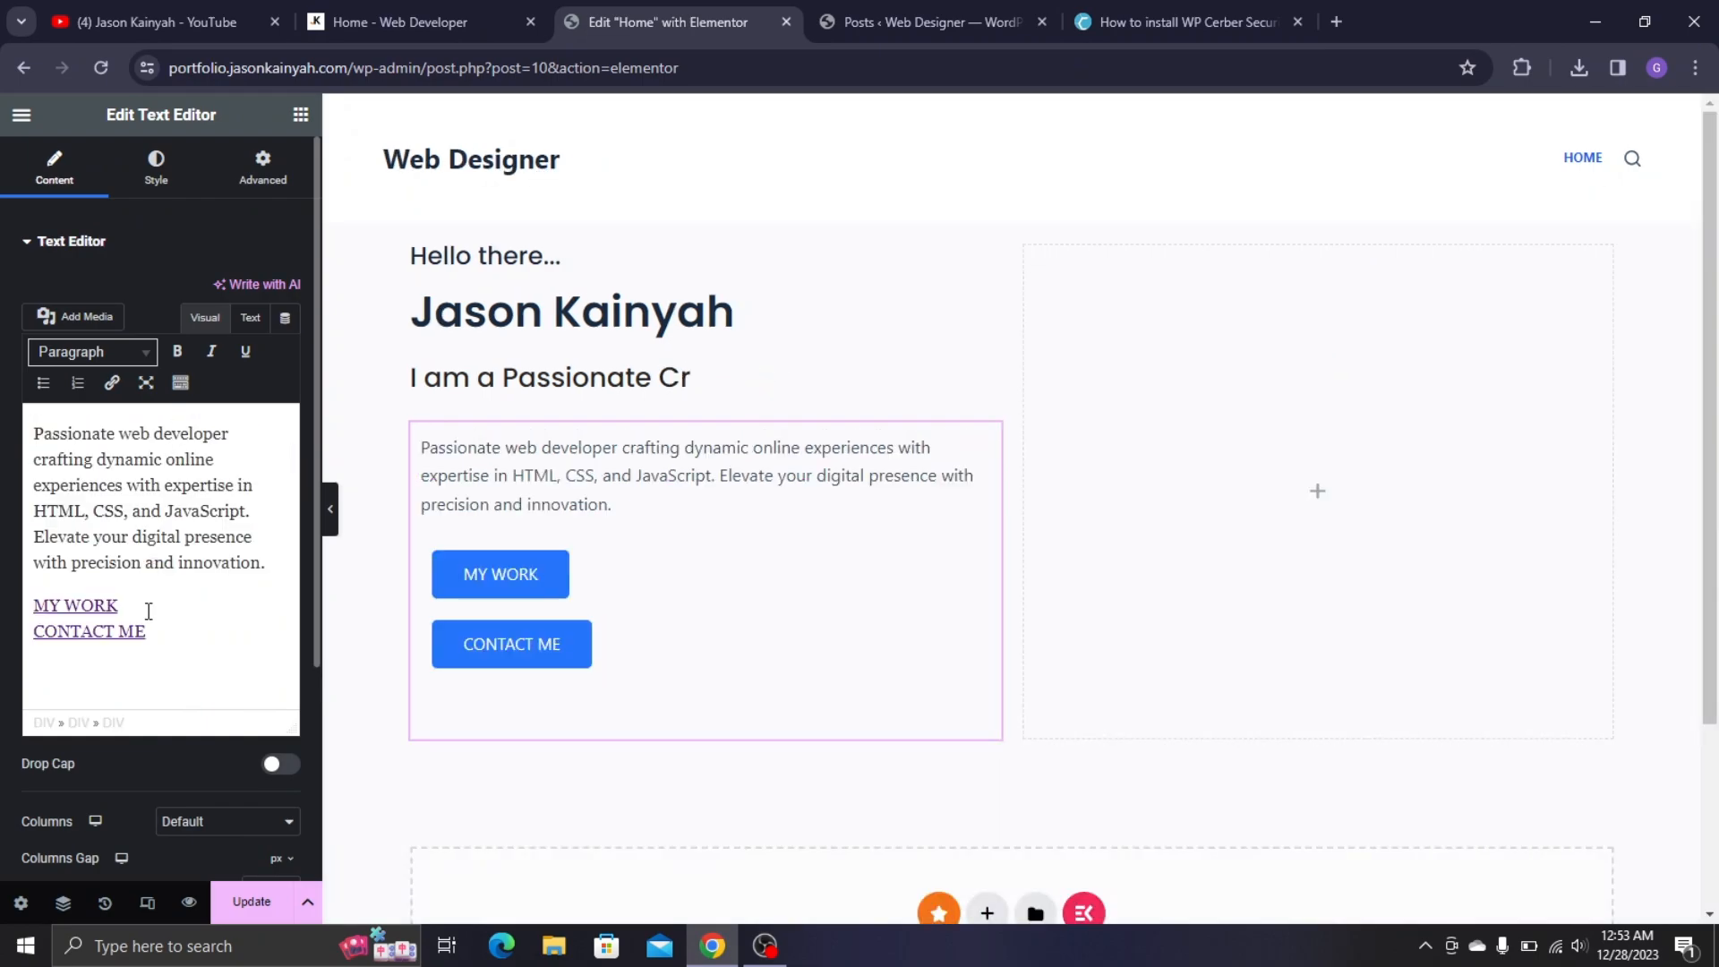
{"action": "key", "text": "ctrl+z"}
- Repaste the hero paragraph, then delete all Text Editor content
{"action": "left_click", "coordinate": [400, 21]}
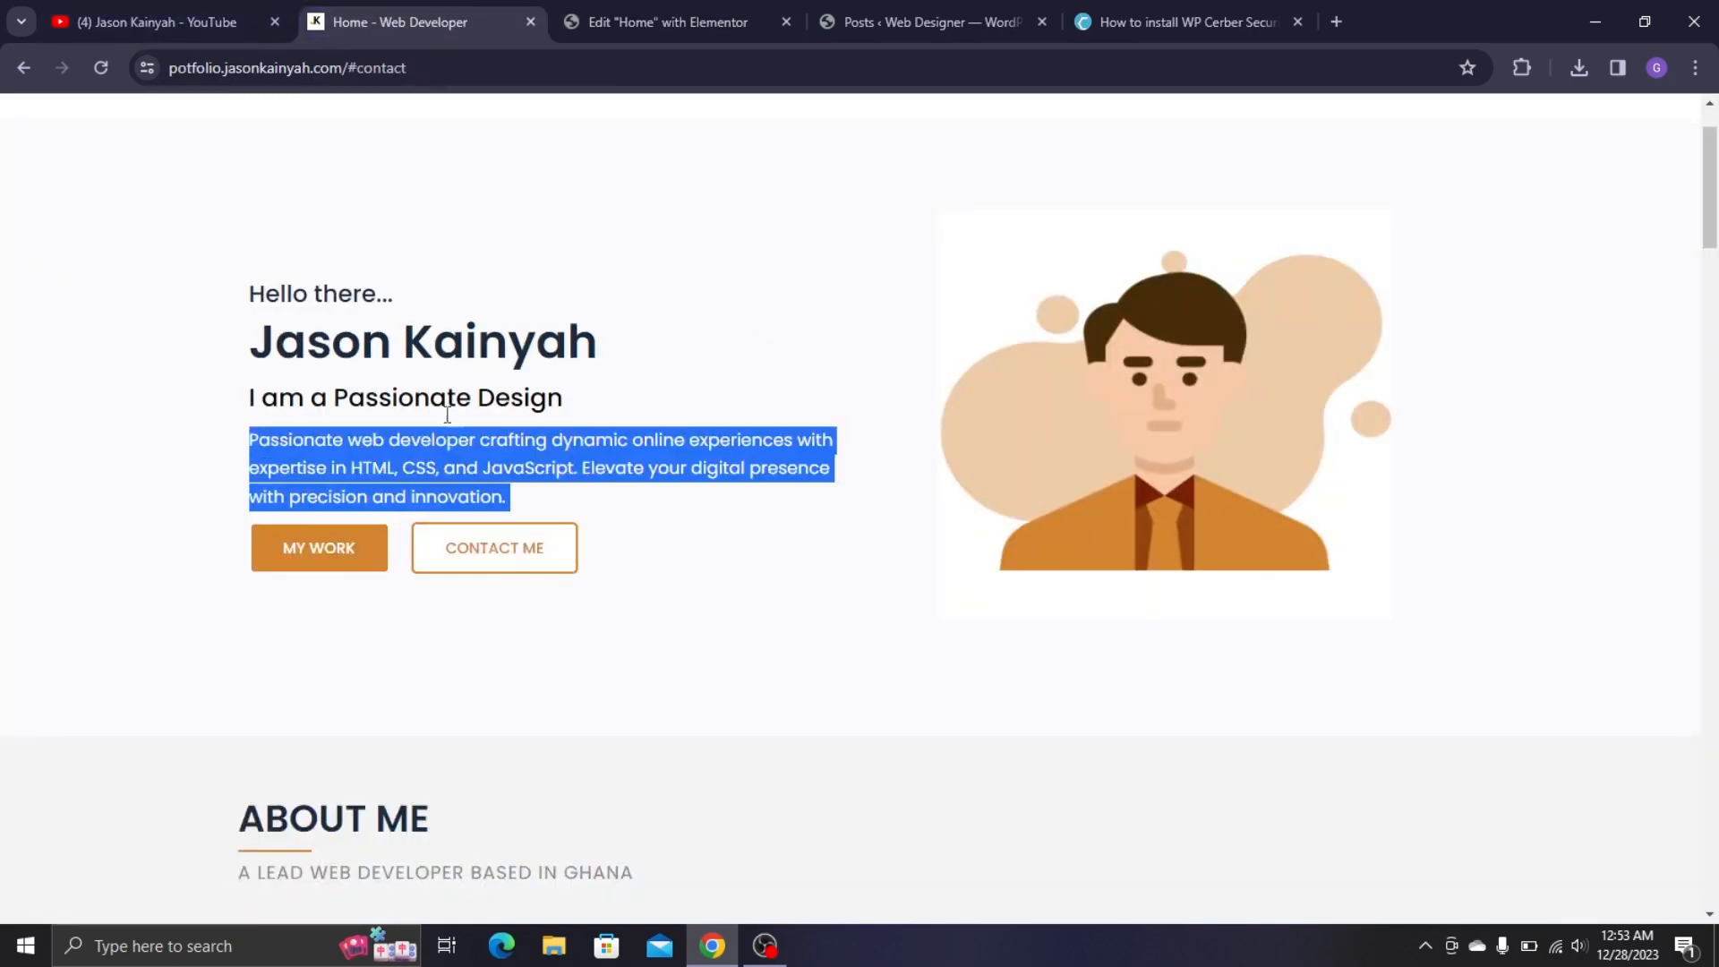
{"action": "triple_click", "coordinate": [475, 457]}
{"action": "key", "text": "ctrl+c"}
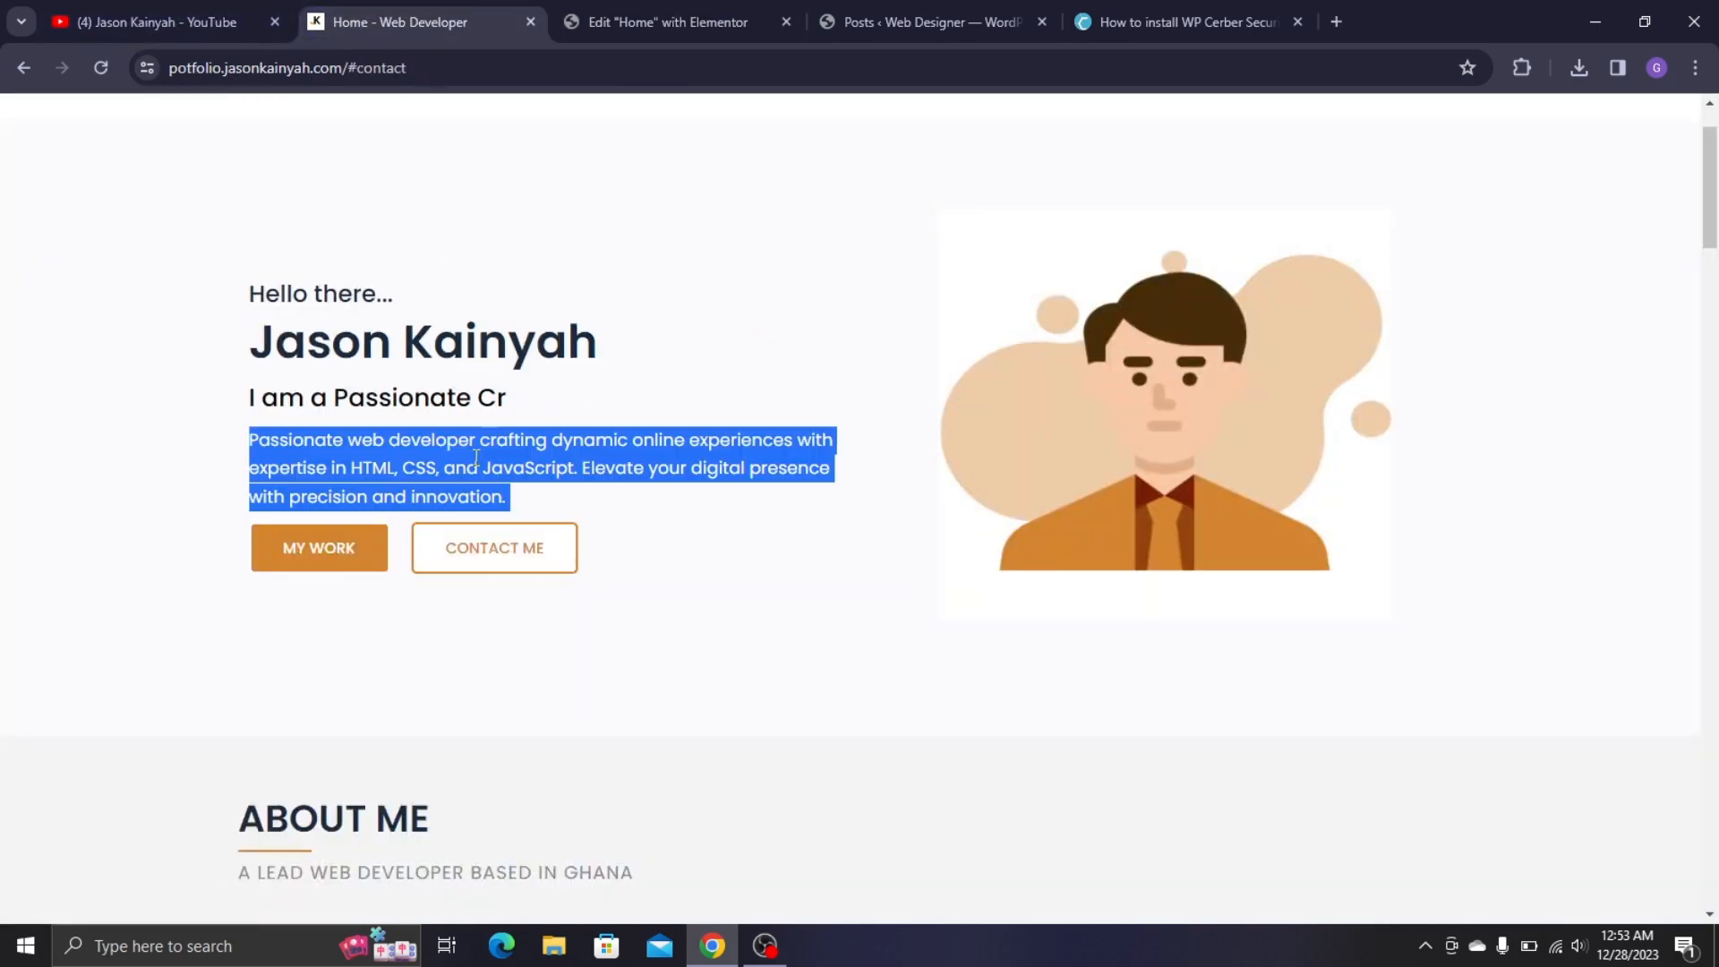
{"action": "left_click", "coordinate": [609, 20]}
{"action": "key", "text": "ctrl+v"}
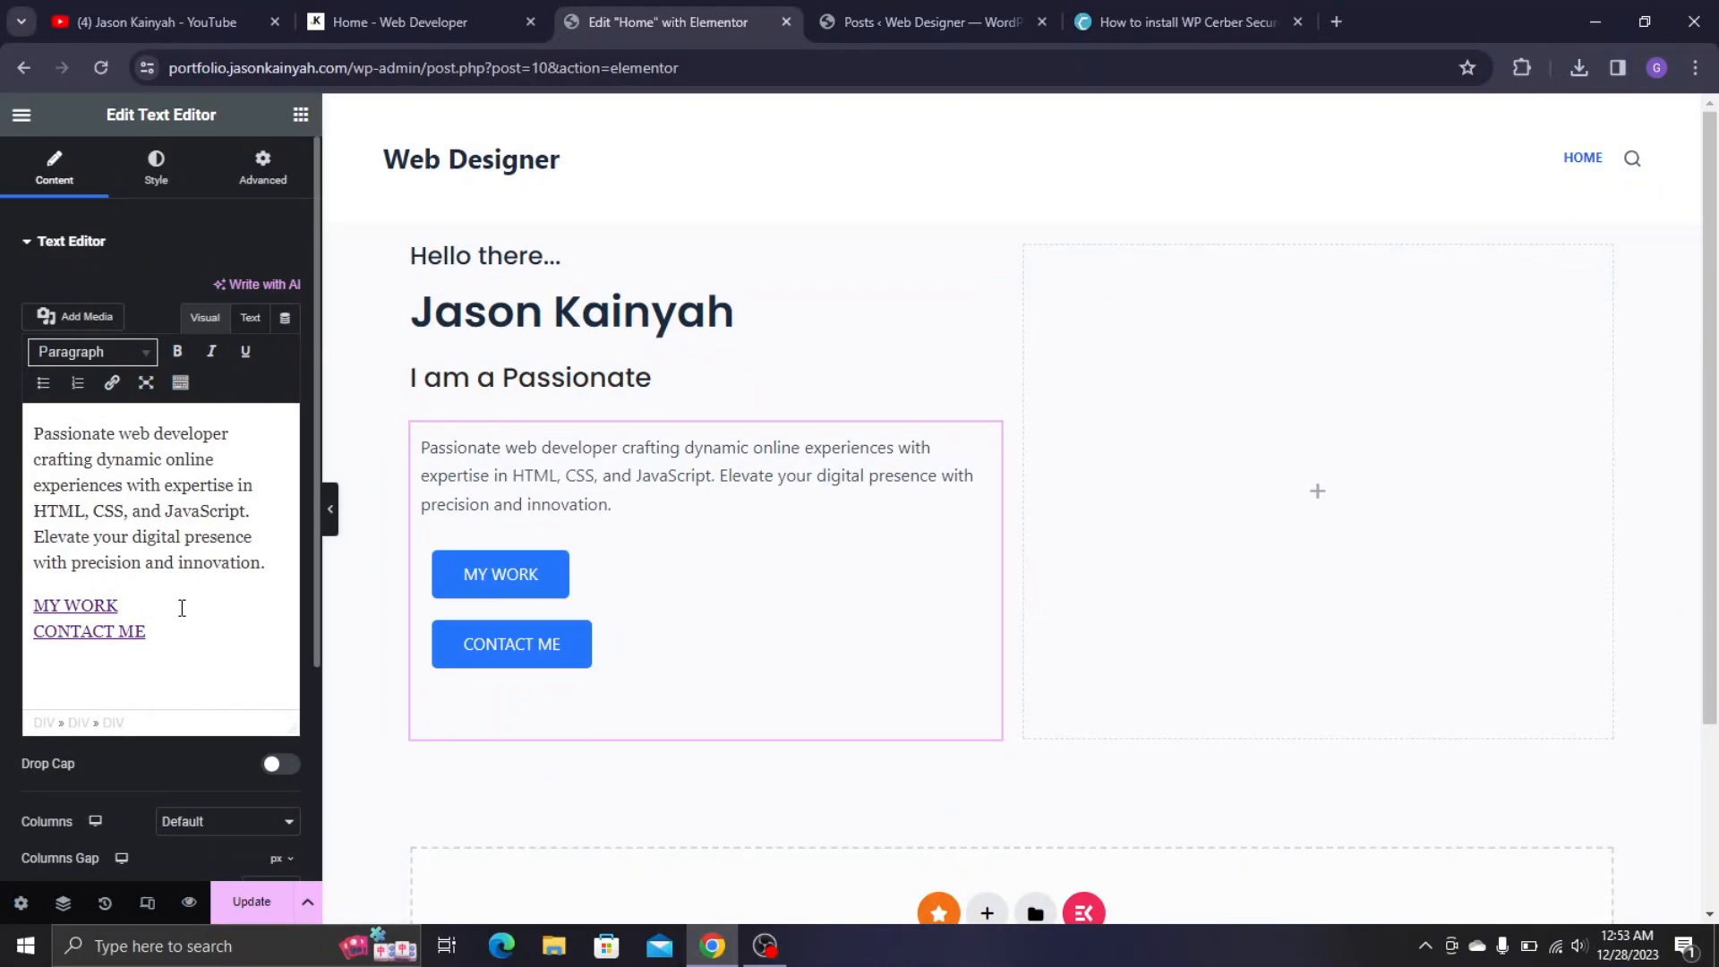
{"action": "key", "text": "BackSpace"}
{"action": "key", "text": "BackSpace"}
{"action": "key", "text": "BackSpace"}
{"action": "key", "text": "BackSpace"}
{"action": "key", "text": "BackSpace"}
{"action": "key", "text": "BackSpace"}
{"action": "key", "text": "BackSpace"}
{"action": "key", "text": "BackSpace"}
{"action": "key", "text": "BackSpace"}
{"action": "key", "text": "BackSpace"}
{"action": "key", "text": "BackSpace"}
{"action": "key", "text": "BackSpace"}
{"action": "key", "text": "BackSpace"}
{"action": "key", "text": "BackSpace"}
{"action": "key", "text": "BackSpace"}
{"action": "key", "text": "BackSpace"}
{"action": "key", "text": "BackSpace"}
{"action": "key", "text": "BackSpace"}
{"action": "key", "text": "BackSpace"}
{"action": "key", "text": "BackSpace"}
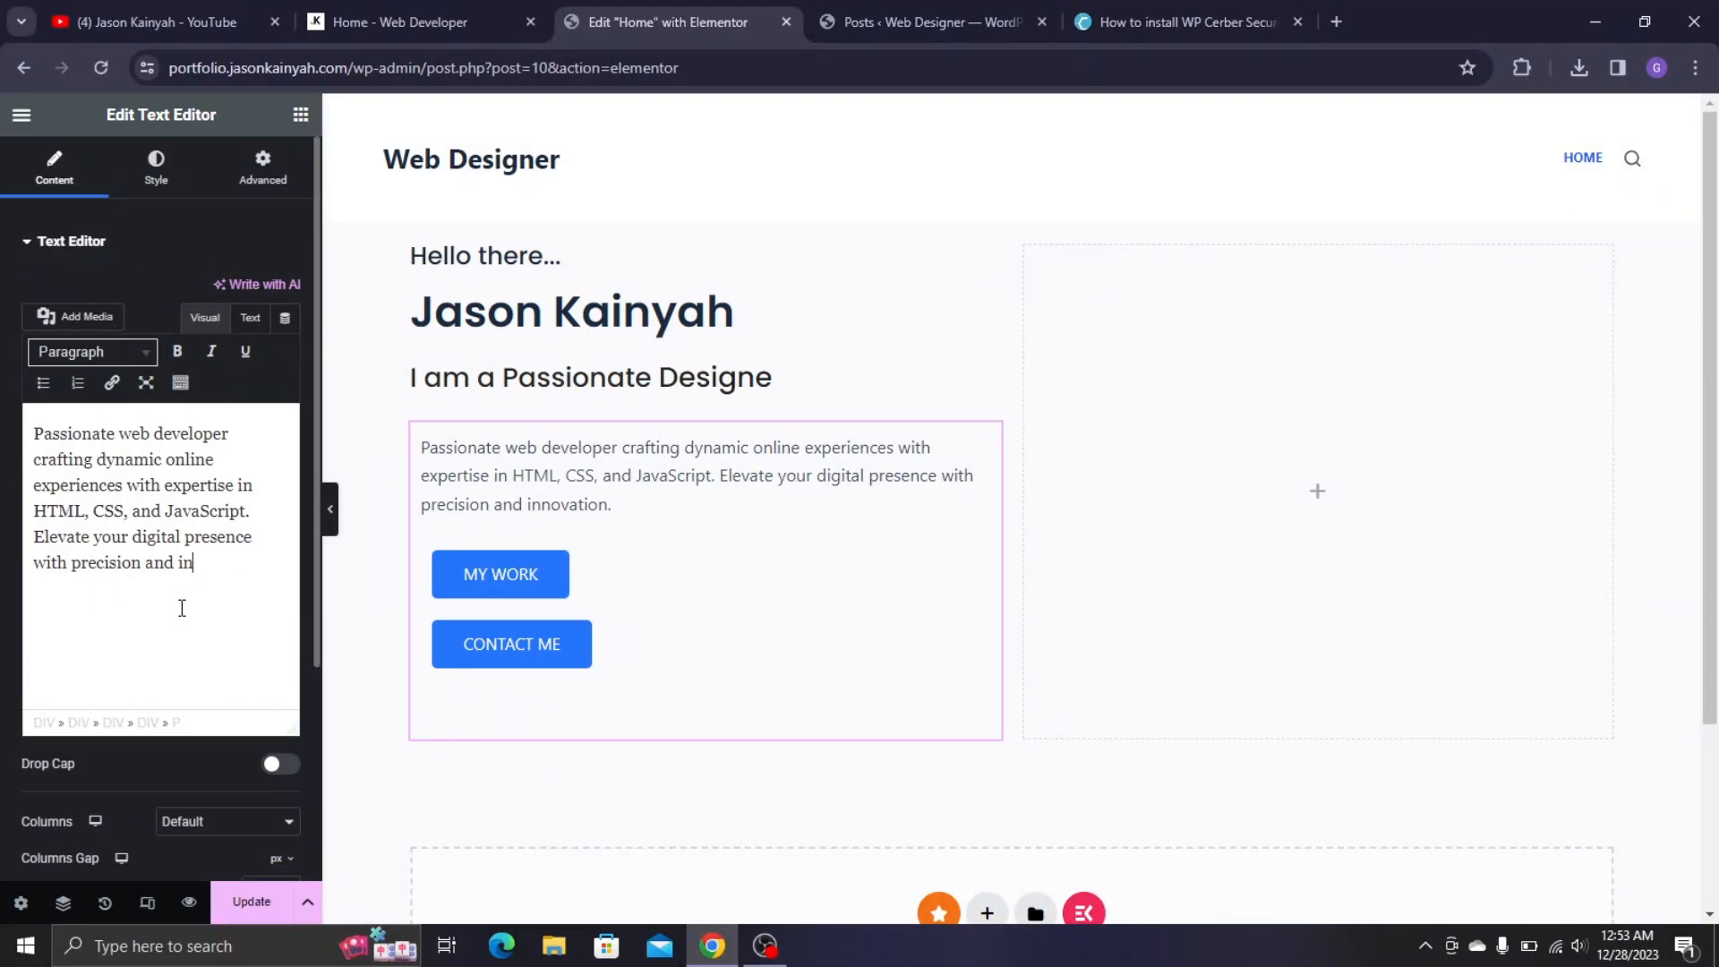
{"action": "key", "text": "ctrl+a"}
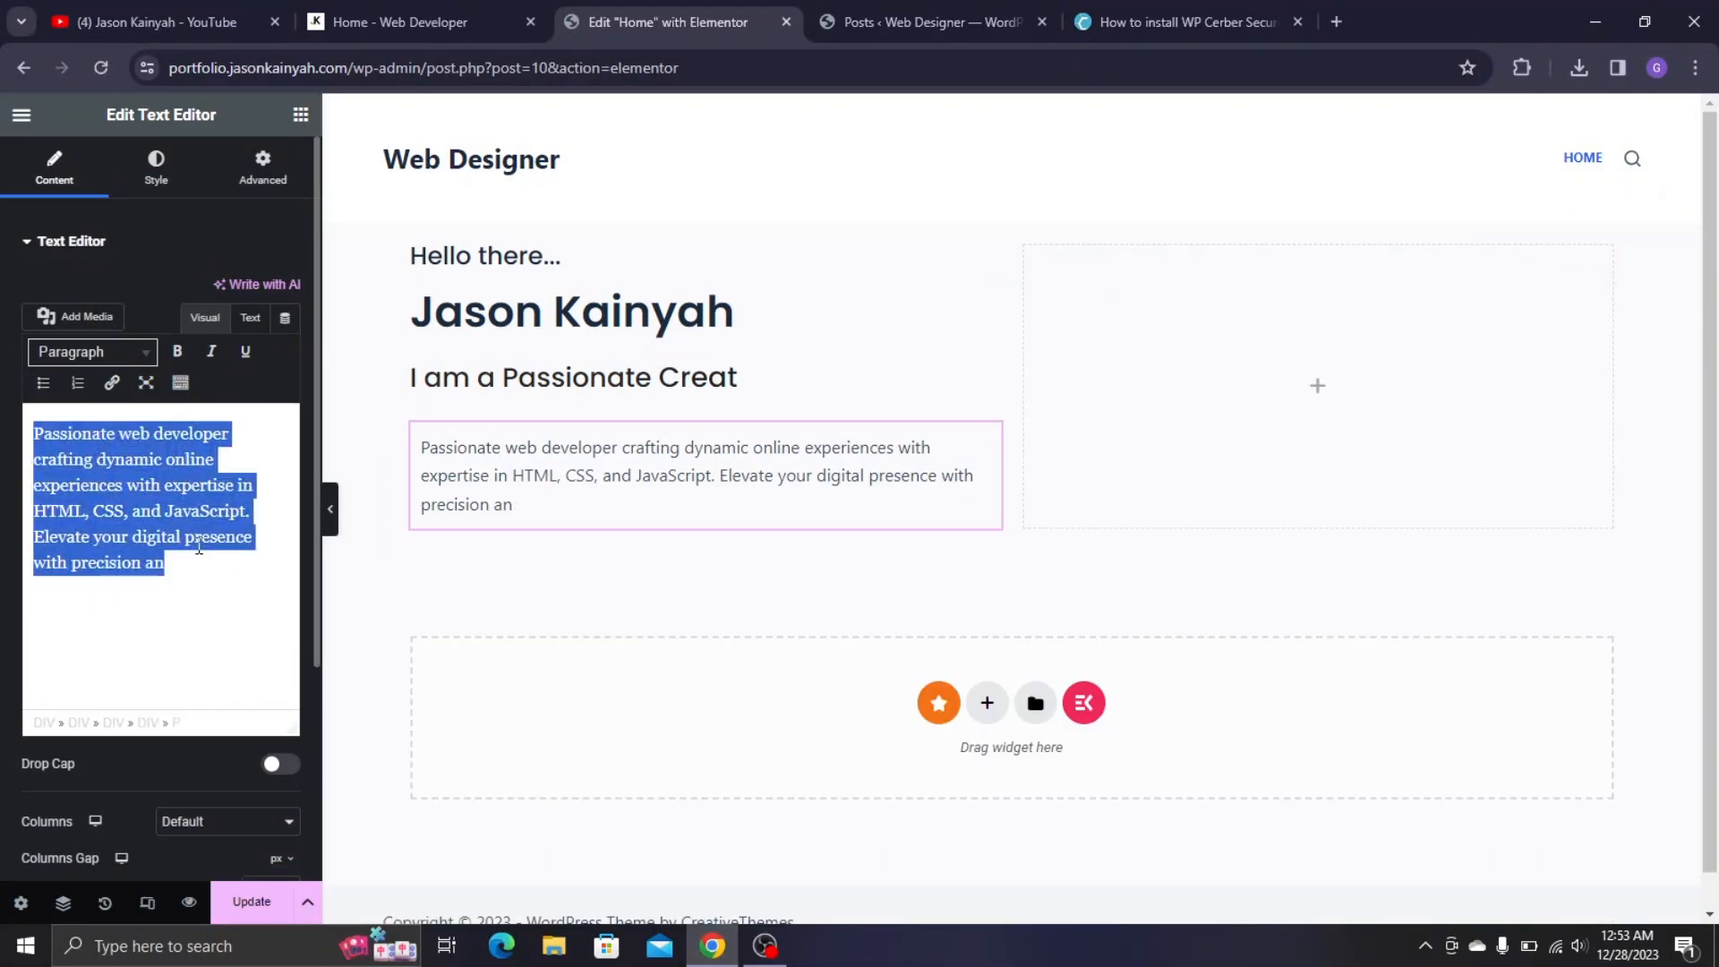
{"action": "key", "text": "BackSpace"}
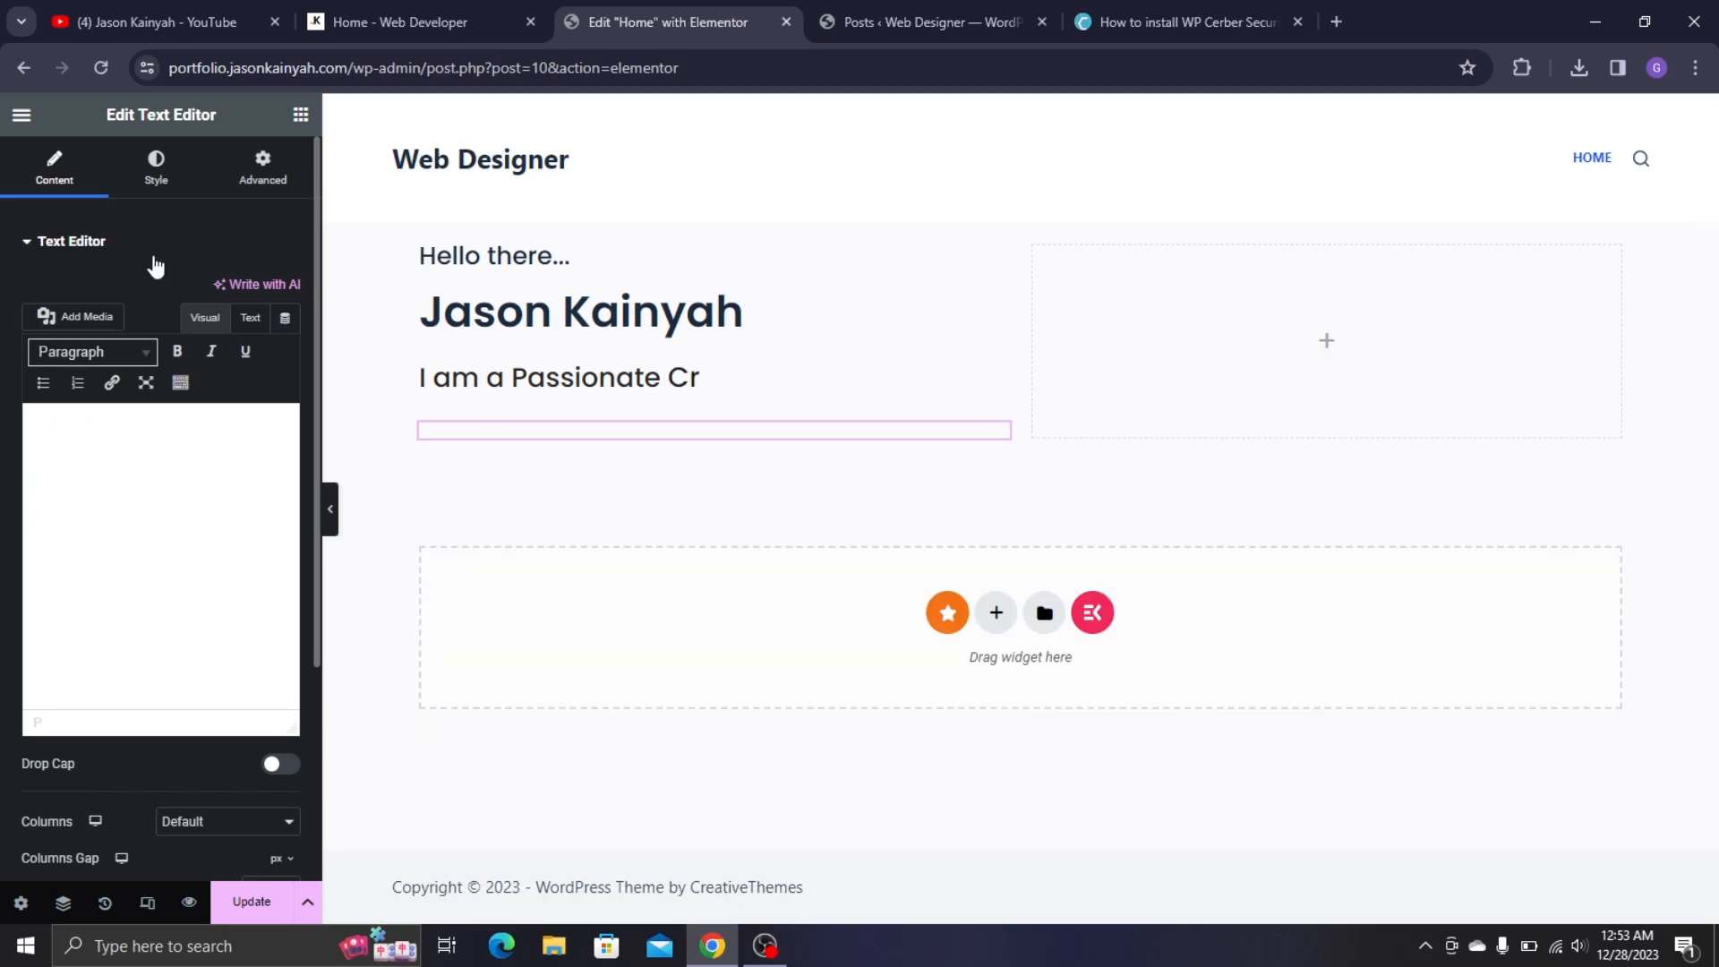
{"action": "left_click", "coordinate": [154, 255]}
{"action": "left_click", "coordinate": [154, 255]}
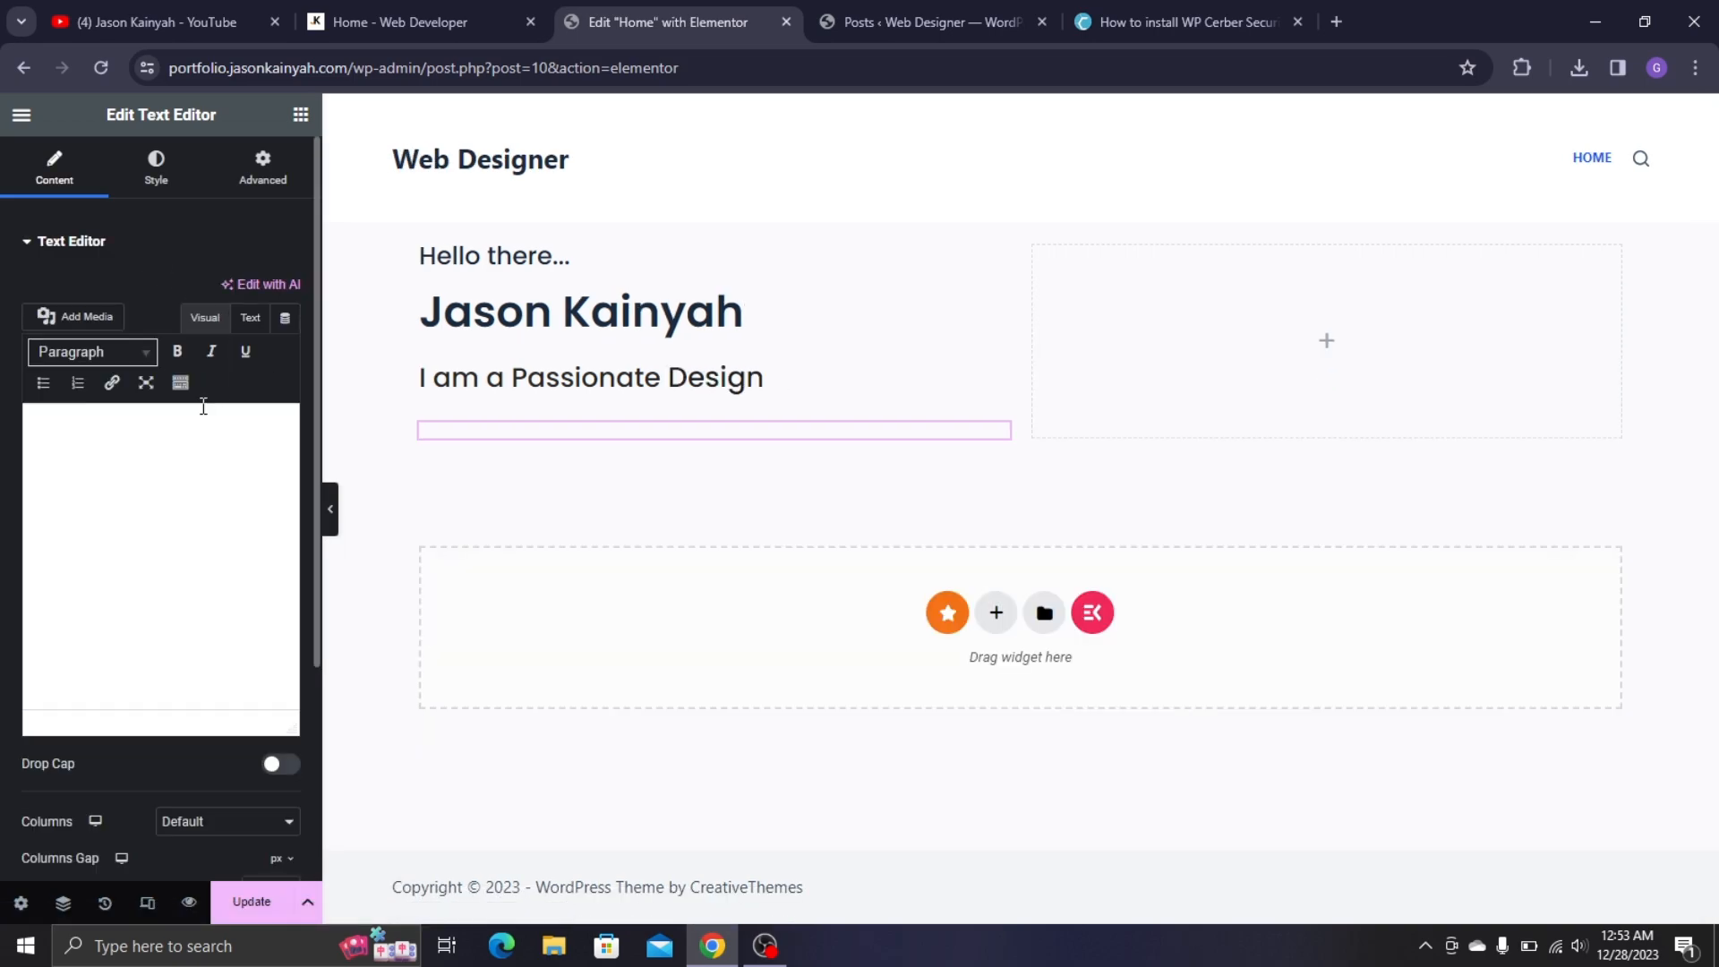
- Open chat.openai.com in a new browser tab
{"action": "key", "text": "ctrl+t"}
{"action": "type", "text": "ha"}
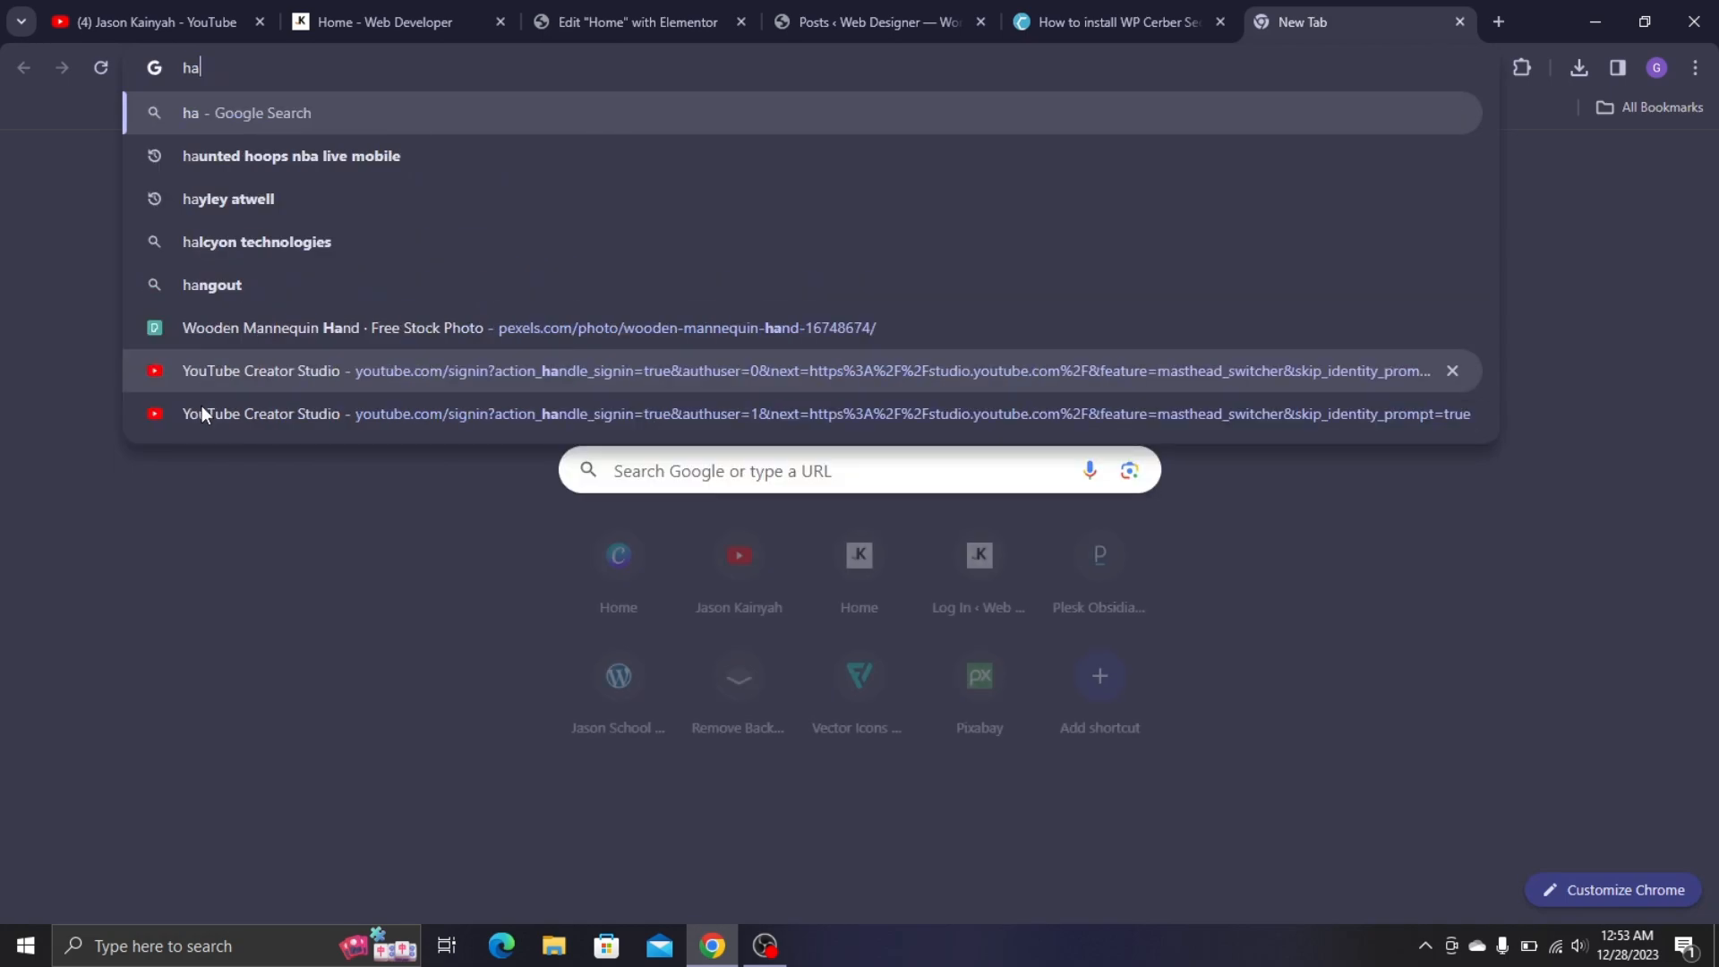
{"action": "key", "text": "BackSpace"}
{"action": "key", "text": "BackSpace"}
{"action": "type", "text": "chat.openai.com"}
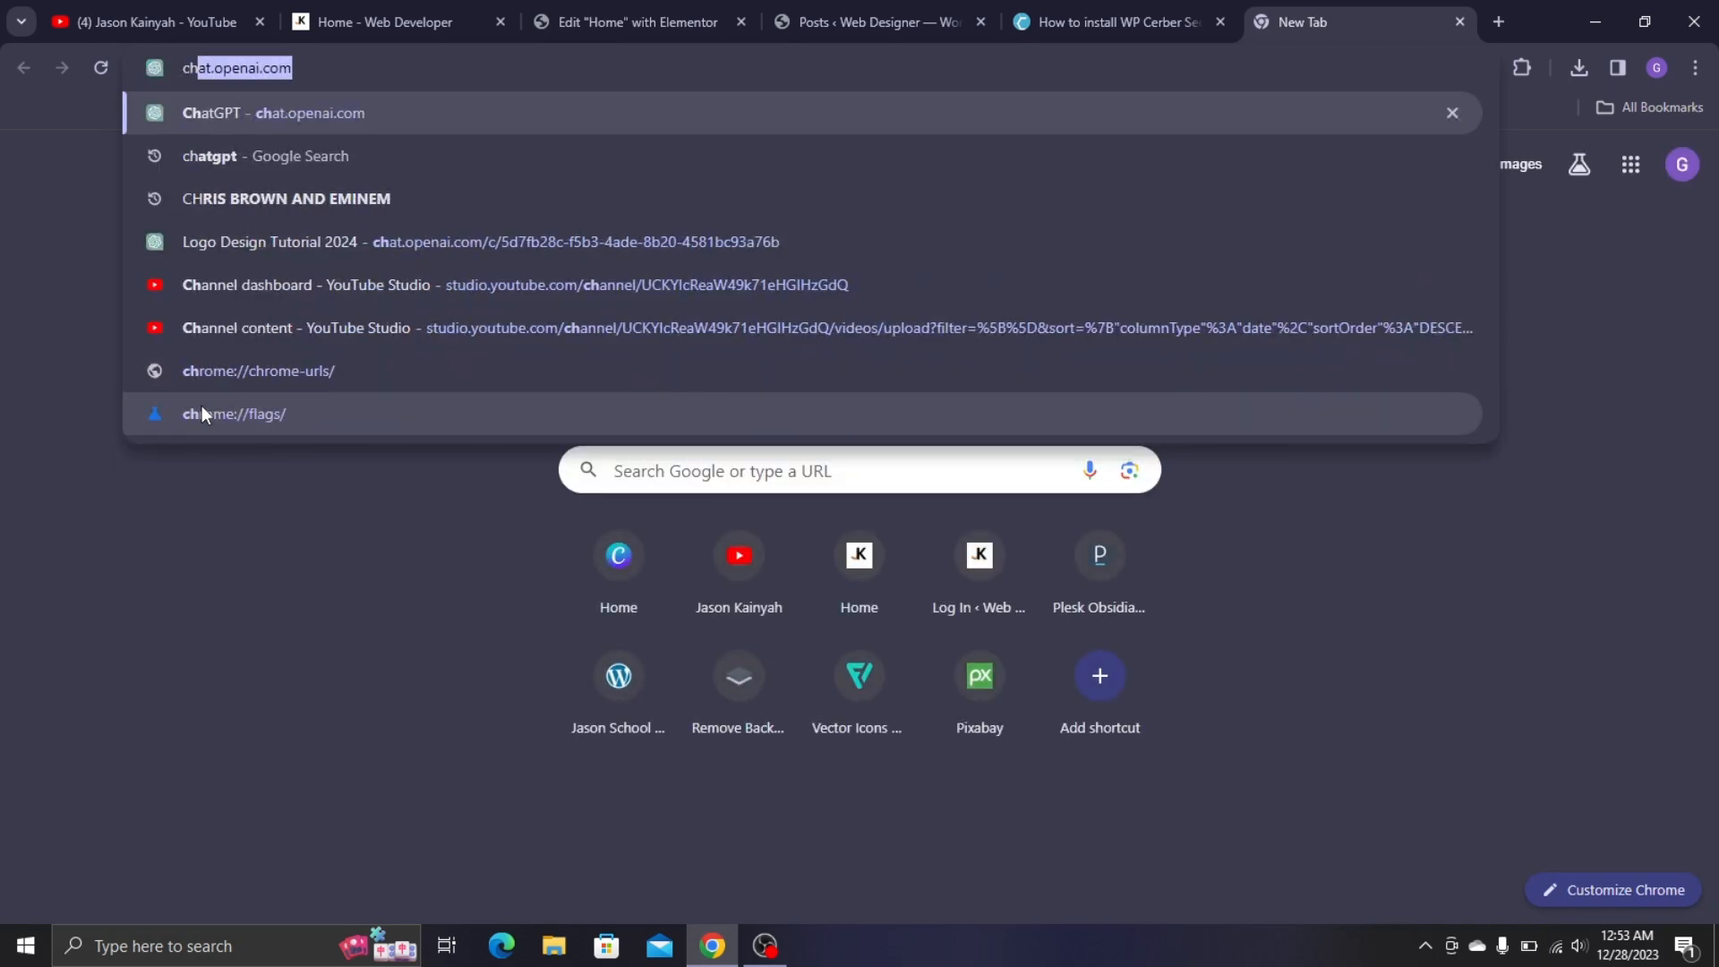
{"action": "key", "text": "Return"}
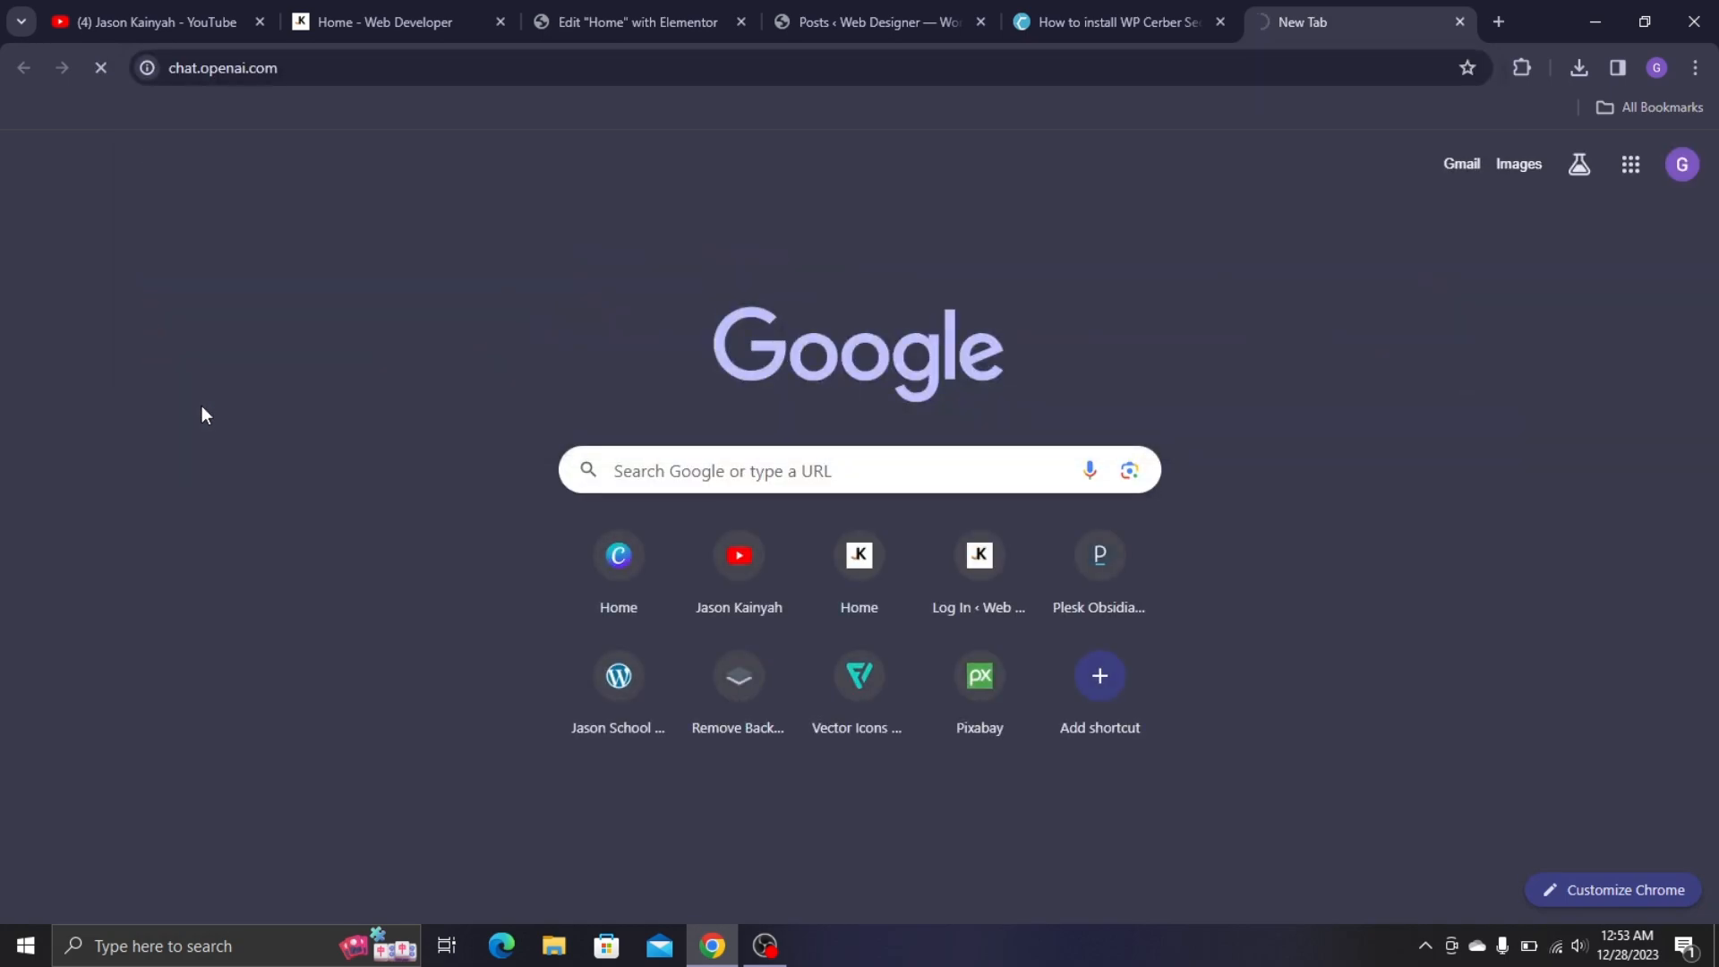
- Search Google for 'chagpt' in another new tab
{"action": "key", "text": "ctrl+t"}
{"action": "type", "text": "cha"}
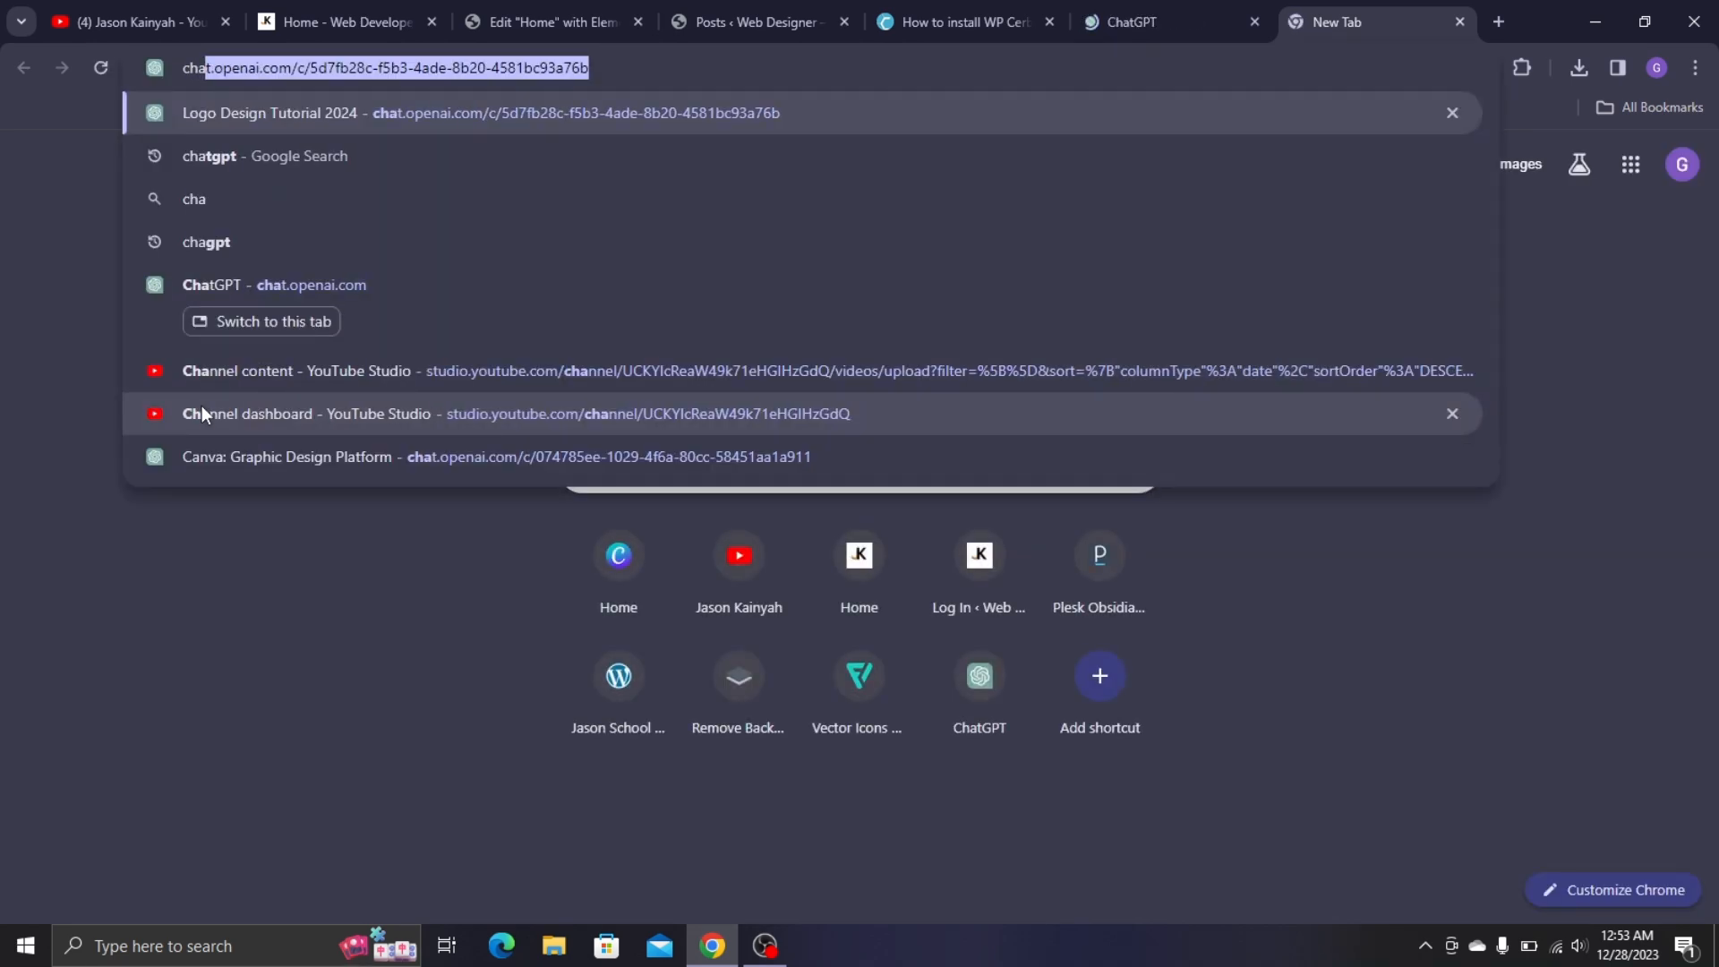
{"action": "type", "text": "gpt"}
{"action": "key", "text": "Return"}
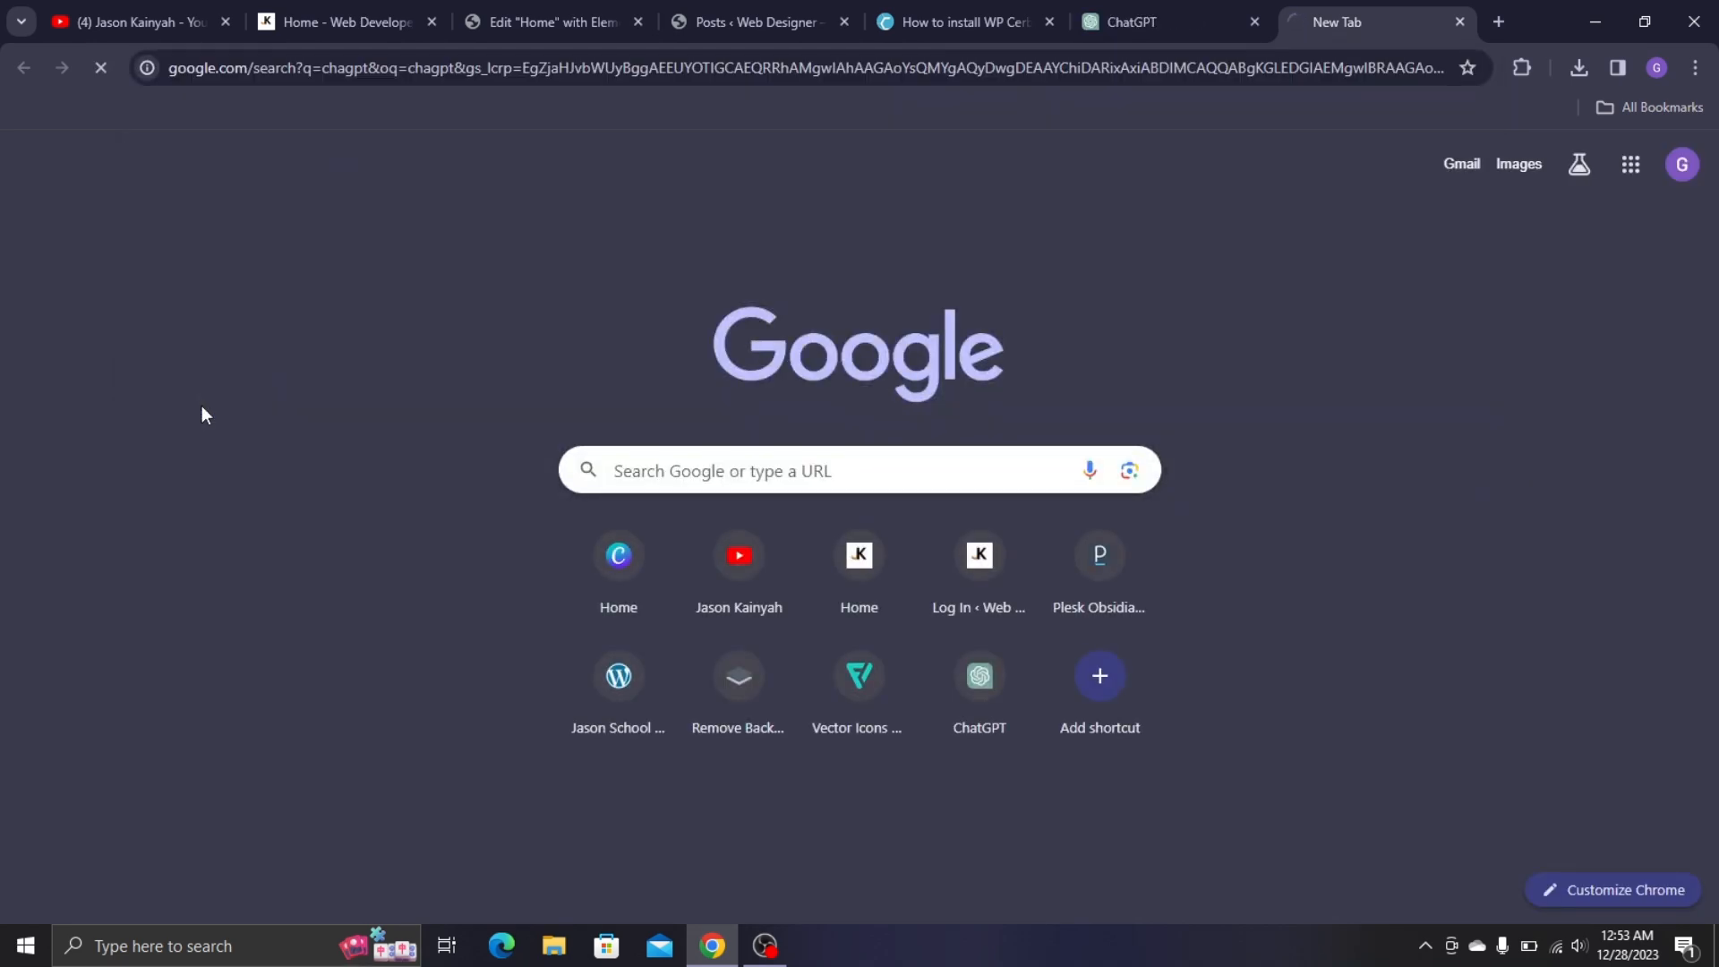
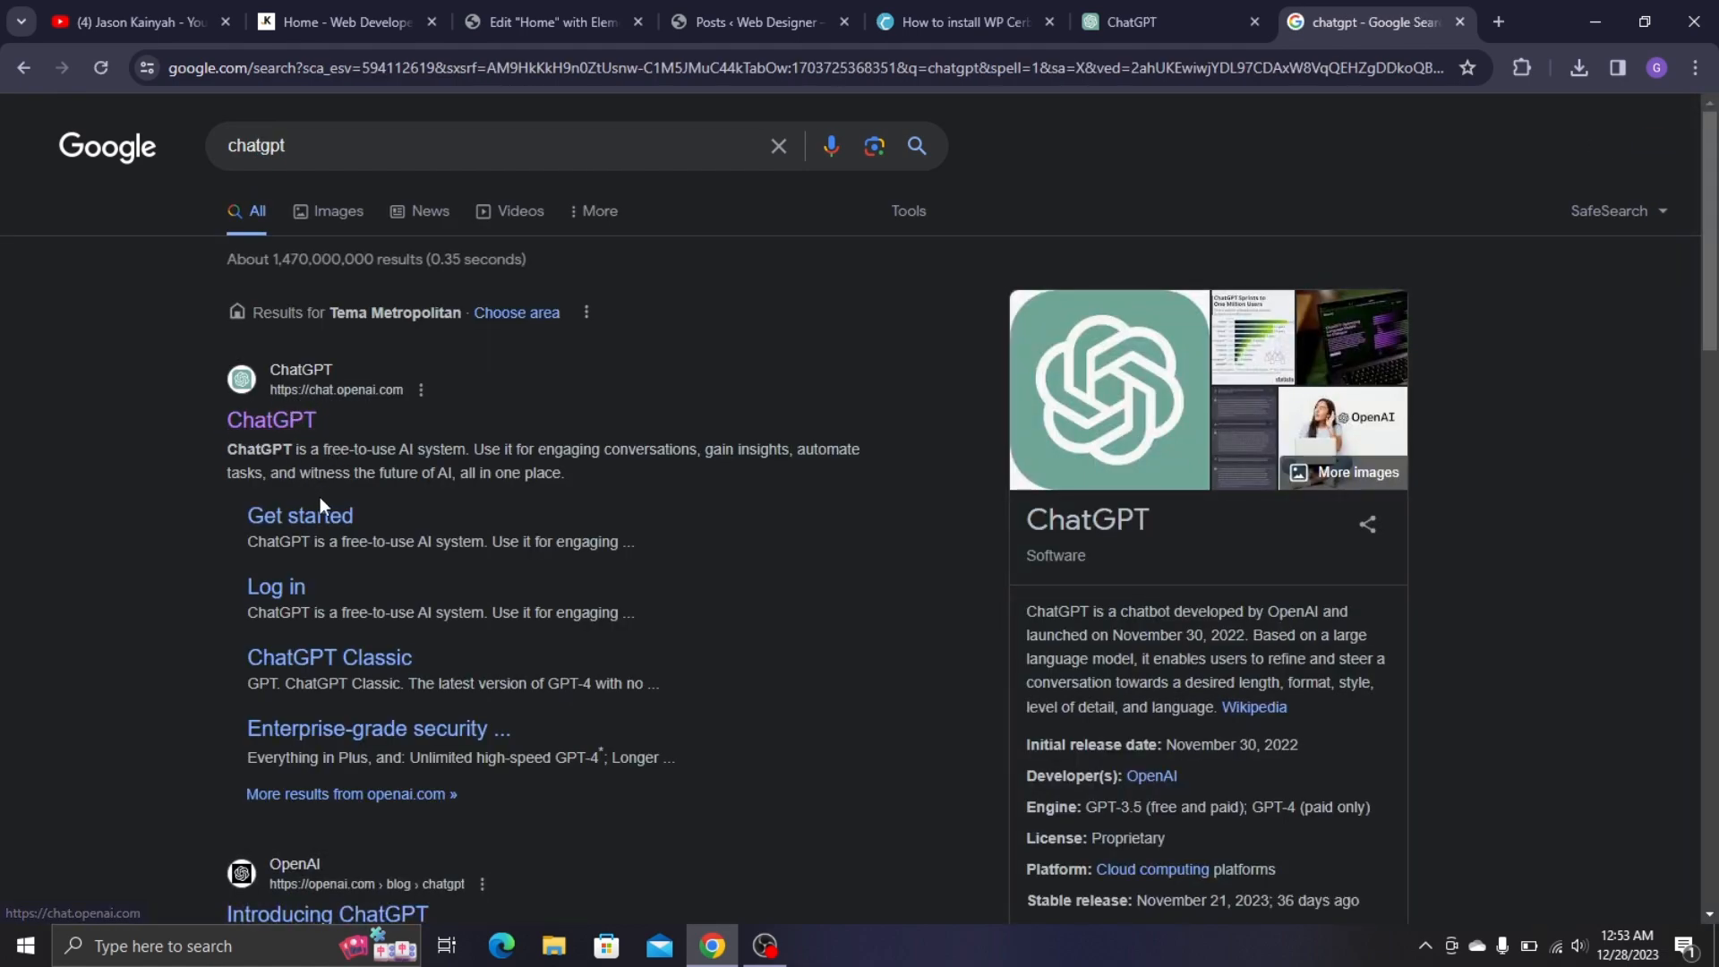
- Select the empty text block in the Elementor editor, then return to ChatGPT
{"action": "left_click", "coordinate": [1460, 21]}
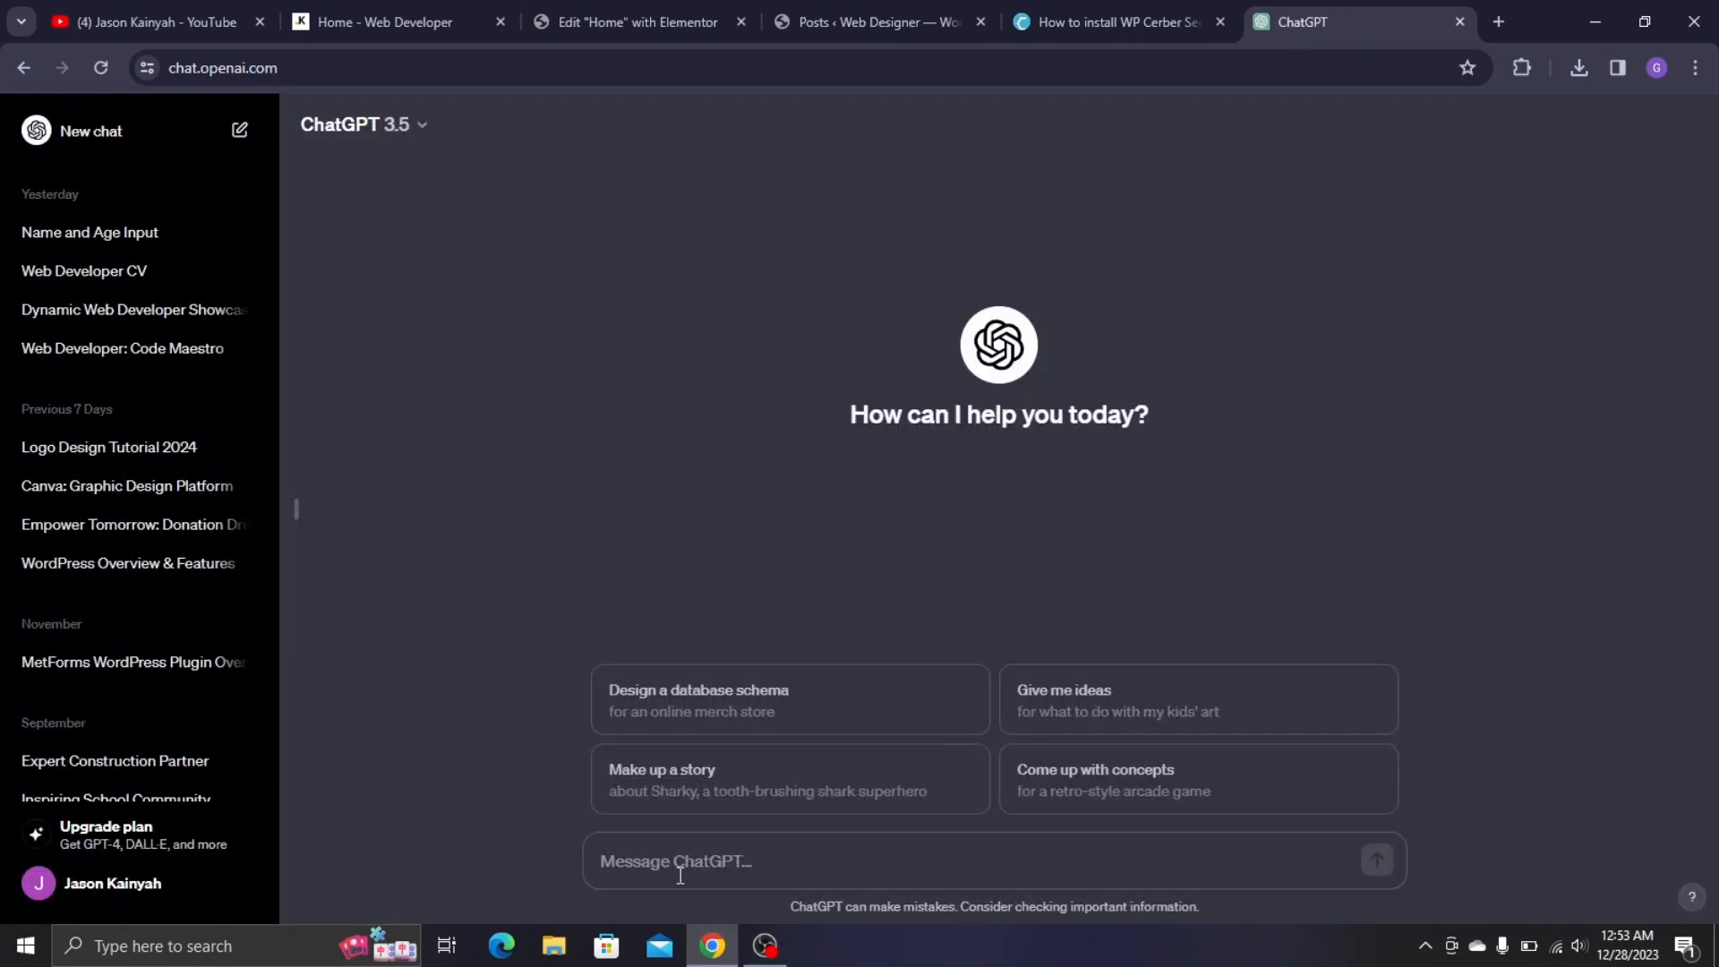
{"action": "left_click", "coordinate": [1189, 24]}
{"action": "left_click", "coordinate": [862, 12]}
{"action": "left_click", "coordinate": [604, 11]}
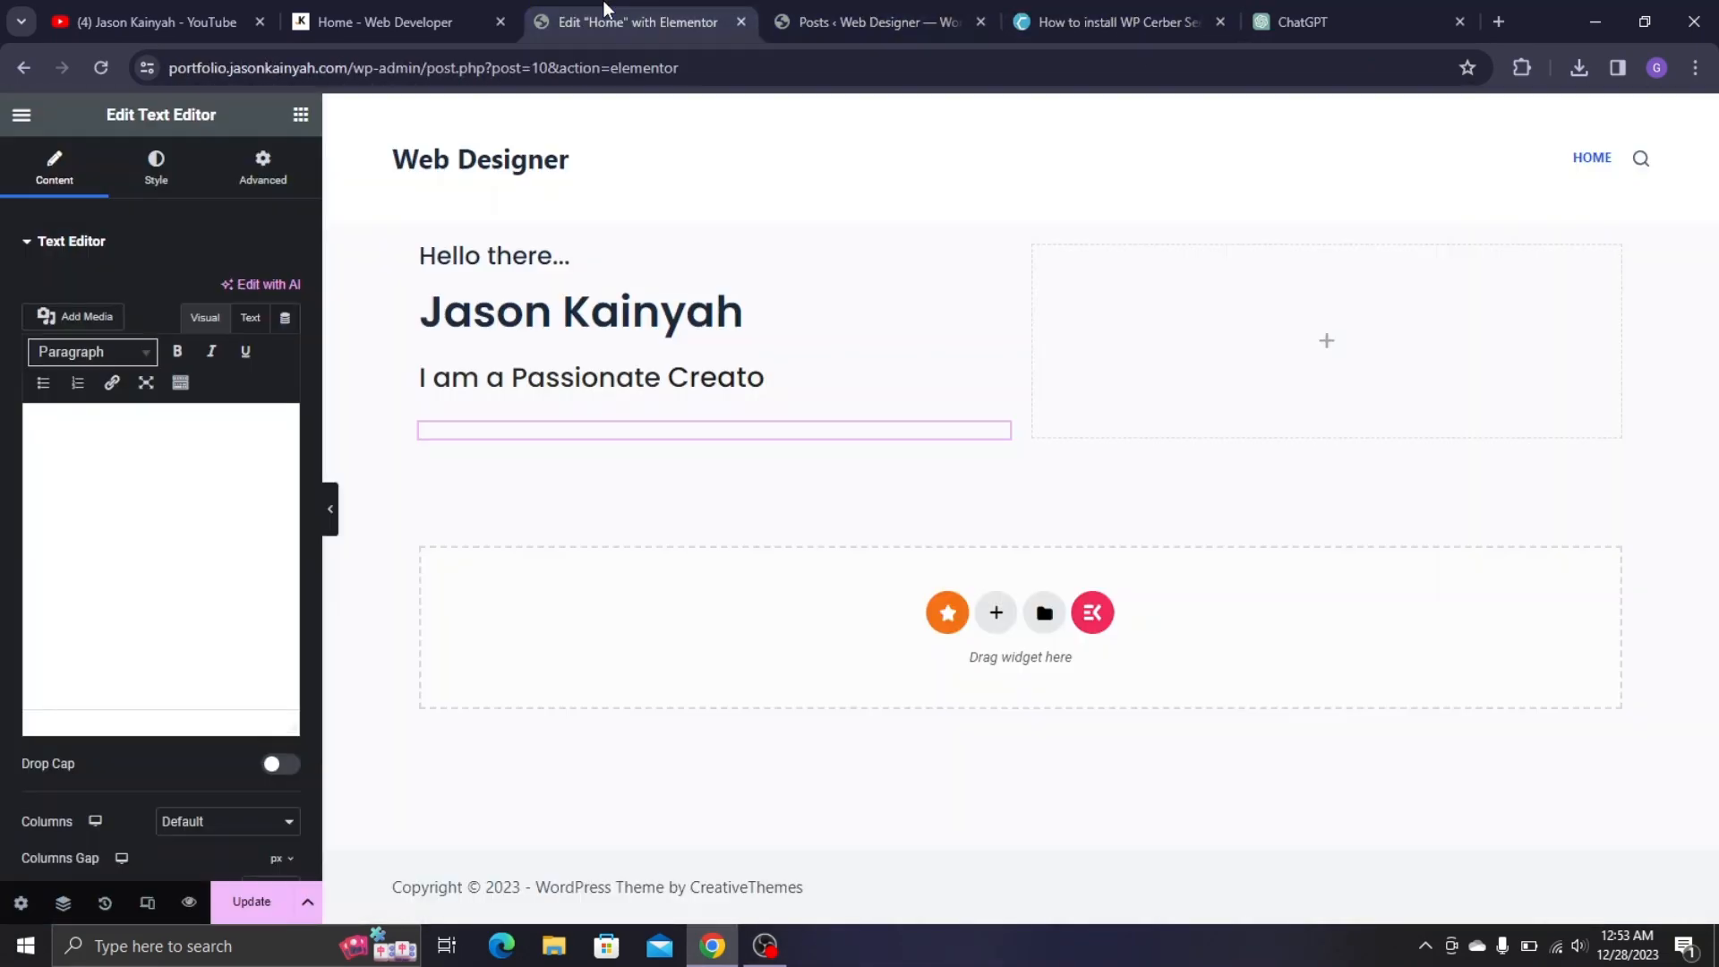
{"action": "left_click", "coordinate": [105, 469]}
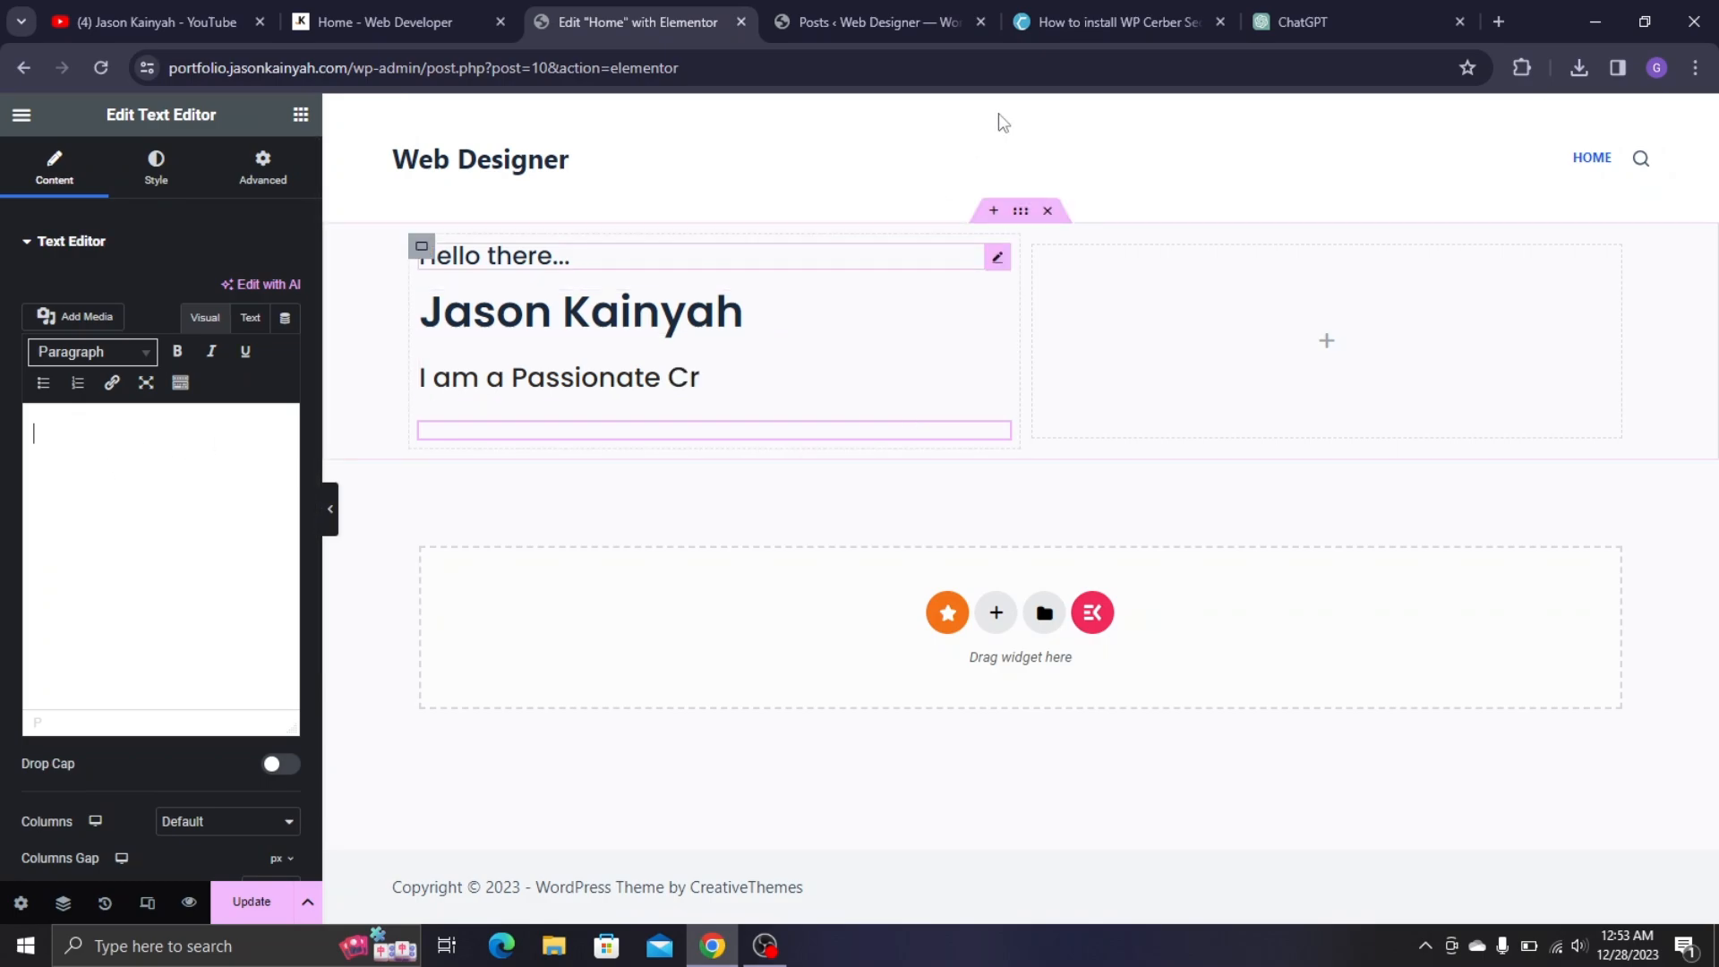
{"action": "left_click", "coordinate": [1341, 3]}
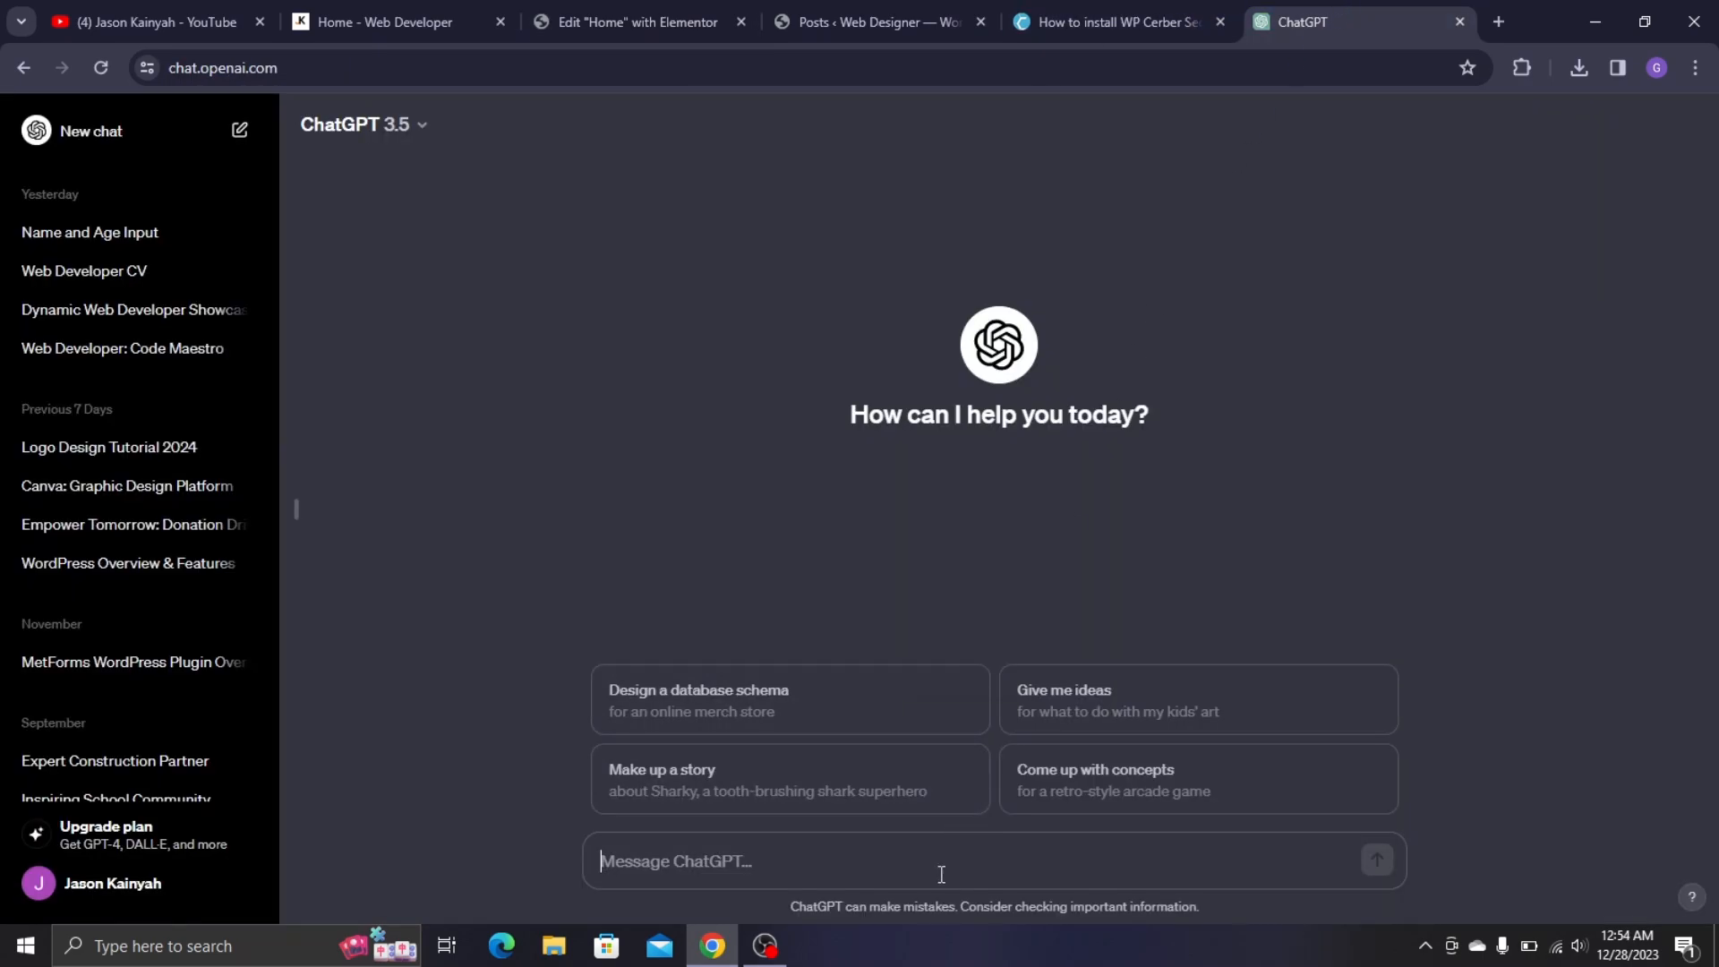
- Ask ChatGPT to generate a short description of a passionate web designer
{"action": "type", "text": "genera"}
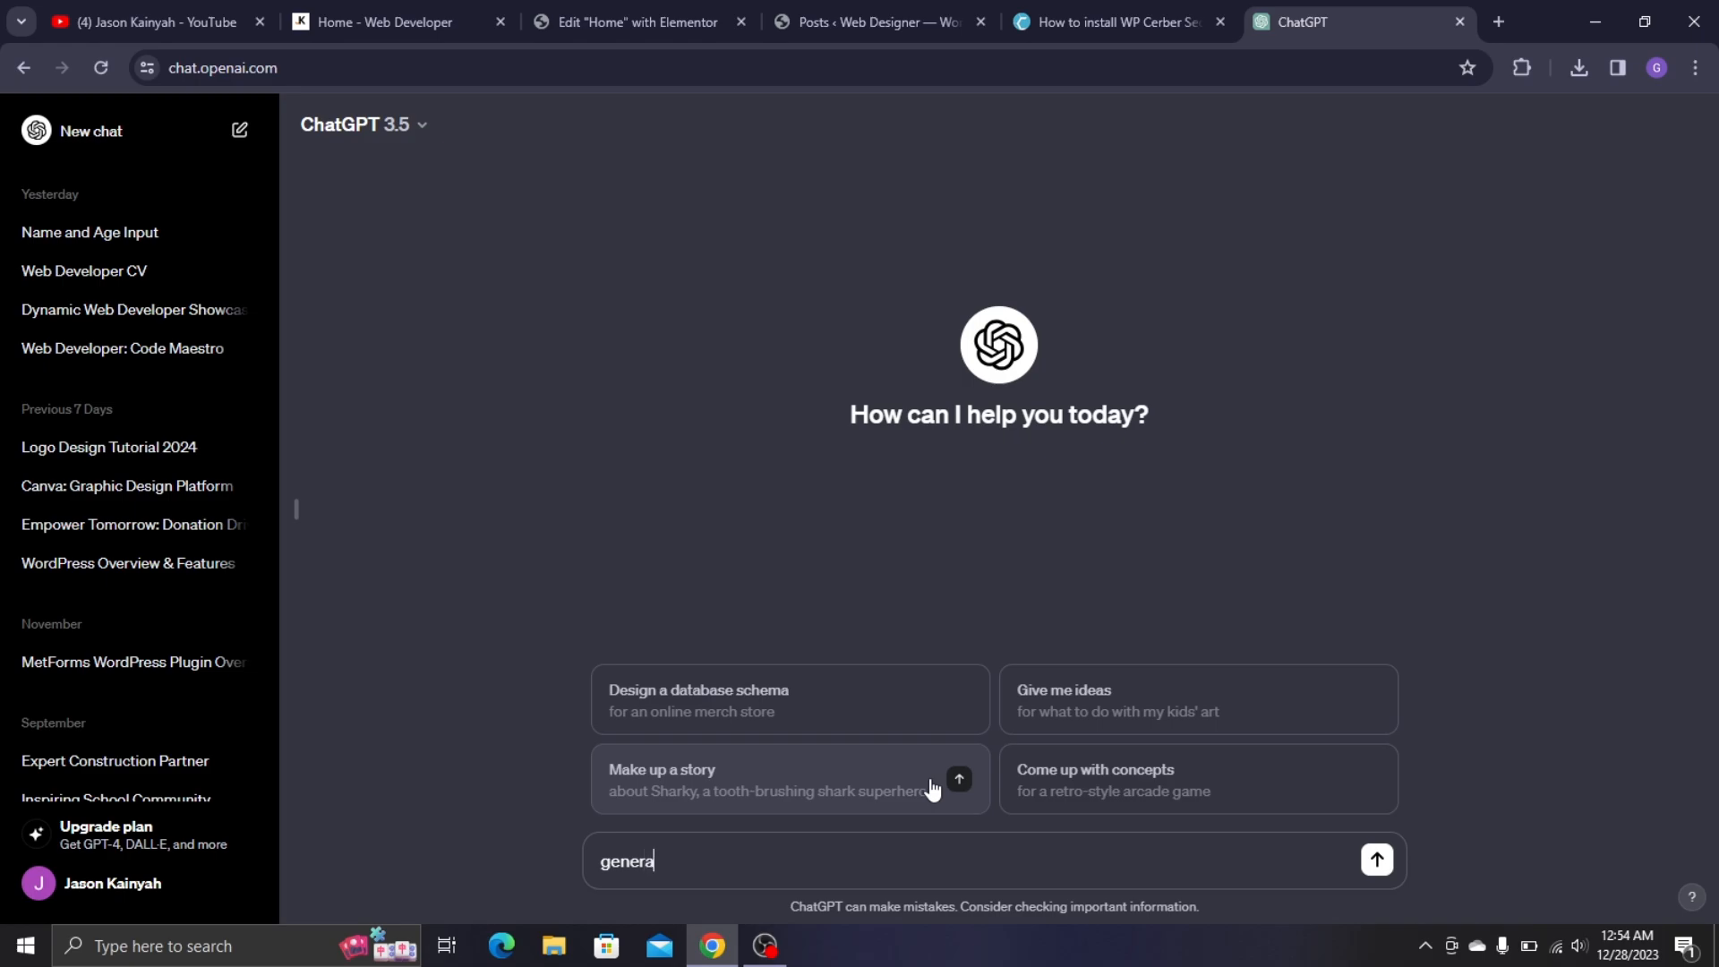
{"action": "type", "text": "te"}
{"action": "key", "text": "ctrl+v"}
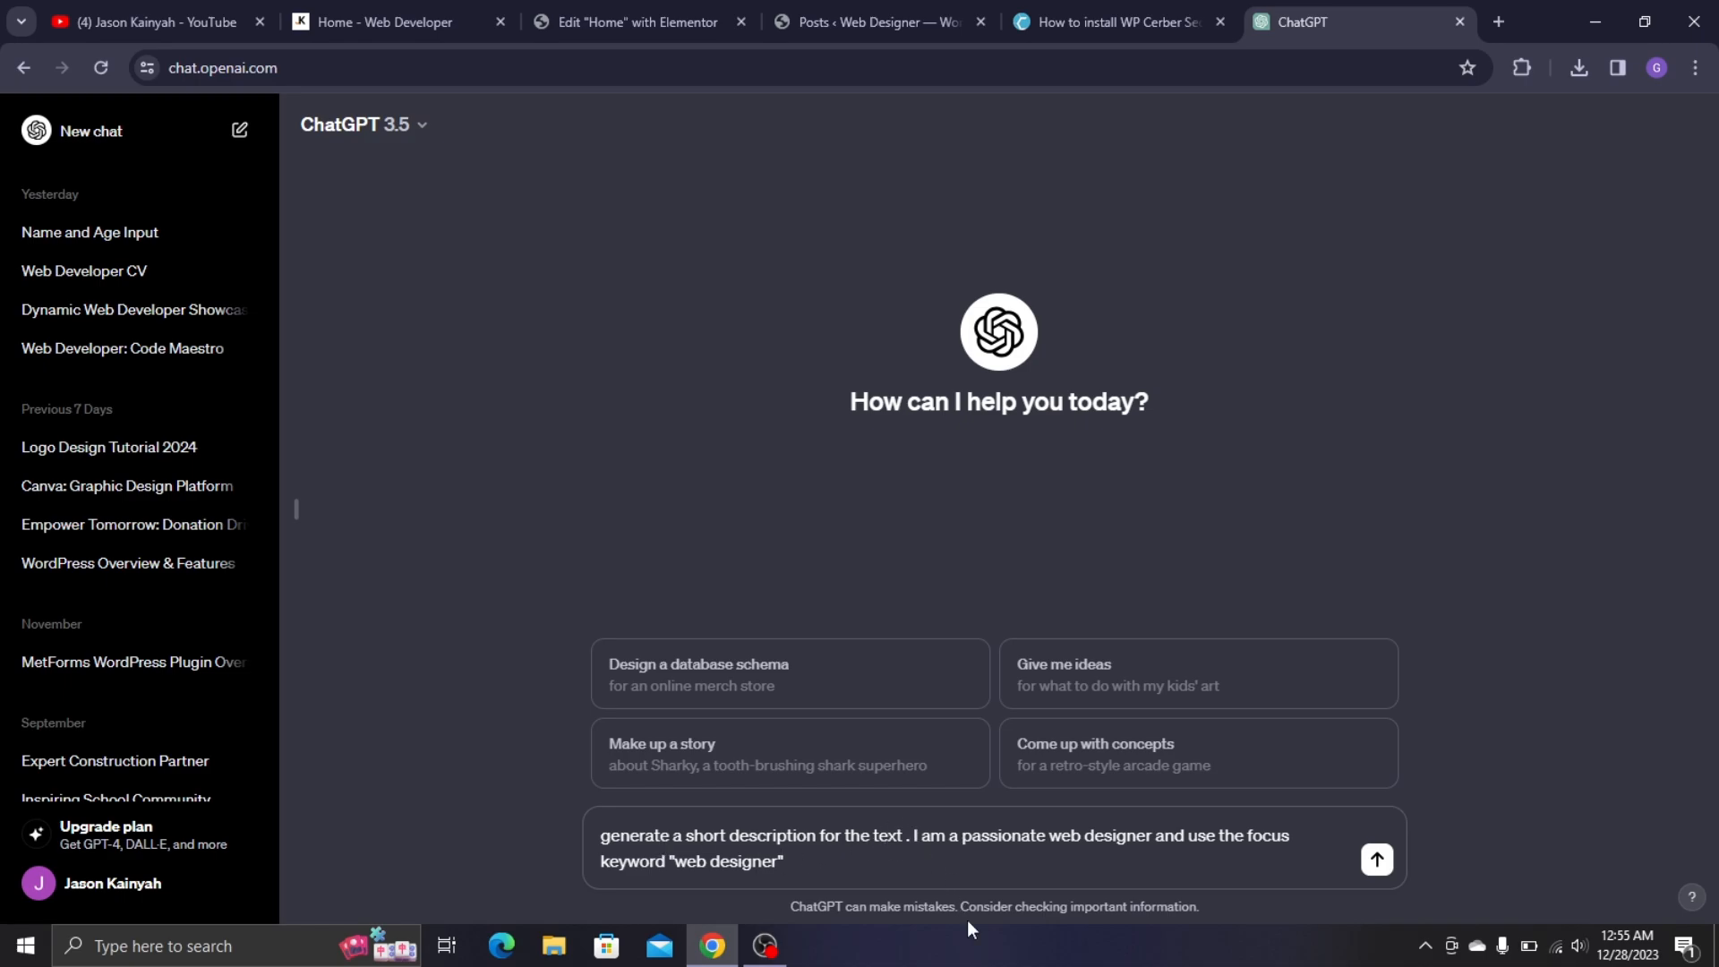
{"action": "key", "text": "BackSpace"}
{"action": "type", "text": ","}
{"action": "left_click", "coordinate": [1378, 860]}
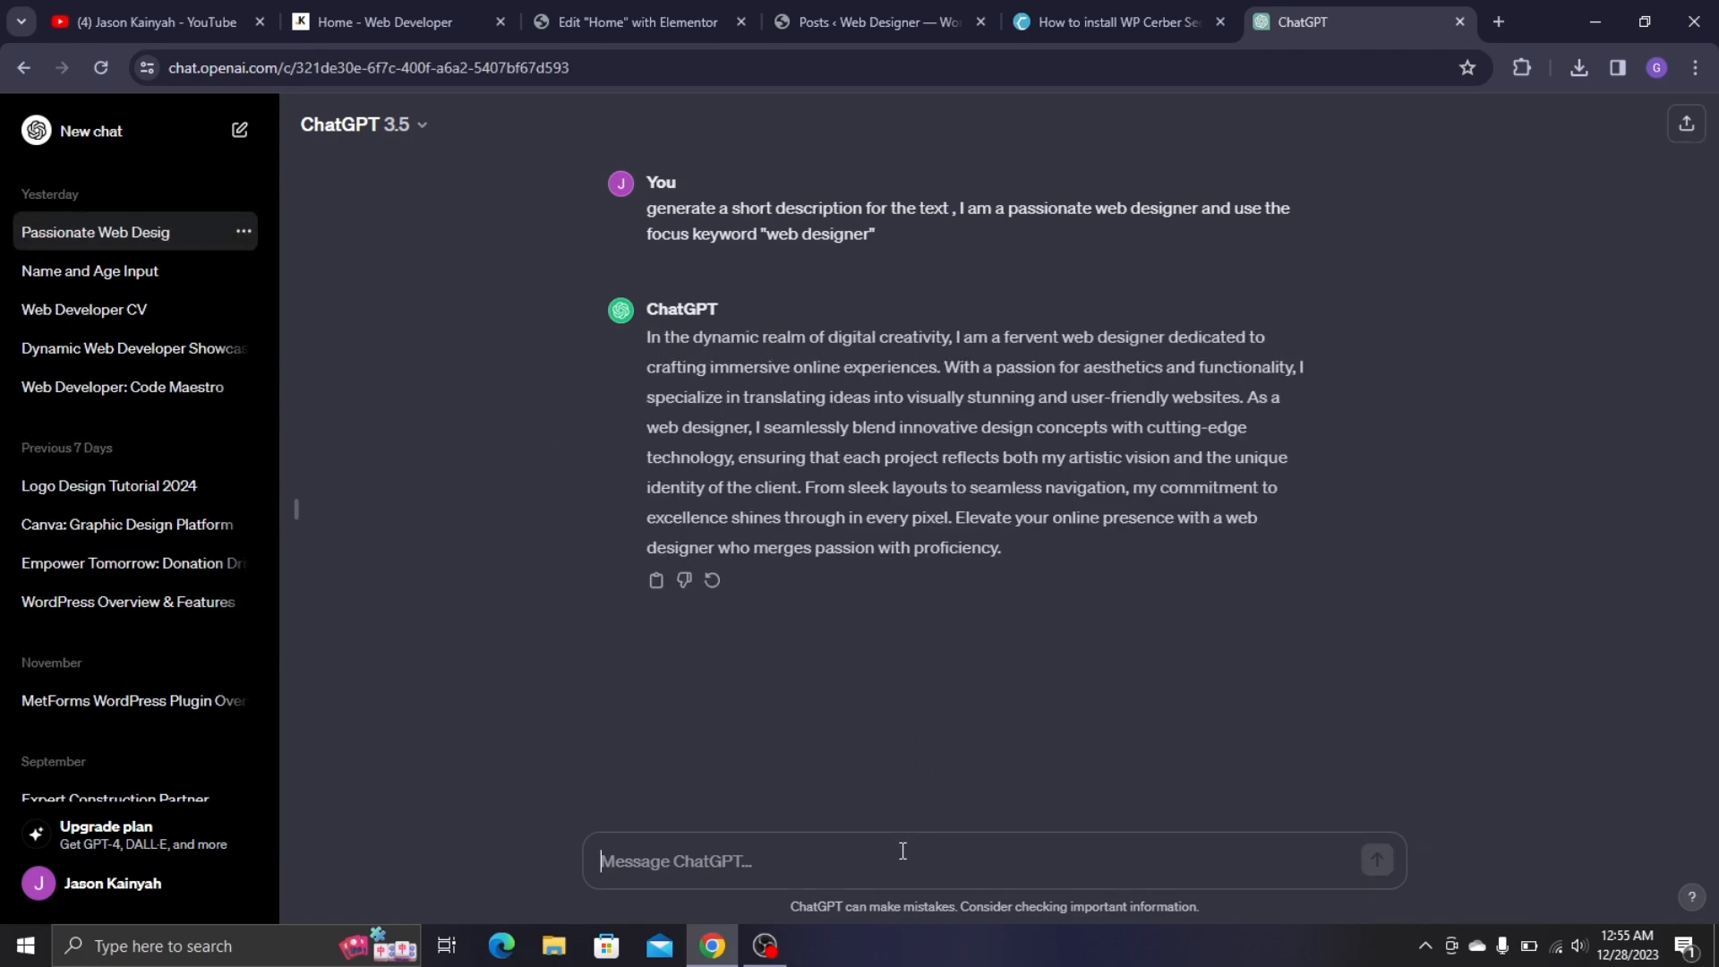
- Ask for a shorter version and select the shortened description to copy
{"action": "type", "text": "shorter"}
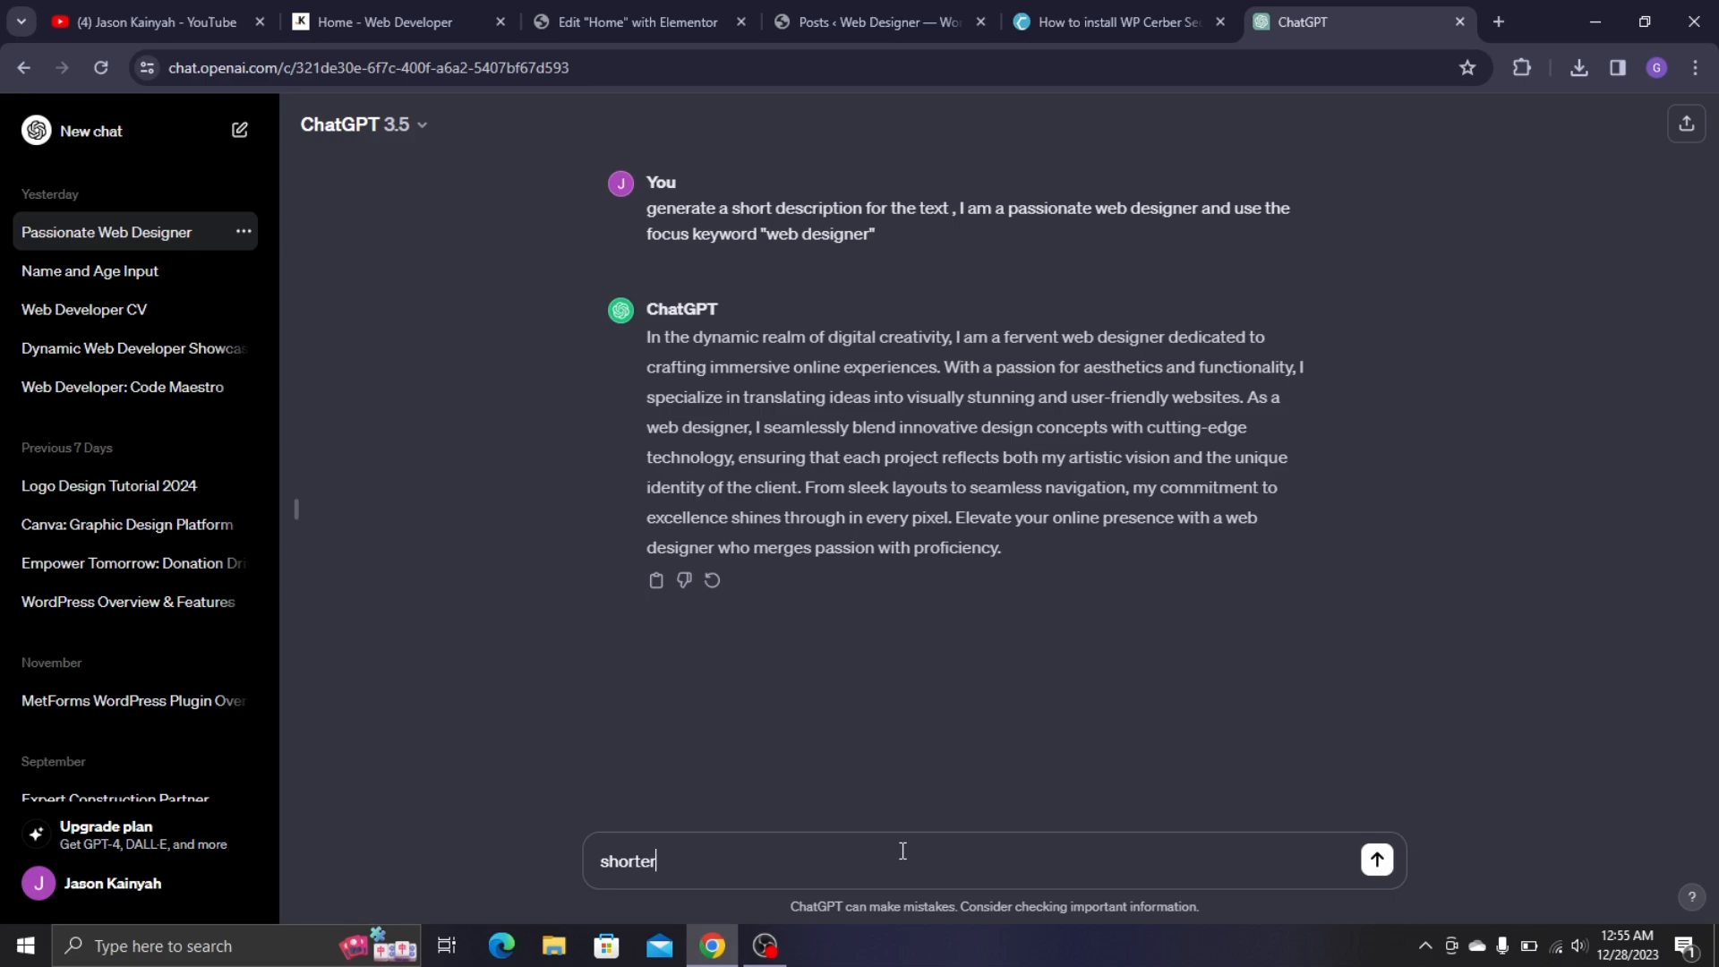
{"action": "key", "text": "Return"}
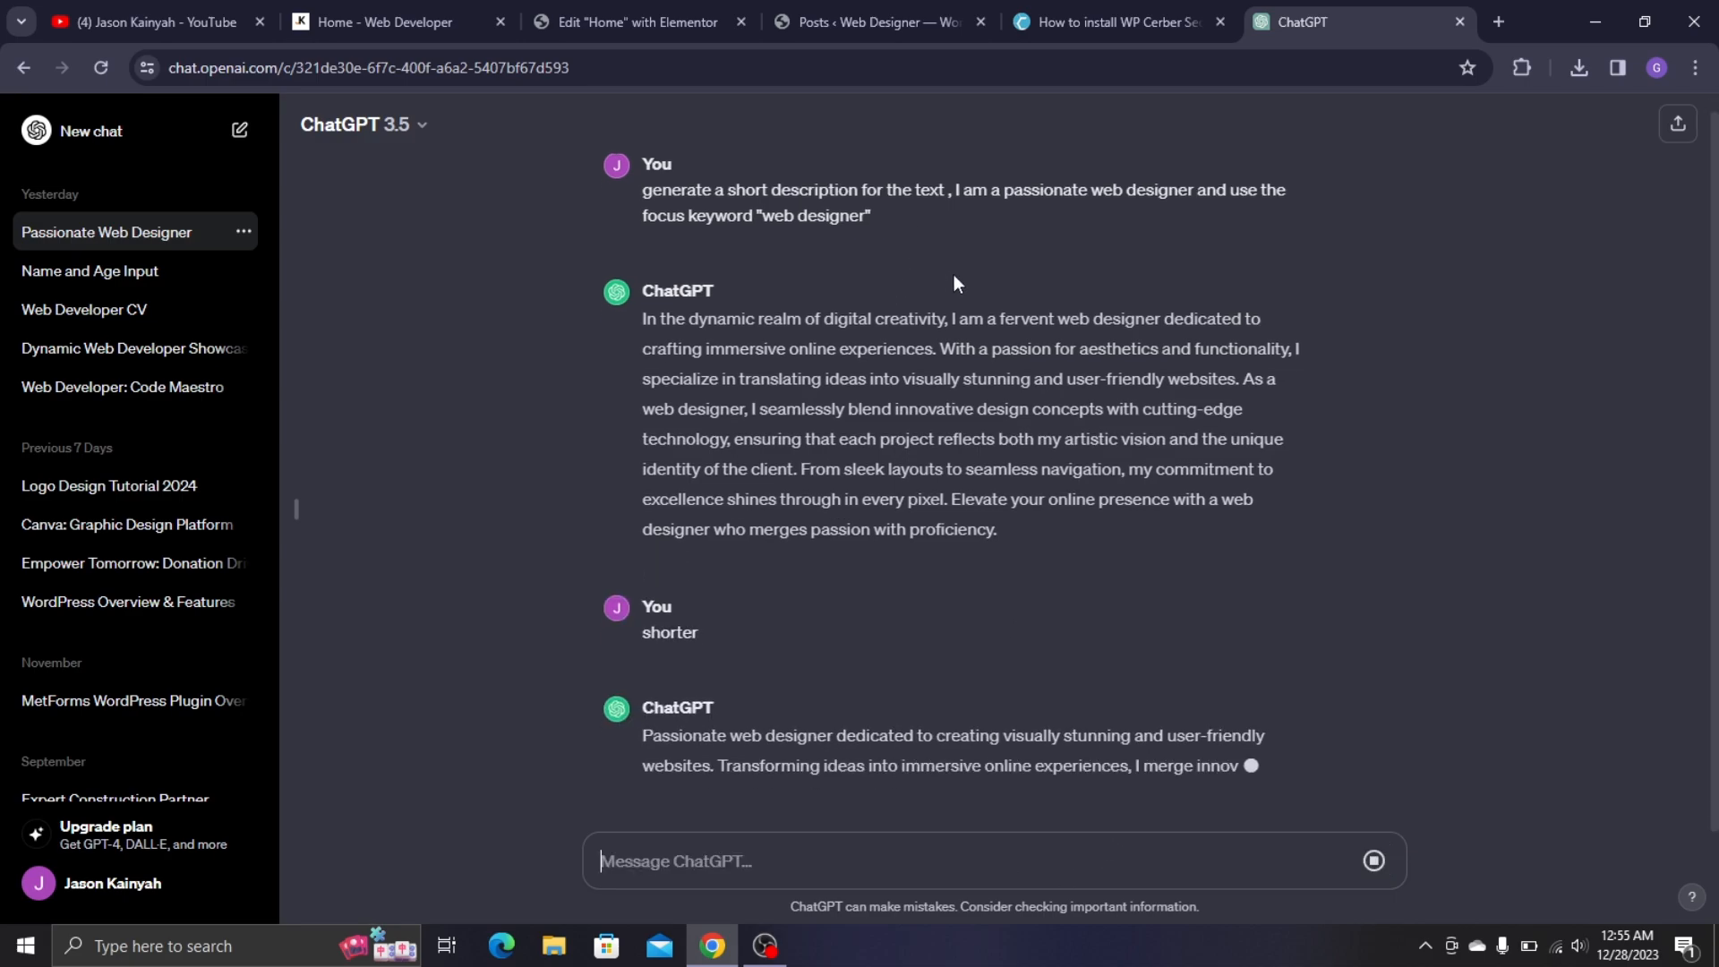
{"action": "left_click_drag", "start_coordinate": [645, 678], "coordinate": [1008, 744]}
{"action": "key", "text": "ctrl+c"}
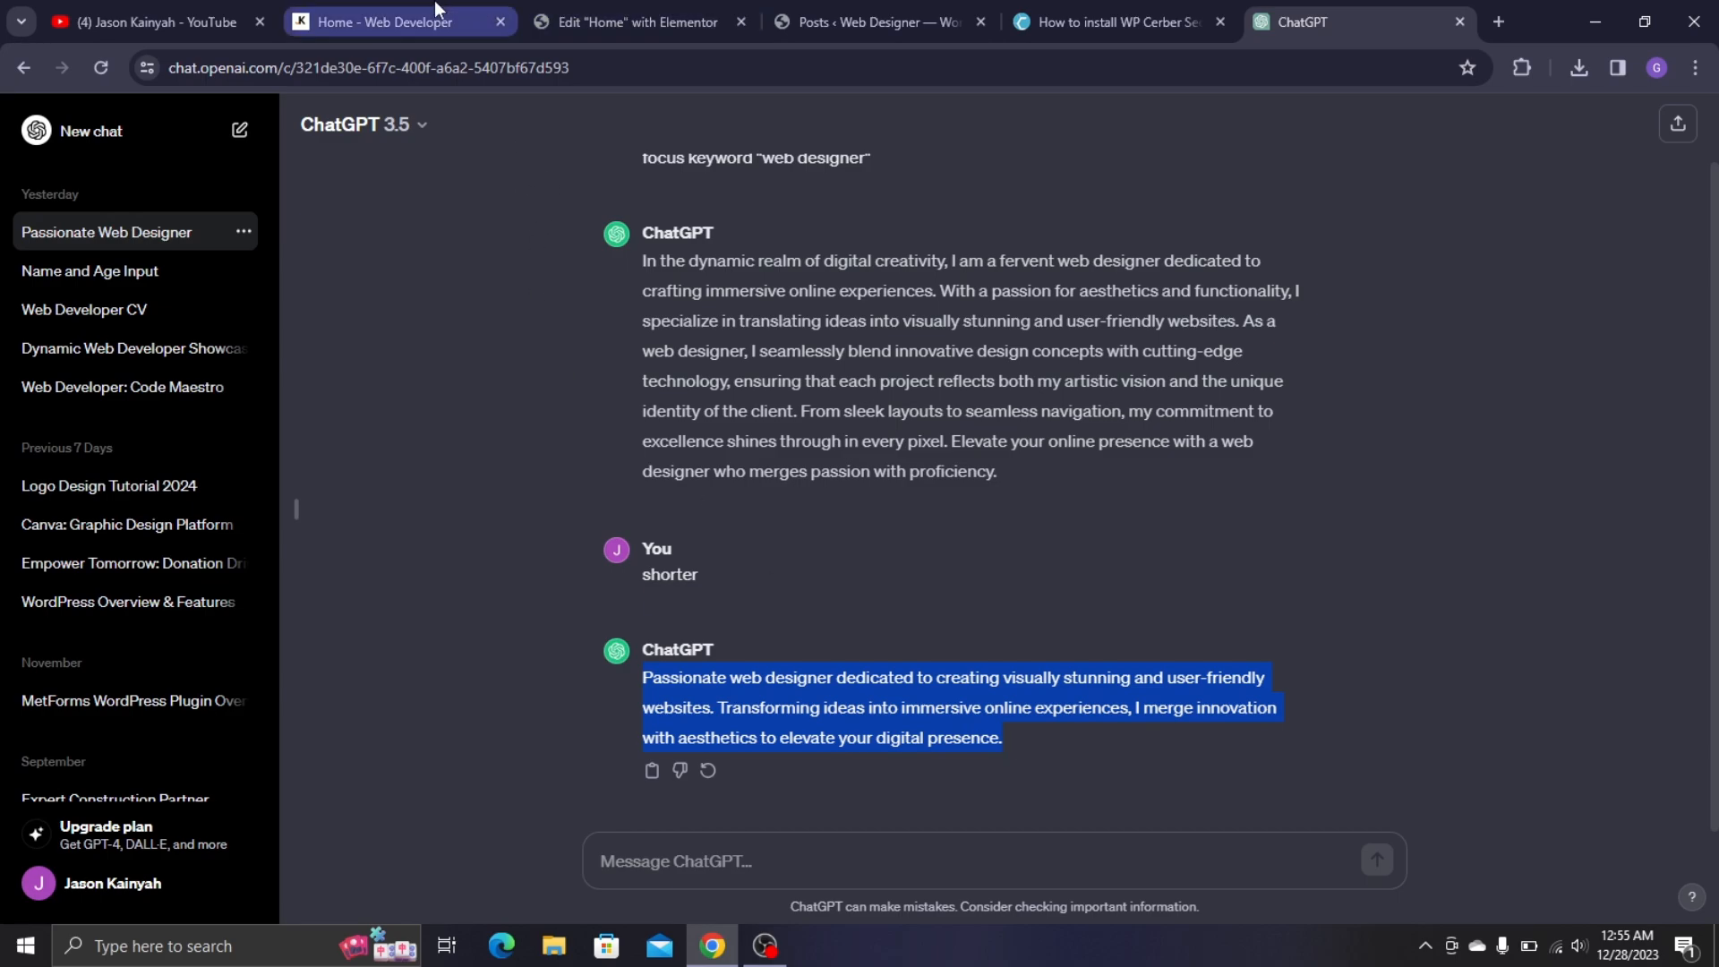
{"action": "left_click", "coordinate": [609, 22]}
- Paste the ChatGPT description into the text block and open its Style typography settings
{"action": "key", "text": "ctrl+v"}
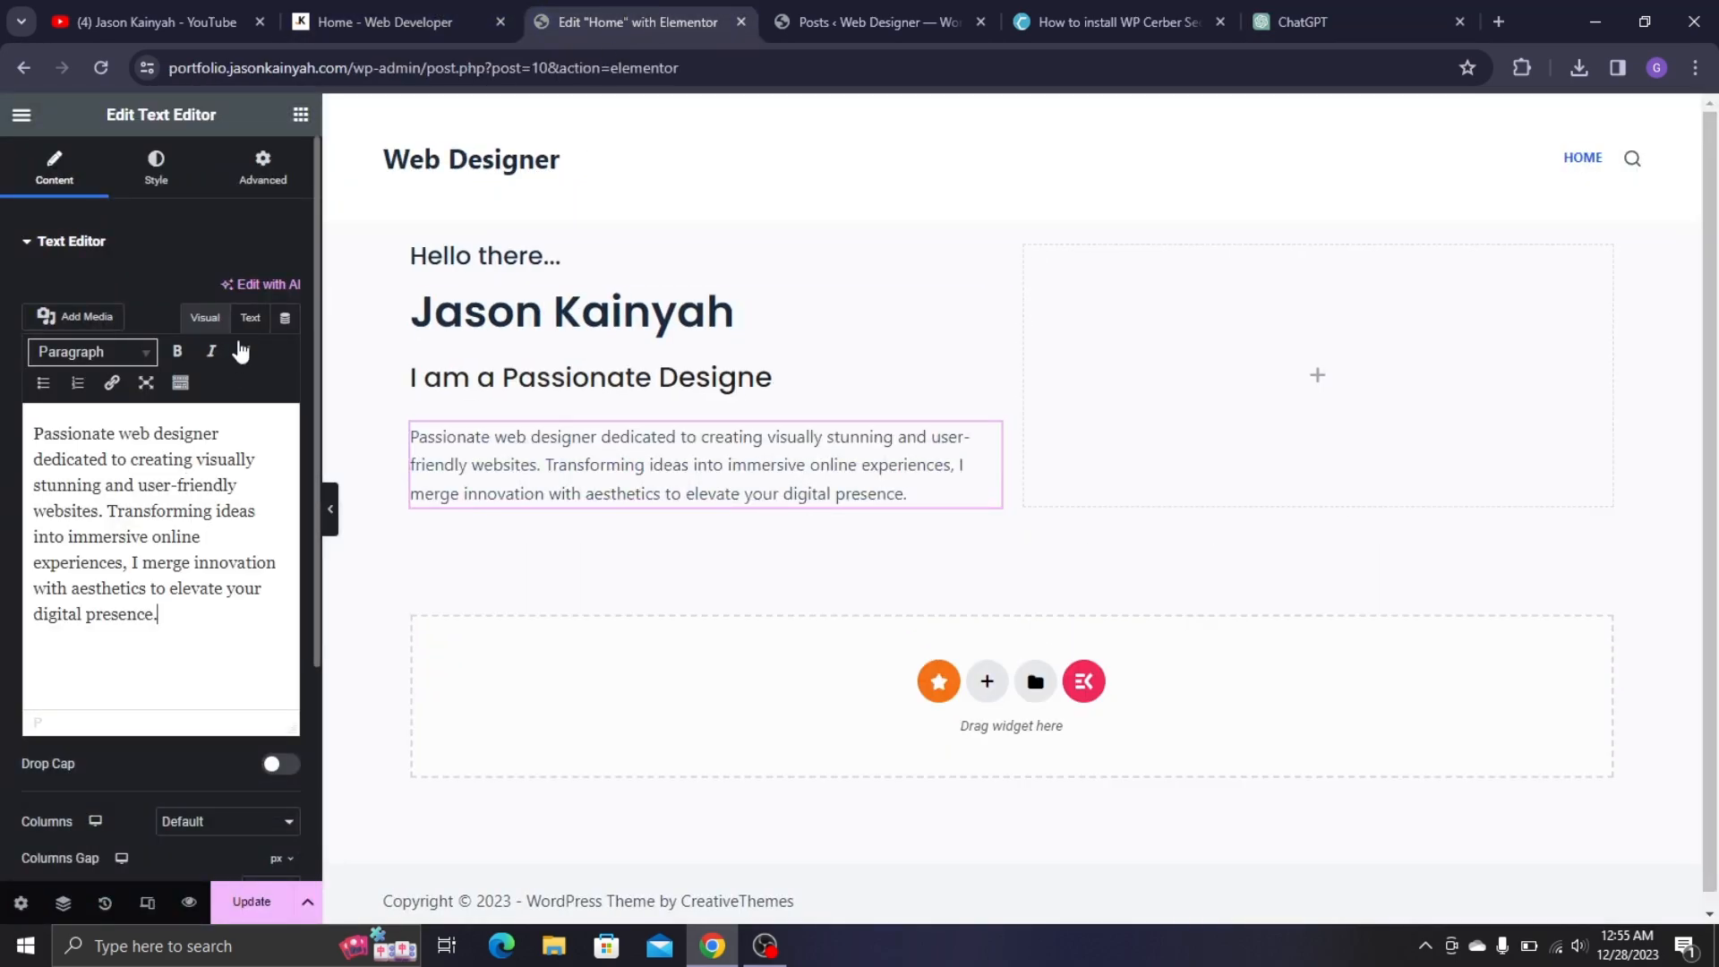
{"action": "left_click", "coordinate": [148, 171]}
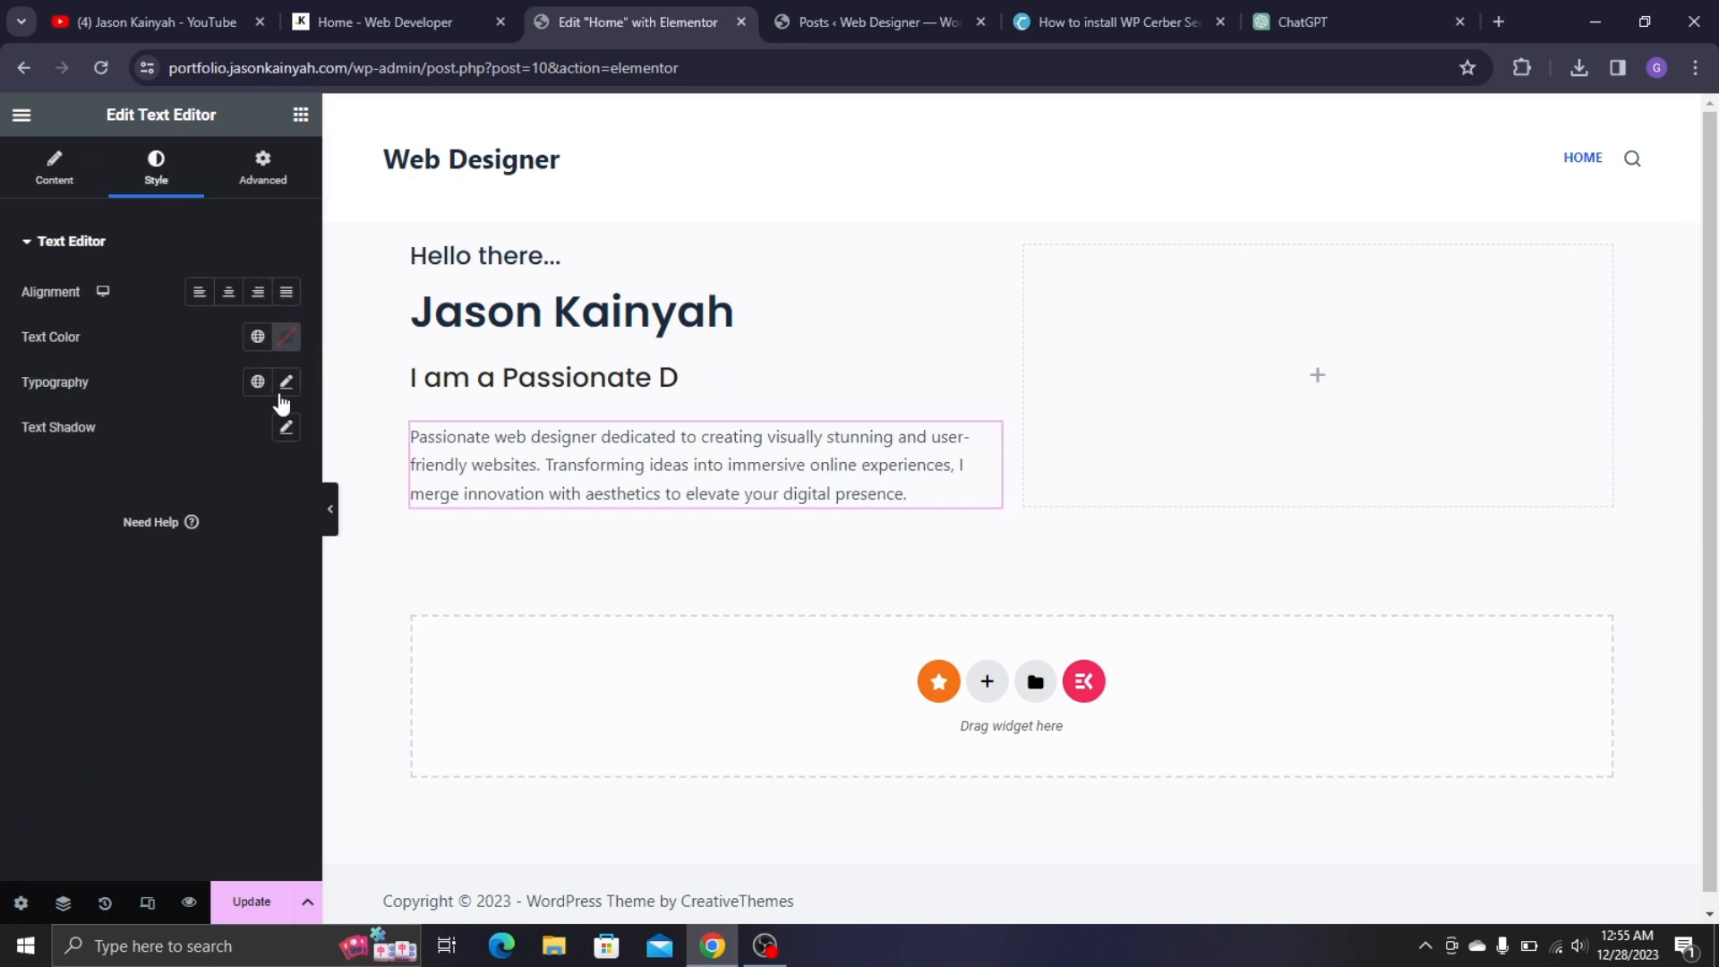
{"action": "left_click", "coordinate": [287, 382]}
{"action": "left_click", "coordinate": [342, 4]}
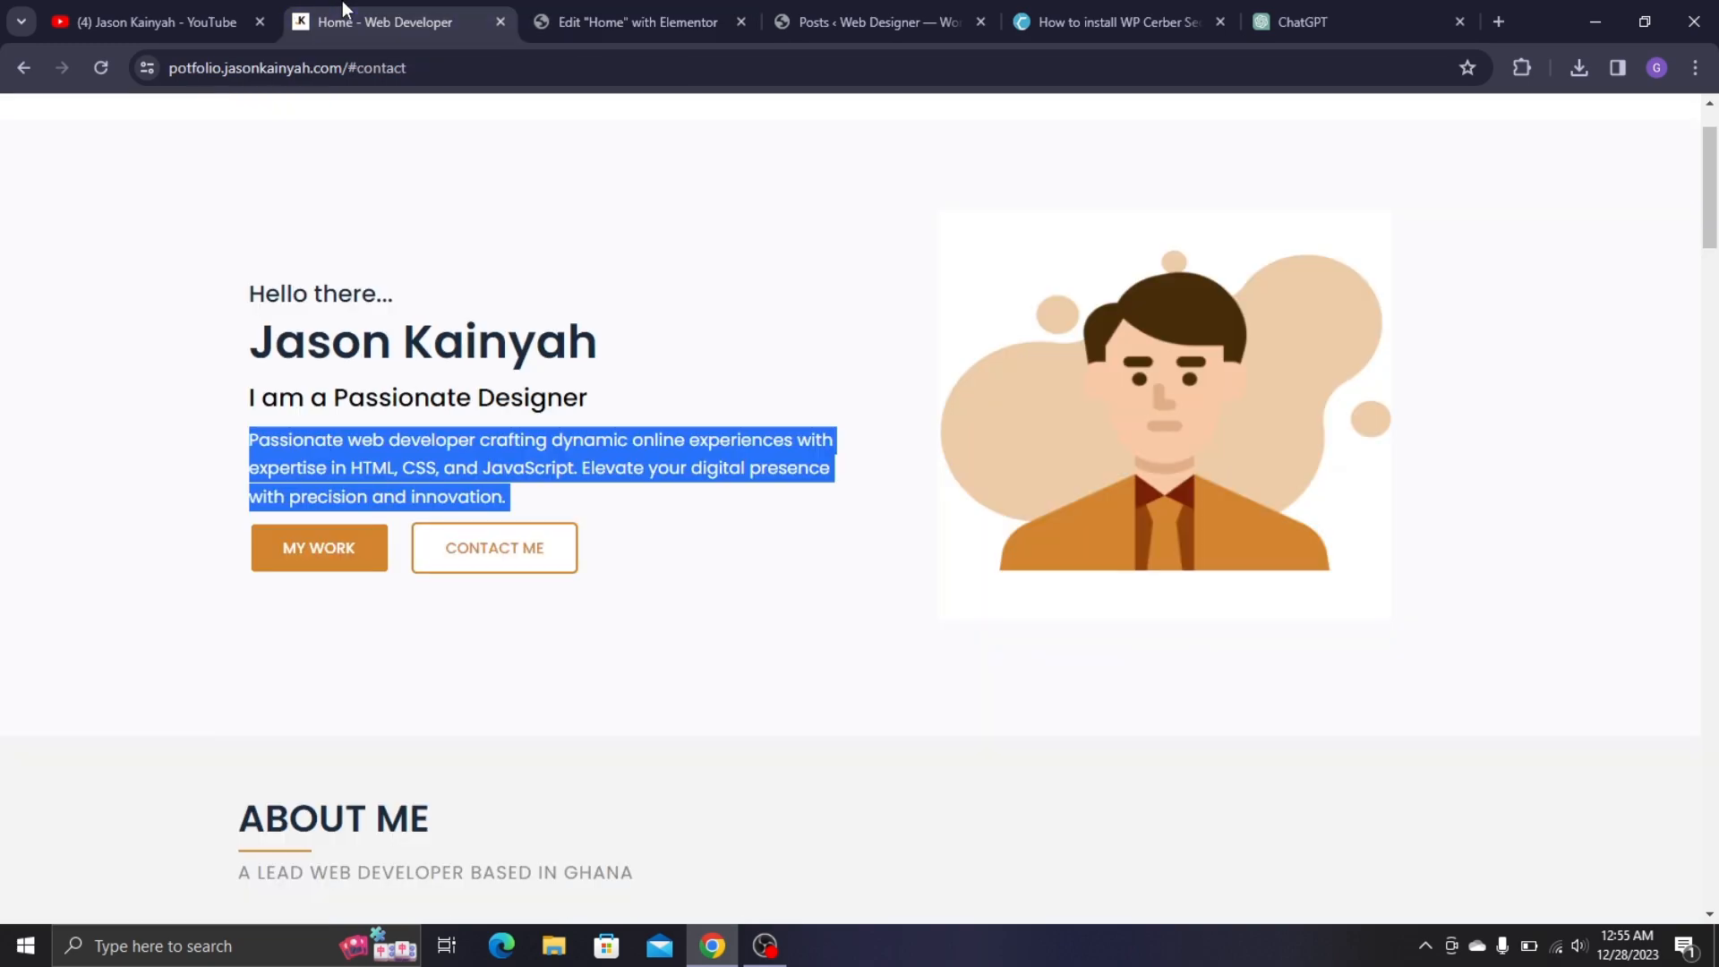
{"action": "left_click", "coordinate": [621, 1]}
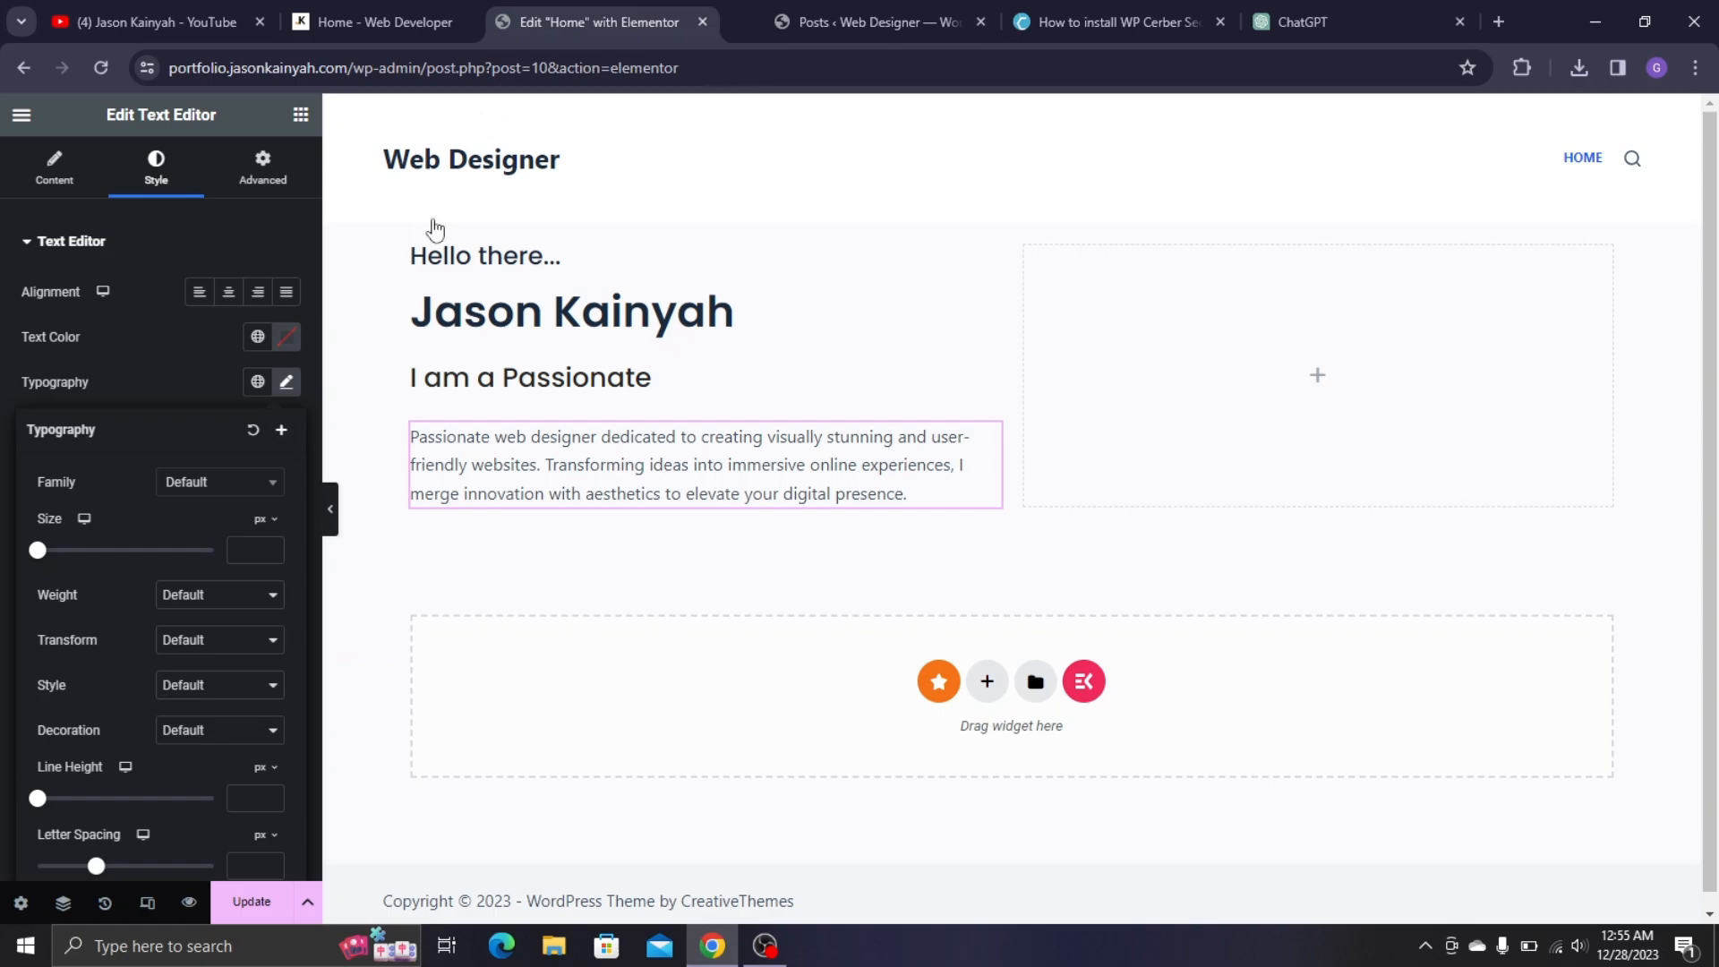
- Set the paragraph typography to Poppins, size 16, weight 400 (Normal)
{"action": "left_click", "coordinate": [215, 488]}
{"action": "type", "text": "popp"}
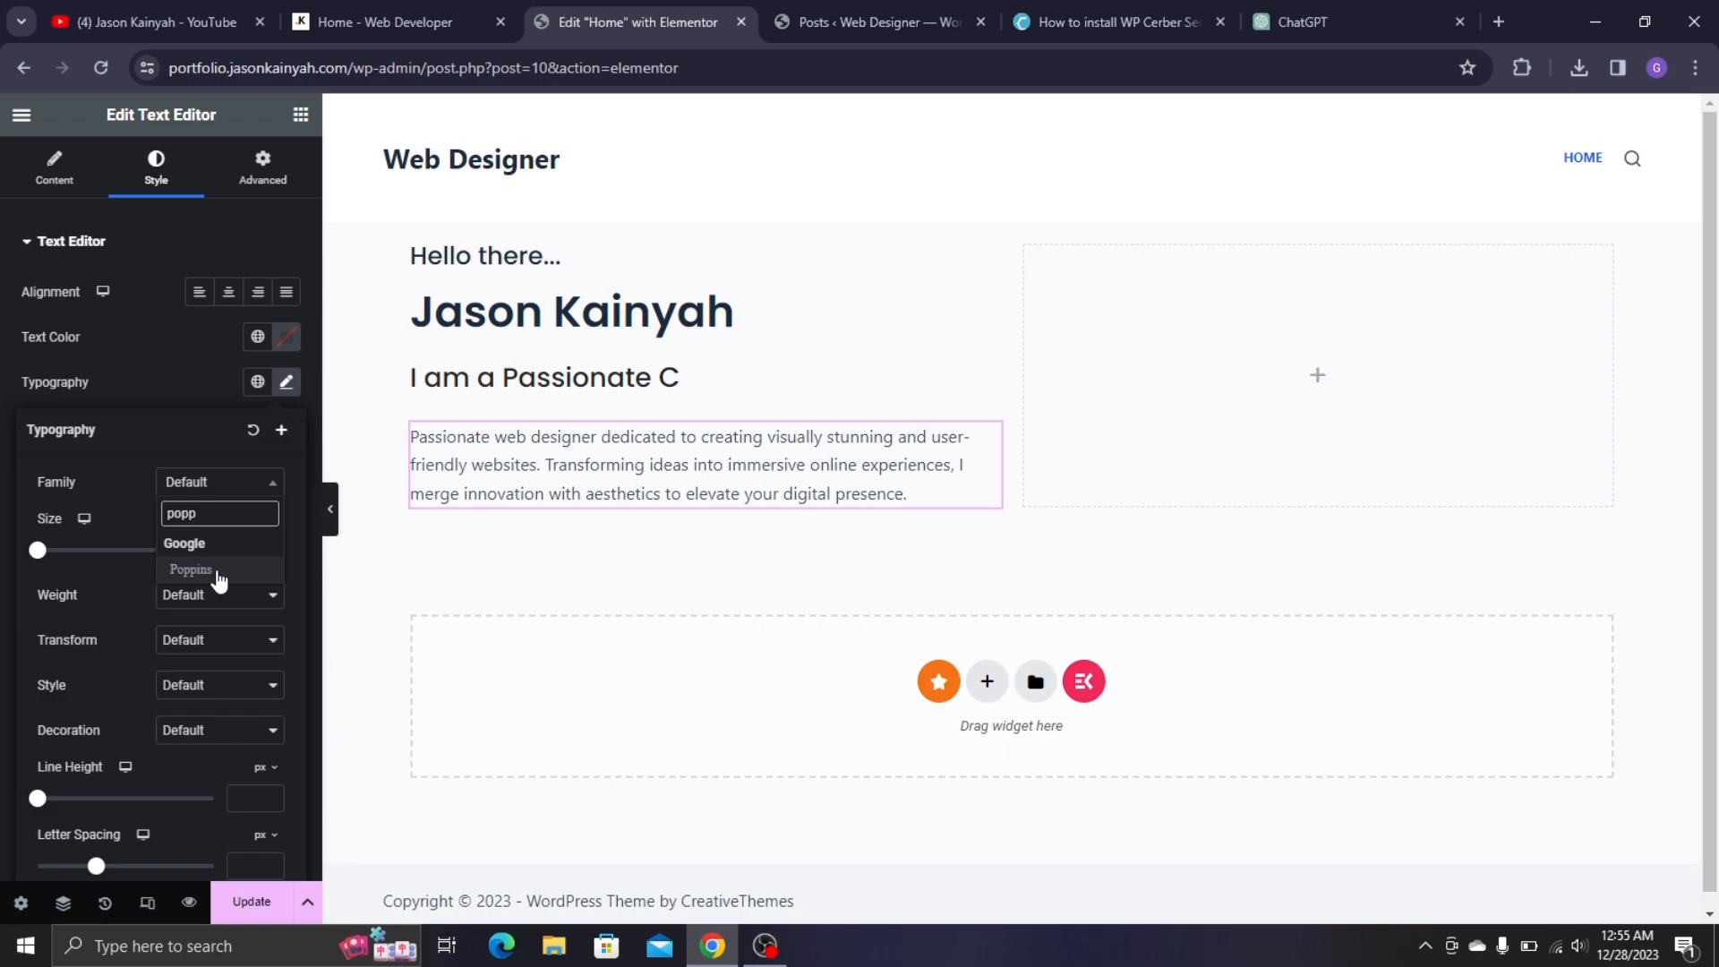
{"action": "left_click", "coordinate": [213, 569]}
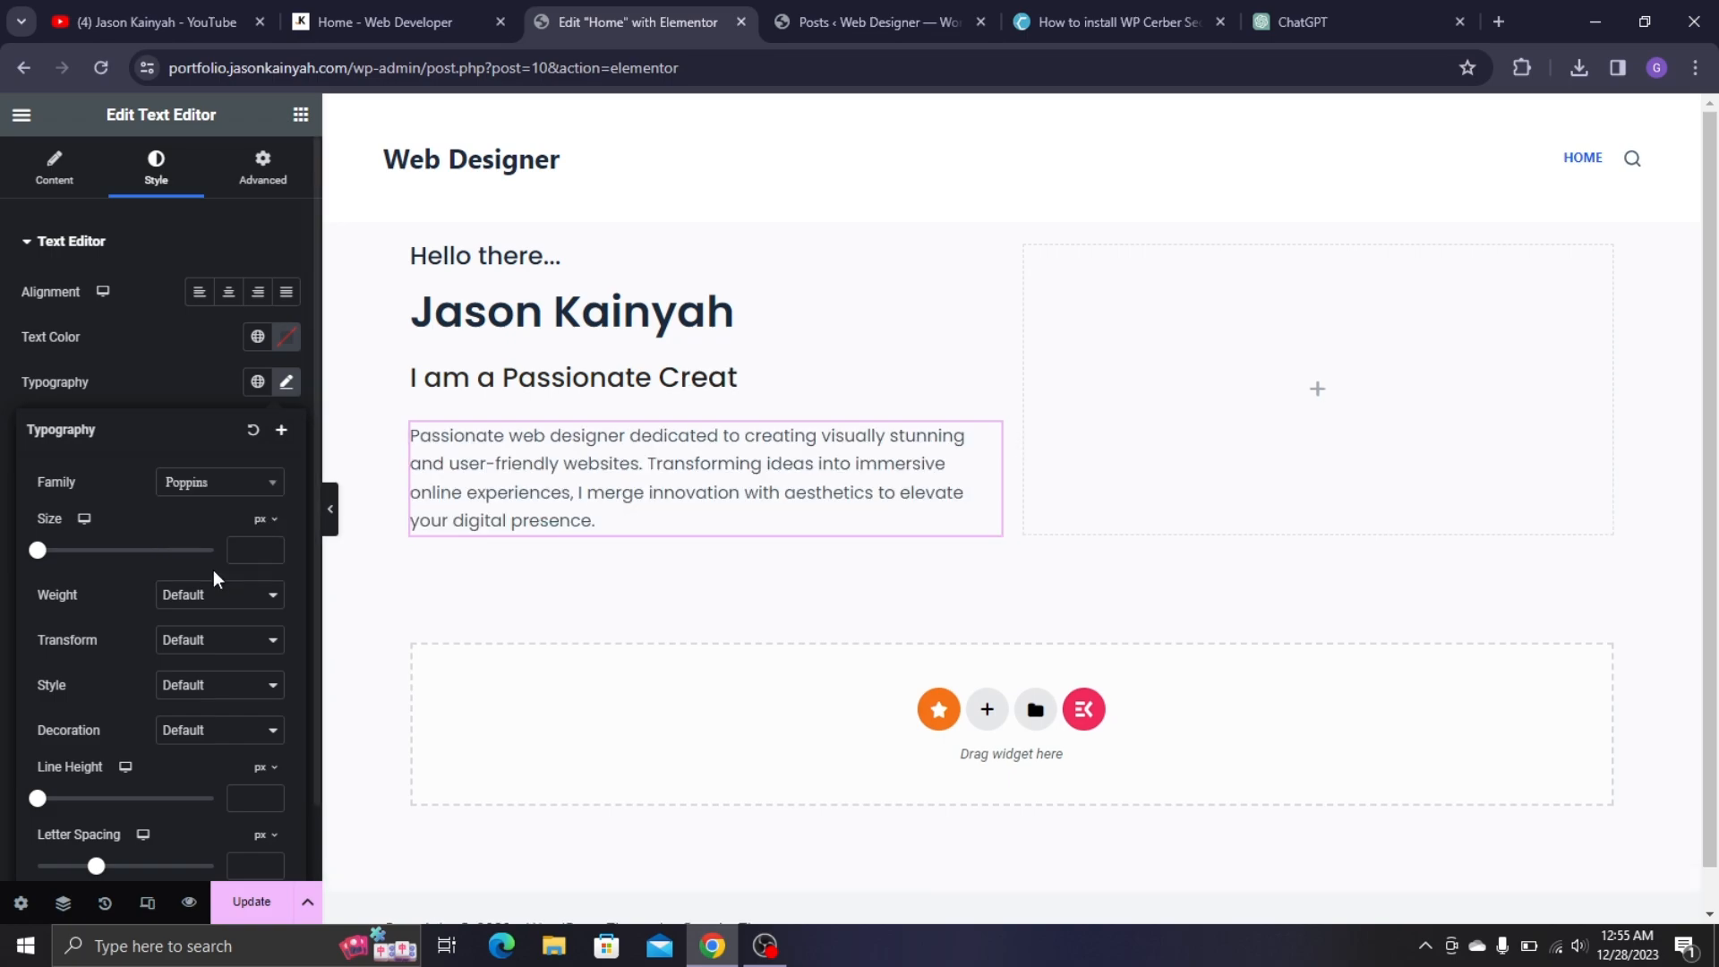
{"action": "type", "text": "25"}
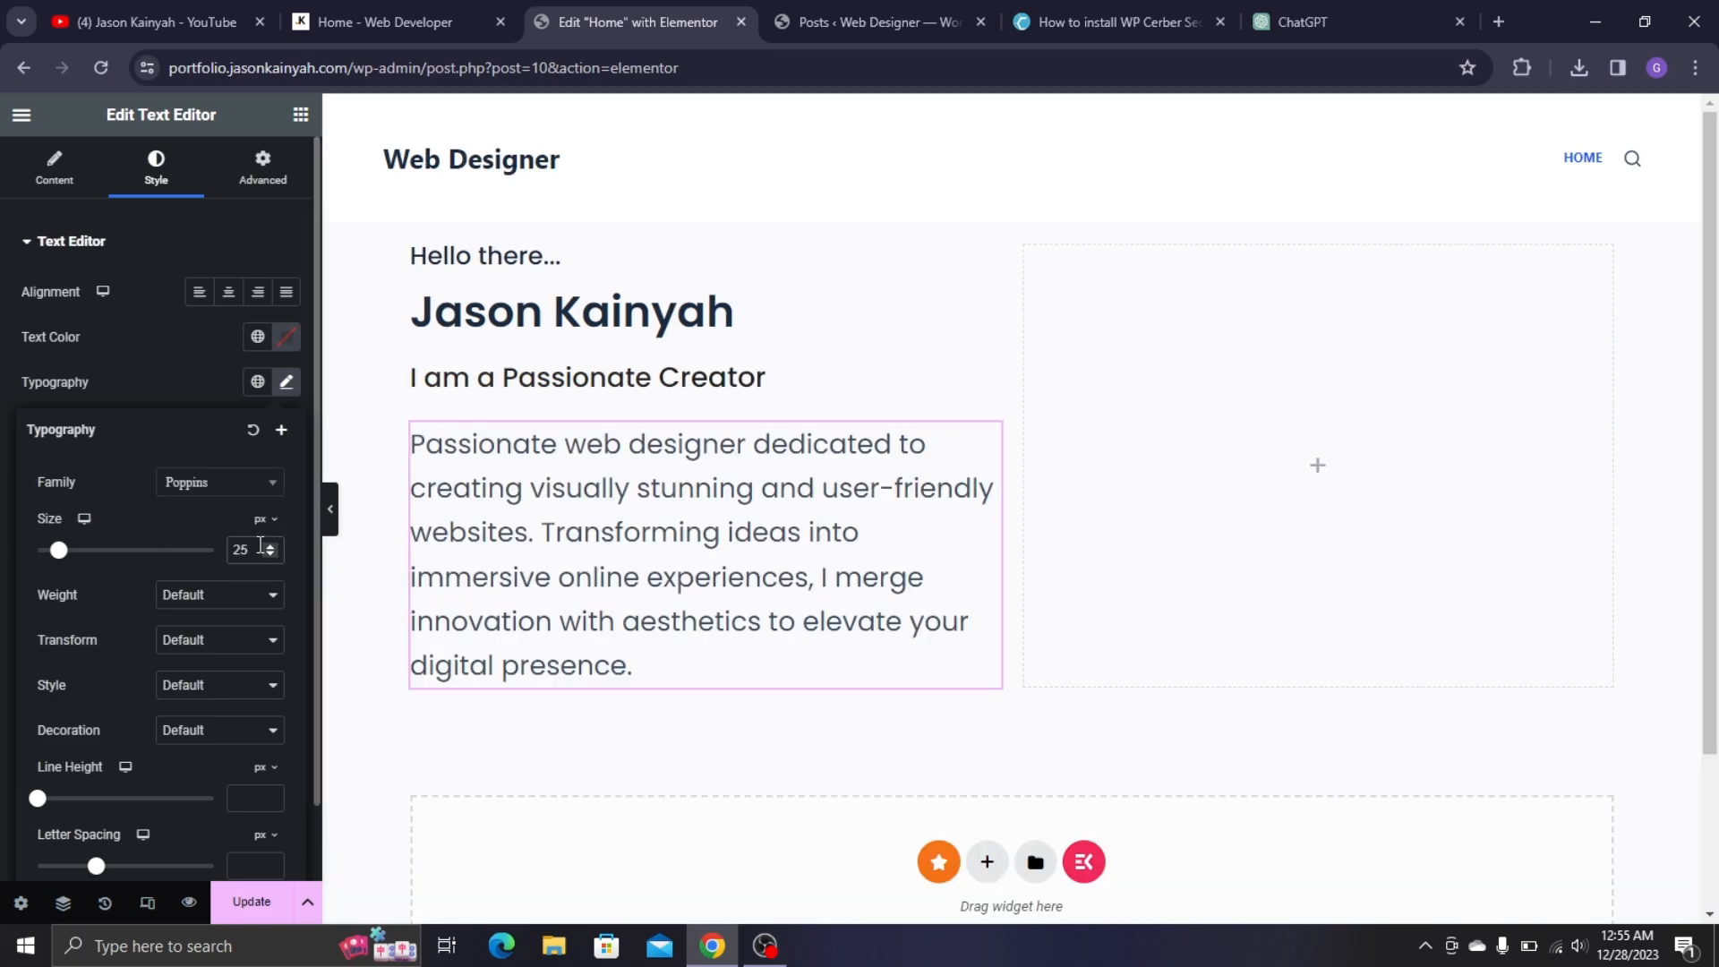
{"action": "double_click", "coordinate": [261, 546]}
{"action": "type", "text": "15"}
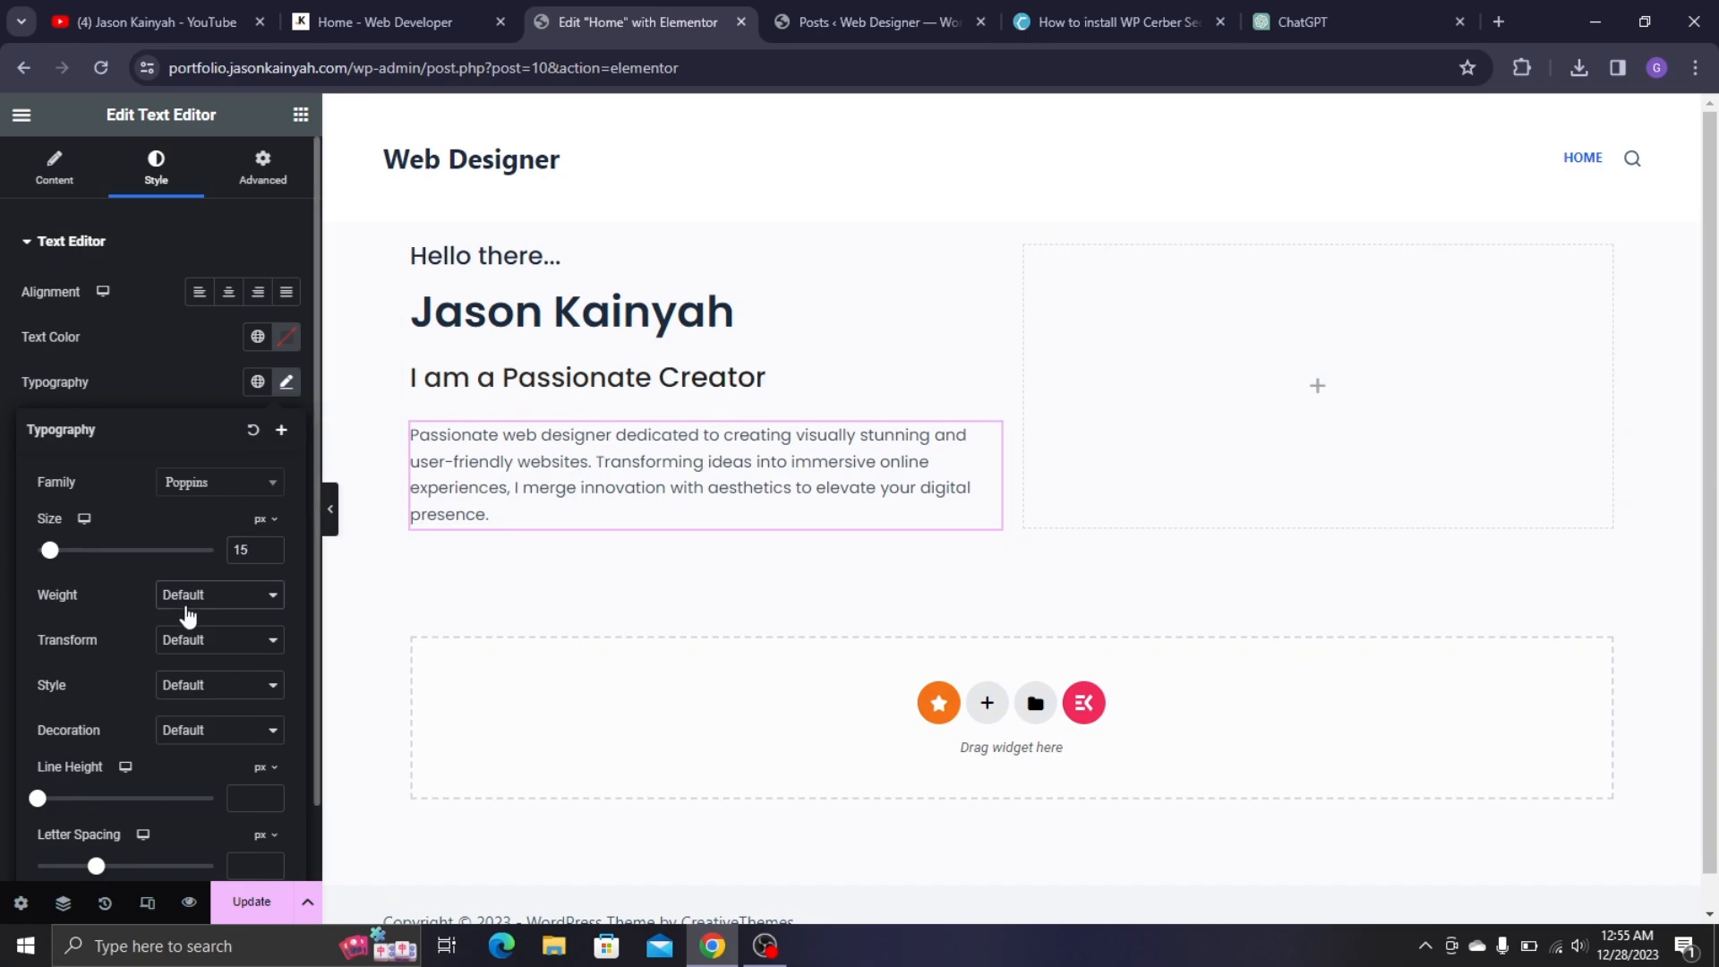
{"action": "left_click", "coordinate": [183, 602]}
{"action": "left_click", "coordinate": [202, 683]}
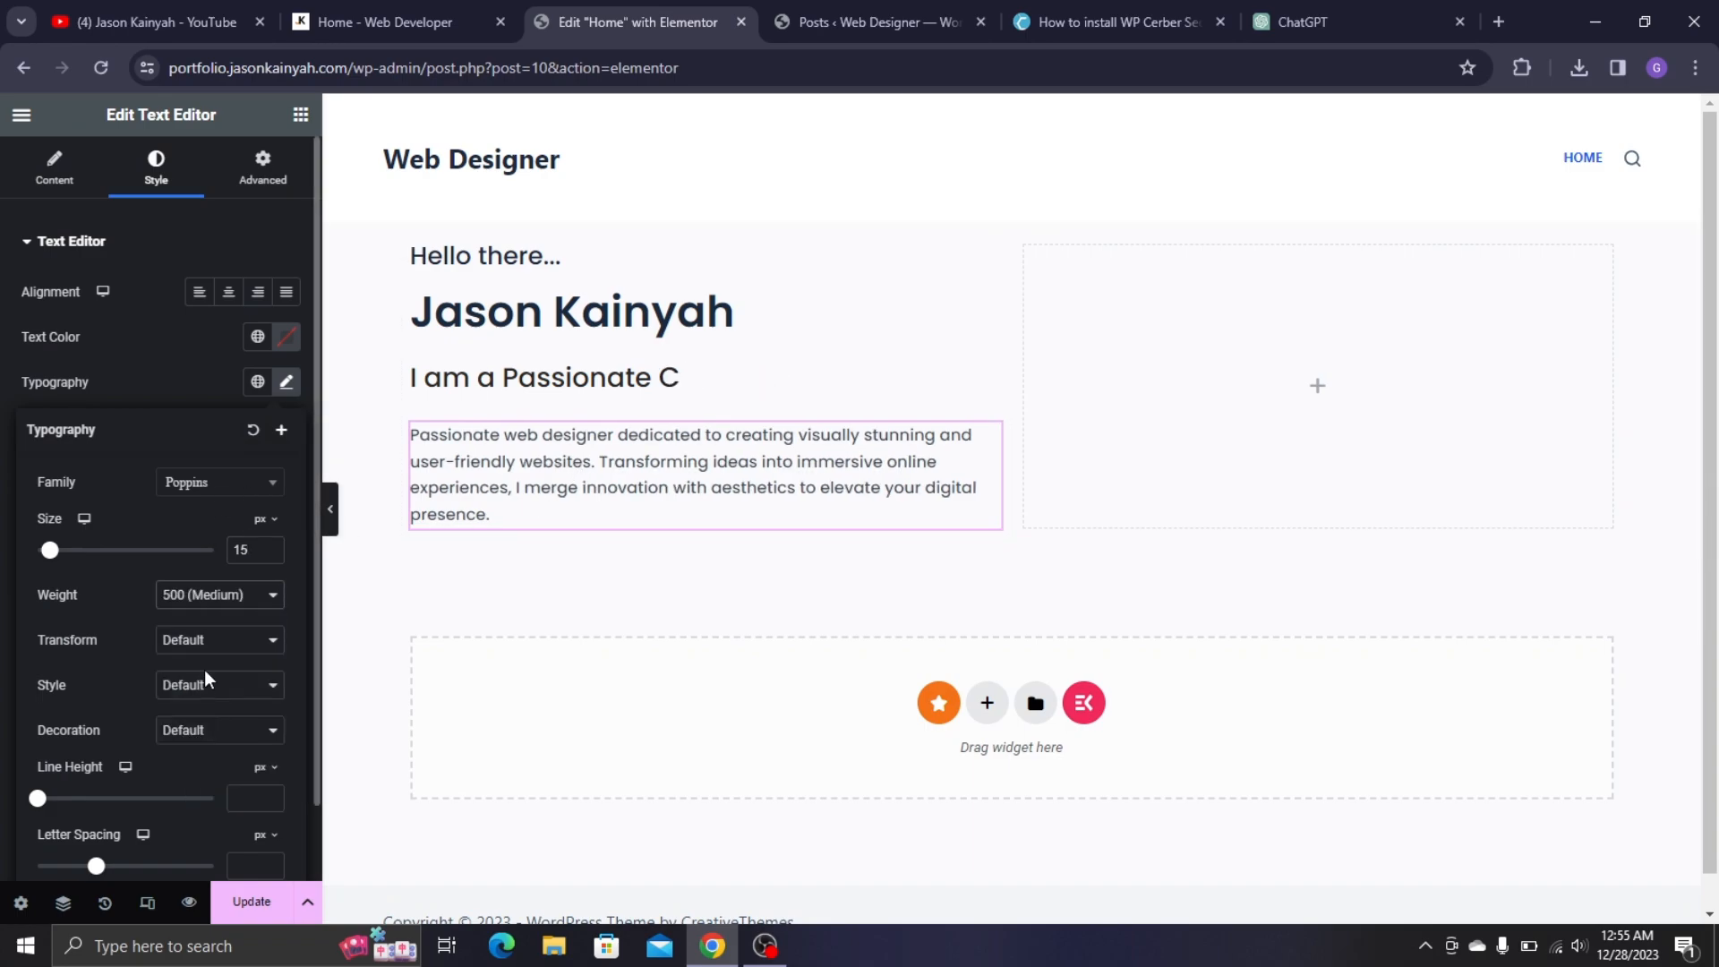
{"action": "left_click", "coordinate": [269, 545]}
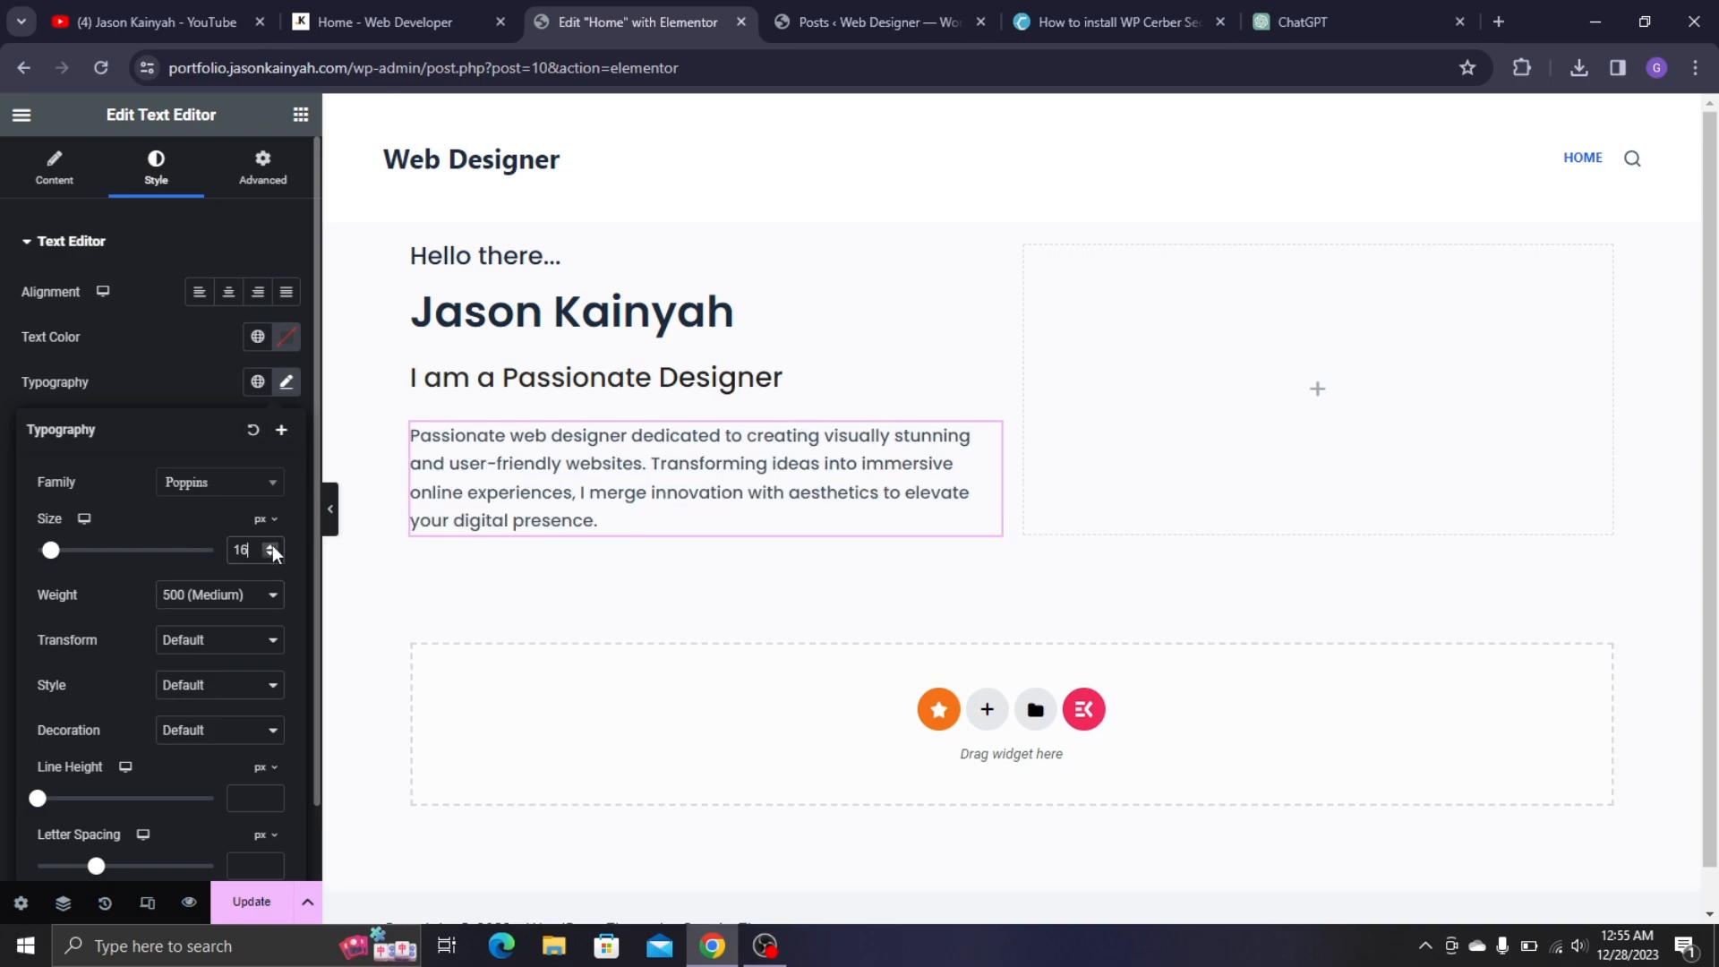
{"action": "left_click", "coordinate": [199, 594]}
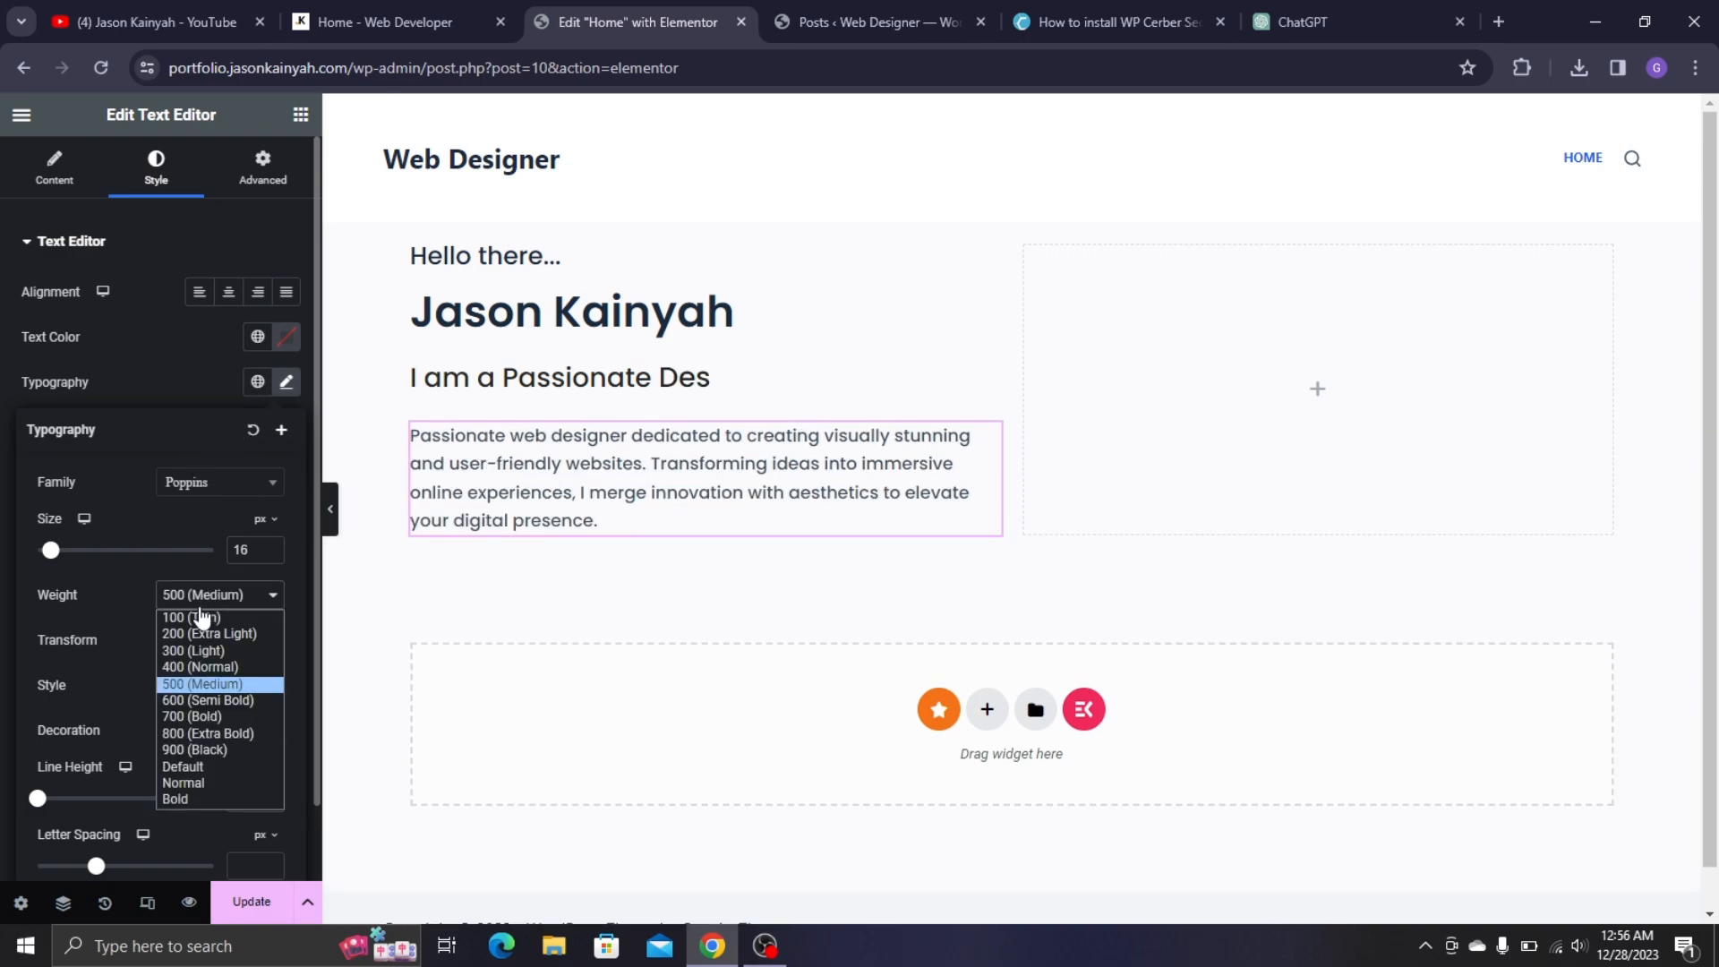
{"action": "left_click", "coordinate": [207, 664]}
- Compare the styled paragraph with the live site and close the typography settings
{"action": "left_click", "coordinate": [421, 16]}
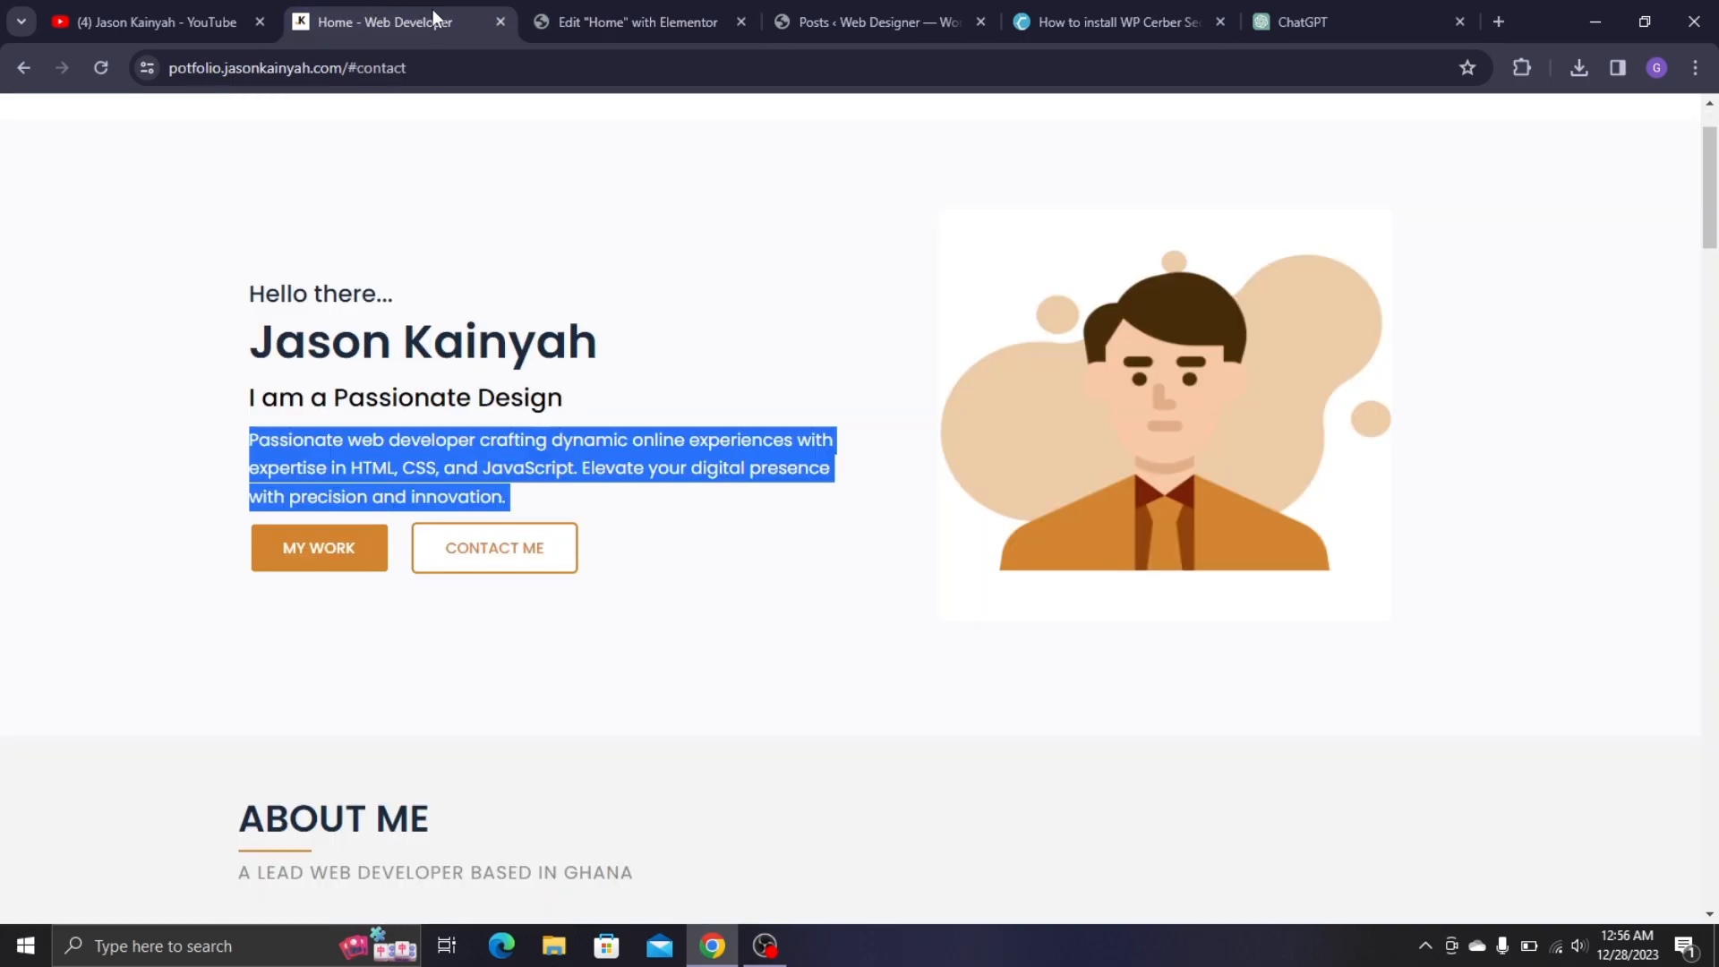
{"action": "left_click", "coordinate": [494, 475]}
{"action": "left_click", "coordinate": [626, 4]}
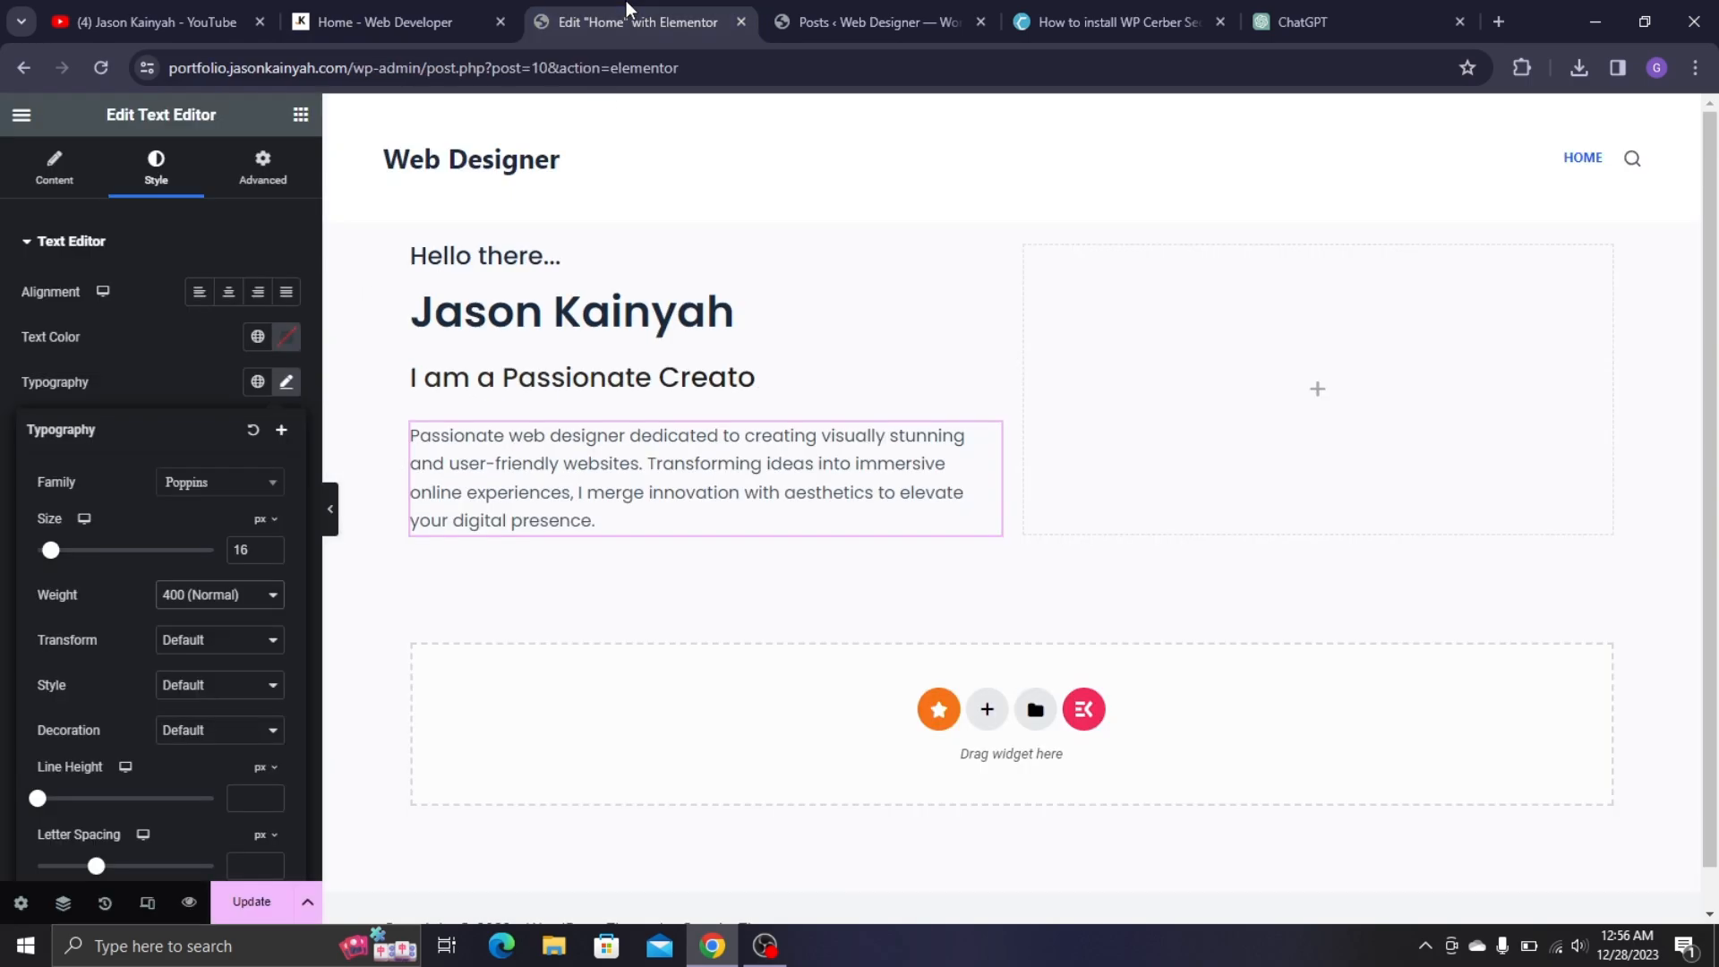
{"action": "left_click", "coordinate": [157, 359]}
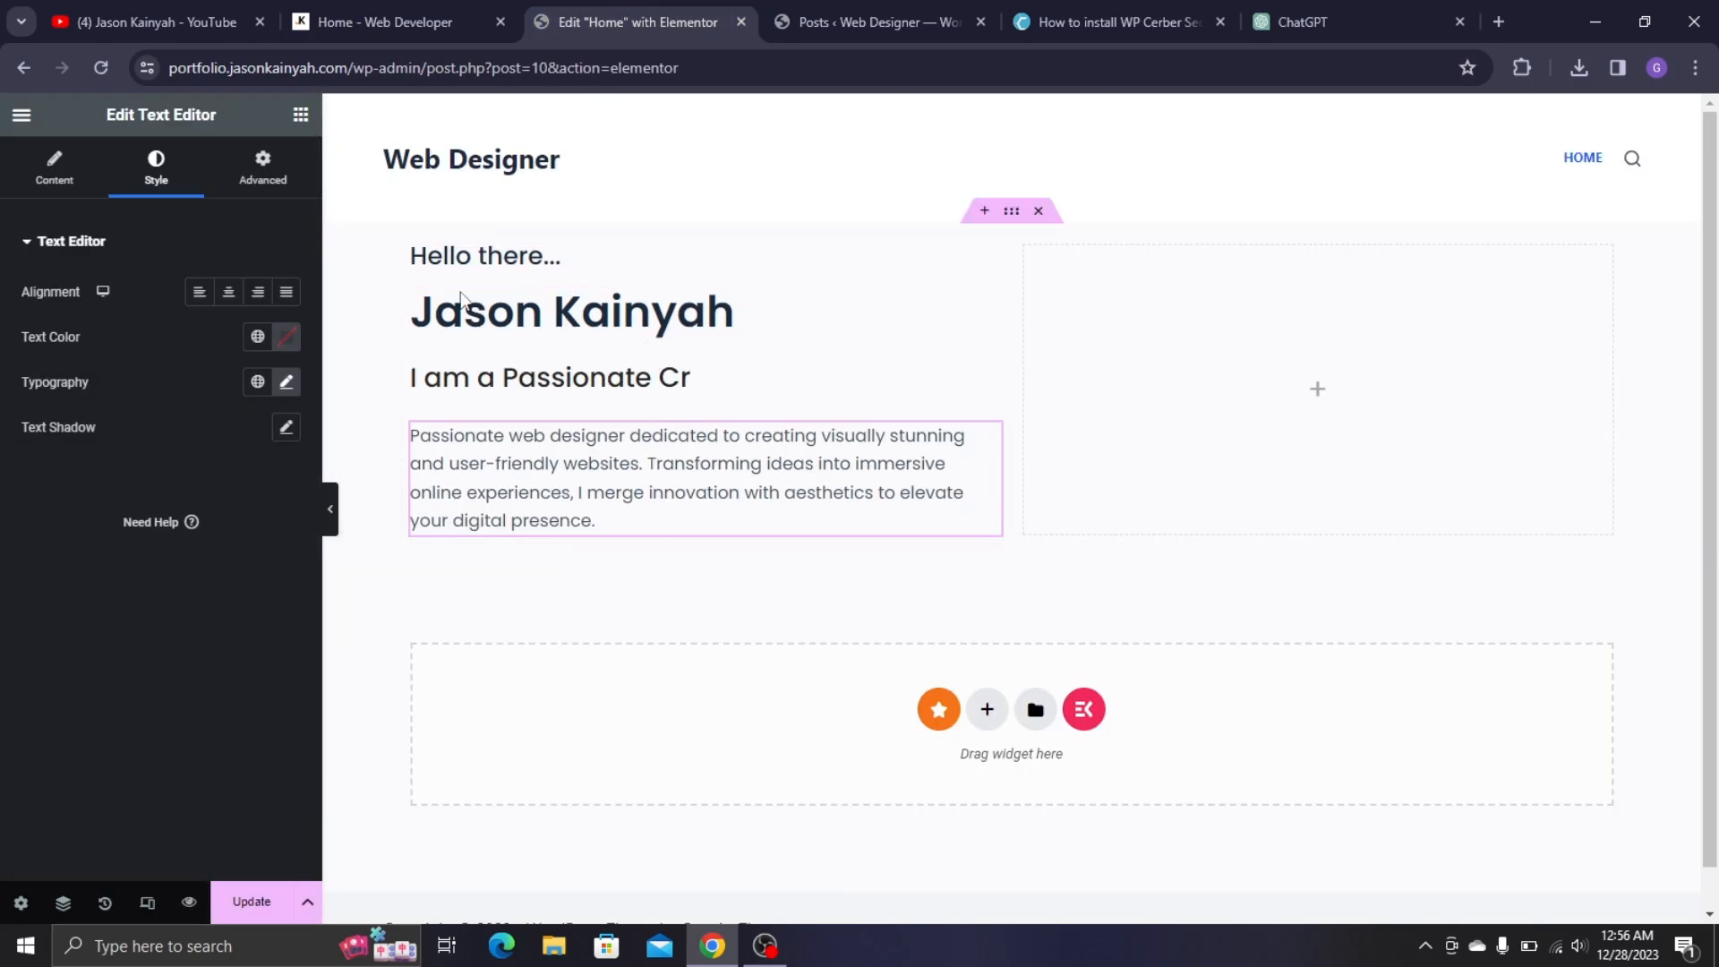
{"action": "left_click", "coordinate": [422, 3]}
{"action": "left_click", "coordinate": [698, 21]}
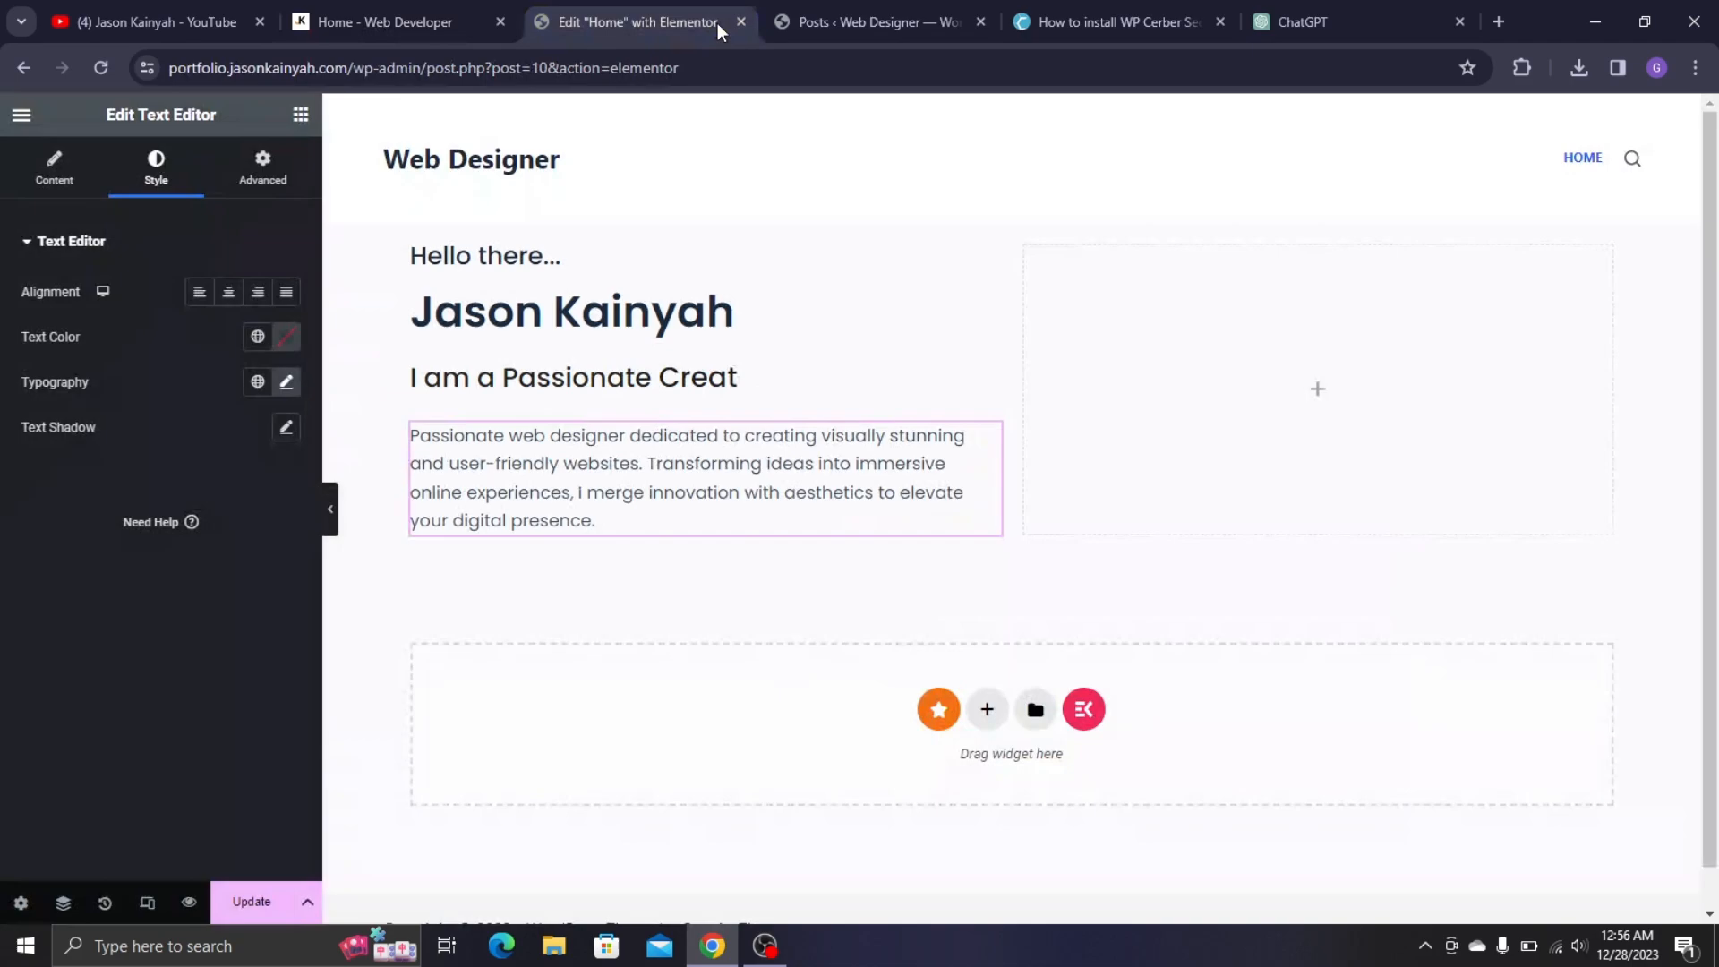
{"action": "left_click", "coordinate": [300, 114]}
- Add a new container below the paragraph and place a Button widget in it
{"action": "left_click_drag", "start_coordinate": [81, 443], "coordinate": [459, 644]}
{"action": "left_click_drag", "start_coordinate": [198, 528], "coordinate": [192, 537]}
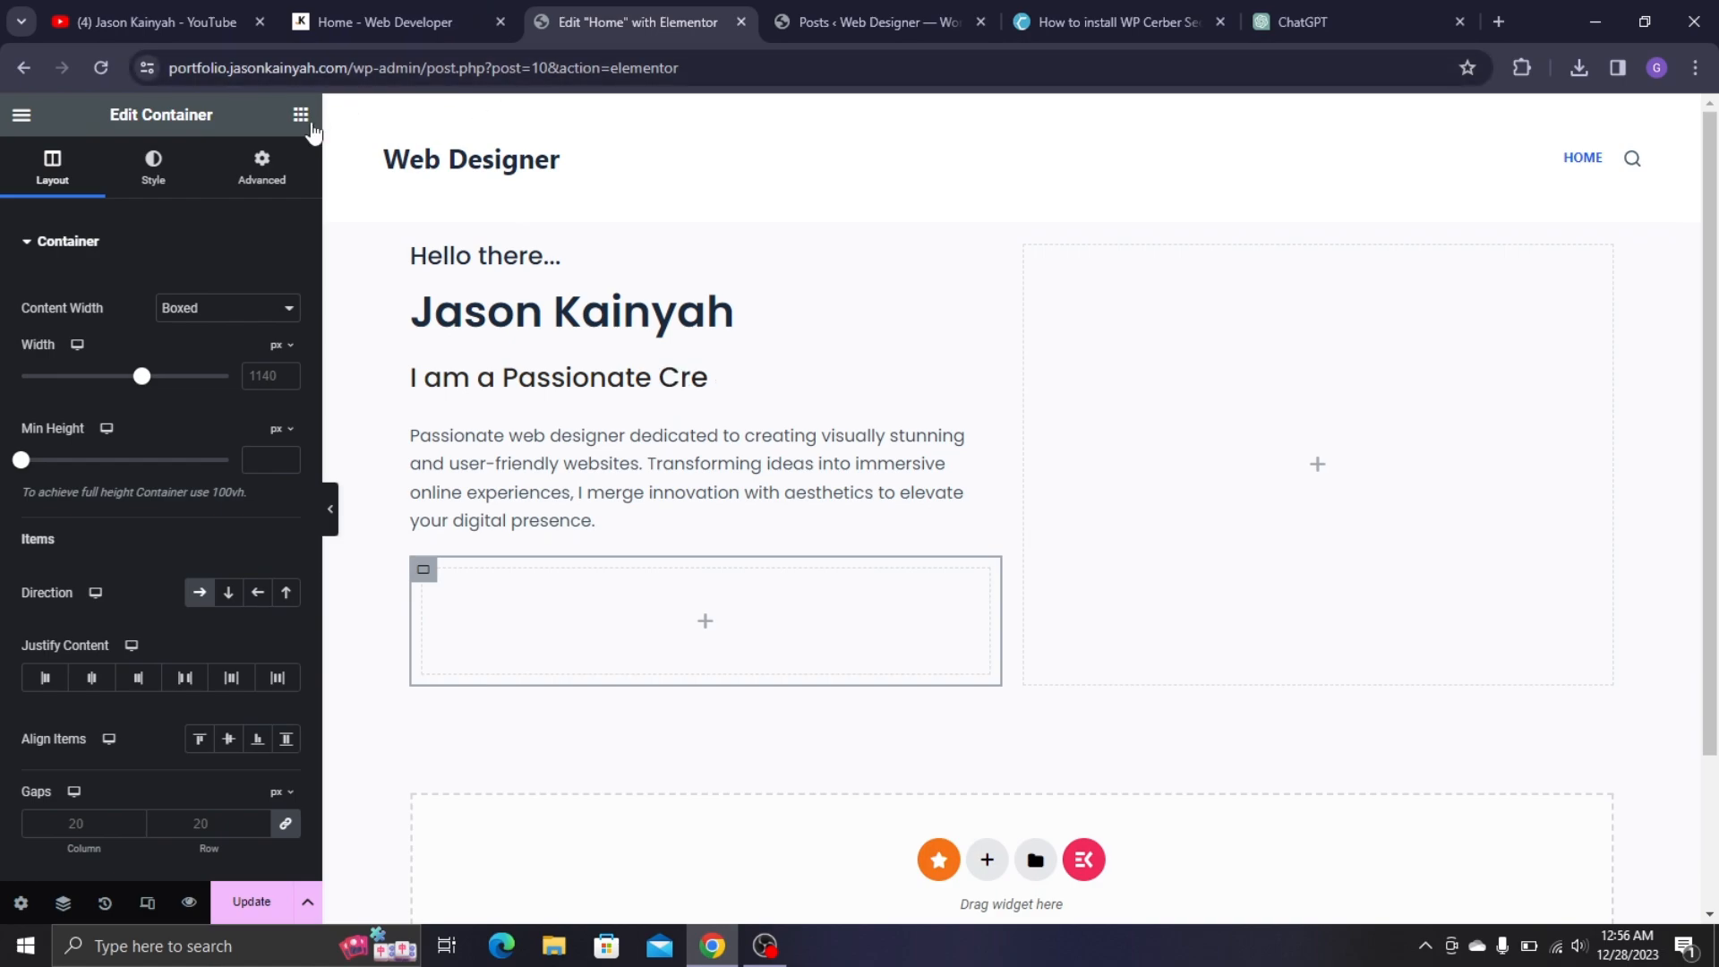
{"action": "left_click", "coordinate": [300, 115]}
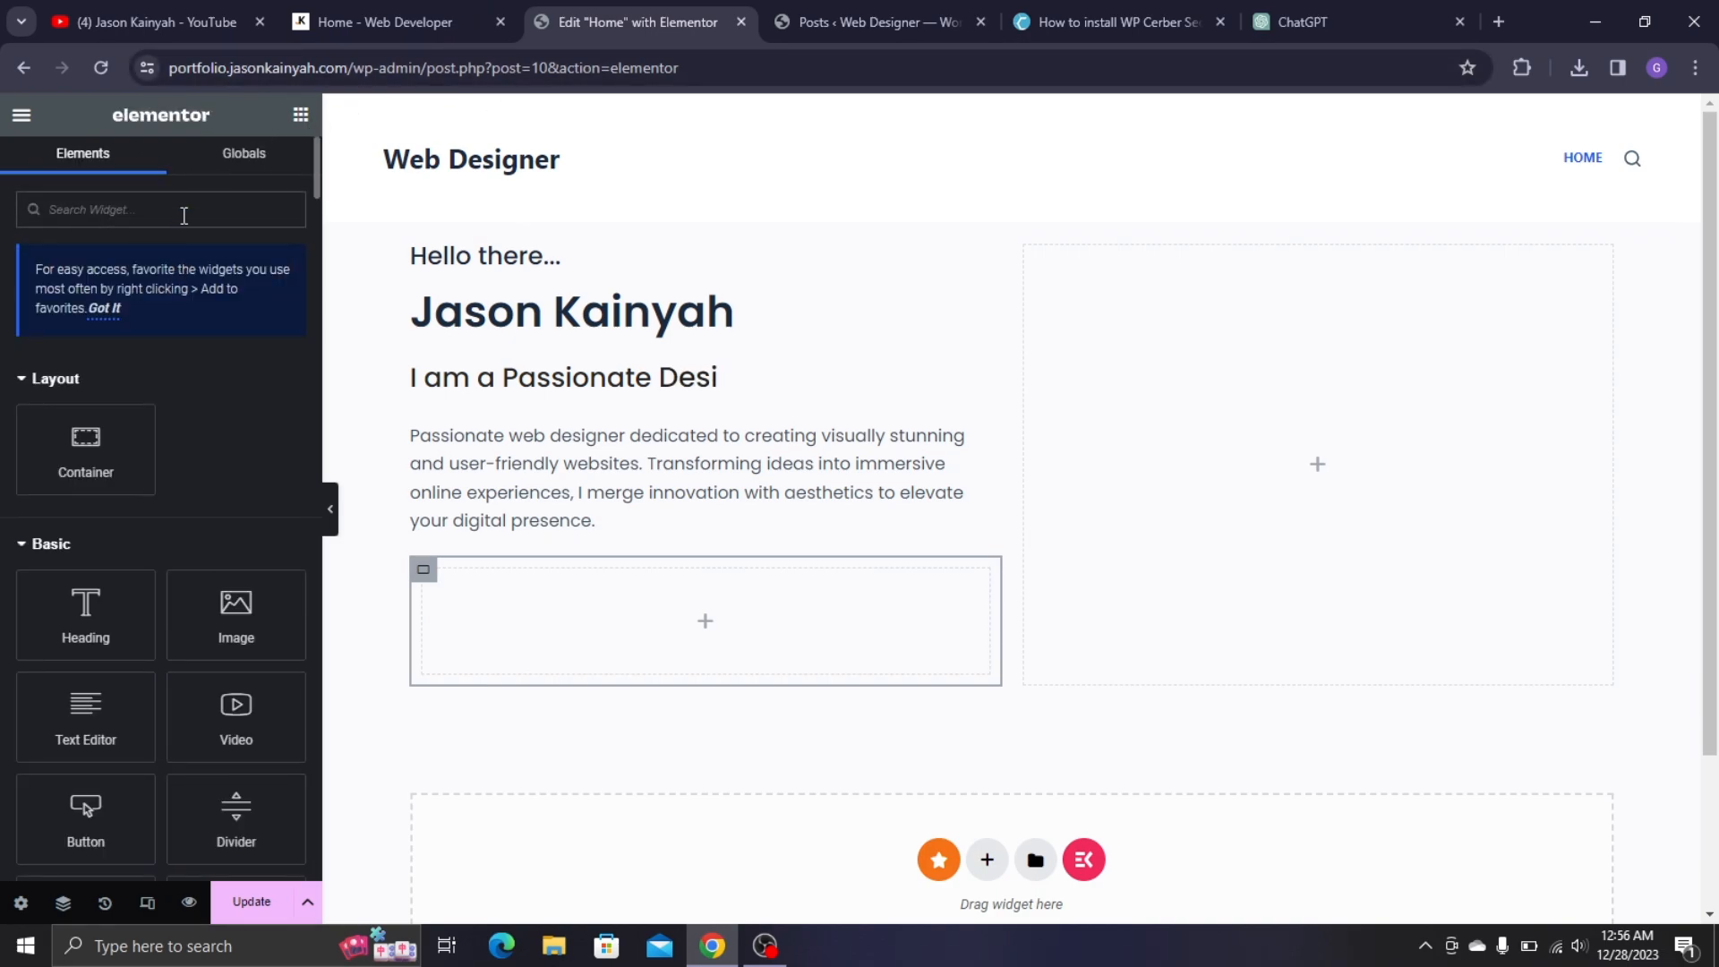
{"action": "type", "text": "button"}
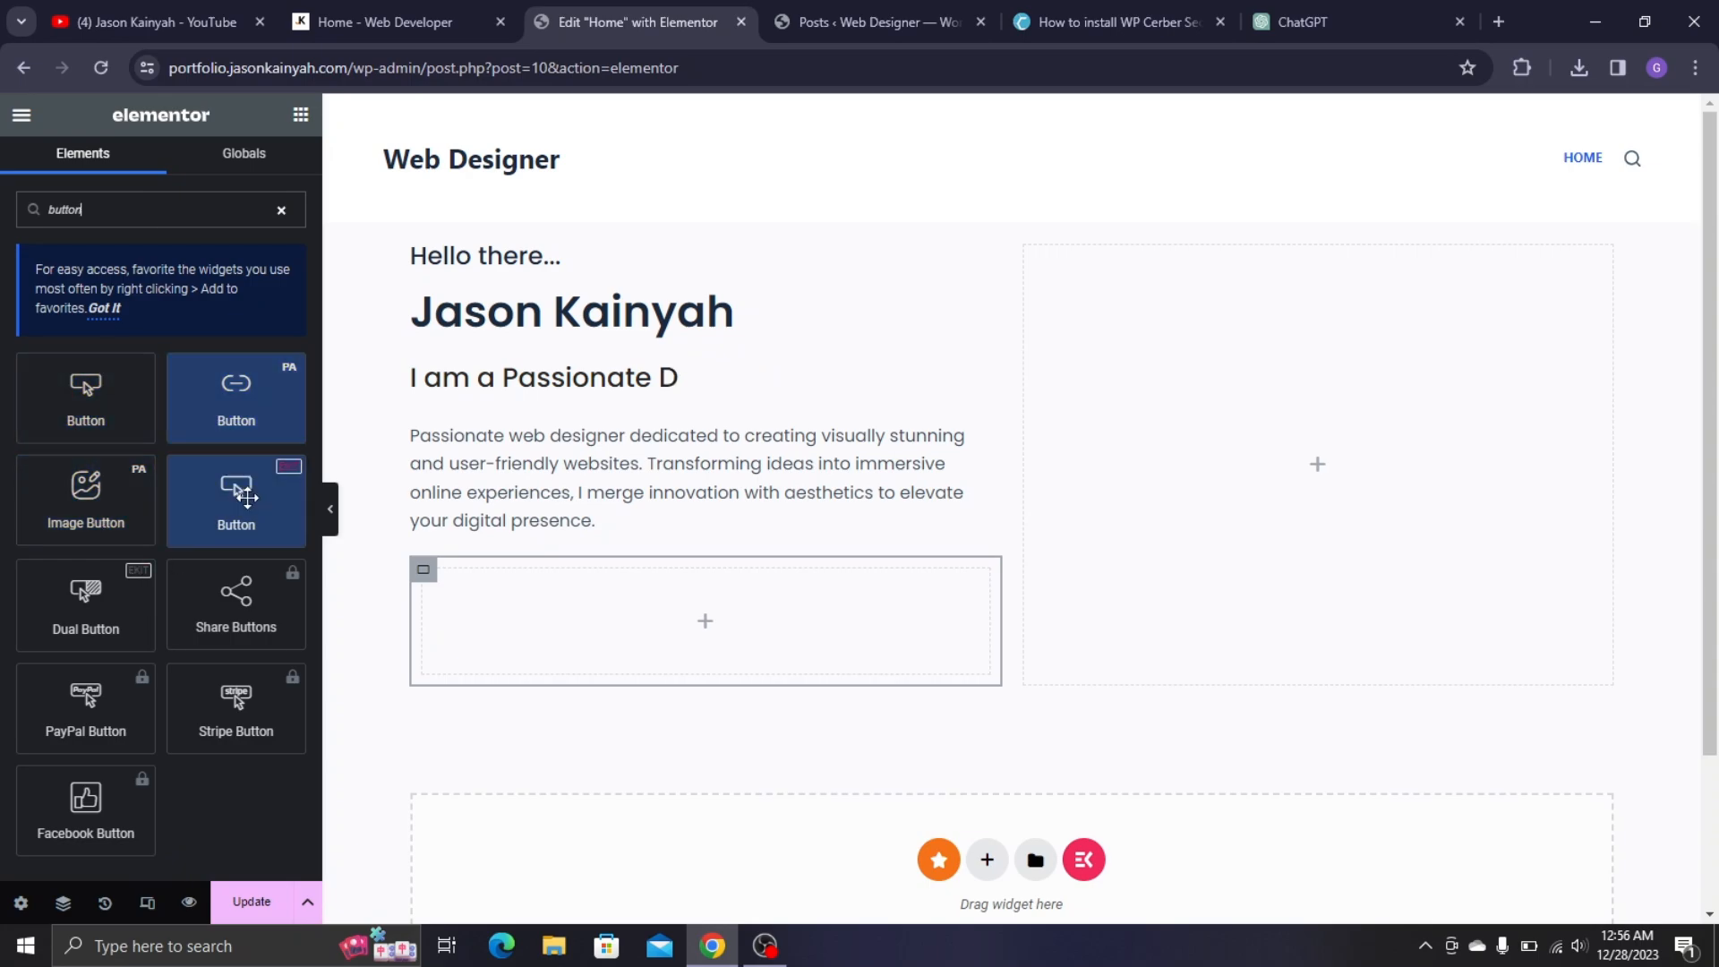
{"action": "left_click_drag", "start_coordinate": [235, 517], "coordinate": [482, 630]}
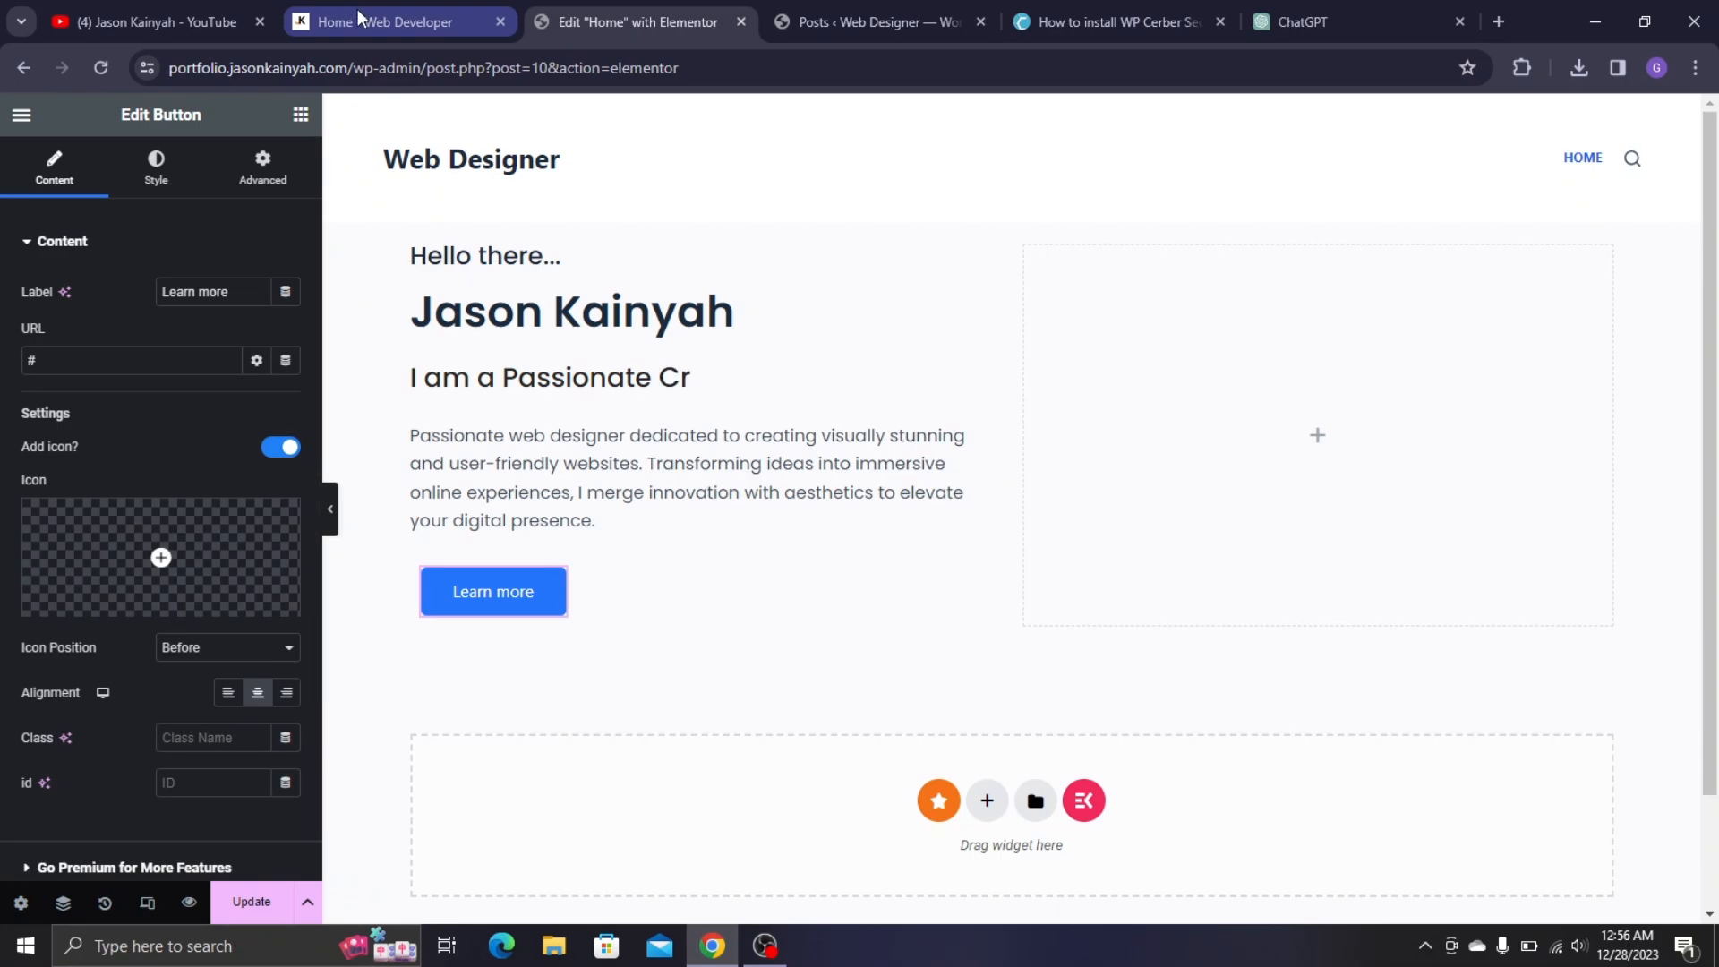
- Replace the button label 'Learn more' with 'MY WORK'
{"action": "left_click", "coordinate": [438, 19]}
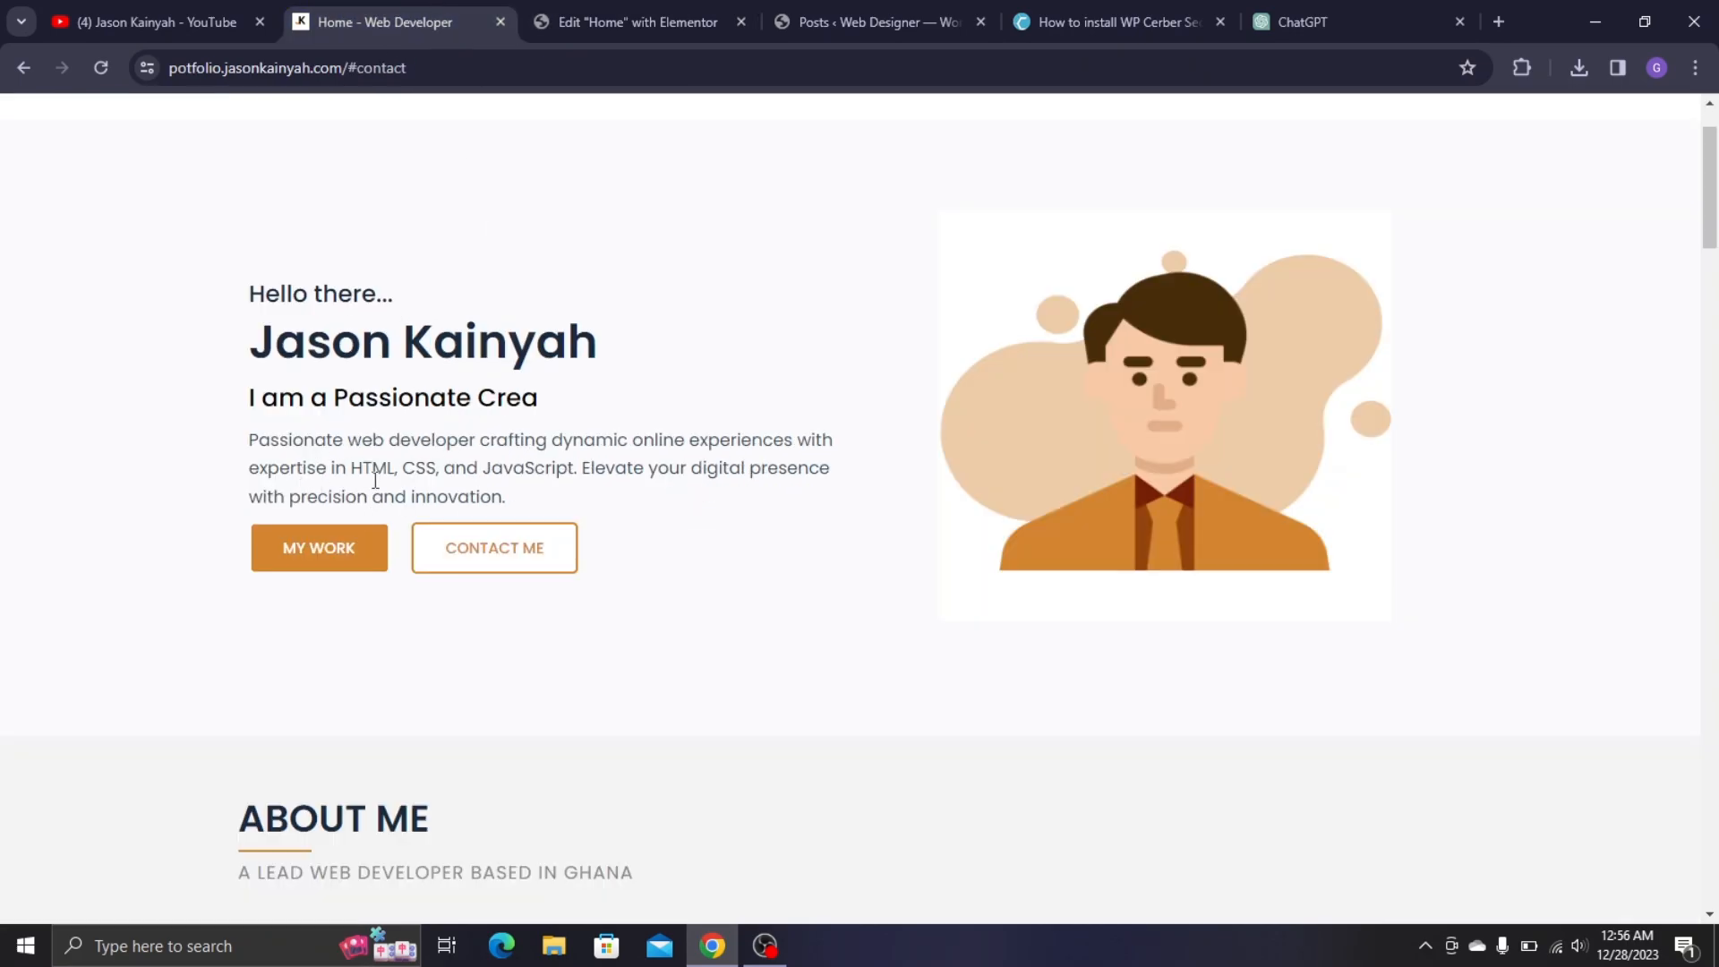
{"action": "left_click", "coordinate": [671, 18]}
{"action": "triple_click", "coordinate": [254, 283]}
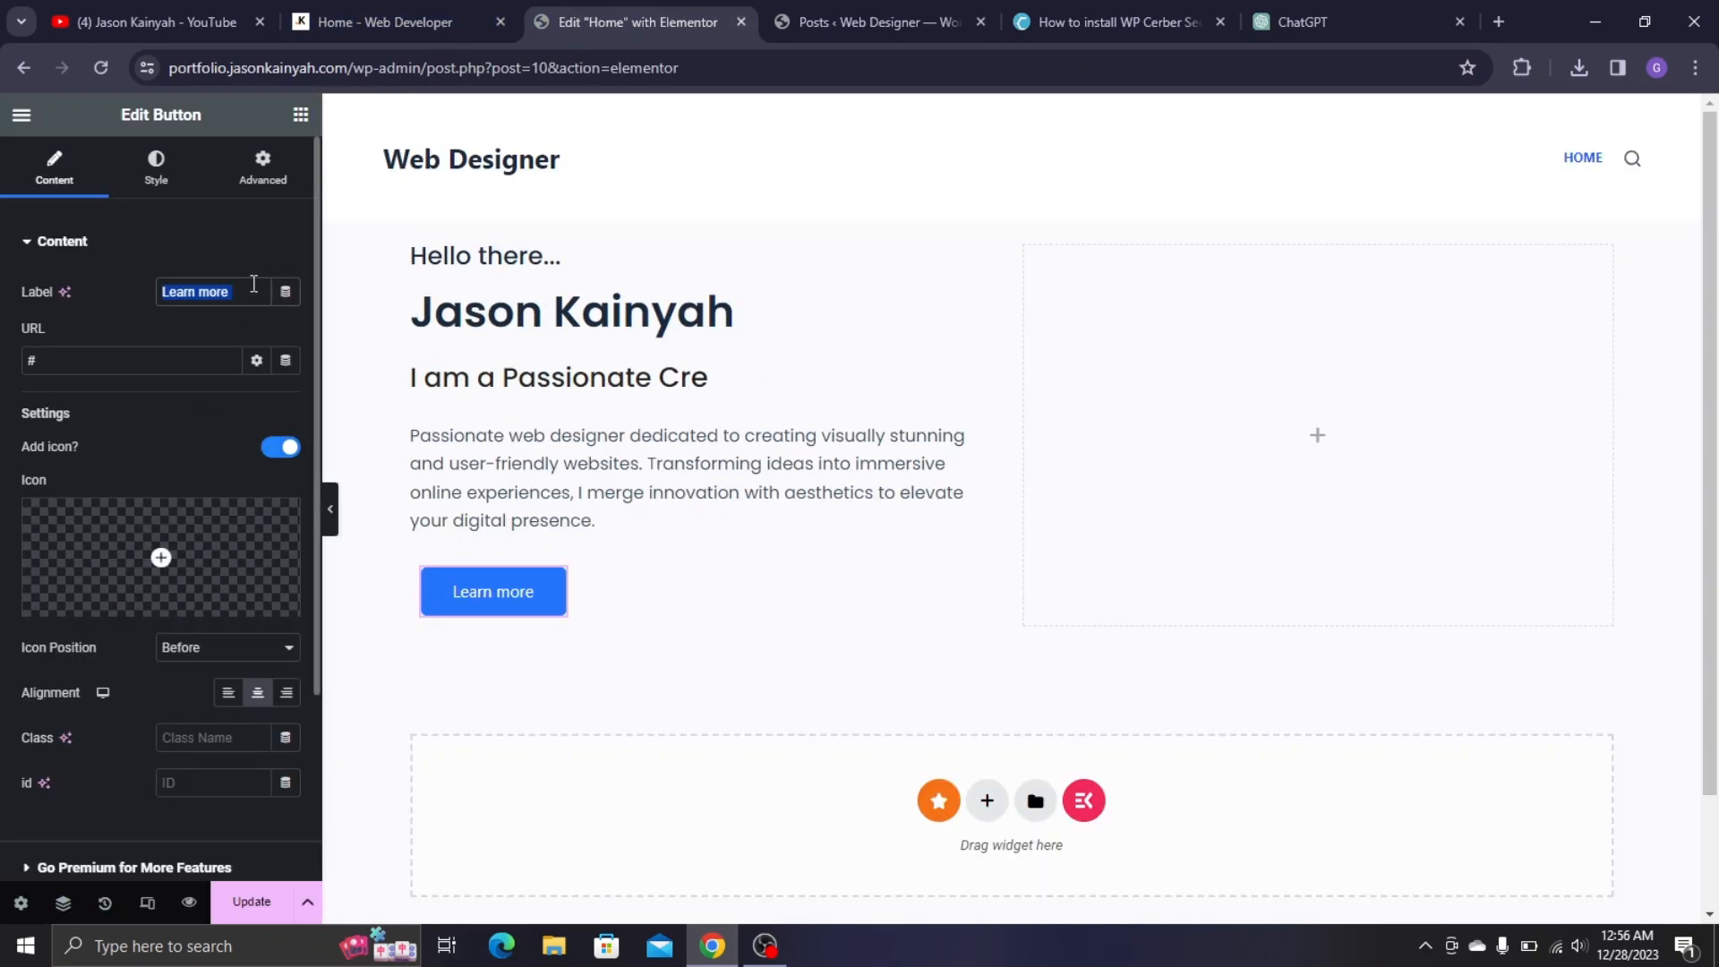
{"action": "type", "text": "MY WORK"}
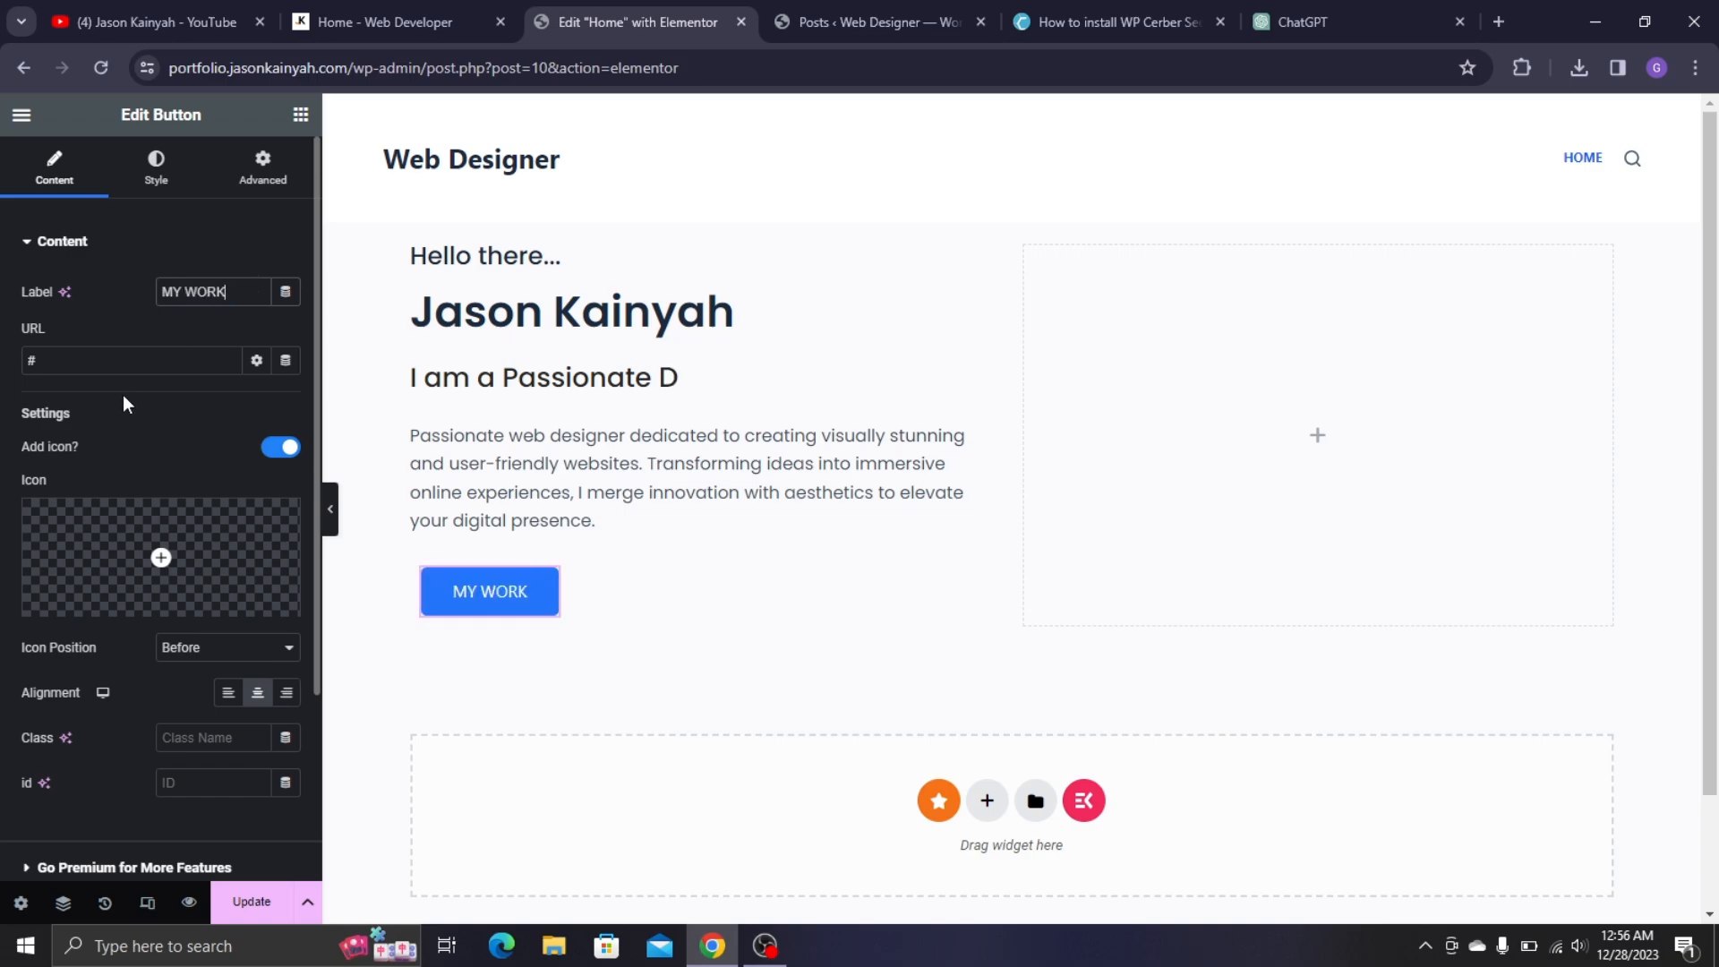
{"action": "scroll", "coordinate": [88, 593], "scroll_direction": "down", "scroll_amount": 3}
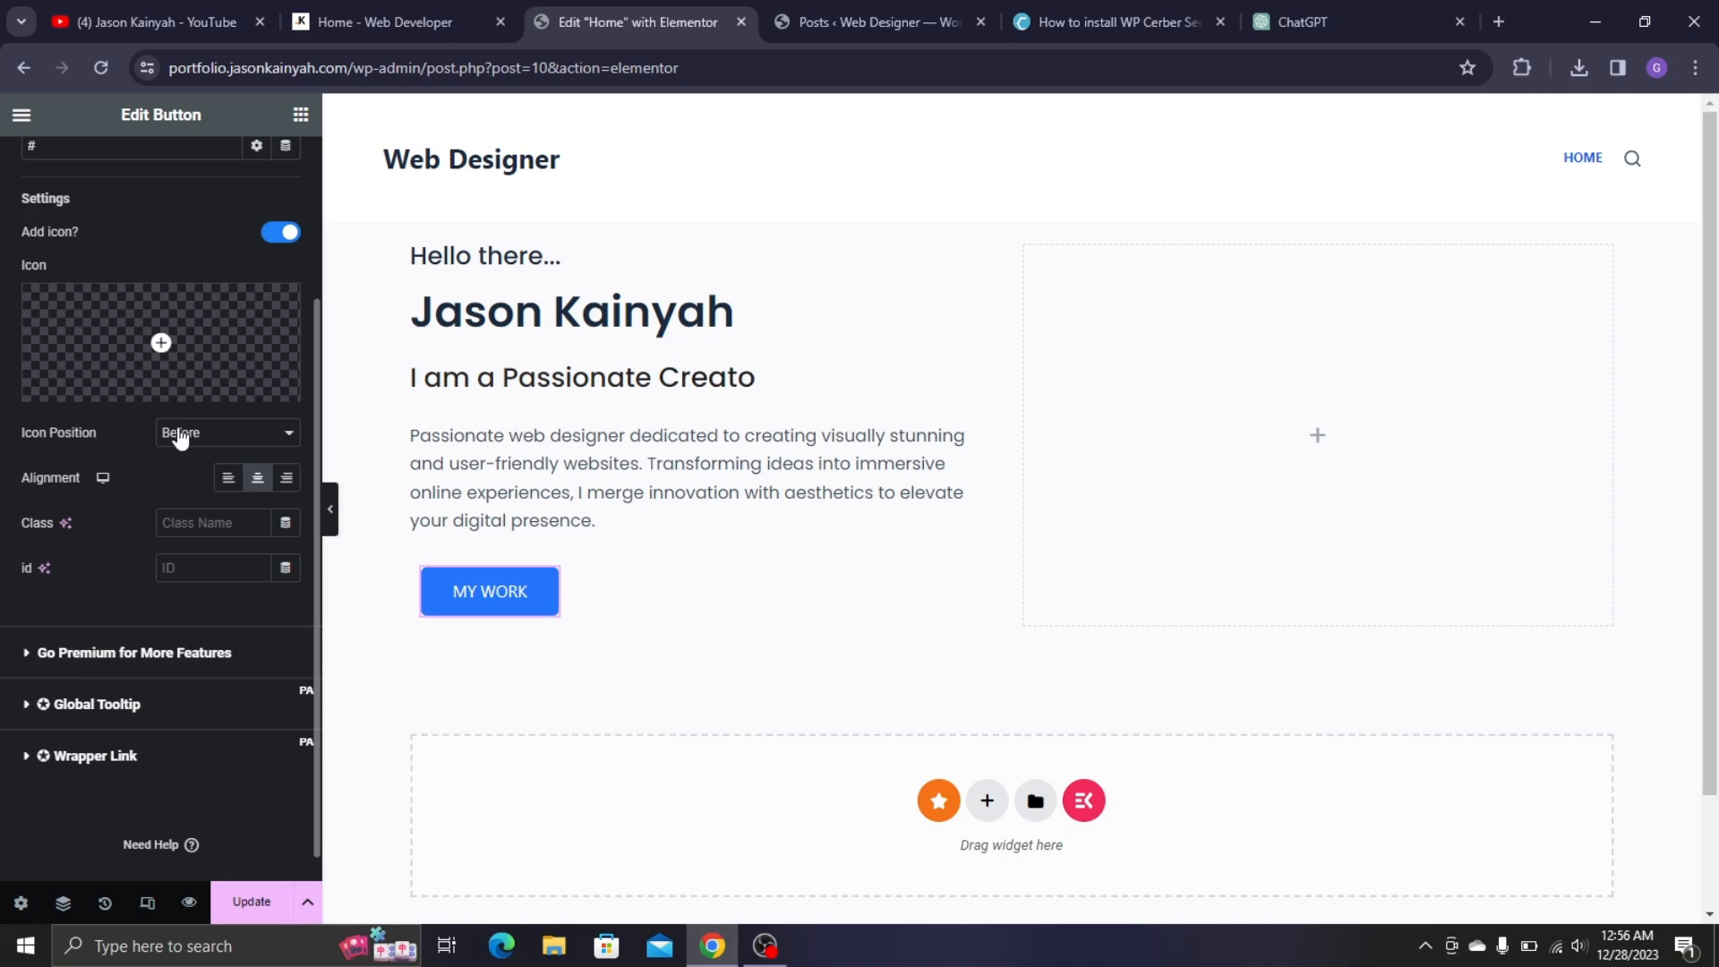
{"action": "scroll", "coordinate": [181, 368], "scroll_direction": "up", "scroll_amount": 3}
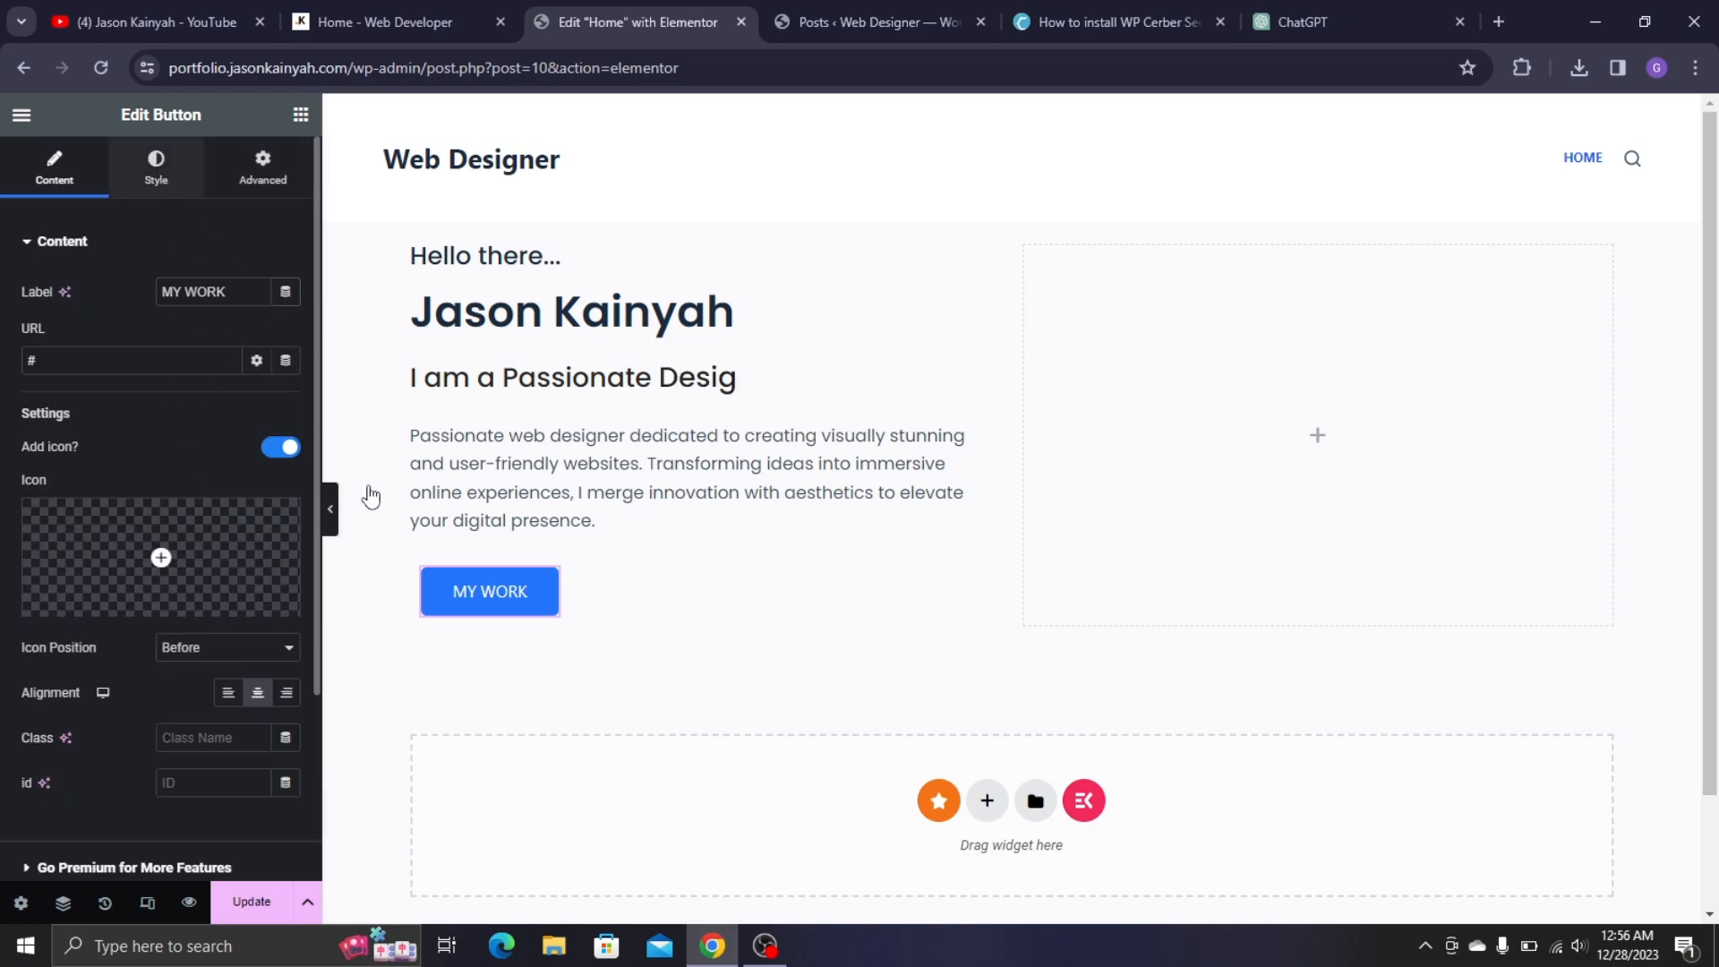
- Set the MY WORK button's typography Family to Poppins, searching 'POPP'
{"action": "left_click", "coordinate": [156, 166]}
{"action": "left_click", "coordinate": [394, 22]}
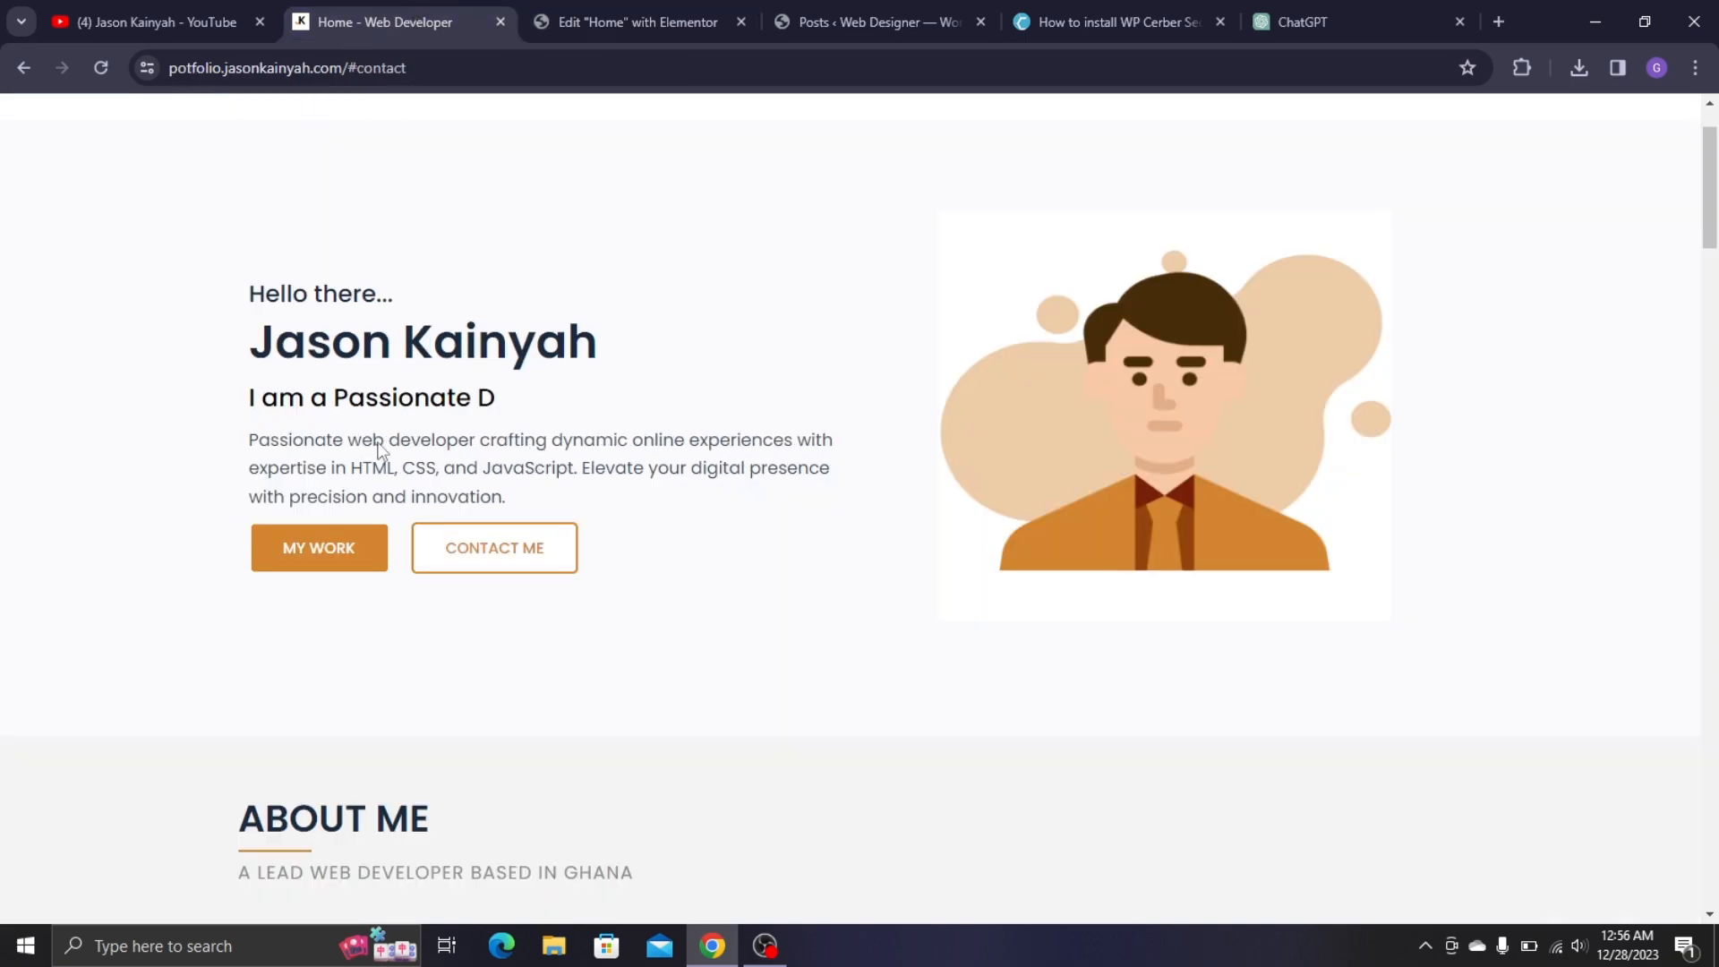
{"action": "left_click", "coordinate": [610, 30]}
{"action": "left_click", "coordinate": [284, 445]}
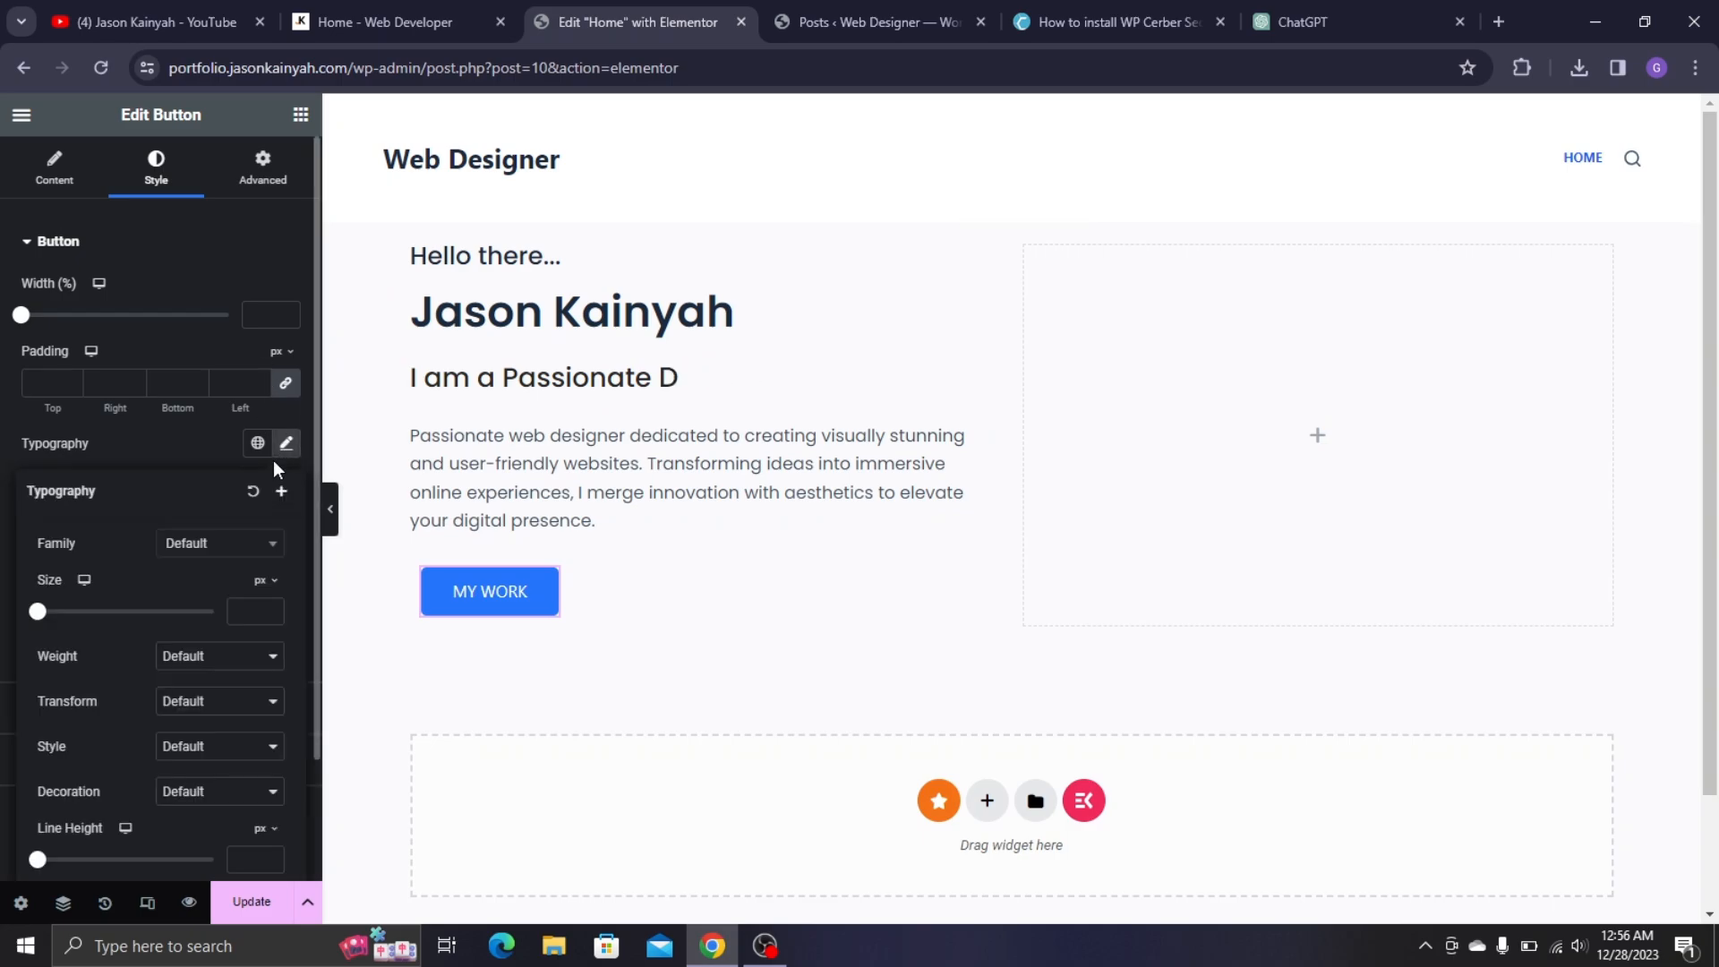
{"action": "left_click", "coordinate": [231, 548]}
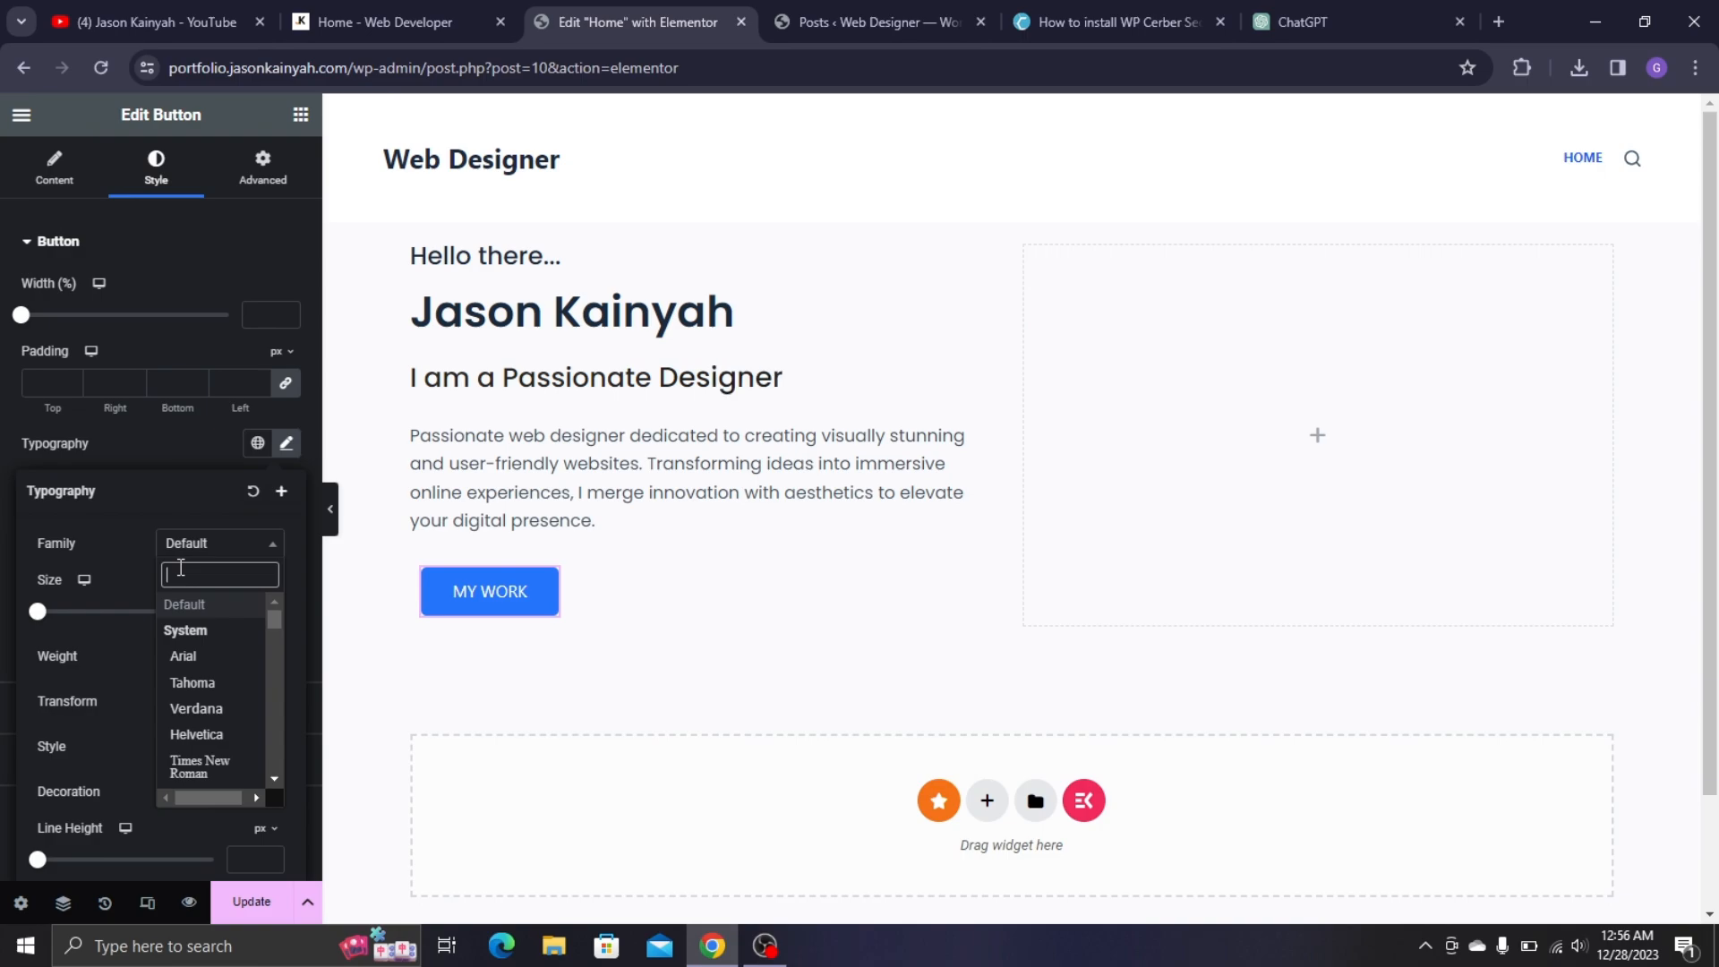
{"action": "type", "text": "POPP"}
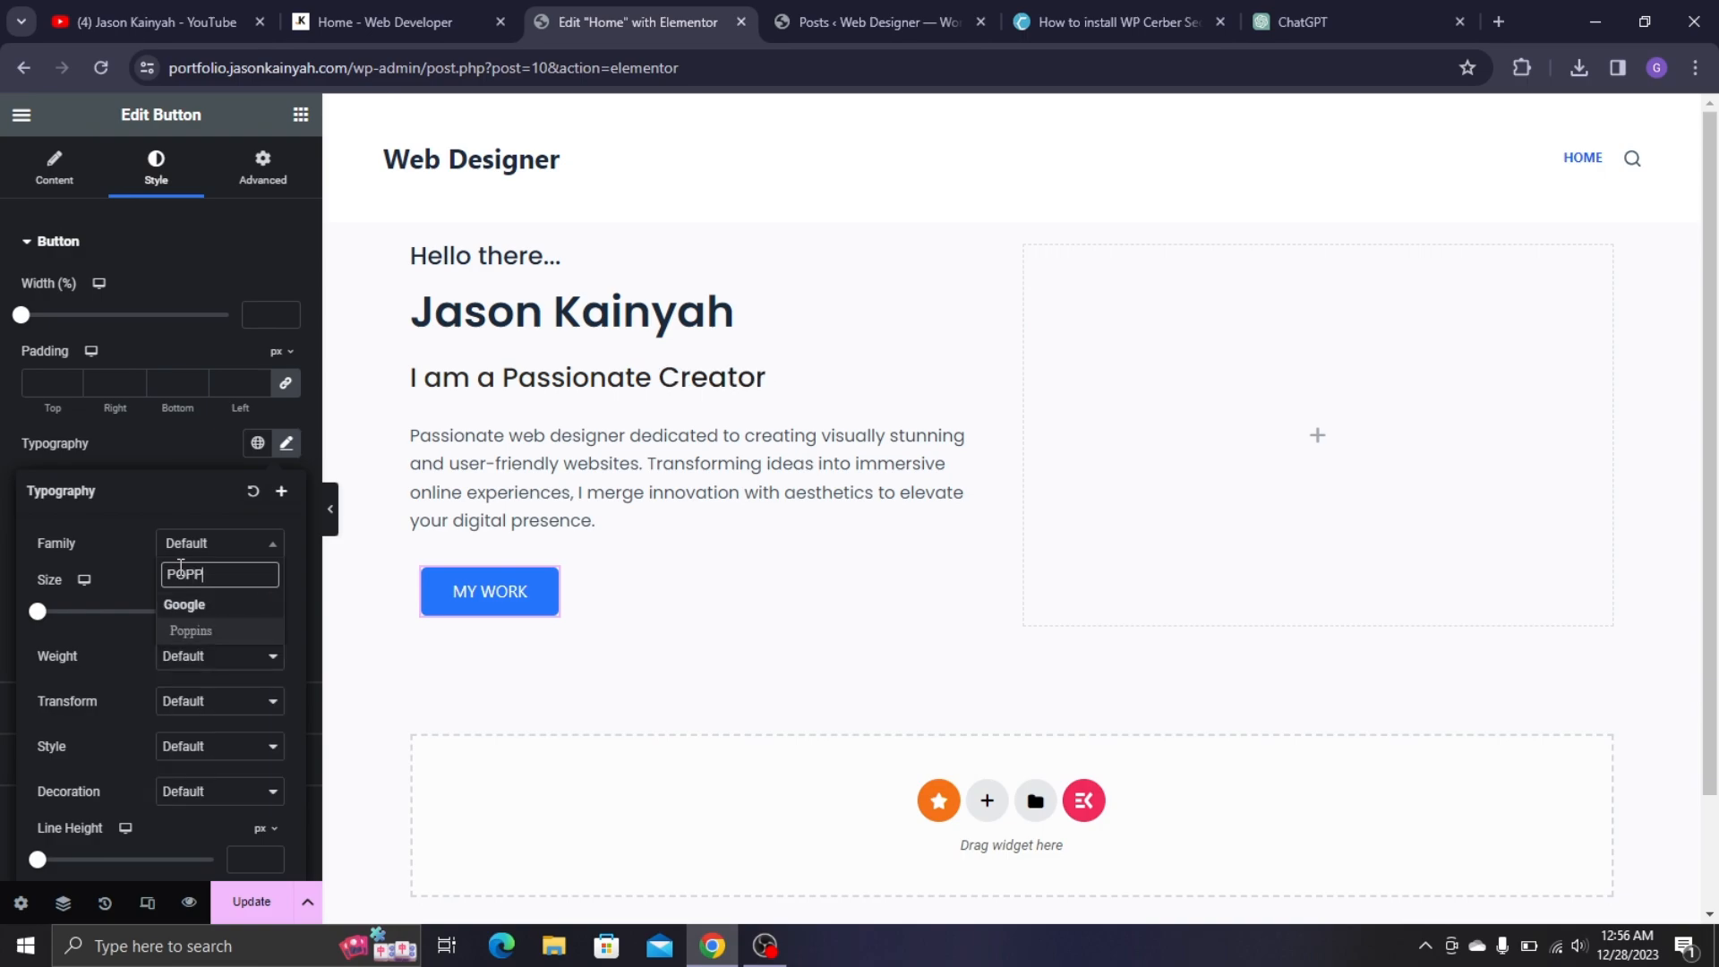
{"action": "left_click", "coordinate": [225, 631]}
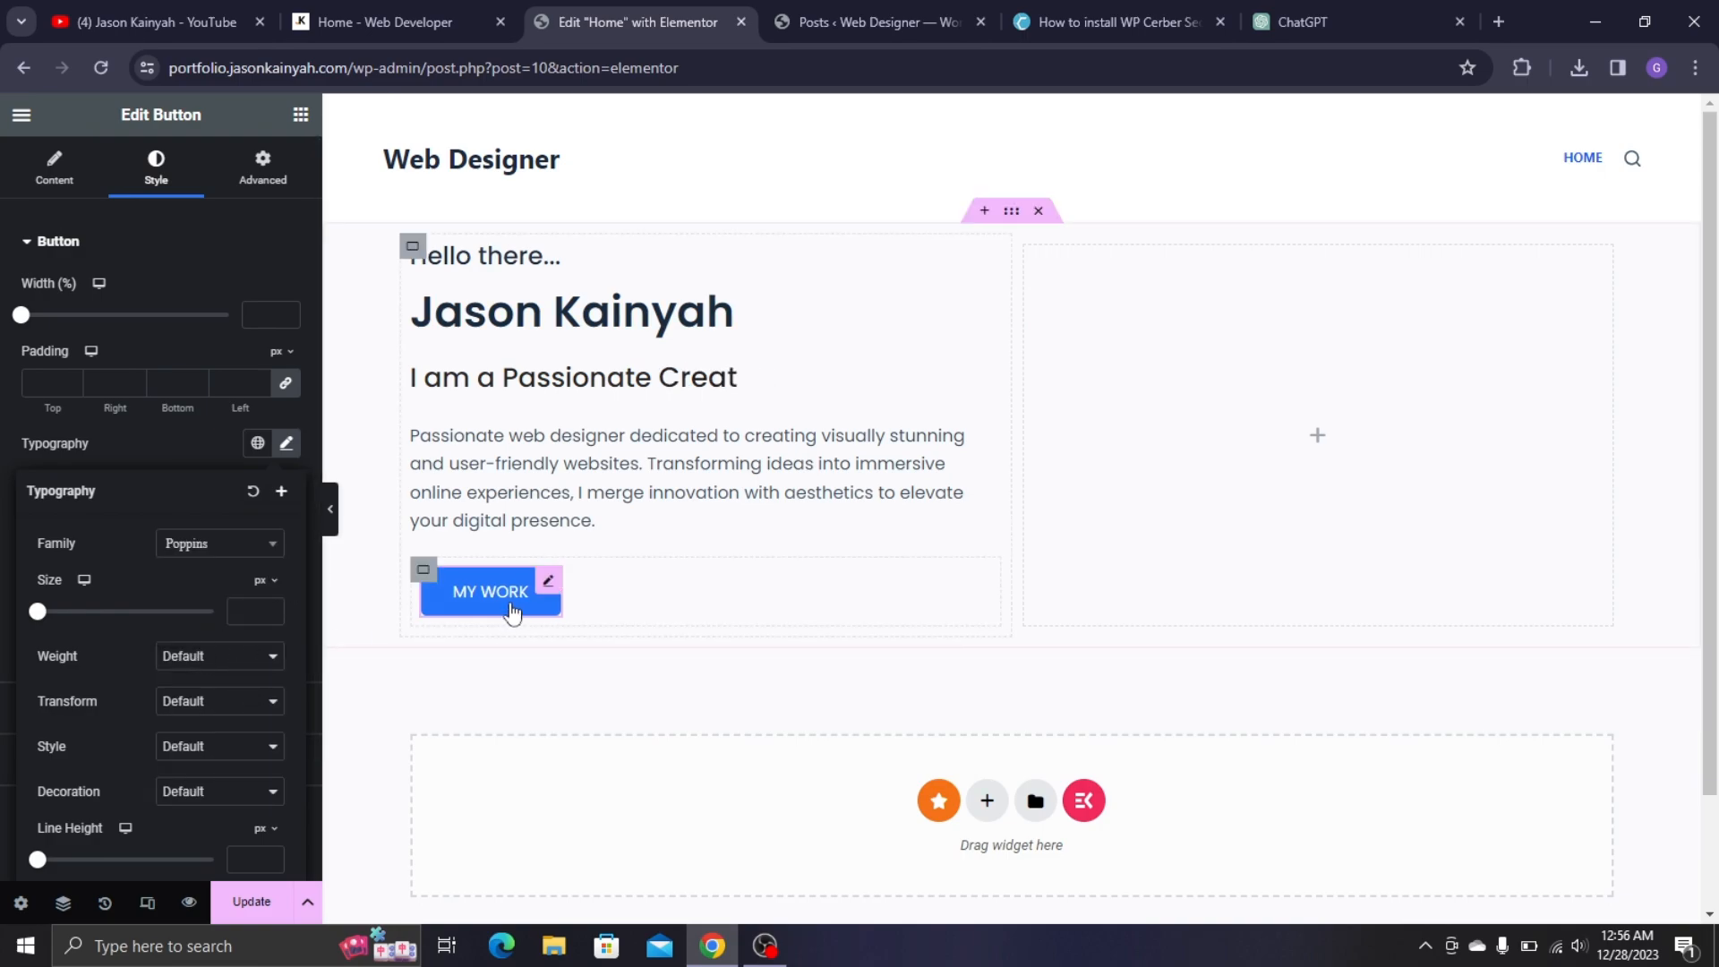
{"action": "left_click", "coordinate": [131, 438]}
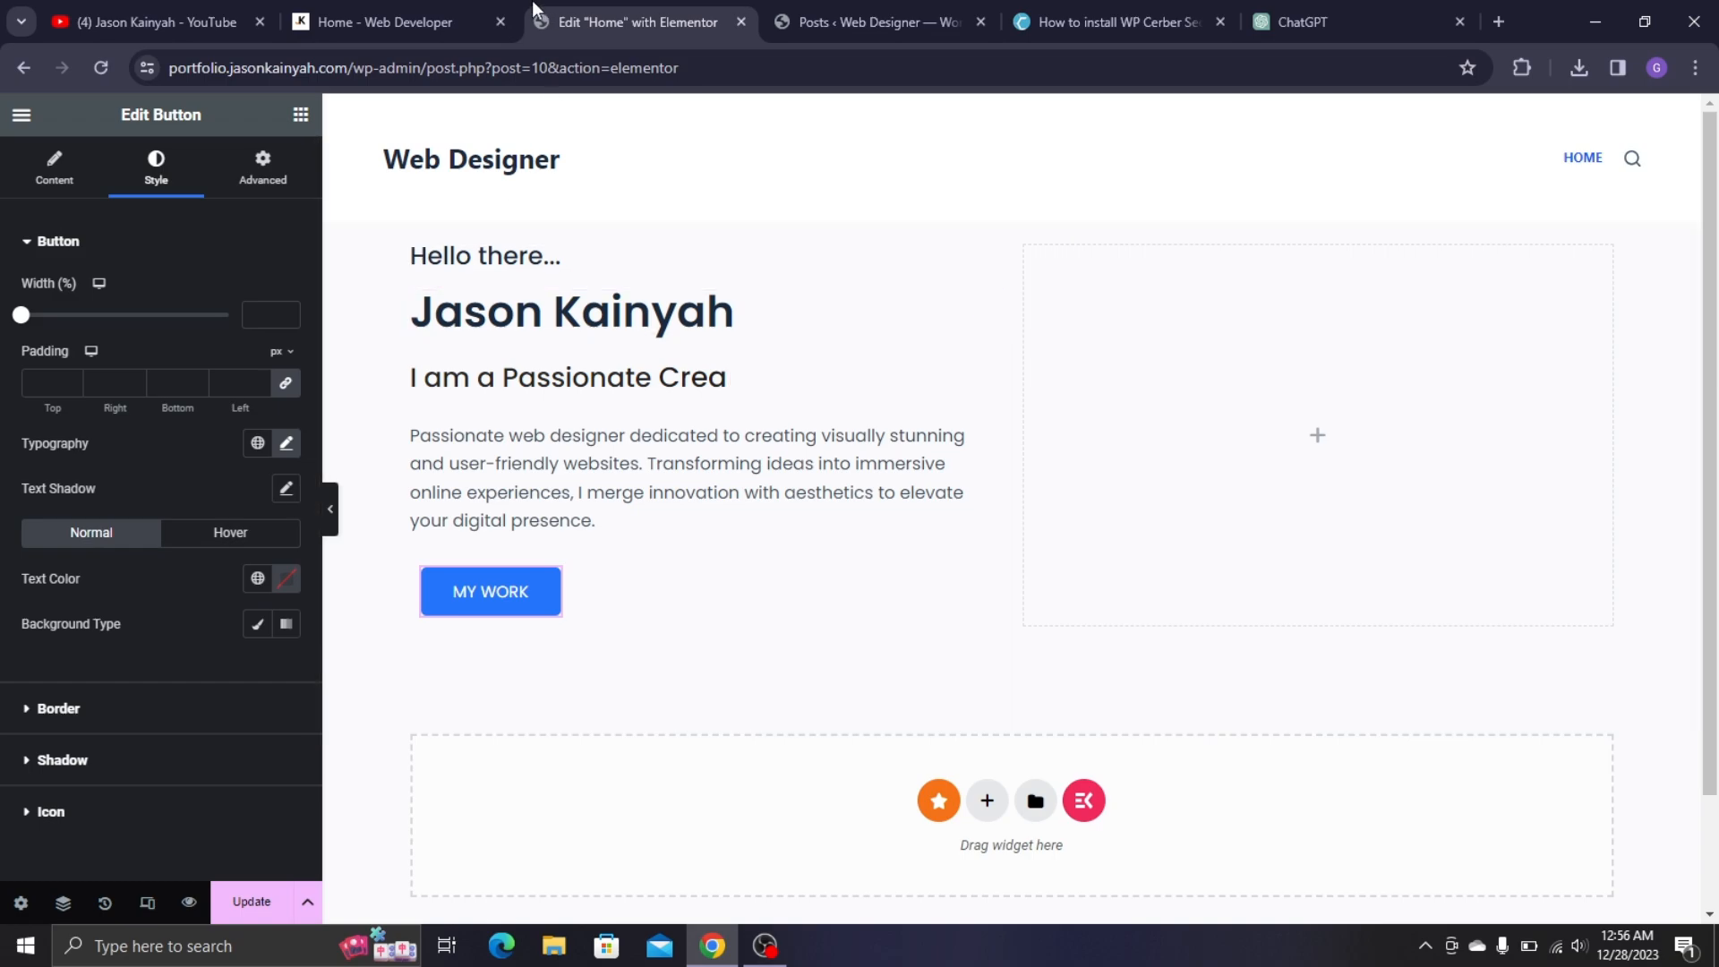
{"action": "left_click", "coordinate": [447, 21]}
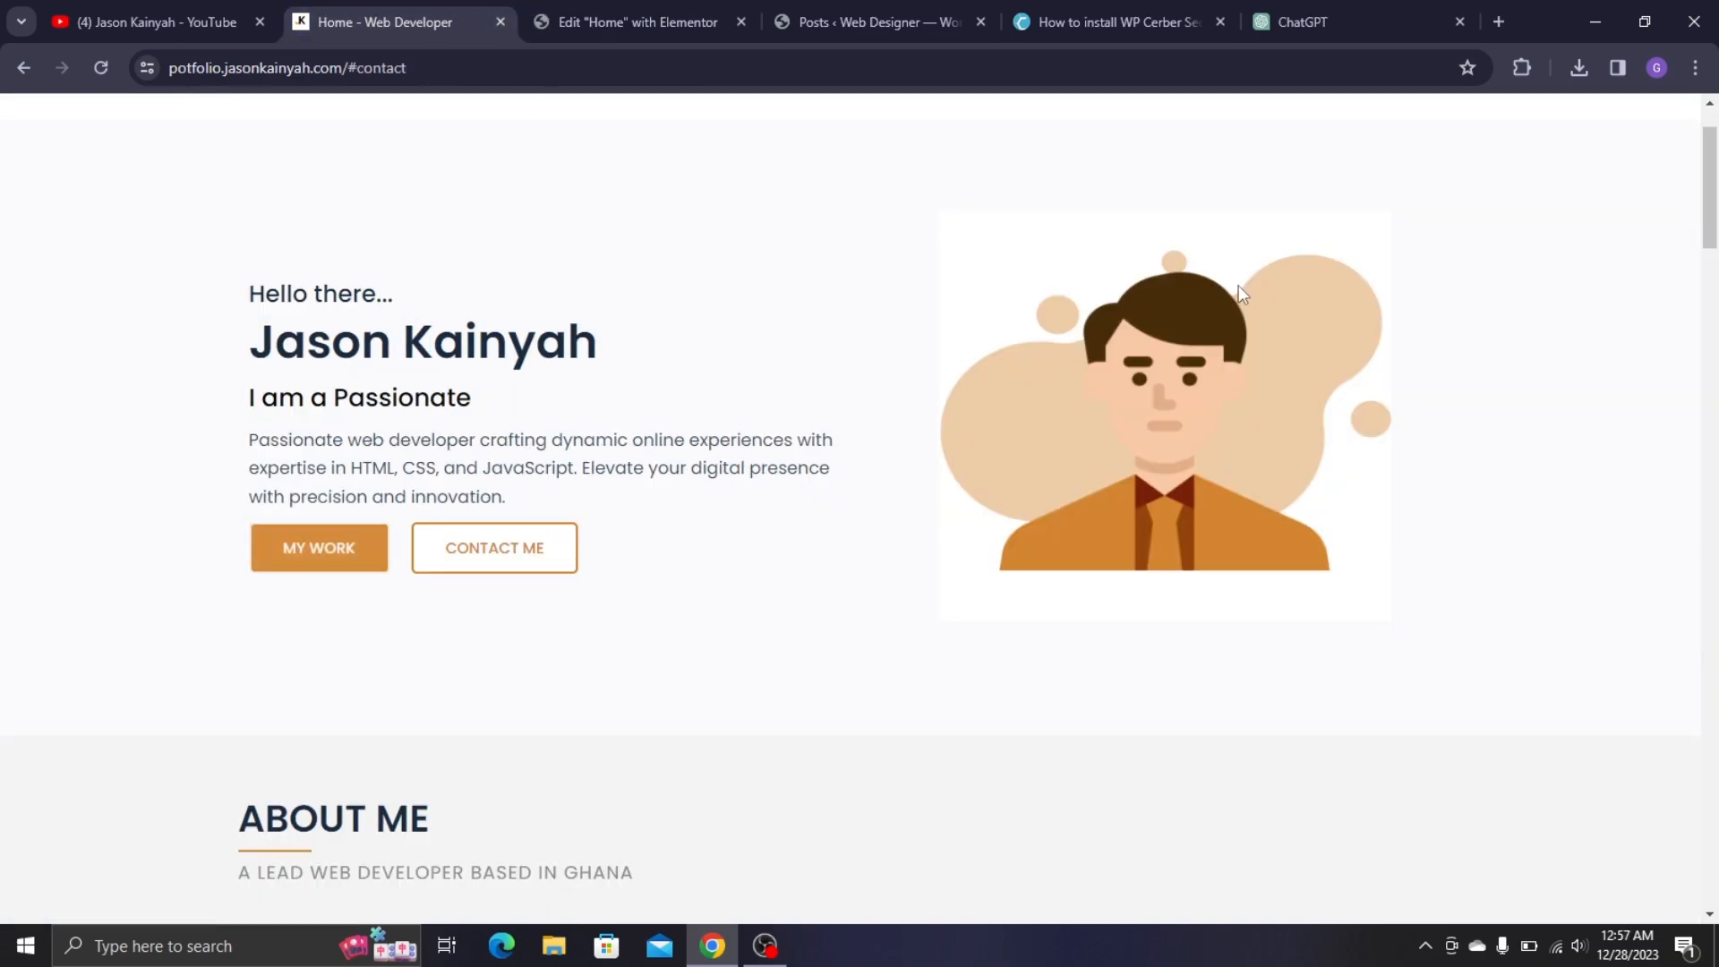
- Sample the orange #d3842f from the live MY WORK button with the Color Picker extension
{"action": "left_click", "coordinate": [1525, 79]}
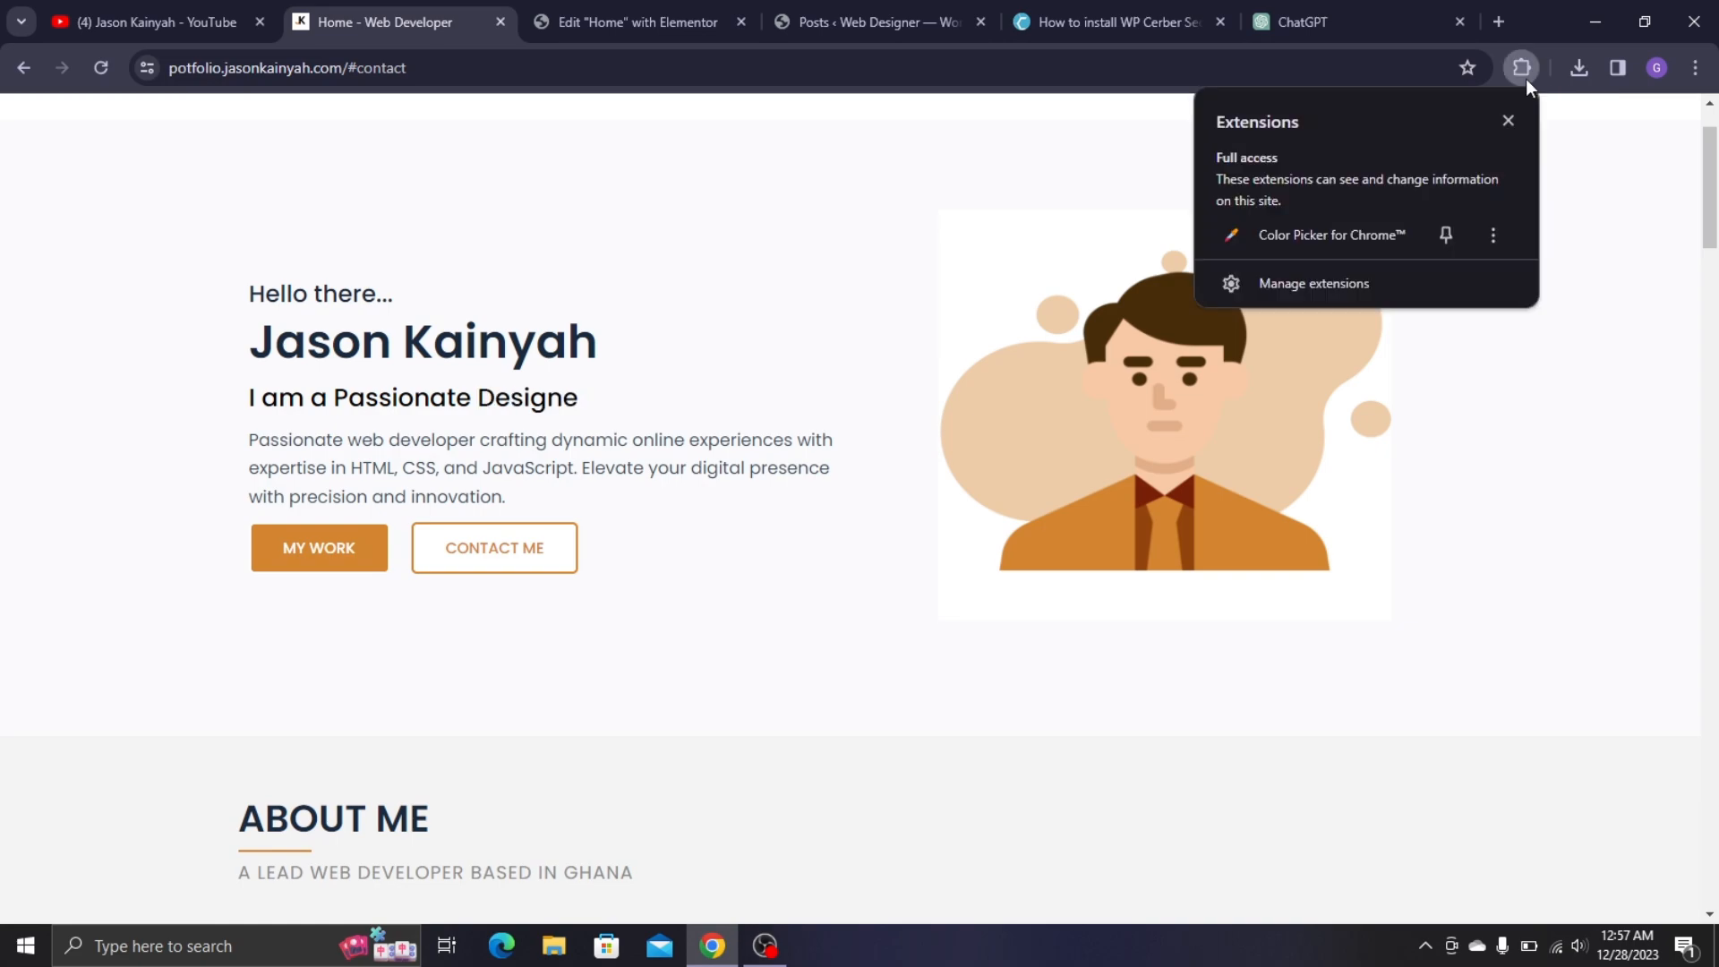
{"action": "left_click", "coordinate": [1352, 232]}
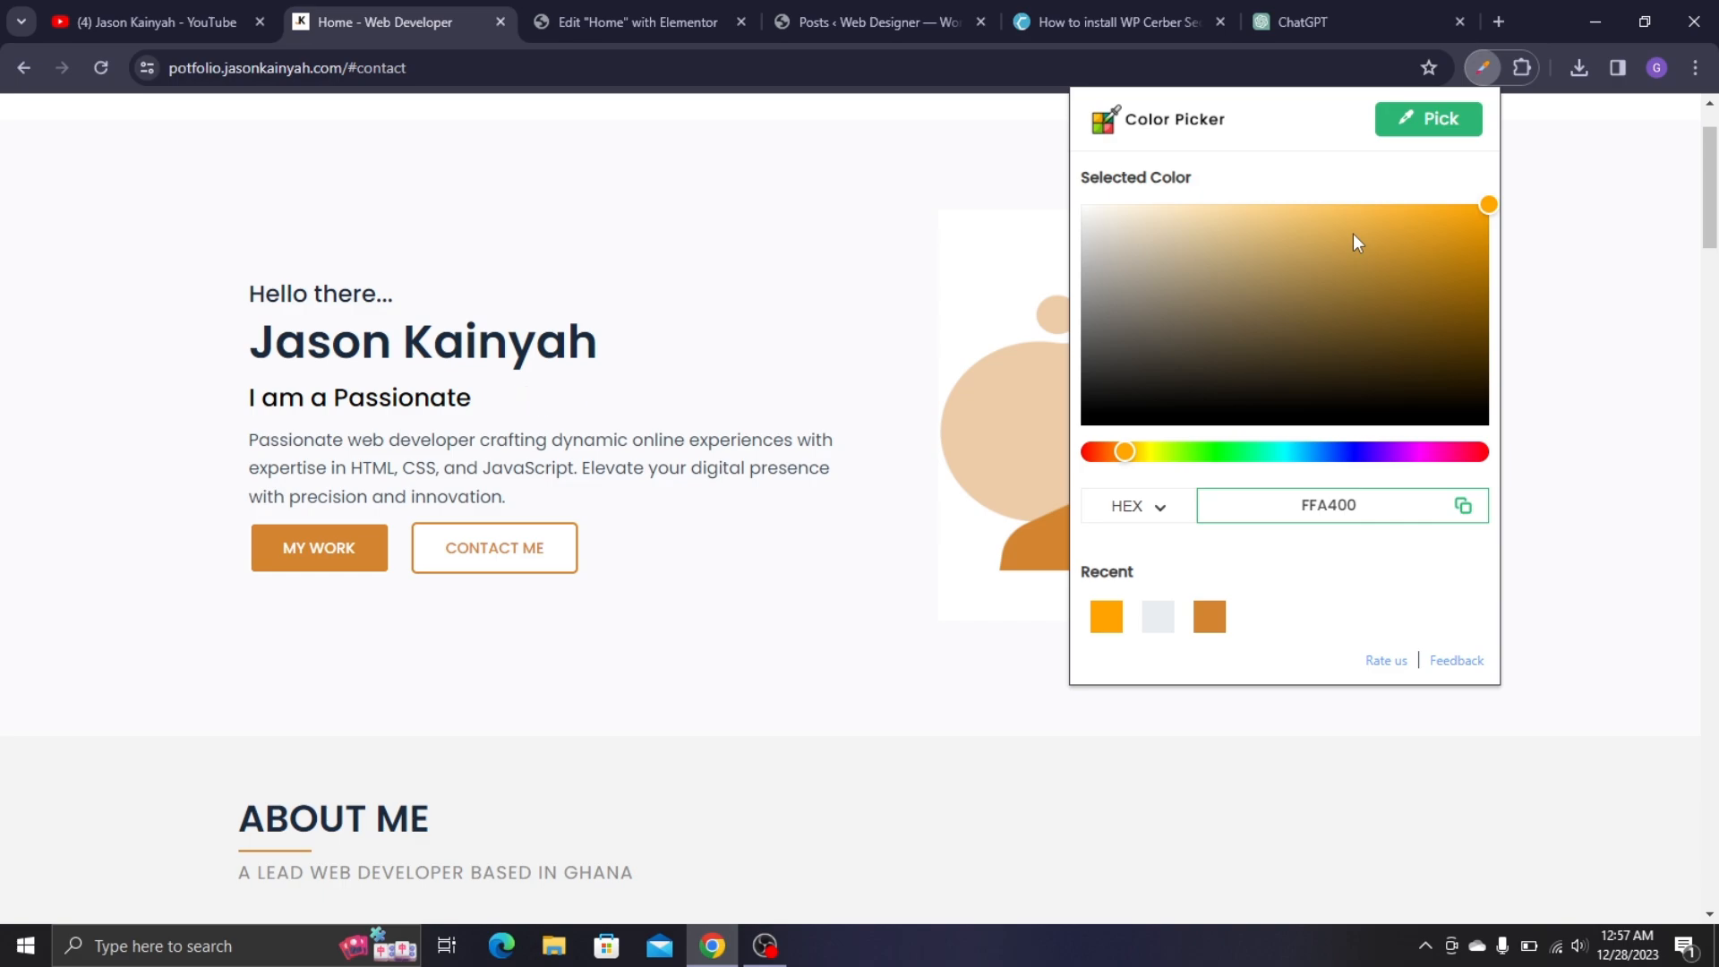
{"action": "left_click", "coordinate": [1436, 118]}
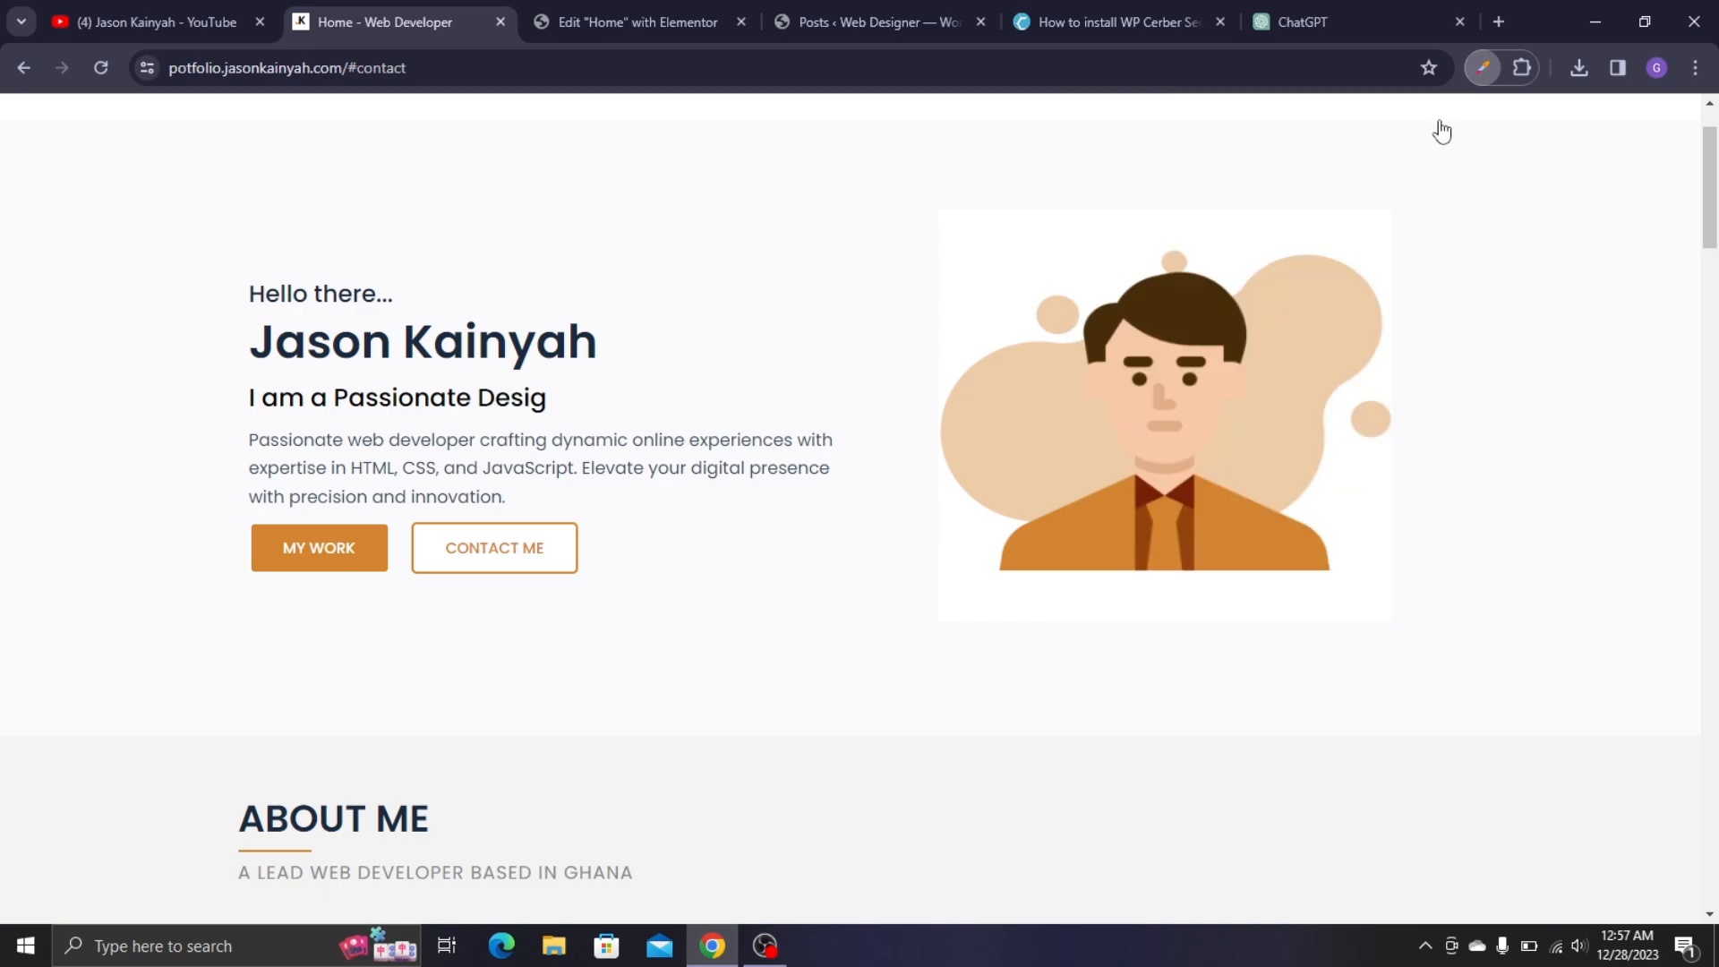
{"action": "left_click", "coordinate": [260, 544]}
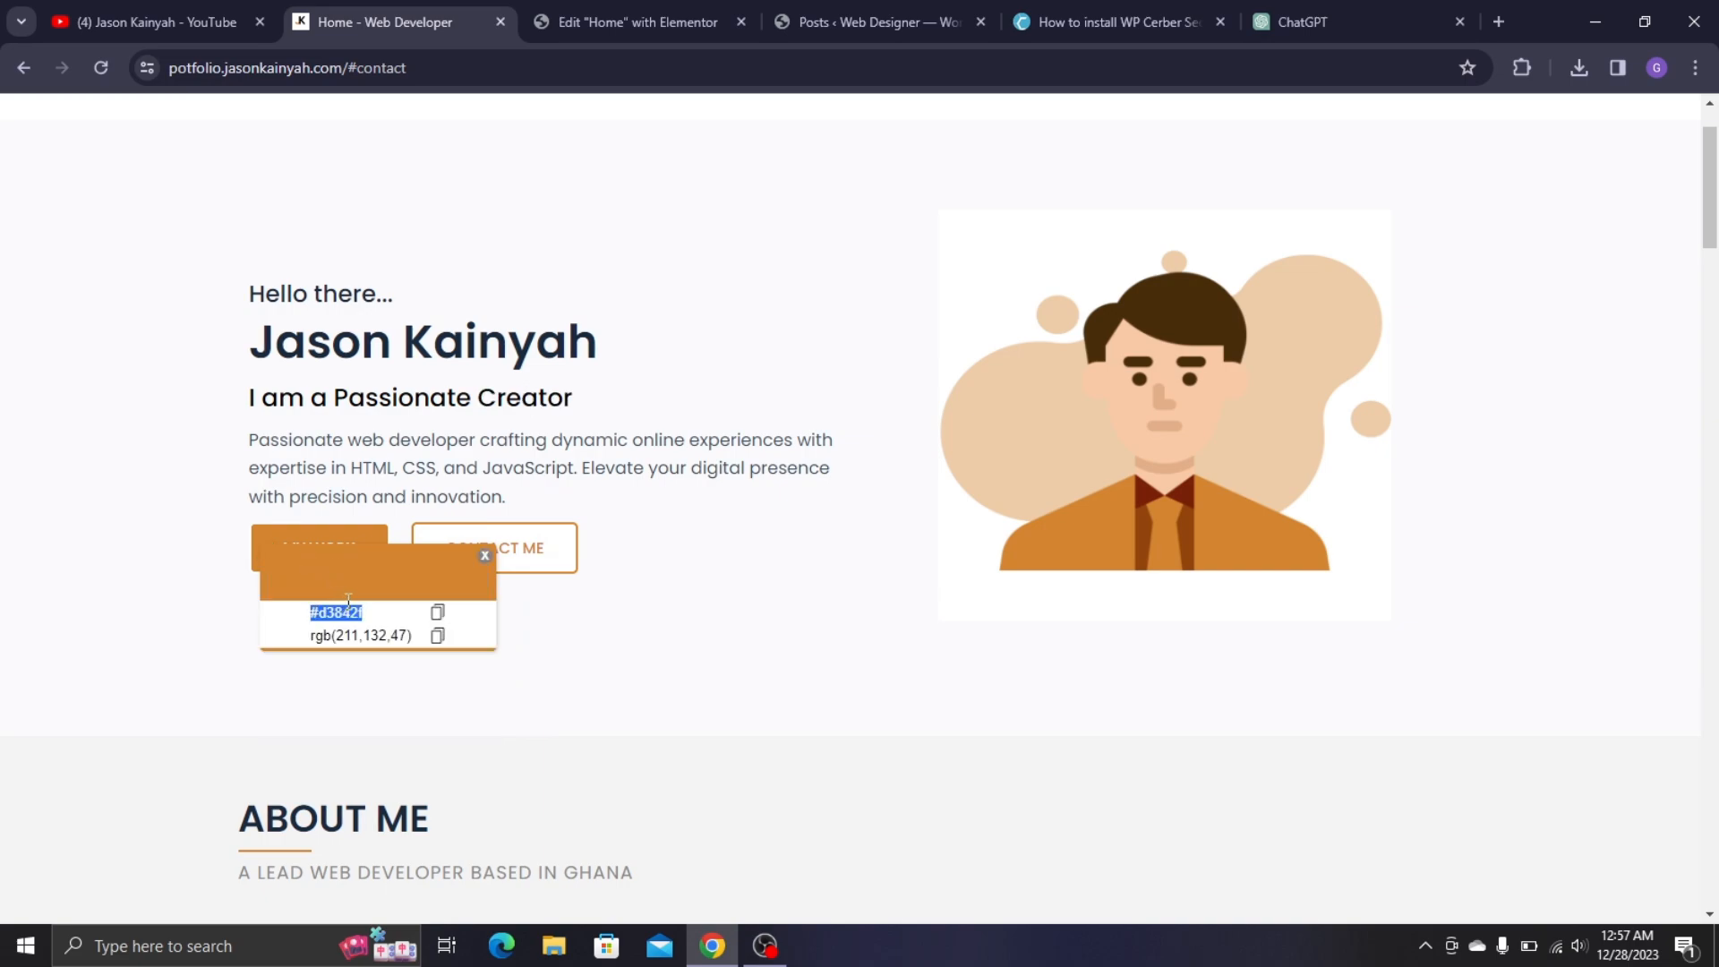
{"action": "left_click", "coordinate": [605, 18]}
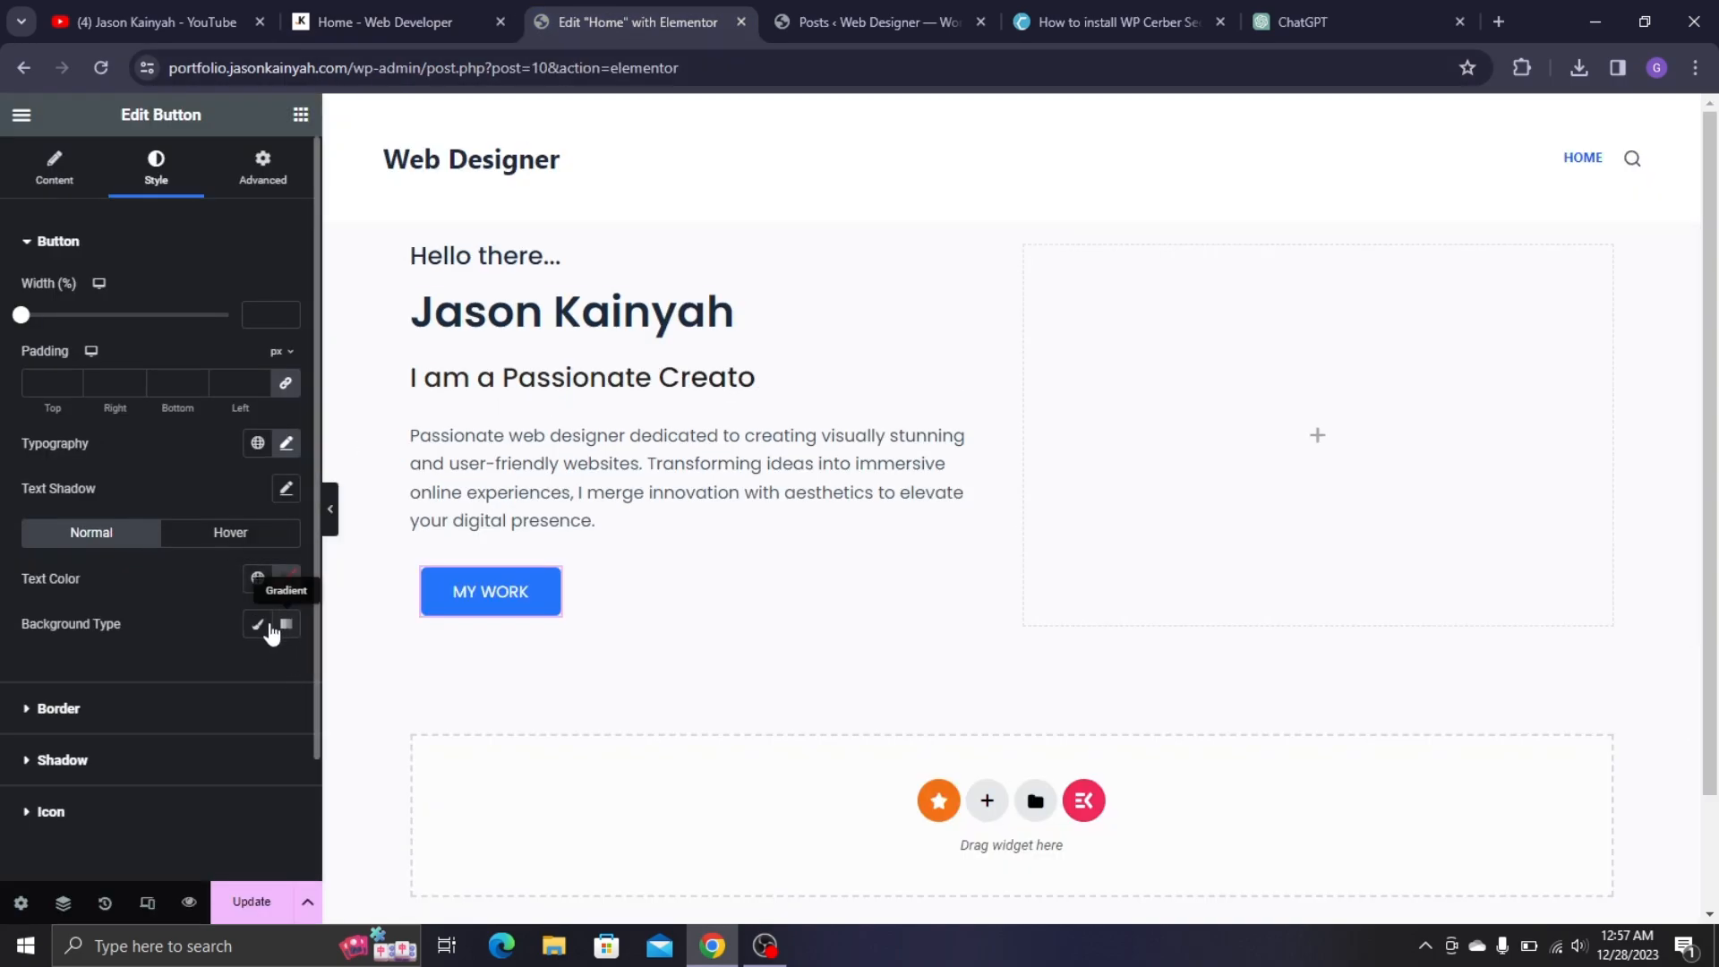
- Give the button a Classic background in orange #D3842F
{"action": "left_click", "coordinate": [258, 624]}
{"action": "left_click", "coordinate": [288, 678]}
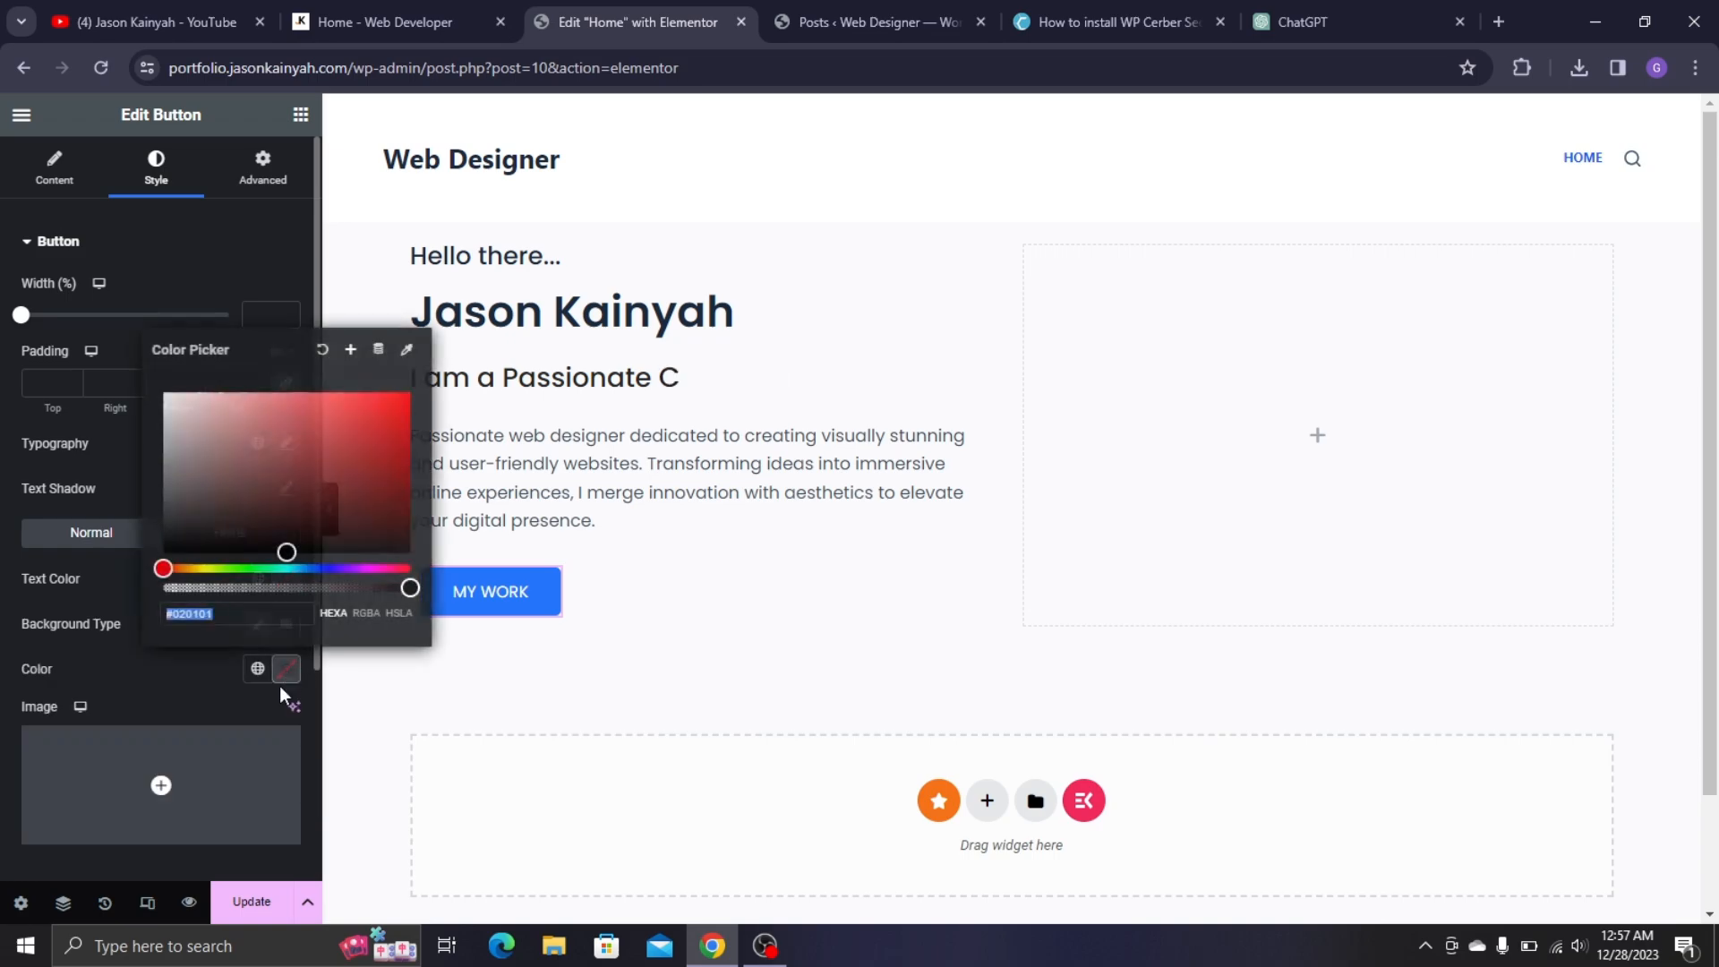
{"action": "type", "text": "#D3842F"}
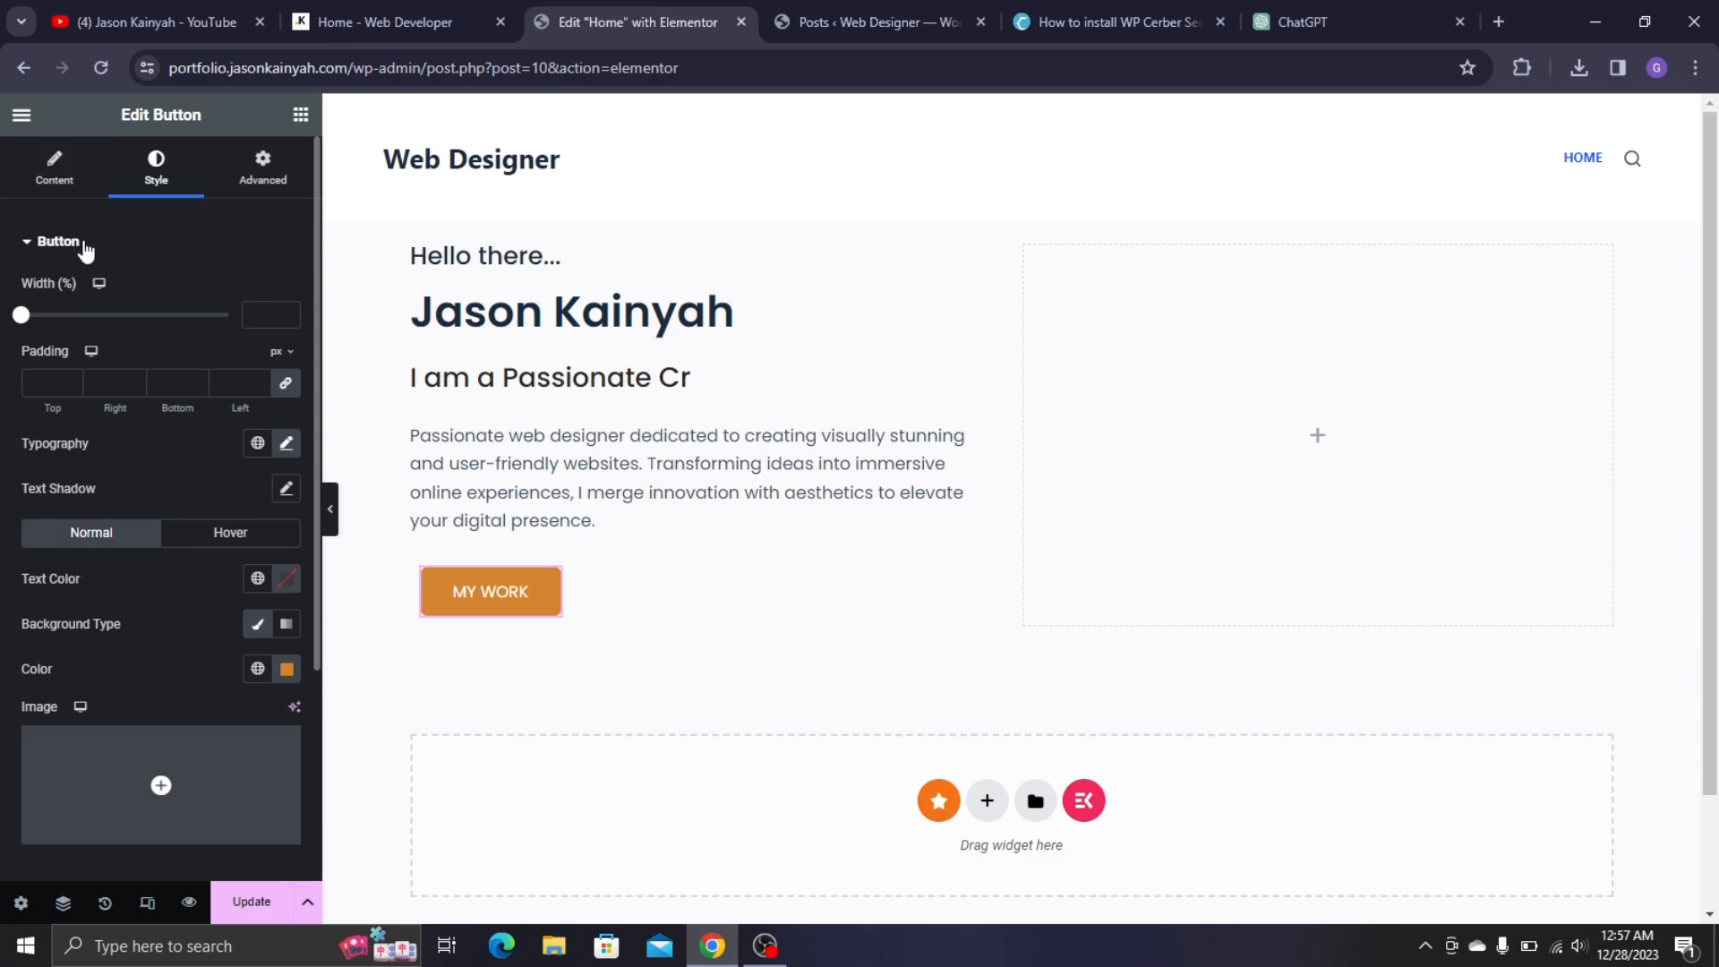
{"action": "scroll", "coordinate": [142, 435], "scroll_direction": "down", "scroll_amount": 3}
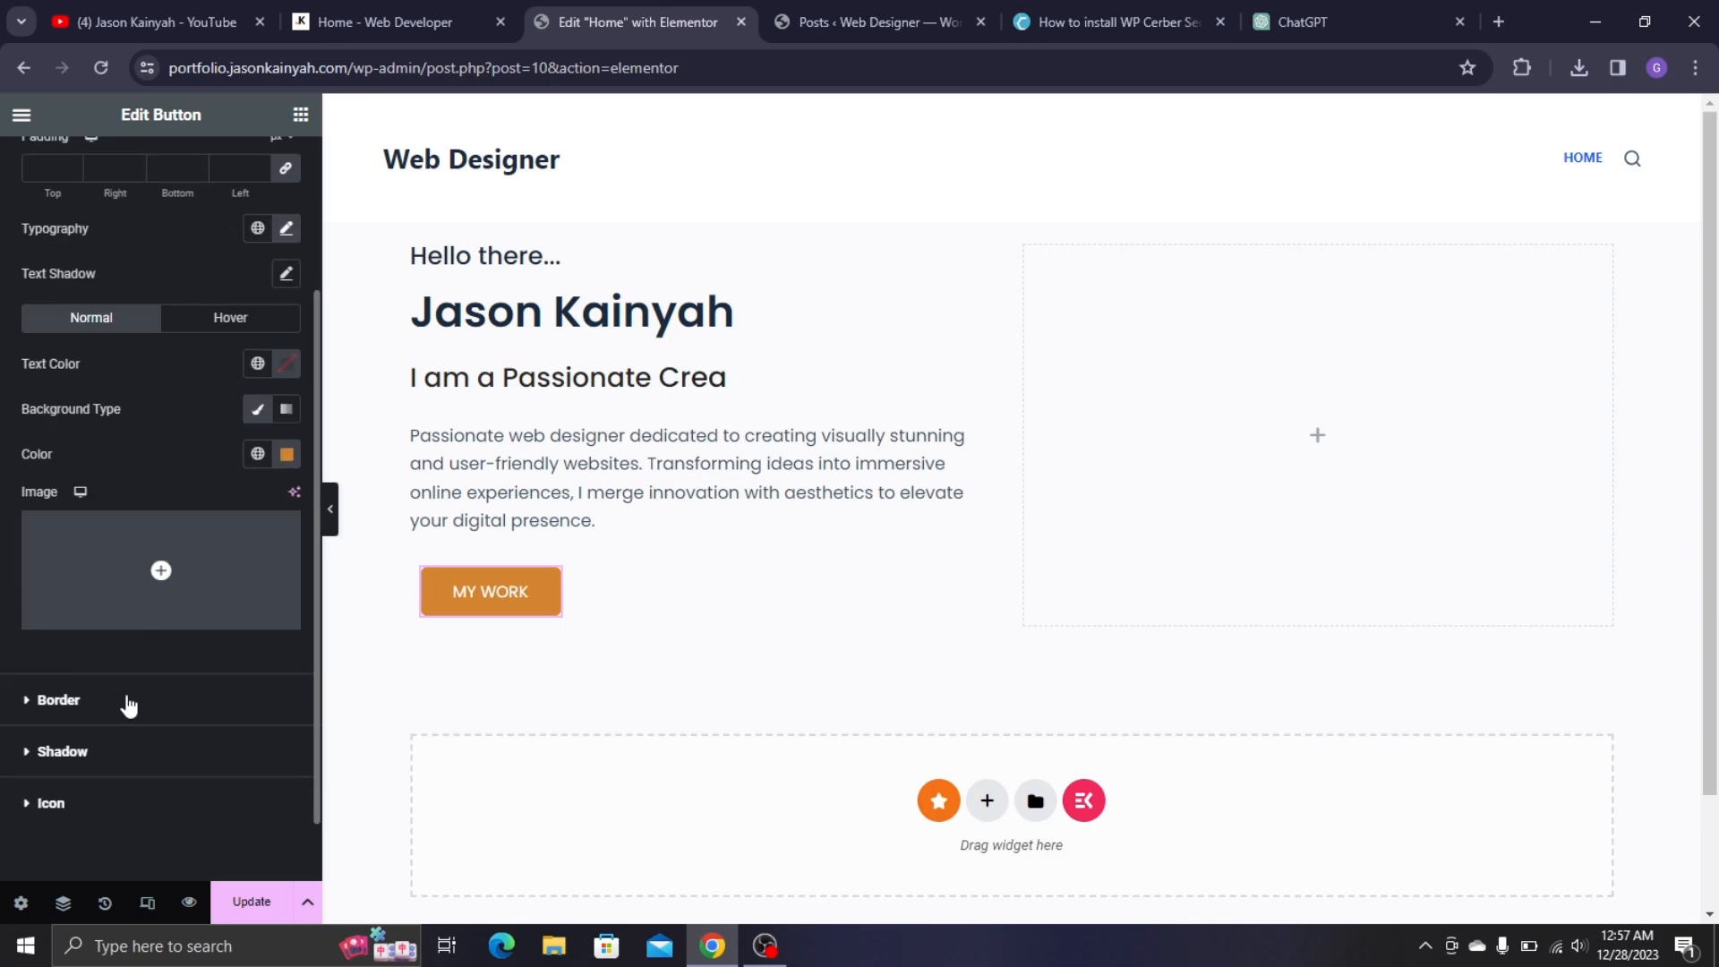
- Give the button a solid hover border, width 3, coloured #d3842f
{"action": "left_click", "coordinate": [86, 716]}
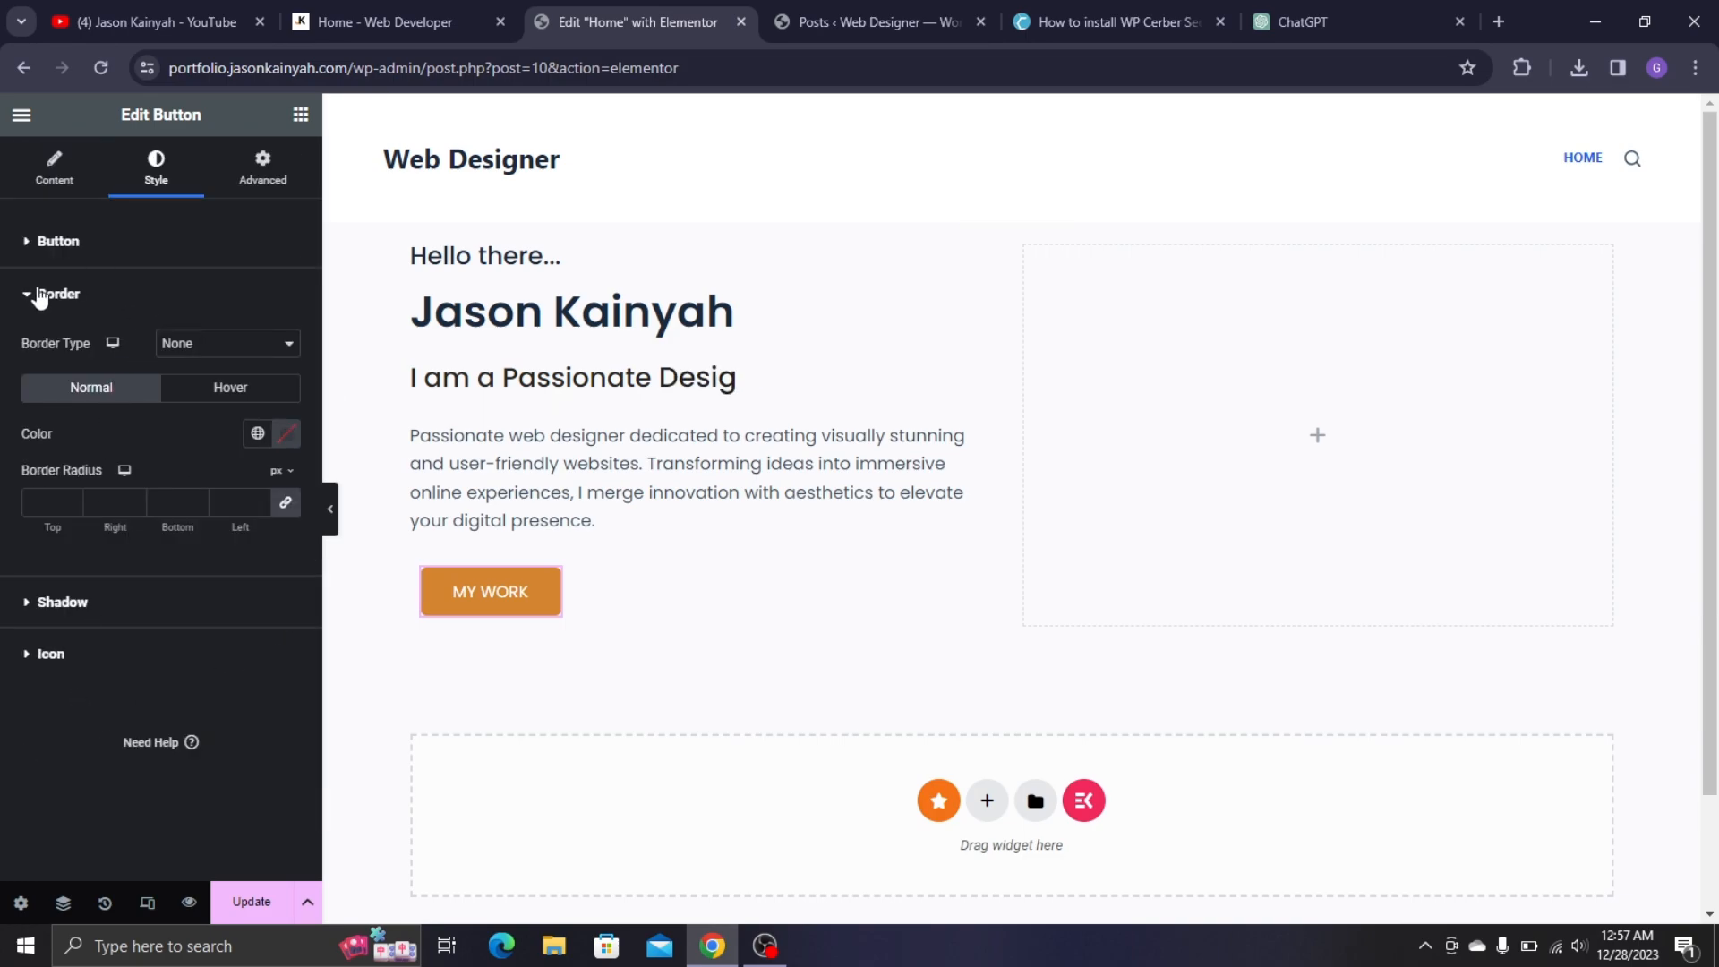
{"action": "left_click", "coordinate": [190, 349]}
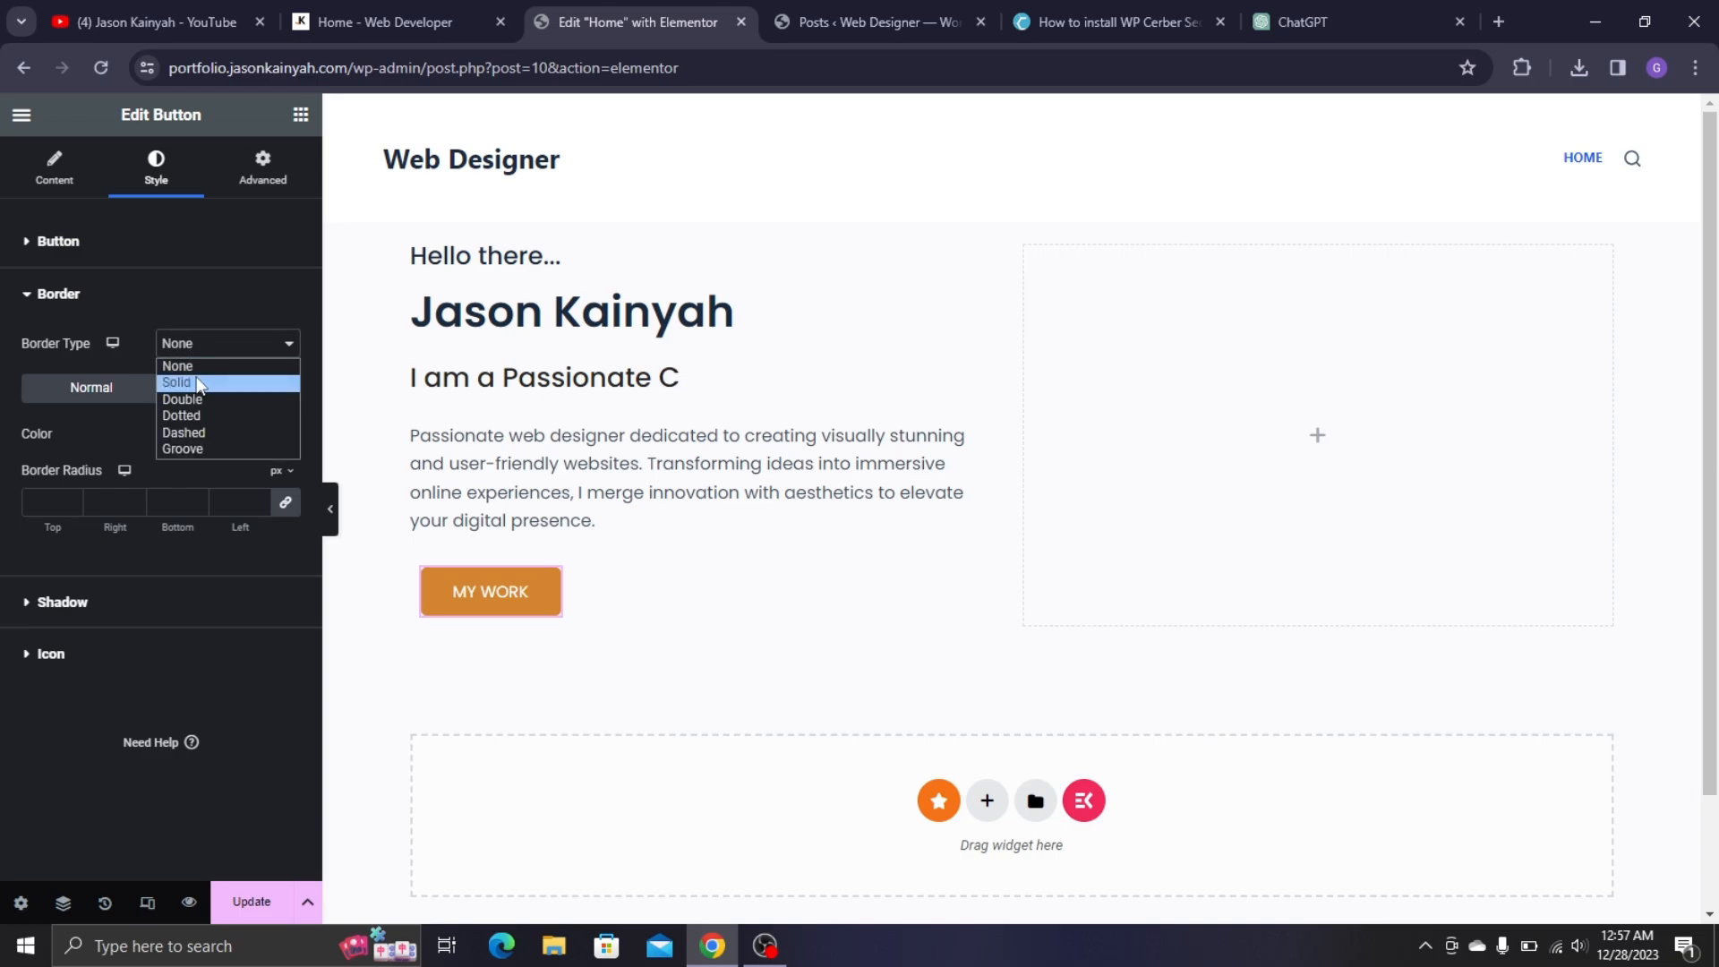
{"action": "left_click", "coordinate": [150, 423]}
{"action": "left_click", "coordinate": [230, 392]}
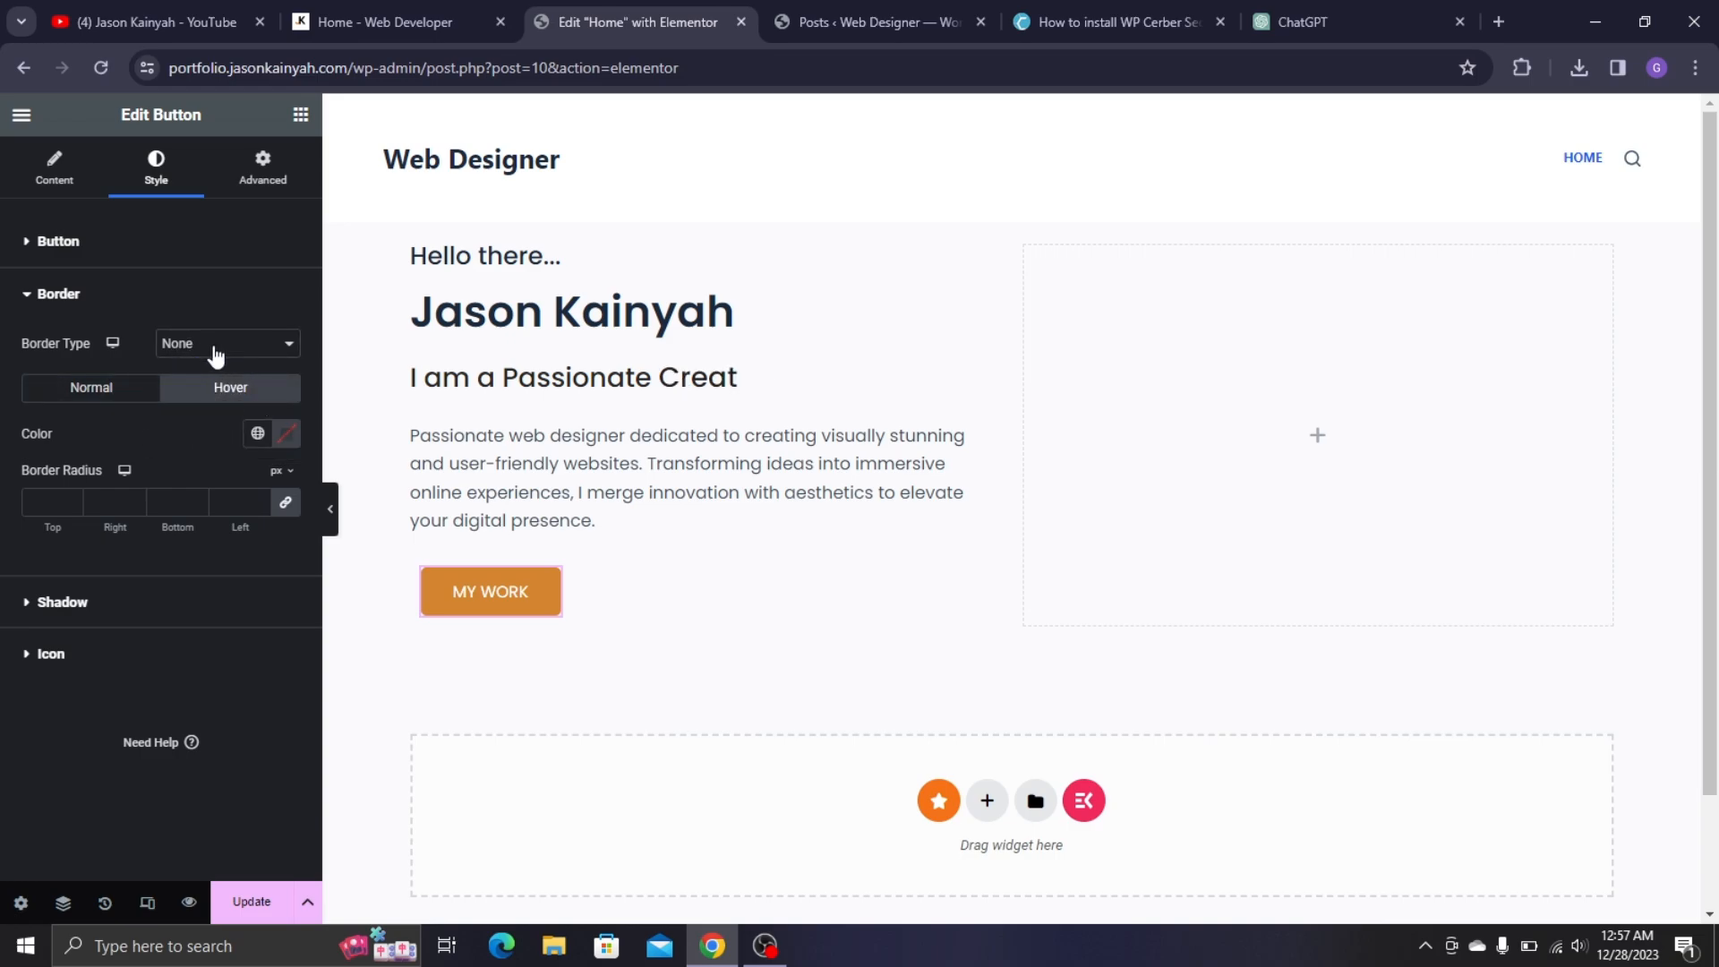
{"action": "left_click", "coordinate": [218, 352]}
{"action": "left_click", "coordinate": [224, 385]}
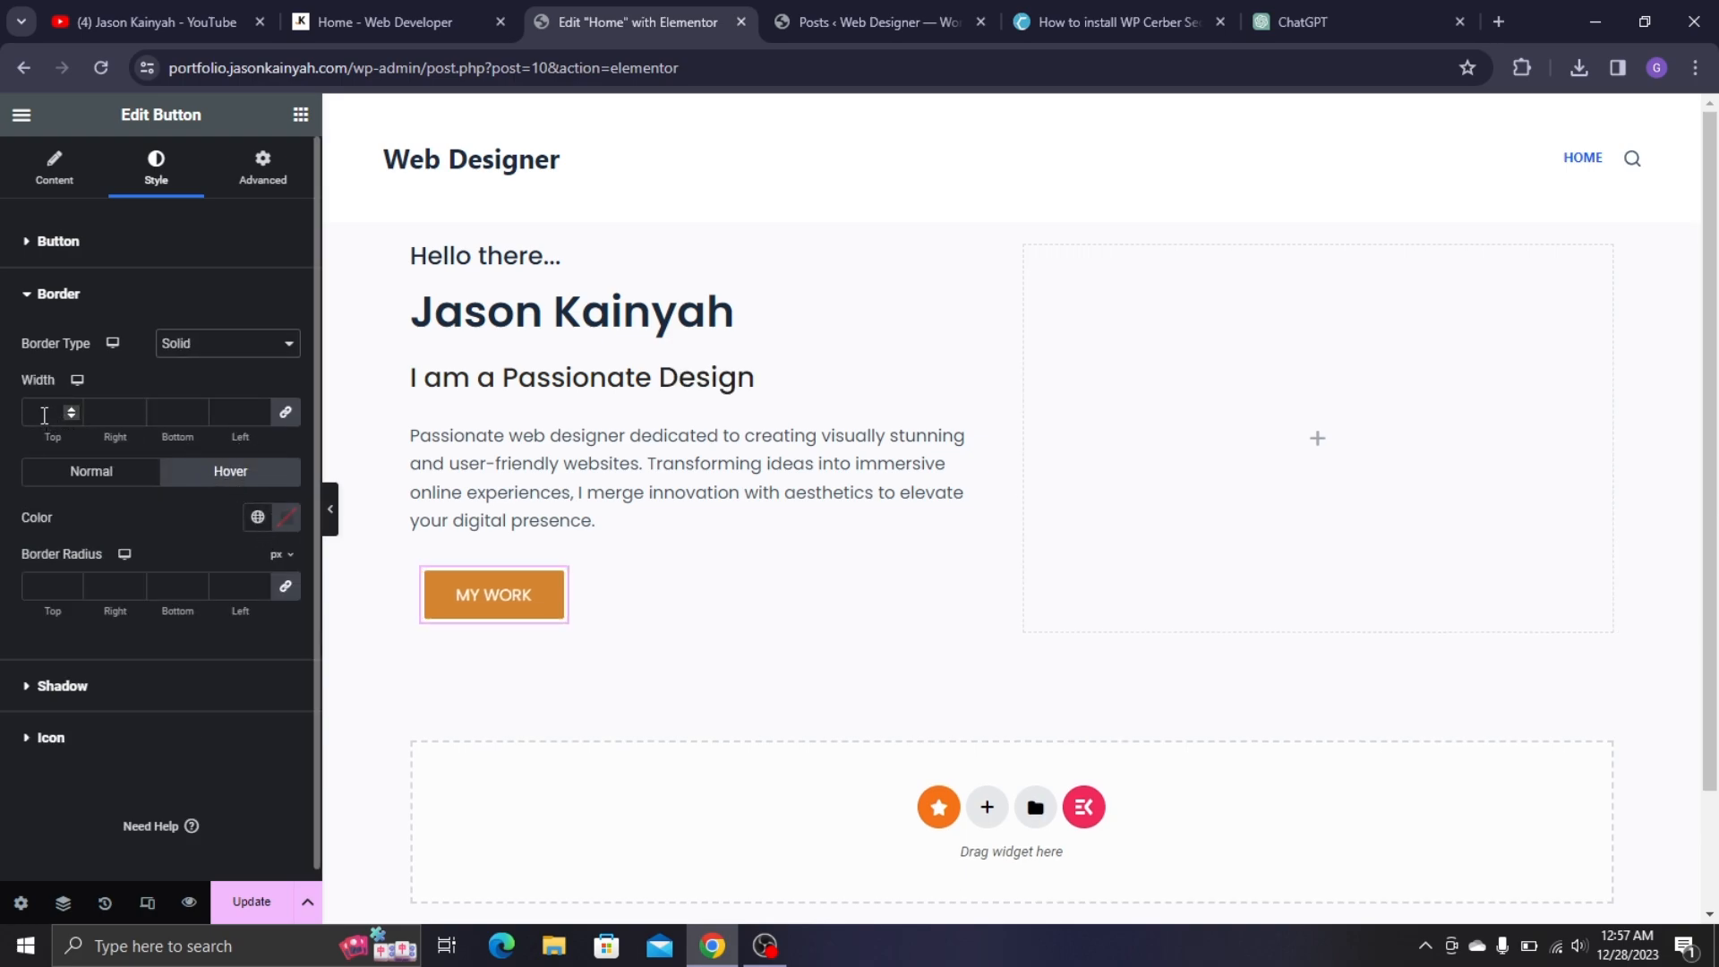
{"action": "left_click", "coordinate": [279, 522]}
{"action": "left_click", "coordinate": [223, 823]}
{"action": "key", "text": "ctrl+v"}
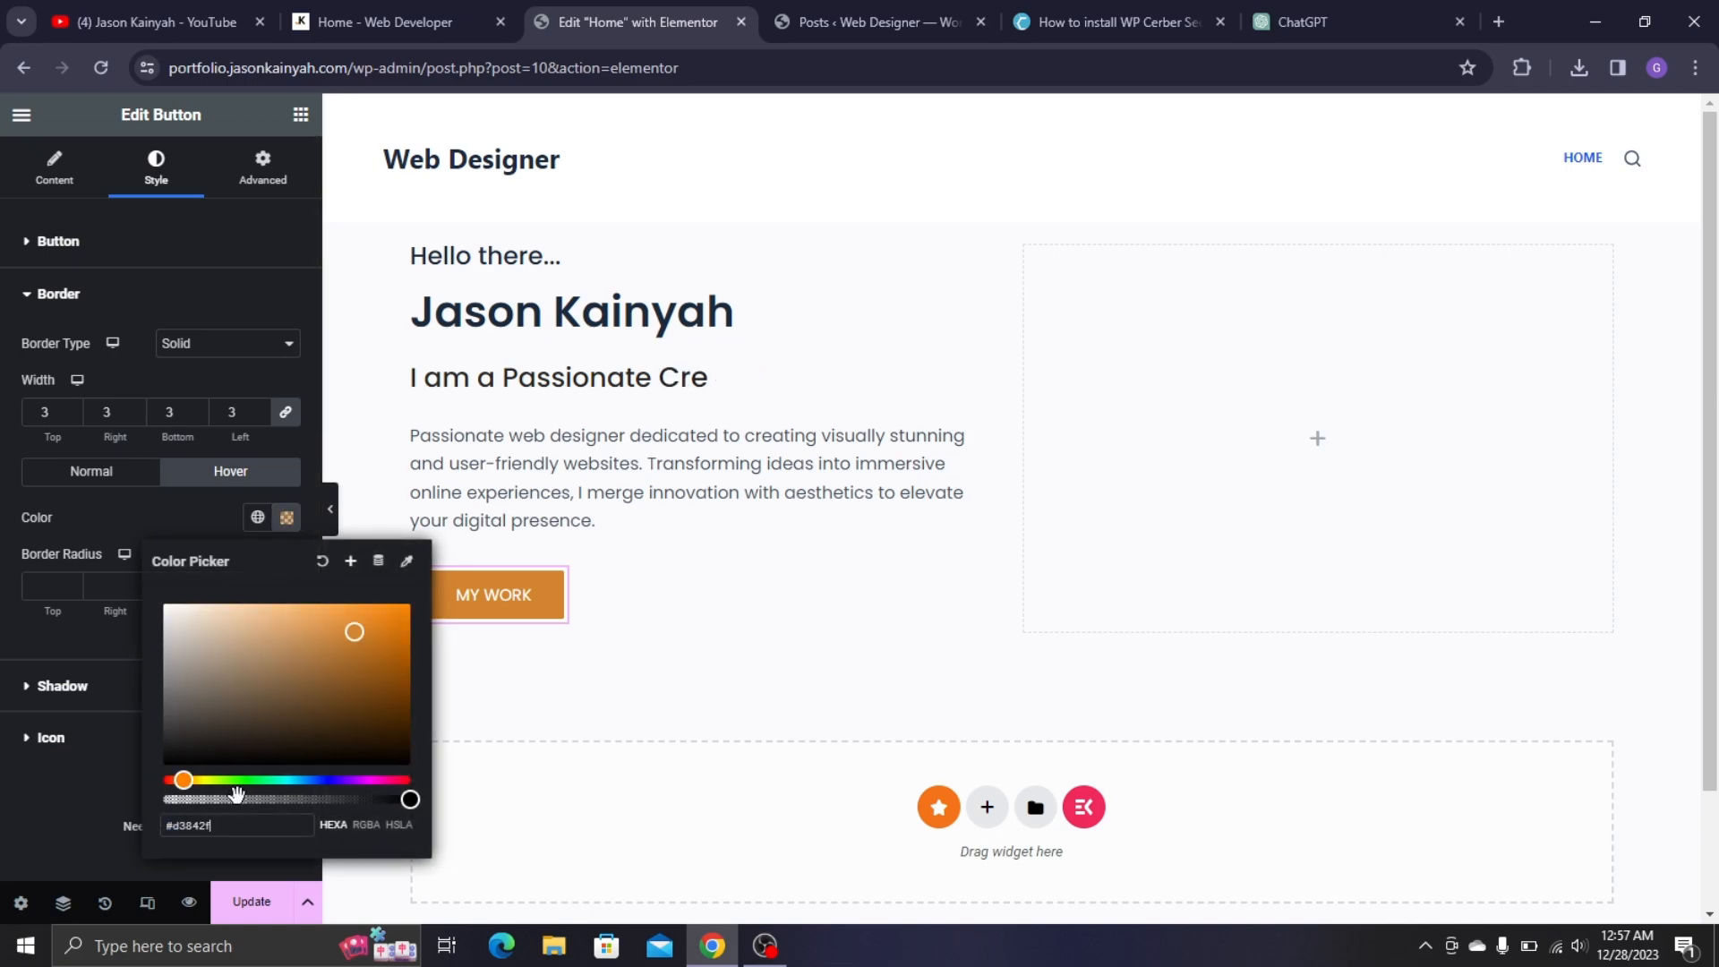
{"action": "left_click", "coordinate": [111, 824]}
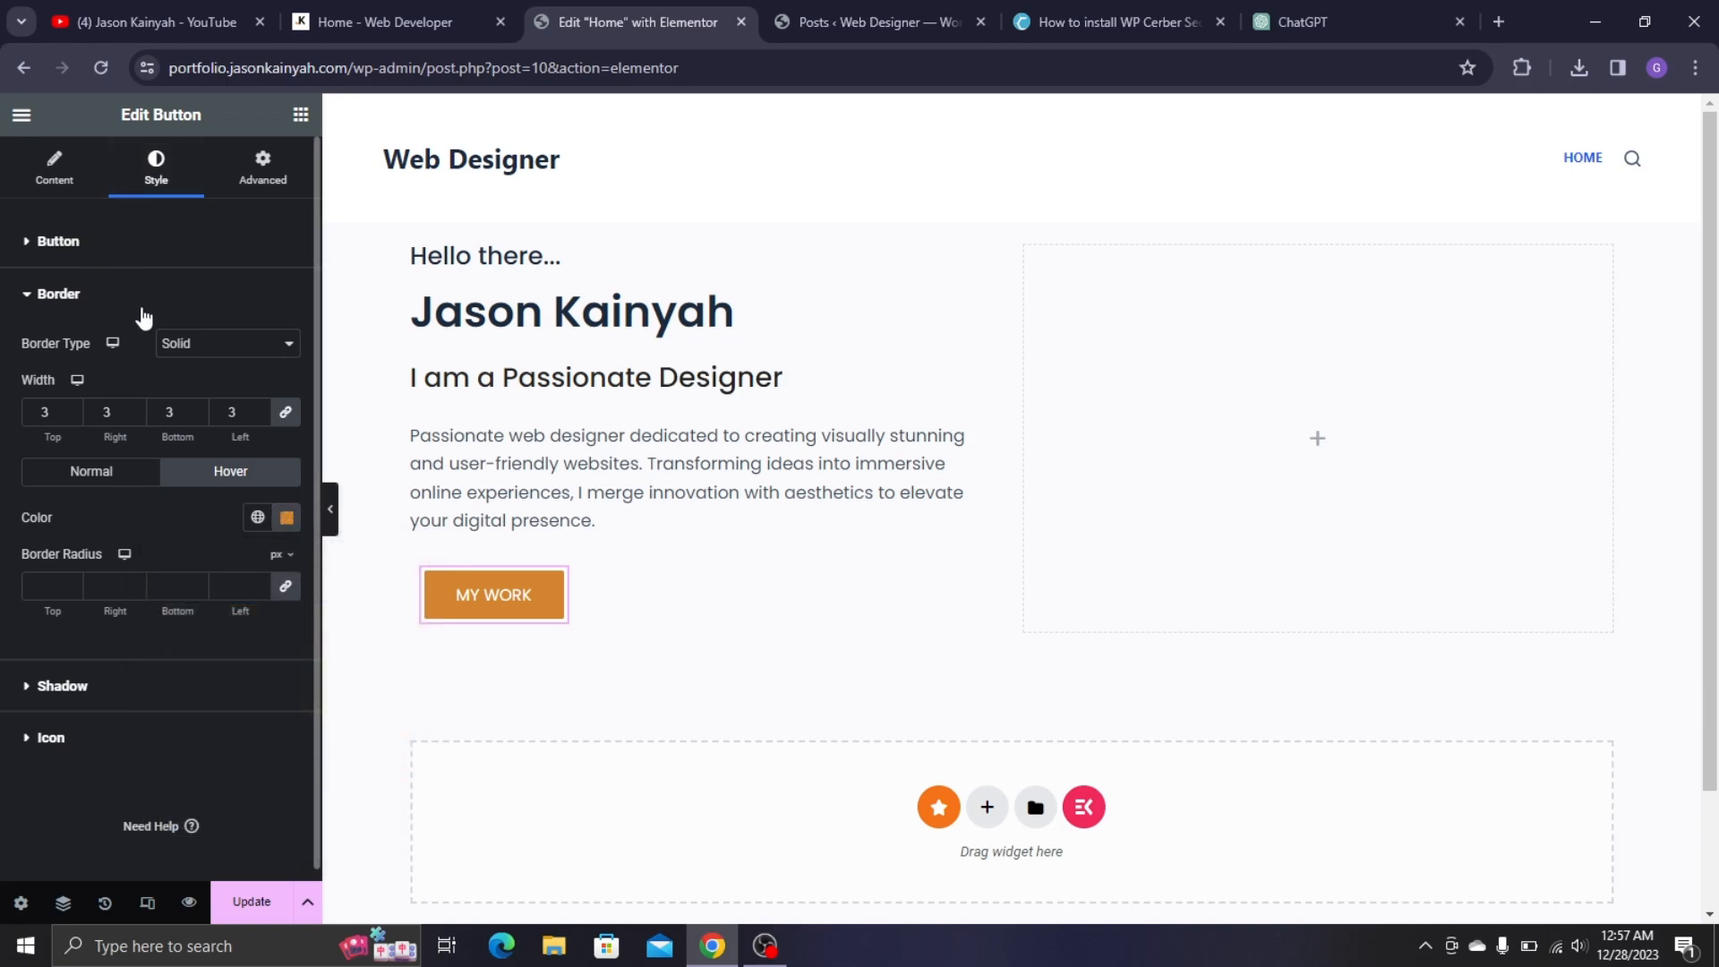
{"action": "left_click", "coordinate": [199, 246]}
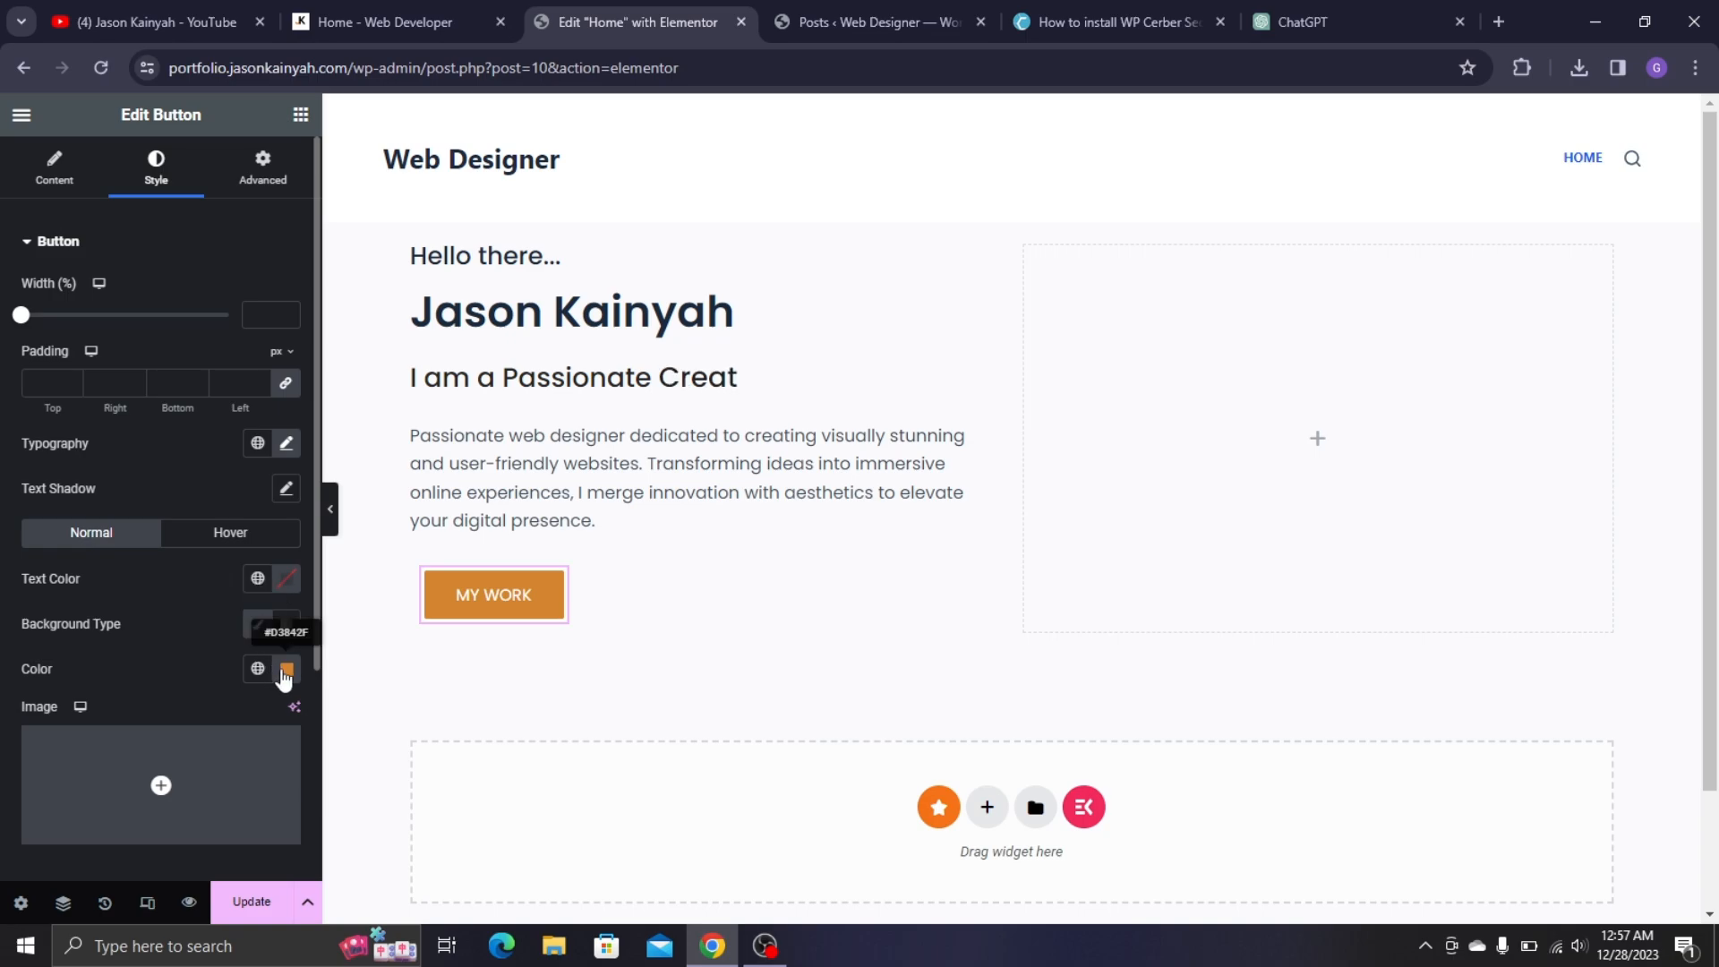
{"action": "left_click", "coordinate": [286, 671]}
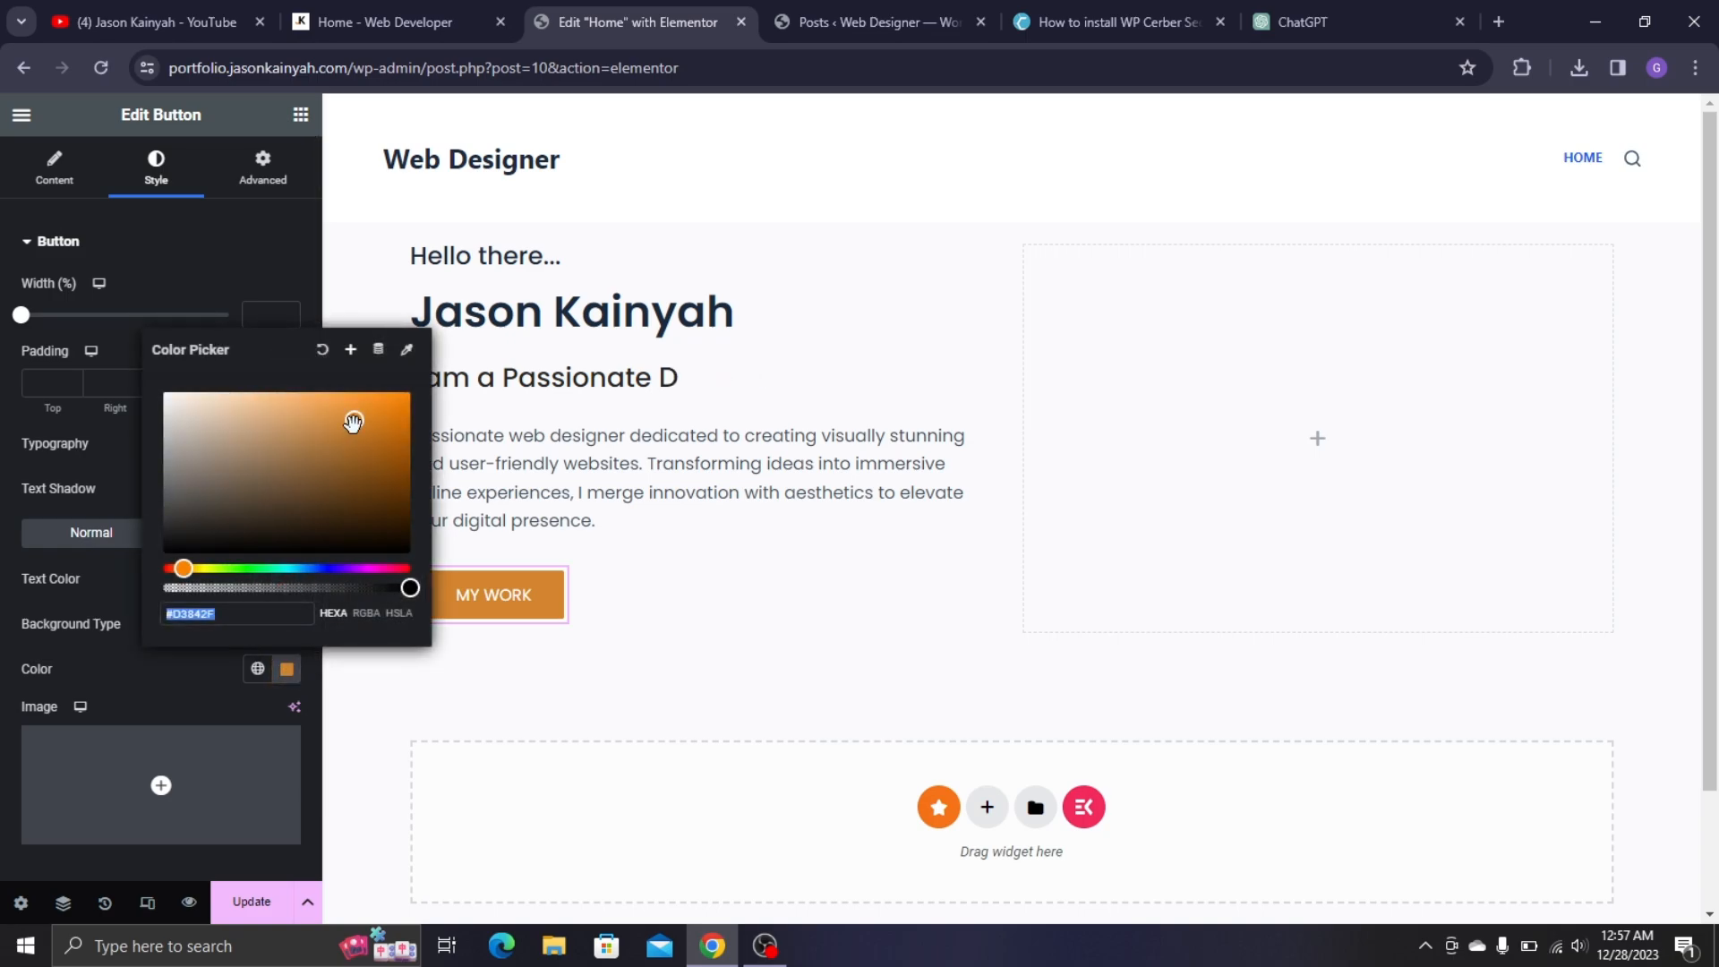
- Save the orange #D3842F as a global colour named Yellow
{"action": "left_click", "coordinate": [352, 349]}
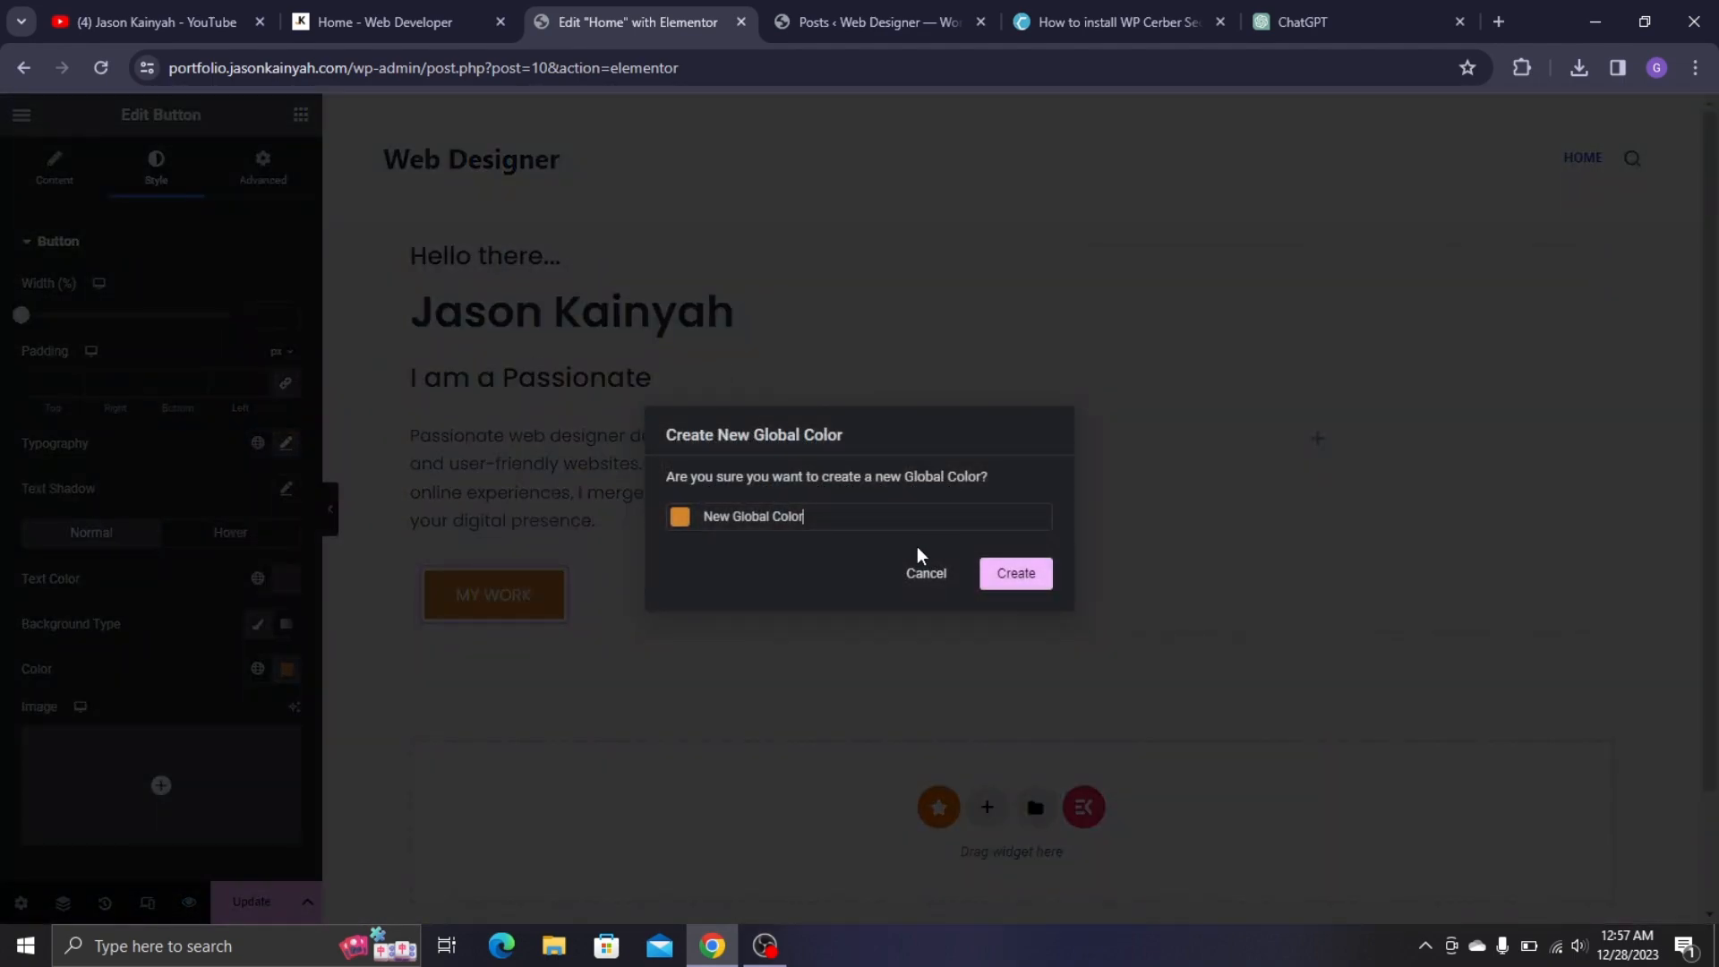
{"action": "key", "text": "ctrl+a"}
{"action": "type", "text": "Y"}
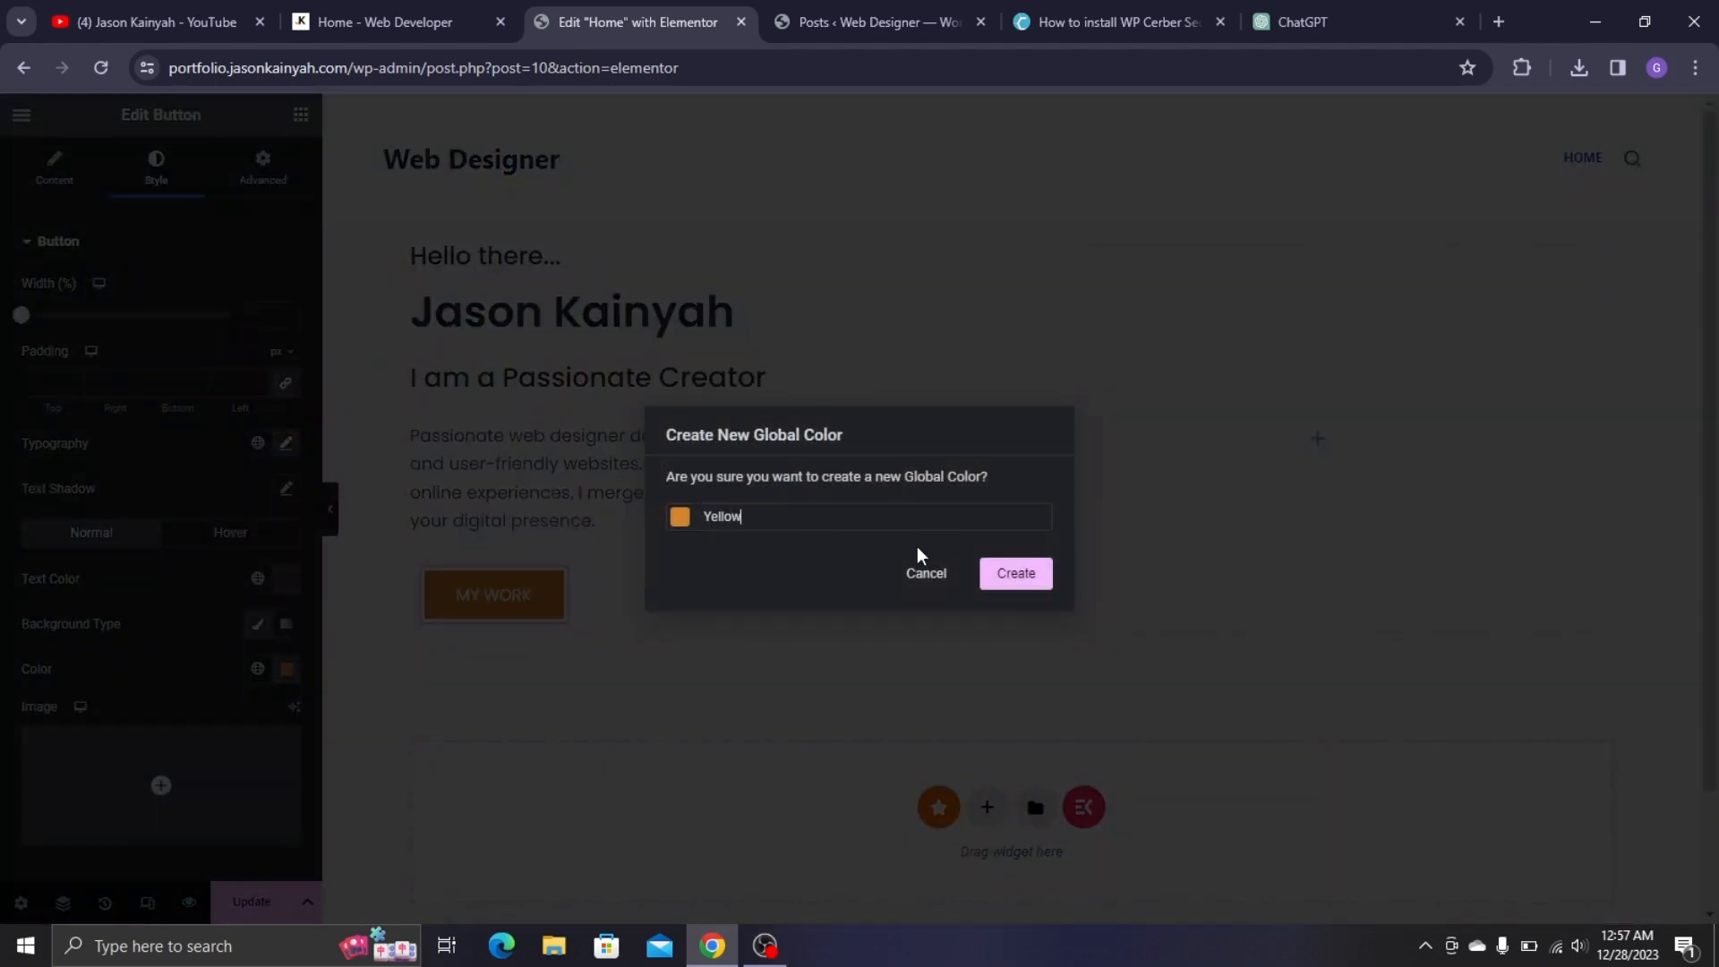
{"action": "left_click", "coordinate": [1026, 578]}
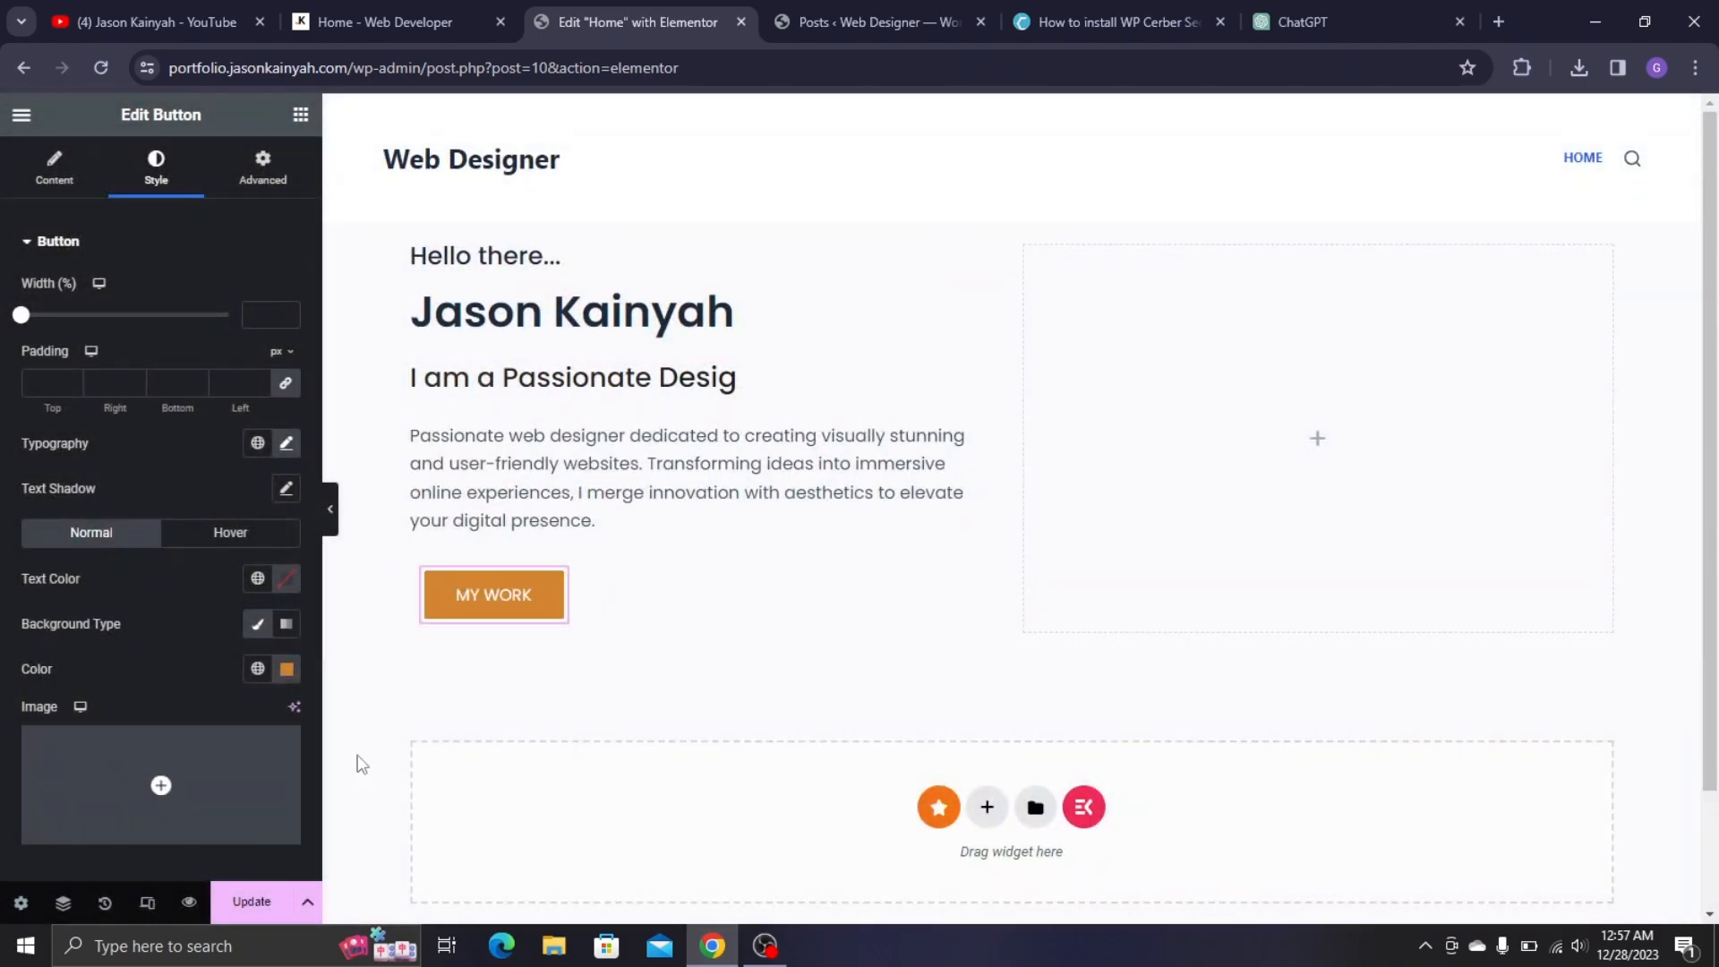
{"action": "left_click", "coordinate": [258, 669]}
{"action": "scroll", "coordinate": [40, 461], "scroll_direction": "down", "scroll_amount": 4}
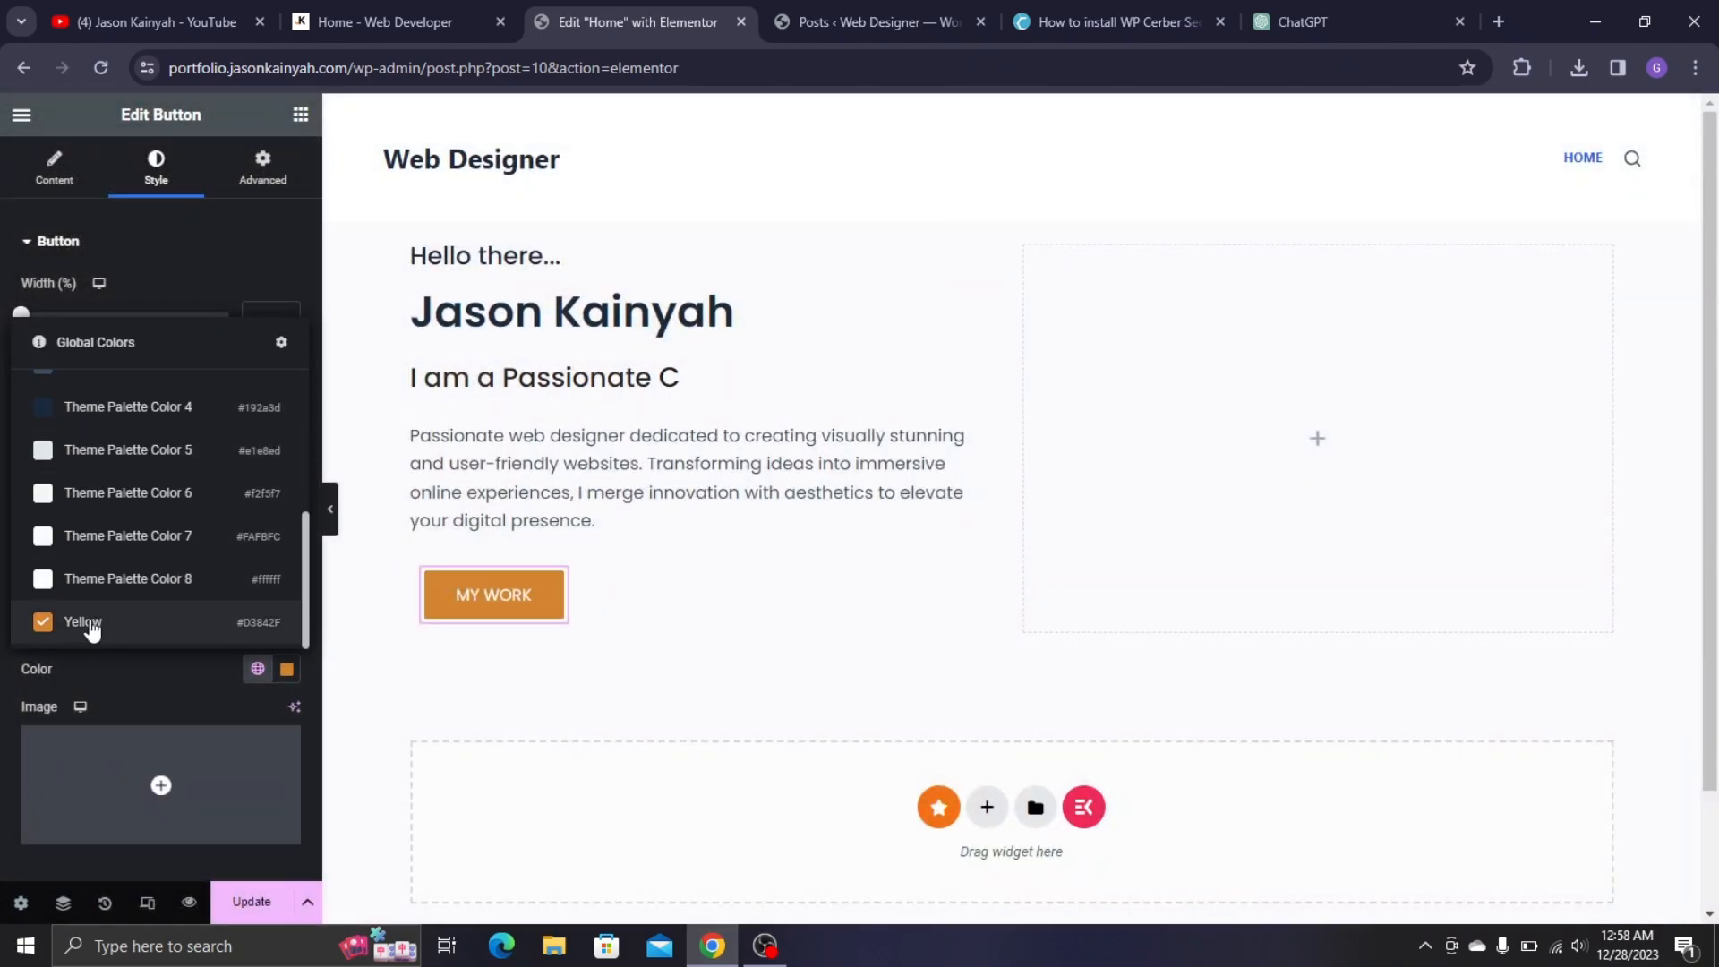
{"action": "left_click", "coordinate": [143, 690]}
- Set the button's hover background to Classic white
{"action": "left_click", "coordinate": [225, 540]}
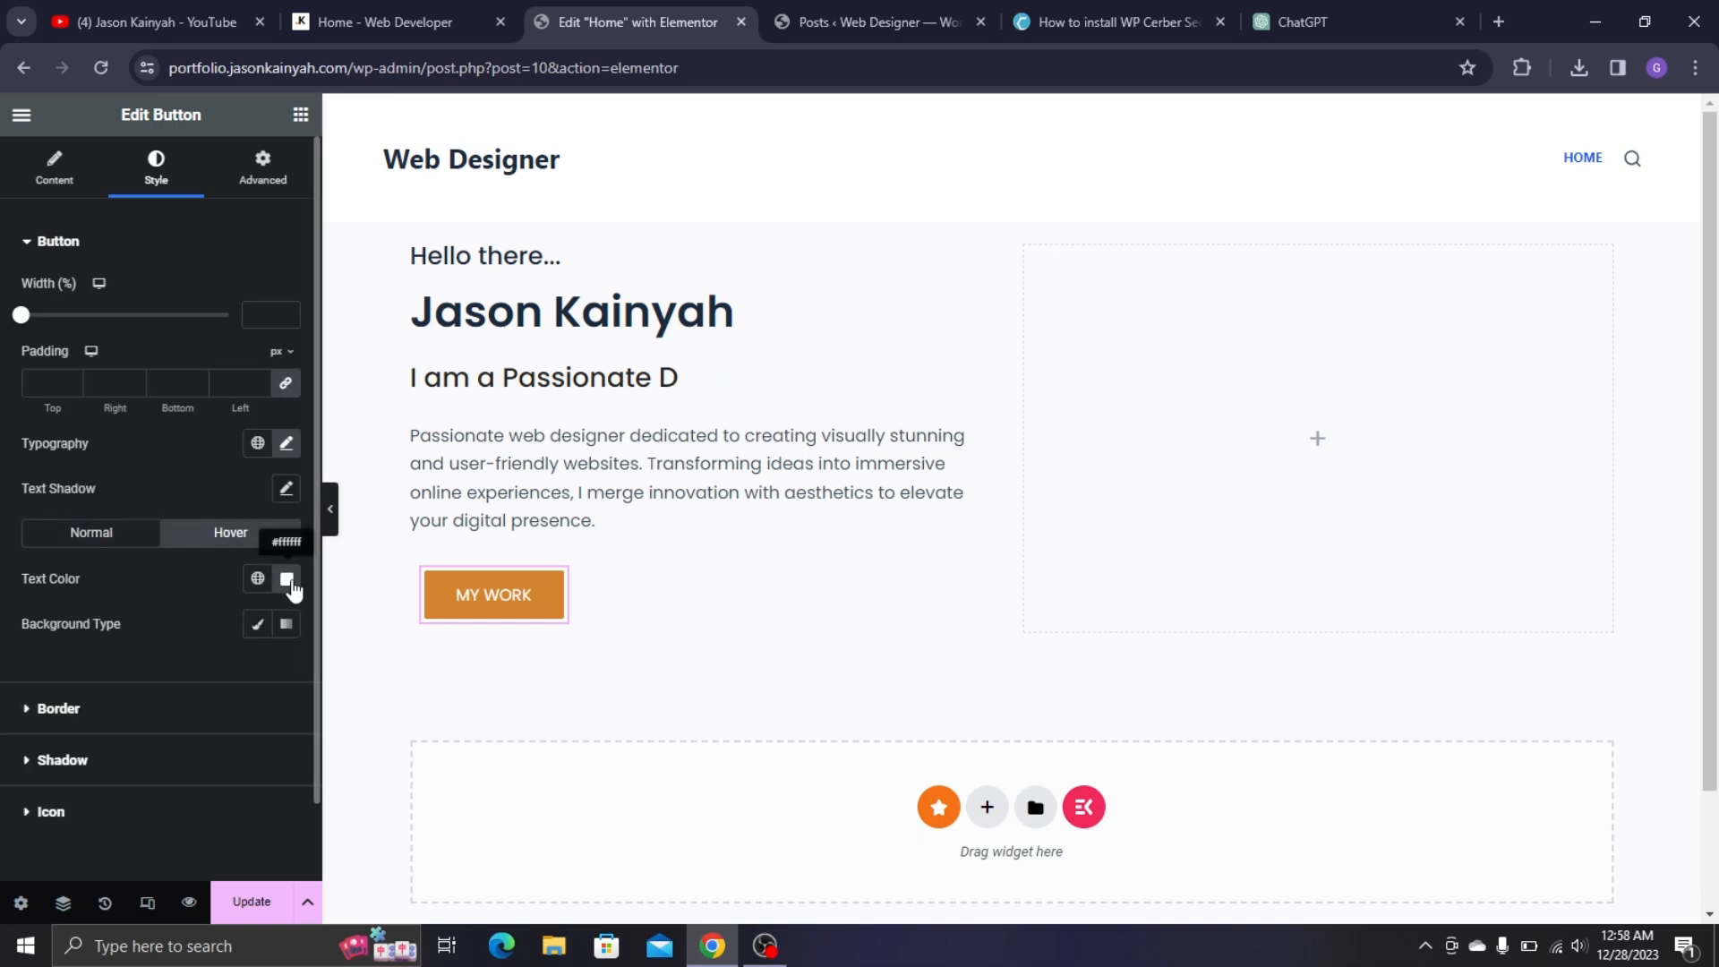
{"action": "scroll", "coordinate": [279, 660], "scroll_direction": "down", "scroll_amount": 1}
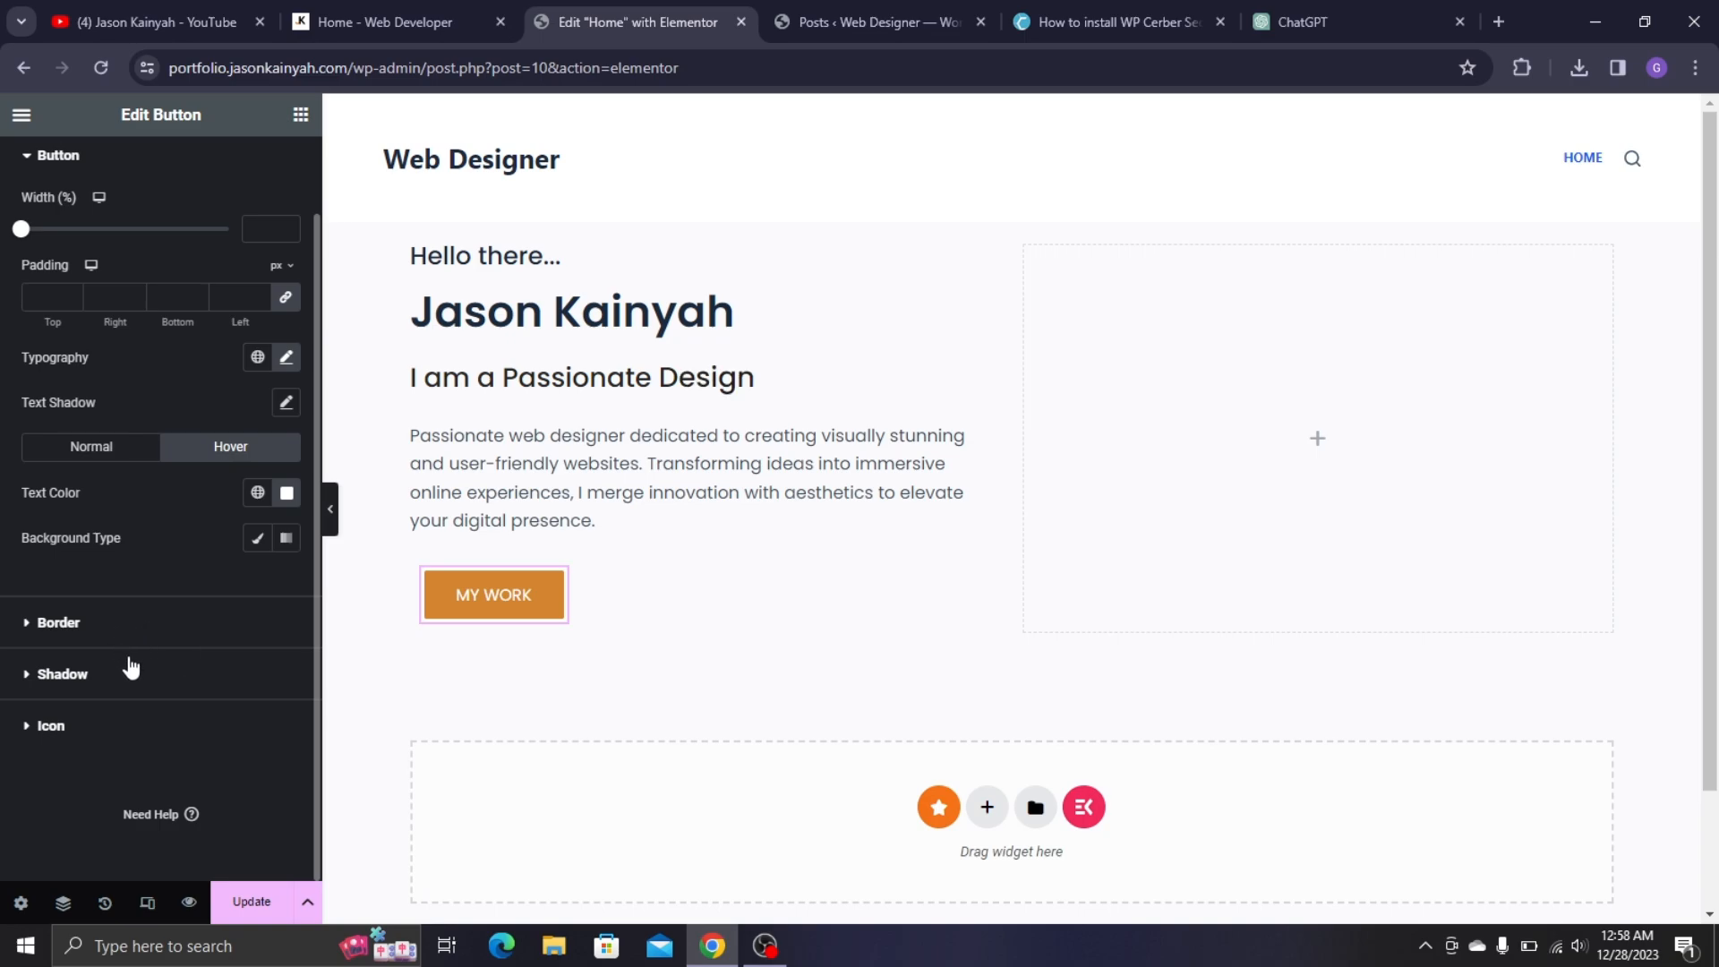
{"action": "left_click", "coordinate": [174, 626]}
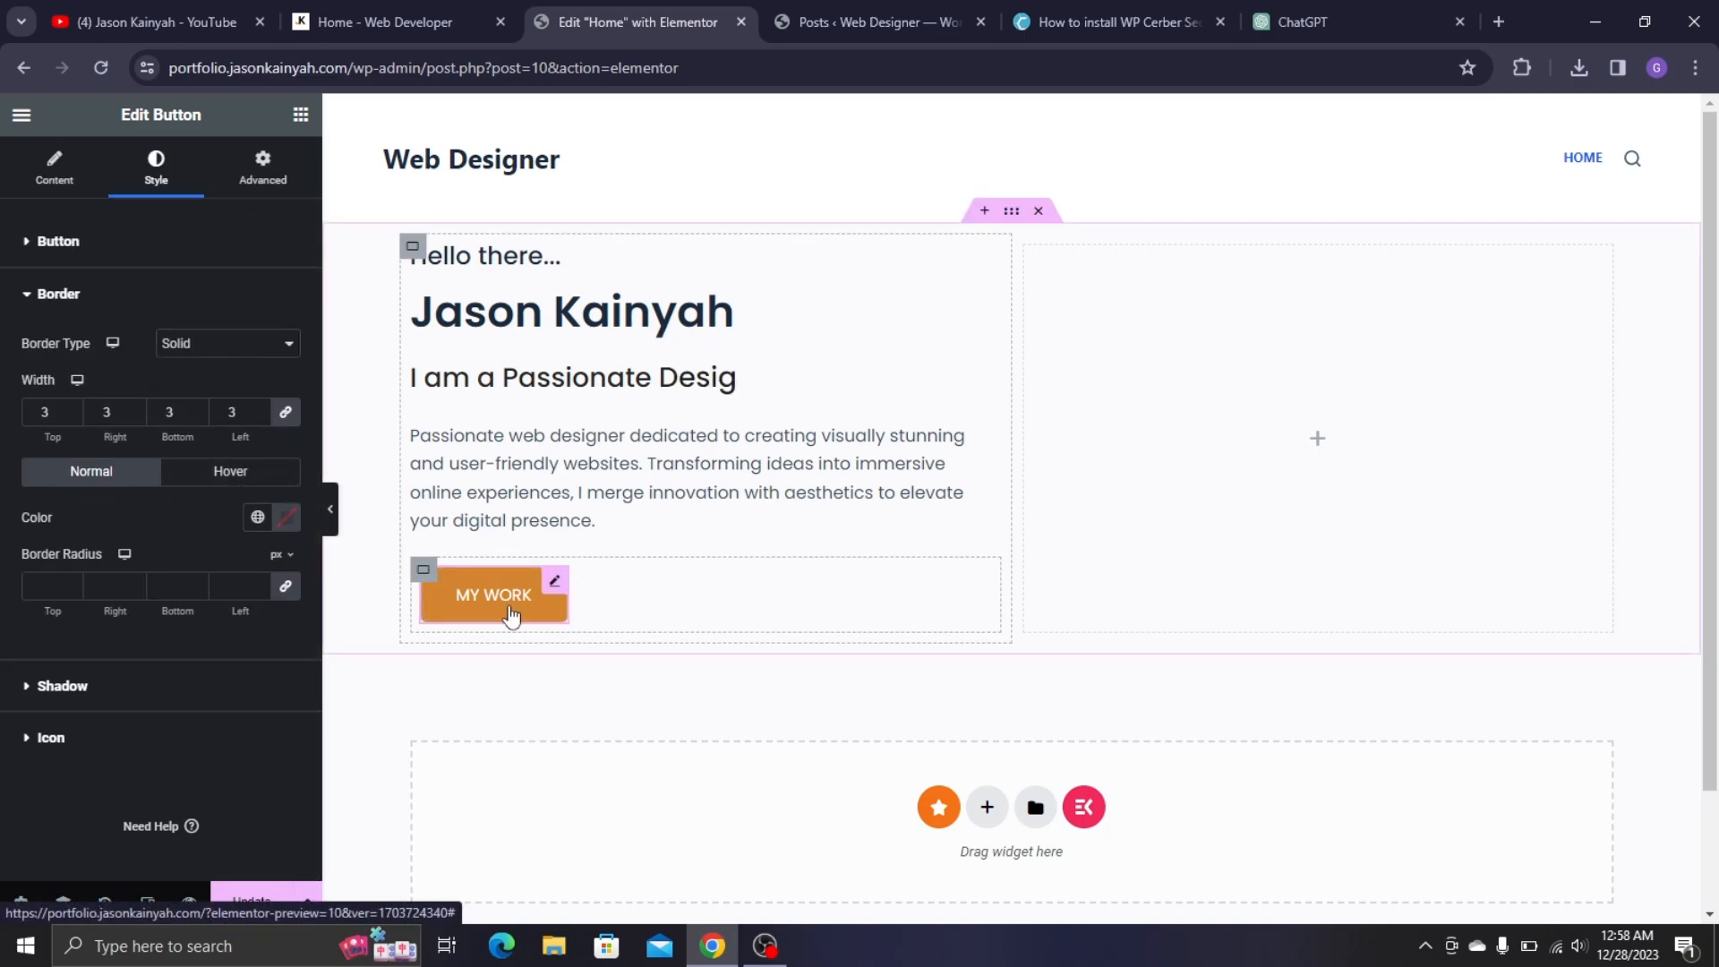
{"action": "left_click", "coordinate": [59, 241]}
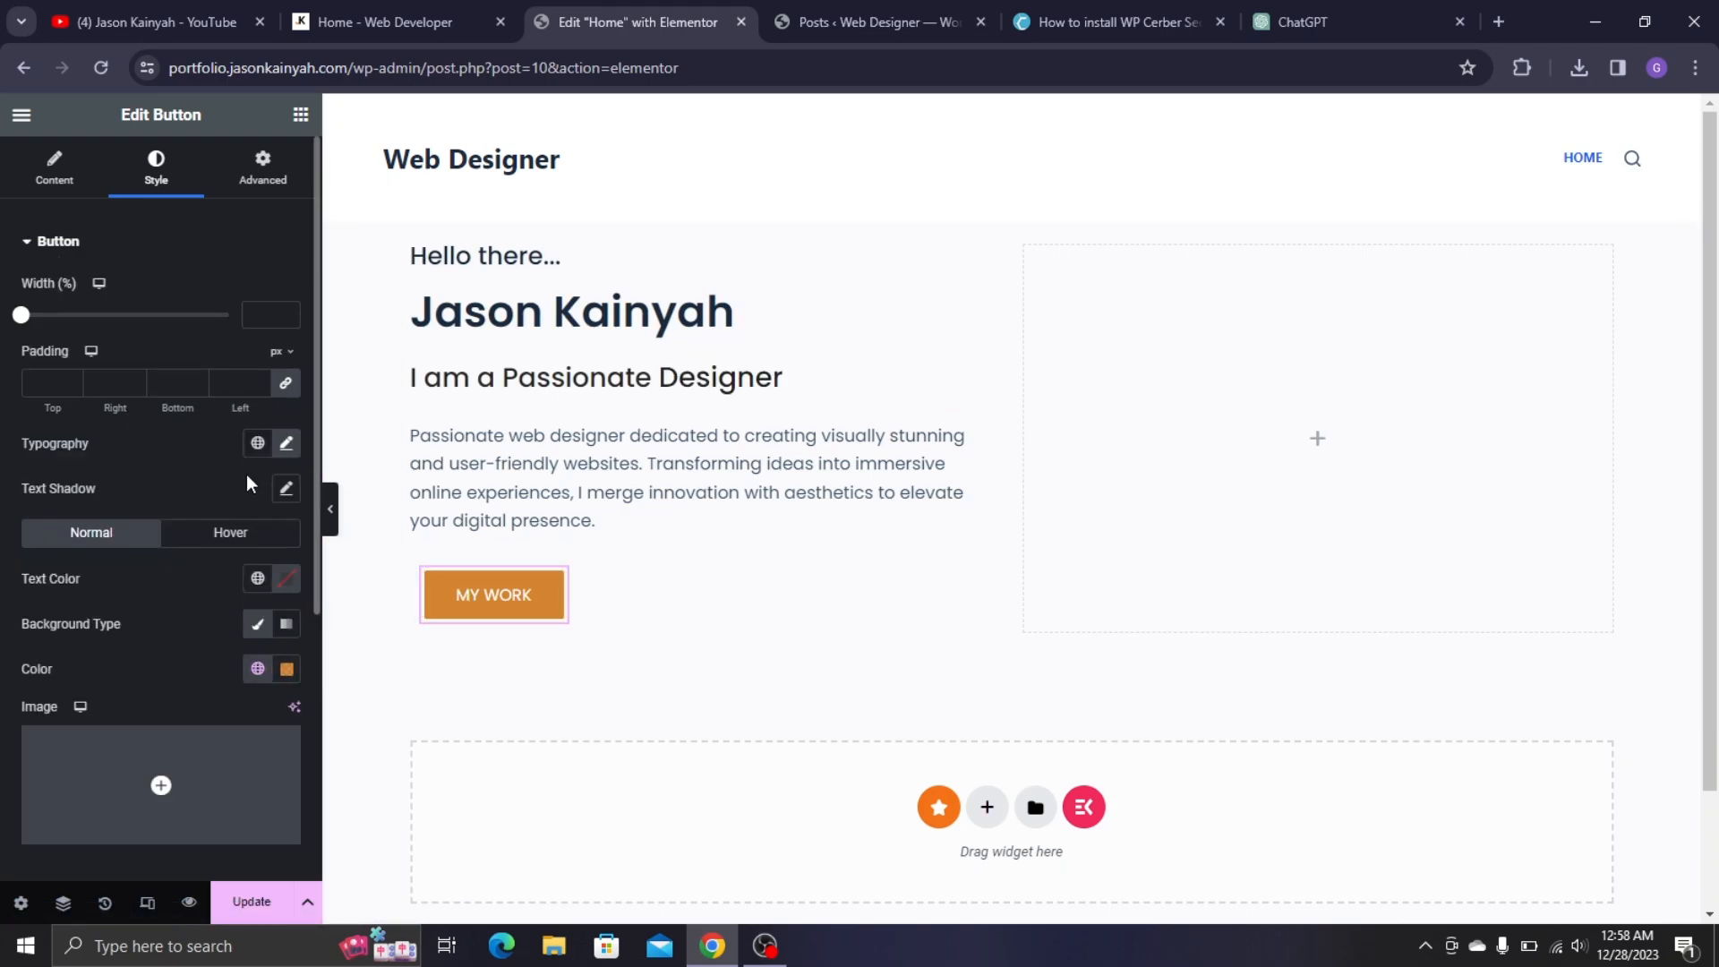
{"action": "left_click", "coordinate": [224, 540]}
{"action": "scroll", "coordinate": [258, 584], "scroll_direction": "down", "scroll_amount": 2}
{"action": "left_click", "coordinate": [257, 538]}
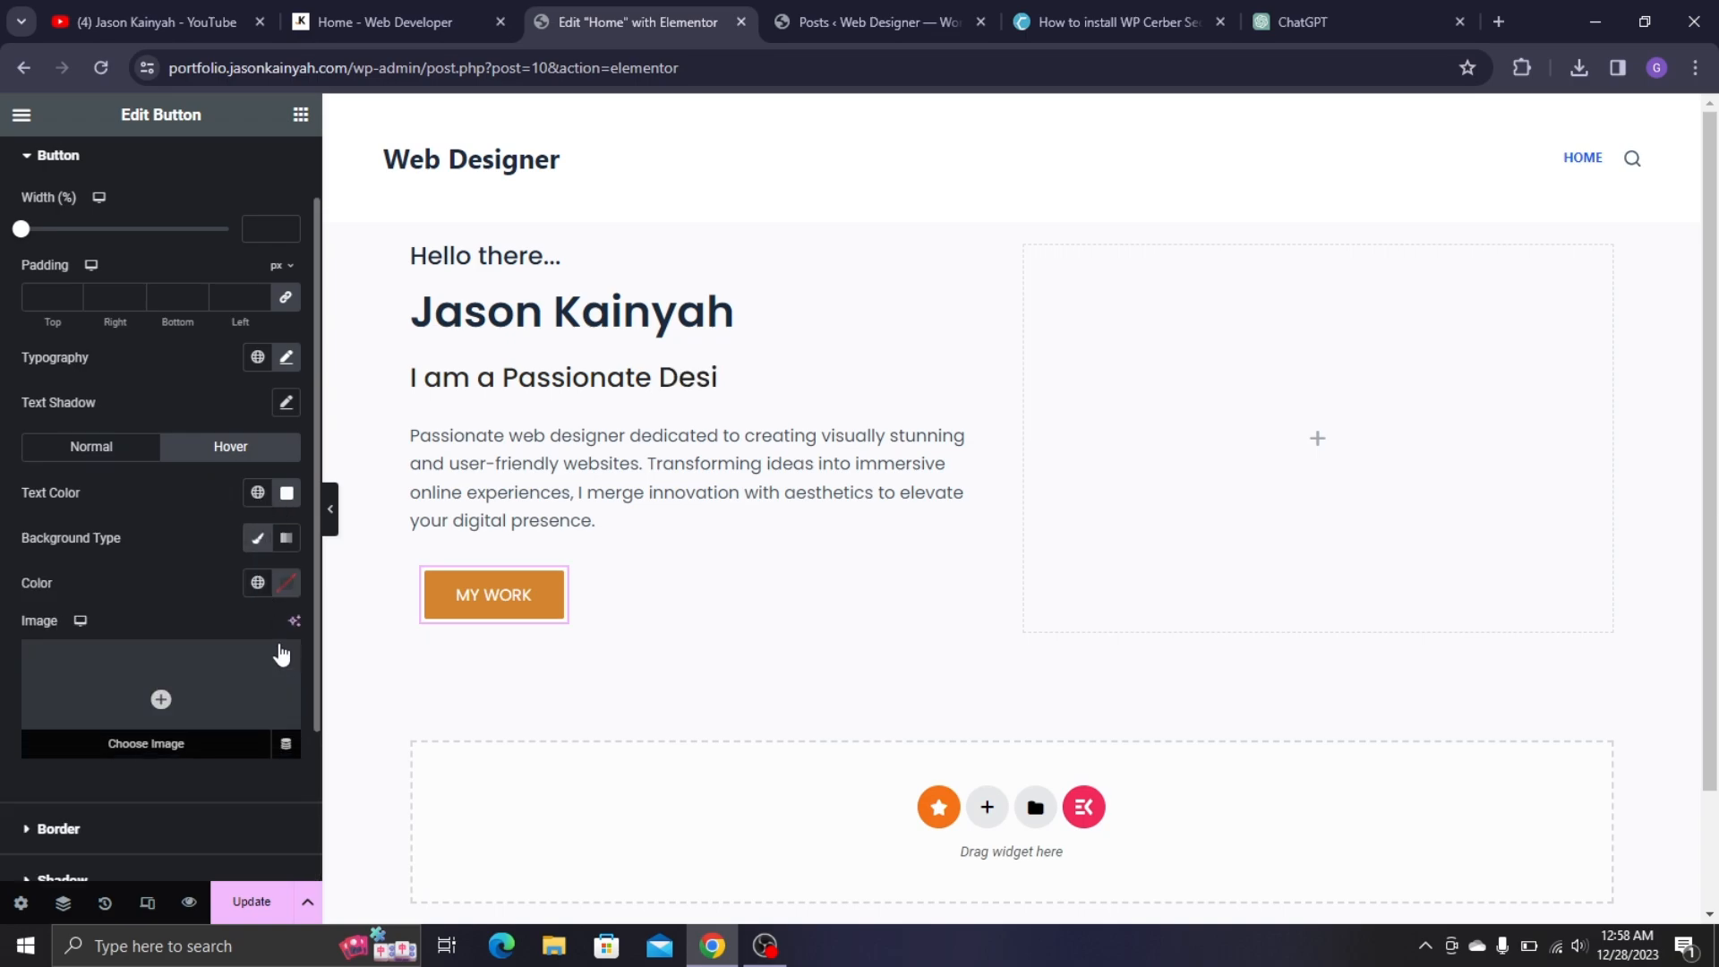
{"action": "left_click", "coordinate": [286, 583]}
{"action": "left_click_drag", "start_coordinate": [210, 699], "coordinate": [163, 669]}
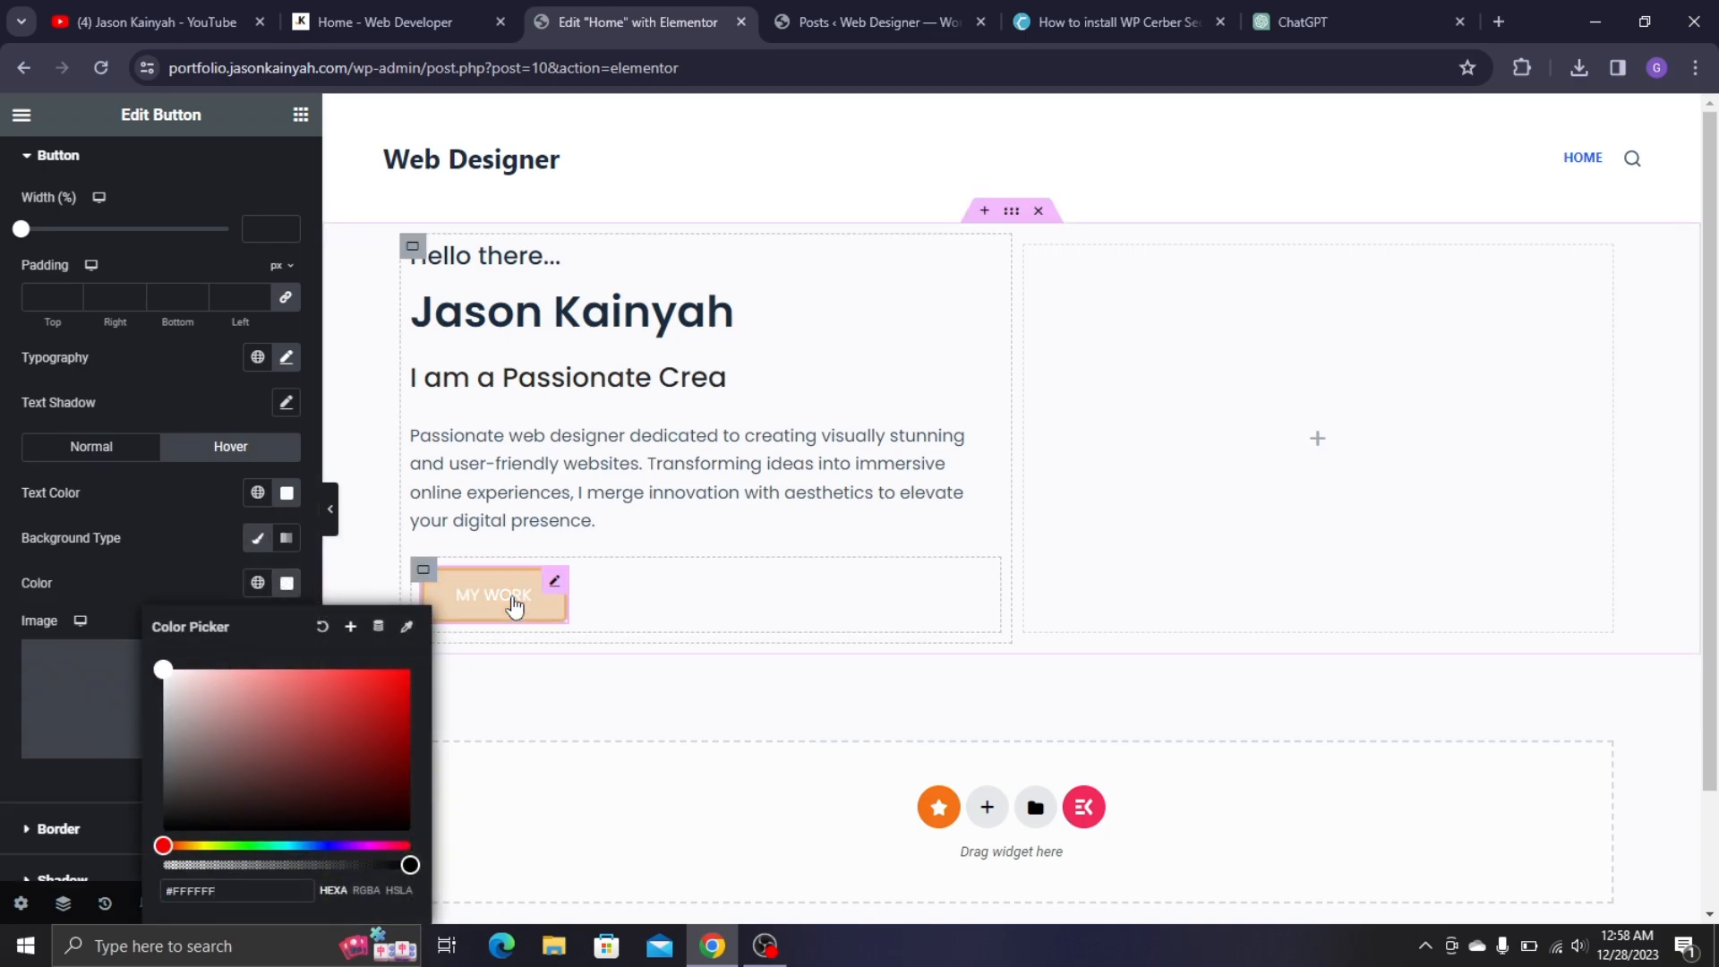
- Make the hover text the Yellow global colour and preview the result
{"action": "left_click", "coordinate": [257, 492]}
{"action": "scroll", "coordinate": [135, 734], "scroll_direction": "down", "scroll_amount": 4}
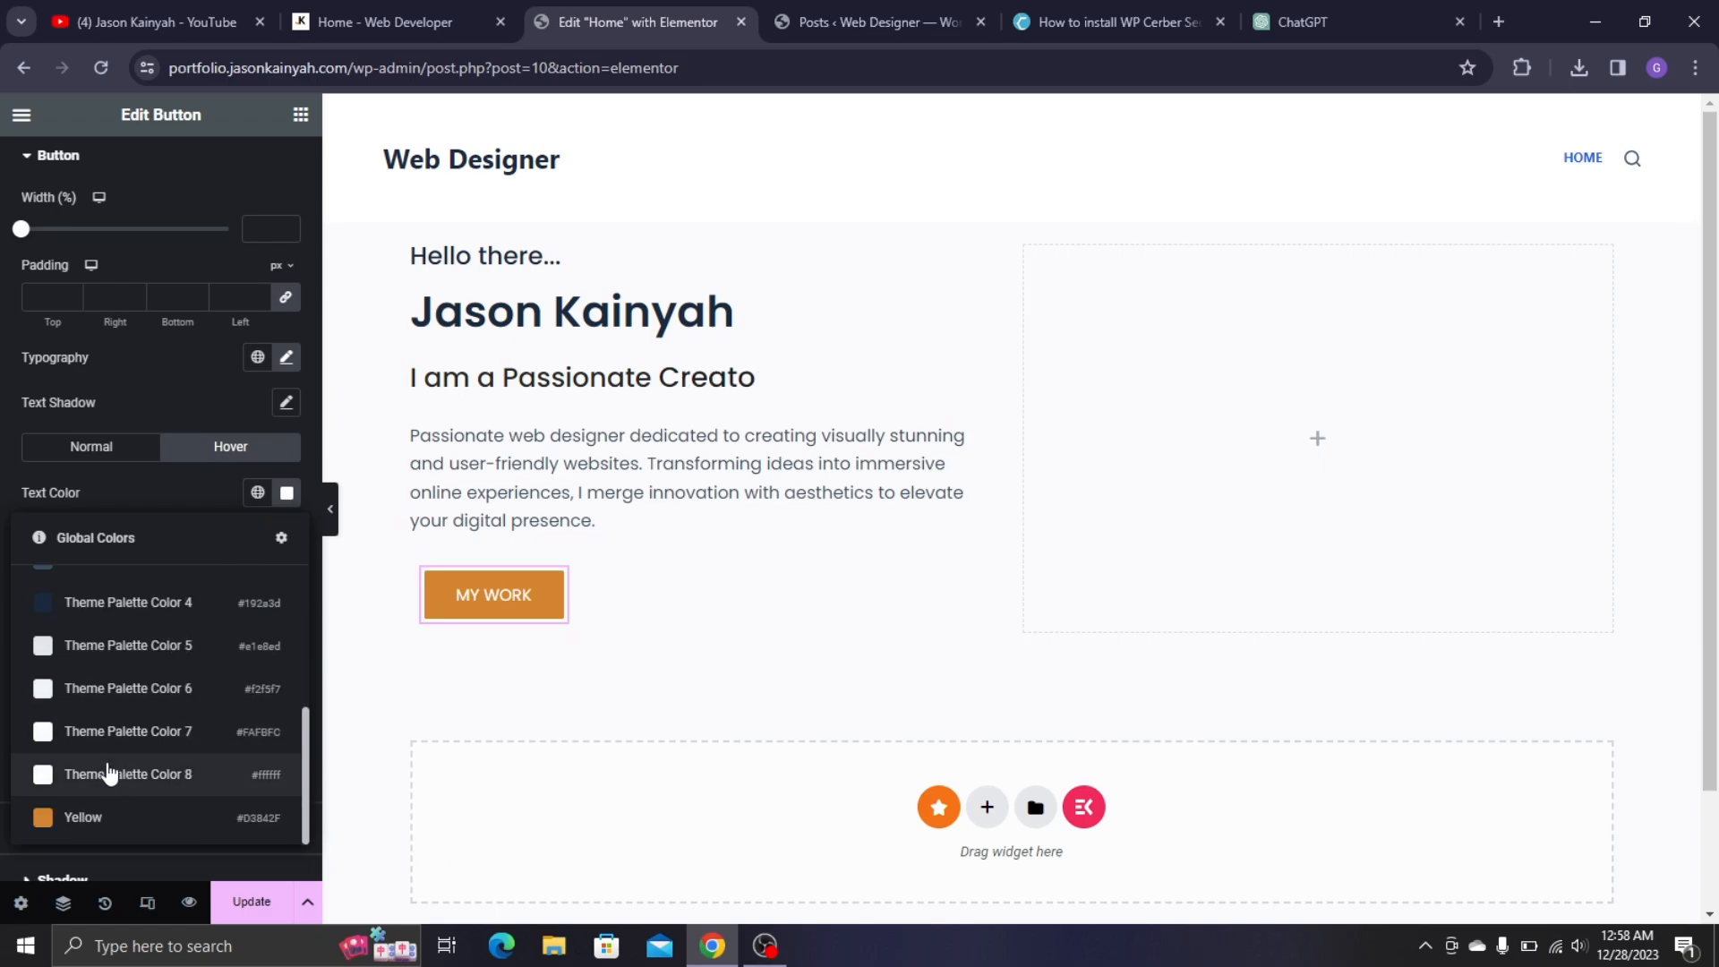
{"action": "left_click", "coordinate": [80, 817]}
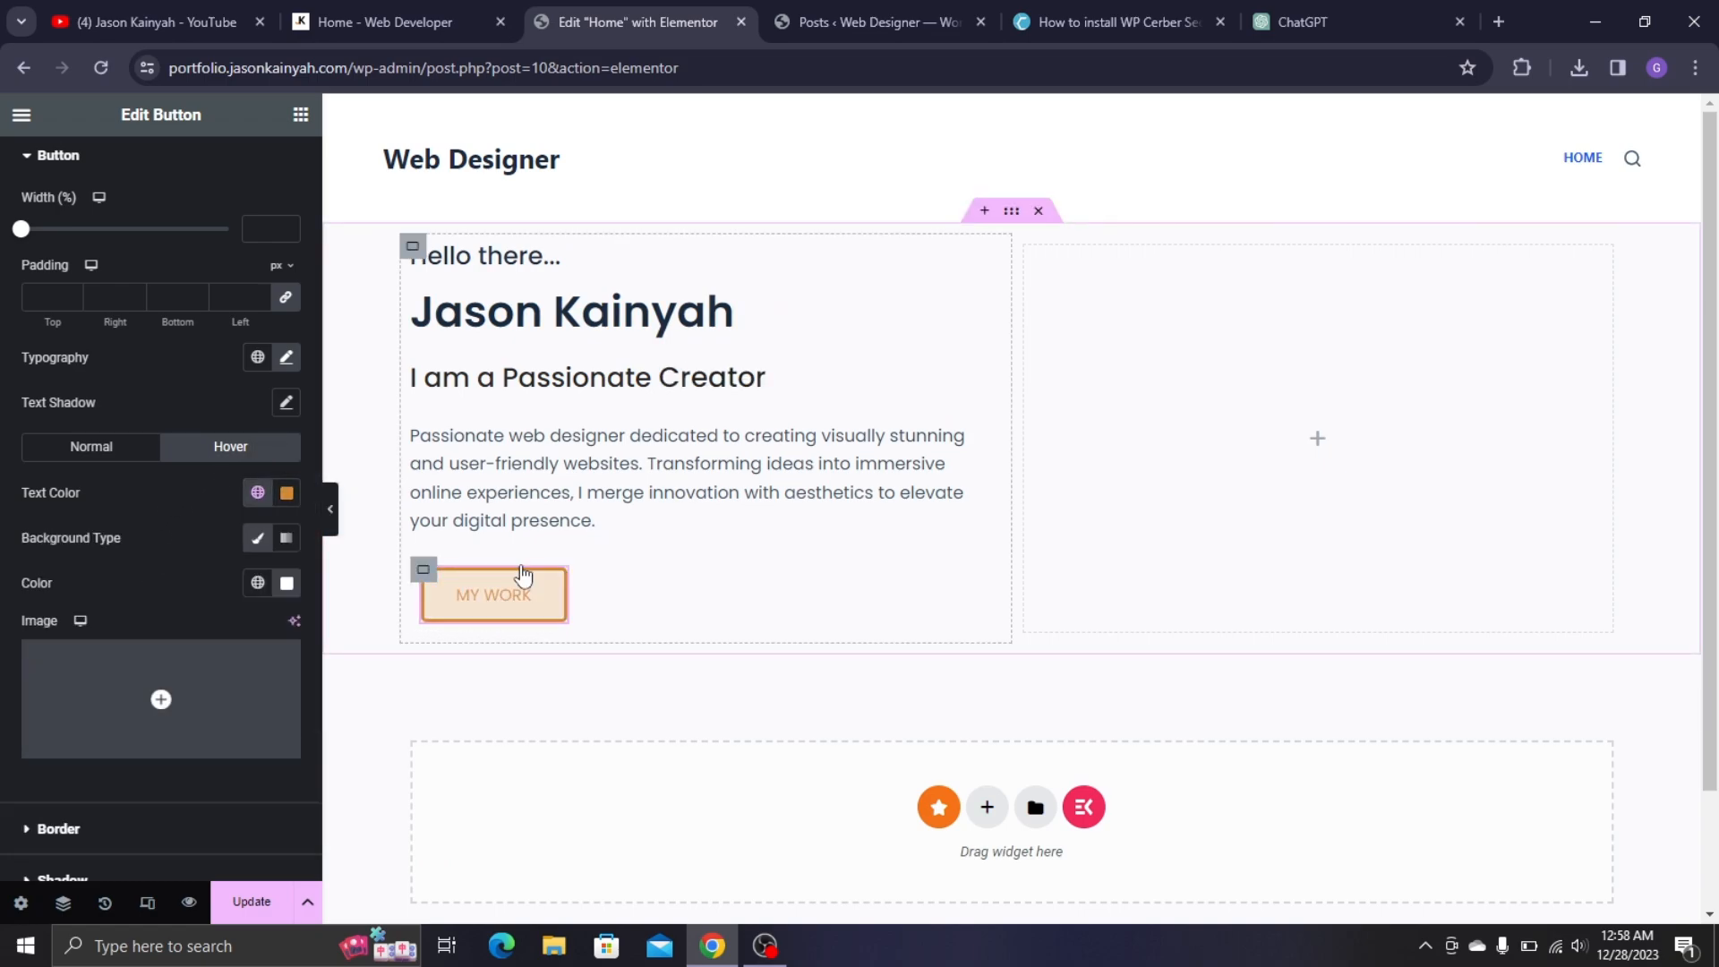
{"action": "left_click", "coordinate": [330, 509]}
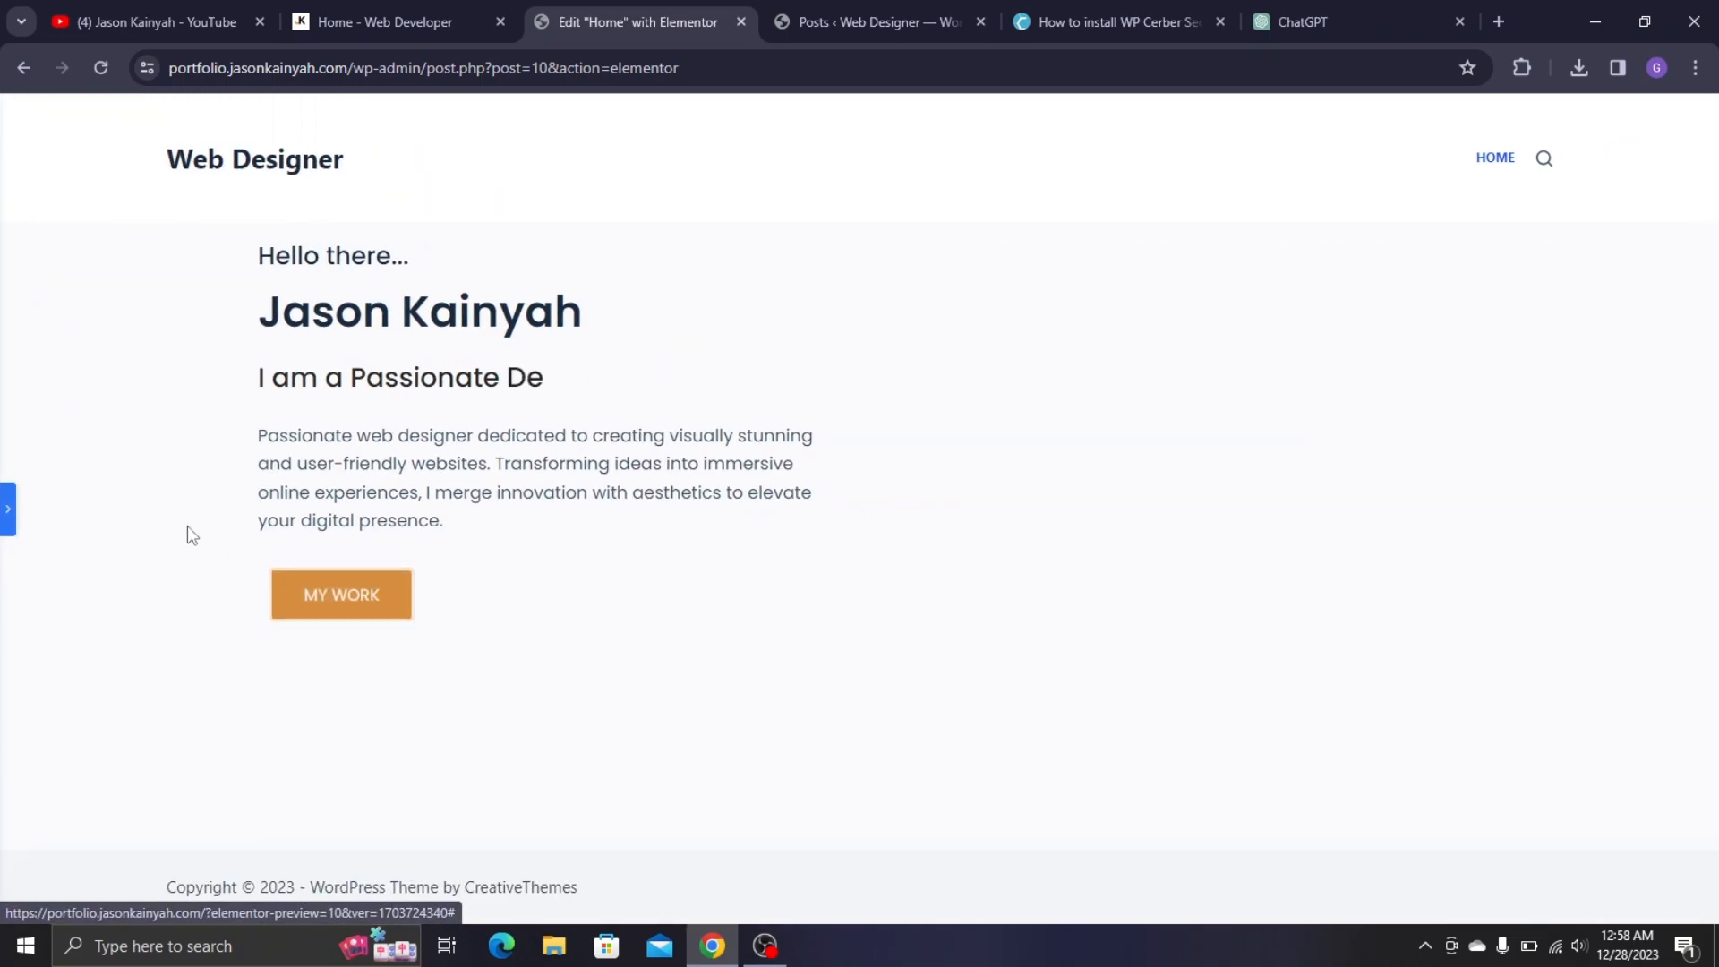
{"action": "left_click", "coordinate": [8, 512]}
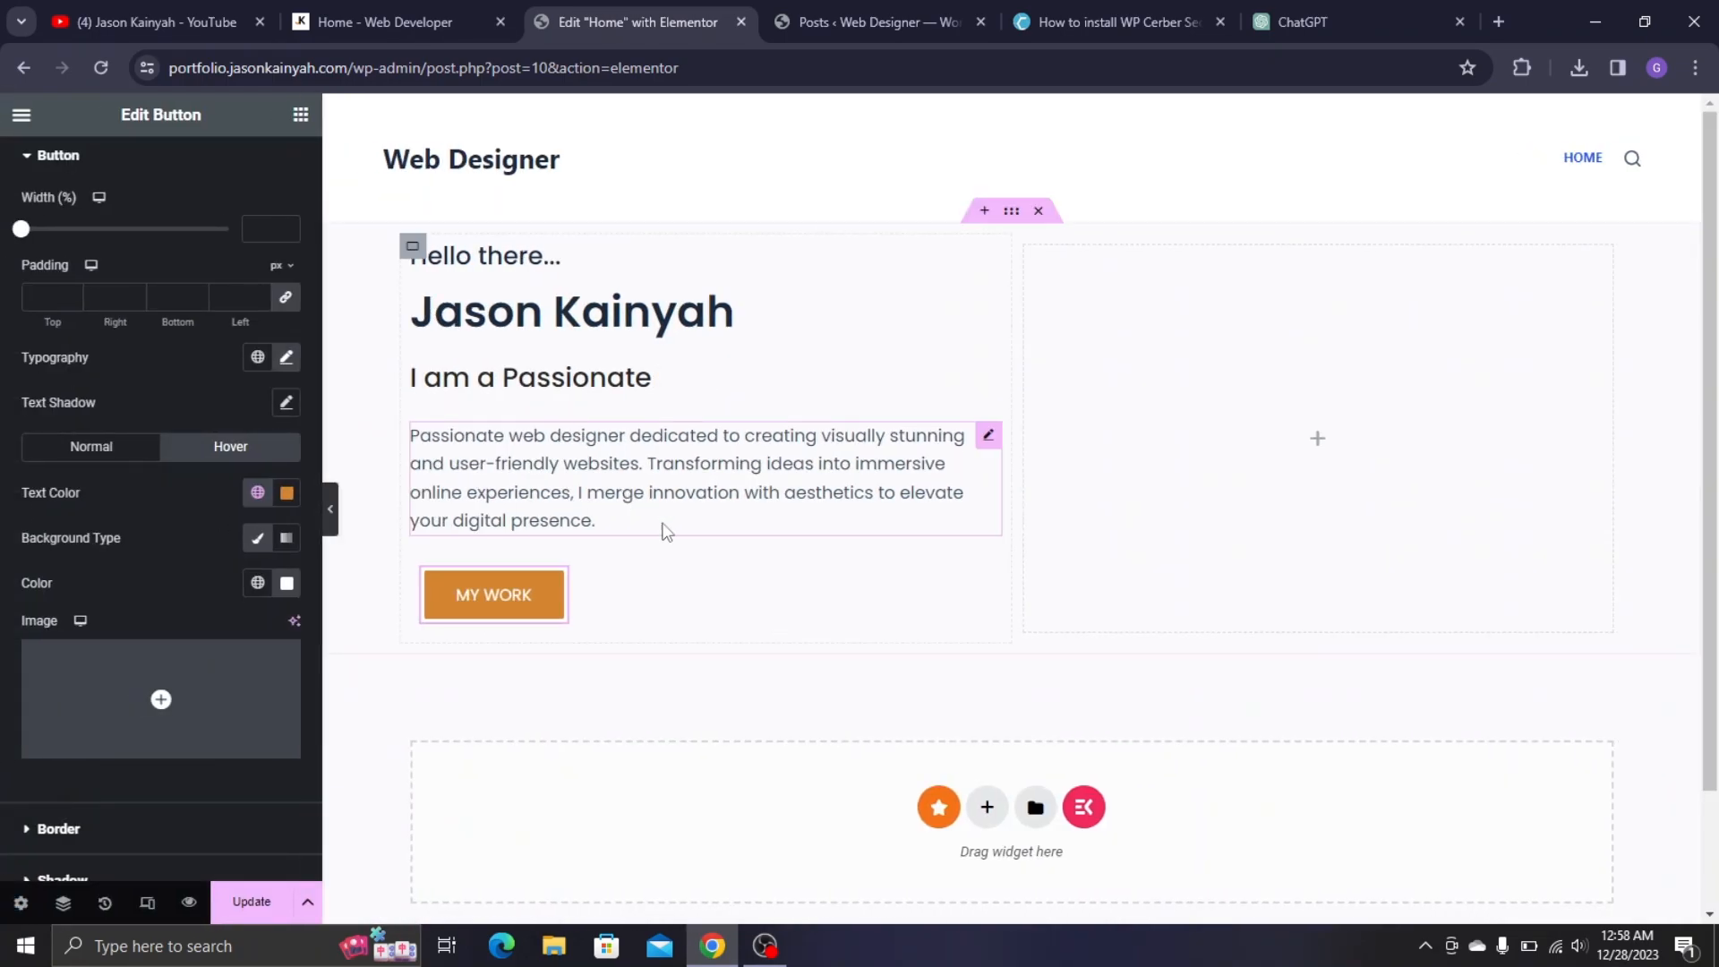
- Duplicate the MY WORK button and relabel the copy 'CONTACT ME'
{"action": "right_click", "coordinate": [555, 591]}
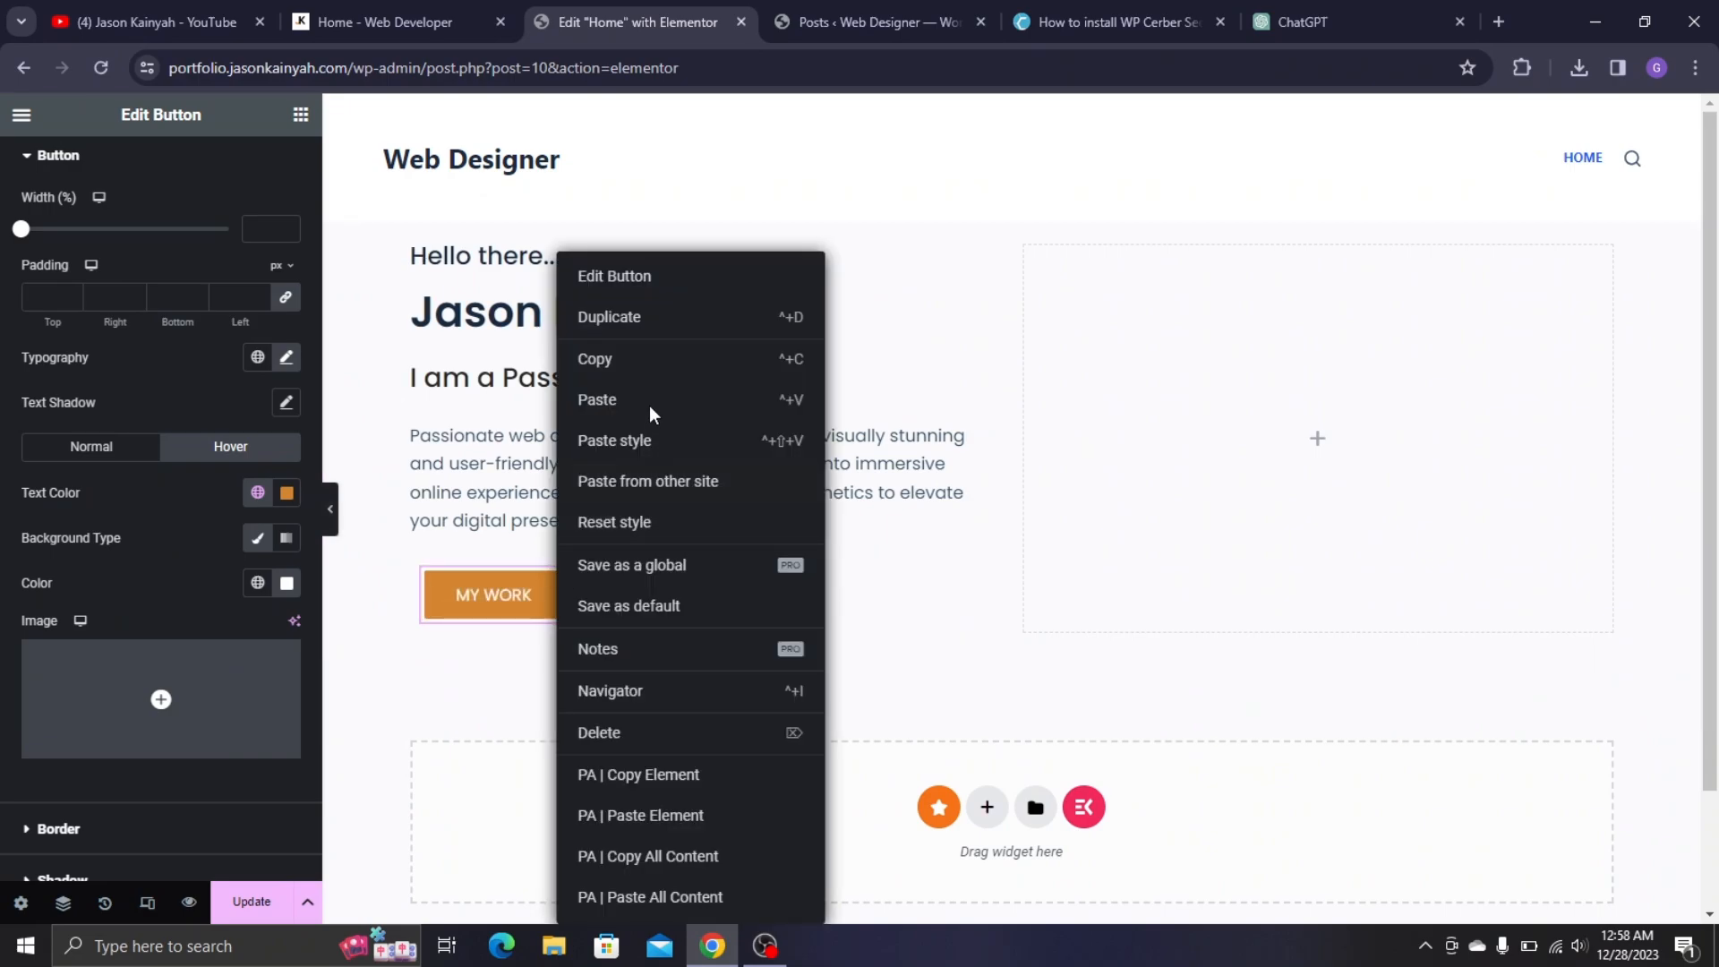
{"action": "left_click", "coordinate": [618, 318]}
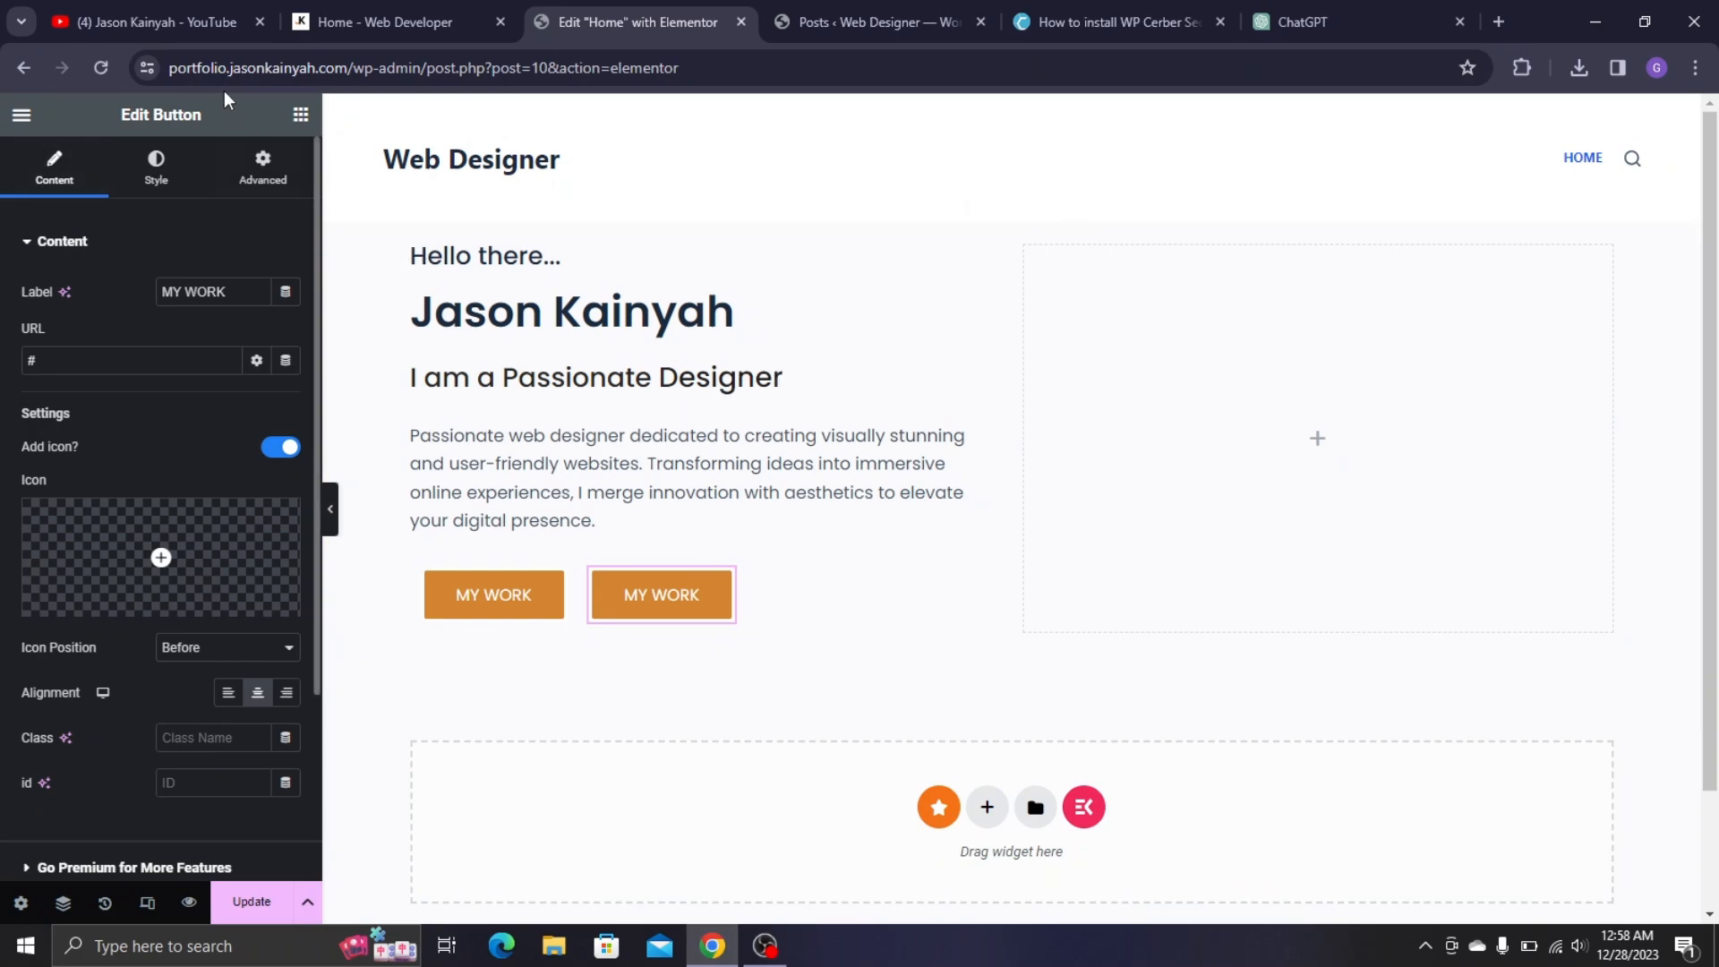
{"action": "left_click", "coordinate": [349, 16]}
{"action": "left_click", "coordinate": [598, 16]}
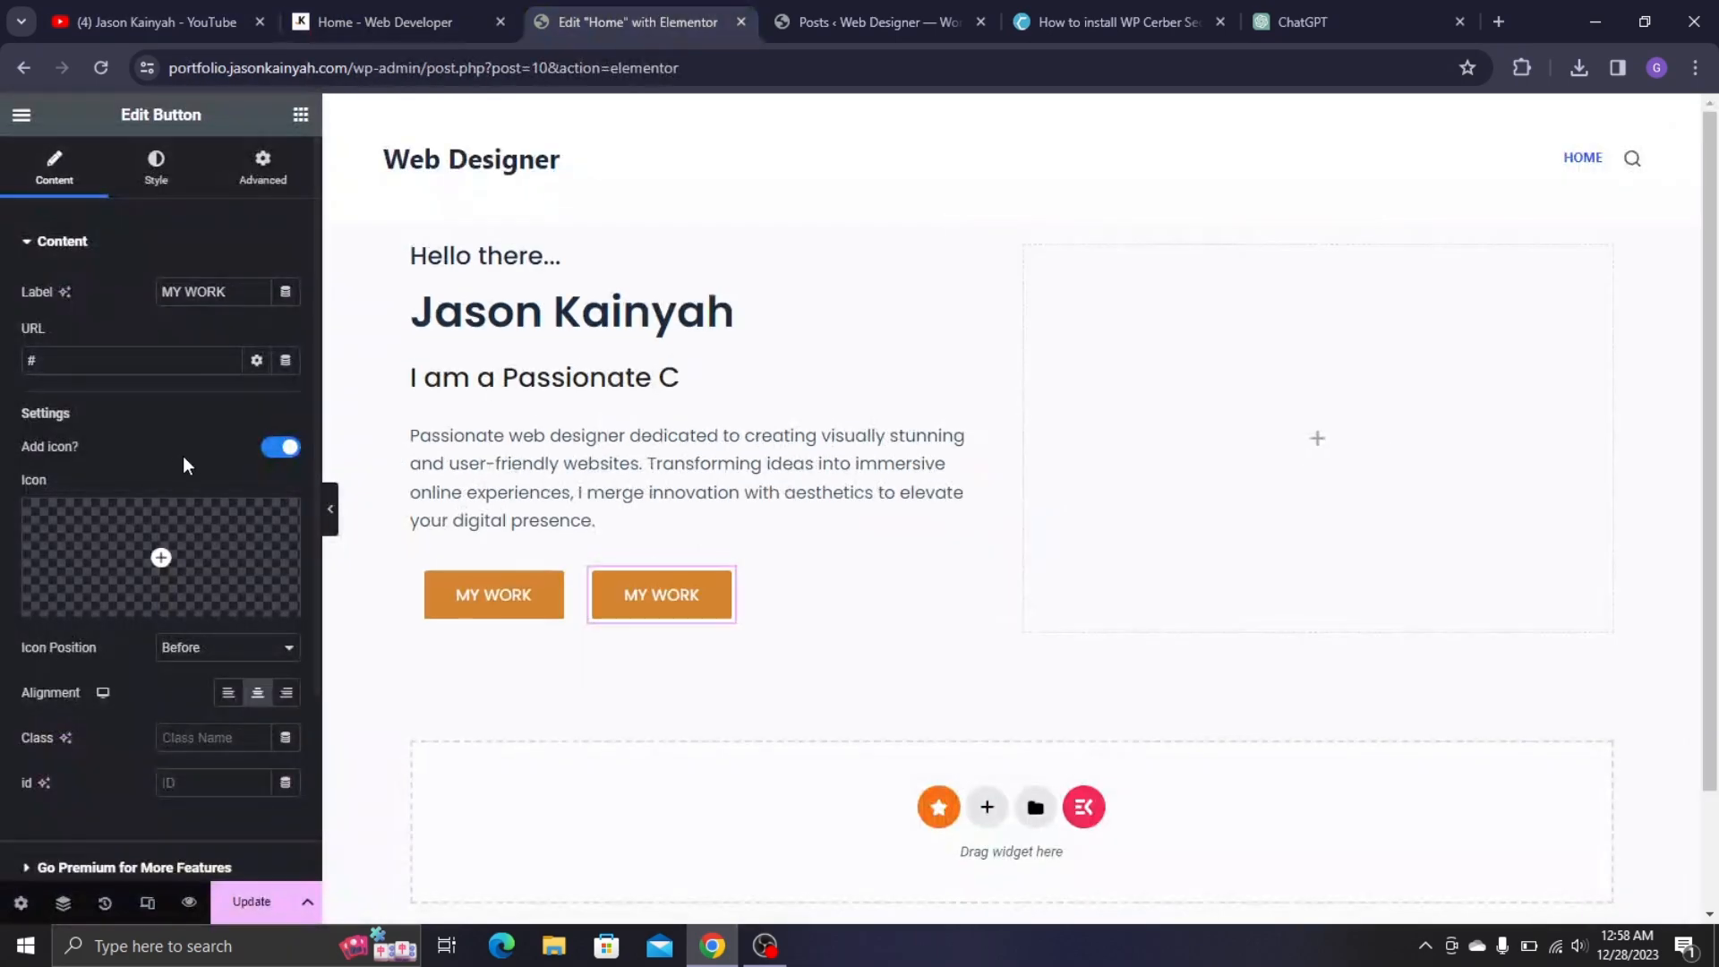
{"action": "triple_click", "coordinate": [231, 291]}
{"action": "type", "text": "CON"}
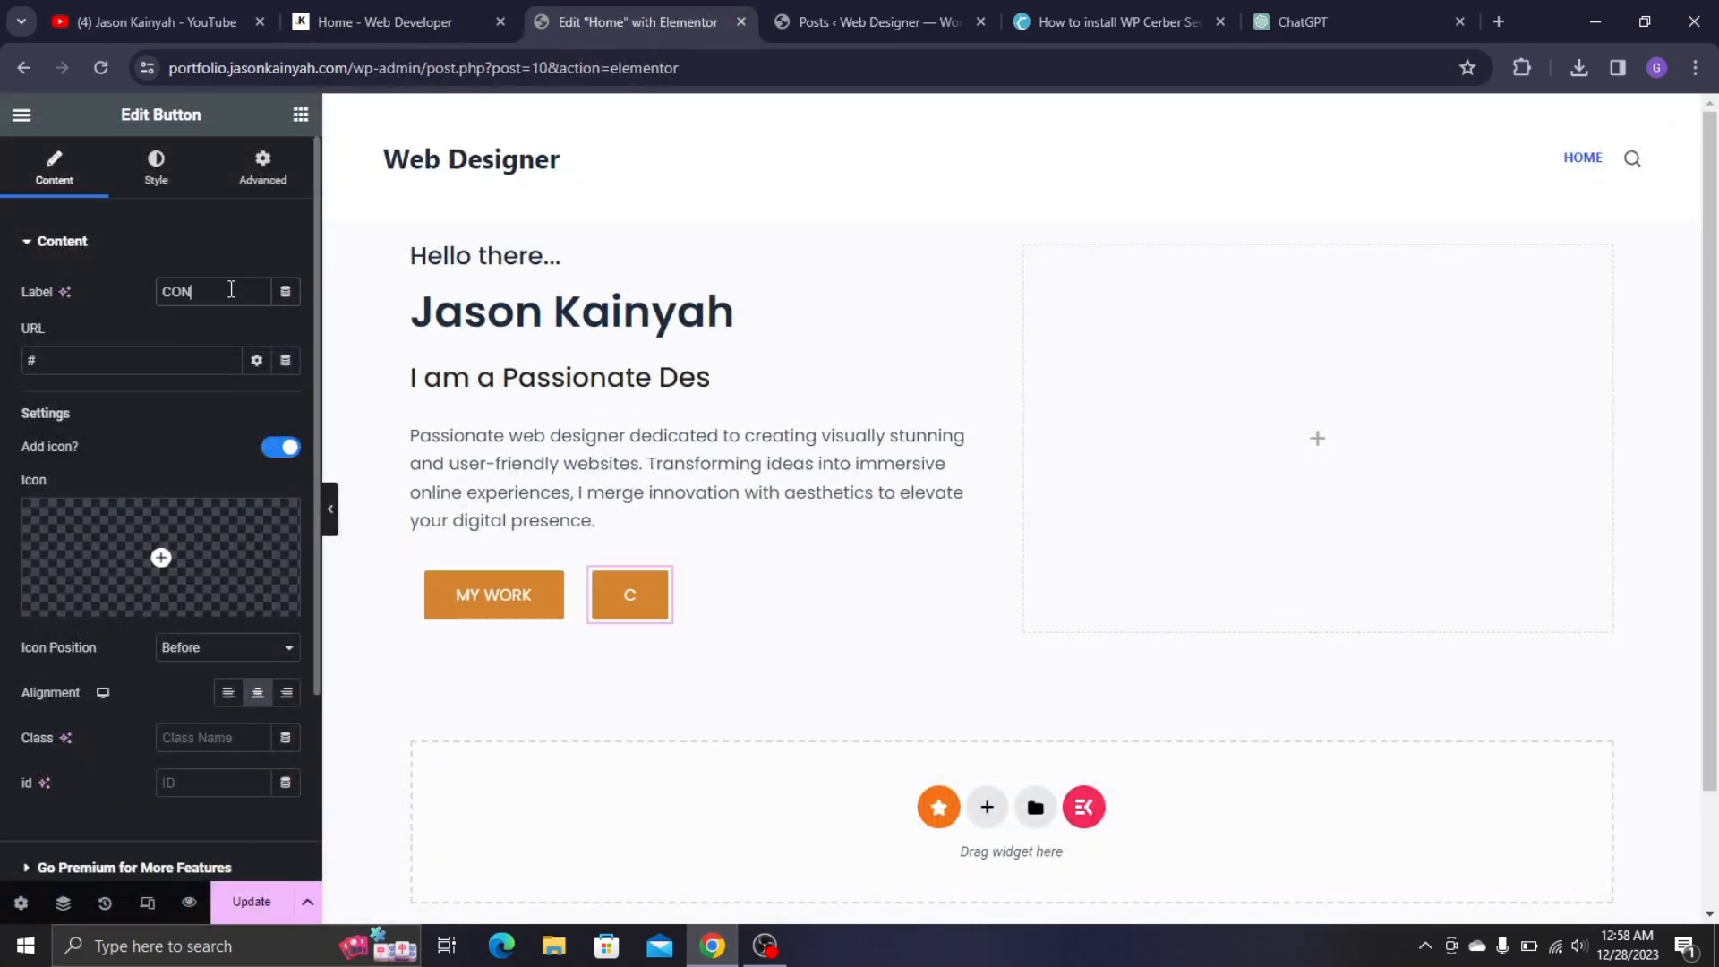
{"action": "type", "text": "TACT ME"}
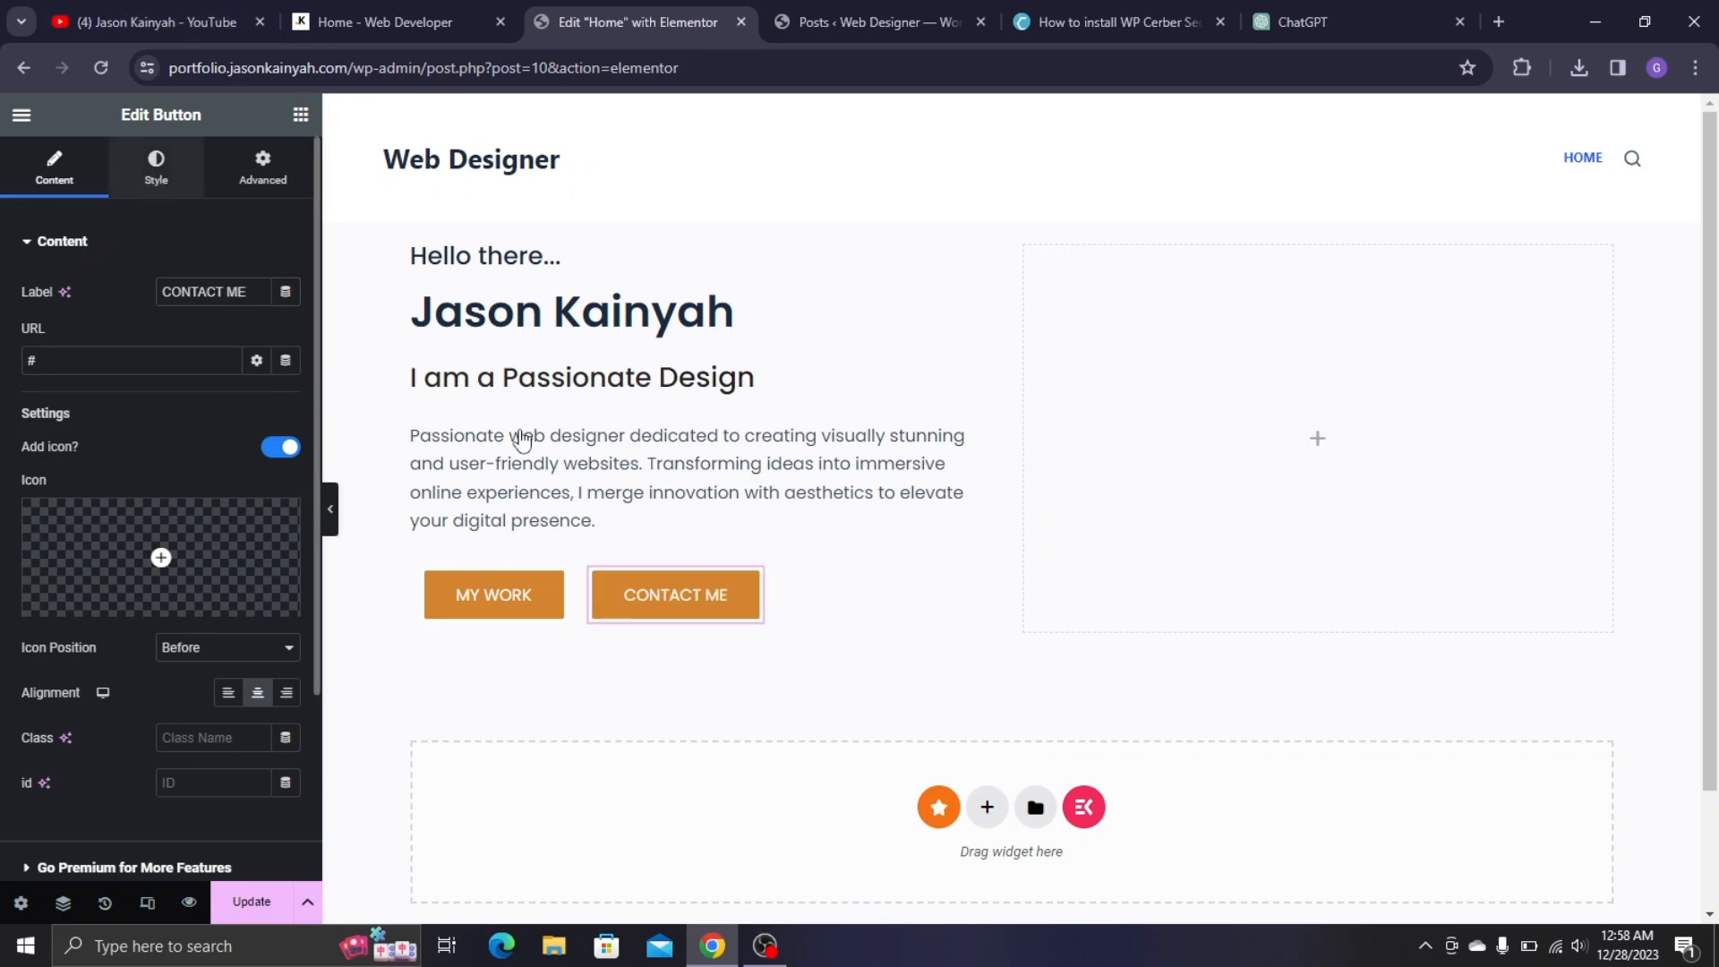
- Give CONTACT ME a white background with text in the Yellow global colour
{"action": "left_click", "coordinate": [155, 167]}
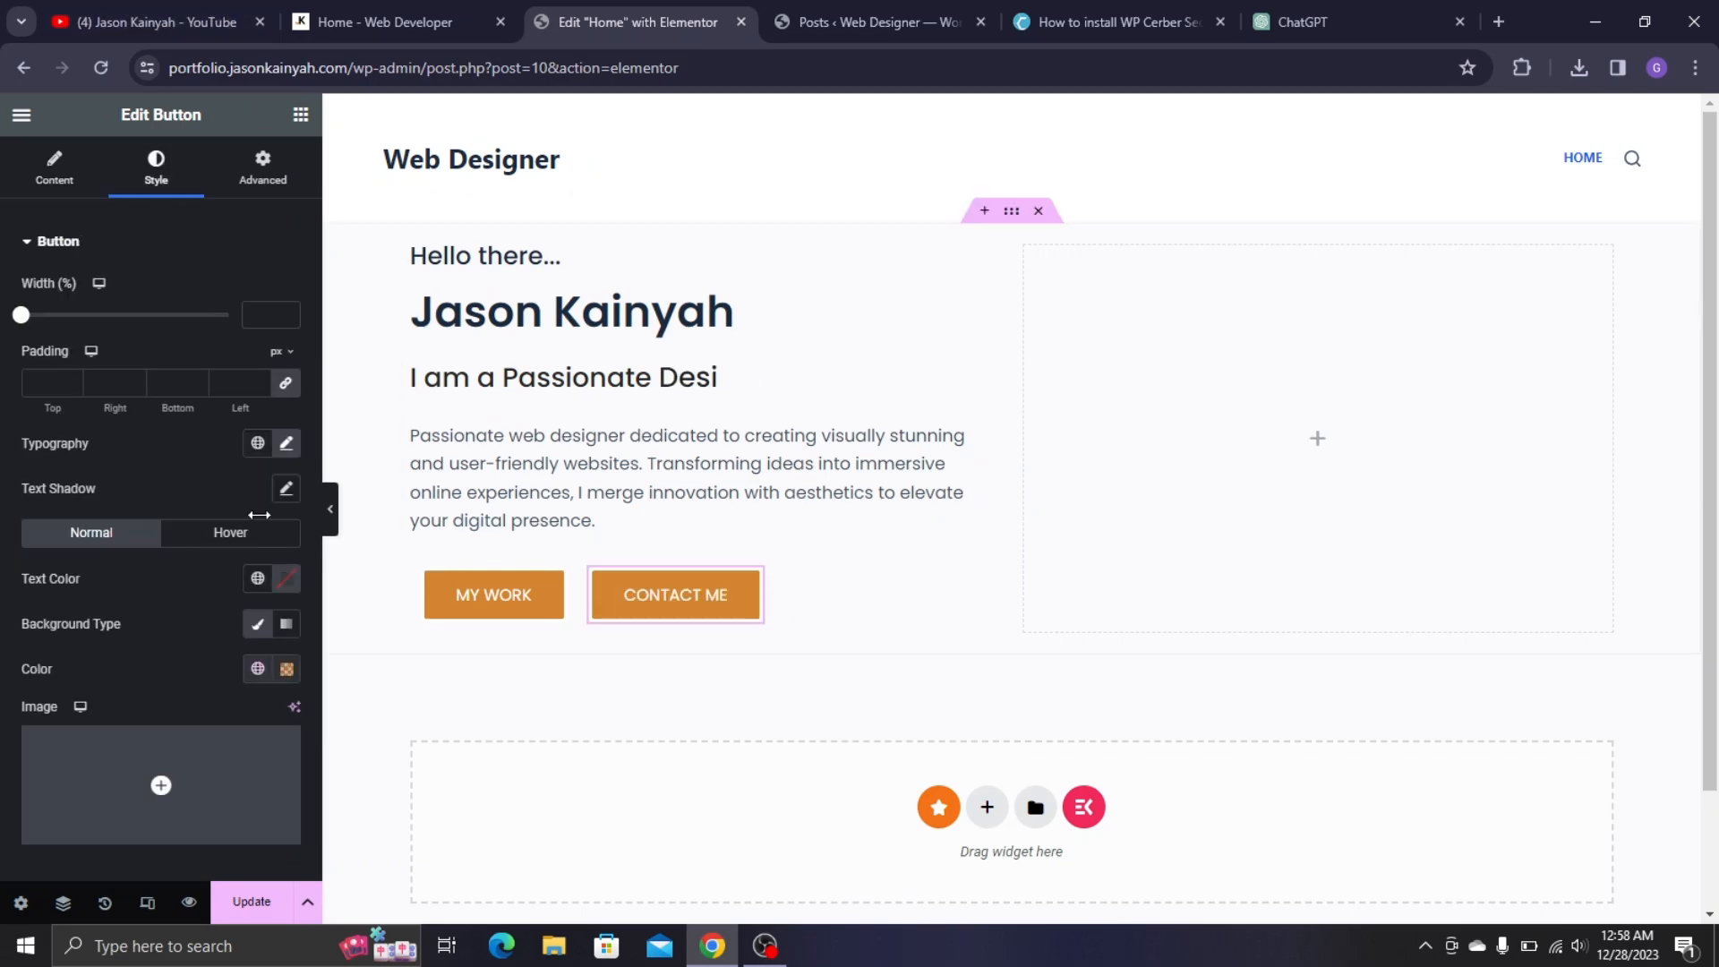
{"action": "left_click", "coordinate": [287, 669]}
{"action": "left_click_drag", "start_coordinate": [230, 519], "coordinate": [68, 324]}
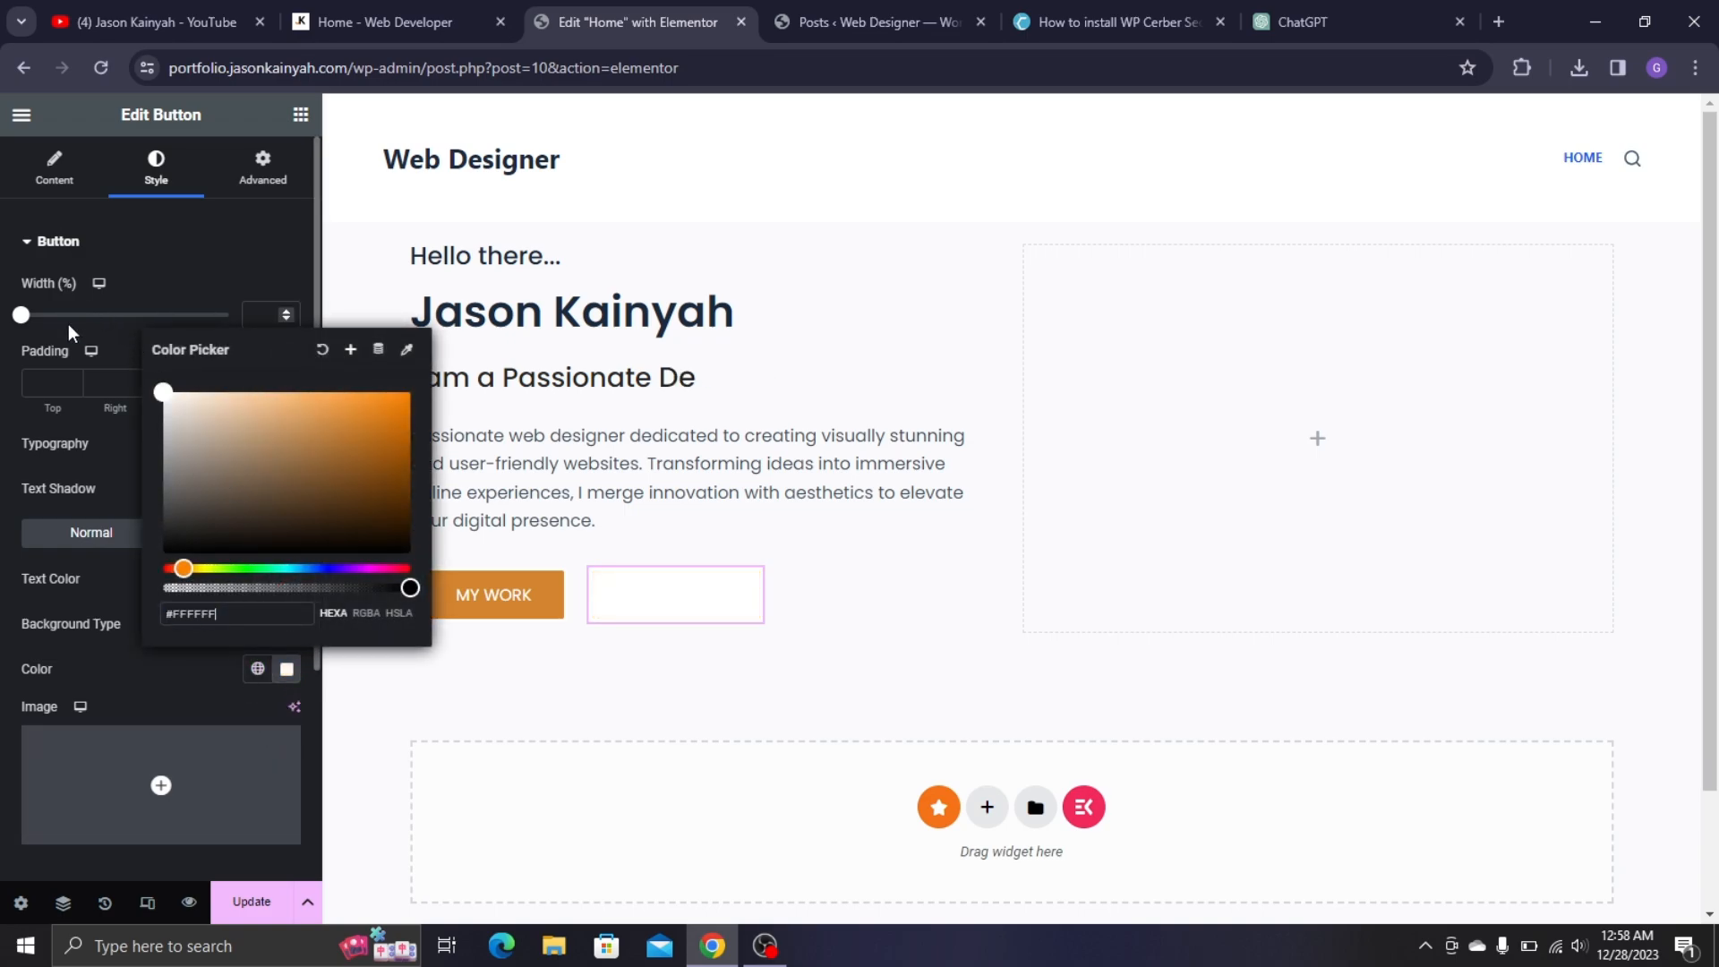
{"action": "left_click", "coordinate": [177, 695]}
{"action": "left_click", "coordinate": [257, 579]}
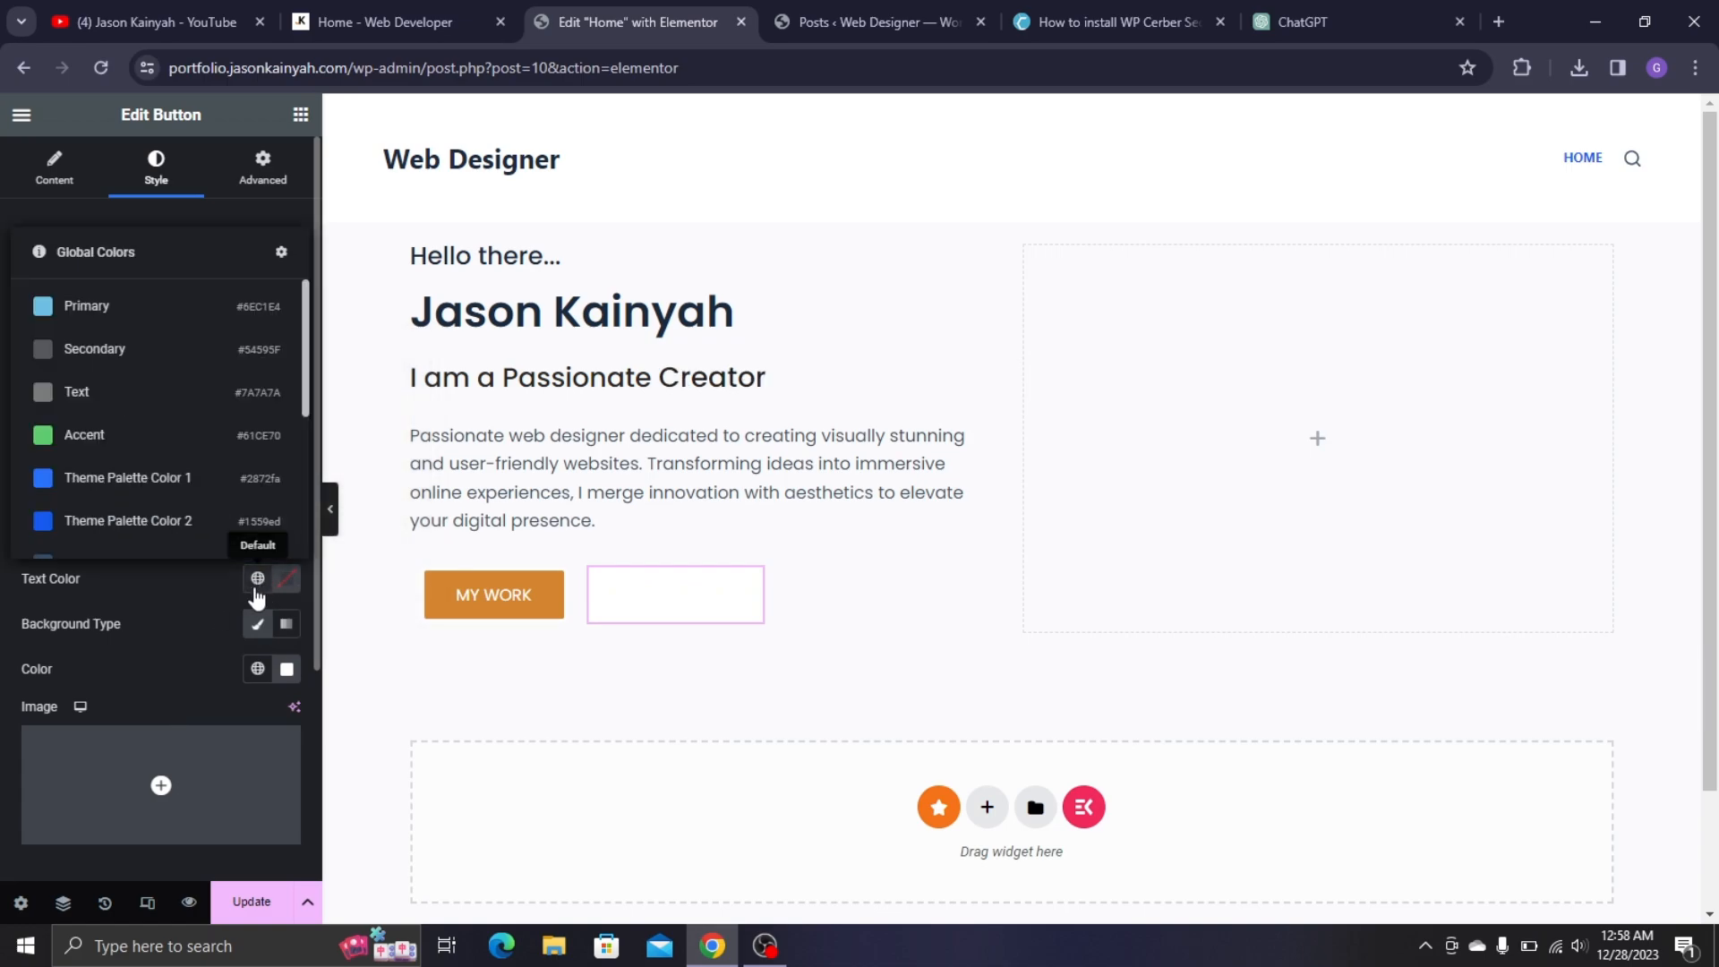
{"action": "scroll", "coordinate": [104, 535], "scroll_direction": "down", "scroll_amount": 3}
{"action": "left_click", "coordinate": [102, 530]}
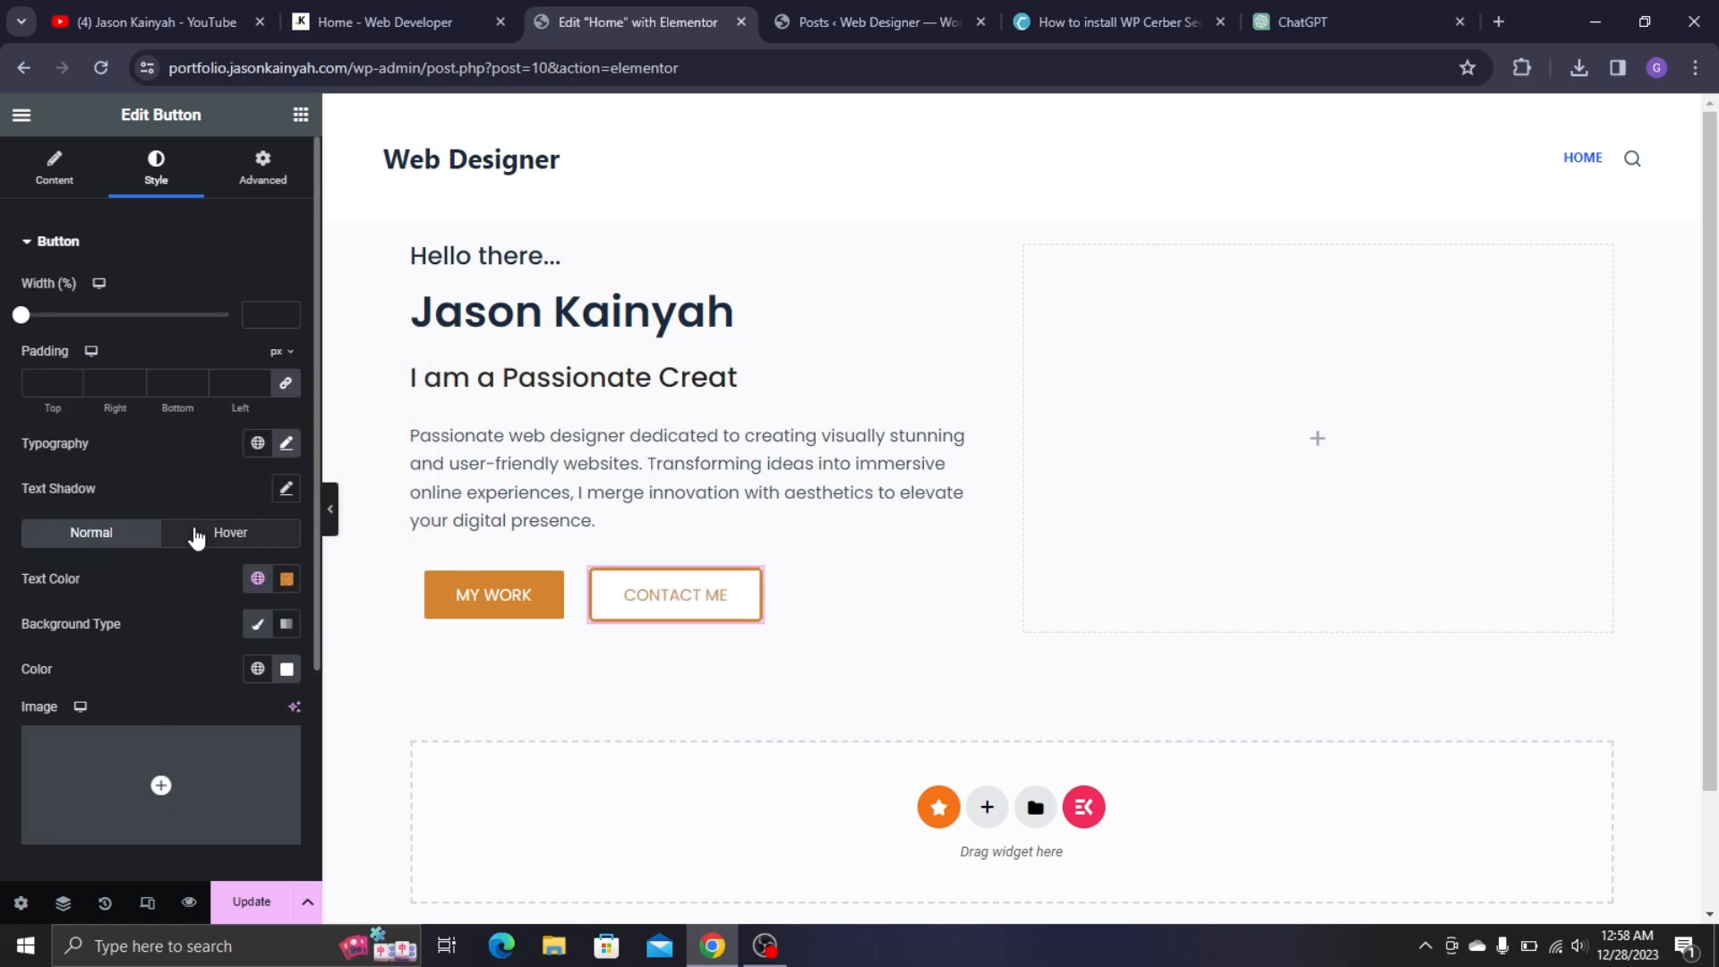
- On hover, make CONTACT ME white text on a Yellow background, then preview
{"action": "left_click", "coordinate": [196, 535]}
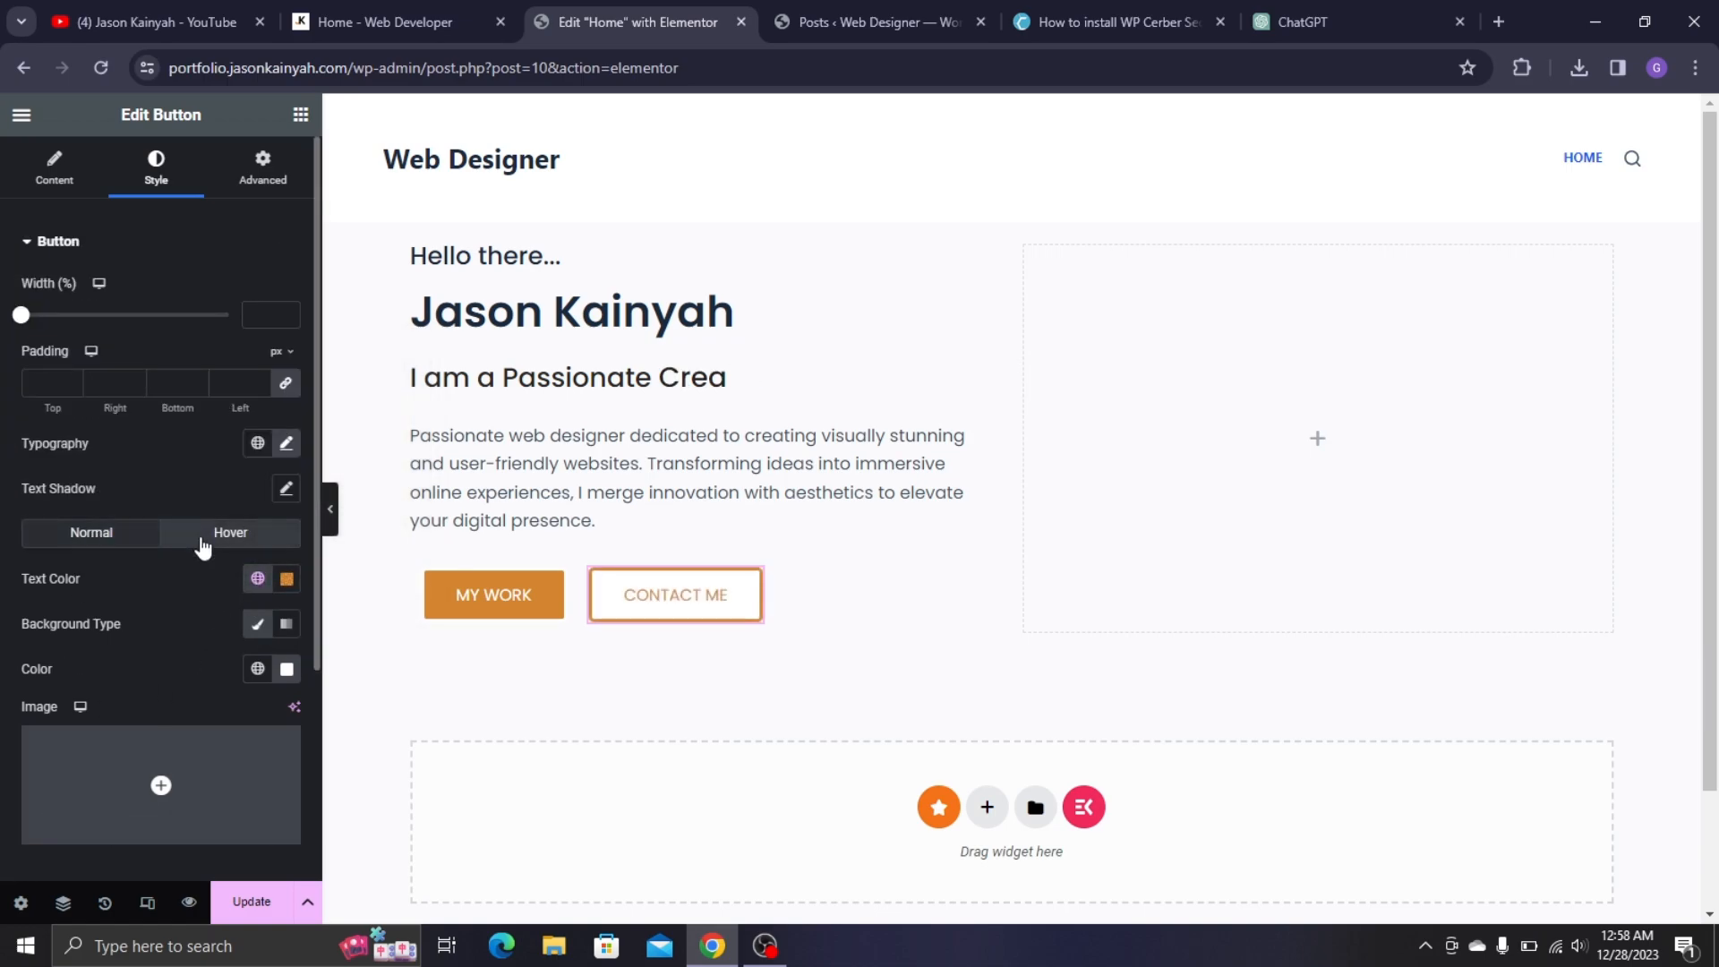
{"action": "left_click", "coordinate": [285, 580]}
{"action": "left_click_drag", "start_coordinate": [219, 702], "coordinate": [140, 665]}
{"action": "left_click", "coordinate": [258, 669]}
{"action": "scroll", "coordinate": [161, 582], "scroll_direction": "down", "scroll_amount": 3}
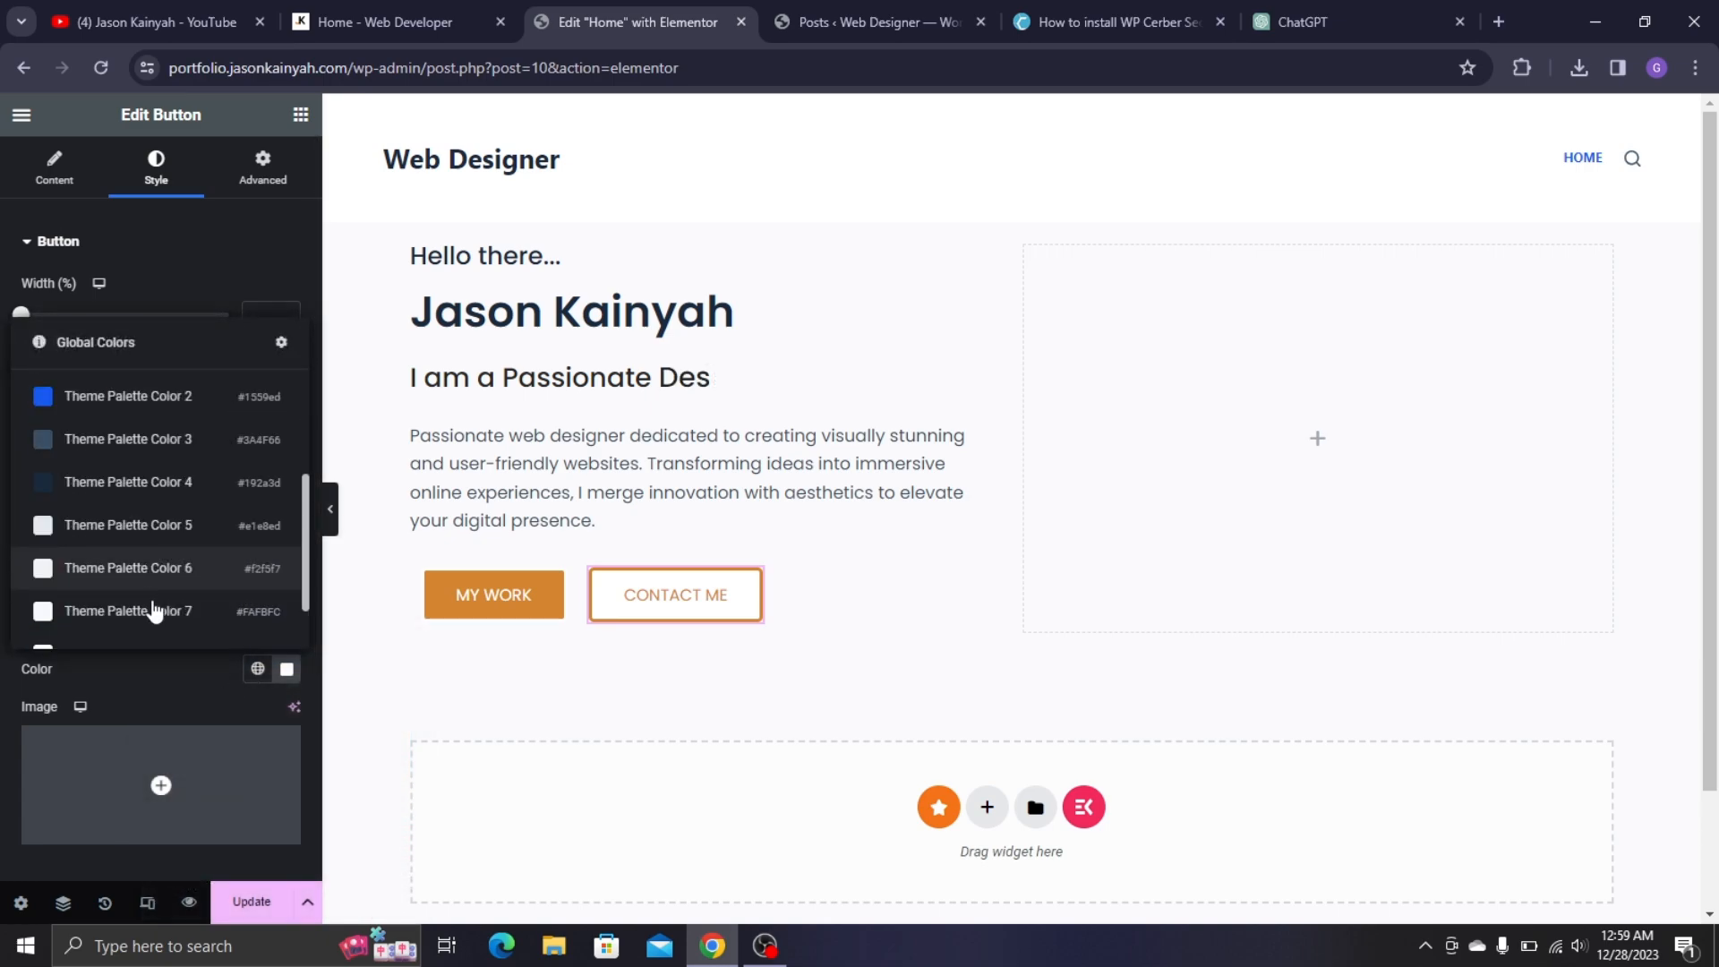
{"action": "left_click", "coordinate": [141, 620]}
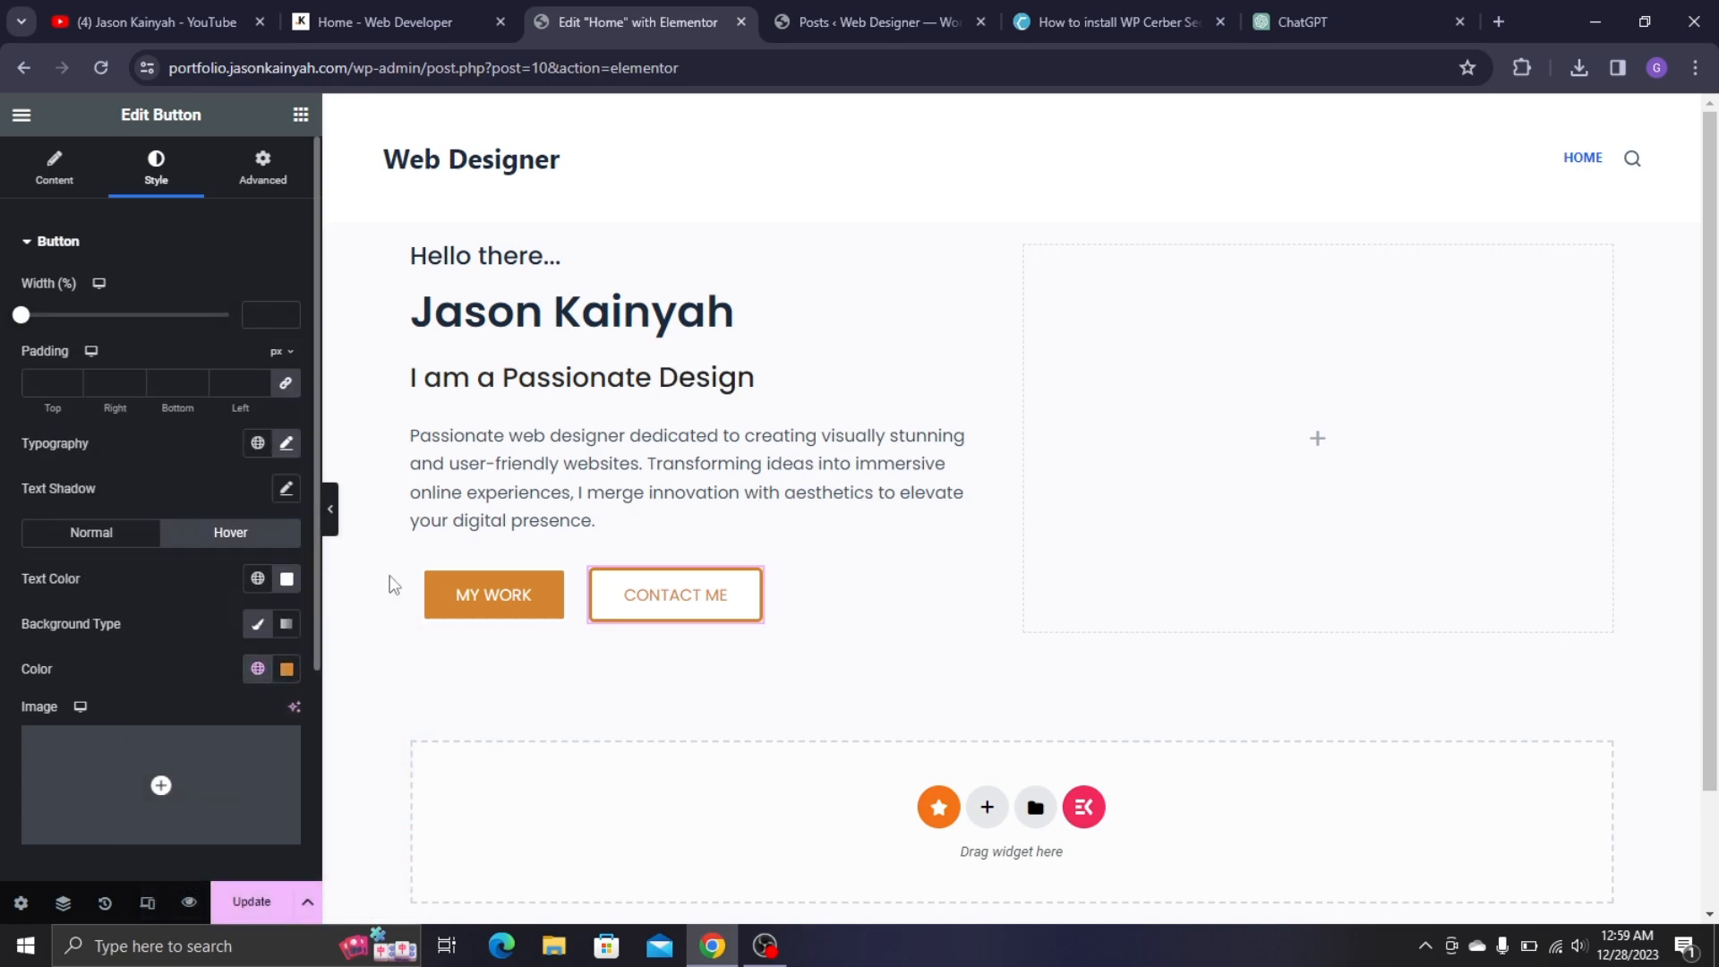
{"action": "left_click", "coordinate": [331, 508]}
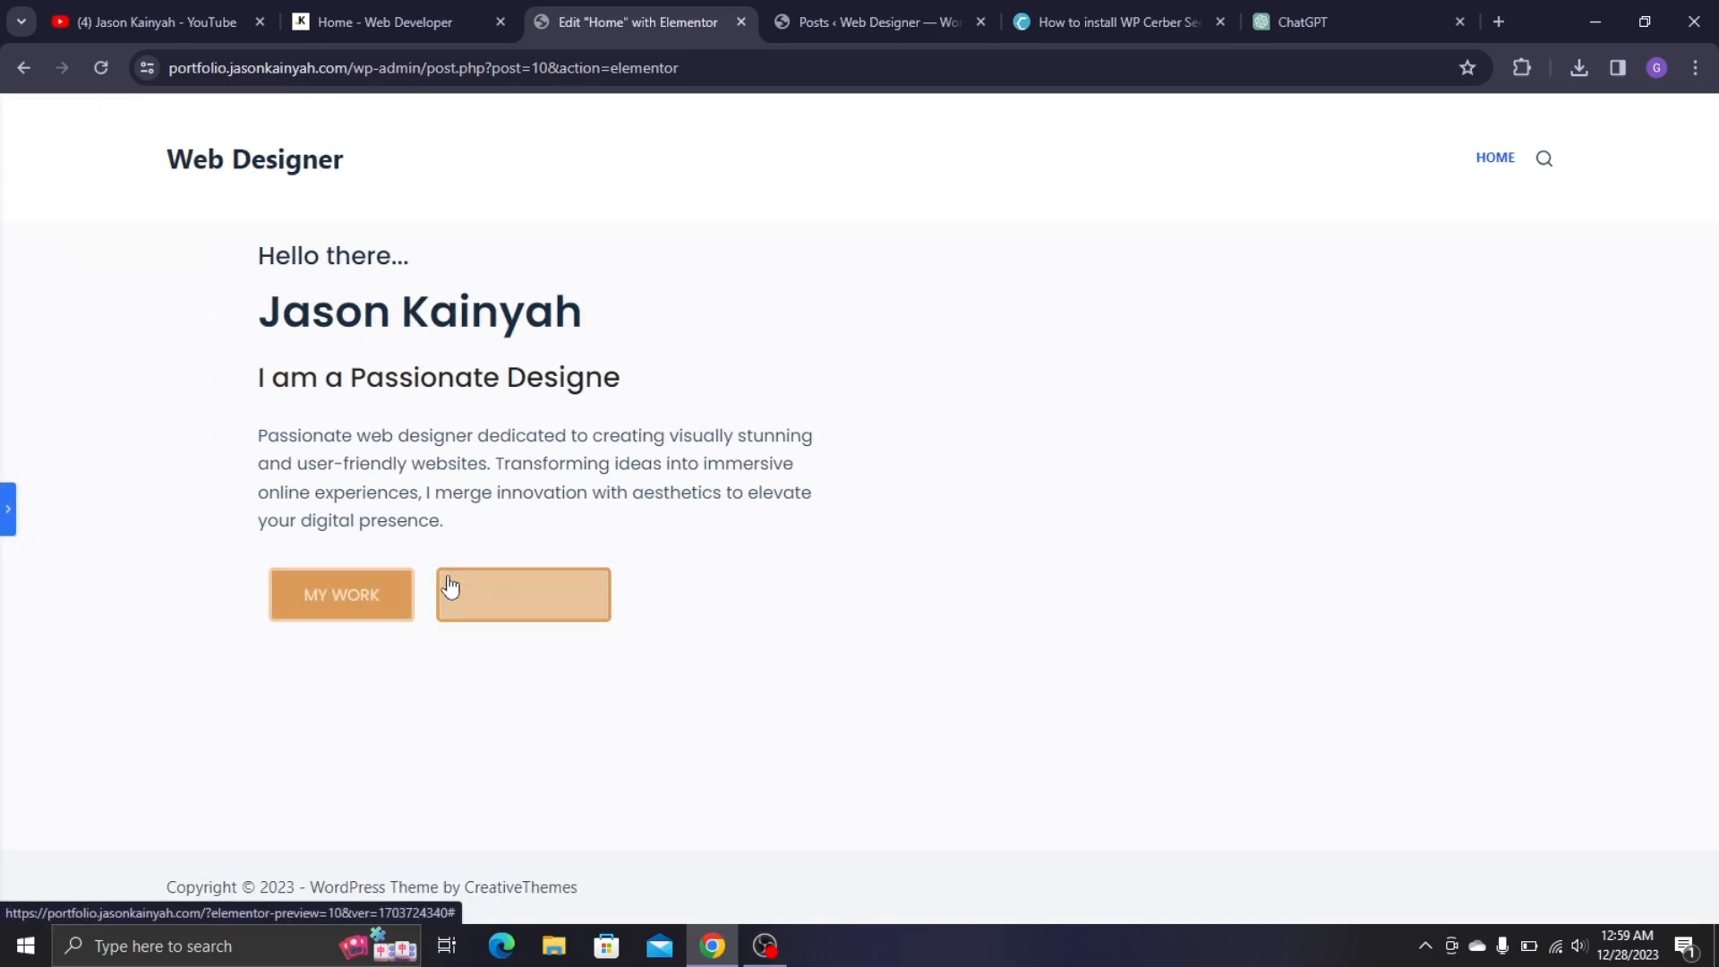
{"action": "left_click", "coordinate": [6, 510]}
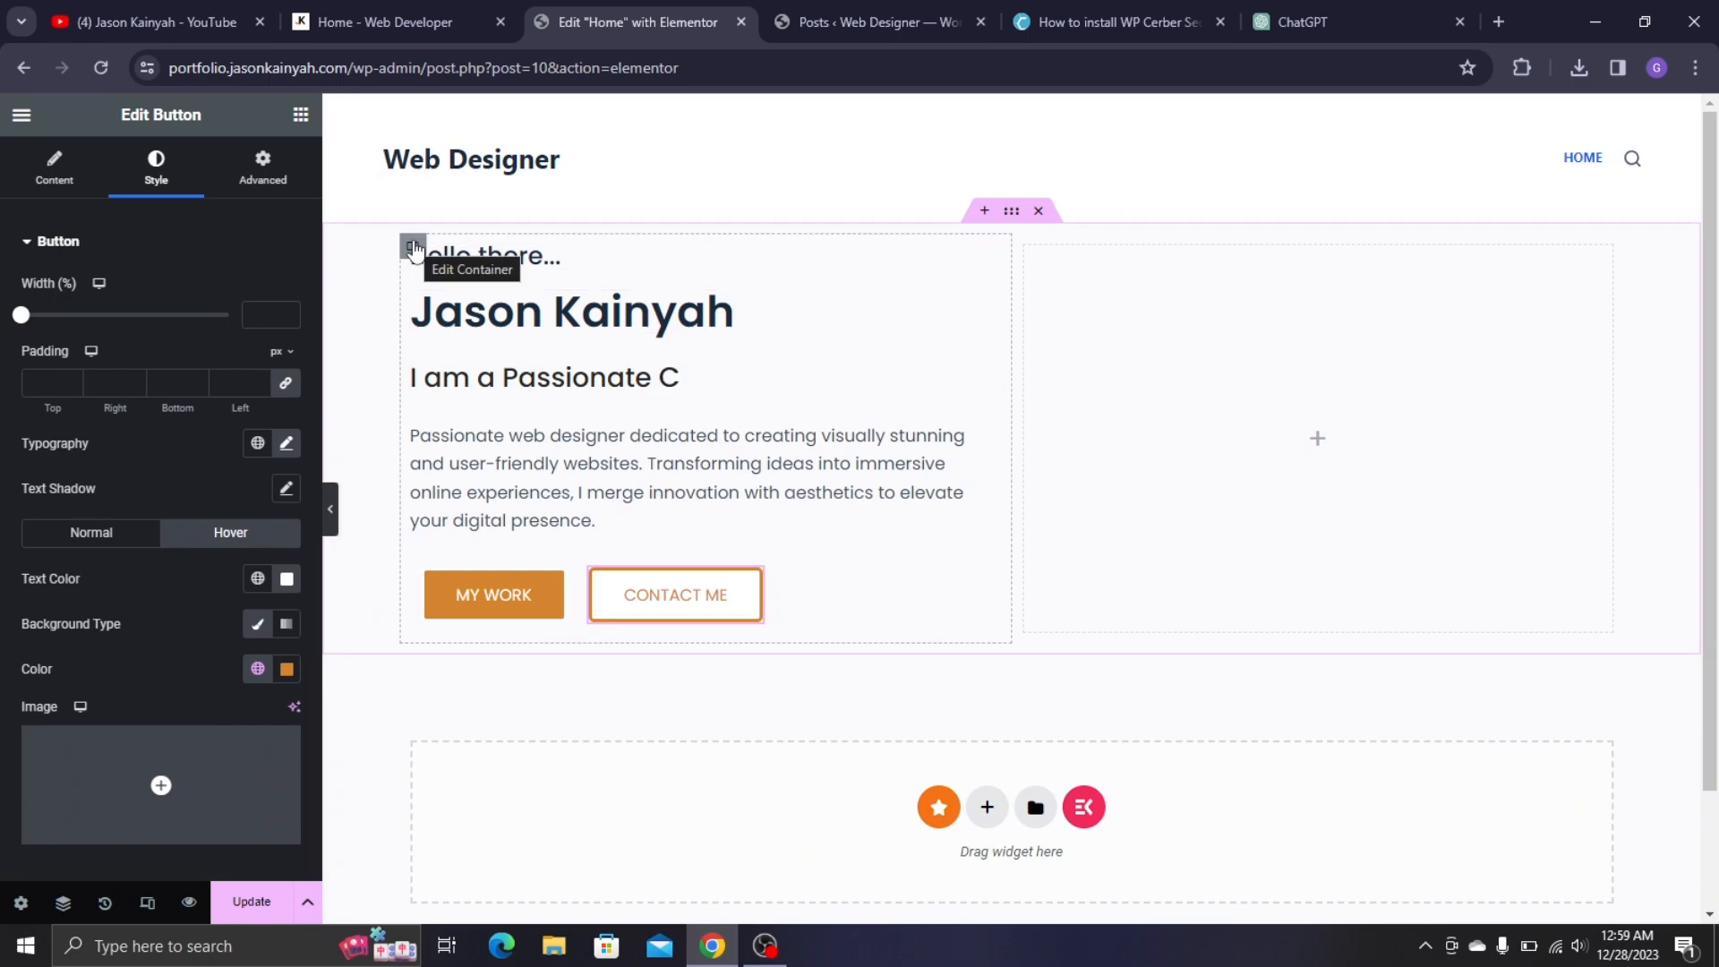
- Set the left column container's row gap to 18 px
{"action": "left_click", "coordinate": [413, 247]}
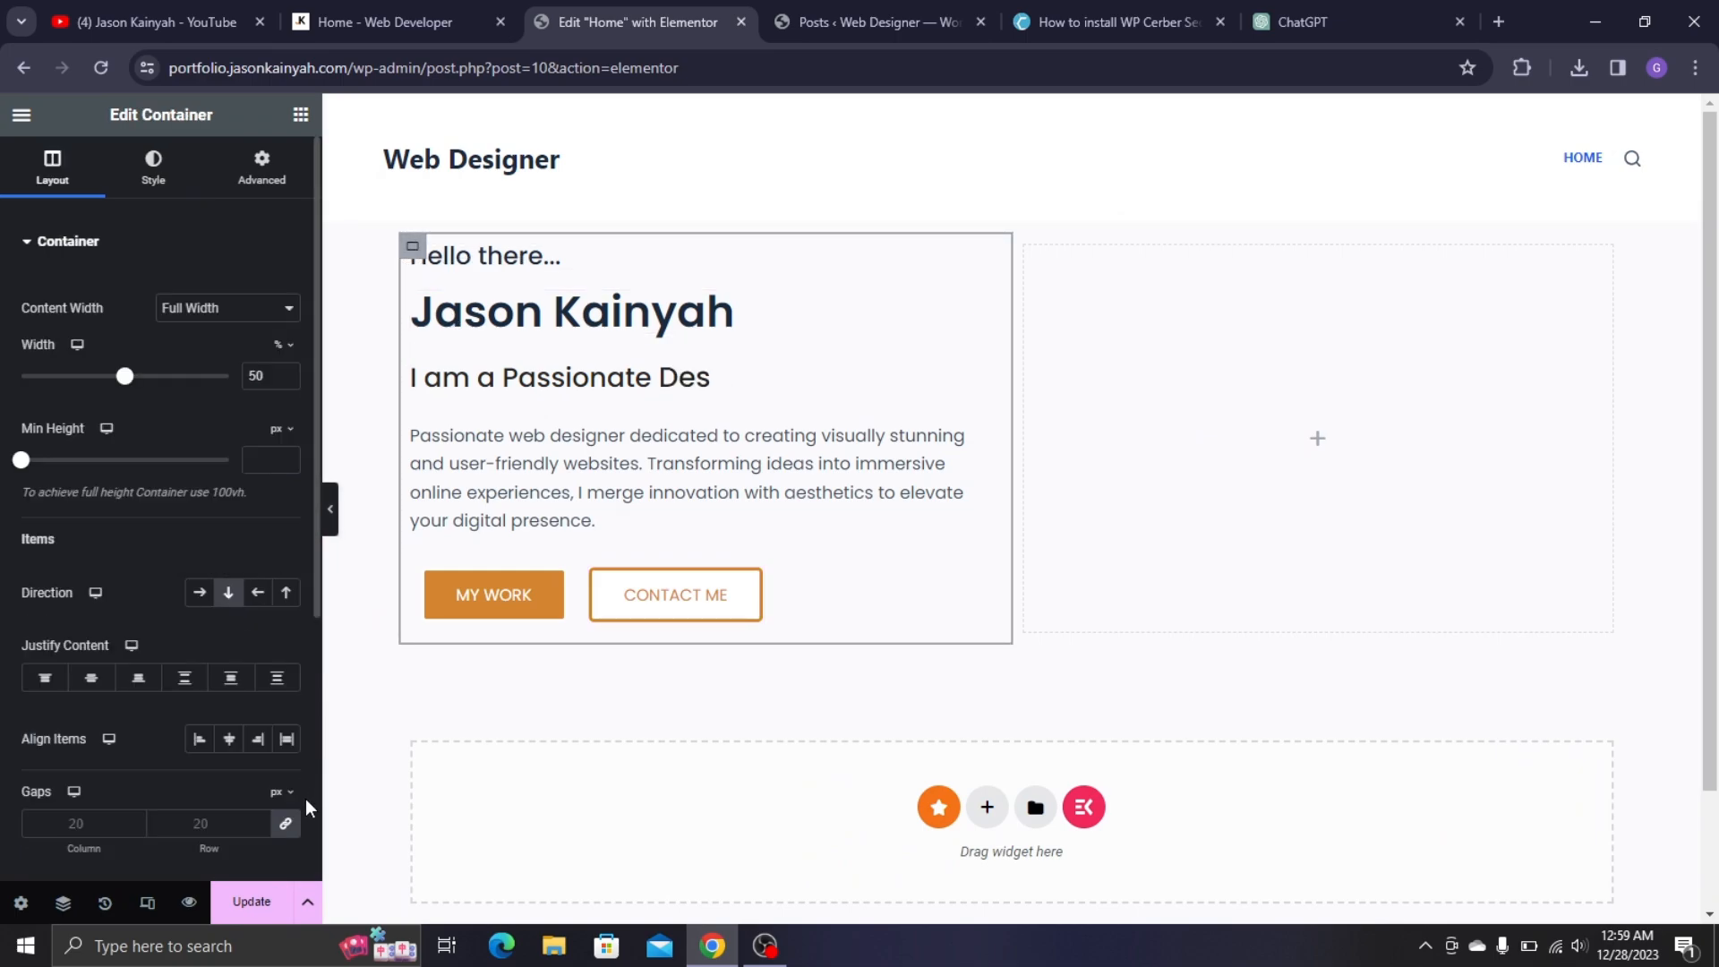
{"action": "left_click", "coordinate": [289, 828]}
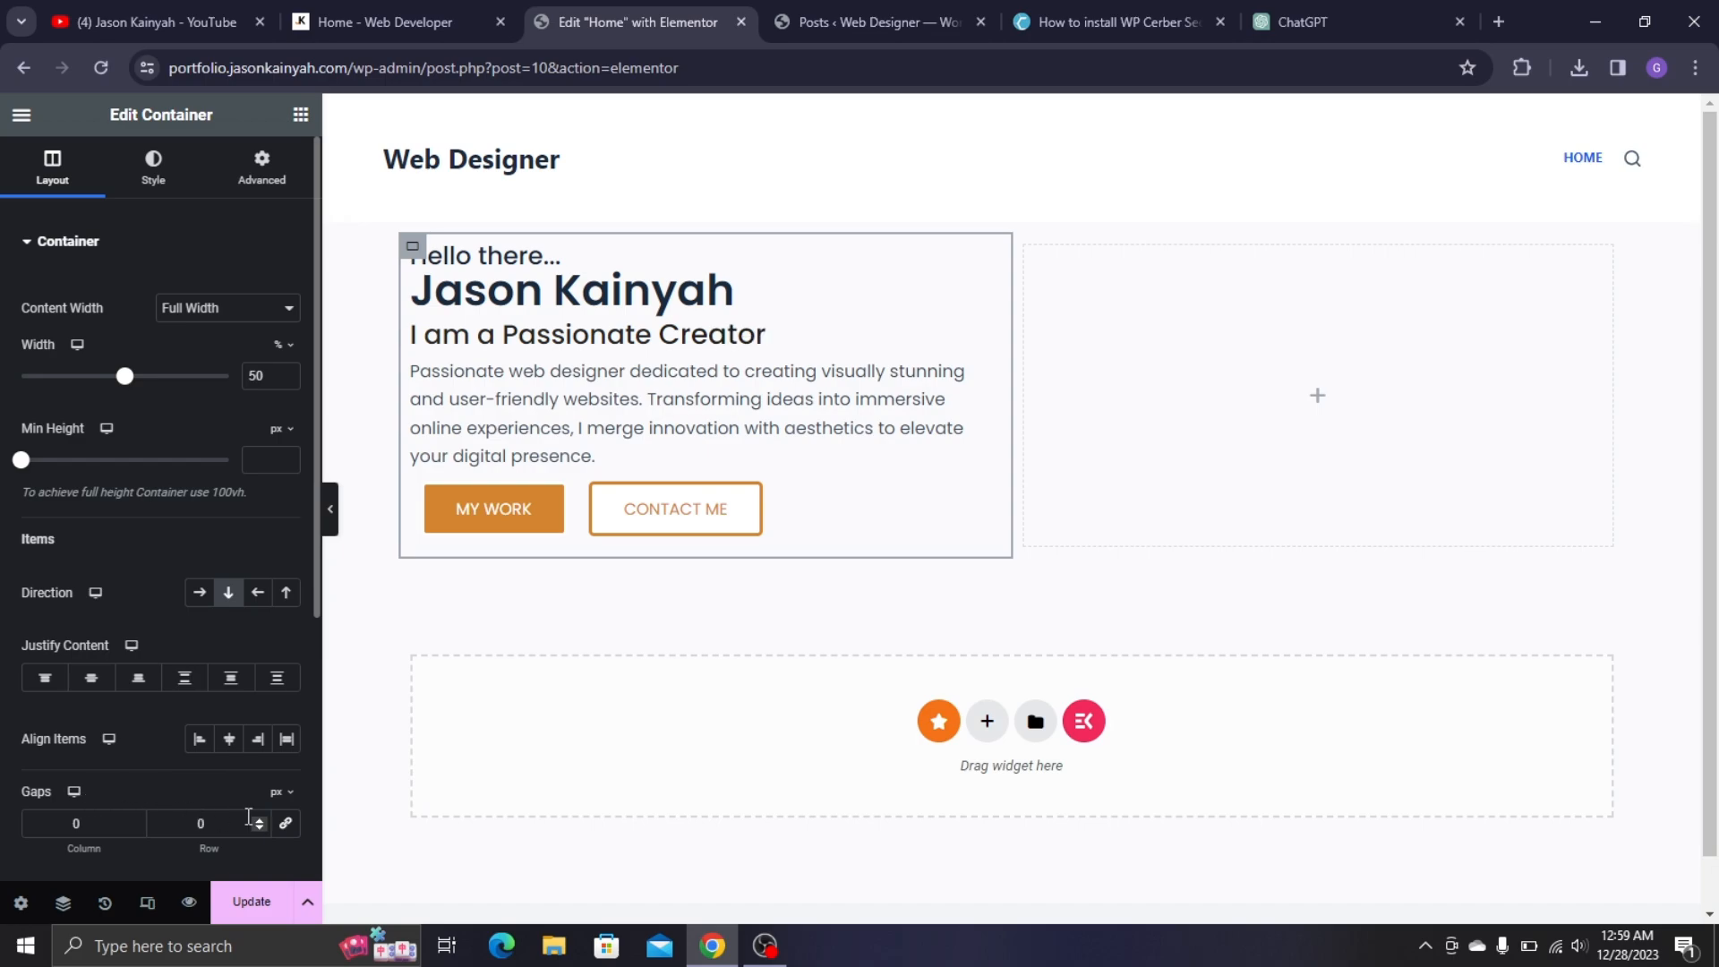
{"action": "double_click", "coordinate": [185, 821]}
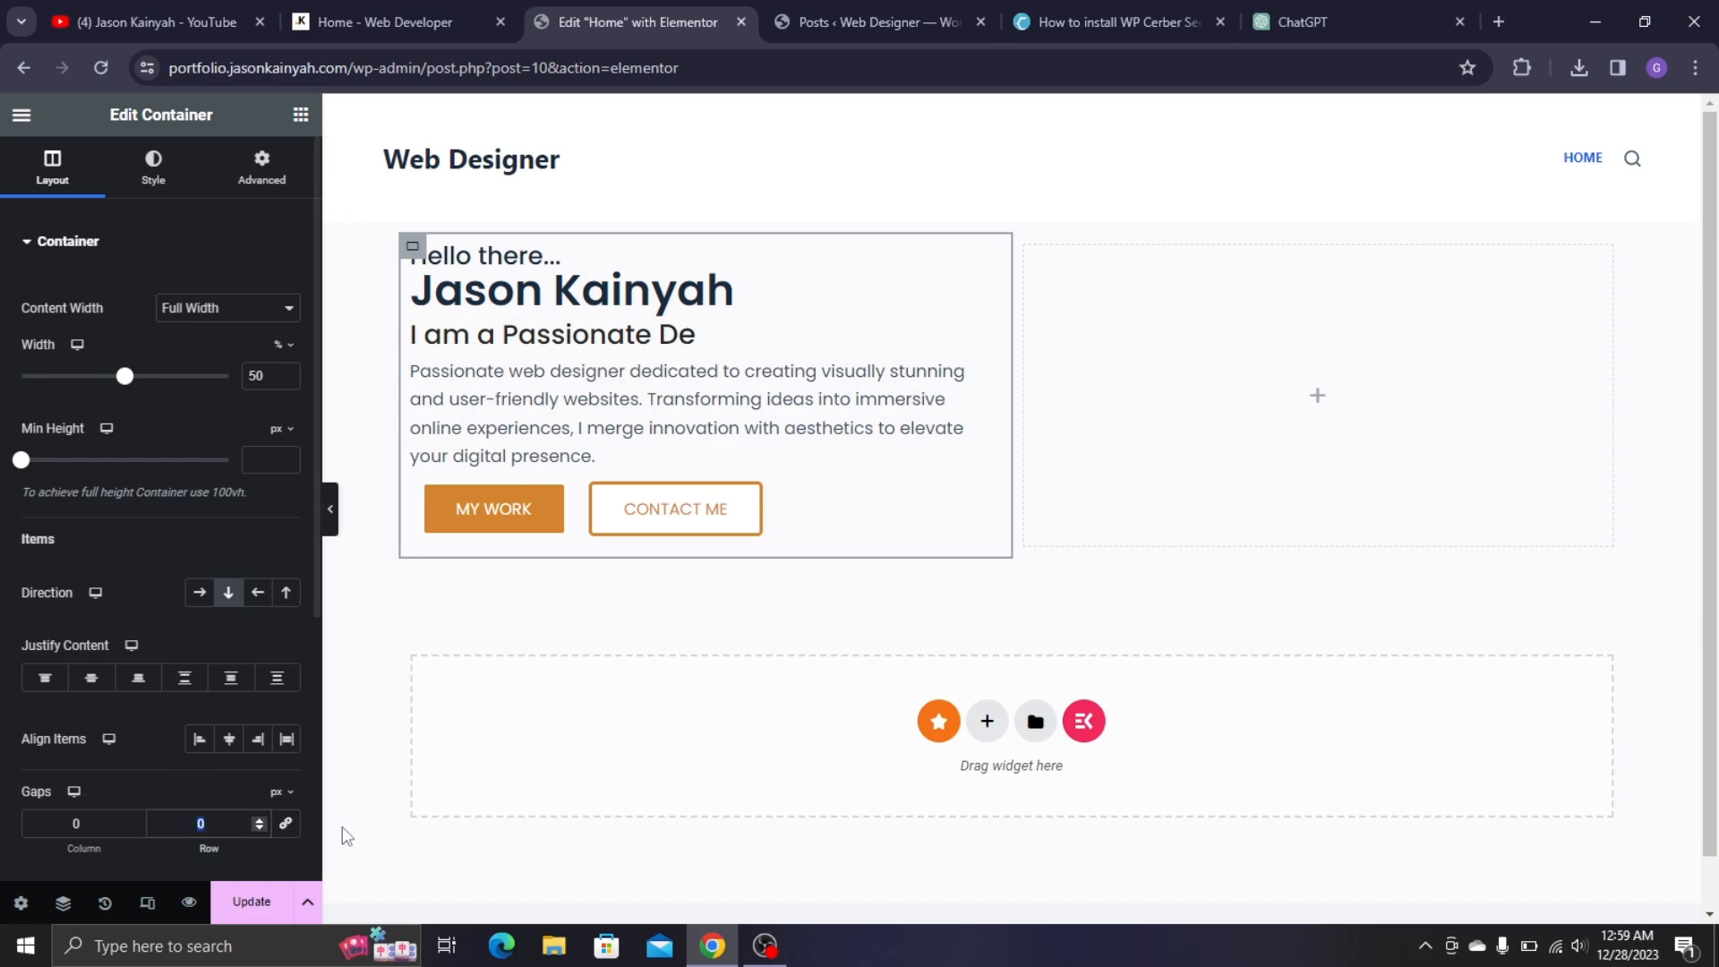
{"action": "type", "text": "1"}
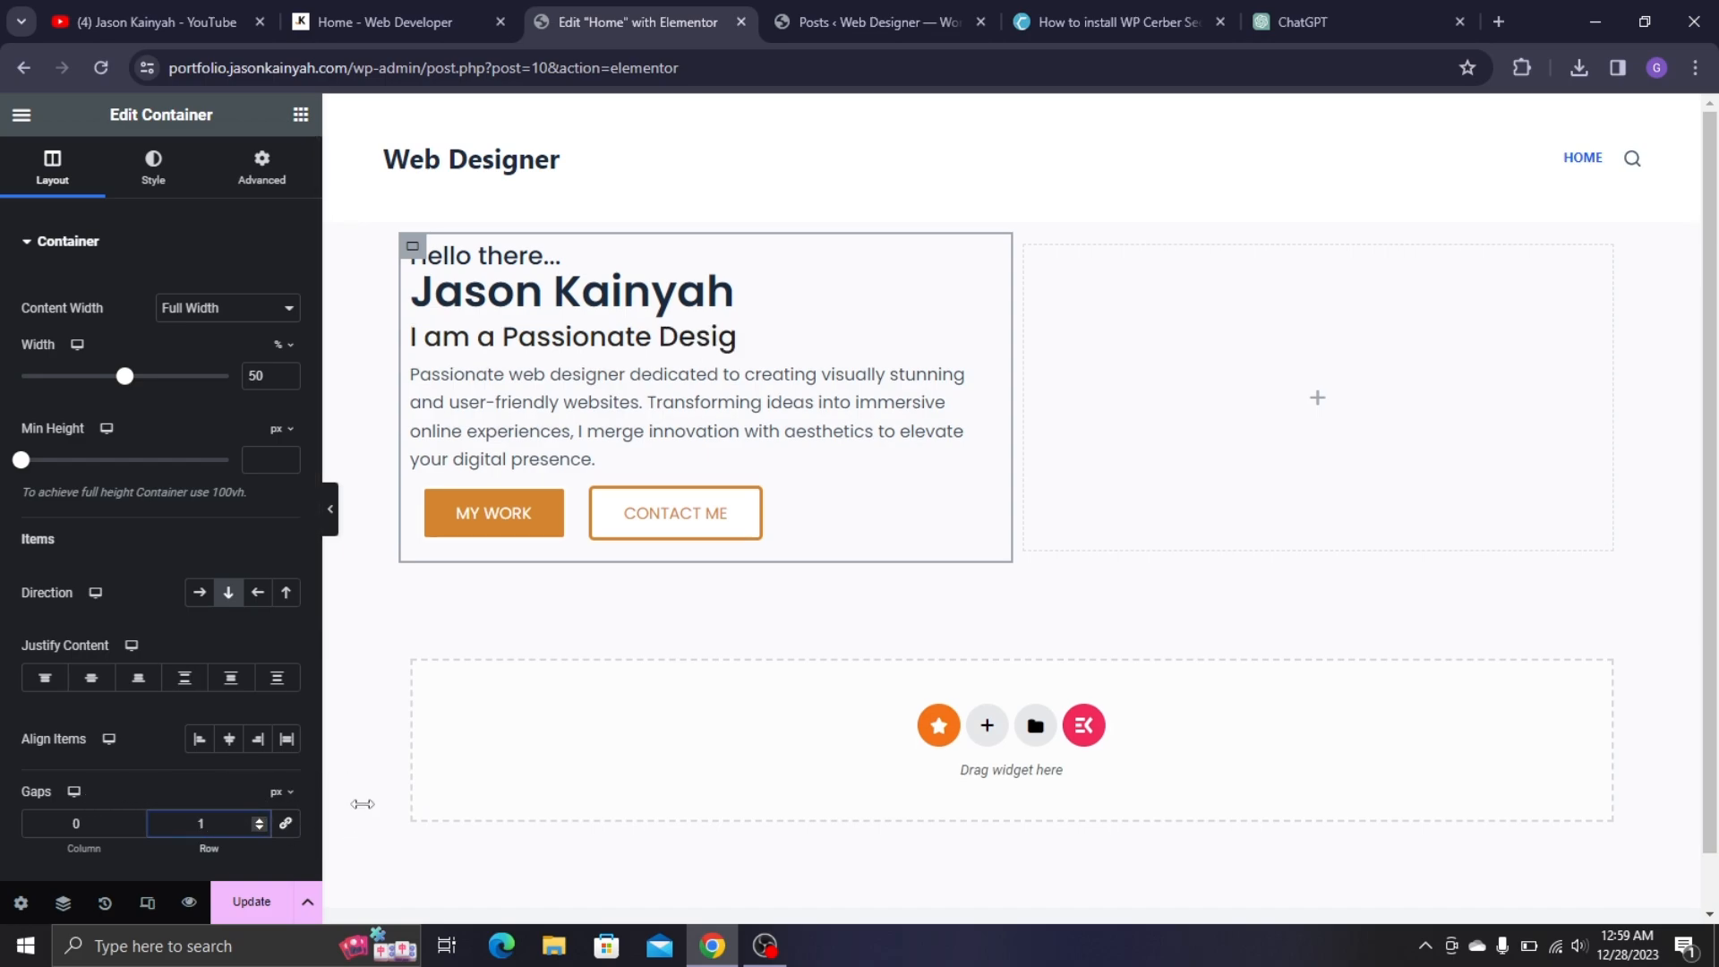
{"action": "key", "text": "BackSpace"}
{"action": "type", "text": "238"}
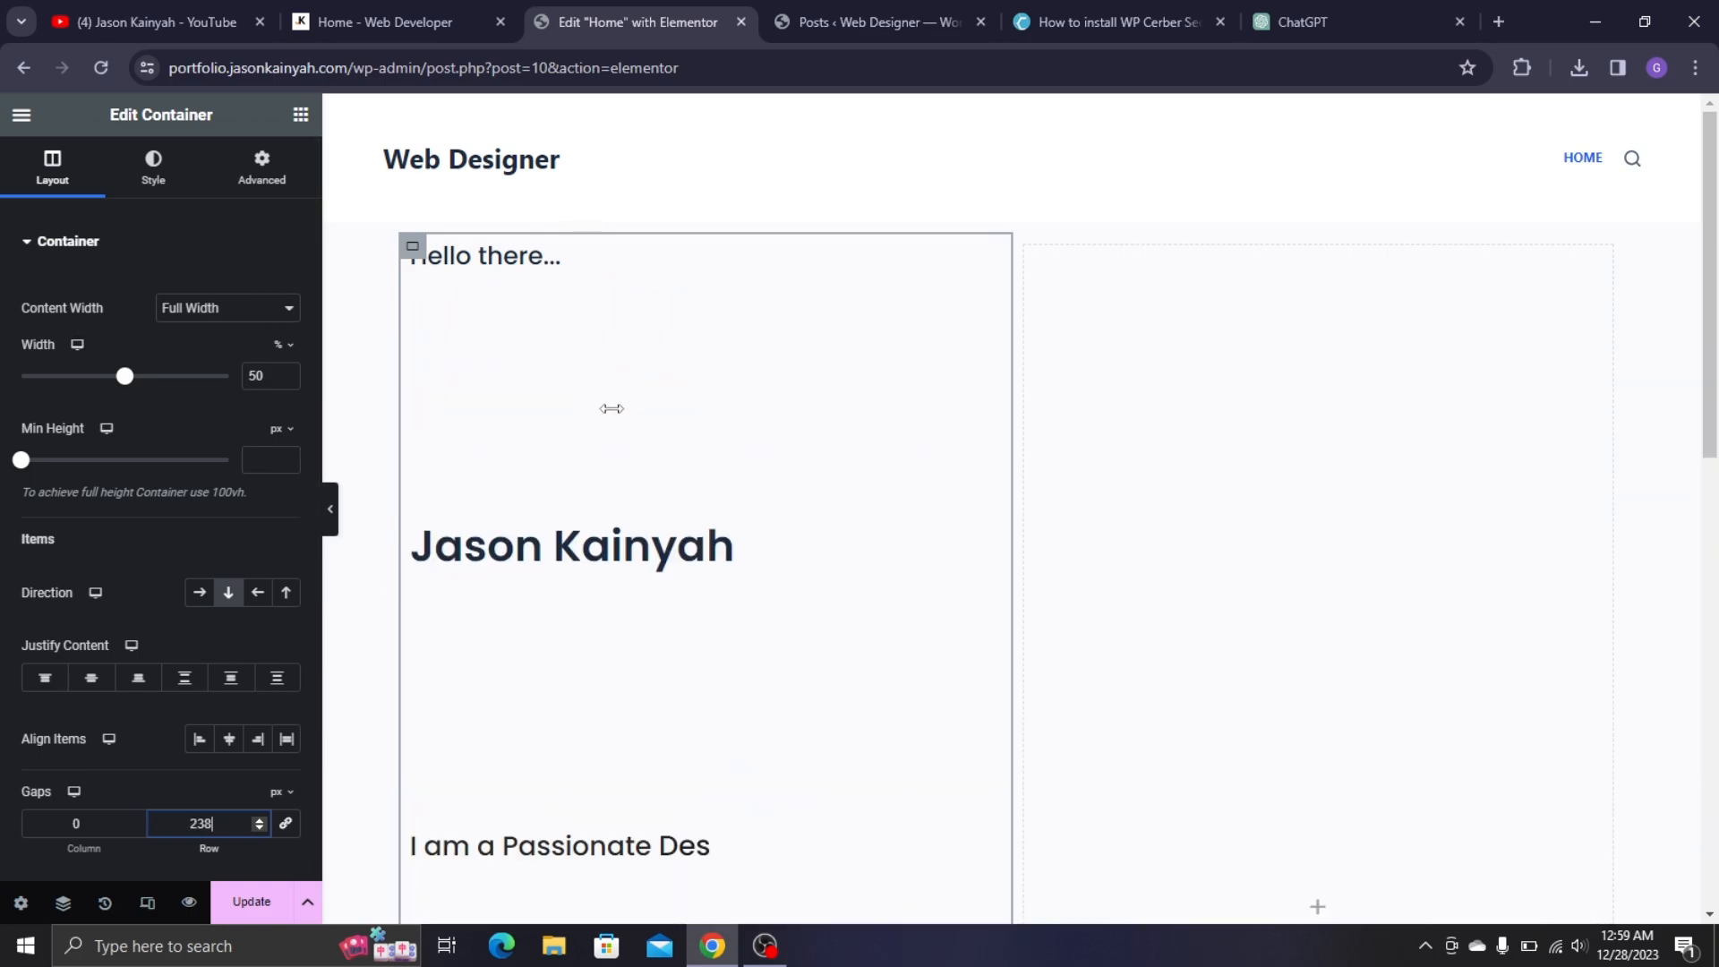
{"action": "key", "text": "BackSpace"}
{"action": "key", "text": "BackSpace"}
{"action": "key", "text": "BackSpace"}
{"action": "type", "text": "-90"}
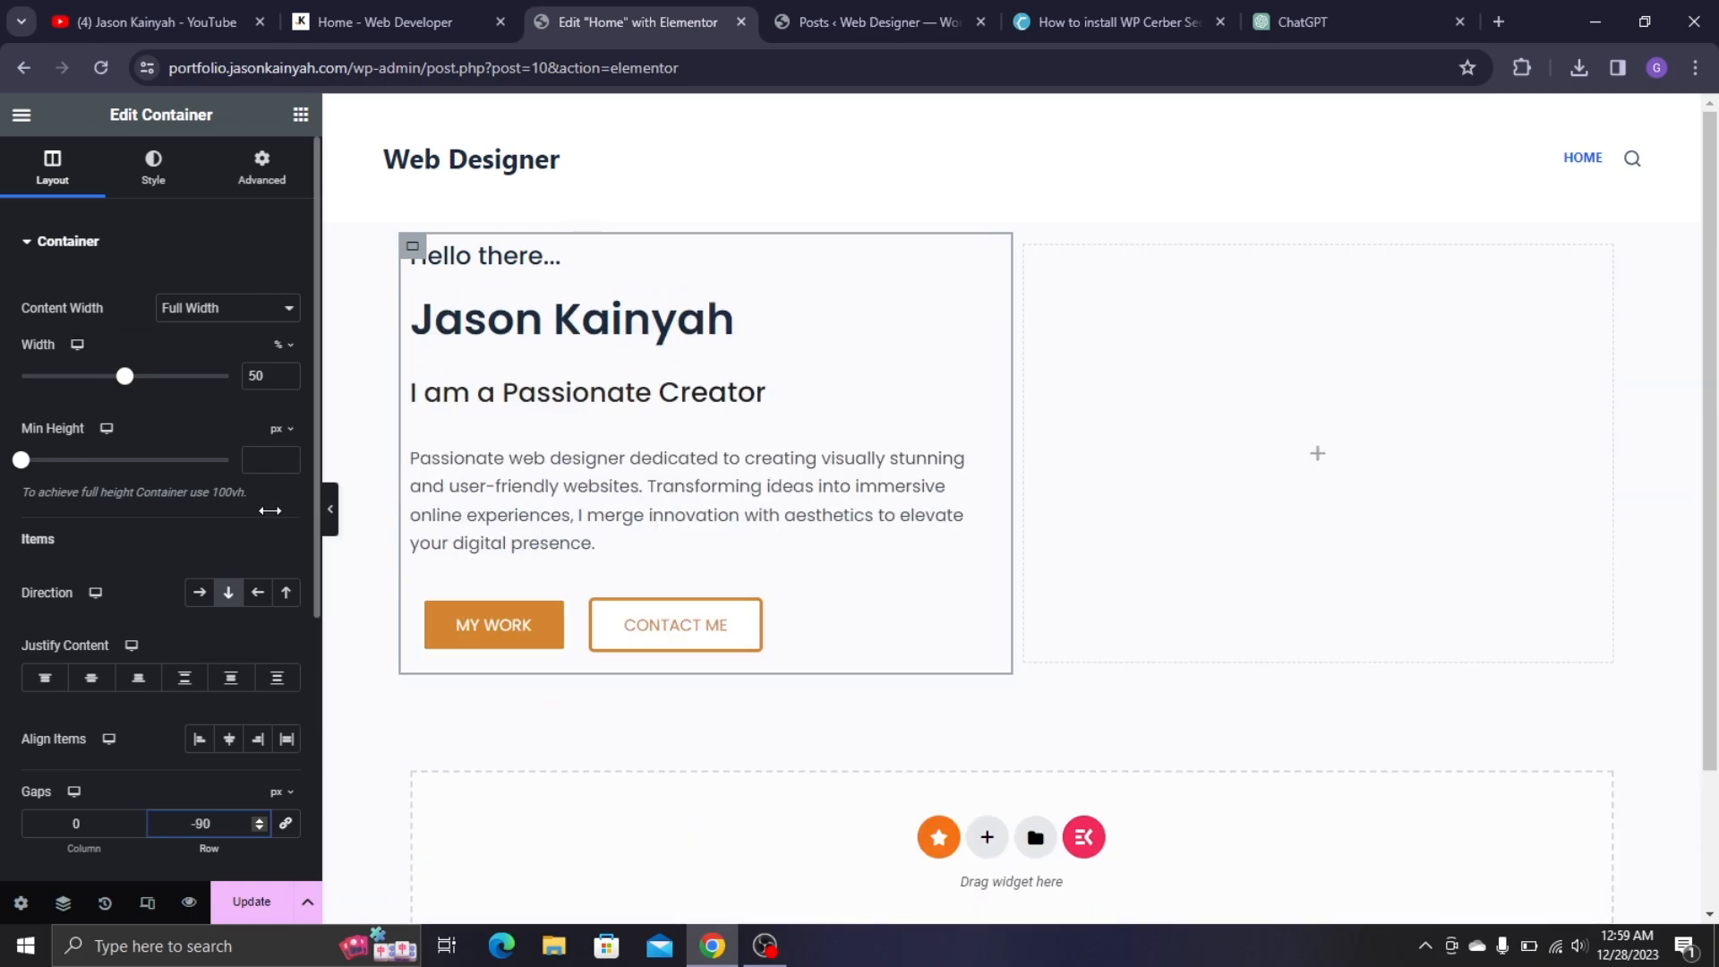
{"action": "type", "text": "271"}
{"action": "left_click_drag", "start_coordinate": [270, 510], "coordinate": [204, 821]}
{"action": "double_click", "coordinate": [204, 821]}
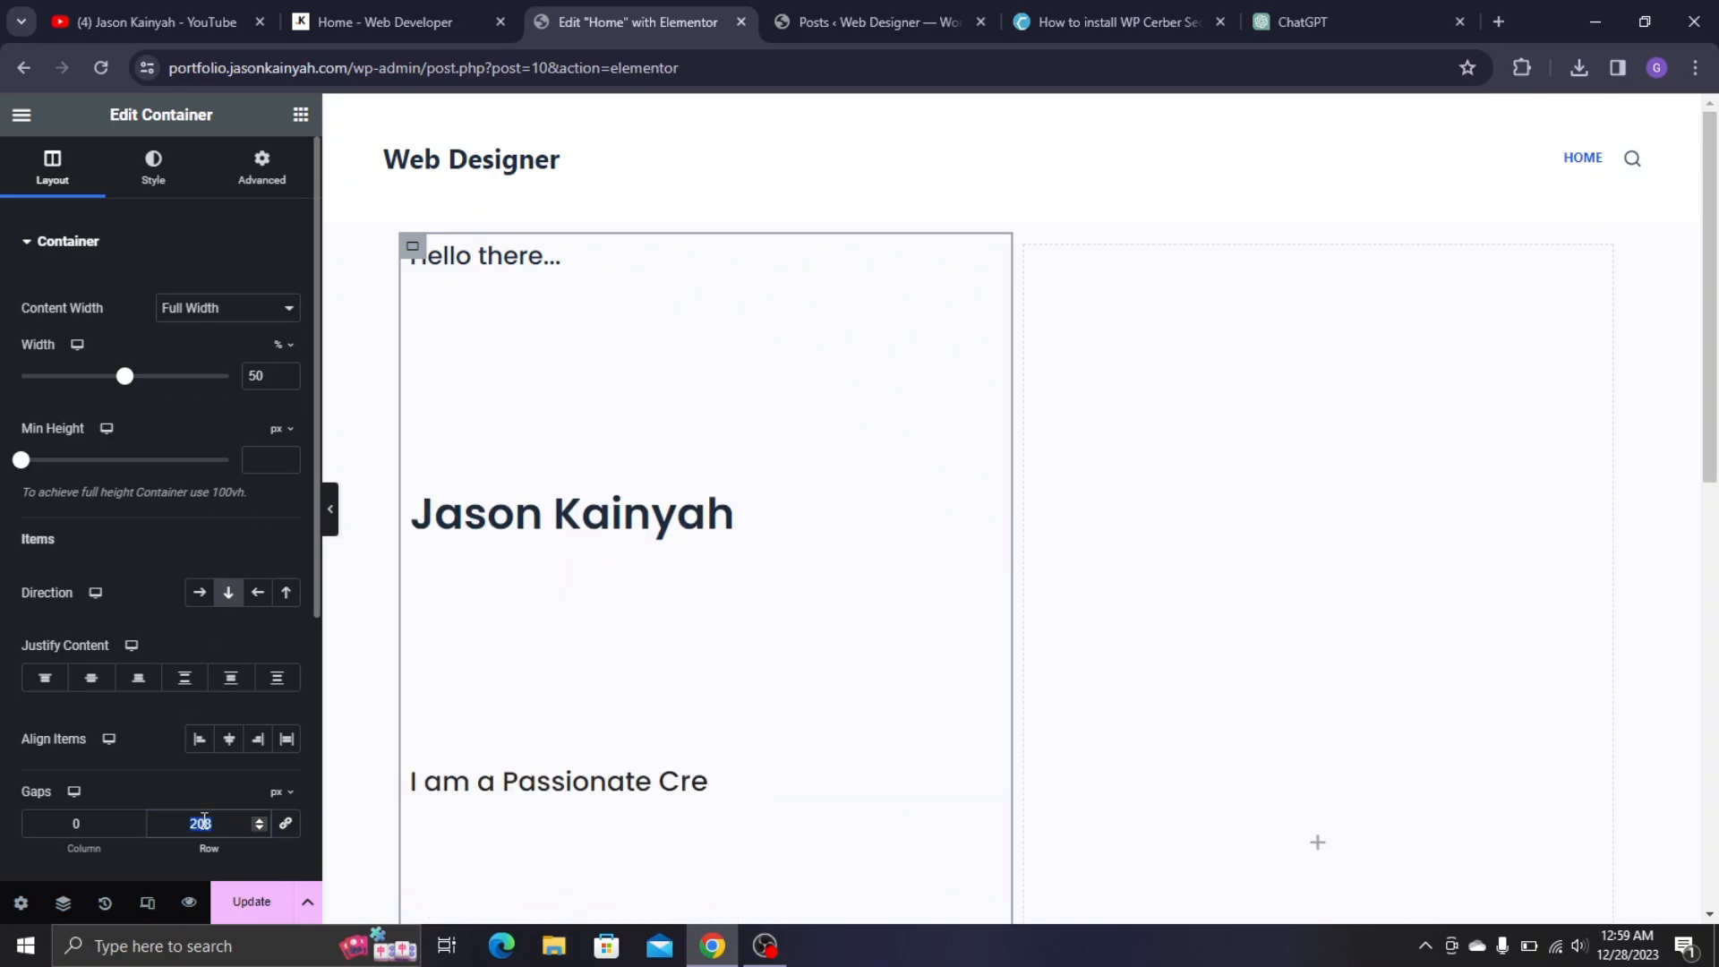
{"action": "type", "text": "10"}
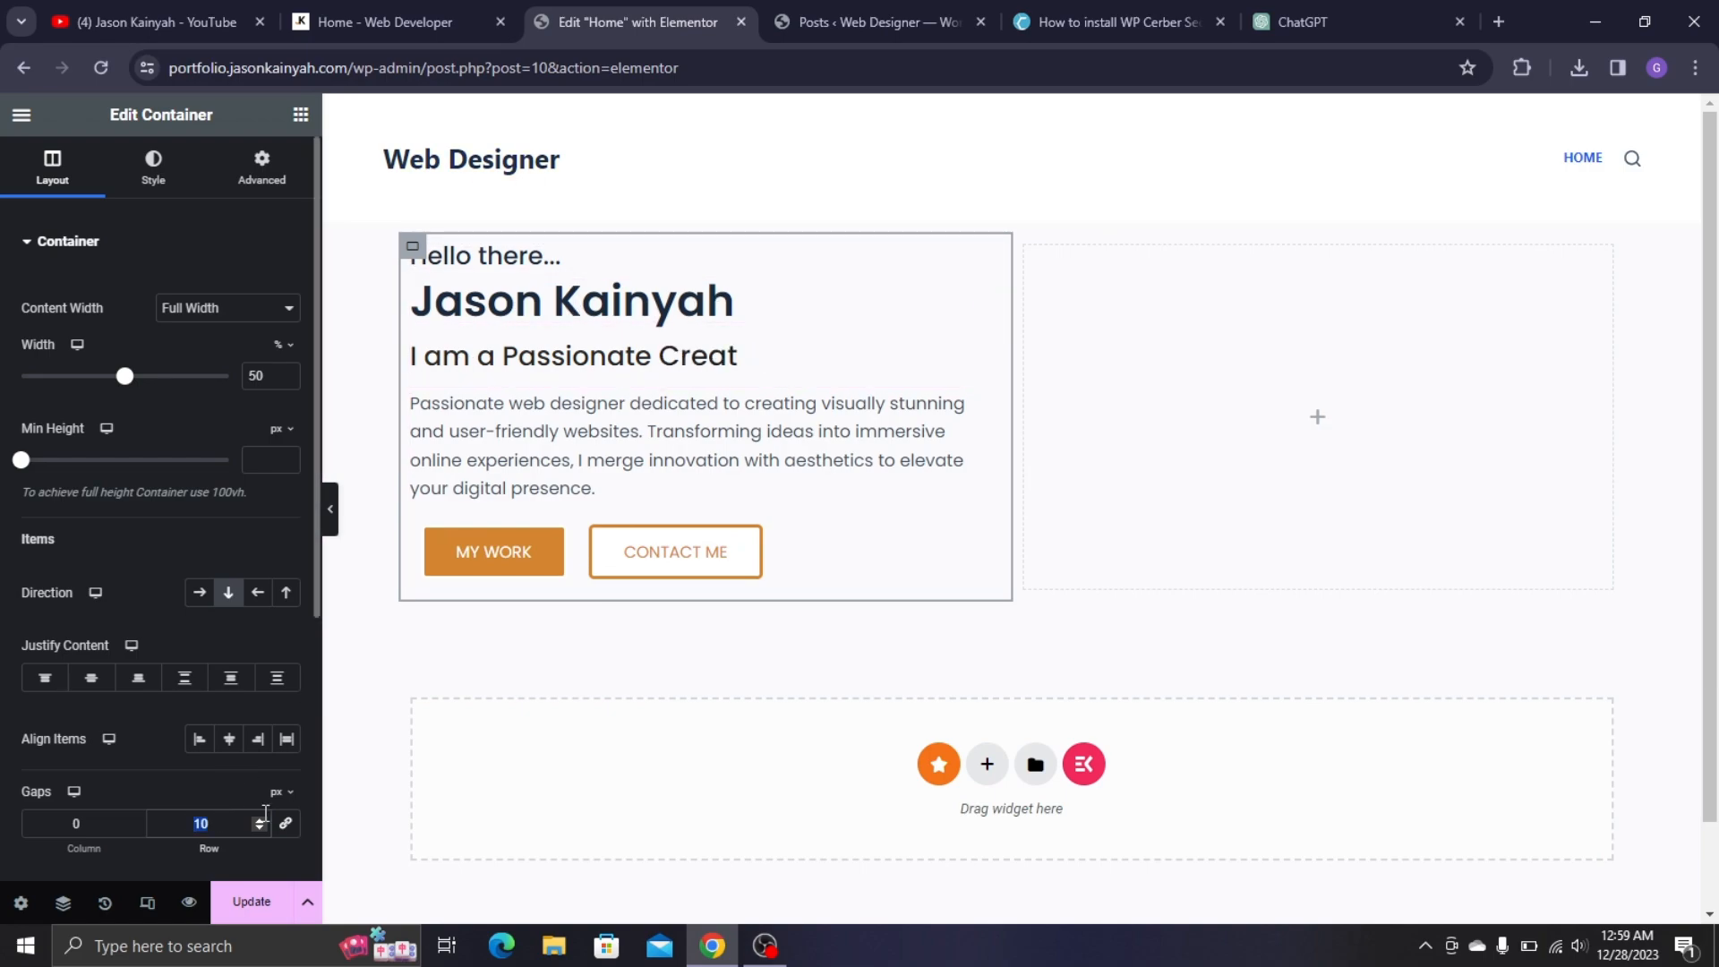
{"action": "type", "text": "18"}
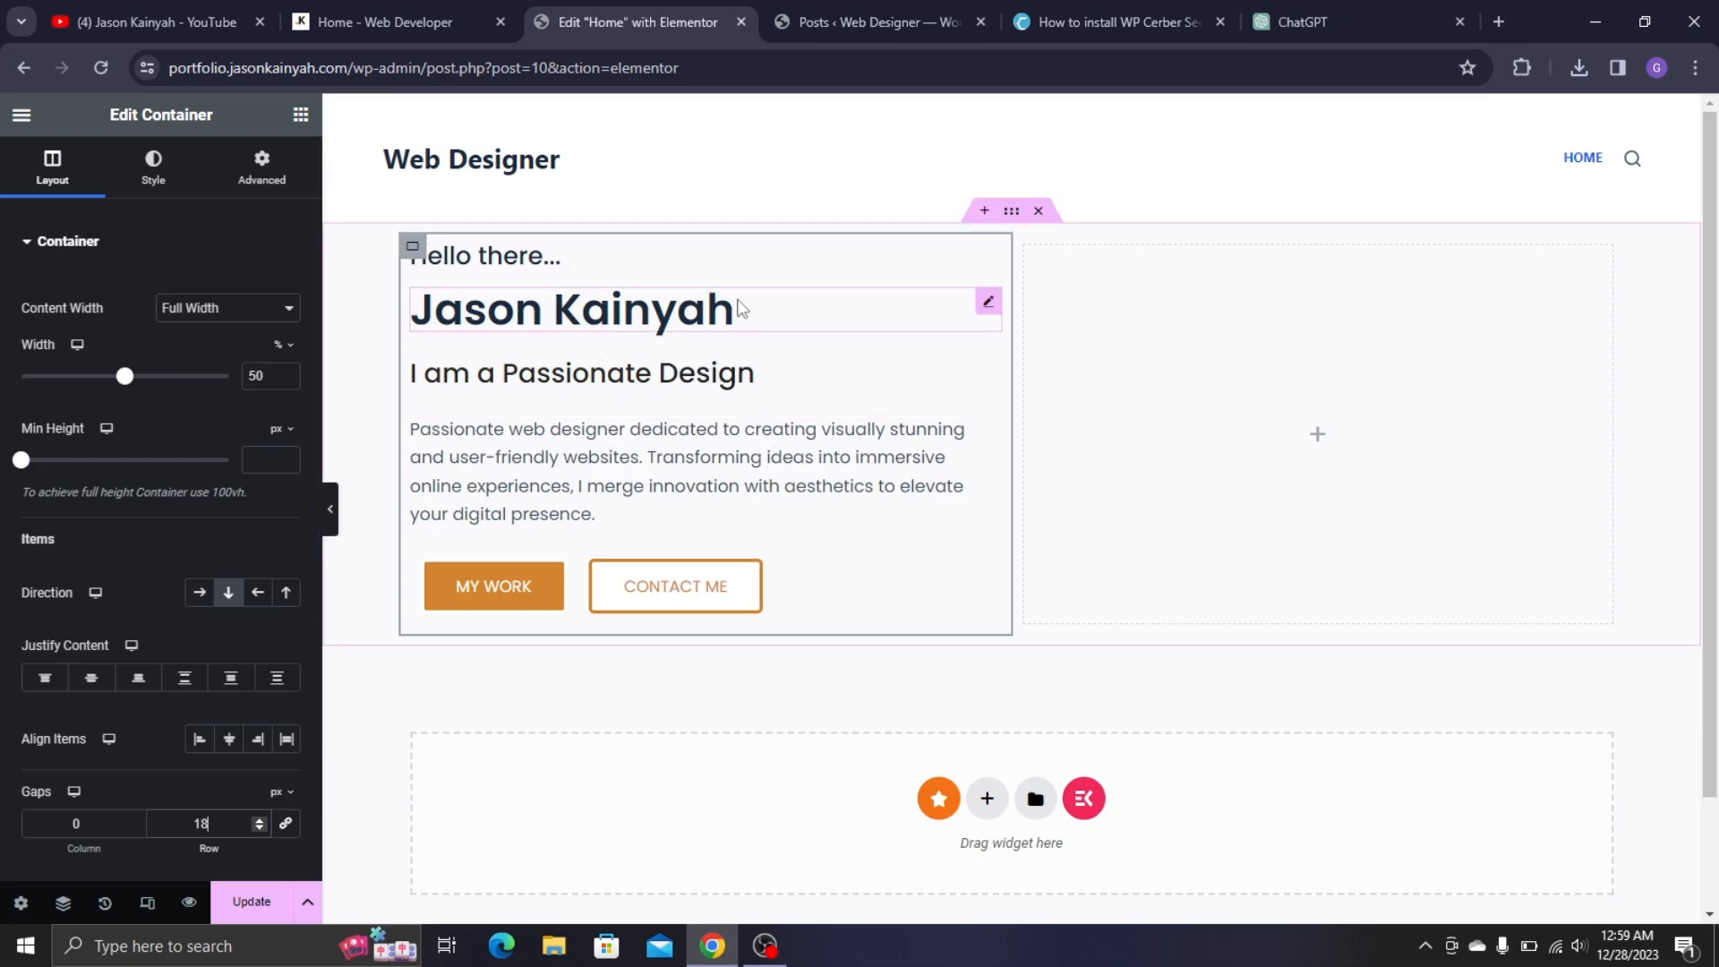
- Give the description paragraph (Text Editor) a -15 px top margin
{"action": "left_click", "coordinate": [738, 455]}
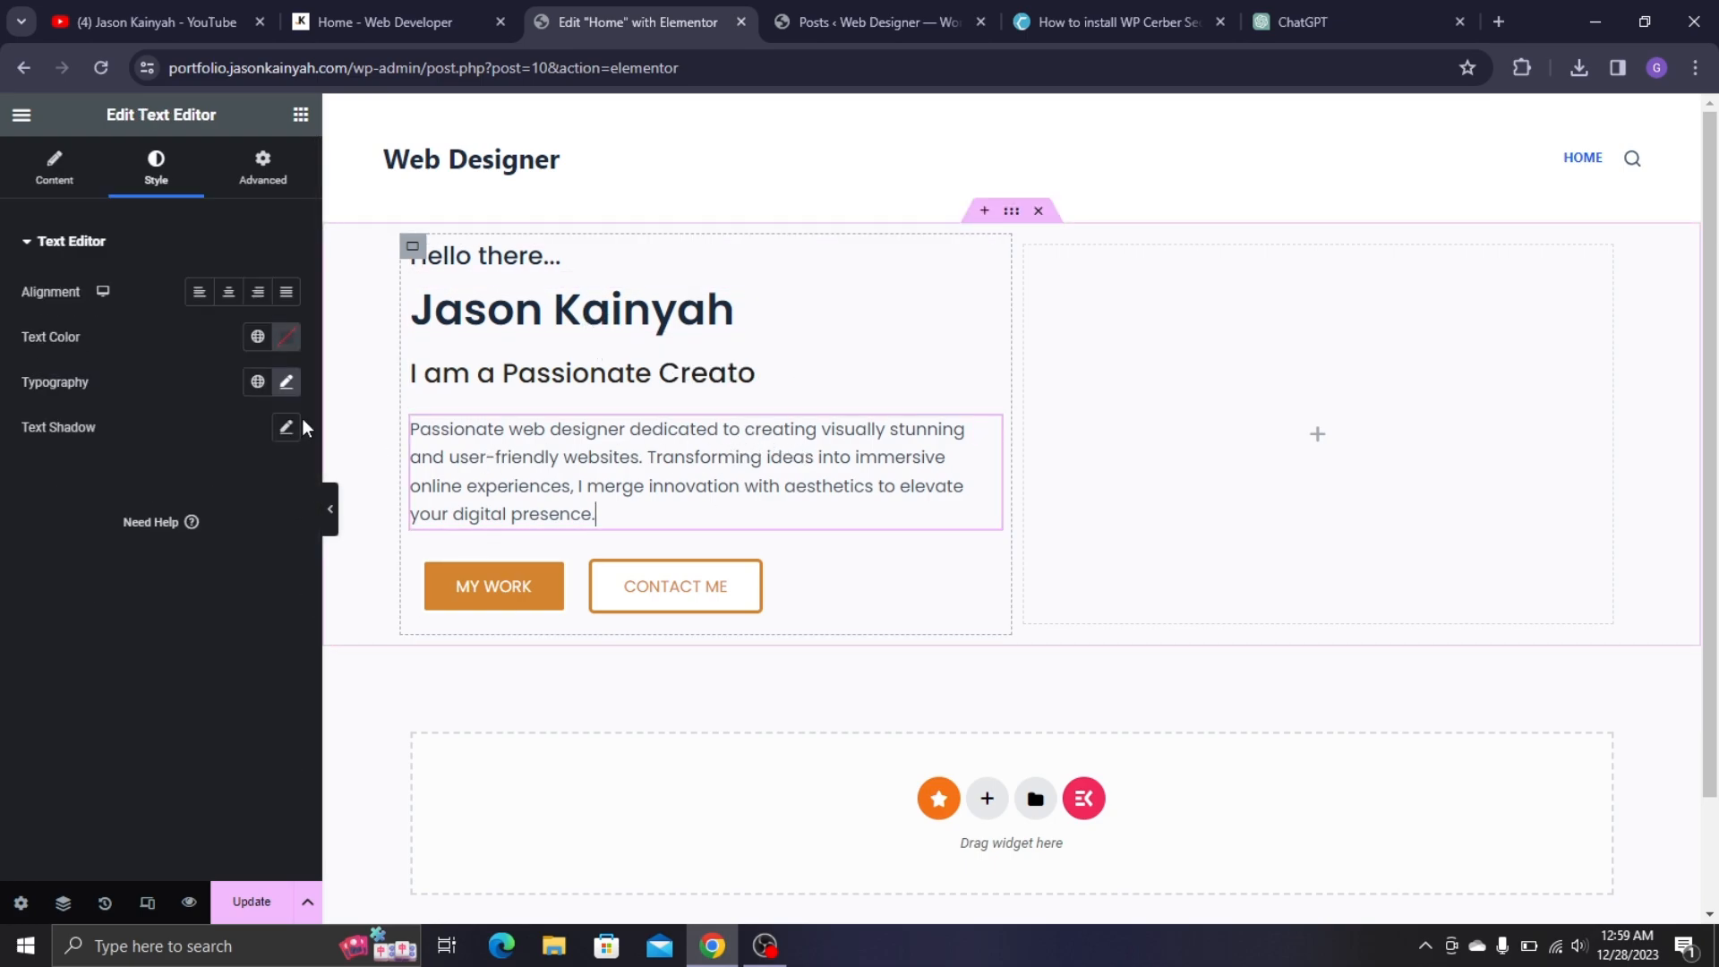
{"action": "left_click", "coordinate": [268, 184]}
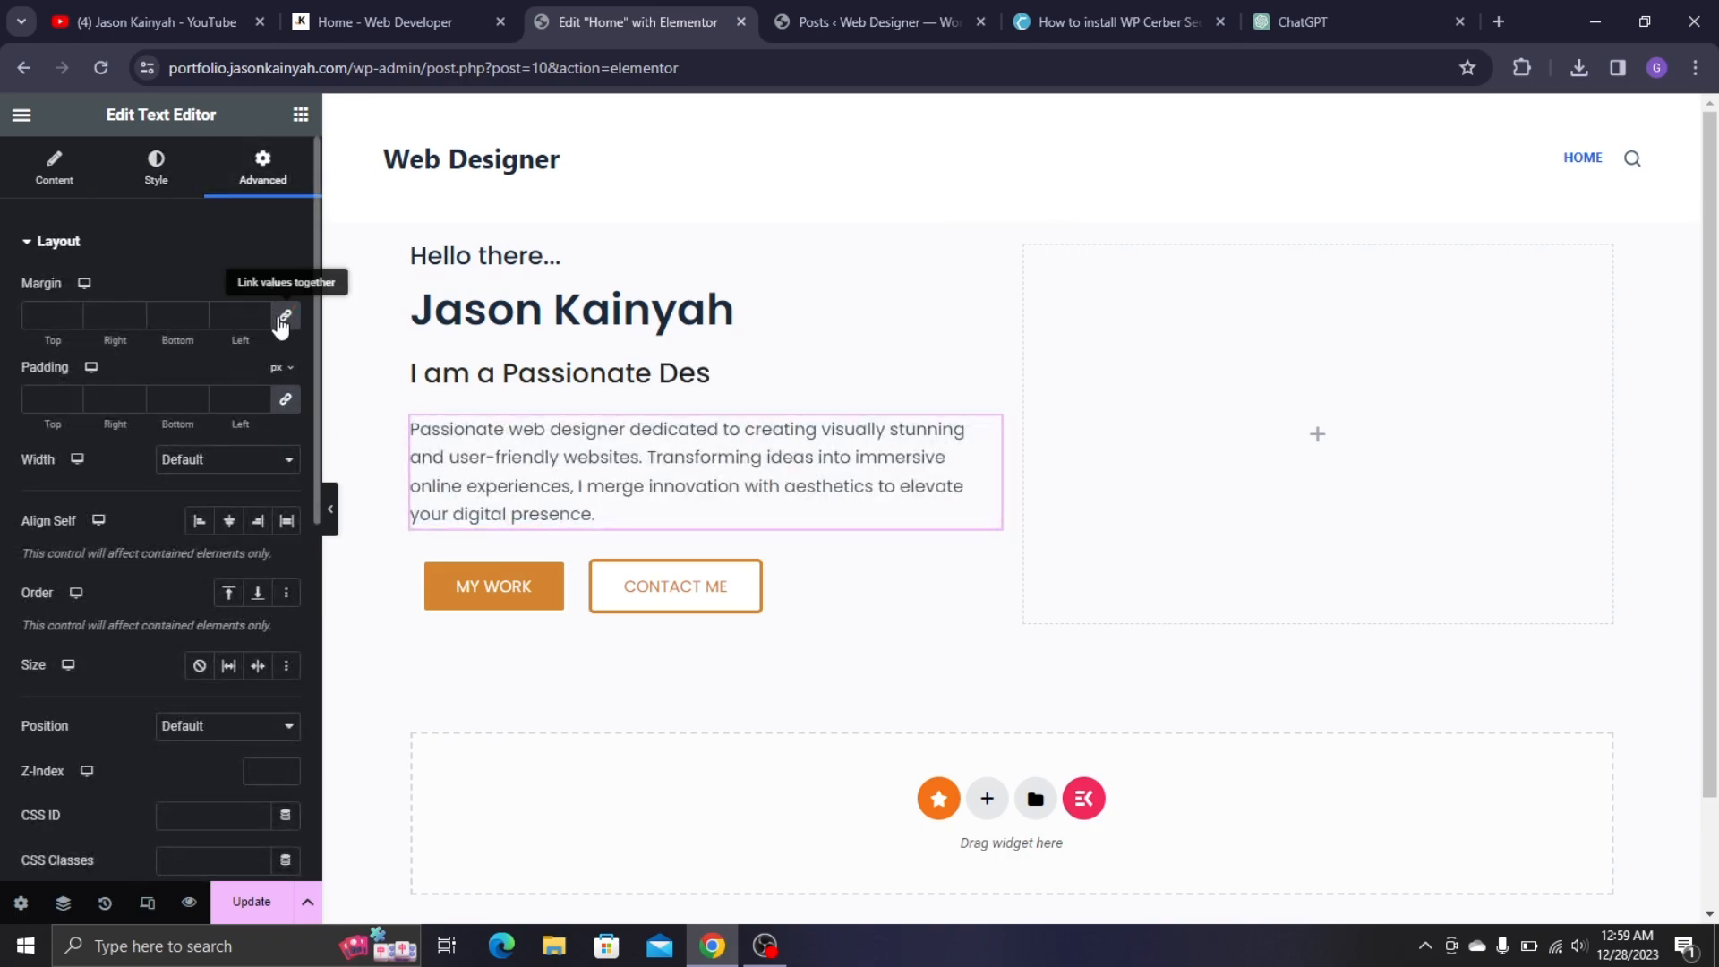
{"action": "left_click", "coordinate": [73, 319]}
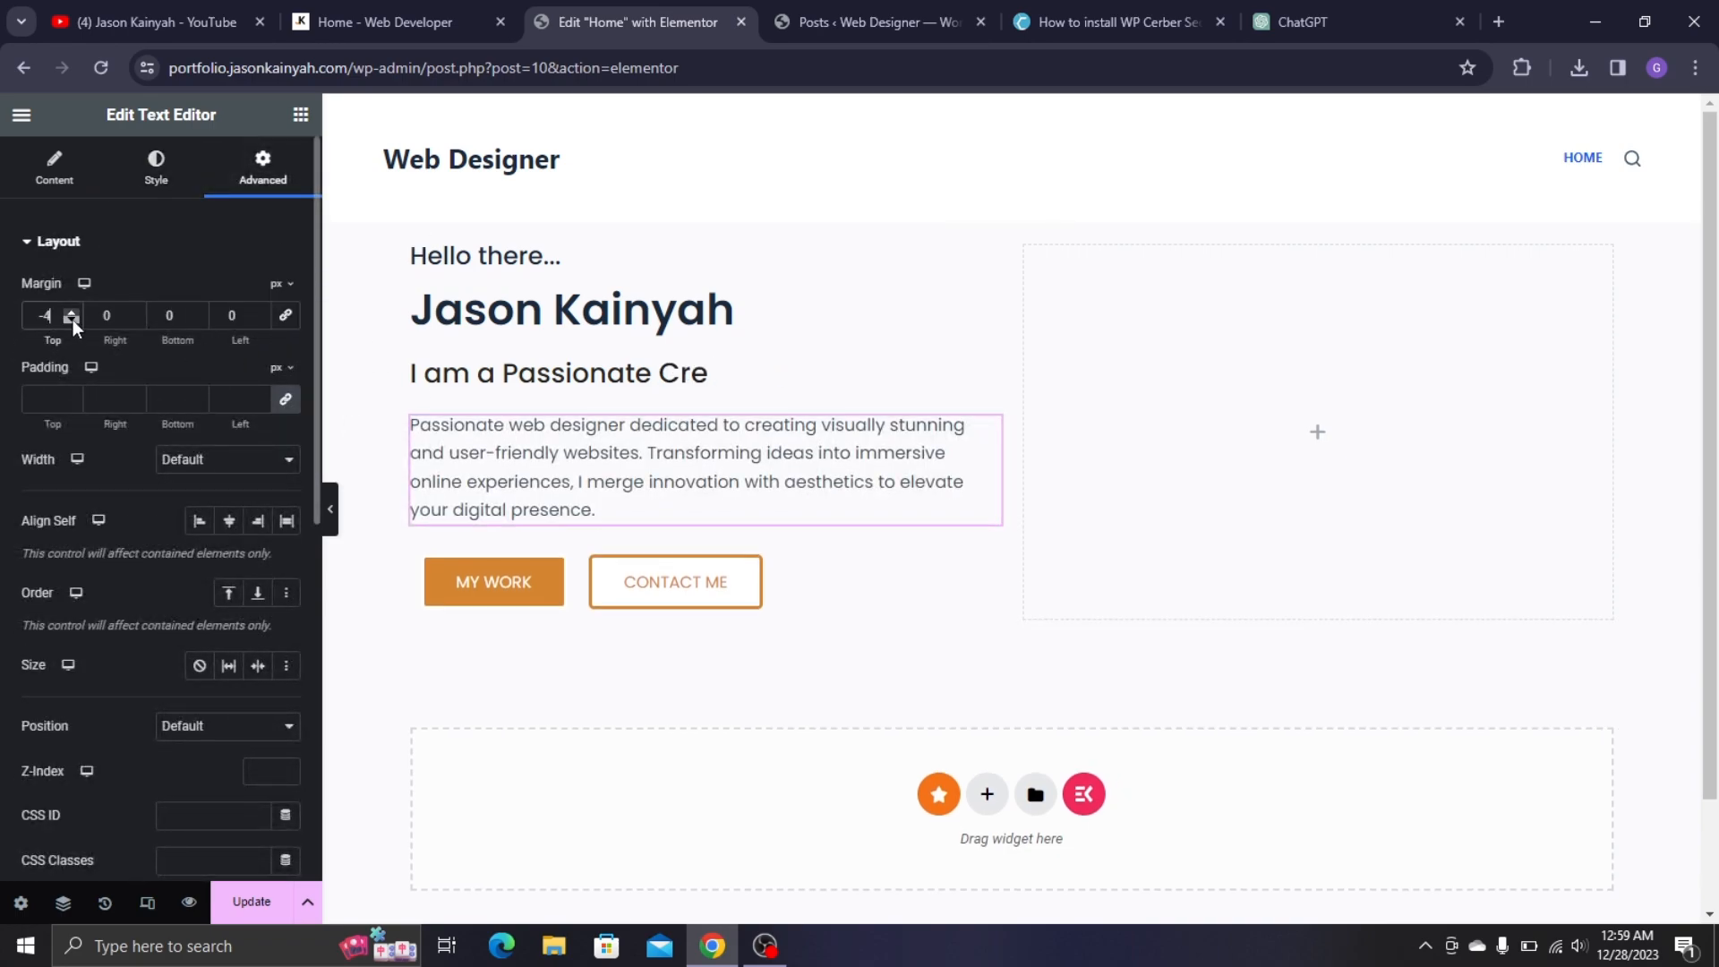
{"action": "left_click", "coordinate": [72, 320]}
{"action": "left_click", "coordinate": [73, 319]}
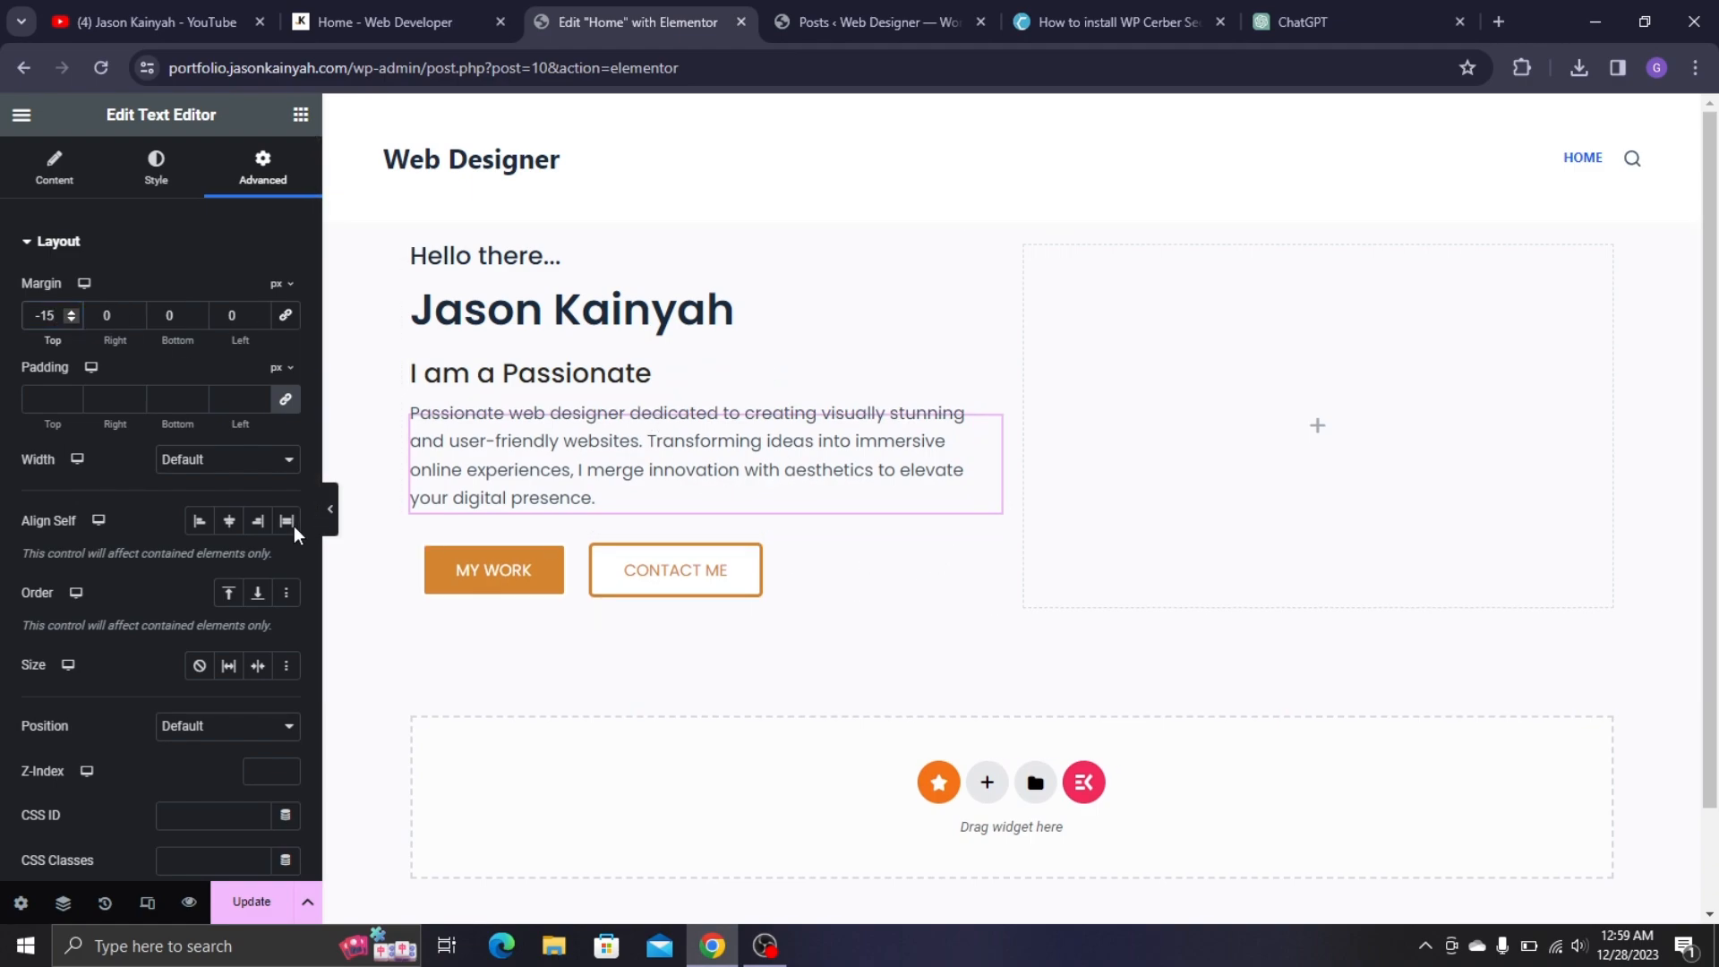
- Give the buttons container a -5 px top margin
{"action": "left_click", "coordinate": [261, 166]}
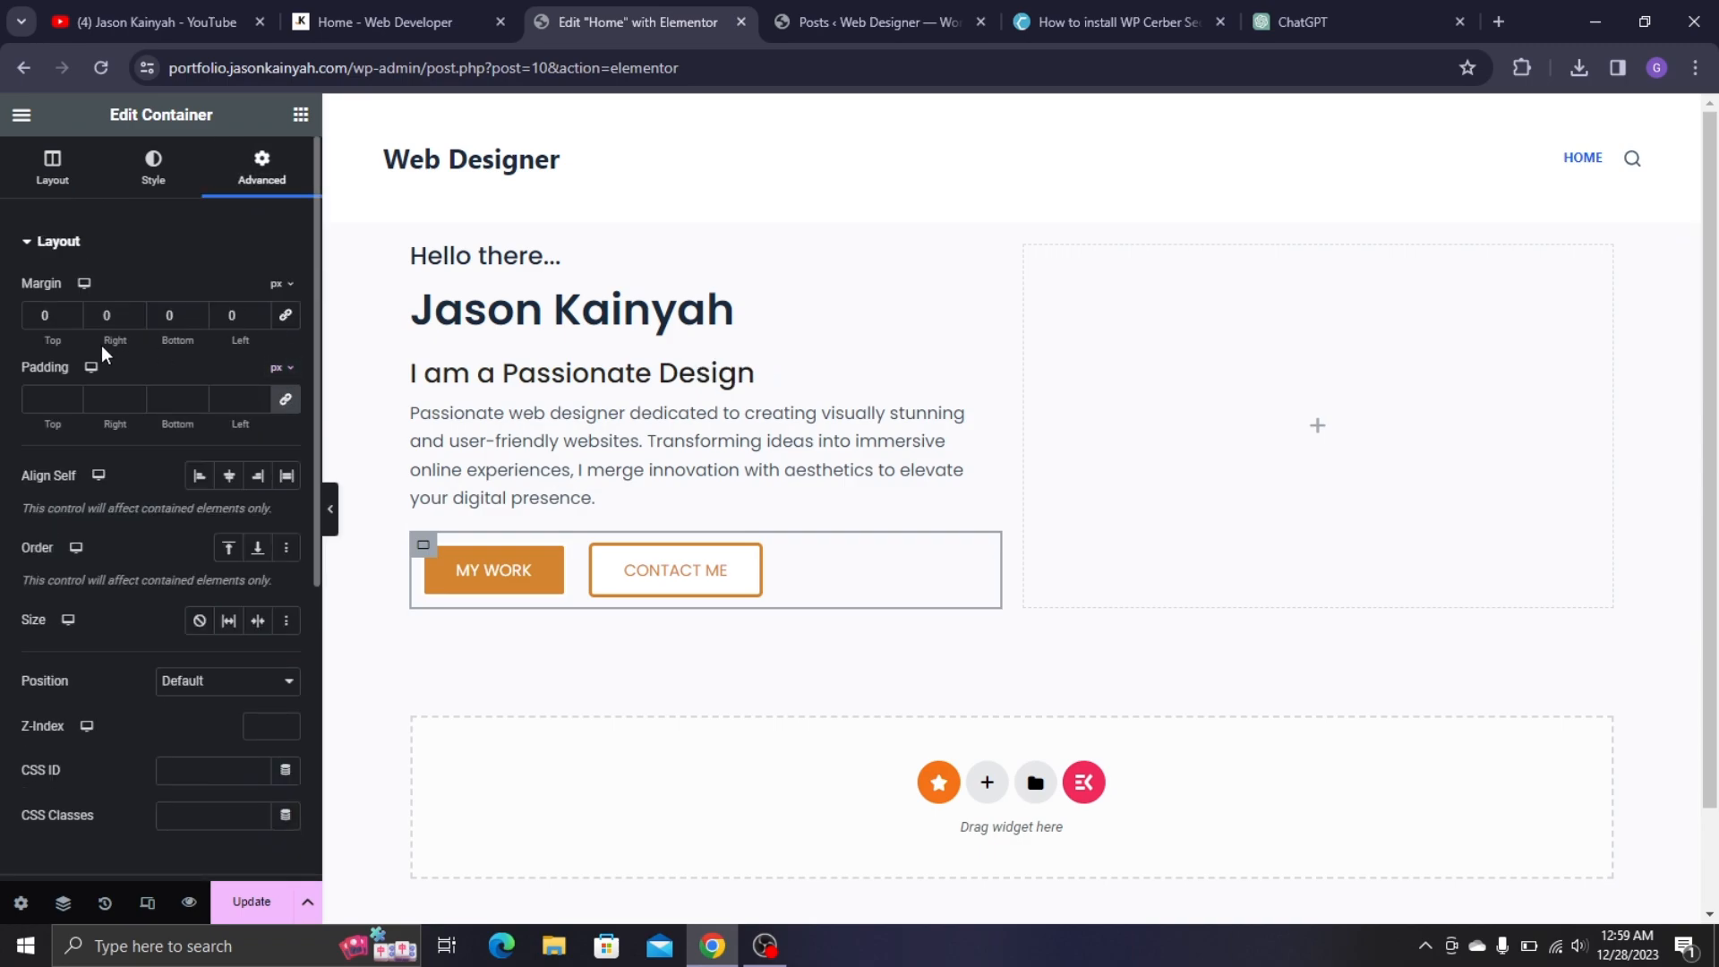
{"action": "left_click", "coordinate": [77, 318]}
{"action": "left_click", "coordinate": [77, 318]}
{"action": "left_click", "coordinate": [77, 318]}
{"action": "left_click", "coordinate": [77, 318]}
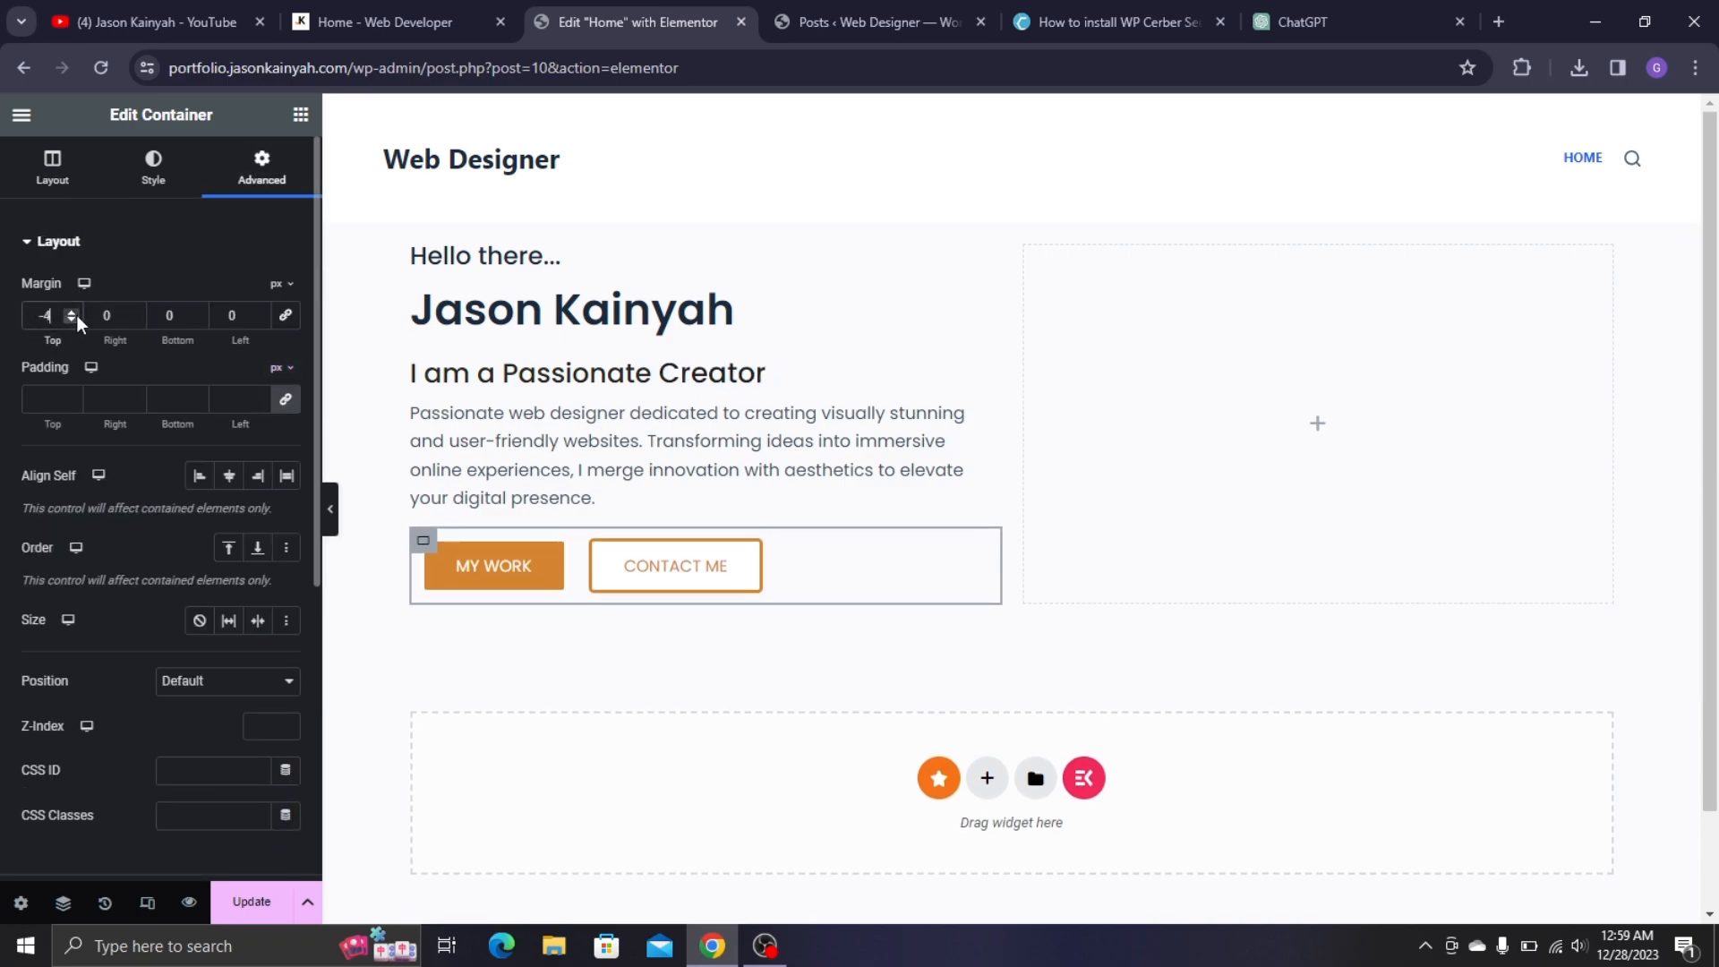
{"action": "left_click", "coordinate": [77, 318]}
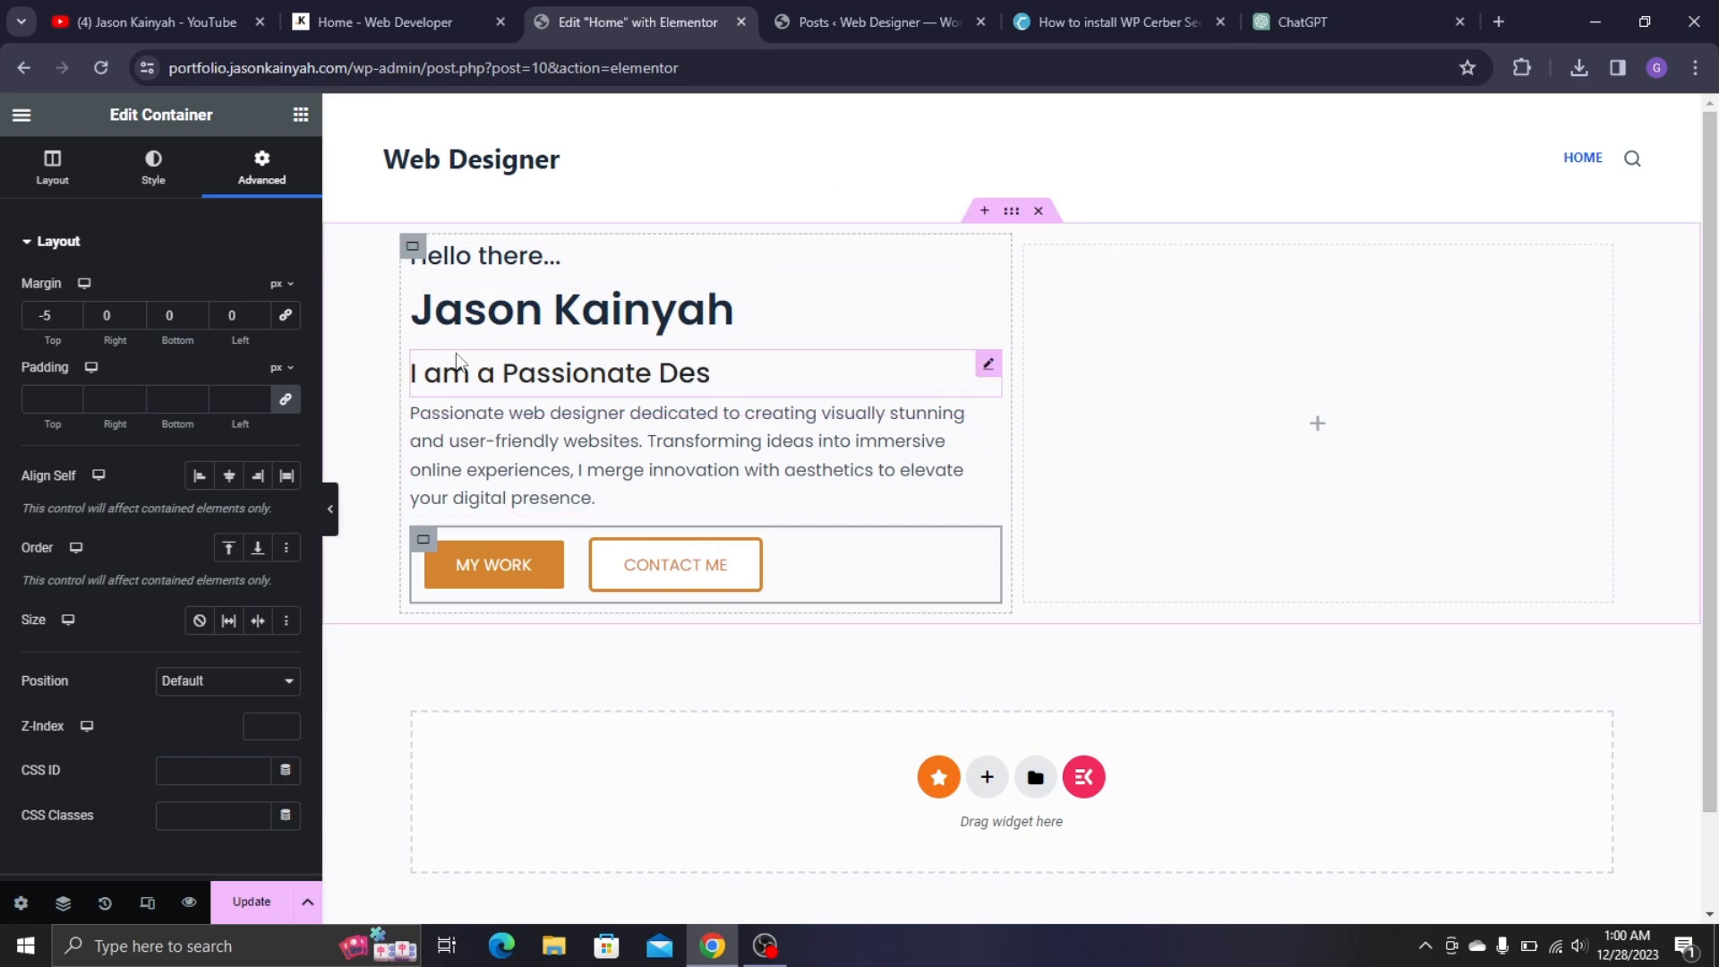
- Give the Passionate Fancy Text subtitle a -8 px top margin
{"action": "left_click", "coordinate": [453, 373]}
{"action": "left_click", "coordinate": [262, 166]}
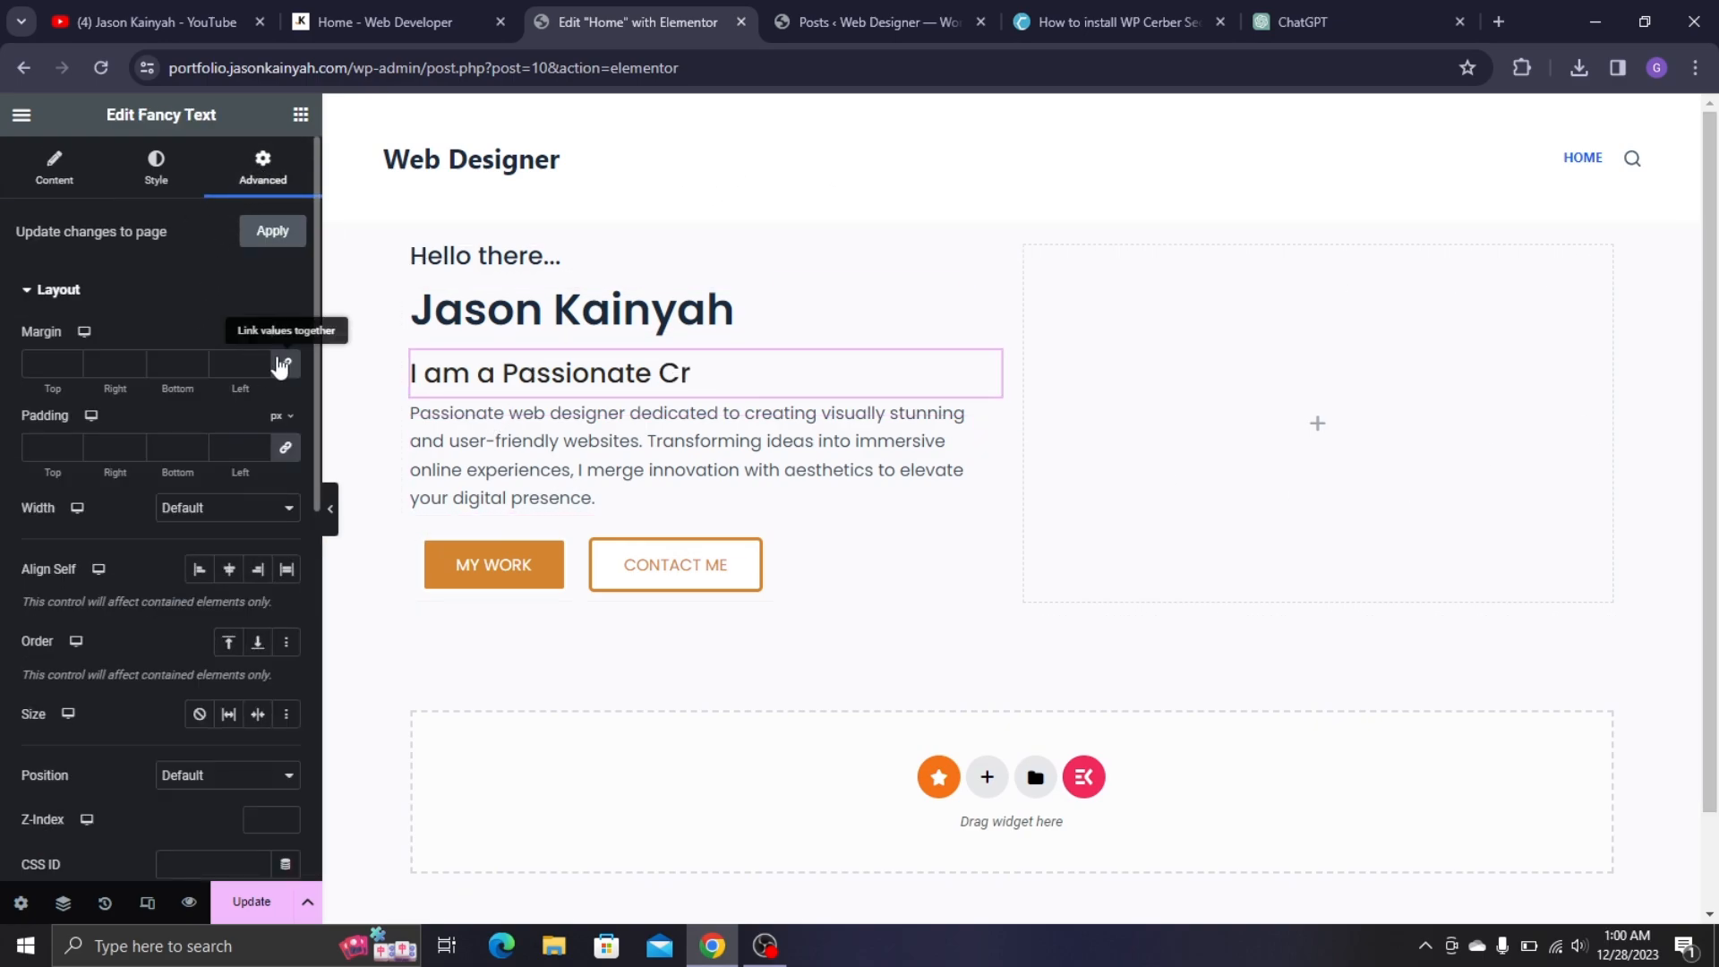
{"action": "left_click", "coordinate": [73, 368]}
{"action": "left_click", "coordinate": [74, 368]}
{"action": "left_click", "coordinate": [74, 368]}
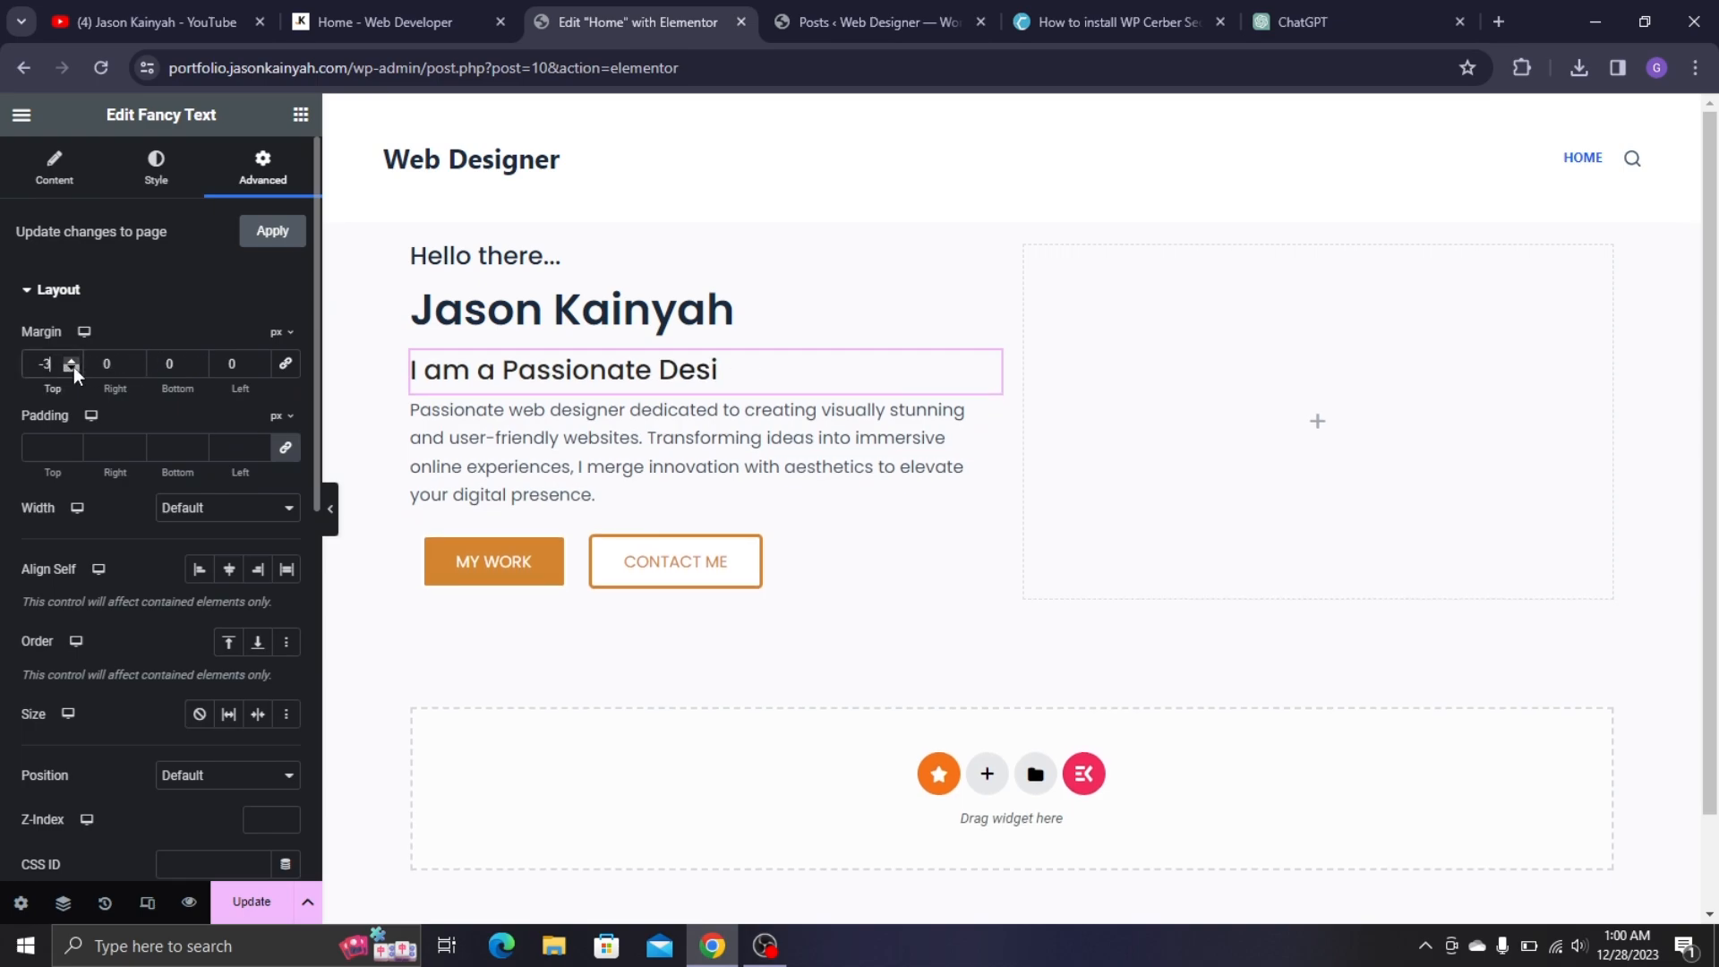
{"action": "left_click", "coordinate": [73, 368]}
{"action": "left_click", "coordinate": [73, 368]}
{"action": "left_click", "coordinate": [74, 368]}
{"action": "left_click", "coordinate": [73, 368]}
{"action": "left_click", "coordinate": [73, 368]}
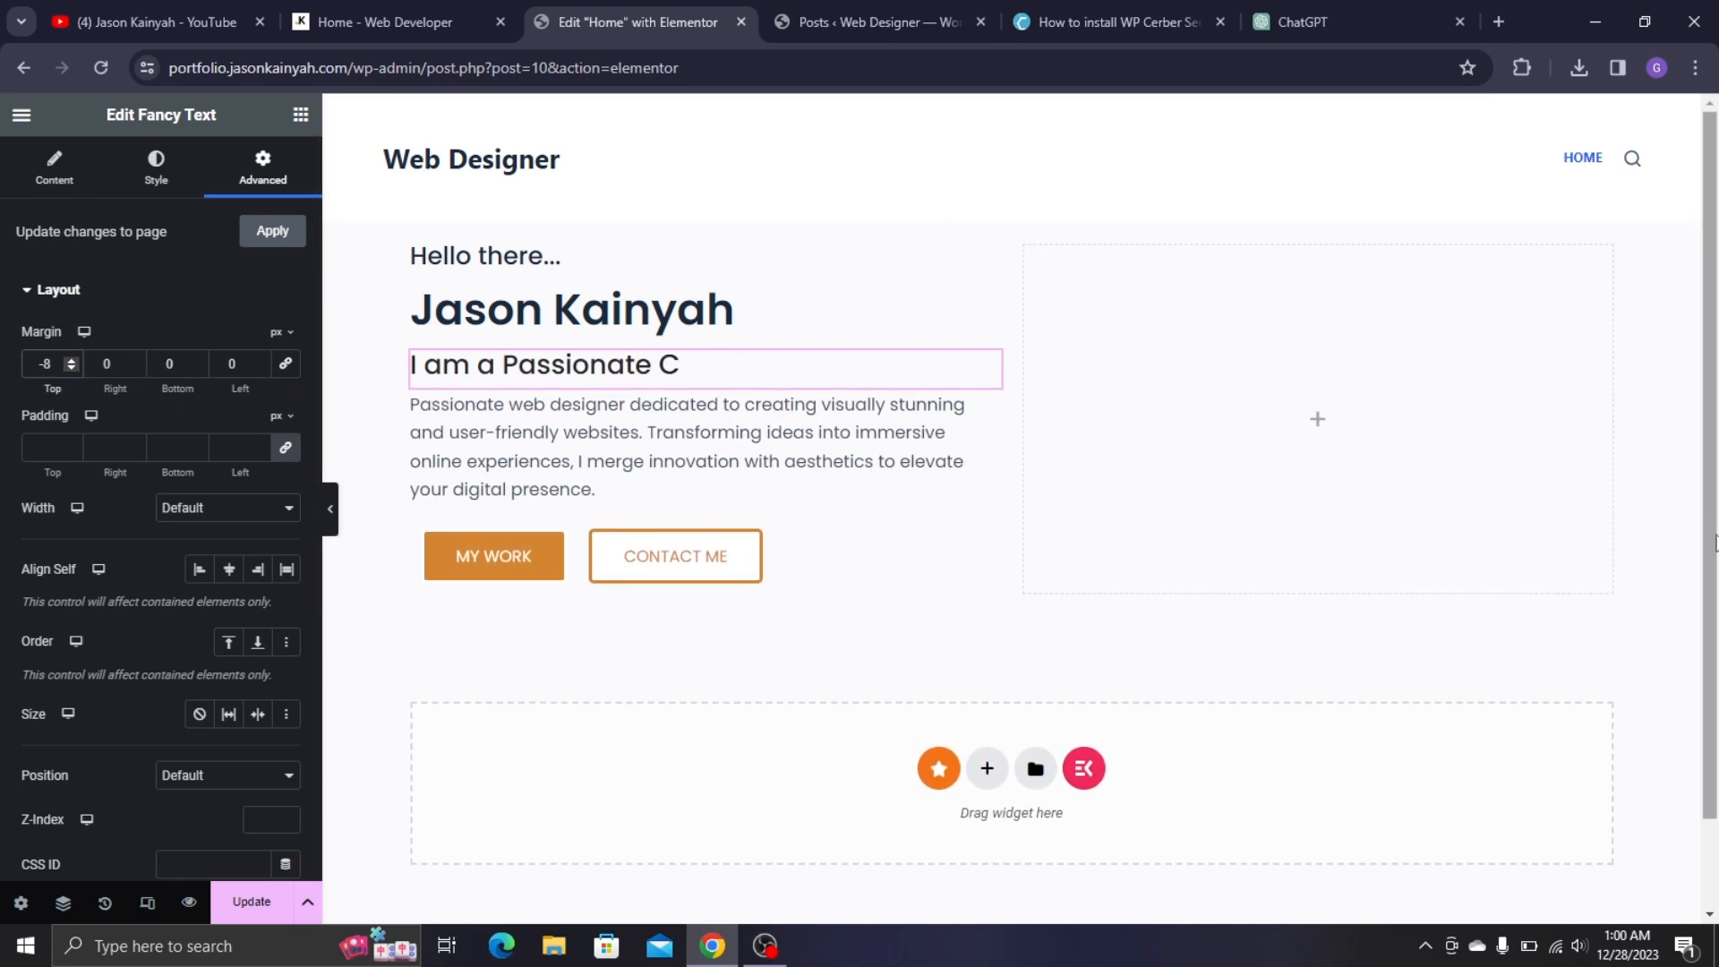
{"action": "left_click", "coordinate": [1097, 341]}
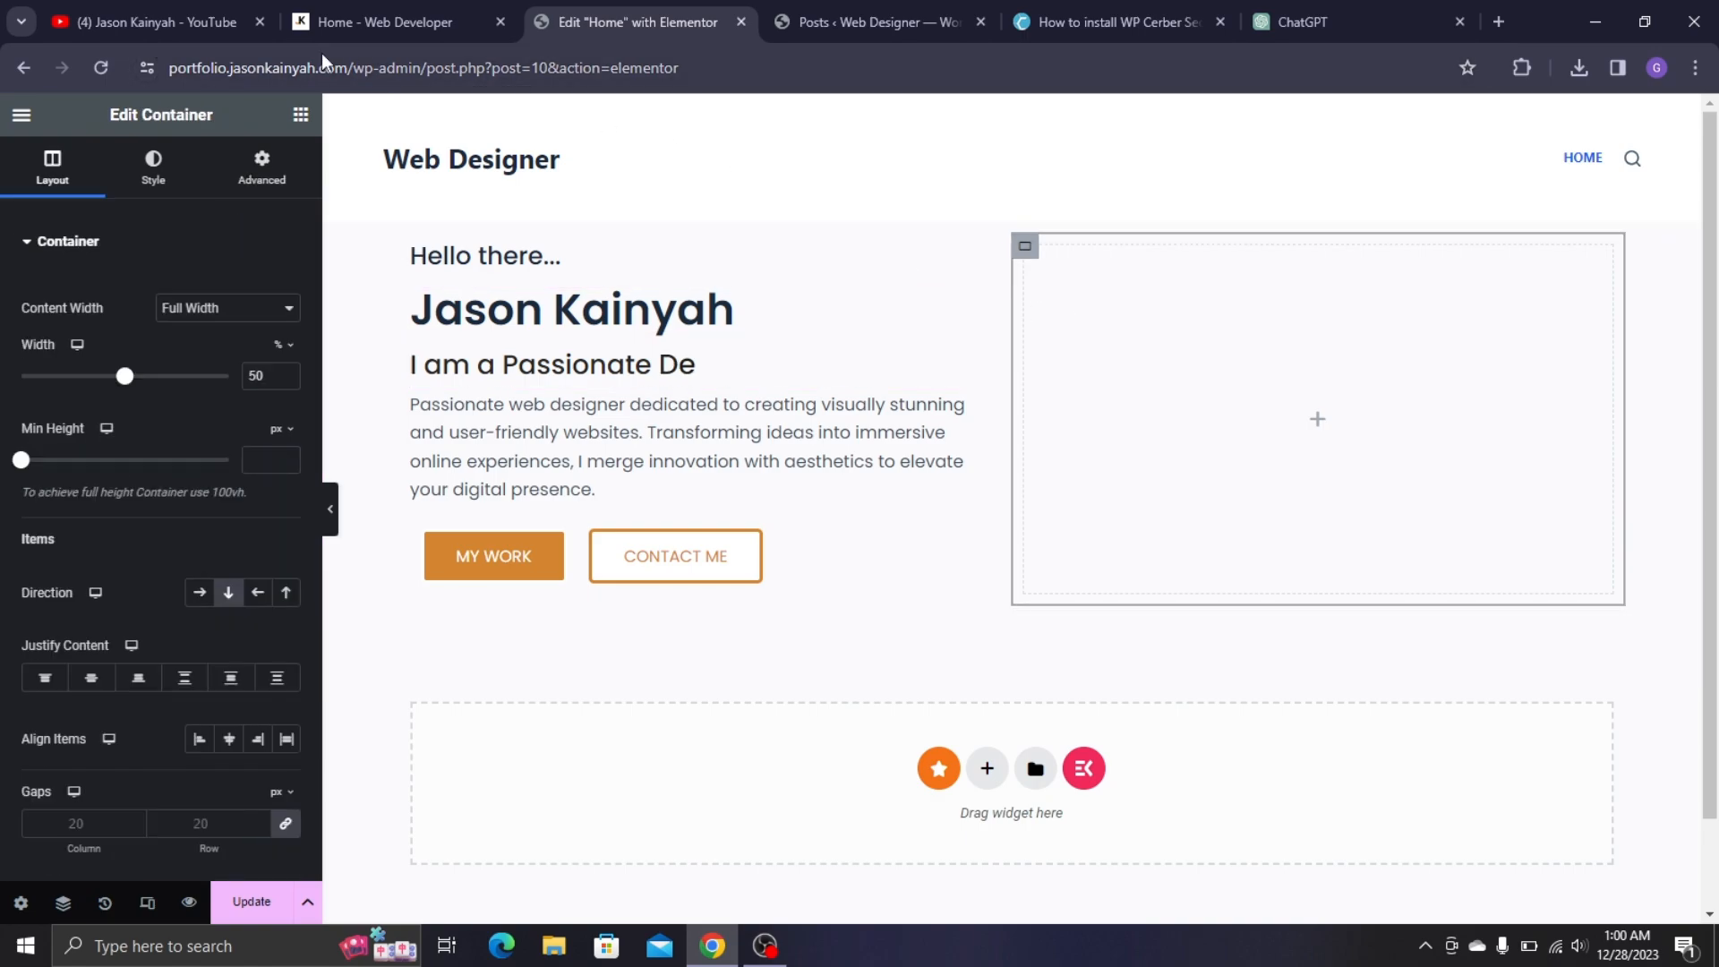
- Drop an Image widget into the hero's empty right container and bring up Insert Media for it
{"action": "left_click", "coordinate": [385, 11]}
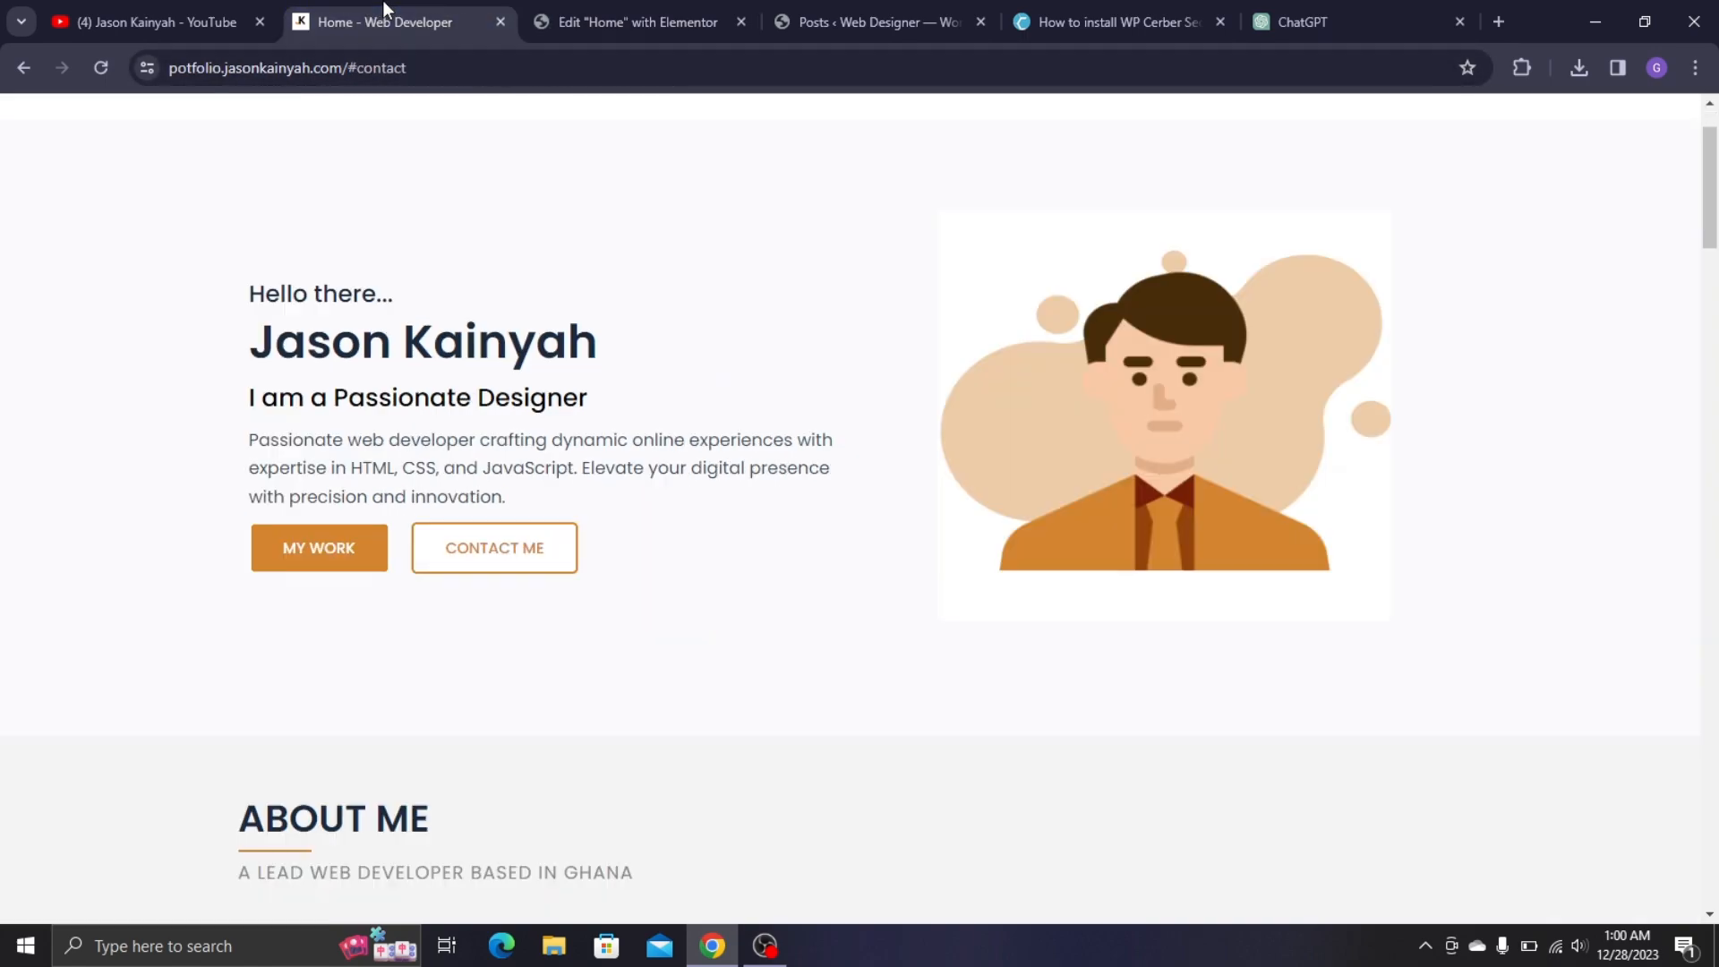
{"action": "left_click", "coordinate": [618, 11]}
{"action": "left_click", "coordinate": [300, 115]}
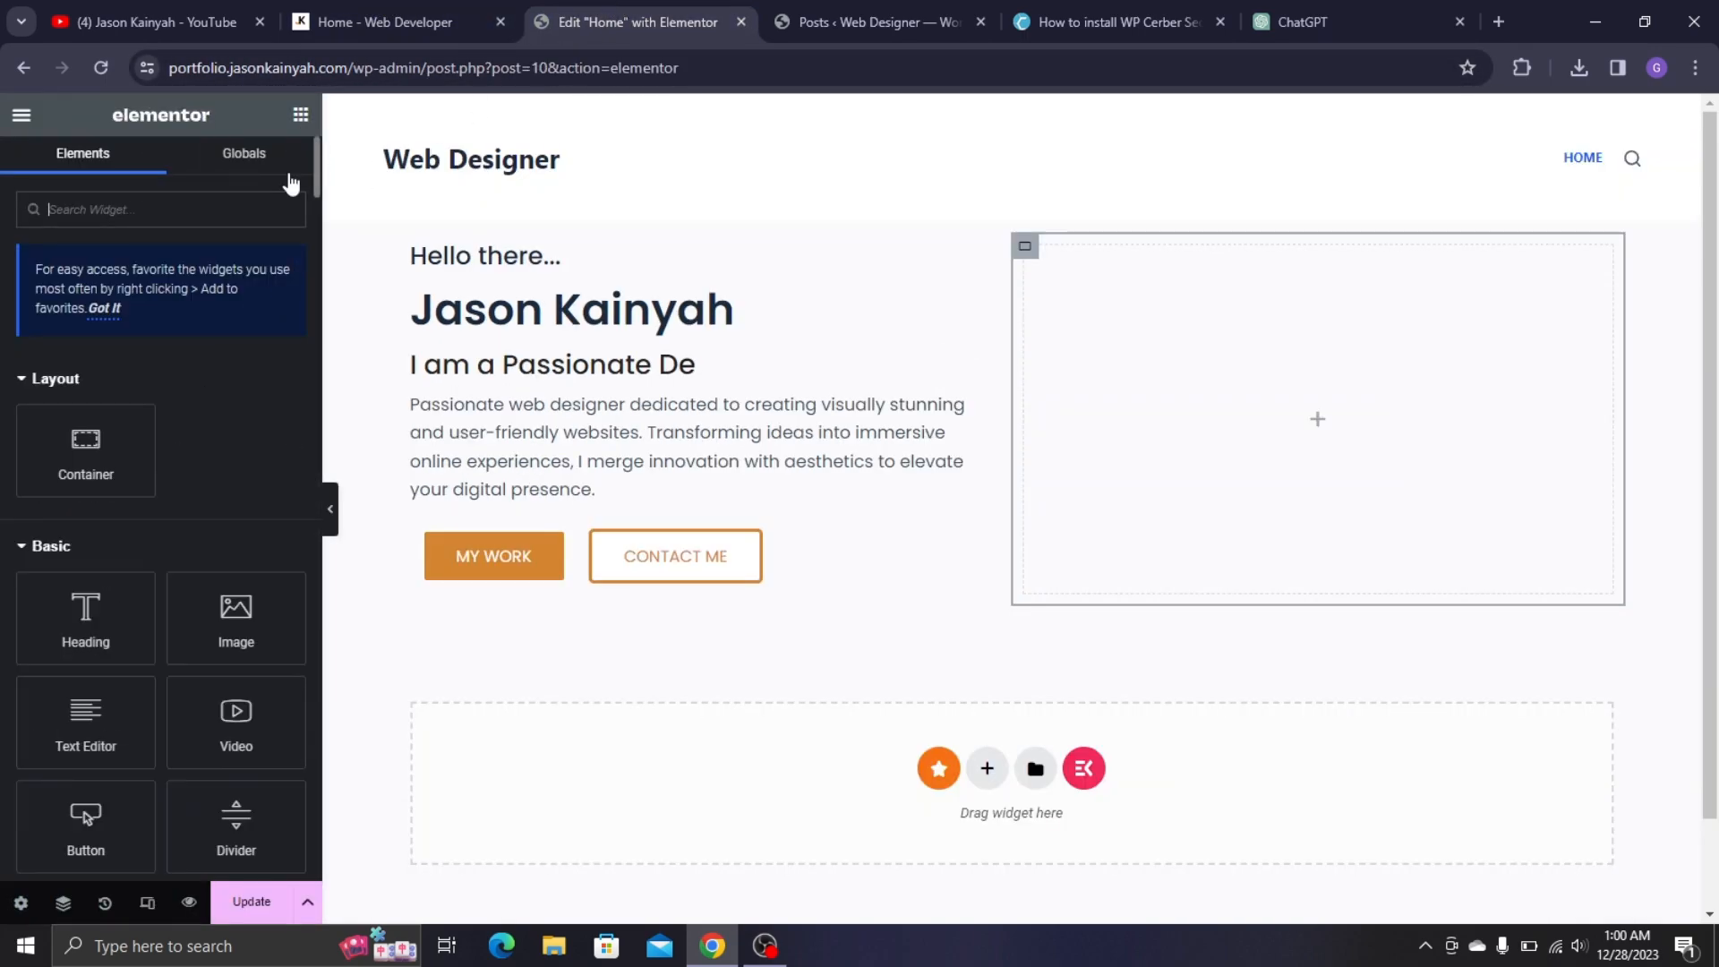
{"action": "left_click_drag", "start_coordinate": [266, 592], "coordinate": [1213, 383]}
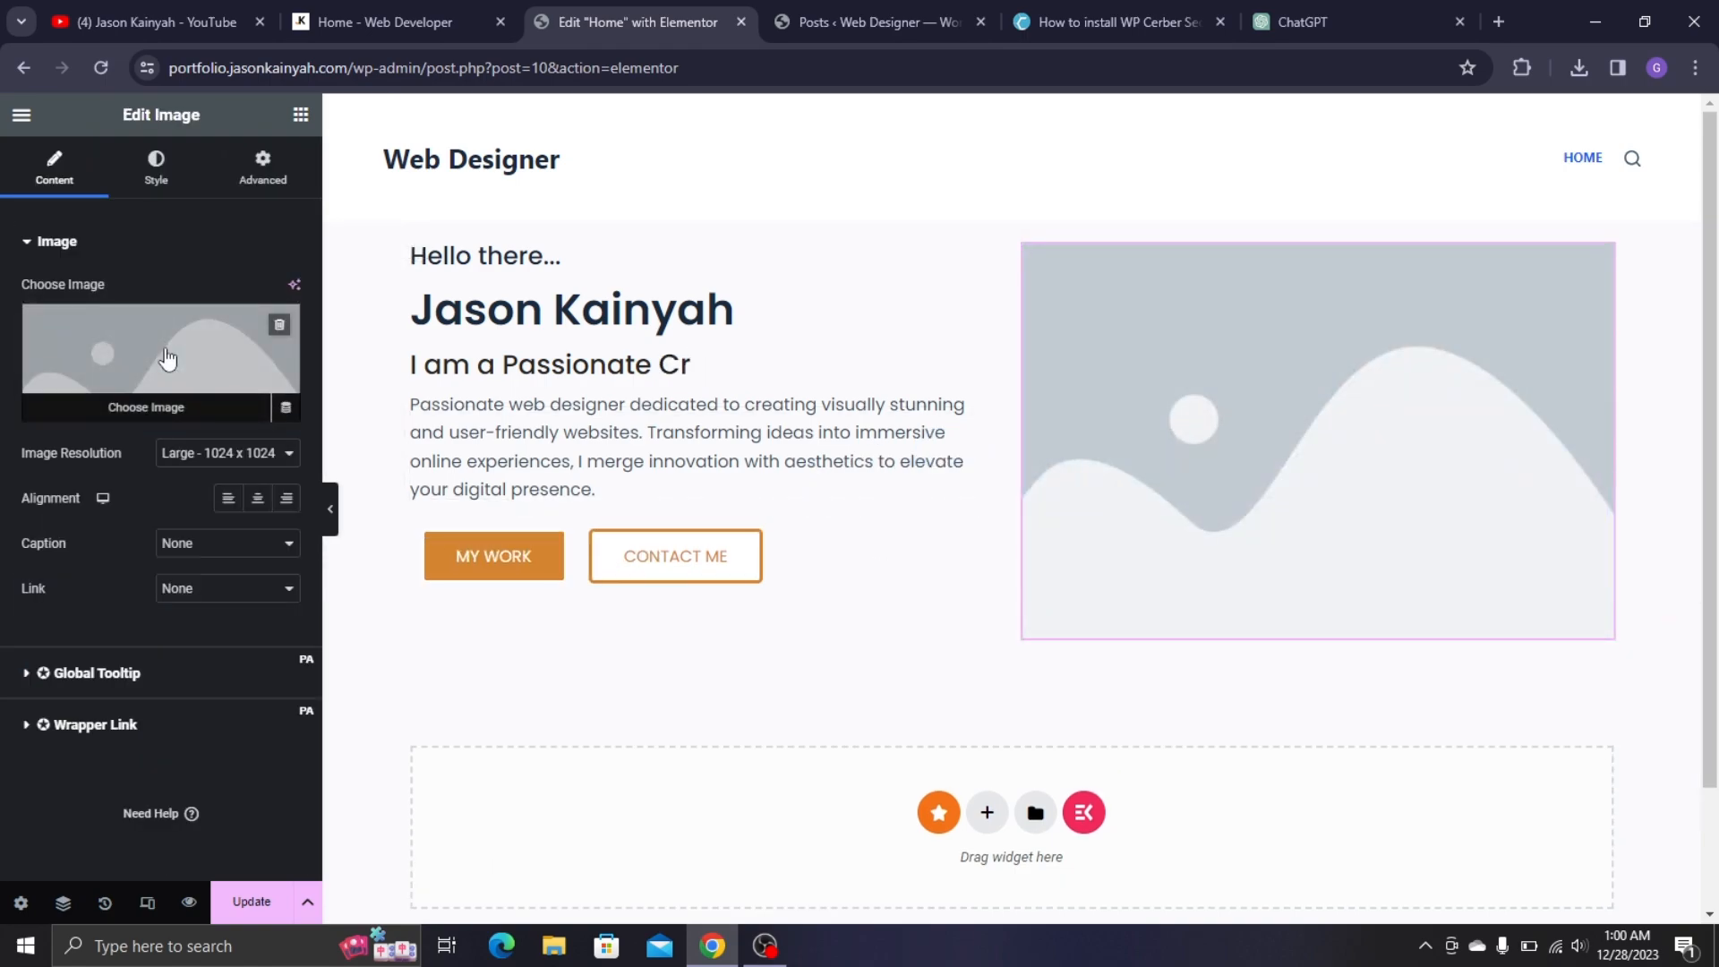
{"action": "left_click", "coordinate": [167, 358]}
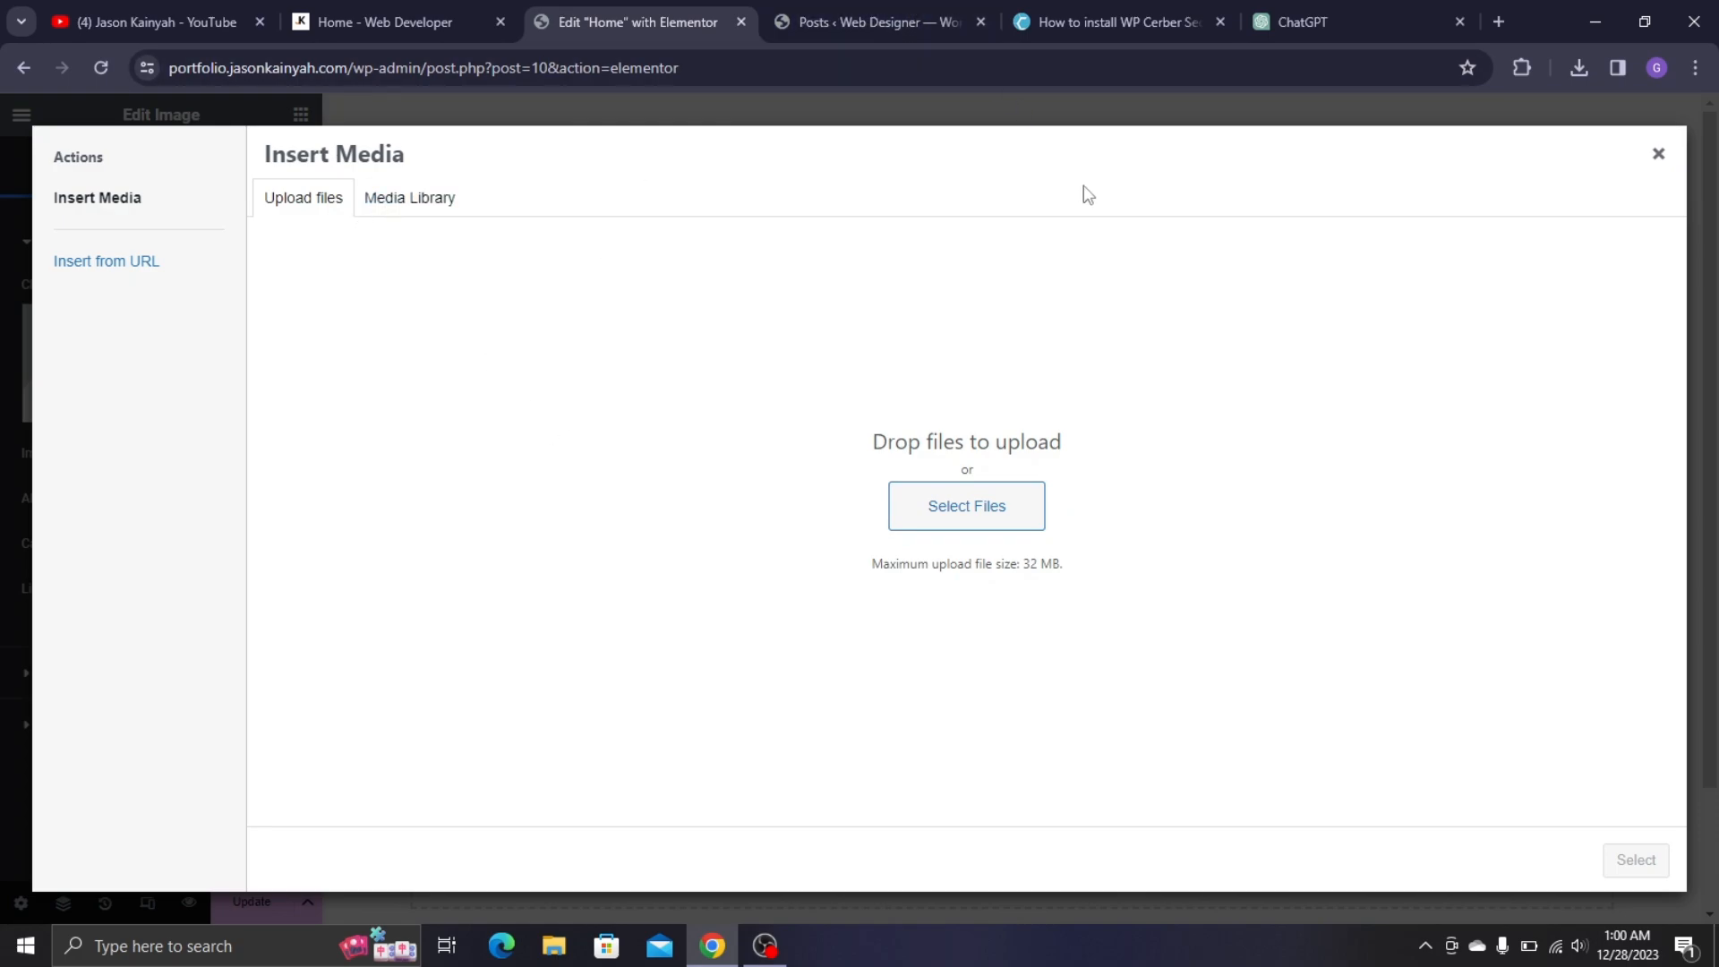
- Browse to the Documents > WordPress Stuff folder in the file picker
{"action": "left_click", "coordinate": [1001, 524]}
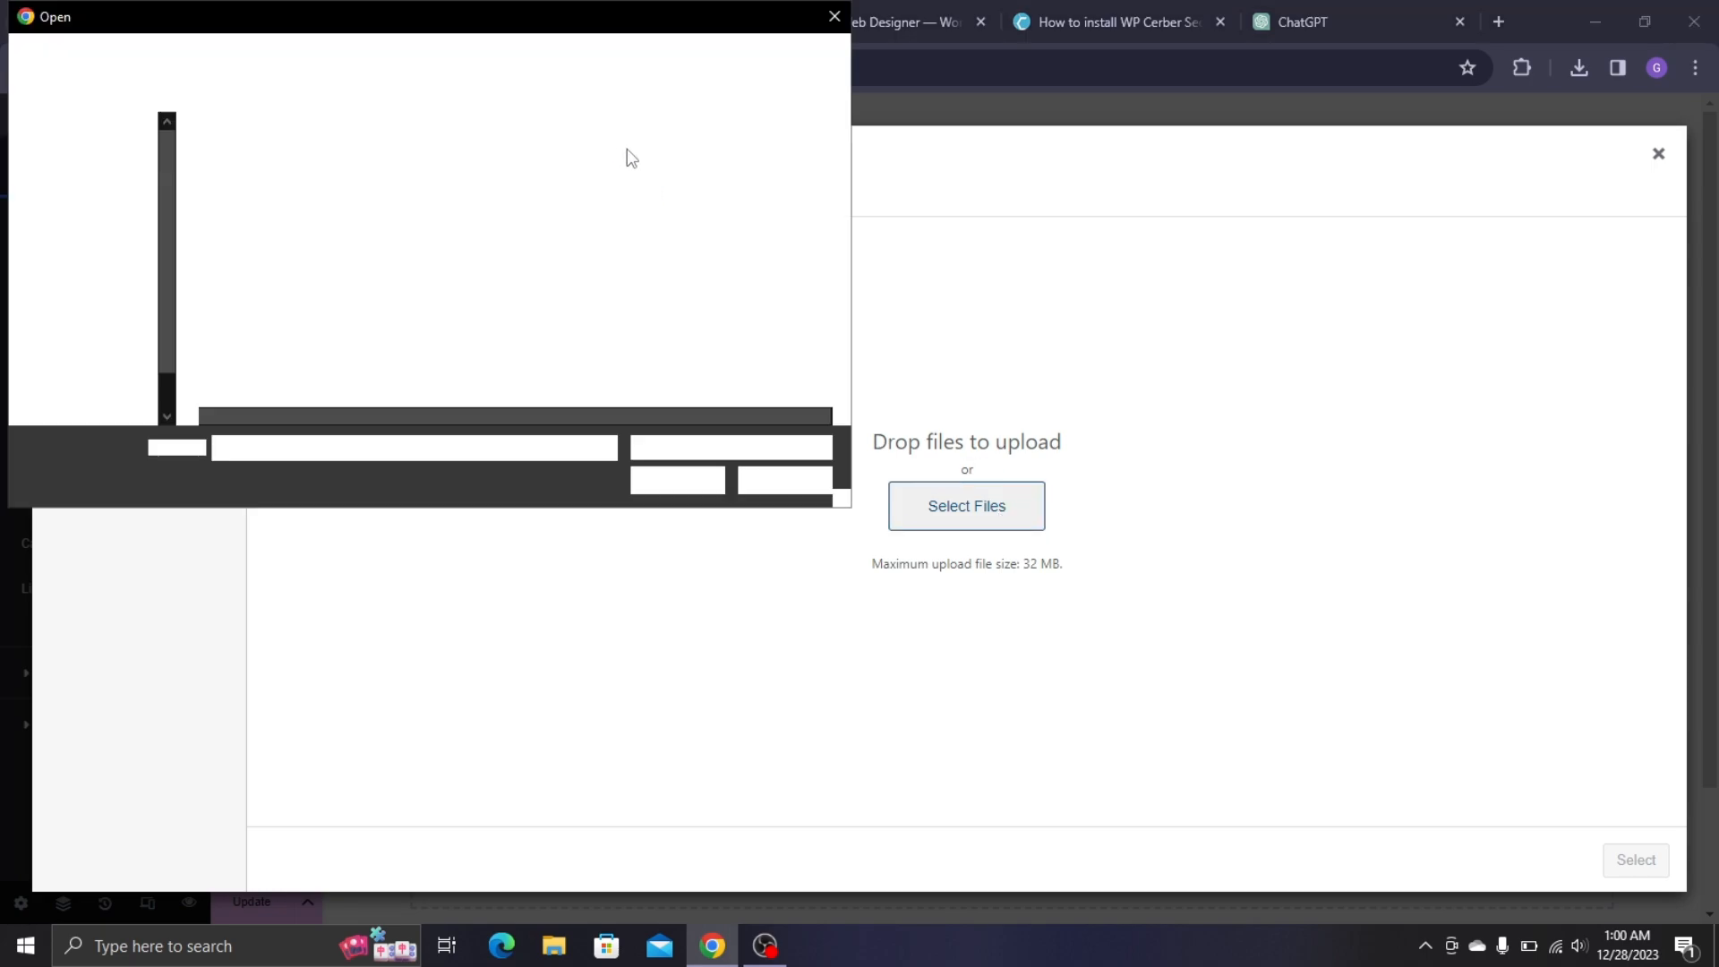
{"action": "scroll", "coordinate": [90, 206], "scroll_direction": "up", "scroll_amount": 3}
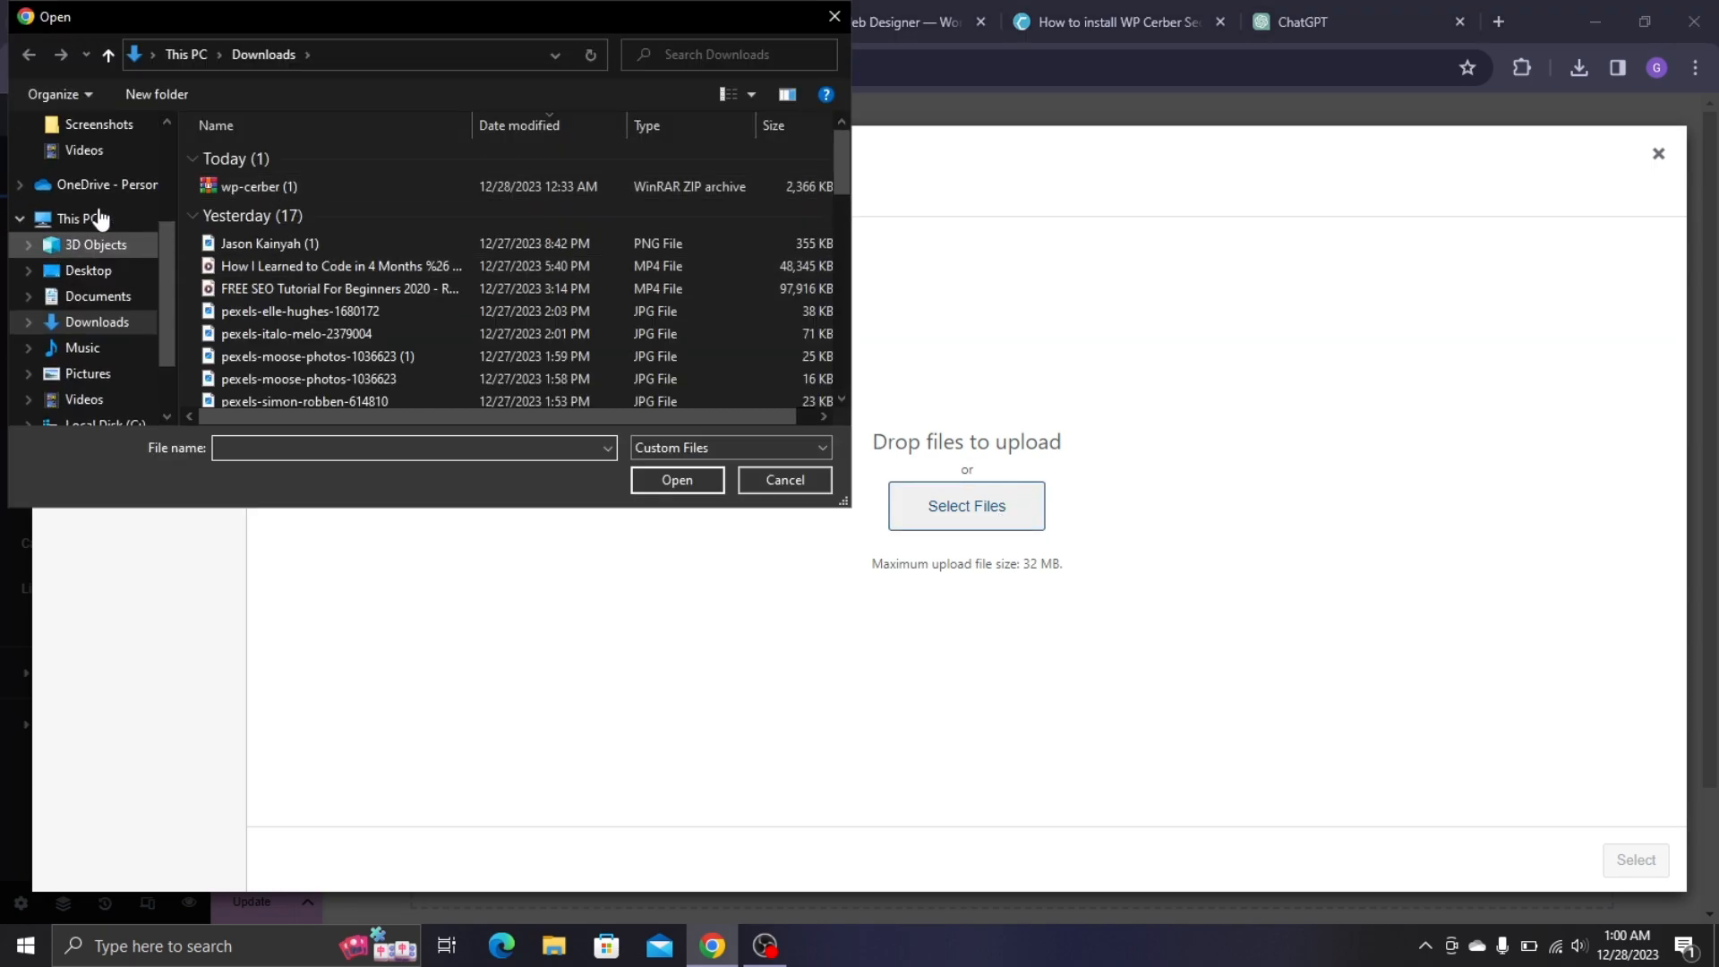
{"action": "scroll", "coordinate": [101, 184], "scroll_direction": "up", "scroll_amount": 3}
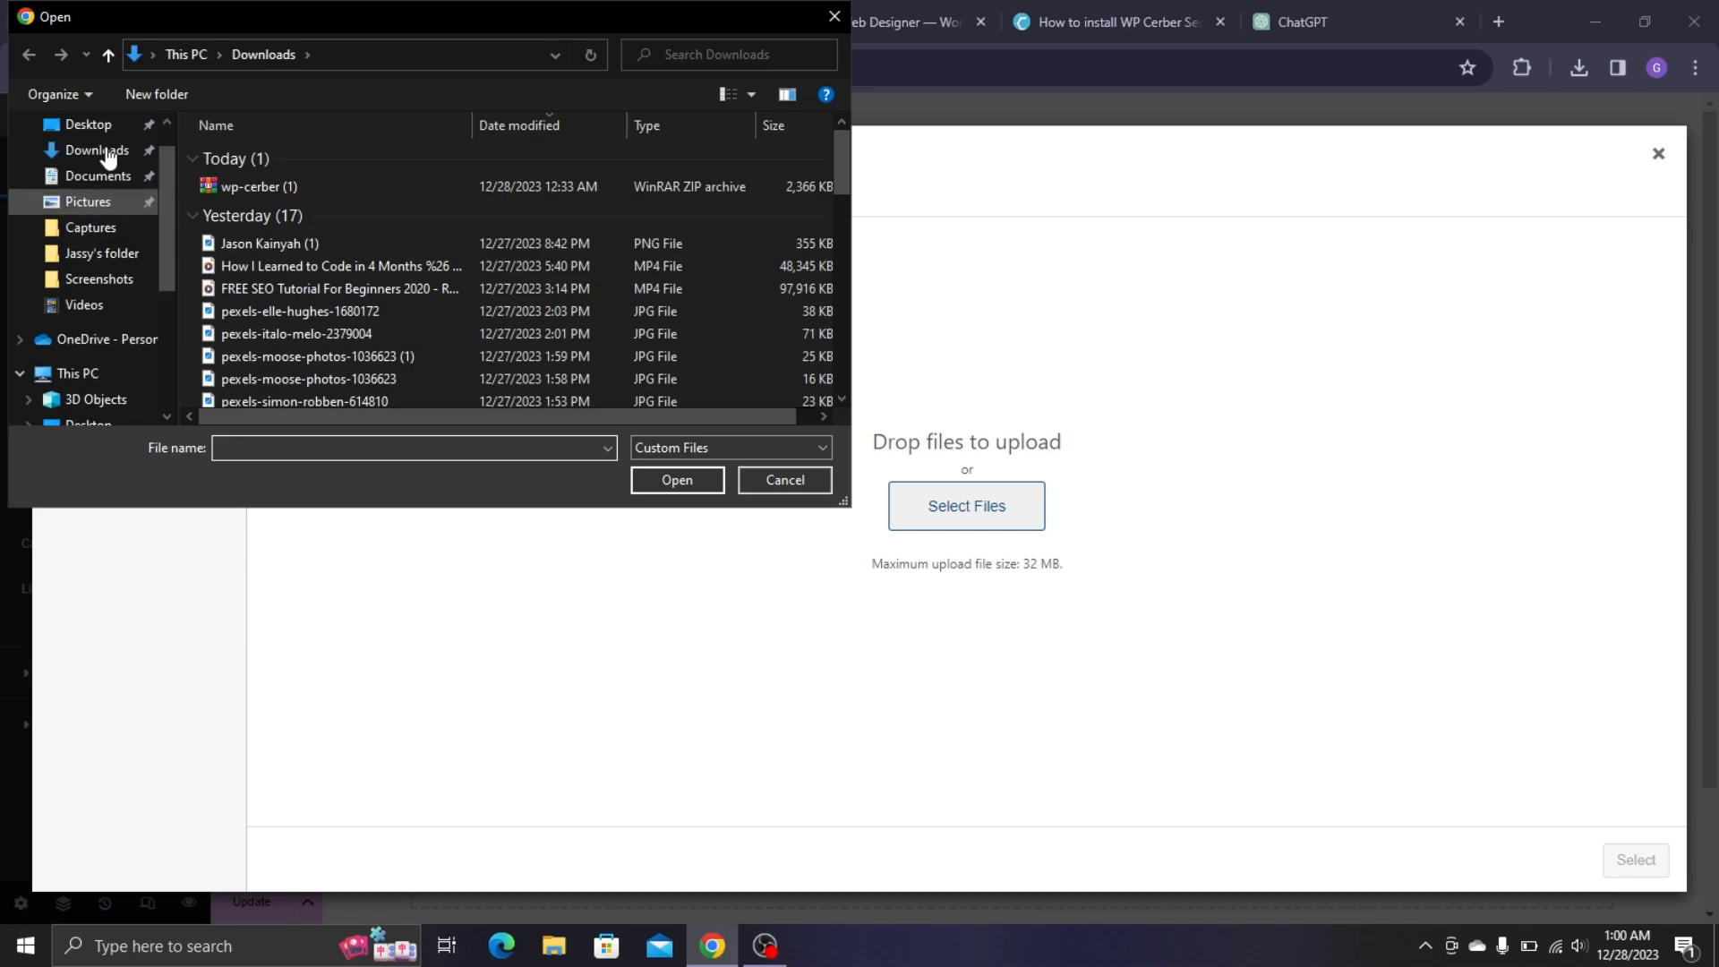
{"action": "left_click", "coordinate": [100, 176]}
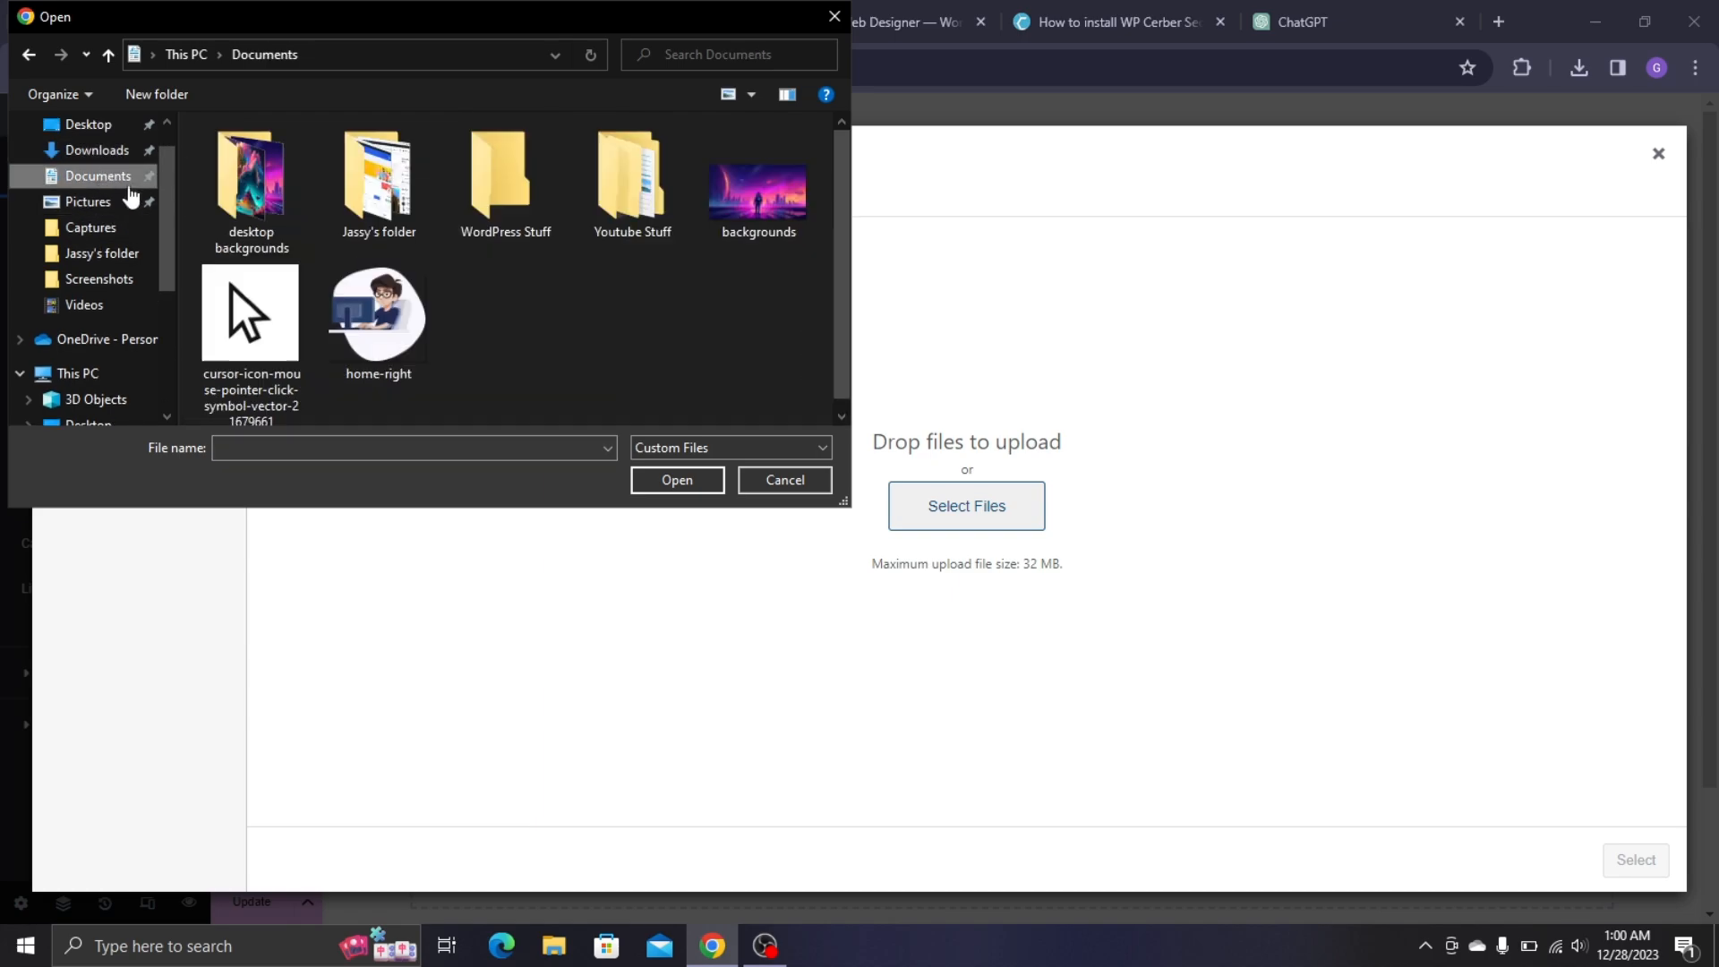
{"action": "double_click", "coordinate": [499, 206]}
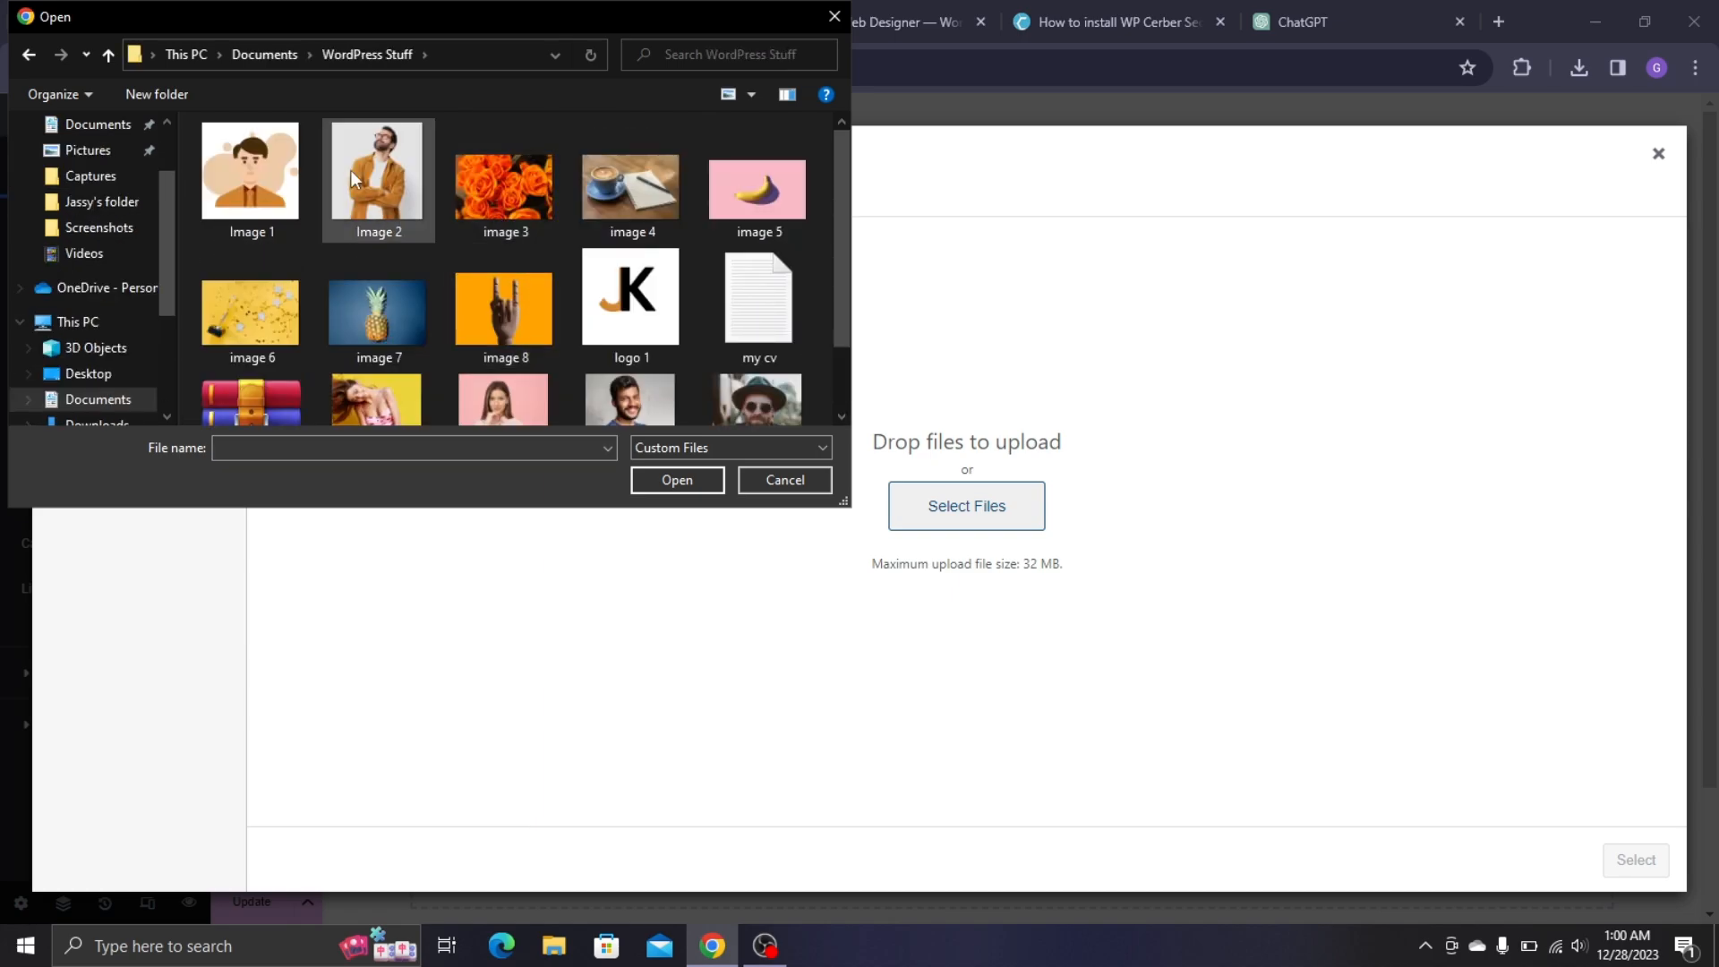
{"action": "scroll", "coordinate": [420, 269], "scroll_direction": "down", "scroll_amount": 1}
{"action": "scroll", "coordinate": [369, 266], "scroll_direction": "up", "scroll_amount": 1}
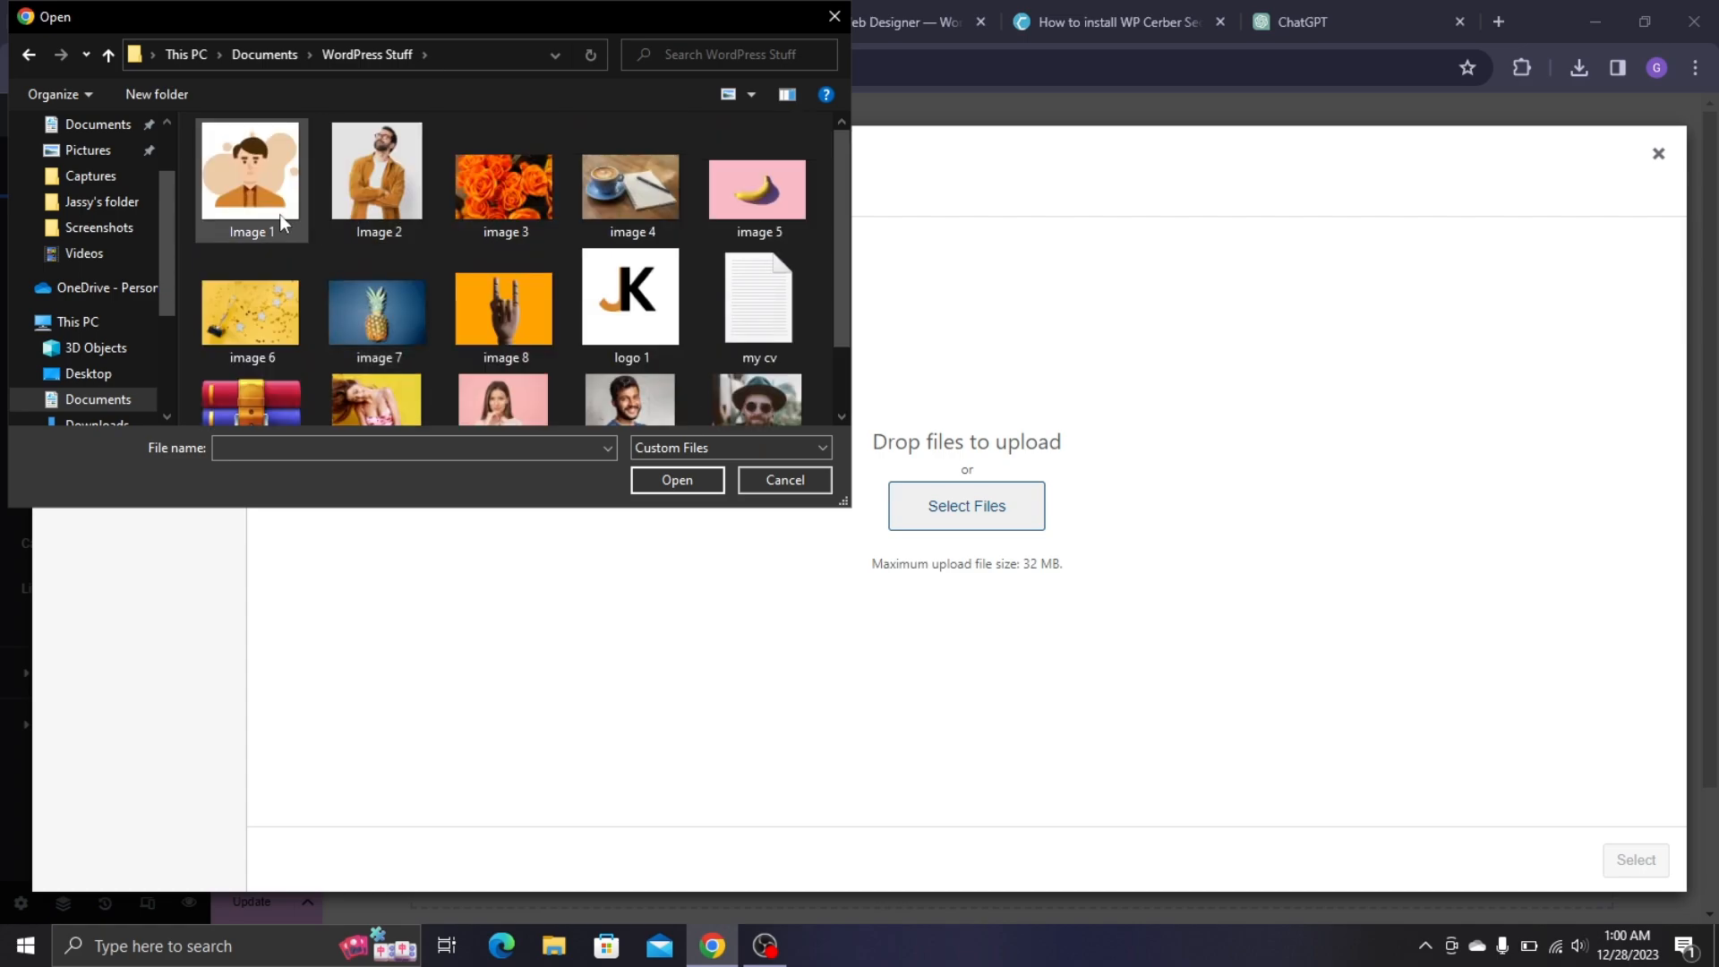
- Select the fourteen images, leaving out Portfolio Site Files, and upload them
{"action": "left_click", "coordinate": [267, 202]}
{"action": "left_click", "coordinate": [734, 326], "text": "shift"}
{"action": "scroll", "coordinate": [735, 326], "scroll_direction": "down", "scroll_amount": 1}
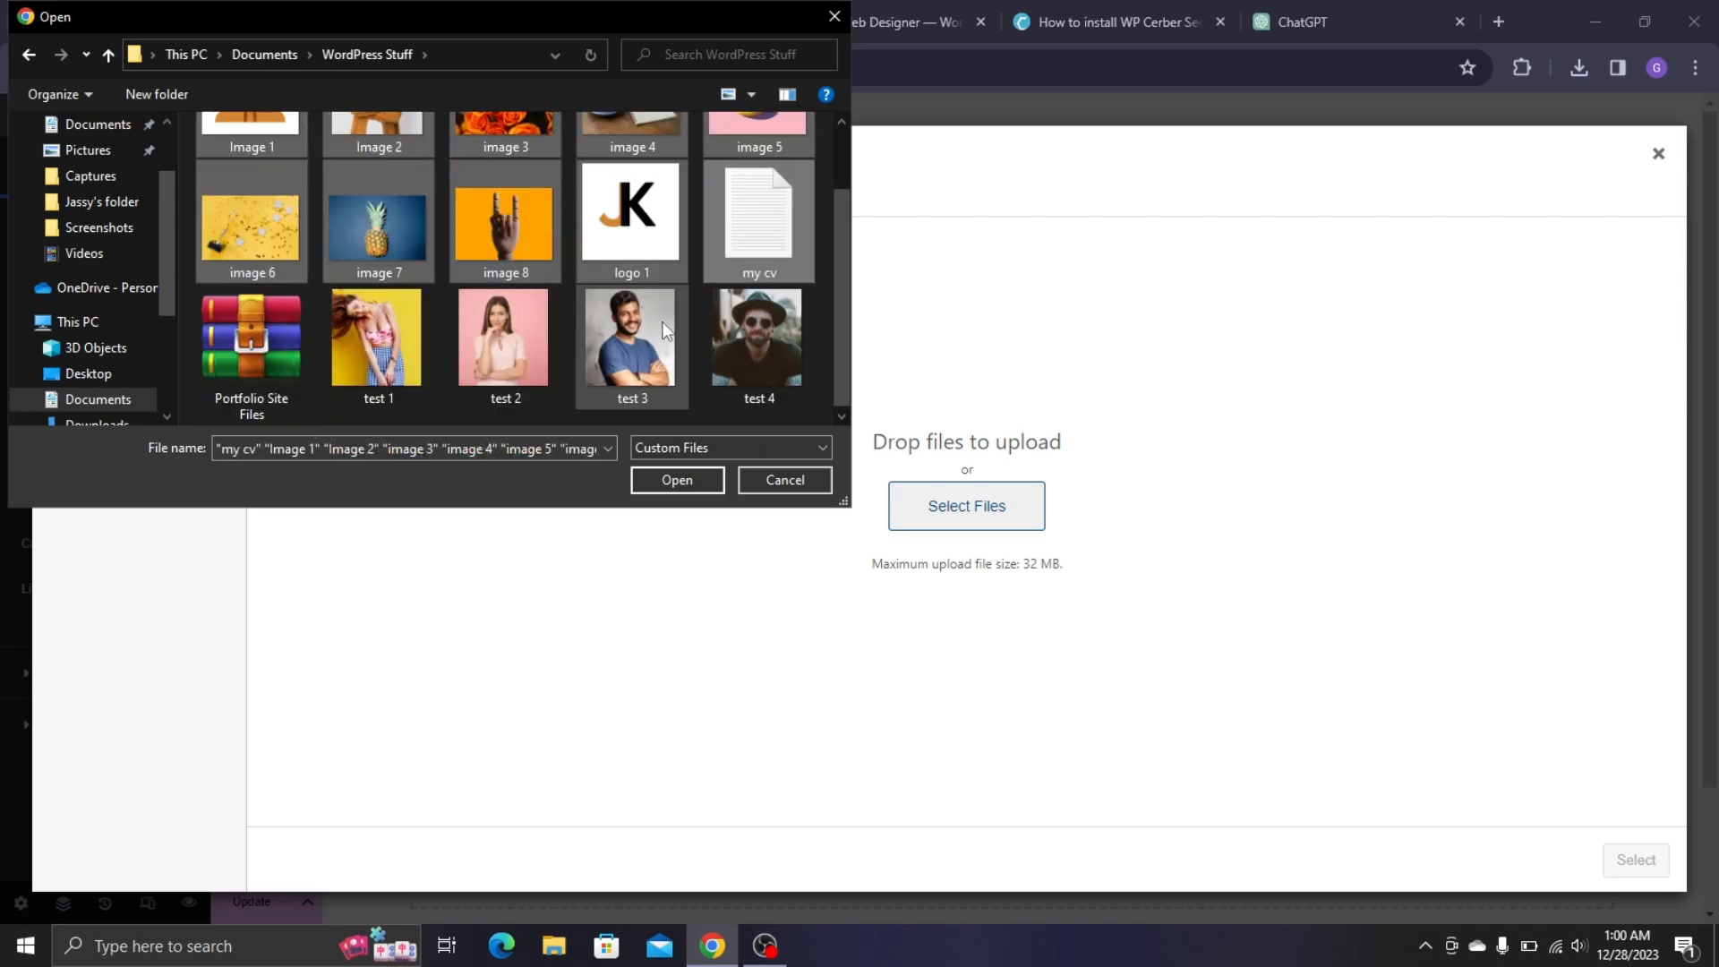
{"action": "left_click", "coordinate": [744, 340], "text": "shift"}
{"action": "left_click", "coordinate": [283, 330], "text": "ctrl"}
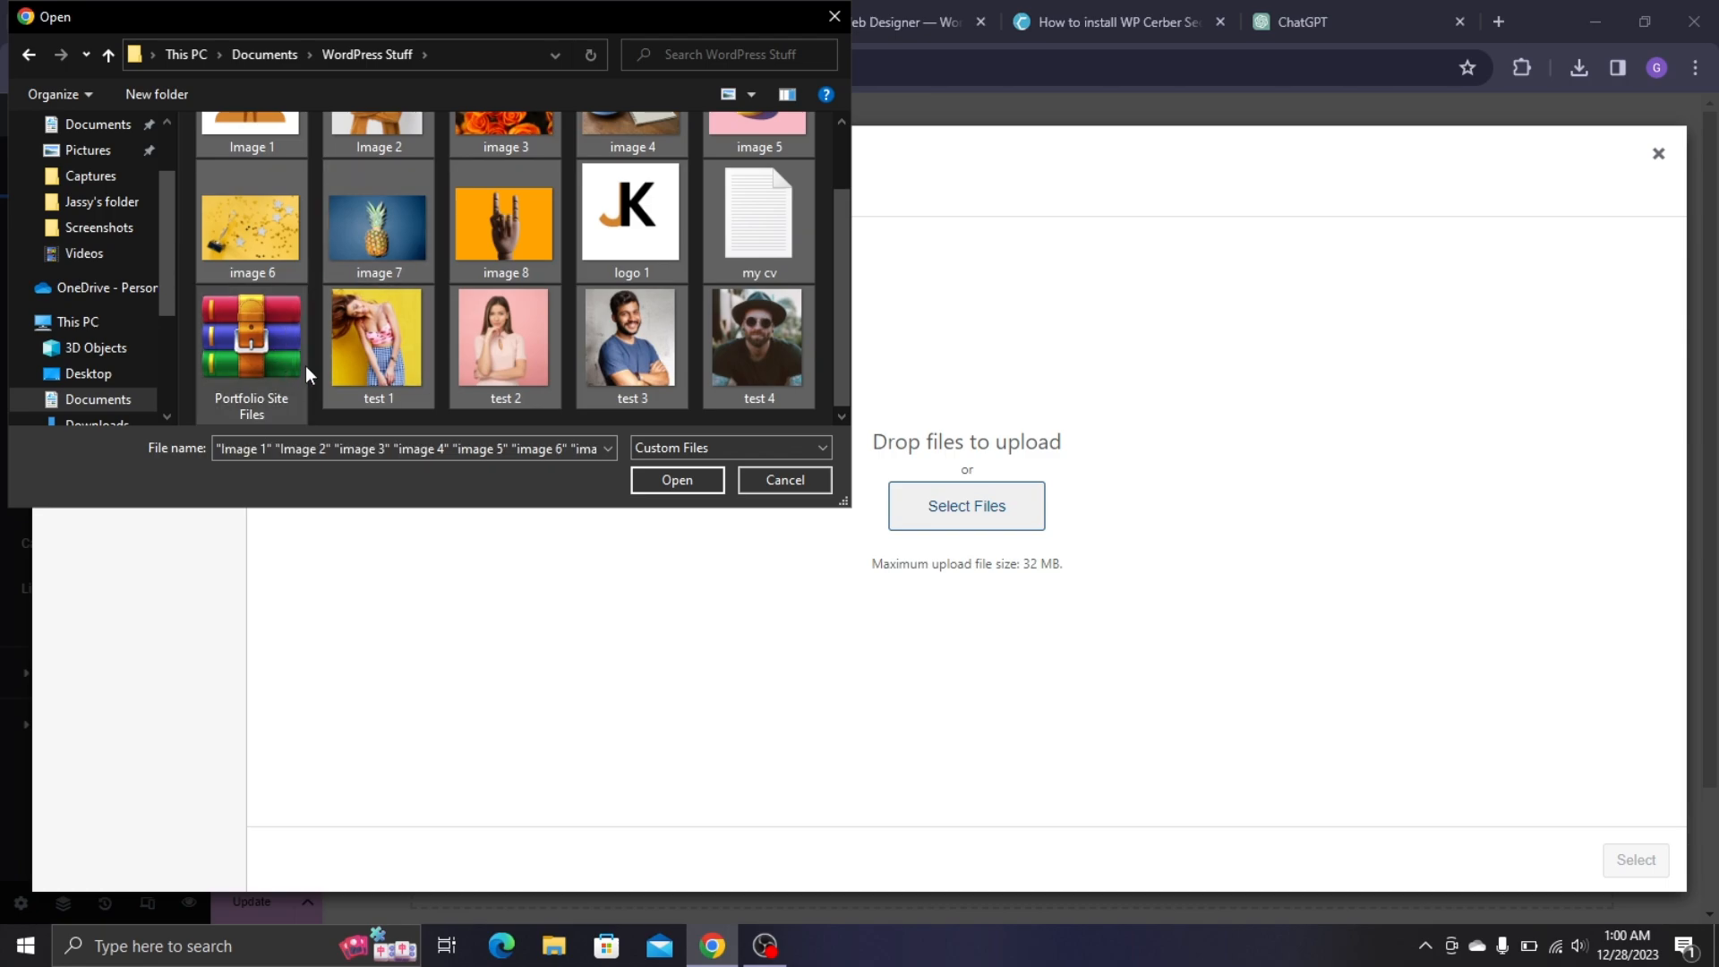
{"action": "scroll", "coordinate": [464, 301], "scroll_direction": "up", "scroll_amount": 1}
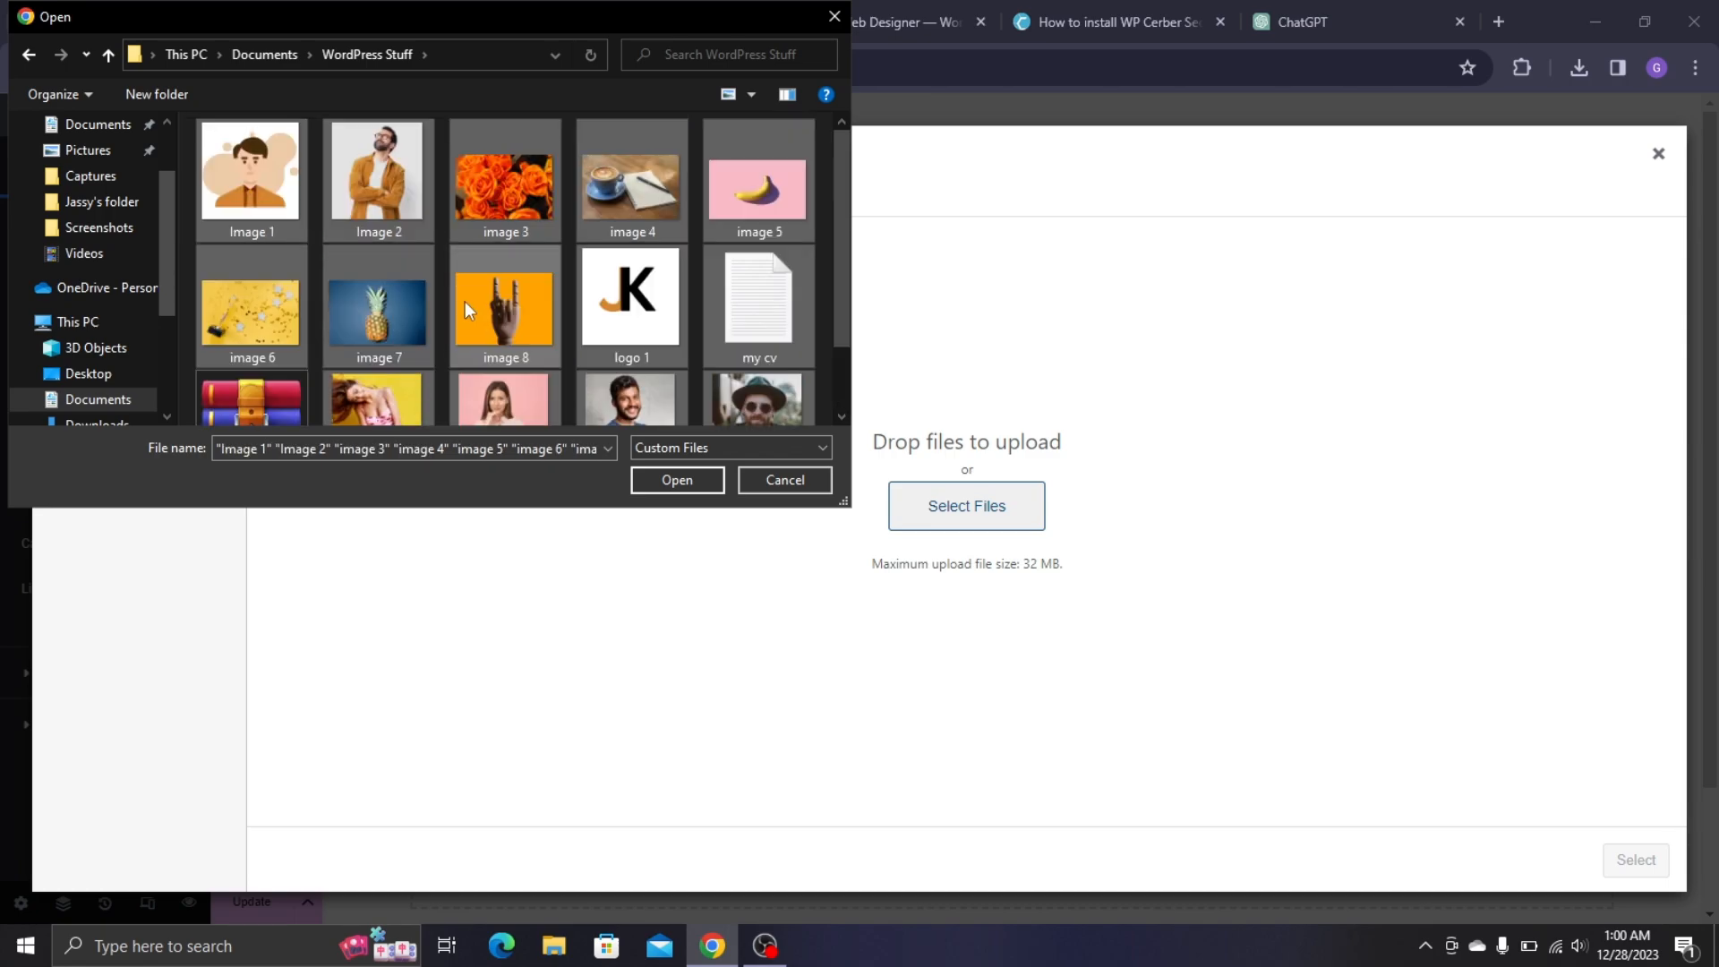
{"action": "left_click", "coordinate": [700, 480]}
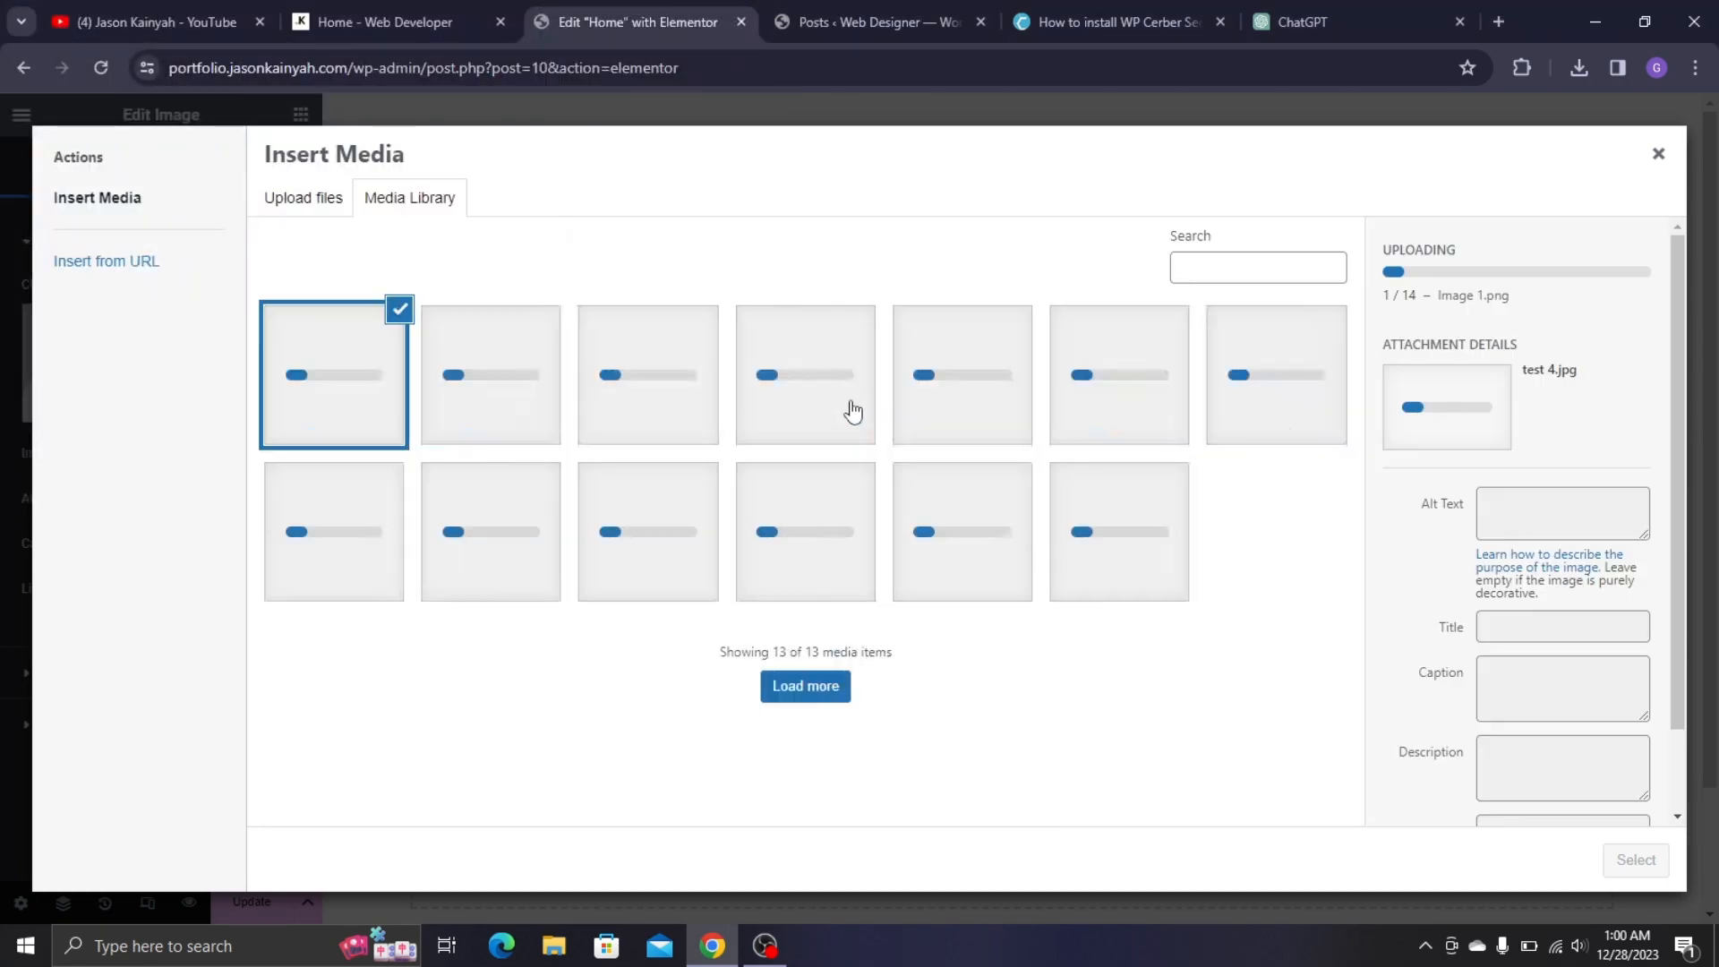
- Visit jasonkainyah.com in a new tab and scroll through its homepage
{"action": "left_click", "coordinate": [1497, 21]}
{"action": "type", "text": "J"}
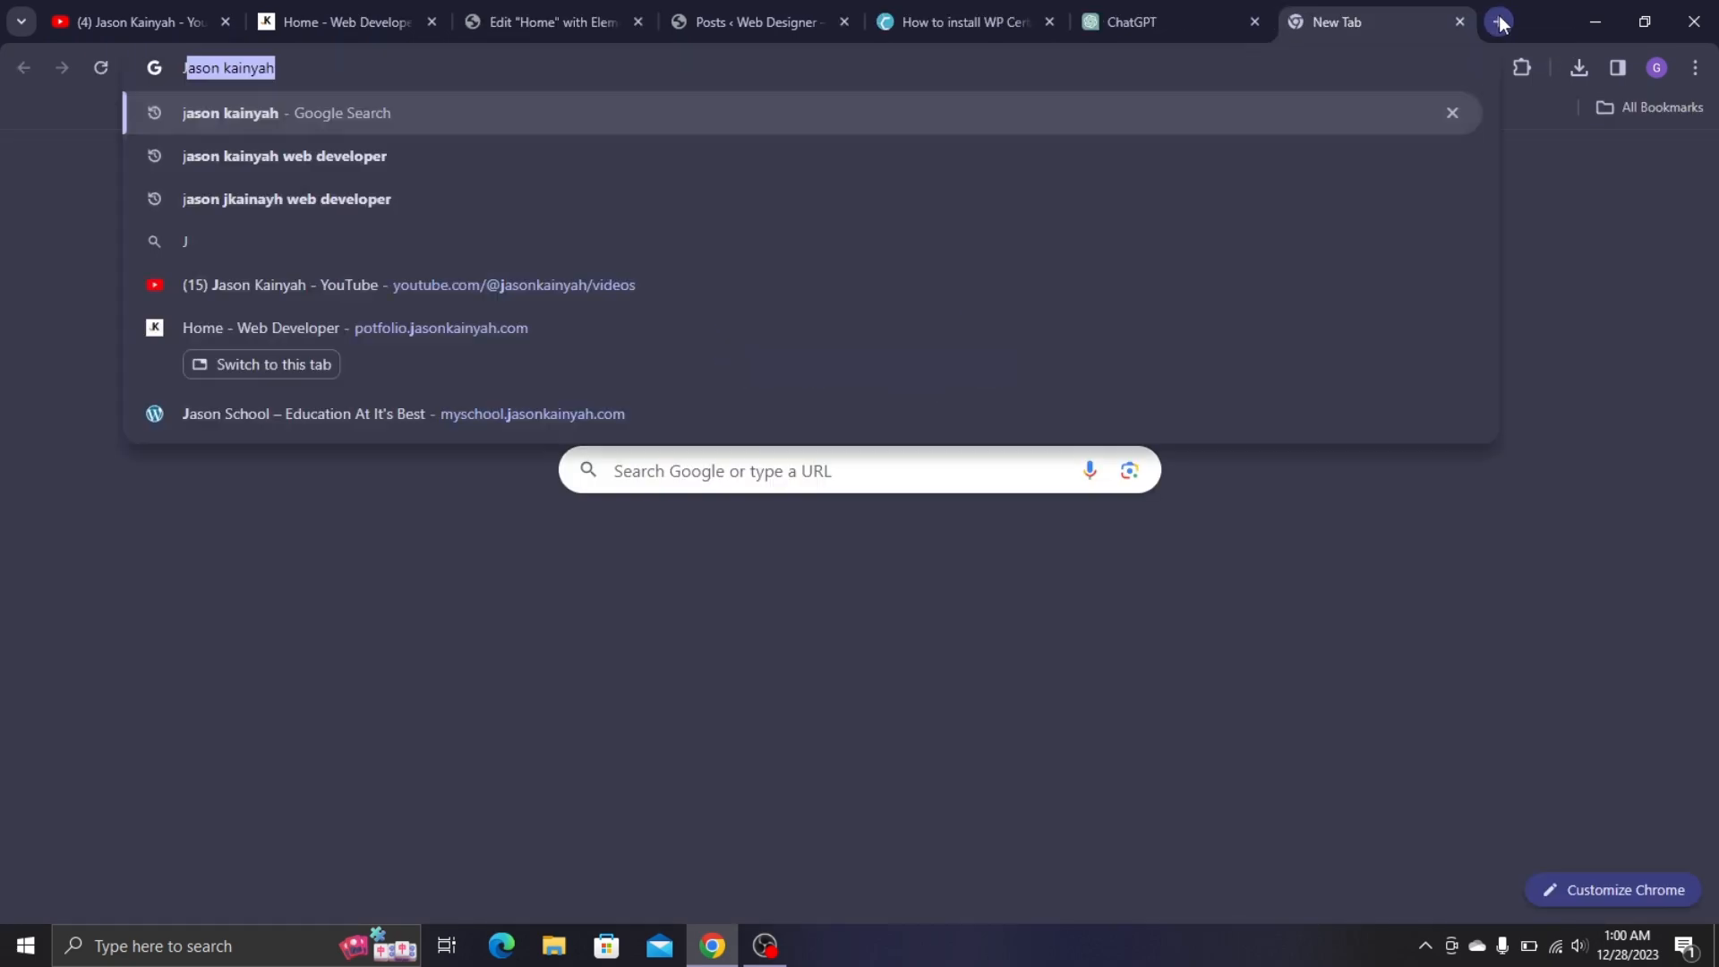
{"action": "type", "text": "ASO"}
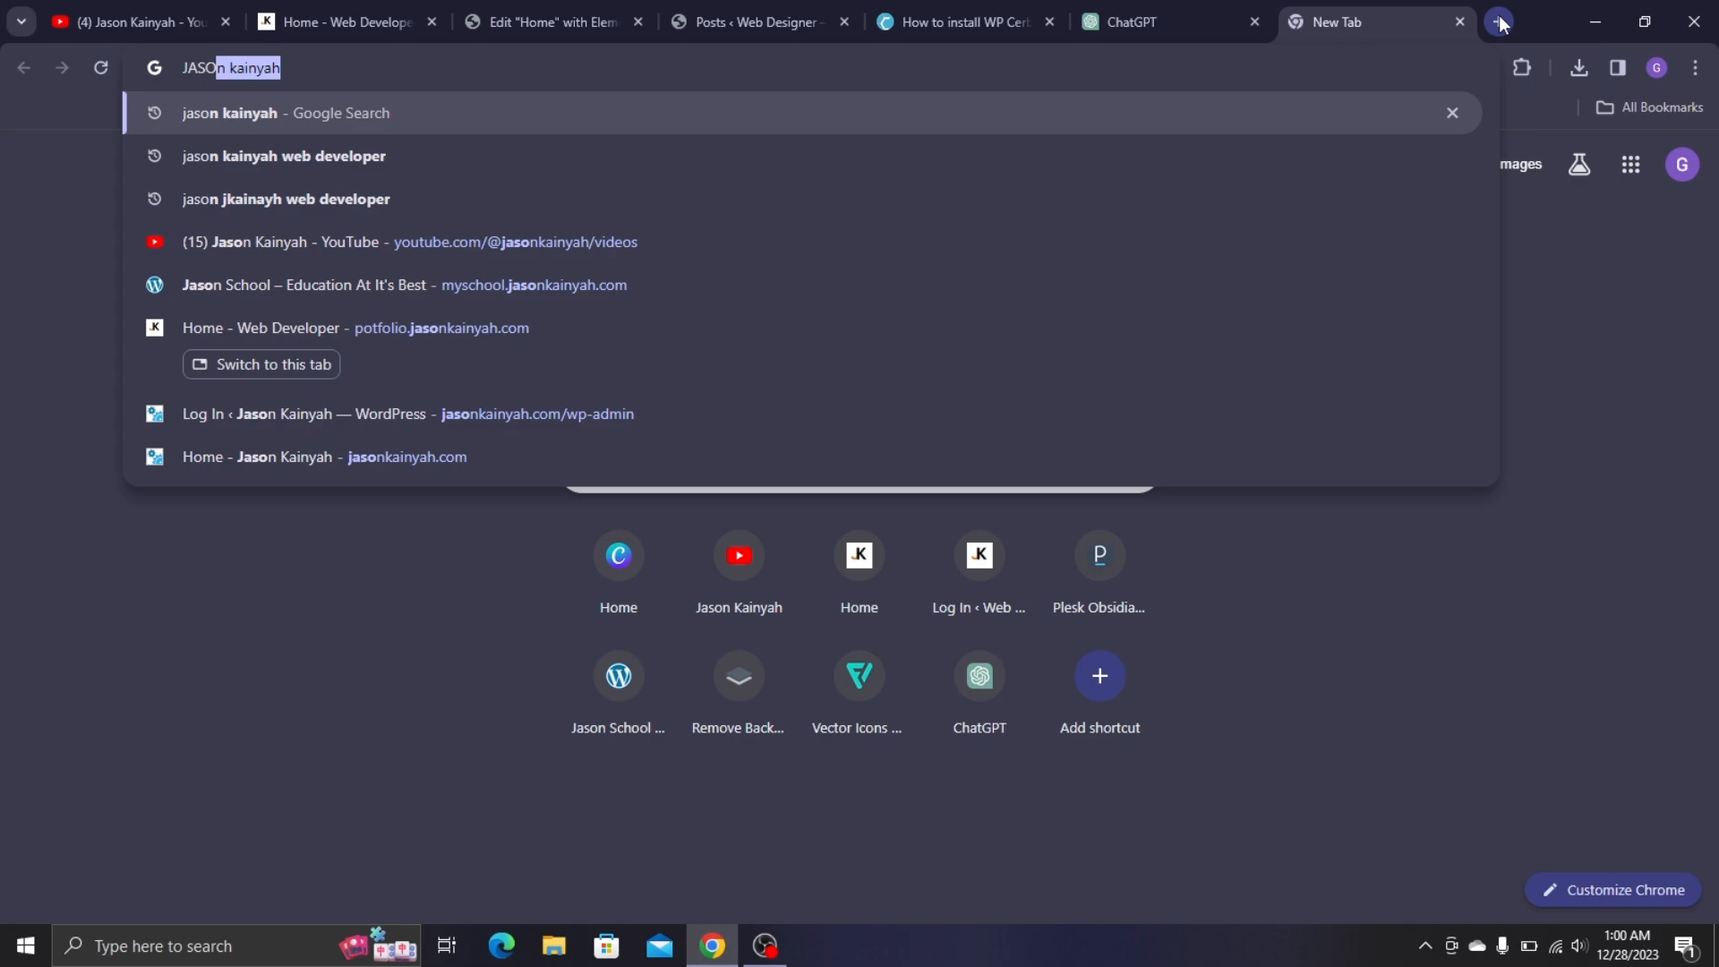
{"action": "type", "text": "KAIN"}
{"action": "key", "text": "ctrl+a"}
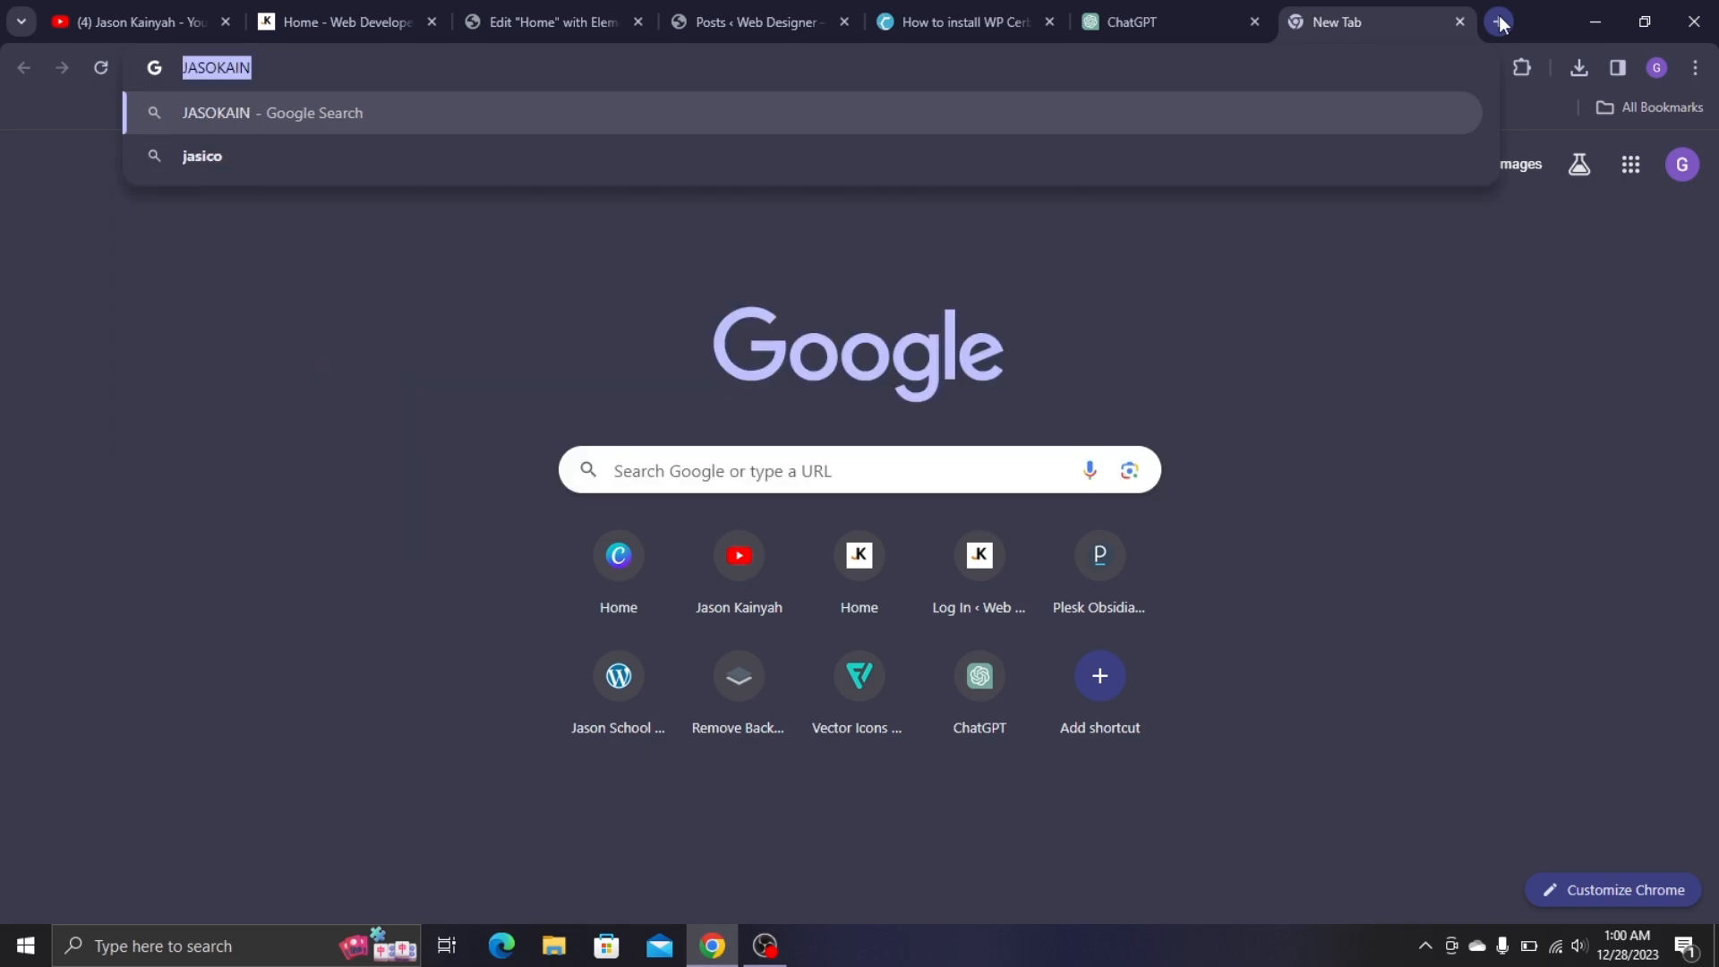
{"action": "type", "text": "jasonkainyah"}
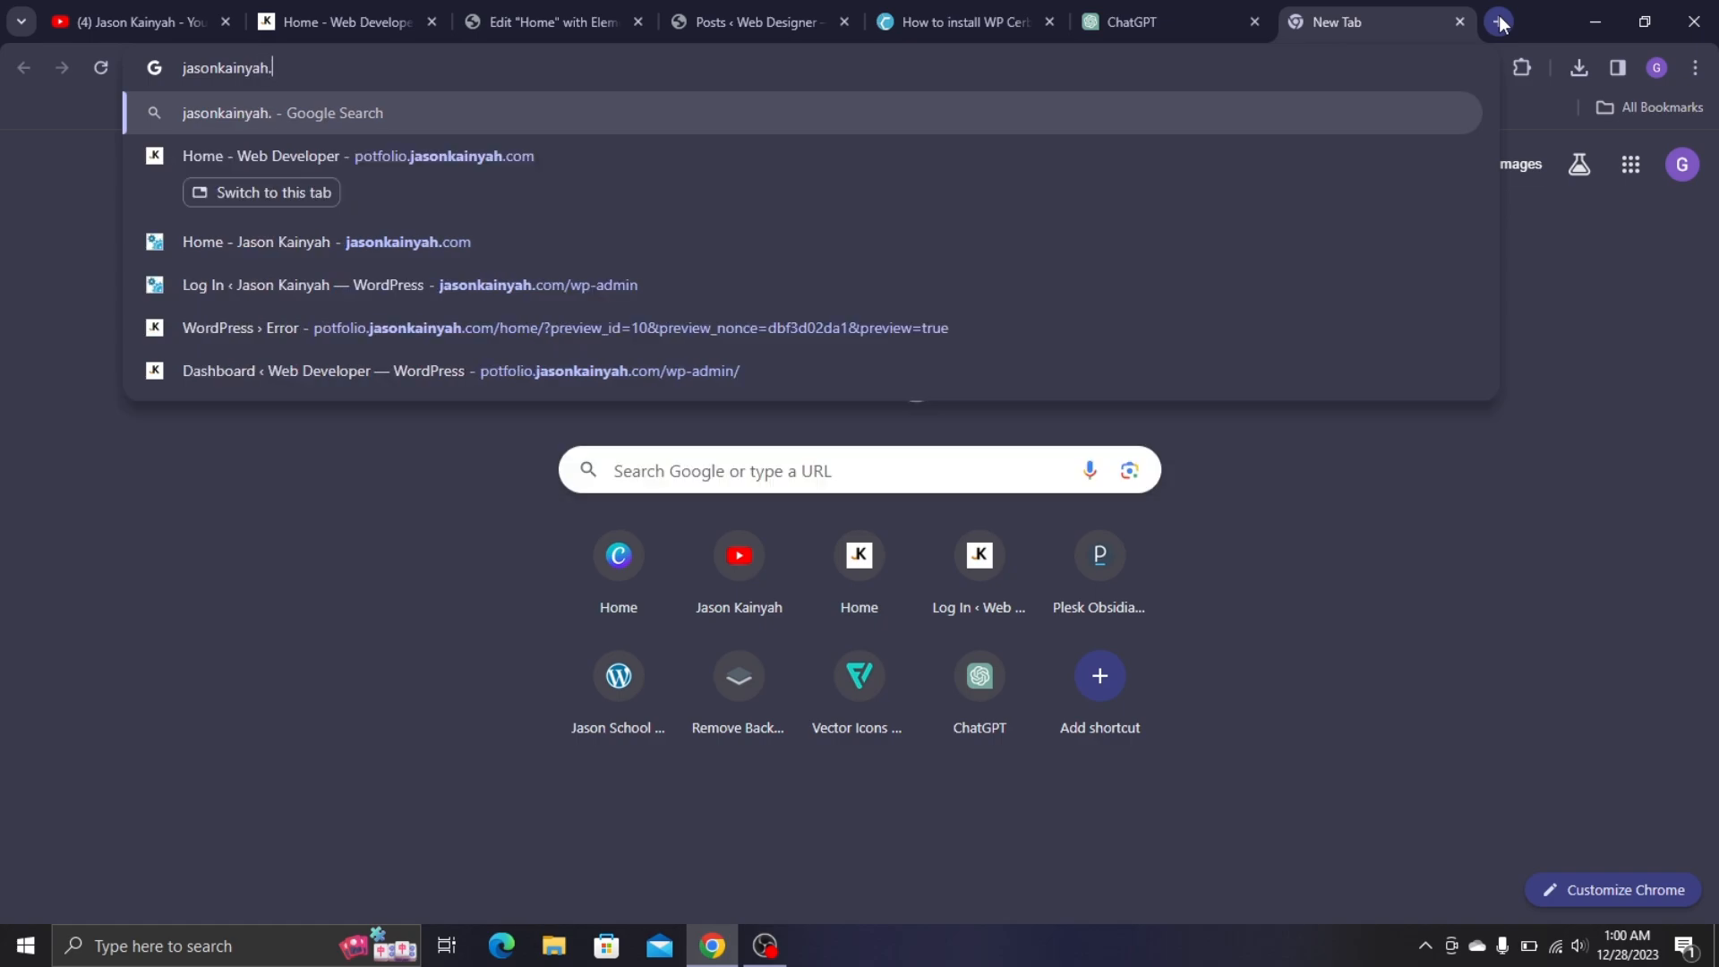
{"action": "type", "text": ".com"}
{"action": "key", "text": "Return"}
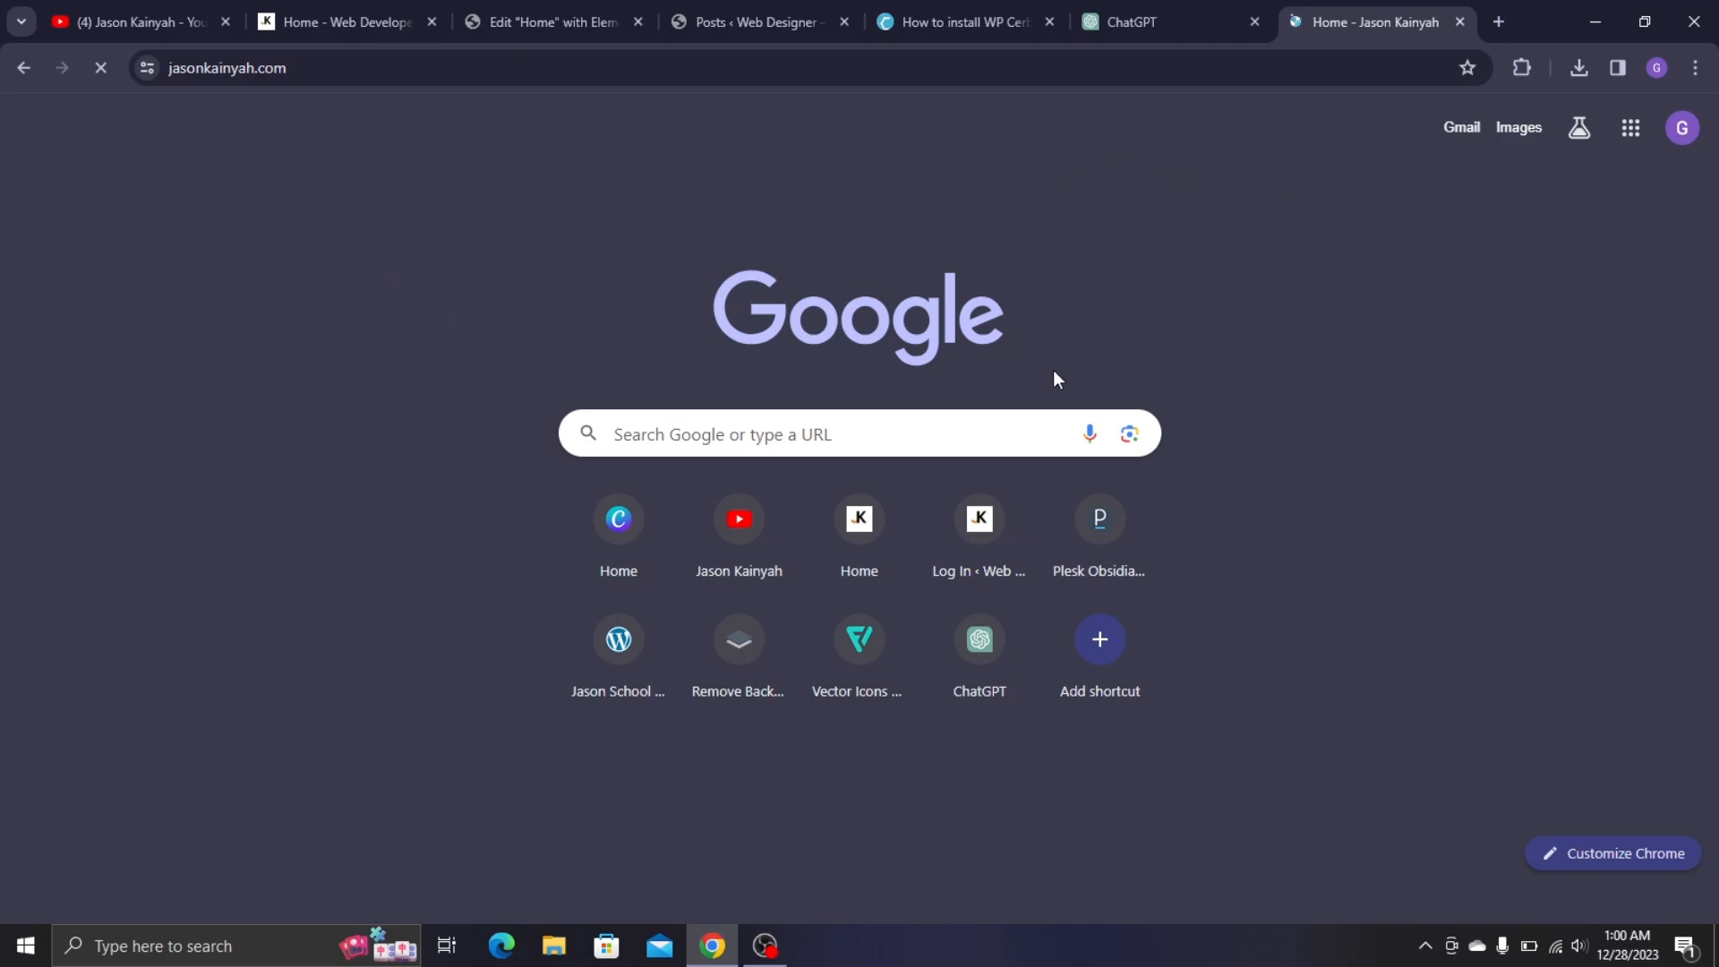
{"action": "scroll", "coordinate": [733, 387], "scroll_direction": "down", "scroll_amount": 10}
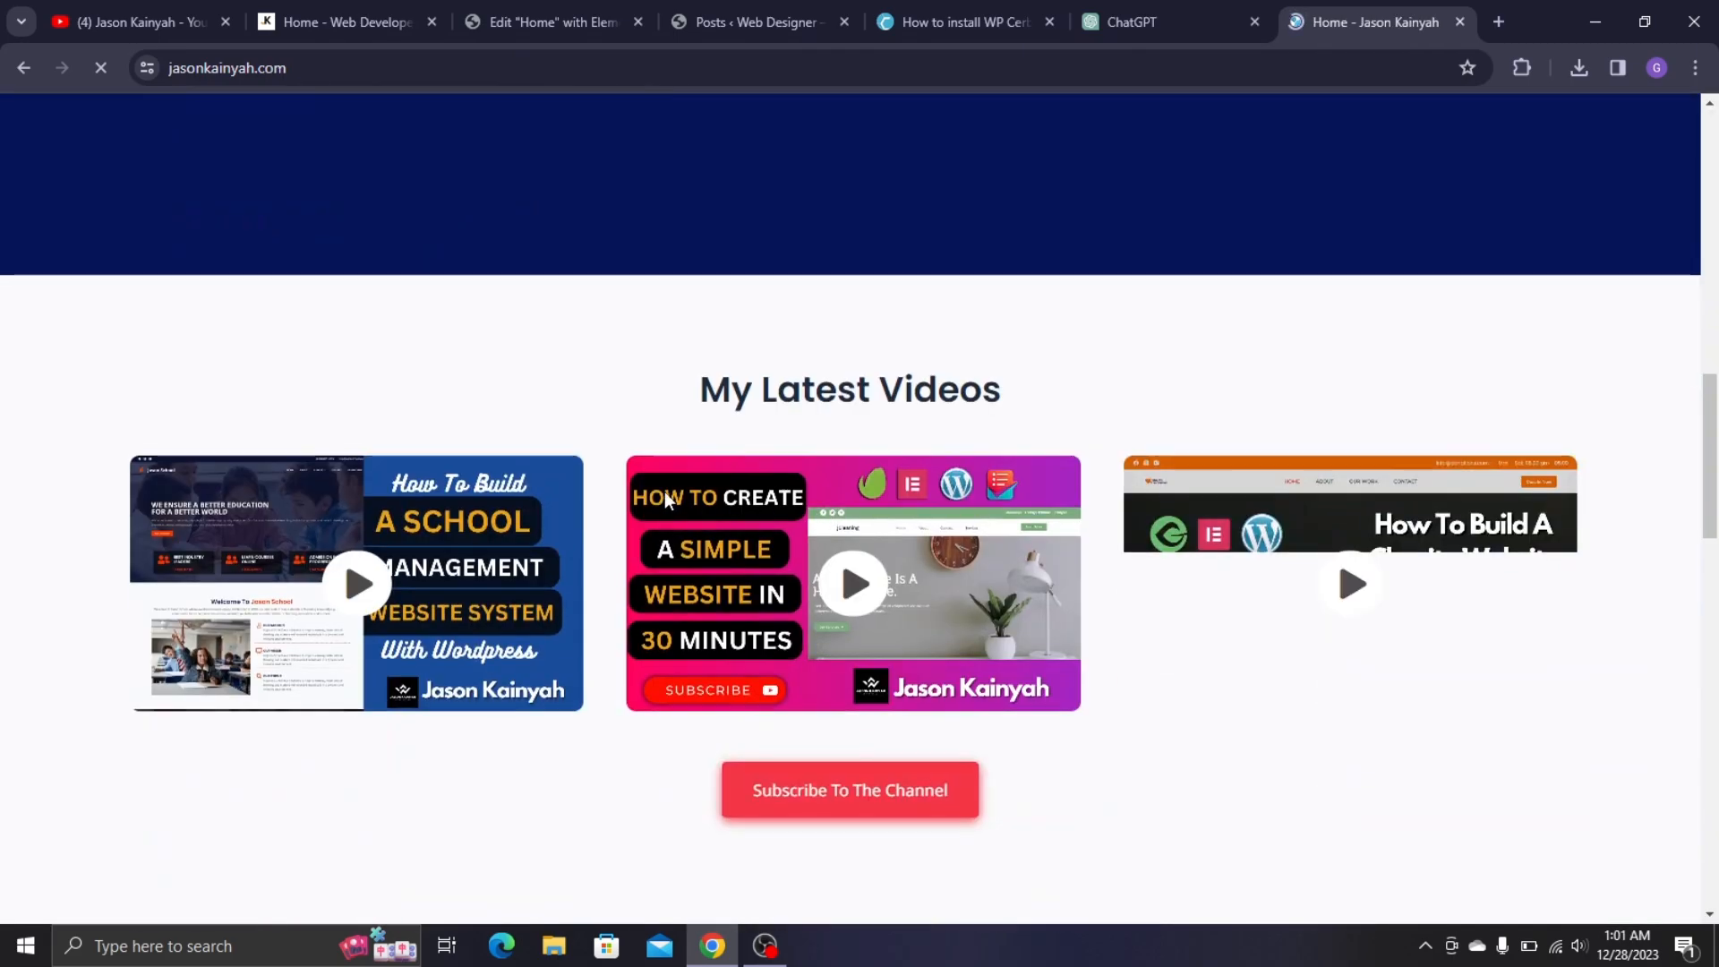
{"action": "scroll", "coordinate": [945, 459], "scroll_direction": "down", "scroll_amount": 10}
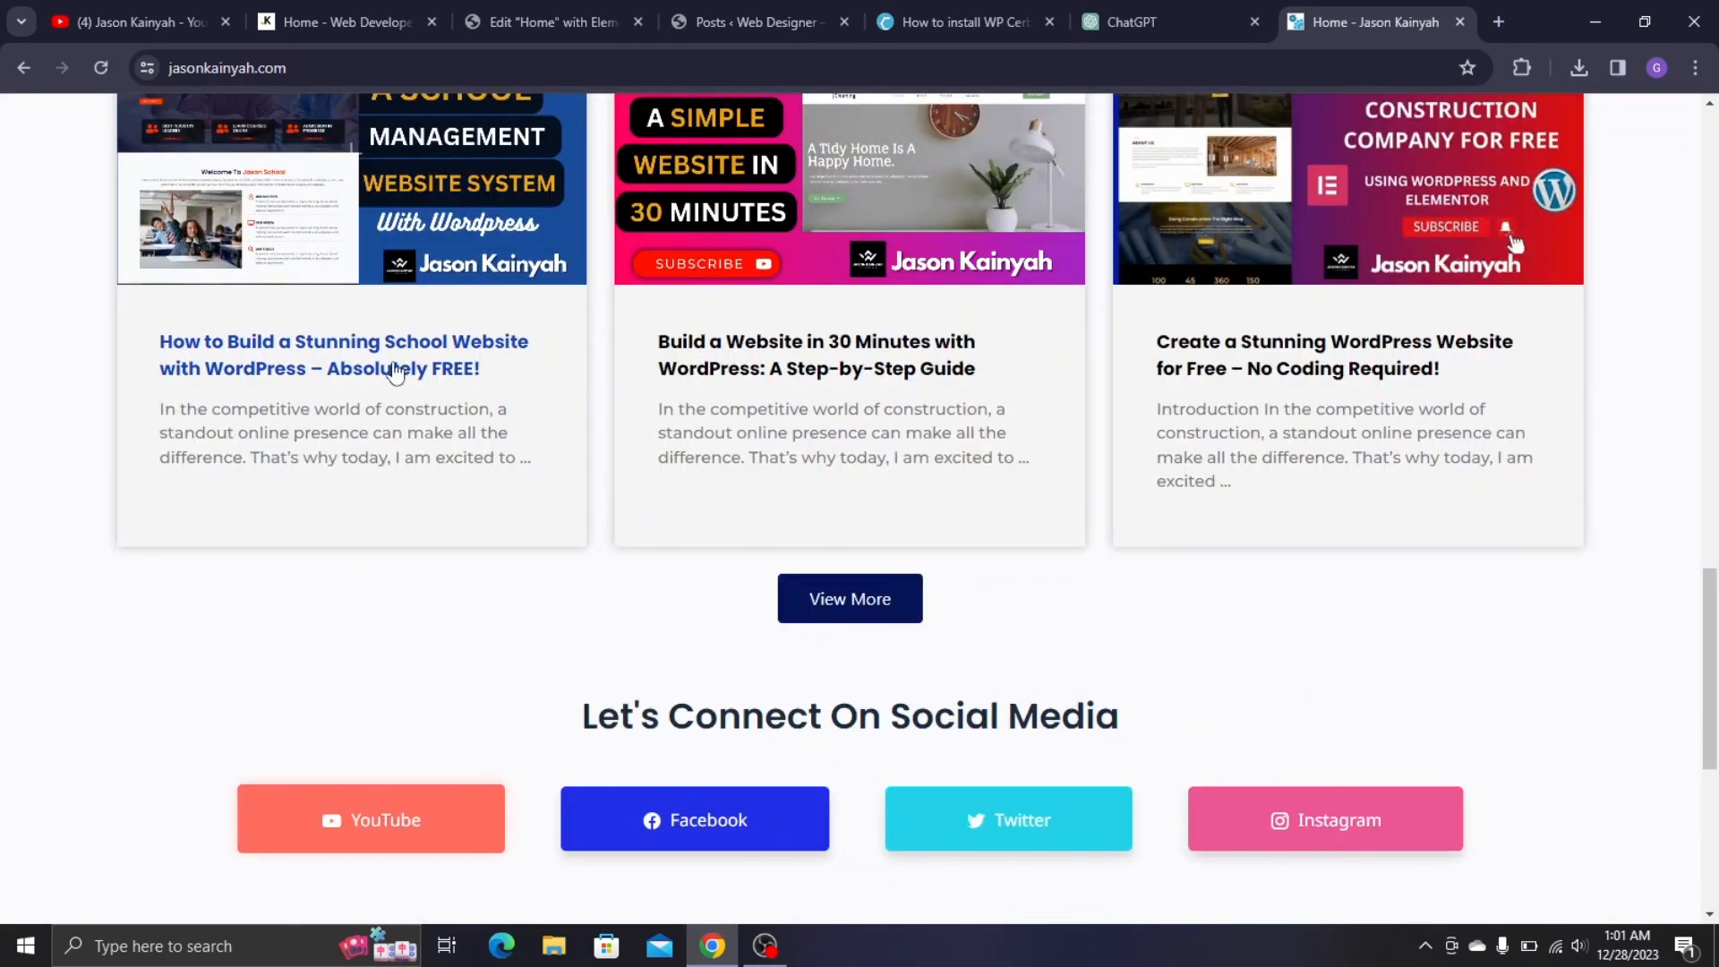
{"action": "scroll", "coordinate": [962, 288], "scroll_direction": "up", "scroll_amount": 7}
{"action": "scroll", "coordinate": [961, 282], "scroll_direction": "up", "scroll_amount": 12}
- Open the site's Blog page and read through the school website post
{"action": "left_click", "coordinate": [841, 116]}
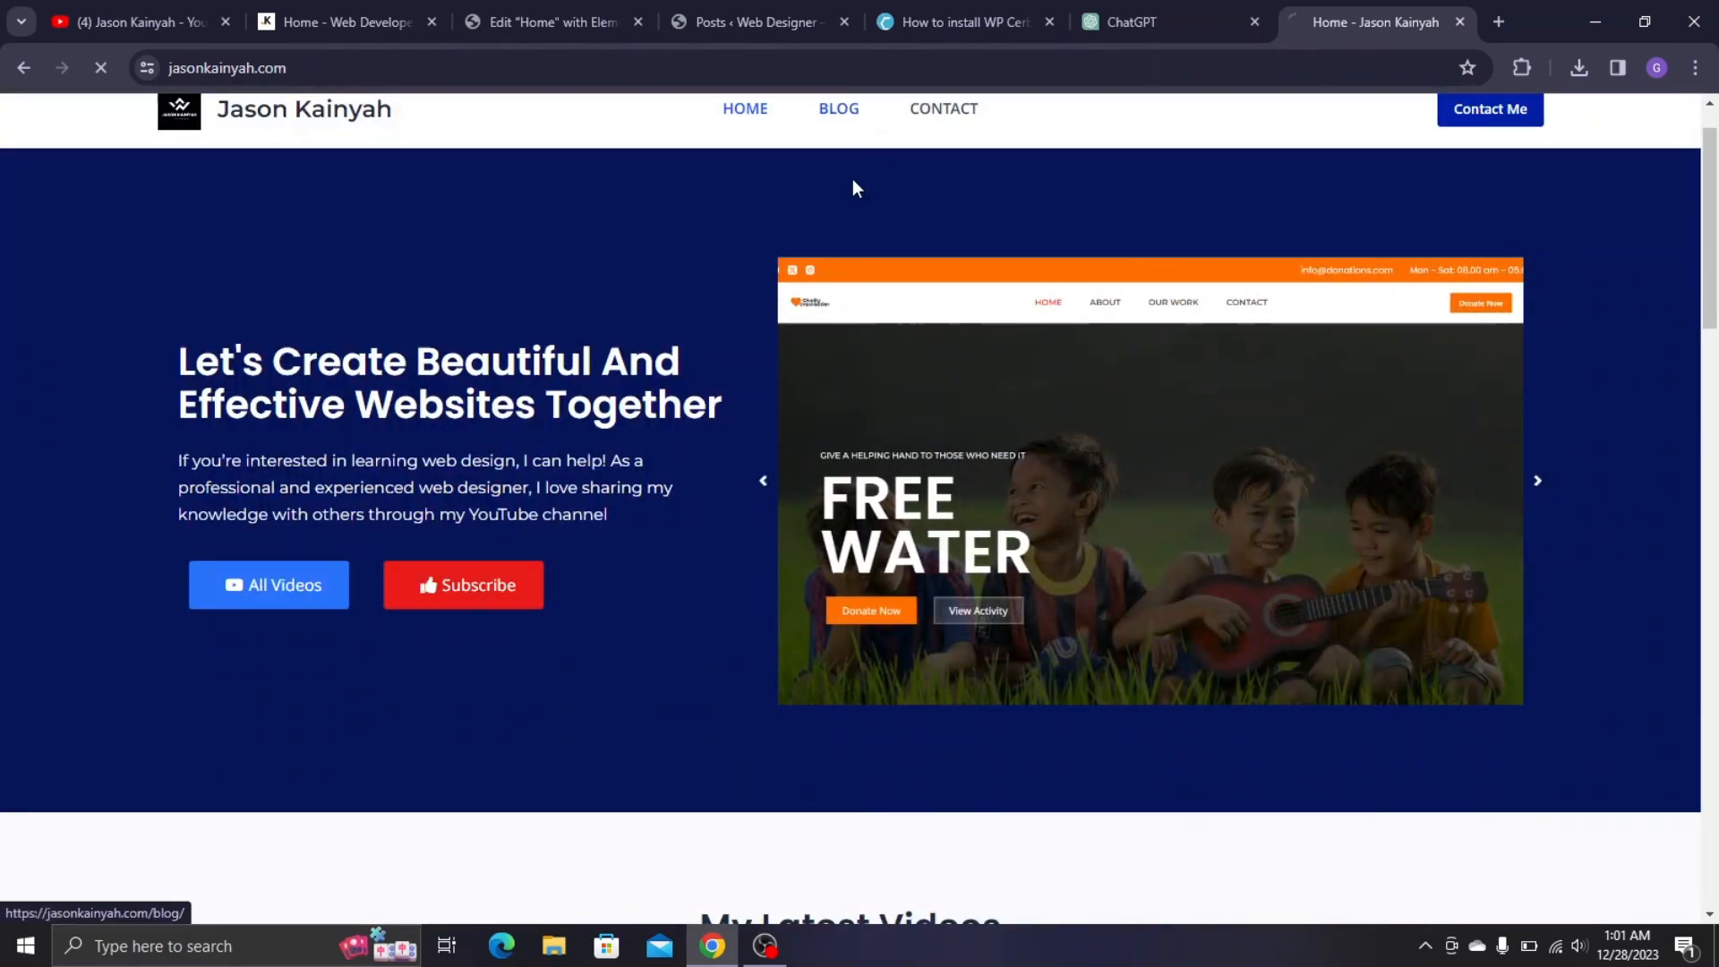
{"action": "scroll", "coordinate": [466, 385], "scroll_direction": "down", "scroll_amount": 6}
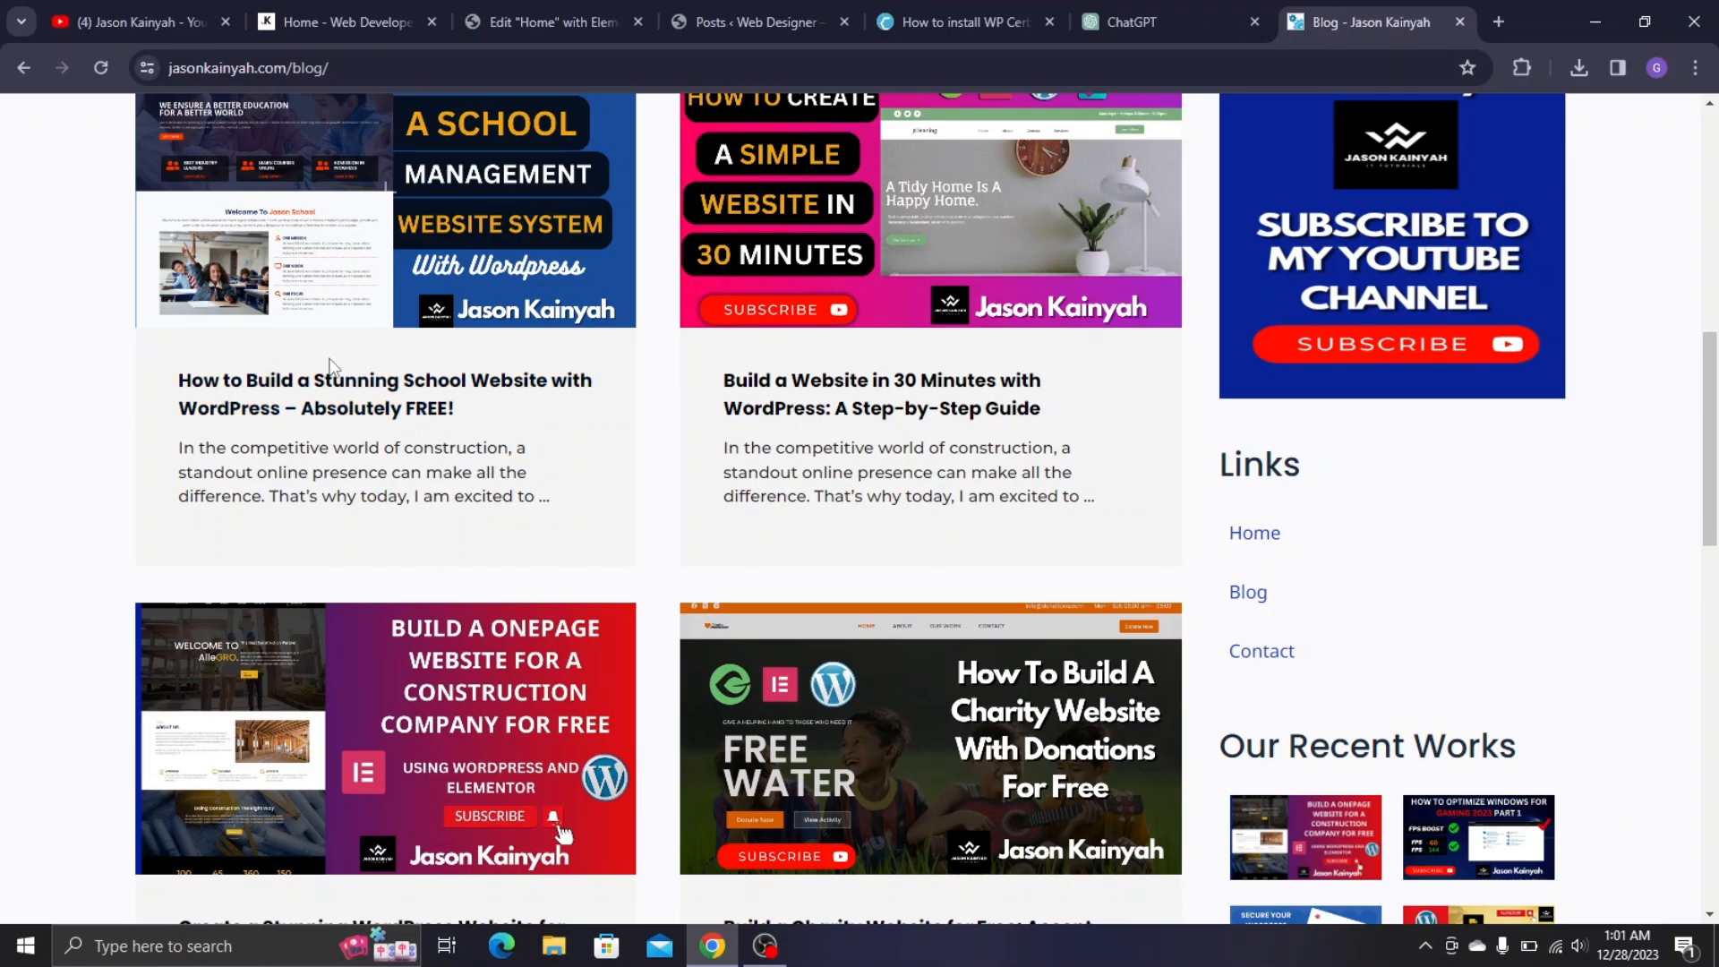
{"action": "left_click", "coordinate": [367, 404]}
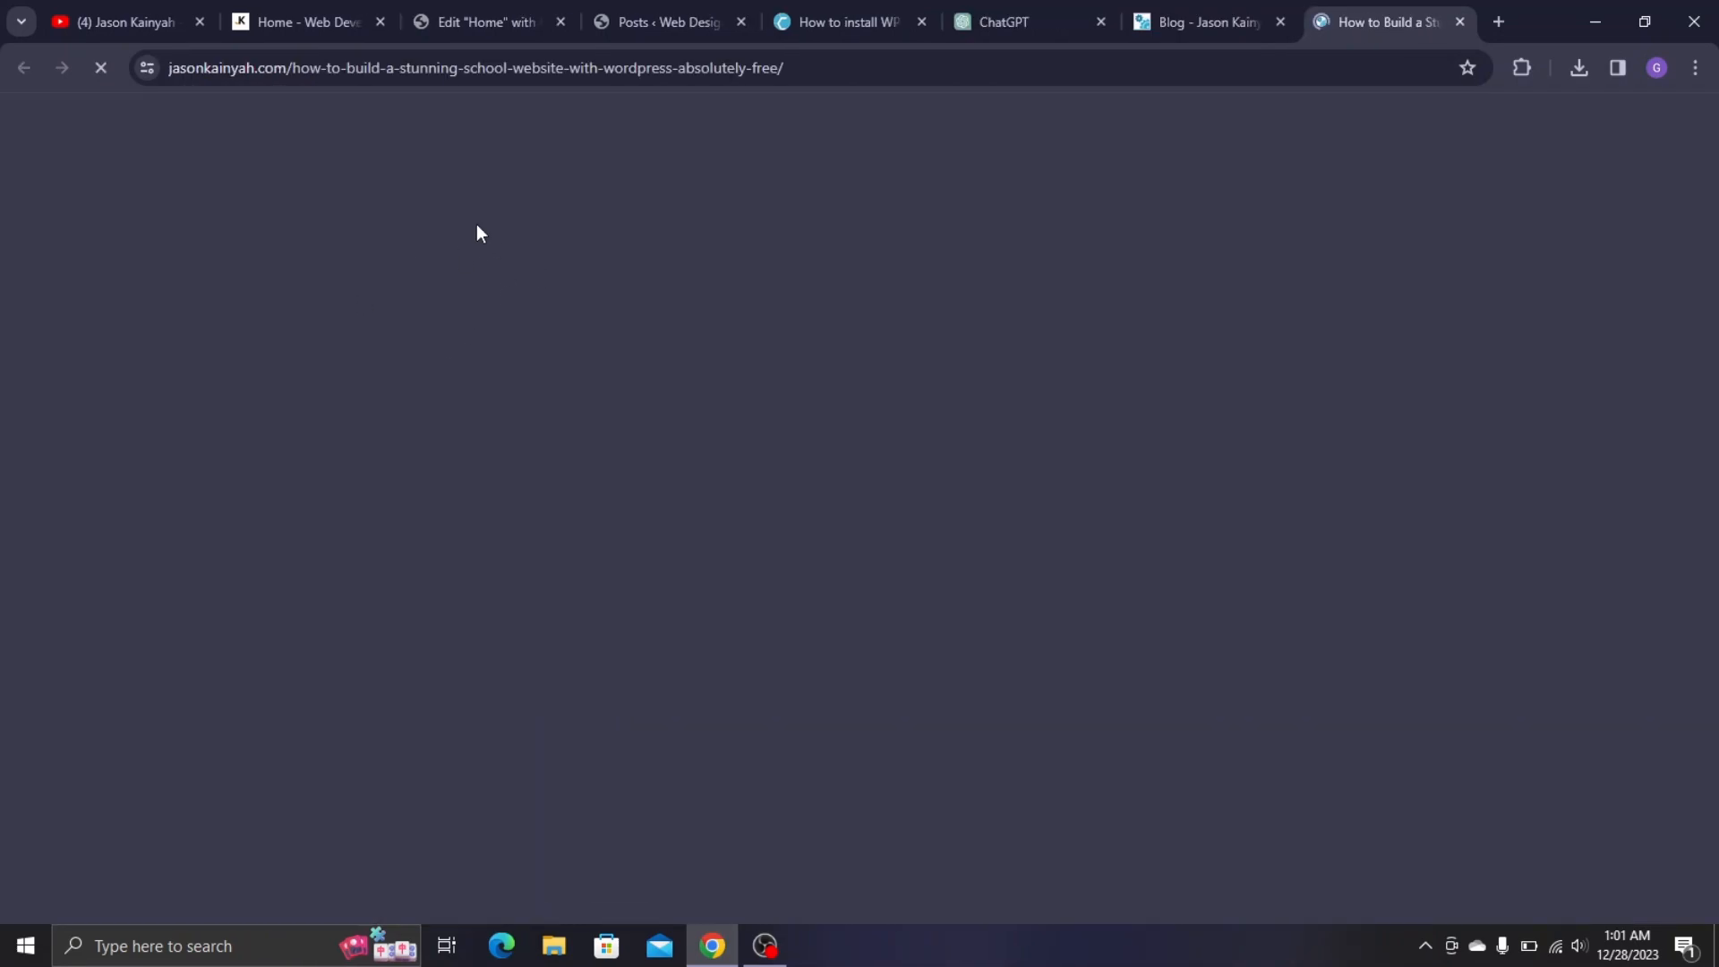
{"action": "scroll", "coordinate": [1221, 406], "scroll_direction": "down", "scroll_amount": 4}
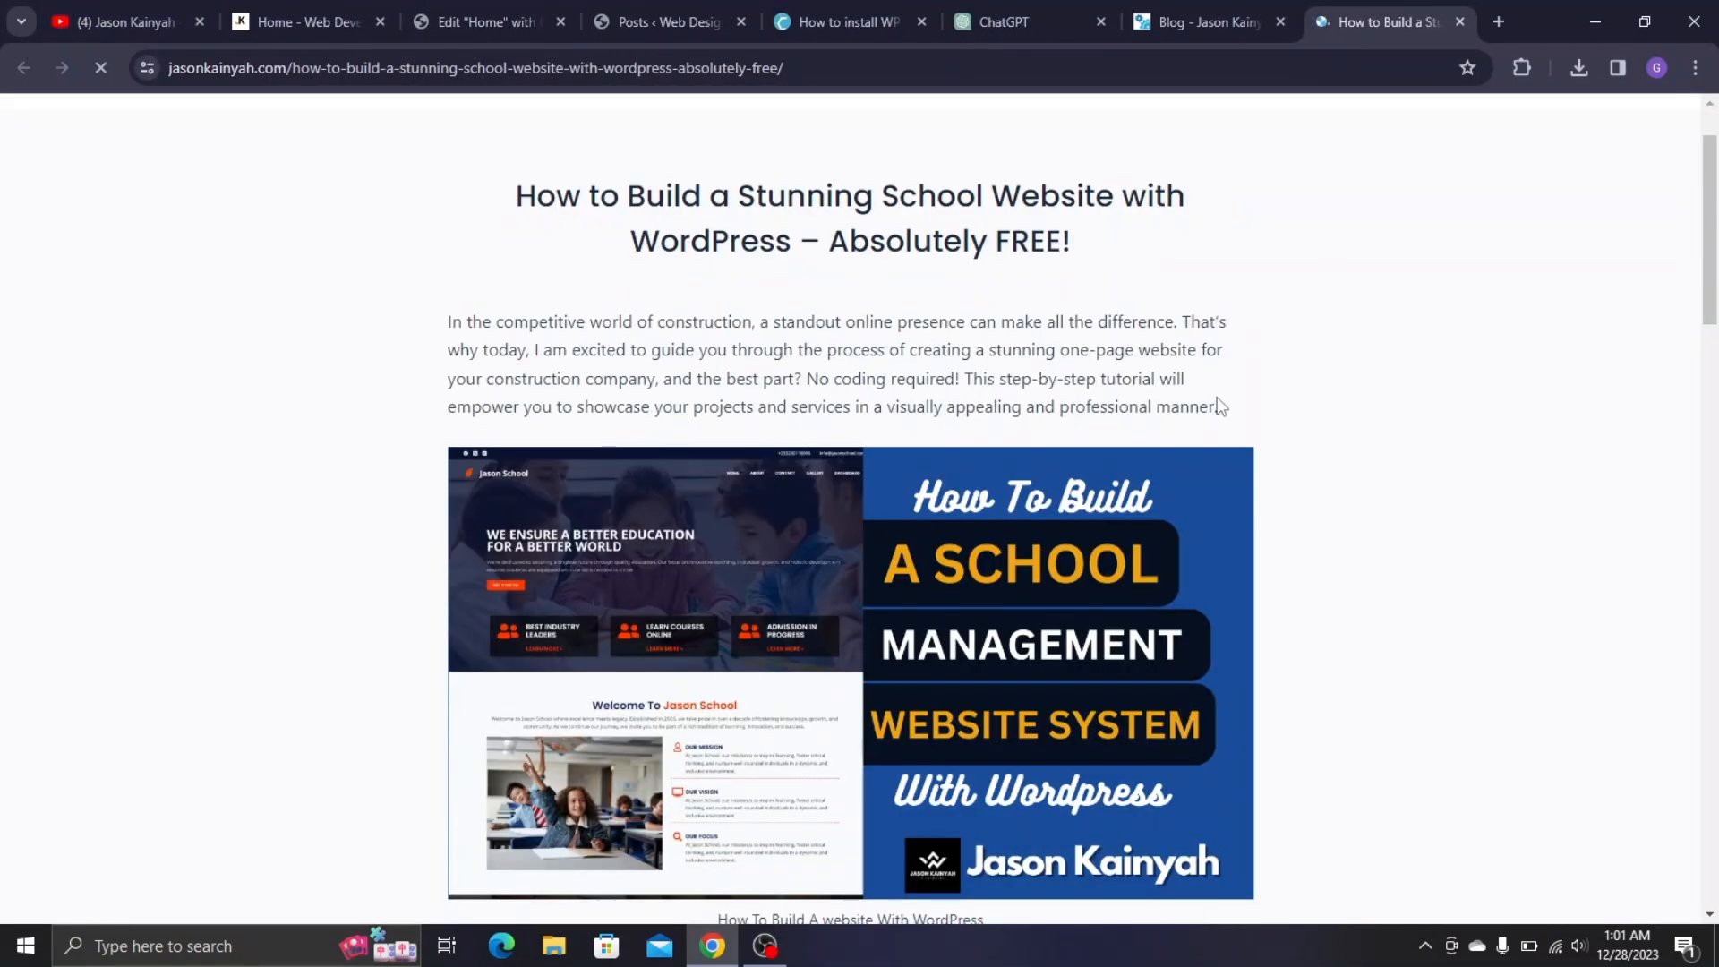
{"action": "scroll", "coordinate": [998, 352], "scroll_direction": "up", "scroll_amount": 4}
{"action": "scroll", "coordinate": [1006, 331], "scroll_direction": "down", "scroll_amount": 15}
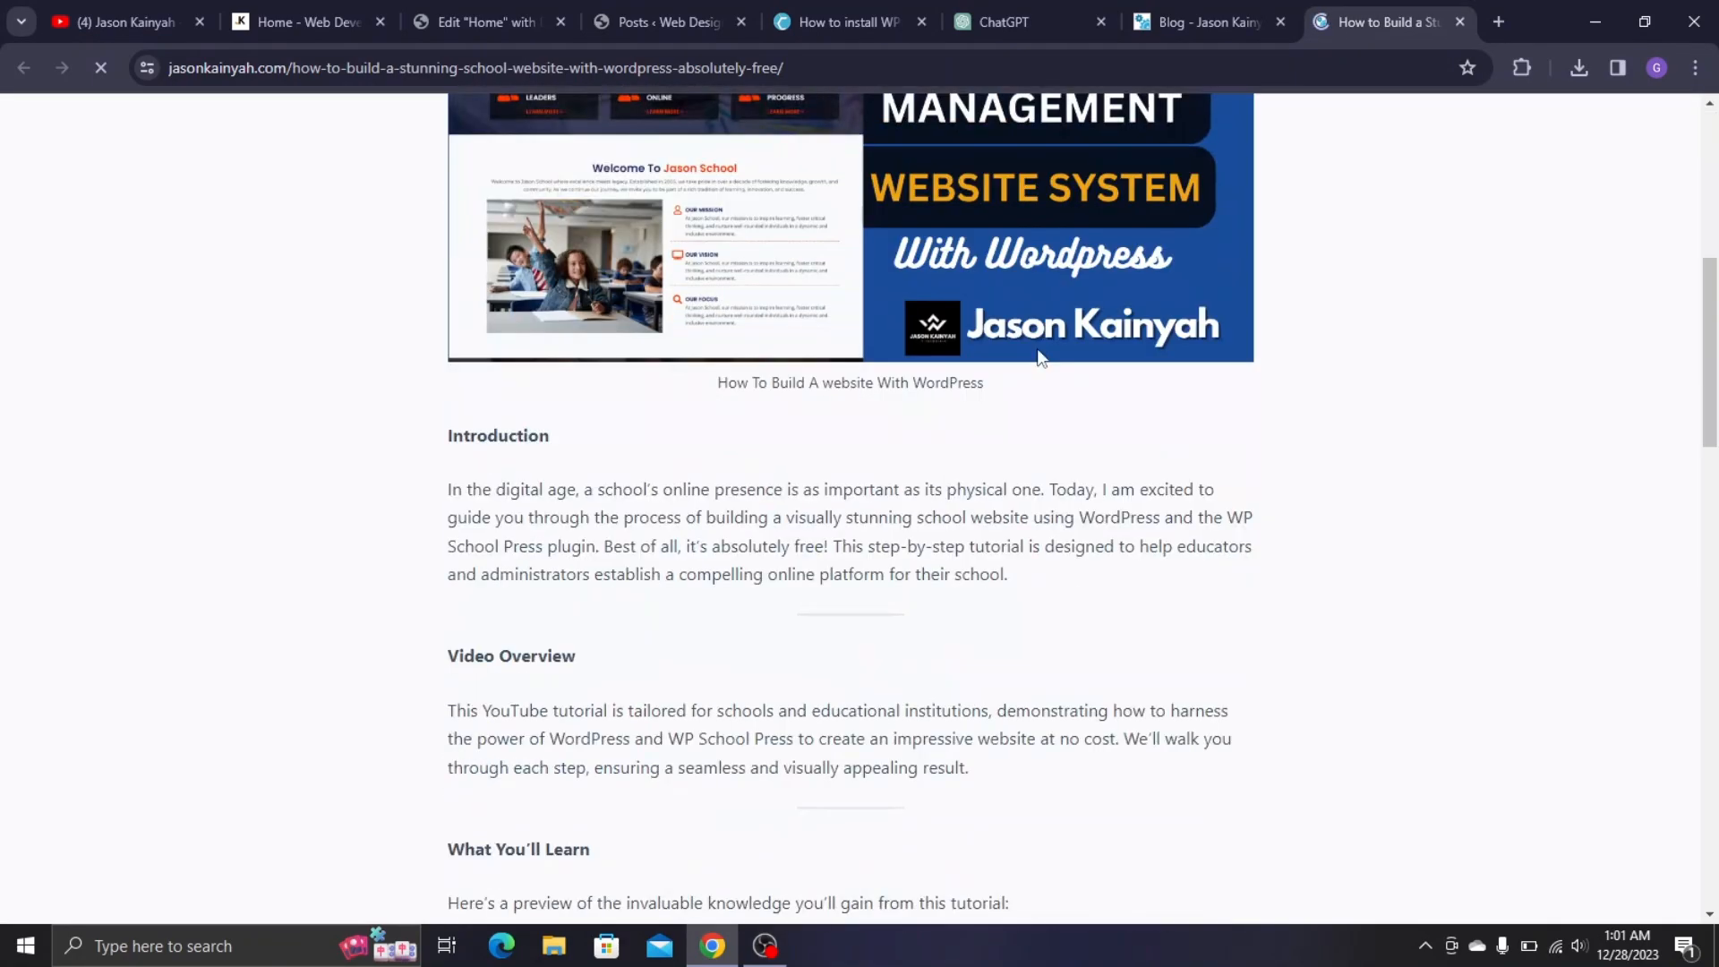
{"action": "scroll", "coordinate": [775, 636], "scroll_direction": "down", "scroll_amount": 1}
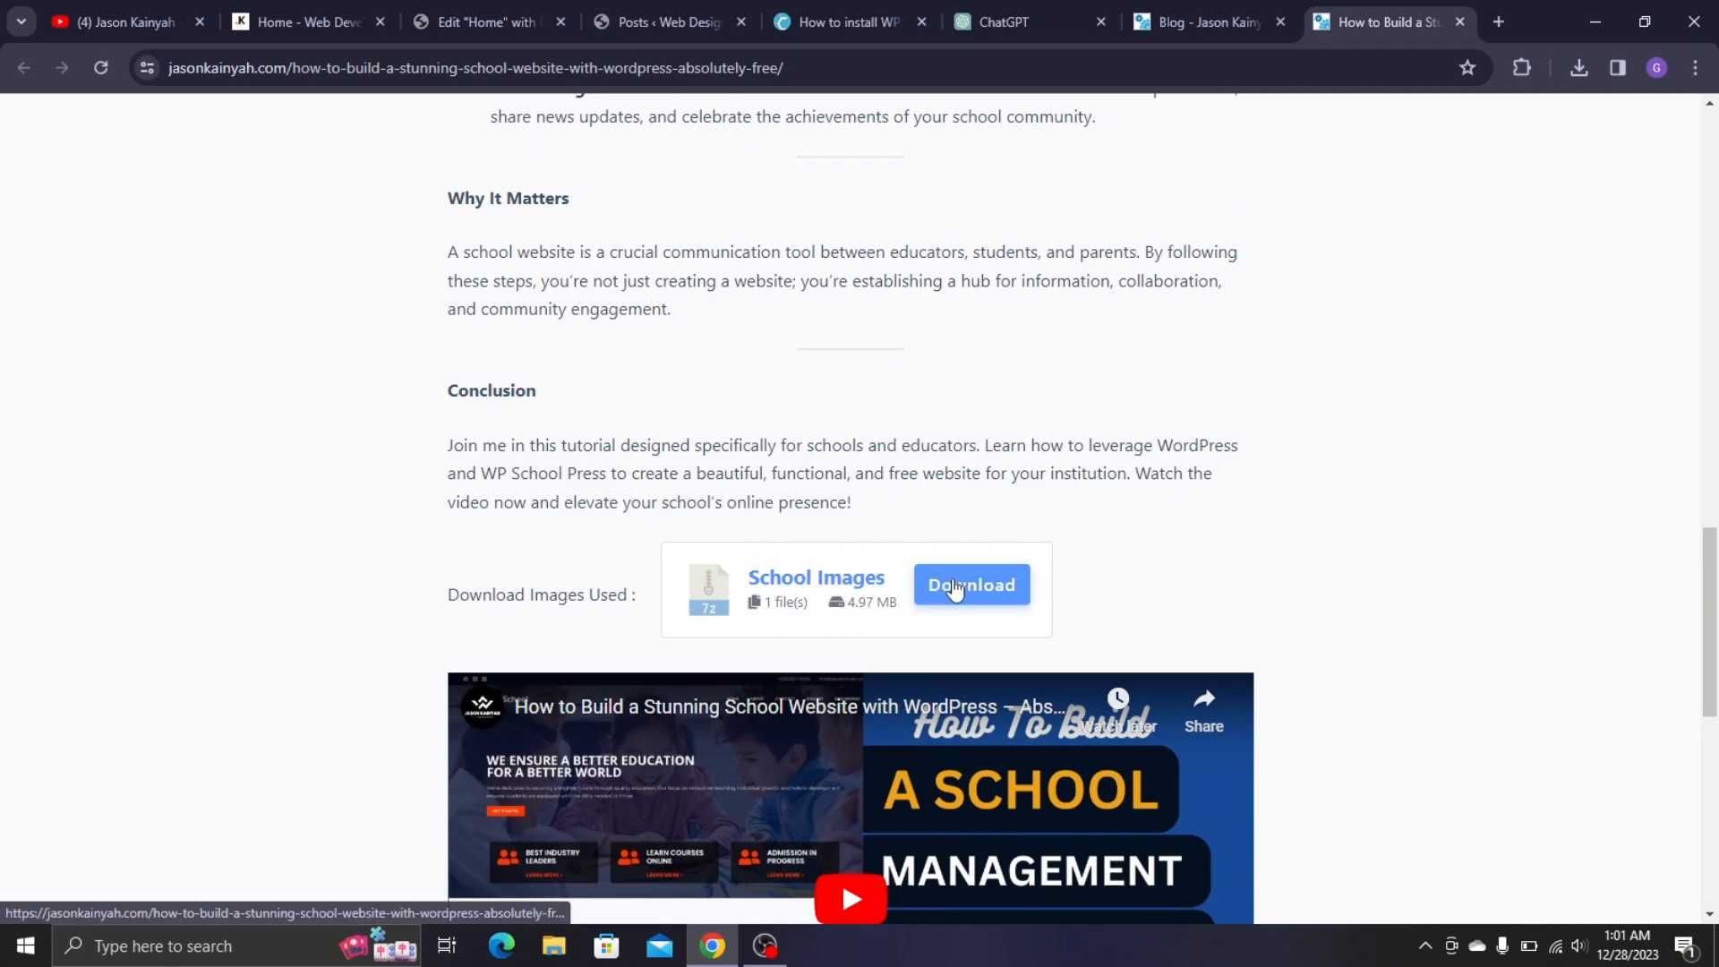
{"action": "scroll", "coordinate": [1030, 509], "scroll_direction": "down", "scroll_amount": 5}
{"action": "scroll", "coordinate": [1368, 287], "scroll_direction": "up", "scroll_amount": 8}
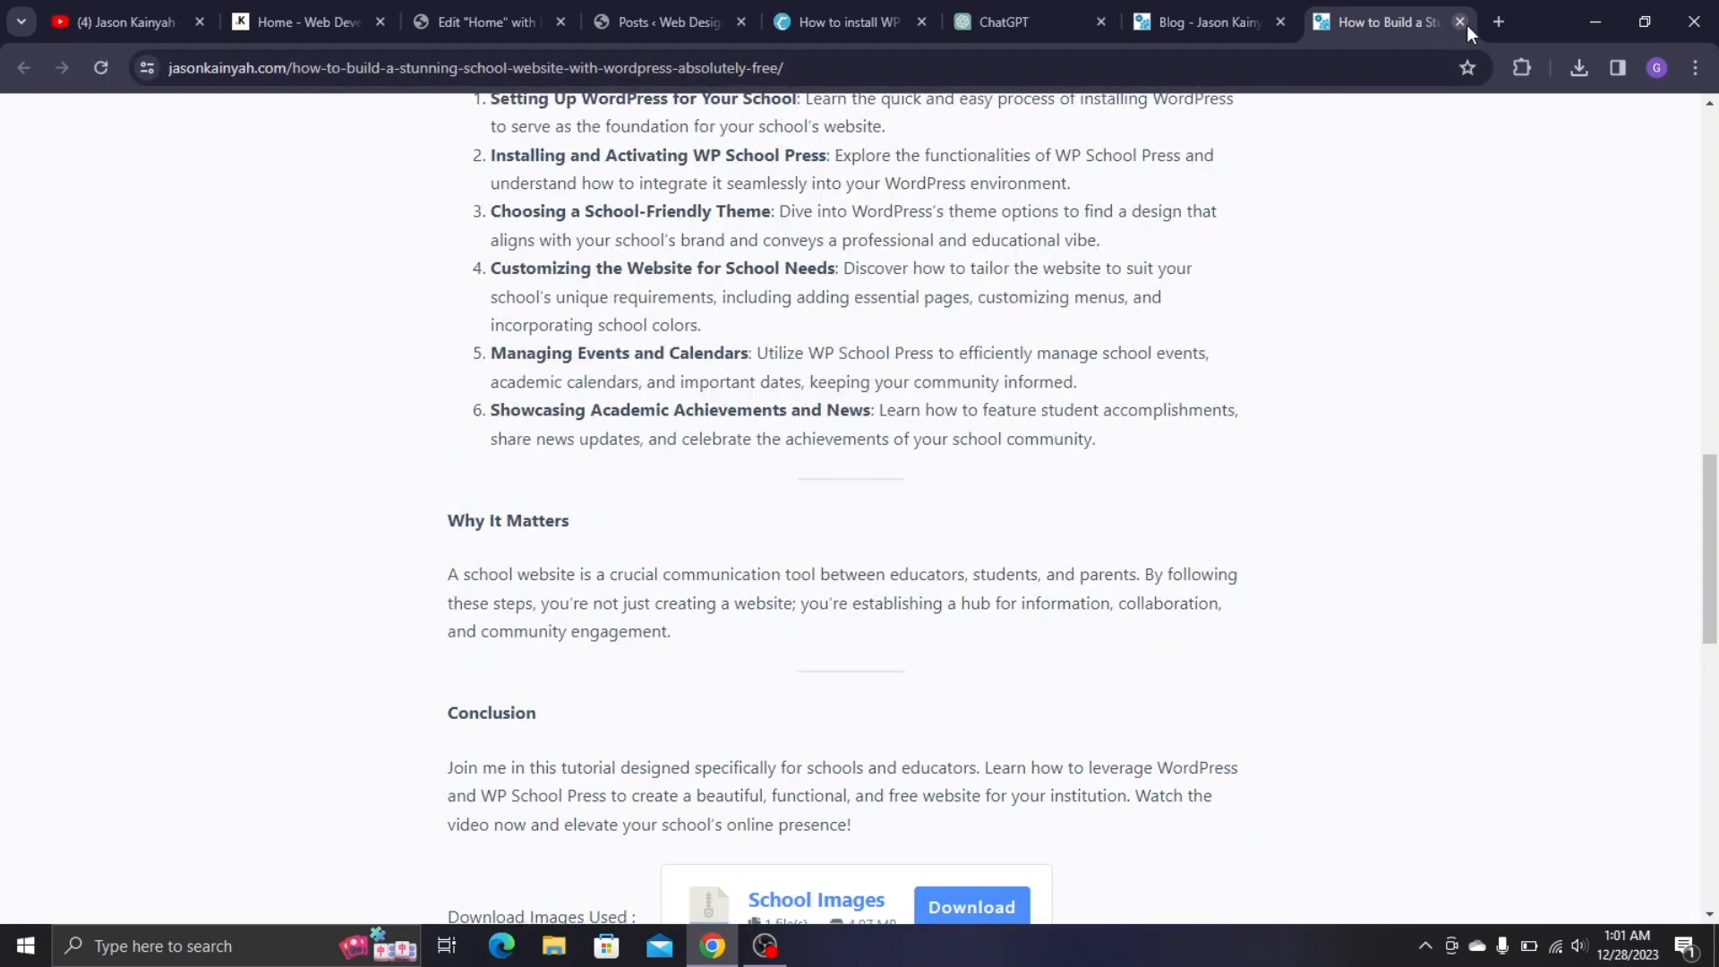
- Close the school website post, Blog and WP Cerber tabs
{"action": "left_click", "coordinate": [1462, 21]}
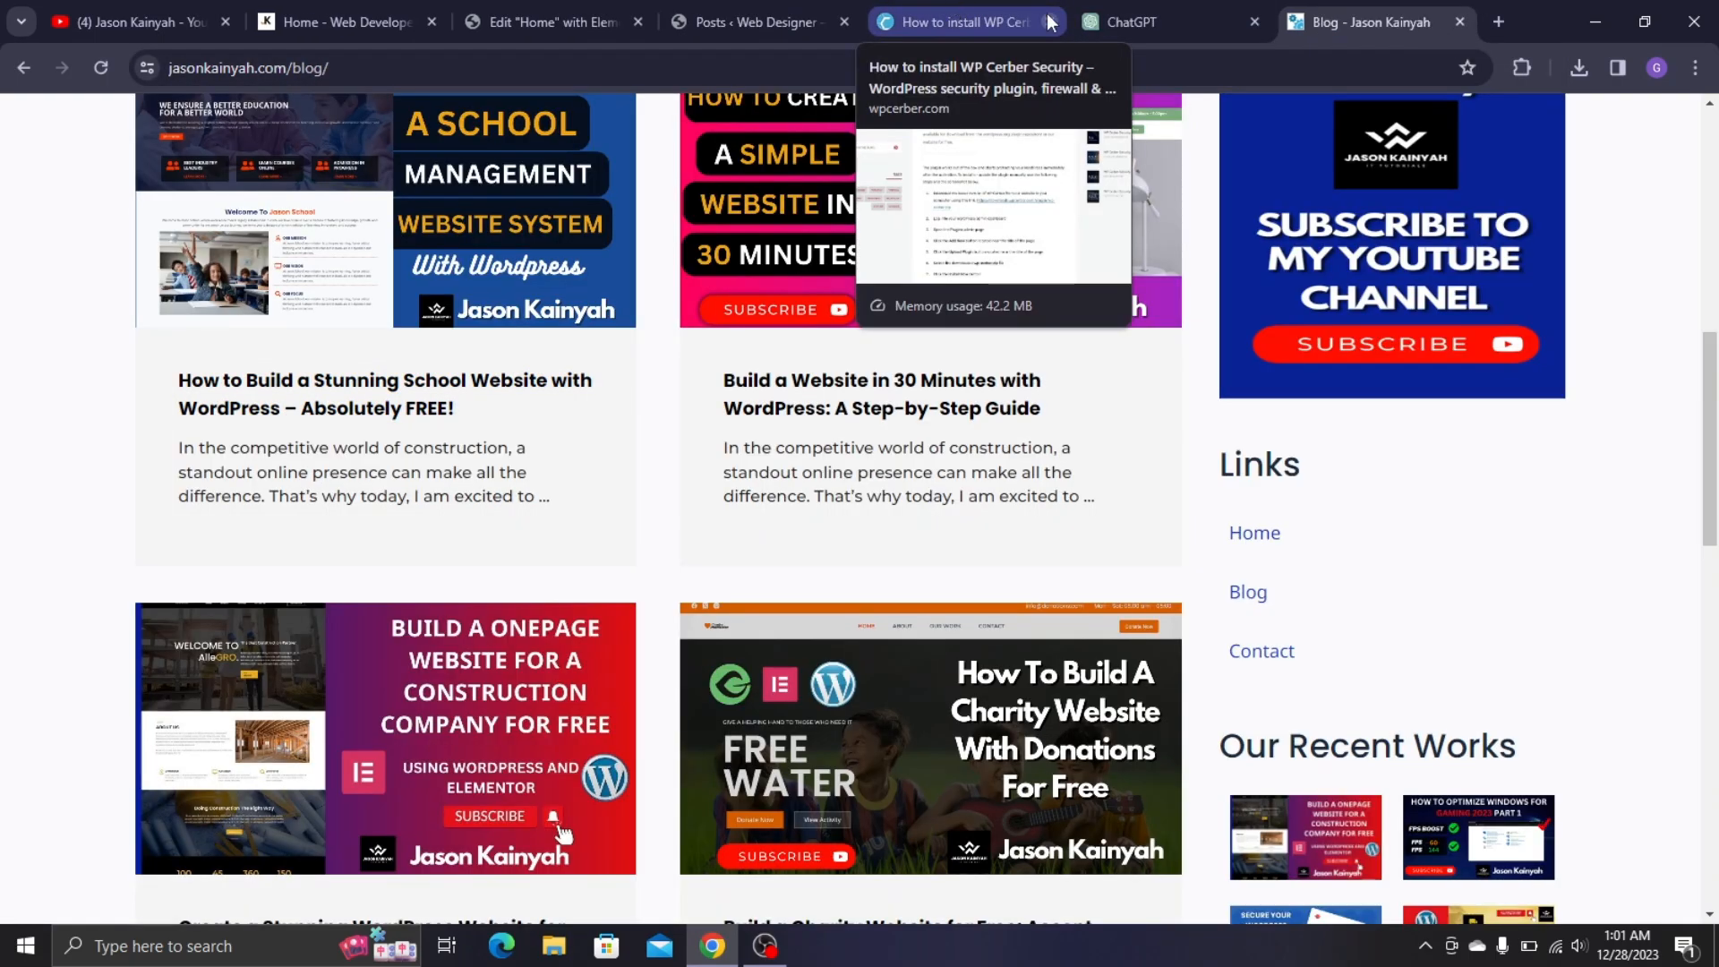
{"action": "left_click", "coordinate": [1459, 22]}
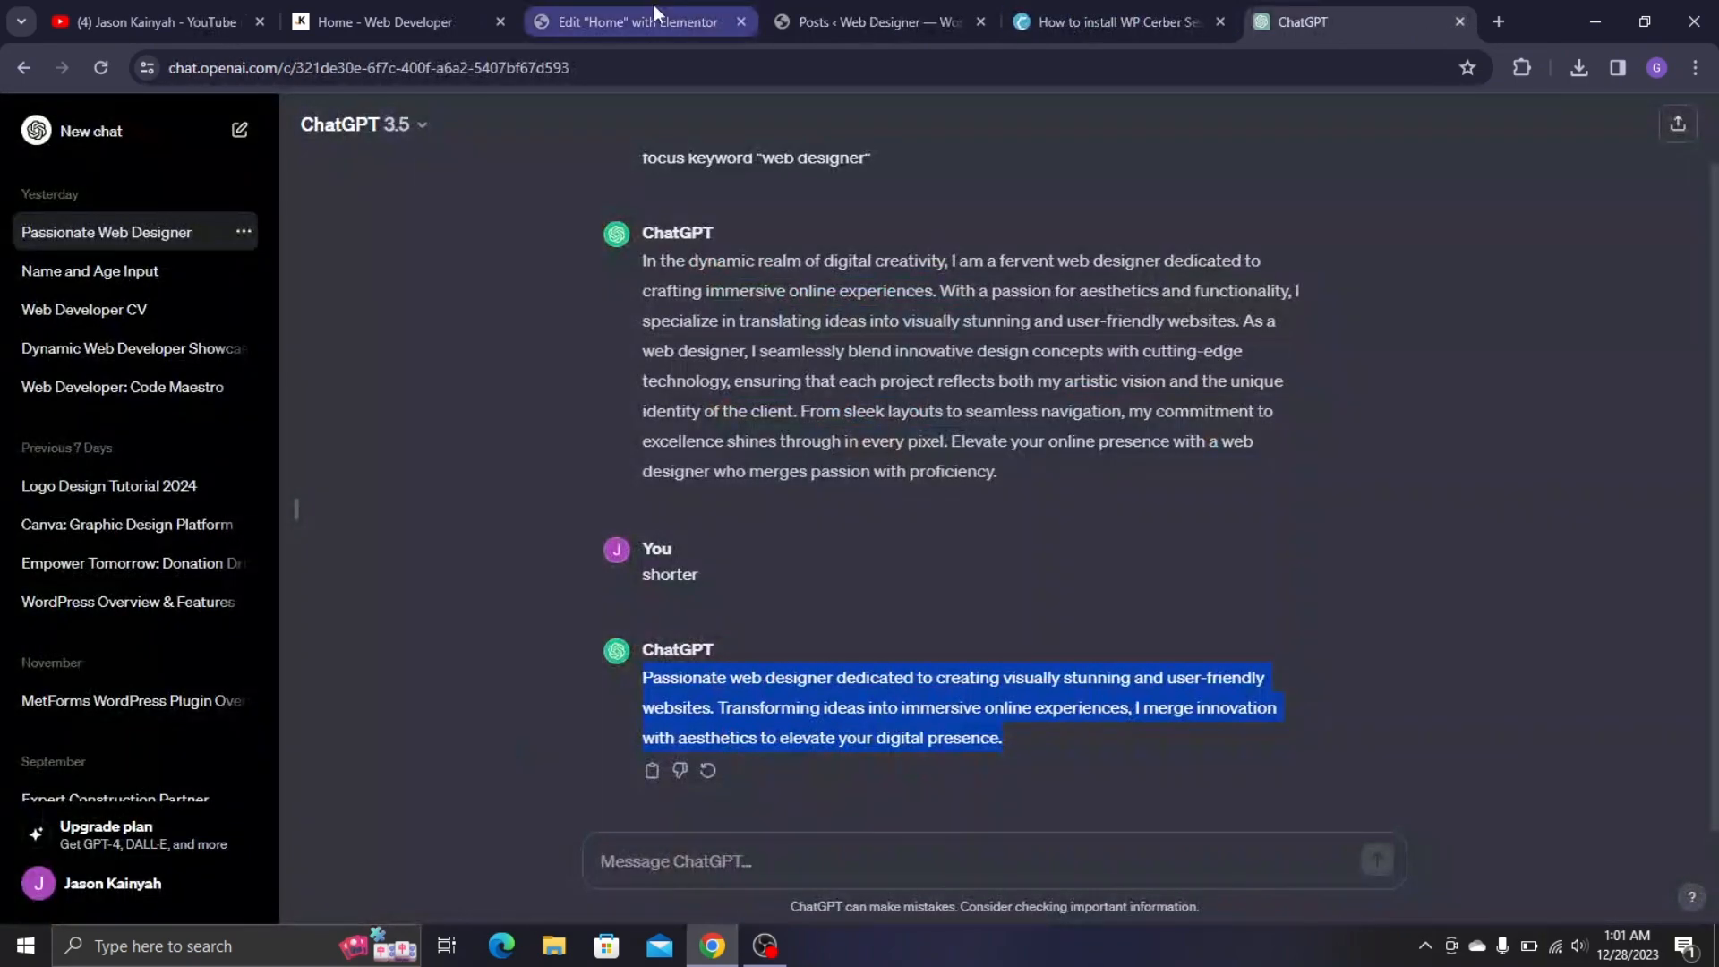
{"action": "left_click", "coordinate": [1220, 22]}
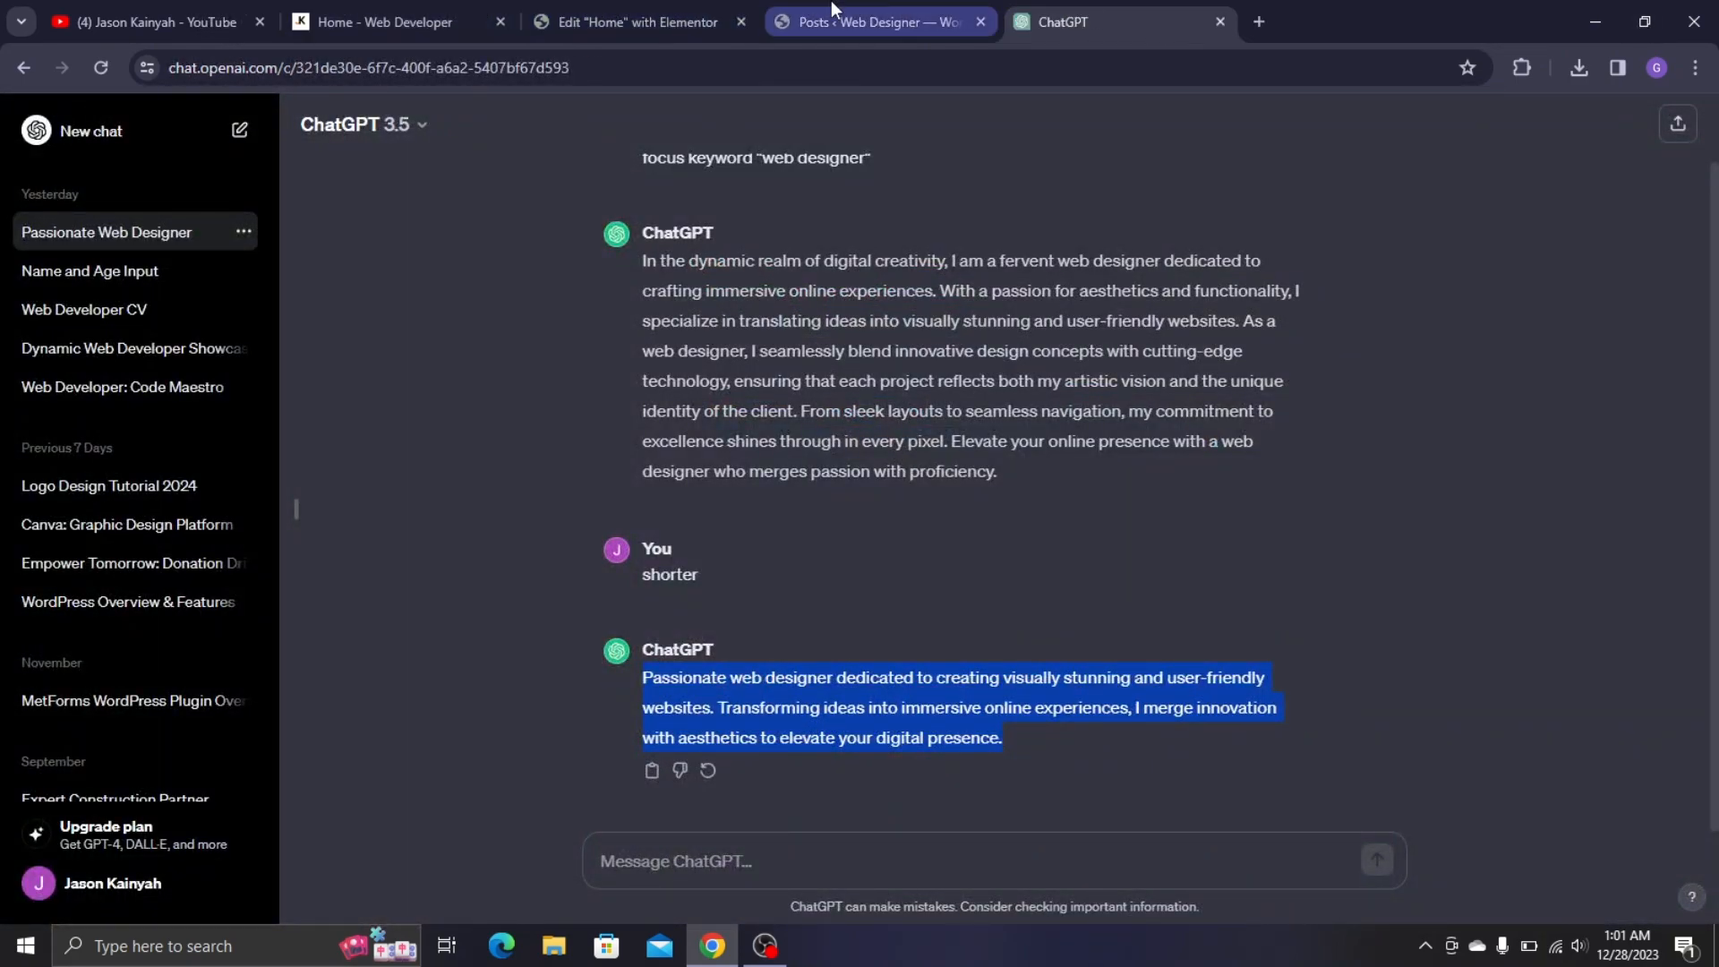
- Insert the cartoon-man illustration Image-1.png into the hero image widget
{"action": "left_click", "coordinate": [541, 4]}
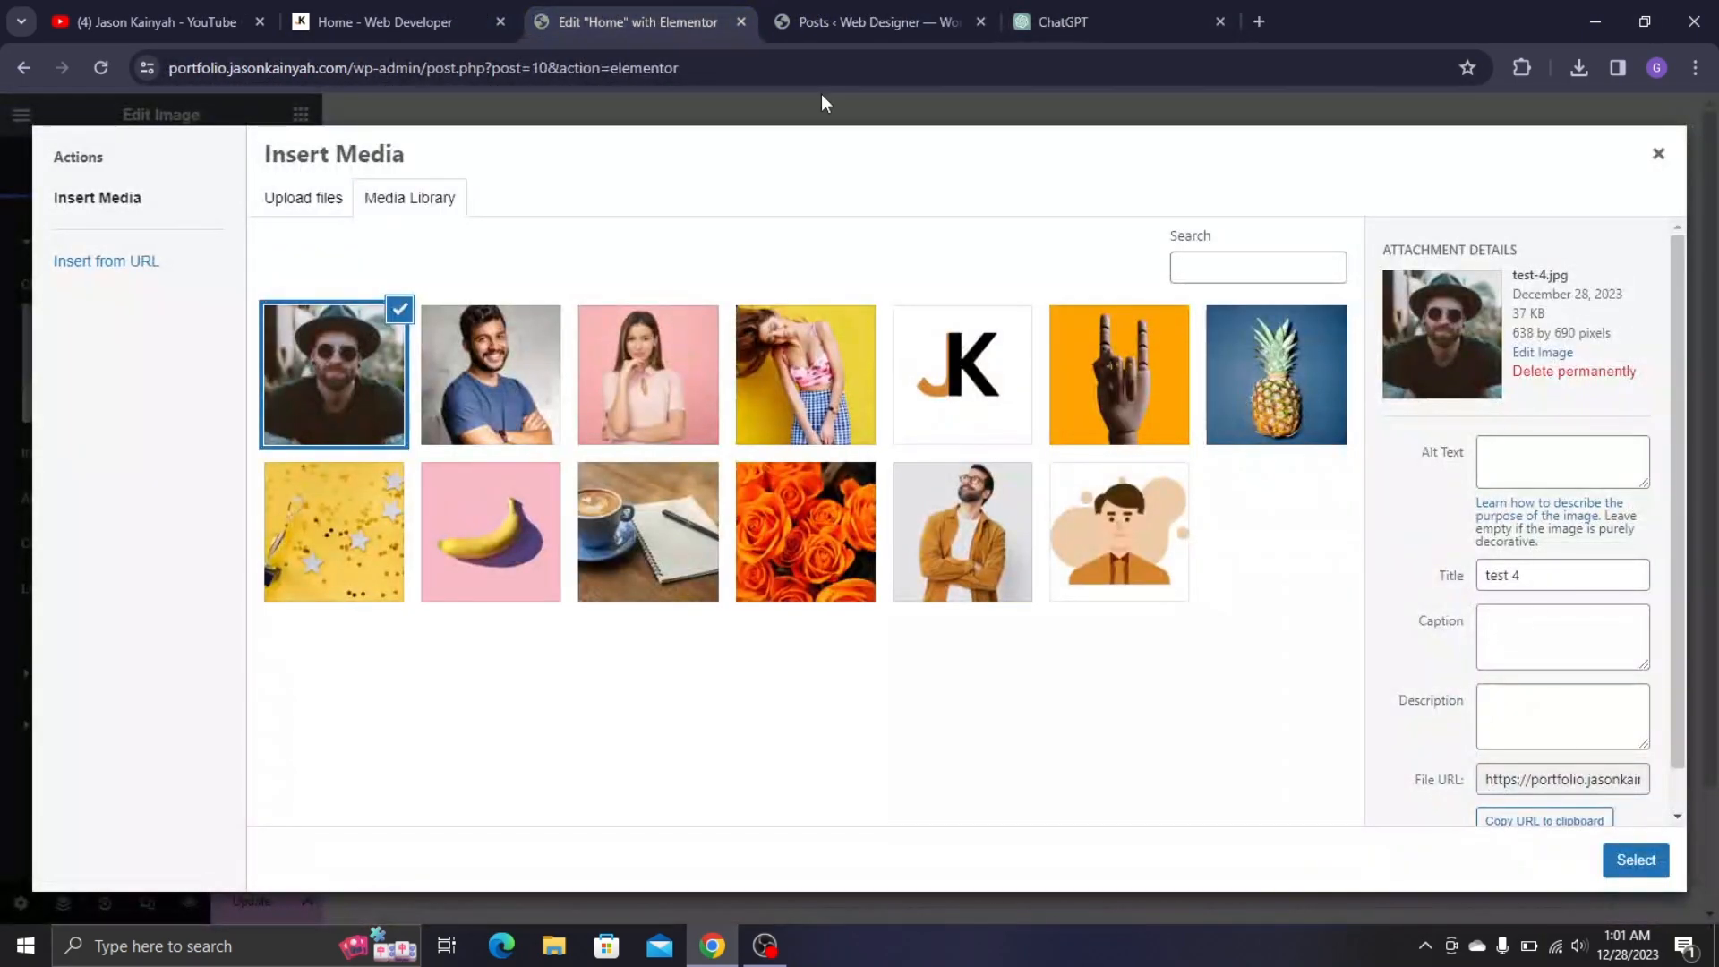
{"action": "left_click", "coordinate": [1100, 545]}
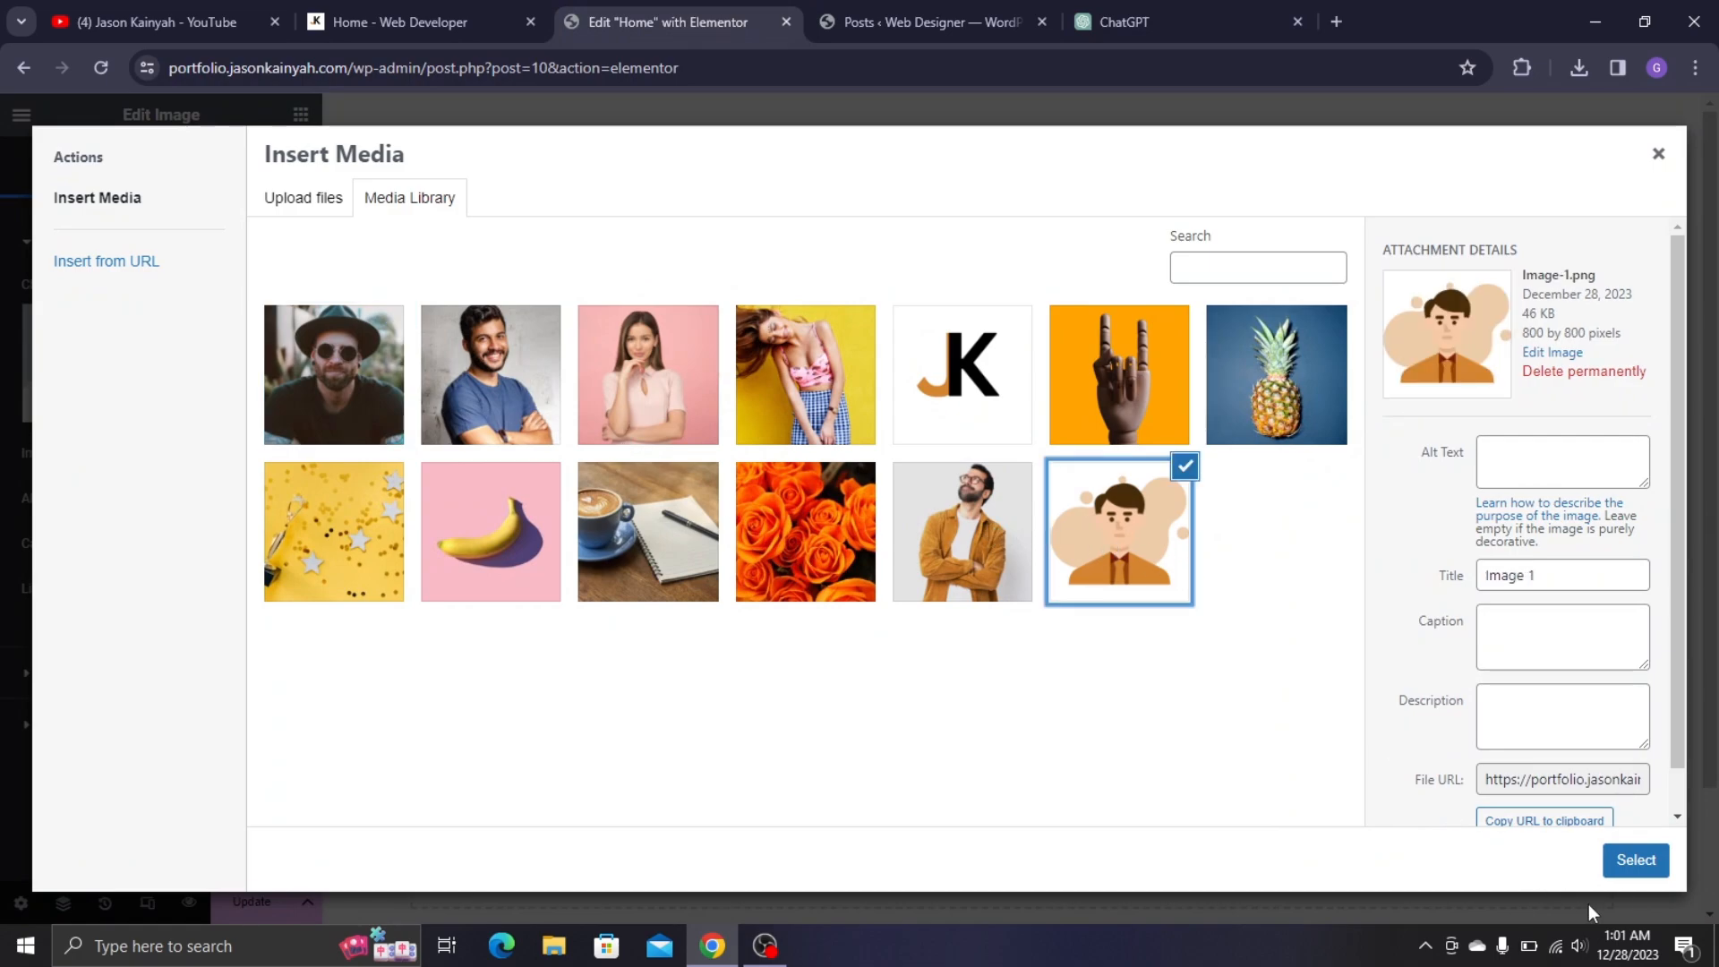
{"action": "left_click", "coordinate": [1634, 863]}
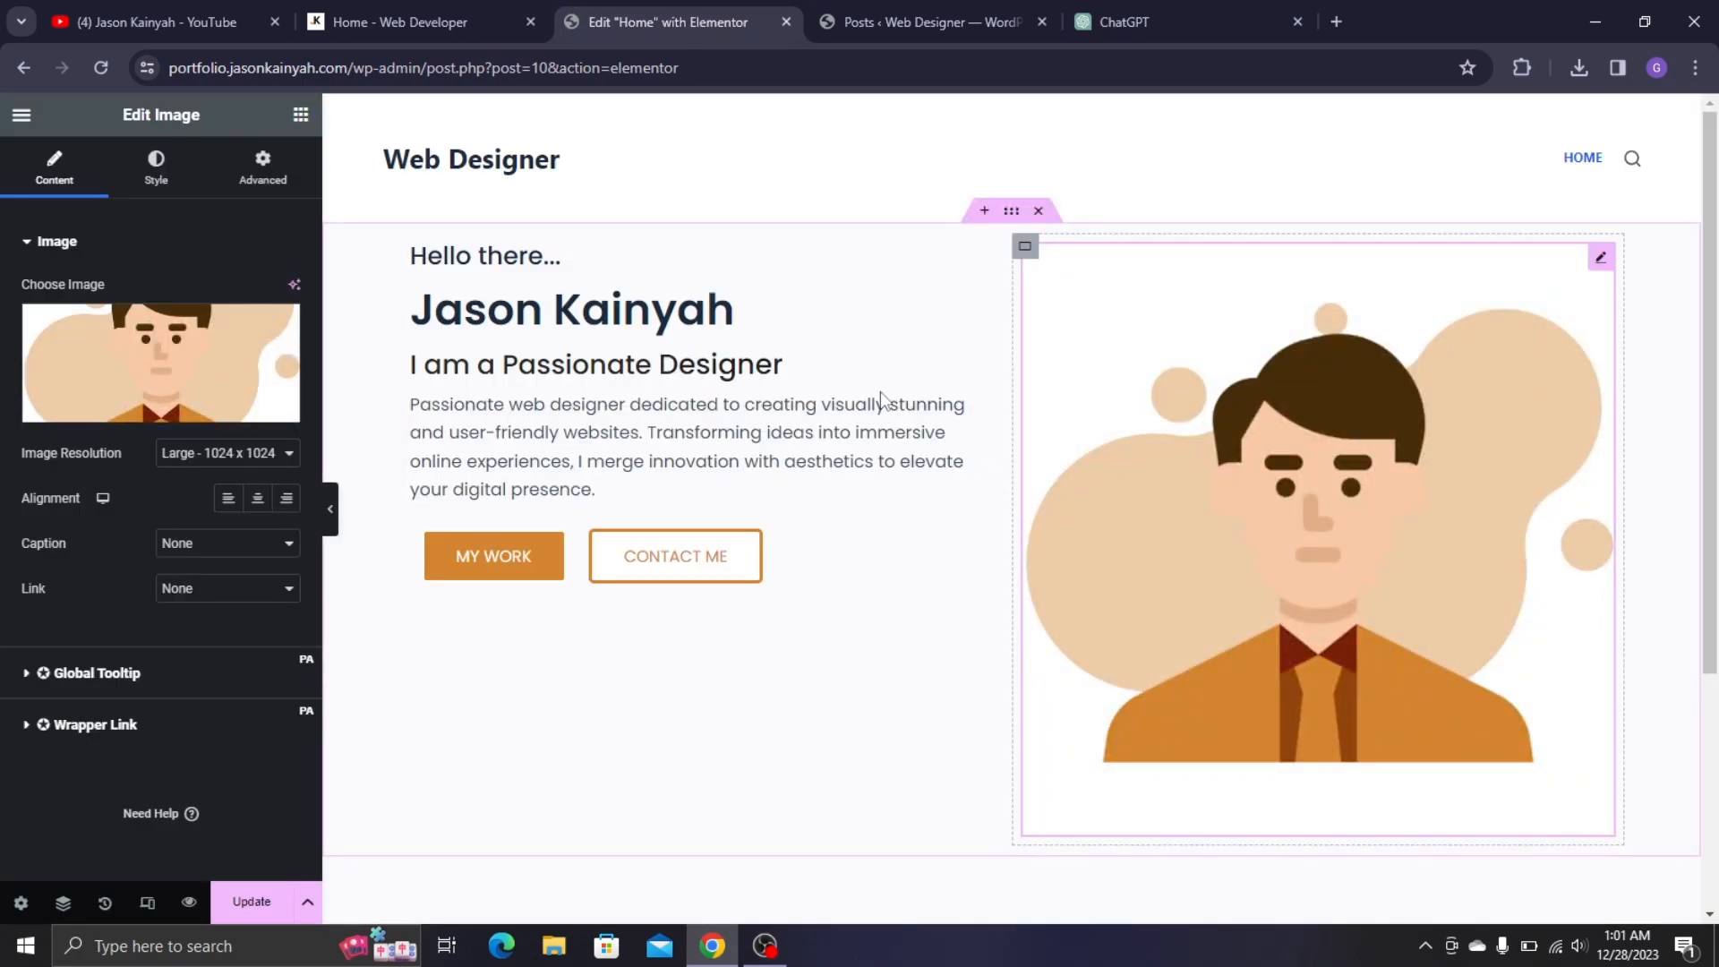
- Style the image at 406 px height and 87% max width, with Object Fit left at Default
{"action": "left_click", "coordinate": [157, 170]}
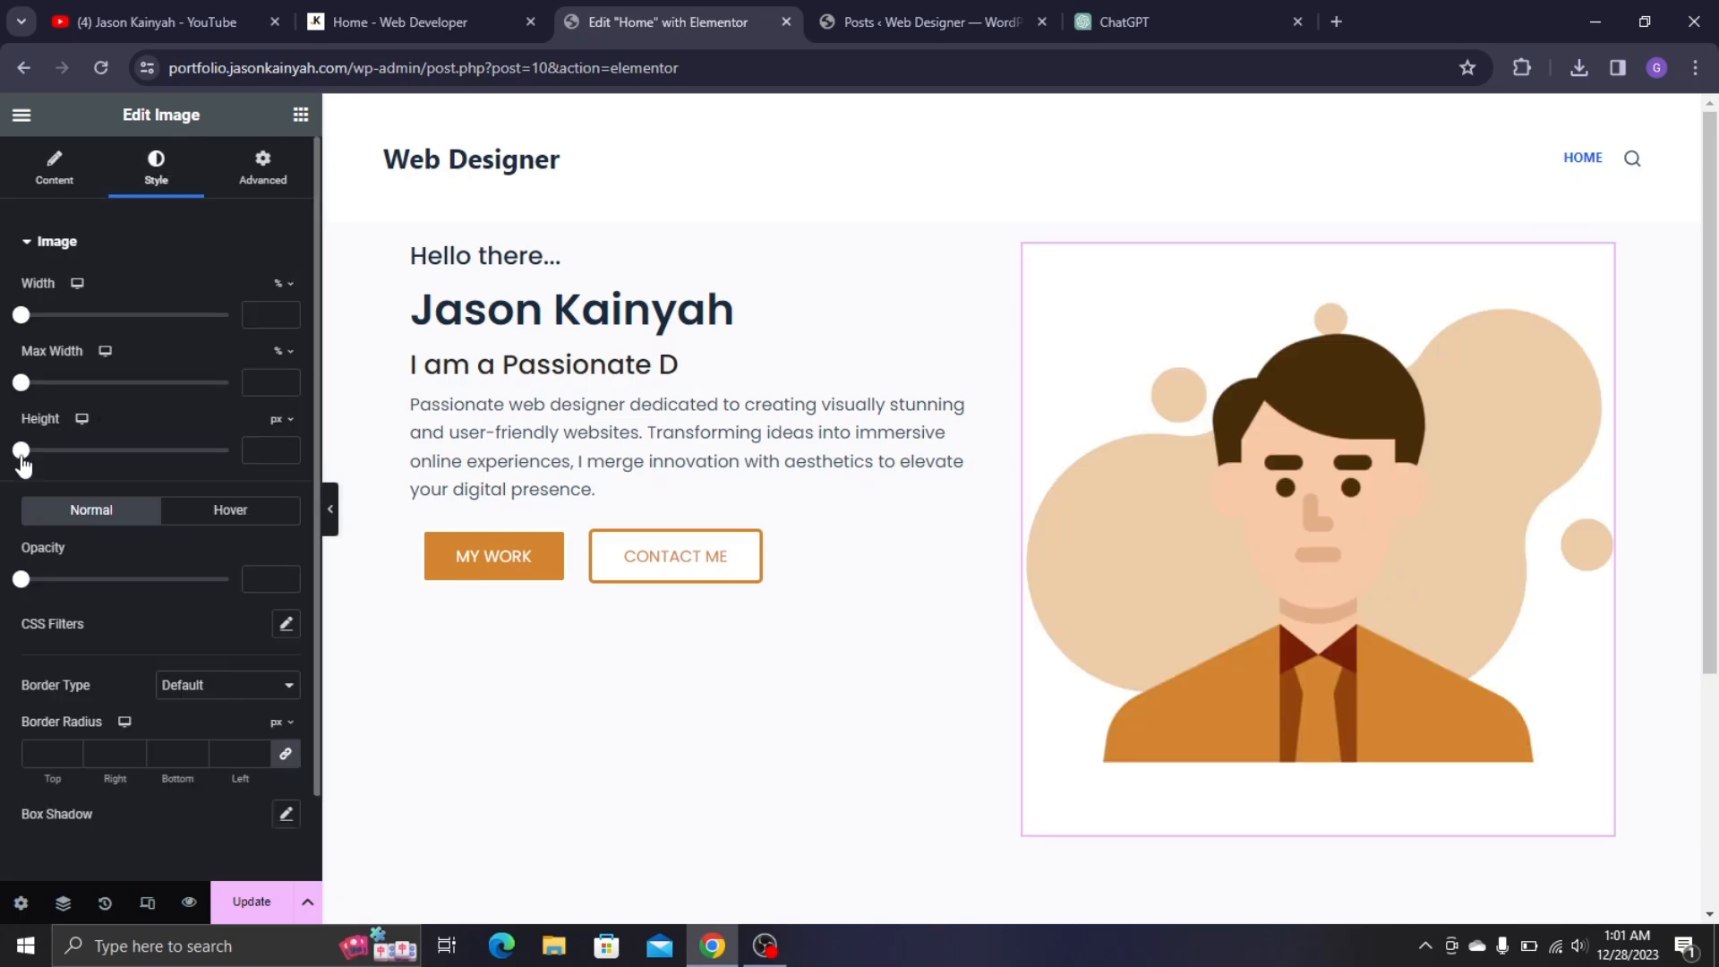
{"action": "left_click_drag", "start_coordinate": [21, 450], "coordinate": [191, 556]}
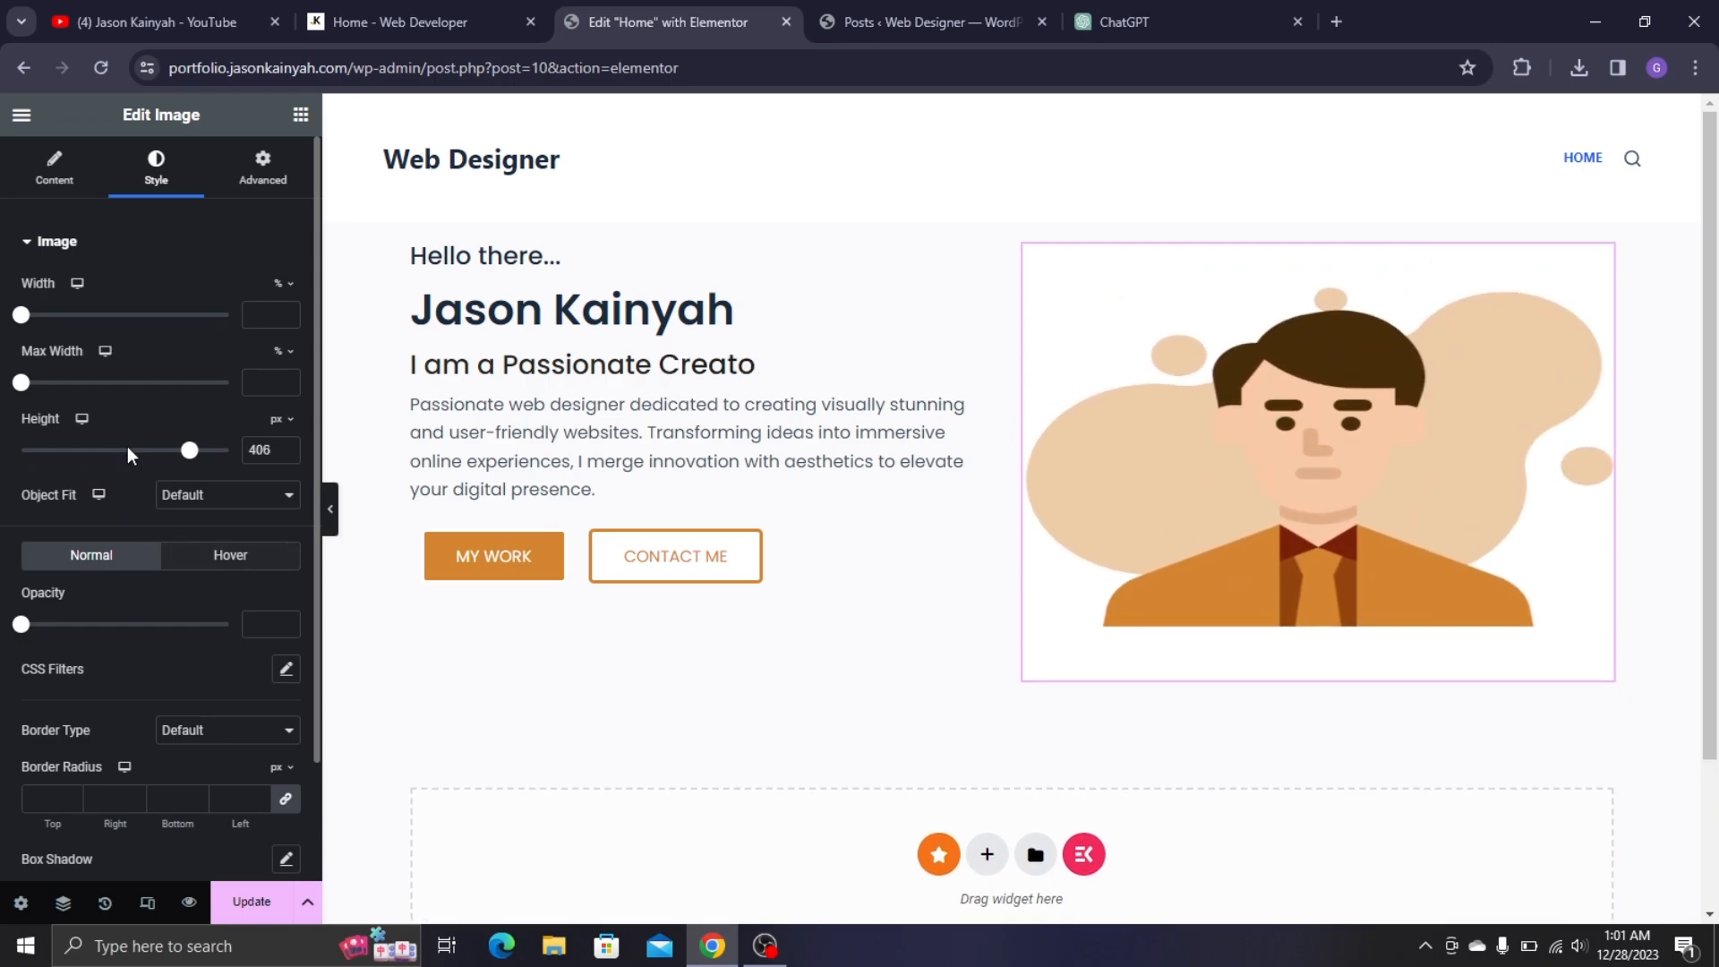
{"action": "left_click_drag", "start_coordinate": [21, 383], "coordinate": [205, 475]}
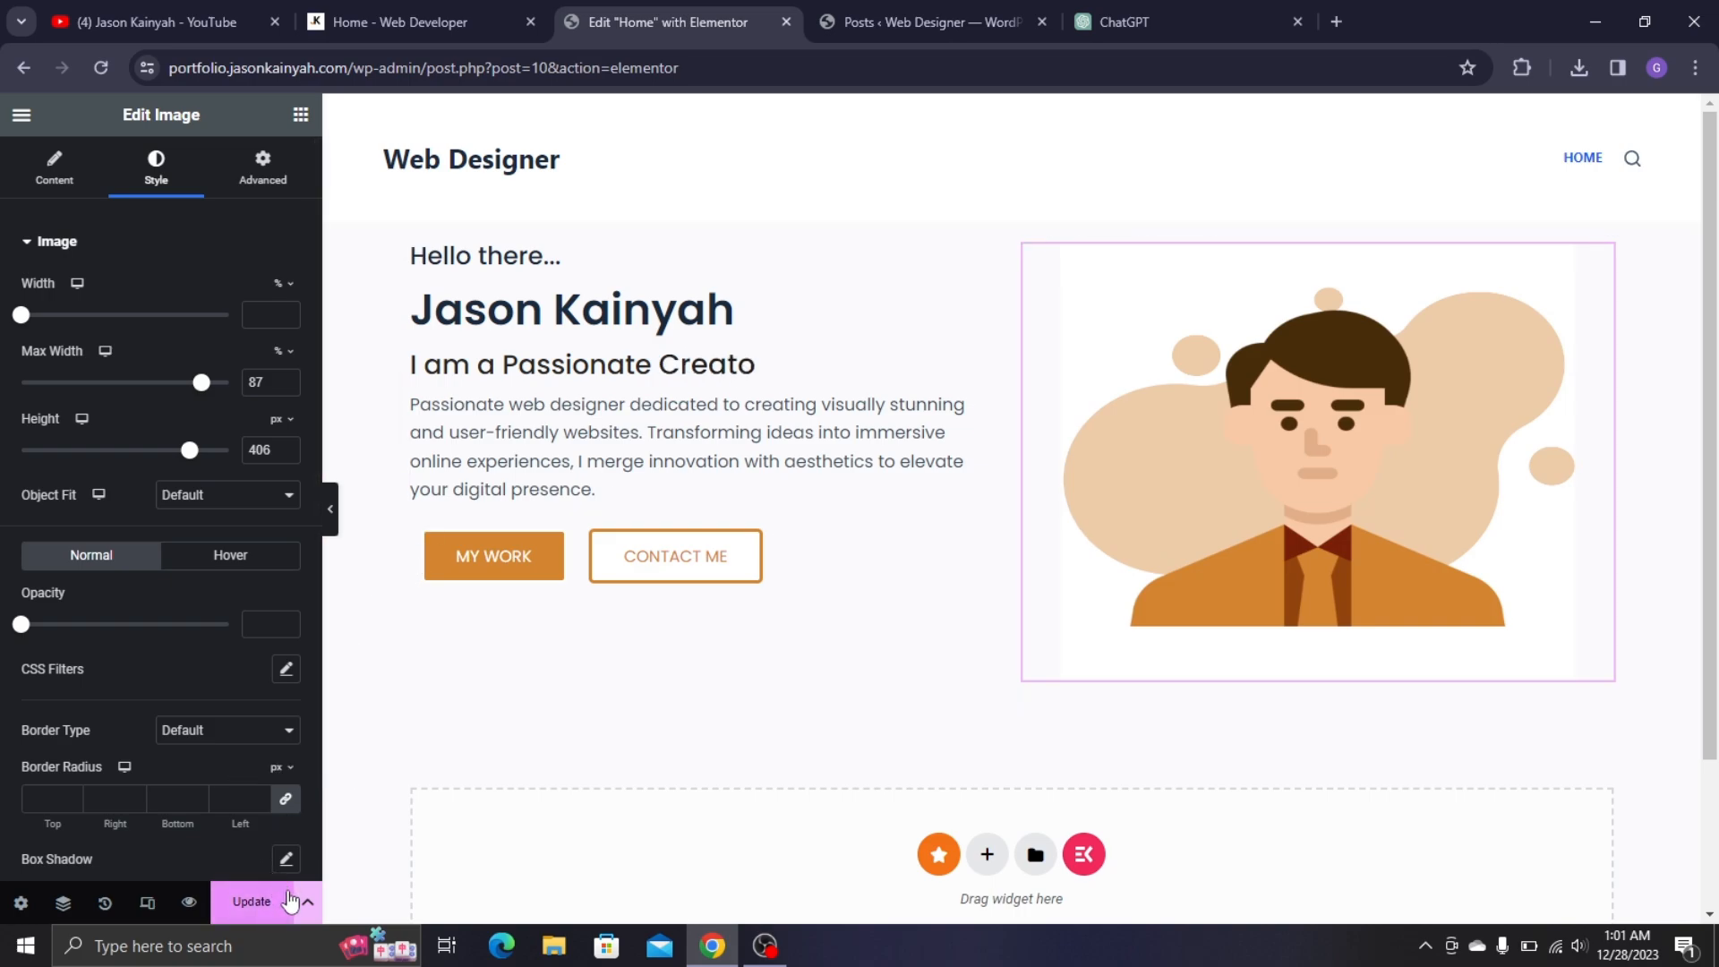
{"action": "left_click", "coordinate": [204, 495]}
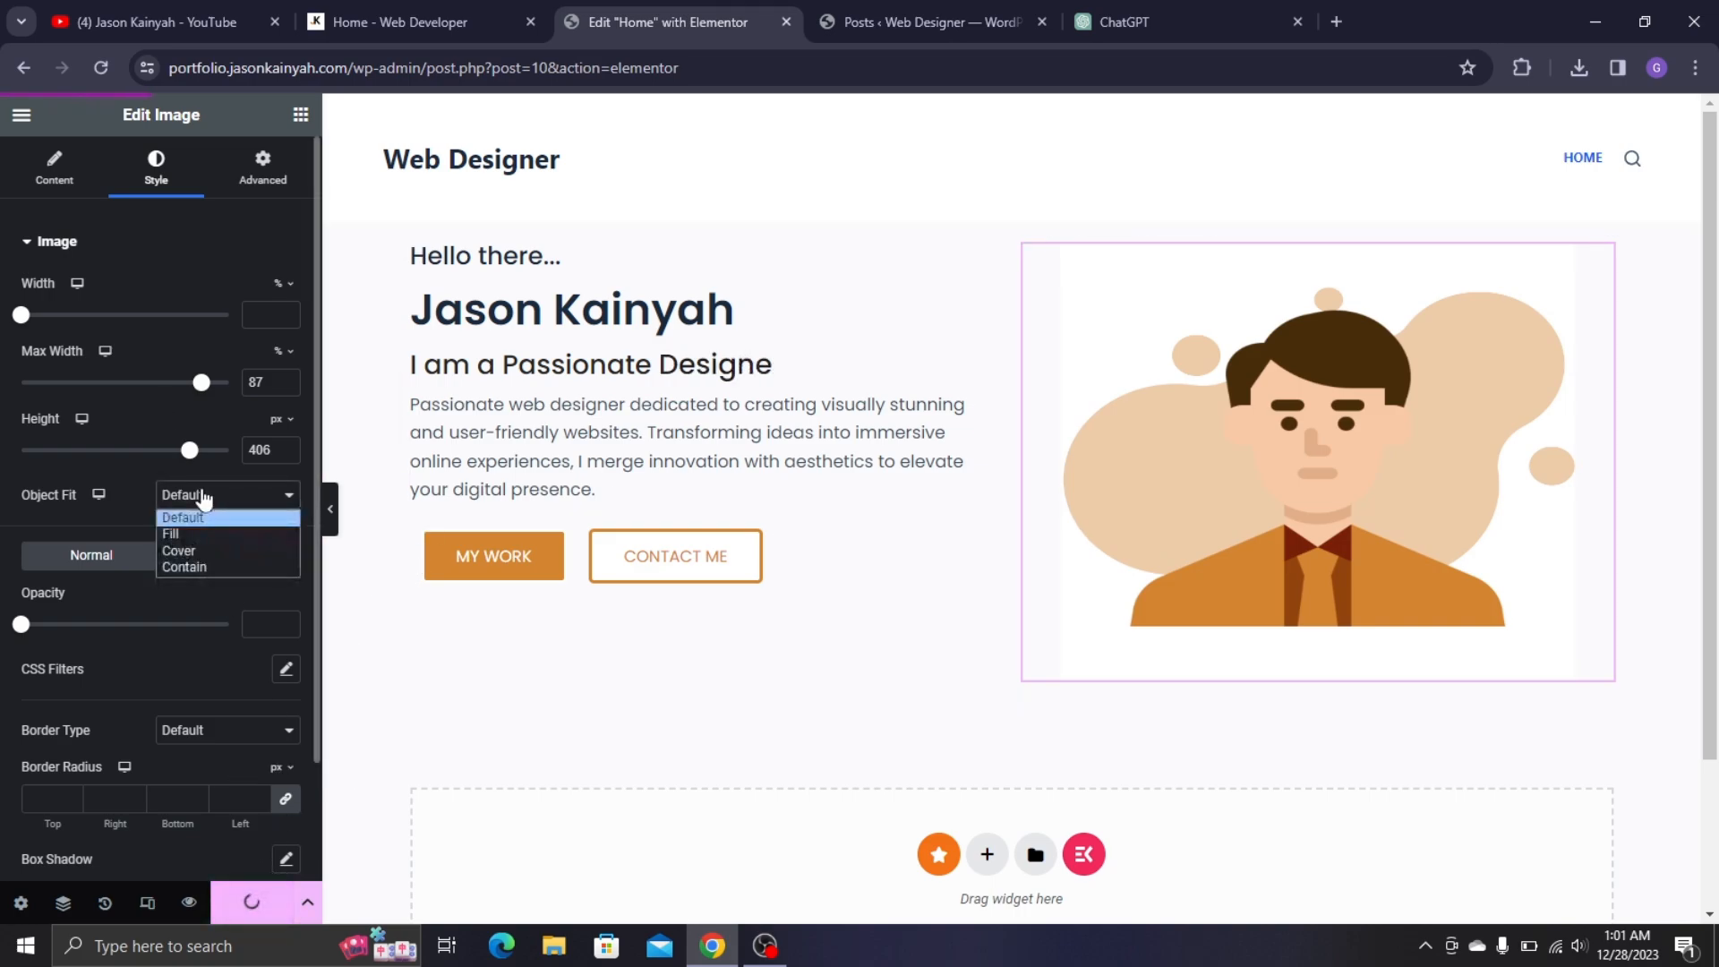
{"action": "left_click", "coordinate": [230, 550]}
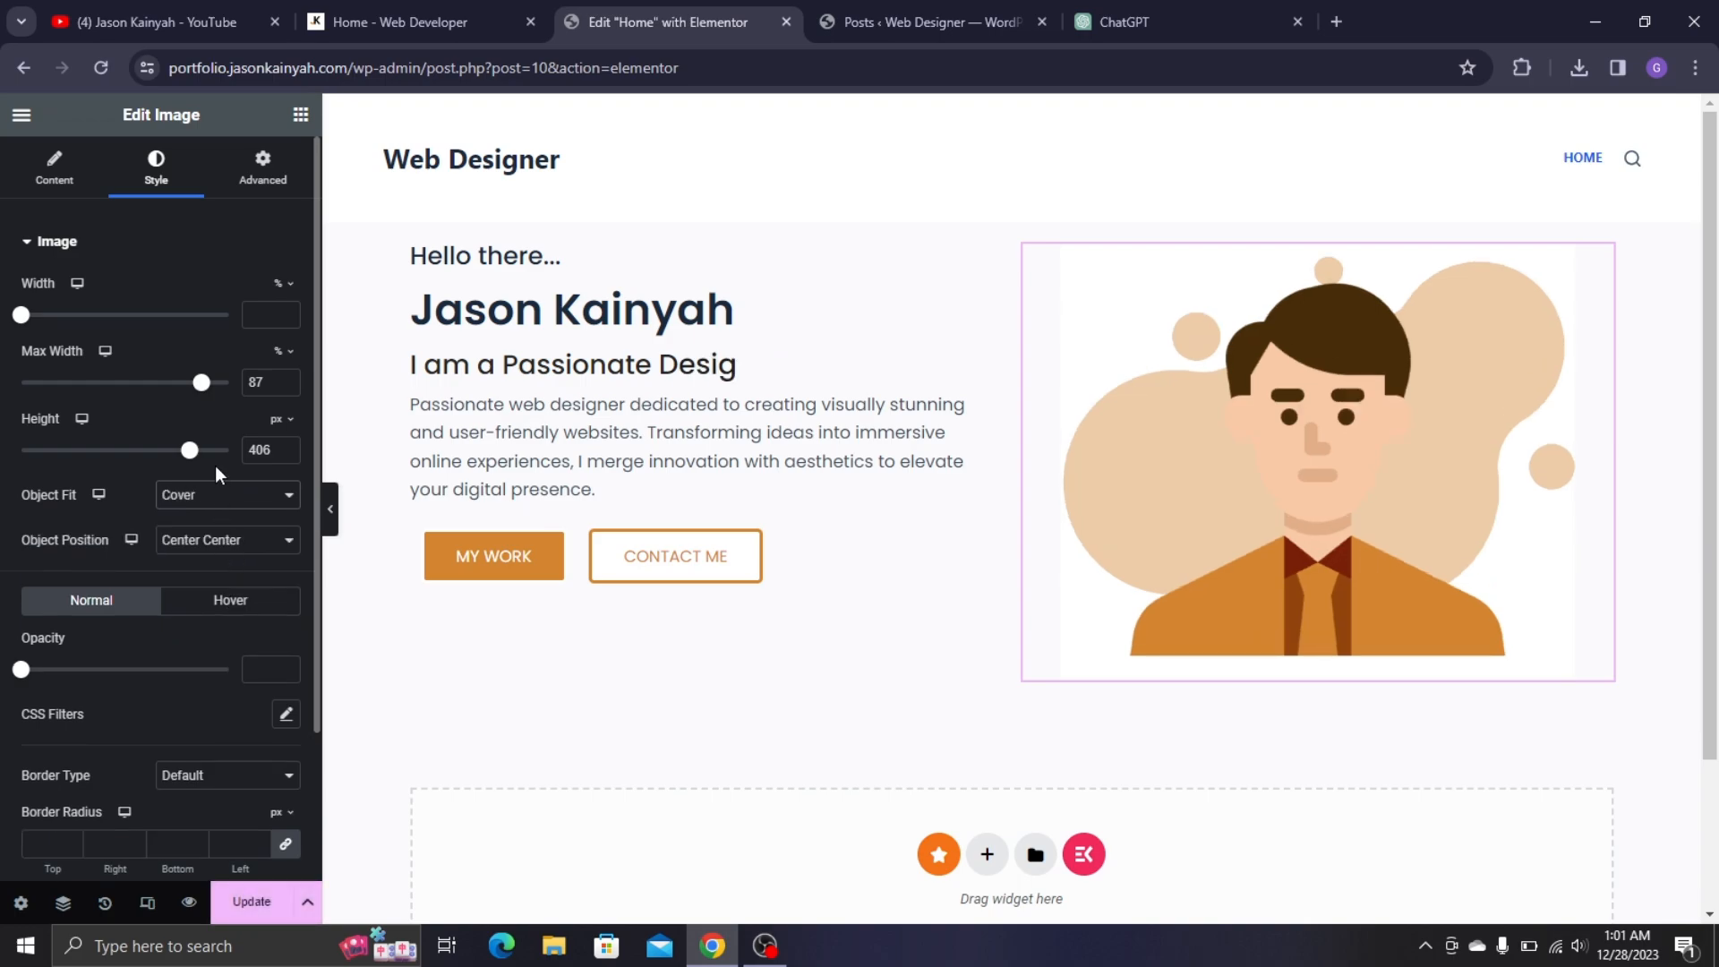
{"action": "left_click", "coordinate": [226, 501]}
{"action": "left_click", "coordinate": [223, 570]}
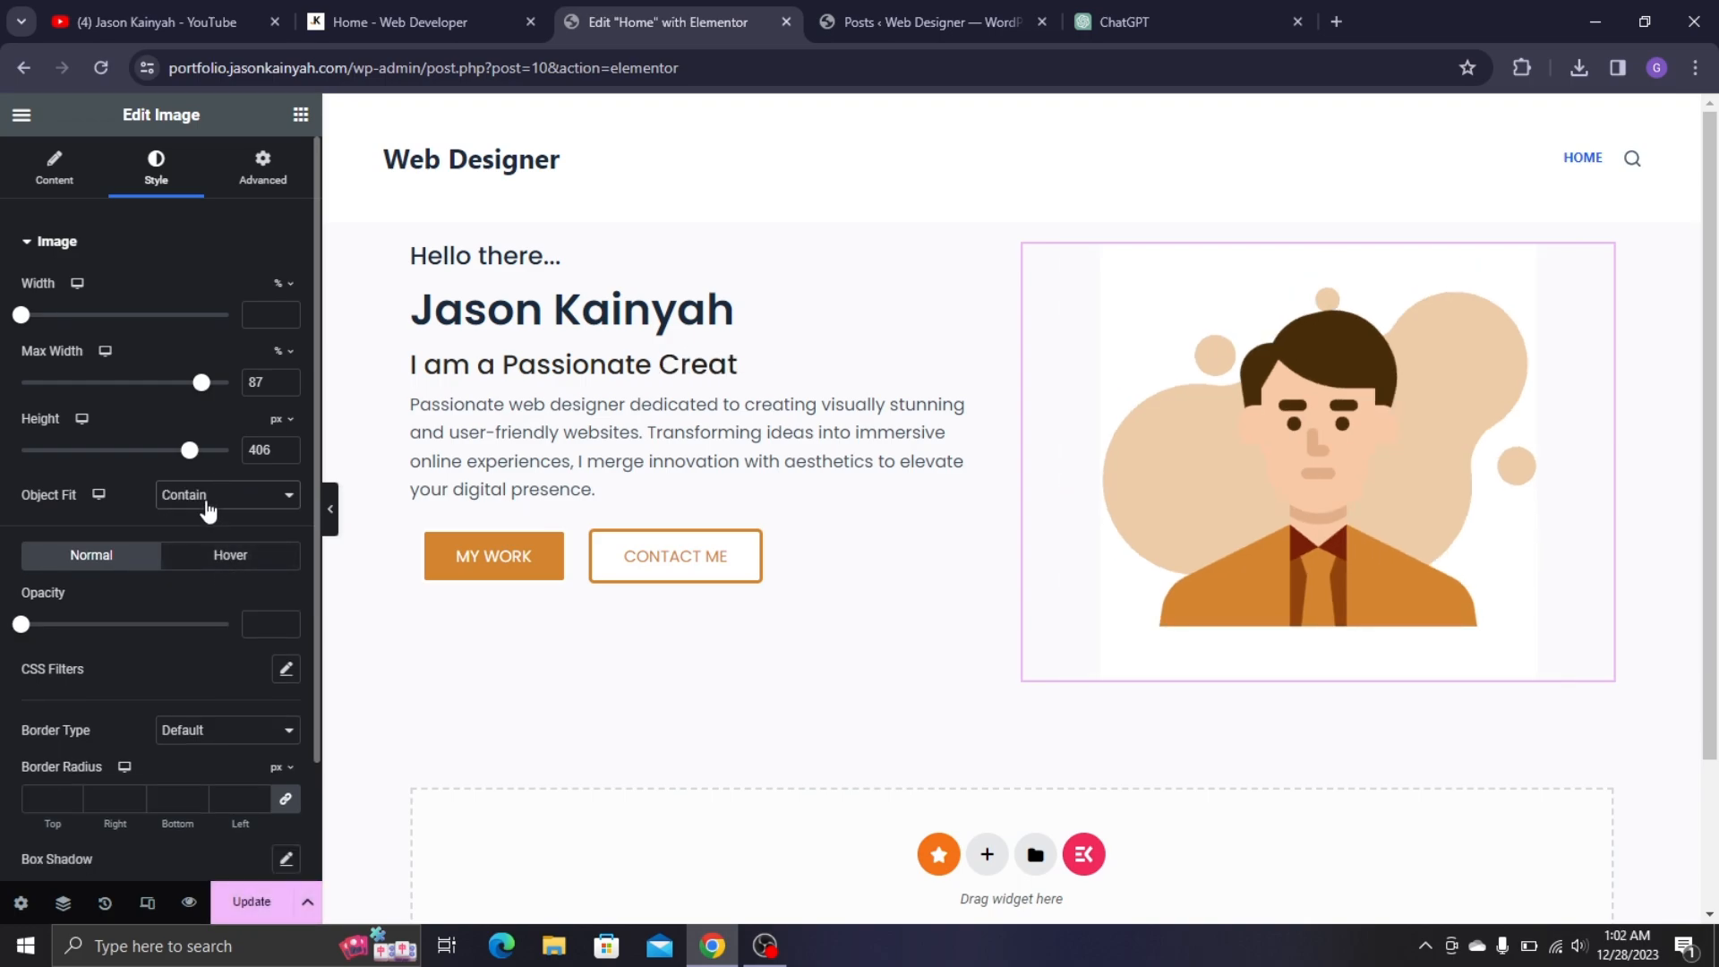
{"action": "left_click", "coordinate": [208, 501]}
{"action": "left_click", "coordinate": [197, 529]}
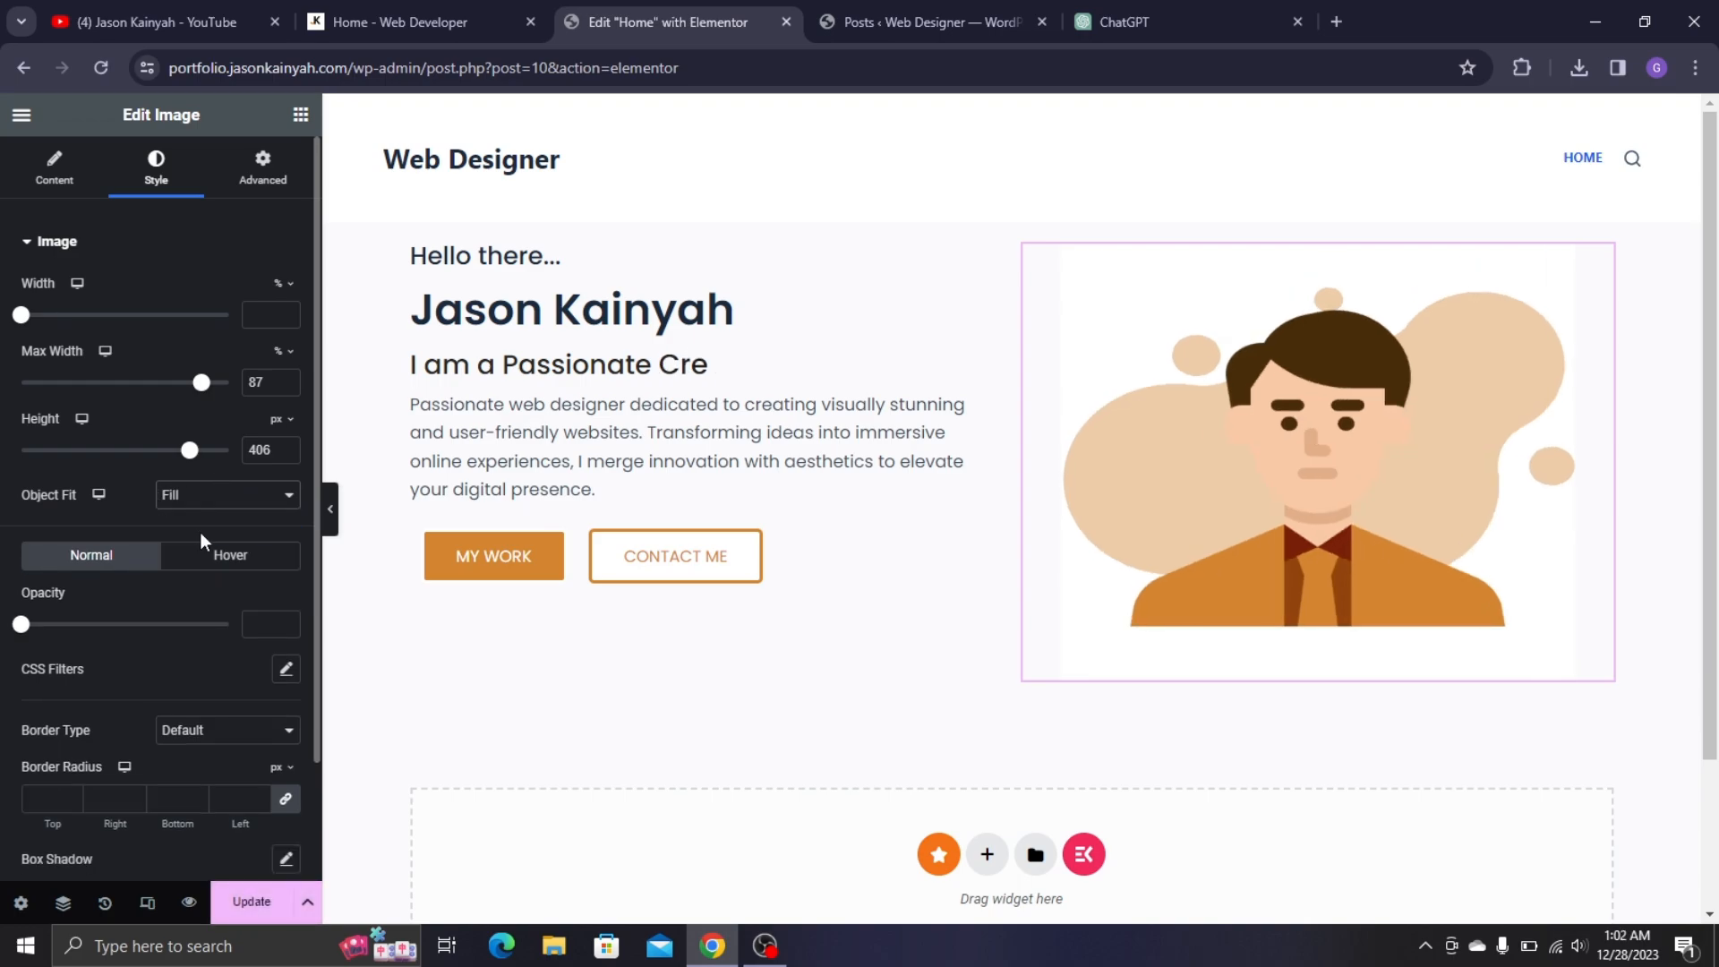
{"action": "left_click", "coordinate": [242, 497]}
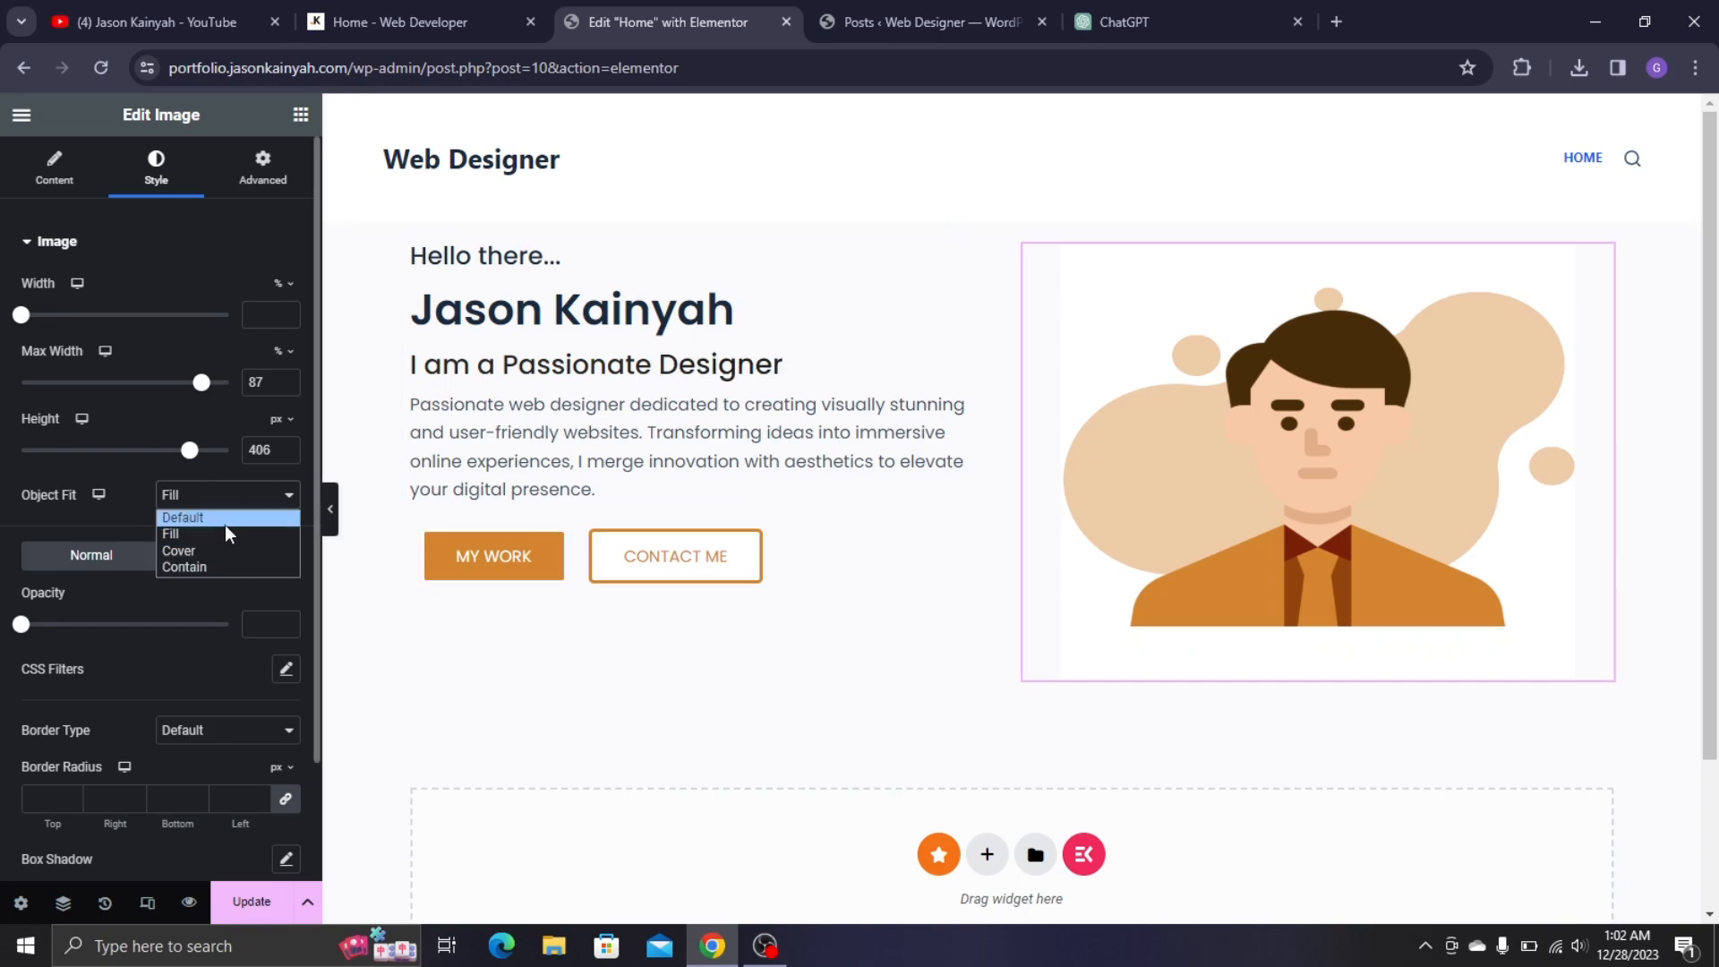
{"action": "left_click", "coordinate": [224, 524]}
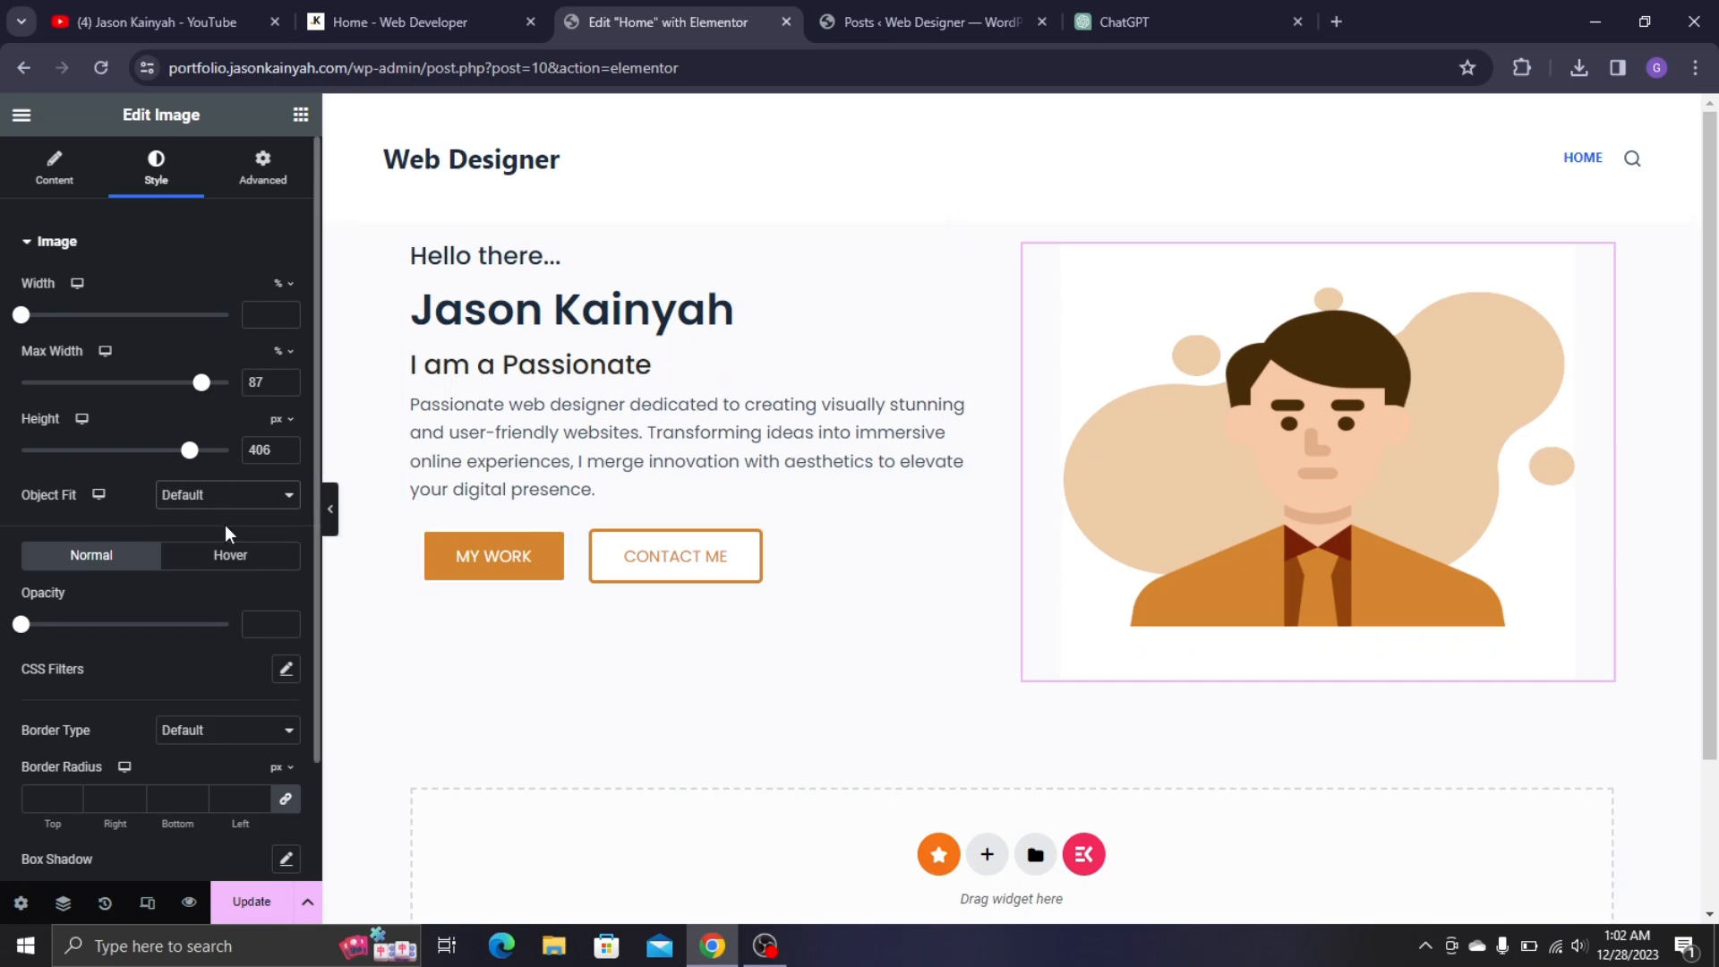
- Save the page changes with Update
{"action": "left_click", "coordinate": [289, 902]}
{"action": "scroll", "coordinate": [1012, 367], "scroll_direction": "down", "scroll_amount": 2}
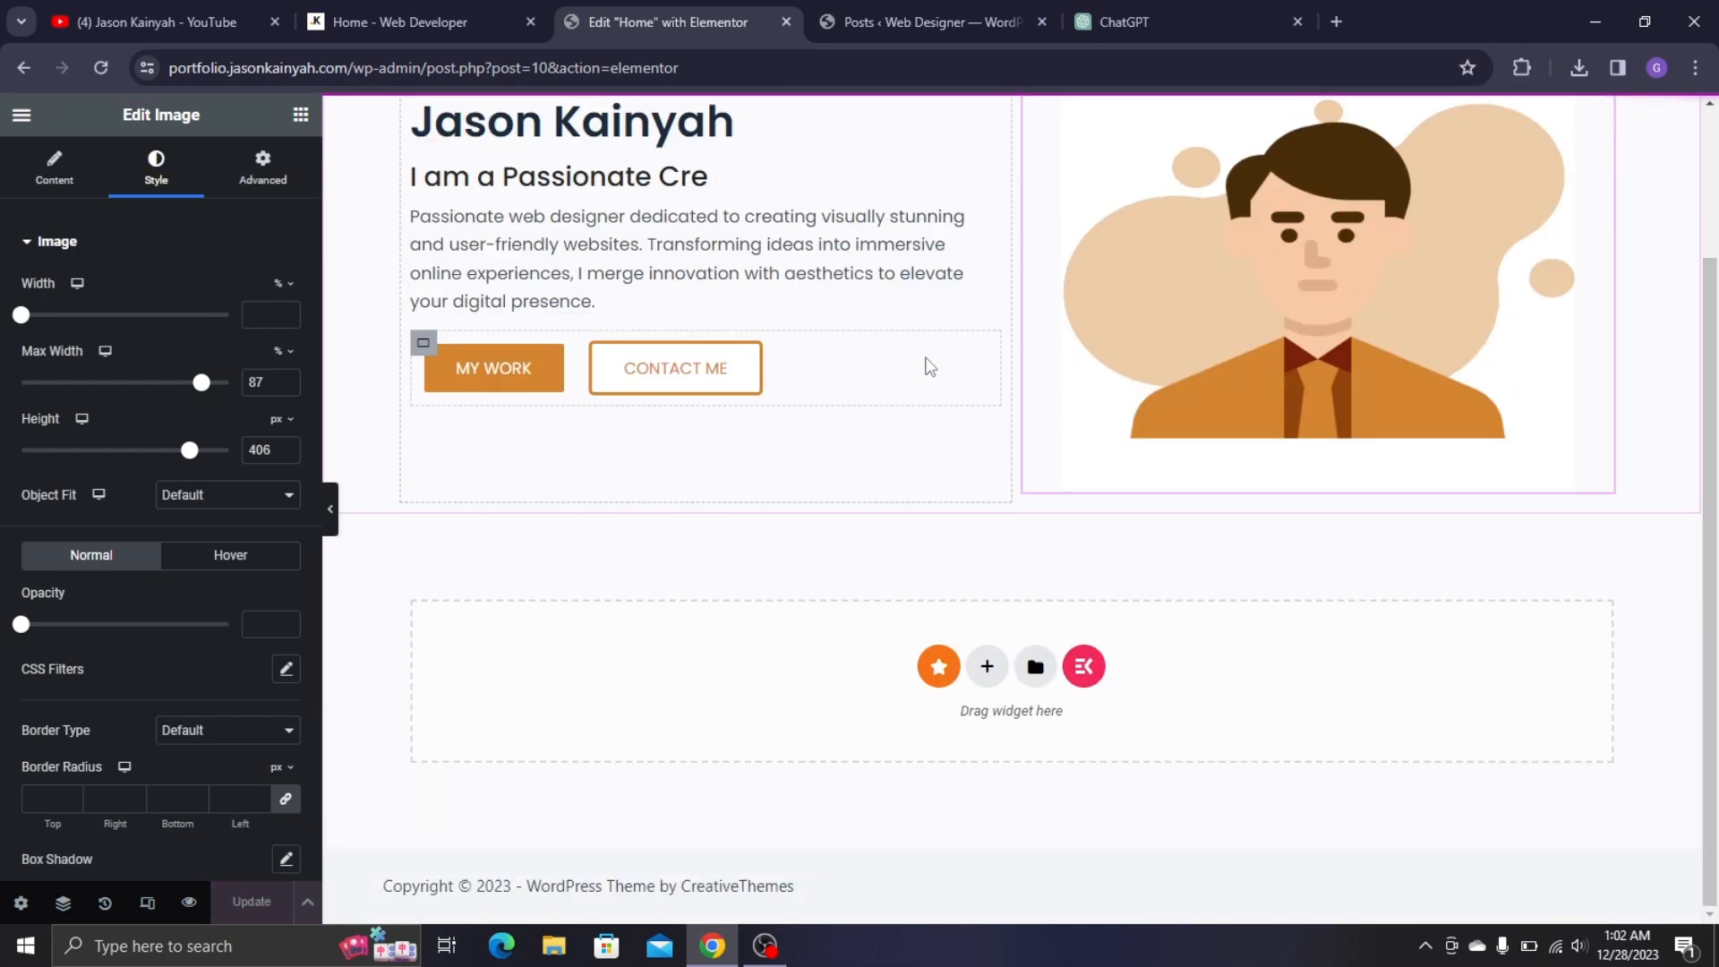
{"action": "scroll", "coordinate": [925, 364], "scroll_direction": "up", "scroll_amount": 2}
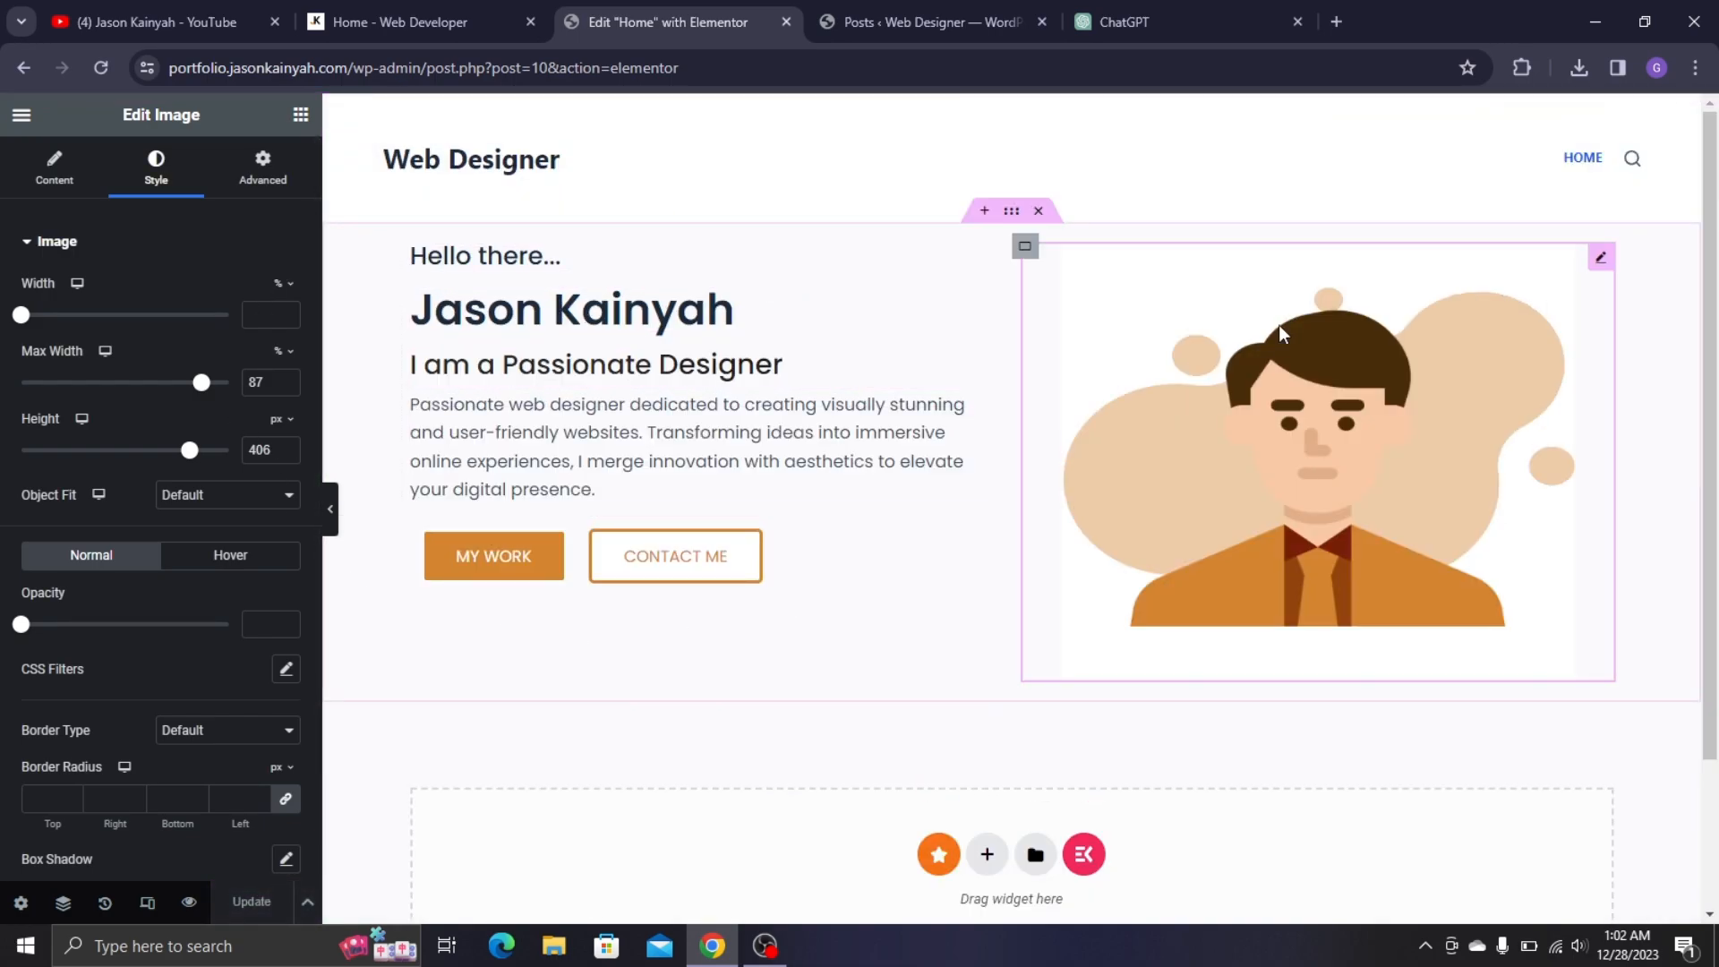
{"action": "left_click", "coordinate": [412, 21]}
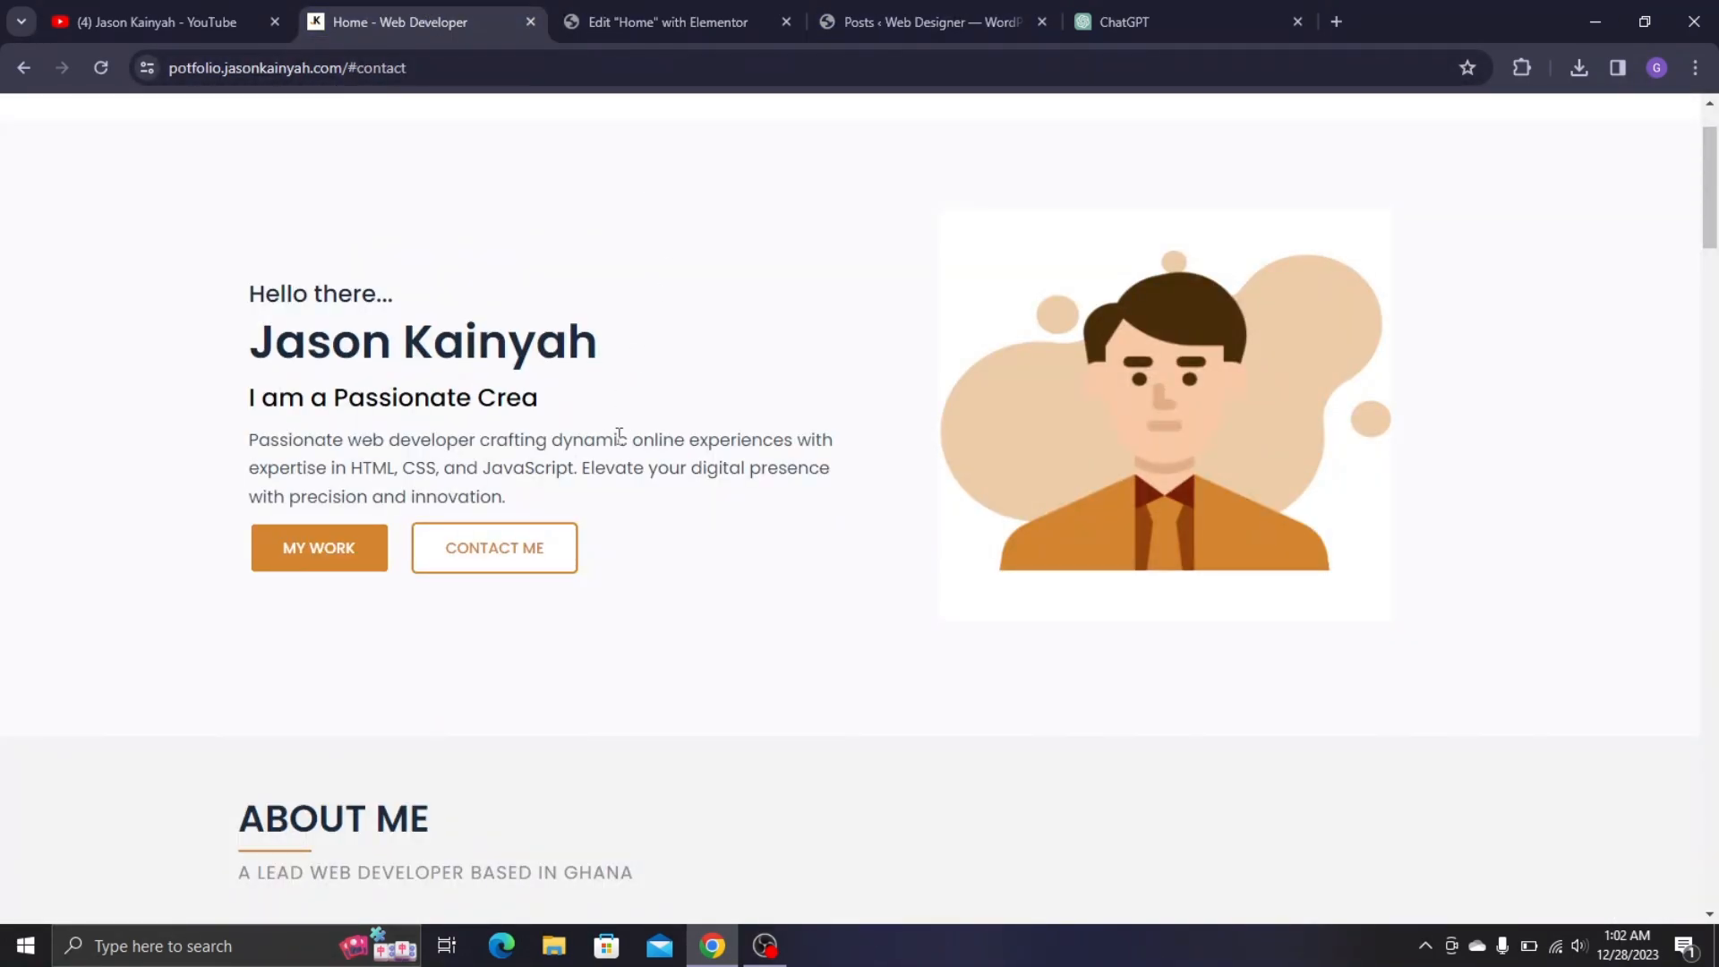
{"action": "scroll", "coordinate": [633, 307], "scroll_direction": "up", "scroll_amount": 1}
{"action": "scroll", "coordinate": [740, 394], "scroll_direction": "down", "scroll_amount": 3}
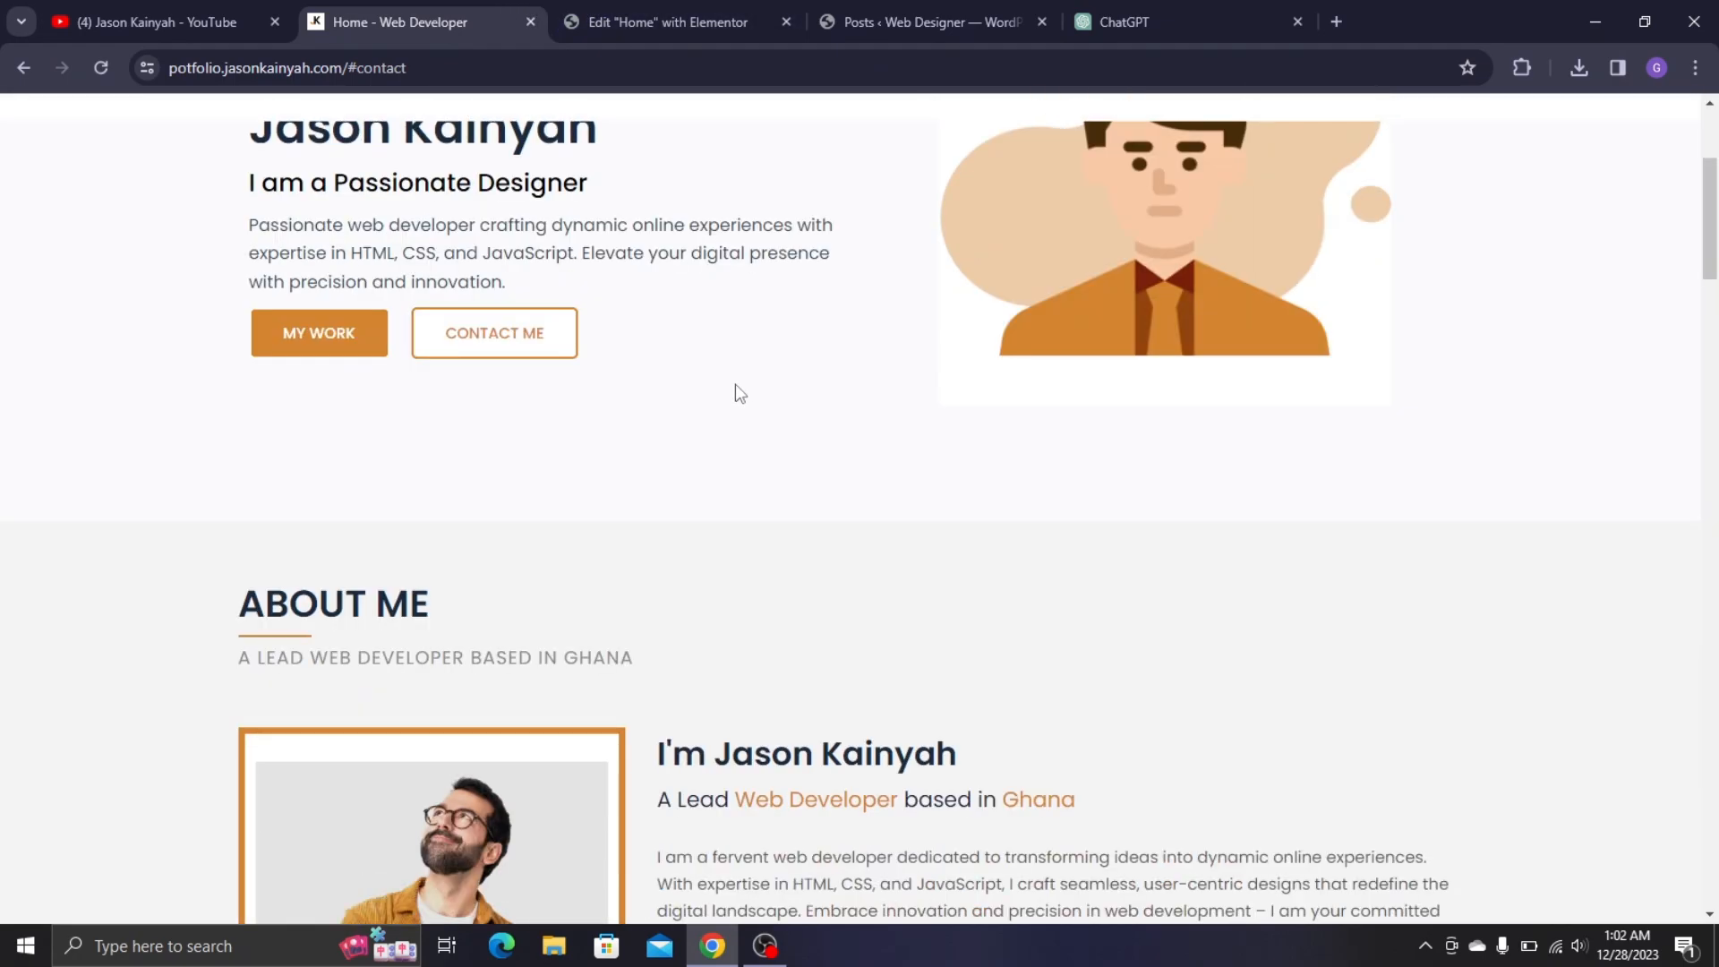
{"action": "scroll", "coordinate": [740, 394], "scroll_direction": "down", "scroll_amount": 6}
{"action": "scroll", "coordinate": [778, 240], "scroll_direction": "up", "scroll_amount": 3}
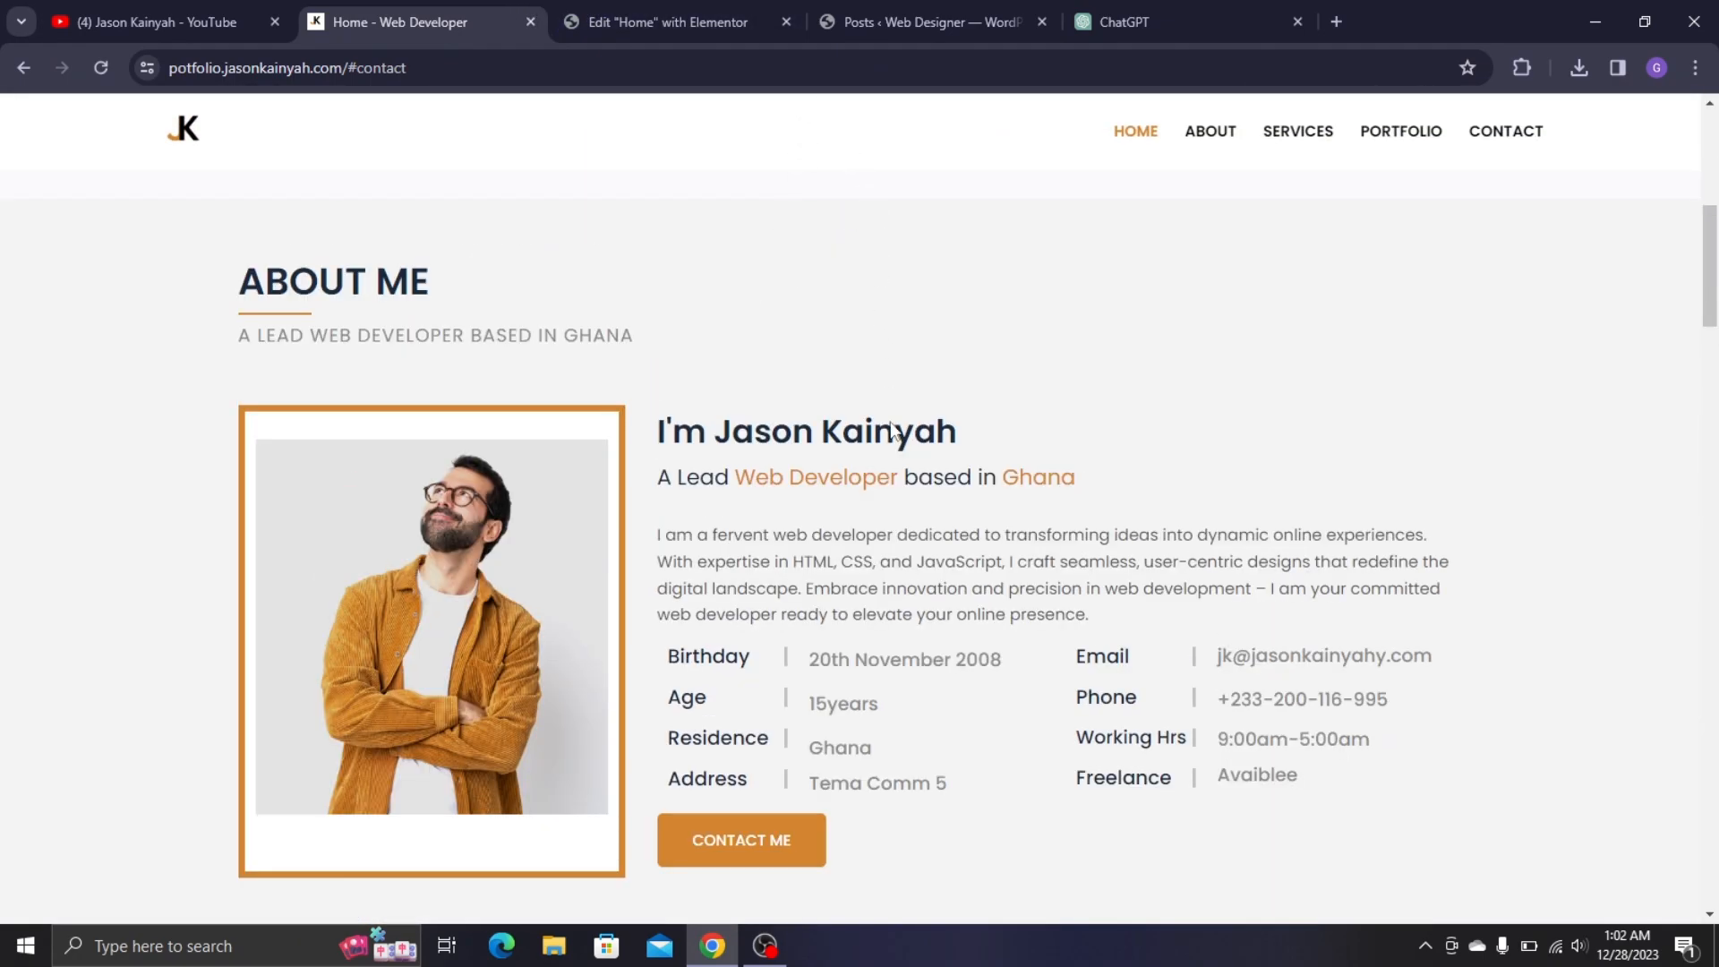
{"action": "left_click", "coordinate": [620, 11]}
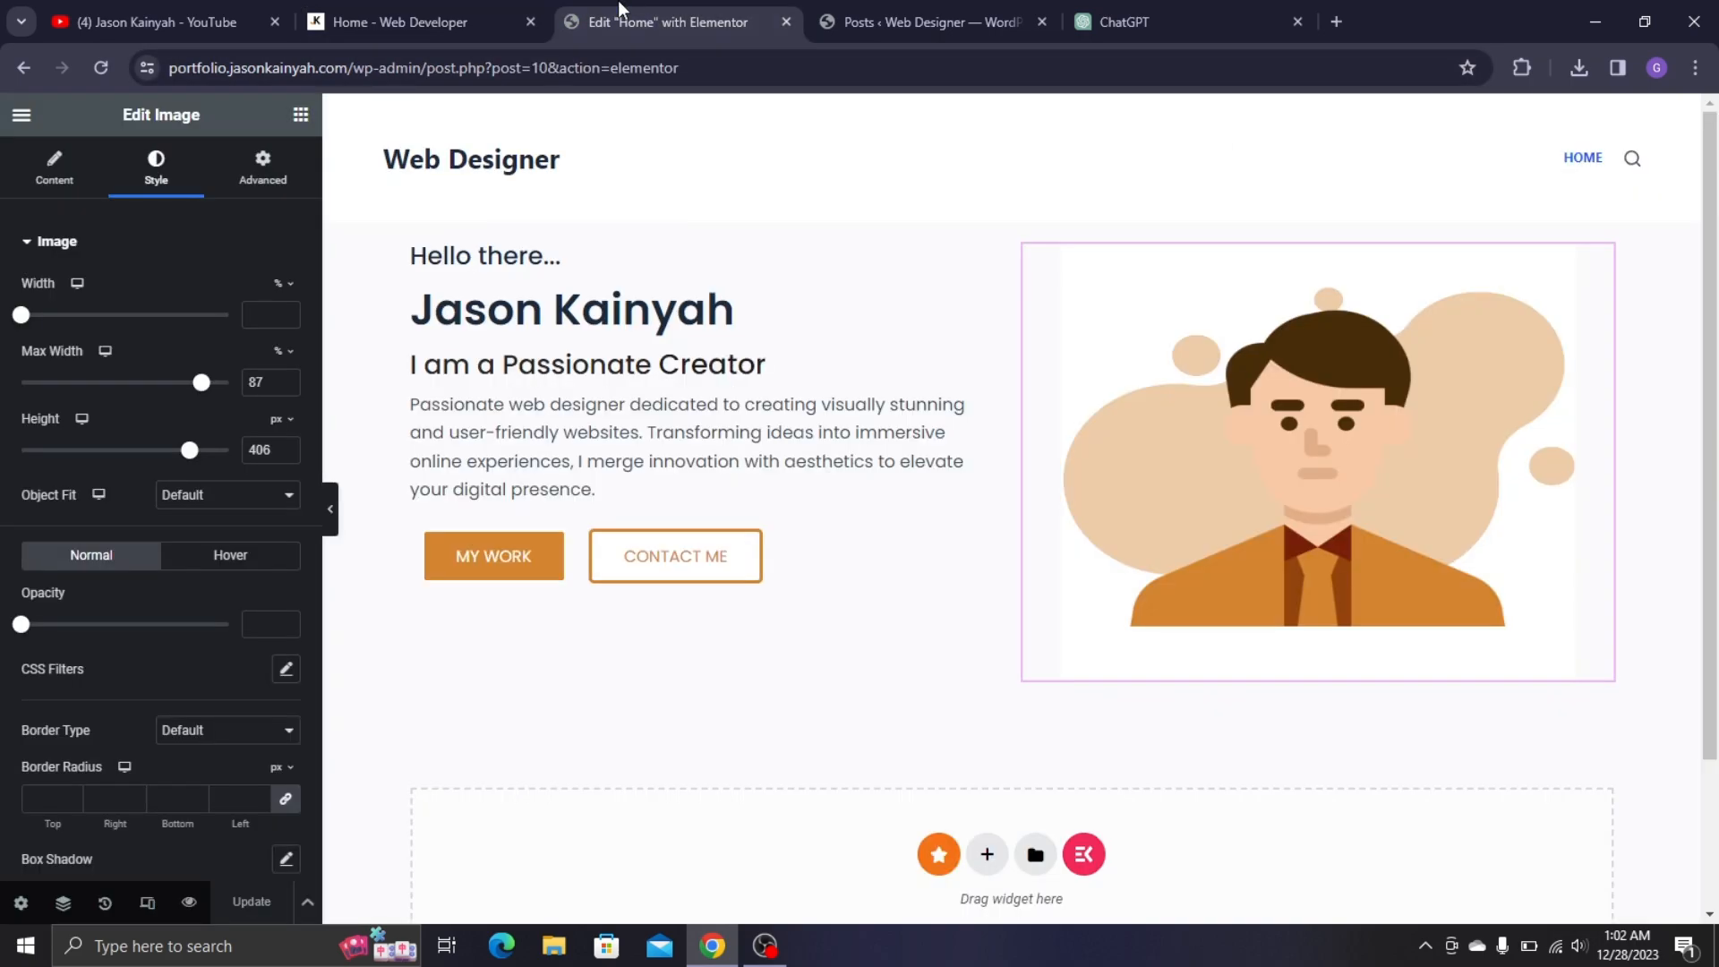
{"action": "scroll", "coordinate": [757, 546], "scroll_direction": "down", "scroll_amount": 3}
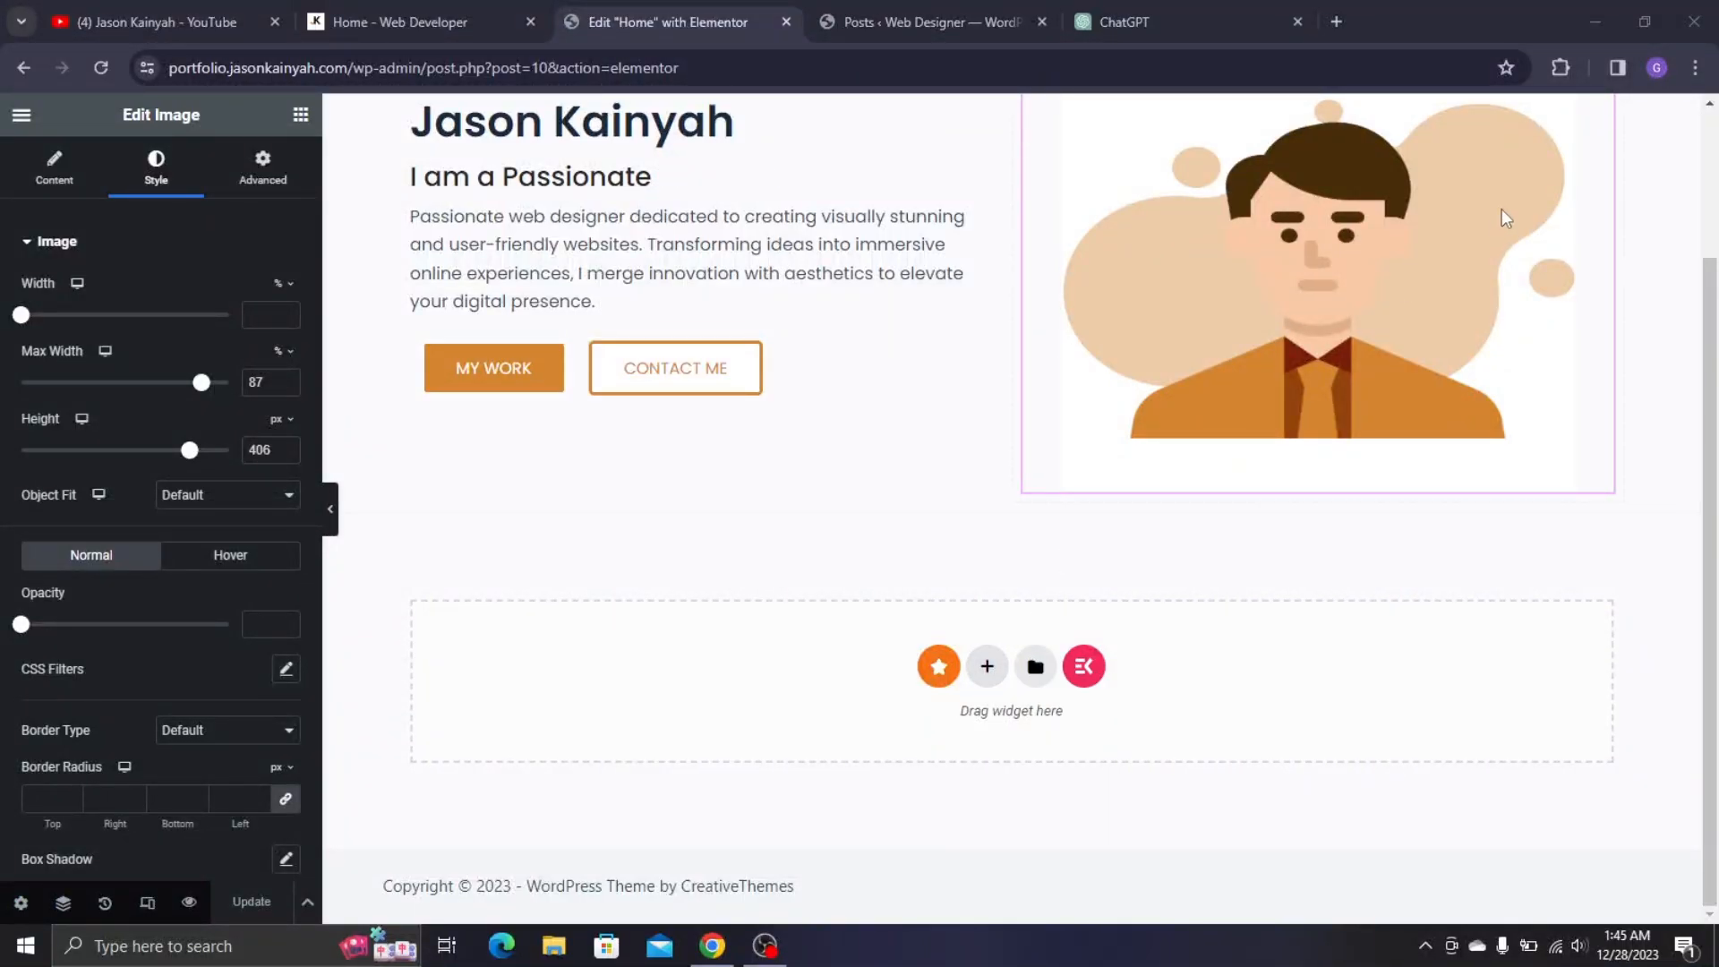
{"action": "scroll", "coordinate": [1257, 240], "scroll_direction": "up", "scroll_amount": 2}
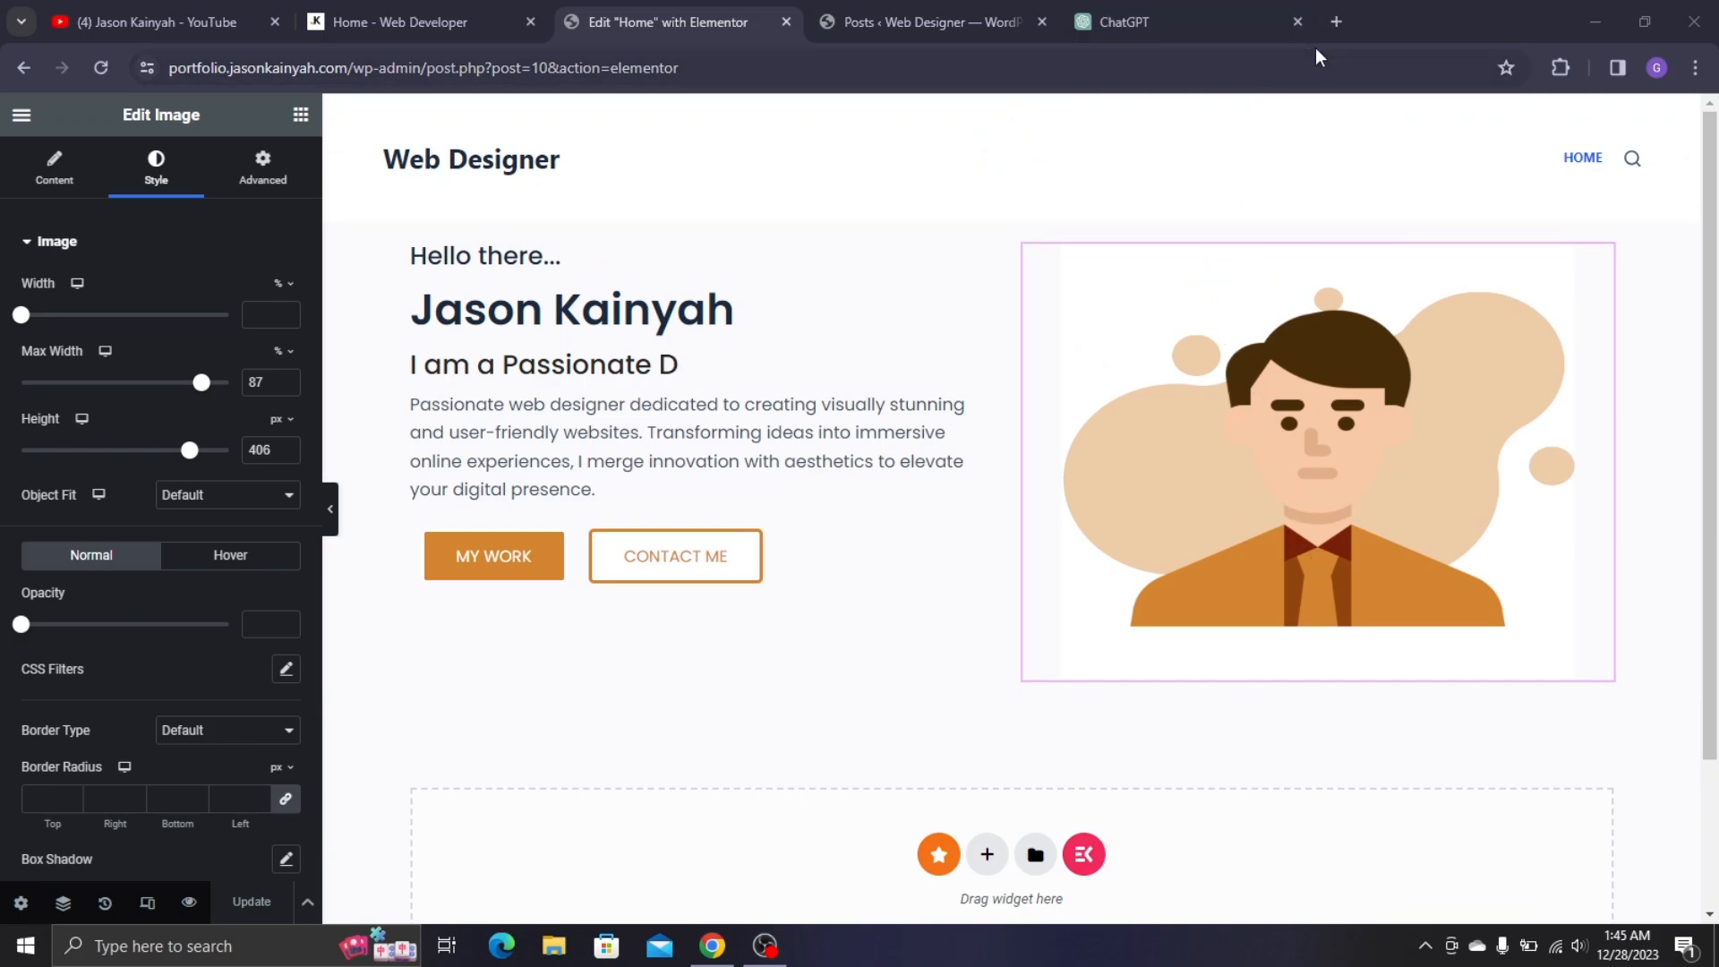
{"action": "left_click", "coordinate": [1328, 27]}
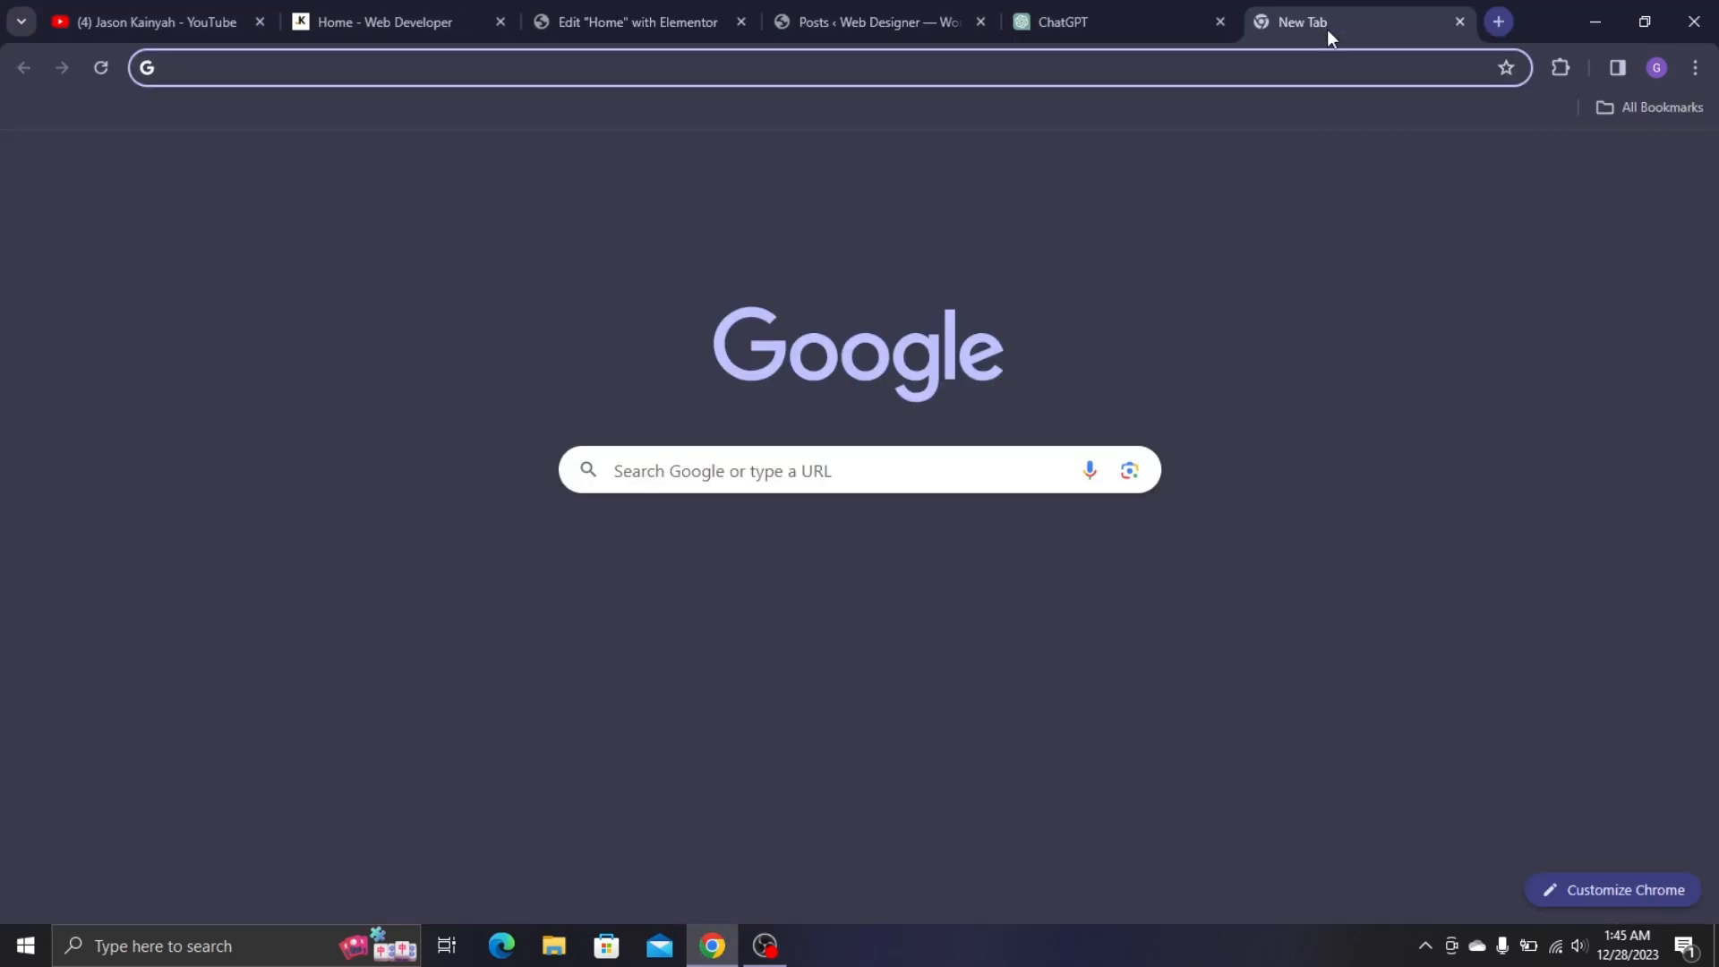
{"action": "type", "text": "flaticon.com"}
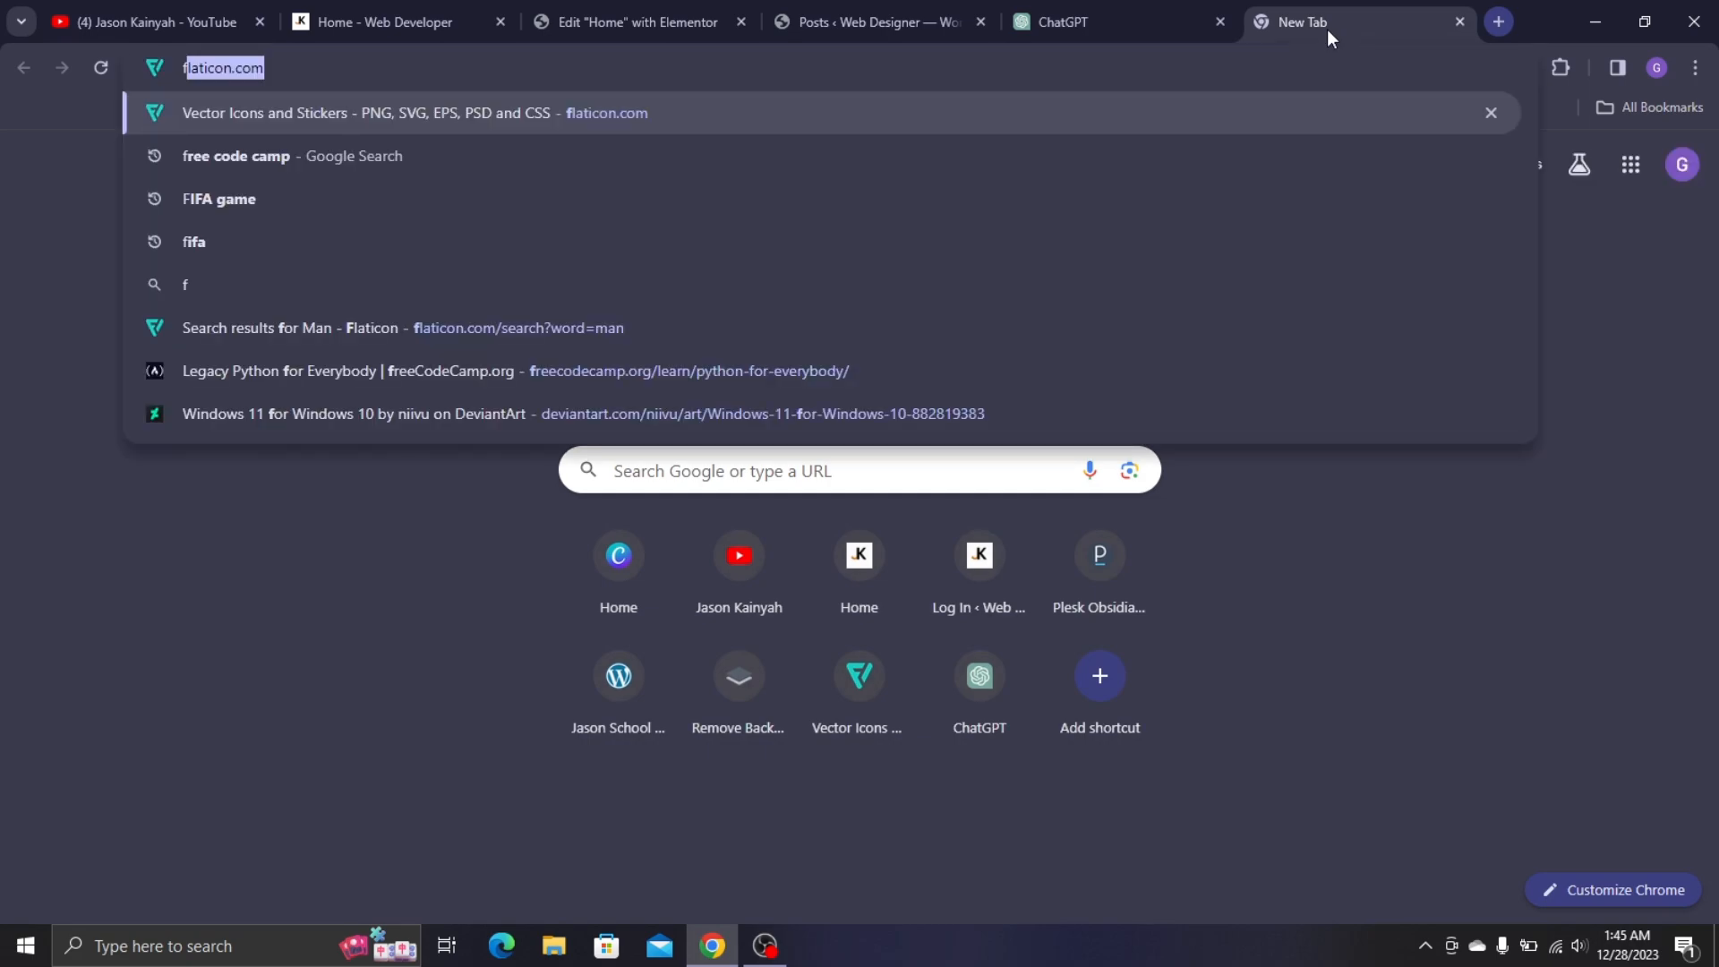
{"action": "key", "text": "Return"}
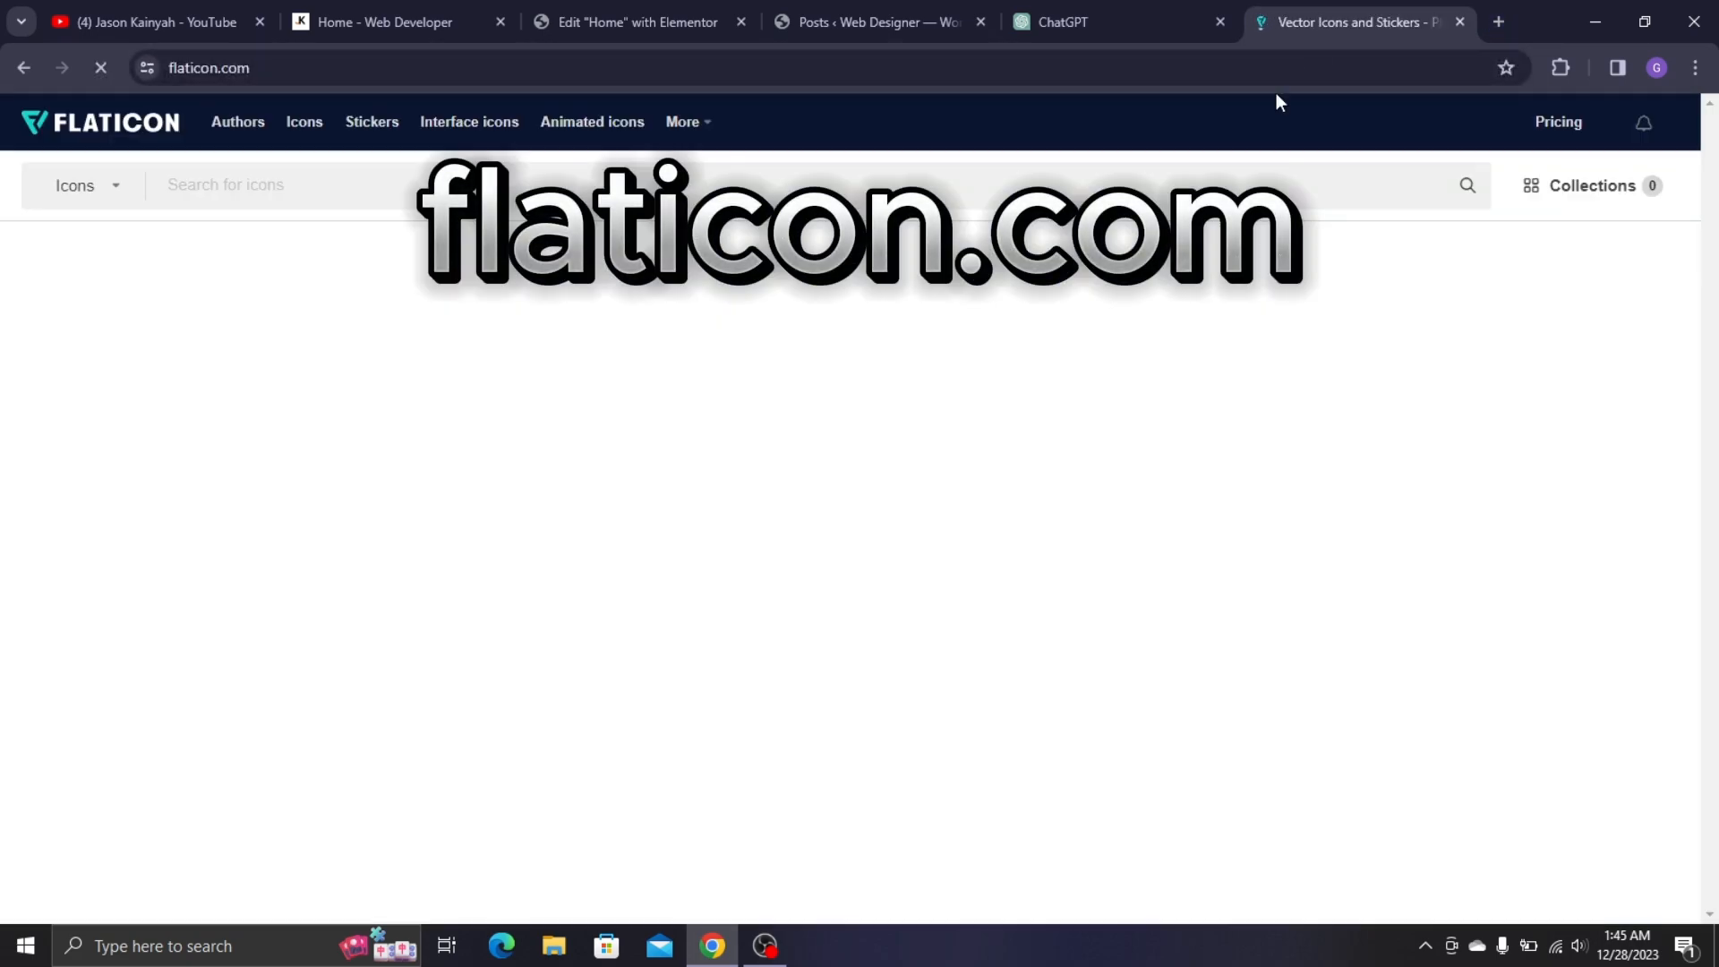
{"action": "scroll", "coordinate": [1057, 345], "scroll_direction": "down", "scroll_amount": 10}
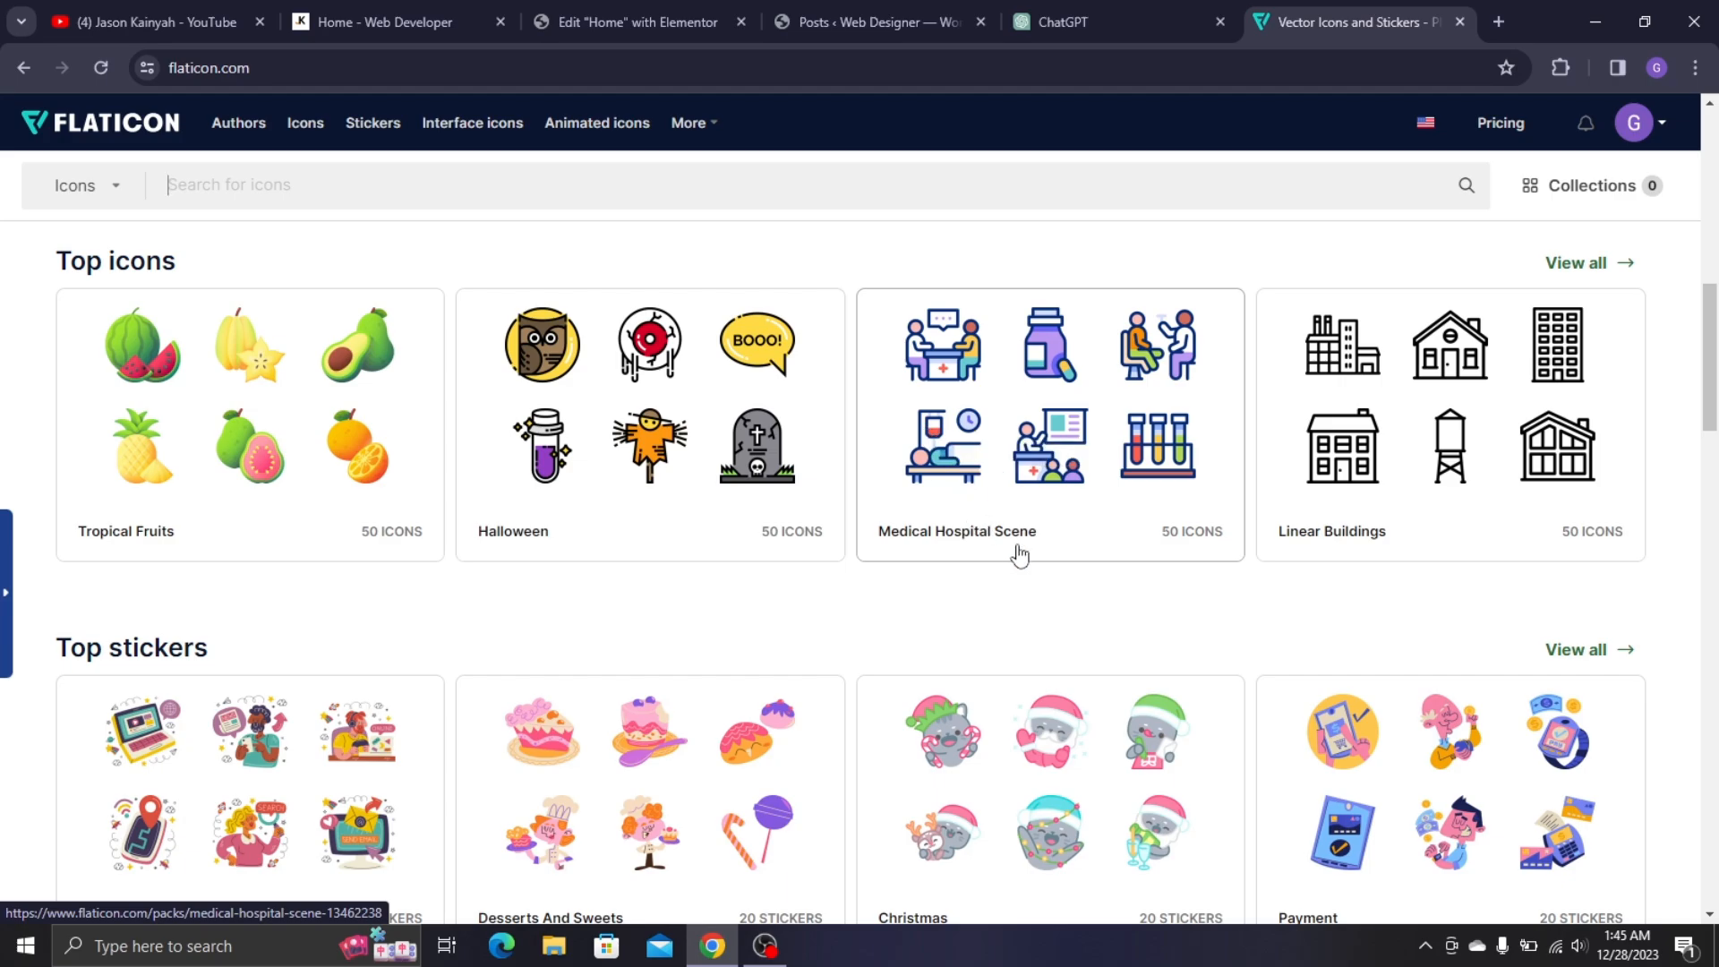
{"action": "scroll", "coordinate": [896, 501], "scroll_direction": "down", "scroll_amount": 3}
{"action": "scroll", "coordinate": [830, 384], "scroll_direction": "up", "scroll_amount": 2}
{"action": "scroll", "coordinate": [1296, 229], "scroll_direction": "up", "scroll_amount": 3}
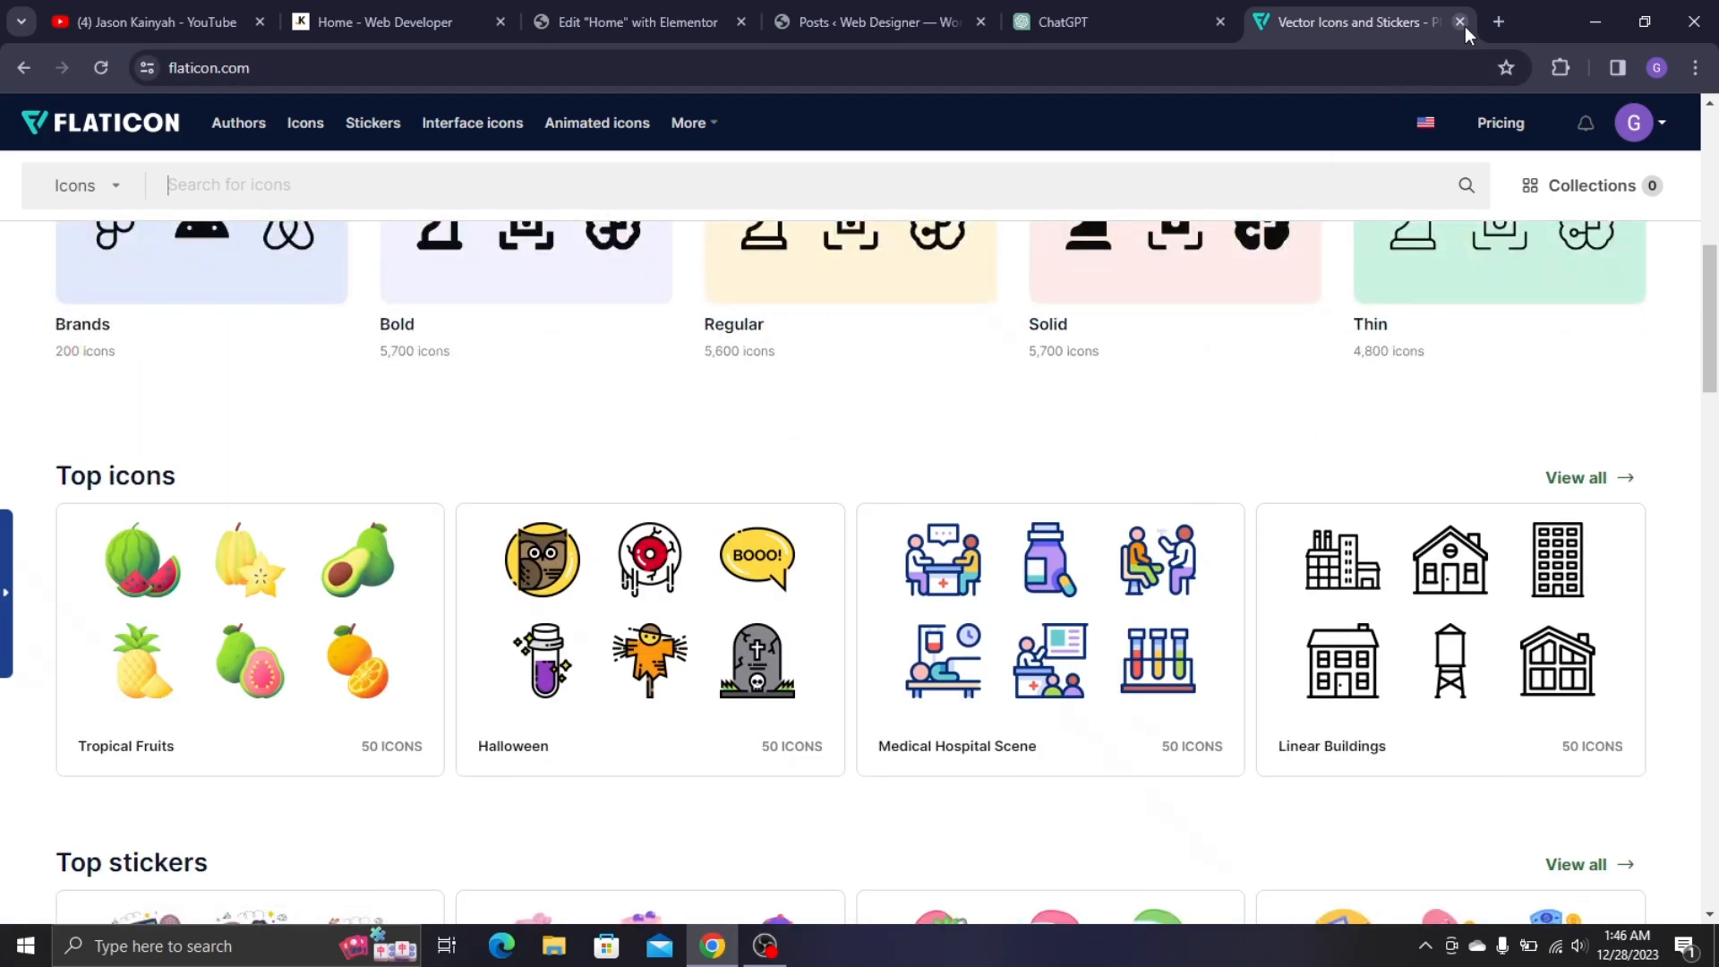
{"action": "left_click", "coordinate": [1460, 22]}
{"action": "left_click", "coordinate": [591, 18]}
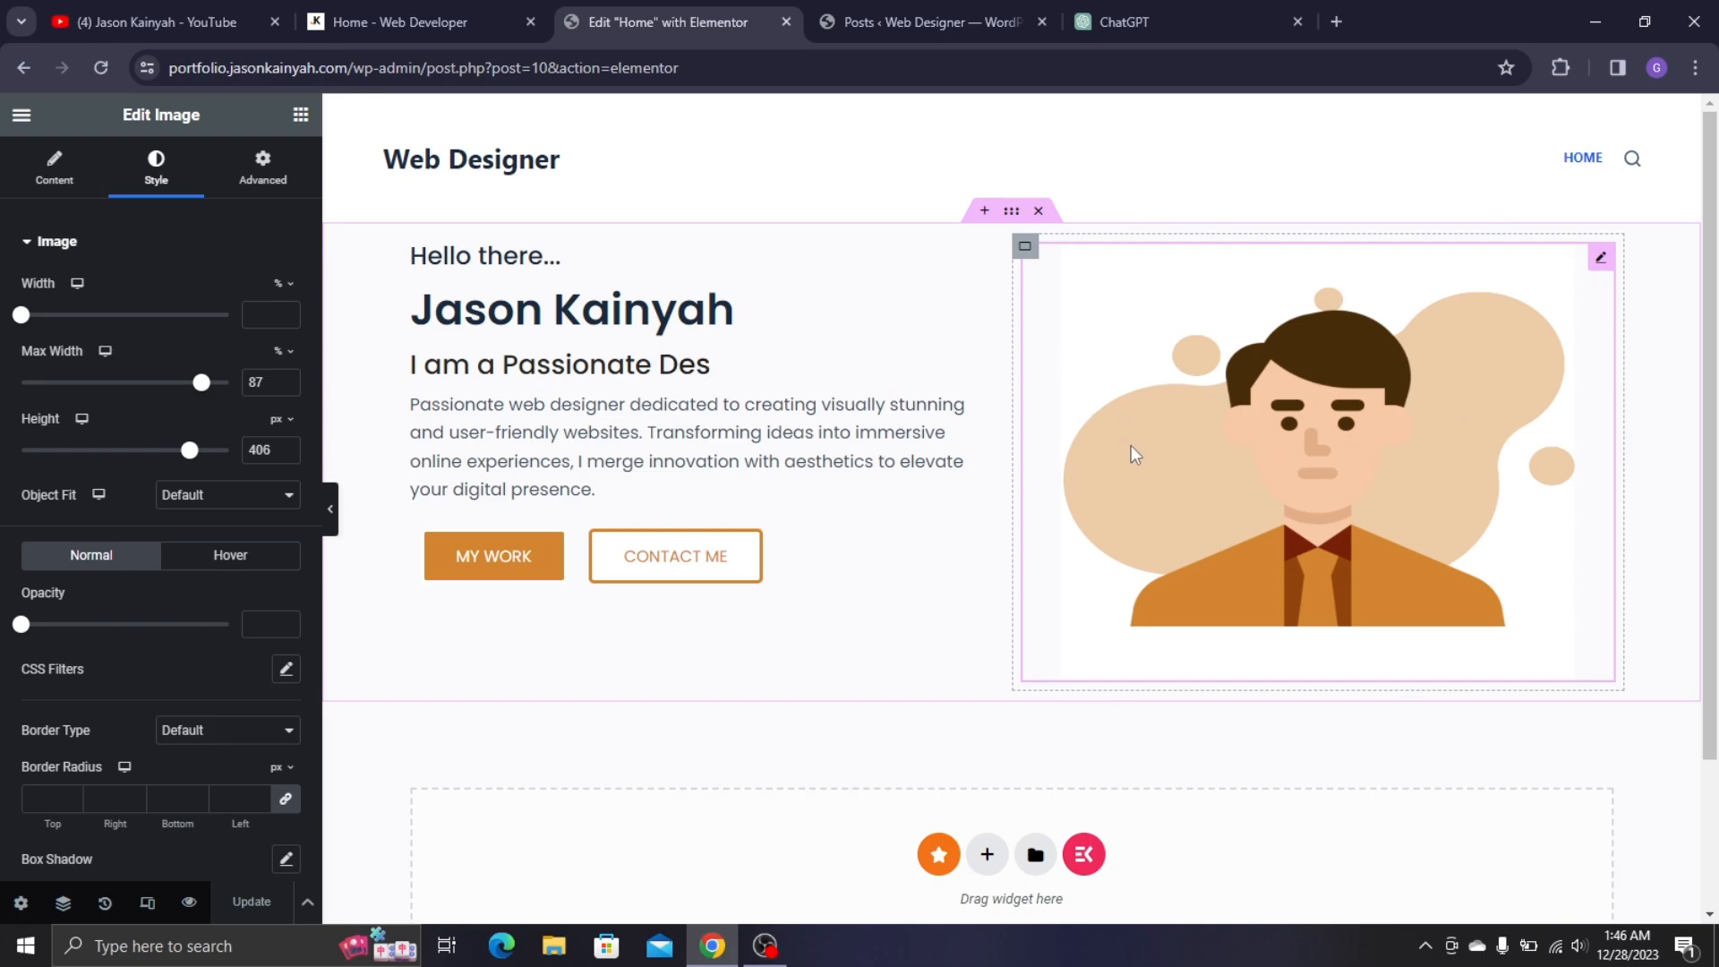
- Insert a container below the hero using the first single-column vertical structure
{"action": "scroll", "coordinate": [1128, 340], "scroll_direction": "down", "scroll_amount": 1}
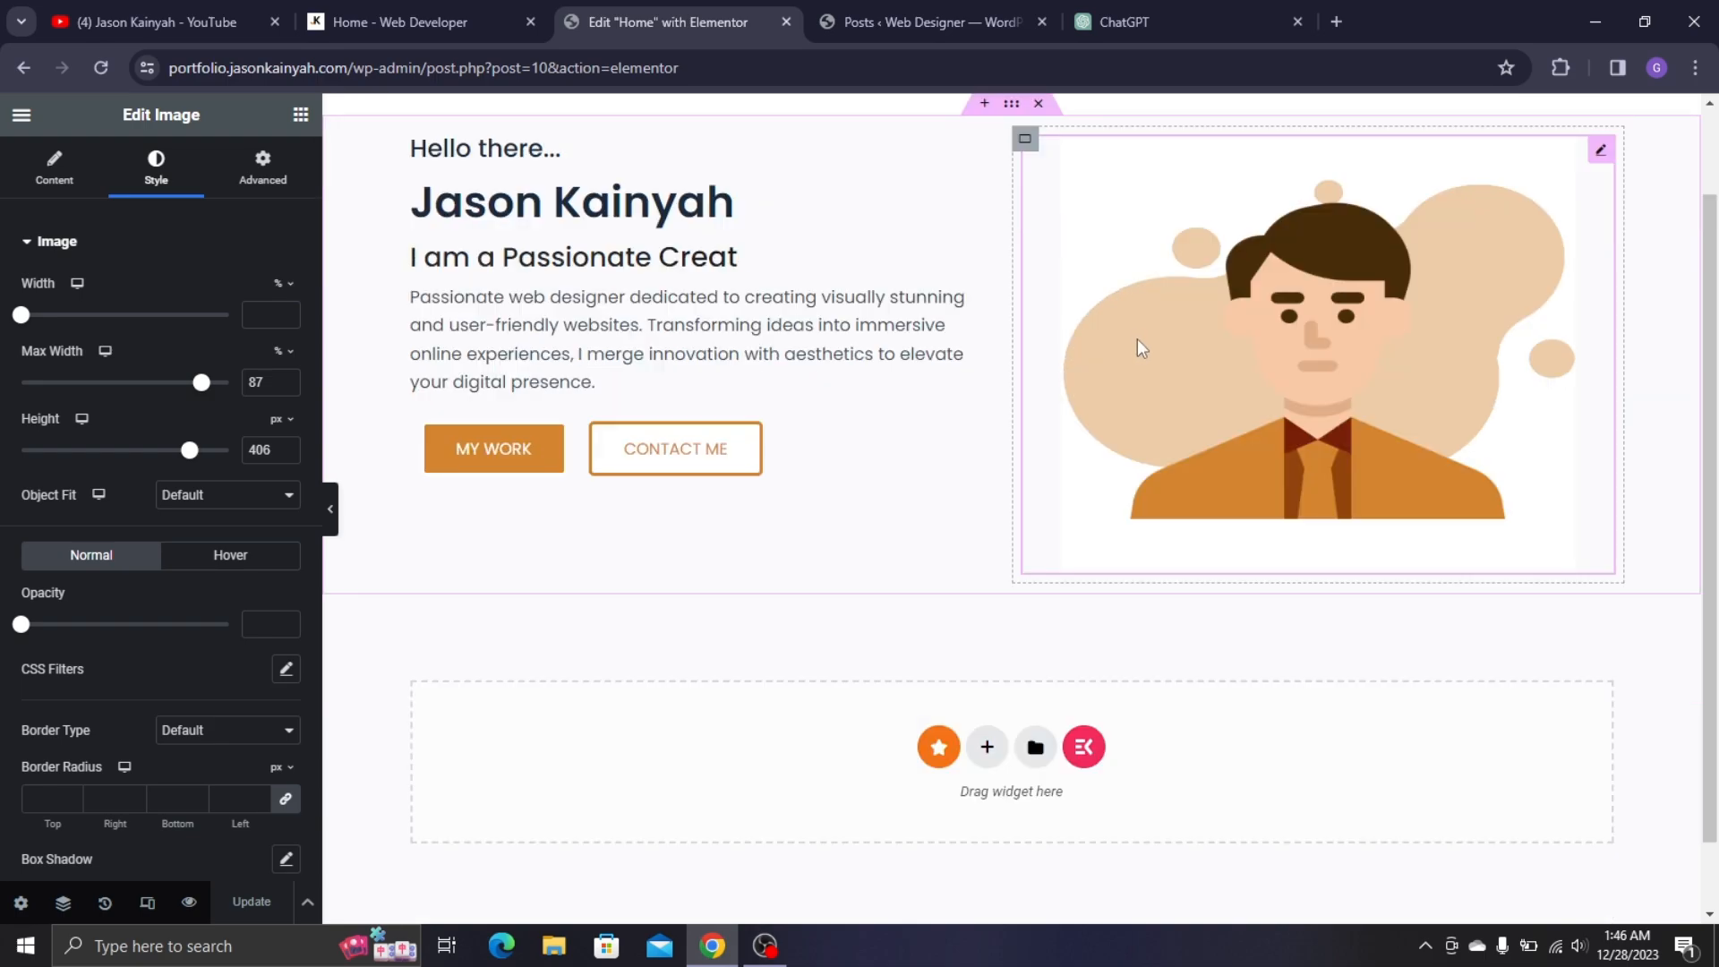
{"action": "scroll", "coordinate": [1137, 345], "scroll_direction": "up", "scroll_amount": 1}
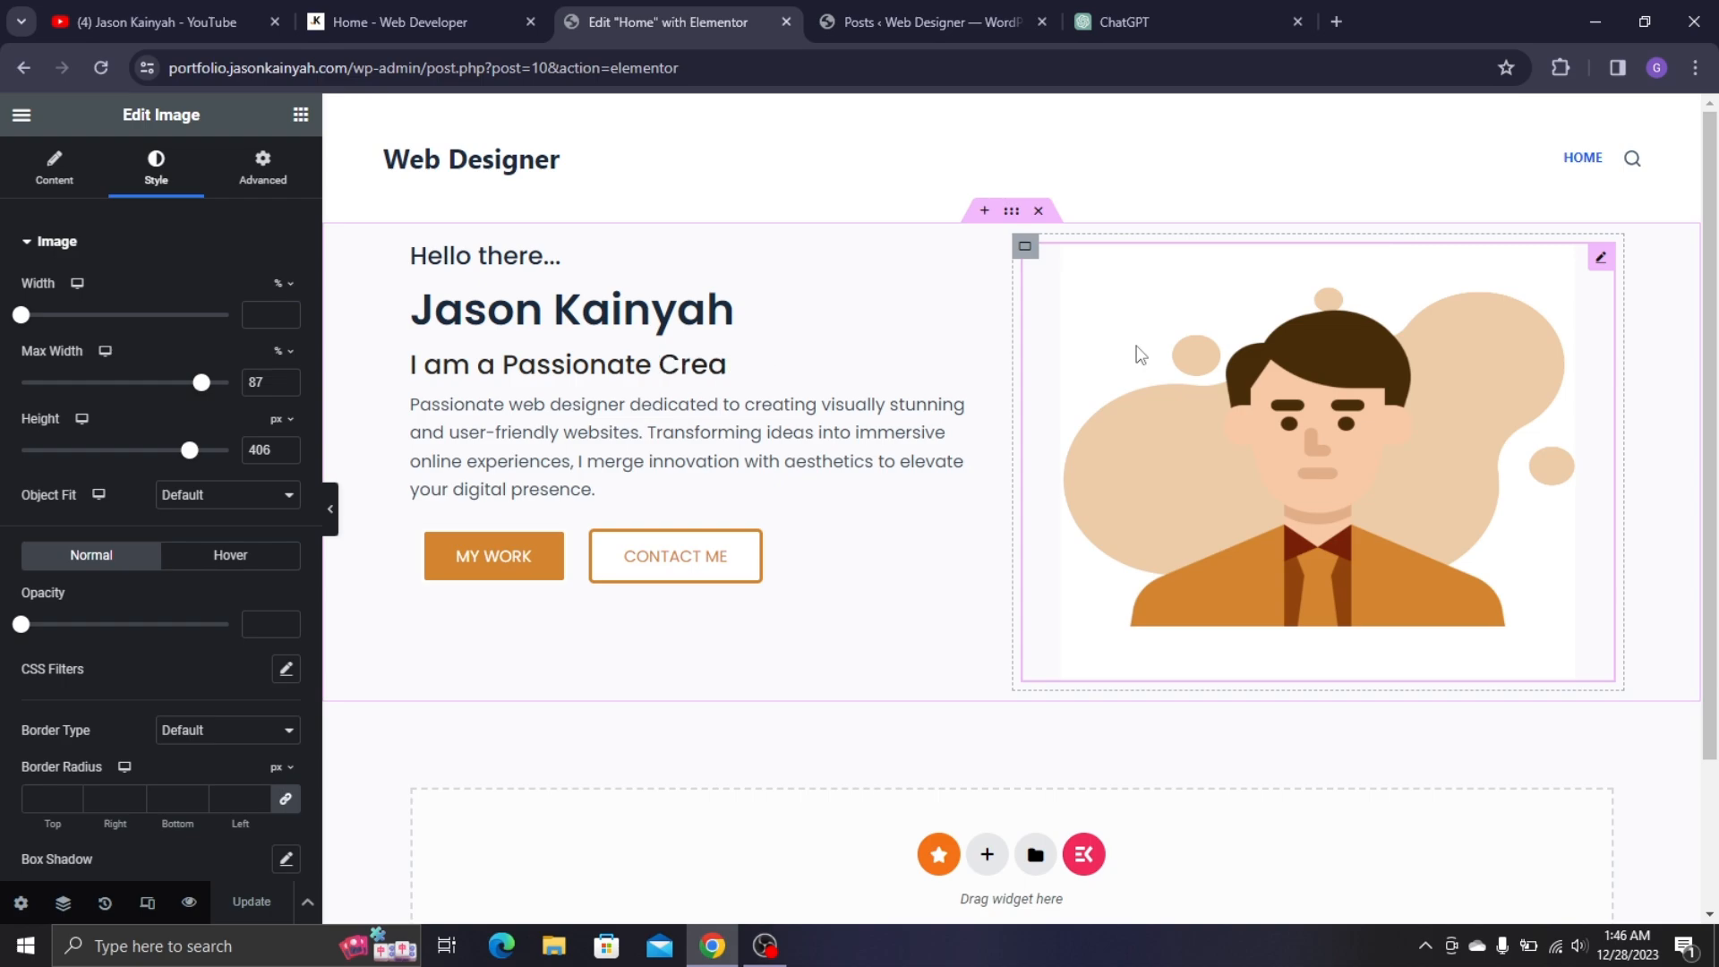
{"action": "scroll", "coordinate": [1140, 355], "scroll_direction": "down", "scroll_amount": 3}
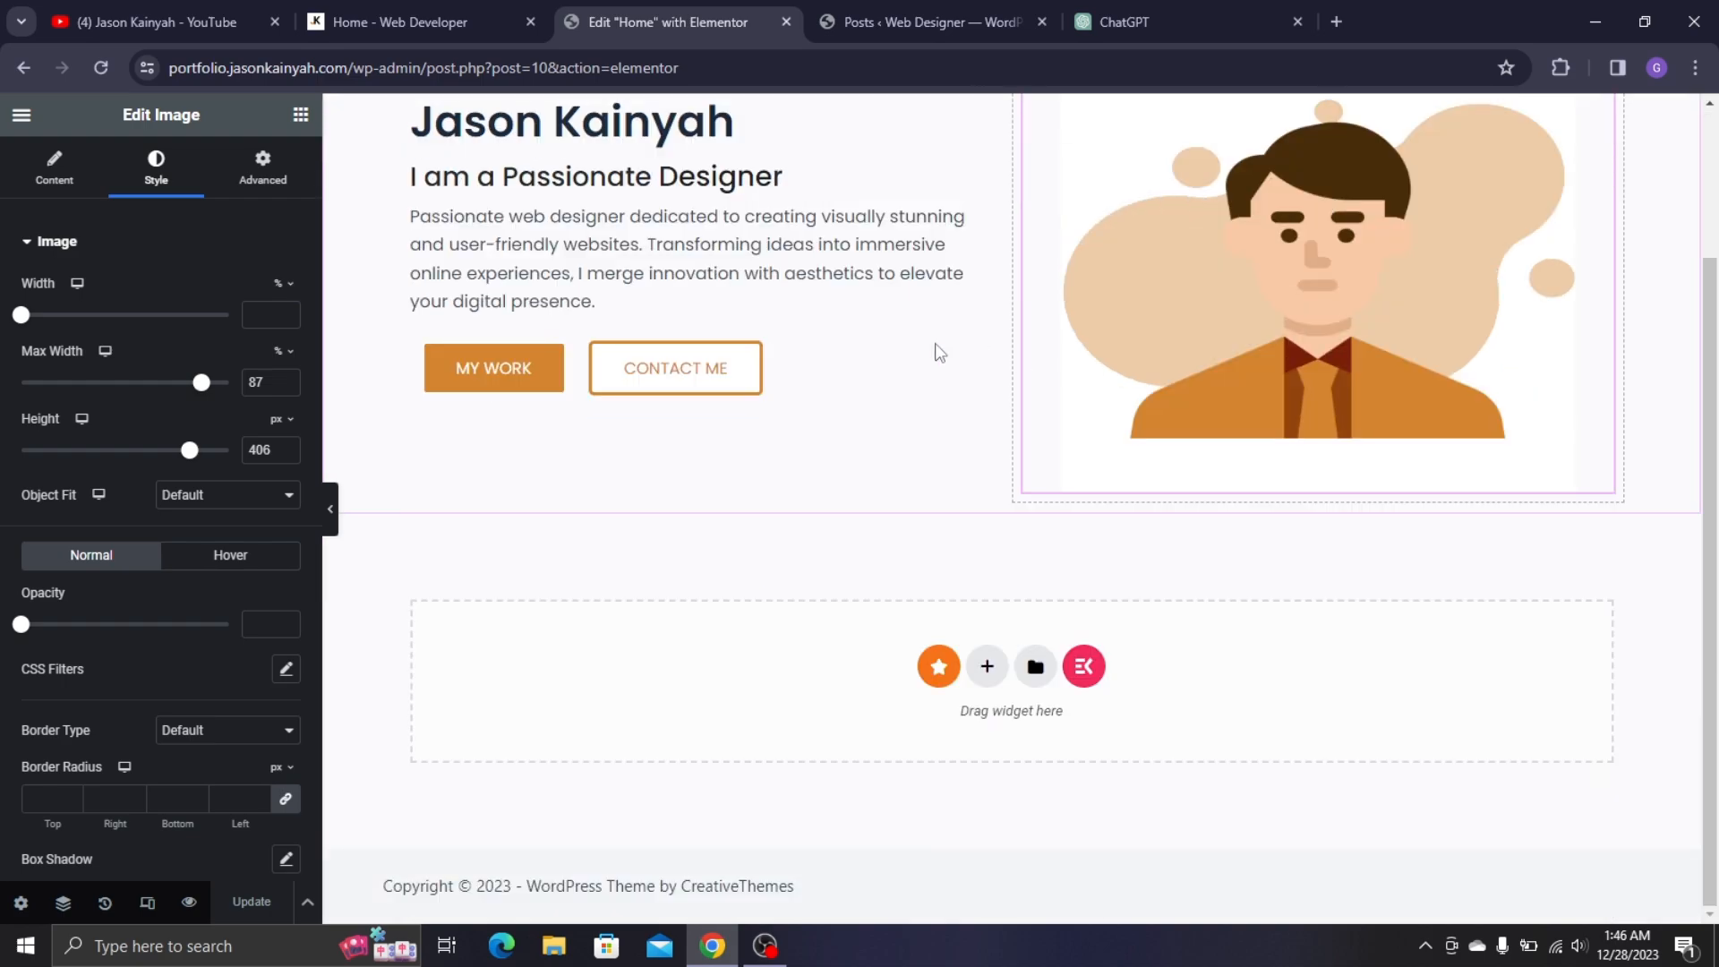
{"action": "left_click", "coordinate": [363, 15]}
{"action": "left_click", "coordinate": [699, 23]}
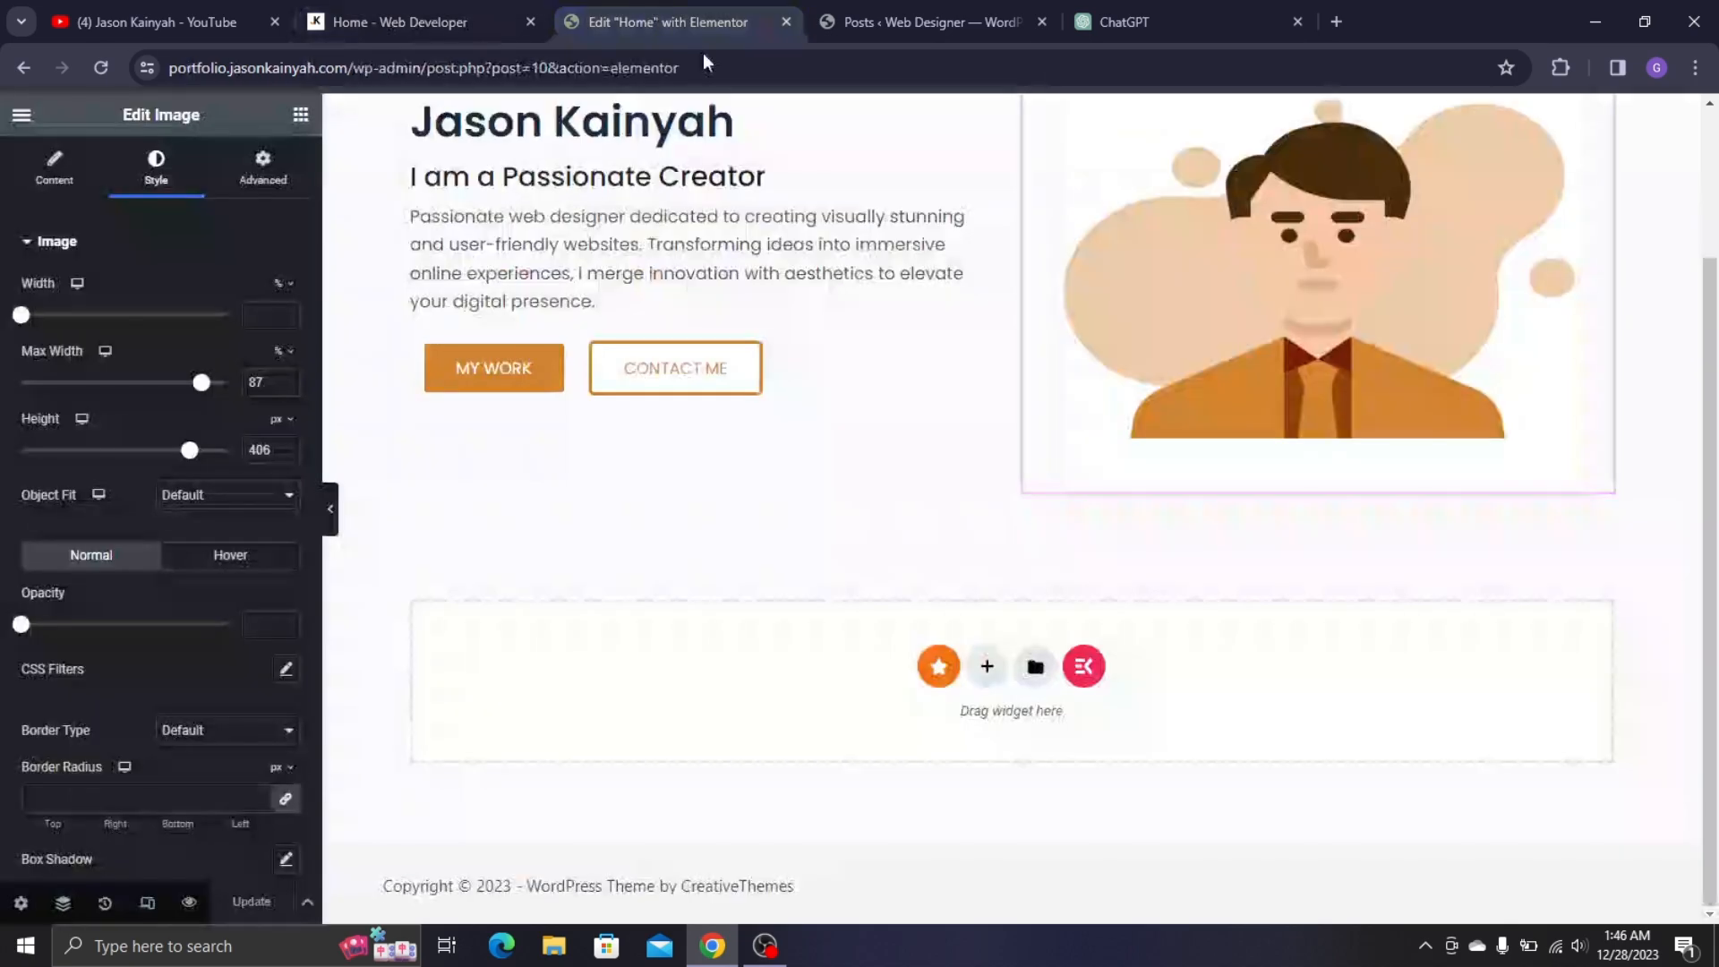
{"action": "left_click", "coordinate": [983, 671]}
{"action": "left_click", "coordinate": [373, 4]}
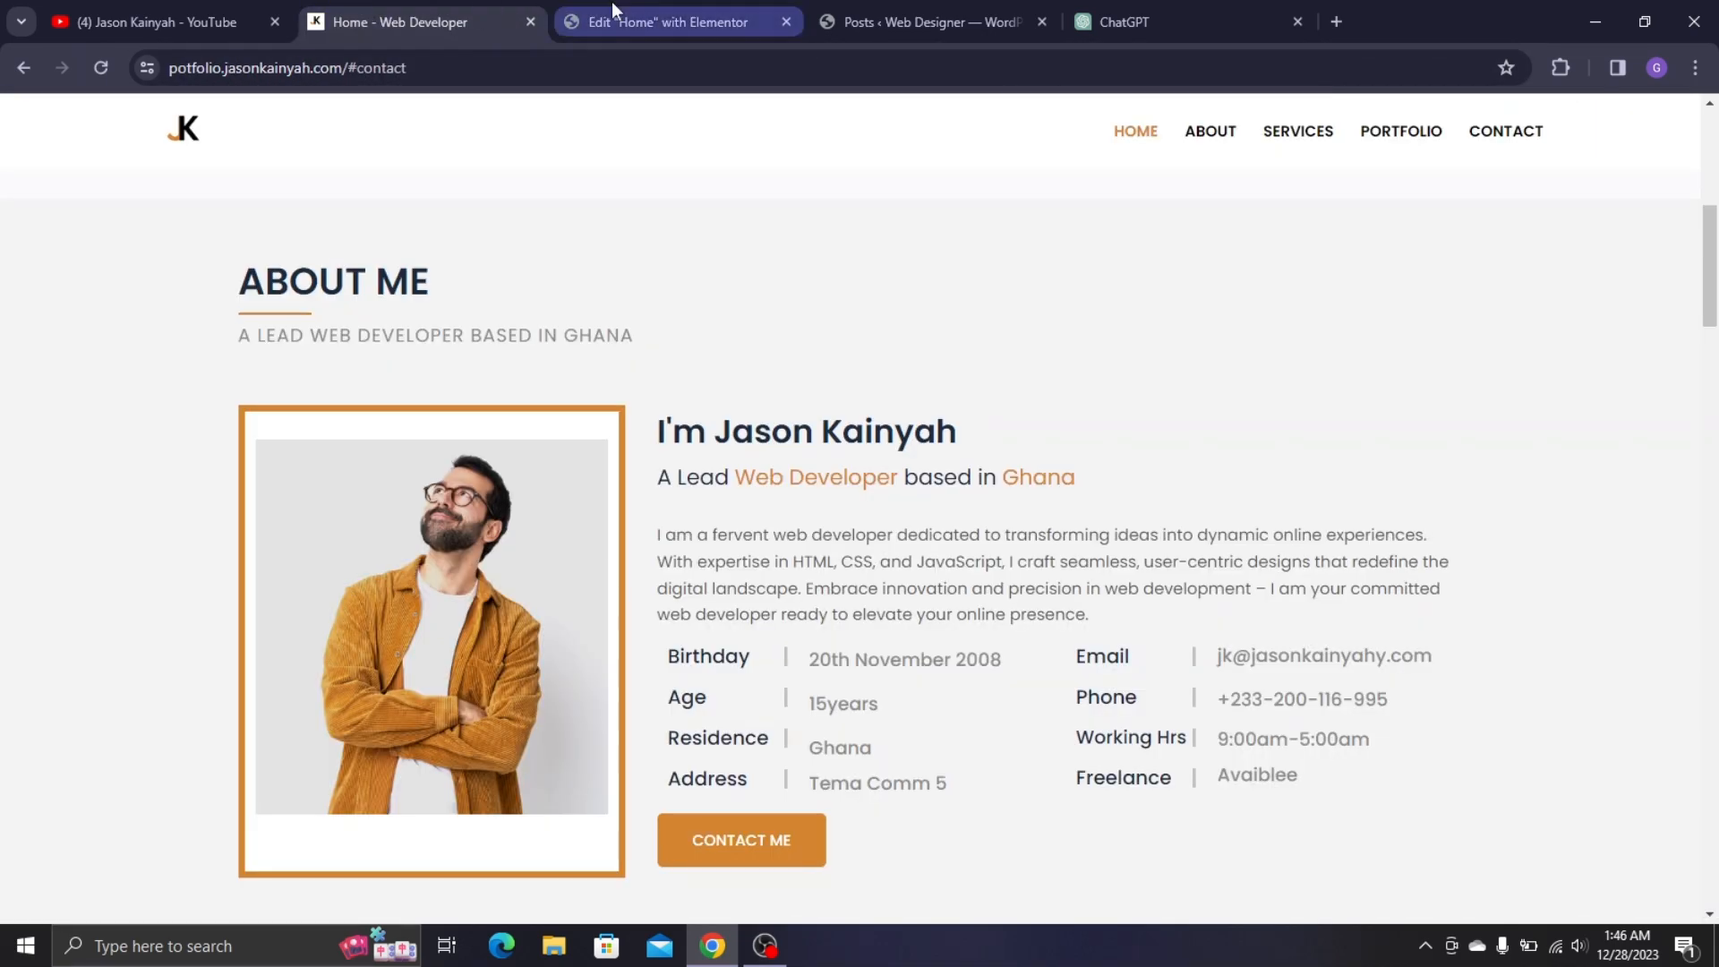
{"action": "left_click", "coordinate": [610, 5]}
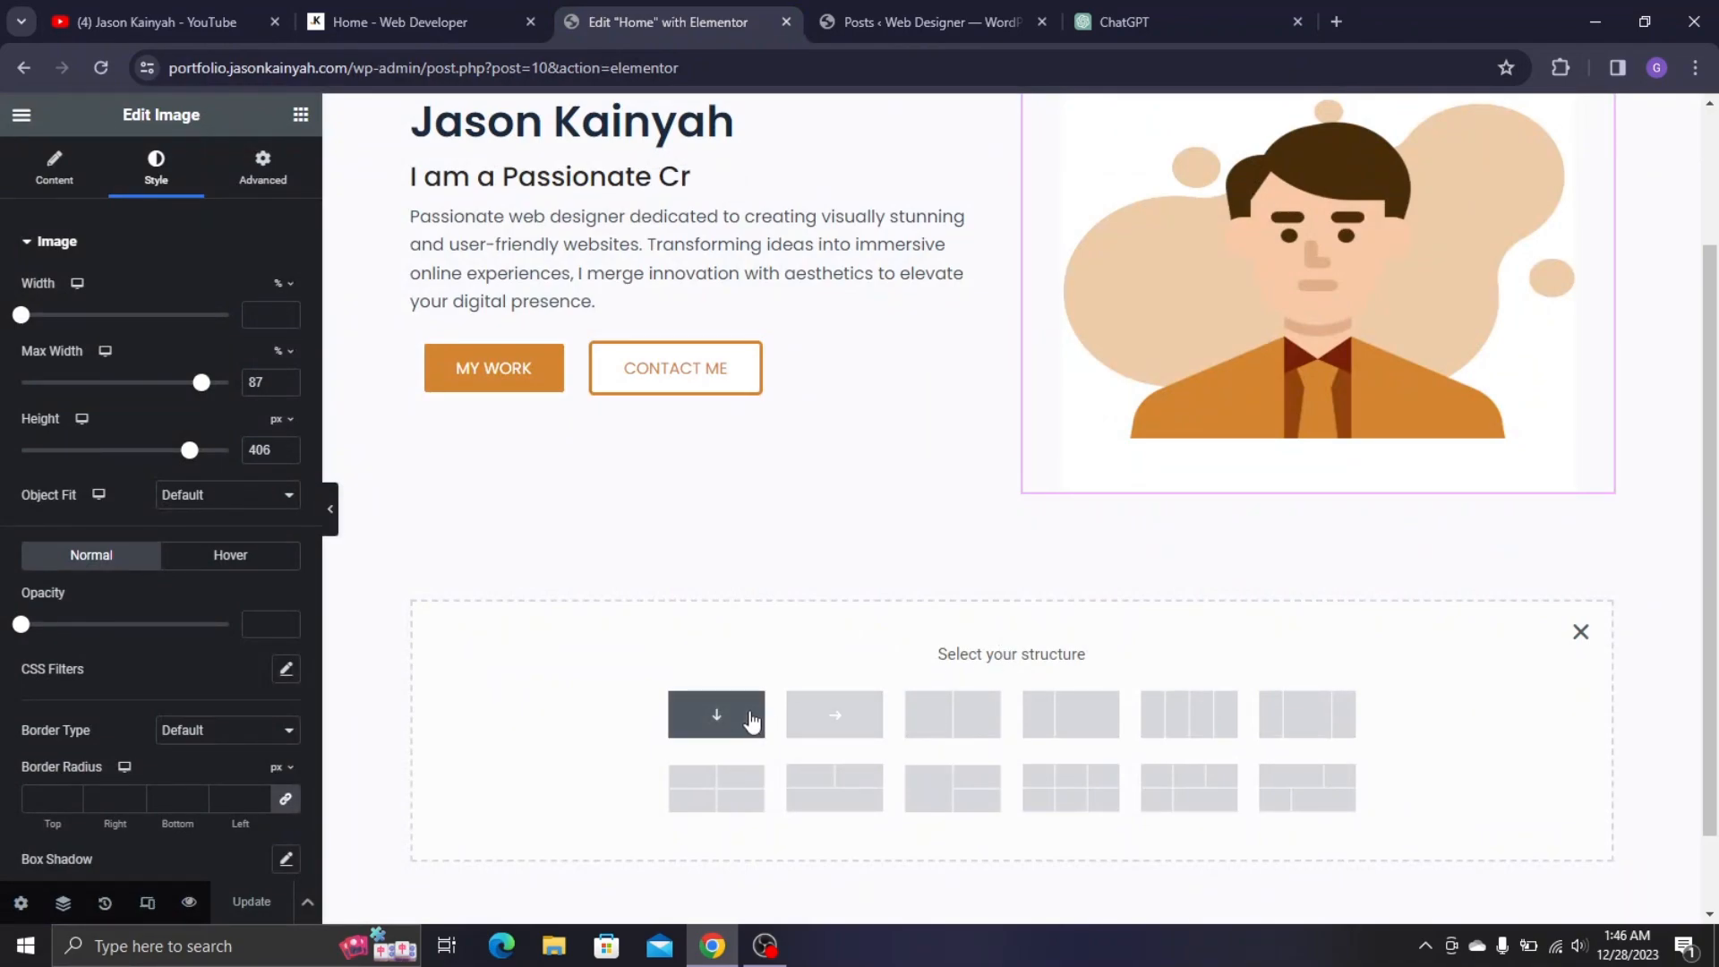
{"action": "left_click", "coordinate": [752, 721]}
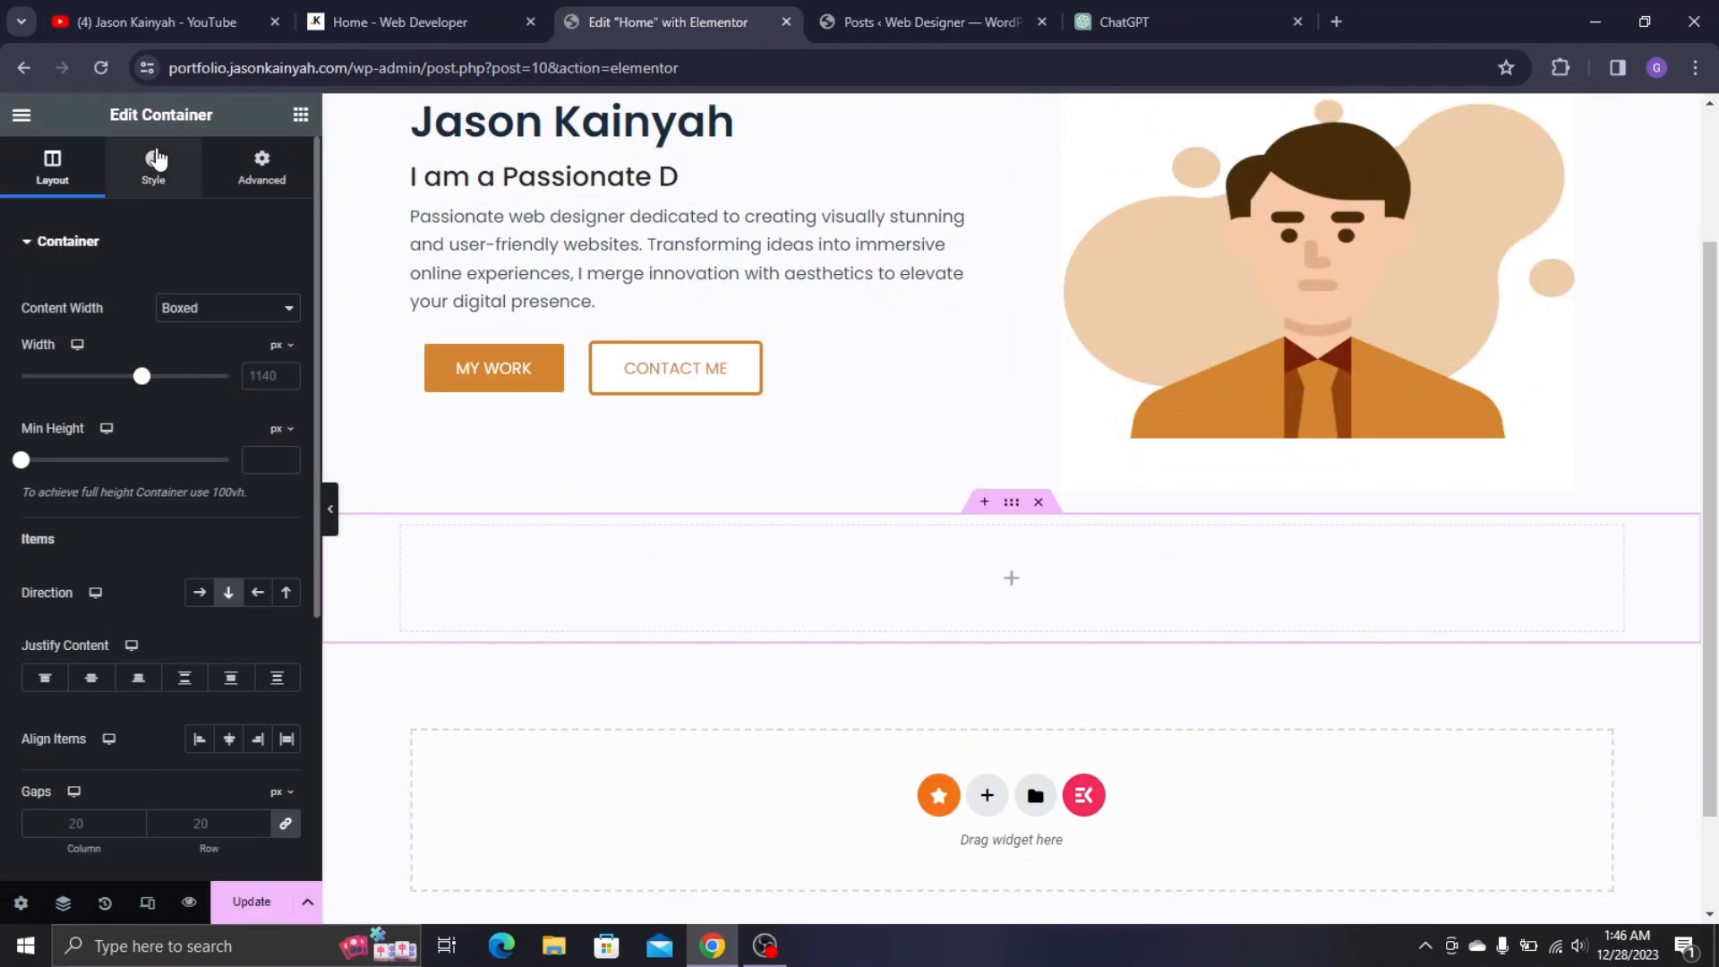
- Sample the live About Me section's light grey background (#f3f3f4) with Color Picker for Chrome
{"action": "left_click", "coordinate": [379, 9]}
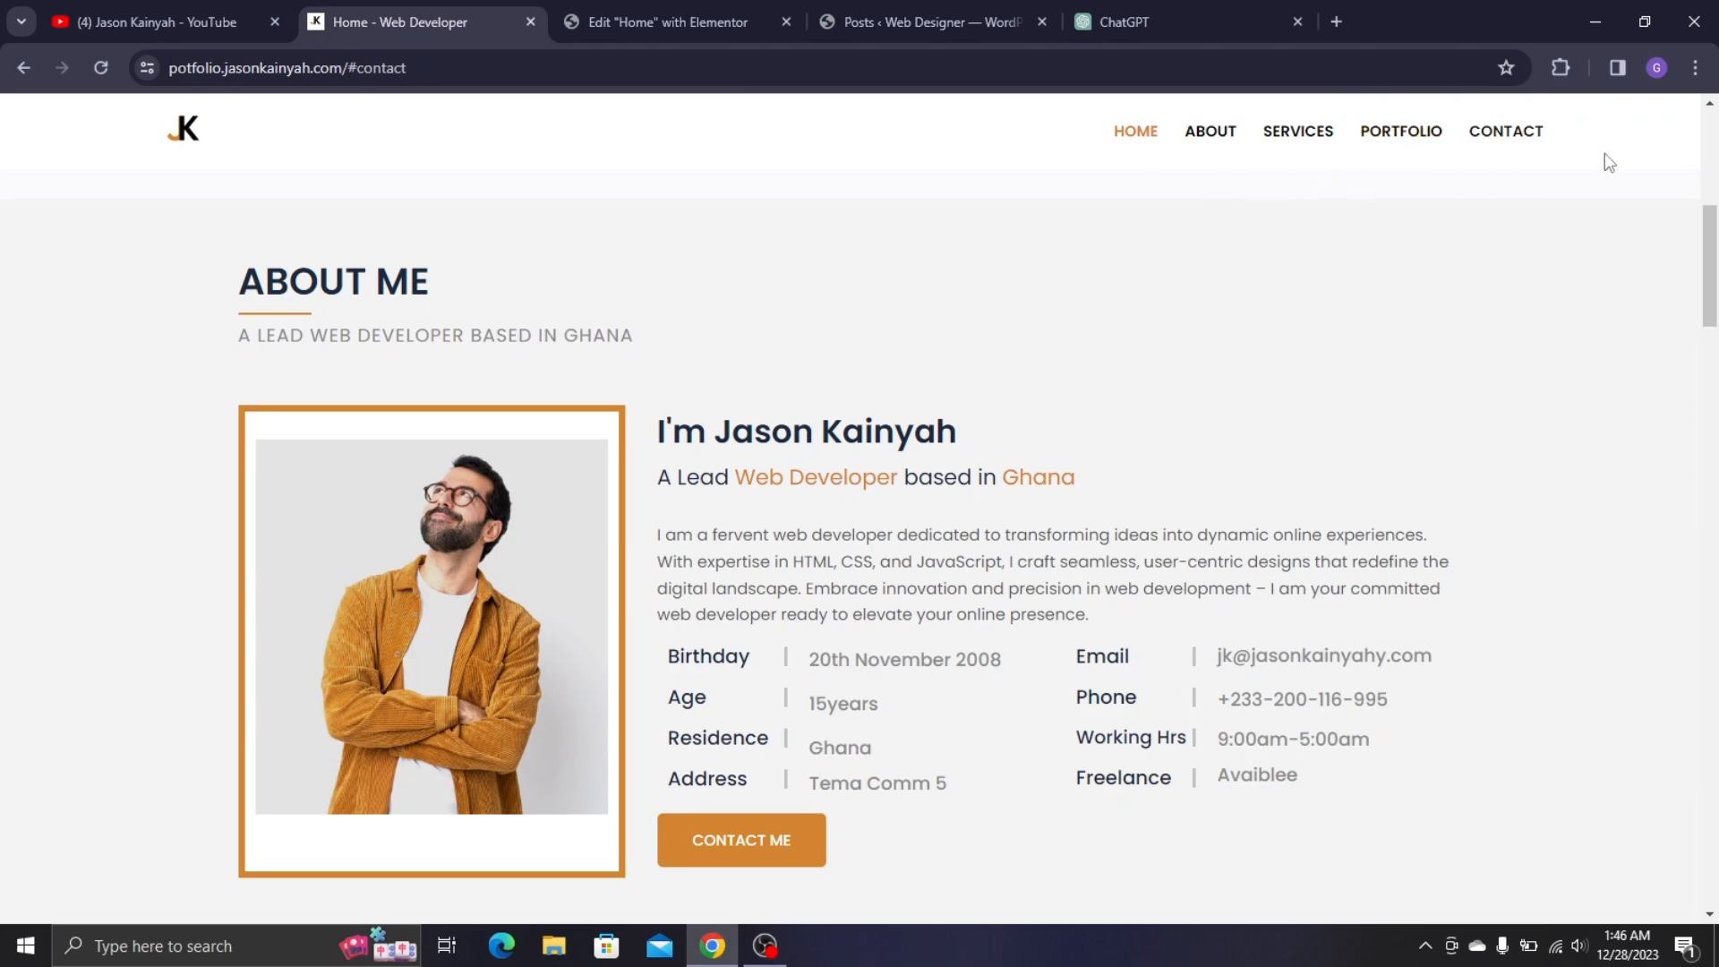
{"action": "scroll", "coordinate": [1116, 314], "scroll_direction": "up", "scroll_amount": 4}
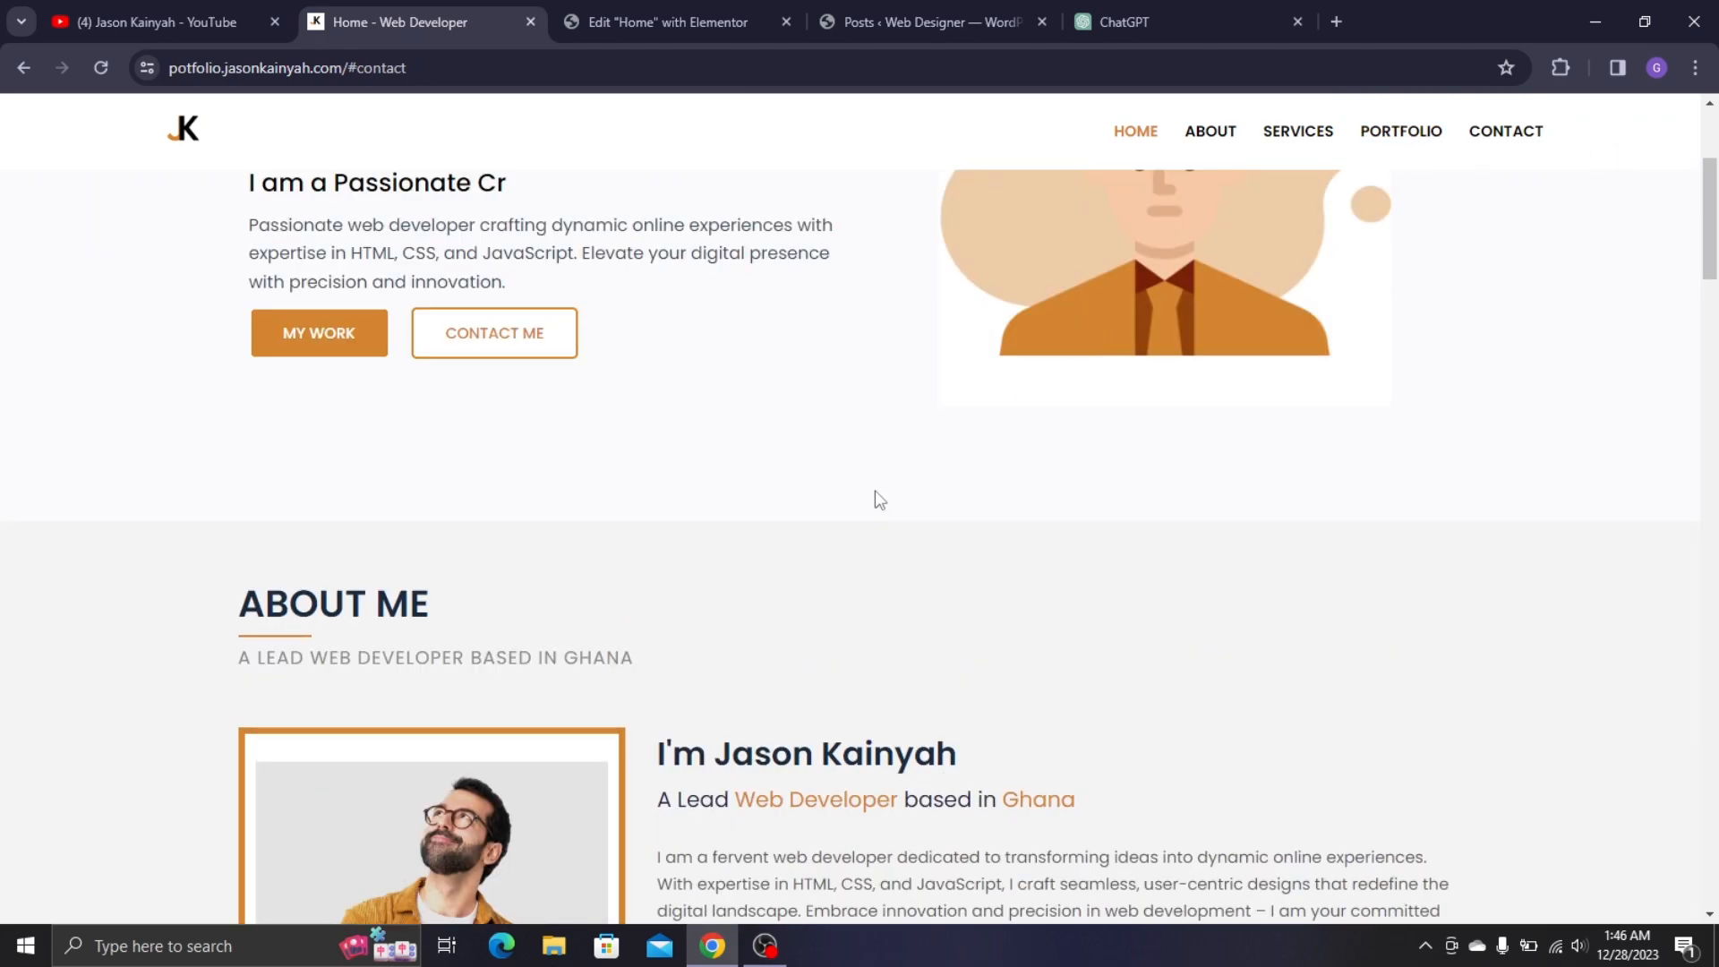
{"action": "scroll", "coordinate": [349, 341], "scroll_direction": "up", "scroll_amount": 5}
{"action": "scroll", "coordinate": [138, 384], "scroll_direction": "down", "scroll_amount": 6}
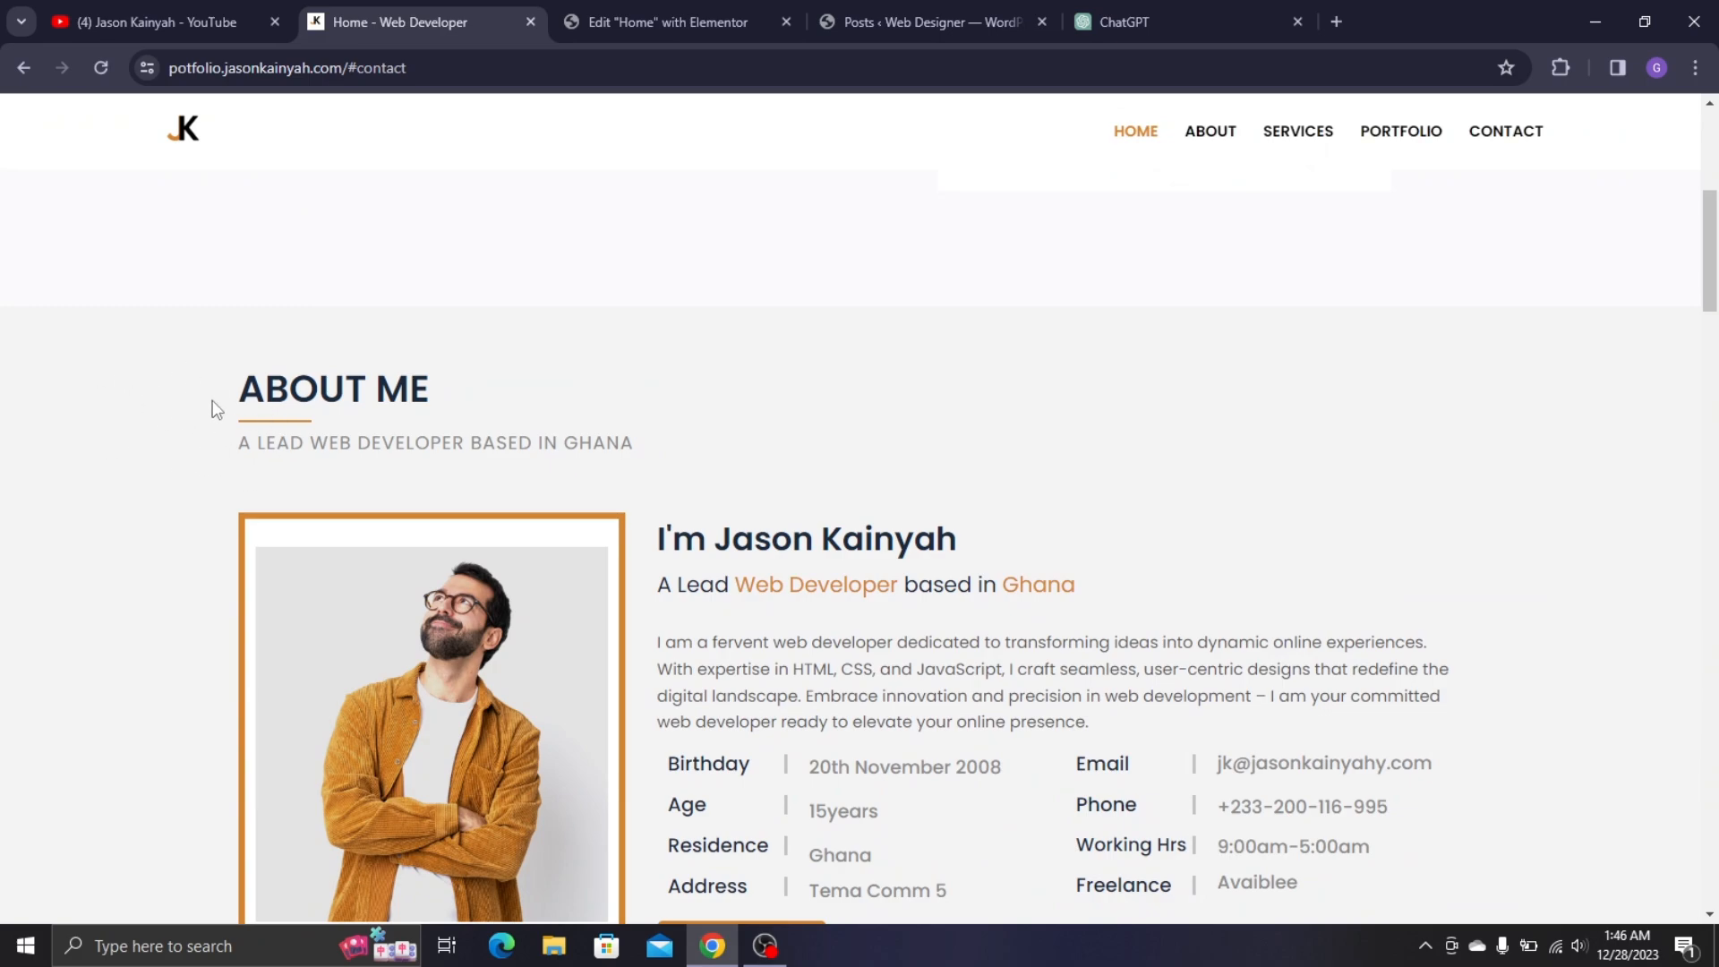
{"action": "scroll", "coordinate": [215, 409], "scroll_direction": "down", "scroll_amount": 5}
{"action": "scroll", "coordinate": [215, 409], "scroll_direction": "up", "scroll_amount": 2}
{"action": "left_click", "coordinate": [1558, 69]}
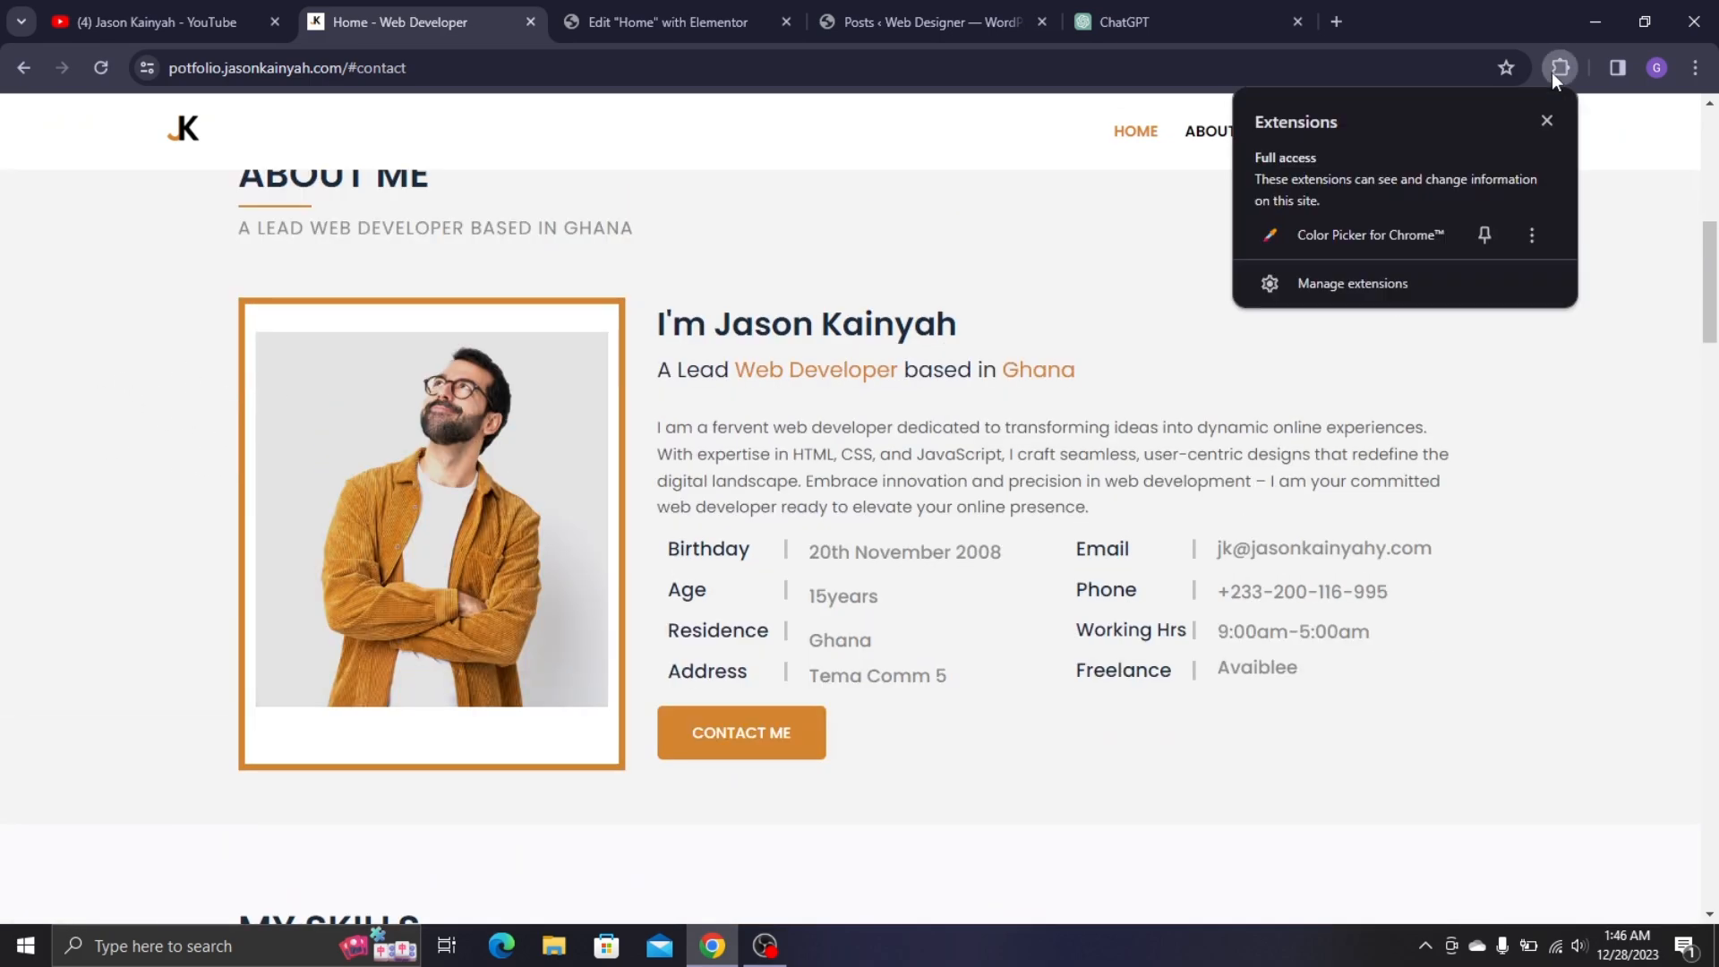
{"action": "left_click", "coordinate": [1402, 234]}
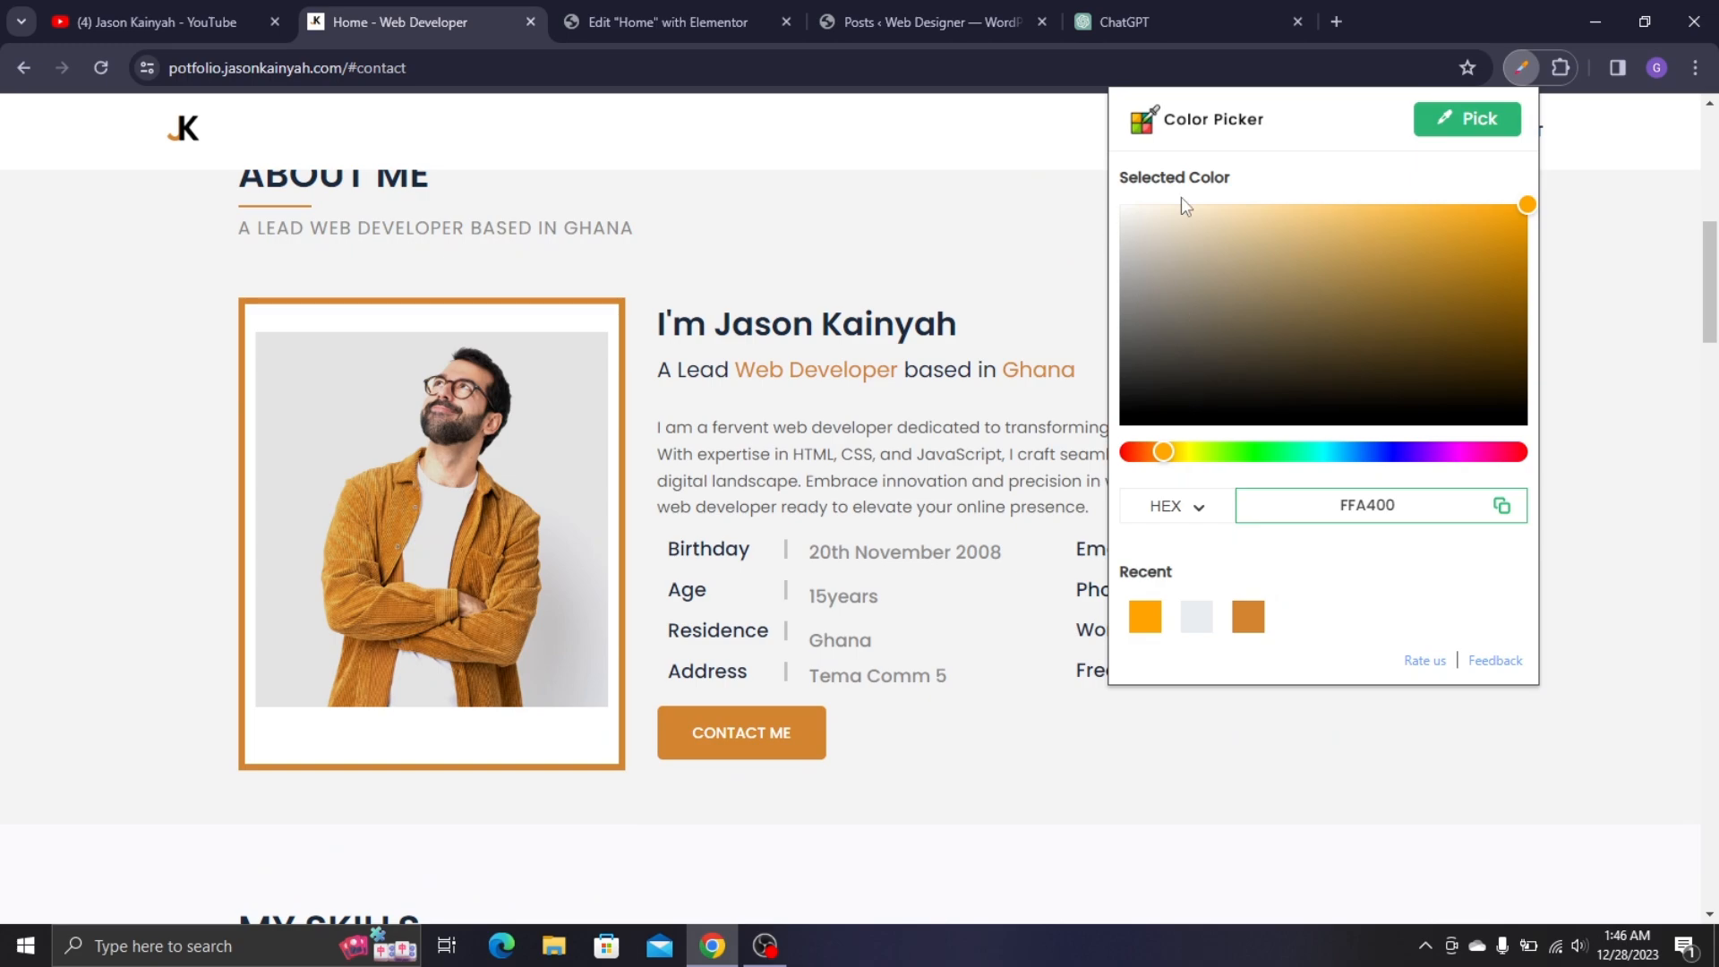
{"action": "left_click", "coordinate": [1429, 130]}
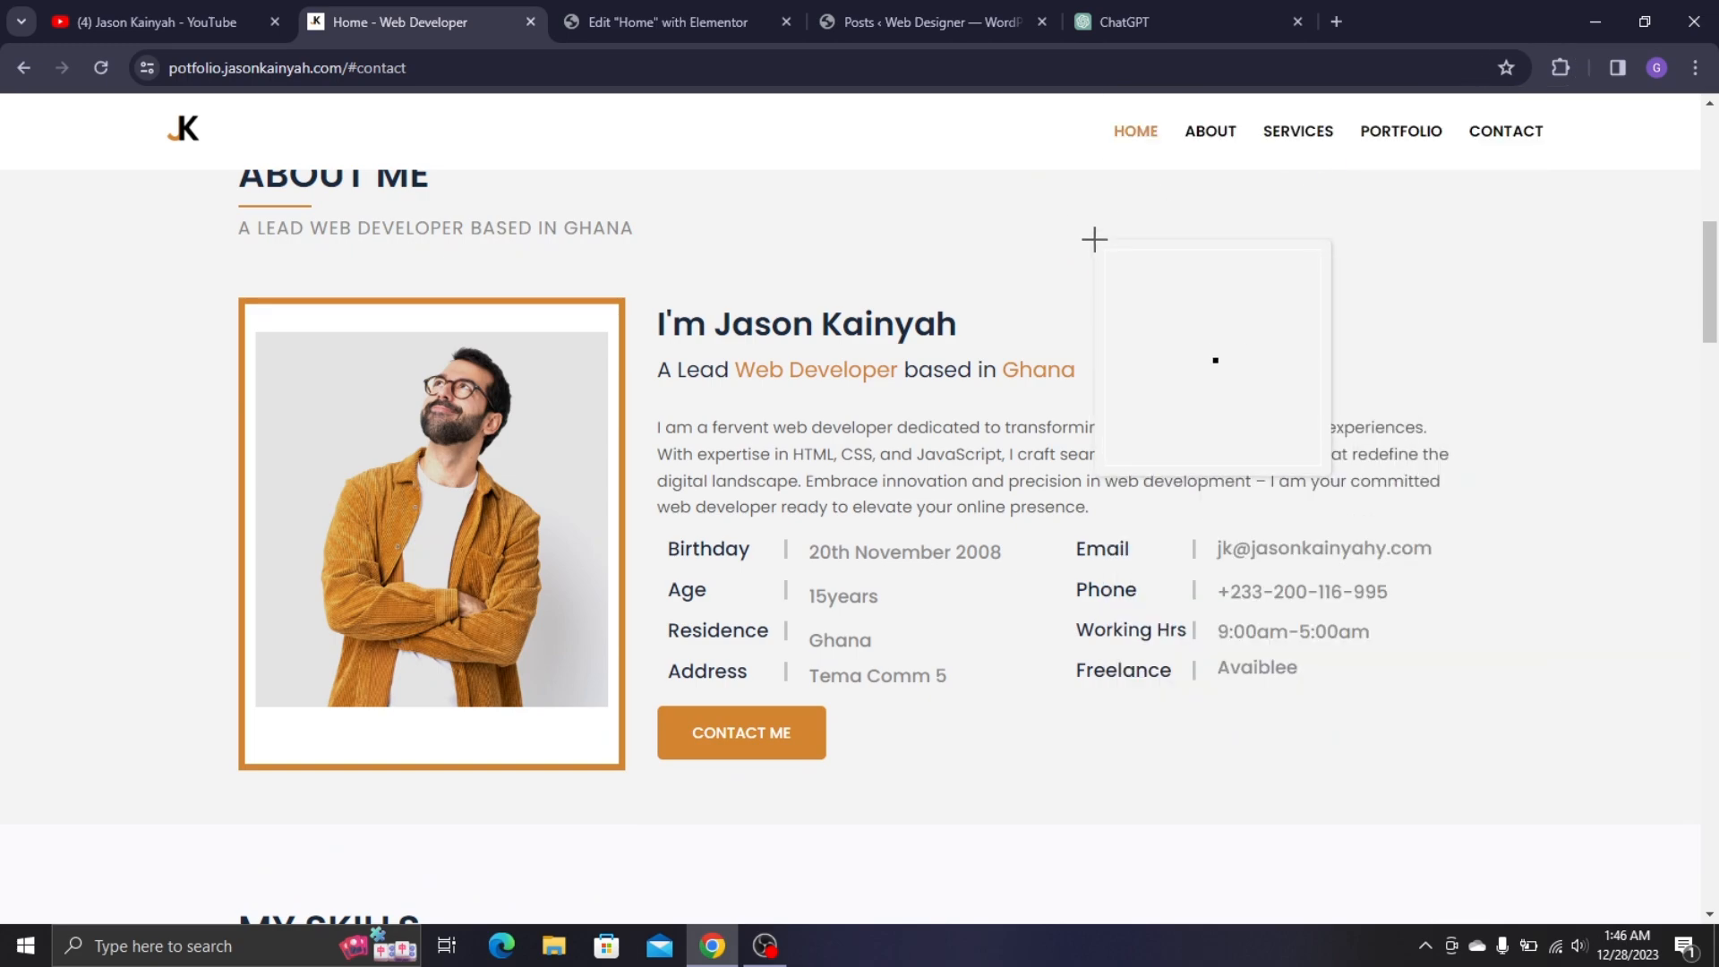
{"action": "left_click", "coordinate": [1095, 239]}
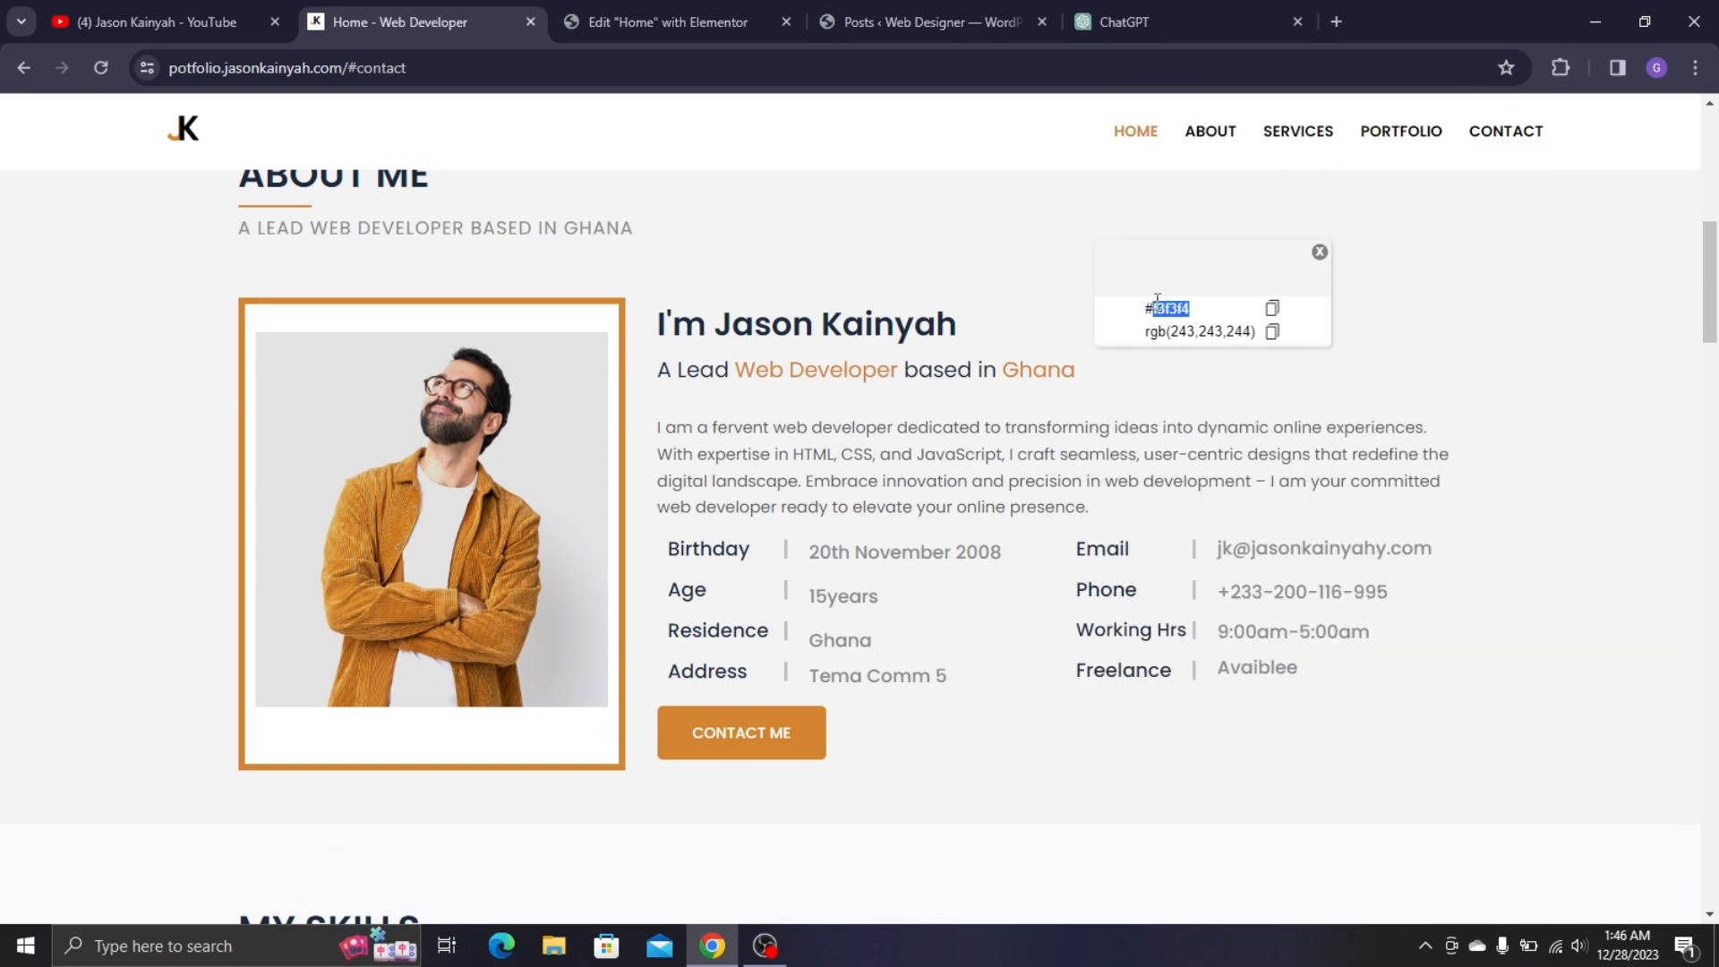
{"action": "left_click", "coordinate": [1320, 252]}
{"action": "left_click", "coordinate": [761, 22]}
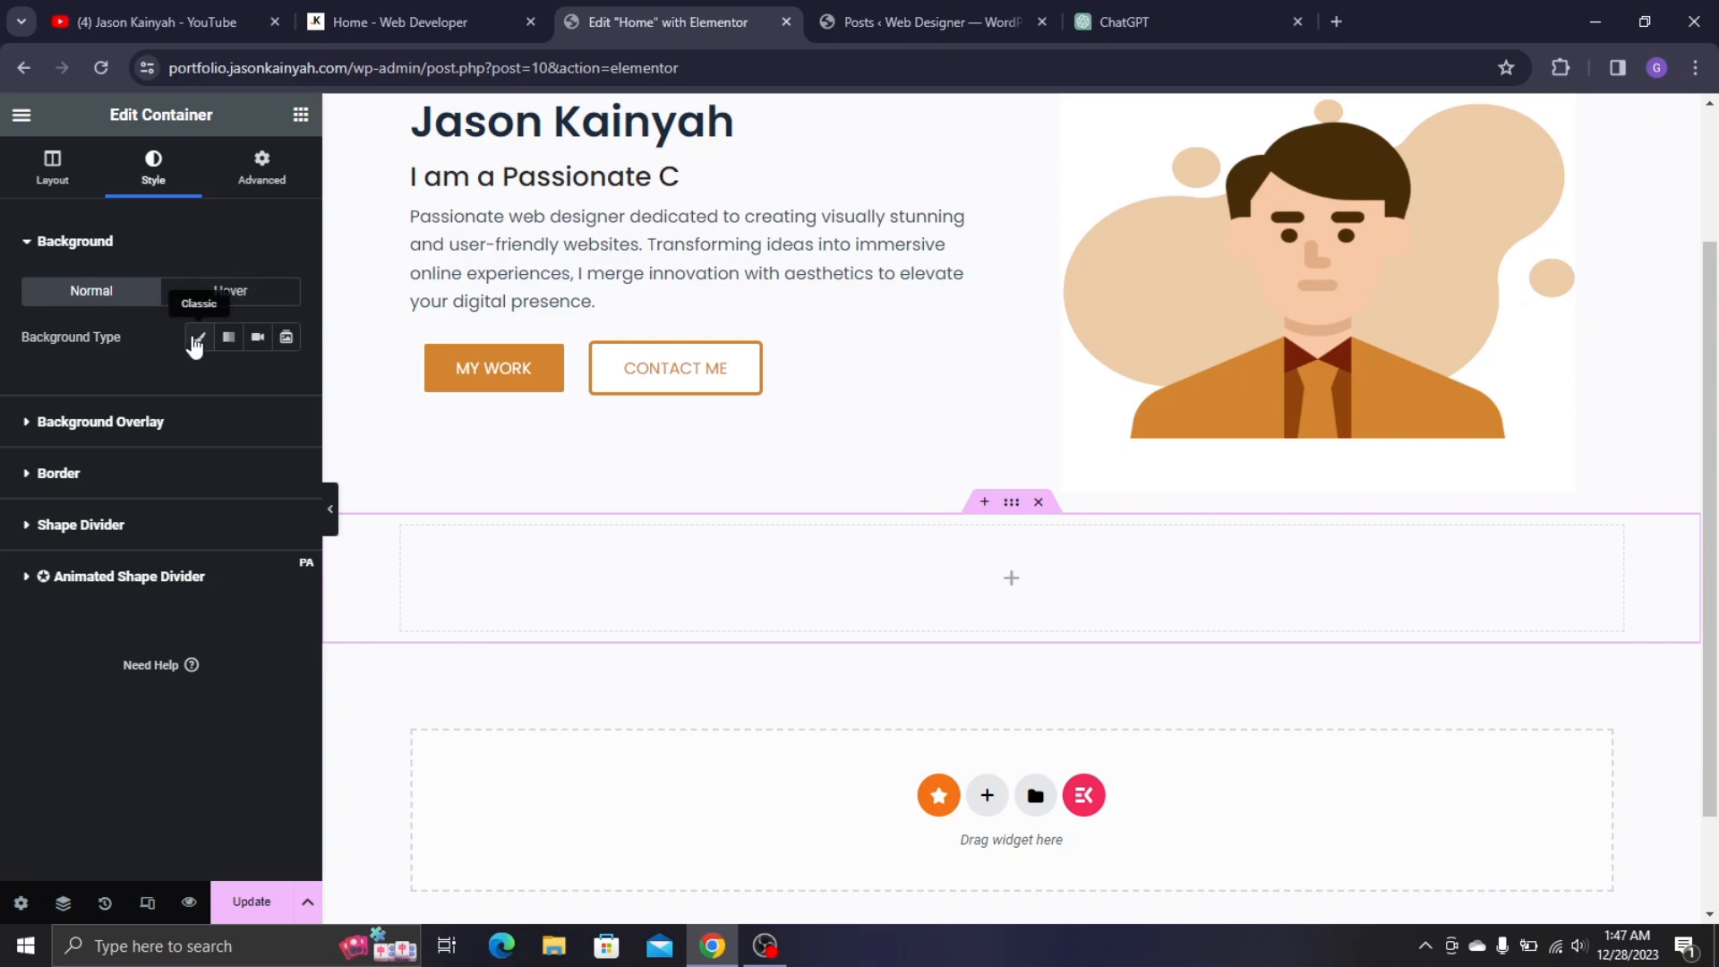
- Give the new container a classic background colour of the pasted #f3f3f4
{"action": "left_click", "coordinate": [199, 337]}
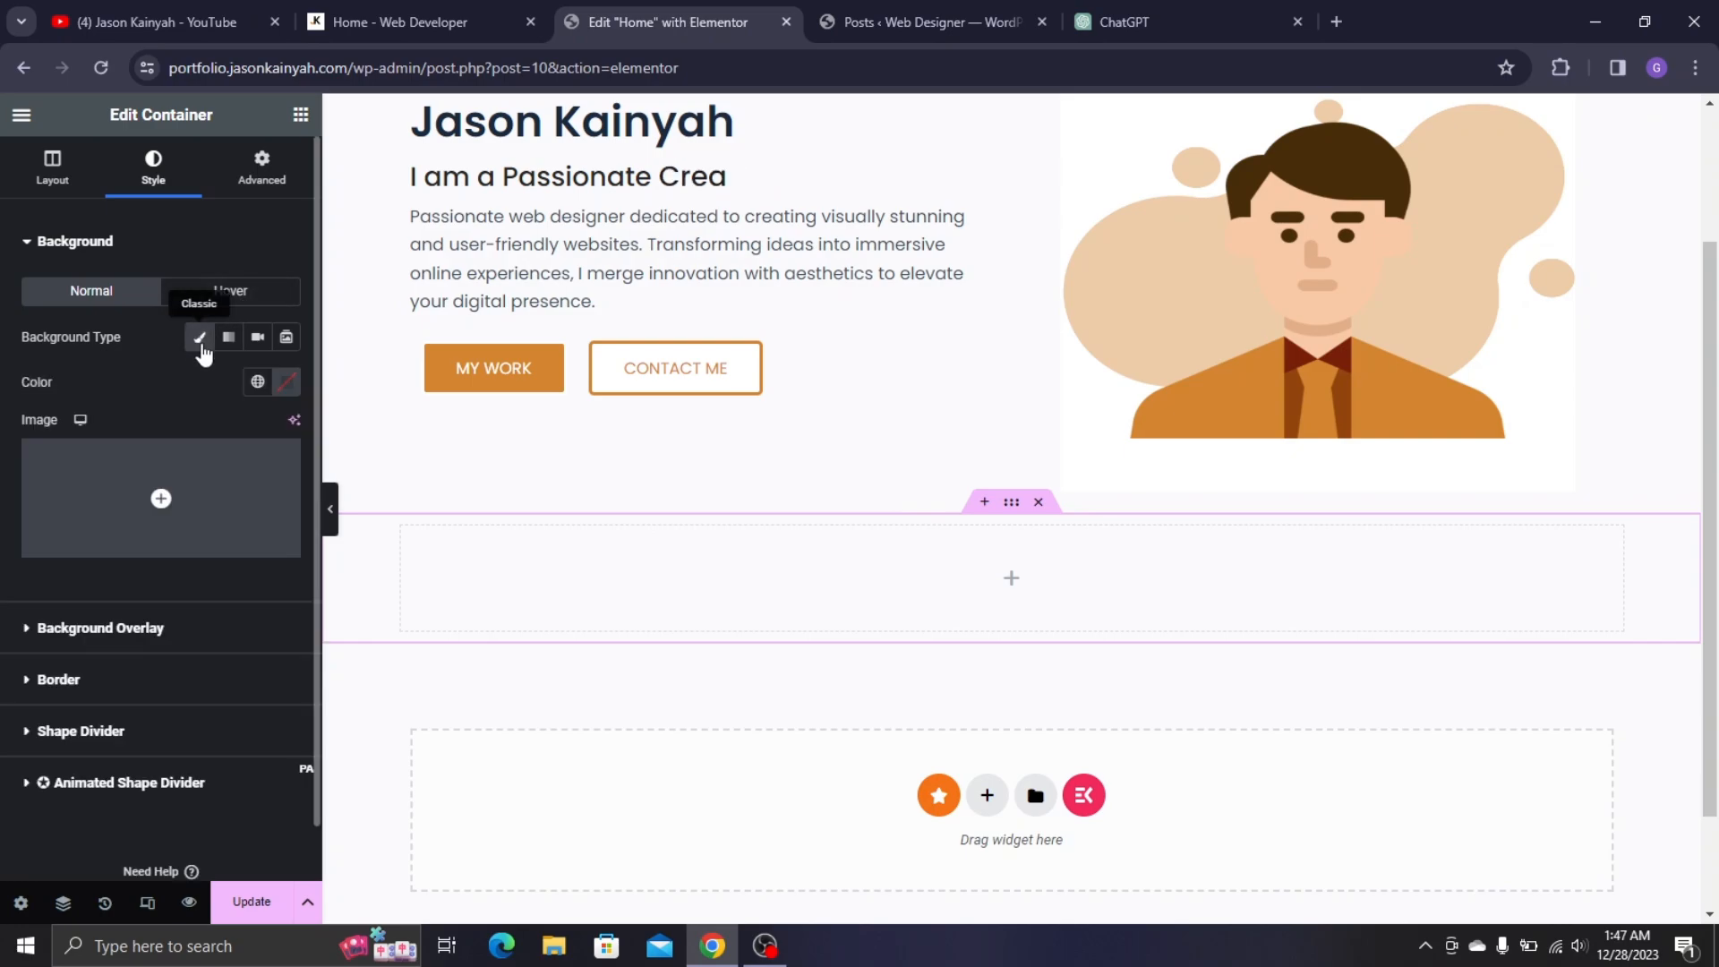
{"action": "left_click", "coordinate": [287, 382]}
{"action": "type", "text": "#f3f3f4"}
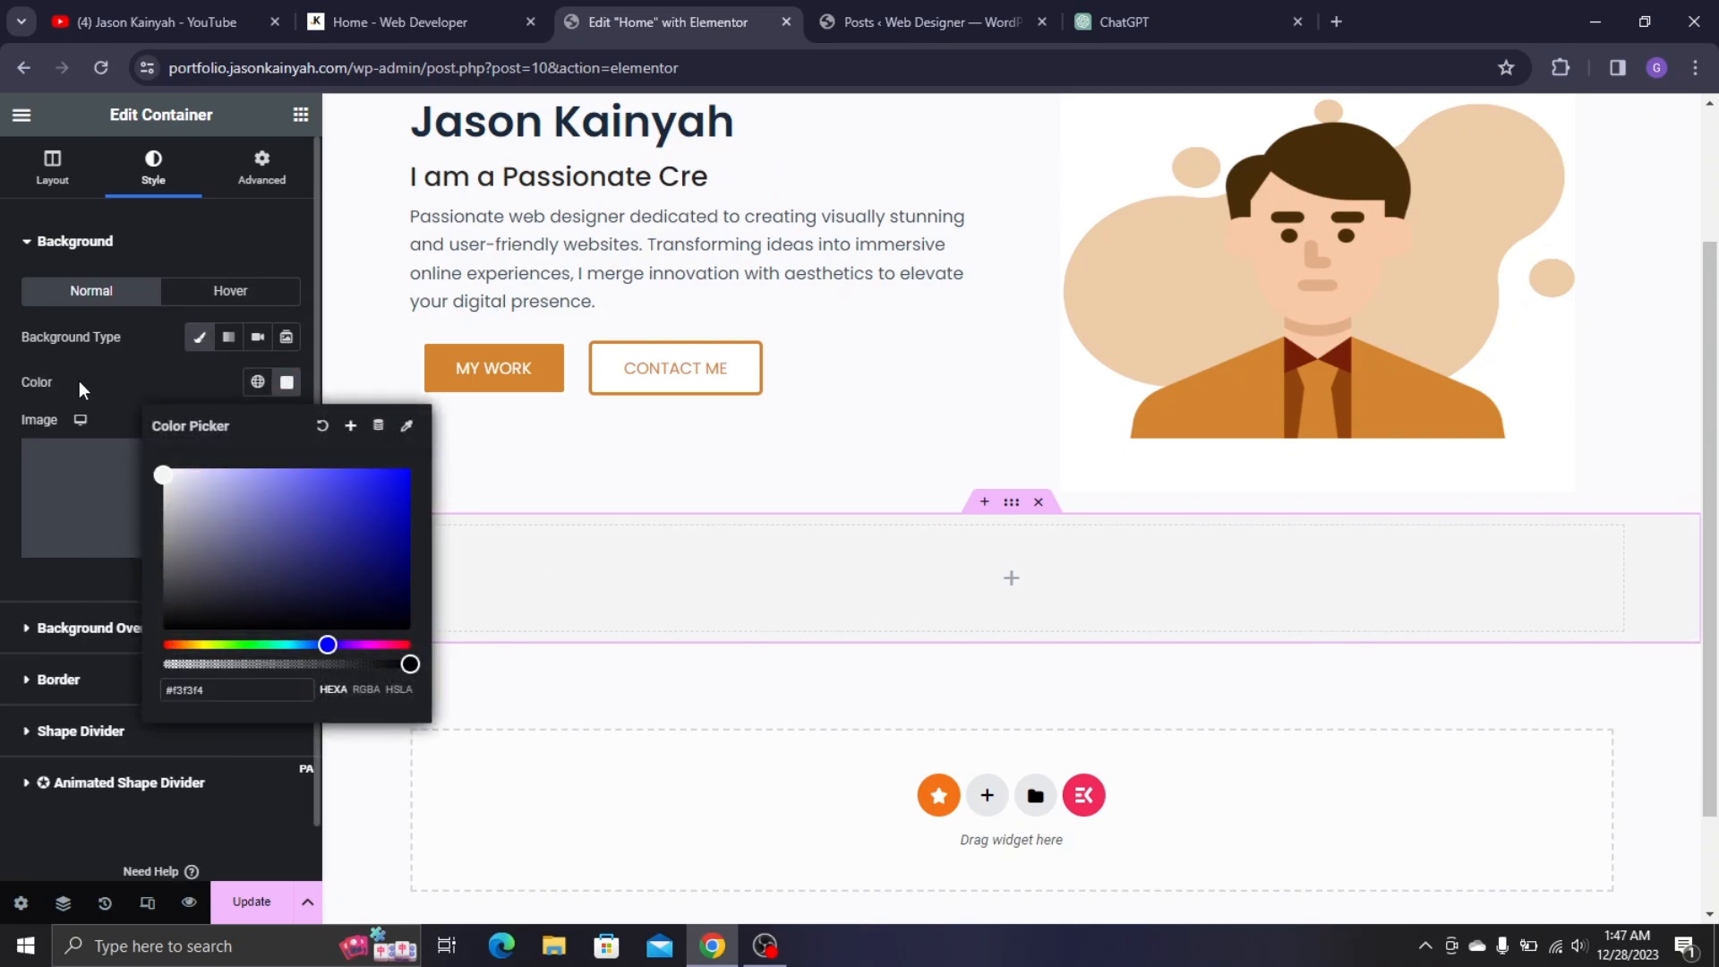
{"action": "left_click", "coordinate": [142, 292]}
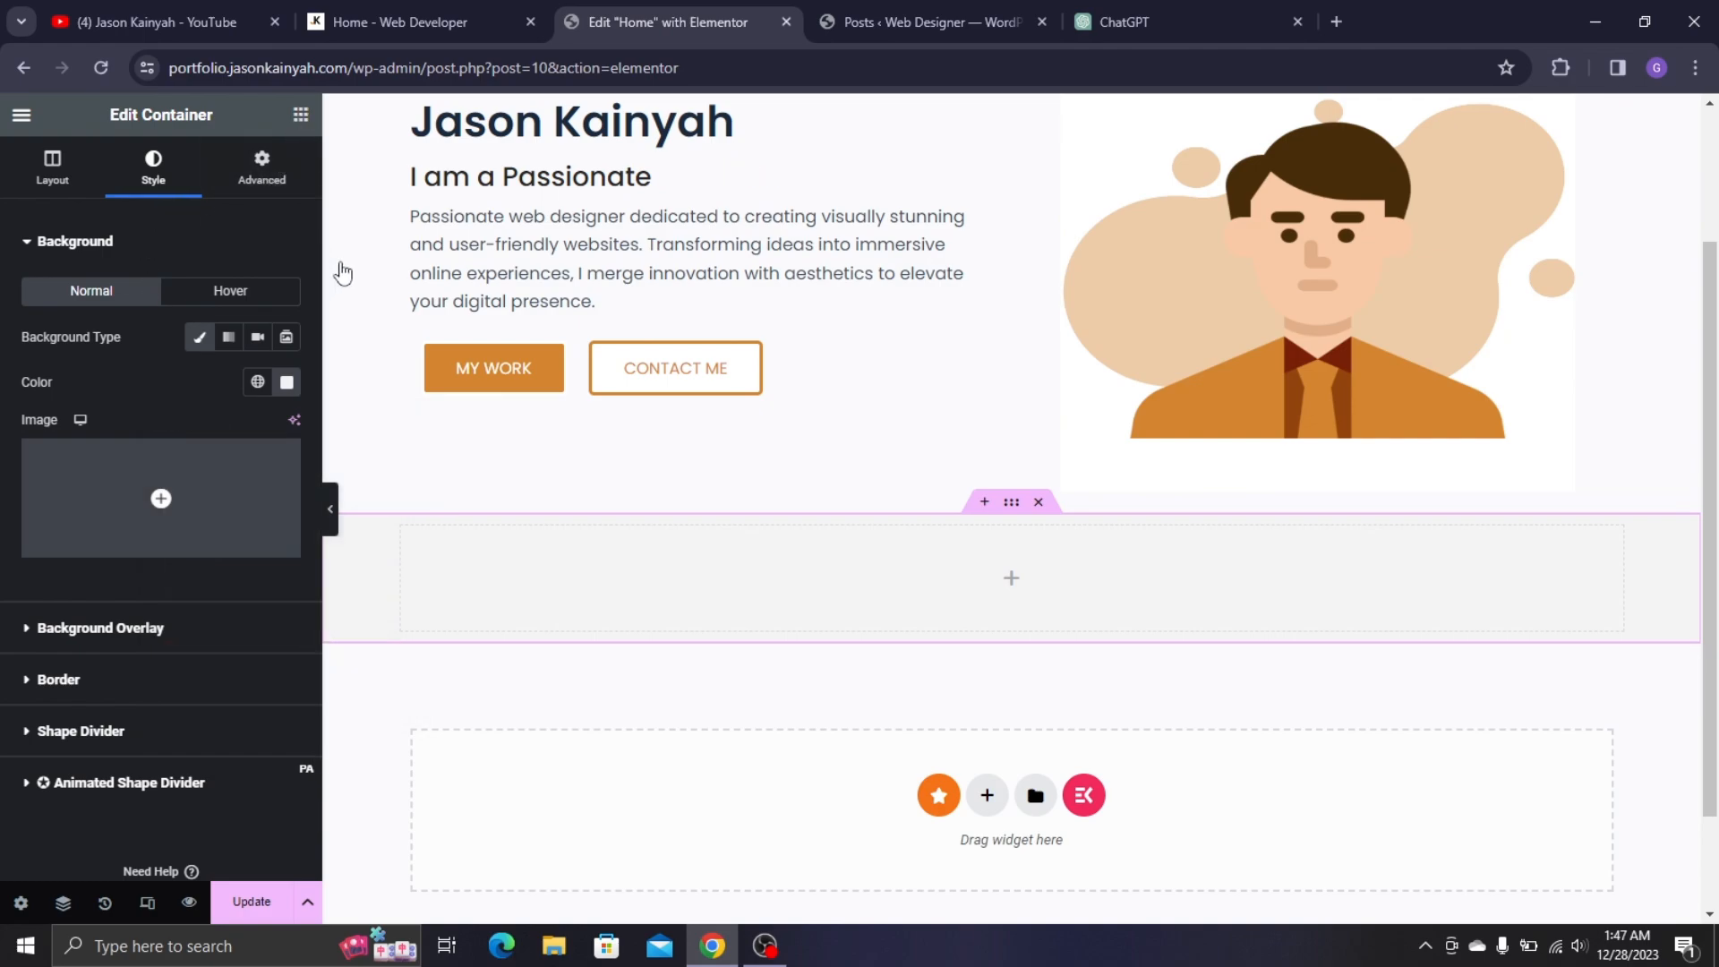
- Add a Heading widget to the container with the text ABOUT ME copied from the live site
{"action": "left_click_drag", "start_coordinate": [116, 617], "coordinate": [524, 580]}
{"action": "left_click", "coordinate": [385, 21]}
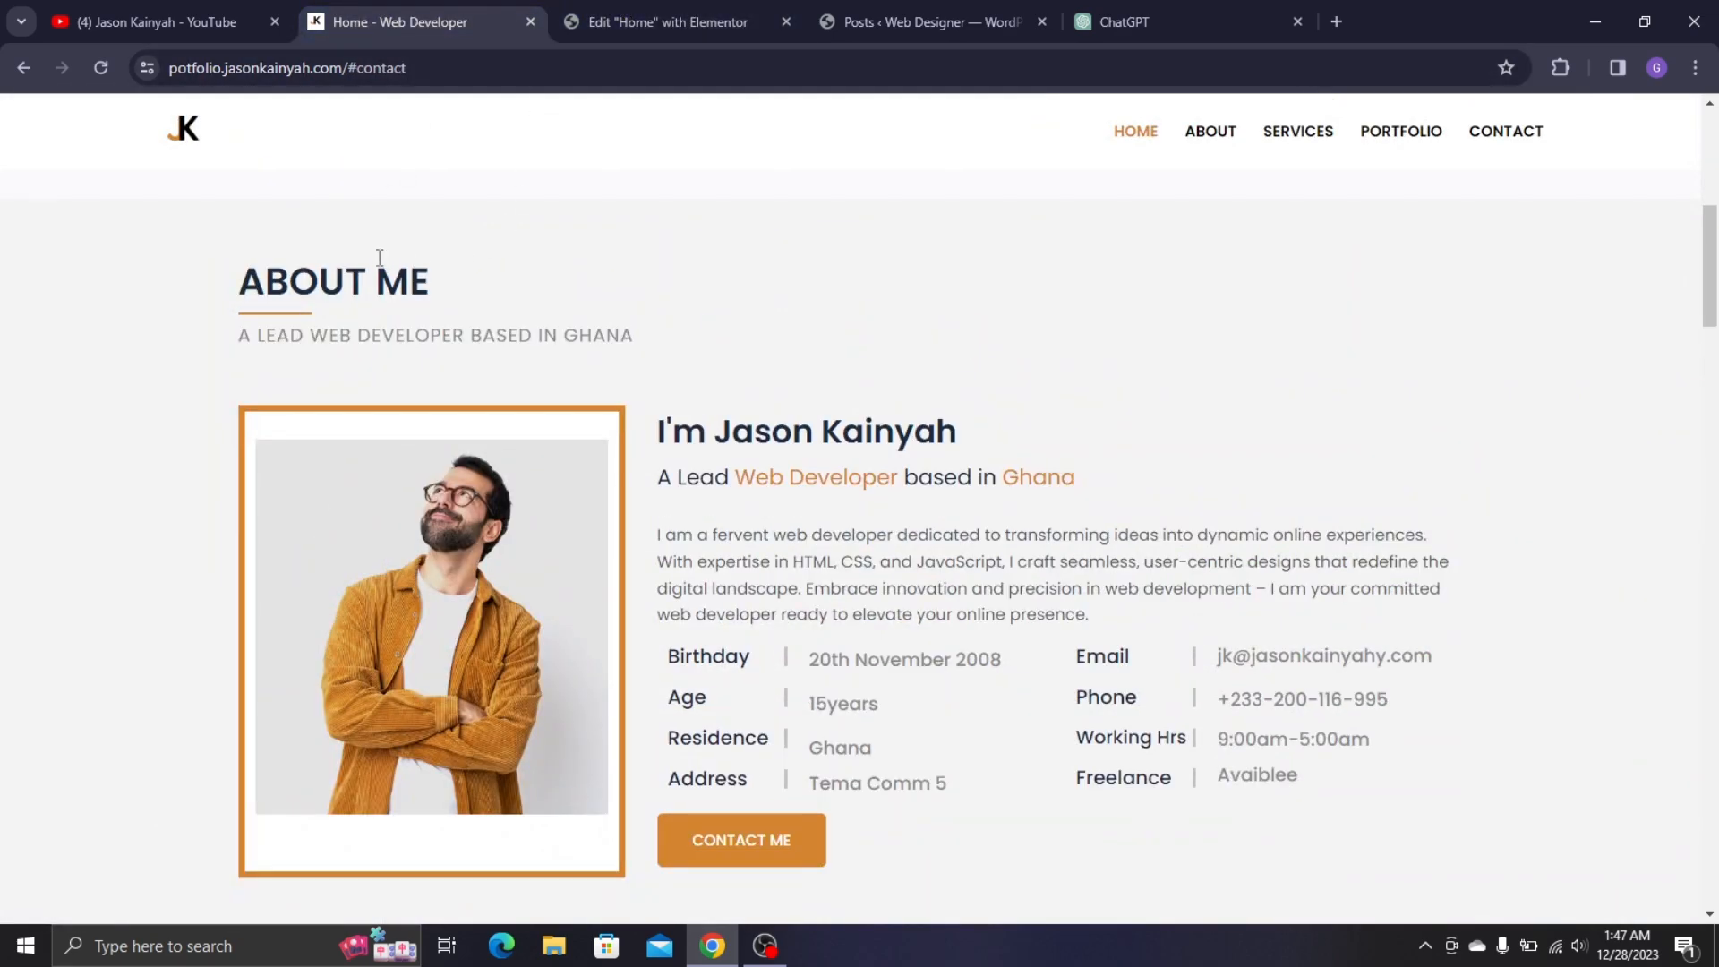
{"action": "triple_click", "coordinate": [380, 269]}
{"action": "key", "text": "ctrl+c"}
{"action": "left_click", "coordinate": [667, 21]}
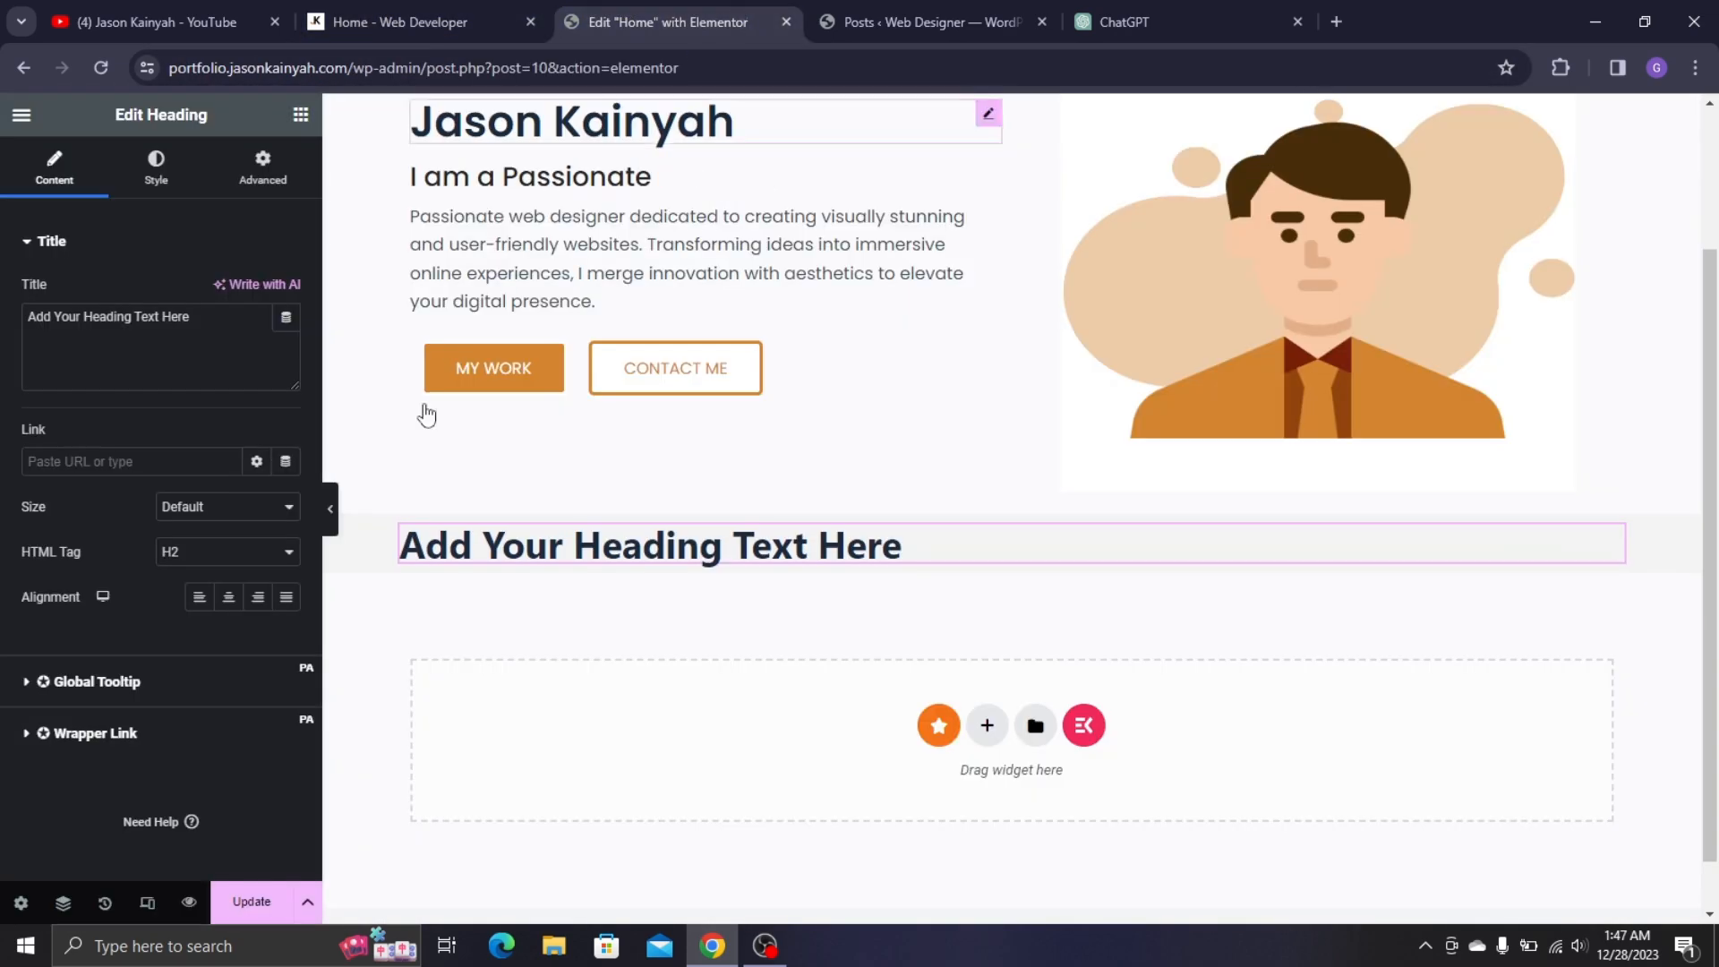
{"action": "triple_click", "coordinate": [124, 359]}
{"action": "key", "text": "ctrl+v"}
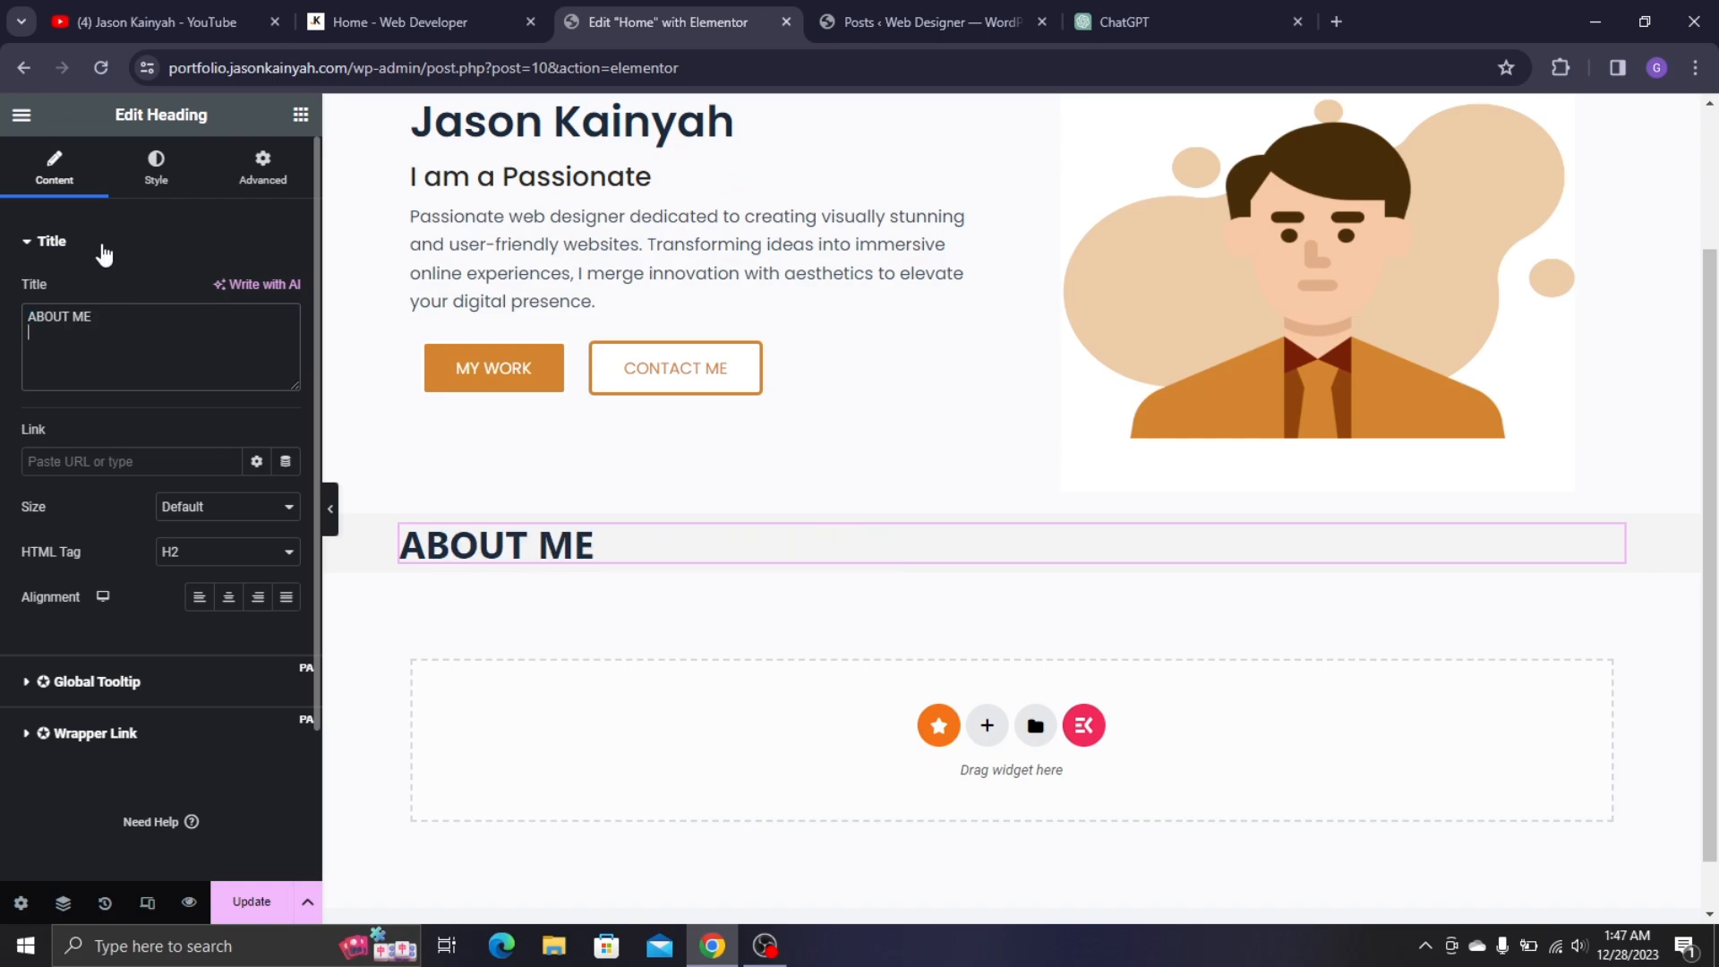
- Style the heading in Poppins, size 35, weight 600 (Semi Bold)
{"action": "left_click", "coordinate": [188, 195]}
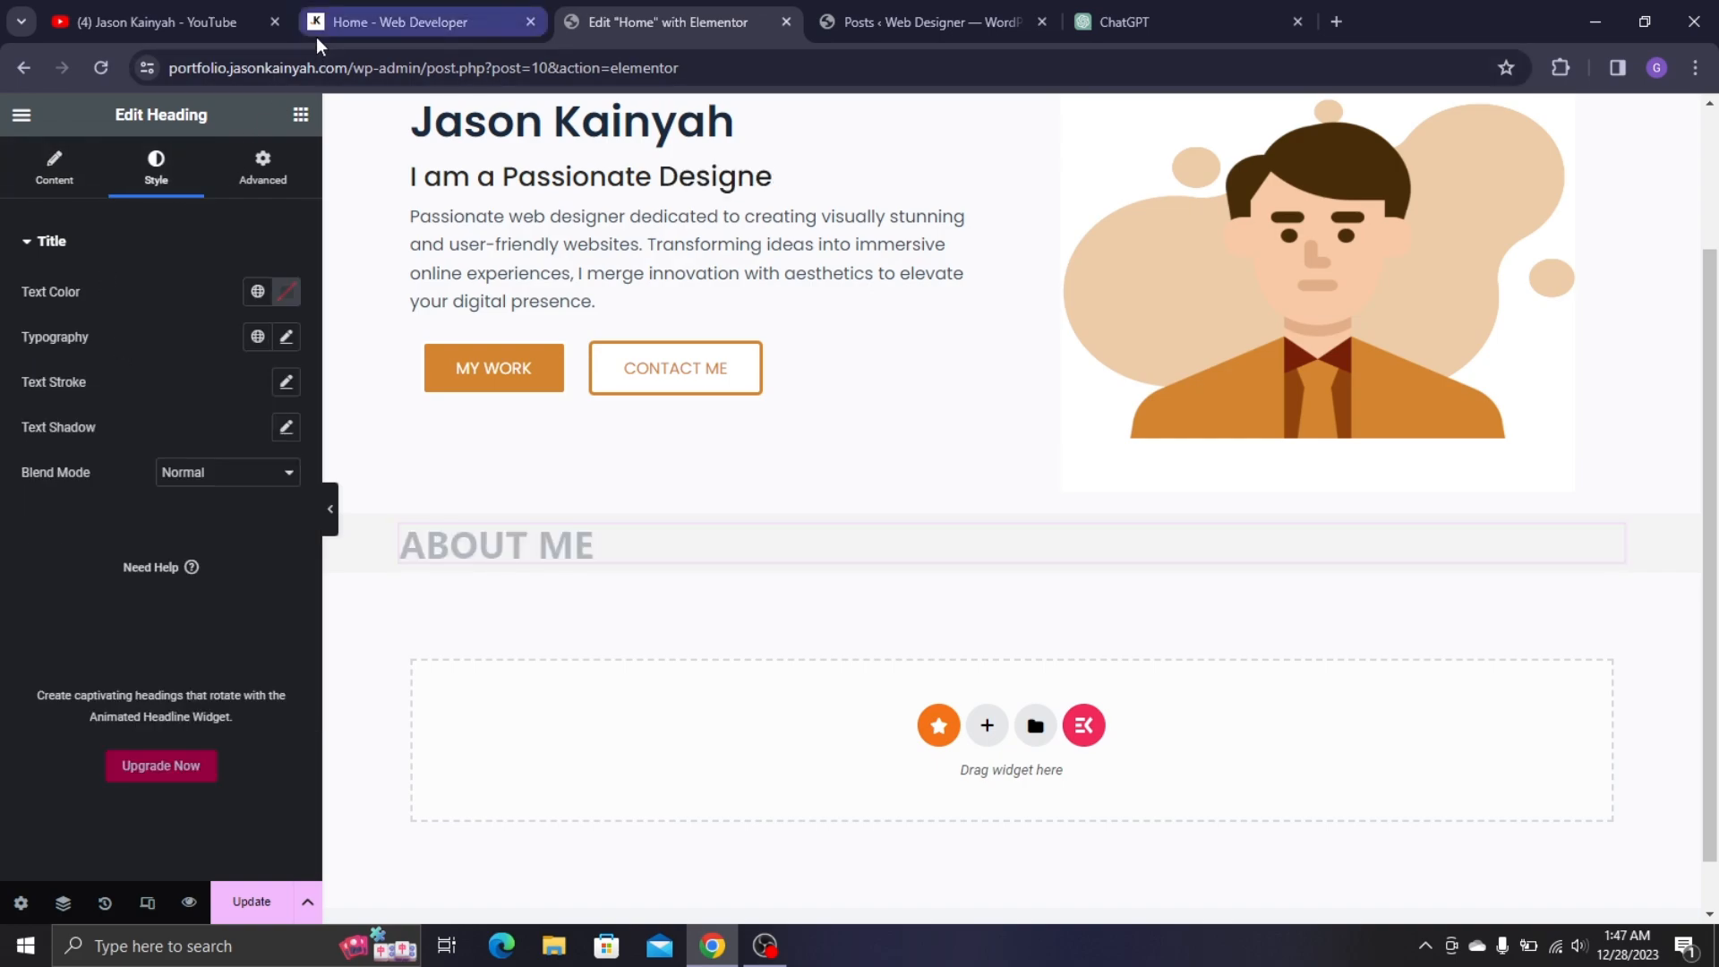
{"action": "left_click", "coordinate": [288, 340]}
{"action": "left_click", "coordinate": [189, 458]}
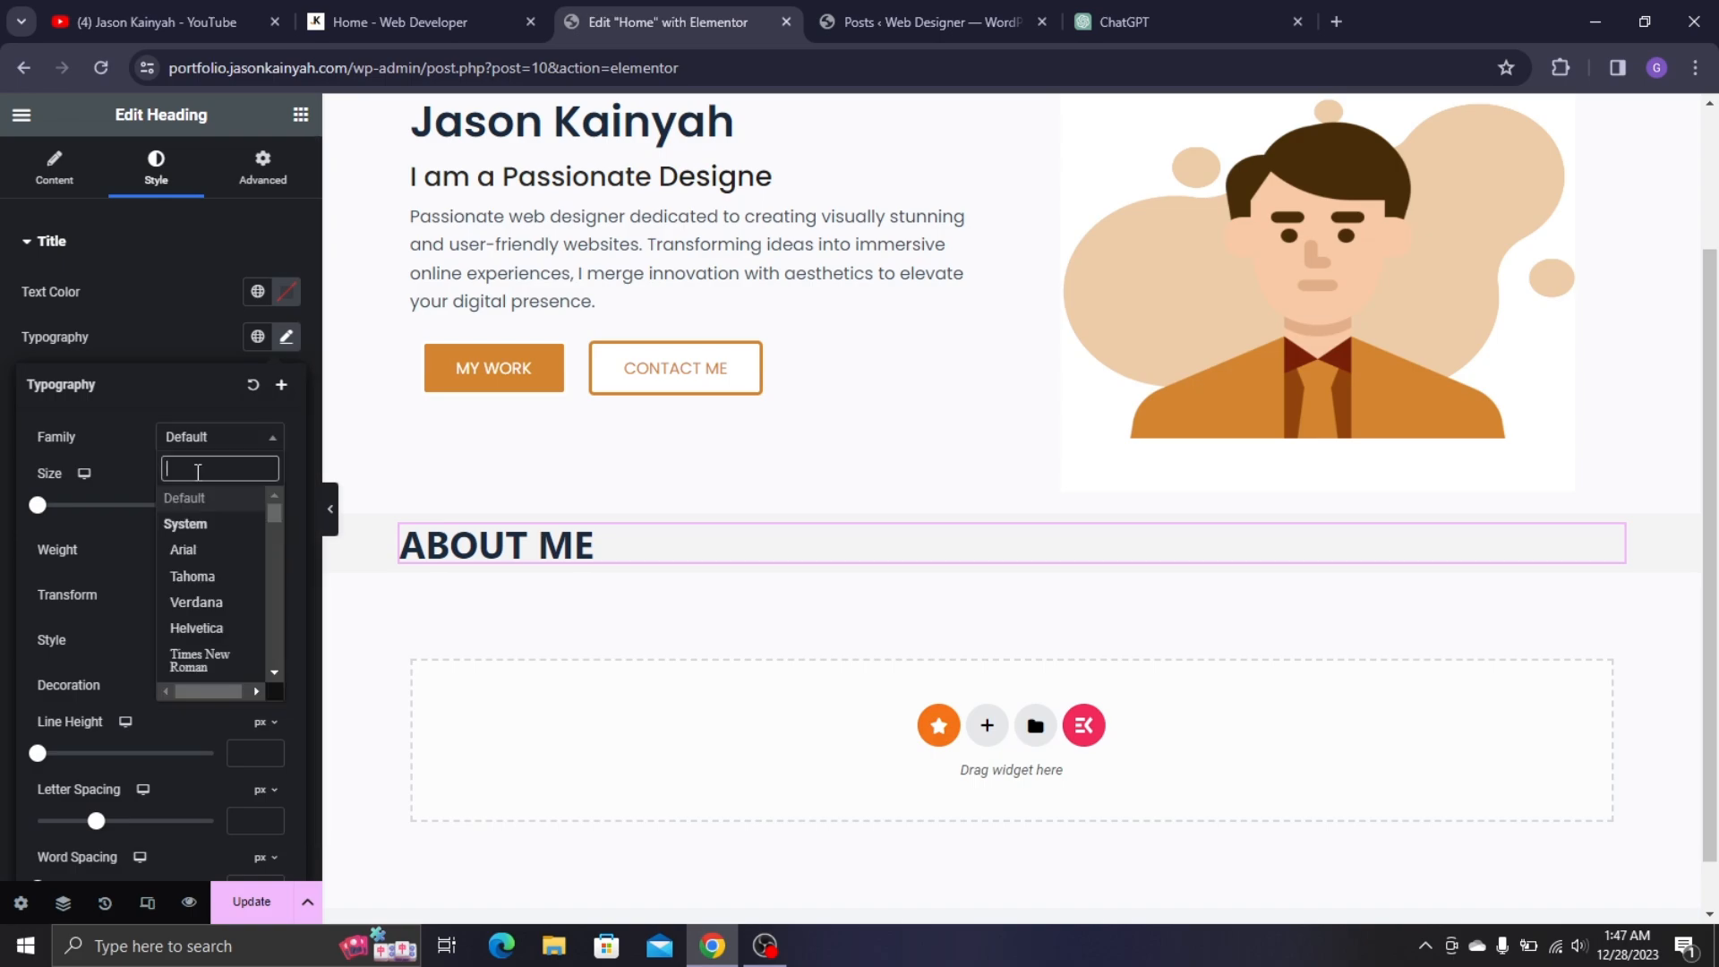
{"action": "type", "text": "popp"}
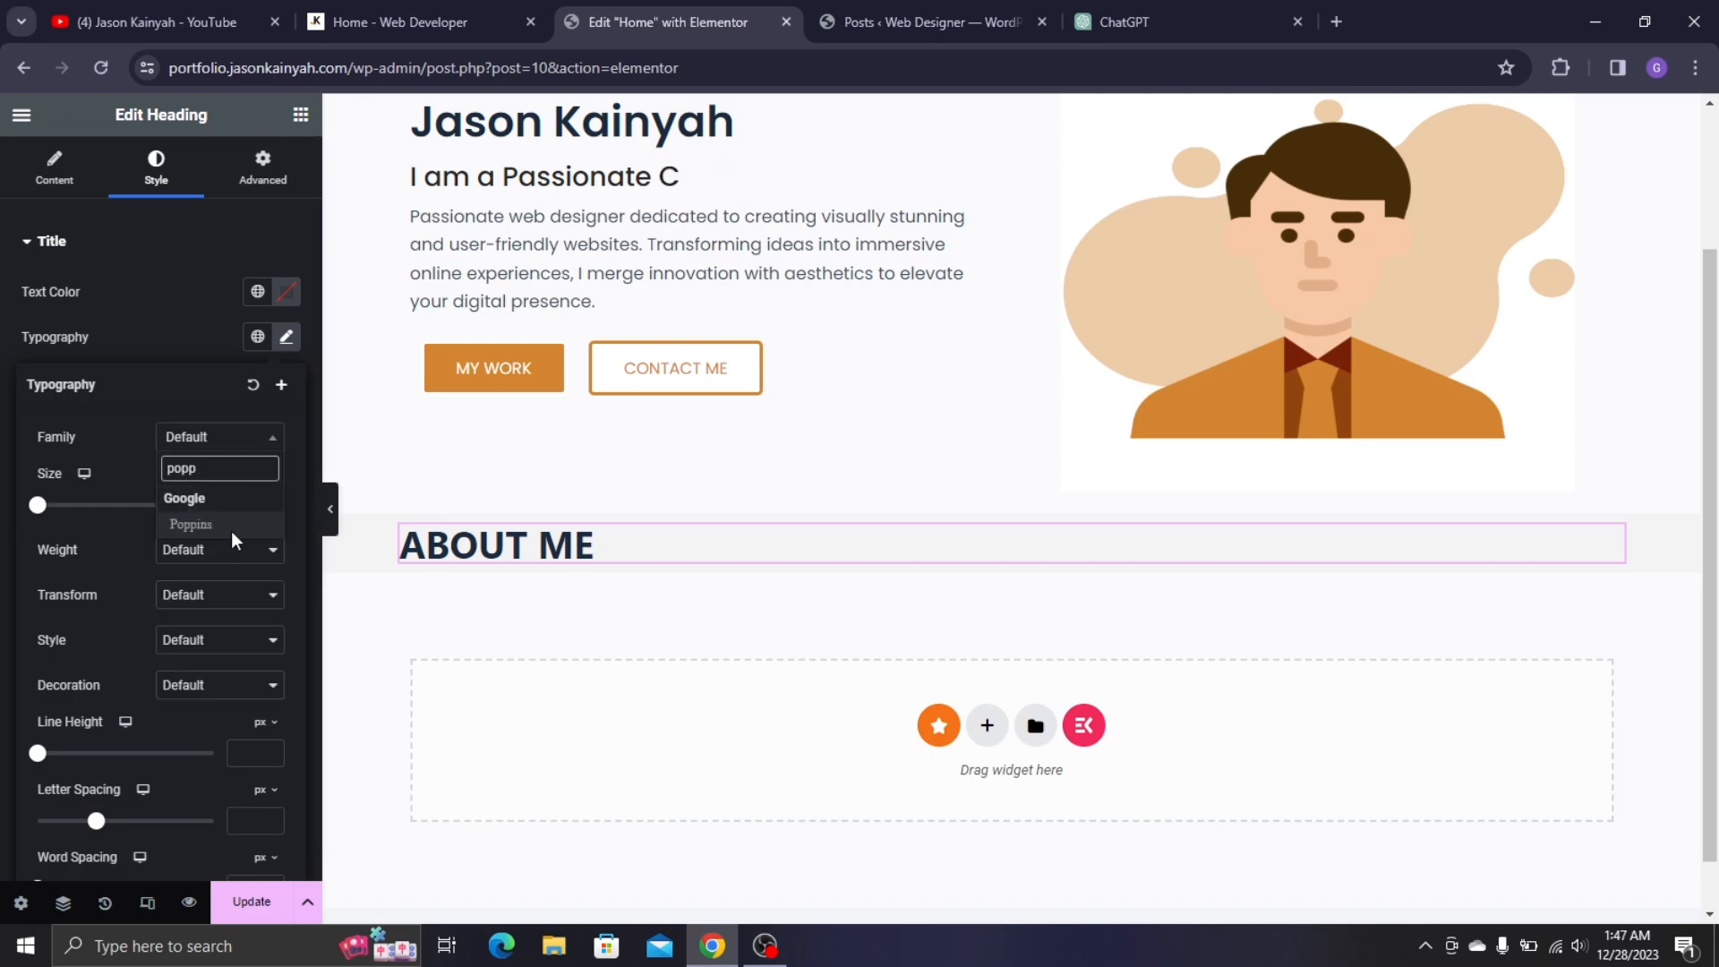
{"action": "left_click", "coordinate": [232, 528]}
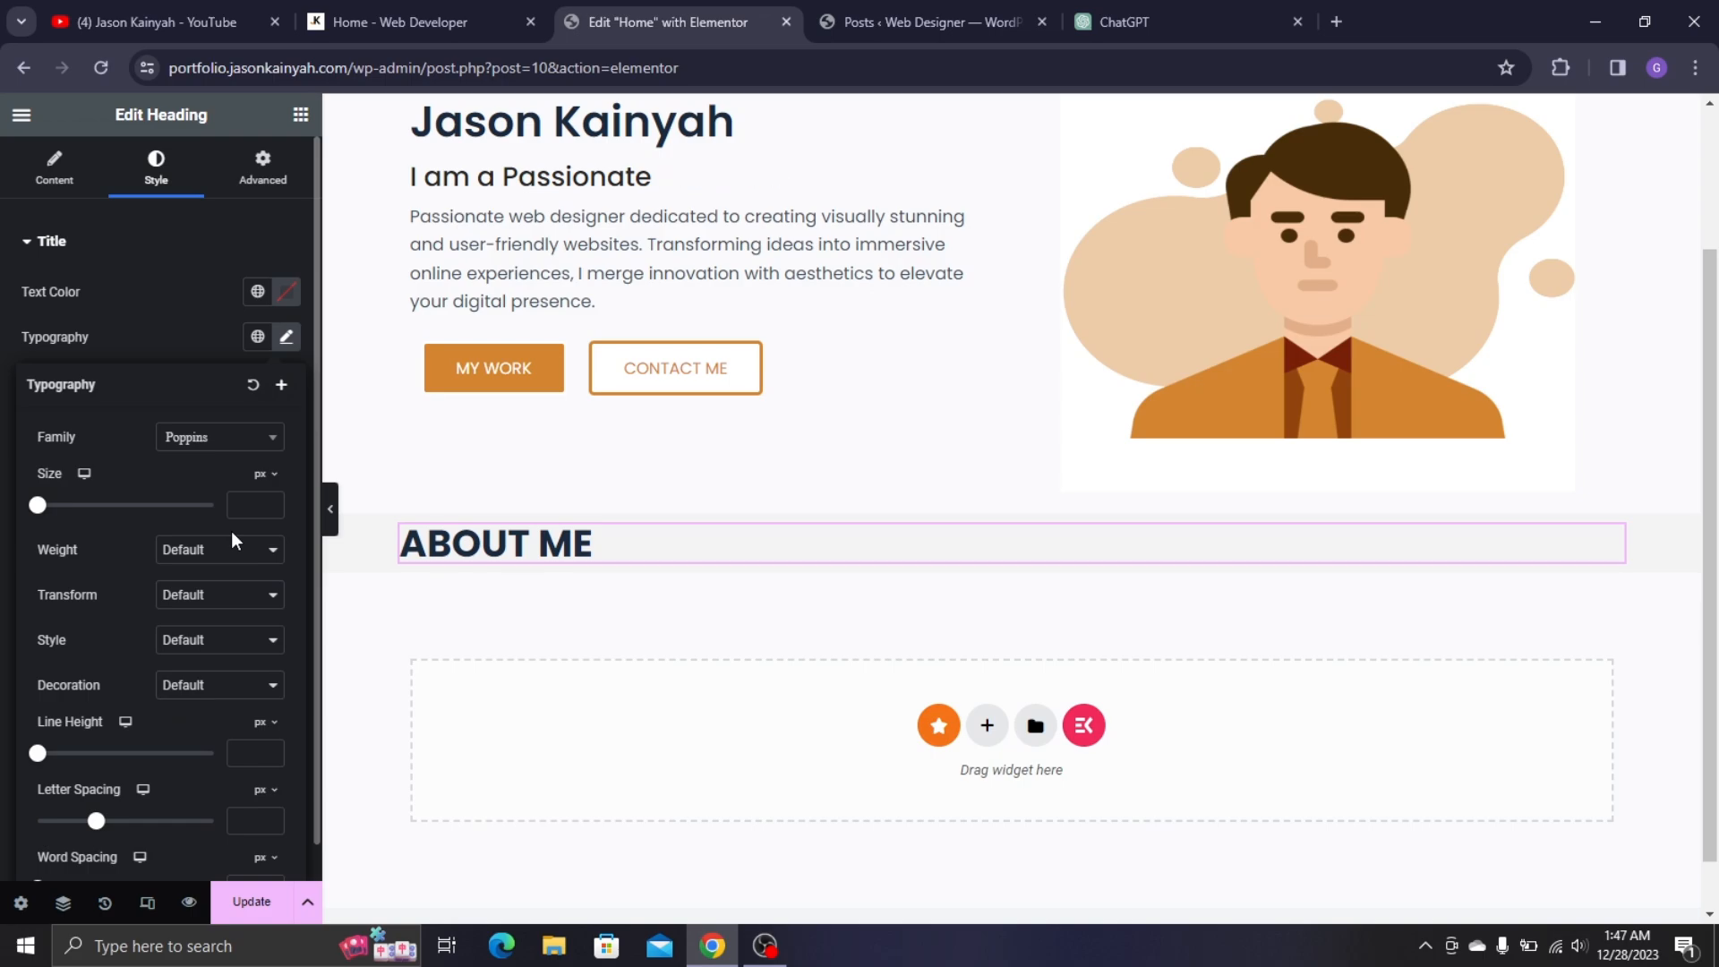
{"action": "left_click", "coordinate": [270, 503]}
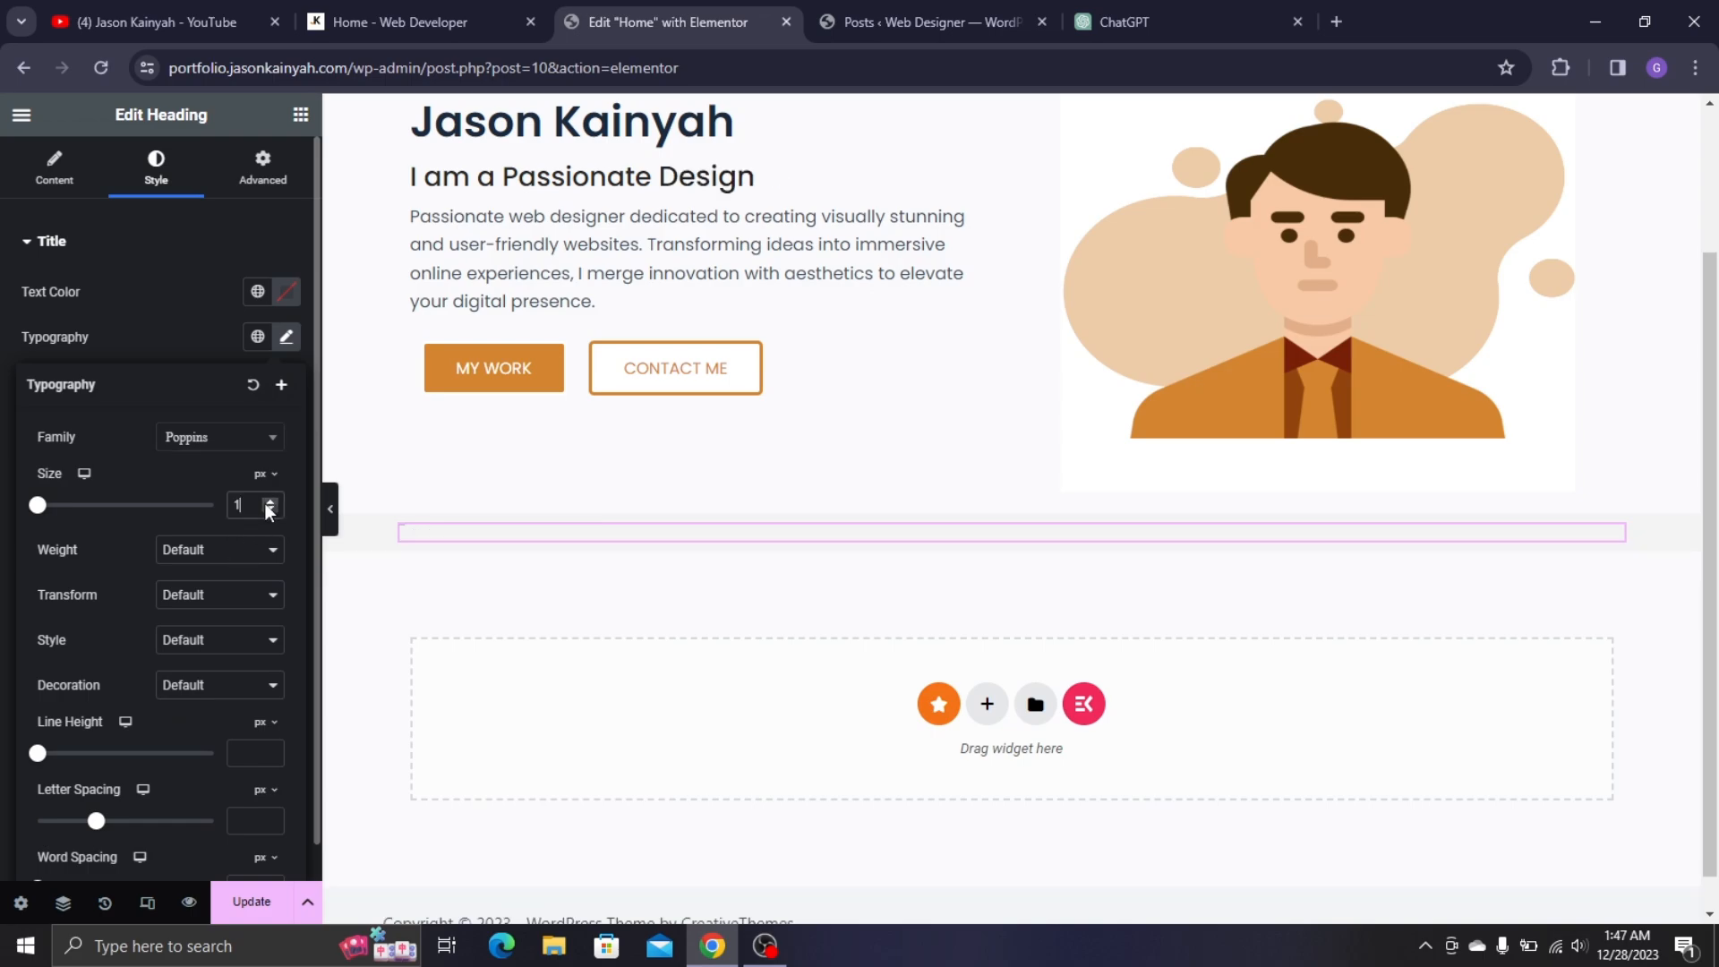
{"action": "type", "text": "35"}
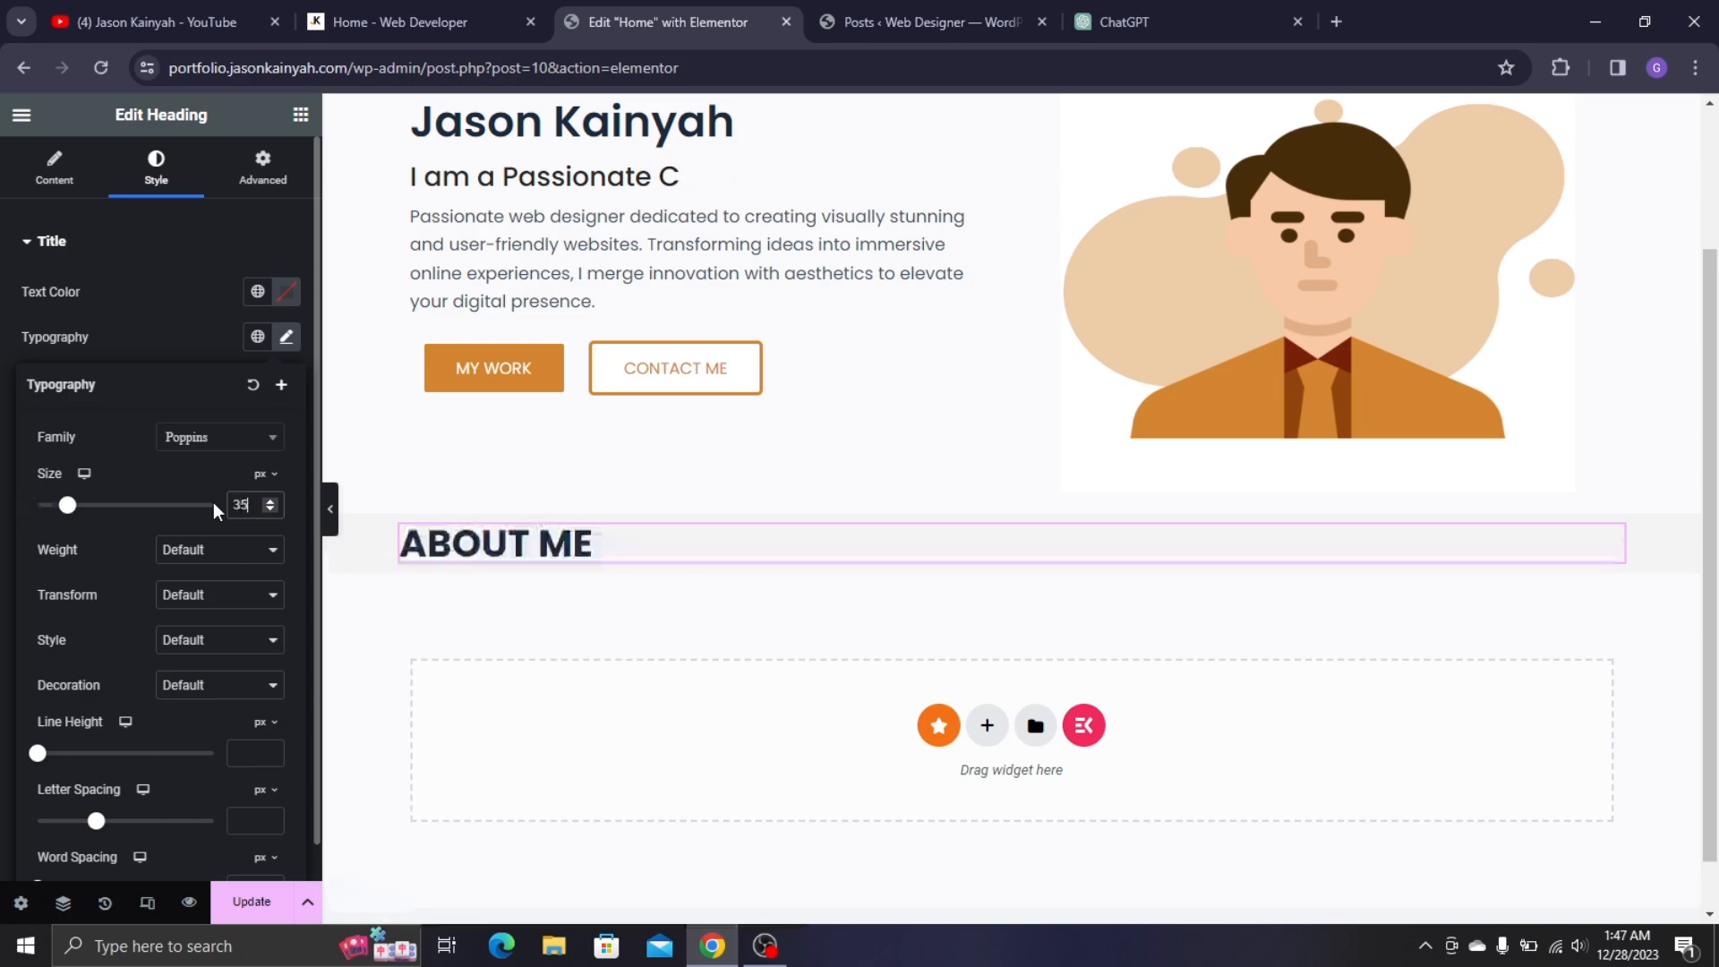
{"action": "left_click", "coordinate": [254, 550]}
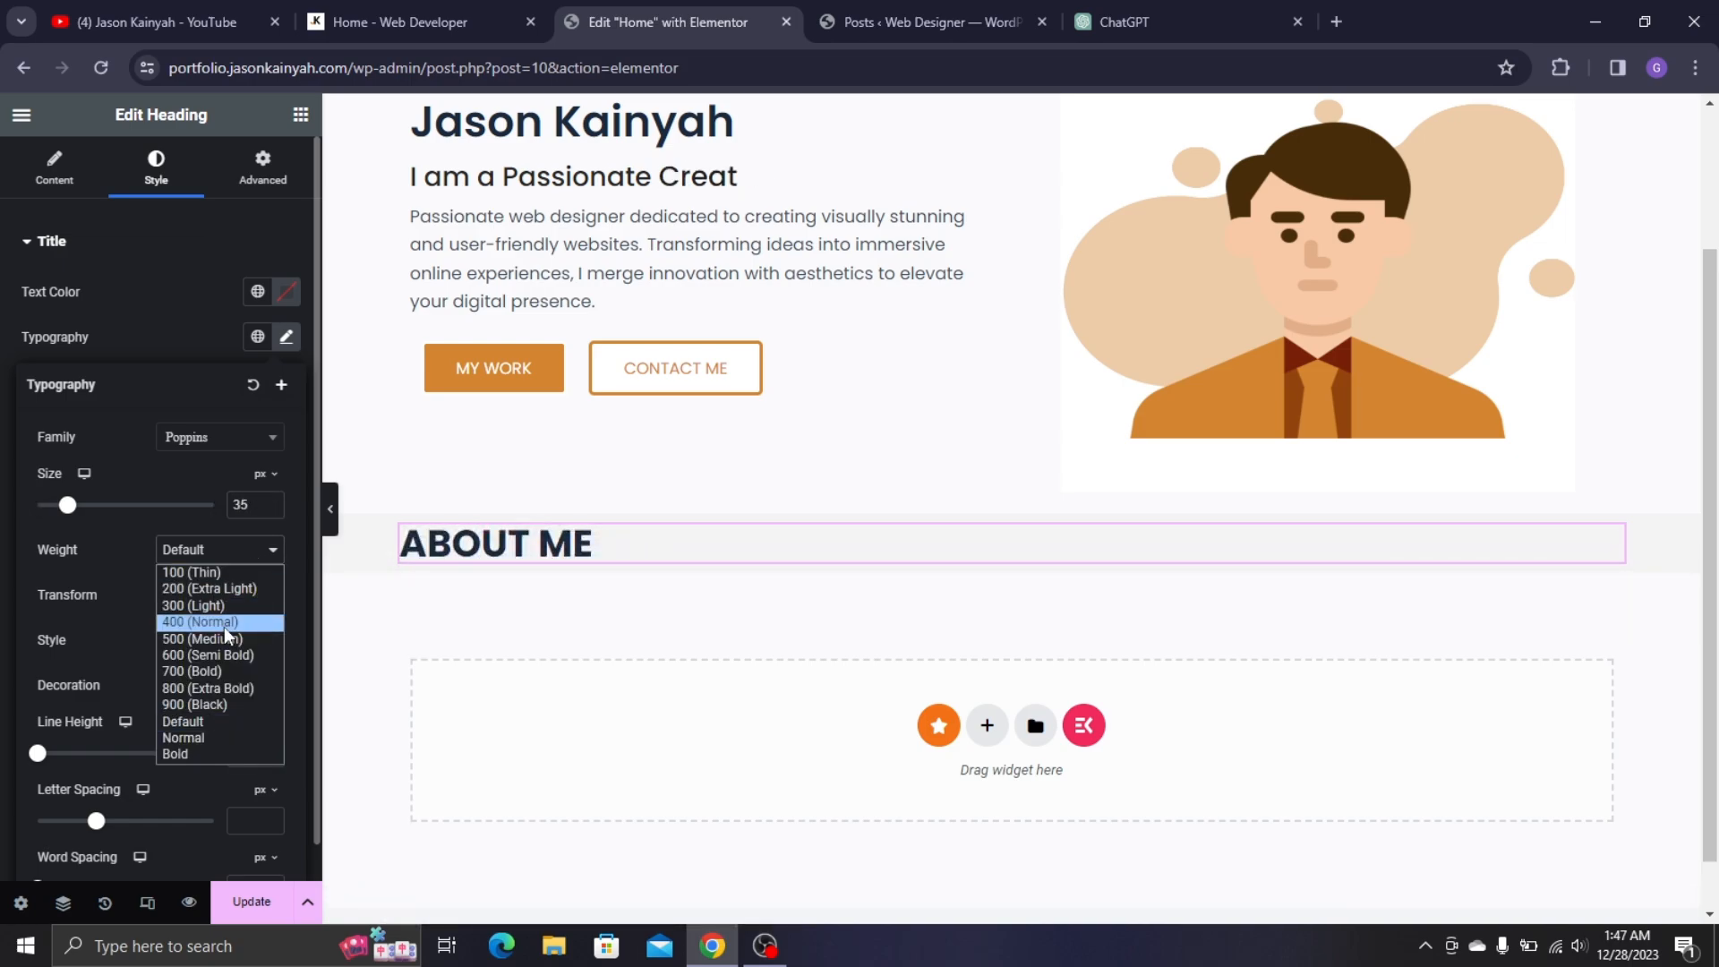
{"action": "left_click", "coordinate": [229, 648]}
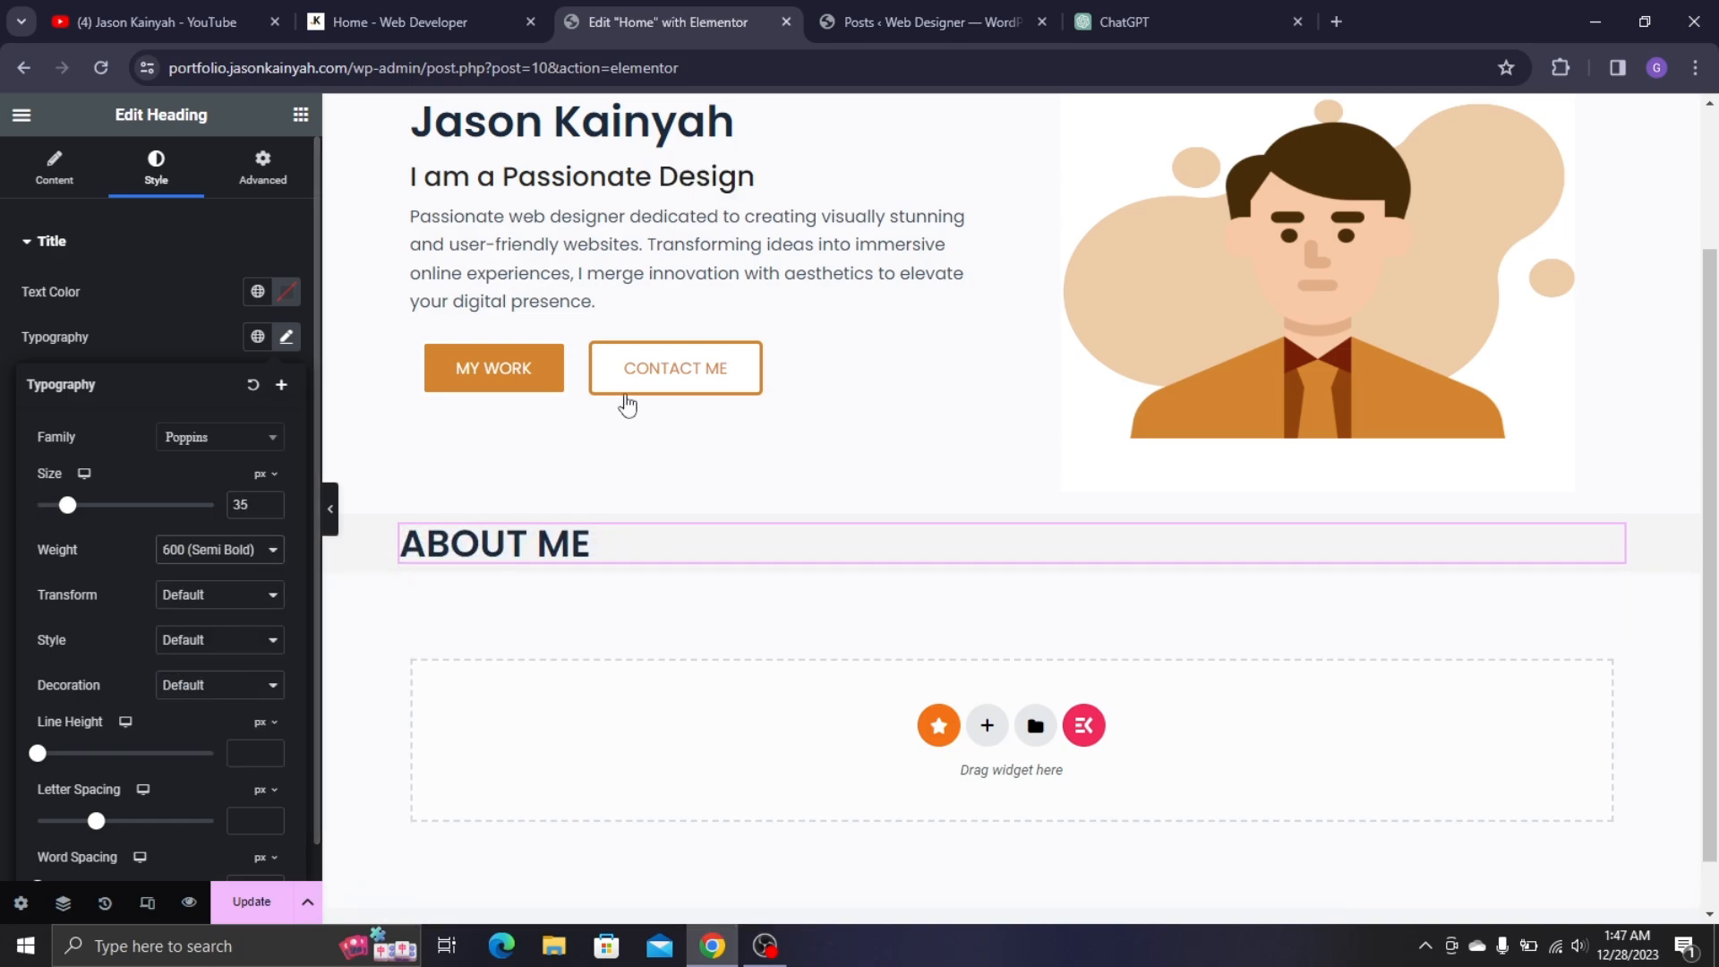
{"action": "scroll", "coordinate": [625, 400], "scroll_direction": "down", "scroll_amount": 1}
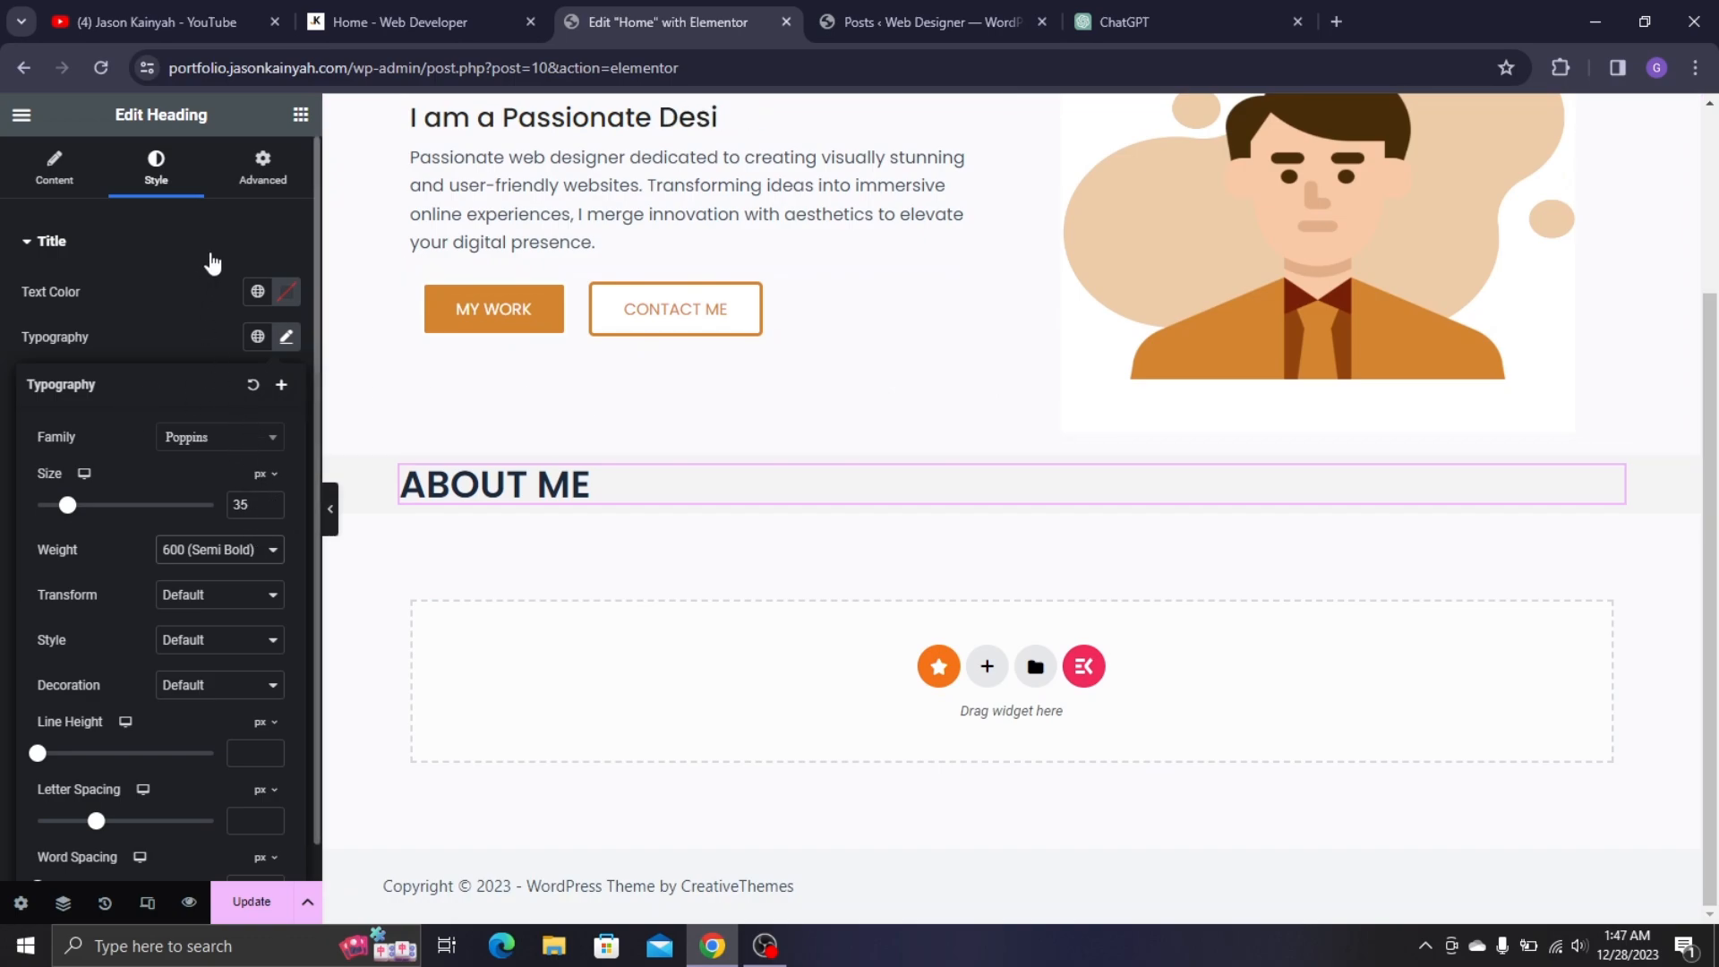
- Check the live About Me section for reference and bring up the widgets panel
{"action": "left_click", "coordinate": [385, 21]}
{"action": "left_click", "coordinate": [371, 322]}
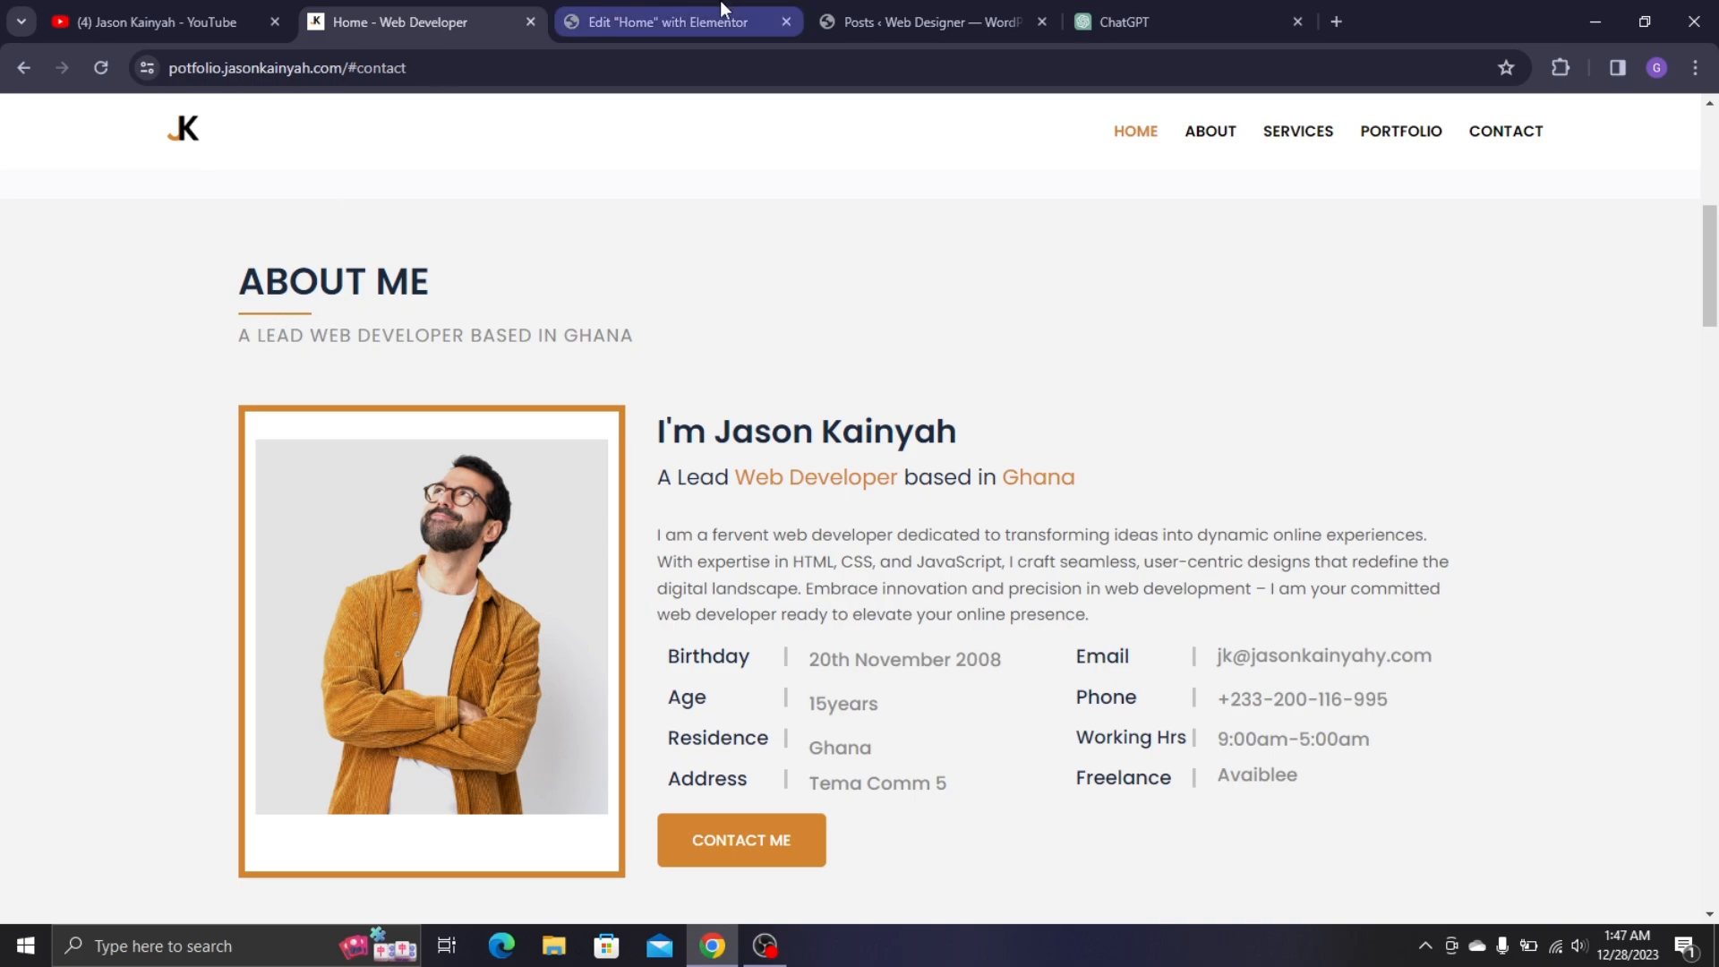
{"action": "left_click", "coordinate": [658, 21]}
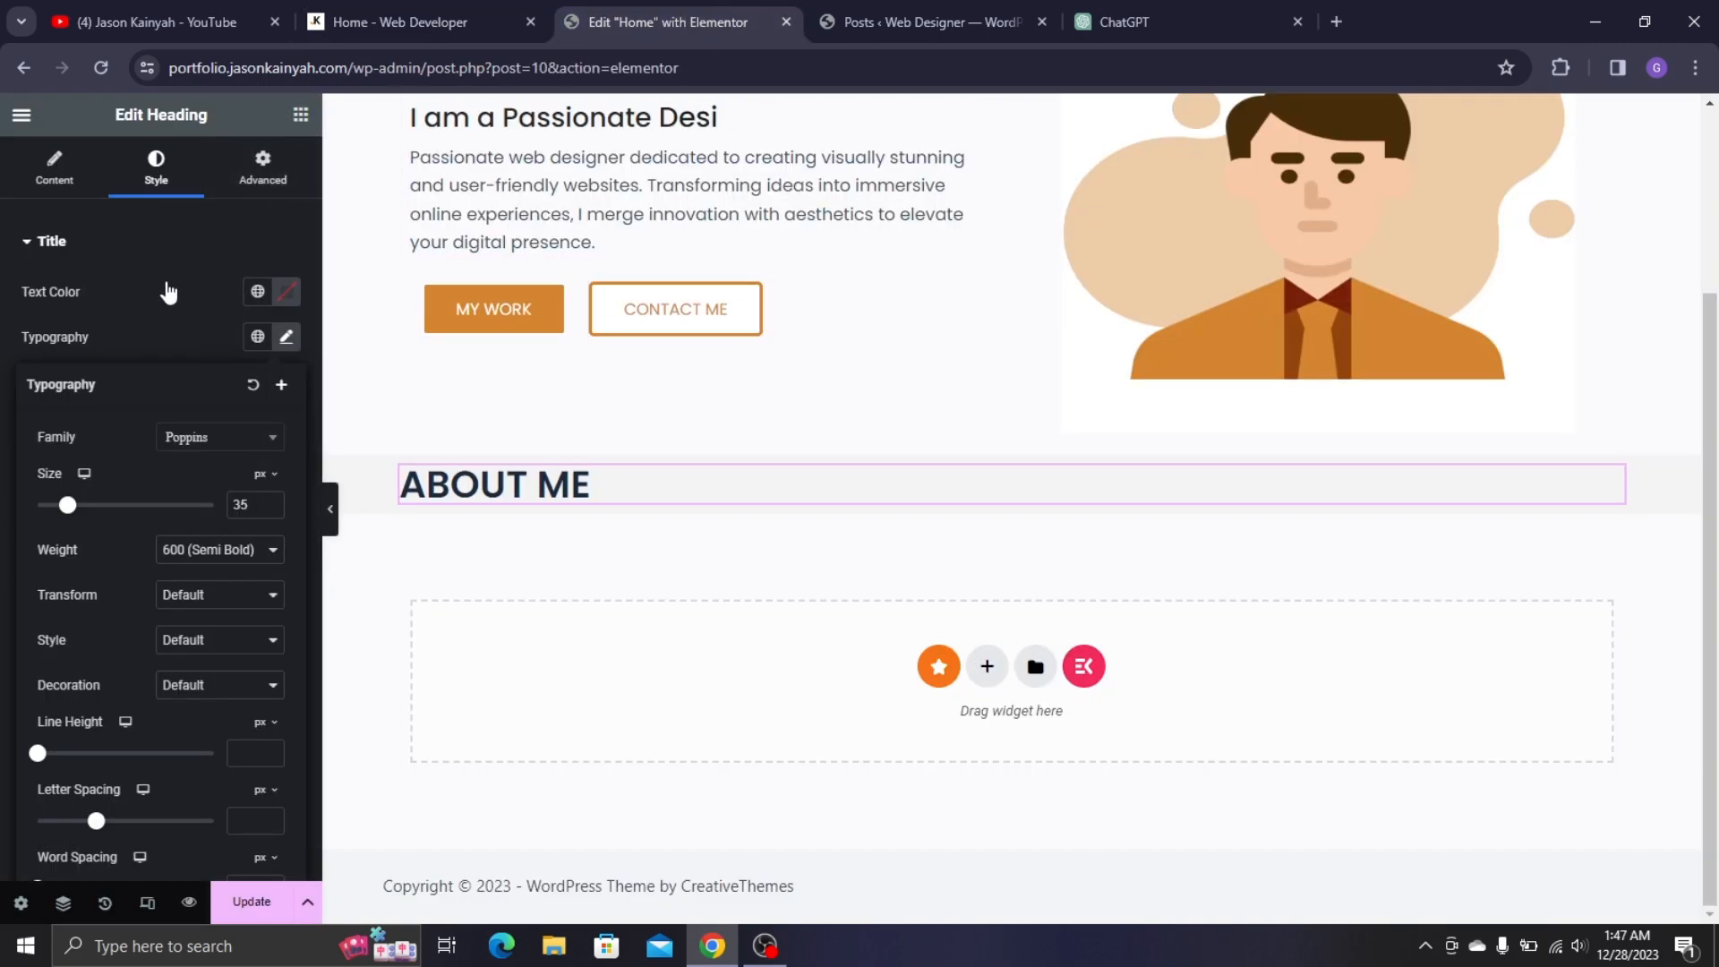
{"action": "left_click", "coordinate": [301, 114]}
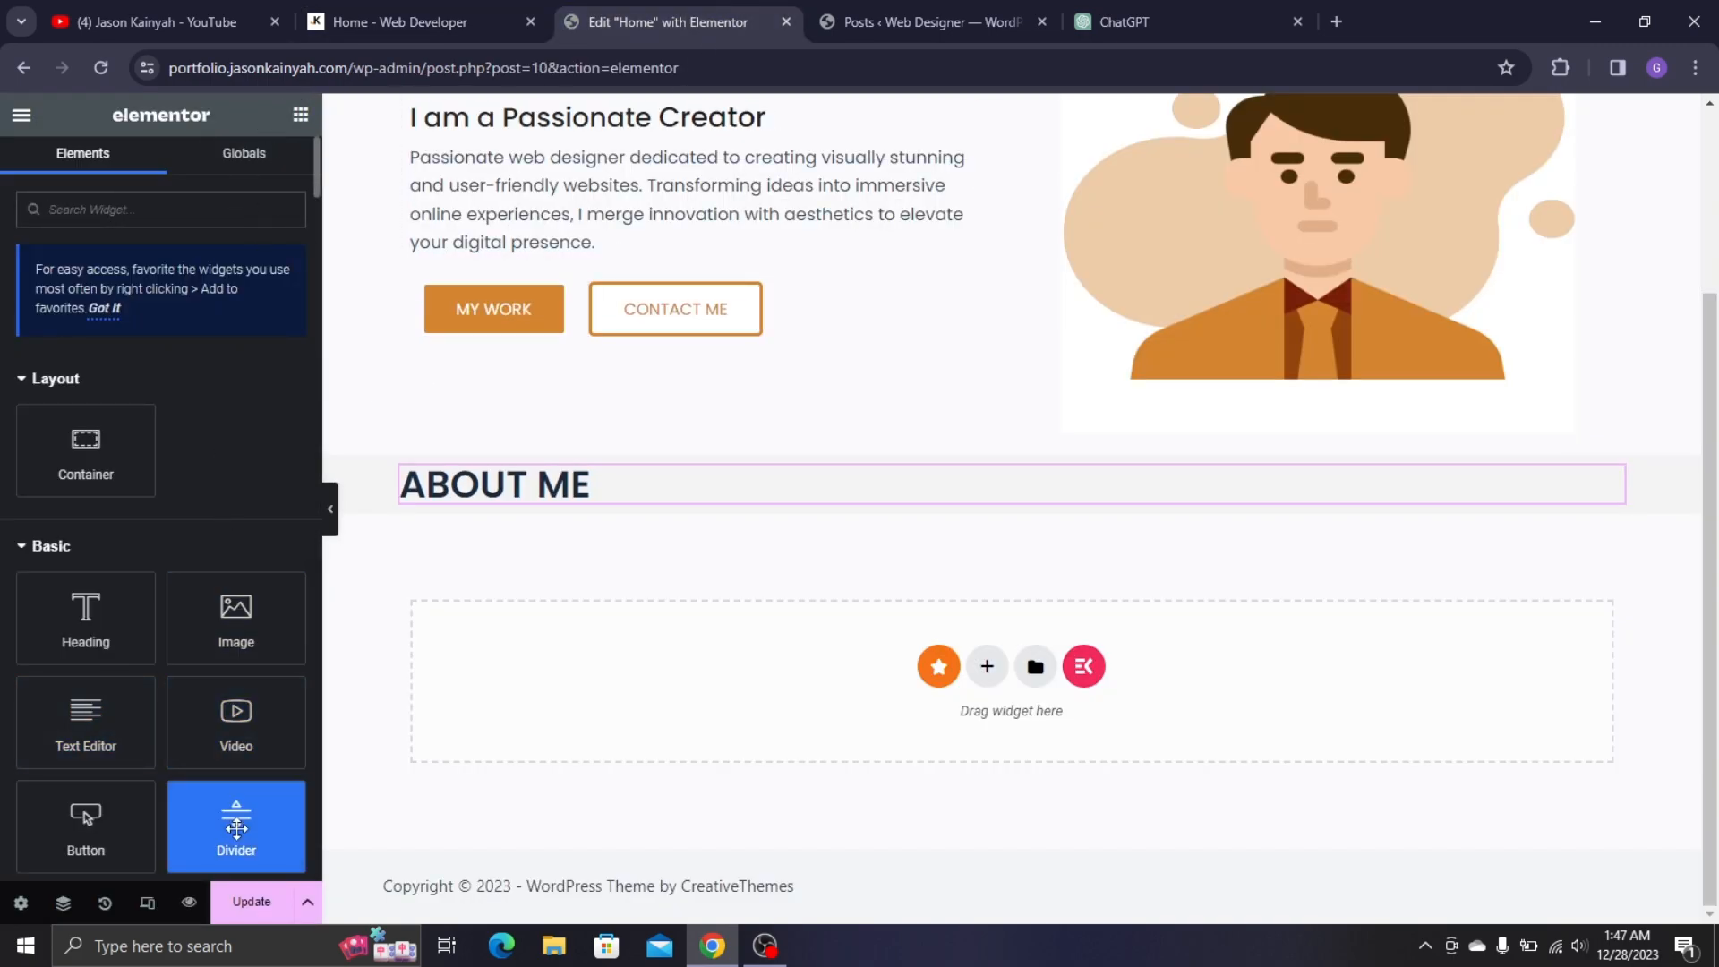
- Add a Divider under the ABOUT ME heading and shorten its width to about 10%
{"action": "left_click_drag", "start_coordinate": [236, 816], "coordinate": [550, 504]}
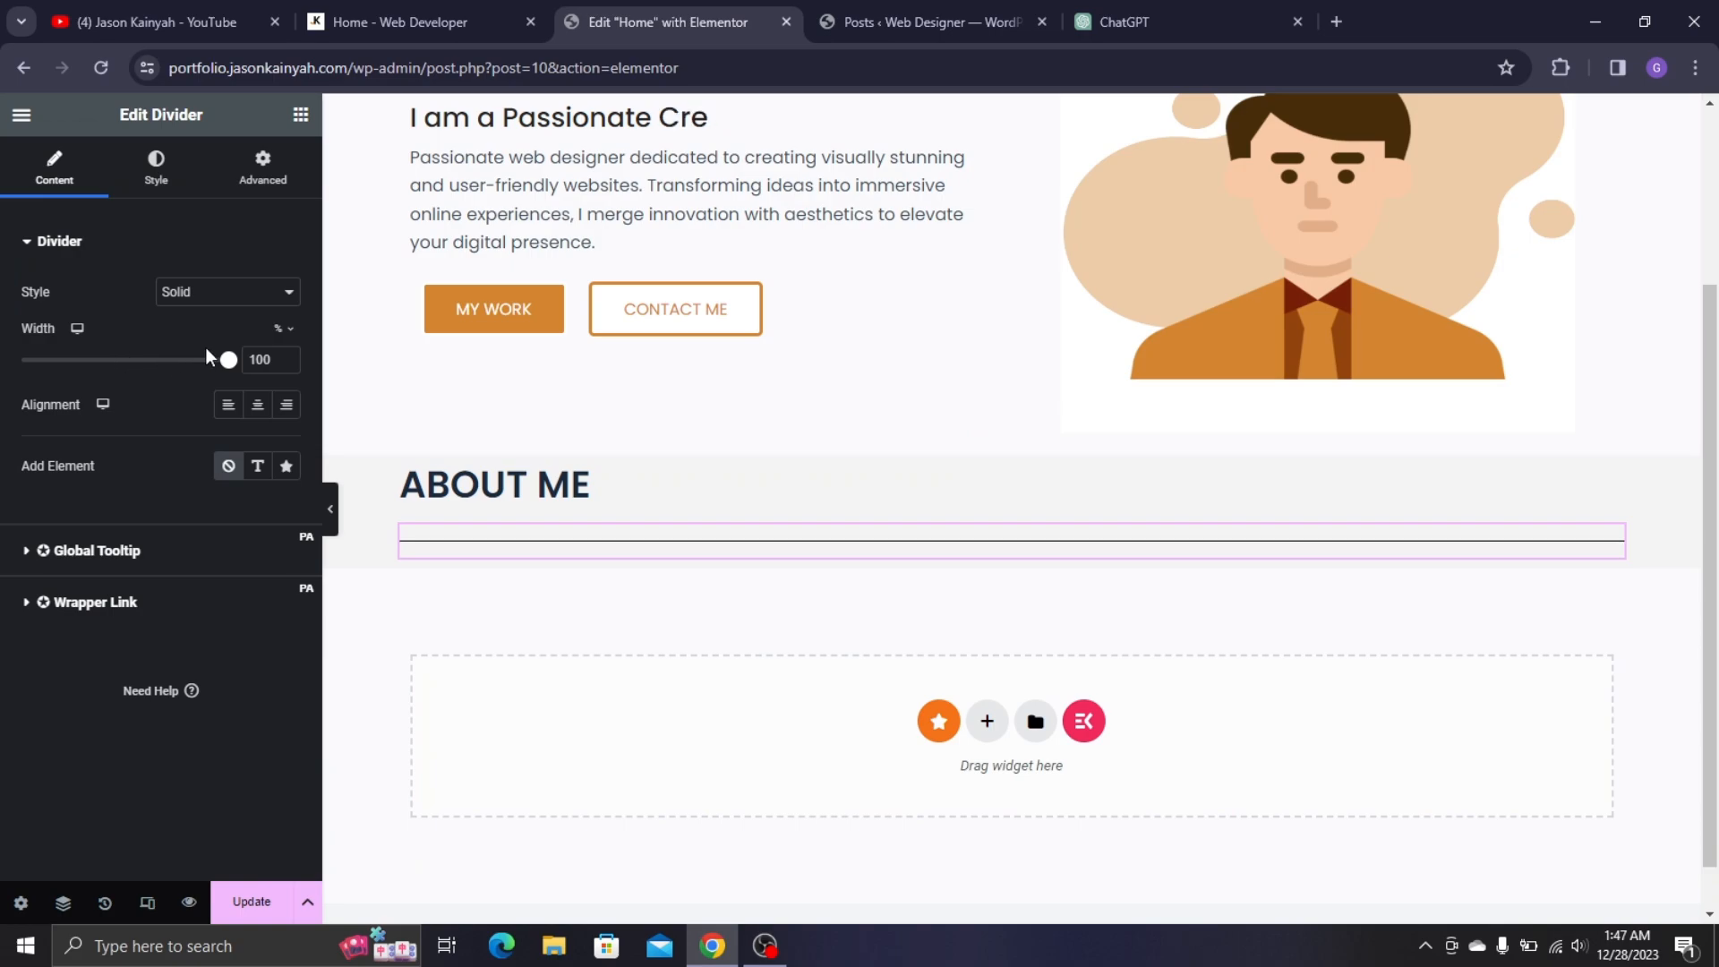
{"action": "double_click", "coordinate": [258, 360]}
{"action": "type", "text": "10"}
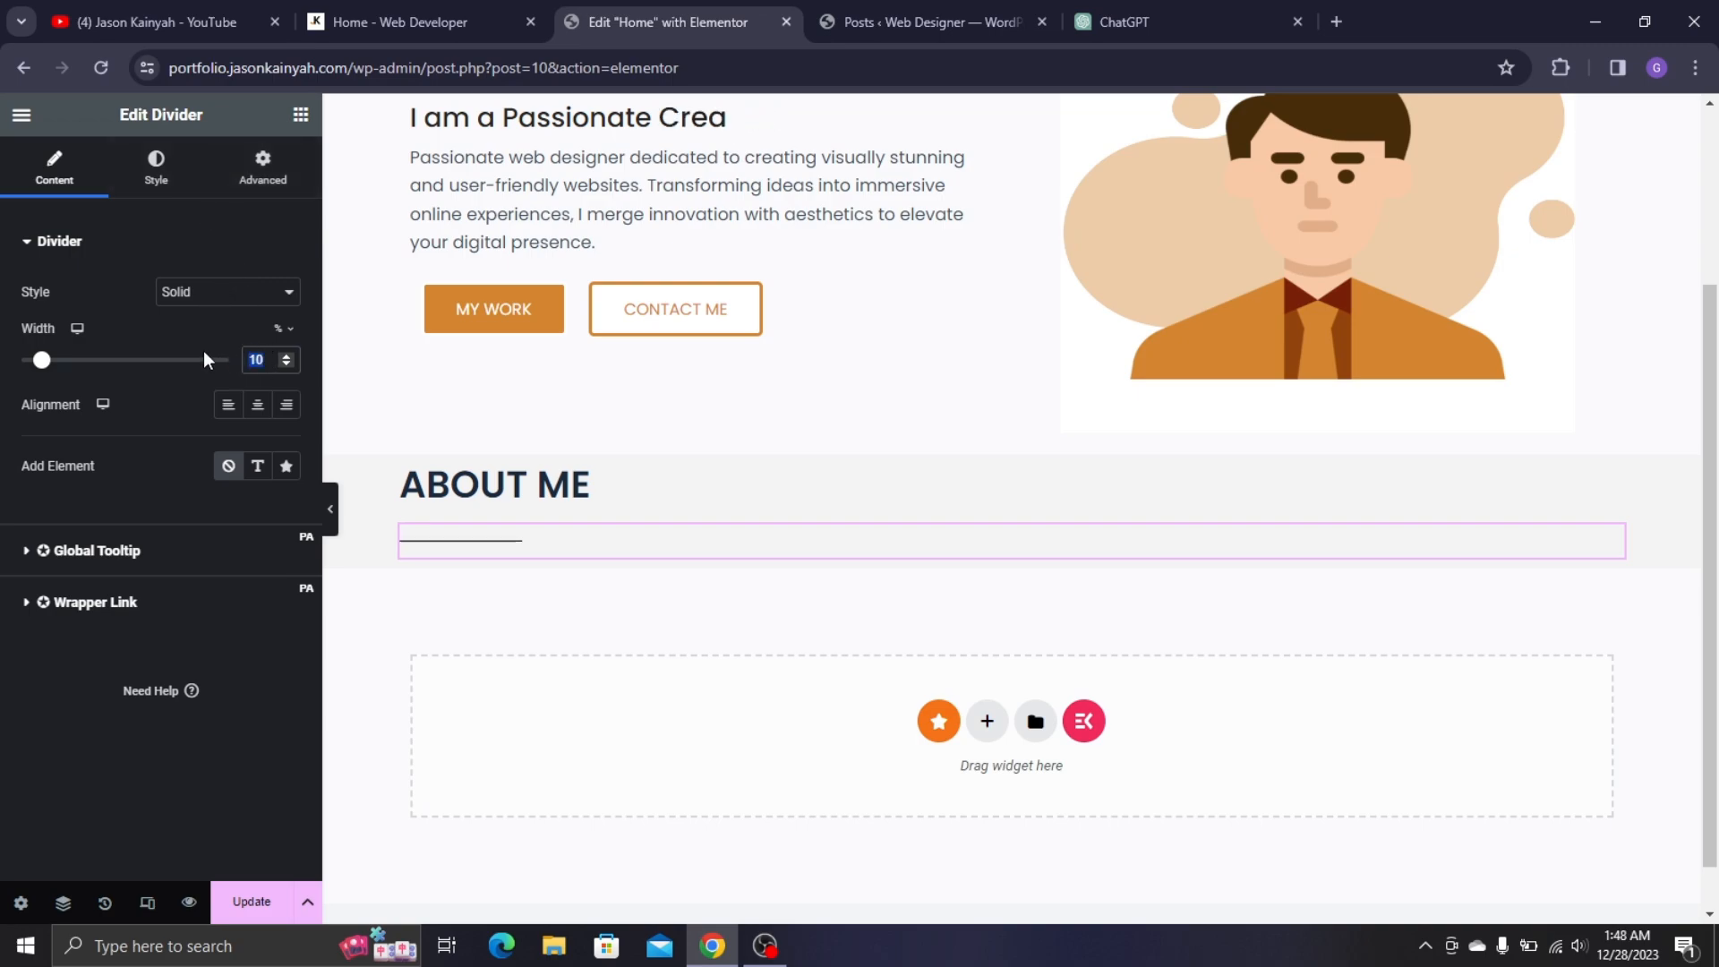
{"action": "type", "text": "8"}
{"action": "left_click", "coordinate": [154, 170]}
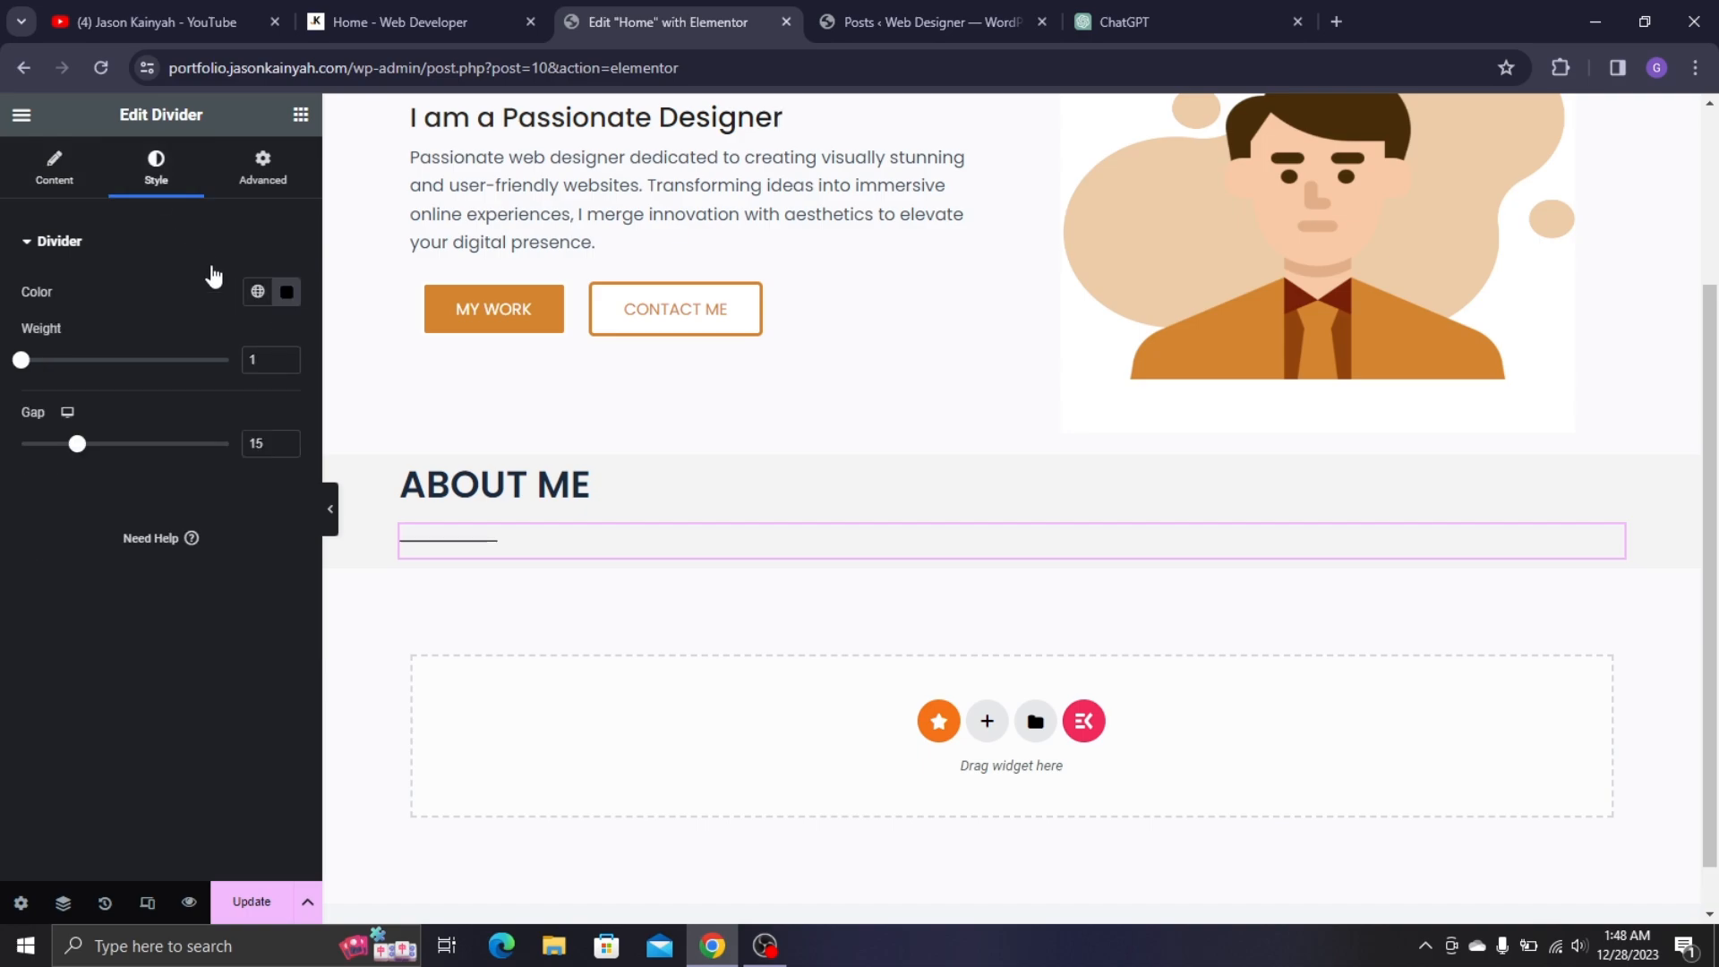
- Colour the divider with the global Yellow and set its weight to 2, checking against the live site
{"action": "left_click", "coordinate": [286, 357]}
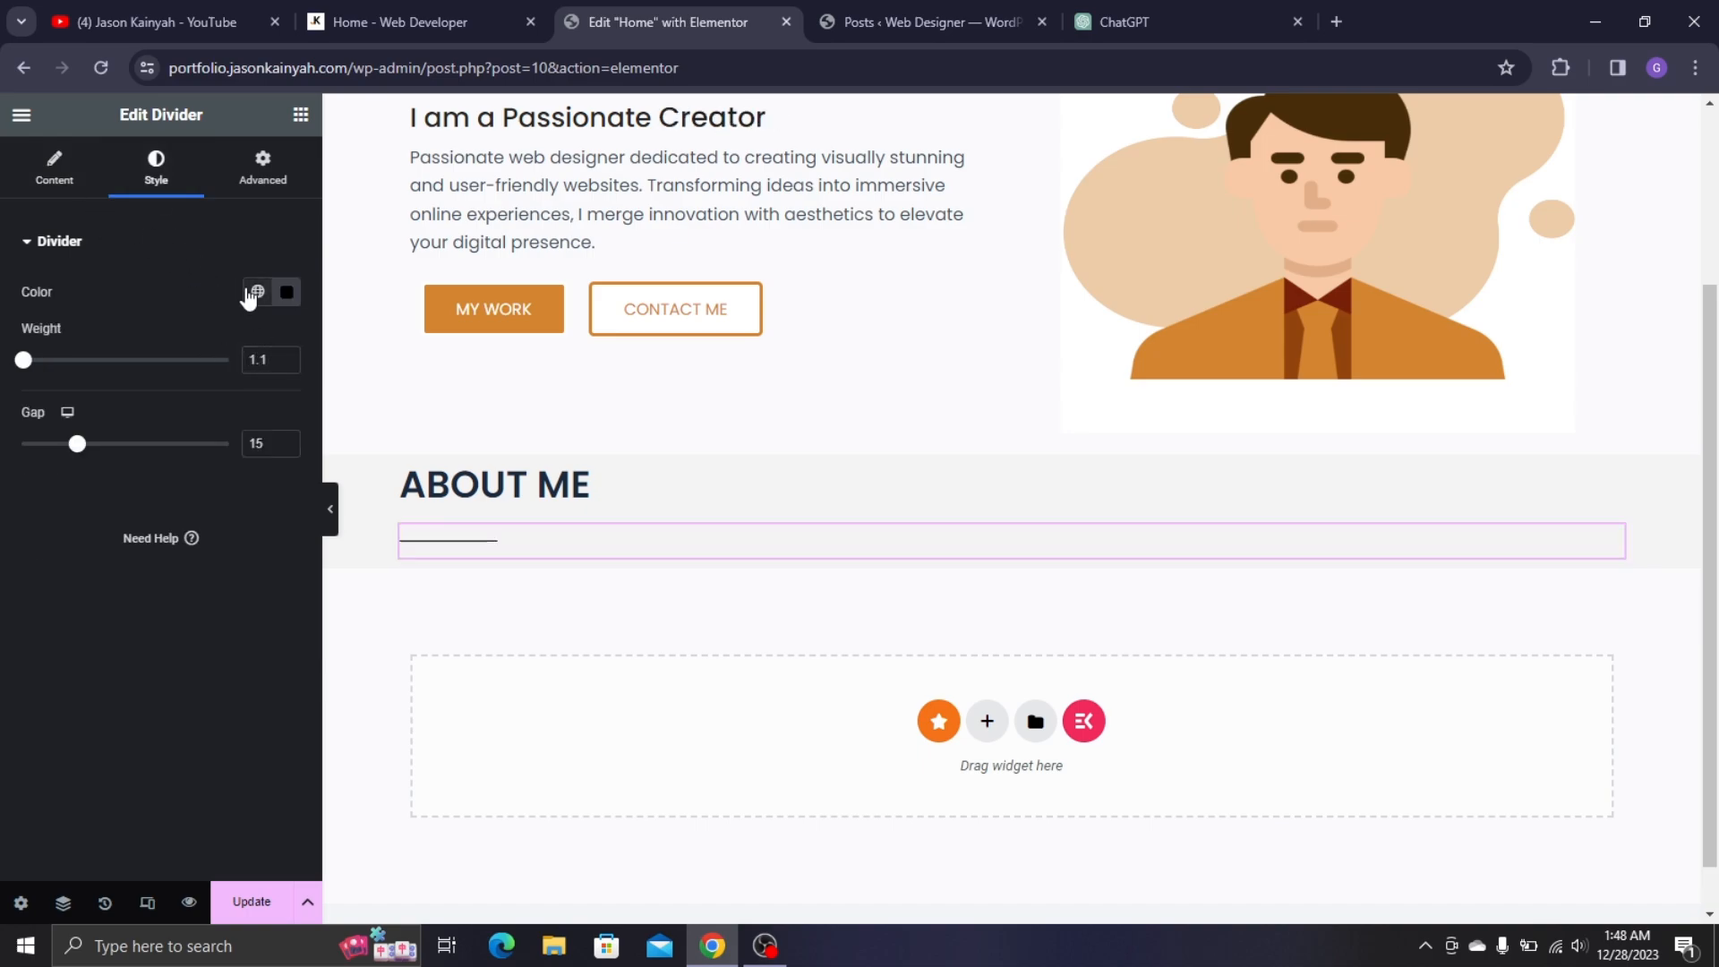
{"action": "left_click", "coordinate": [254, 296]}
{"action": "scroll", "coordinate": [162, 549], "scroll_direction": "down", "scroll_amount": 4}
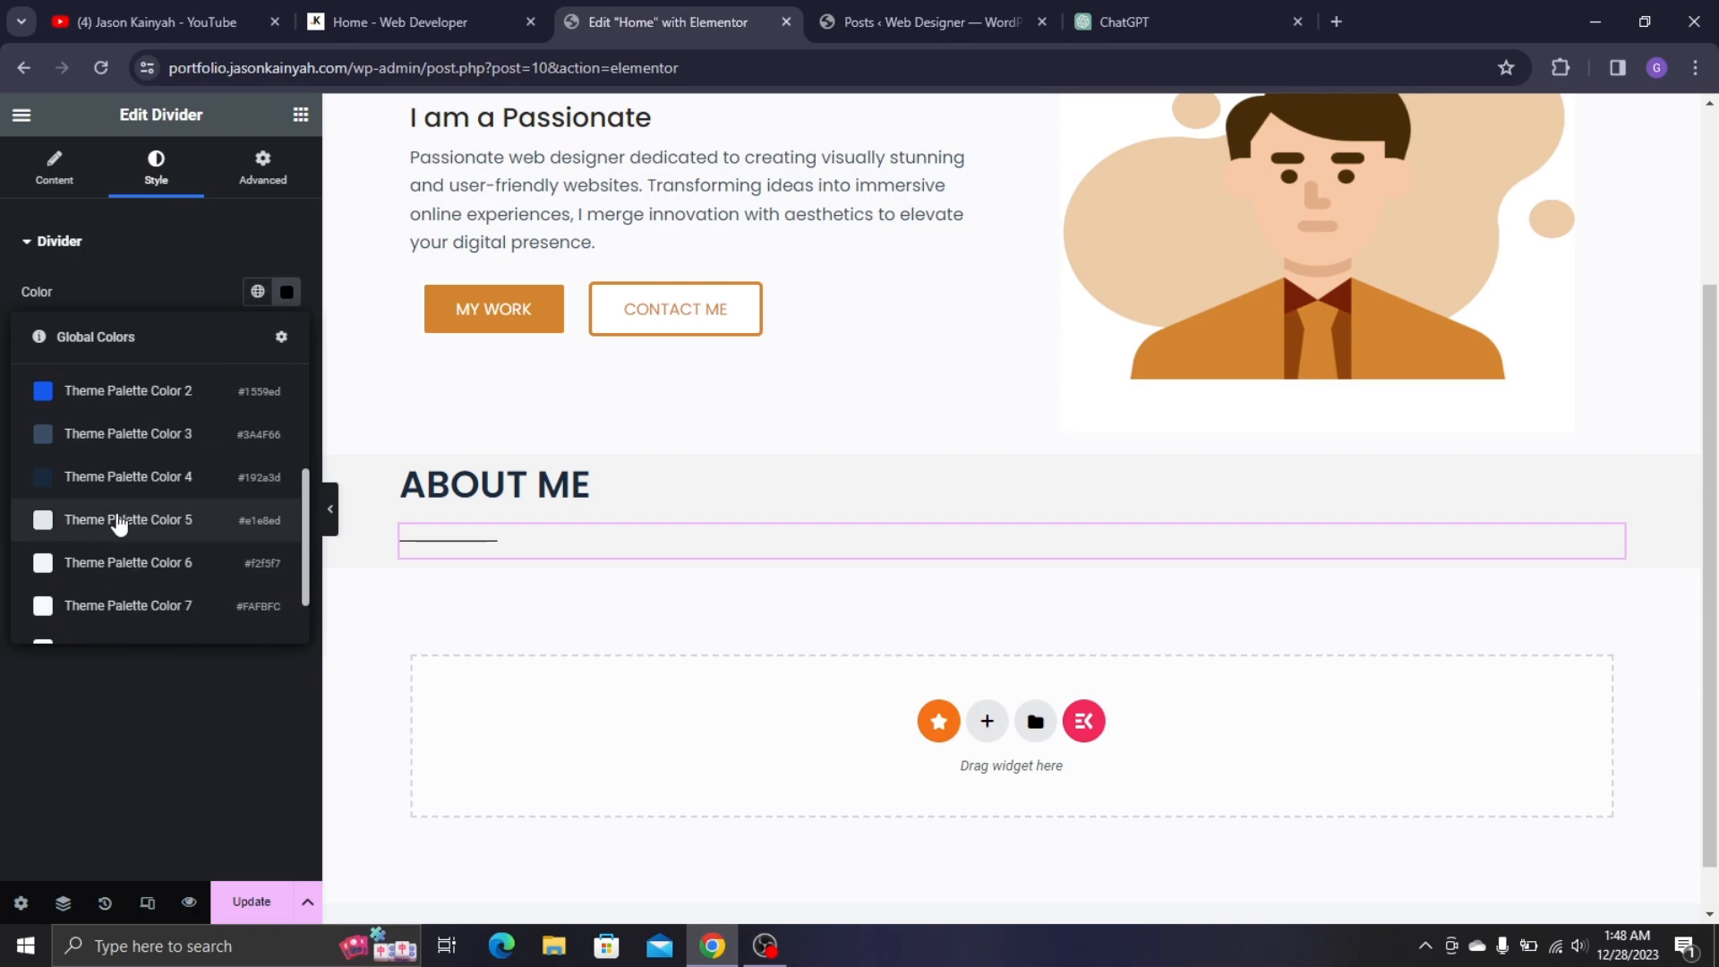
{"action": "left_click", "coordinate": [128, 618]}
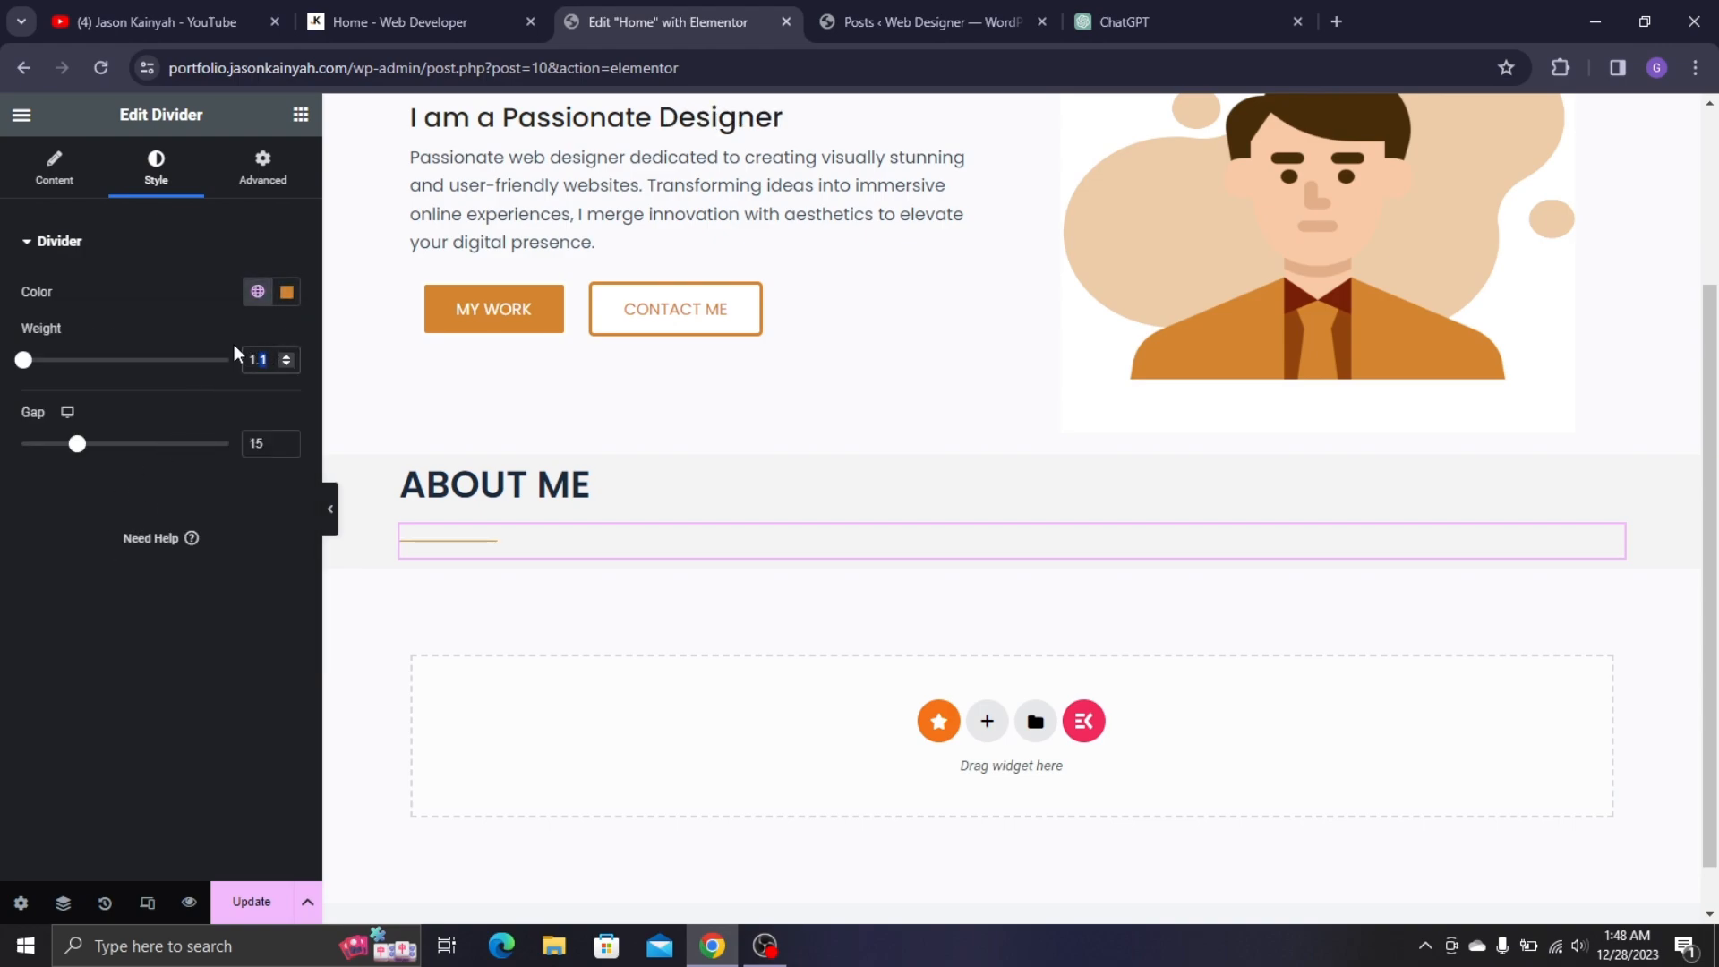
{"action": "type", "text": "2"}
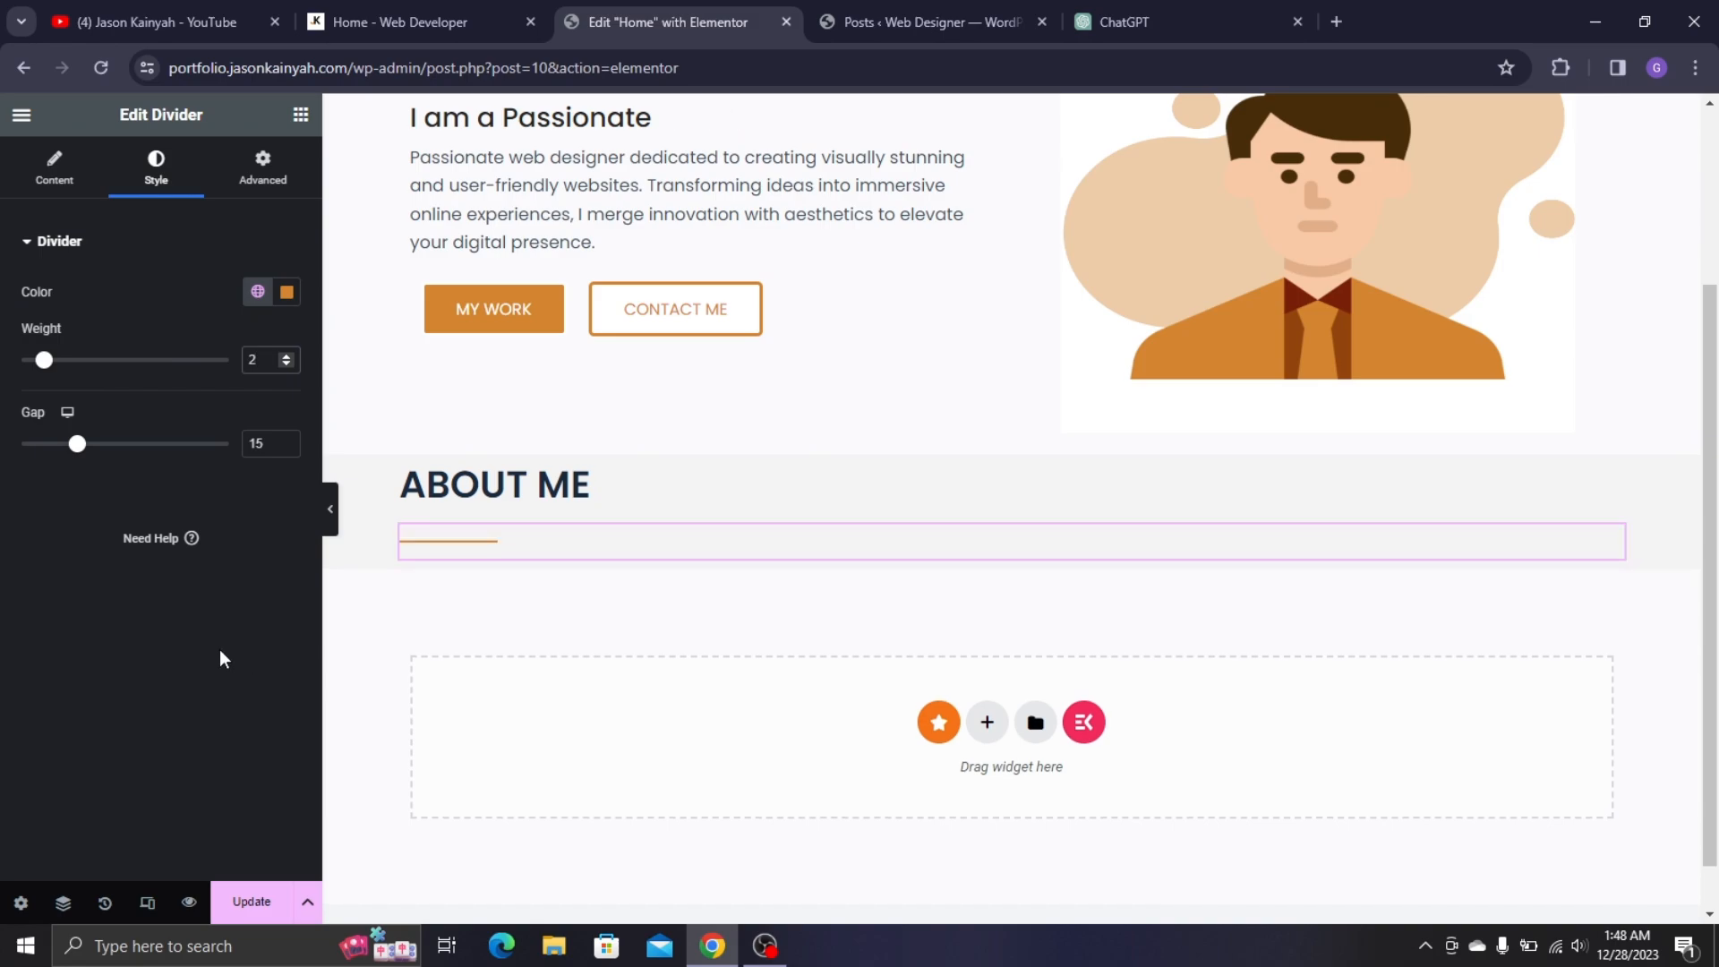
{"action": "left_click", "coordinate": [220, 650]}
{"action": "scroll", "coordinate": [369, 412], "scroll_direction": "down", "scroll_amount": 1}
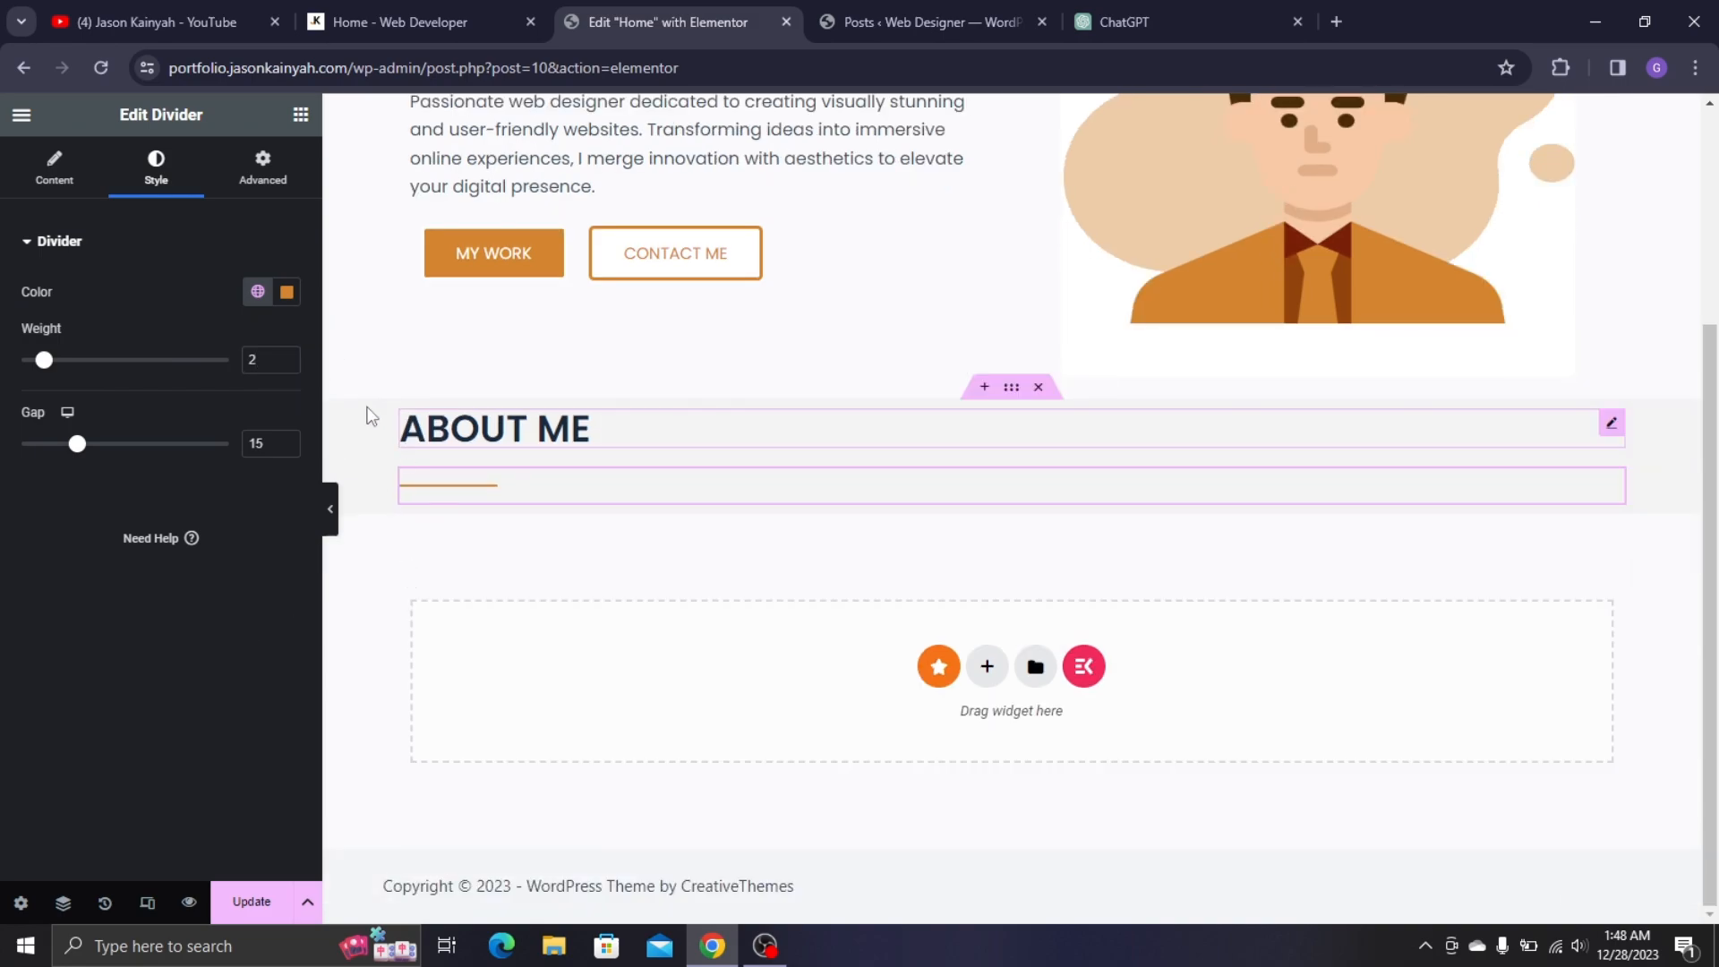
{"action": "left_click", "coordinate": [373, 17]}
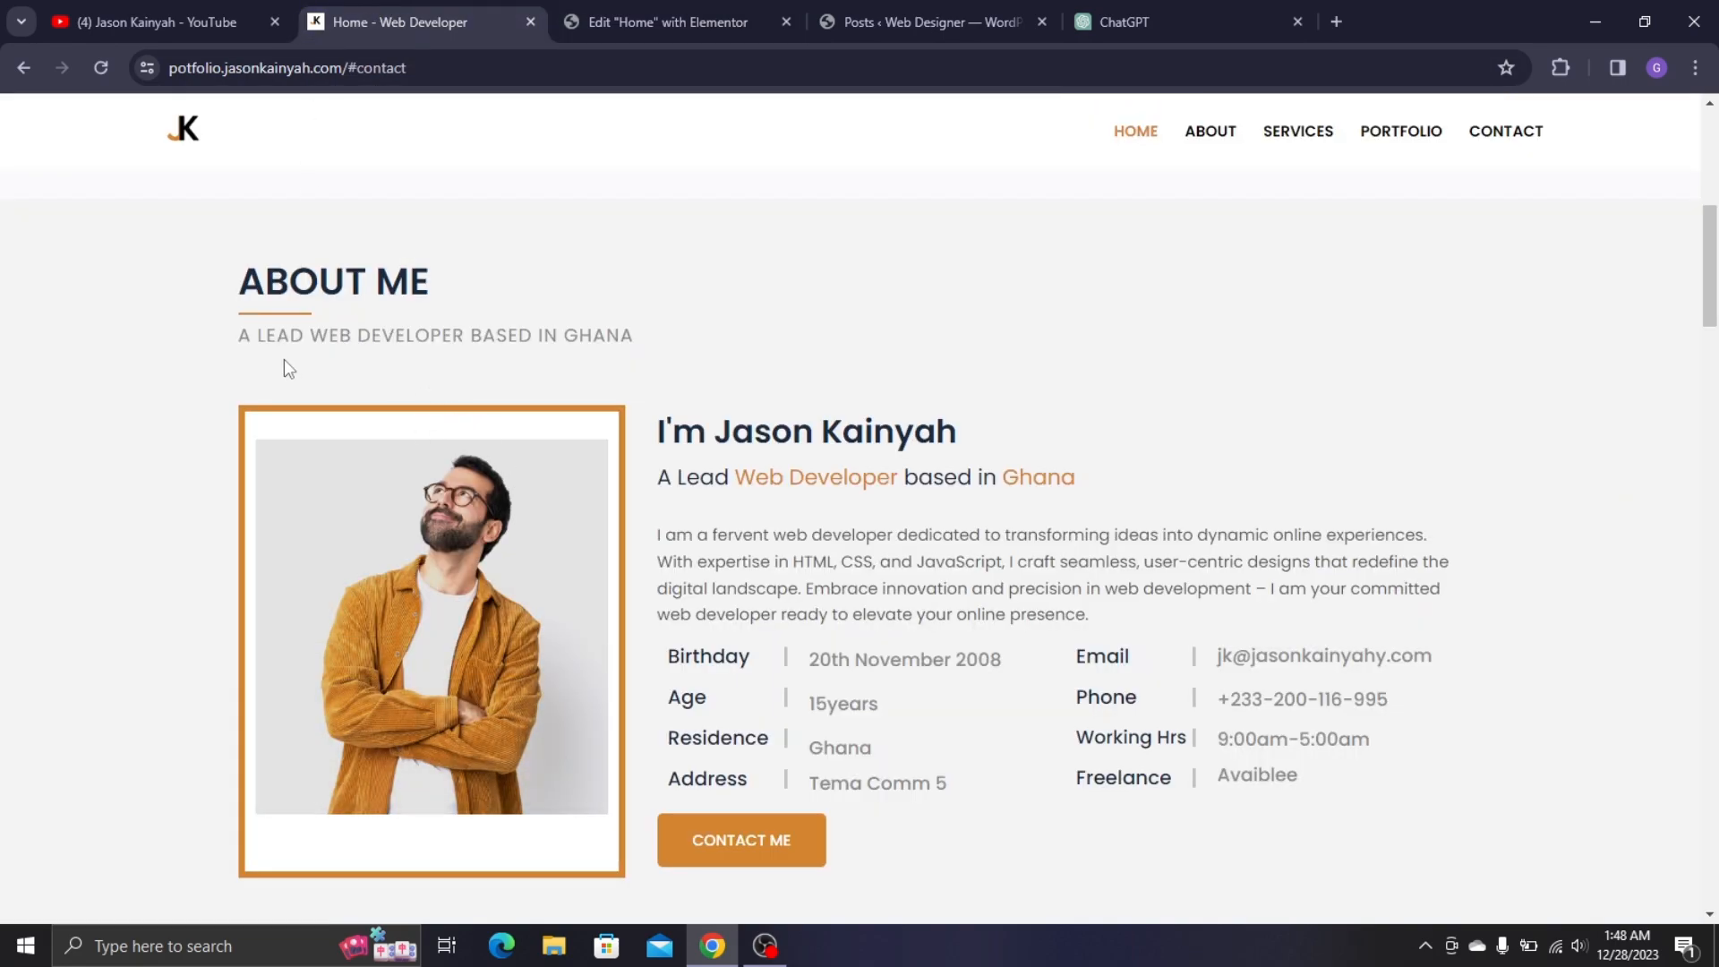
{"action": "left_click", "coordinate": [587, 13]}
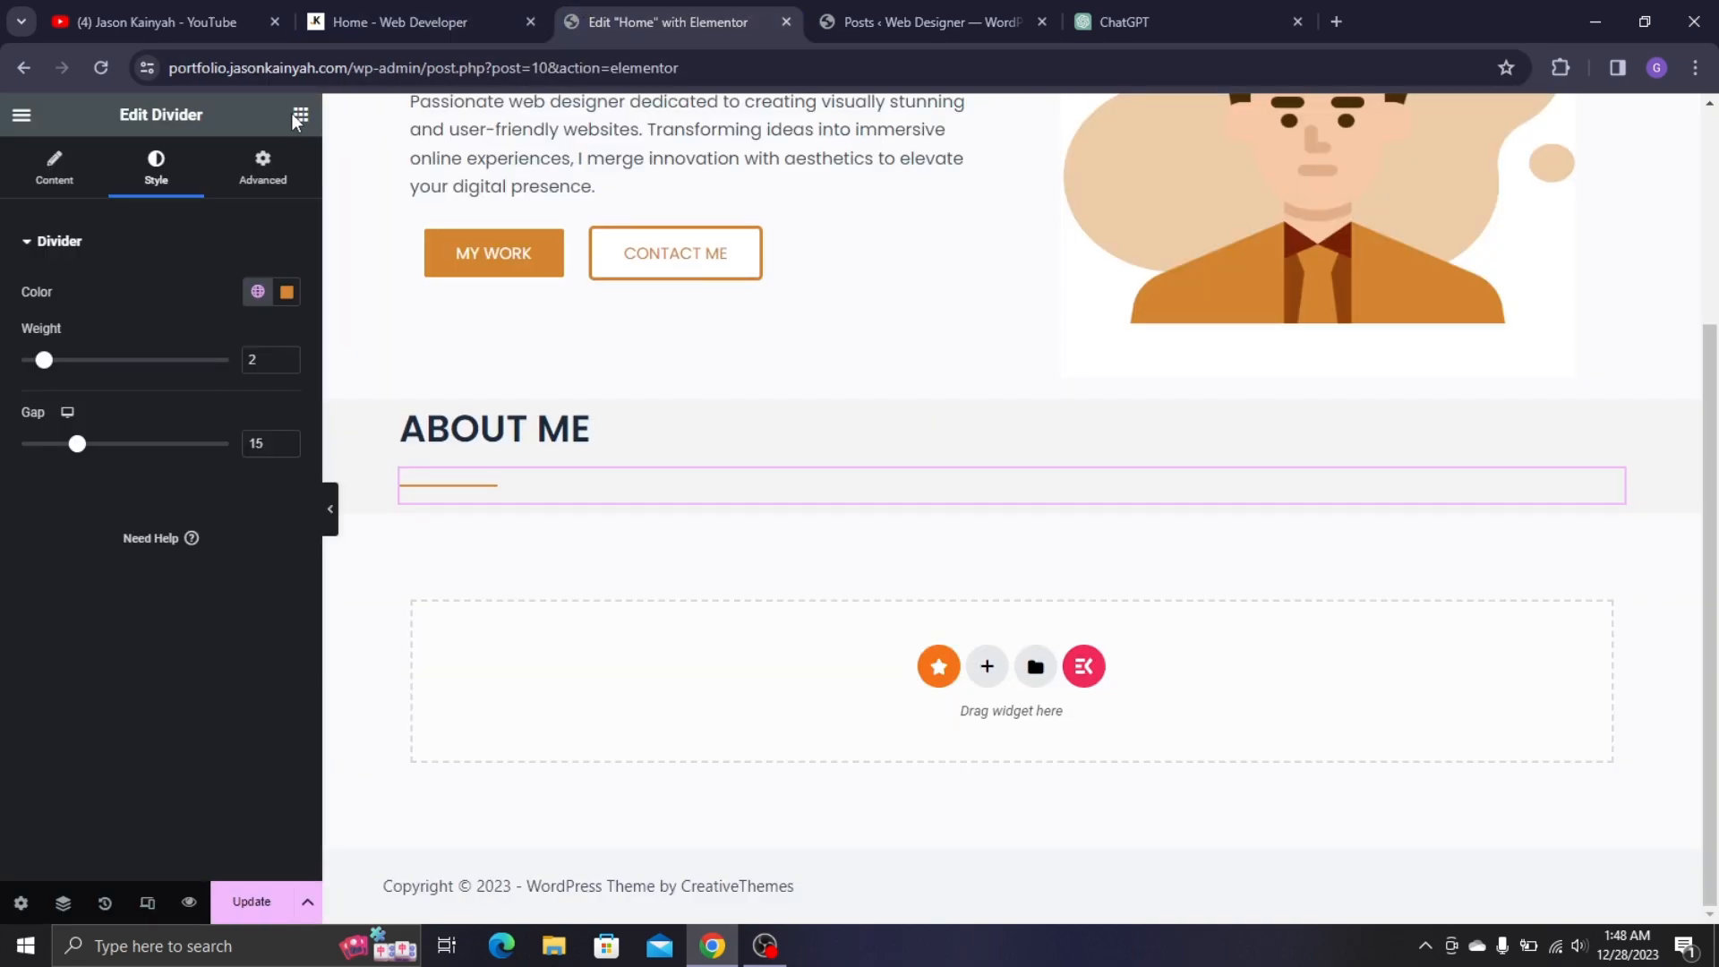
{"action": "left_click", "coordinate": [299, 116]}
- Add a Heading under the divider reading 'A LEAD WEB DEVELOPER BASED IN GHANA', copied from the live site
{"action": "left_click_drag", "start_coordinate": [146, 583], "coordinate": [475, 497]}
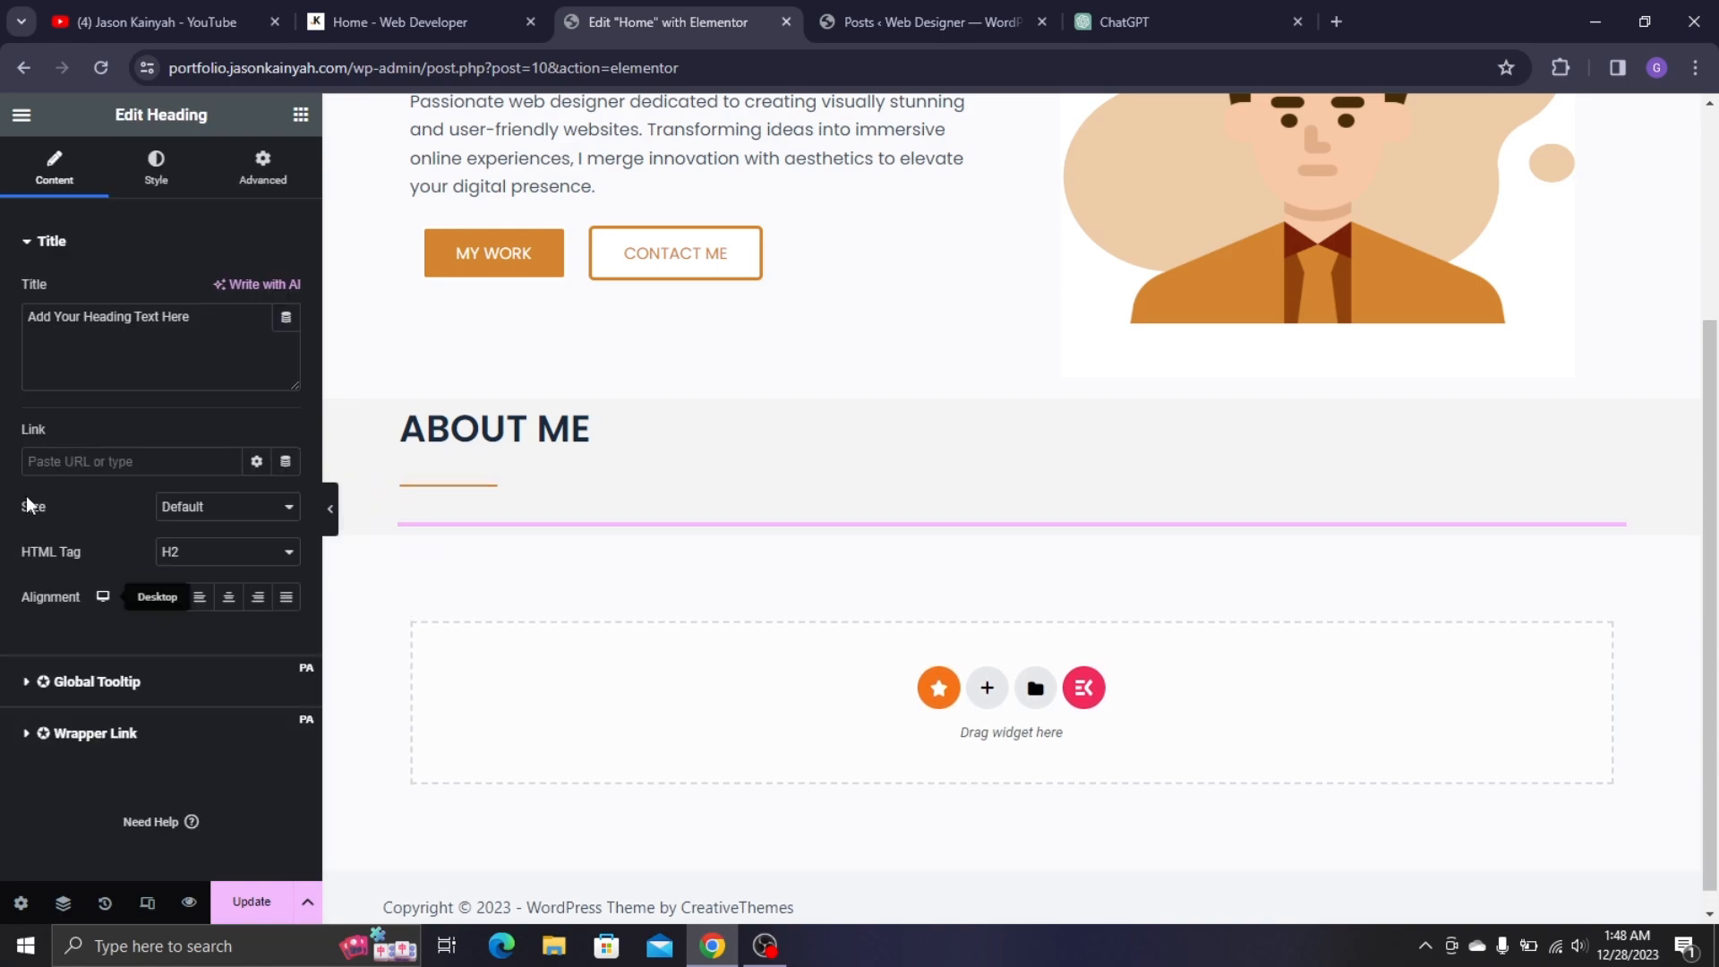
{"action": "left_click", "coordinate": [491, 7]}
{"action": "triple_click", "coordinate": [384, 340]}
{"action": "right_click", "coordinate": [383, 342]}
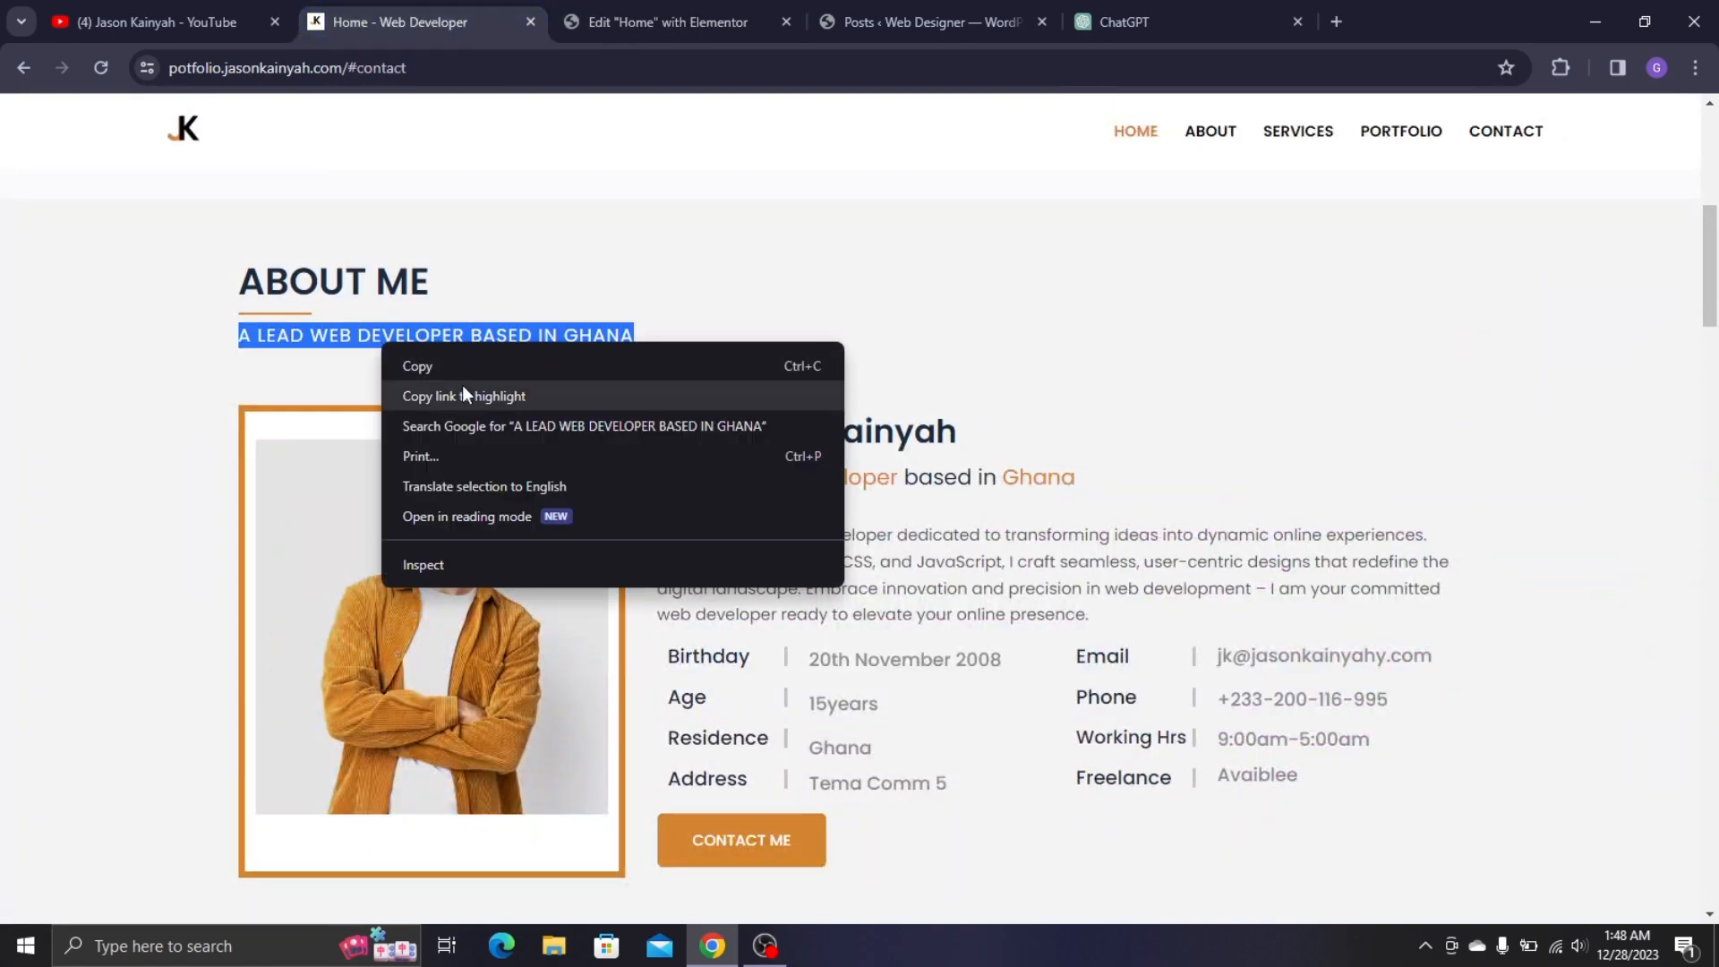
{"action": "left_click", "coordinate": [465, 376]}
{"action": "left_click", "coordinate": [578, 6]}
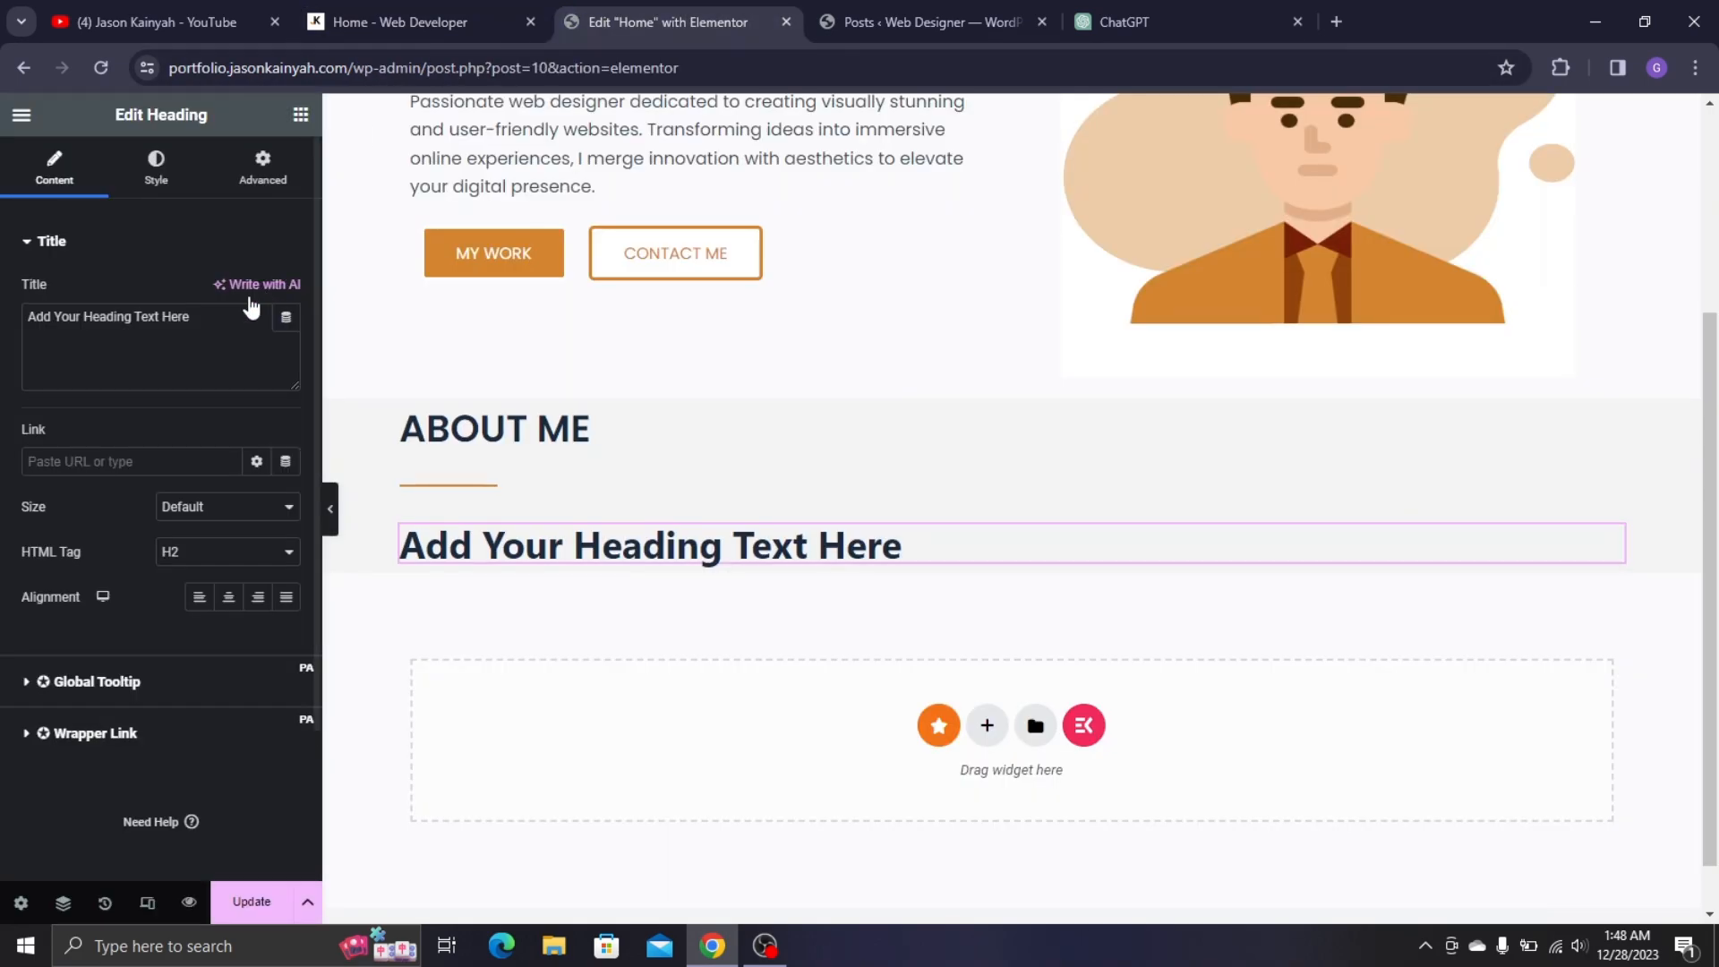
{"action": "triple_click", "coordinate": [224, 313]}
{"action": "right_click", "coordinate": [224, 313]}
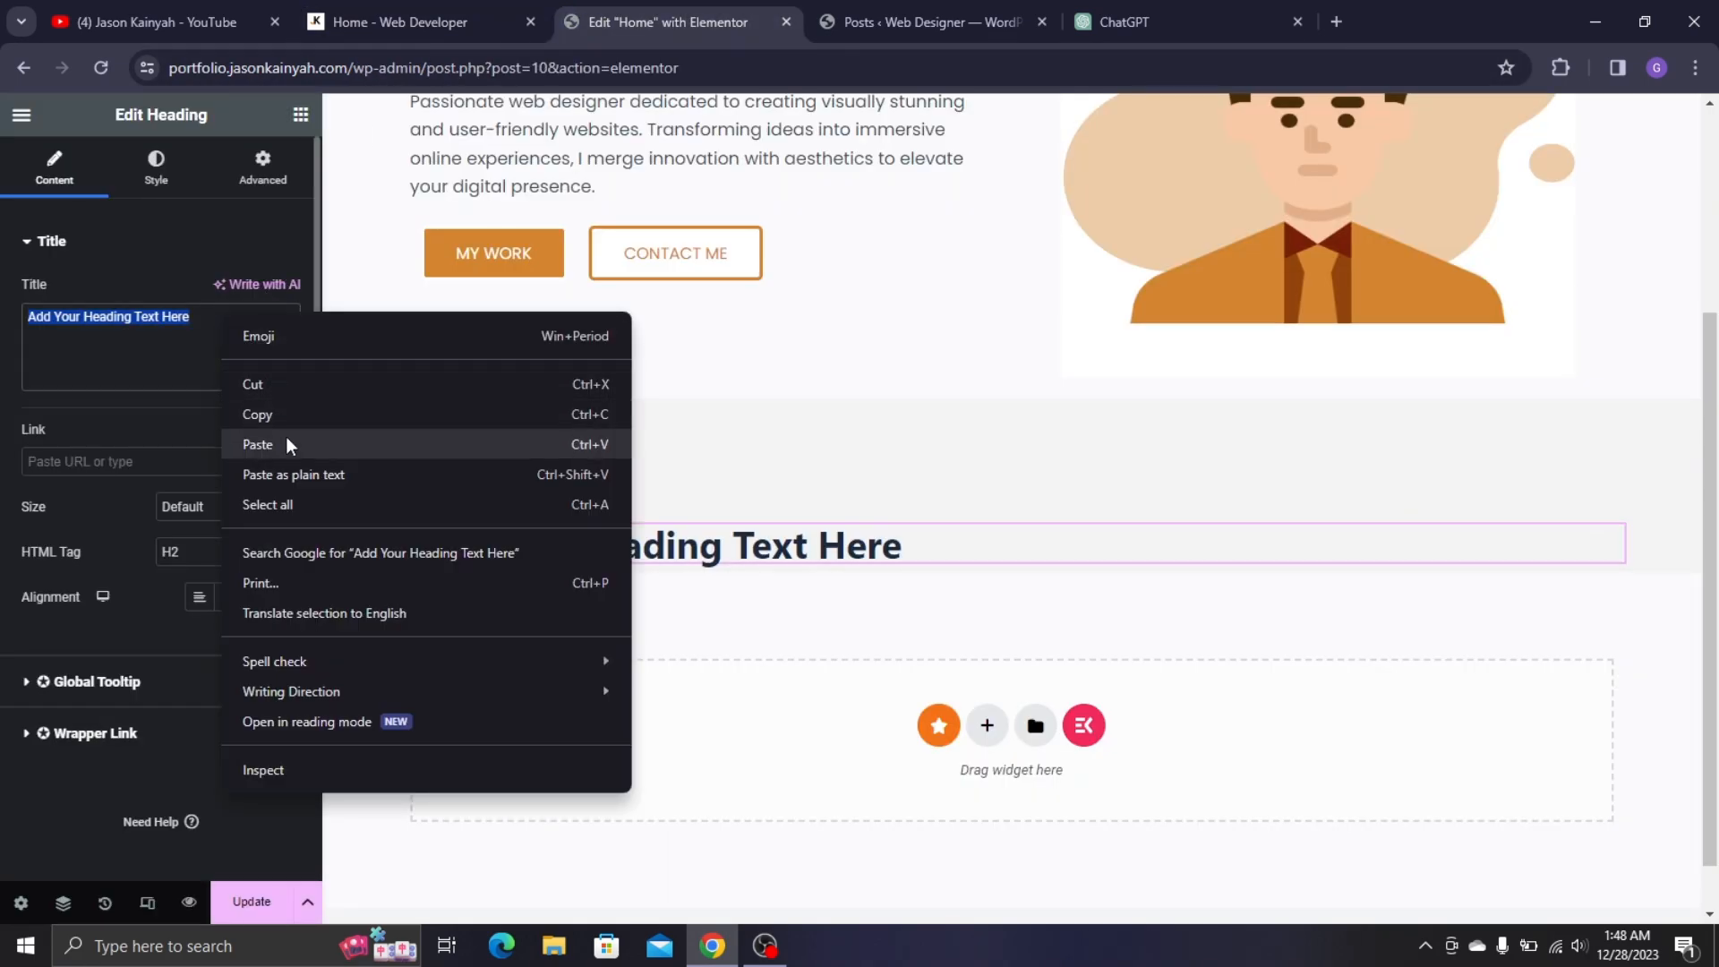
{"action": "left_click", "coordinate": [287, 437]}
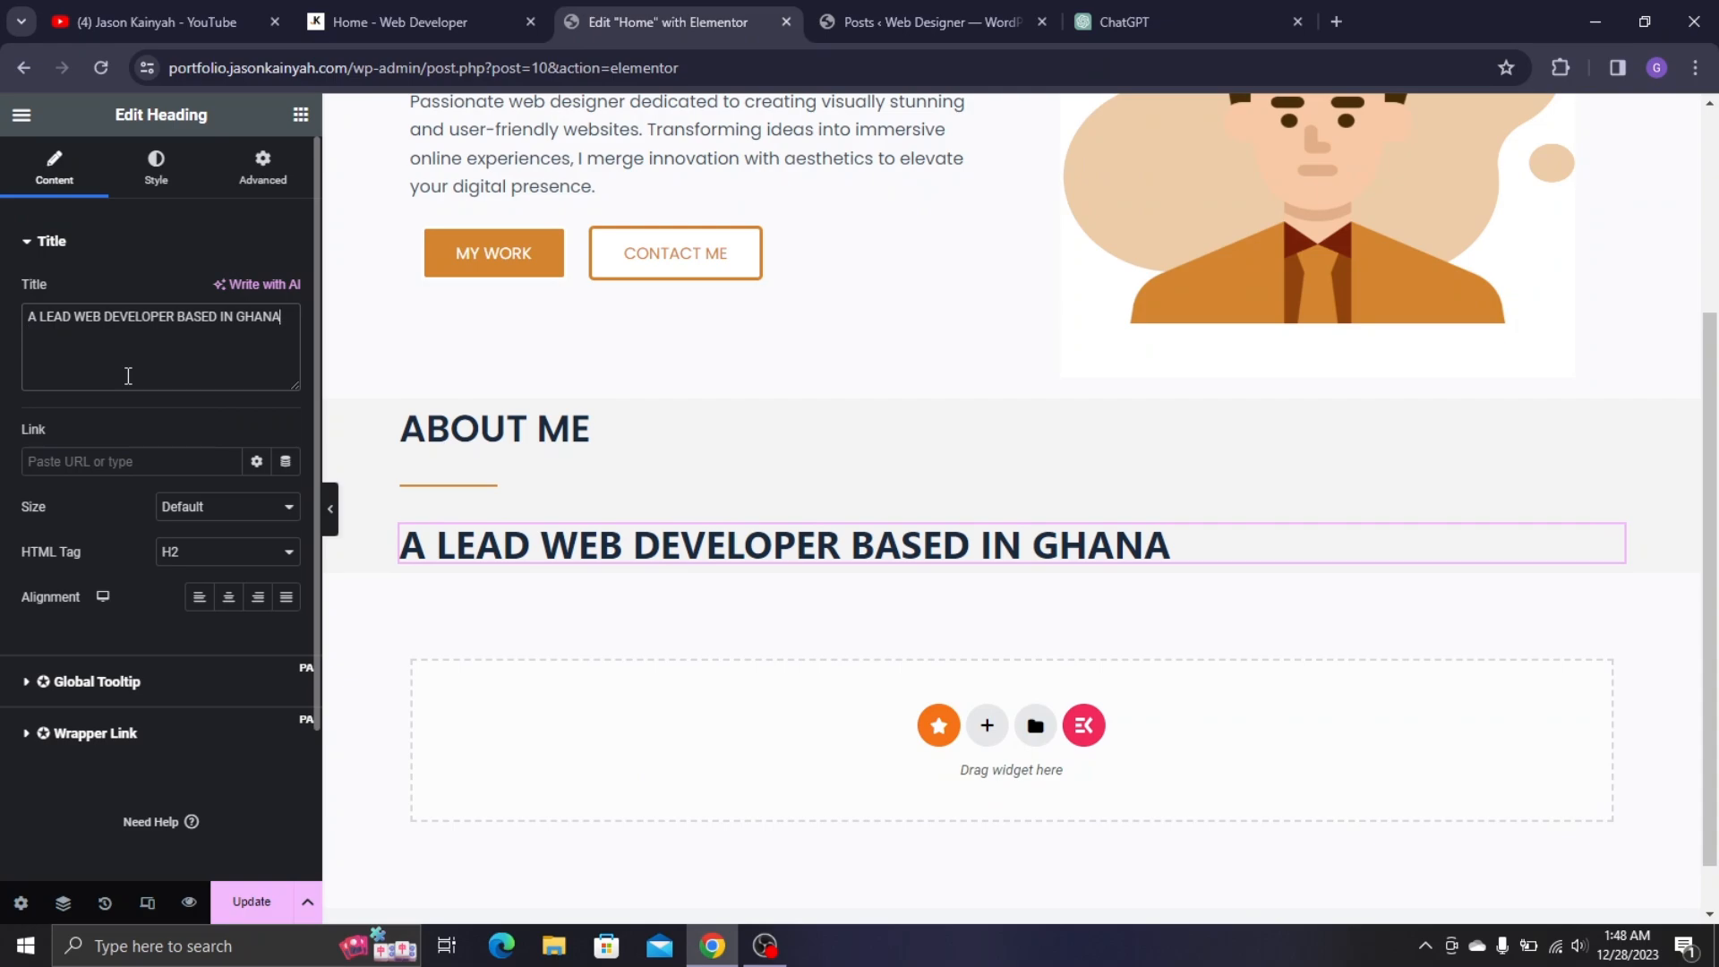
{"action": "left_click", "coordinate": [394, 22]}
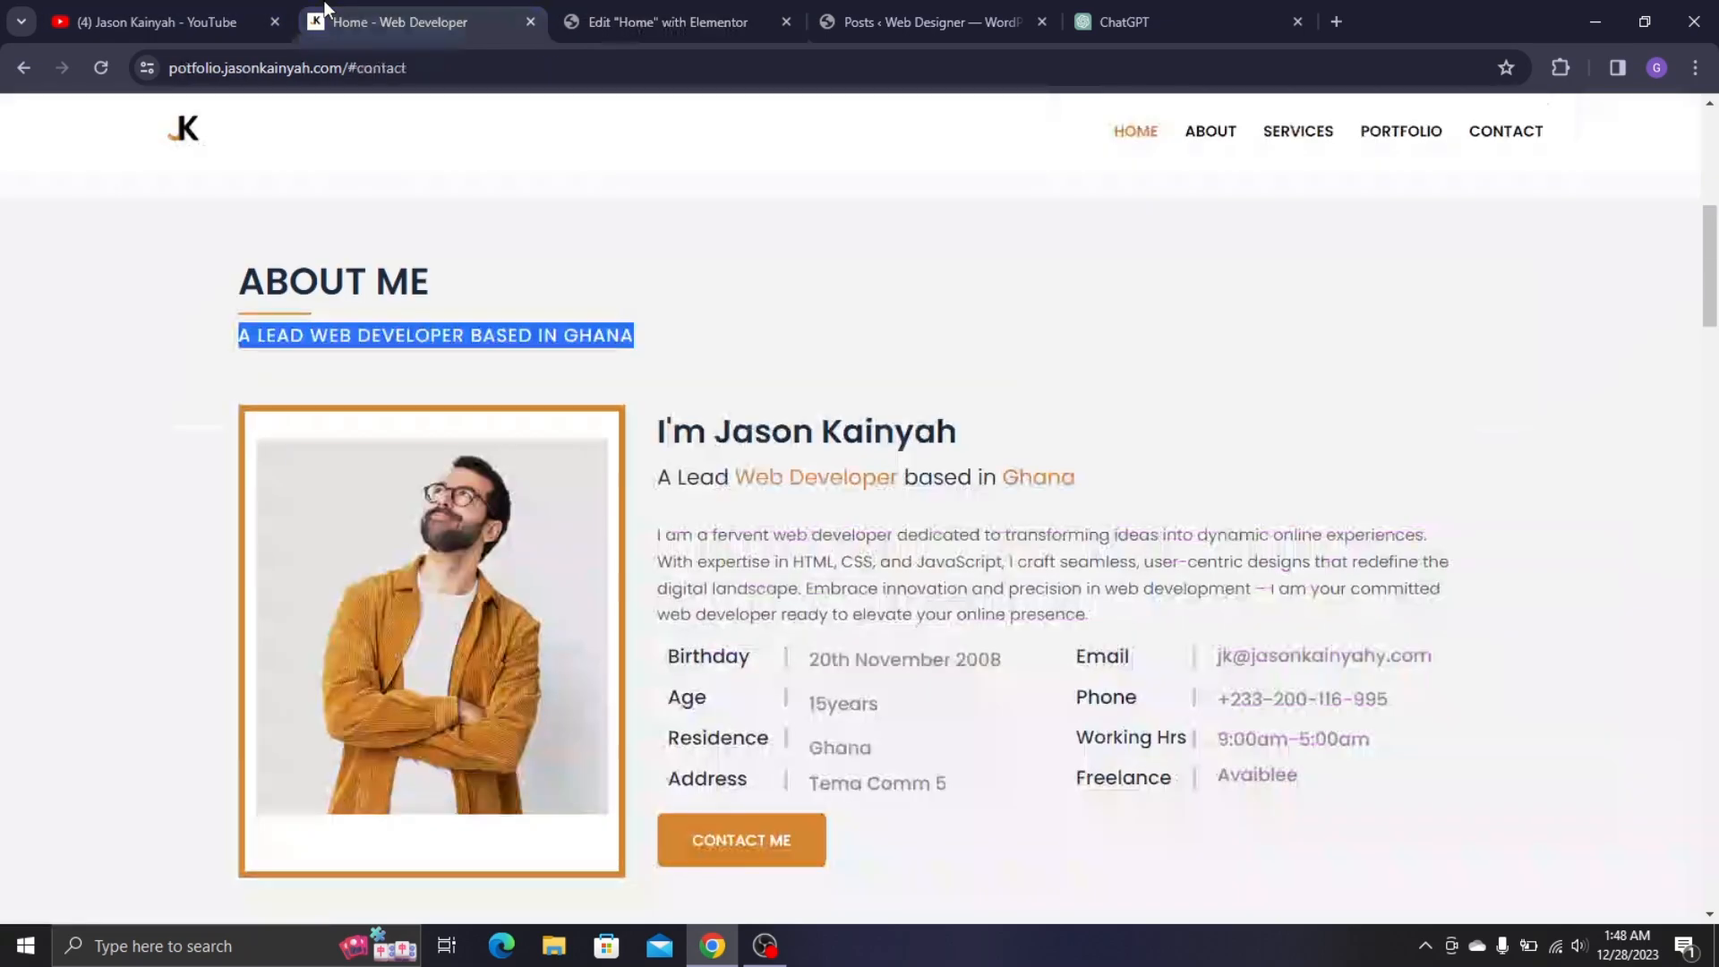
{"action": "left_click", "coordinate": [598, 335]}
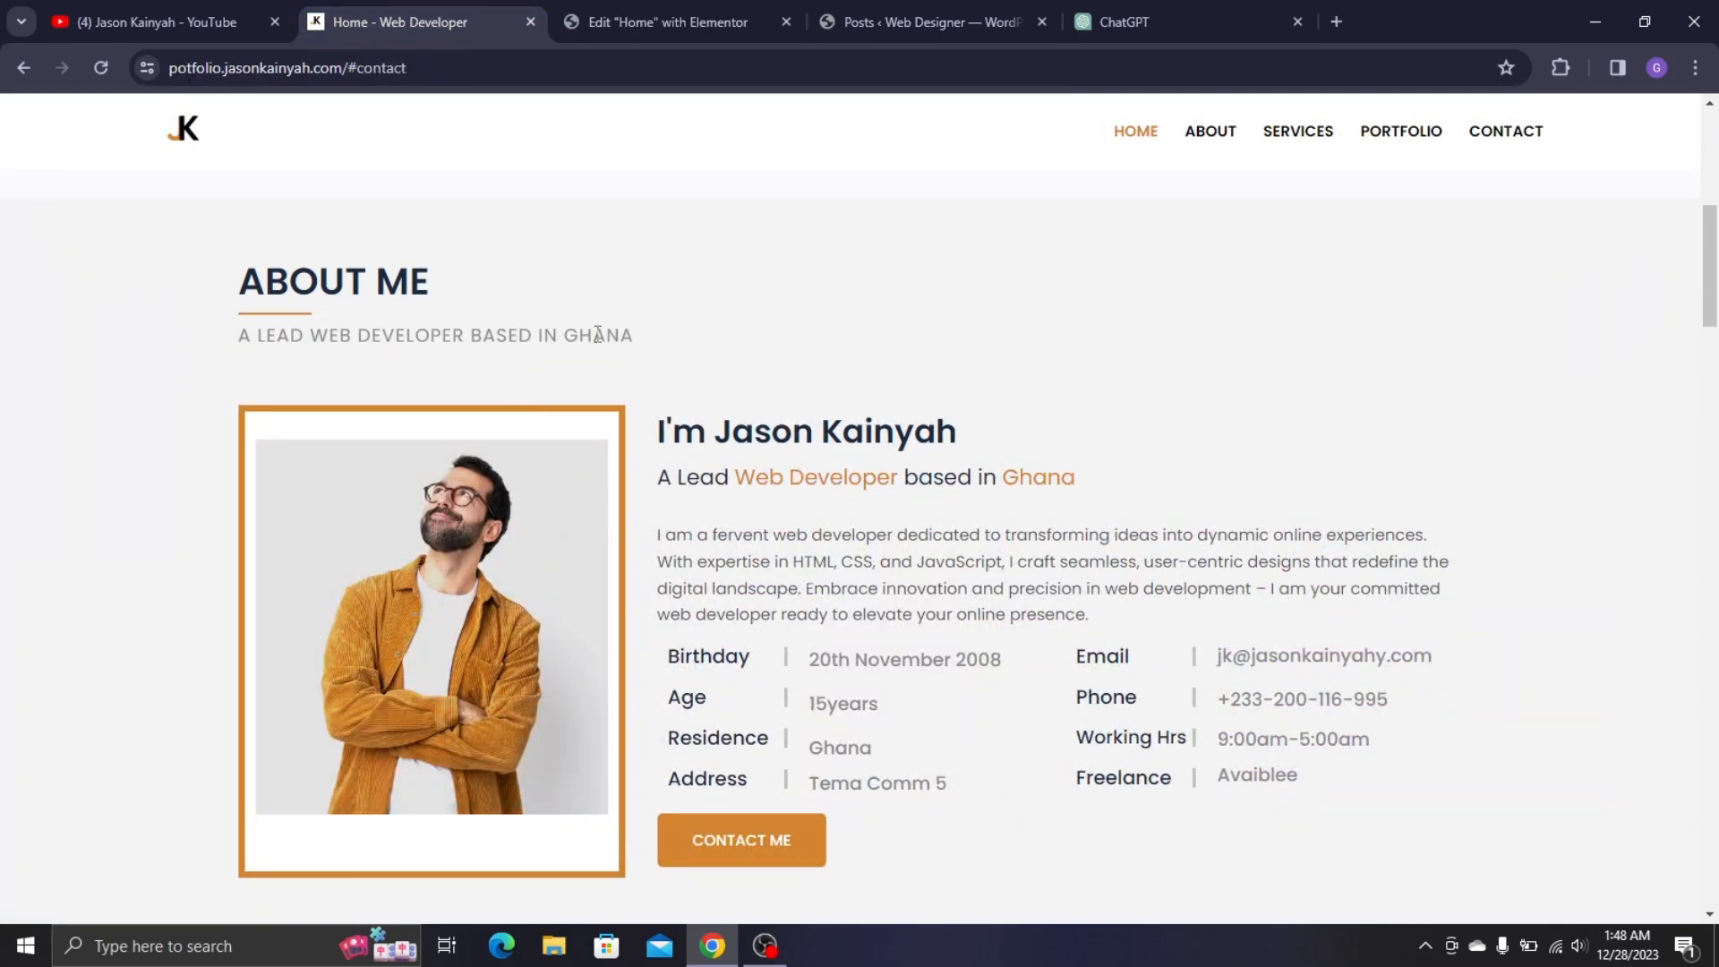
{"action": "left_click", "coordinate": [669, 13]}
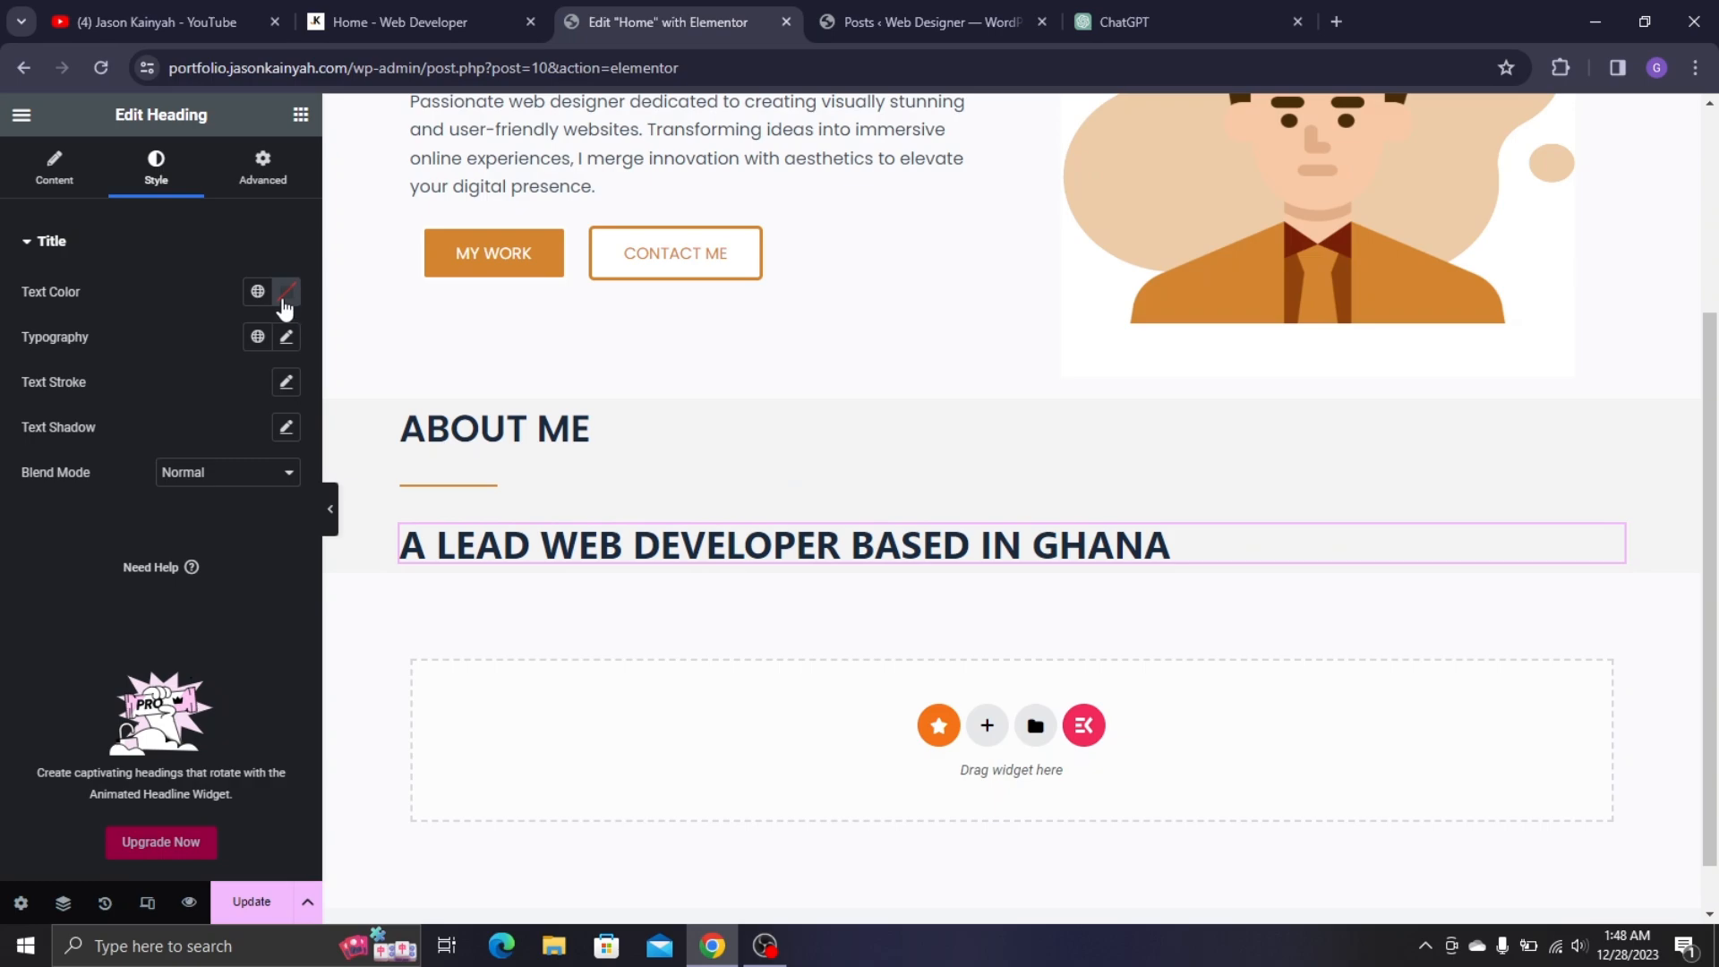
- Make the subtitle light grey in Noto Sans at 18px with 0.8 letter spacing
{"action": "left_click", "coordinate": [287, 296]}
{"action": "left_click_drag", "start_coordinate": [224, 412], "coordinate": [51, 433]}
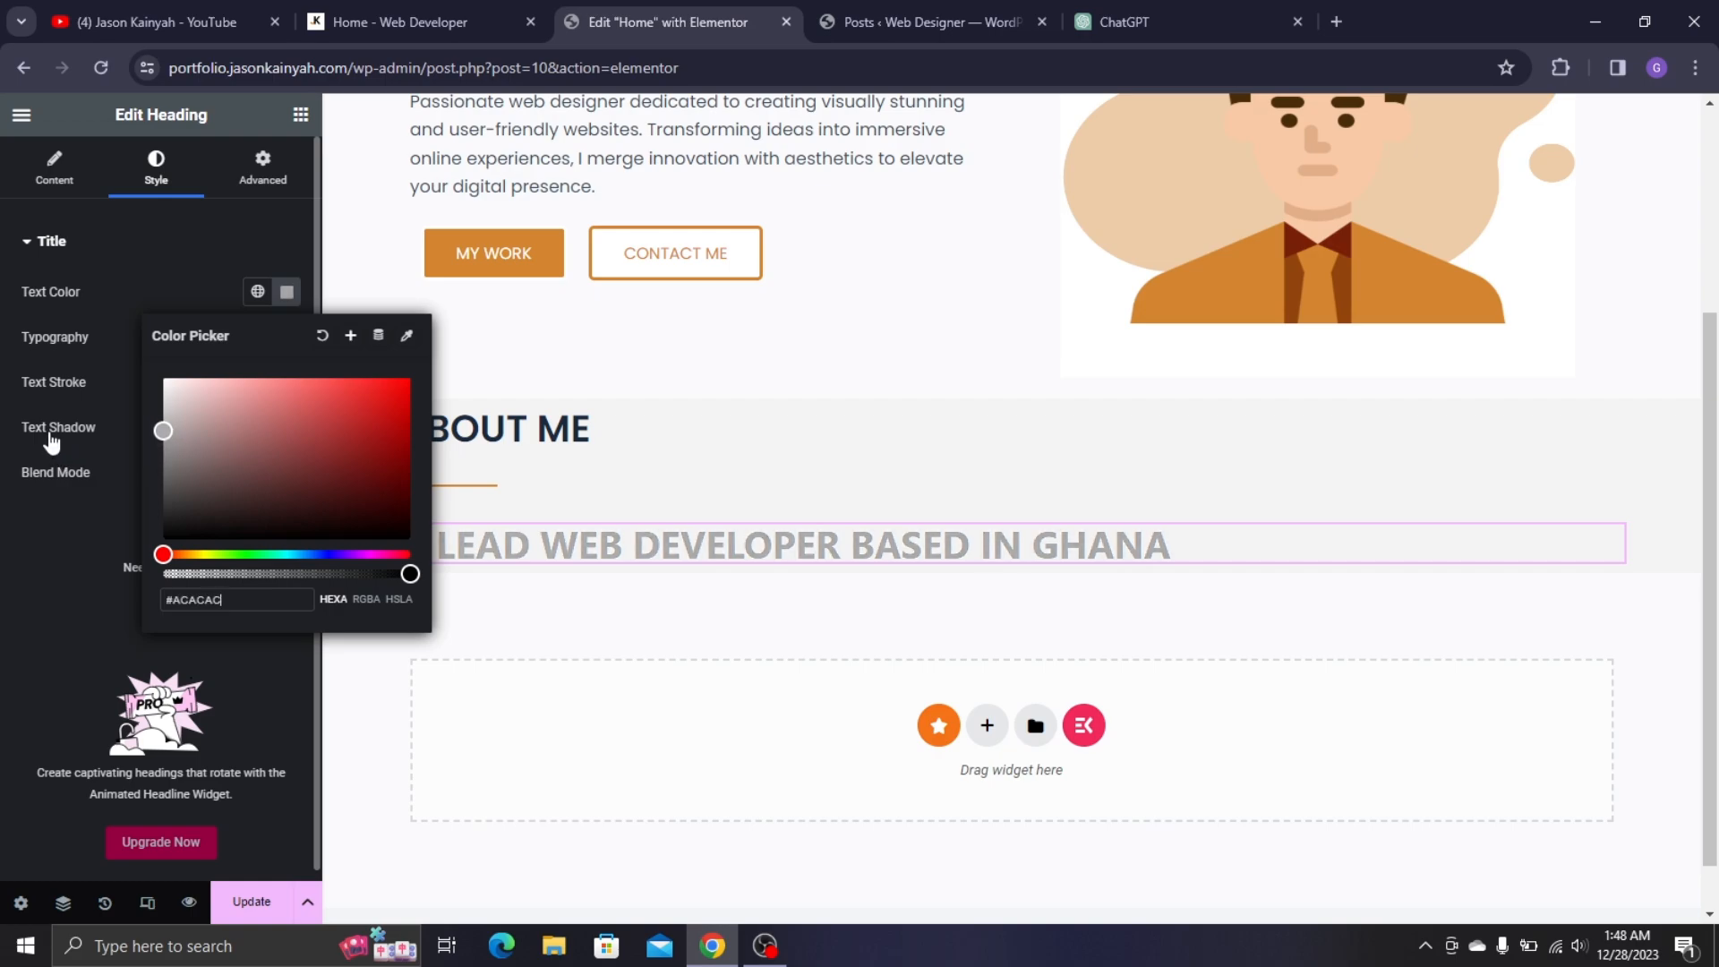
{"action": "left_click", "coordinate": [2, 576]}
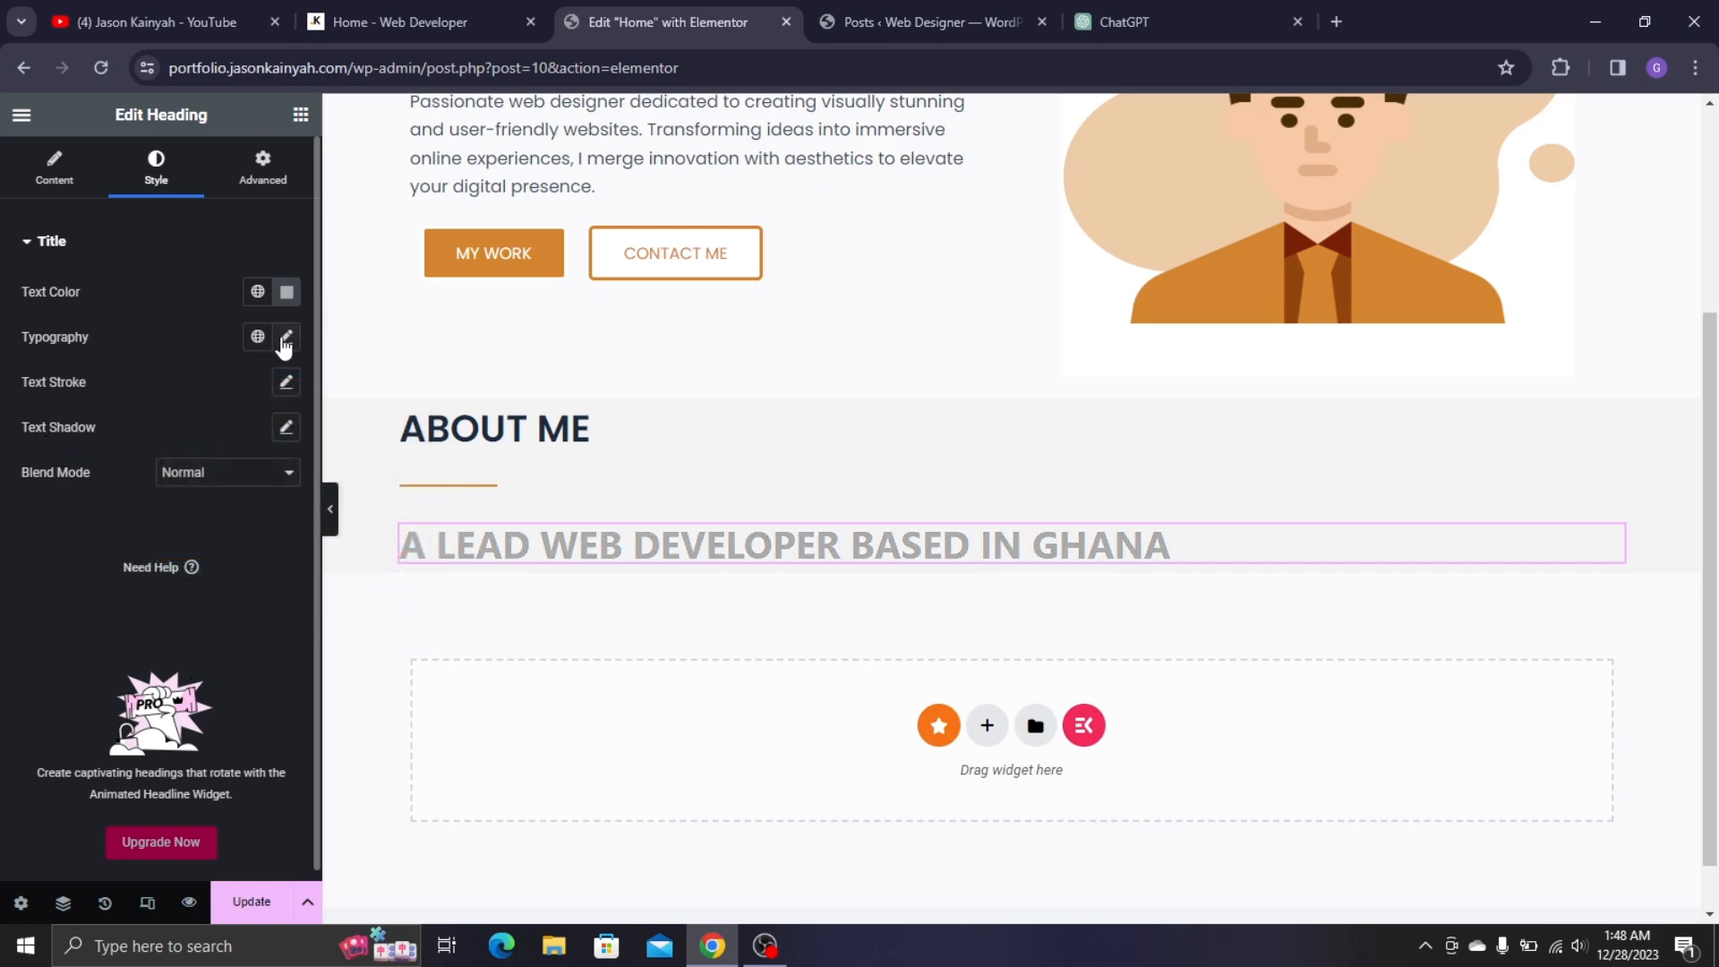
{"action": "left_click", "coordinate": [285, 339]}
{"action": "left_click", "coordinate": [187, 440]}
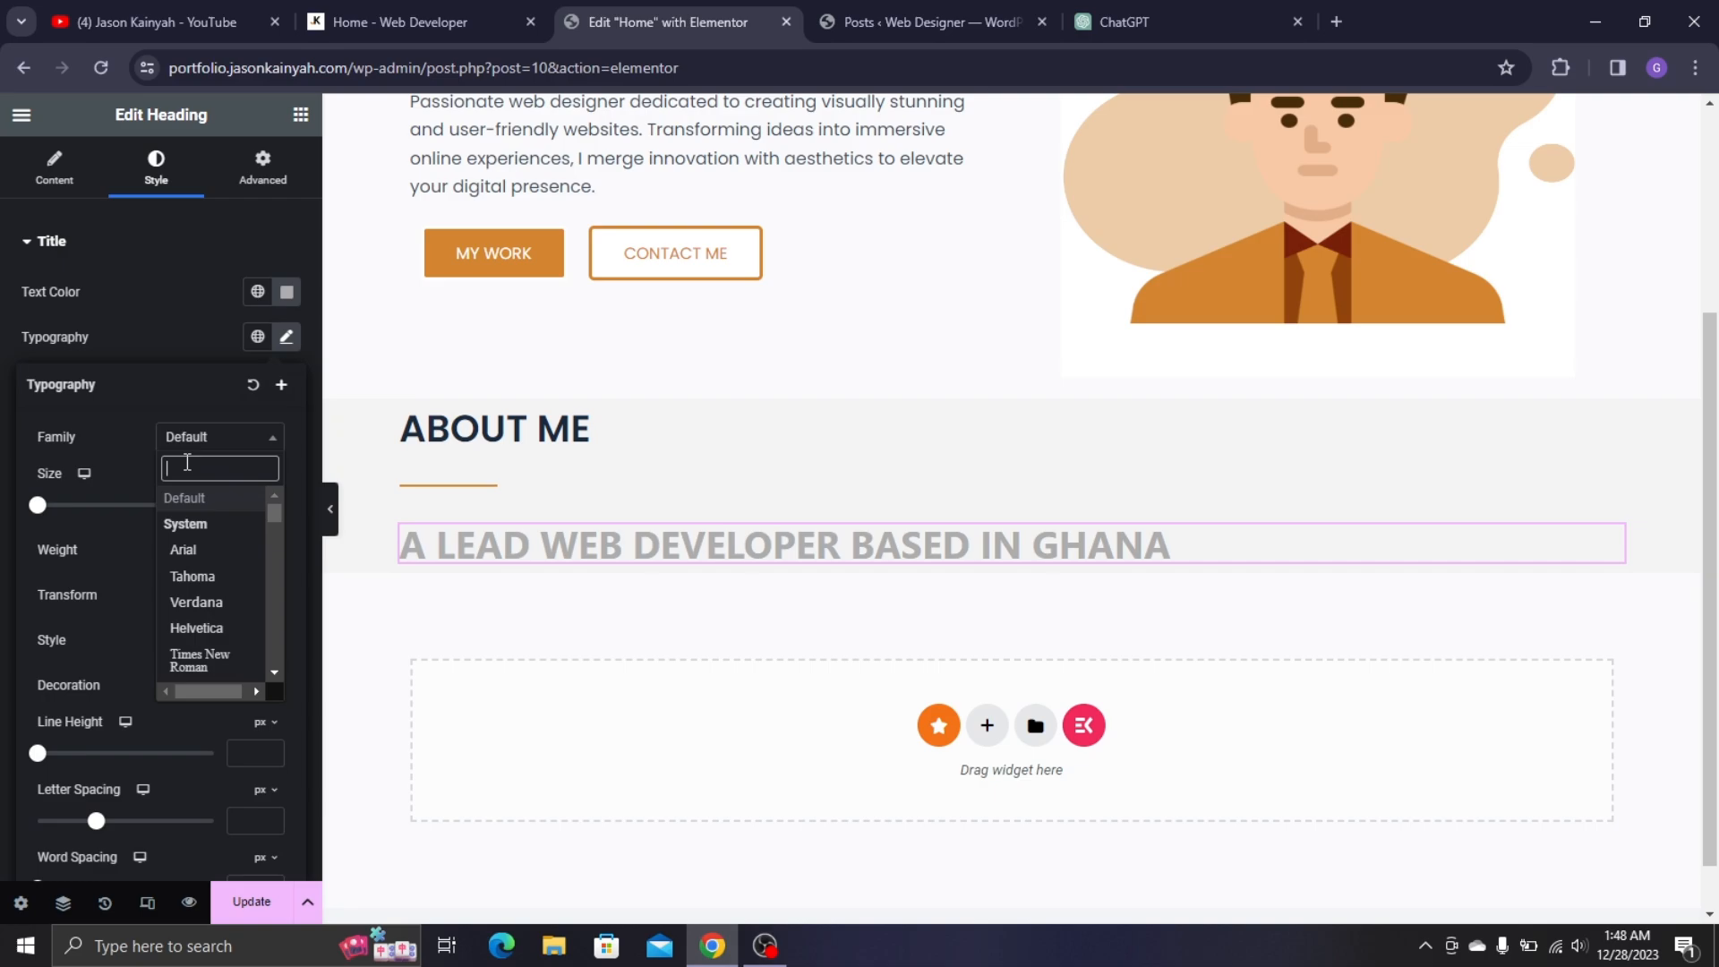
{"action": "type", "text": "noto"}
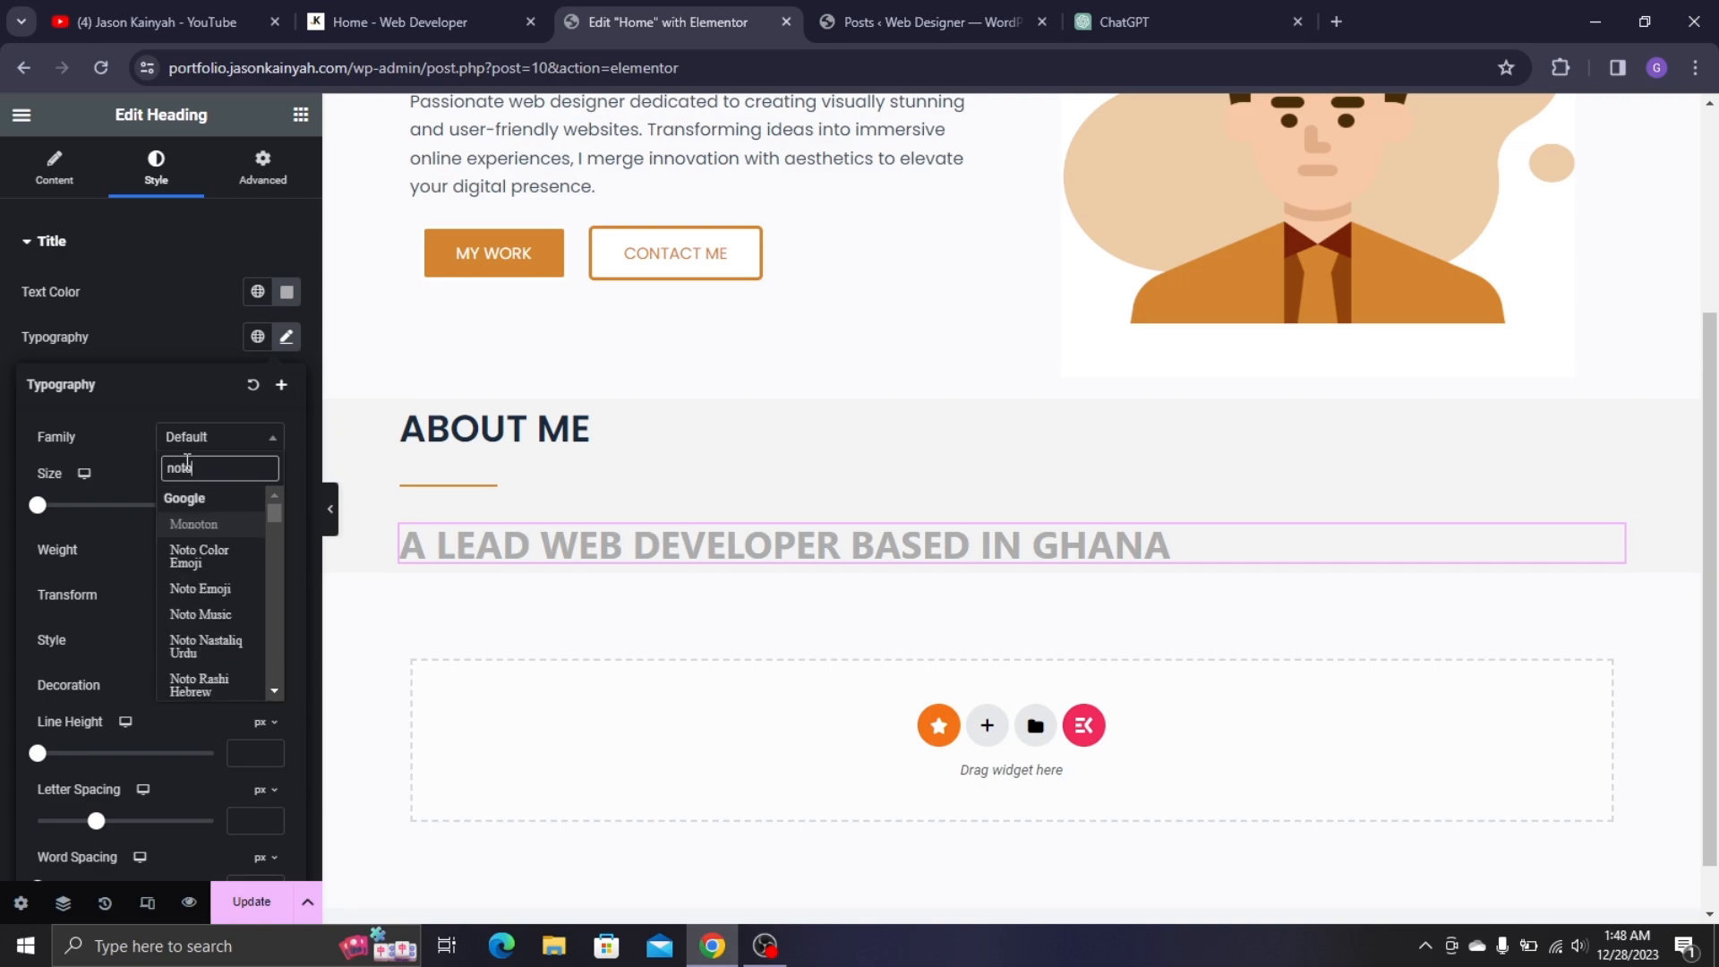
{"action": "type", "text": " sa"}
{"action": "left_click", "coordinate": [224, 525]}
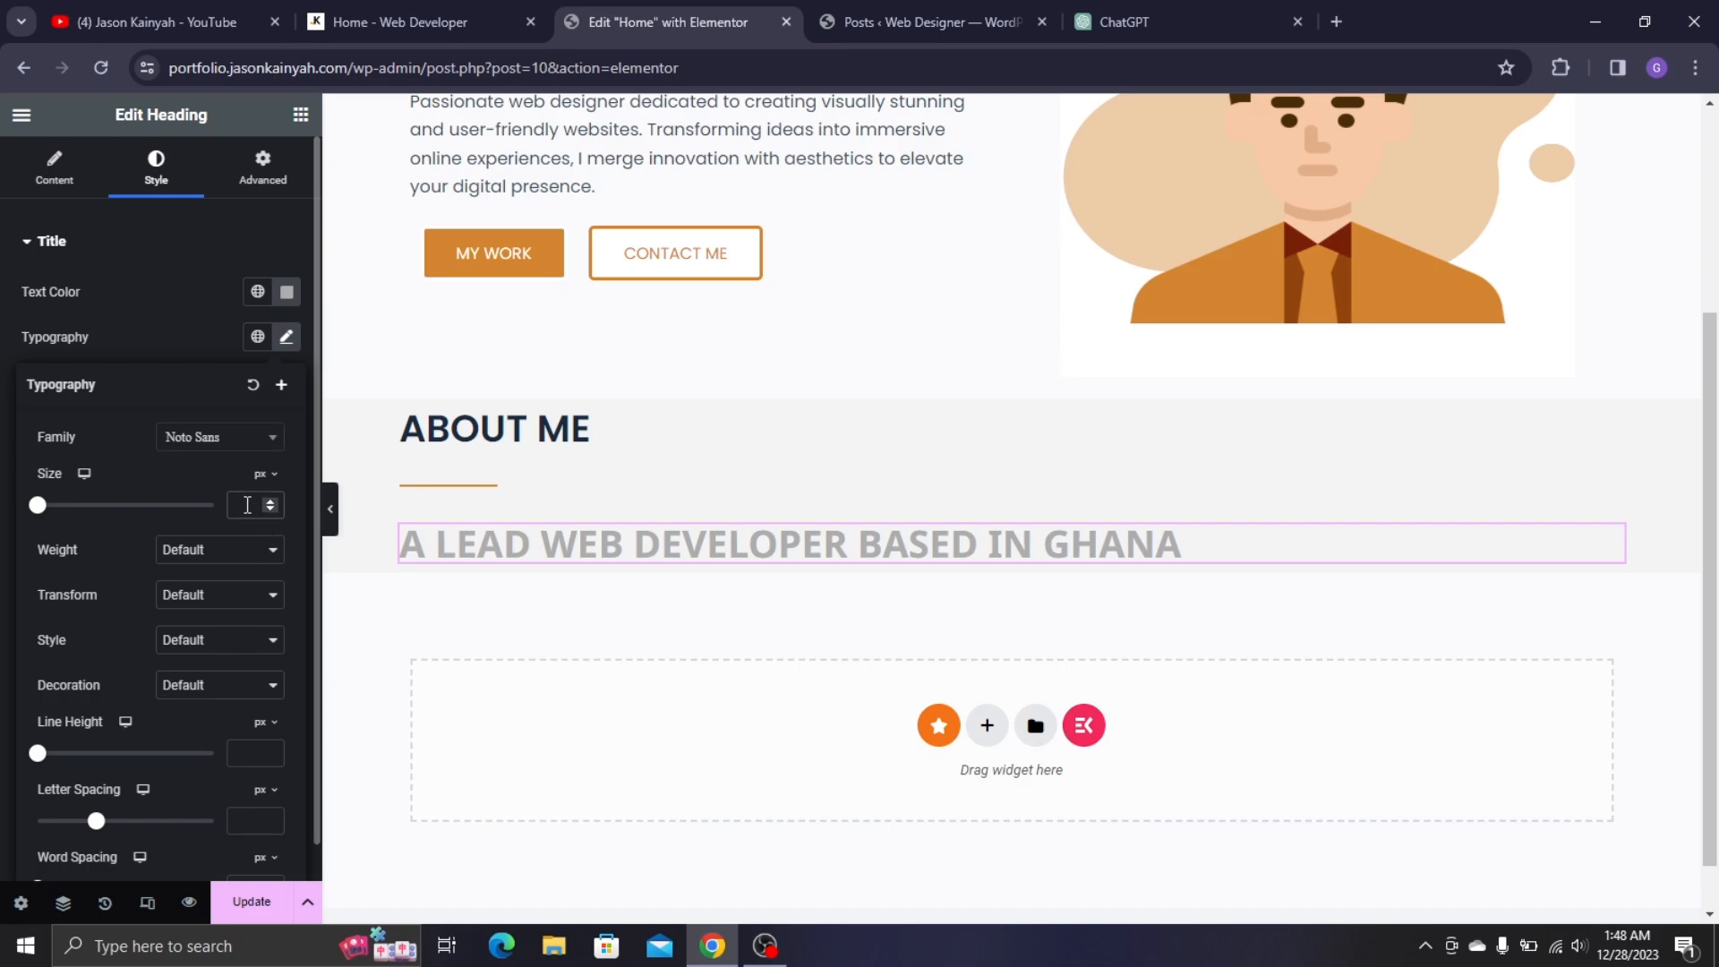
{"action": "type", "text": "20"}
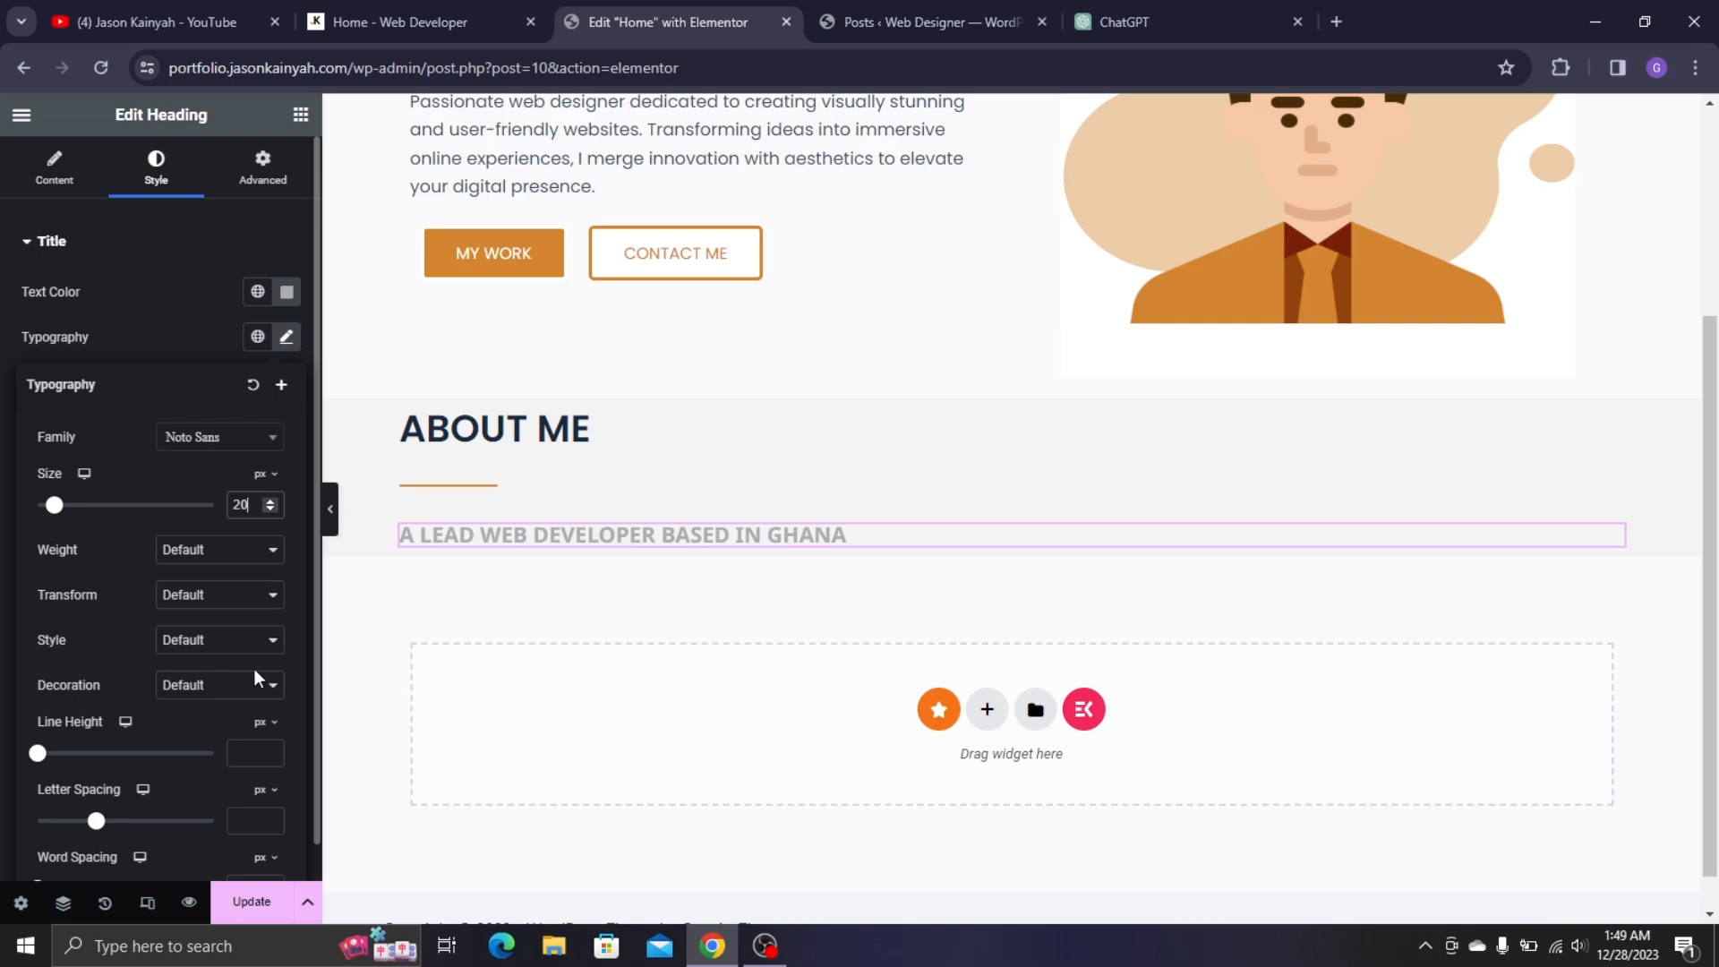
{"action": "left_click_drag", "start_coordinate": [101, 823], "coordinate": [112, 844]}
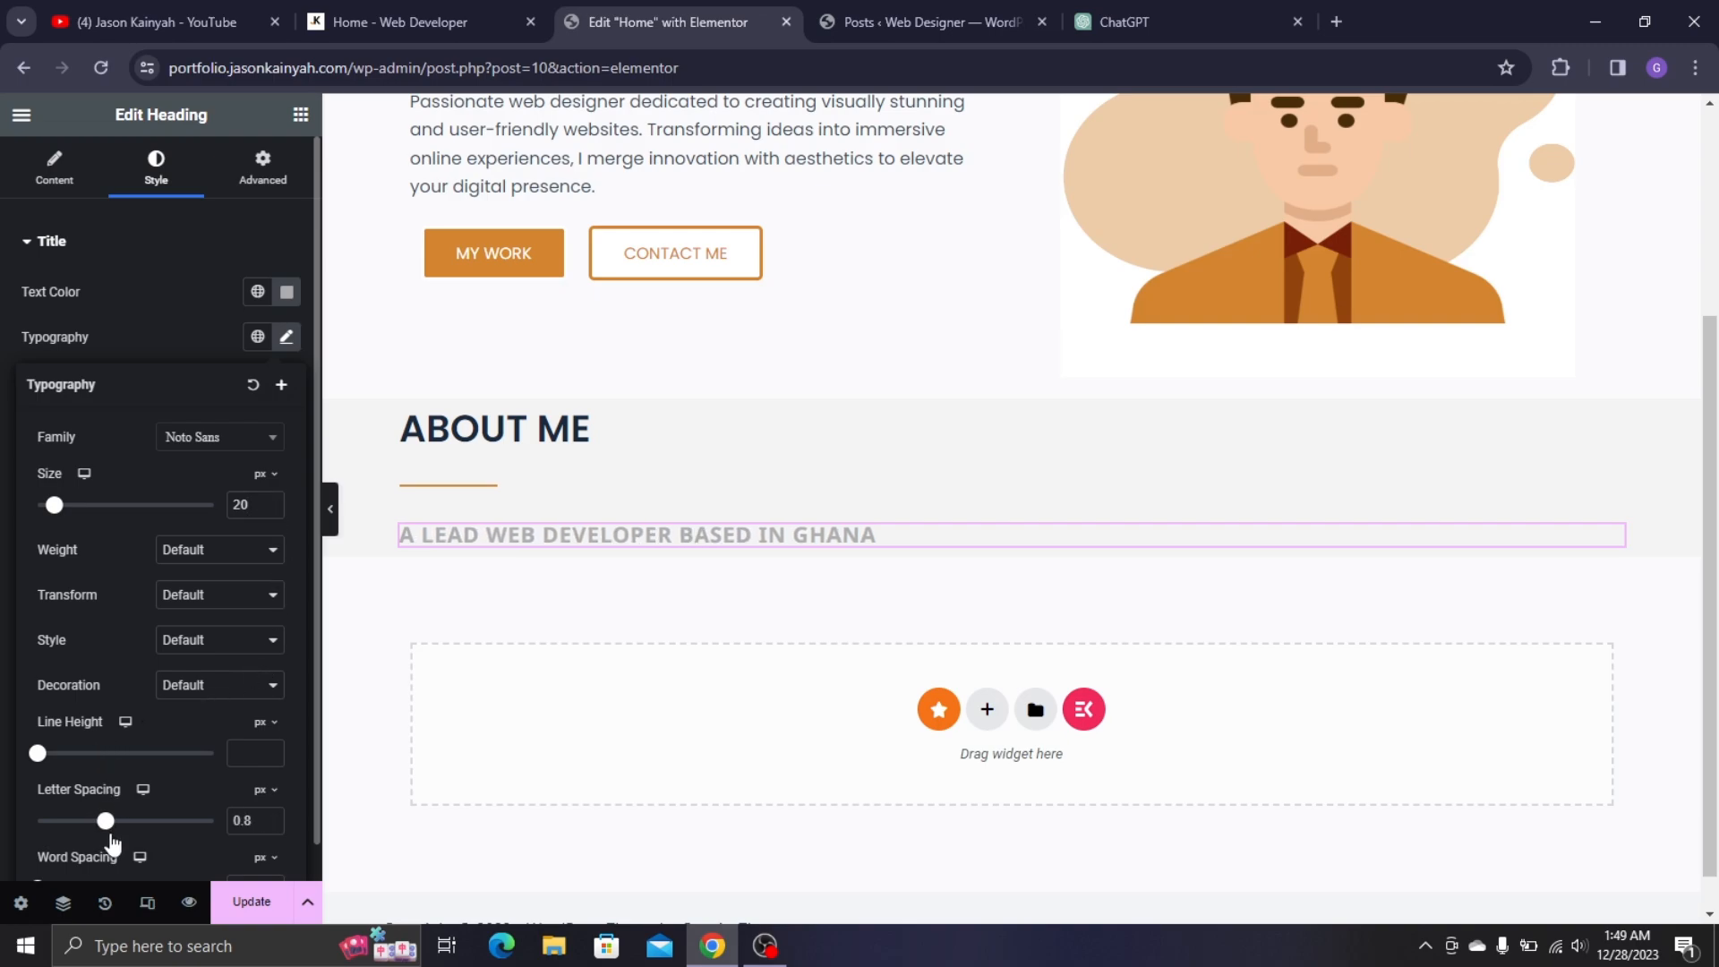
{"action": "left_click", "coordinate": [269, 510]}
{"action": "left_click", "coordinate": [269, 510]}
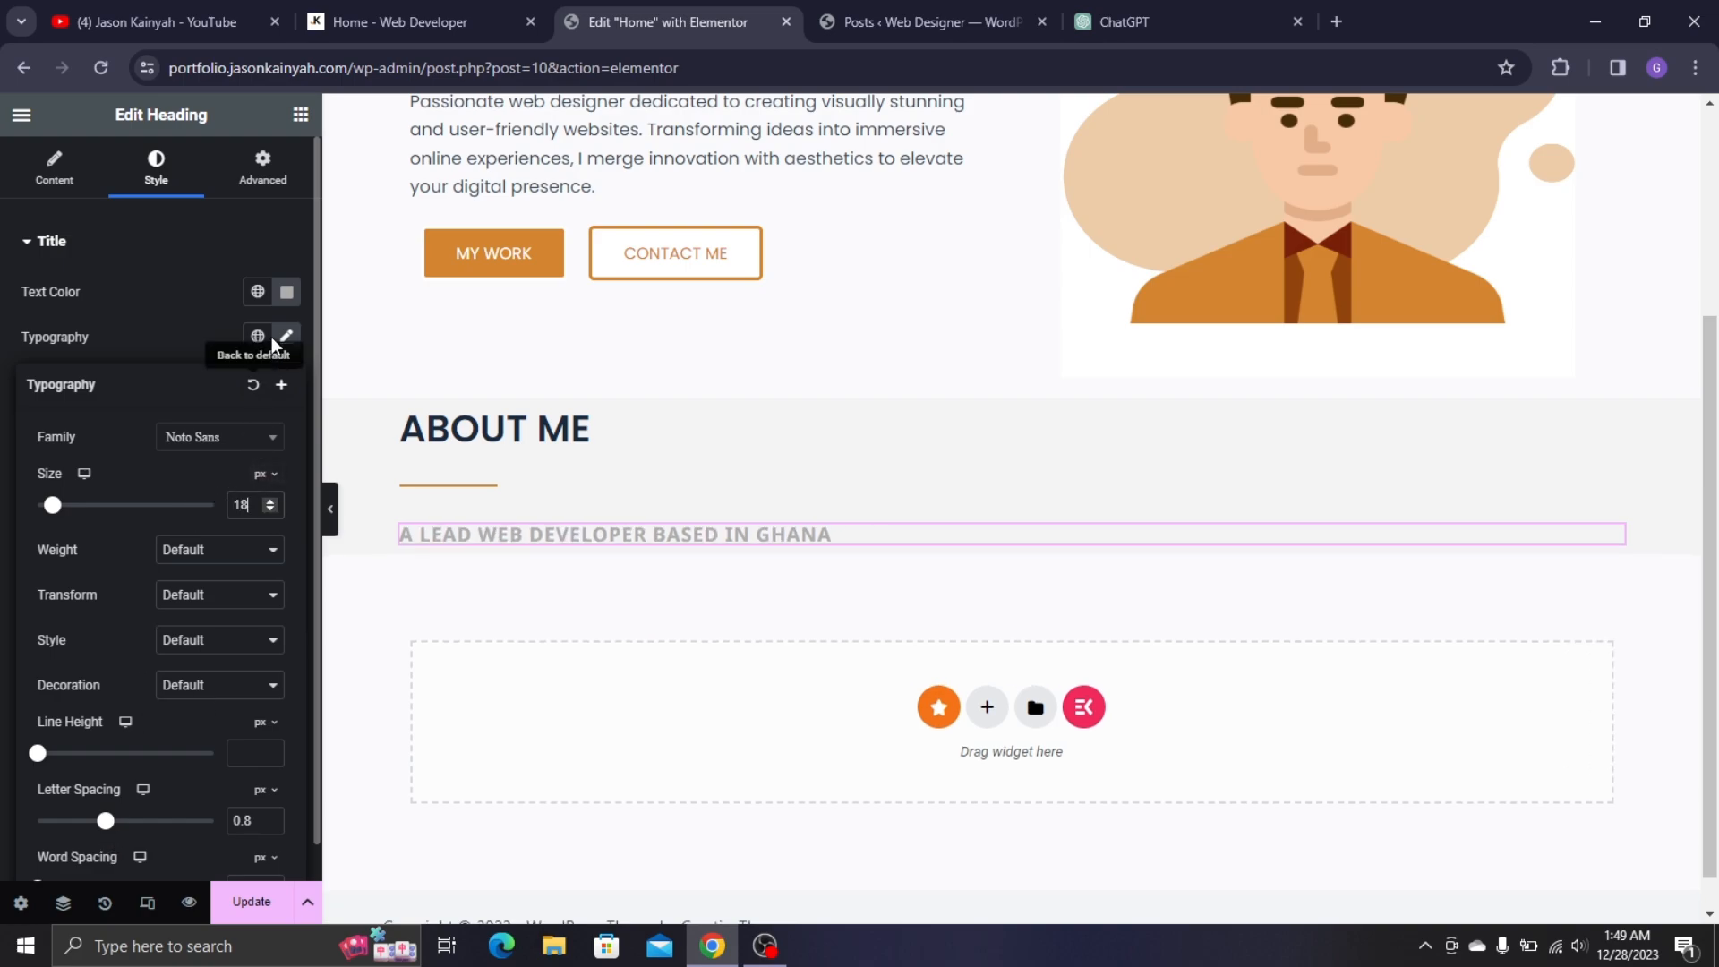
- Switch the subtitle to a lighter grey shade and compare it with the live site
{"action": "left_click", "coordinate": [286, 293]}
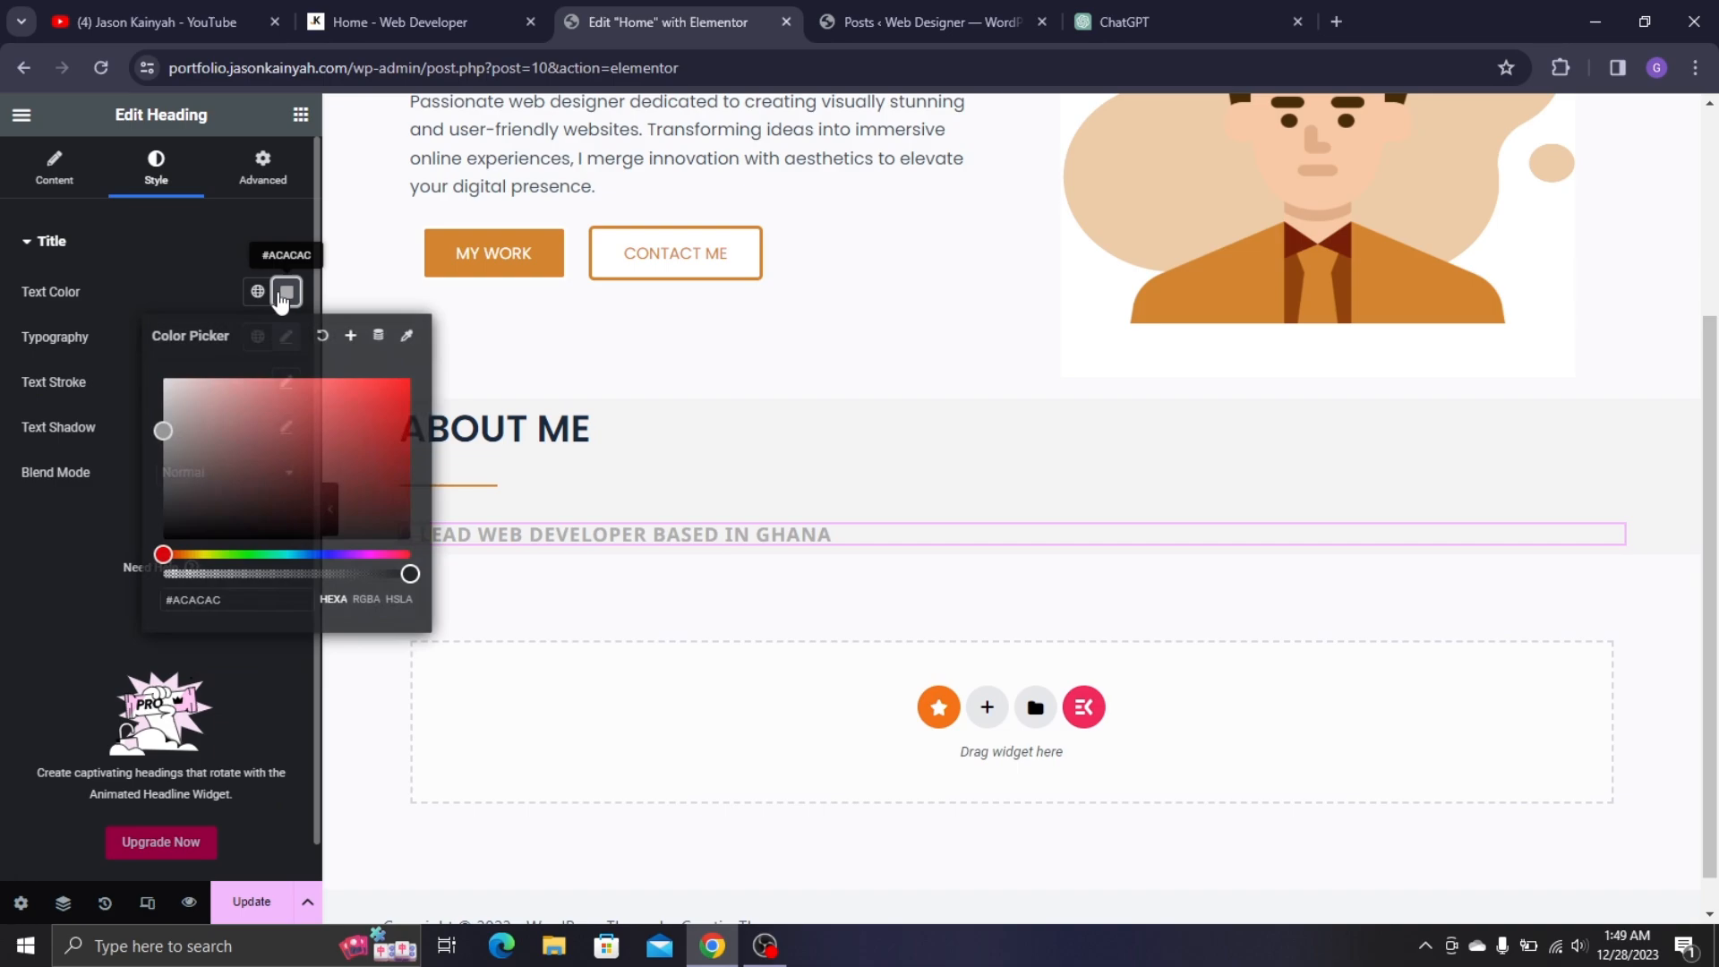
{"action": "left_click", "coordinate": [146, 435]}
{"action": "left_click_drag", "start_coordinate": [145, 436], "coordinate": [123, 435]}
{"action": "left_click", "coordinate": [86, 534]}
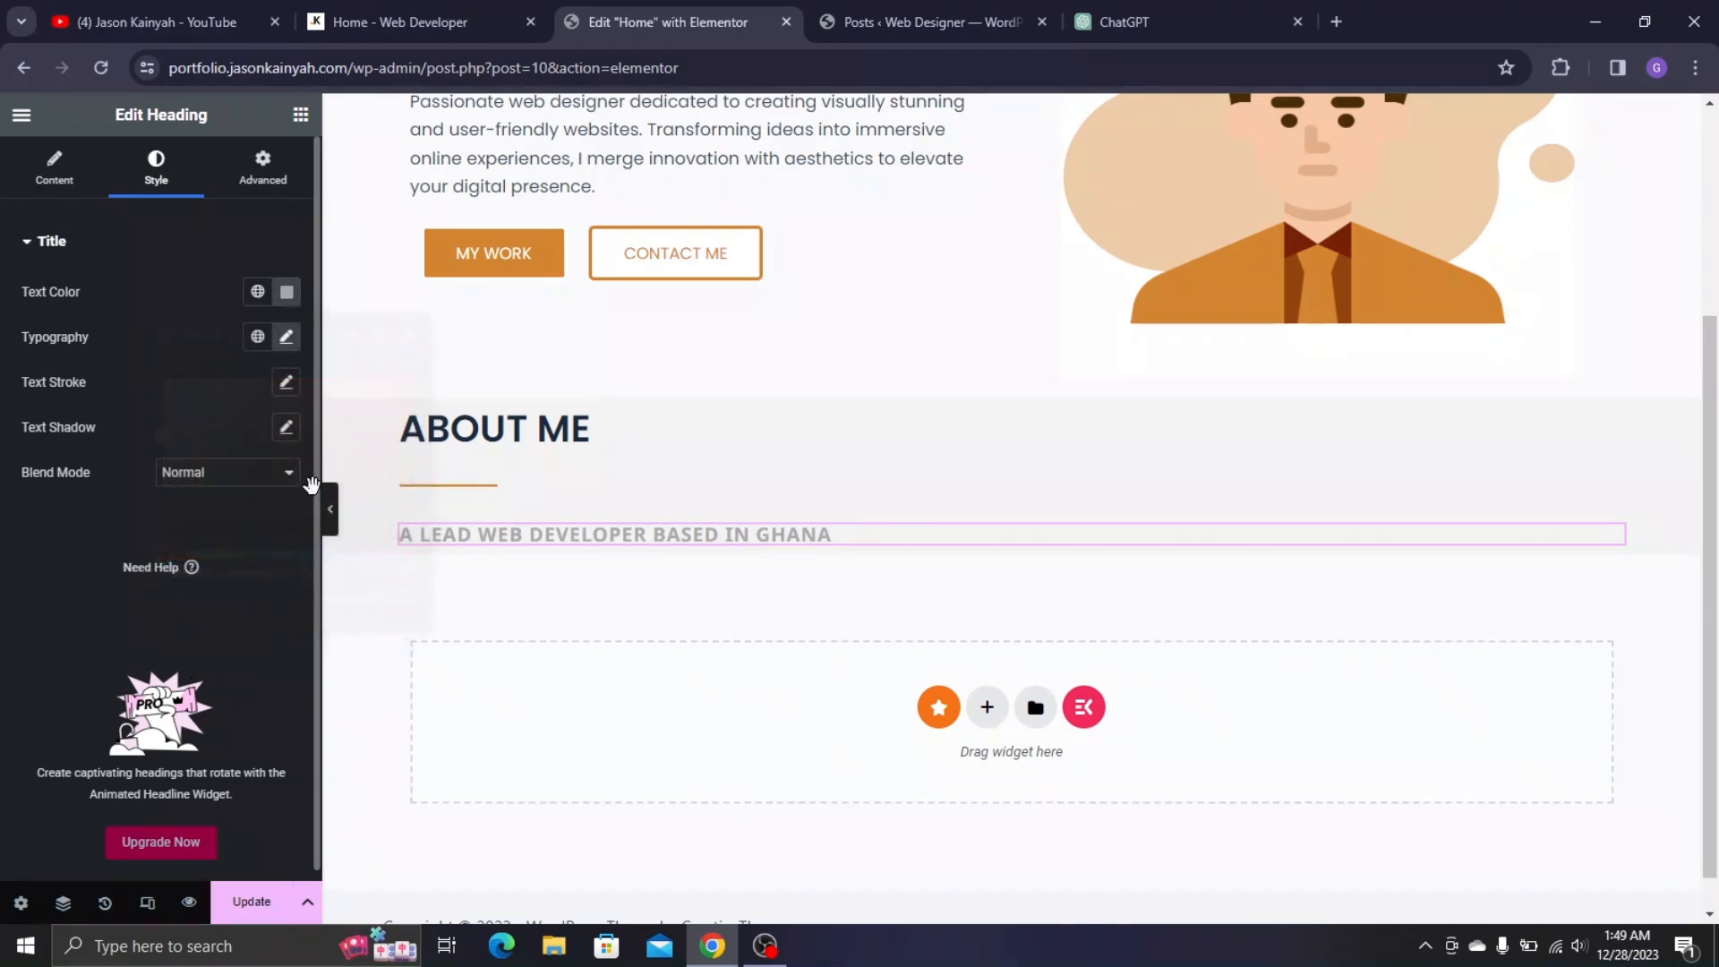
{"action": "scroll", "coordinate": [449, 425], "scroll_direction": "down", "scroll_amount": 1}
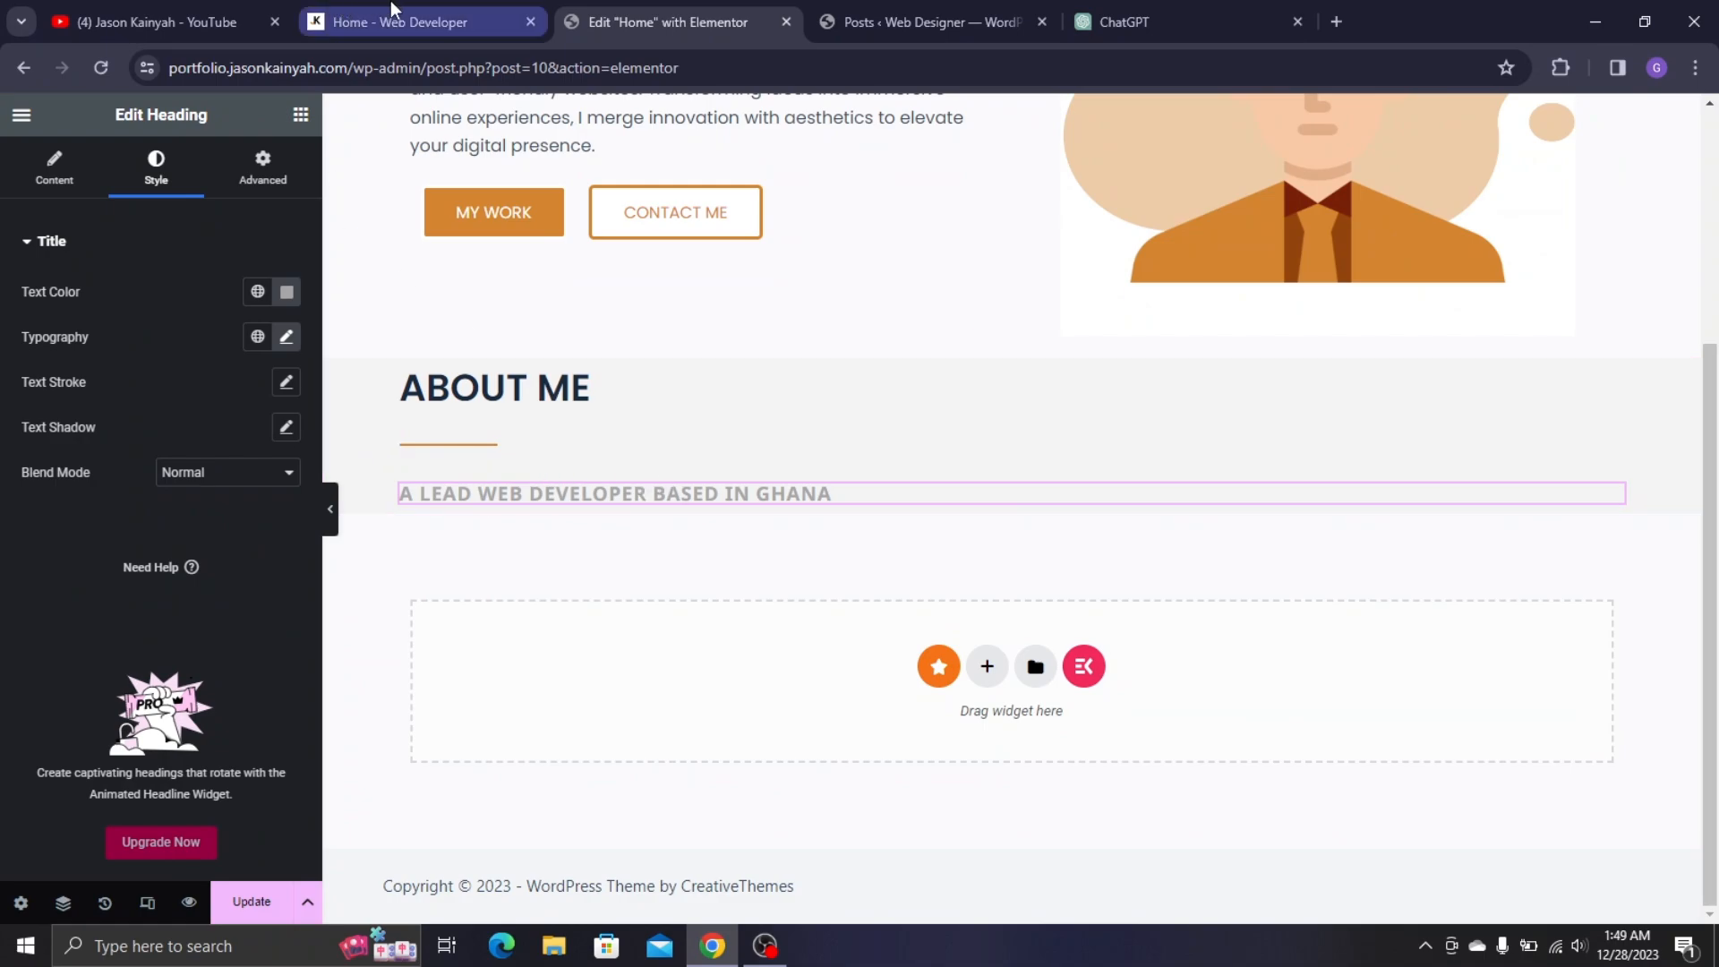
{"action": "left_click", "coordinate": [399, 22]}
{"action": "left_click", "coordinate": [648, 19]}
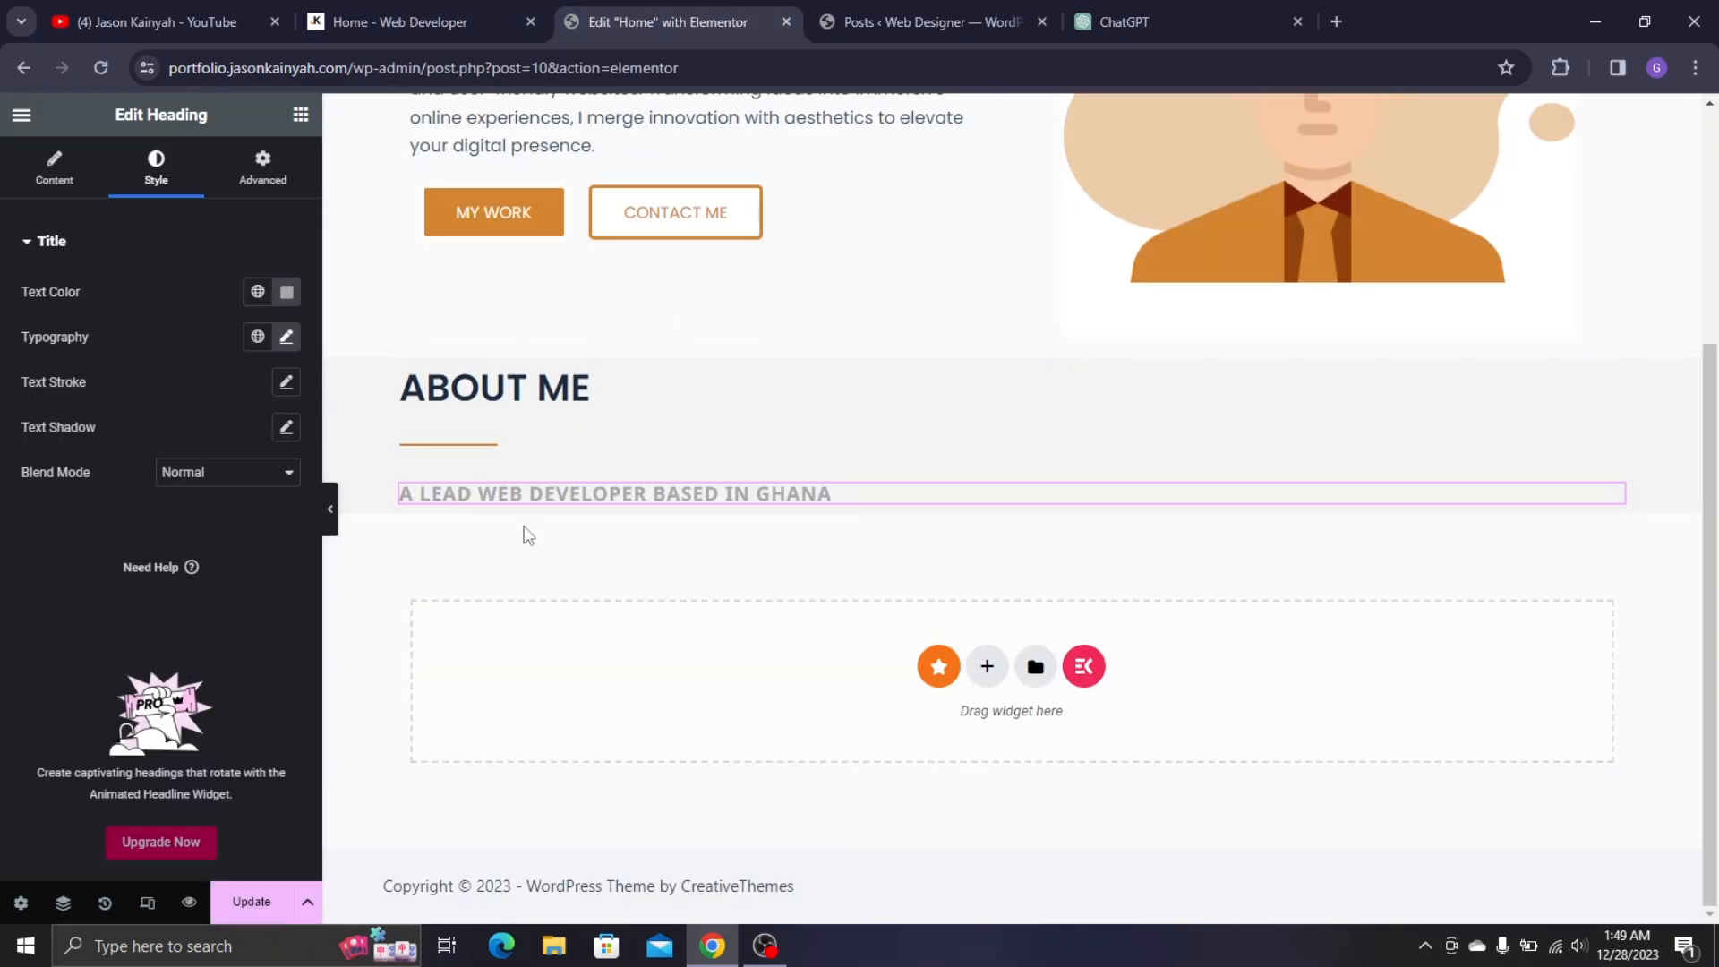
- Set the subtitle font weight to 400 (Normal) and settle its grey at #8C8C8C
{"action": "left_click", "coordinate": [286, 339]}
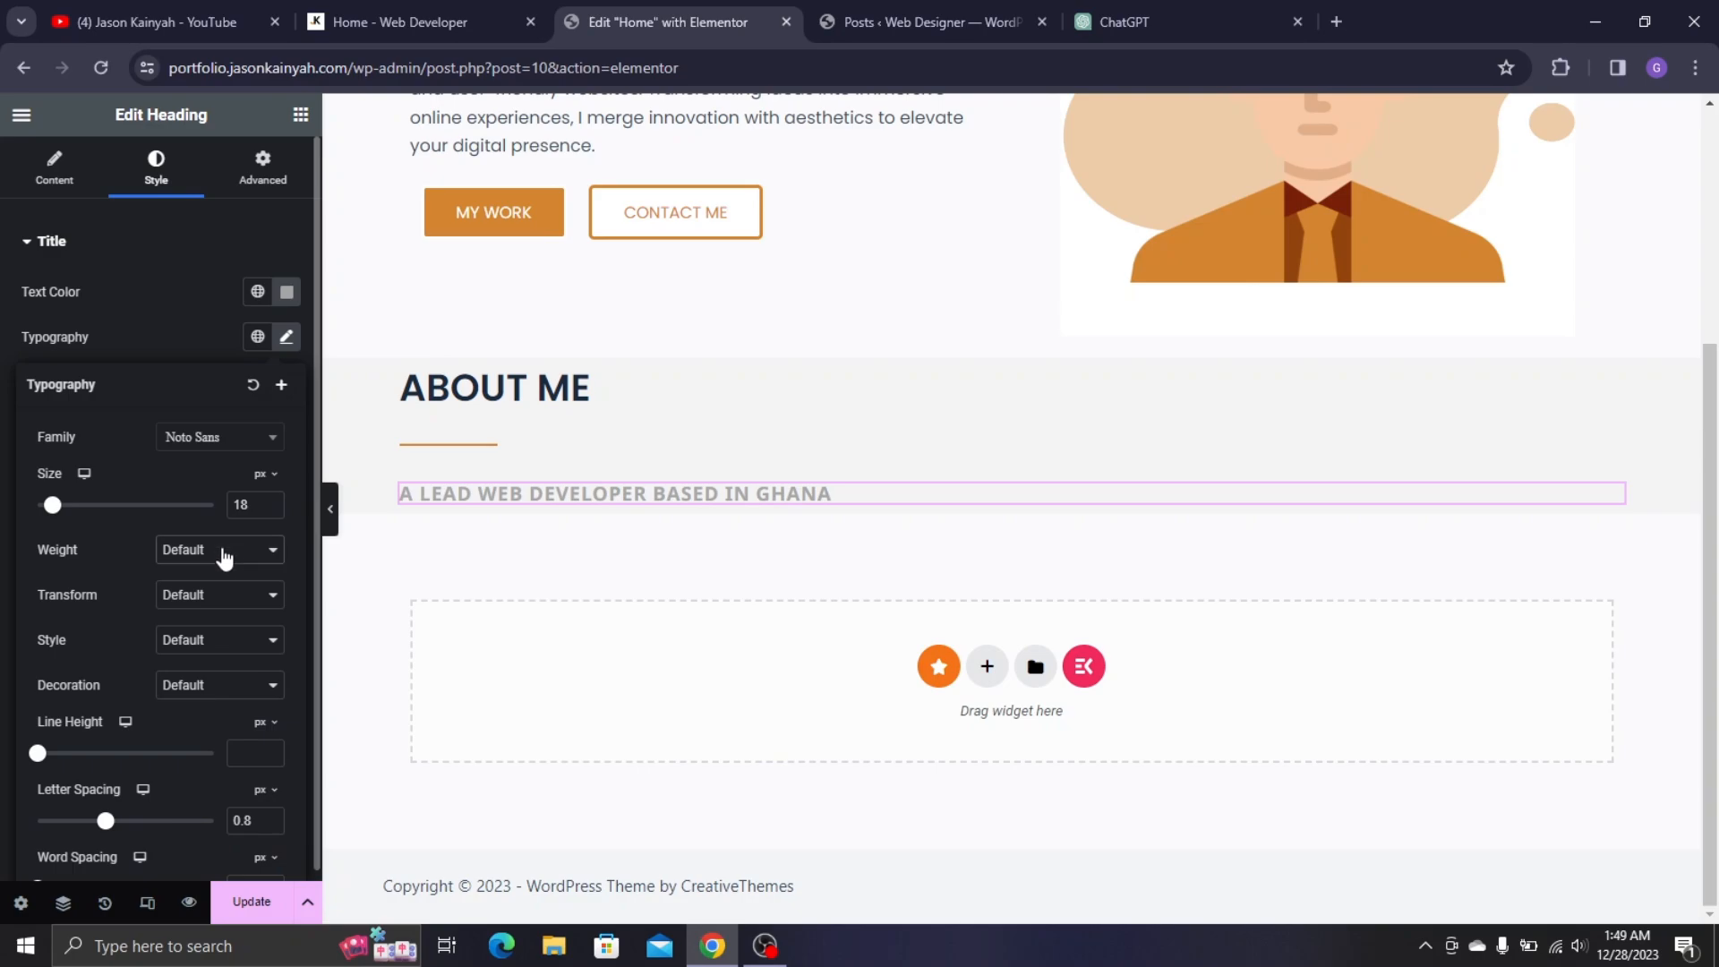
{"action": "left_click", "coordinate": [224, 550]}
{"action": "left_click", "coordinate": [208, 623]}
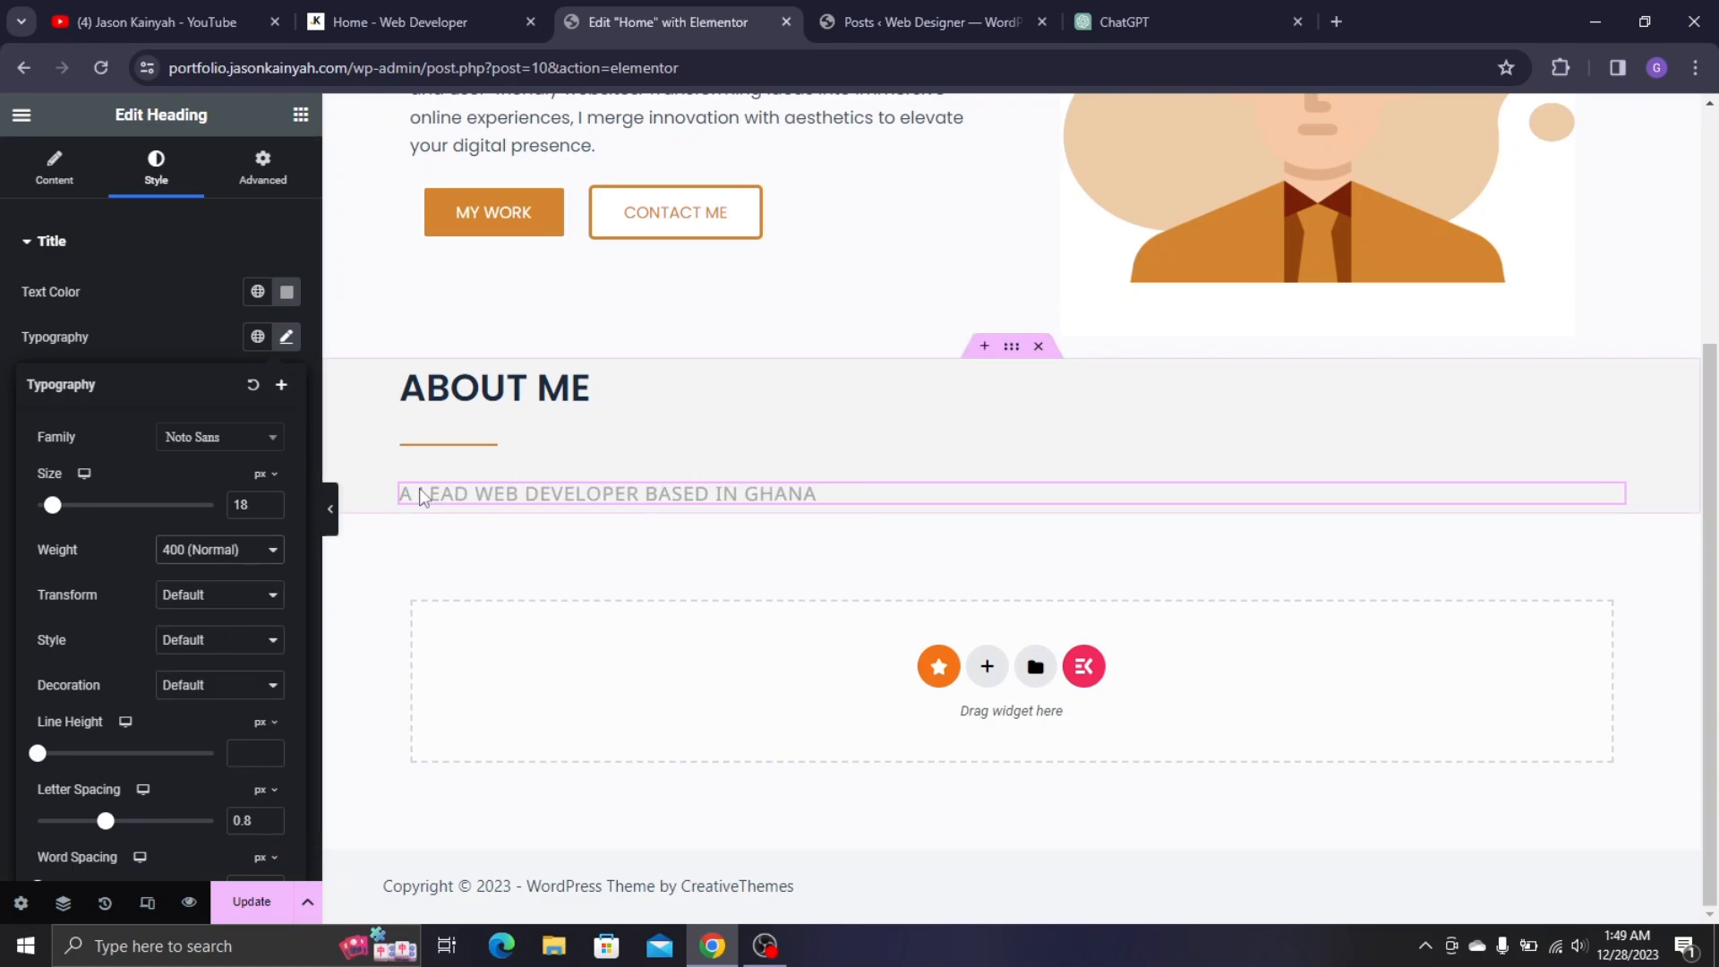
{"action": "left_click", "coordinate": [287, 292]}
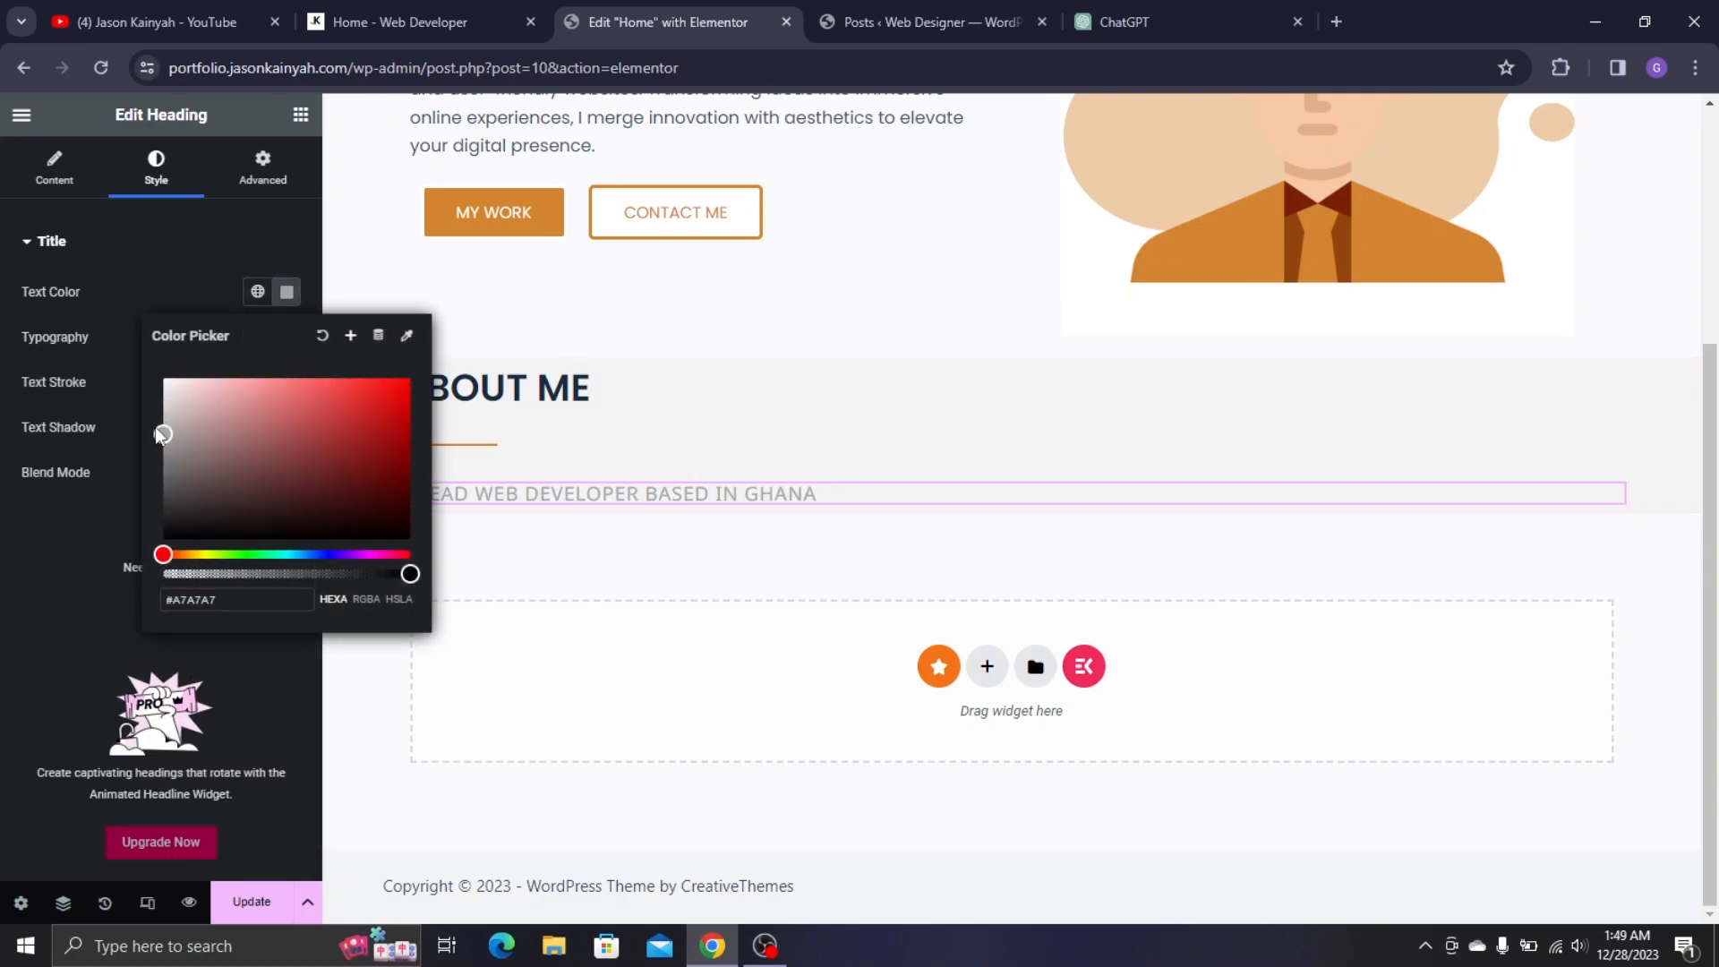
{"action": "left_click_drag", "start_coordinate": [153, 447], "coordinate": [152, 449]}
{"action": "left_click", "coordinate": [89, 574]}
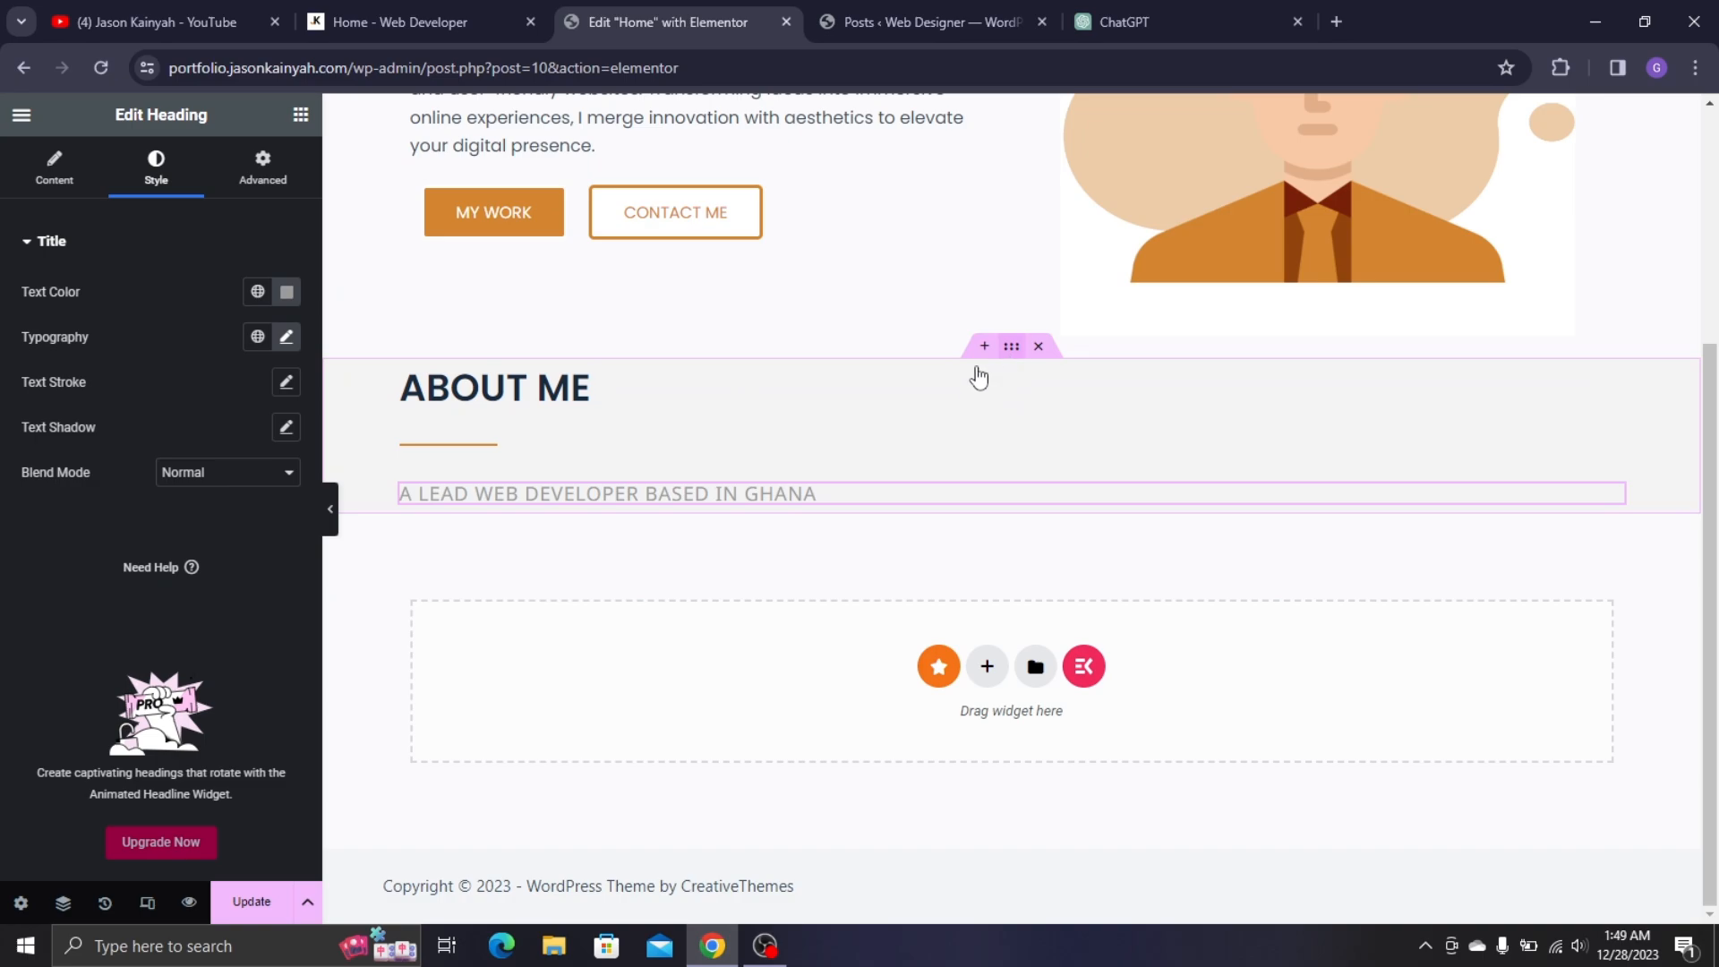
- Set the About Me container's column and row gaps to 0 in its Layout settings
{"action": "left_click", "coordinate": [982, 376]}
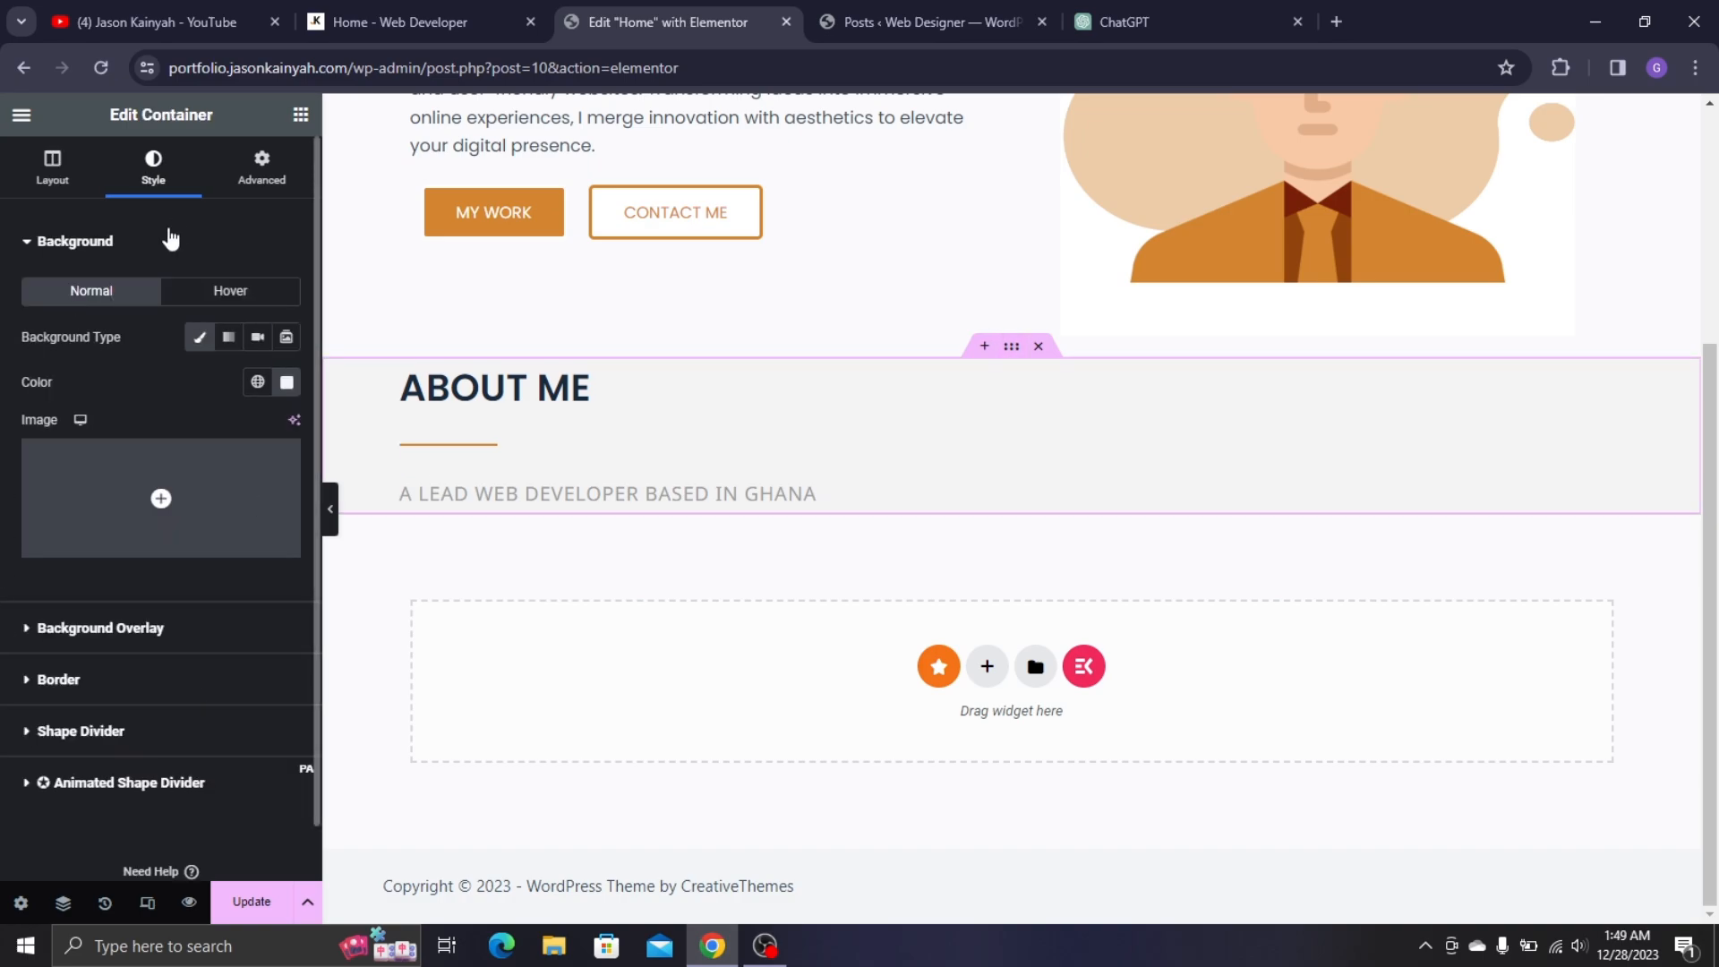
{"action": "left_click", "coordinate": [52, 166]}
{"action": "scroll", "coordinate": [106, 690], "scroll_direction": "down", "scroll_amount": 2}
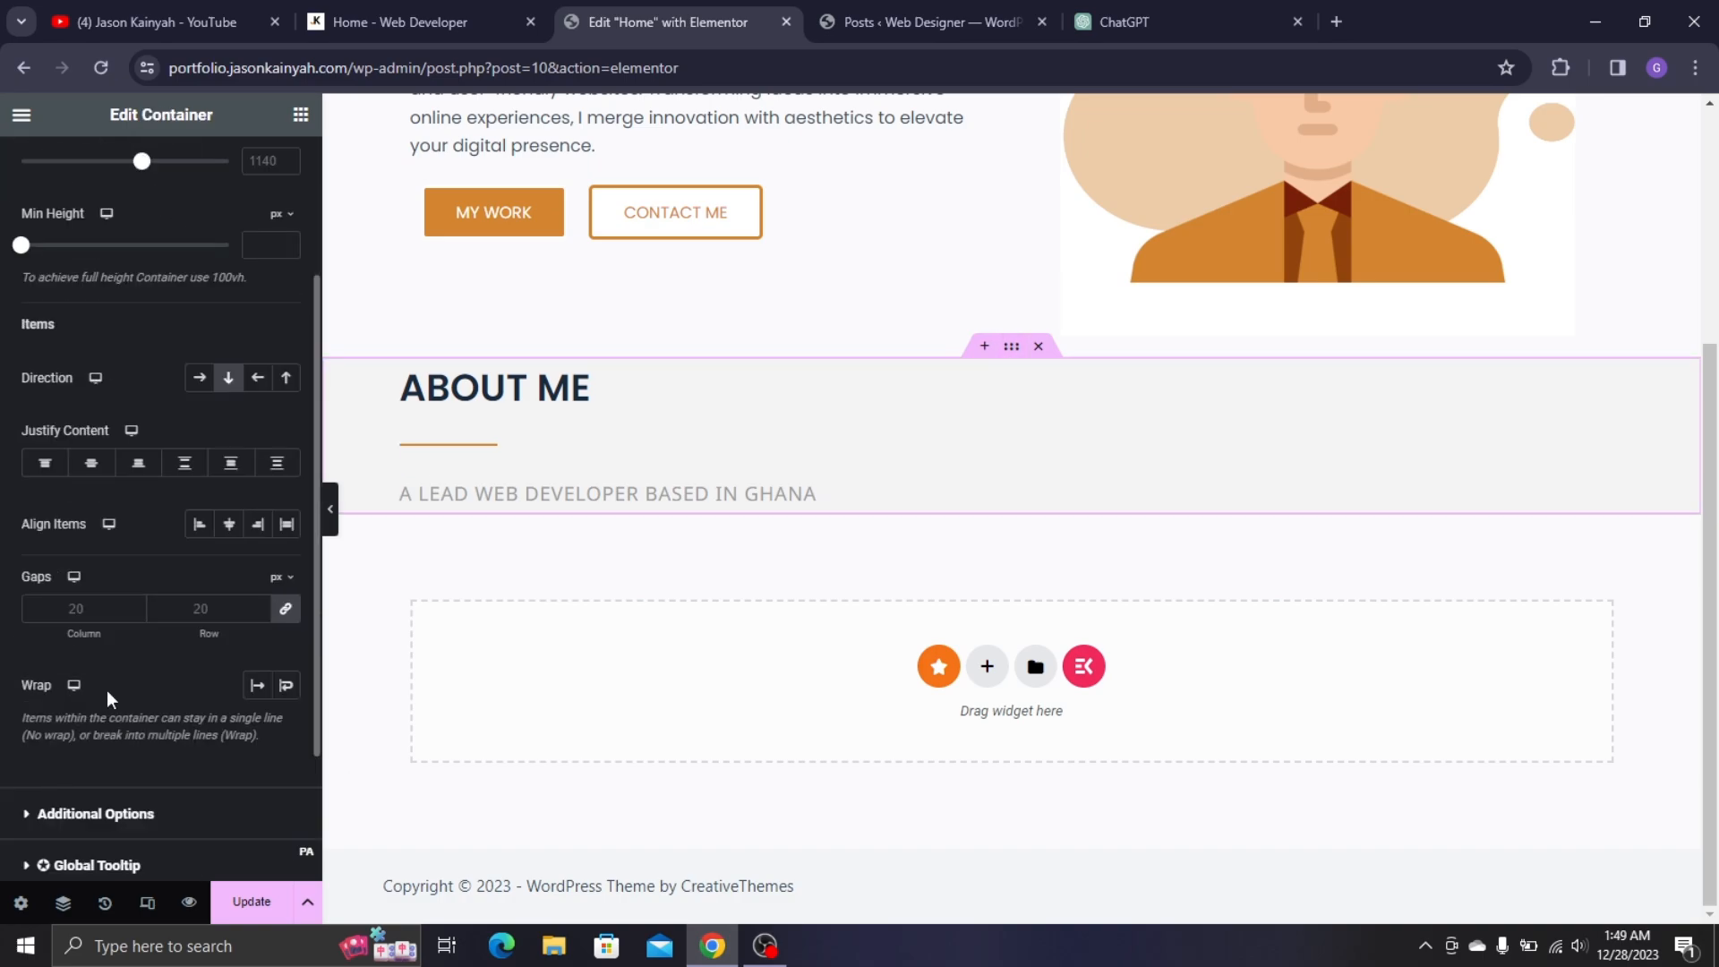
{"action": "left_click", "coordinate": [296, 619]}
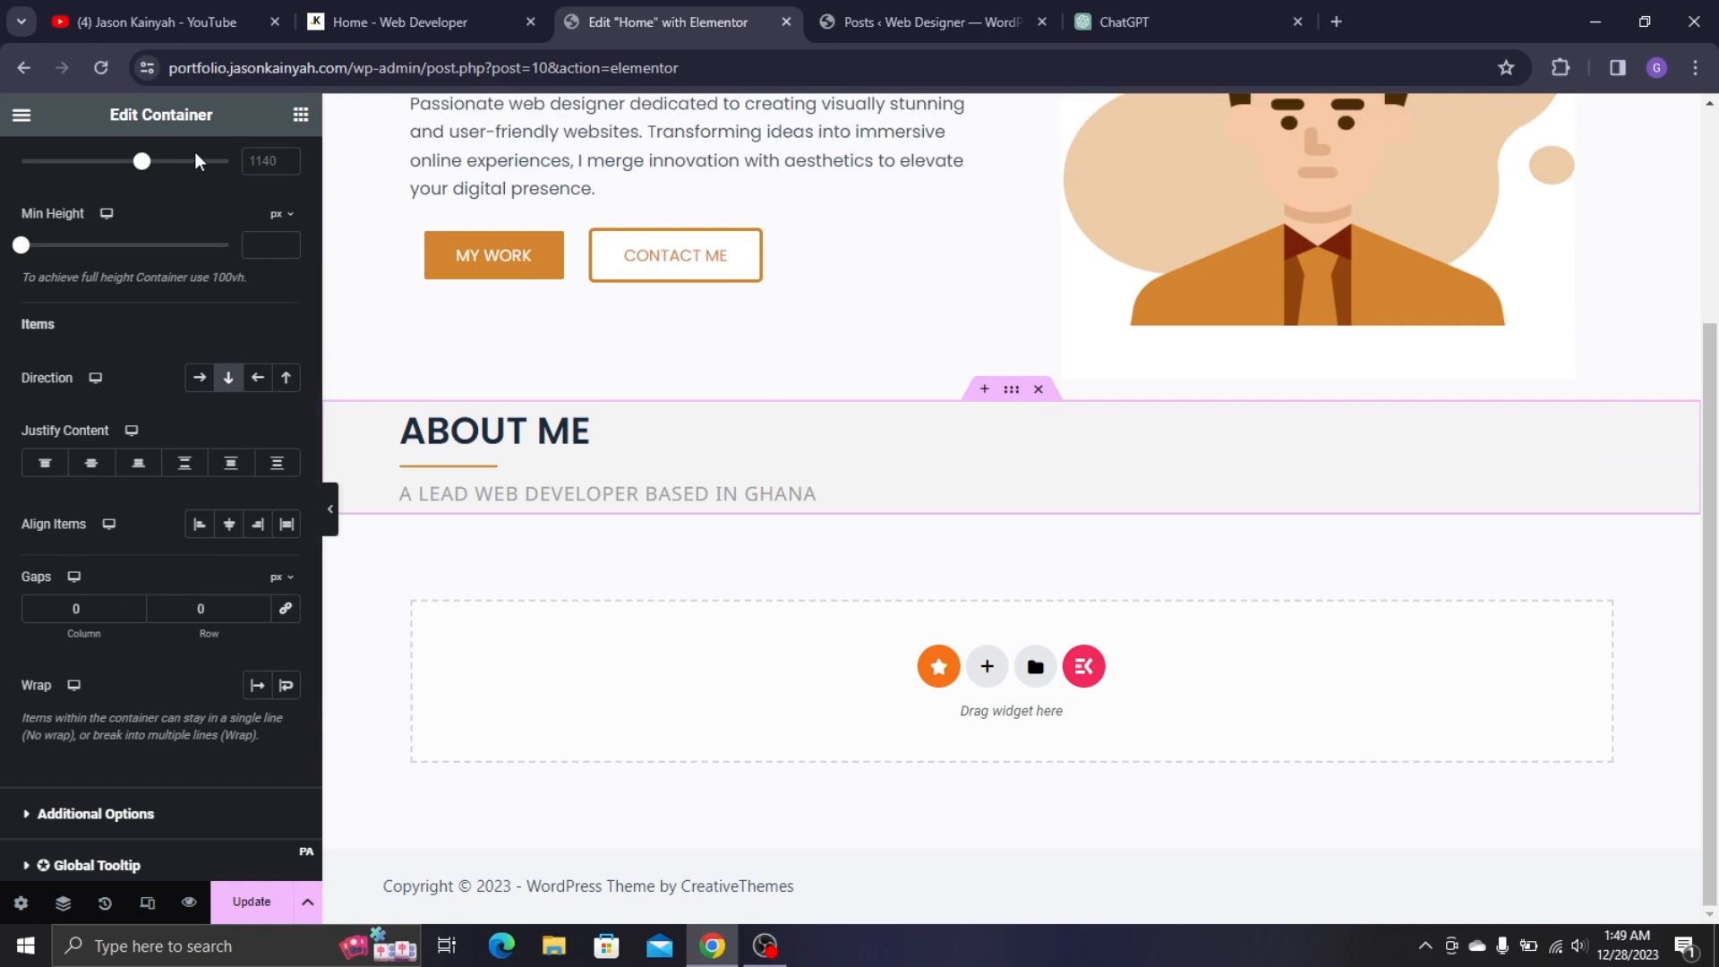
{"action": "scroll", "coordinate": [215, 269], "scroll_direction": "up", "scroll_amount": 3}
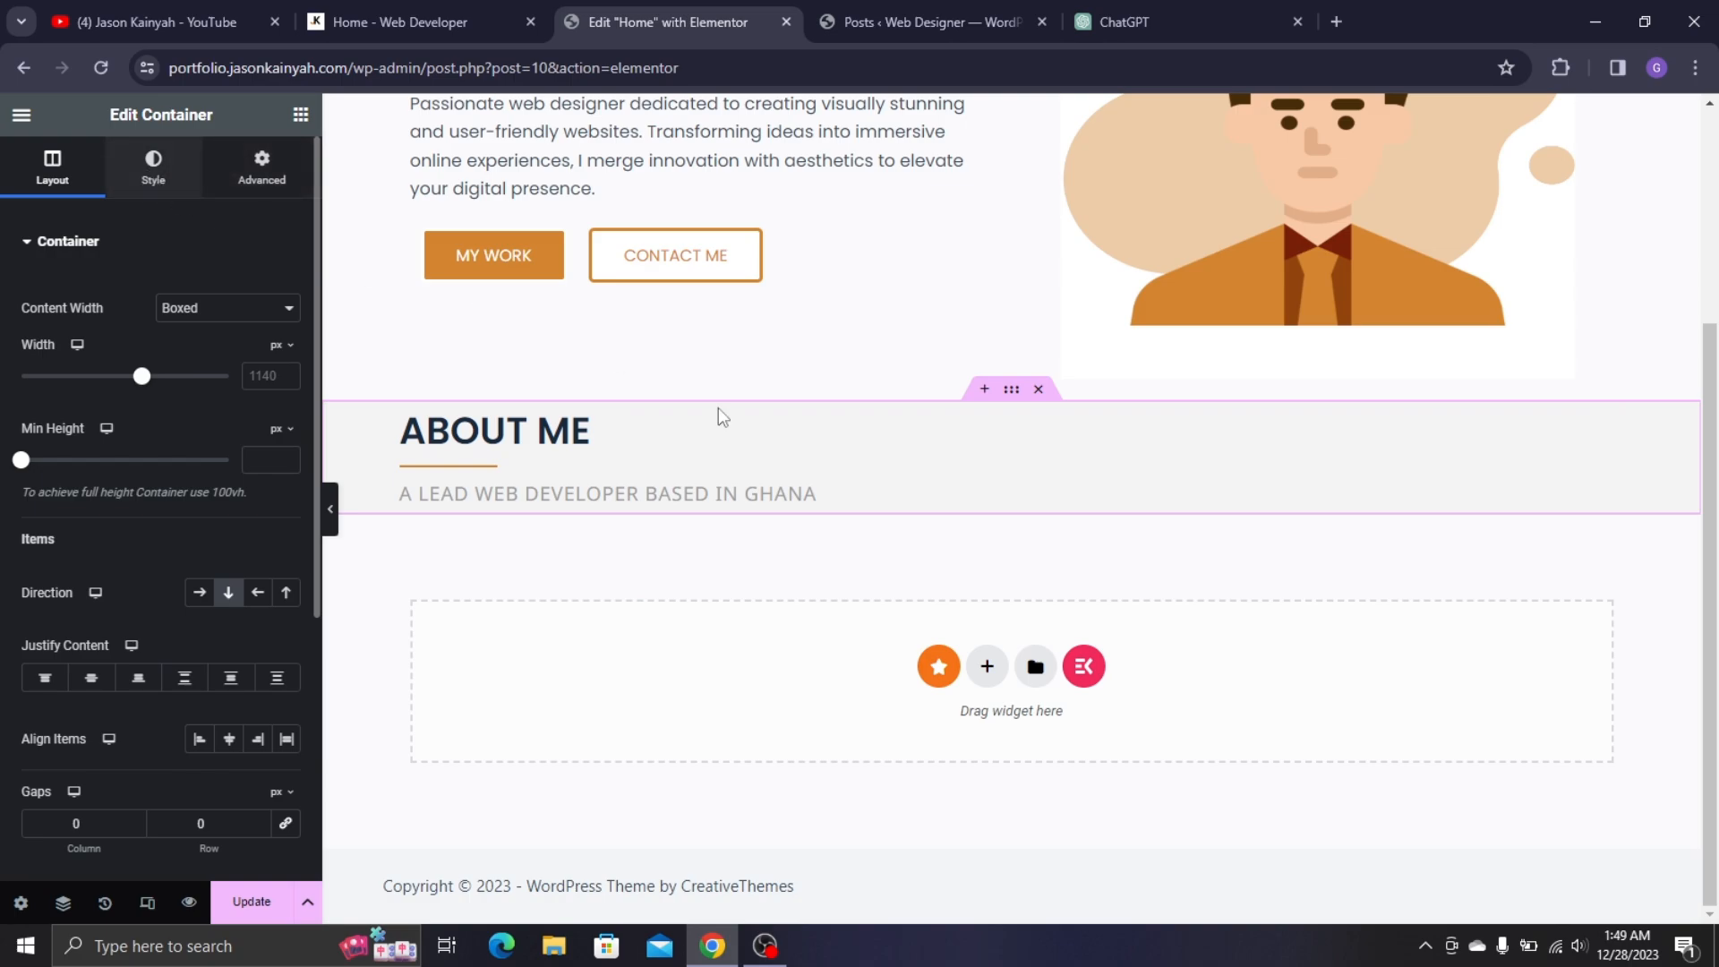
{"action": "left_click_drag", "start_coordinate": [226, 822], "coordinate": [76, 803]}
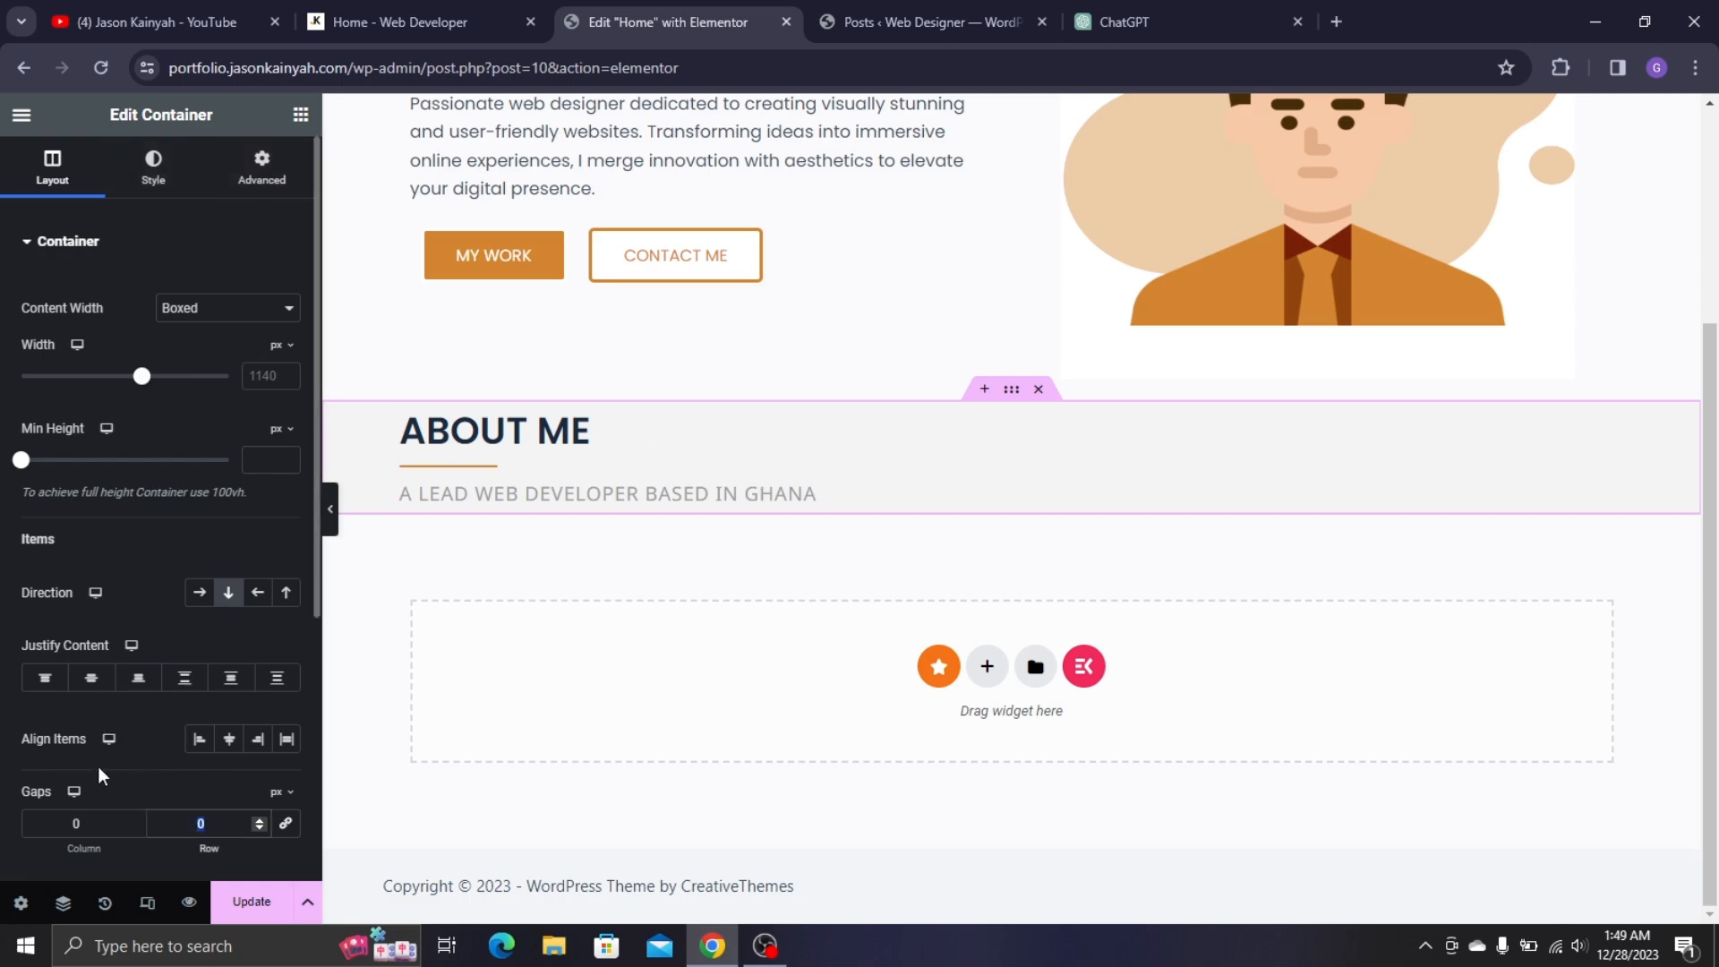
- Enter an 8px row gap for the About Me container and compare with the live site
{"action": "type", "text": "8"}
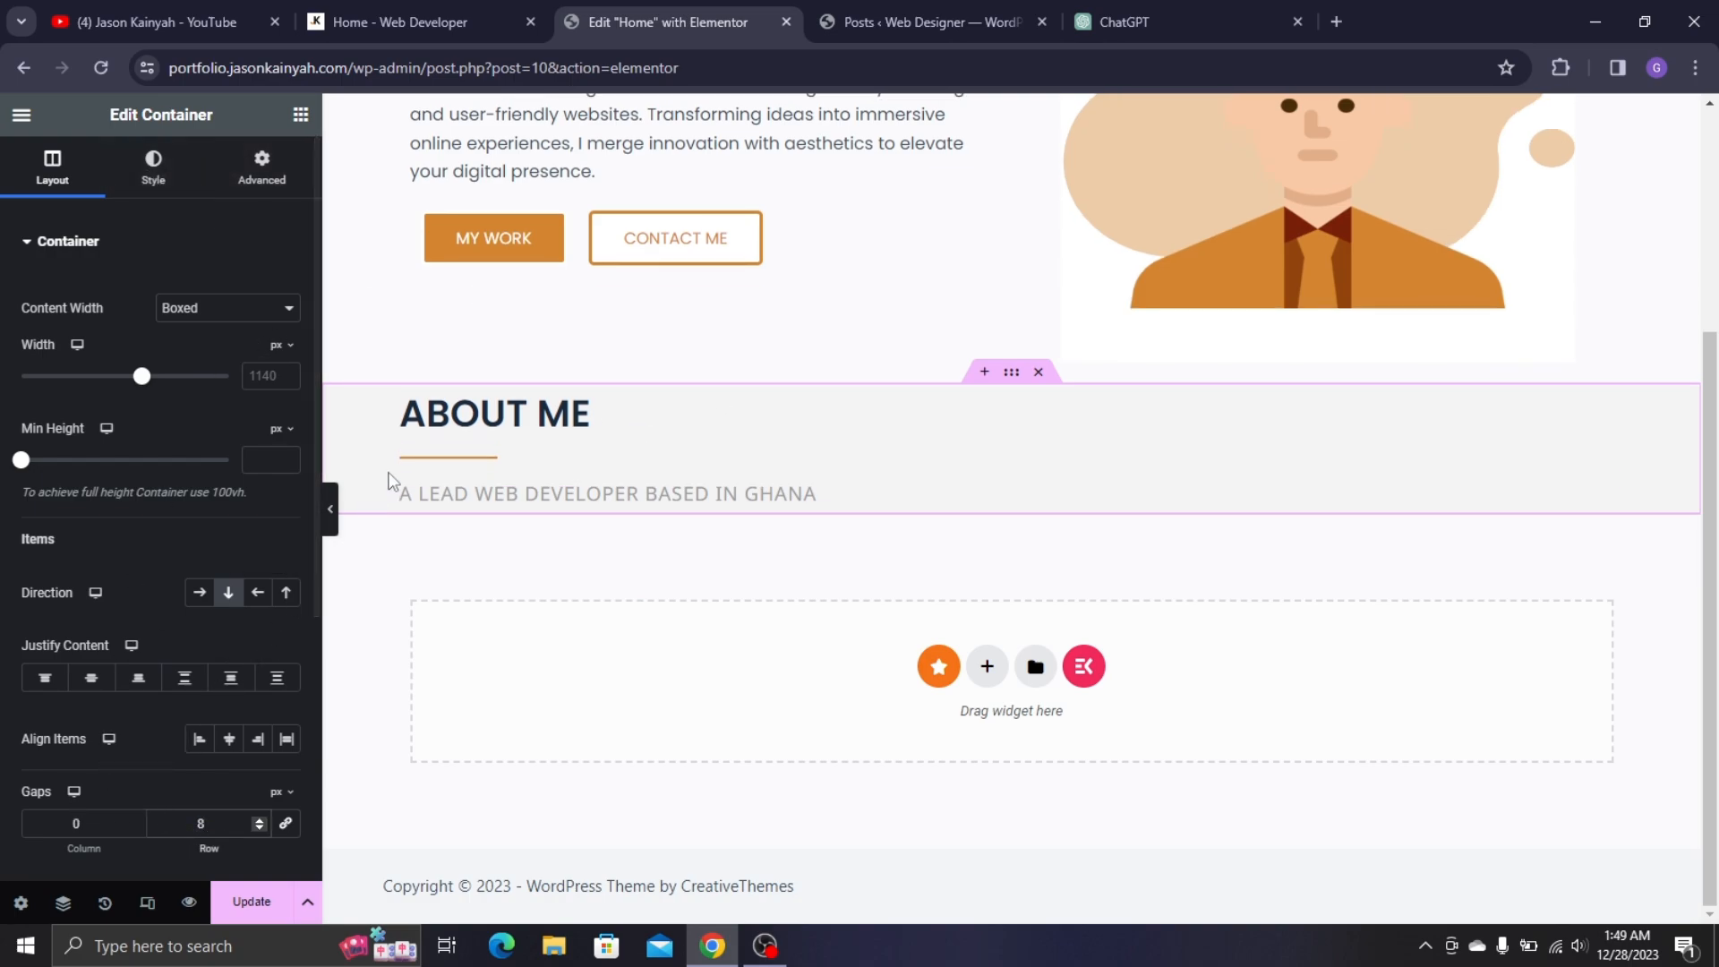
{"action": "left_click", "coordinate": [341, 38]}
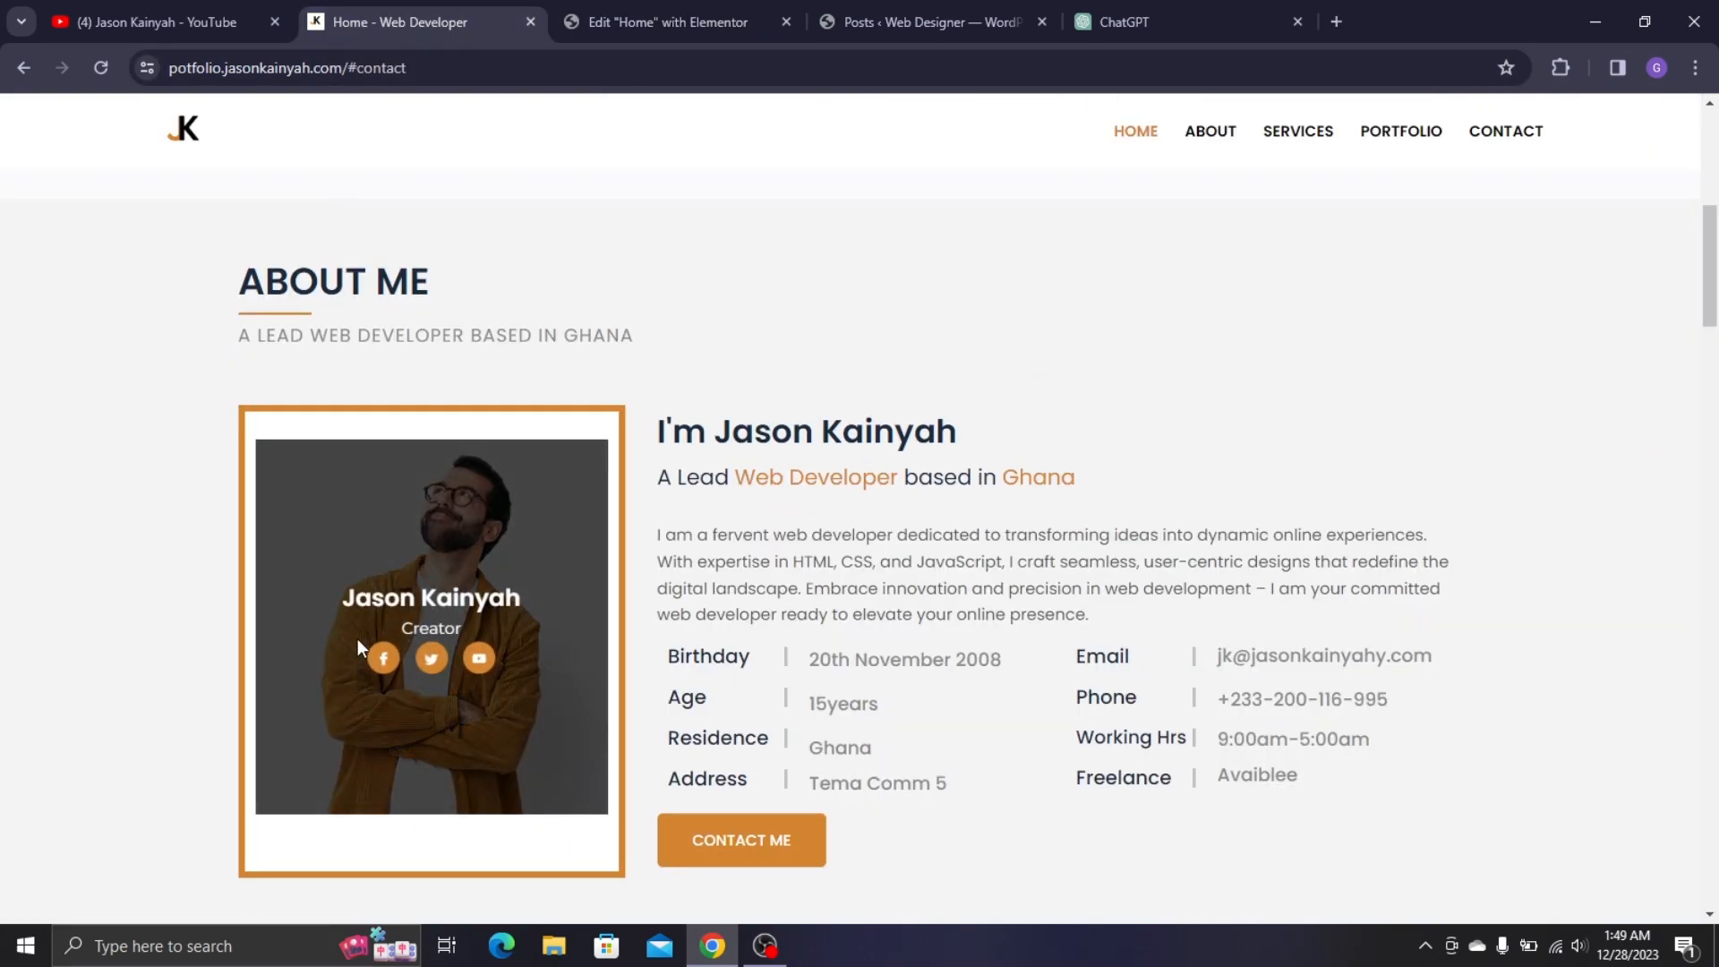
{"action": "scroll", "coordinate": [357, 638], "scroll_direction": "down", "scroll_amount": 3}
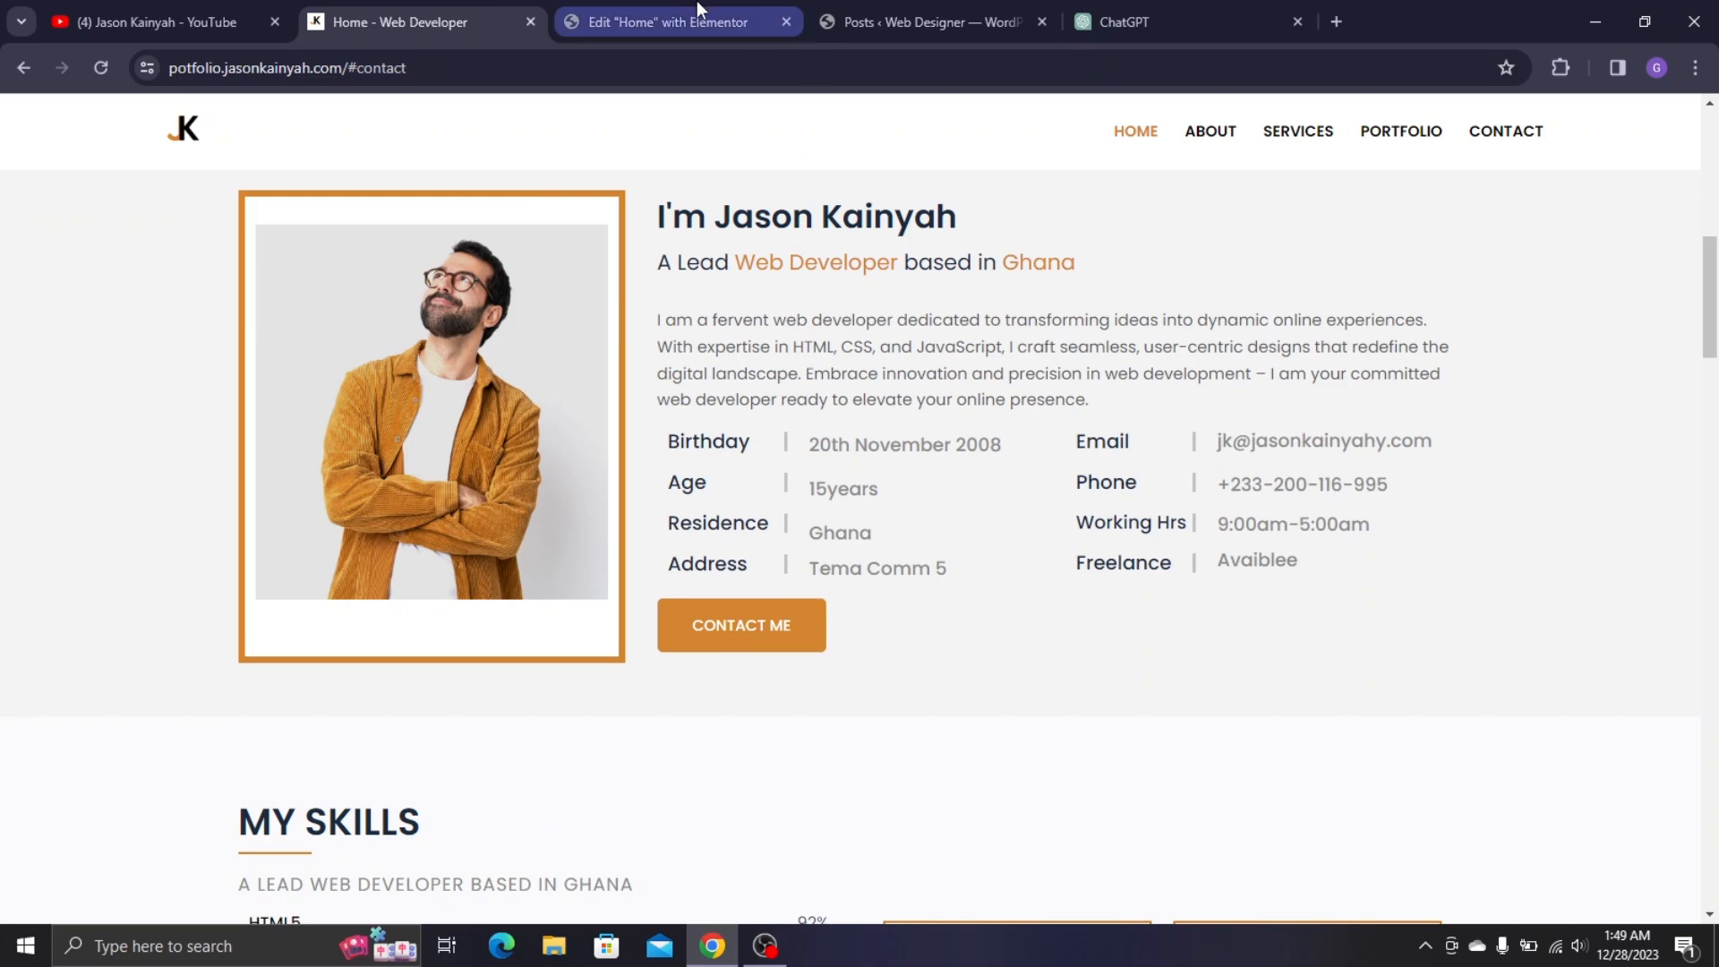
{"action": "left_click", "coordinate": [680, 21]}
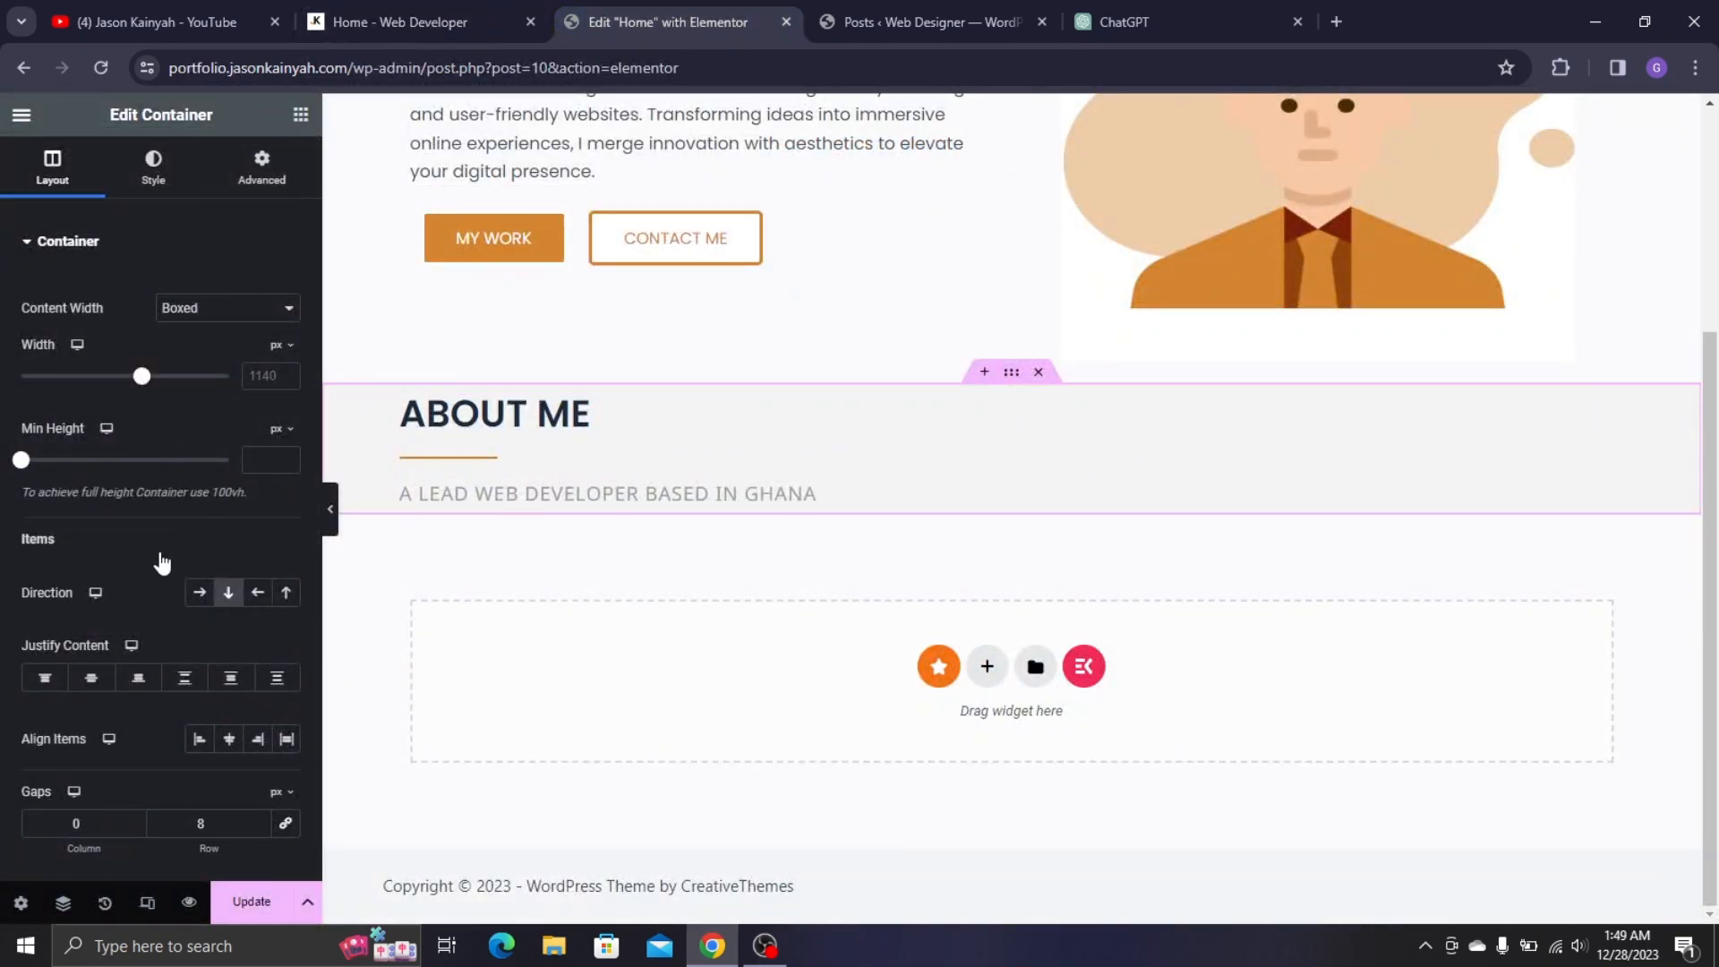
- Add a Row-direction container with two nested columns, narrowing the left one to about 35%
{"action": "left_click_drag", "start_coordinate": [86, 448], "coordinate": [614, 511]}
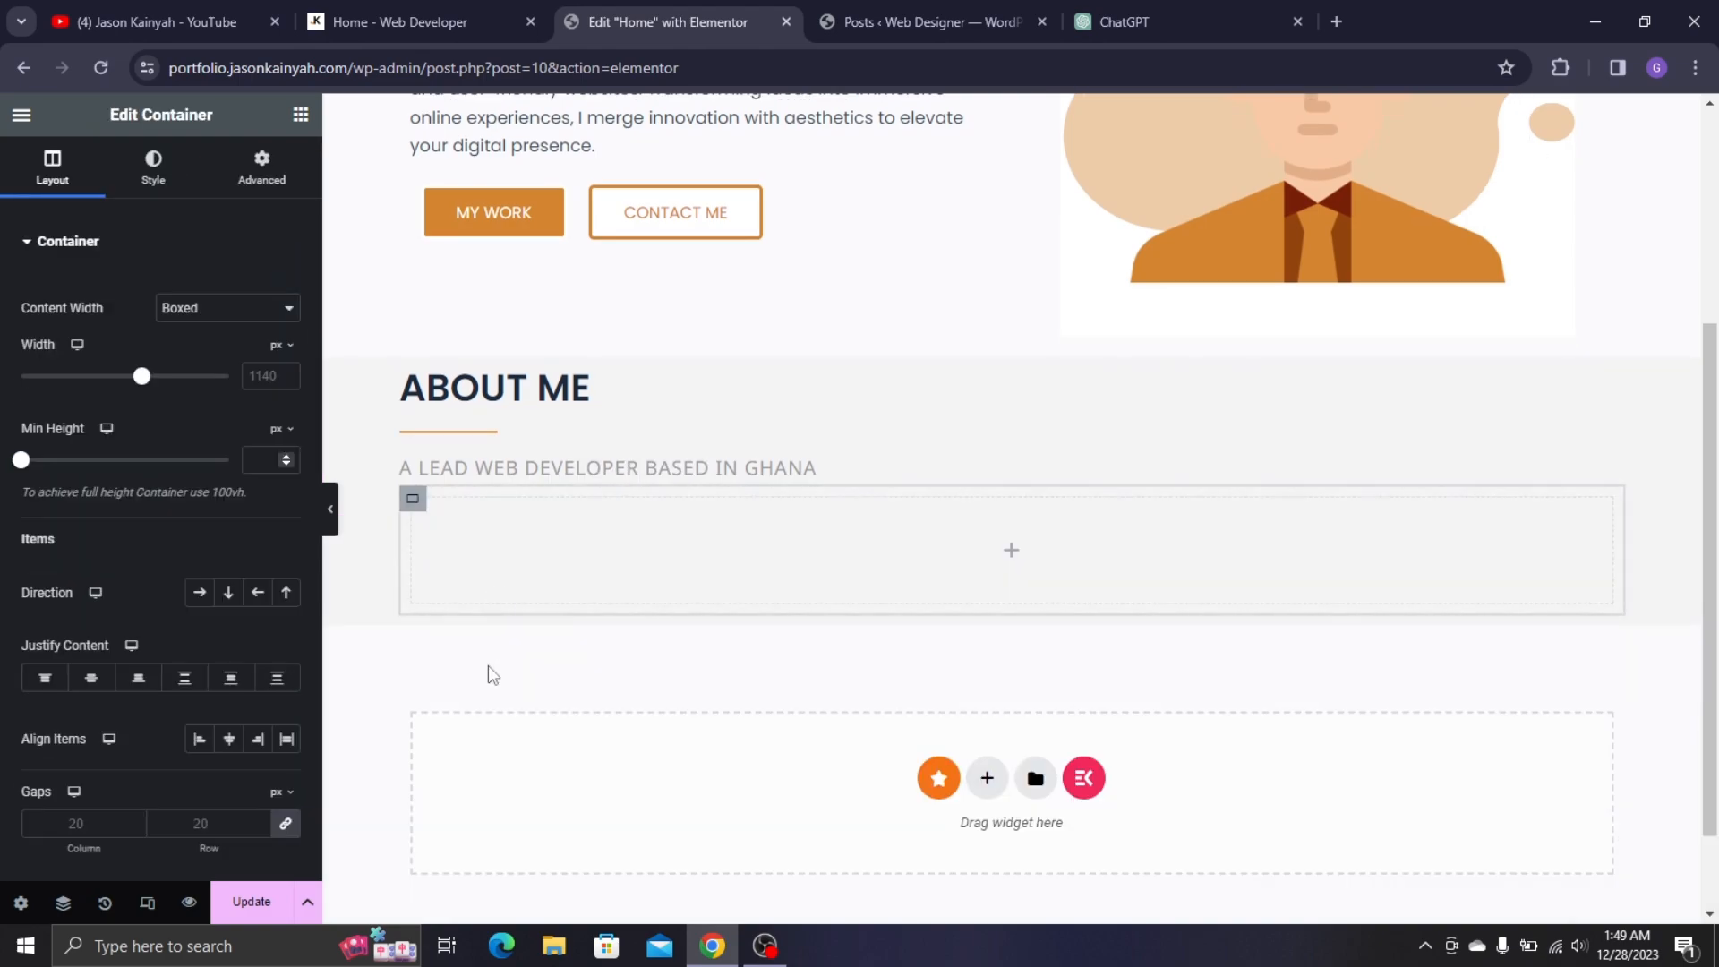
{"action": "left_click", "coordinate": [206, 597]}
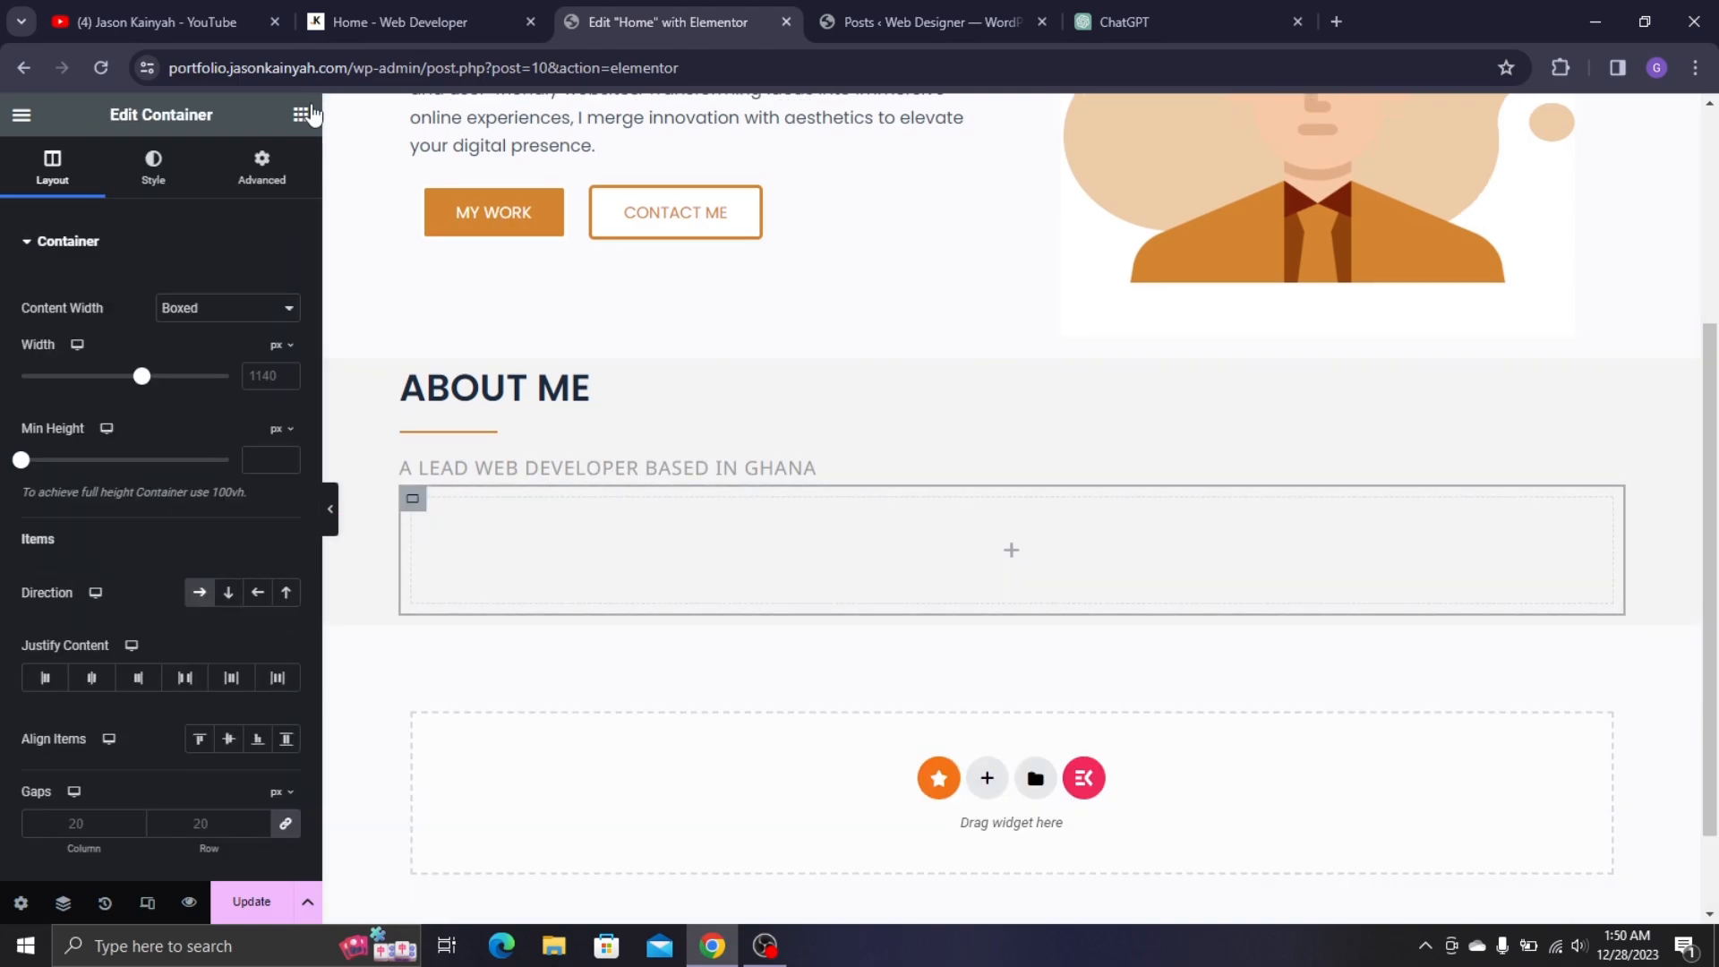
{"action": "left_click", "coordinate": [301, 114]}
{"action": "left_click_drag", "start_coordinate": [86, 448], "coordinate": [426, 522]}
{"action": "right_click", "coordinate": [421, 509]}
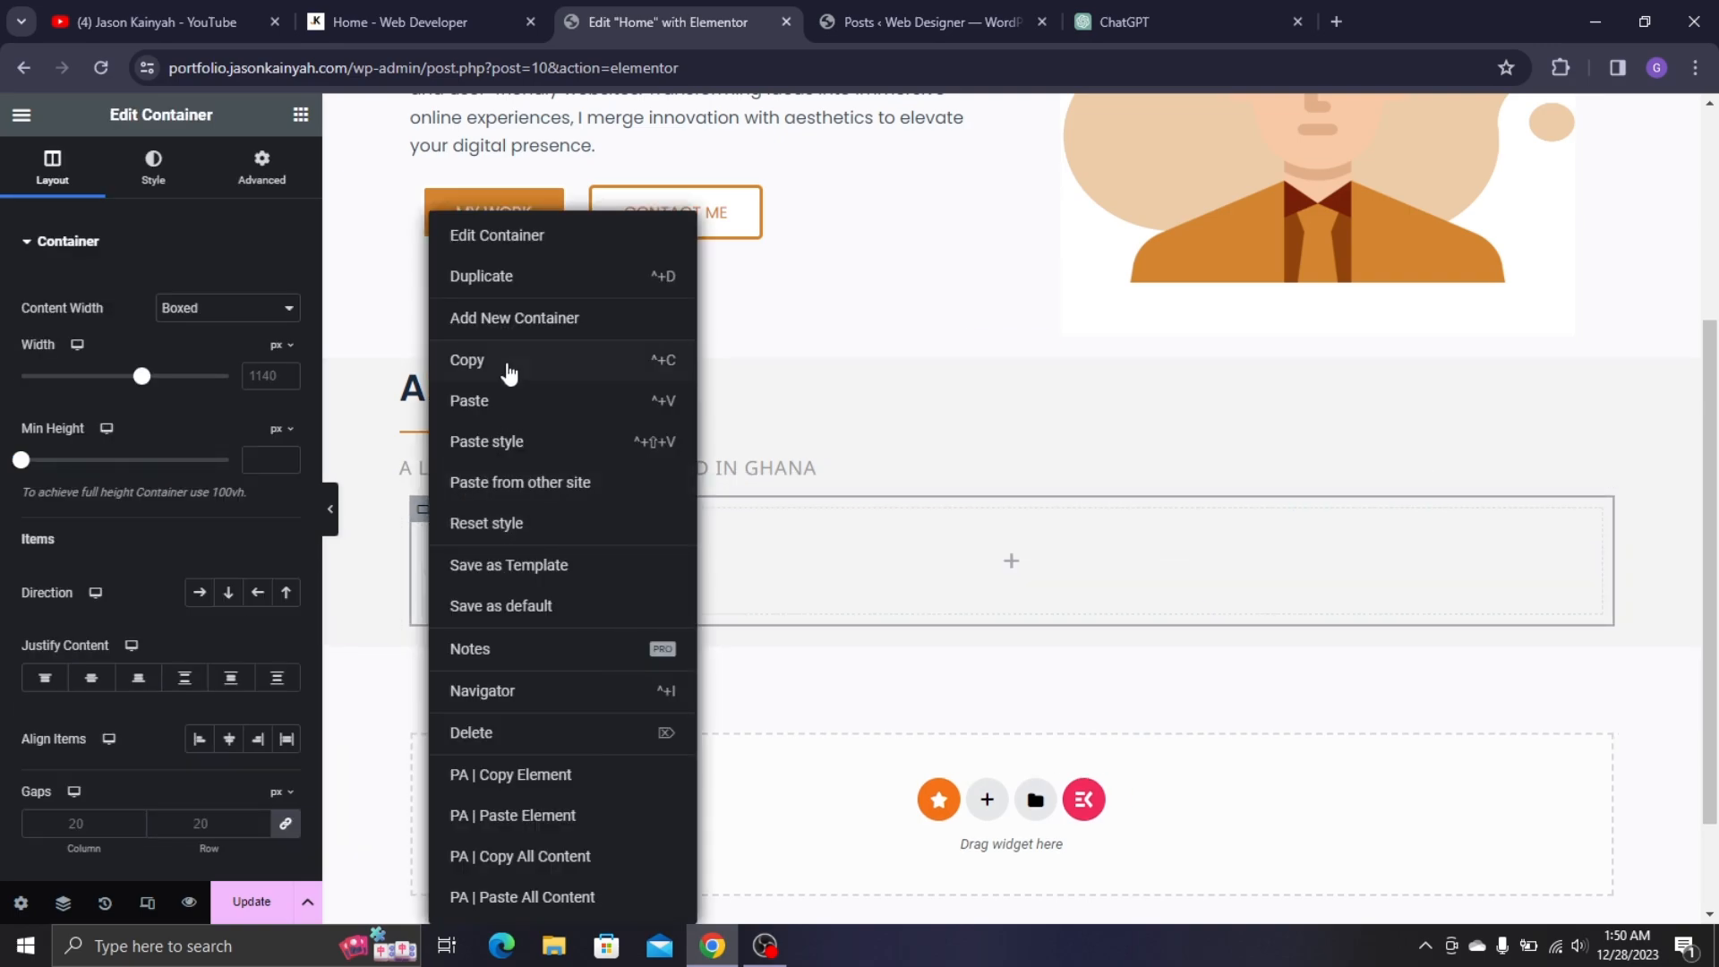
{"action": "left_click", "coordinate": [479, 295]}
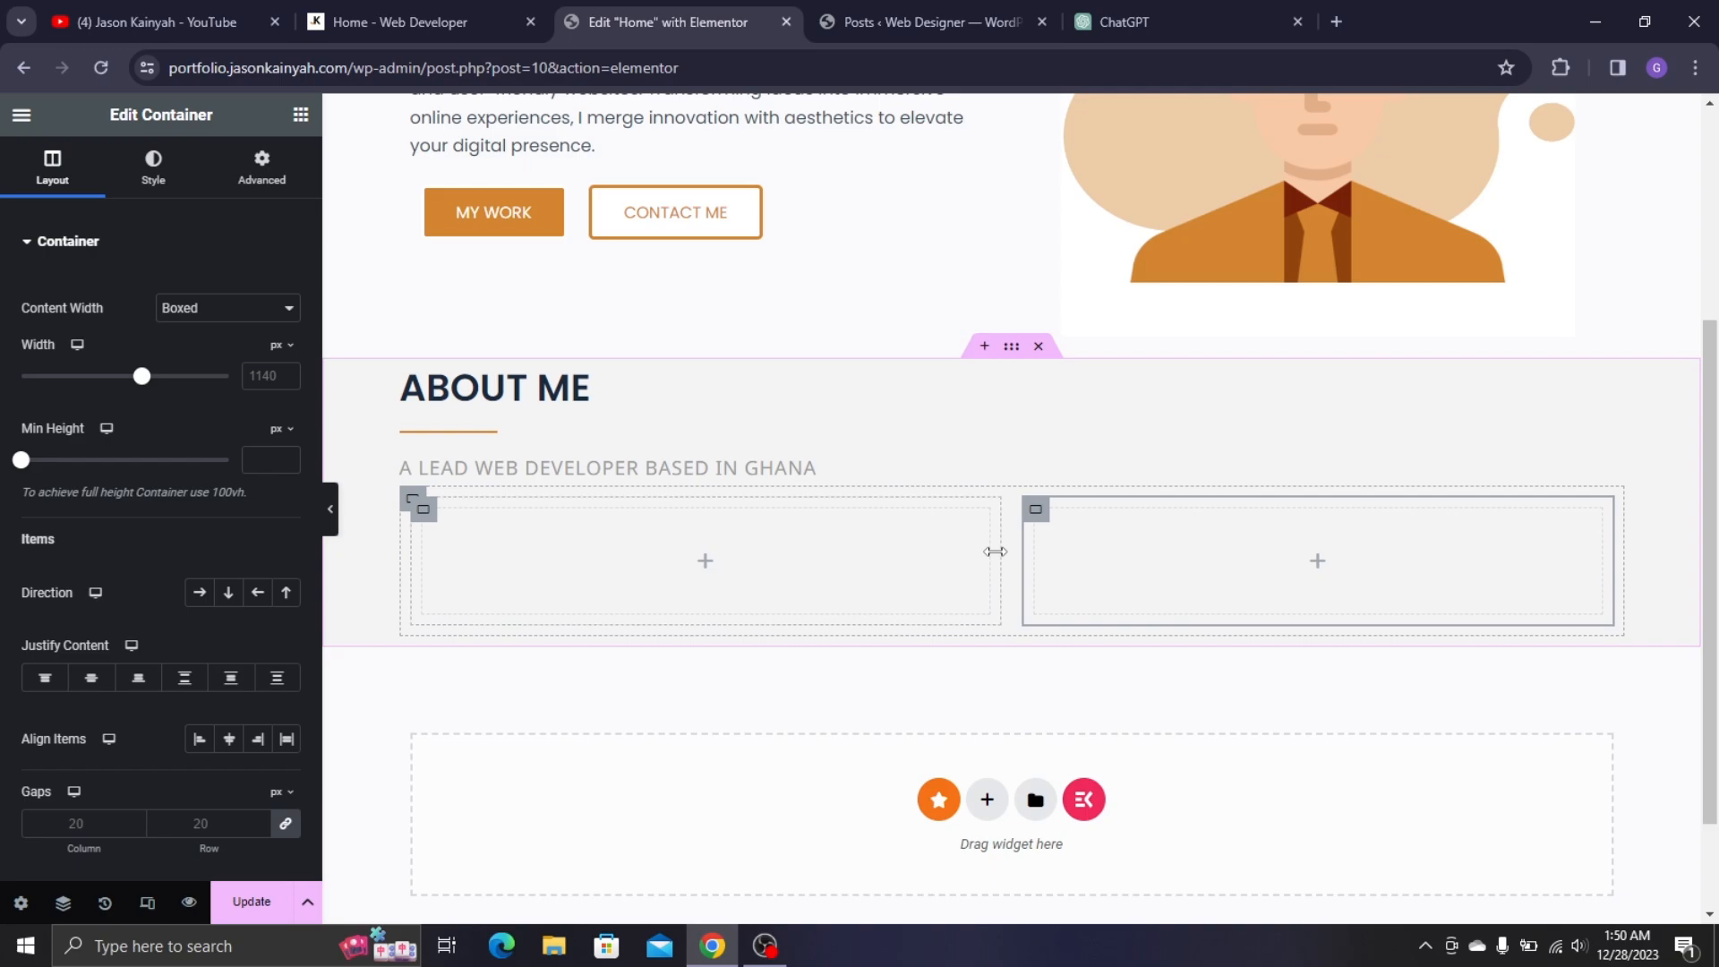
{"action": "left_click_drag", "start_coordinate": [996, 552], "coordinate": [976, 556]}
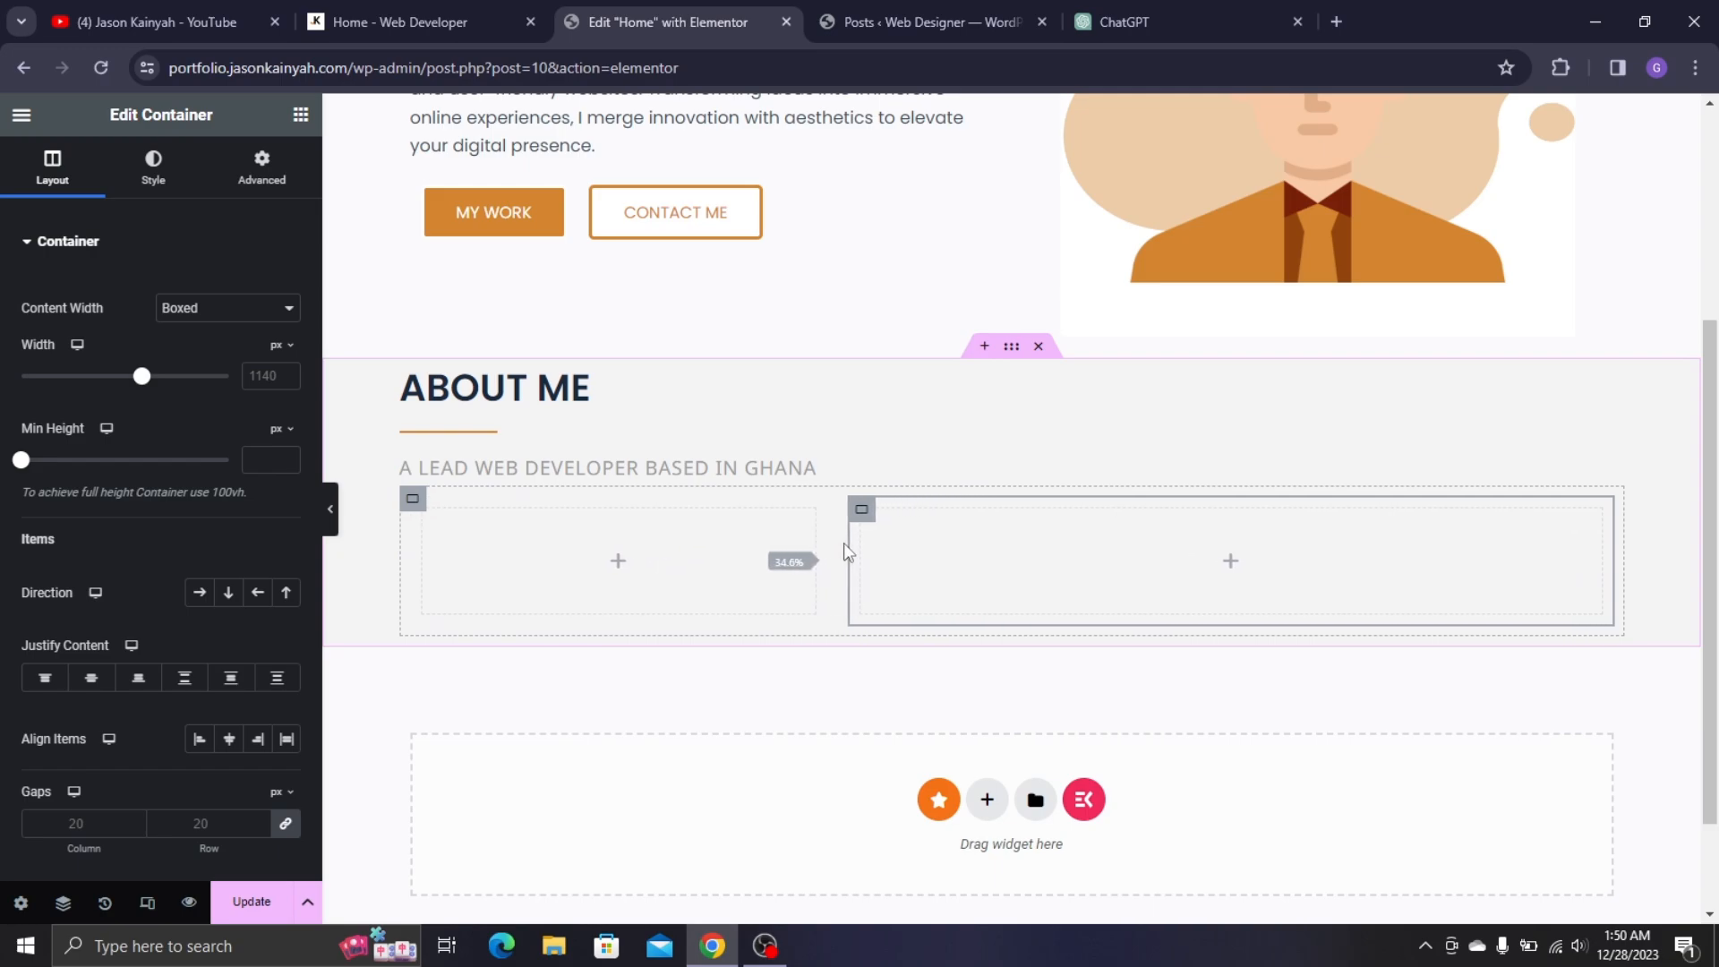
{"action": "left_click_drag", "start_coordinate": [844, 542], "coordinate": [824, 542]}
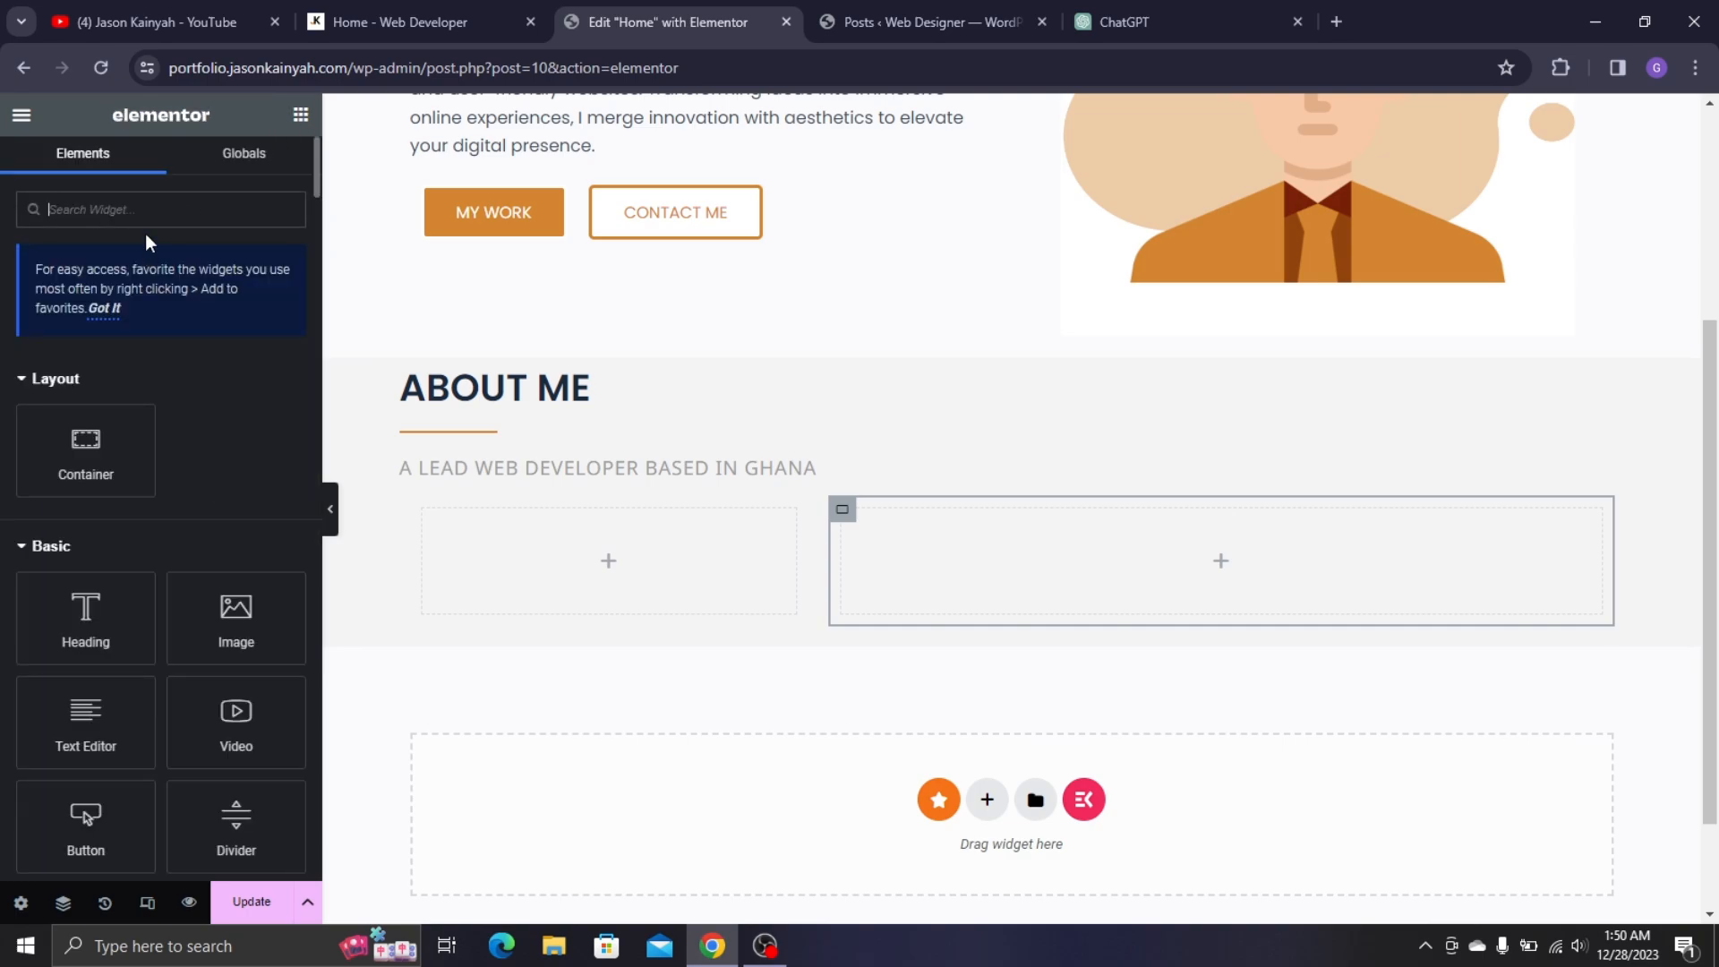
- Search the widgets for 'team' and place the Team widget in the left column
{"action": "type", "text": "team"}
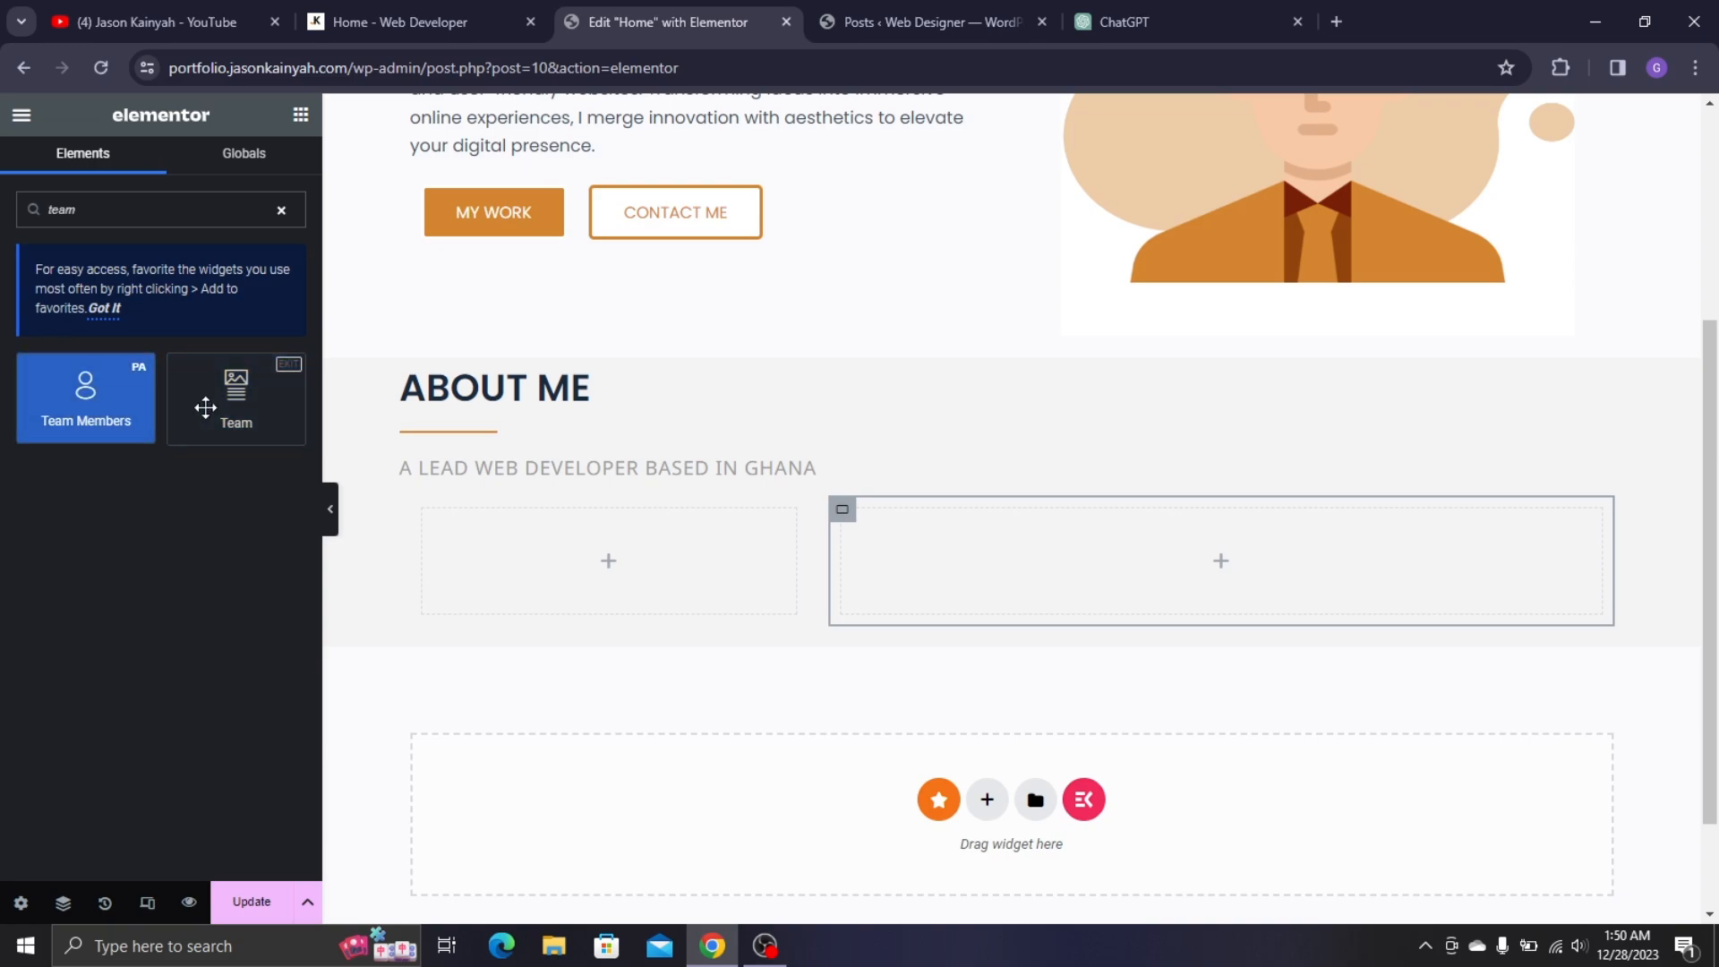
{"action": "left_click_drag", "start_coordinate": [211, 422], "coordinate": [464, 549]}
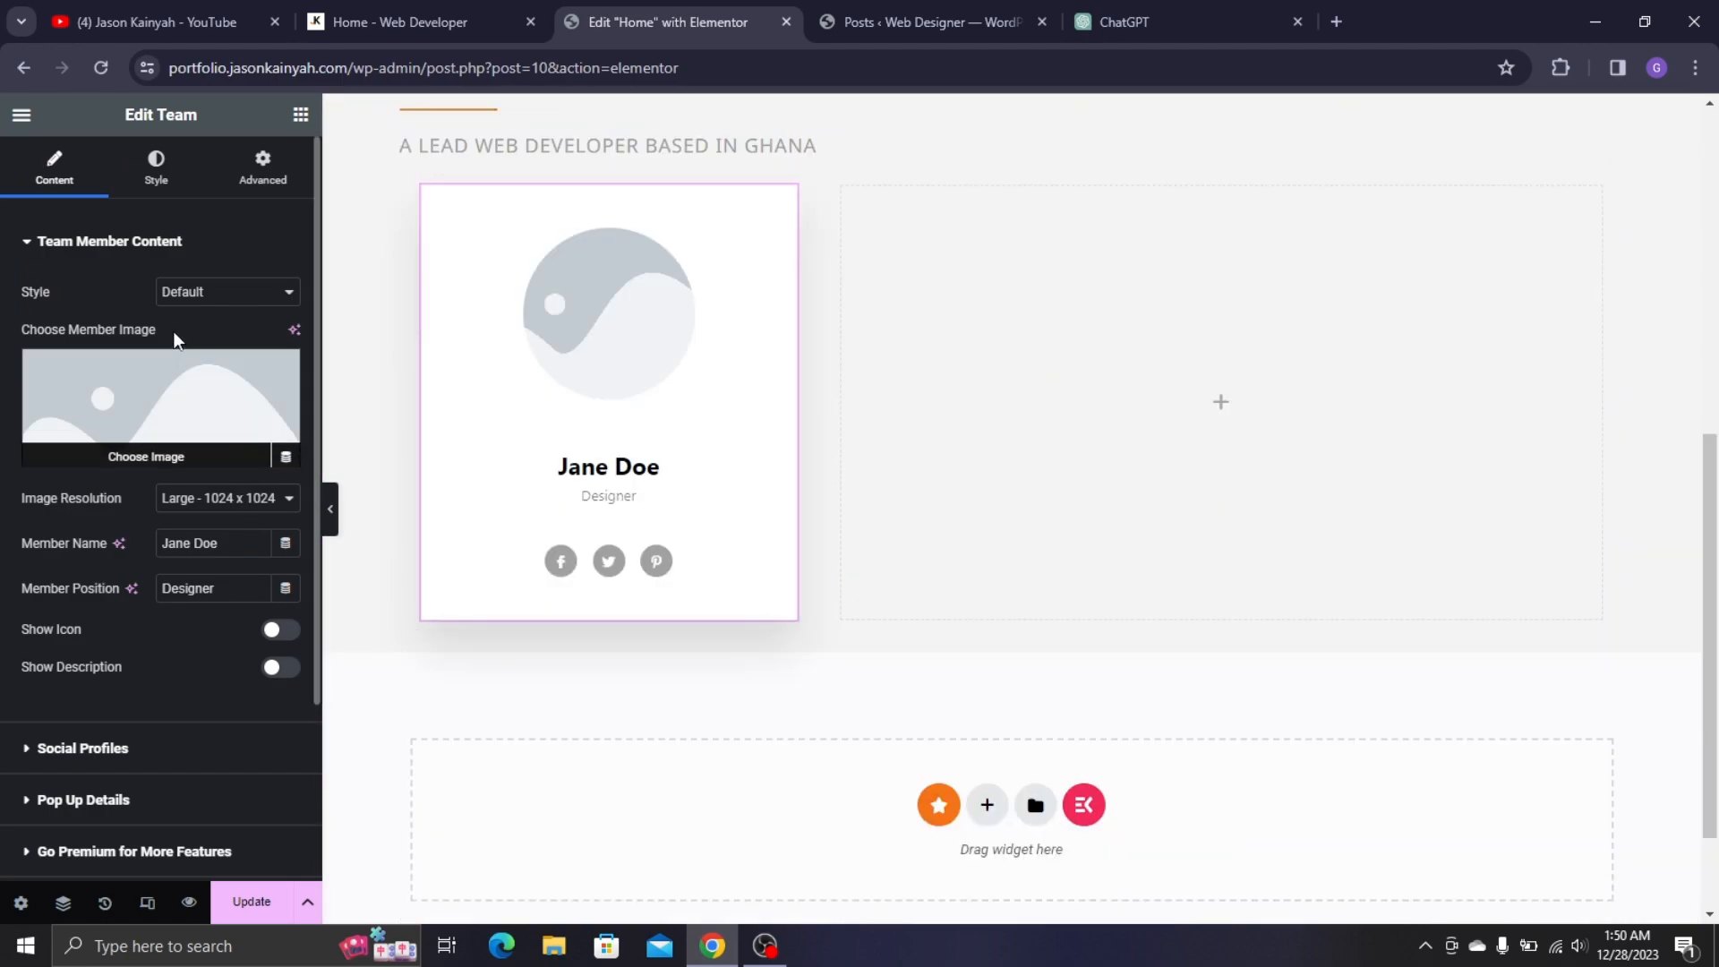
- Switch the Team card to the Overlay style
{"action": "left_click", "coordinate": [198, 301]}
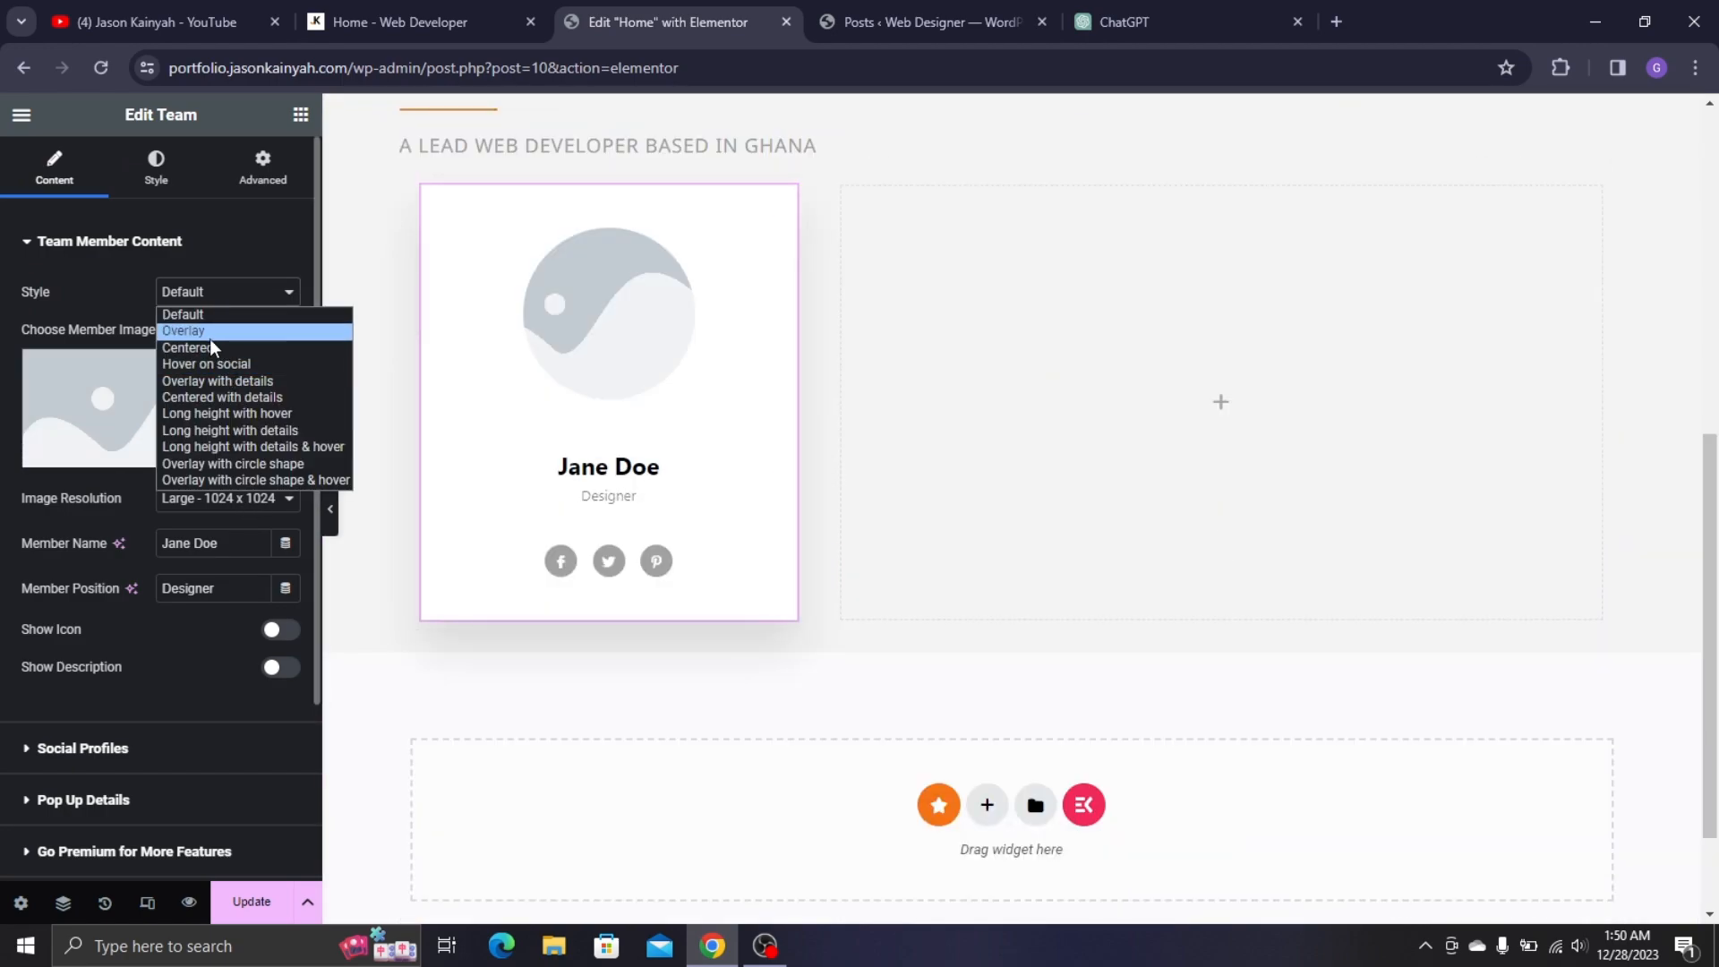
{"action": "left_click", "coordinate": [216, 332]}
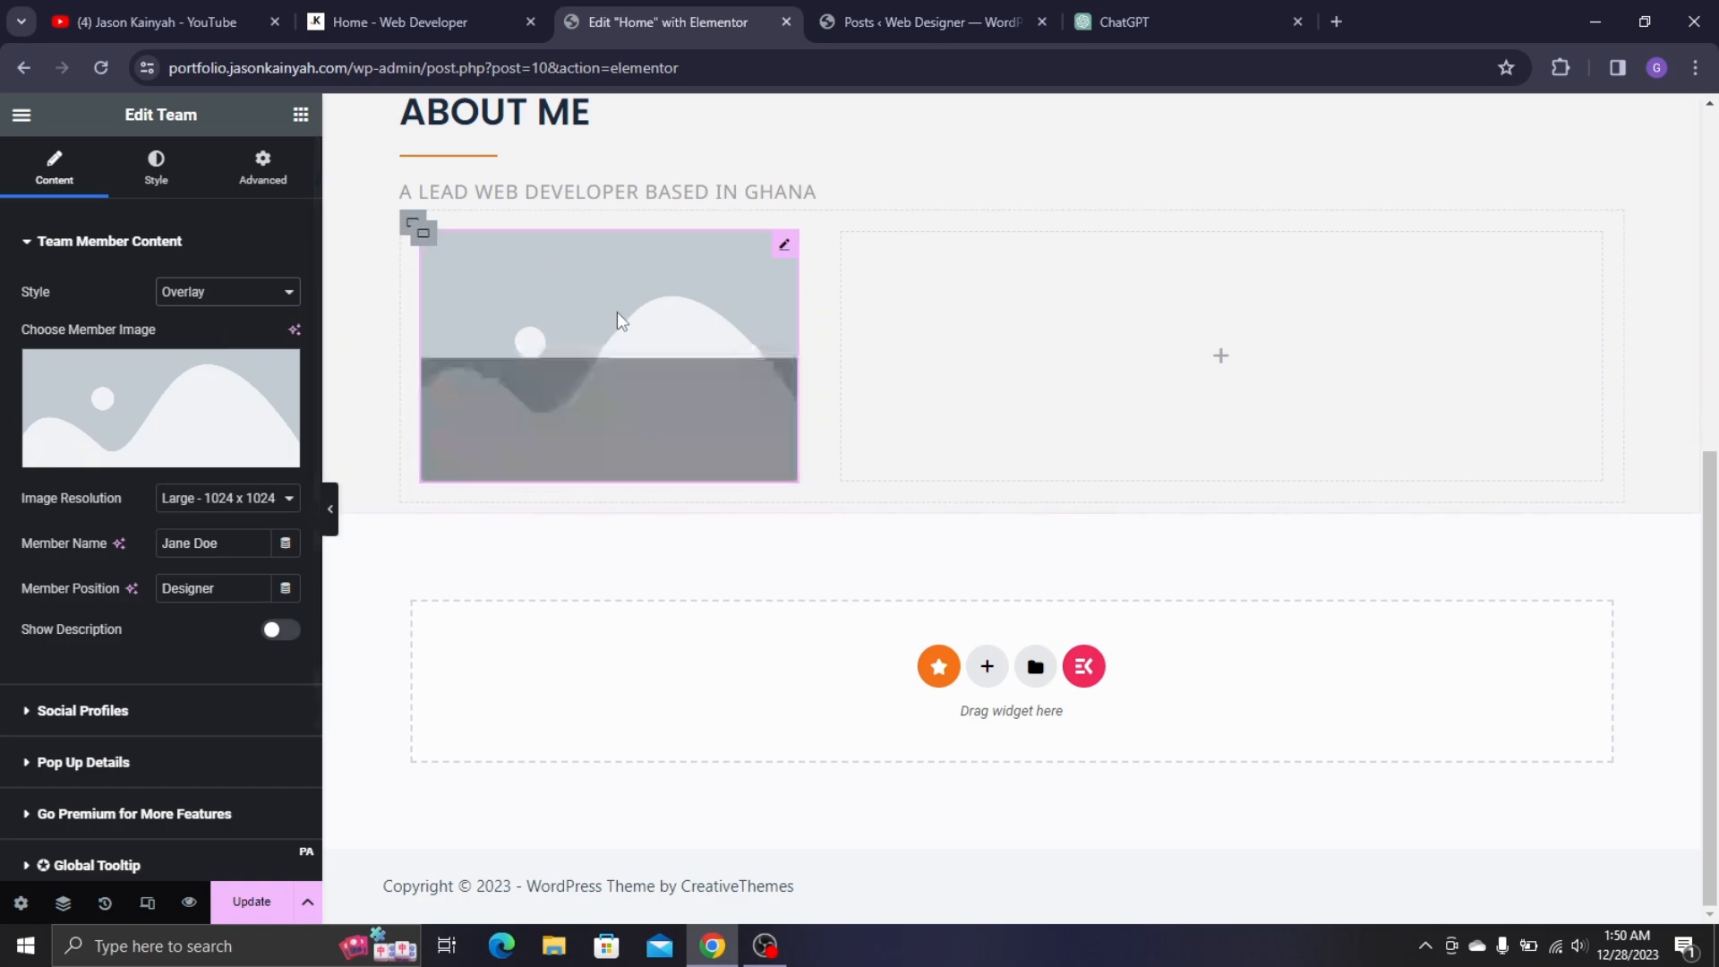
{"action": "left_click", "coordinate": [315, 14]}
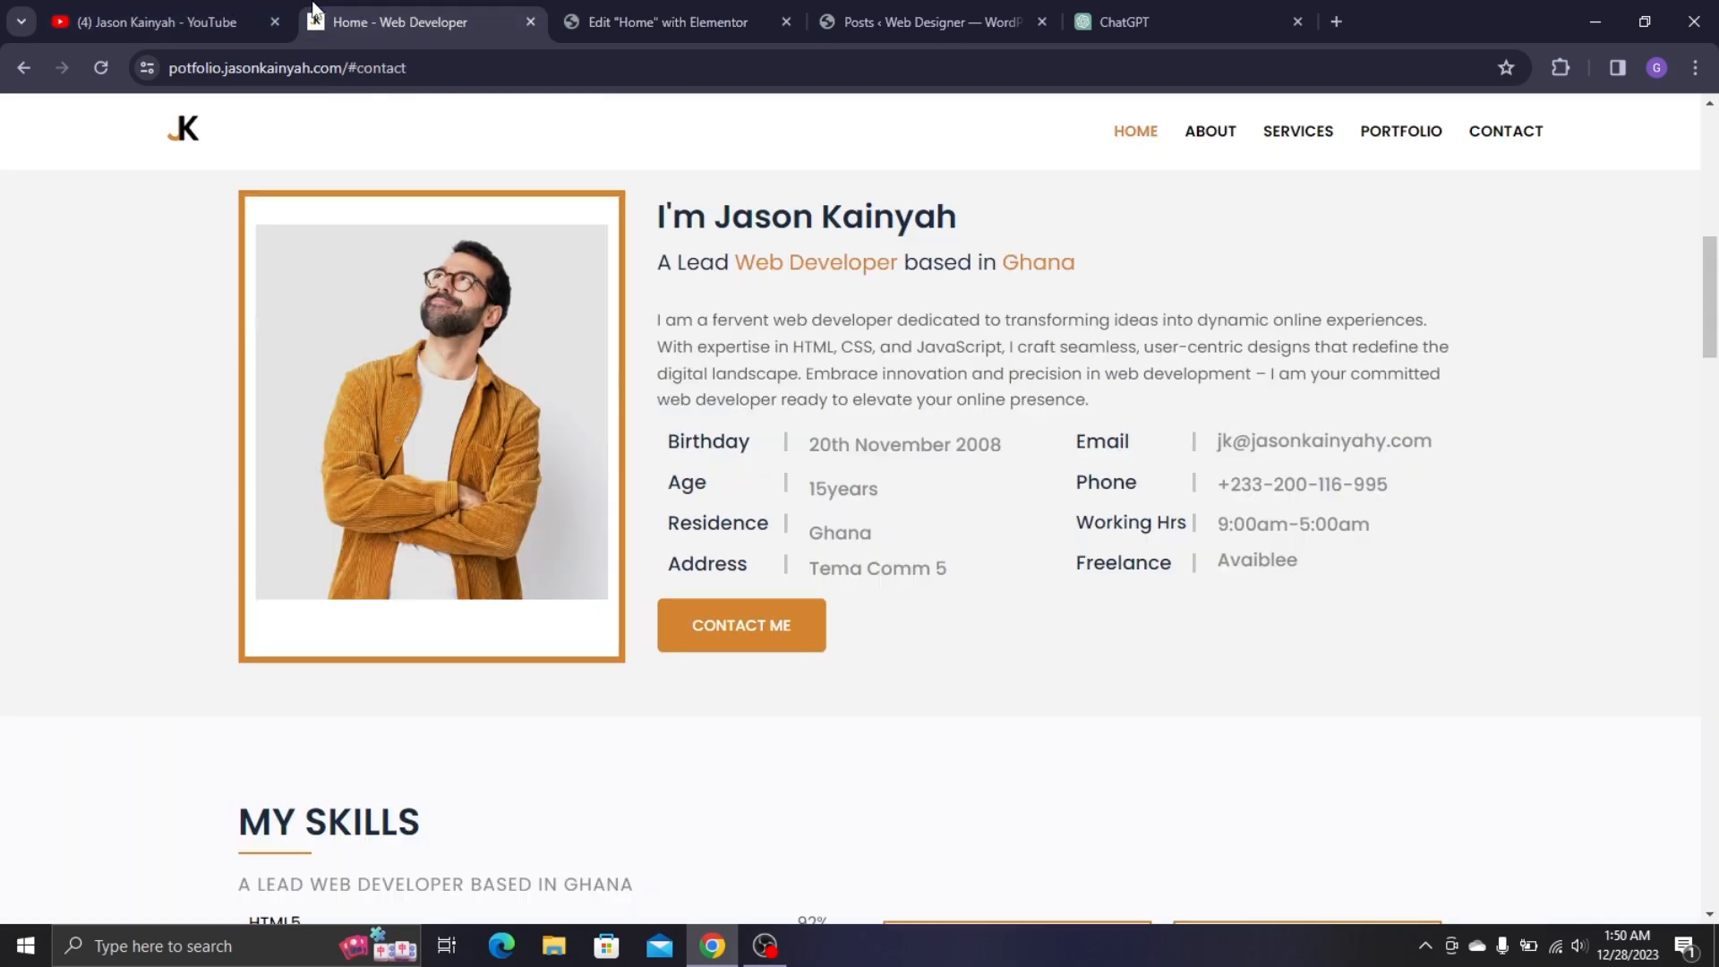
{"action": "left_click", "coordinate": [602, 11]}
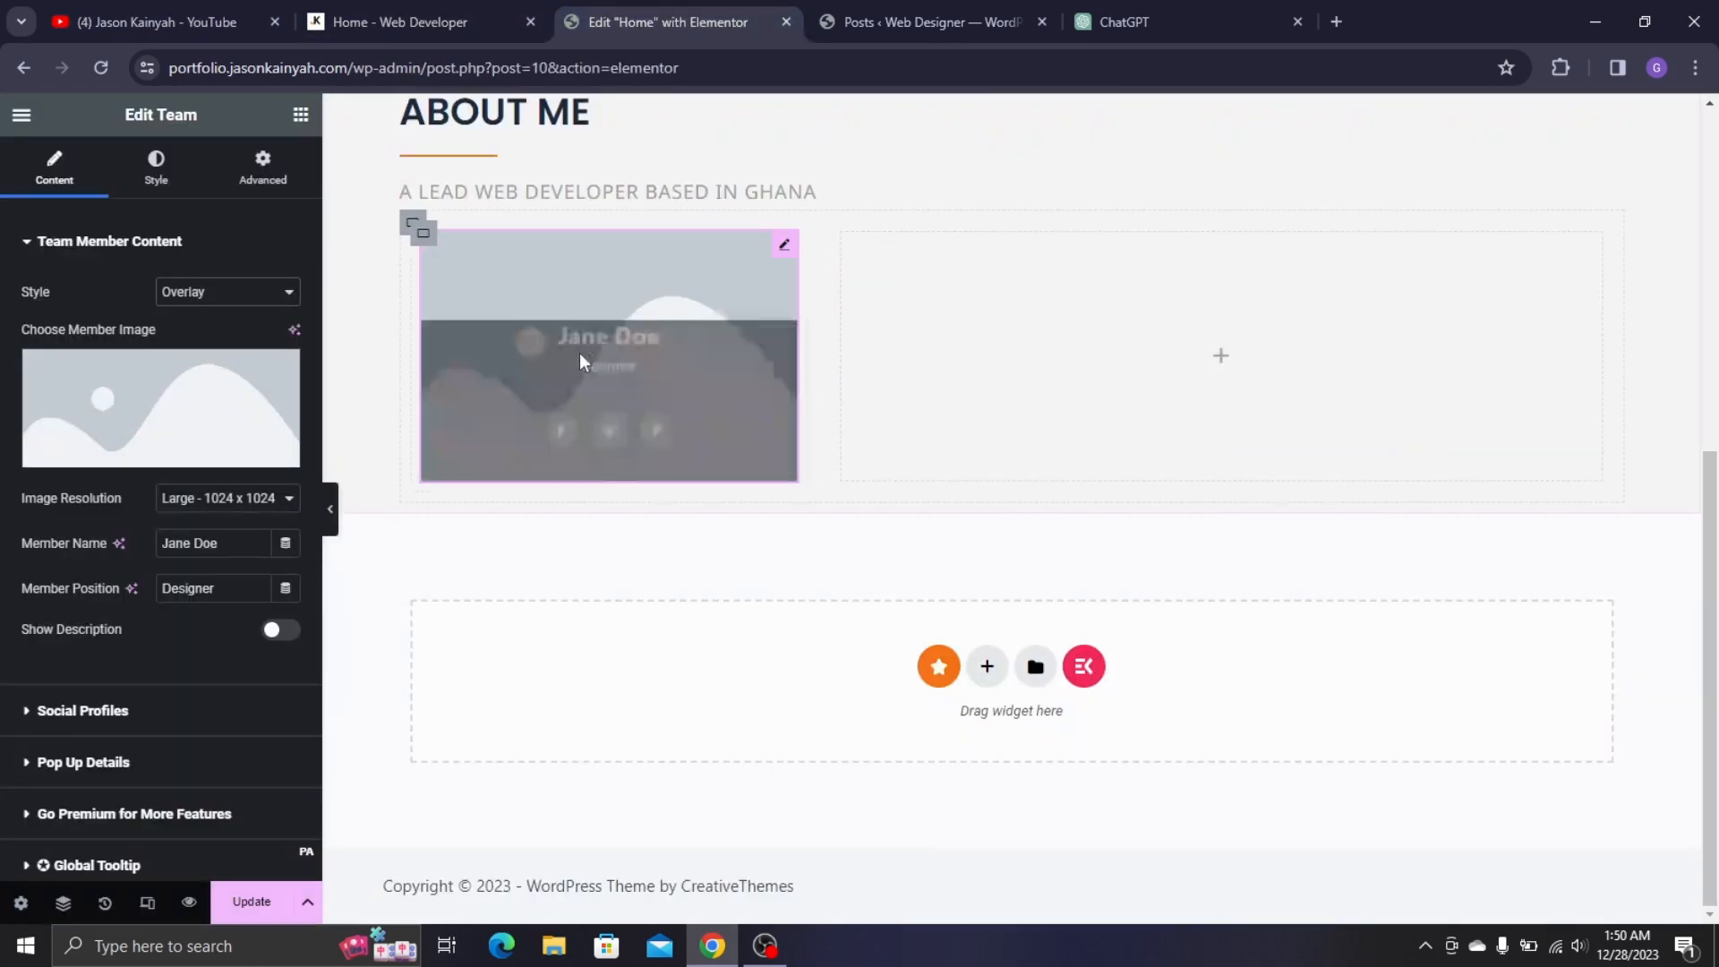
- Give the card the orange-jacket portrait Image-2.jpg and enter the owner's full name as Member Name
{"action": "left_click", "coordinate": [90, 401]}
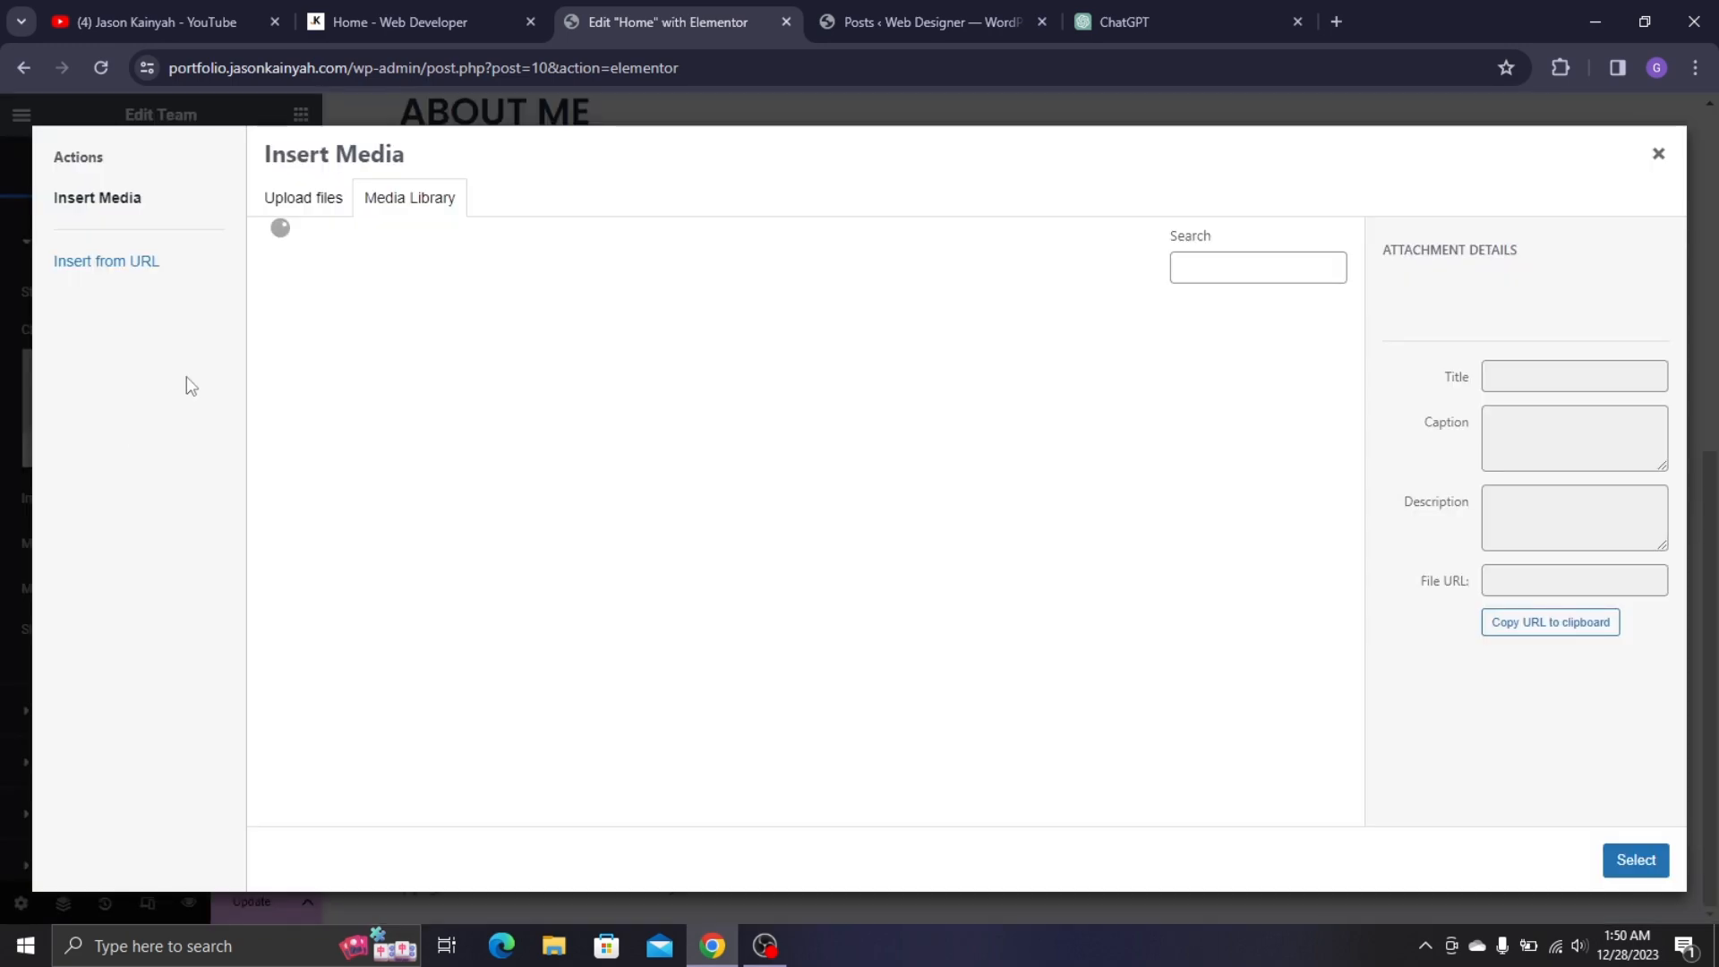
{"action": "left_click", "coordinate": [967, 568]}
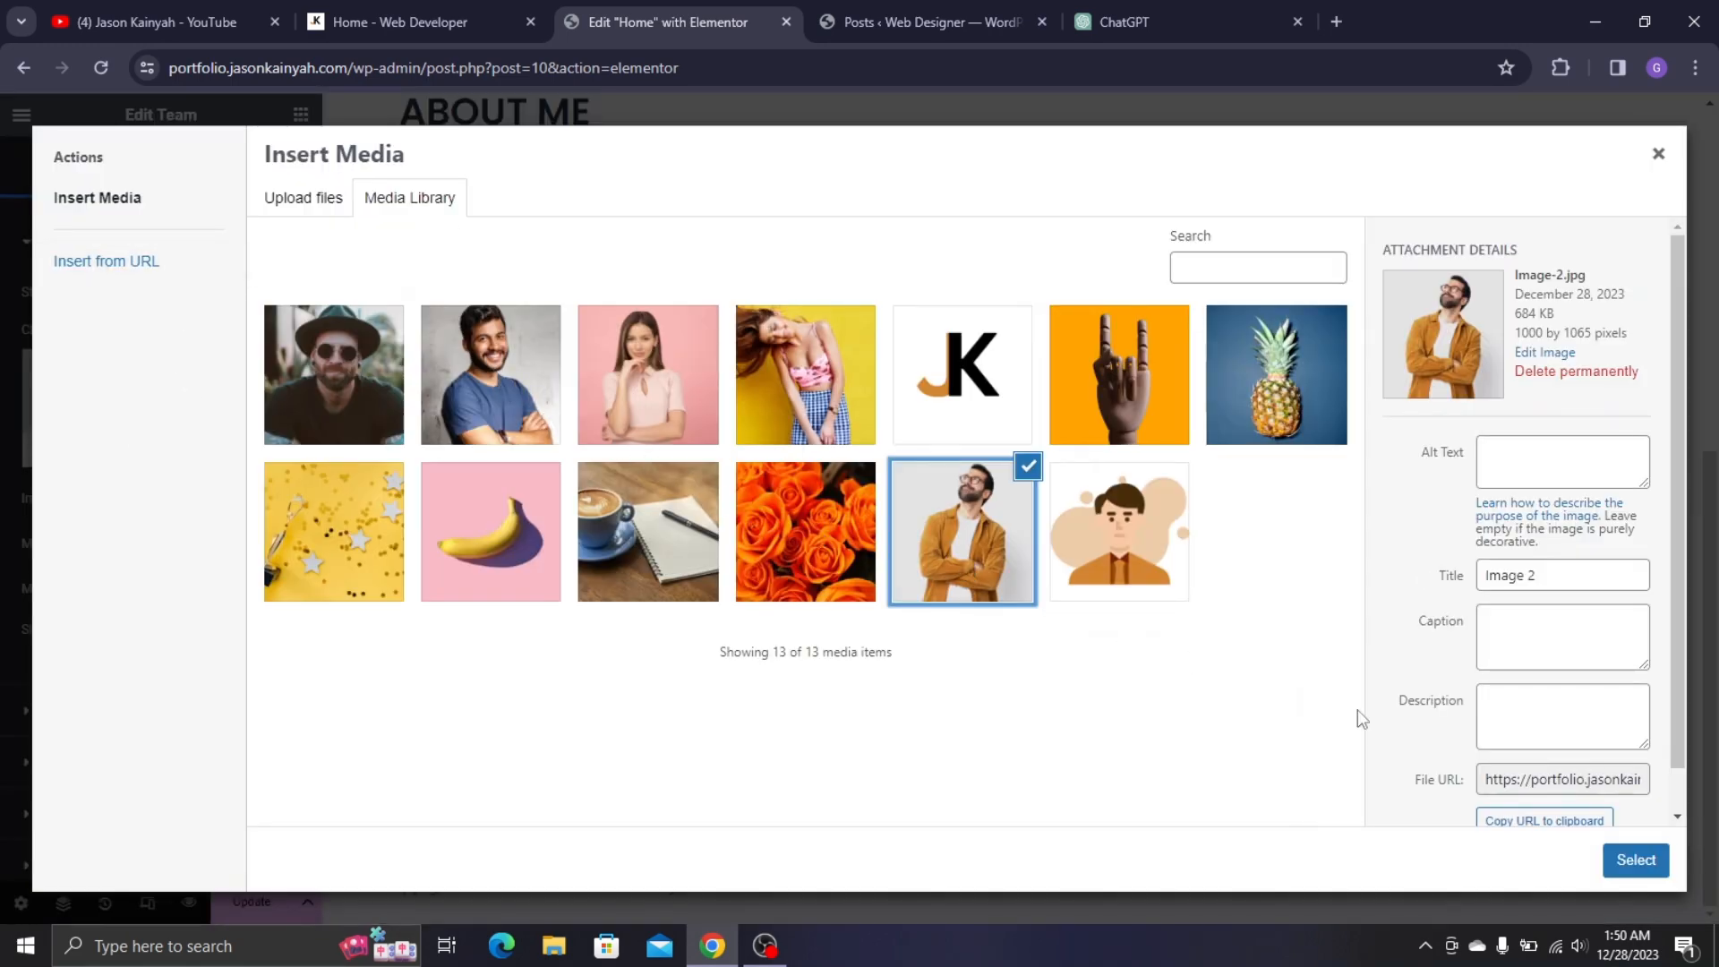
{"action": "left_click", "coordinate": [1636, 859]}
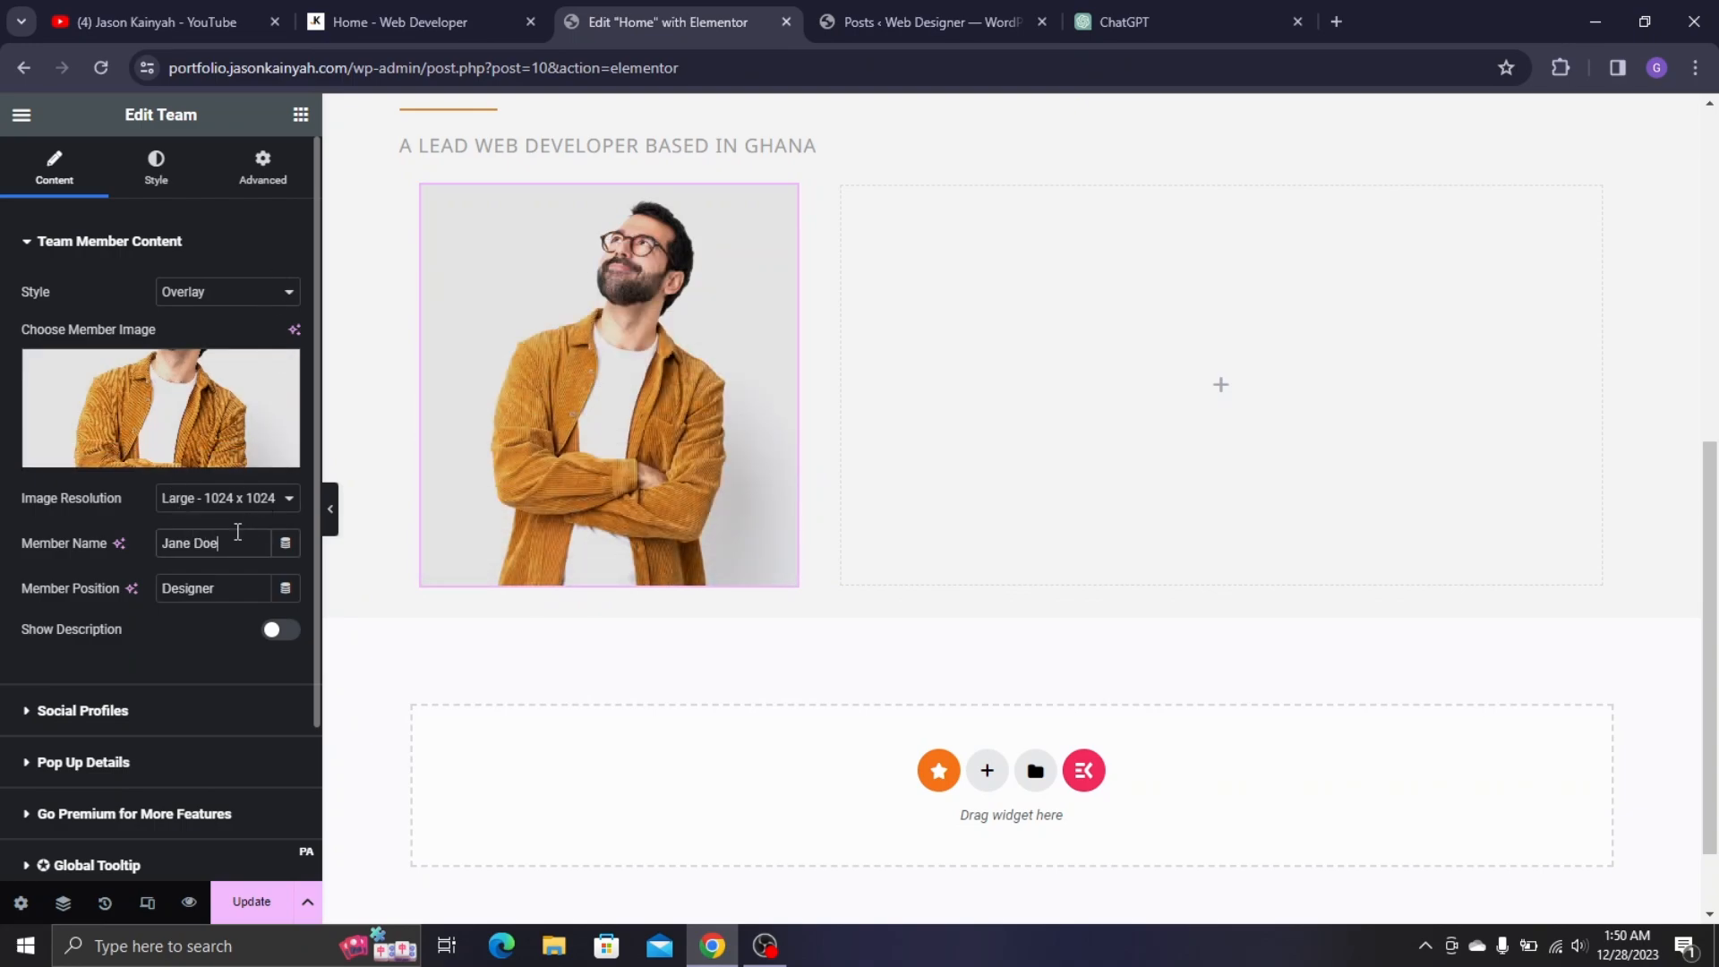
{"action": "type", "text": "Jas"}
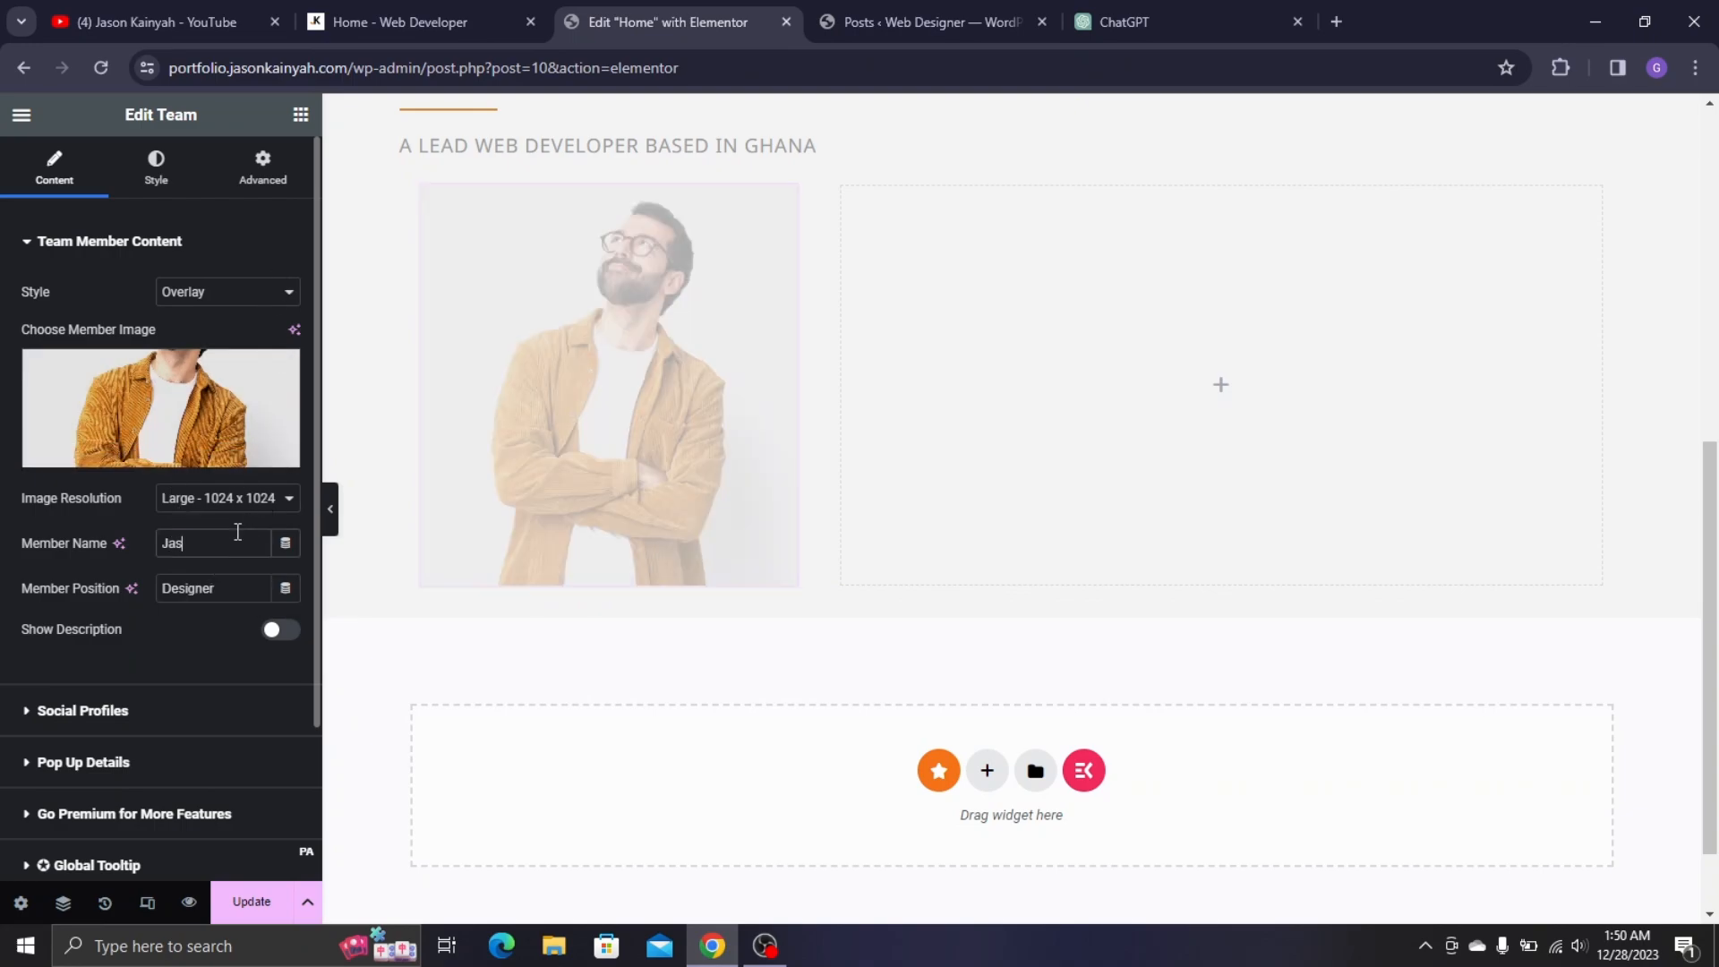
{"action": "type", "text": "on Kainyah"}
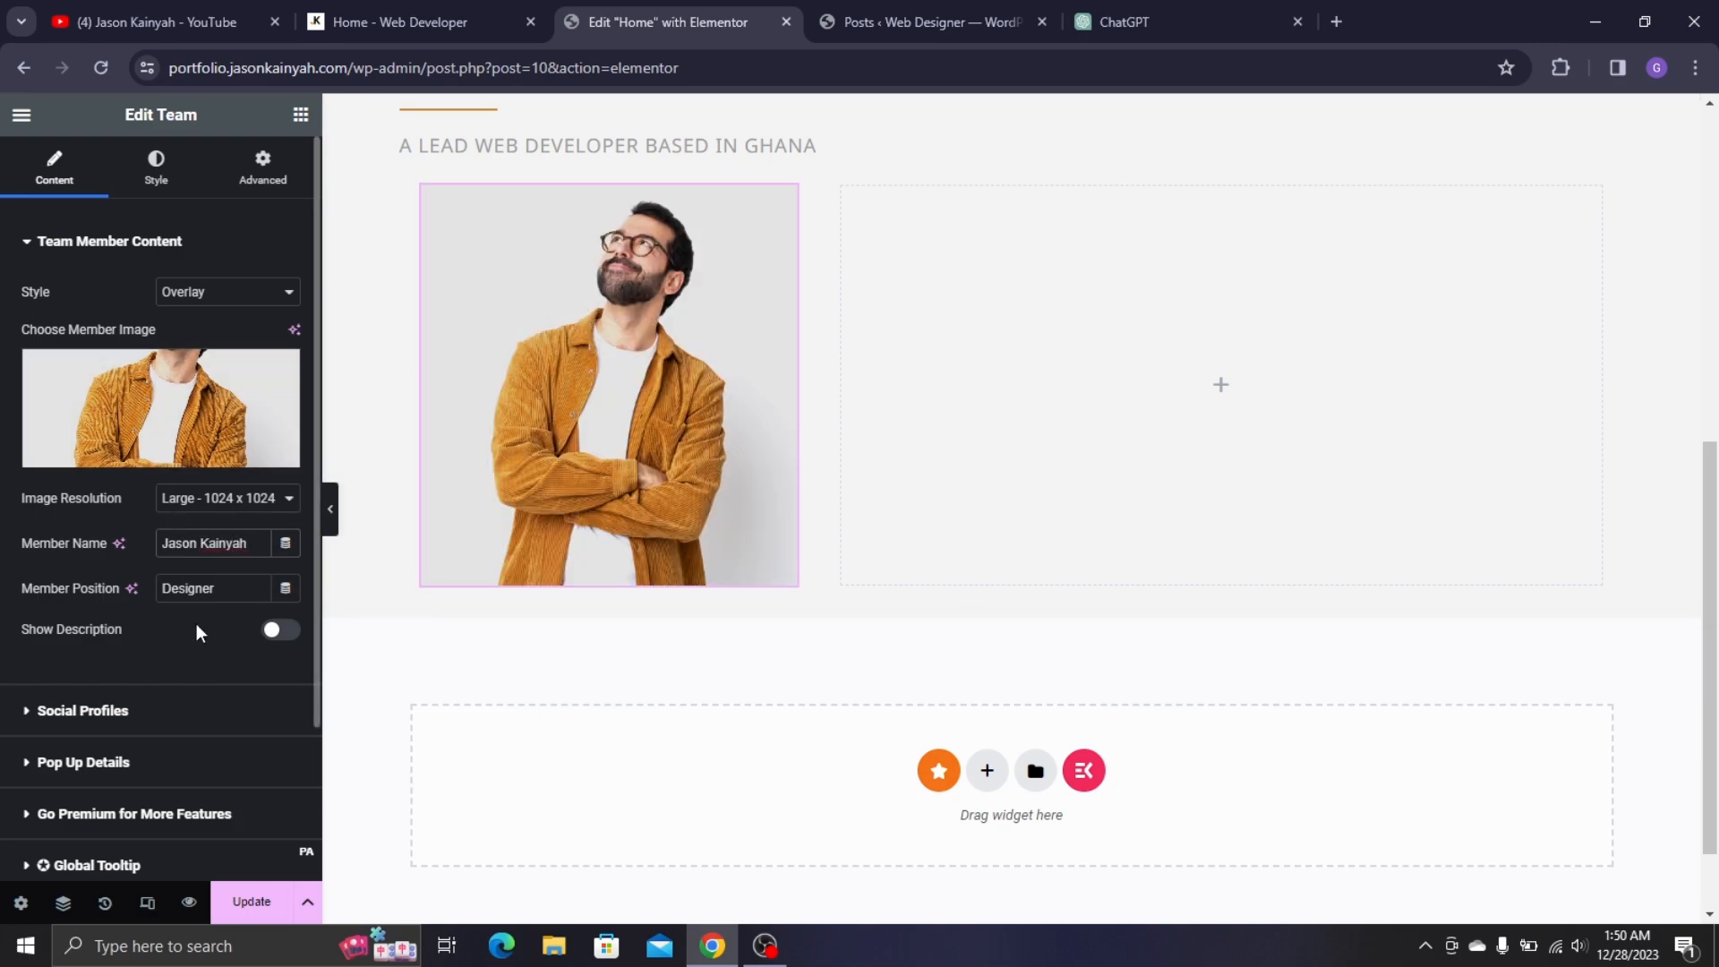
{"action": "mouse_move", "coordinate": [695, 331]}
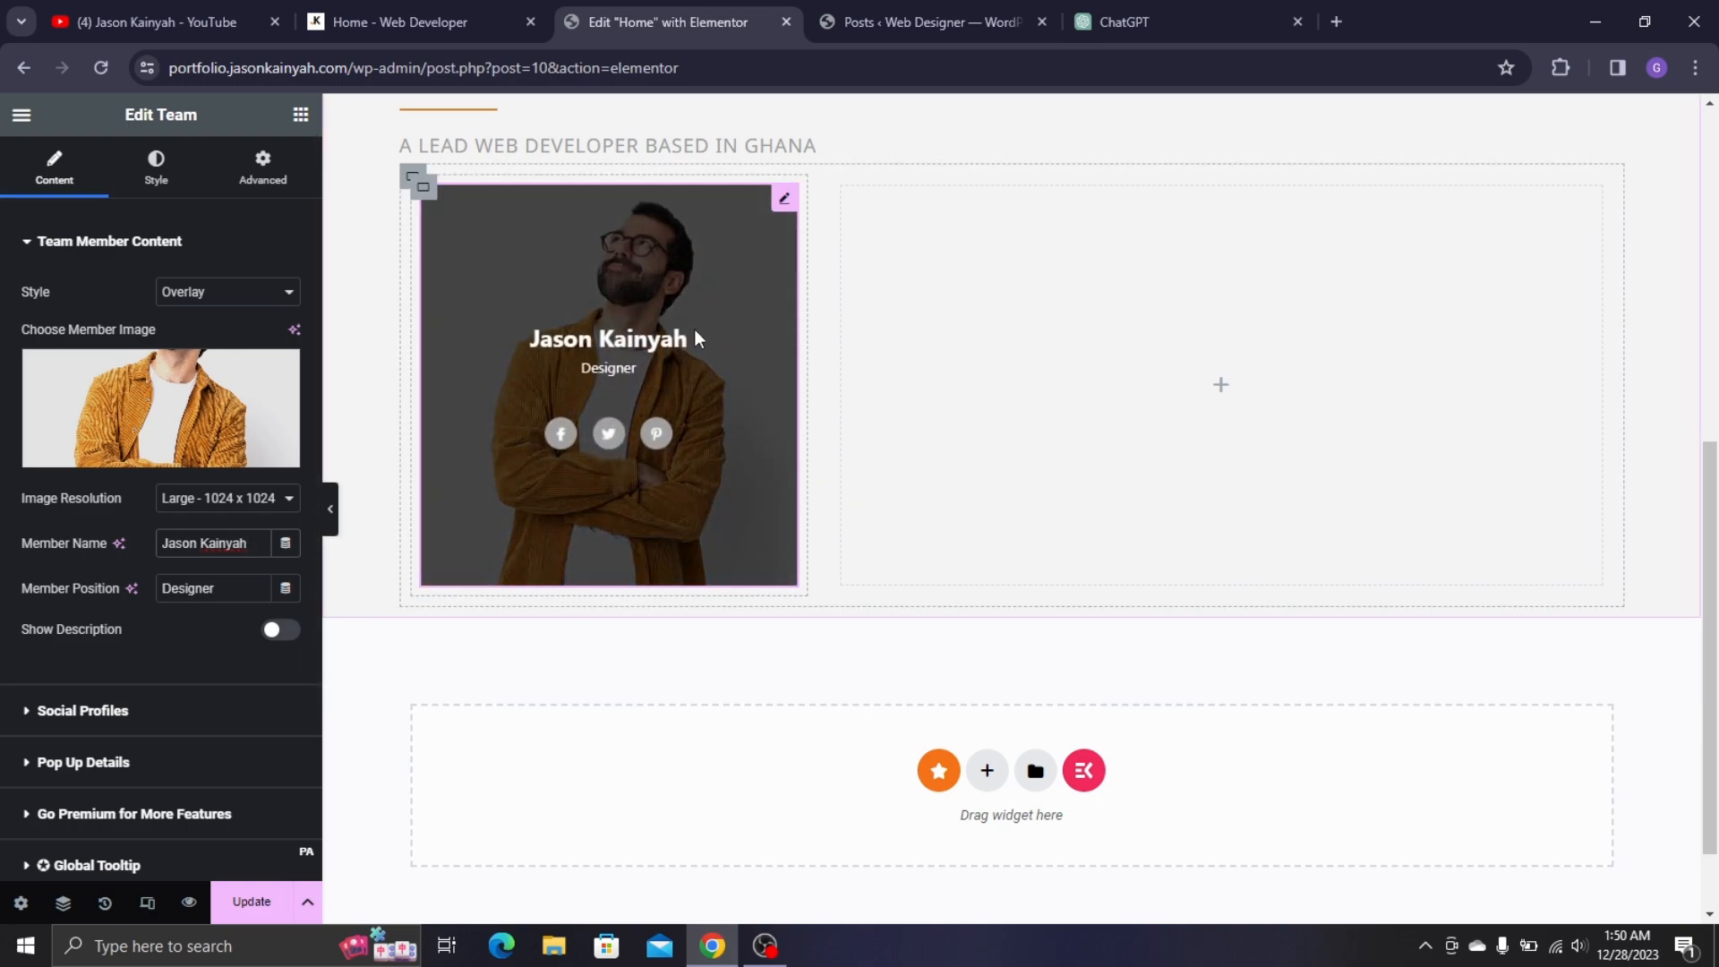
- Delete the Twitter and Pinterest social profiles, leaving only Facebook
{"action": "left_click", "coordinate": [98, 712]}
{"action": "left_click_drag", "start_coordinate": [116, 718], "coordinate": [263, 412]}
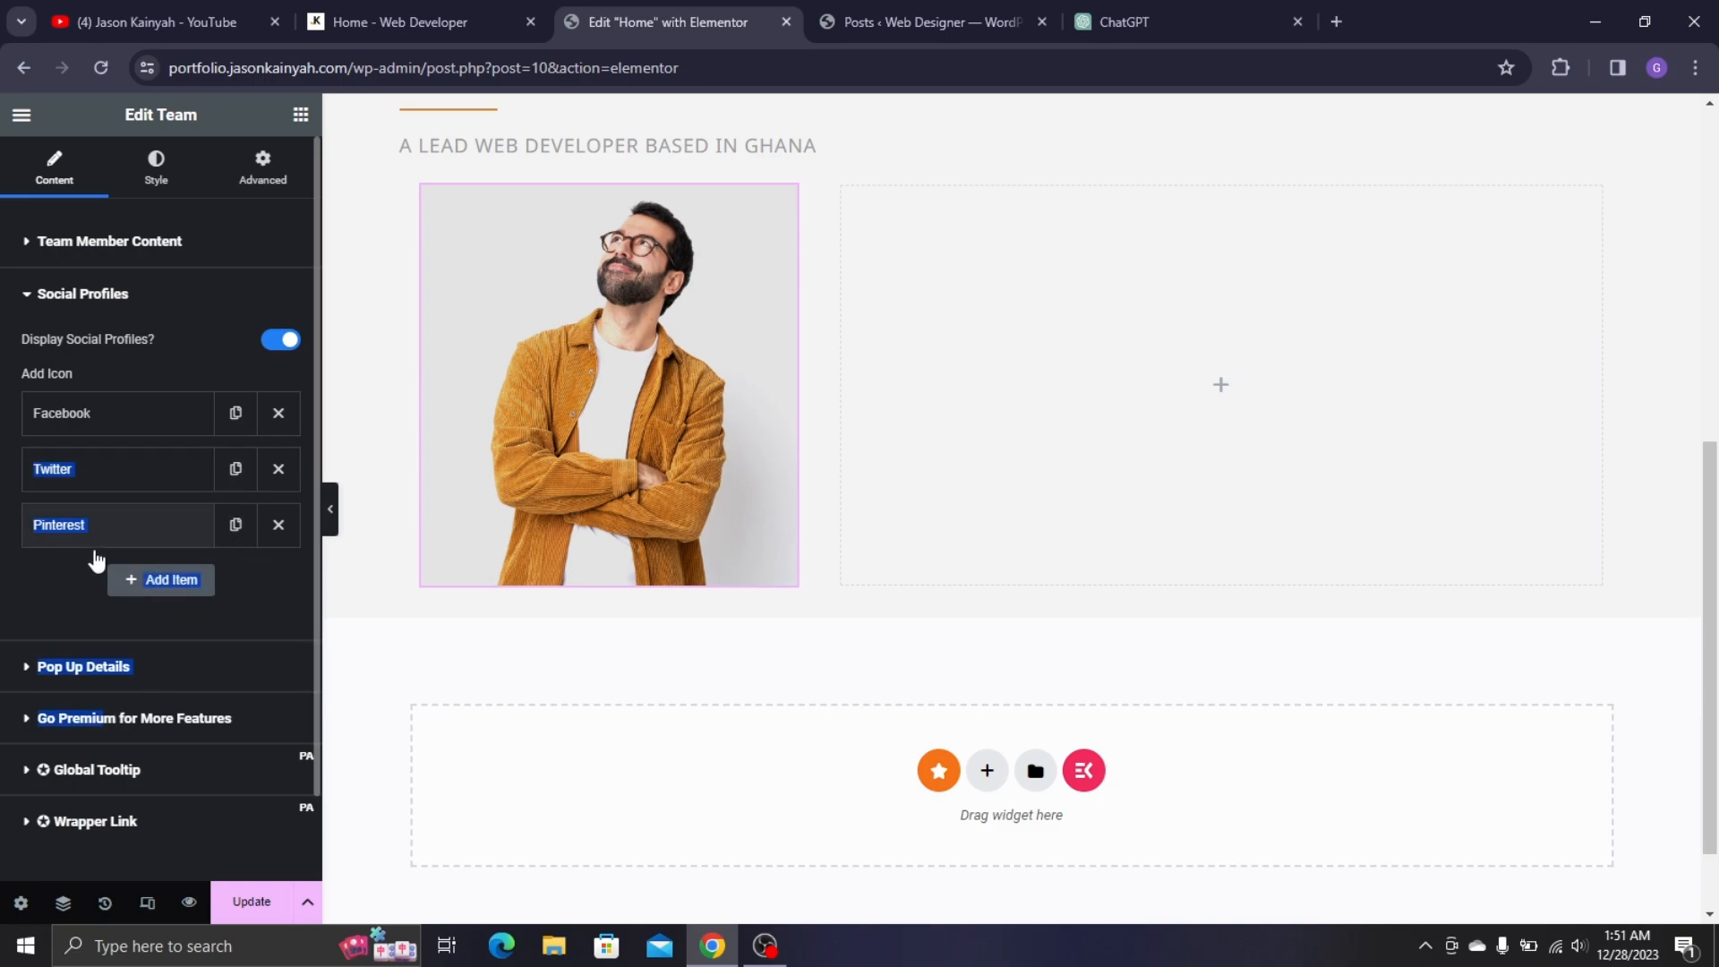
{"action": "left_click", "coordinate": [340, 10]}
{"action": "mouse_move", "coordinate": [342, 450]}
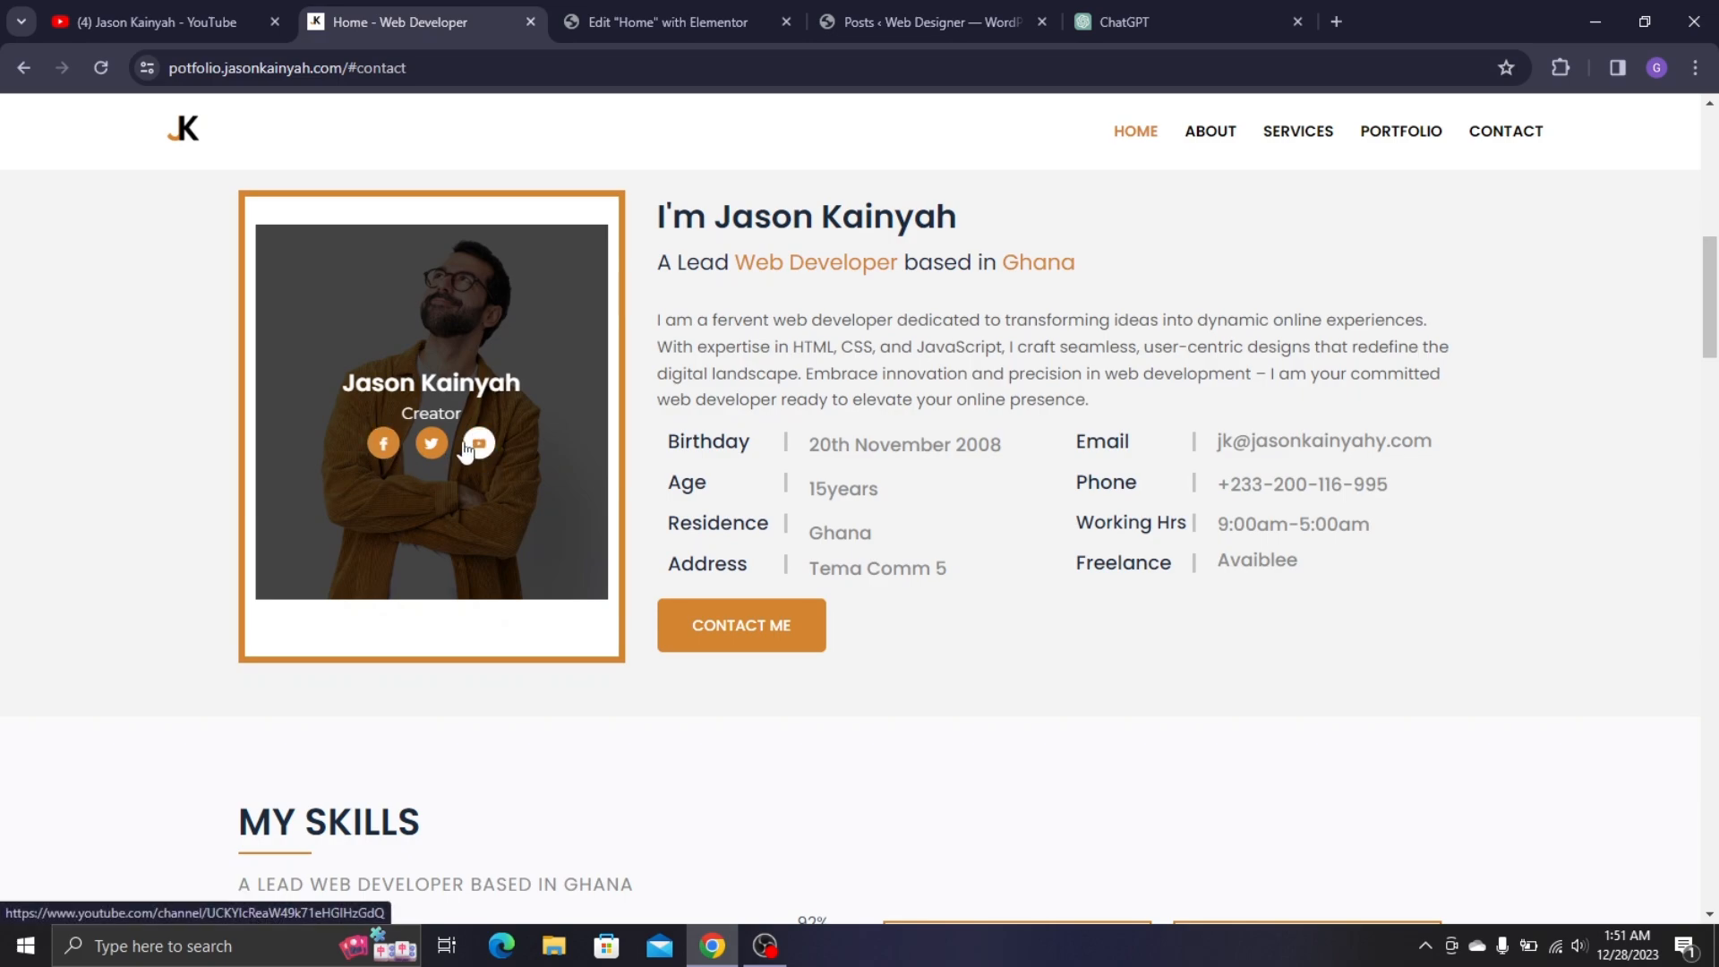
{"action": "left_click", "coordinate": [573, 23]}
{"action": "left_click", "coordinate": [281, 479]}
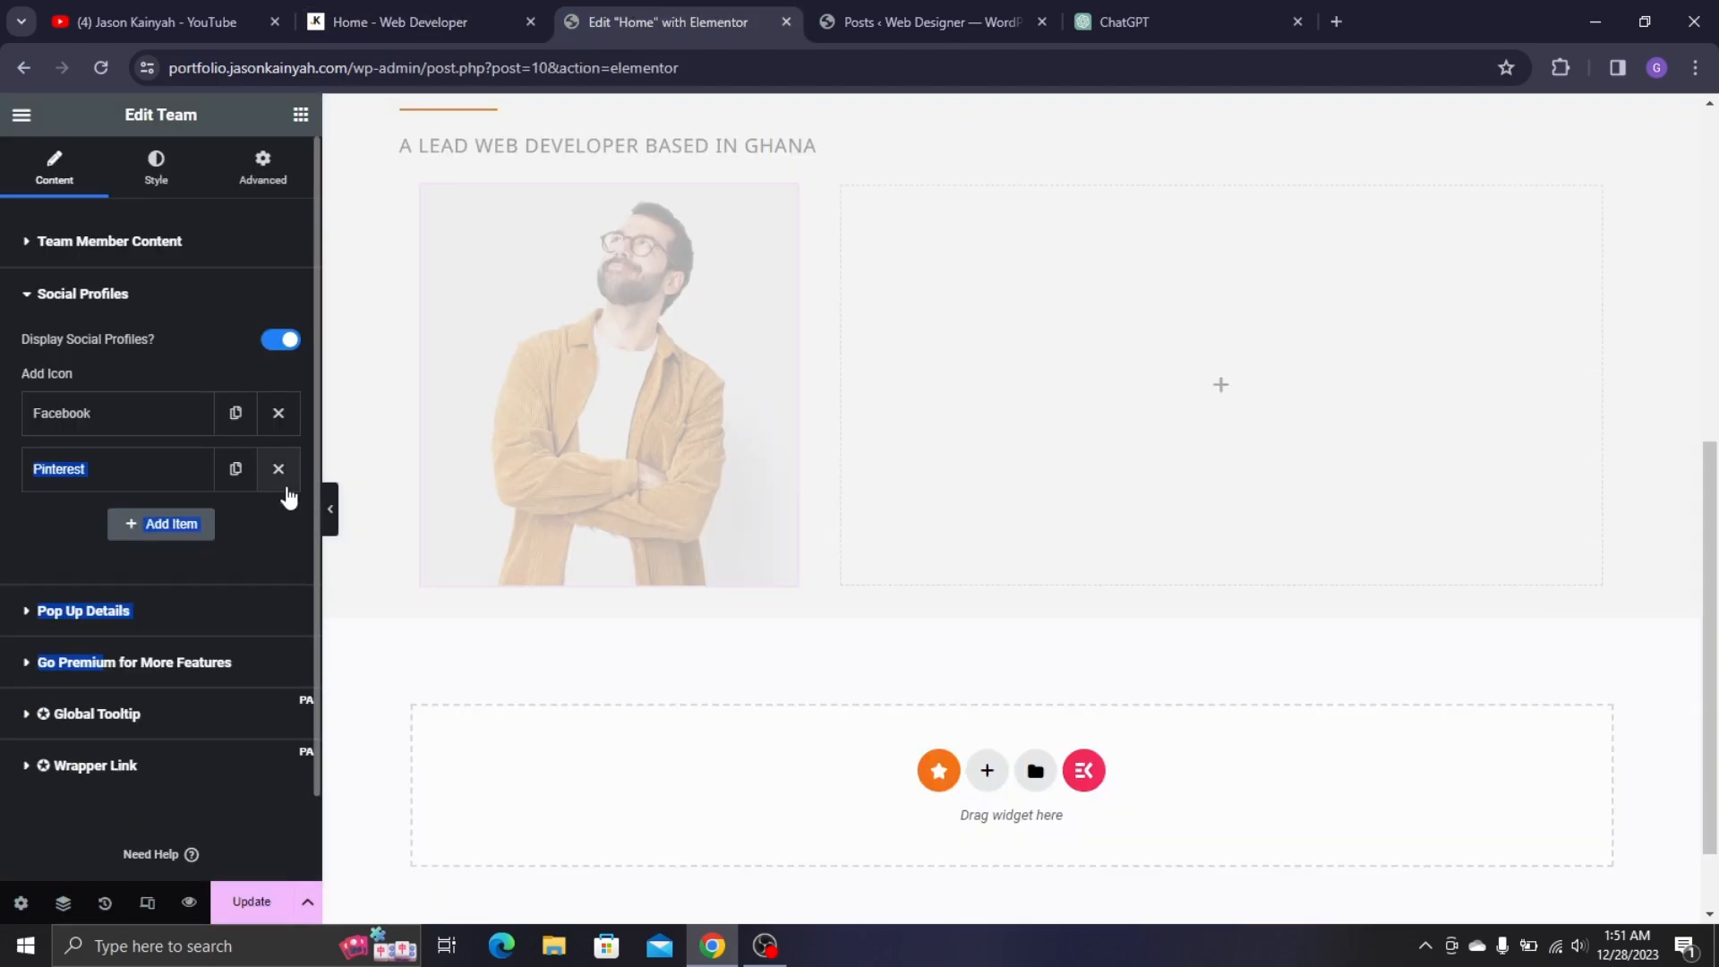
{"action": "left_click", "coordinate": [283, 481]}
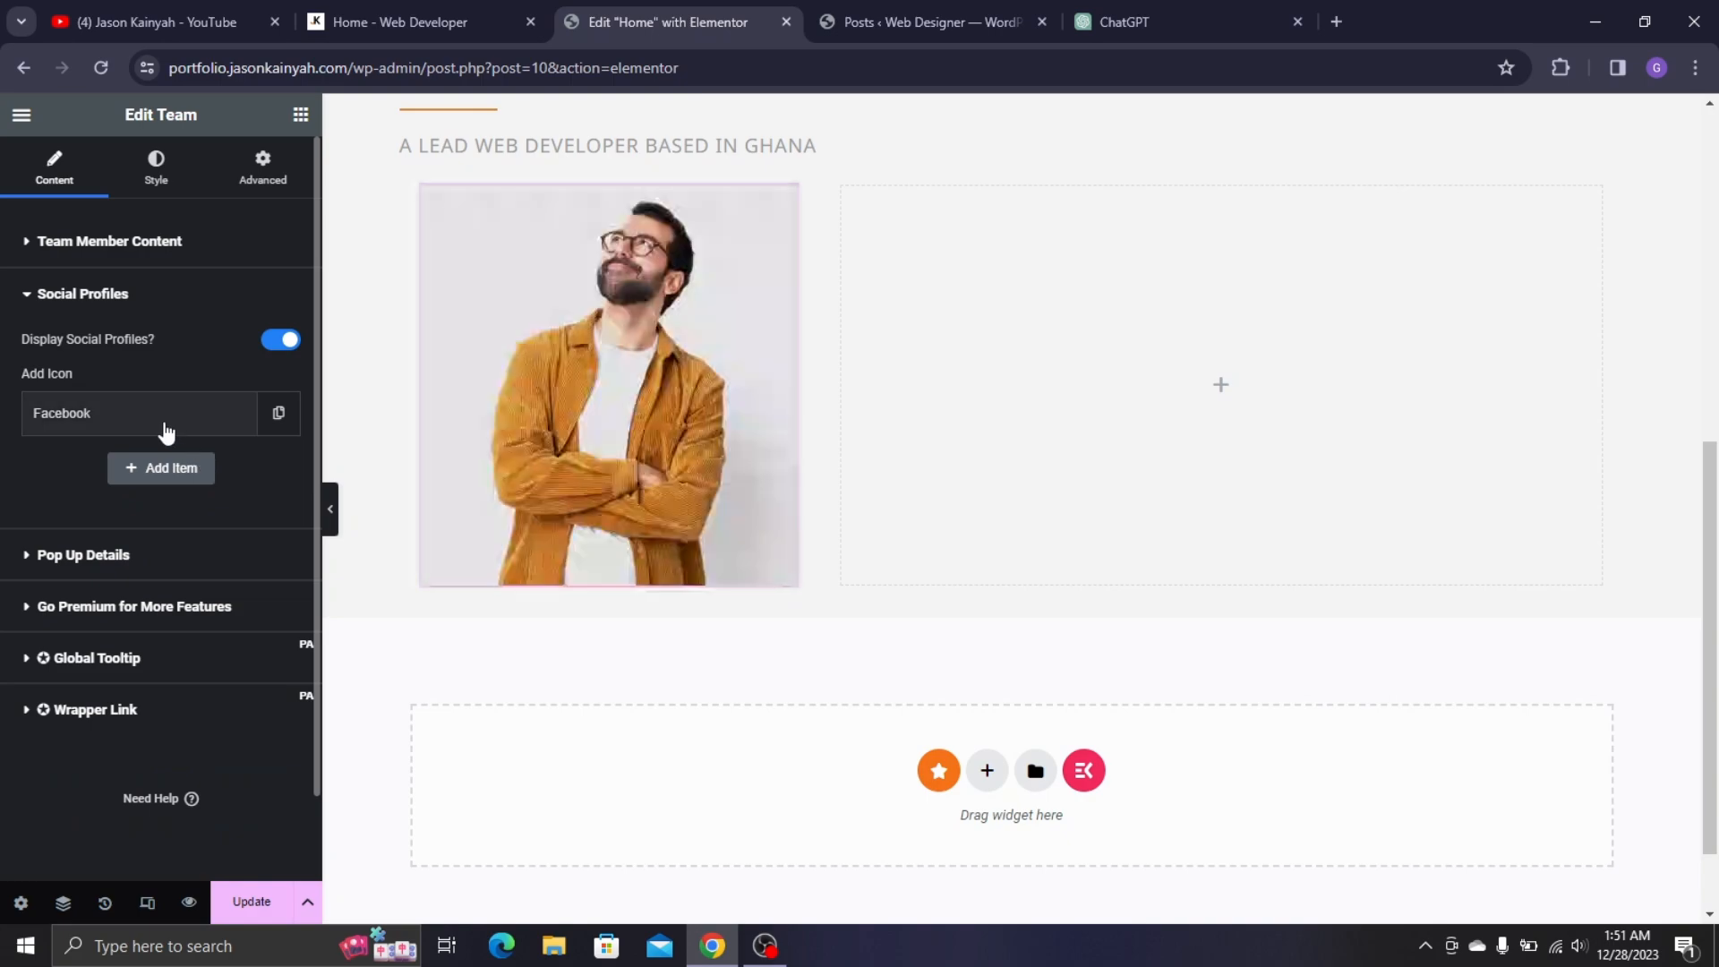
- Set the Facebook icon's background to the global Yellow colour
{"action": "left_click", "coordinate": [161, 423]}
{"action": "scroll", "coordinate": [188, 555], "scroll_direction": "down", "scroll_amount": 1}
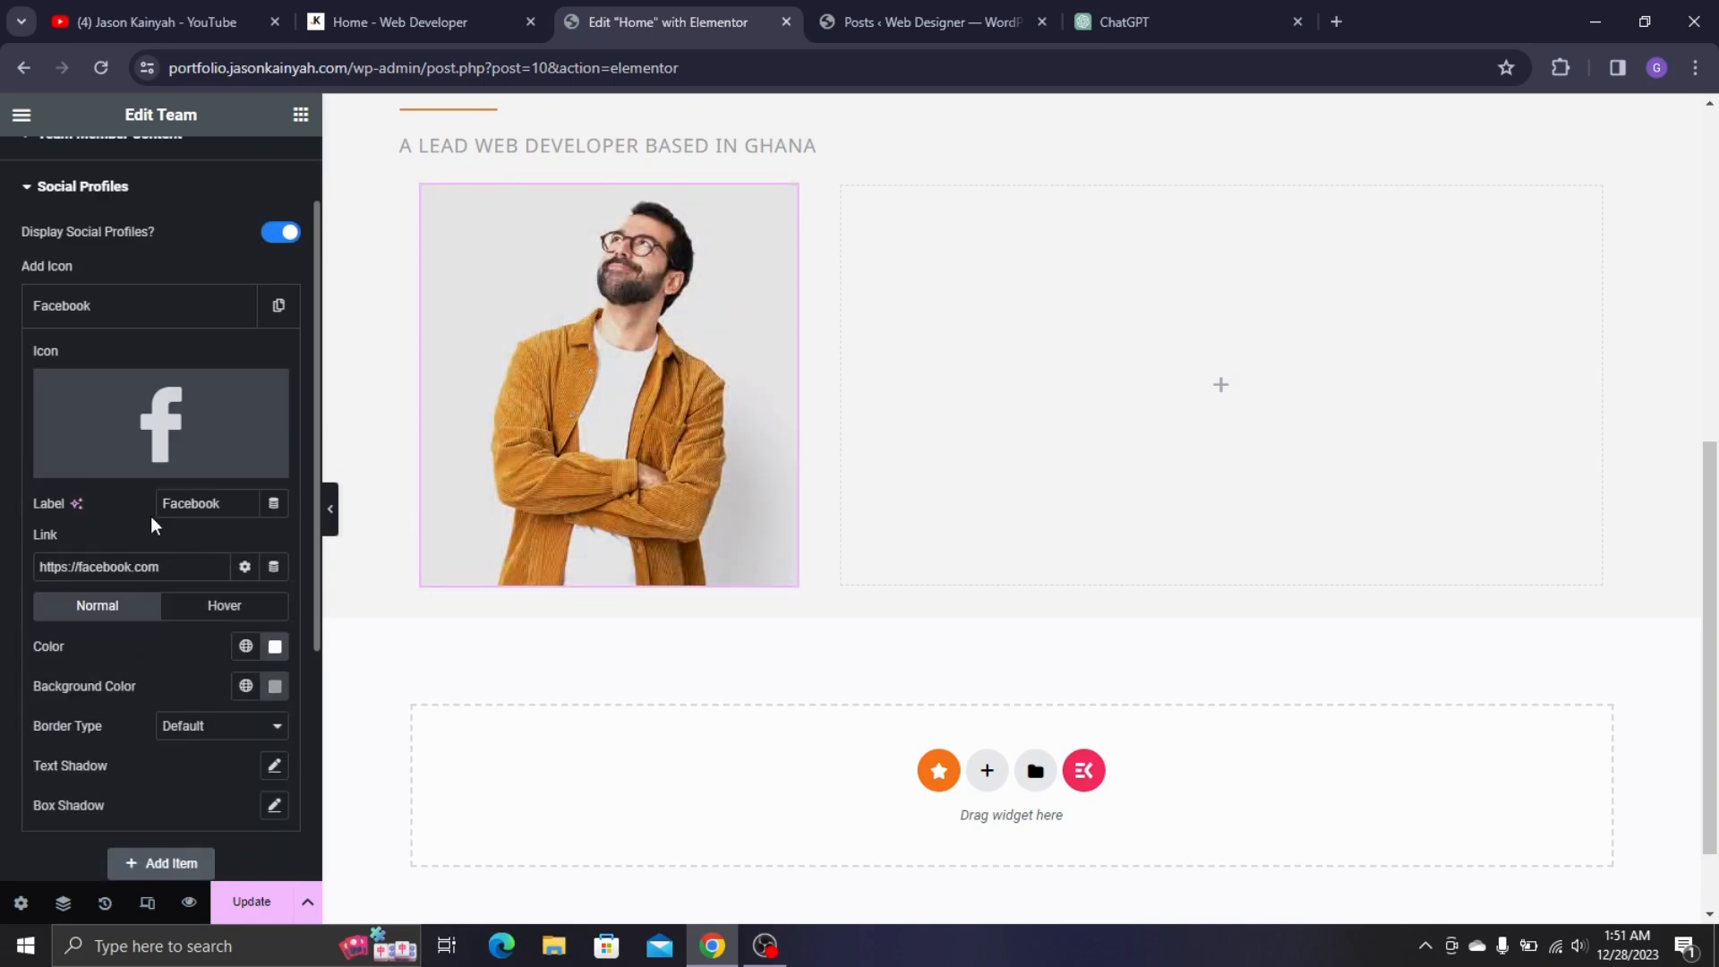
{"action": "mouse_move", "coordinate": [149, 425]}
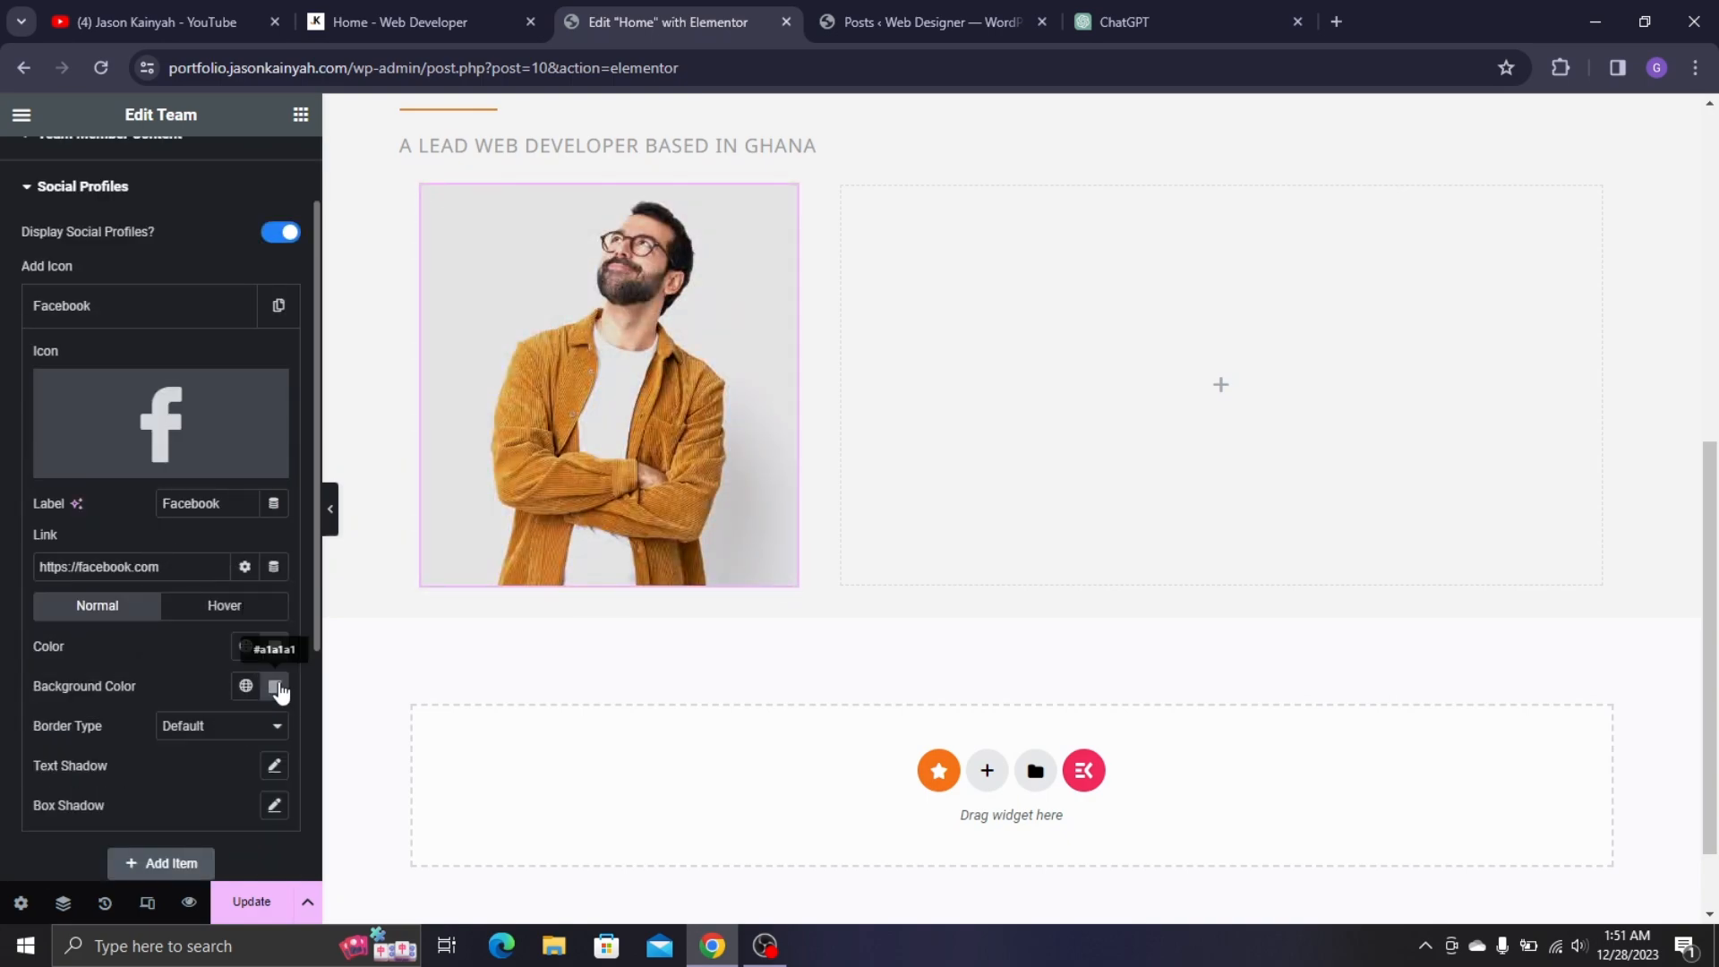
{"action": "left_click", "coordinate": [246, 649]}
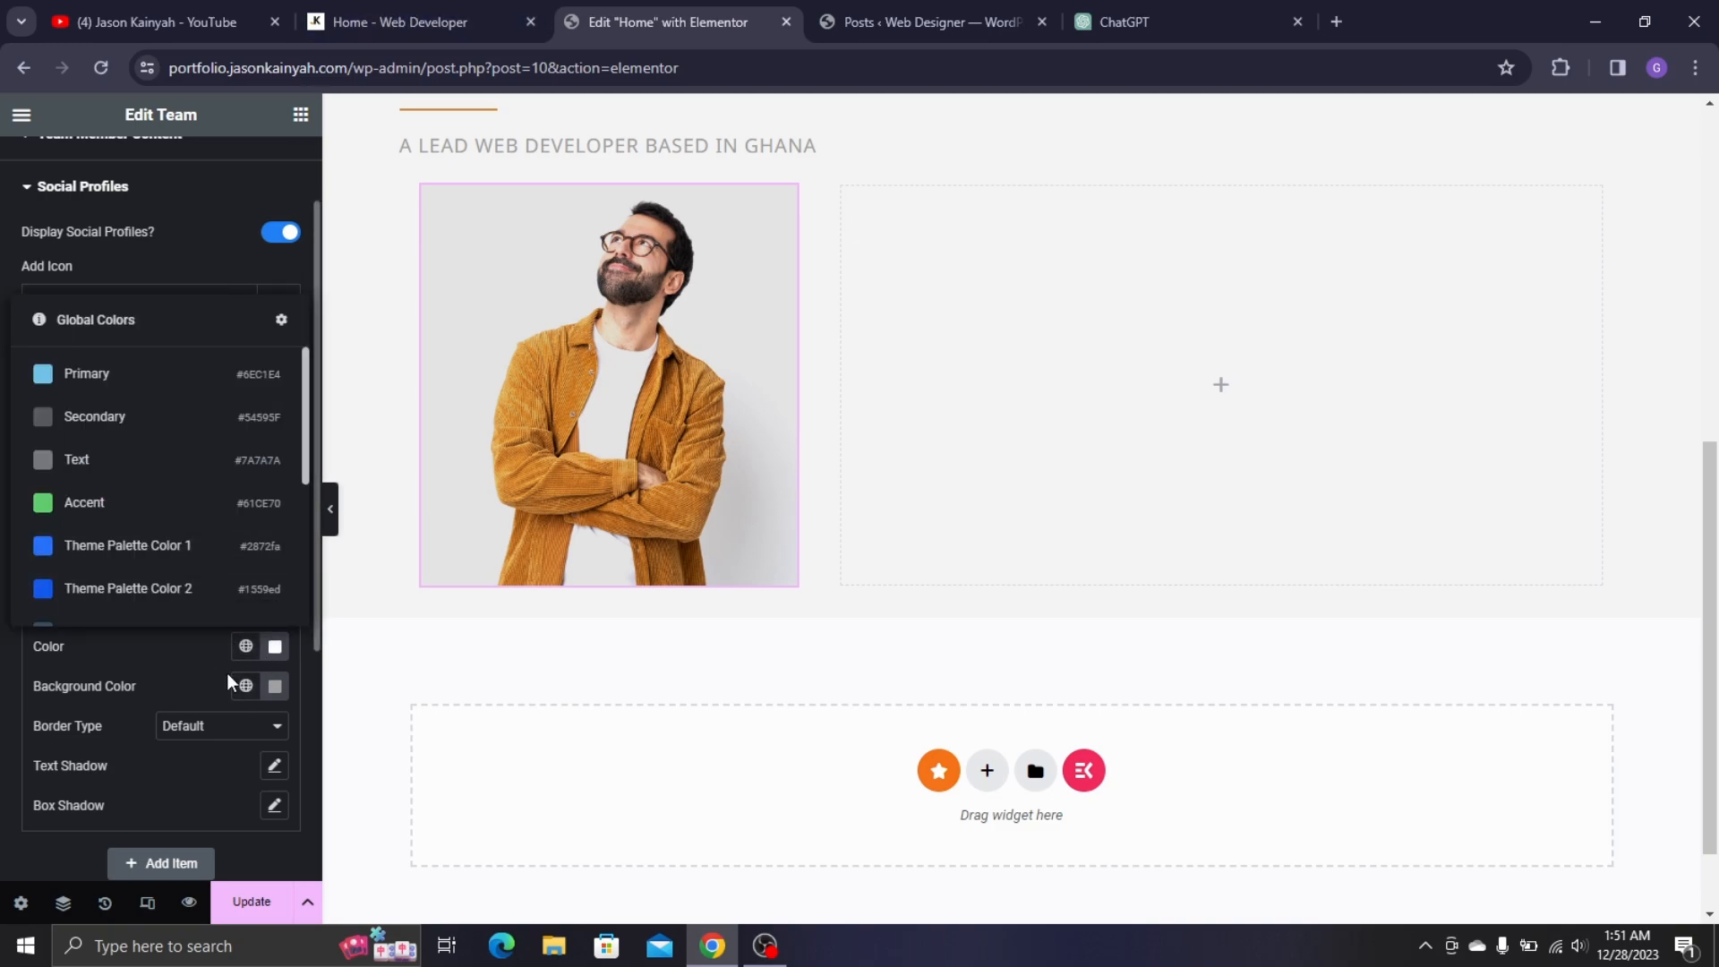
{"action": "left_click", "coordinate": [246, 687]}
{"action": "scroll", "coordinate": [119, 561], "scroll_direction": "down", "scroll_amount": 3}
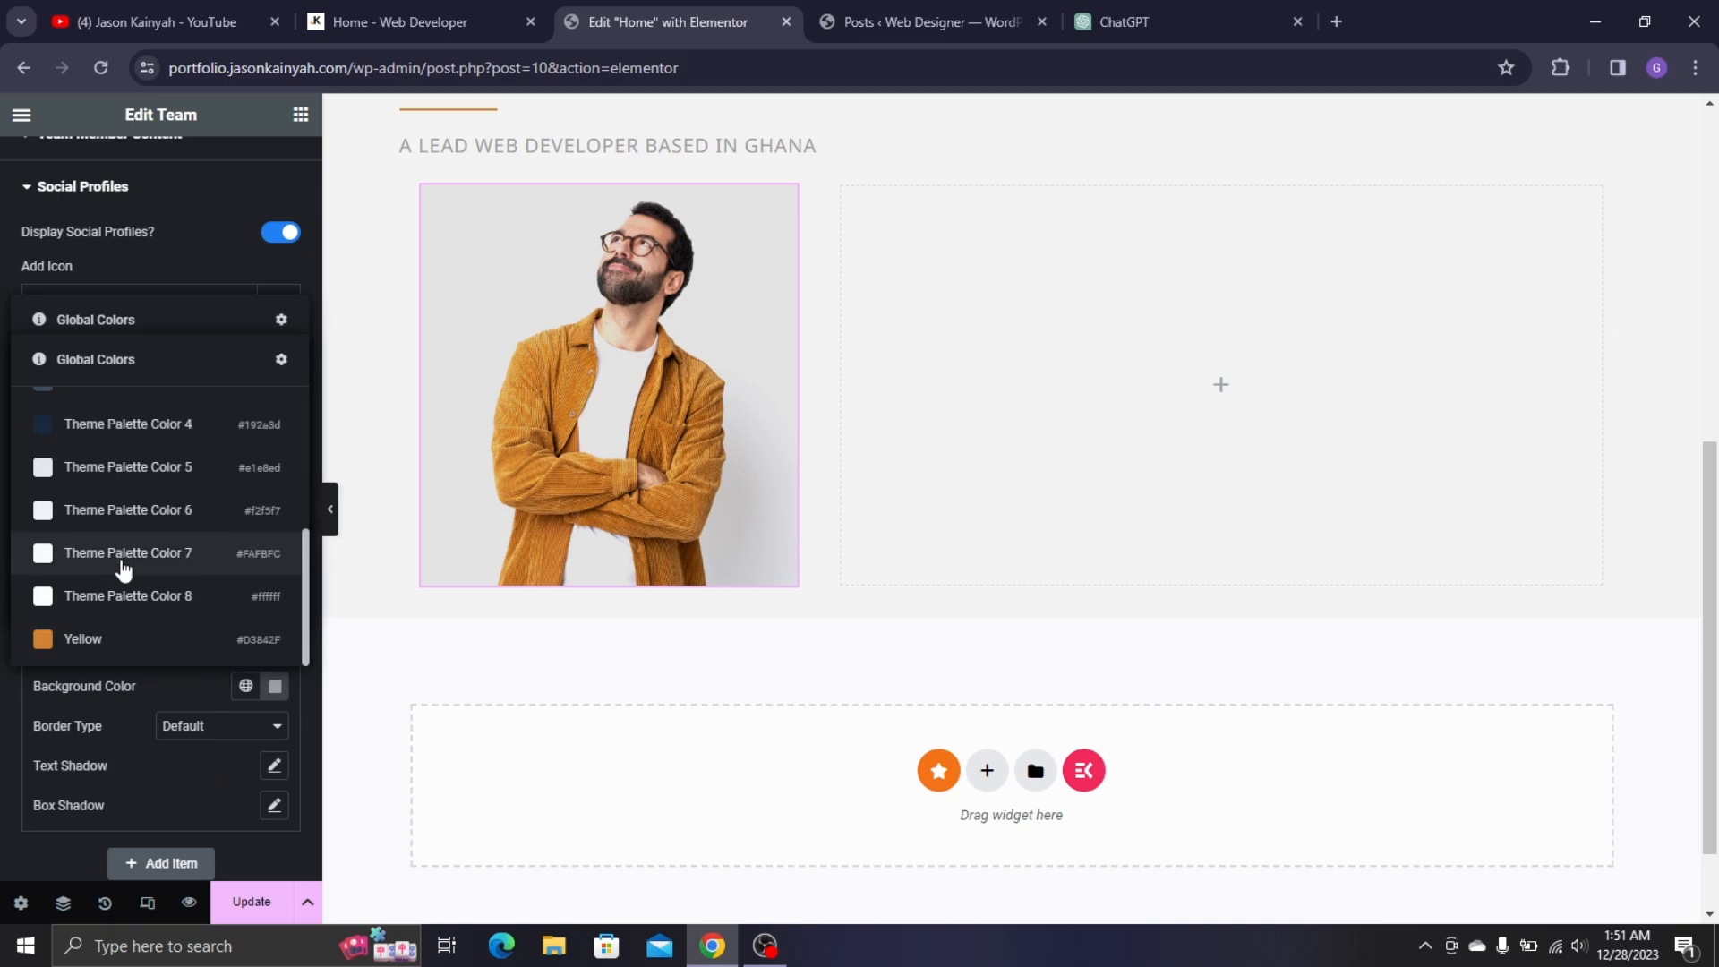
{"action": "left_click", "coordinate": [98, 638]}
- Give the Facebook icon a Yellow hover colour on a white hover background, then duplicate the profile
{"action": "mouse_move", "coordinate": [618, 452]}
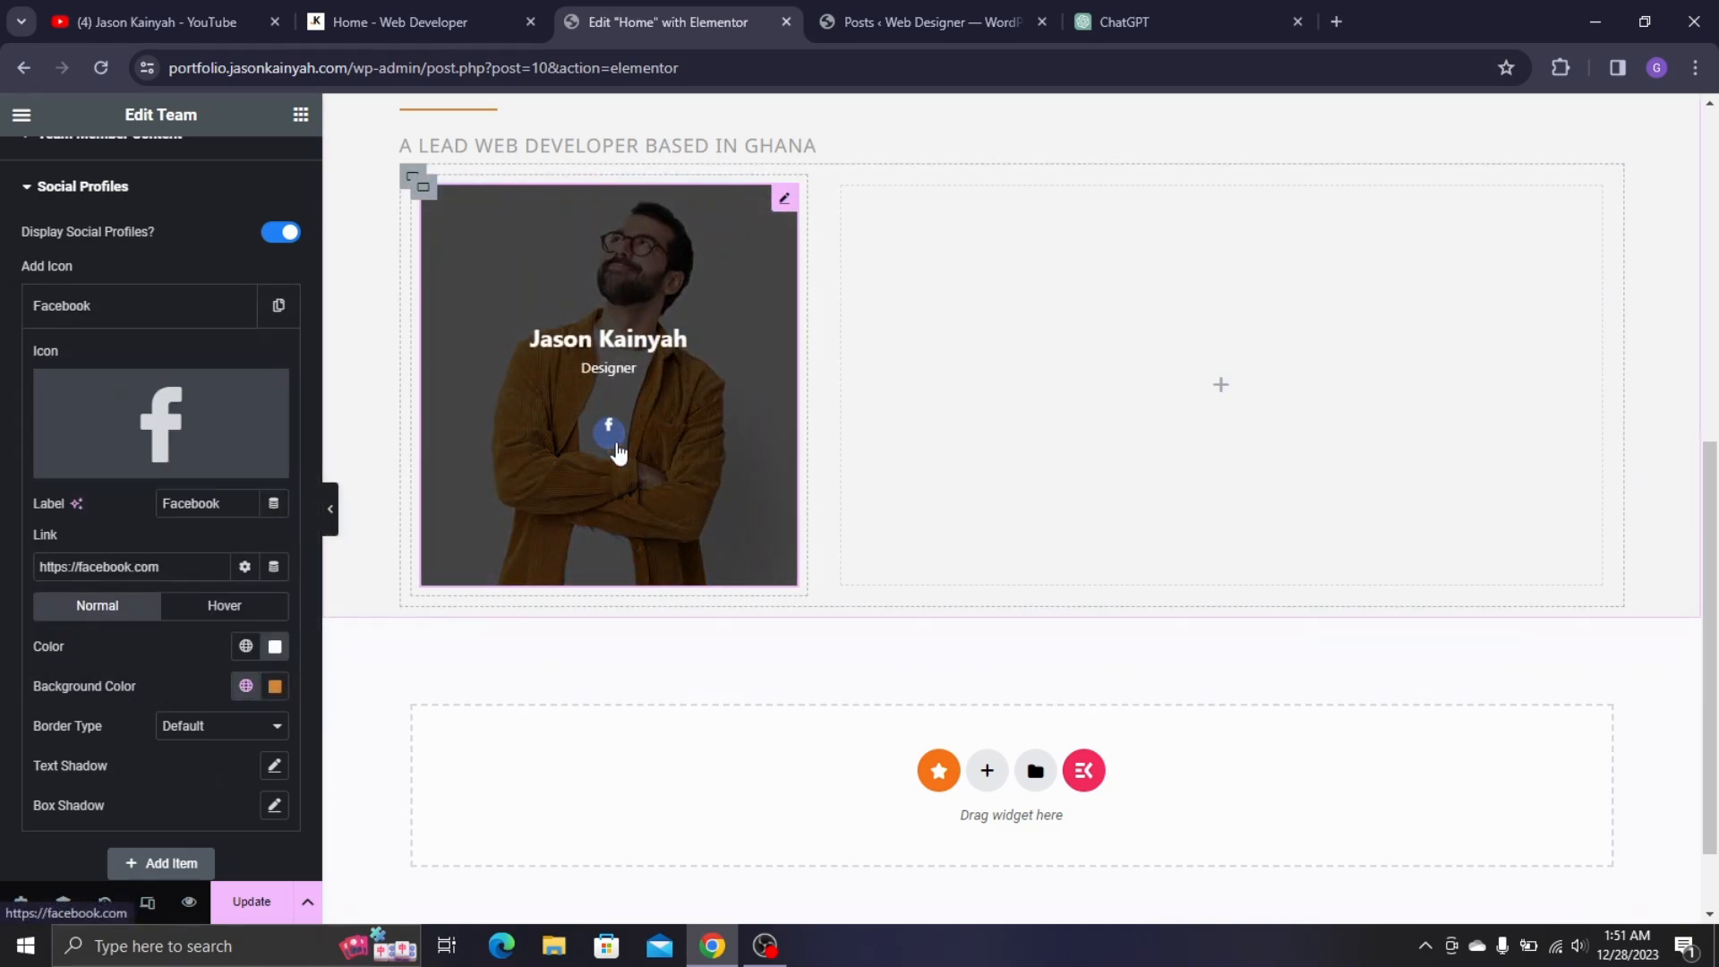
{"action": "left_click", "coordinate": [240, 605]}
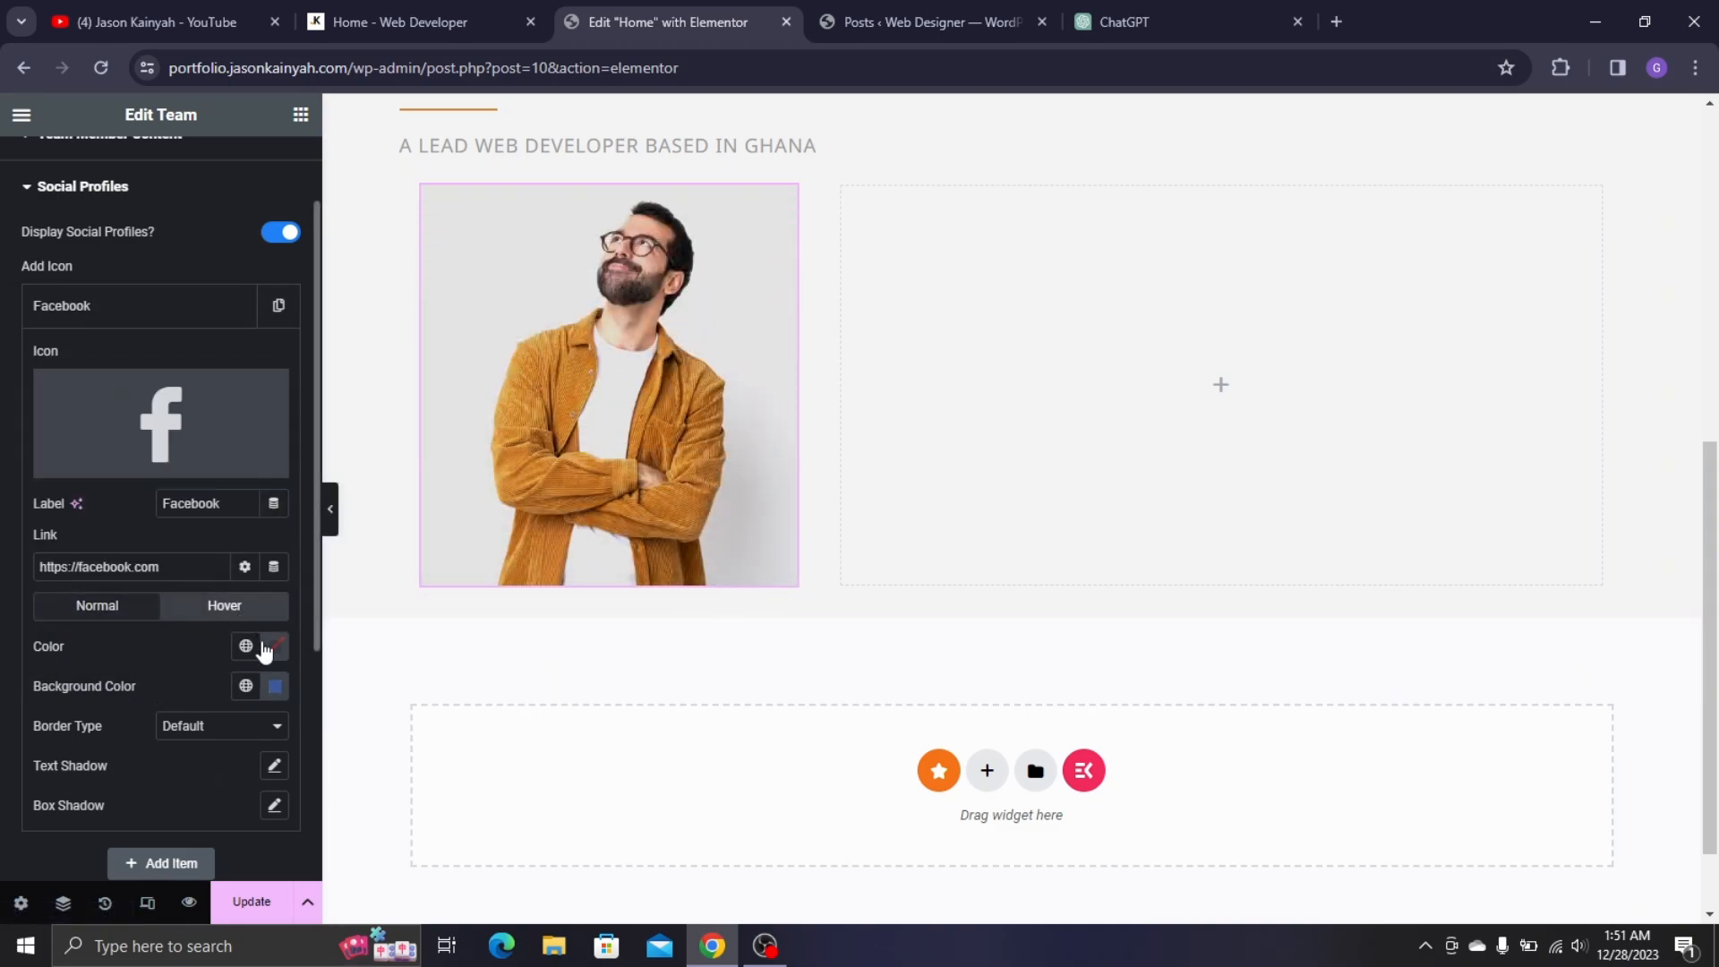
{"action": "left_click", "coordinate": [246, 646]}
{"action": "scroll", "coordinate": [269, 537], "scroll_direction": "down", "scroll_amount": 3}
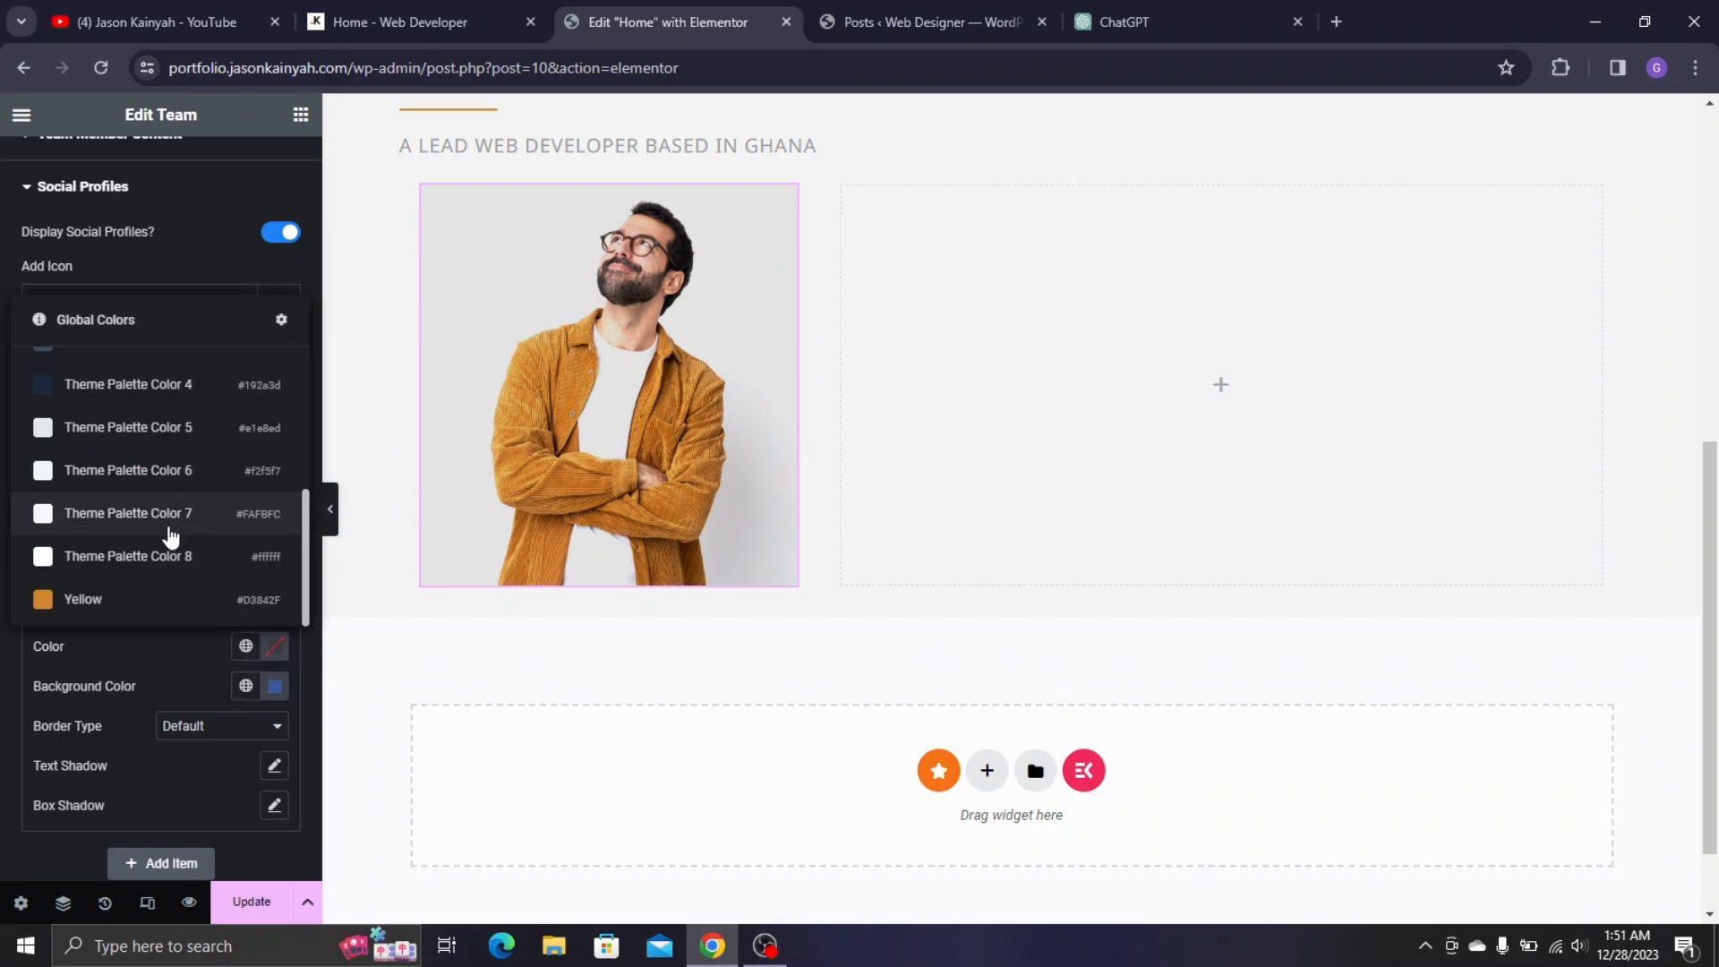
{"action": "left_click", "coordinate": [142, 599]}
{"action": "left_click", "coordinate": [245, 687]}
{"action": "left_click", "coordinate": [275, 686]}
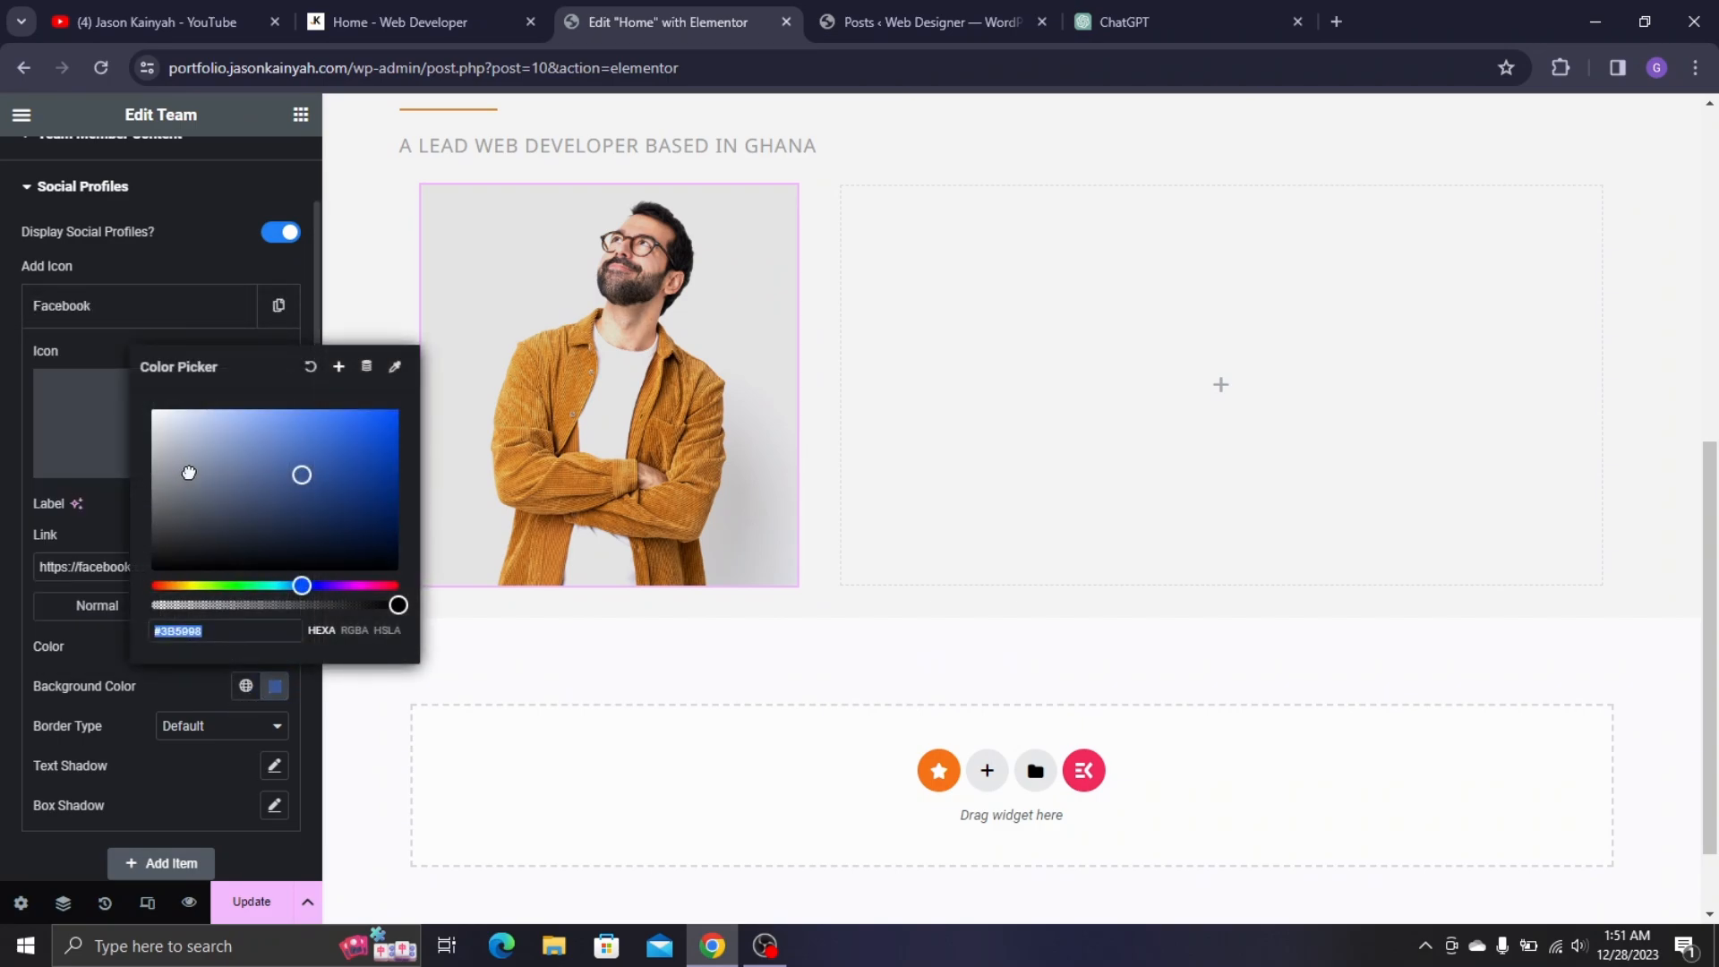
{"action": "left_click", "coordinate": [158, 688]}
{"action": "mouse_move", "coordinate": [621, 389]}
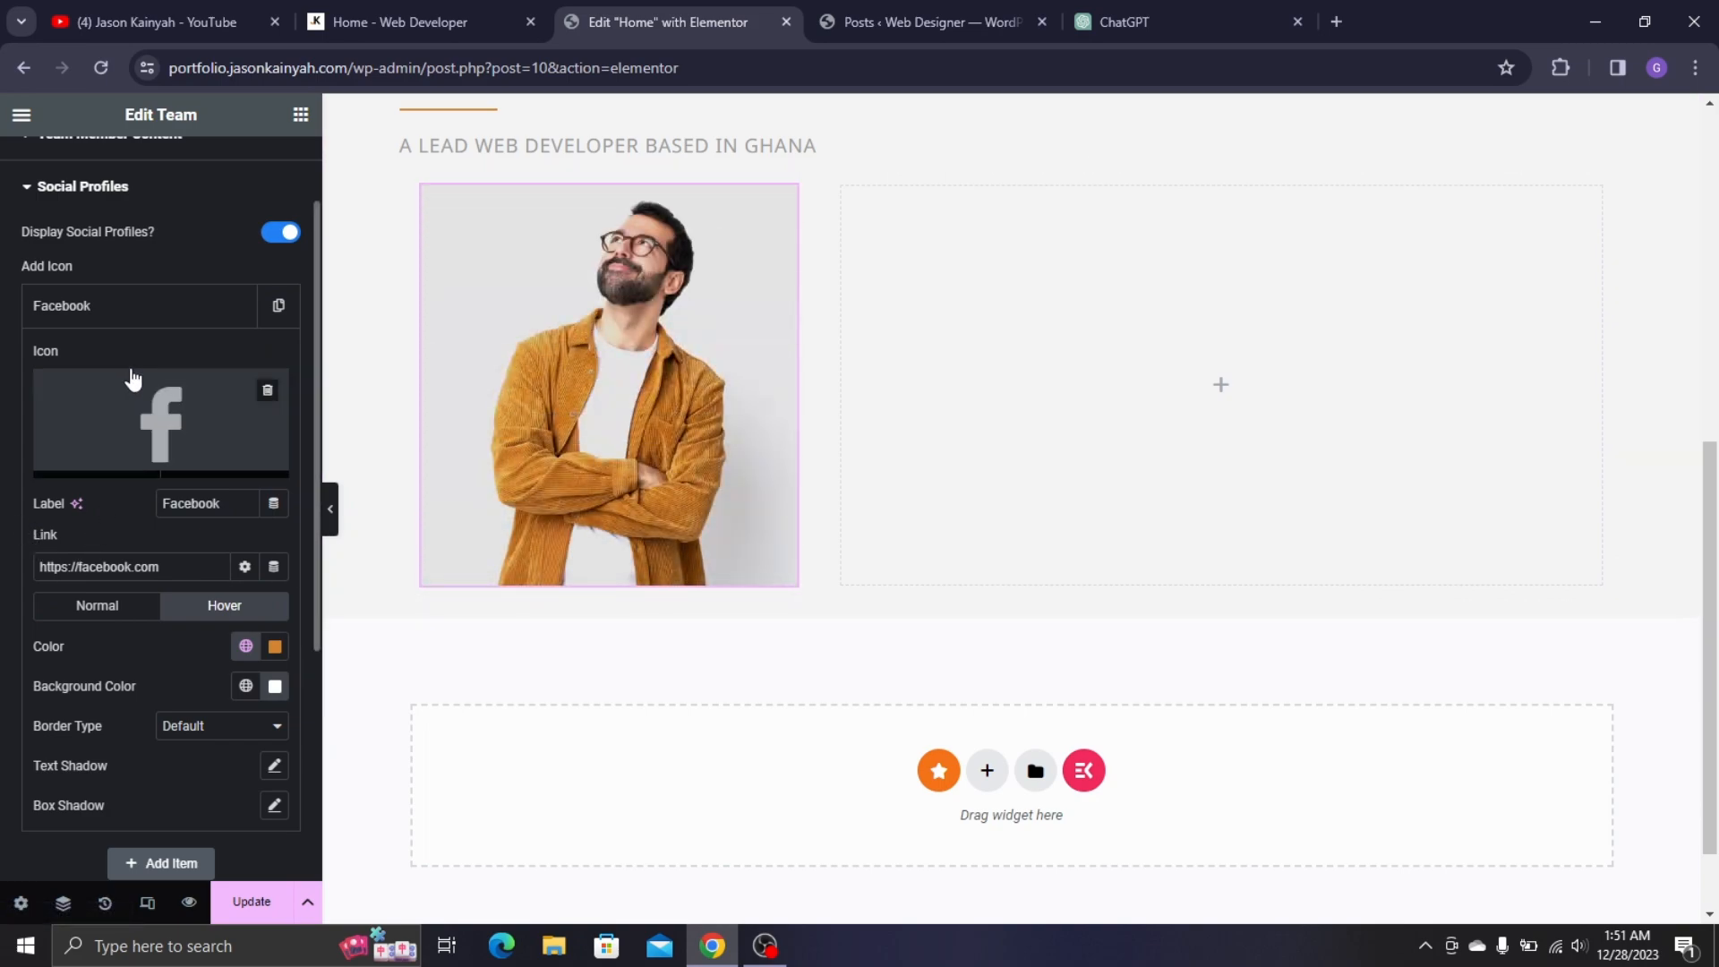
{"action": "left_click", "coordinate": [150, 309]}
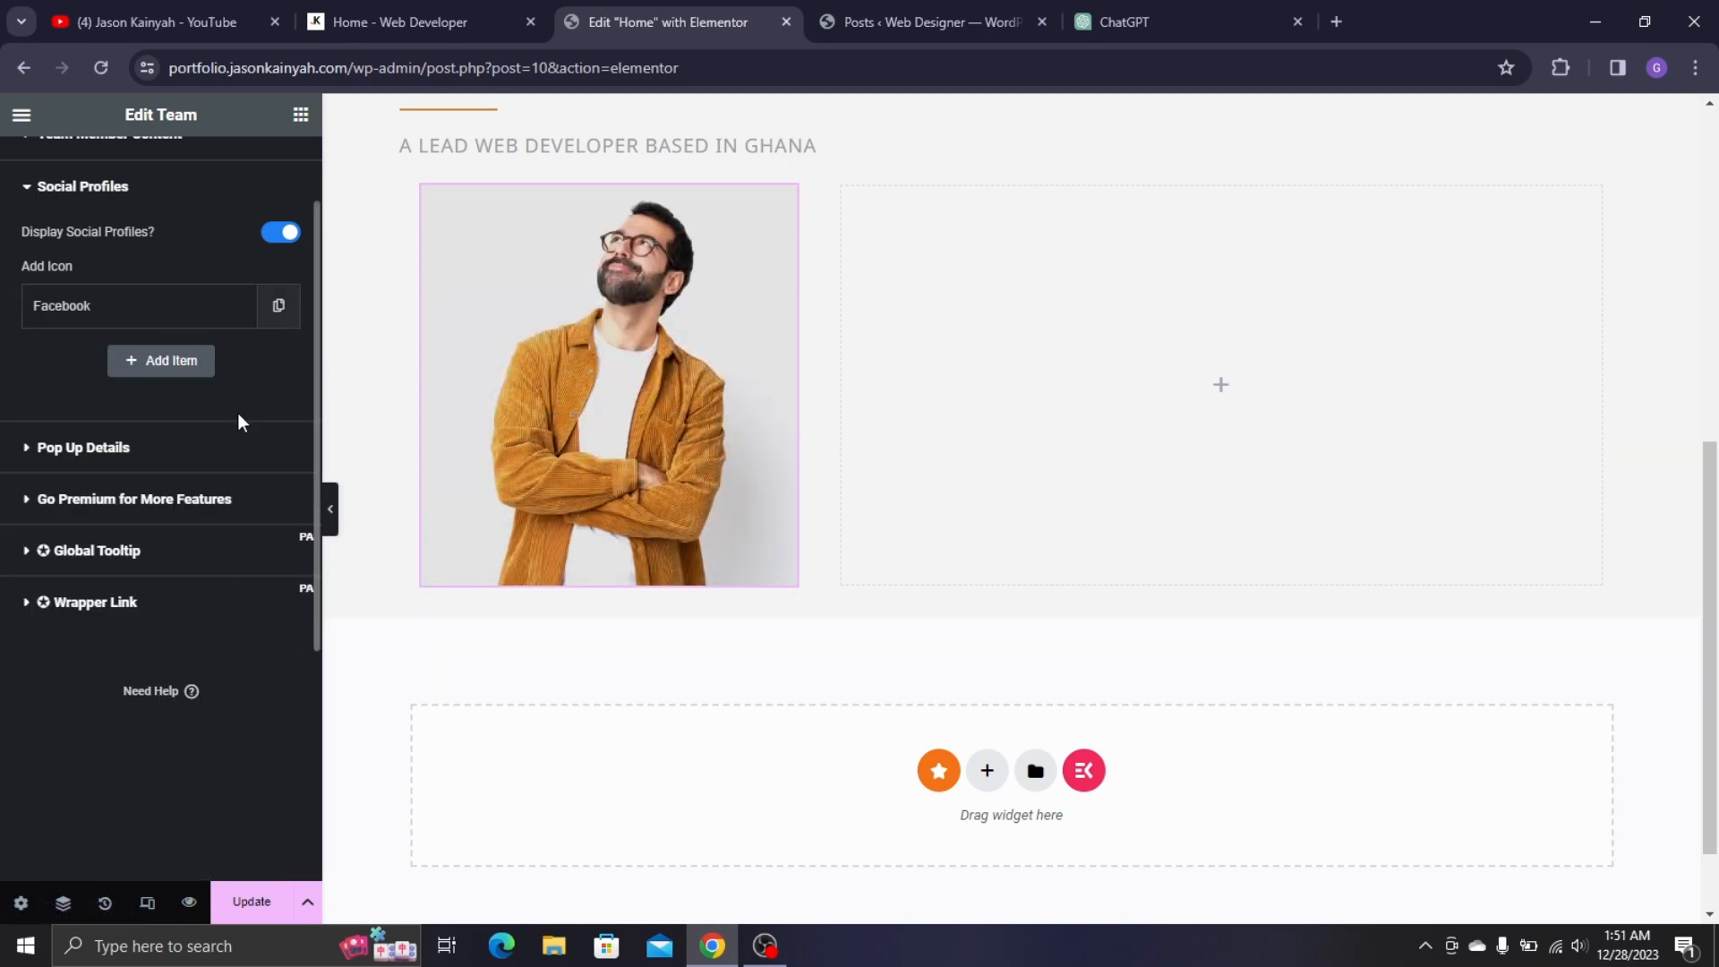
{"action": "left_click", "coordinate": [278, 306]}
- Duplicate Facebook again and relabel the second profile 'Twitter' with the Twitter bird icon
{"action": "left_click", "coordinate": [235, 469]}
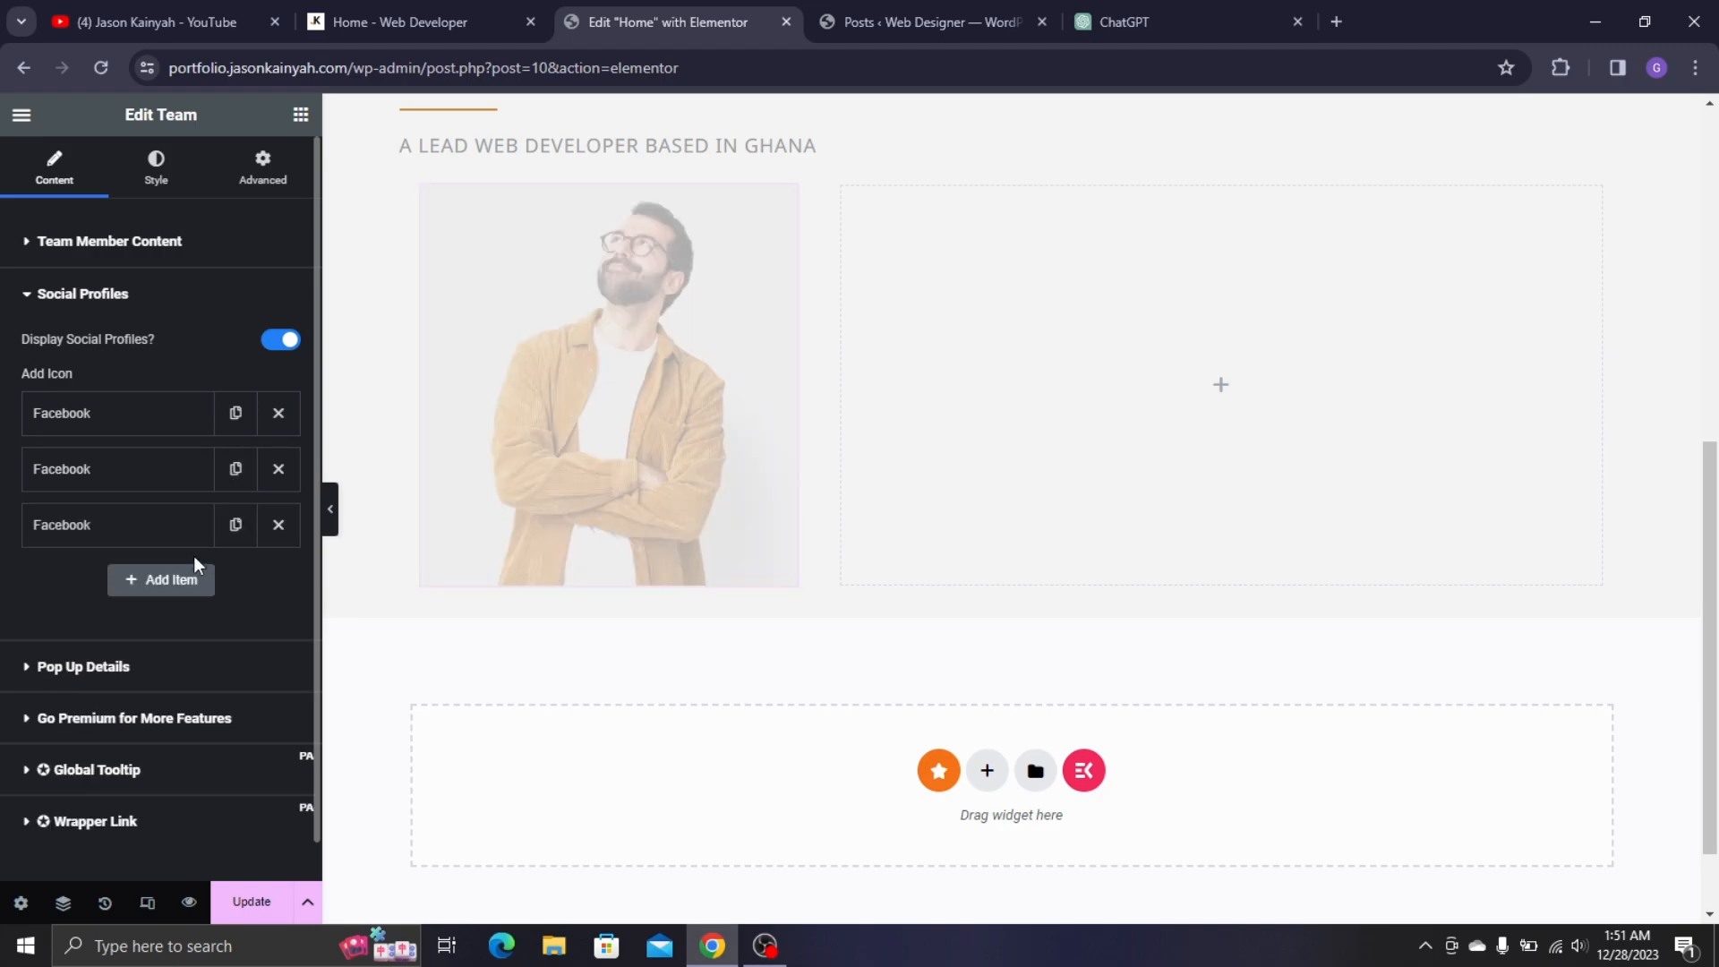
{"action": "left_click", "coordinate": [136, 486]}
{"action": "left_click", "coordinate": [385, 22]}
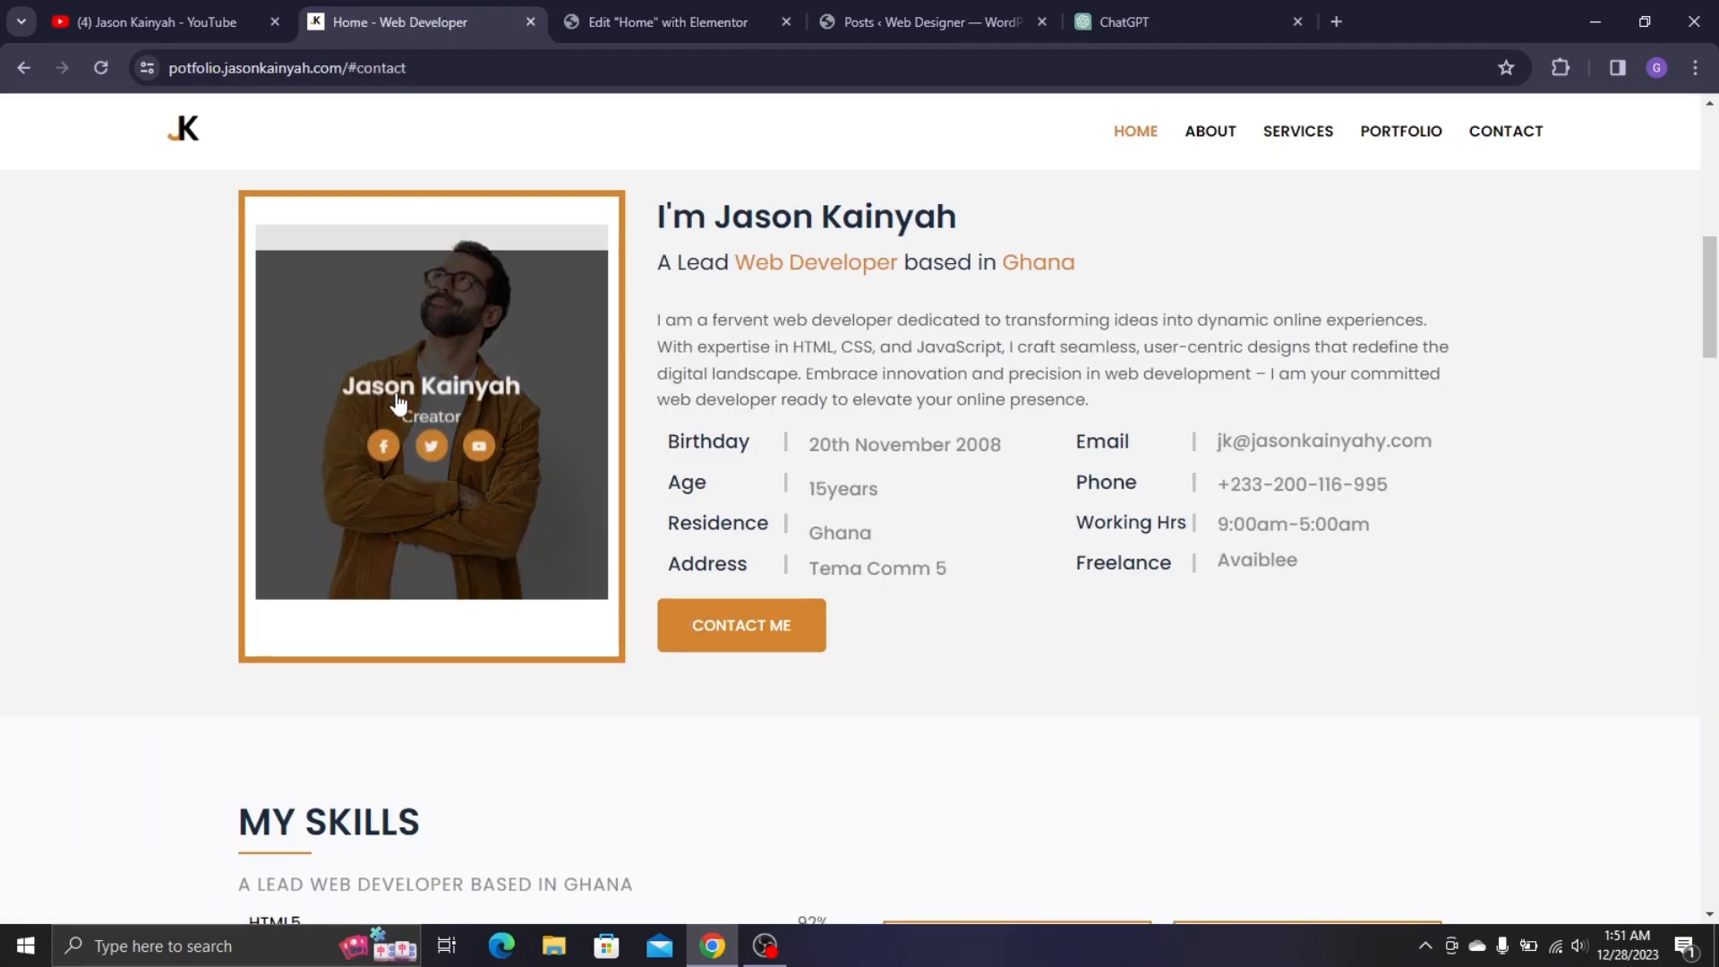
{"action": "left_click", "coordinate": [590, 7]}
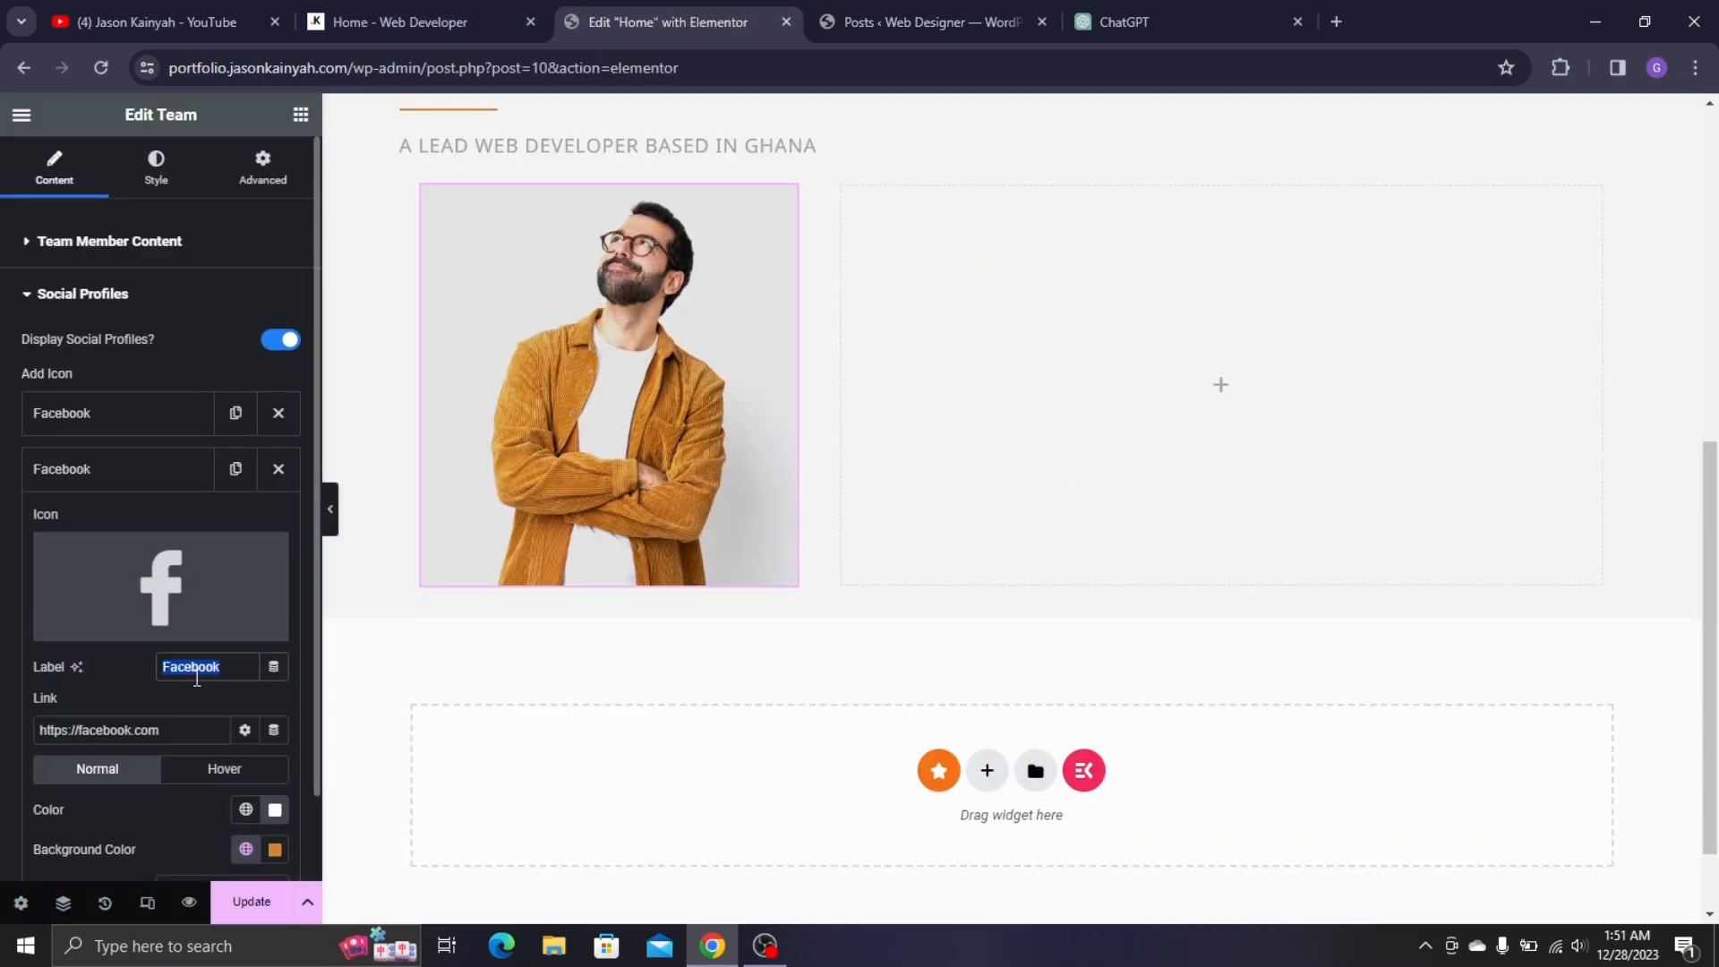
{"action": "type", "text": "Twitter"}
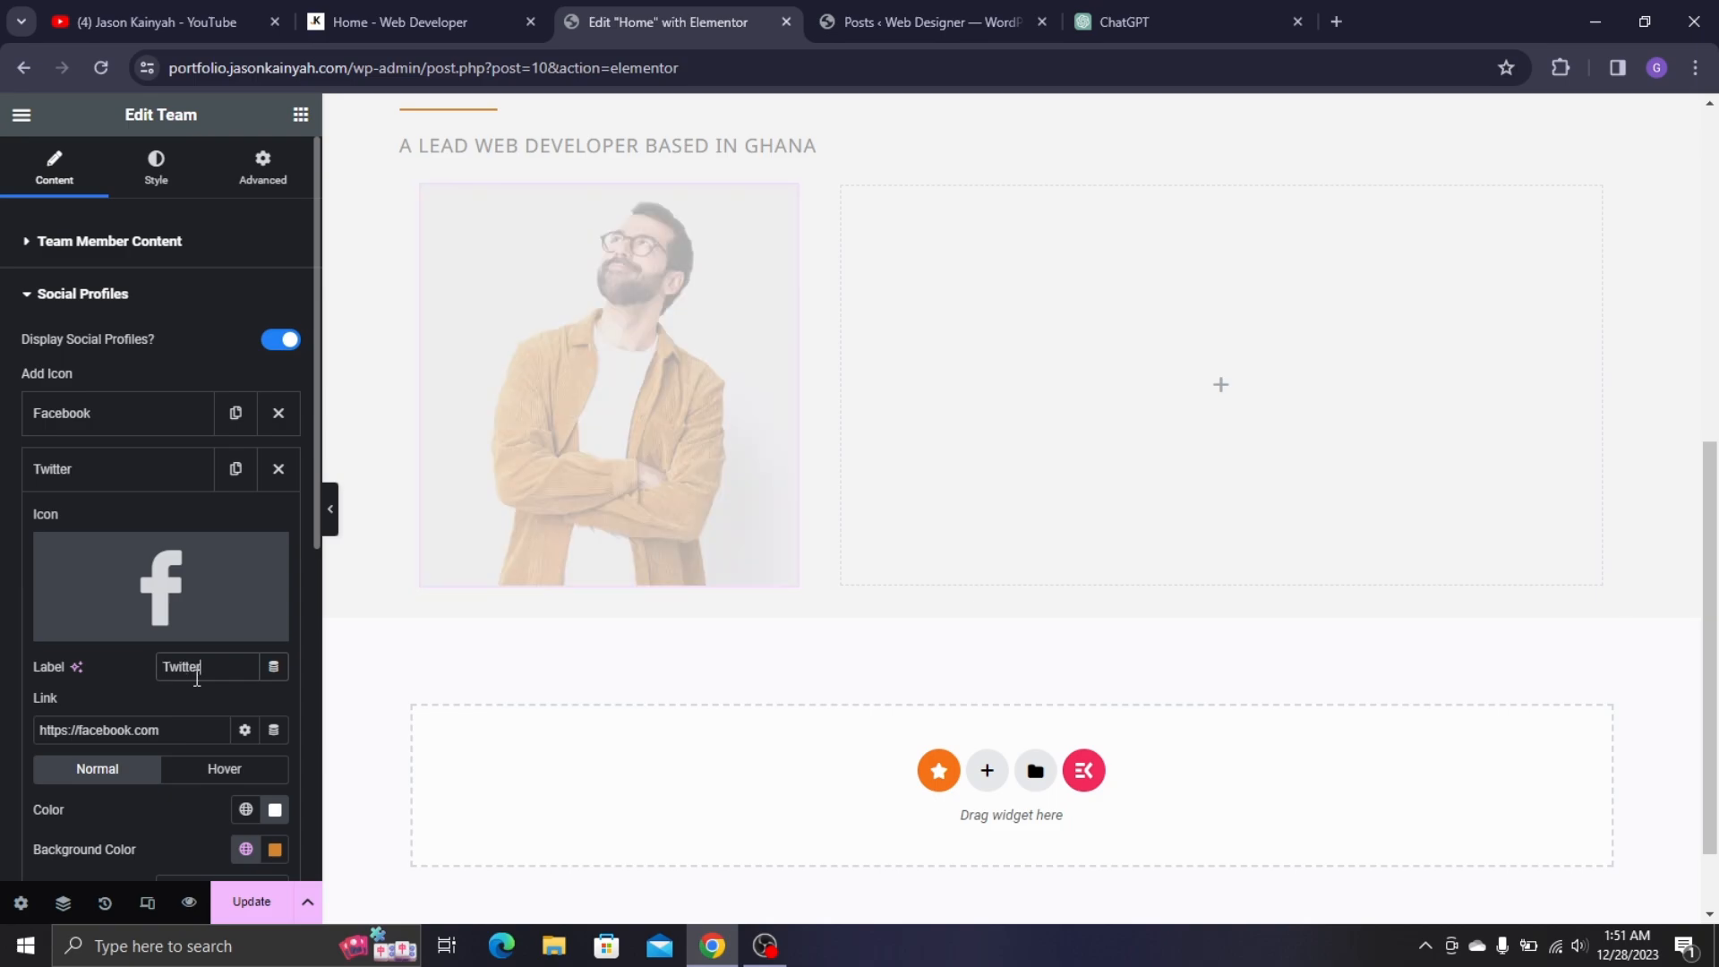
{"action": "scroll", "coordinate": [197, 677], "scroll_direction": "down", "scroll_amount": 3}
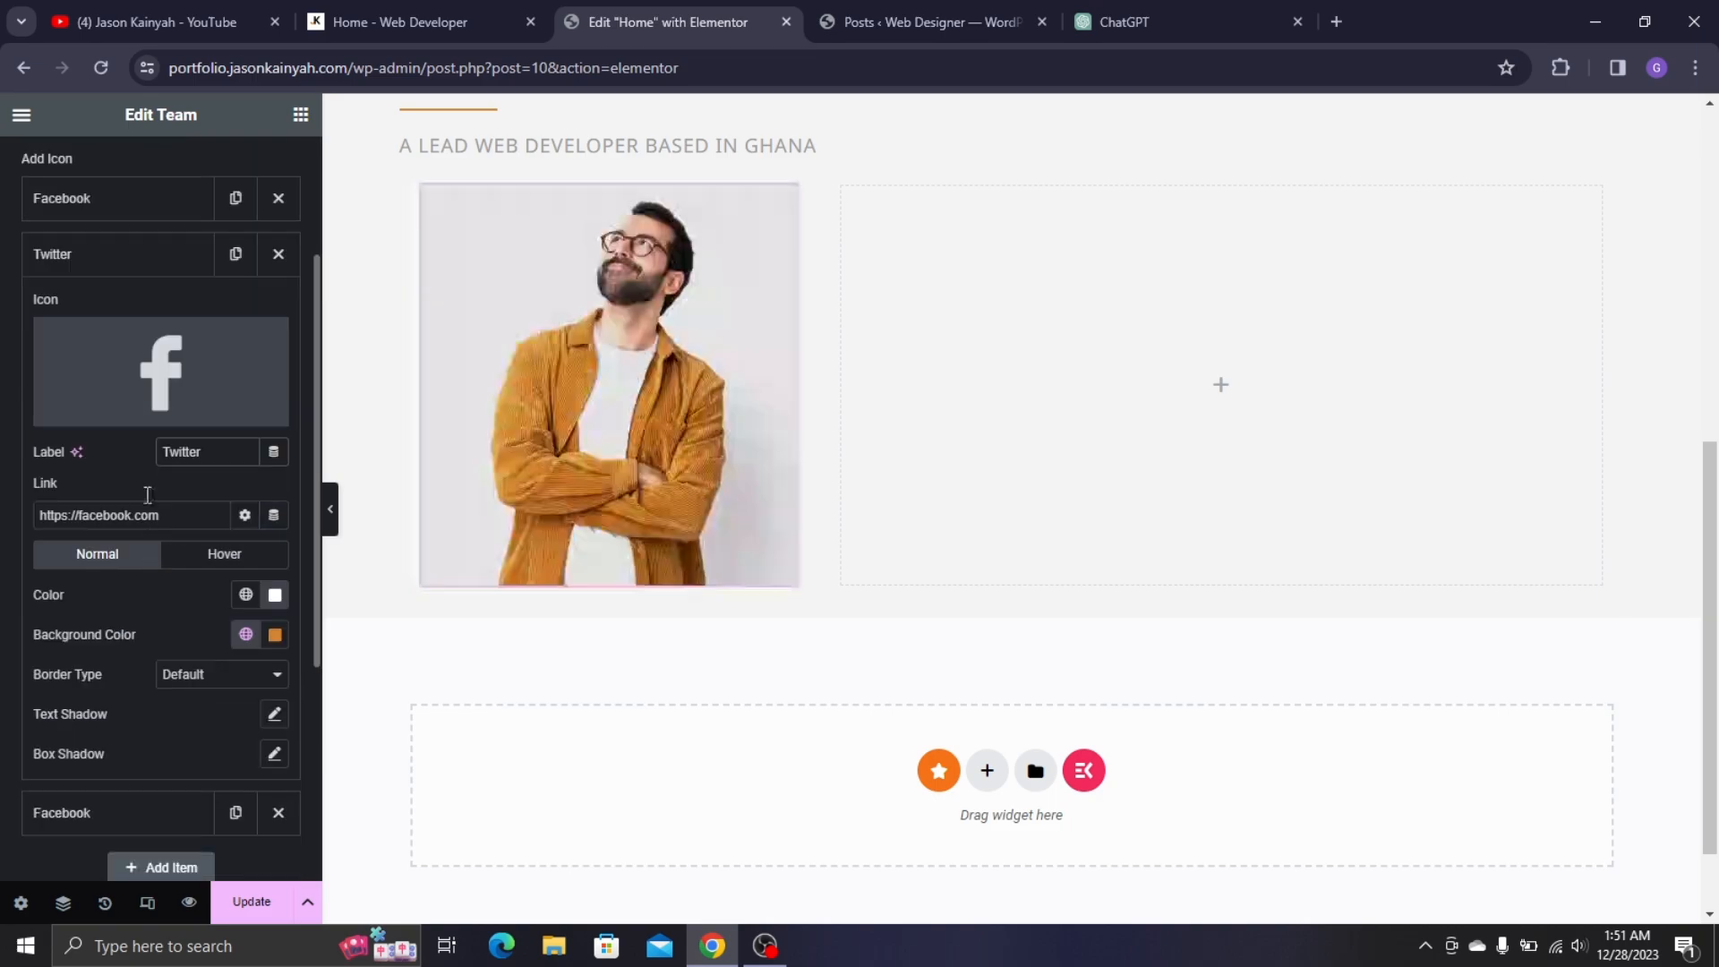
{"action": "left_click", "coordinate": [101, 410]}
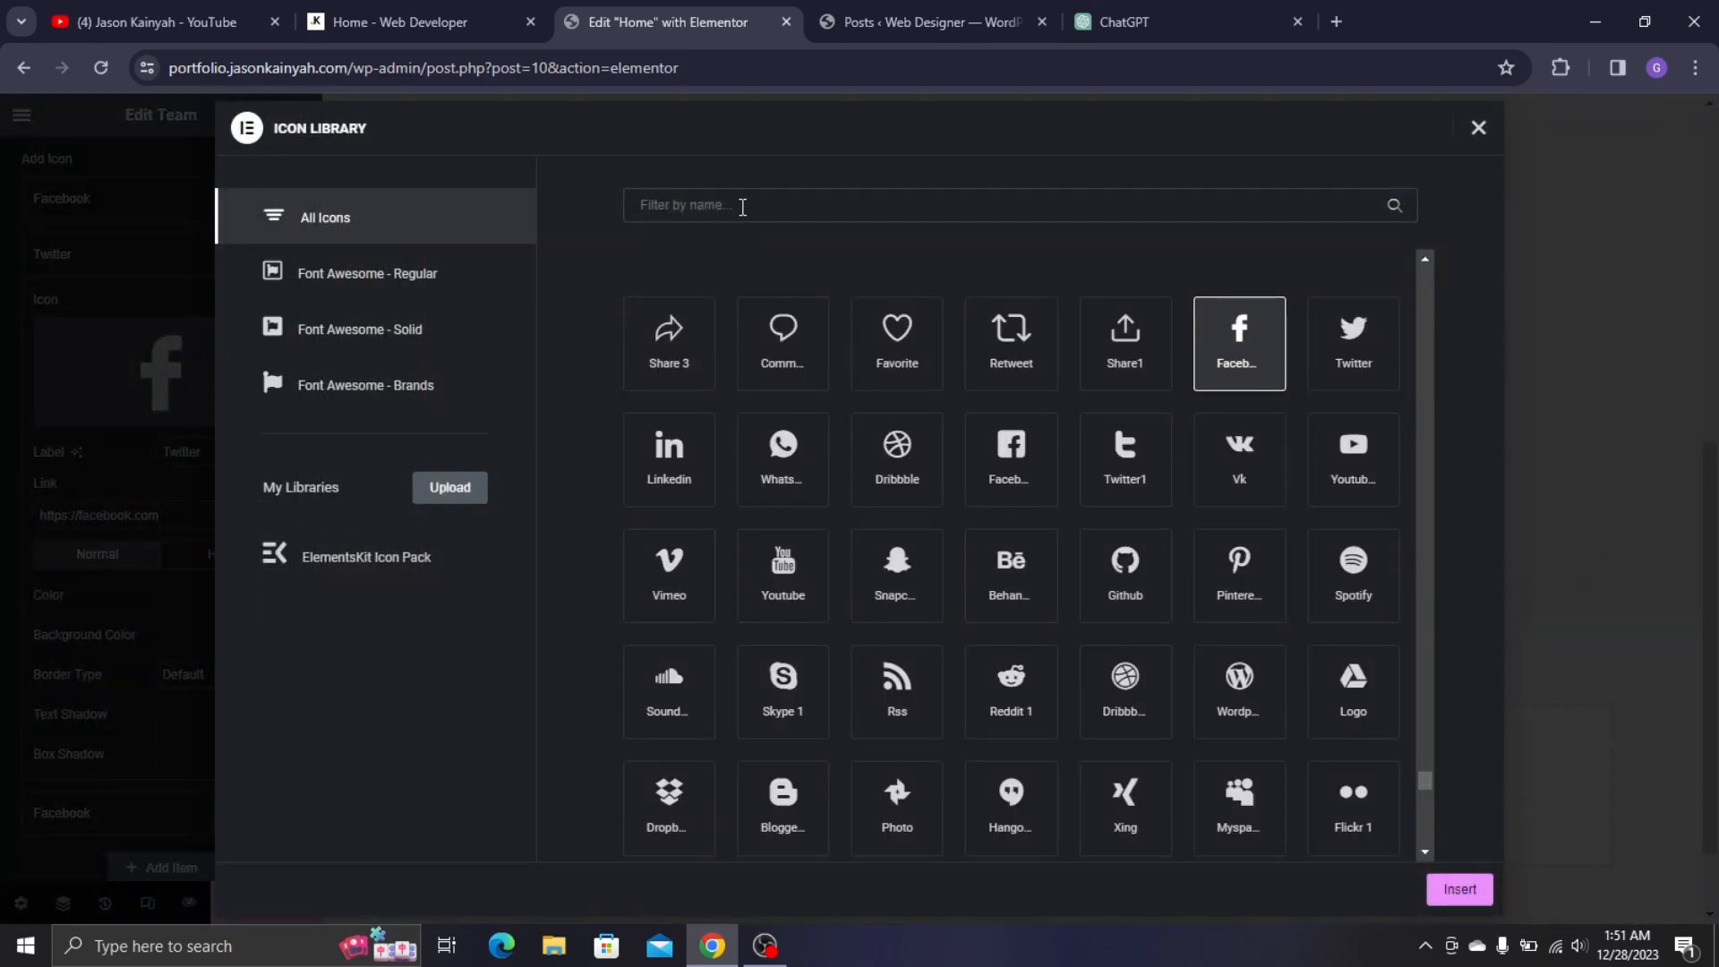
{"action": "left_click", "coordinate": [1354, 349]}
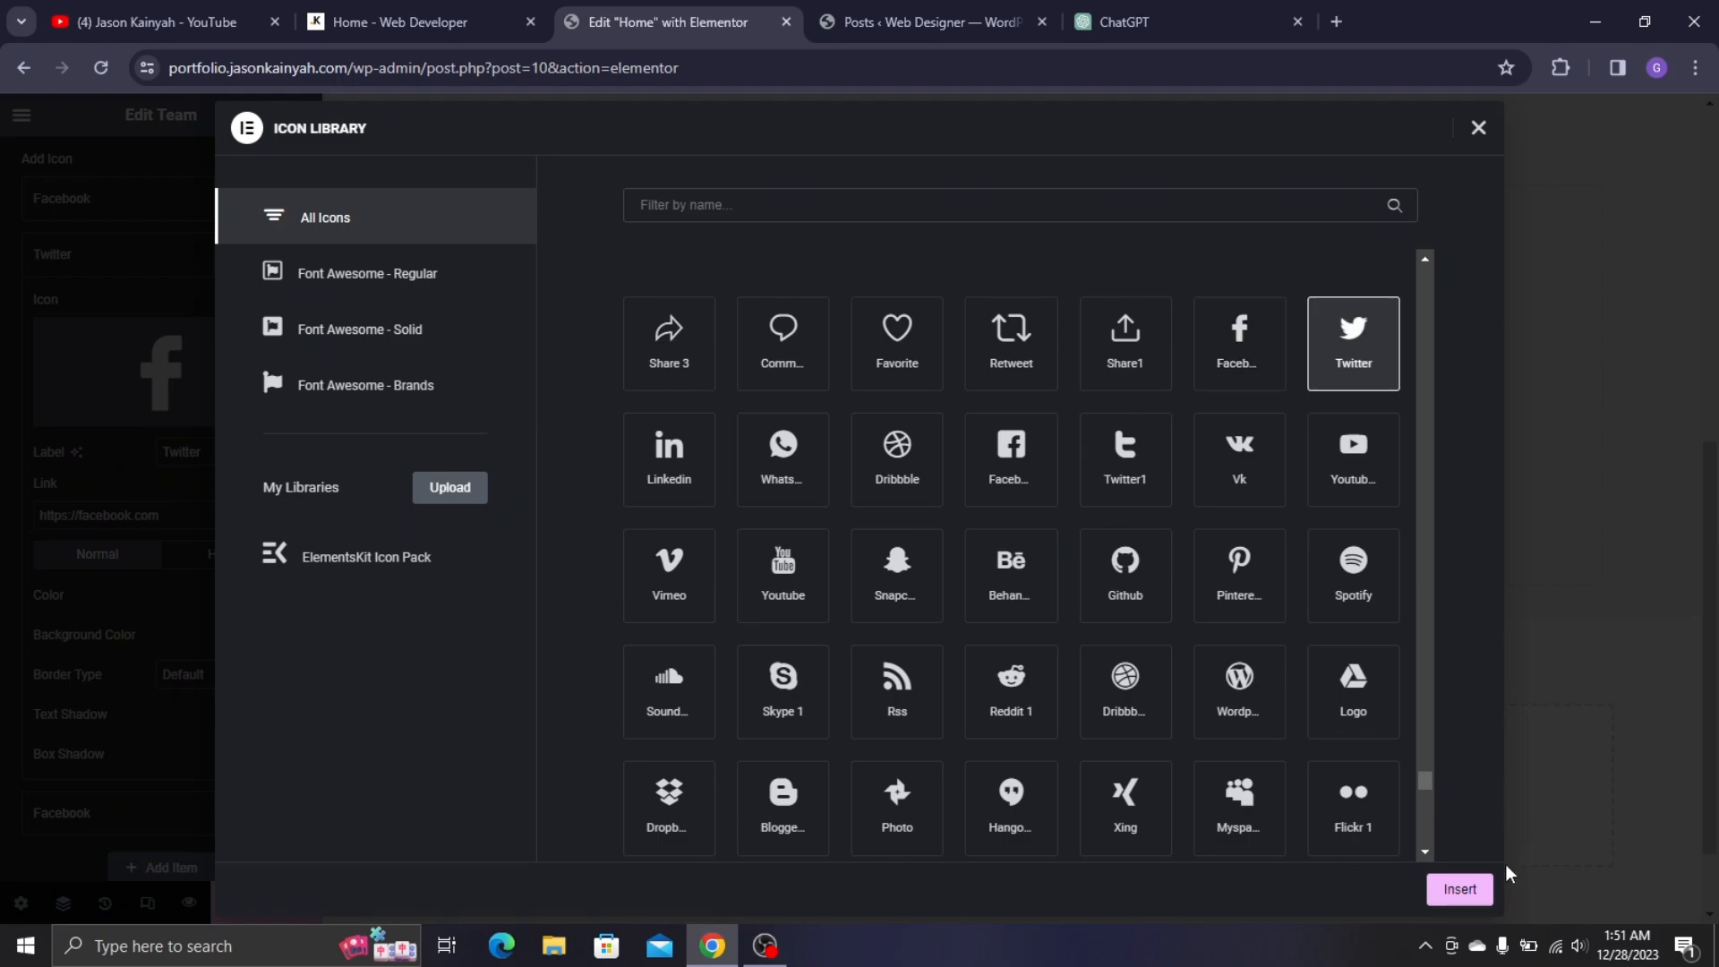
{"action": "left_click", "coordinate": [1448, 882]}
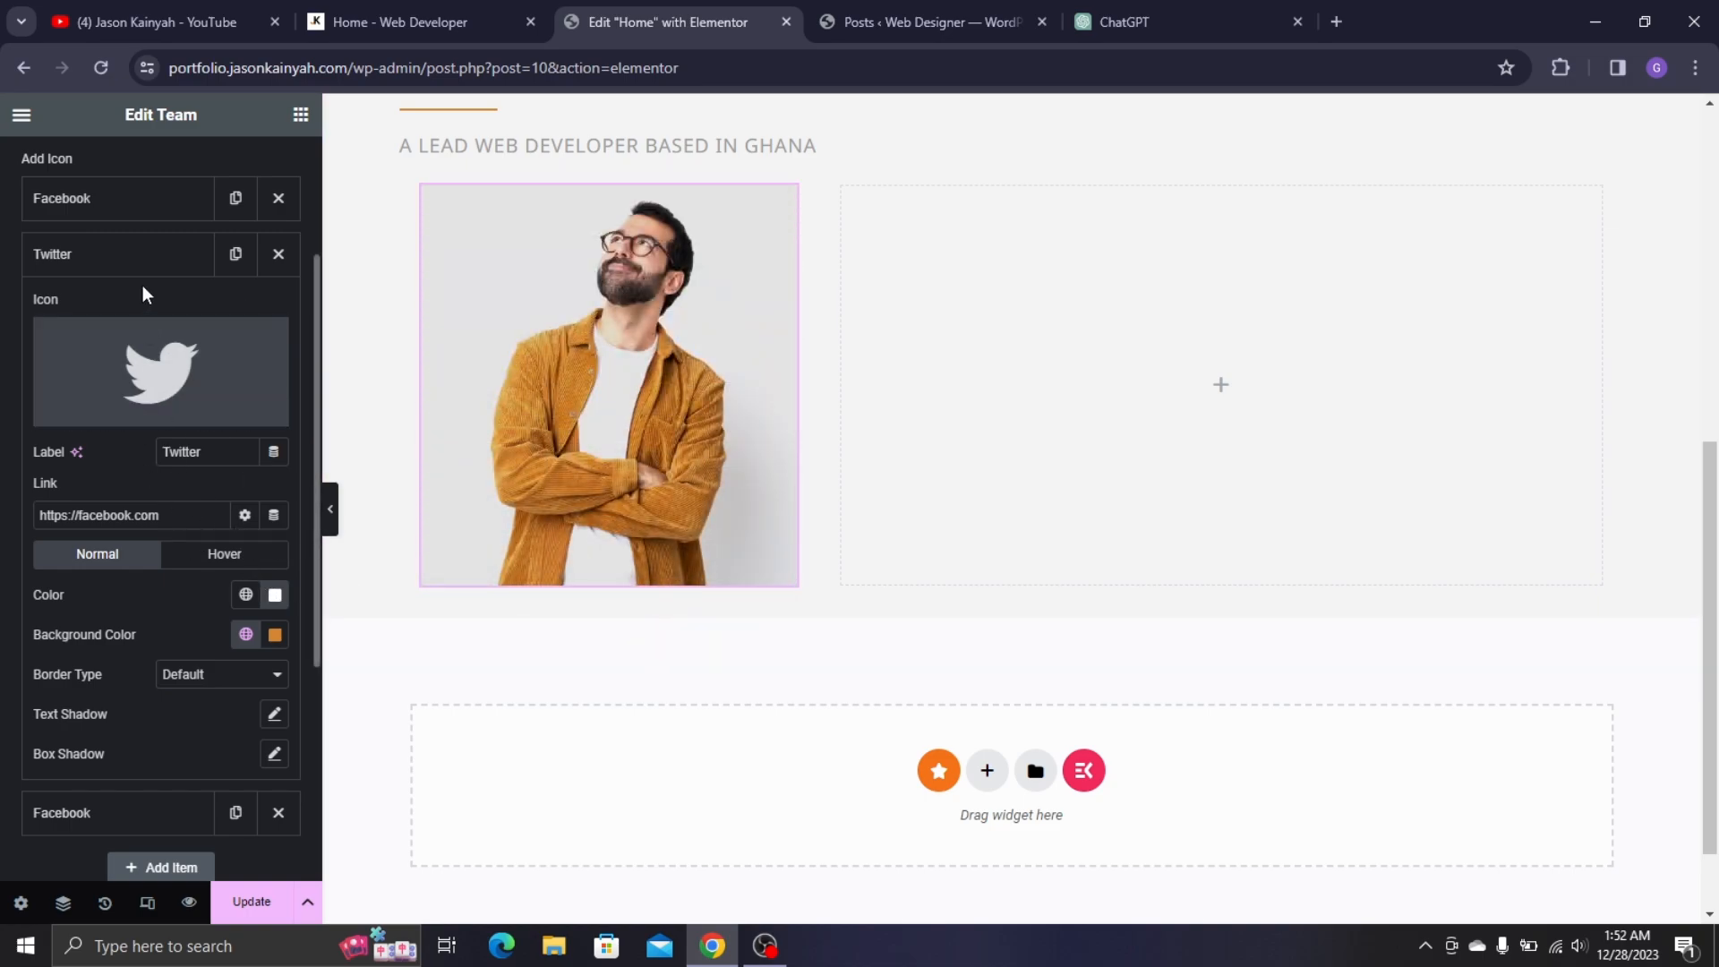
- Give the third social profile the YouTube icon and the label 'YouTube'
{"action": "left_click", "coordinate": [148, 267]}
{"action": "left_click", "coordinate": [151, 323]}
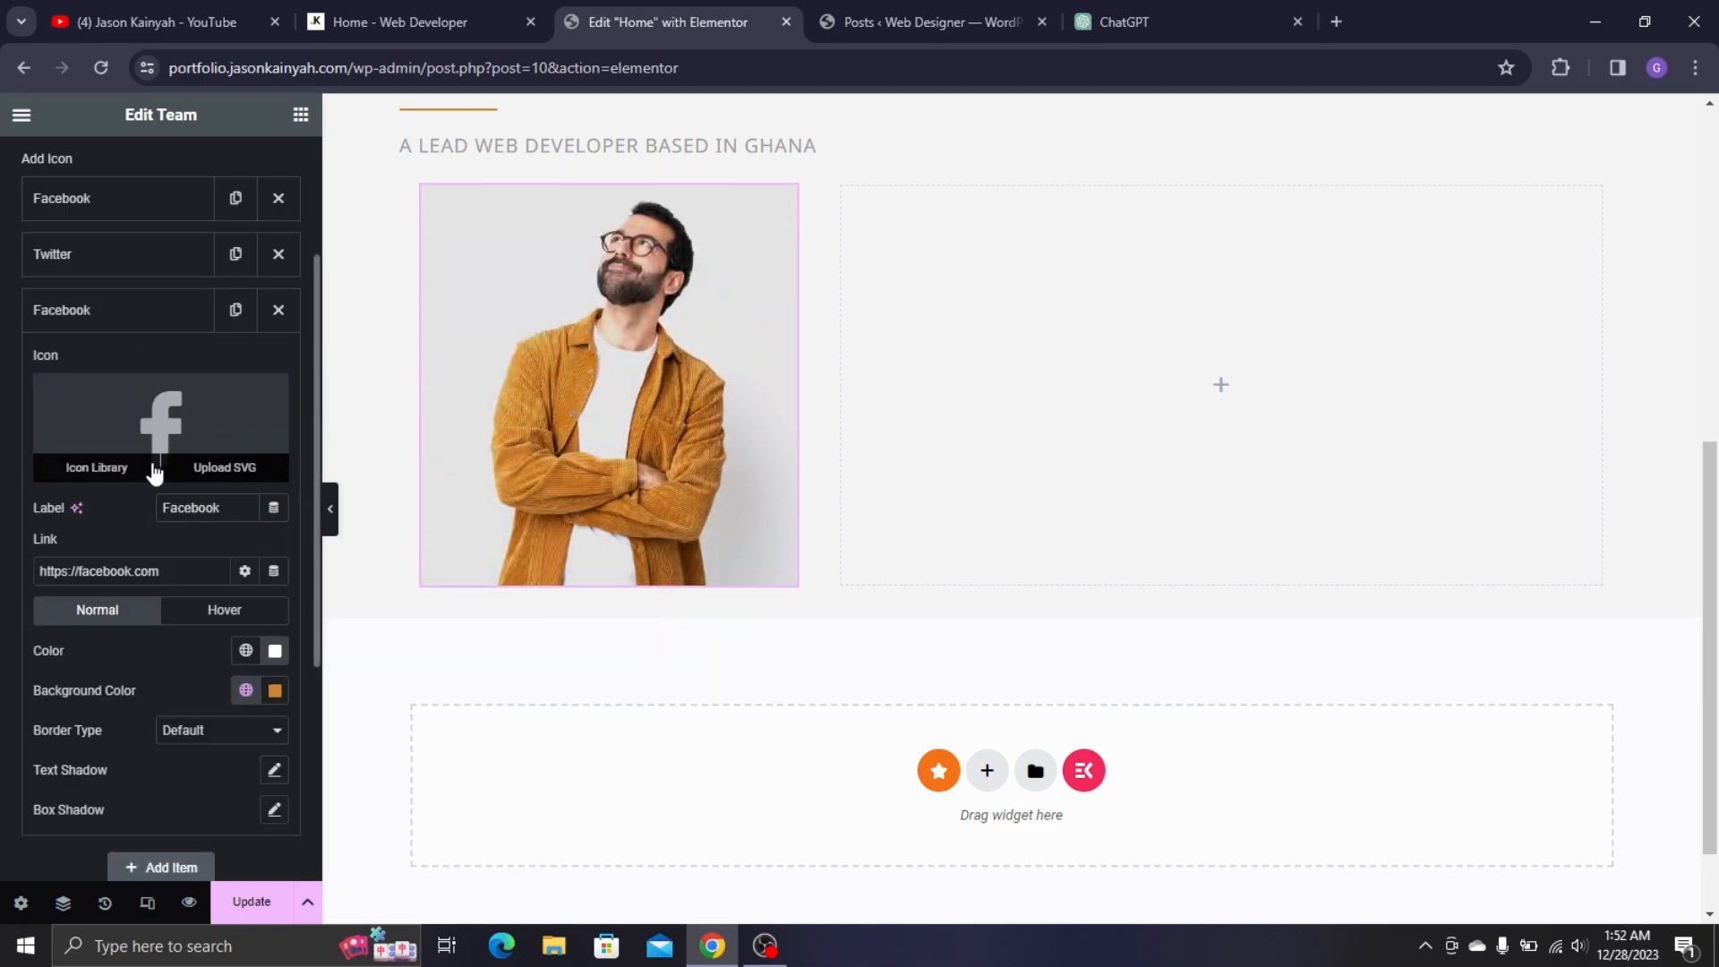
{"action": "left_click", "coordinate": [152, 396]}
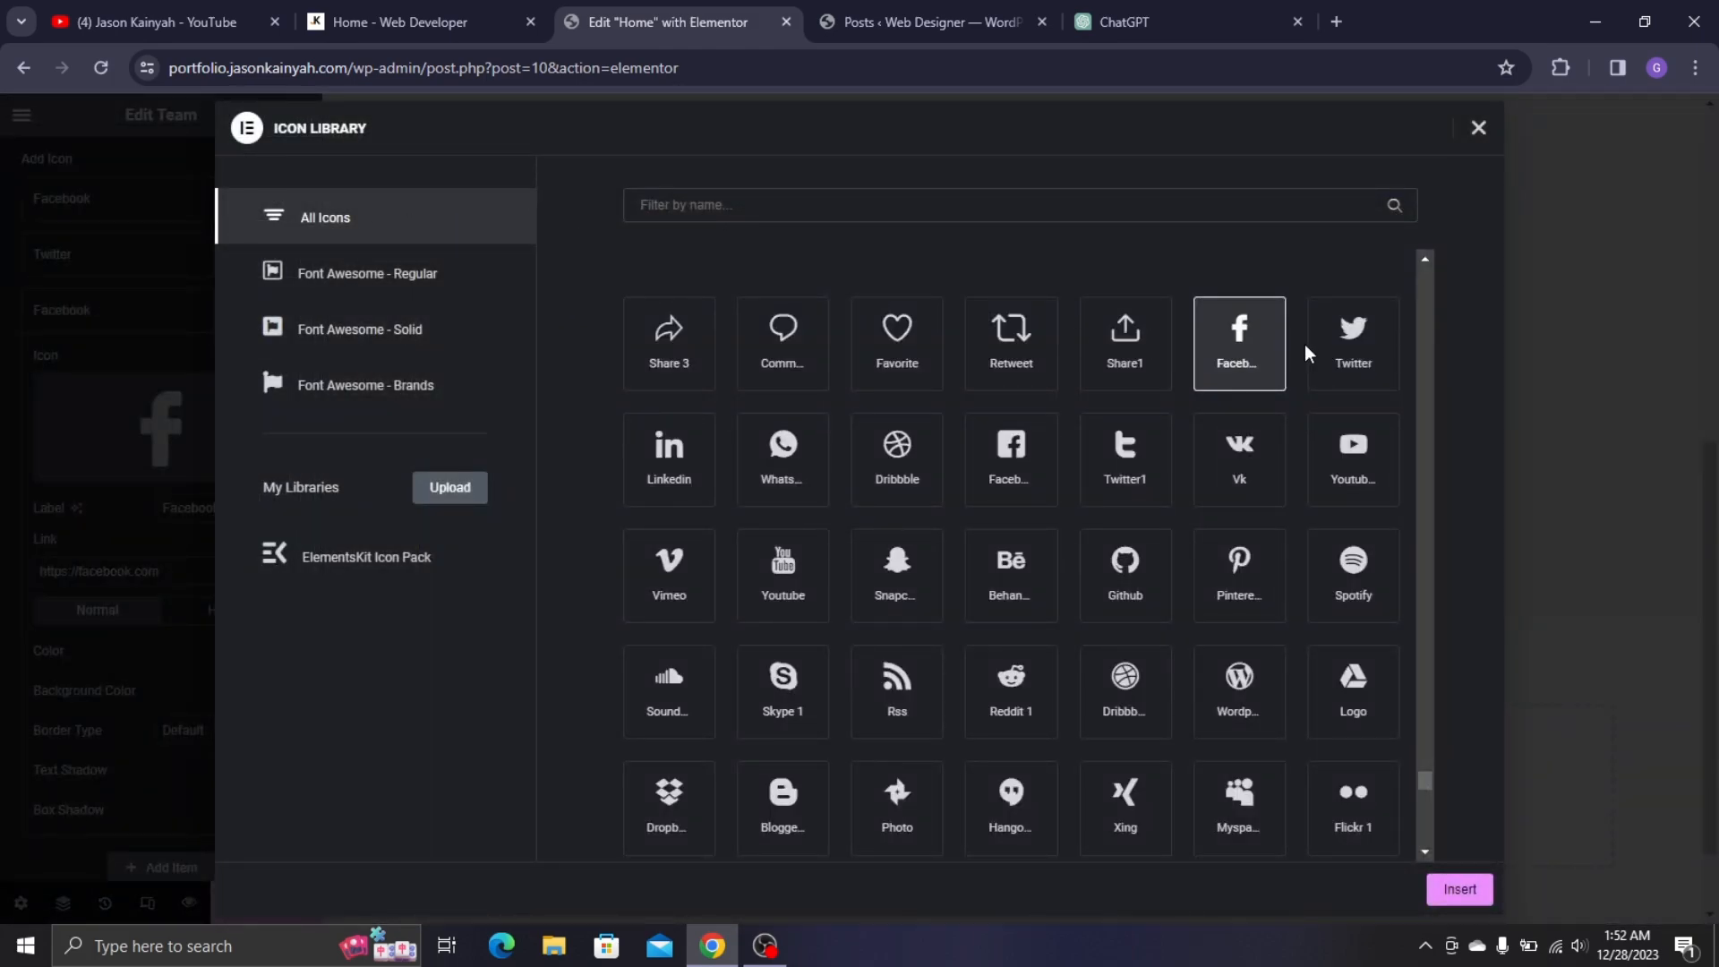
{"action": "left_click", "coordinate": [1352, 459]}
{"action": "left_click", "coordinate": [1460, 889]}
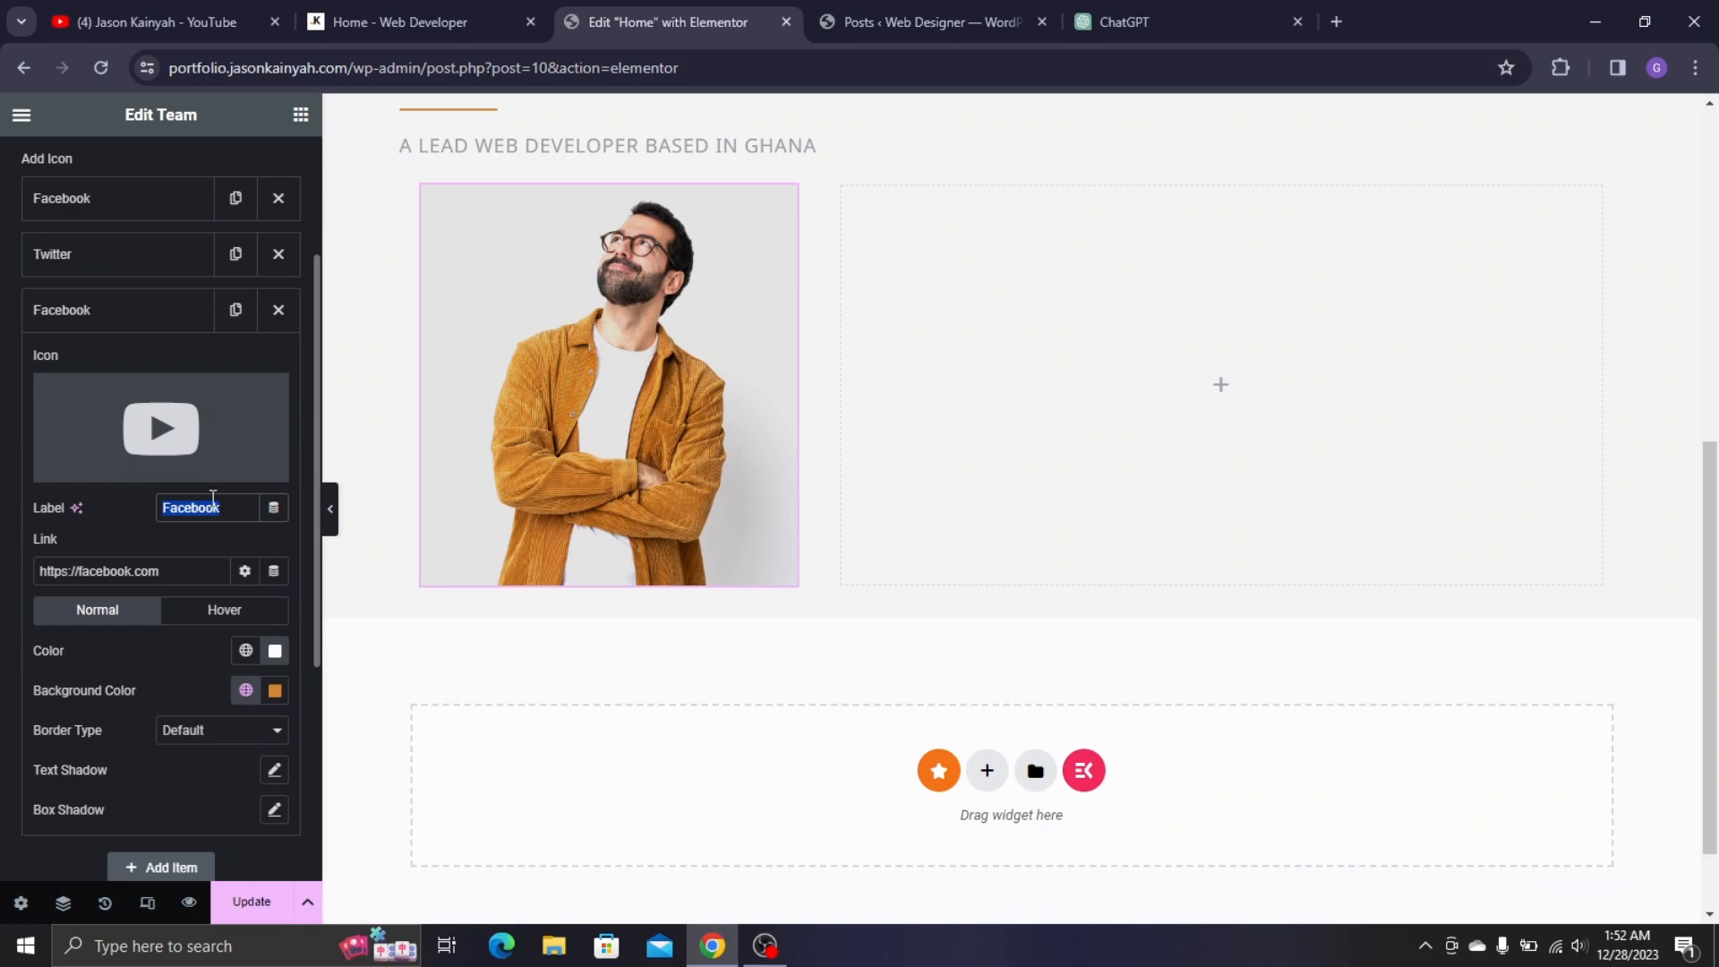
{"action": "type", "text": "YouT"}
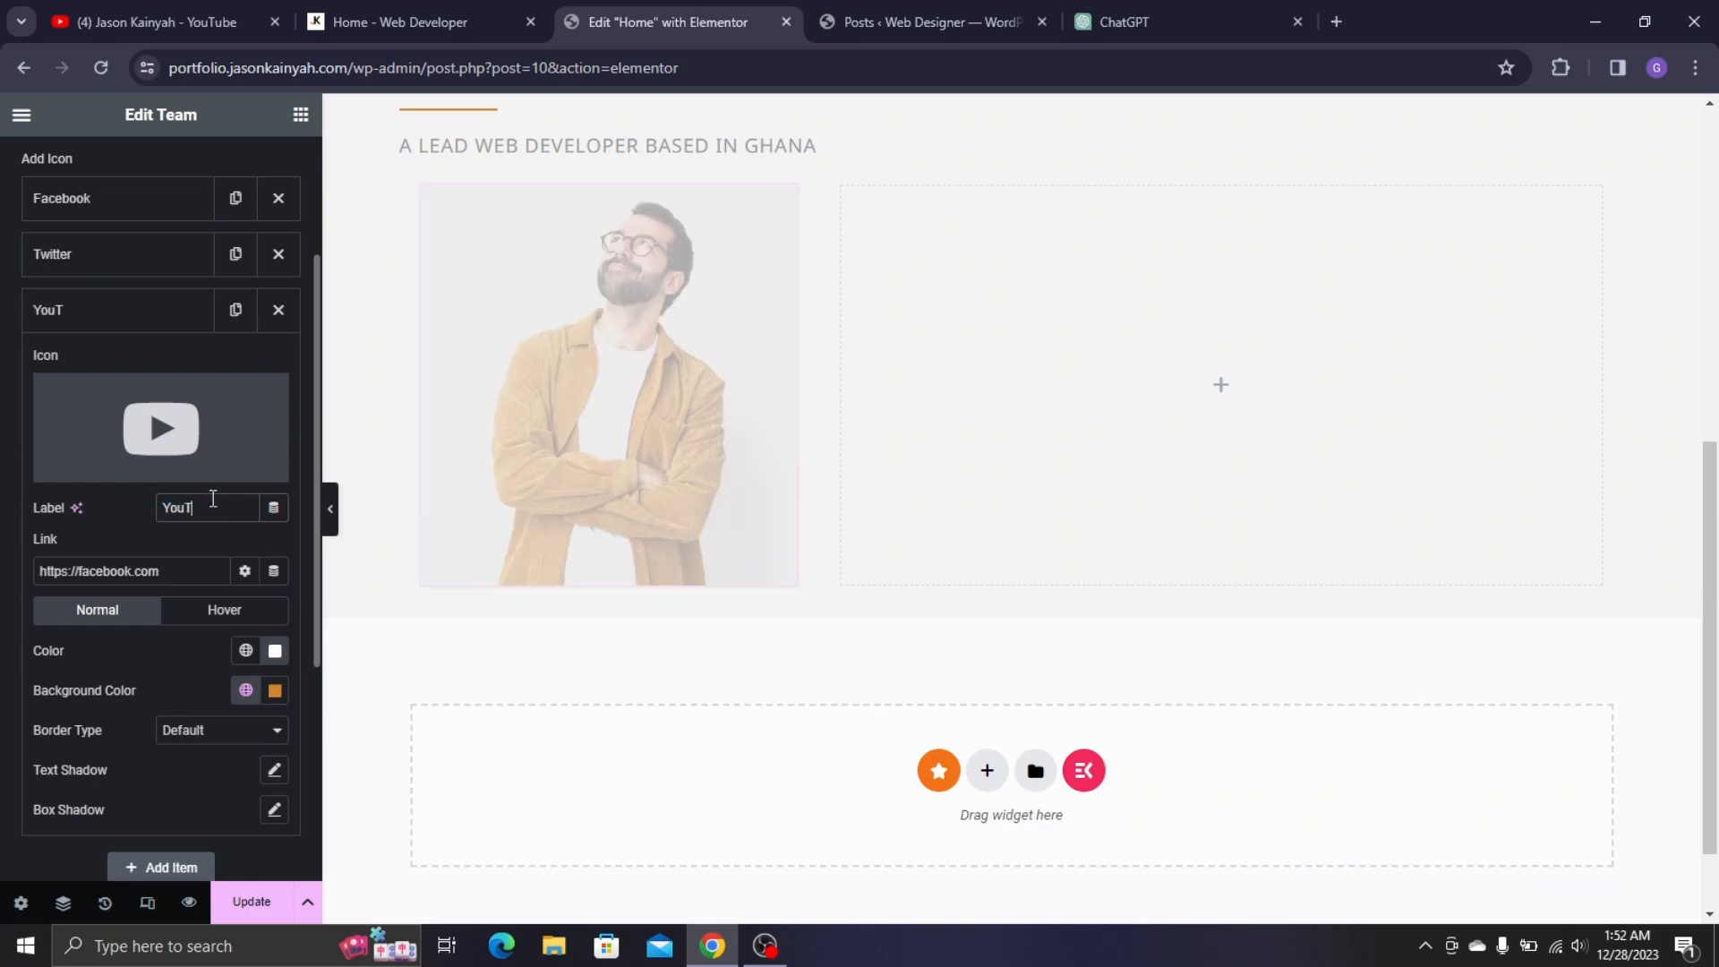
{"action": "type", "text": "ube"}
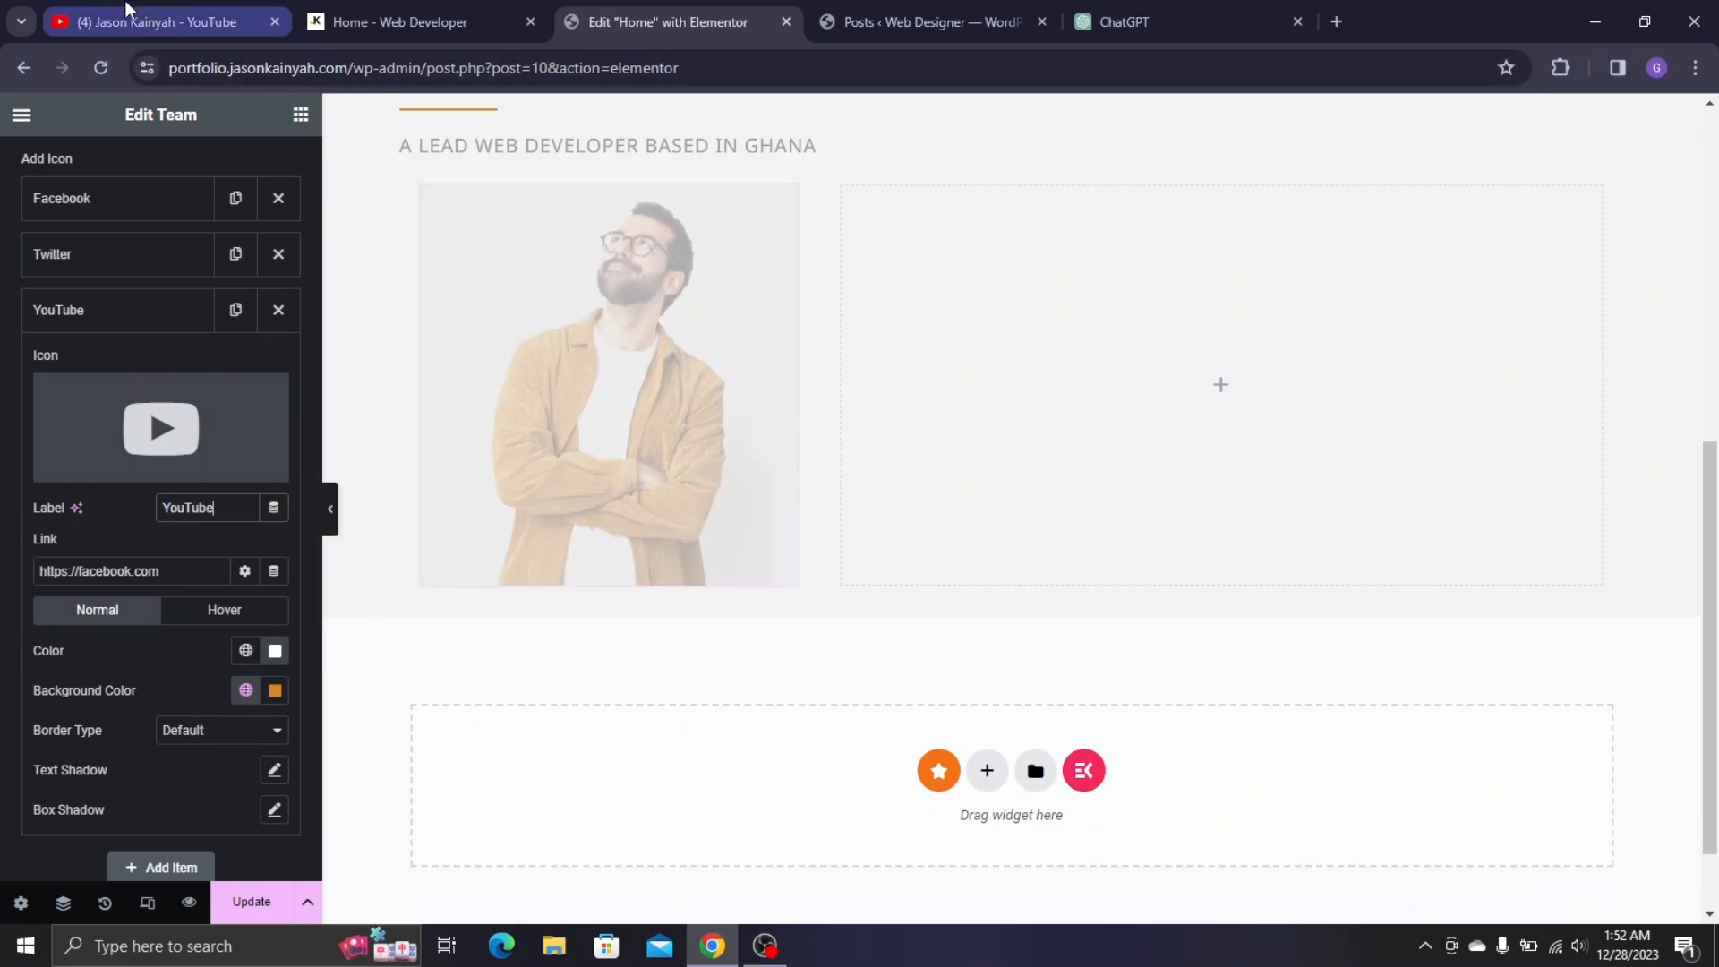
- Copy the YouTube channel address and paste it over the old link in the profile's Link field
{"action": "left_click", "coordinate": [206, 21]}
{"action": "scroll", "coordinate": [445, 184], "scroll_direction": "up", "scroll_amount": 10}
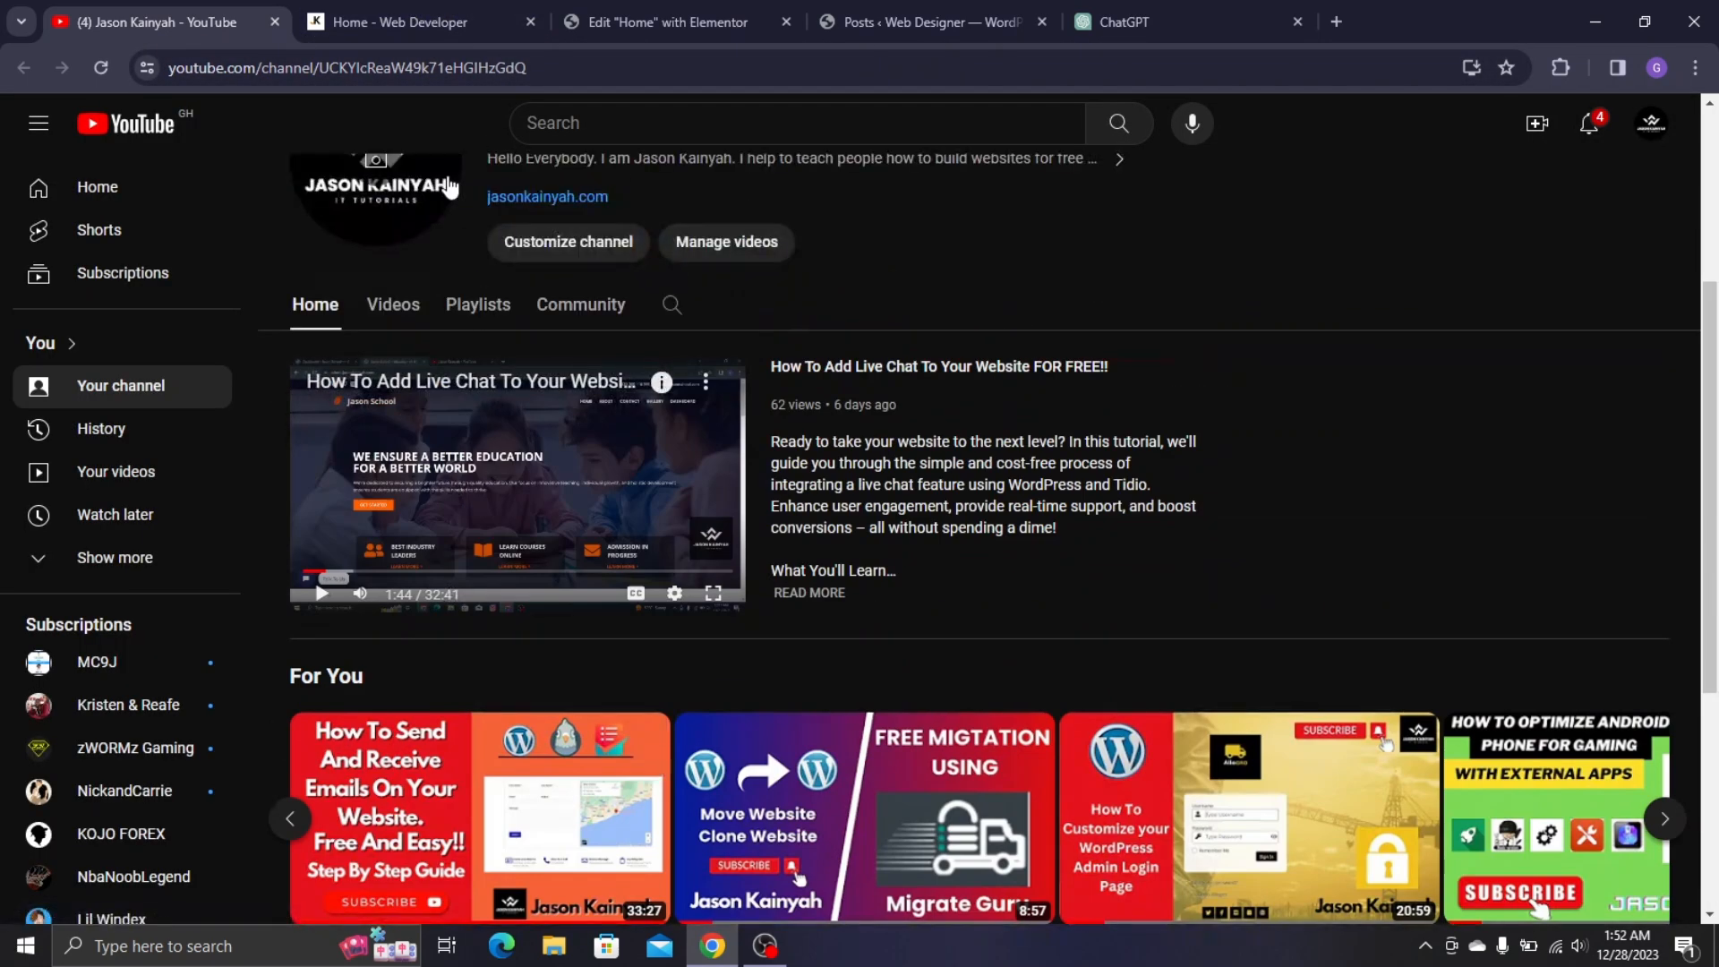
{"action": "double_click", "coordinate": [364, 68]}
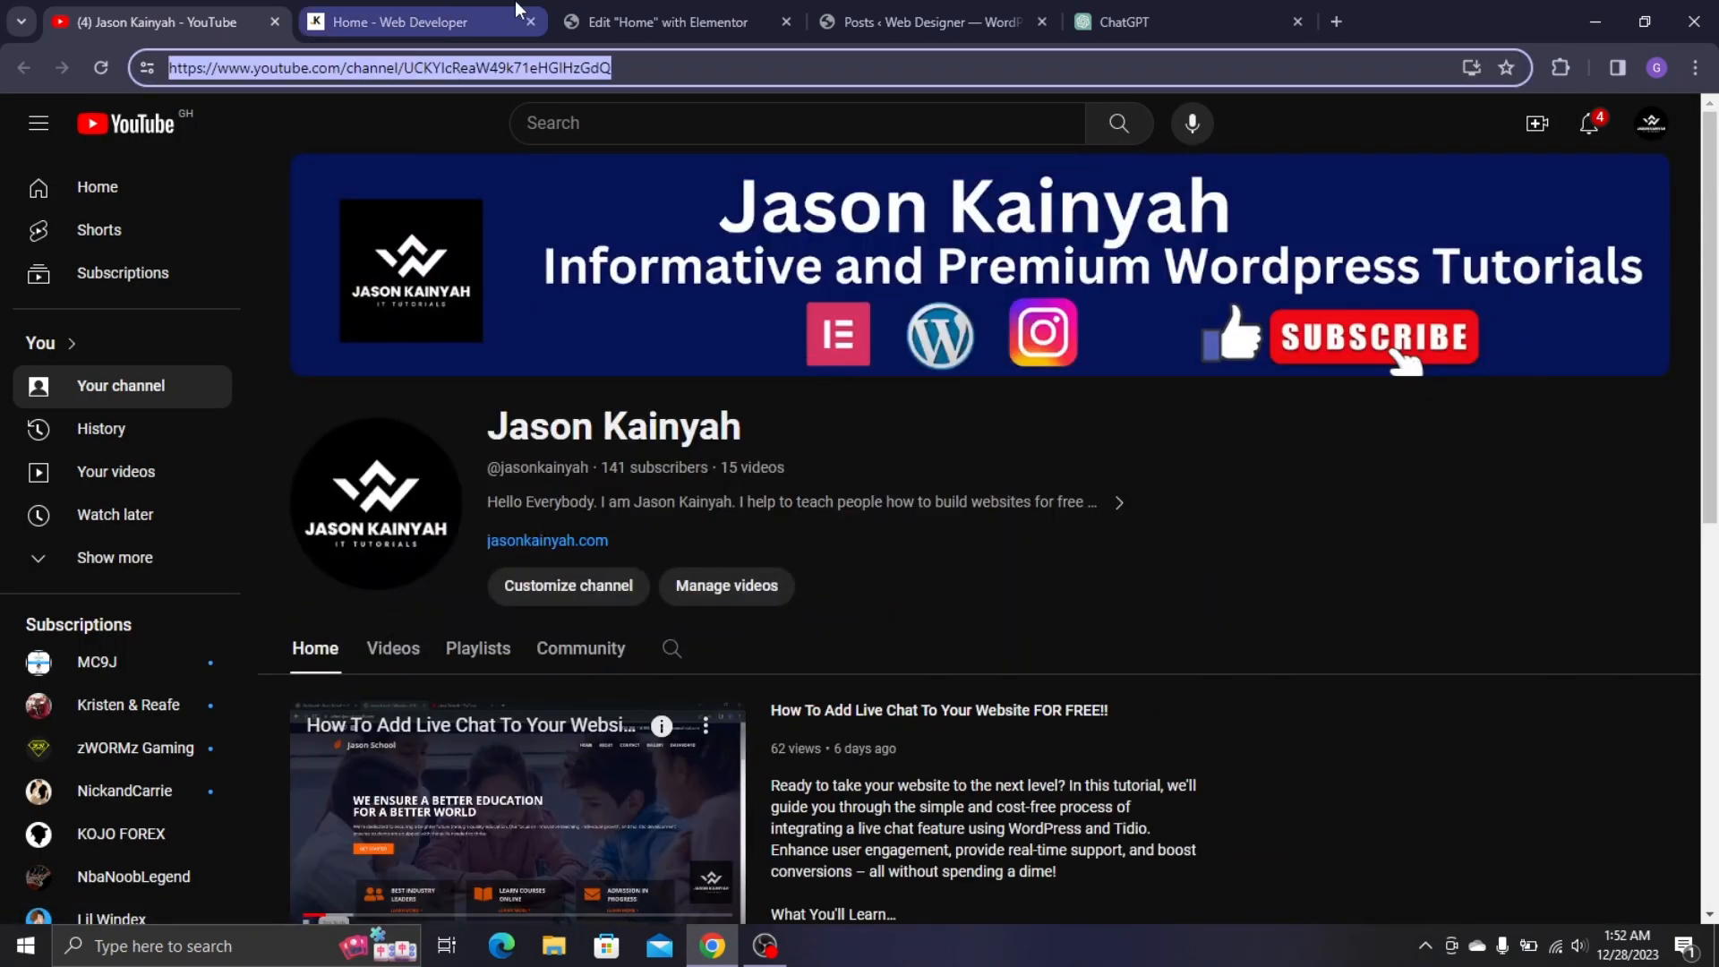
{"action": "left_click", "coordinate": [629, 8]}
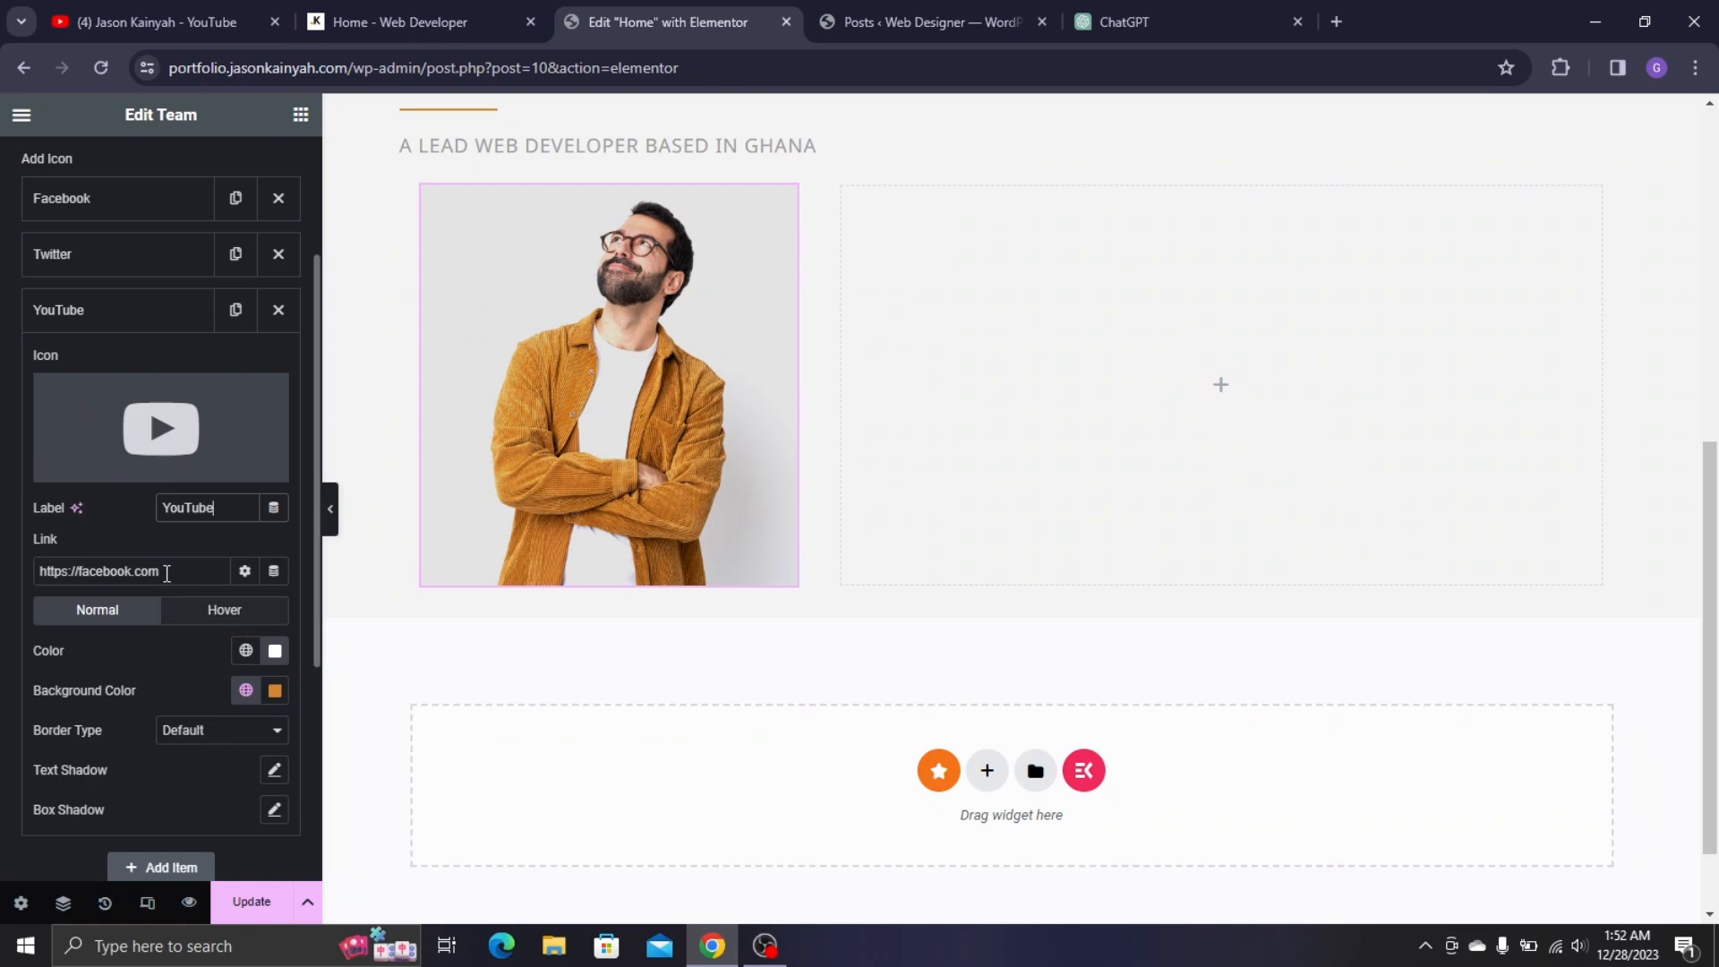
{"action": "key", "text": "ctrl+a"}
{"action": "type", "text": "UCJCKYIcReaW49k71eHGIHzGdQ"}
{"action": "scroll", "coordinate": [229, 676], "scroll_direction": "down", "scroll_amount": 2}
{"action": "scroll", "coordinate": [107, 521], "scroll_direction": "up", "scroll_amount": 4}
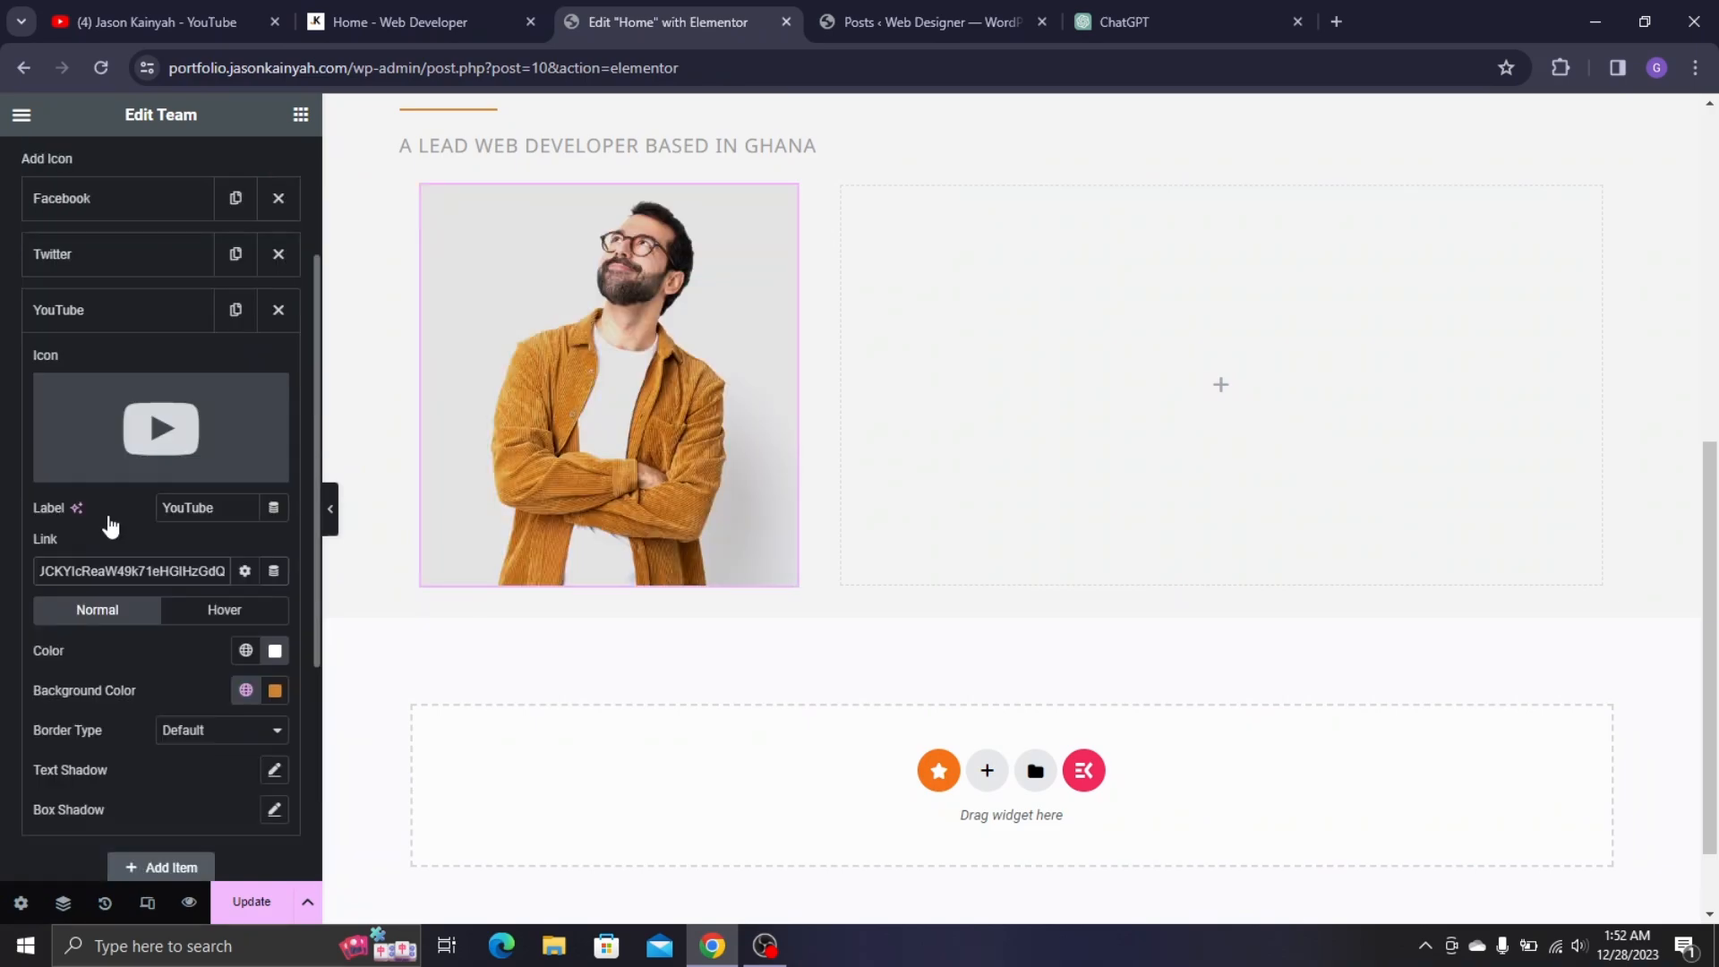
{"action": "left_click", "coordinate": [123, 398]}
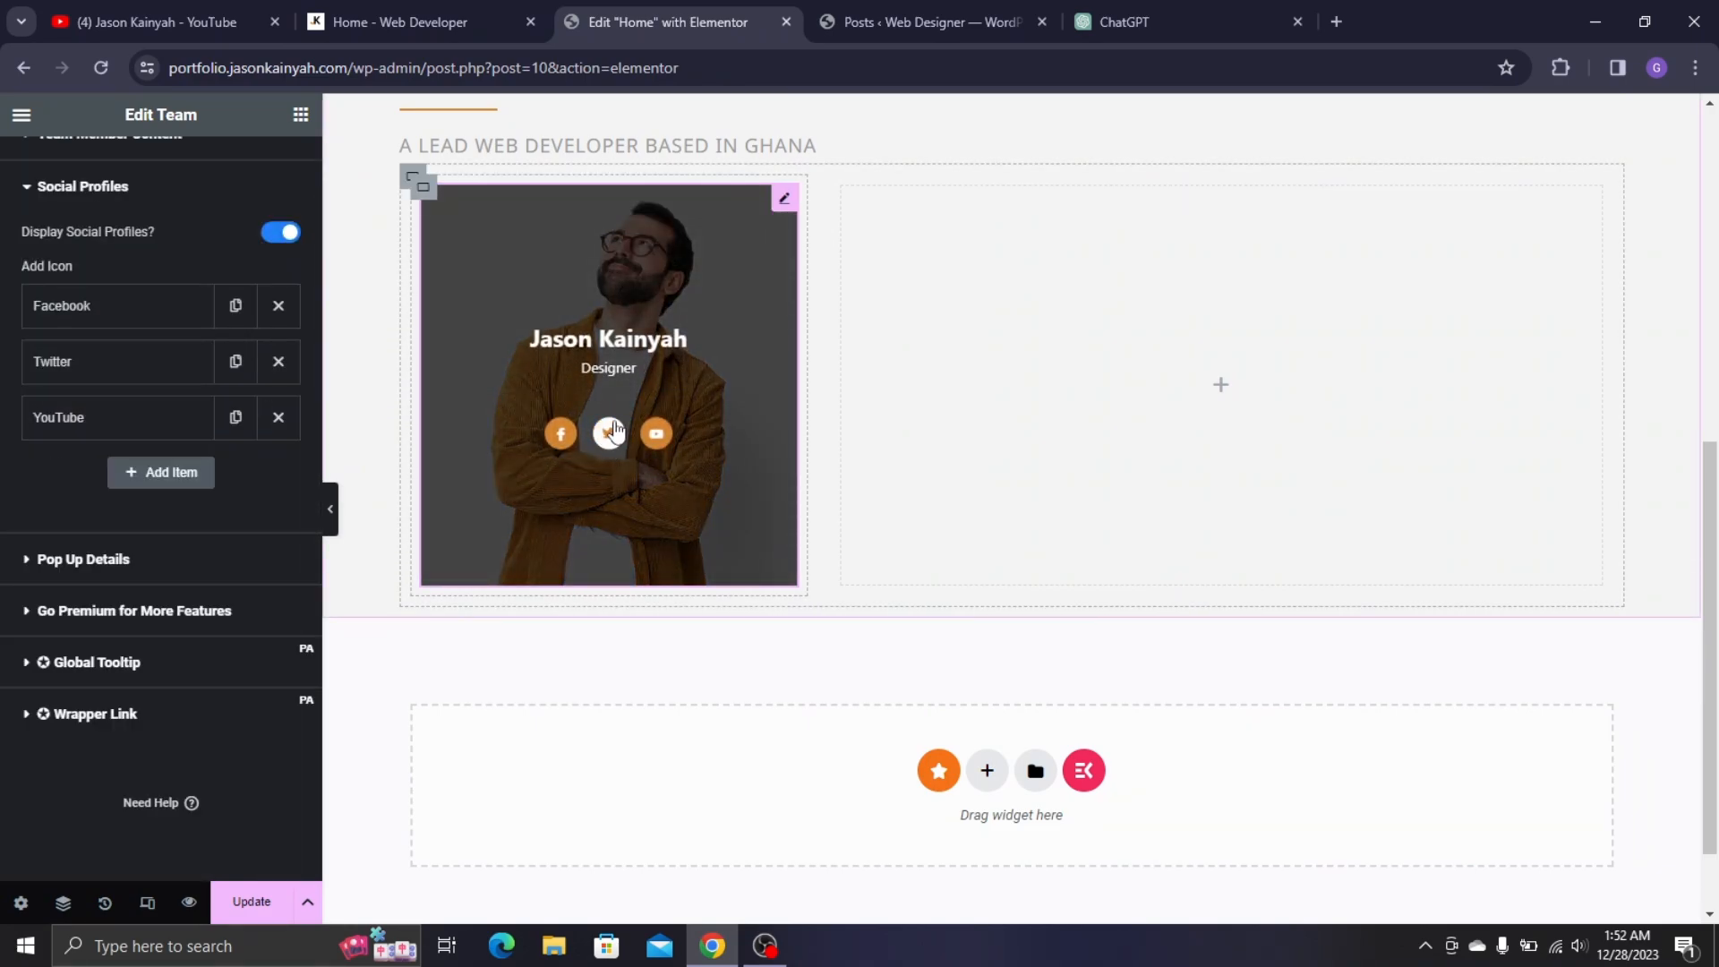
{"action": "scroll", "coordinate": [140, 293], "scroll_direction": "up", "scroll_amount": 2}
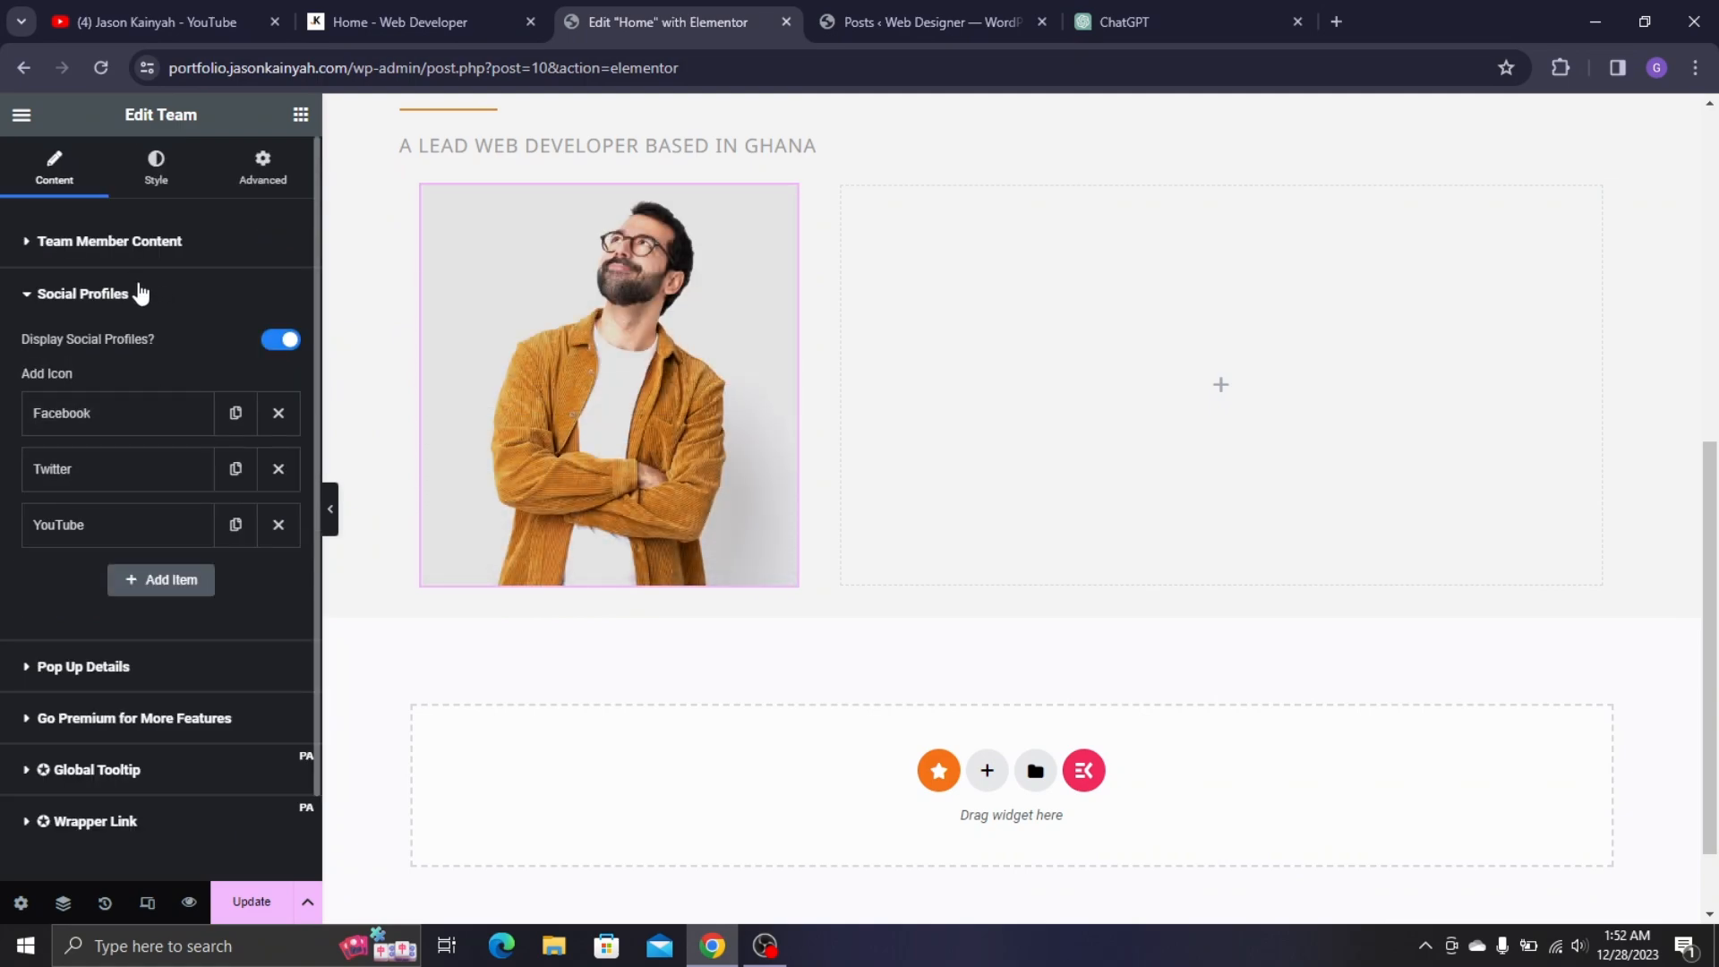
{"action": "left_click", "coordinate": [100, 309]}
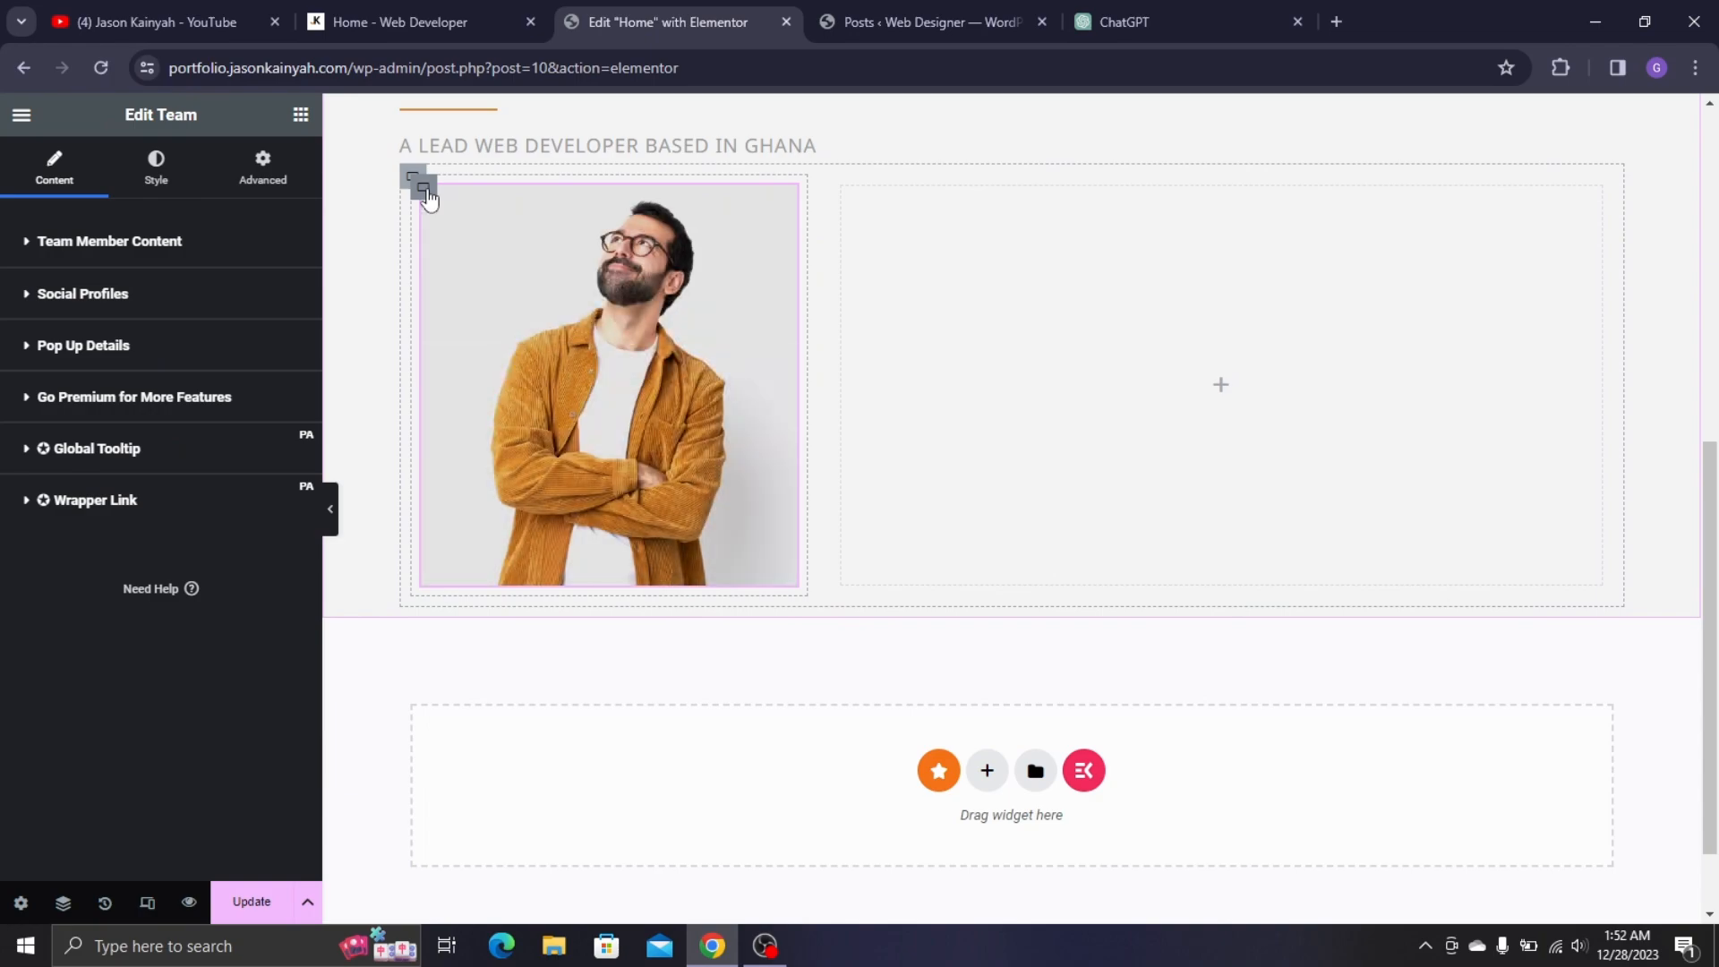
{"action": "left_click", "coordinate": [420, 188]}
{"action": "left_click", "coordinate": [365, 14]}
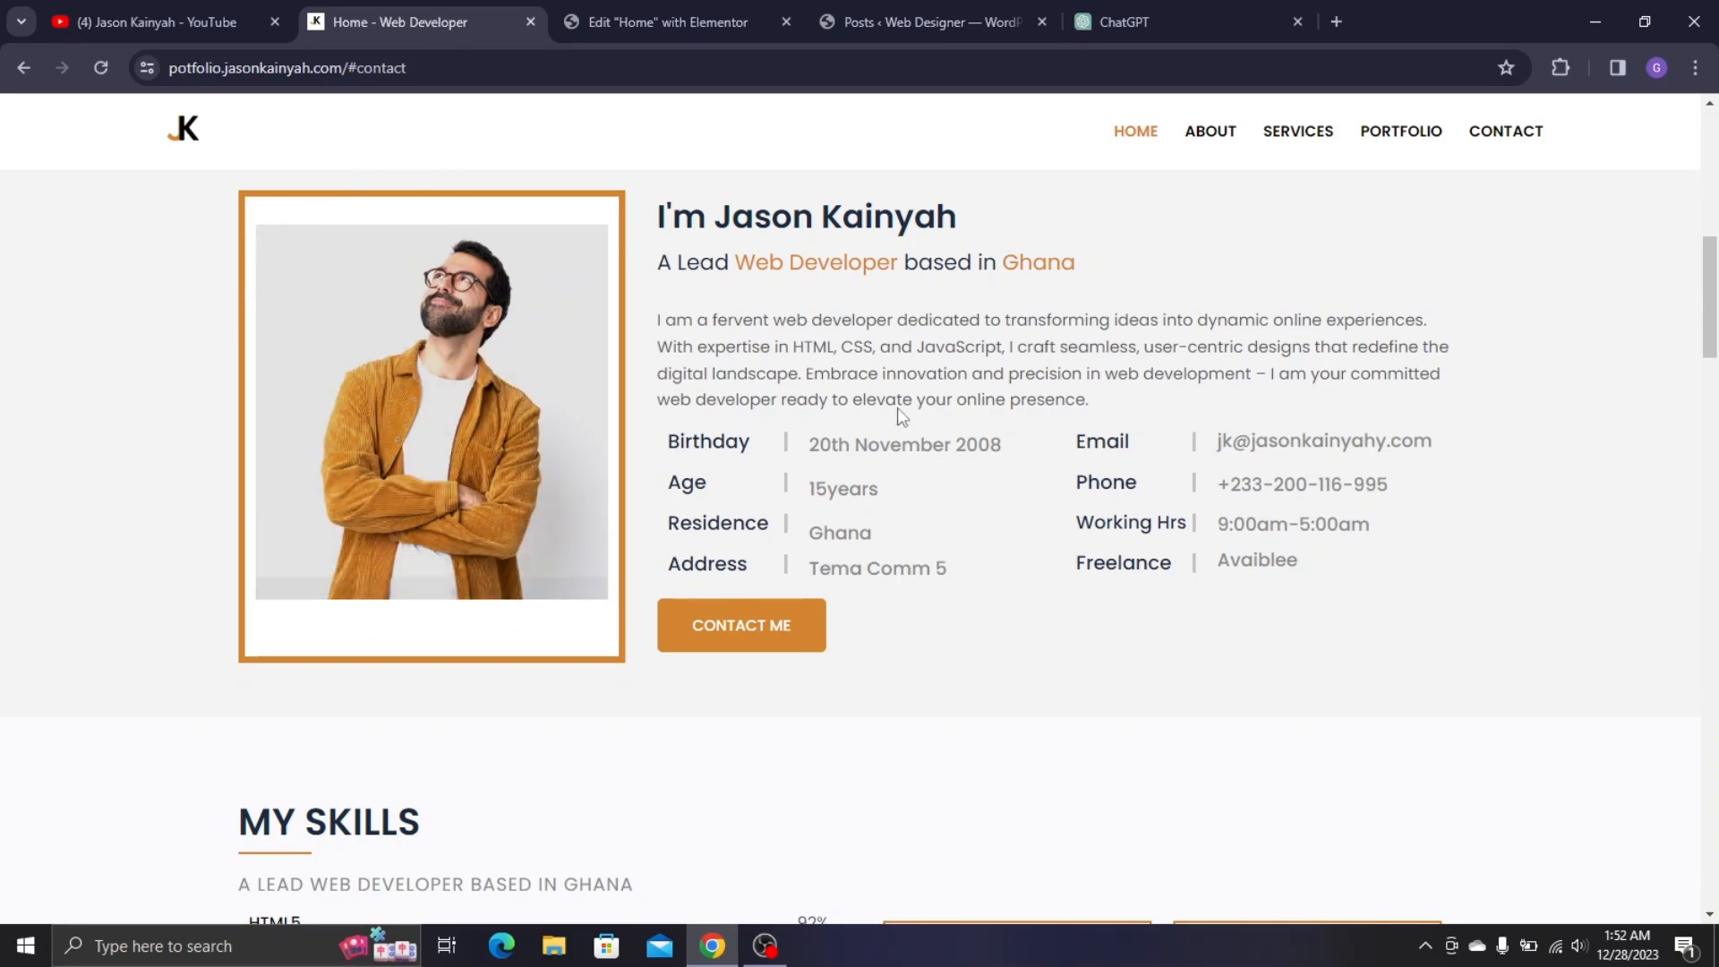
{"action": "left_click", "coordinate": [680, 21]}
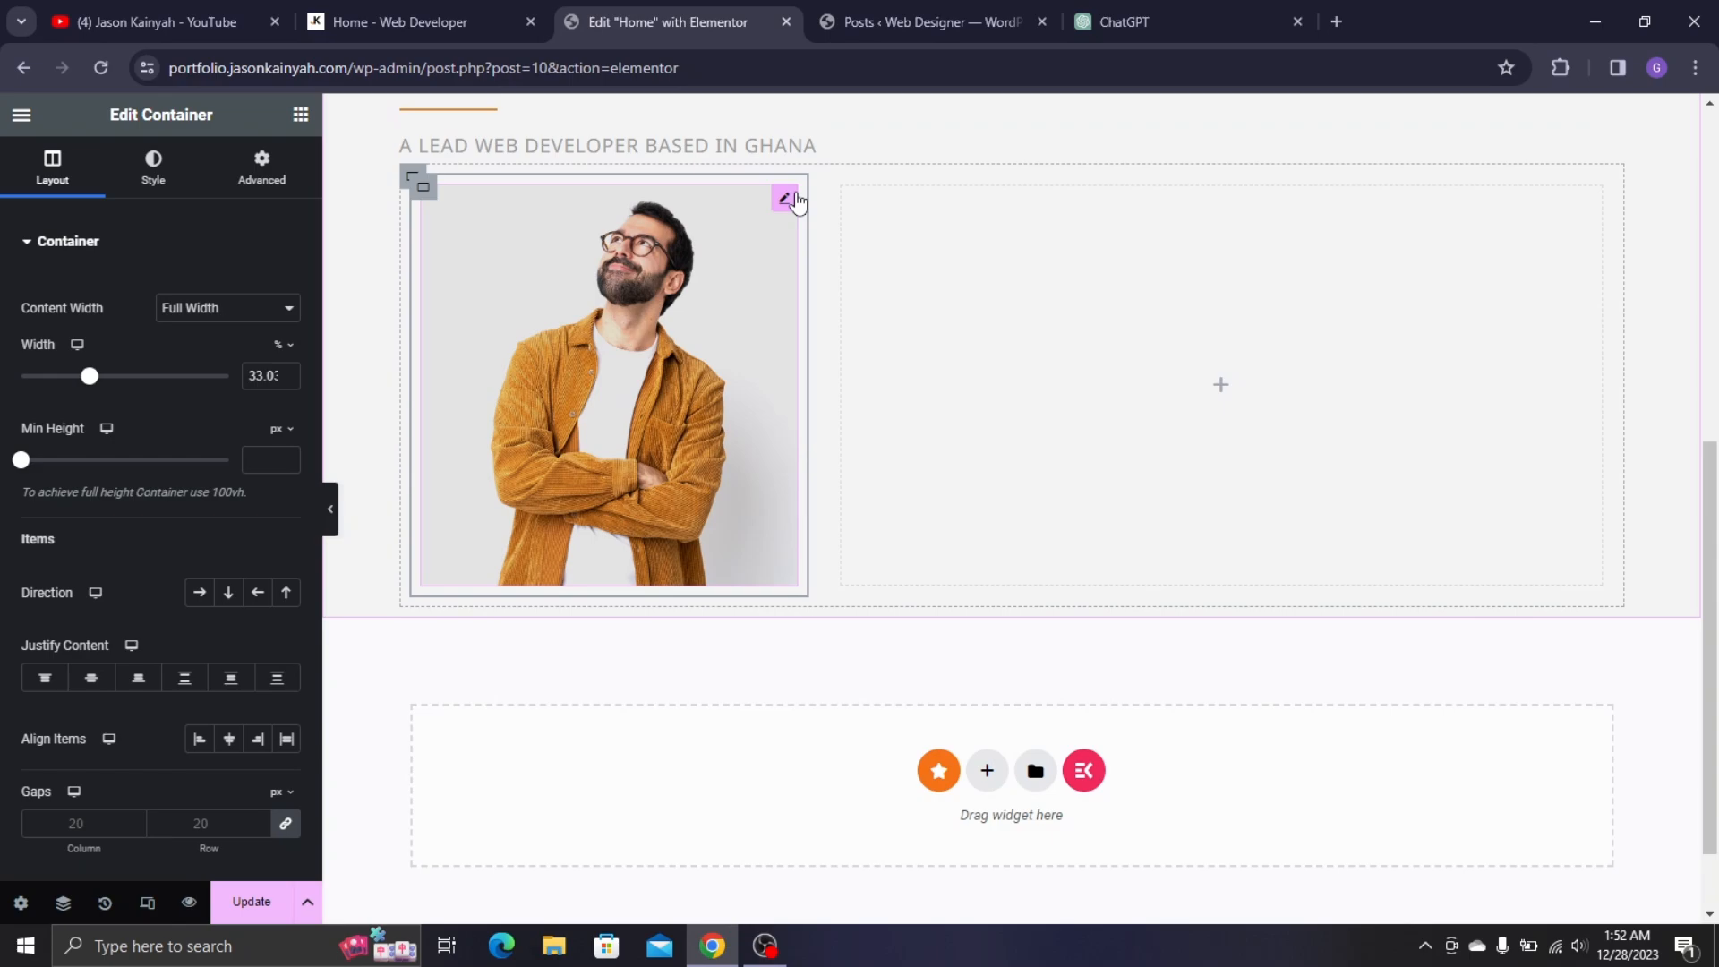
{"action": "left_click", "coordinate": [795, 199]}
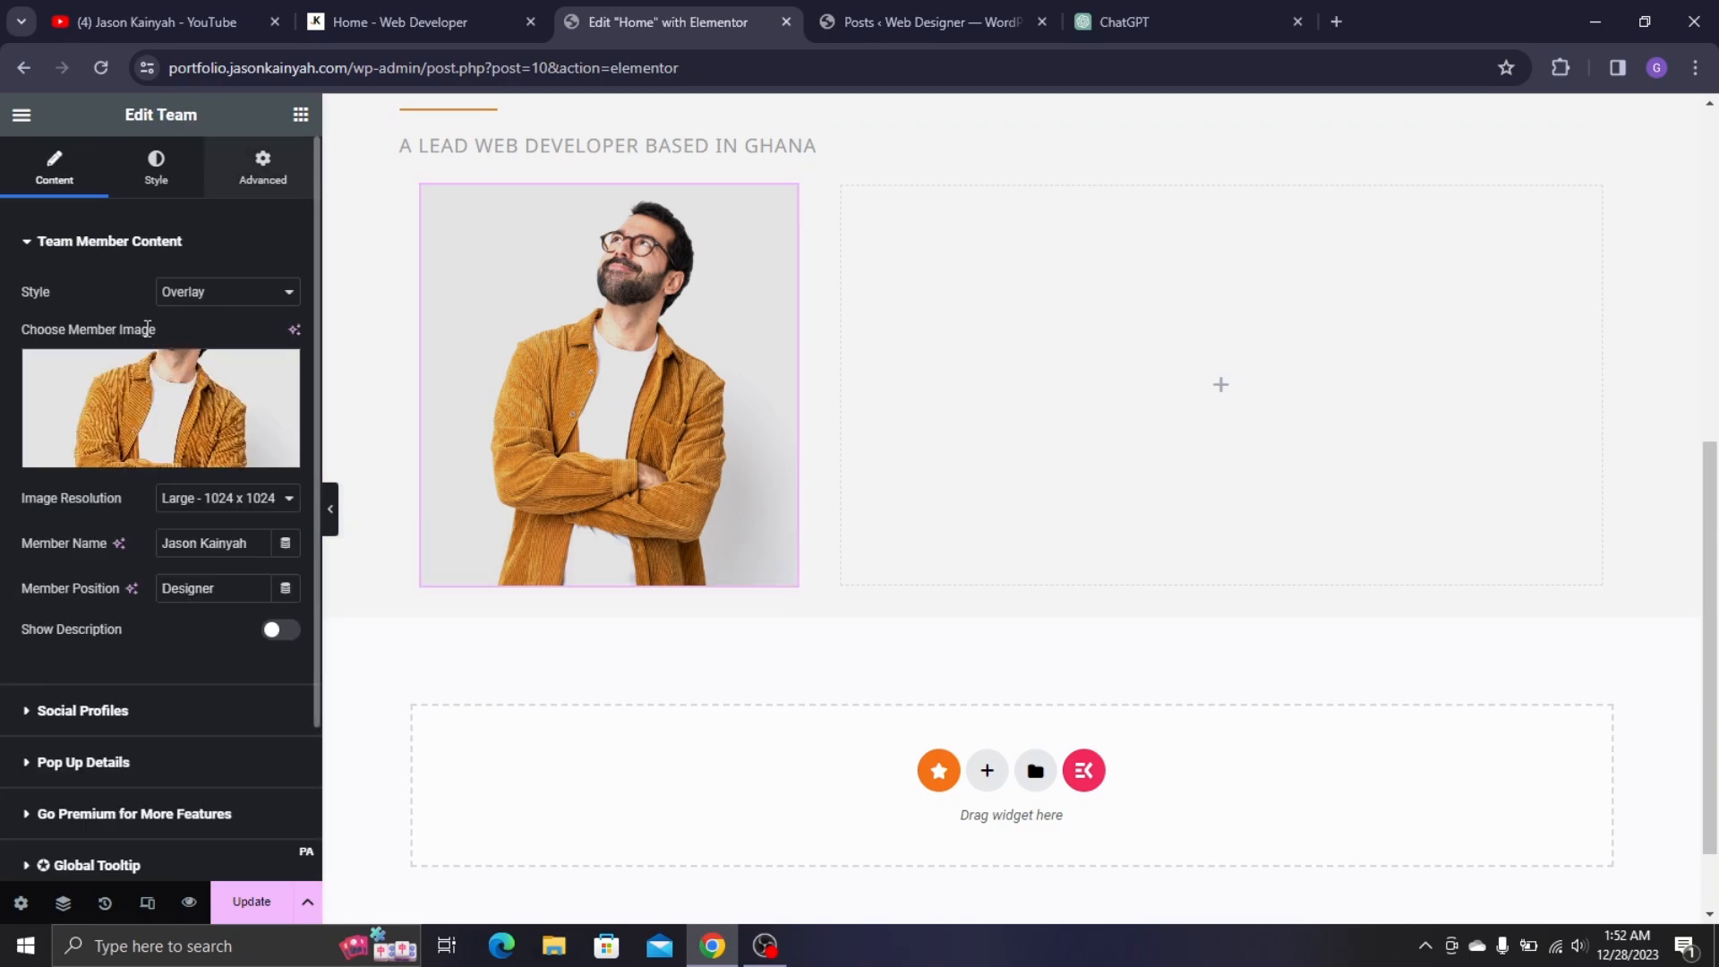
{"action": "left_click", "coordinate": [263, 166]}
{"action": "scroll", "coordinate": [244, 580], "scroll_direction": "down", "scroll_amount": 6}
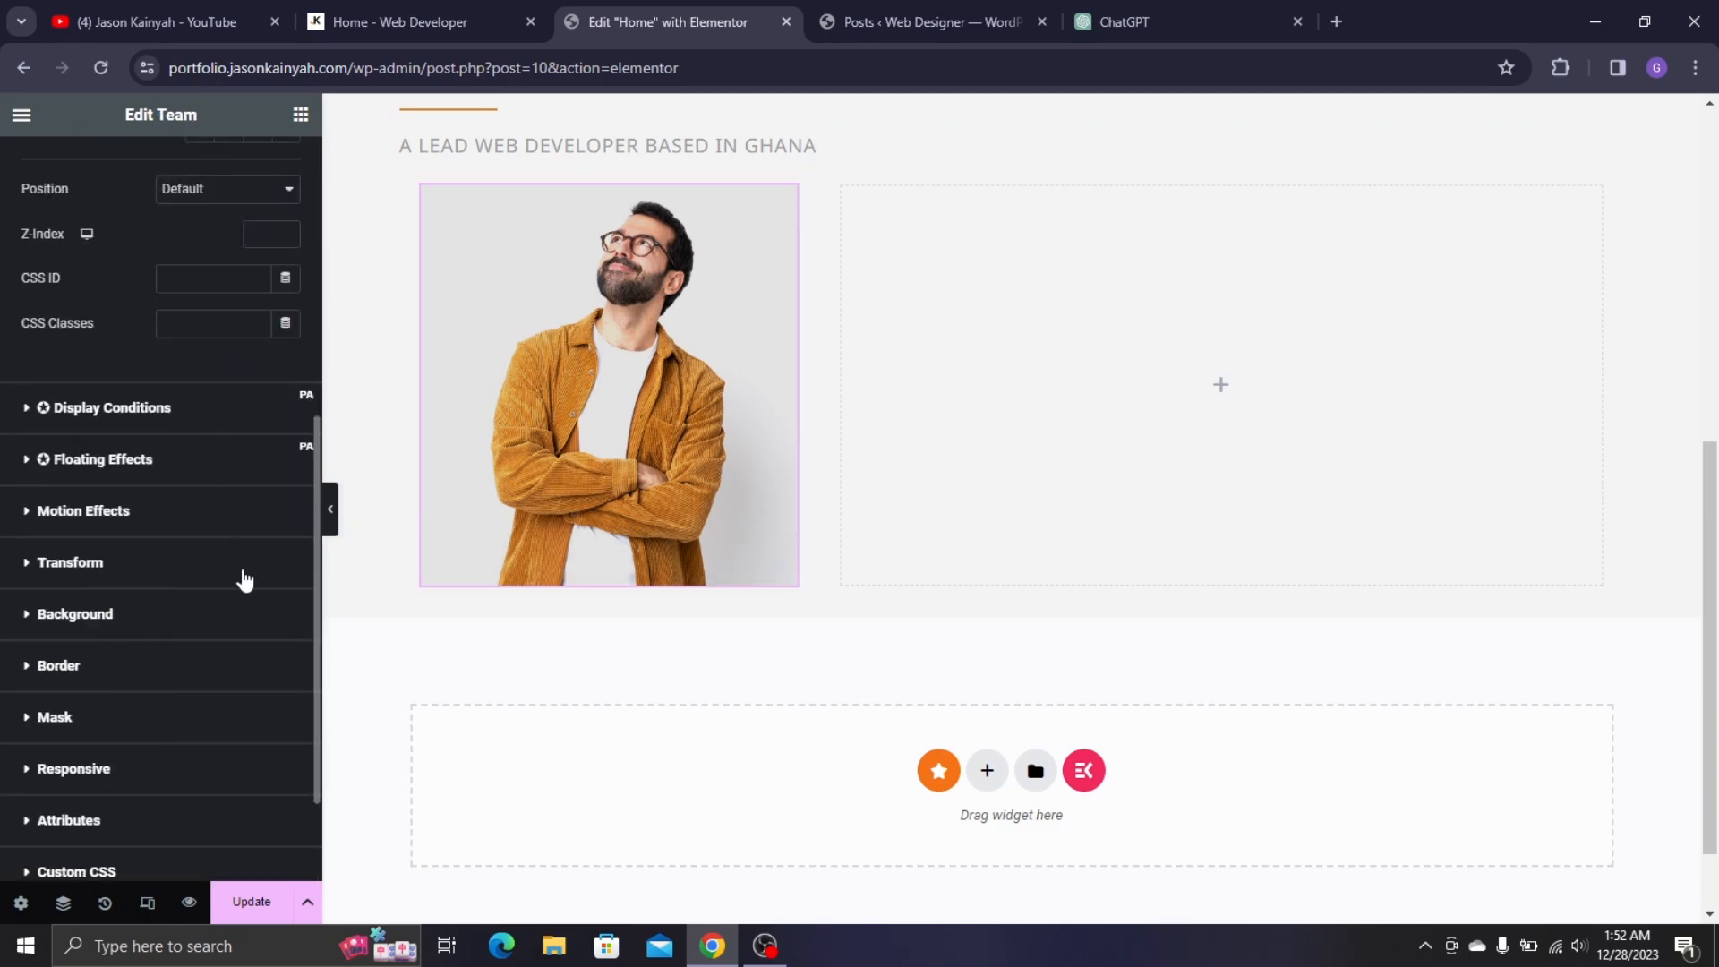
{"action": "left_click", "coordinate": [81, 665]}
{"action": "left_click", "coordinate": [226, 645]}
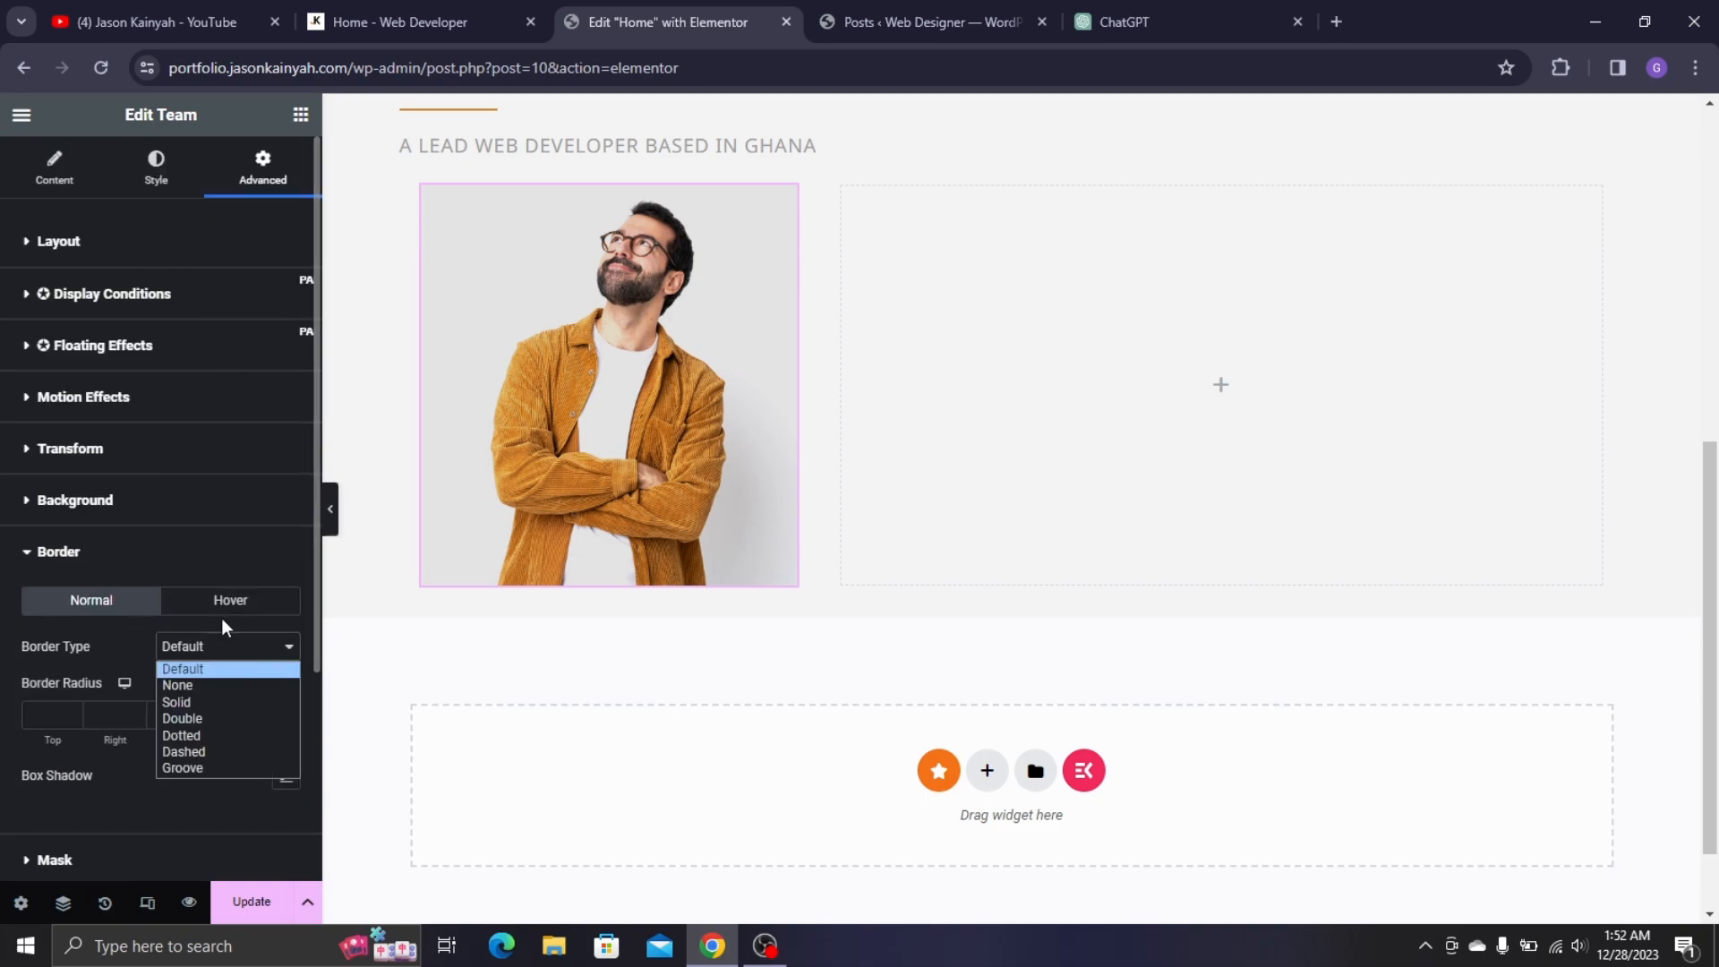
{"action": "left_click", "coordinate": [224, 700]}
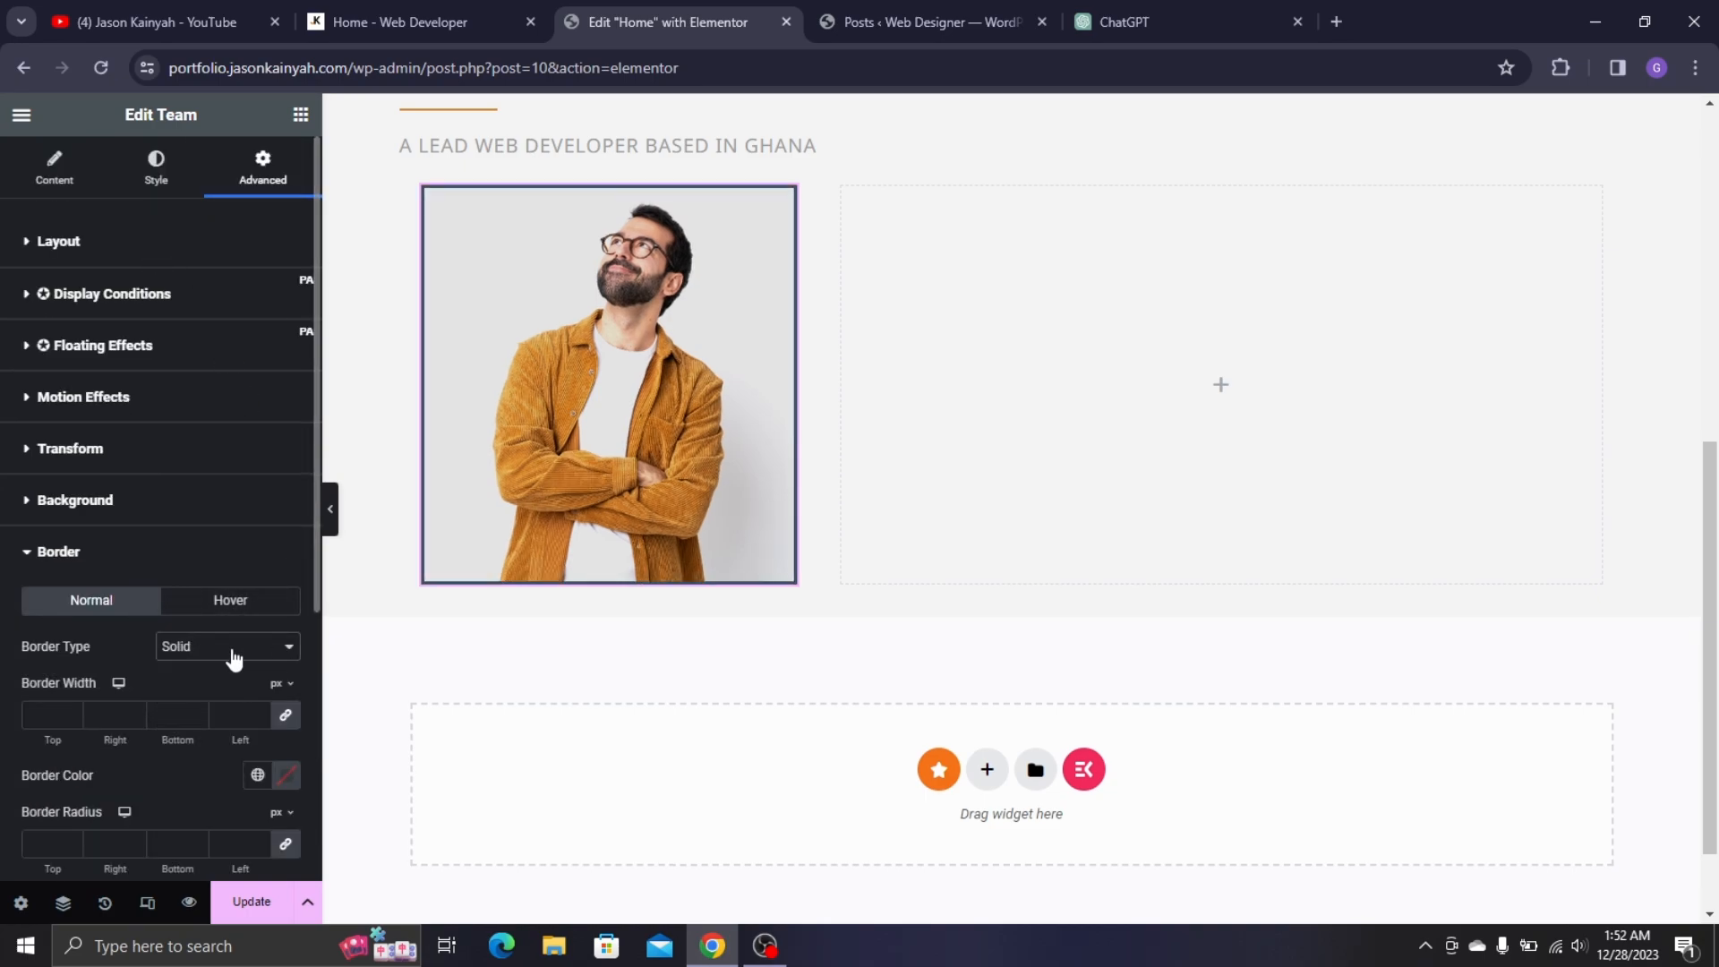
{"action": "scroll", "coordinate": [139, 560], "scroll_direction": "down", "scroll_amount": 2}
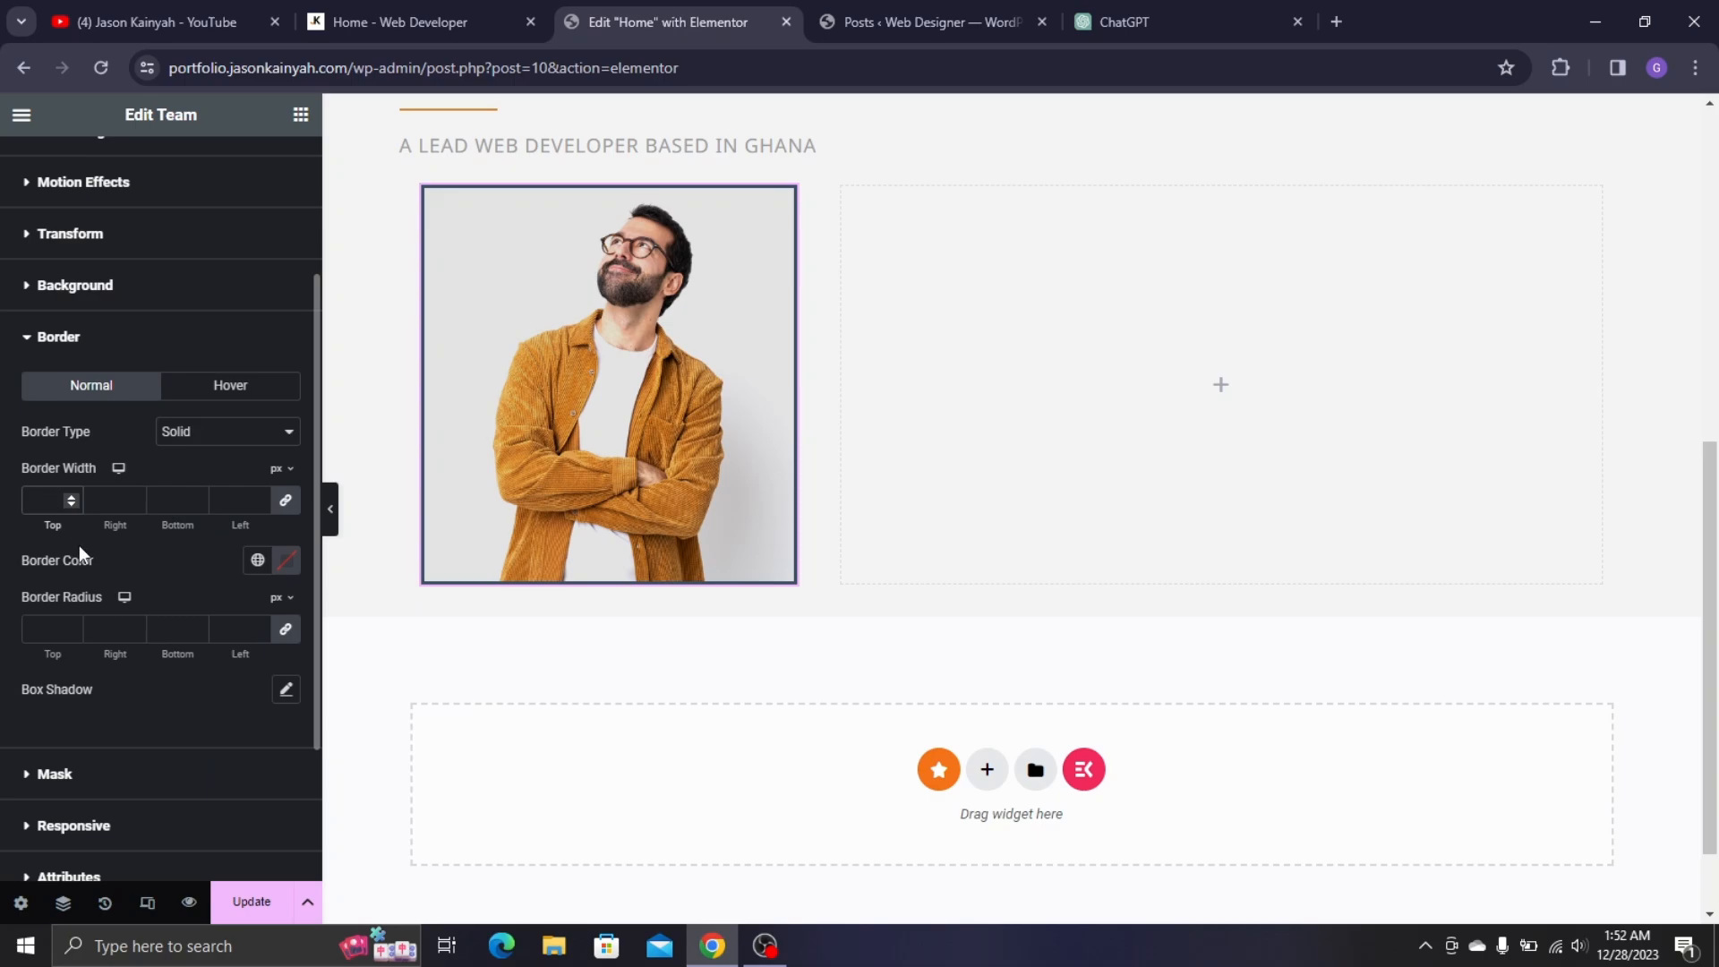
{"action": "type", "text": "10"}
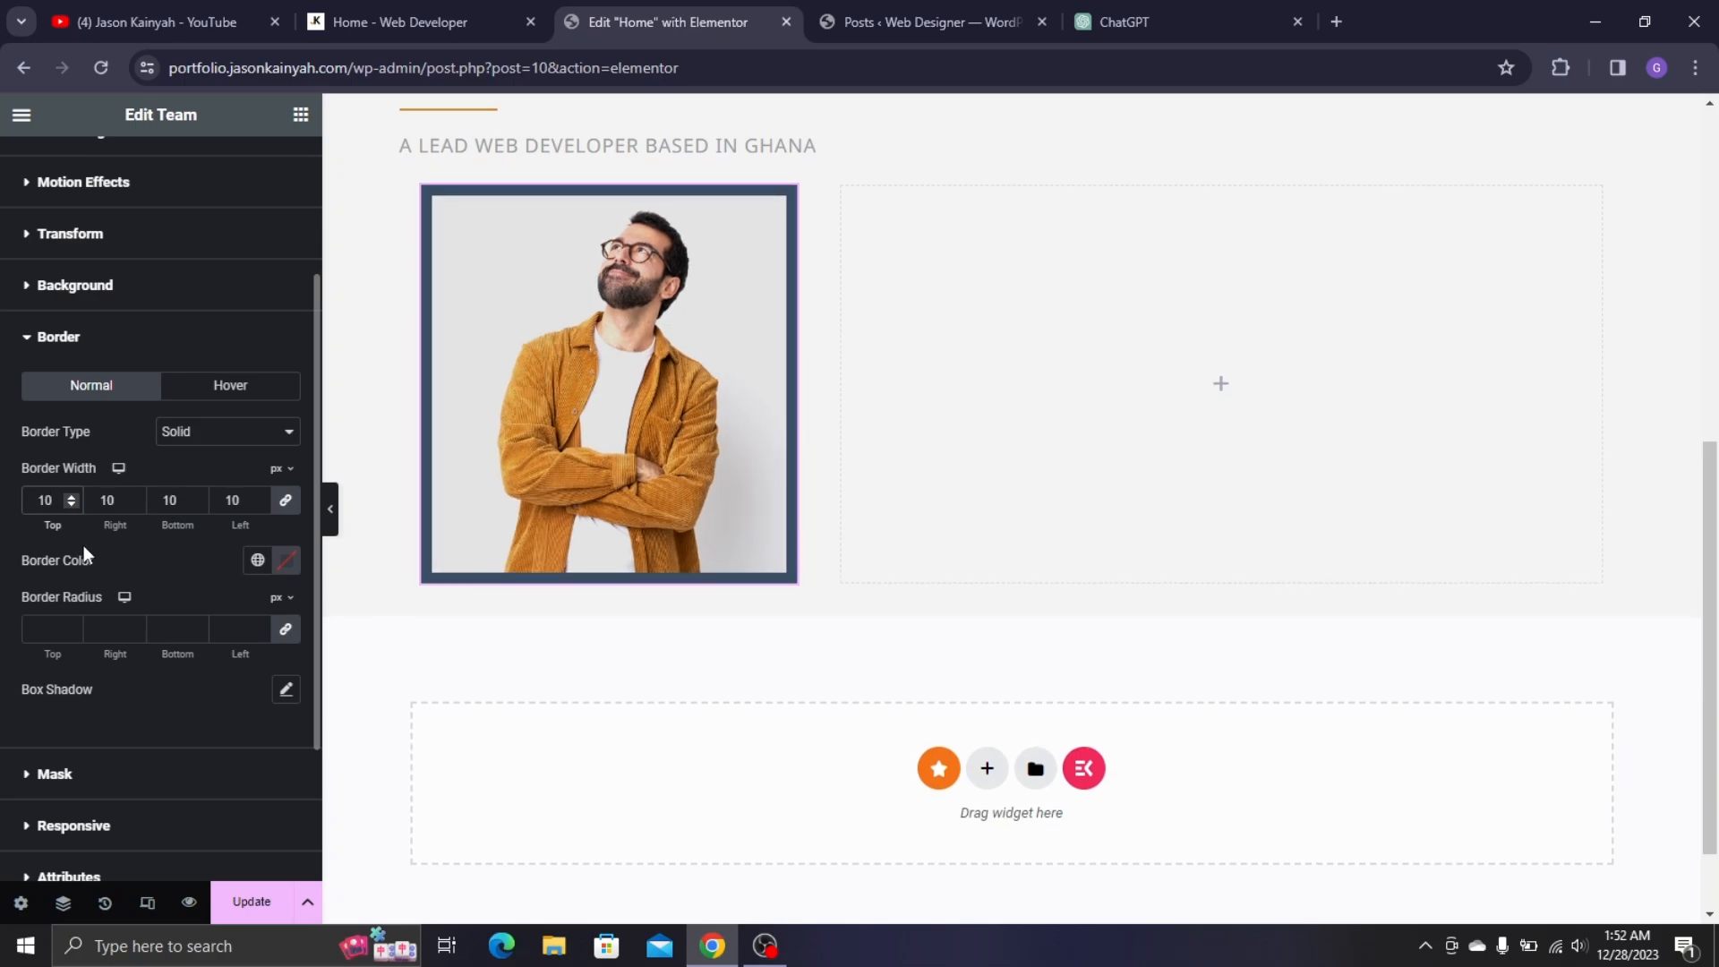
{"action": "left_click", "coordinate": [257, 560]}
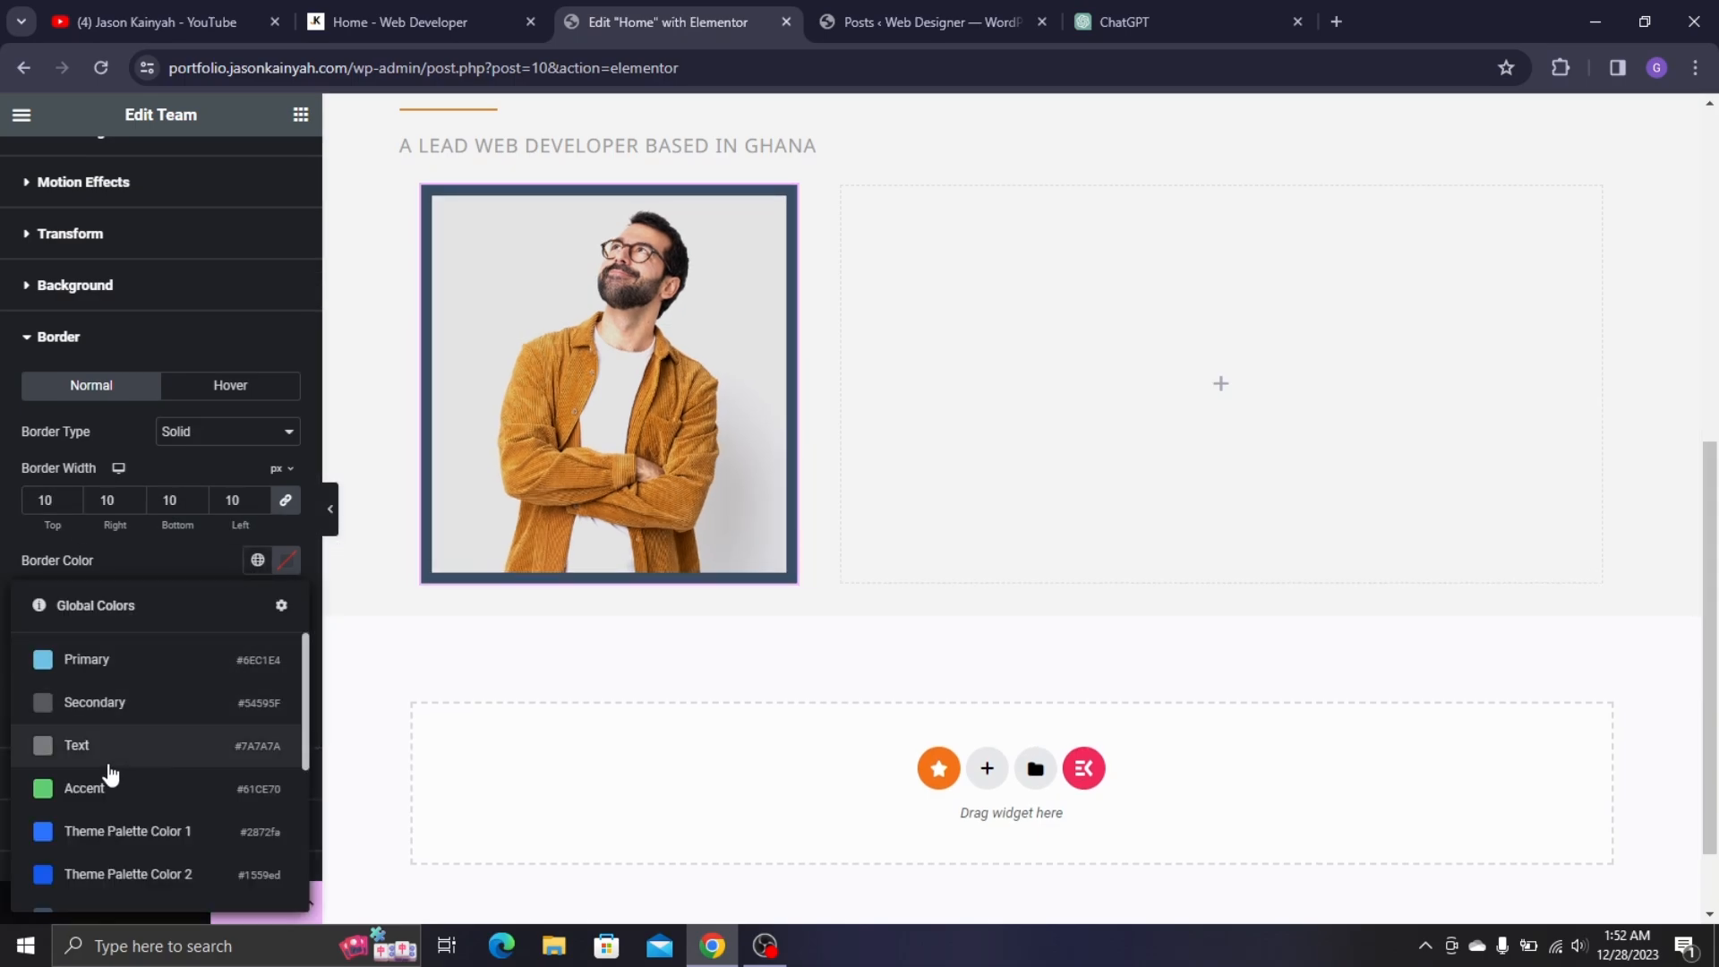
{"action": "scroll", "coordinate": [89, 806], "scroll_direction": "down", "scroll_amount": 3}
{"action": "scroll", "coordinate": [89, 824], "scroll_direction": "down", "scroll_amount": 2}
{"action": "left_click", "coordinate": [114, 886]}
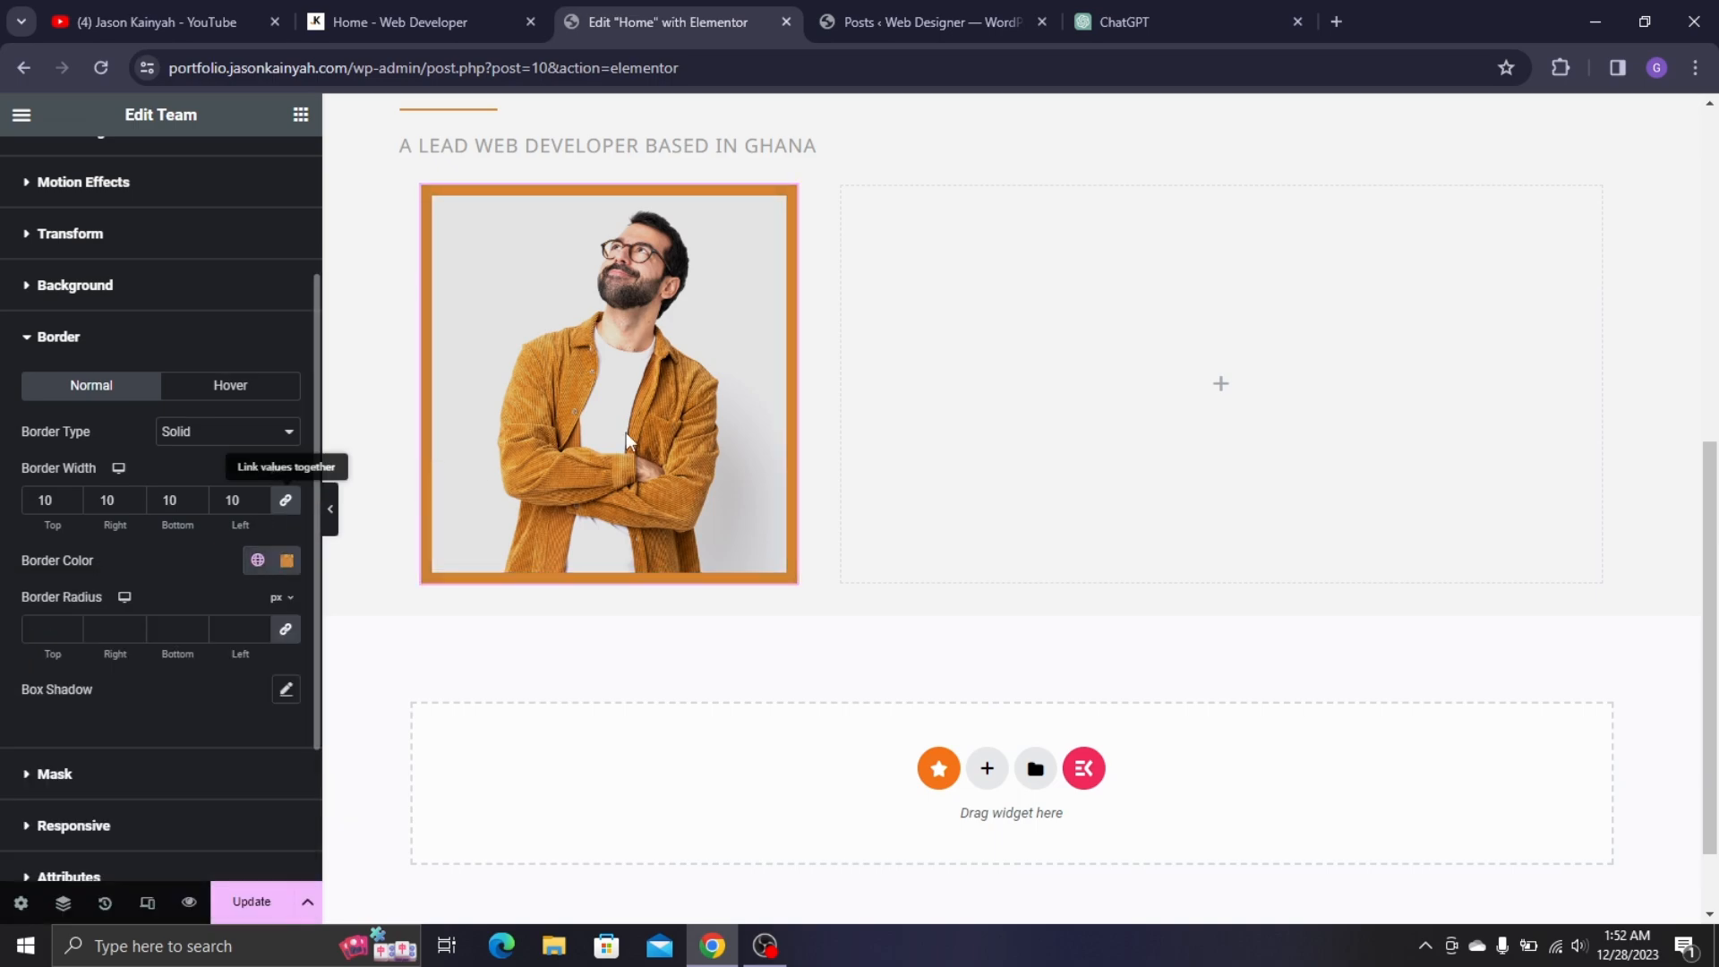
{"action": "left_click", "coordinate": [435, 4]}
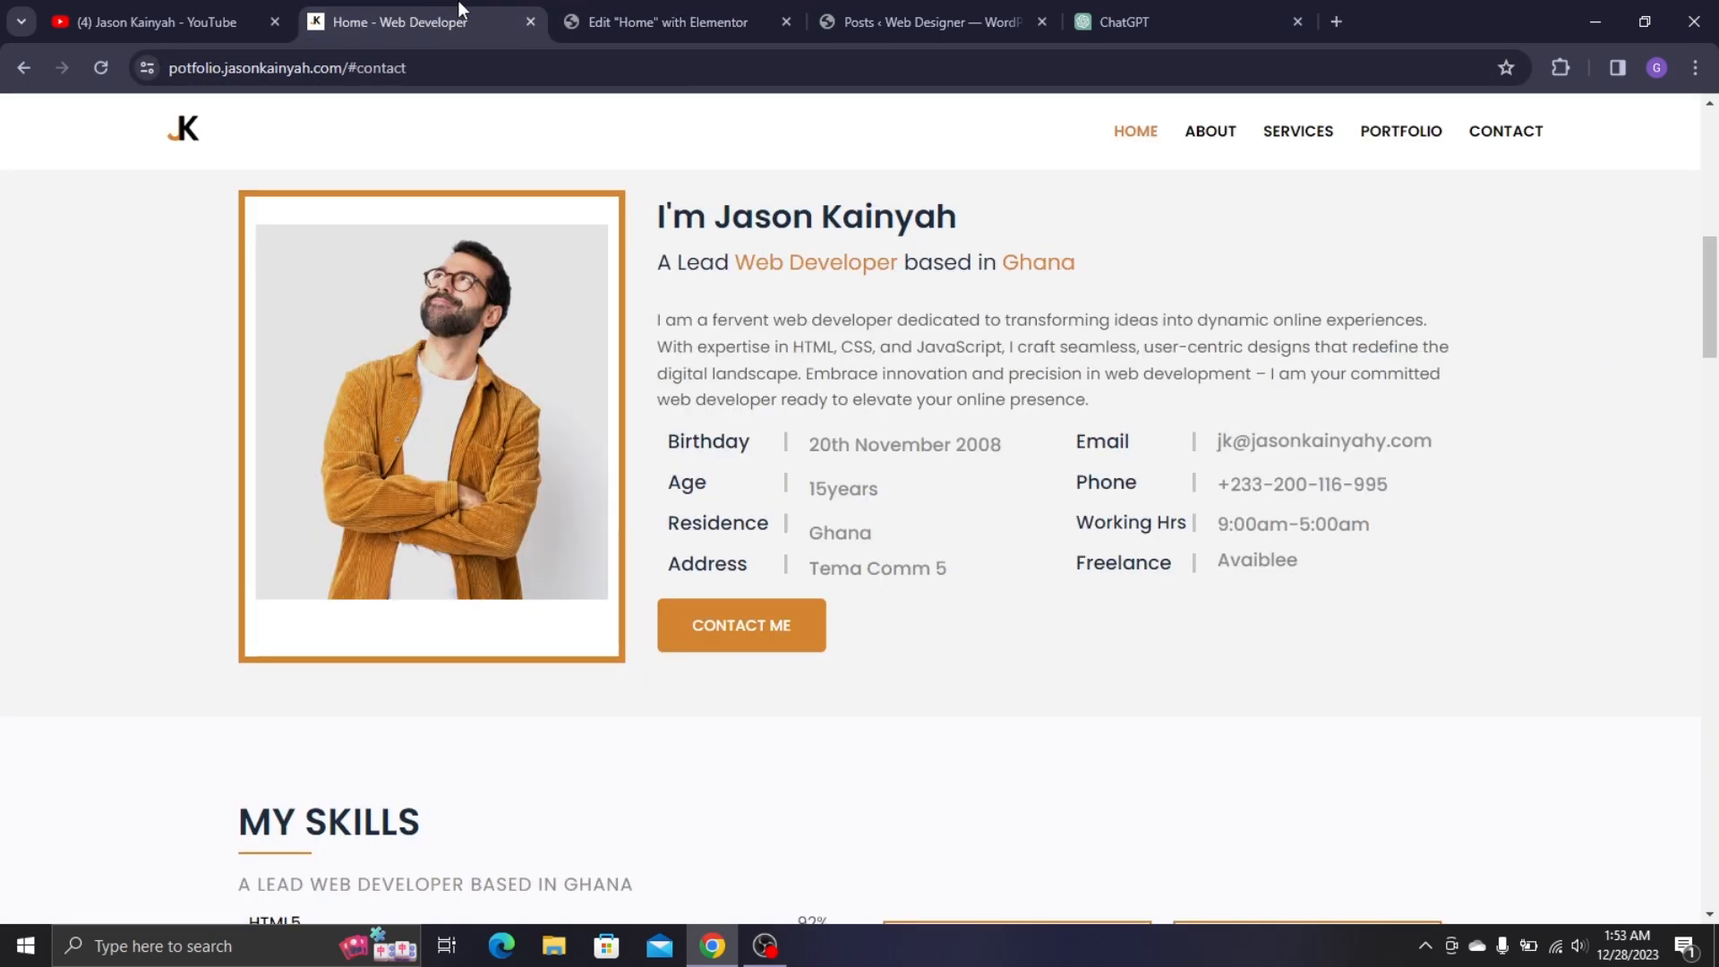
{"action": "left_click", "coordinate": [699, 7]}
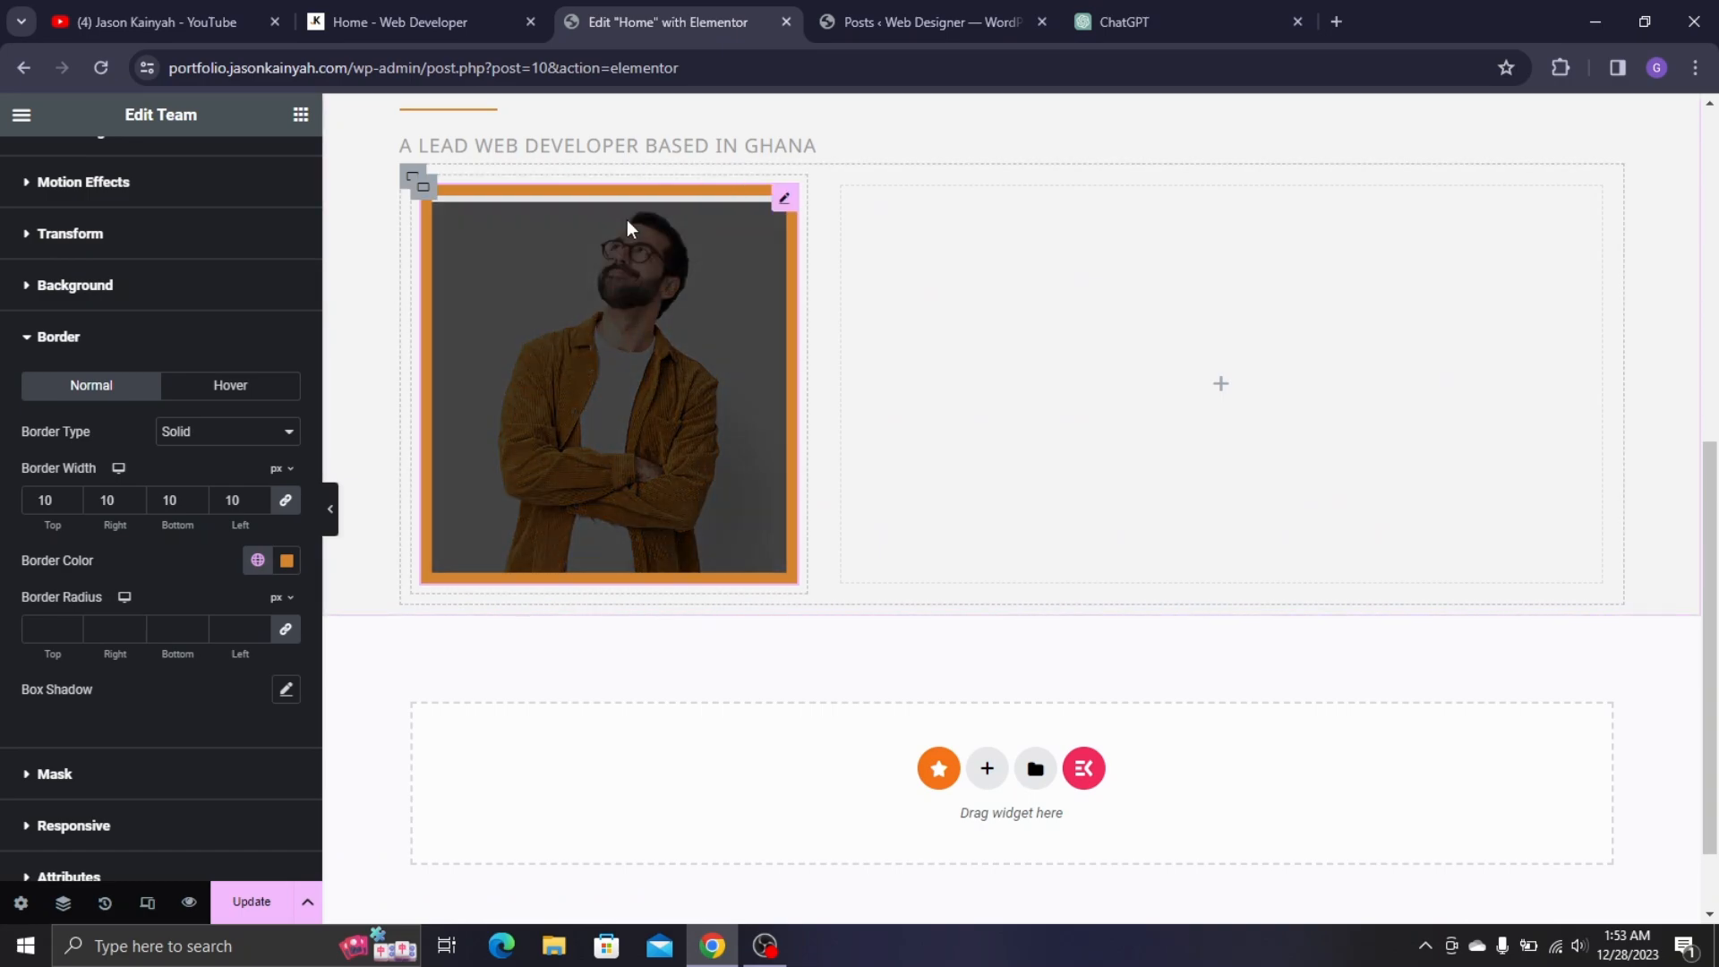
{"action": "left_click", "coordinate": [286, 561]}
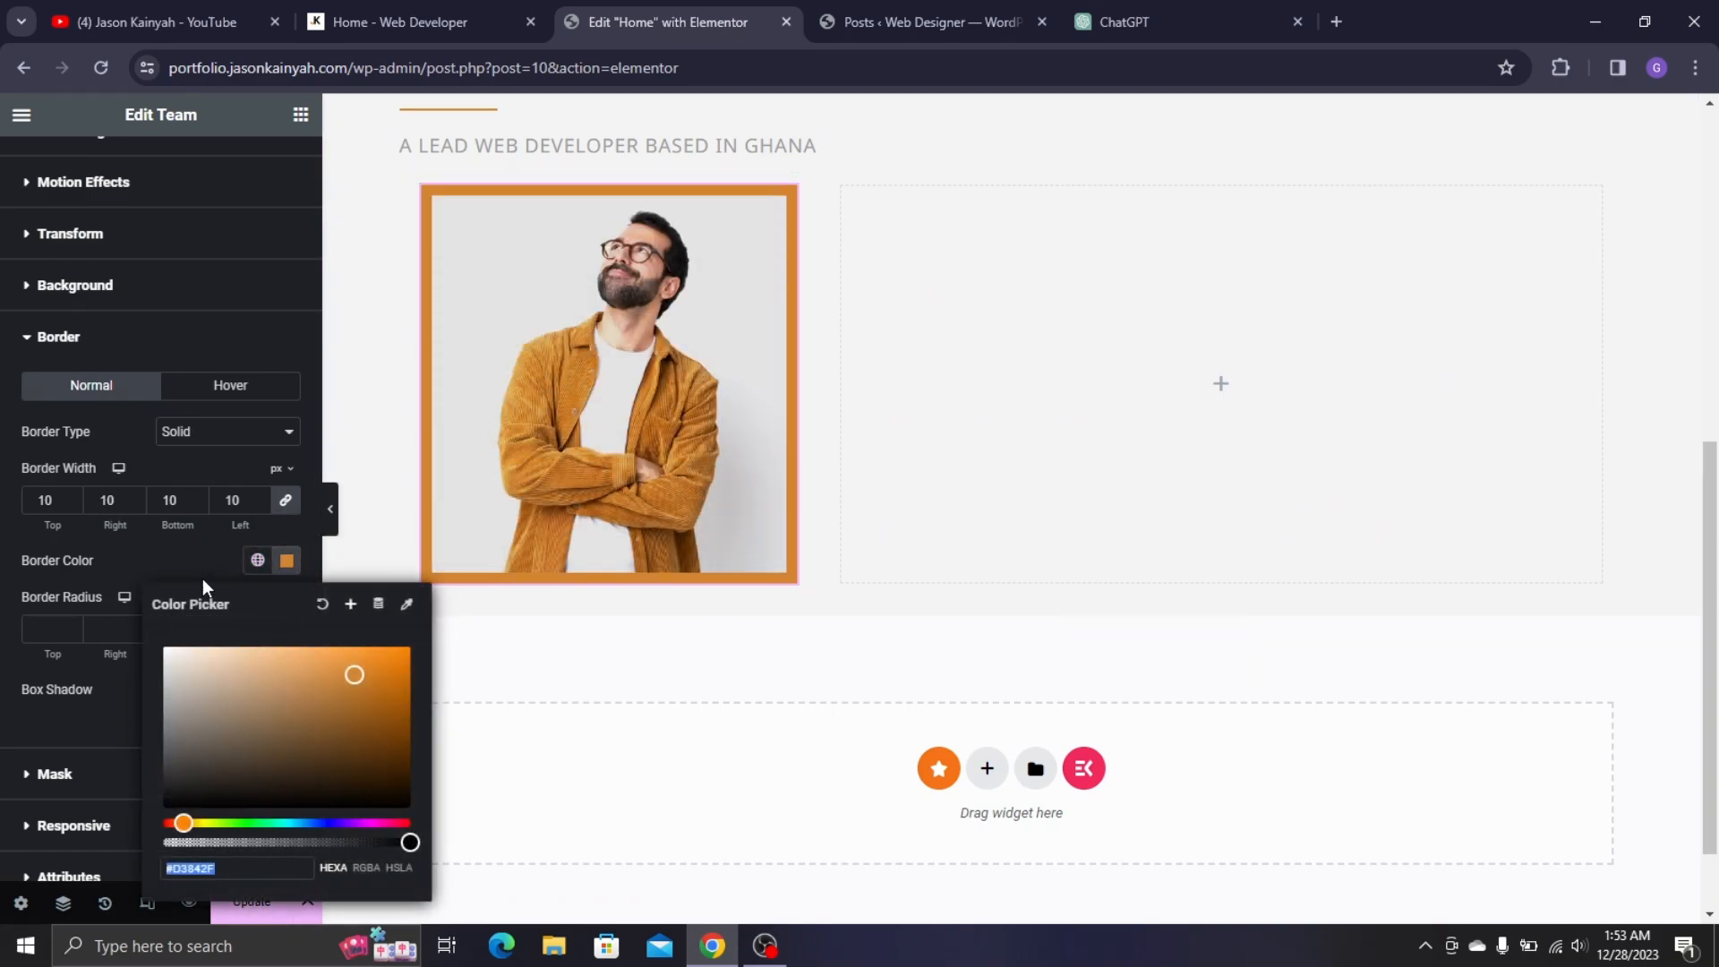
{"action": "left_click_drag", "start_coordinate": [223, 722], "coordinate": [111, 637]}
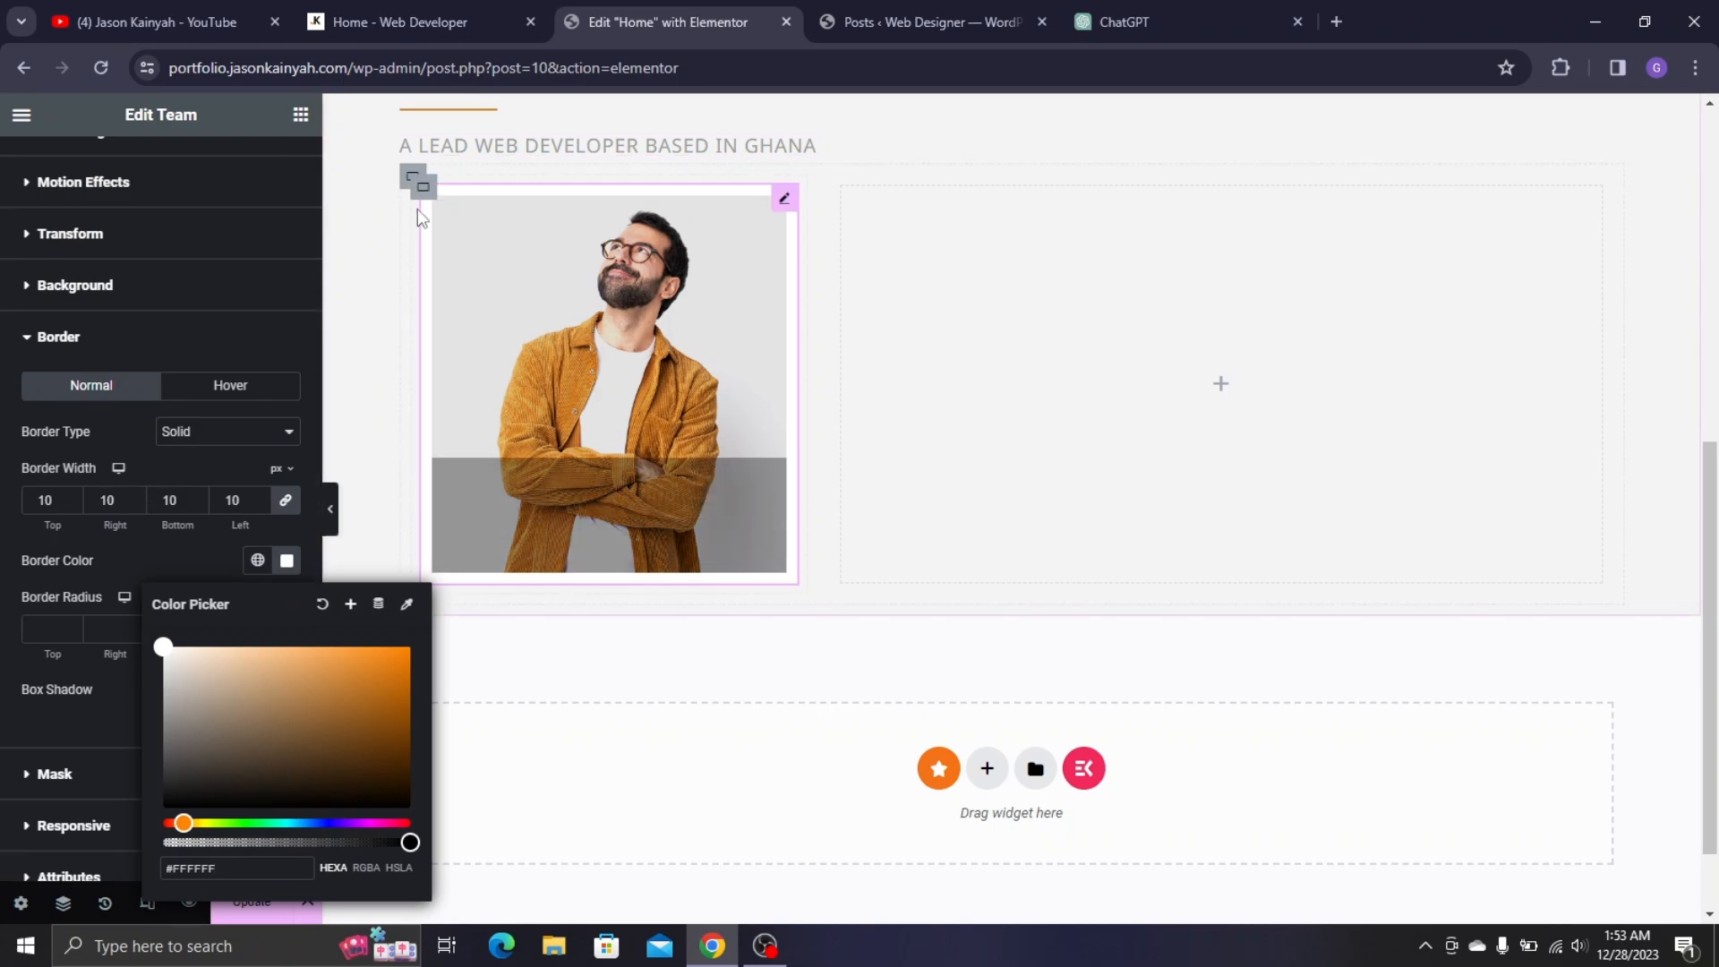
{"action": "scroll", "coordinate": [578, 441], "scroll_direction": "up", "scroll_amount": 3}
{"action": "left_click", "coordinate": [421, 21]}
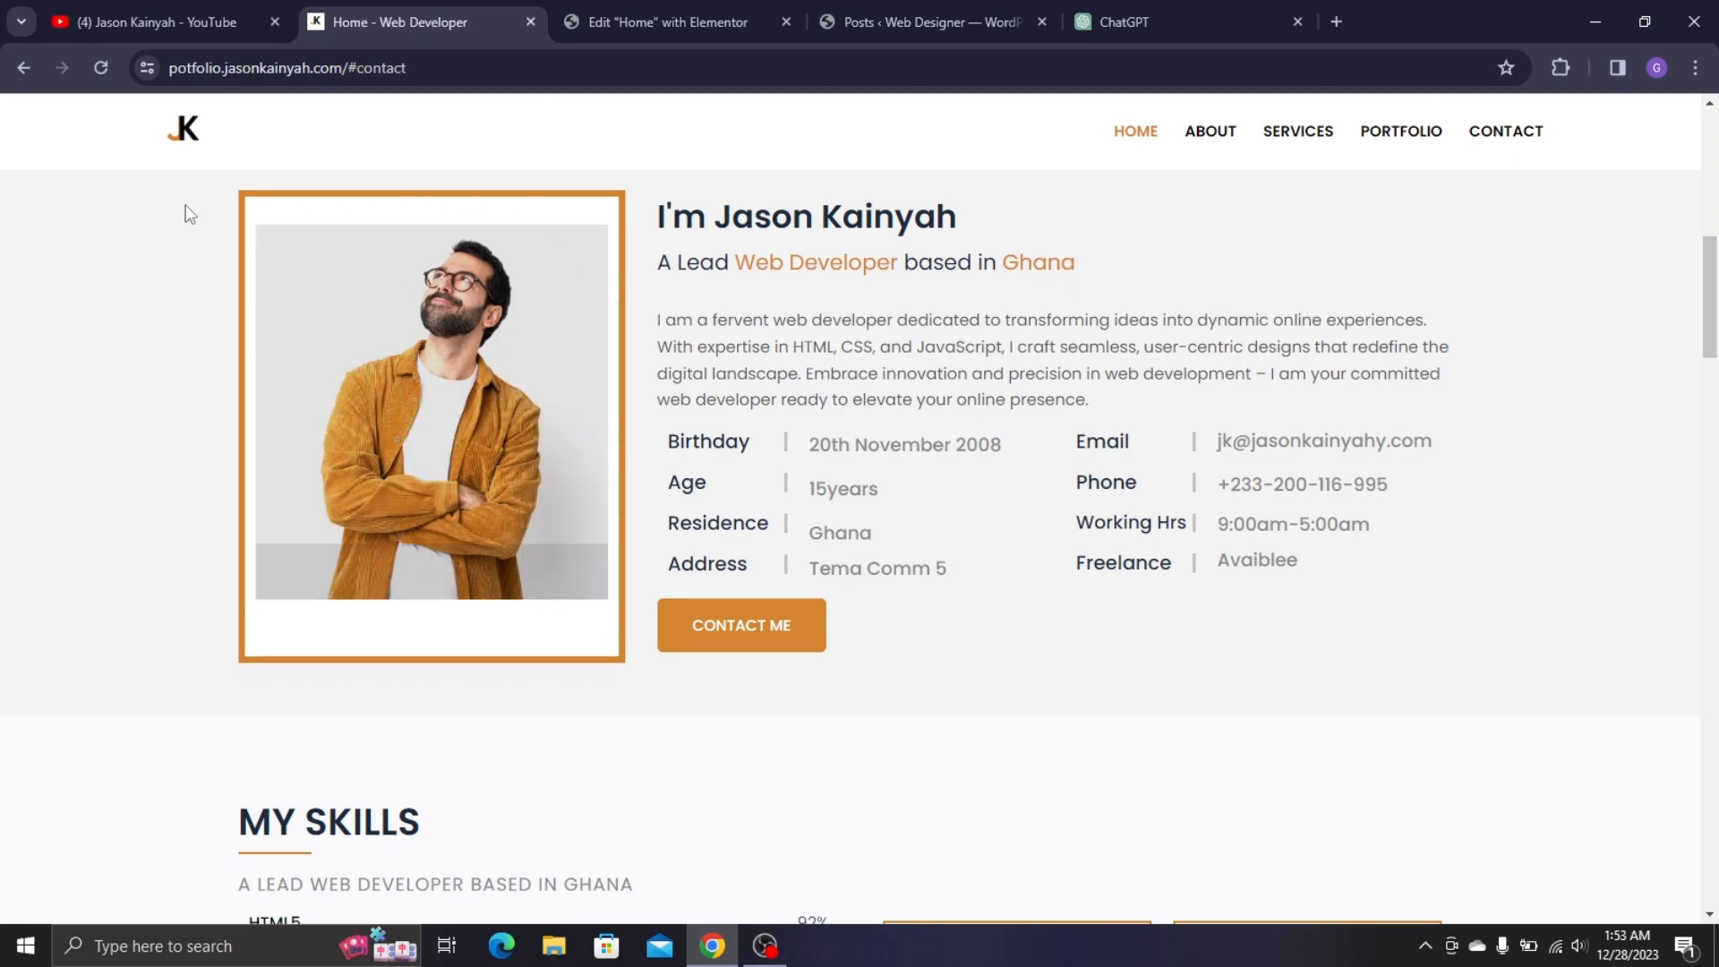
{"action": "left_click", "coordinate": [637, 27]}
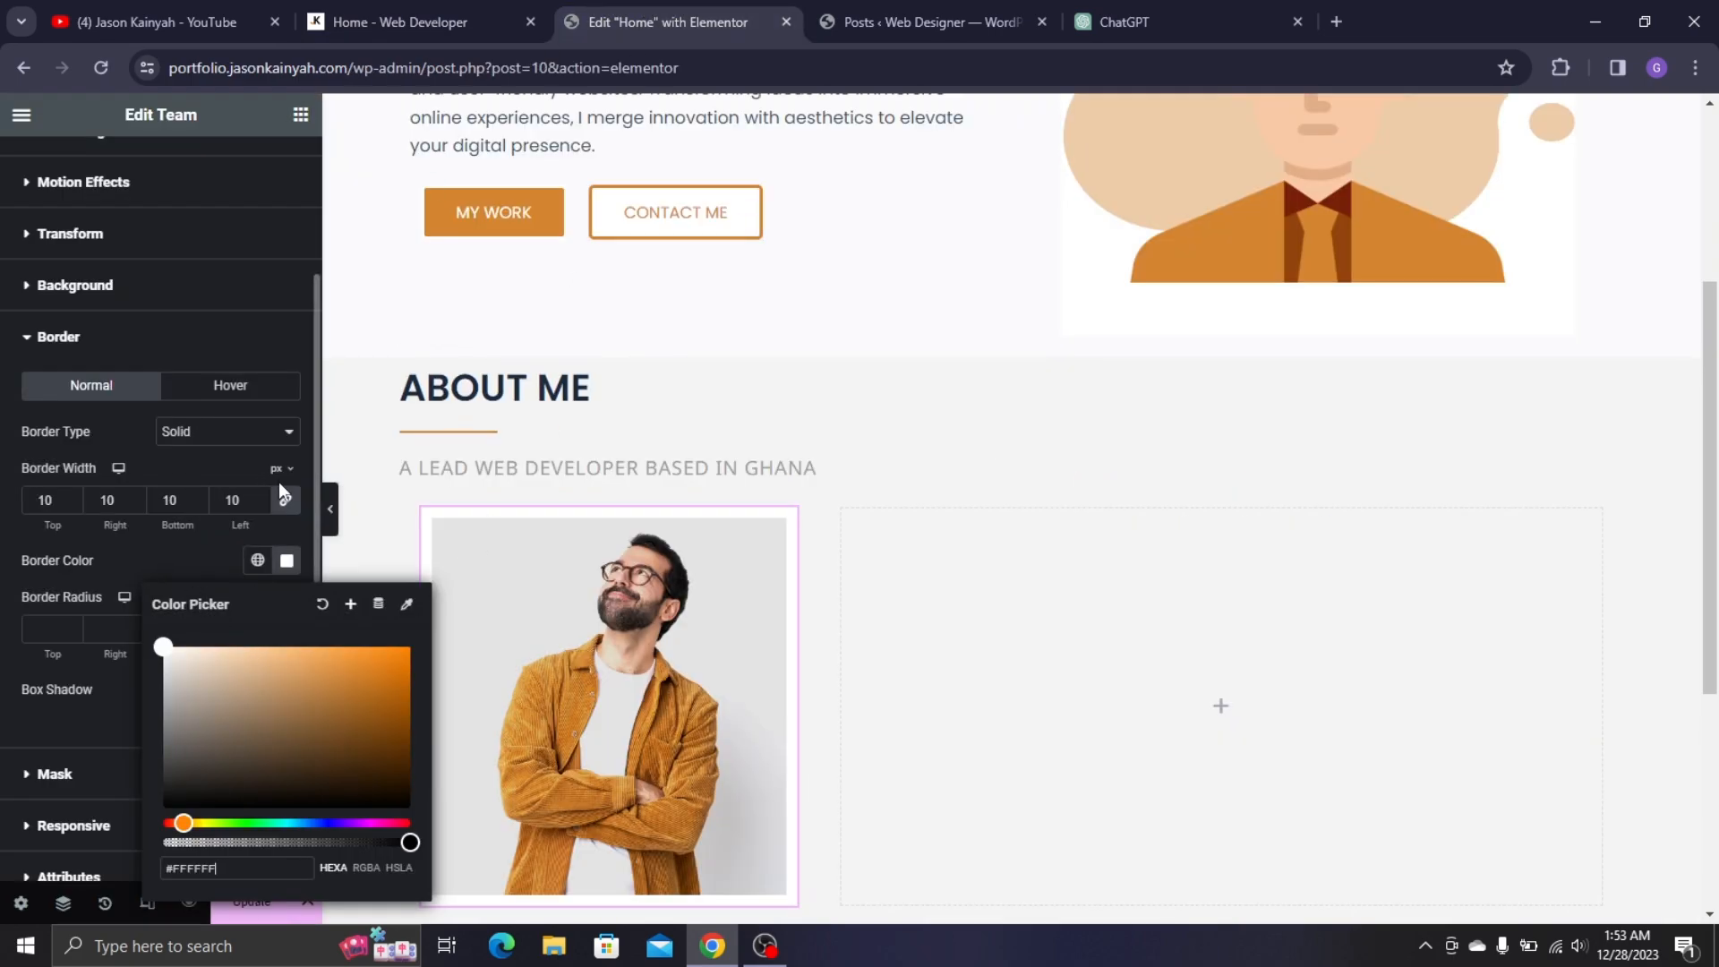
{"action": "left_click", "coordinate": [240, 422]}
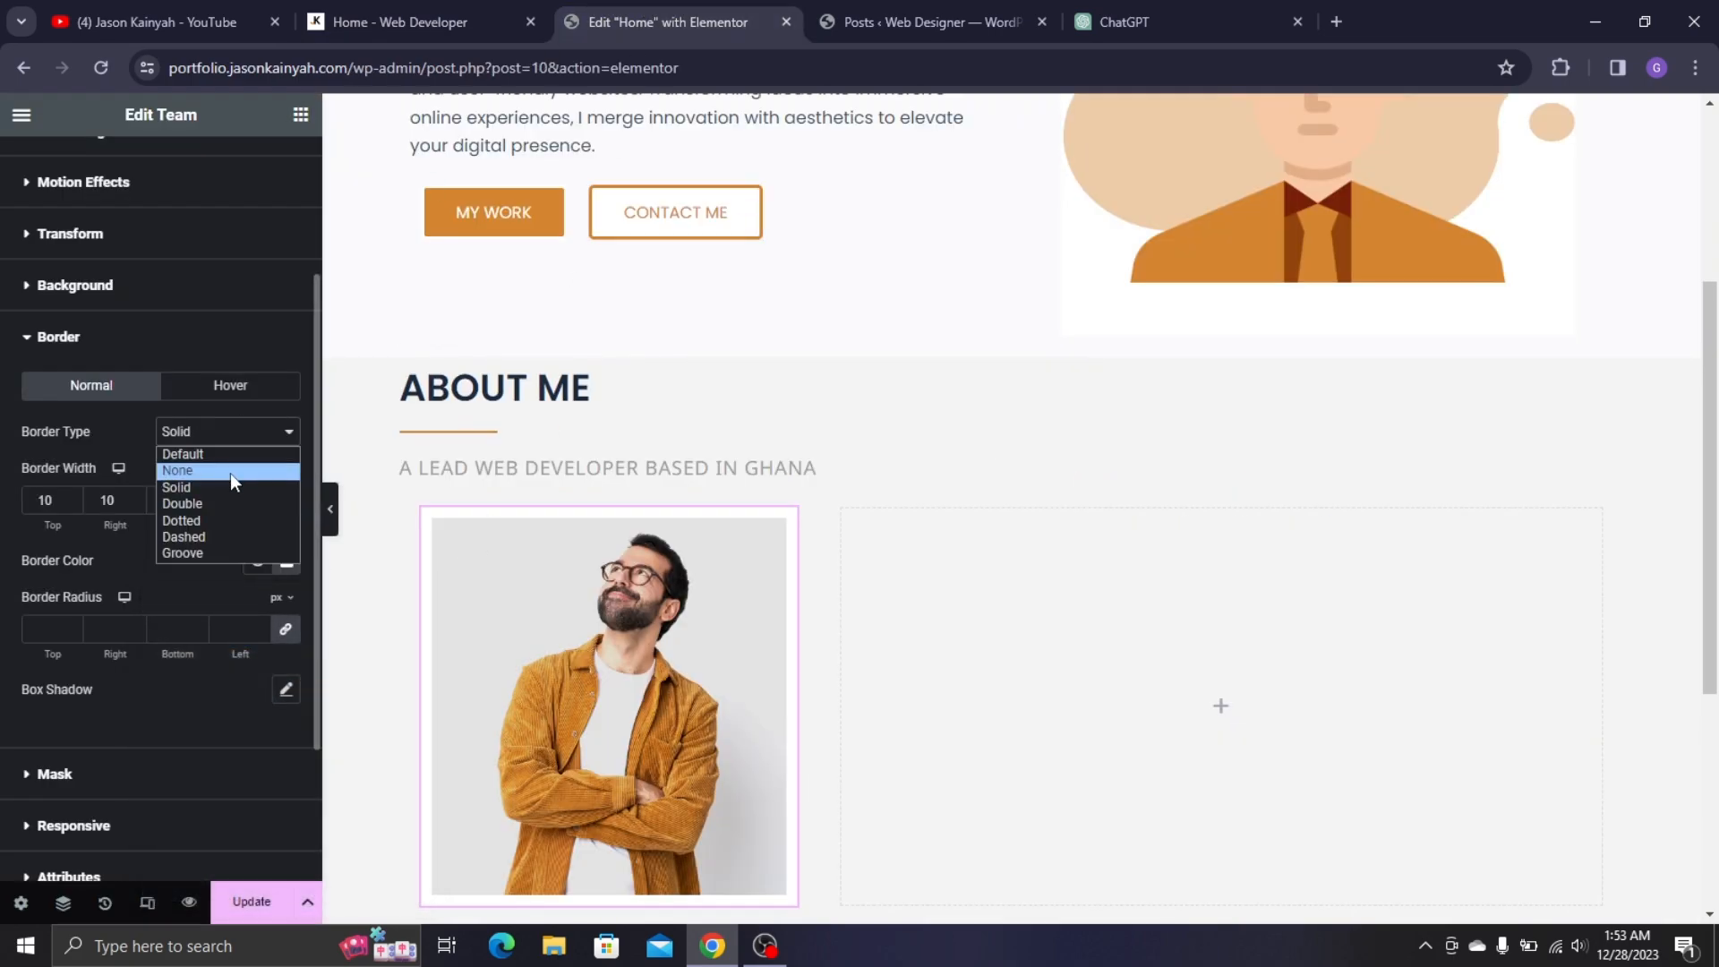
{"action": "left_click", "coordinate": [230, 472]}
{"action": "scroll", "coordinate": [902, 444], "scroll_direction": "down", "scroll_amount": 1}
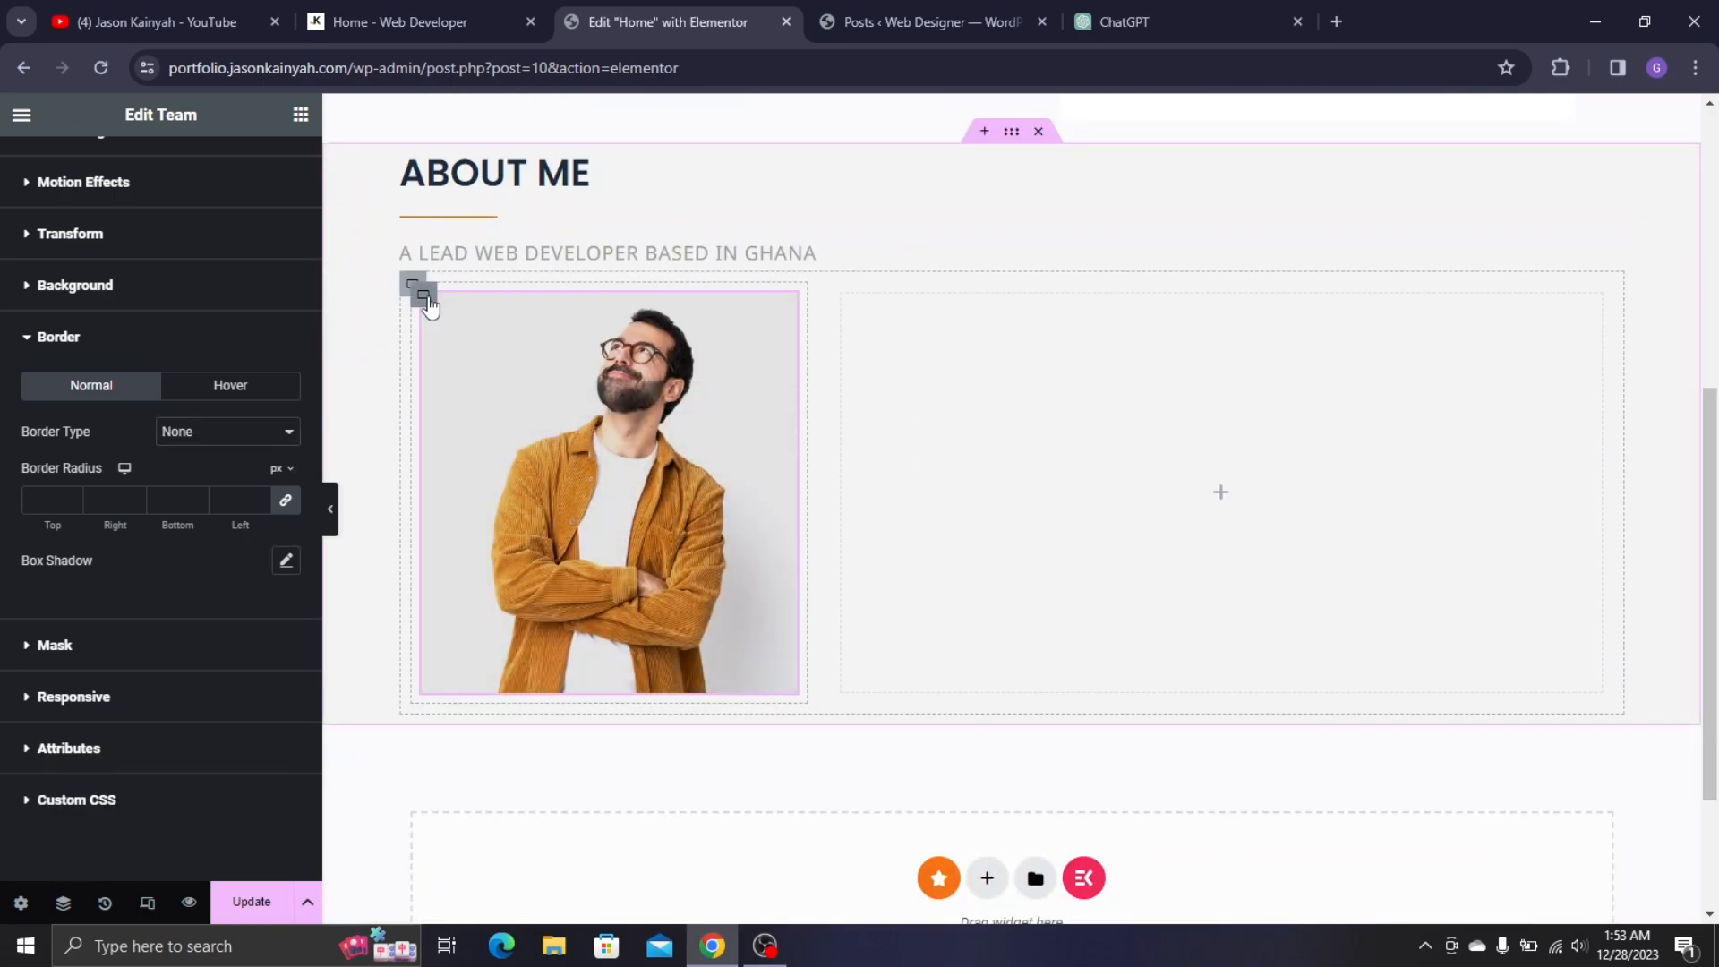
- Set the photo container's padding to 20 top, 10 right, 30 bottom, 10 left
{"action": "left_click", "coordinate": [421, 295]}
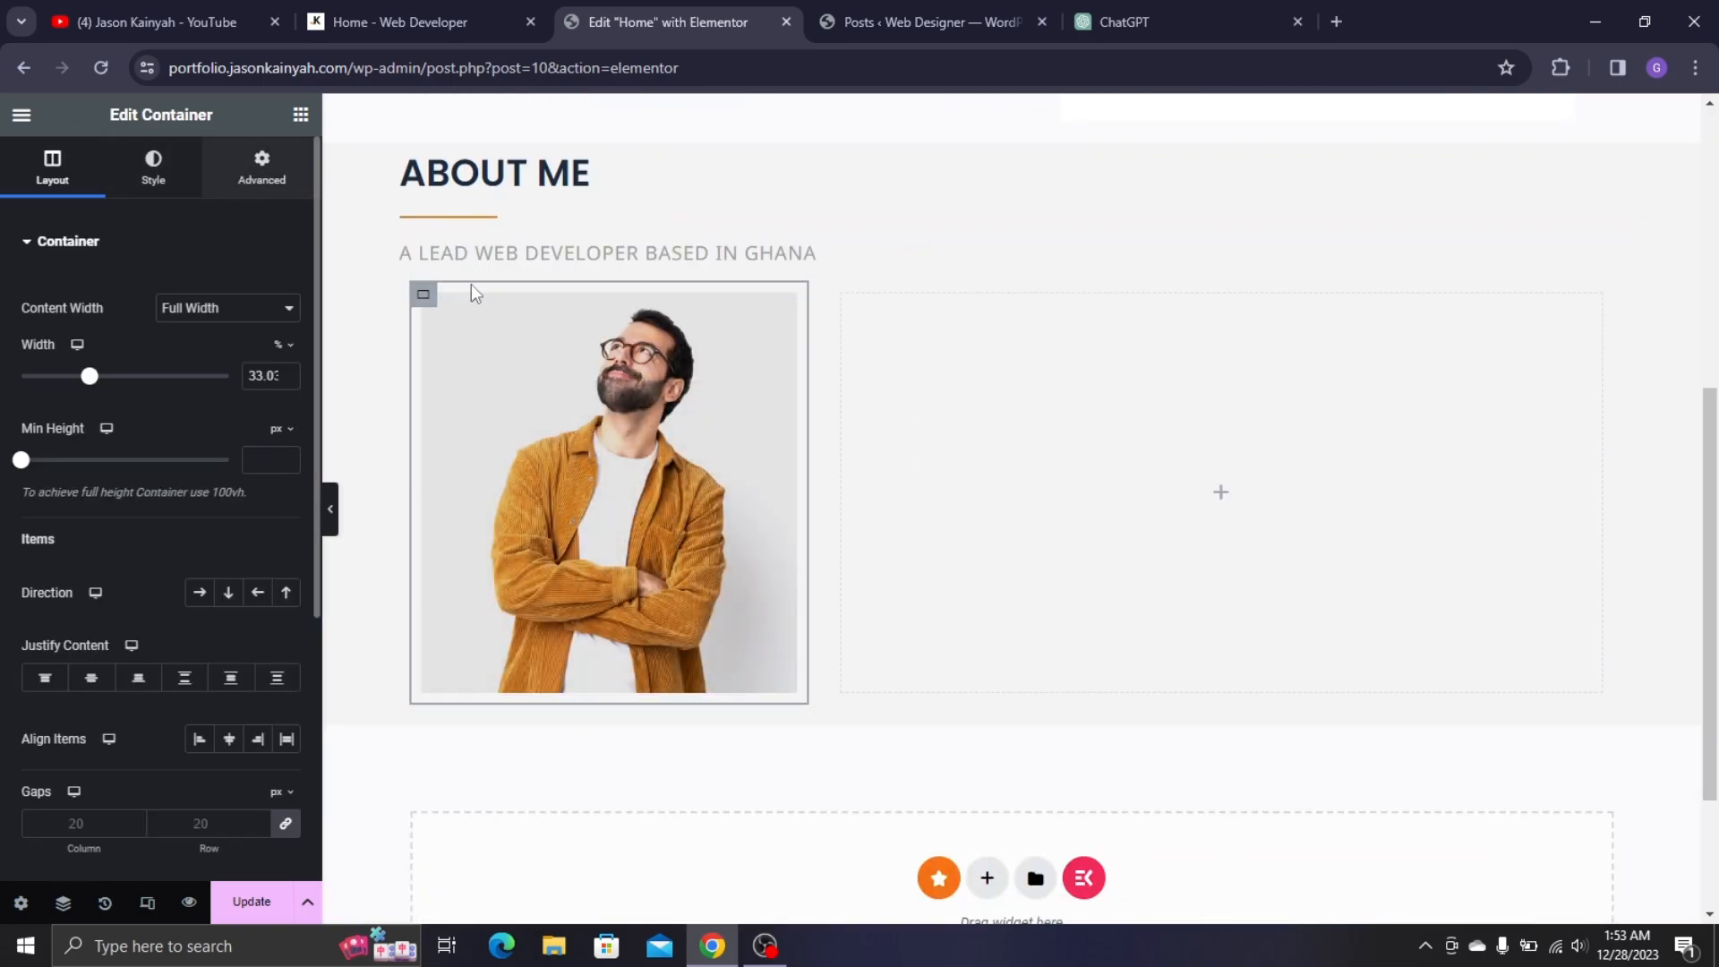
{"action": "left_click", "coordinate": [261, 165]}
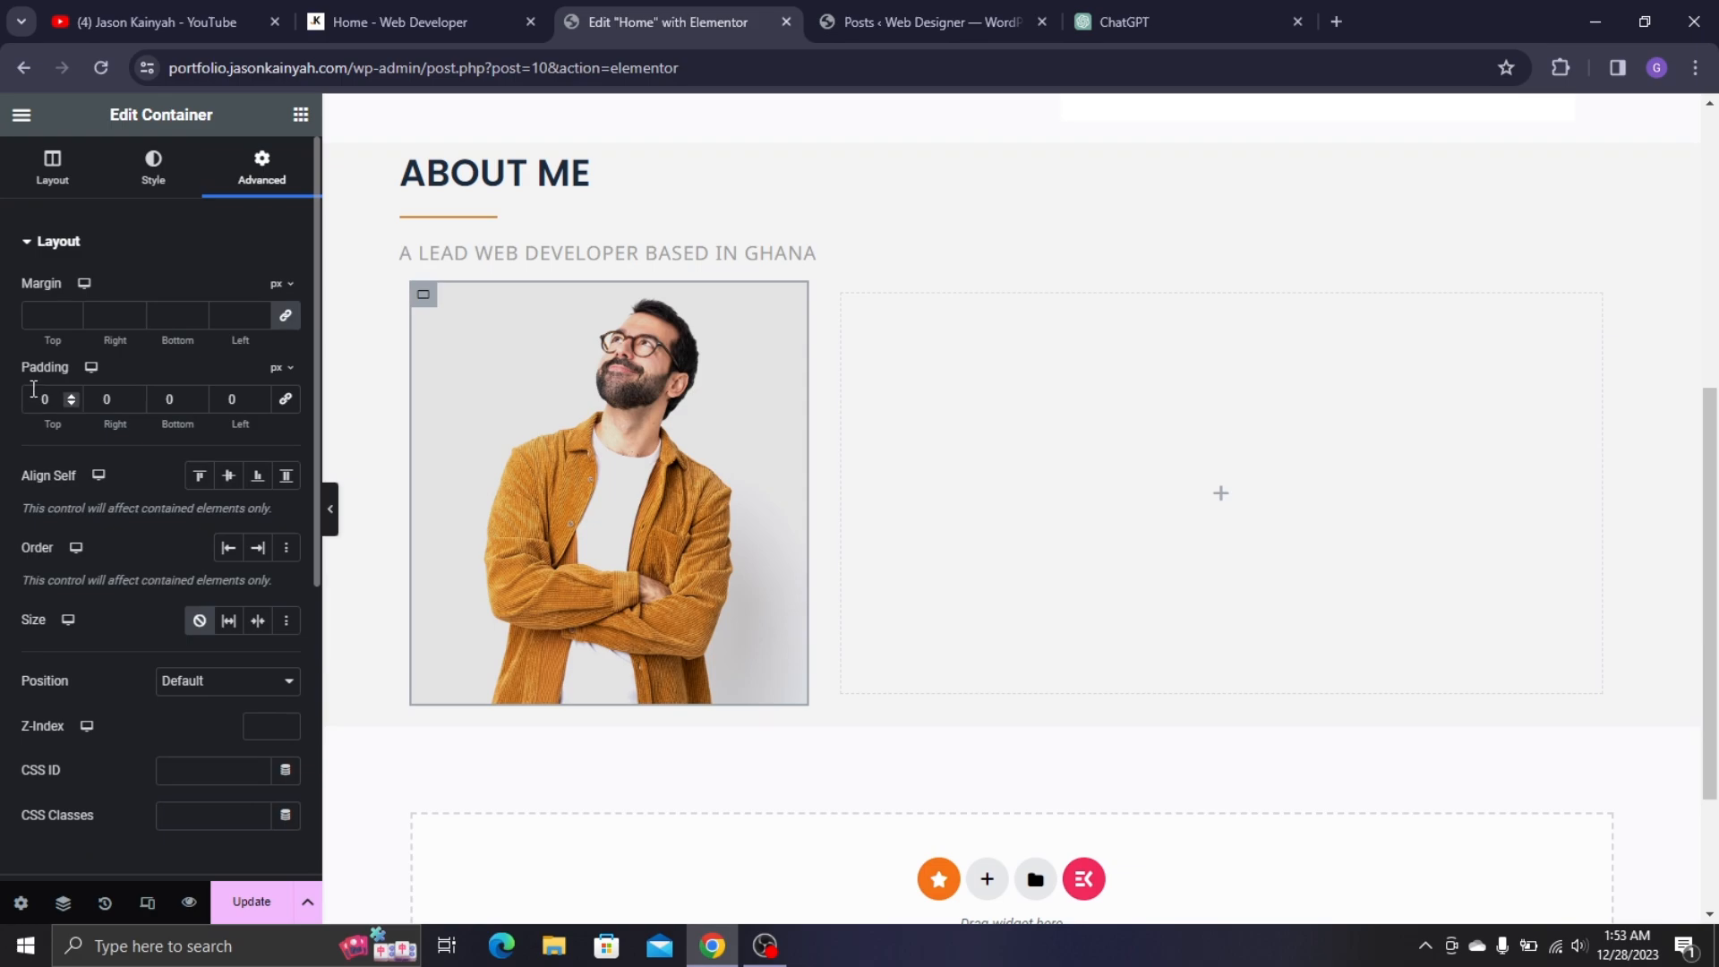
{"action": "left_click", "coordinate": [382, 5]}
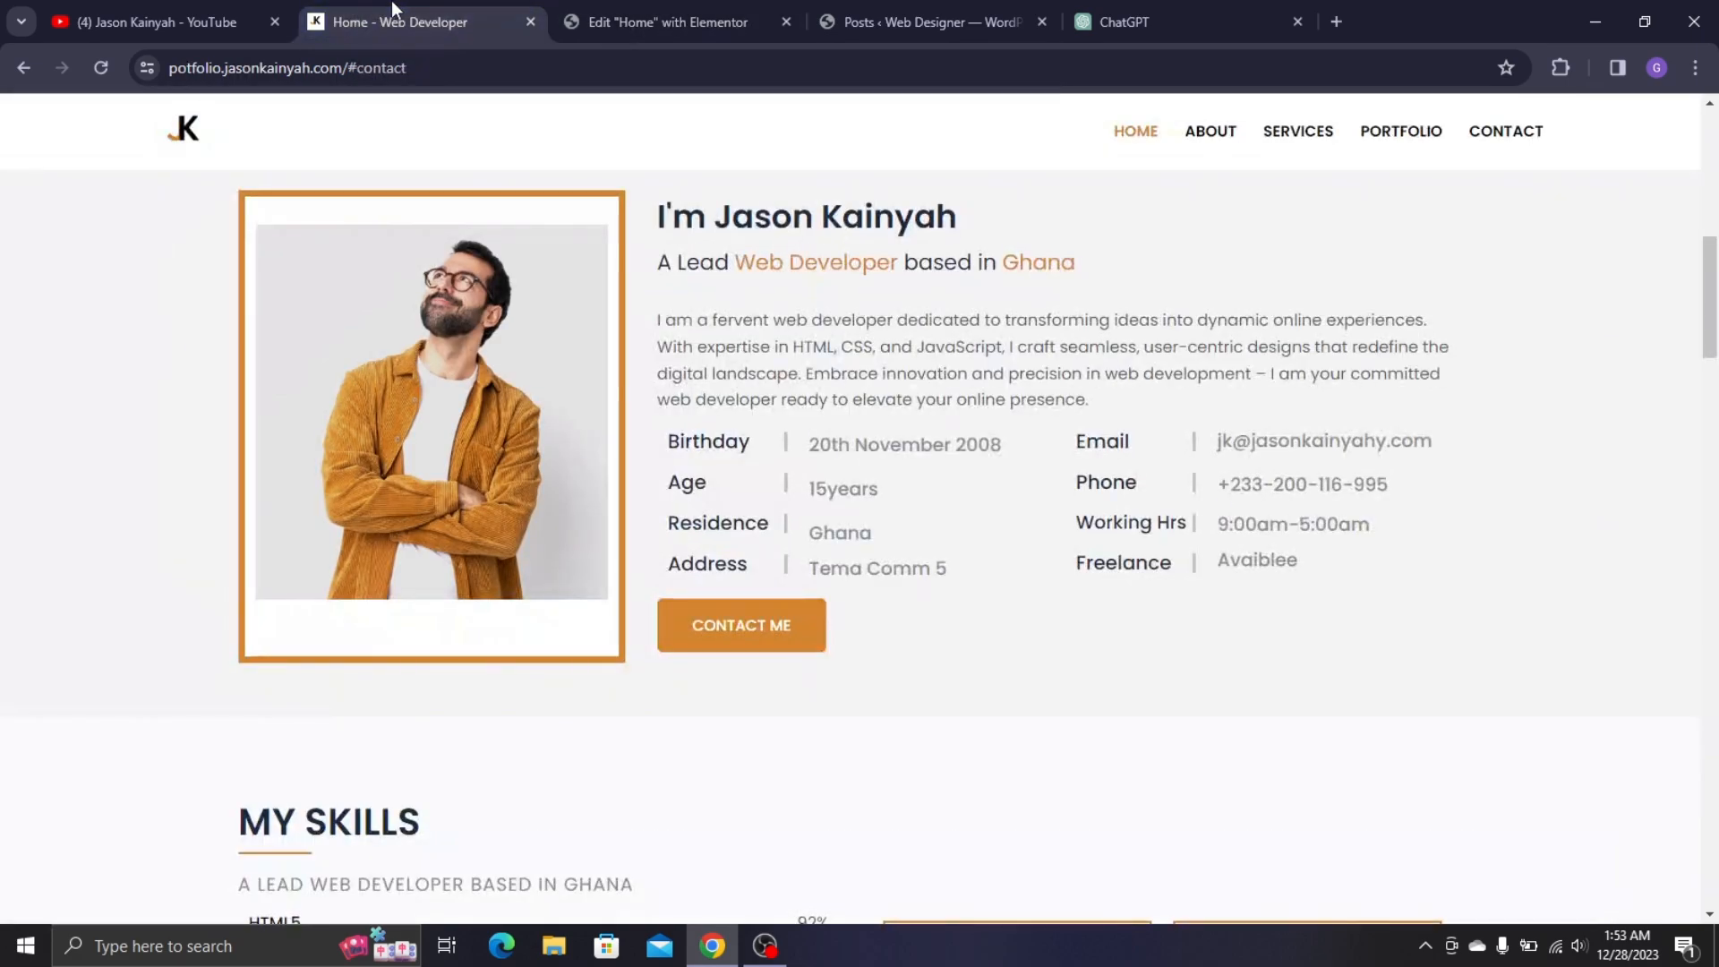
{"action": "left_click", "coordinate": [629, 1]}
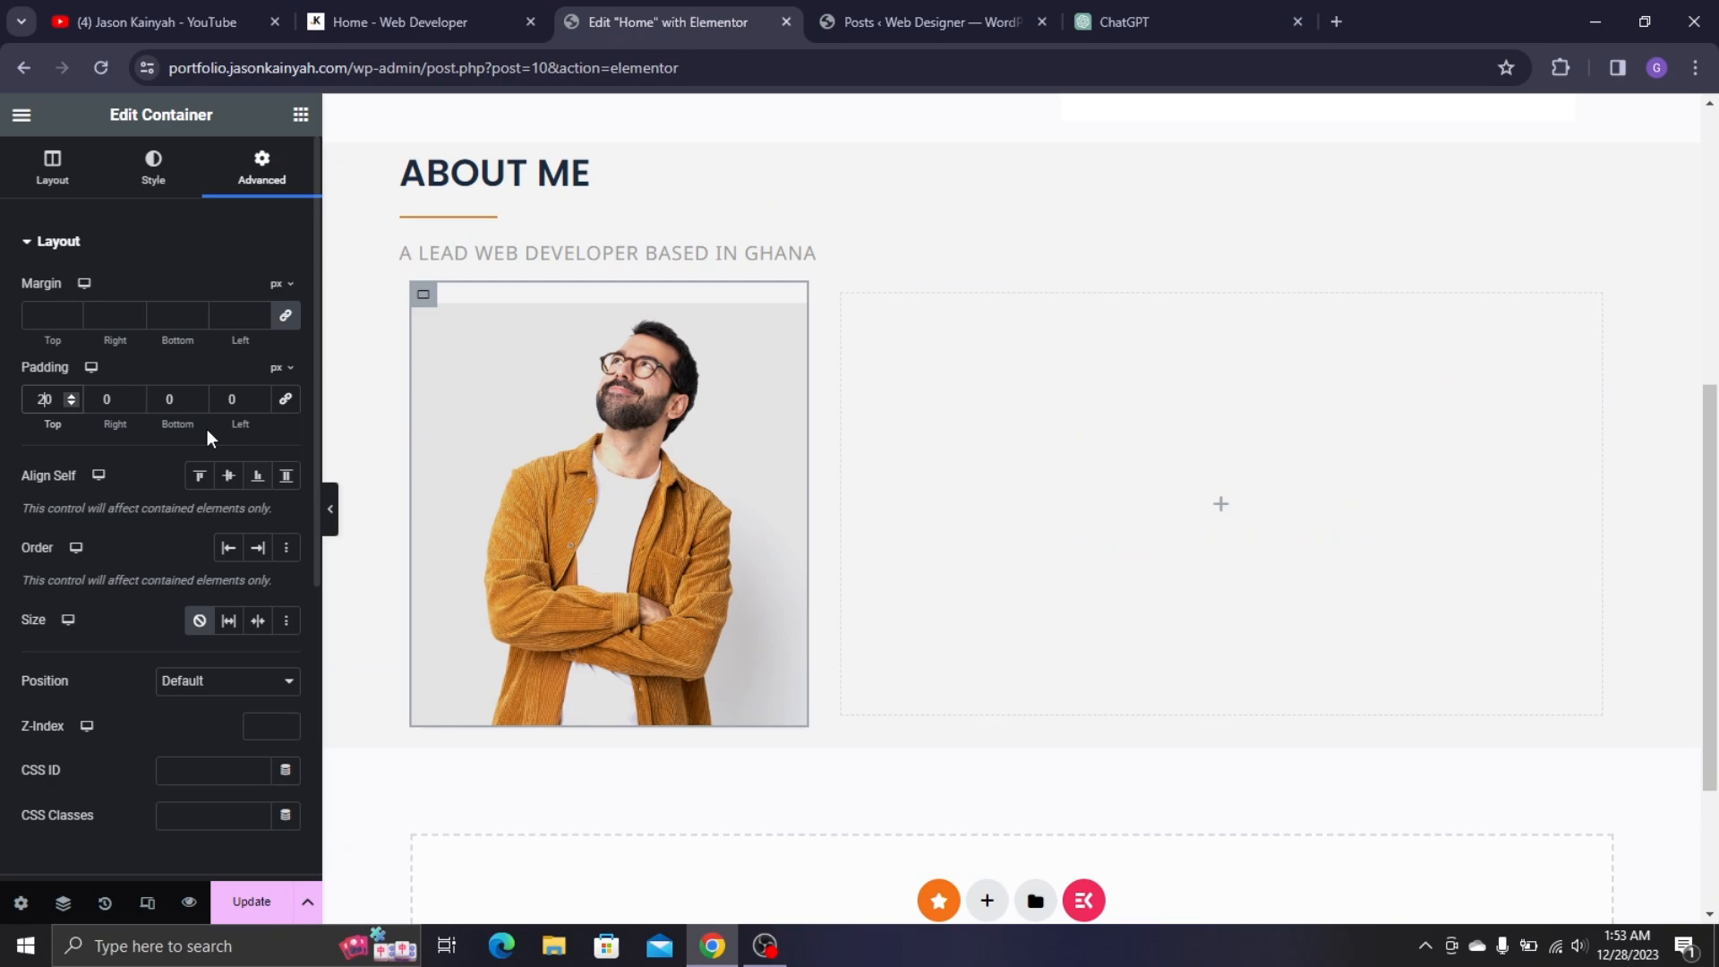
{"action": "left_click", "coordinate": [165, 396]}
{"action": "type", "text": "3"}
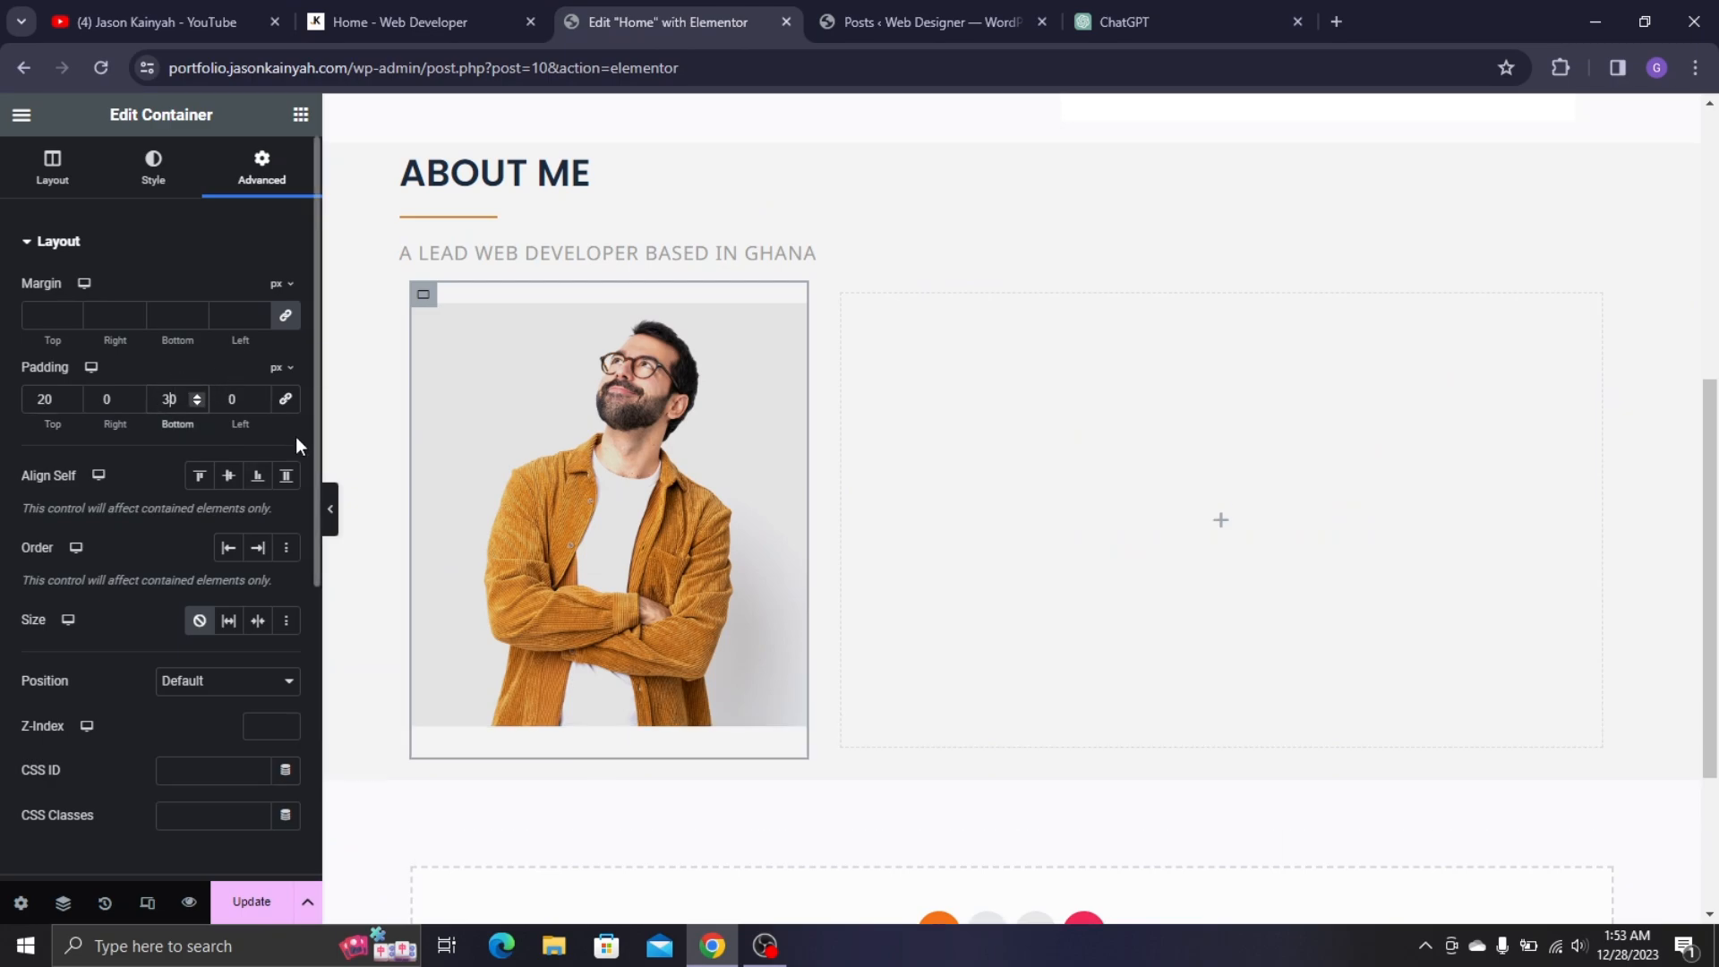
{"action": "left_click", "coordinate": [229, 408]}
{"action": "type", "text": "1"}
{"action": "left_click", "coordinate": [104, 398]}
{"action": "type", "text": "1"}
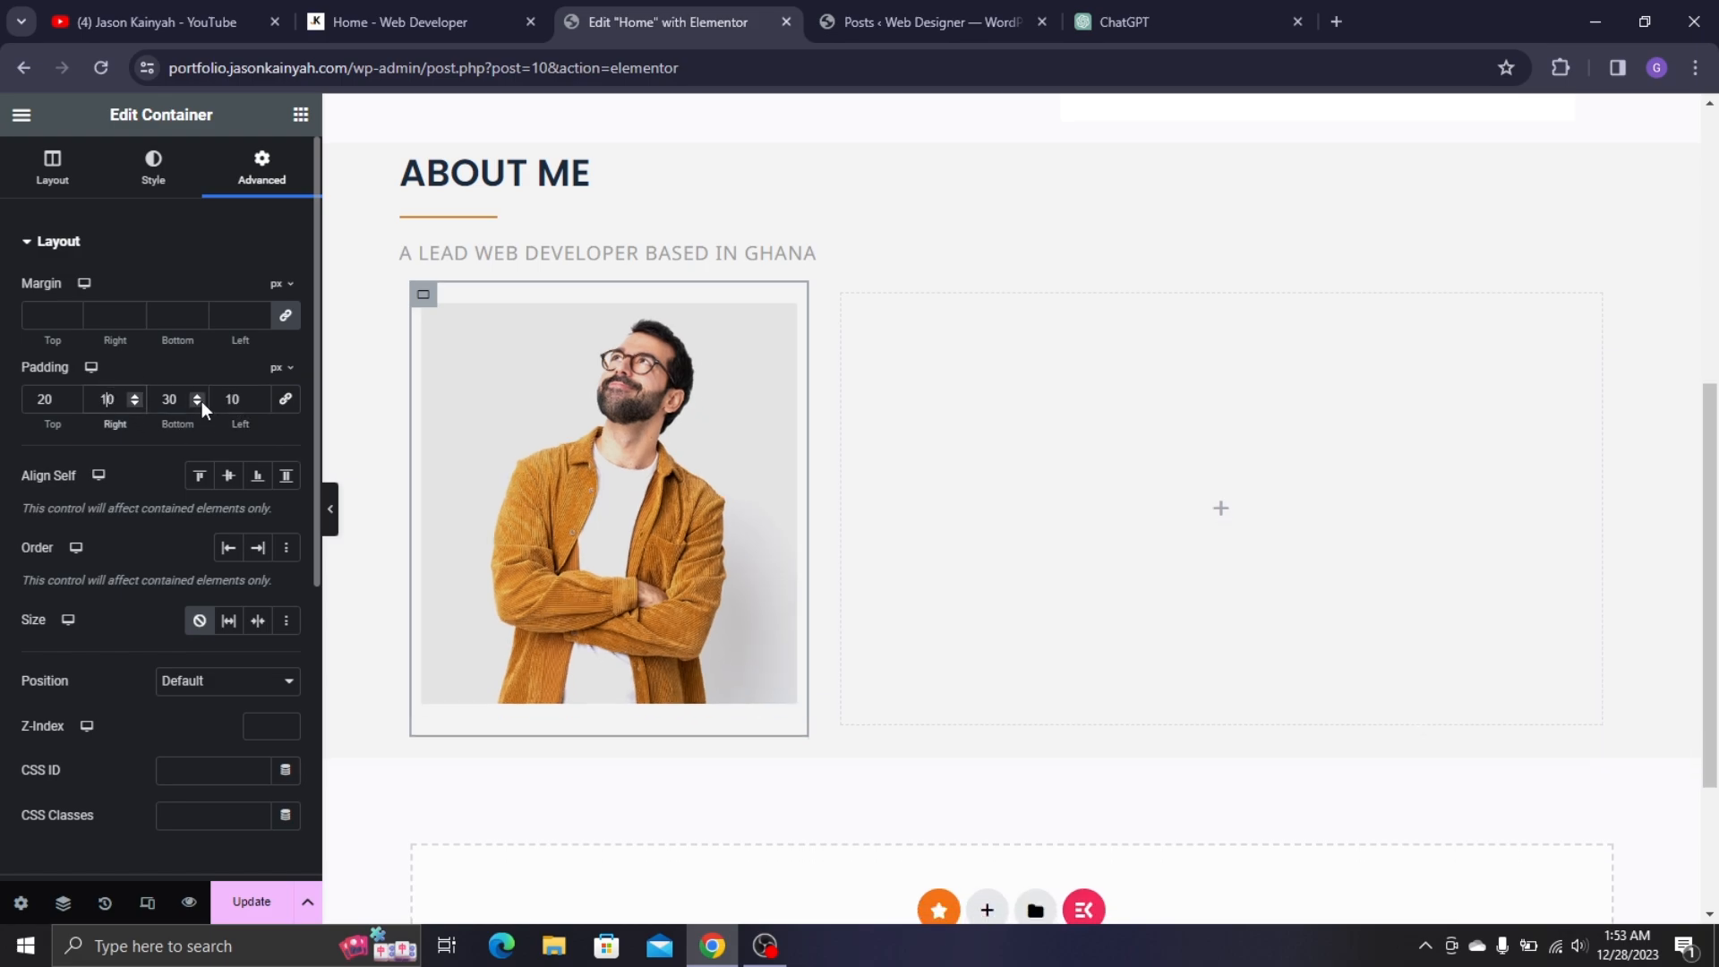
{"action": "scroll", "coordinate": [173, 304], "scroll_direction": "down", "scroll_amount": 5}
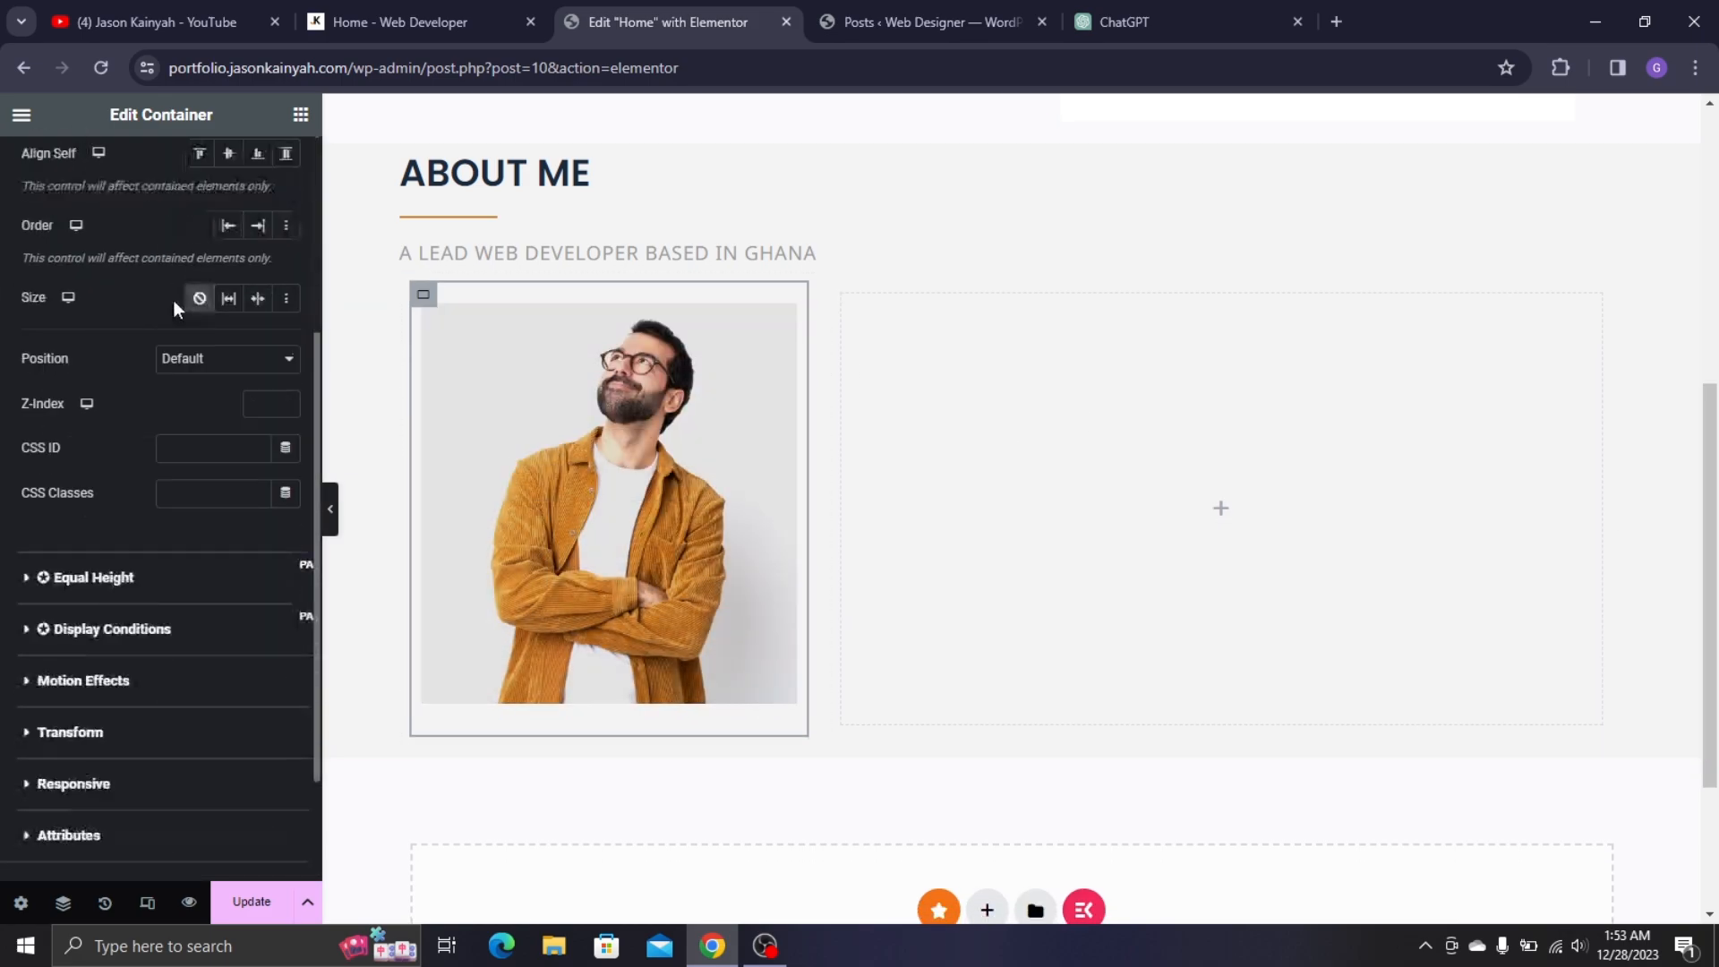
{"action": "scroll", "coordinate": [108, 490], "scroll_direction": "up", "scroll_amount": 5}
- Give the photo container an 8 px solid border in the global Yellow colour
{"action": "left_click", "coordinate": [153, 166]}
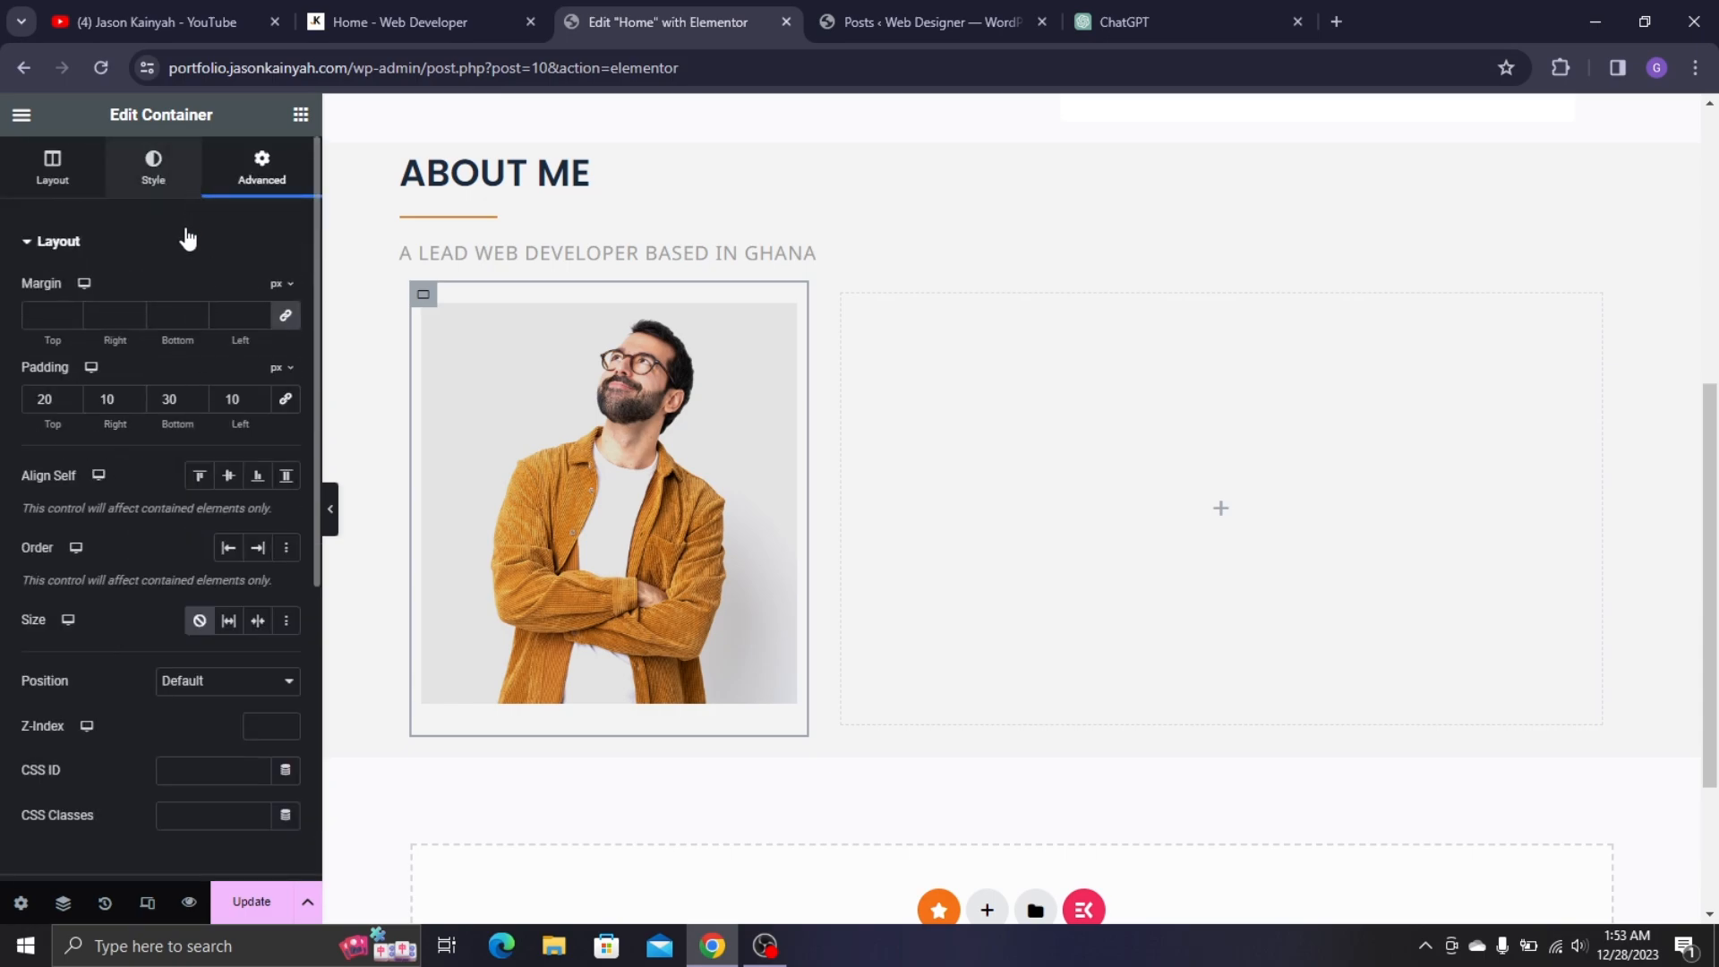
{"action": "left_click", "coordinate": [106, 480]}
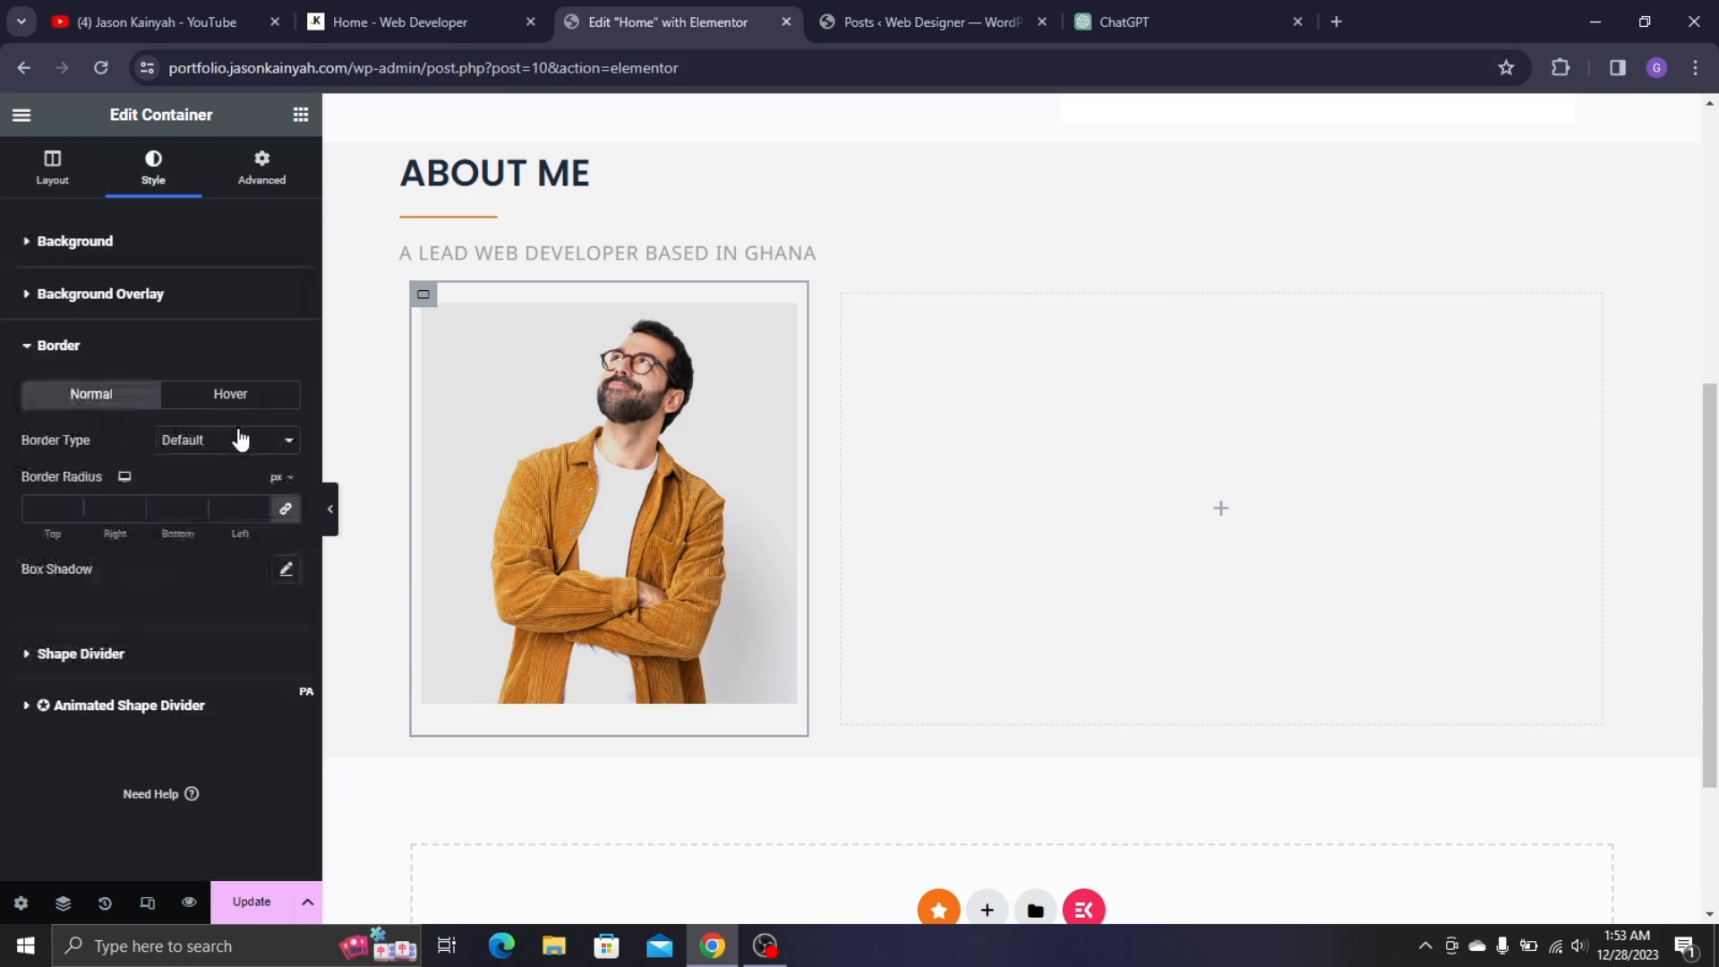
{"action": "left_click", "coordinate": [231, 442]}
{"action": "left_click", "coordinate": [225, 495]}
{"action": "left_click", "coordinate": [371, 18]}
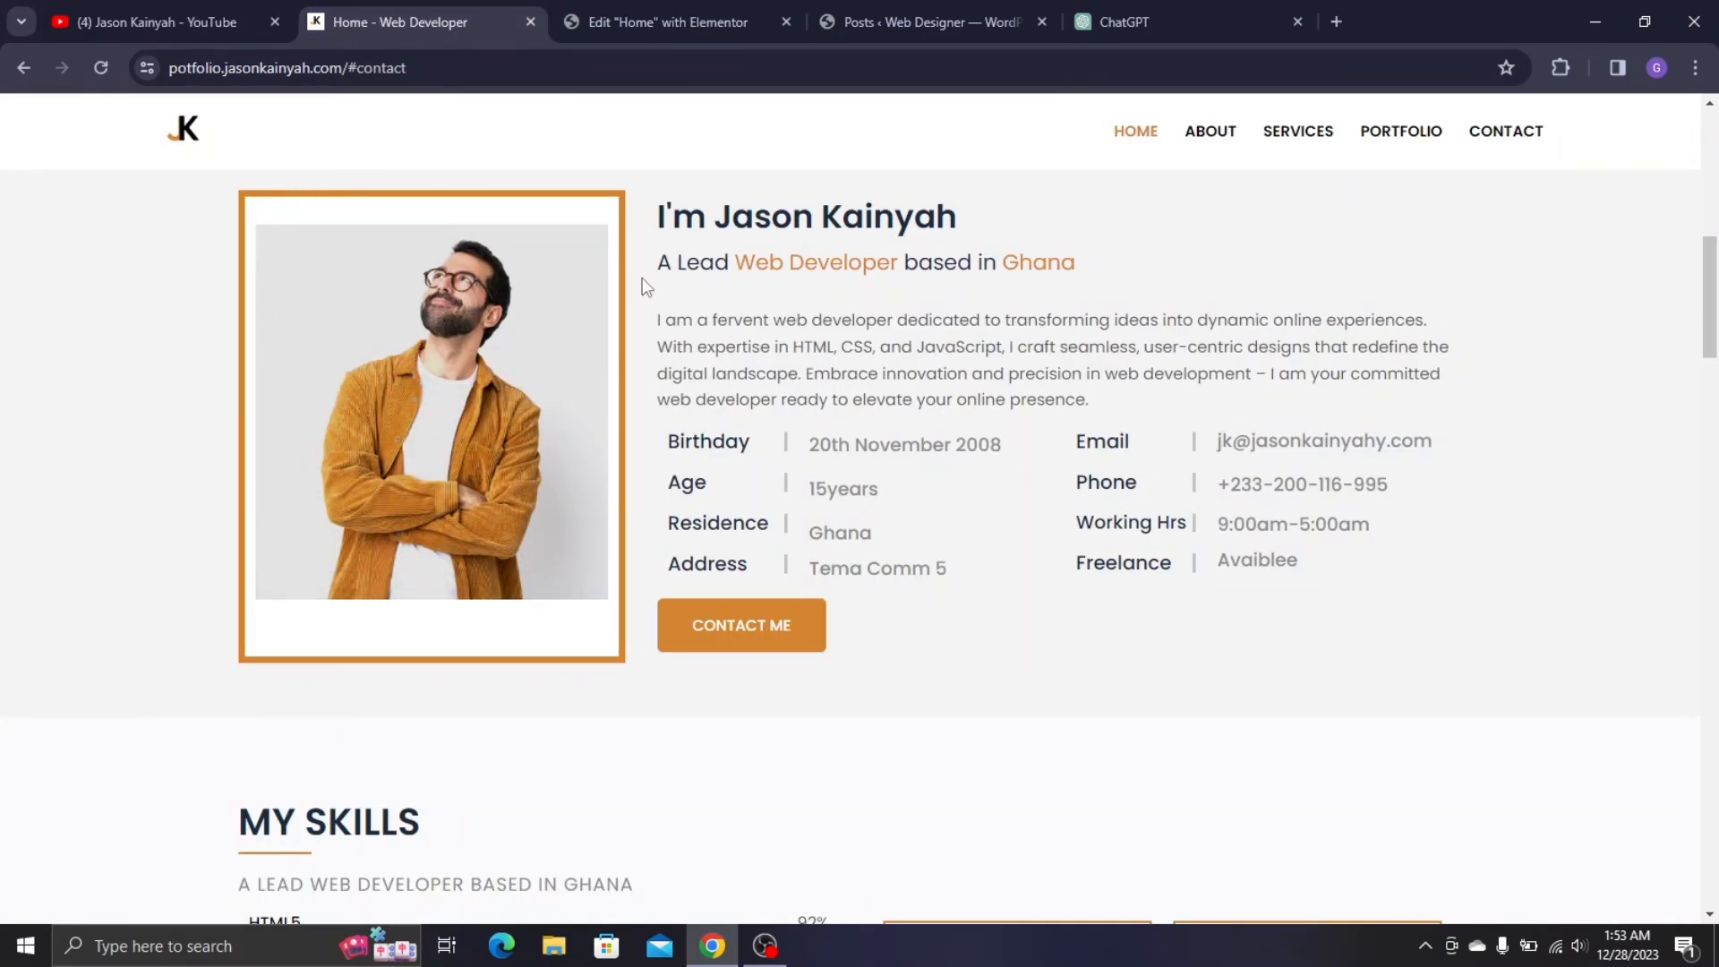
{"action": "left_click", "coordinate": [658, 21]}
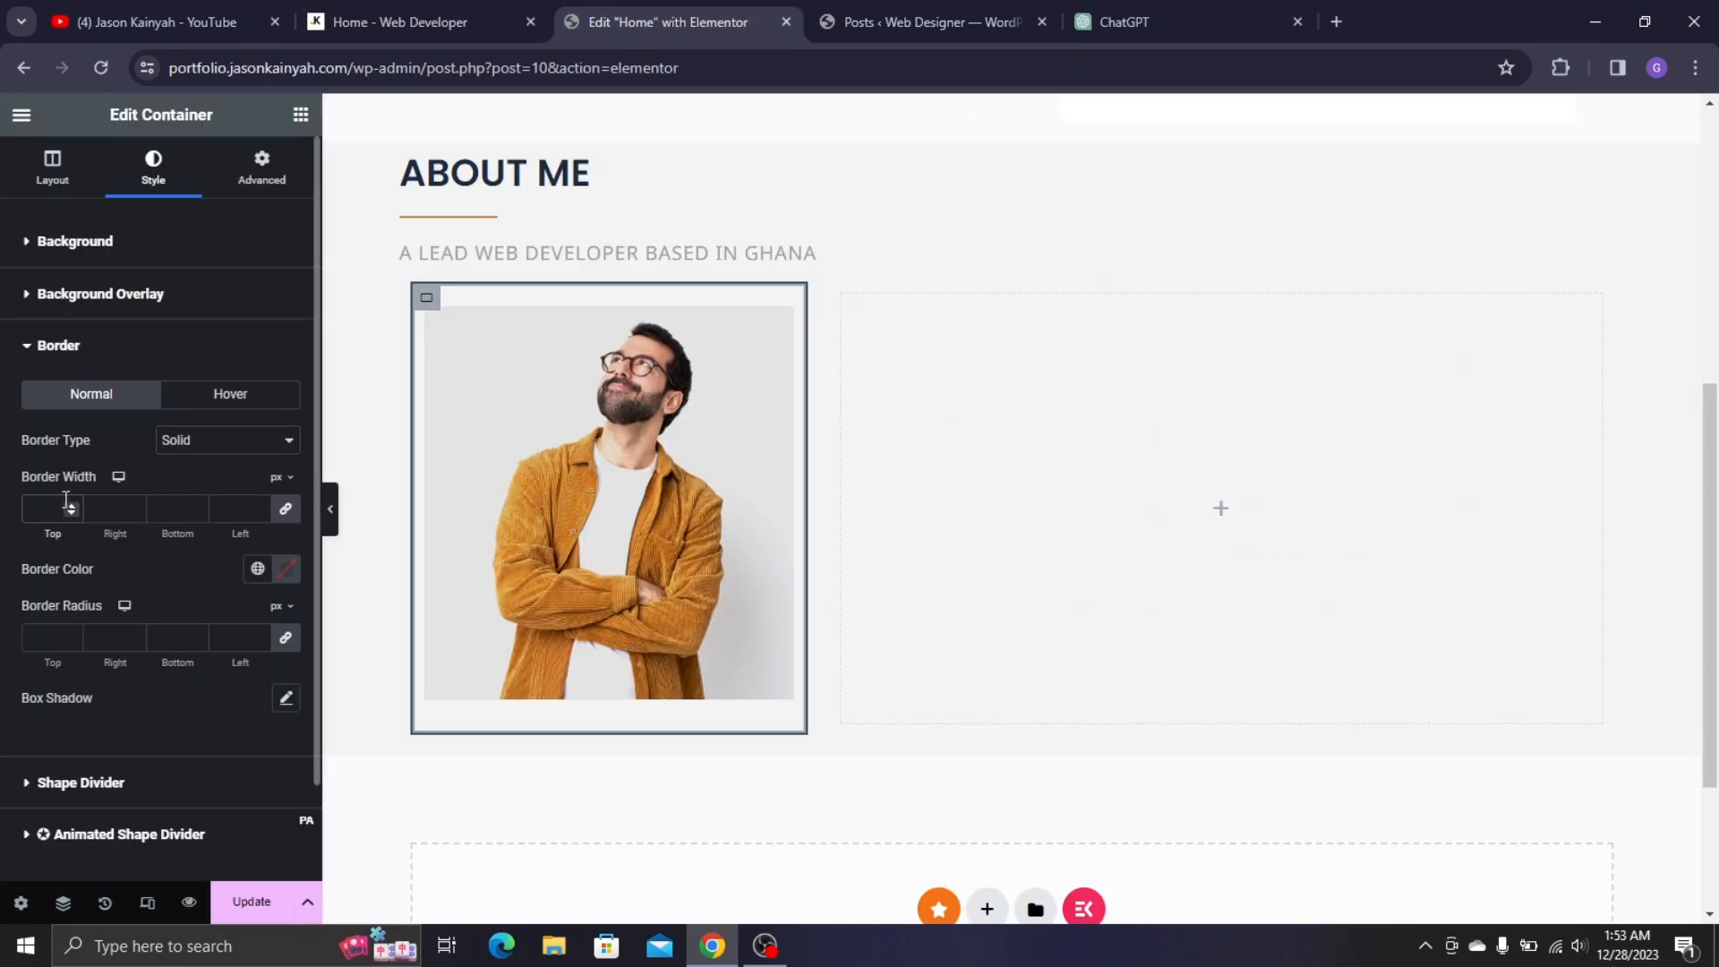
{"action": "type", "text": "8"}
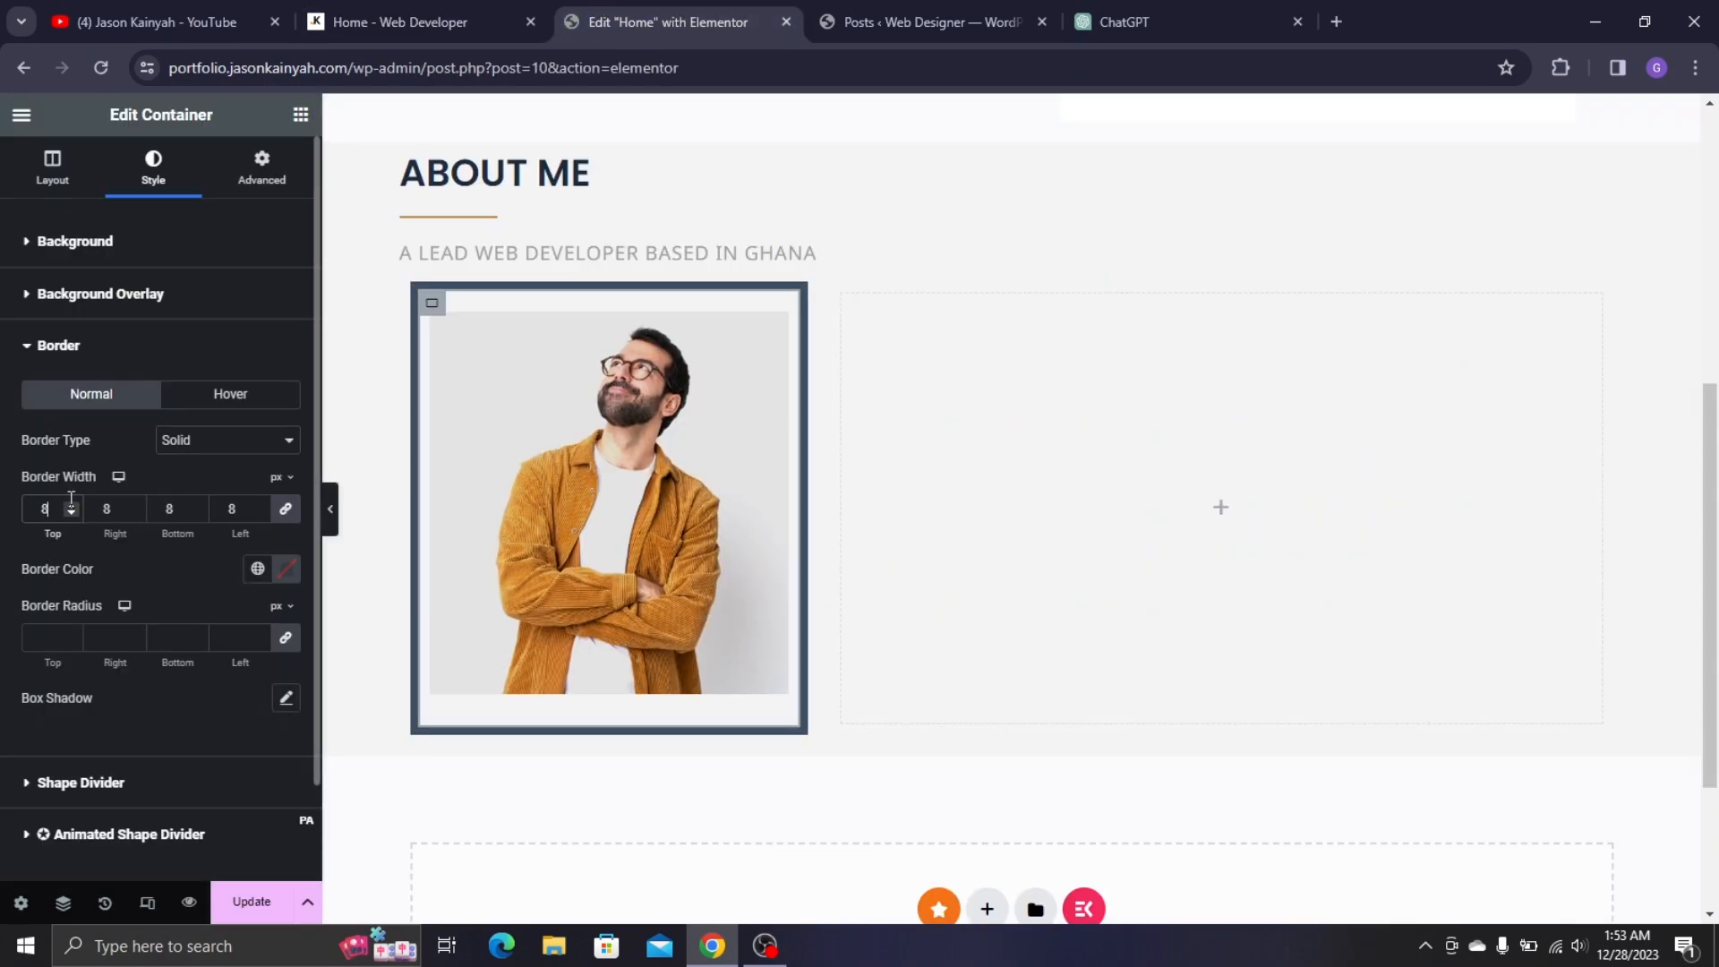
{"action": "left_click", "coordinate": [257, 568]}
{"action": "scroll", "coordinate": [179, 717], "scroll_direction": "down", "scroll_amount": 3}
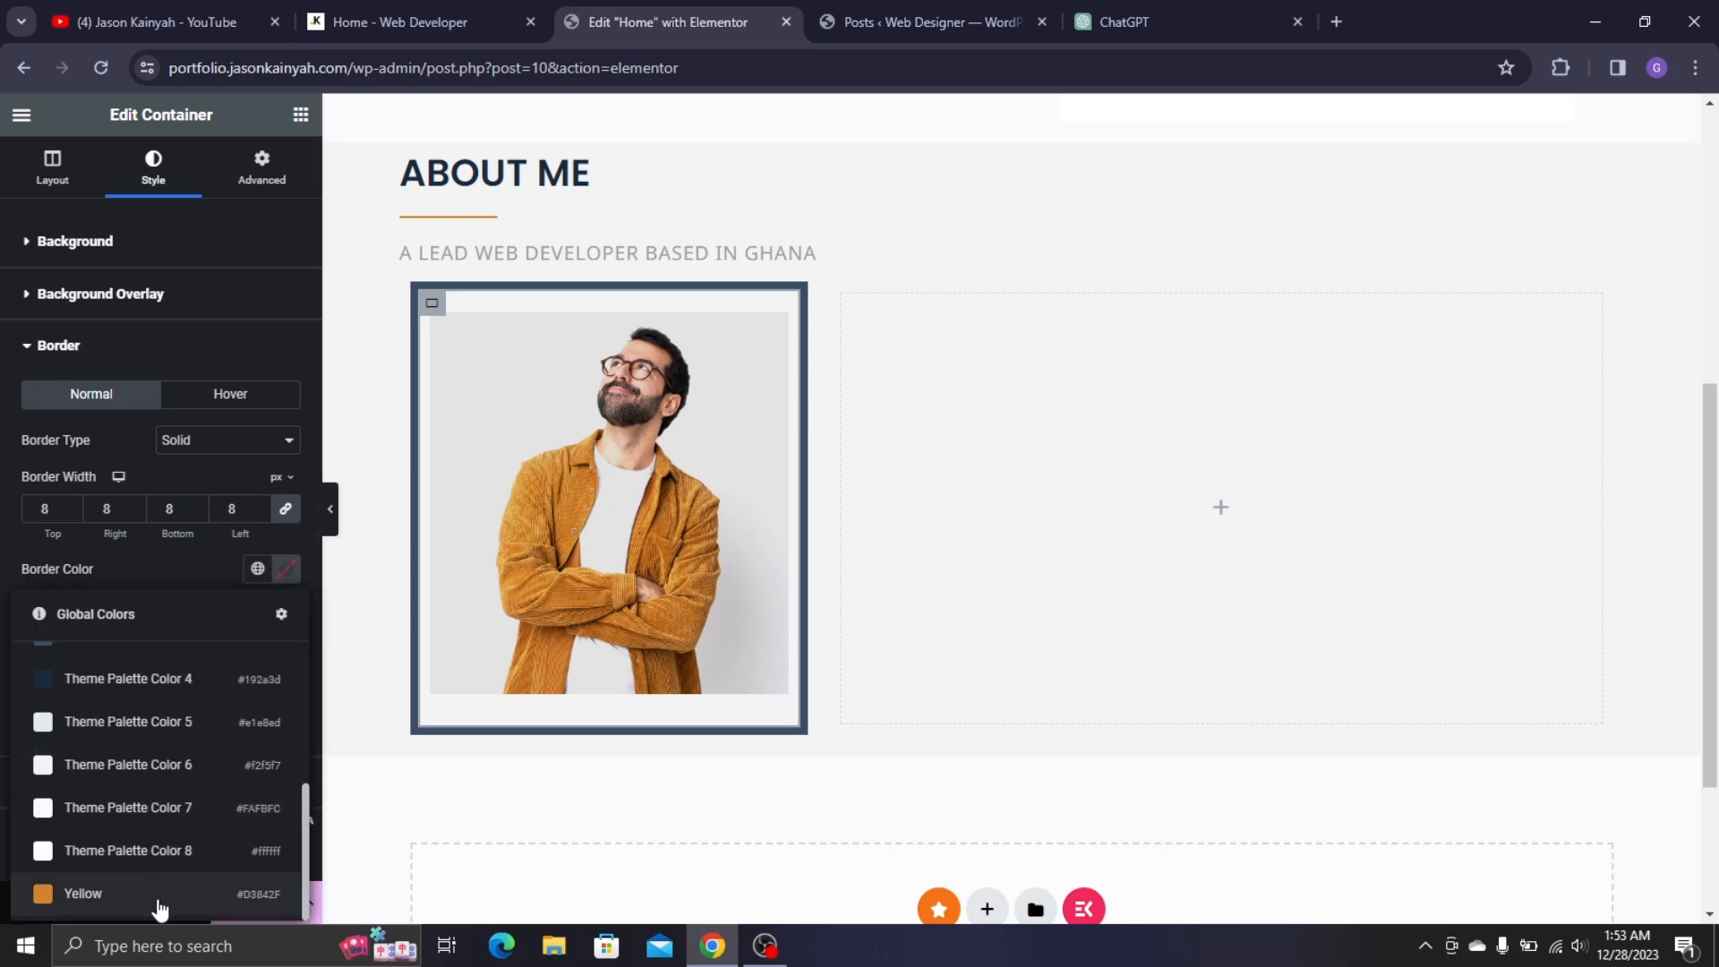
{"action": "left_click", "coordinate": [156, 891]}
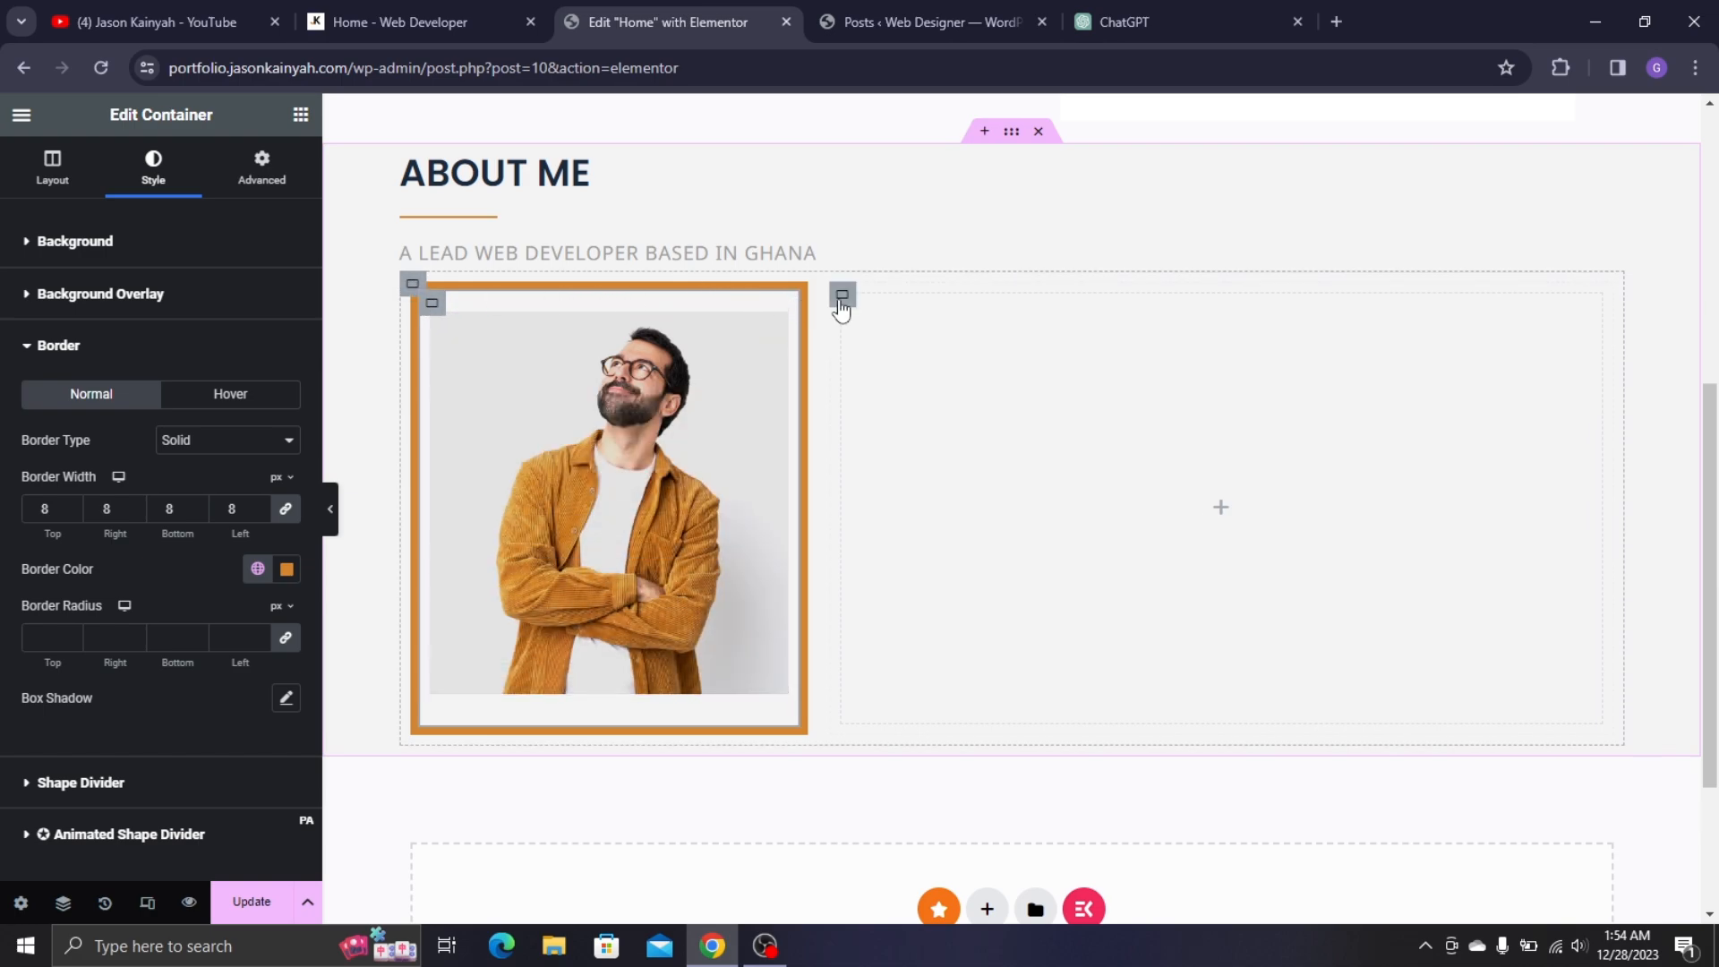
- Try a solid border on the team photo widget itself, then set its border type back to None
{"action": "left_click", "coordinate": [779, 328]}
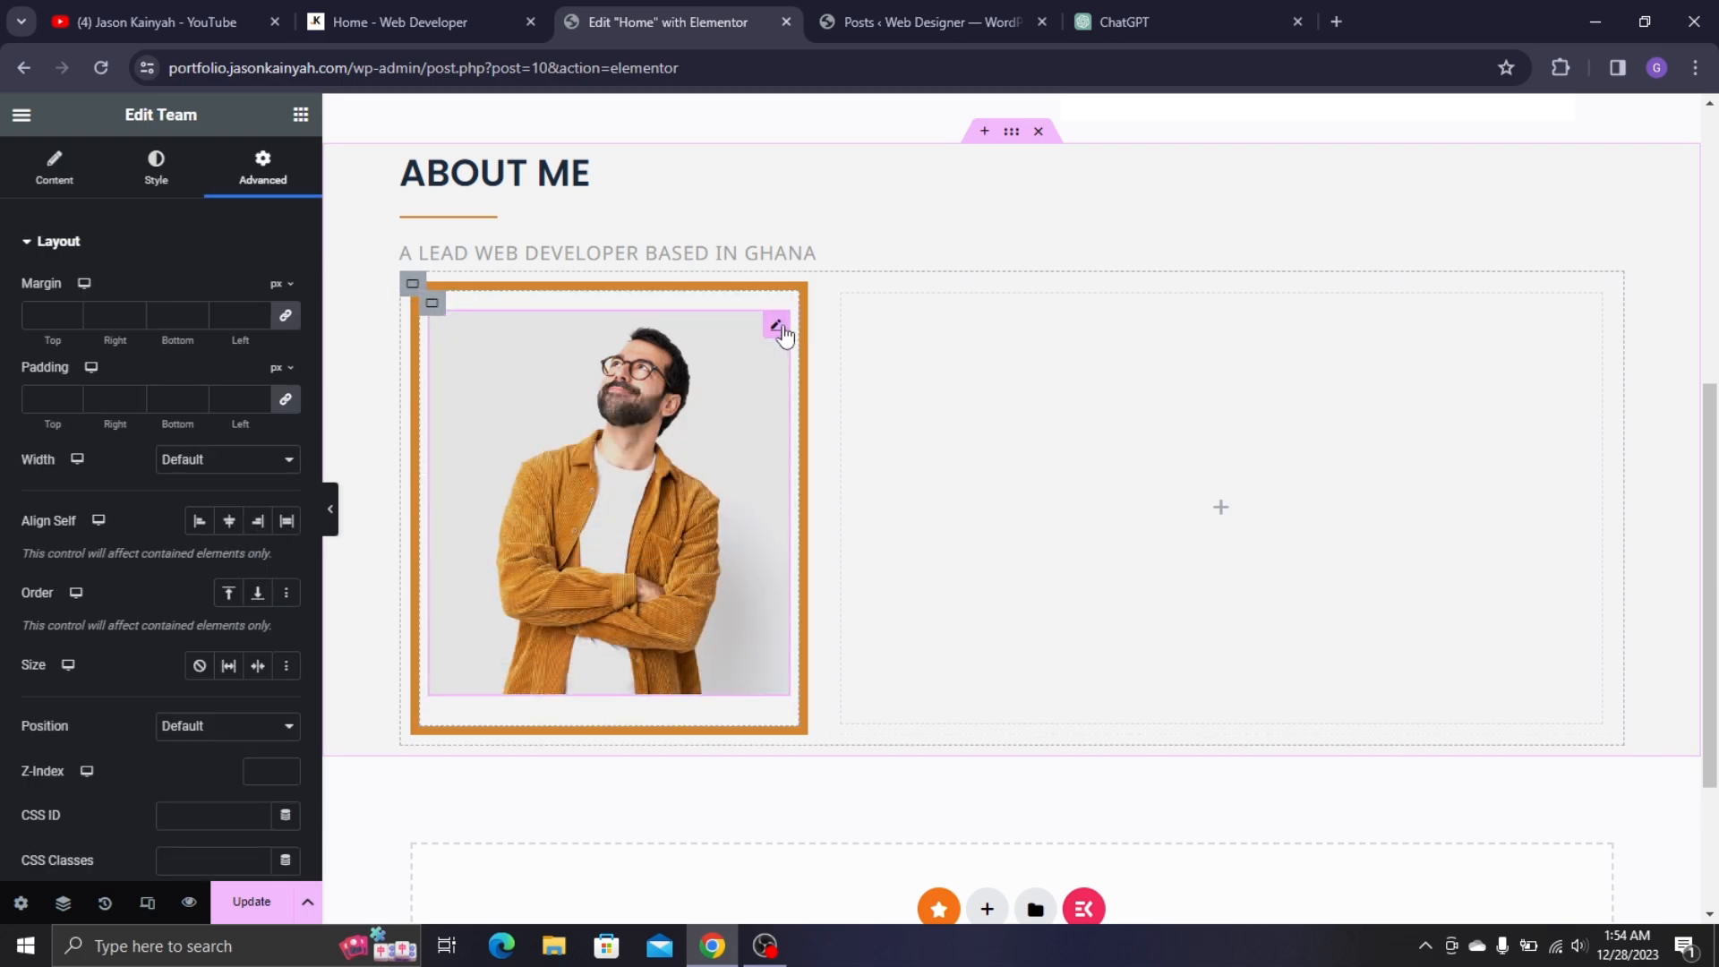
{"action": "scroll", "coordinate": [137, 502], "scroll_direction": "down", "scroll_amount": 7}
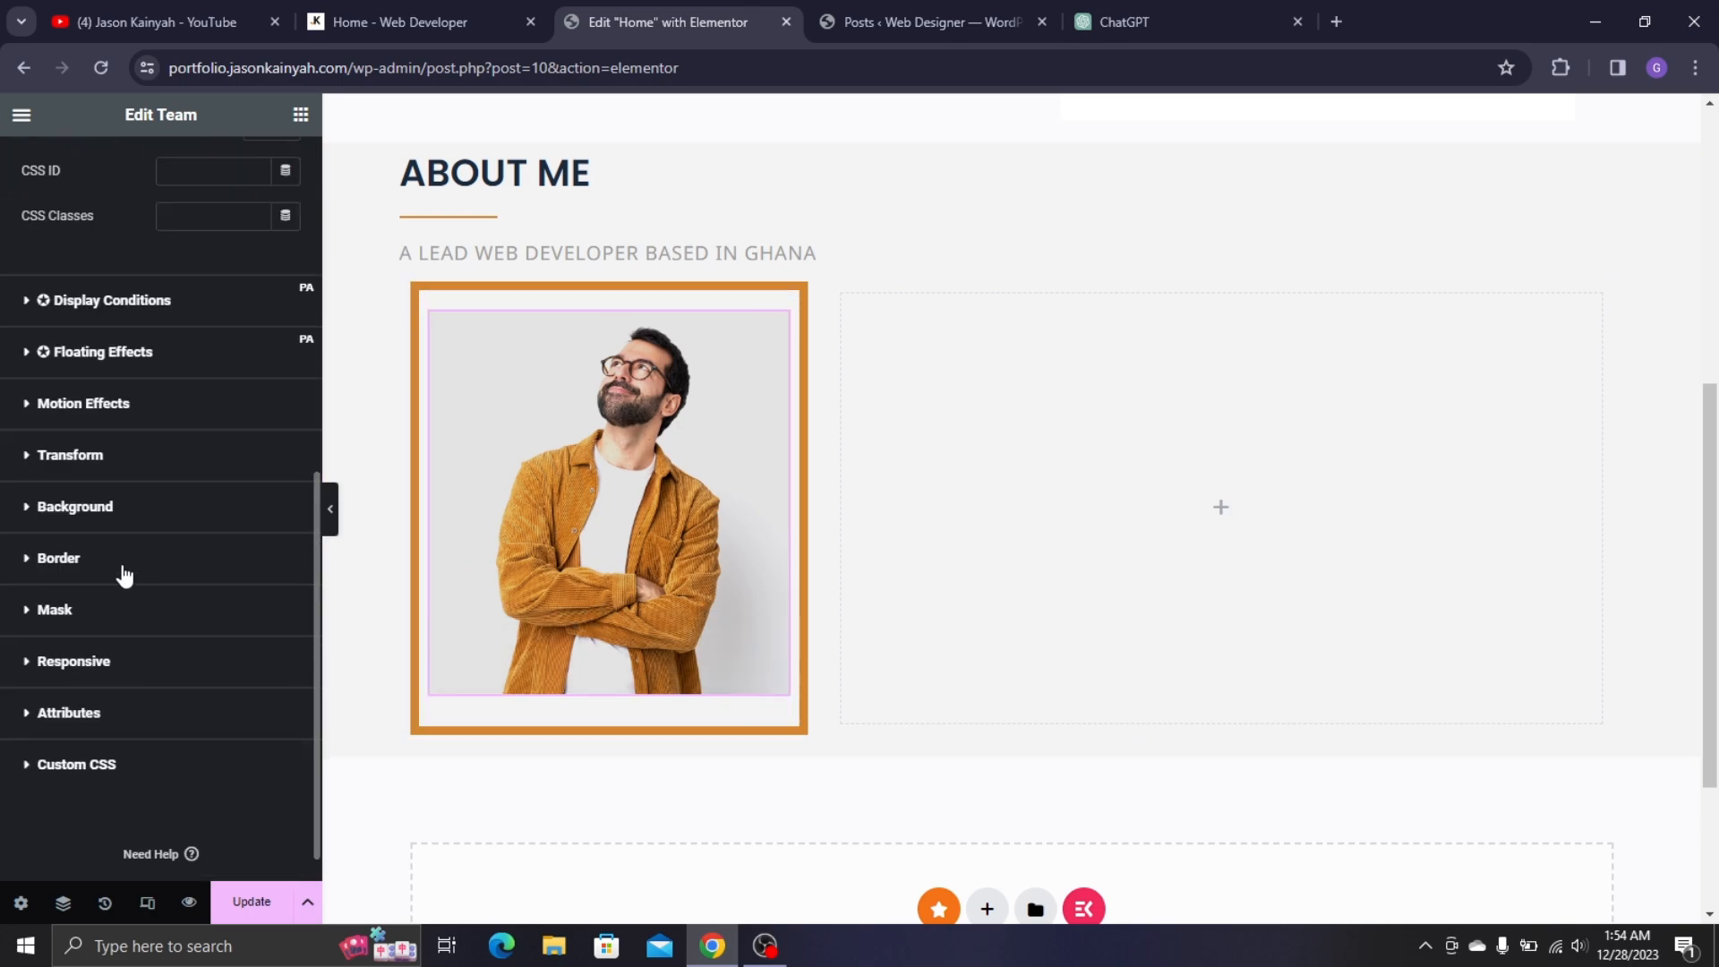
{"action": "left_click", "coordinate": [124, 564]}
{"action": "left_click", "coordinate": [257, 646]}
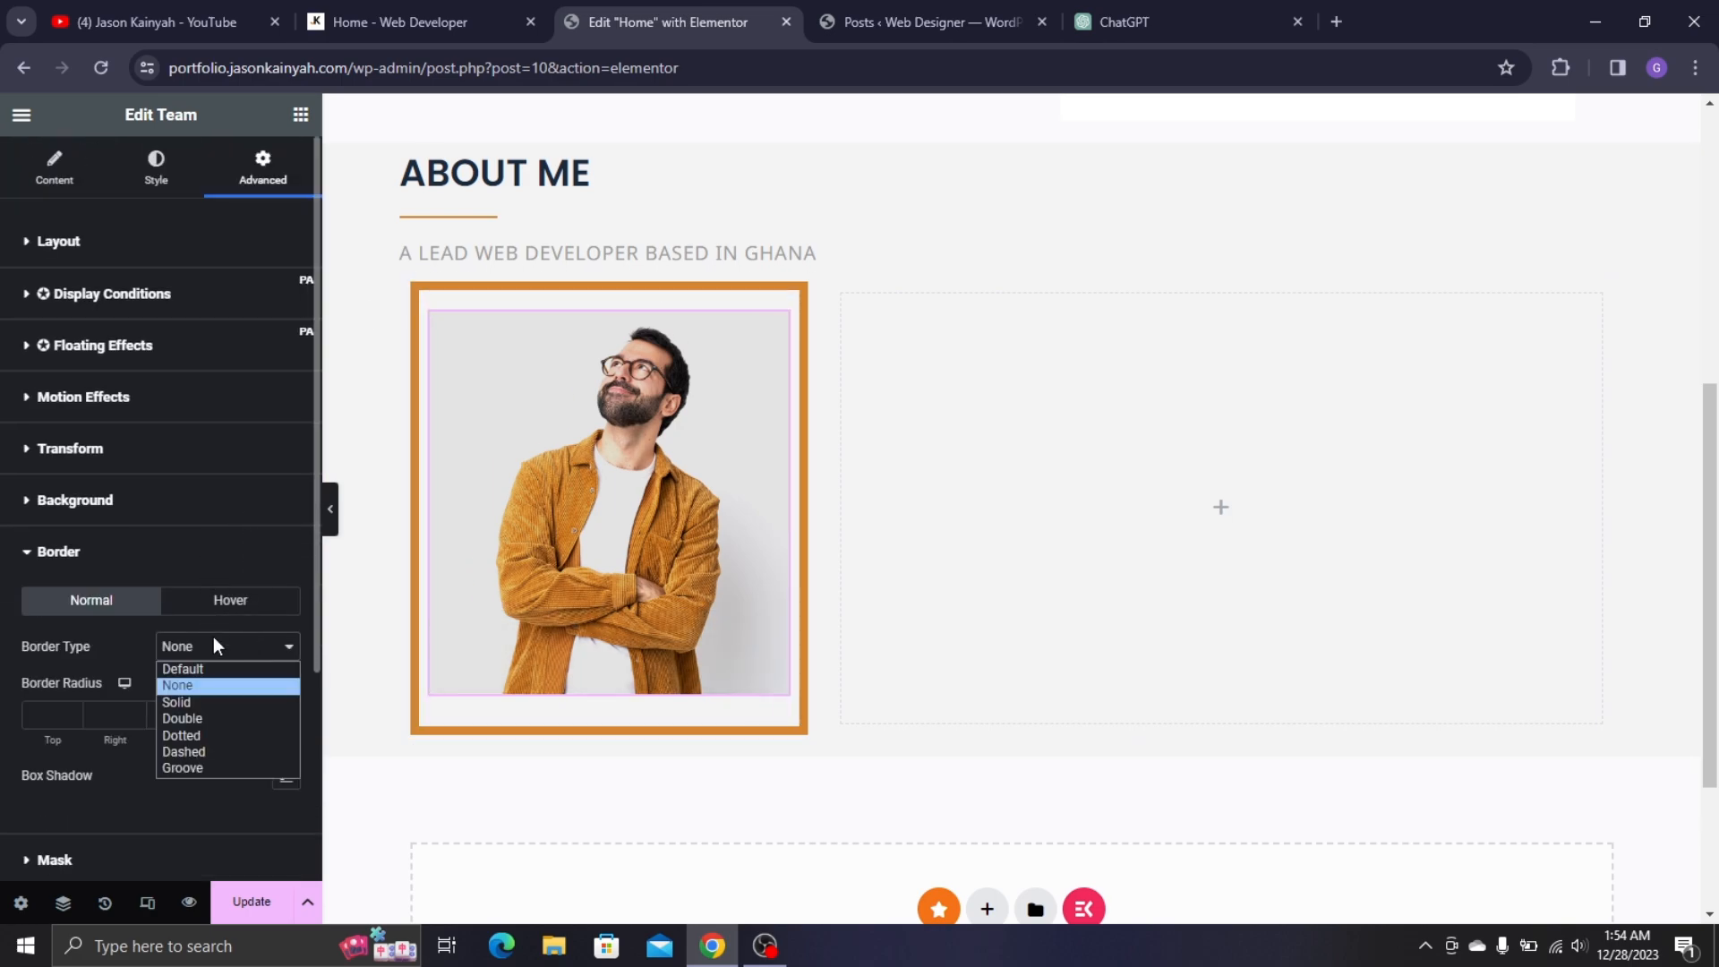
{"action": "left_click", "coordinate": [215, 698]}
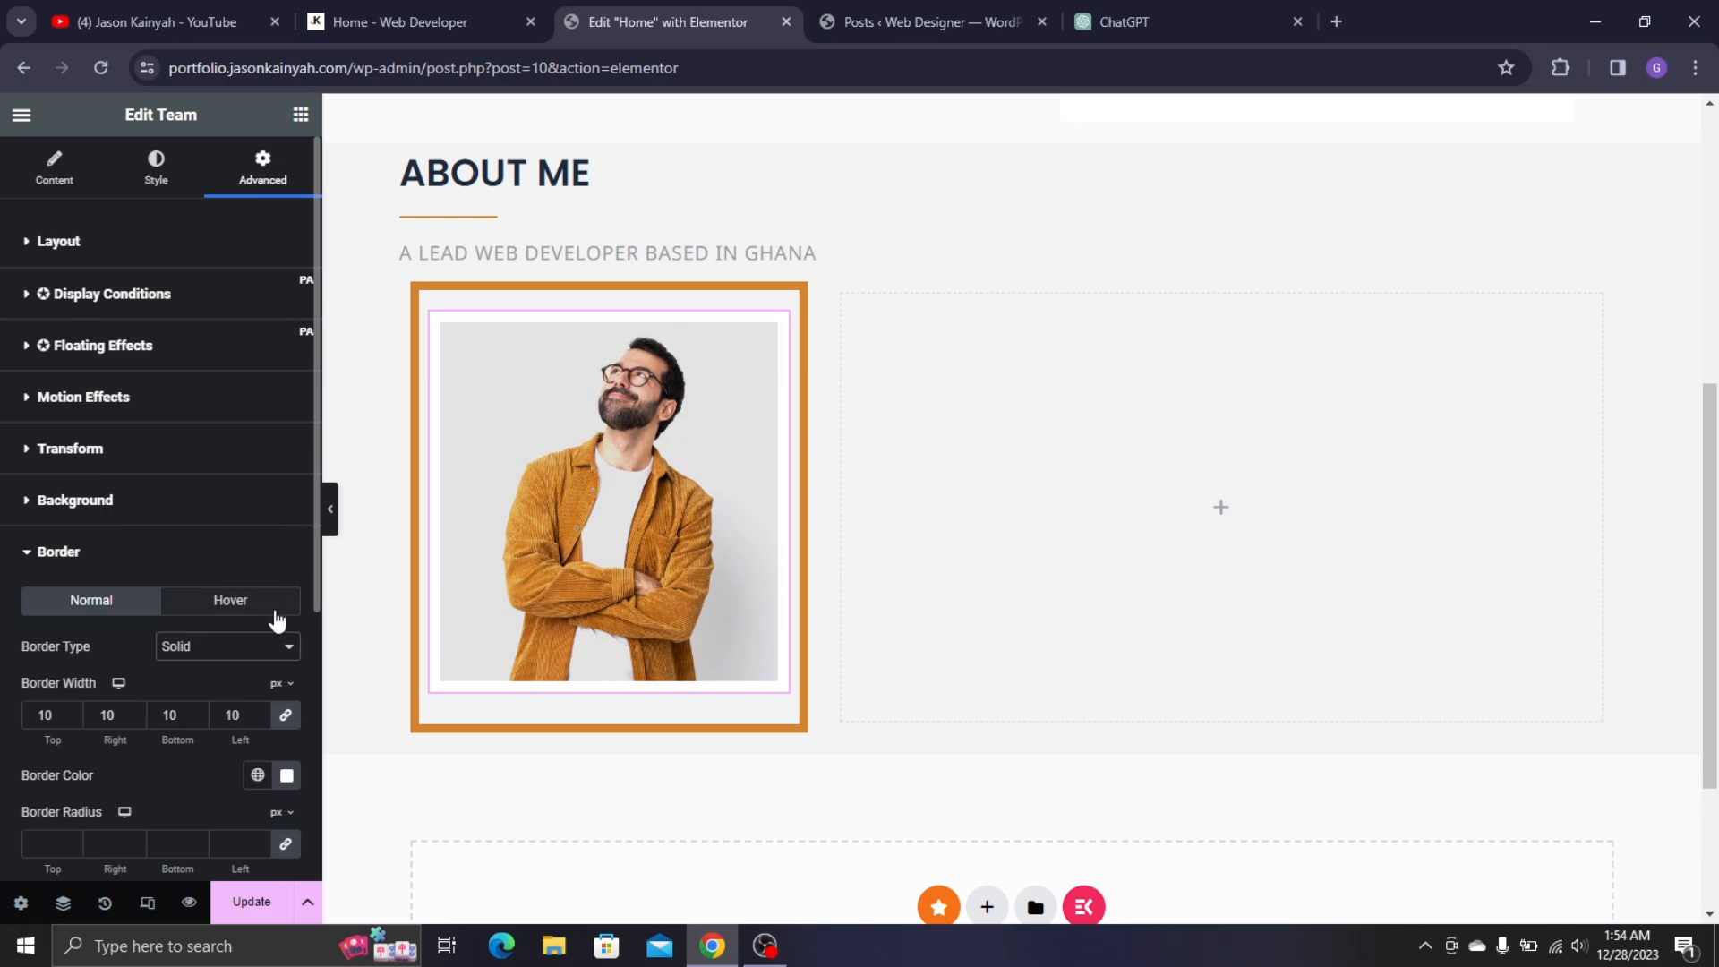
{"action": "left_click", "coordinate": [223, 646]}
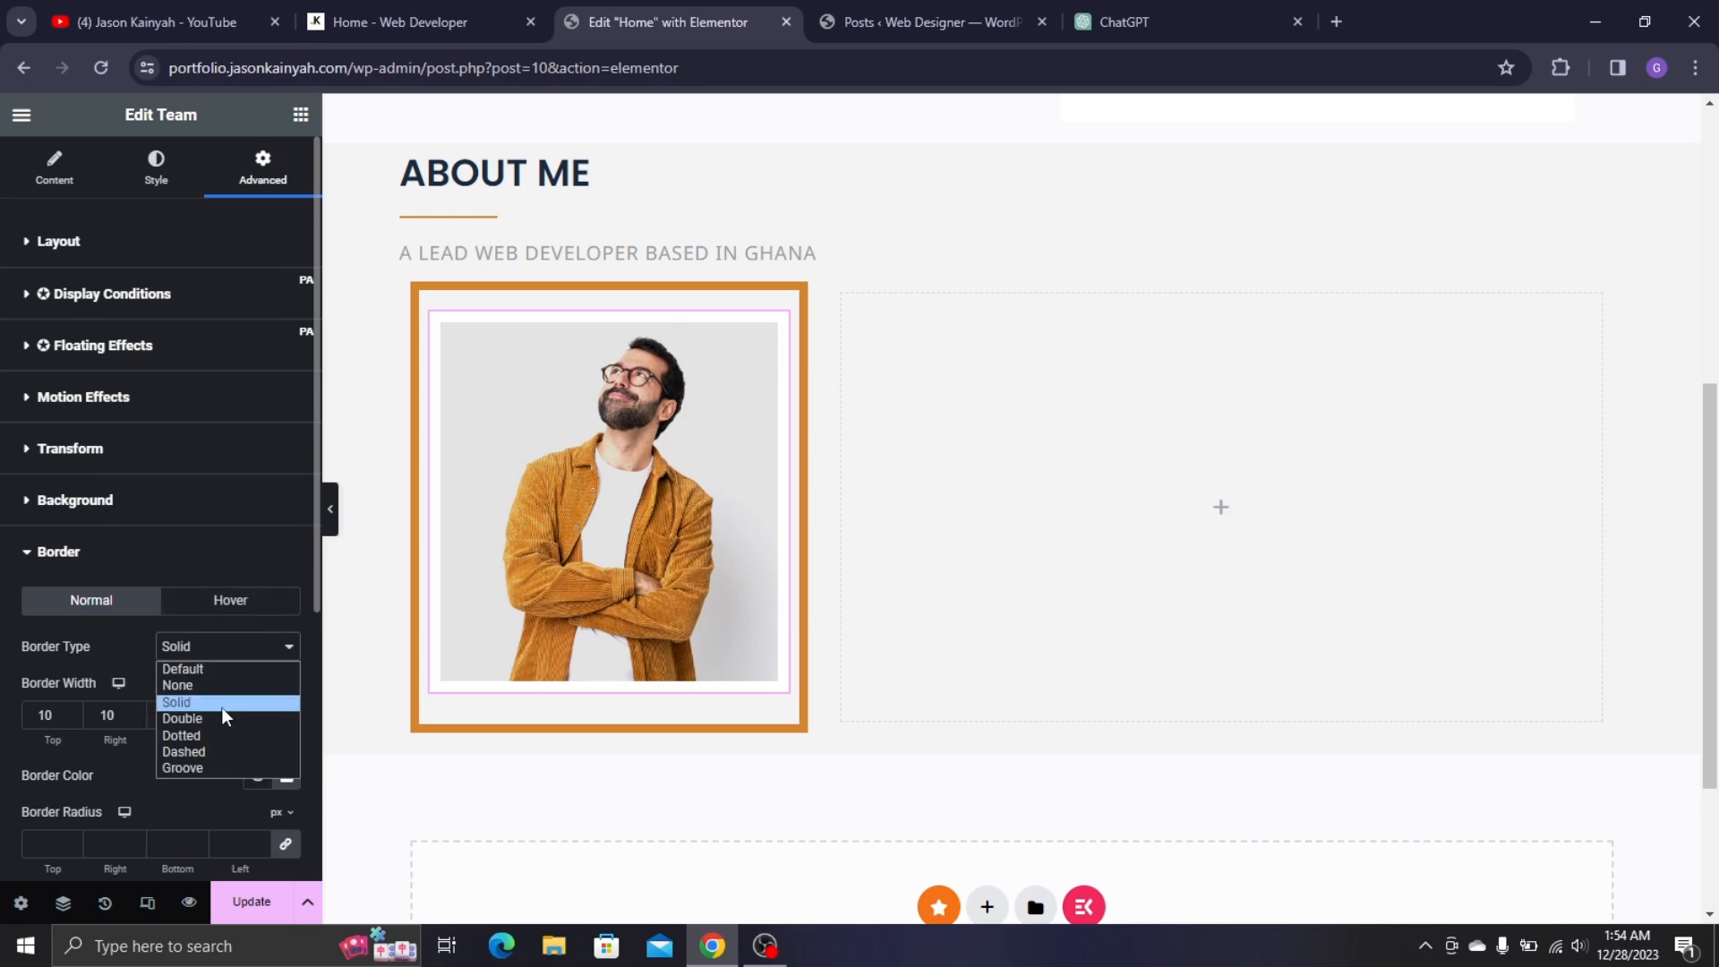
{"action": "left_click", "coordinate": [214, 685]}
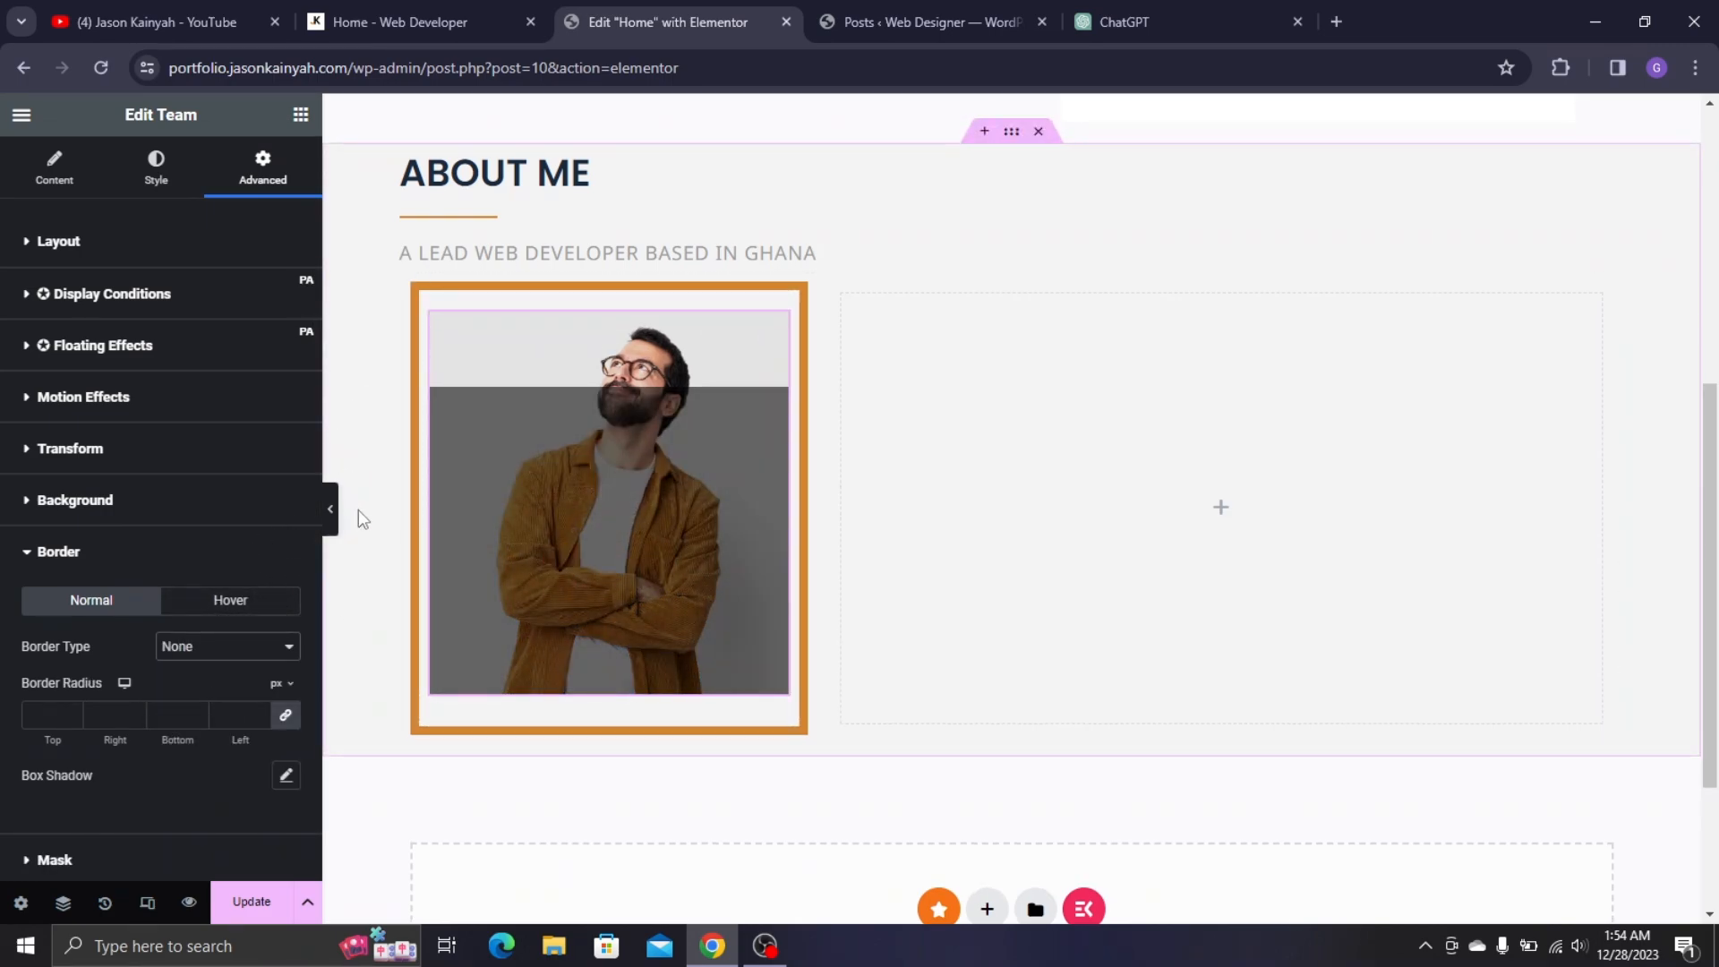
- Compare the preview with the live site's photo and hover overlay, then reselect the team widget's Style settings
{"action": "left_click", "coordinate": [333, 516]}
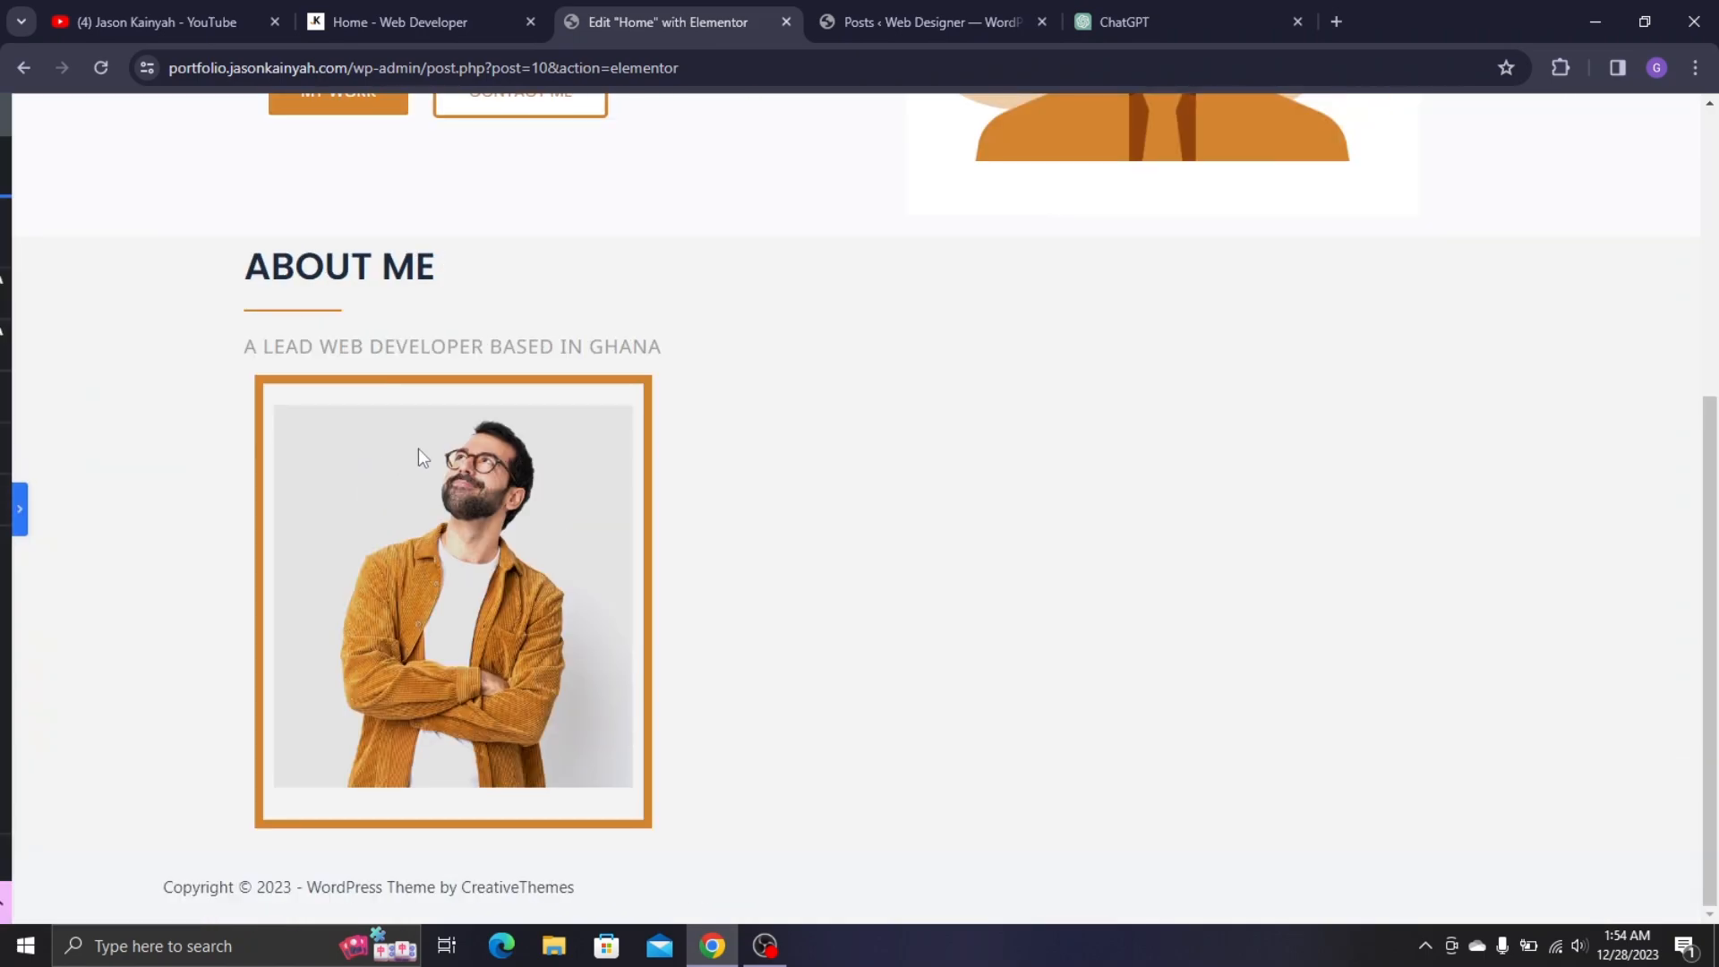
{"action": "left_click", "coordinate": [486, 3]}
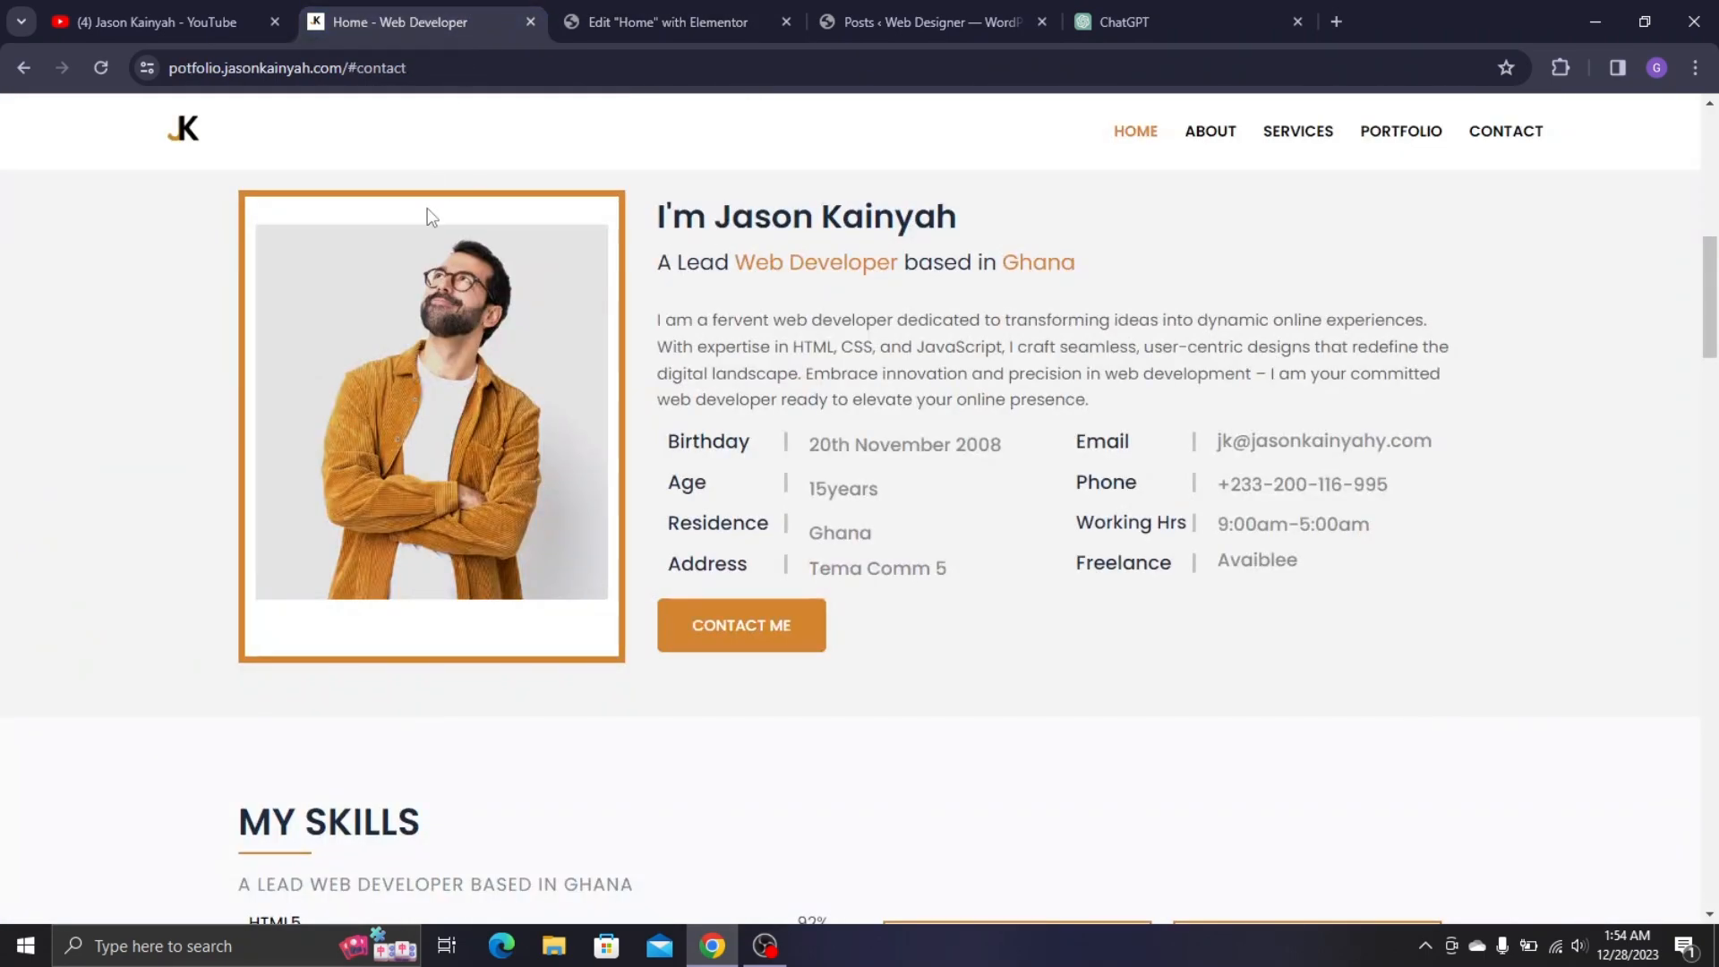
{"action": "left_click", "coordinate": [627, 22]}
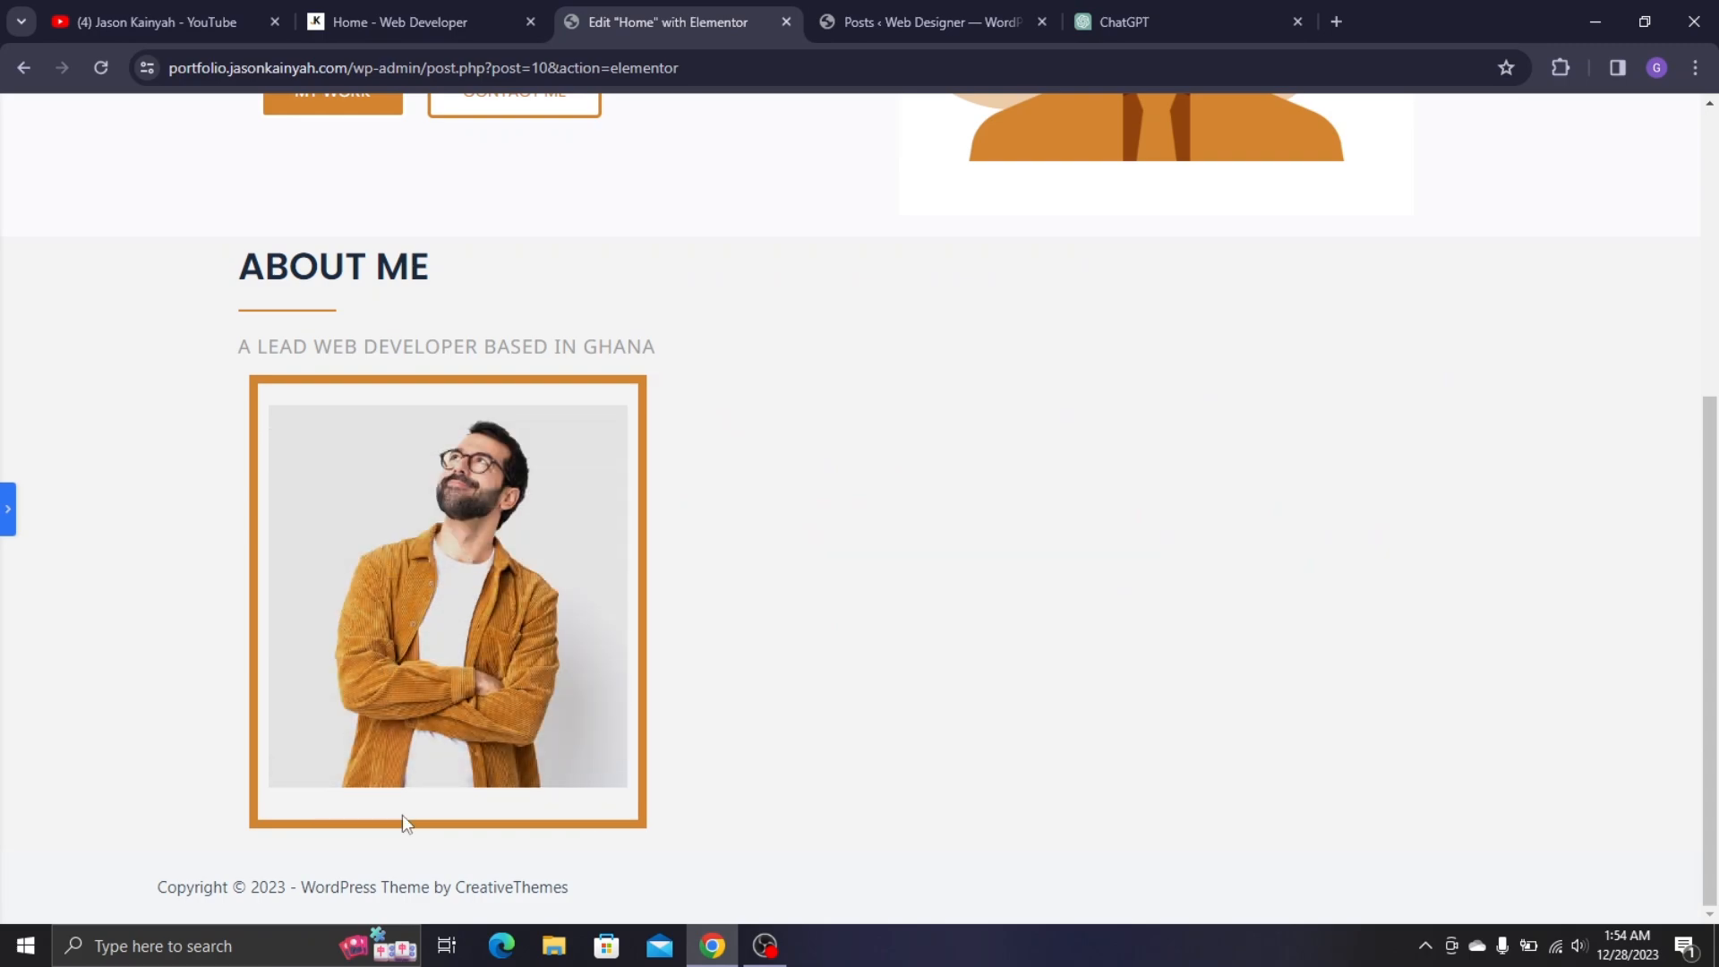
{"action": "mouse_move", "coordinate": [265, 561]}
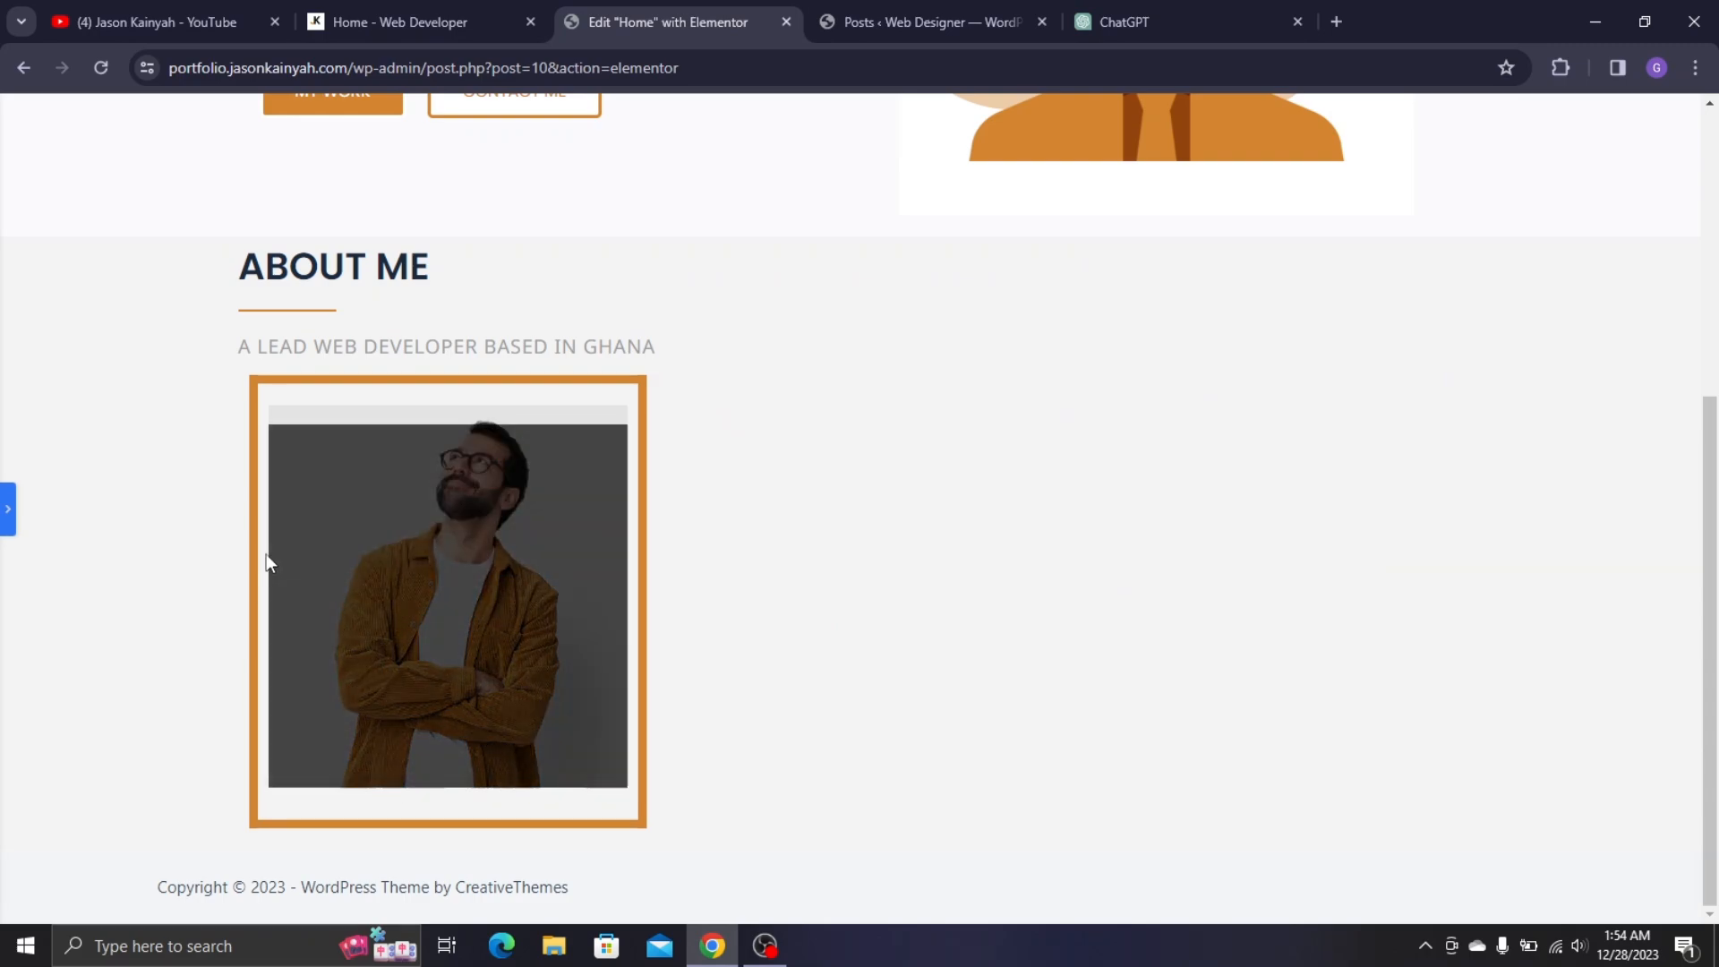
{"action": "left_click", "coordinate": [4, 497]}
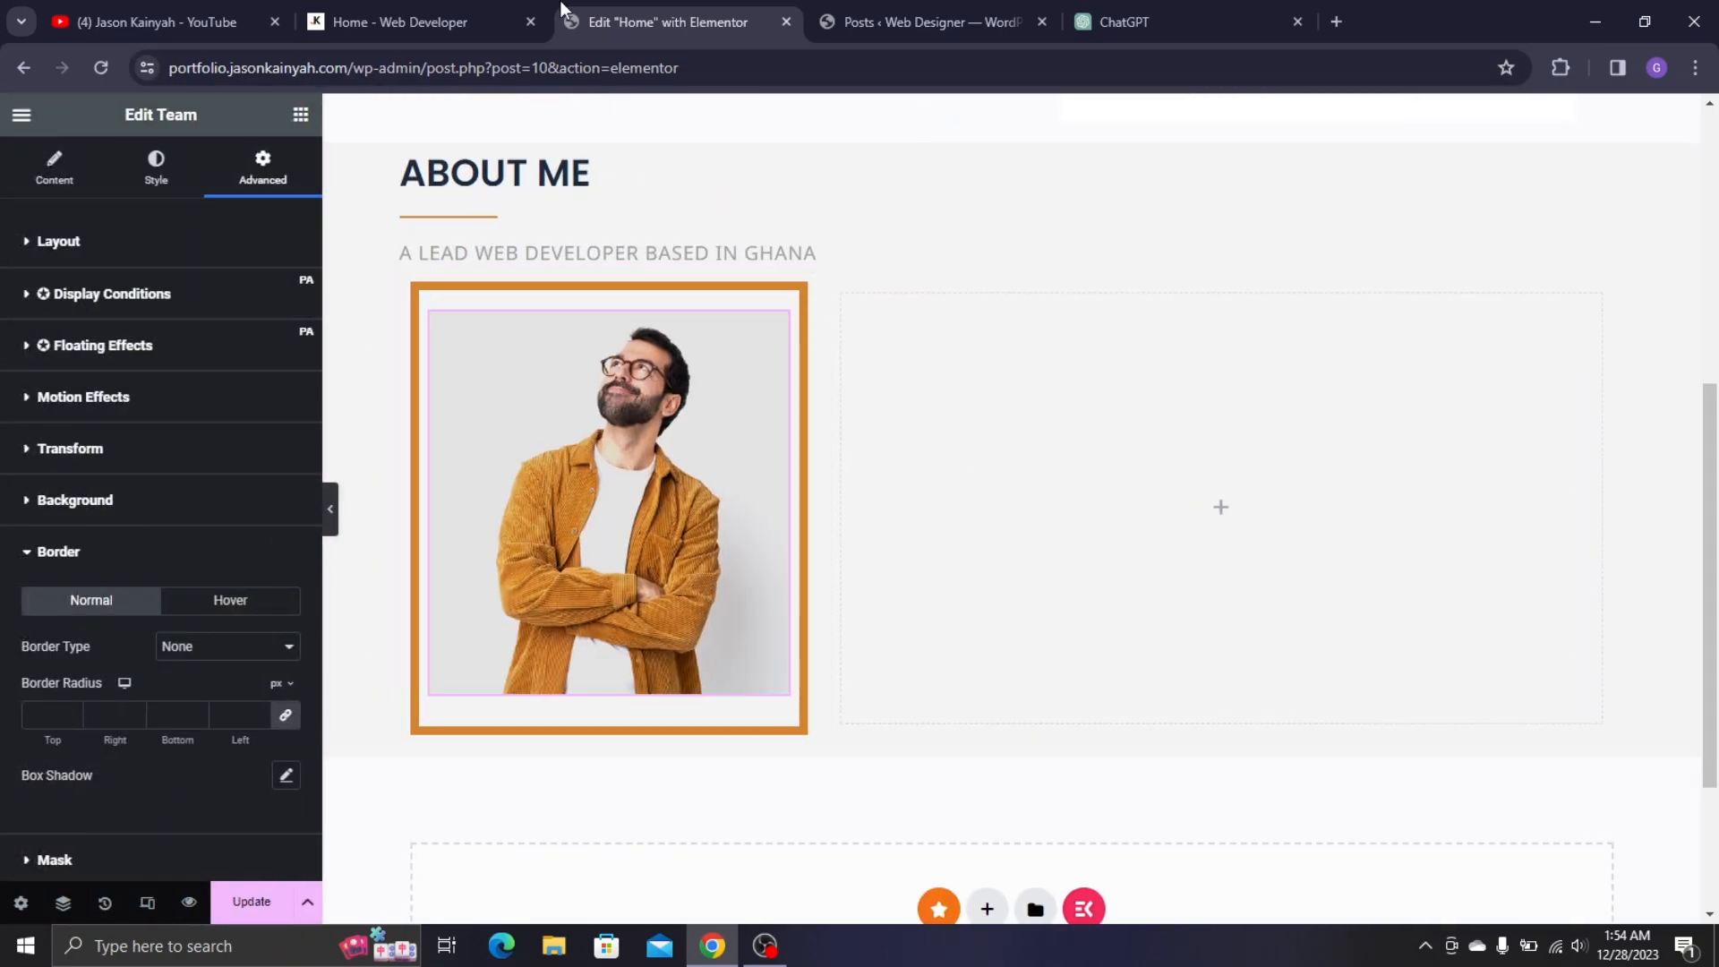
{"action": "left_click", "coordinate": [411, 21]}
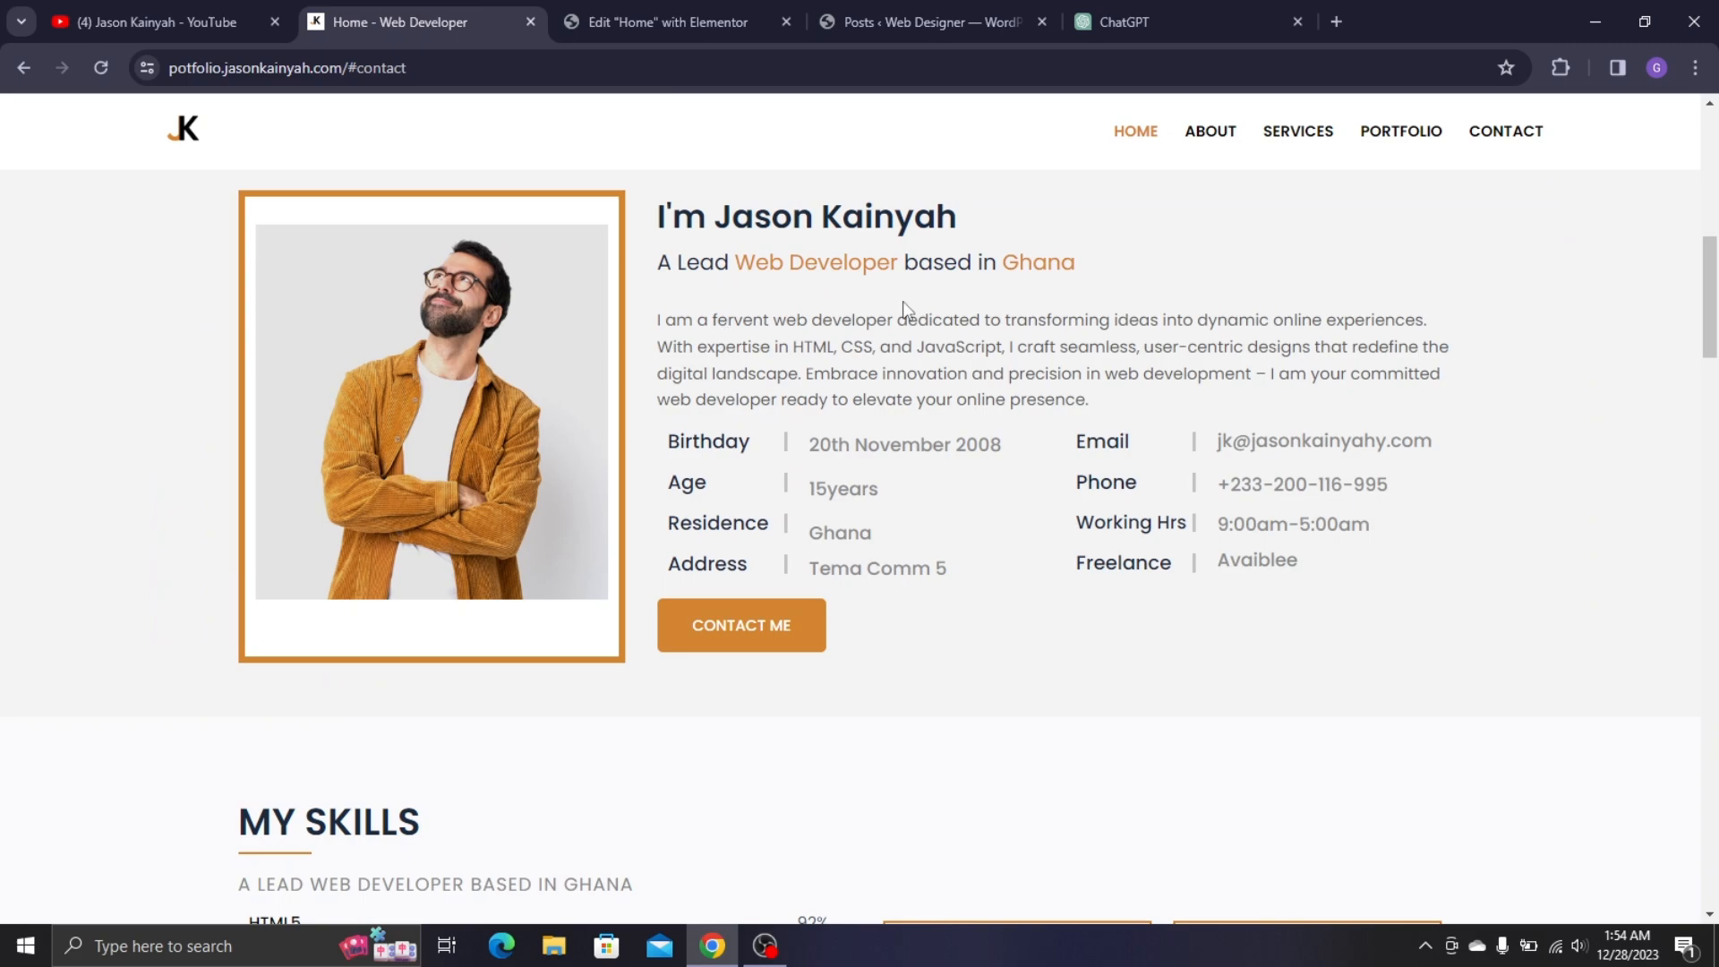
{"action": "left_click", "coordinate": [729, 7]}
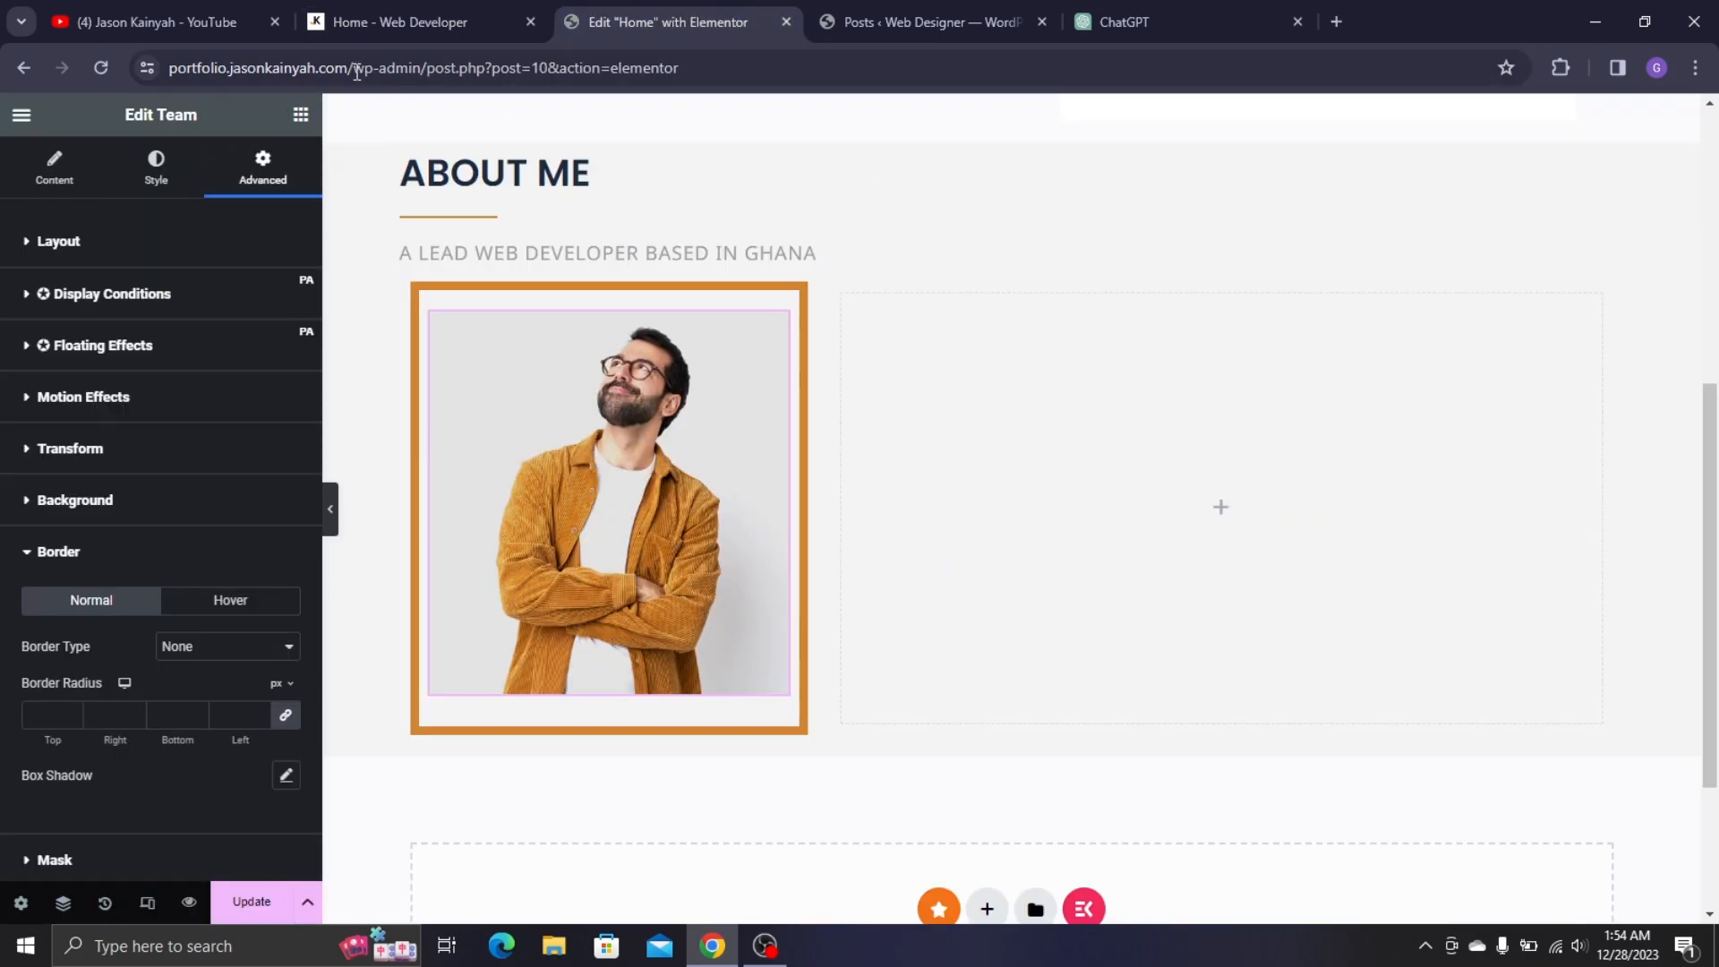
{"action": "left_click", "coordinate": [301, 115]}
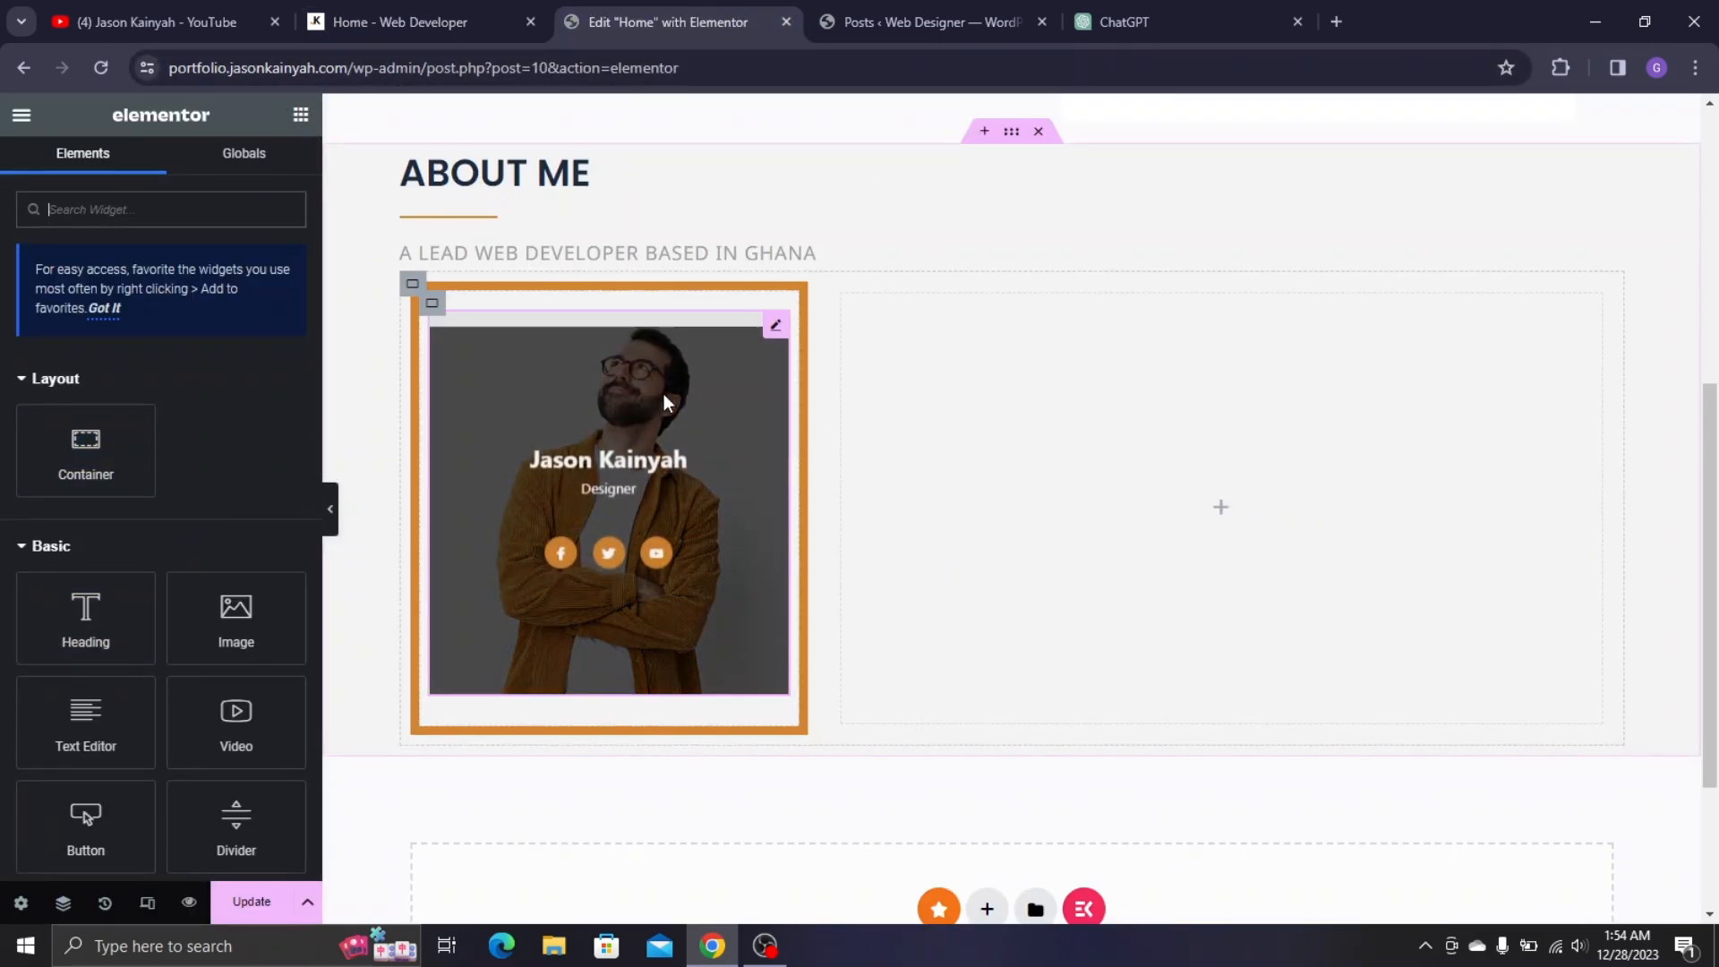
{"action": "left_click", "coordinate": [567, 340]}
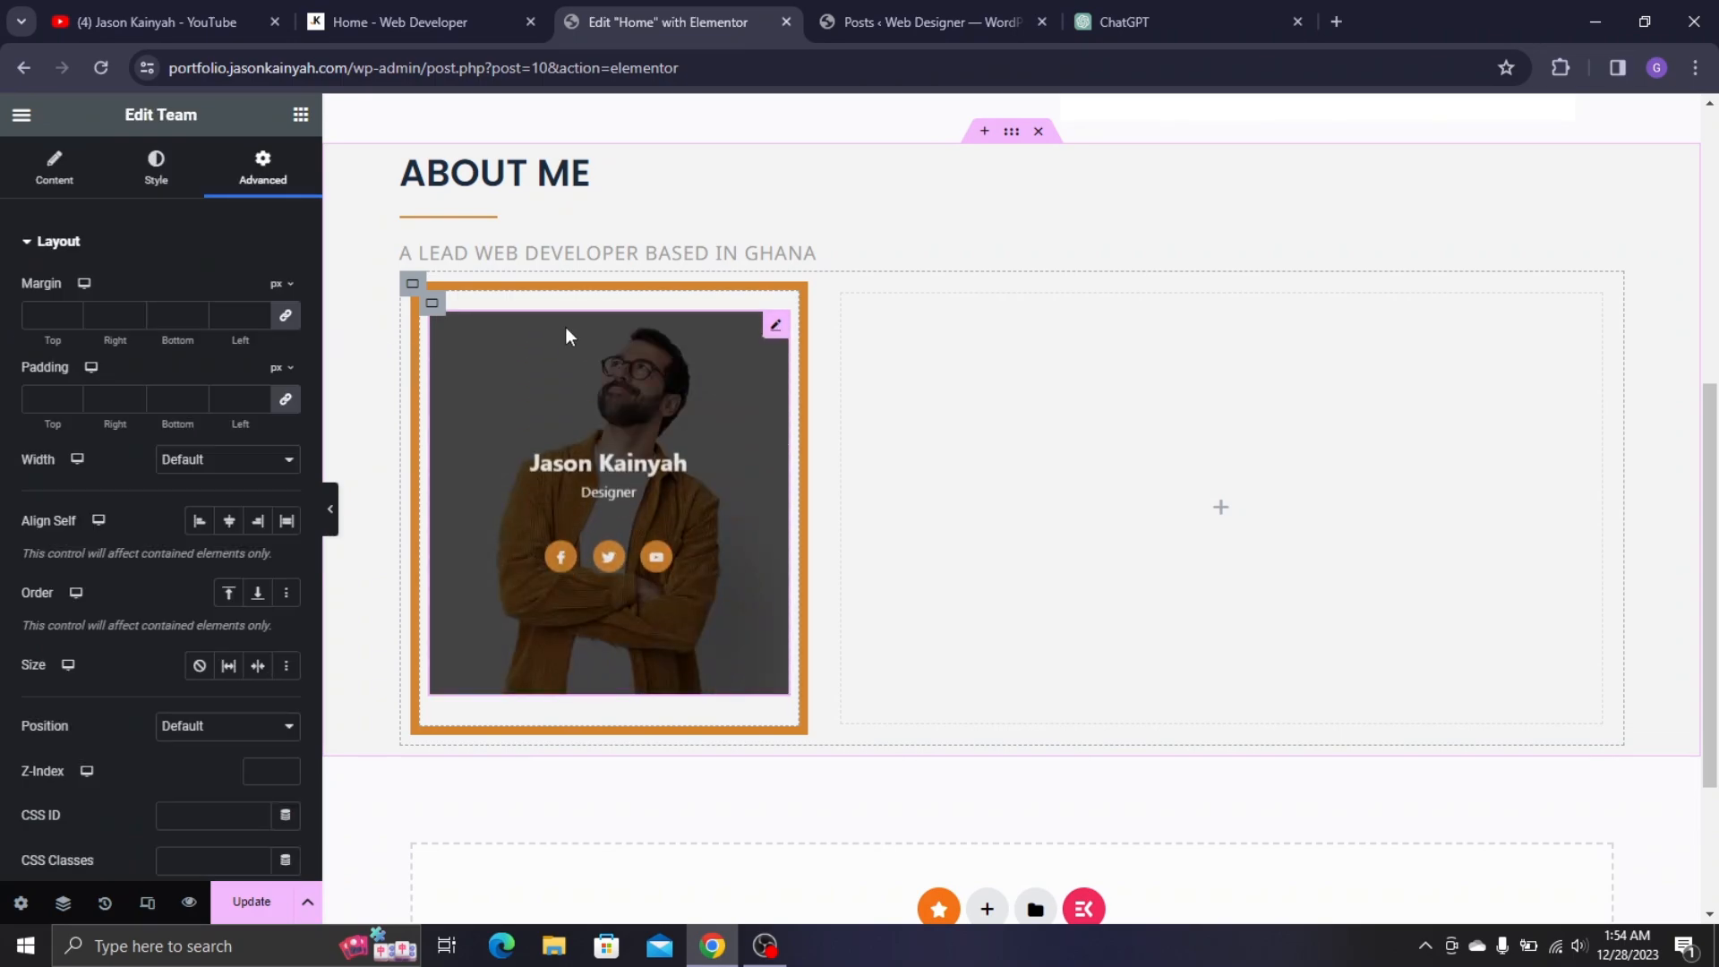
{"action": "left_click", "coordinate": [412, 21]}
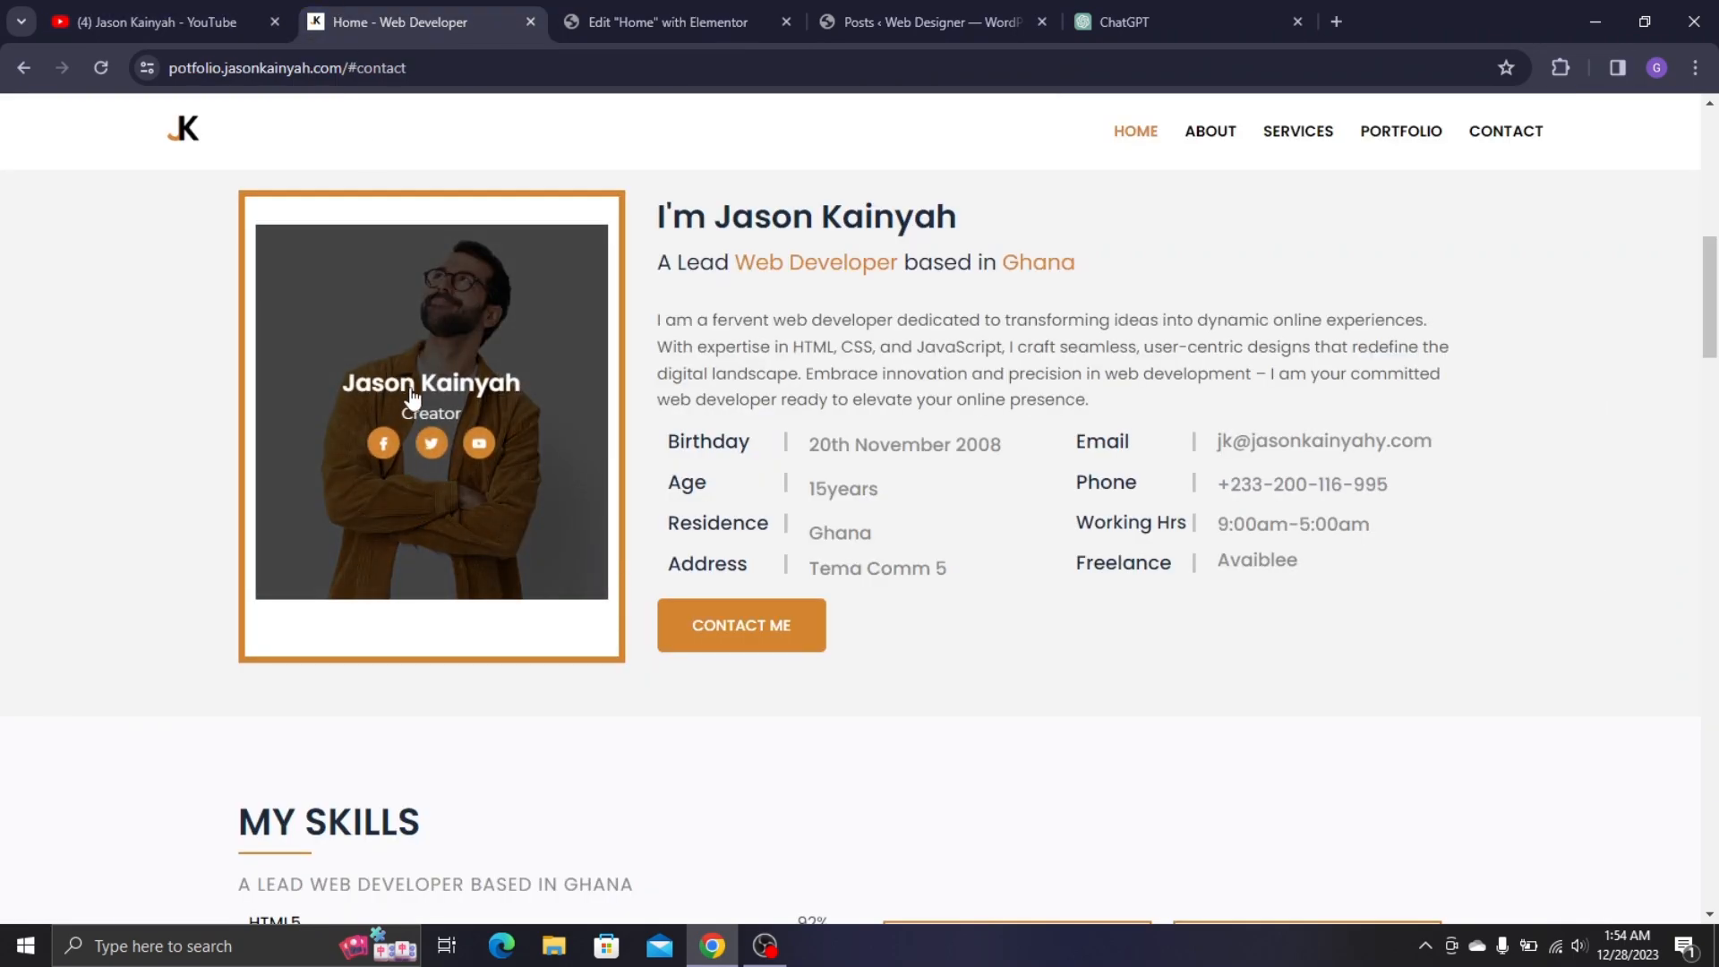
{"action": "left_click", "coordinate": [692, 18]}
{"action": "left_click", "coordinate": [156, 168]}
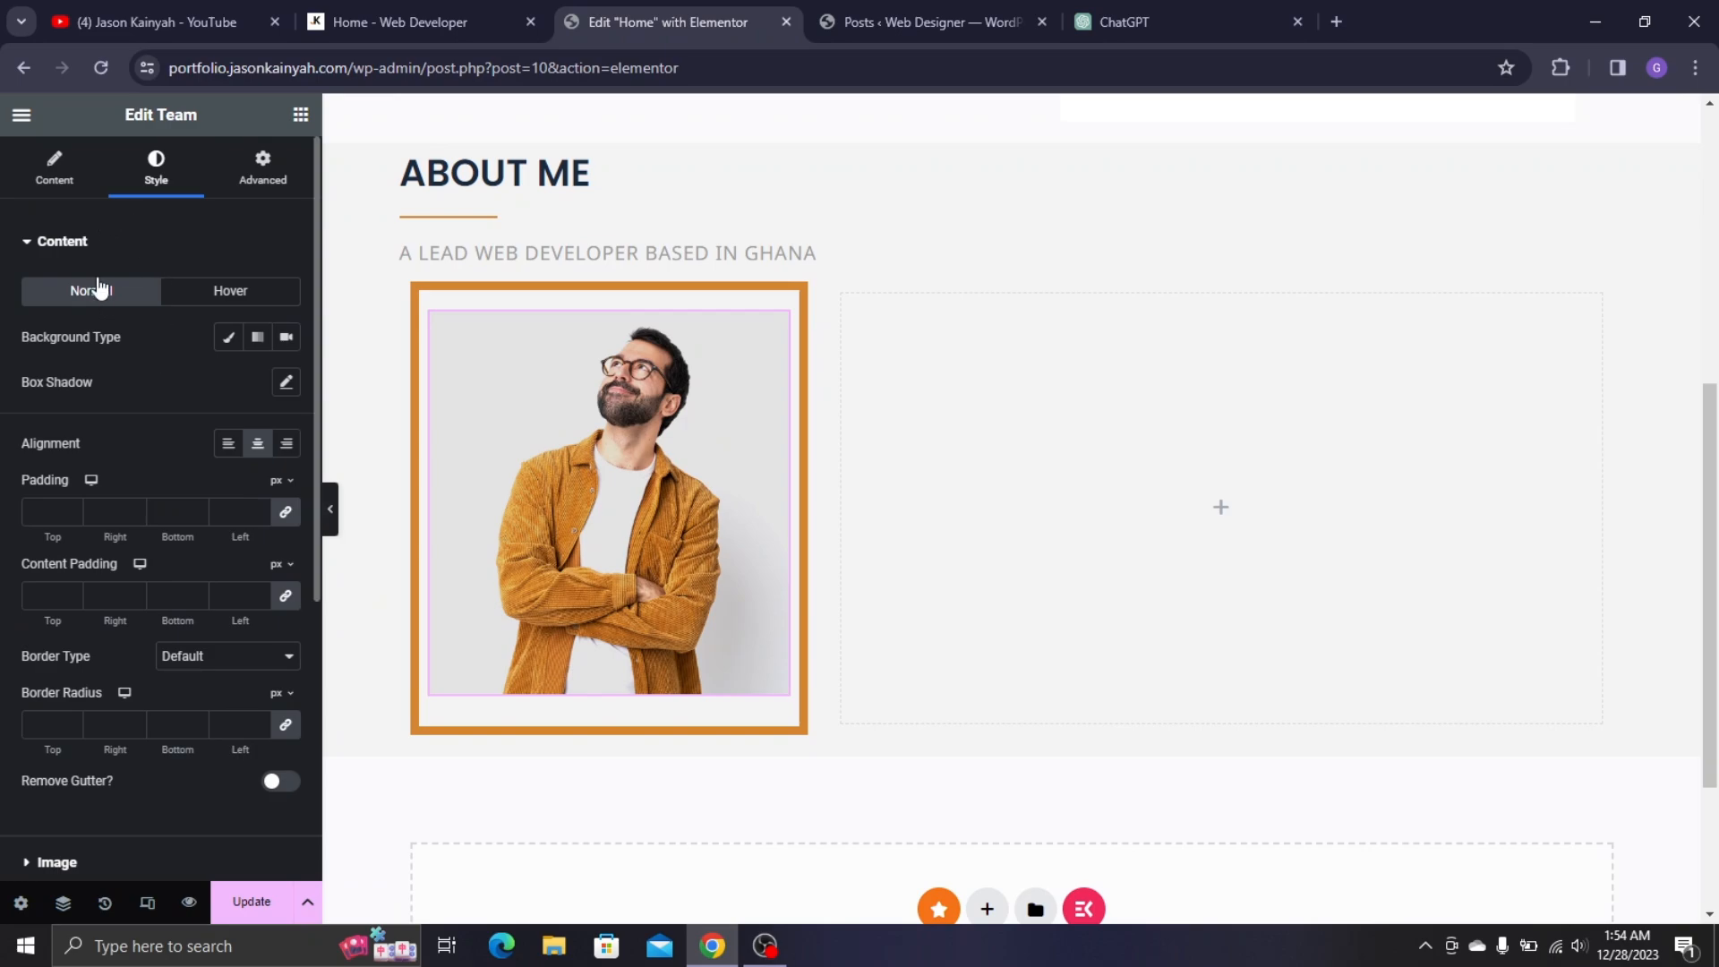
- Set the Name typography to Poppins, entering size 20 and nudging it up to 23 px
{"action": "scroll", "coordinate": [123, 633], "scroll_direction": "down", "scroll_amount": 3}
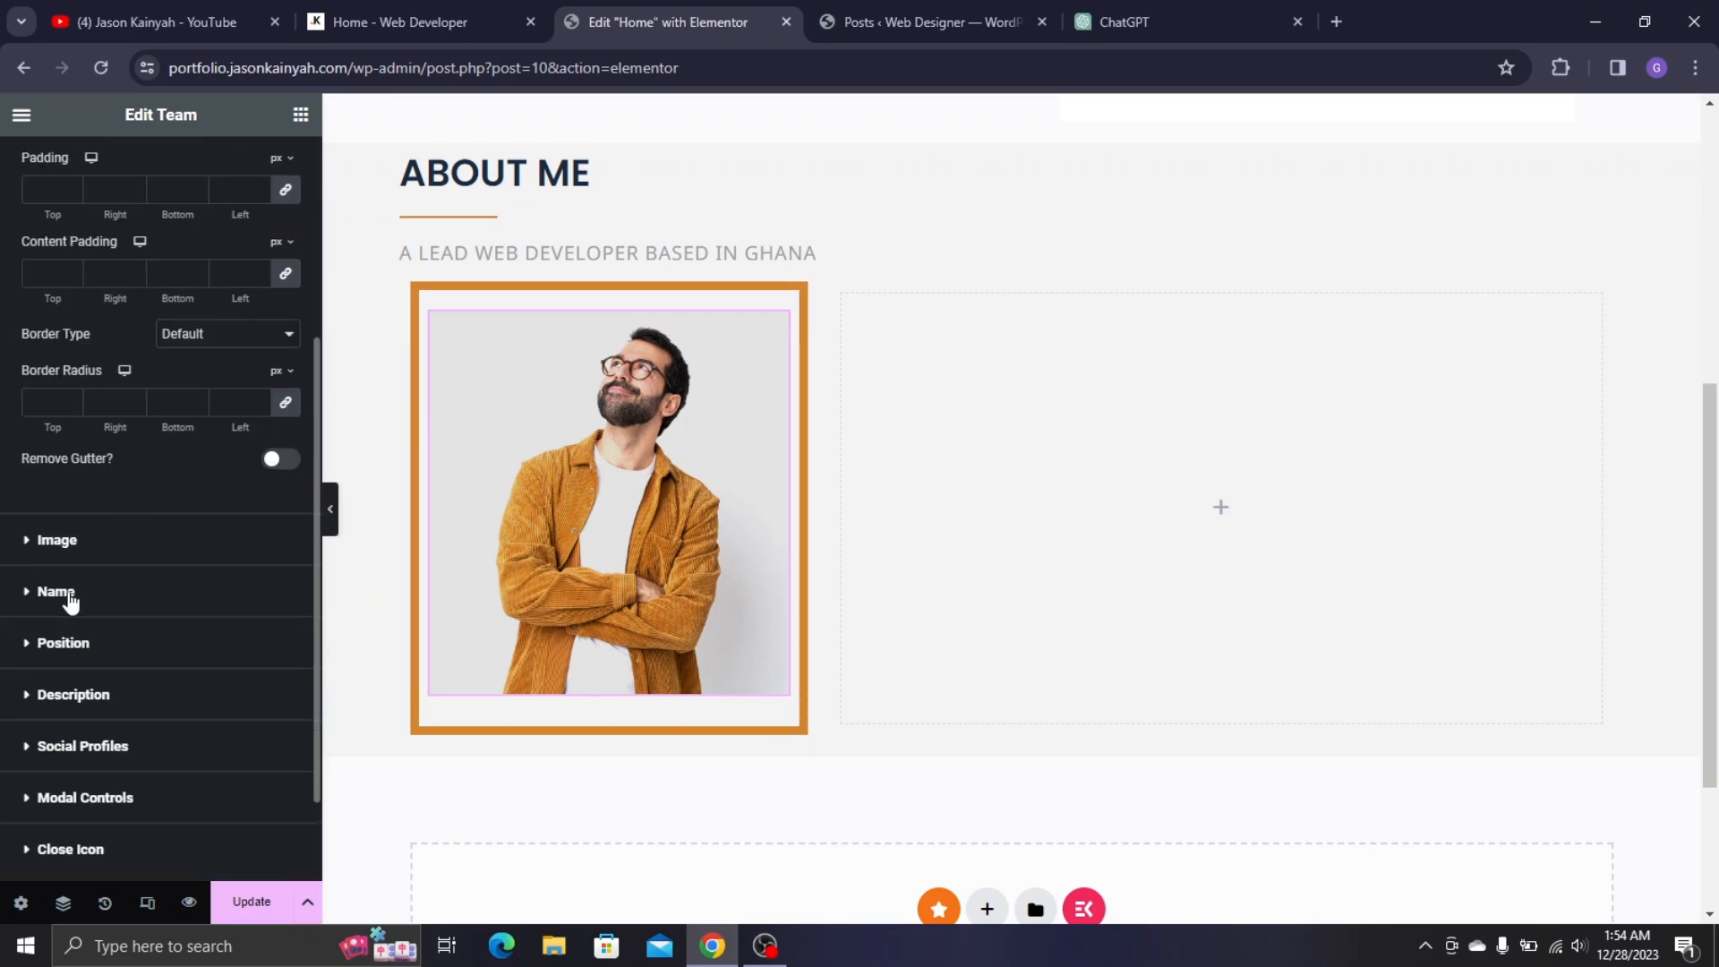
{"action": "left_click", "coordinate": [295, 577]}
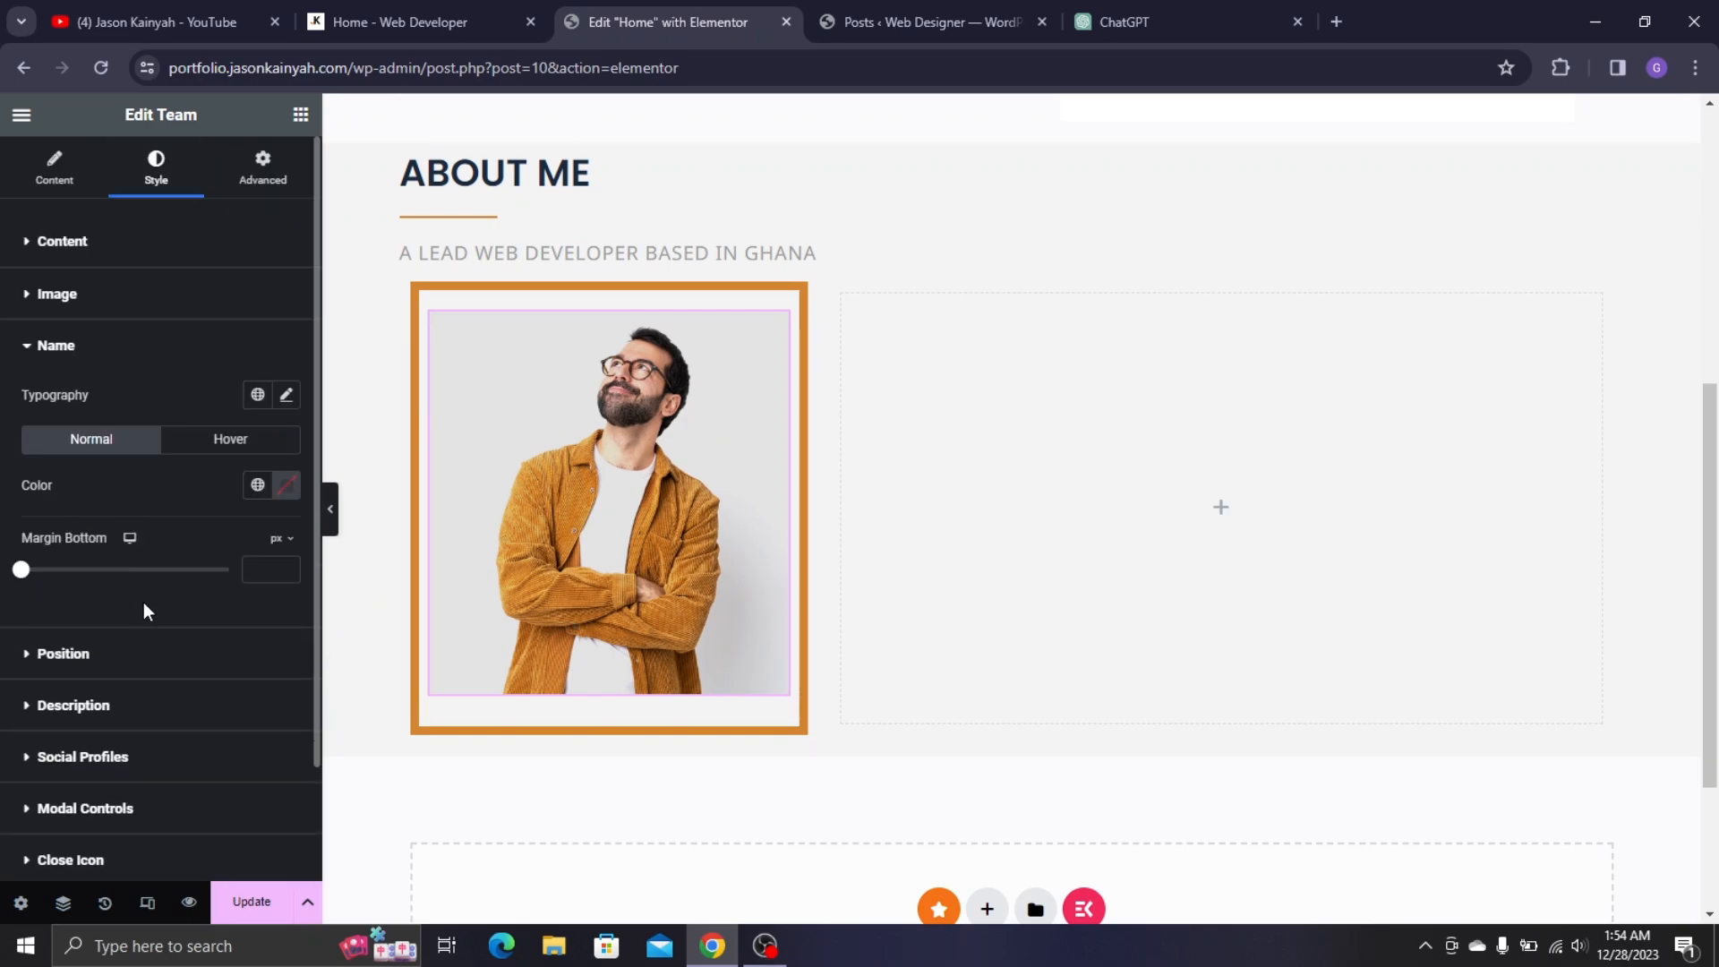
{"action": "left_click", "coordinate": [288, 395]}
{"action": "left_click", "coordinate": [231, 507]}
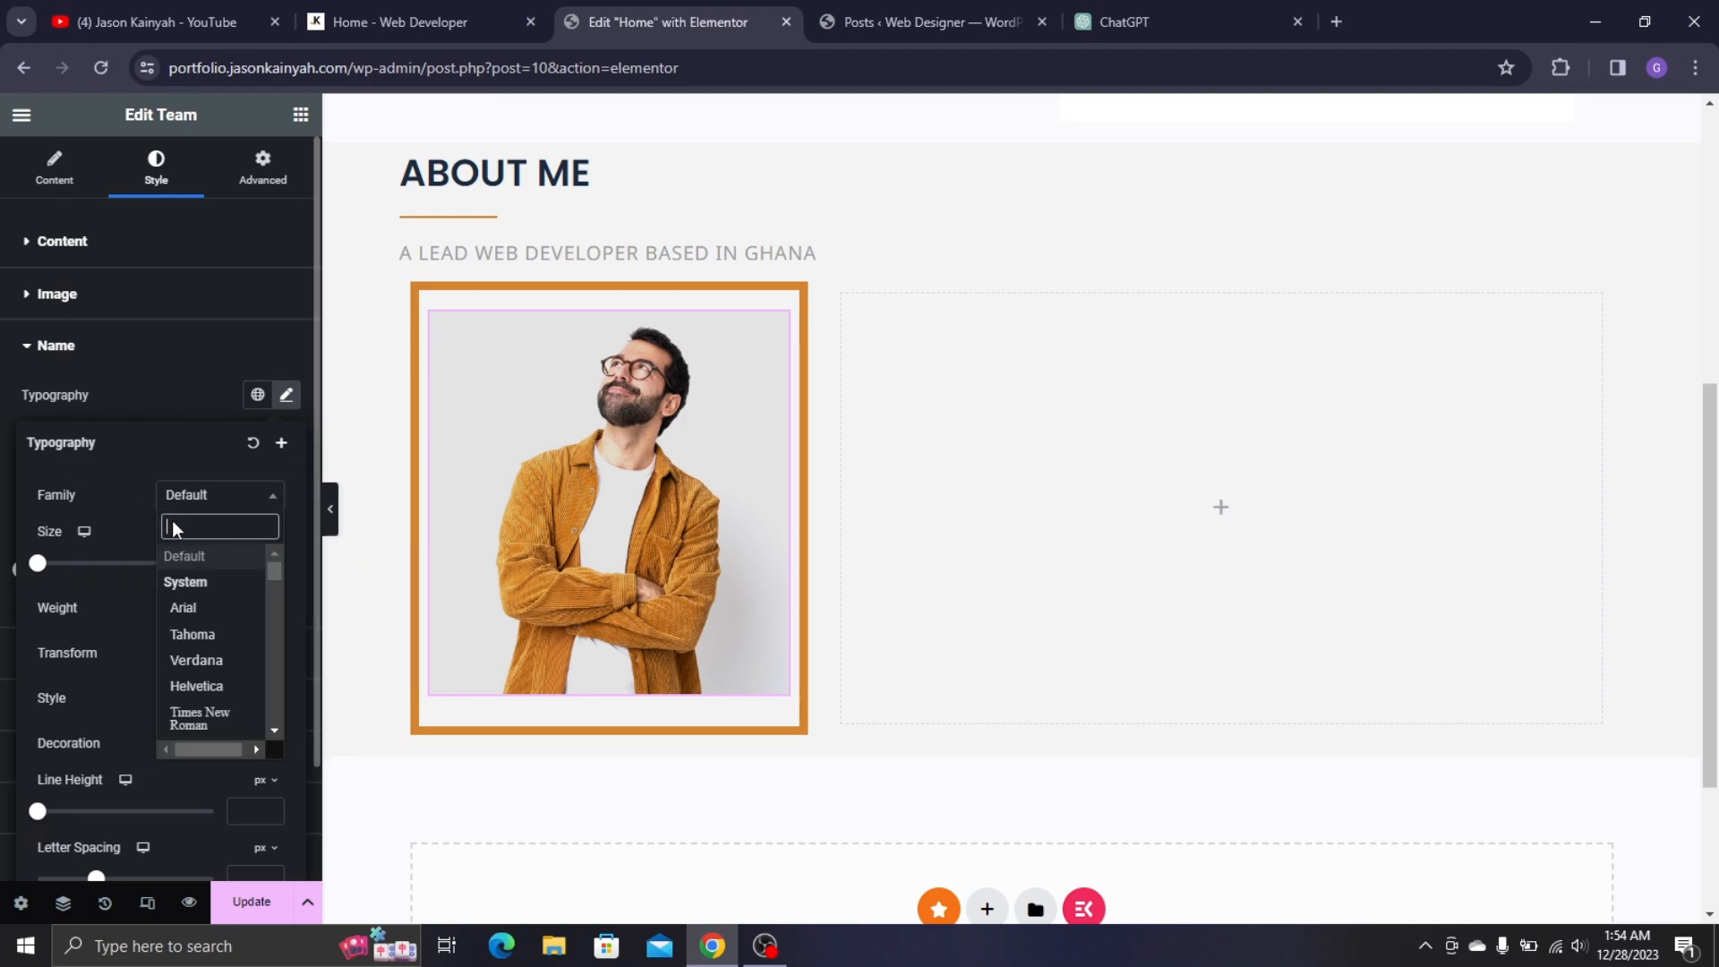
{"action": "type", "text": "popp"}
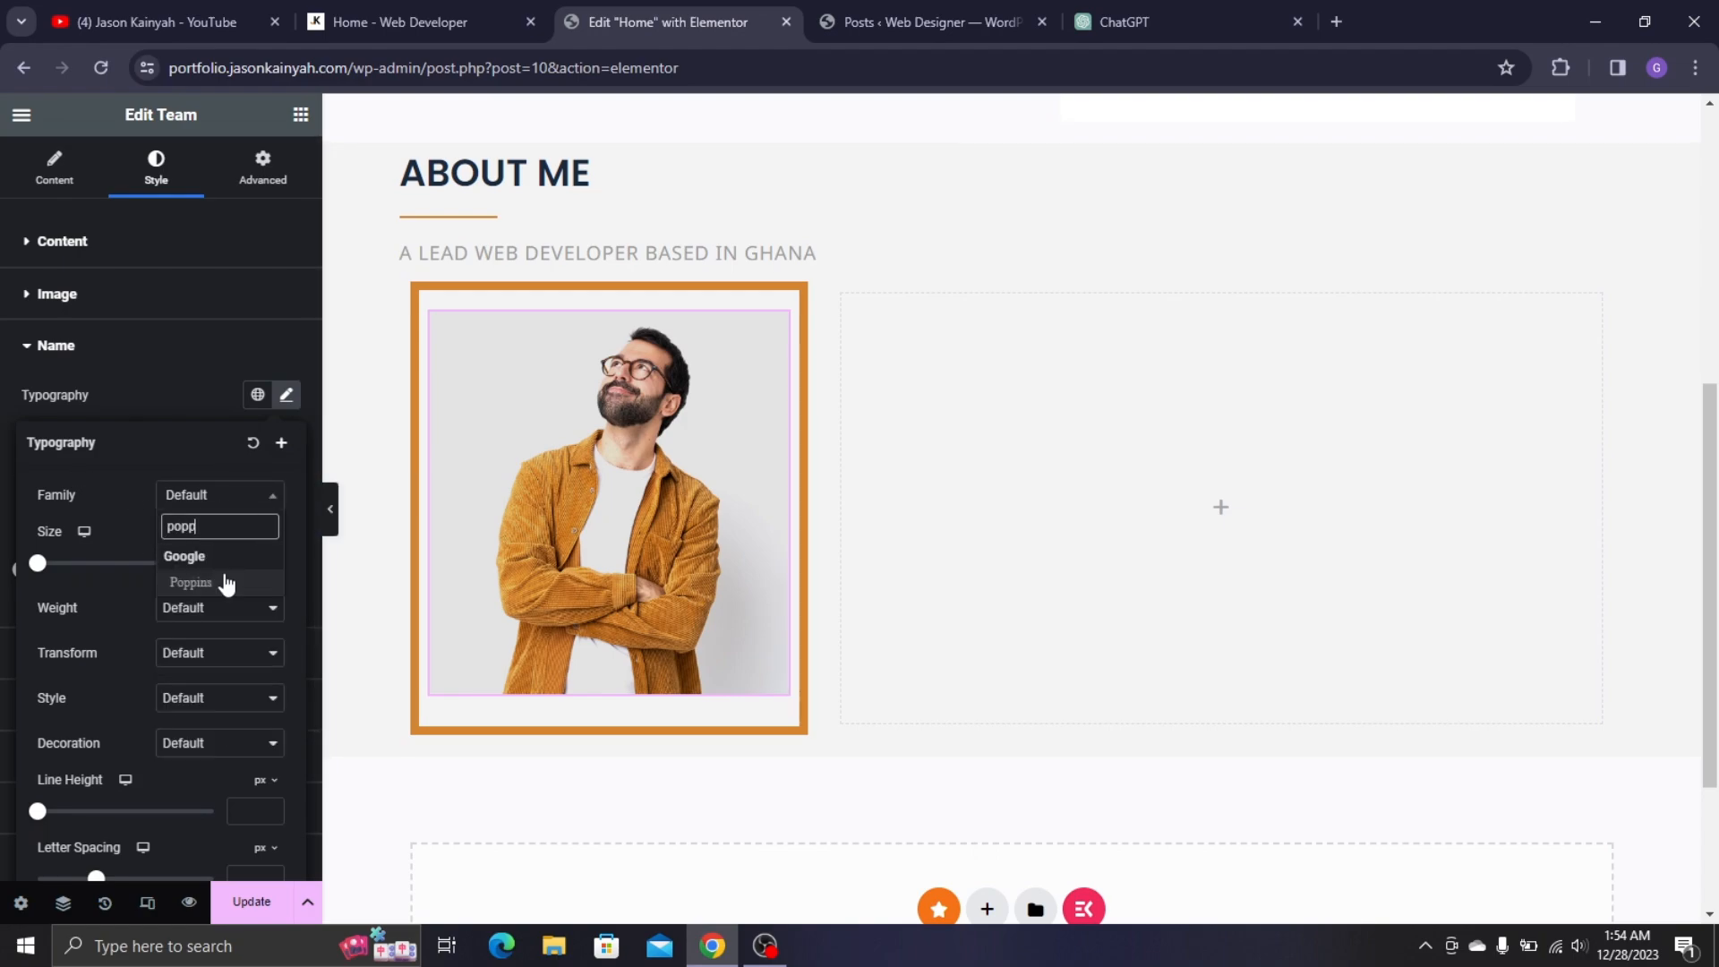
{"action": "left_click", "coordinate": [225, 583]}
{"action": "mouse_move", "coordinate": [600, 419]}
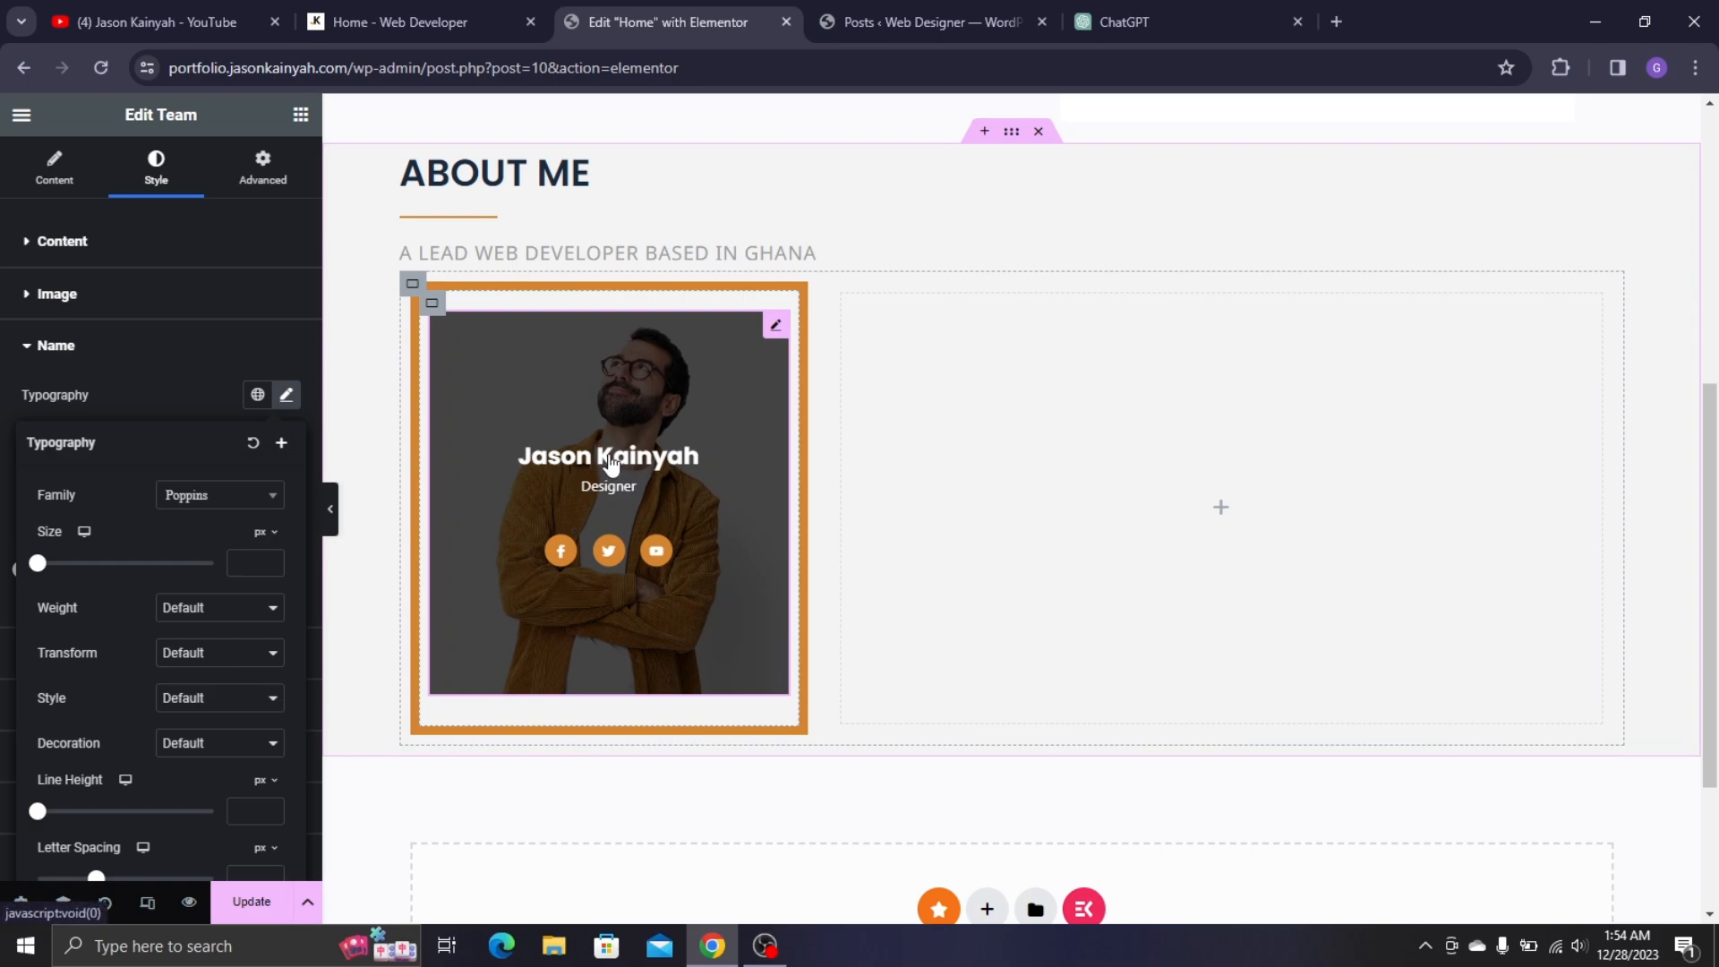
{"action": "left_click", "coordinate": [259, 563]}
{"action": "type", "text": "20"}
{"action": "mouse_move", "coordinate": [650, 419]}
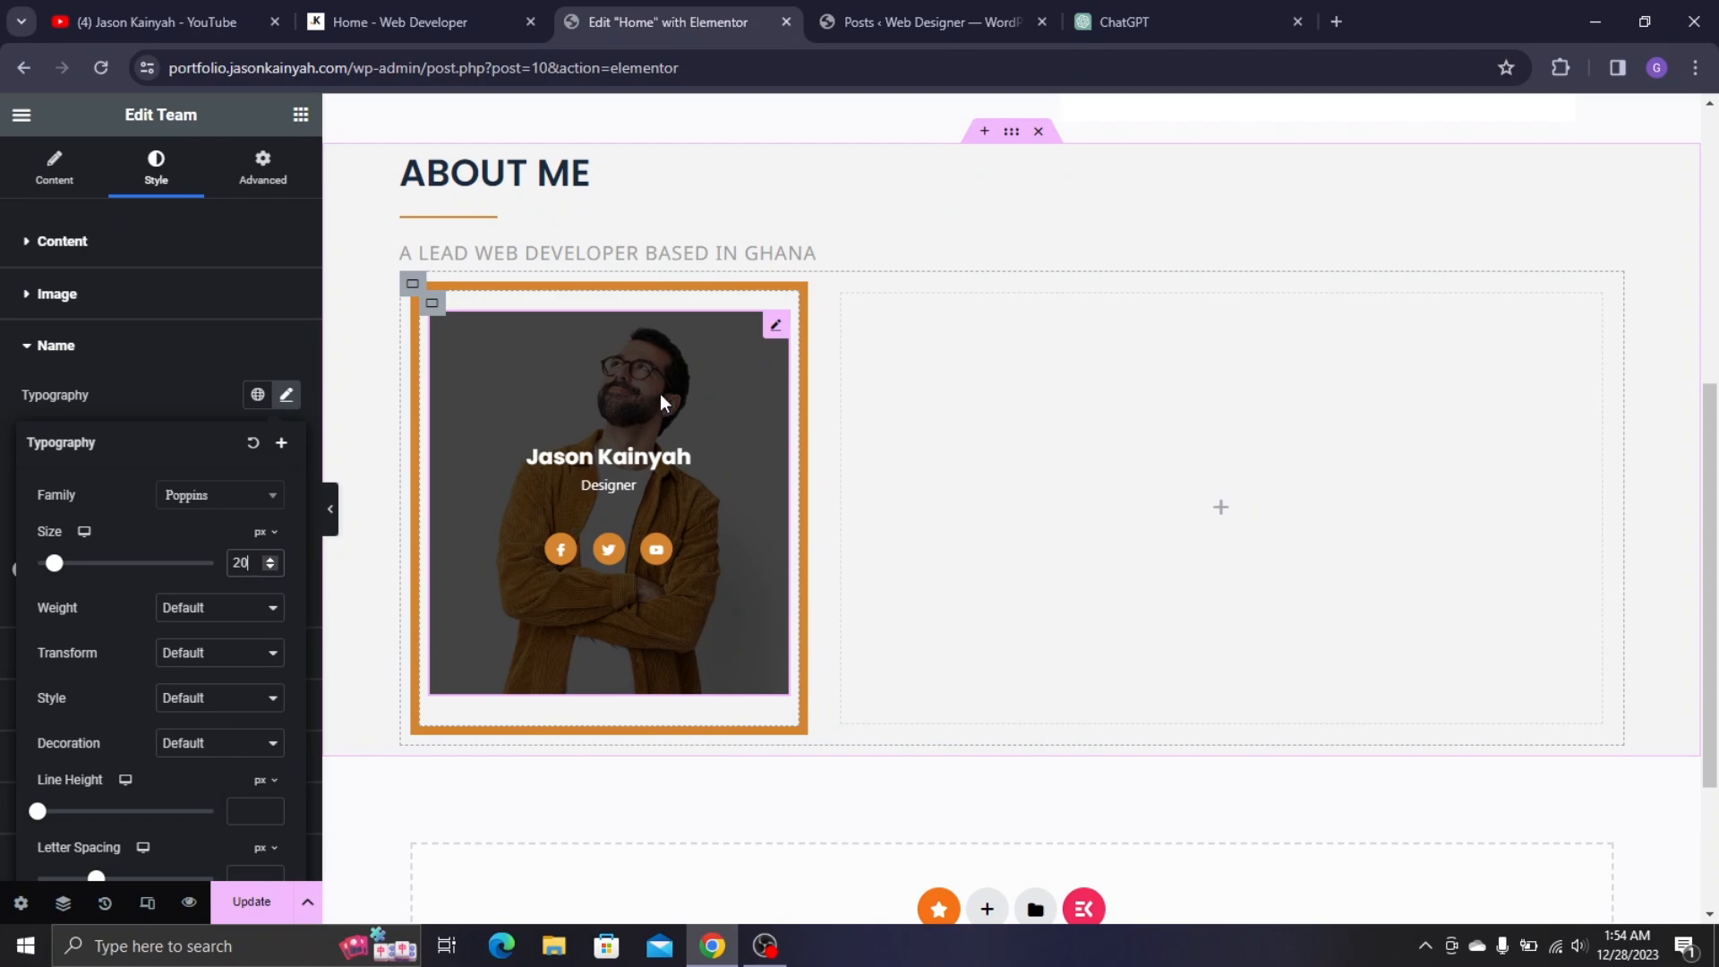
{"action": "key", "text": "Up"}
{"action": "key", "text": "Up"}
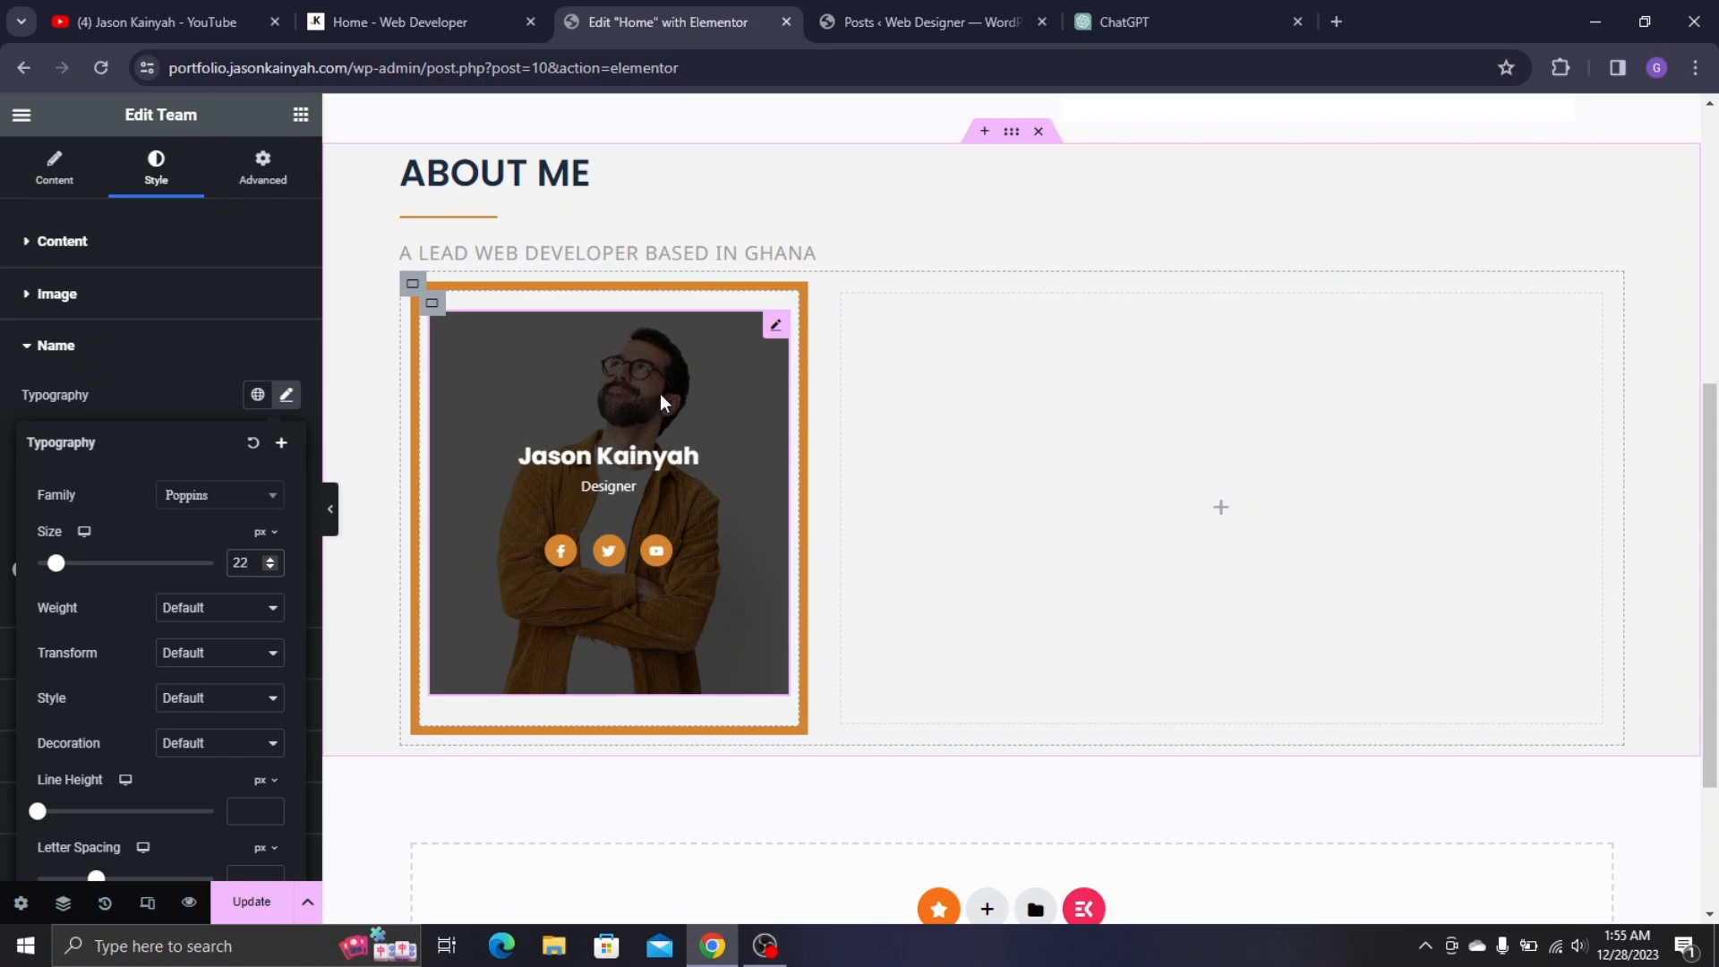
{"action": "key", "text": "Up"}
{"action": "left_click", "coordinate": [164, 369]}
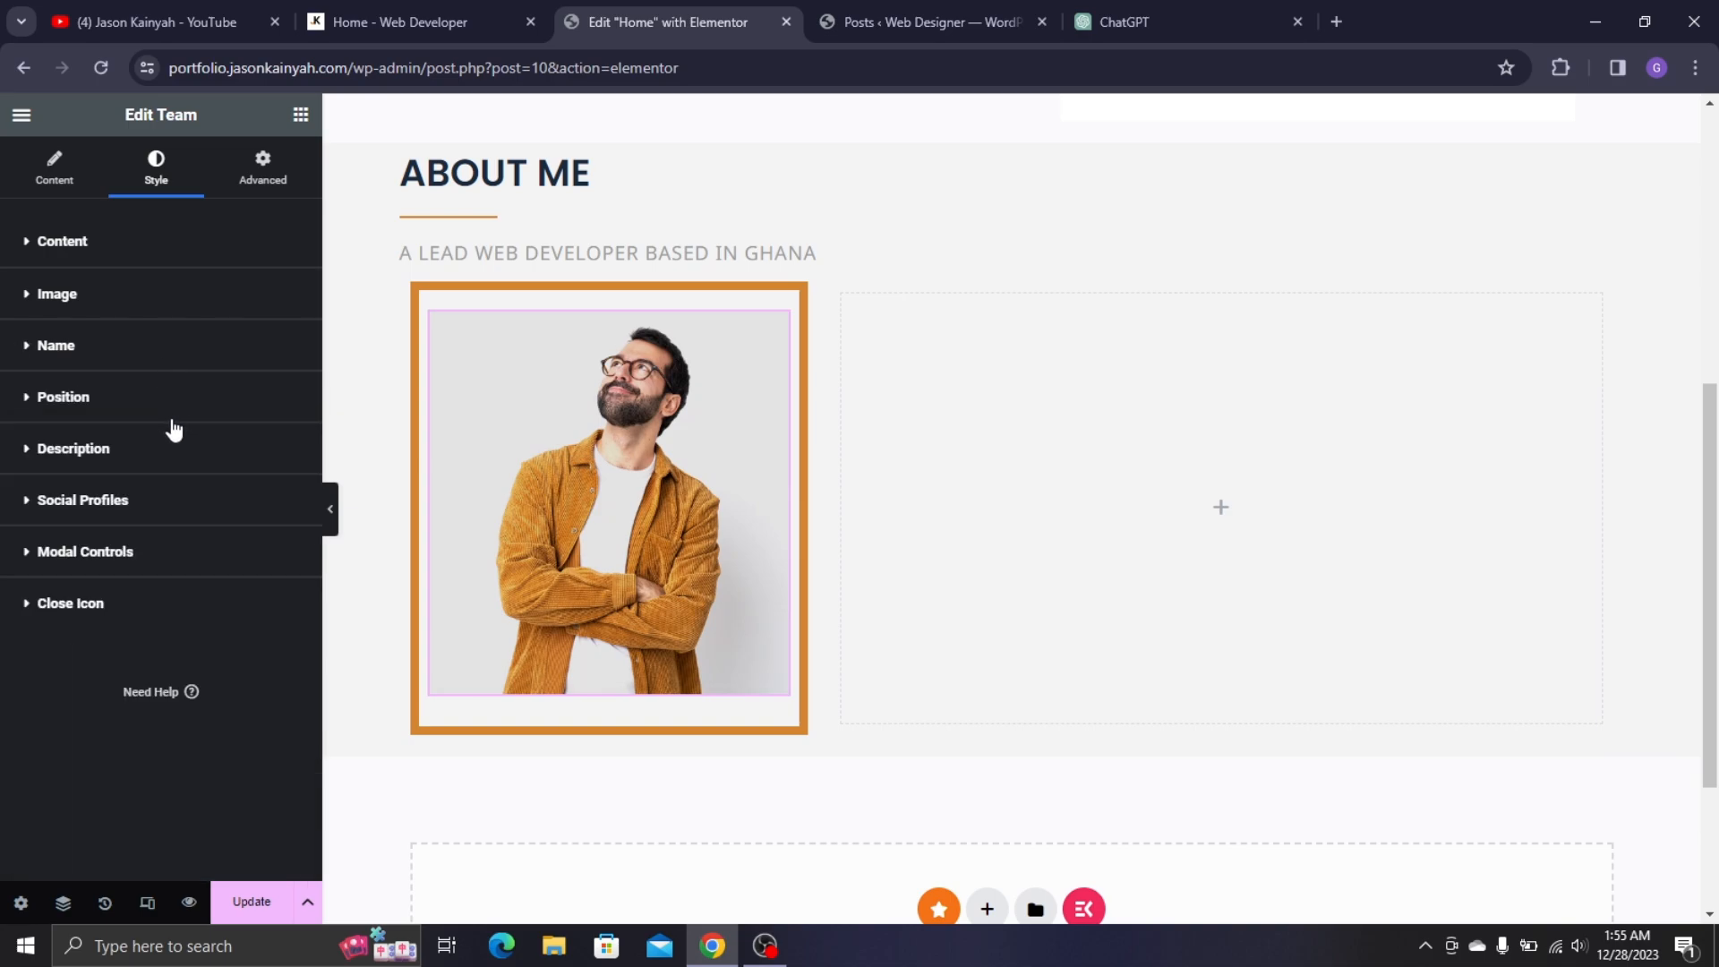
- Set the Position typography to Montserrat at 15 px and drag its bottom margin to 0
{"action": "left_click", "coordinate": [123, 414]}
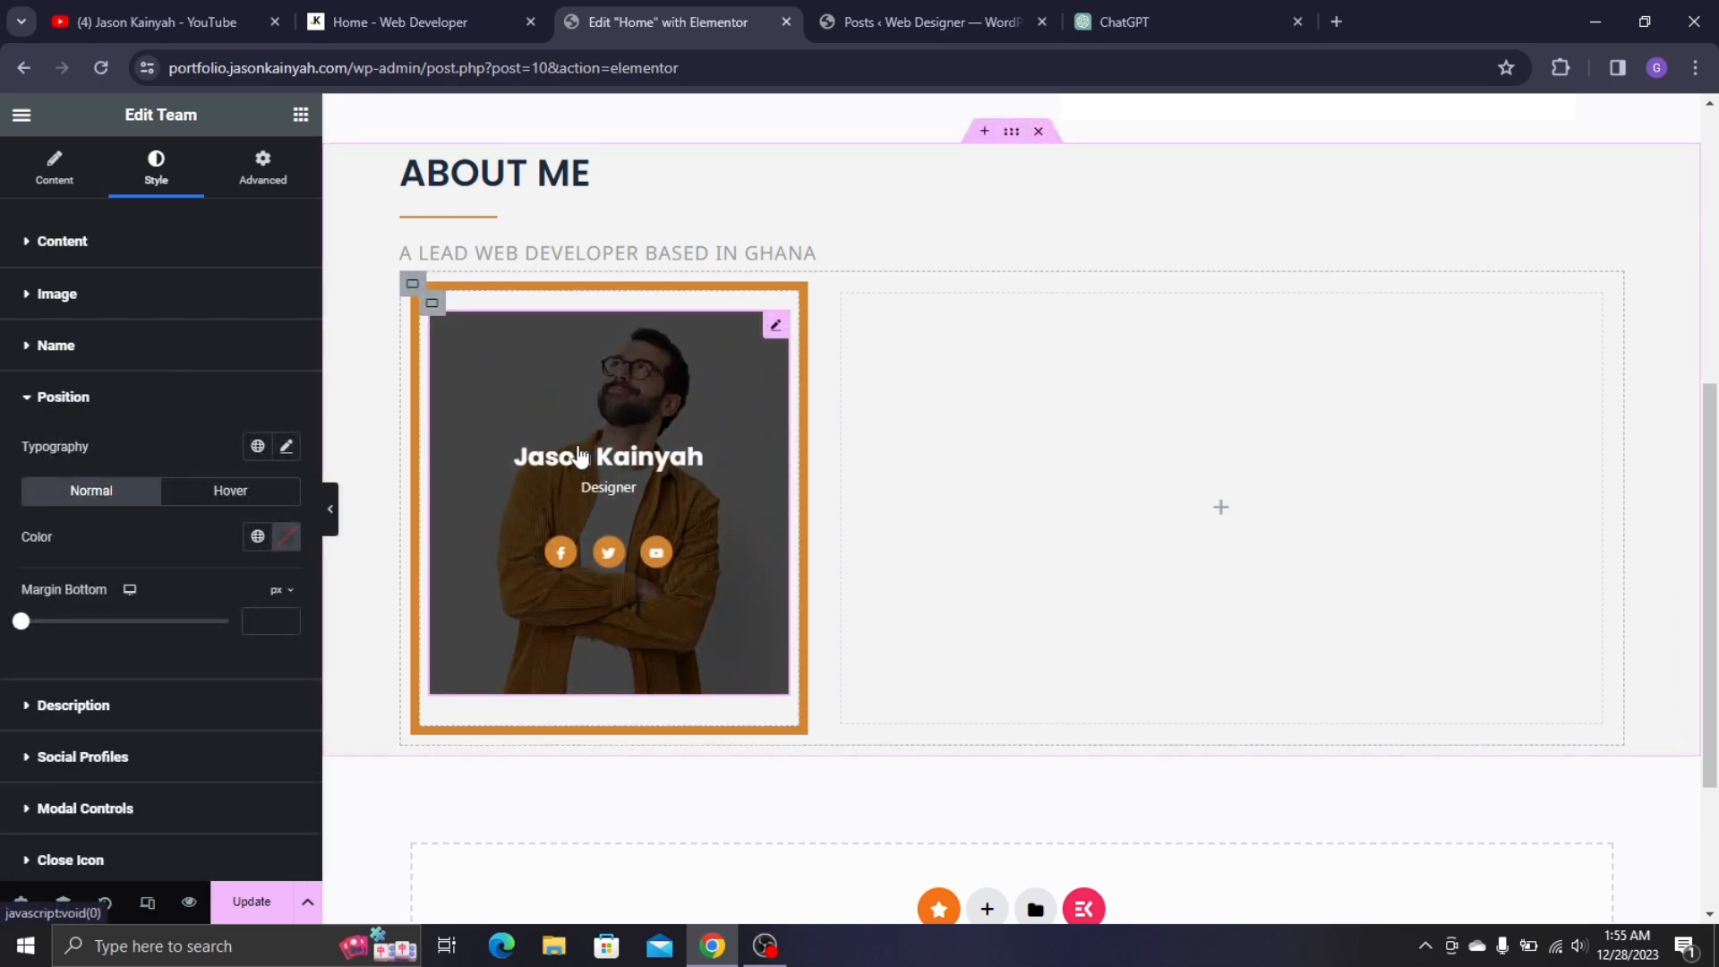
{"action": "left_click", "coordinate": [287, 446]}
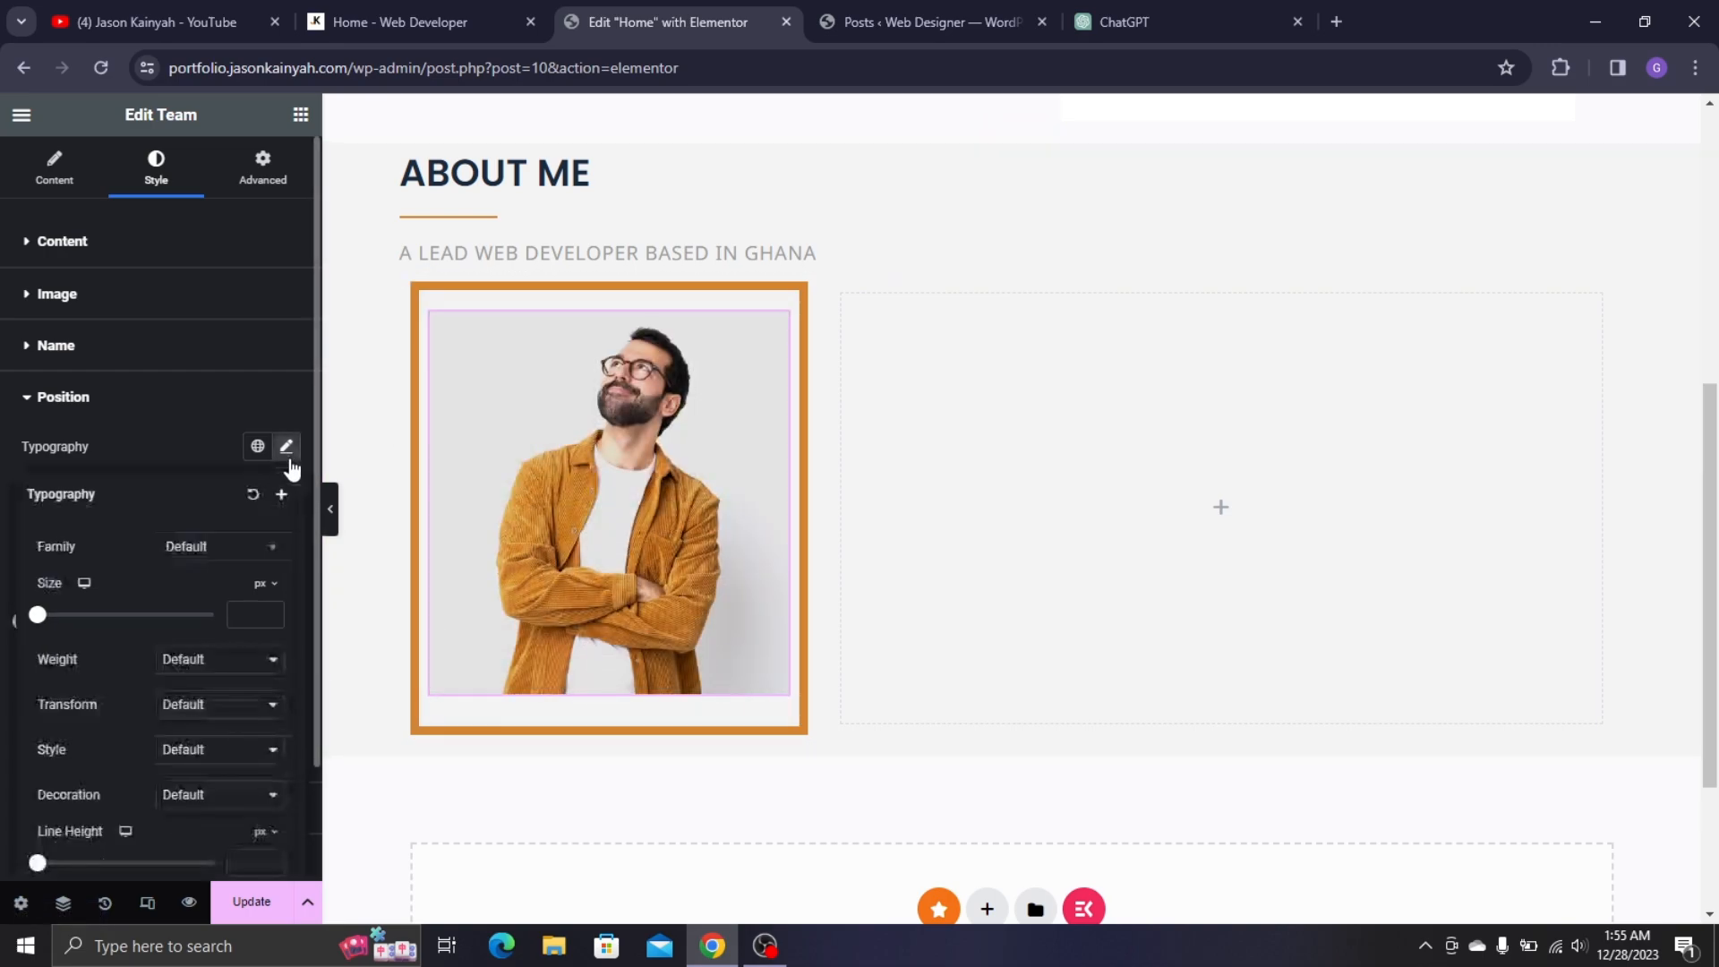
{"action": "left_click", "coordinate": [209, 548]}
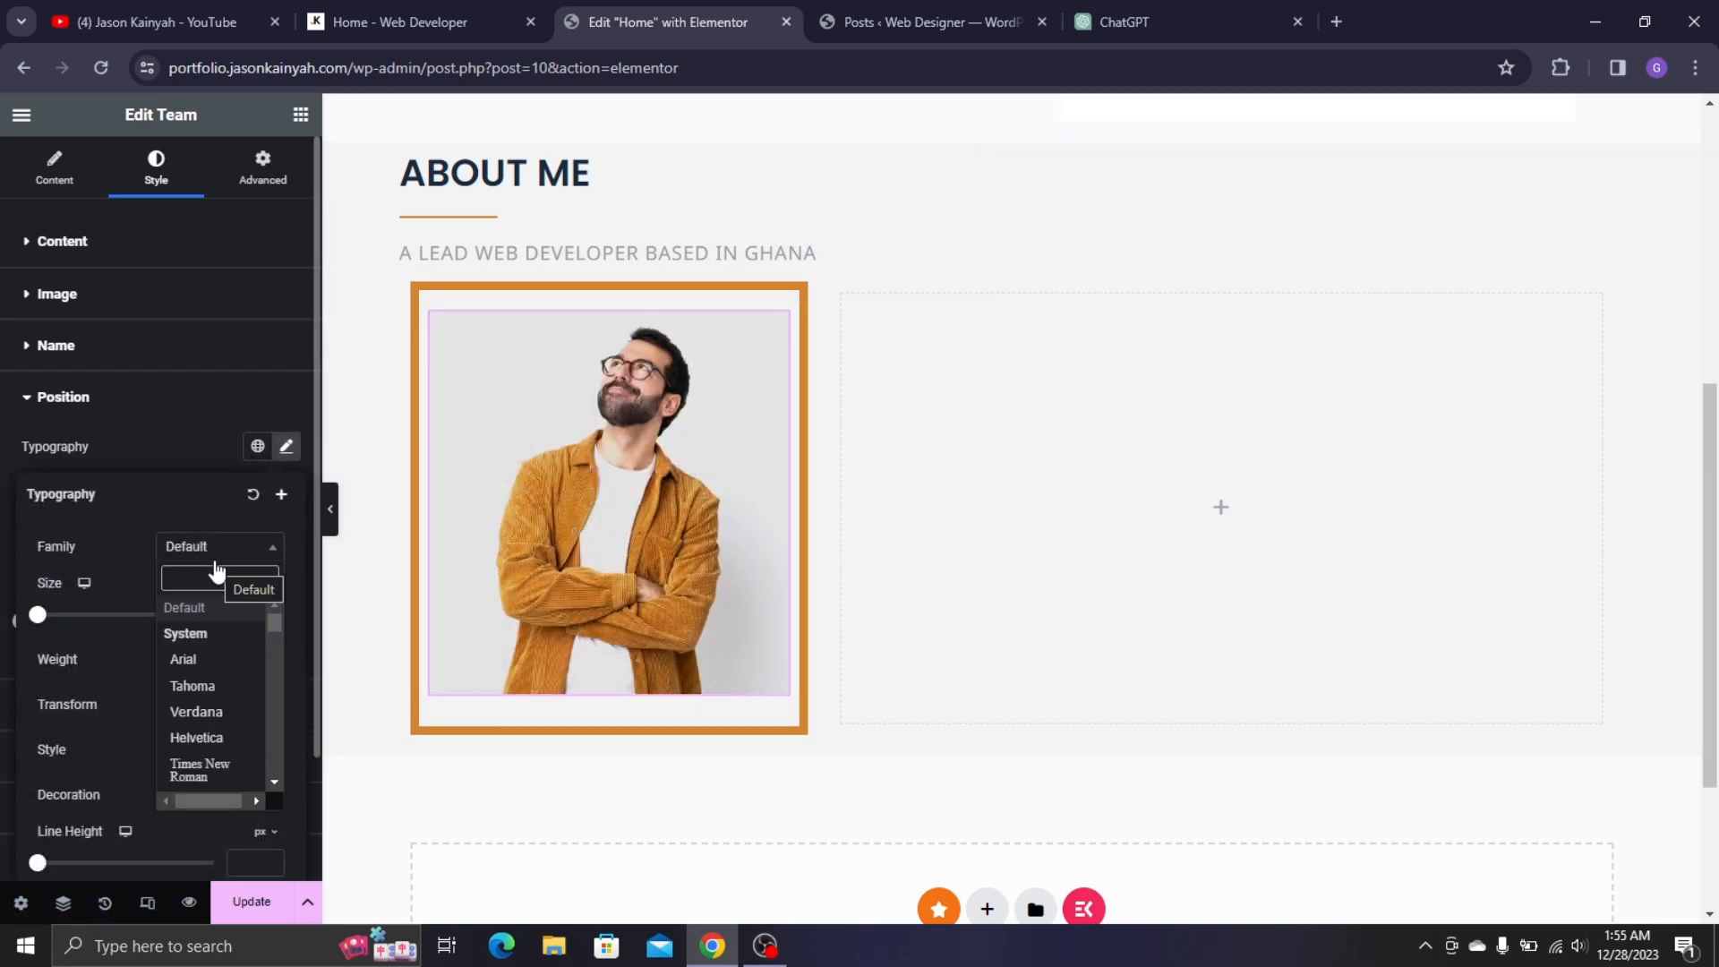
{"action": "type", "text": "monts"}
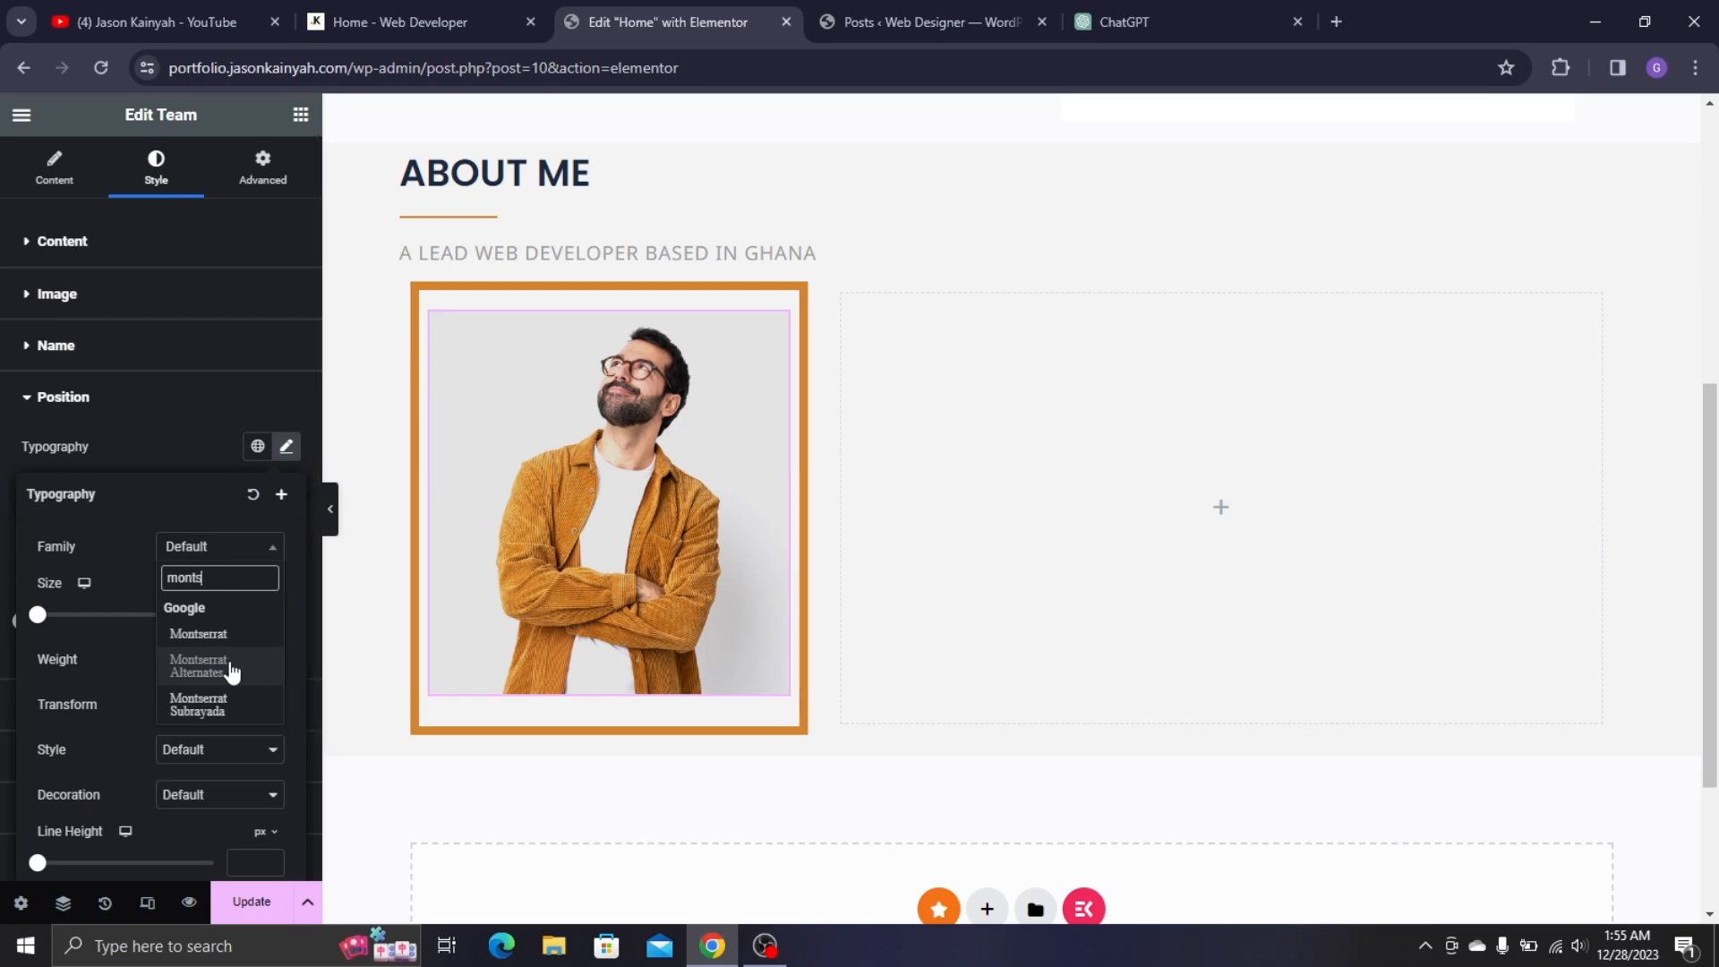
{"action": "left_click", "coordinate": [214, 633]}
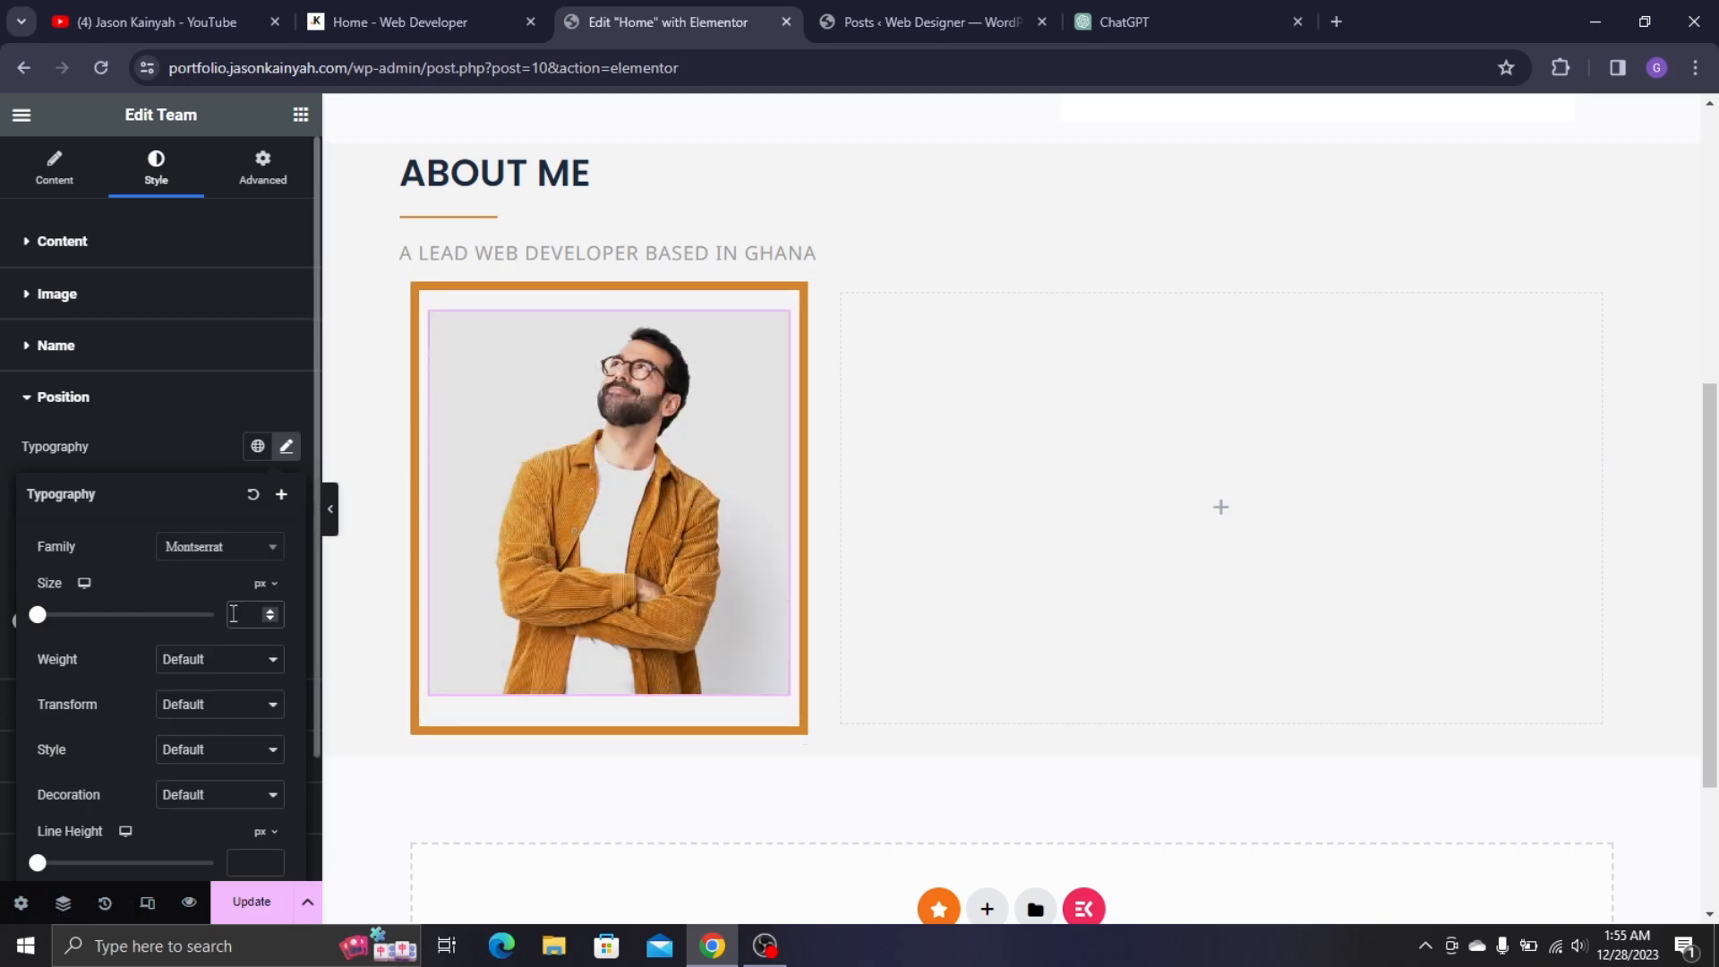
{"action": "type", "text": "15"}
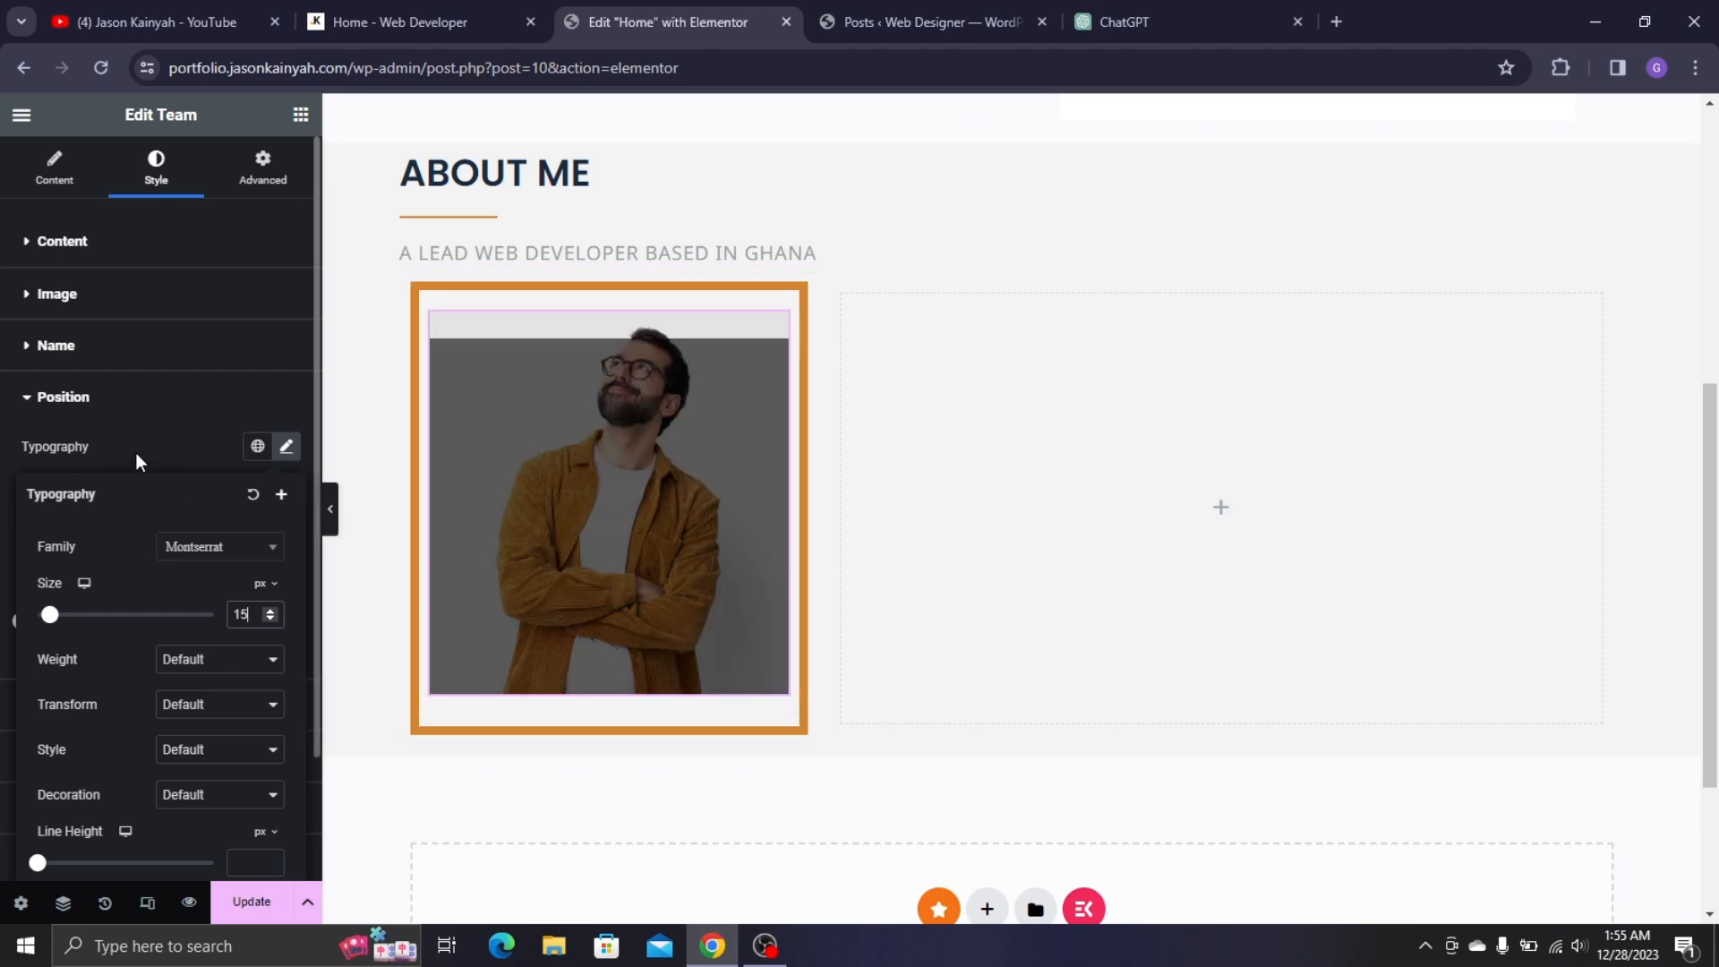
{"action": "left_click", "coordinate": [136, 454]}
{"action": "left_click", "coordinate": [31, 622]}
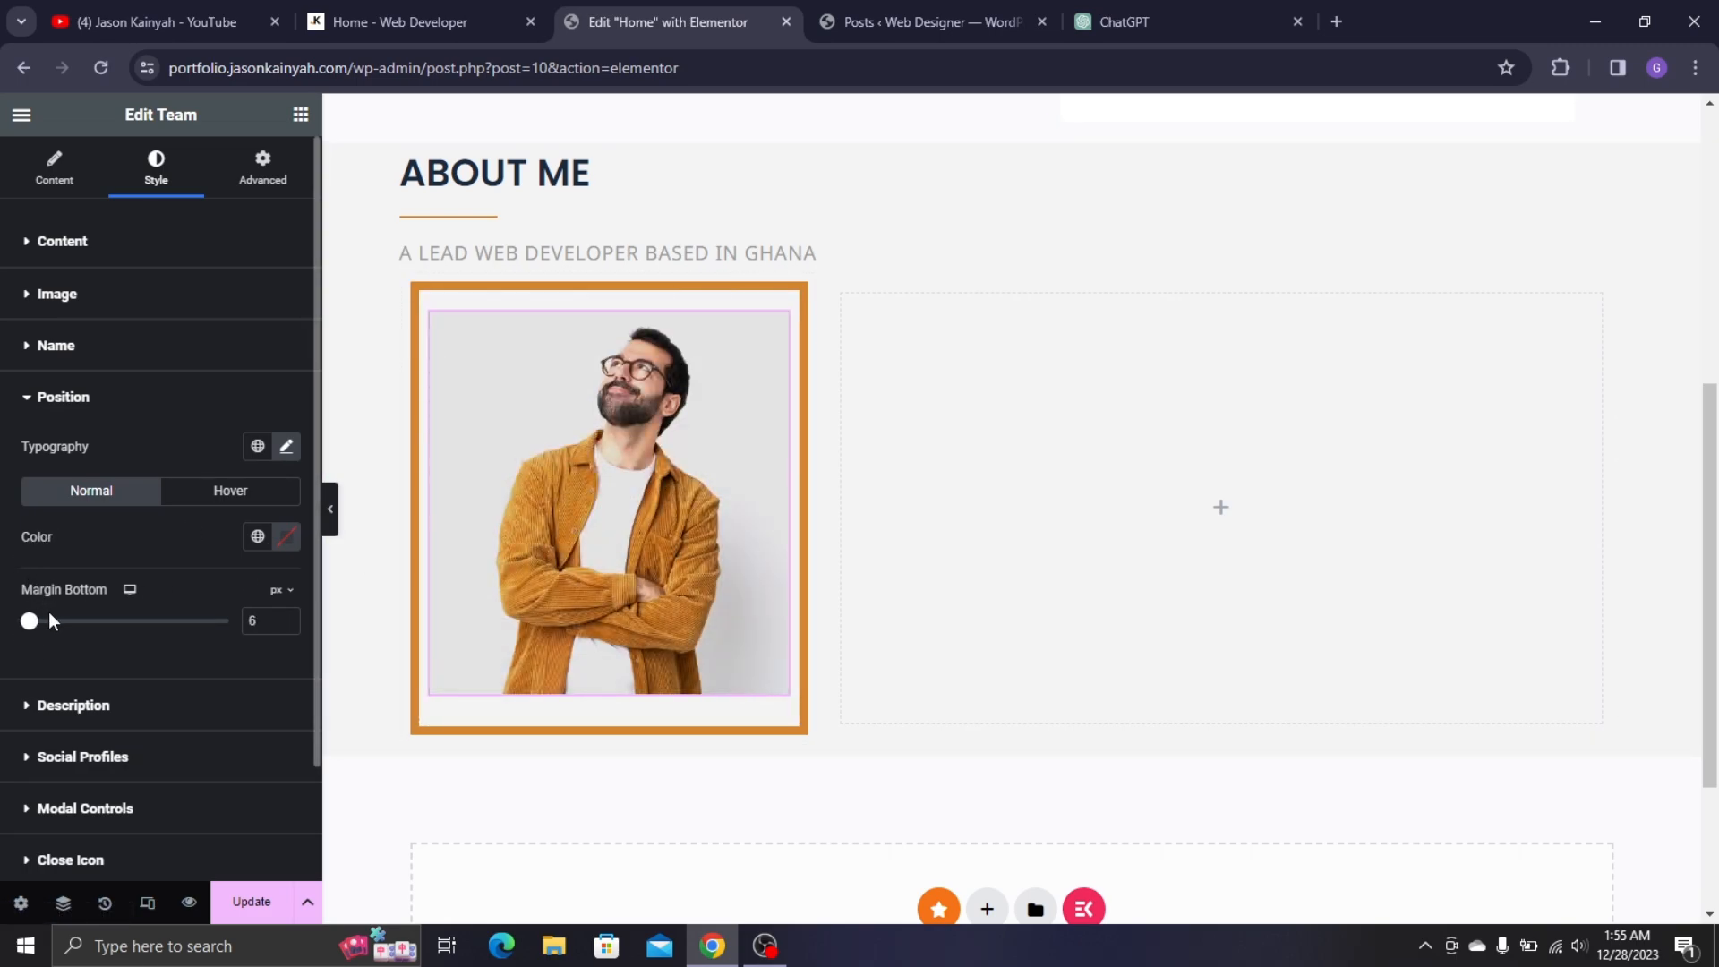
{"action": "left_click_drag", "start_coordinate": [31, 623], "coordinate": [12, 622]}
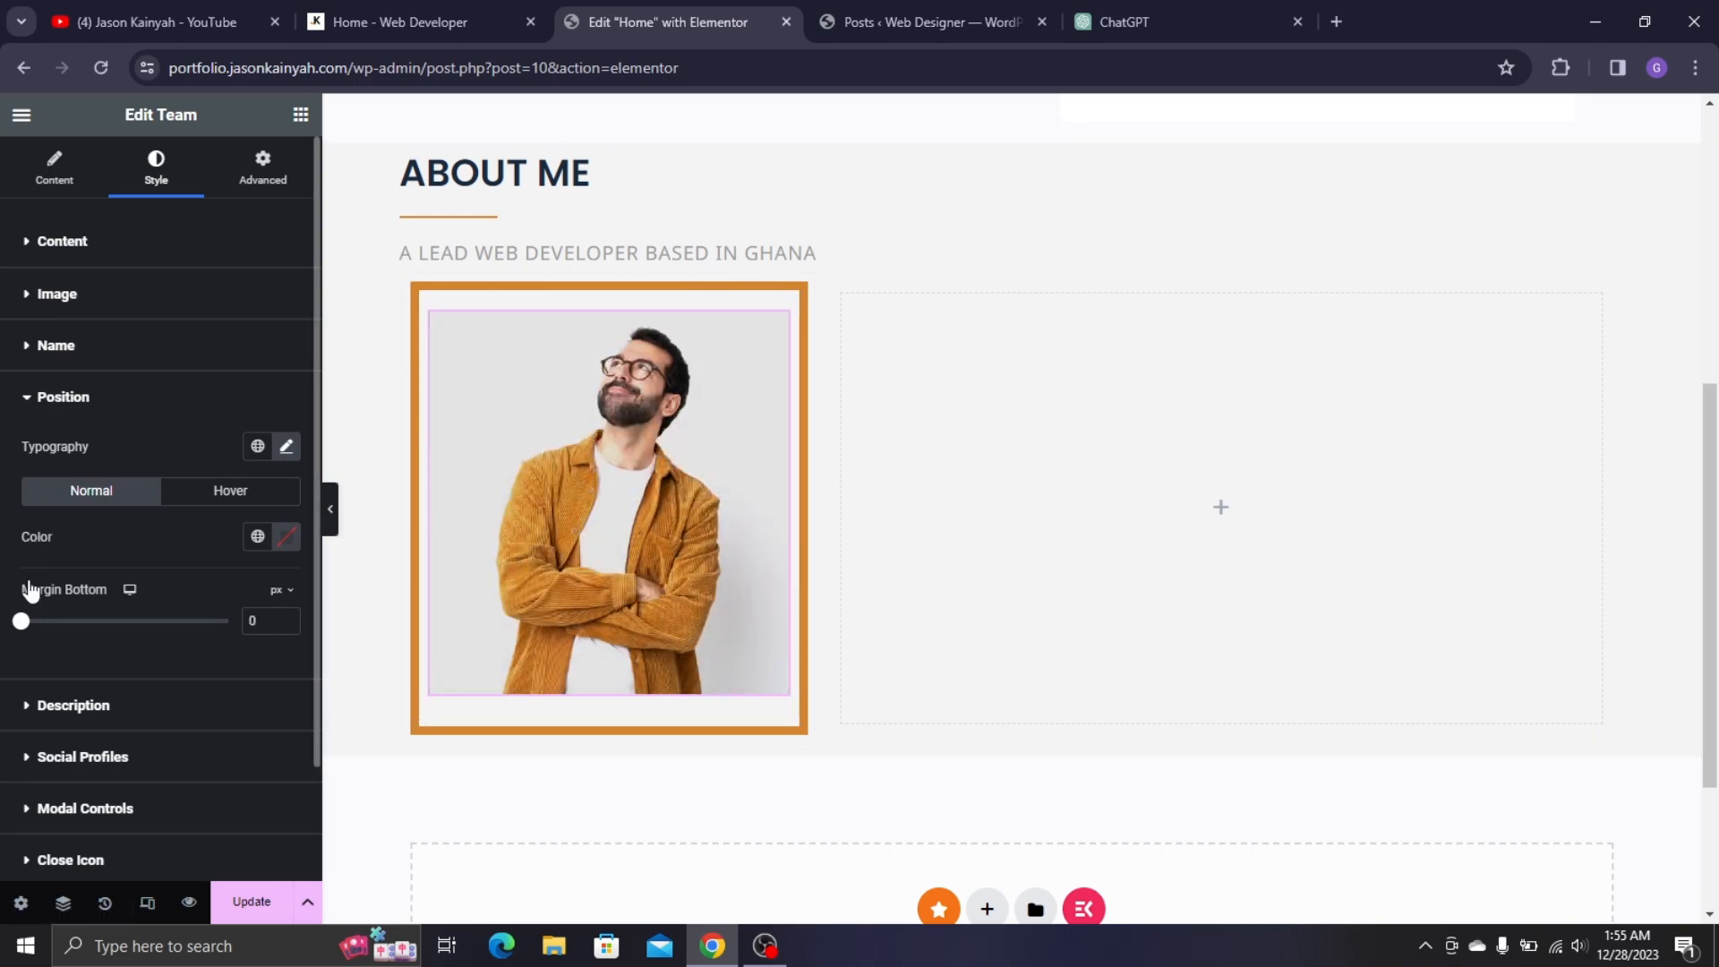
- Set the team card's padding to 0 and its content padding to 0/0/10/0
{"action": "left_click", "coordinate": [167, 750]}
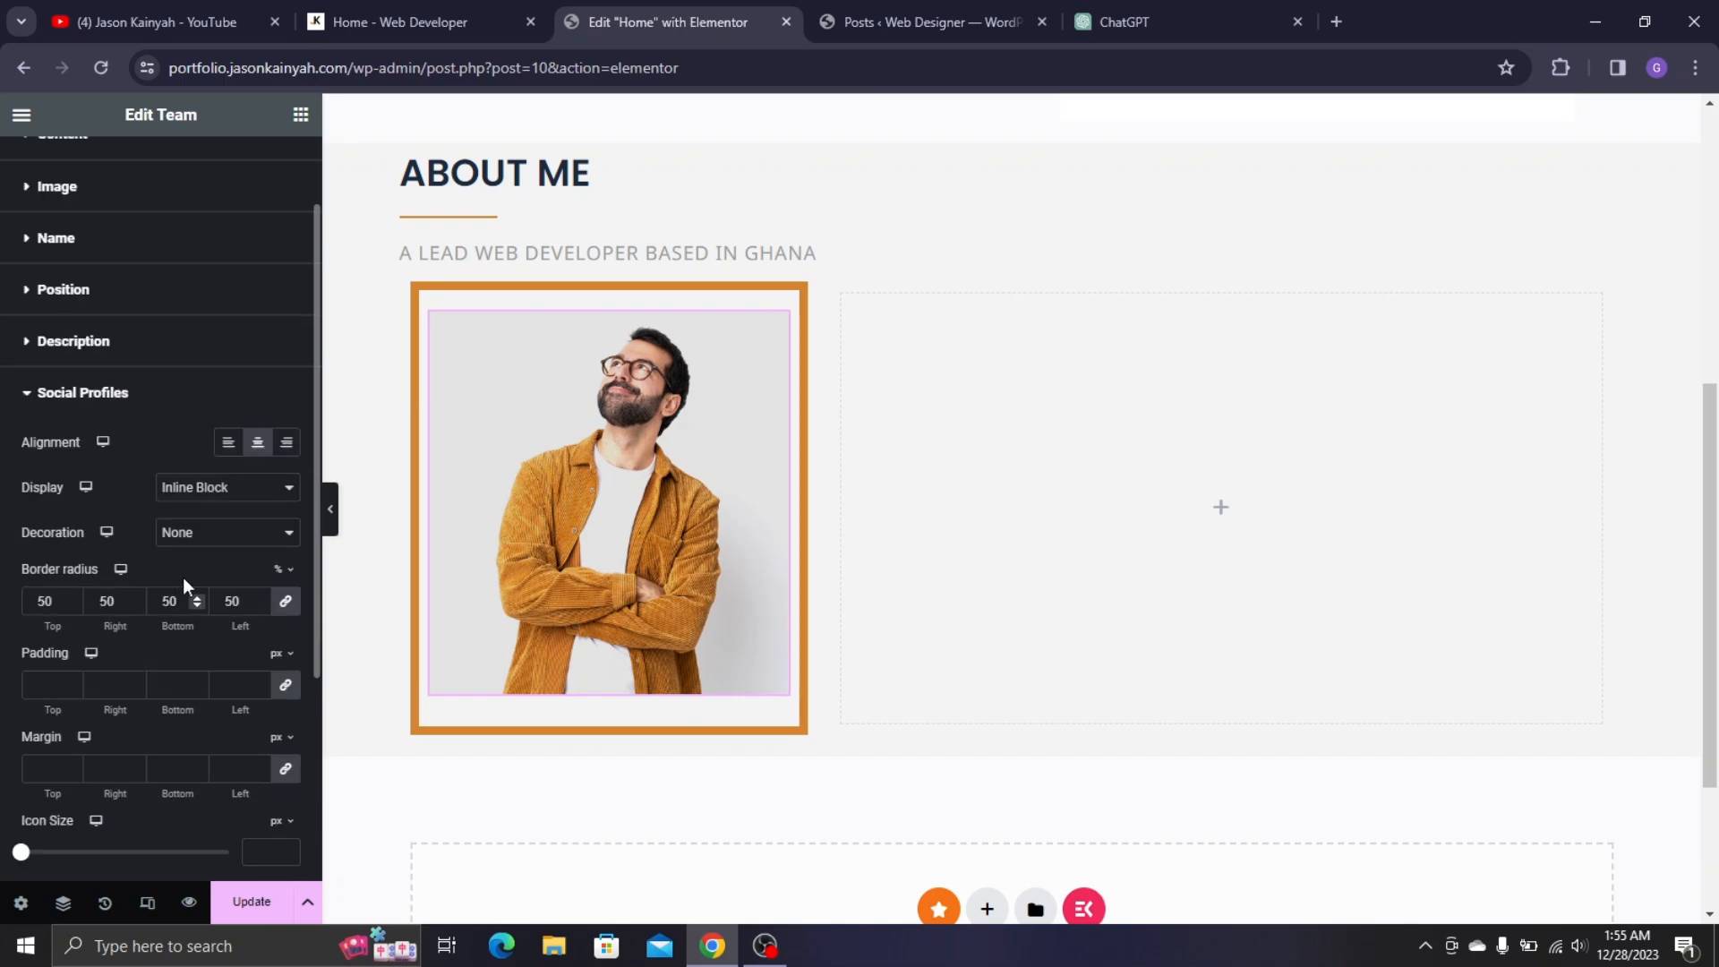
{"action": "scroll", "coordinate": [183, 577], "scroll_direction": "down", "scroll_amount": 2}
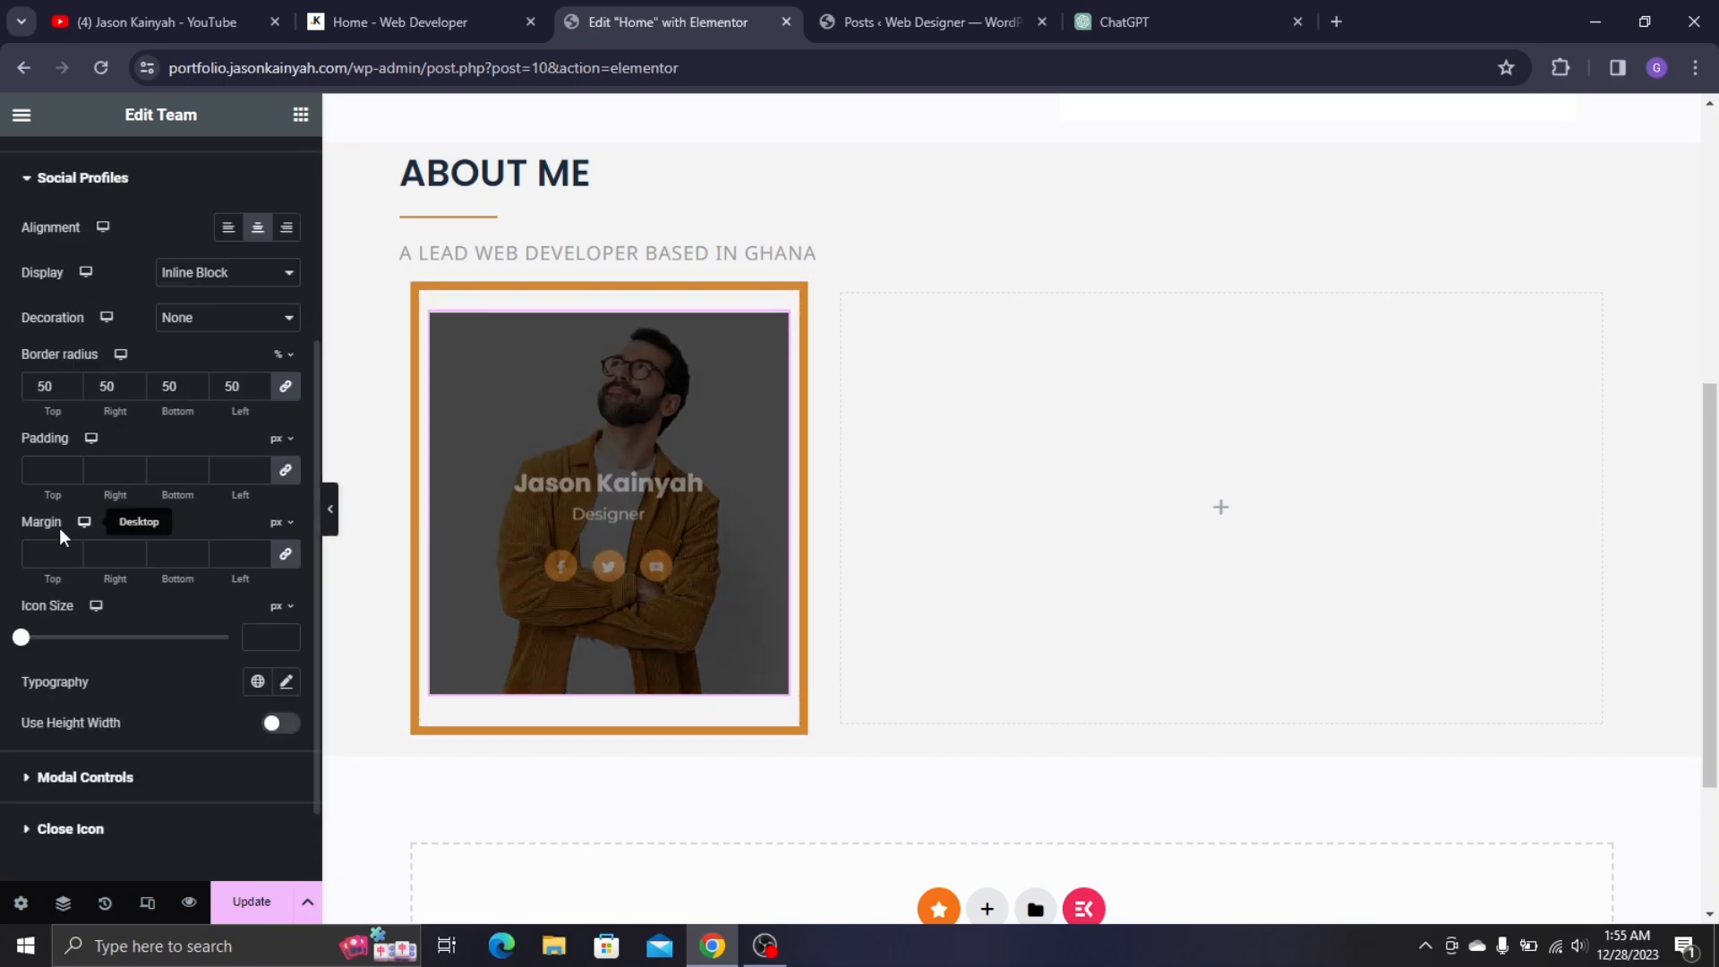
{"action": "scroll", "coordinate": [154, 521], "scroll_direction": "up", "scroll_amount": 3}
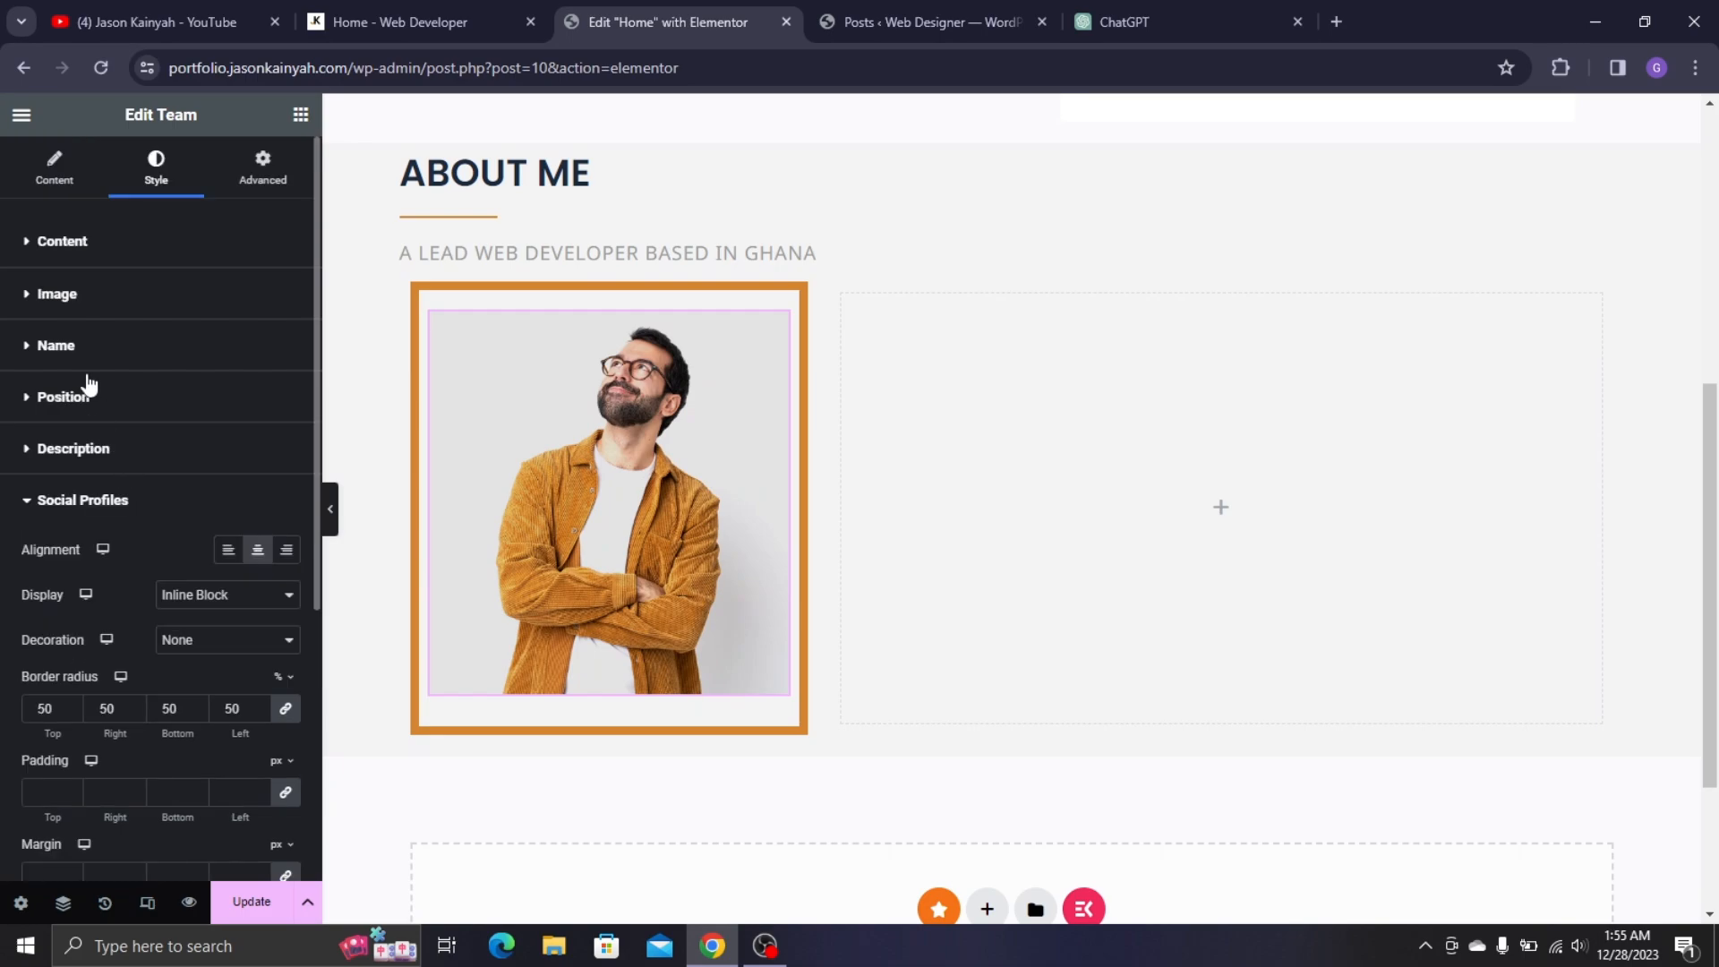
{"action": "left_click", "coordinate": [76, 352]}
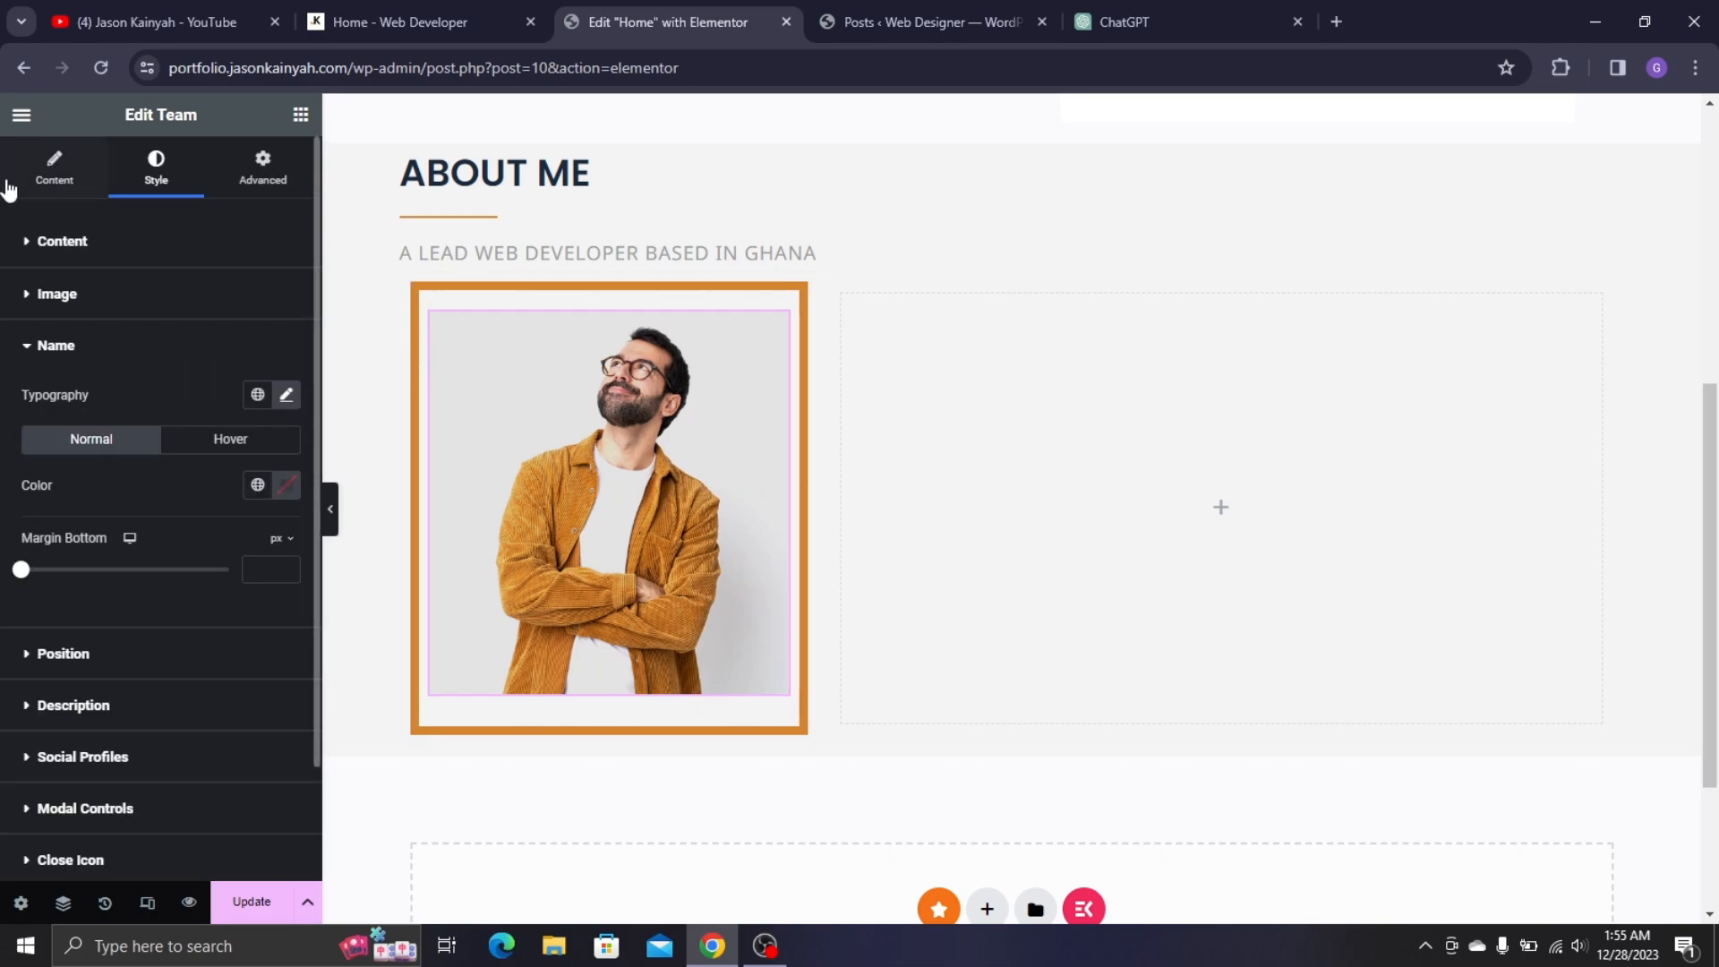
{"action": "left_click", "coordinate": [116, 240]}
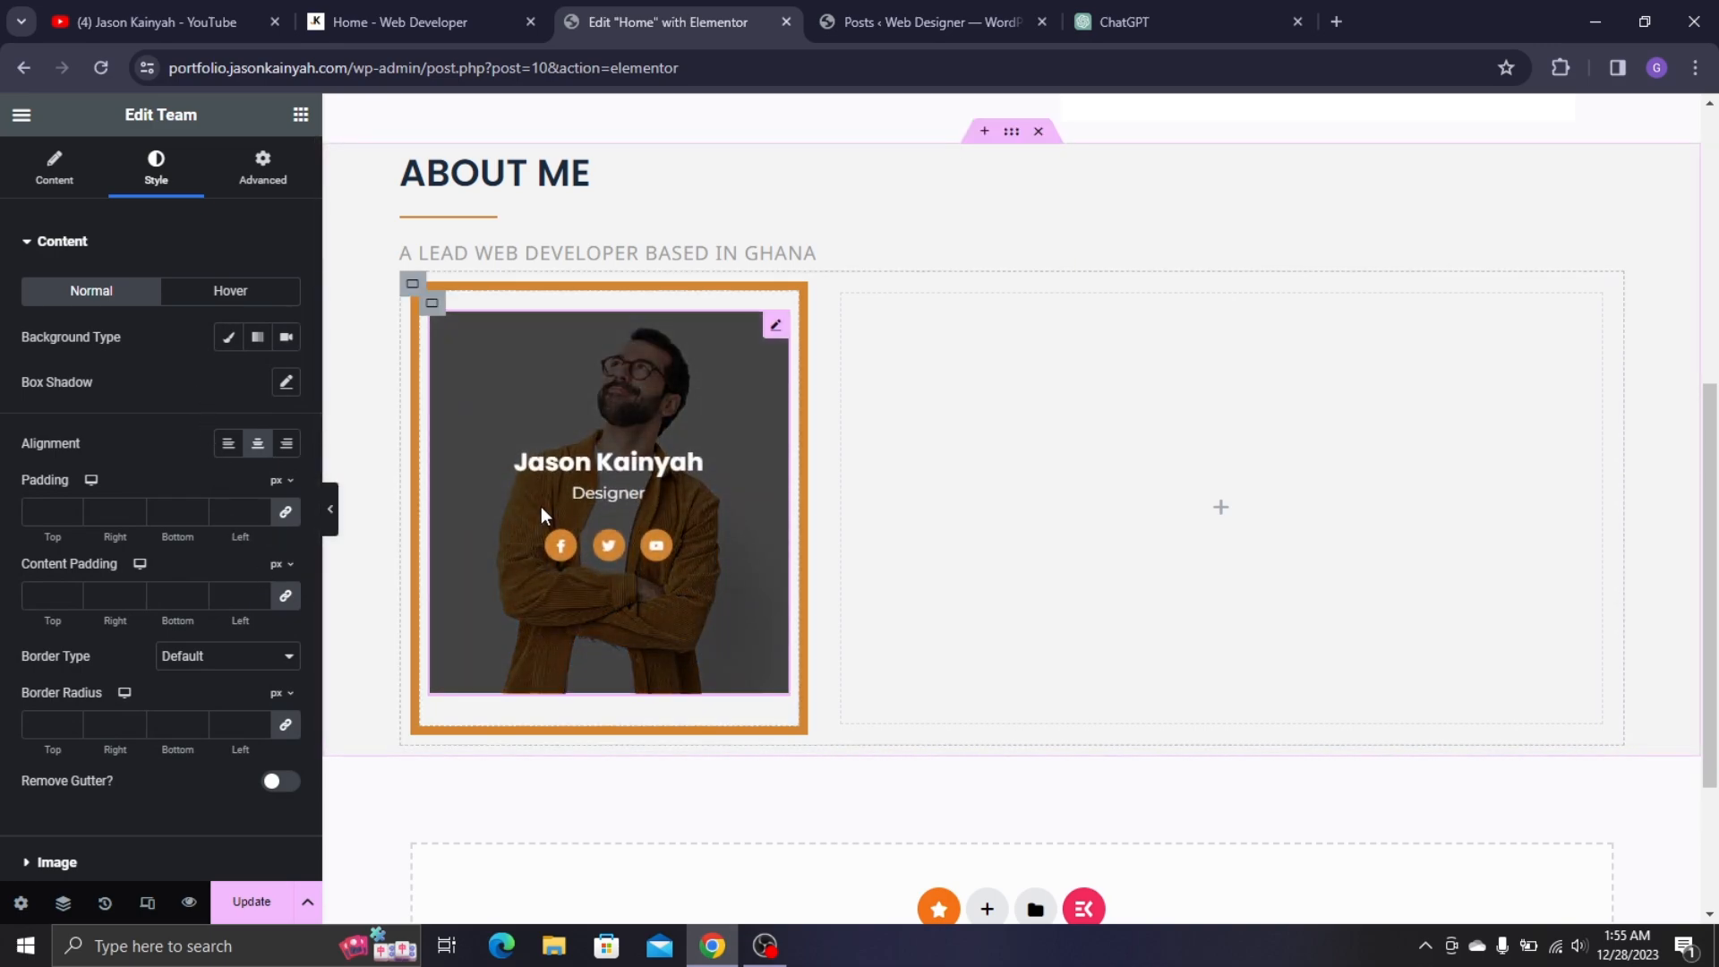
{"action": "left_click", "coordinate": [285, 511]}
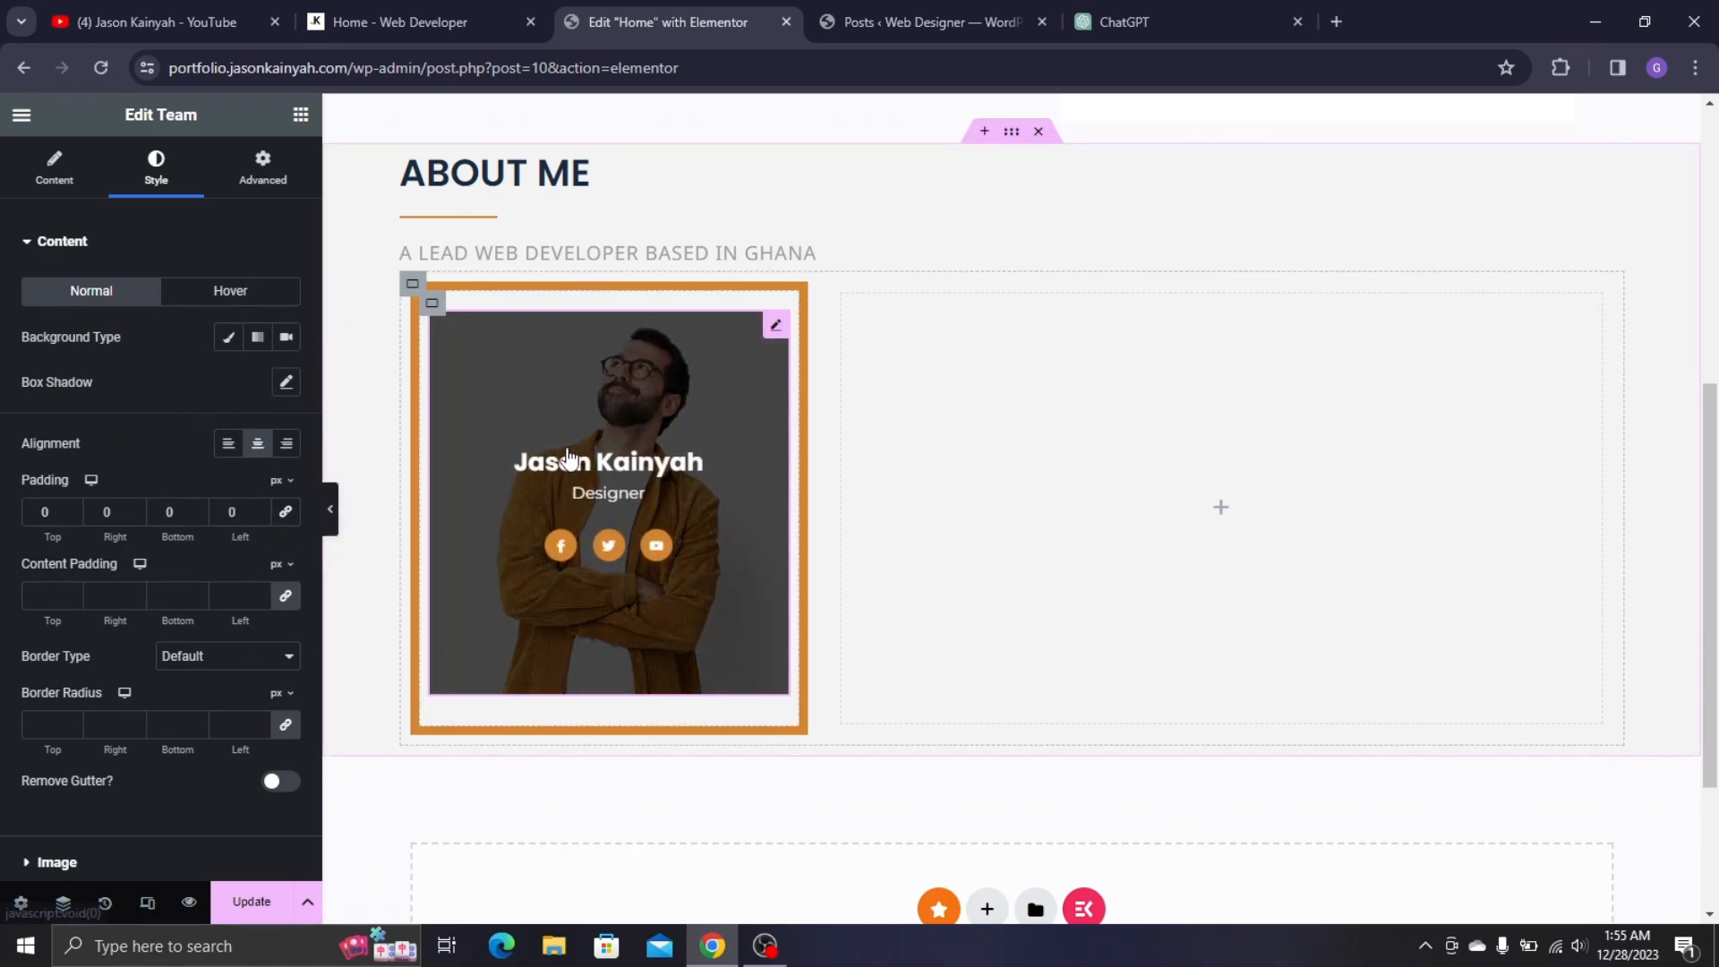
{"action": "left_click", "coordinate": [285, 599]}
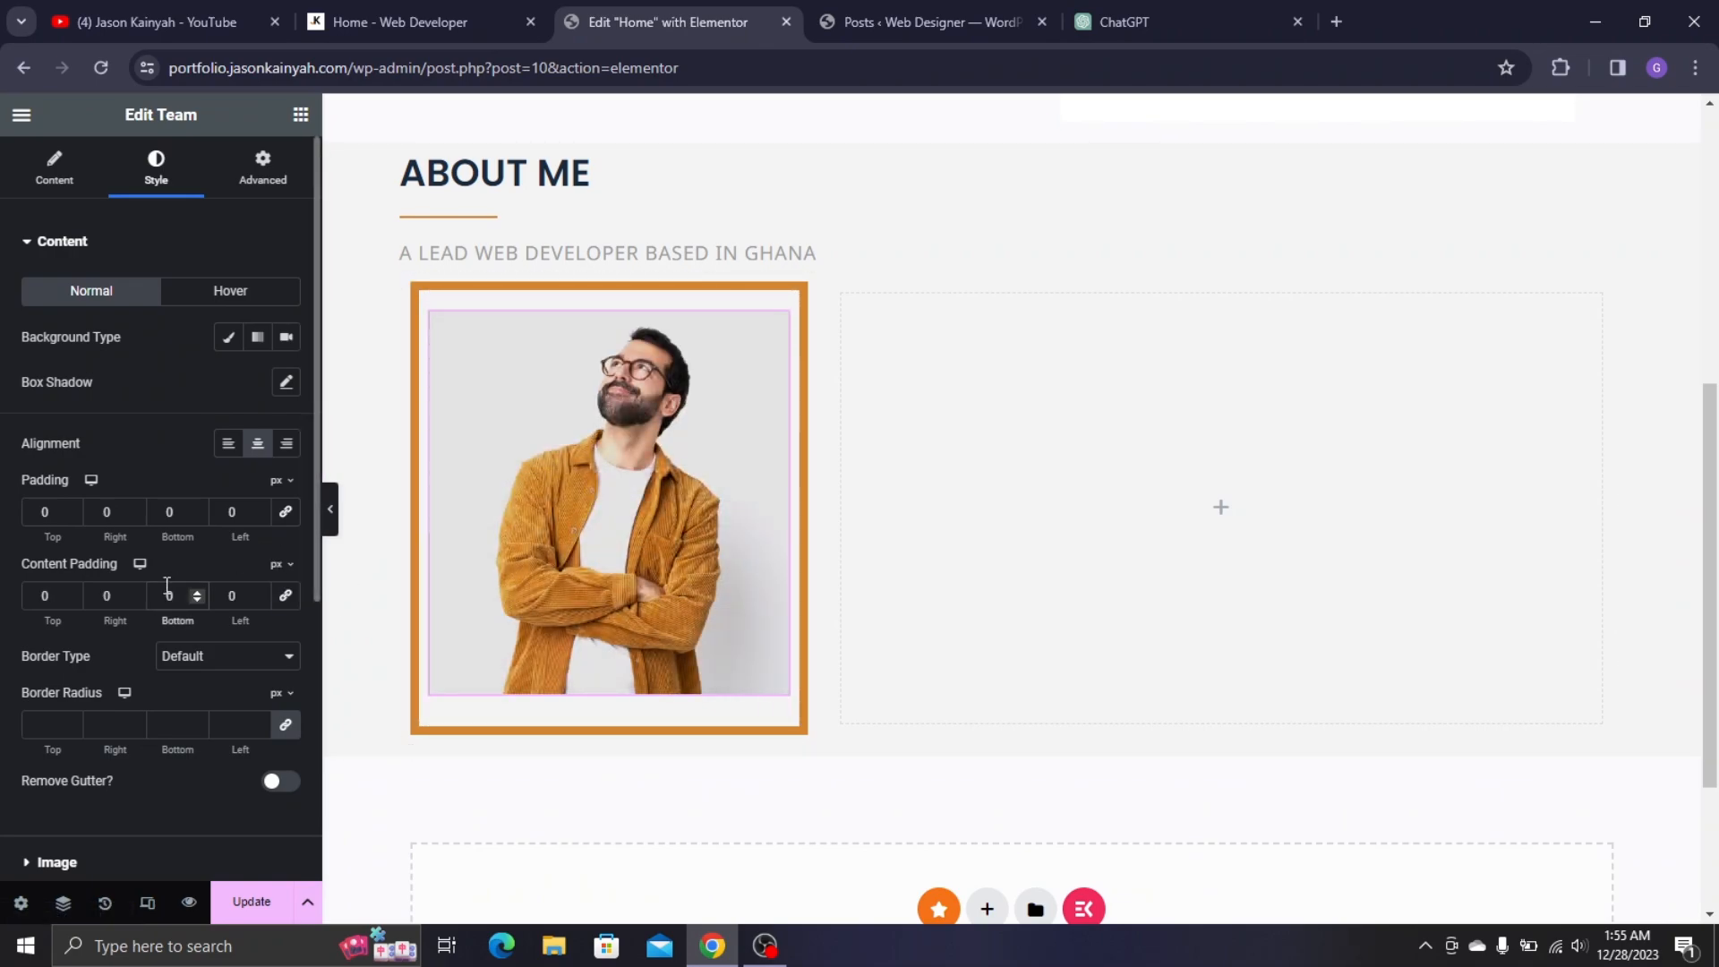
{"action": "type", "text": "1"}
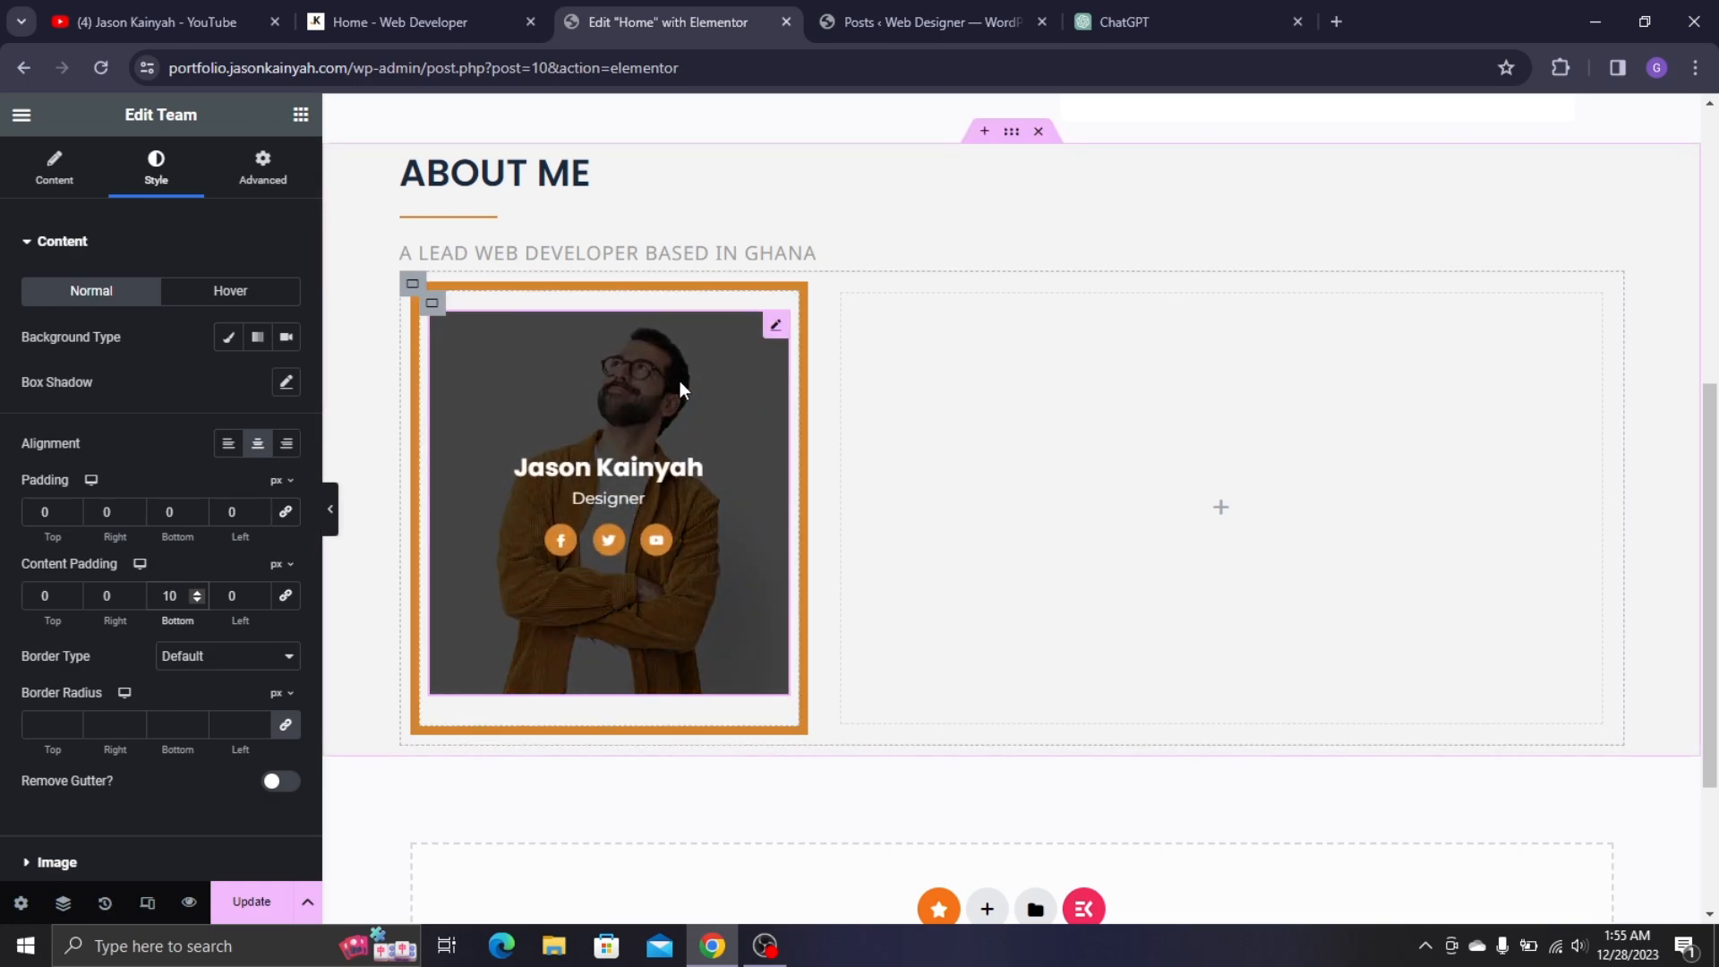
- Drag a Heading widget into the empty right column and bring up the live site for reference
{"action": "left_click", "coordinate": [301, 115]}
{"action": "left_click_drag", "start_coordinate": [98, 609], "coordinate": [948, 361]}
{"action": "left_click", "coordinate": [415, 12]}
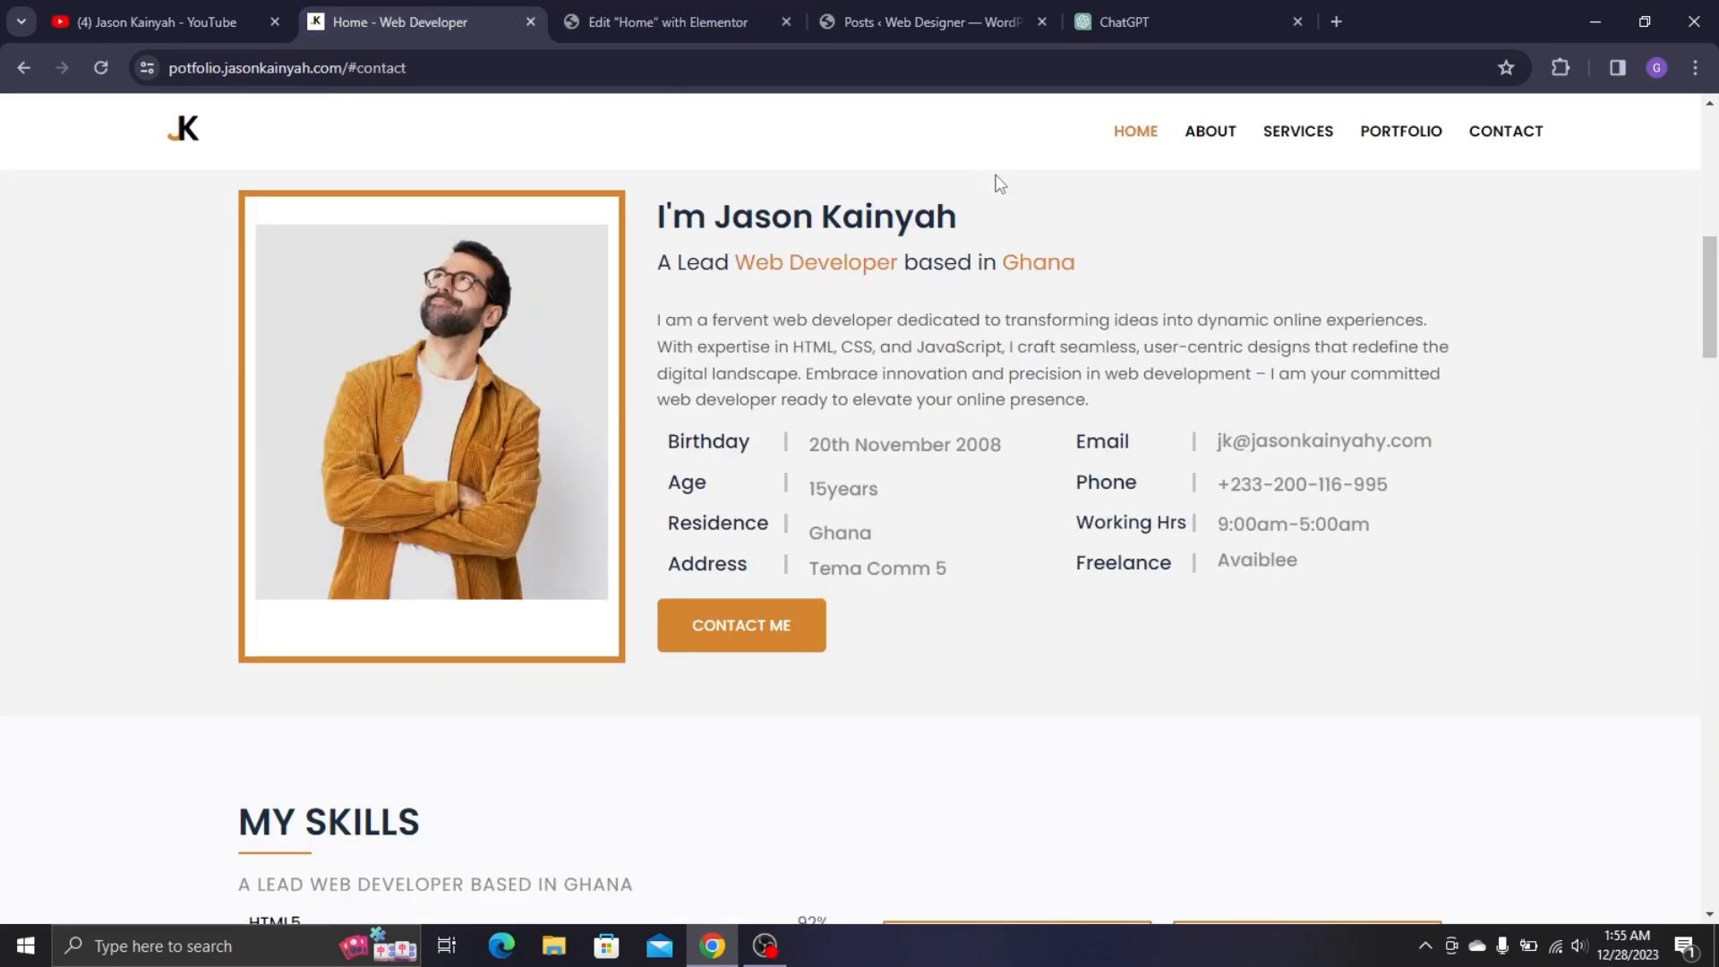
- Copy the developer's name heading from the live site into the new Heading widget's title
{"action": "triple_click", "coordinate": [851, 224]}
{"action": "key", "text": "ctrl+c"}
{"action": "left_click", "coordinate": [707, 21]}
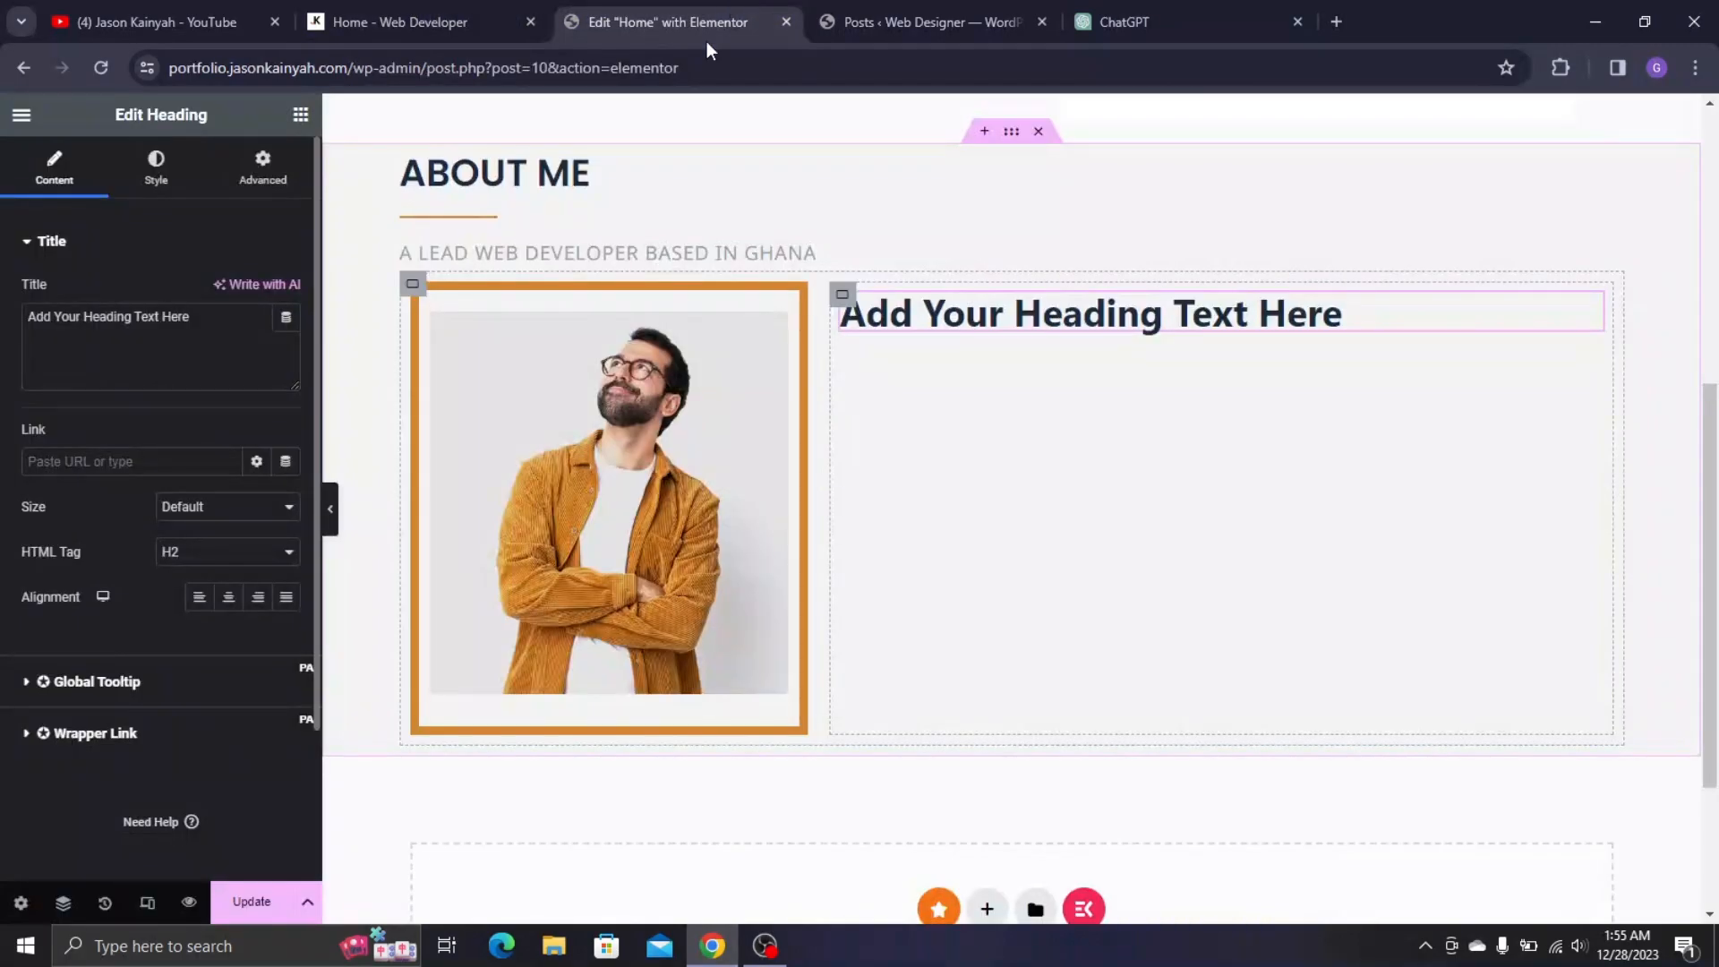
{"action": "triple_click", "coordinate": [138, 316]}
{"action": "key", "text": "ctrl+v"}
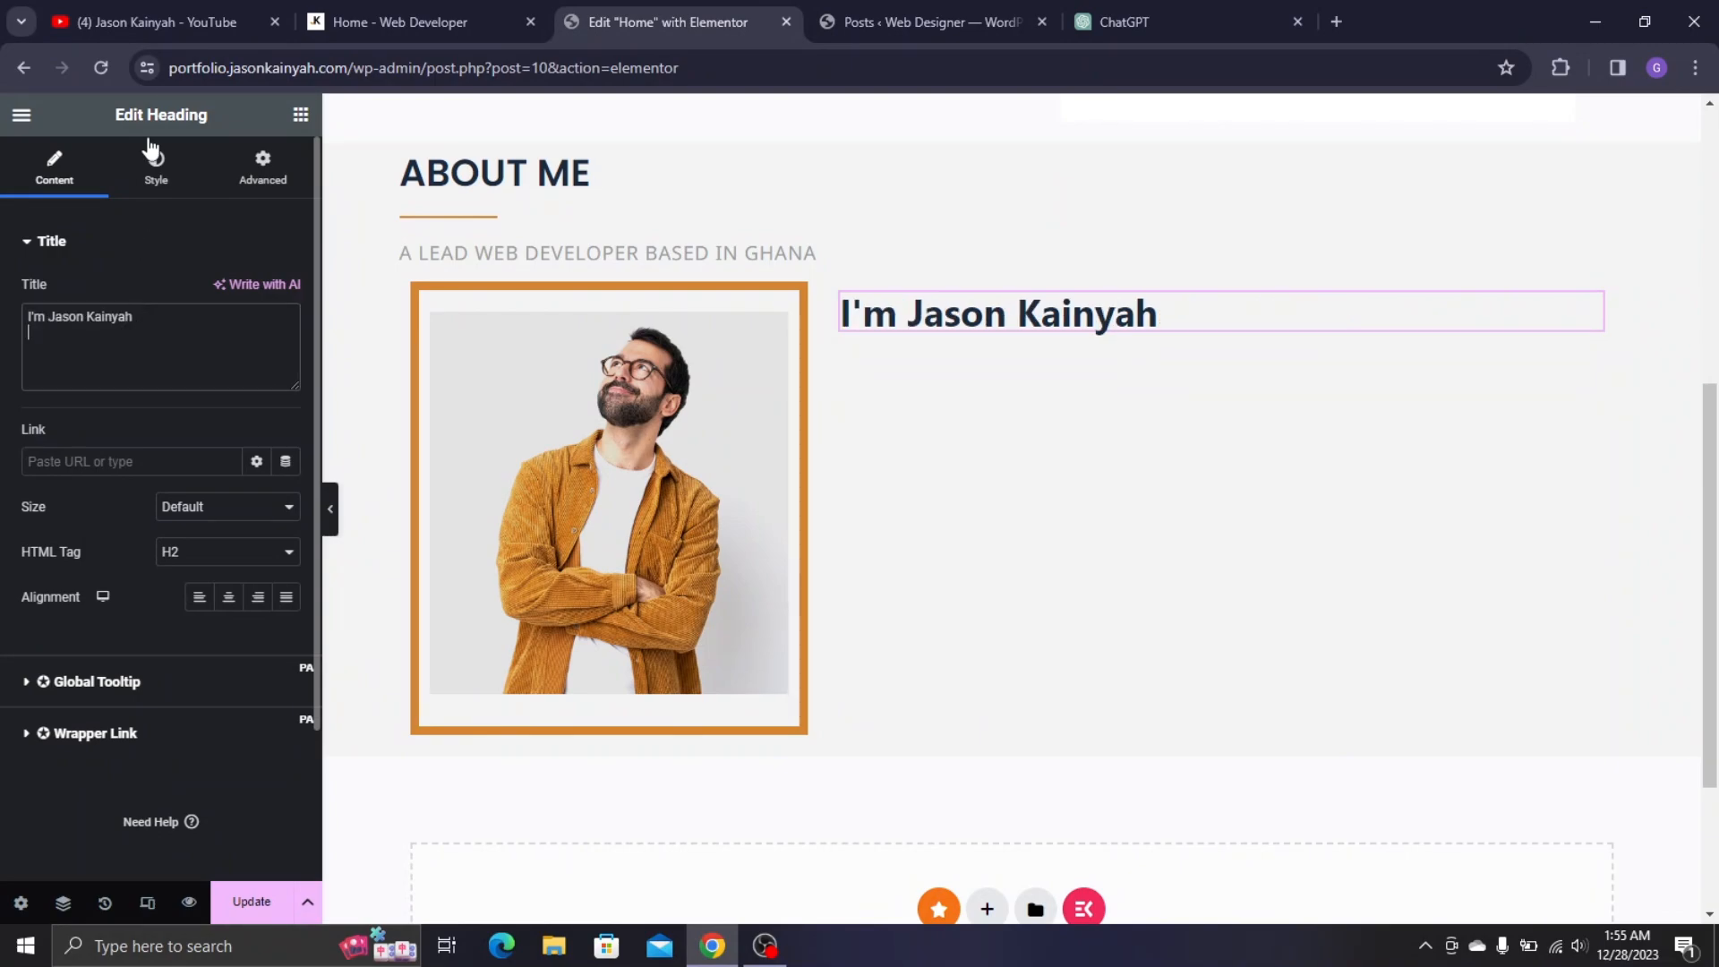
- Style the heading in Poppins, 600 Semi Bold, 30 px, and compare it with the live page
{"action": "left_click", "coordinate": [159, 190]}
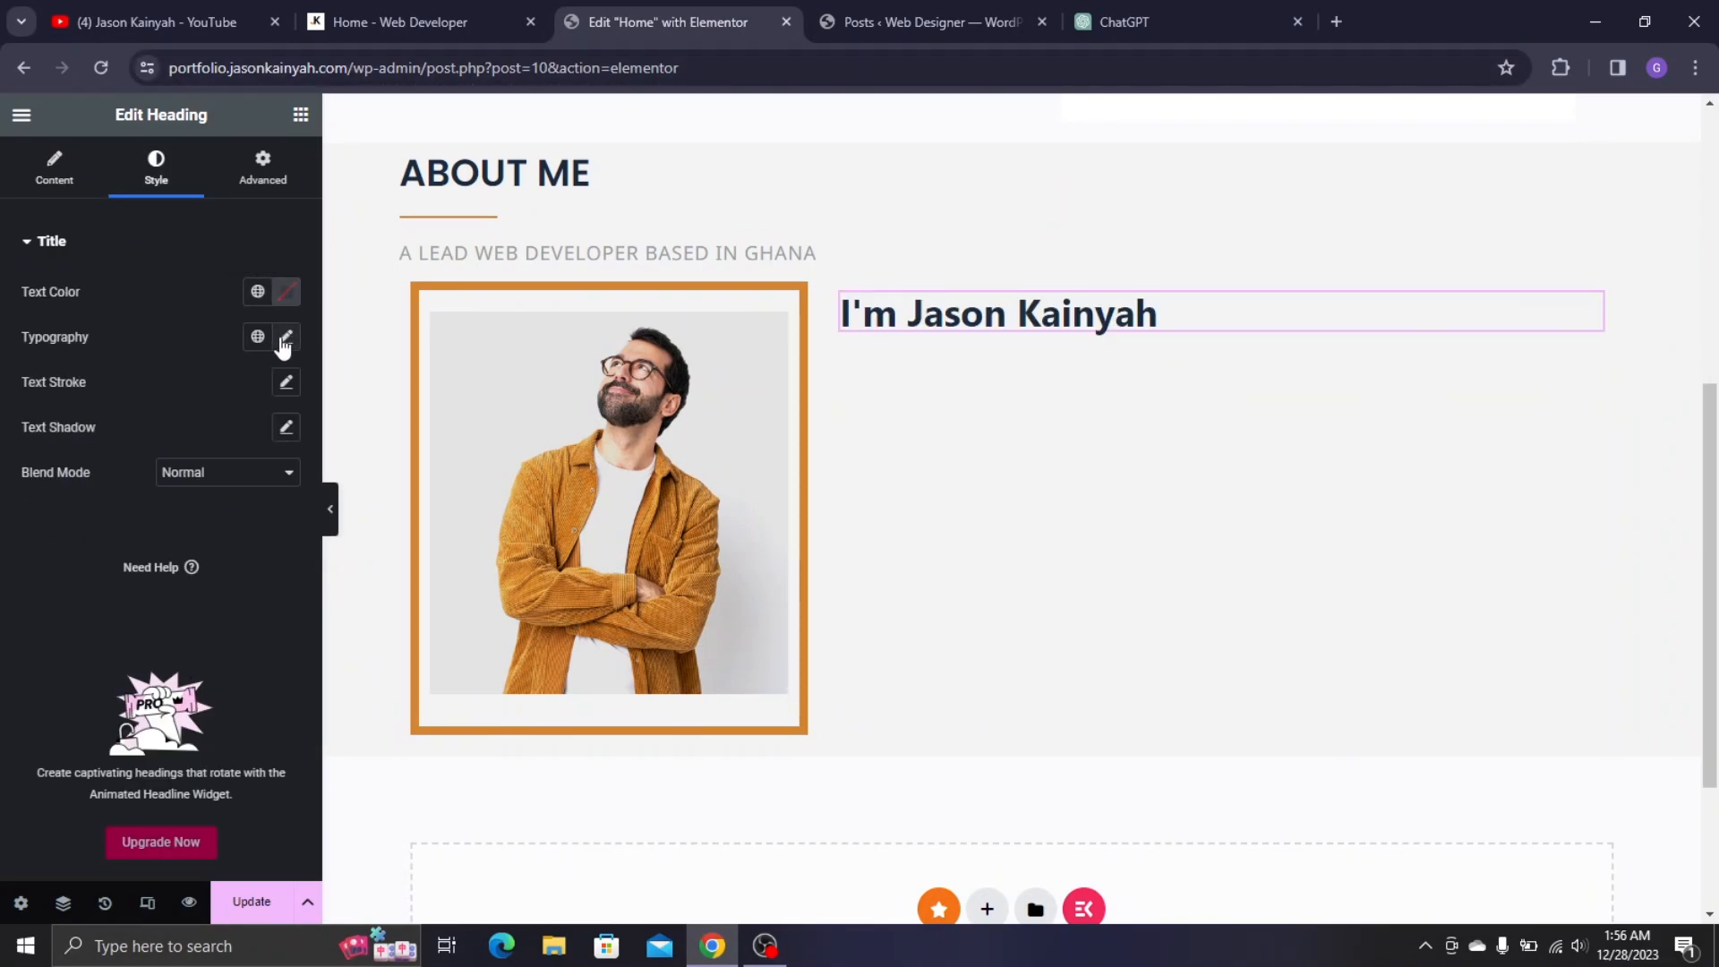
{"action": "left_click", "coordinate": [284, 338]}
{"action": "left_click", "coordinate": [231, 441]}
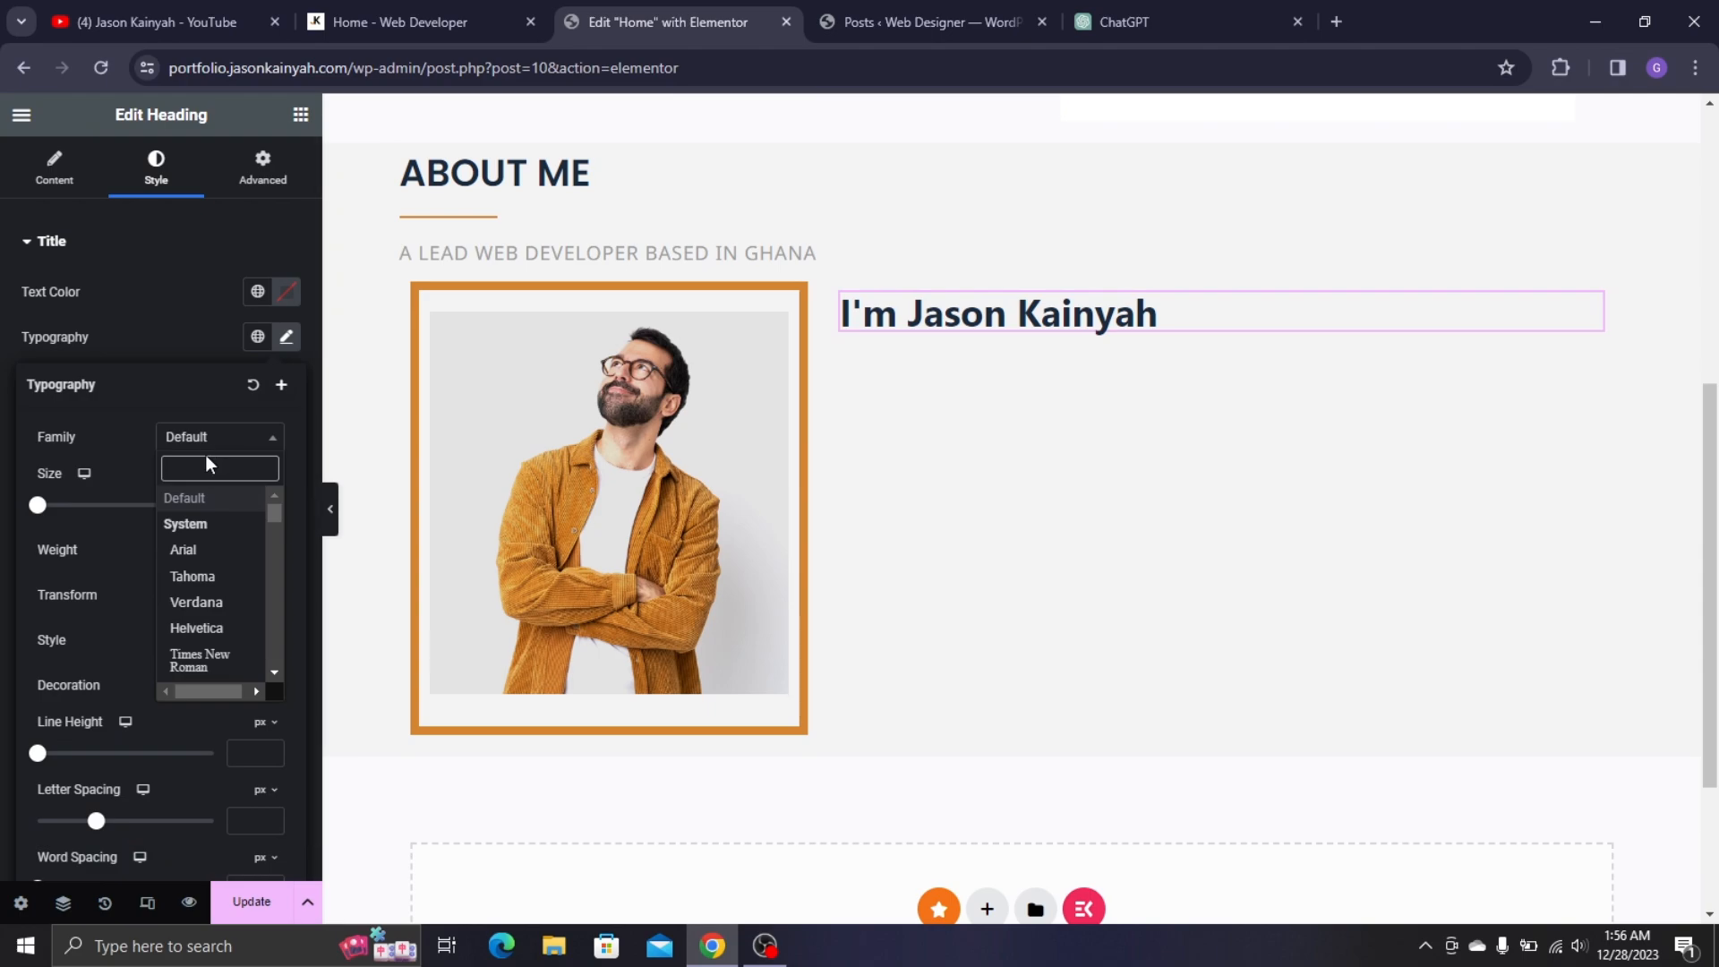
{"action": "type", "text": "popp"}
{"action": "left_click", "coordinate": [231, 521]}
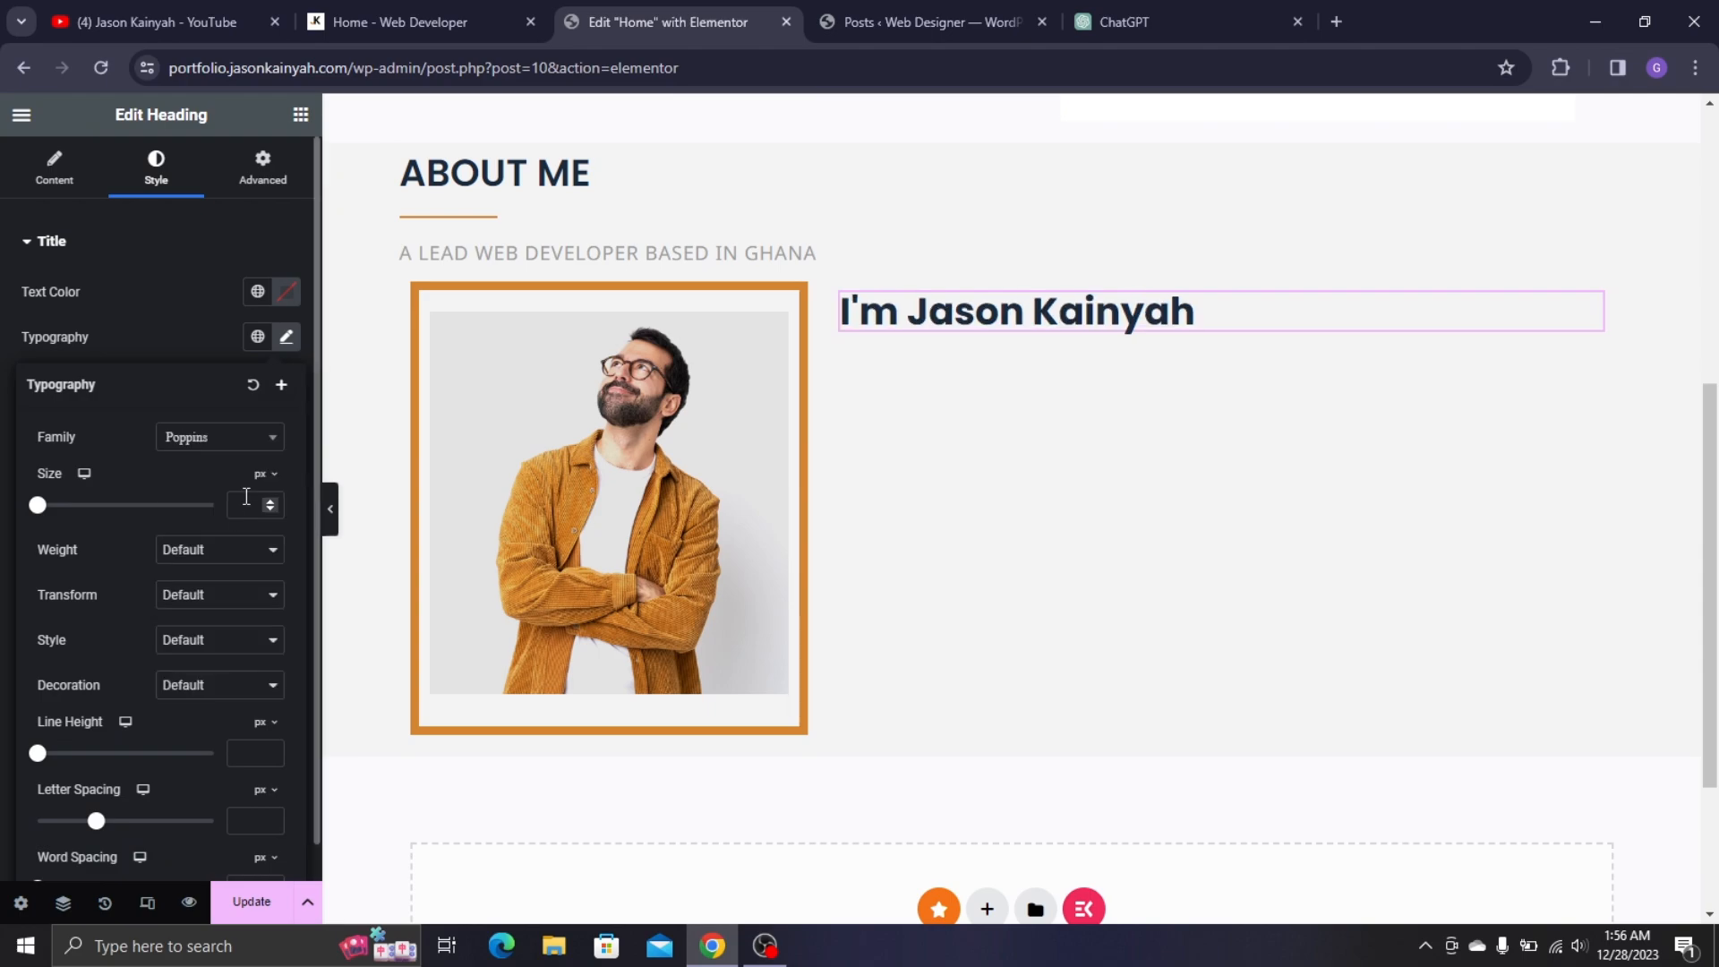
{"action": "left_click", "coordinate": [219, 552]}
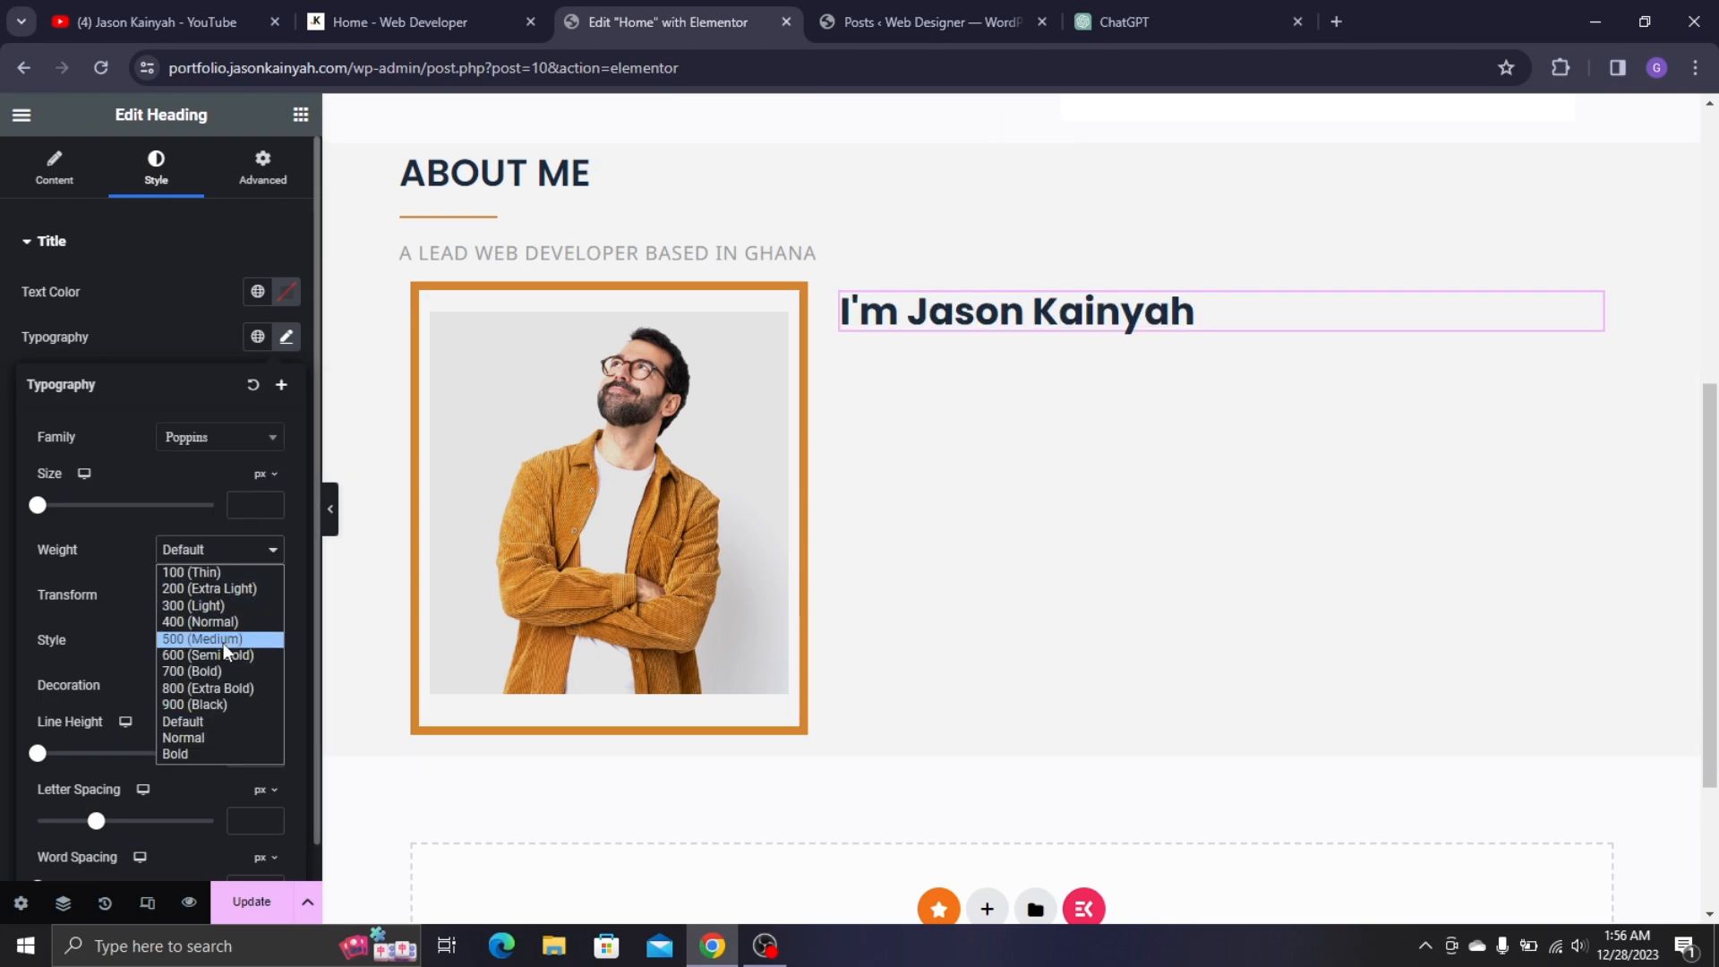
{"action": "left_click", "coordinate": [230, 653]}
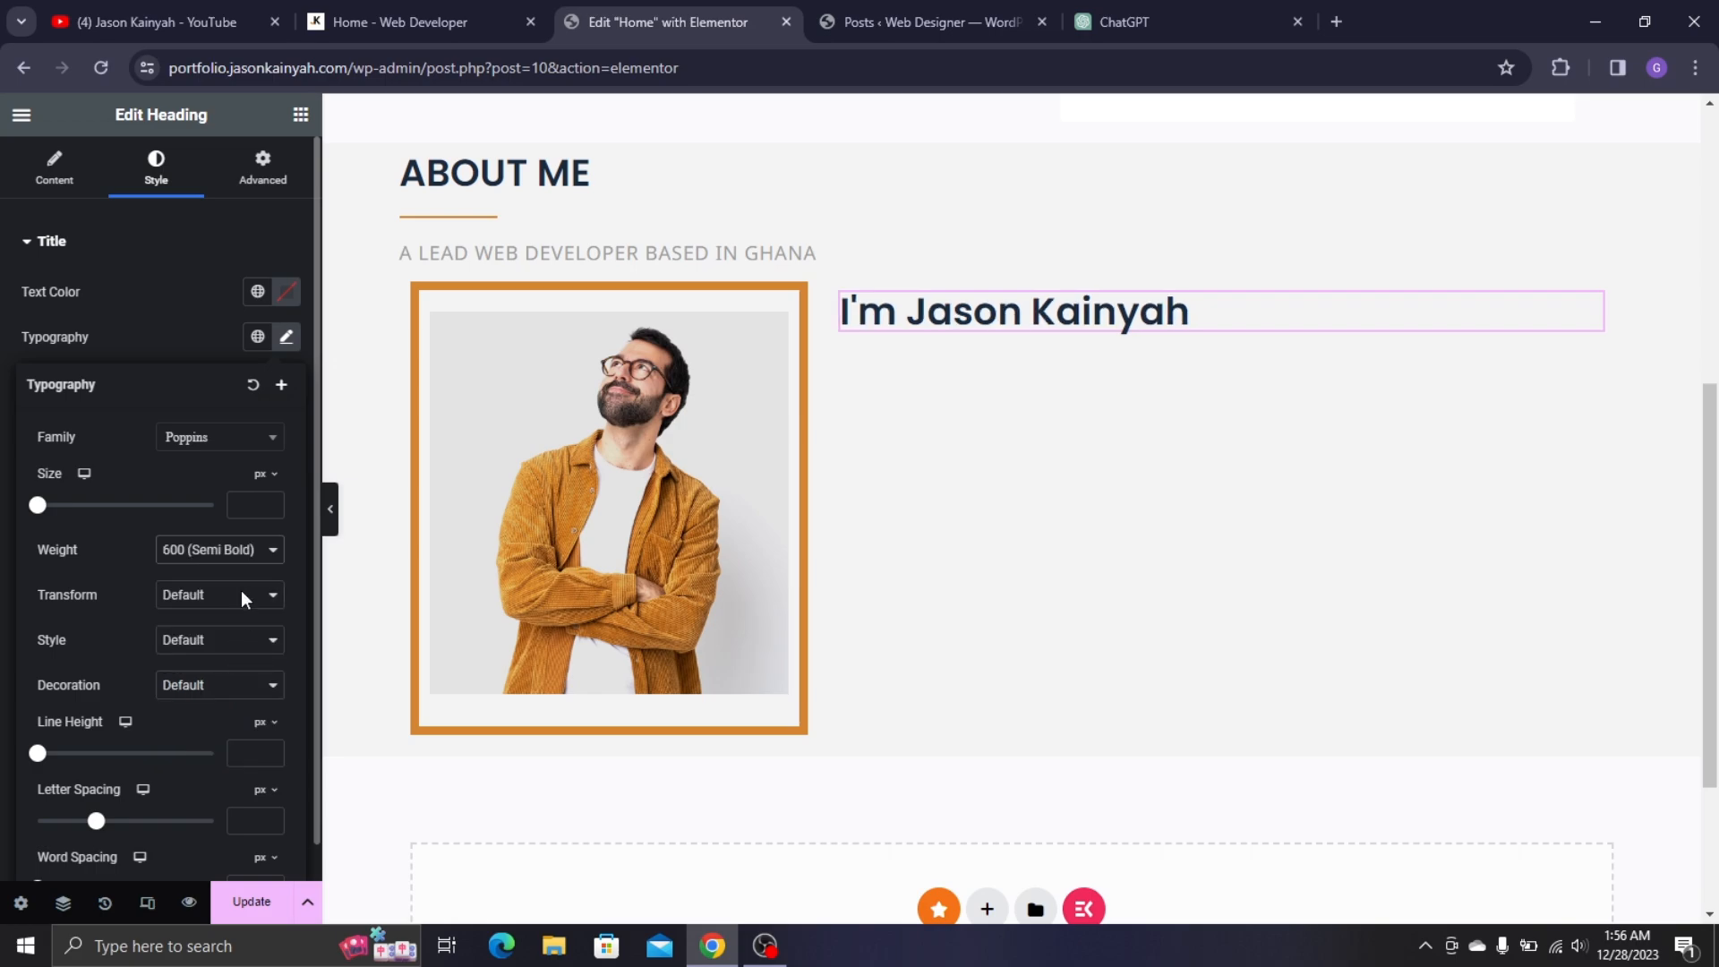
{"action": "left_click", "coordinate": [251, 507]}
{"action": "type", "text": "30"}
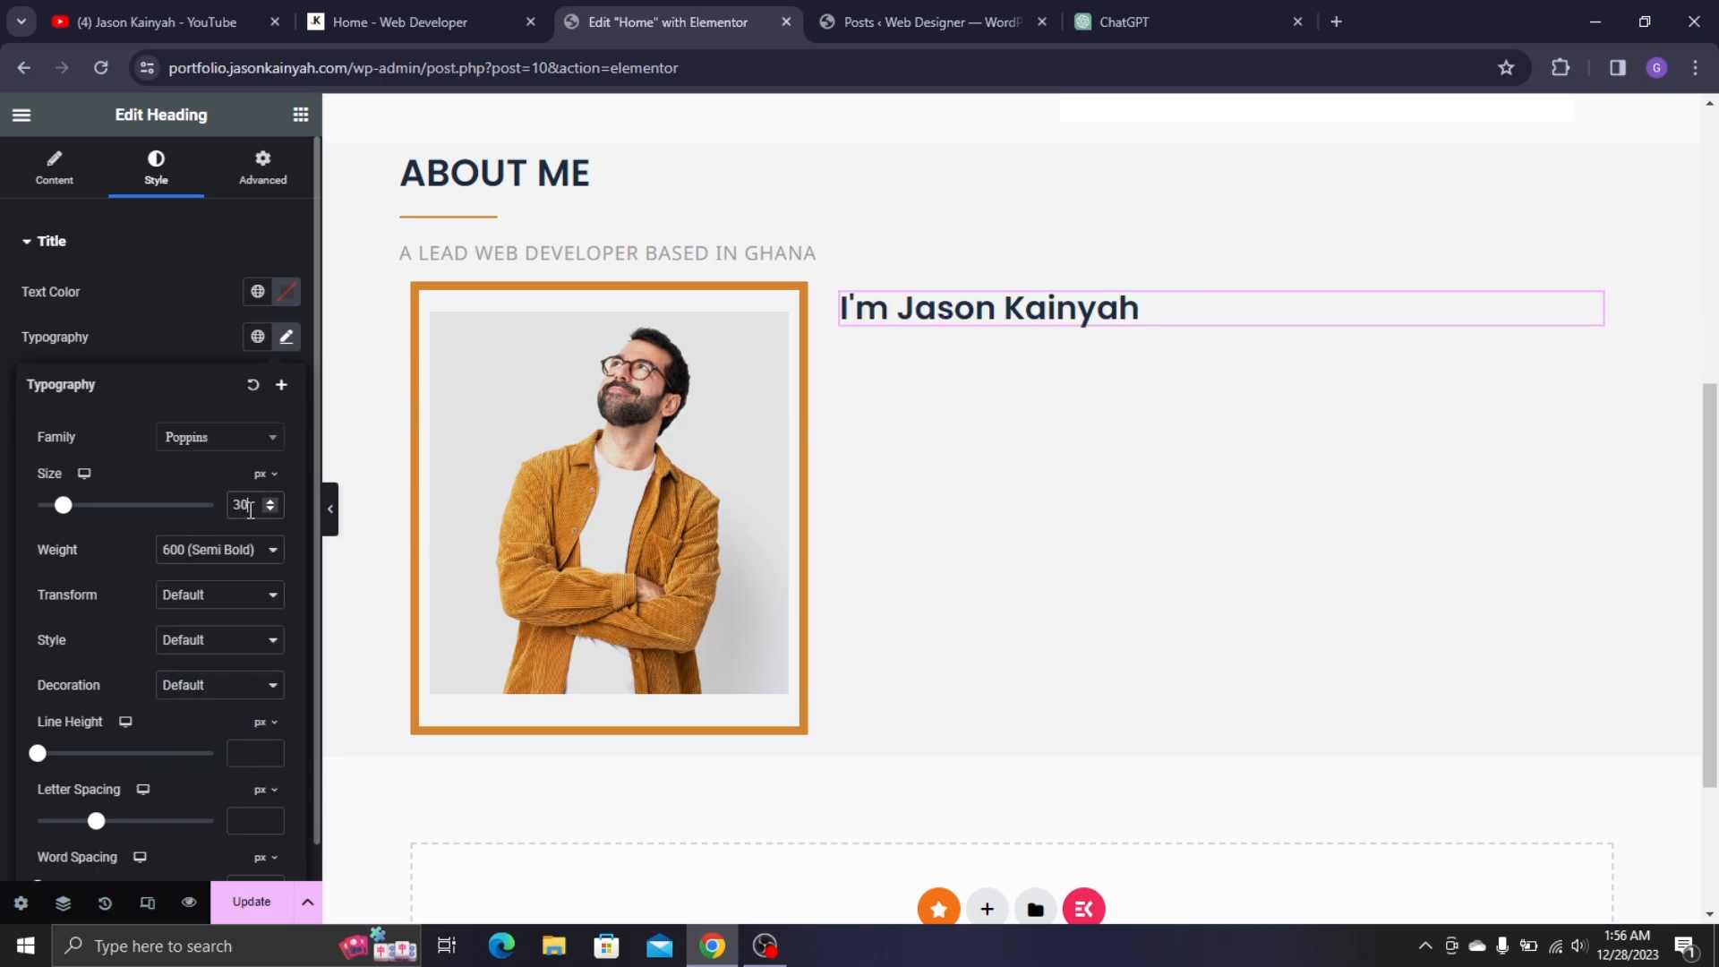
{"action": "left_click", "coordinate": [323, 11]}
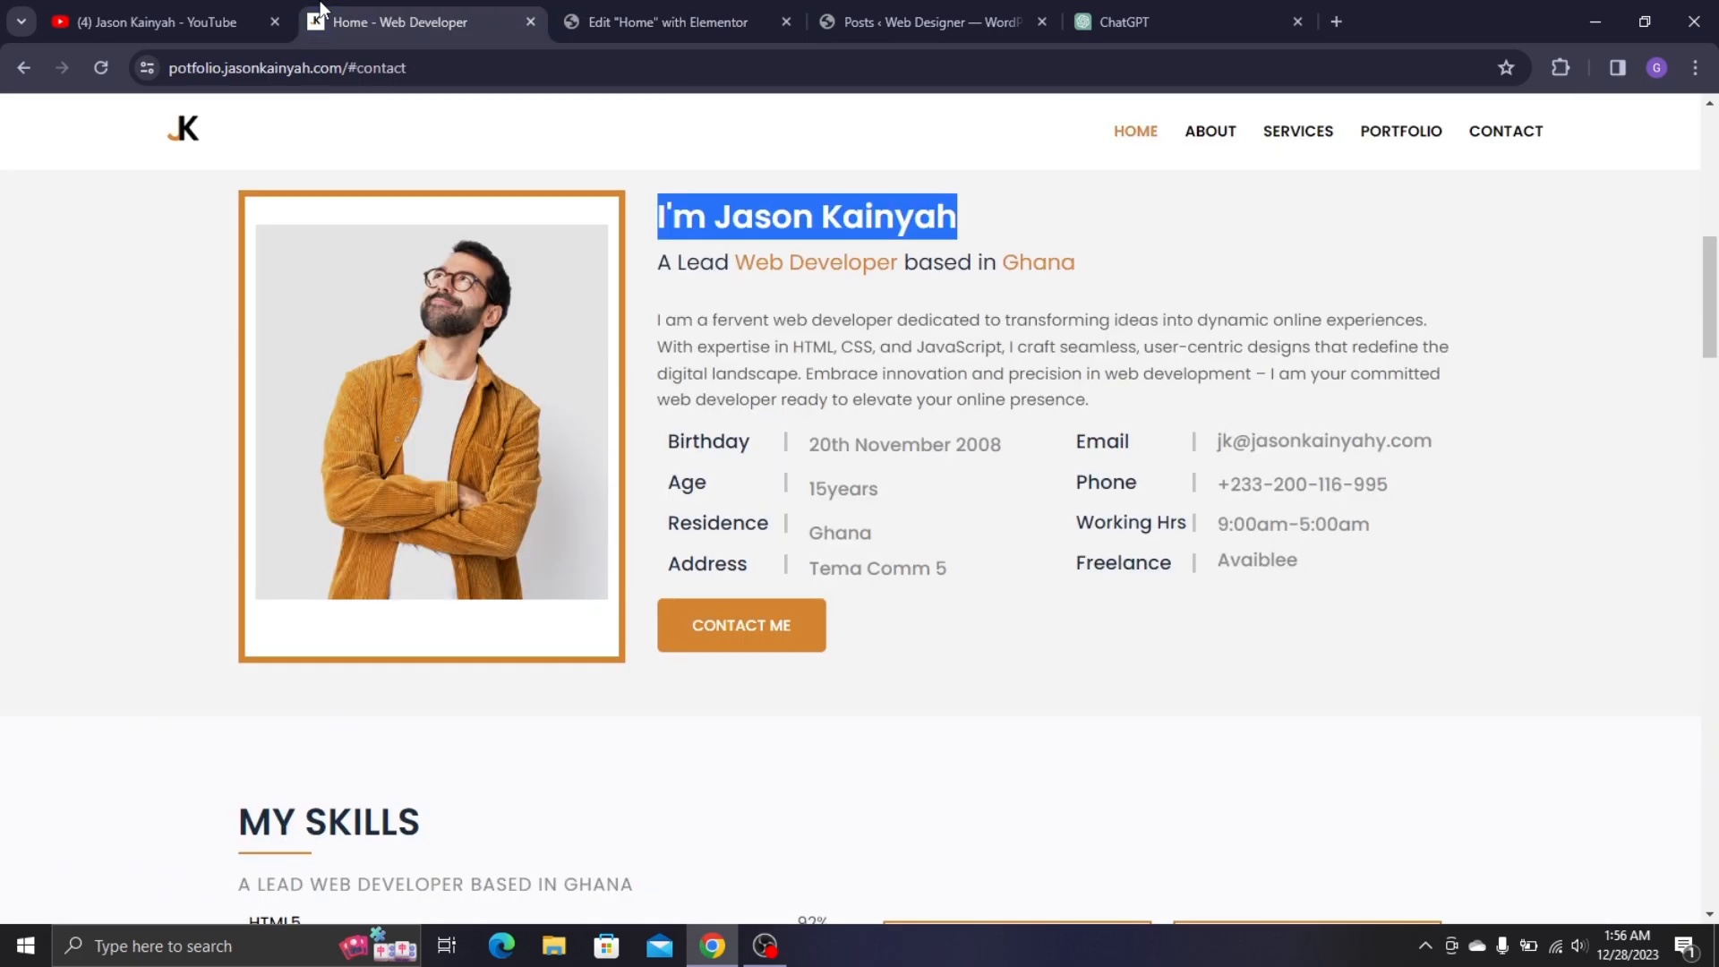
{"action": "left_click", "coordinate": [697, 275]}
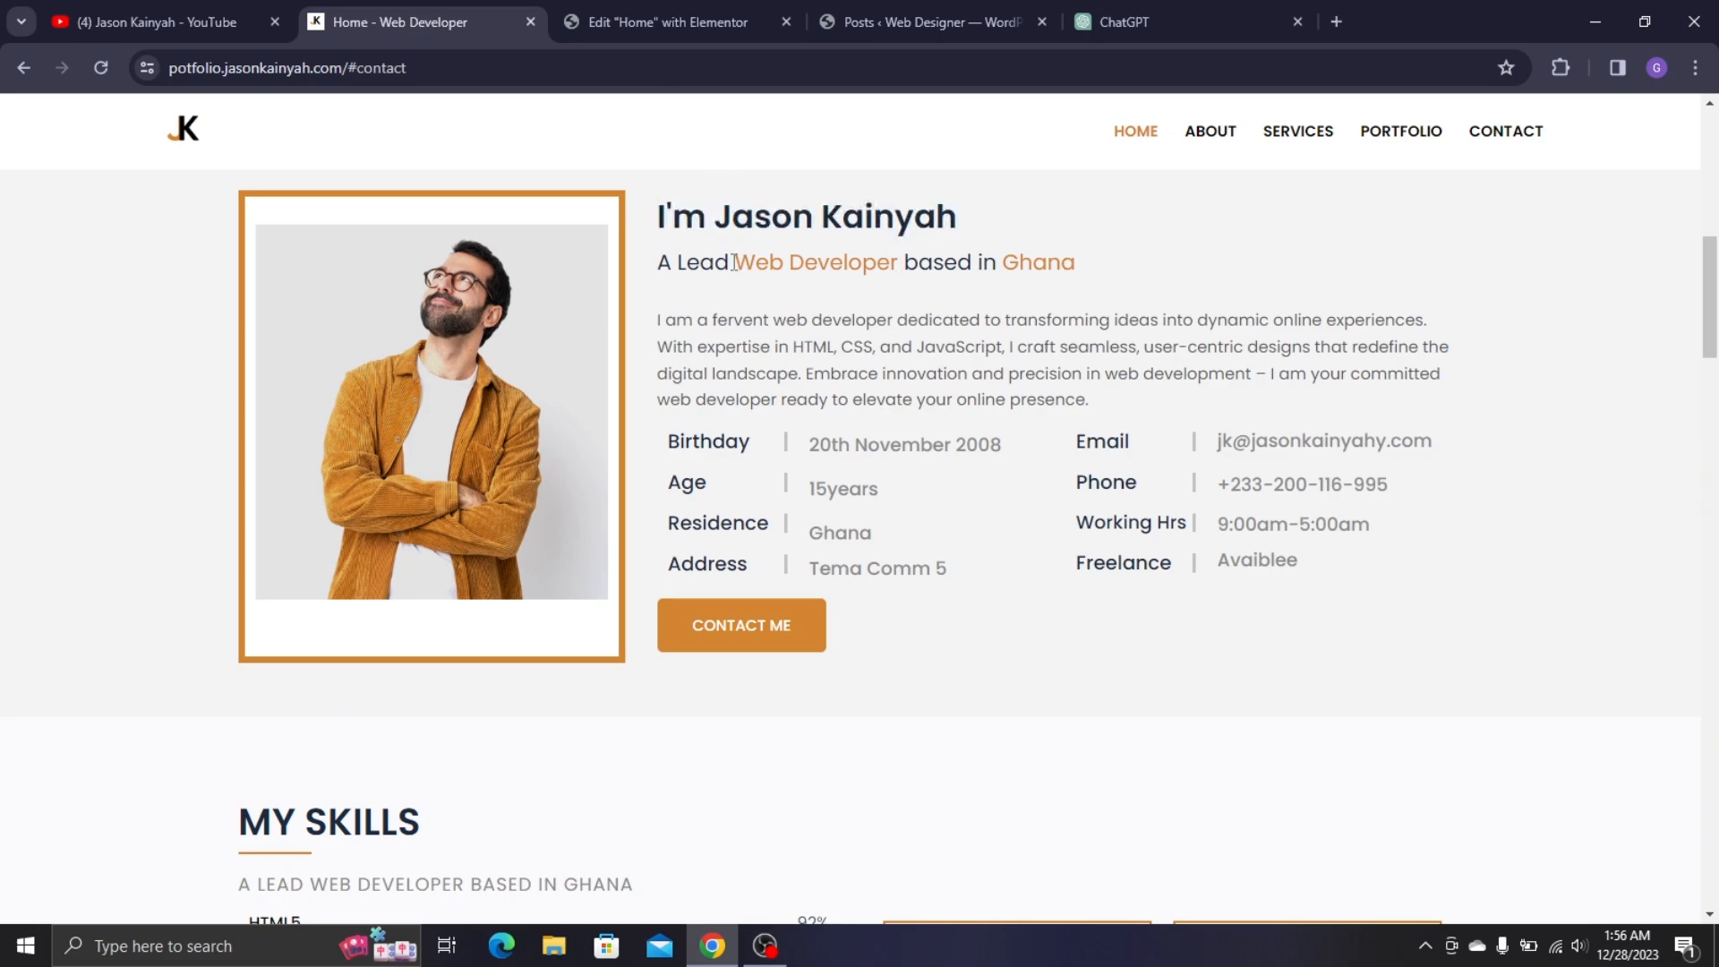
{"action": "left_click", "coordinate": [685, 11]}
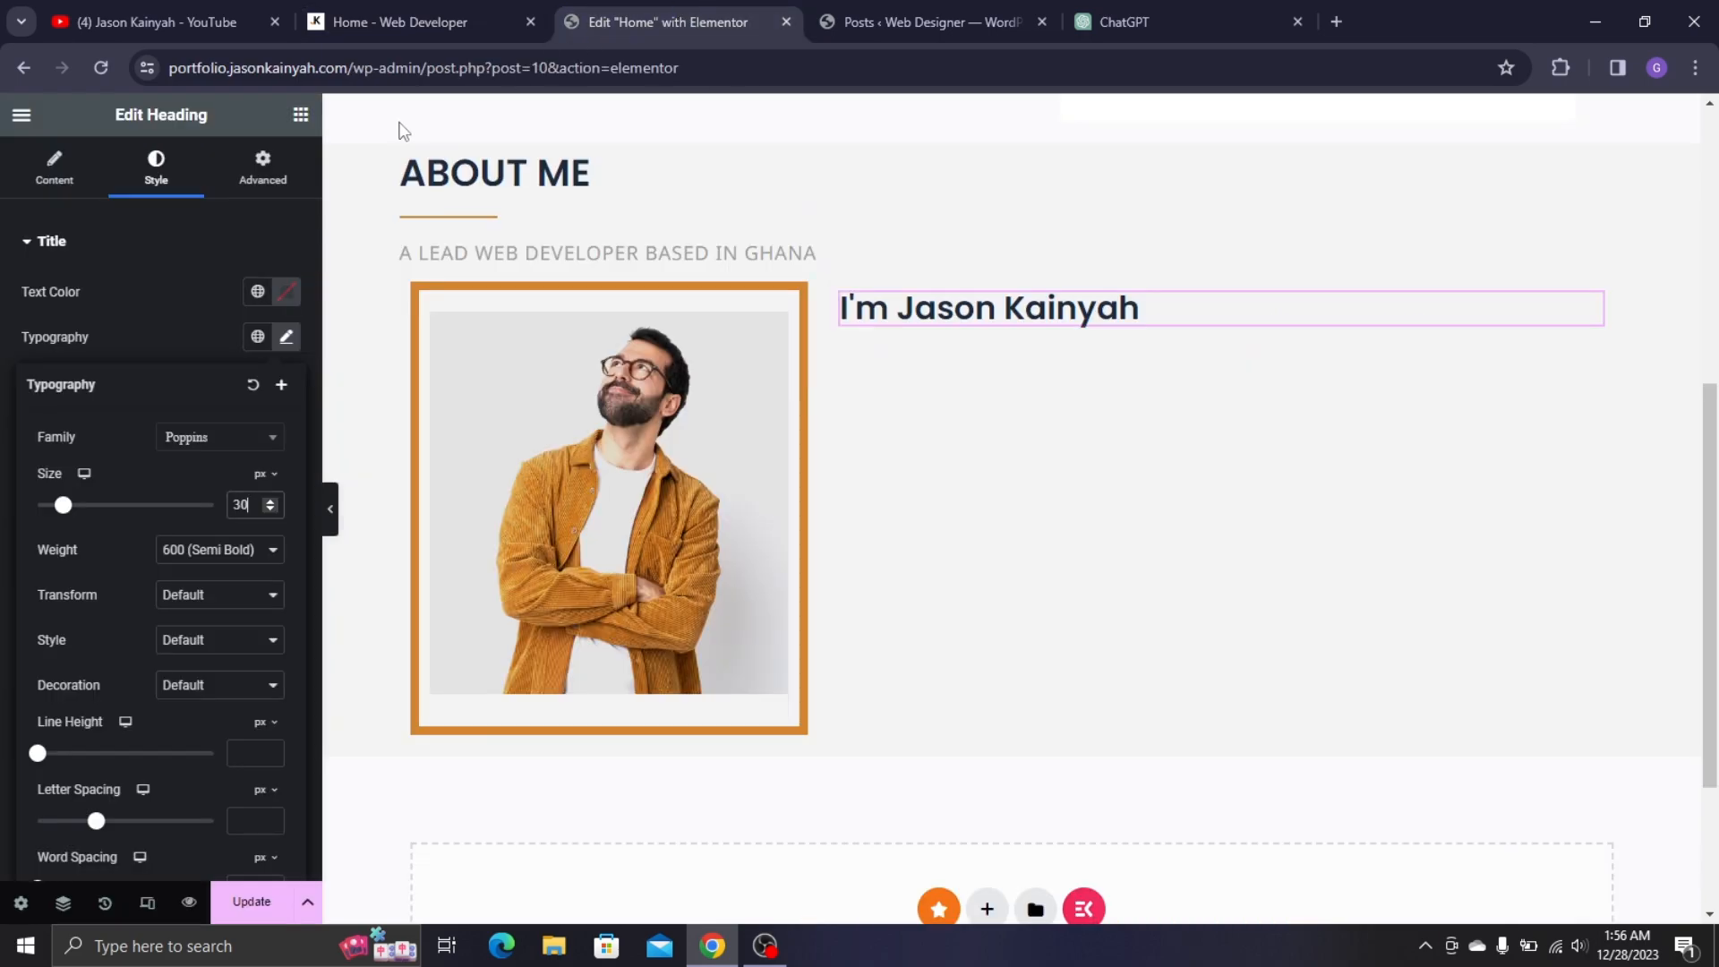
- Add a Heading under the name and paste 'A Lead Web Developer based in Ghana' from the live site
{"action": "left_click", "coordinate": [299, 116]}
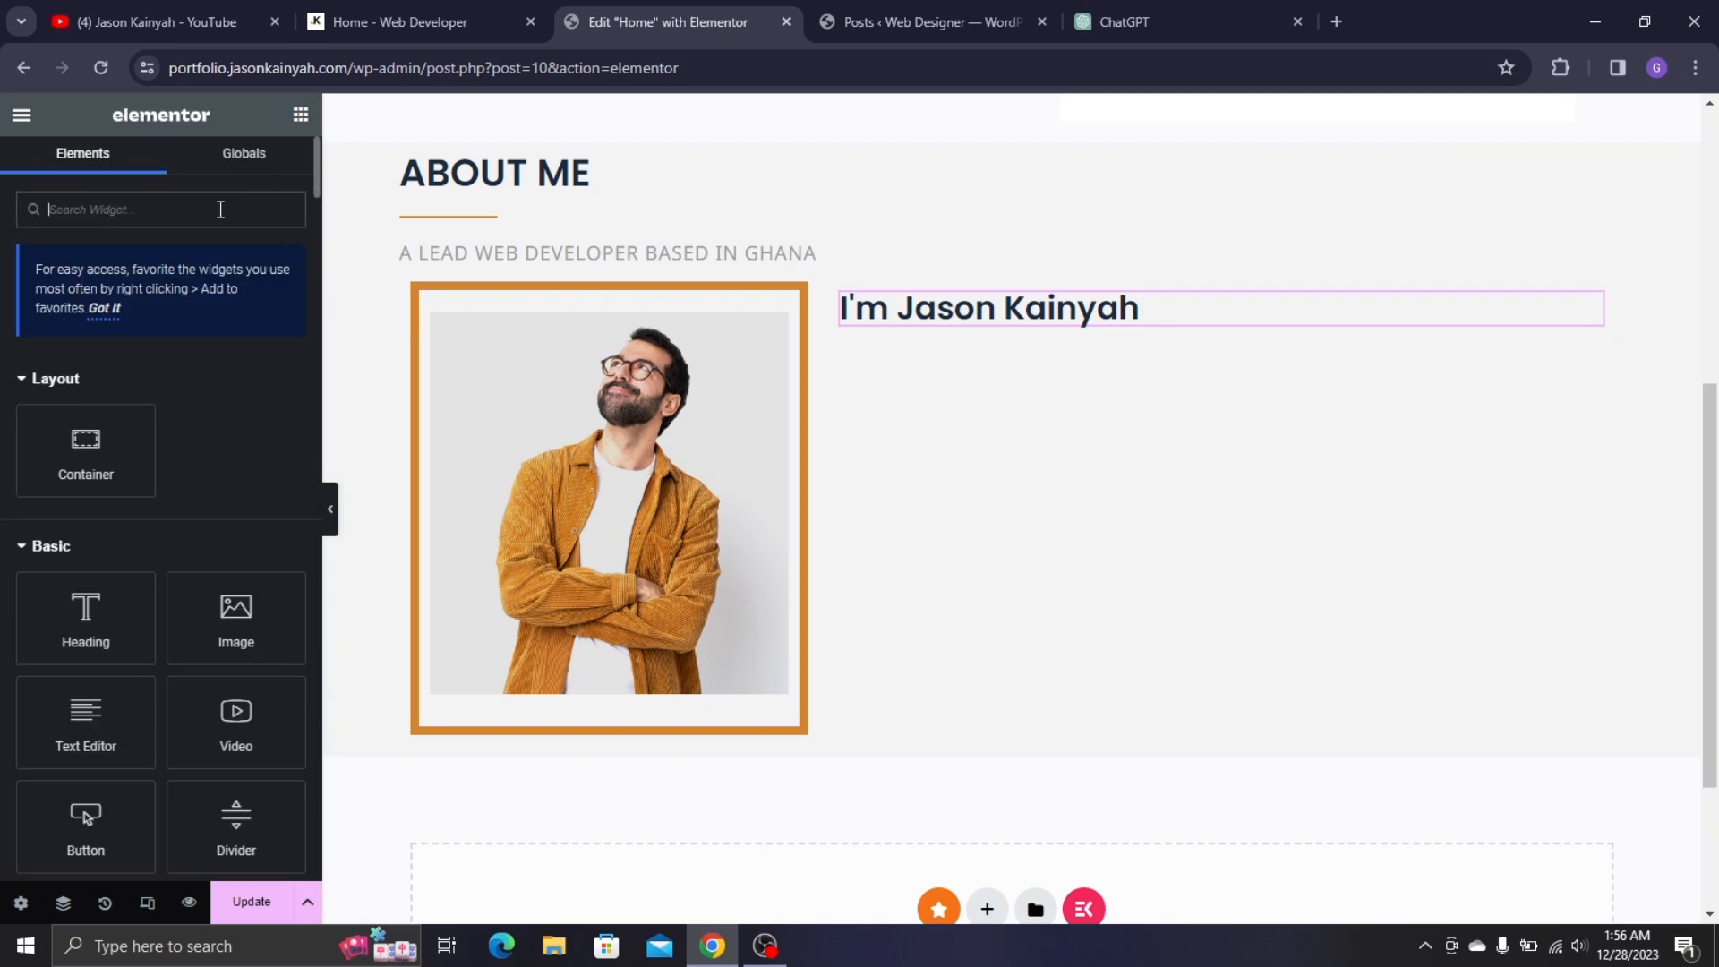
{"action": "type", "text": "head"}
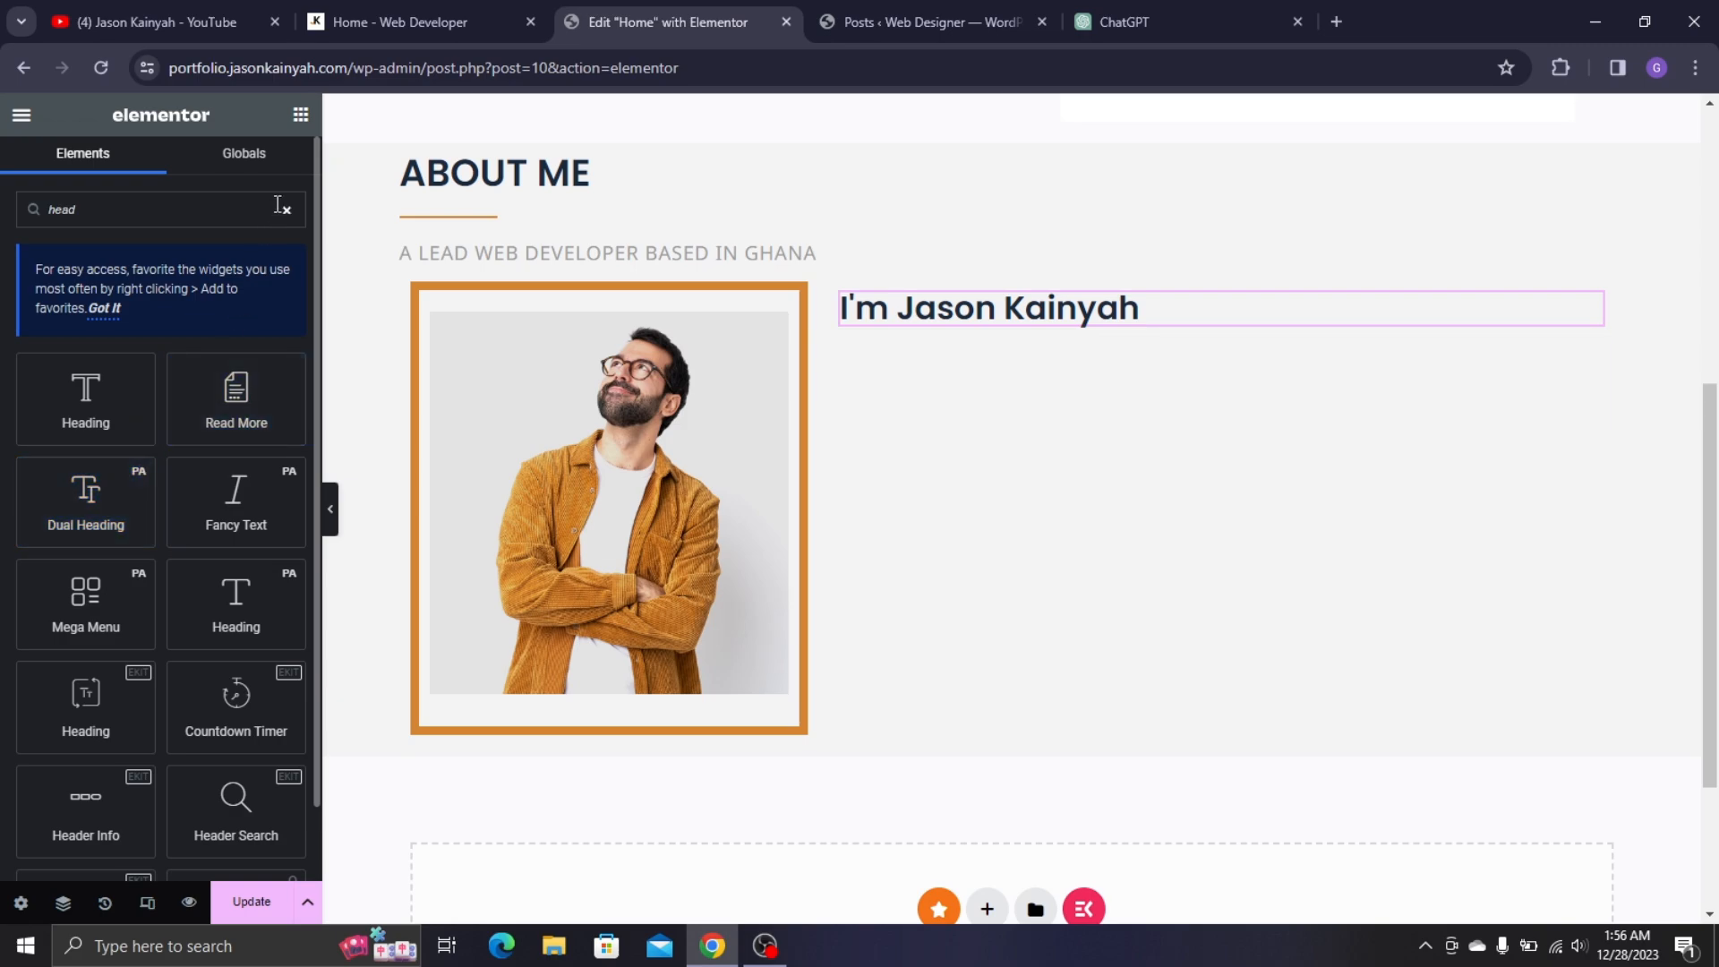
{"action": "type", "text": "ing"}
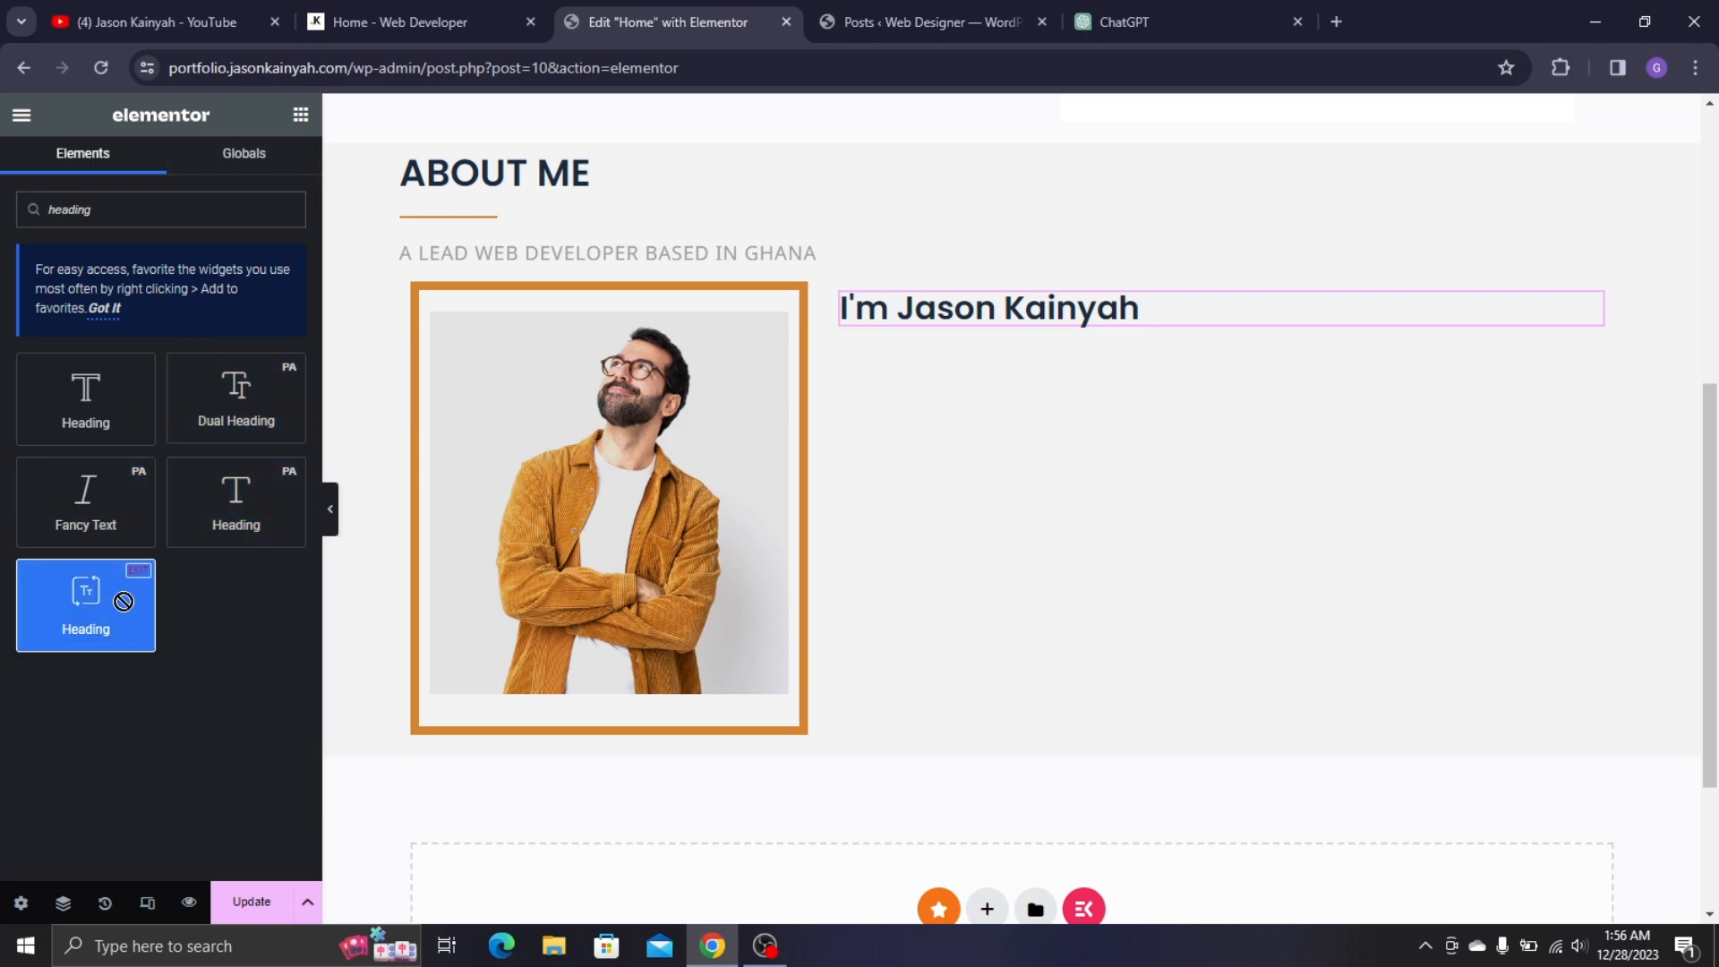
{"action": "left_click_drag", "start_coordinate": [120, 604], "coordinate": [966, 345]}
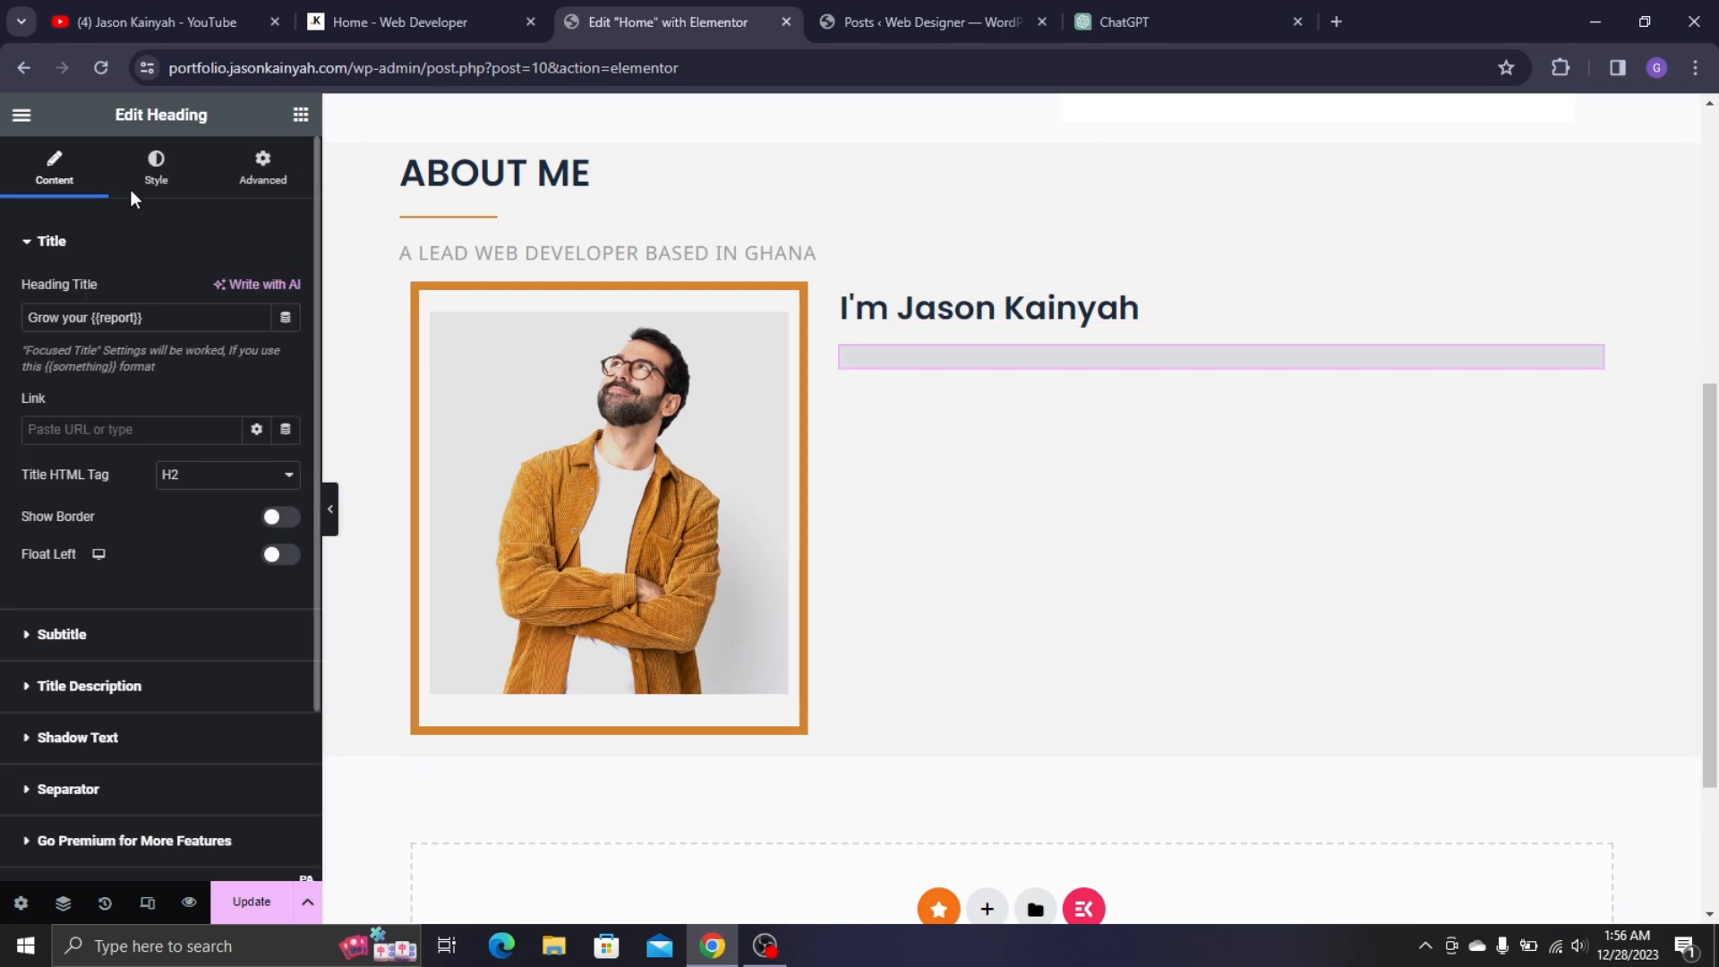
{"action": "left_click", "coordinate": [466, 25]}
{"action": "triple_click", "coordinate": [746, 260]}
{"action": "key", "text": "ctrl+c"}
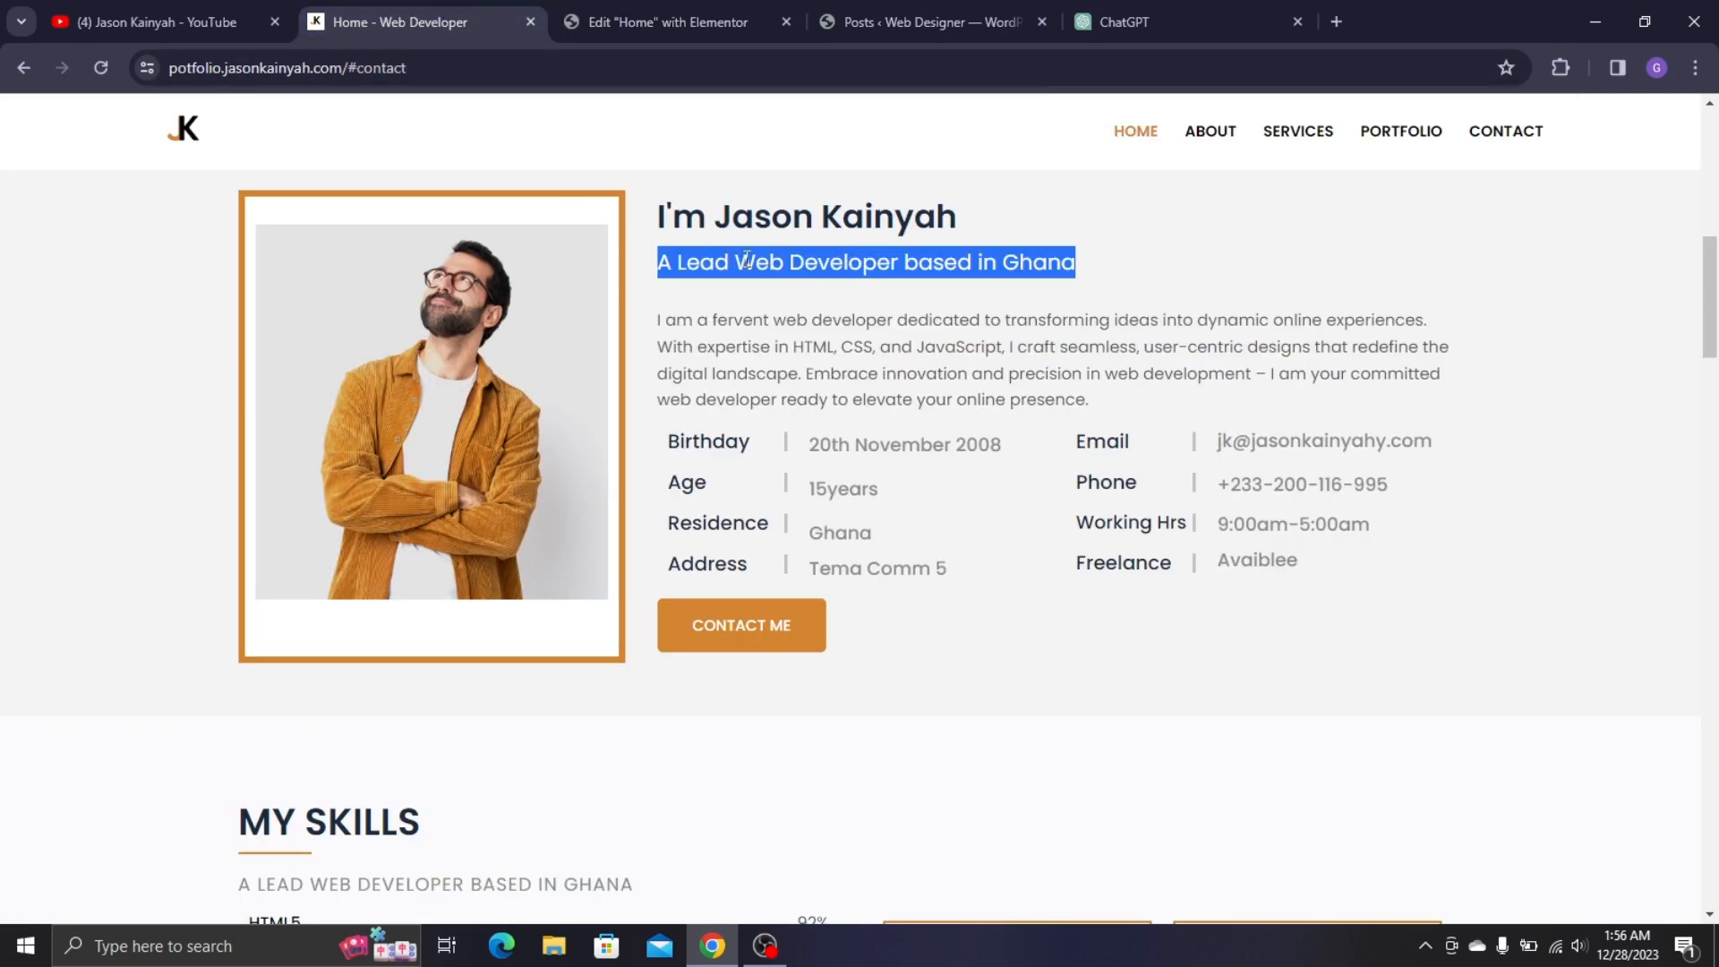
{"action": "left_click", "coordinate": [680, 21]}
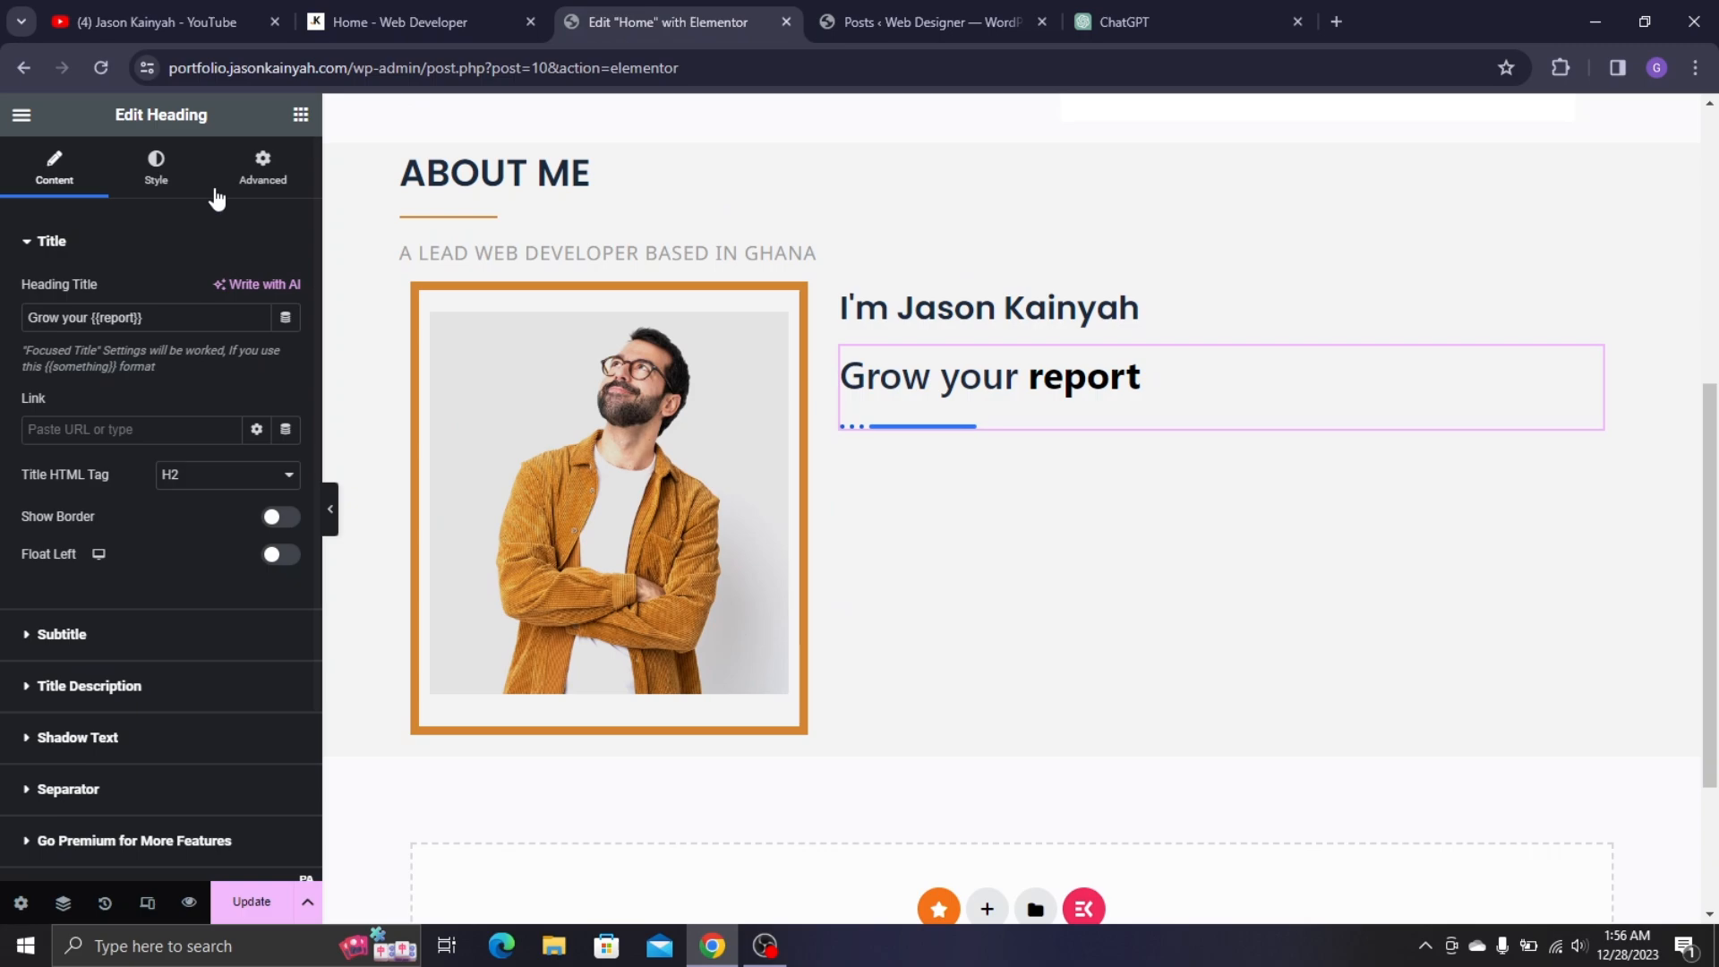
{"action": "triple_click", "coordinate": [141, 319]}
{"action": "key", "text": "ctrl+v"}
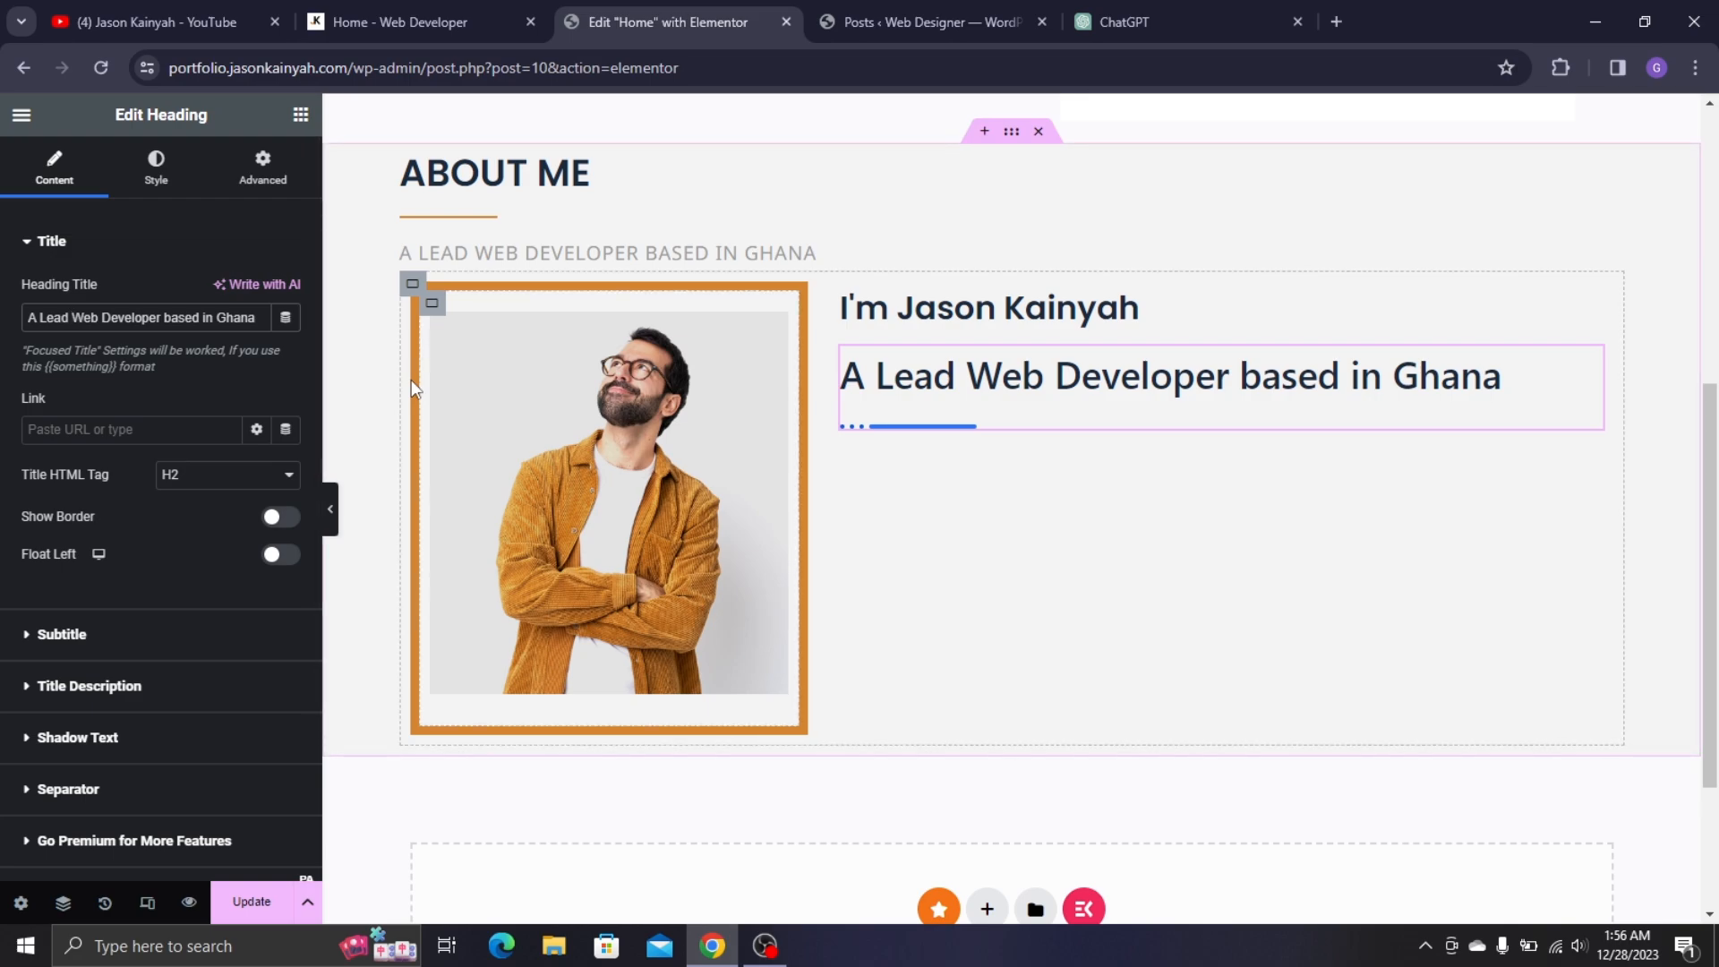
- Wrap 'Web Developer' and 'Ghana' in {{ }} for bold emphasis and turn off the separator
{"action": "type", "text": "{{"}
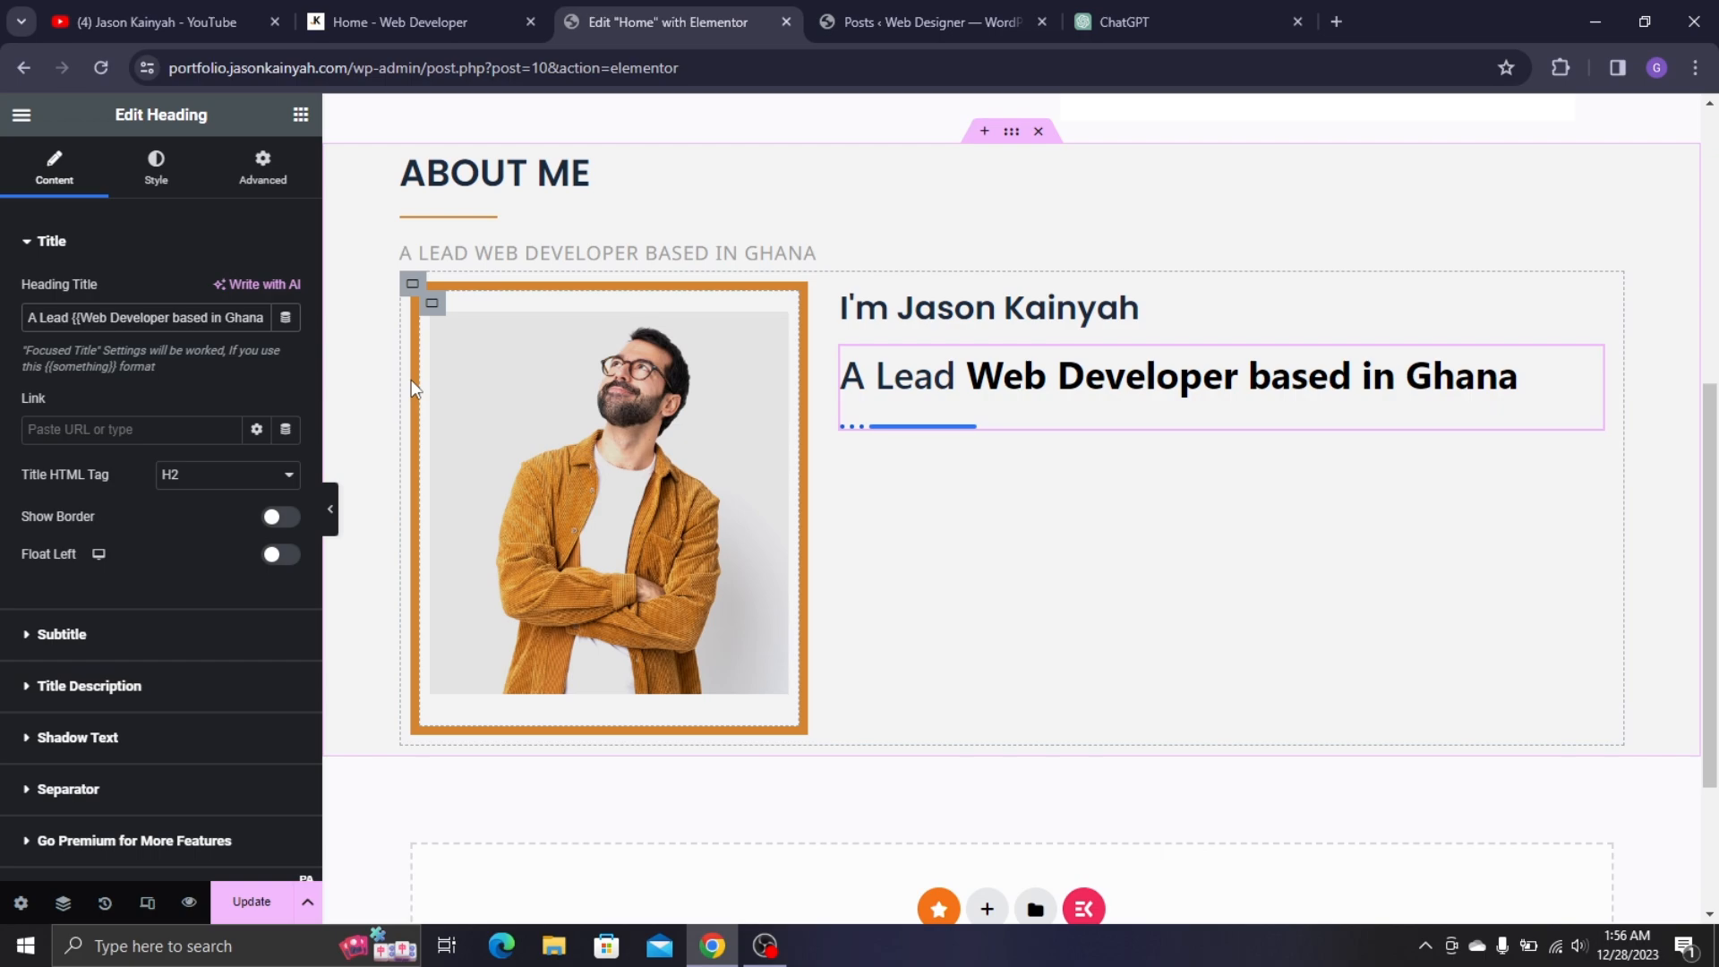
{"action": "type", "text": "}}"}
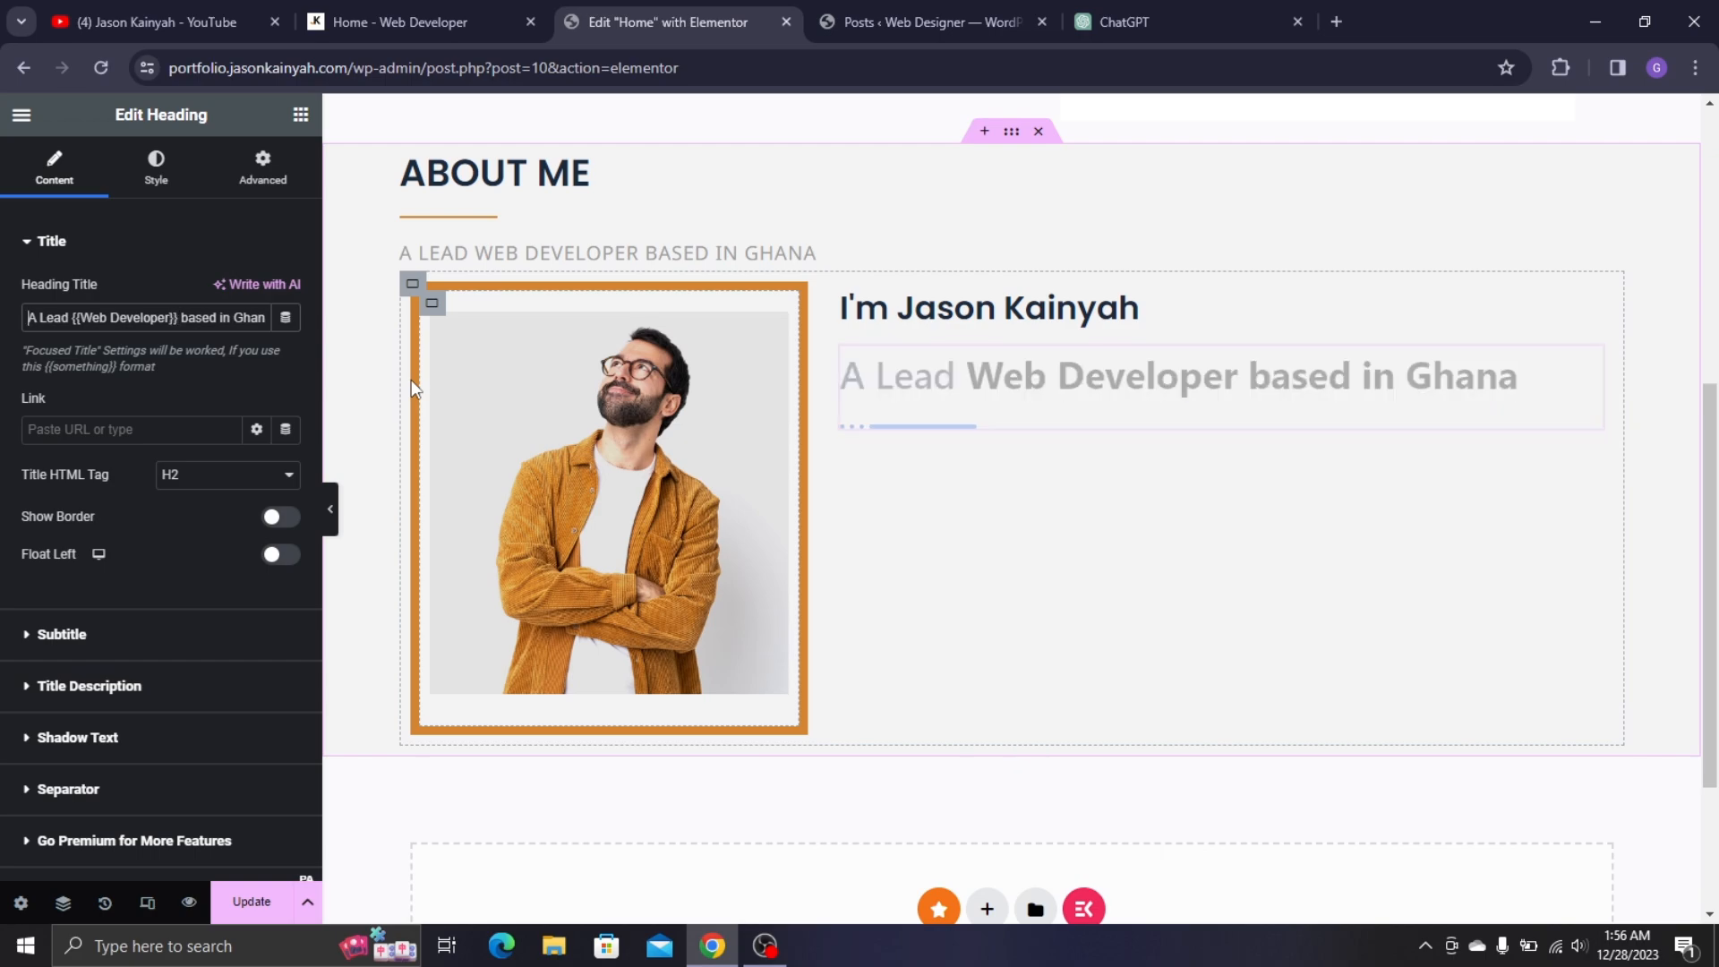
{"action": "key", "text": "Right"}
{"action": "key", "text": "Right"}
{"action": "key", "text": "Right"}
{"action": "key", "text": "Right"}
{"action": "key", "text": "Right"}
{"action": "key", "text": "Right"}
{"action": "key", "text": "Right"}
{"action": "key", "text": "Right"}
{"action": "key", "text": "Right"}
{"action": "key", "text": "Right"}
{"action": "key", "text": "Right"}
{"action": "key", "text": "Right"}
{"action": "key", "text": "Right"}
{"action": "key", "text": "Right"}
{"action": "key", "text": "Right"}
{"action": "key", "text": "Right"}
{"action": "key", "text": "Right"}
{"action": "key", "text": "Right"}
{"action": "key", "text": "Right"}
{"action": "key", "text": "Right"}
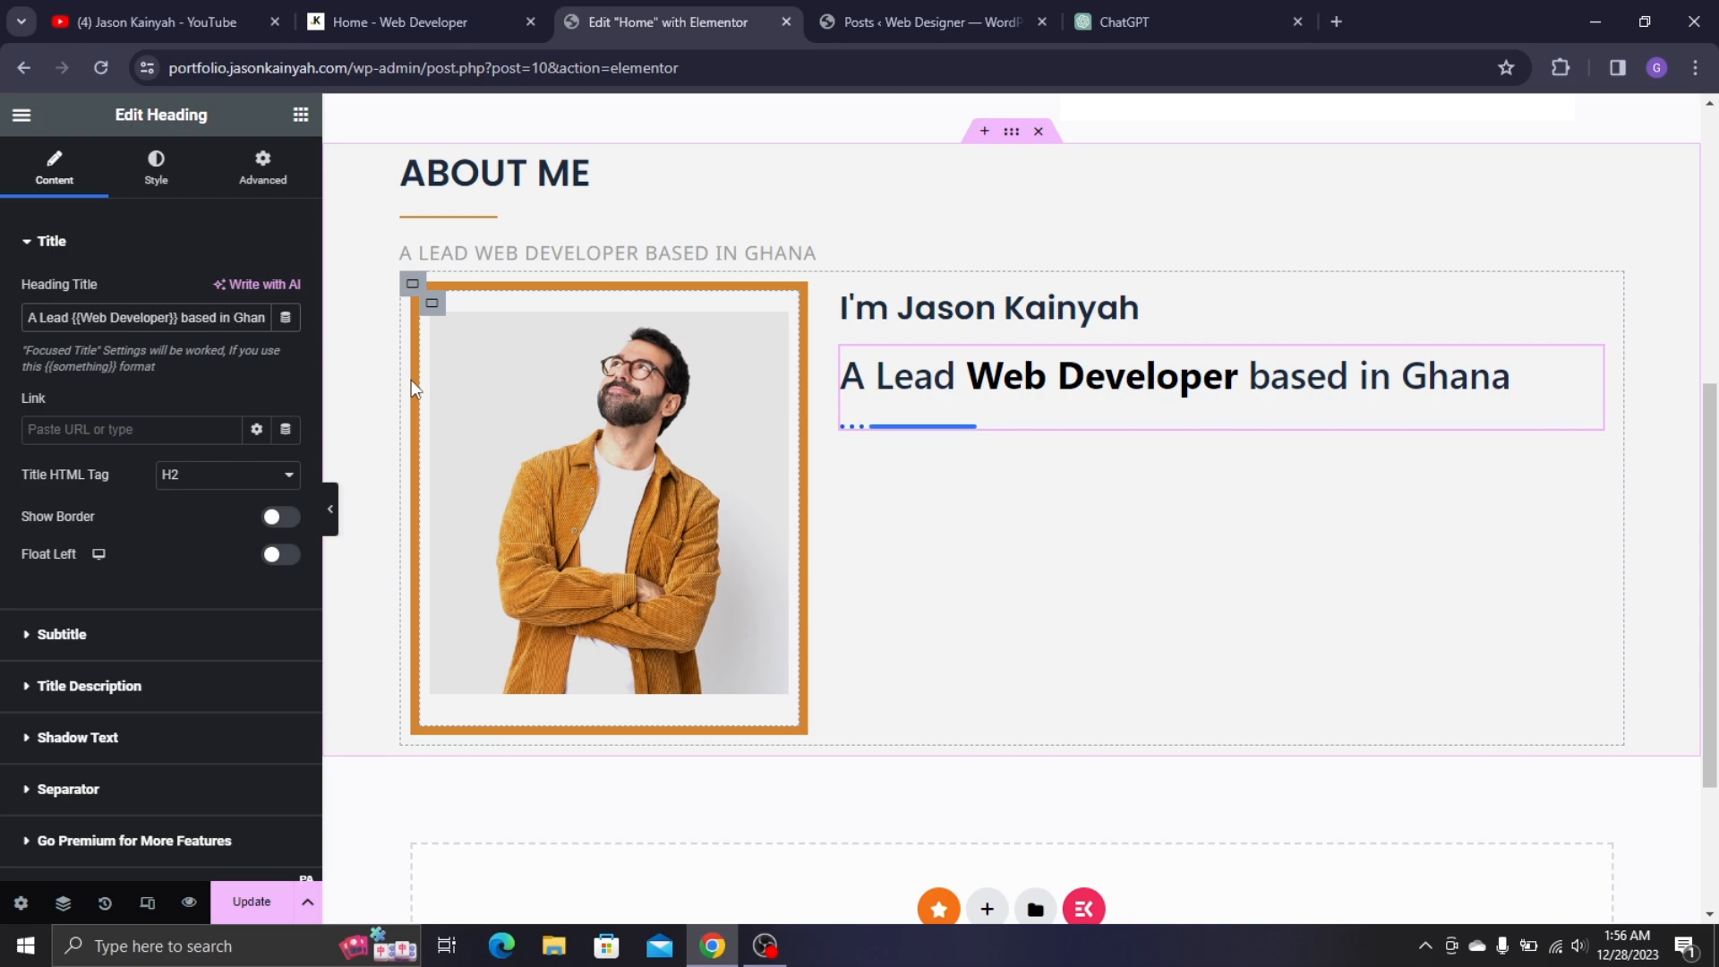
{"action": "key", "text": "Left"}
{"action": "type", "text": "{{"}
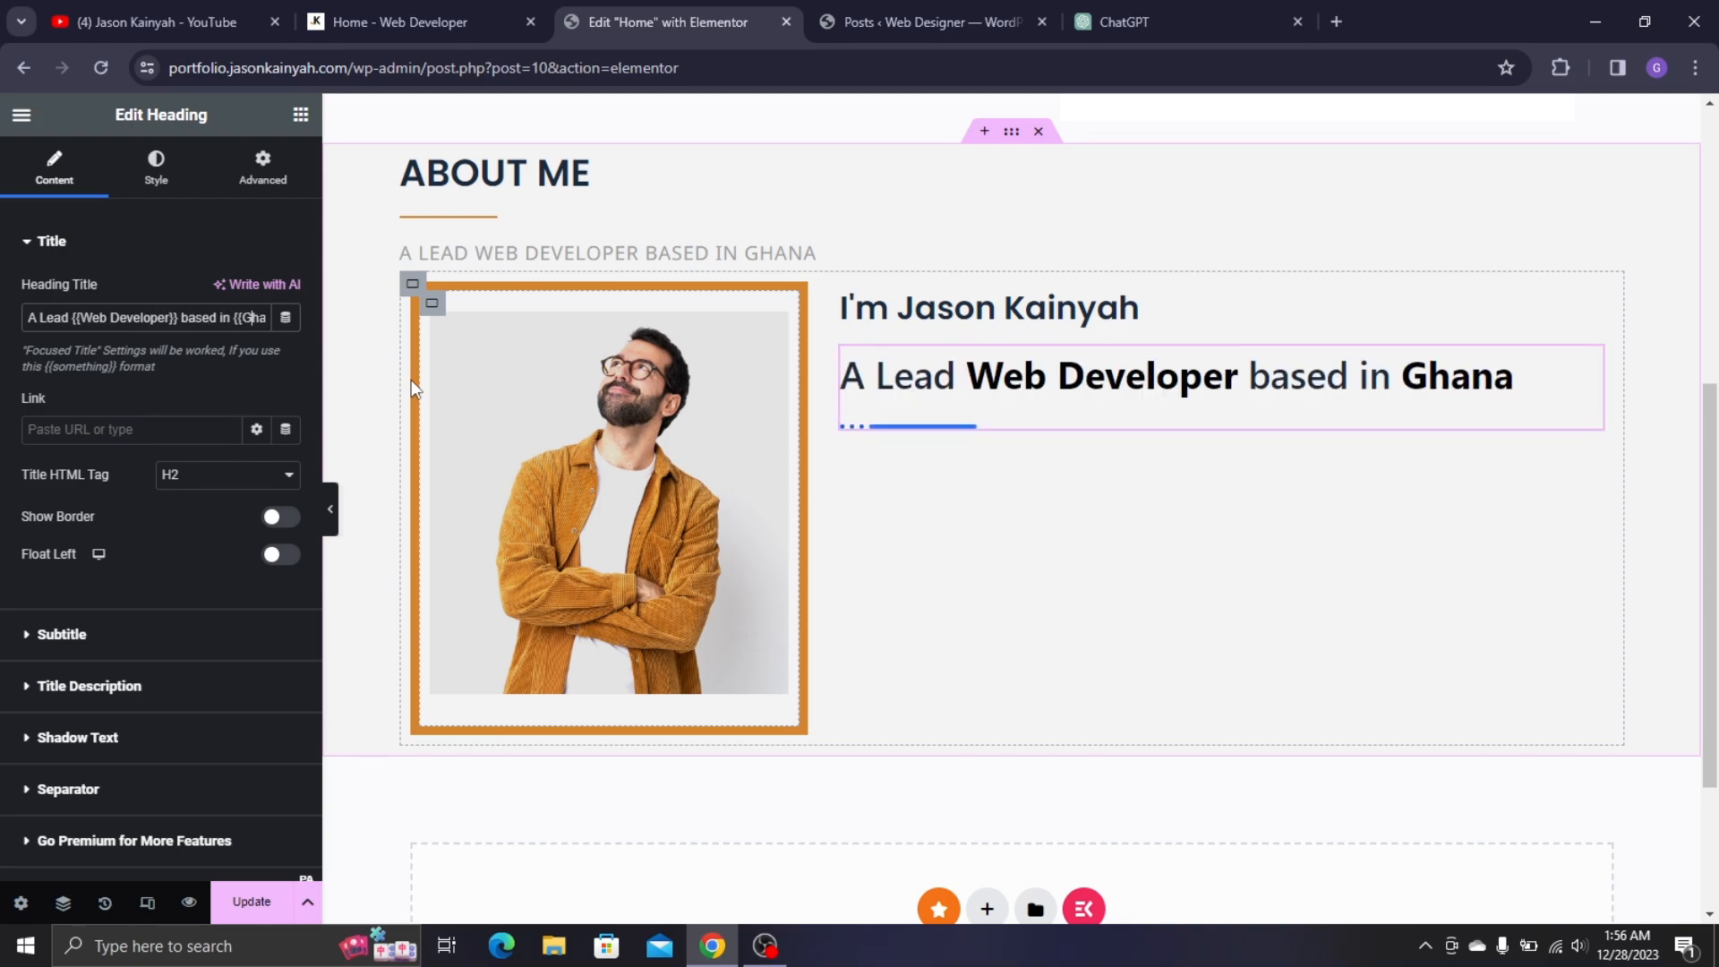
{"action": "key", "text": "Right"}
{"action": "key", "text": "Right"}
{"action": "key", "text": "Right"}
{"action": "key", "text": "Right"}
{"action": "key", "text": "Right"}
{"action": "type", "text": "}}"}
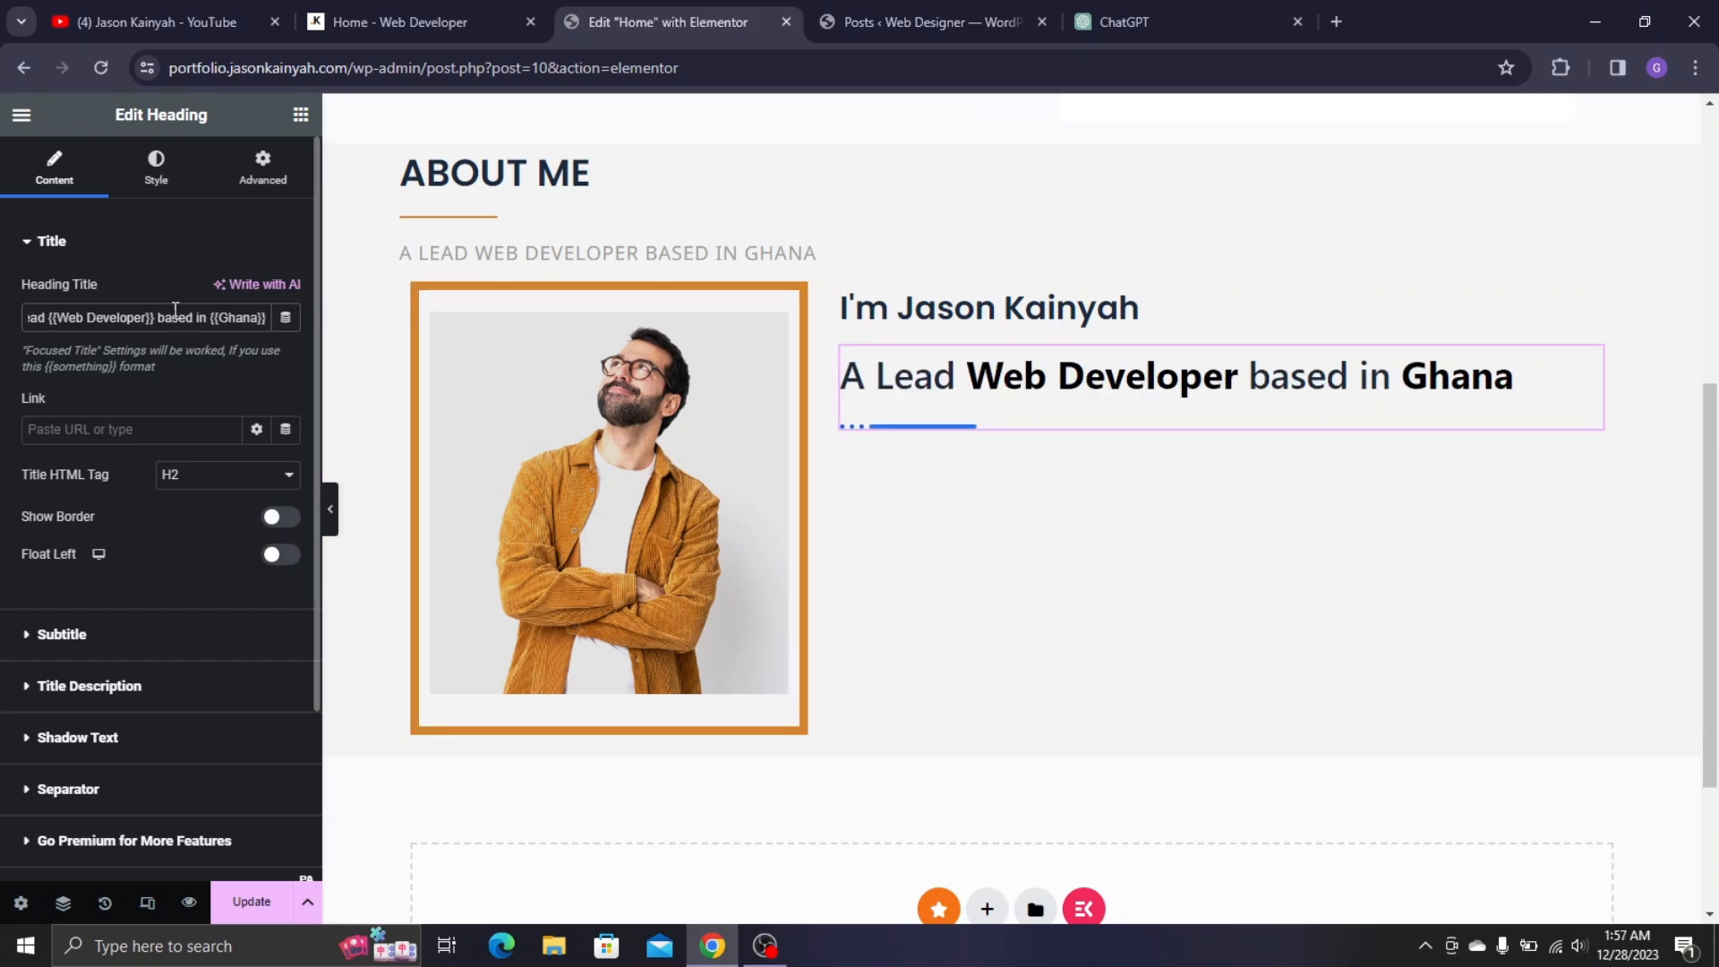
{"action": "scroll", "coordinate": [107, 481], "scroll_direction": "down", "scroll_amount": 3}
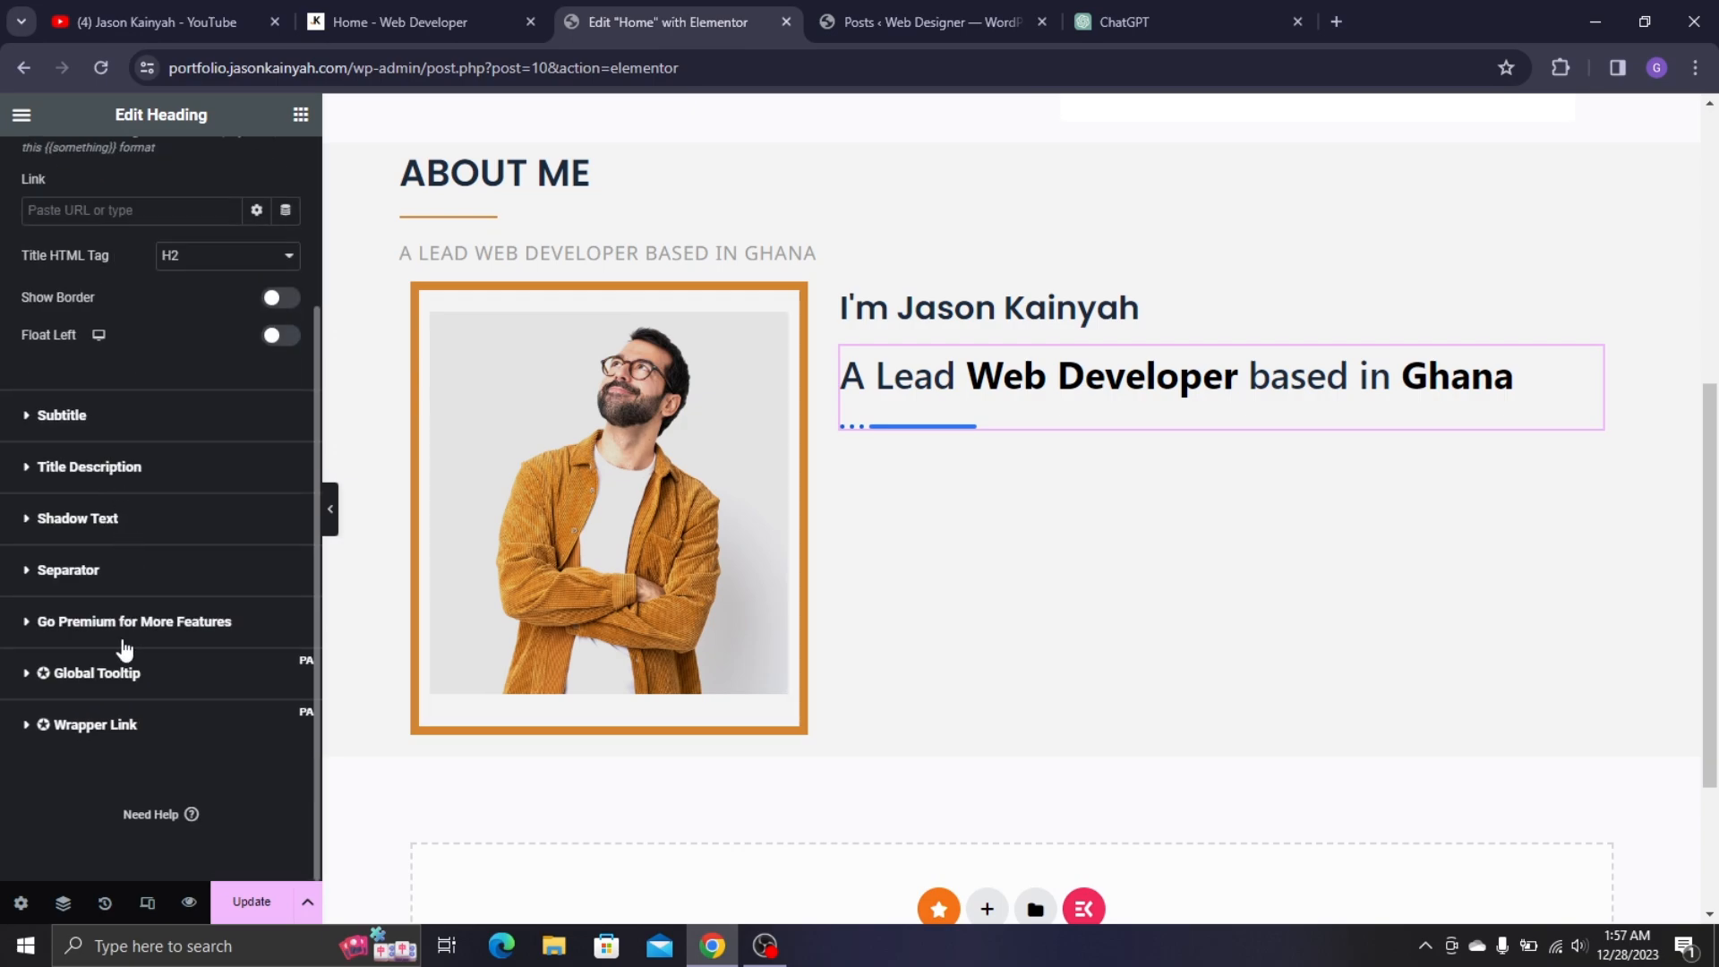
{"action": "left_click", "coordinate": [128, 573]}
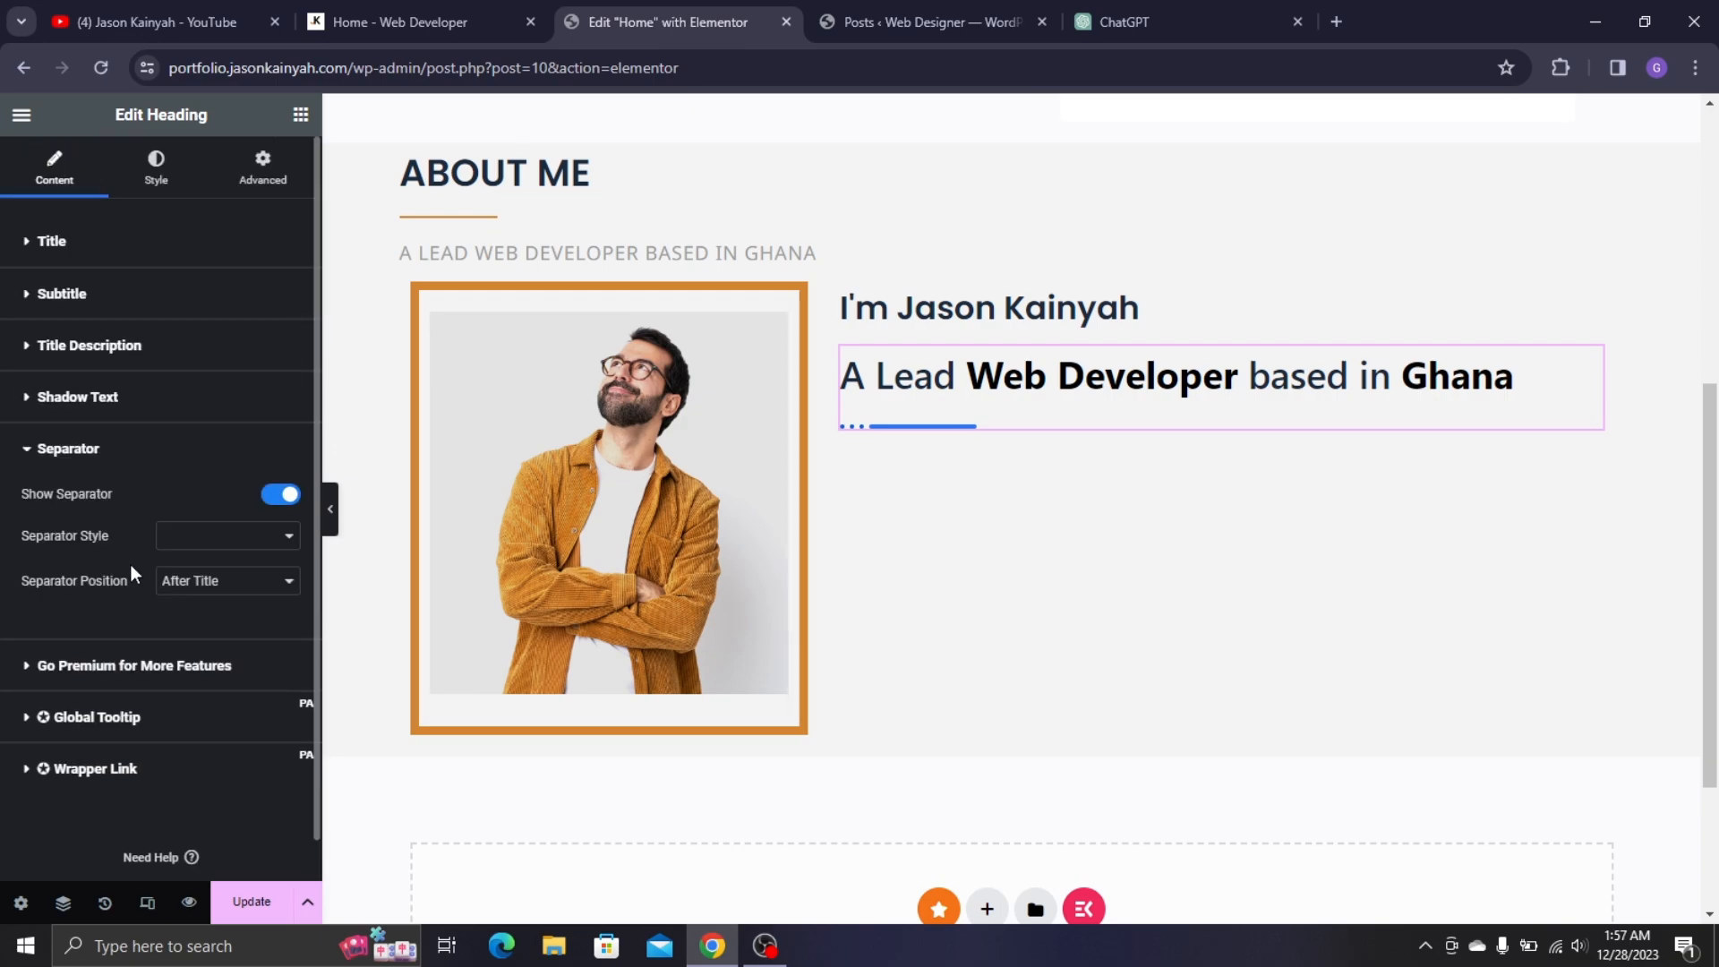
{"action": "left_click", "coordinate": [270, 499]}
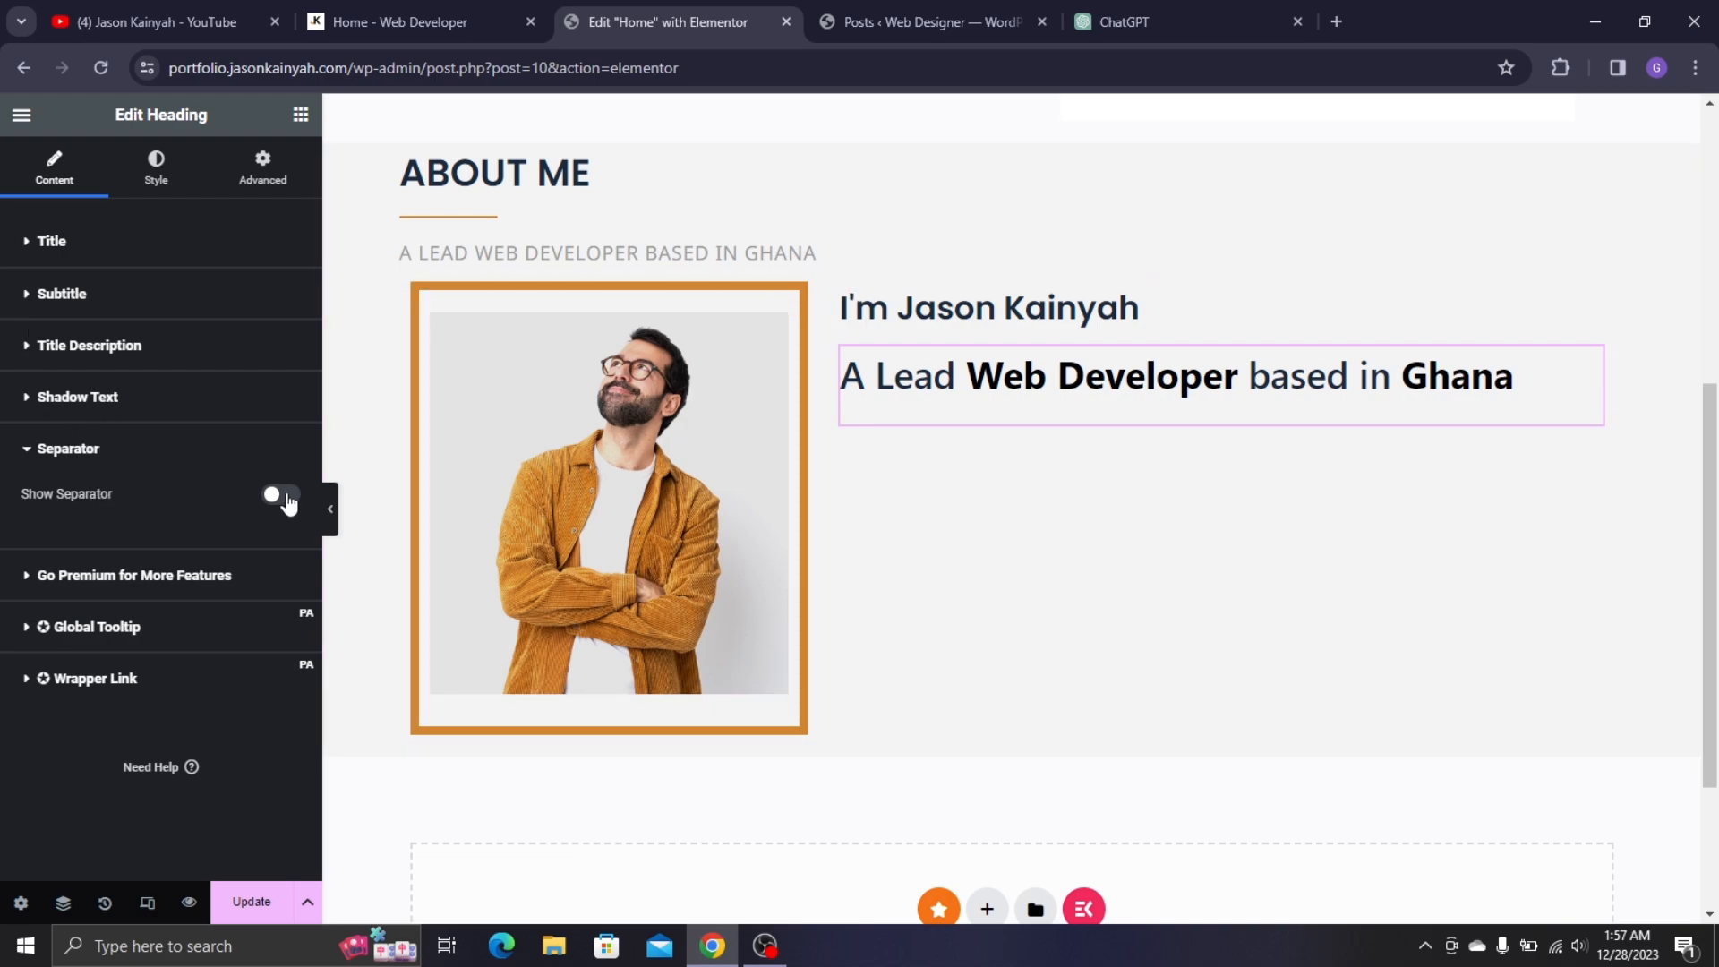
- Set the subtitle's title font family to Poppins
{"action": "left_click", "coordinate": [156, 166]}
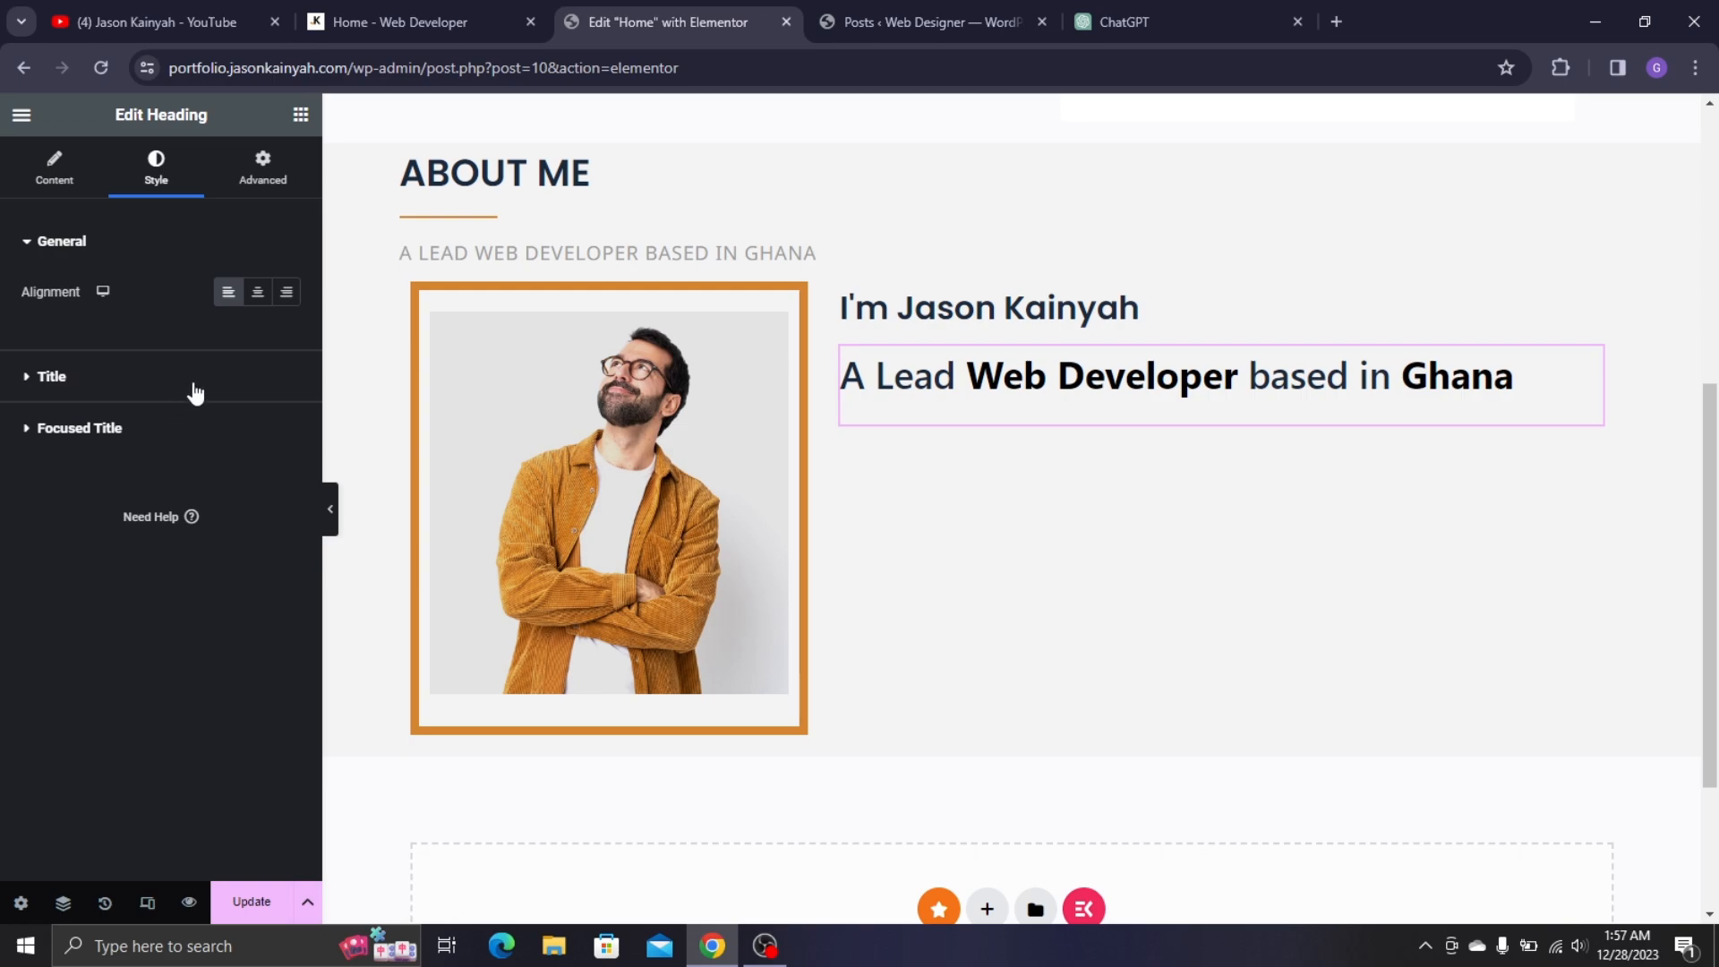
{"action": "left_click", "coordinate": [274, 380]}
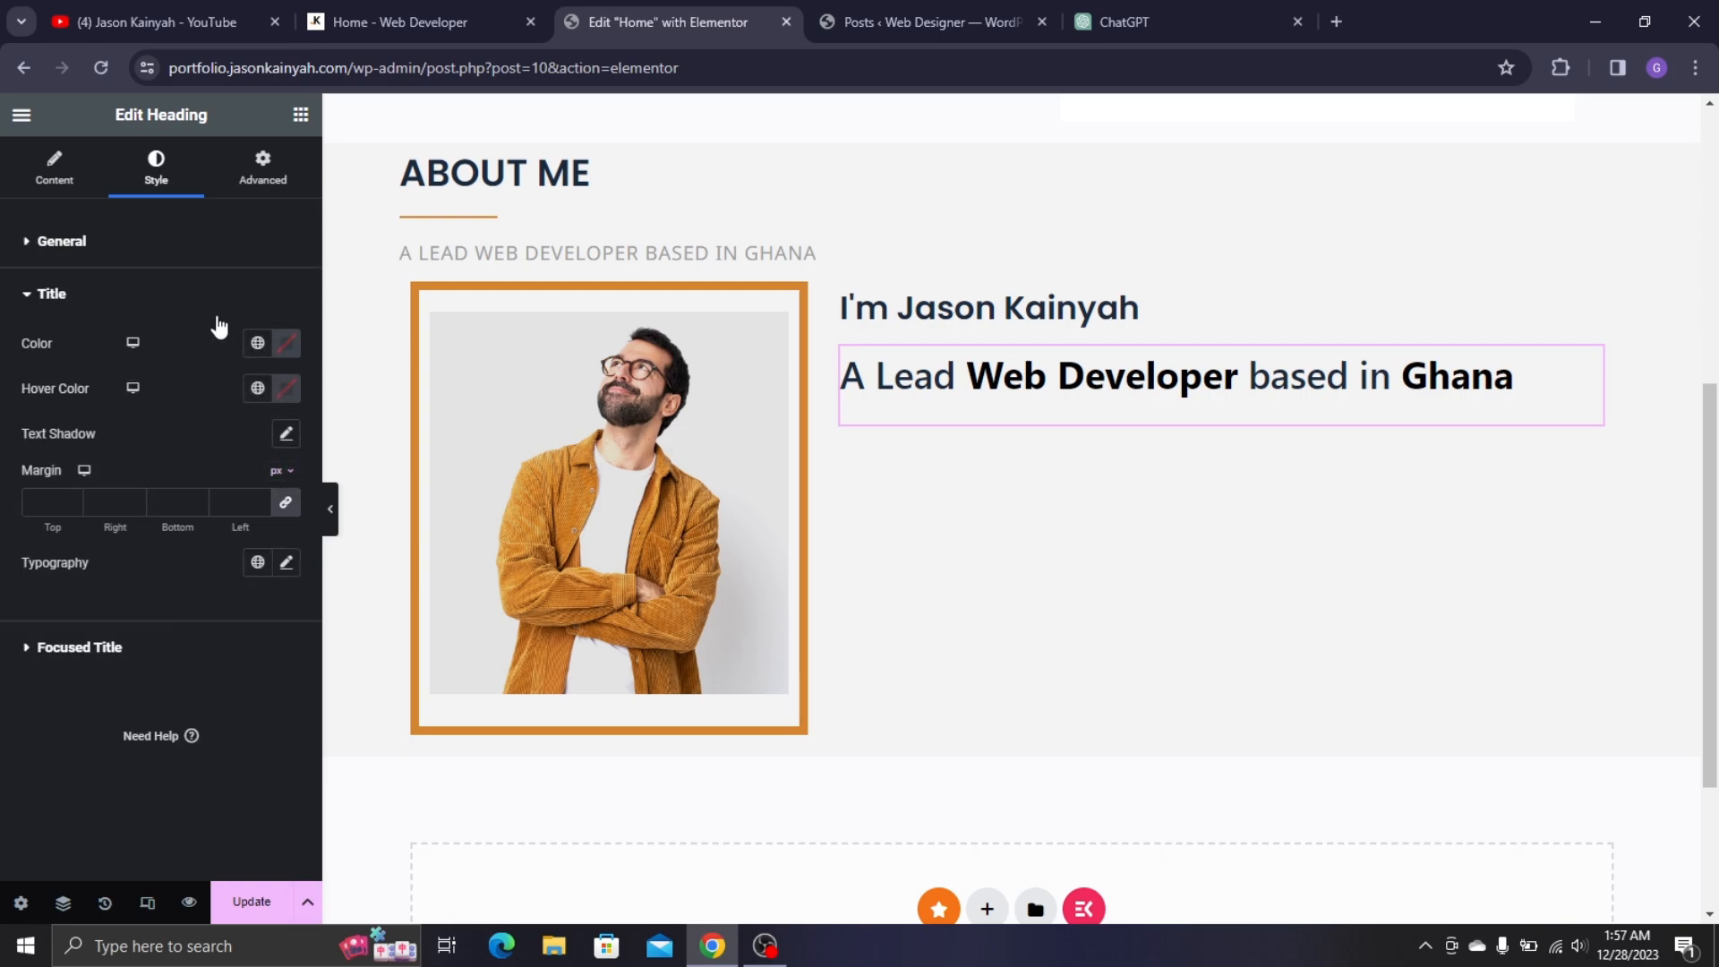
{"action": "left_click", "coordinate": [287, 562]}
{"action": "left_click", "coordinate": [219, 663]}
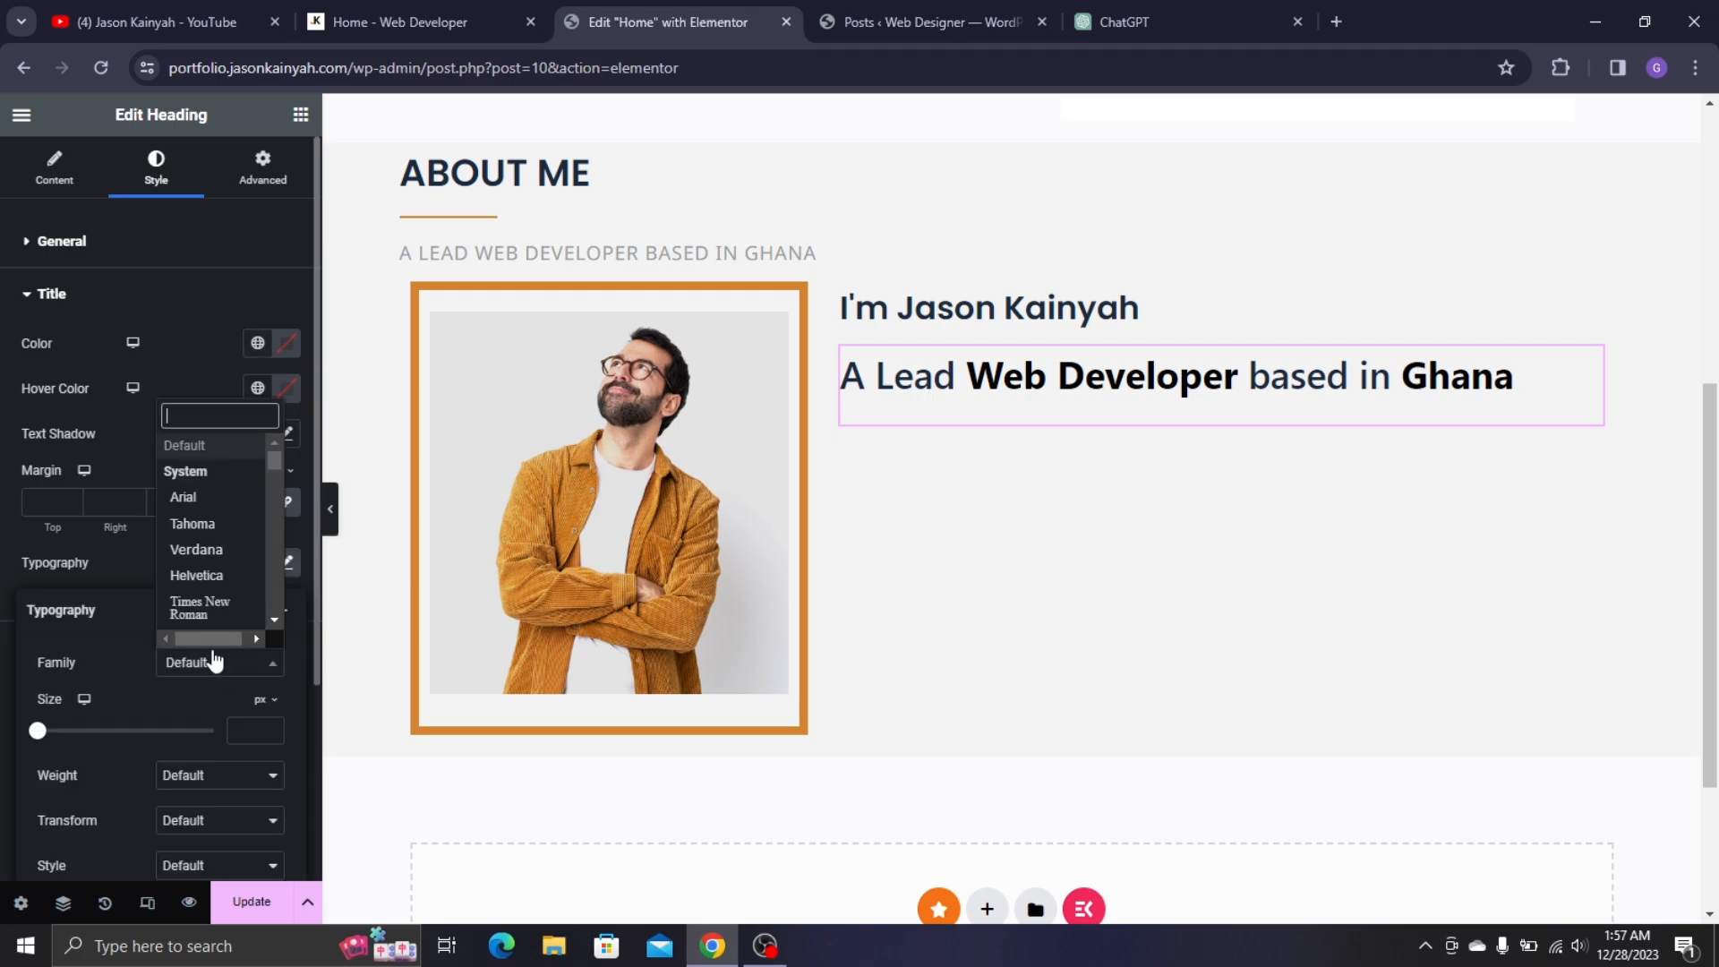
{"action": "type", "text": "popp"}
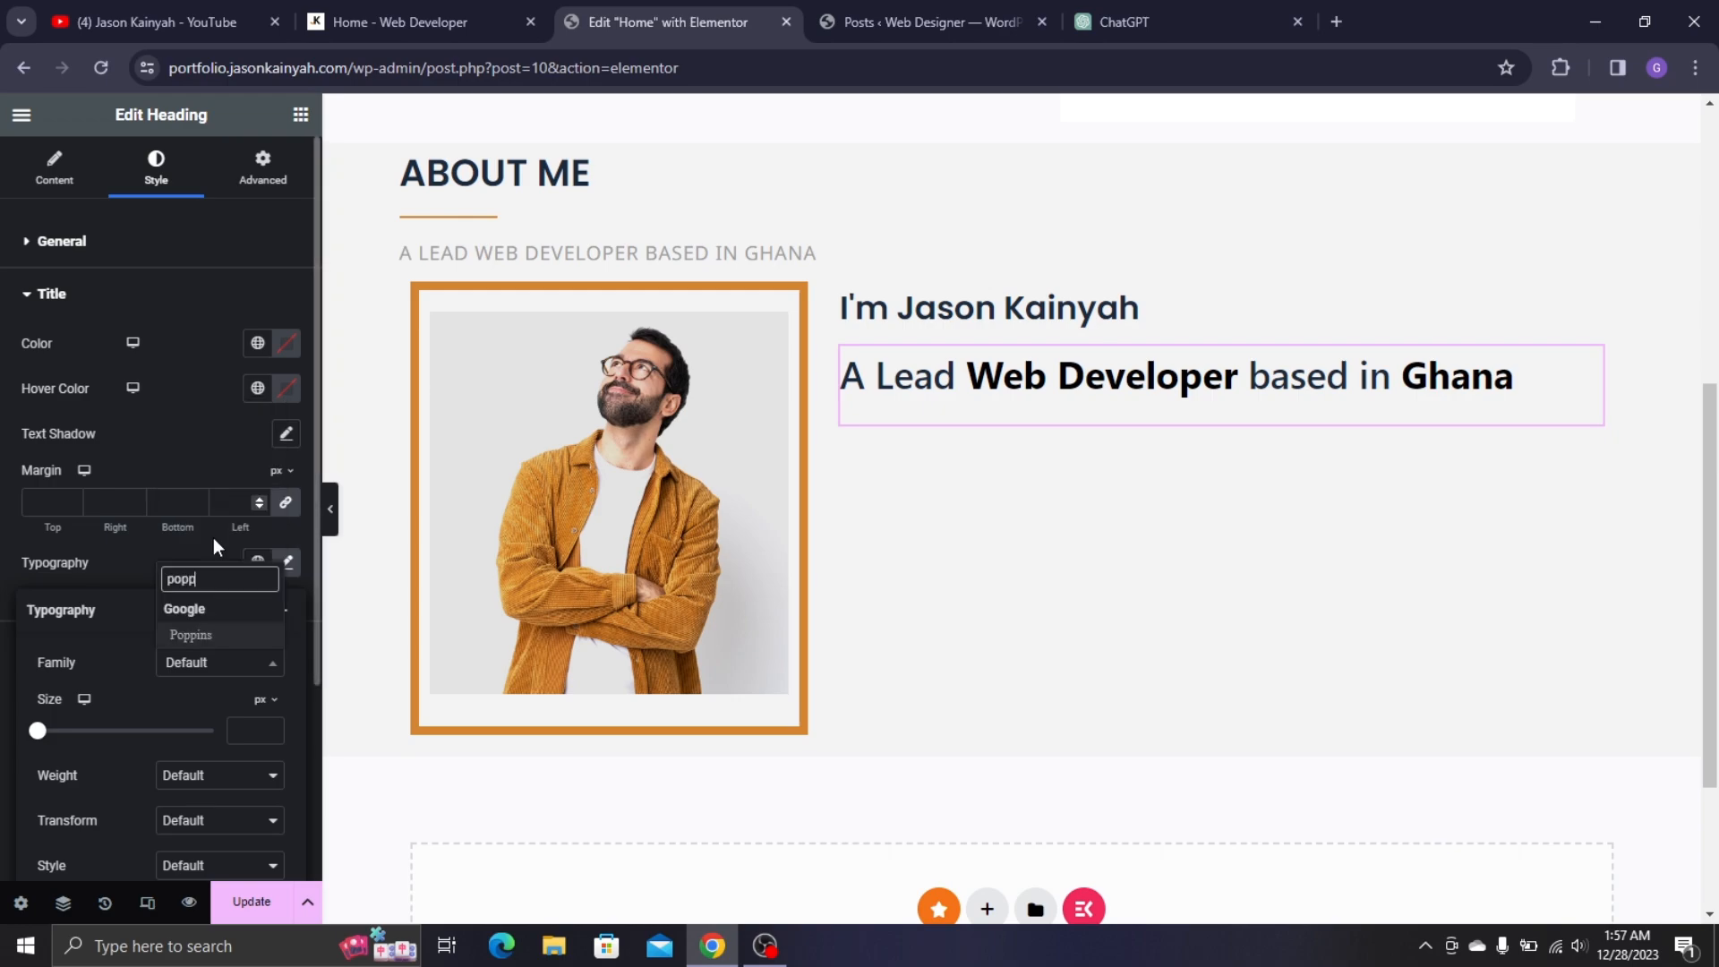
{"action": "left_click", "coordinate": [205, 636]}
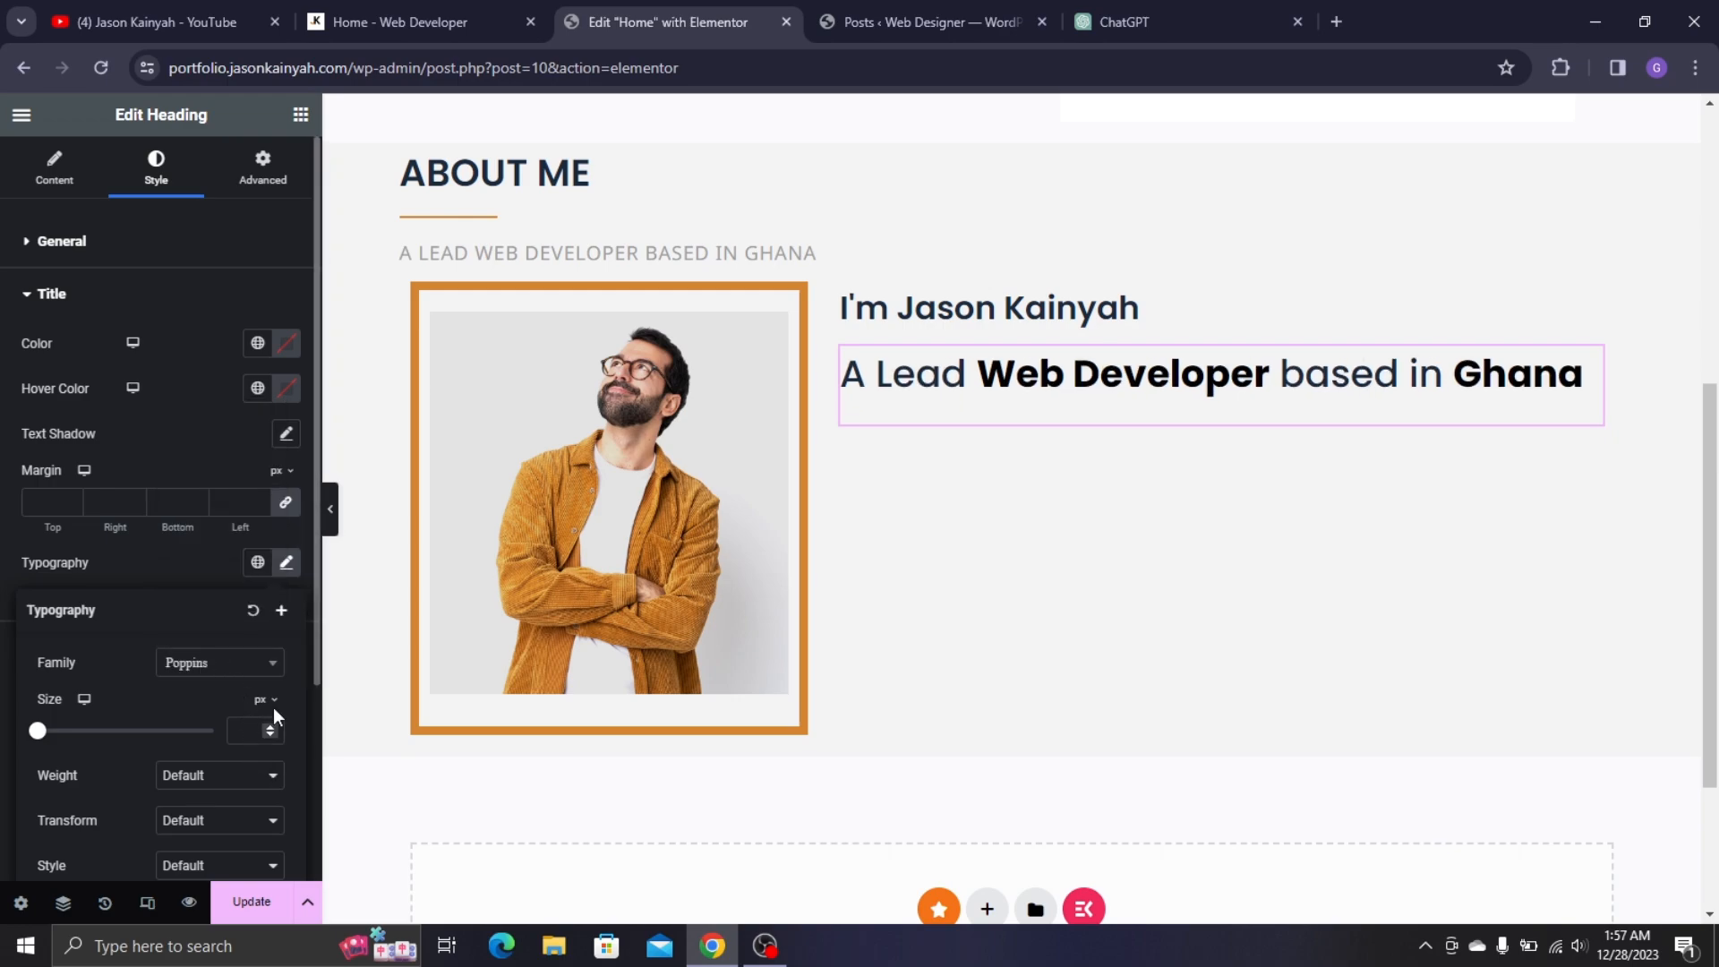
- Check the 'Hello there' heading's settings, then set the subtitle's font size to 24 px
{"action": "scroll", "coordinate": [567, 395], "scroll_direction": "up", "scroll_amount": 5}
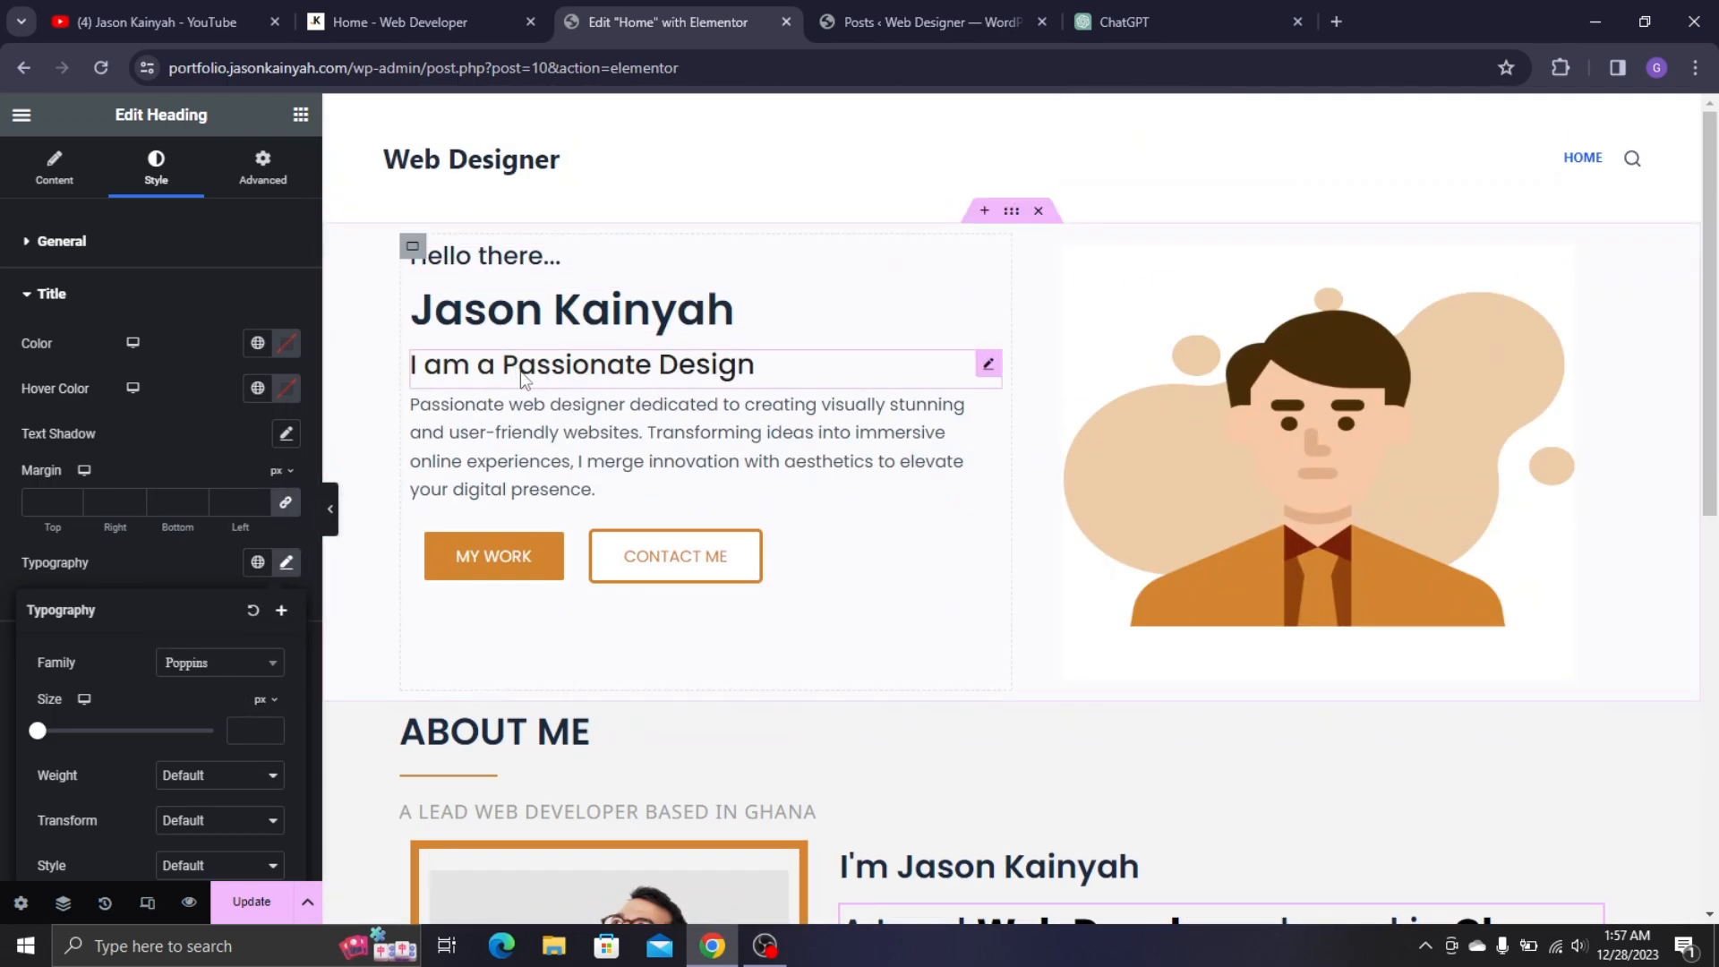
{"action": "left_click", "coordinate": [523, 381]}
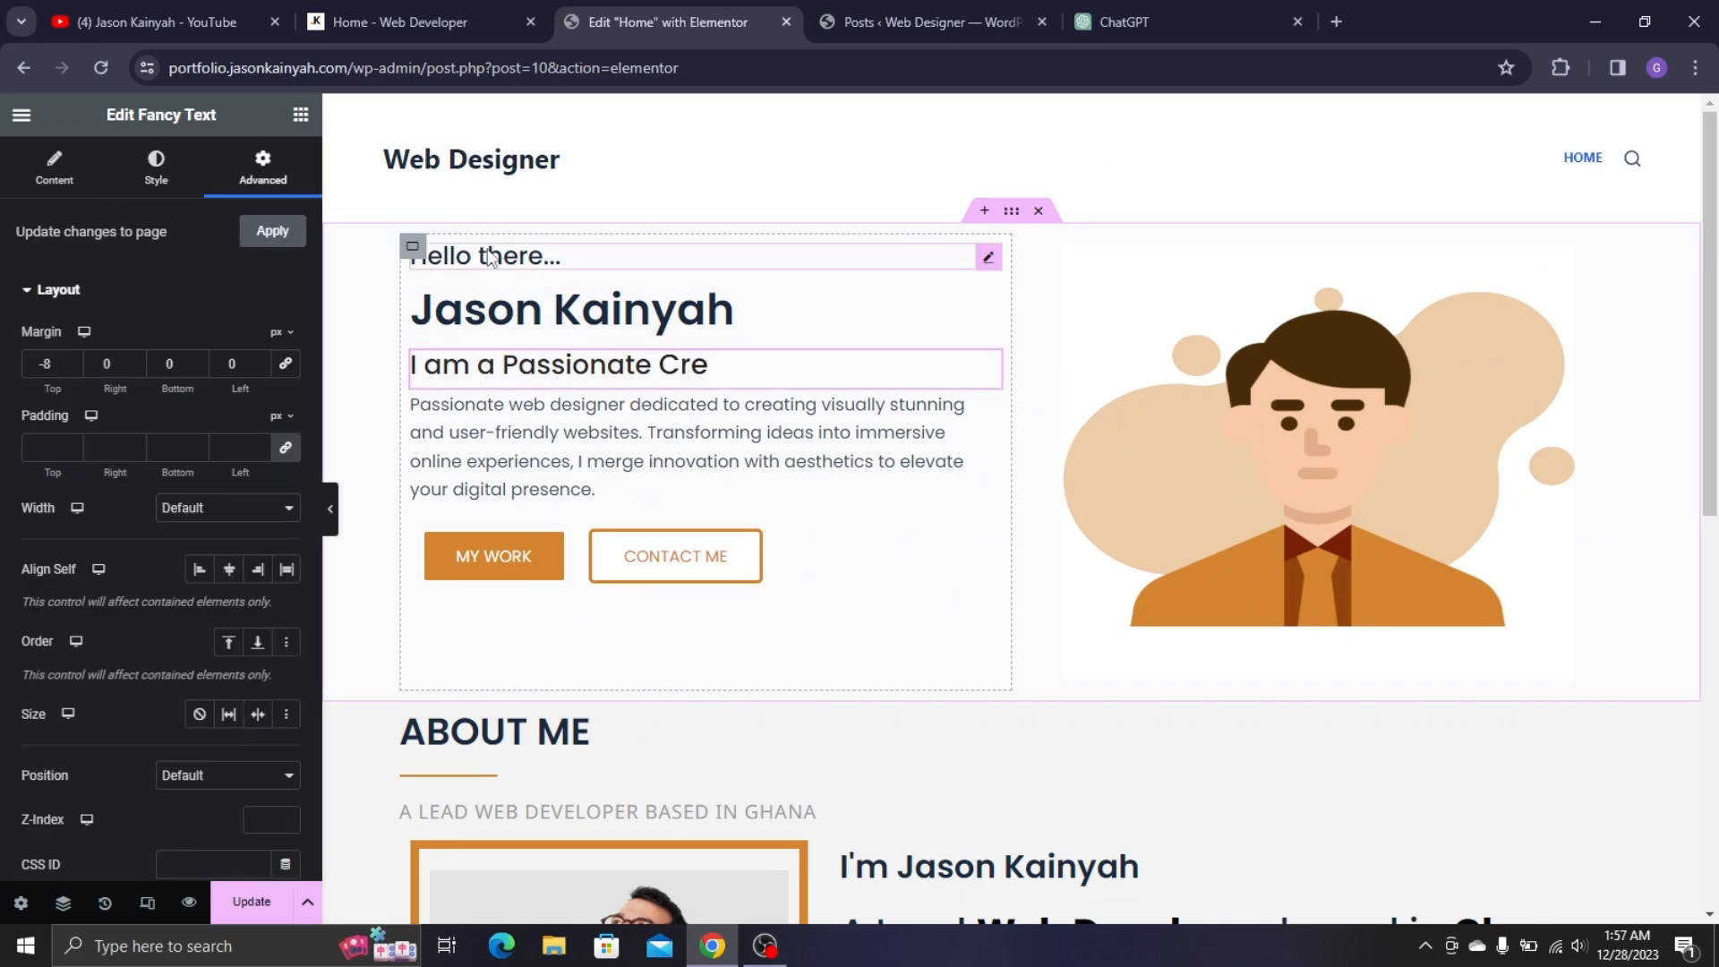
{"action": "left_click", "coordinate": [490, 257]}
{"action": "scroll", "coordinate": [1005, 503], "scroll_direction": "down", "scroll_amount": 5}
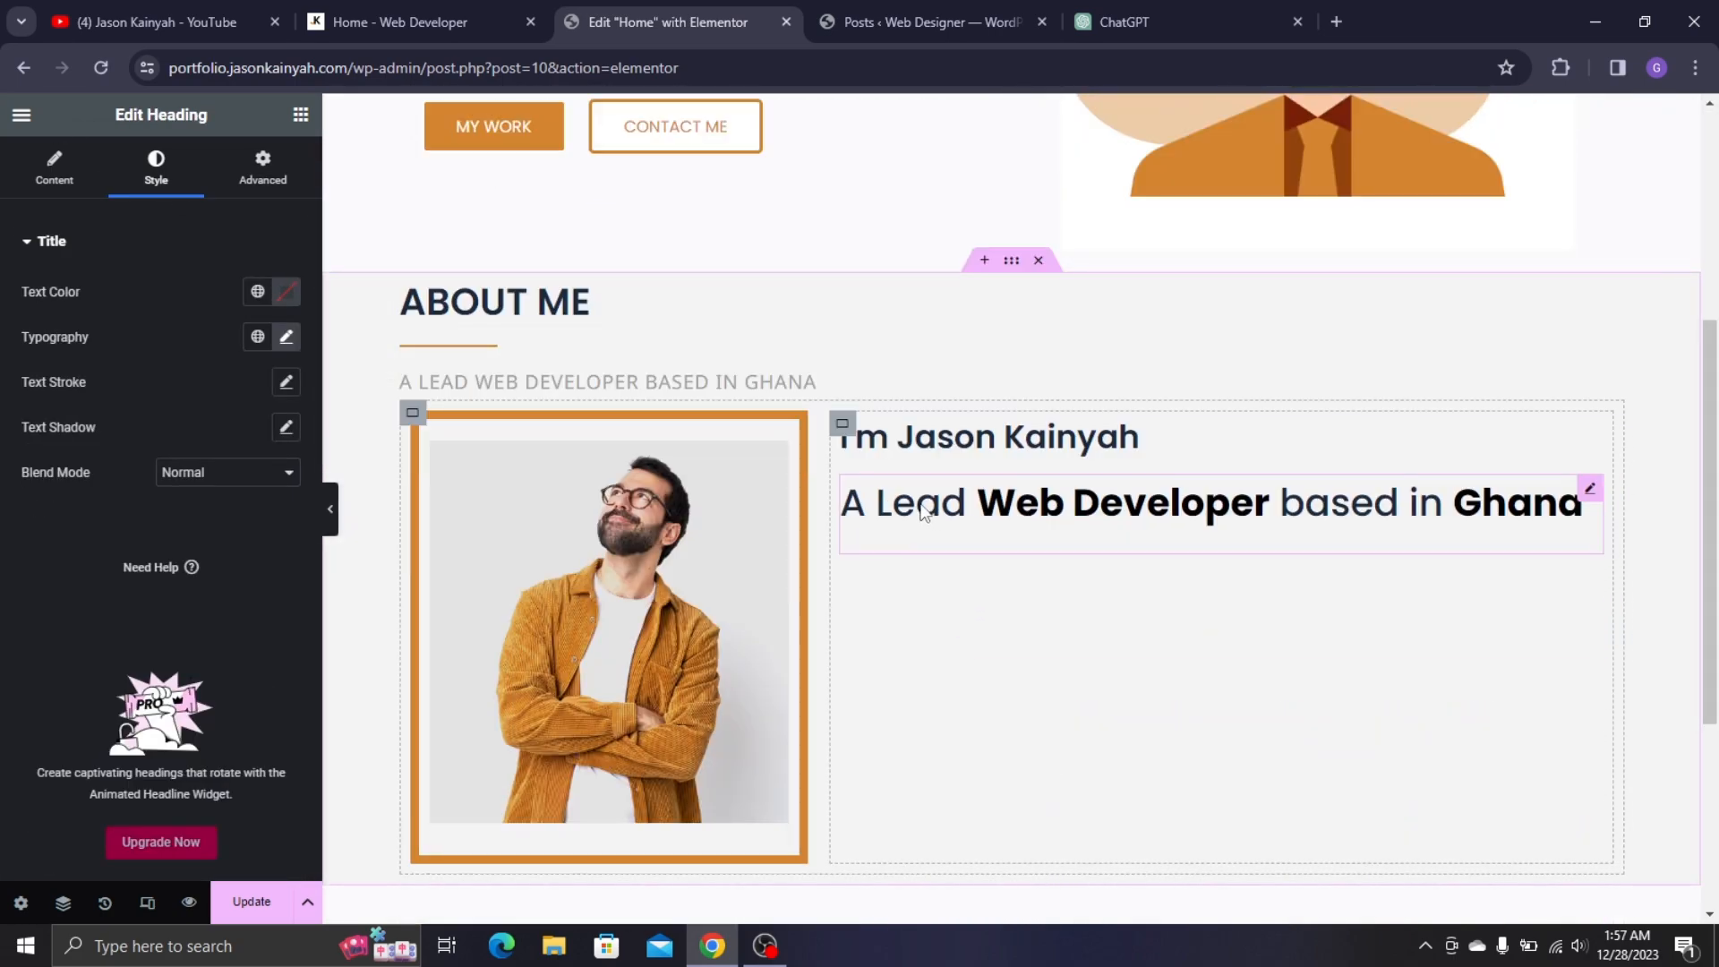
{"action": "left_click", "coordinate": [924, 510]}
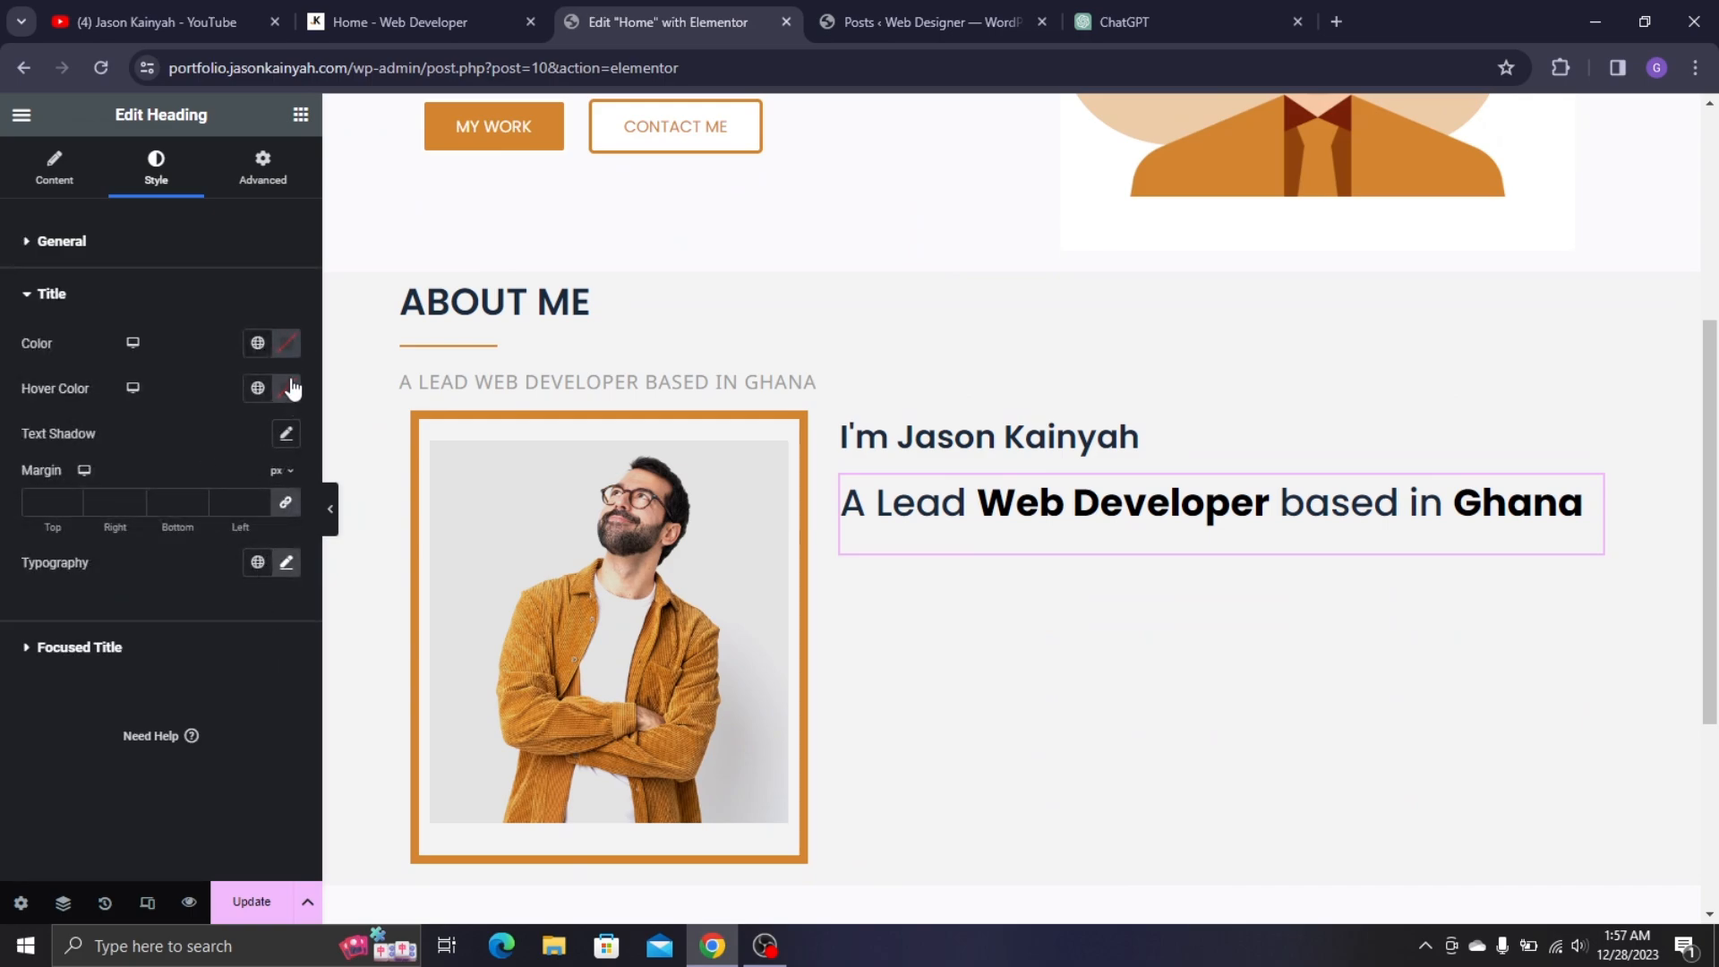
{"action": "left_click", "coordinate": [287, 566]}
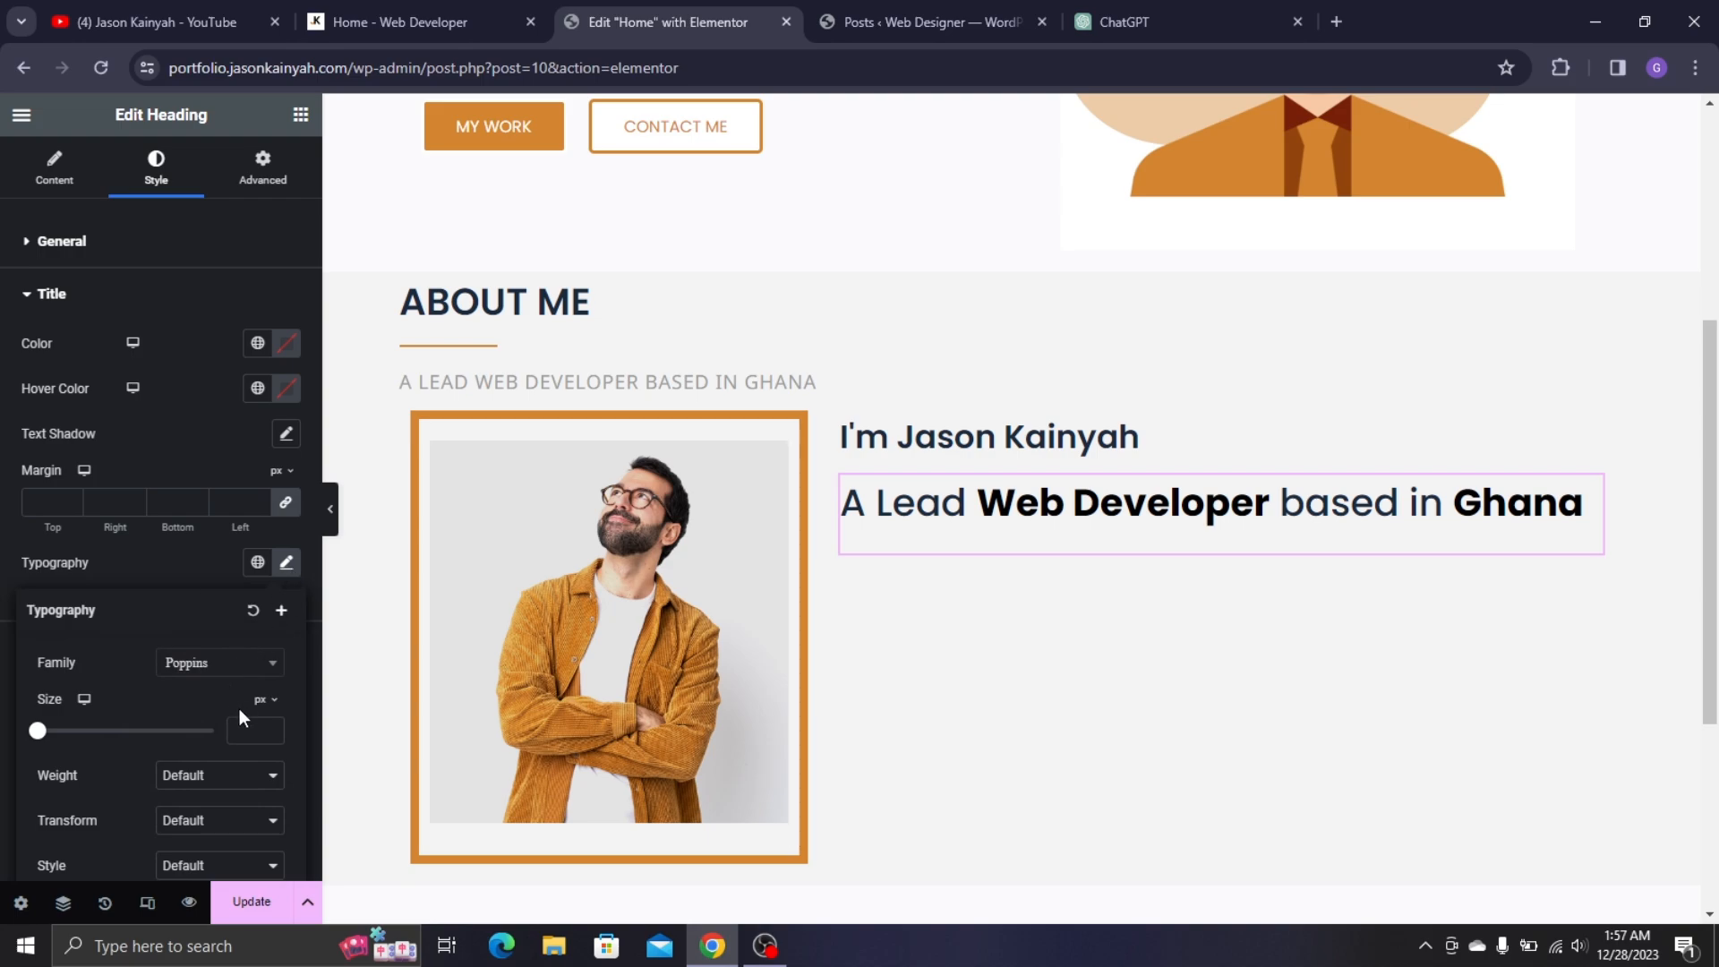
{"action": "type", "text": "23"}
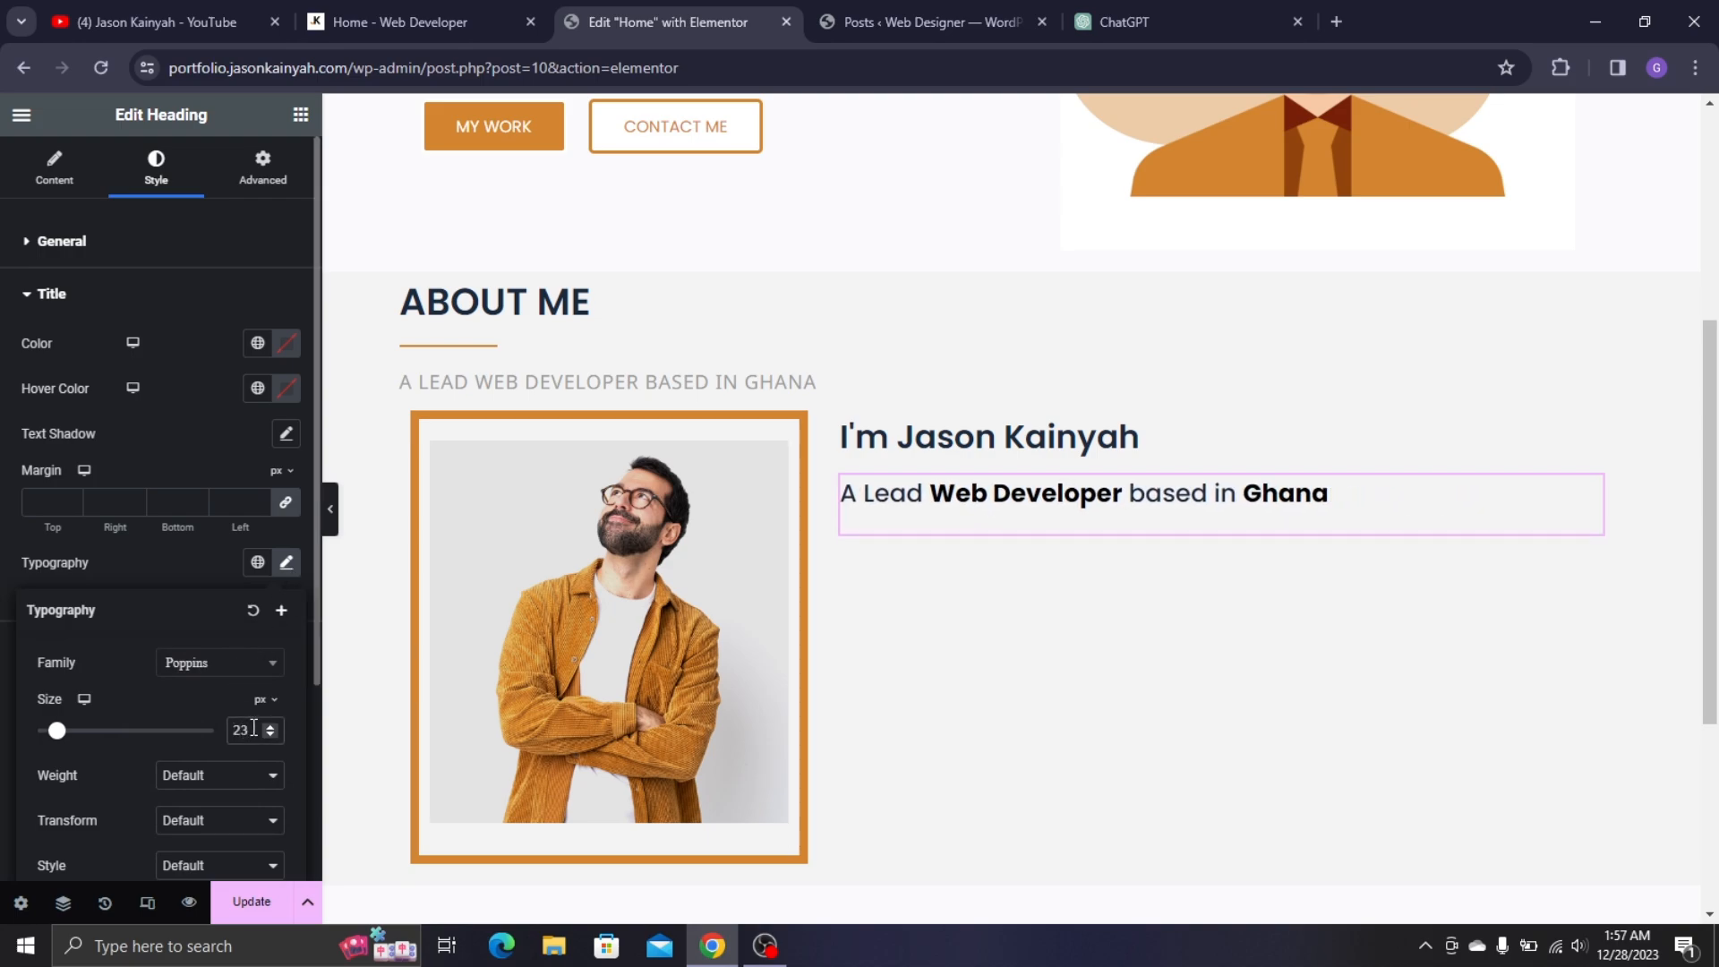
{"action": "left_click", "coordinate": [268, 727]}
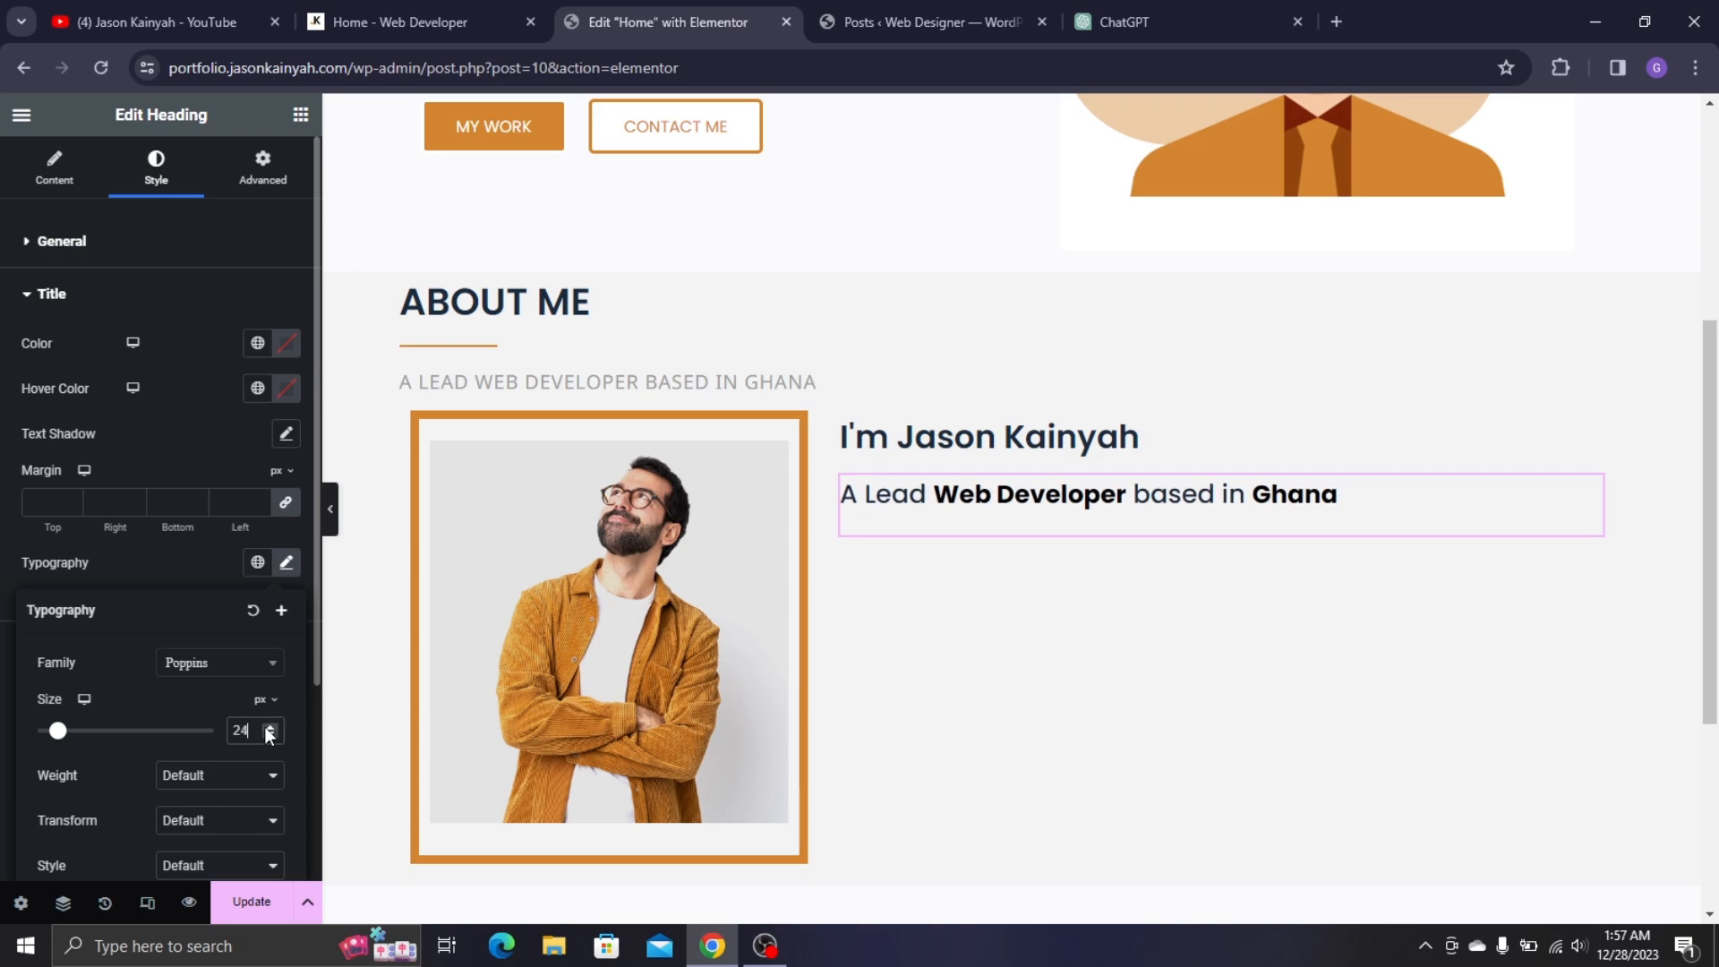
{"action": "left_click", "coordinate": [269, 726]}
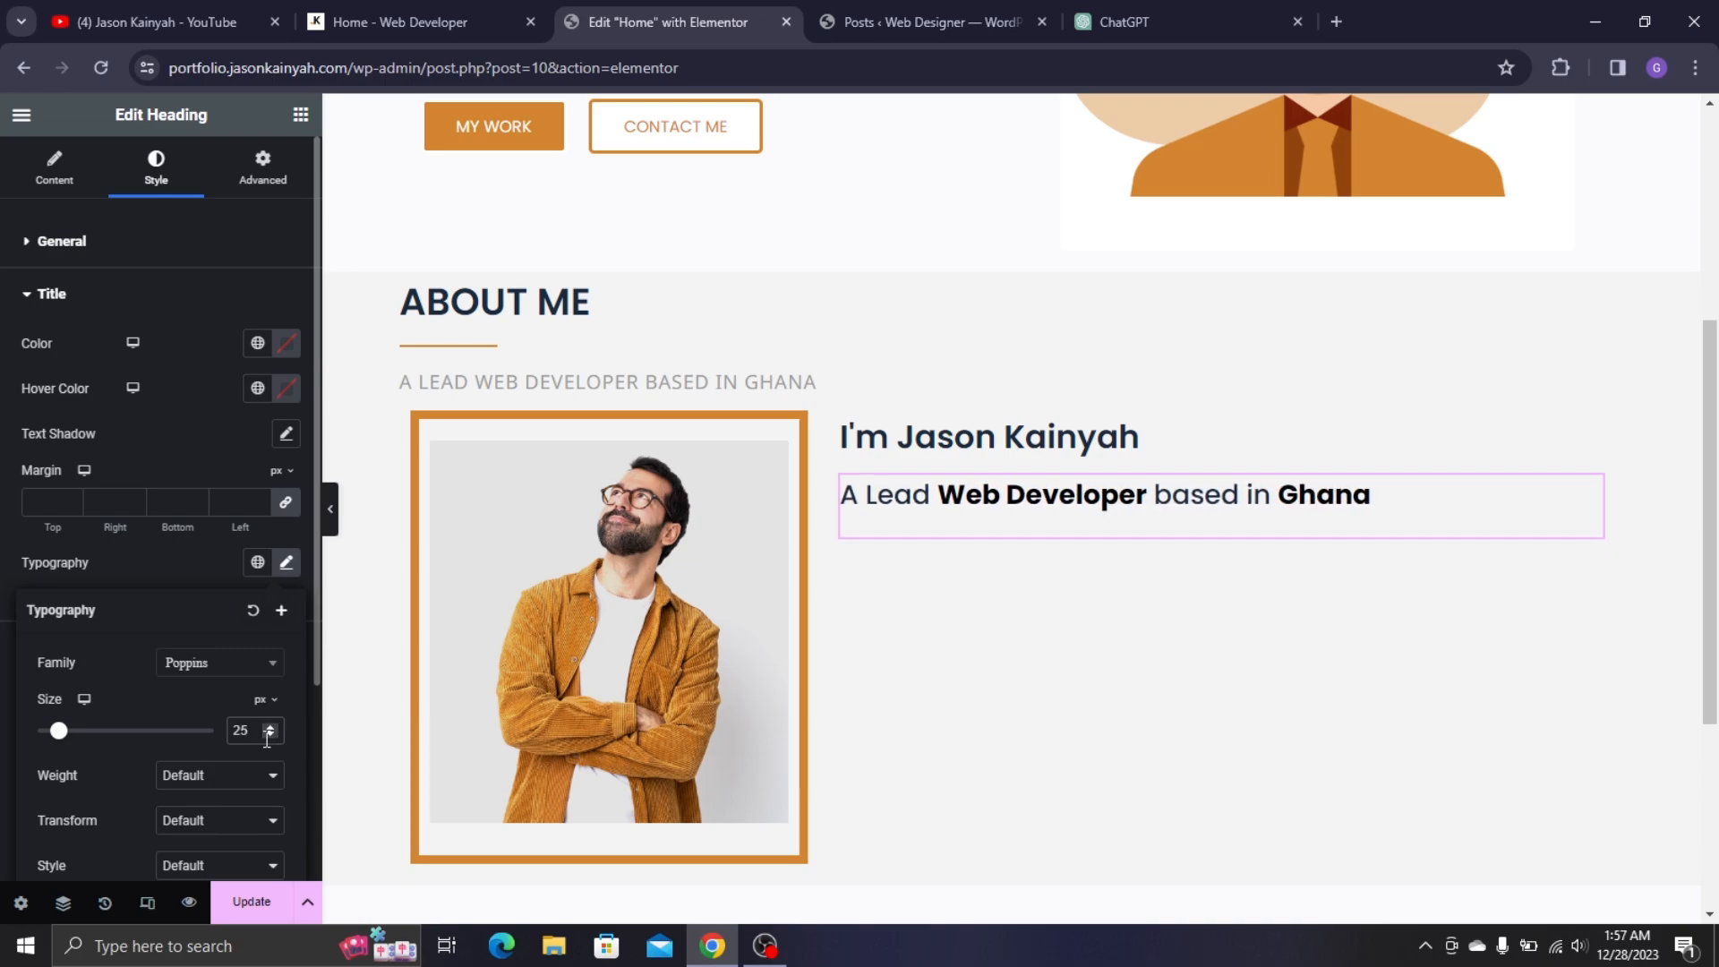
{"action": "left_click", "coordinate": [266, 735]}
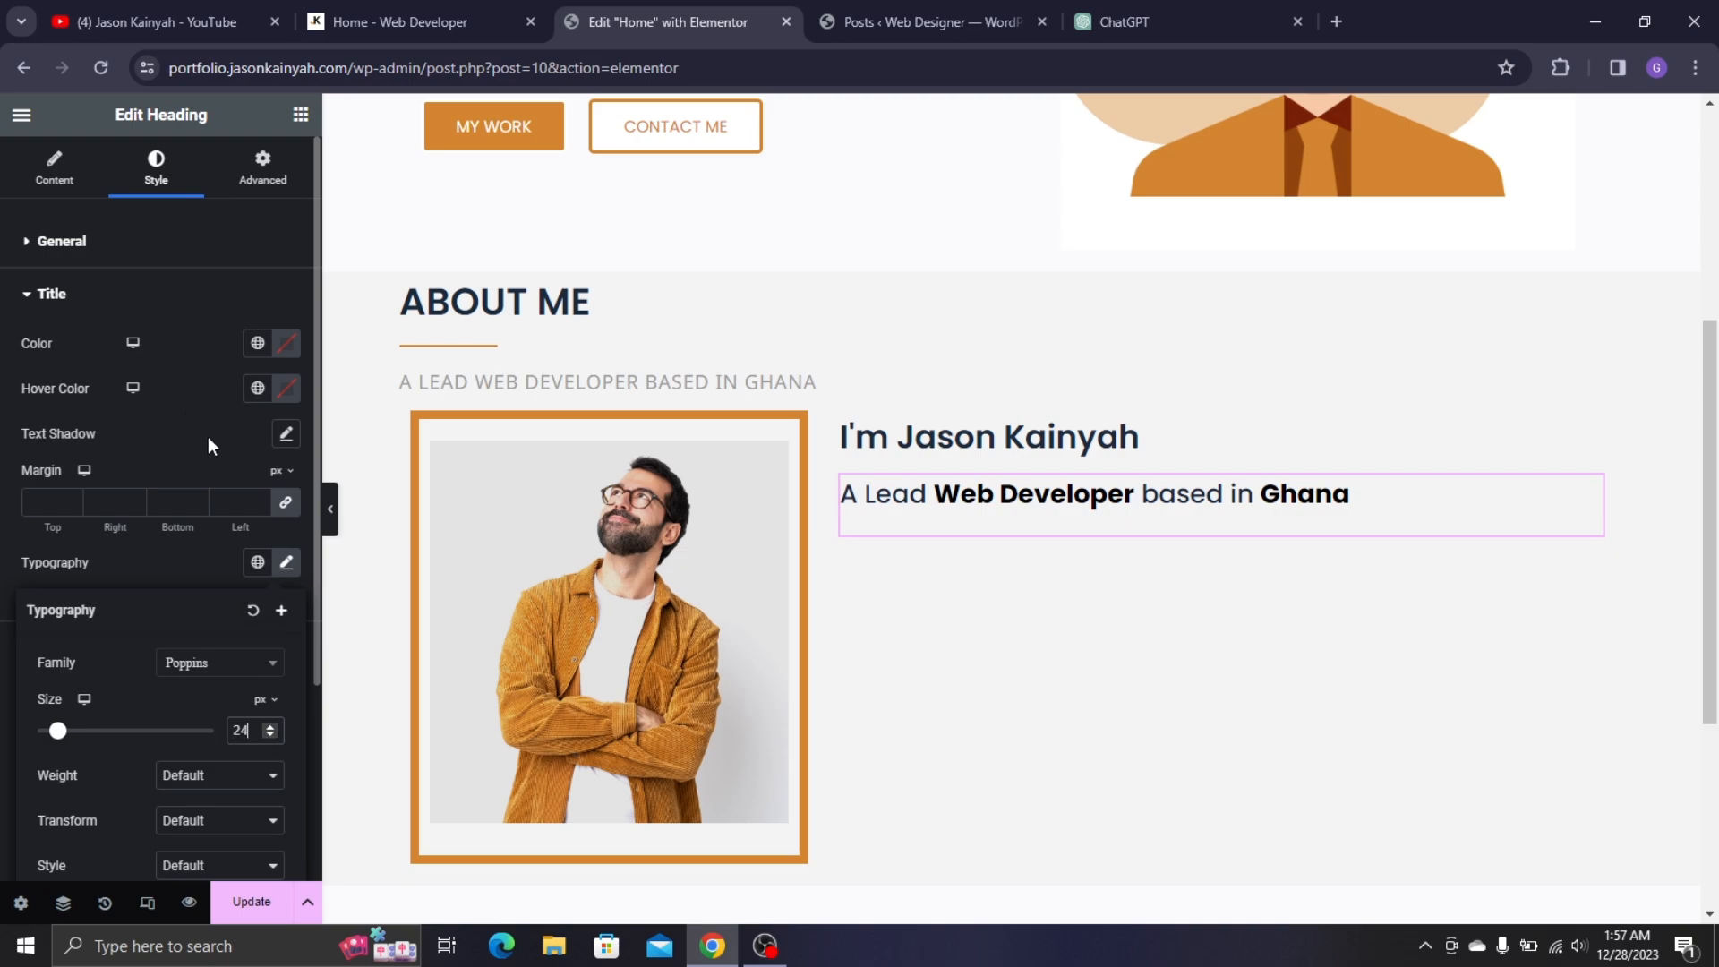
- Colour the subtitle's focused words with the global Yellow, for both normal and hover
{"action": "left_click", "coordinate": [191, 562]}
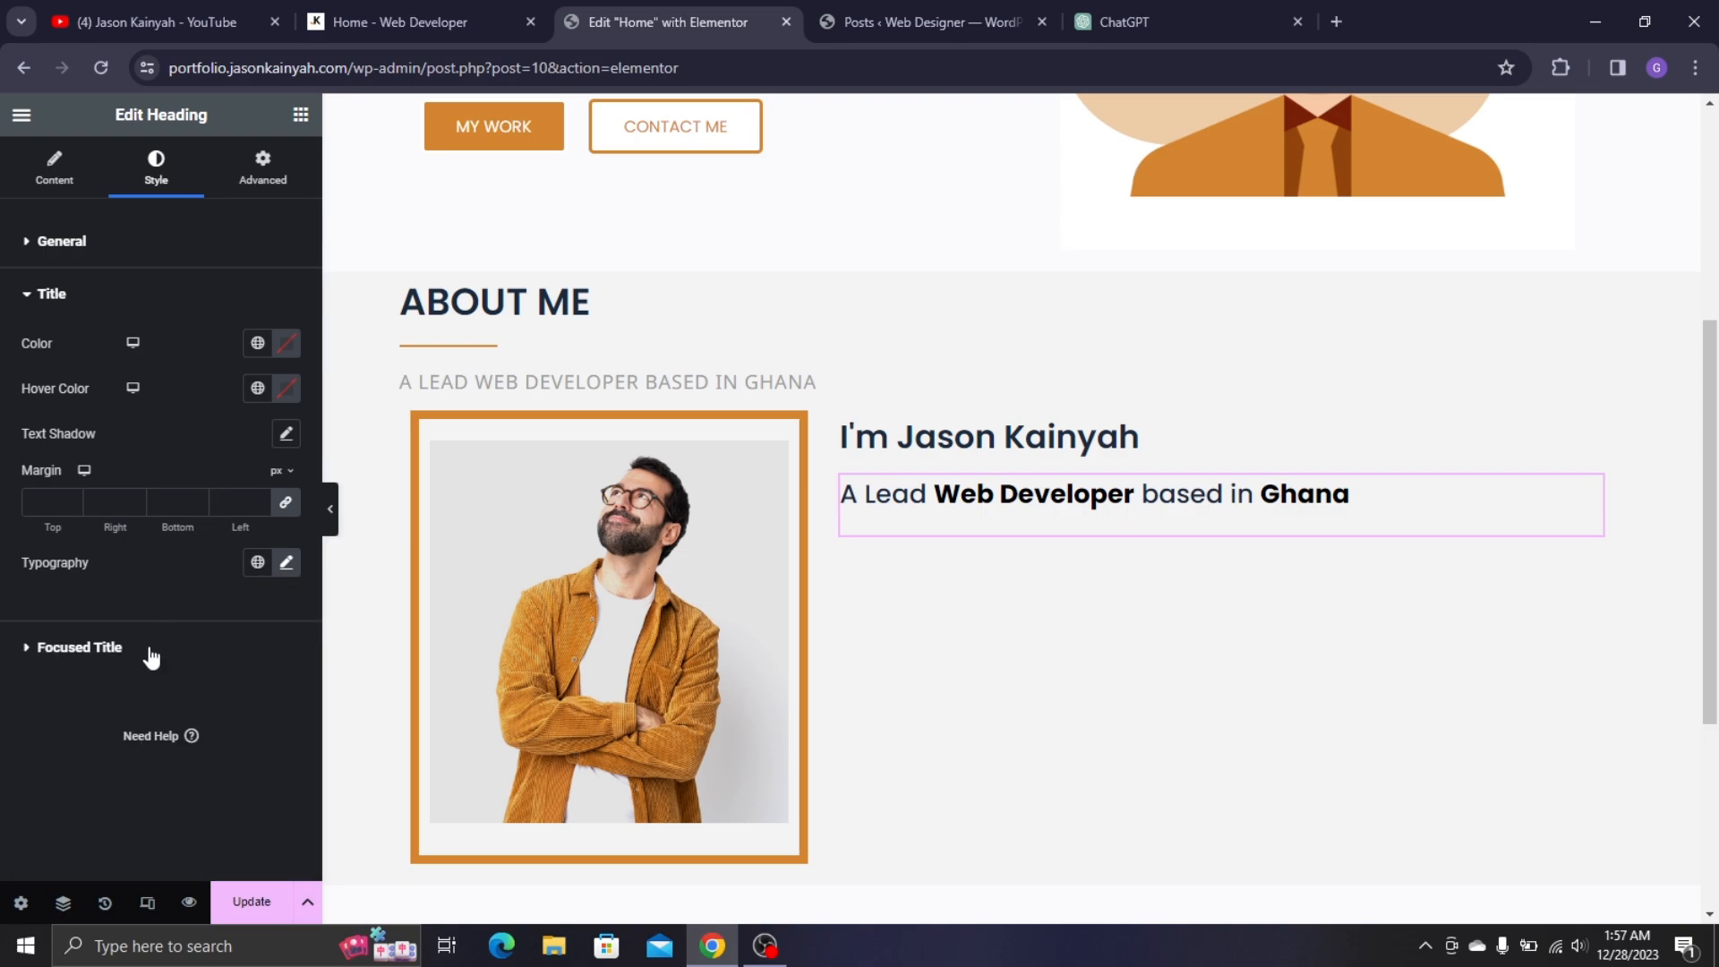
{"action": "left_click", "coordinate": [286, 563]}
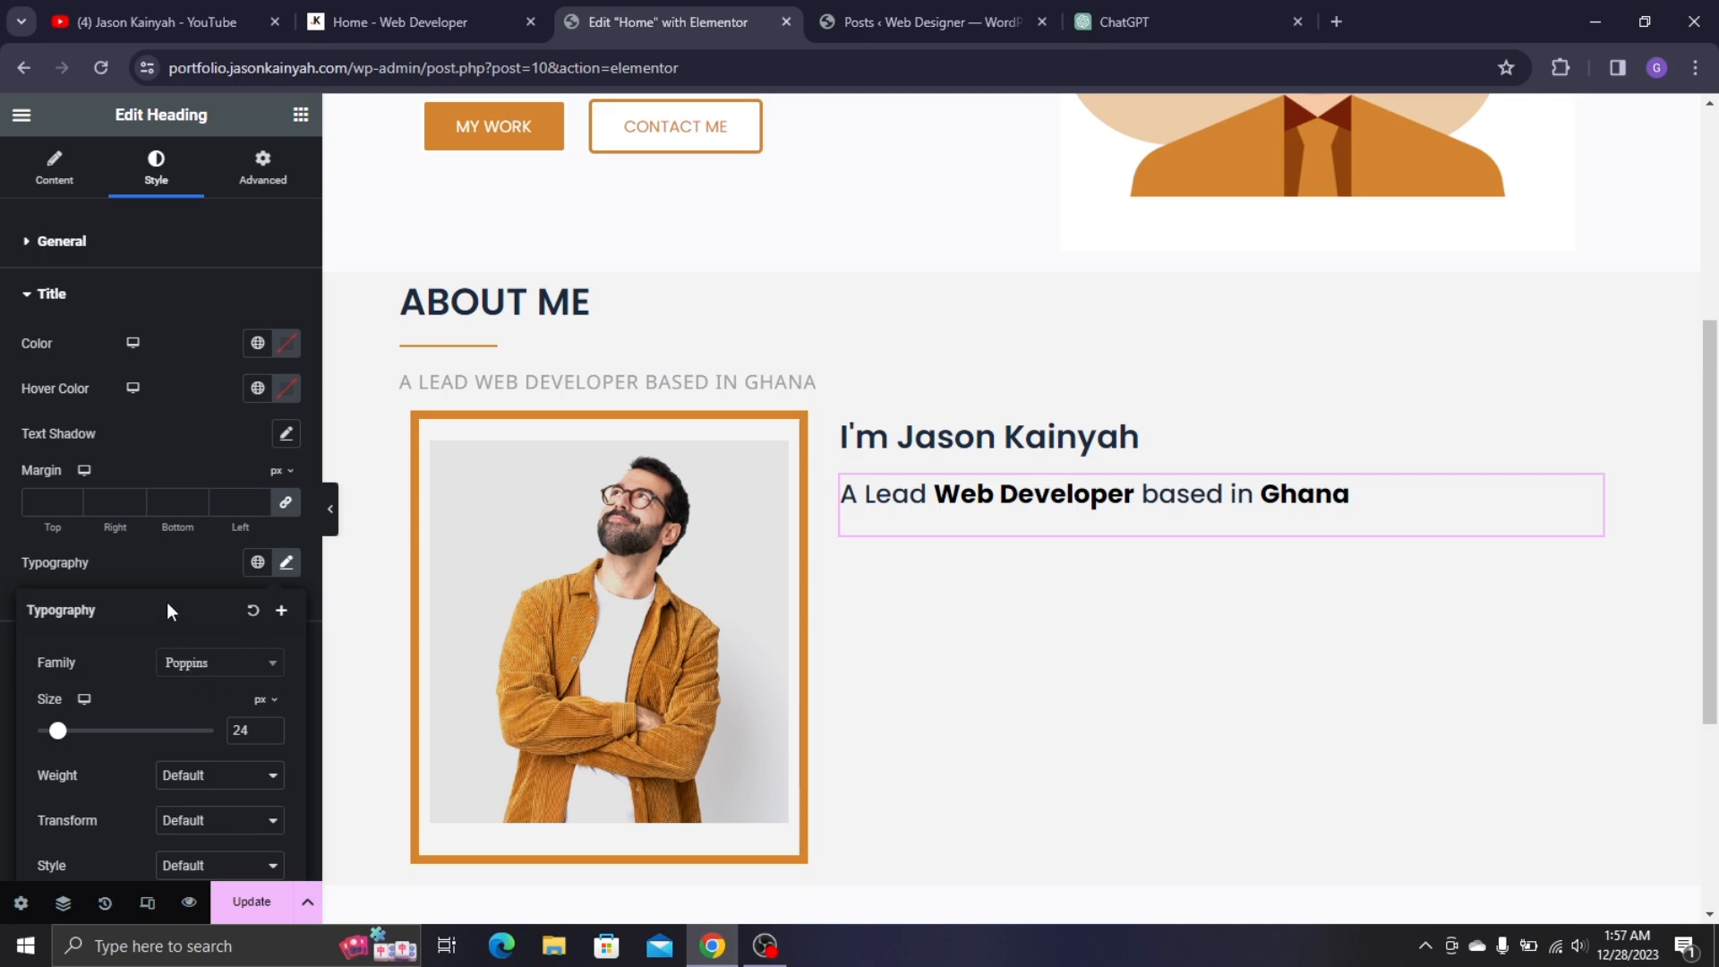
{"action": "left_click", "coordinate": [147, 578]}
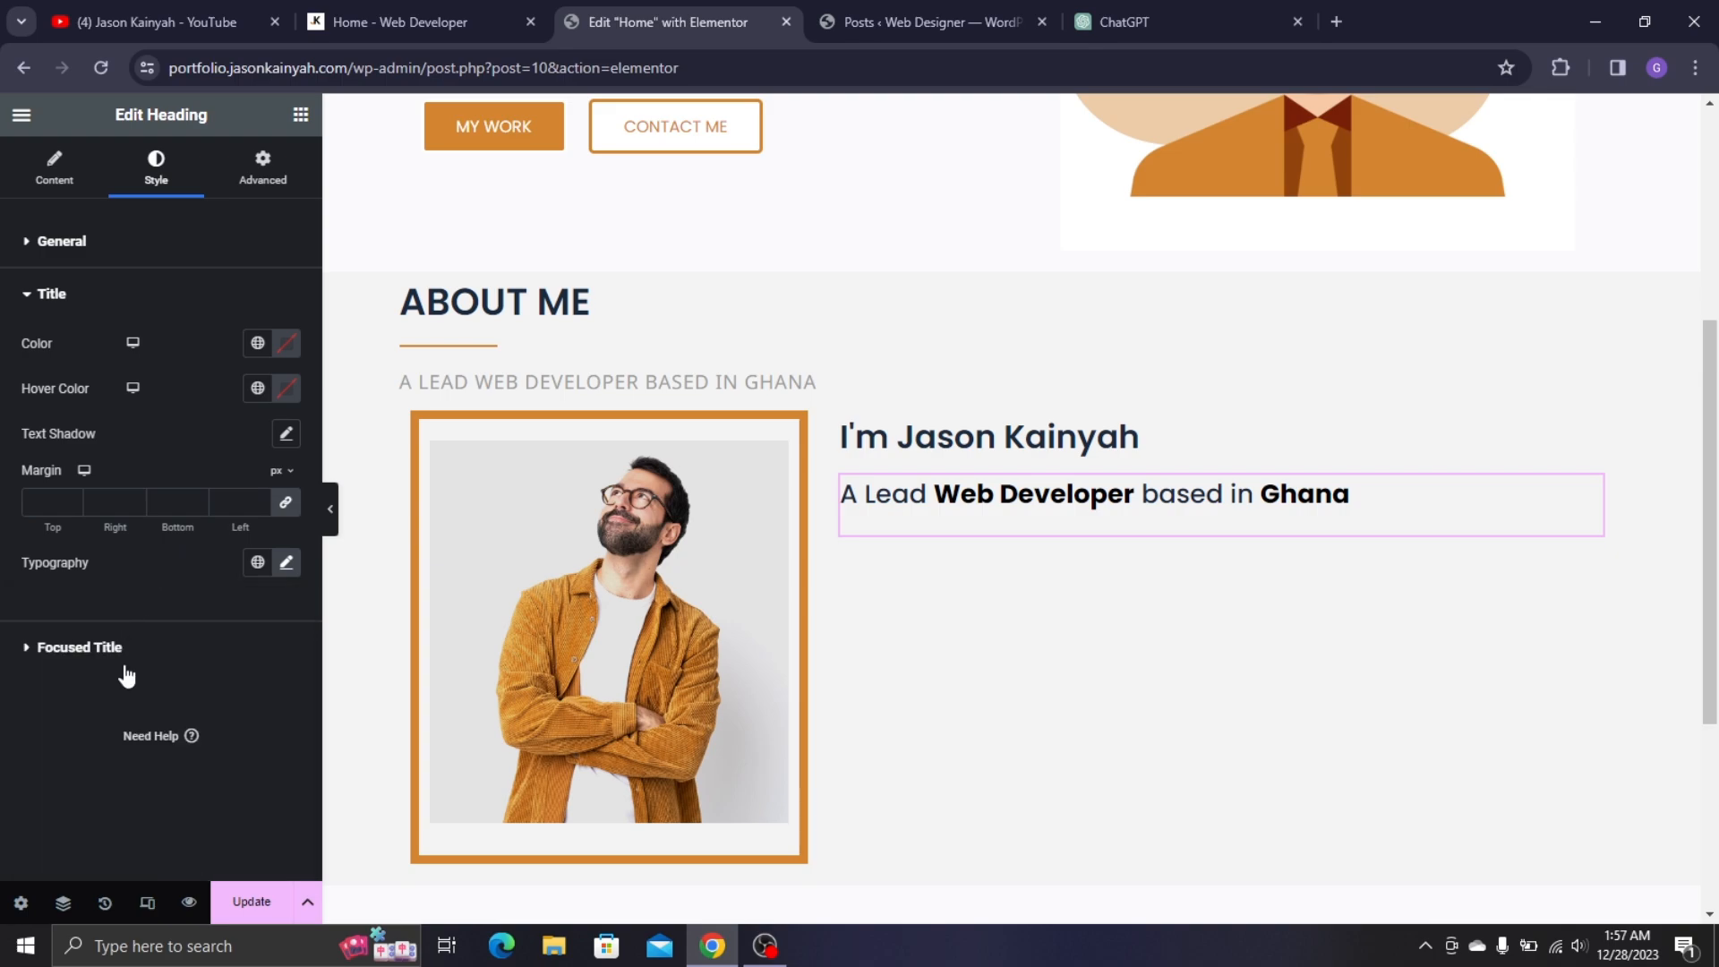
{"action": "left_click", "coordinate": [164, 637]}
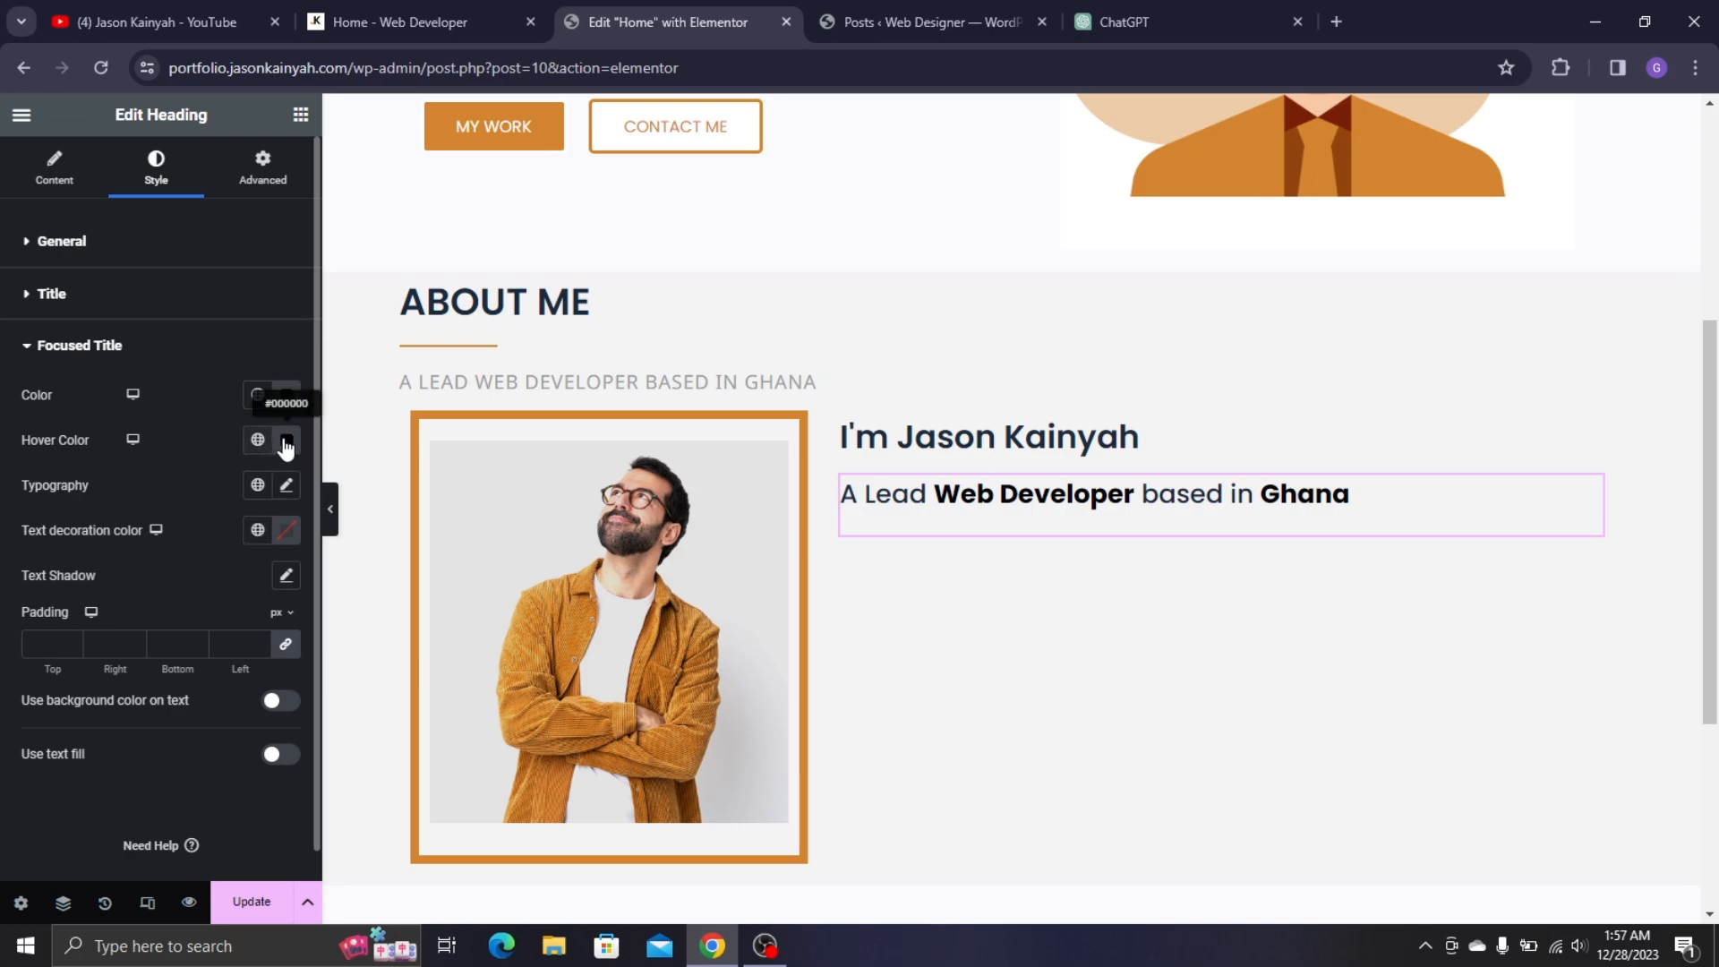
{"action": "left_click", "coordinate": [271, 404]}
{"action": "scroll", "coordinate": [127, 543], "scroll_direction": "down", "scroll_amount": 5}
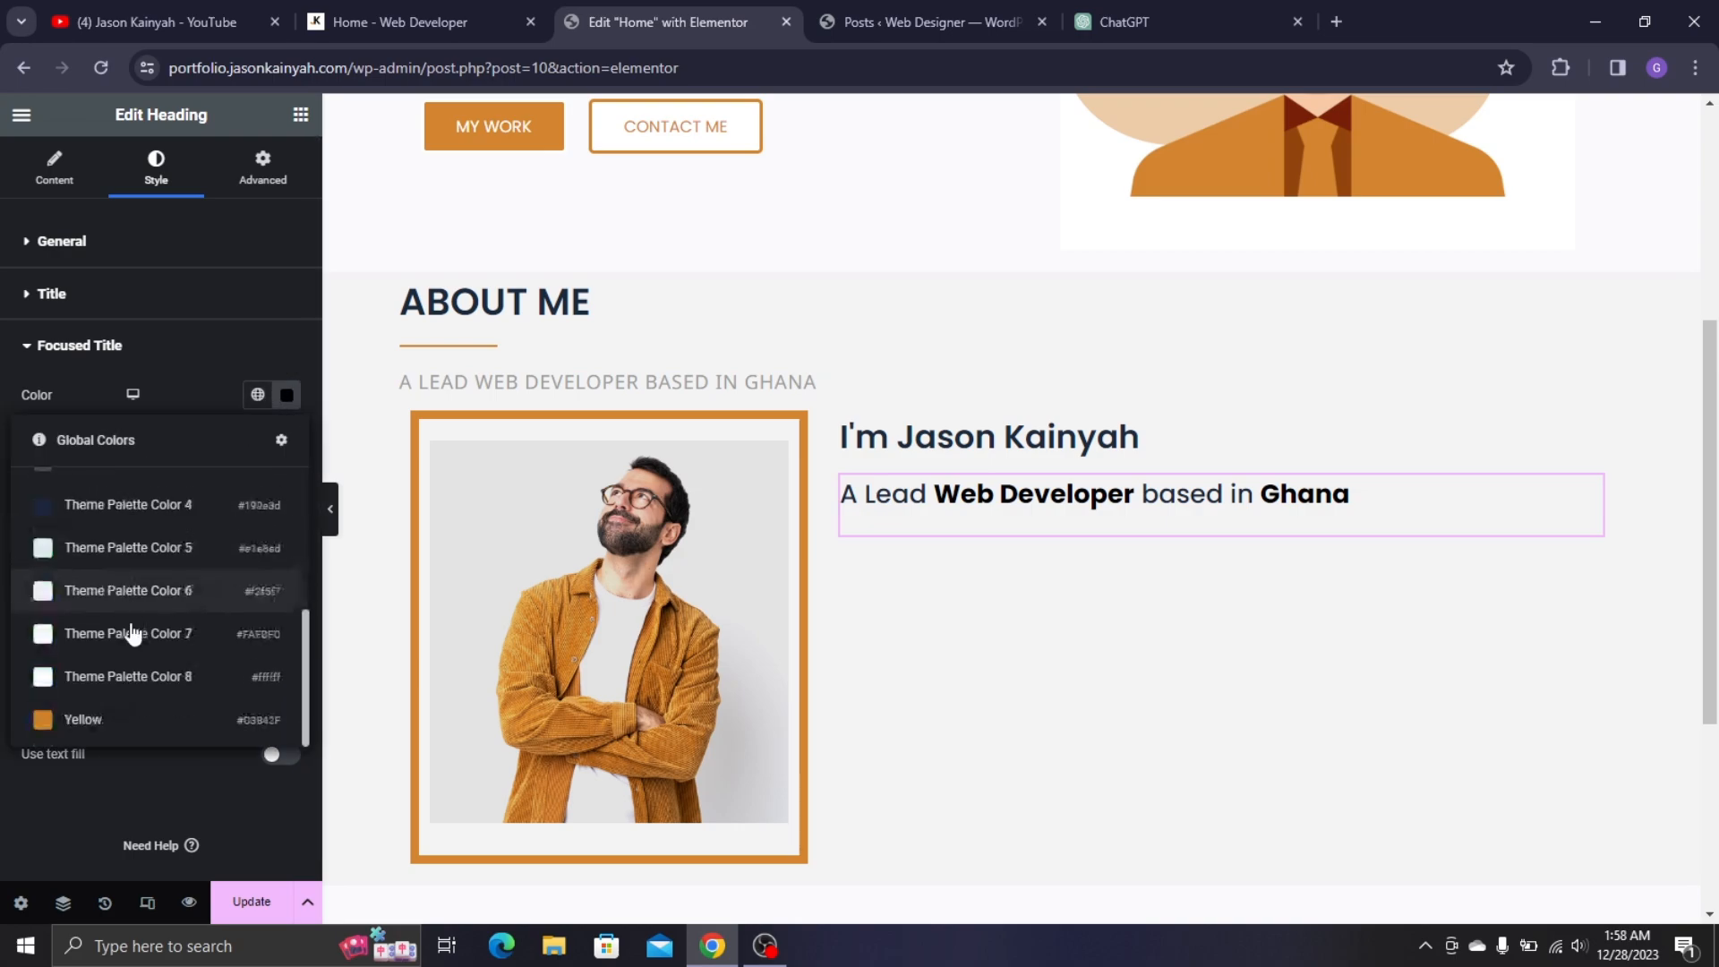
{"action": "left_click", "coordinate": [111, 719]}
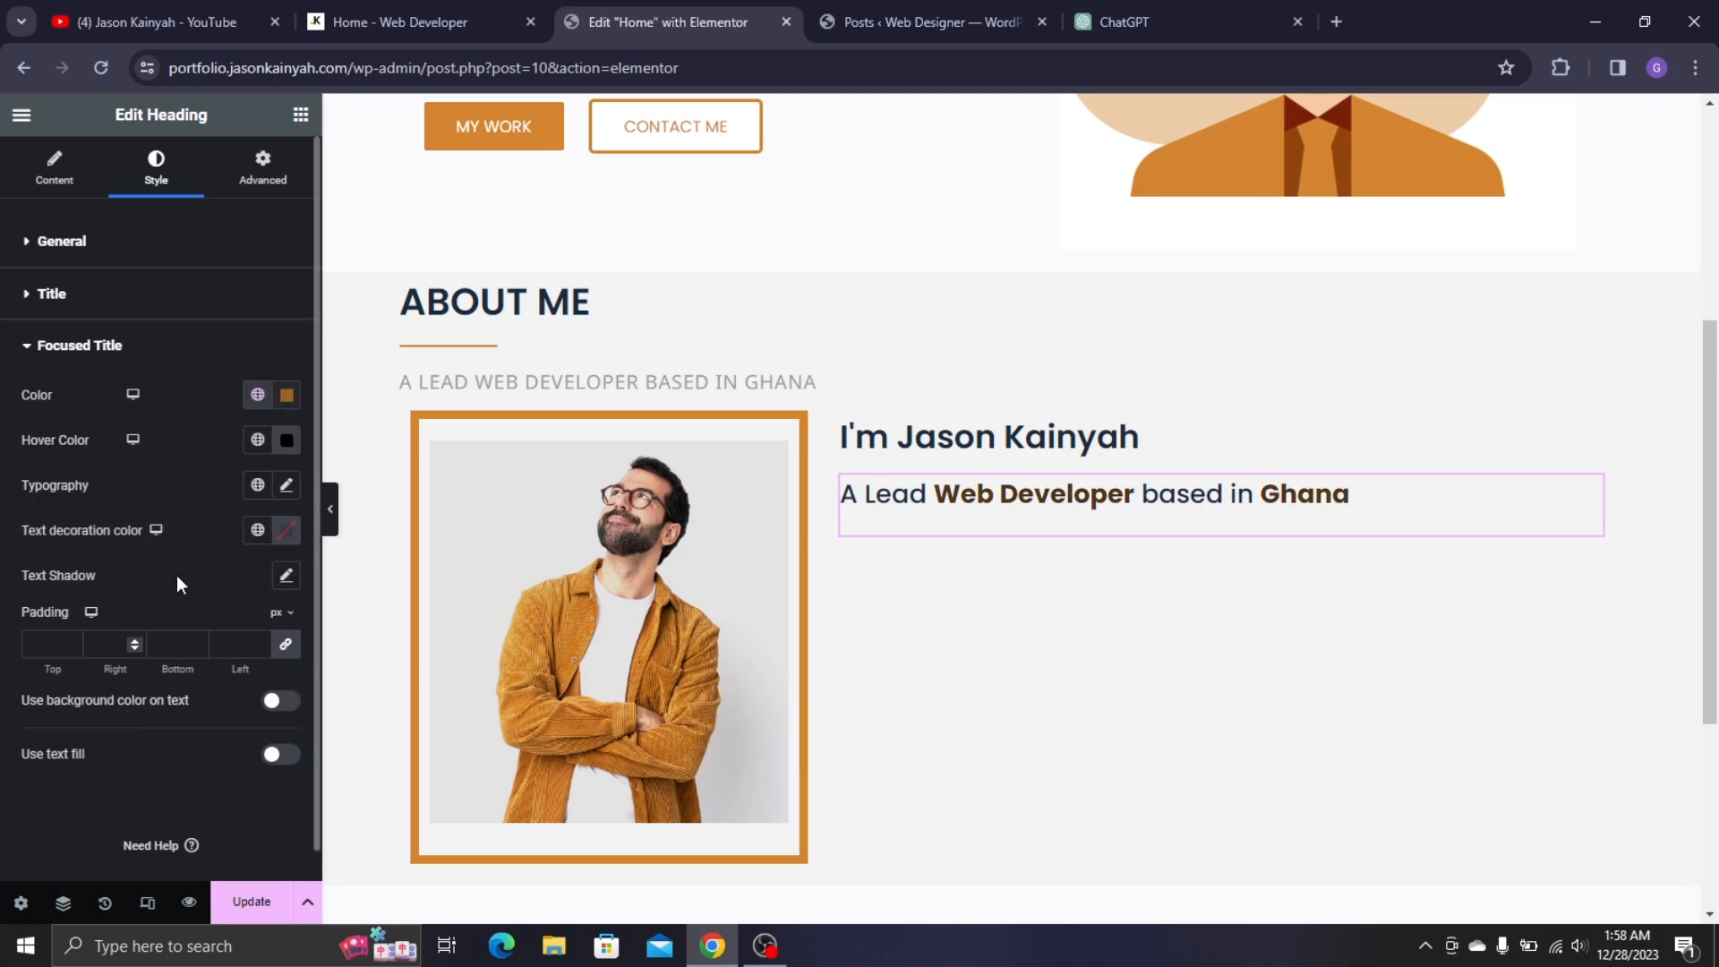
{"action": "left_click", "coordinate": [258, 440]}
{"action": "scroll", "coordinate": [144, 699], "scroll_direction": "down", "scroll_amount": 5}
{"action": "left_click", "coordinate": [139, 761]}
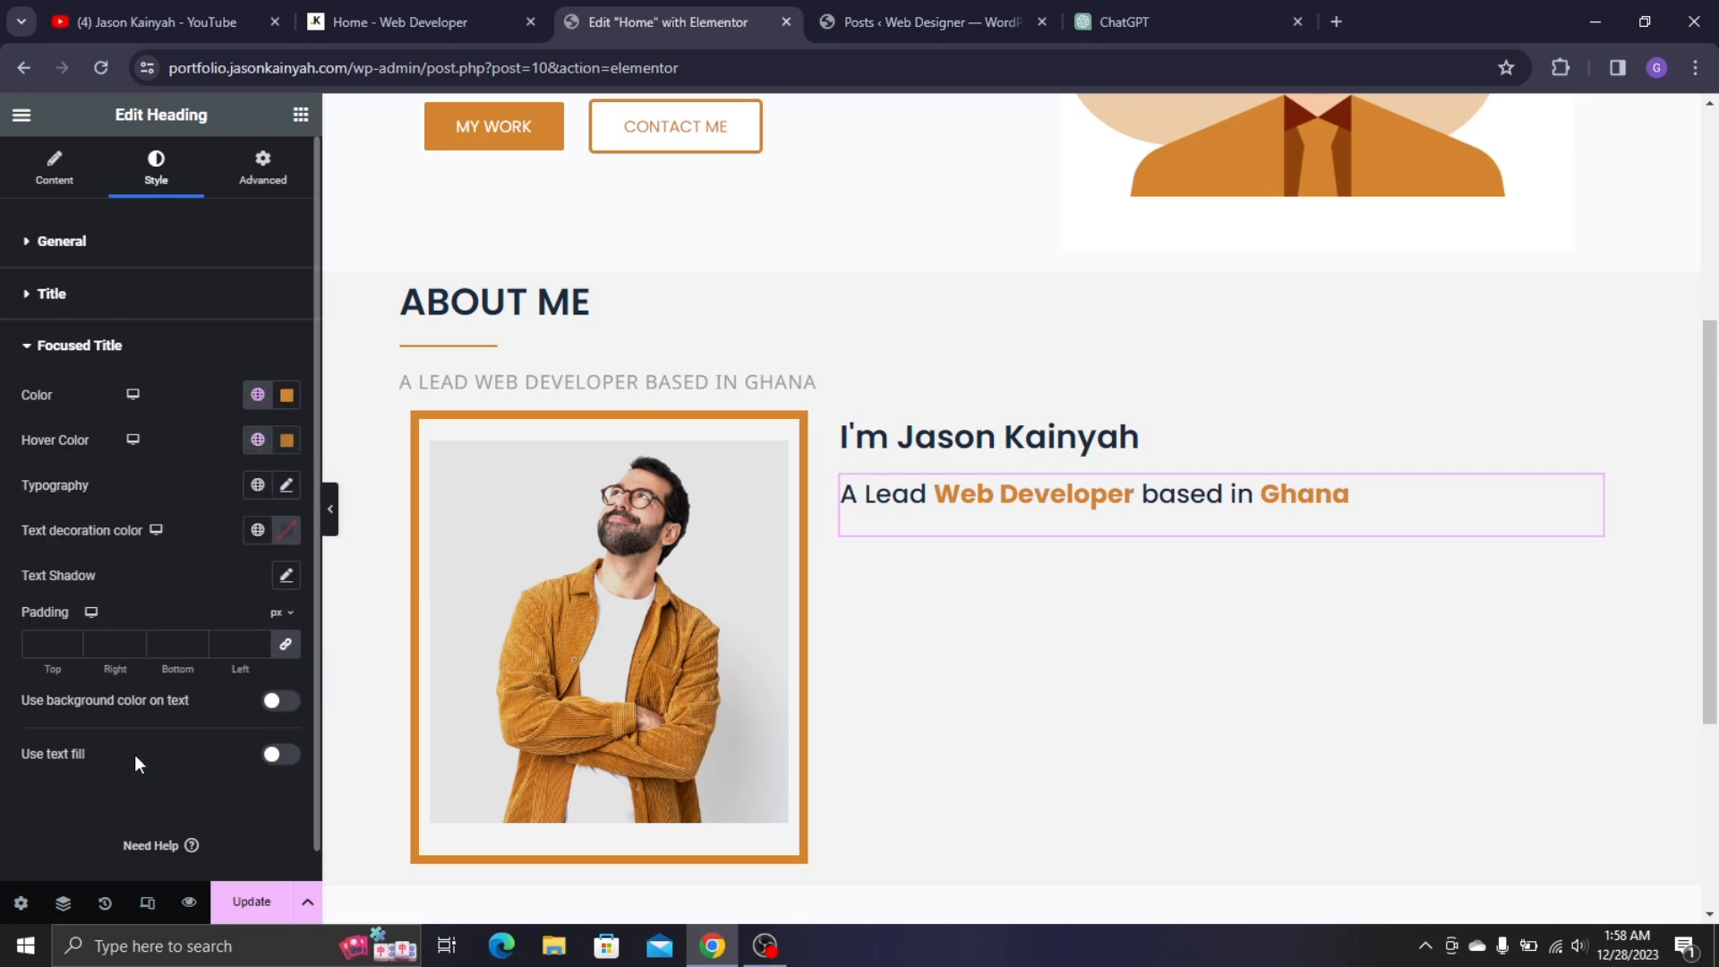
- Set the focused words to Poppins 24 px, weight 500, and update the page
{"action": "left_click", "coordinate": [286, 487]}
{"action": "left_click", "coordinate": [229, 586]}
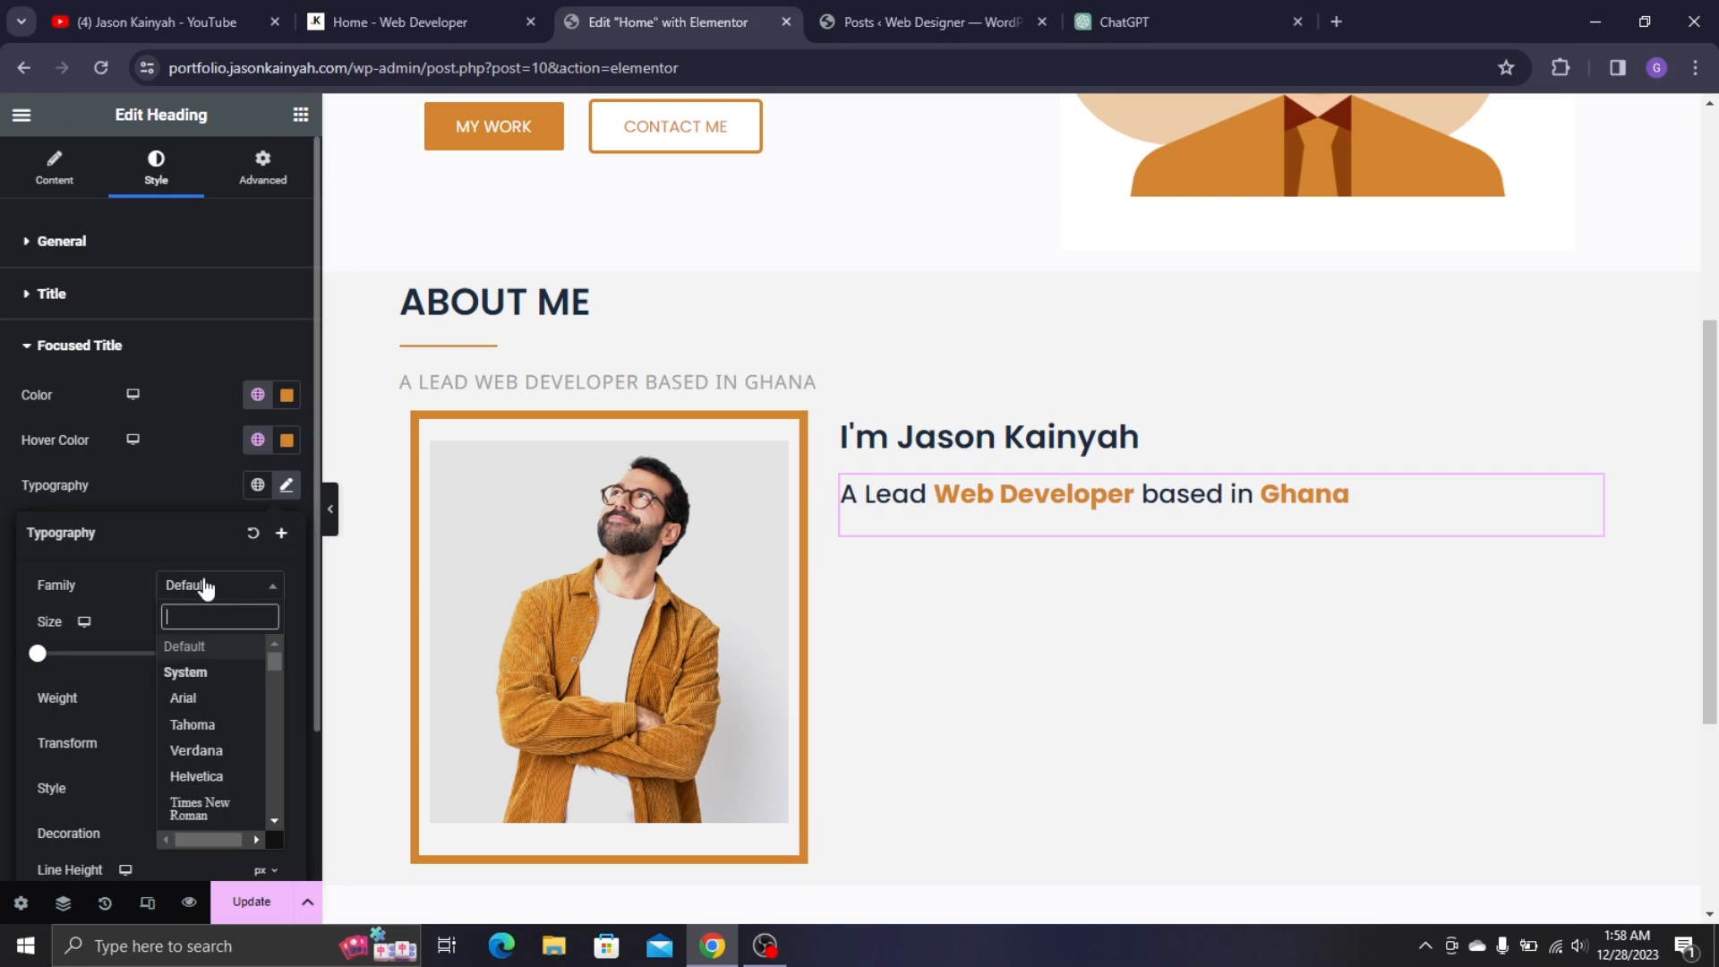
{"action": "type", "text": "popp"}
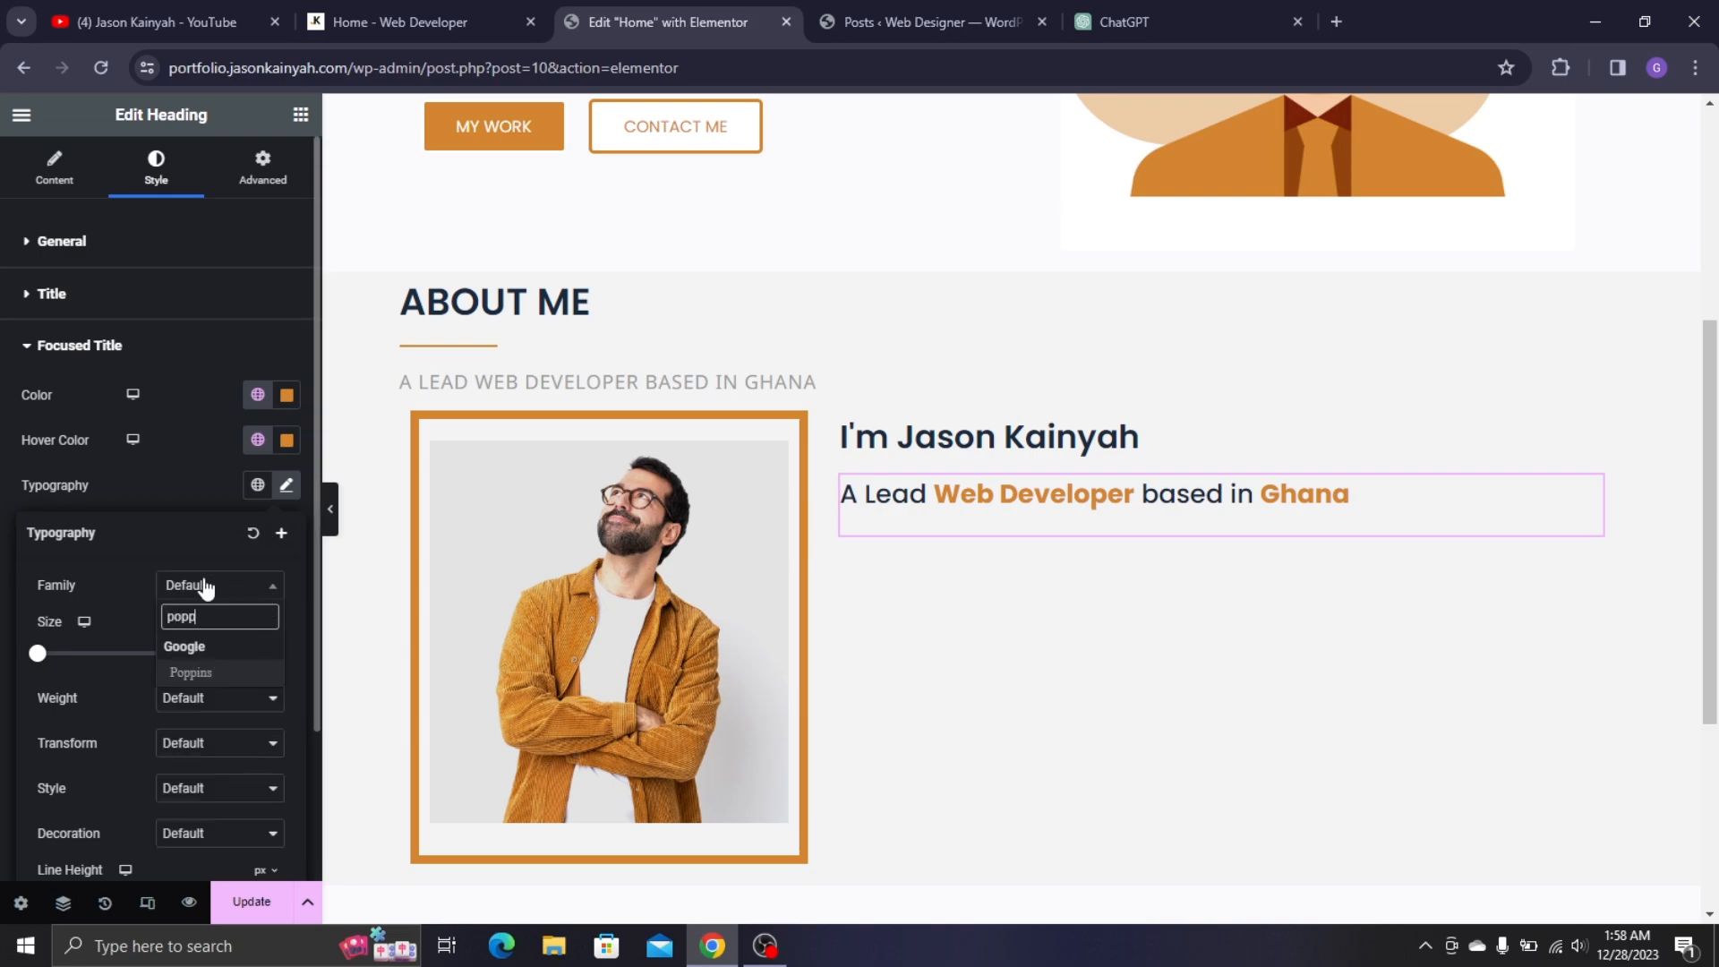
{"action": "left_click", "coordinate": [266, 674]}
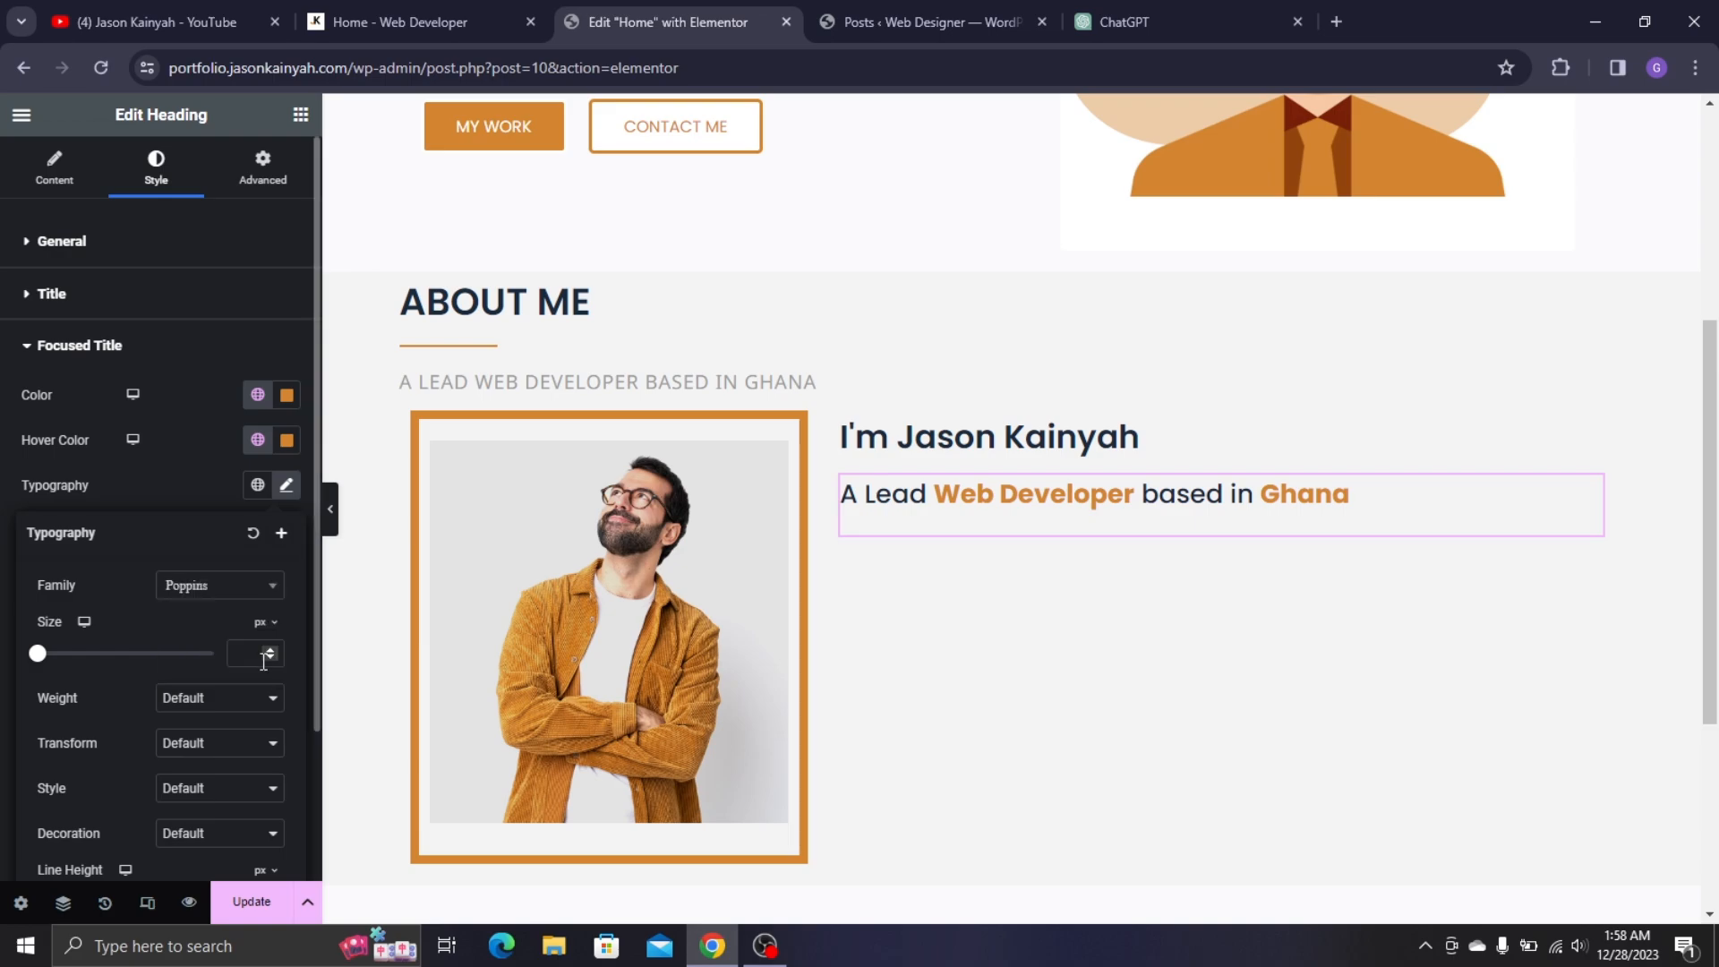
{"action": "type", "text": "24"}
{"action": "left_click", "coordinate": [219, 704]}
{"action": "left_click", "coordinate": [202, 786]}
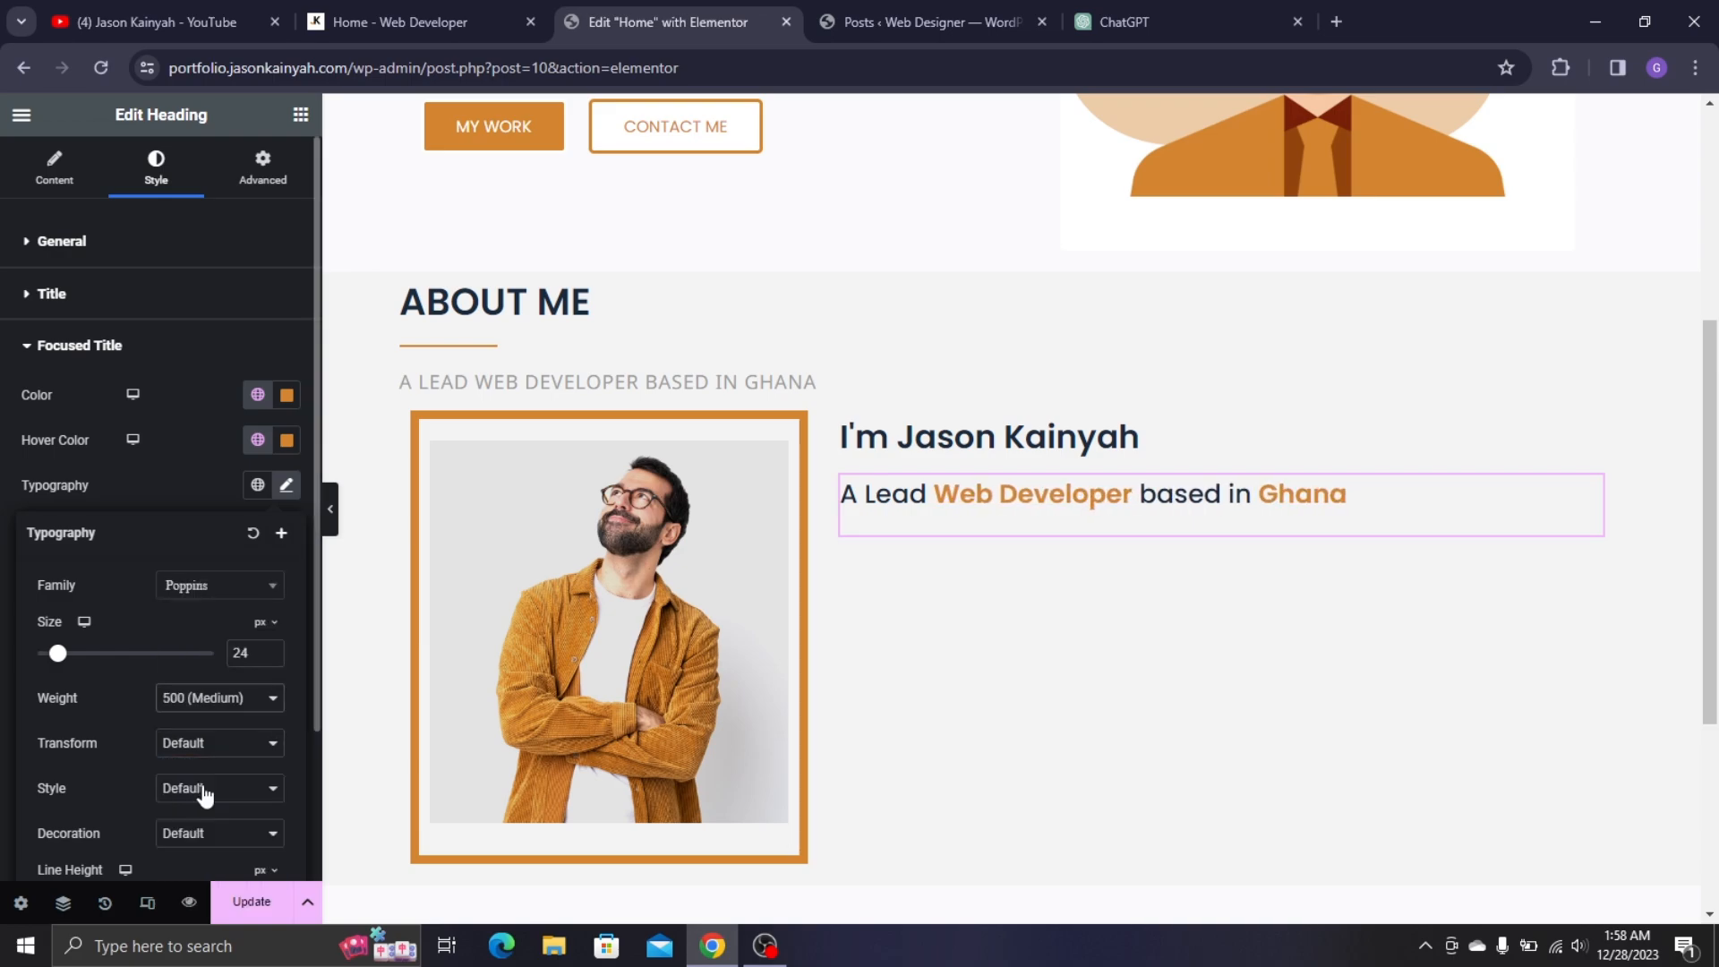
{"action": "left_click", "coordinate": [243, 901]}
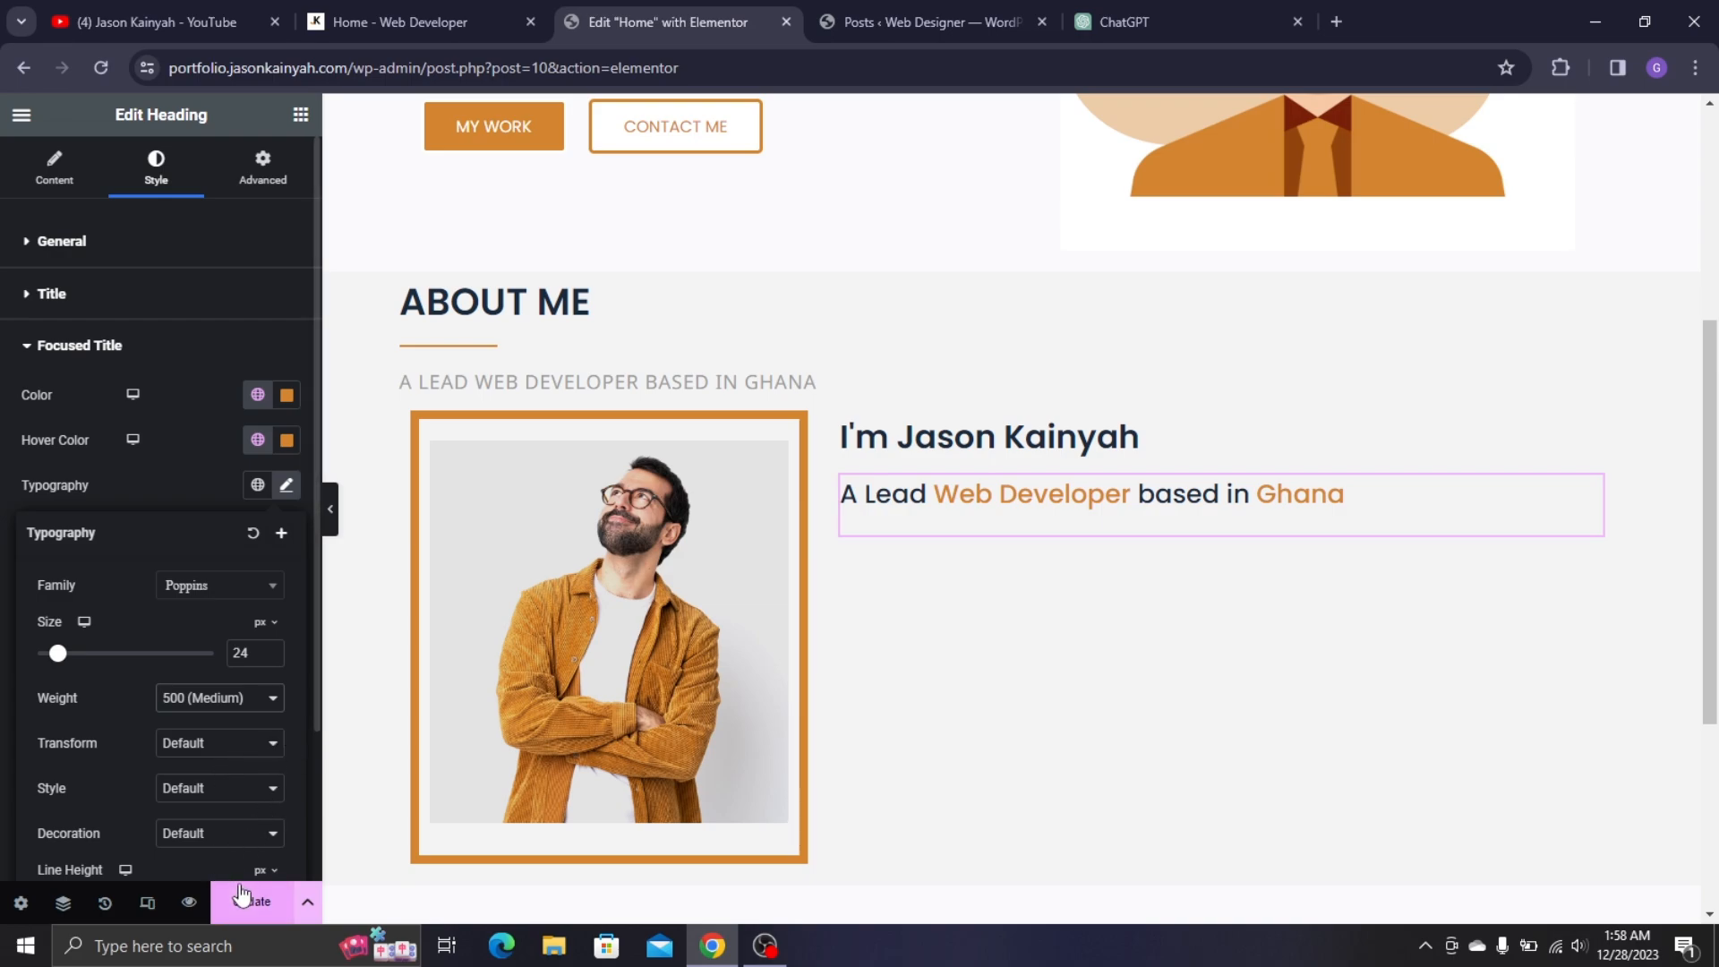
{"action": "left_click", "coordinate": [487, 11]}
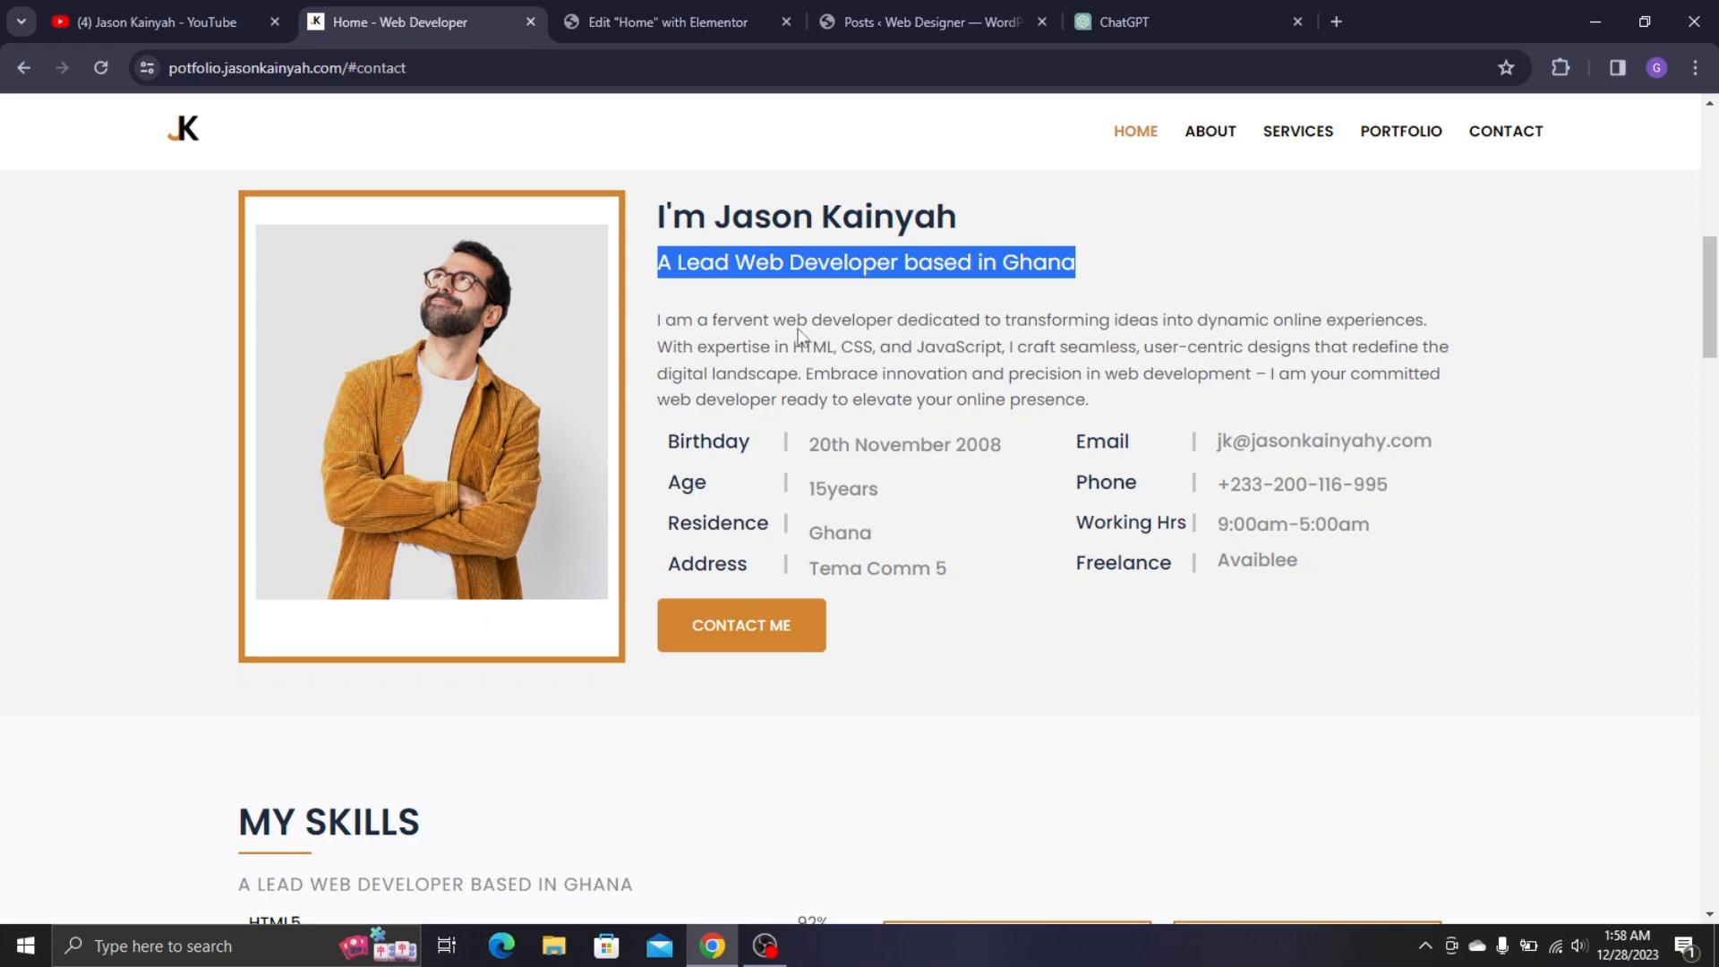
- Add a Text Editor widget below the subtitle
{"action": "left_click_drag", "start_coordinate": [859, 376], "coordinate": [868, 375]}
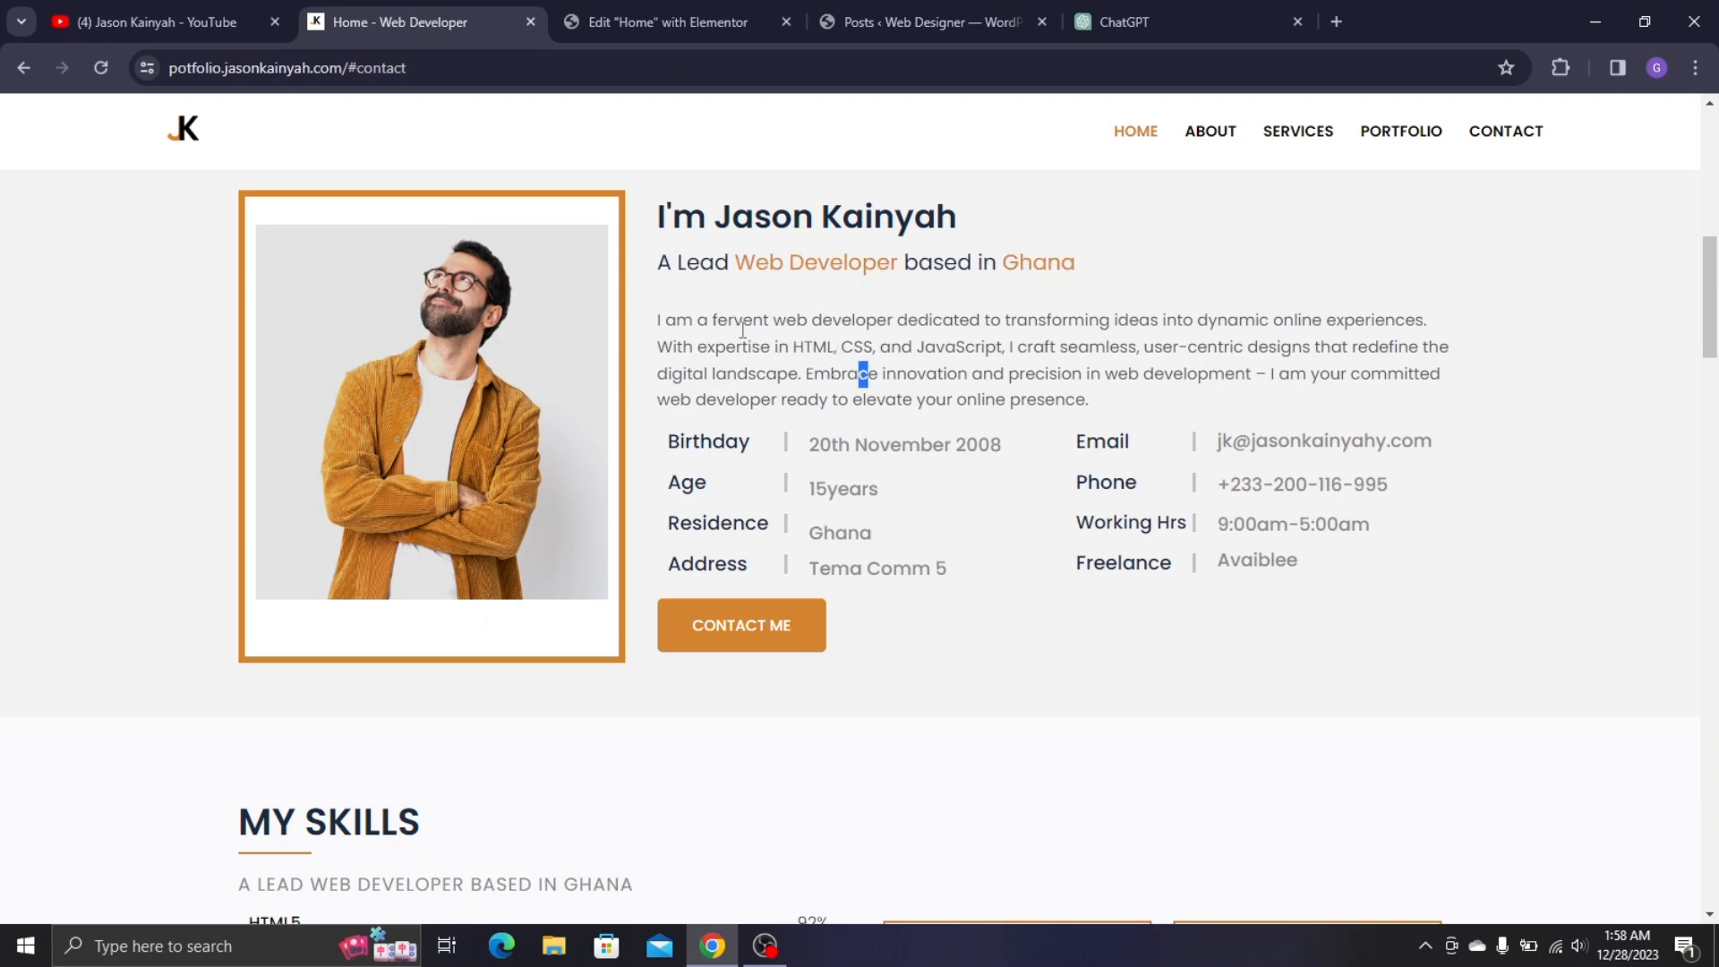
{"action": "left_click", "coordinate": [669, 21]}
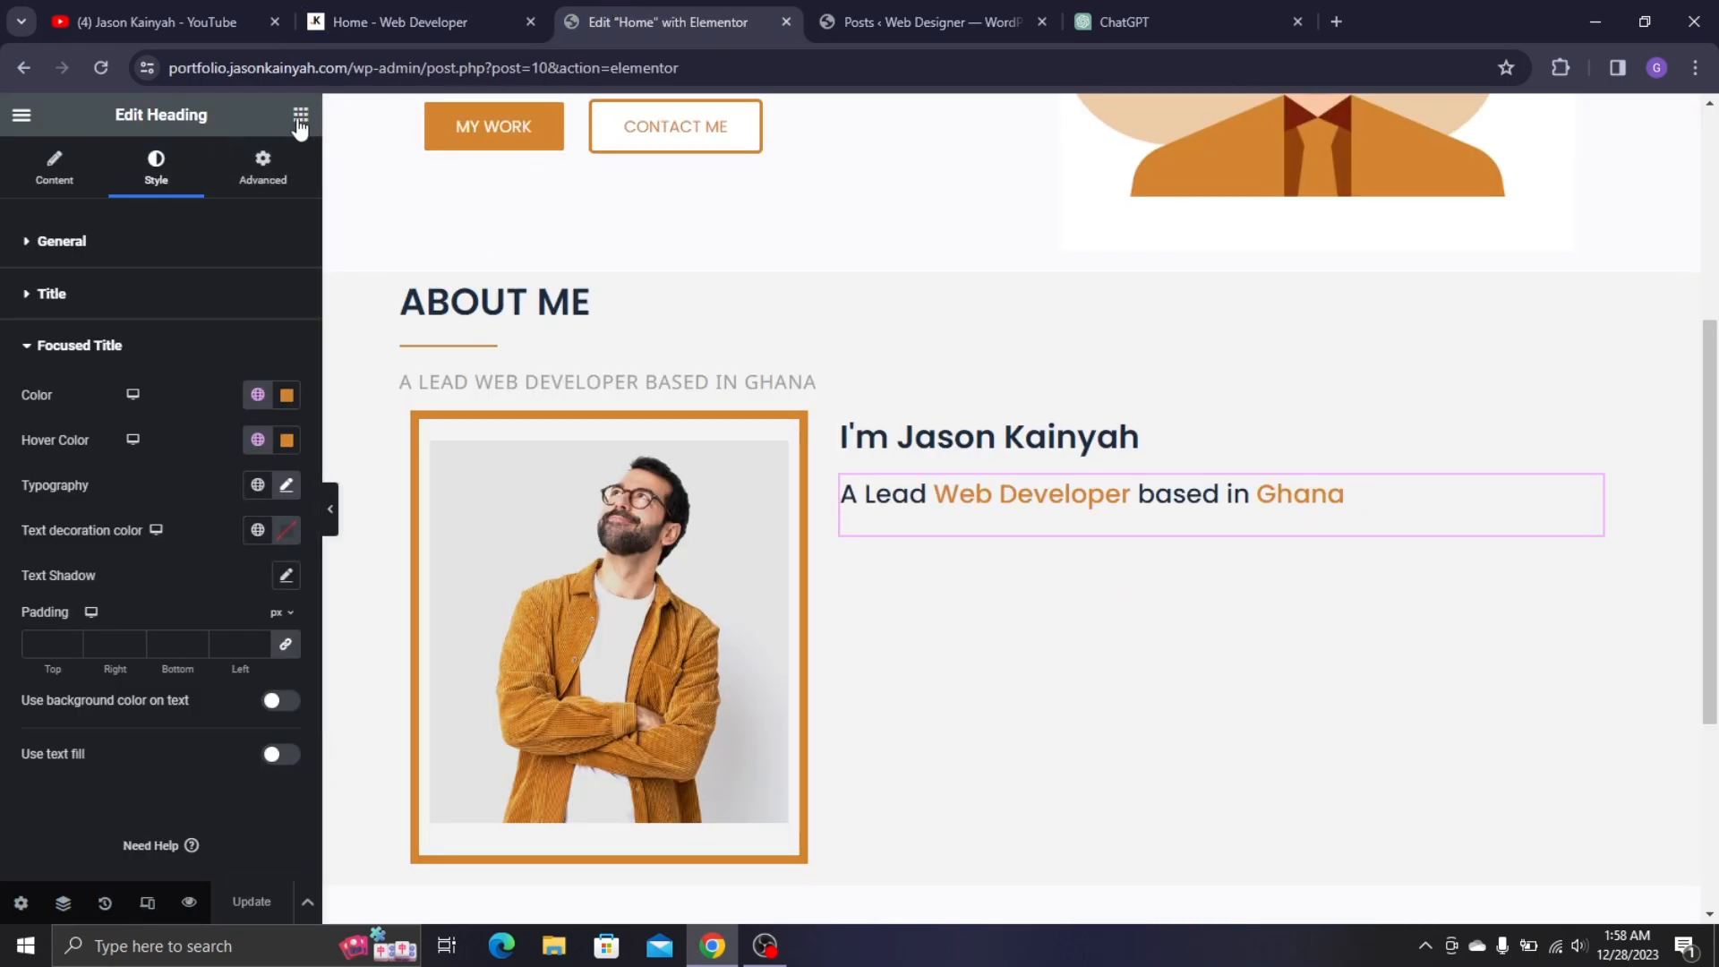
{"action": "left_click", "coordinate": [300, 124]}
{"action": "left_click_drag", "start_coordinate": [117, 703], "coordinate": [977, 516]}
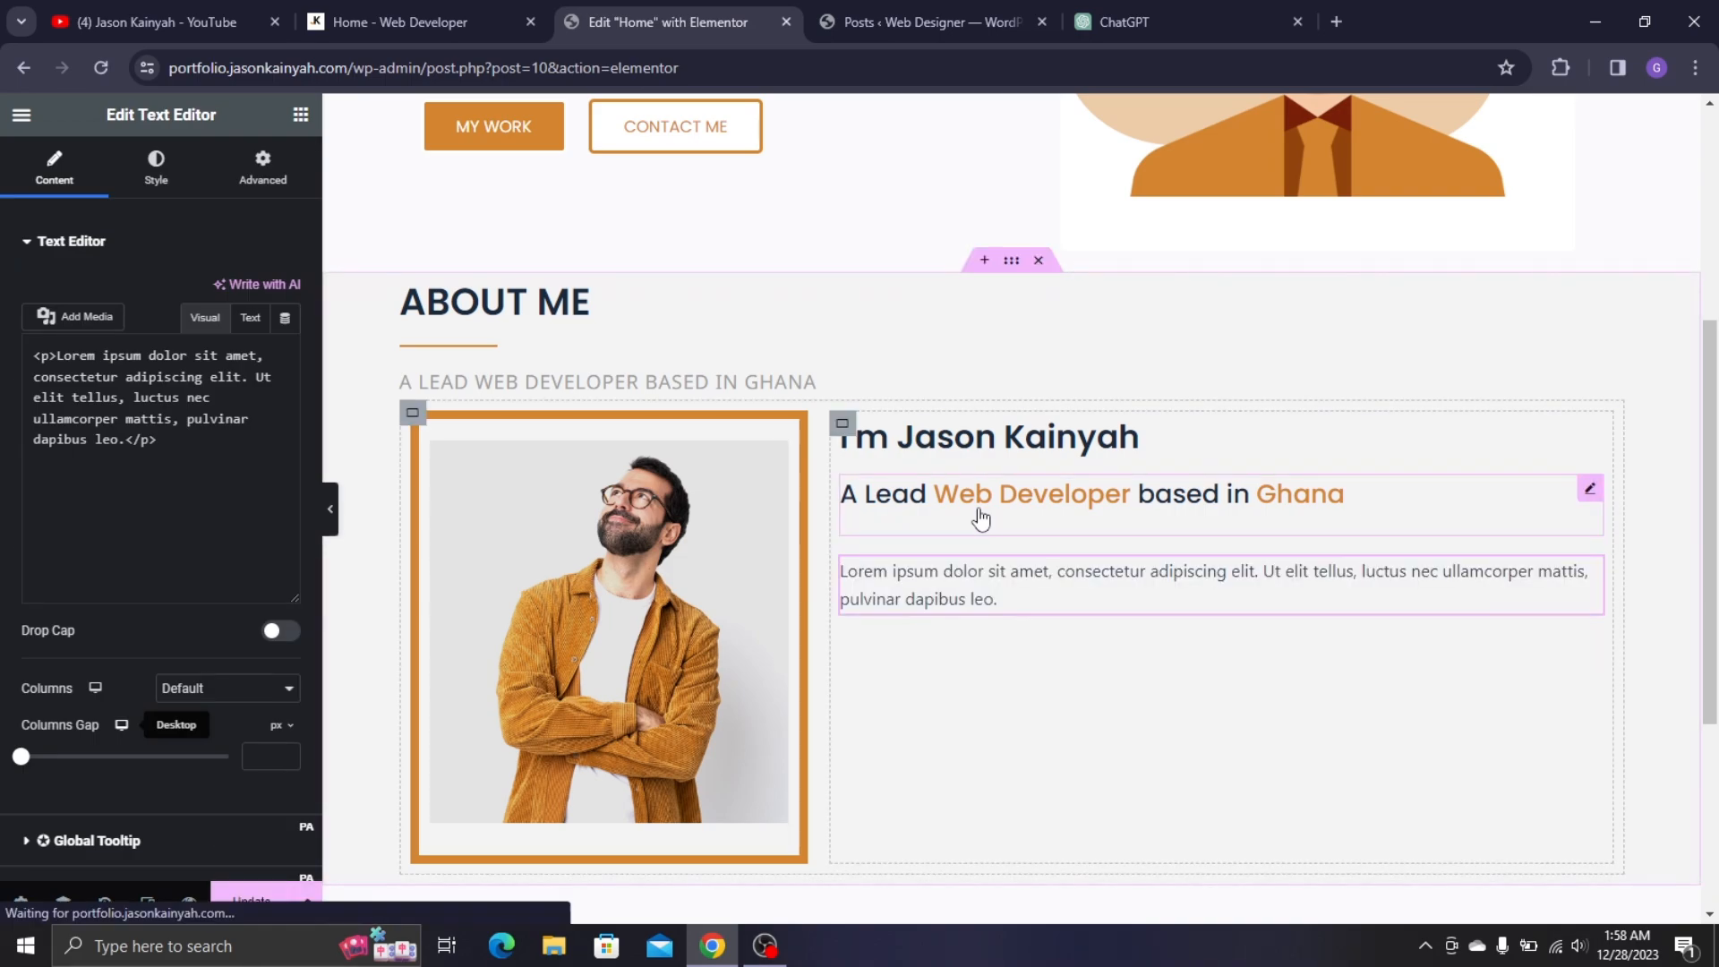
- Replace the Lorem ipsum placeholder with the bio copied from the live site
{"action": "left_click", "coordinate": [442, 4]}
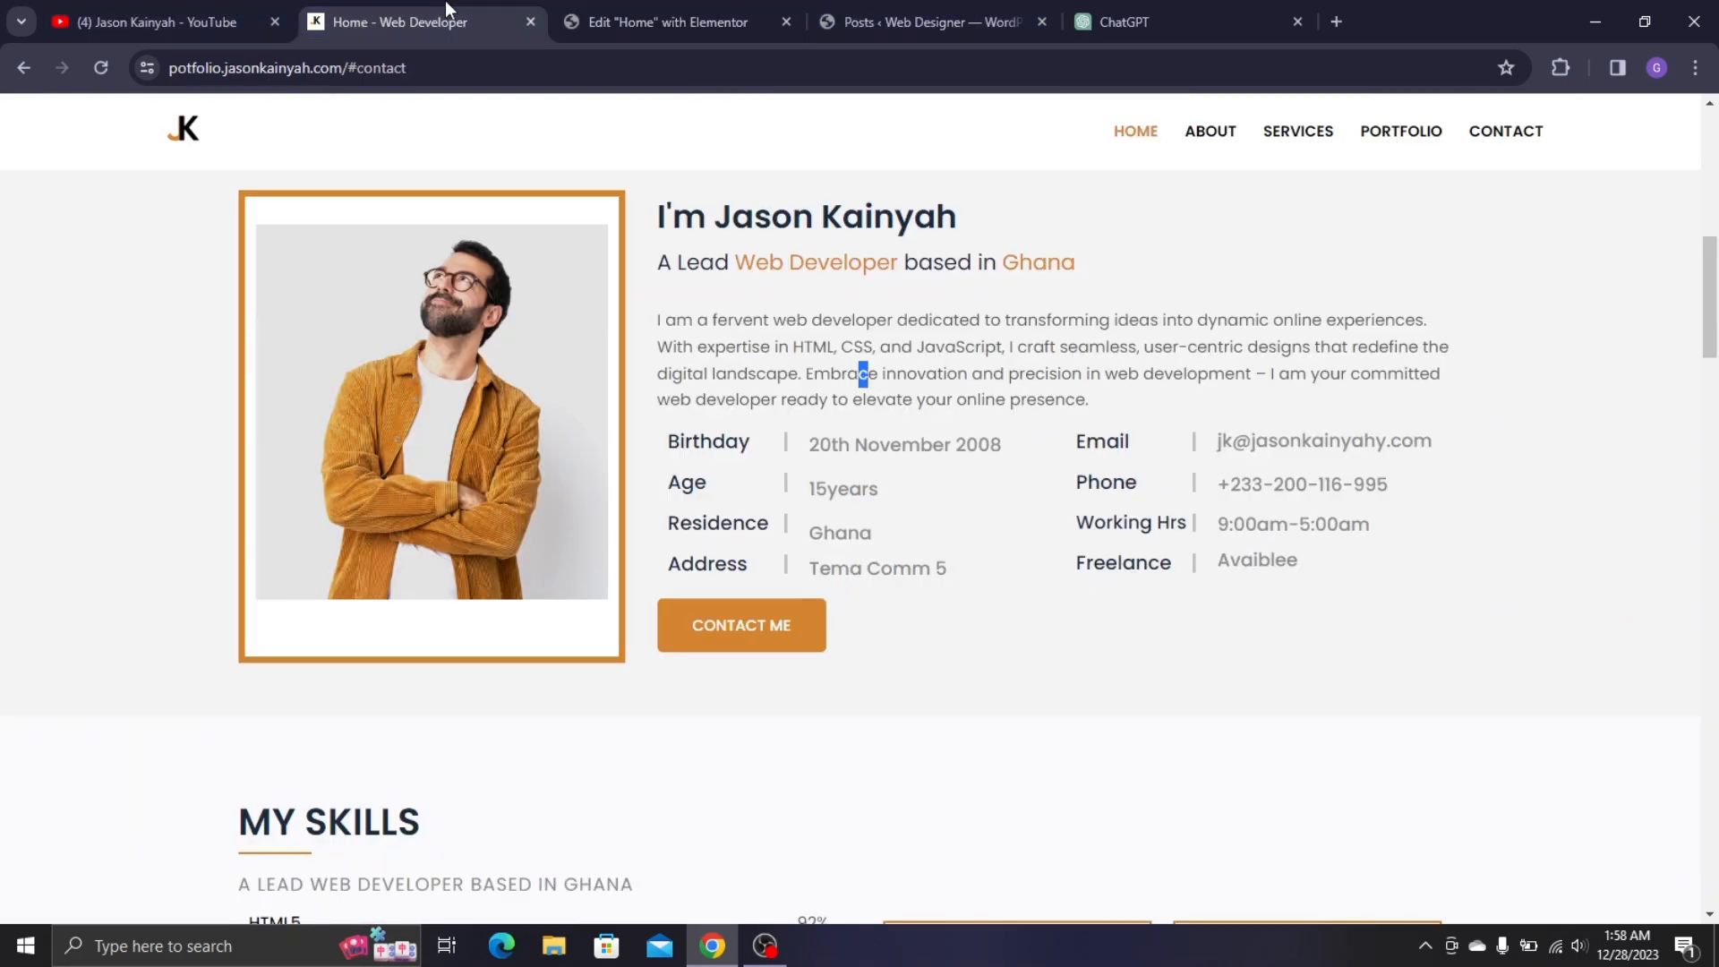
{"action": "triple_click", "coordinate": [865, 343]}
{"action": "key", "text": "ctrl+c"}
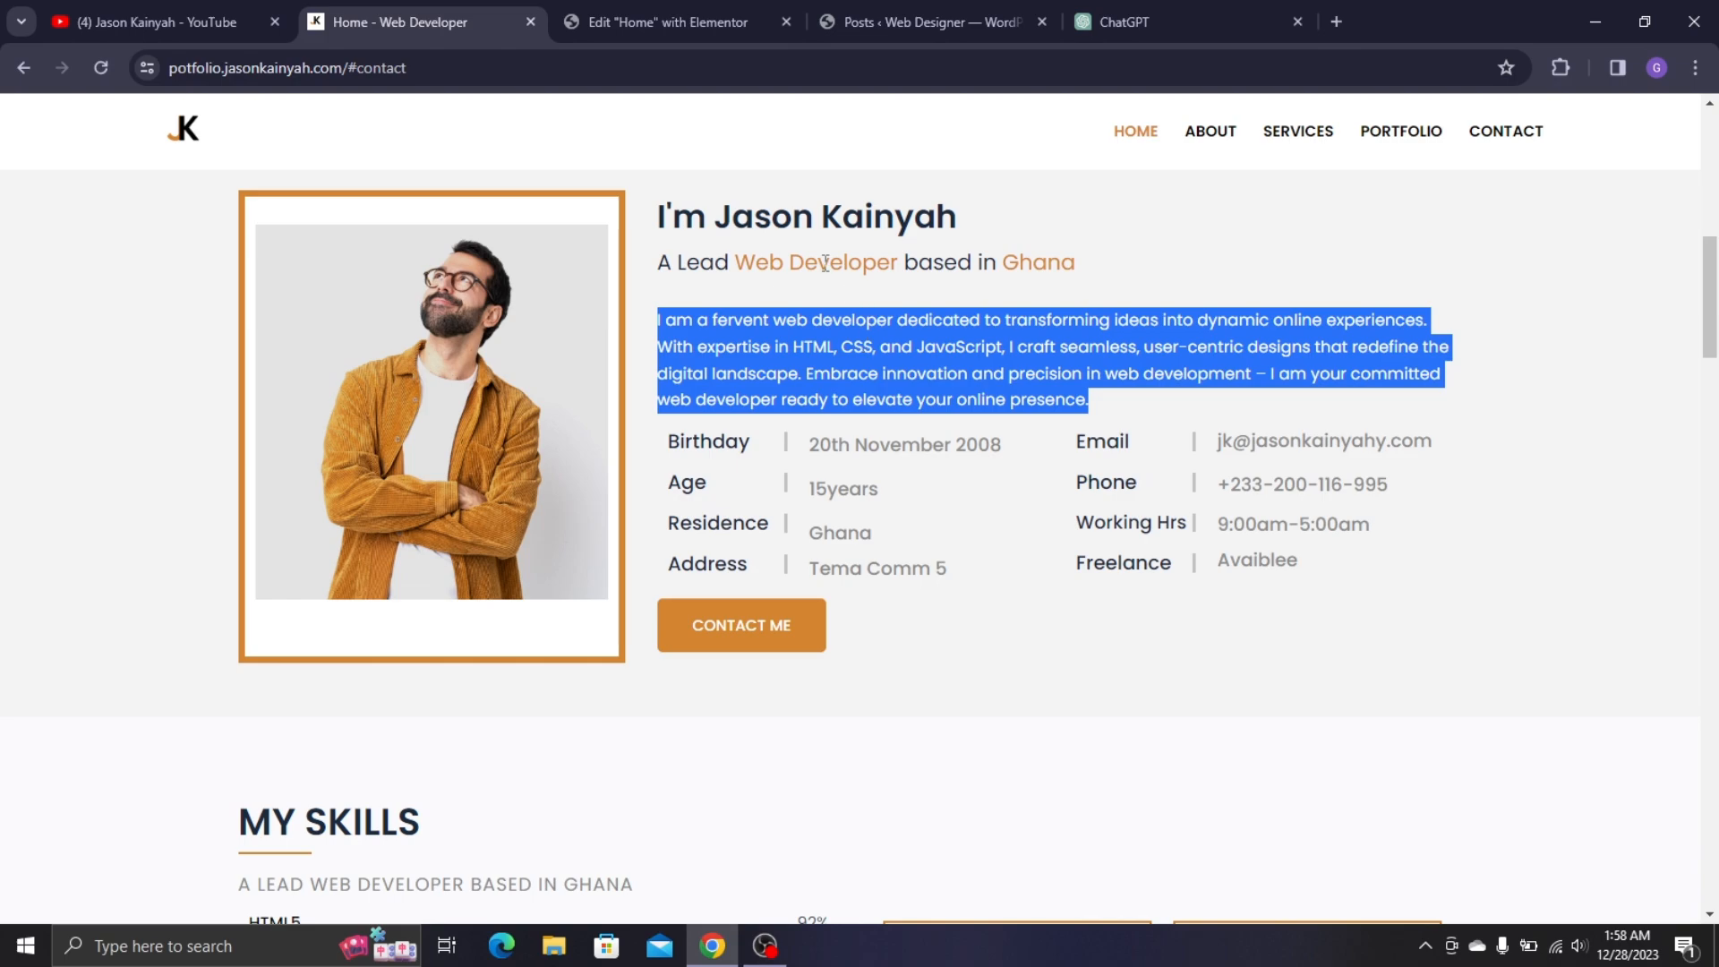
{"action": "left_click", "coordinate": [667, 22]}
{"action": "triple_click", "coordinate": [234, 459]}
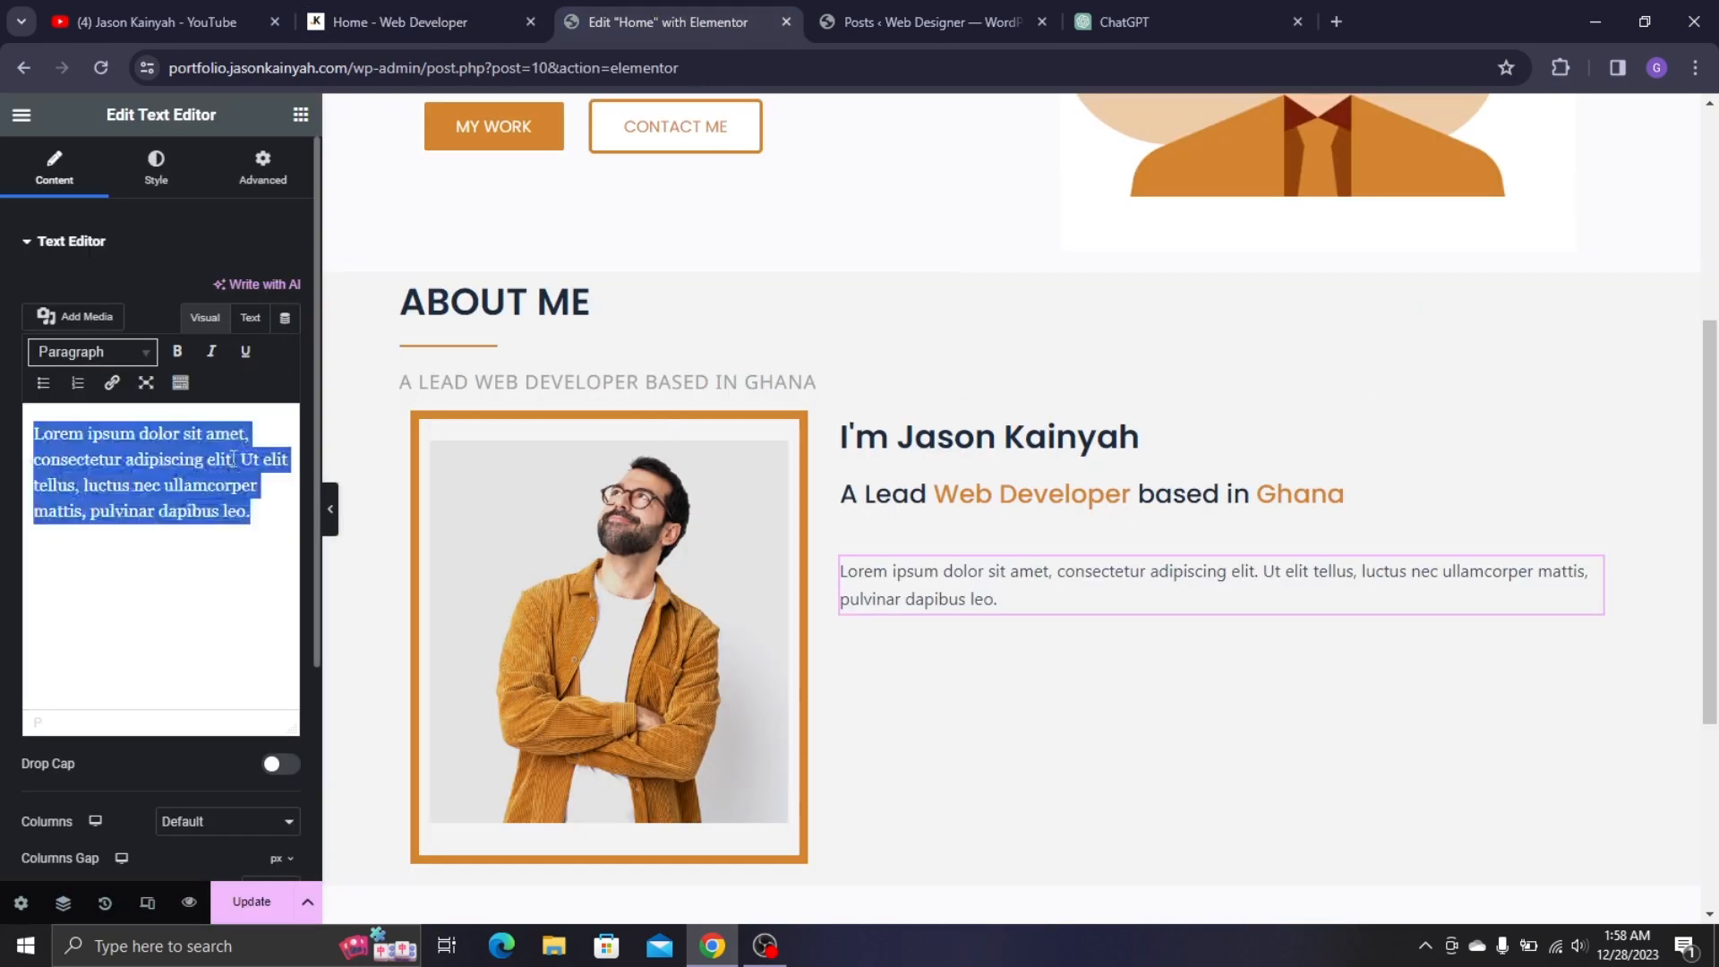
{"action": "key", "text": "ctrl+v"}
{"action": "key", "text": "BackSpace"}
{"action": "key", "text": "BackSpace"}
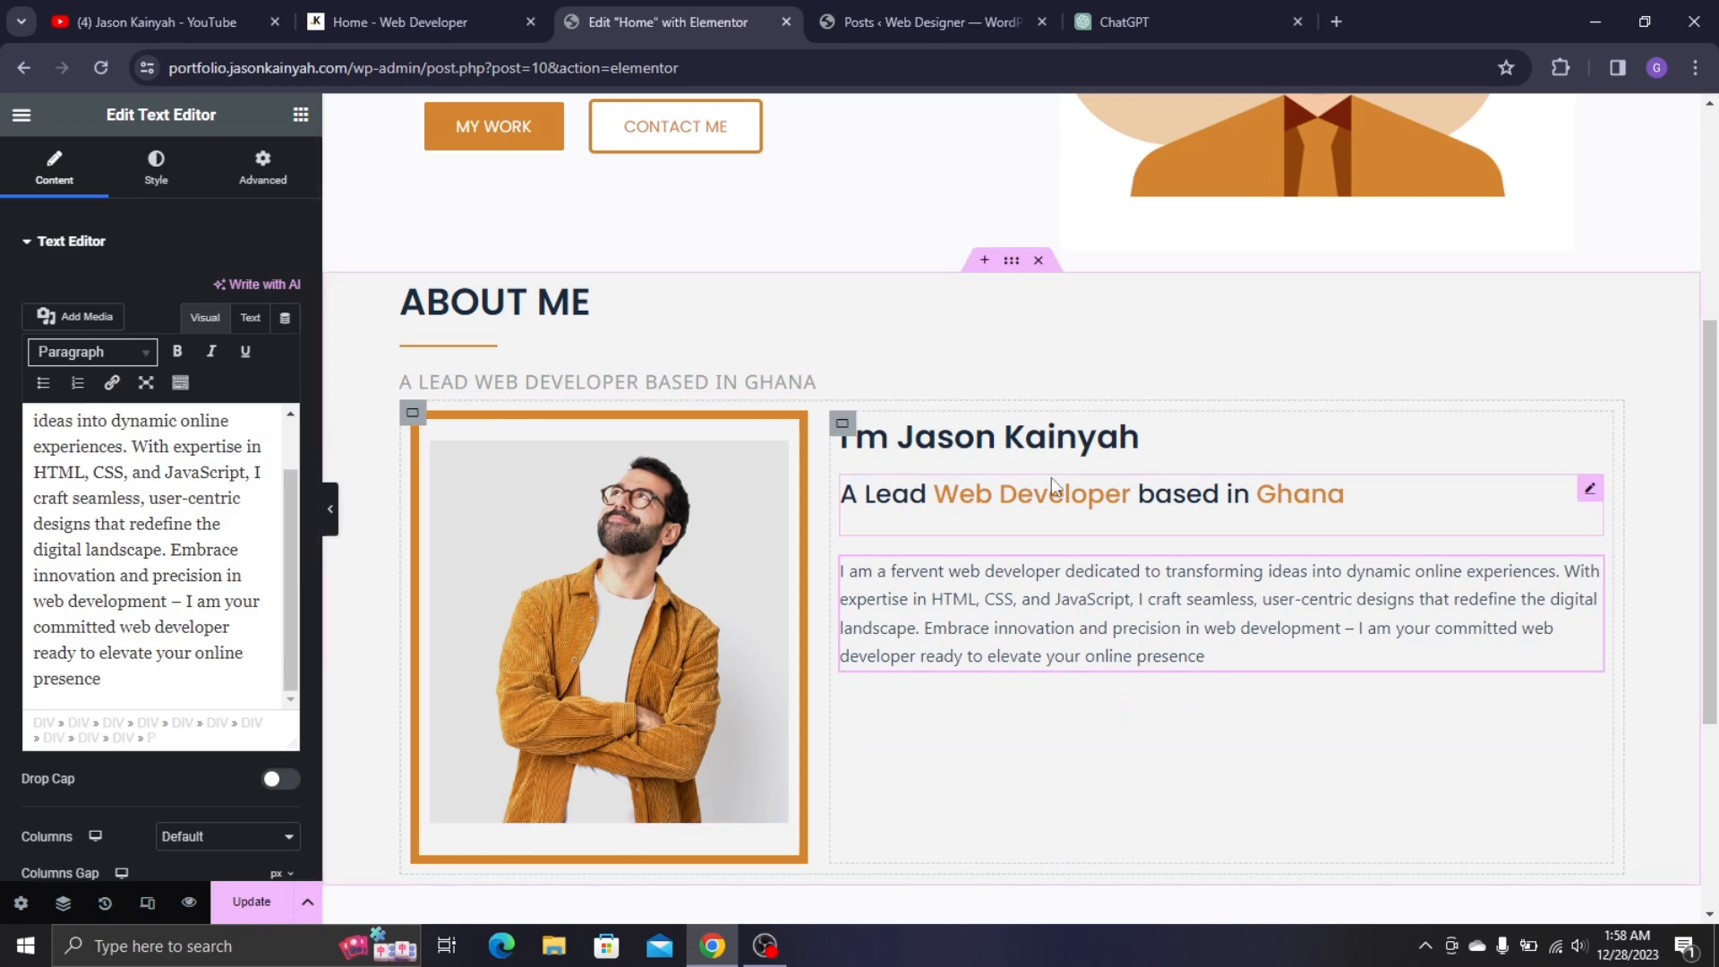
- Set the bio paragraph's typography to the Poppins family at 15 px
{"action": "left_click", "coordinate": [328, 12]}
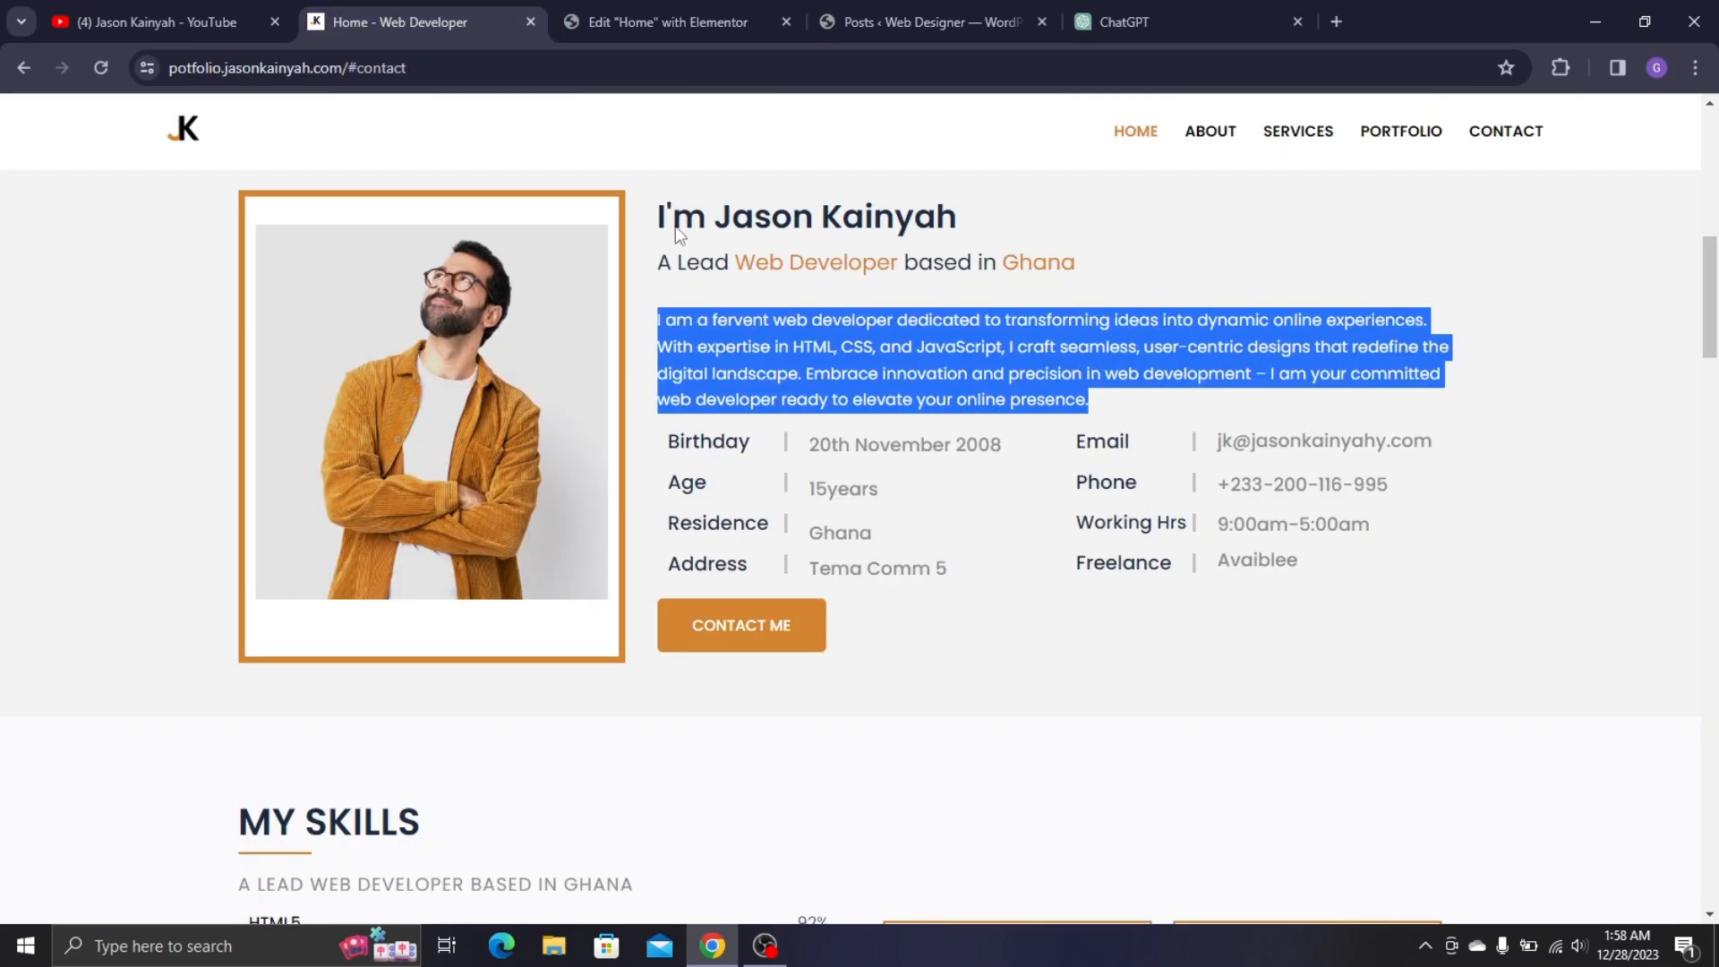
{"action": "left_click", "coordinate": [739, 319]}
{"action": "left_click", "coordinate": [667, 22]}
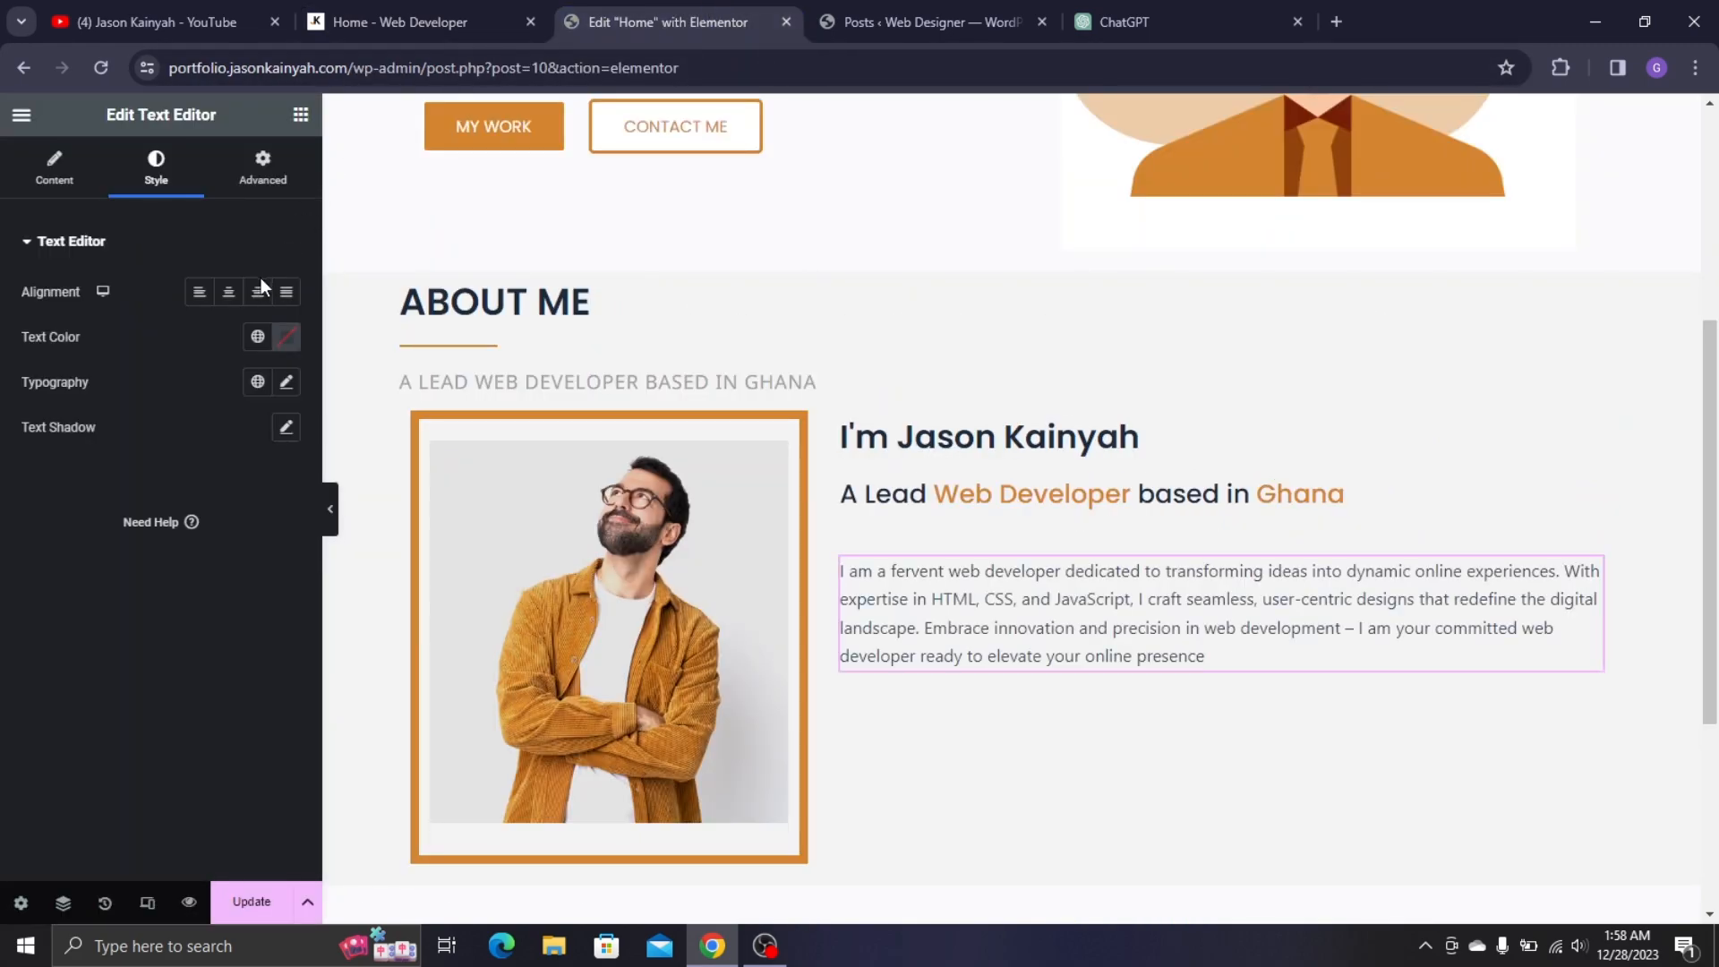
{"action": "left_click", "coordinate": [287, 382]}
{"action": "left_click", "coordinate": [212, 484]}
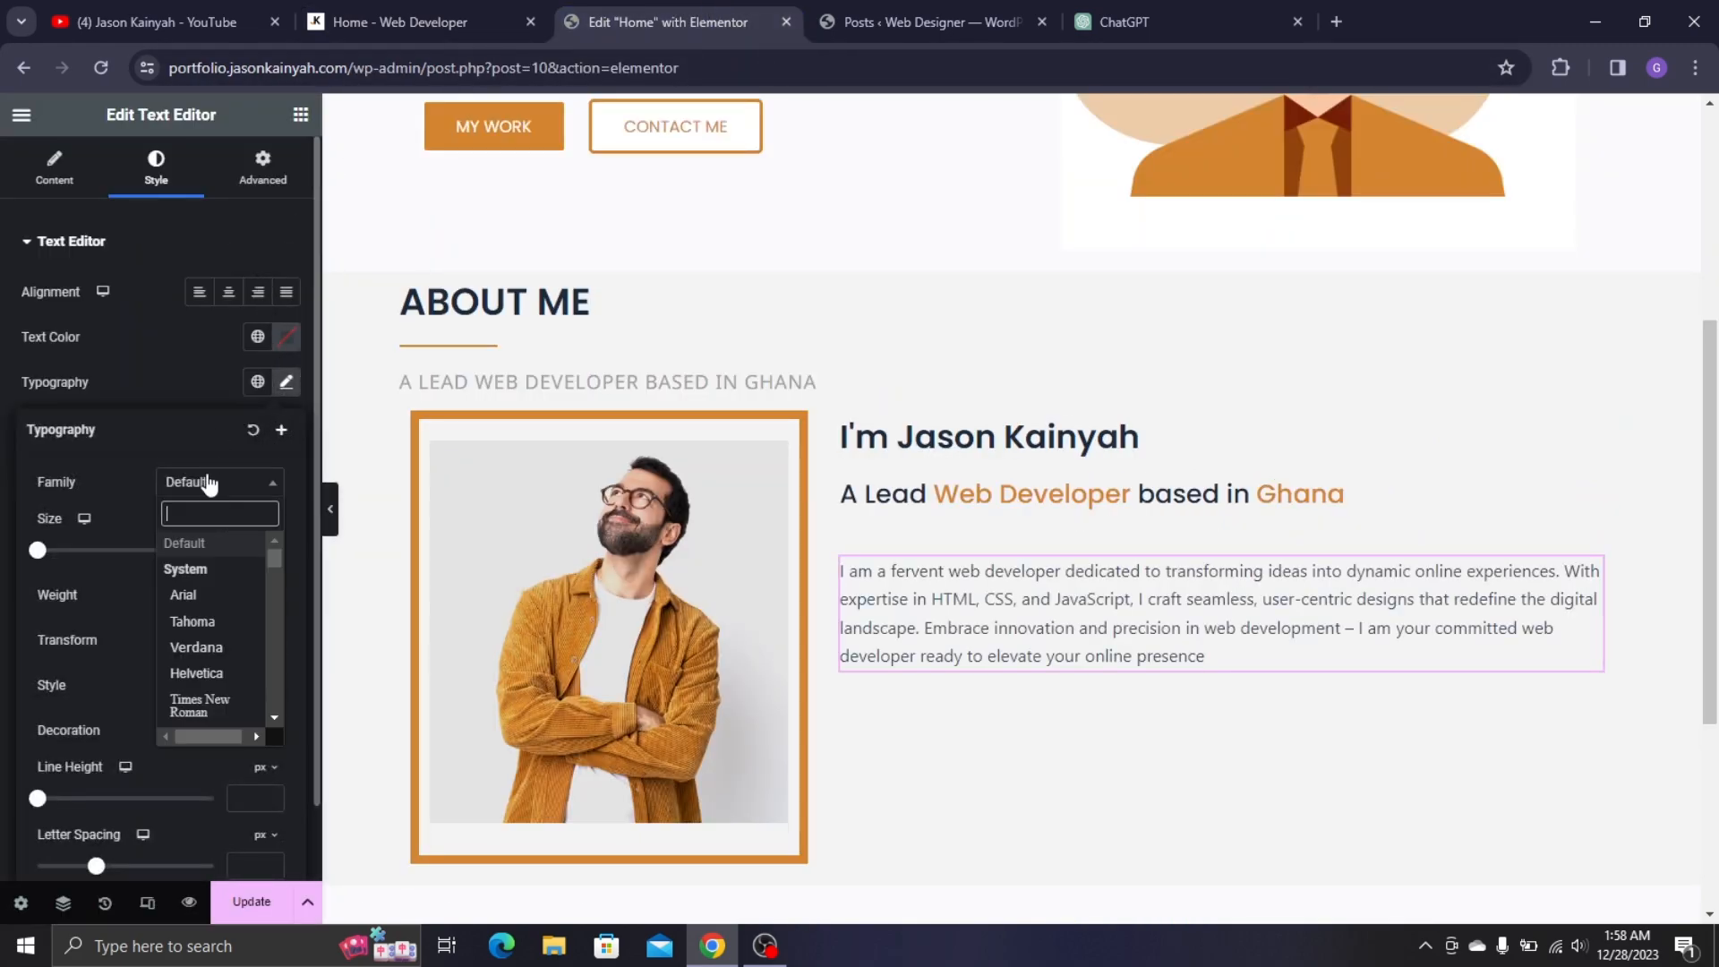
{"action": "type", "text": "popp"}
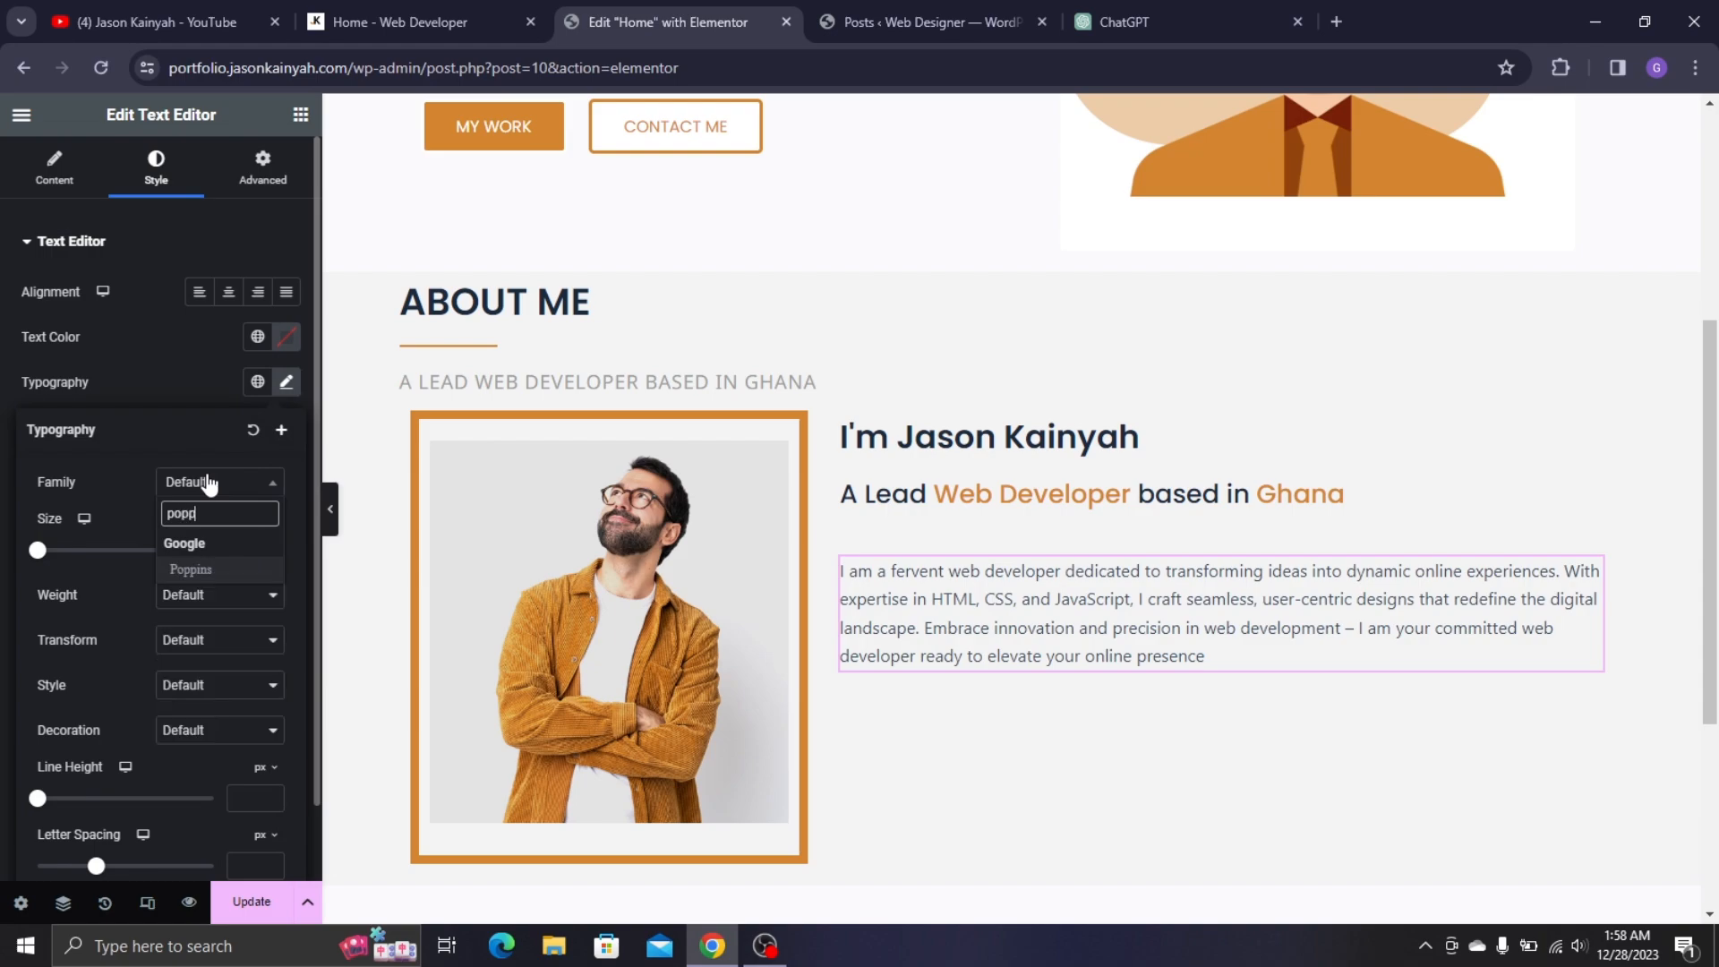
{"action": "left_click", "coordinate": [244, 566]}
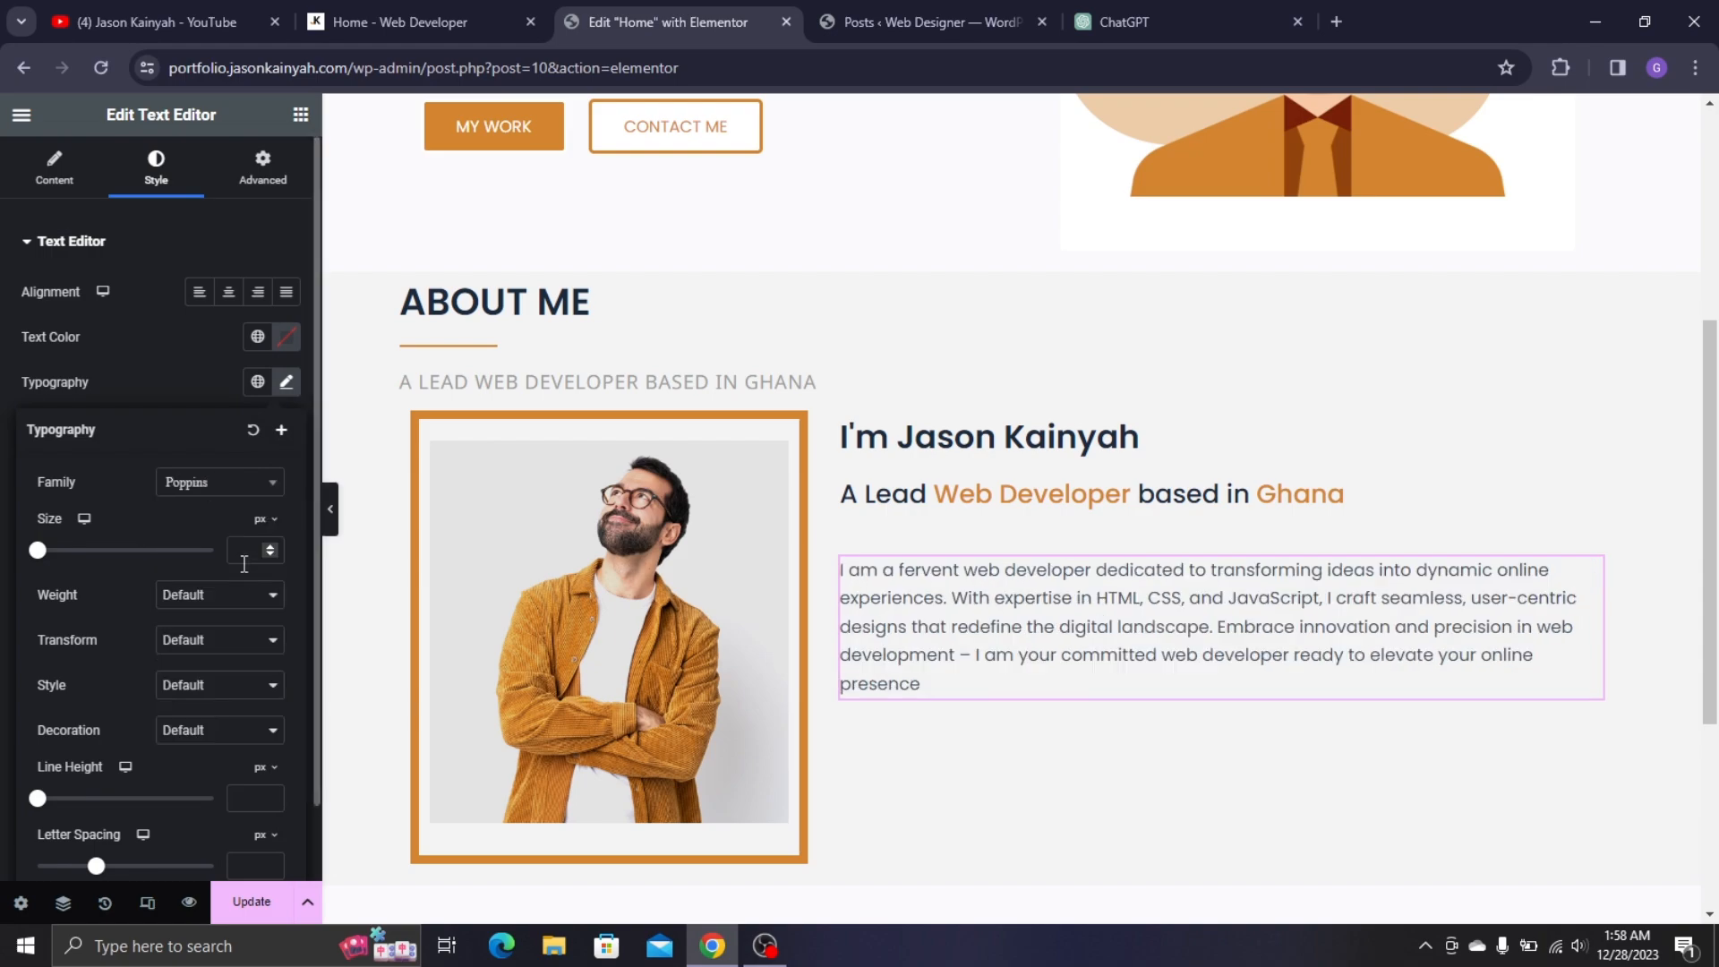
{"action": "left_click", "coordinate": [247, 552]}
{"action": "type", "text": "15"}
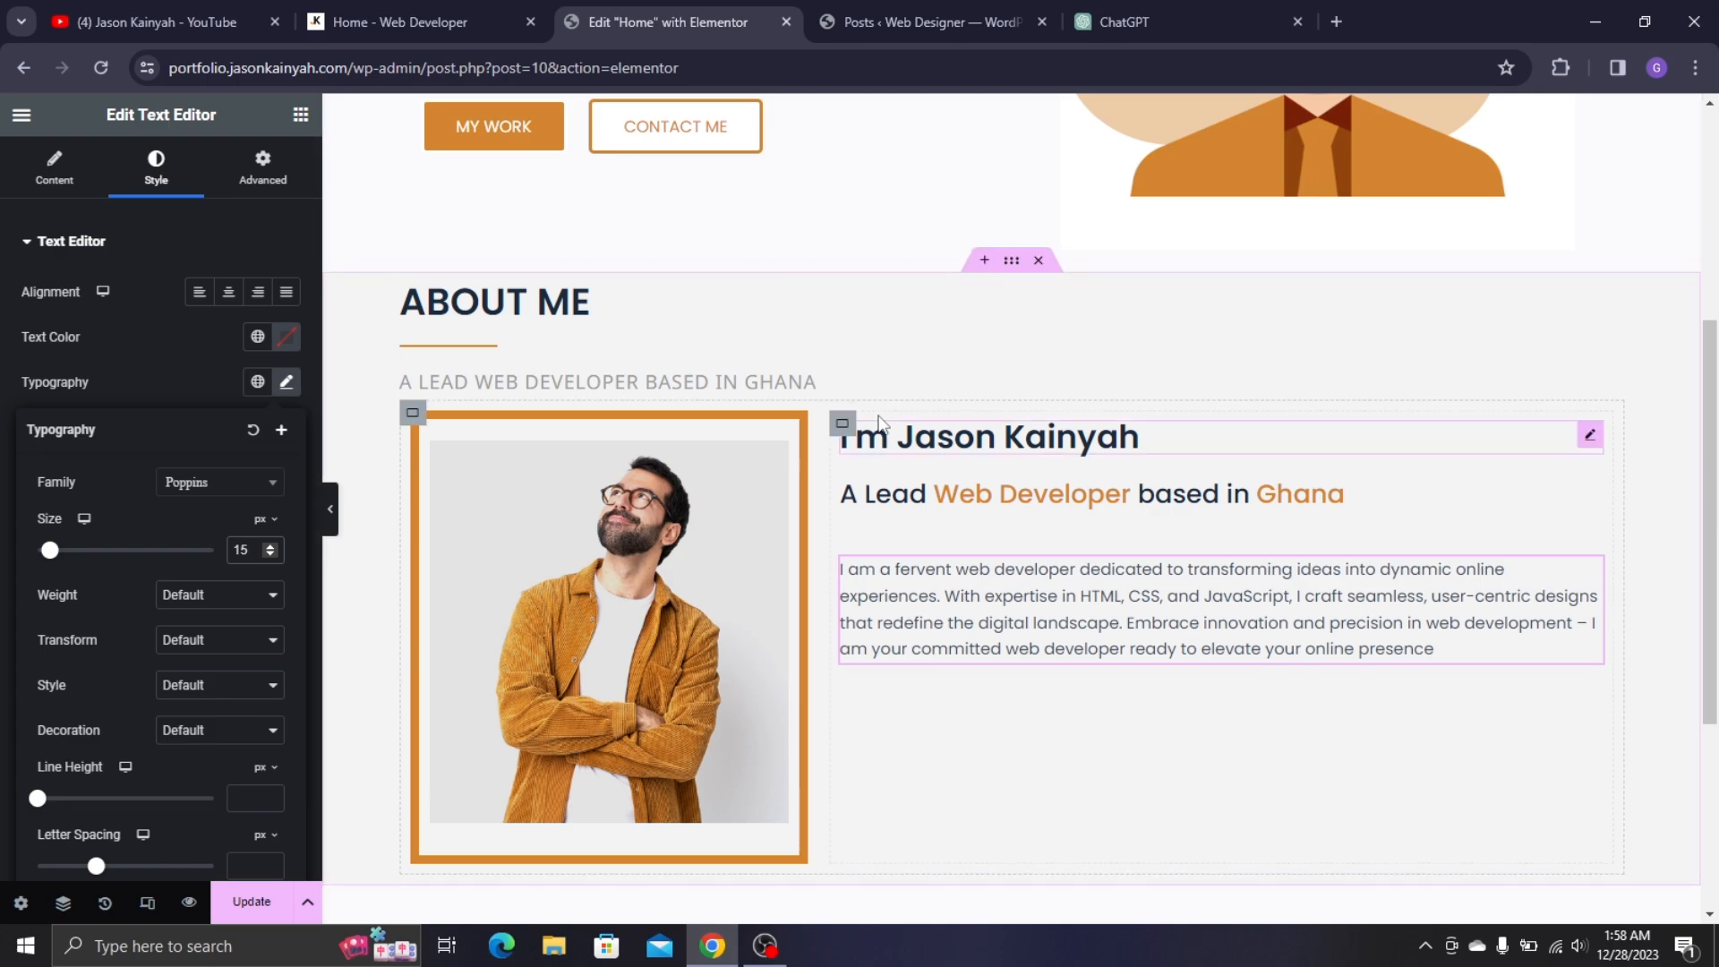
{"action": "left_click", "coordinate": [843, 425]}
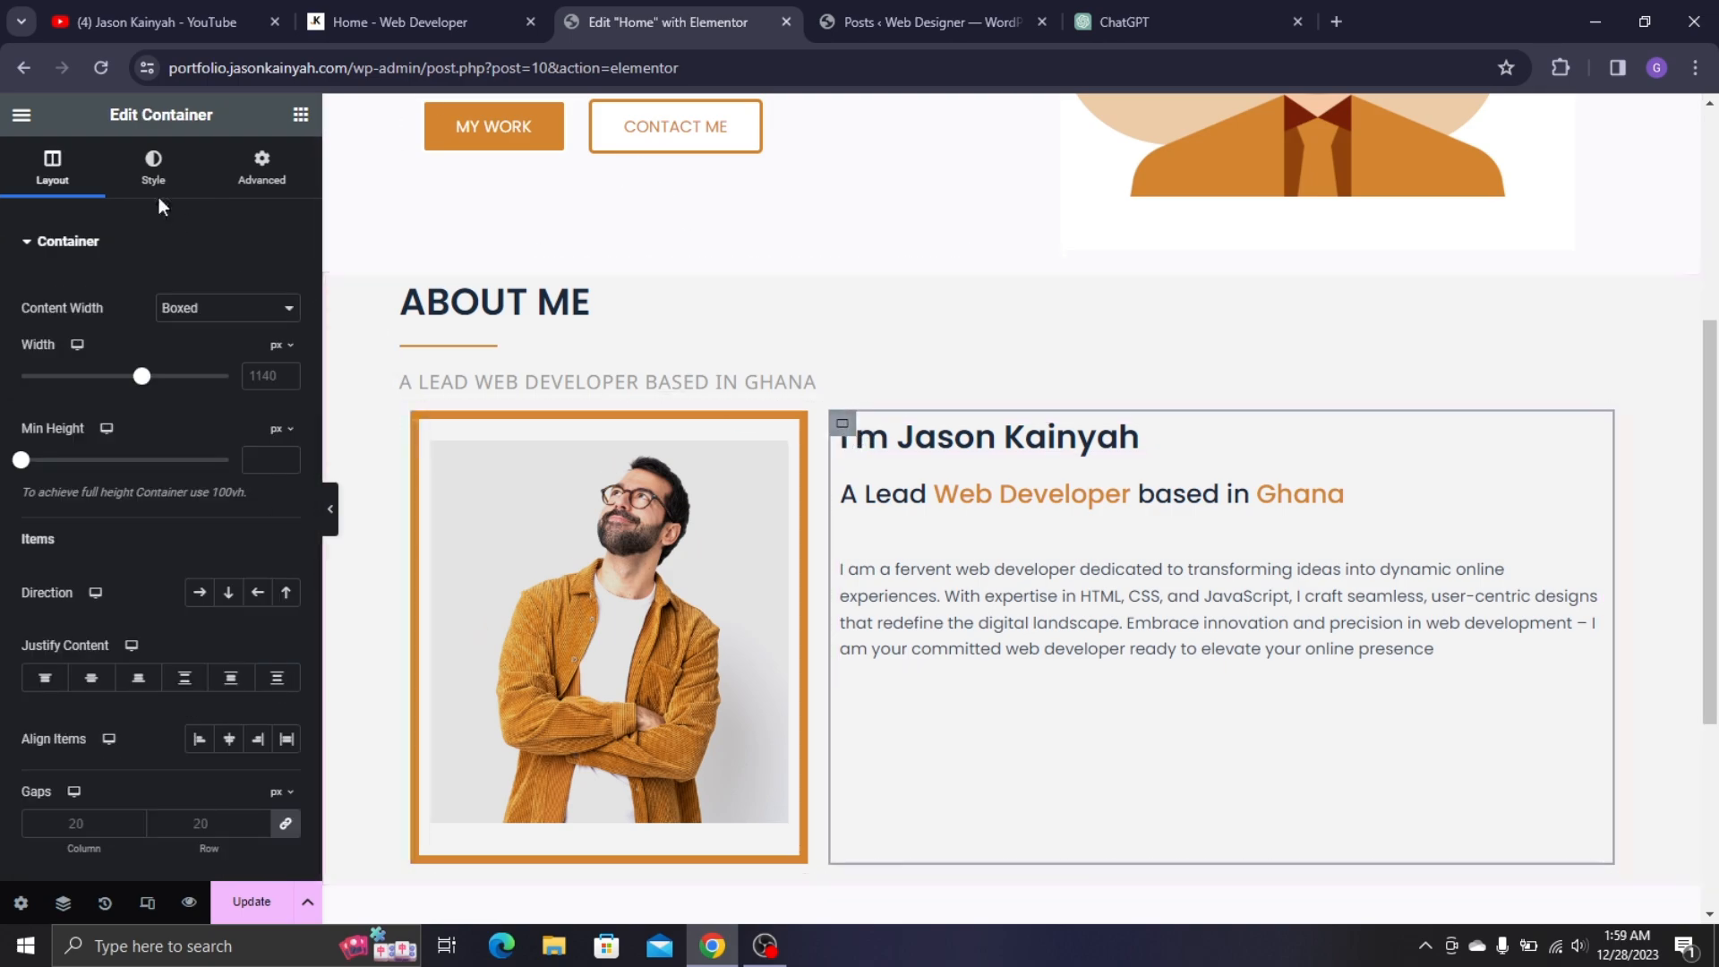
- Unlink the column's gaps and set the row gap to 11
{"action": "left_click", "coordinate": [280, 823]}
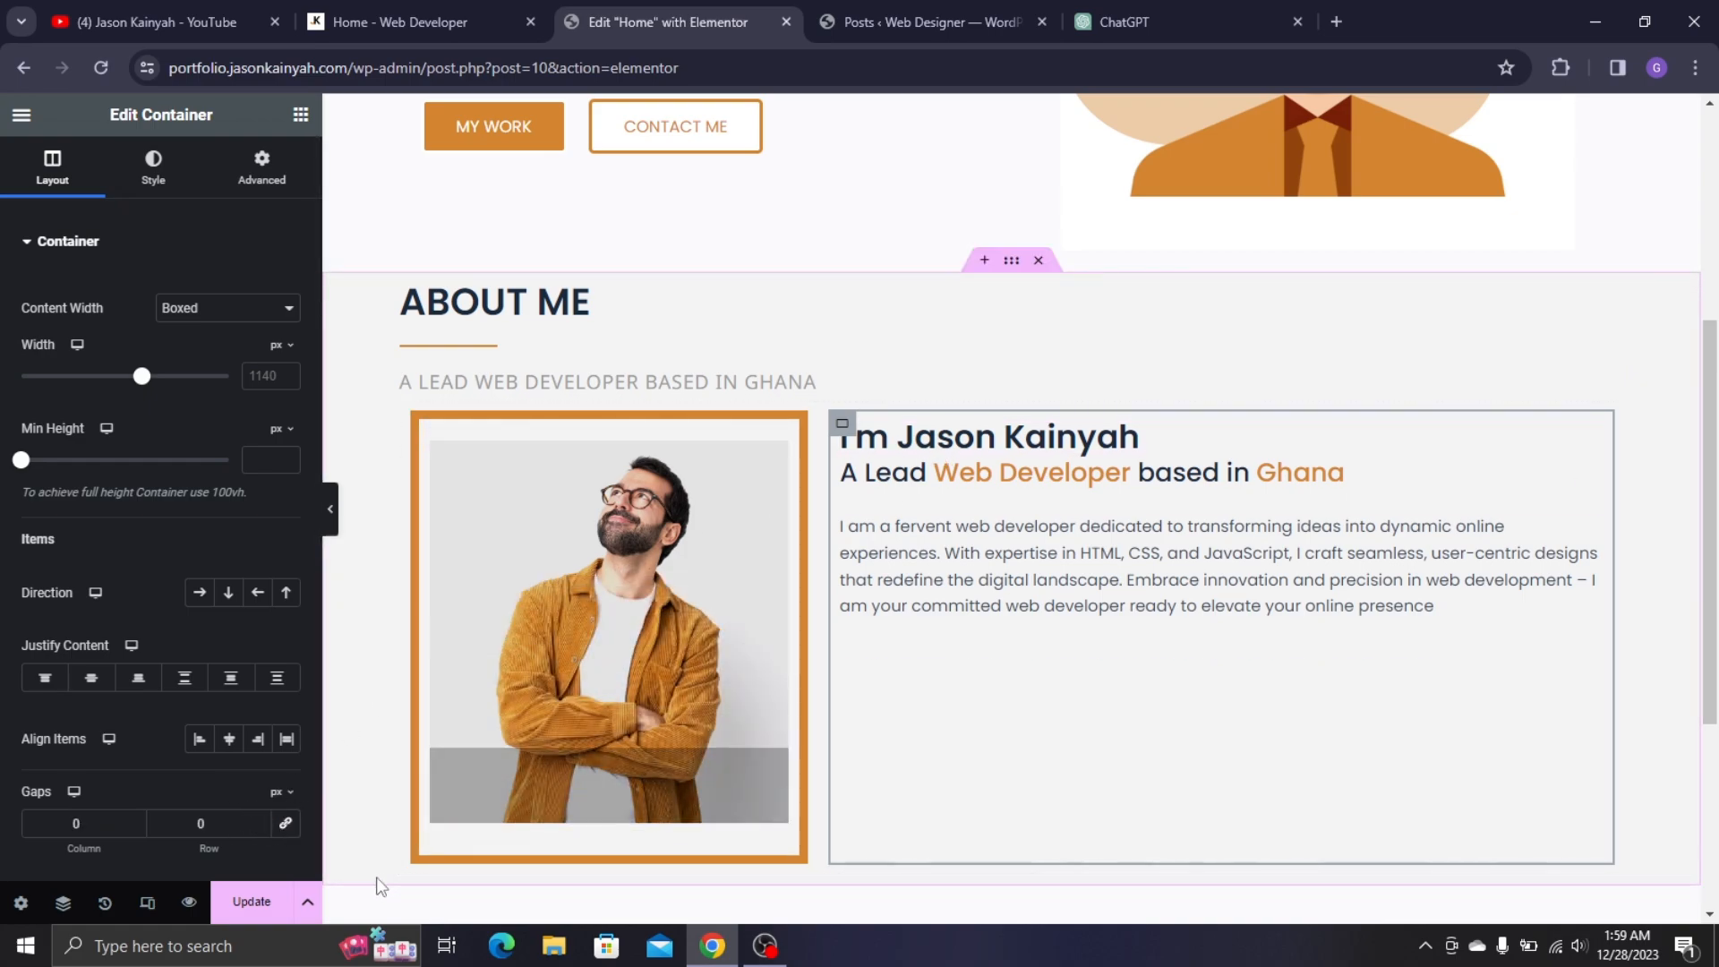
{"action": "left_click", "coordinate": [201, 820]}
{"action": "type", "text": "7"}
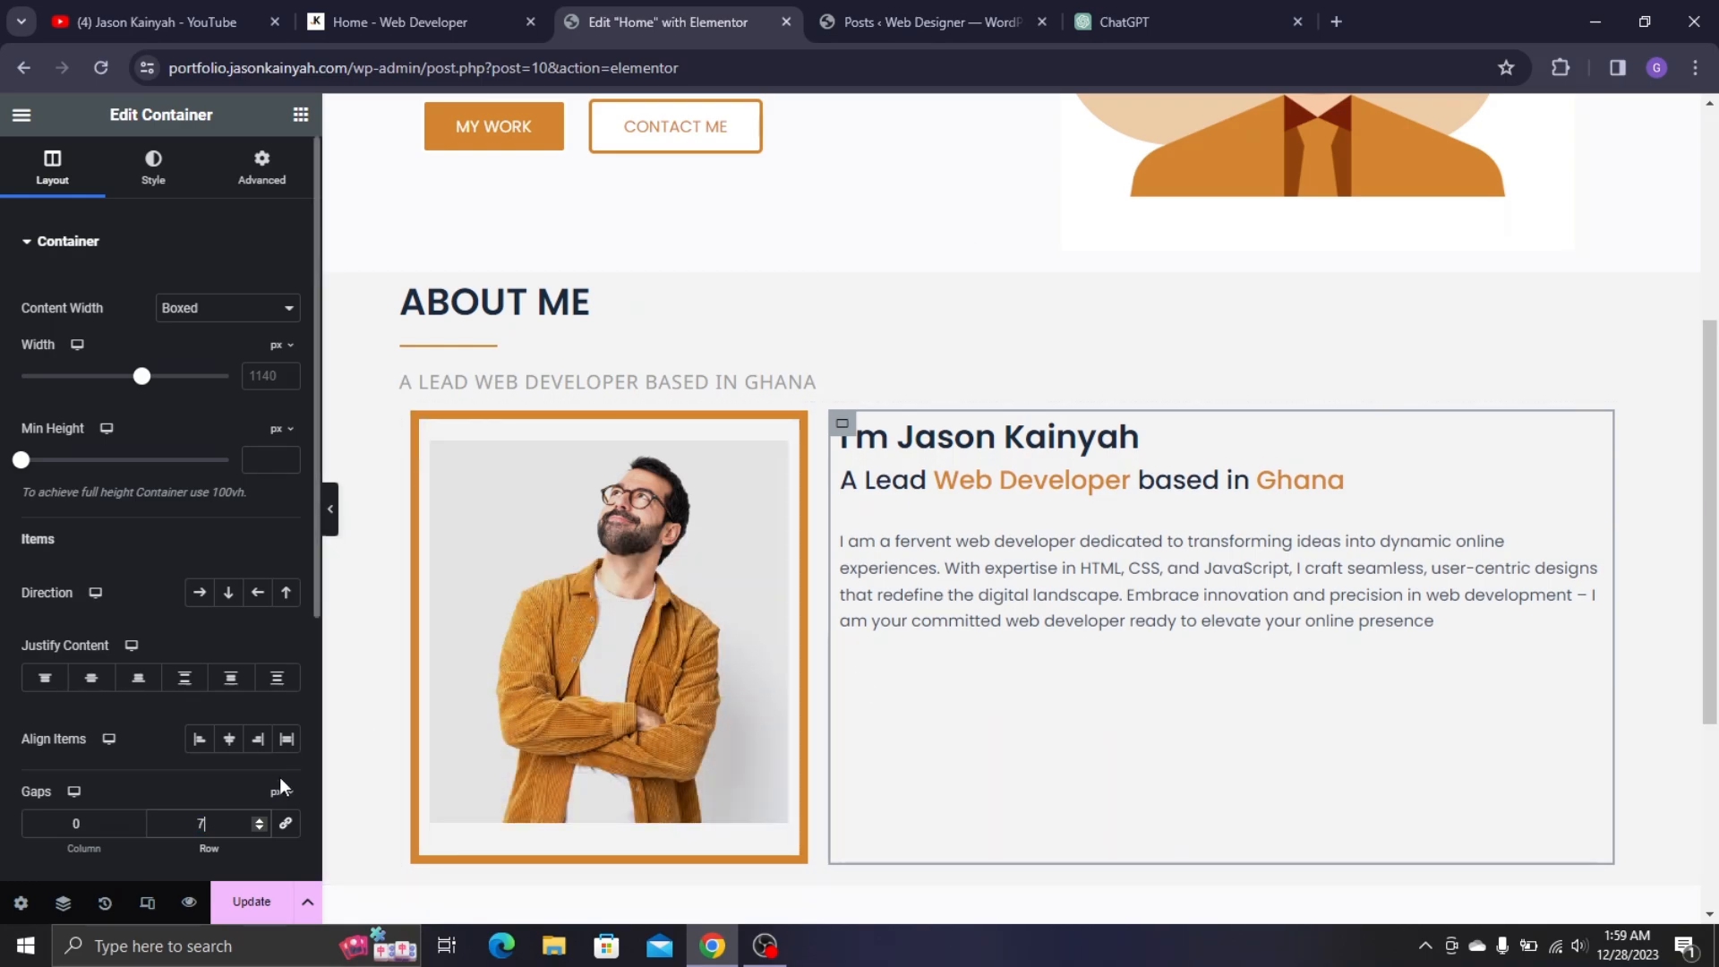
{"action": "key", "text": "ctrl+a"}
{"action": "type", "text": "11"}
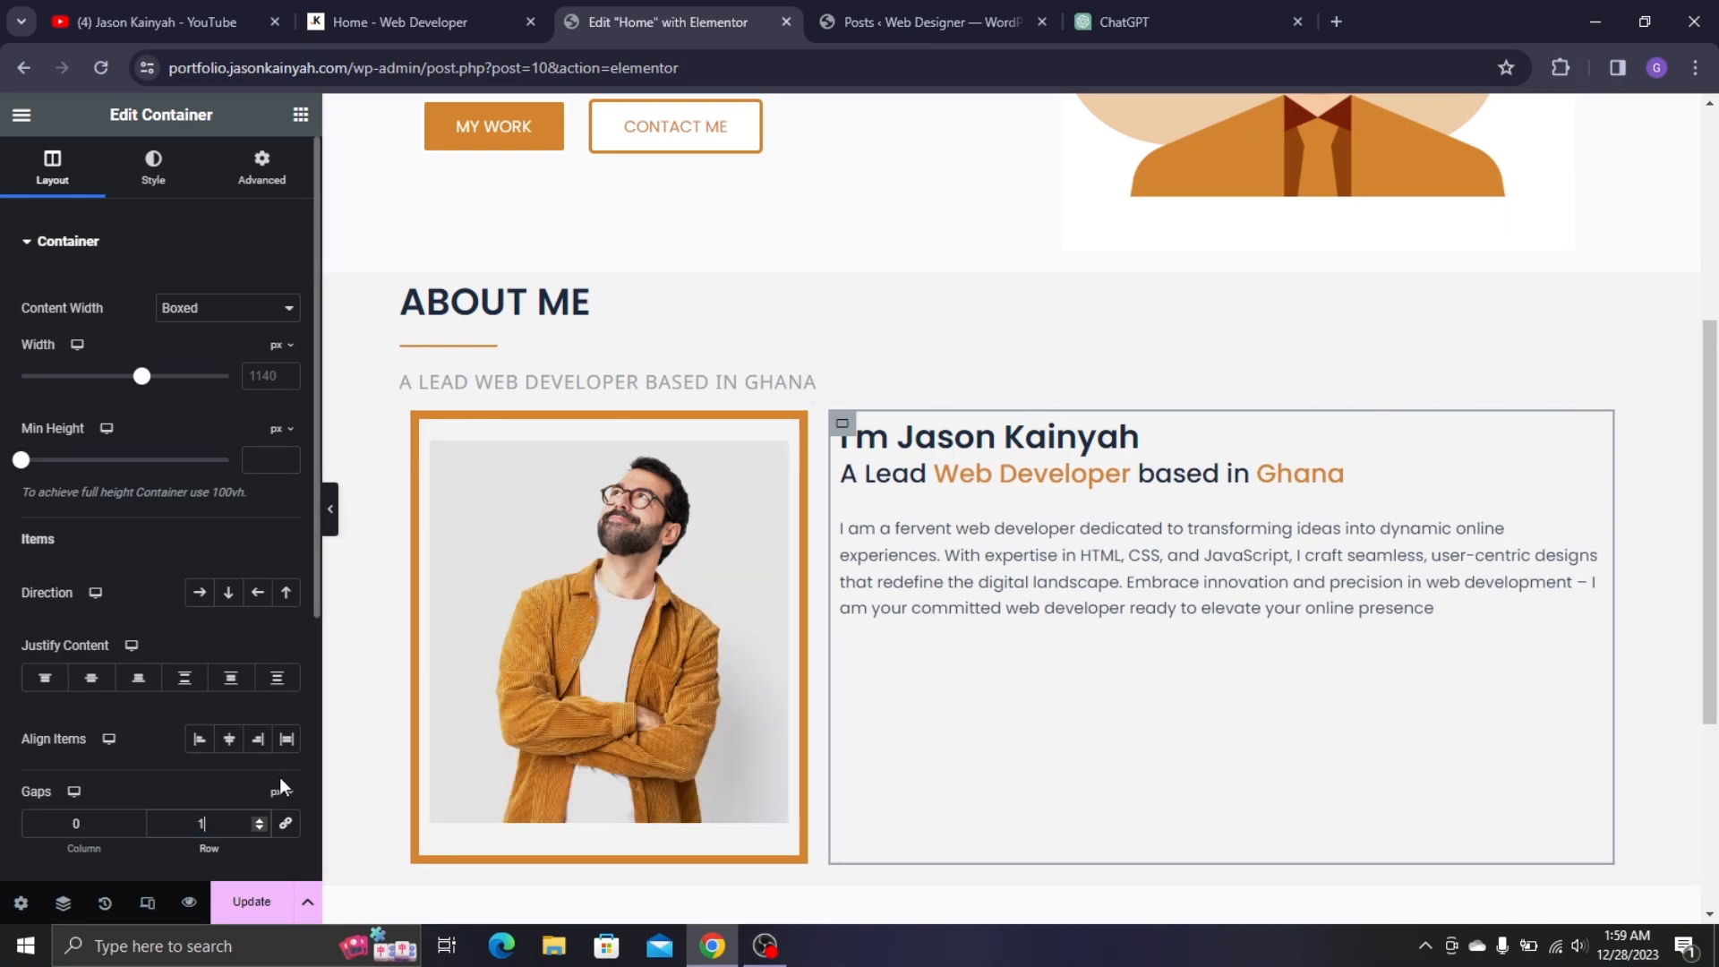
- Reduce the bio paragraph's top margin to pull it closer to the subtitle
{"action": "left_click", "coordinate": [1091, 591]}
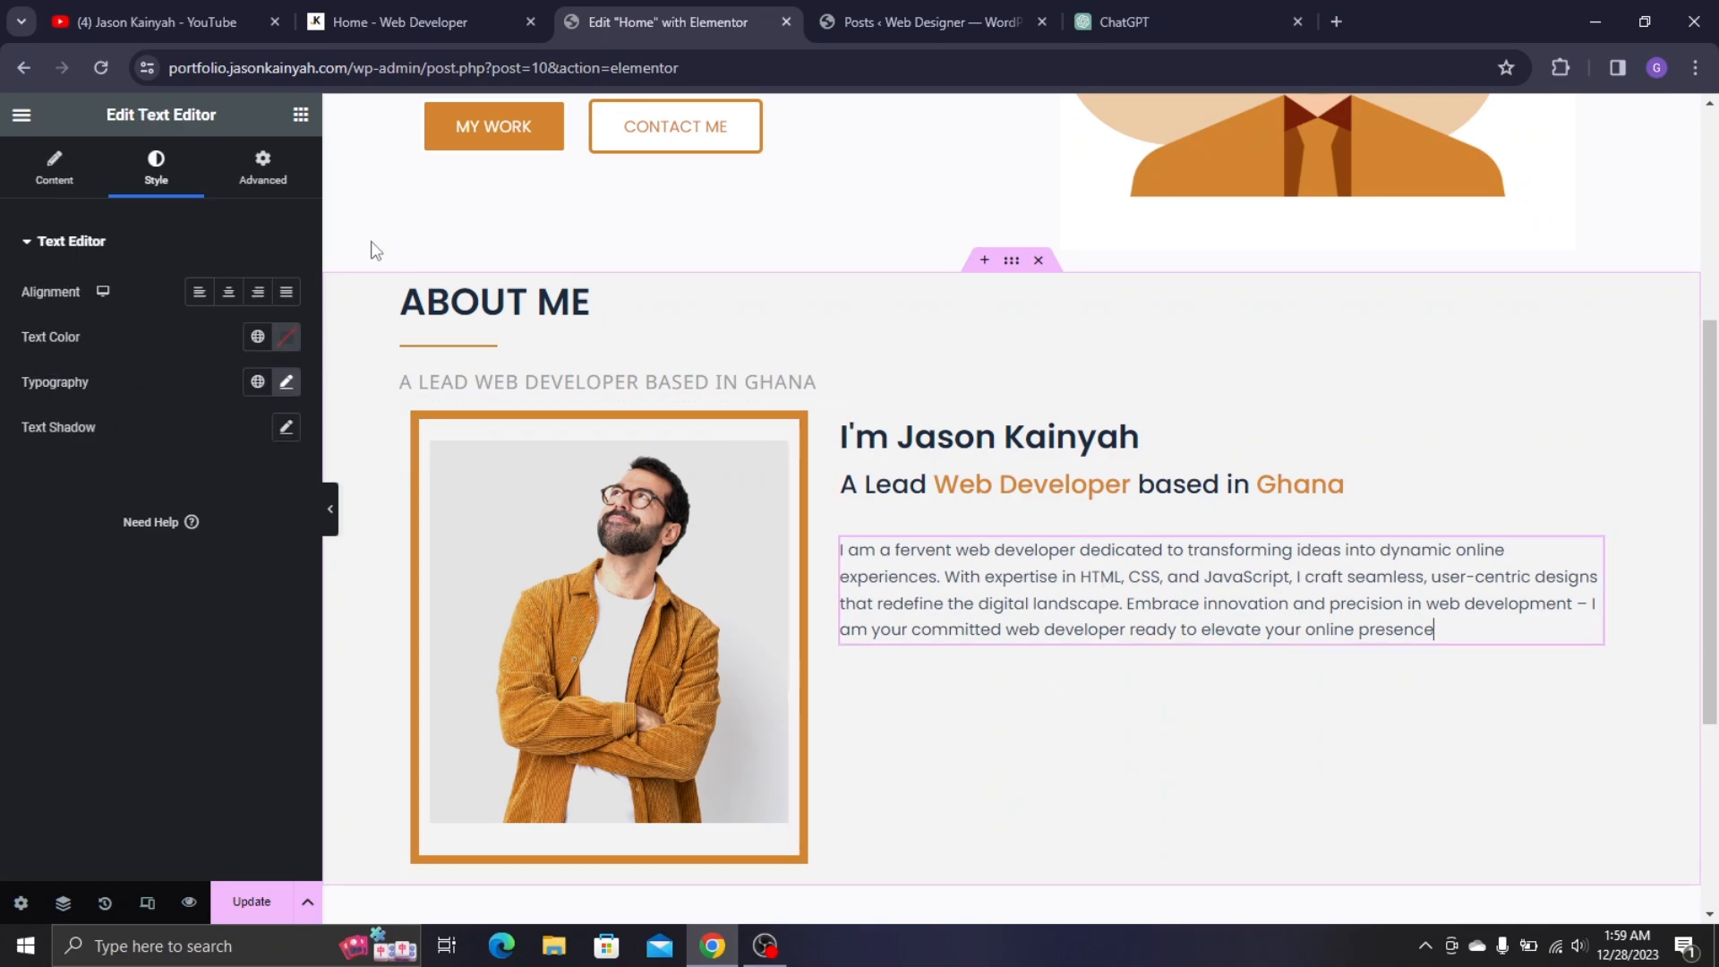
{"action": "left_click", "coordinate": [259, 175]}
{"action": "left_click", "coordinate": [281, 320]}
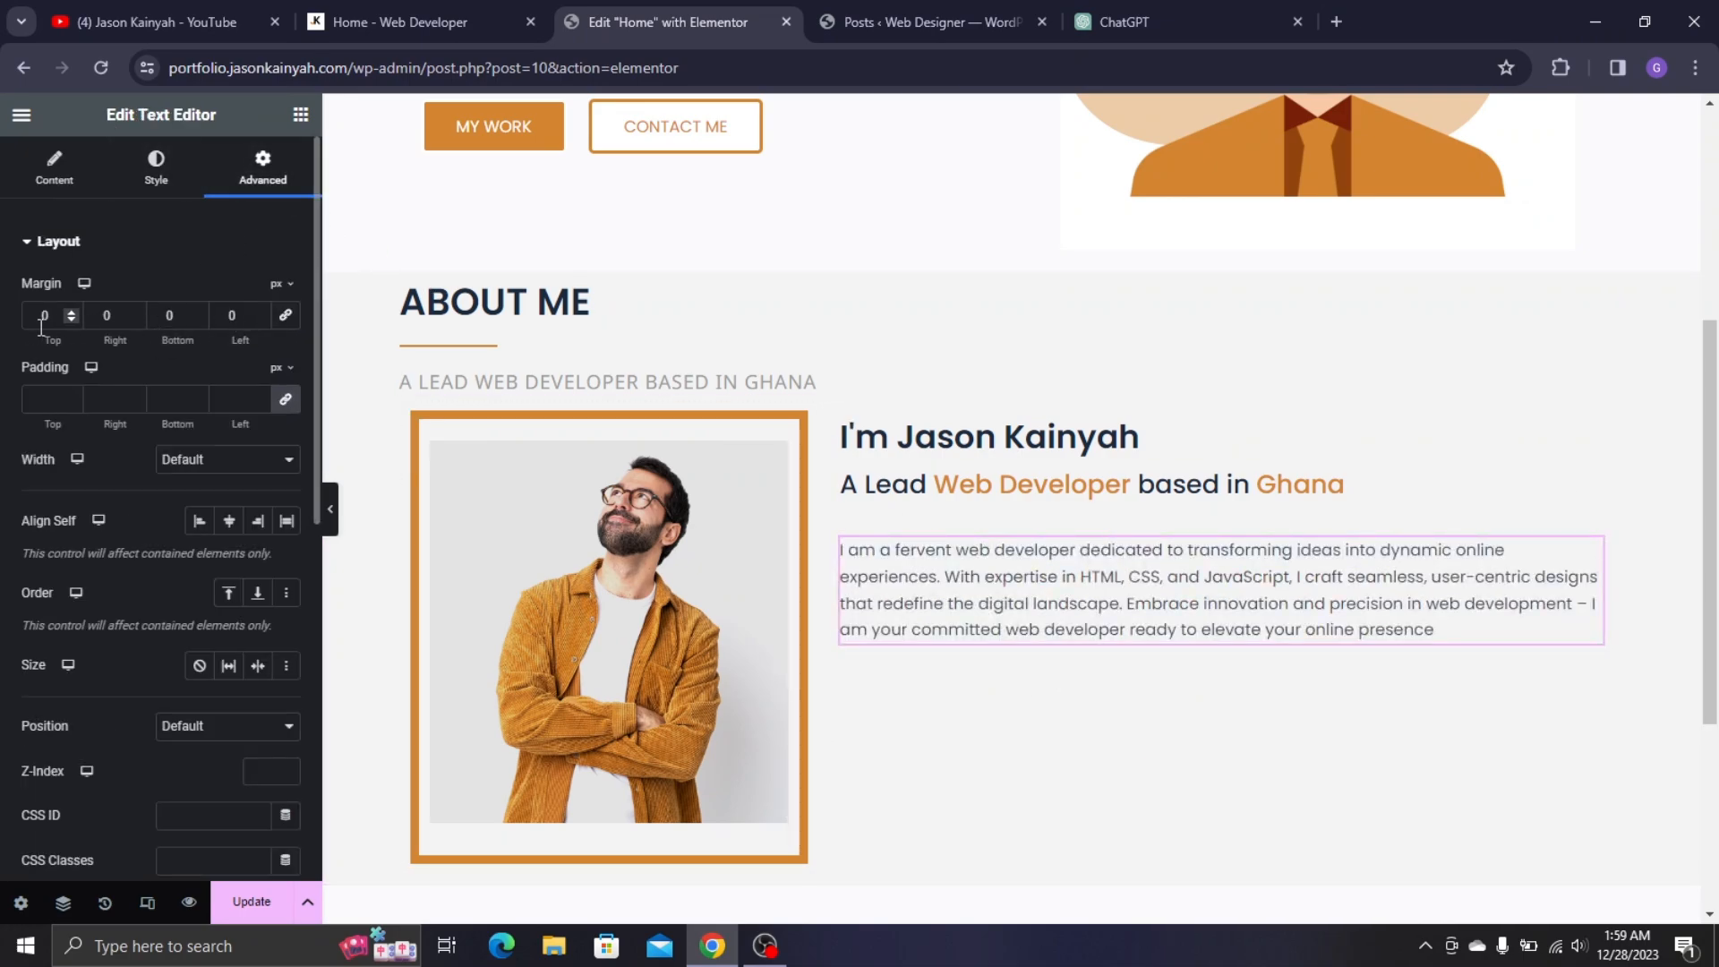
{"action": "left_click_drag", "start_coordinate": [72, 321], "coordinate": [72, 321]}
{"action": "scroll", "coordinate": [965, 361], "scroll_direction": "down", "scroll_amount": 1}
{"action": "scroll", "coordinate": [940, 356], "scroll_direction": "down", "scroll_amount": 1}
{"action": "scroll", "coordinate": [926, 326], "scroll_direction": "up", "scroll_amount": 1}
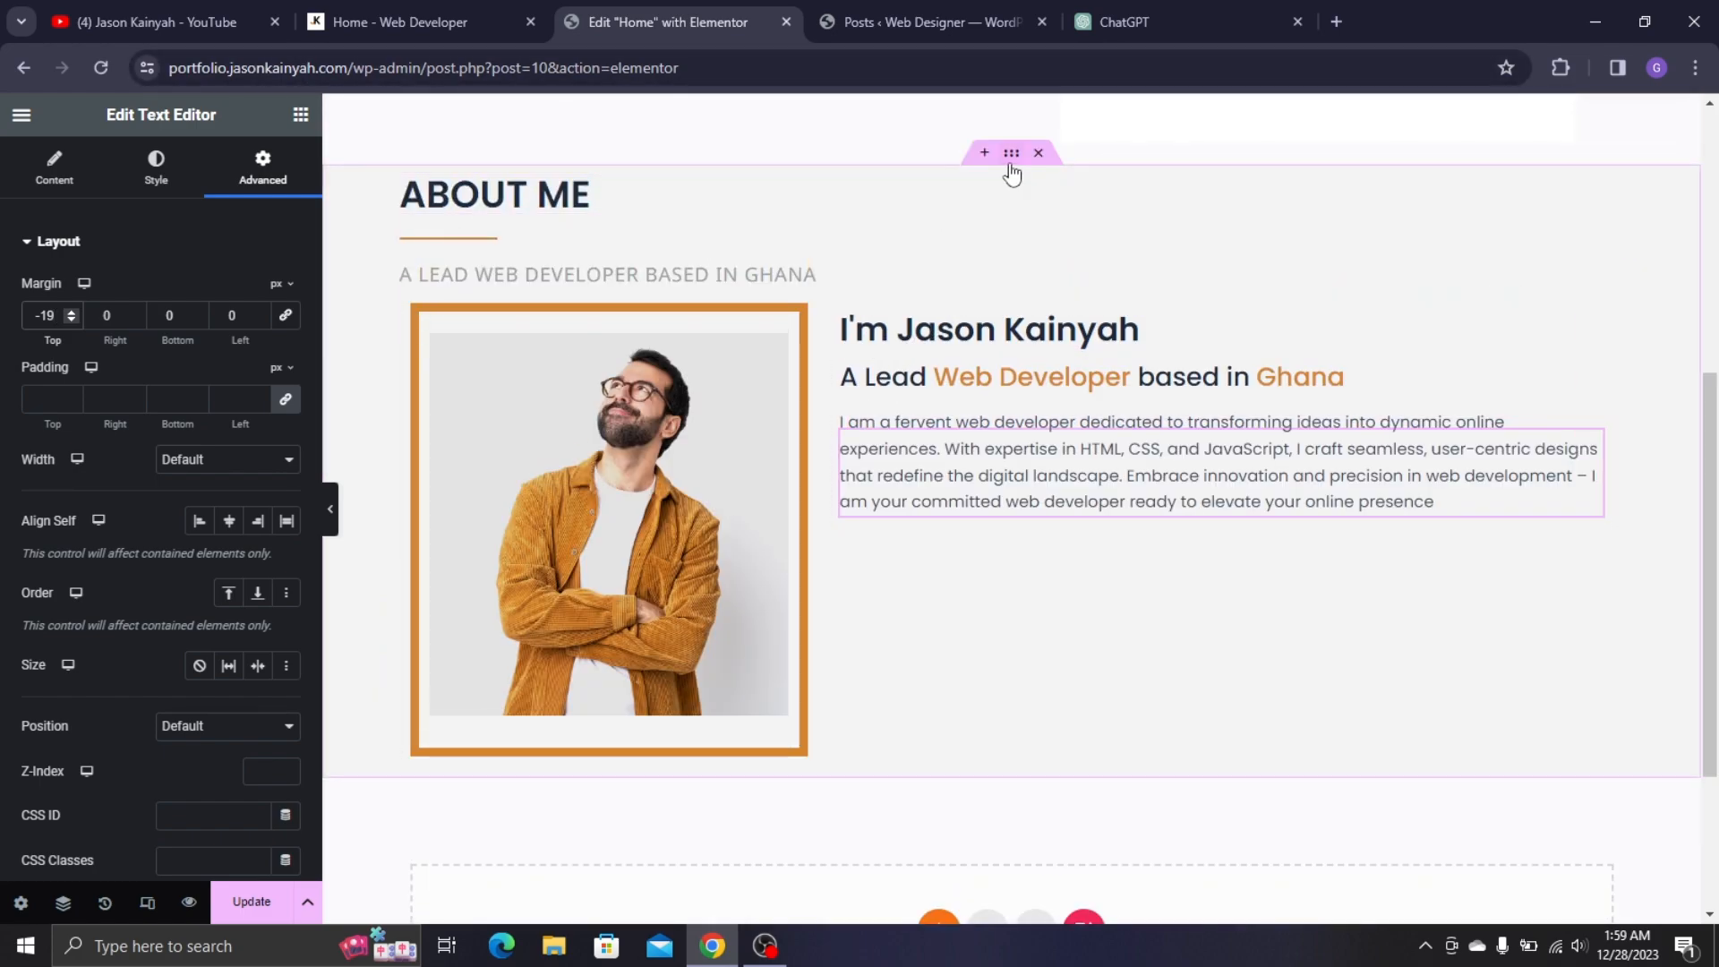
{"action": "left_click_drag", "start_coordinate": [1010, 154], "coordinate": [1010, 172]}
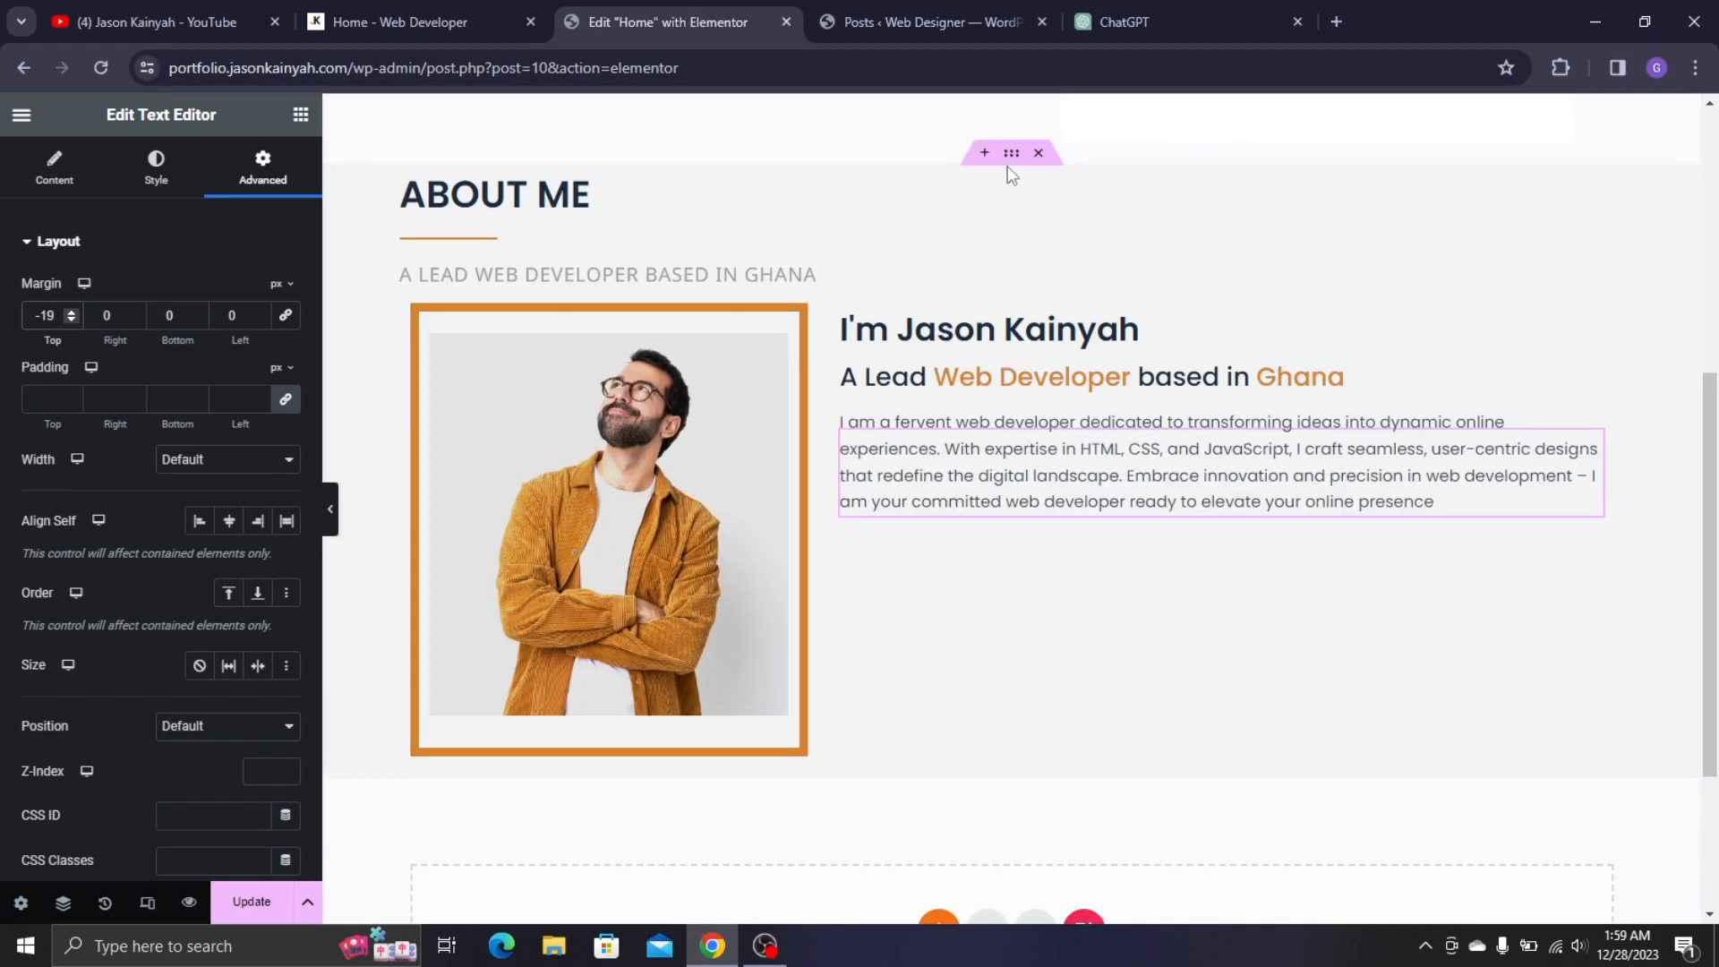
- Change the About section's top padding from 50 to 60 px
{"action": "left_click", "coordinate": [450, 258]}
{"action": "left_click", "coordinate": [249, 180]}
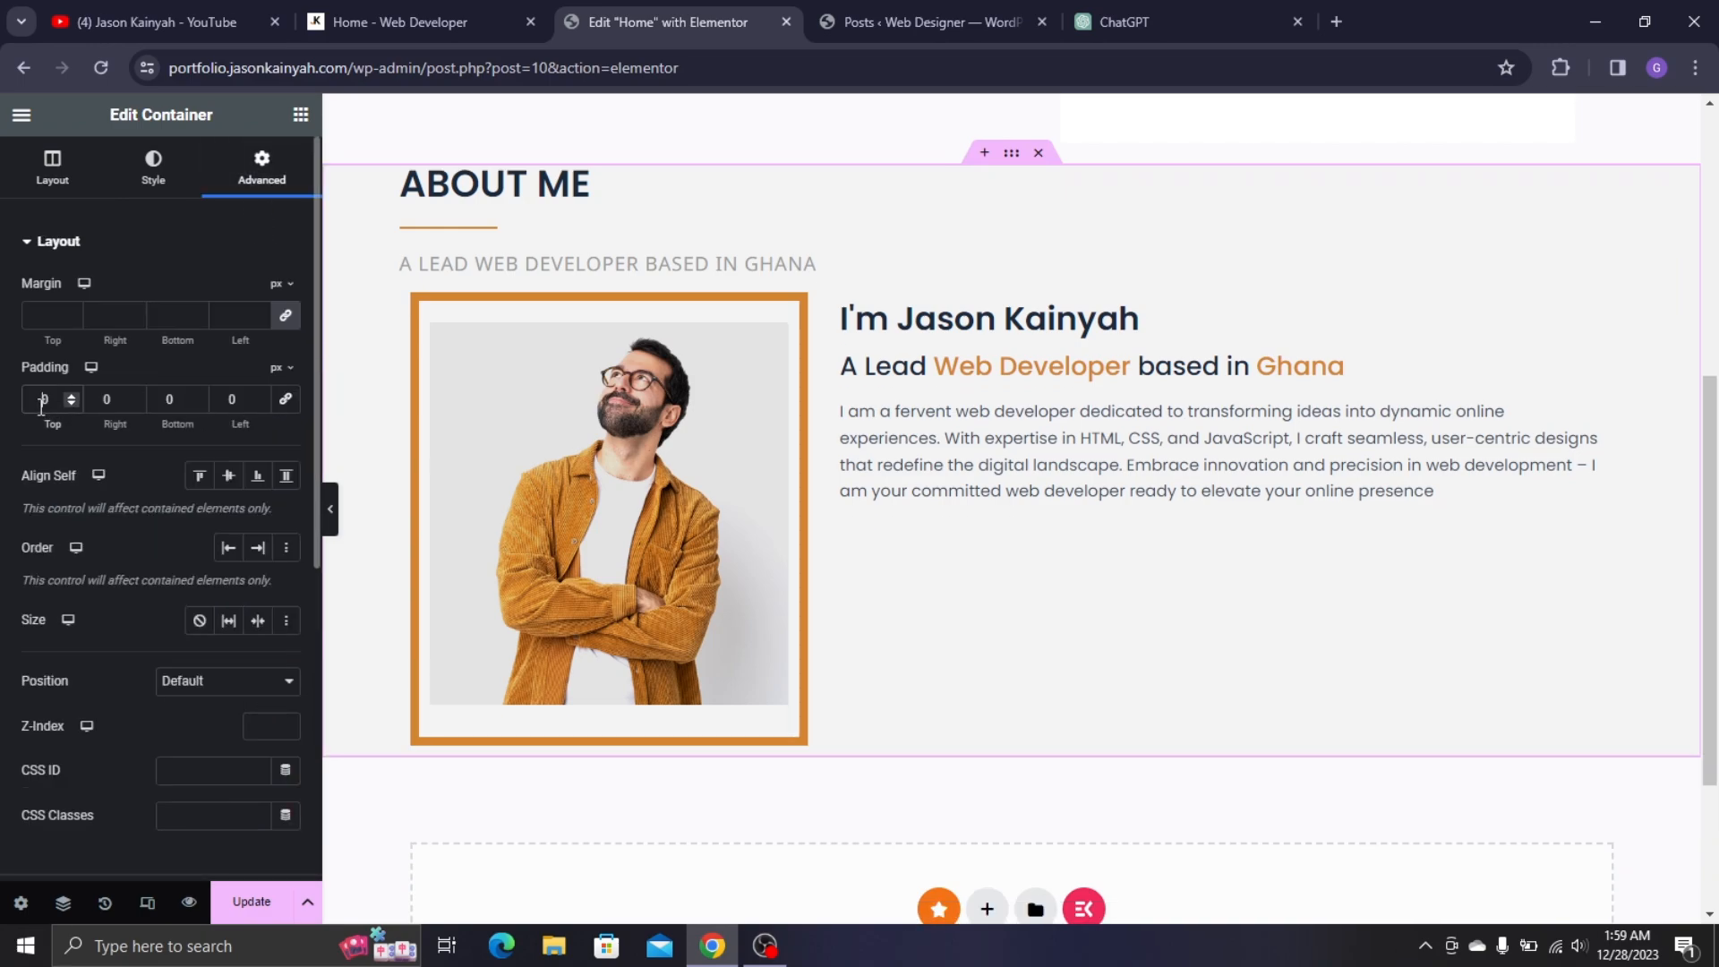
{"action": "left_click", "coordinate": [44, 398]}
{"action": "type", "text": "50"}
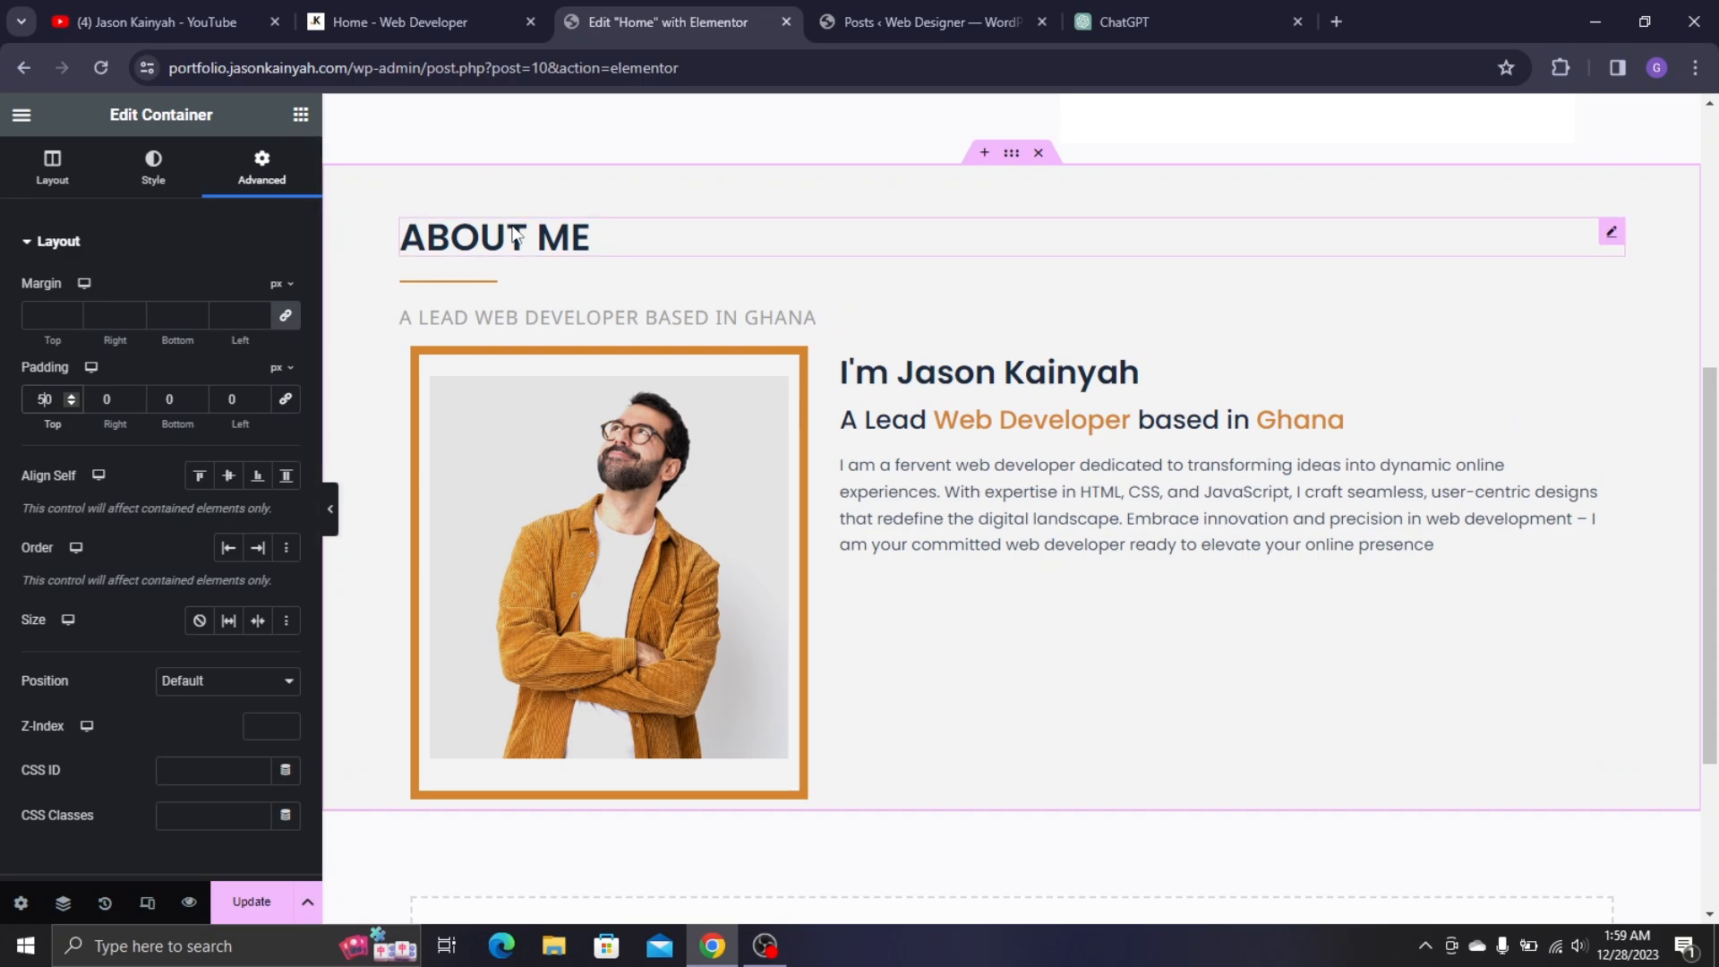
{"action": "key", "text": "BackSpace"}
{"action": "type", "text": "6"}
{"action": "scroll", "coordinate": [985, 520], "scroll_direction": "down", "scroll_amount": 2}
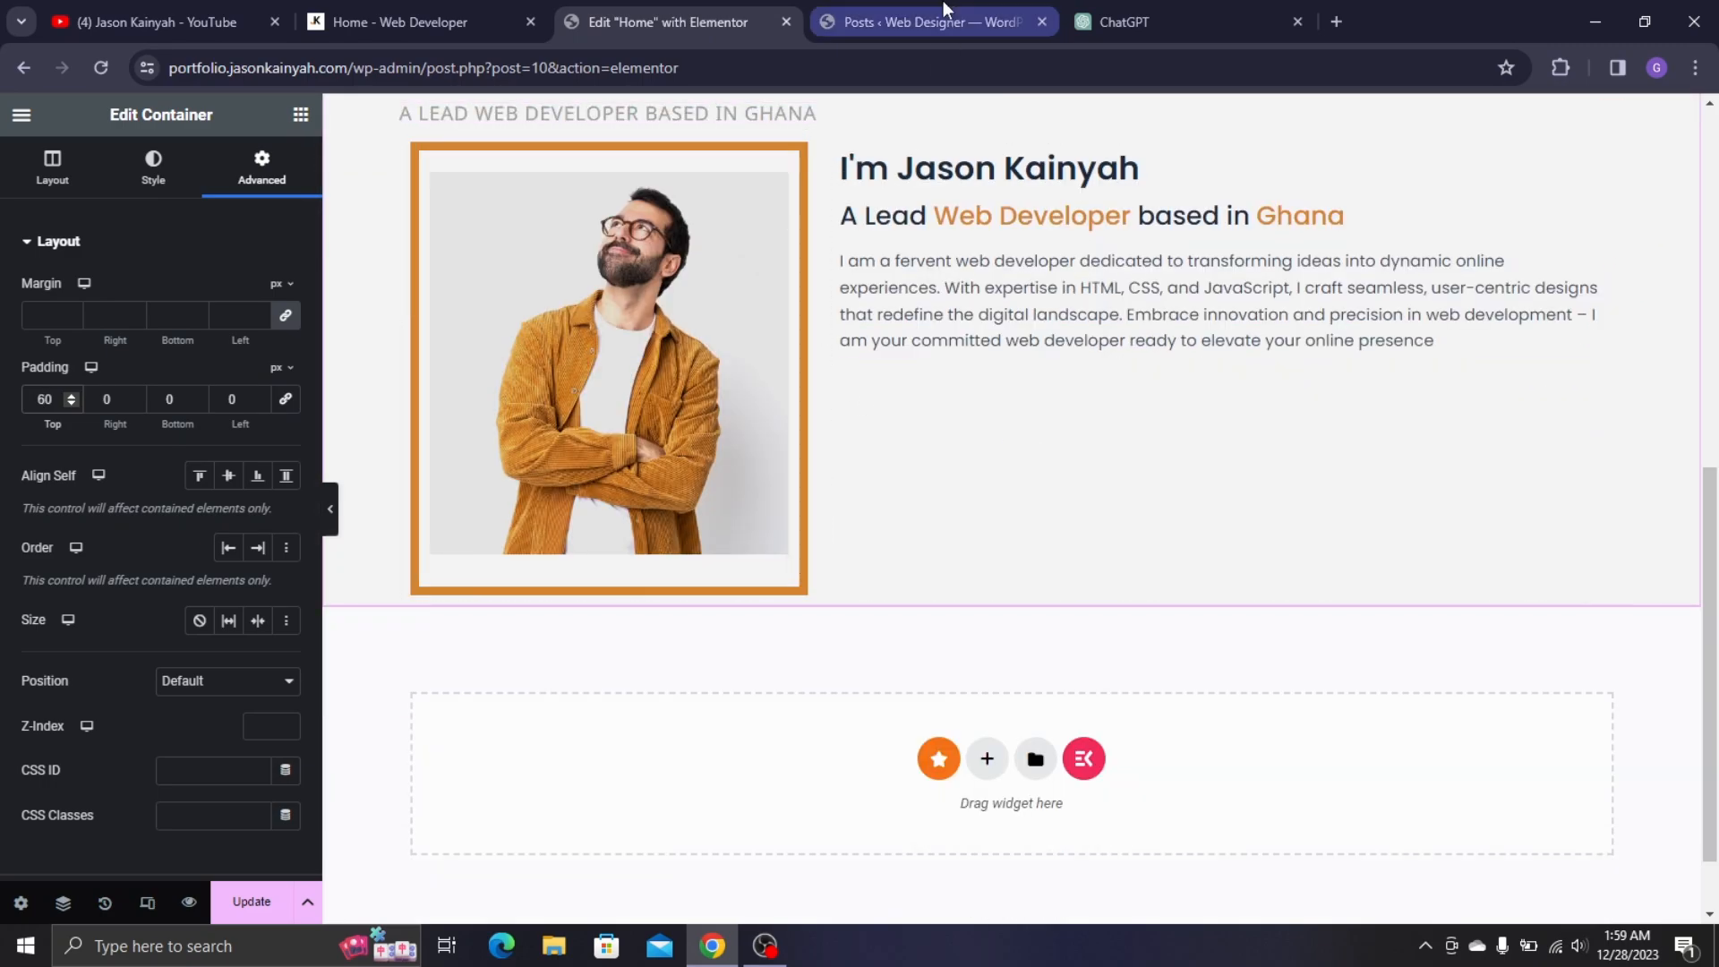
{"action": "left_click", "coordinate": [408, 22]}
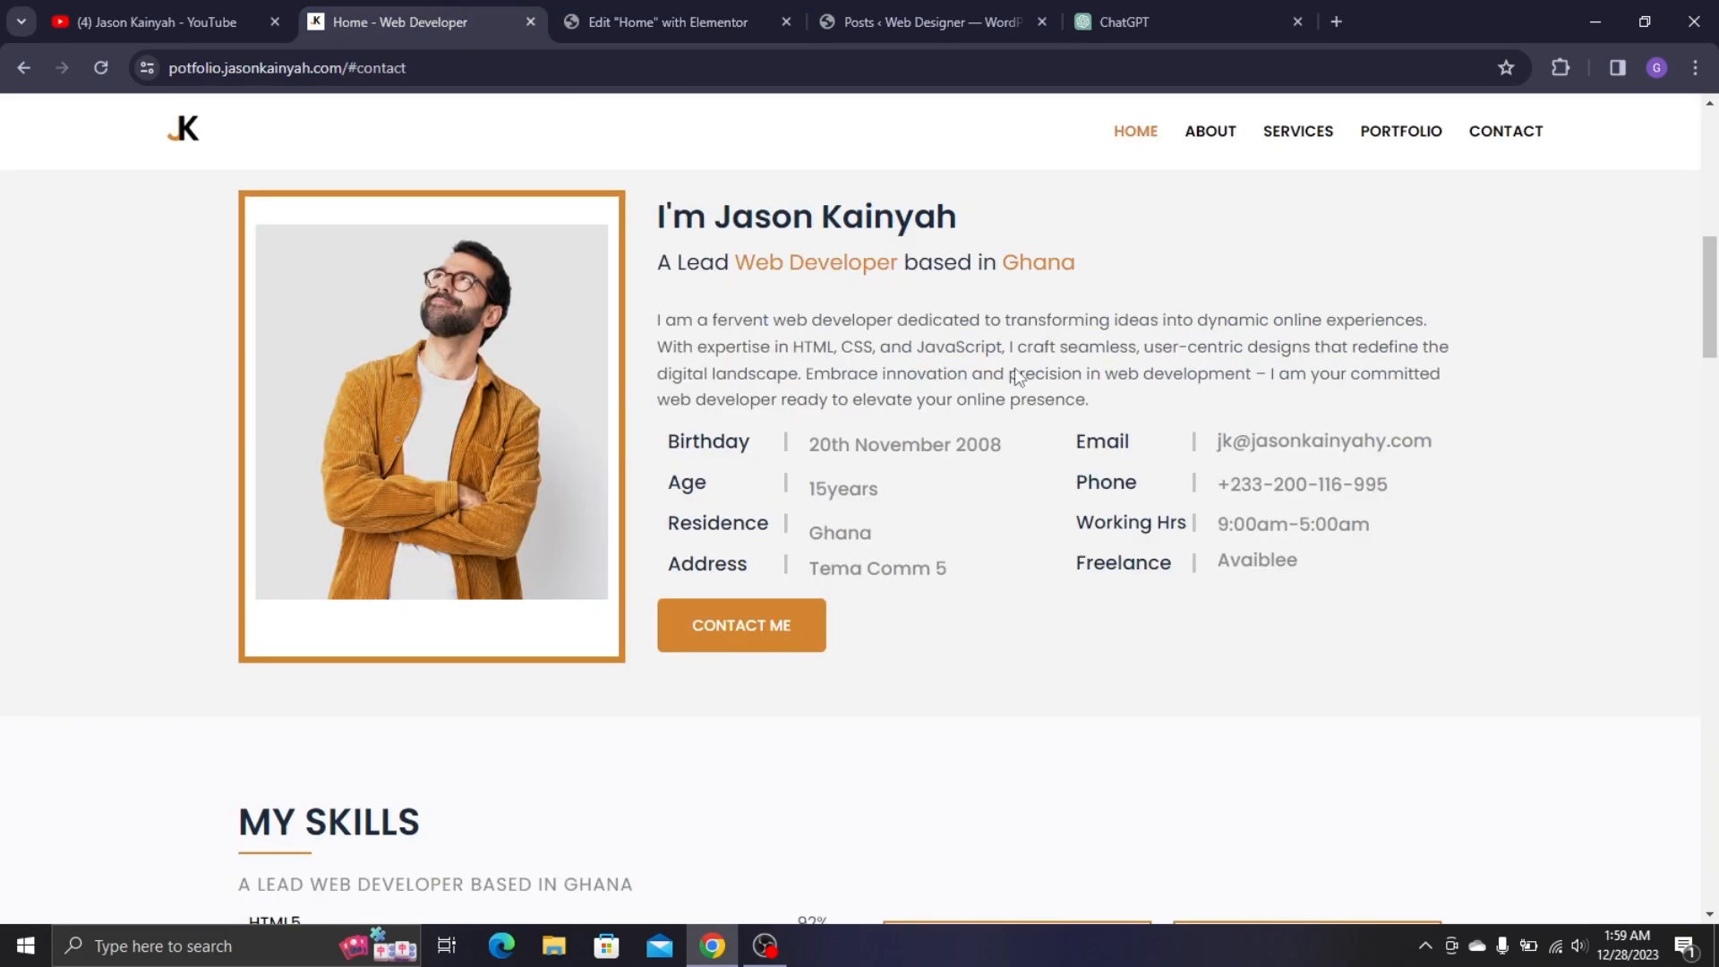
{"action": "left_click", "coordinate": [691, 13]}
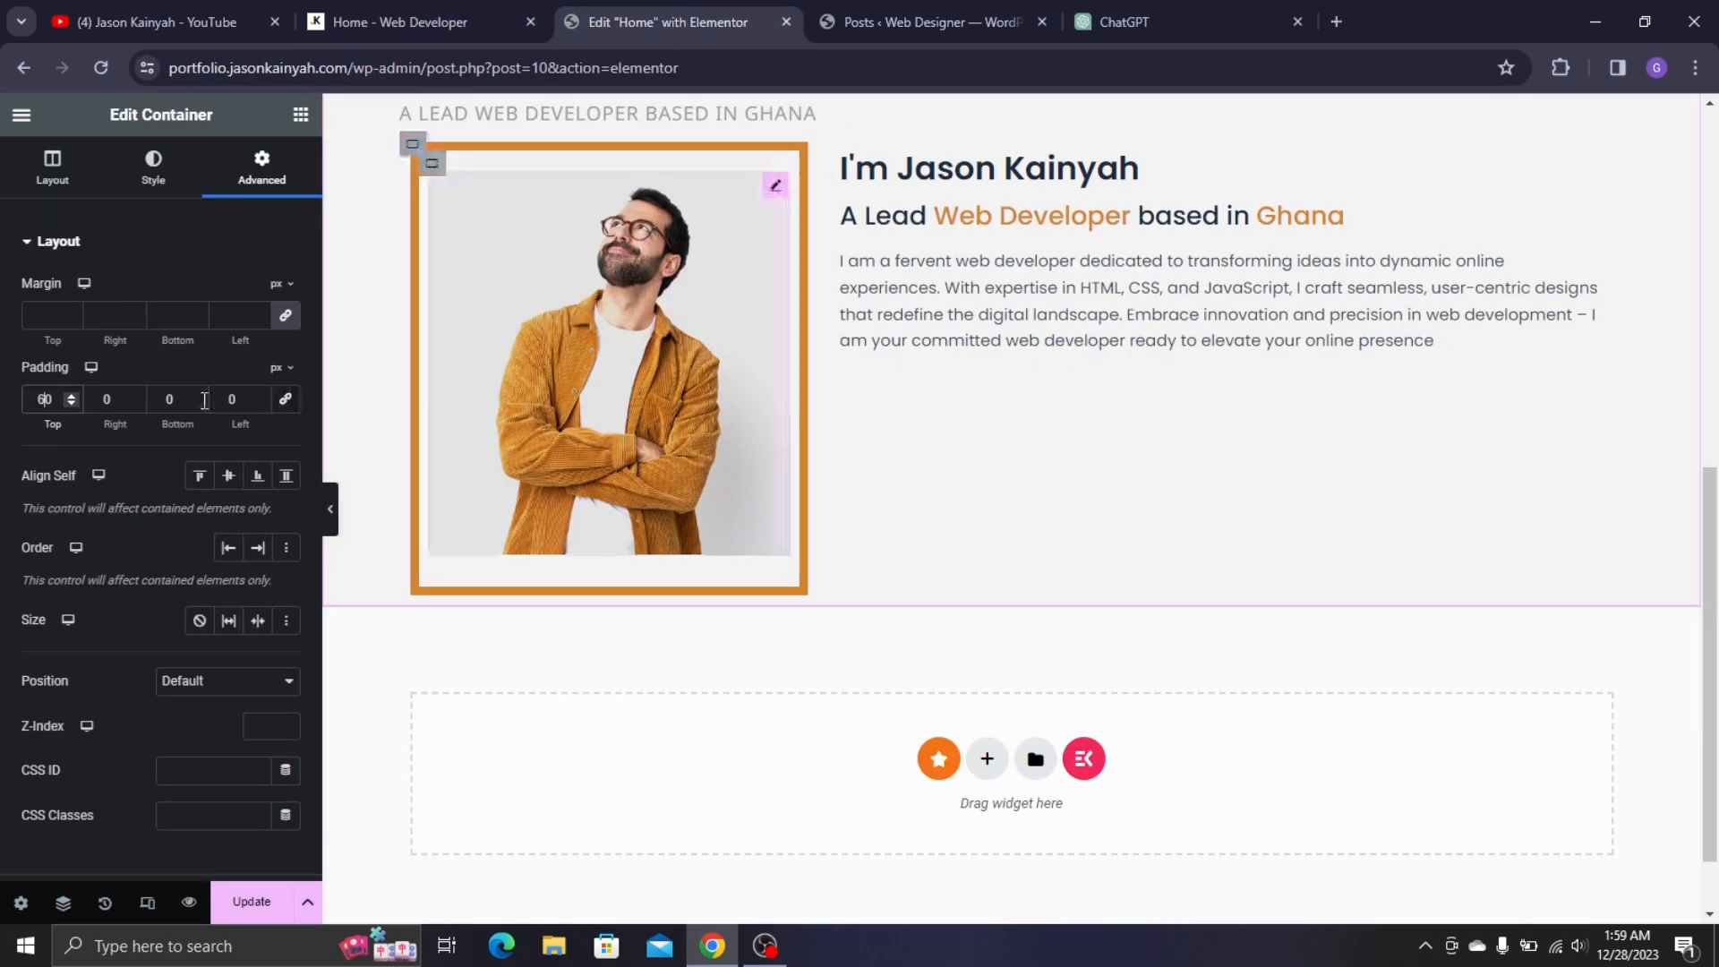
{"action": "left_click", "coordinate": [300, 115]}
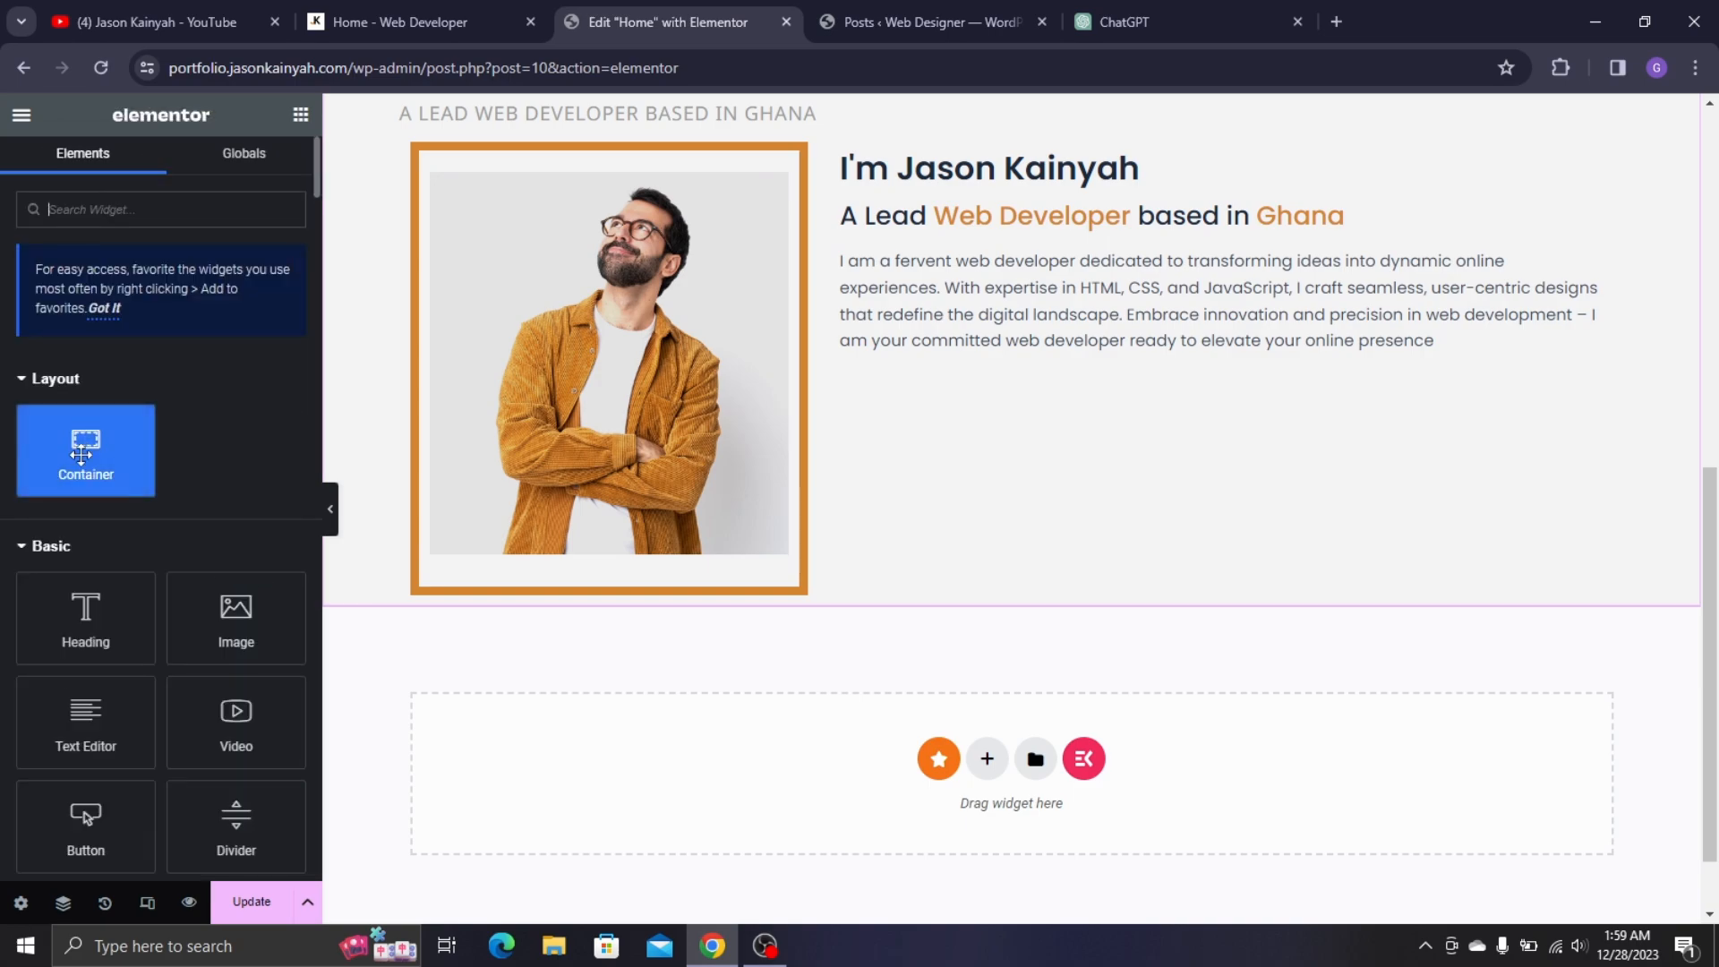
- Add a container below the bio holding two inner containers side by side
{"action": "left_click_drag", "start_coordinate": [86, 447], "coordinate": [1121, 339]}
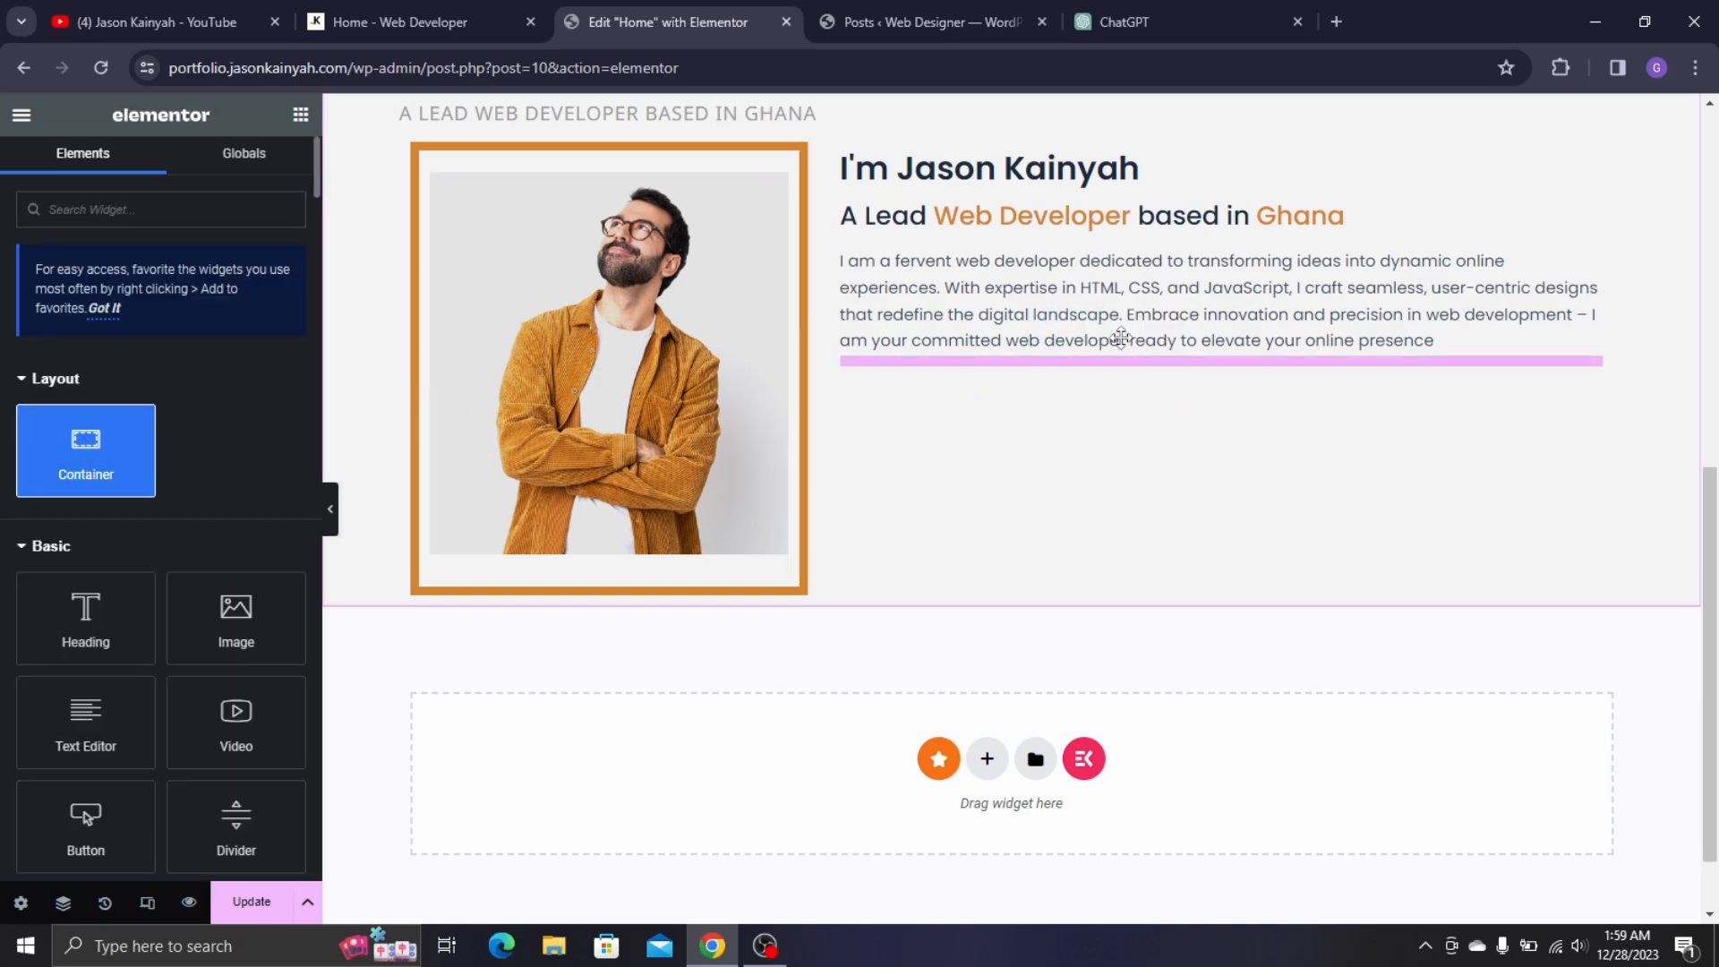
{"action": "left_click", "coordinate": [943, 11]}
{"action": "left_click", "coordinate": [708, 11]}
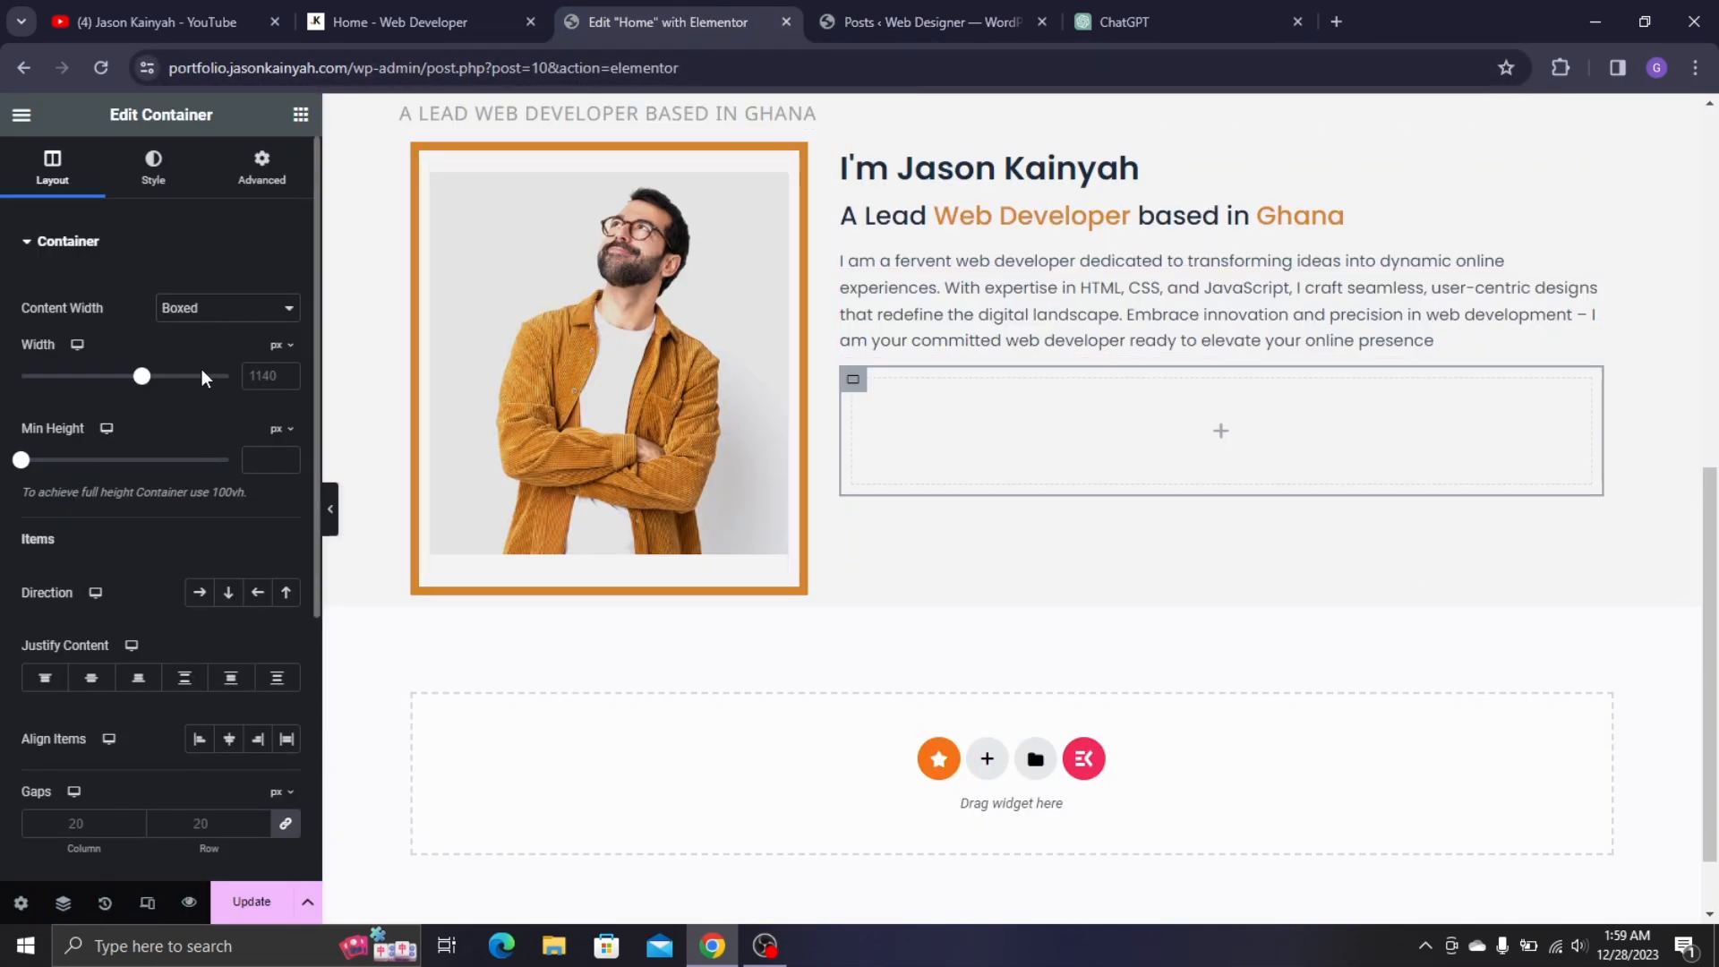
{"action": "left_click", "coordinate": [335, 10]}
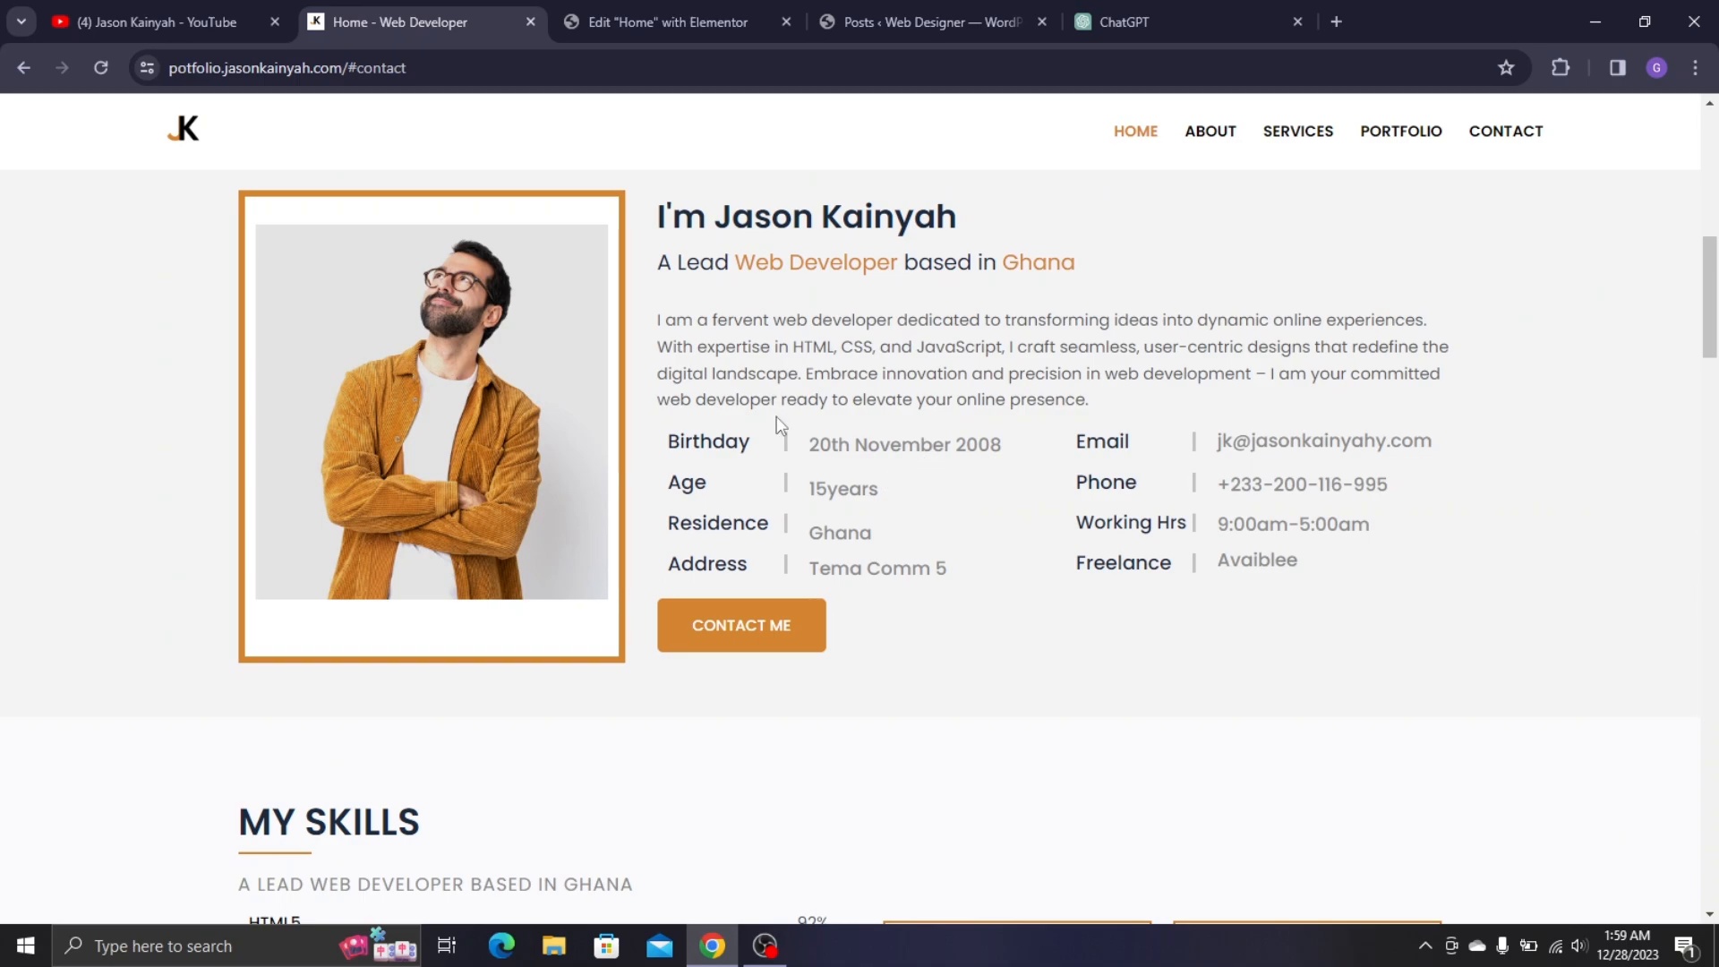
{"action": "left_click", "coordinate": [674, 2]}
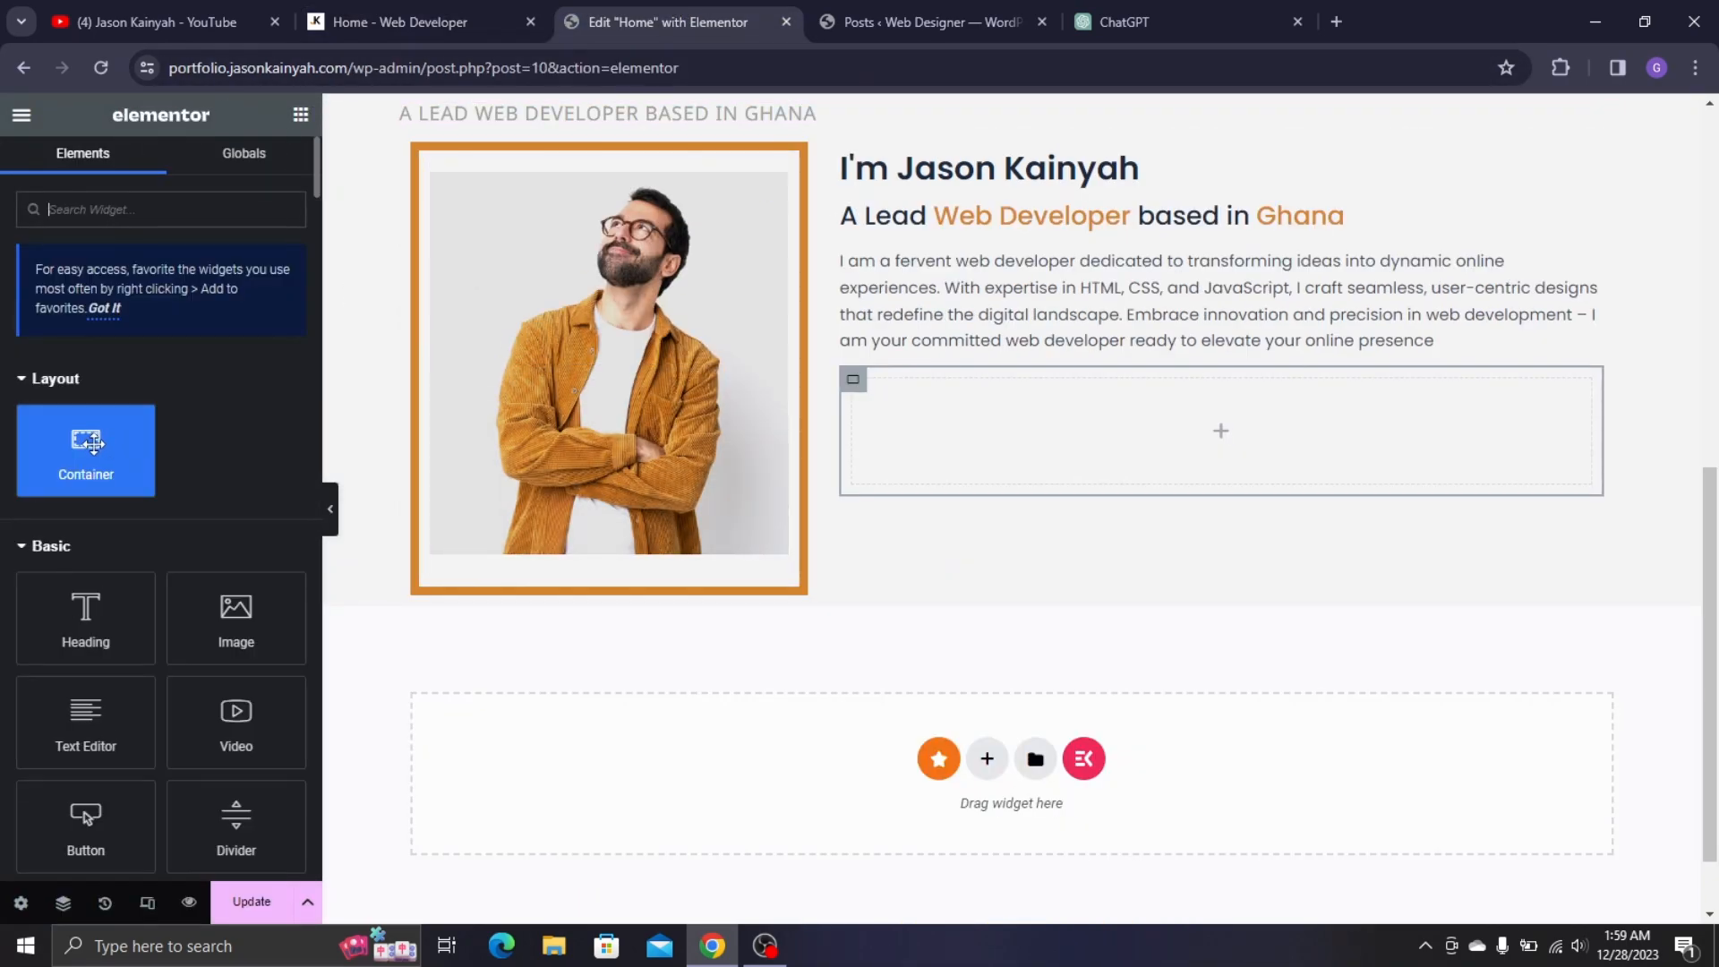
{"action": "left_click_drag", "start_coordinate": [86, 448], "coordinate": [865, 401]}
{"action": "right_click", "coordinate": [865, 400]}
{"action": "left_click", "coordinate": [928, 286]}
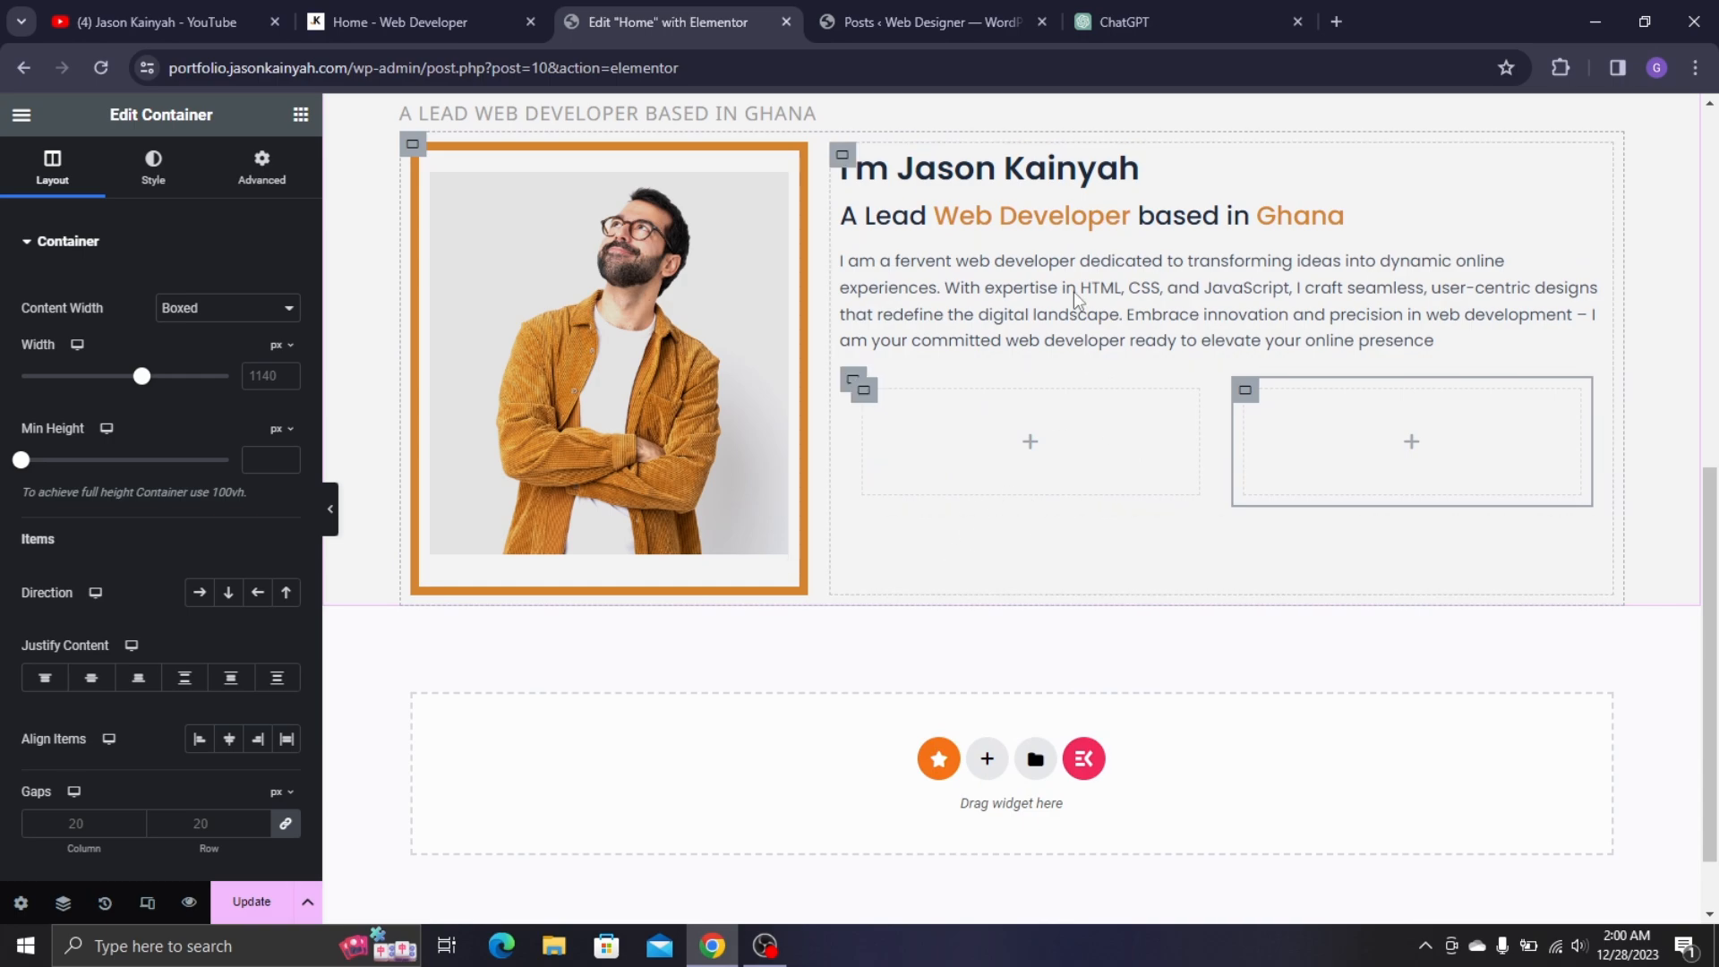
- Set the left inner container to Row and nest two duplicated containers inside it
{"action": "left_click", "coordinate": [402, 21]}
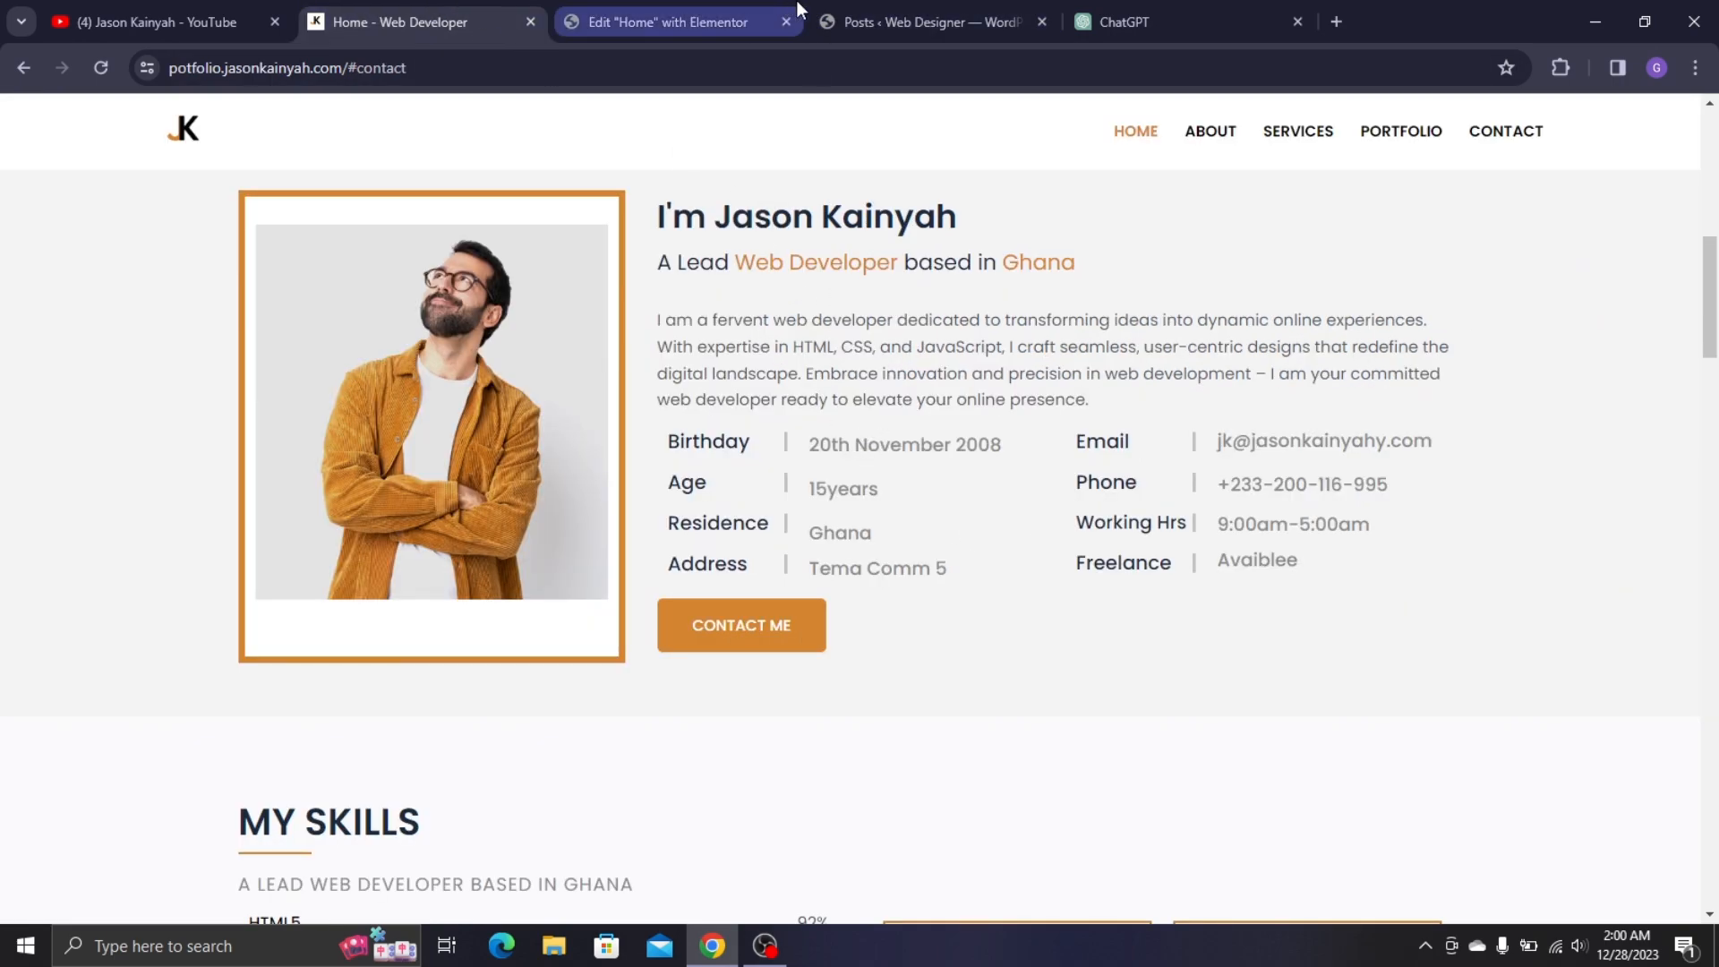
{"action": "left_click", "coordinate": [707, 18]}
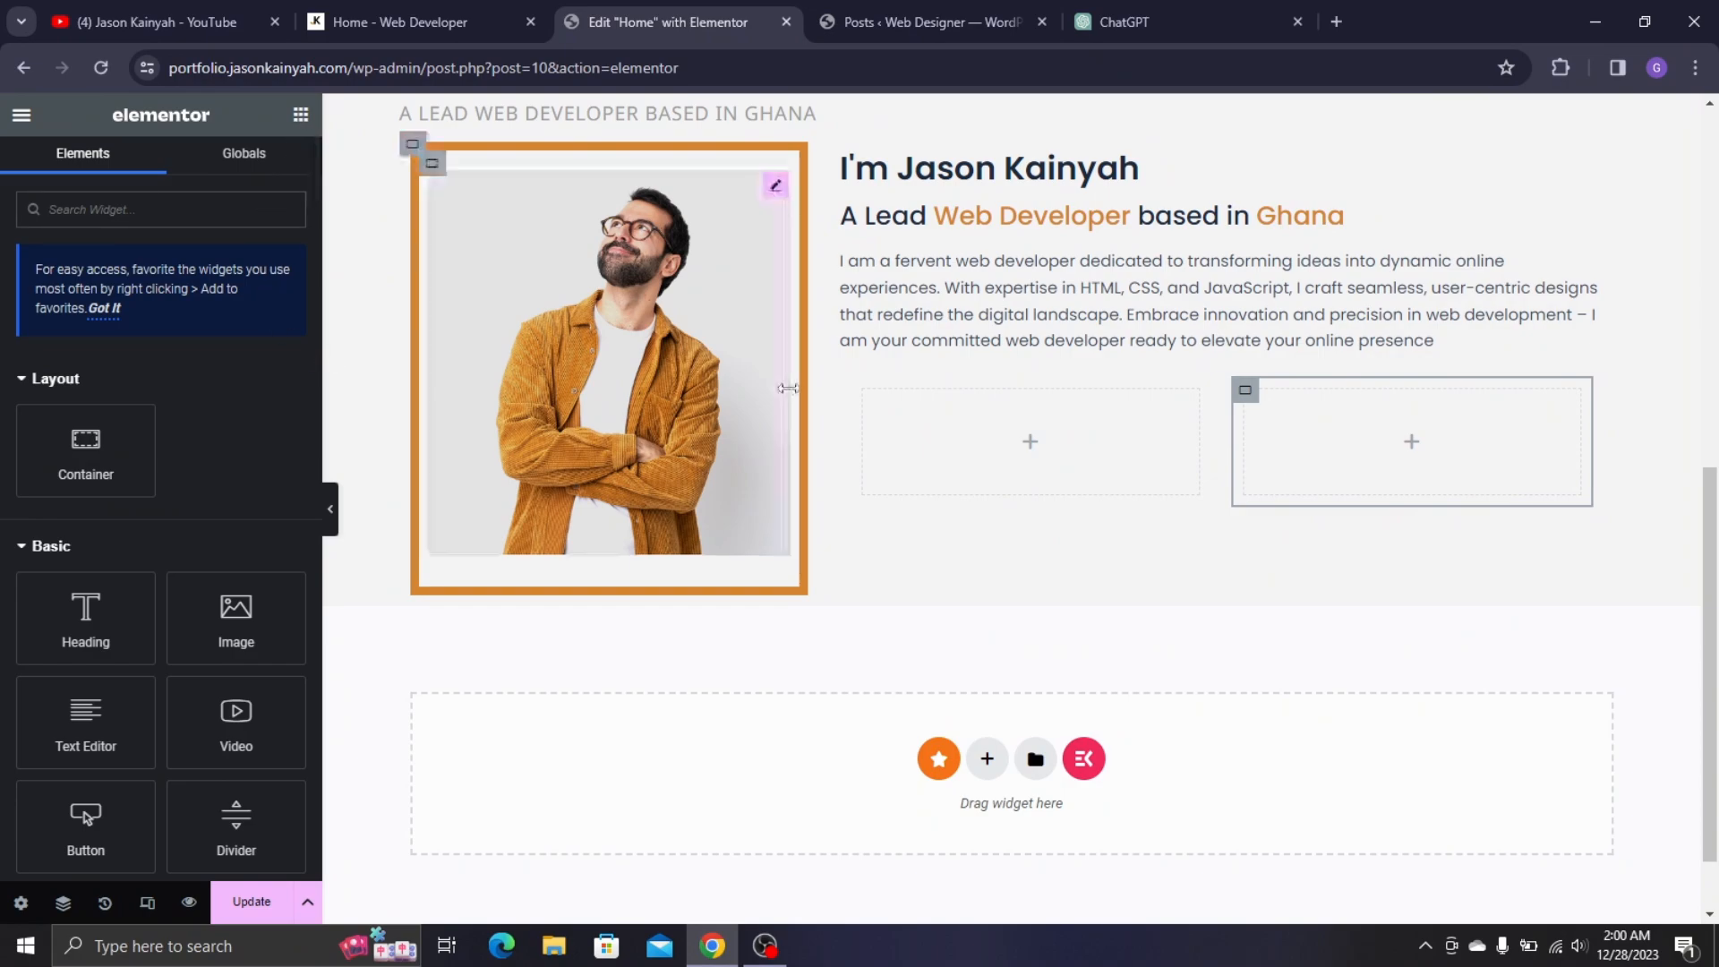
{"action": "left_click", "coordinate": [865, 394]}
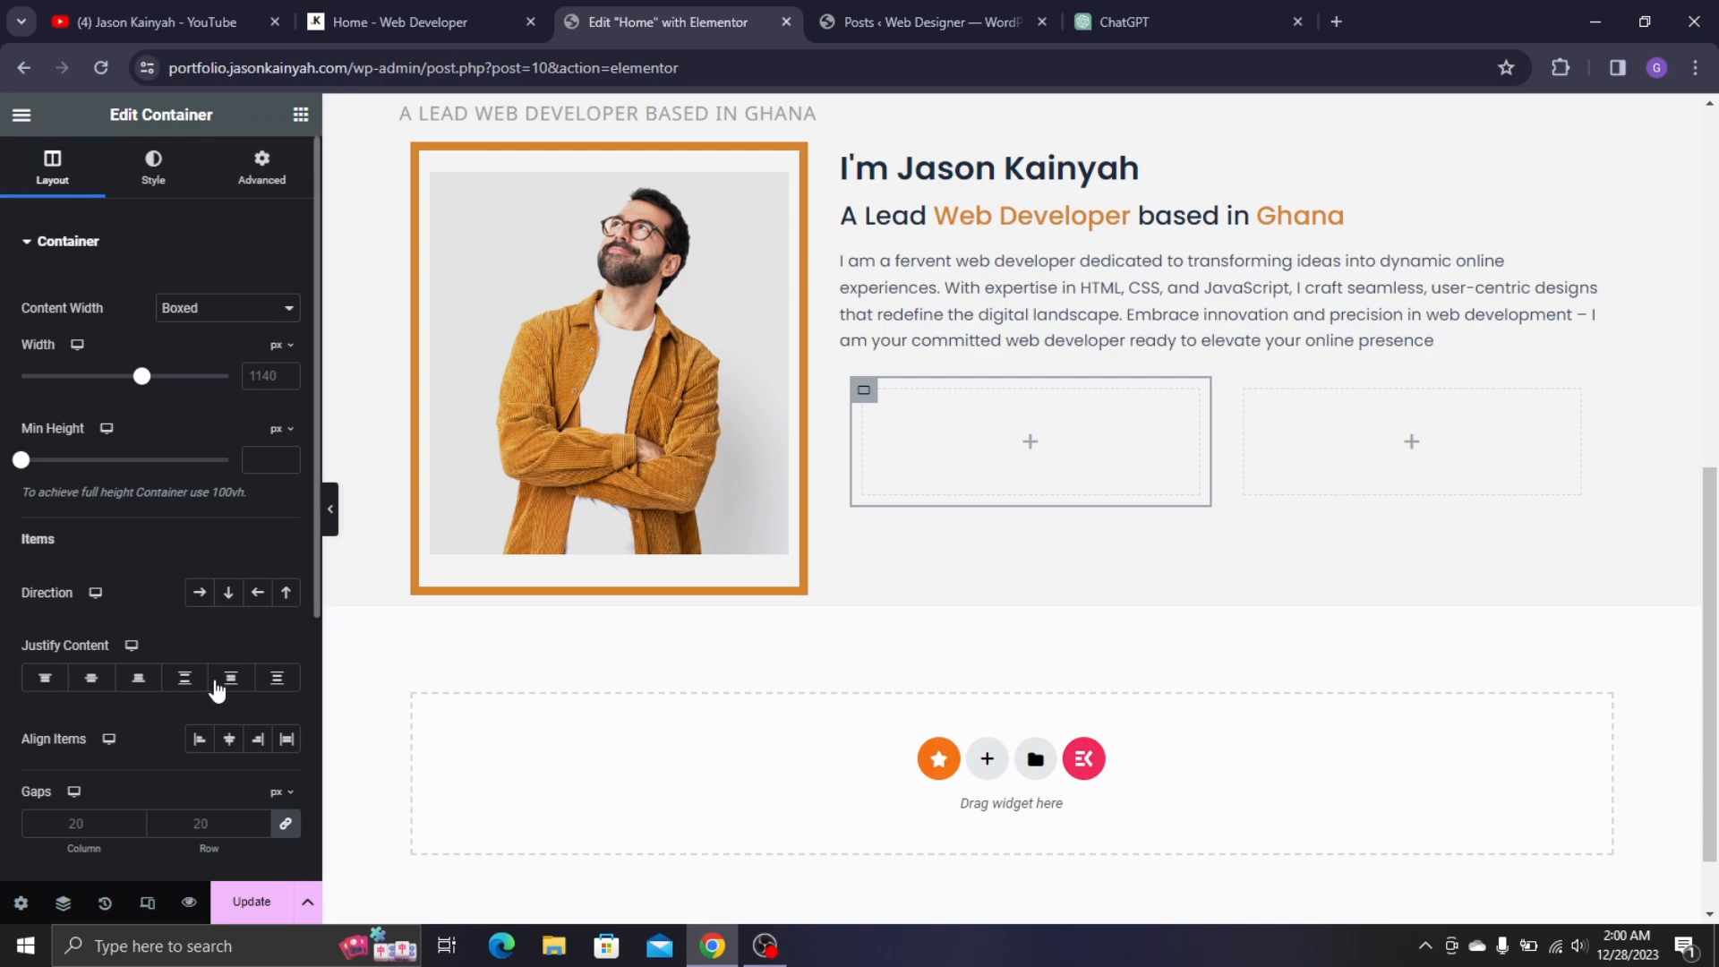
{"action": "left_click", "coordinate": [199, 593]}
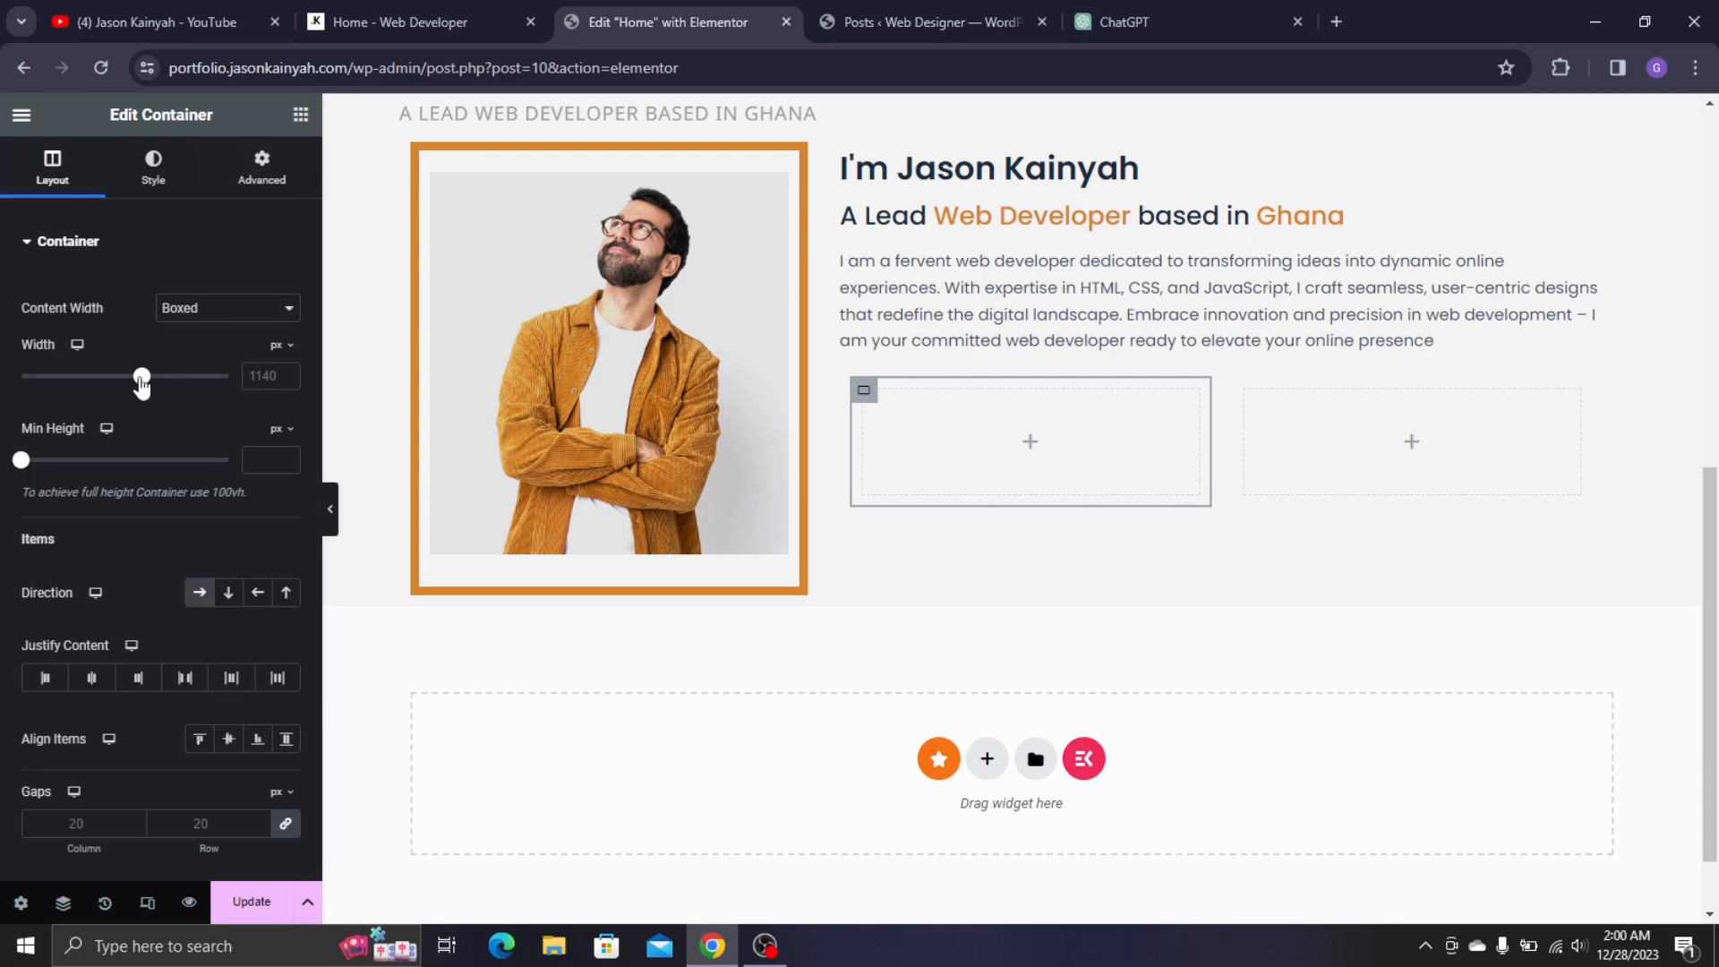
{"action": "left_click_drag", "start_coordinate": [86, 448], "coordinate": [989, 423]}
{"action": "left_click", "coordinate": [875, 403]}
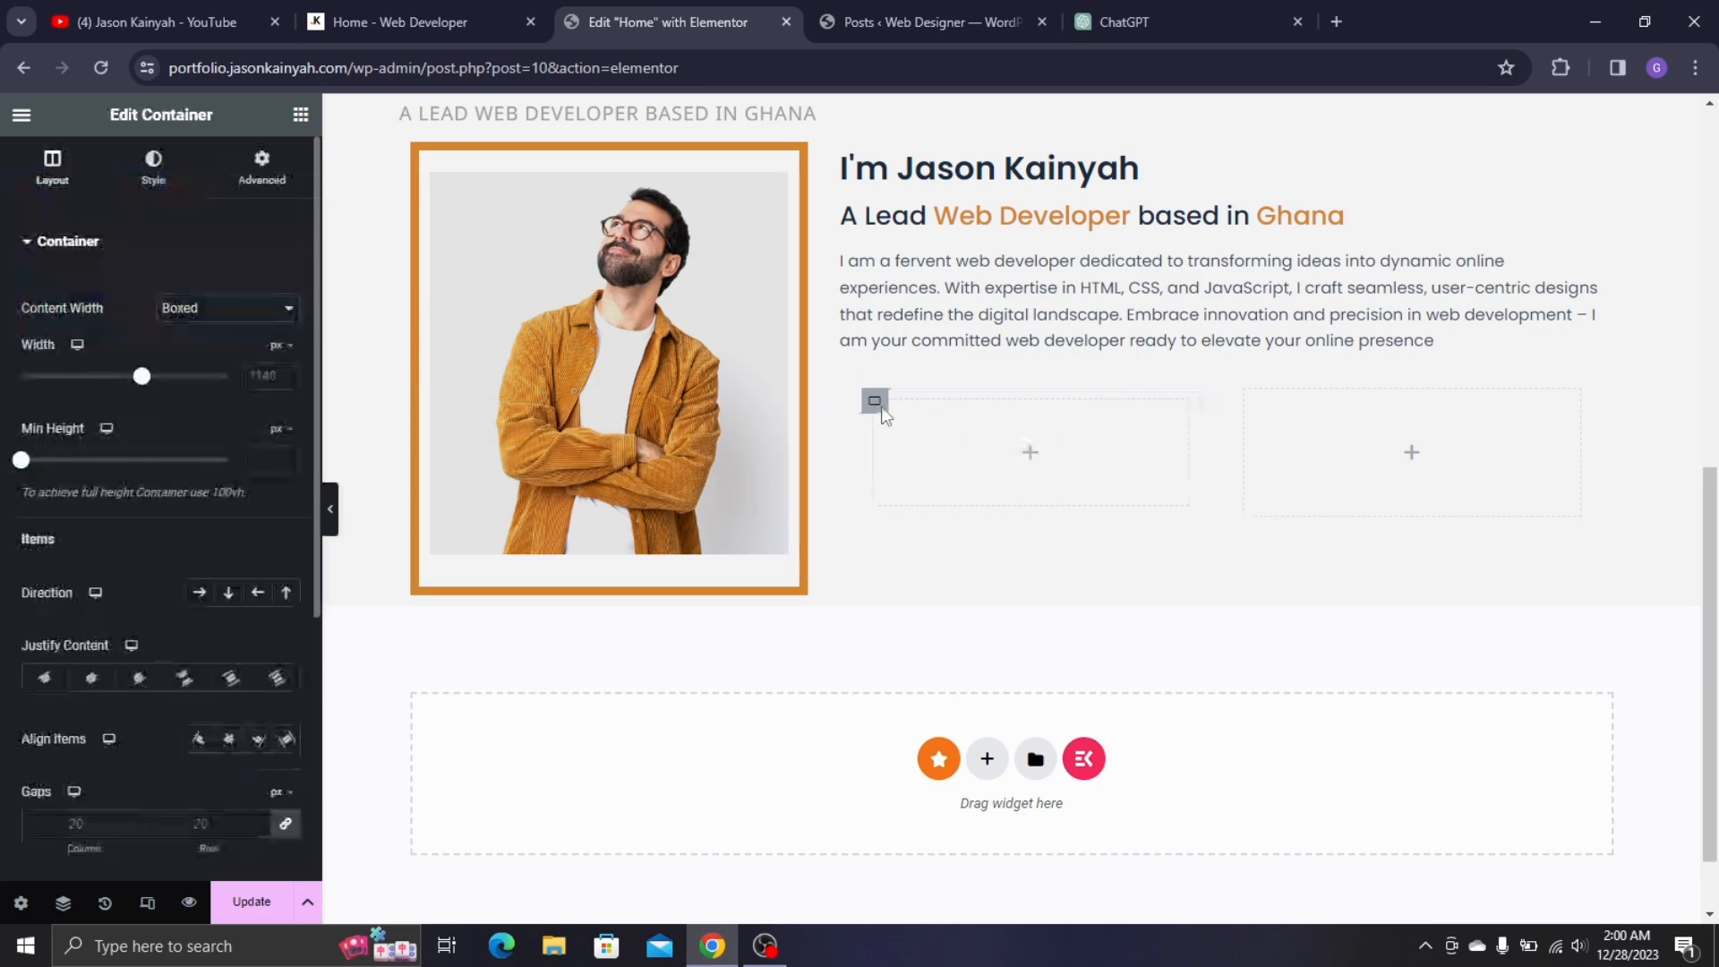
{"action": "right_click", "coordinate": [875, 403]}
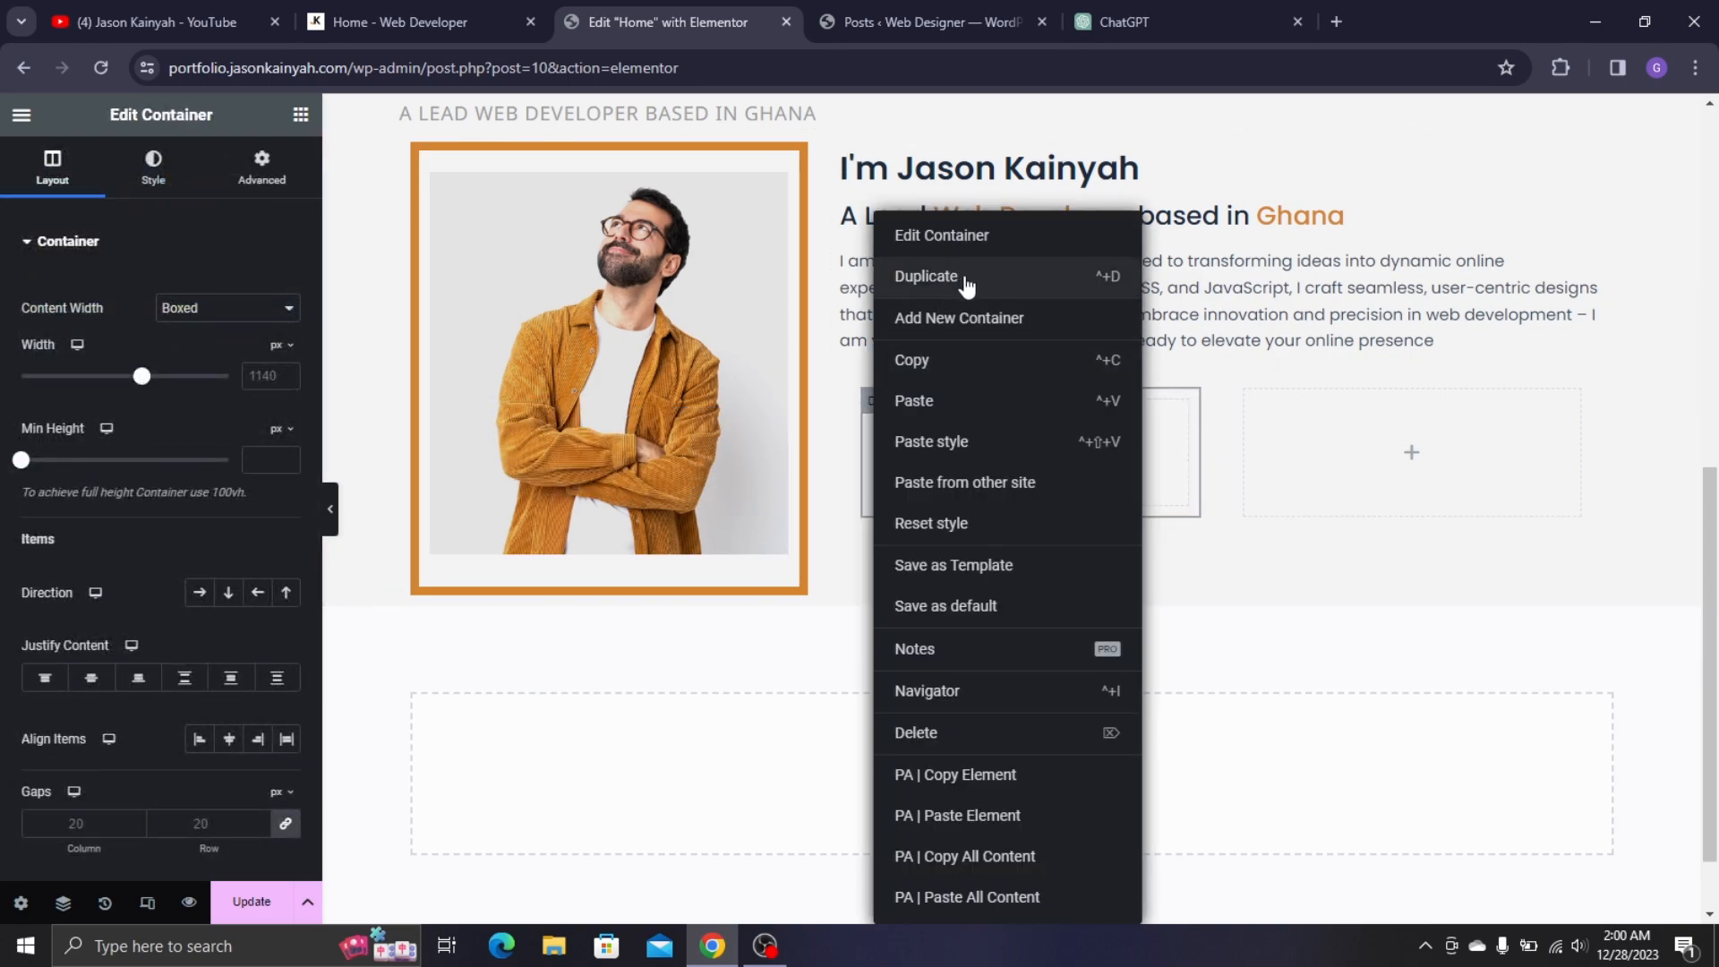
{"action": "left_click", "coordinate": [1146, 505]}
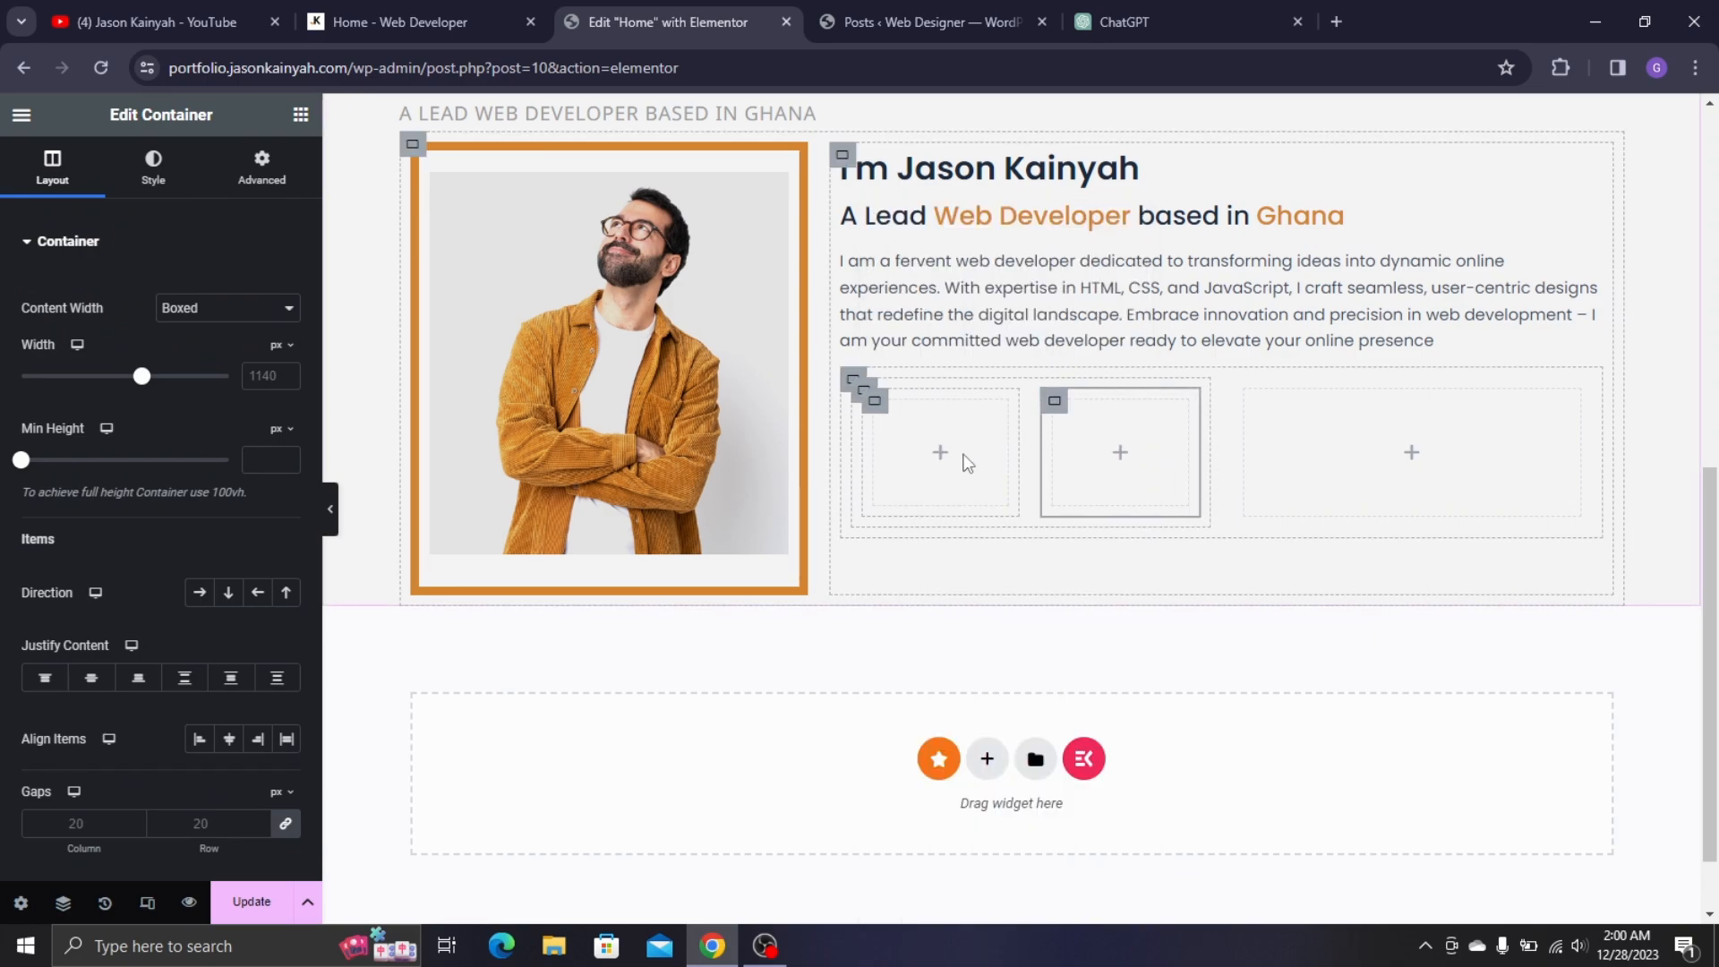
{"action": "left_click", "coordinate": [300, 115]}
{"action": "left_click", "coordinate": [394, 22]}
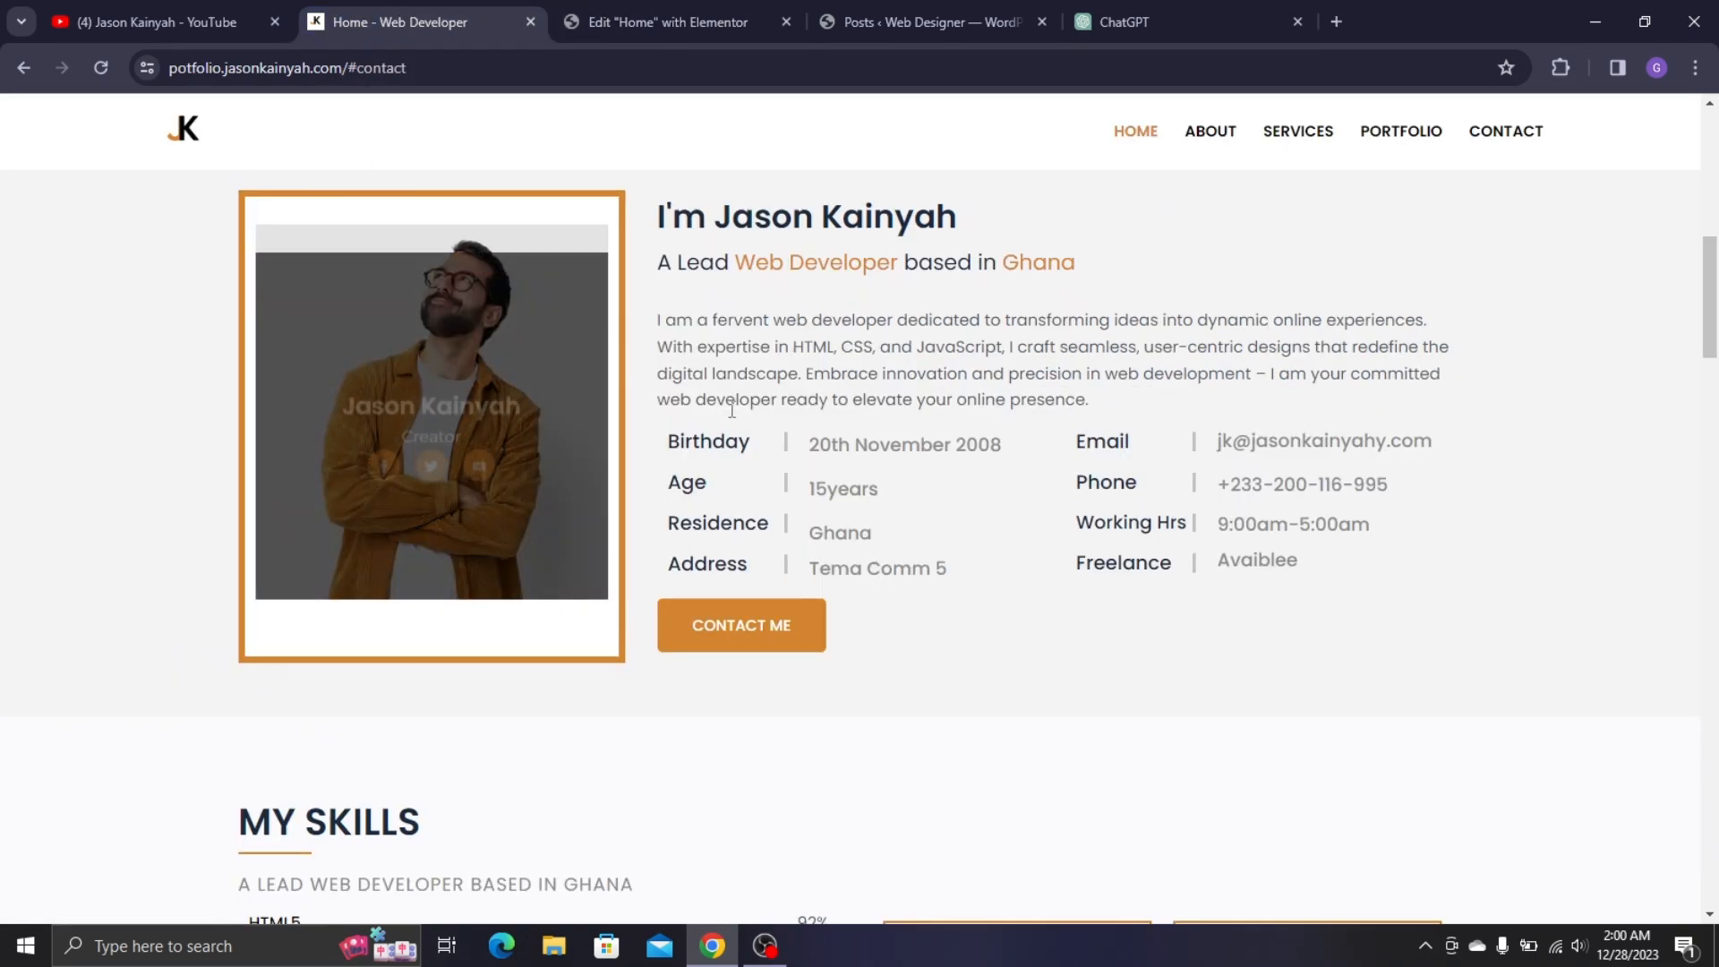
- Add a heading reading 'Birthday' into the grid's first column
{"action": "left_click", "coordinate": [647, 4]}
{"action": "left_click_drag", "start_coordinate": [86, 618], "coordinate": [942, 447]}
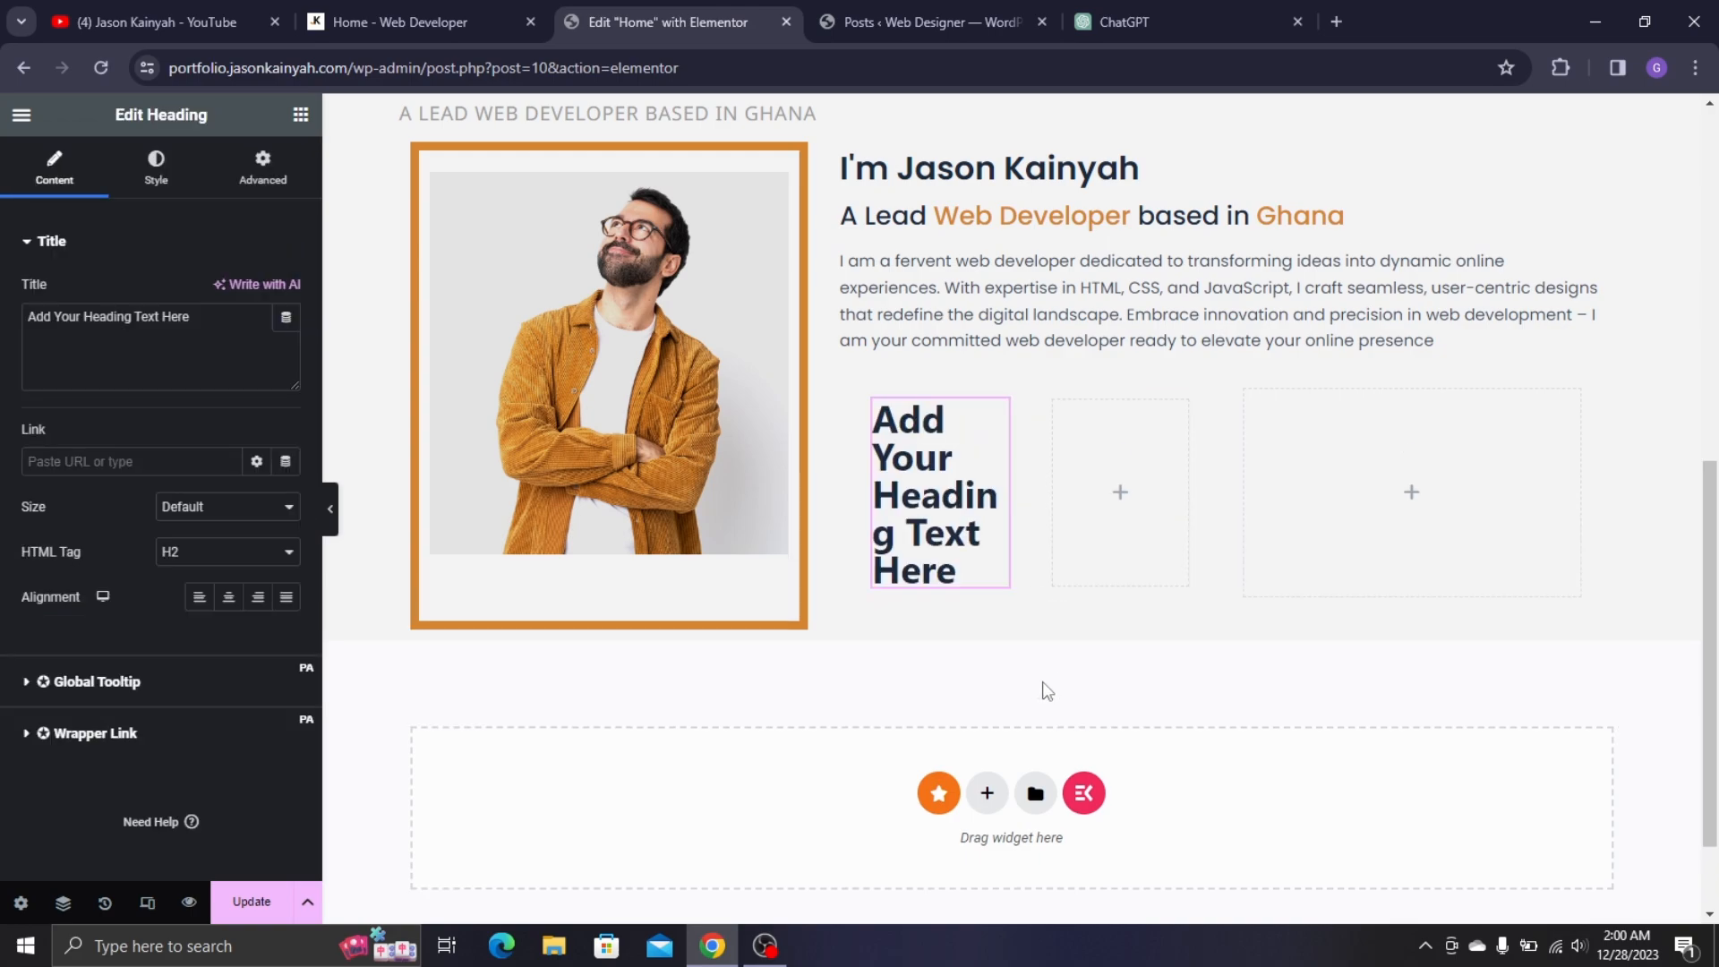
{"action": "left_click", "coordinate": [444, 9]}
{"action": "double_click", "coordinate": [731, 443]}
{"action": "key", "text": "ctrl+c"}
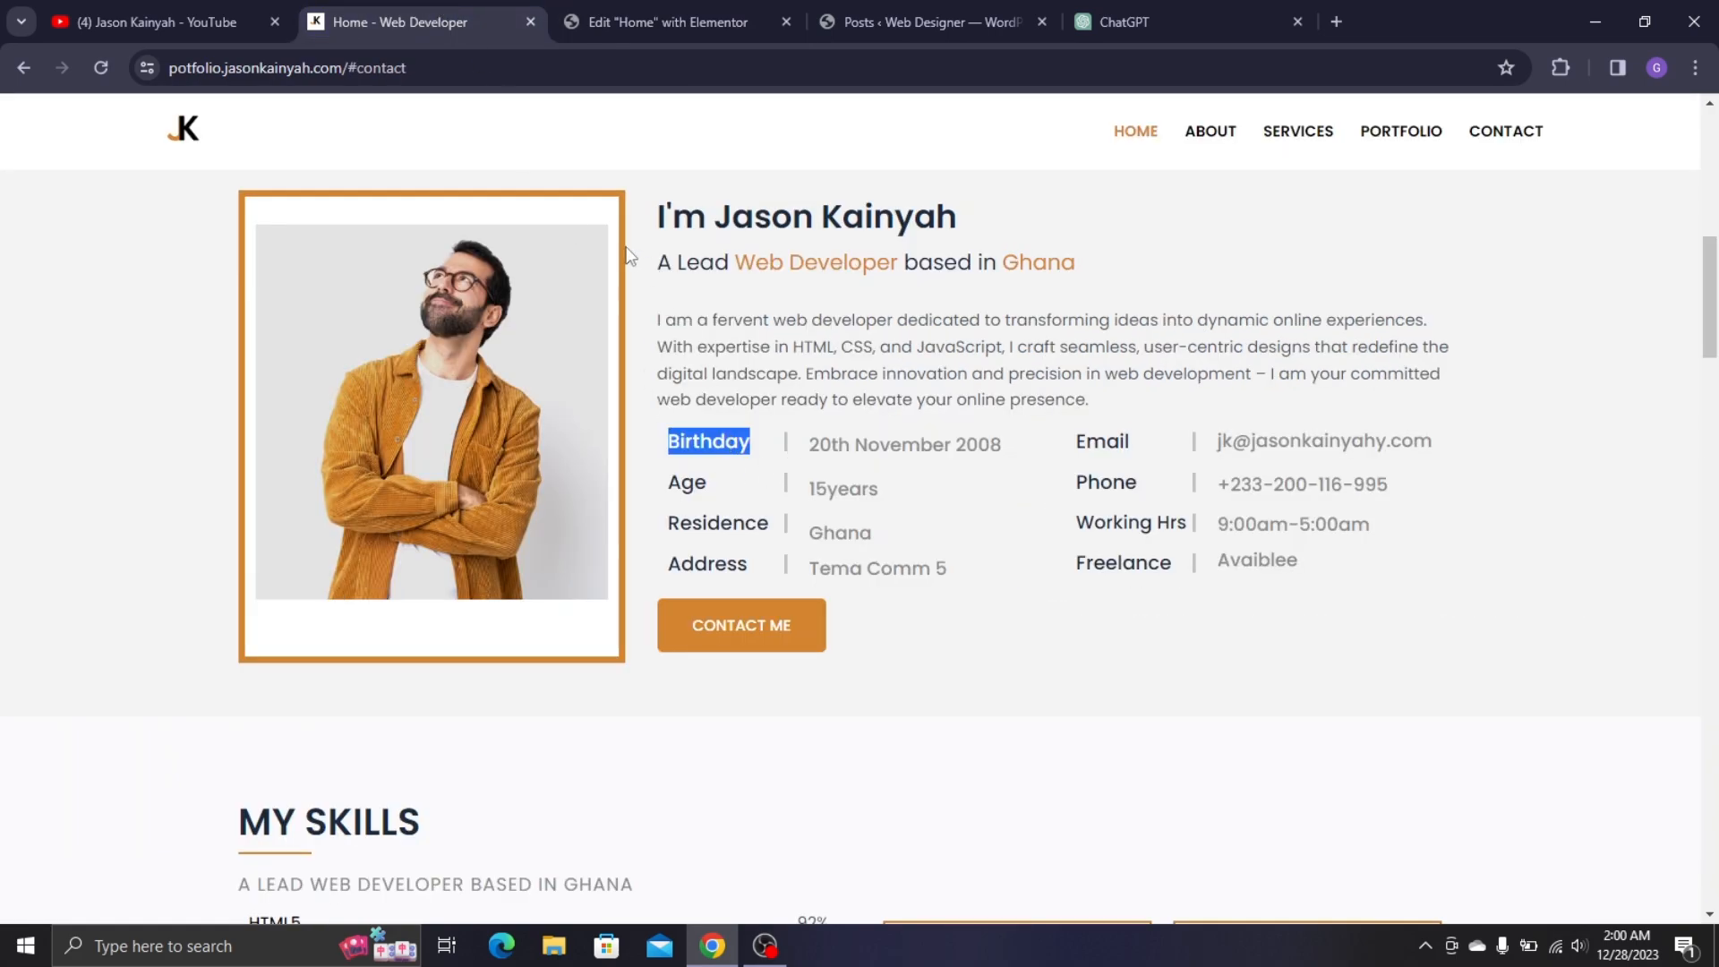
{"action": "left_click", "coordinate": [602, 9]}
{"action": "triple_click", "coordinate": [137, 344]}
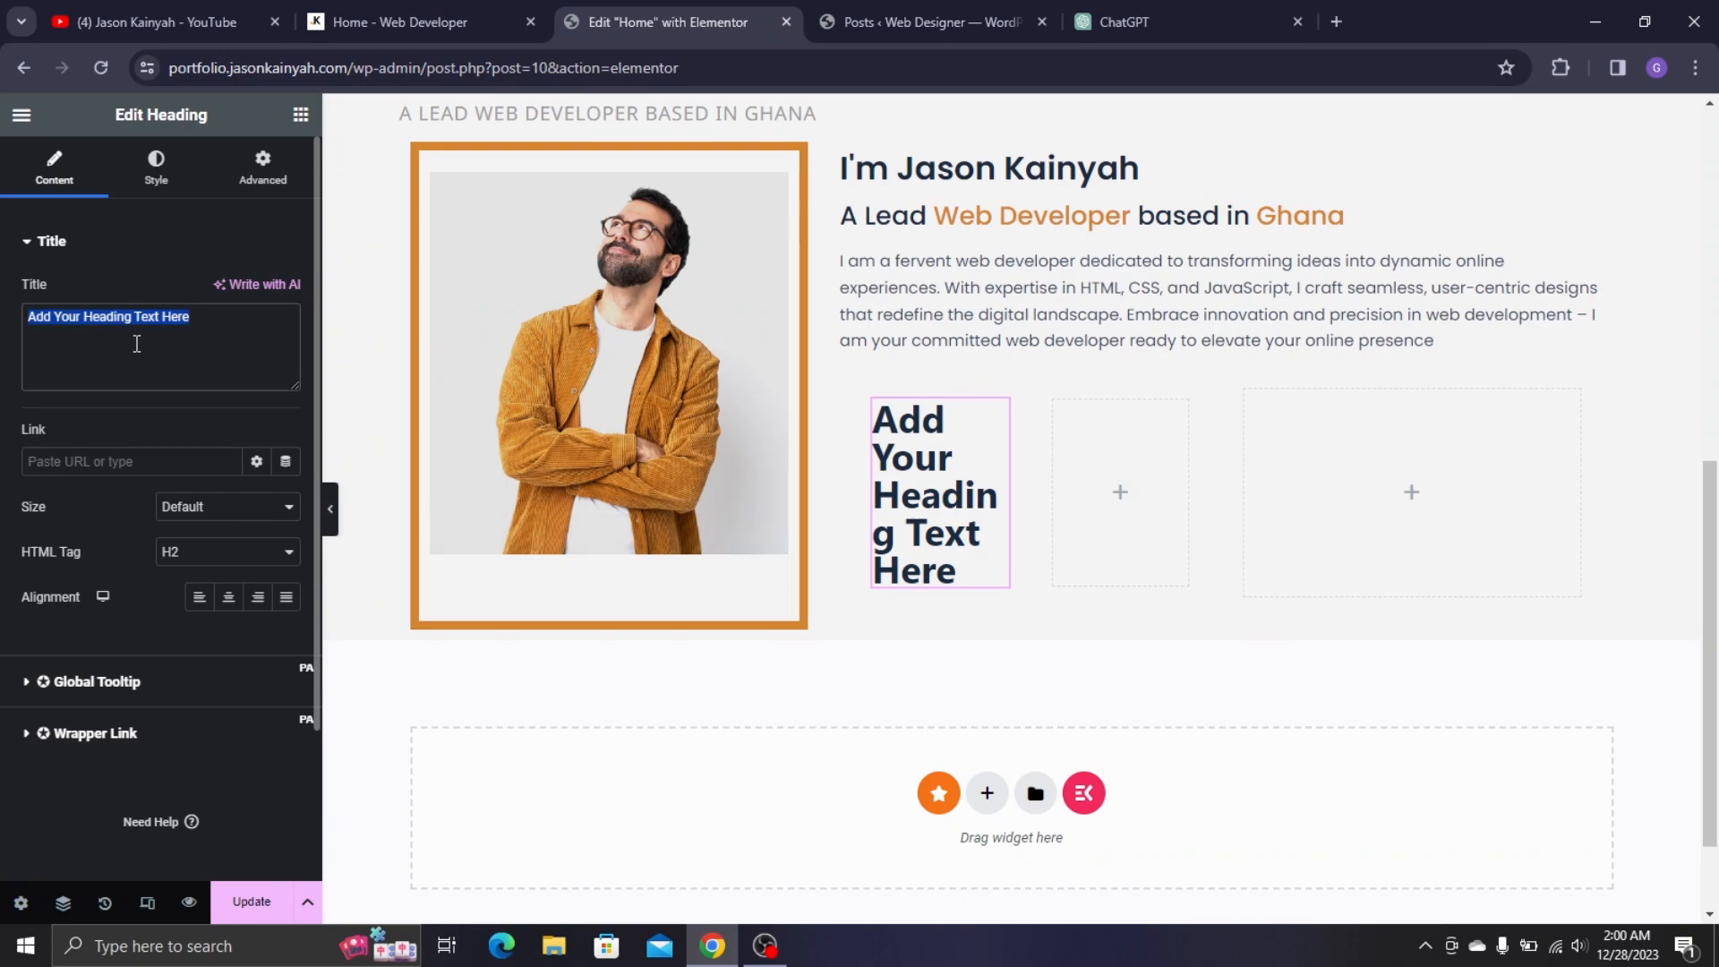
{"action": "key", "text": "ctrl+v"}
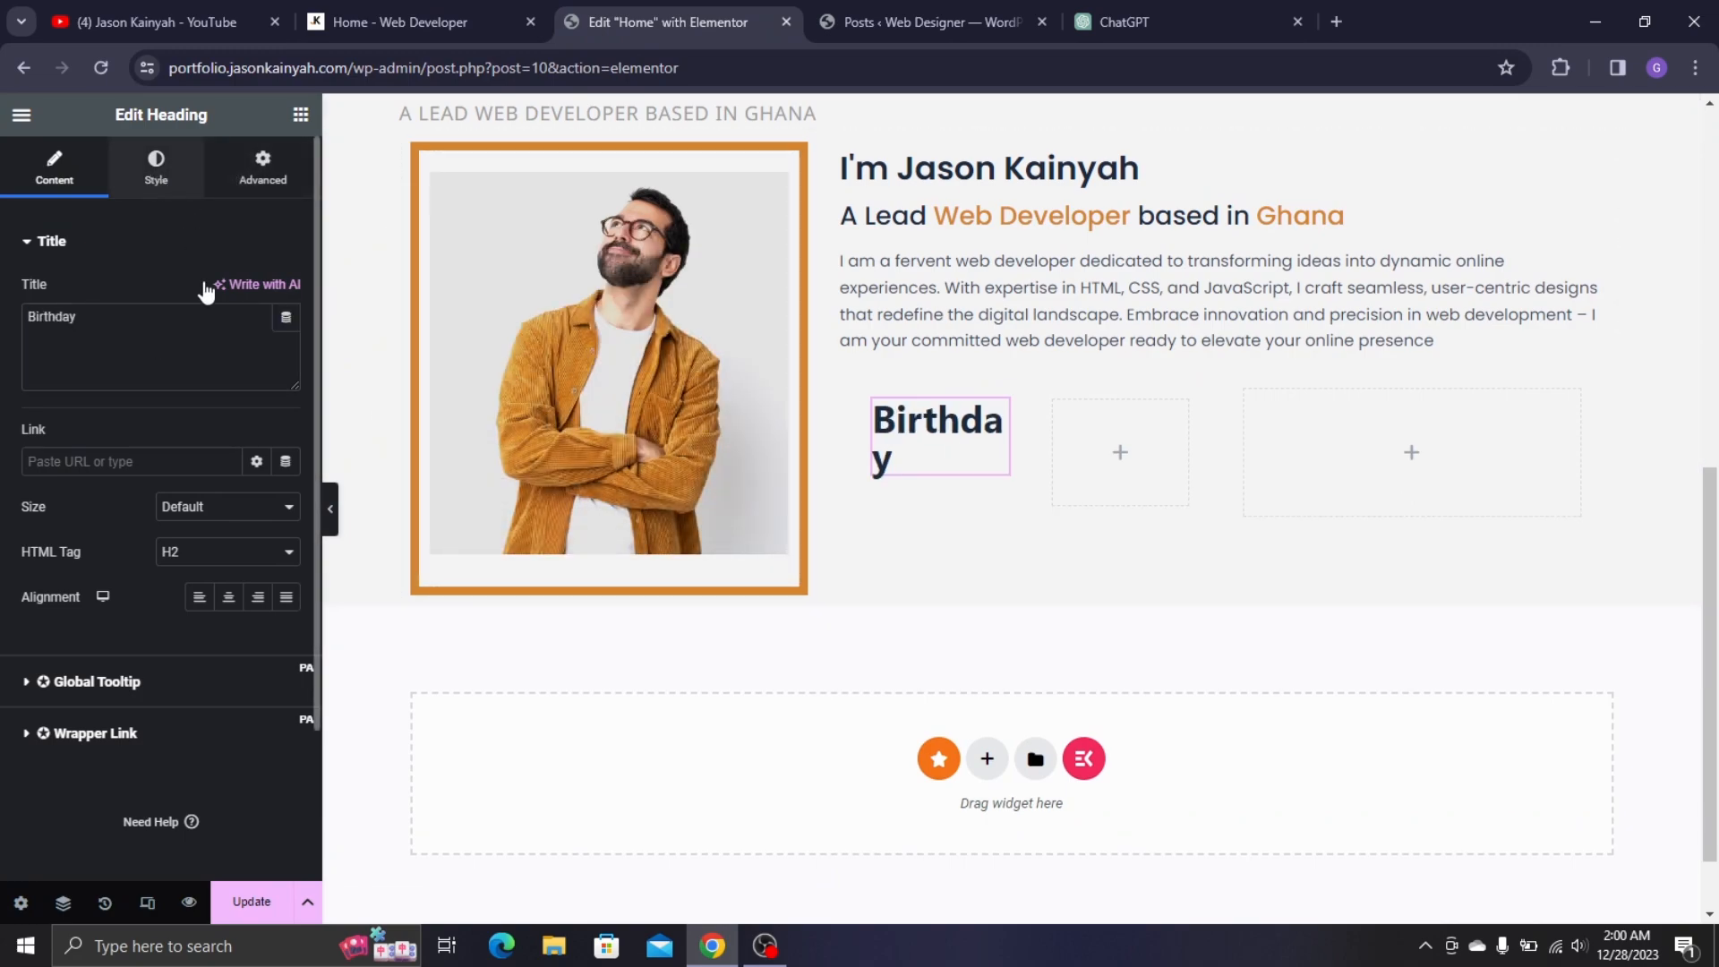
- Style the Birthday heading in Poppins, 19 px, weight 500 Medium
{"action": "left_click", "coordinate": [156, 169]}
{"action": "left_click", "coordinate": [287, 337]}
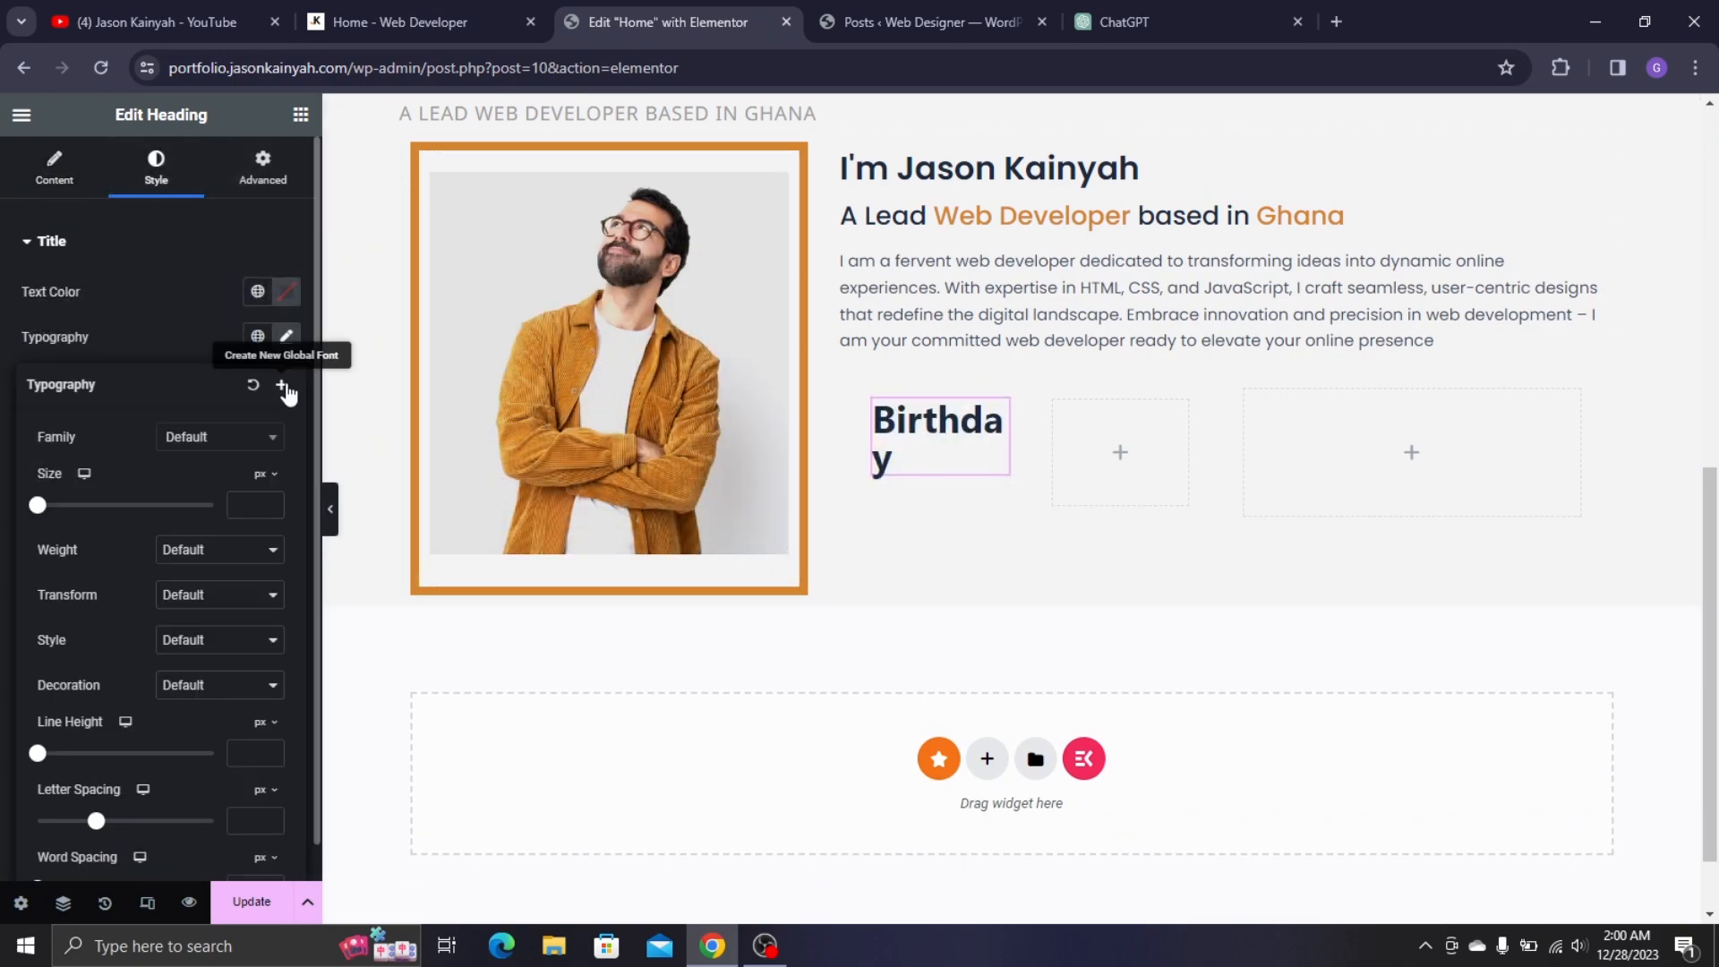
{"action": "left_click", "coordinate": [213, 436]}
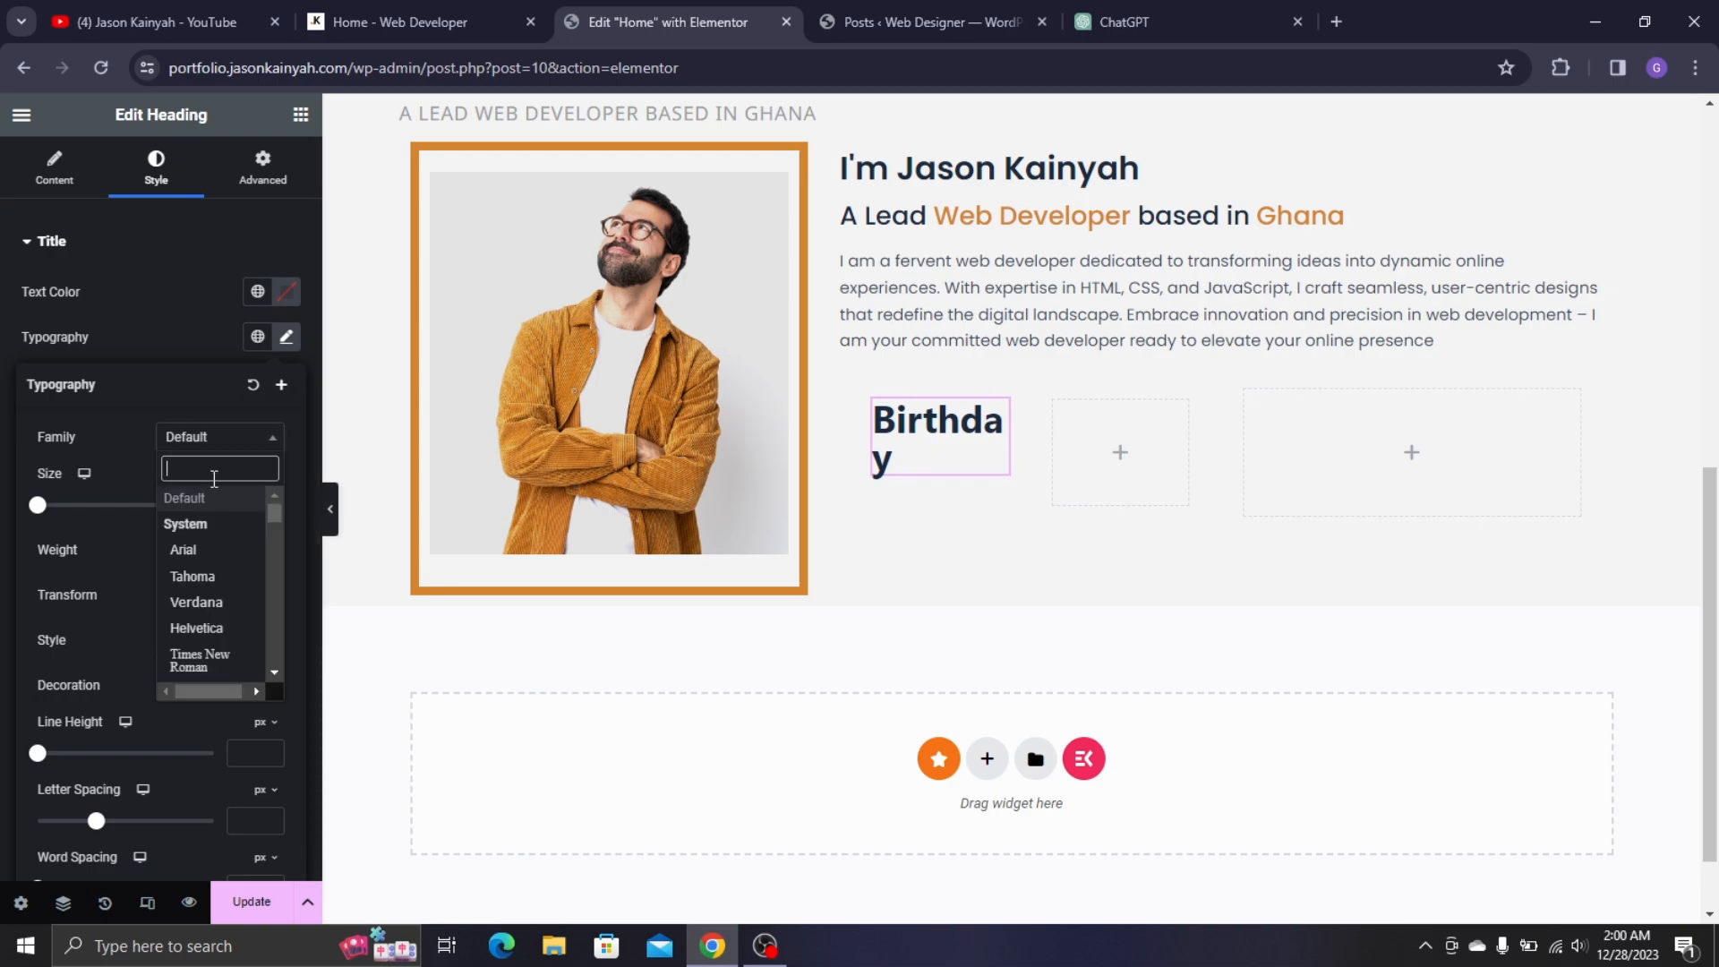
{"action": "type", "text": "popp"}
{"action": "left_click", "coordinate": [227, 525]}
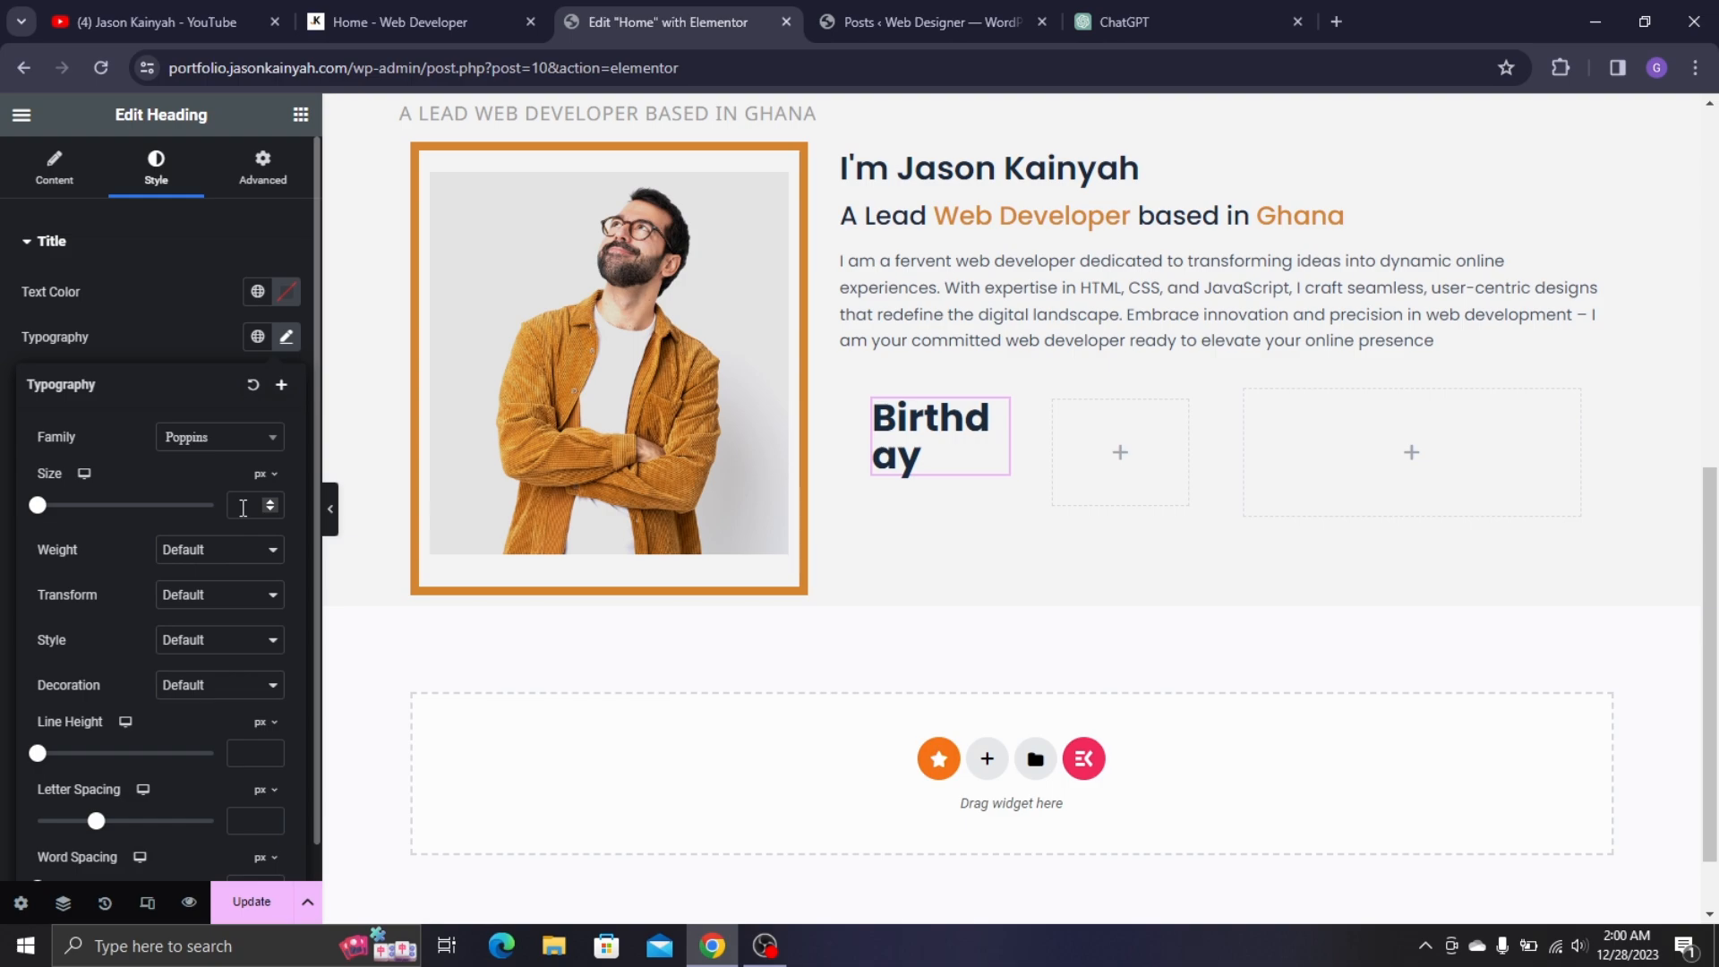
{"action": "type", "text": "15"}
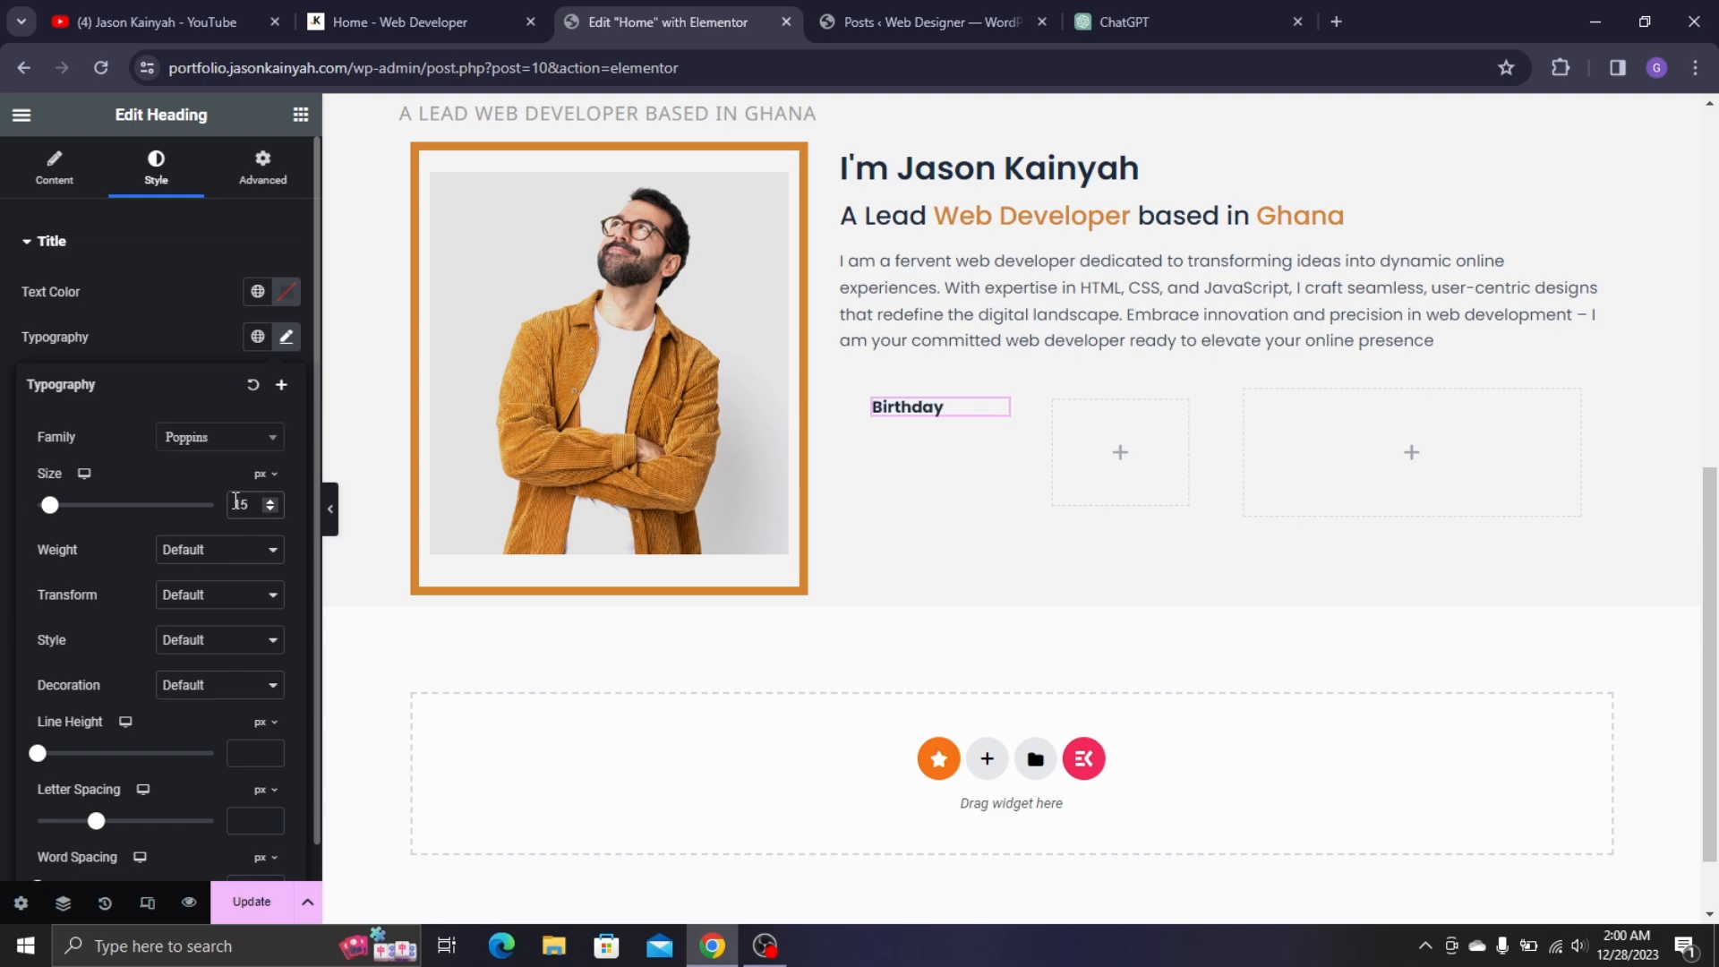
{"action": "key", "text": "Up"}
{"action": "key", "text": "Up"}
{"action": "key", "text": "Up"}
{"action": "key", "text": "Up"}
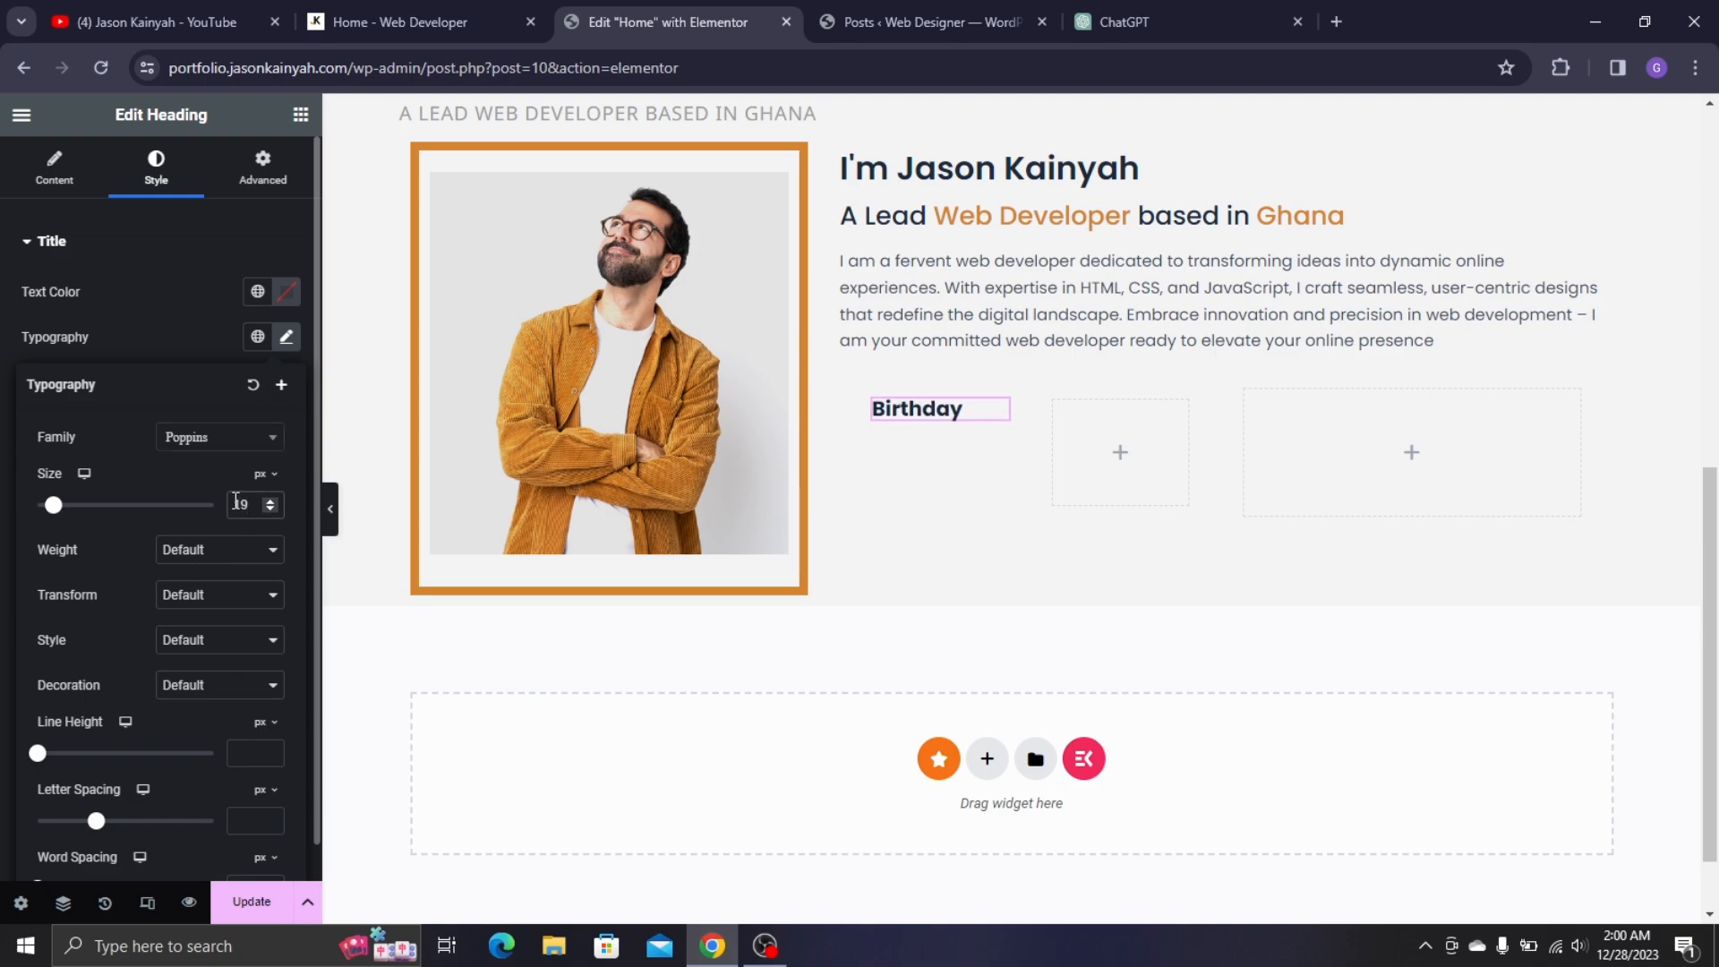
{"action": "left_click", "coordinate": [218, 563]}
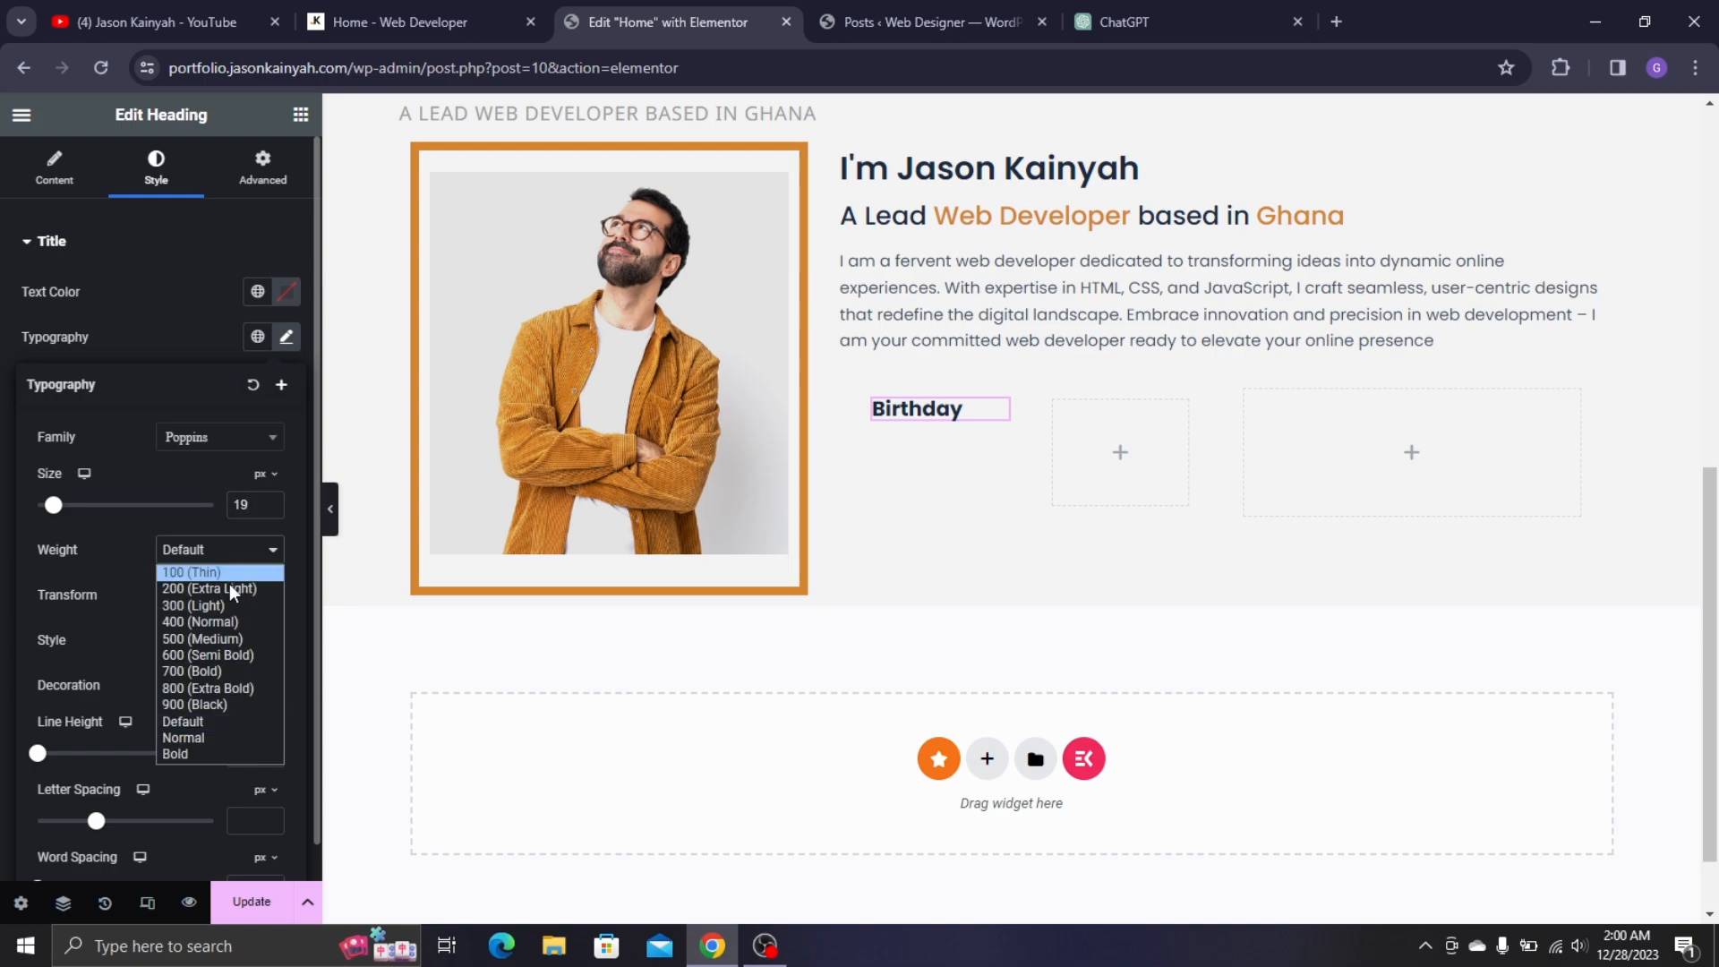
{"action": "left_click", "coordinate": [234, 636]}
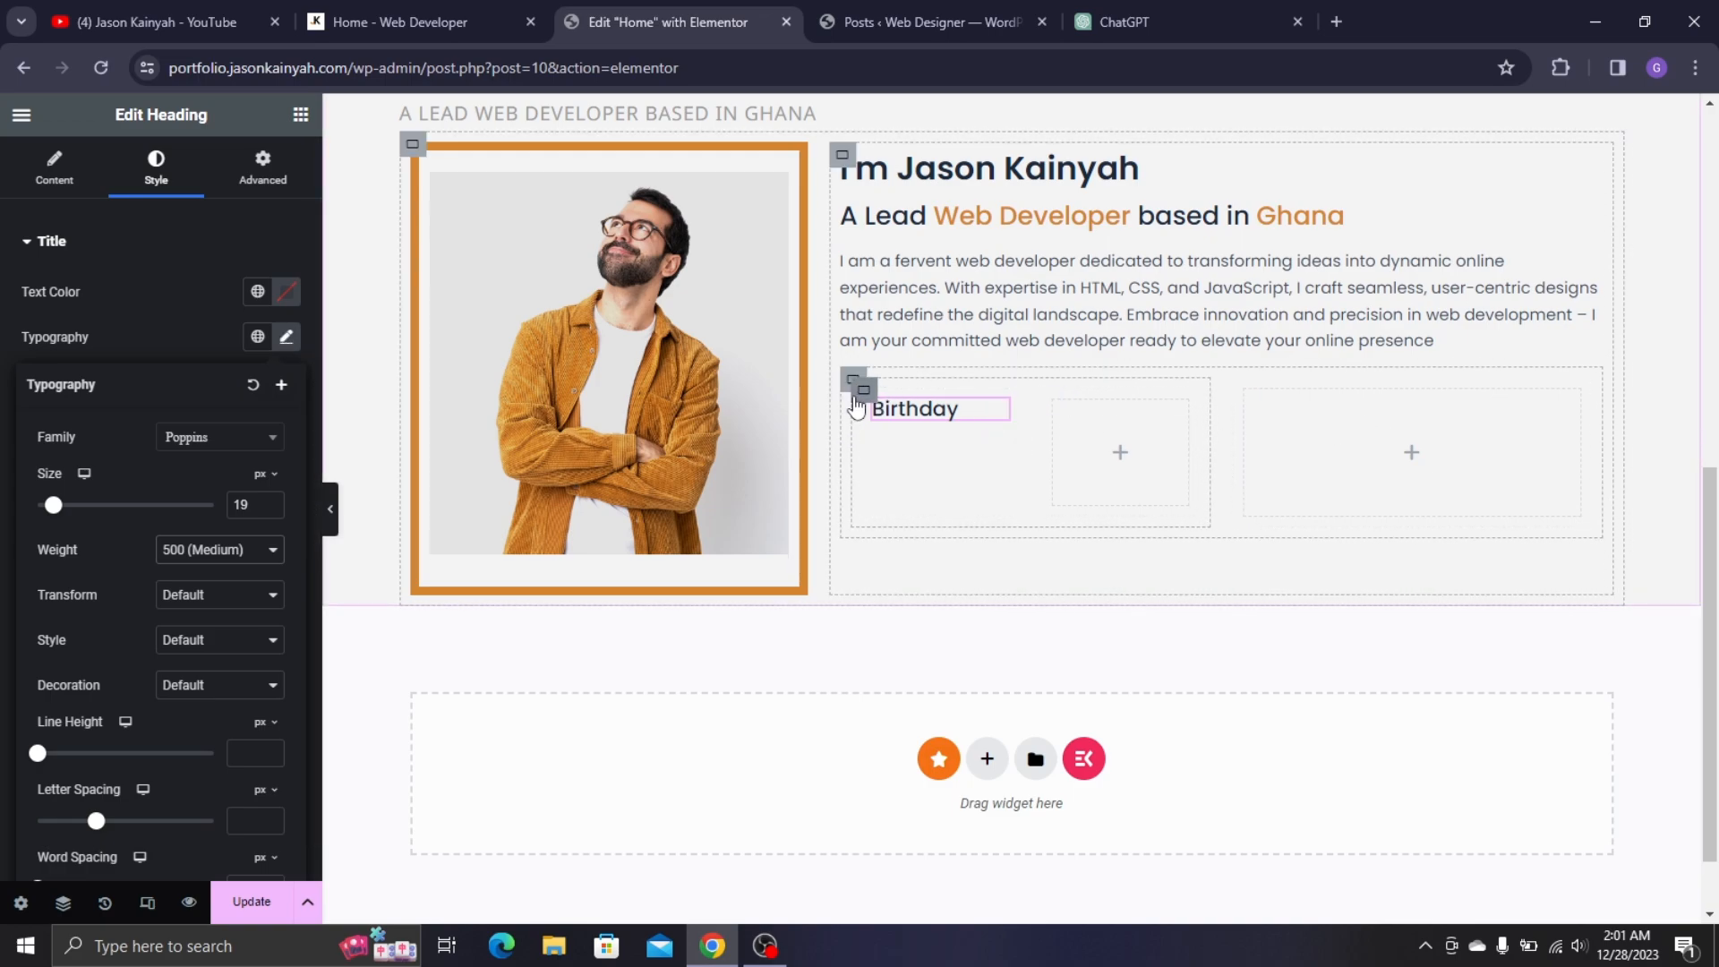
{"action": "left_click", "coordinate": [932, 429]}
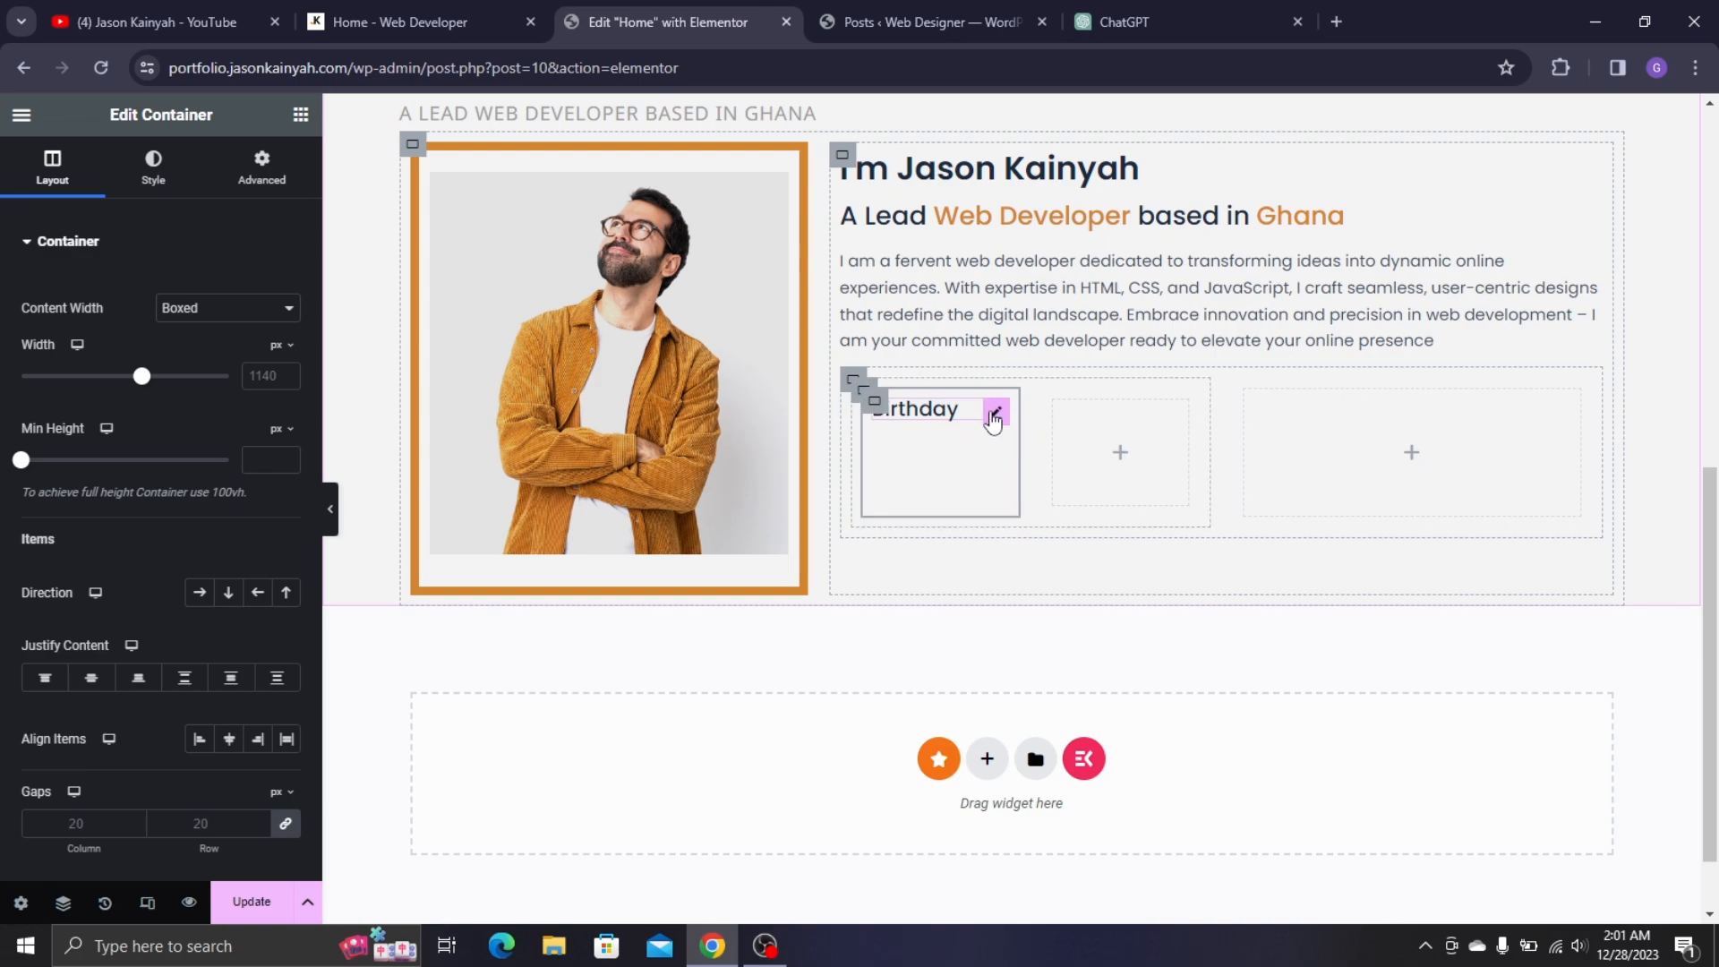
- Give the Birthday heading a solid #ACACAC border with widths 0/2/0/0
{"action": "left_click", "coordinate": [993, 413]}
{"action": "left_click", "coordinate": [262, 168]}
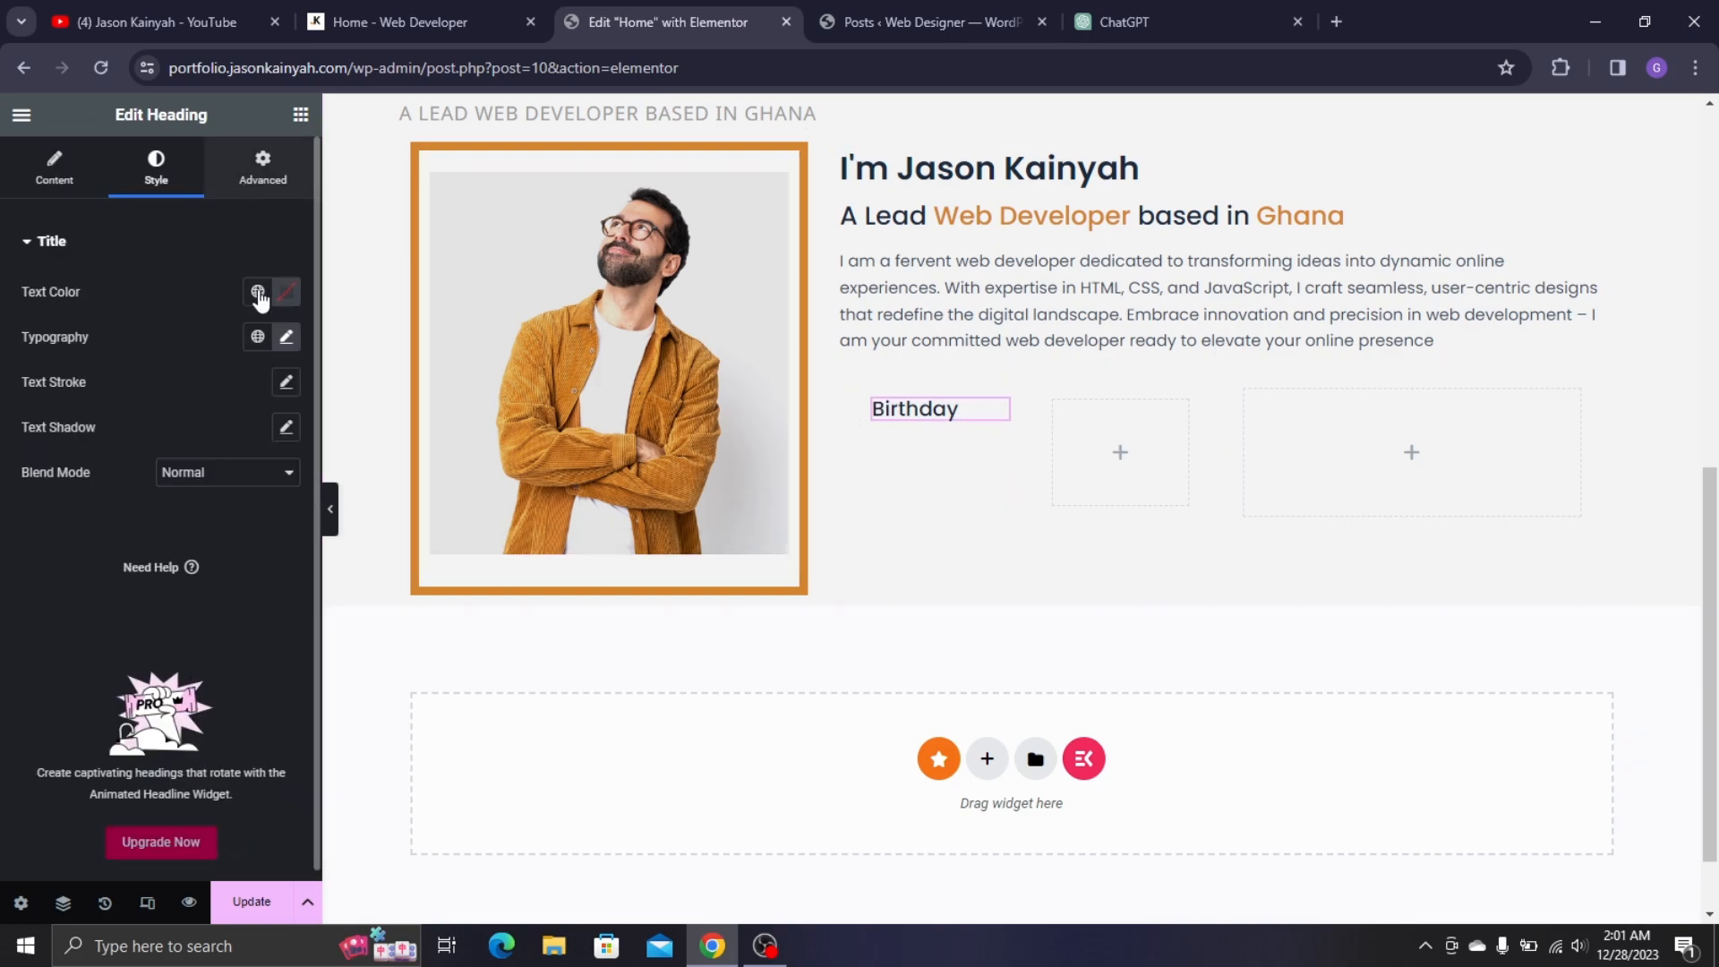
{"action": "scroll", "coordinate": [107, 582], "scroll_direction": "down", "scroll_amount": 7}
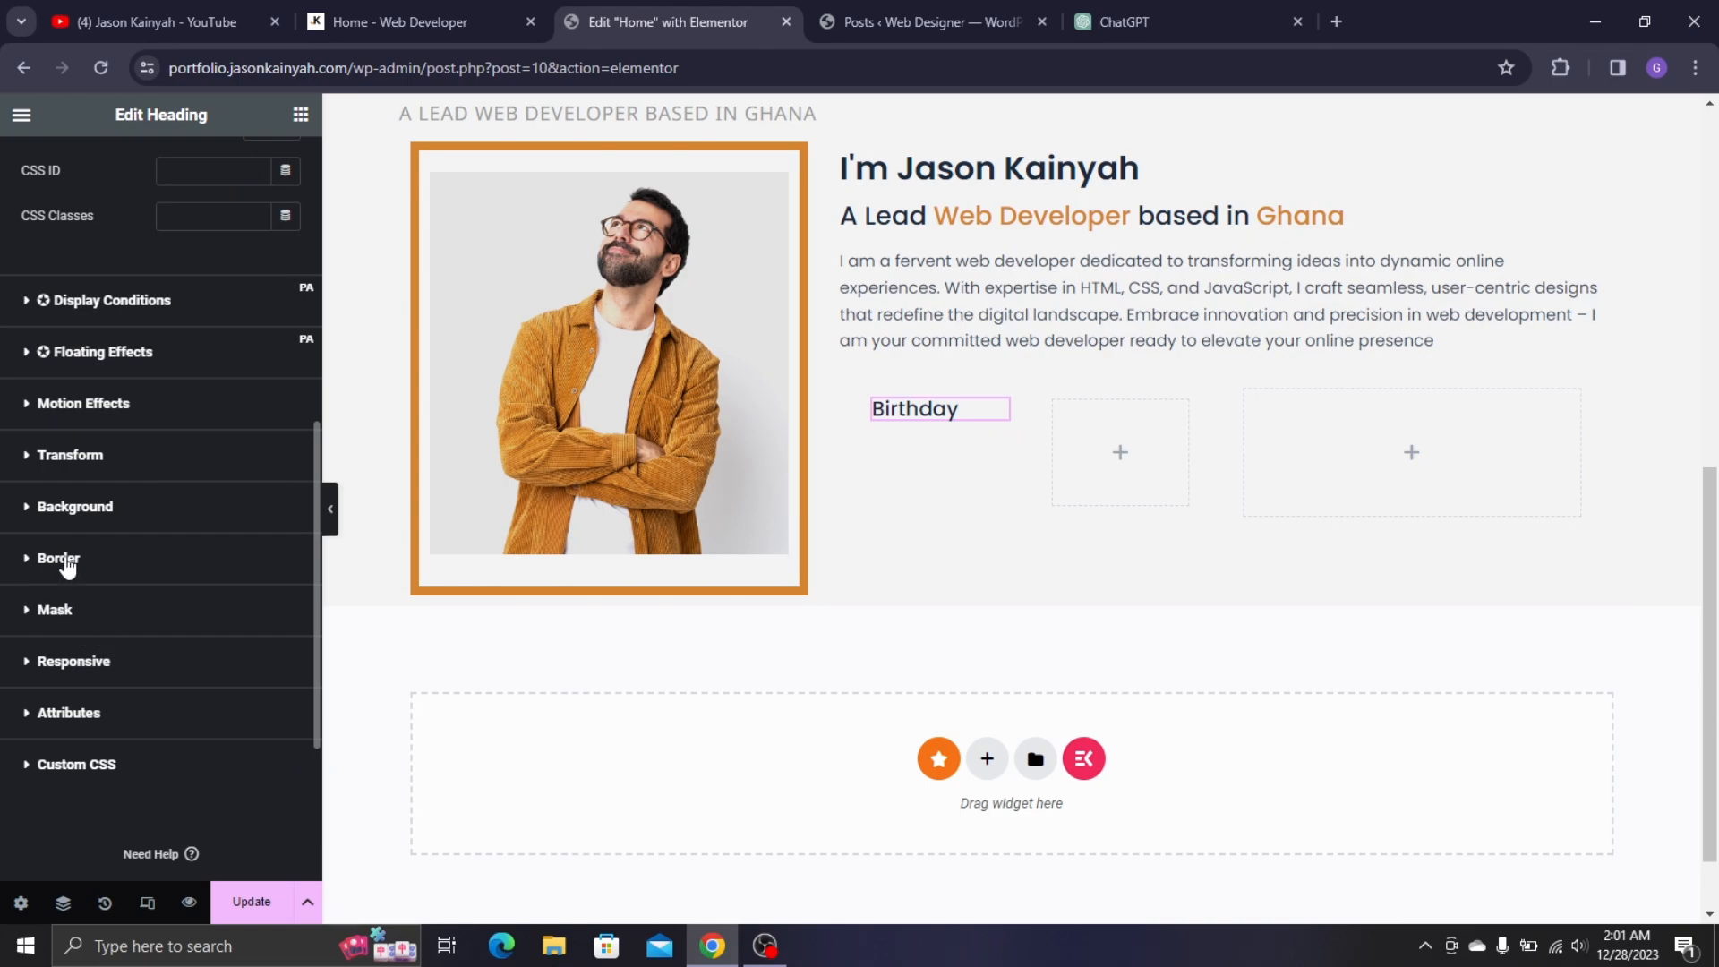
{"action": "left_click", "coordinate": [59, 559]}
{"action": "left_click", "coordinate": [207, 656]}
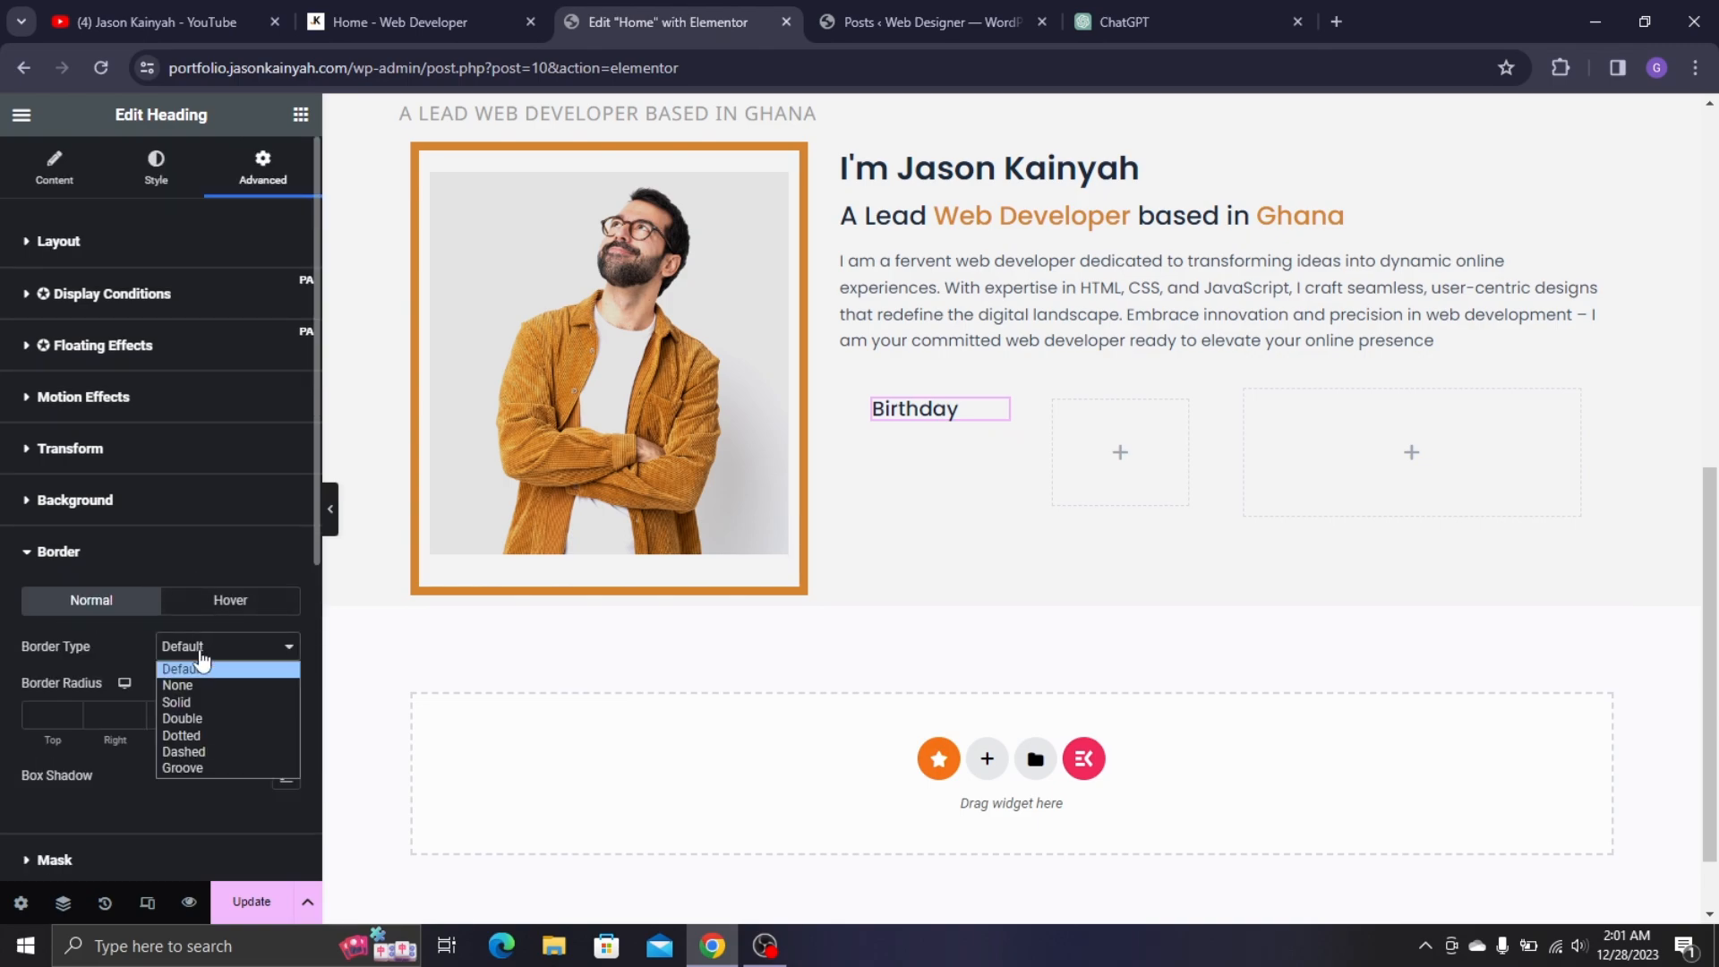
{"action": "left_click", "coordinate": [212, 703]}
{"action": "scroll", "coordinate": [224, 681], "scroll_direction": "down", "scroll_amount": 1}
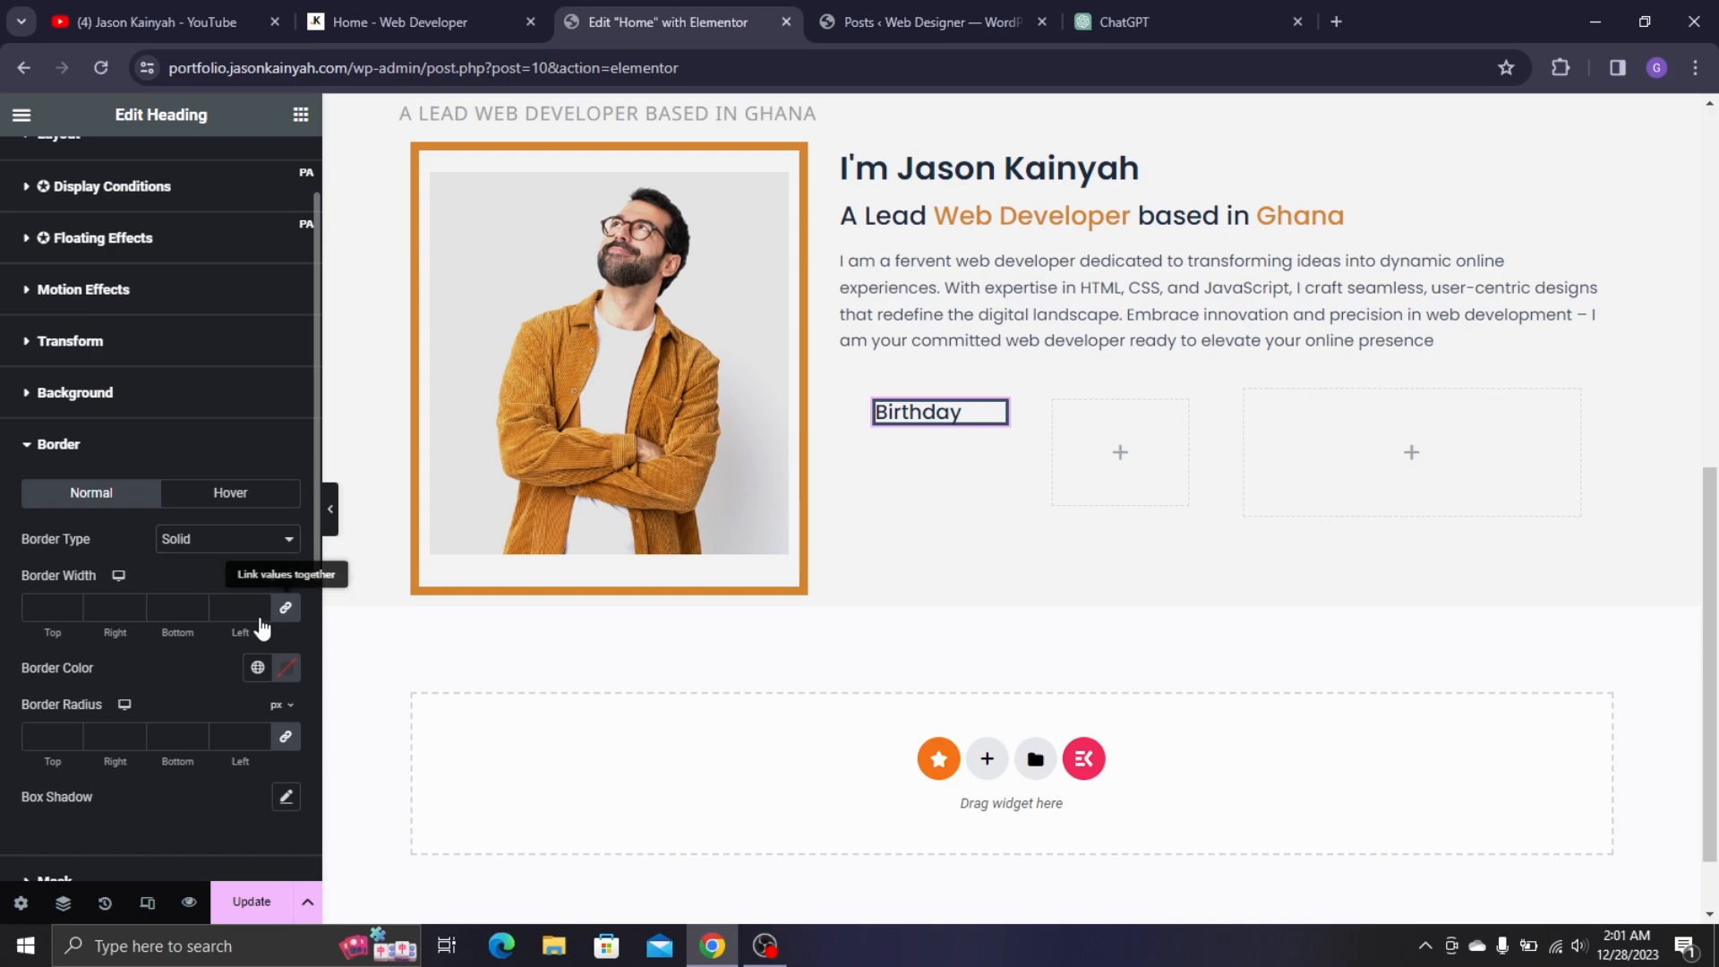
{"action": "left_click", "coordinate": [158, 607]}
{"action": "type", "text": "0"}
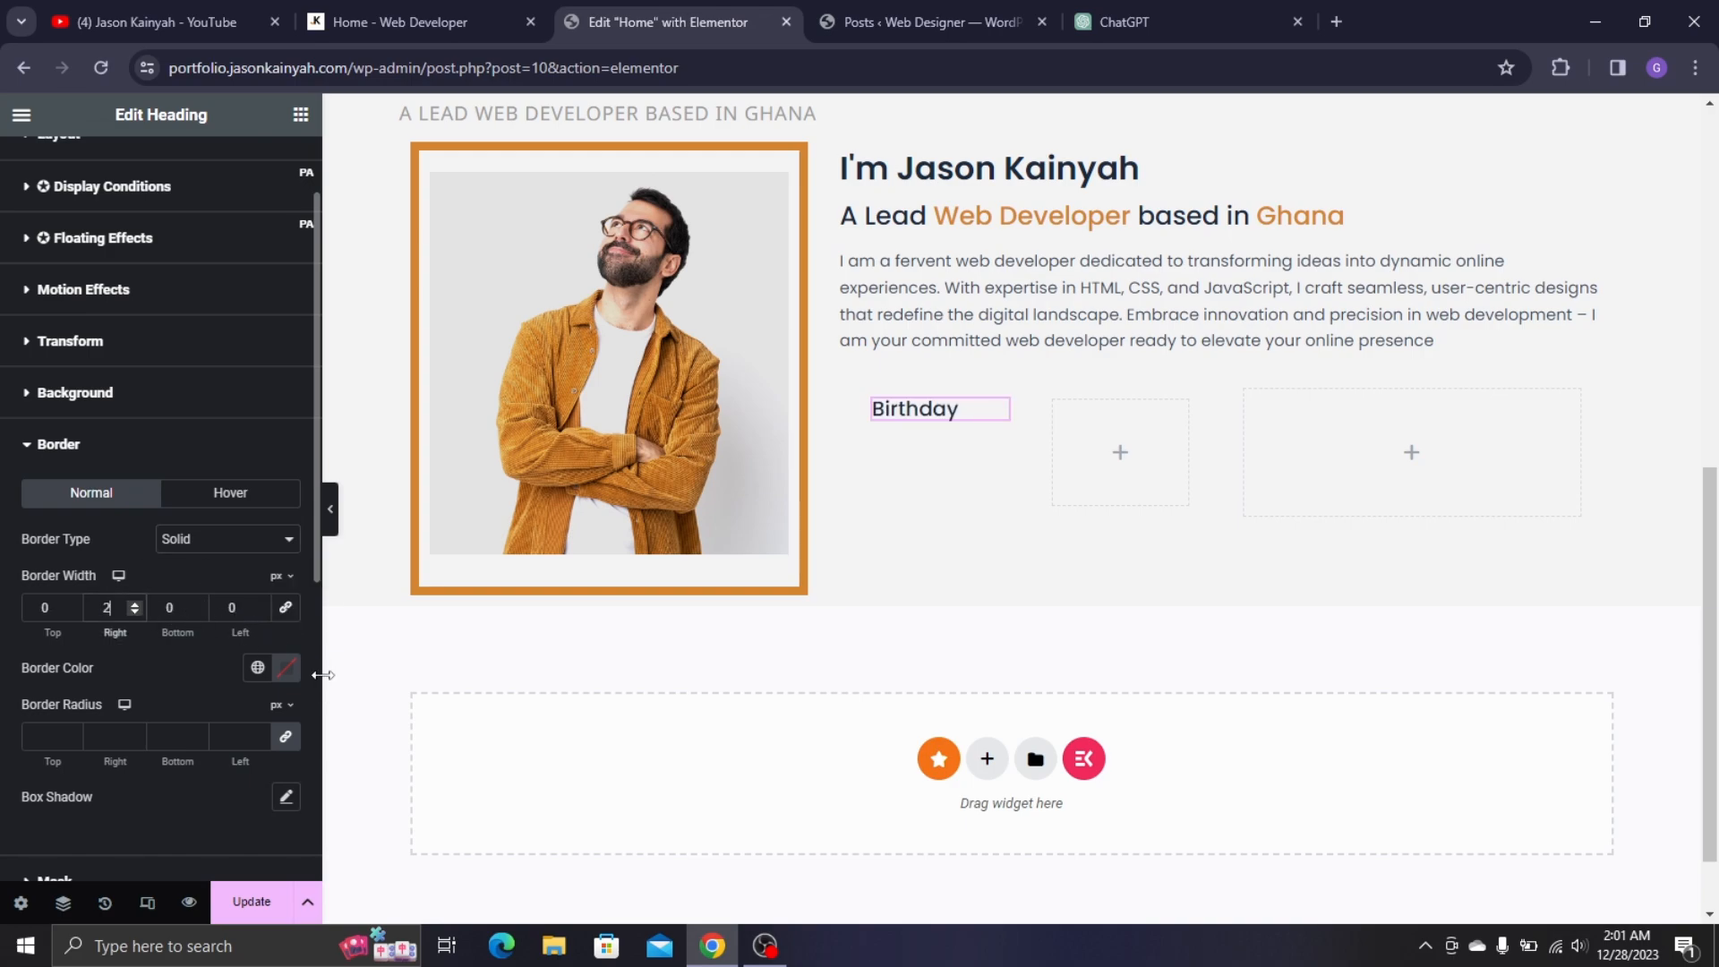
{"action": "type", "text": "2"}
{"action": "left_click", "coordinate": [287, 668]}
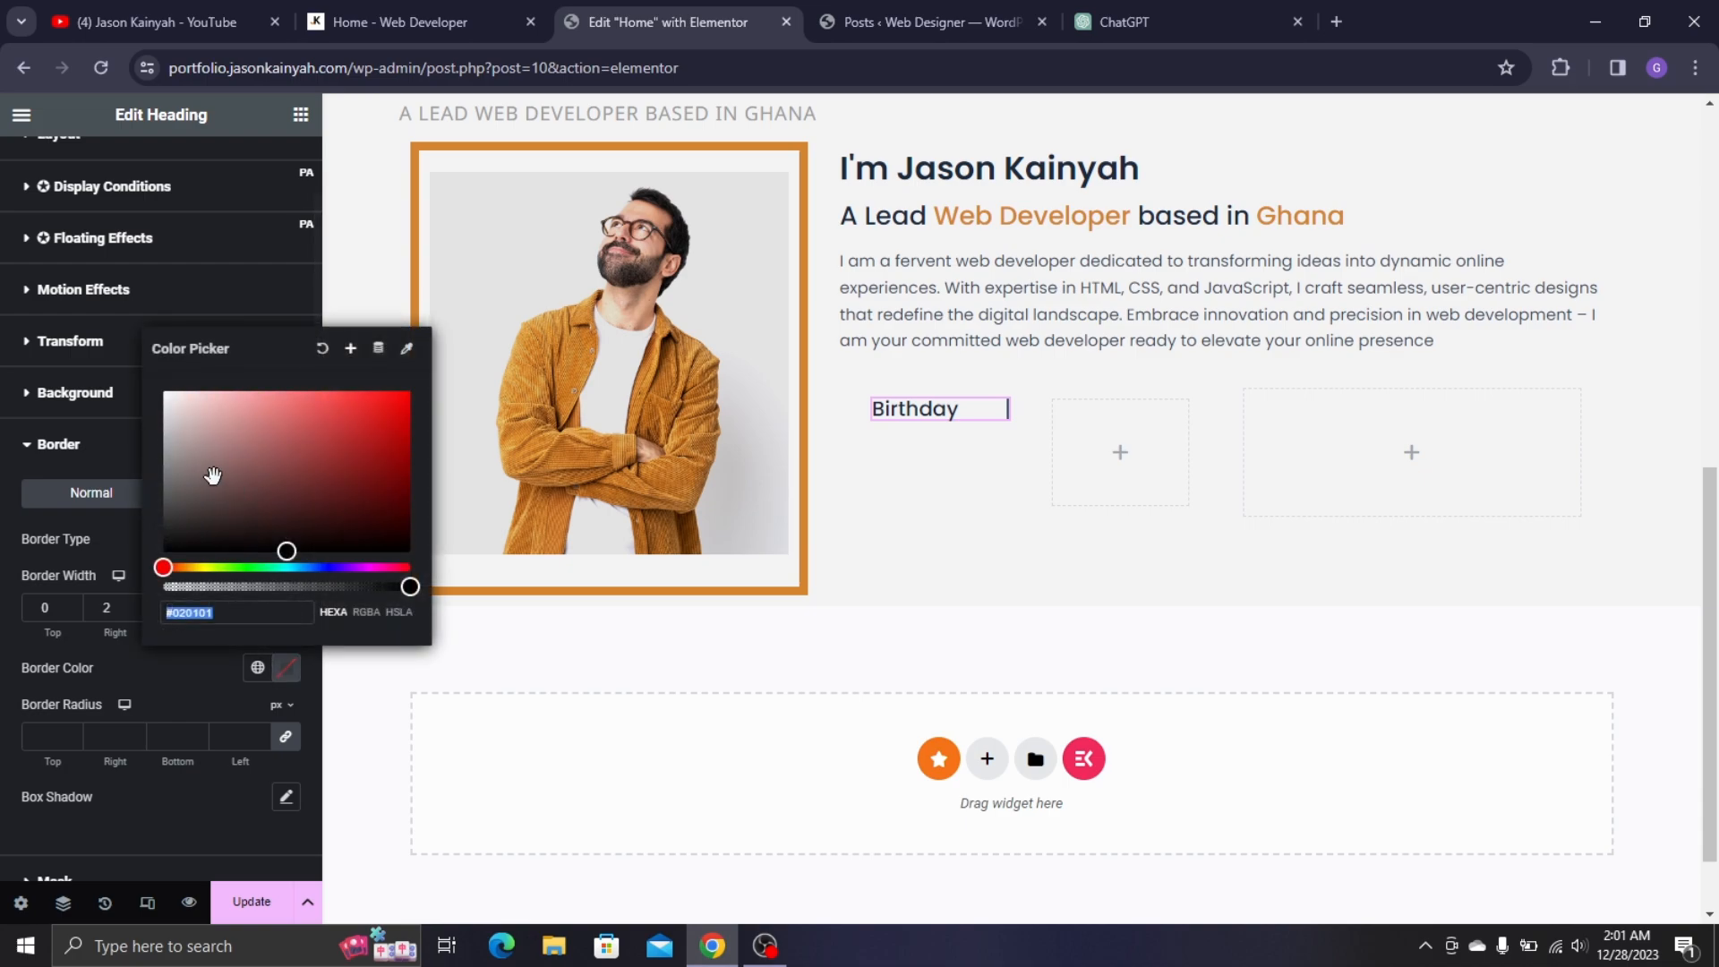
{"action": "type", "text": "#ACACAC"}
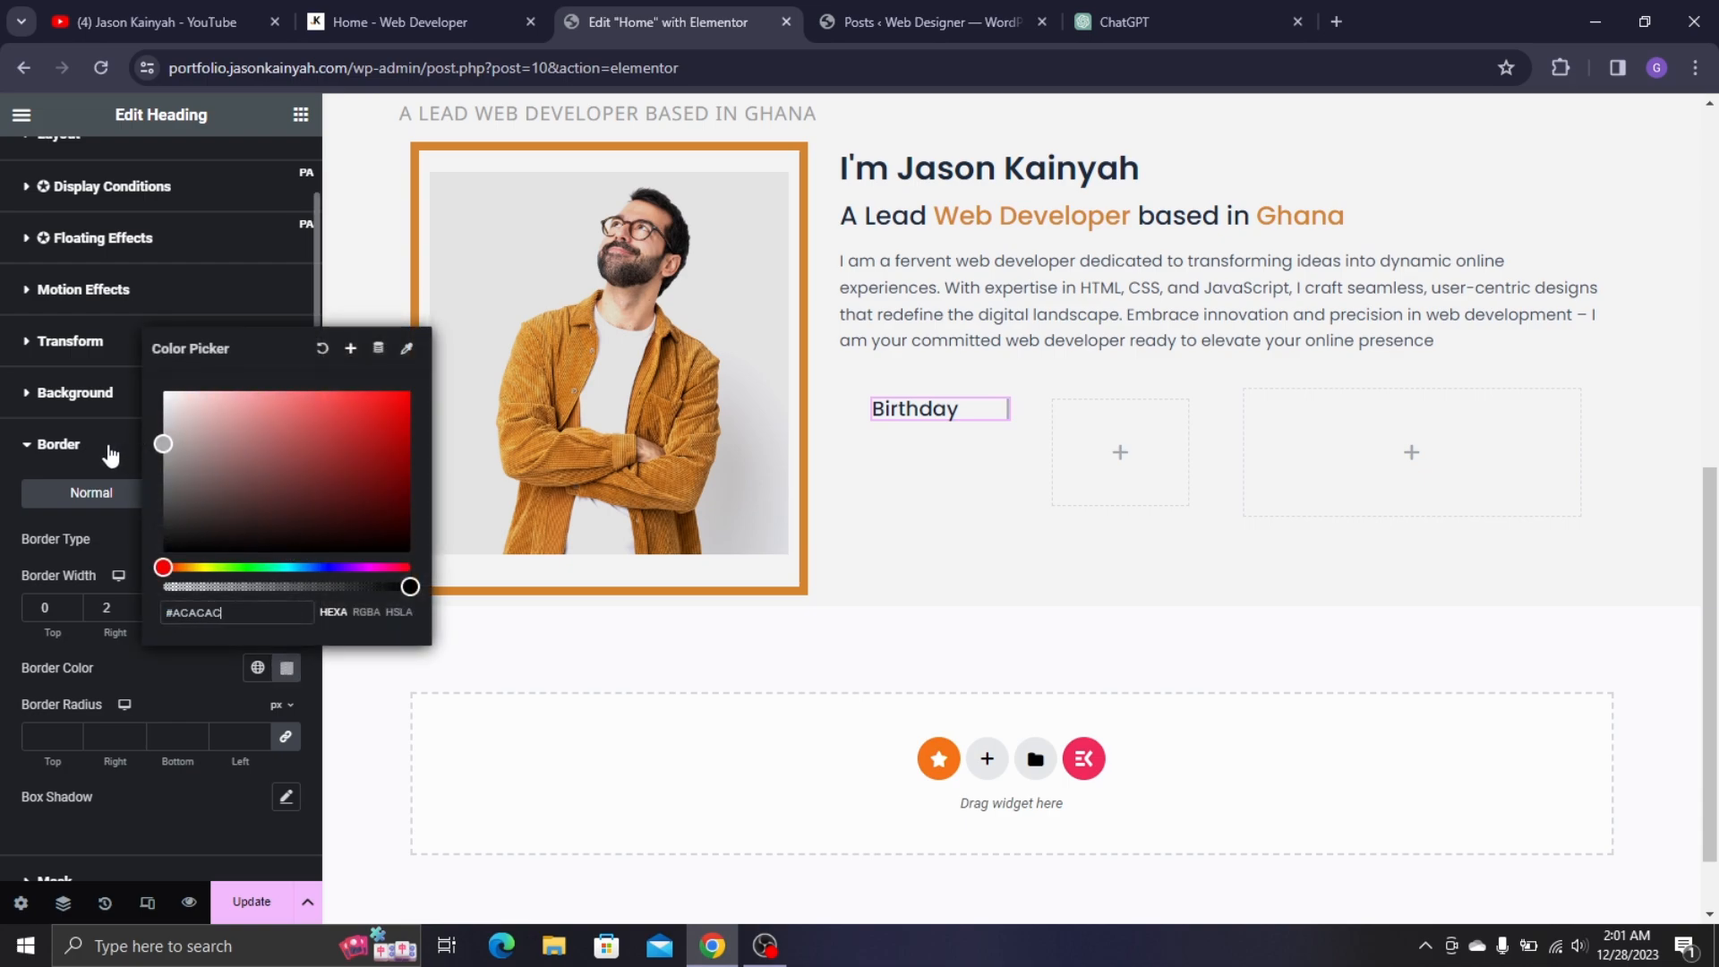
{"action": "left_click", "coordinate": [154, 680]}
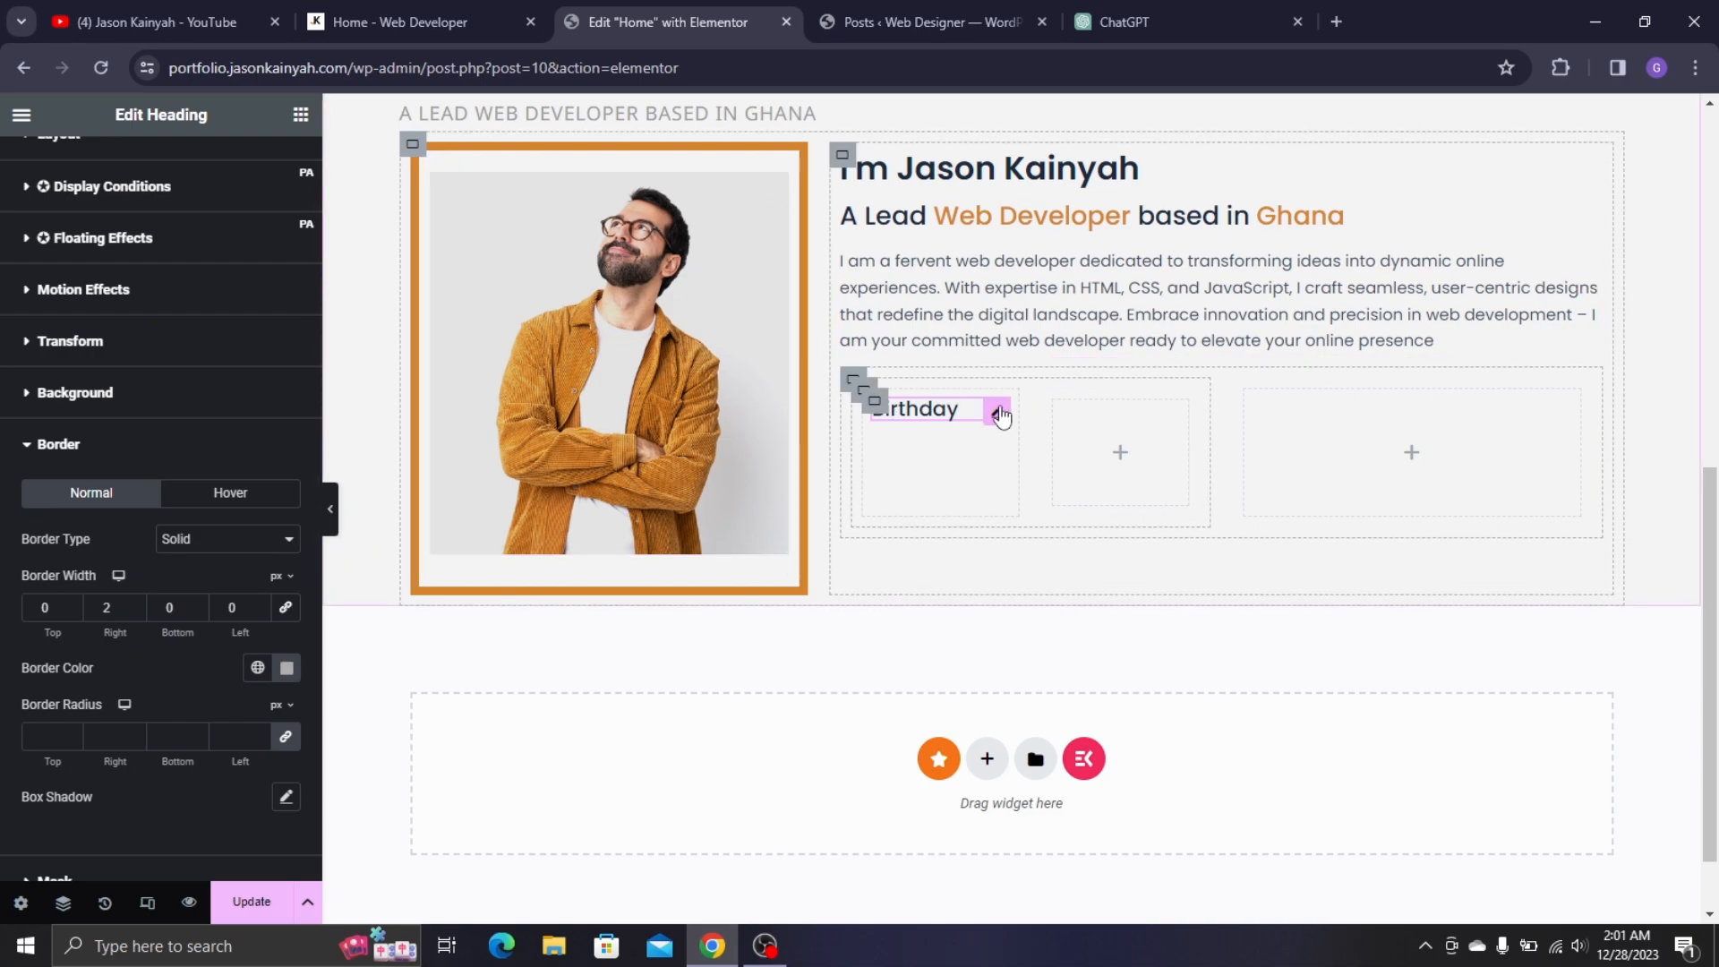
{"action": "left_click", "coordinate": [345, 7]}
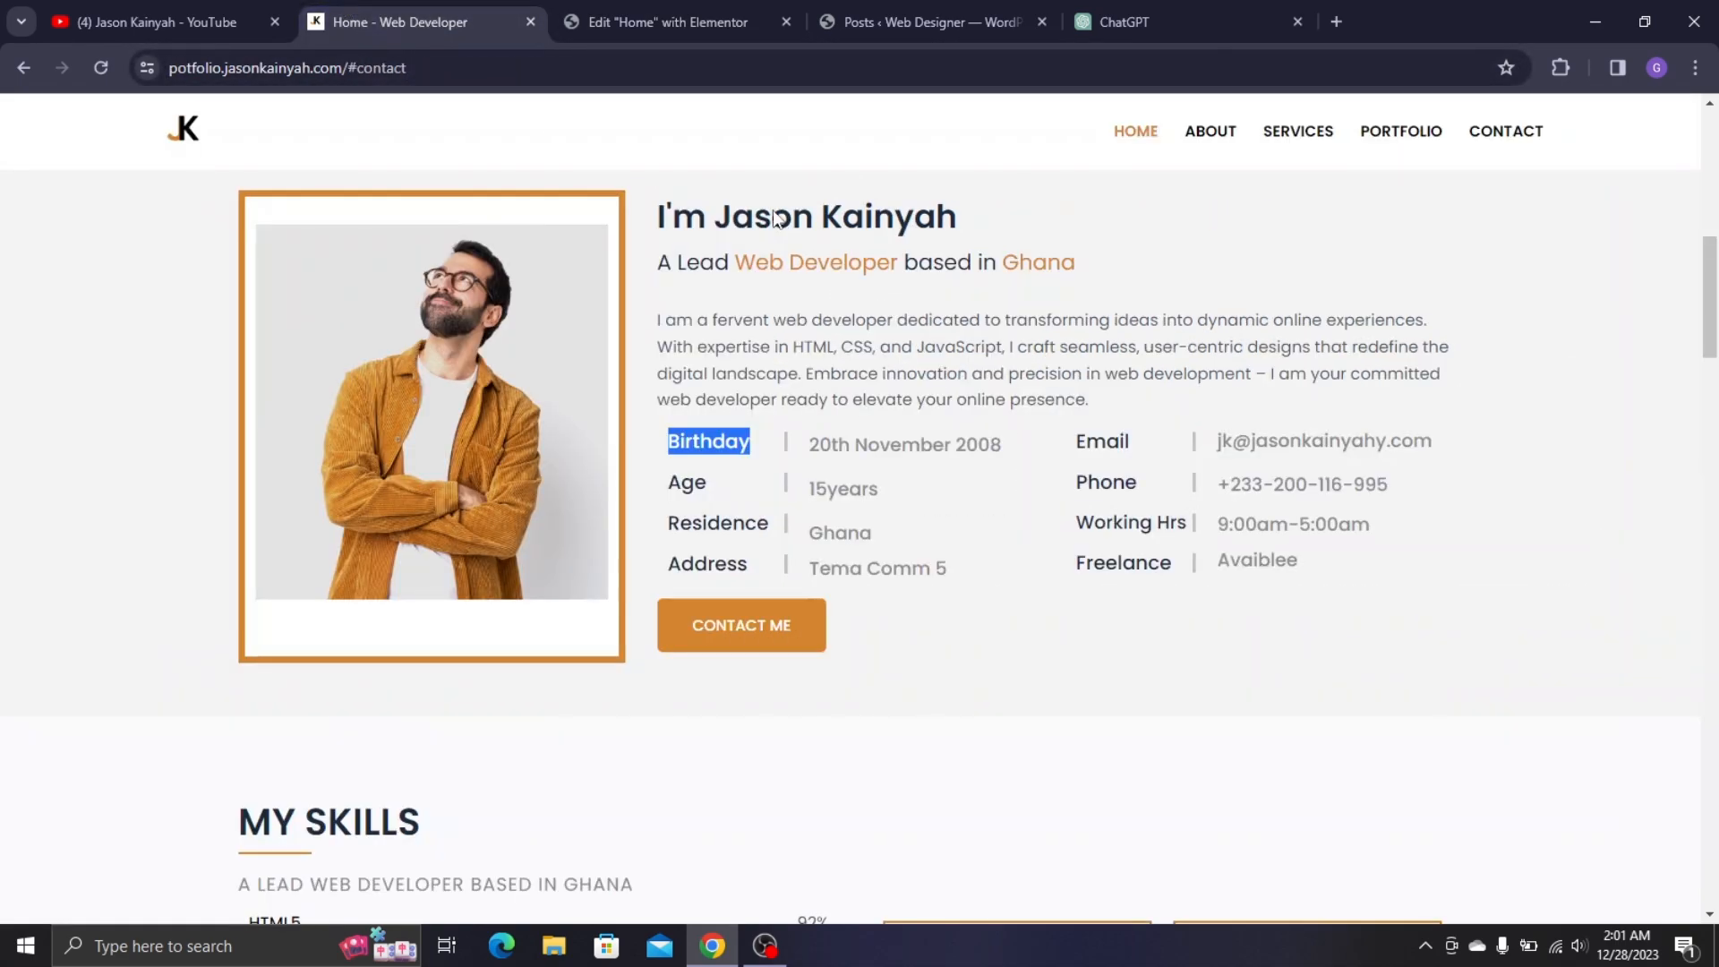
{"action": "left_click", "coordinate": [643, 3]}
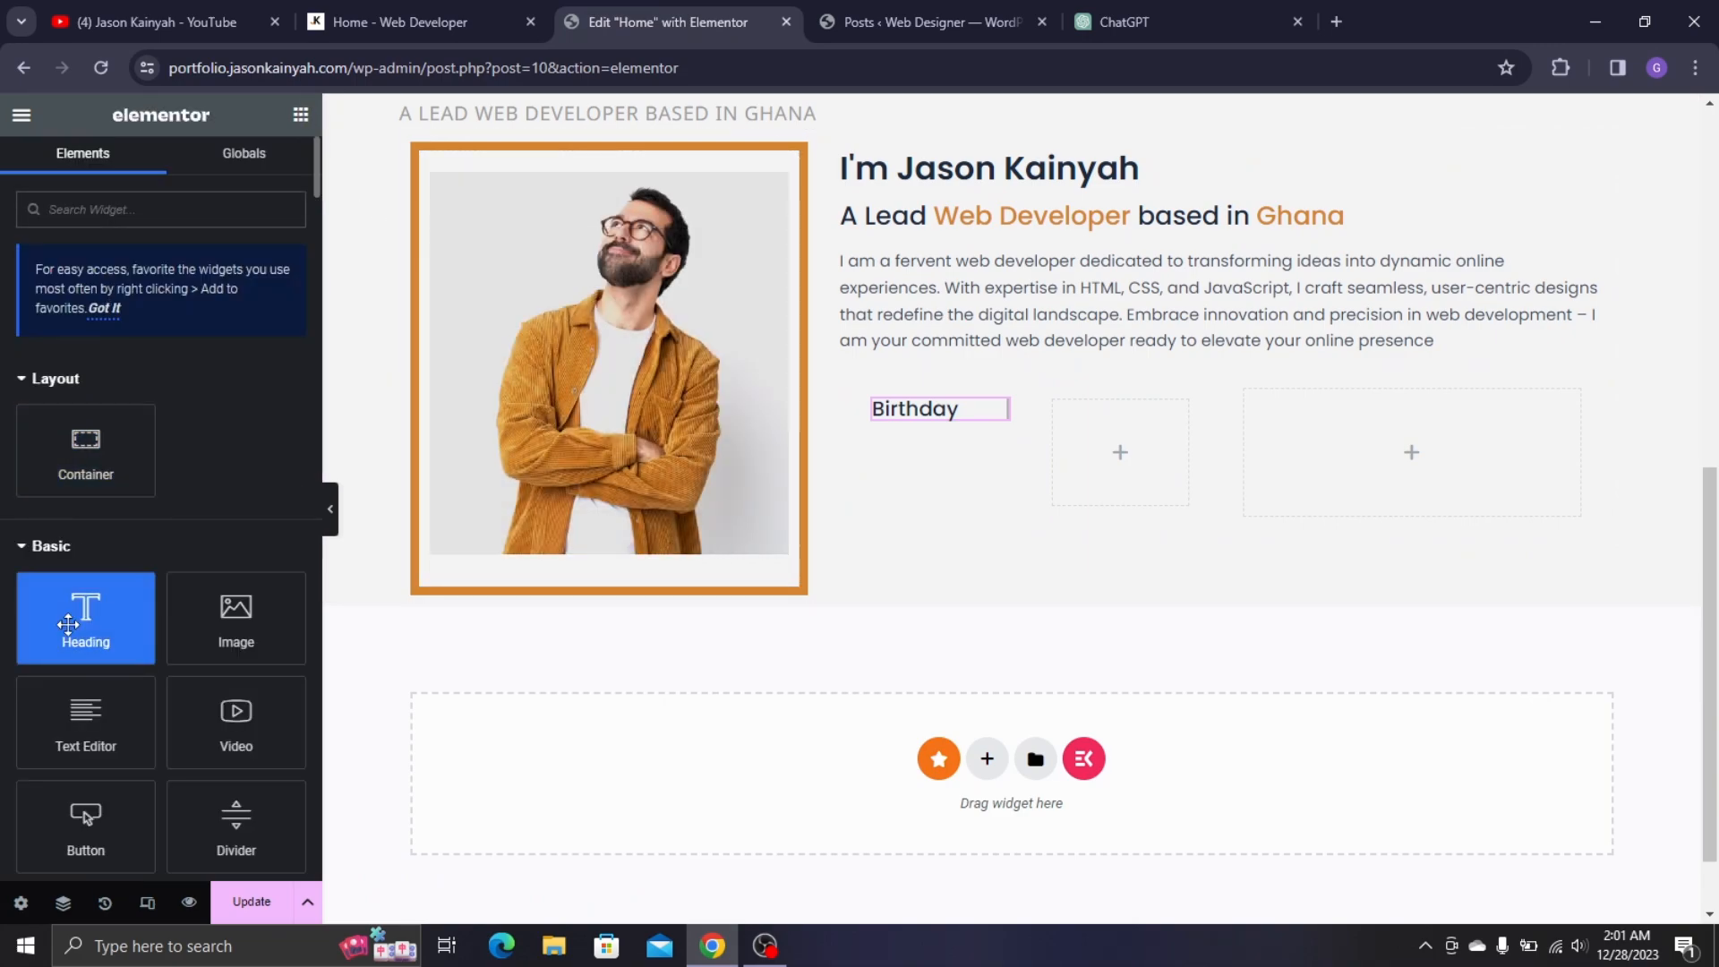
{"action": "left_click_drag", "start_coordinate": [74, 619], "coordinate": [1094, 428]}
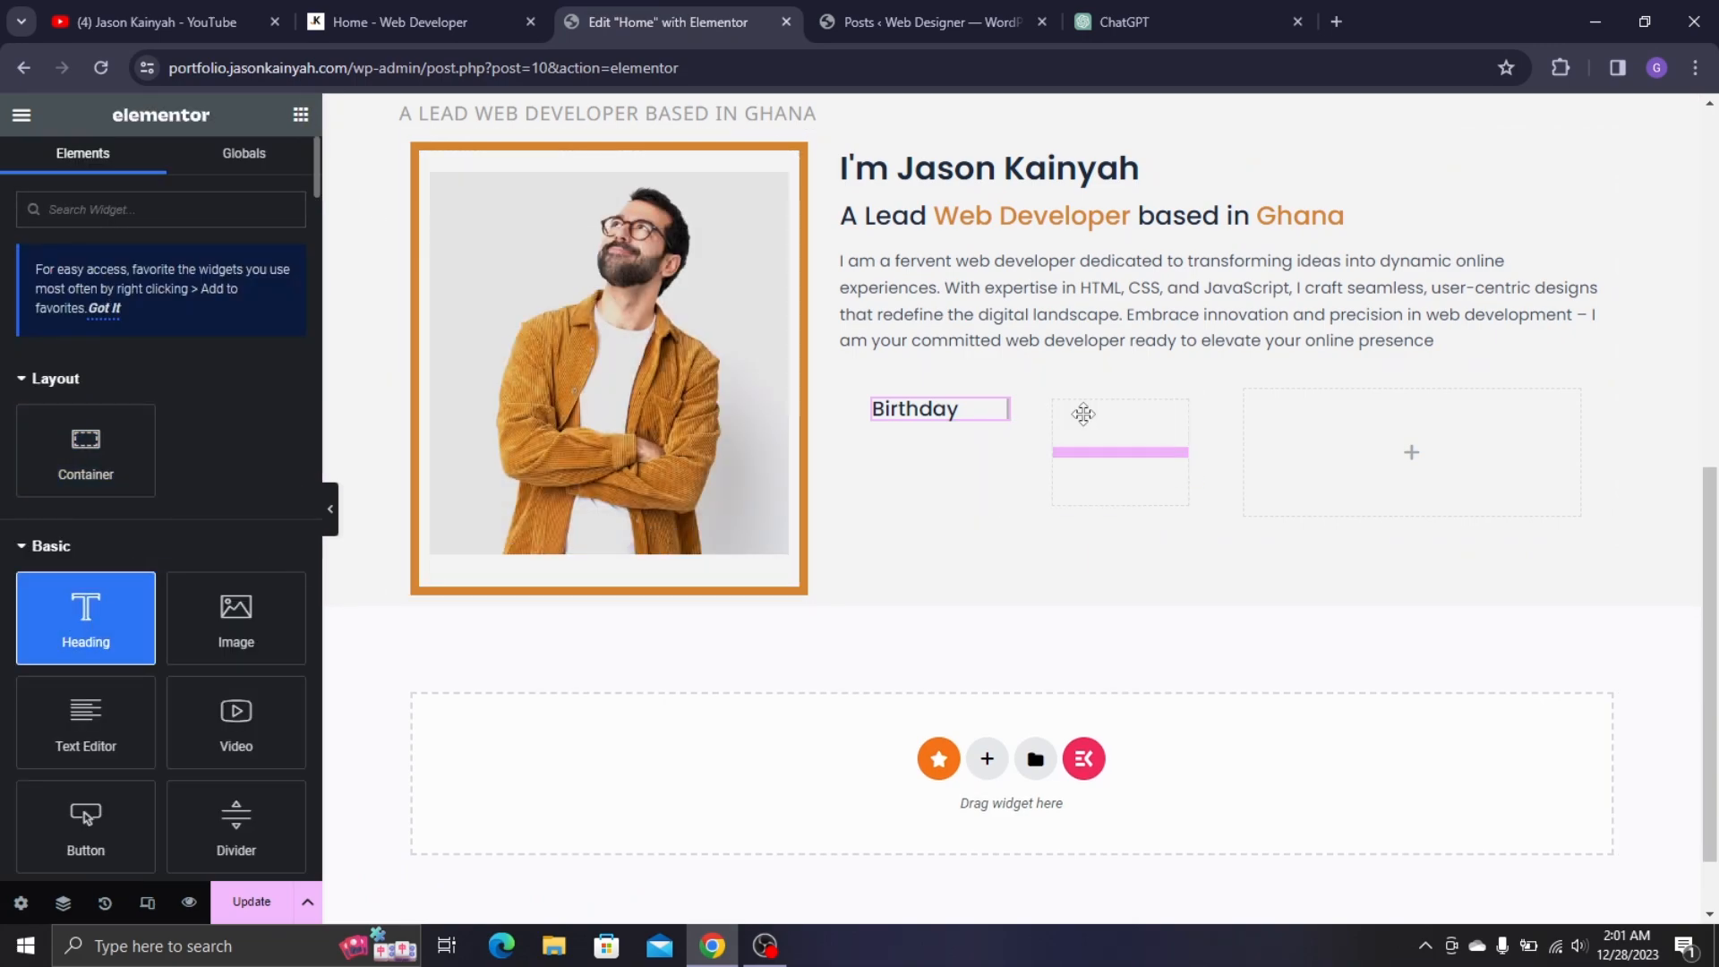
{"action": "left_click", "coordinate": [461, 10]}
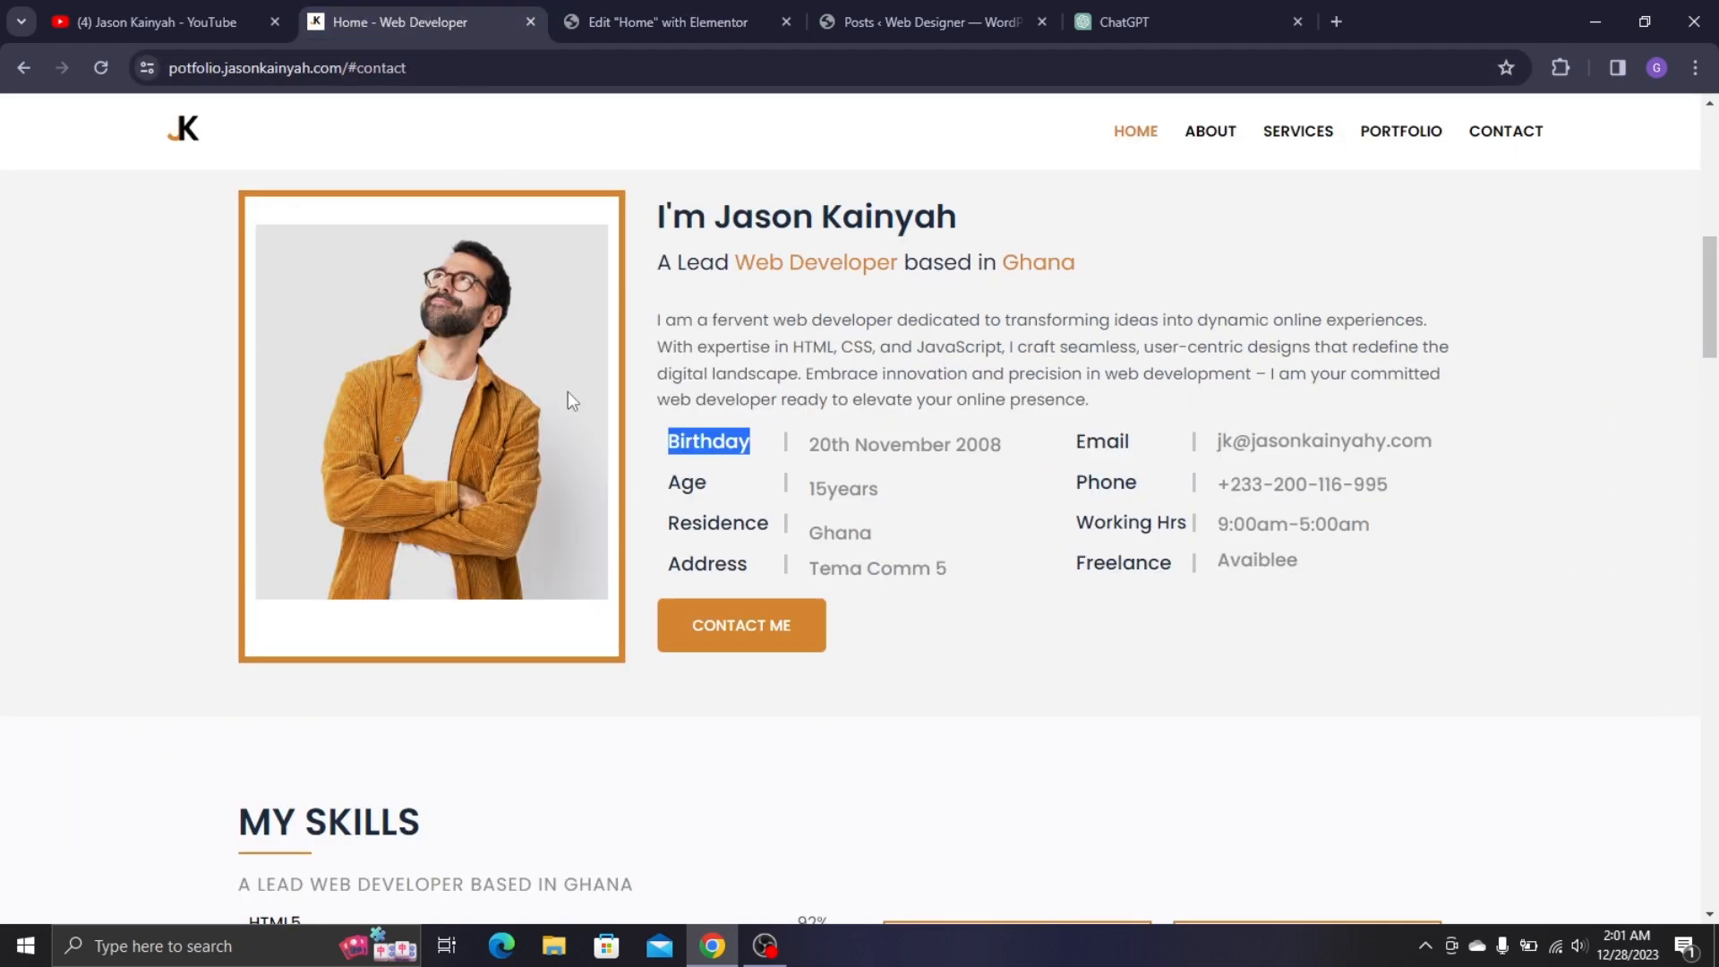
{"action": "triple_click", "coordinate": [909, 448]}
{"action": "key", "text": "ctrl+c"}
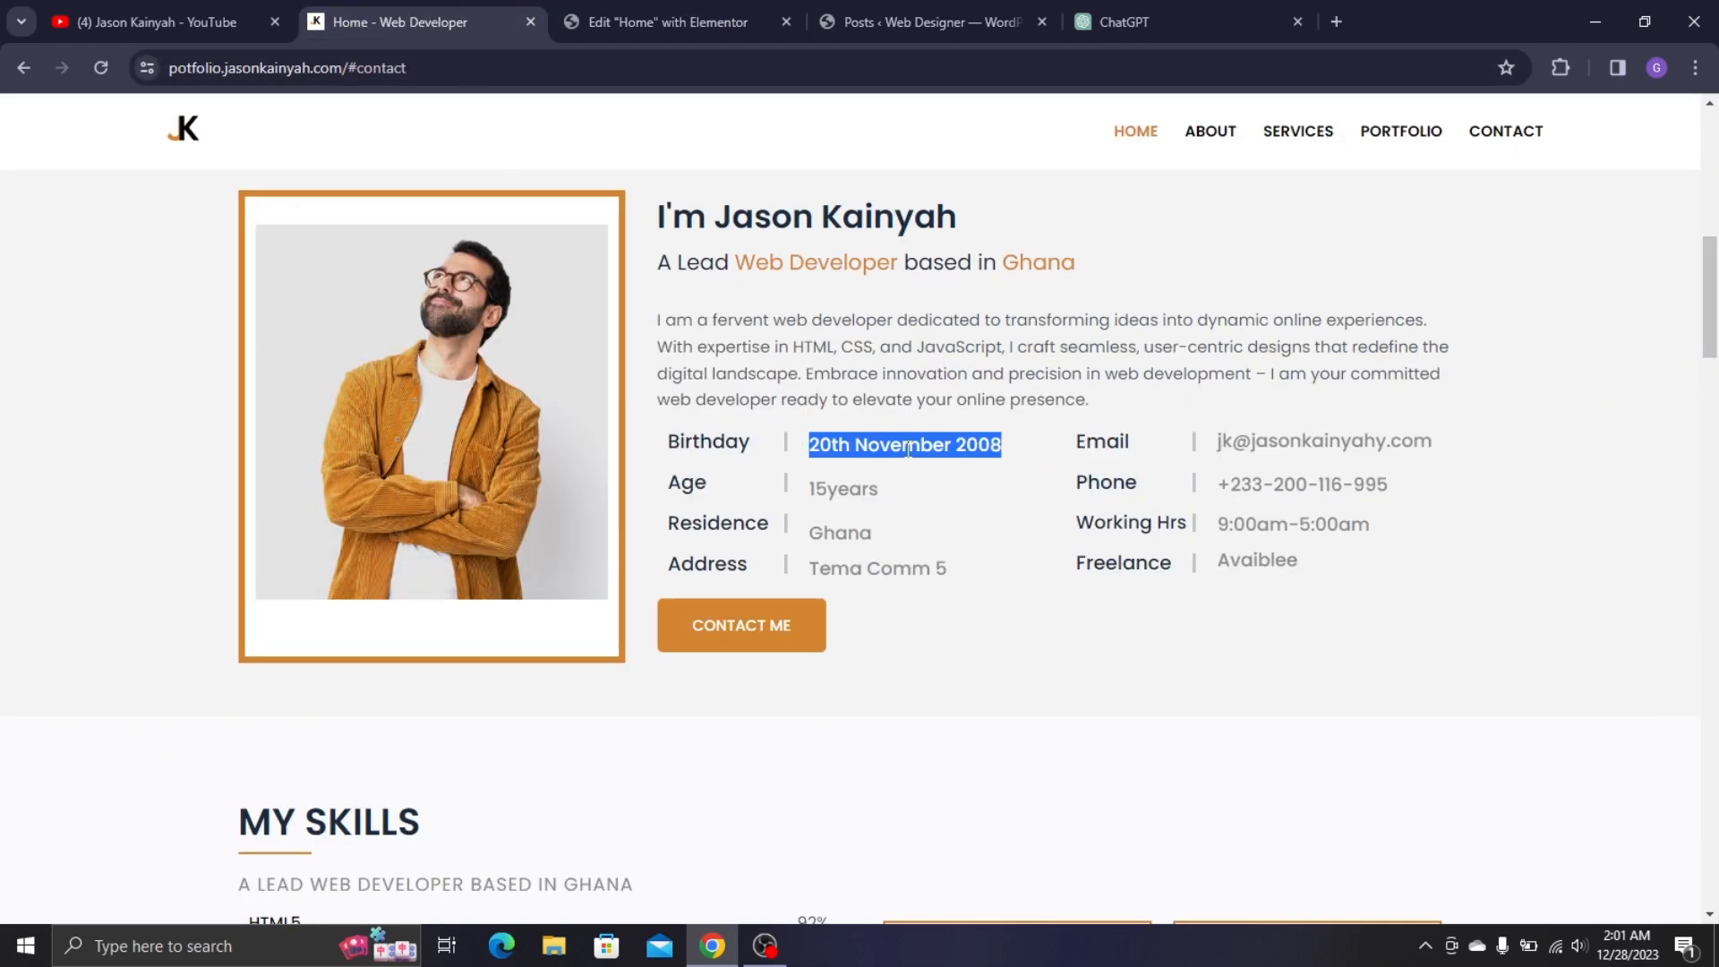
{"action": "left_click", "coordinate": [629, 7]}
{"action": "triple_click", "coordinate": [158, 325]}
{"action": "key", "text": "ctrl+v"}
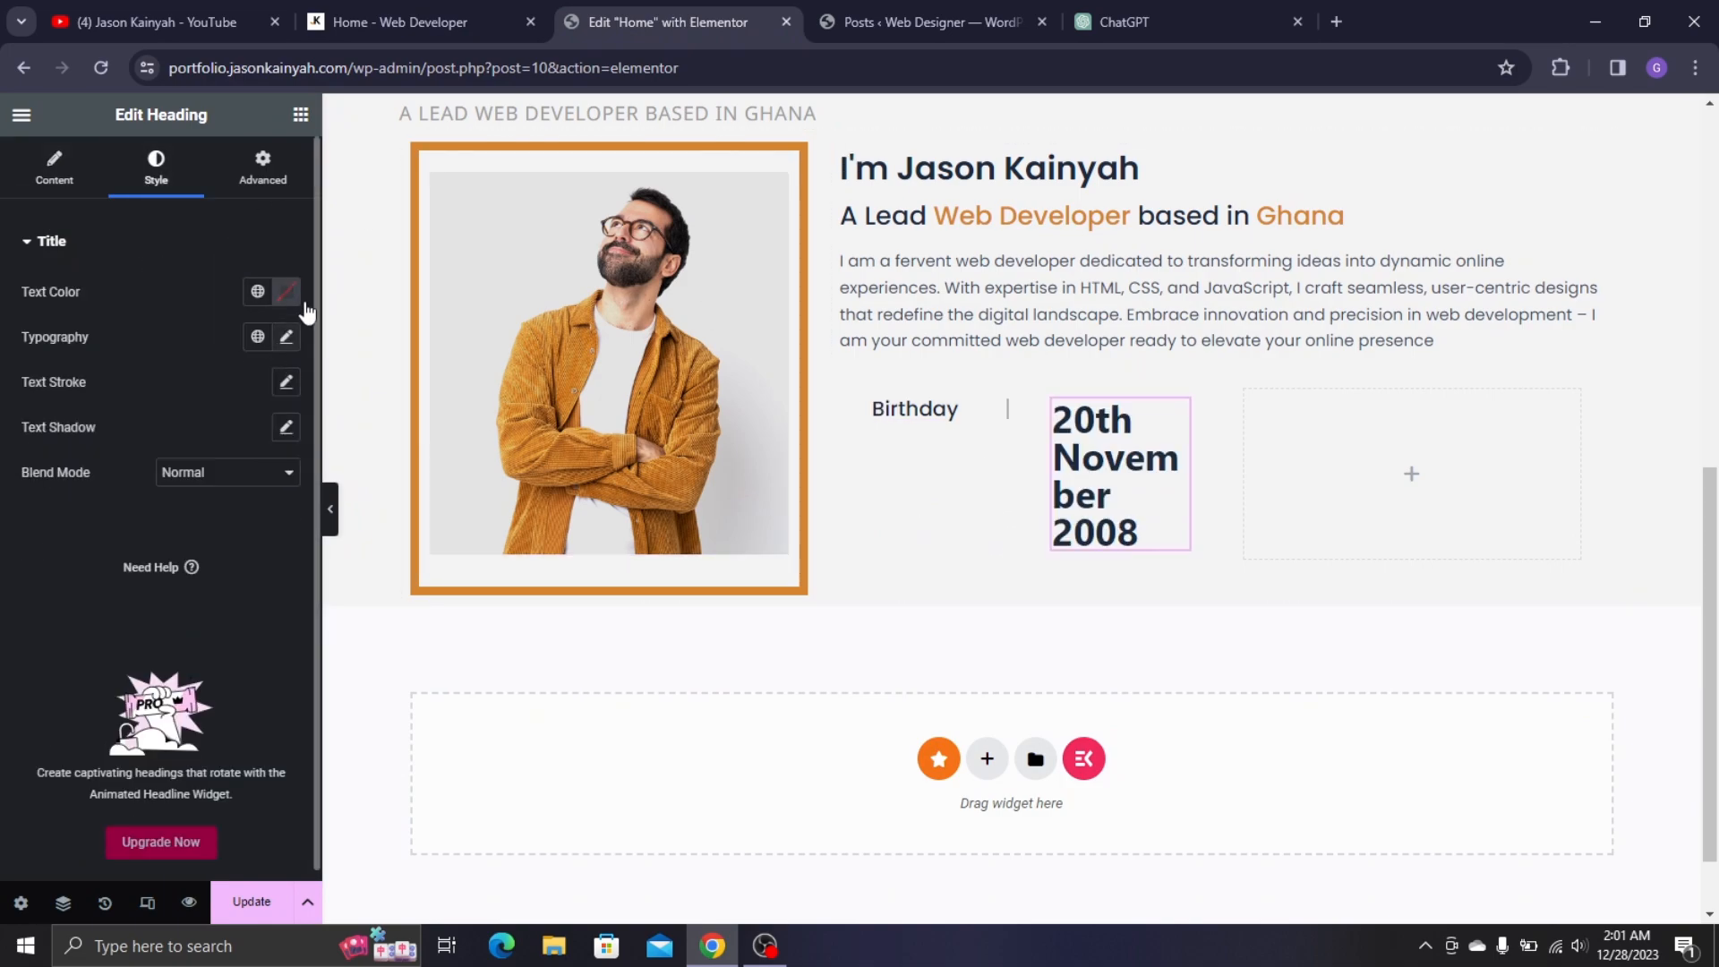
- Style the date heading in Poppins, weight 500 Medium, size 16
{"action": "left_click", "coordinate": [287, 338]}
{"action": "left_click", "coordinate": [257, 507]}
{"action": "type", "text": "15"}
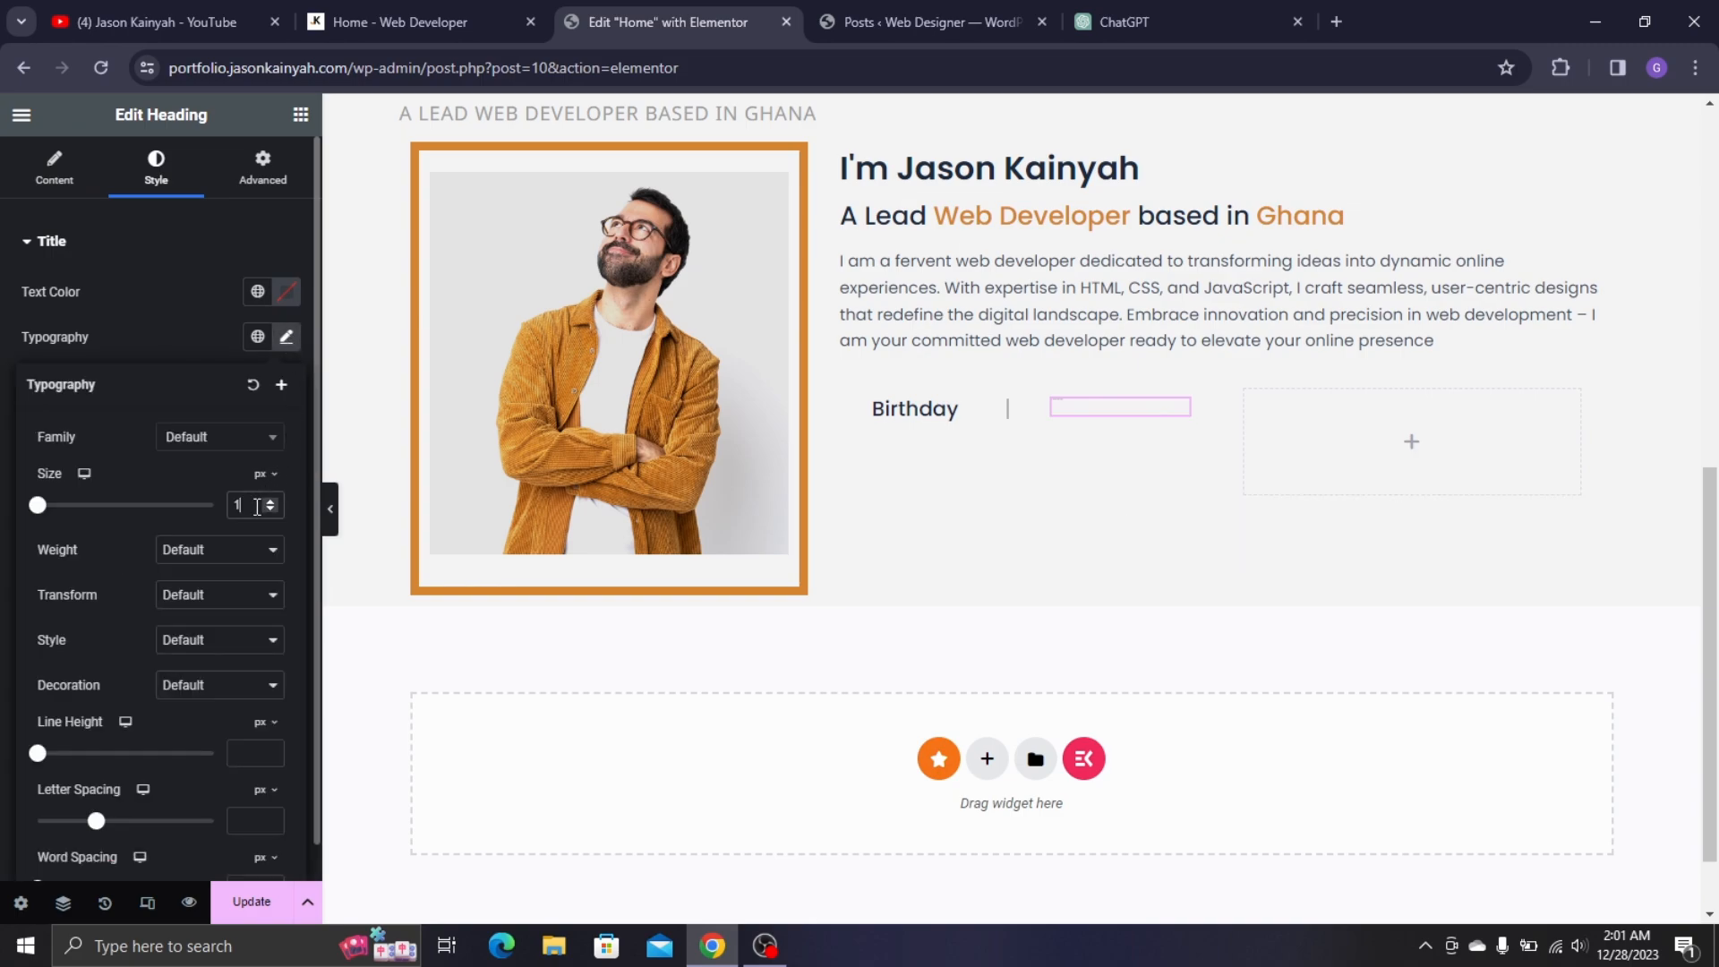
{"action": "left_click", "coordinate": [219, 436]}
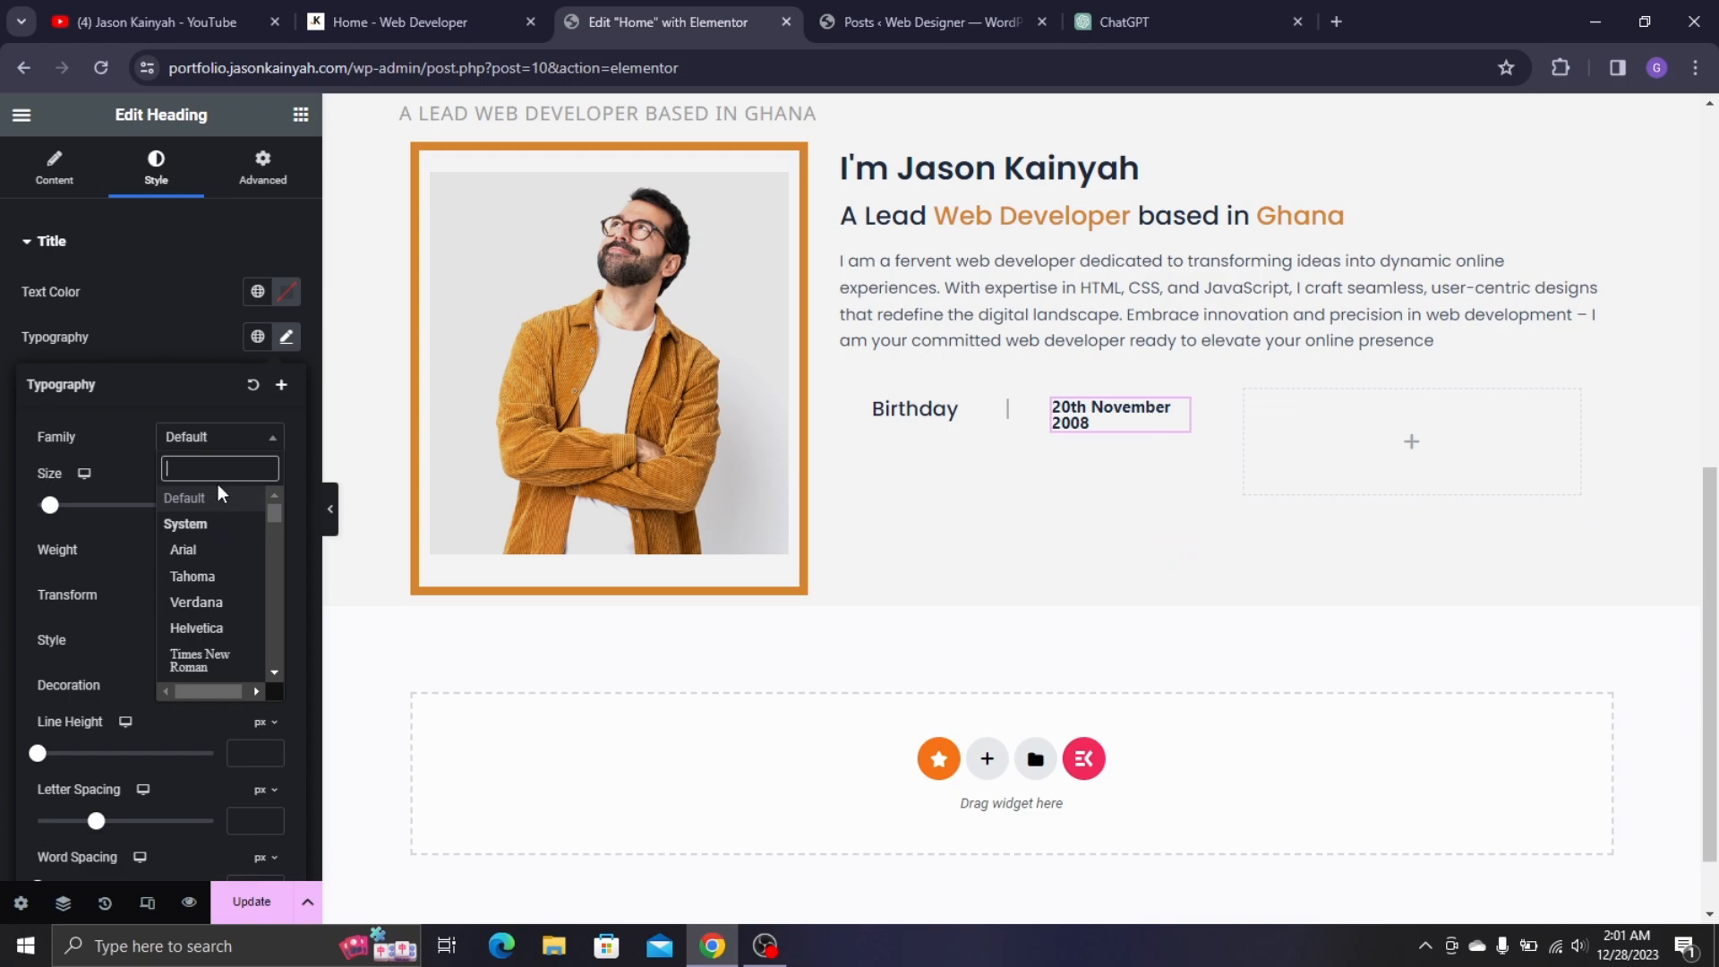
{"action": "type", "text": "popp"}
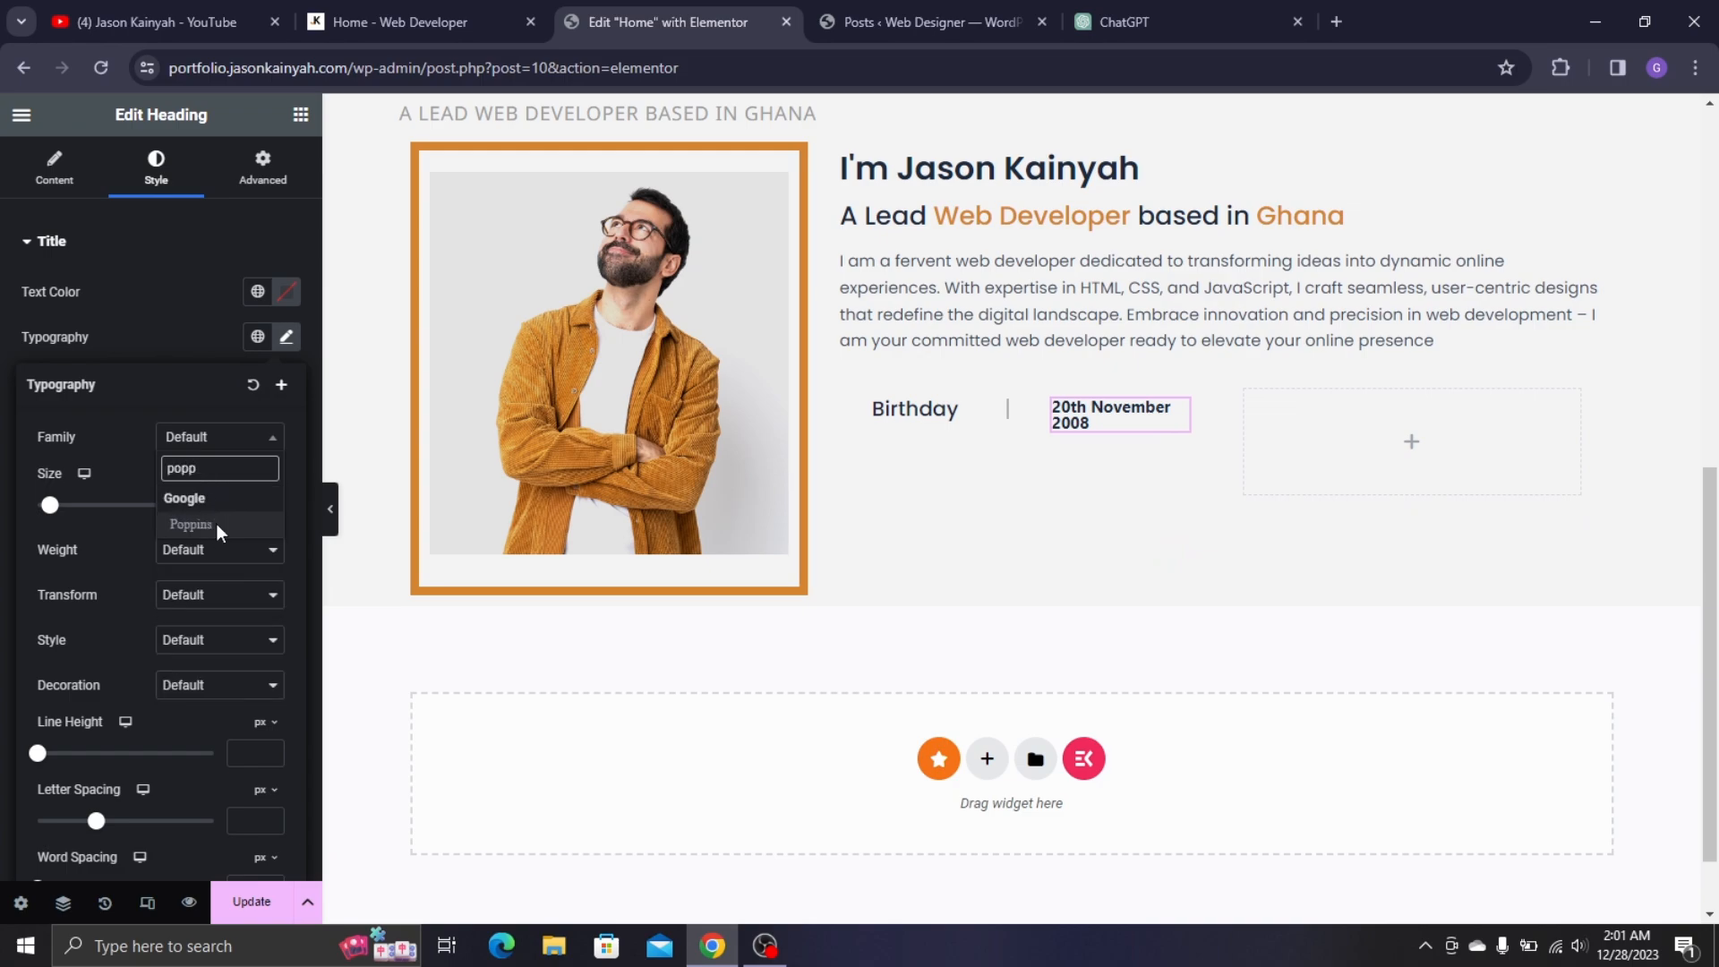
{"action": "left_click", "coordinate": [216, 525]}
{"action": "left_click", "coordinate": [234, 566]}
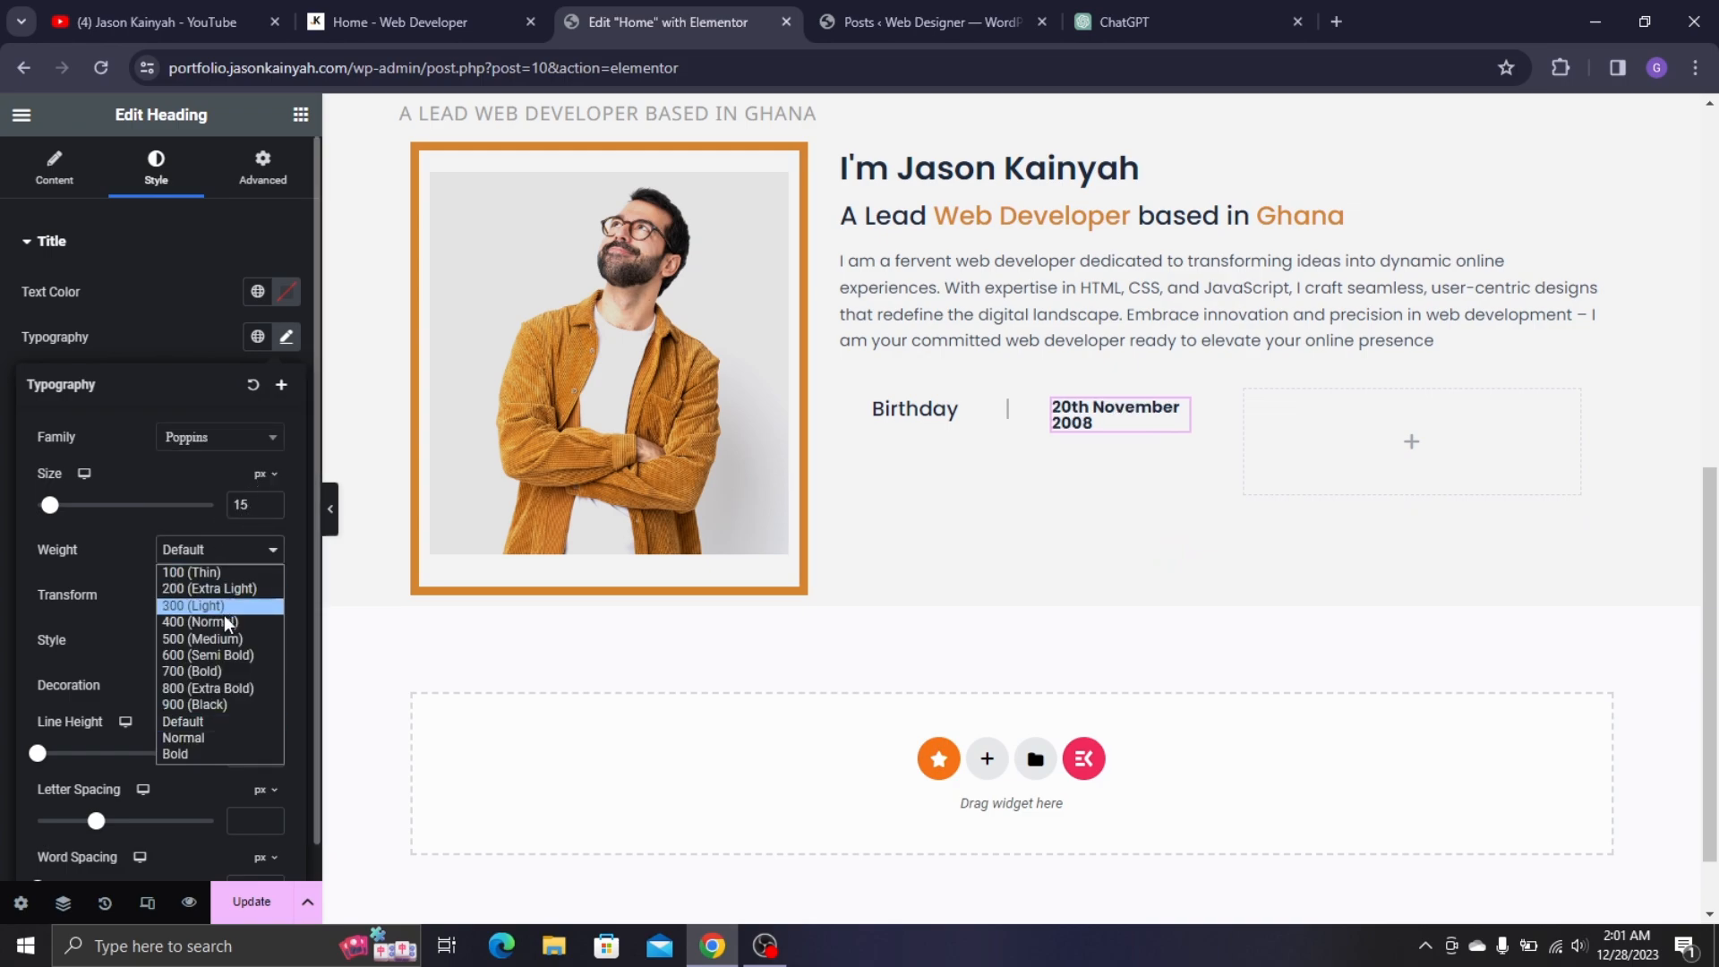
{"action": "left_click", "coordinate": [224, 642]}
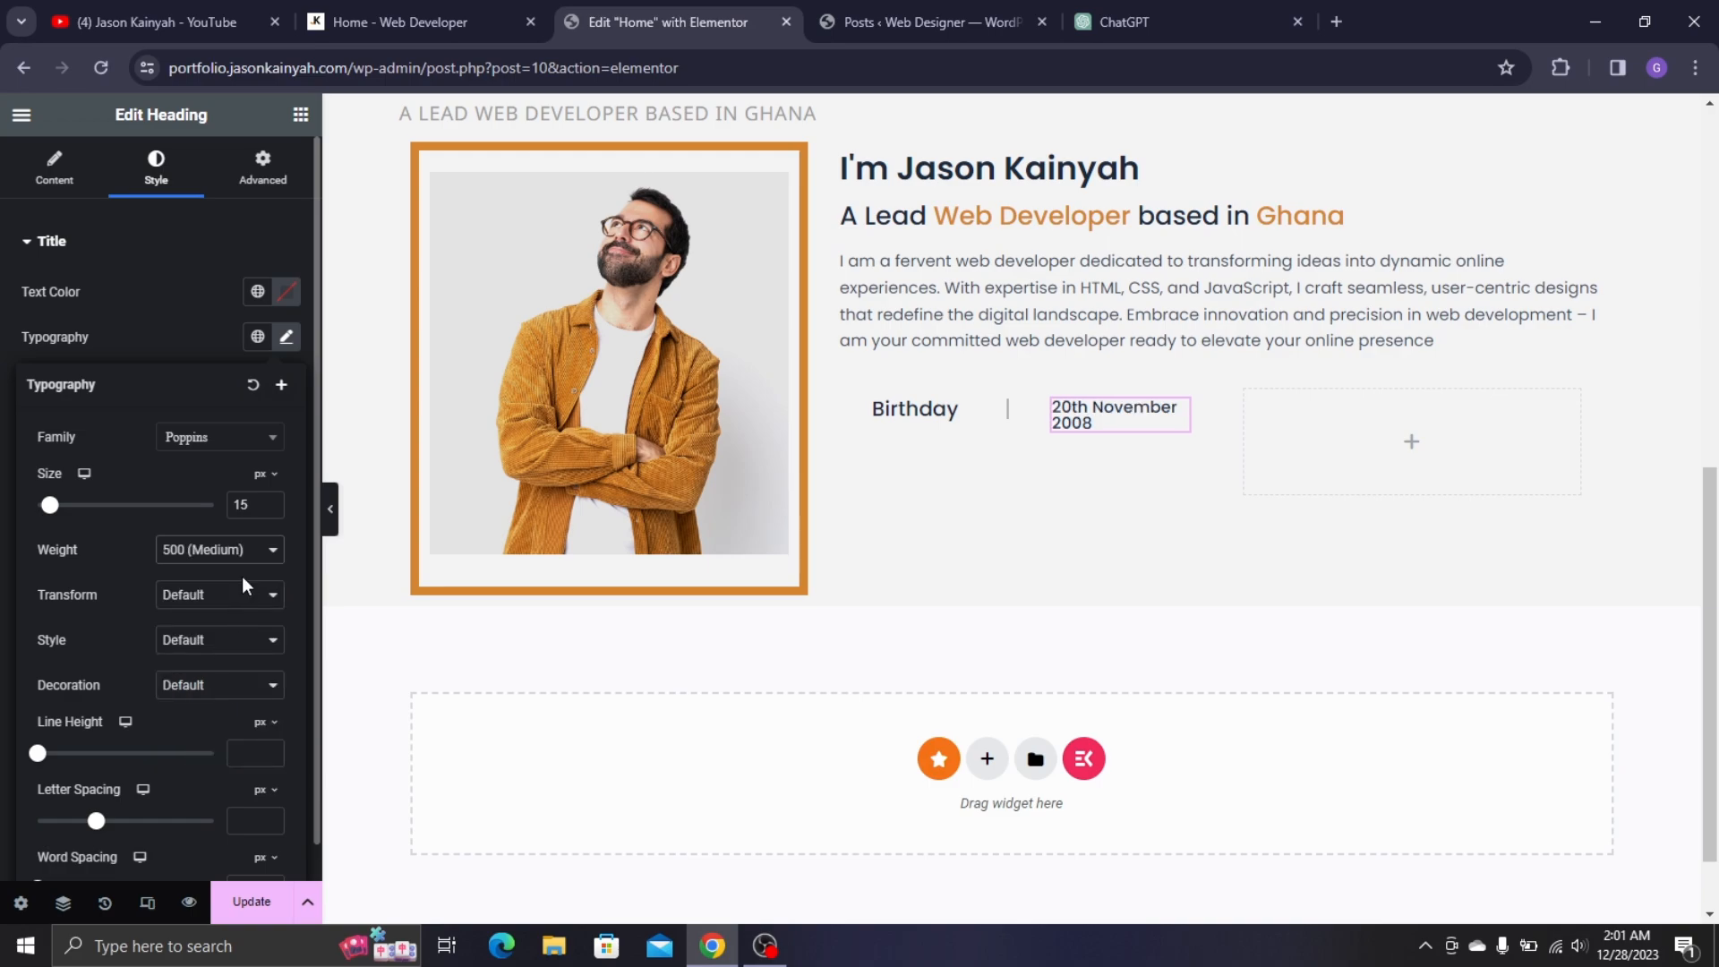
{"action": "left_click", "coordinate": [270, 505]}
{"action": "left_click", "coordinate": [270, 506]}
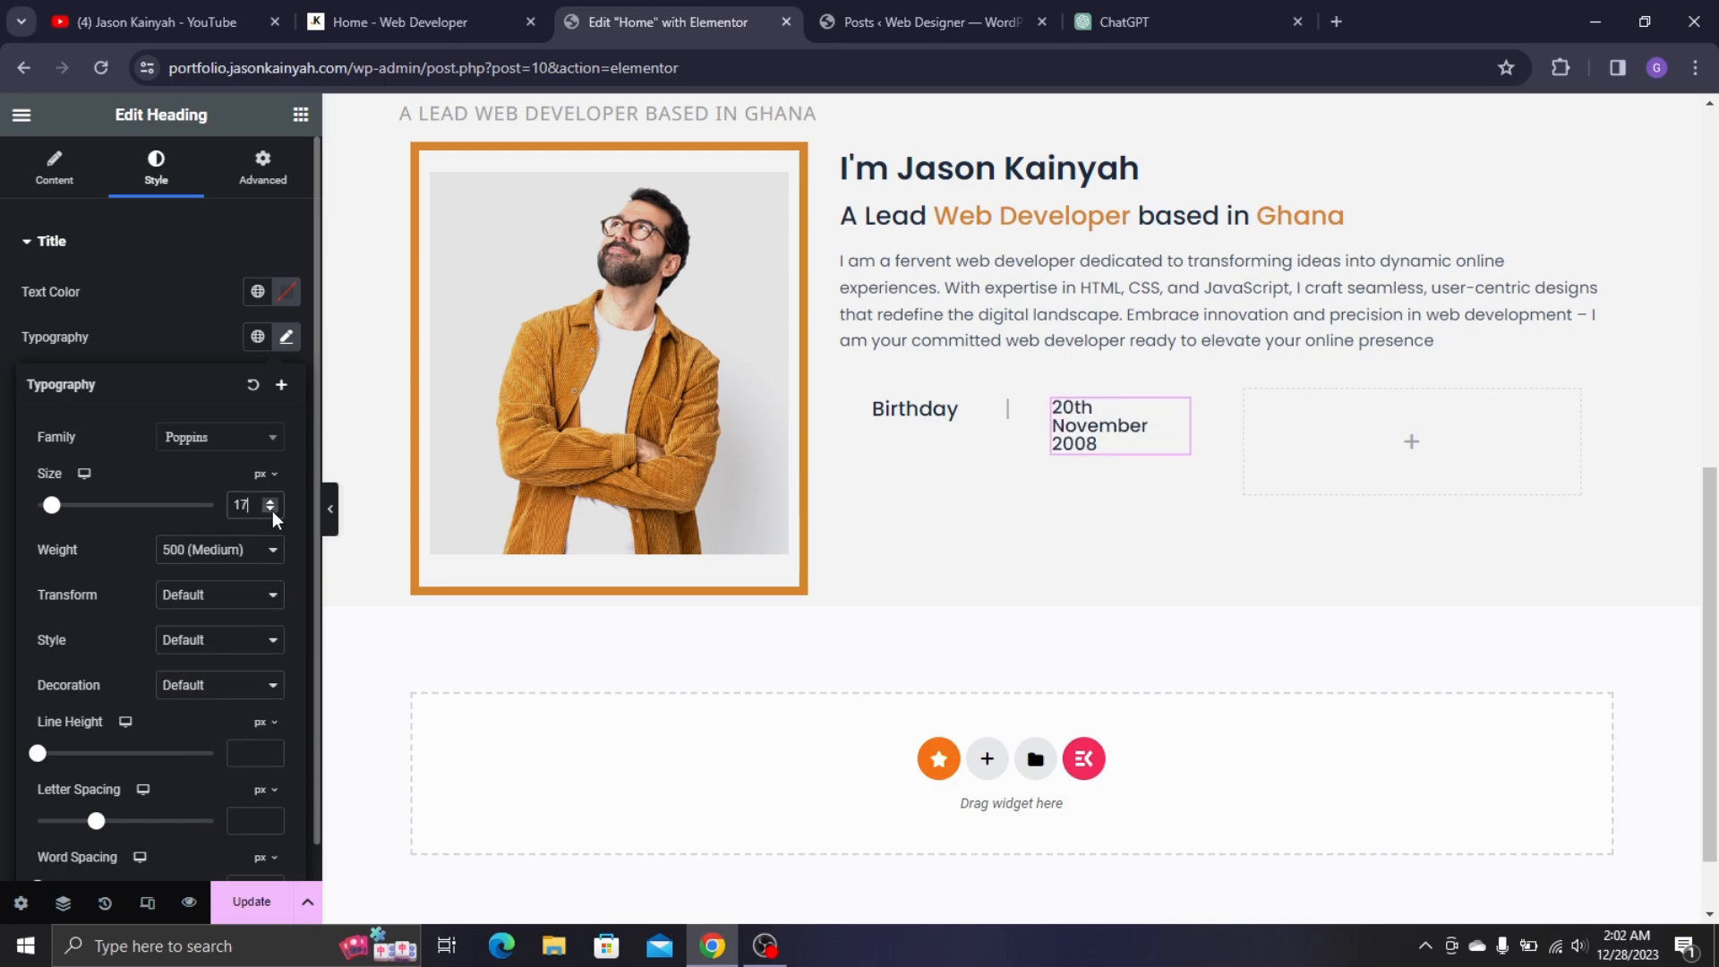
{"action": "left_click", "coordinate": [271, 510]}
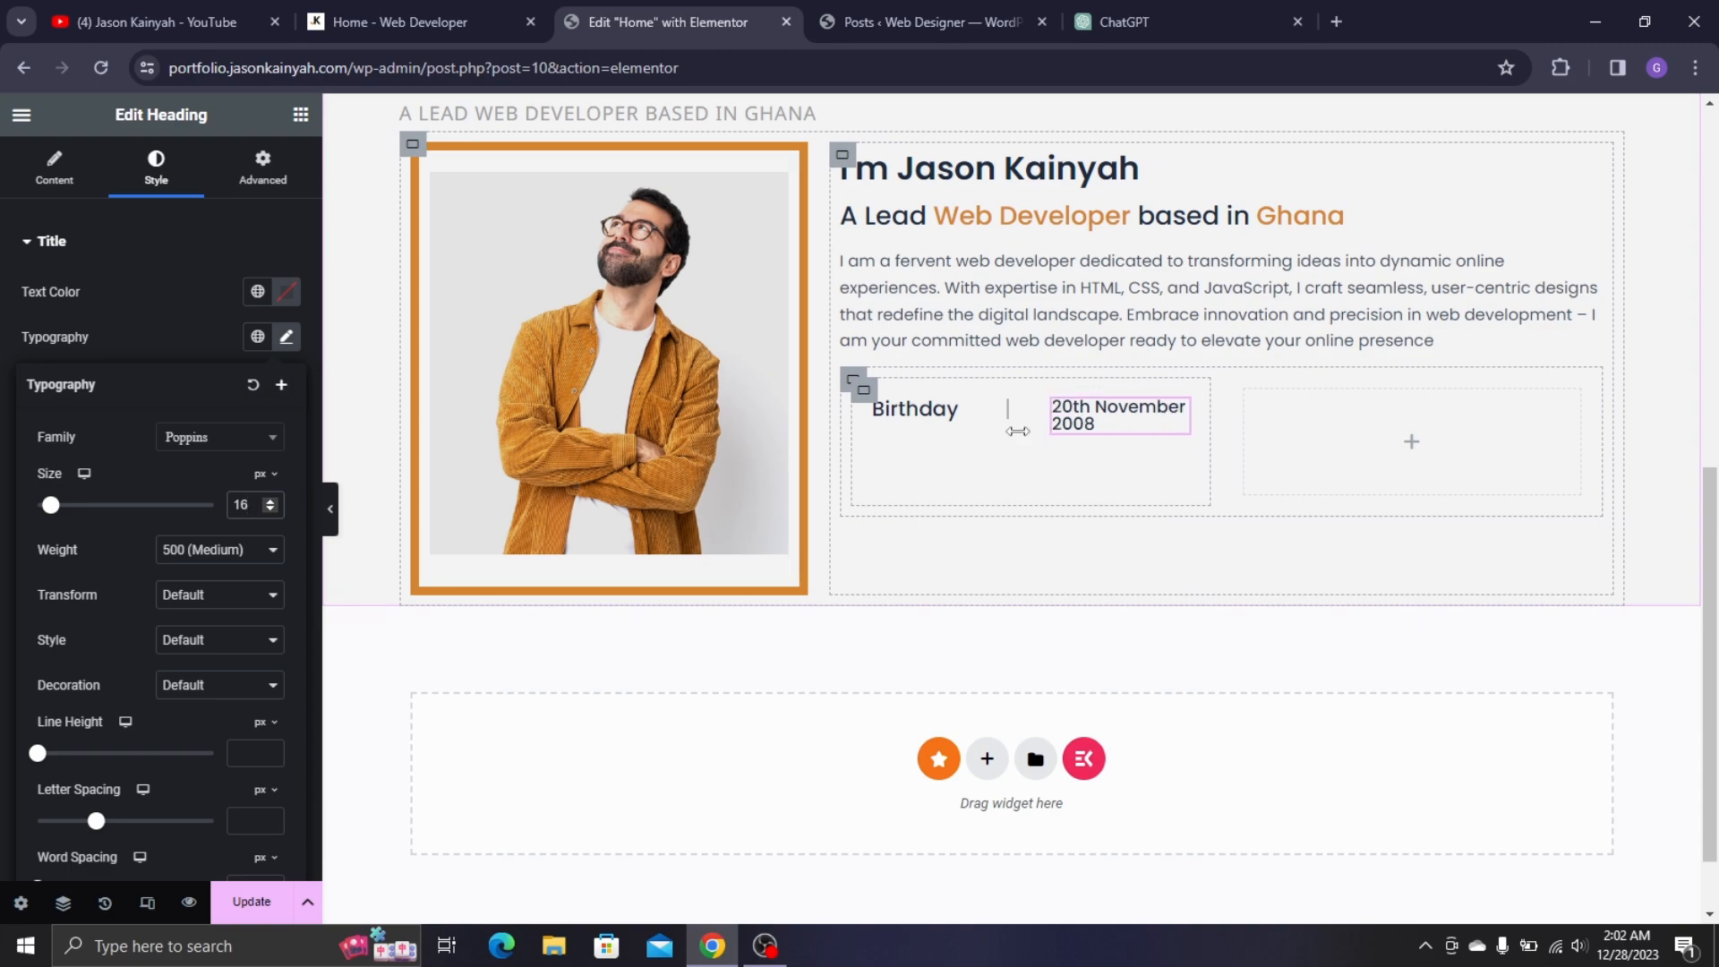
- Narrow the Birthday column and widen the Birthday row and right-hand column containers
{"action": "left_click_drag", "start_coordinate": [1012, 436], "coordinate": [992, 430]}
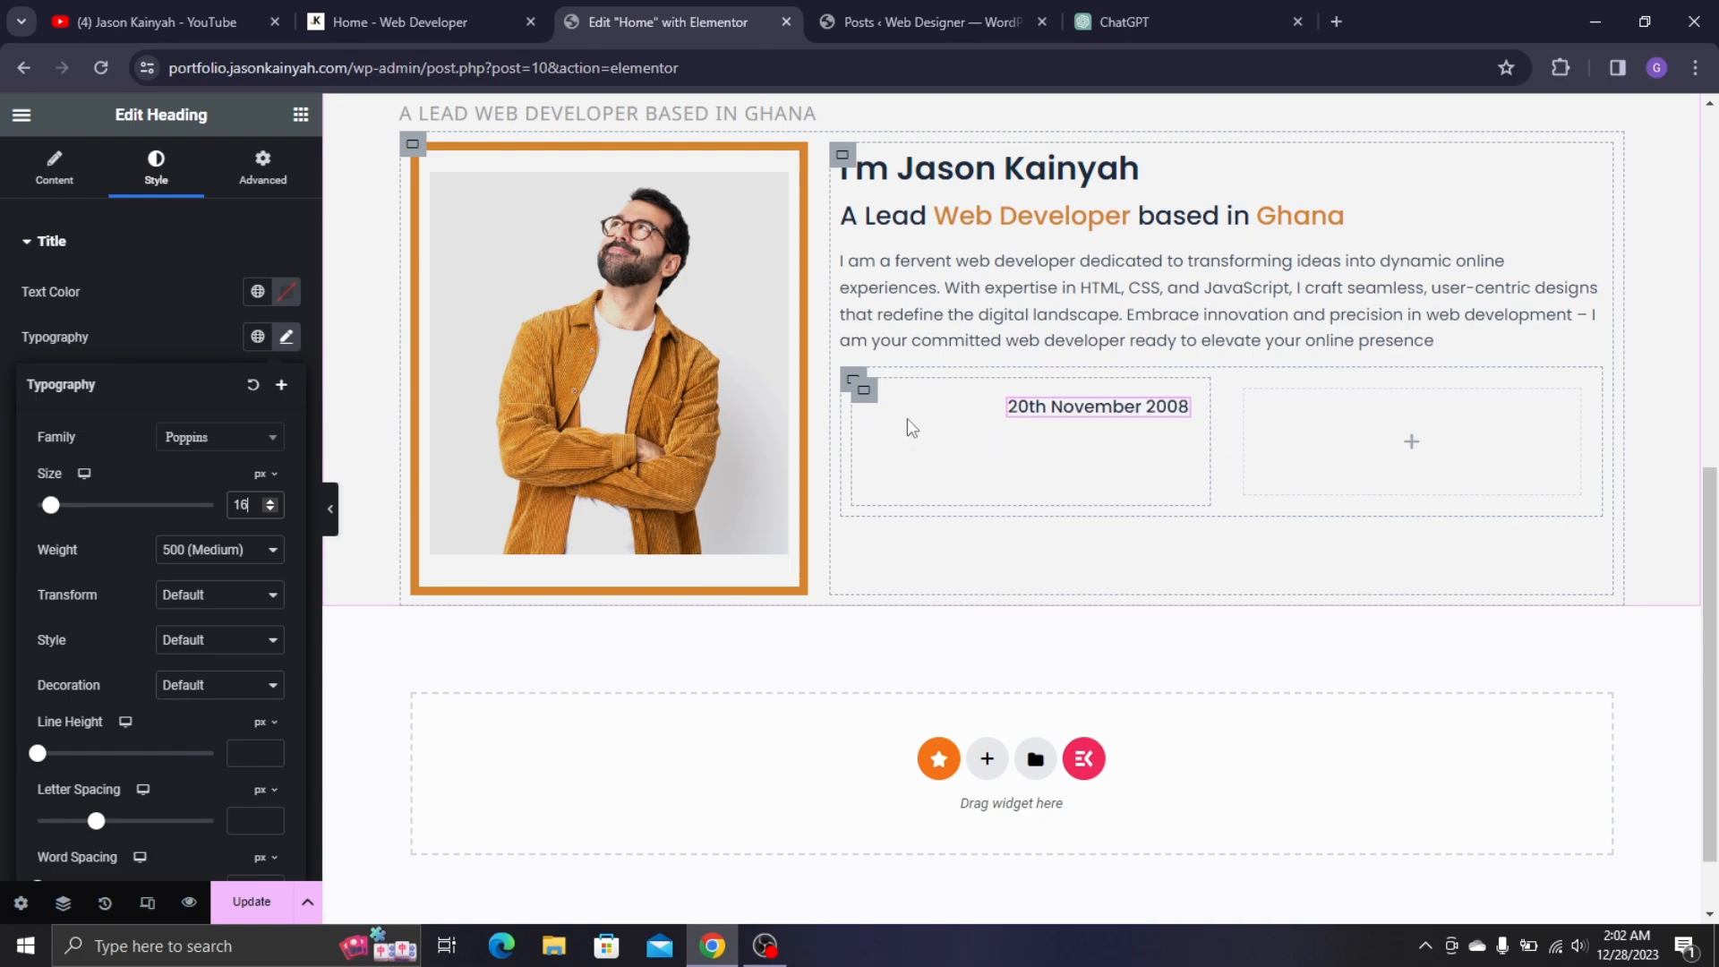
{"action": "left_click", "coordinate": [852, 380]}
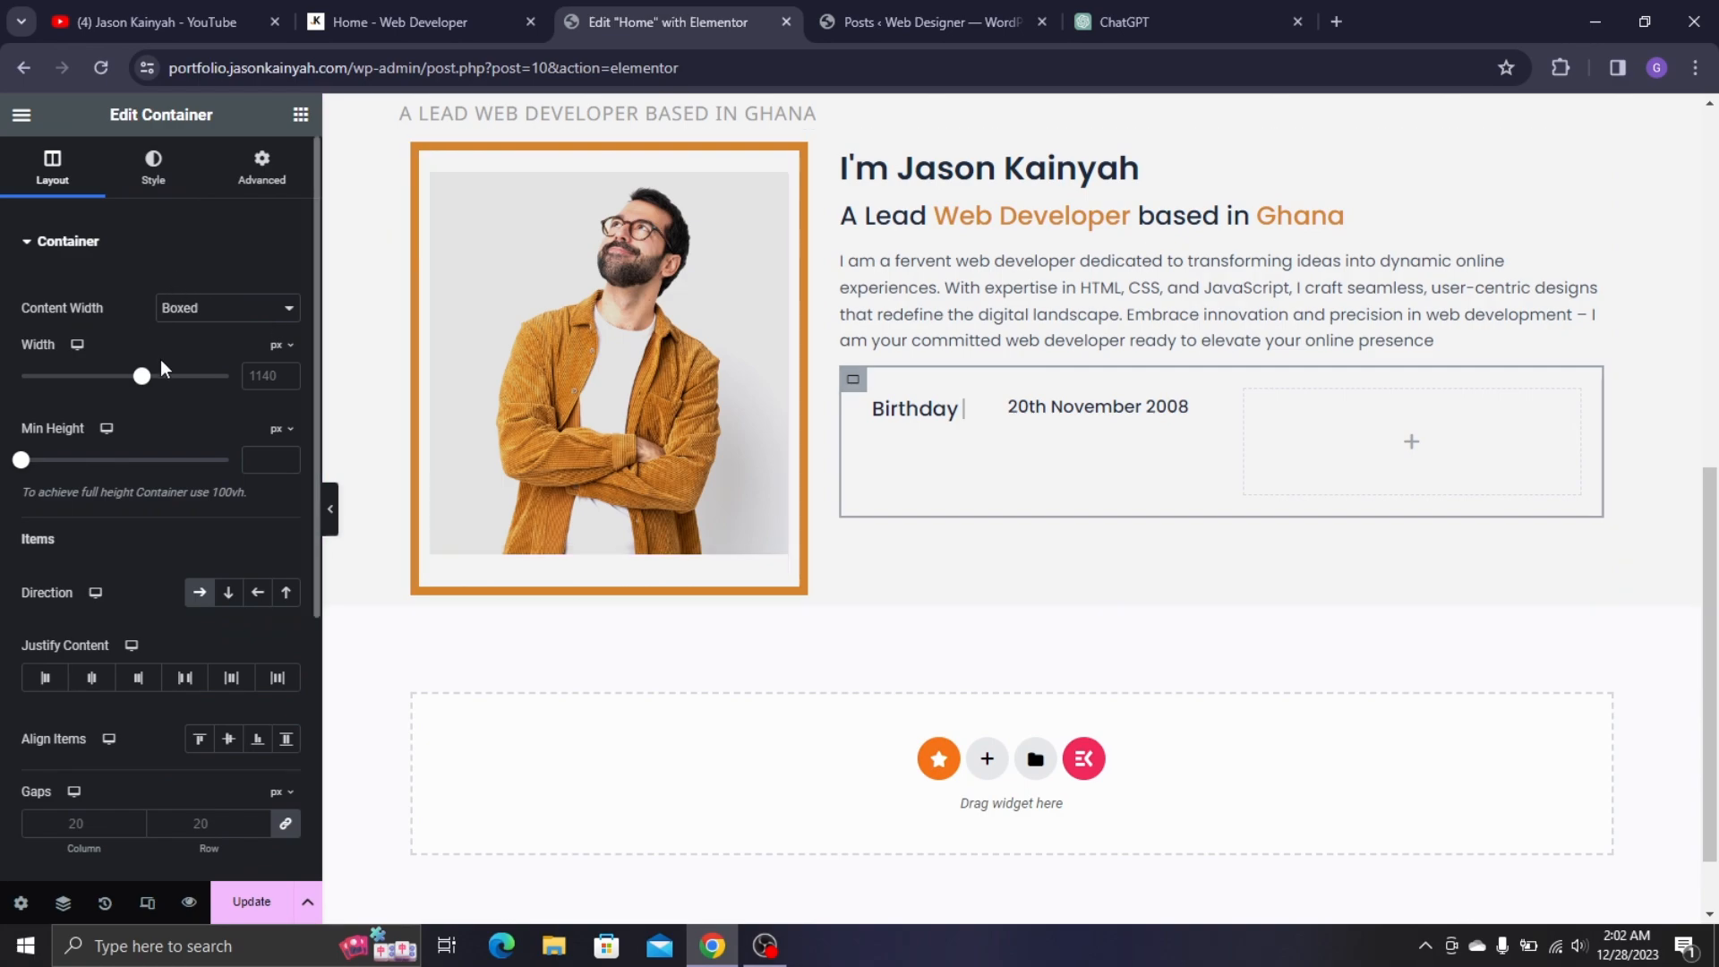
{"action": "left_click_drag", "start_coordinate": [143, 394], "coordinate": [170, 396]}
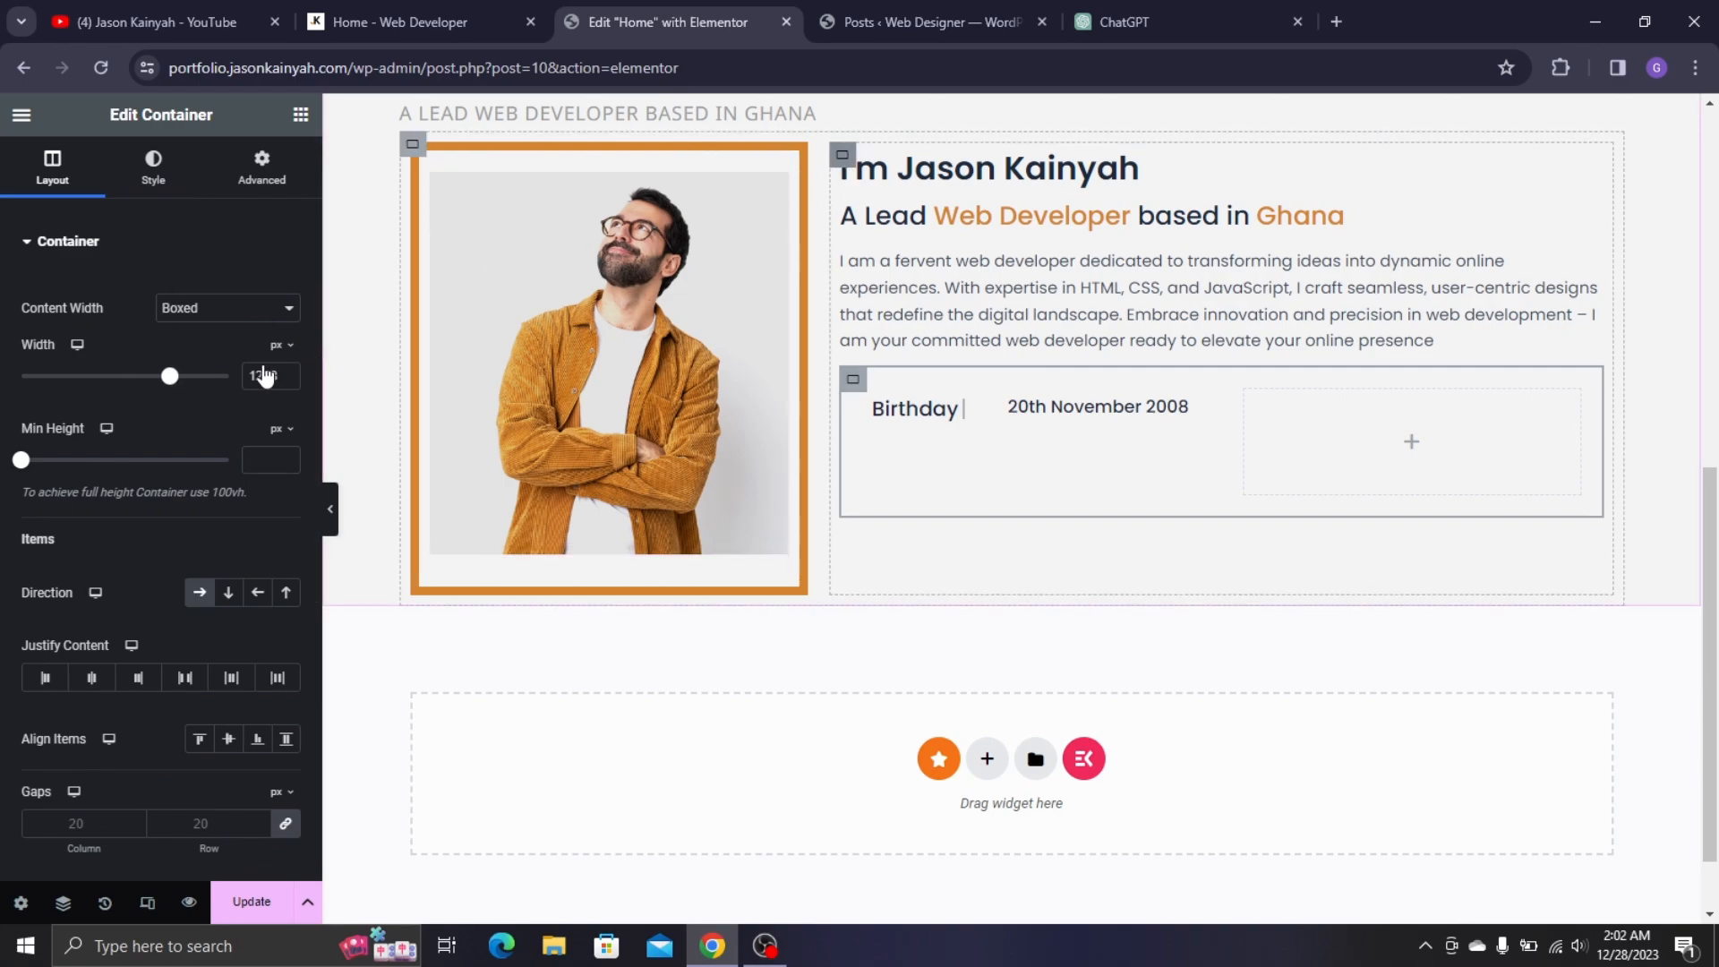
{"action": "left_click", "coordinate": [843, 158]}
{"action": "left_click_drag", "start_coordinate": [144, 385], "coordinate": [175, 394]}
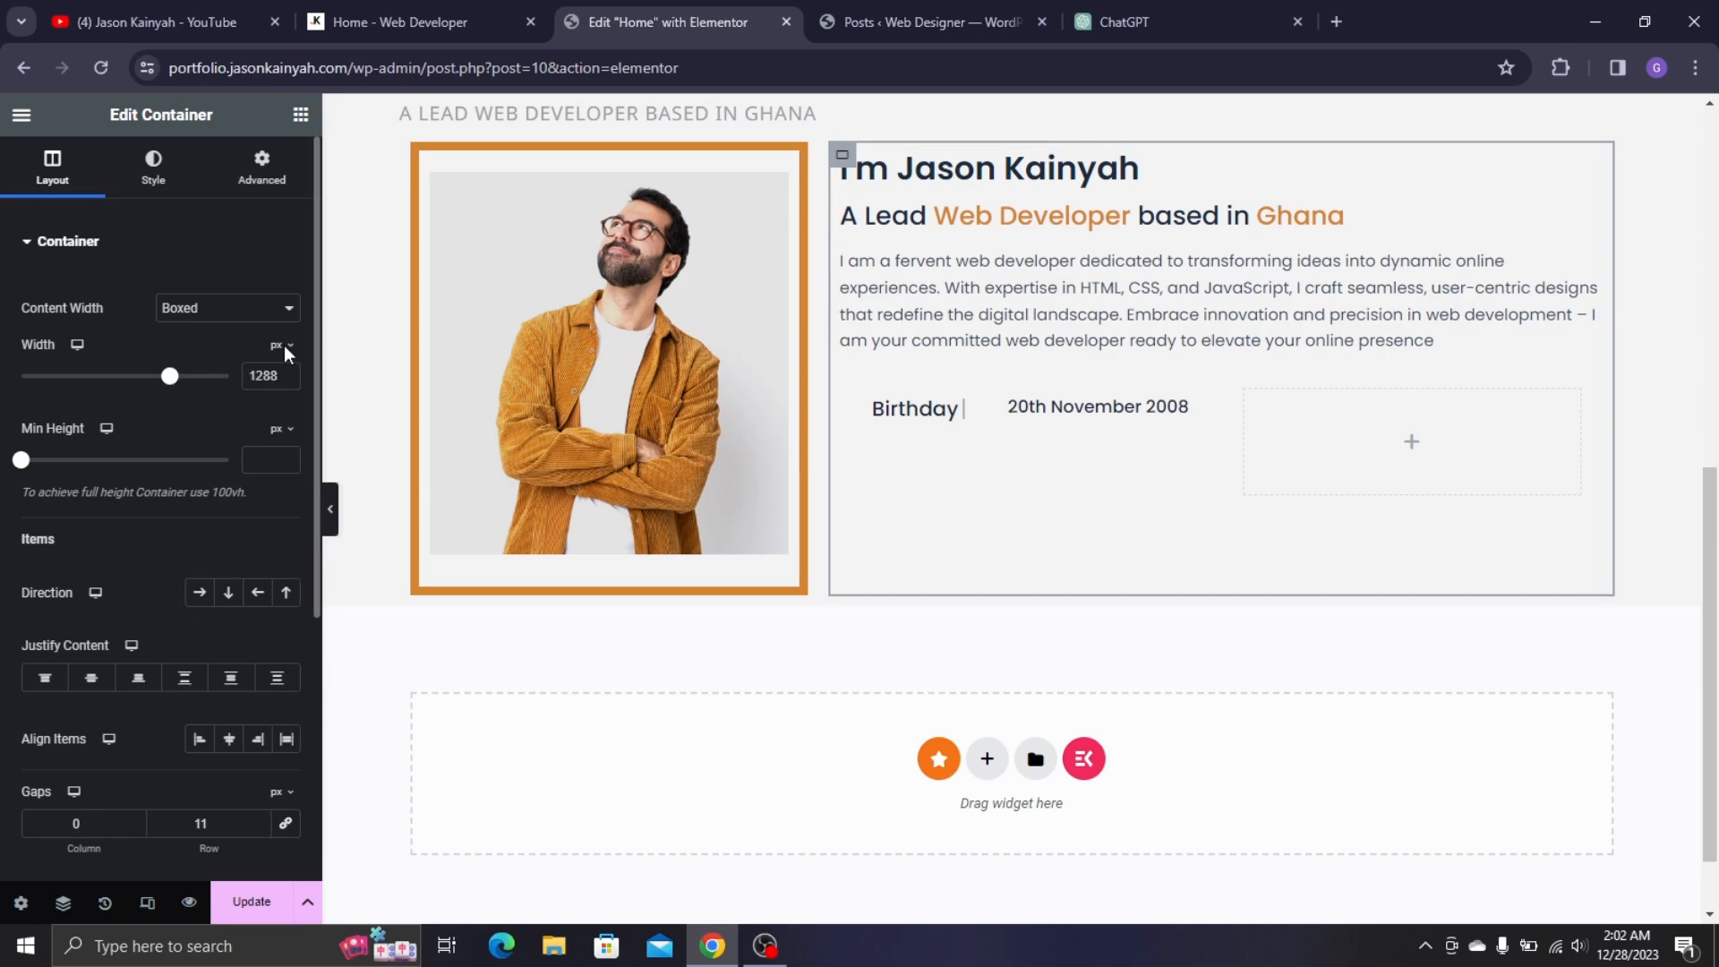
- Widen the About Me section to 1203 px and resize the Birthday column to about 31.9%
{"action": "scroll", "coordinate": [837, 292], "scroll_direction": "up", "scroll_amount": 3}
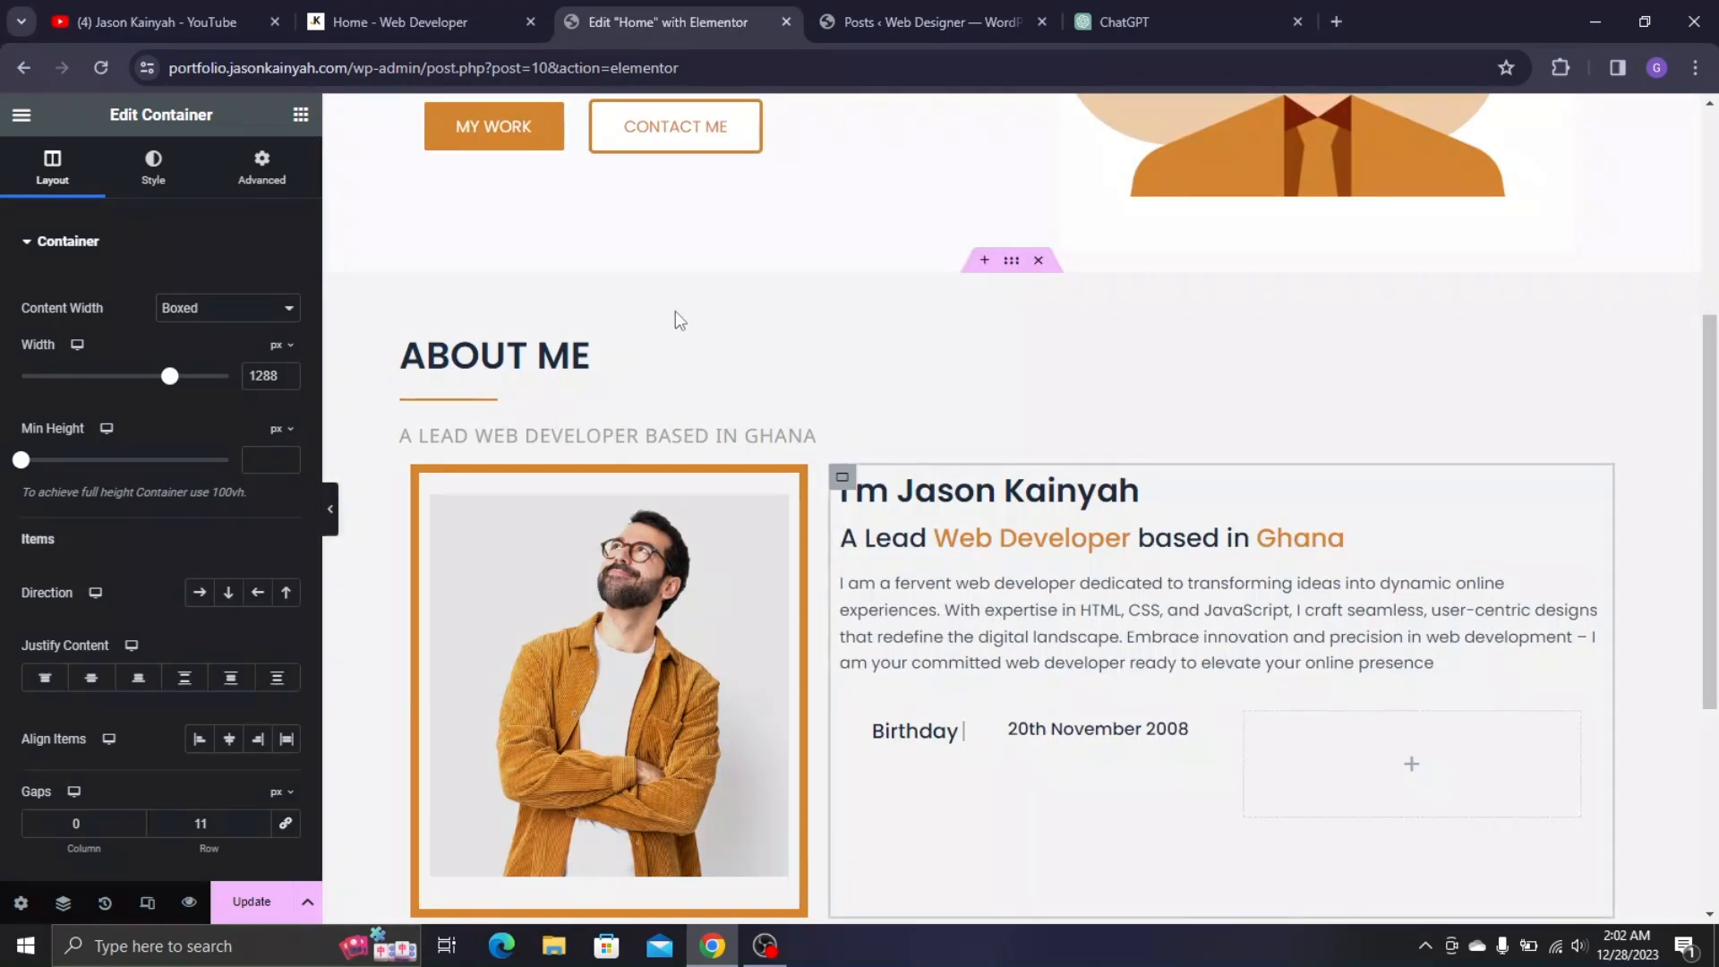
{"action": "left_click", "coordinate": [1013, 265]}
{"action": "left_click", "coordinate": [52, 170]}
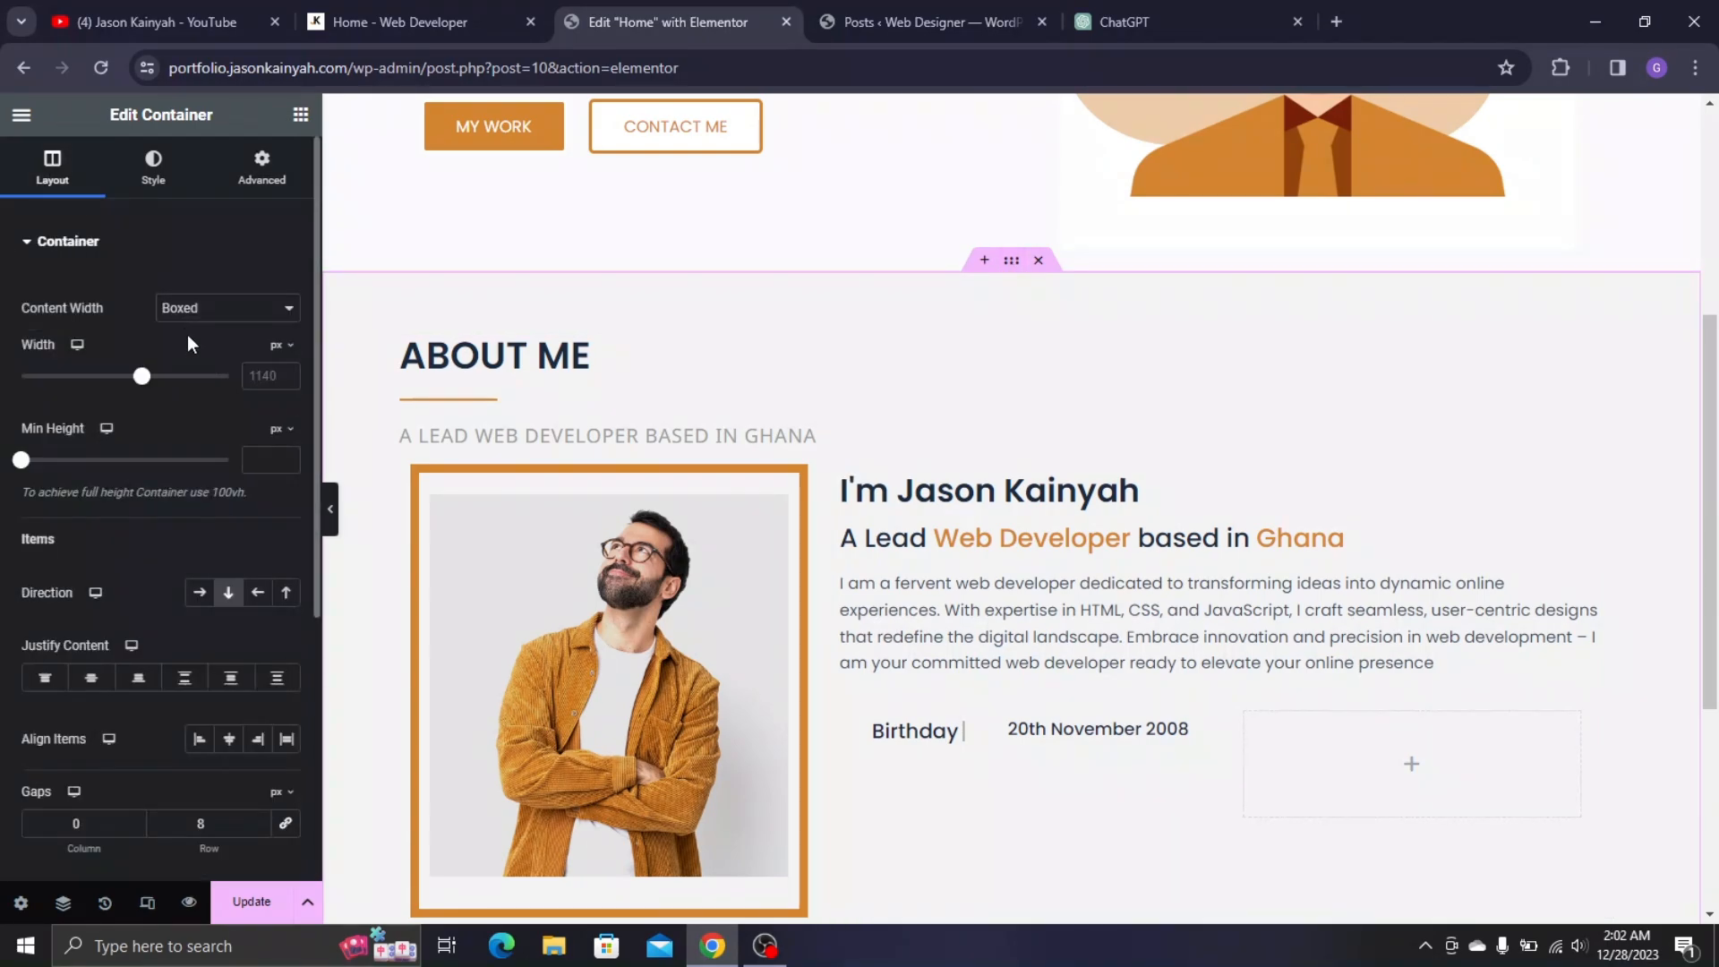
{"action": "left_click_drag", "start_coordinate": [143, 380], "coordinate": [153, 380]}
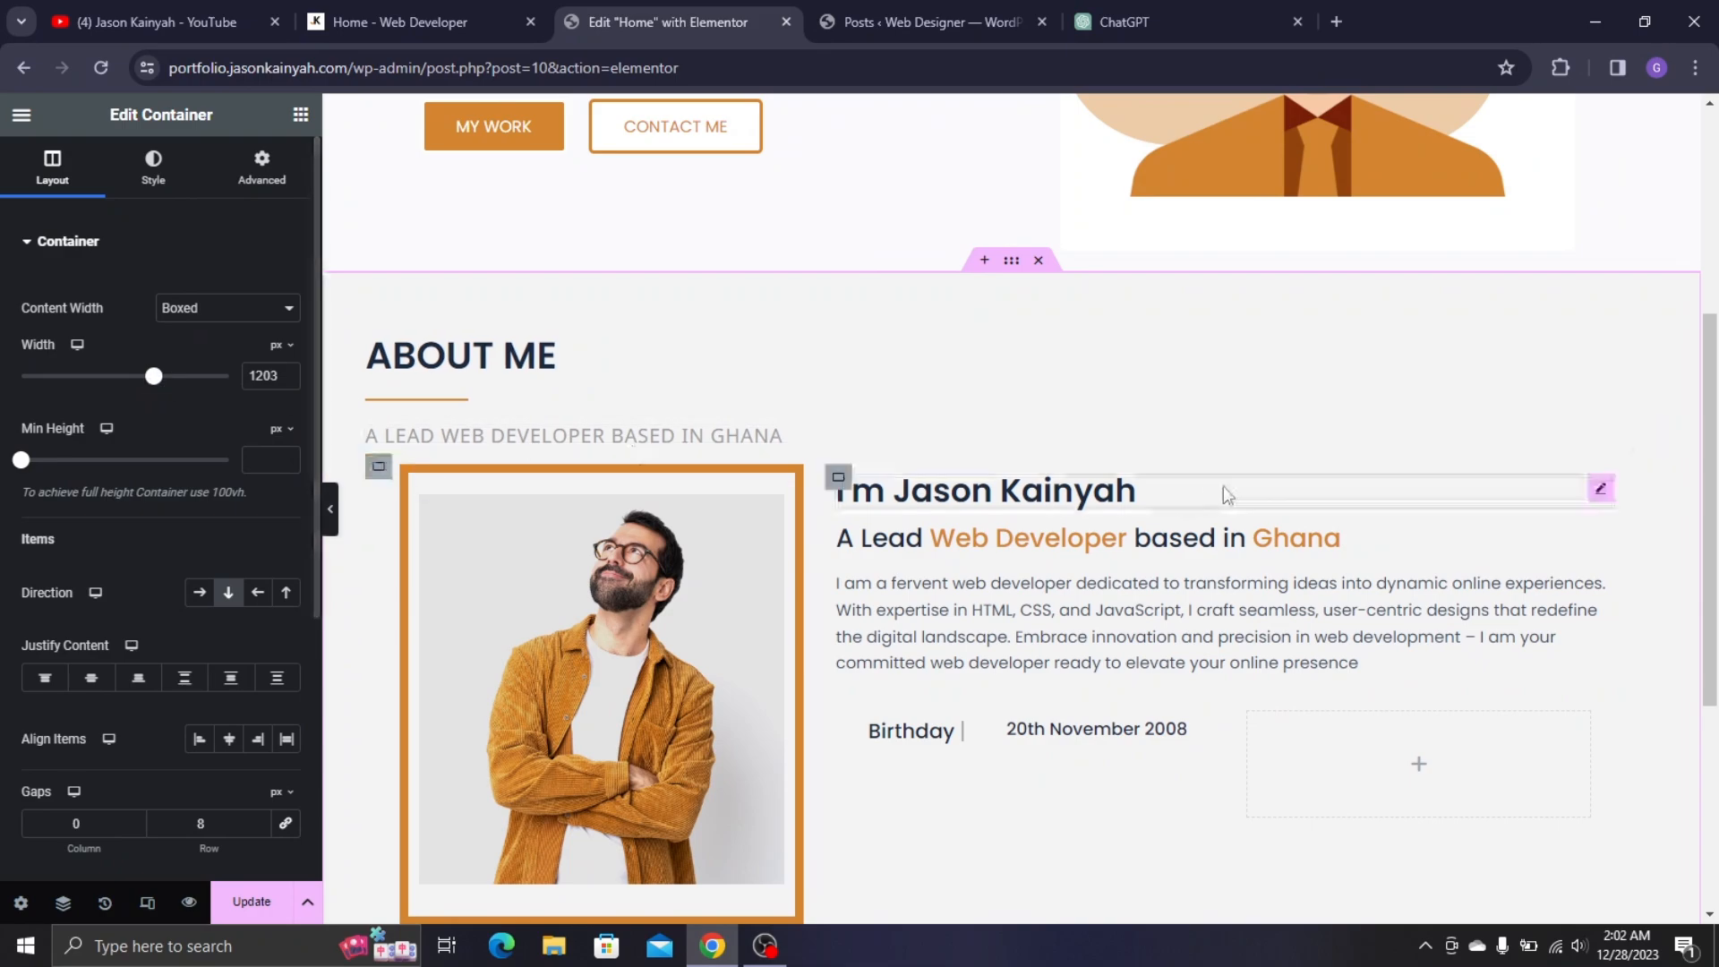
{"action": "scroll", "coordinate": [1223, 486], "scroll_direction": "down", "scroll_amount": 3}
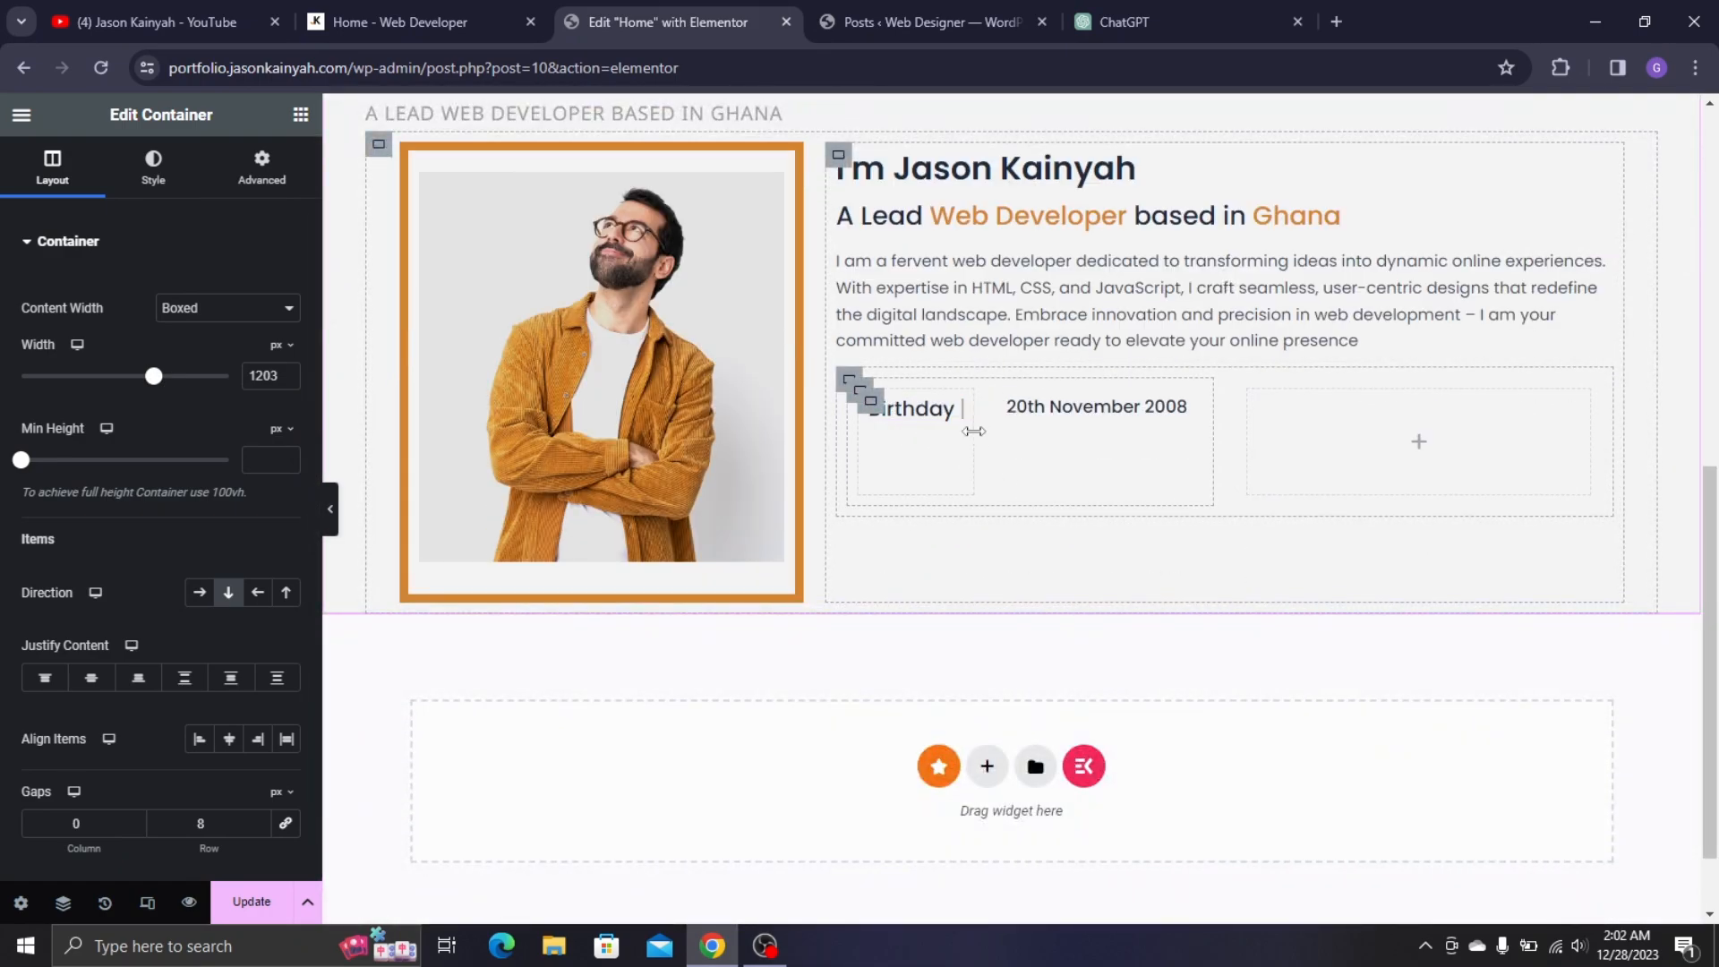
{"action": "left_click_drag", "start_coordinate": [974, 432], "coordinate": [998, 449]}
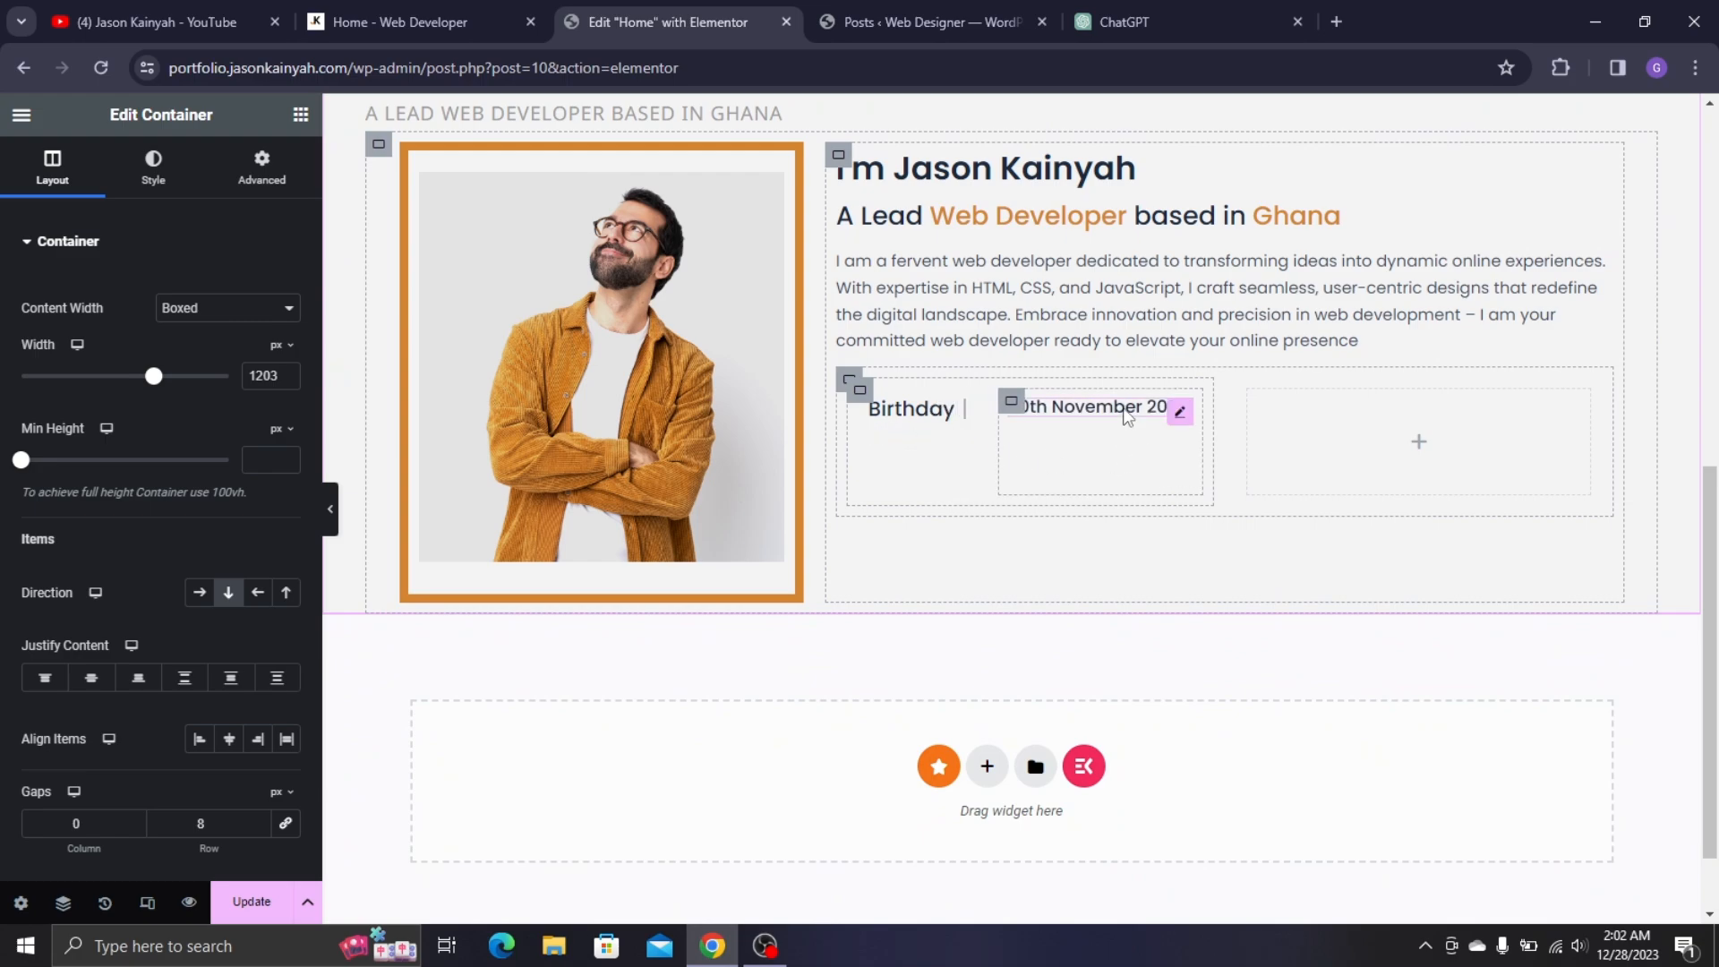
- After comparing with the live page, keep the date at 16 px and darken its text to #9B9B9B
{"action": "left_click", "coordinate": [418, 10]}
{"action": "left_click", "coordinate": [805, 191]}
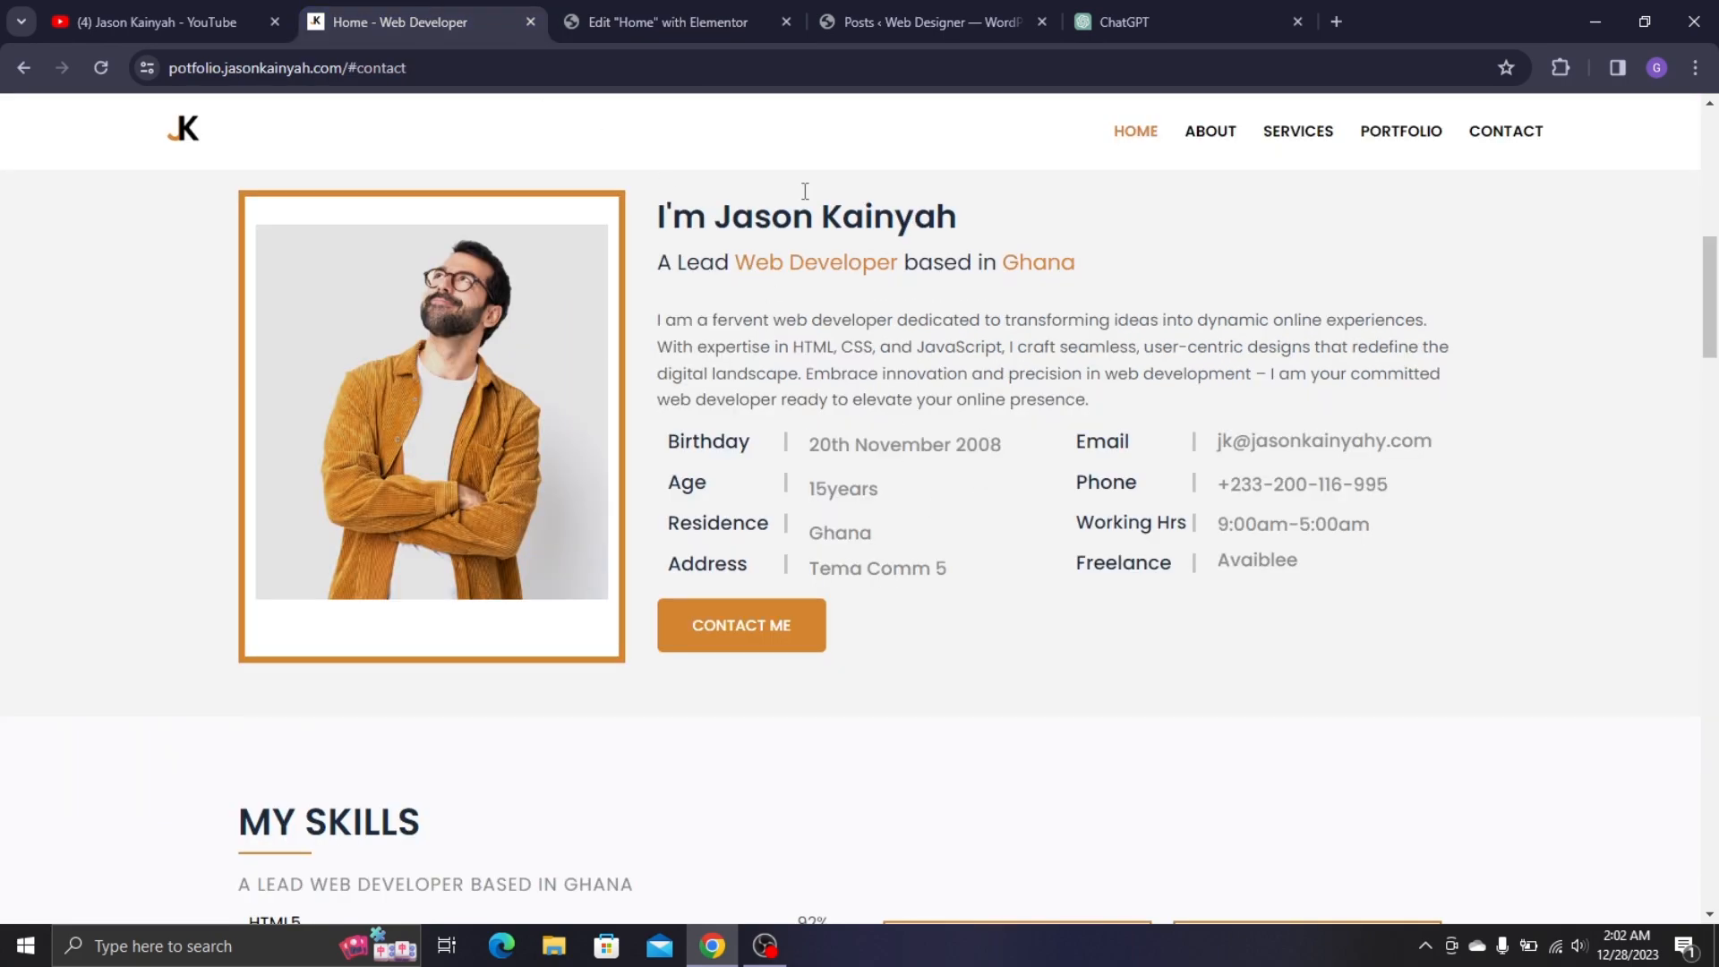
{"action": "left_click", "coordinate": [756, 15]}
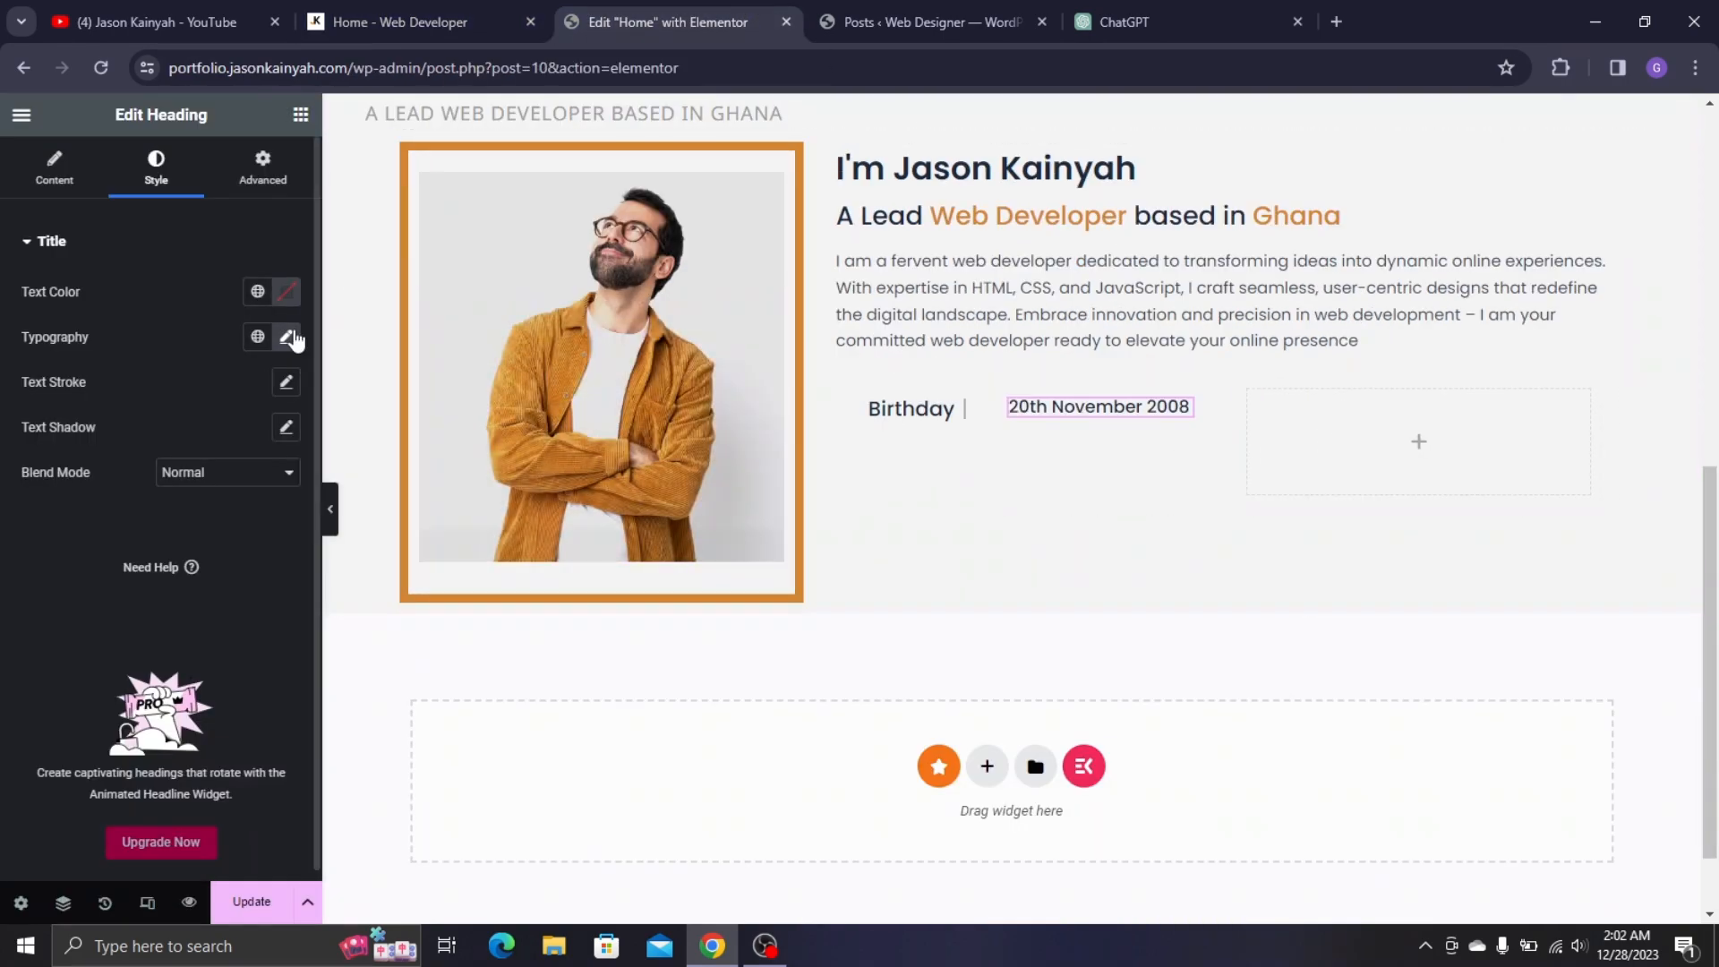
{"action": "left_click", "coordinate": [287, 338]}
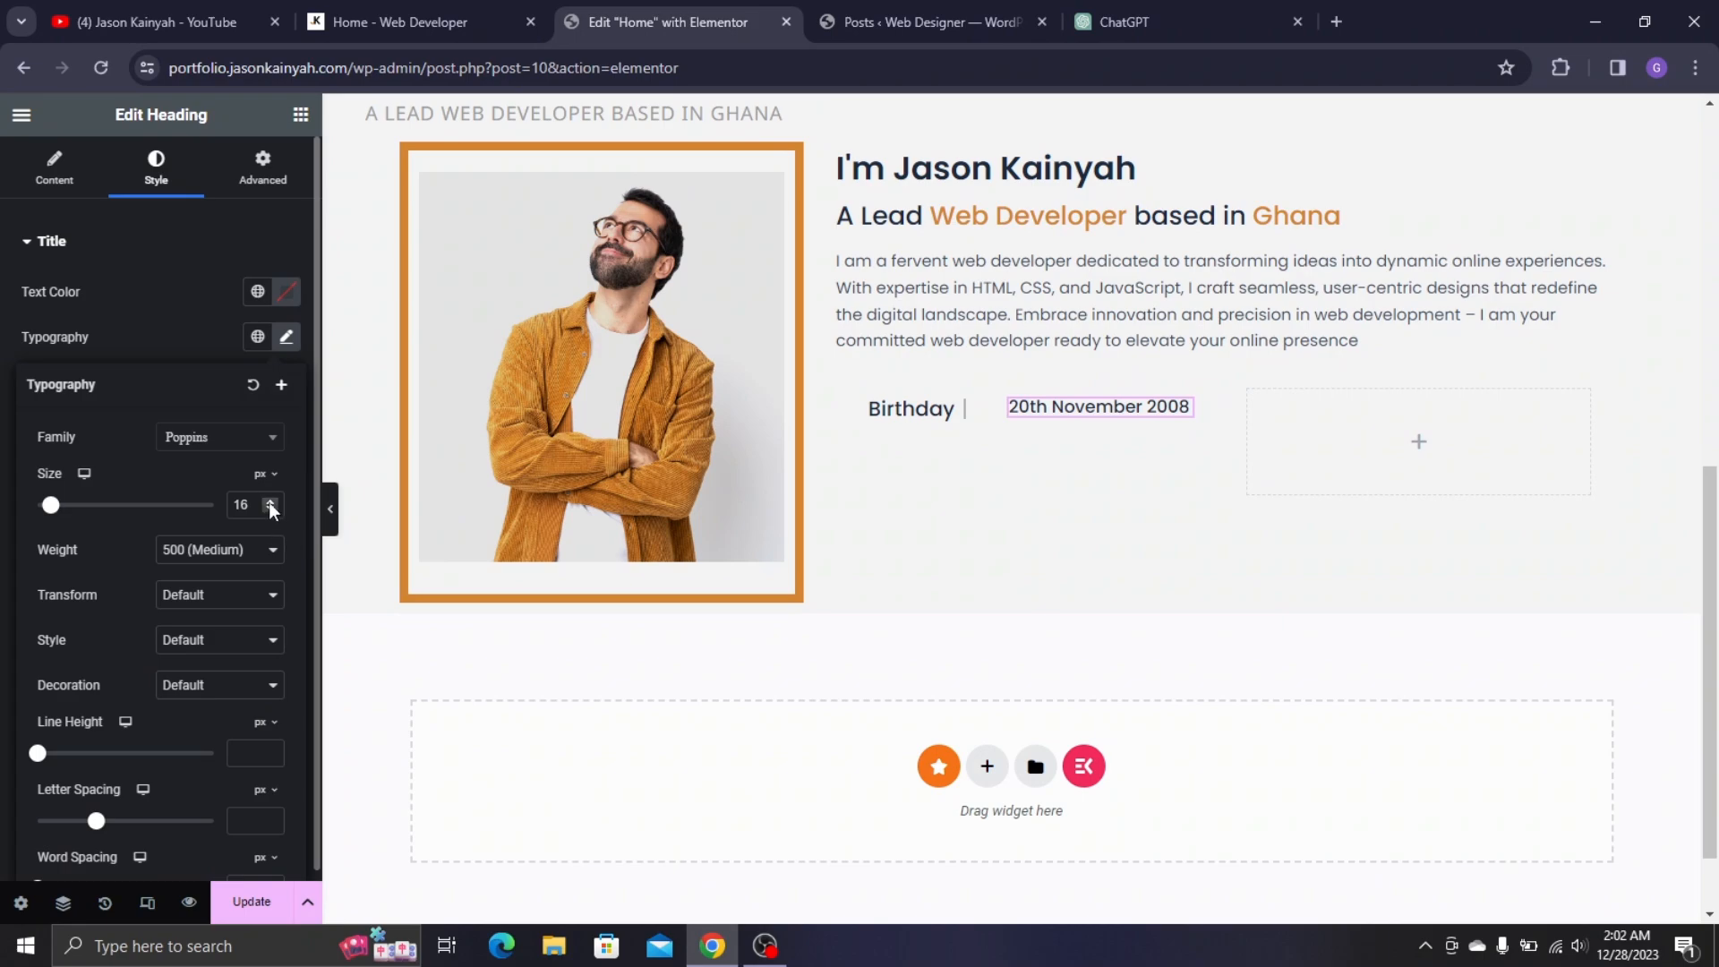
{"action": "left_click", "coordinate": [271, 501]}
{"action": "left_click", "coordinate": [270, 509]}
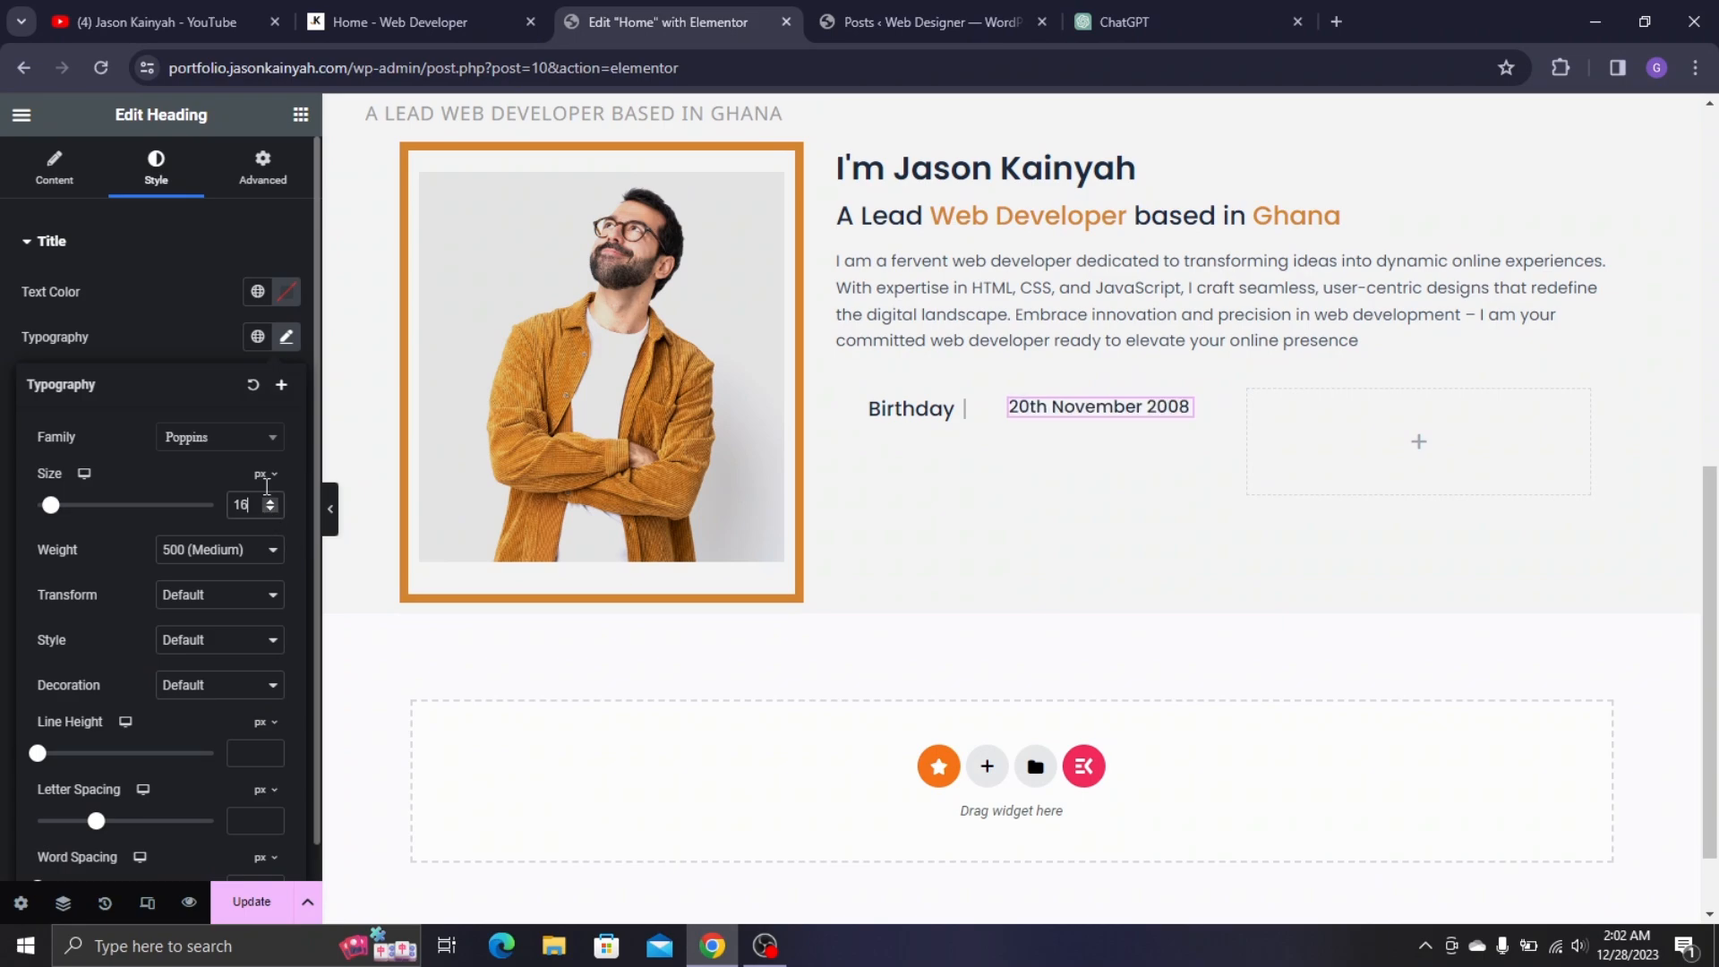
{"action": "left_click", "coordinate": [276, 298]}
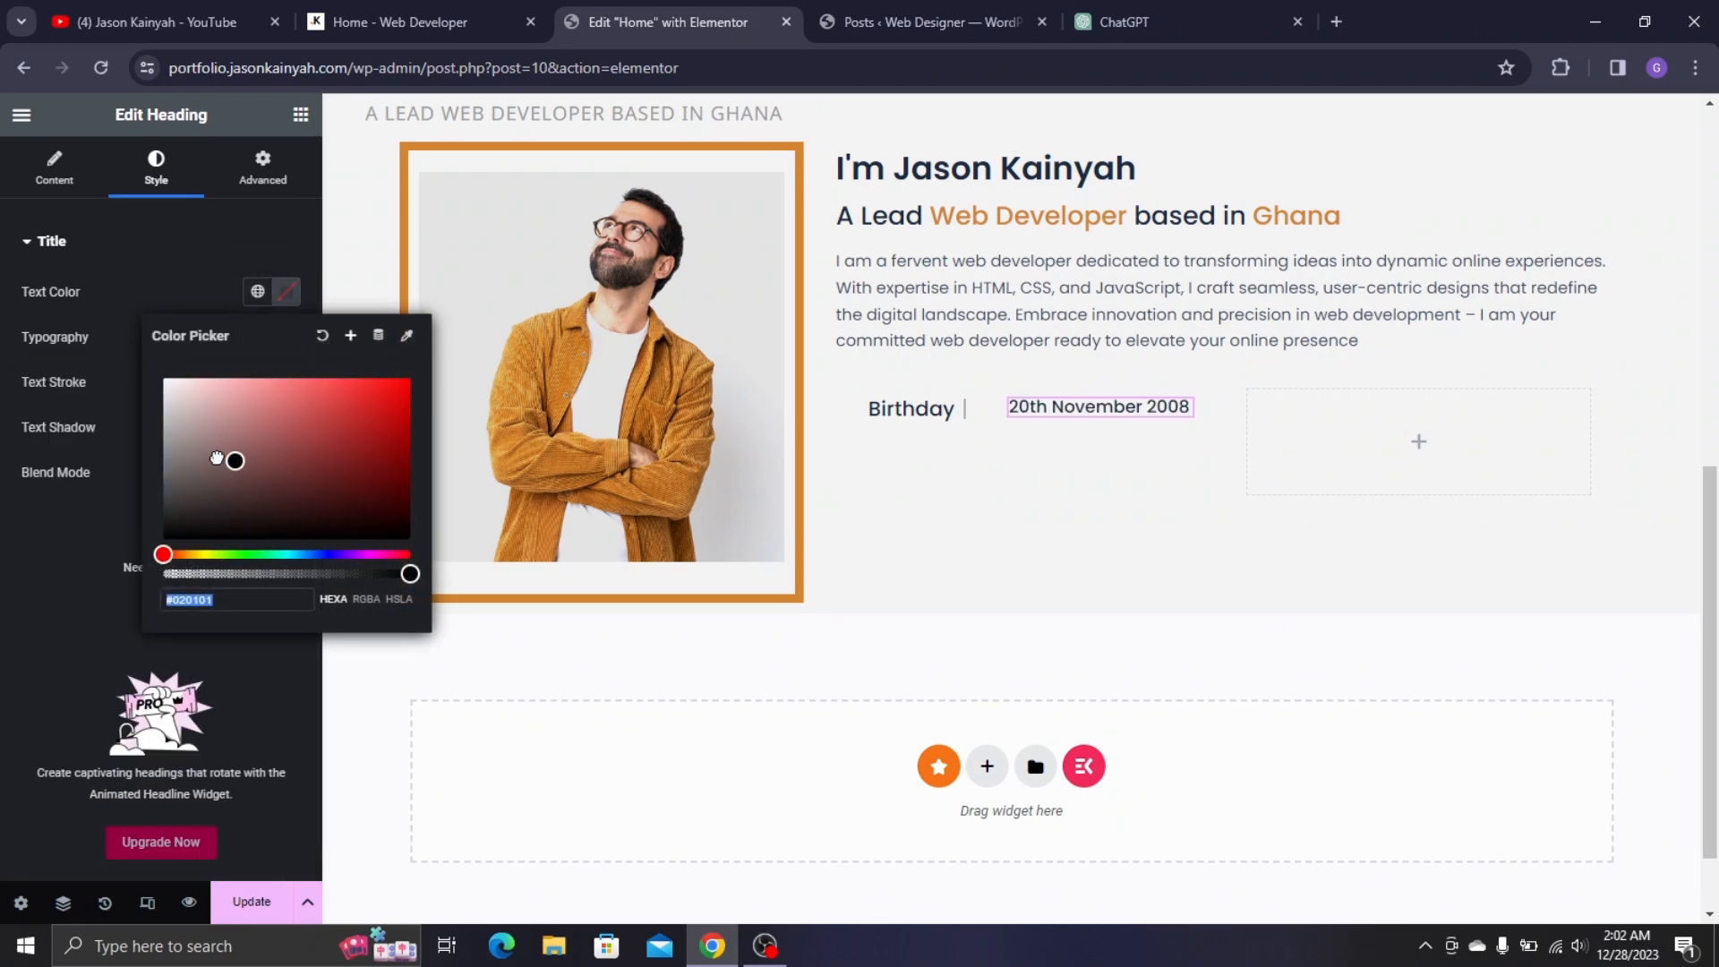
{"action": "left_click", "coordinate": [163, 420]}
{"action": "left_click_drag", "start_coordinate": [56, 434], "coordinate": [43, 453]}
{"action": "left_click", "coordinate": [5, 641]}
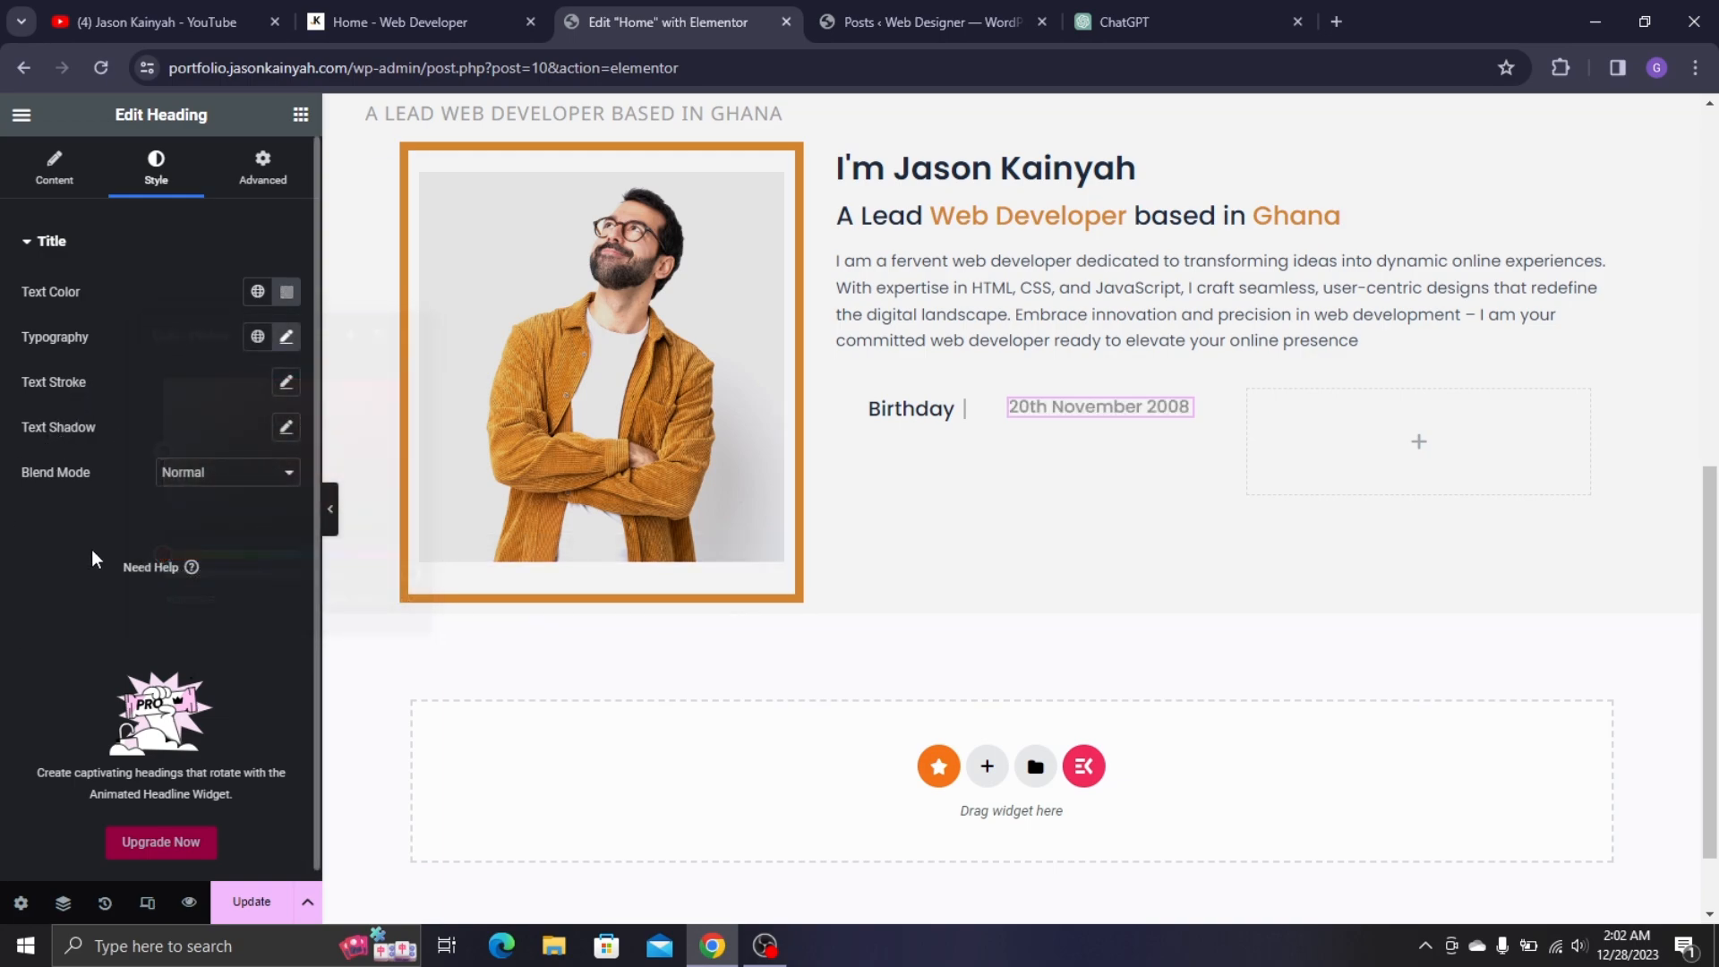
- Set the Birthday label's typography font size to 18 px
{"action": "left_click", "coordinate": [950, 413]}
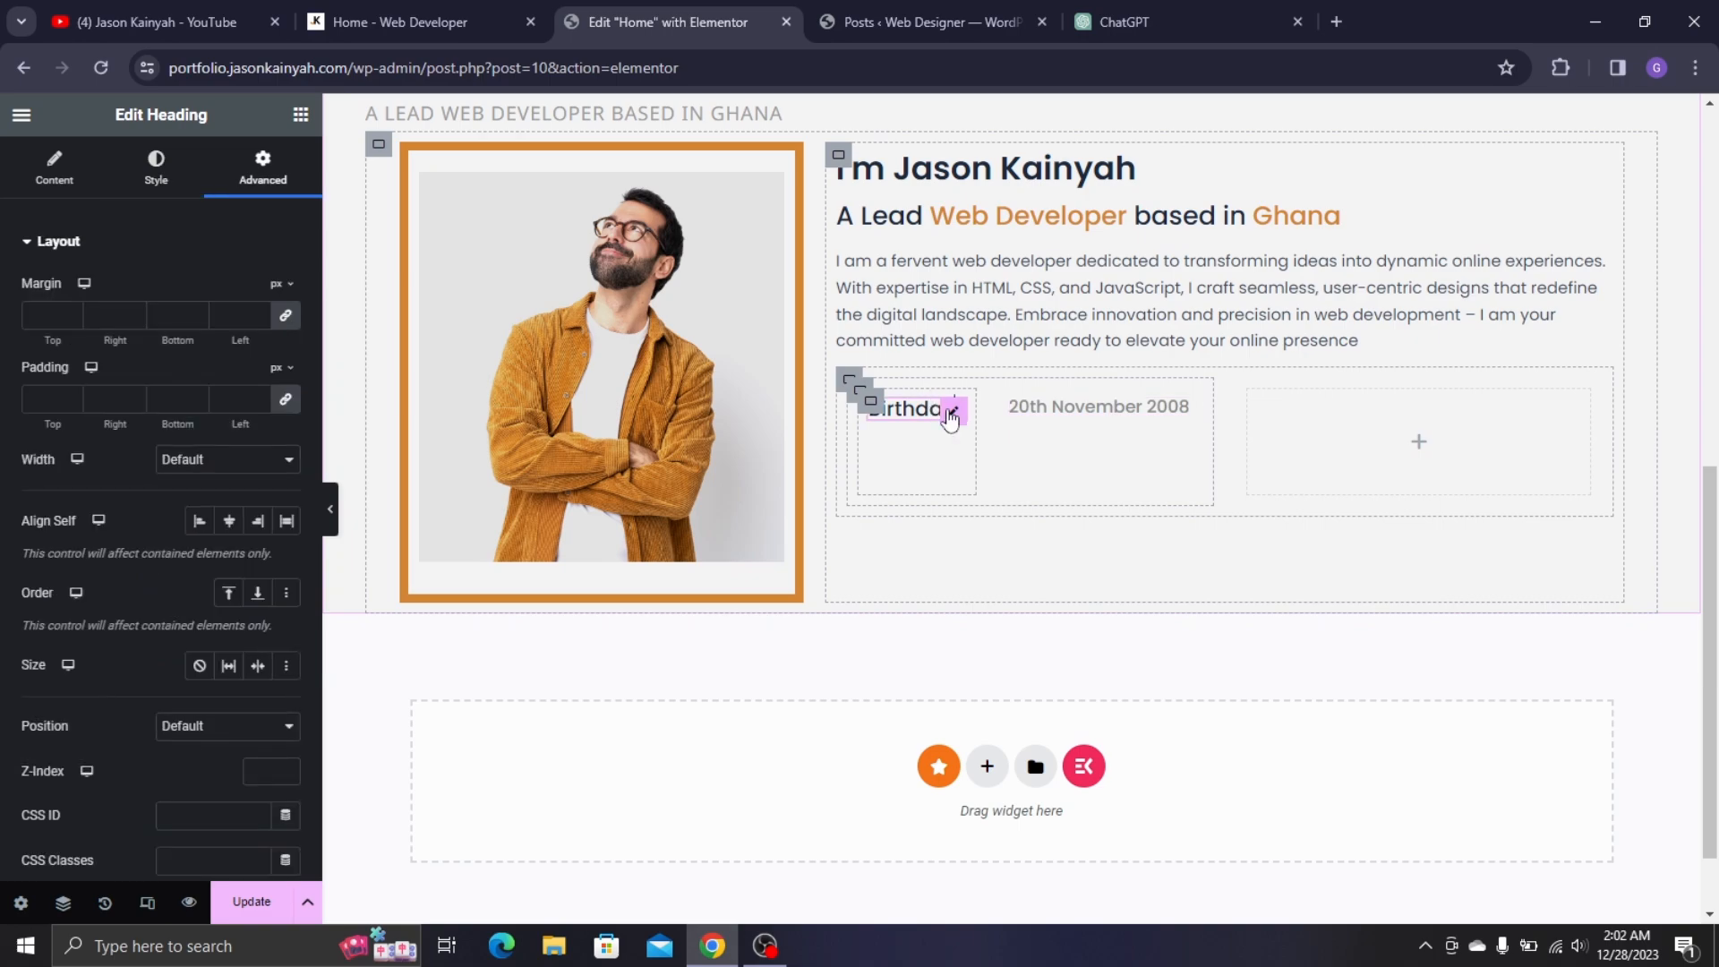
{"action": "left_click", "coordinate": [156, 168]}
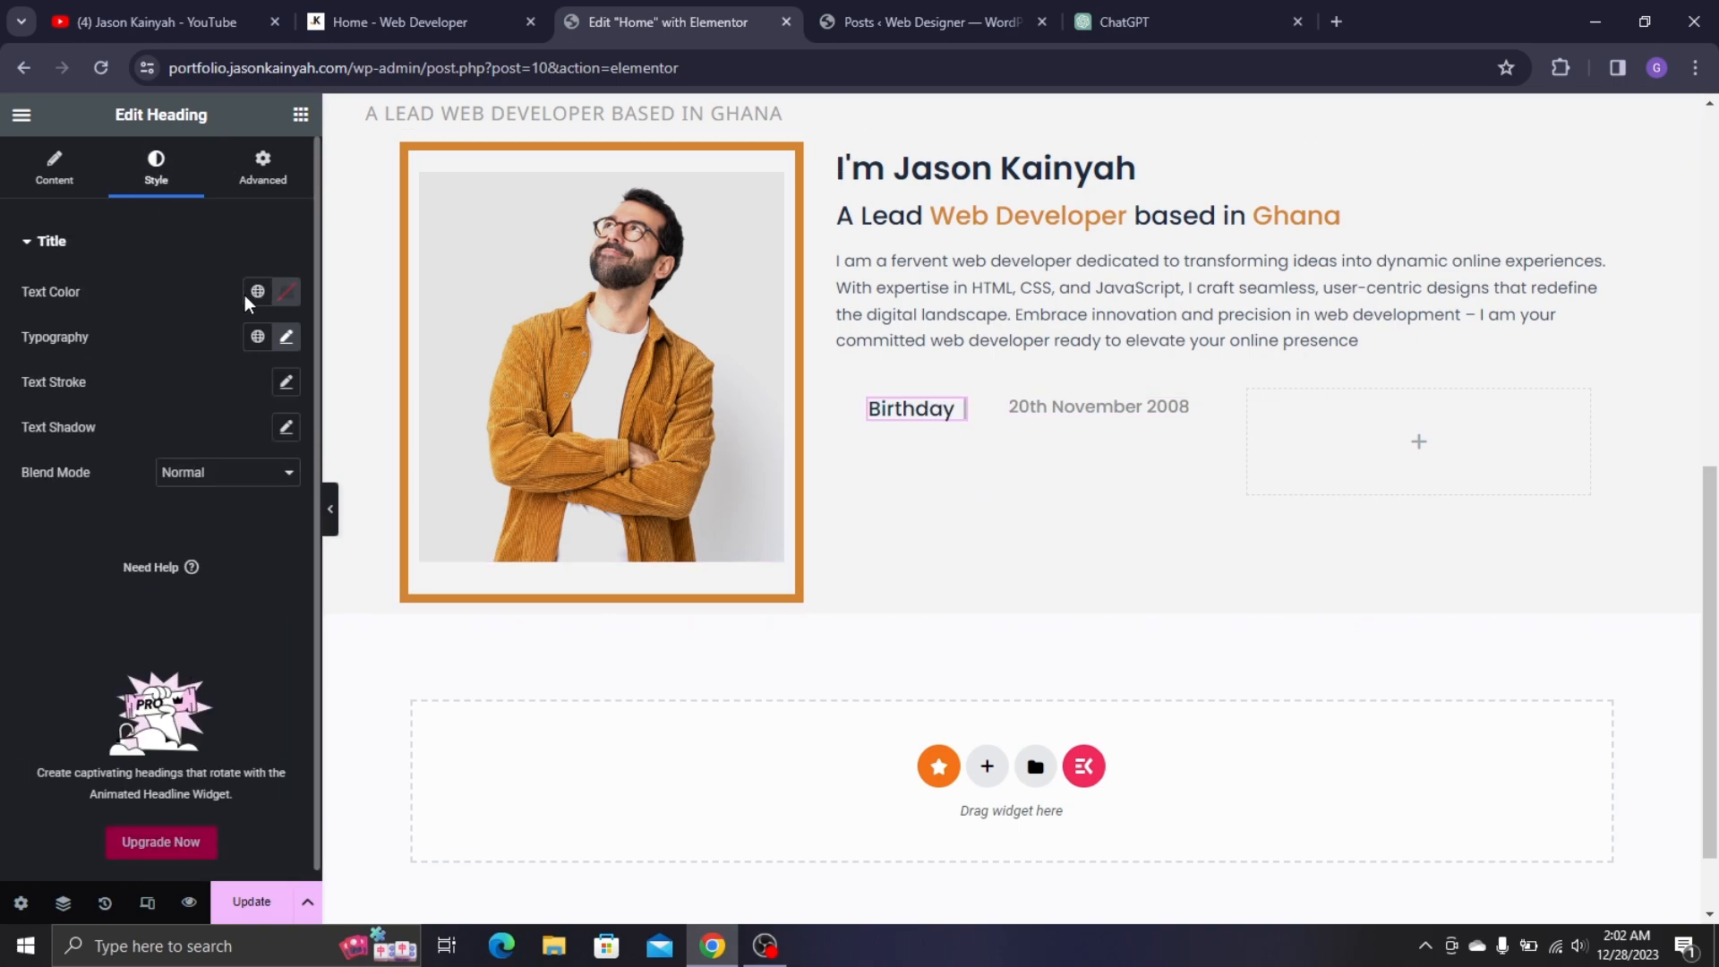
{"action": "left_click", "coordinate": [286, 338]}
{"action": "left_click", "coordinate": [271, 509]}
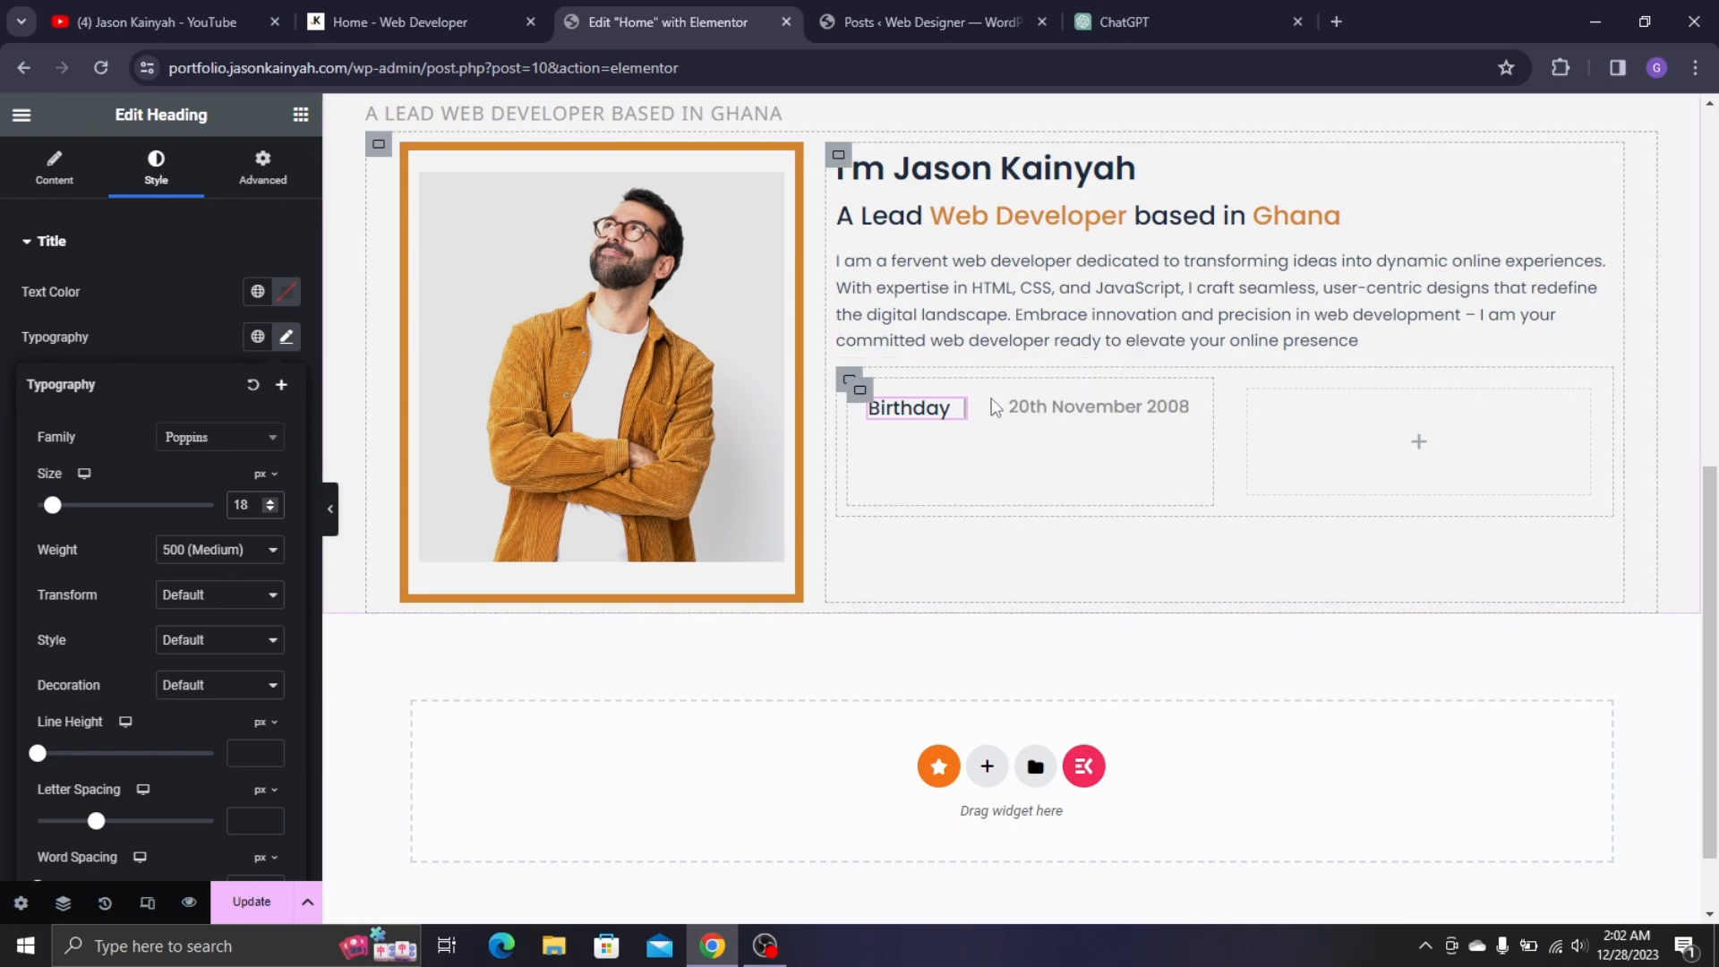
- Widen the info and Birthday row containers (to 1237 px) and the About section to 1208 px
{"action": "left_click", "coordinate": [676, 425]}
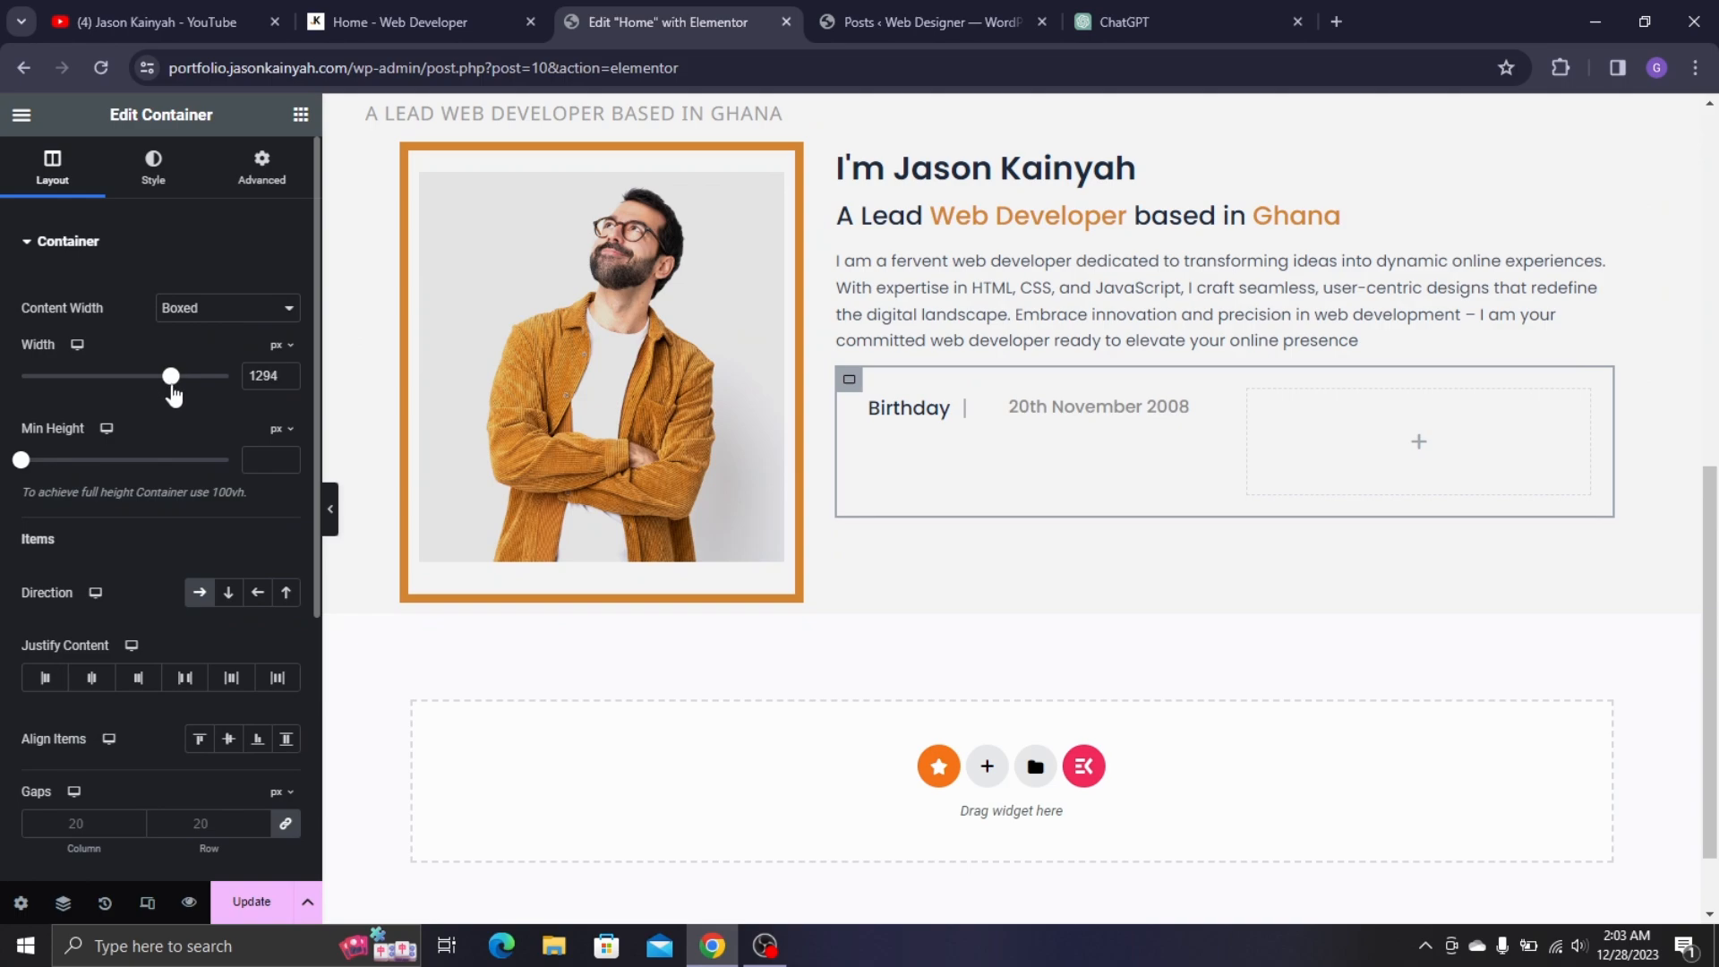
{"action": "left_click_drag", "start_coordinate": [173, 394], "coordinate": [177, 394]}
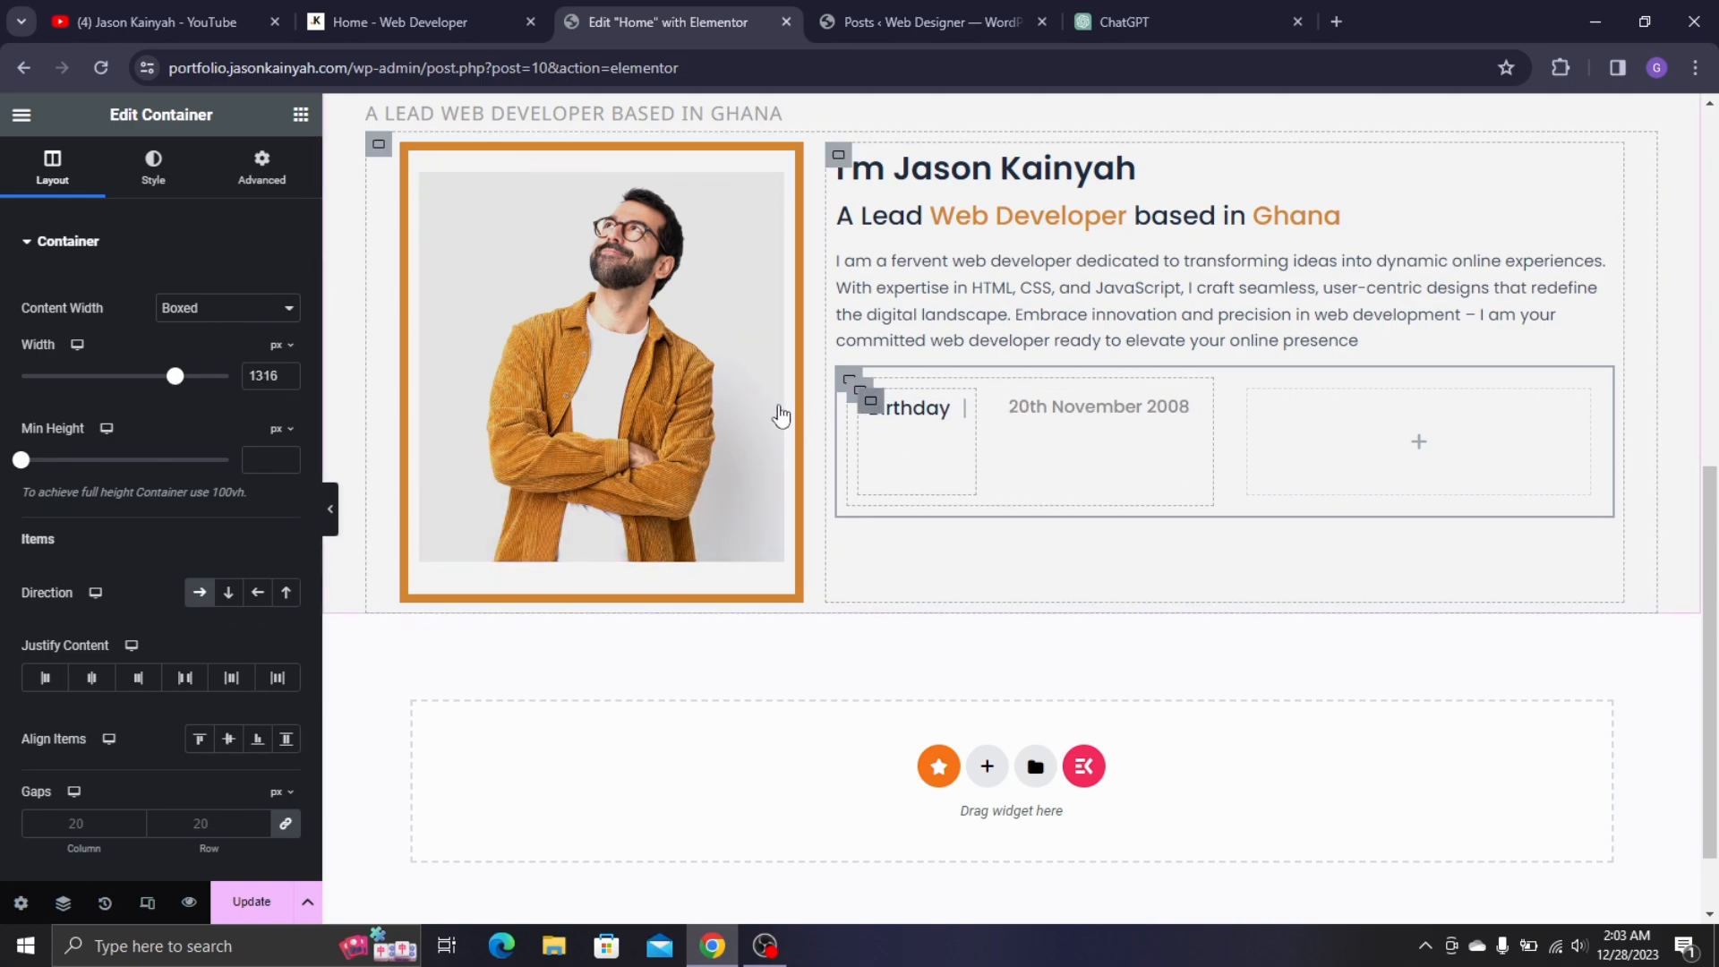
{"action": "left_click", "coordinate": [862, 400]}
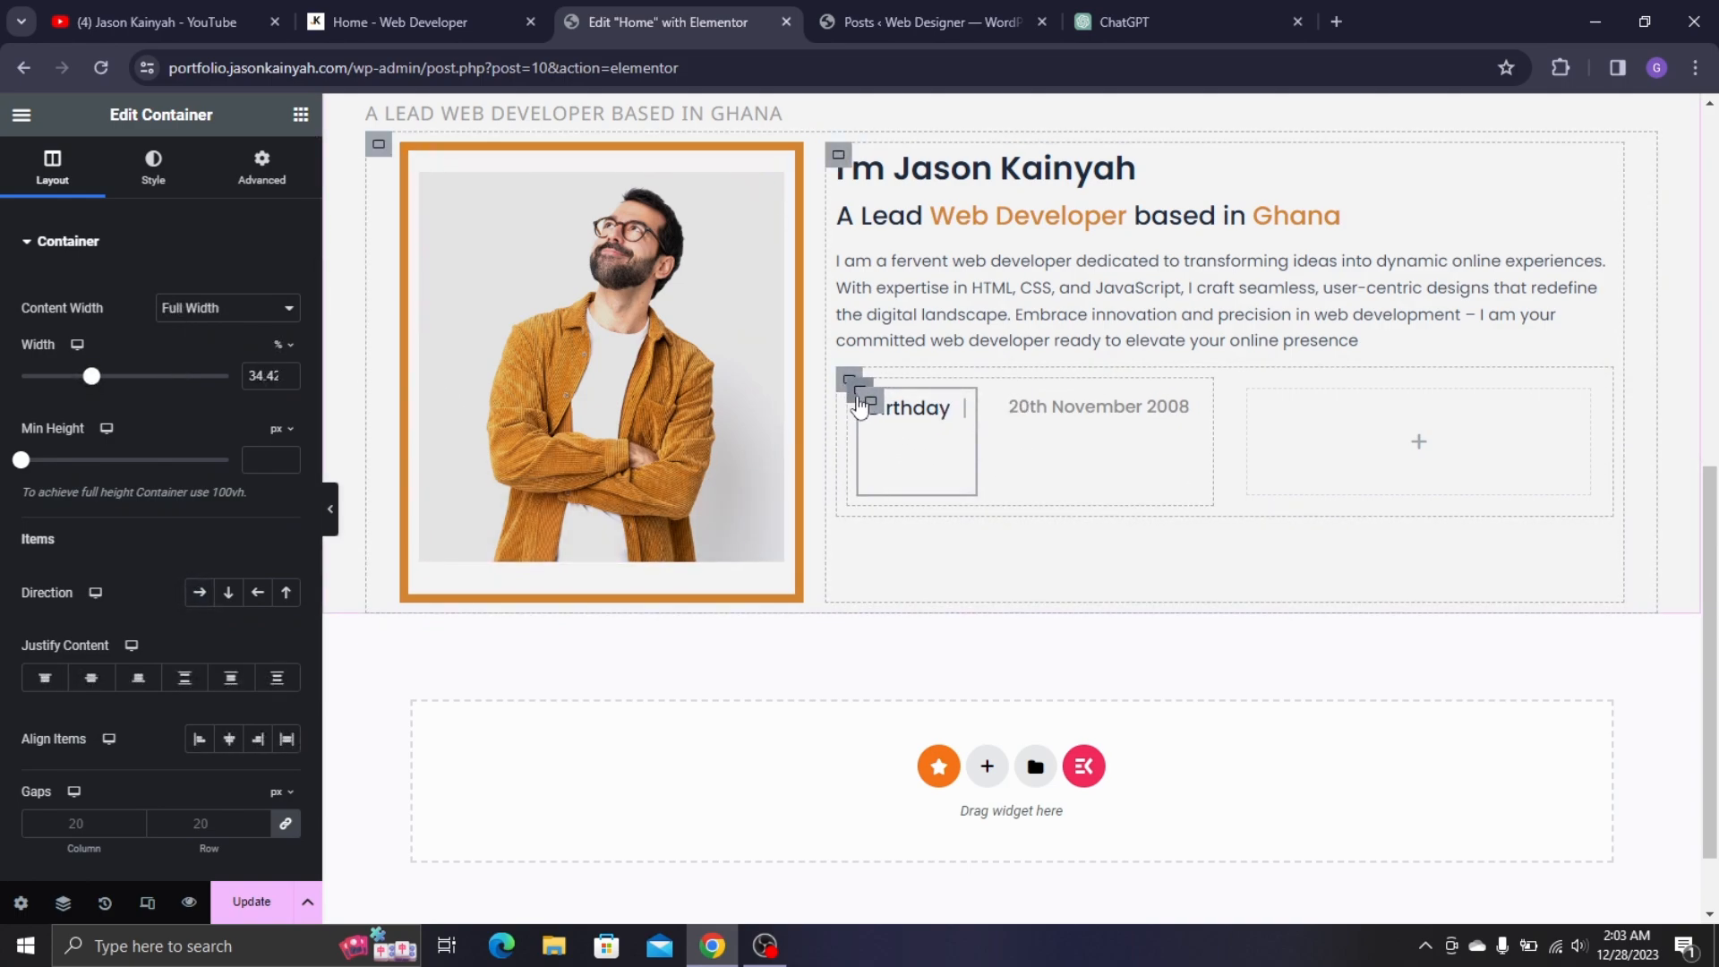
{"action": "left_click", "coordinate": [860, 394]}
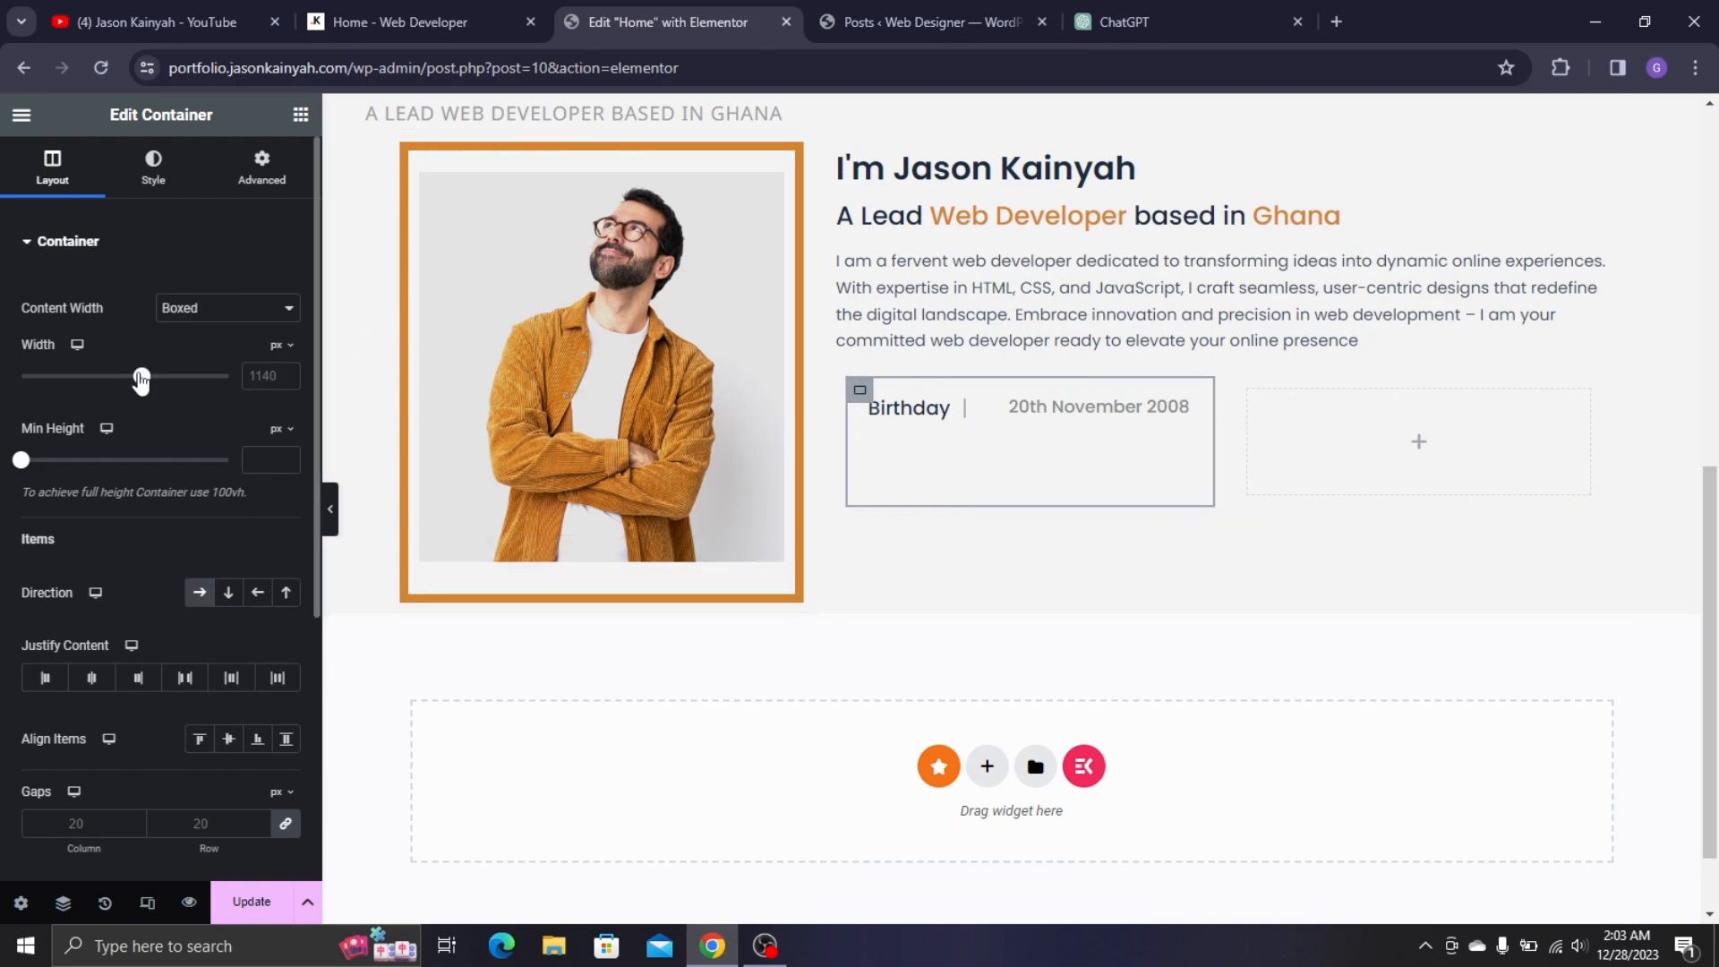
{"action": "left_click_drag", "start_coordinate": [142, 380], "coordinate": [159, 380]}
{"action": "scroll", "coordinate": [892, 268], "scroll_direction": "down", "scroll_amount": 1}
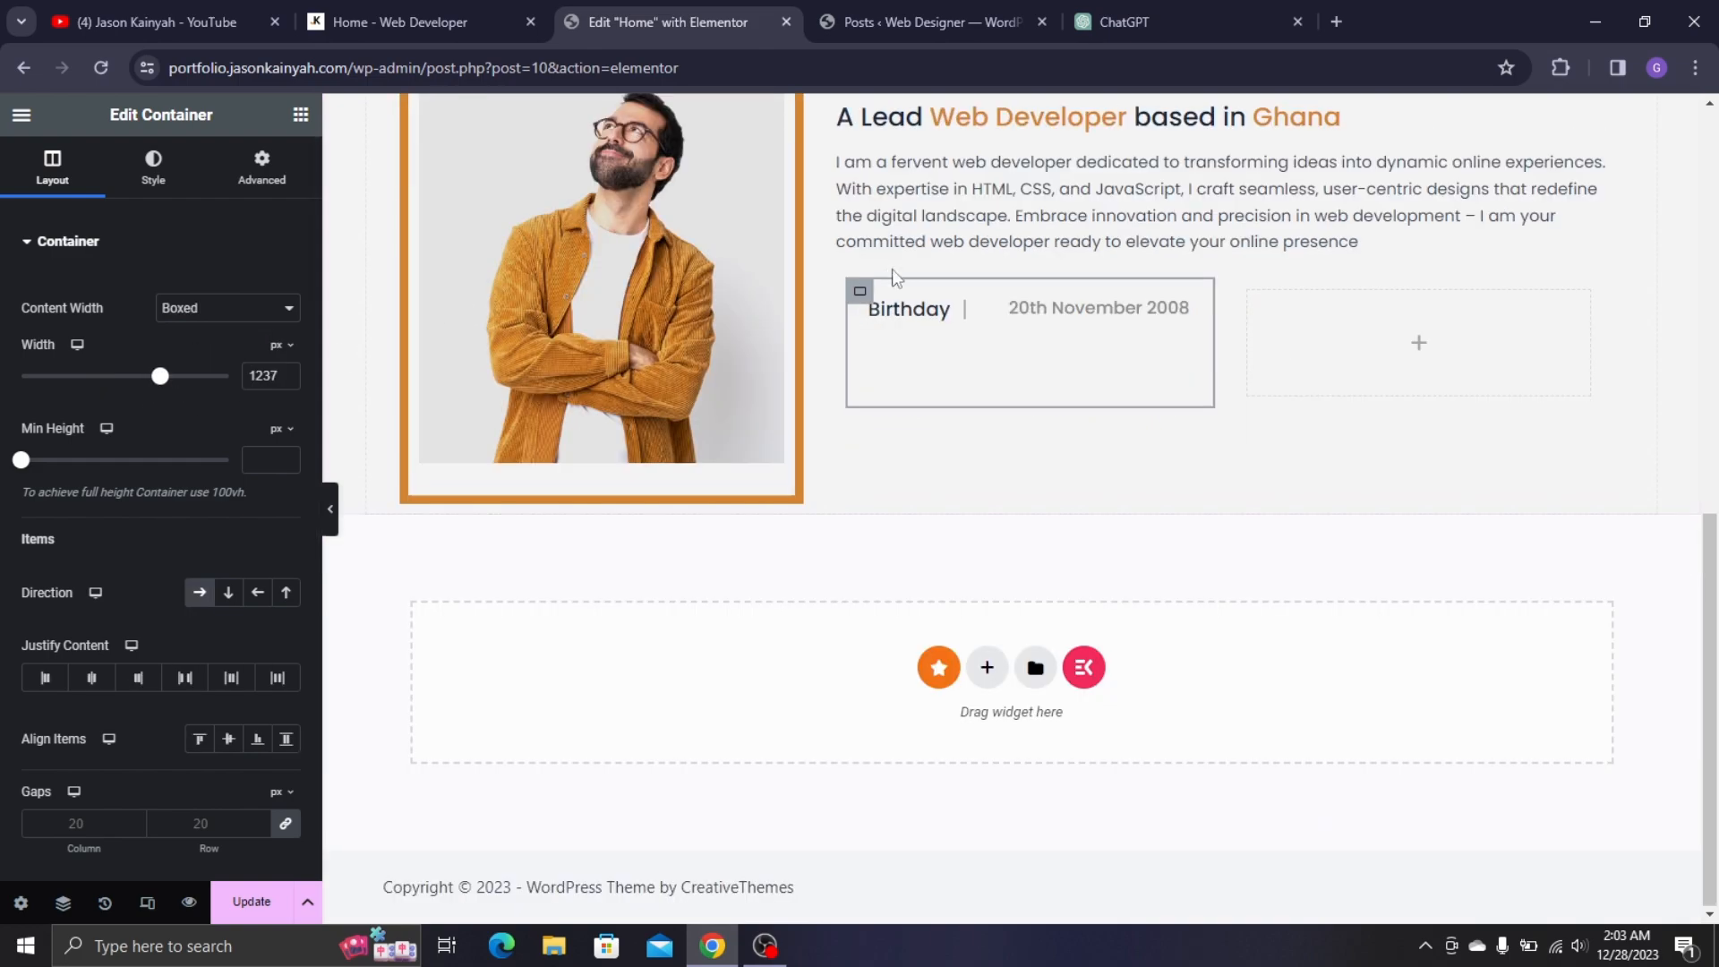
{"action": "scroll", "coordinate": [1000, 326], "scroll_direction": "up", "scroll_amount": 5}
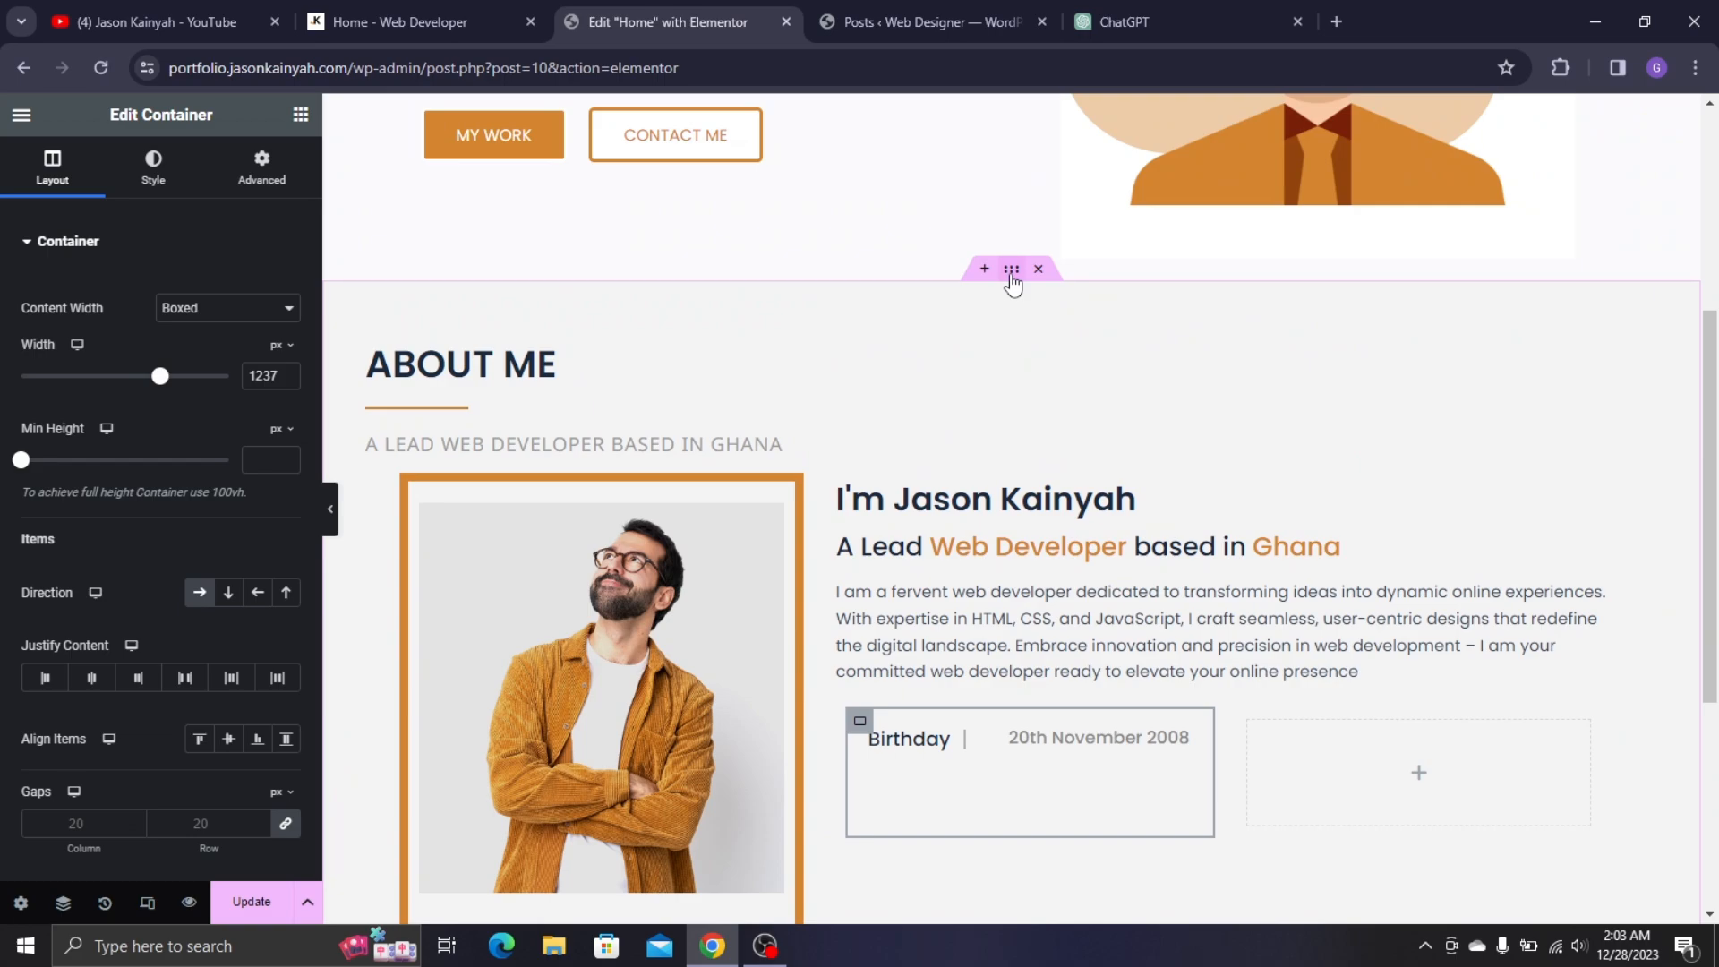
{"action": "left_click", "coordinate": [292, 369]}
{"action": "left_click", "coordinate": [292, 369]}
{"action": "left_click", "coordinate": [293, 369]}
{"action": "left_click", "coordinate": [293, 369]}
{"action": "left_click", "coordinate": [292, 369]}
{"action": "scroll", "coordinate": [1046, 351], "scroll_direction": "down", "scroll_amount": 3}
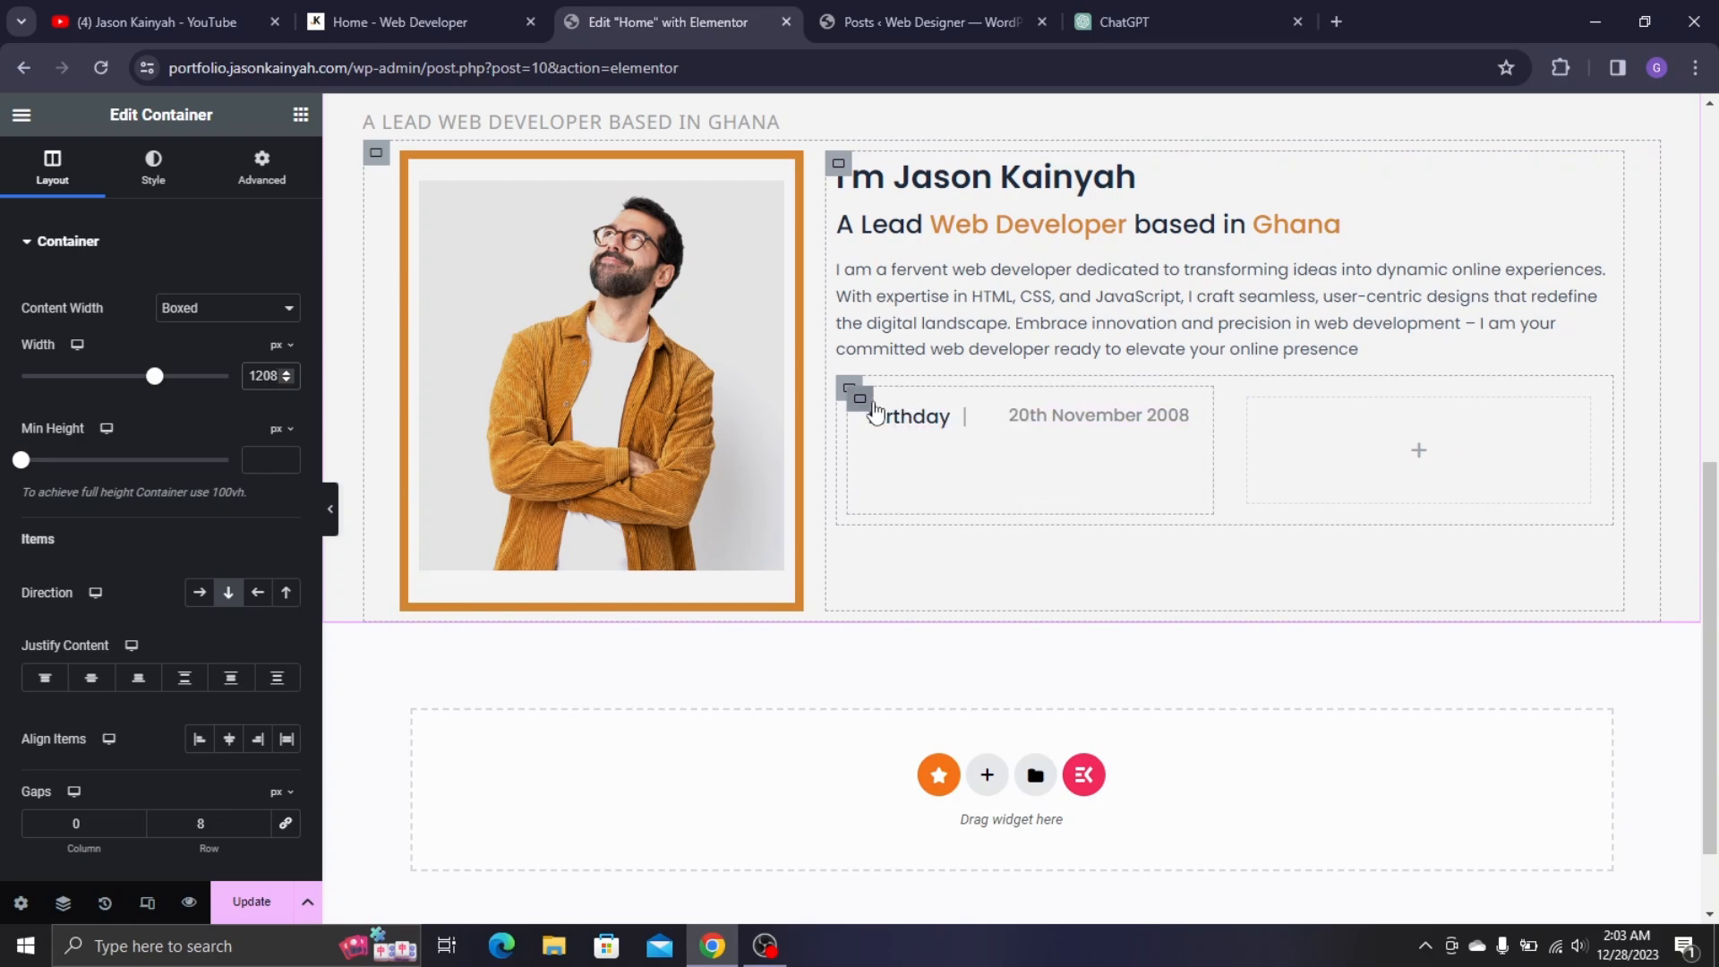
- Duplicate the Birthday label to start a second info row
{"action": "right_click", "coordinate": [870, 586]}
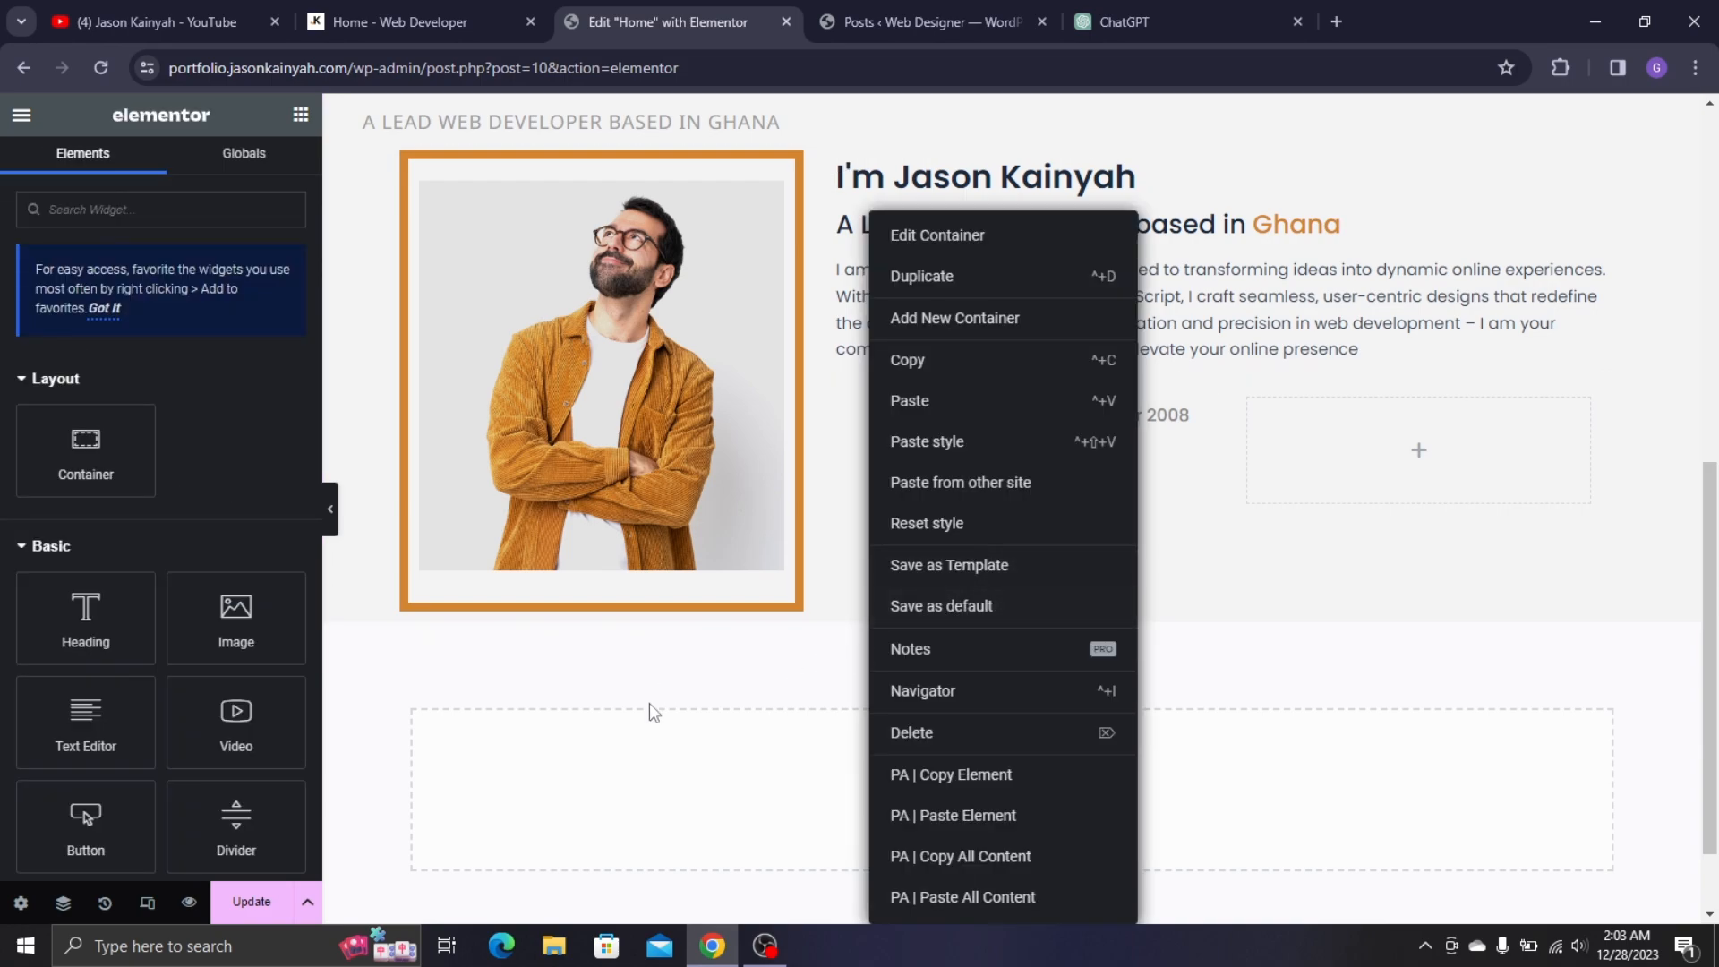
{"action": "left_click", "coordinate": [732, 706]}
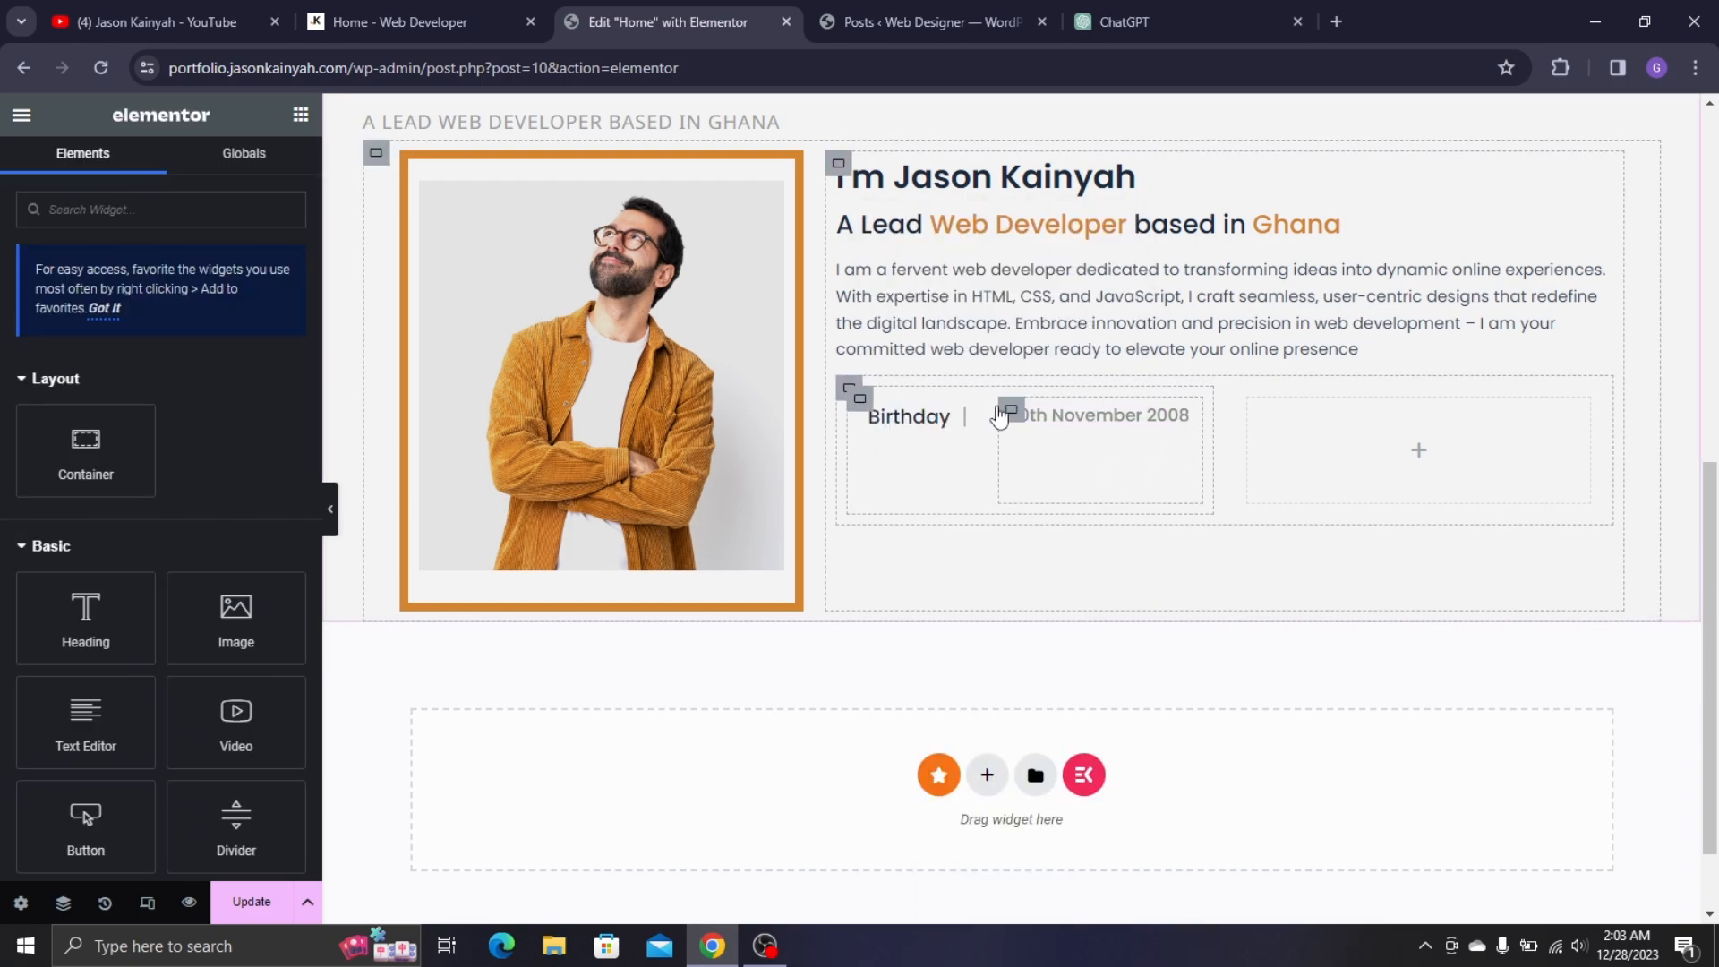
{"action": "right_click", "coordinate": [955, 419]}
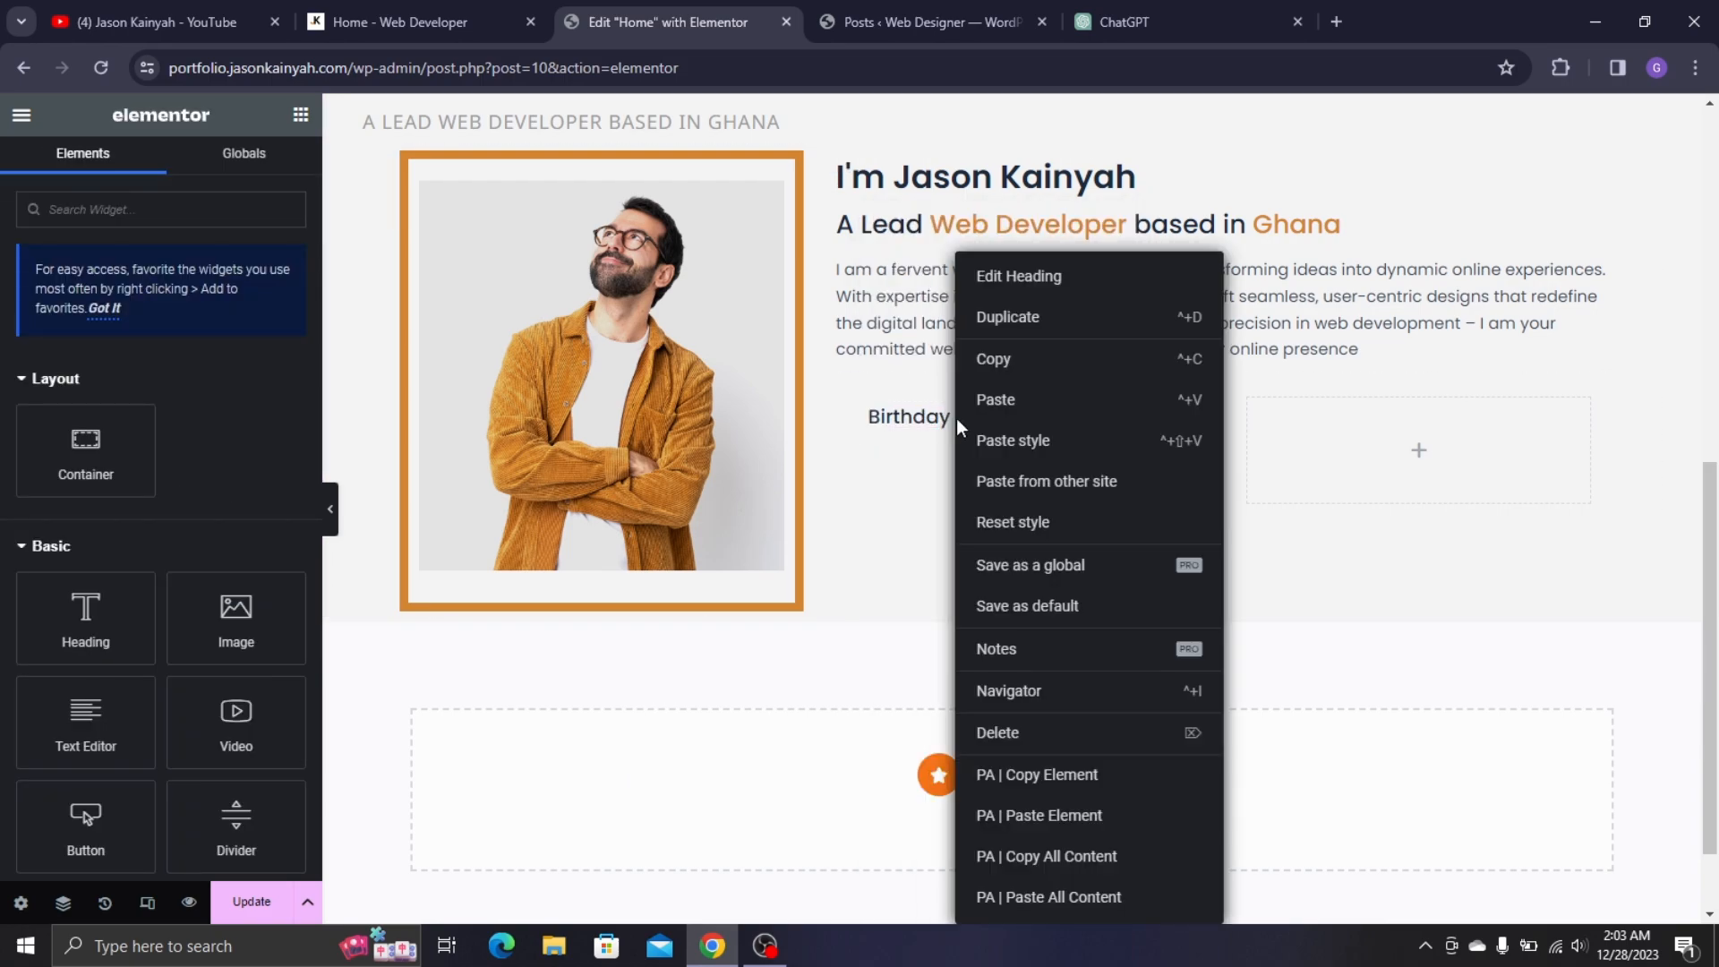
{"action": "left_click", "coordinate": [1045, 334]}
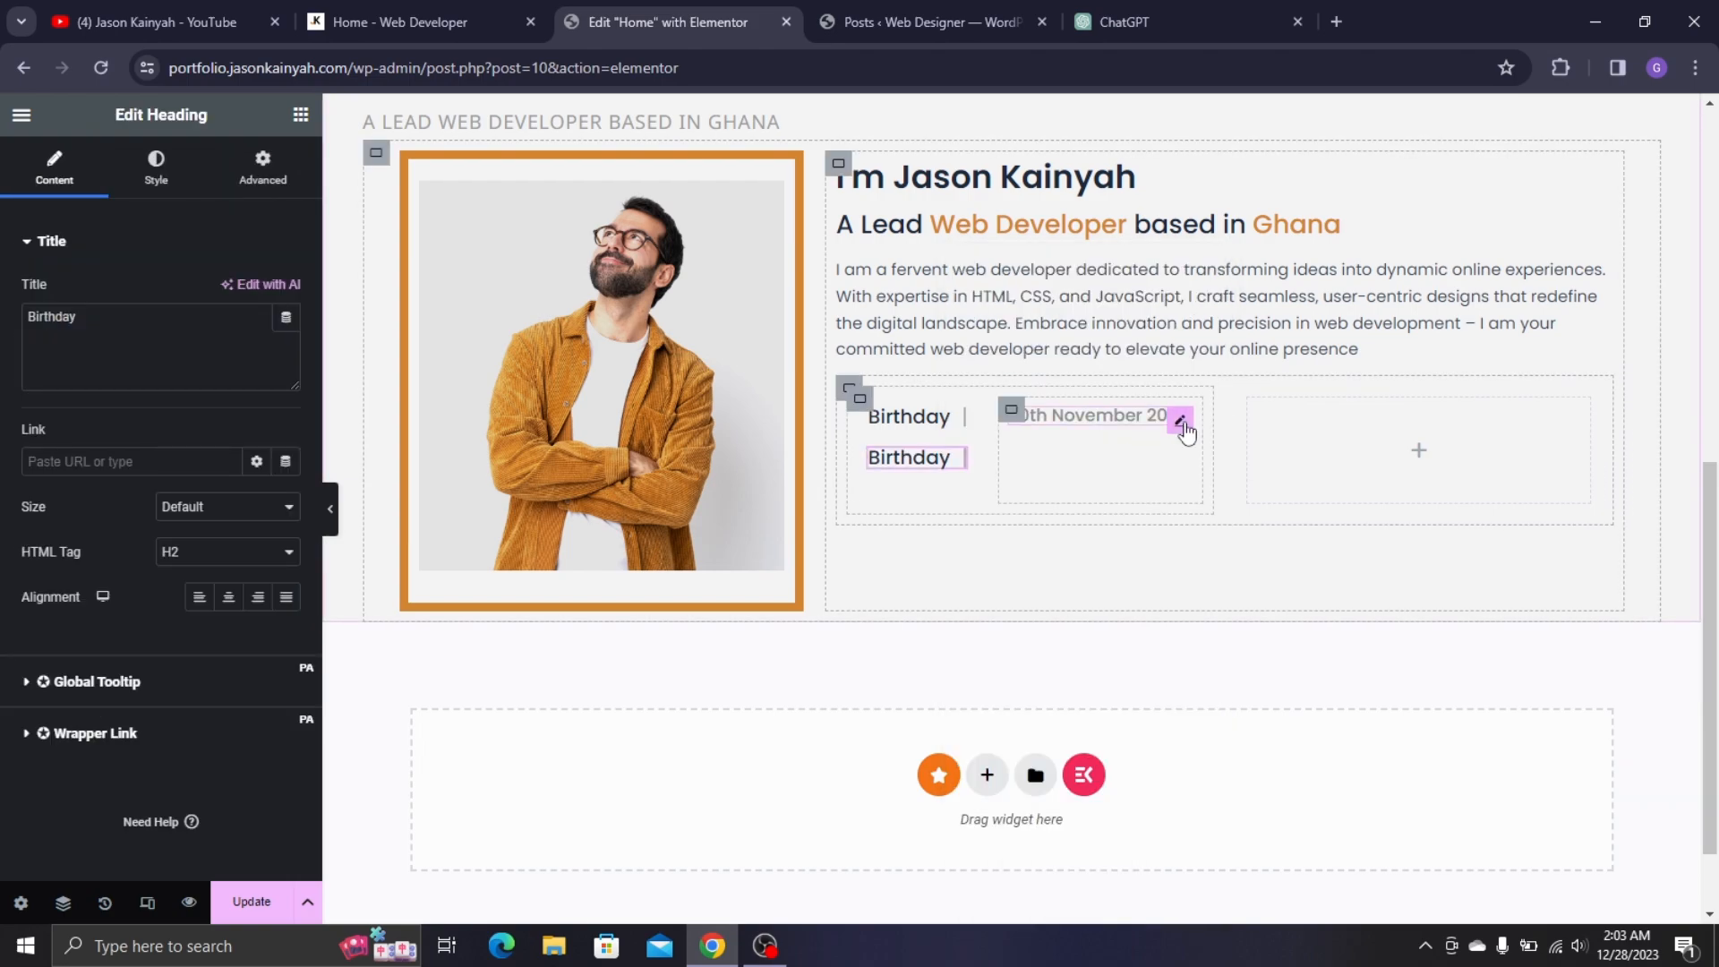
{"action": "right_click", "coordinate": [1210, 349]}
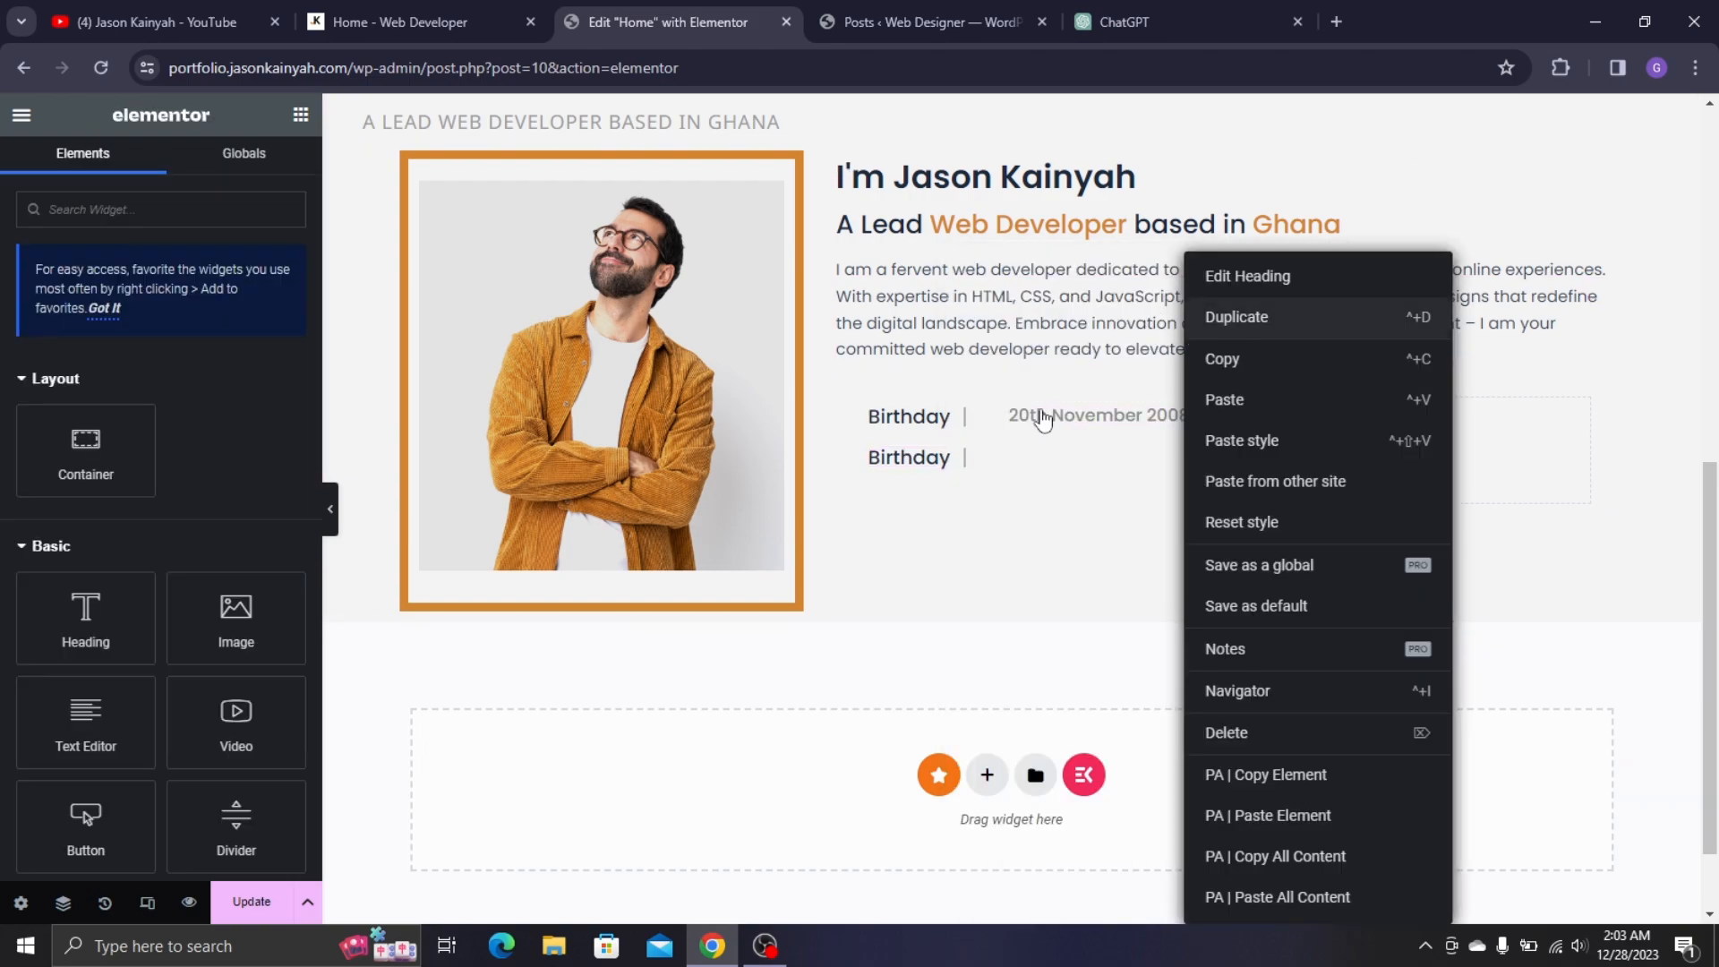
{"action": "right_click", "coordinate": [1003, 414]}
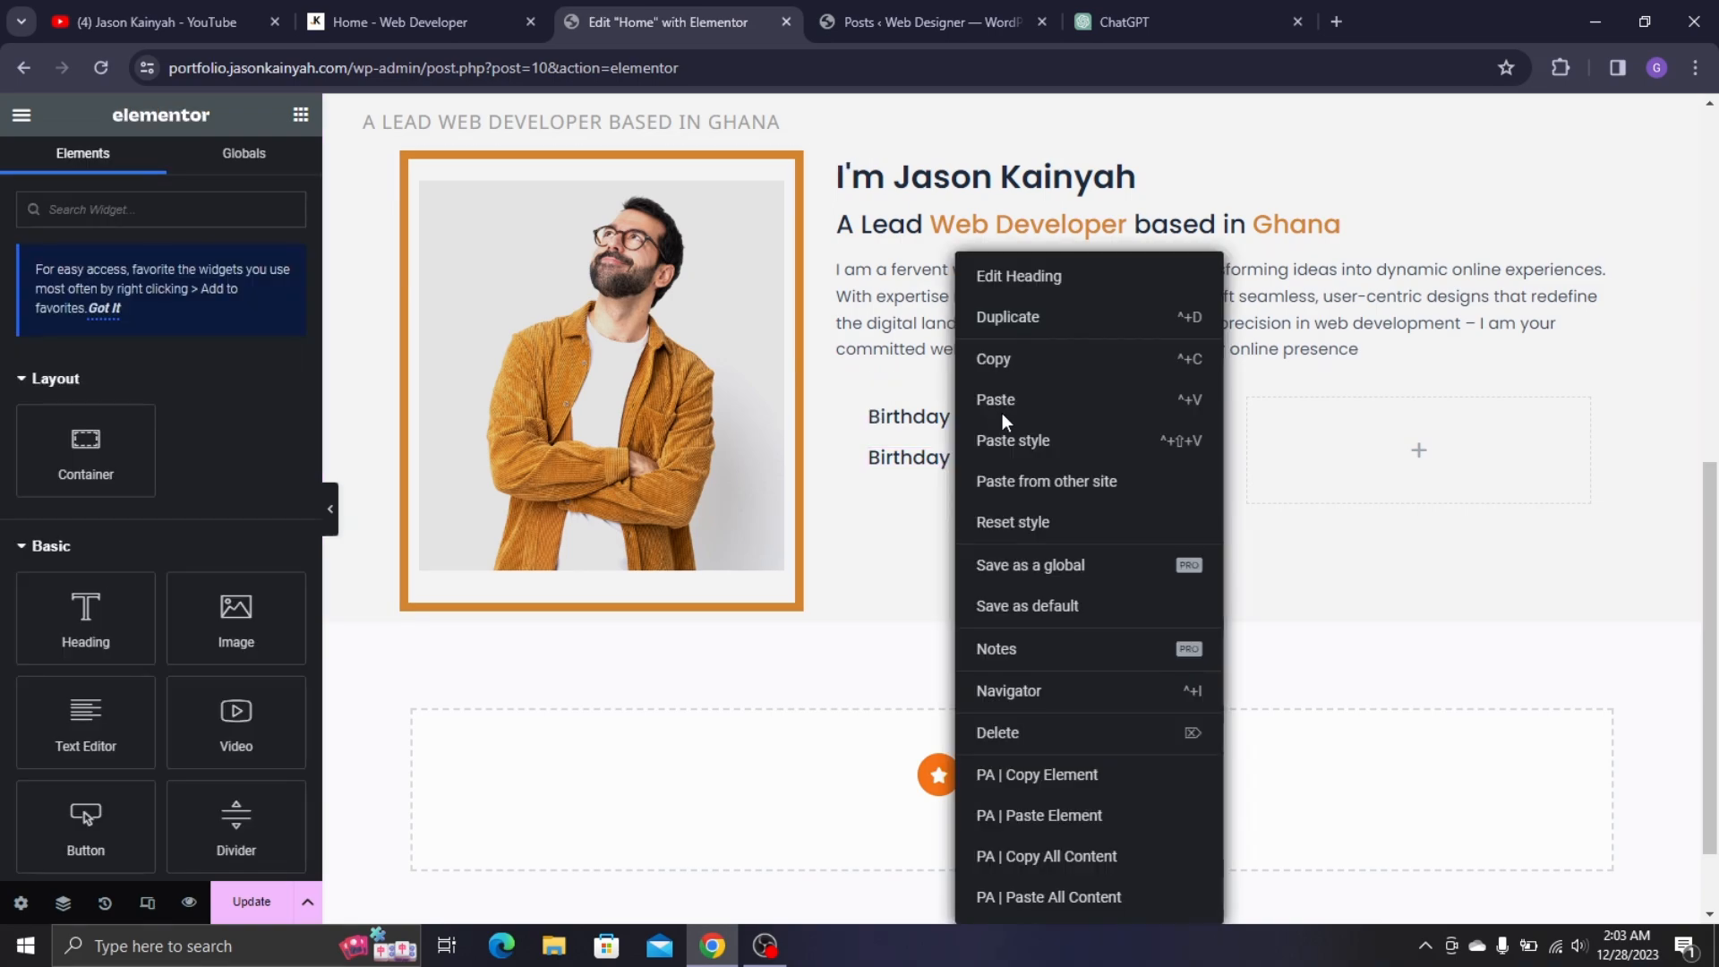
{"action": "left_click", "coordinate": [1056, 318]}
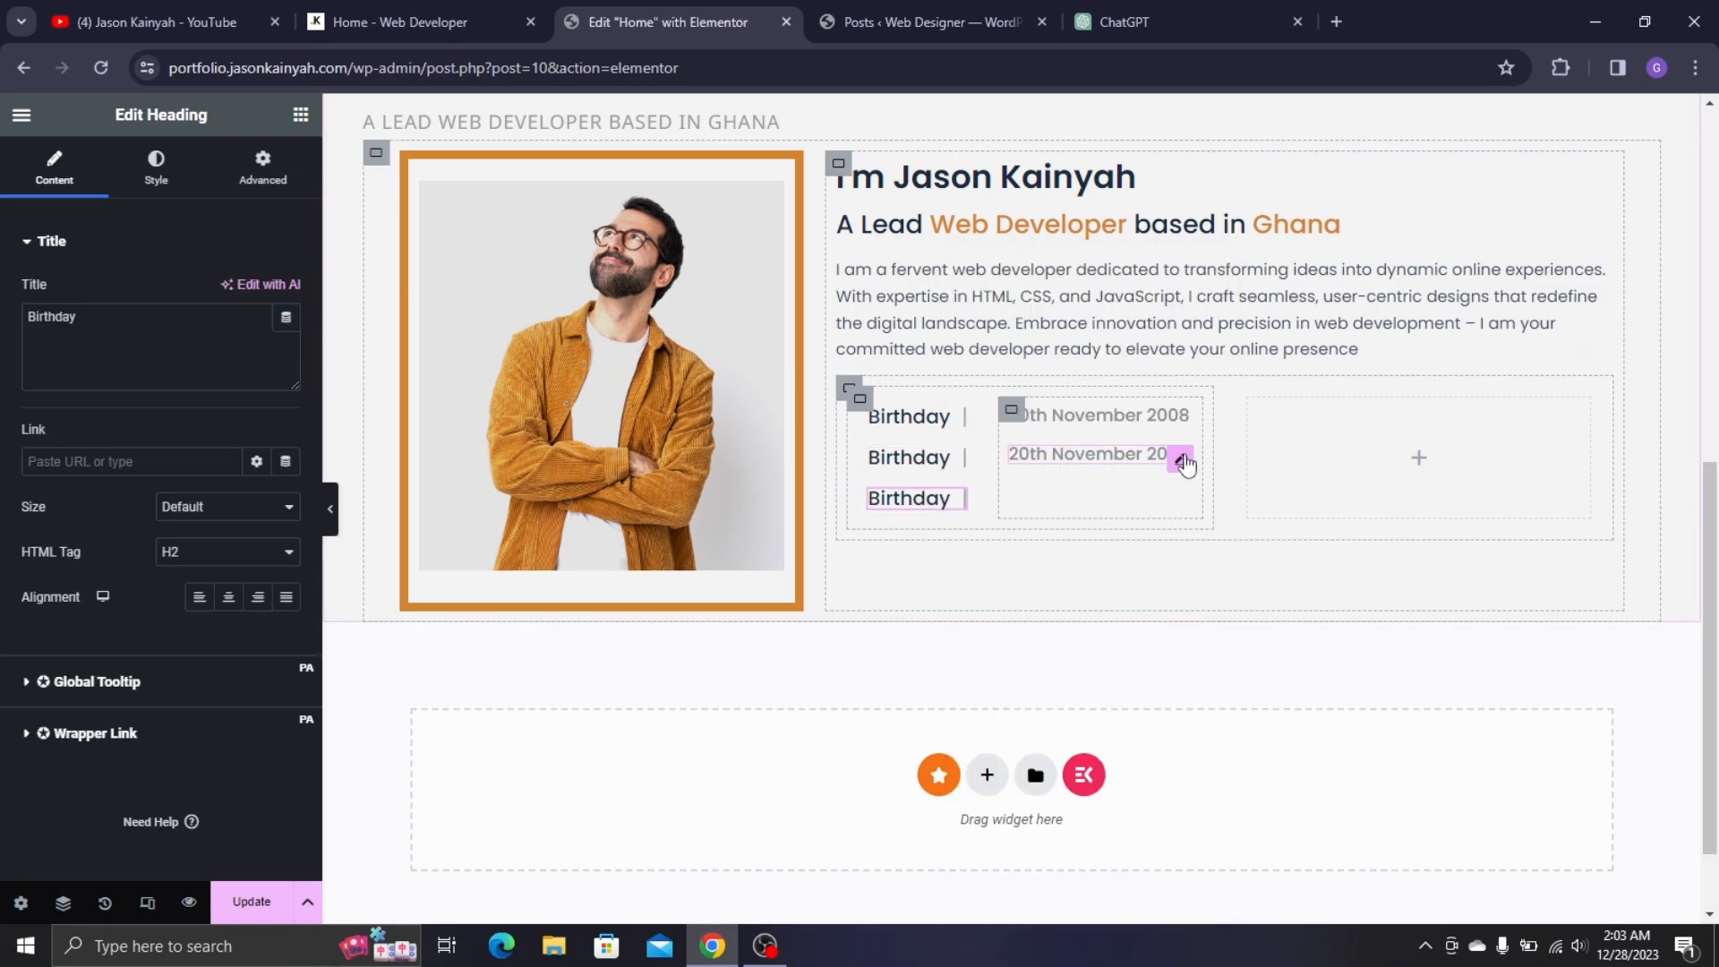
{"action": "right_click", "coordinate": [1198, 351]}
{"action": "left_click", "coordinate": [1216, 333]}
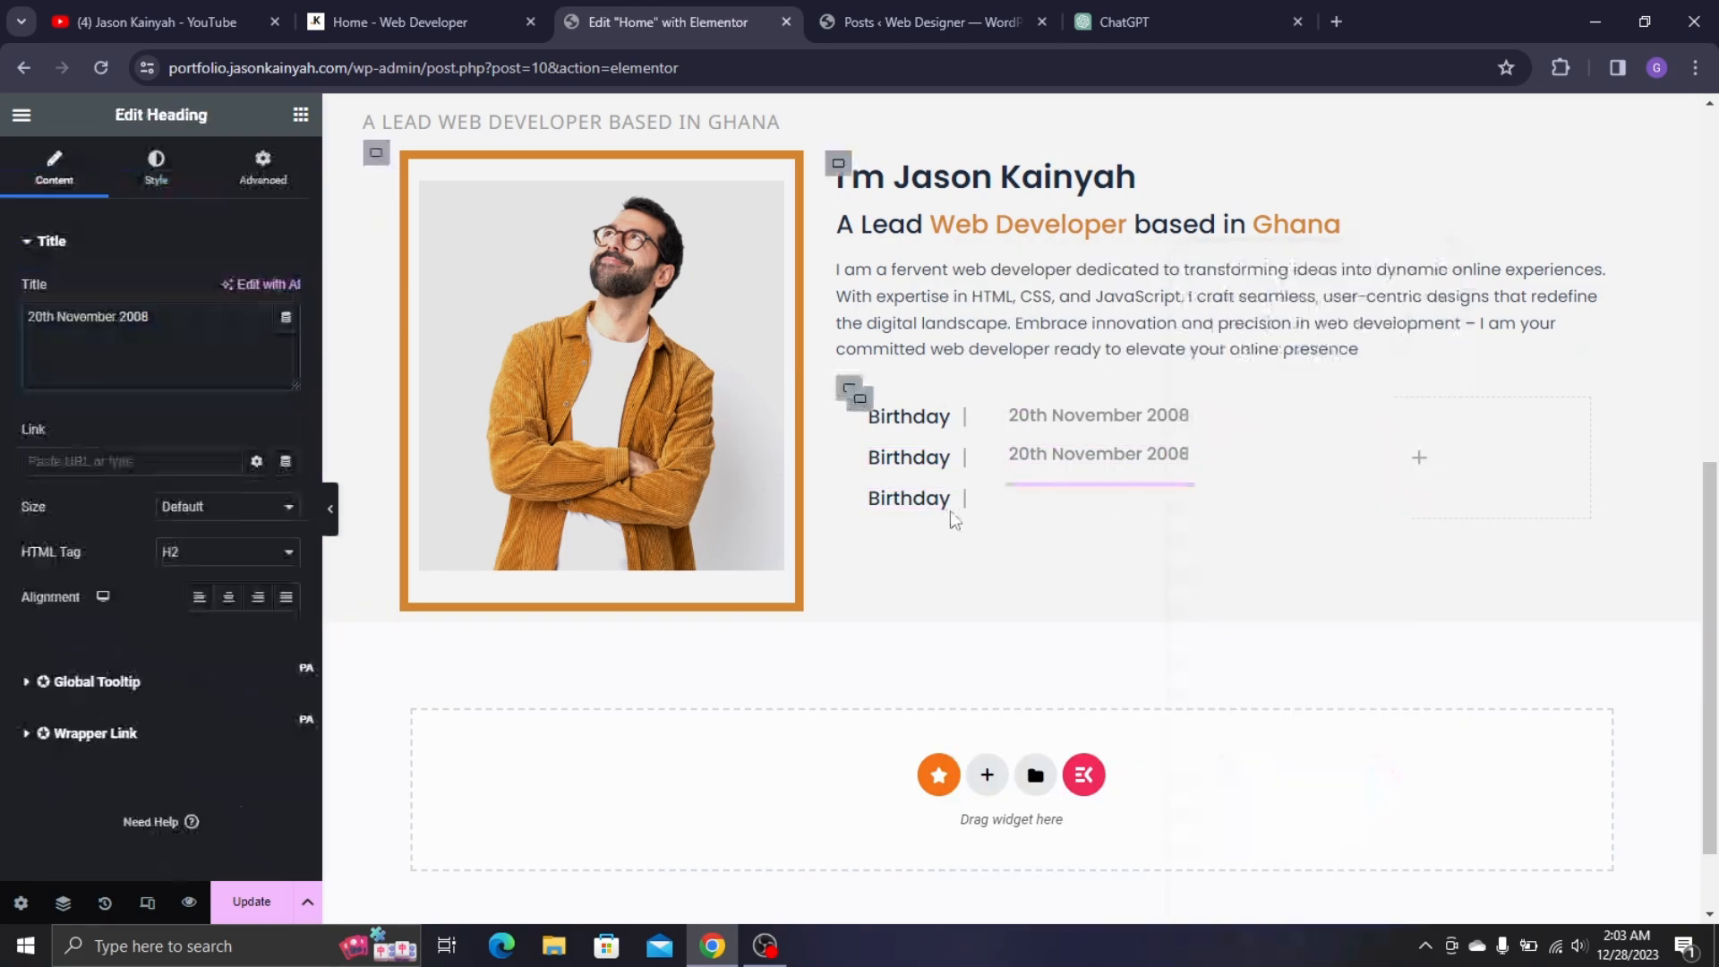
{"action": "right_click", "coordinate": [1037, 348]}
{"action": "left_click", "coordinate": [1101, 316]}
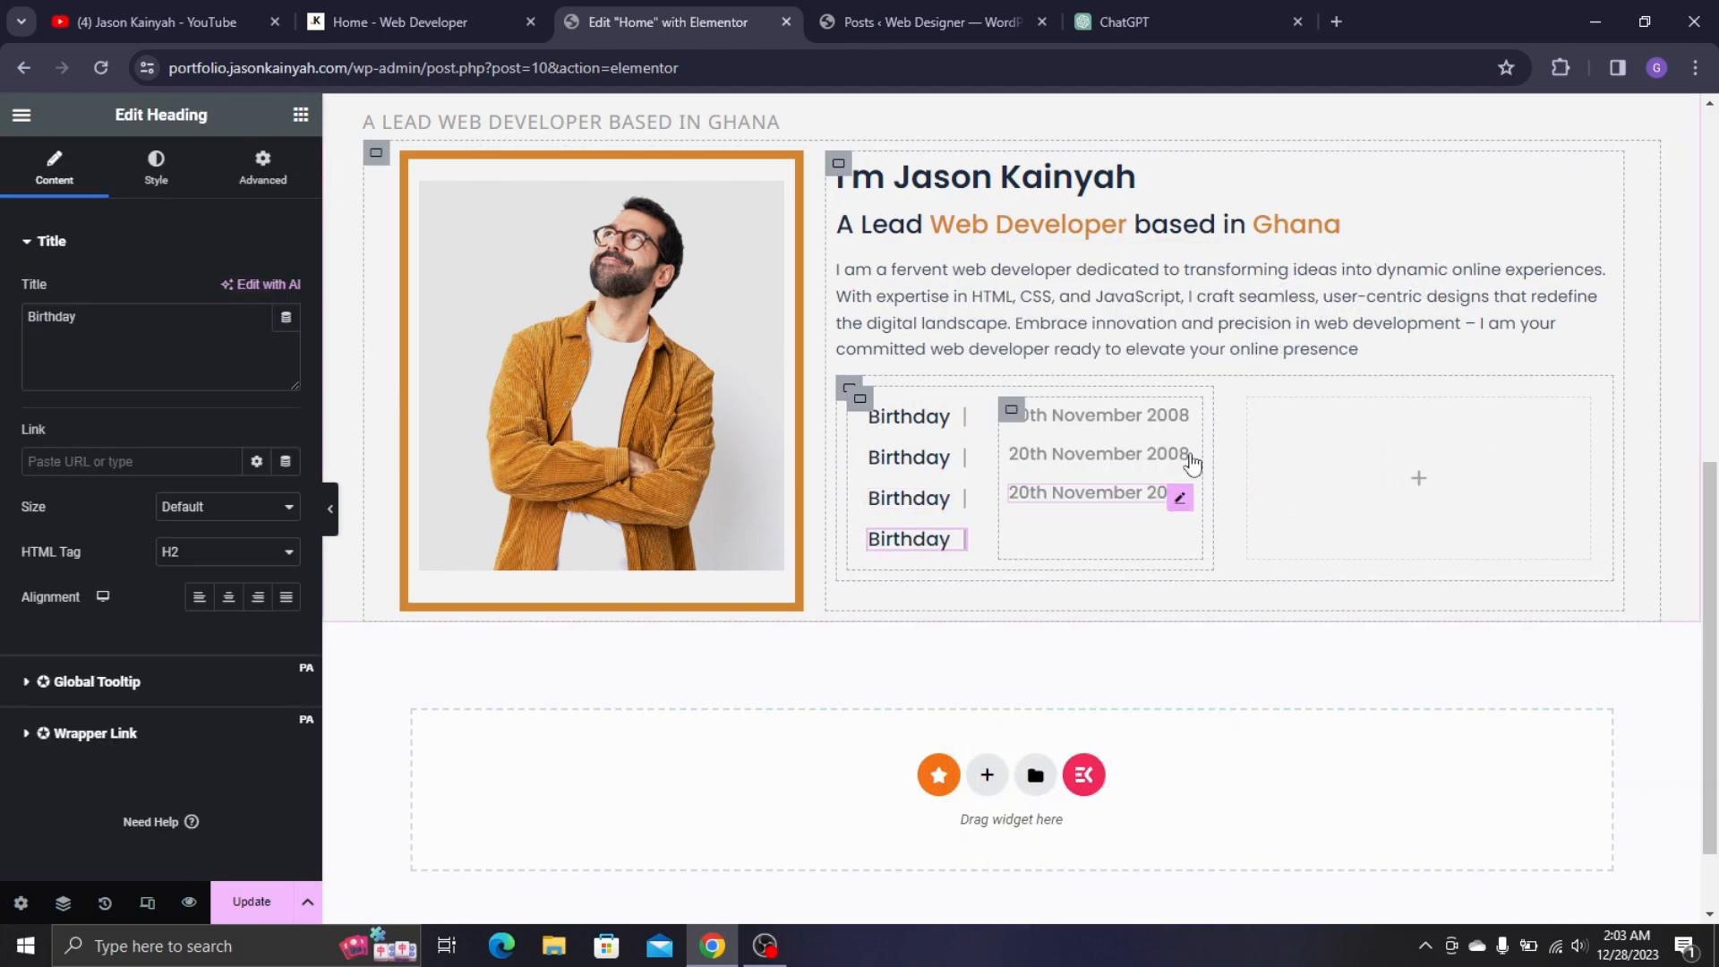
{"action": "right_click", "coordinate": [1180, 495]}
{"action": "left_click", "coordinate": [1210, 317]}
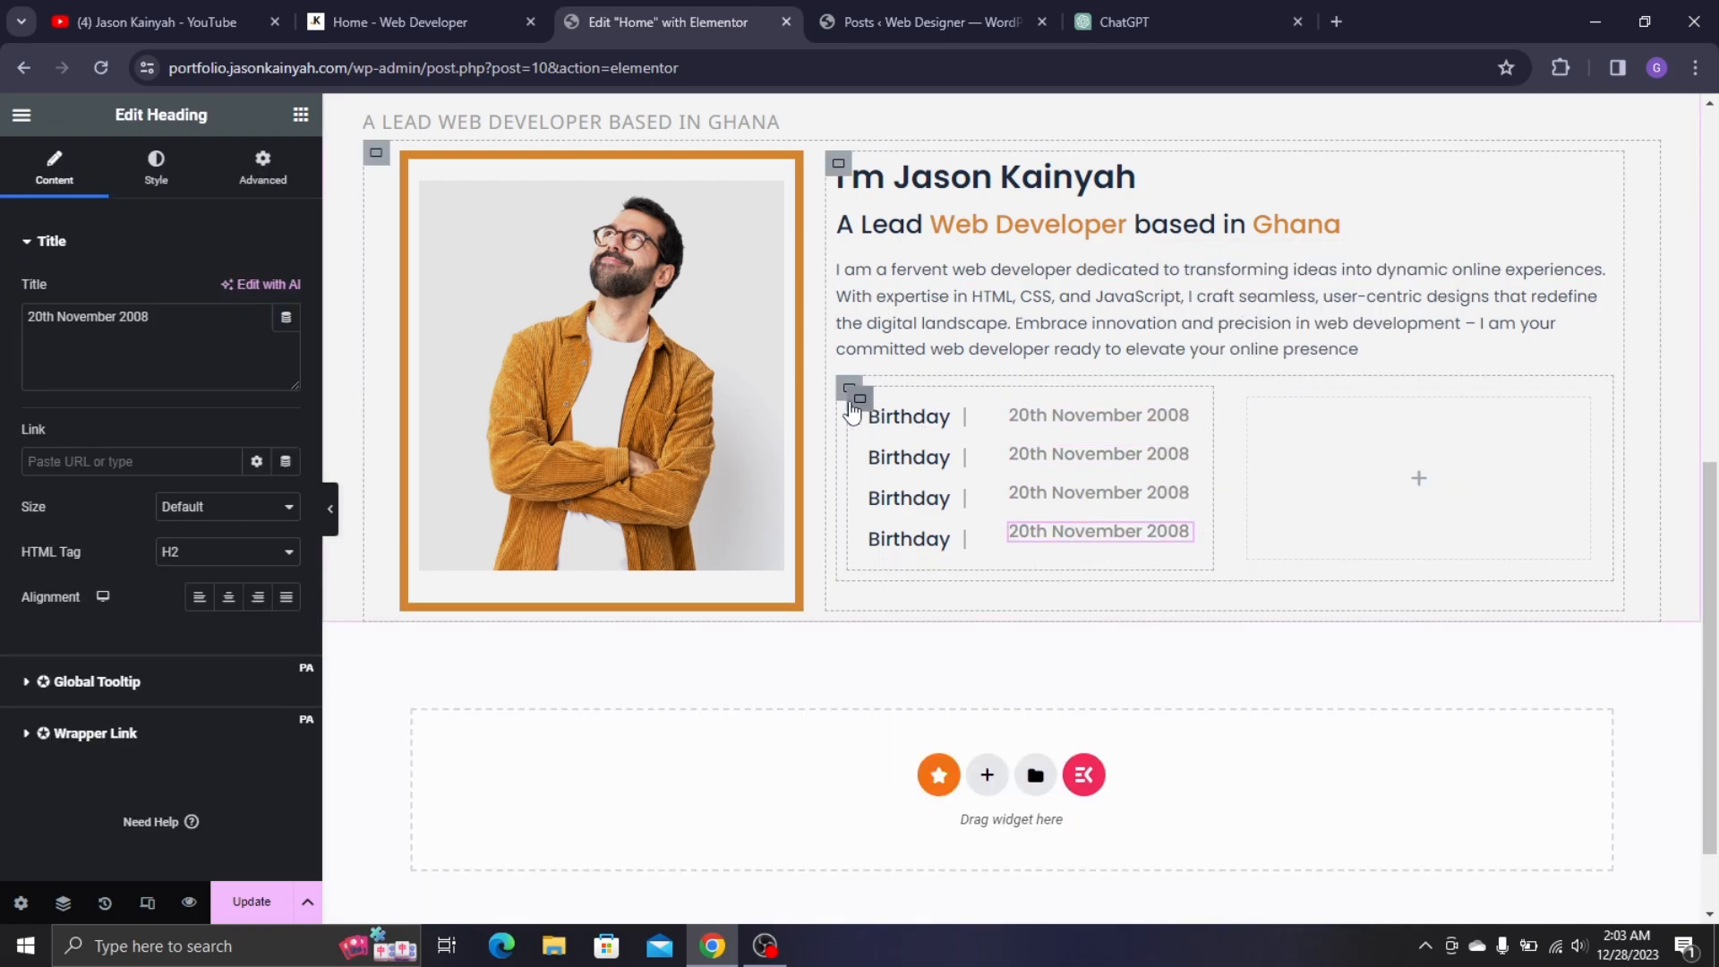
- Delete the empty right column and duplicate the four-row info container, checking the live site's grid
{"action": "right_click", "coordinate": [1264, 507]}
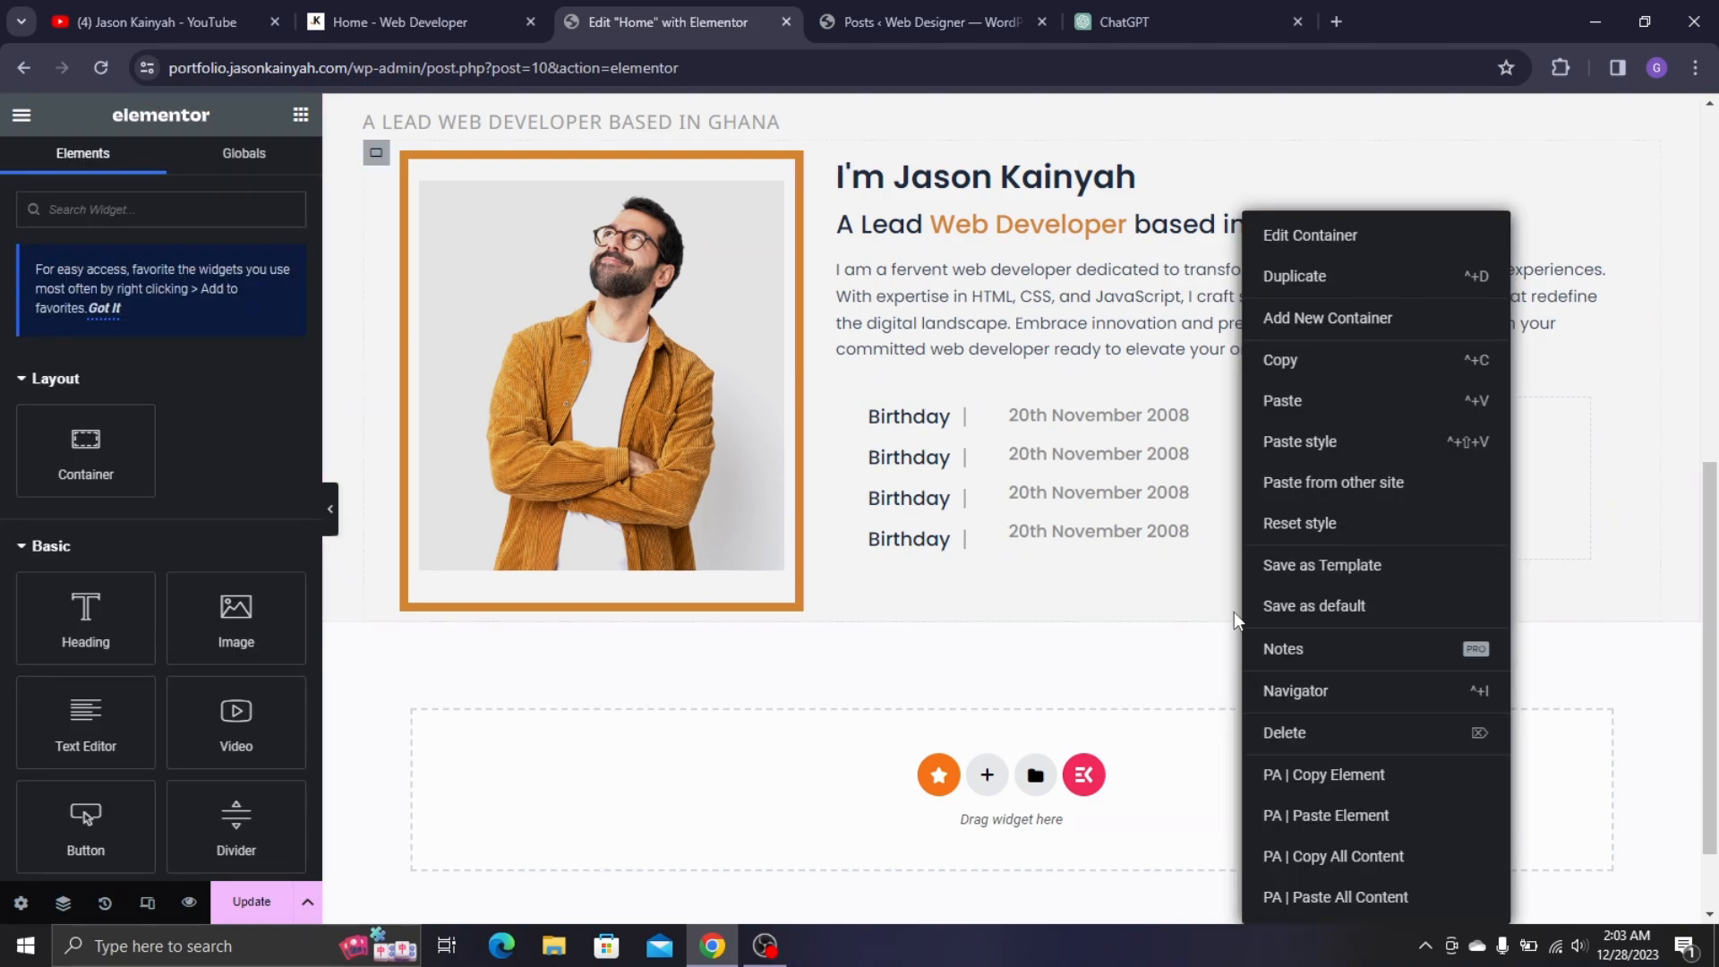
{"action": "left_click", "coordinate": [1304, 730]}
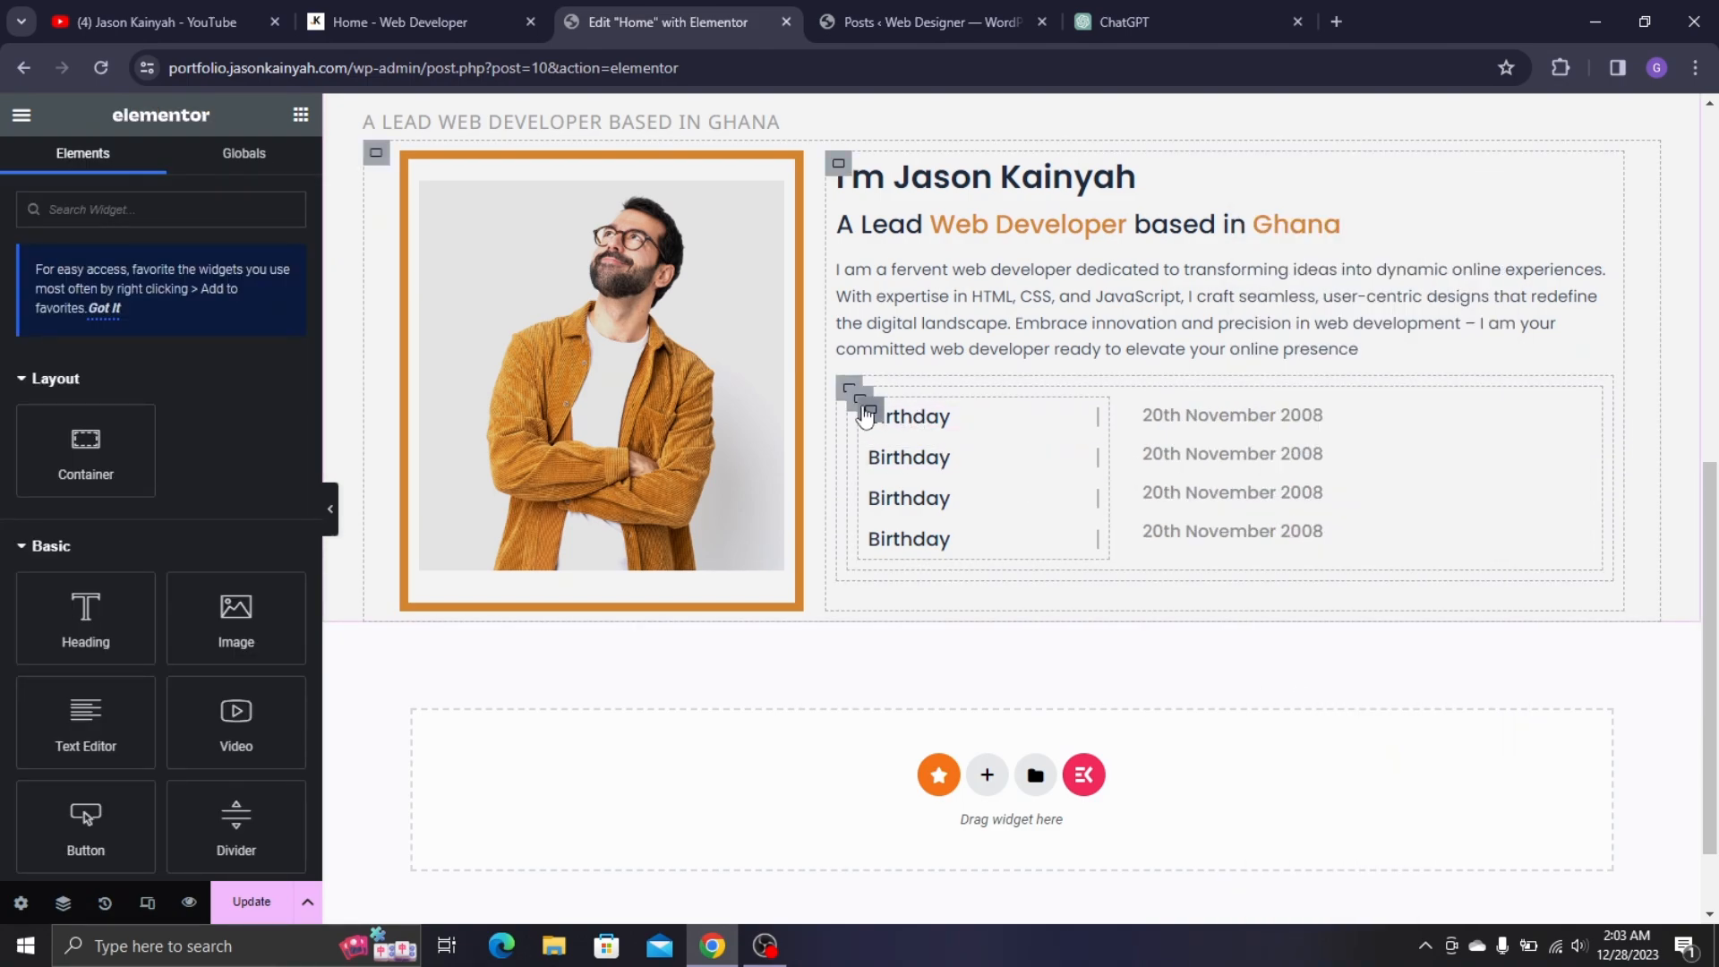
{"action": "right_click", "coordinate": [859, 404]}
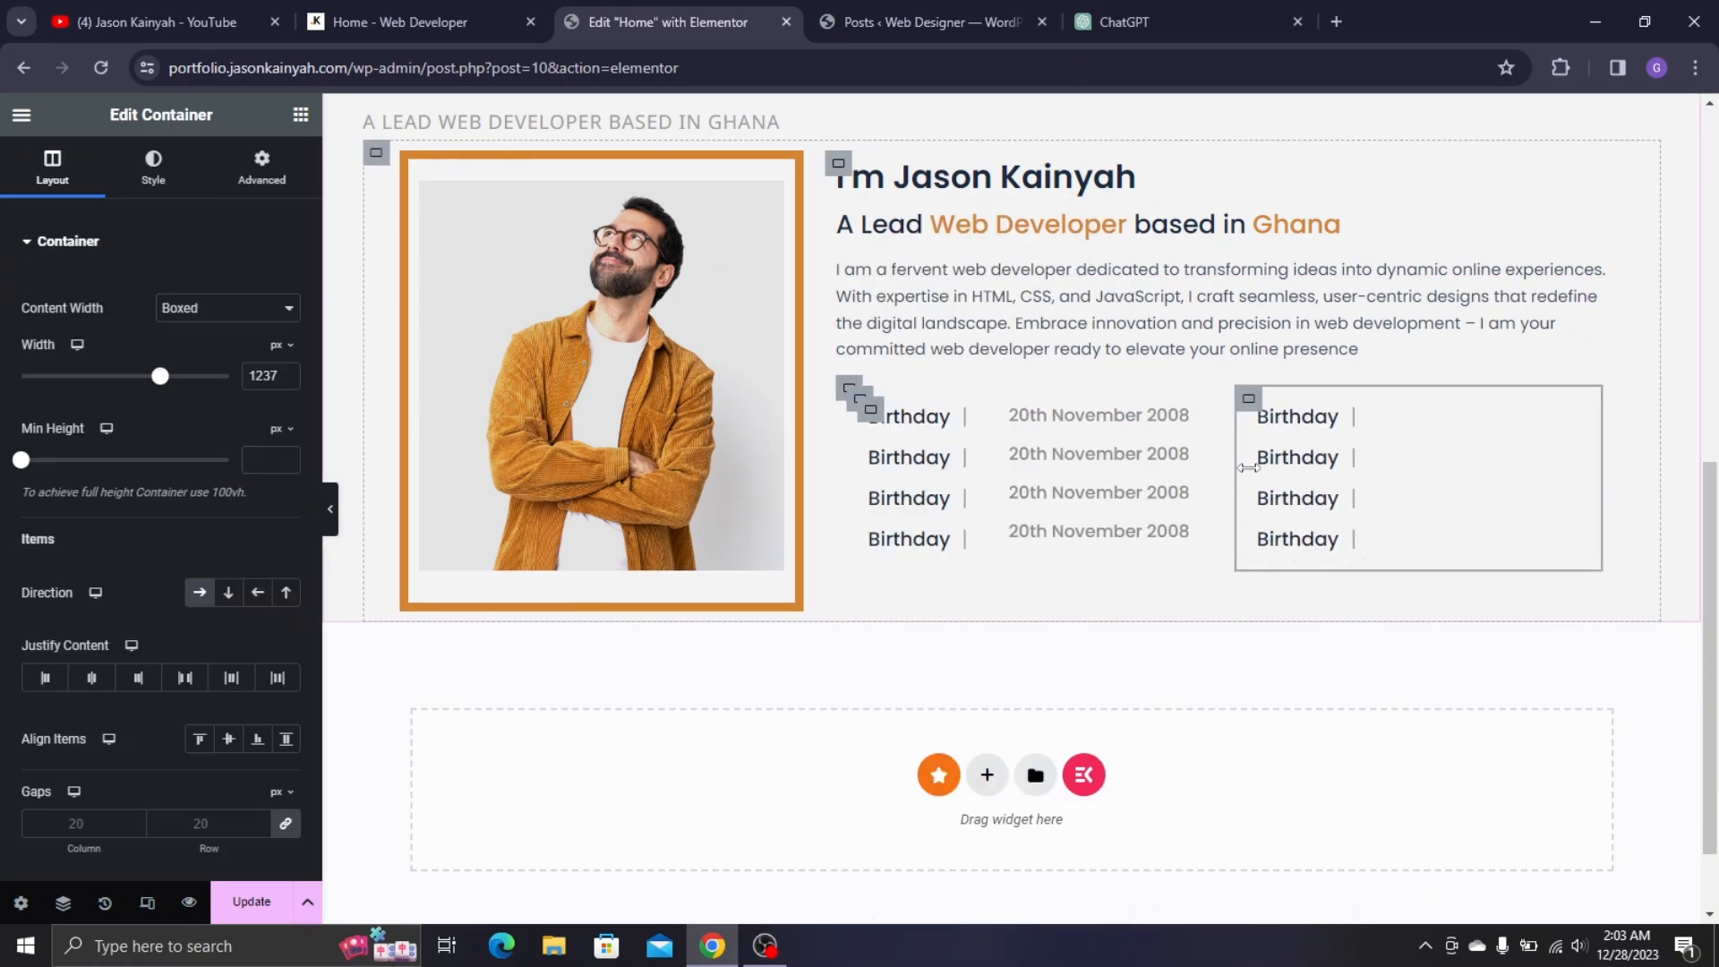
{"action": "key", "text": "ctrl+Page_Up"}
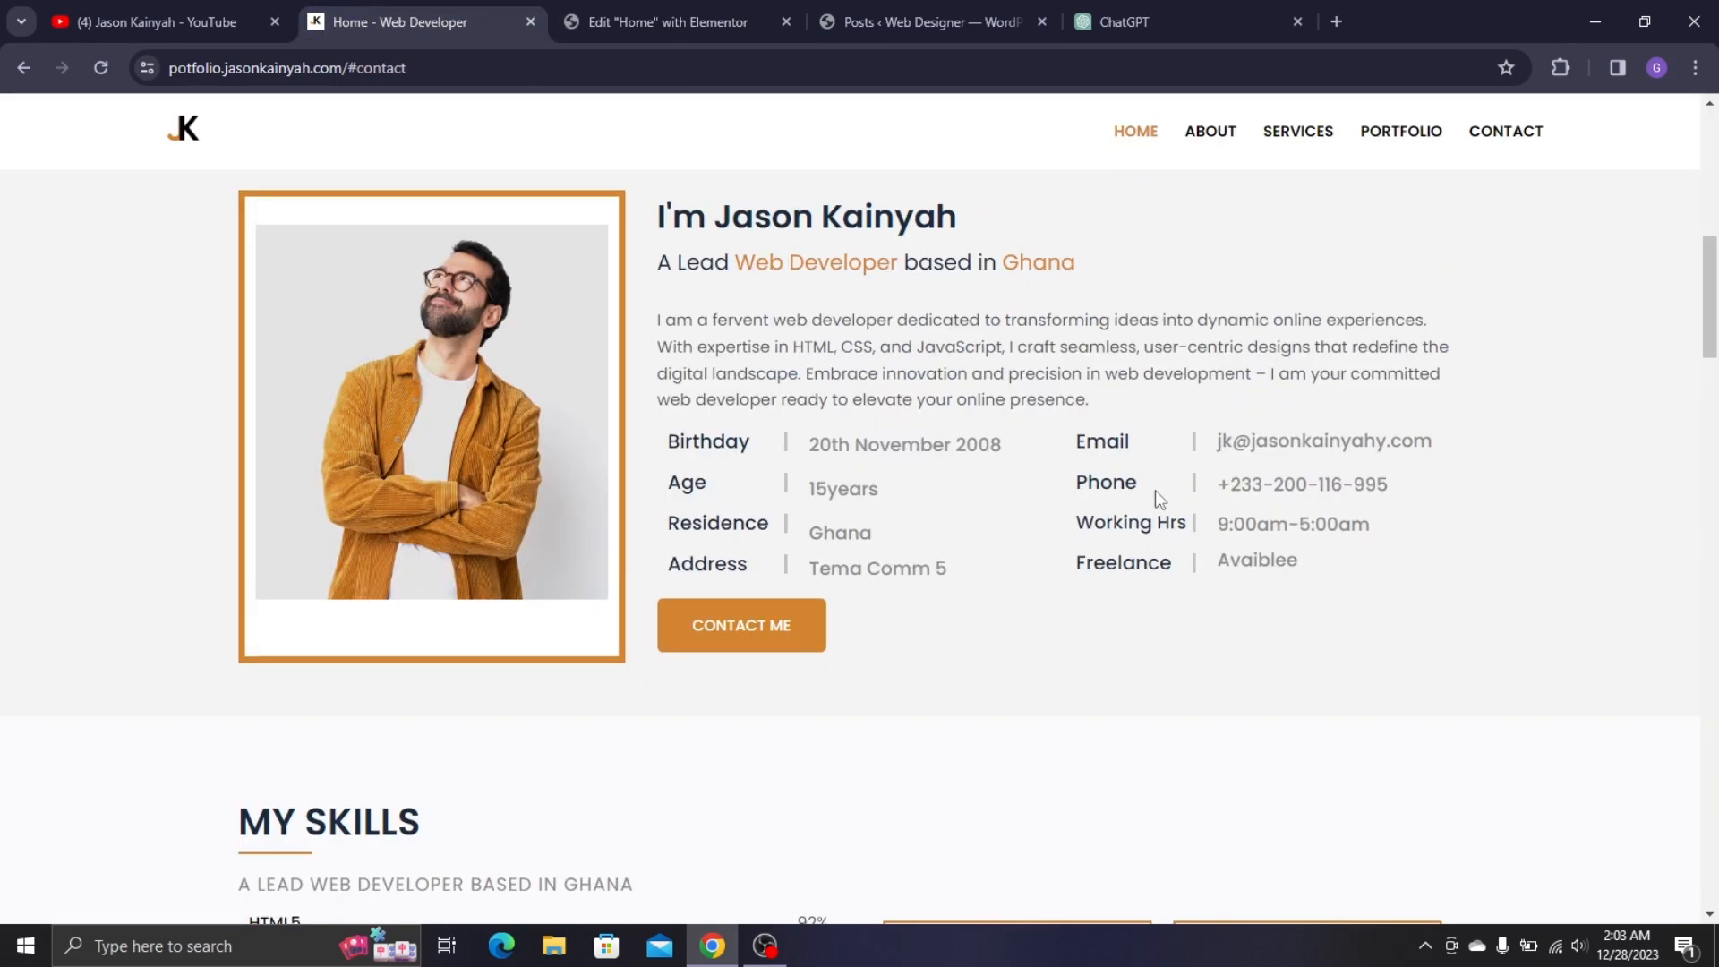
{"action": "left_click", "coordinate": [685, 32]}
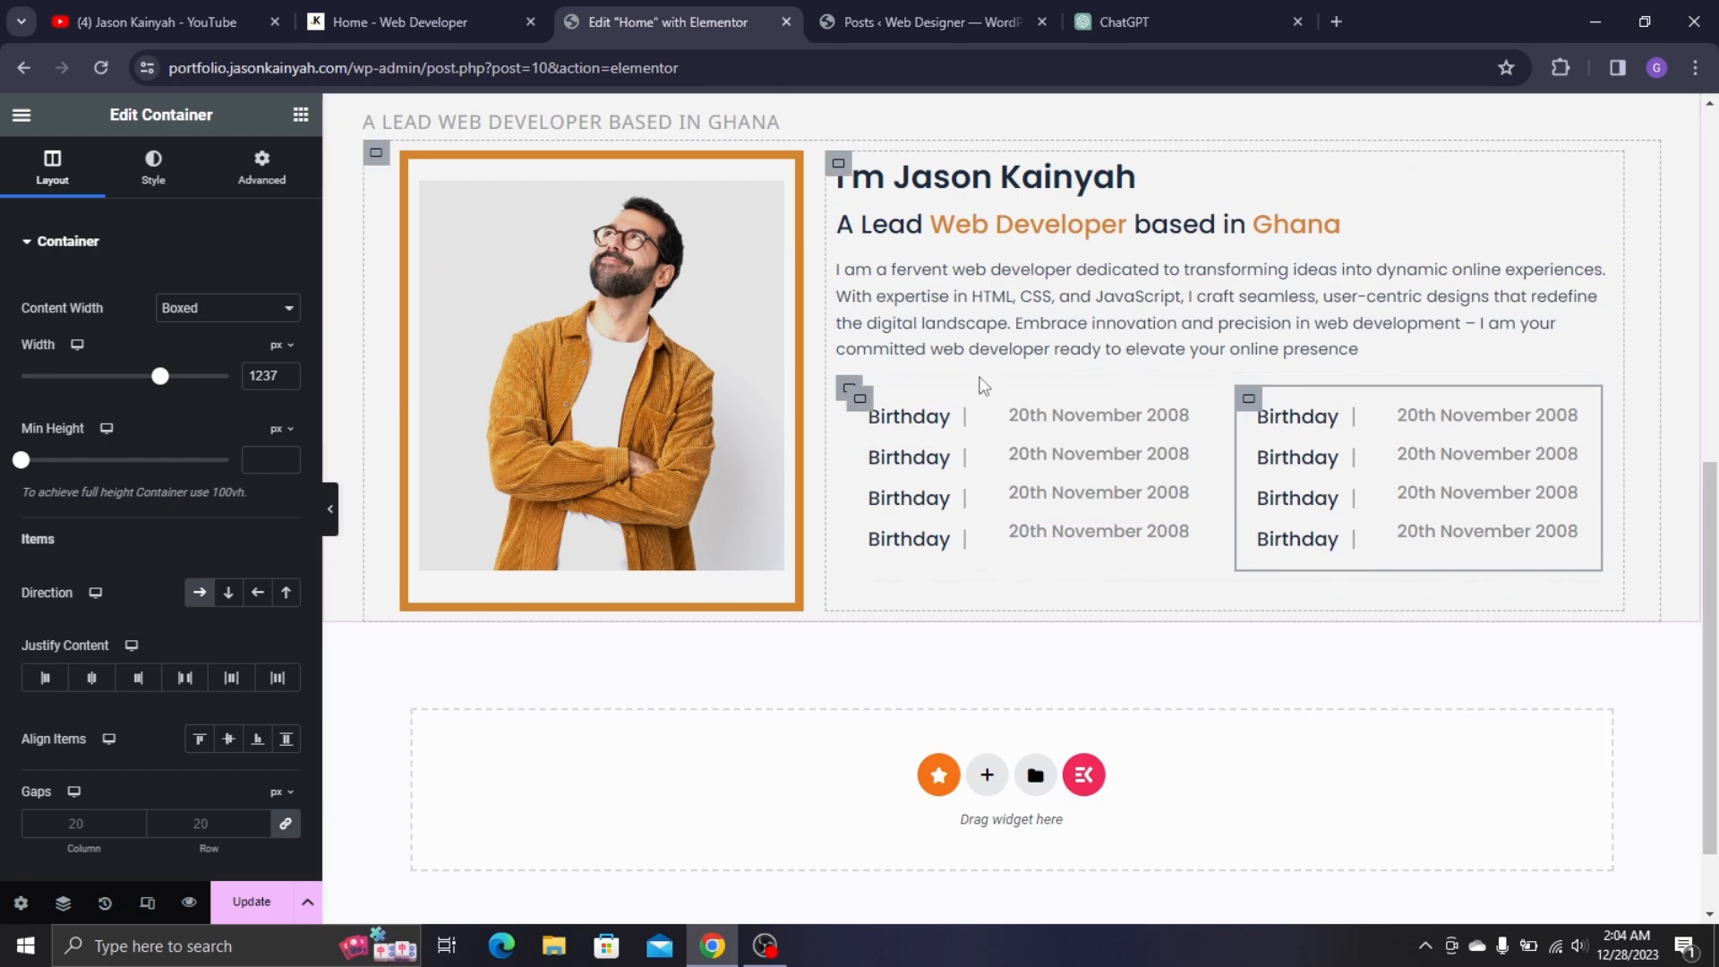
{"action": "scroll", "coordinate": [1214, 366], "scroll_direction": "up", "scroll_amount": 1}
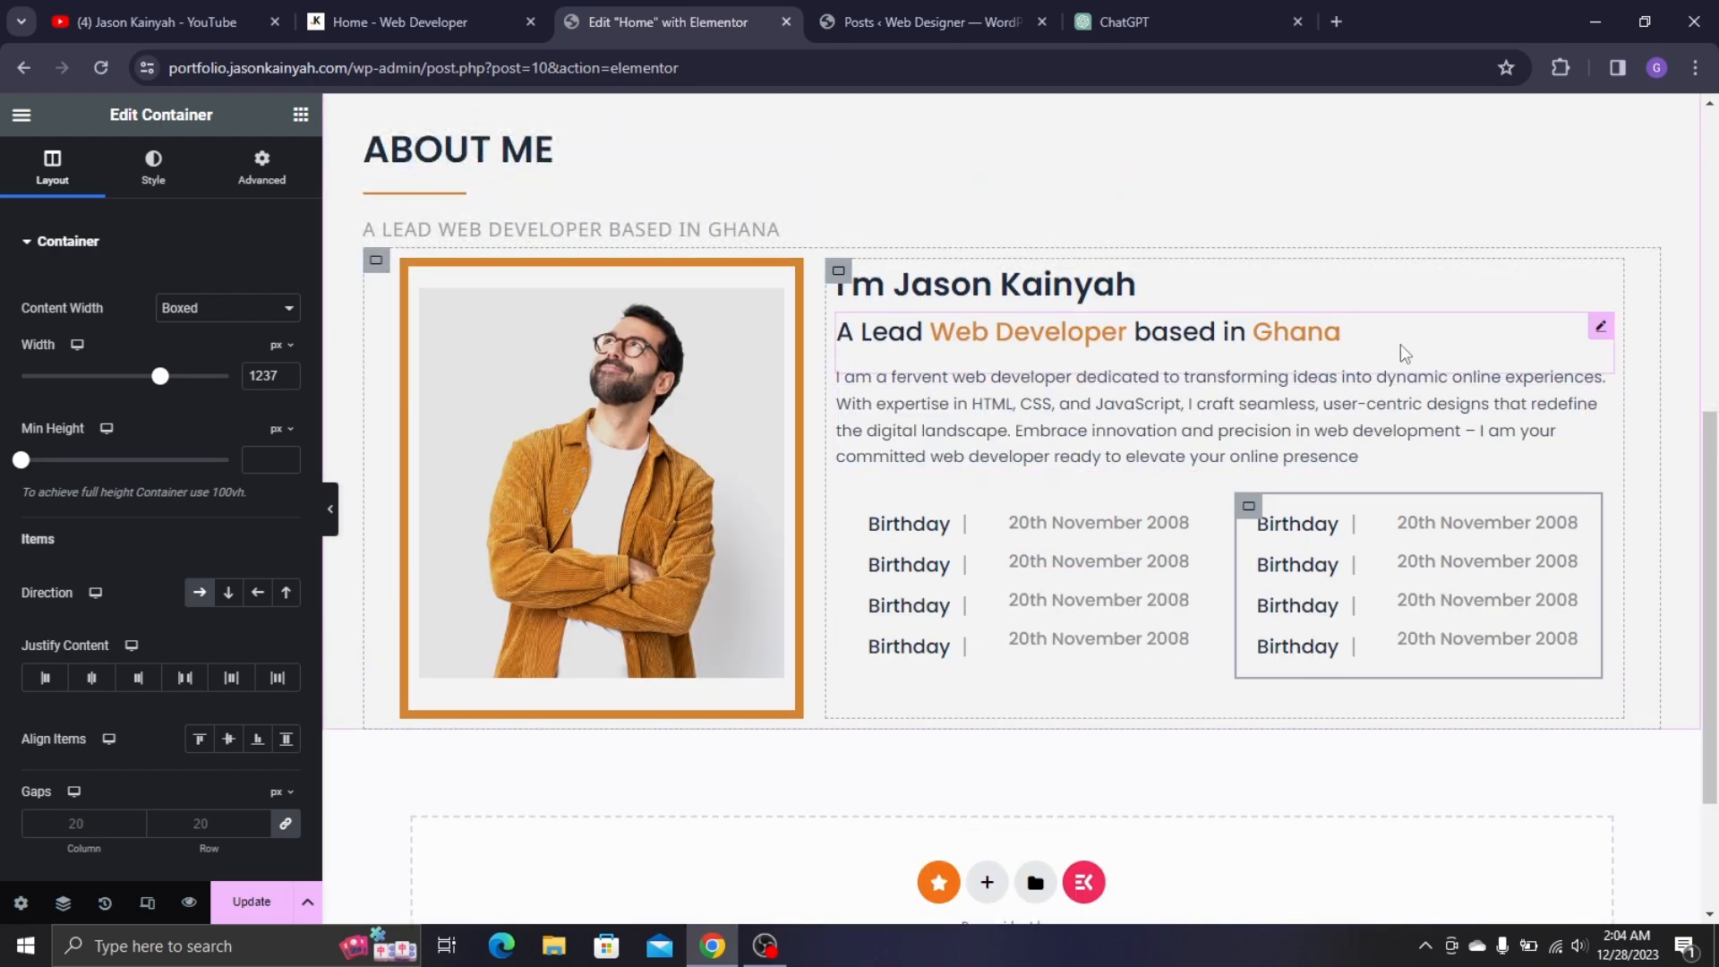
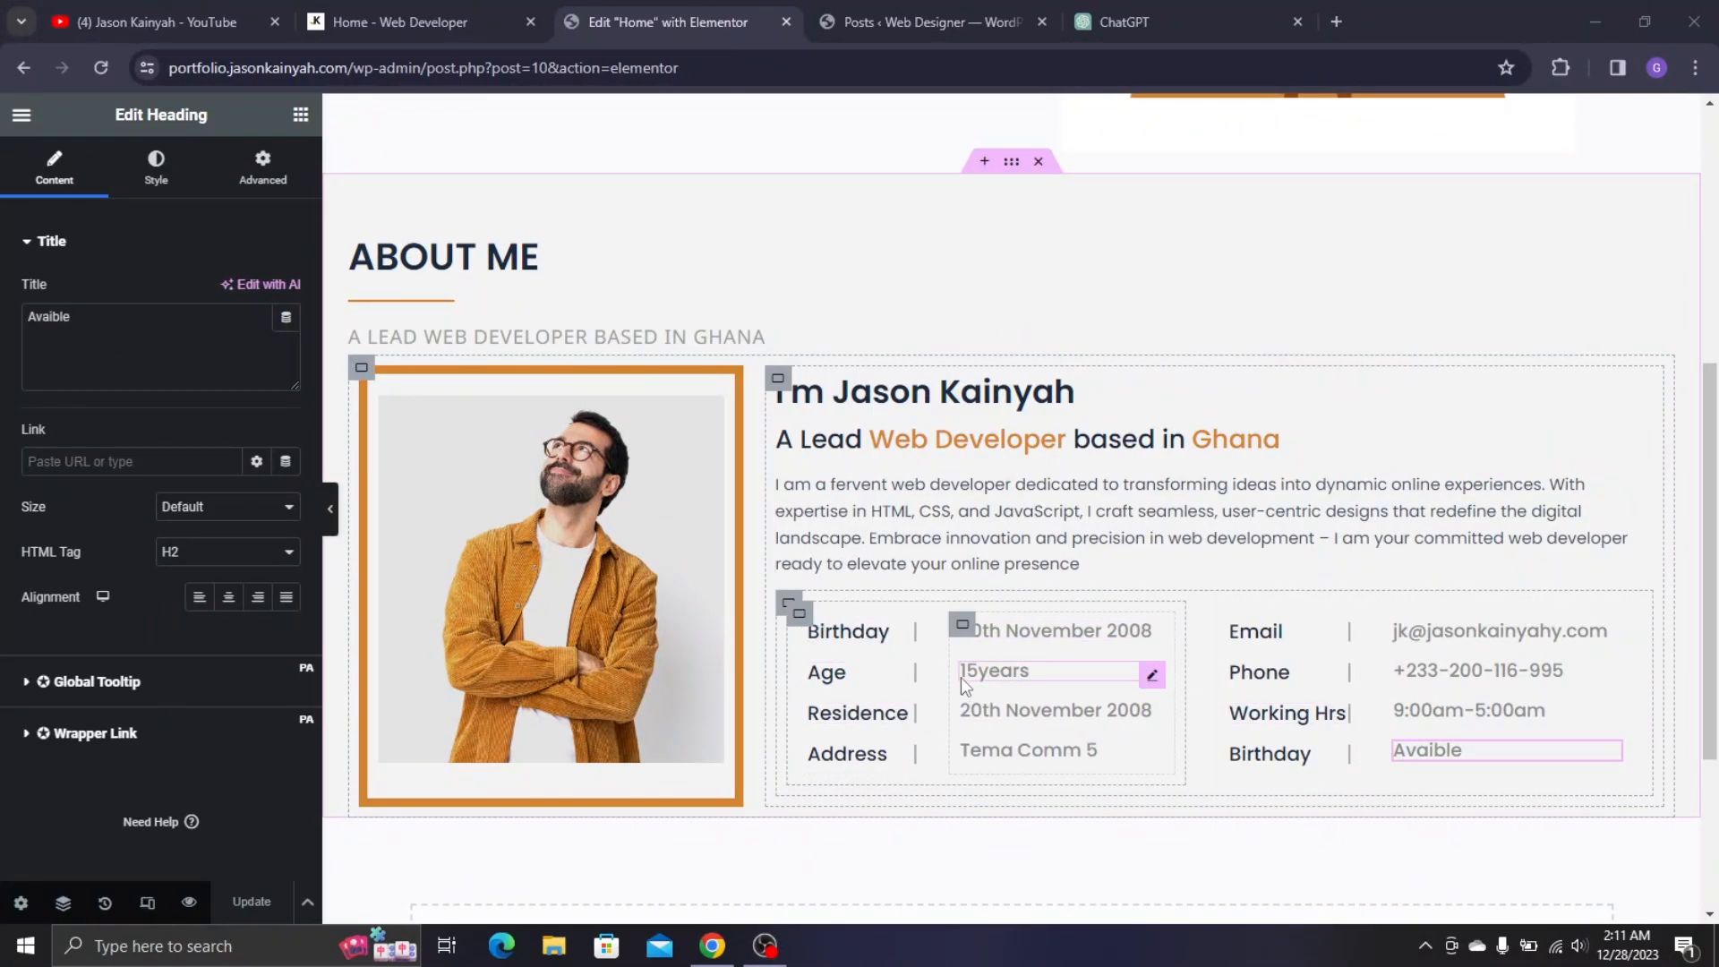
- Paste the Tema Comm 5 address copied from the live page into the Residence value
{"action": "left_click", "coordinate": [1041, 715]}
{"action": "left_click", "coordinate": [481, 7]}
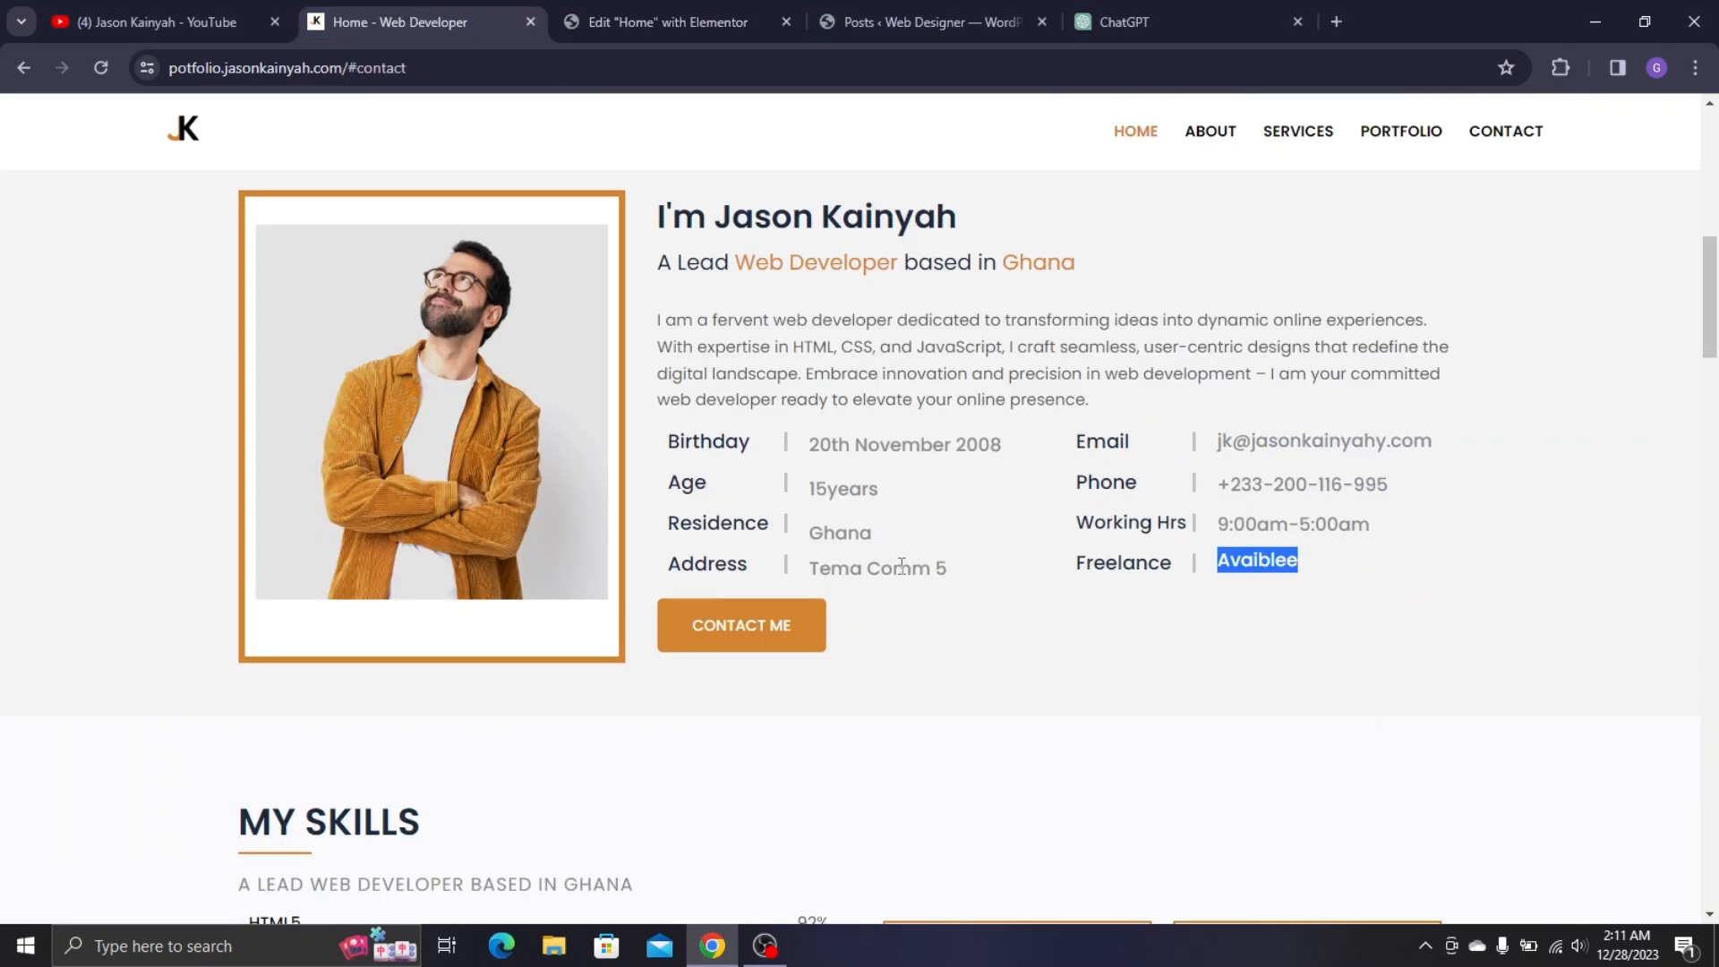
{"action": "triple_click", "coordinate": [866, 571]}
{"action": "key", "text": "ctrl+c"}
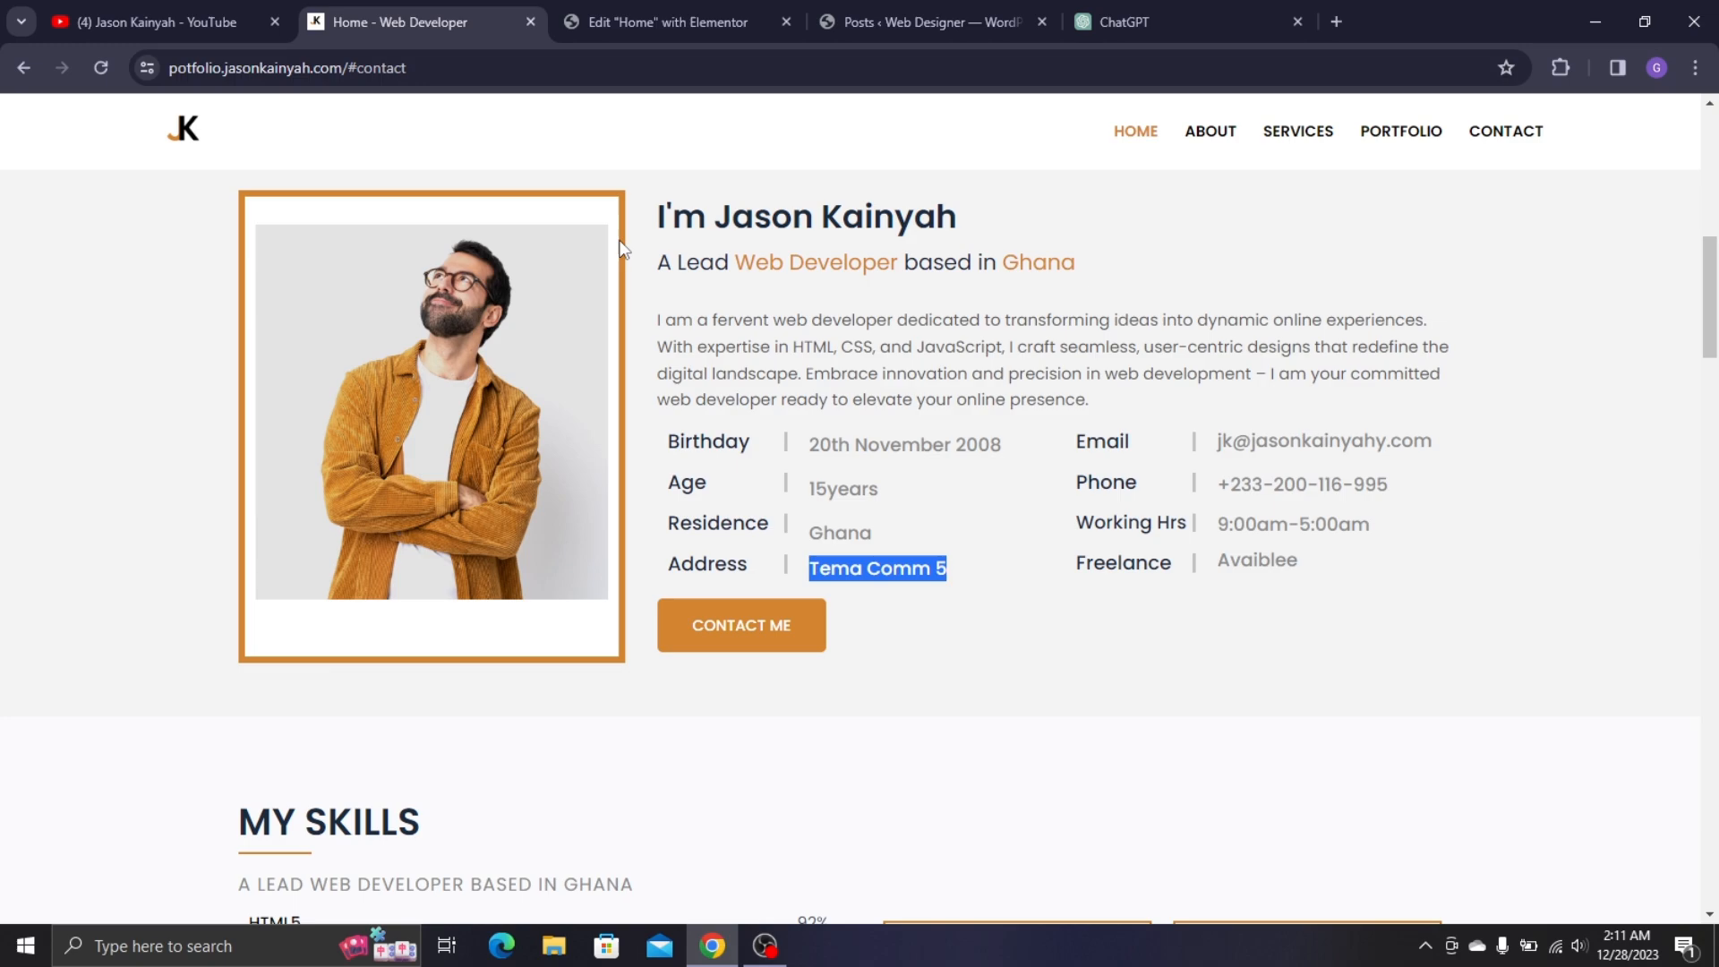
{"action": "left_click", "coordinate": [582, 20]}
{"action": "key", "text": "ctrl+a"}
{"action": "key", "text": "ctrl+v"}
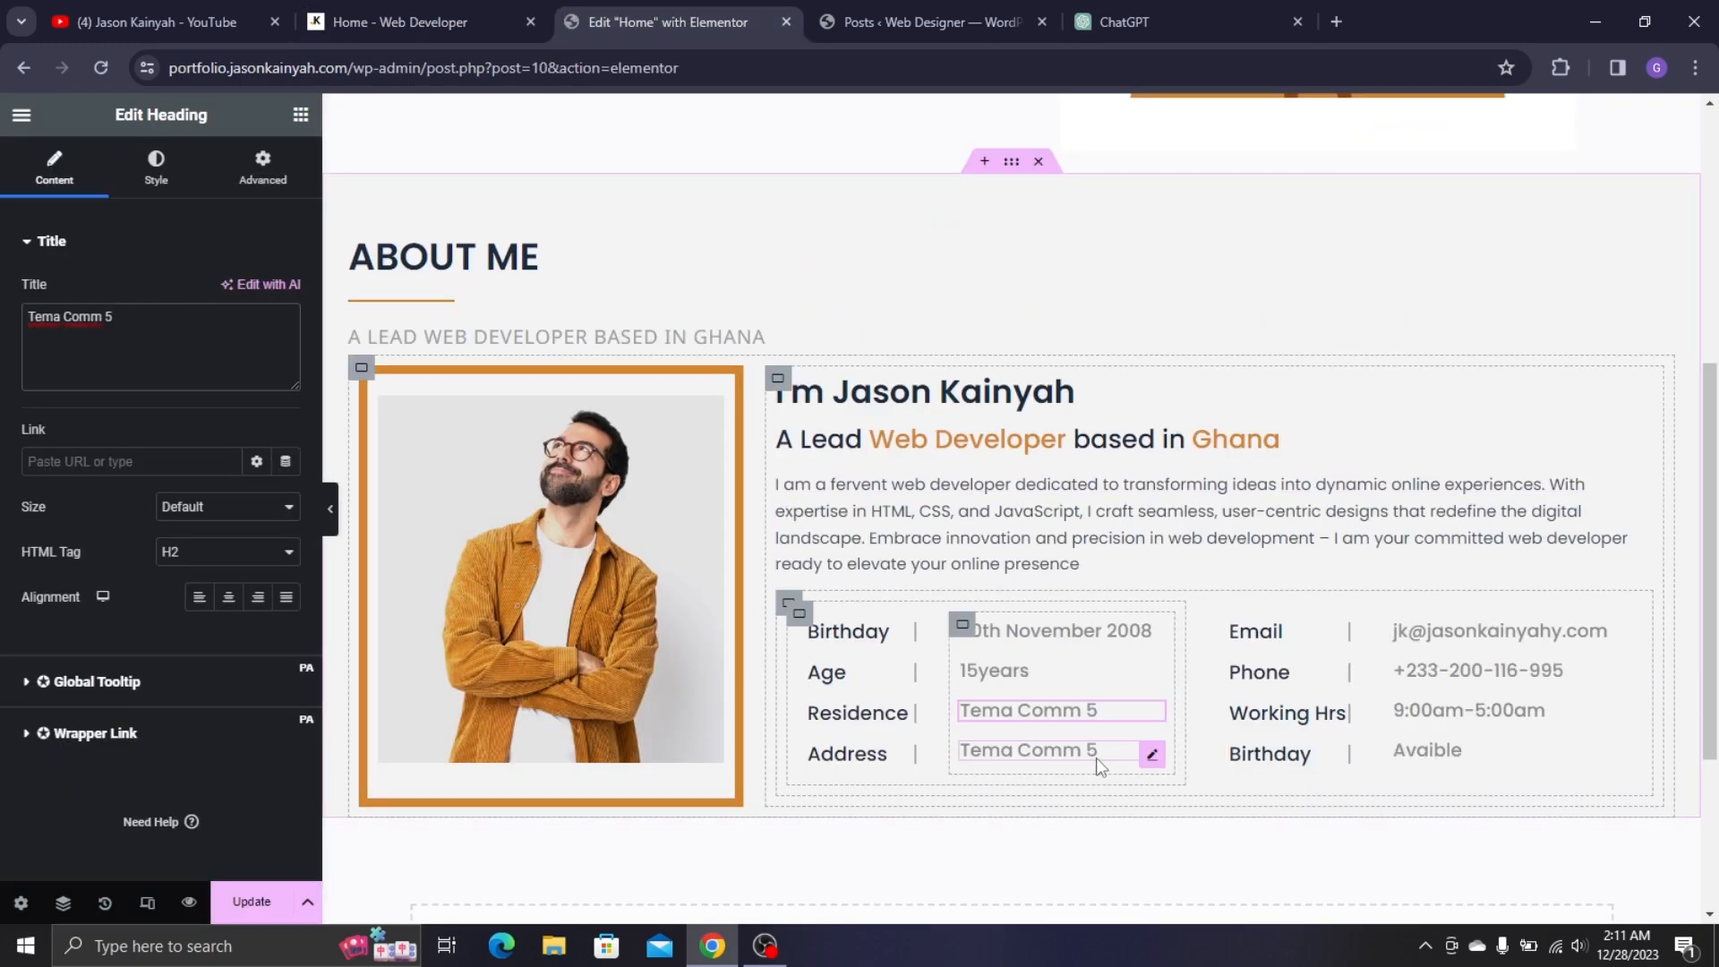
- Replace the Residence text with 'Ghana' copied from the live page
{"action": "left_click", "coordinate": [480, 7]}
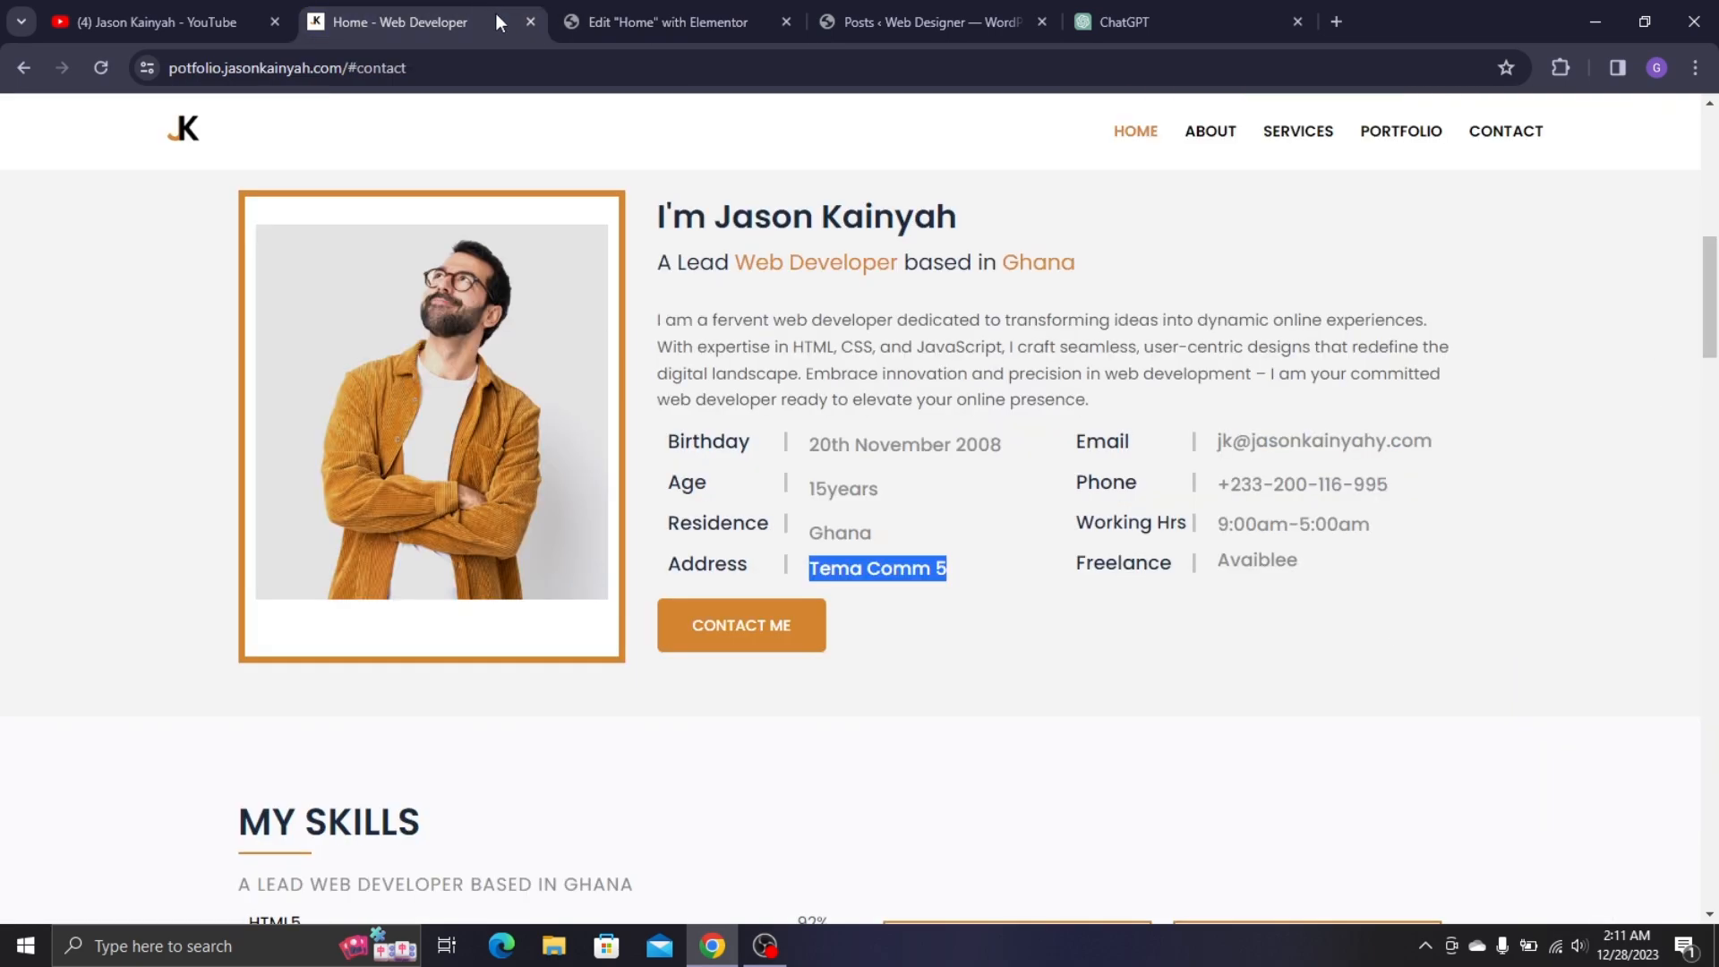
{"action": "double_click", "coordinate": [863, 527]}
{"action": "key", "text": "ctrl+c"}
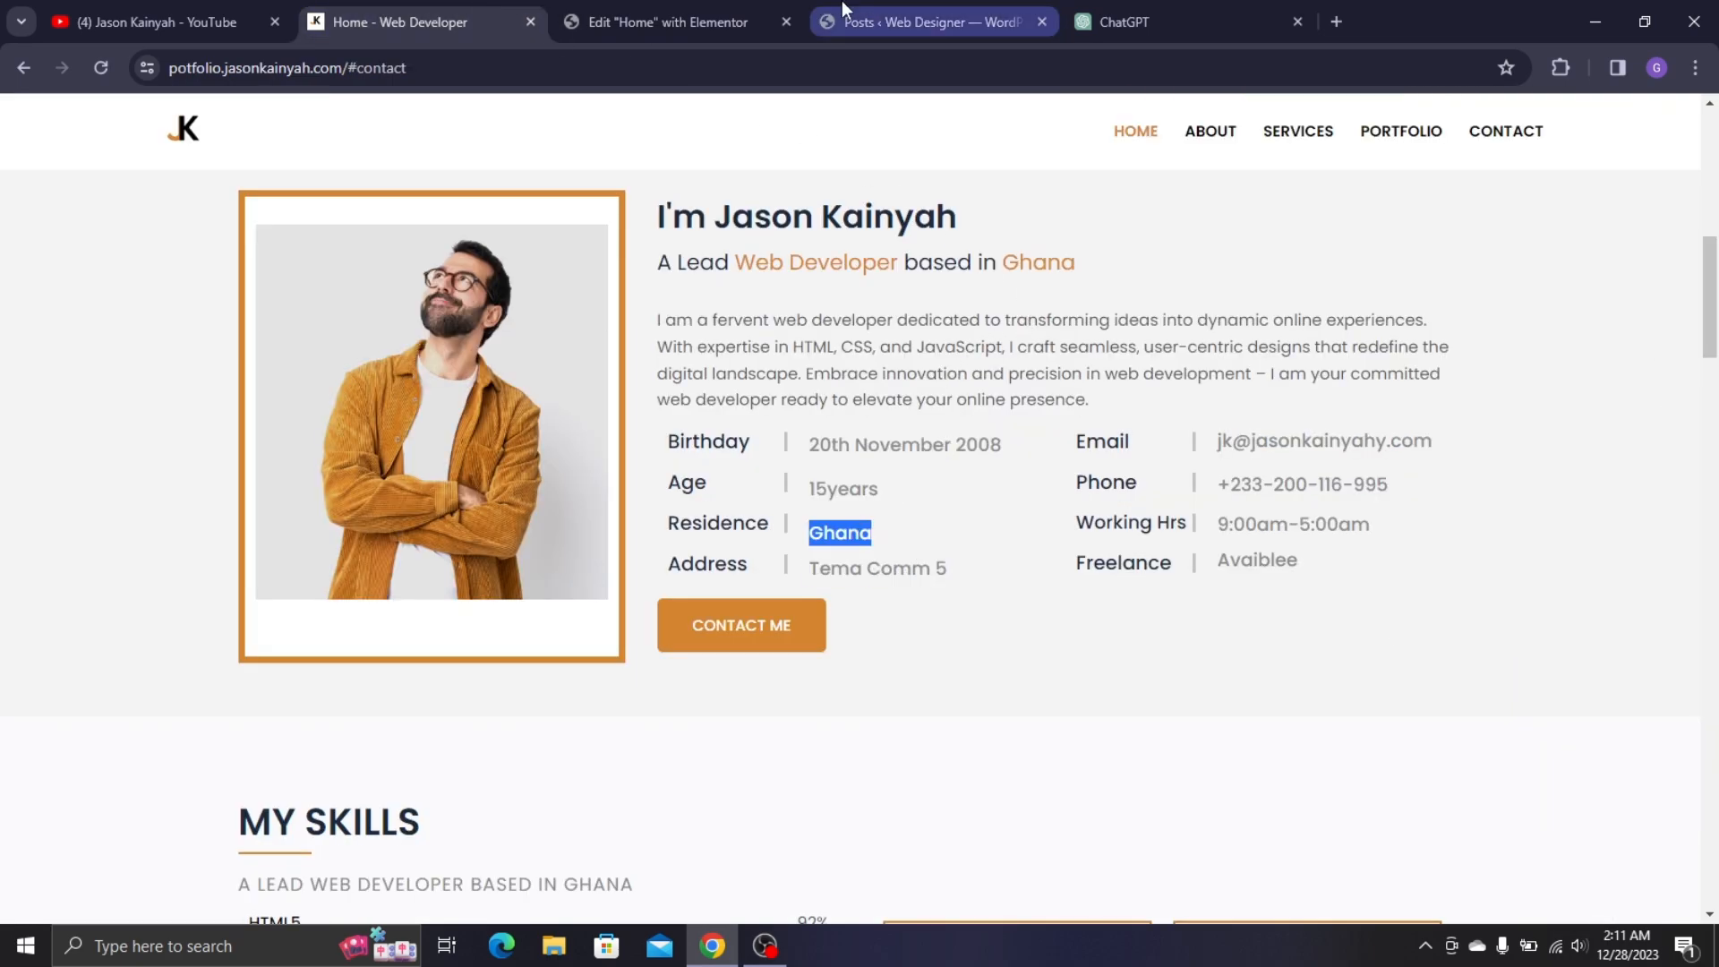
{"action": "left_click", "coordinate": [667, 21]}
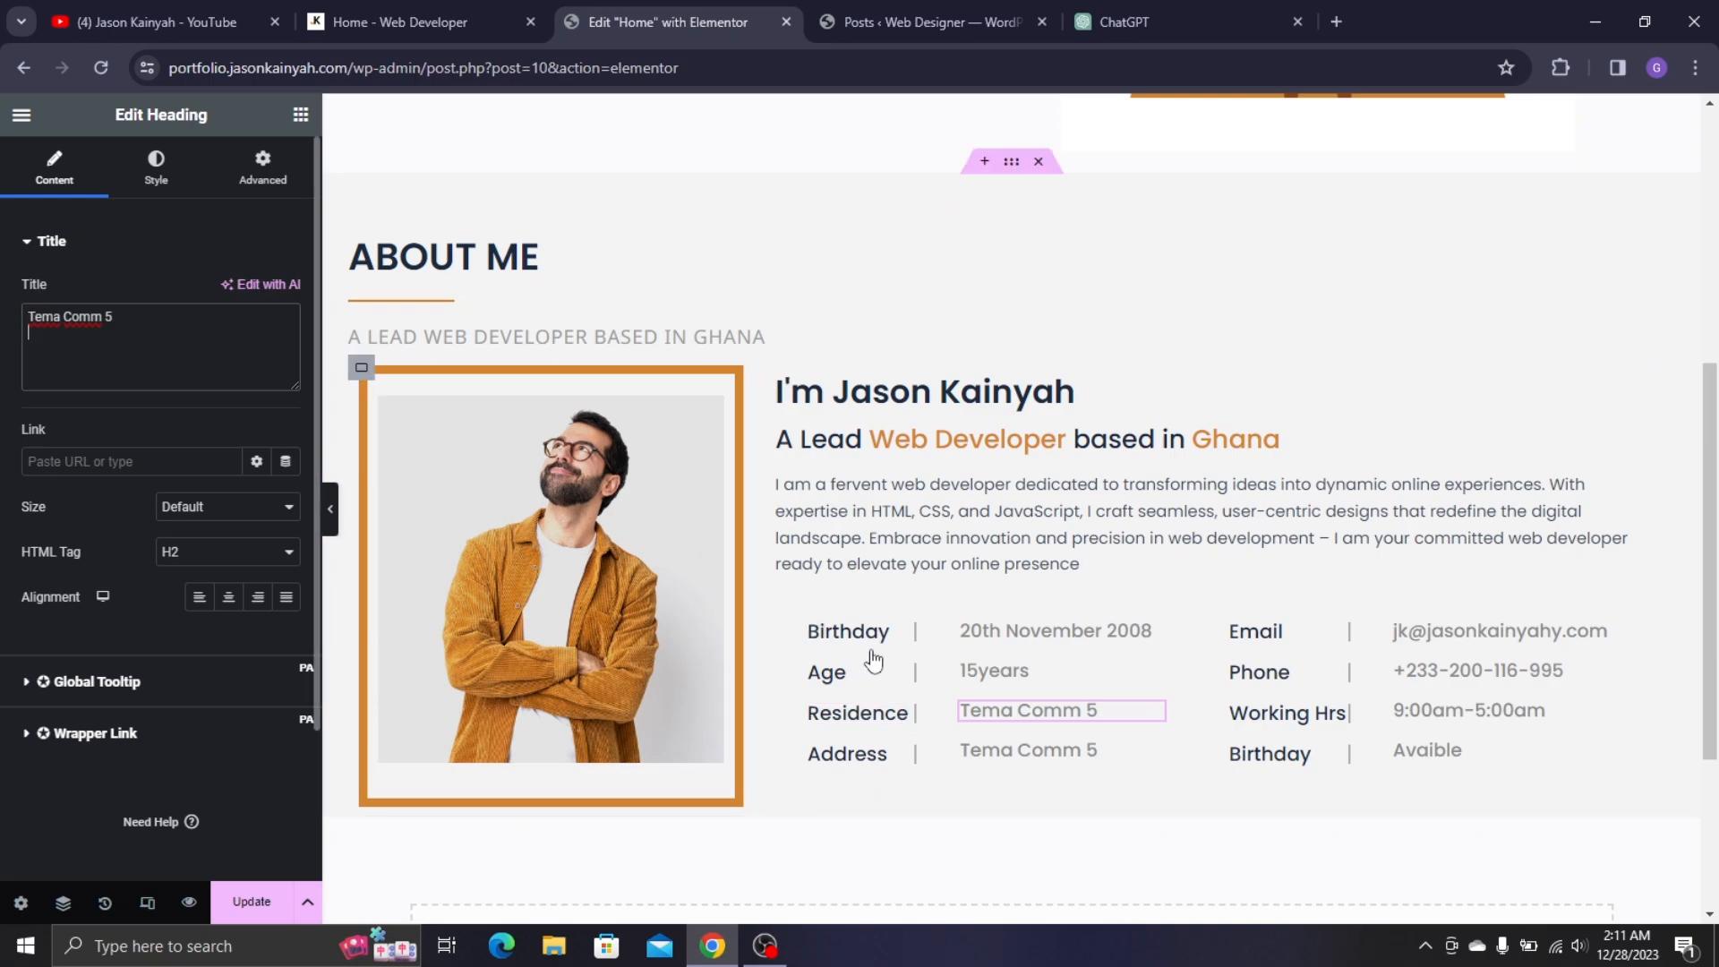
{"action": "triple_click", "coordinate": [121, 335]}
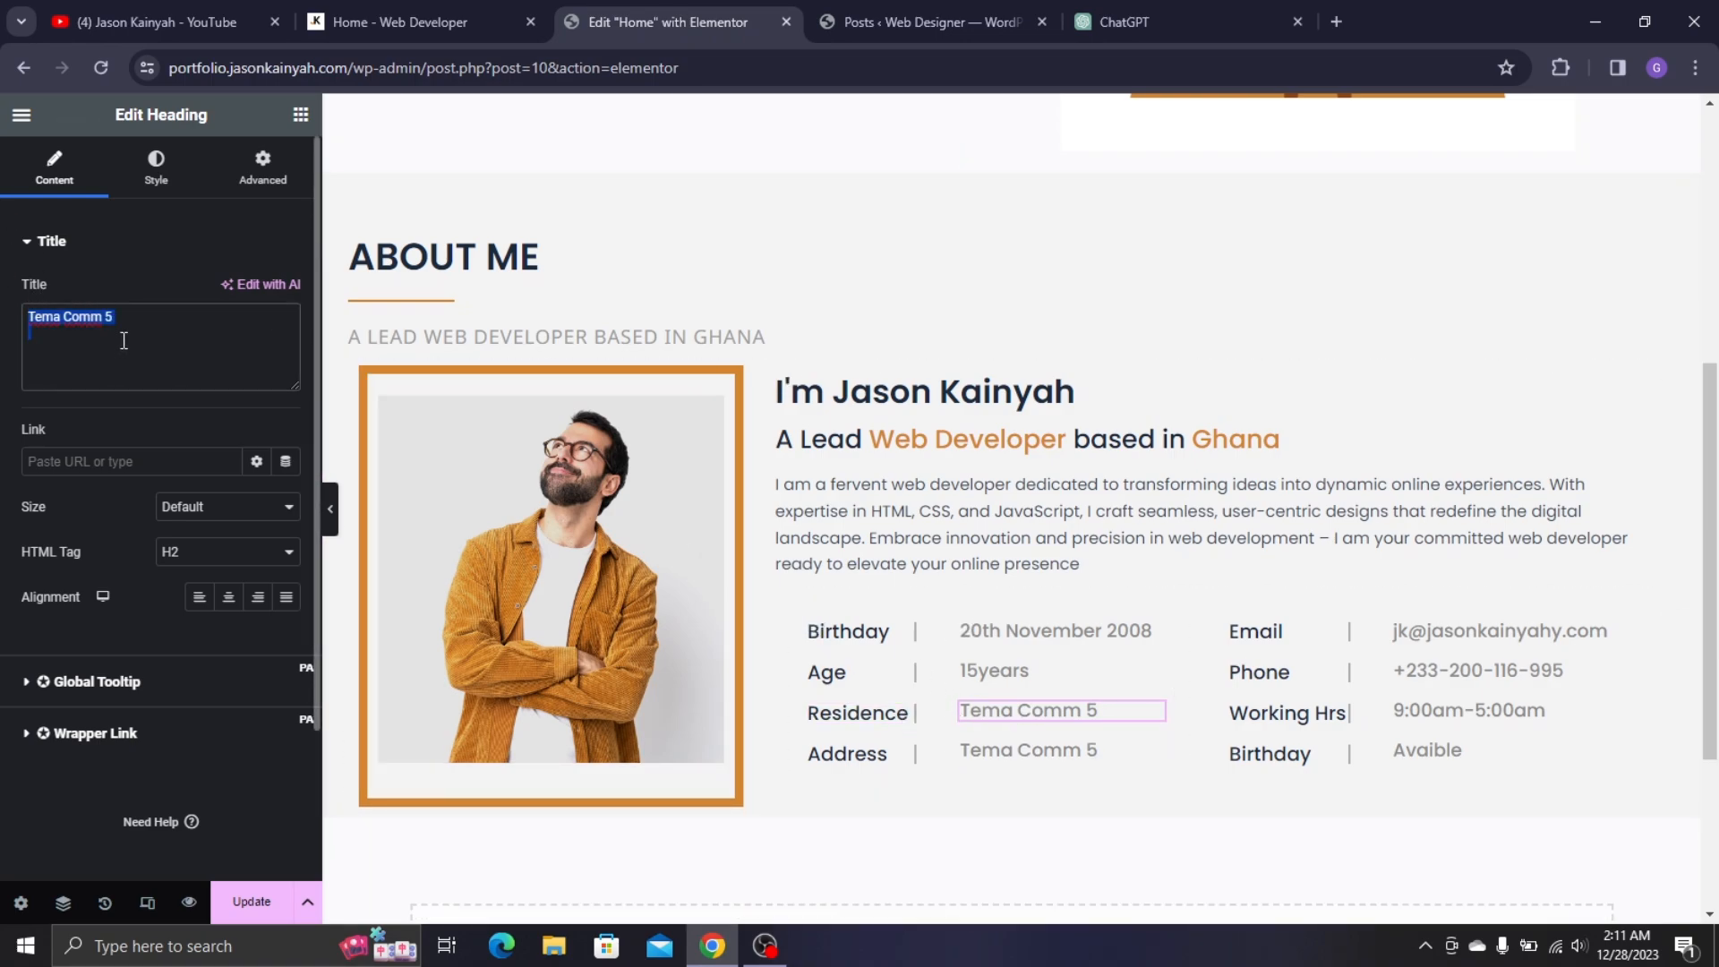
{"action": "key", "text": "ctrl+v"}
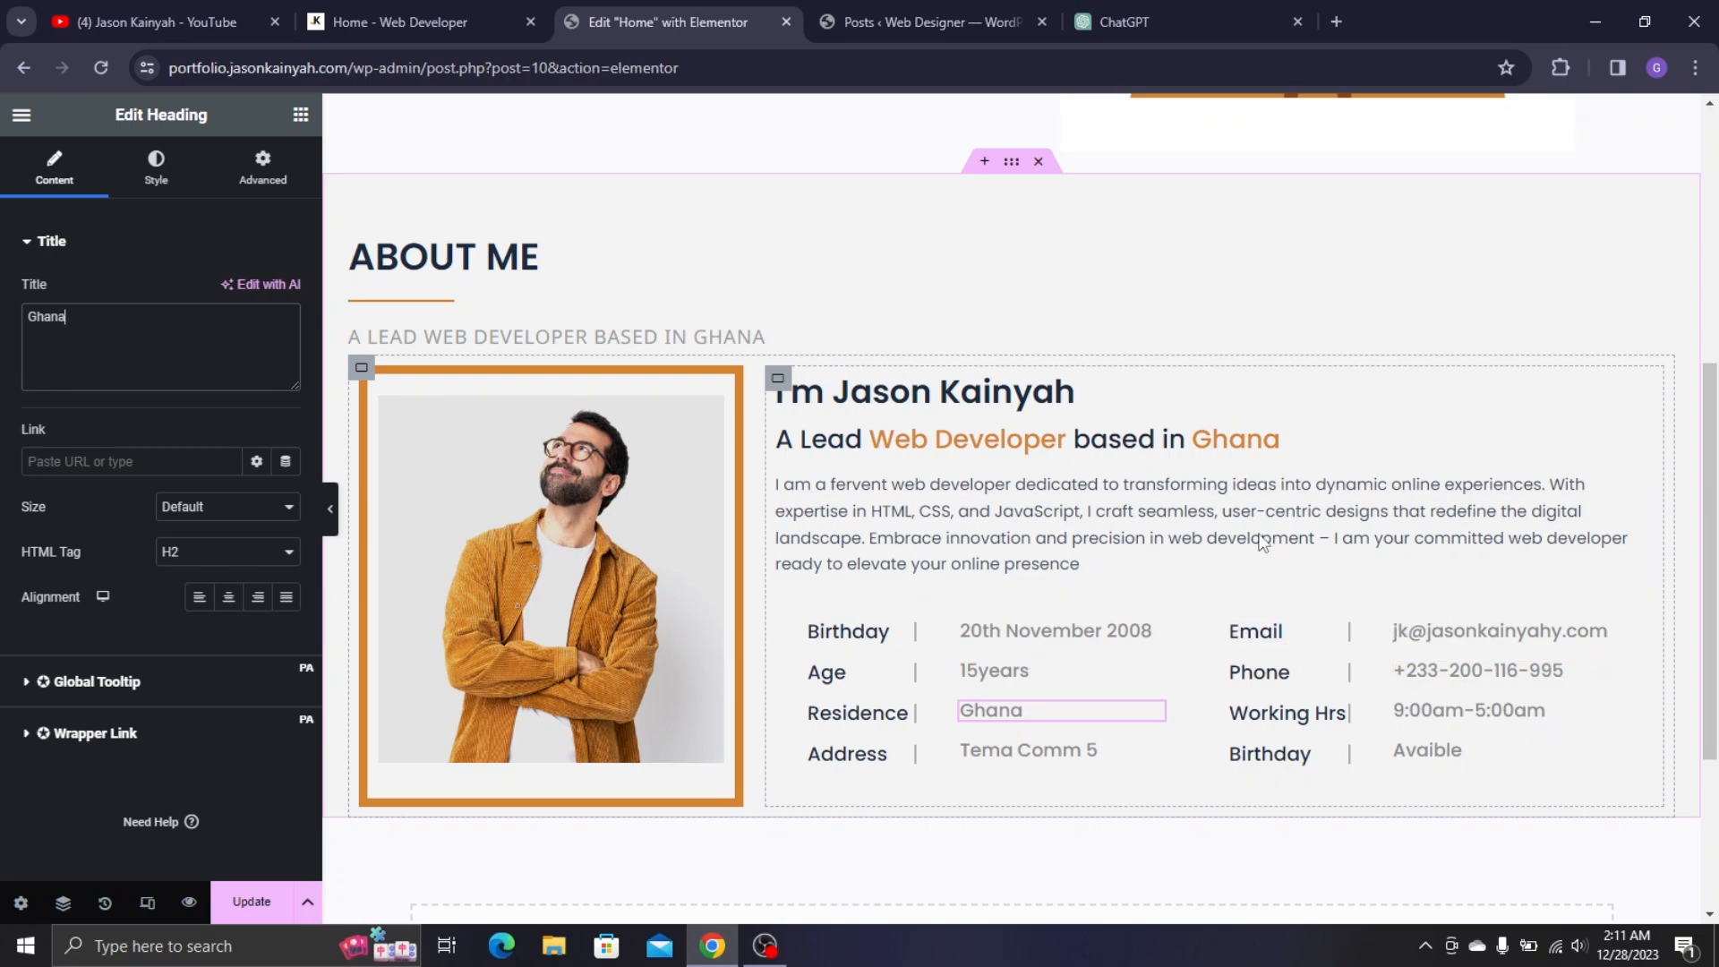
{"action": "scroll", "coordinate": [985, 403], "scroll_direction": "down", "scroll_amount": 1}
{"action": "scroll", "coordinate": [965, 385], "scroll_direction": "up", "scroll_amount": 2}
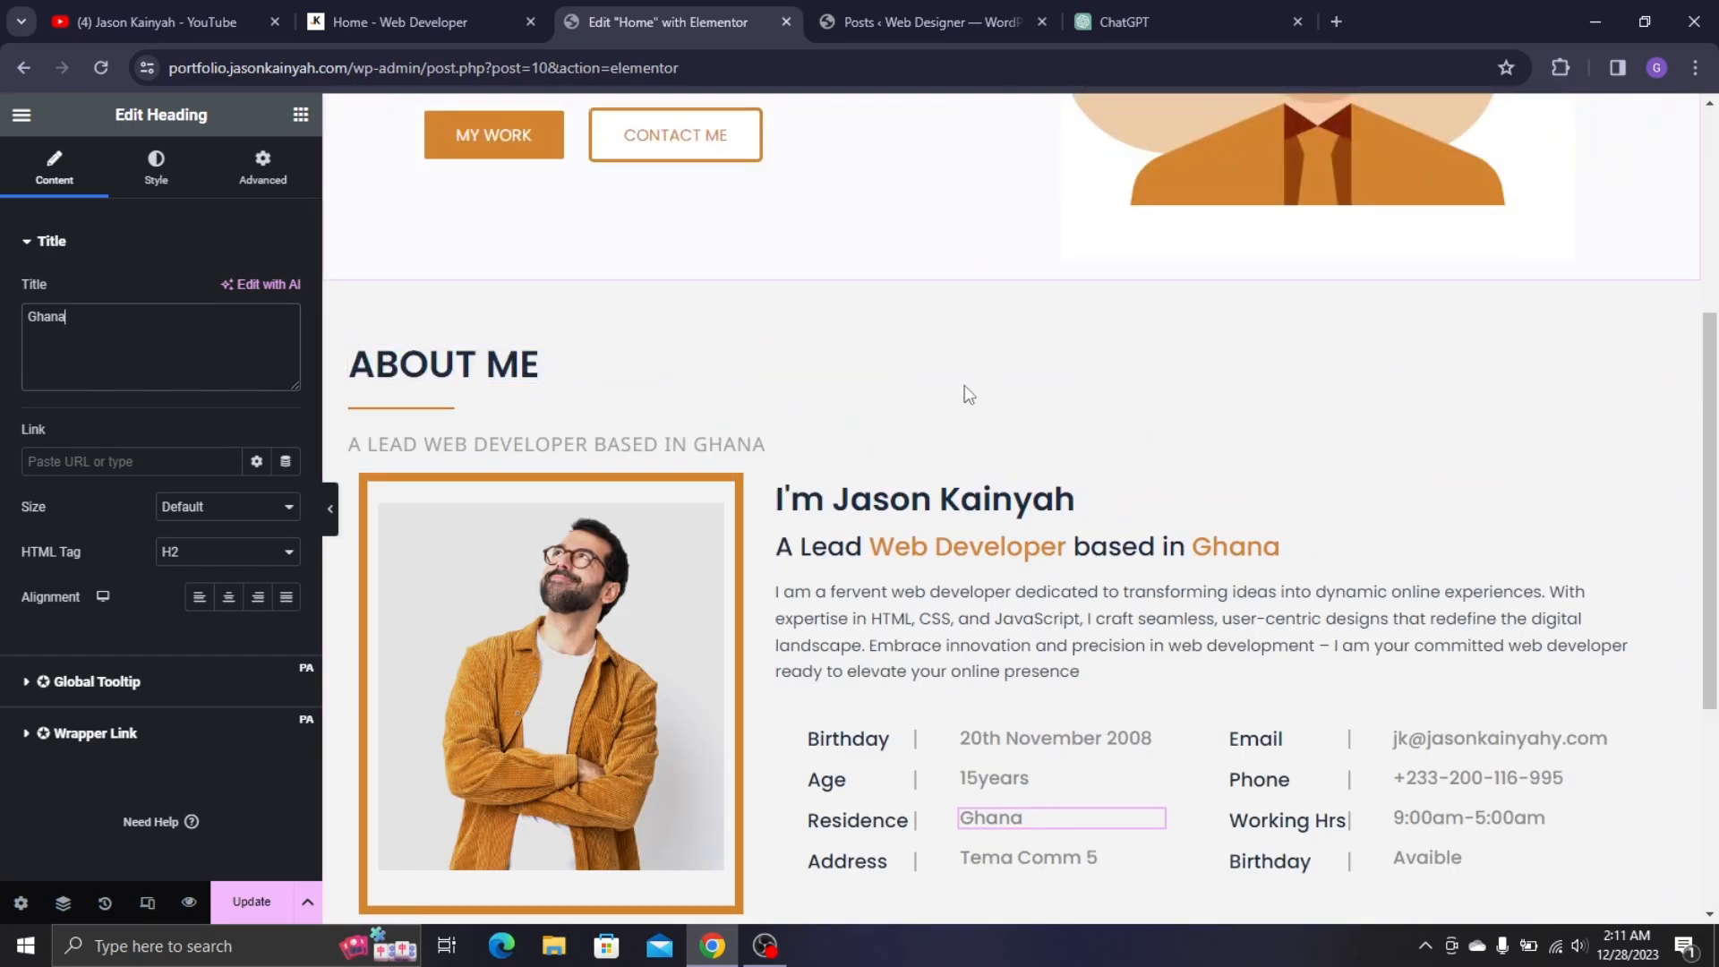
- In the About Me container's Advanced settings, set bottom padding 30 and top margin 10
{"action": "left_click", "coordinate": [1010, 271]}
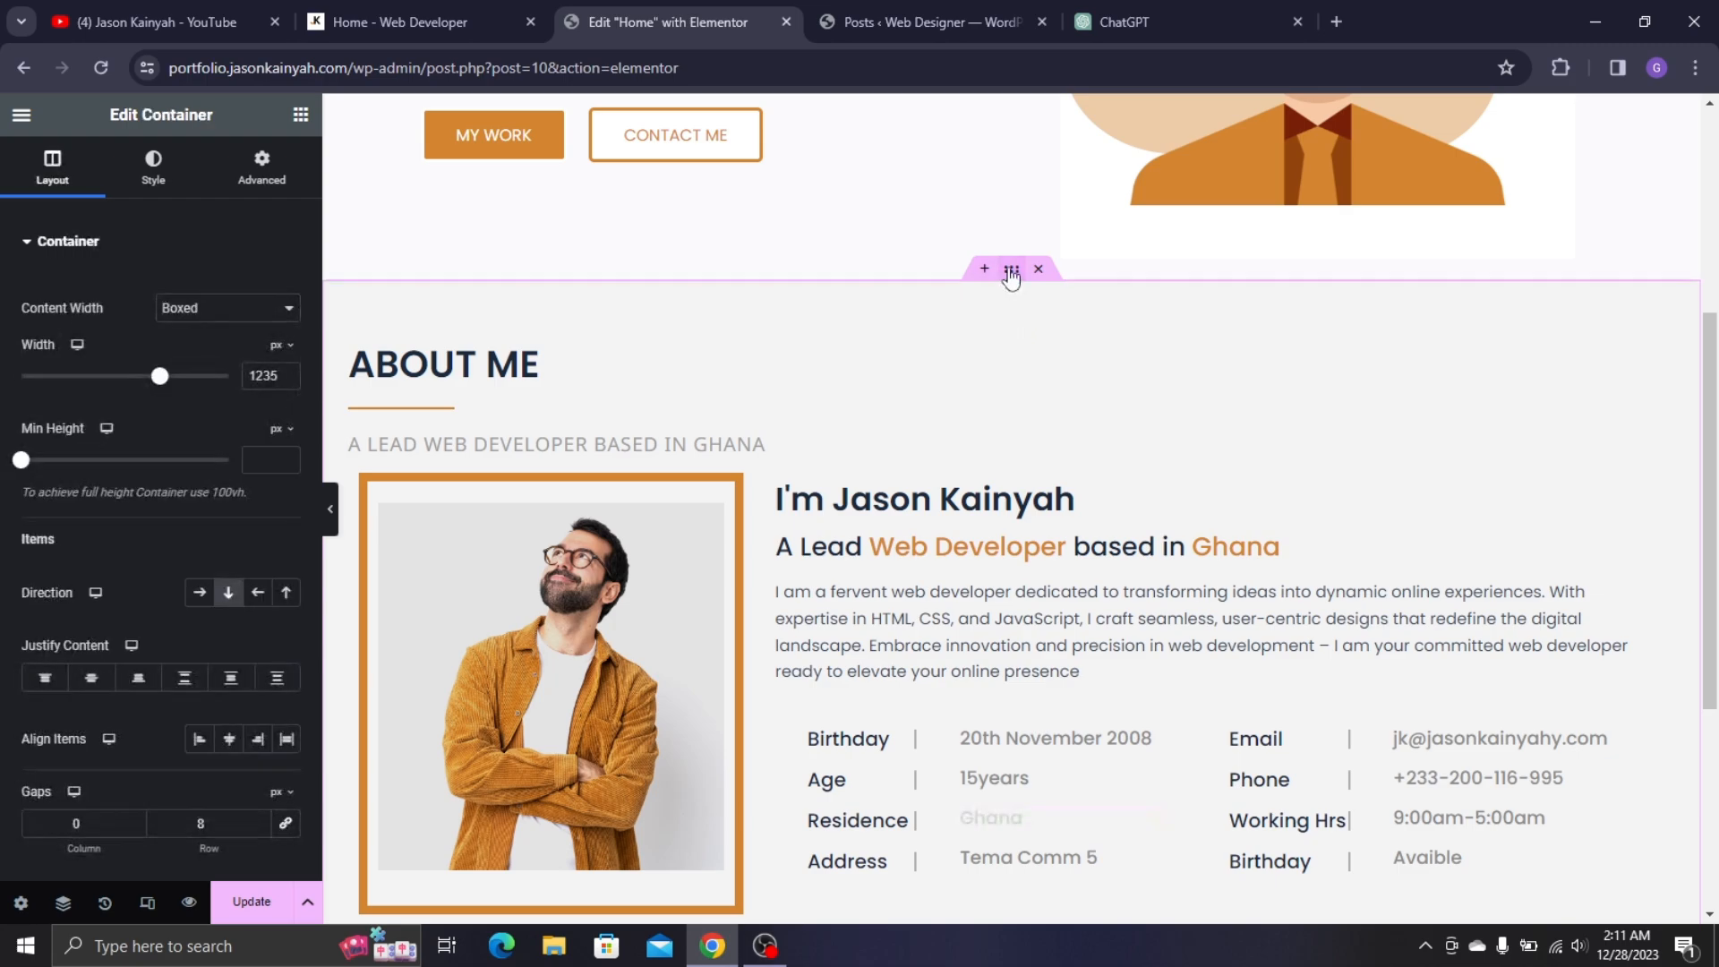
{"action": "left_click", "coordinate": [285, 168]}
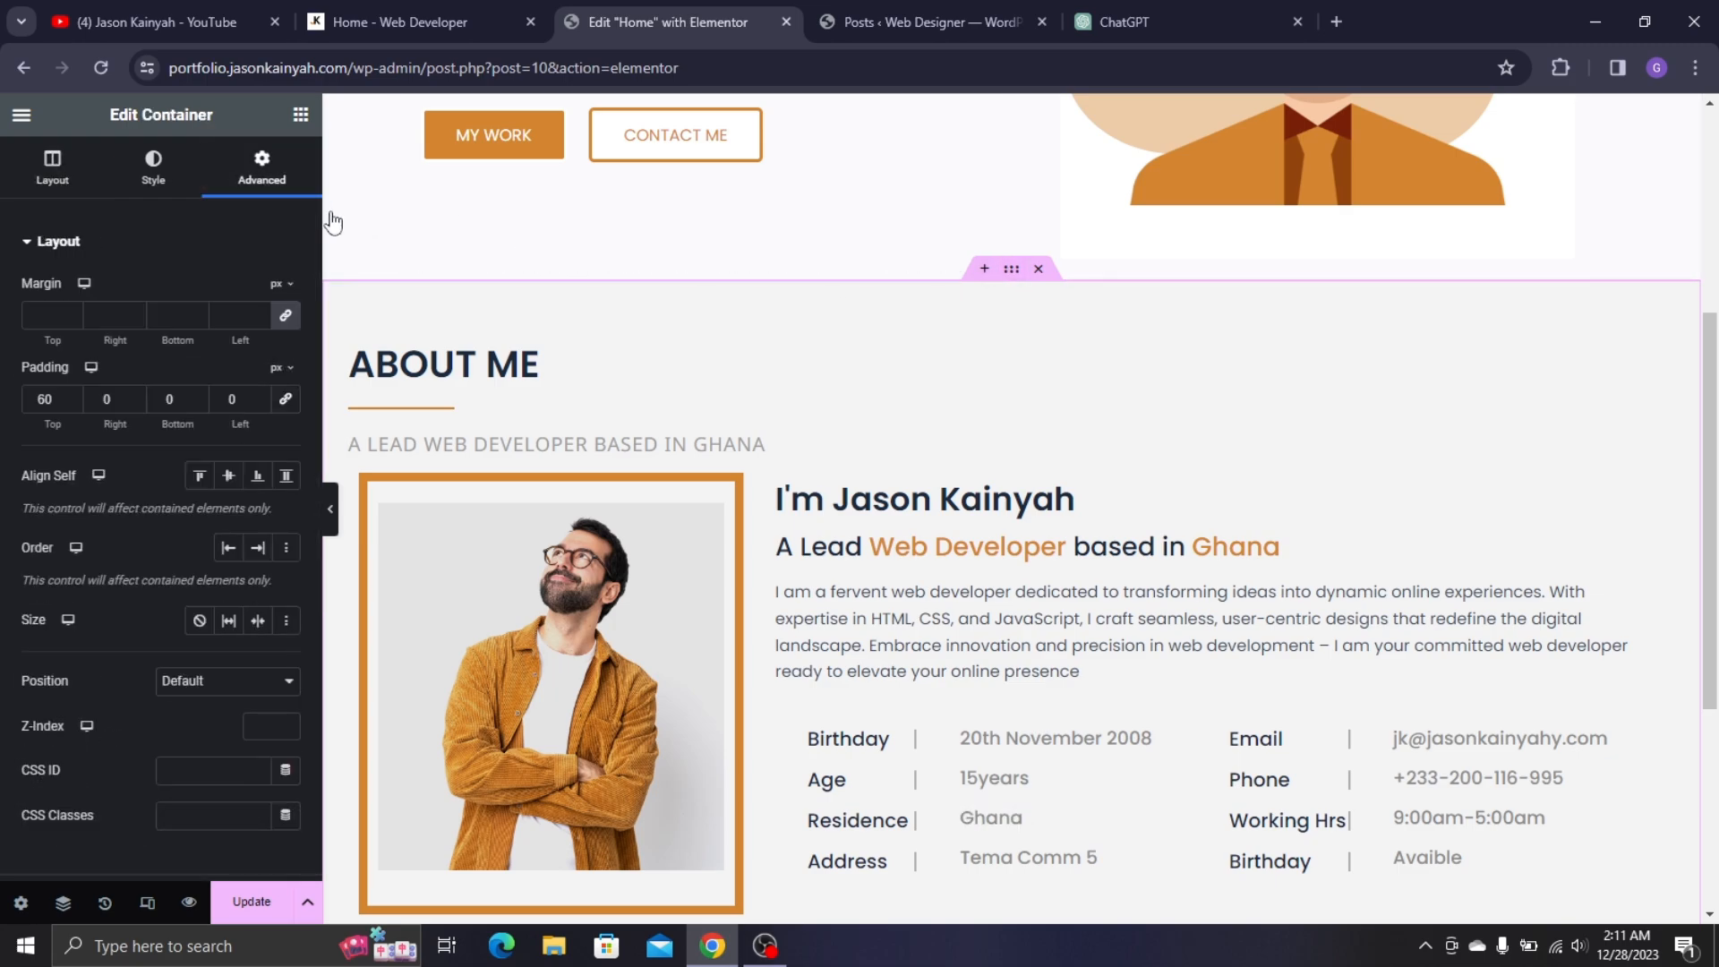
{"action": "left_click", "coordinate": [164, 395]}
{"action": "type", "text": "3"}
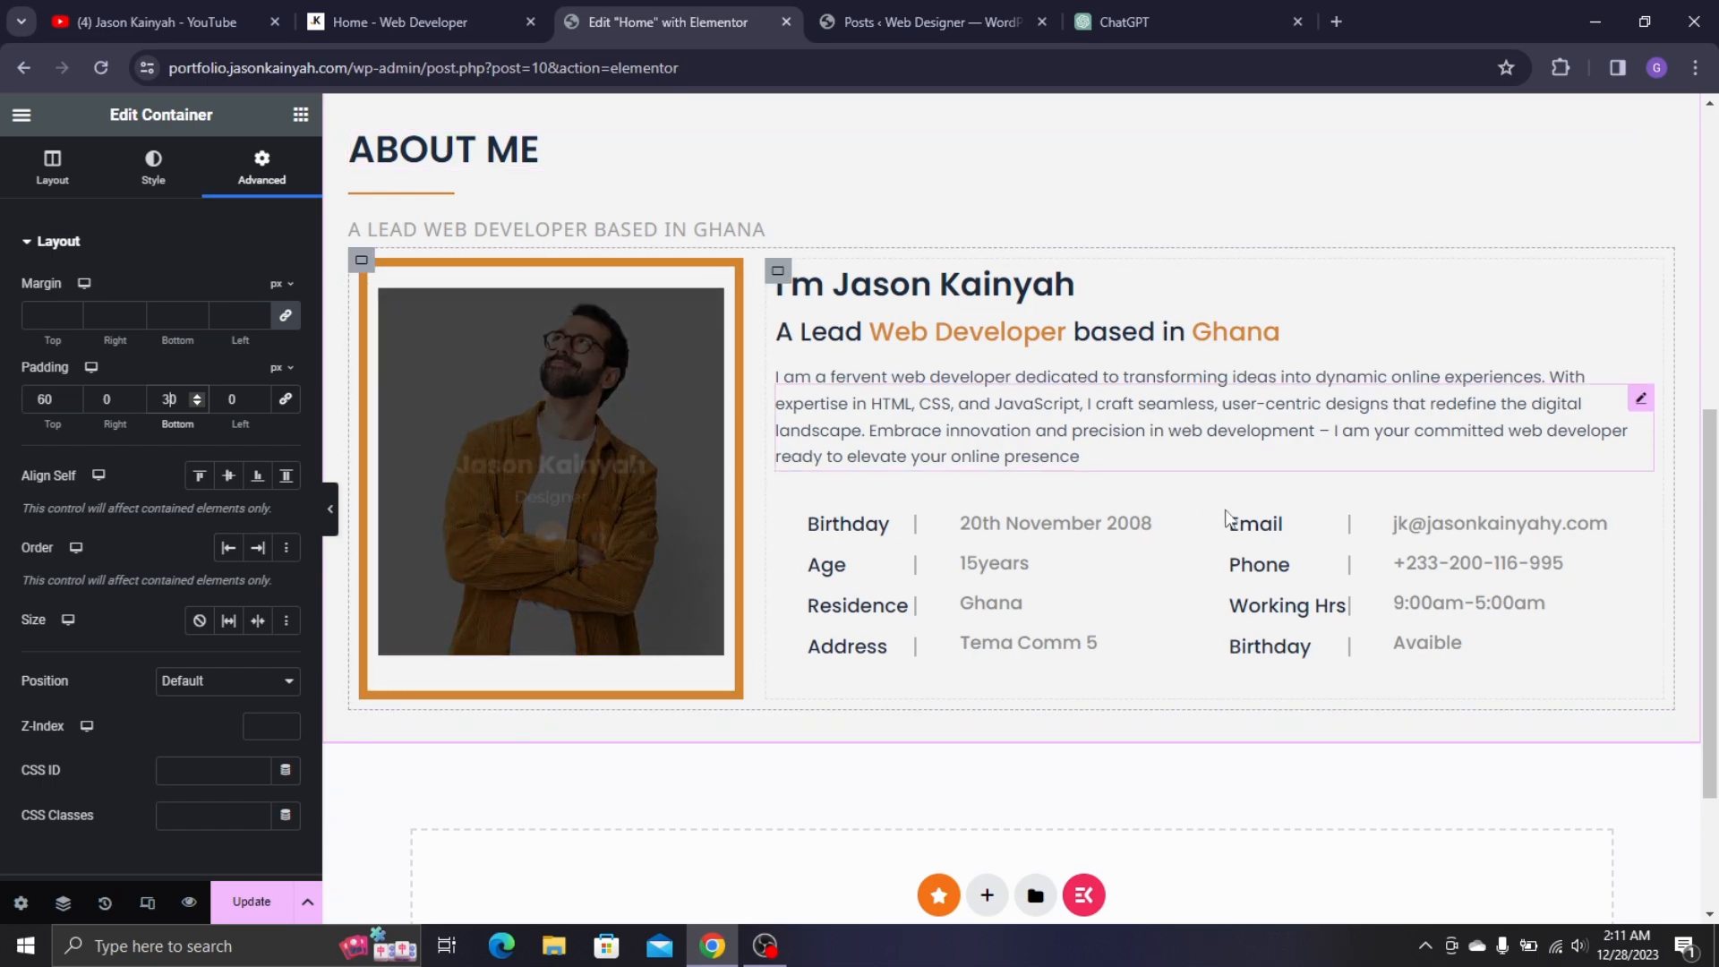
{"action": "left_click", "coordinate": [60, 323]}
{"action": "type", "text": "0"}
{"action": "type", "text": "6"}
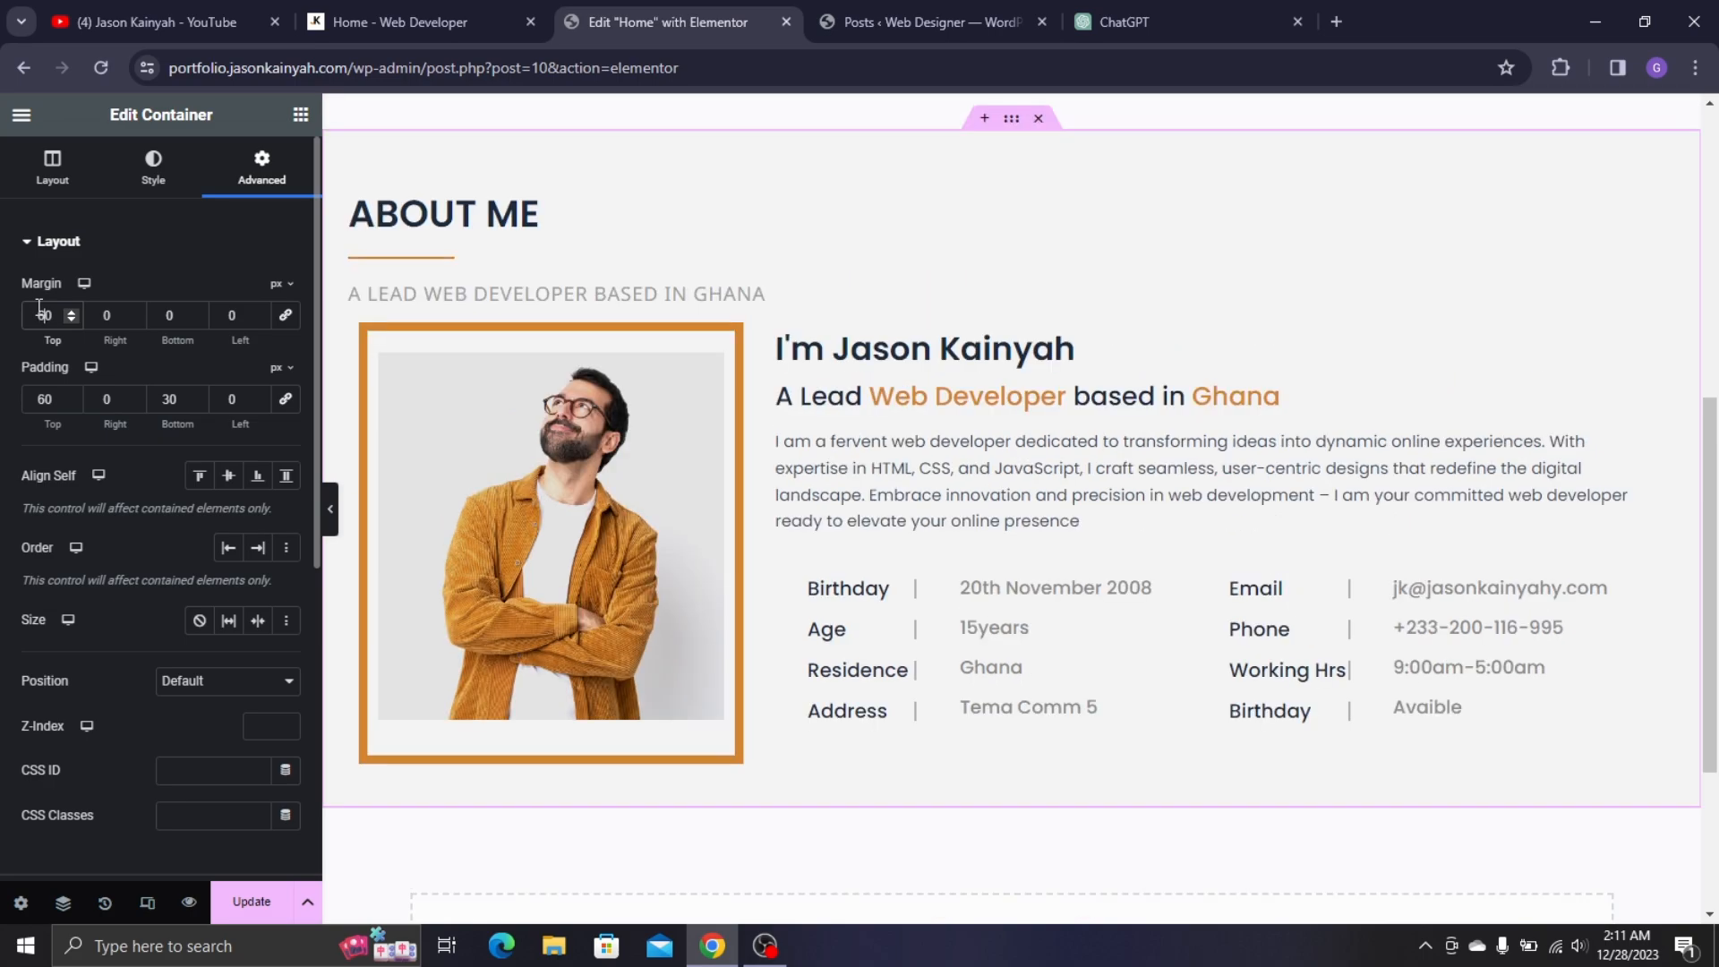
{"action": "scroll", "coordinate": [641, 280], "scroll_direction": "up", "scroll_amount": 3}
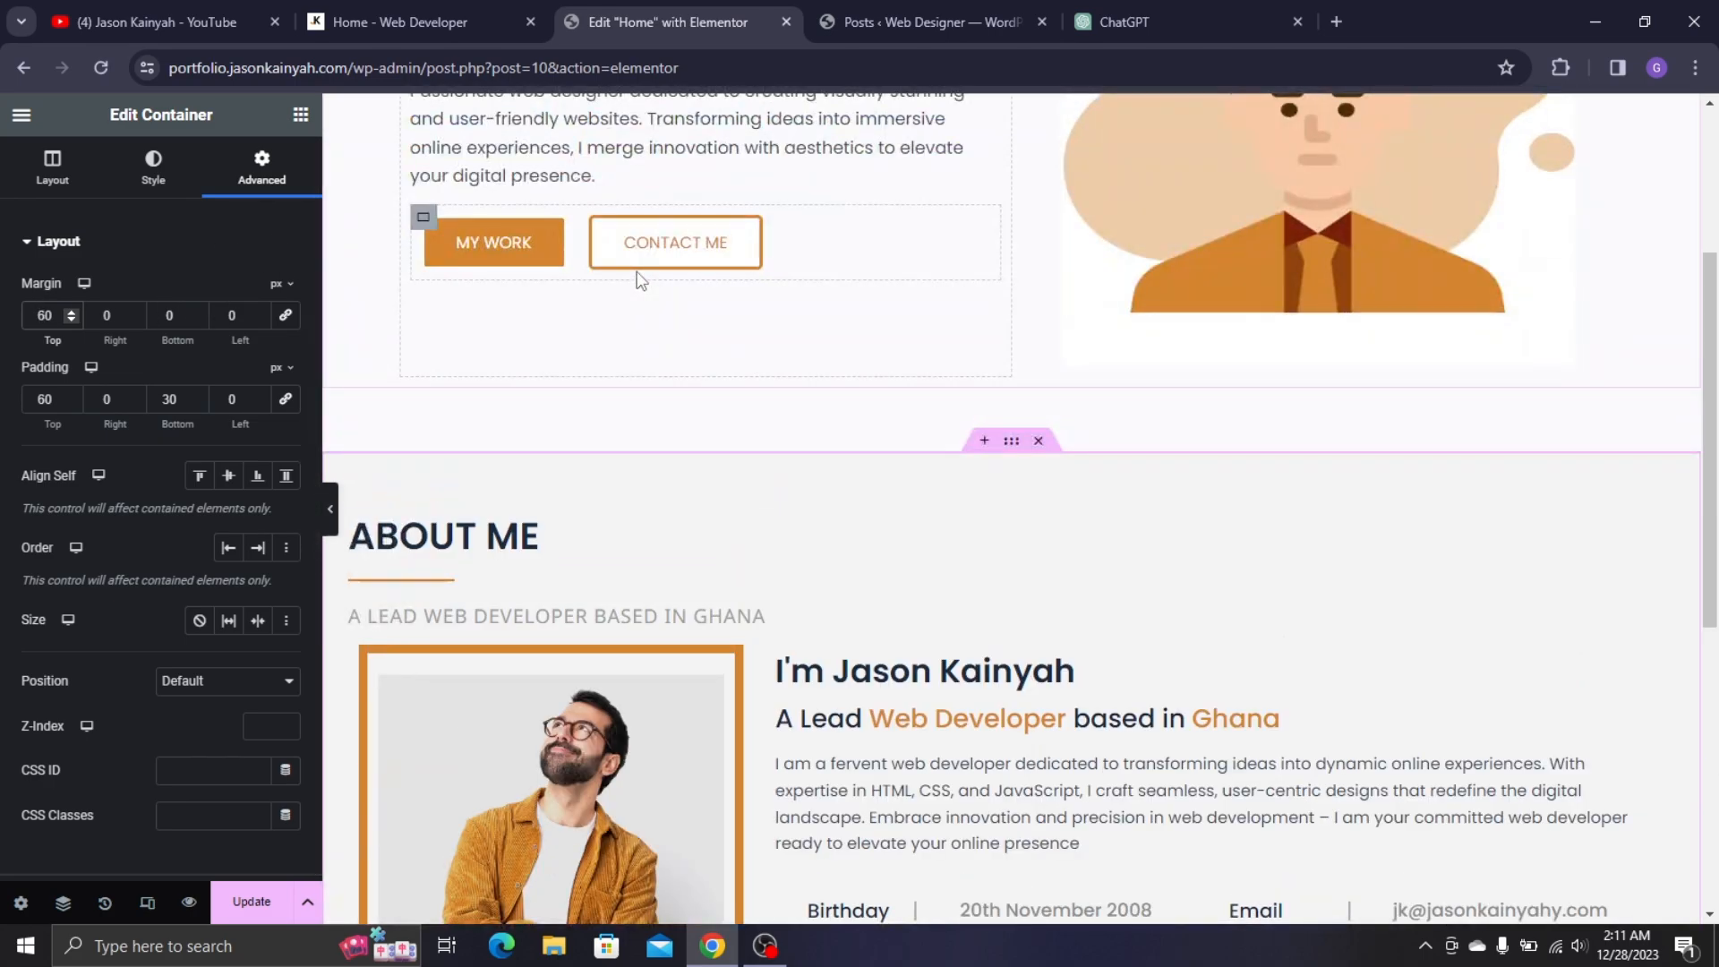
{"action": "key", "text": "BackSpace"}
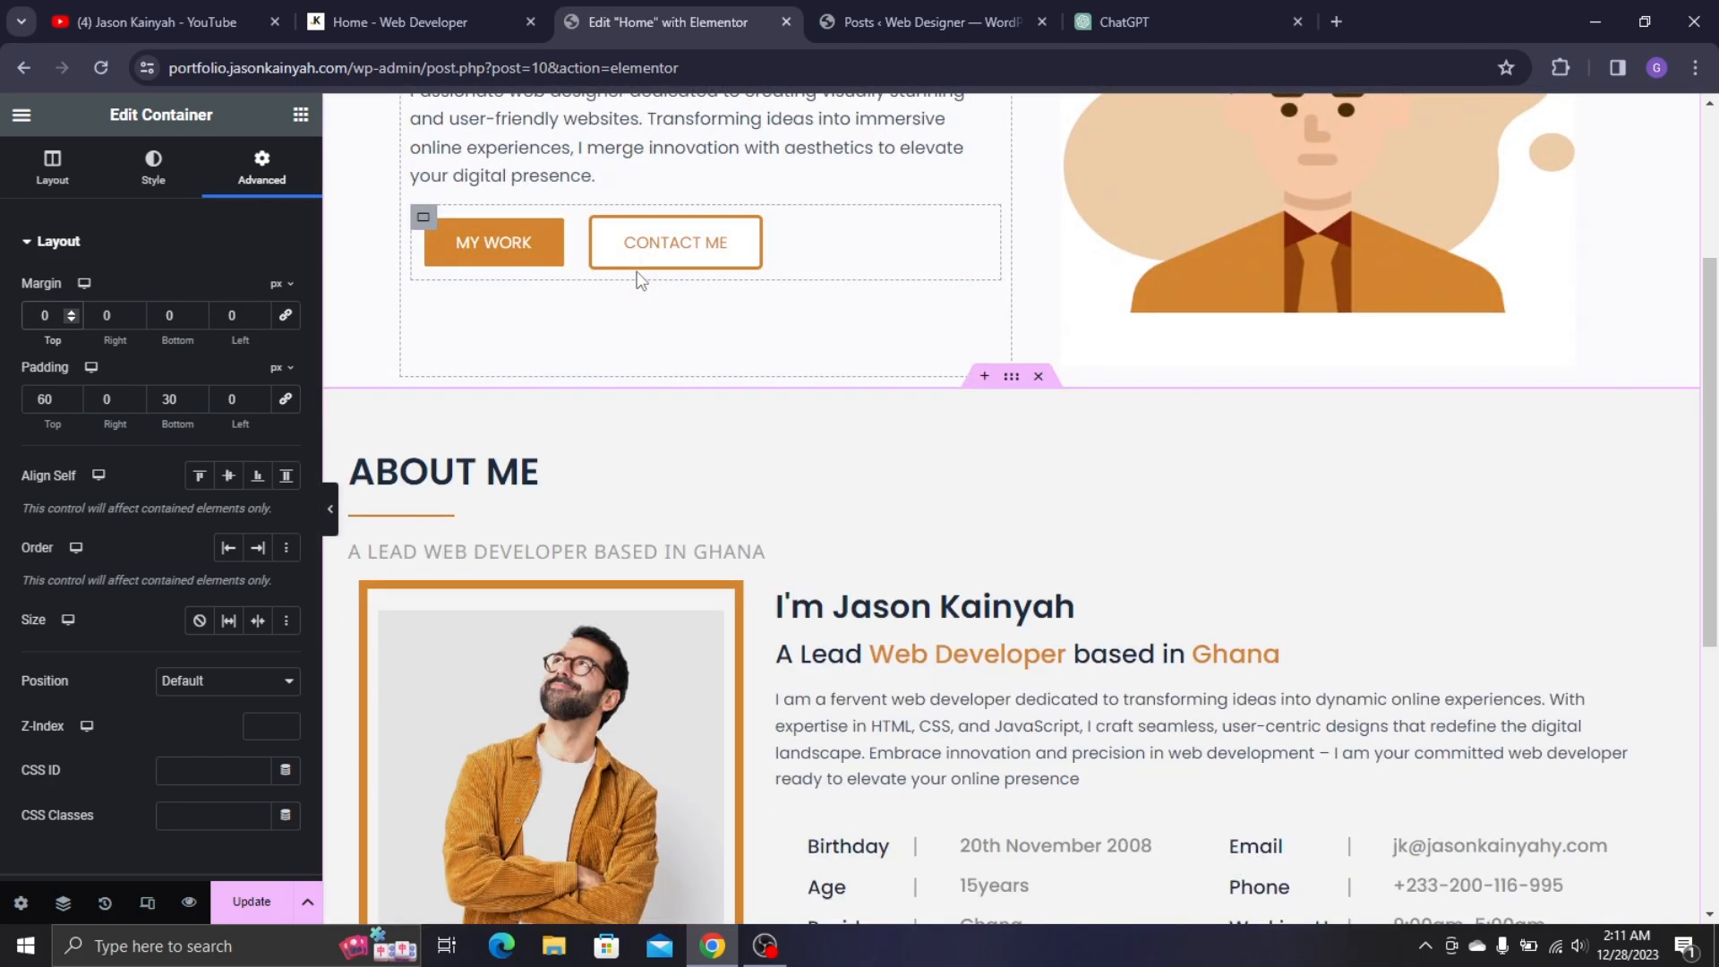
{"action": "type", "text": "1"}
{"action": "scroll", "coordinate": [1061, 349], "scroll_direction": "down", "scroll_amount": 5}
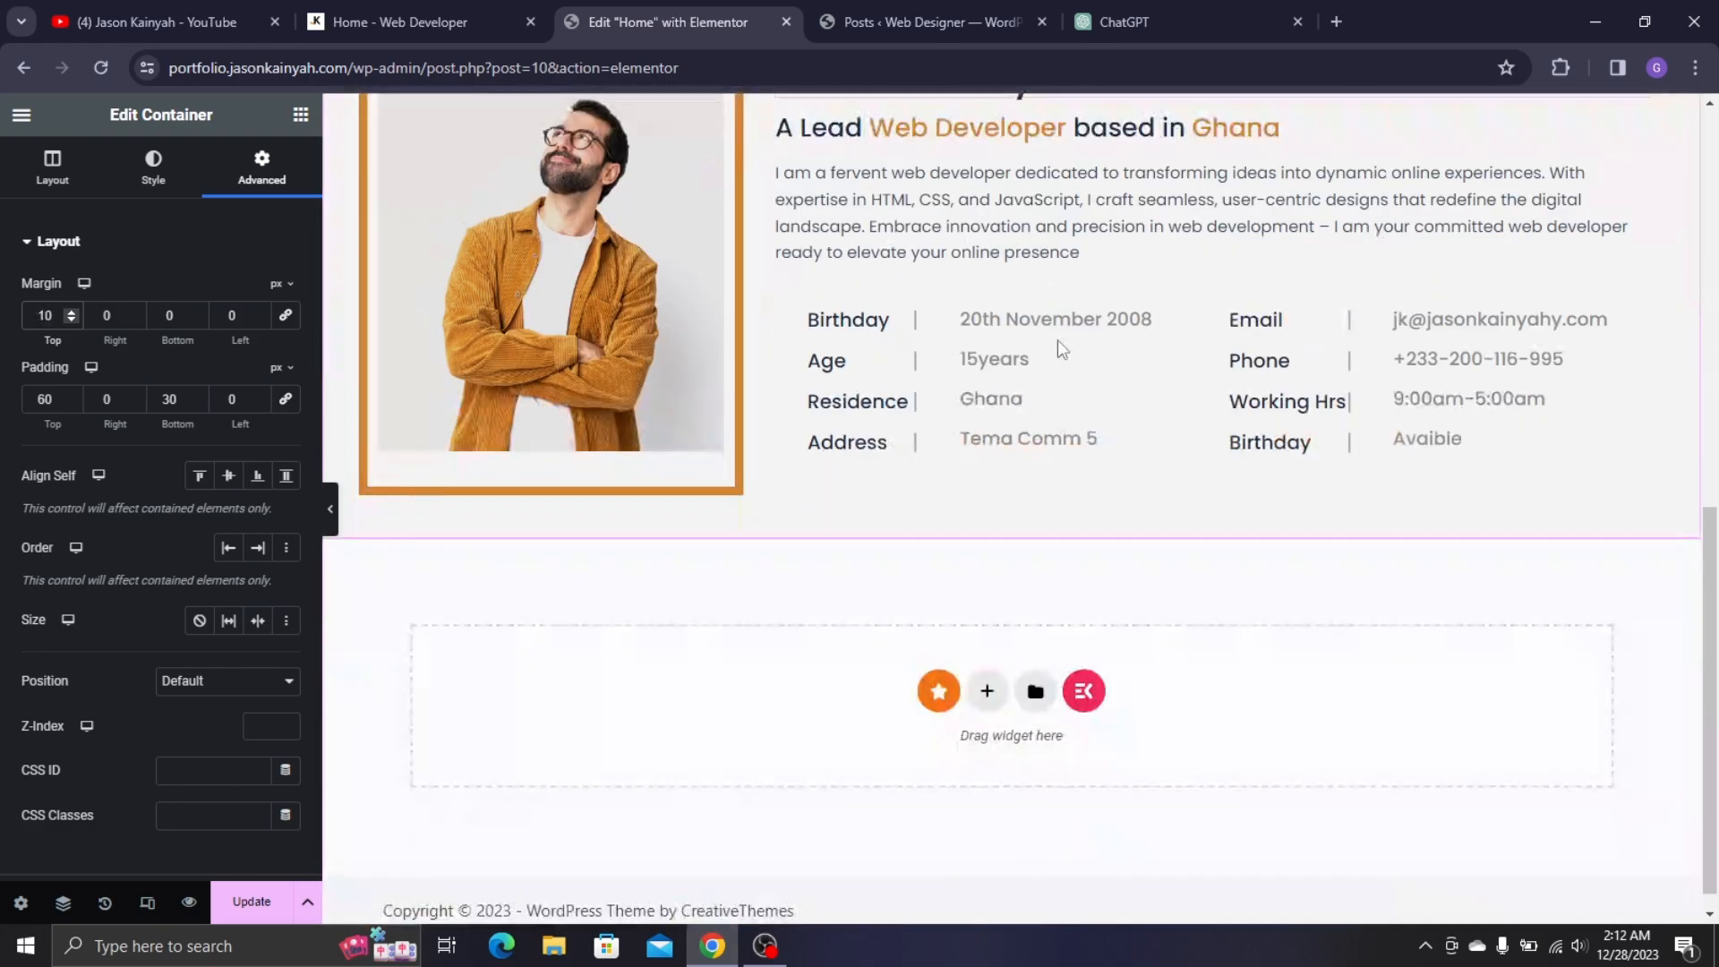
- Add a two-column section below About Me after comparing with the live page, then delete it
{"action": "left_click", "coordinate": [374, 10]}
{"action": "scroll", "coordinate": [739, 385], "scroll_direction": "down", "scroll_amount": 8}
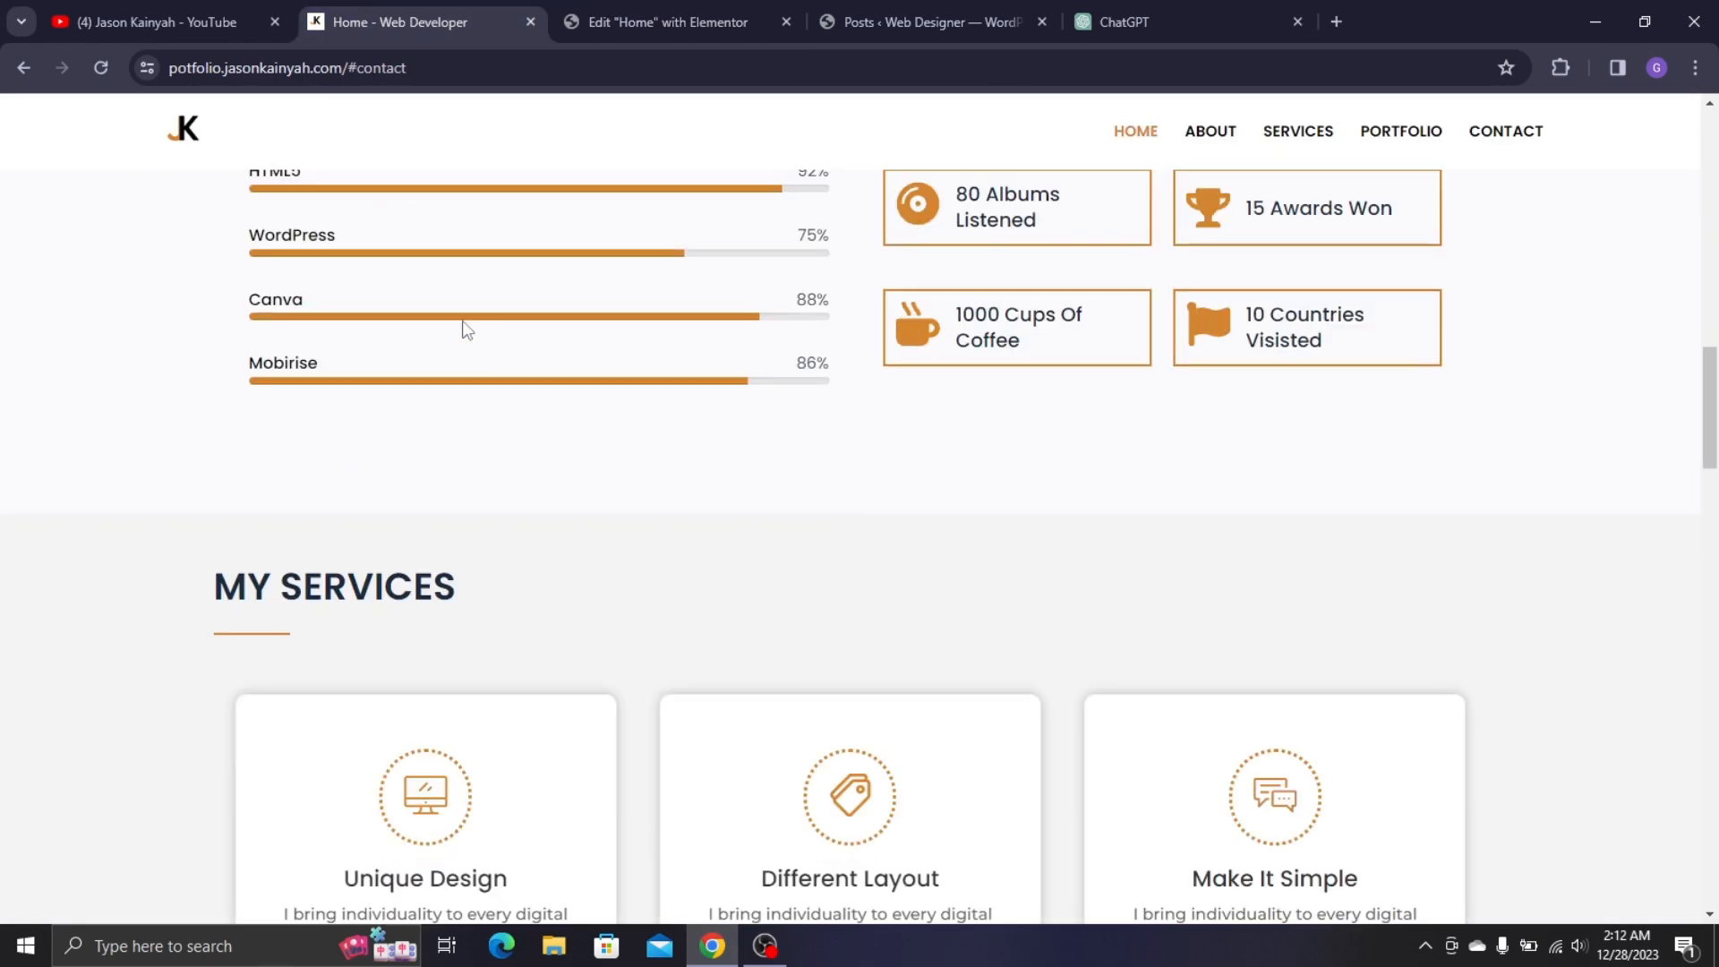
{"action": "scroll", "coordinate": [567, 336], "scroll_direction": "up", "scroll_amount": 3}
{"action": "left_click", "coordinate": [717, 18]}
{"action": "scroll", "coordinate": [997, 482], "scroll_direction": "down", "scroll_amount": 1}
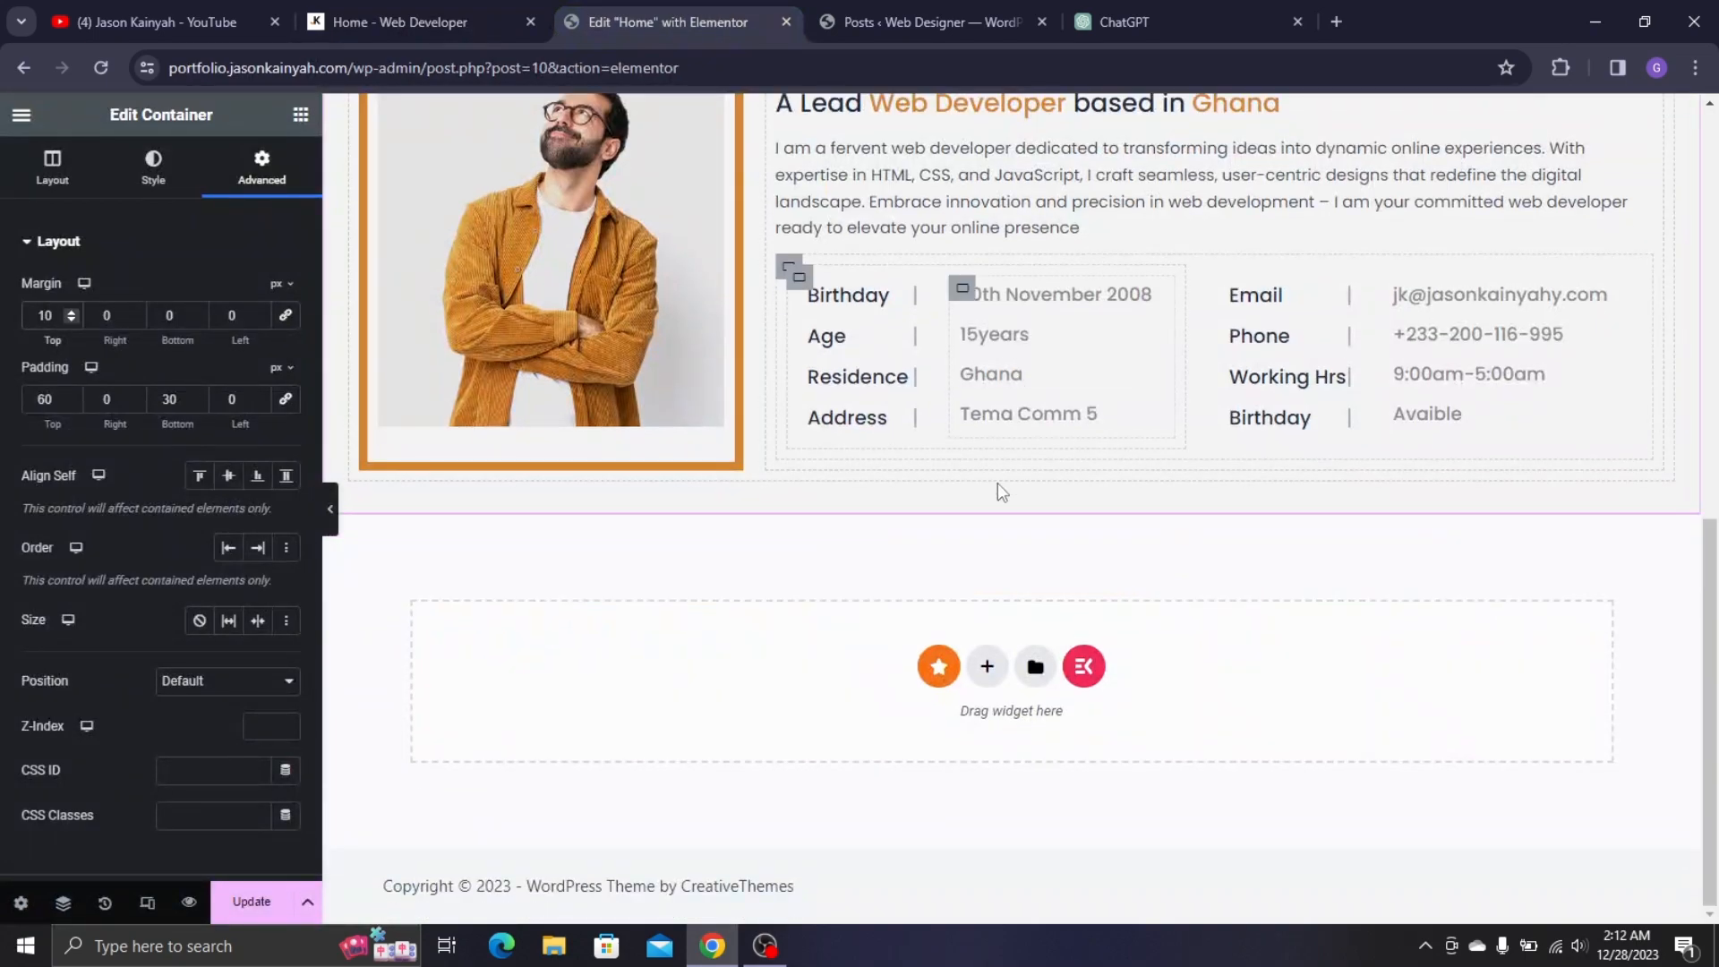
{"action": "left_click", "coordinate": [990, 664]}
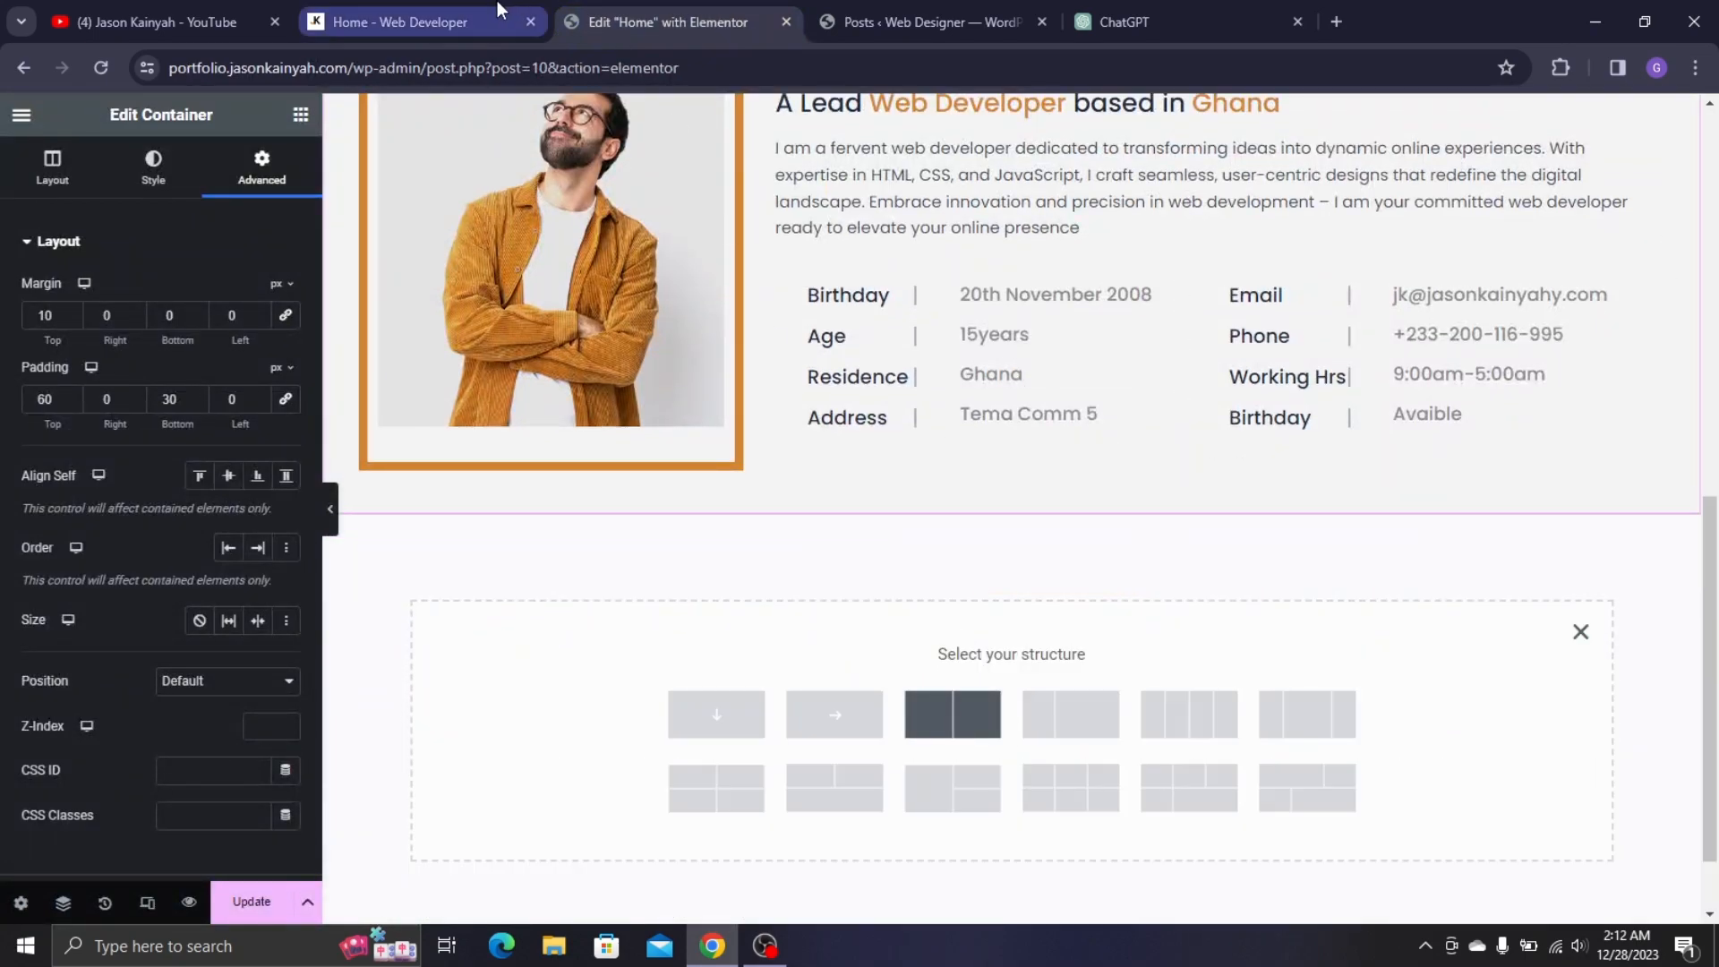
{"action": "left_click", "coordinate": [412, 22]}
{"action": "scroll", "coordinate": [707, 540], "scroll_direction": "down", "scroll_amount": 3}
{"action": "scroll", "coordinate": [627, 215], "scroll_direction": "up", "scroll_amount": 2}
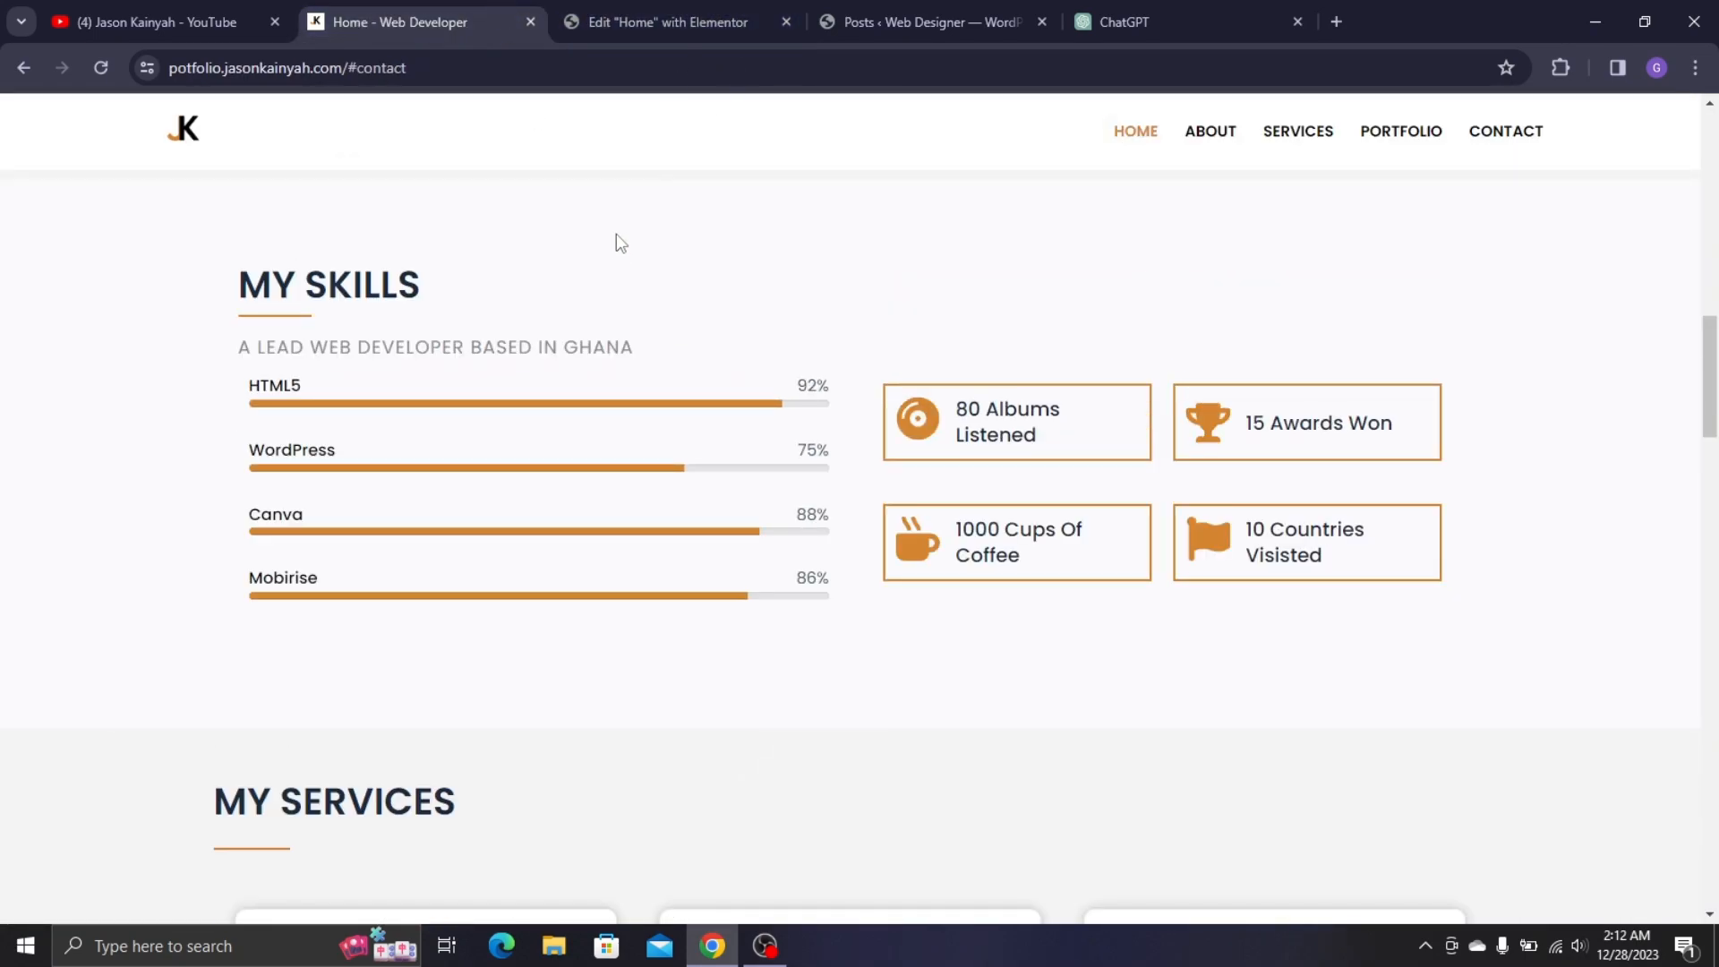
{"action": "left_click", "coordinate": [600, 18]}
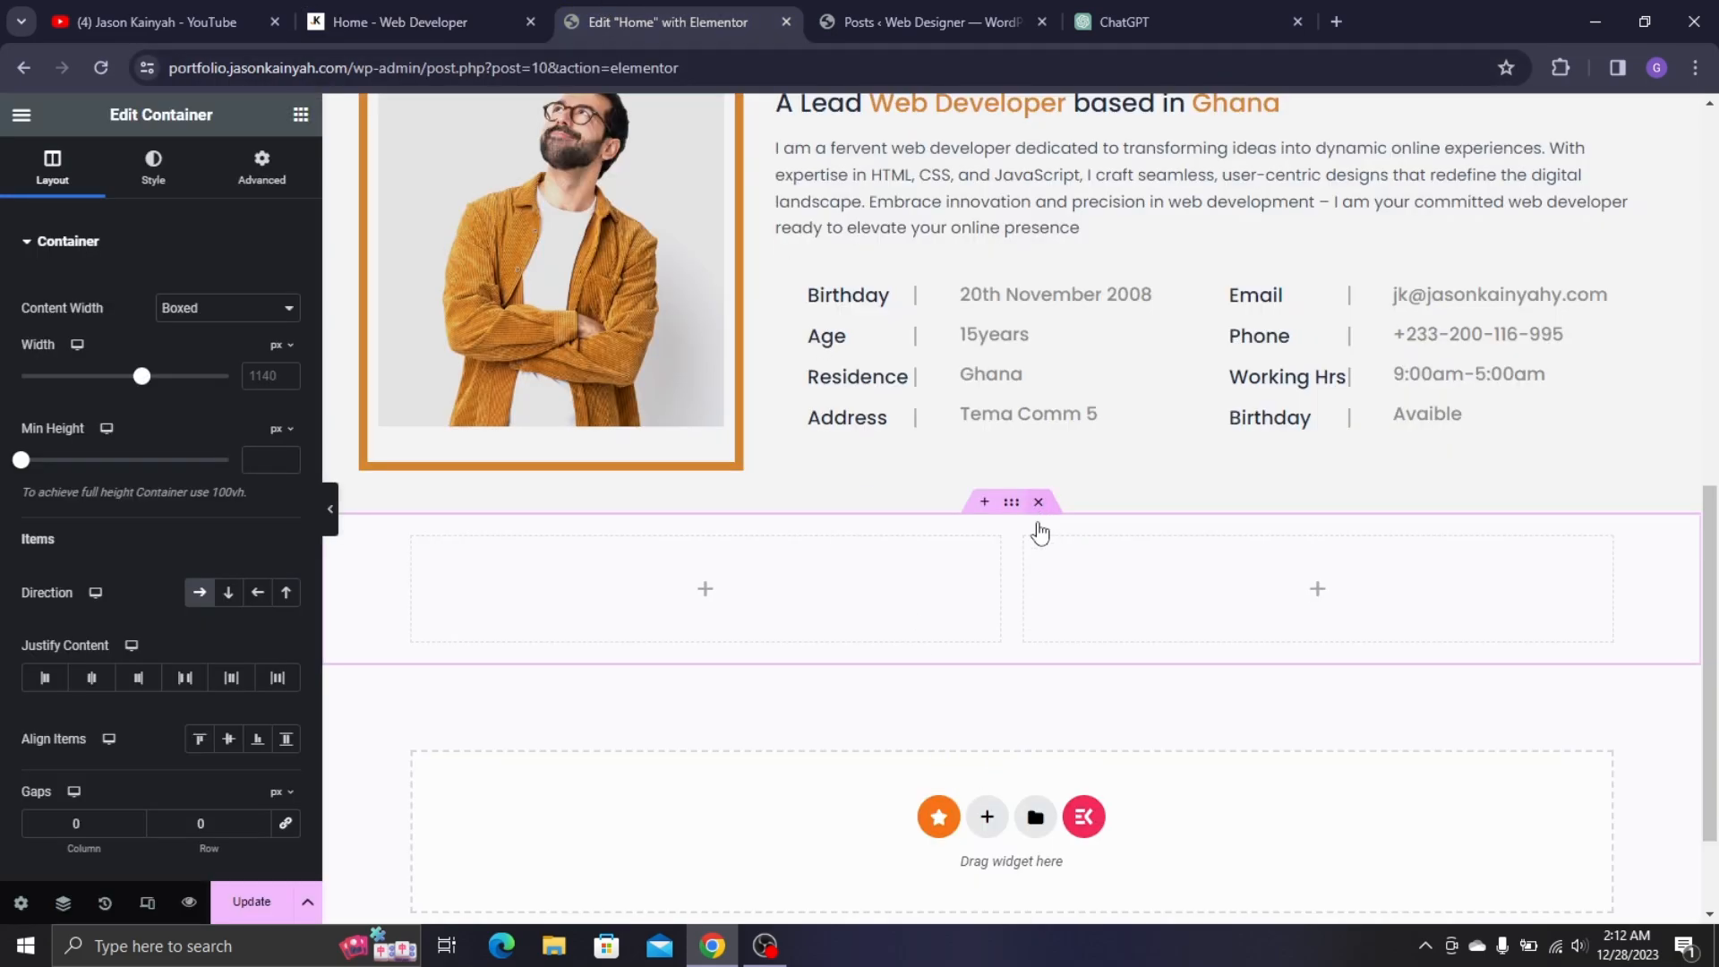
{"action": "key", "text": "Delete"}
- Add a single container below About Me with a 60 px top margin
{"action": "left_click", "coordinate": [986, 668]}
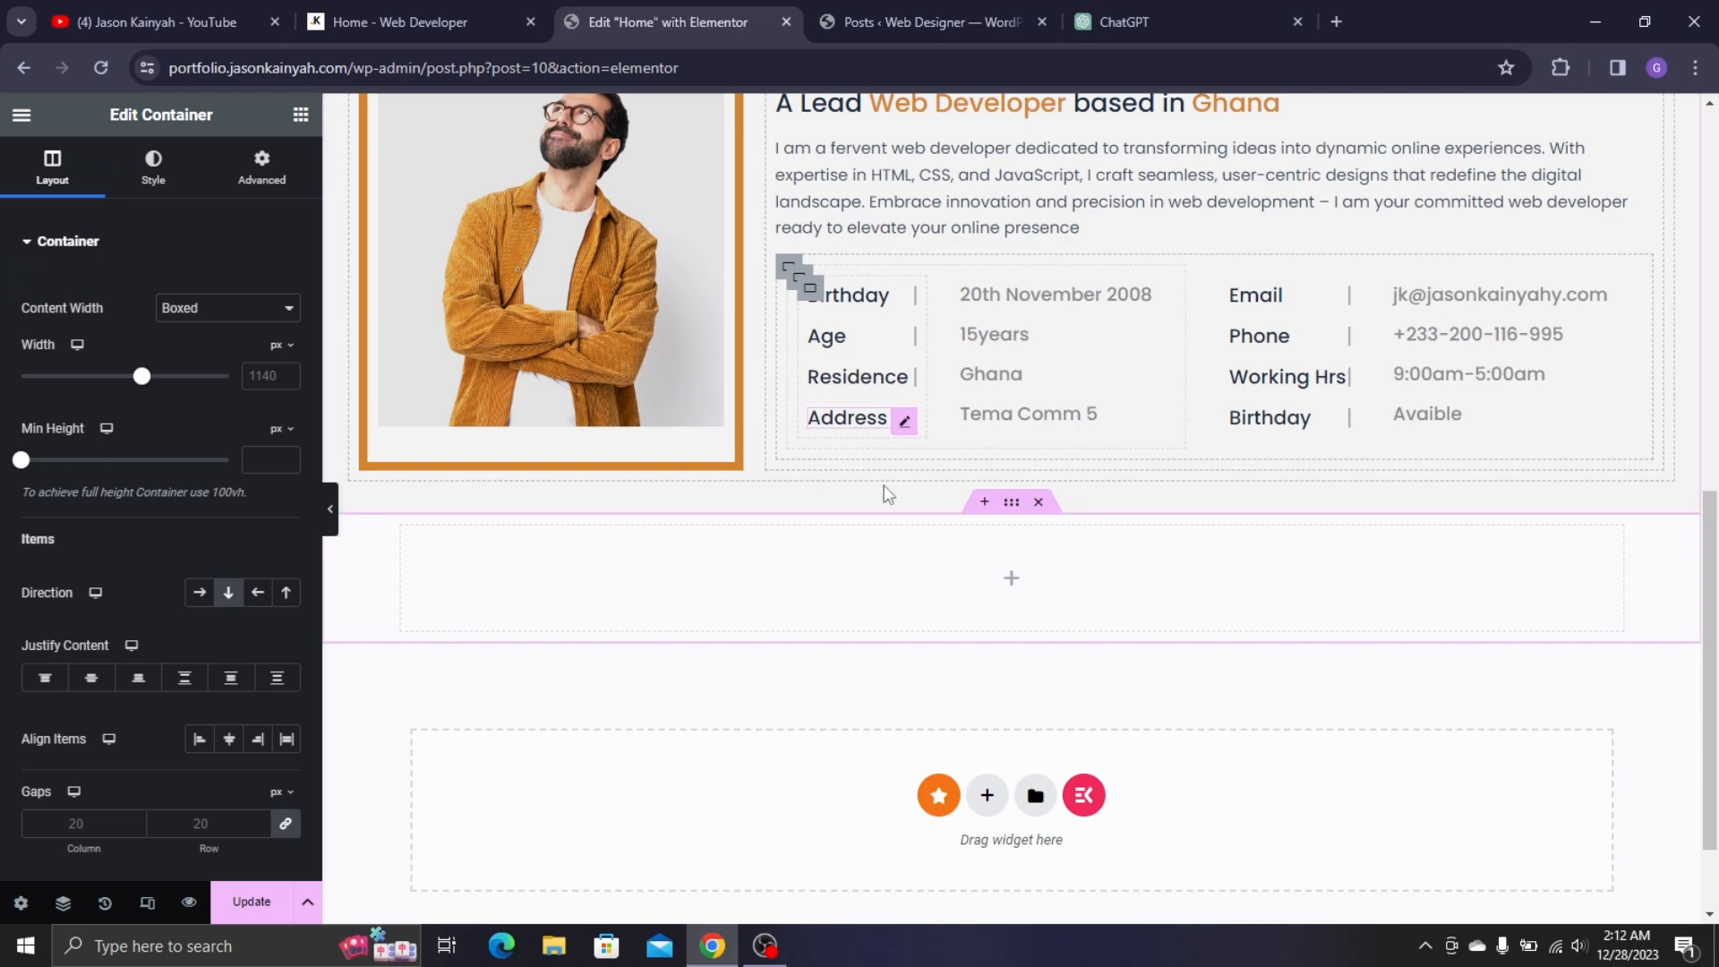
{"action": "left_click", "coordinate": [261, 168]}
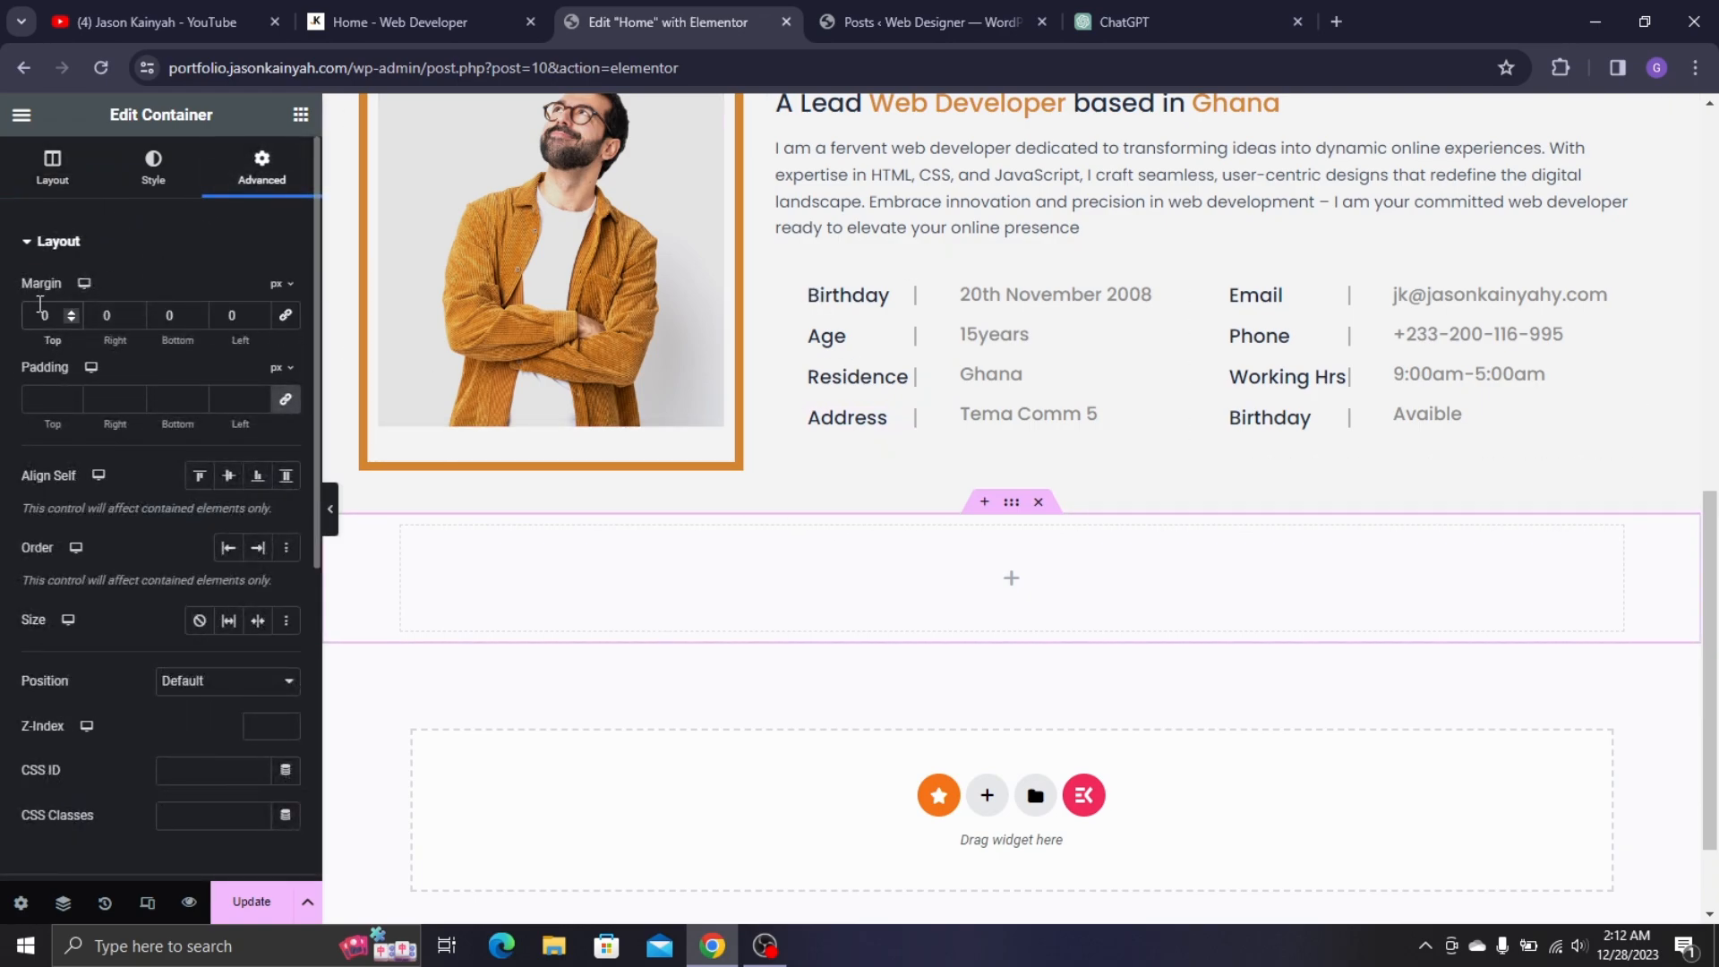
{"action": "type", "text": "6"}
{"action": "scroll", "coordinate": [731, 235], "scroll_direction": "up", "scroll_amount": 2}
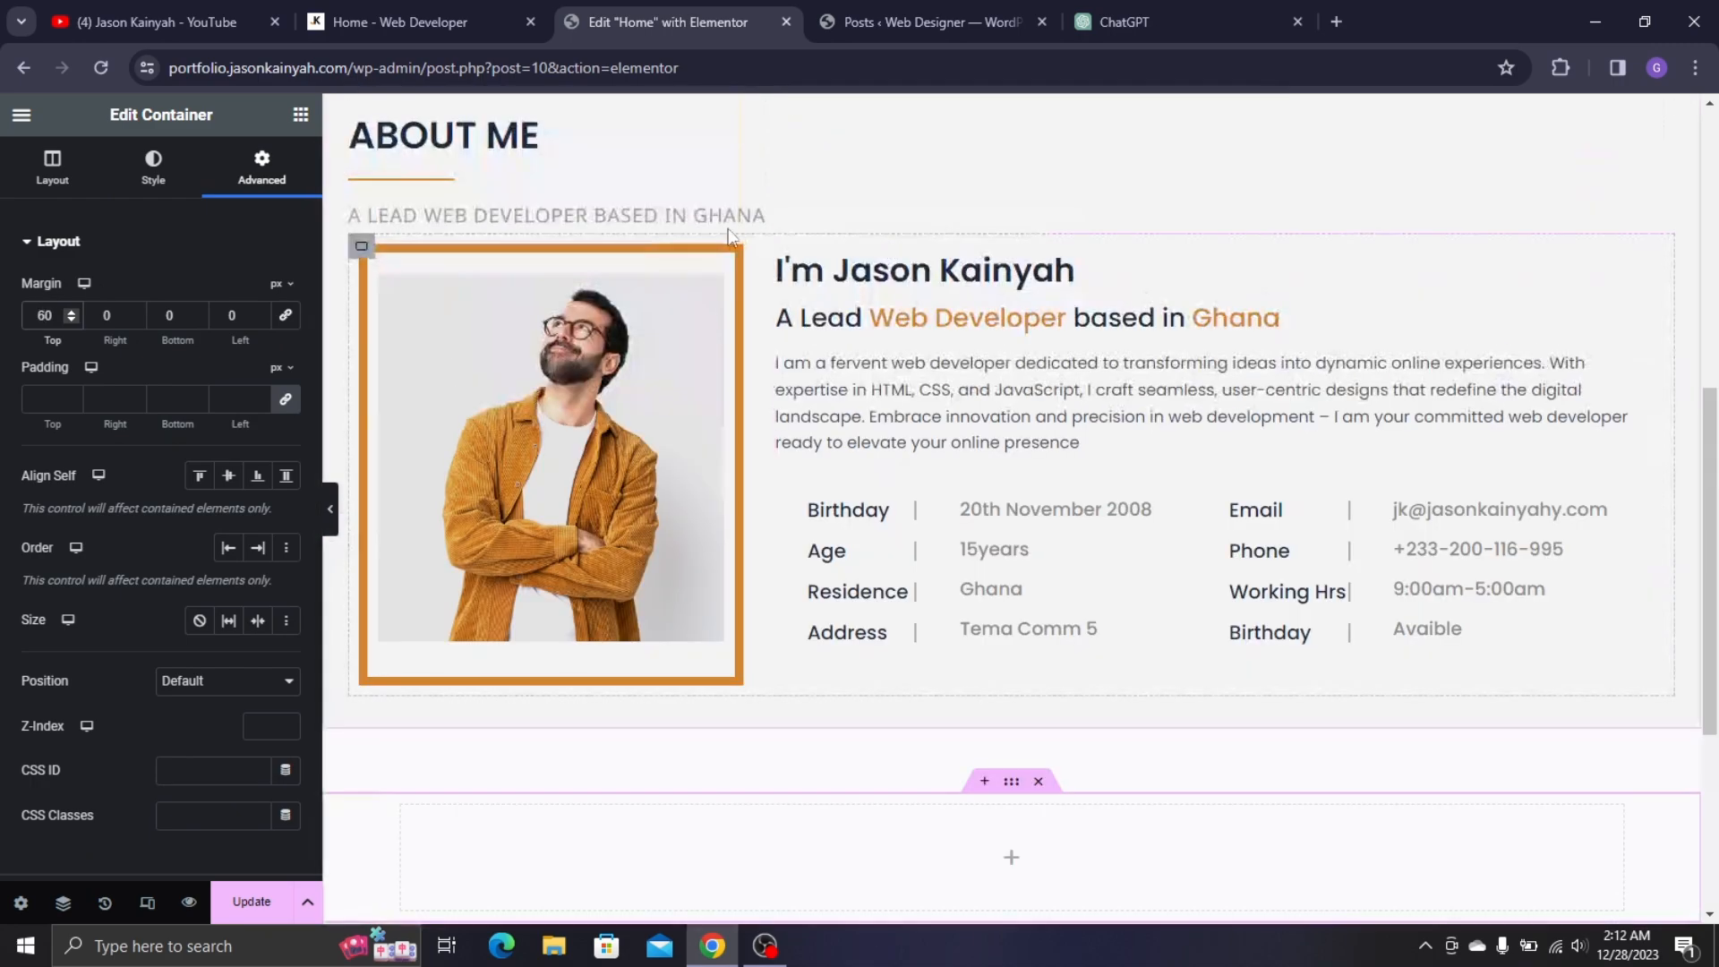
{"action": "right_click", "coordinate": [458, 143]}
- Copy the ABOUT ME heading into the new empty section
{"action": "left_click", "coordinate": [532, 231]}
{"action": "scroll", "coordinate": [587, 527], "scroll_direction": "down", "scroll_amount": 5}
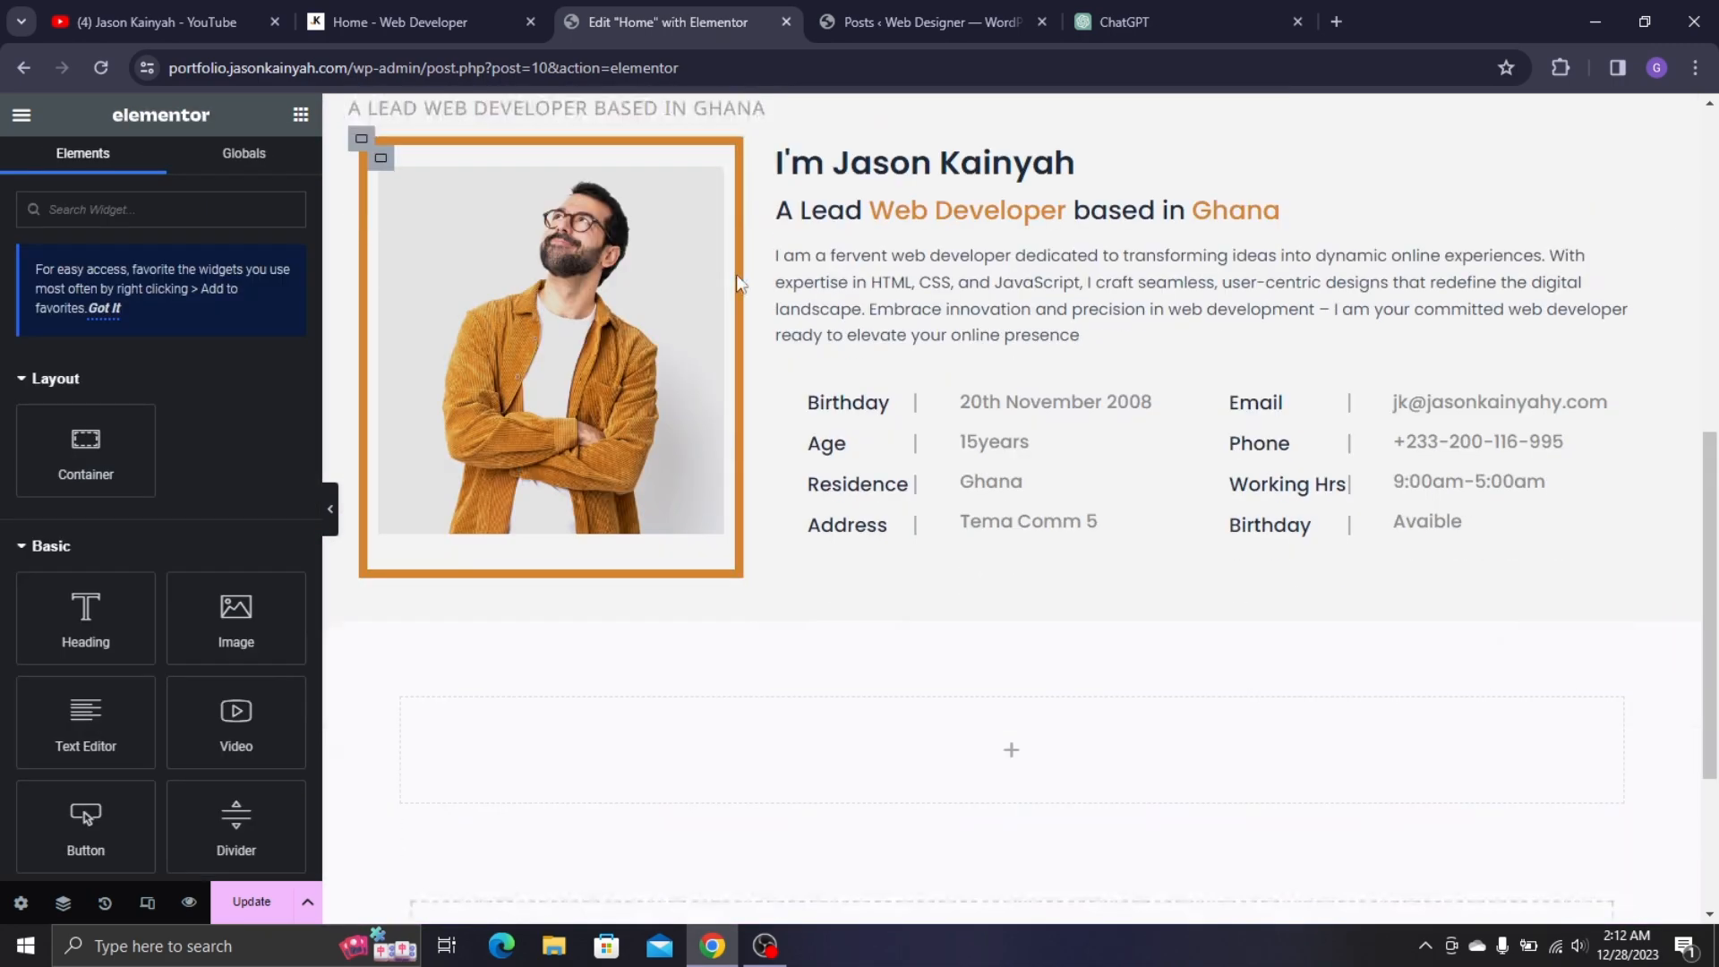
{"action": "right_click", "coordinate": [615, 438]}
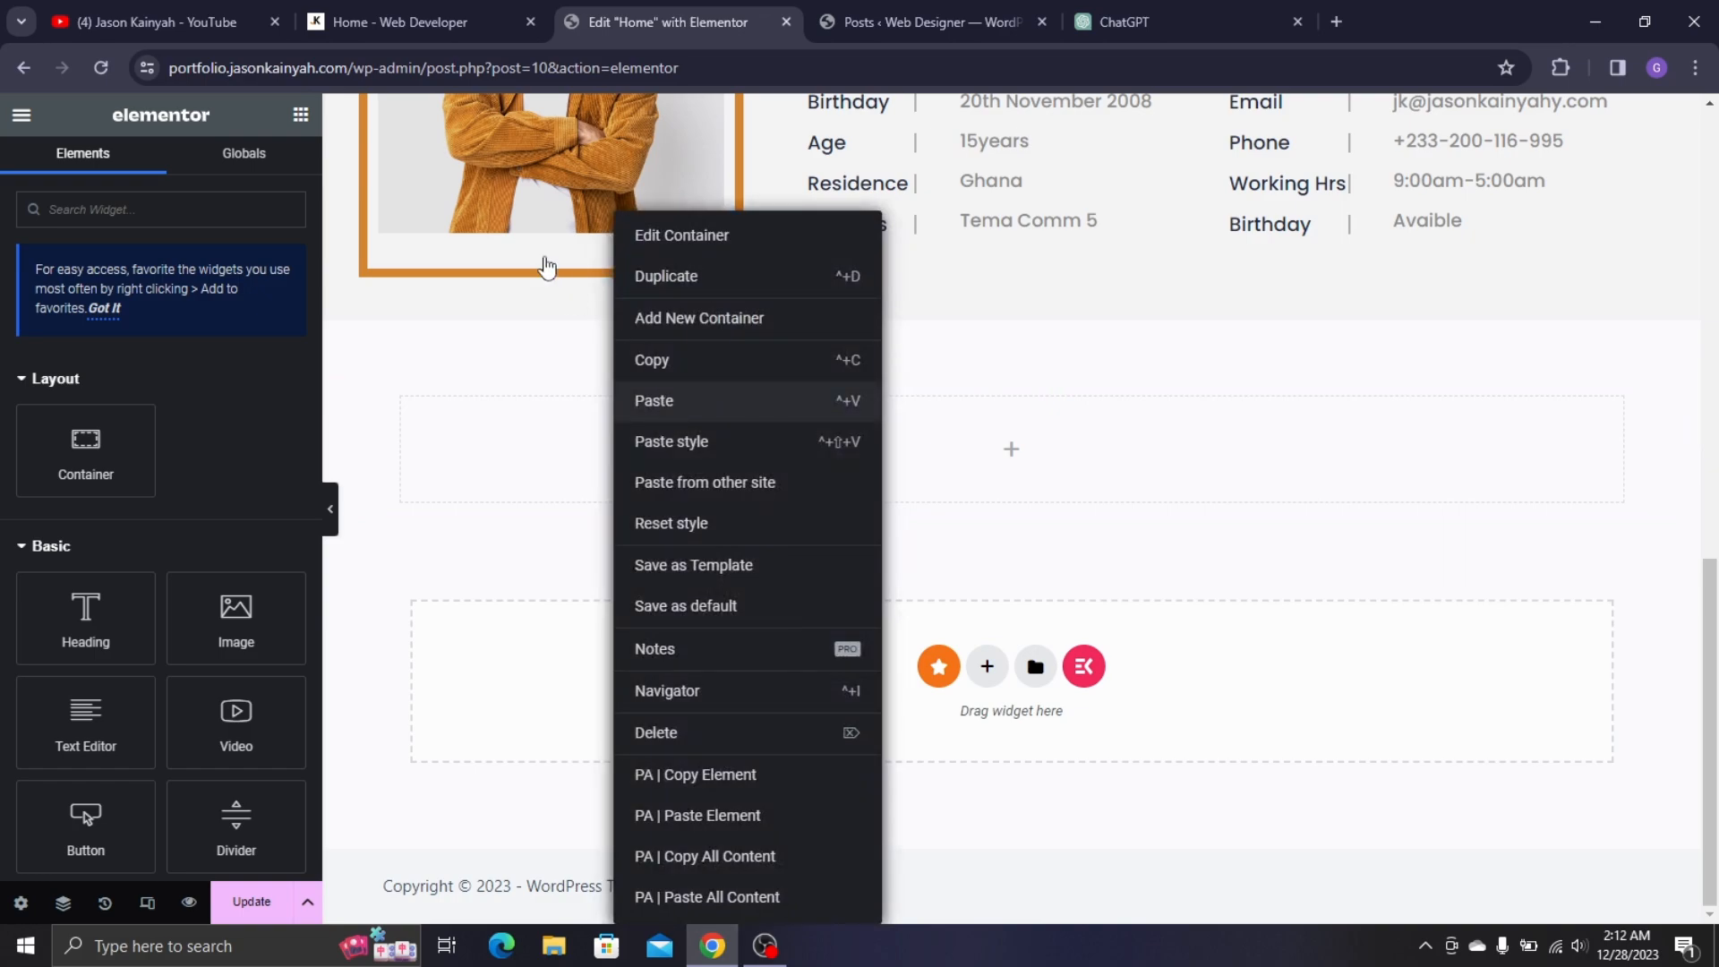
{"action": "left_click", "coordinate": [658, 401]}
{"action": "scroll", "coordinate": [509, 281], "scroll_direction": "up", "scroll_amount": 4}
- Copy the orange underline divider and paste it under the new heading
{"action": "right_click", "coordinate": [422, 268]}
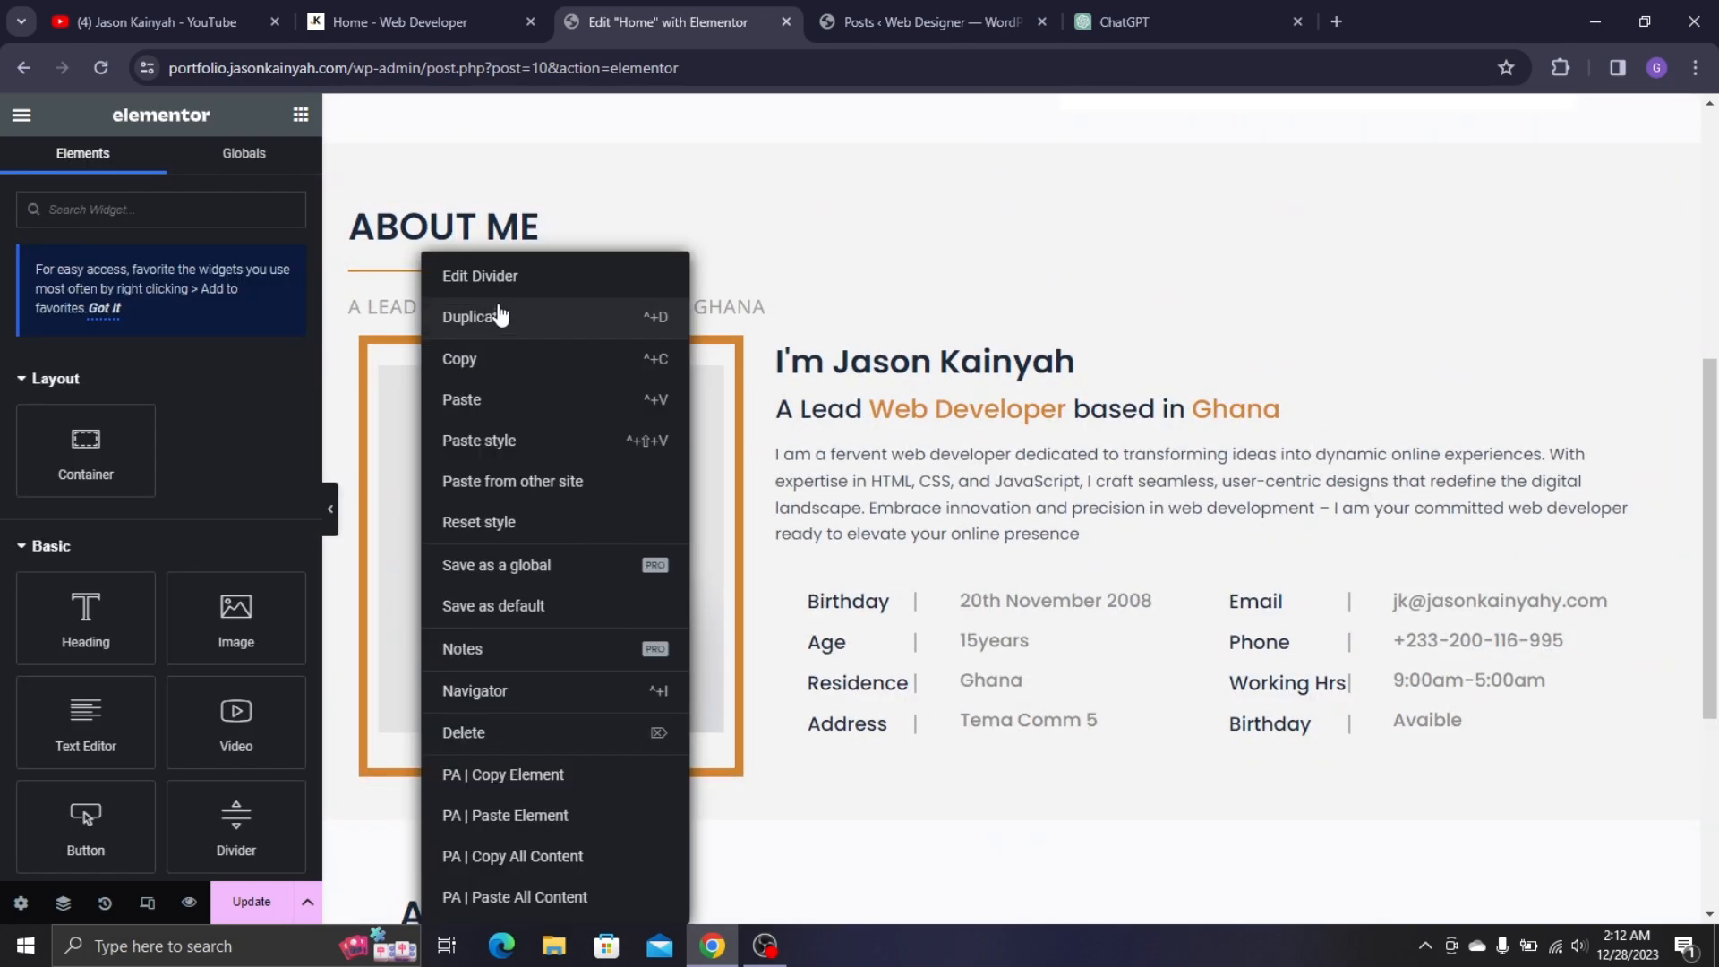
{"action": "left_click", "coordinate": [484, 358]}
{"action": "scroll", "coordinate": [584, 438], "scroll_direction": "down", "scroll_amount": 4}
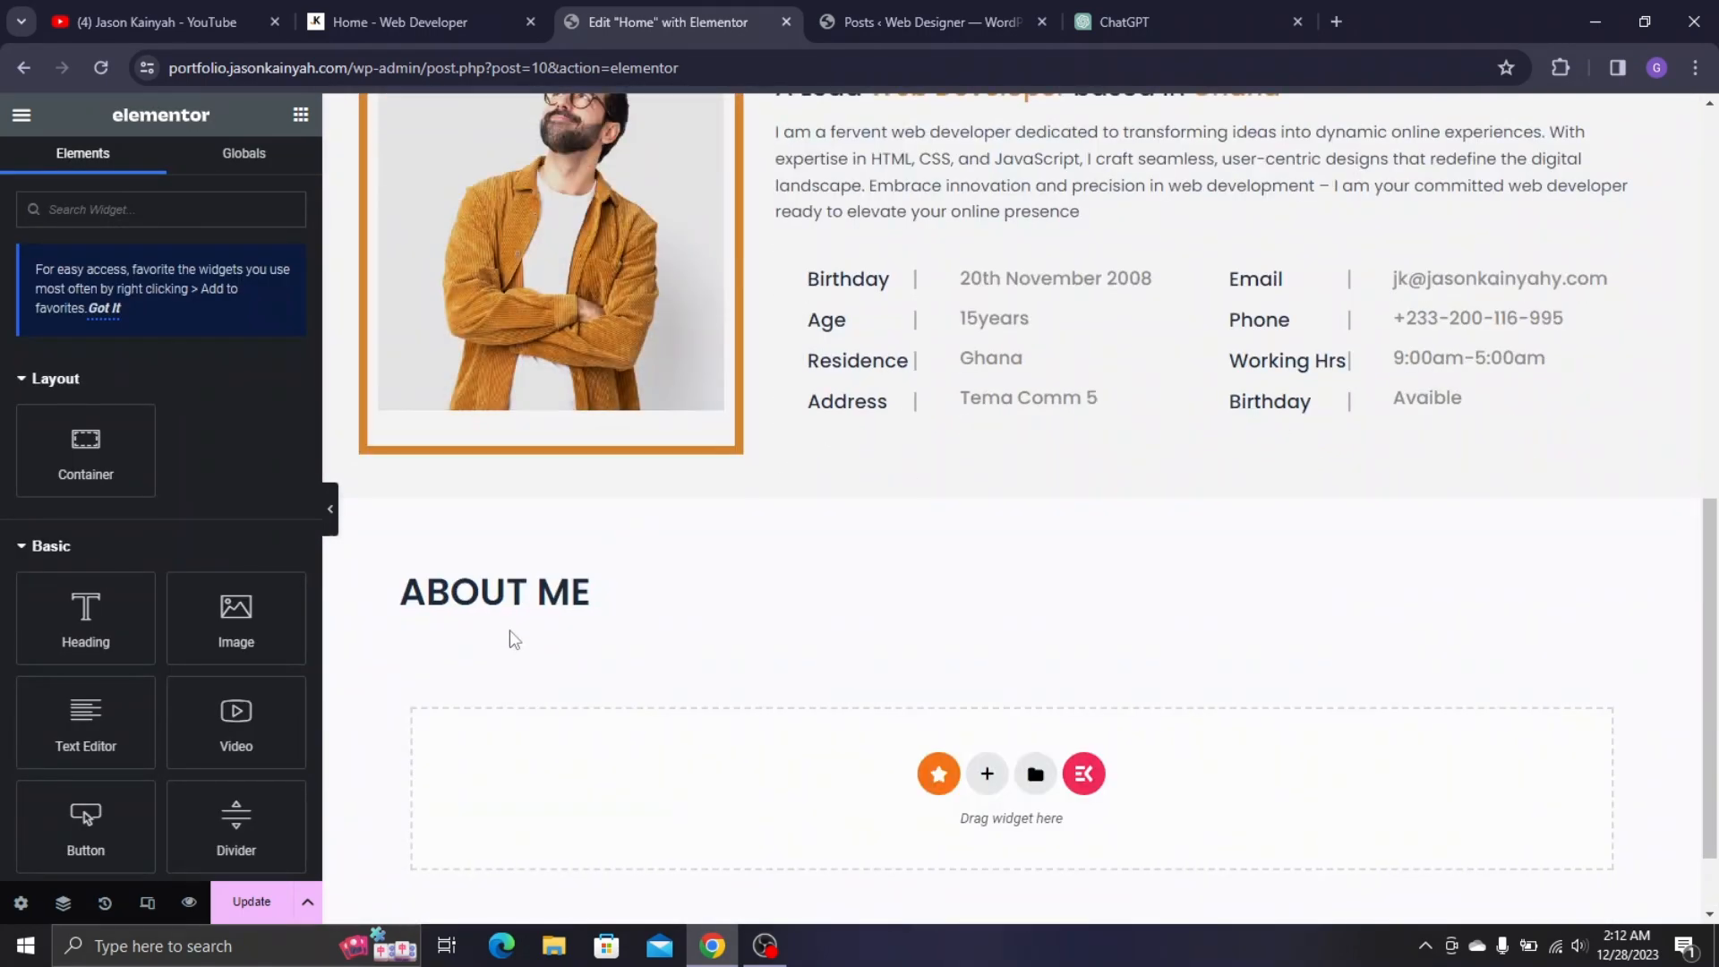
{"action": "right_click", "coordinate": [499, 604]}
{"action": "left_click", "coordinate": [537, 399]}
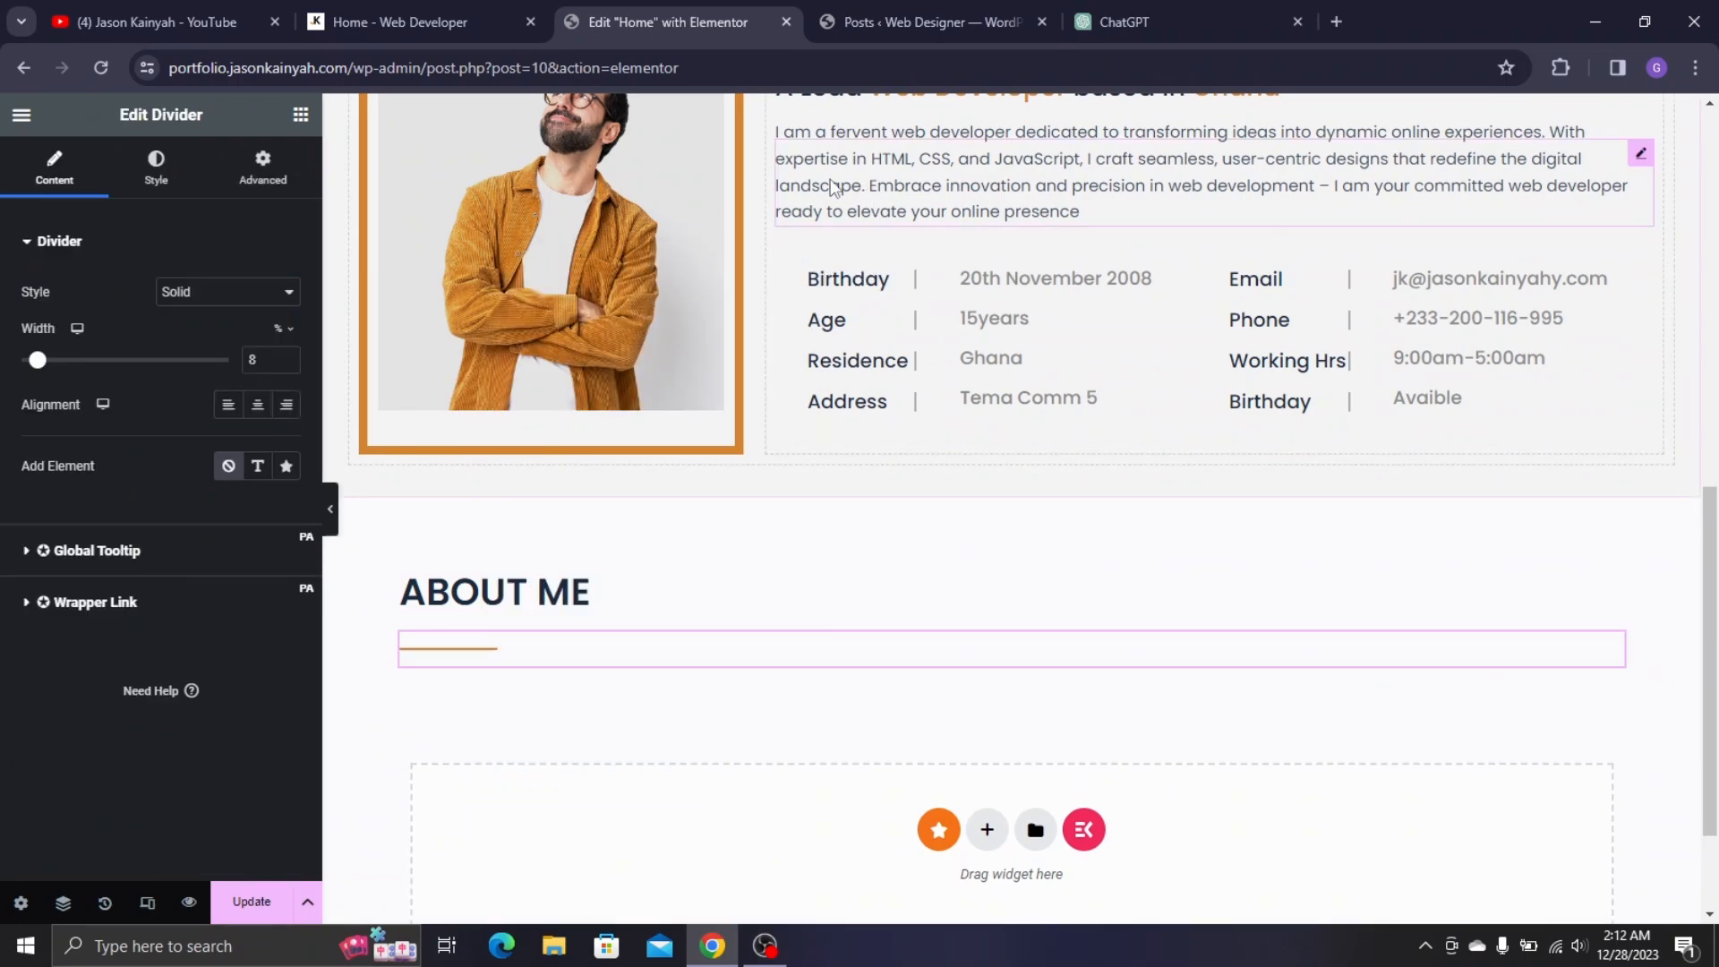
{"action": "scroll", "coordinate": [471, 342], "scroll_direction": "up", "scroll_amount": 4}
- Copy the A LEAD WEB DEVELOPER BASED IN GHANA subtitle and paste it below the divider
{"action": "right_click", "coordinate": [466, 310]}
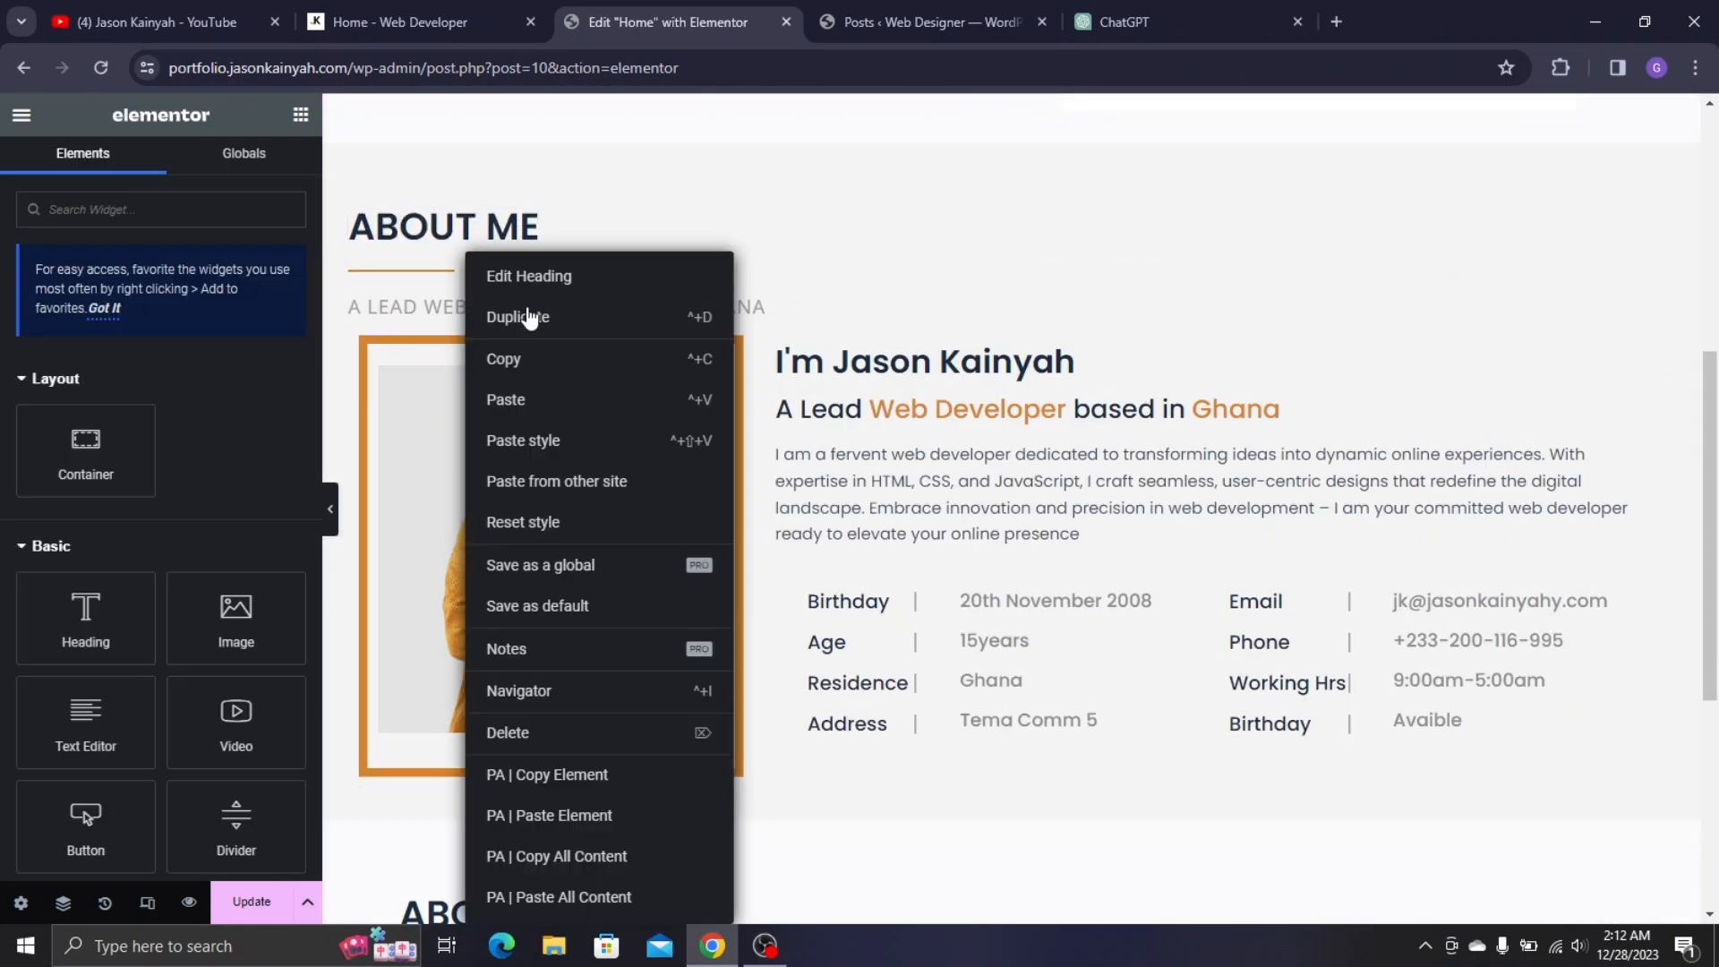
{"action": "left_click", "coordinate": [549, 365]}
{"action": "scroll", "coordinate": [578, 538], "scroll_direction": "down", "scroll_amount": 5}
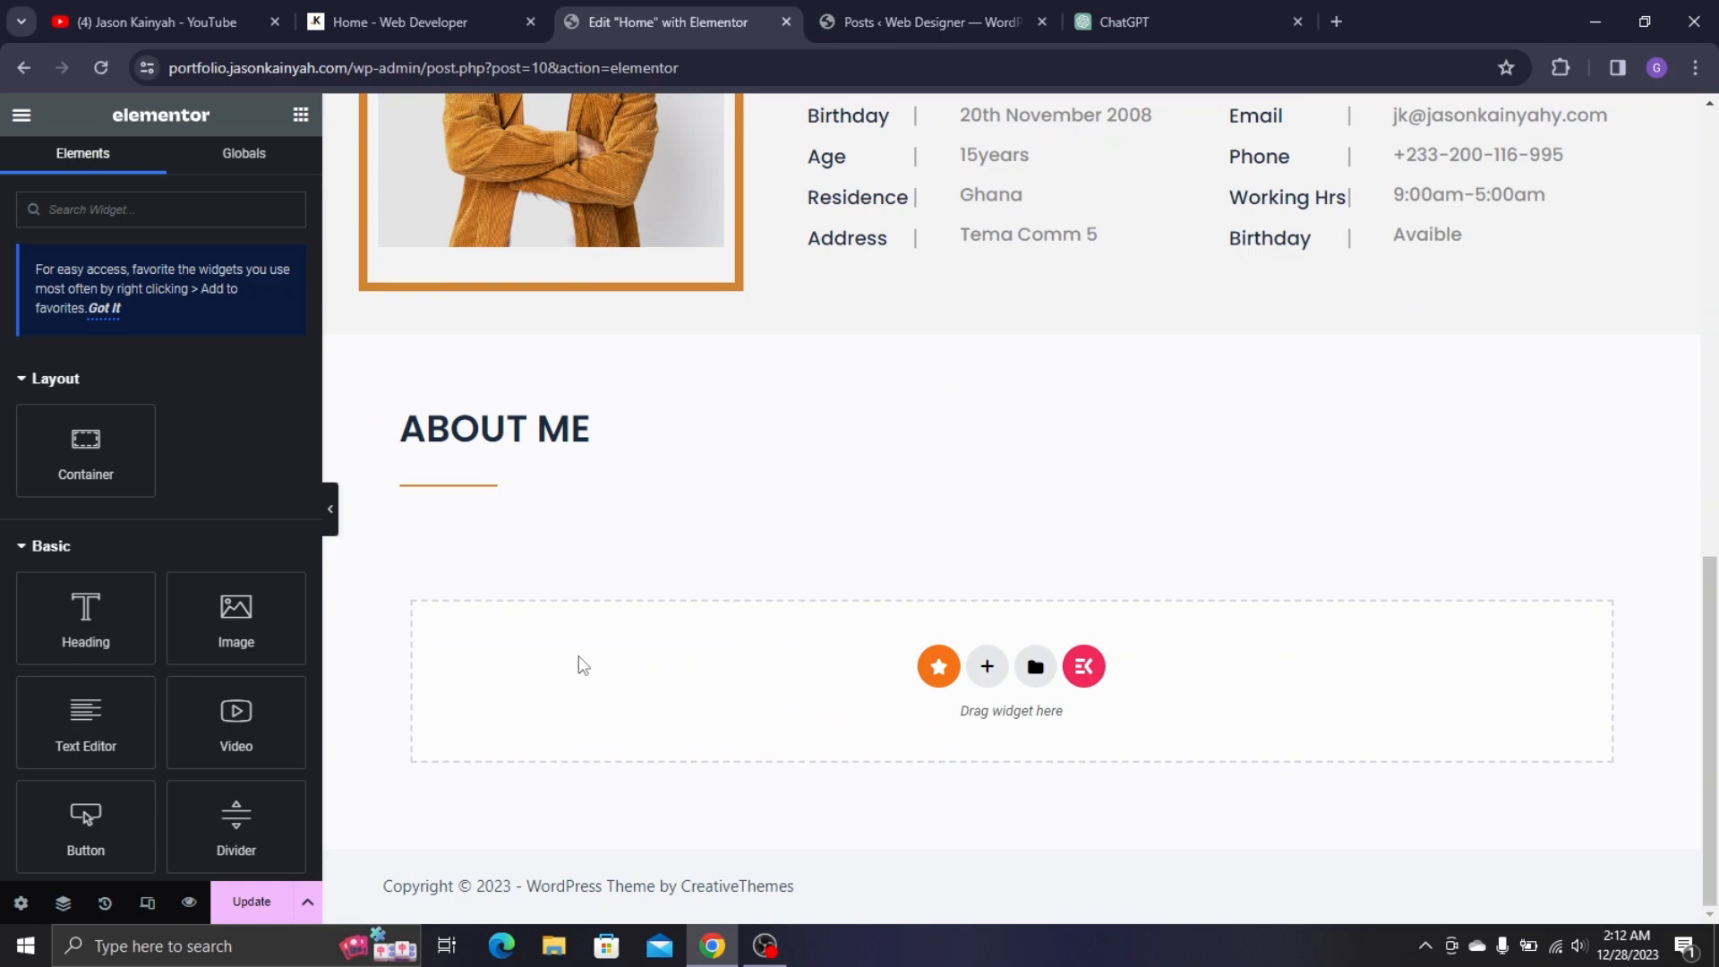
{"action": "right_click", "coordinate": [507, 491]}
{"action": "left_click", "coordinate": [552, 400]}
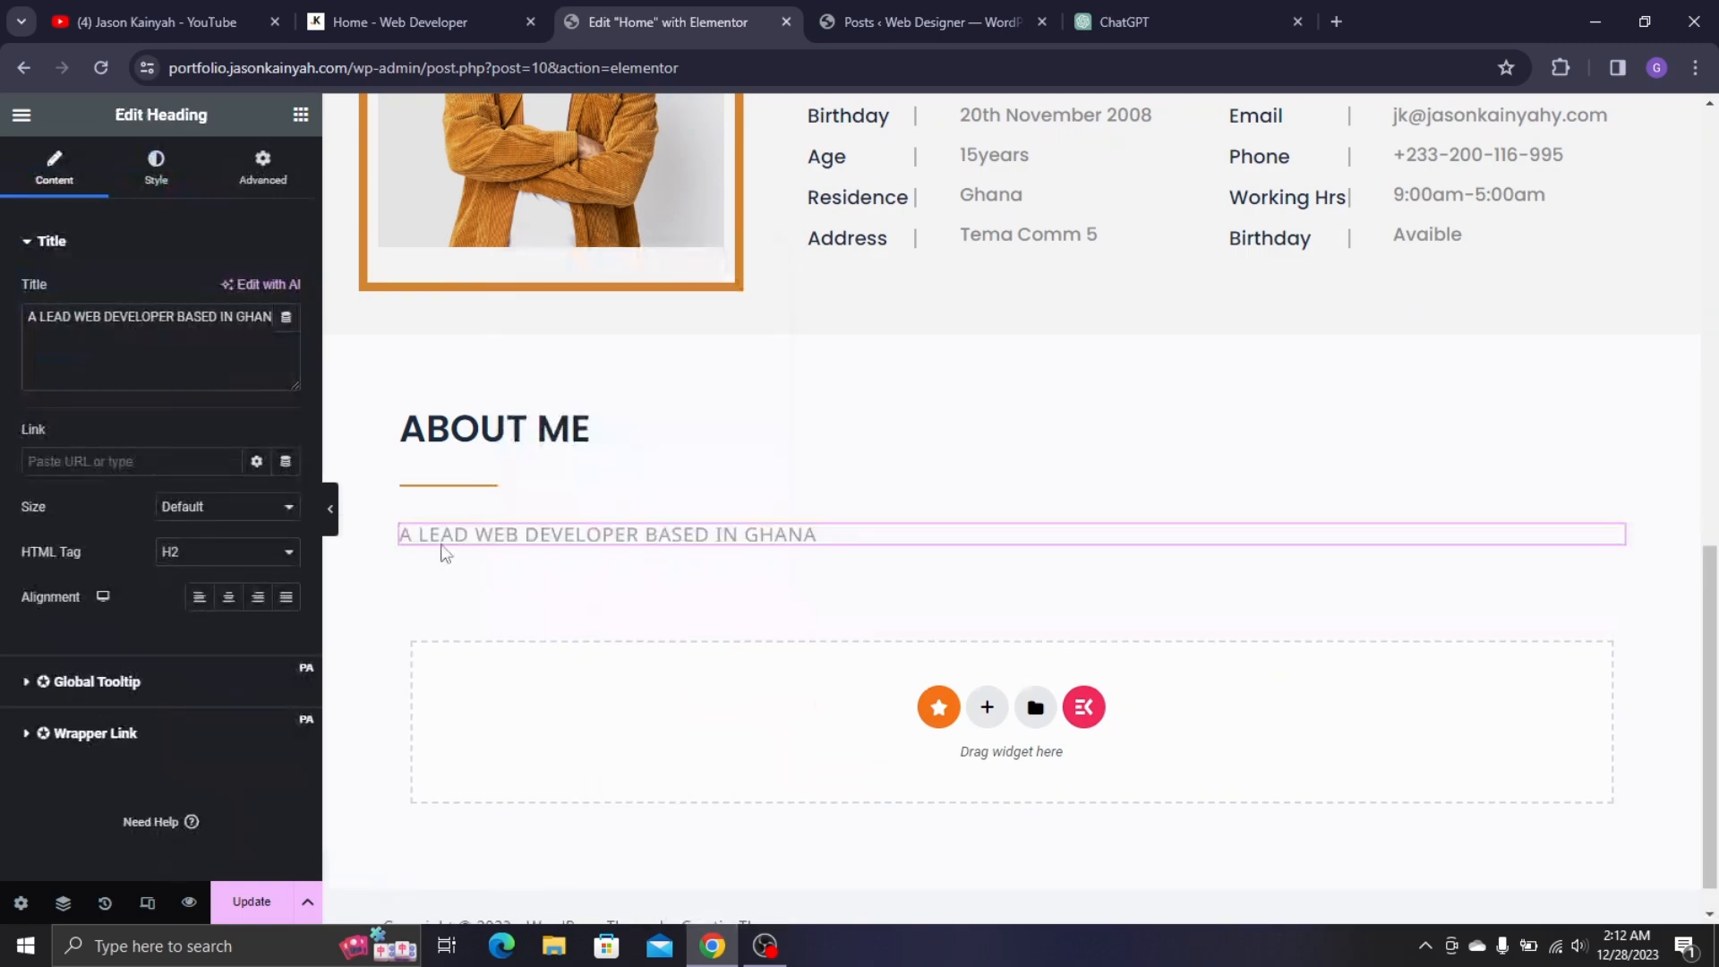
- Change the new heading's title from ABOUT ME to MY SKILLS, copied from the live page
{"action": "left_click", "coordinate": [463, 436]}
{"action": "left_click", "coordinate": [359, 4]}
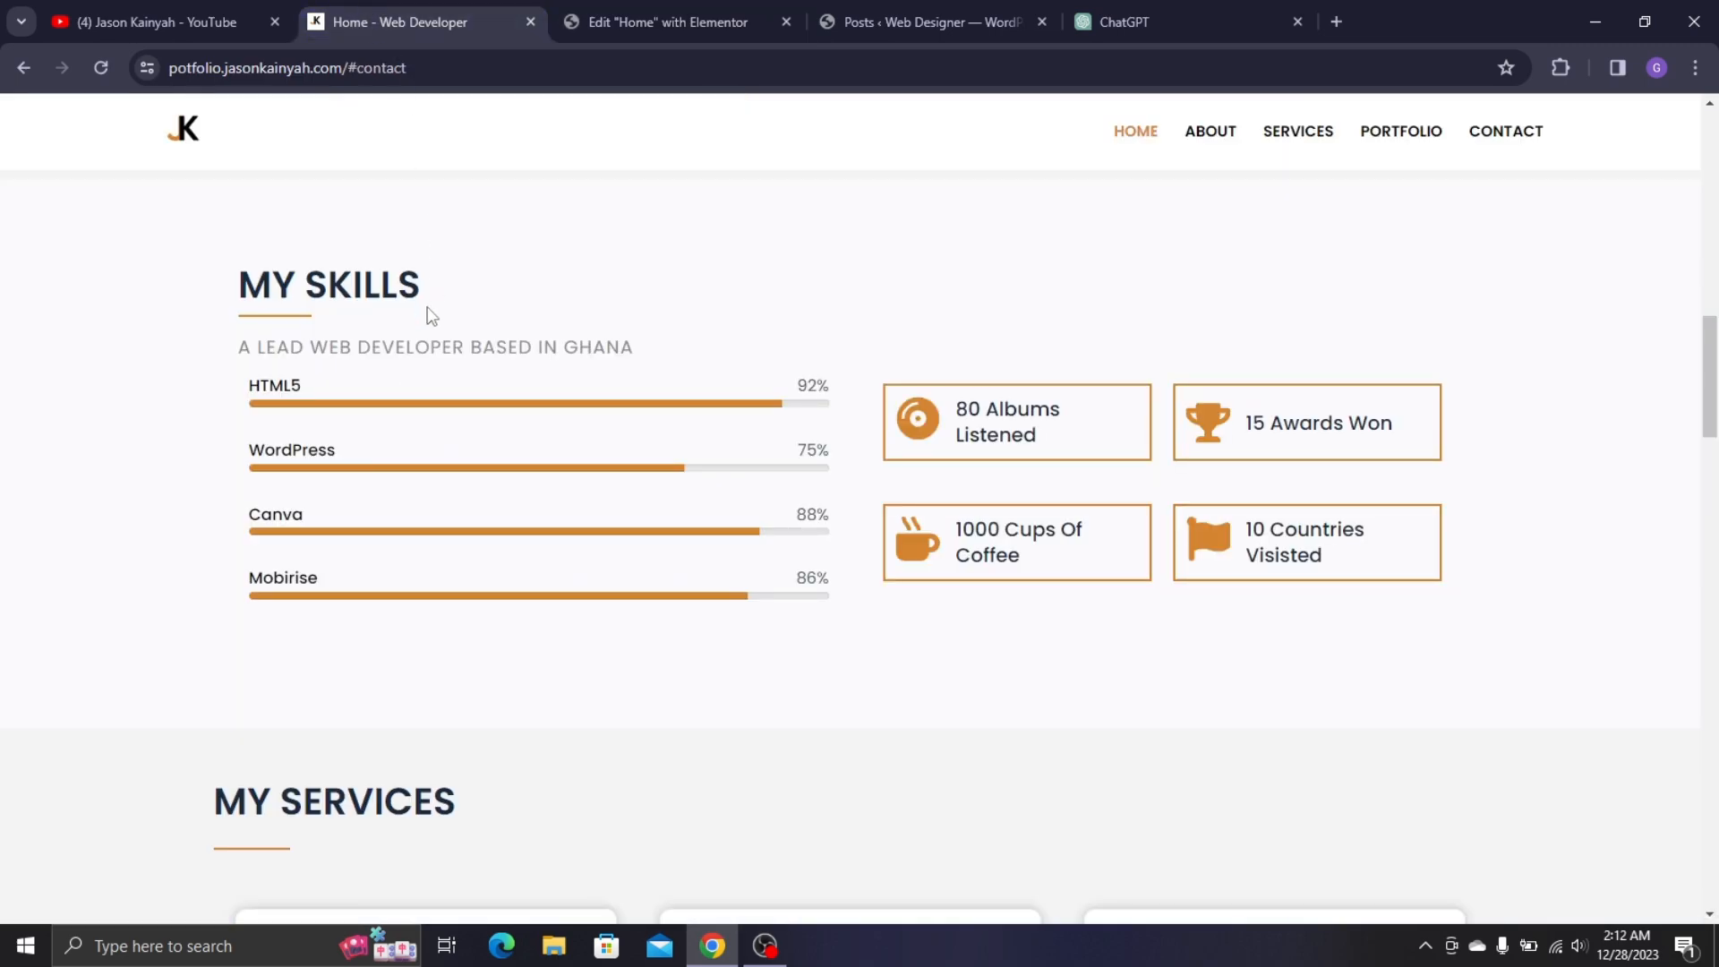
{"action": "triple_click", "coordinate": [330, 286]}
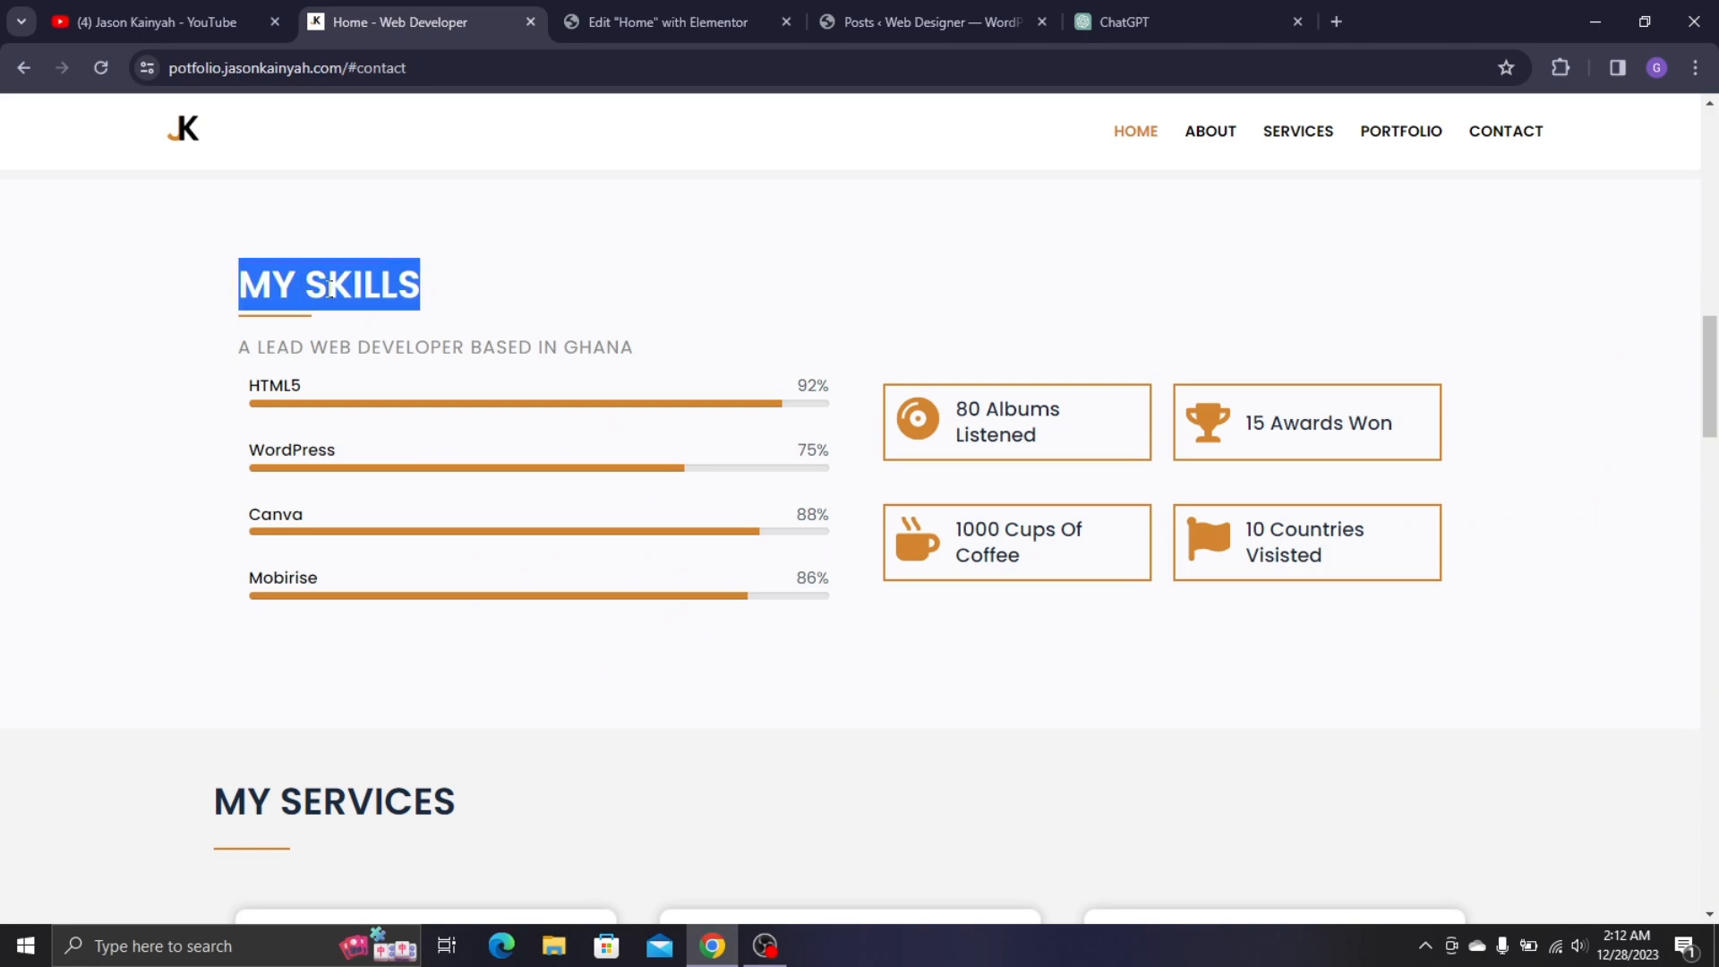
{"action": "left_click", "coordinate": [717, 9]}
{"action": "left_click", "coordinate": [230, 342]}
{"action": "key", "text": "ctrl+a"}
{"action": "key", "text": "ctrl+v"}
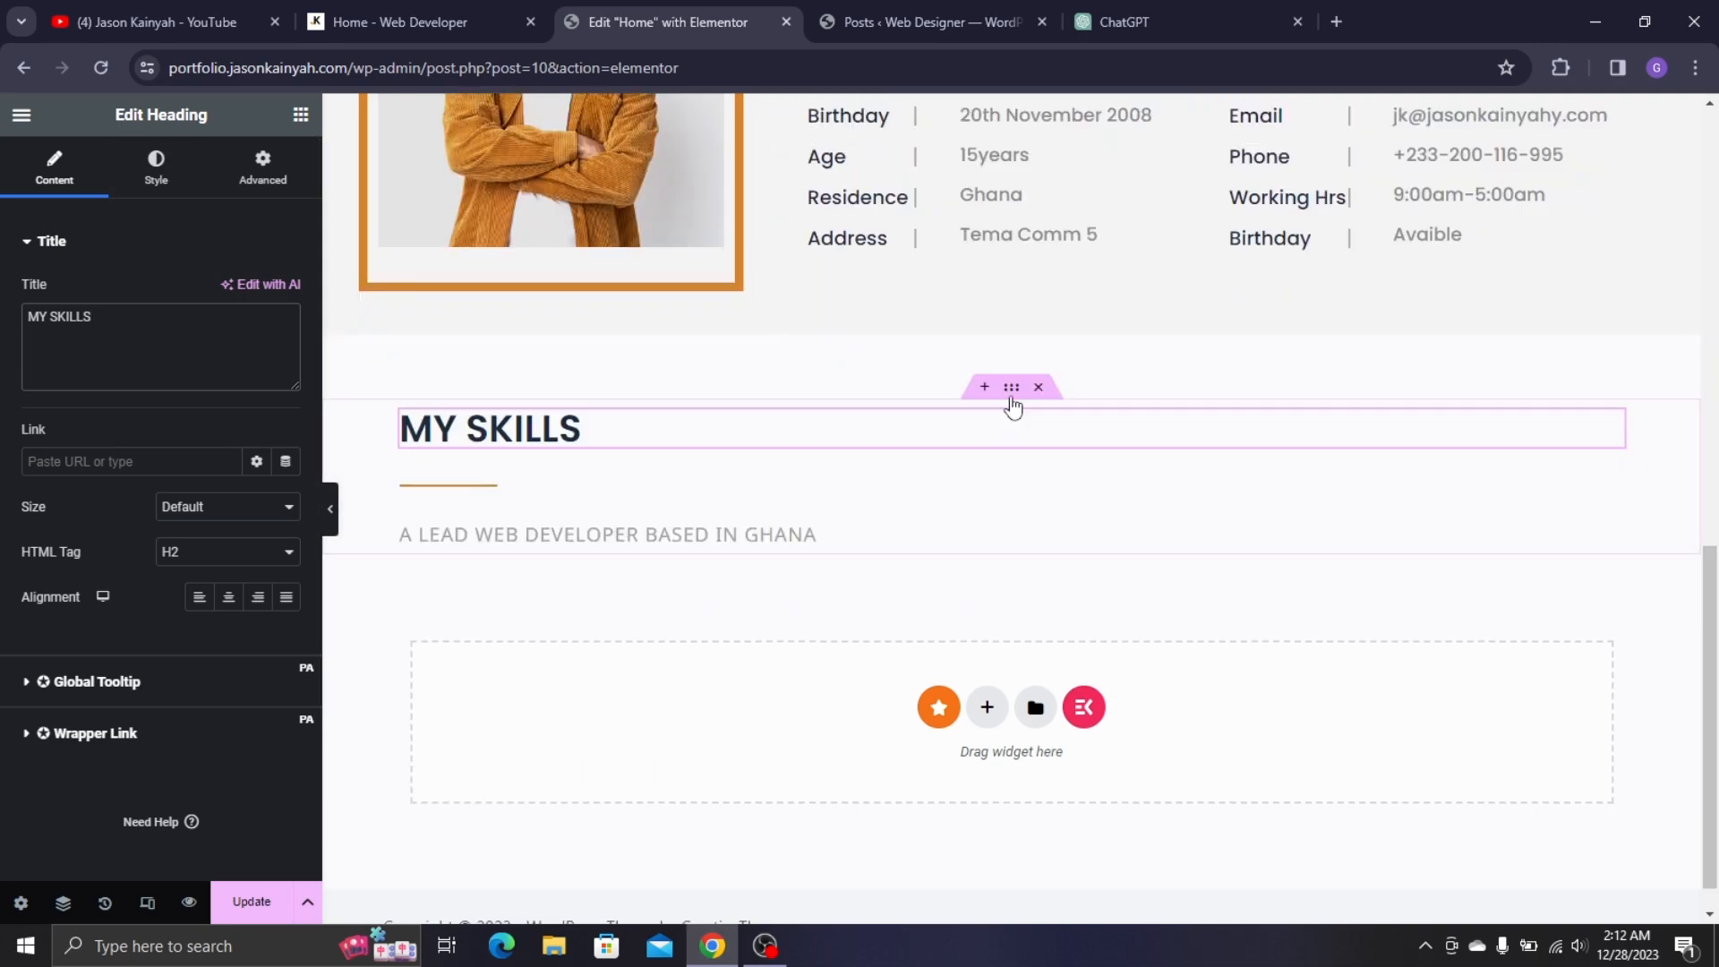
- Unlink the section's column and row gaps and set the row gap to 07
{"action": "left_click", "coordinate": [1012, 388]}
{"action": "scroll", "coordinate": [153, 555], "scroll_direction": "down", "scroll_amount": 3}
{"action": "scroll", "coordinate": [18, 336], "scroll_direction": "up", "scroll_amount": 3}
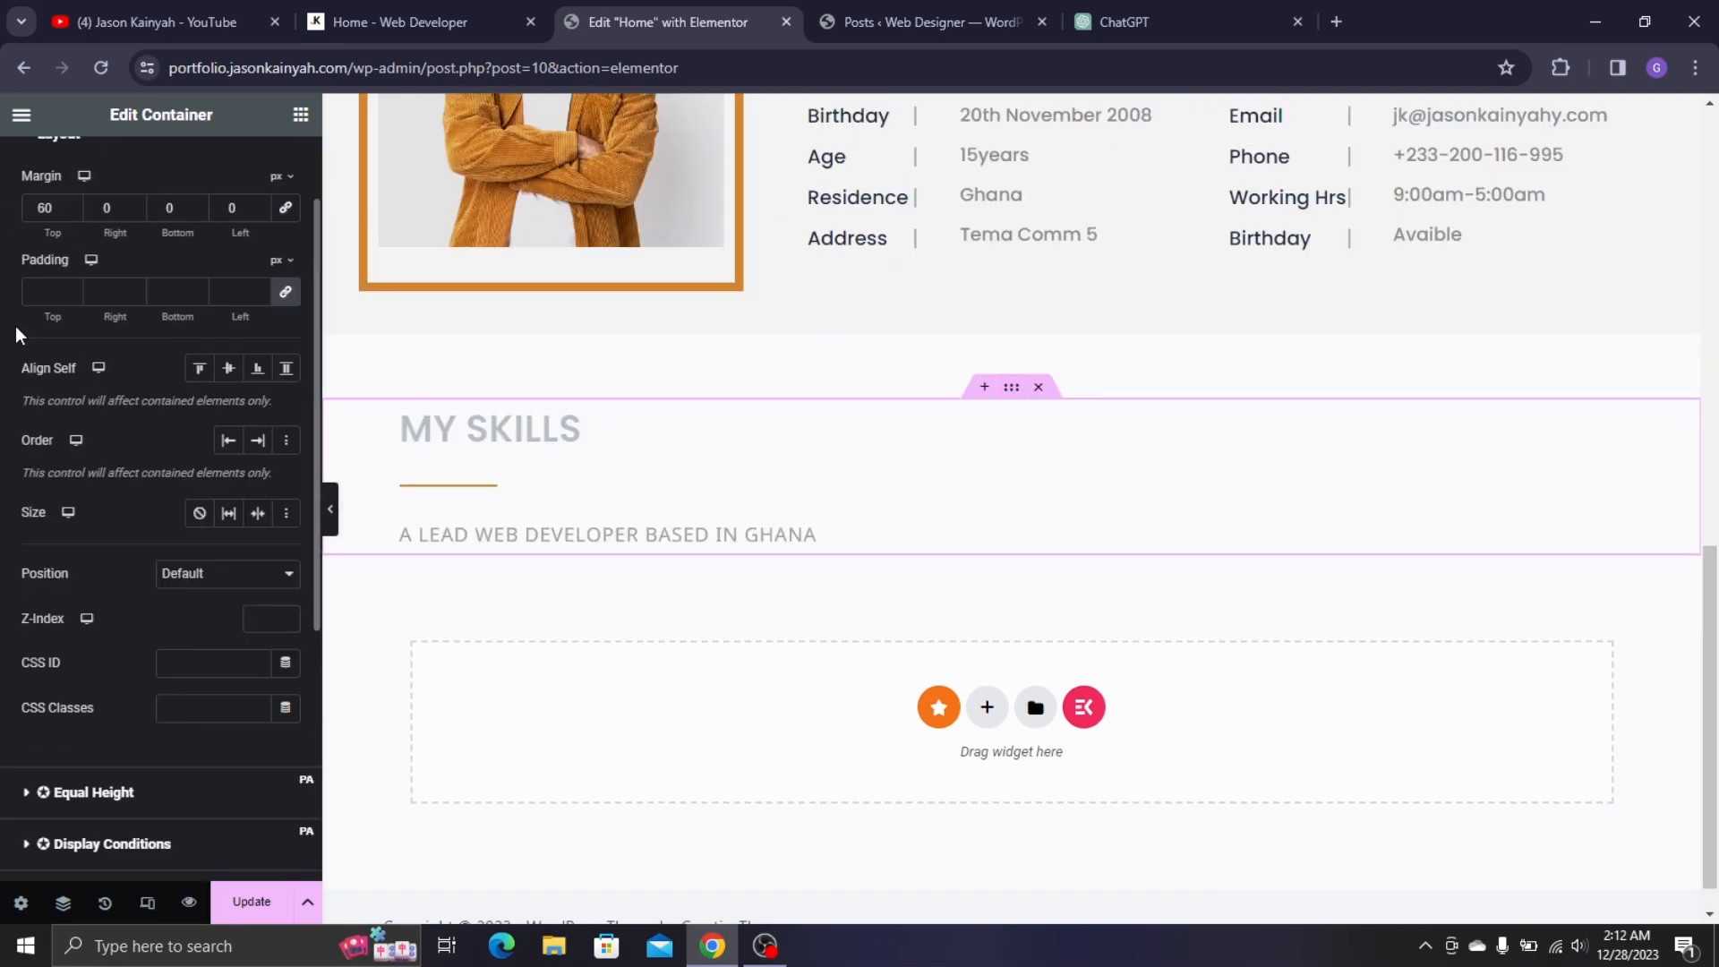
{"action": "left_click", "coordinate": [53, 183]}
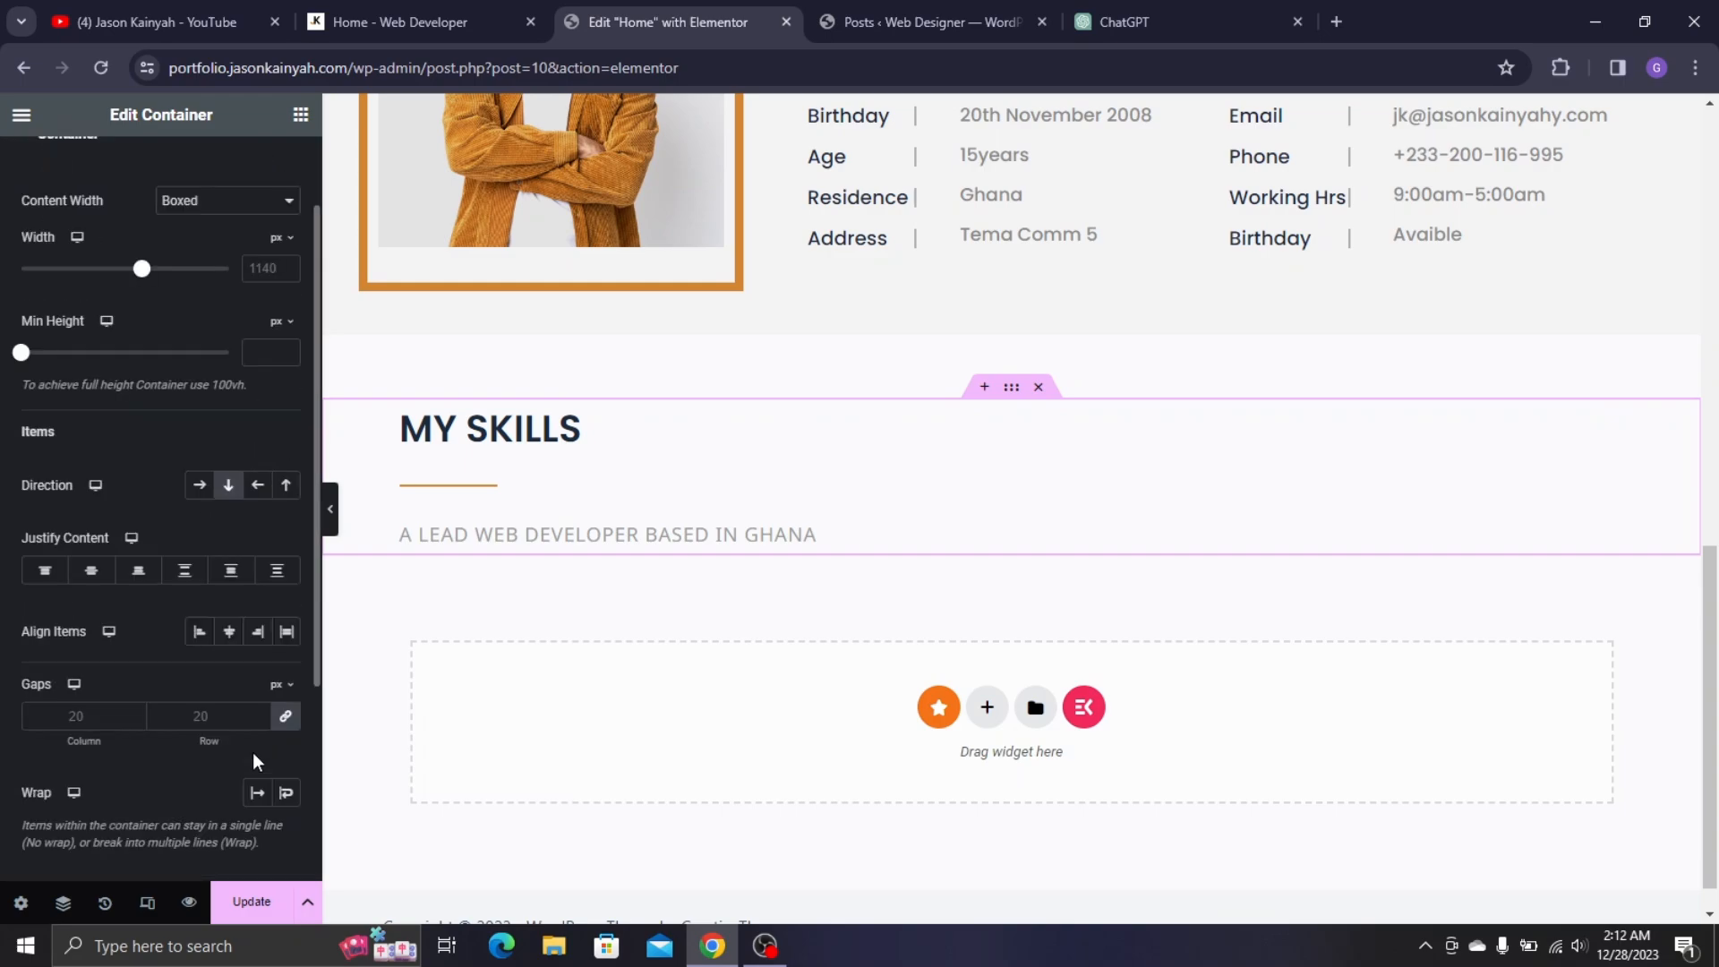
{"action": "scroll", "coordinate": [264, 757], "scroll_direction": "down", "scroll_amount": 1}
{"action": "left_click", "coordinate": [286, 727]}
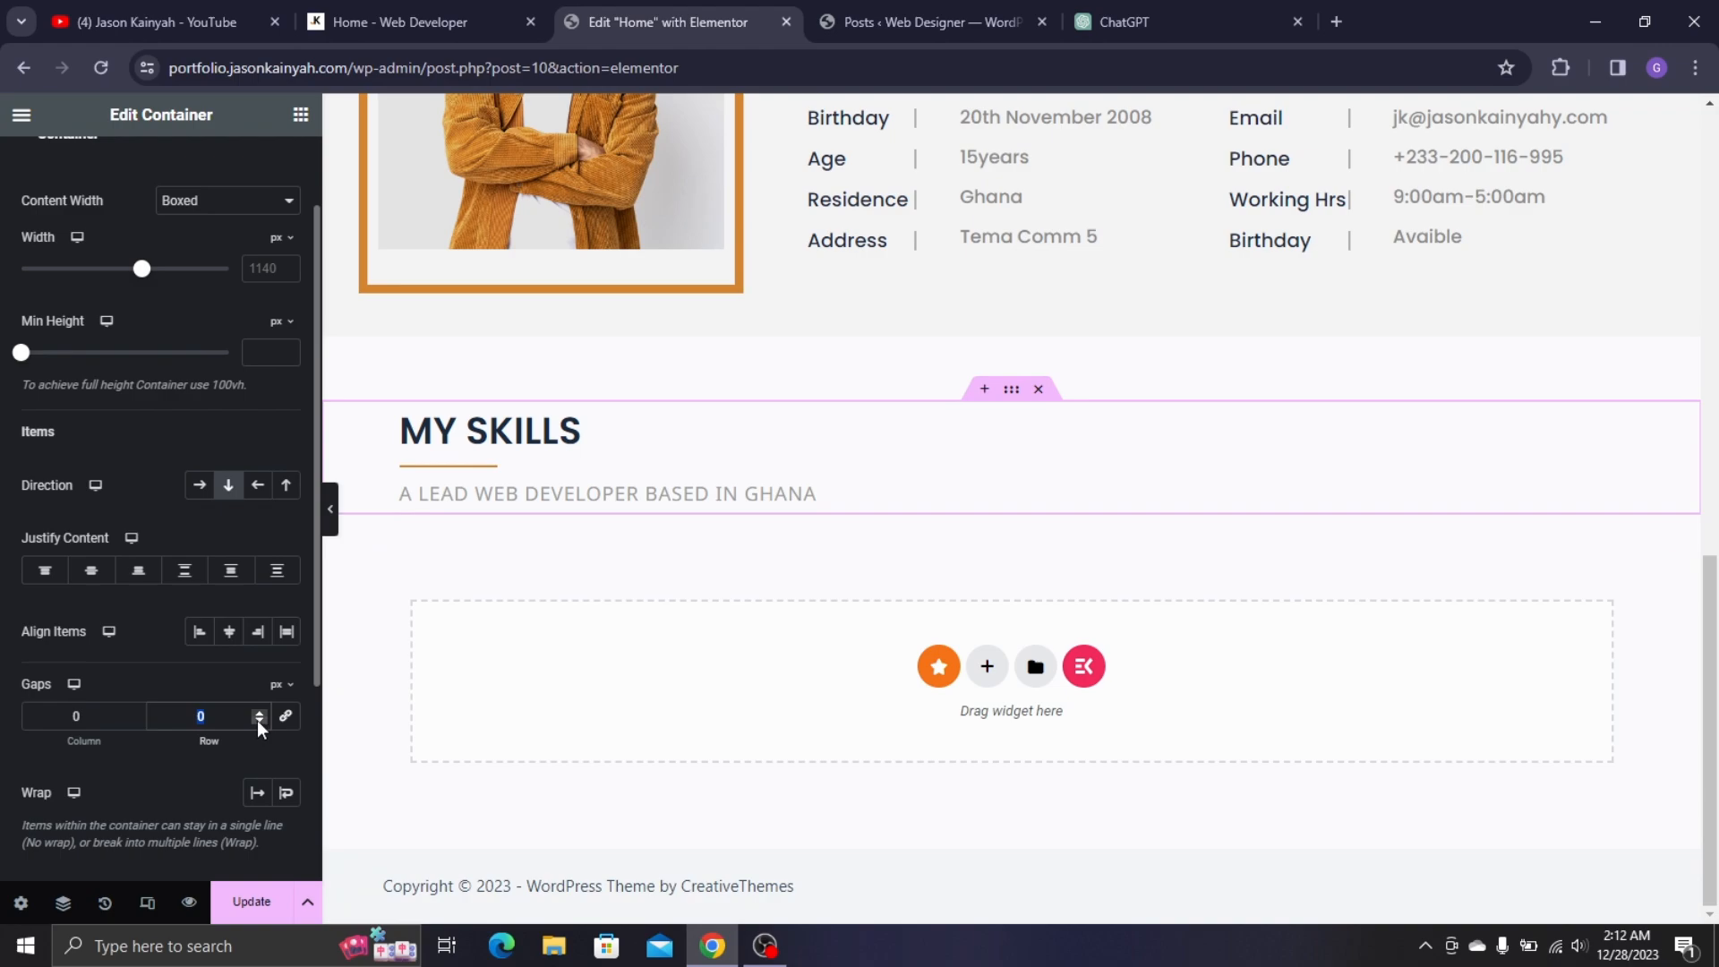
{"action": "type", "text": "11"}
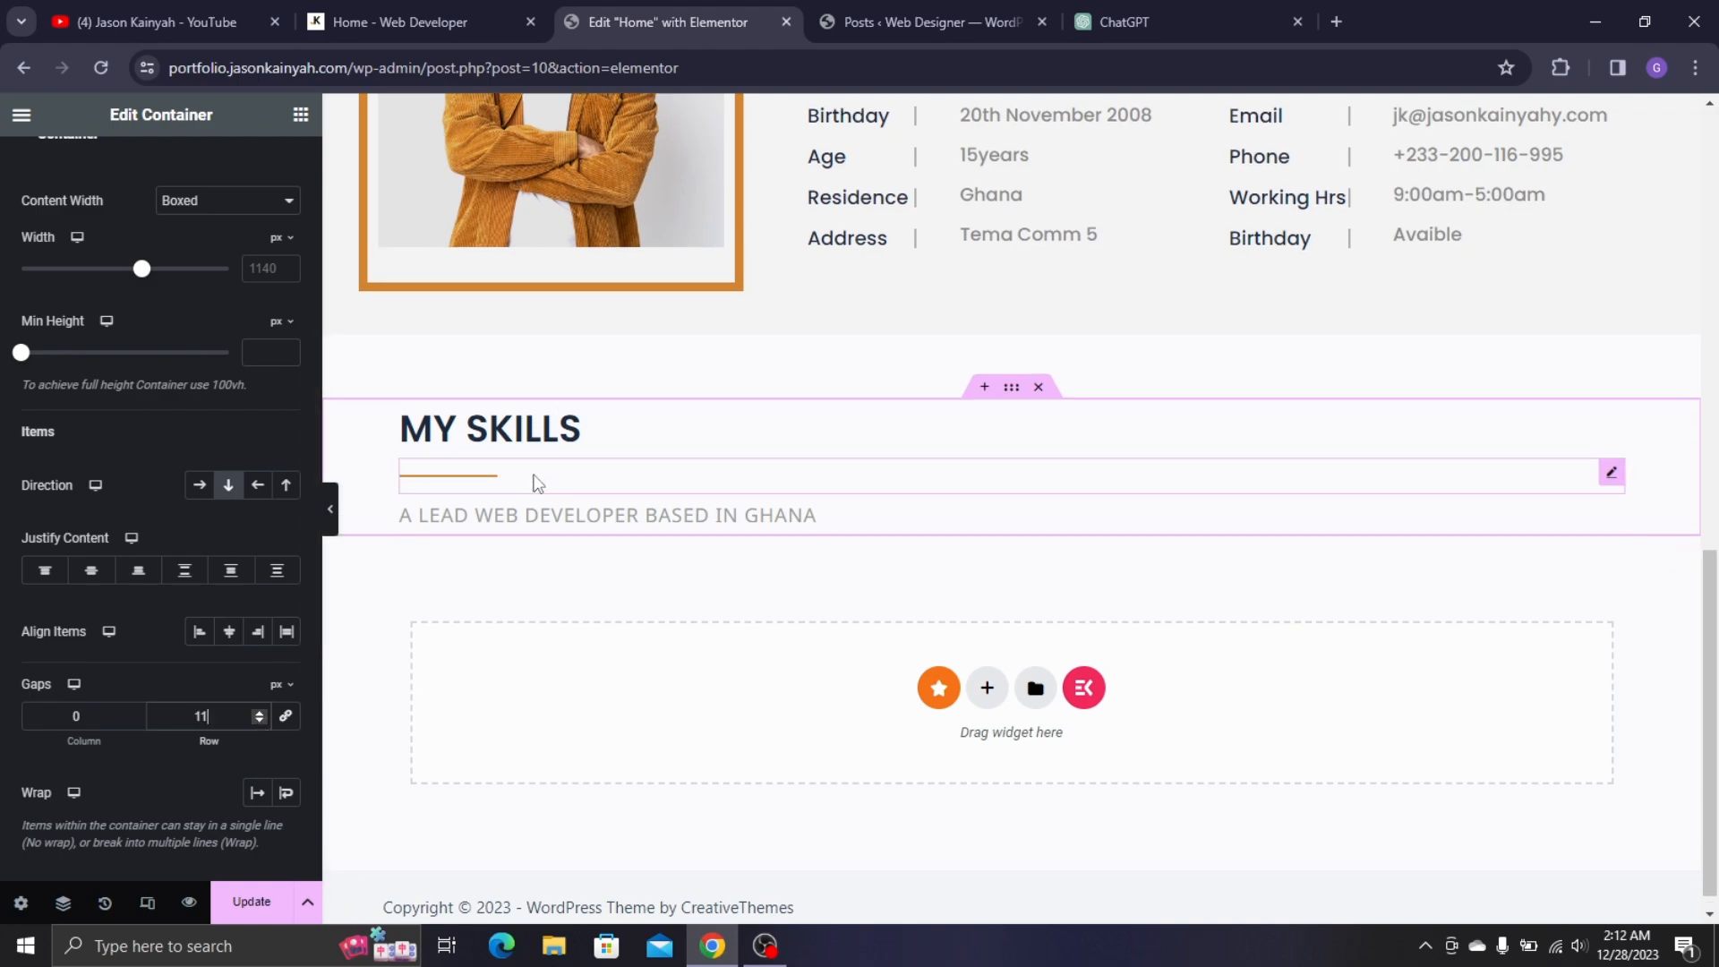
{"action": "key", "text": "BackSpace"}
{"action": "key", "text": "BackSpace"}
{"action": "type", "text": "07"}
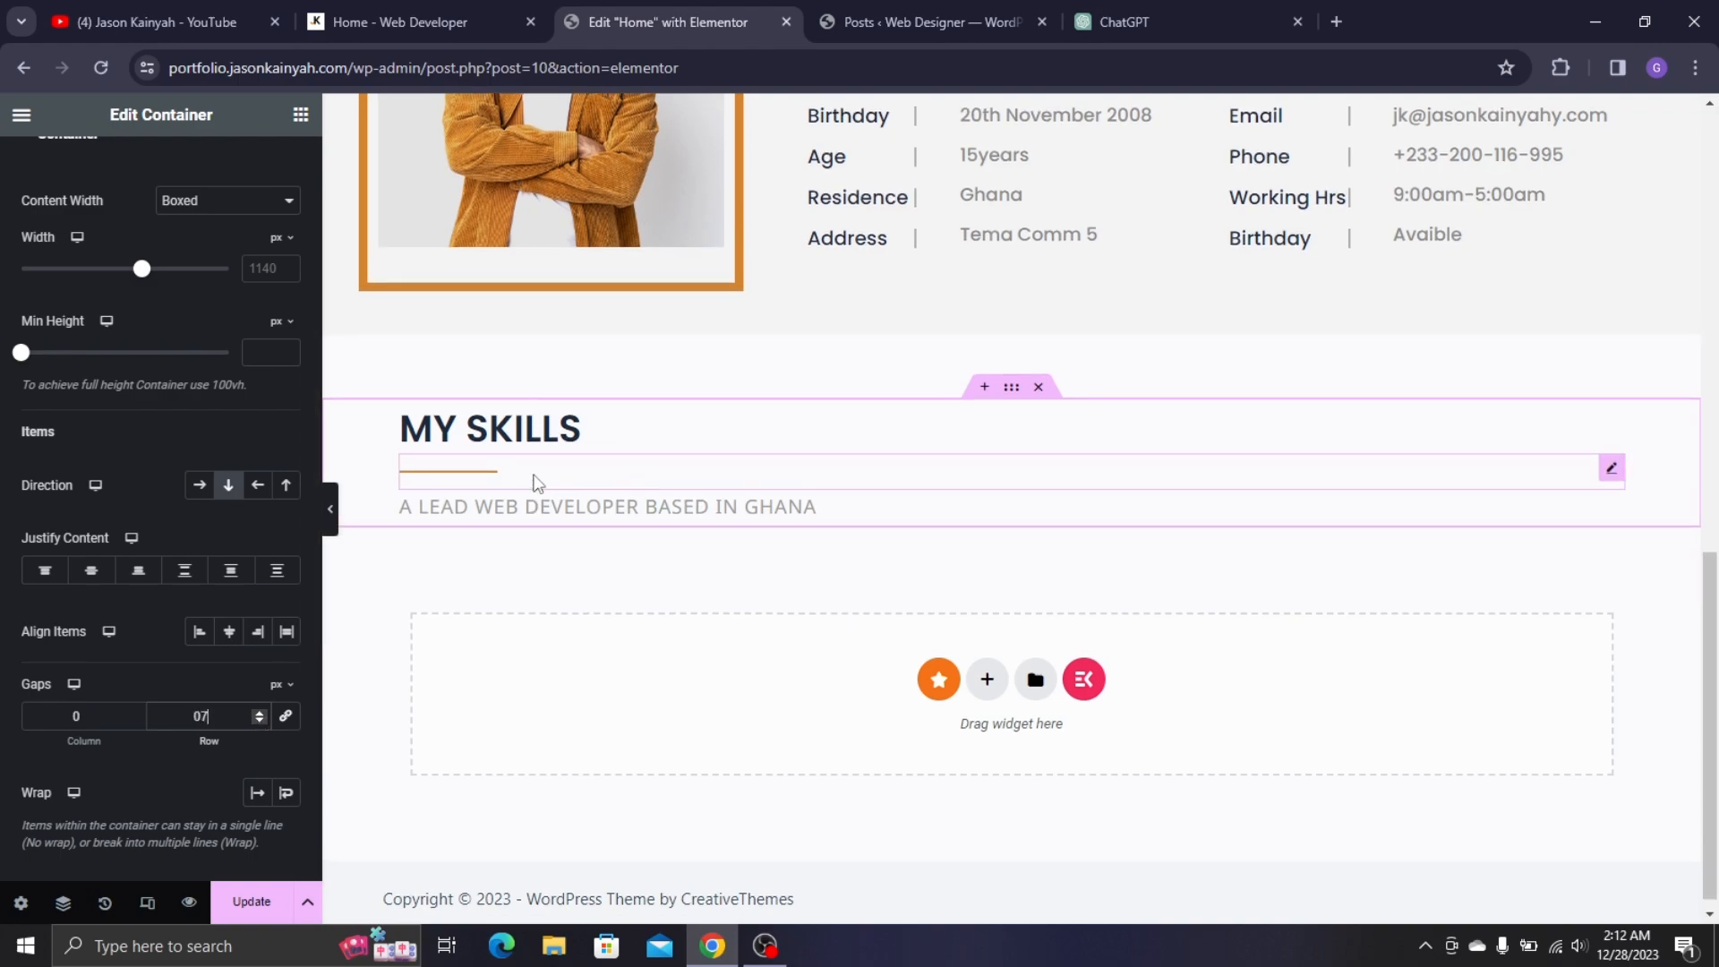
- Add a row-direction container below the subtitle with two nested inner containers
{"action": "left_click", "coordinate": [342, 4]}
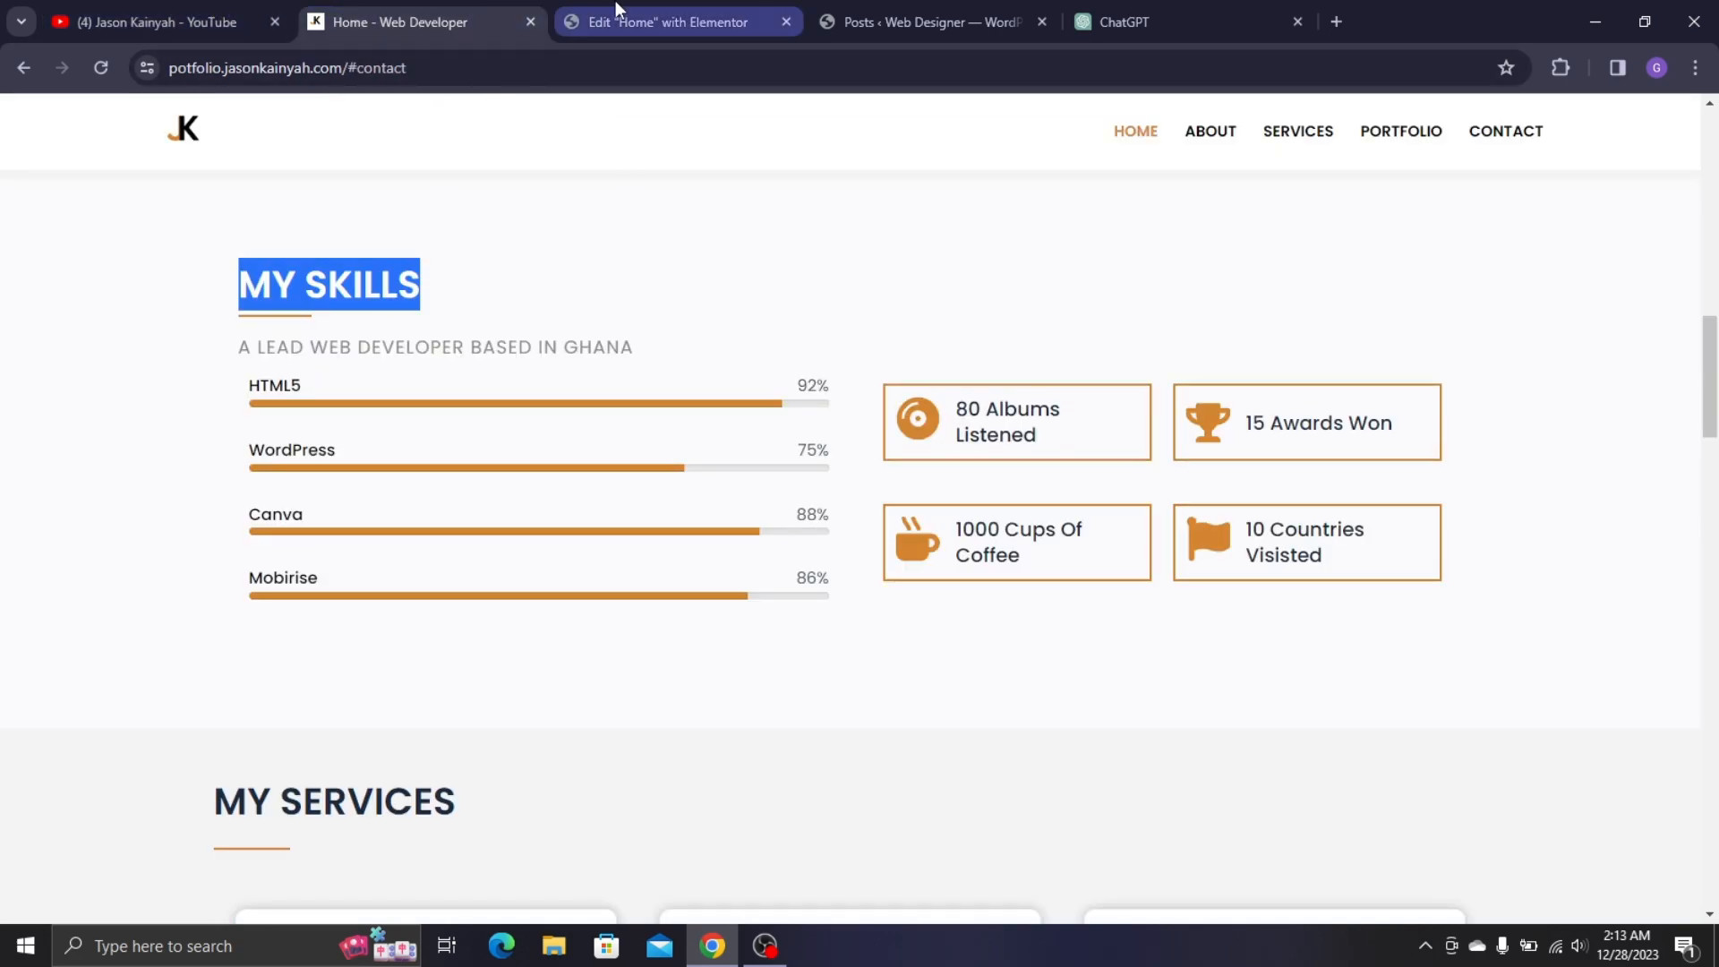
{"action": "left_click", "coordinate": [667, 13]}
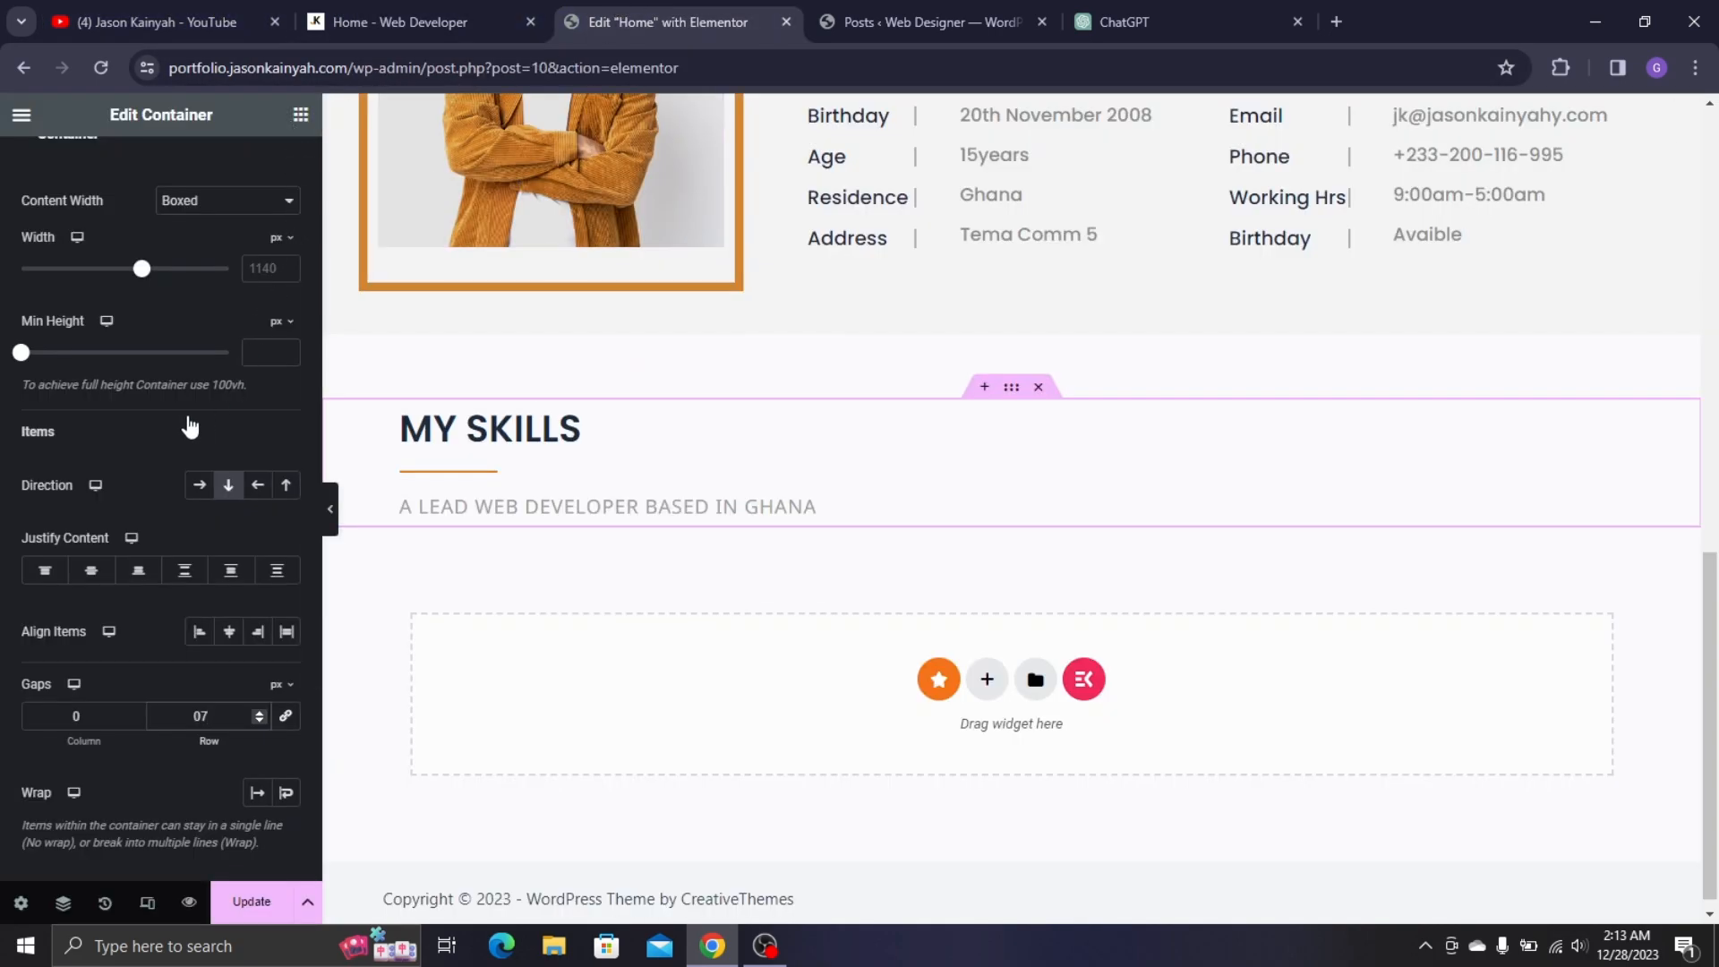
{"action": "left_click_drag", "start_coordinate": [86, 452], "coordinate": [465, 519]}
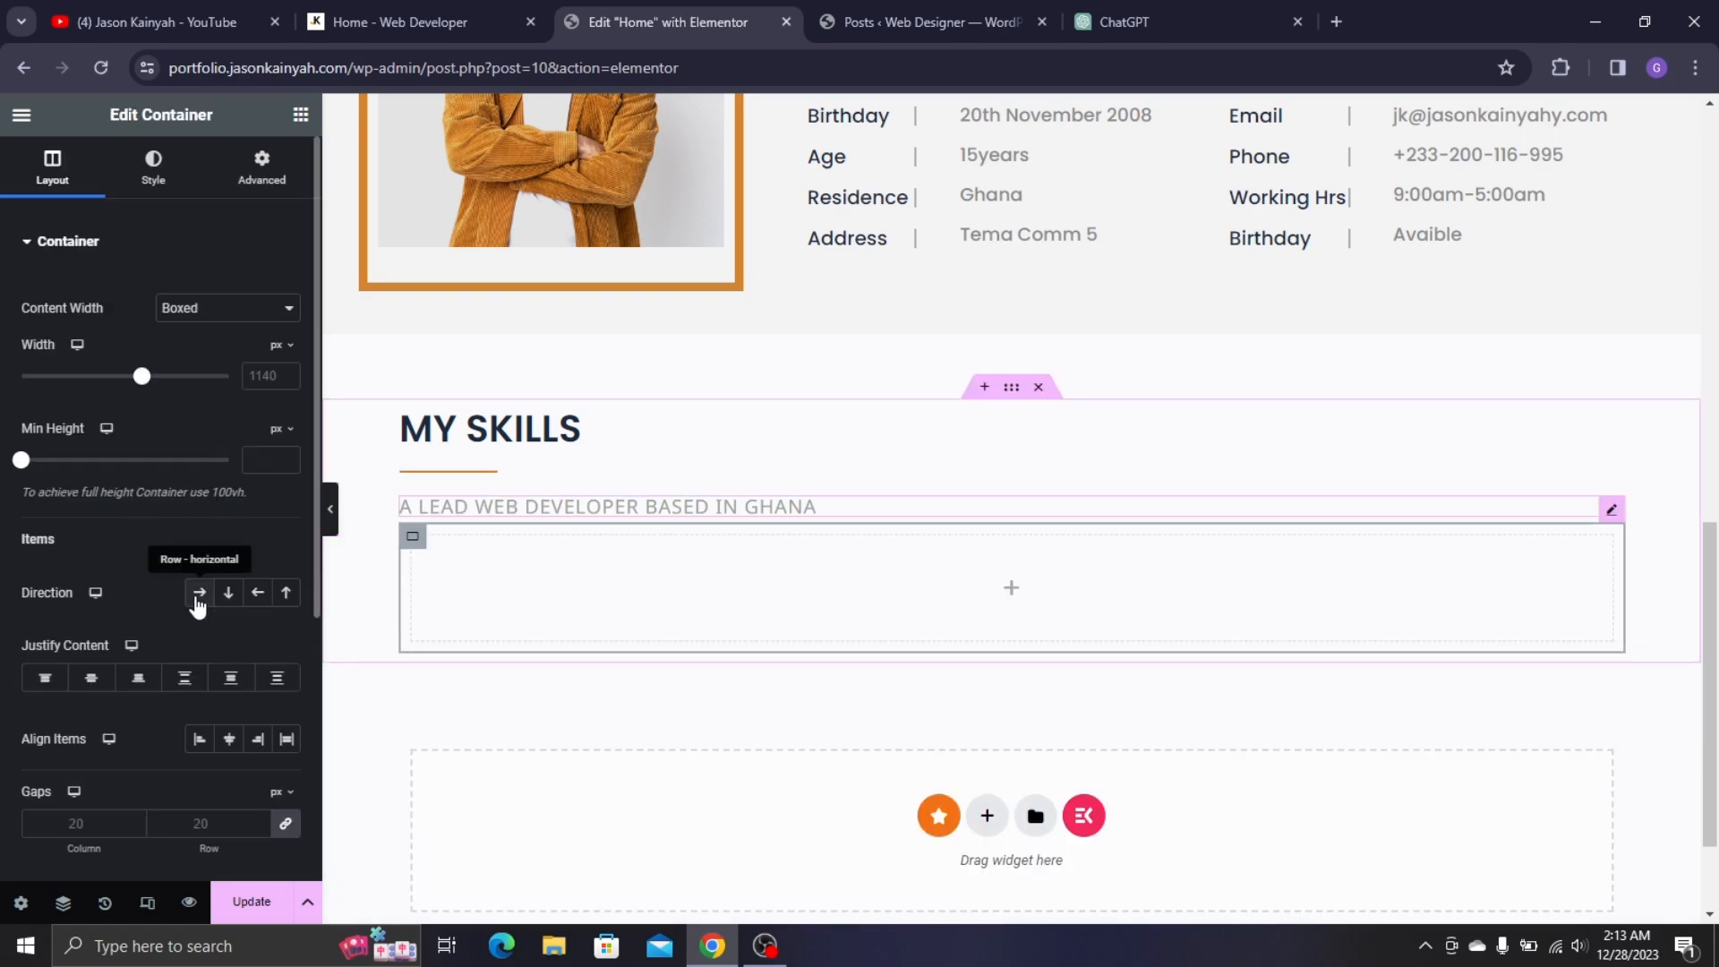
{"action": "left_click", "coordinate": [198, 600]}
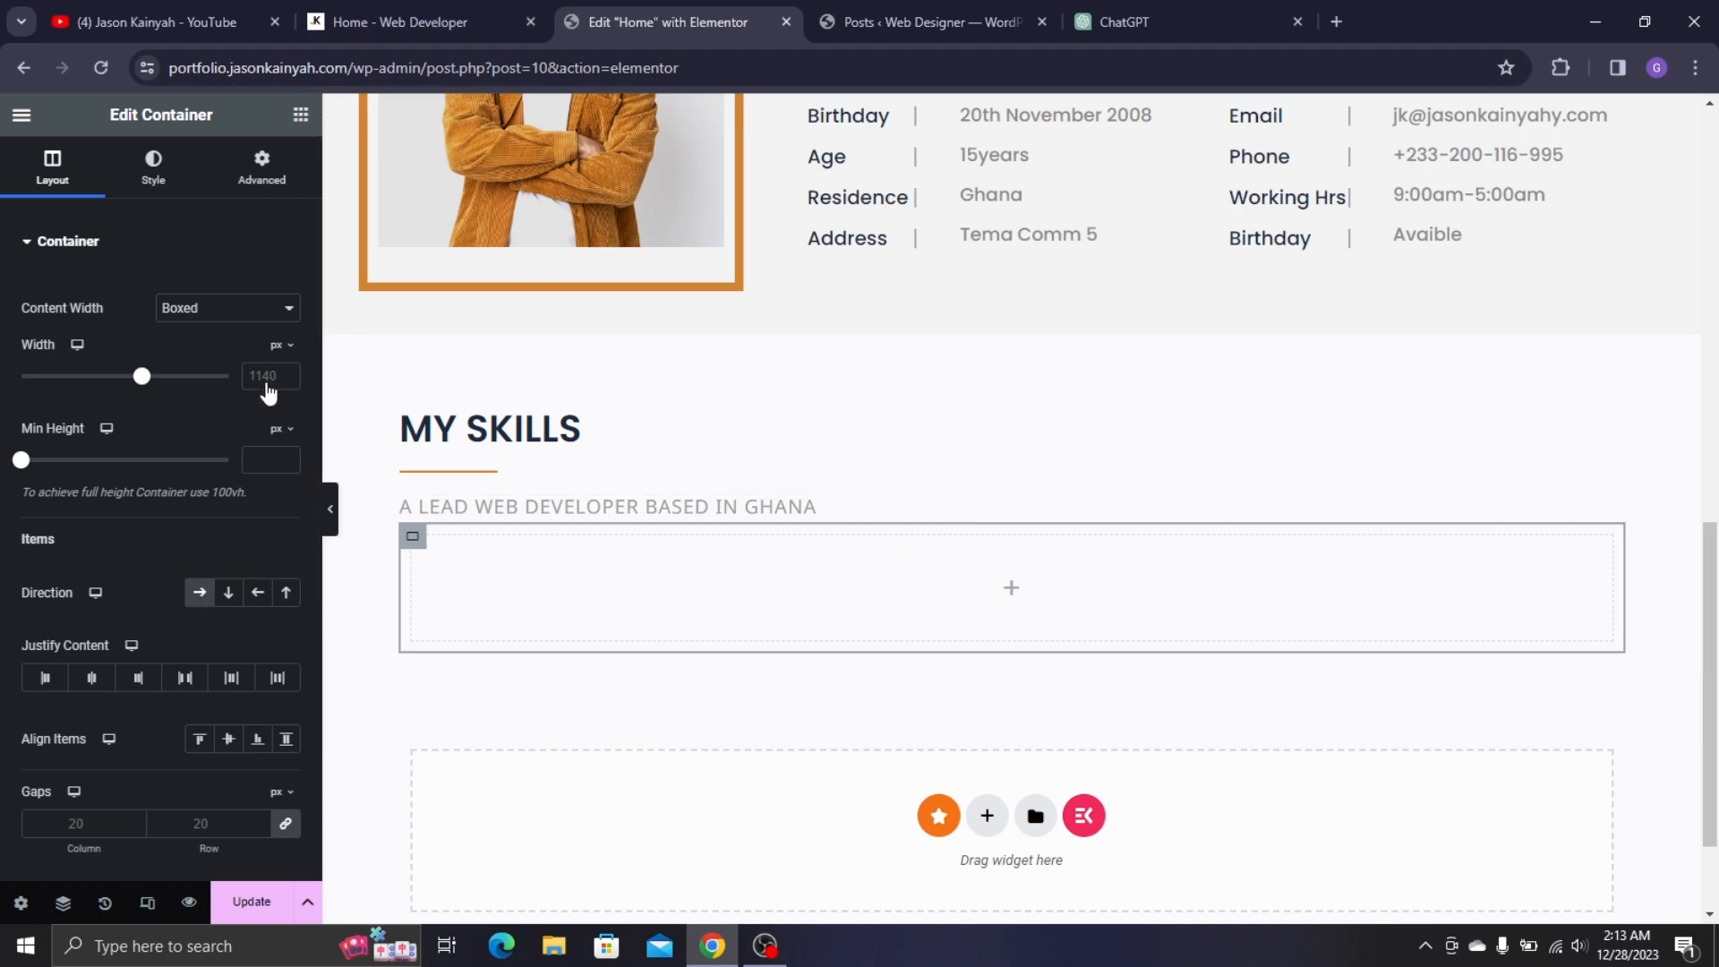
{"action": "left_click_drag", "start_coordinate": [77, 483], "coordinate": [422, 545]}
{"action": "right_click", "coordinate": [421, 548]}
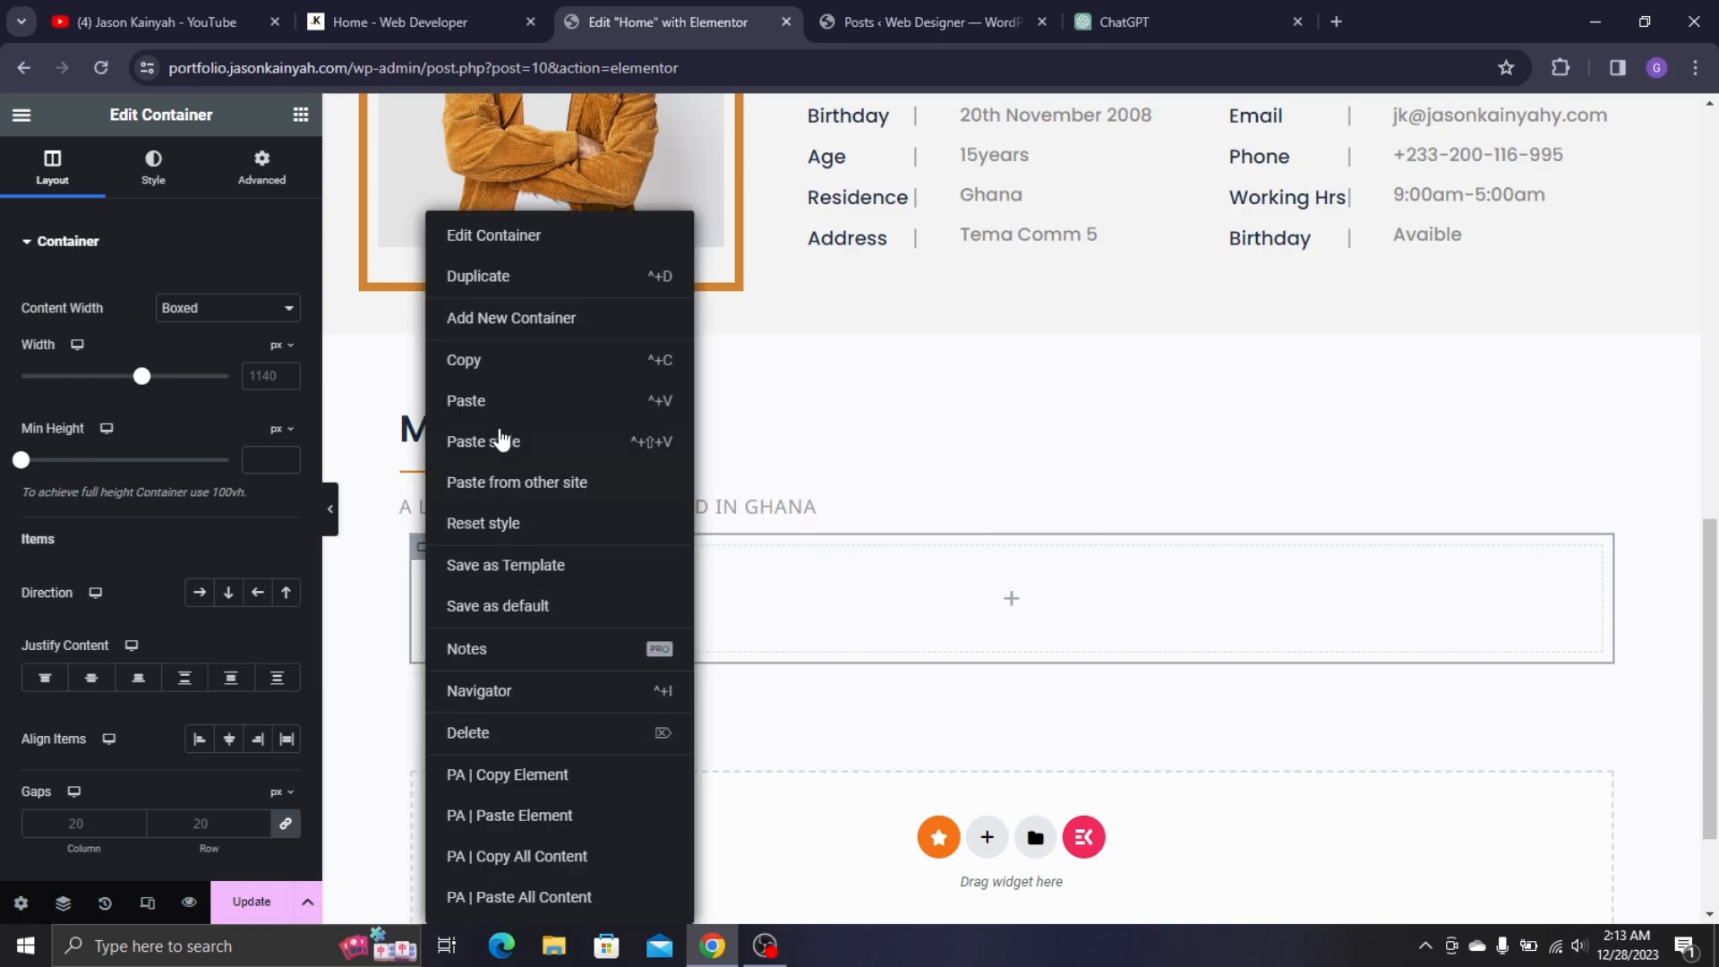
{"action": "key", "text": "Escape"}
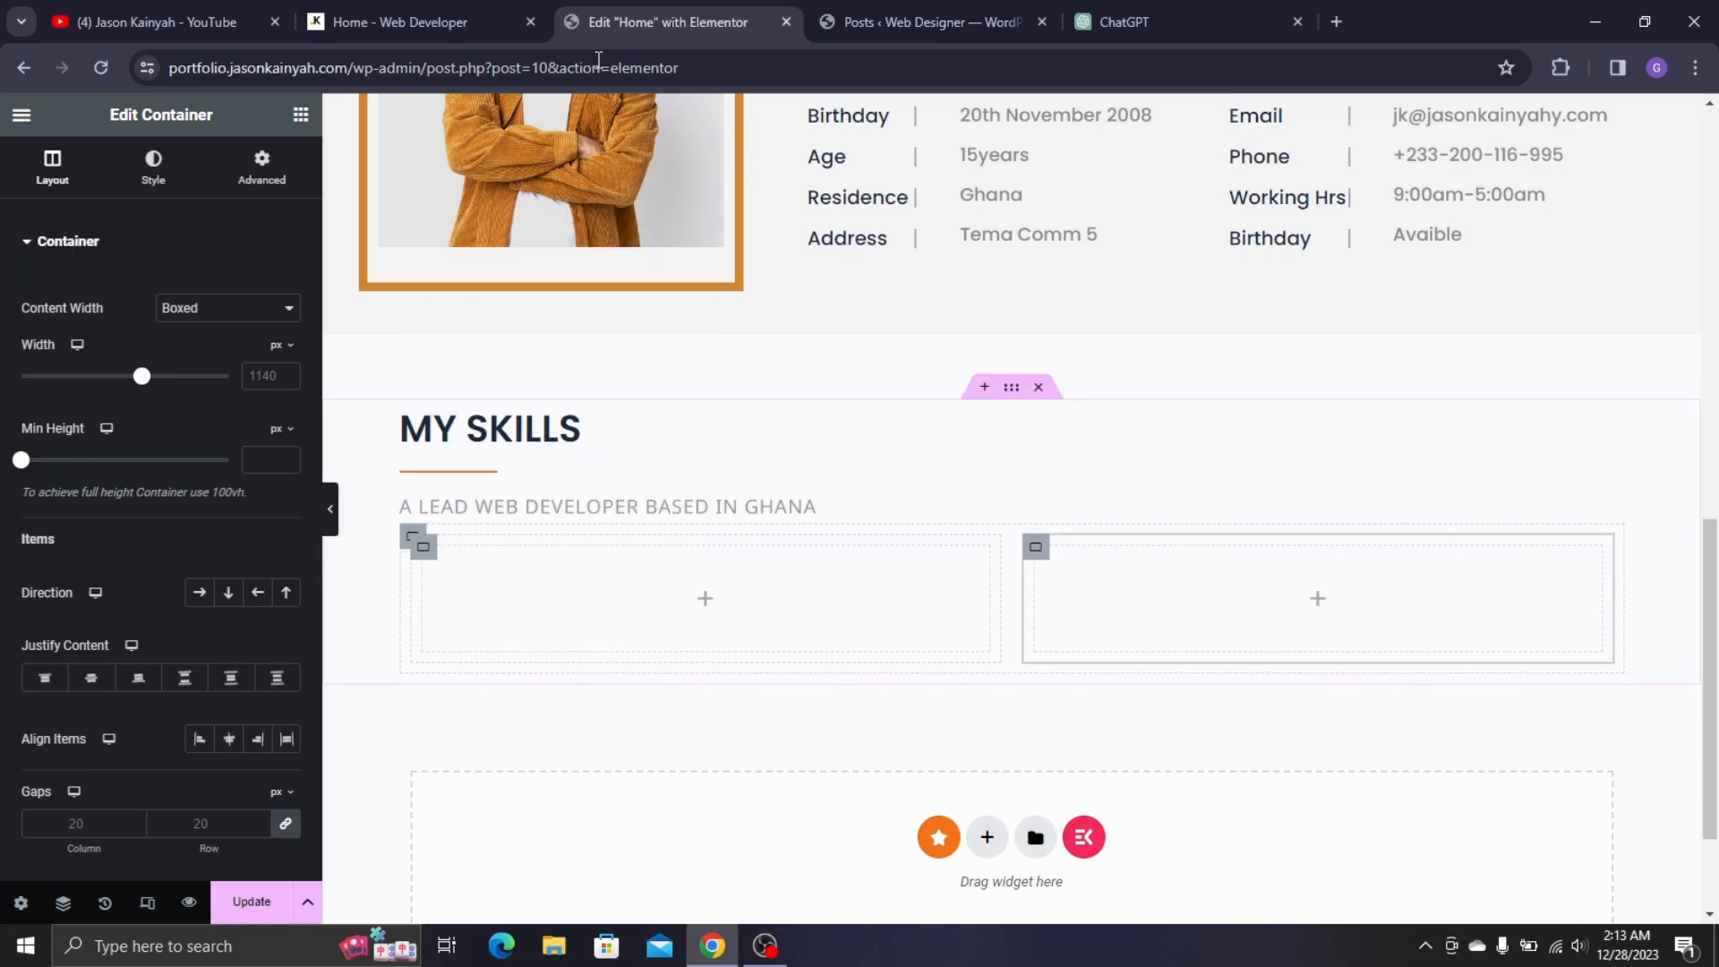
{"action": "left_click", "coordinate": [412, 21]}
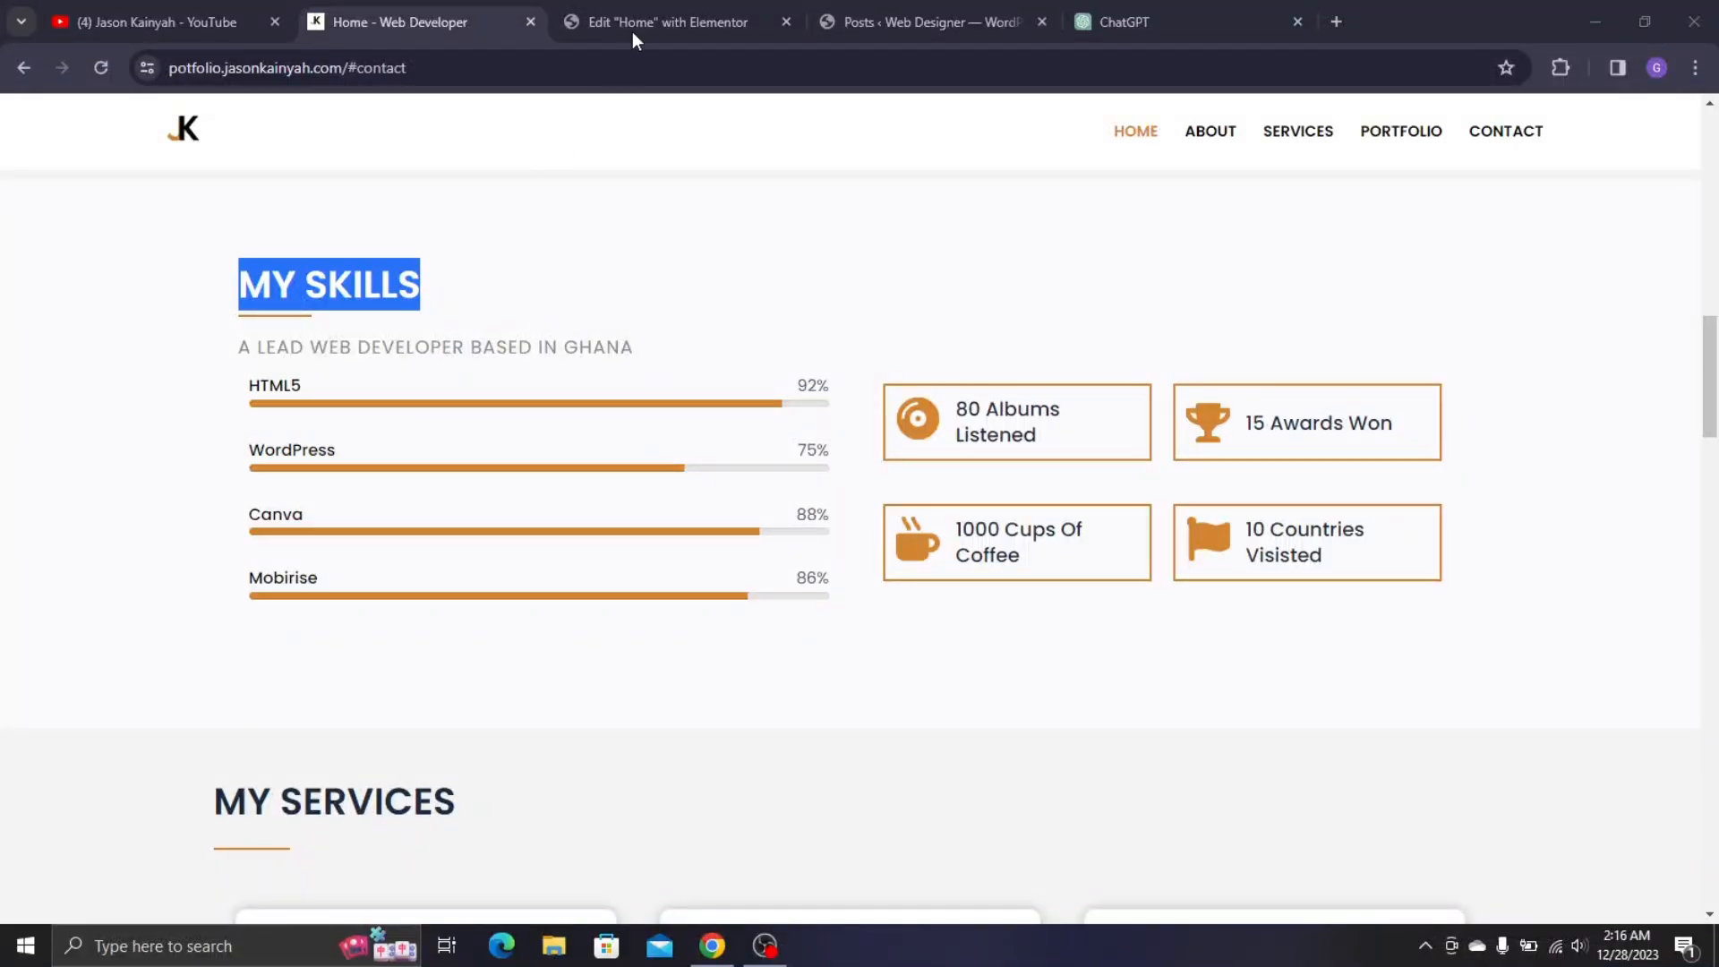
{"action": "left_click", "coordinate": [632, 36]}
- Drag a Progress Bar widget, found by searching 'progre', into the left column
{"action": "scroll", "coordinate": [179, 295], "scroll_direction": "down", "scroll_amount": 2}
{"action": "scroll", "coordinate": [383, 475], "scroll_direction": "down", "scroll_amount": 2}
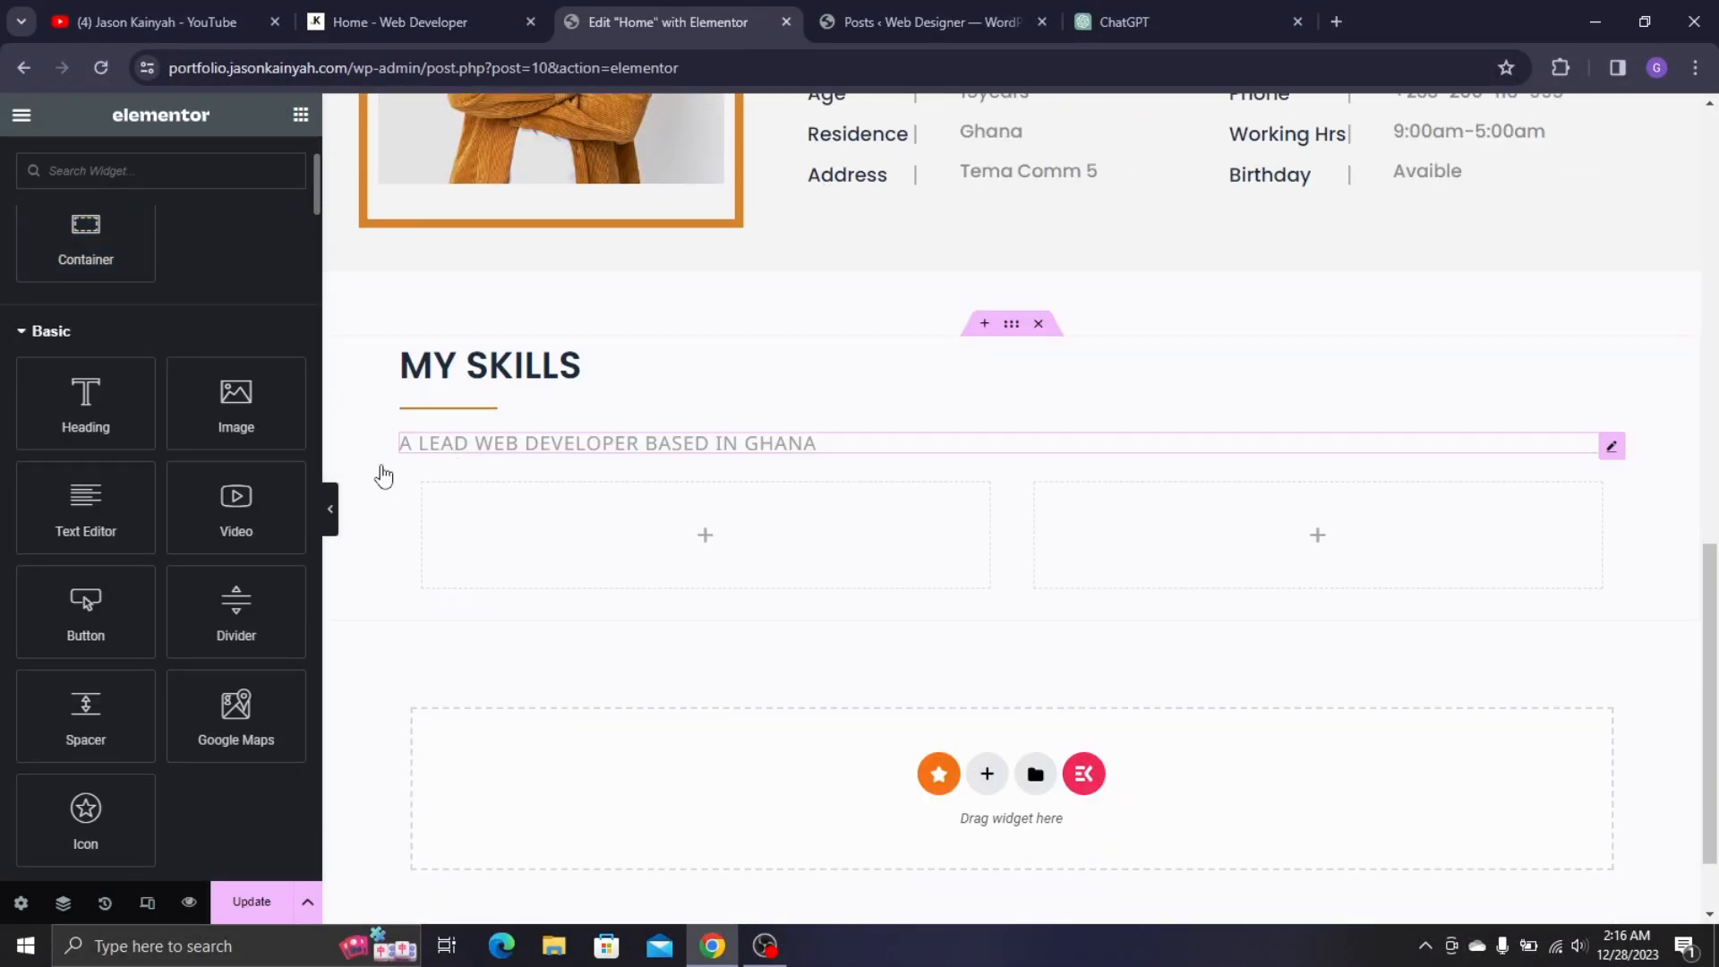
{"action": "scroll", "coordinate": [54, 172], "scroll_direction": "up", "scroll_amount": 3}
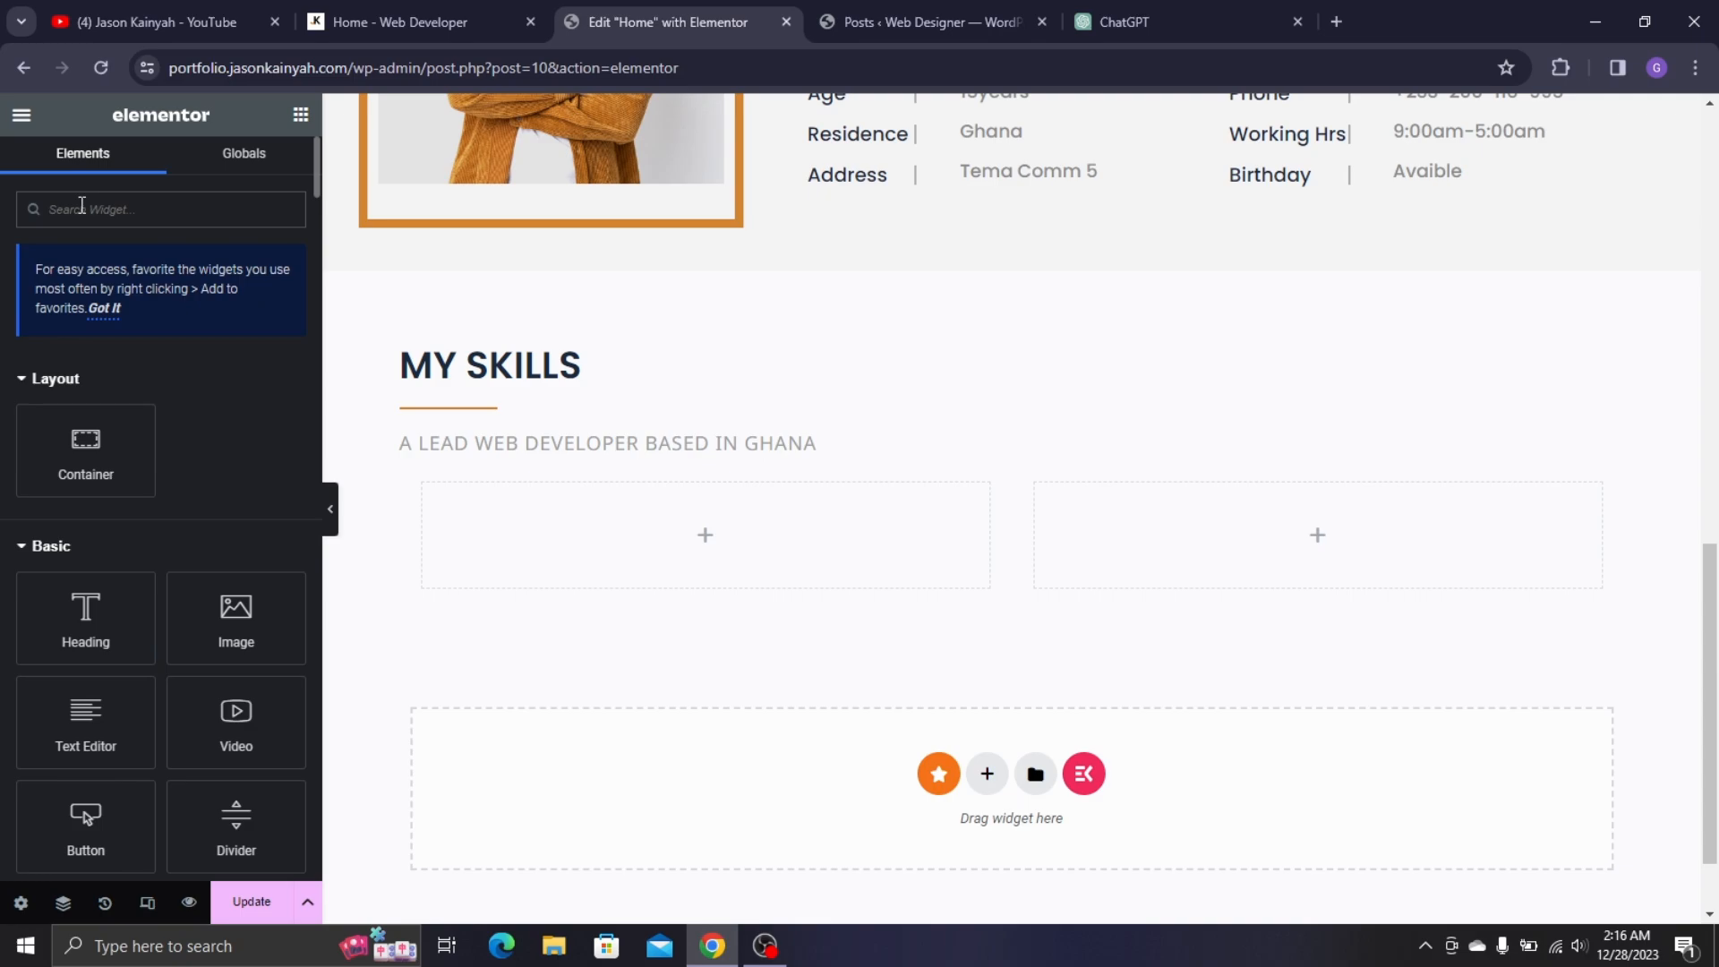
{"action": "type", "text": "progress"}
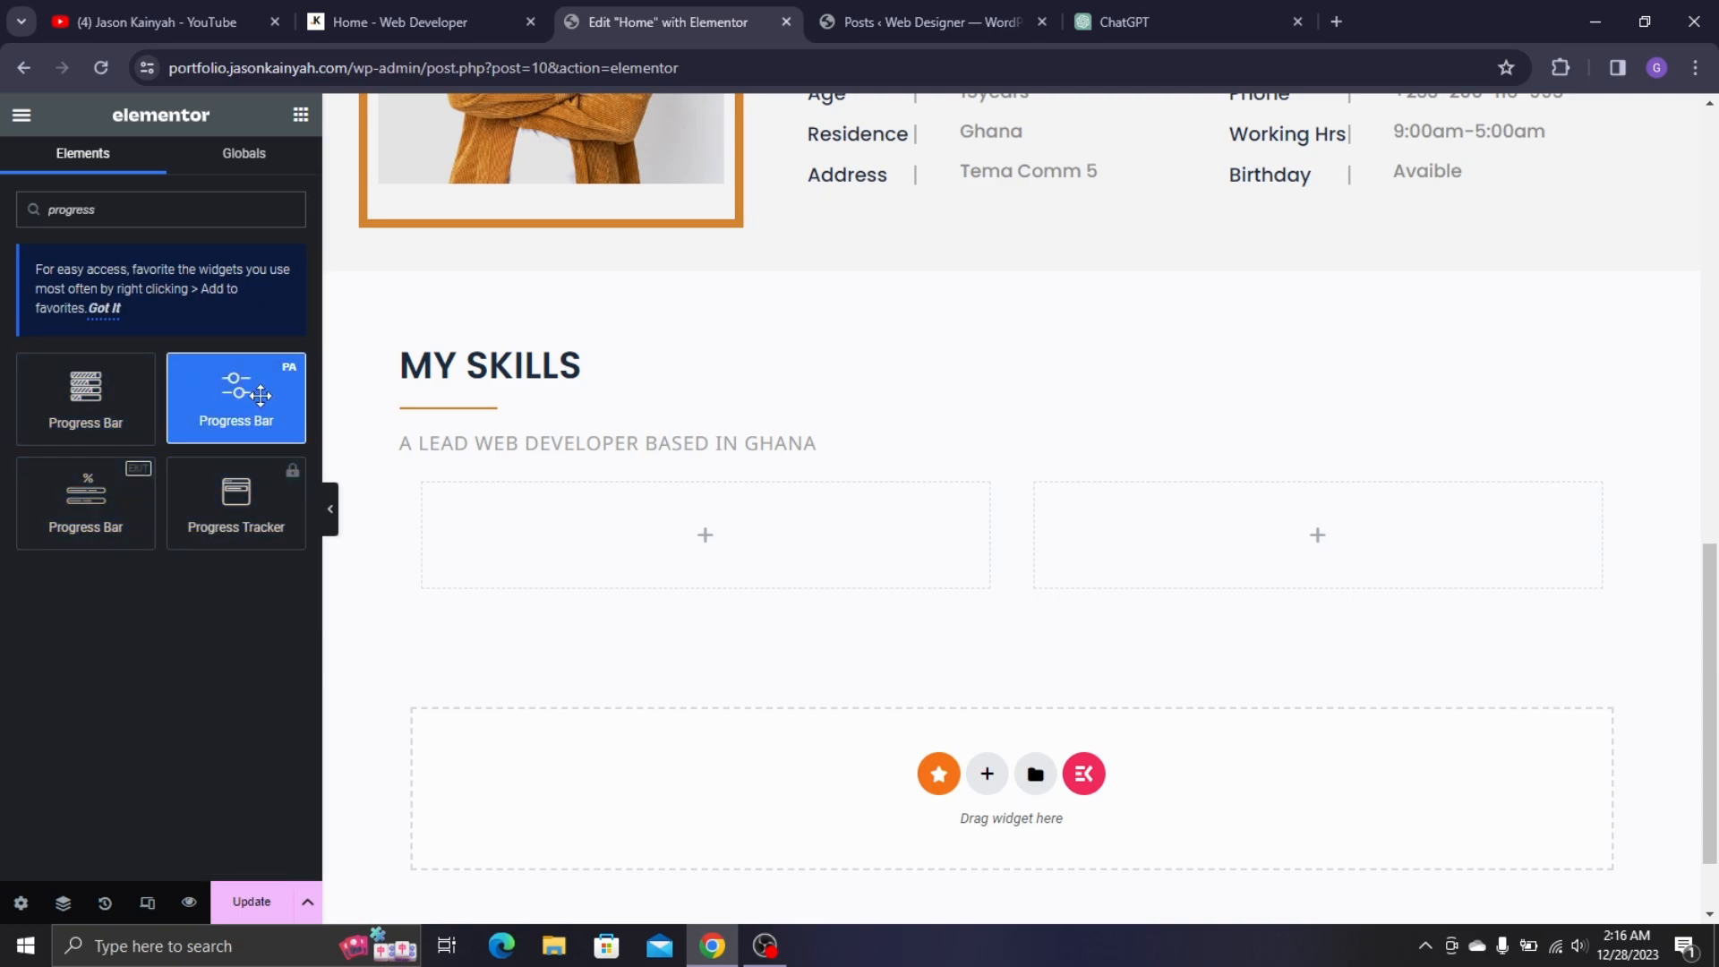
{"action": "left_click_drag", "start_coordinate": [259, 395], "coordinate": [517, 514]}
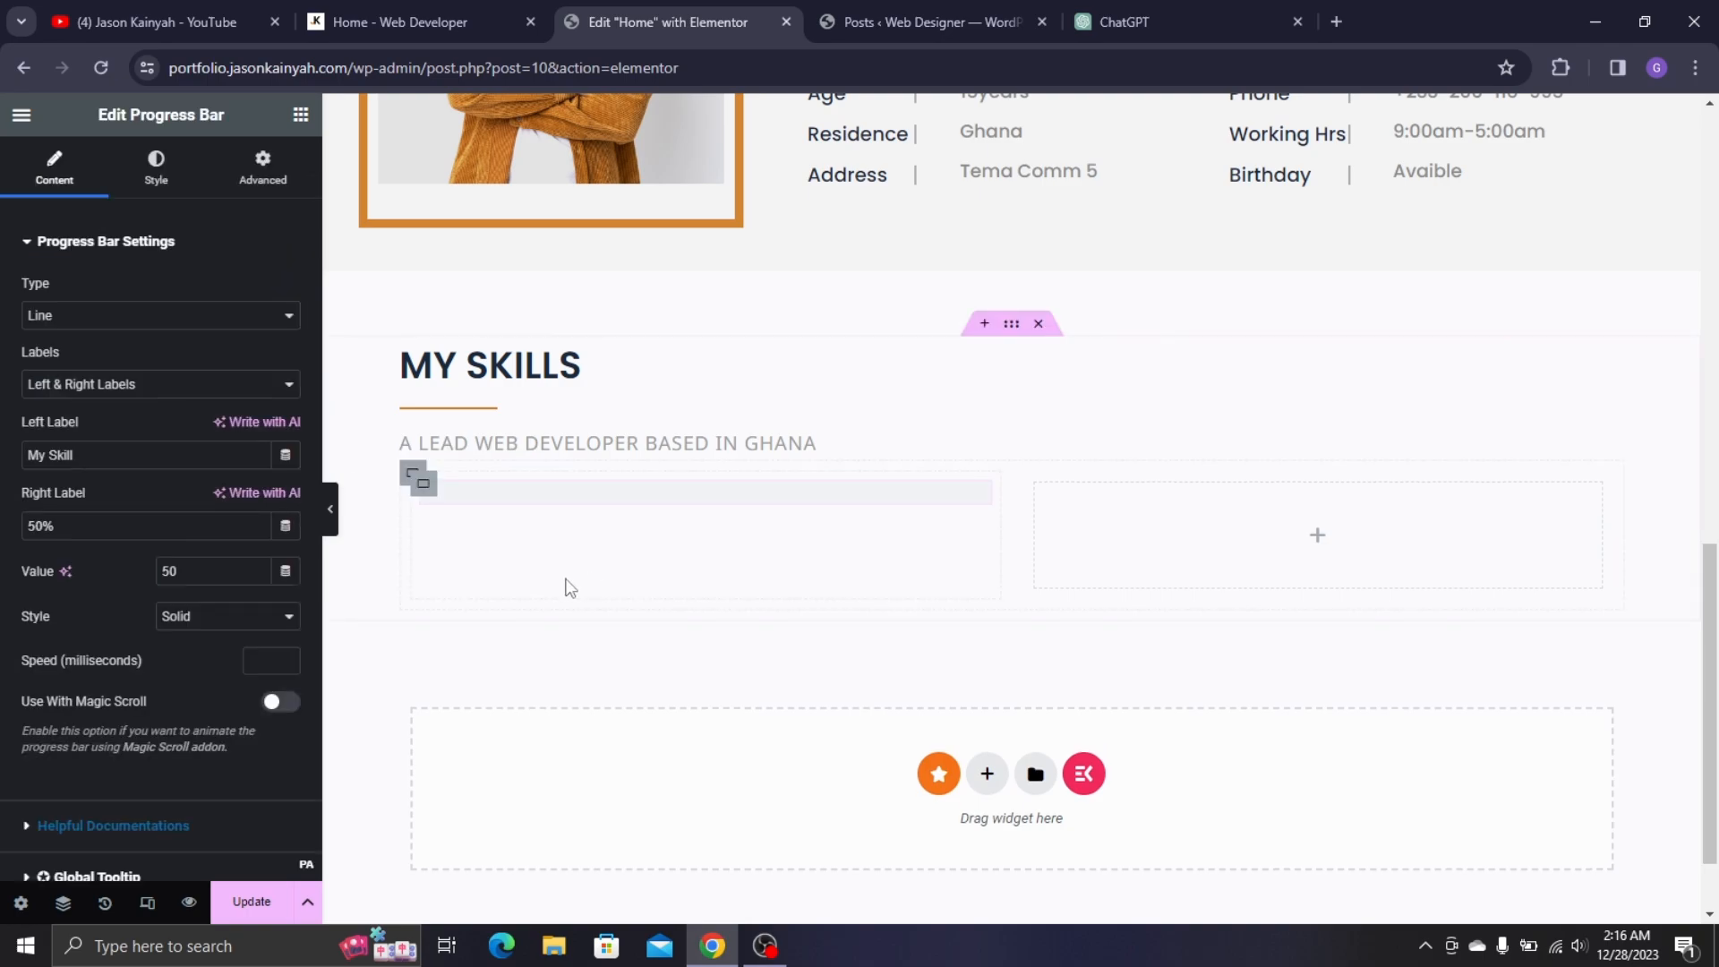
- Label the progress bar HTML5 with a 95% right label and set its value to 95
{"action": "left_click", "coordinate": [384, 23]}
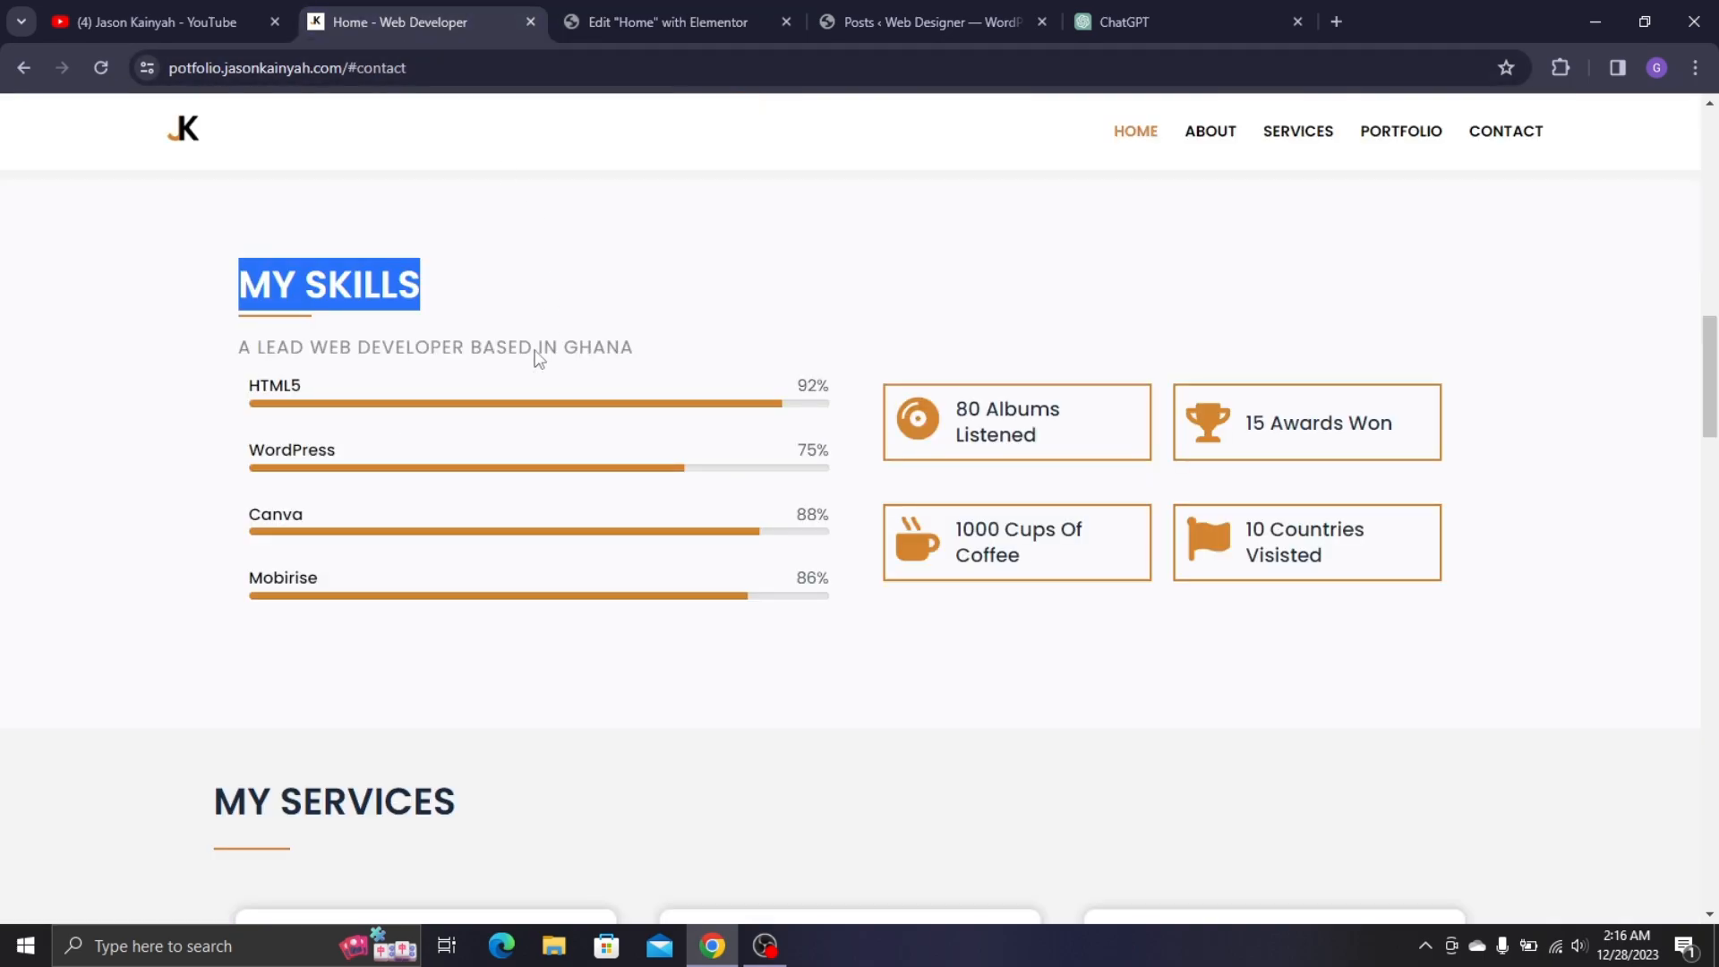
{"action": "double_click", "coordinate": [270, 387]}
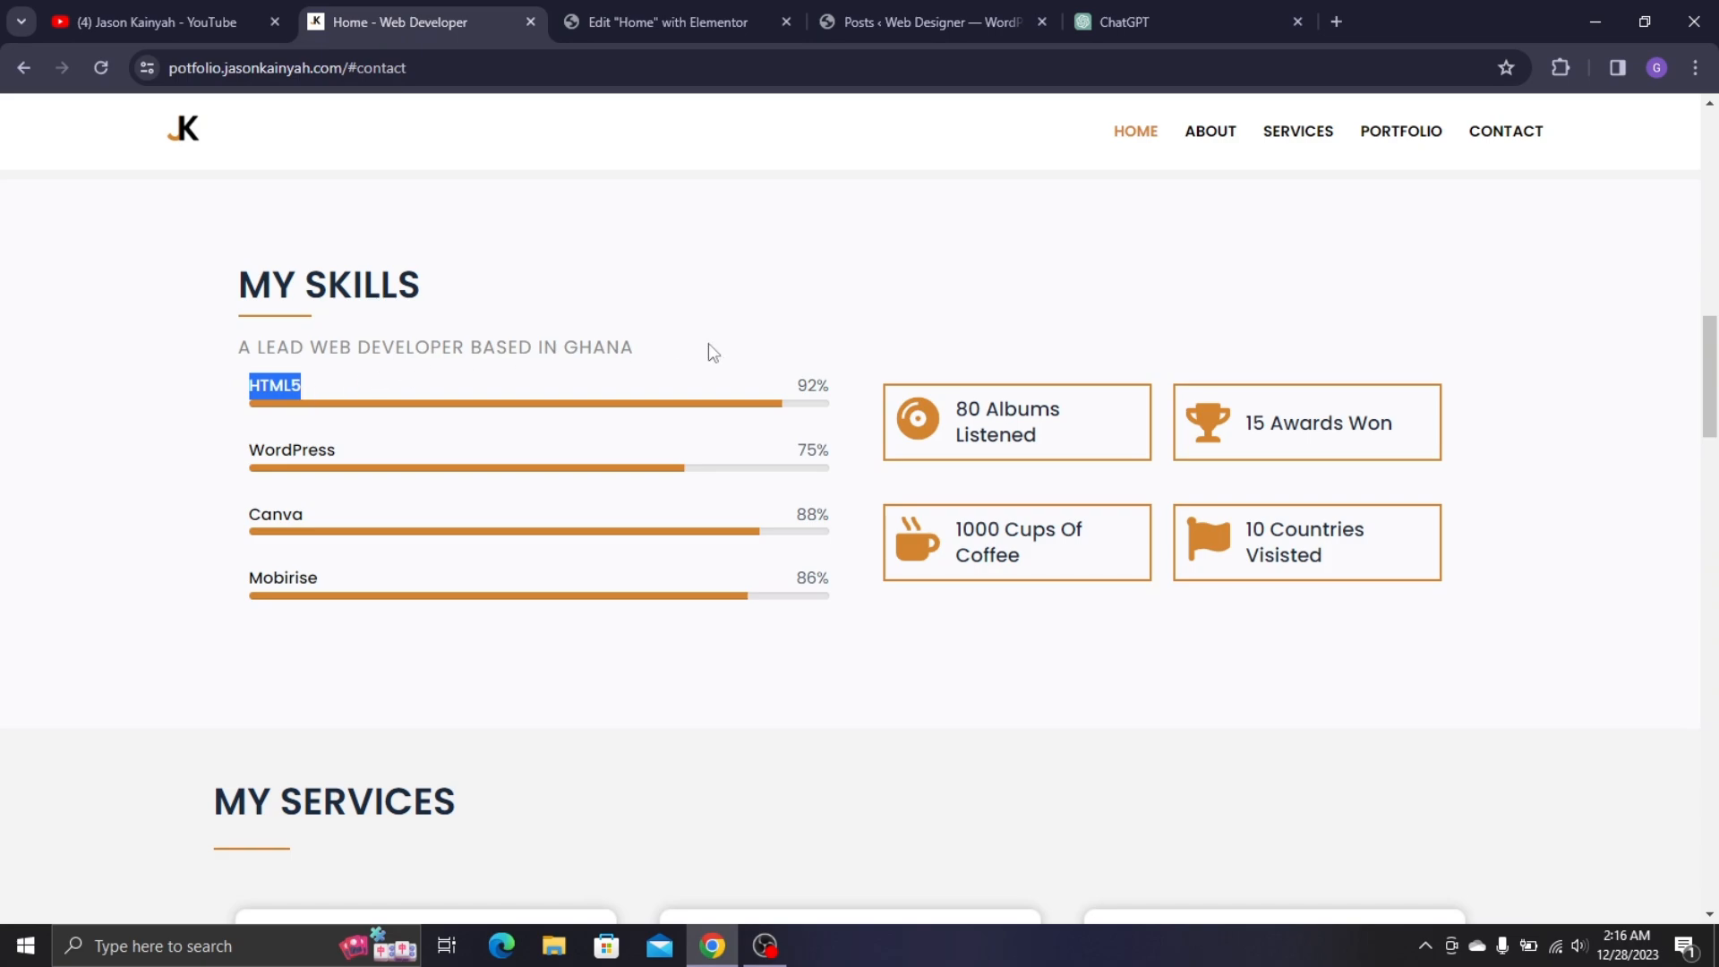
{"action": "left_click", "coordinate": [695, 14]}
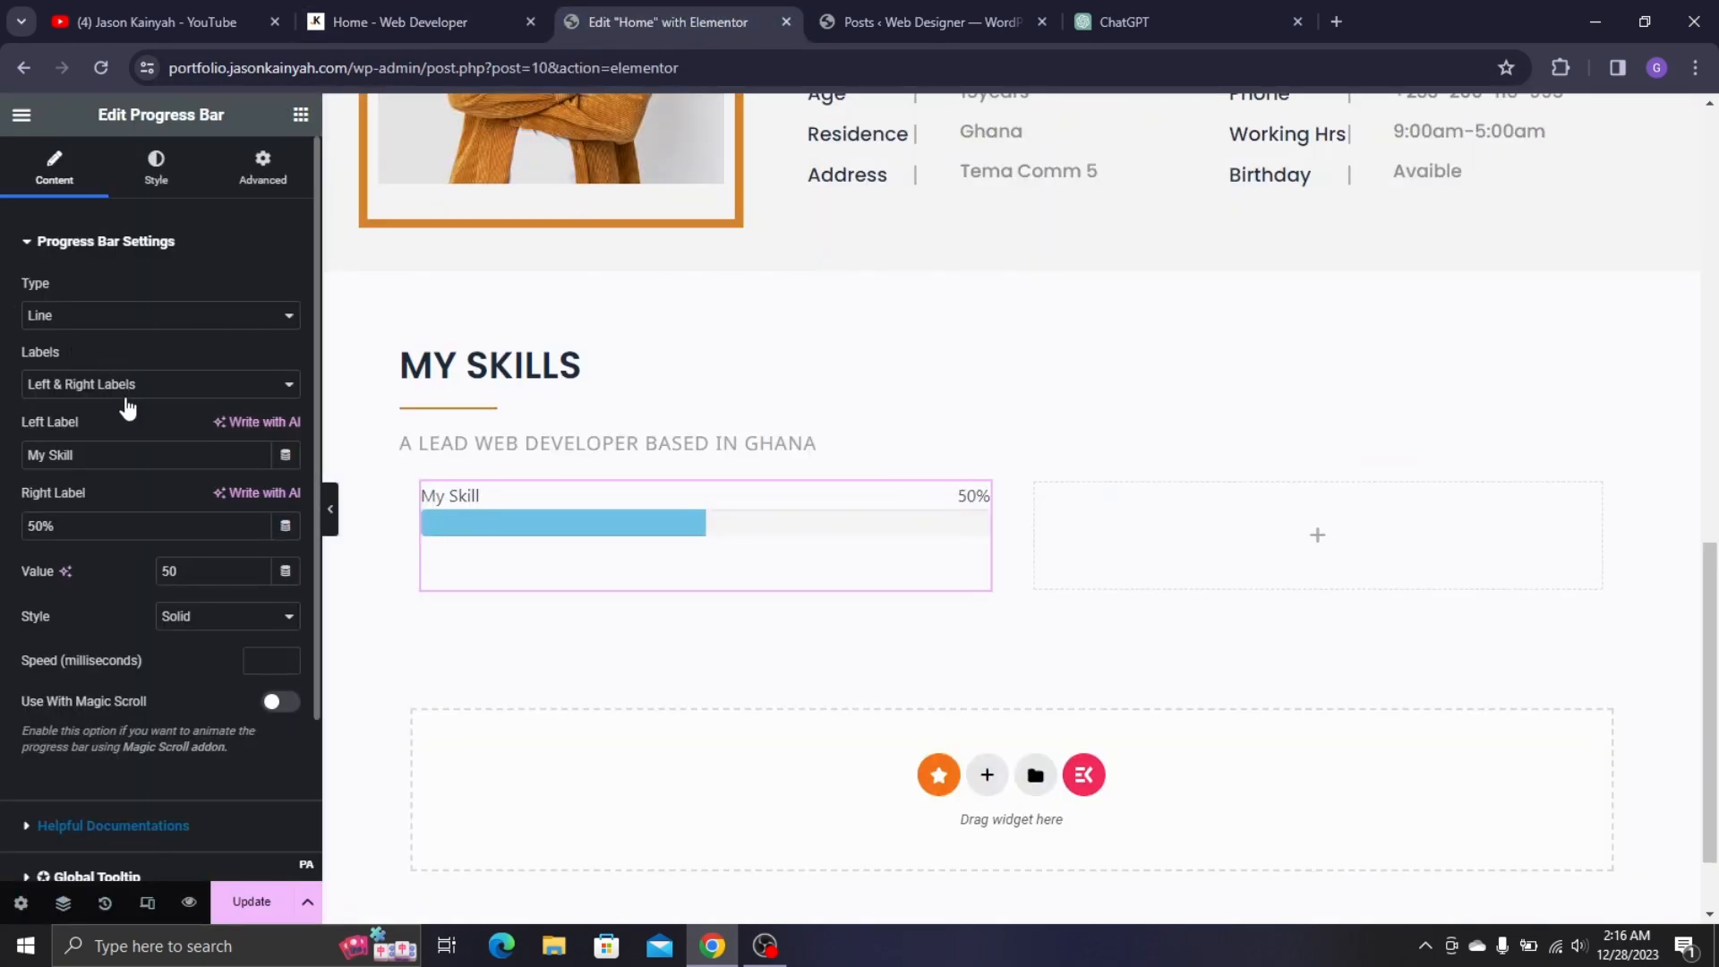
{"action": "left_click_drag", "start_coordinate": [91, 451], "coordinate": [3, 456]}
{"action": "type", "text": "HTML5"}
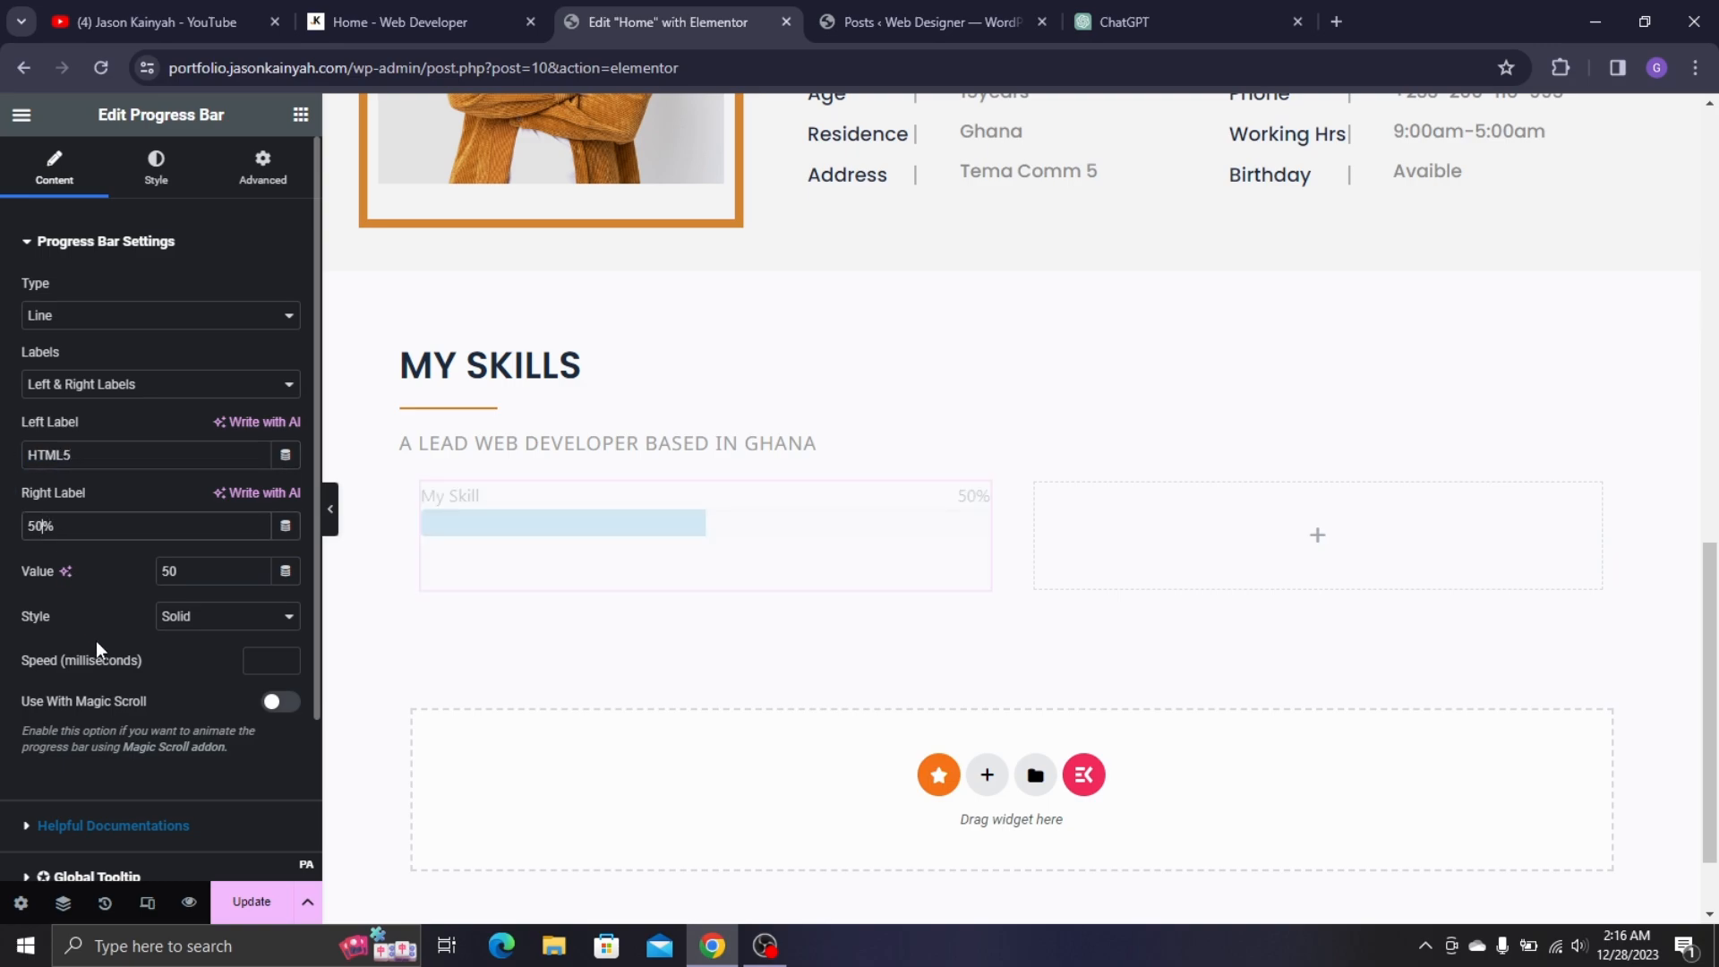
{"action": "key", "text": "BackSpace"}
{"action": "key", "text": "BackSpace"}
{"action": "type", "text": "95"}
{"action": "double_click", "coordinate": [169, 572]}
{"action": "type", "text": "95"}
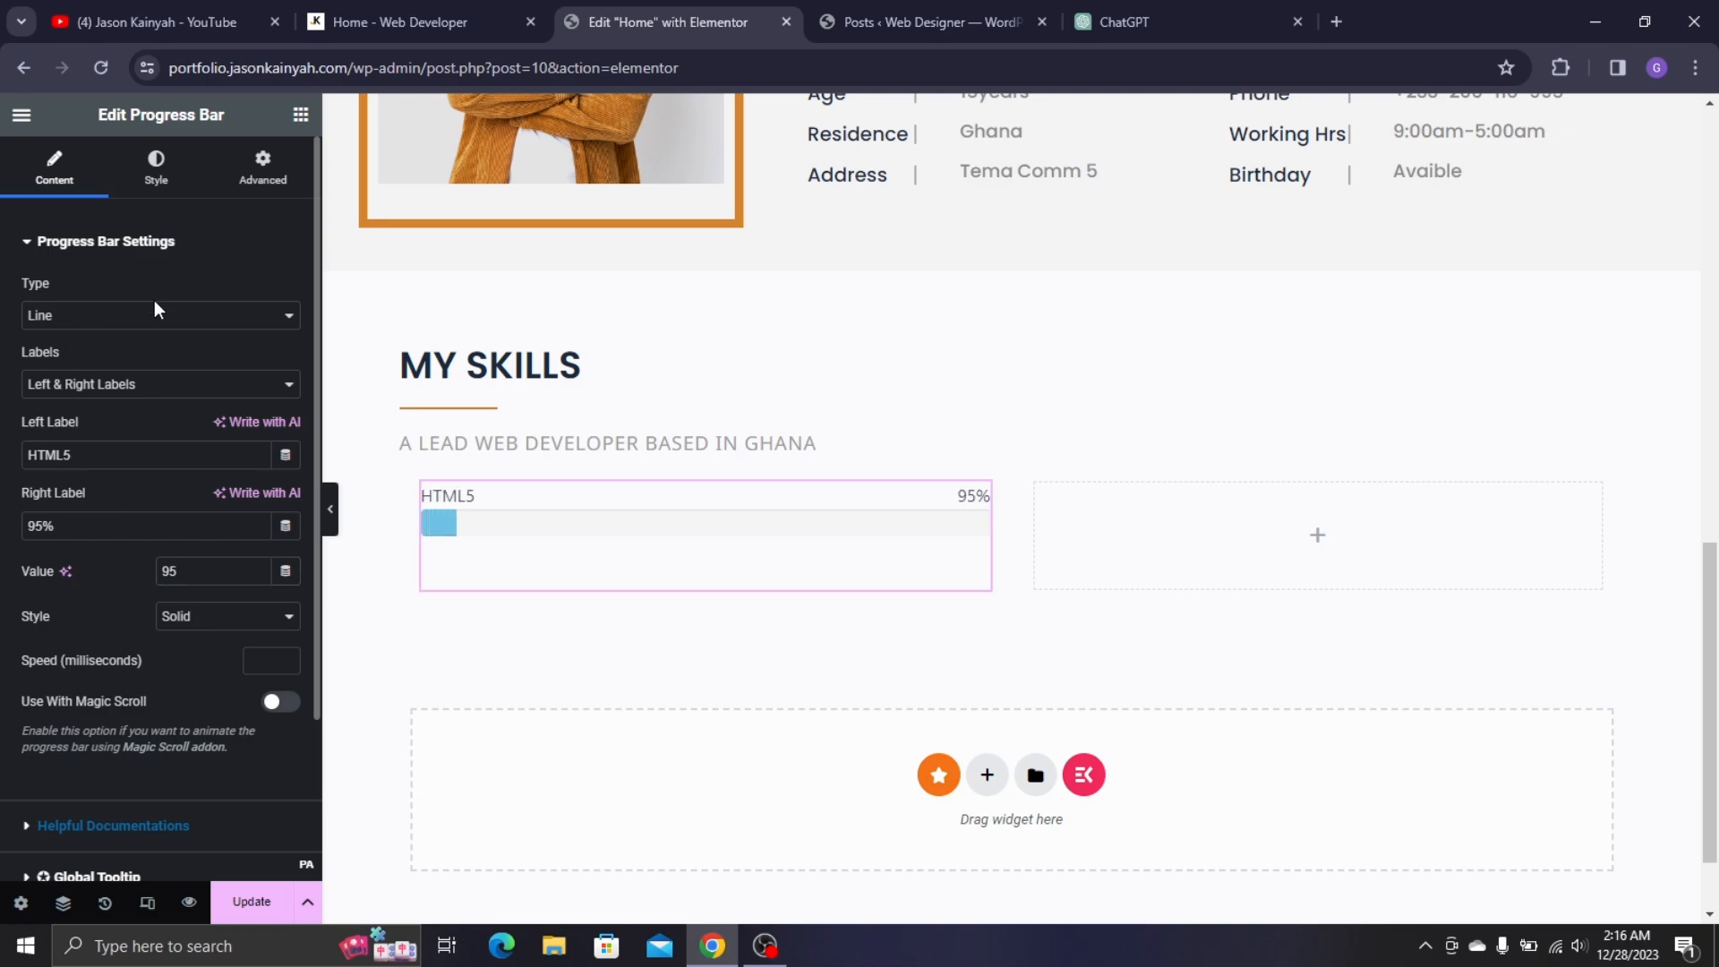
{"action": "scroll", "coordinate": [160, 414], "scroll_direction": "down", "scroll_amount": 1}
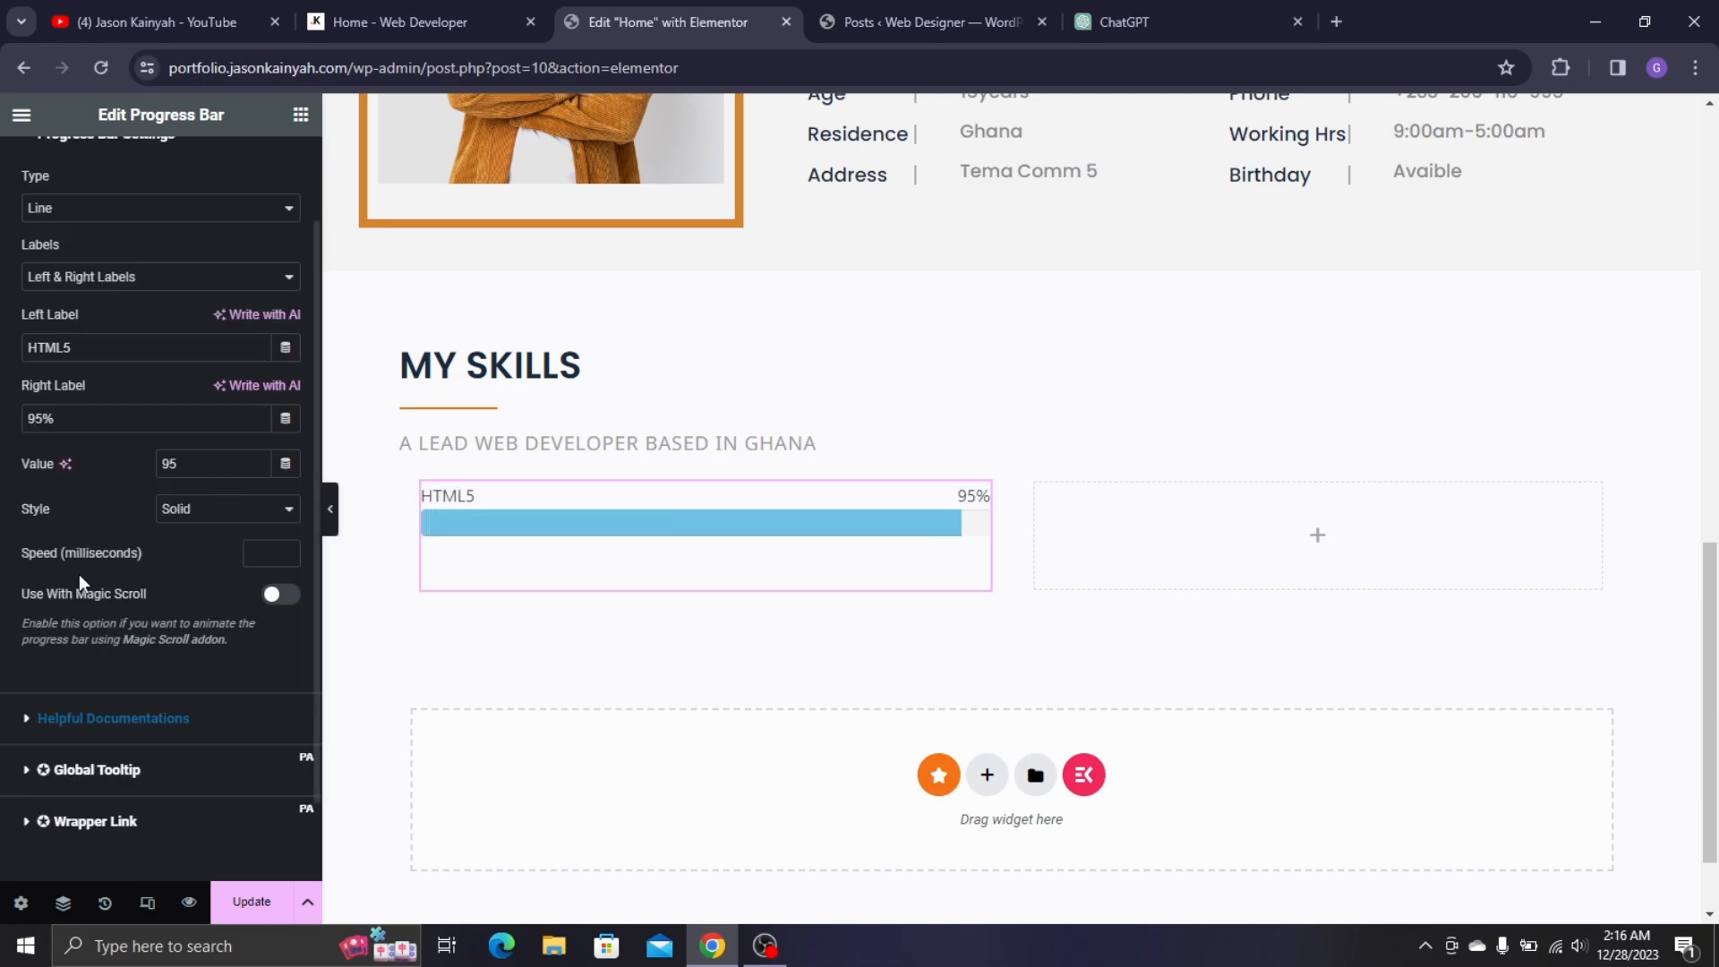
{"action": "scroll", "coordinate": [67, 285], "scroll_direction": "up", "scroll_amount": 1}
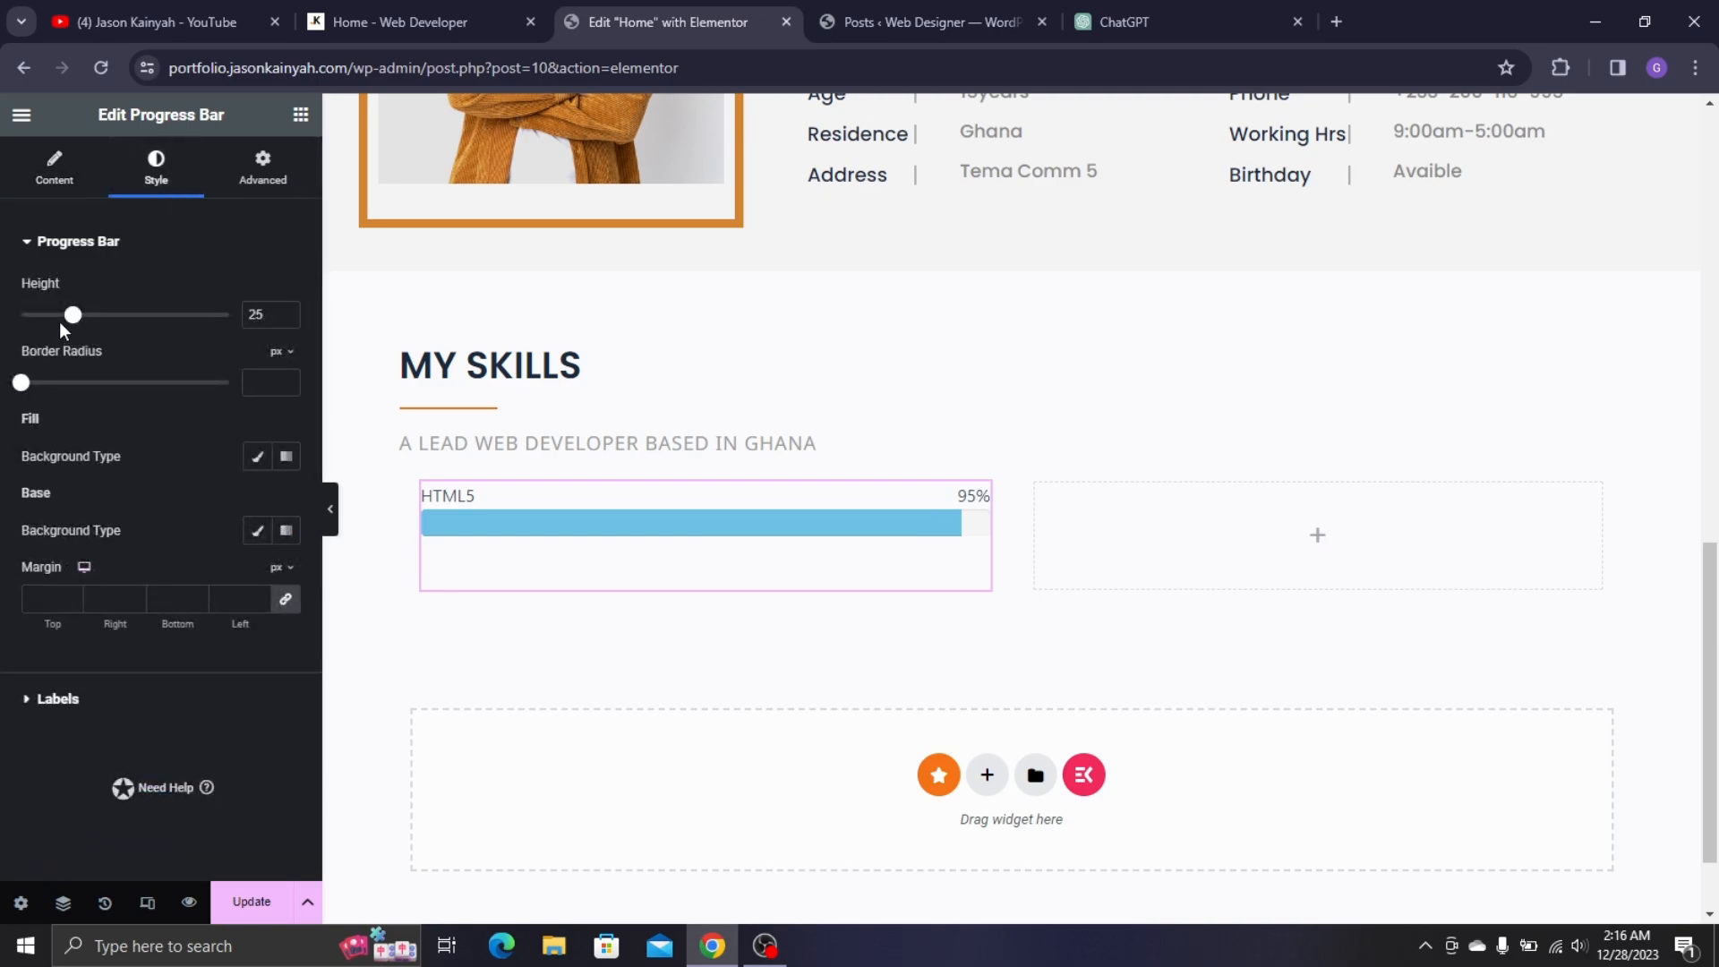
- Make the HTML5 bar 9 high and fill it with the orange Yellow global colour
{"action": "left_click_drag", "start_coordinate": [73, 315], "coordinate": [40, 316]}
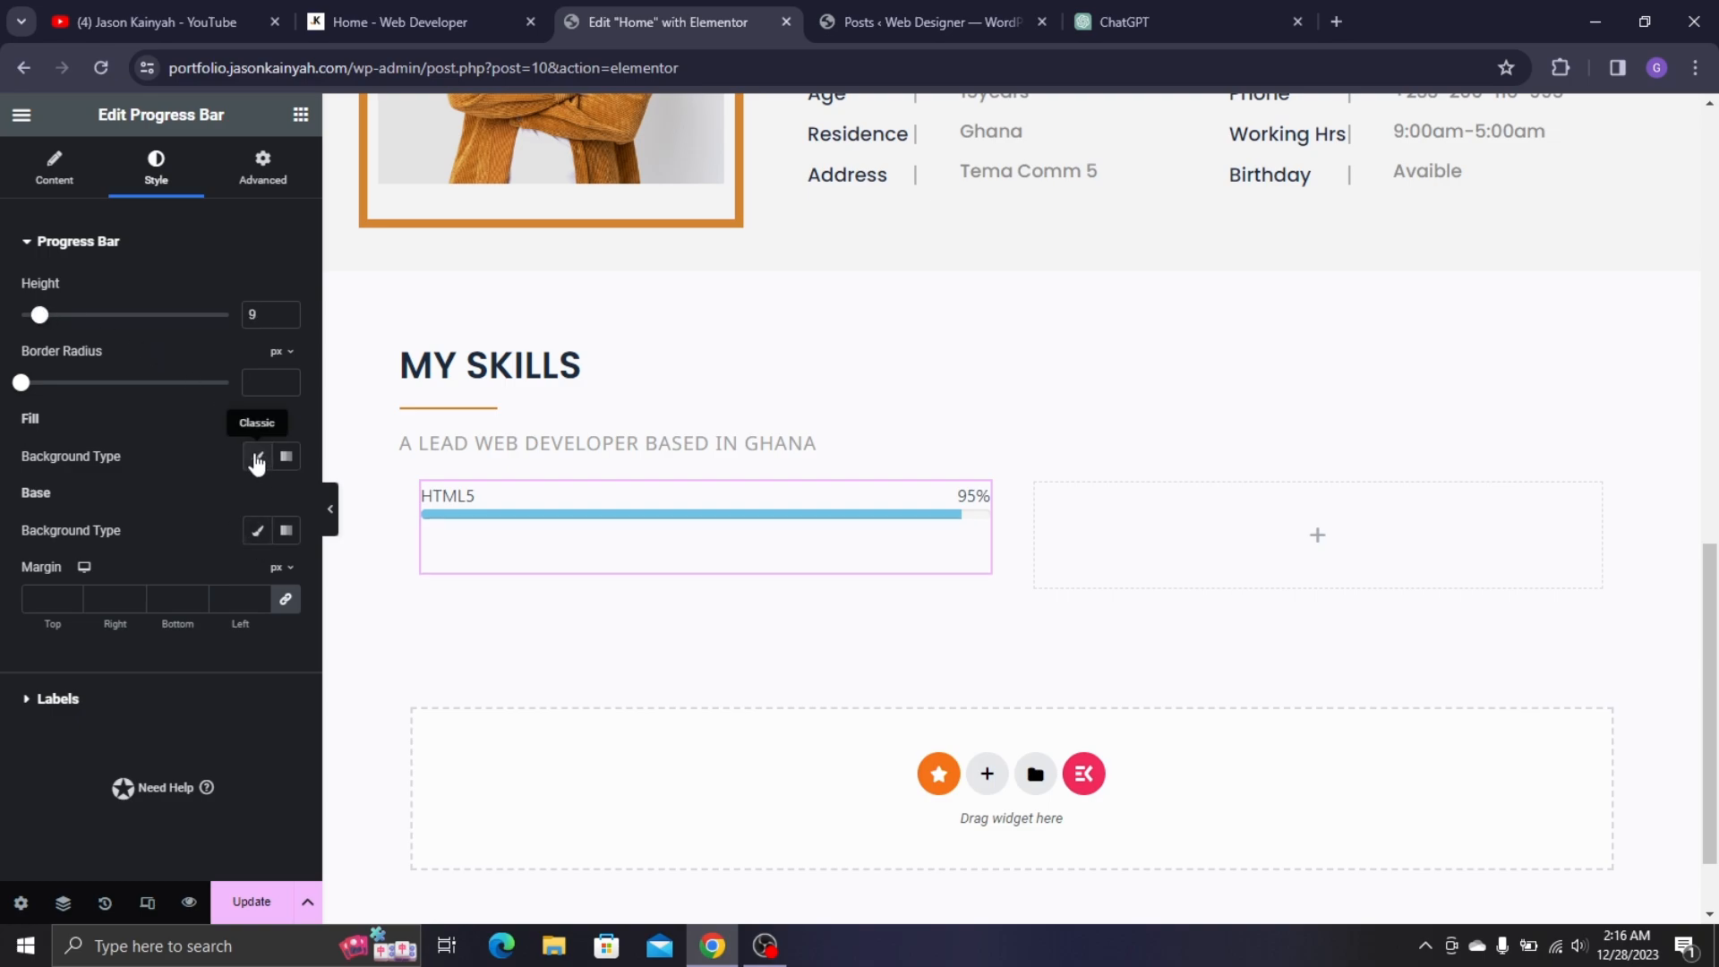
{"action": "left_click", "coordinate": [258, 465]}
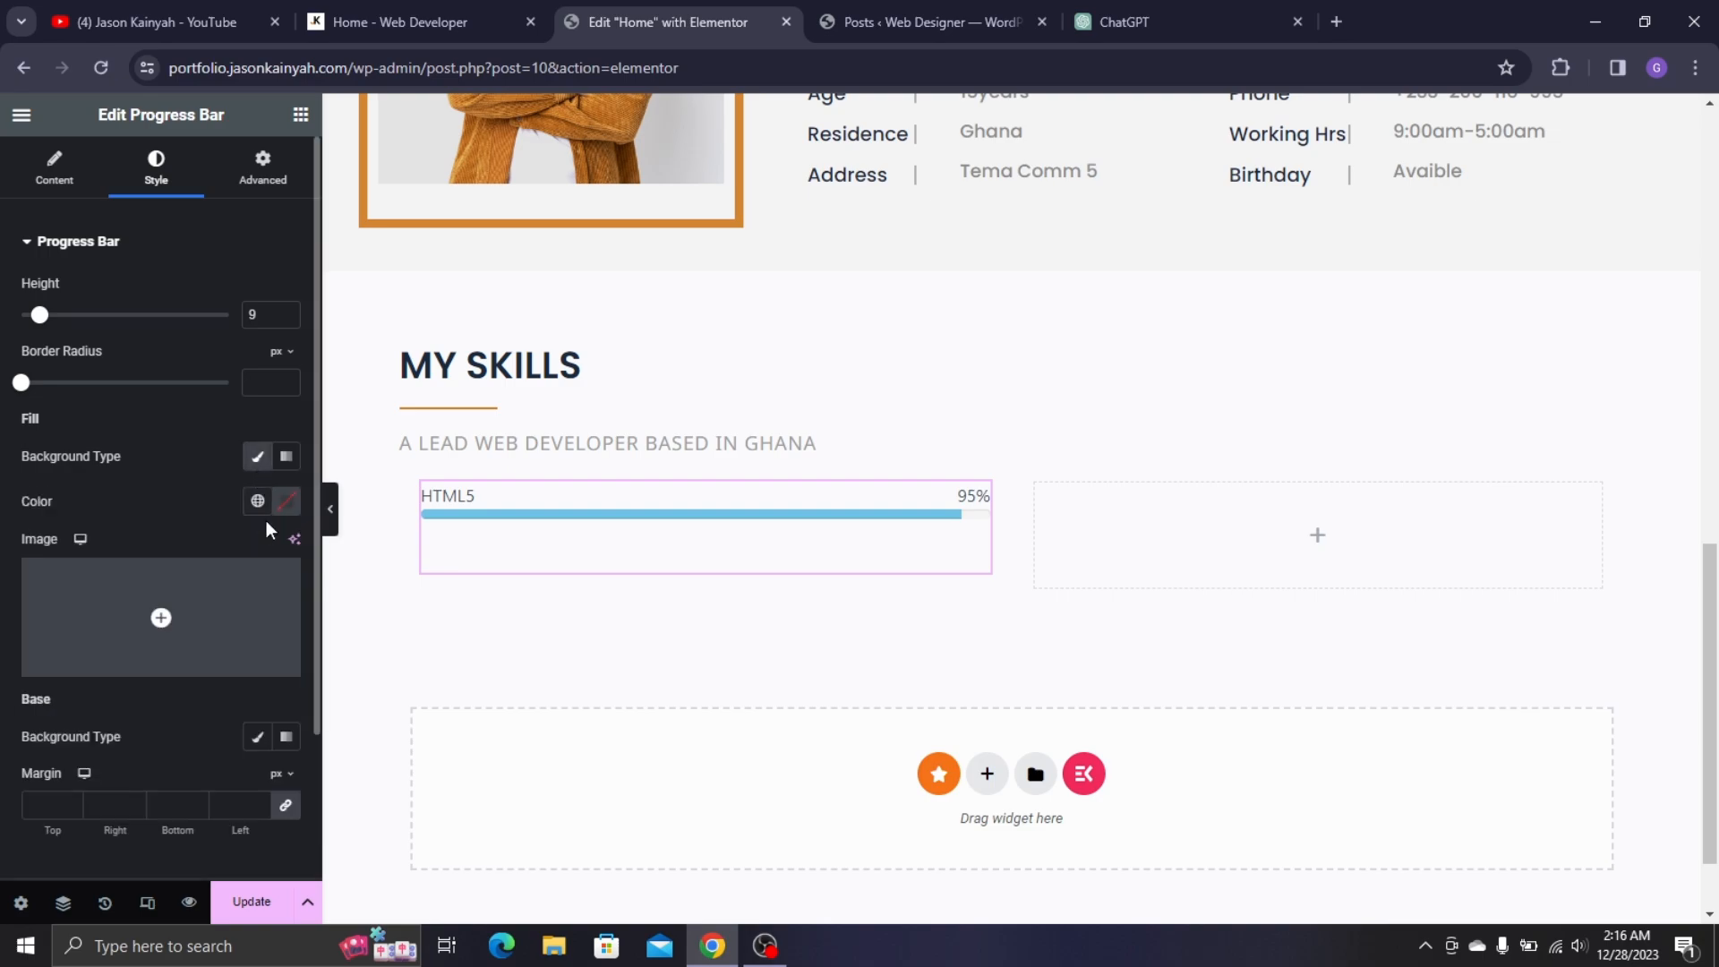
{"action": "left_click", "coordinate": [257, 501]}
{"action": "scroll", "coordinate": [108, 788], "scroll_direction": "down", "scroll_amount": 4}
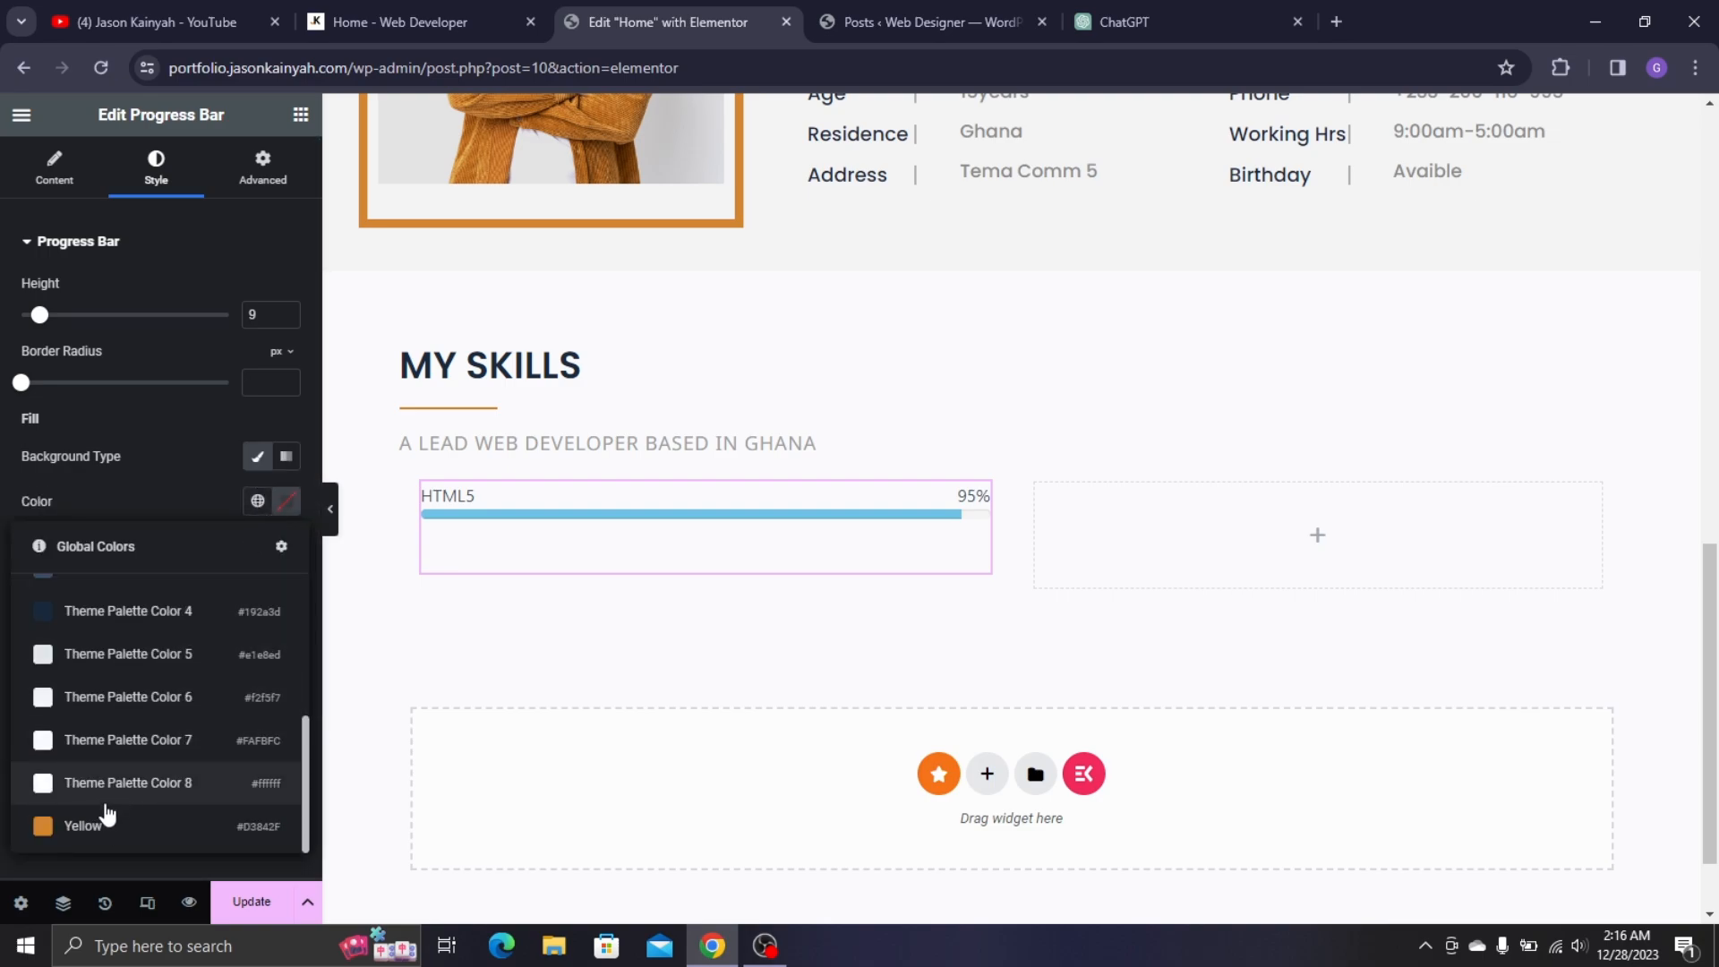
{"action": "left_click", "coordinate": [111, 821]}
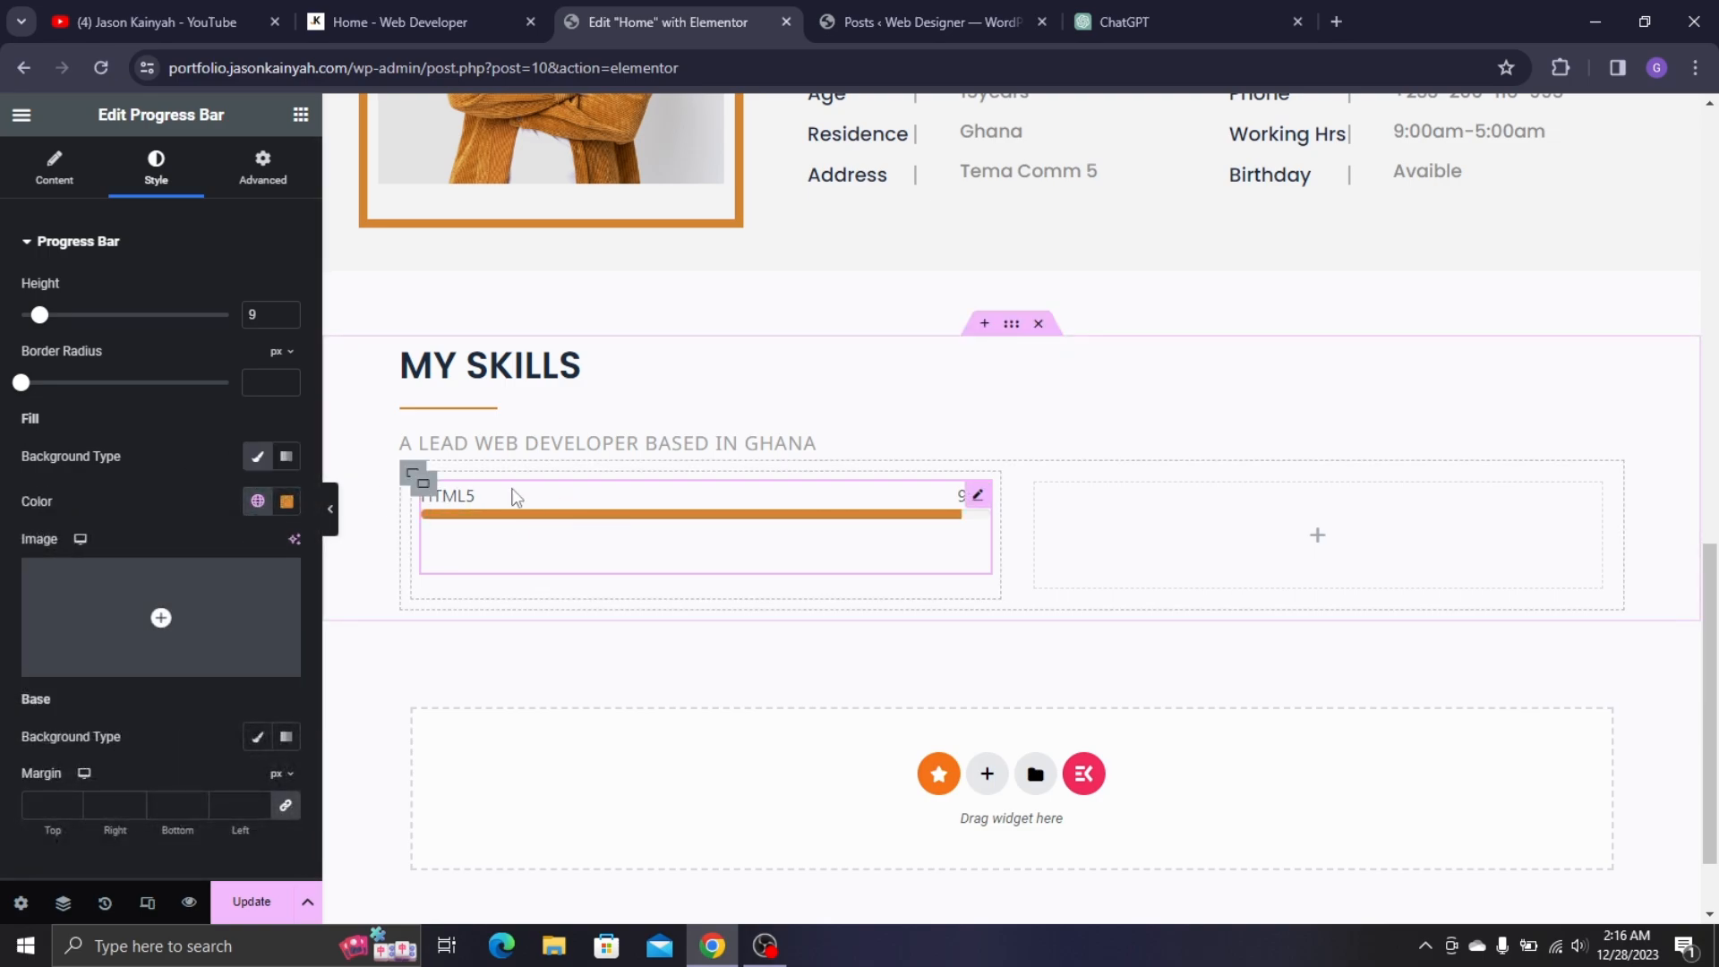
{"action": "scroll", "coordinate": [131, 481], "scroll_direction": "down", "scroll_amount": 2}
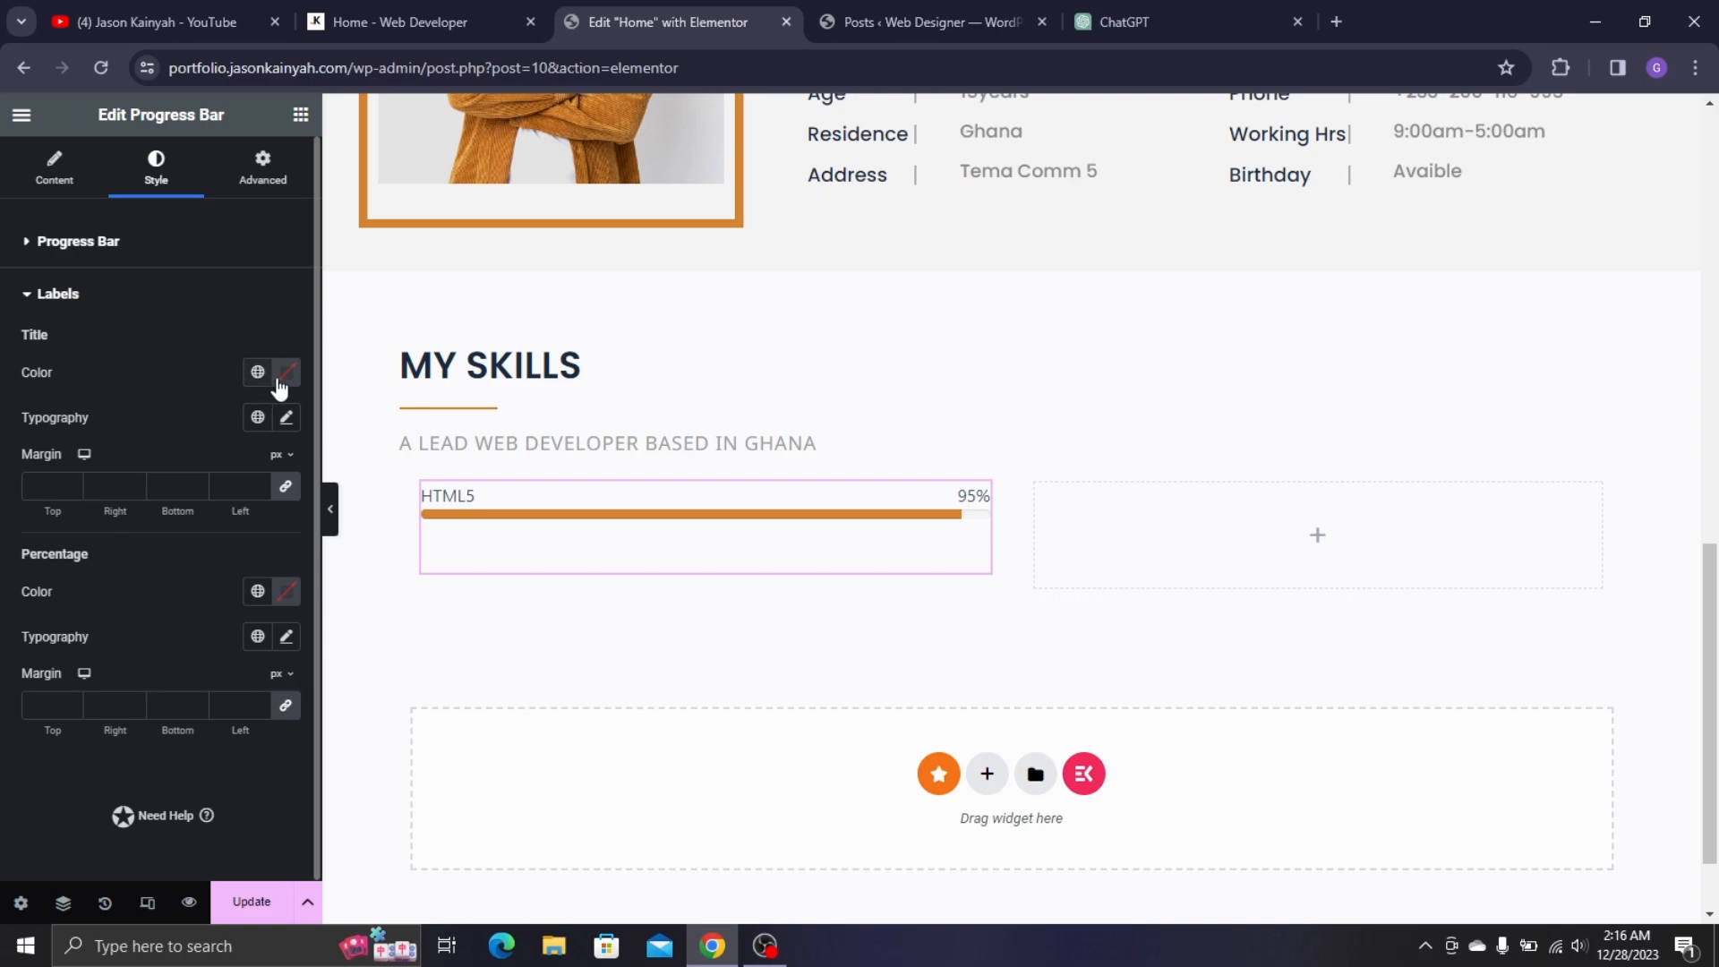
- Make the skill title colour black (#000000)
{"action": "left_click", "coordinate": [285, 372]}
{"action": "left_click_drag", "start_coordinate": [223, 552], "coordinate": [125, 647]}
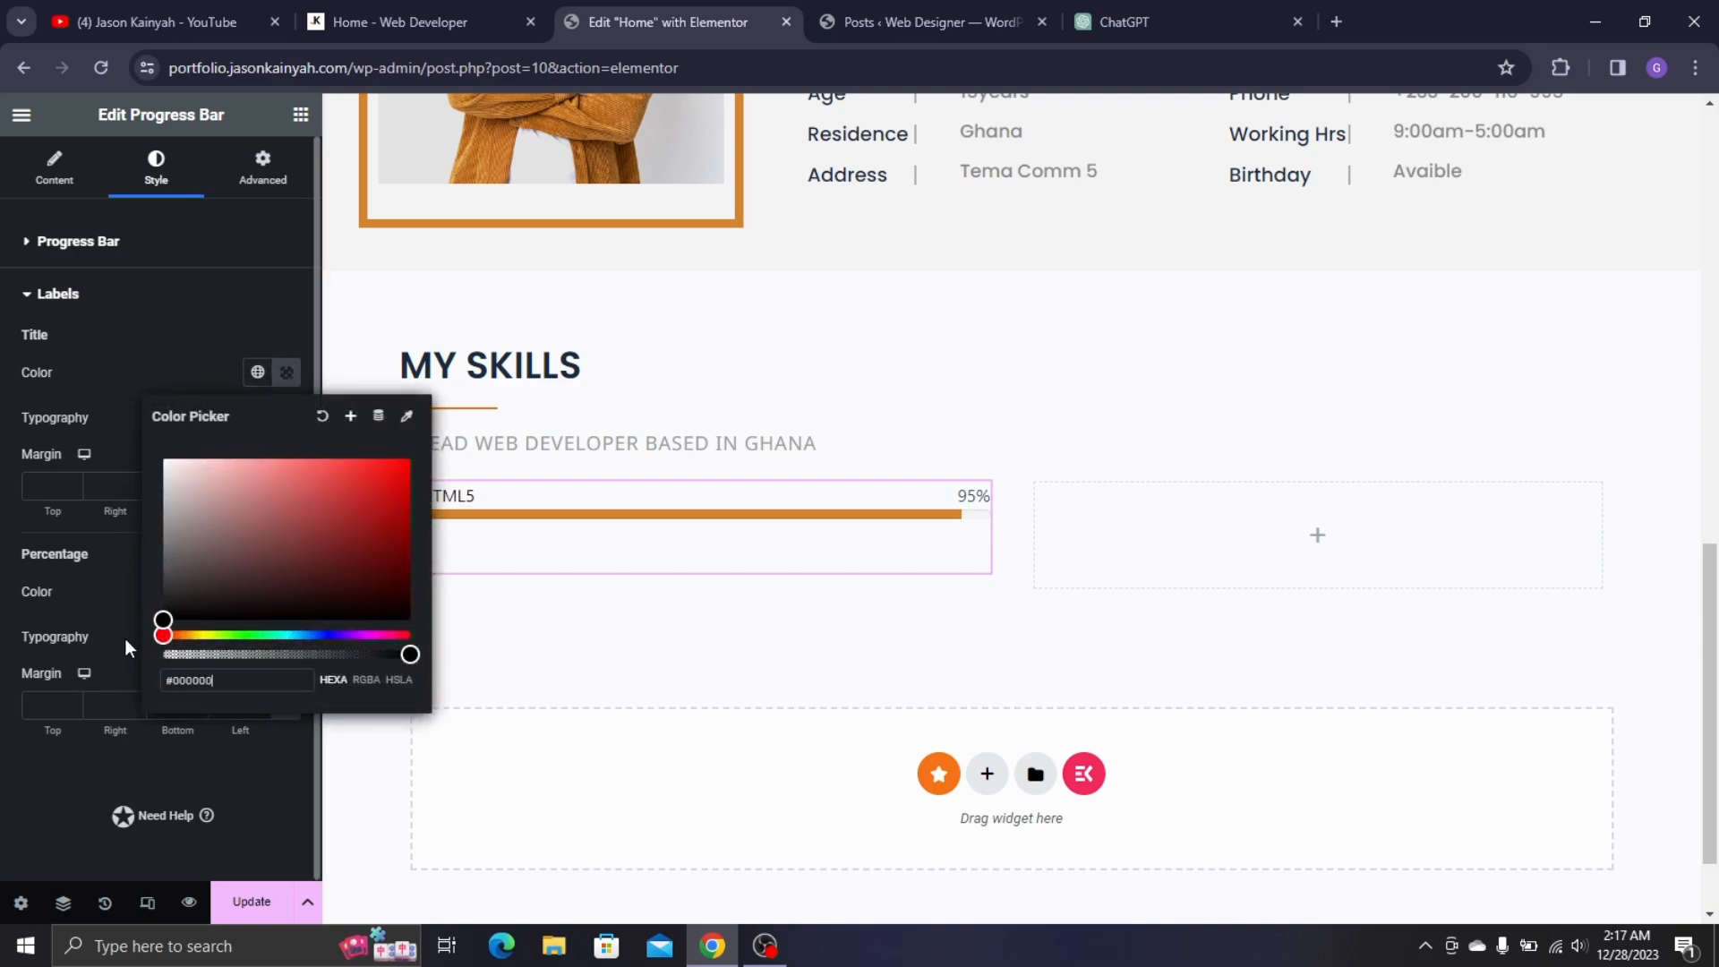
{"action": "left_click", "coordinate": [52, 419]}
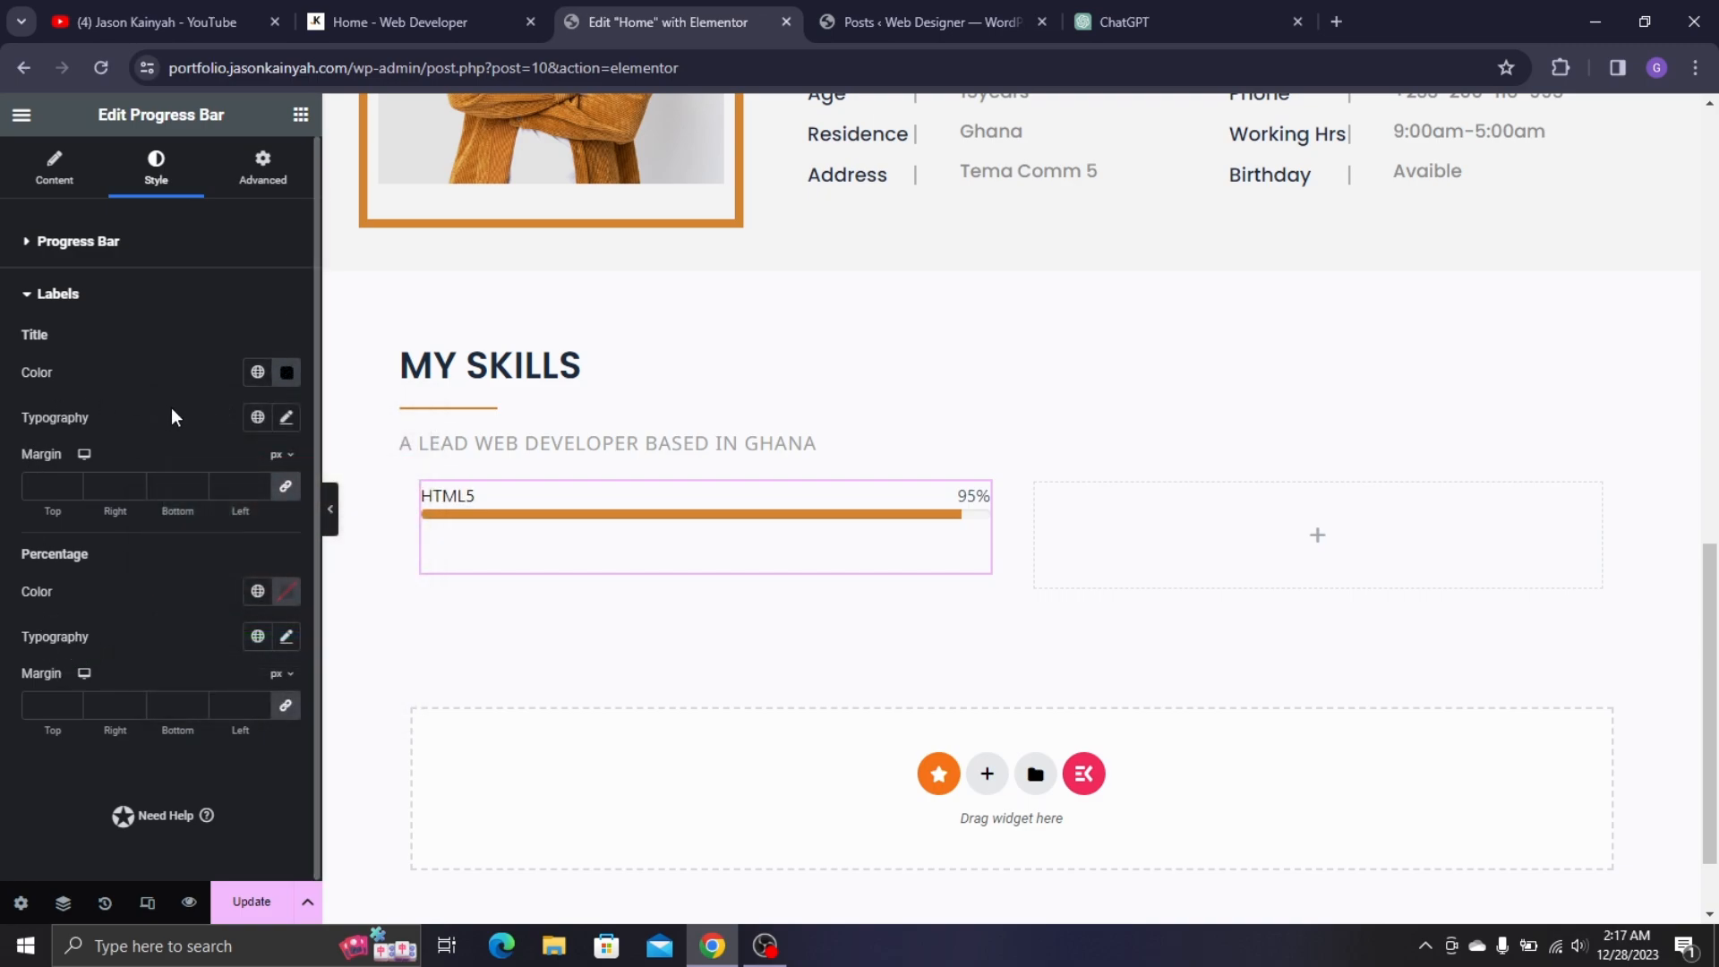
- Set the title typography to Poppins, 16px, weight 500 (Medium)
{"action": "left_click", "coordinate": [286, 418]}
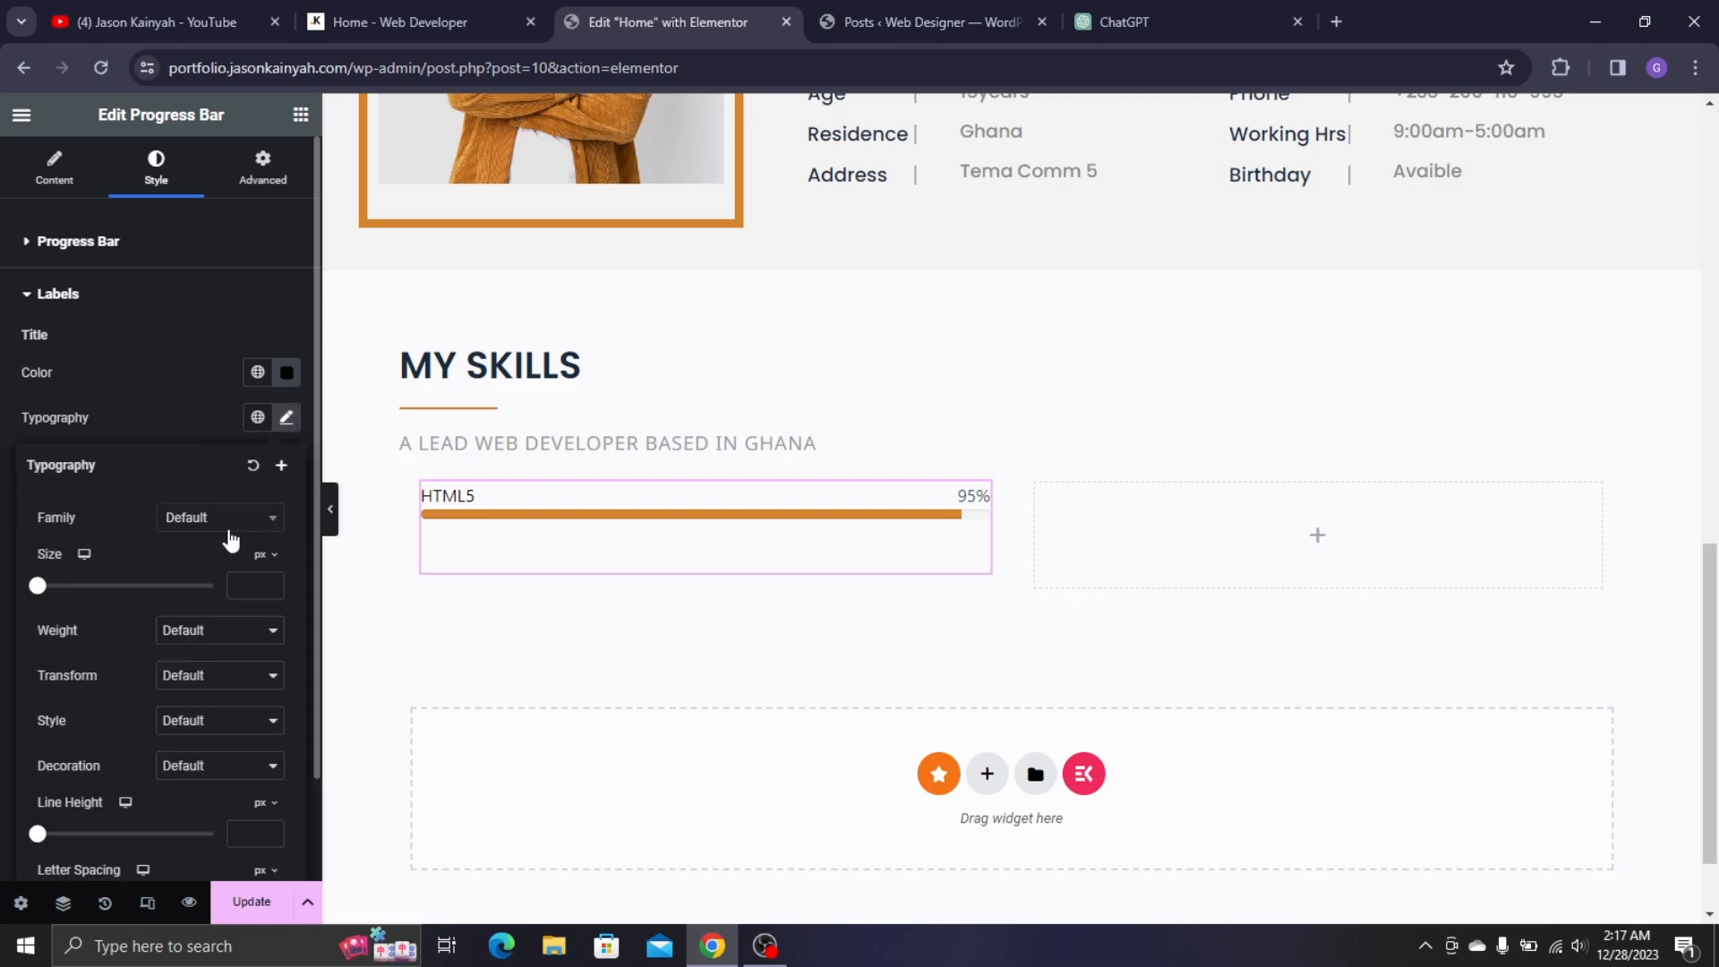
{"action": "left_click", "coordinate": [230, 529]}
{"action": "type", "text": "POPP"}
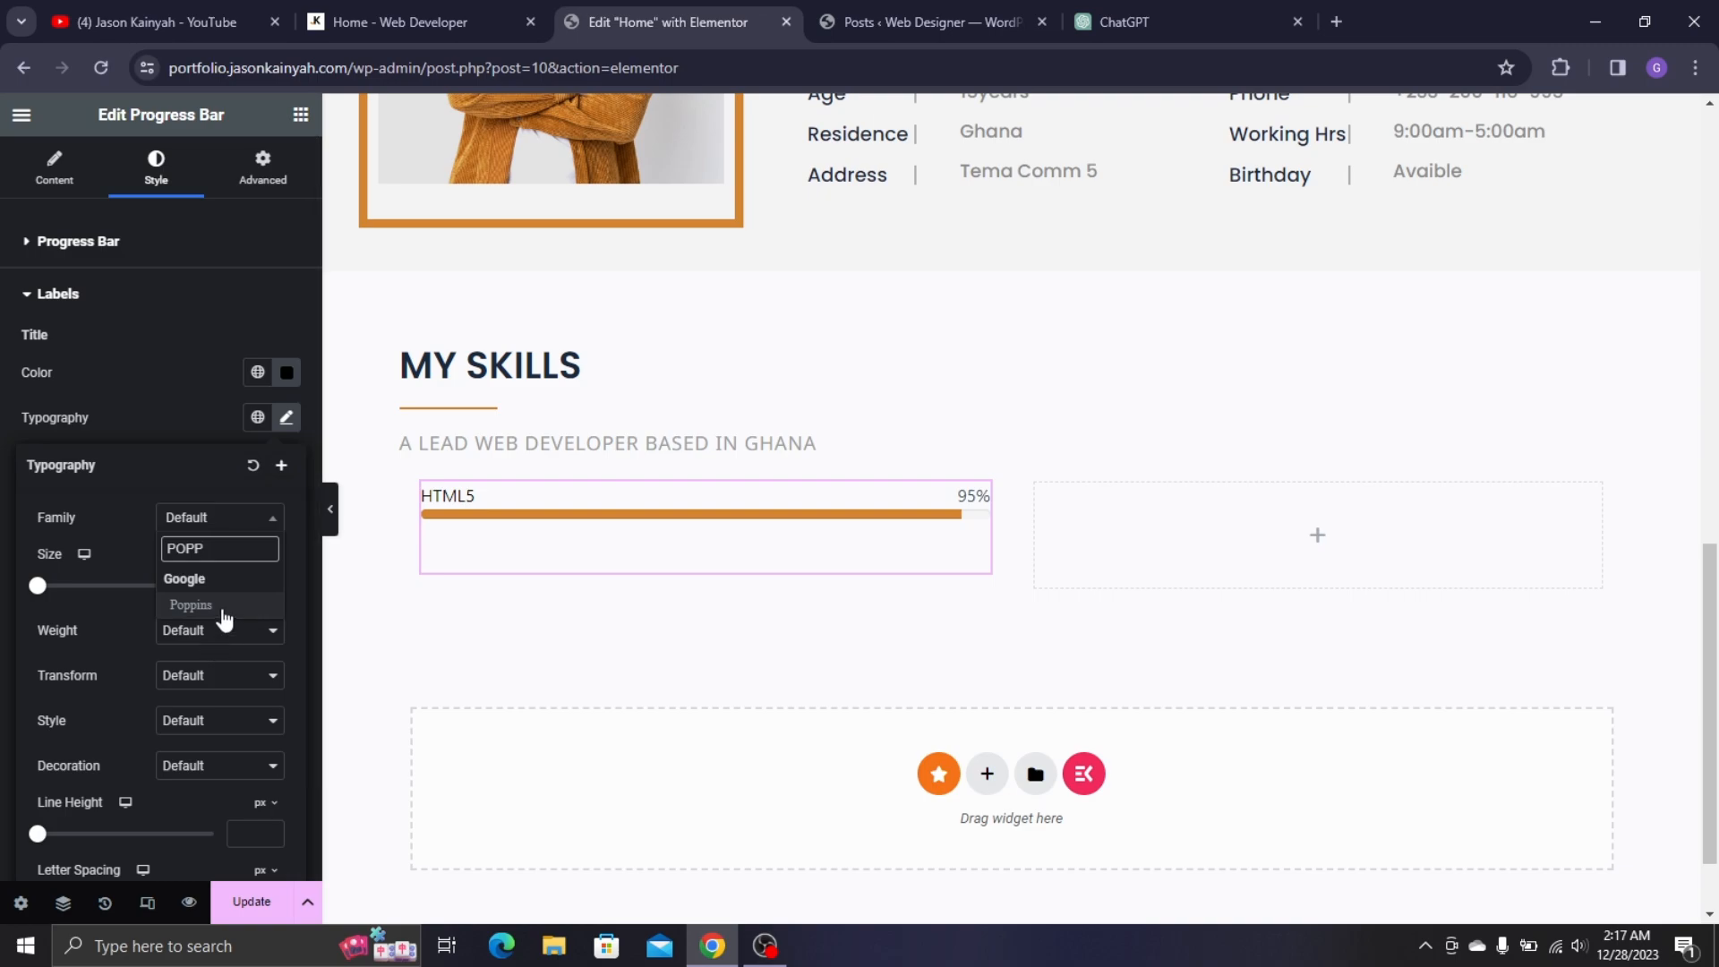
{"action": "left_click", "coordinate": [224, 610]}
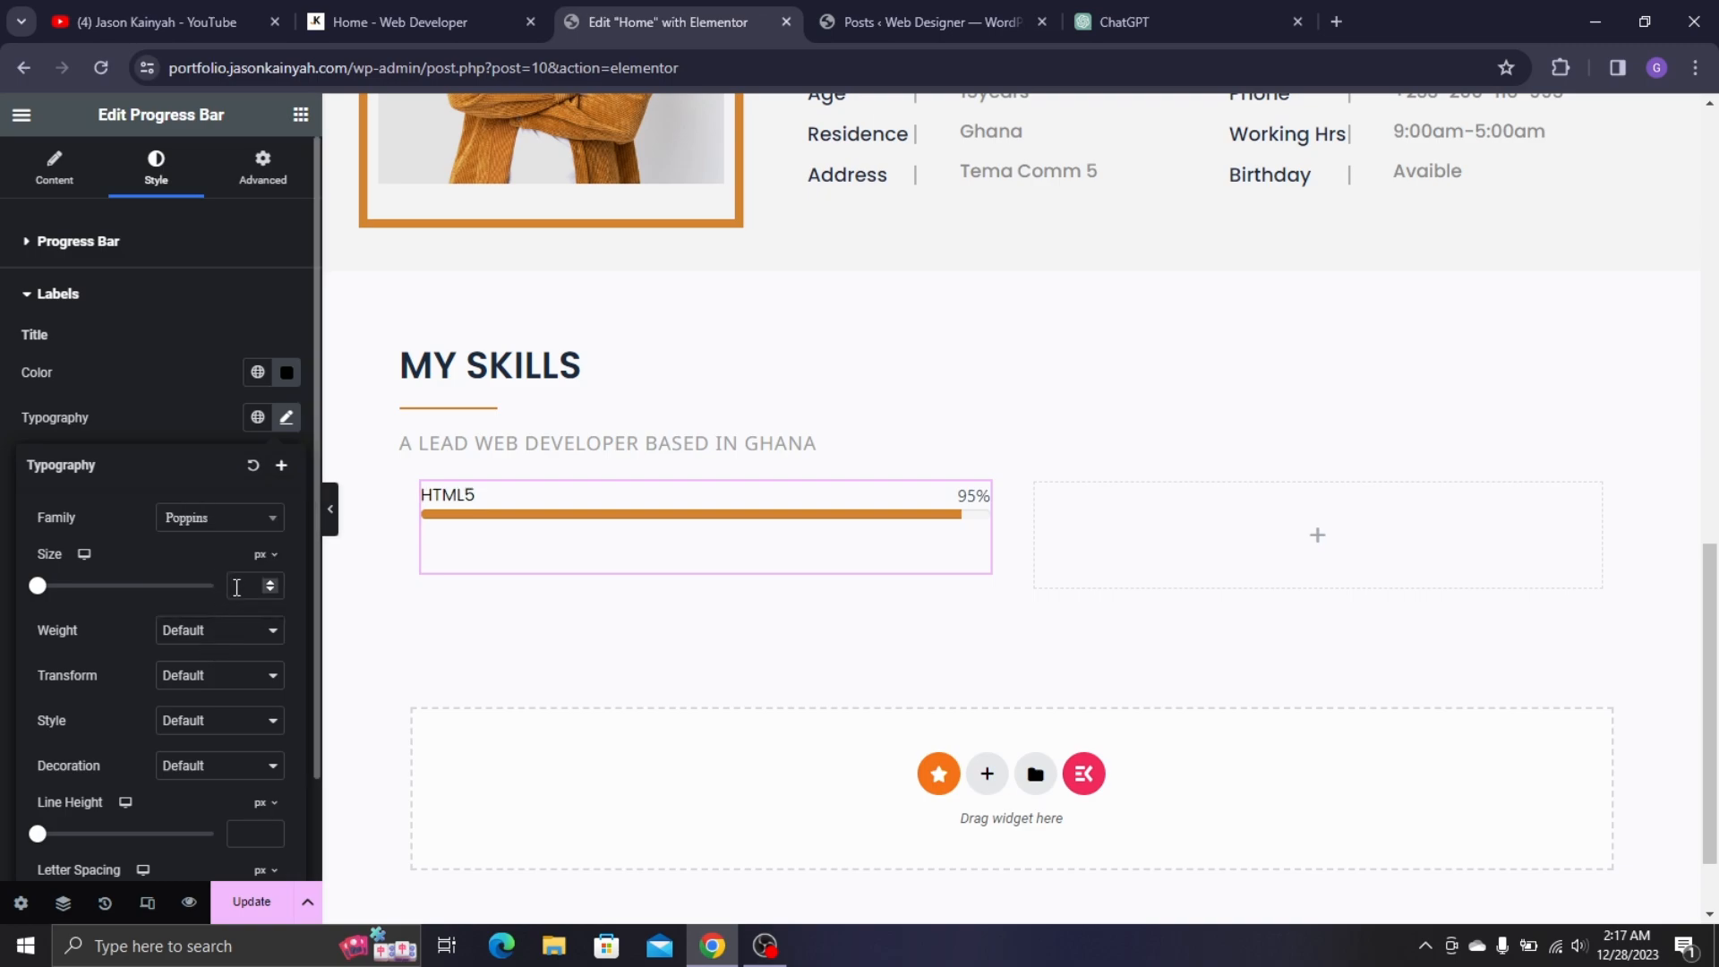
{"action": "type", "text": "15"}
{"action": "key", "text": "Up"}
{"action": "left_click", "coordinate": [242, 633]}
{"action": "left_click", "coordinate": [208, 729]}
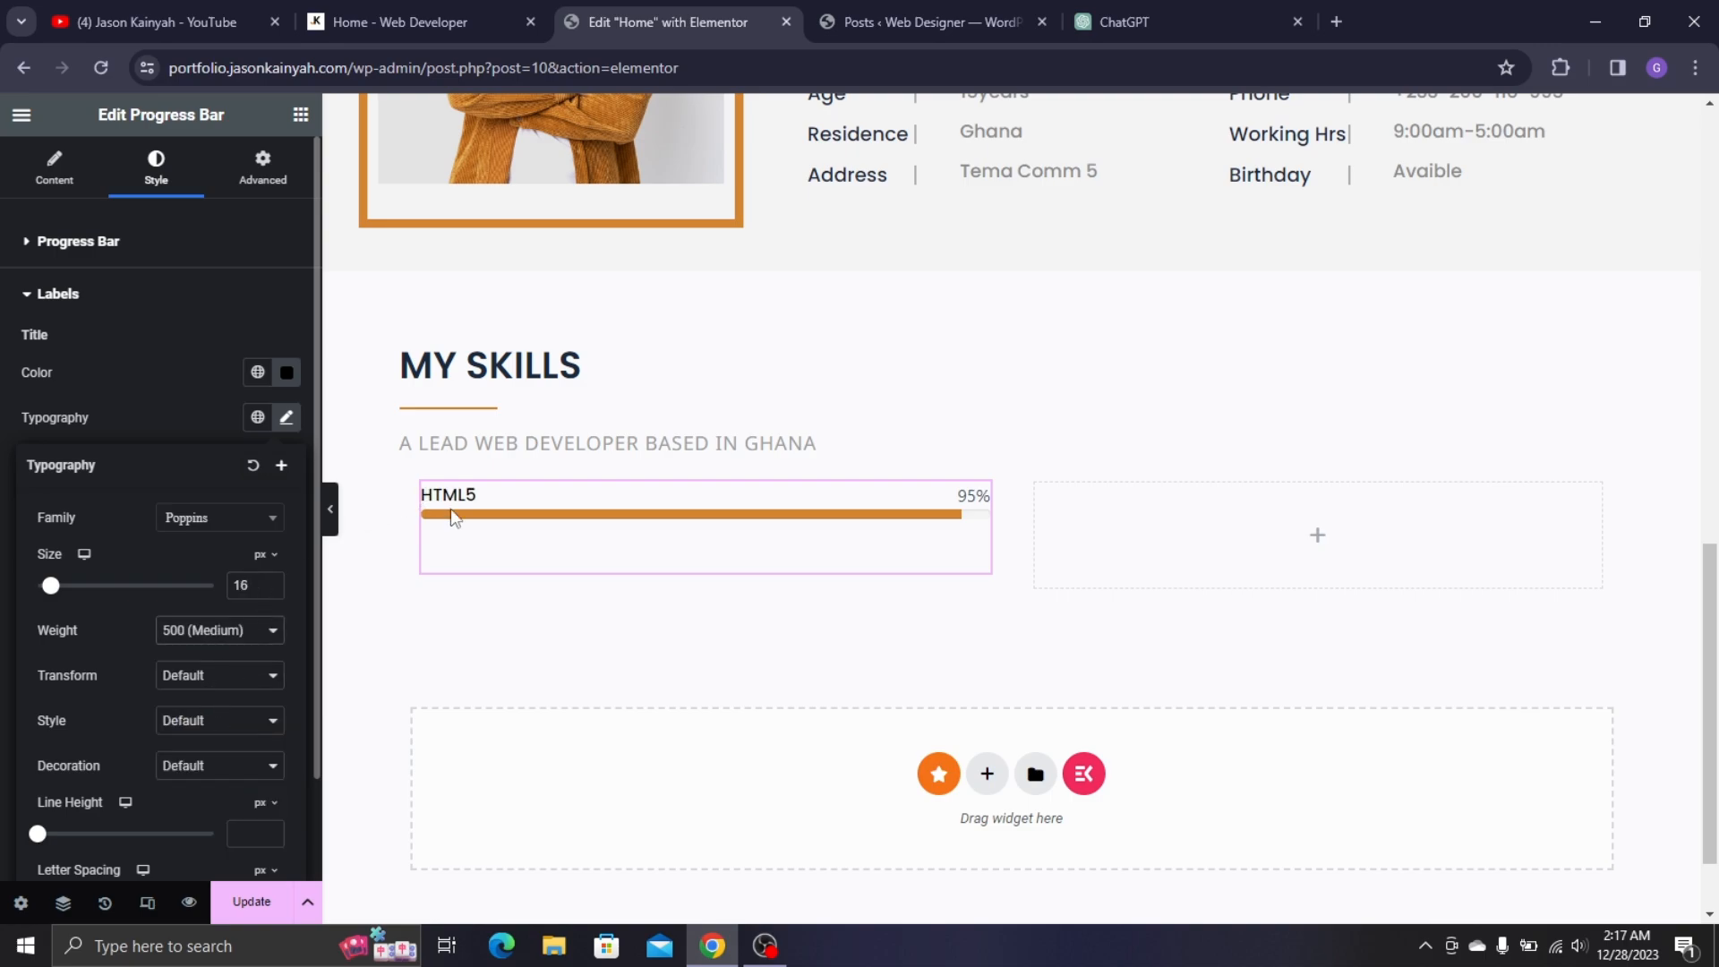
{"action": "left_click", "coordinate": [142, 395]}
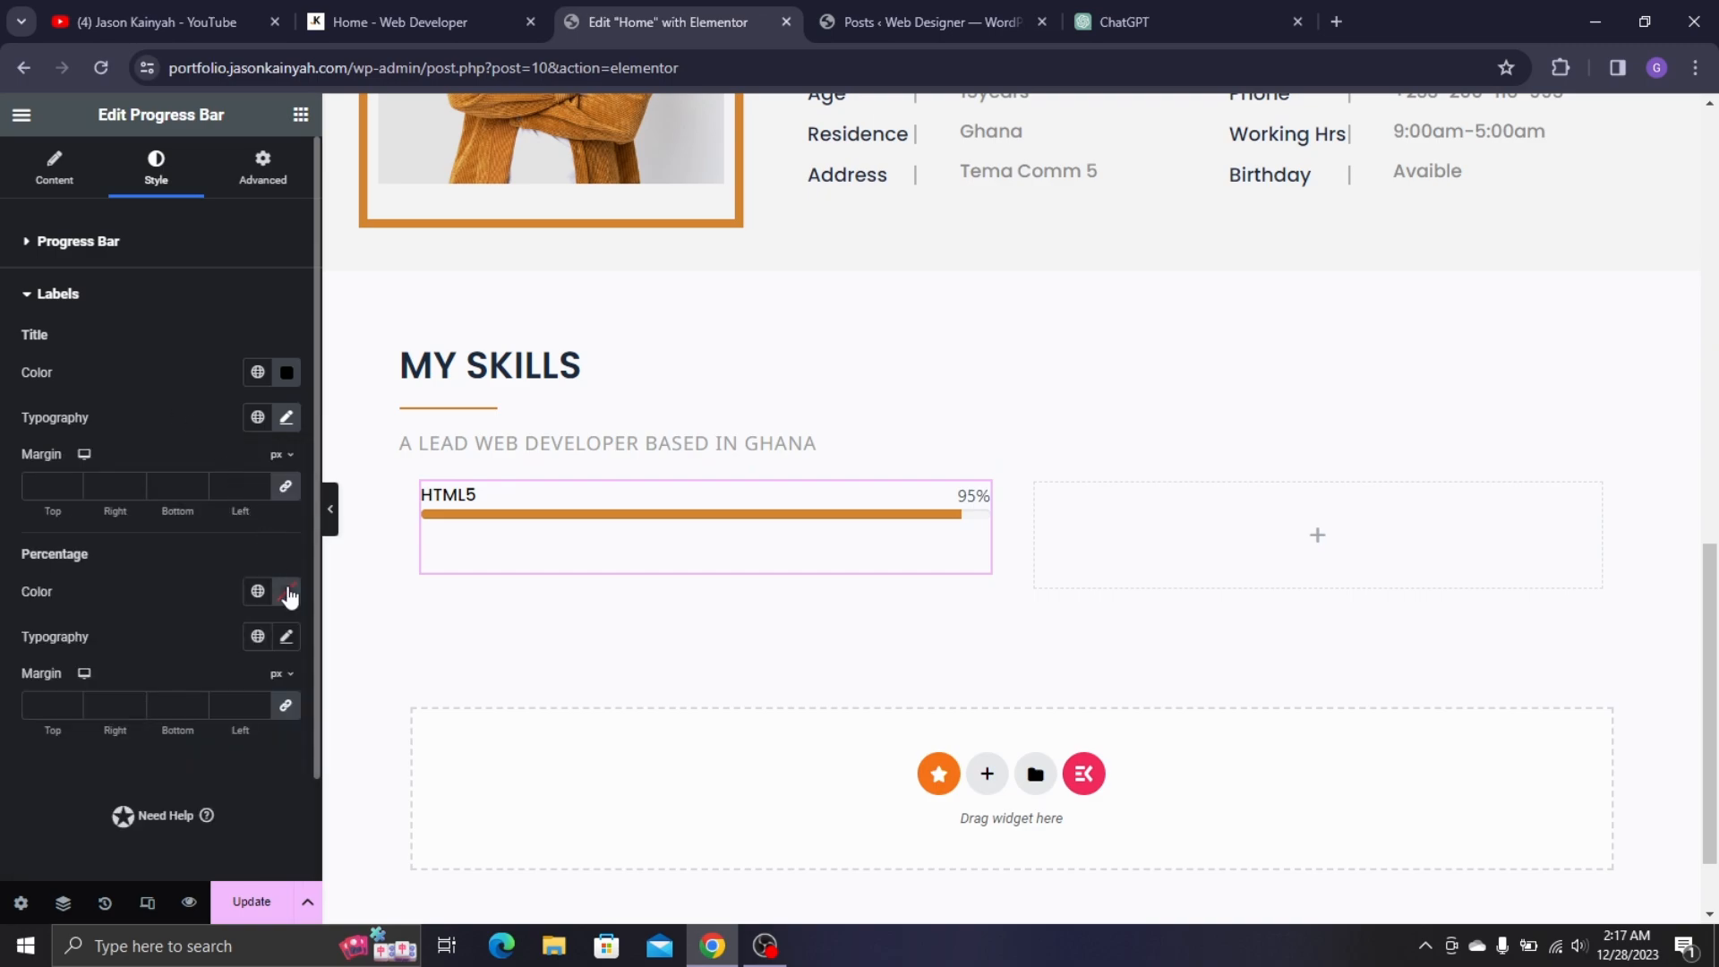
{"action": "left_click", "coordinate": [286, 421]}
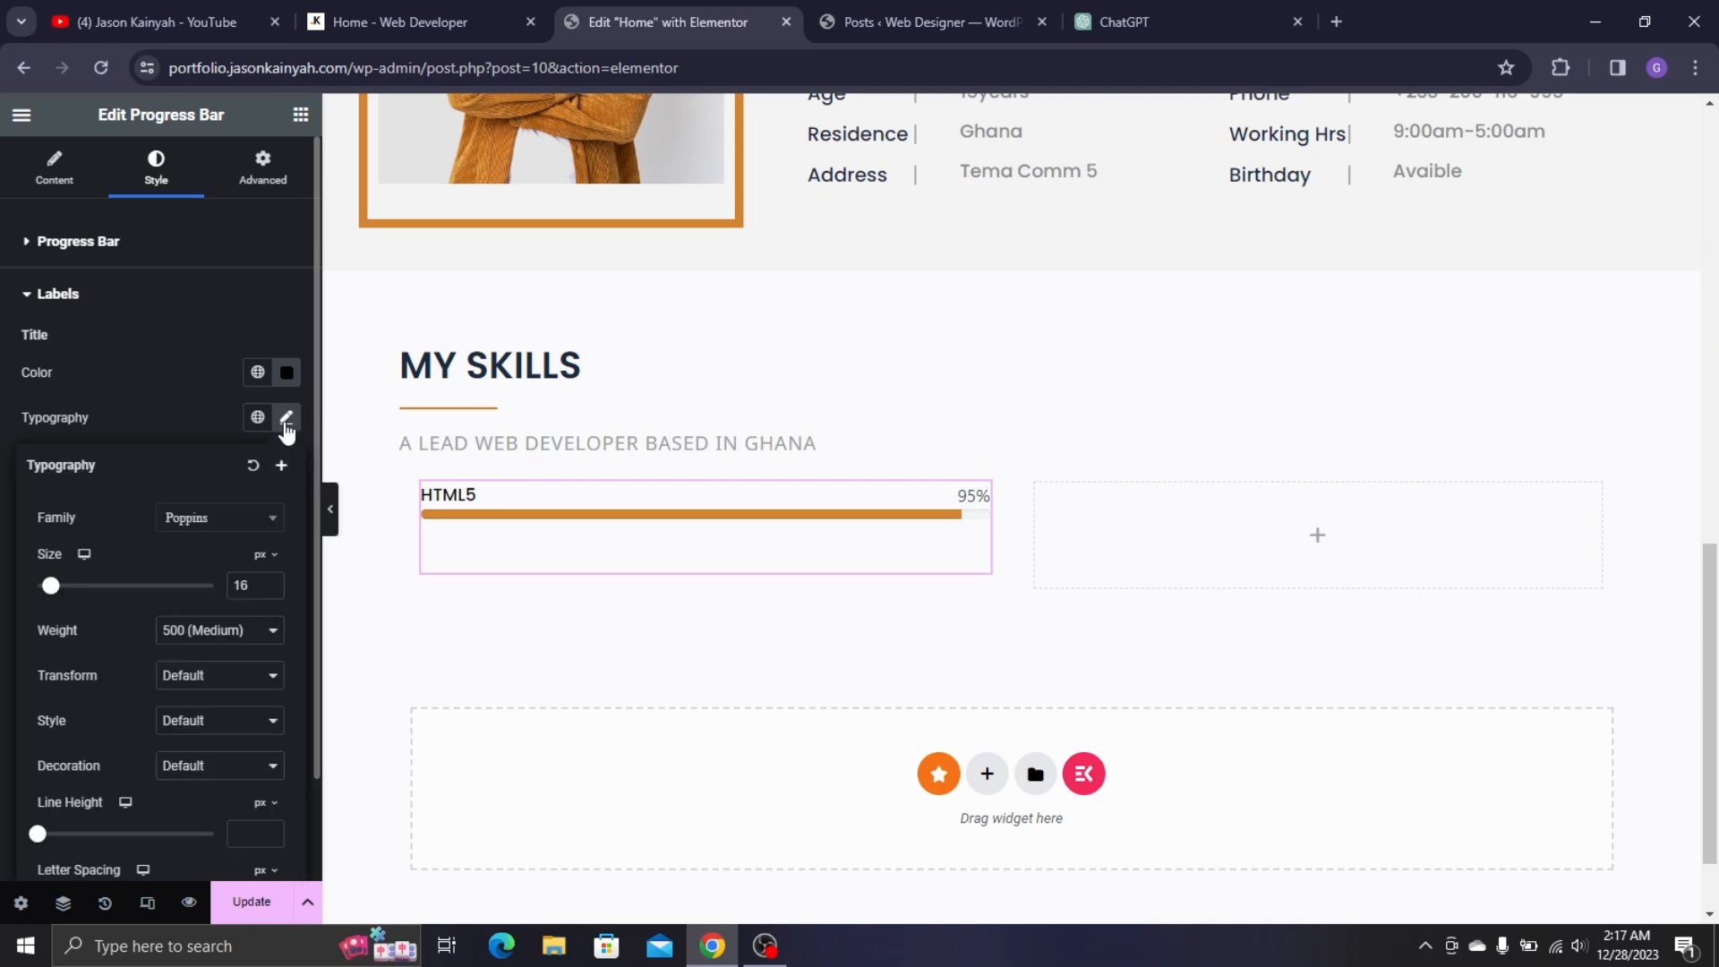
{"action": "left_click", "coordinate": [212, 423]}
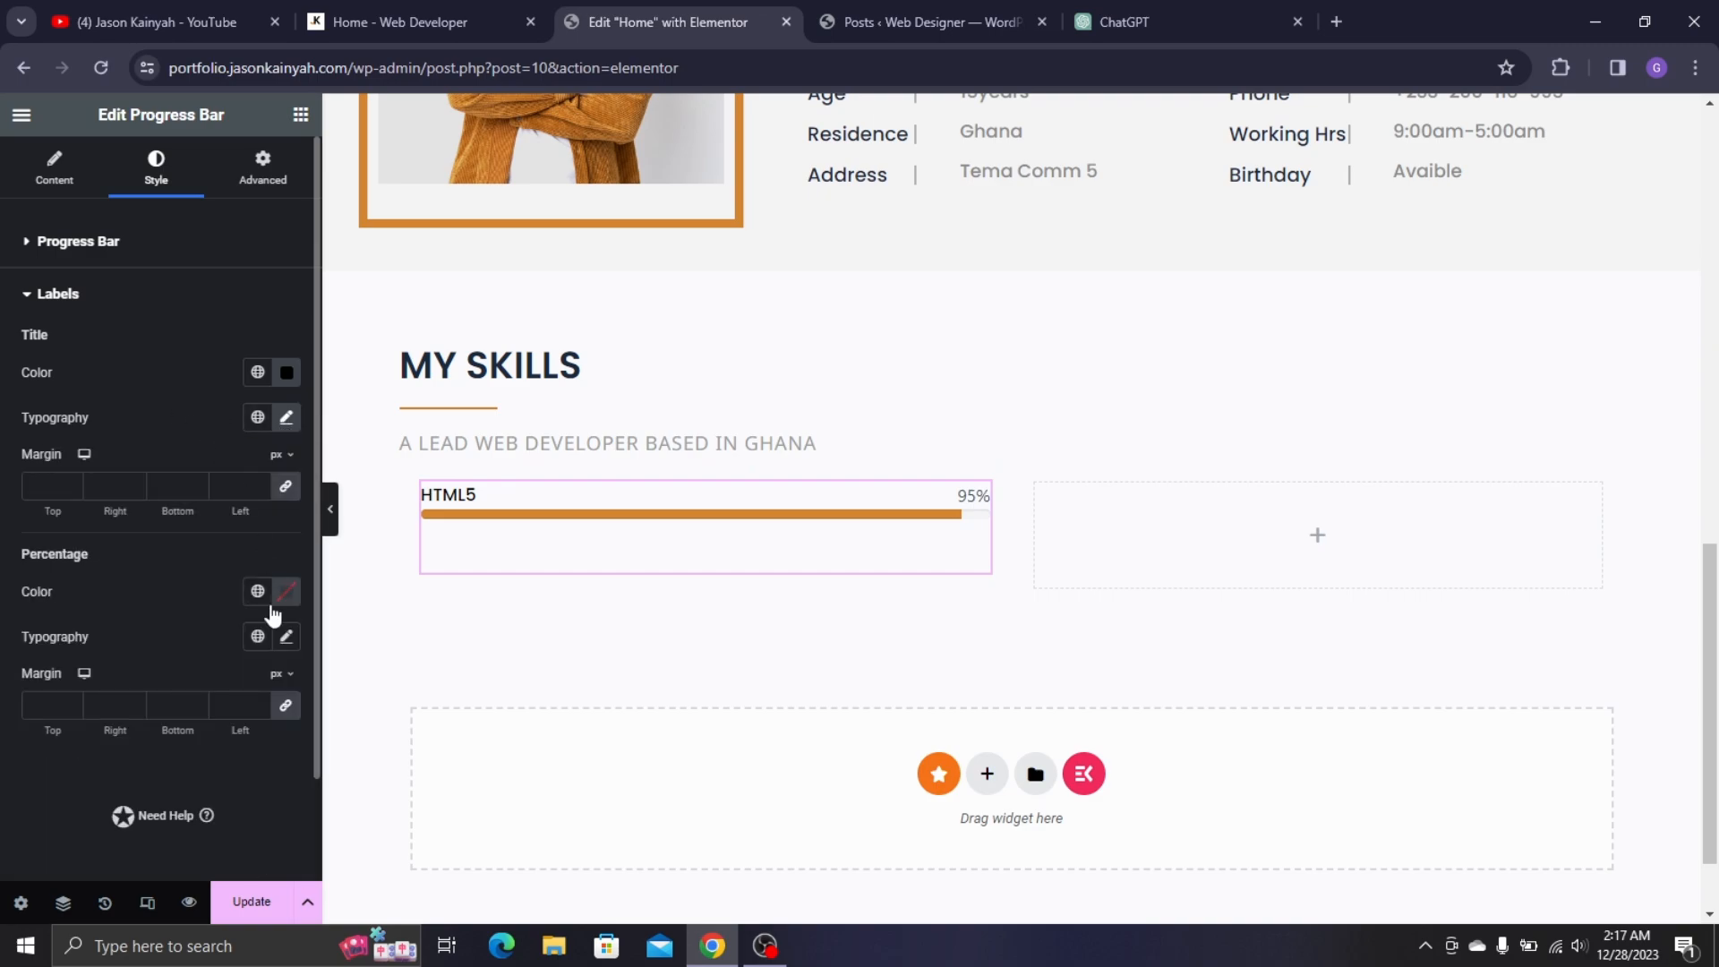
- Set the percentage label typography to Poppins 16px, Semi Bold (600)
{"action": "left_click", "coordinate": [286, 637]}
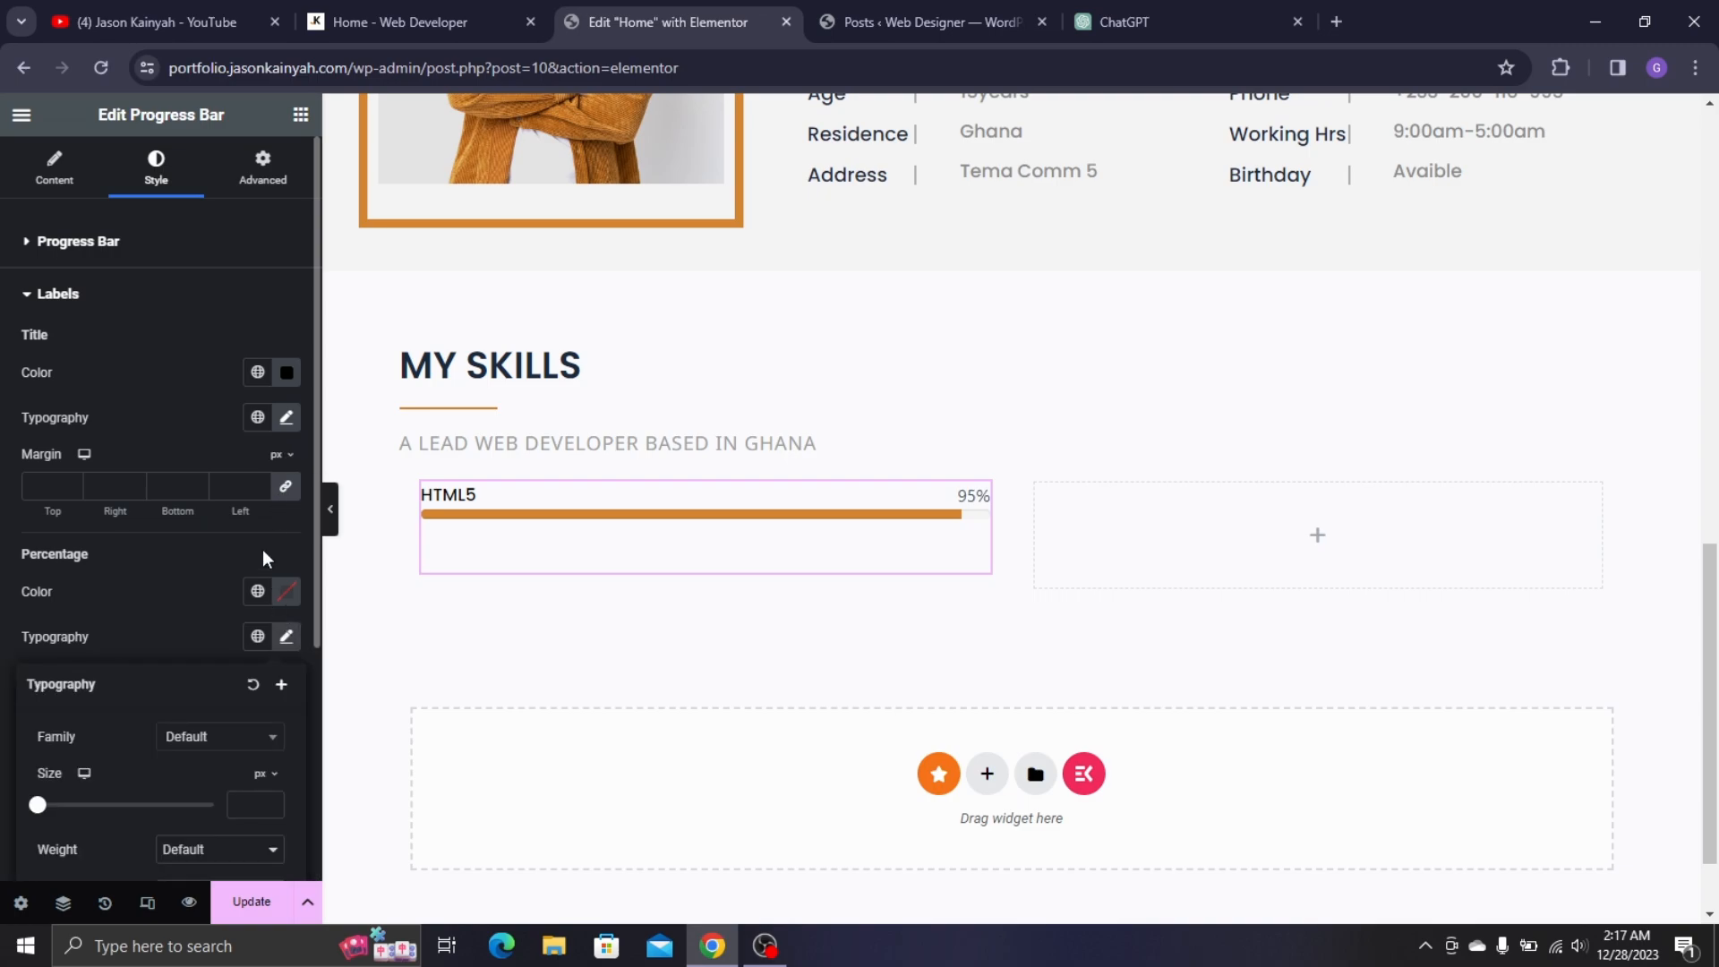
{"action": "left_click", "coordinate": [228, 740]}
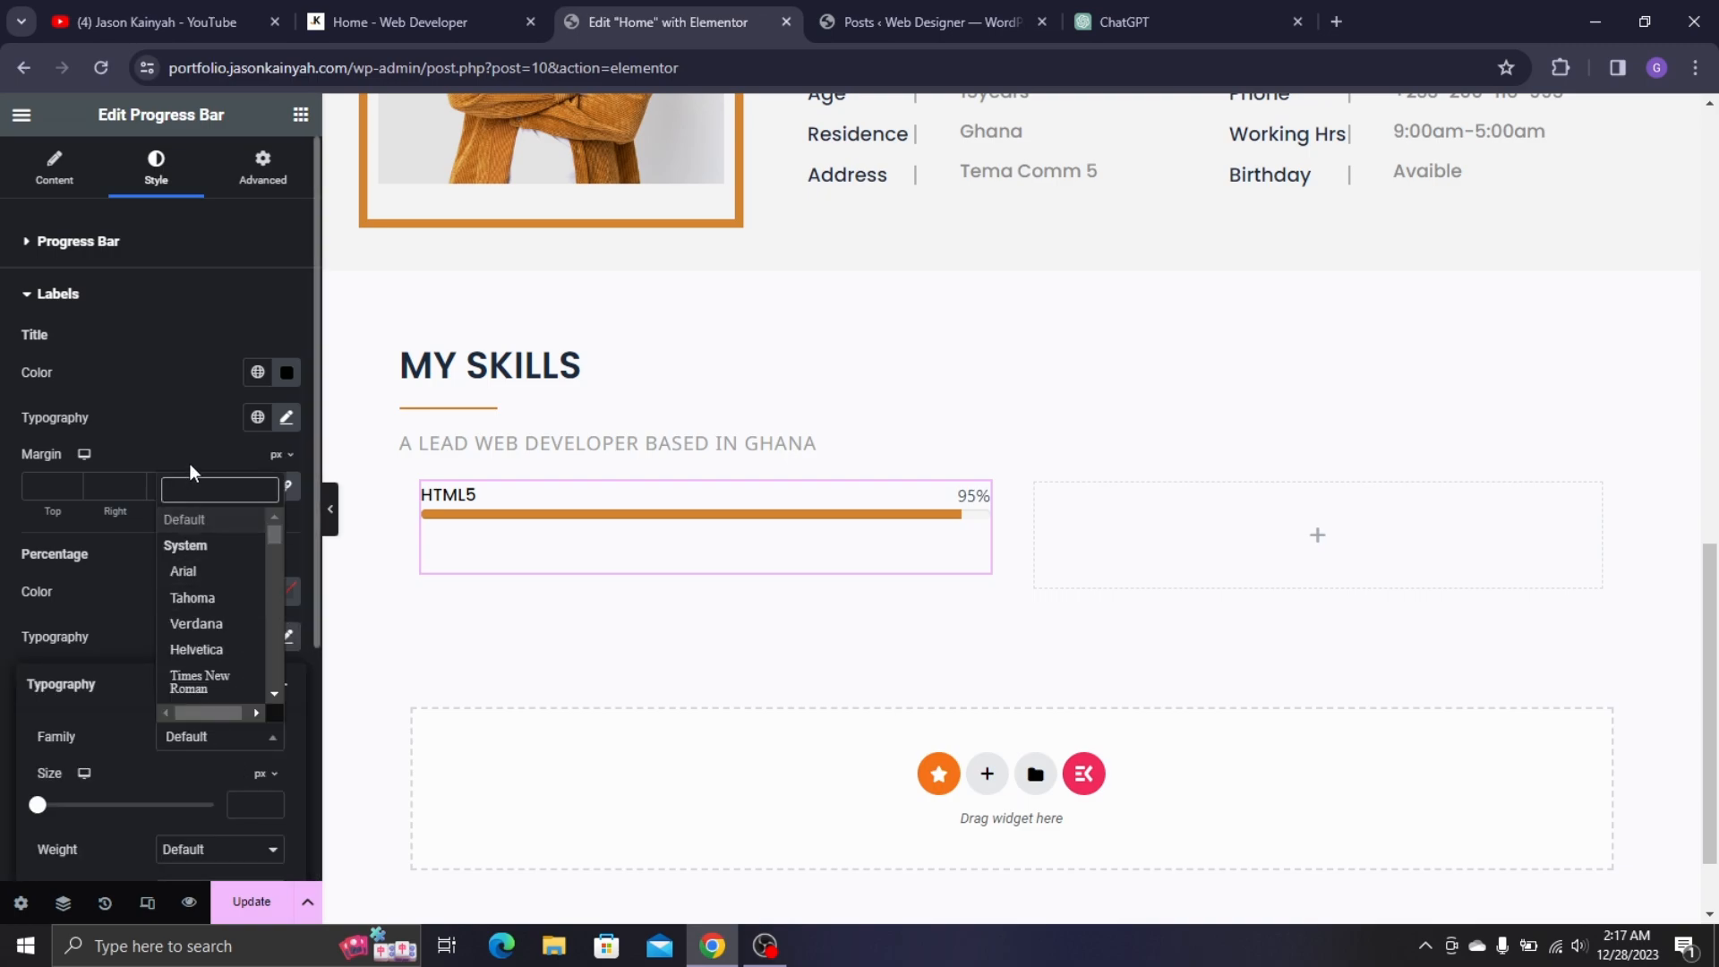
{"action": "type", "text": "PO"}
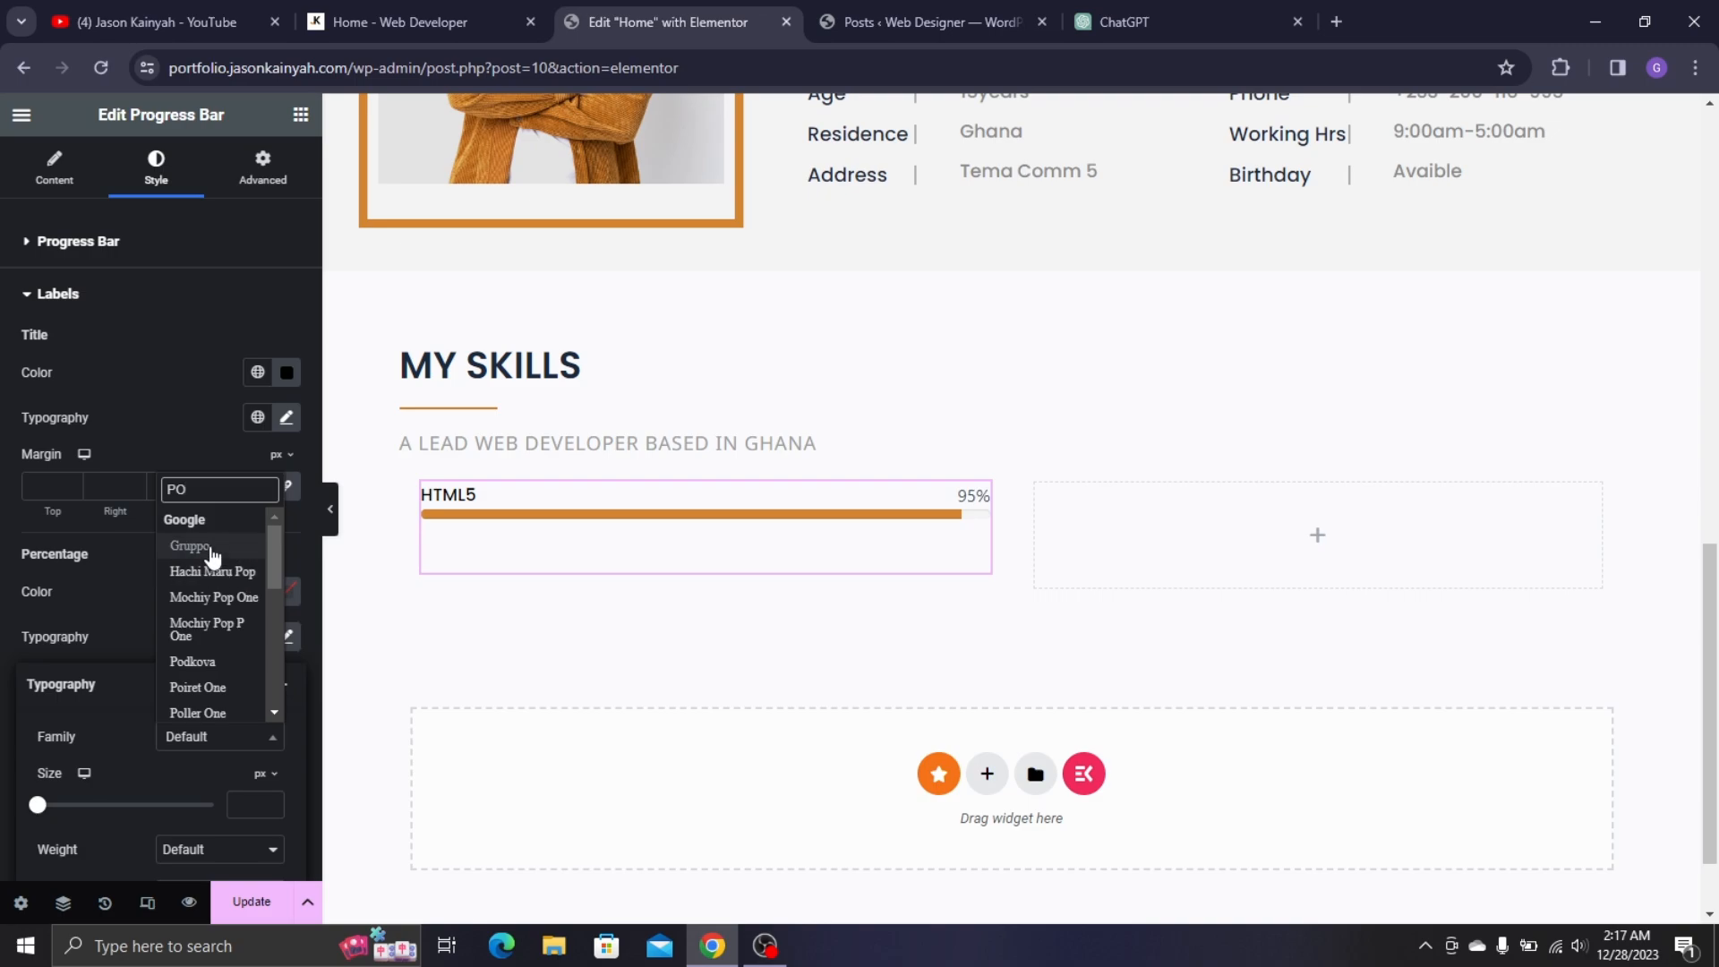
{"action": "type", "text": "PPI"}
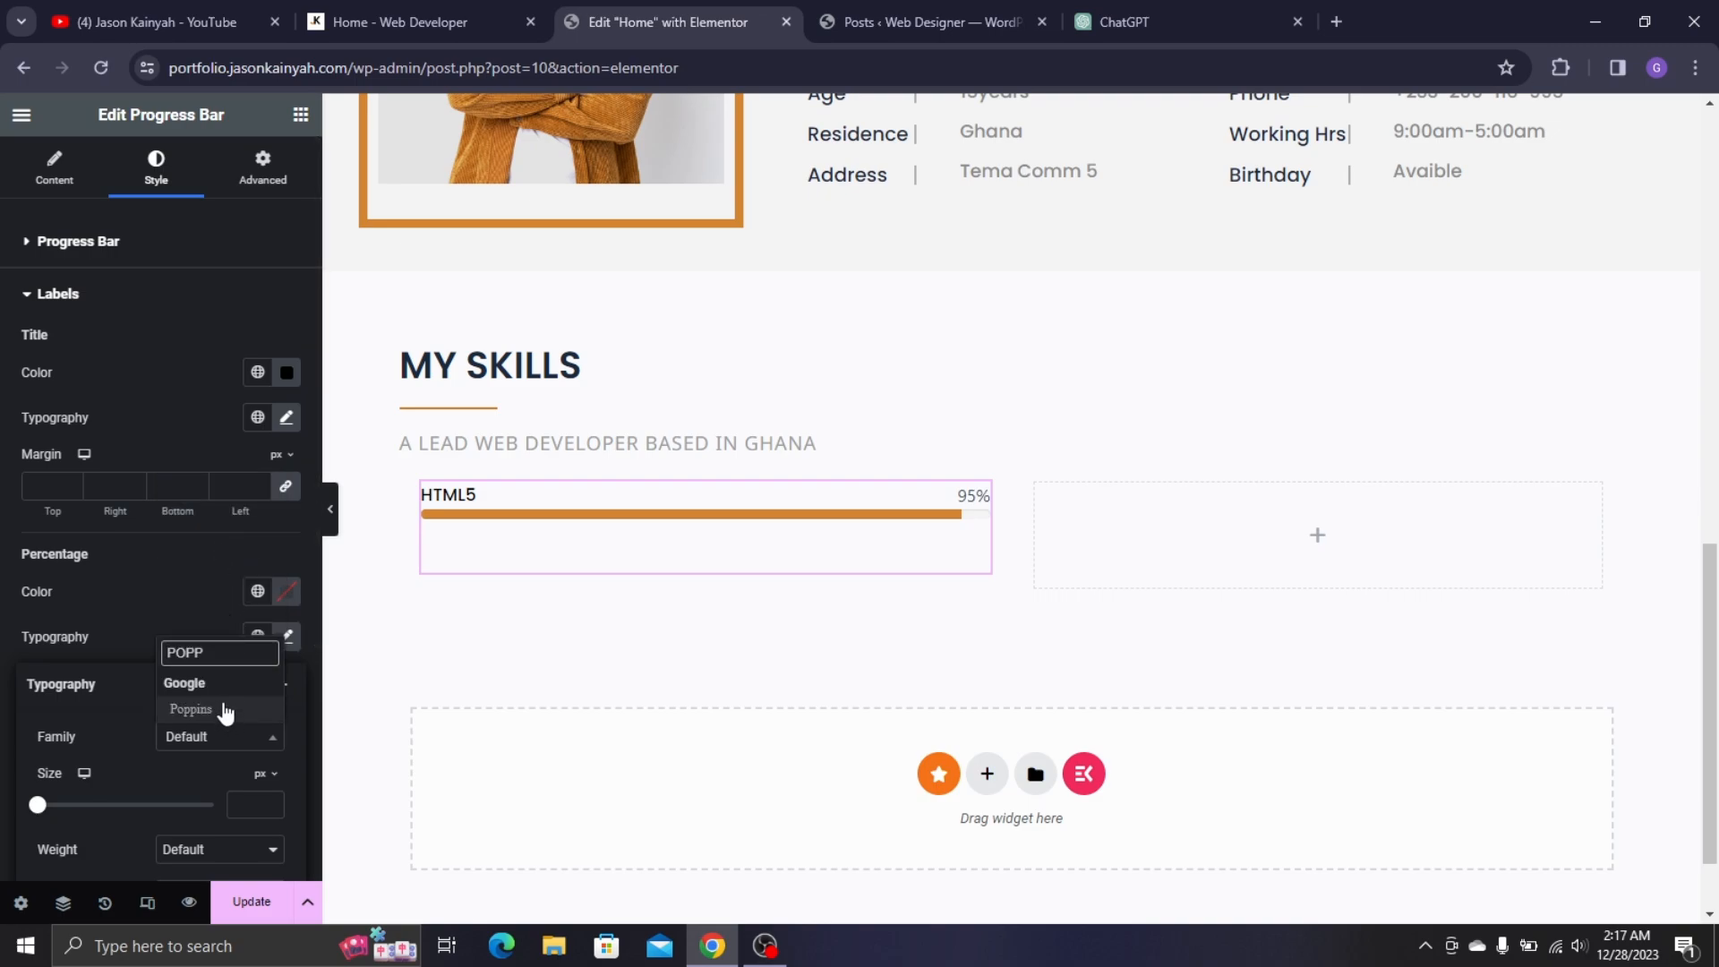
{"action": "left_click", "coordinate": [225, 706]}
{"action": "type", "text": "1"}
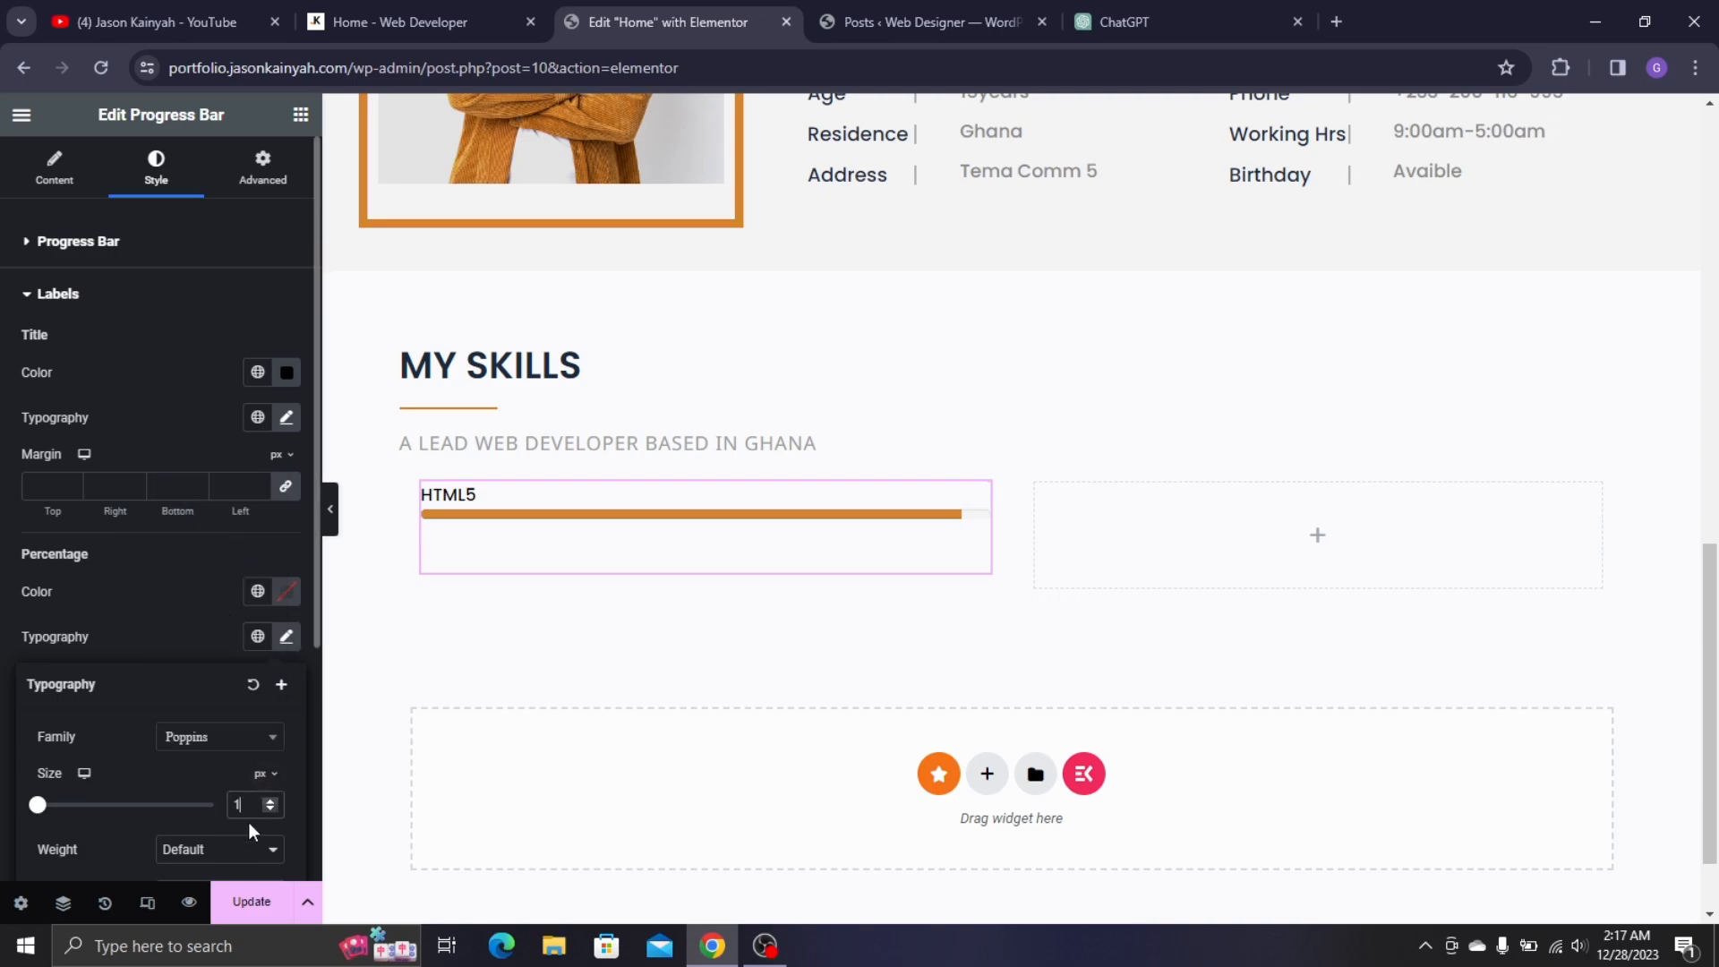
{"action": "type", "text": "6"}
{"action": "left_click", "coordinate": [229, 856]}
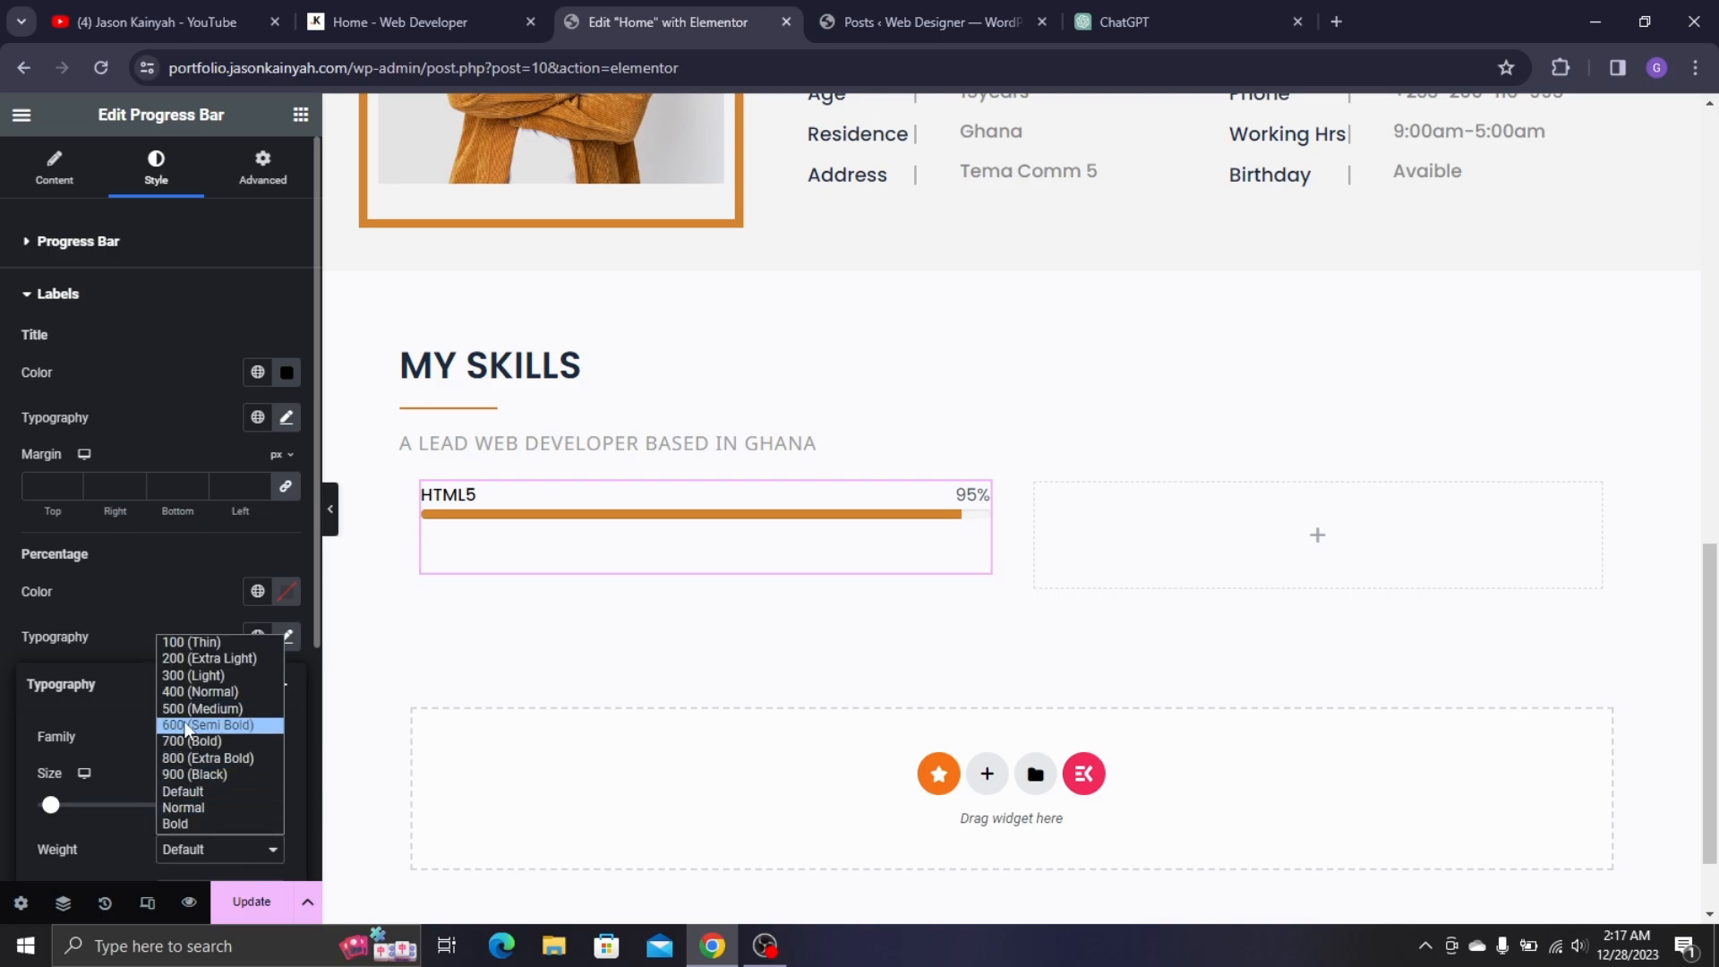
{"action": "left_click", "coordinate": [184, 721]}
{"action": "left_click", "coordinate": [150, 623]}
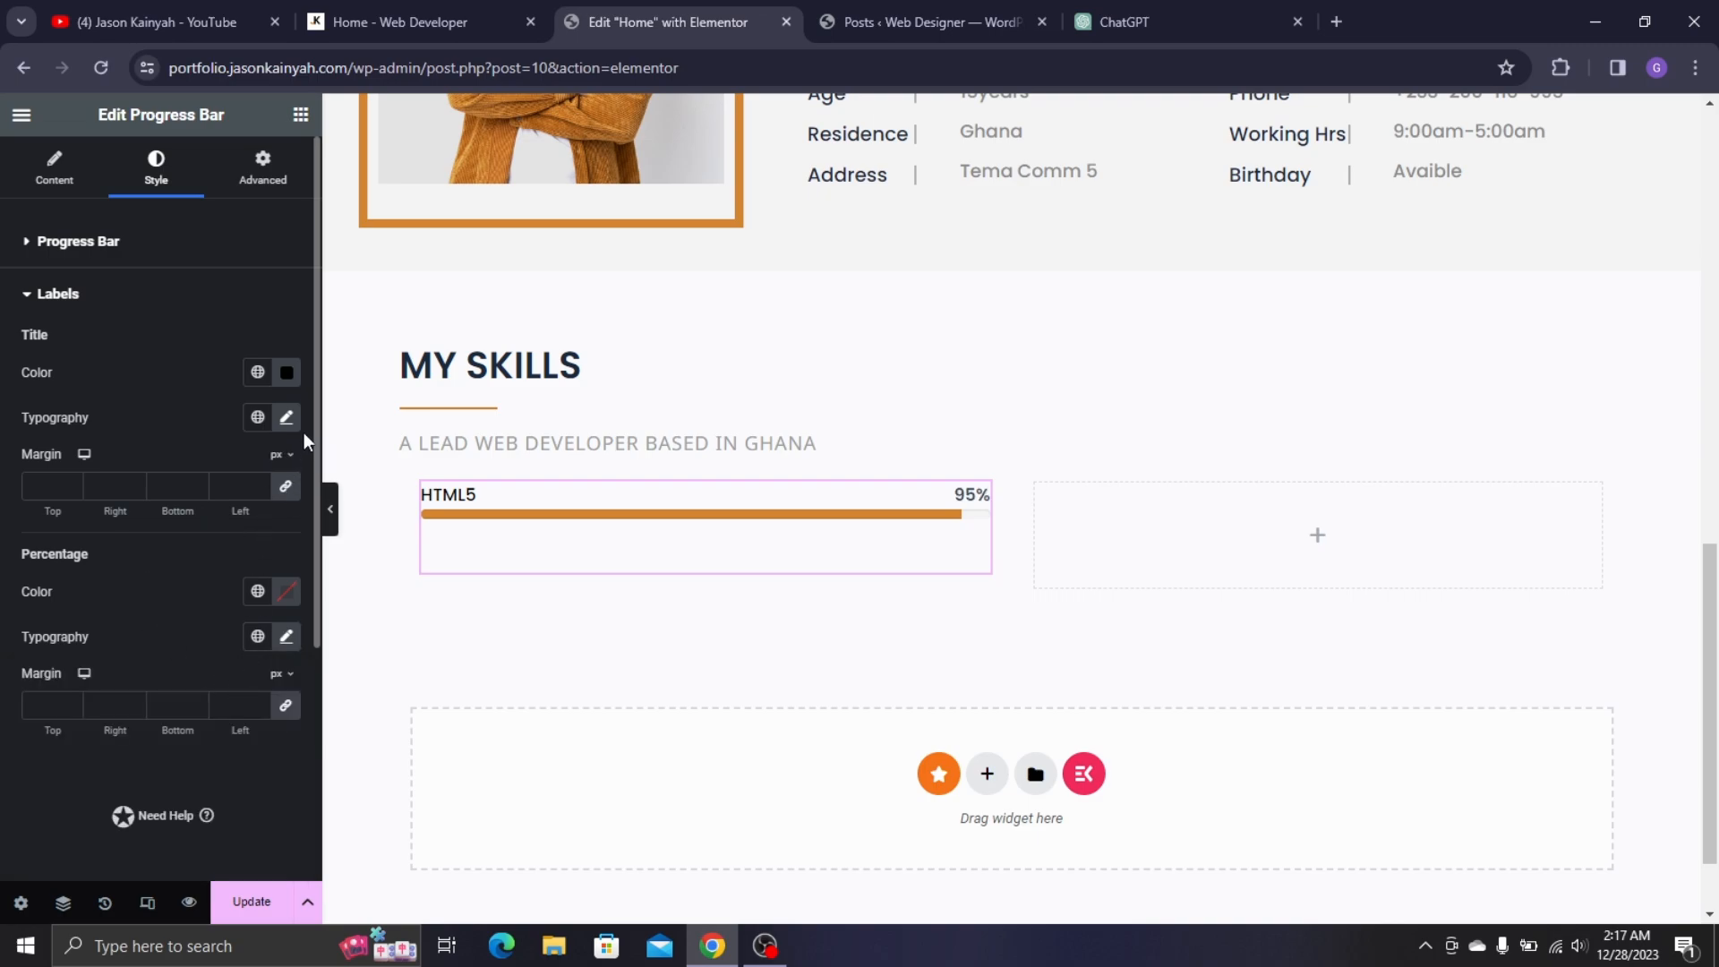
- Make the percentage label black at Medium (500) weight and compare with the live site
{"action": "left_click", "coordinate": [286, 371]}
{"action": "left_click", "coordinate": [134, 730]}
{"action": "left_click", "coordinate": [287, 591]}
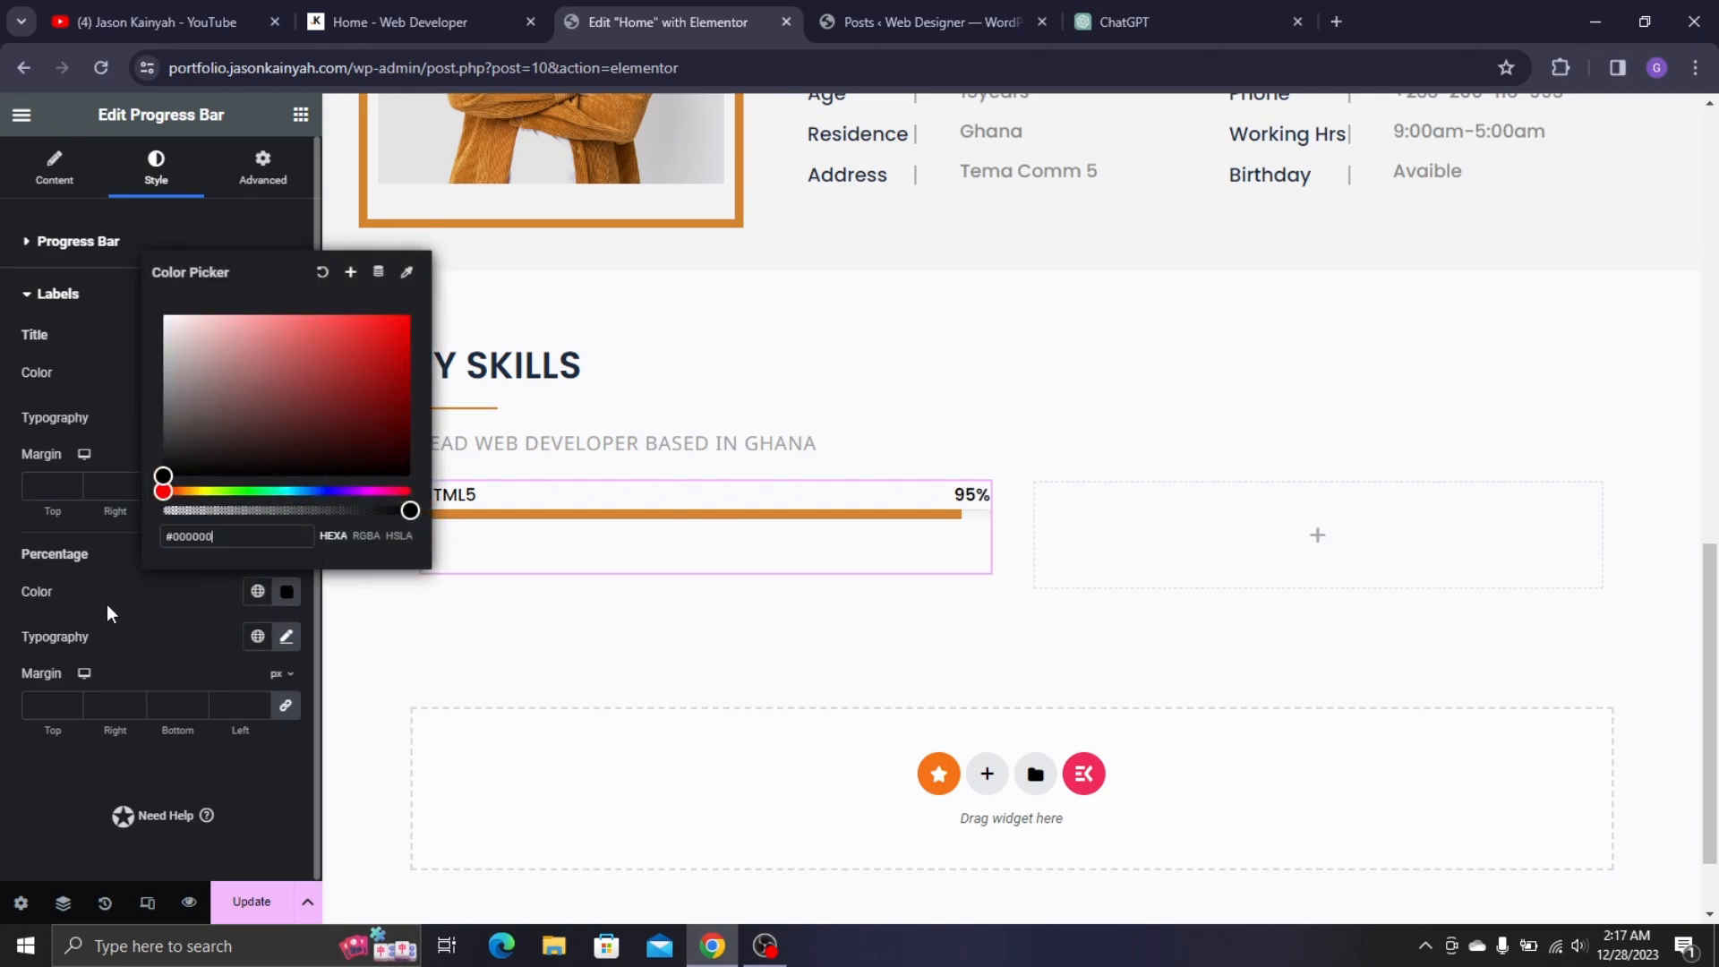
{"action": "left_click", "coordinate": [129, 625]}
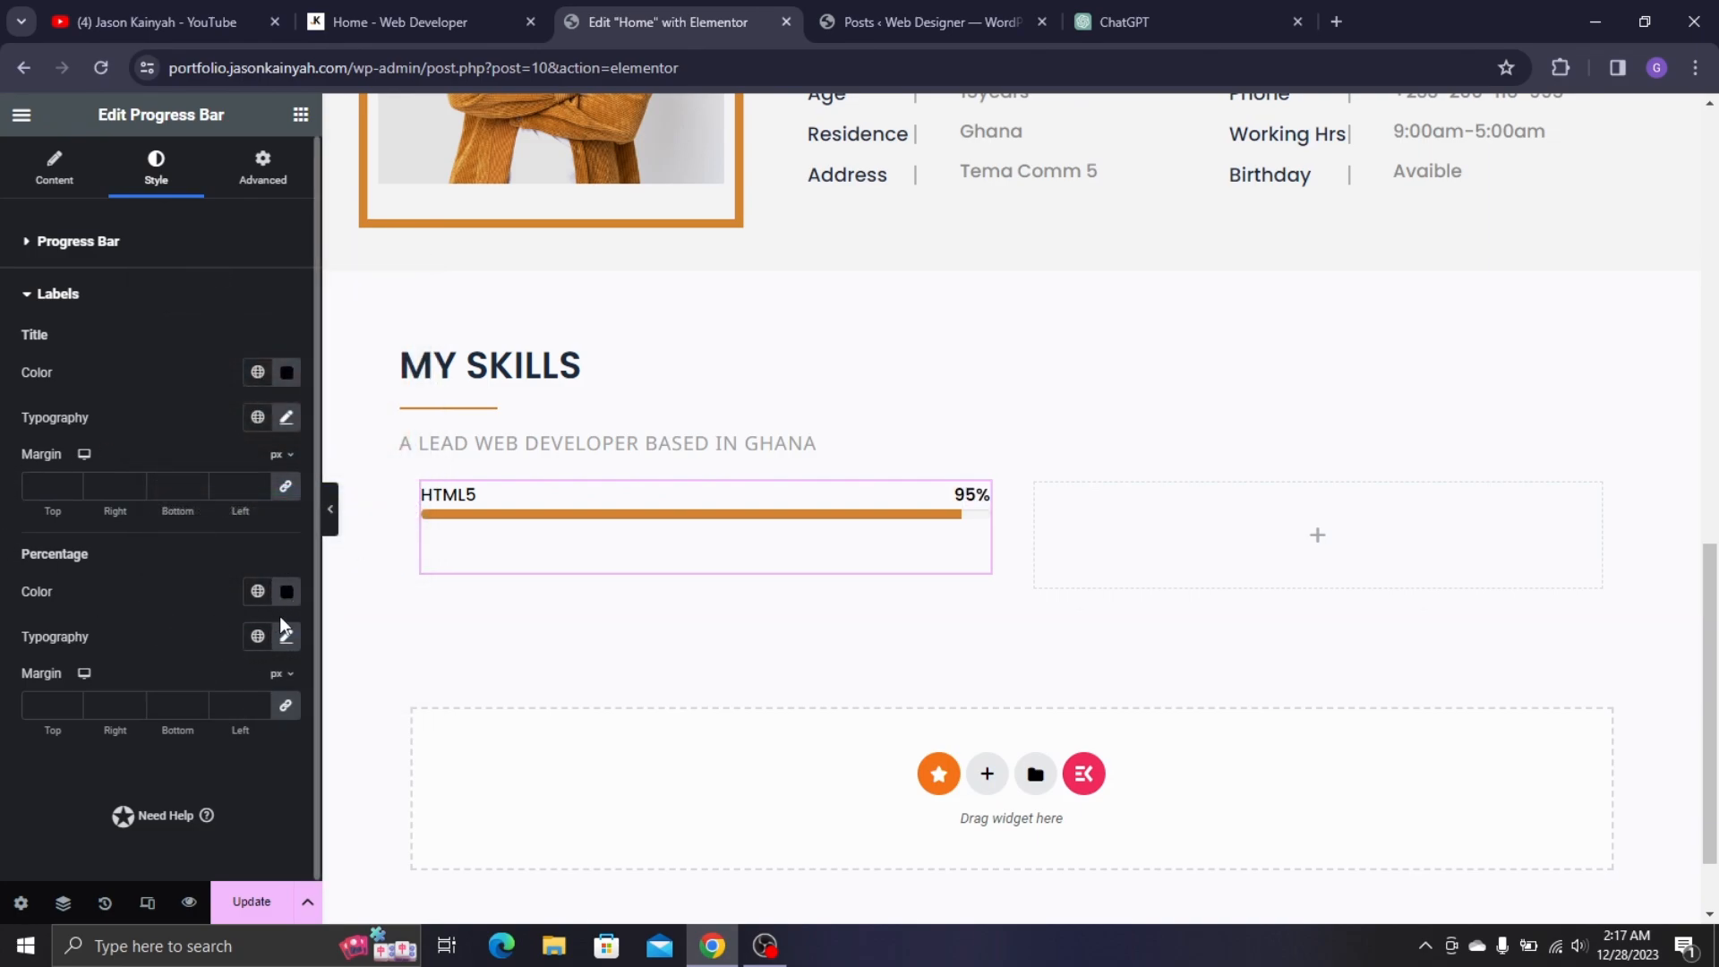
{"action": "left_click", "coordinate": [287, 639]}
{"action": "left_click", "coordinate": [219, 849]}
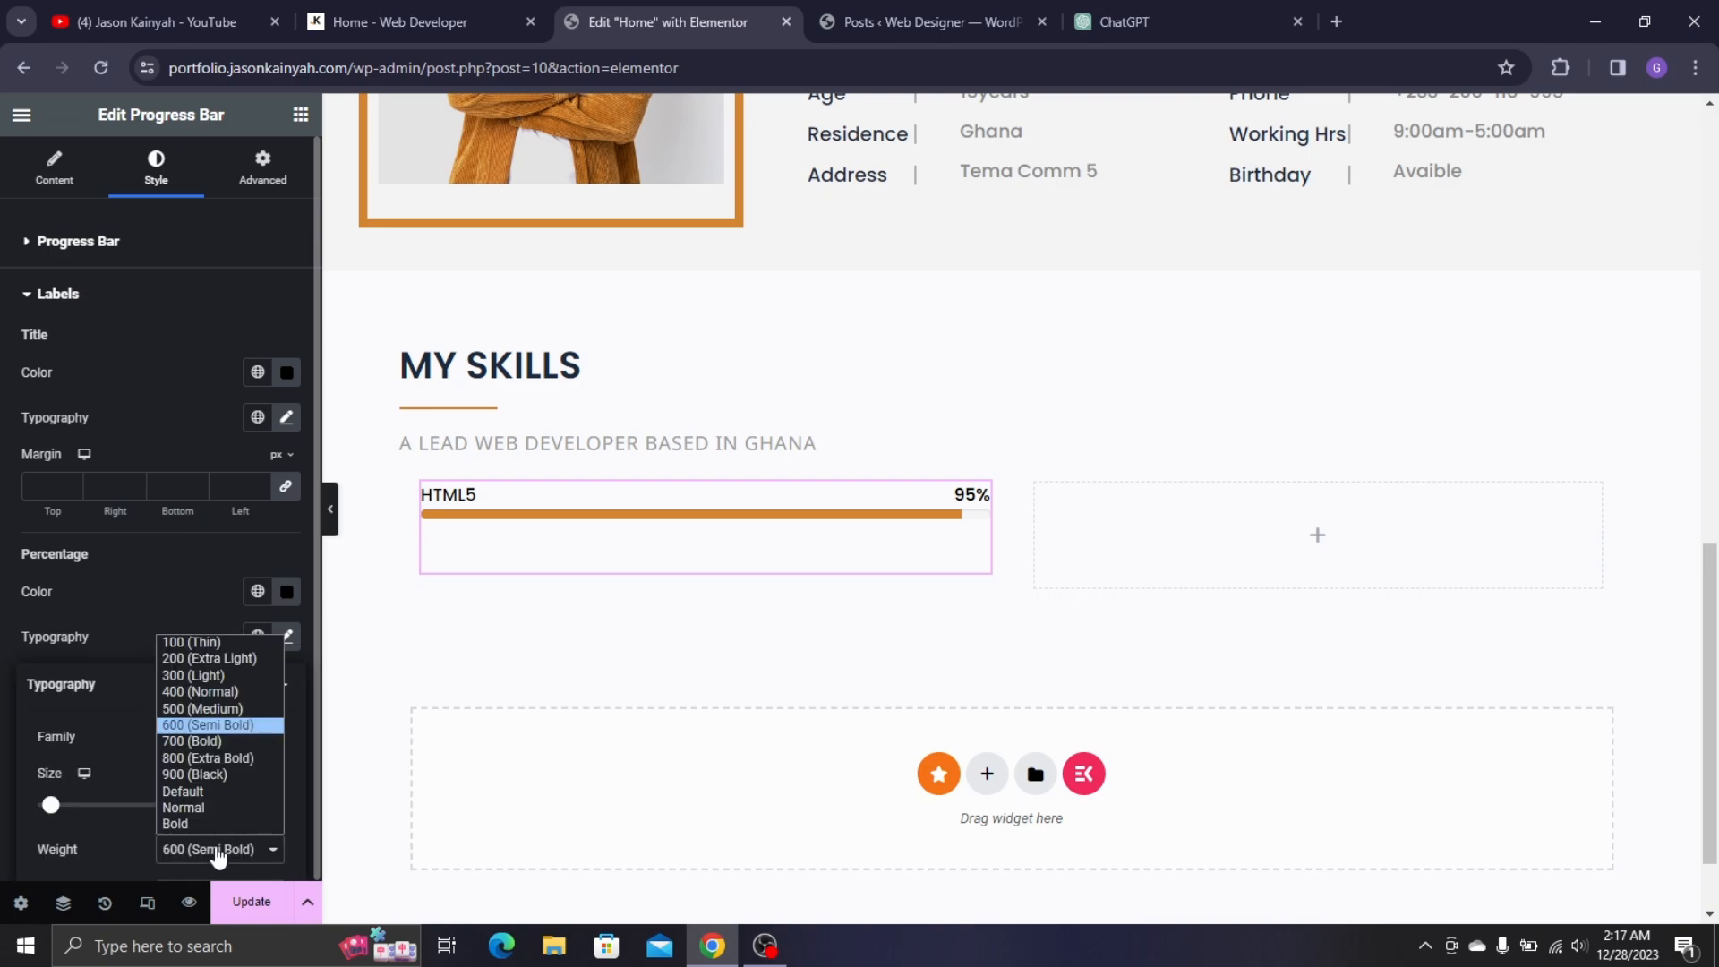
{"action": "left_click", "coordinate": [220, 710]}
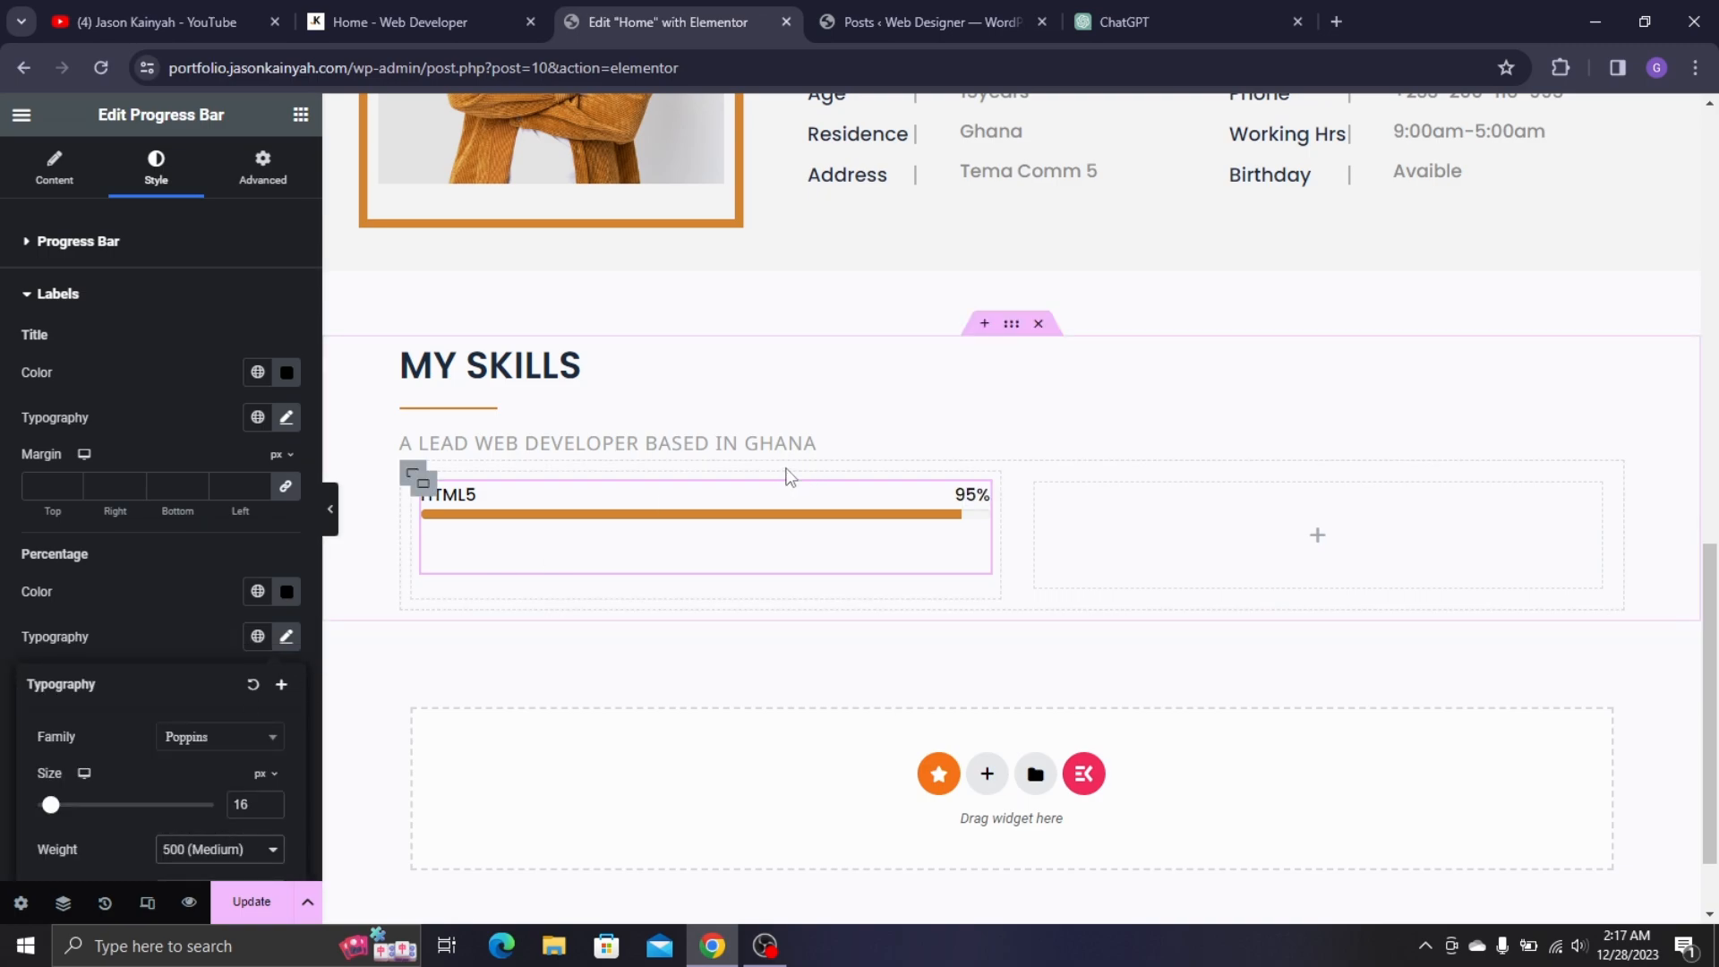
{"action": "left_click", "coordinate": [723, 527]}
{"action": "key", "text": "ctrl+shift+Tab"}
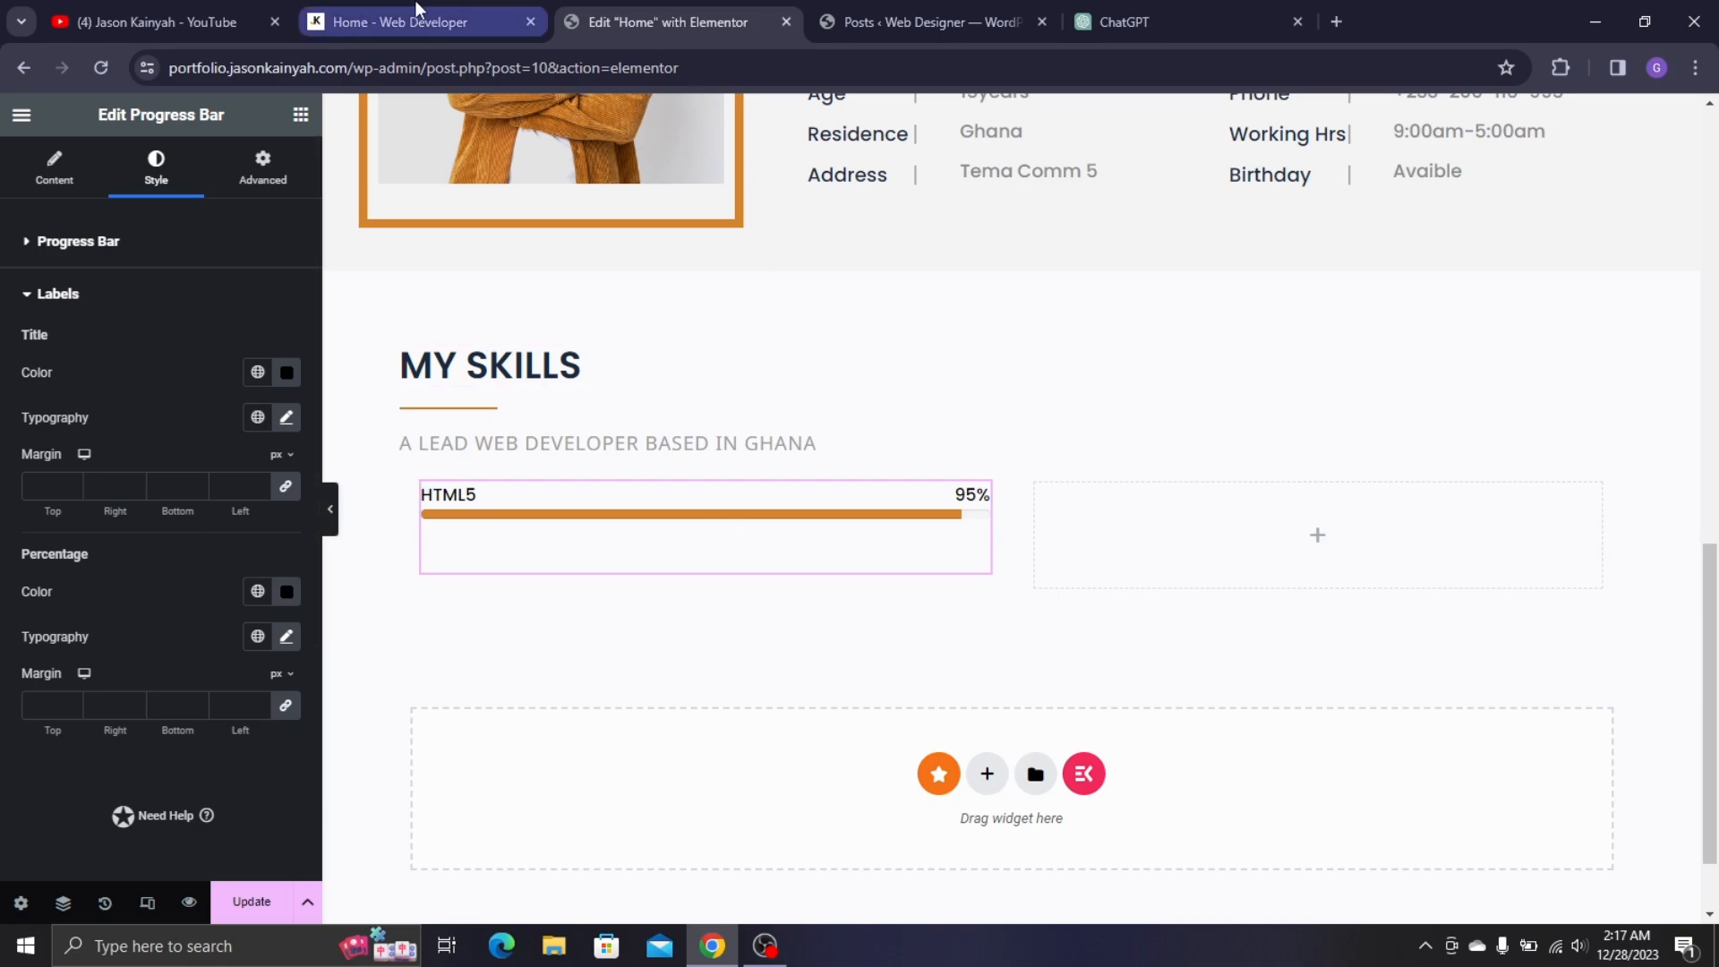
{"action": "left_click", "coordinate": [618, 436]}
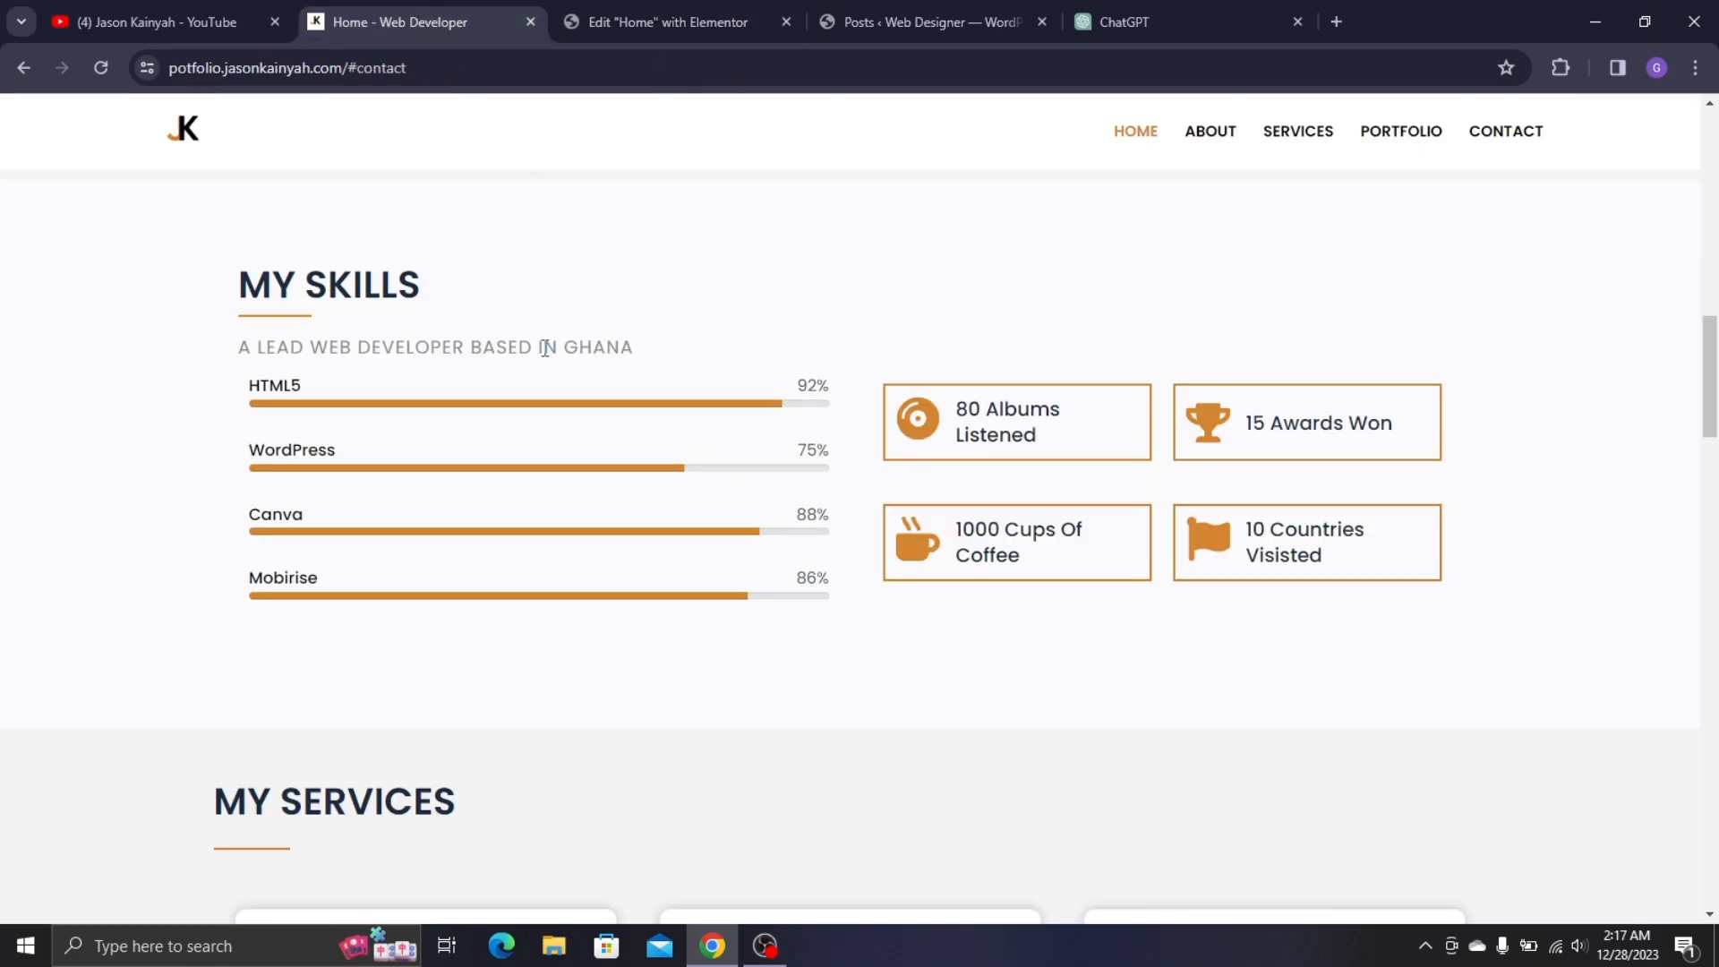
{"action": "left_click", "coordinate": [667, 22]}
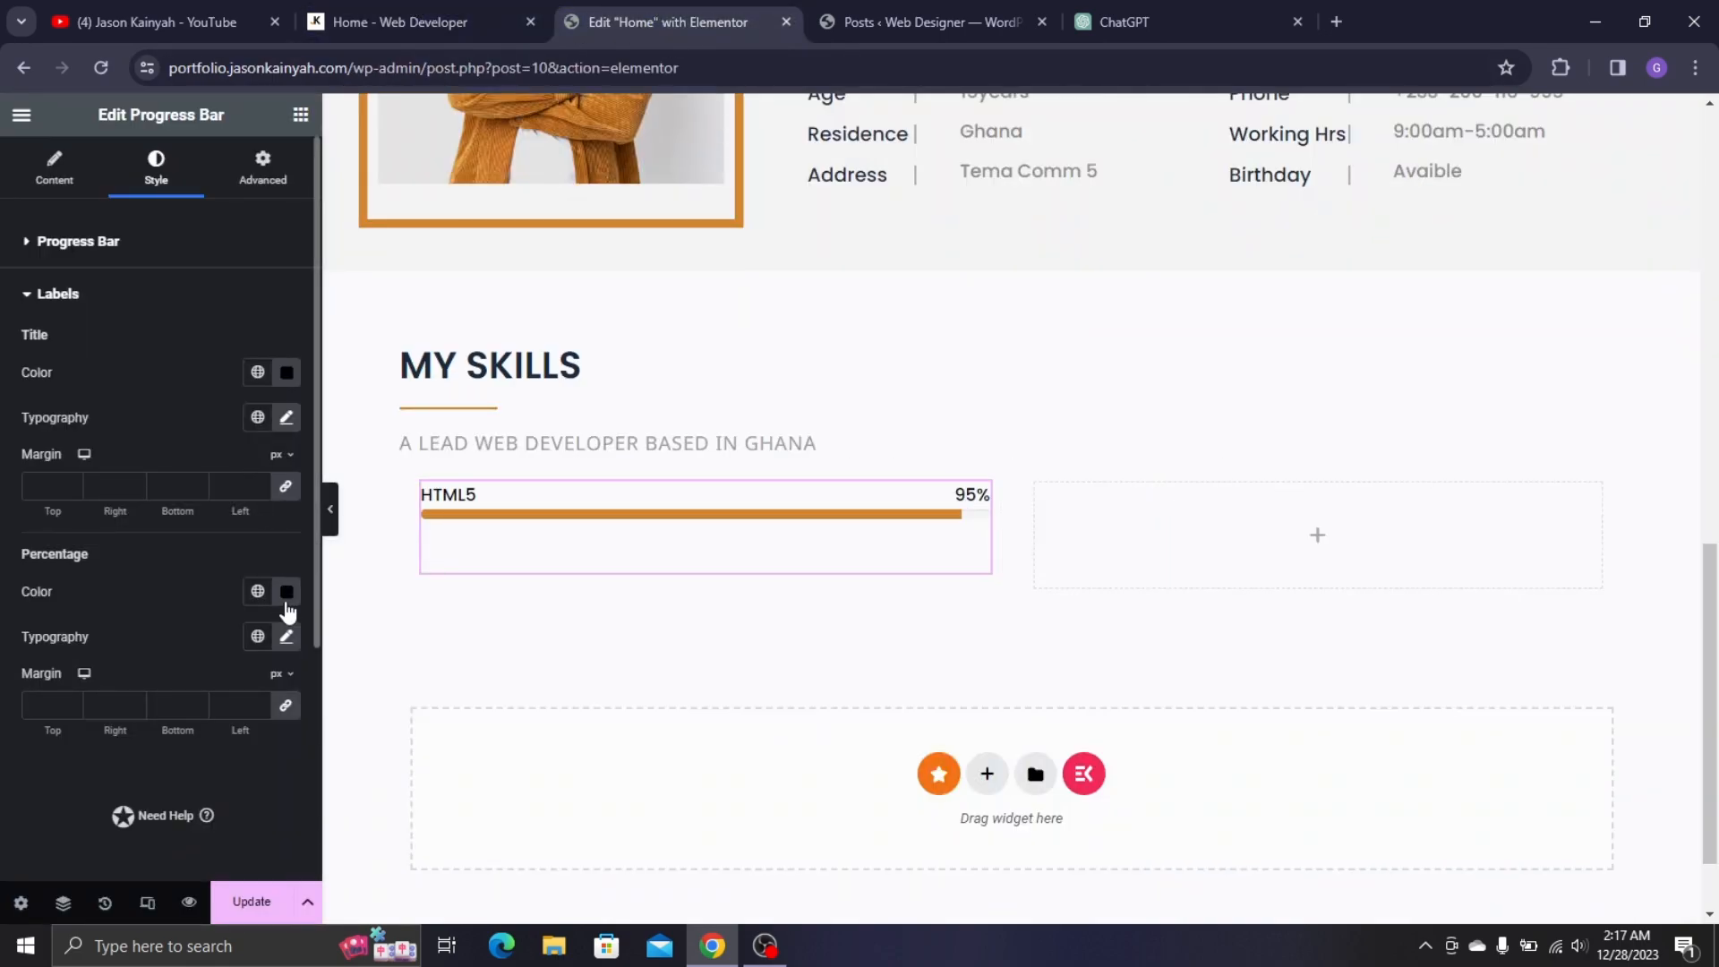
- Change the percentage to grey (#848484) at Normal (400) weight and recheck the live site
{"action": "left_click", "coordinate": [287, 594]}
{"action": "left_click_drag", "start_coordinate": [163, 474], "coordinate": [132, 389]}
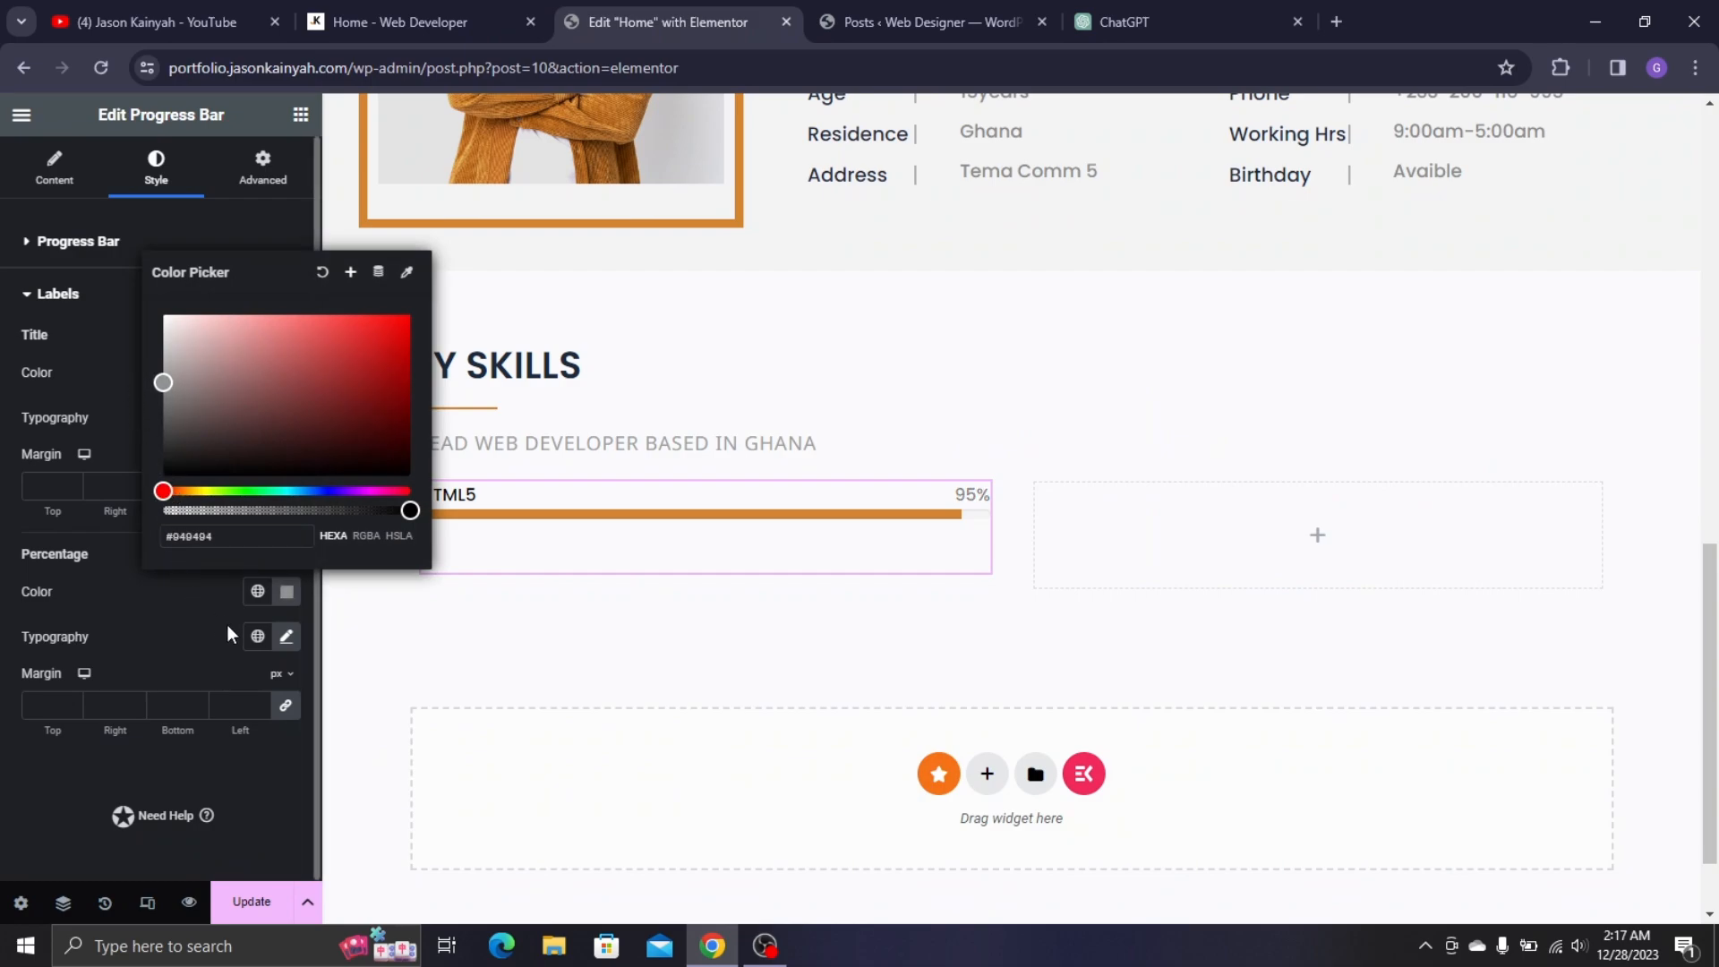
{"action": "left_click", "coordinate": [282, 646]}
{"action": "left_click", "coordinate": [219, 849]}
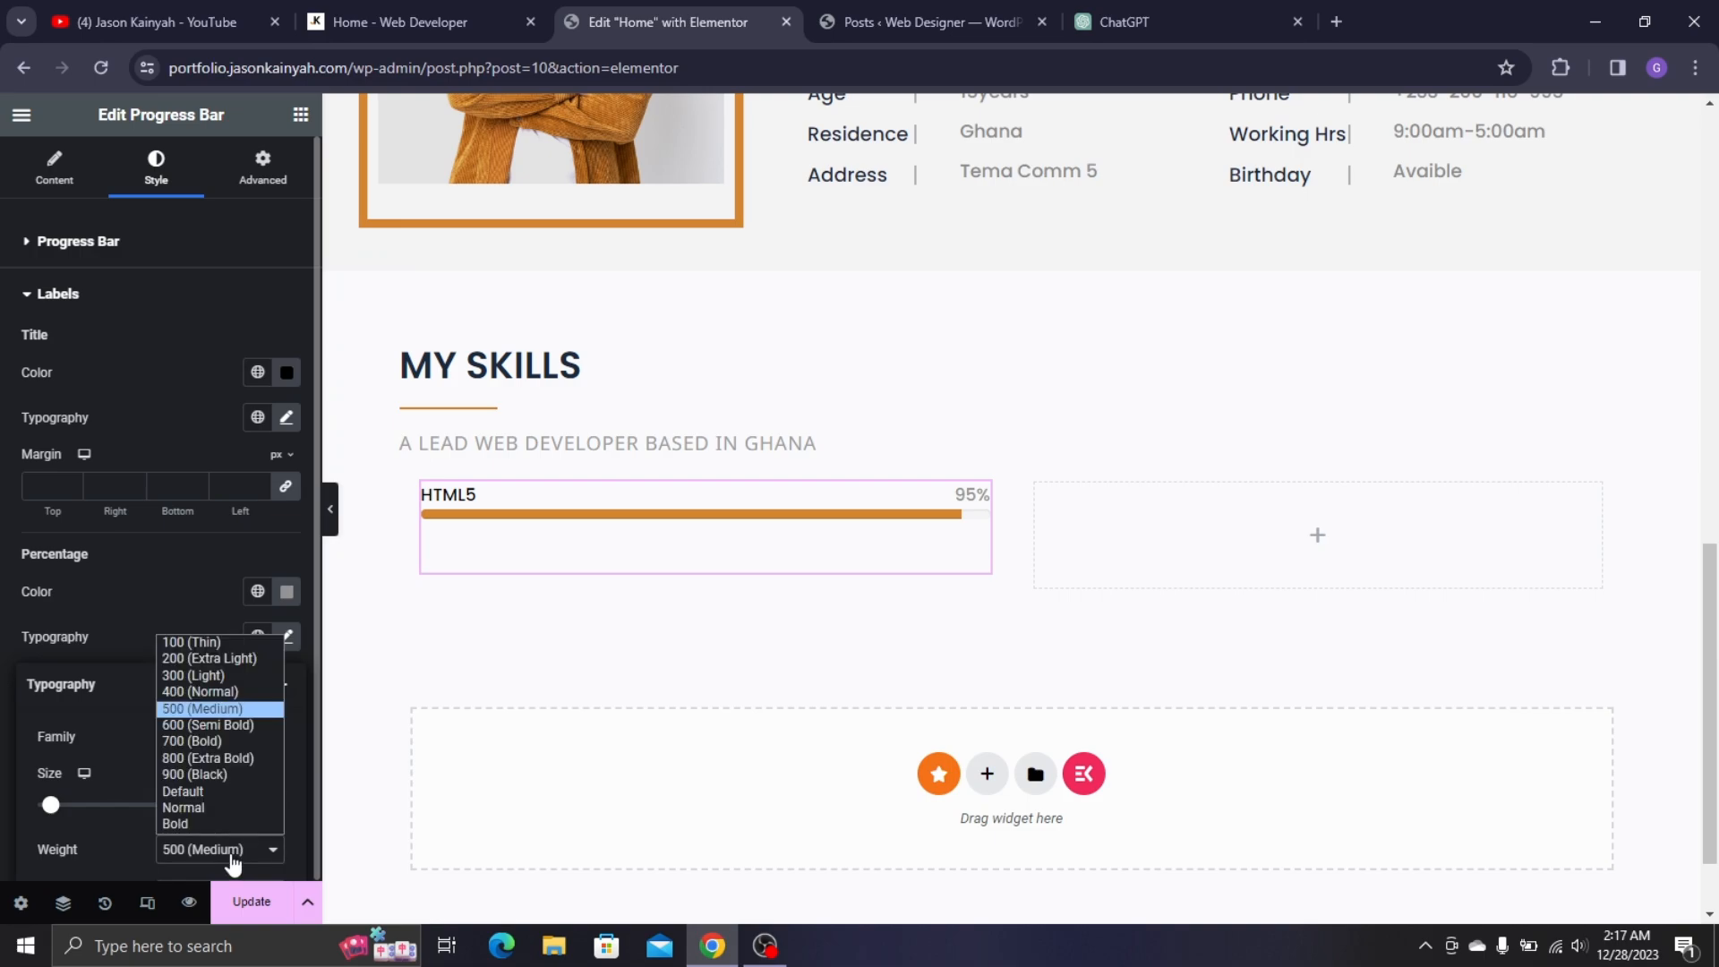
{"action": "left_click", "coordinate": [215, 696]}
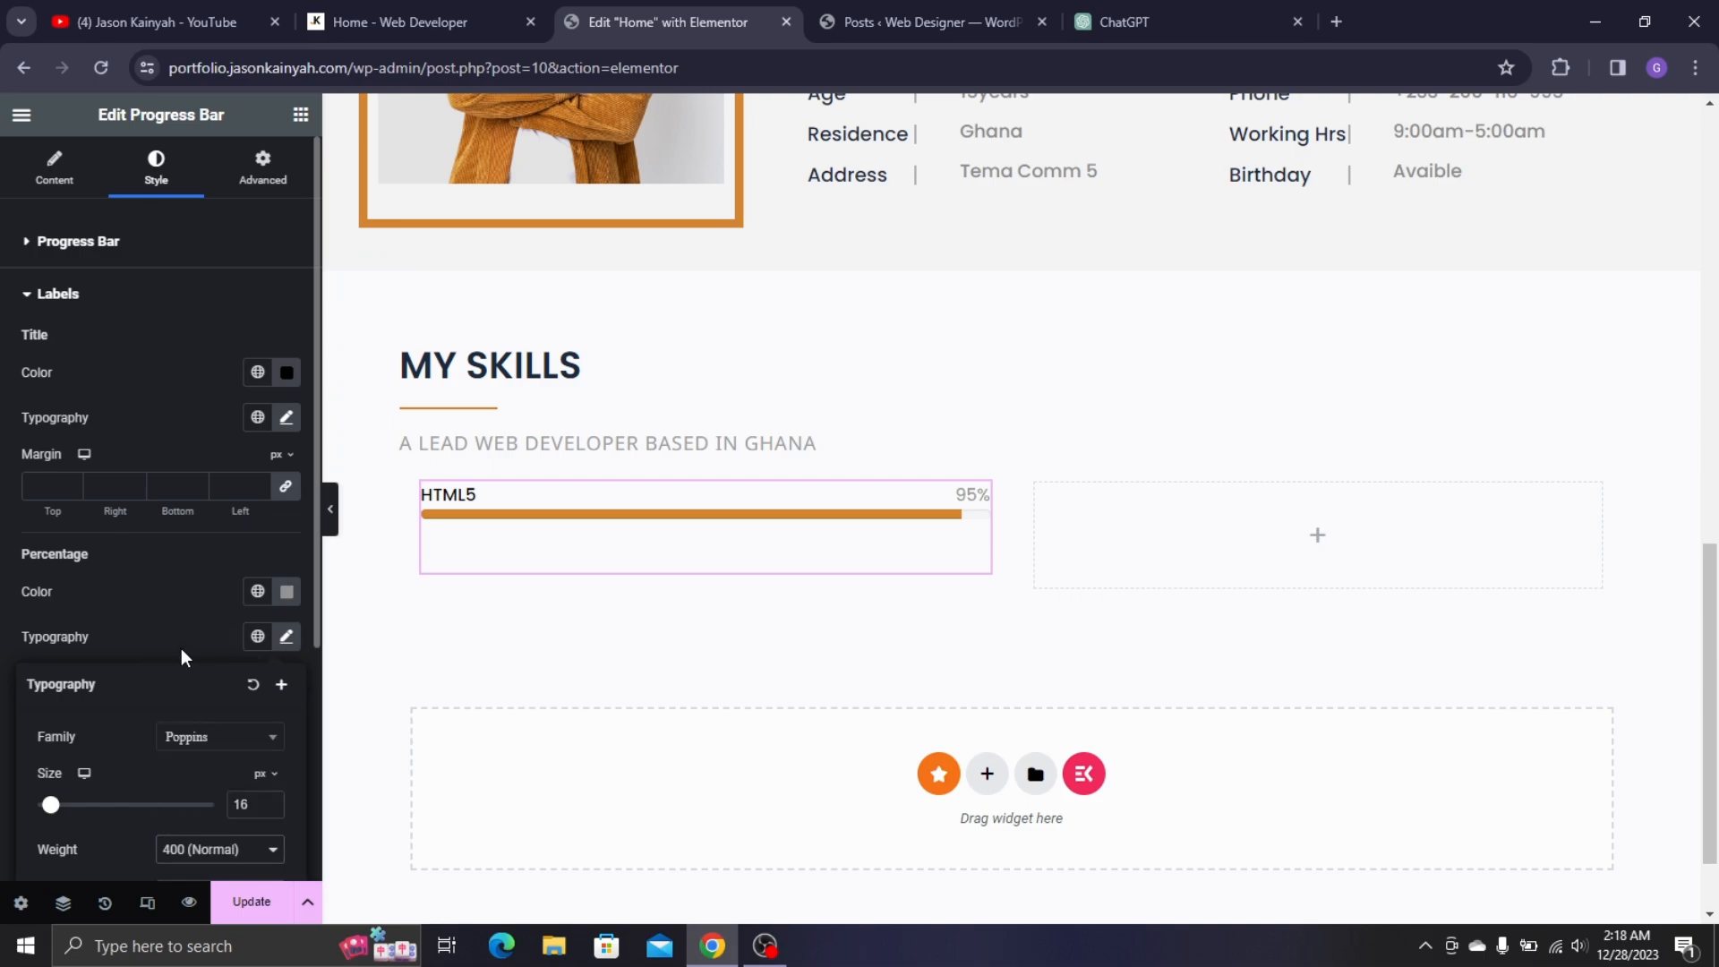
{"action": "left_click", "coordinate": [487, 511]}
{"action": "left_click", "coordinate": [421, 21]}
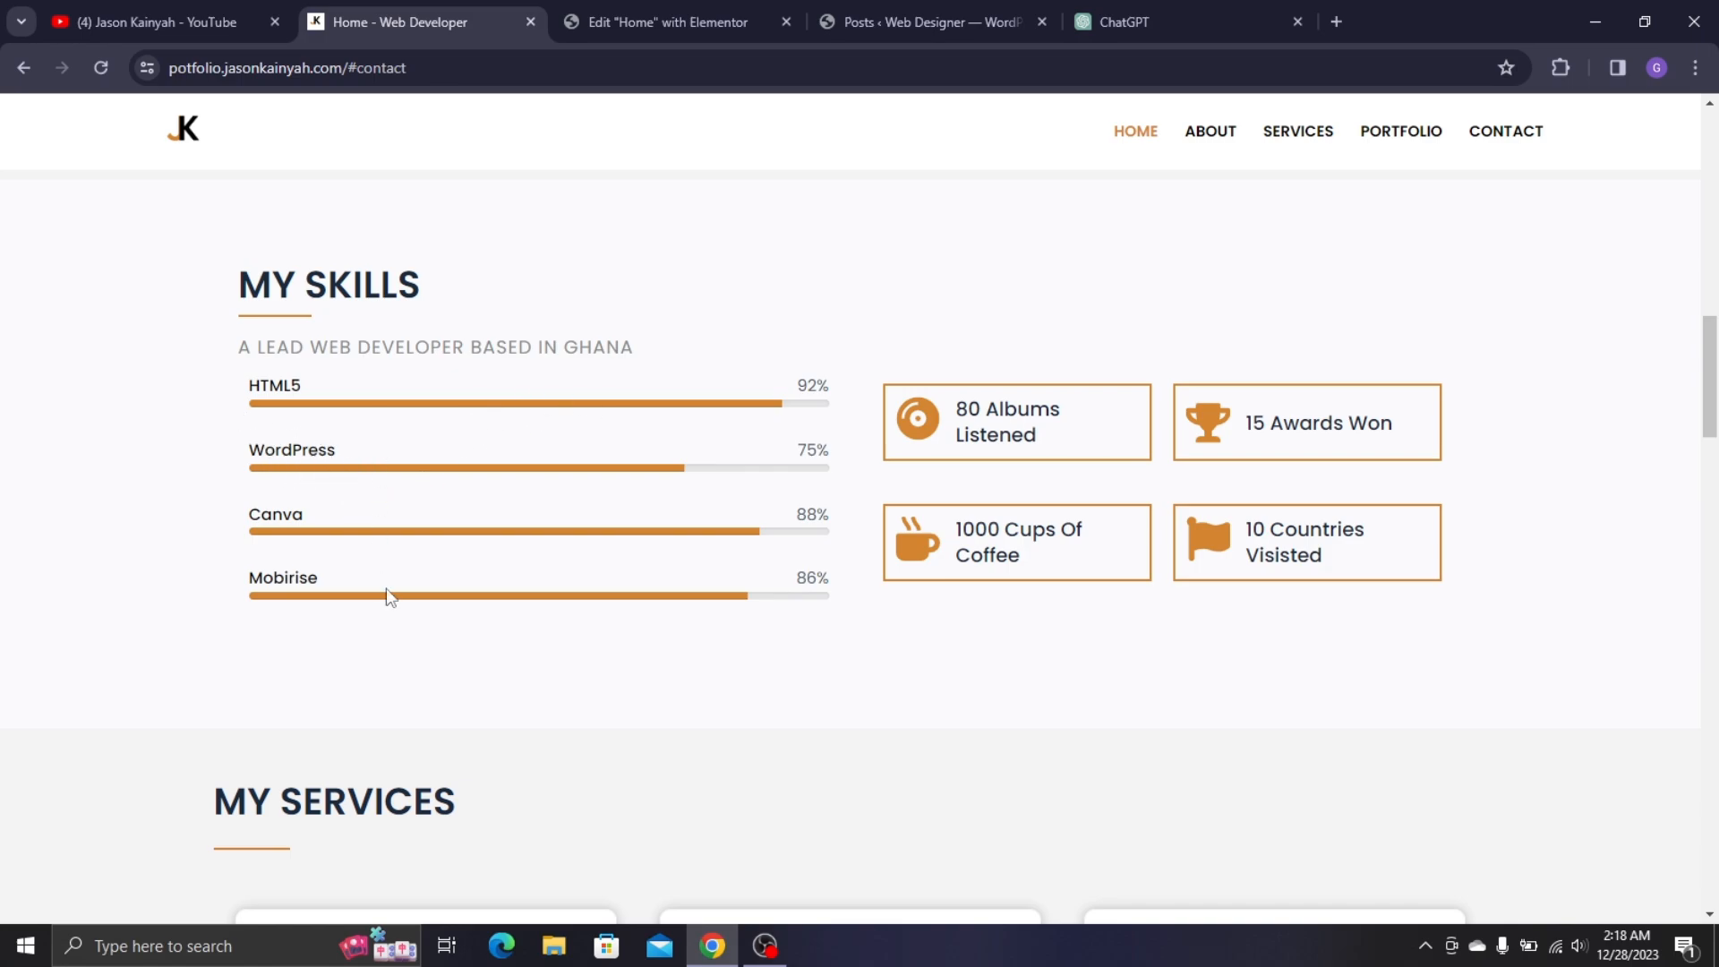
{"action": "left_click", "coordinate": [618, 18]}
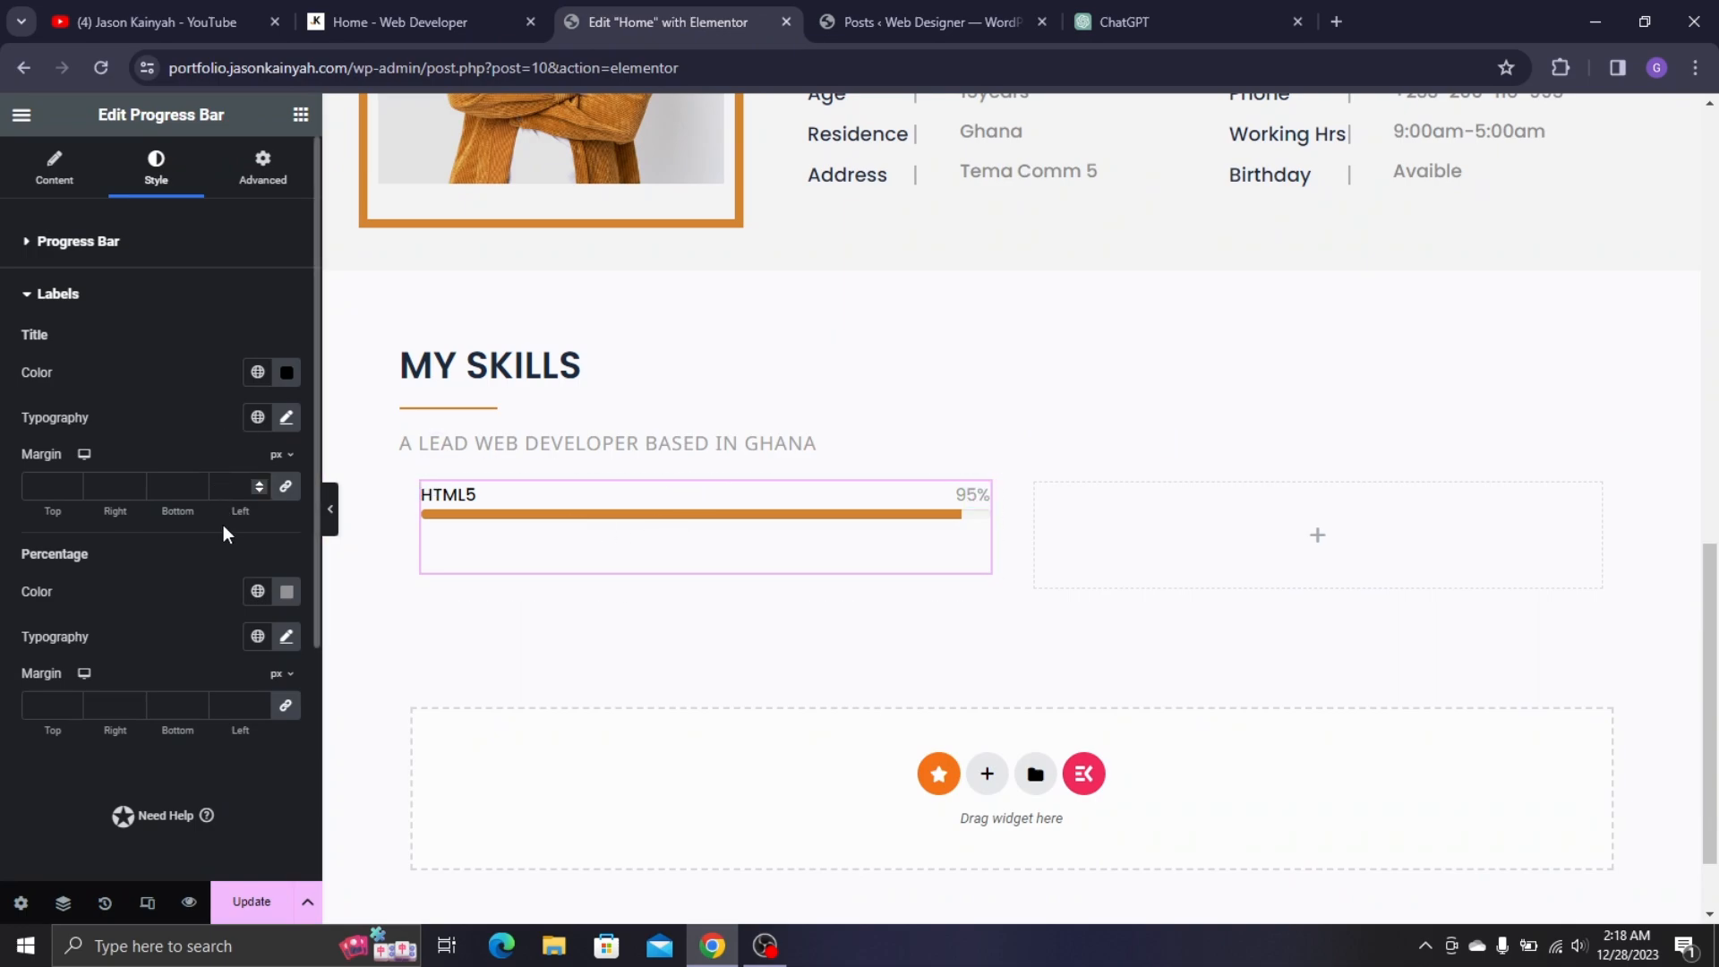
- Duplicate the HTML5 95% bar until four exist, undoing an accidental column duplicate
{"action": "right_click", "coordinate": [574, 531]}
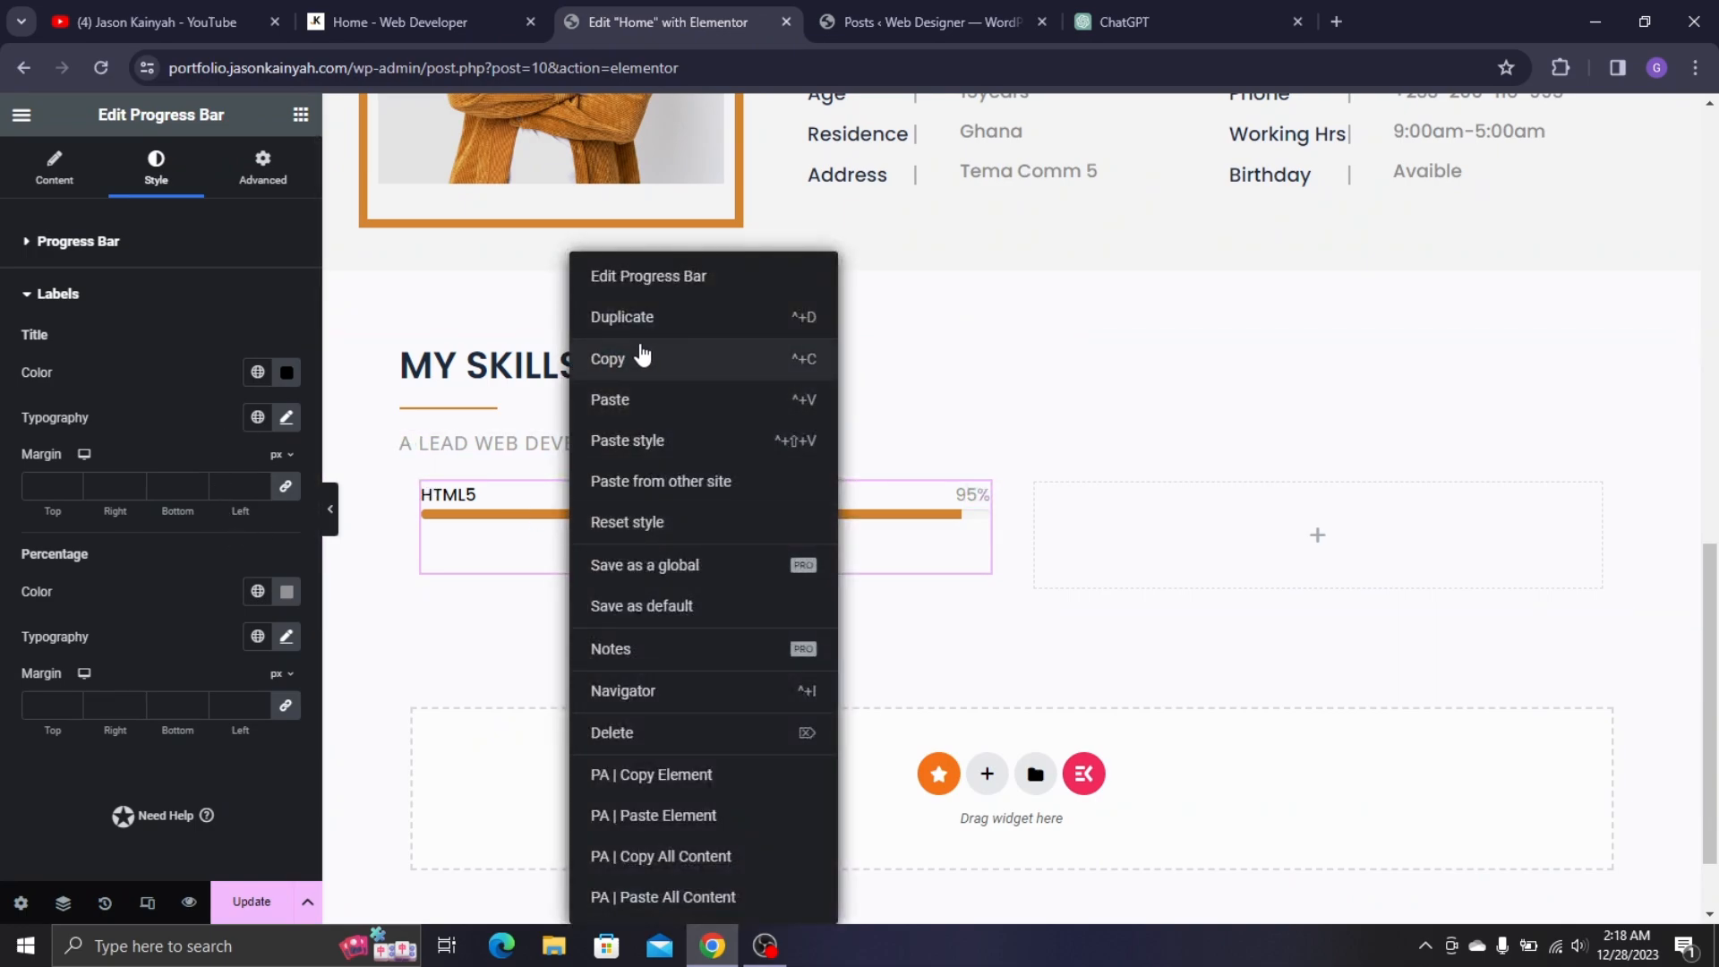
{"action": "left_click", "coordinate": [638, 332]}
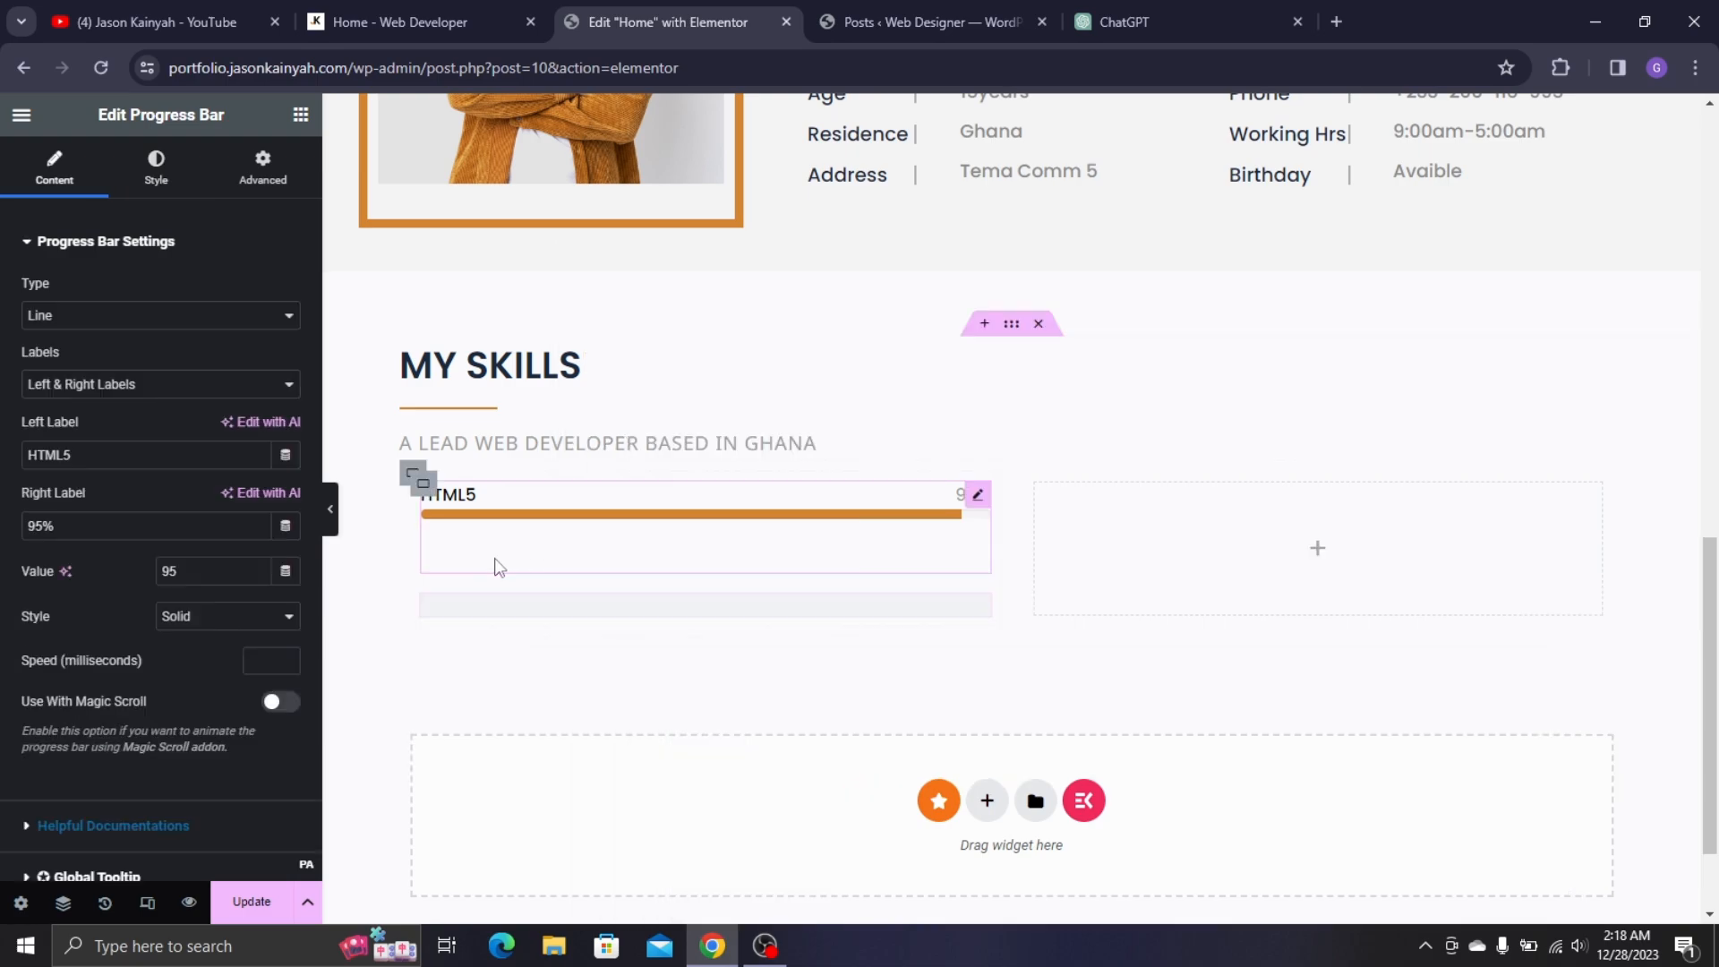
{"action": "right_click", "coordinate": [560, 327]}
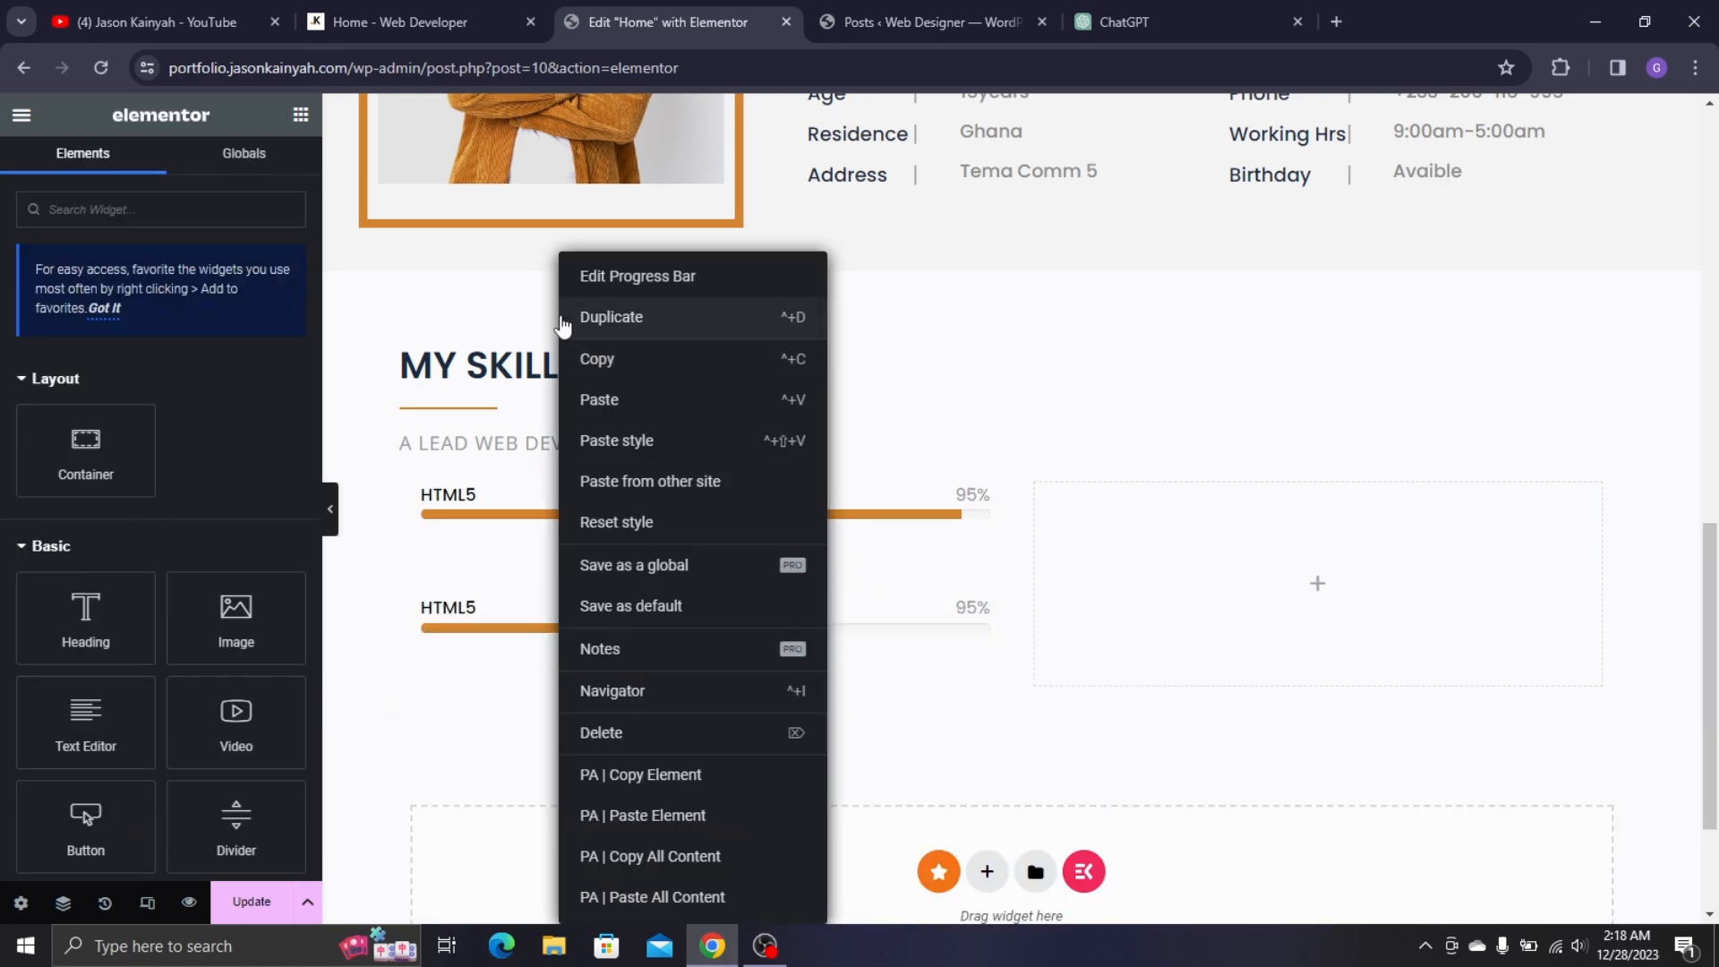
{"action": "left_click", "coordinate": [482, 622]}
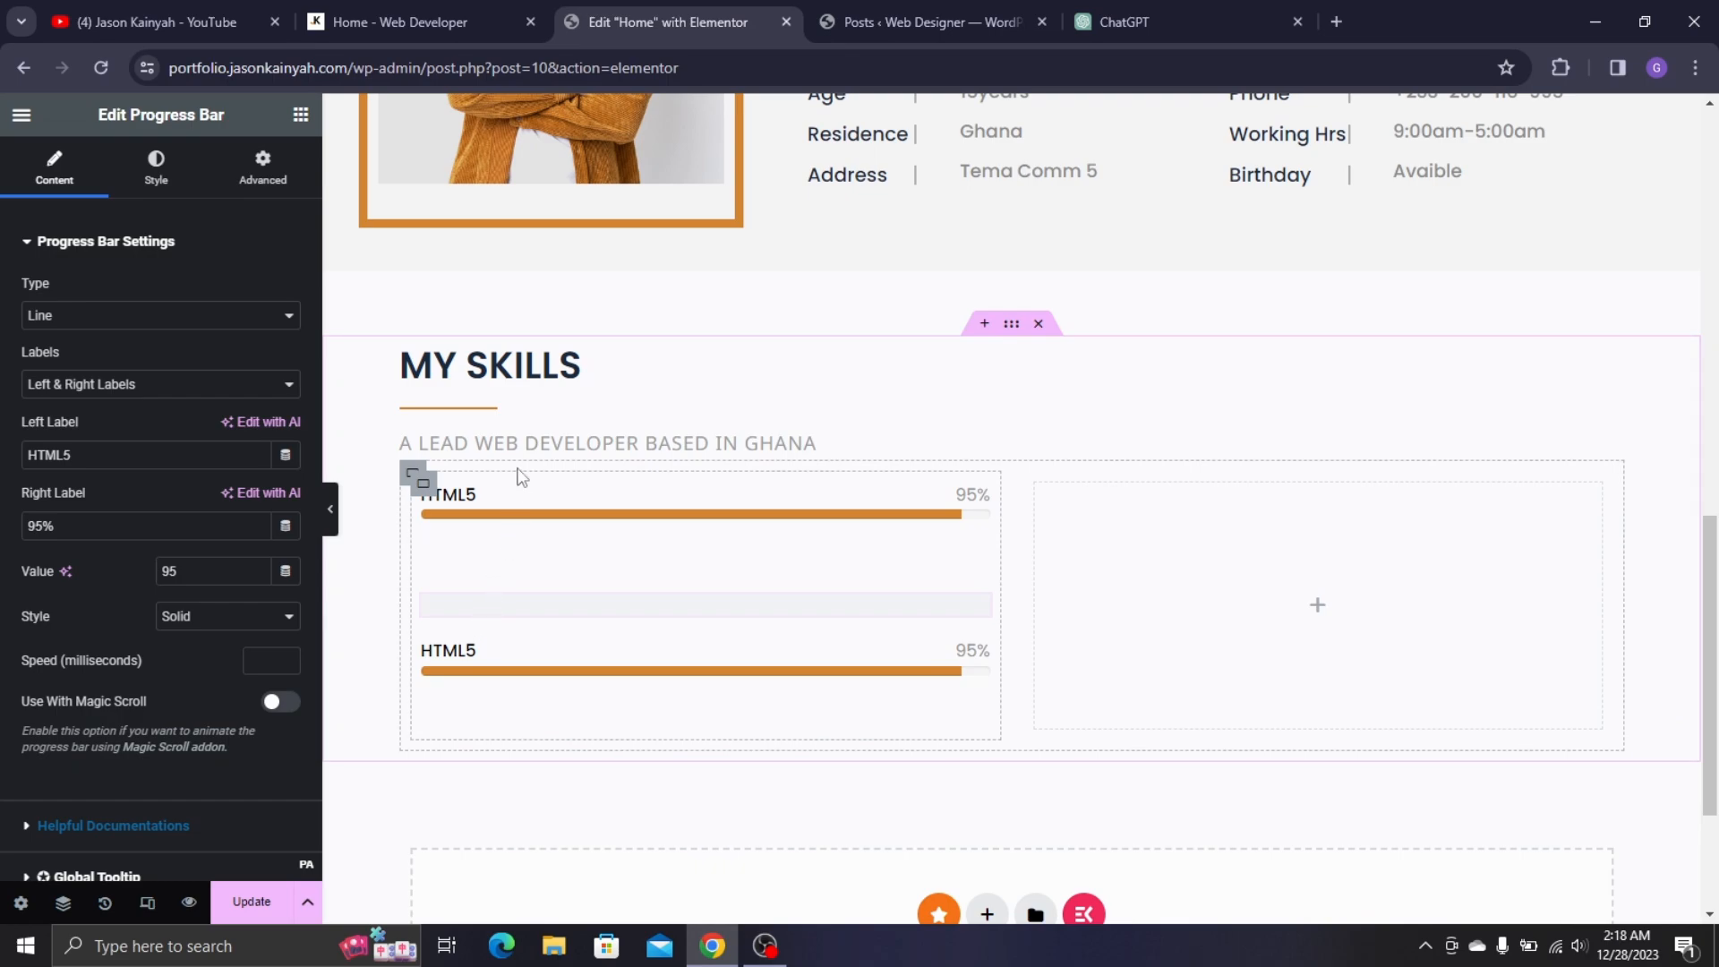
{"action": "right_click", "coordinate": [577, 318]}
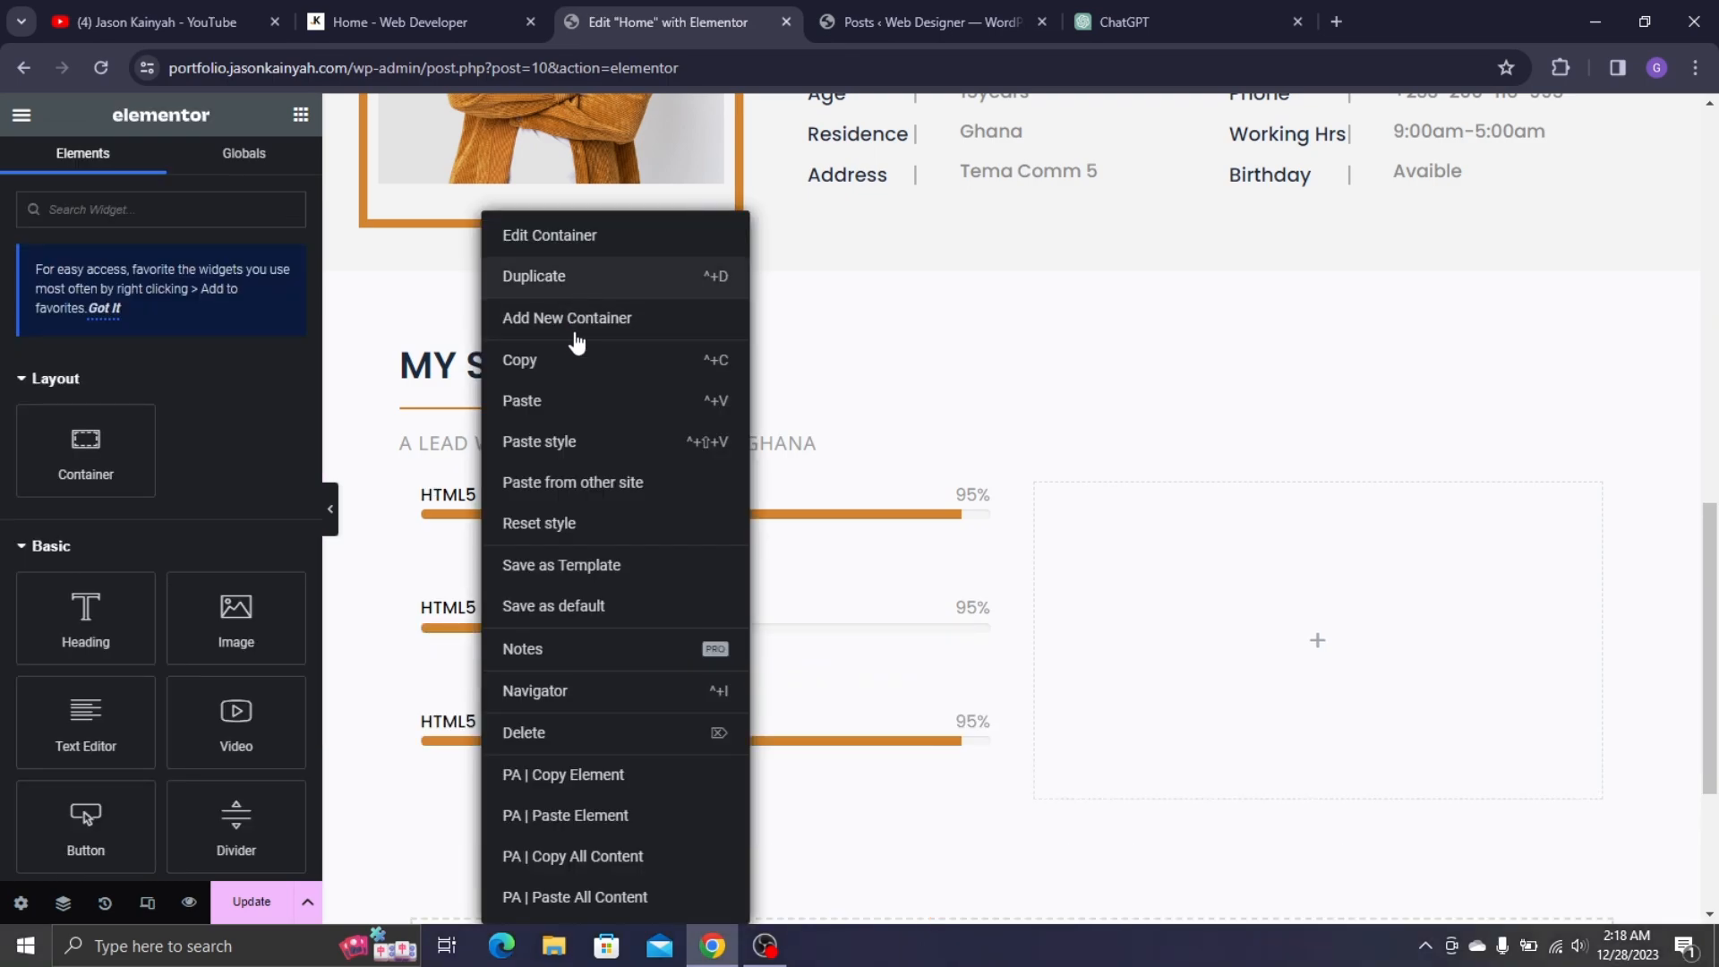
{"action": "scroll", "coordinate": [591, 612], "scroll_direction": "down", "scroll_amount": 1}
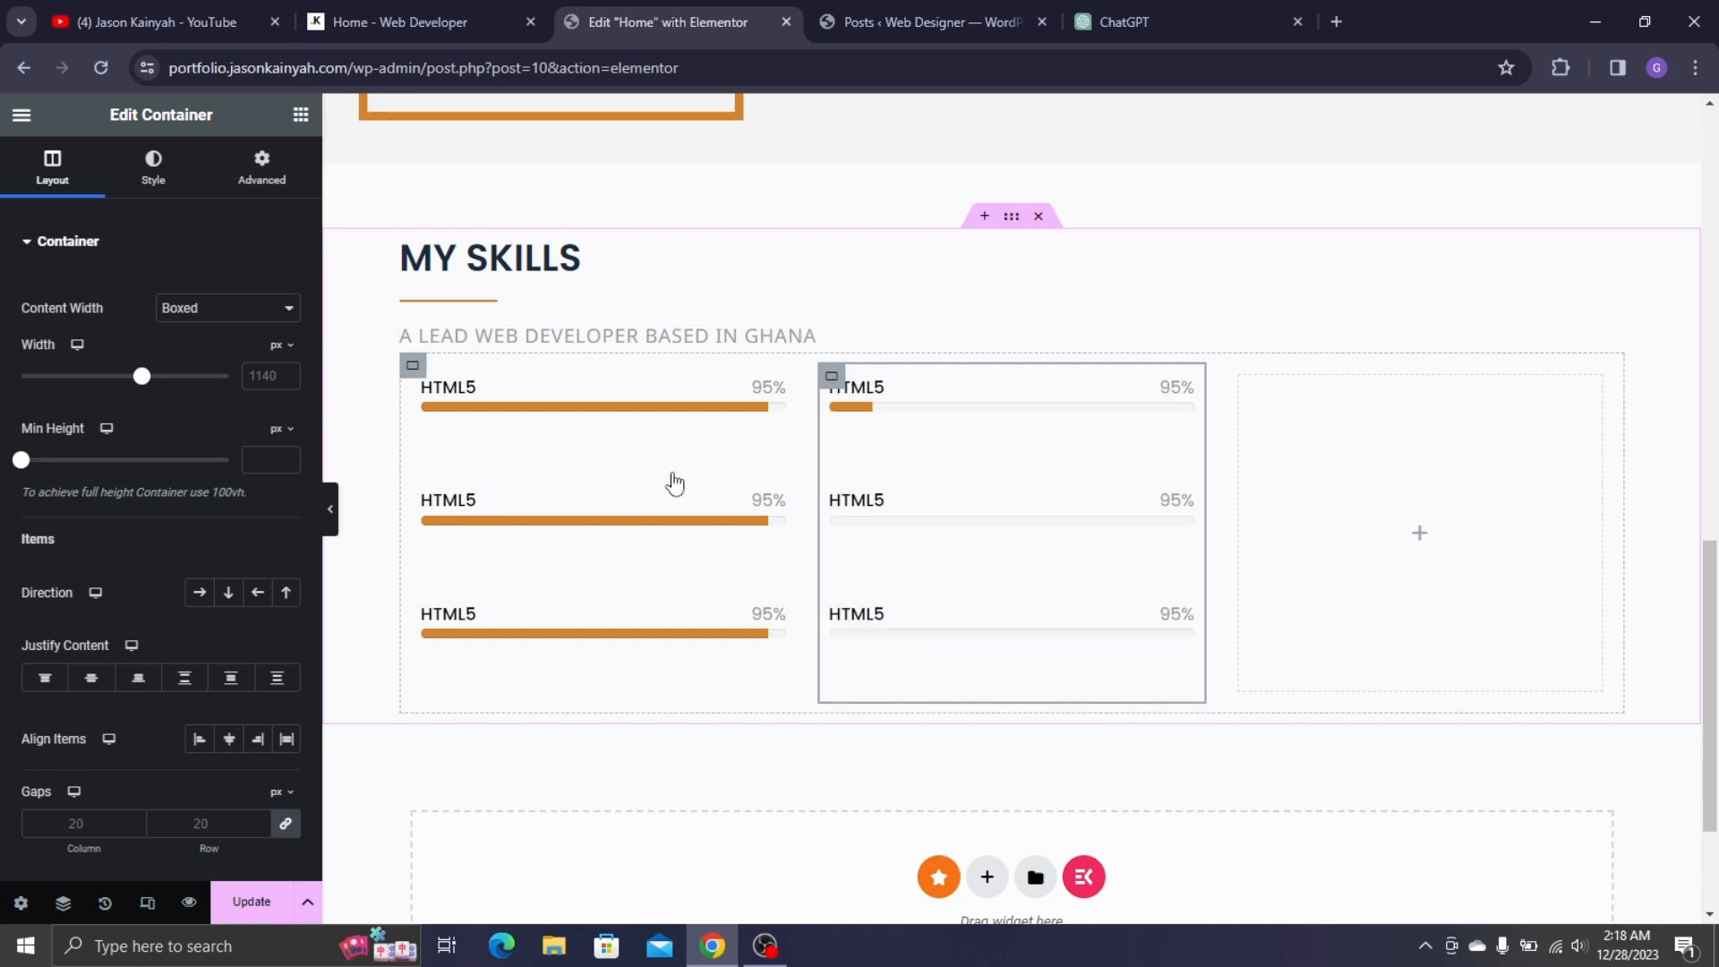
{"action": "key", "text": "ctrl+z"}
{"action": "right_click", "coordinate": [634, 530]}
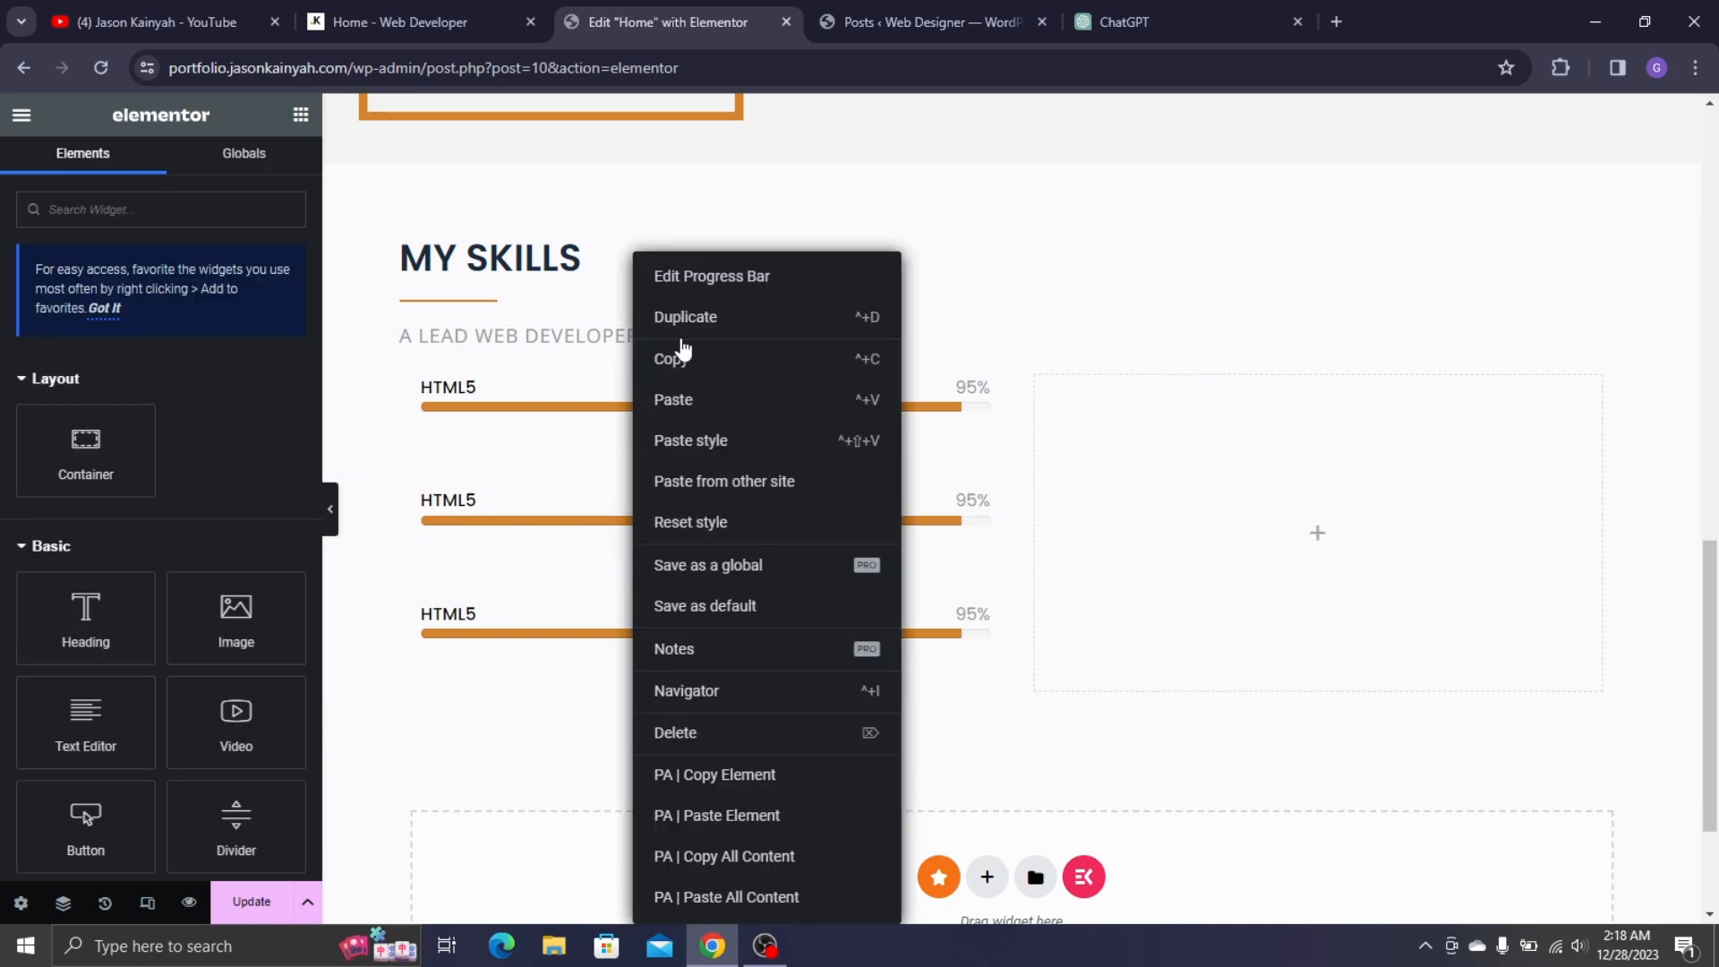
{"action": "key", "text": "ctrl+d"}
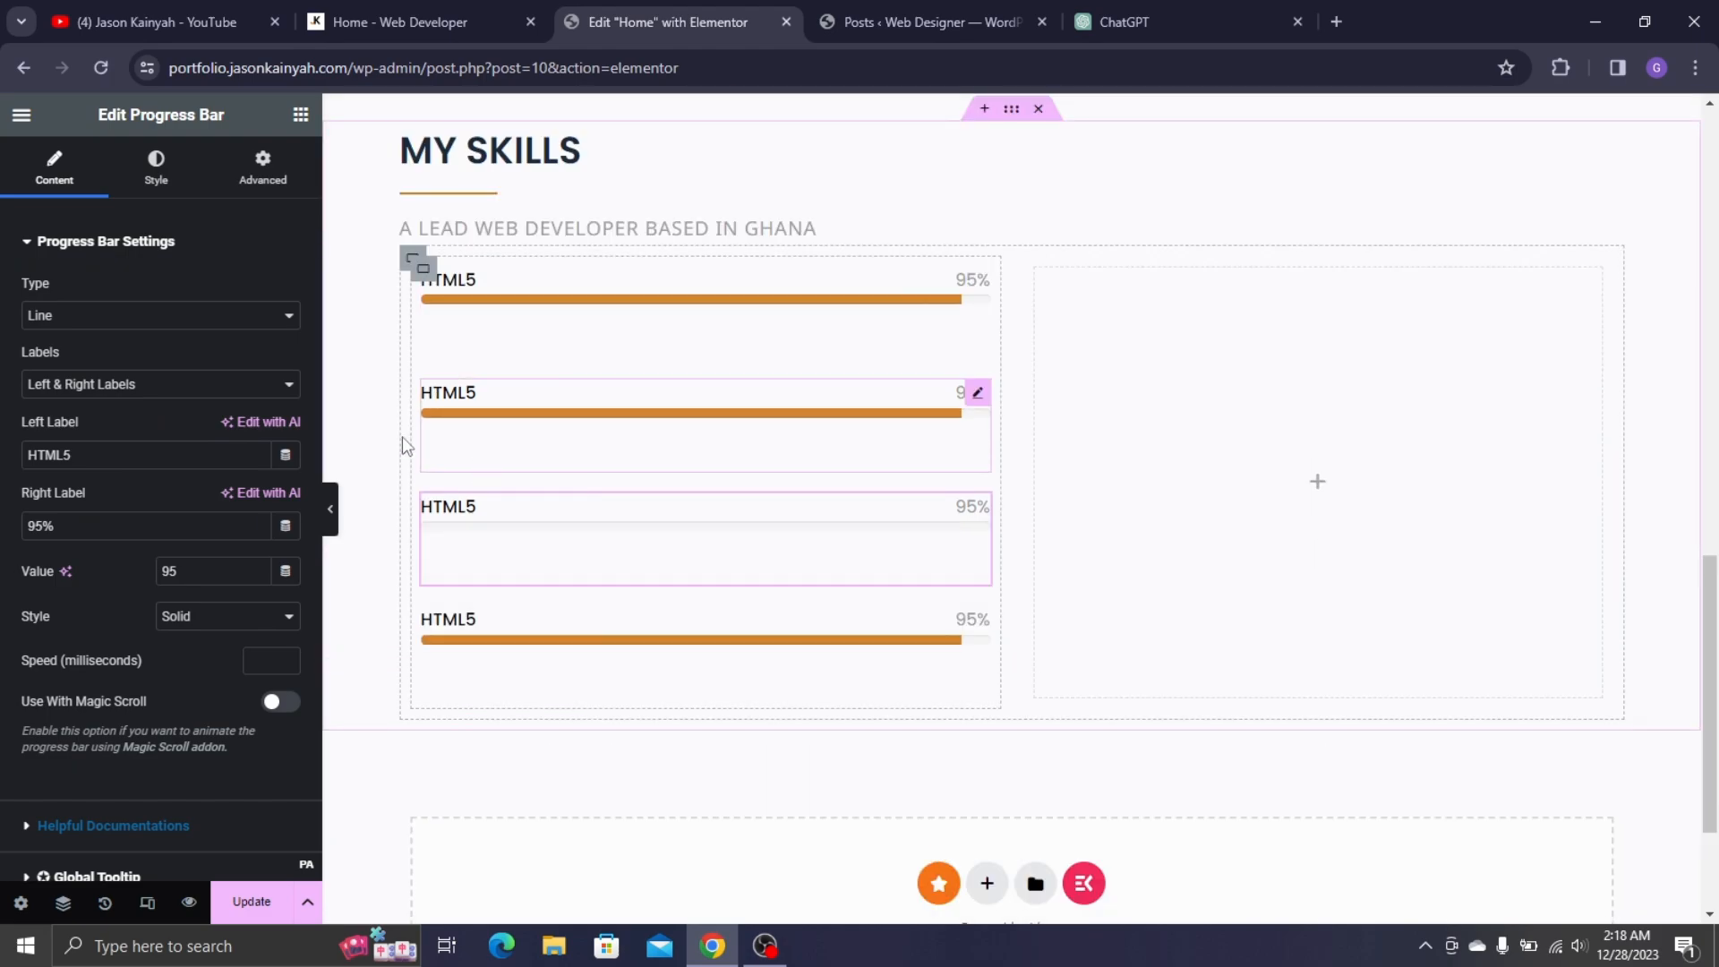
- Set the skills column's gap between bars to 0
{"action": "left_click", "coordinate": [410, 261]}
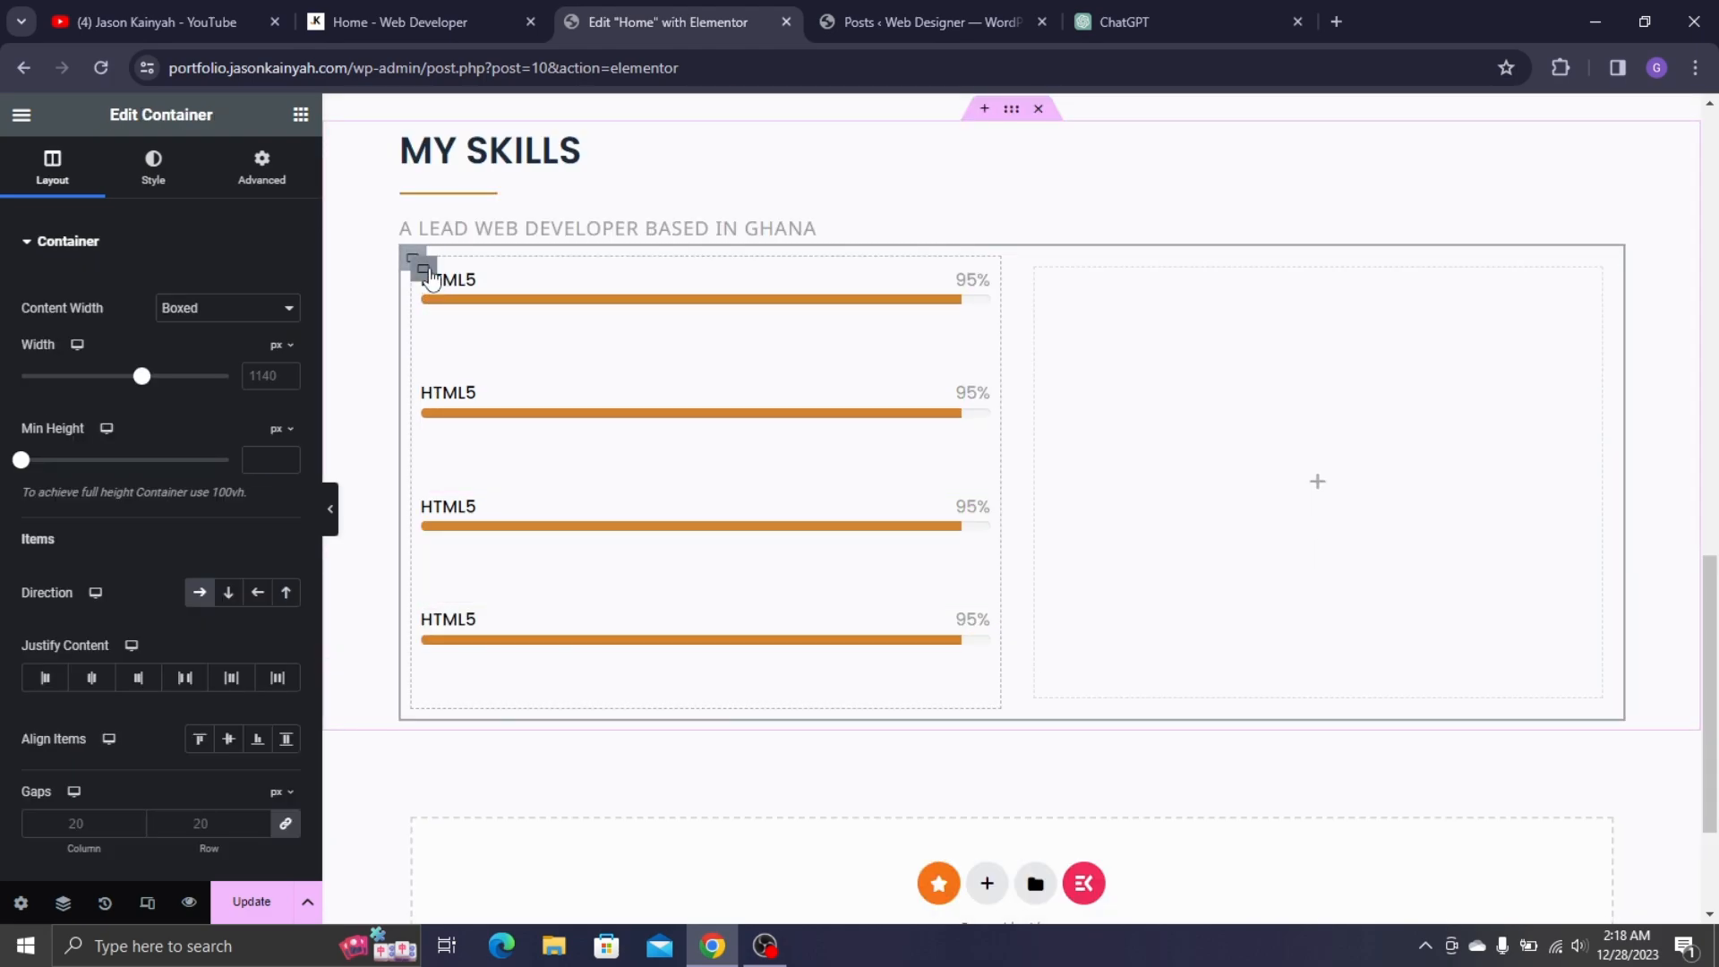
{"action": "left_click", "coordinate": [429, 275]}
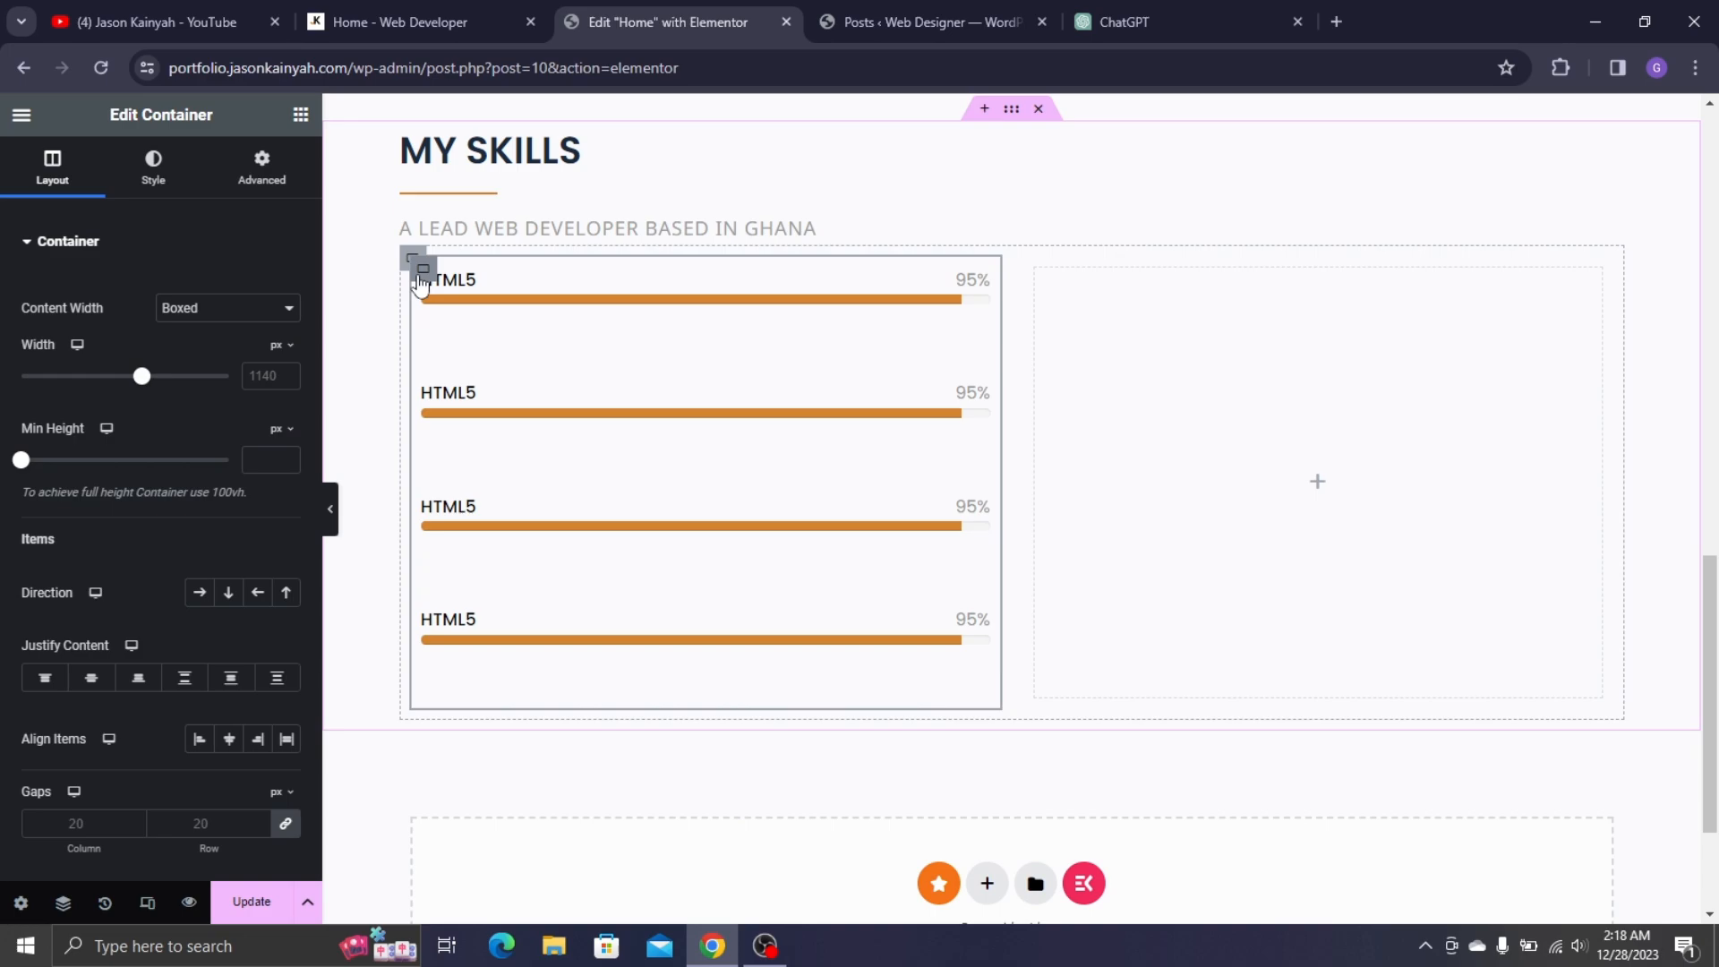
{"action": "left_click", "coordinate": [294, 831]}
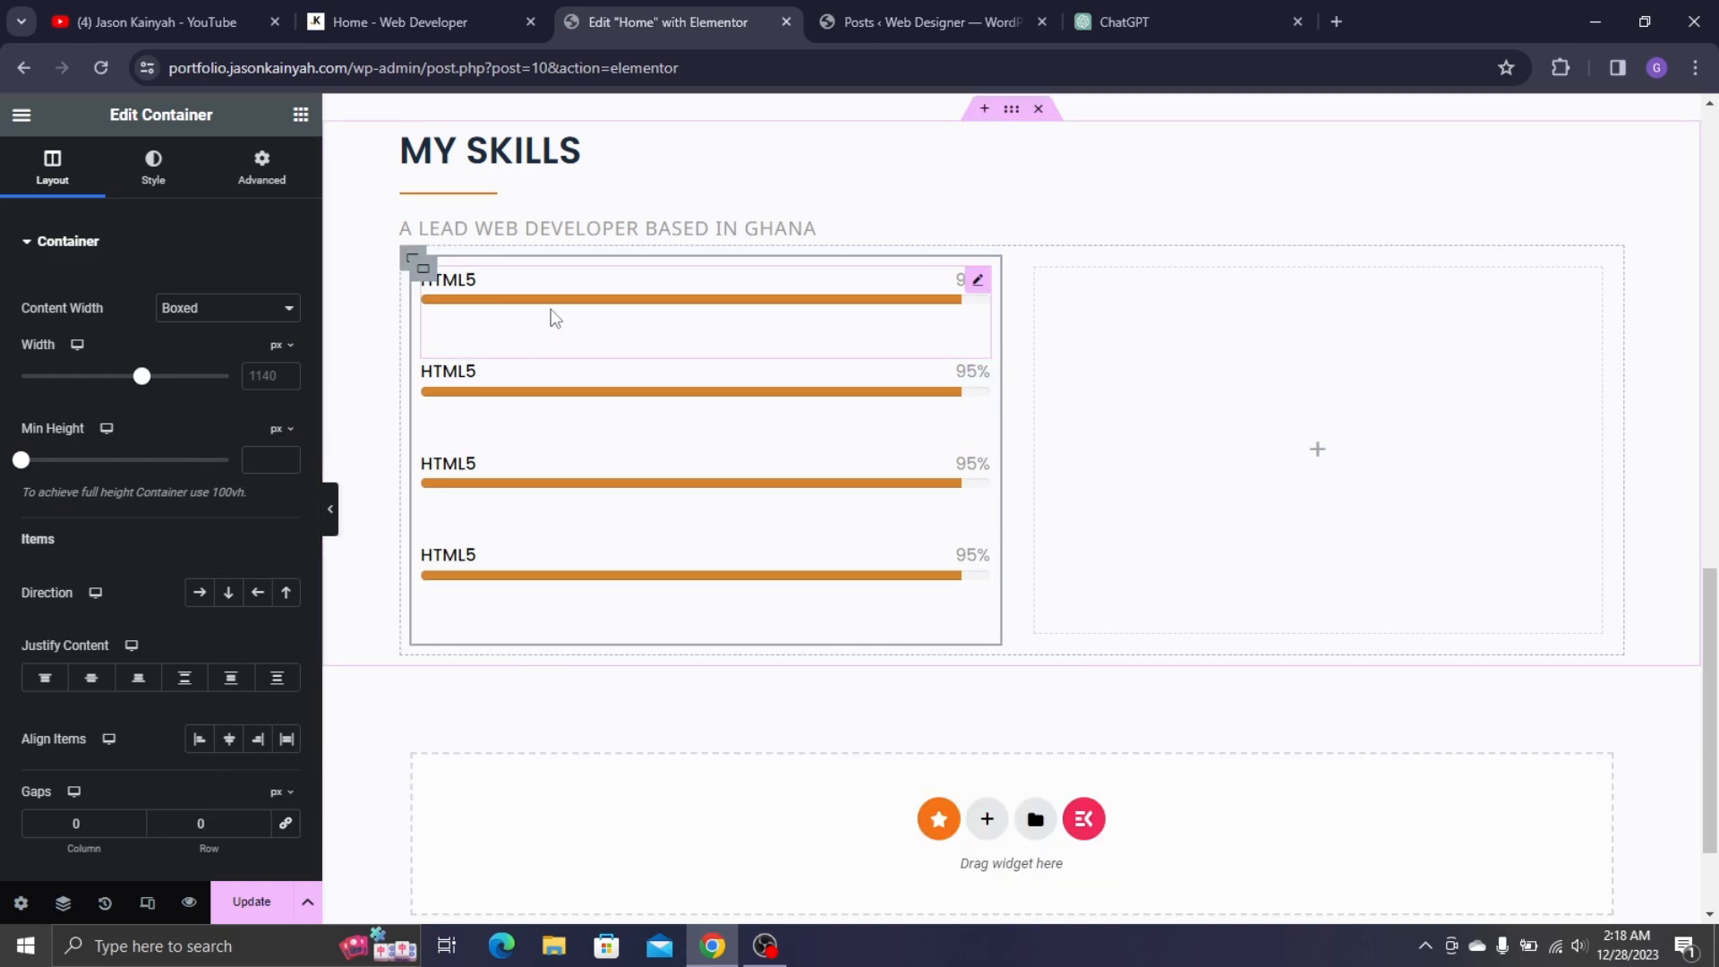
- Set the first progress bar's margin and padding to 0 and compare with the live site
{"action": "left_click", "coordinate": [467, 340]}
{"action": "left_click", "coordinate": [262, 166]}
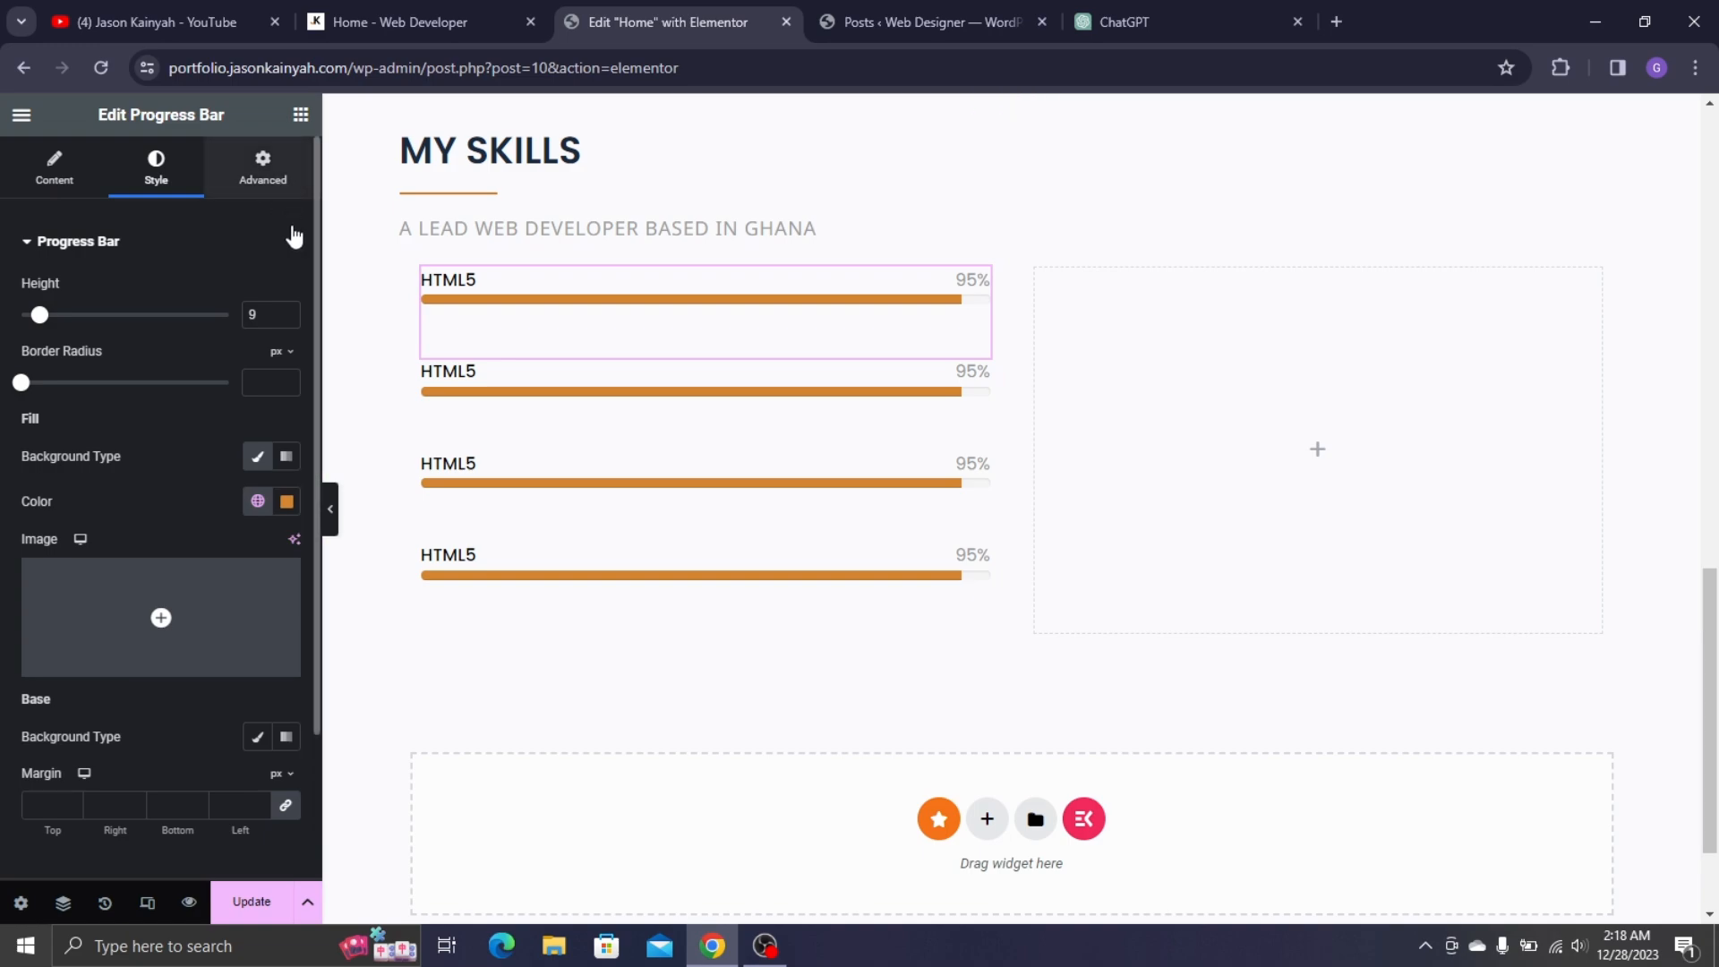
{"action": "left_click", "coordinate": [285, 315]}
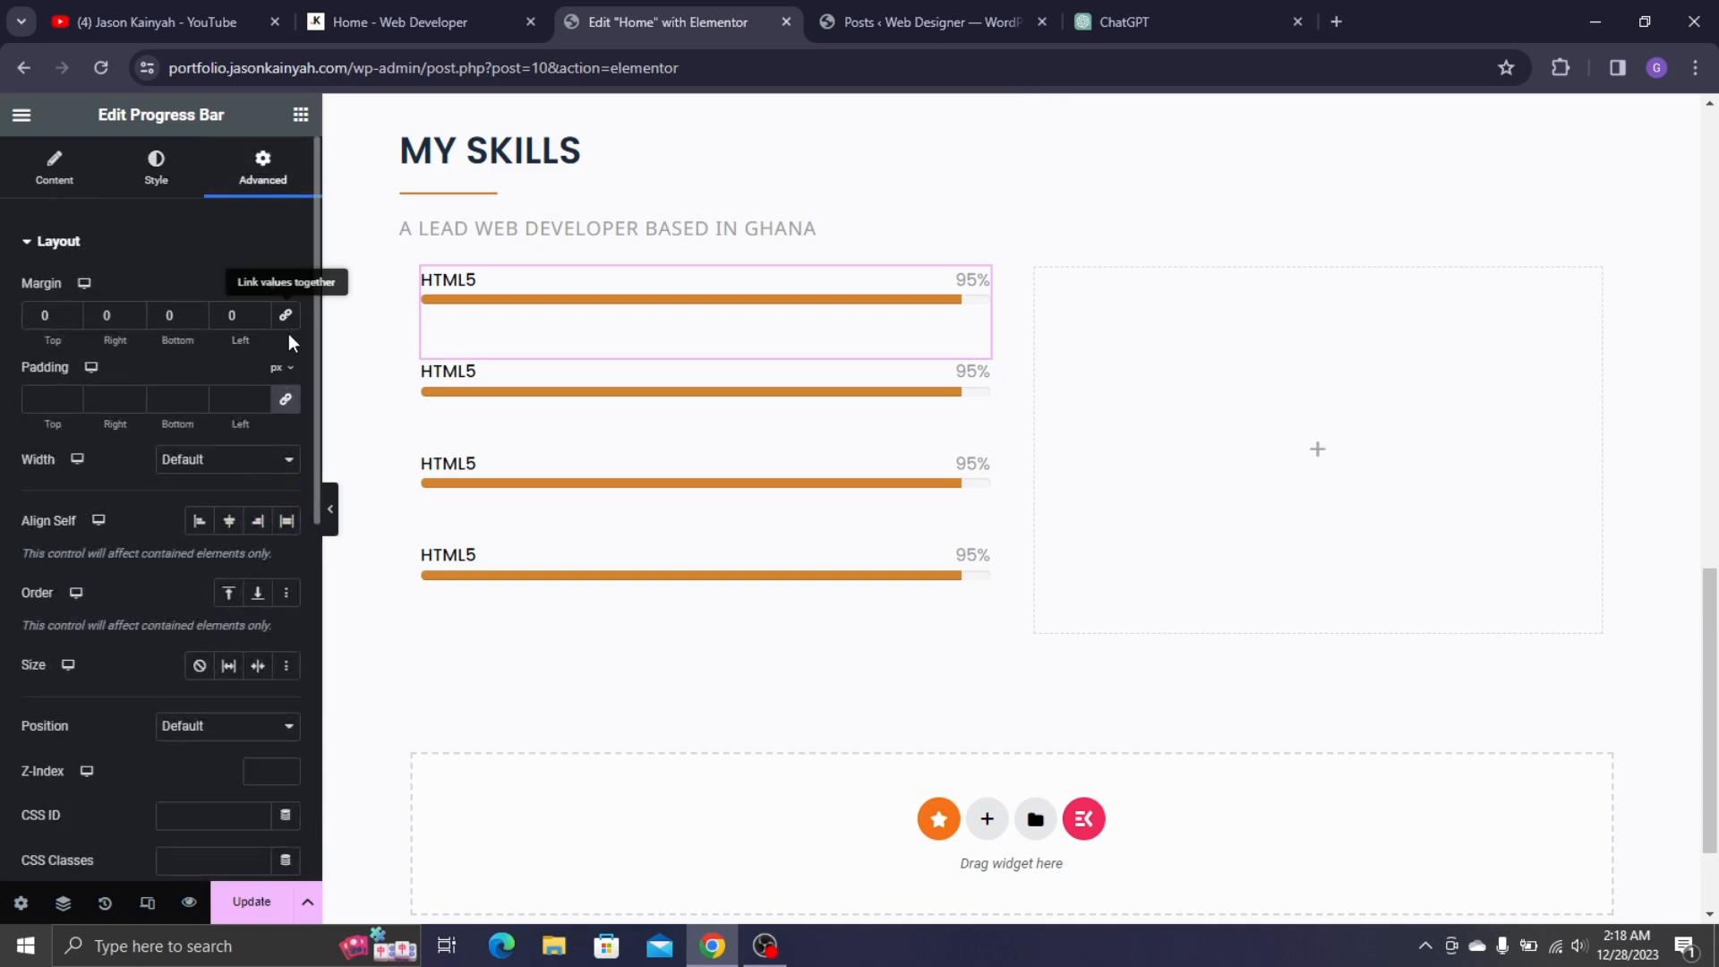
{"action": "left_click", "coordinate": [286, 396]}
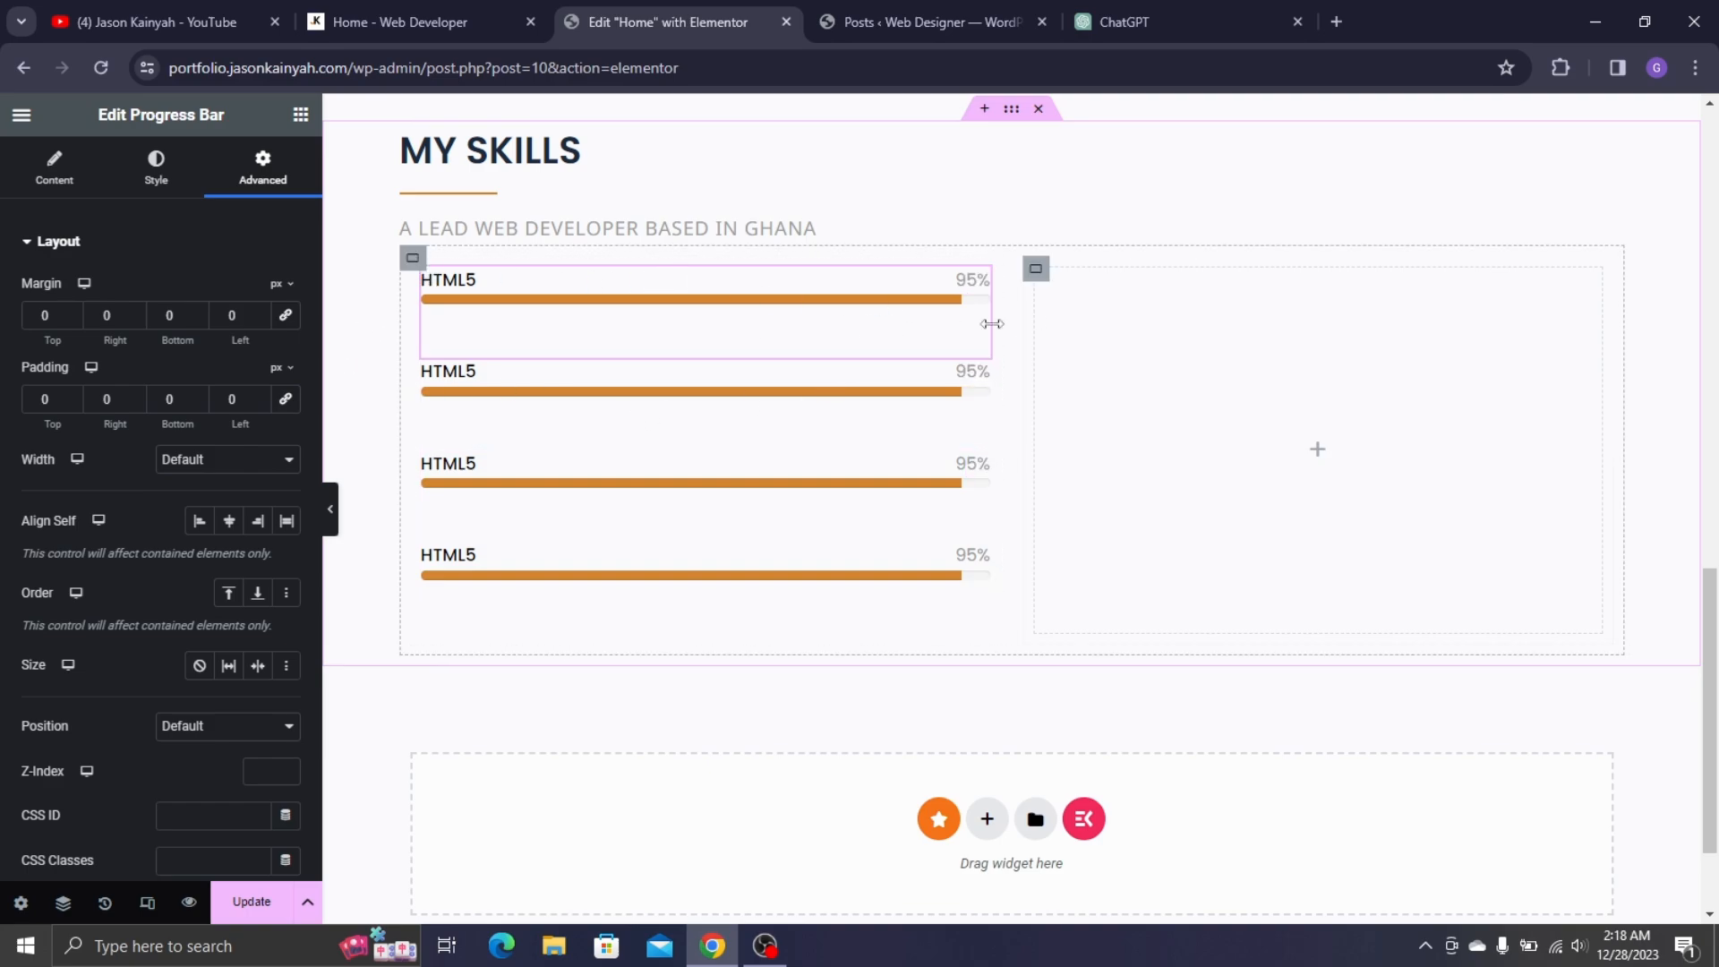
{"action": "scroll", "coordinate": [600, 312], "scroll_direction": "down", "scroll_amount": 2}
{"action": "scroll", "coordinate": [626, 403], "scroll_direction": "up", "scroll_amount": 3}
{"action": "scroll", "coordinate": [660, 483], "scroll_direction": "down", "scroll_amount": 3}
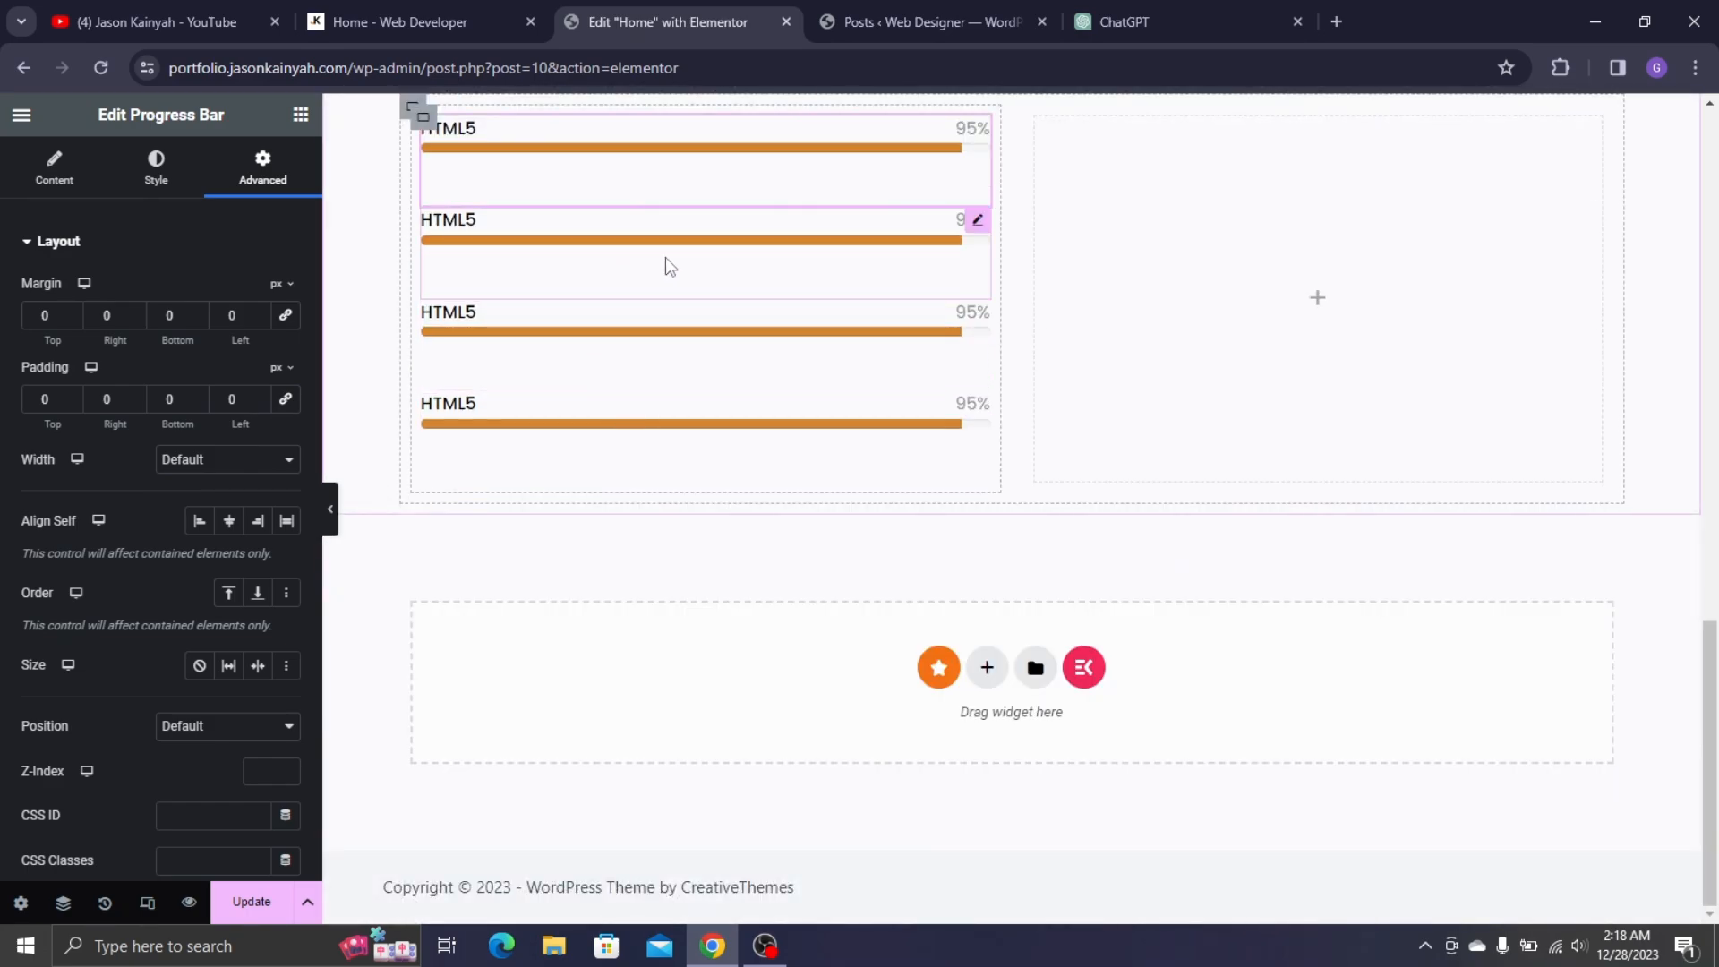
{"action": "left_click", "coordinate": [360, 7]}
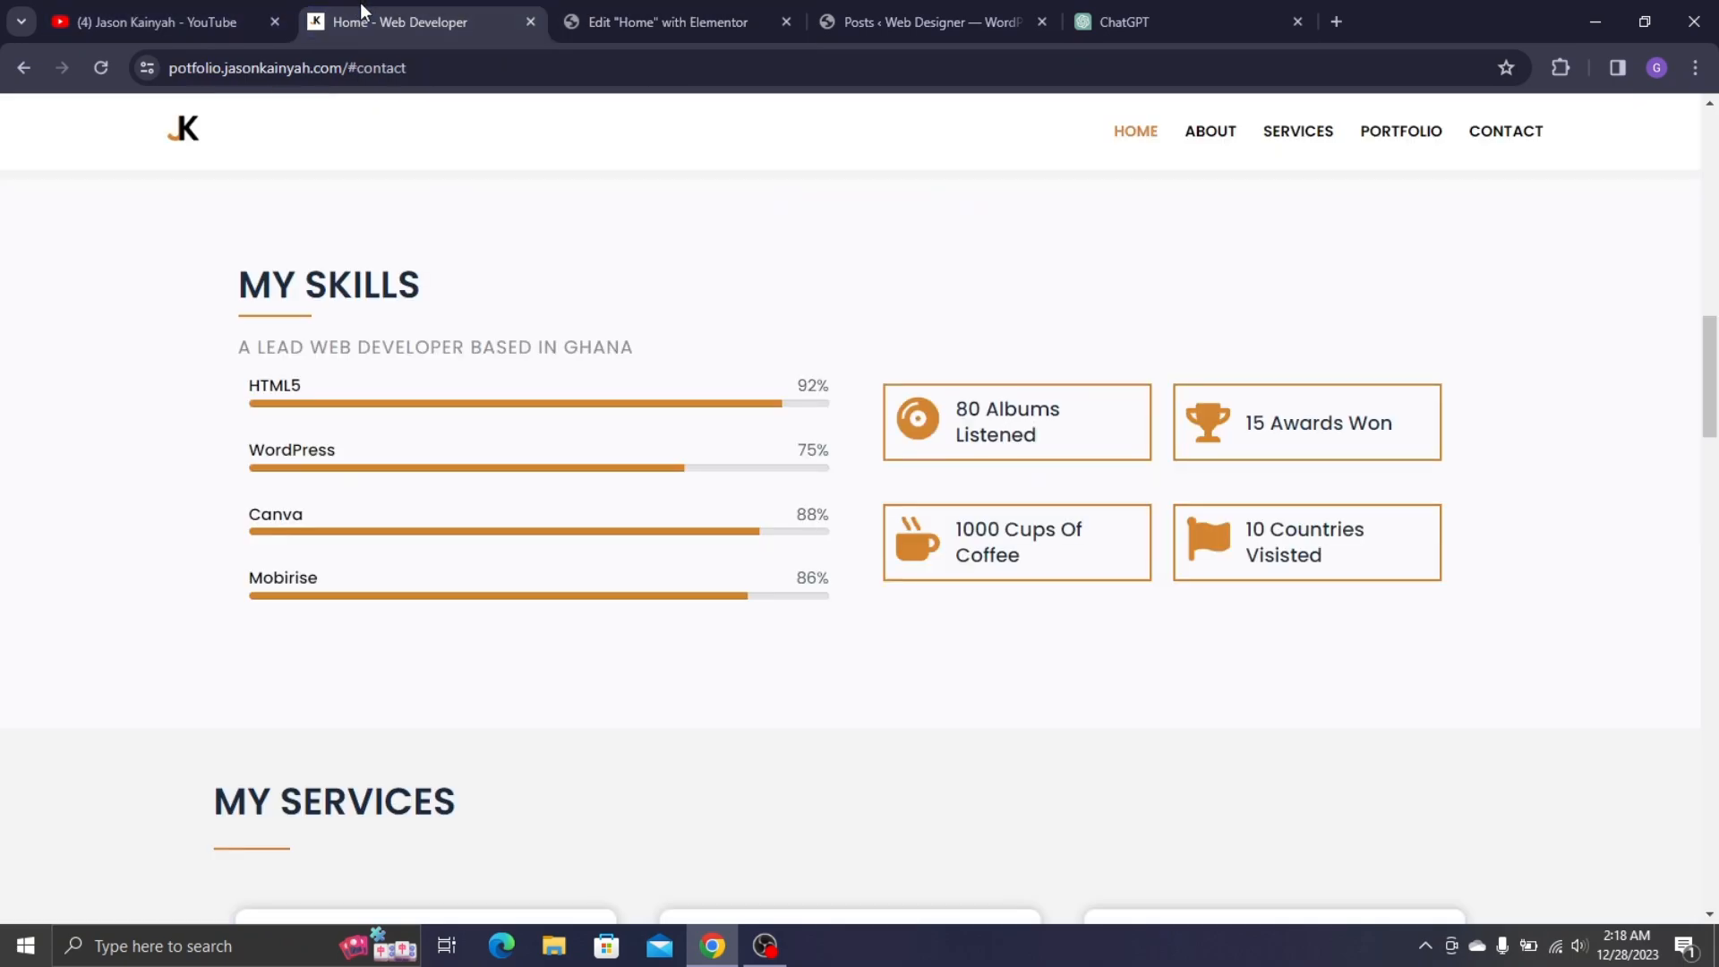
{"action": "left_click", "coordinate": [595, 9]}
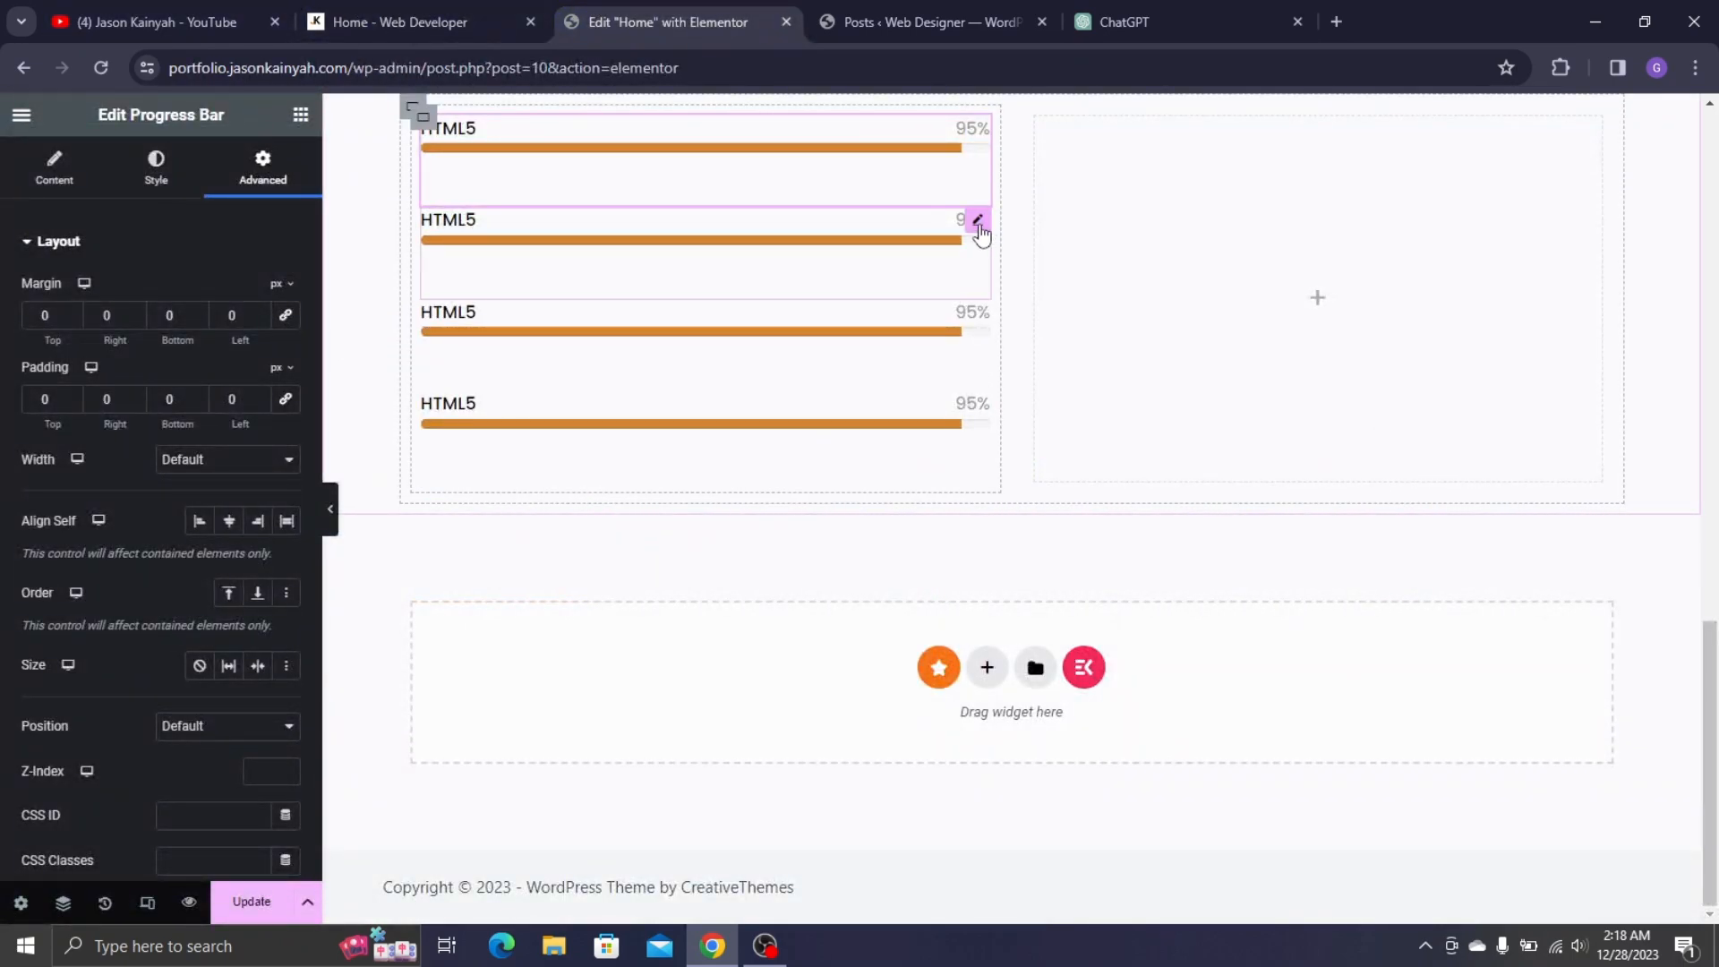
- Unlink the second bar's margins and set its top margin to -20
{"action": "left_click", "coordinate": [515, 281]}
{"action": "left_click", "coordinate": [262, 165]}
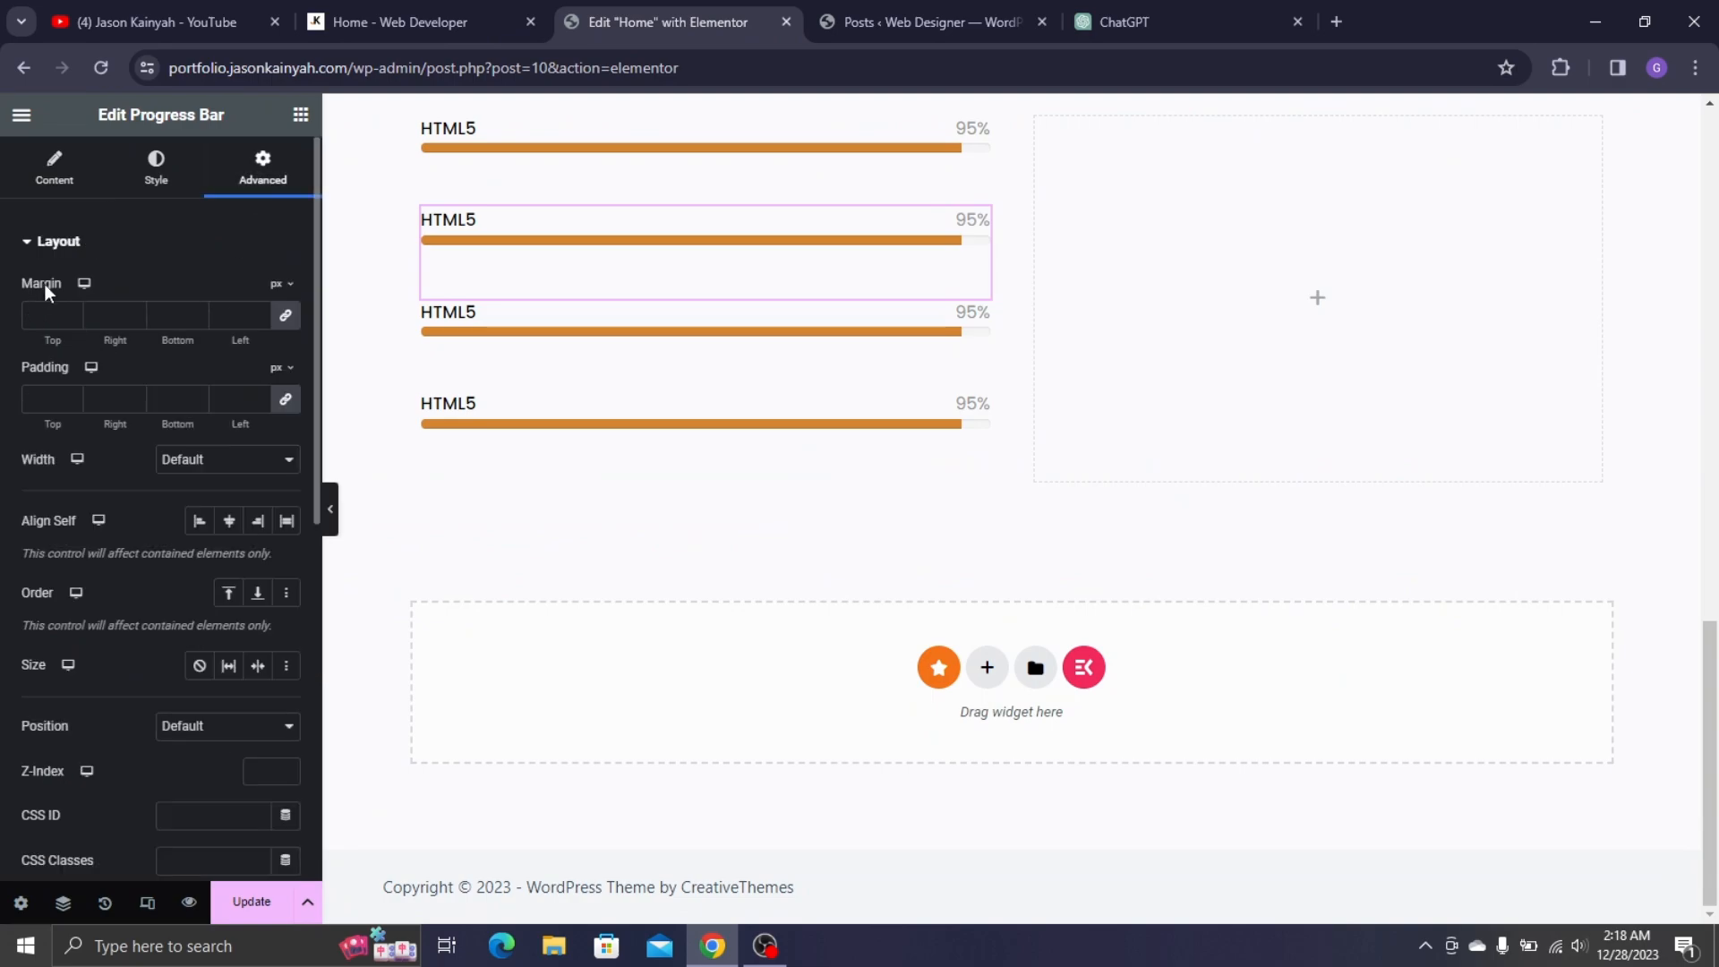
{"action": "left_click", "coordinate": [285, 319]}
{"action": "left_click", "coordinate": [75, 320]}
{"action": "left_click", "coordinate": [75, 319]}
{"action": "left_click", "coordinate": [75, 320]}
{"action": "left_click", "coordinate": [75, 320]}
{"action": "left_click", "coordinate": [75, 320]}
{"action": "left_click", "coordinate": [76, 320]}
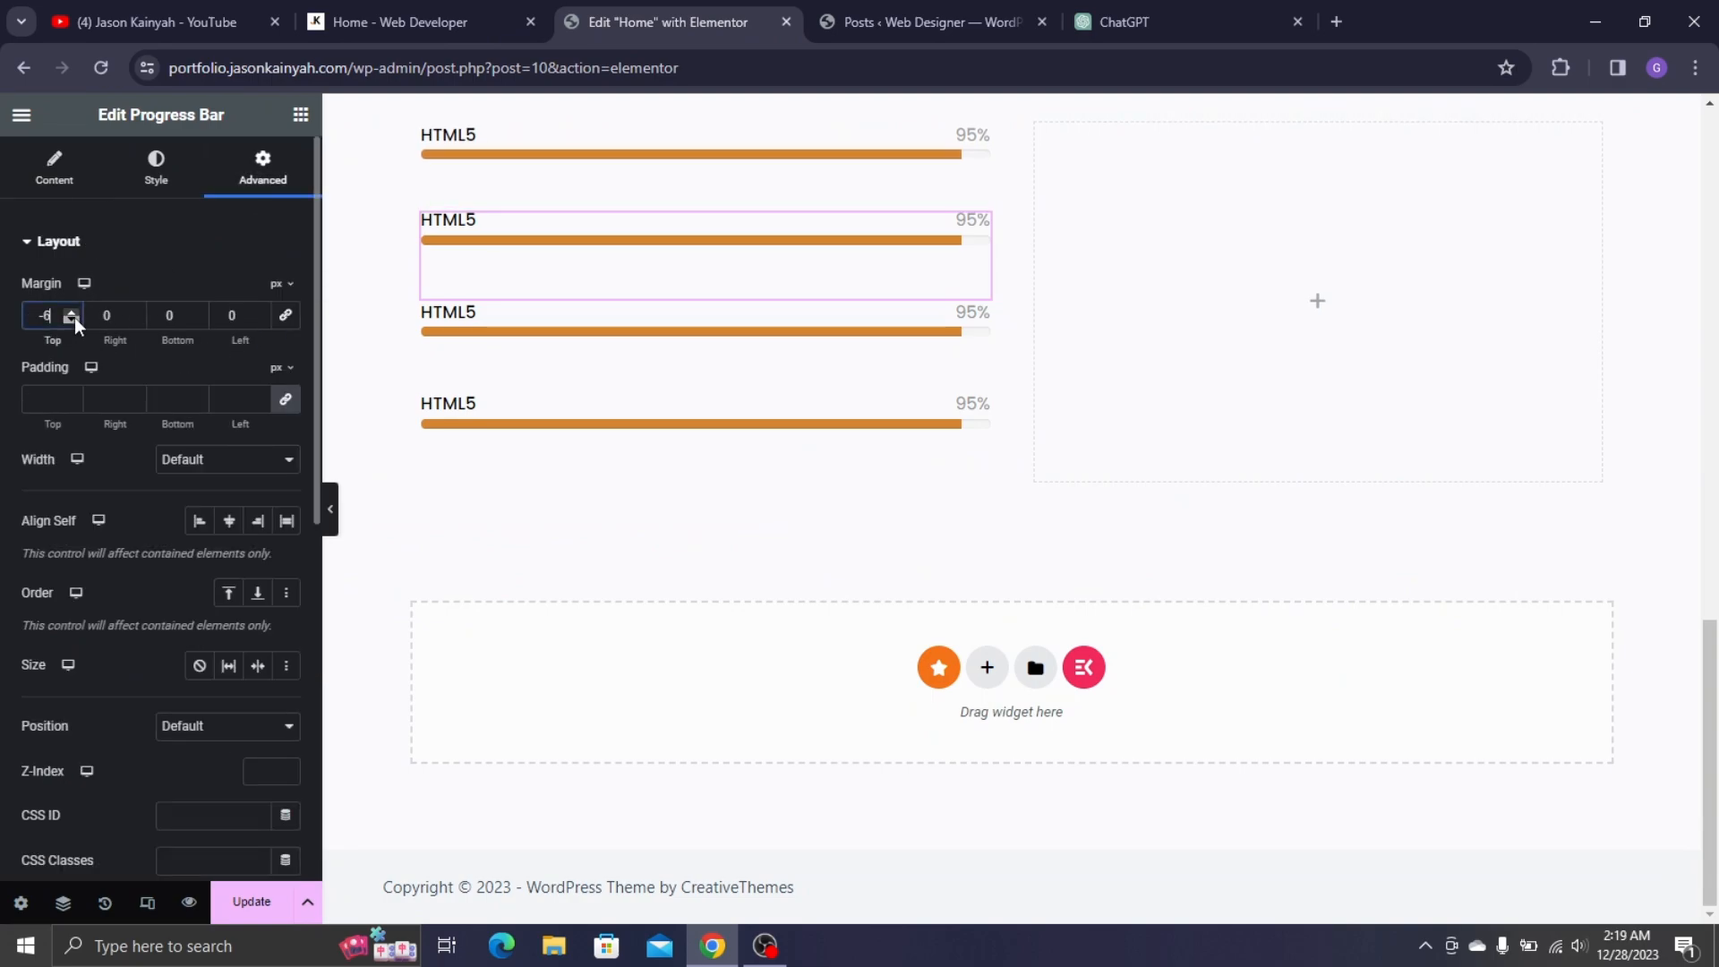
{"action": "left_click", "coordinate": [75, 320]}
{"action": "double_click", "coordinate": [75, 320]}
{"action": "left_click", "coordinate": [73, 318]}
{"action": "left_click", "coordinate": [74, 319]}
{"action": "double_click", "coordinate": [74, 318]}
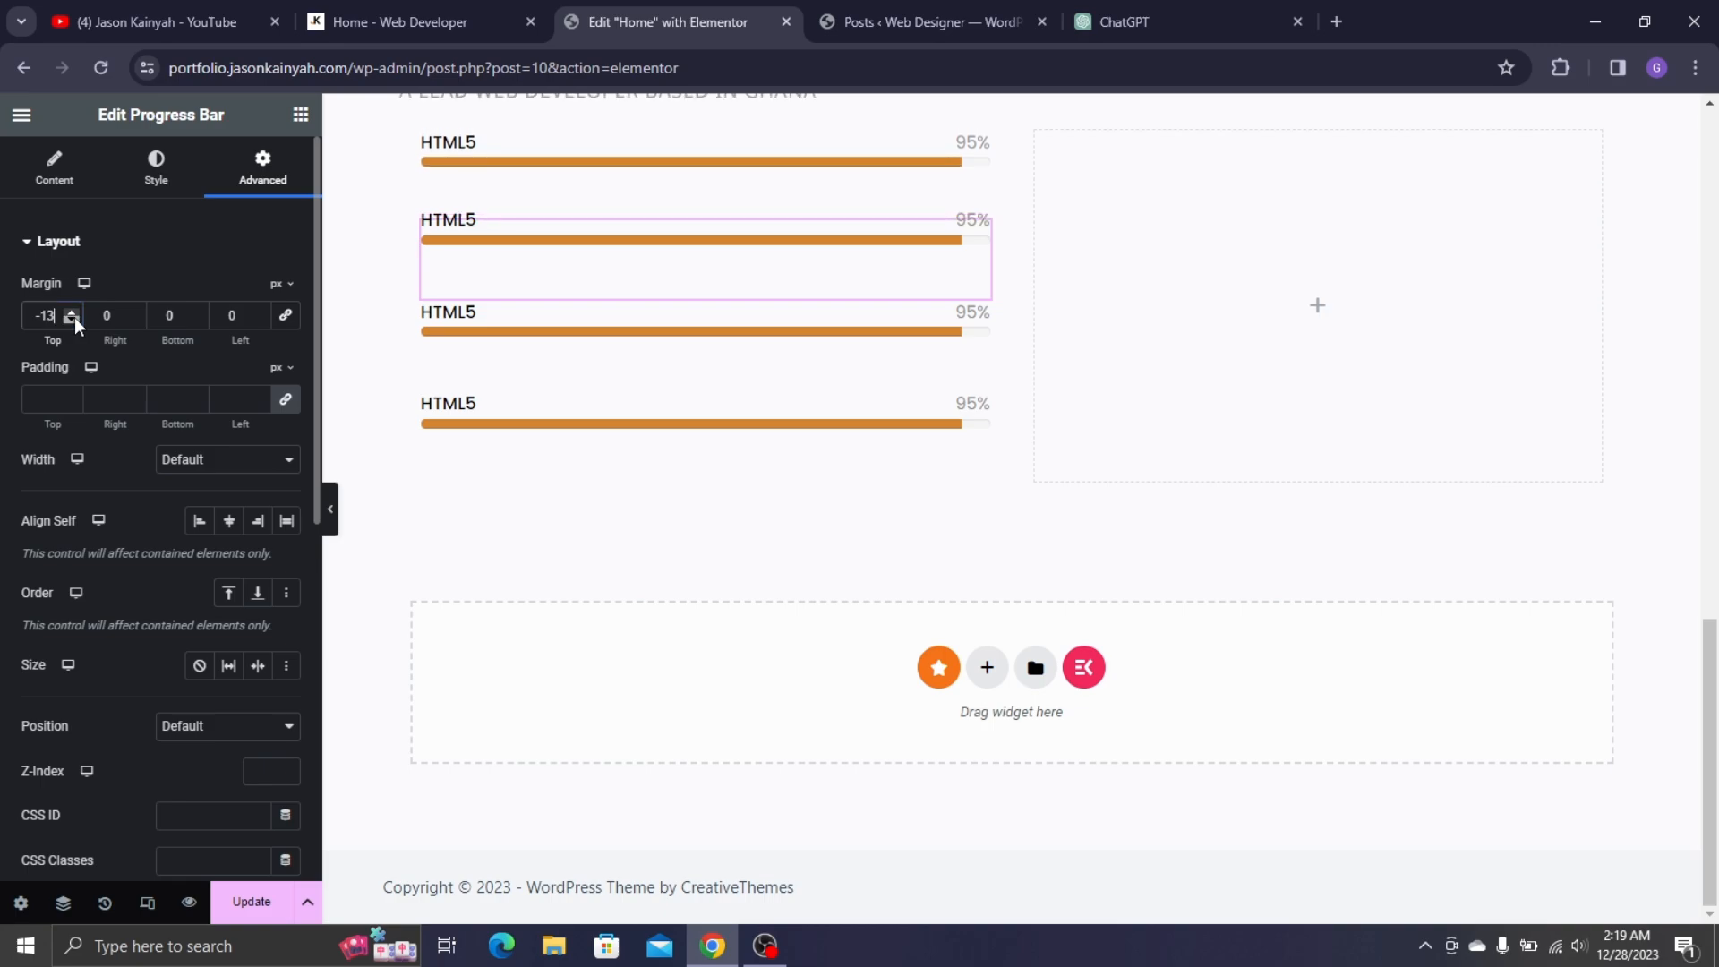
{"action": "double_click", "coordinate": [73, 318]}
{"action": "left_click", "coordinate": [74, 319]}
{"action": "double_click", "coordinate": [74, 319]}
{"action": "double_click", "coordinate": [74, 319]}
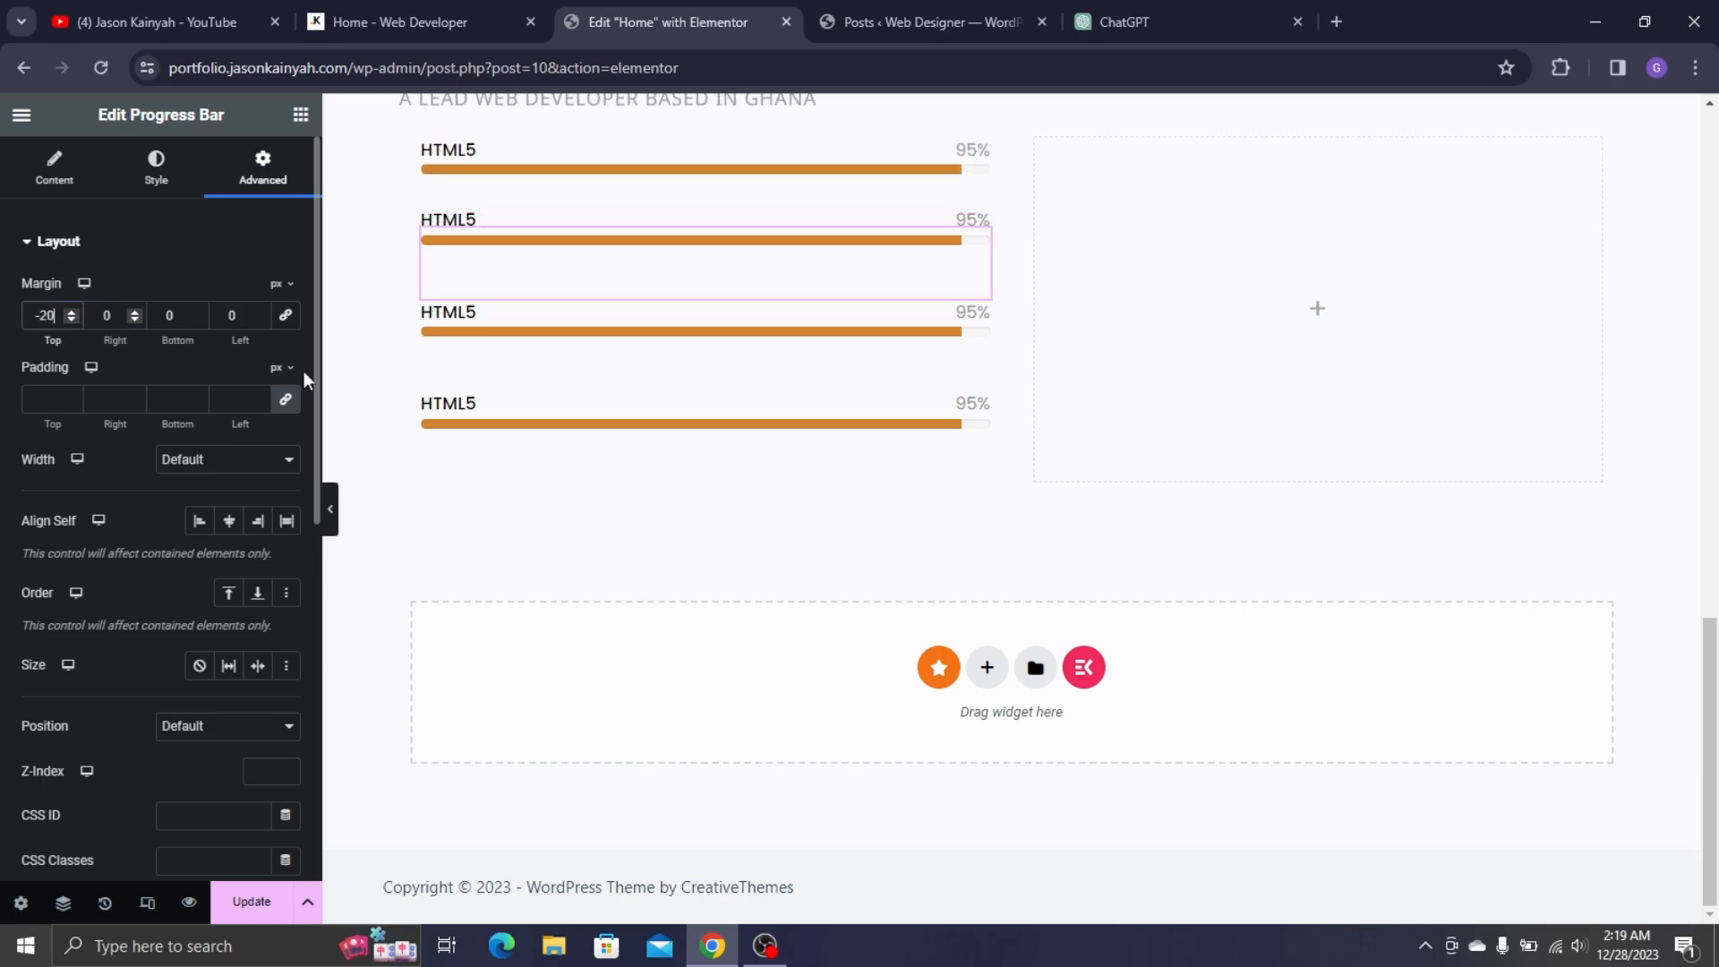
- Copy the second bar and paste its style onto the third and fourth bars
{"action": "right_click", "coordinate": [492, 250]}
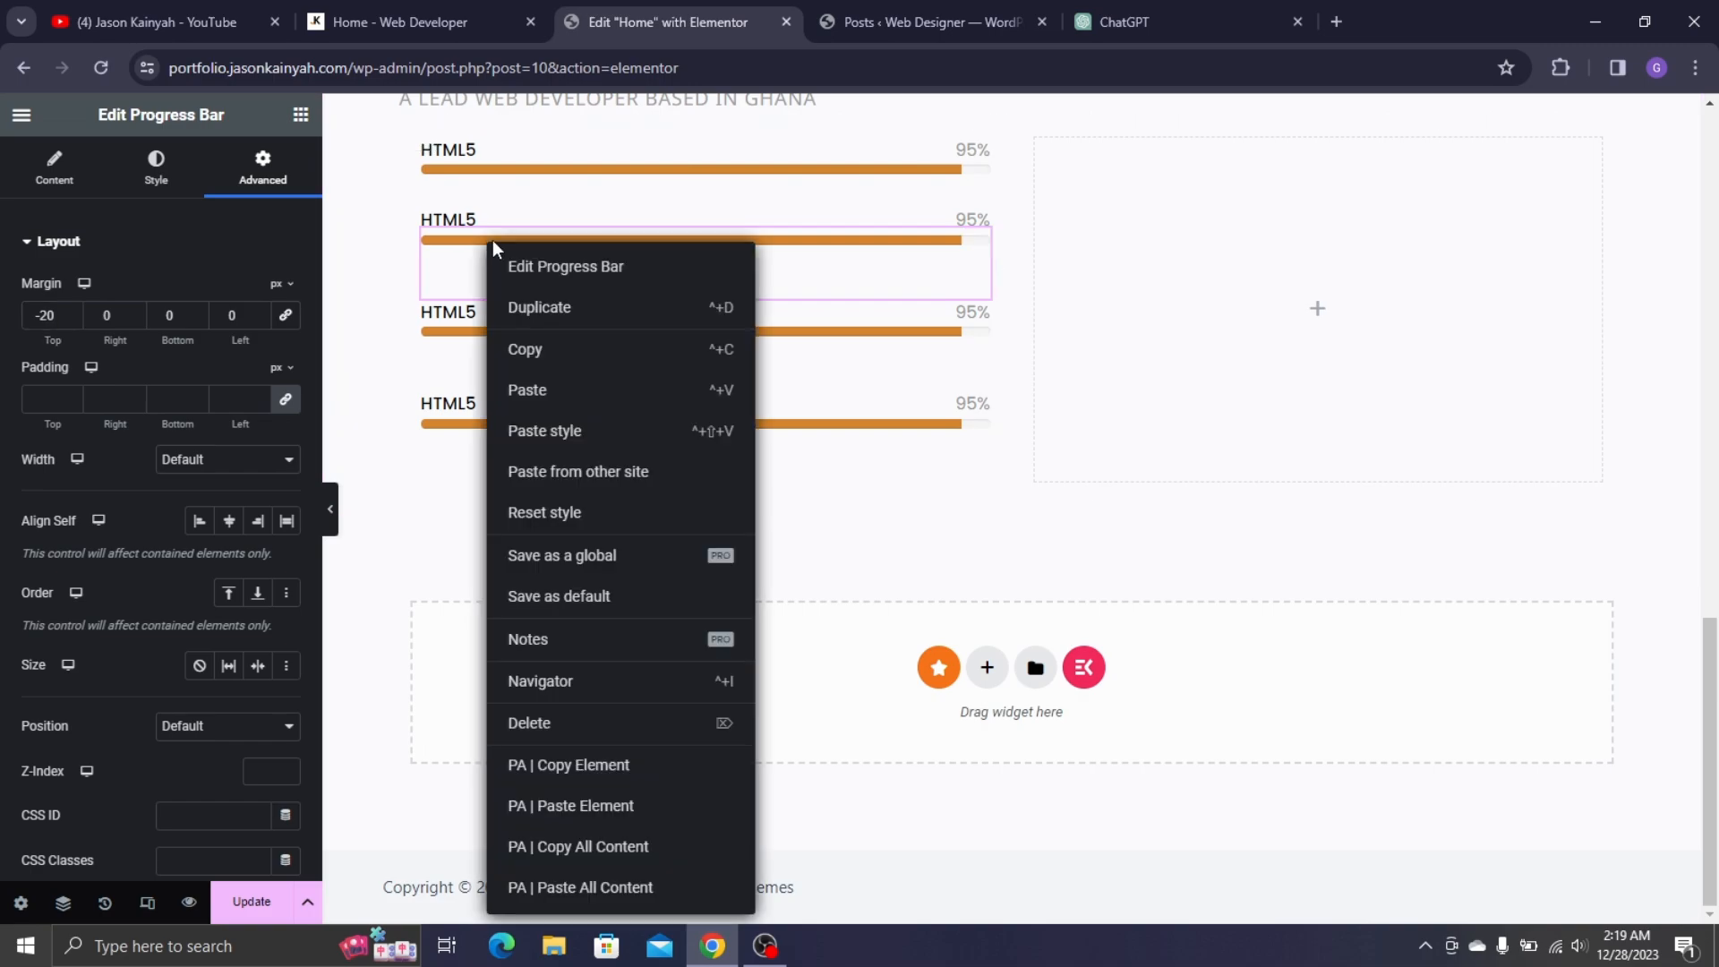
{"action": "left_click", "coordinate": [551, 351]}
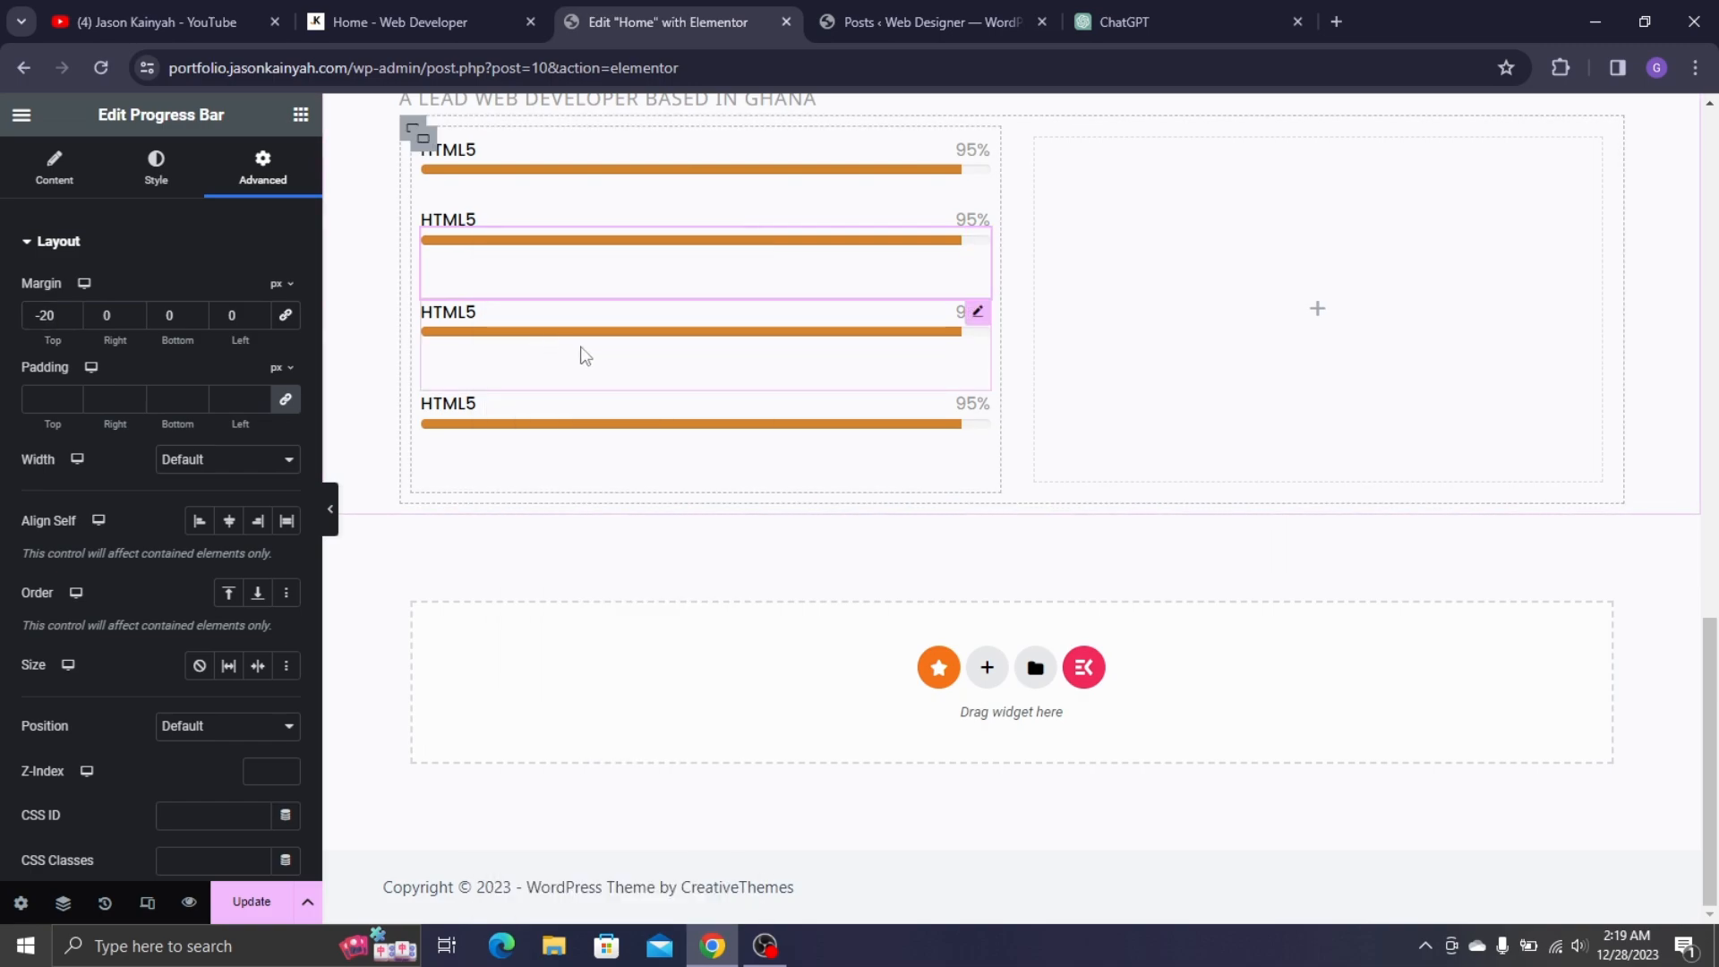
{"action": "right_click", "coordinate": [586, 356]}
{"action": "left_click", "coordinate": [614, 441]}
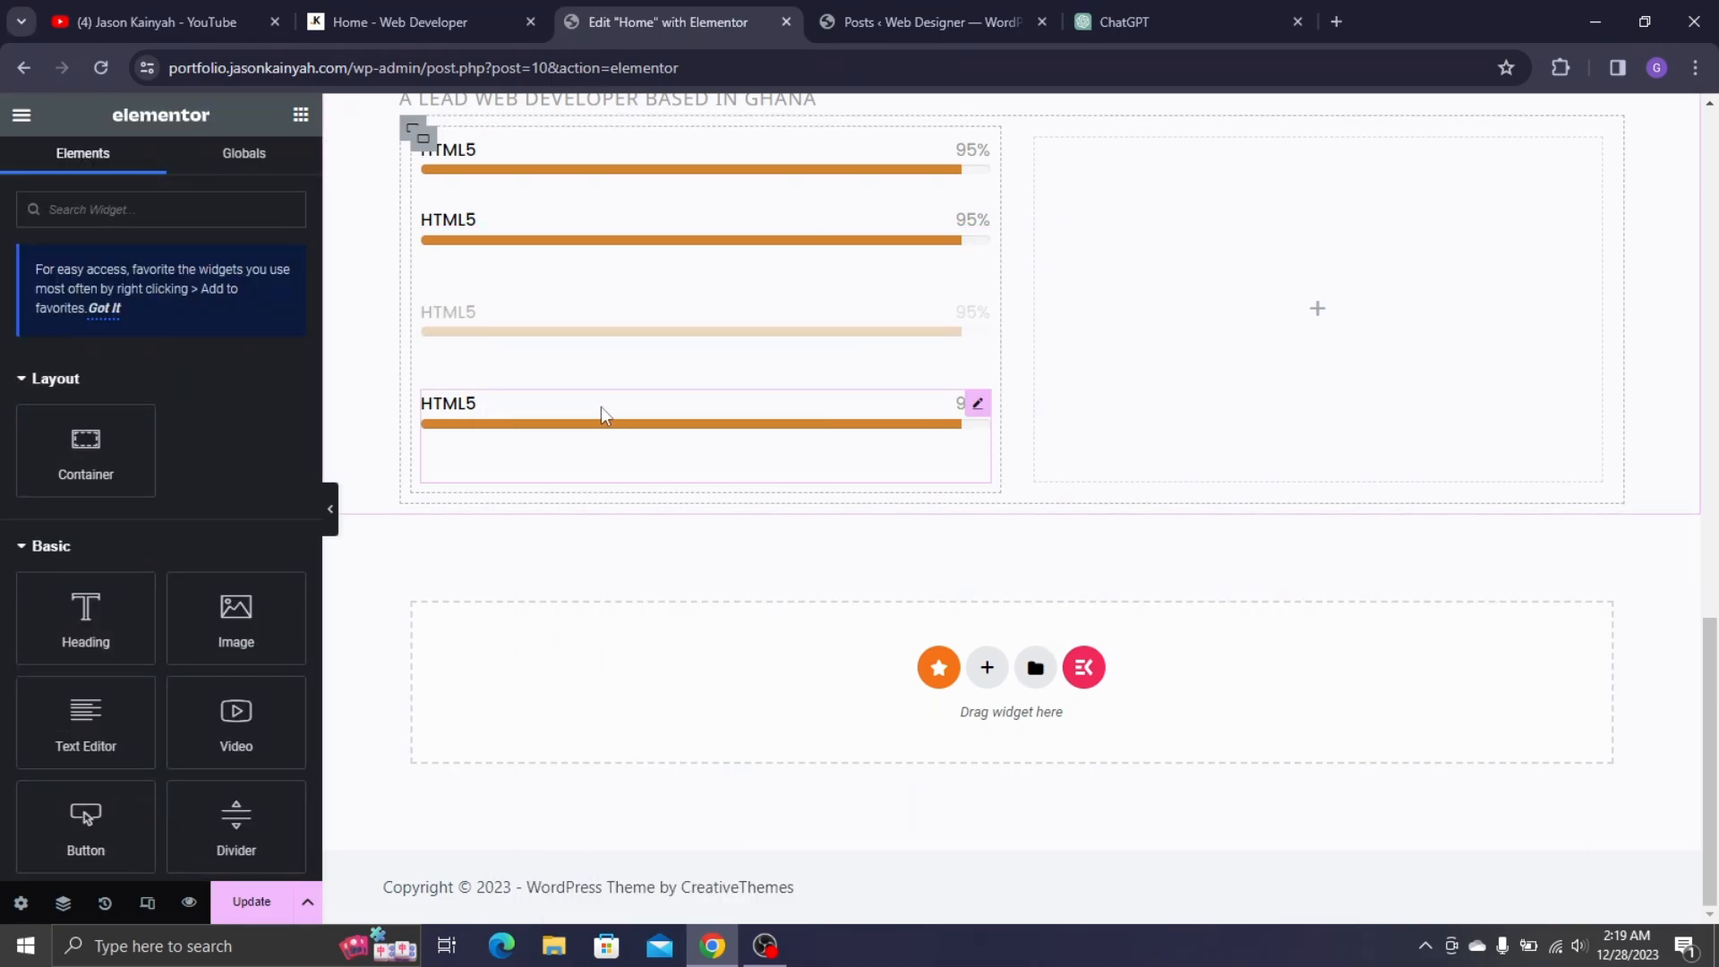
{"action": "right_click", "coordinate": [541, 433]}
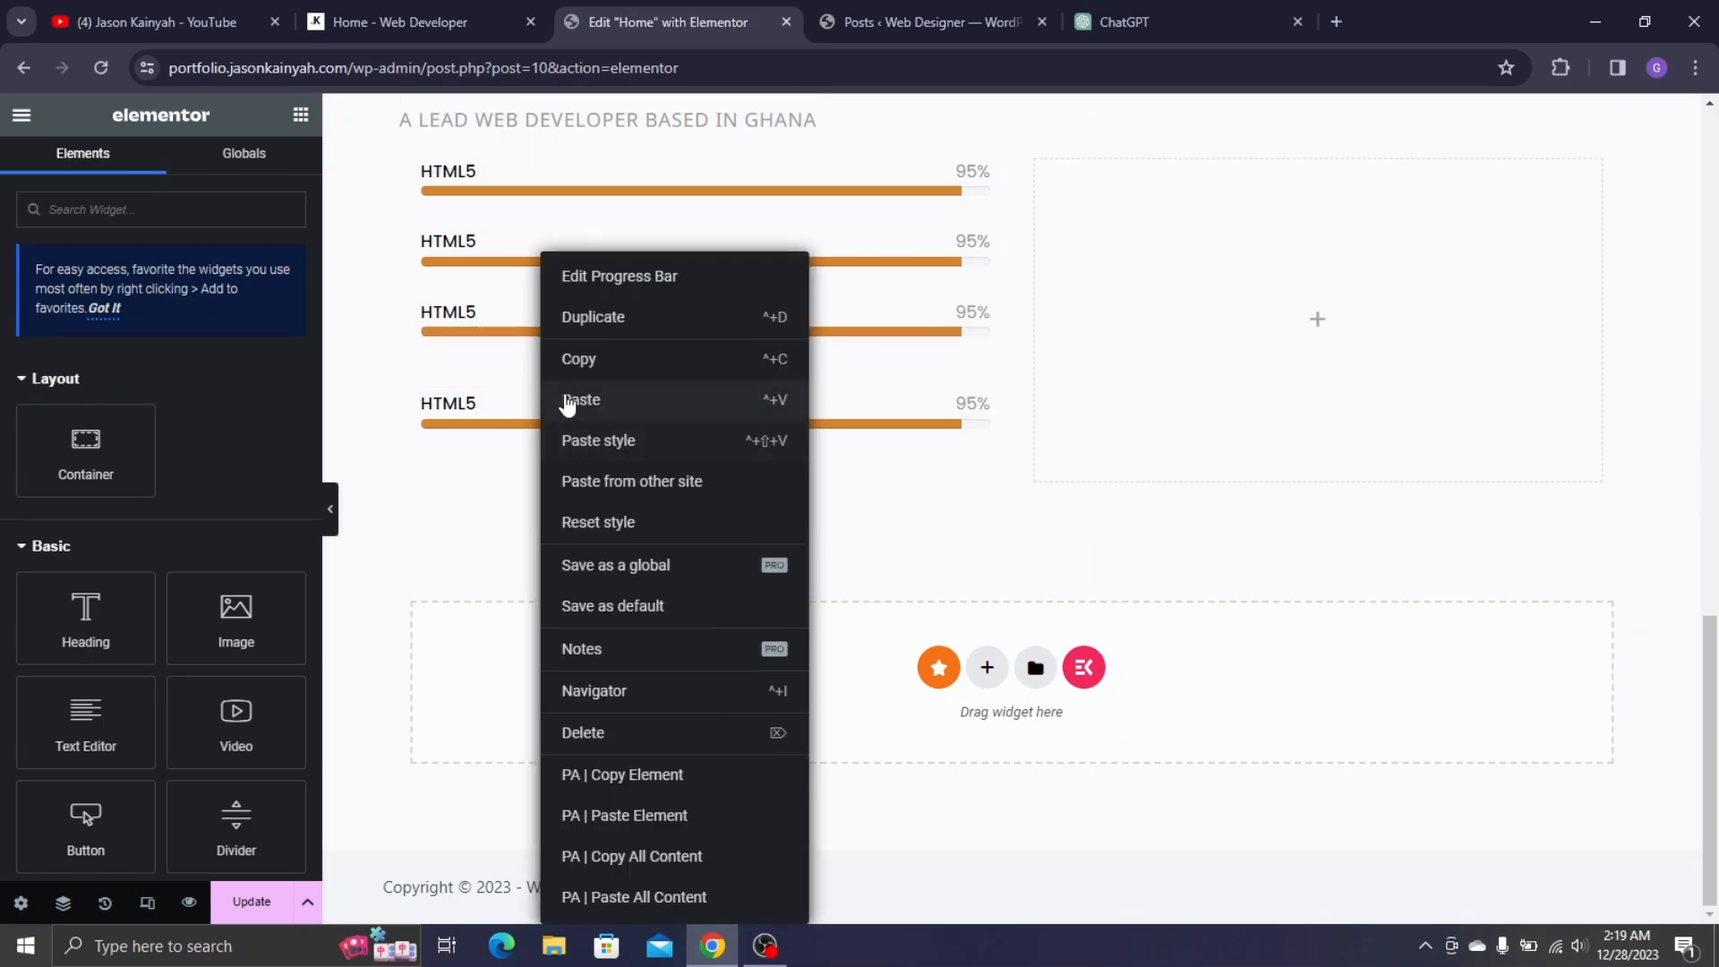
{"action": "left_click", "coordinate": [595, 445]}
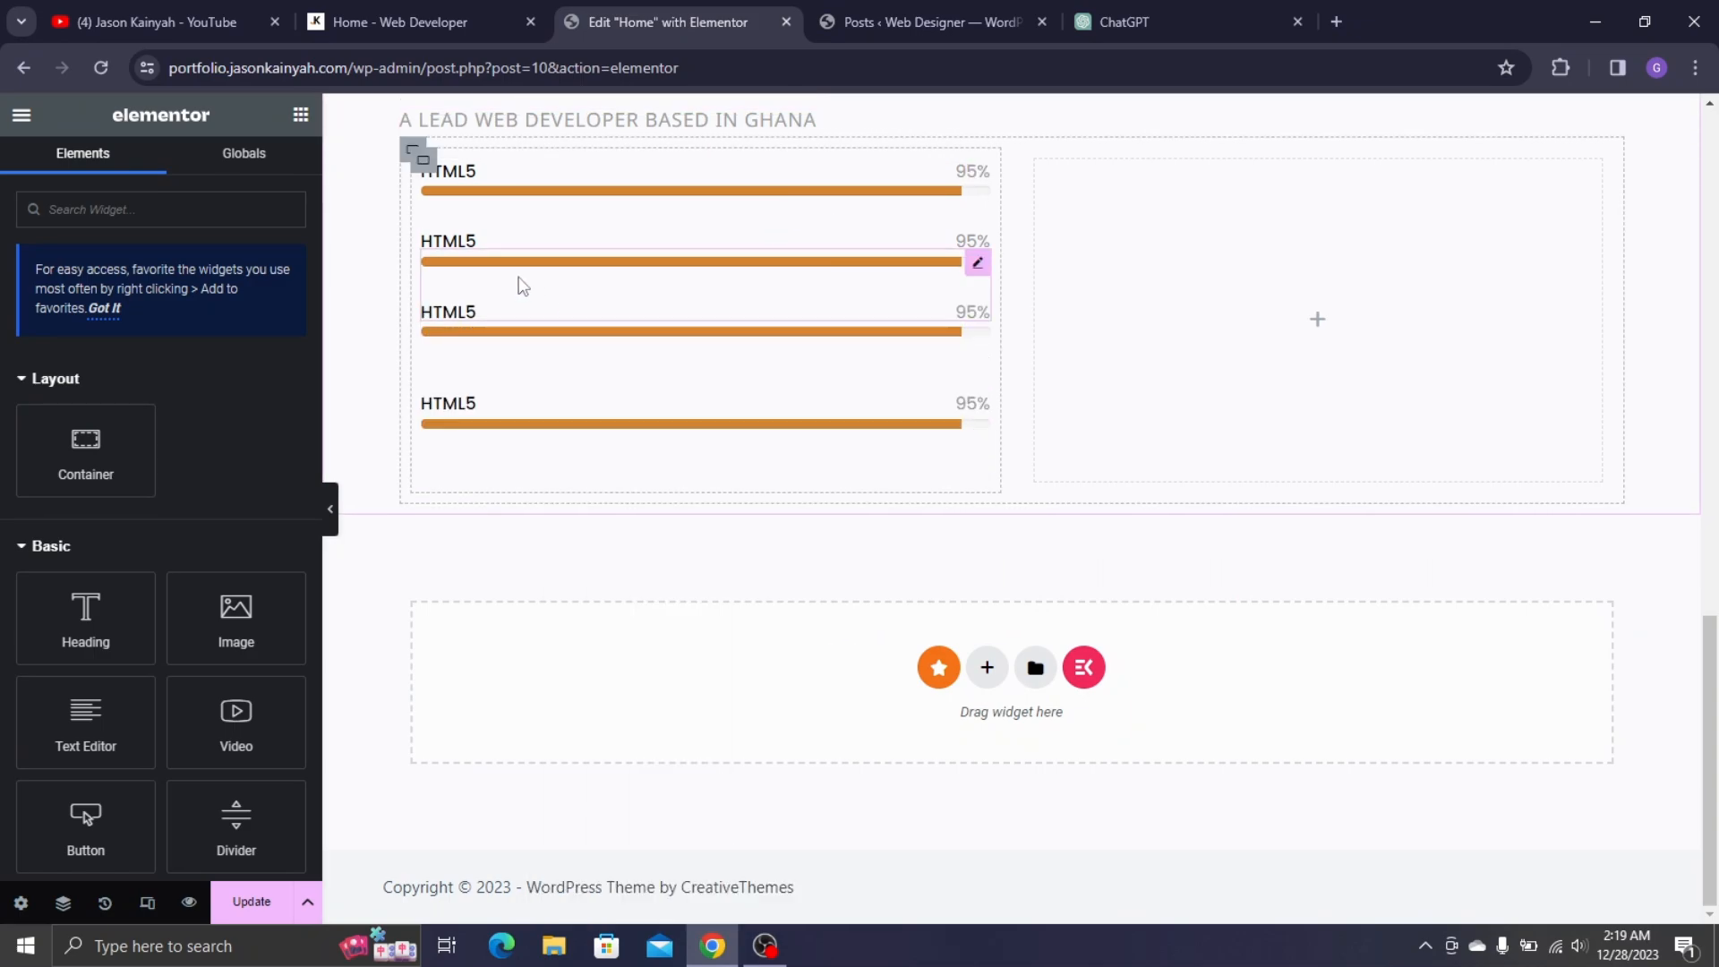
{"action": "scroll", "coordinate": [824, 333], "scroll_direction": "up", "scroll_amount": 3}
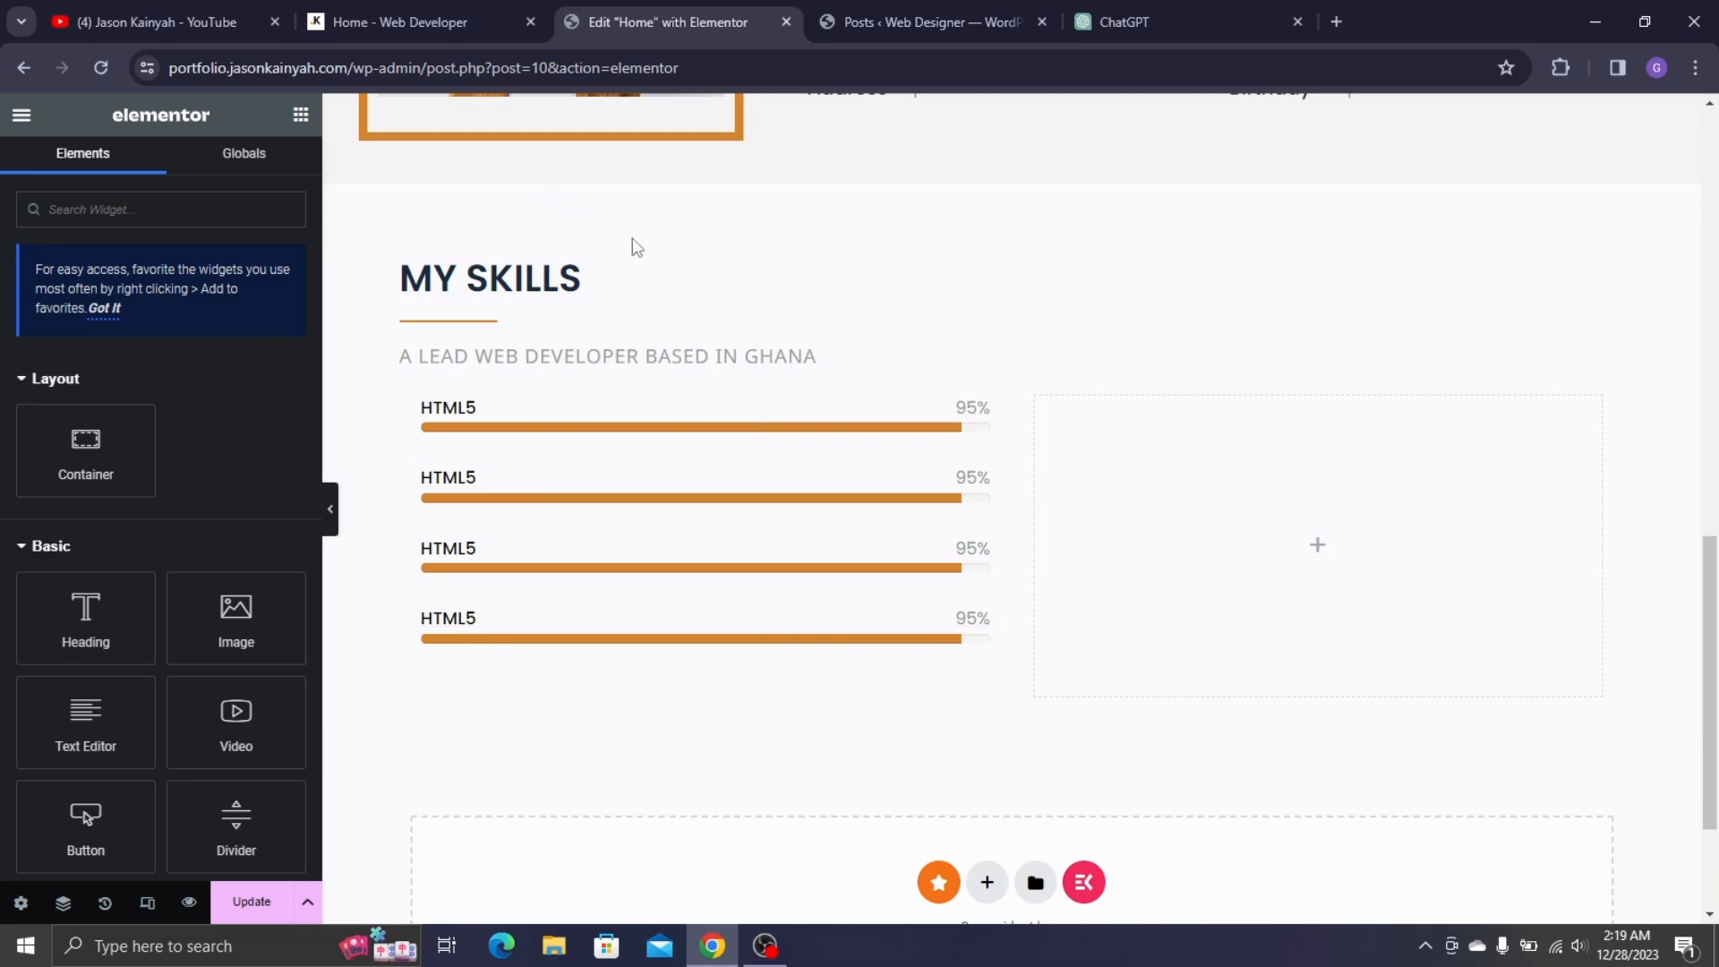
- Add a container to the empty right column and lay its contents out in a row
{"action": "left_click", "coordinate": [438, 12]}
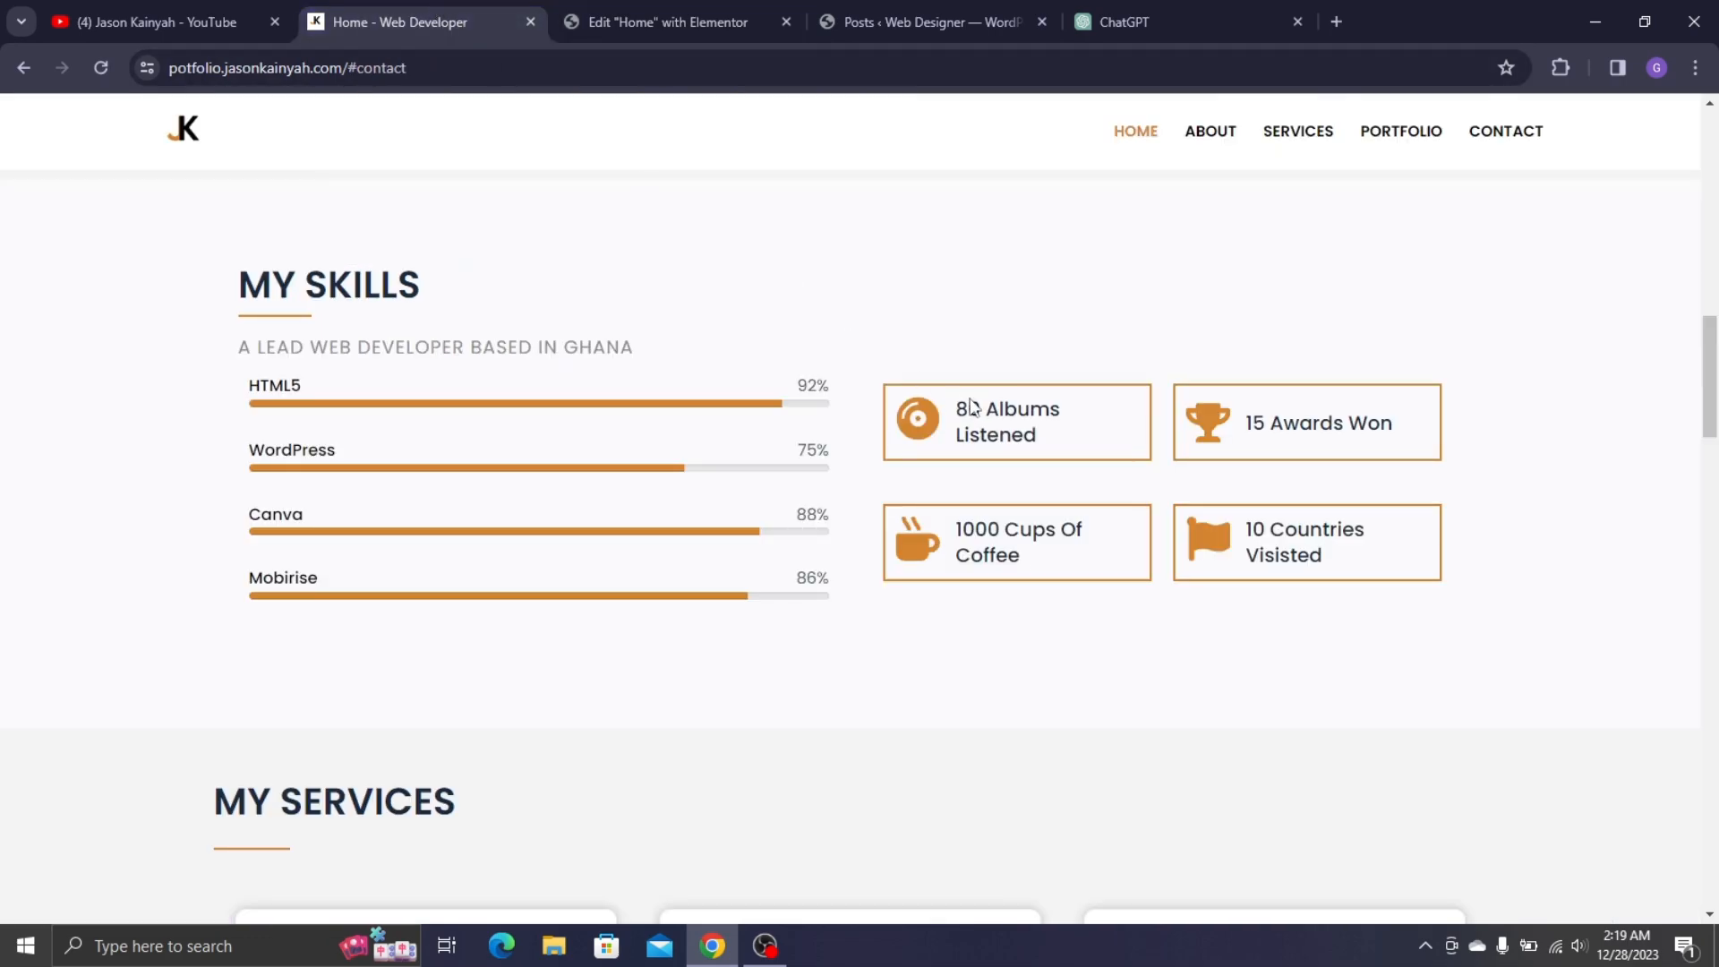
{"action": "left_click", "coordinate": [666, 12]}
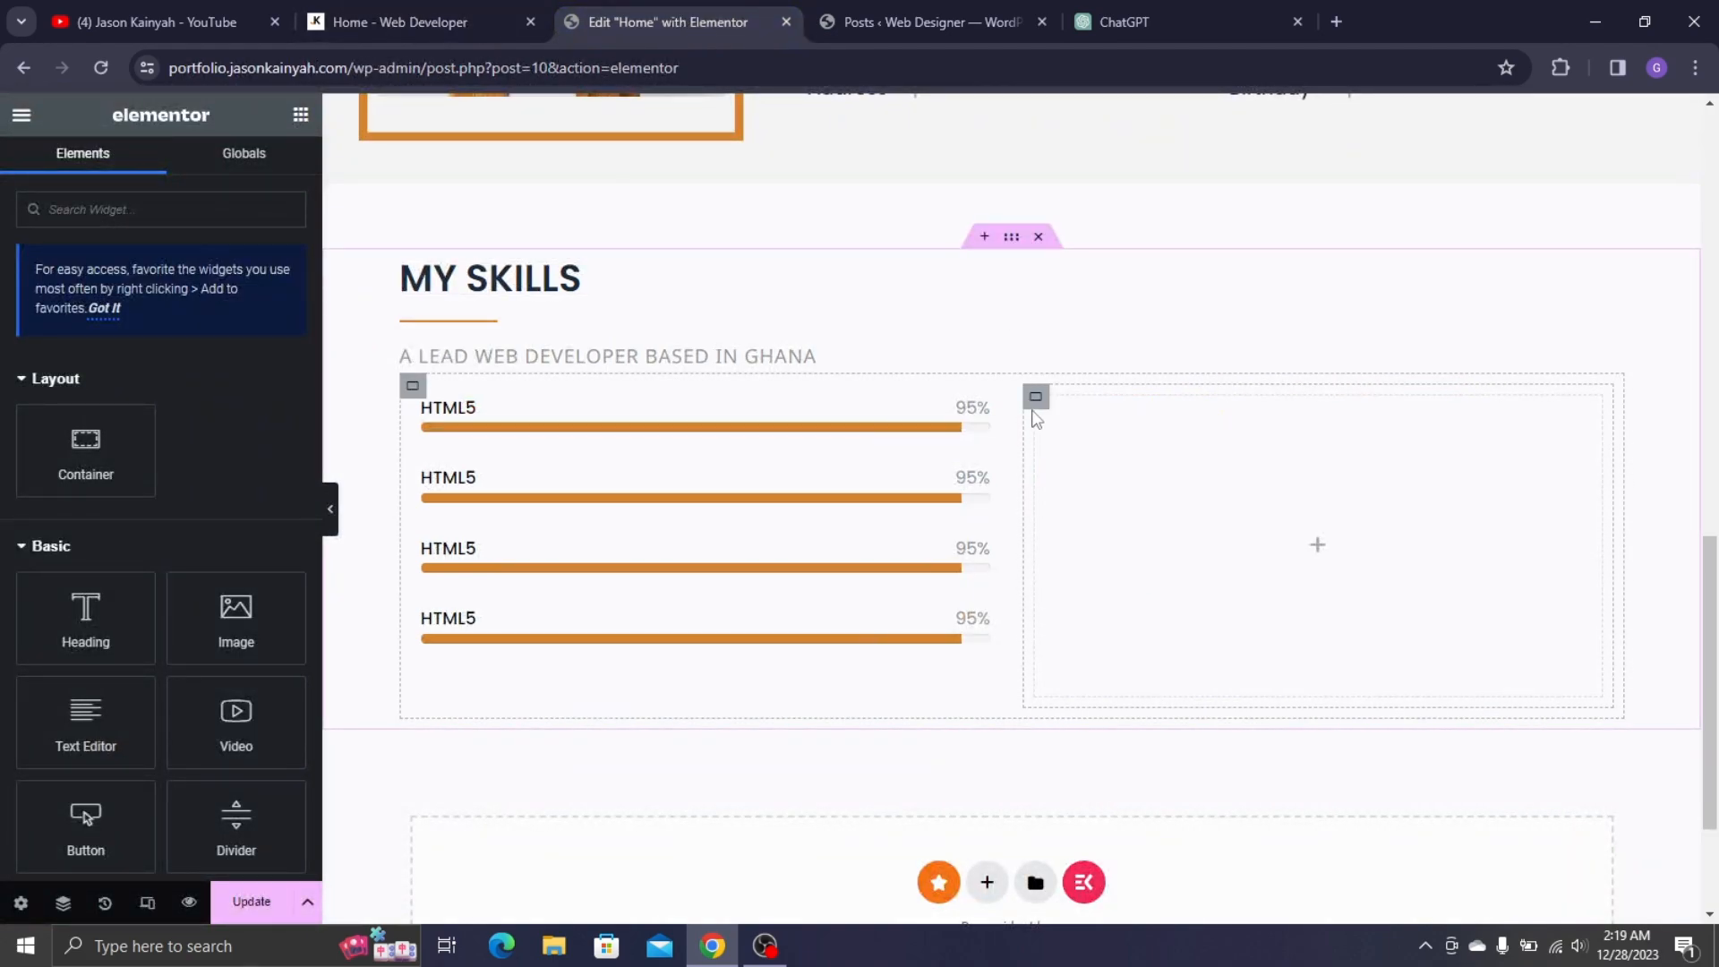
{"action": "left_click_drag", "start_coordinate": [86, 450], "coordinate": [1249, 546]}
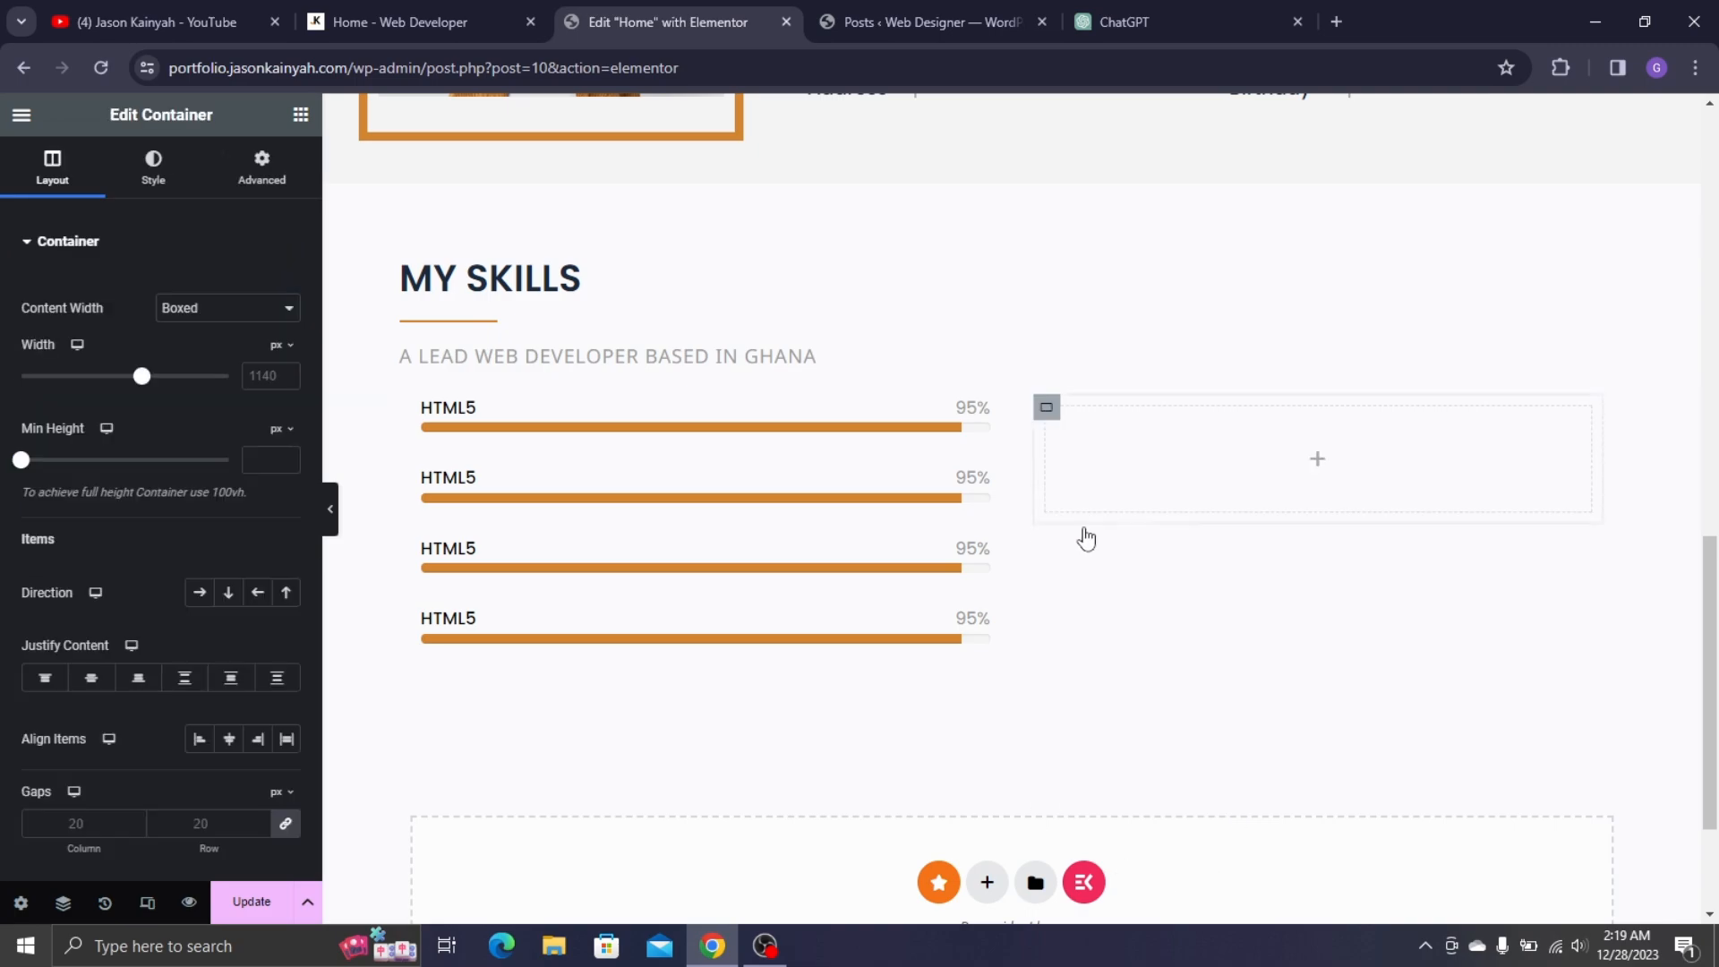
{"action": "right_click", "coordinate": [1045, 427]}
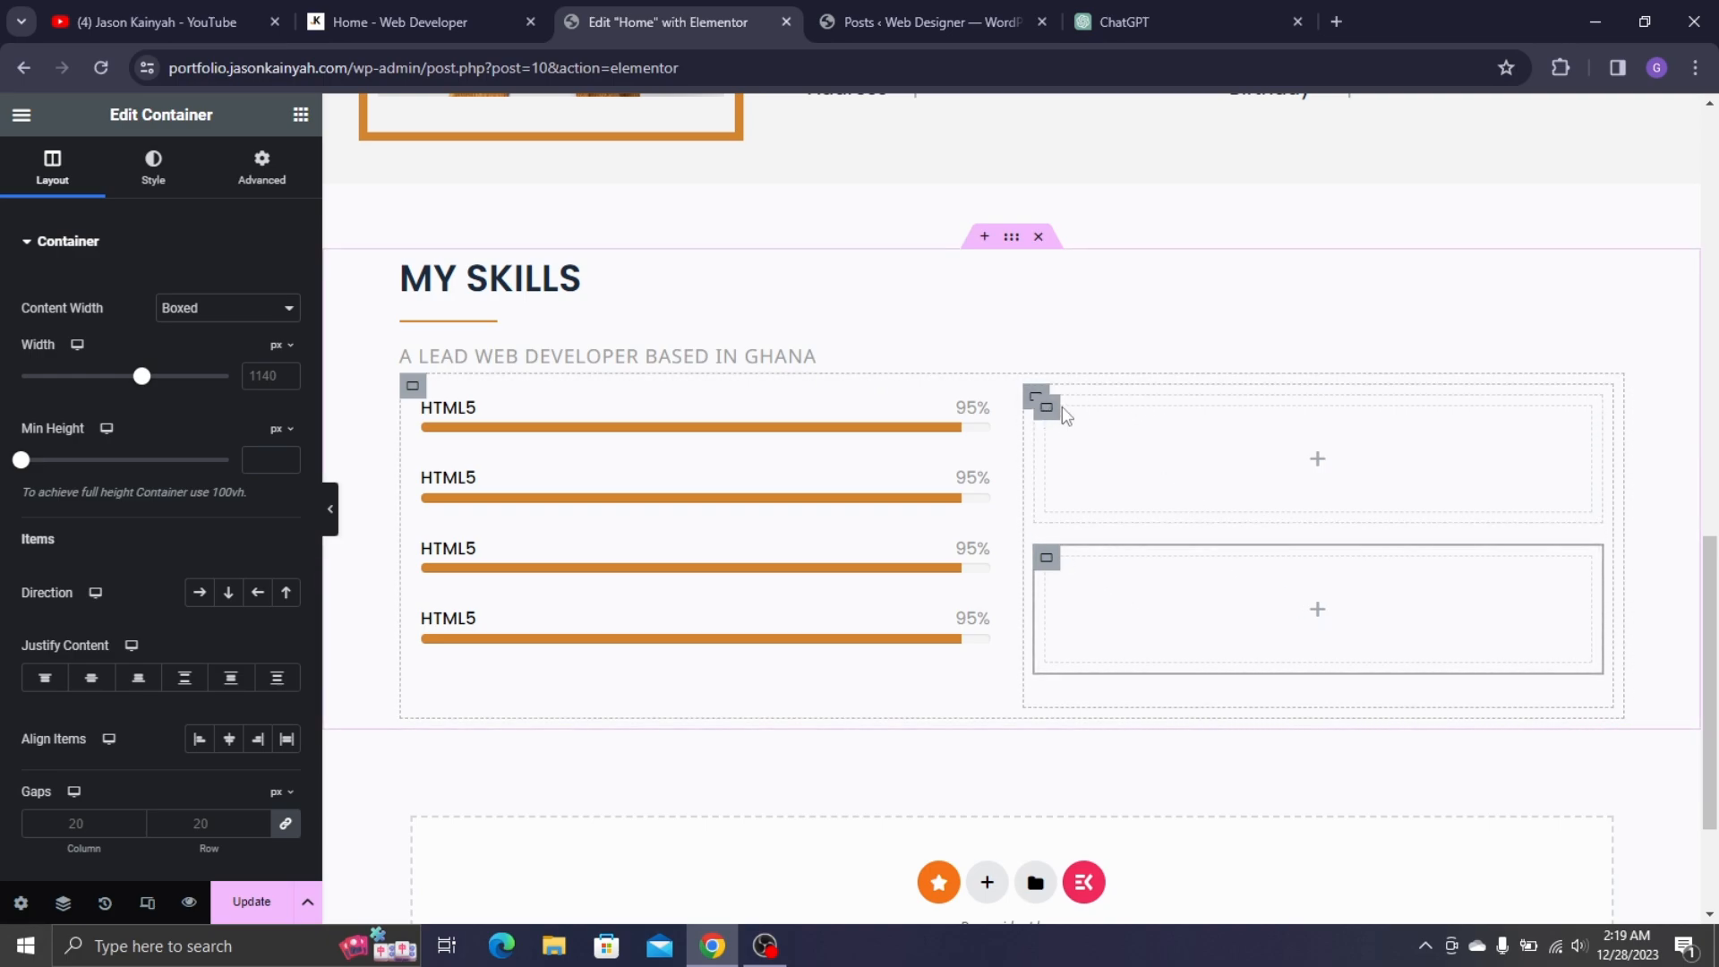
{"action": "left_click", "coordinate": [198, 597]}
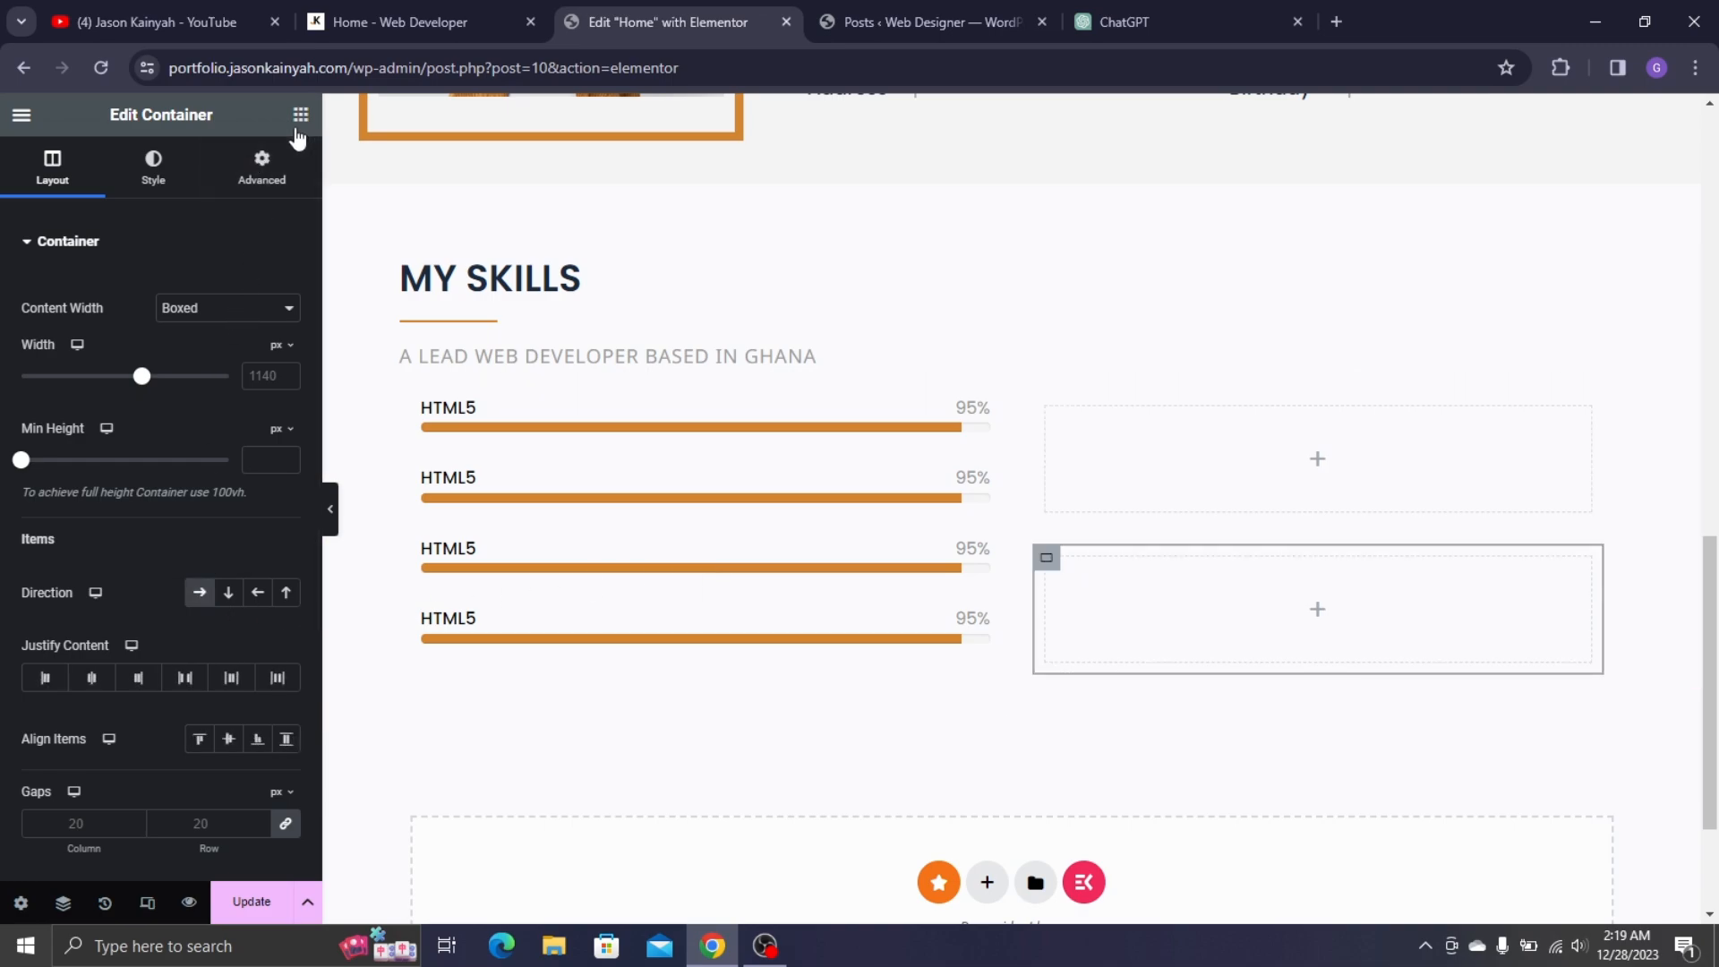
- Add a nested container, duplicate it beside itself, and delete the leftover lower container
{"action": "left_click_drag", "start_coordinate": [86, 447], "coordinate": [1155, 455]}
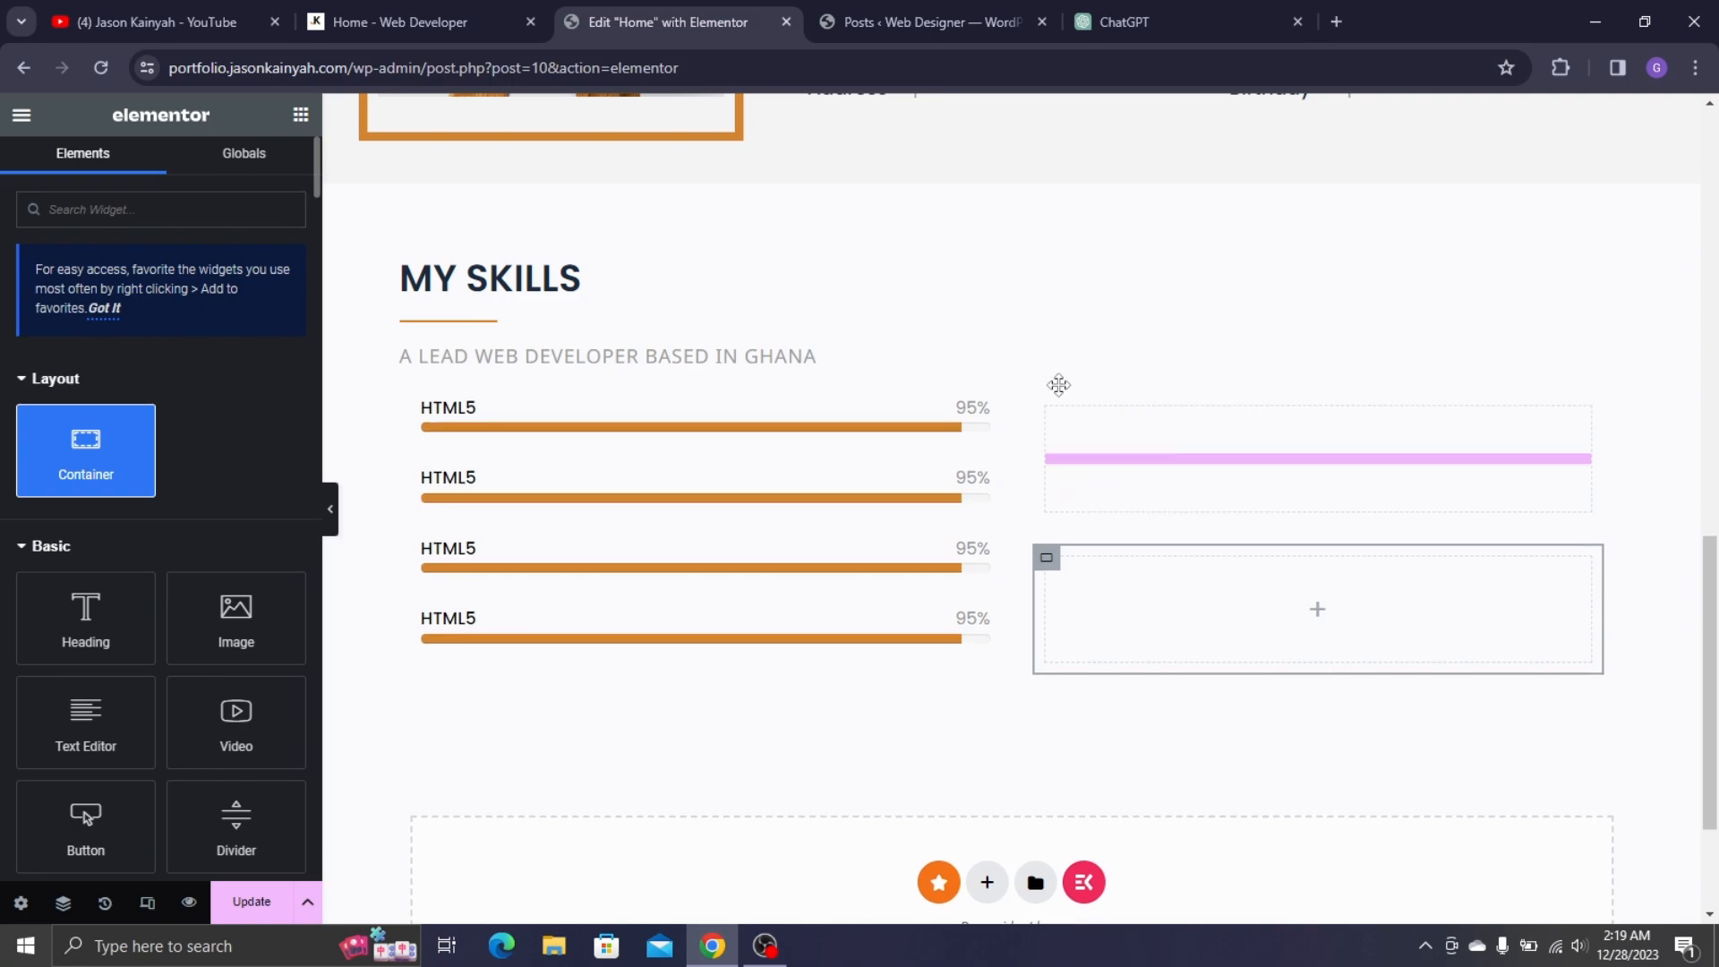
{"action": "left_click_drag", "start_coordinate": [1058, 385], "coordinate": [1058, 387]}
{"action": "right_click", "coordinate": [1058, 420]}
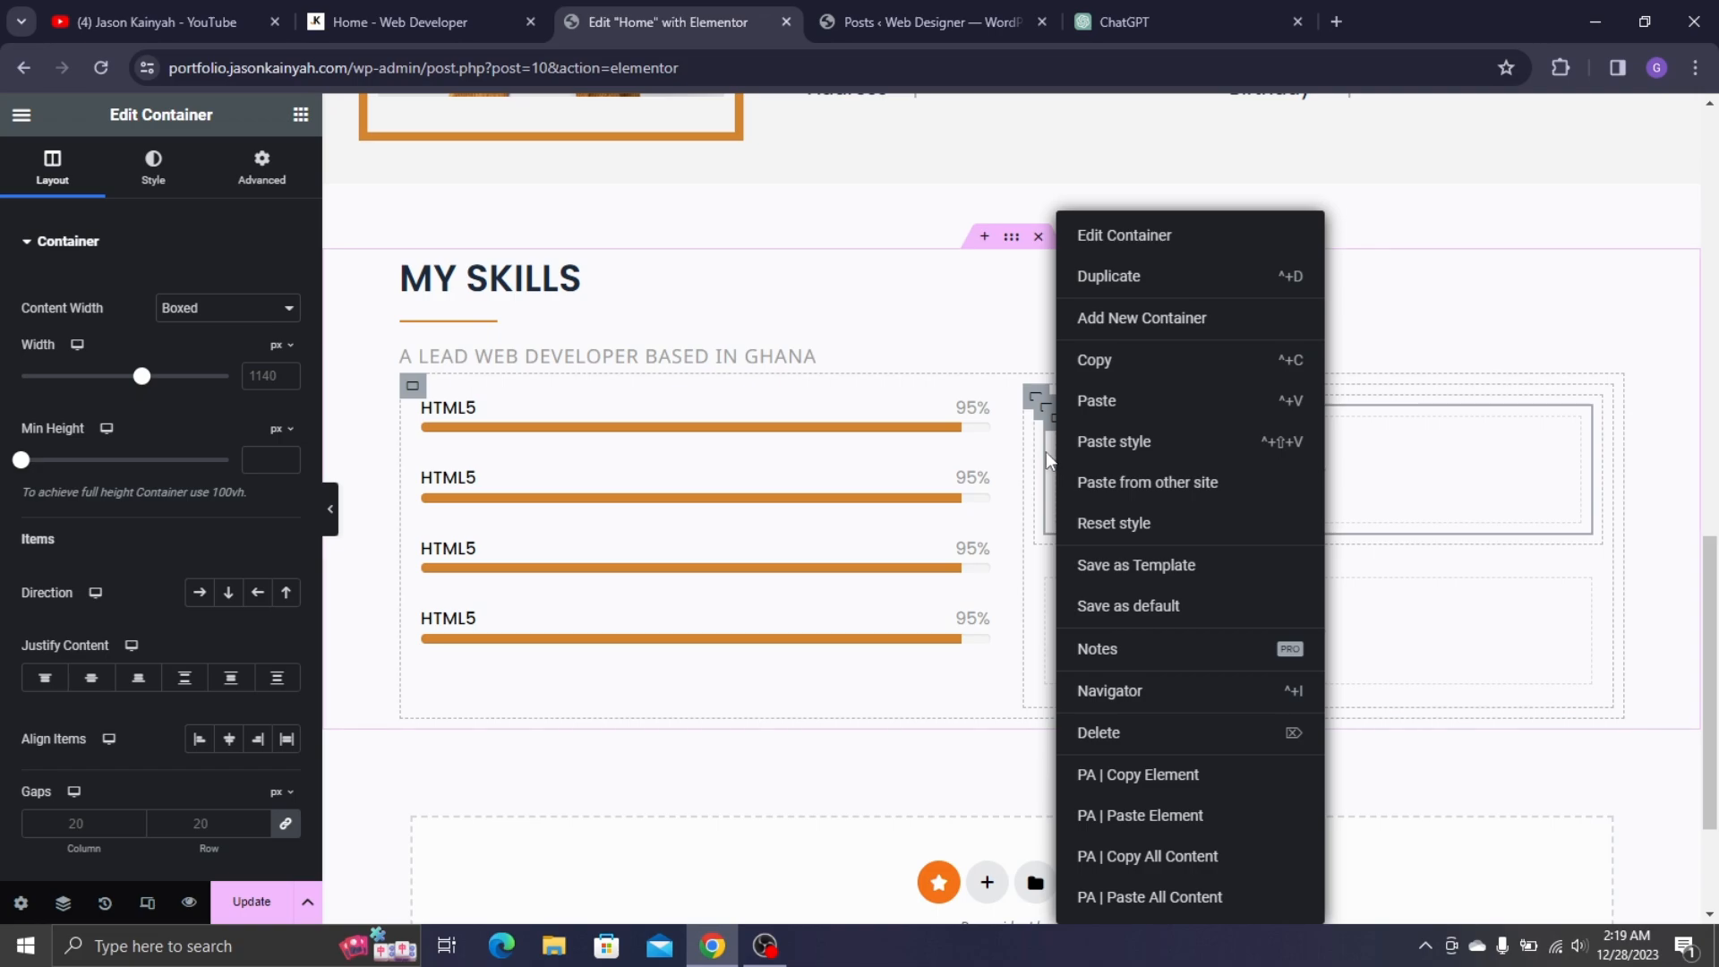
{"action": "left_click", "coordinate": [1046, 451]}
{"action": "right_click", "coordinate": [1049, 419]}
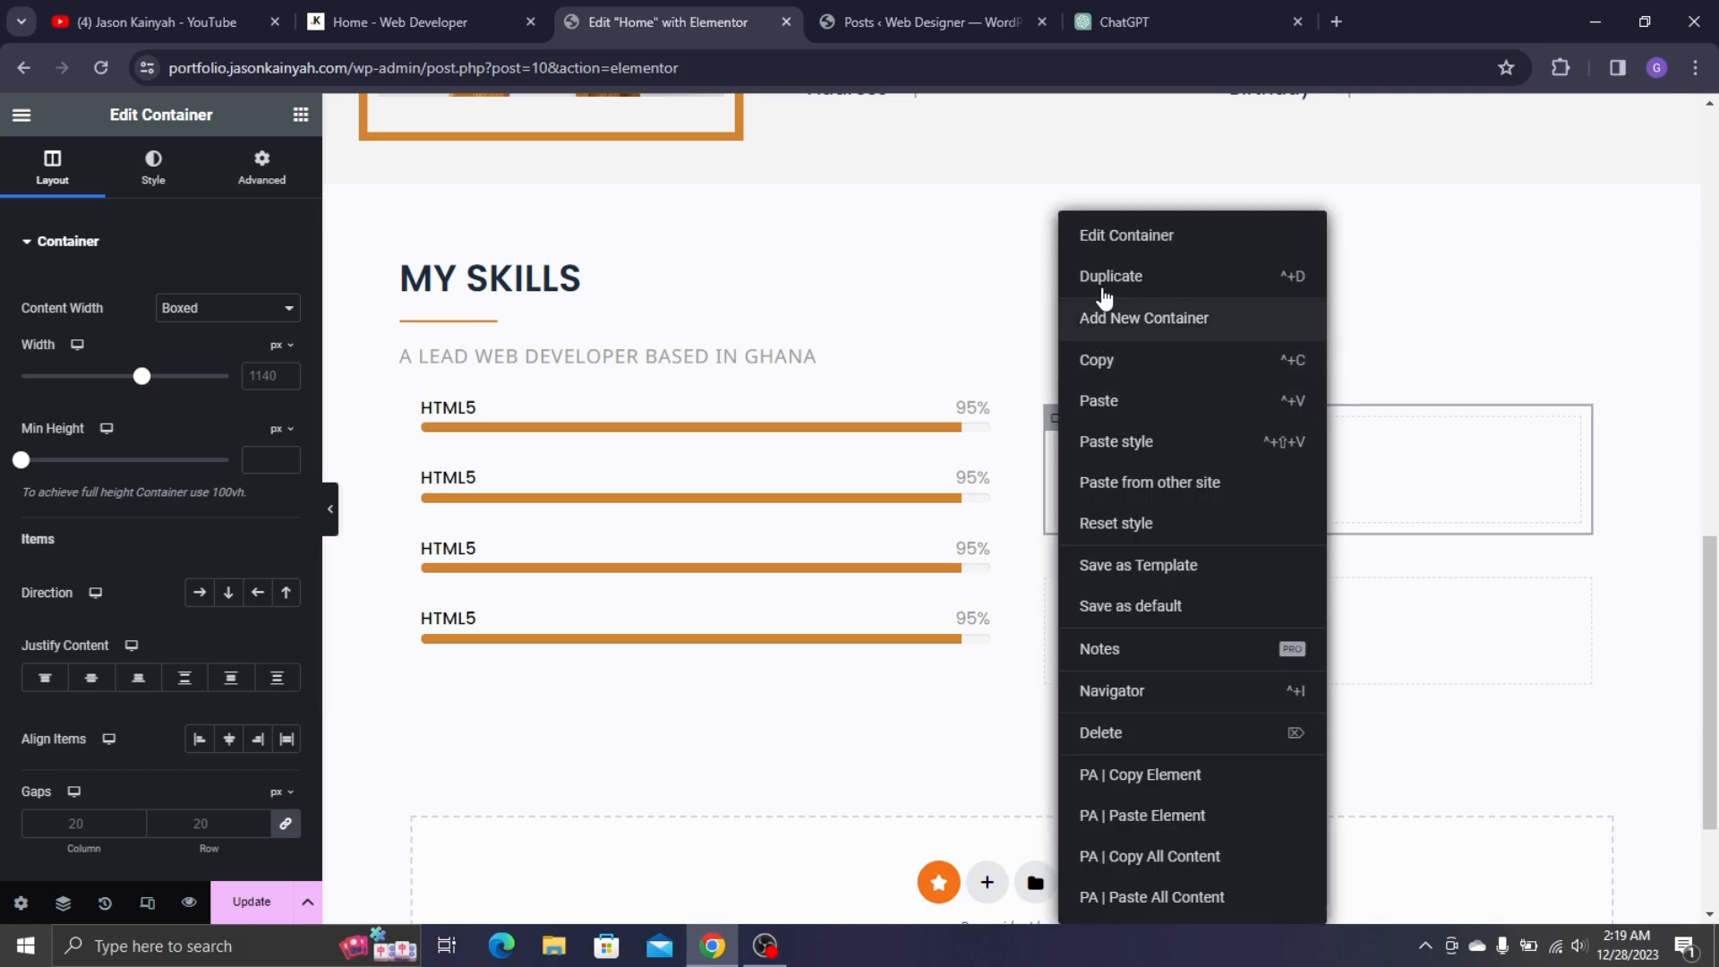
{"action": "left_click", "coordinate": [1113, 442]}
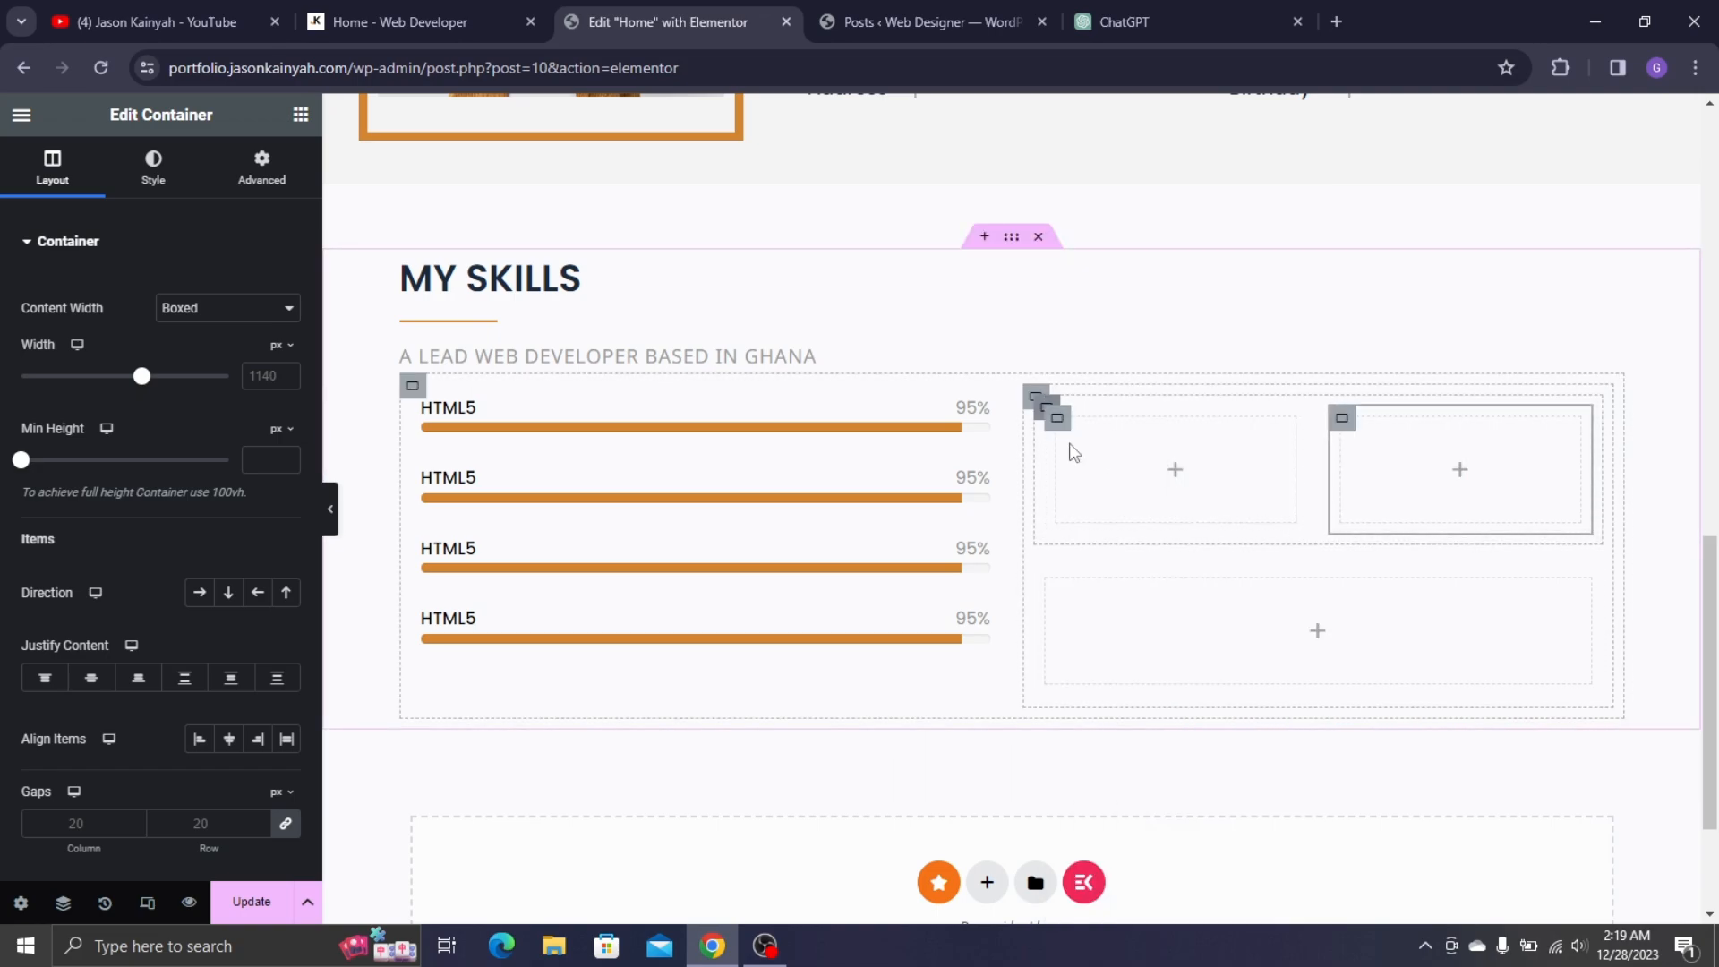
{"action": "right_click", "coordinate": [1046, 582]}
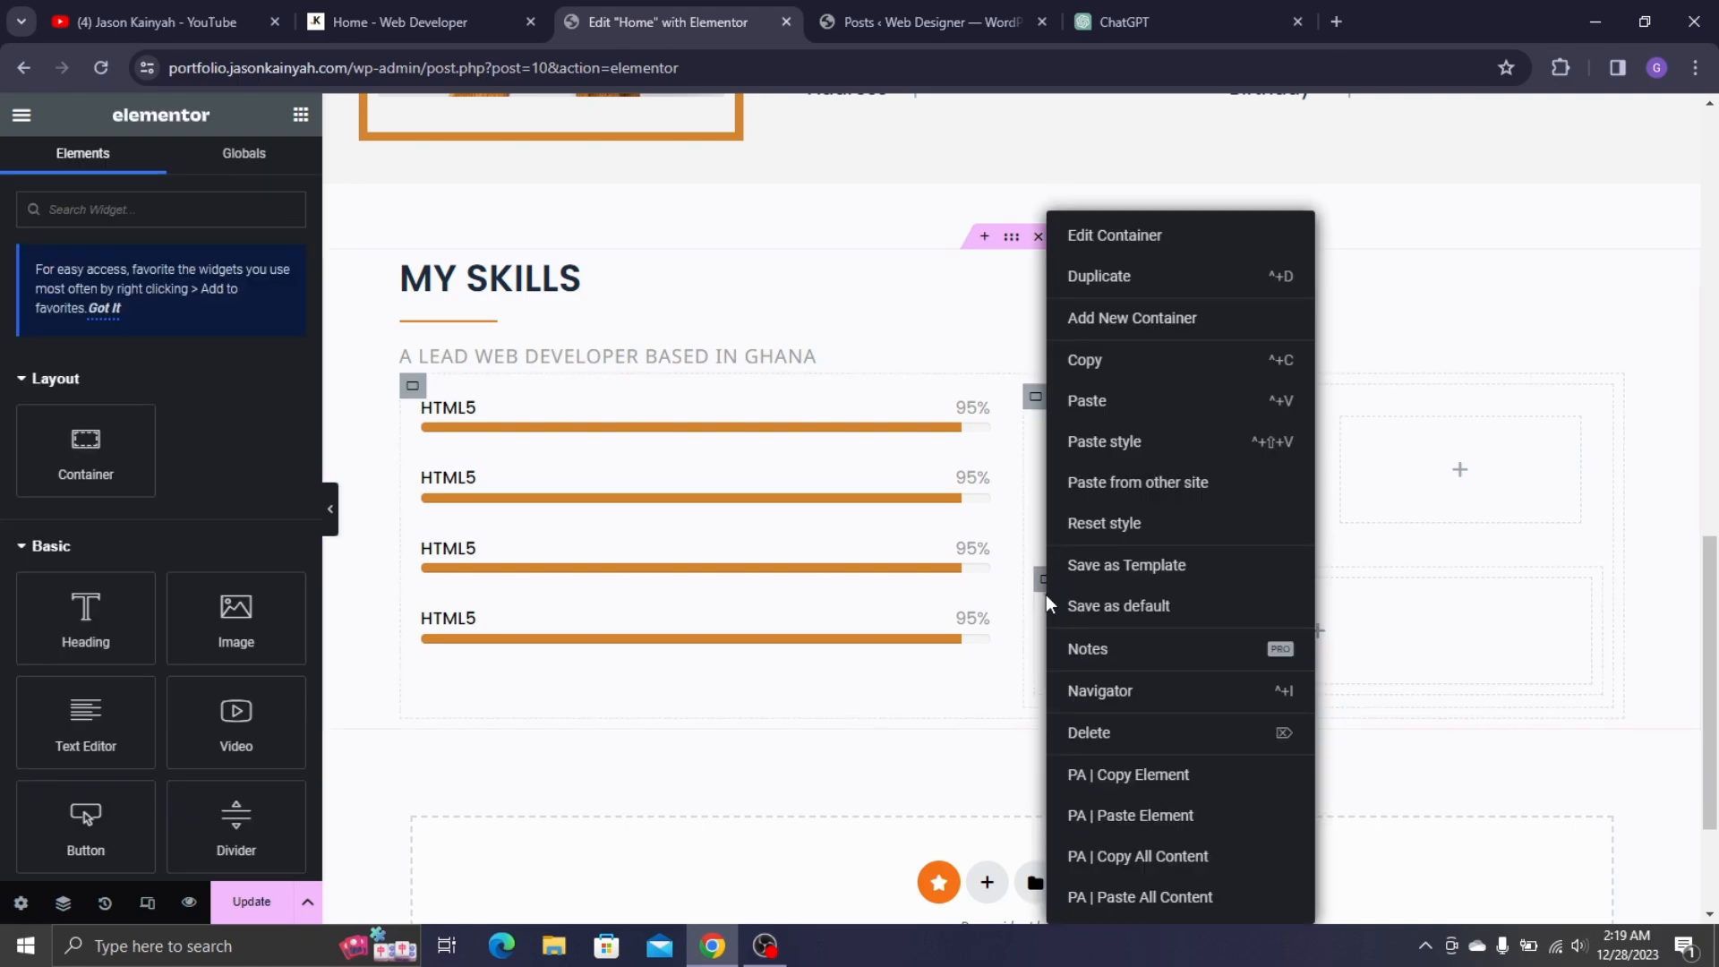
{"action": "left_click", "coordinate": [1086, 731]}
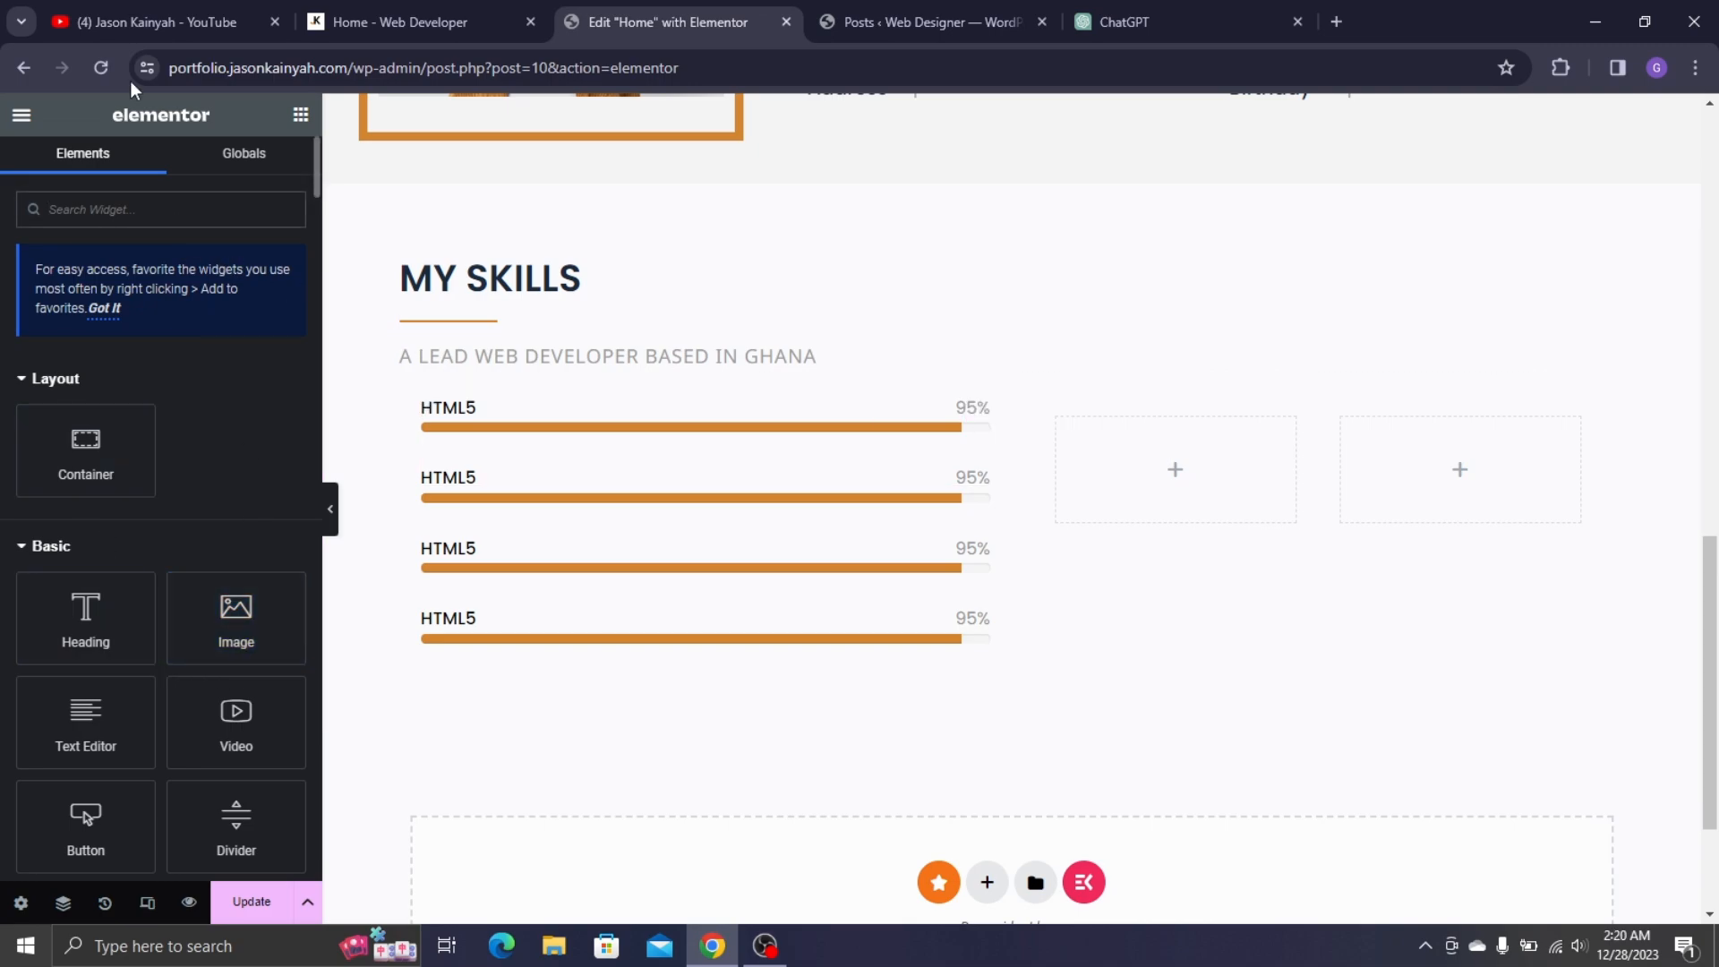
- Search for 'ICON BO' and drop an Icon Box into the left empty right-hand box
{"action": "left_click", "coordinate": [373, 27]}
{"action": "left_click", "coordinate": [654, 14]}
{"action": "scroll", "coordinate": [113, 545], "scroll_direction": "down", "scroll_amount": 2}
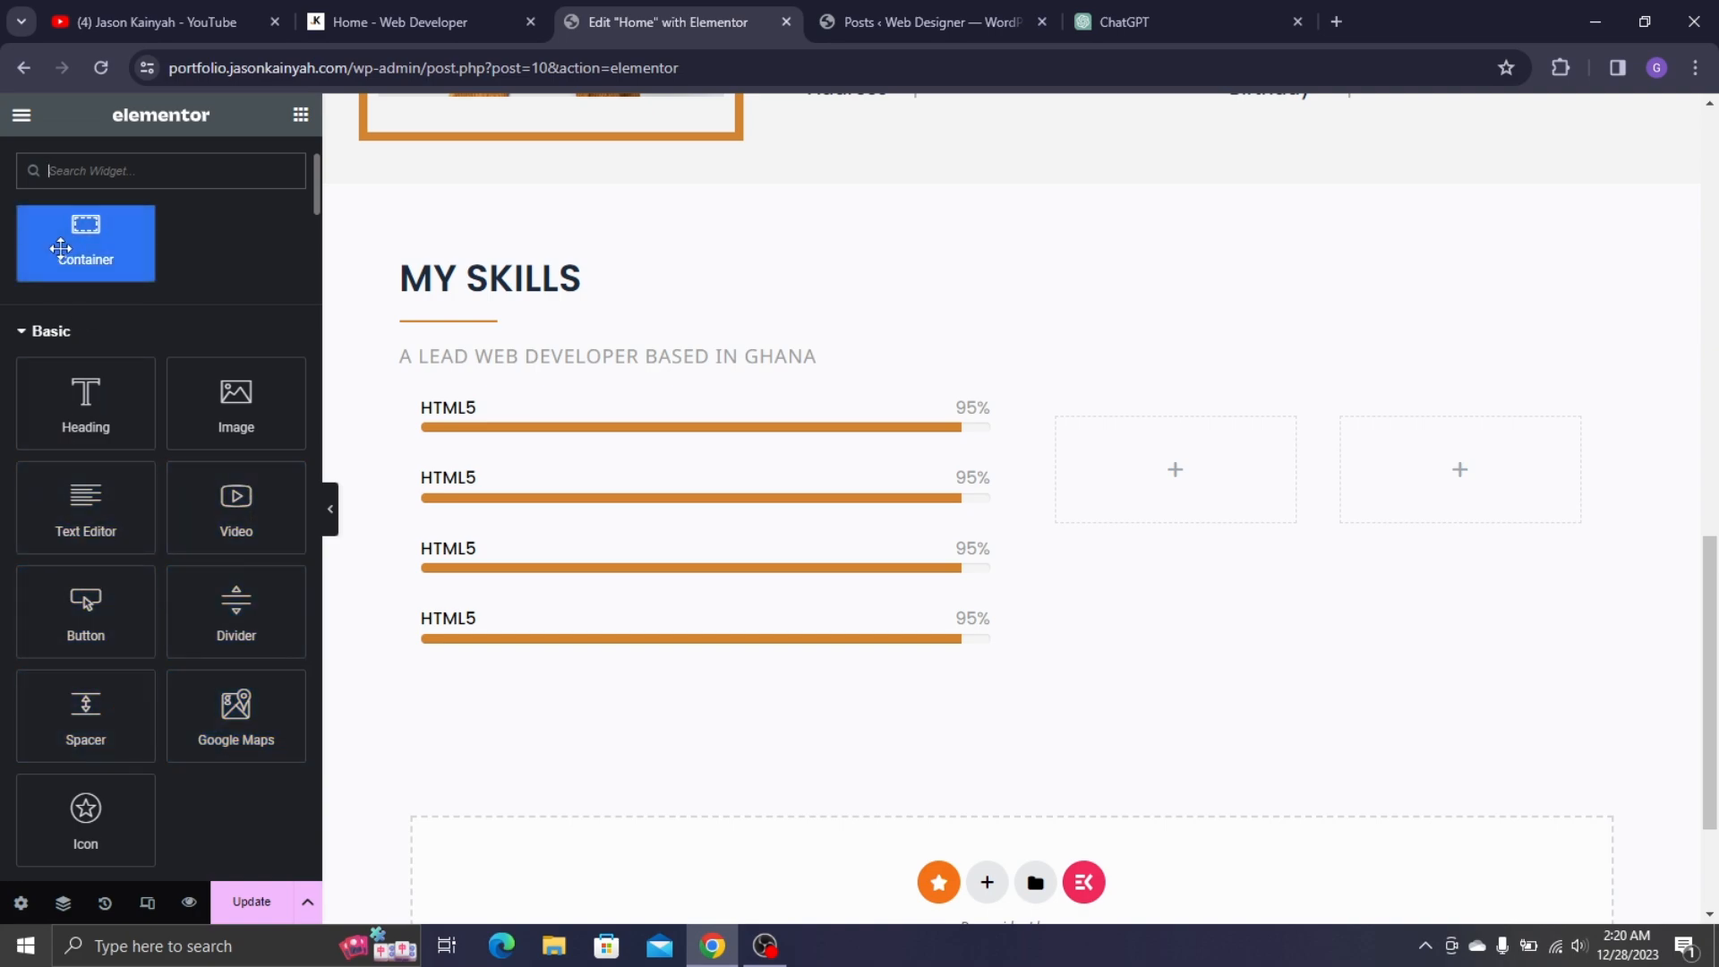
{"action": "scroll", "coordinate": [64, 247], "scroll_direction": "up", "scroll_amount": 2}
{"action": "type", "text": "ICON BOX"}
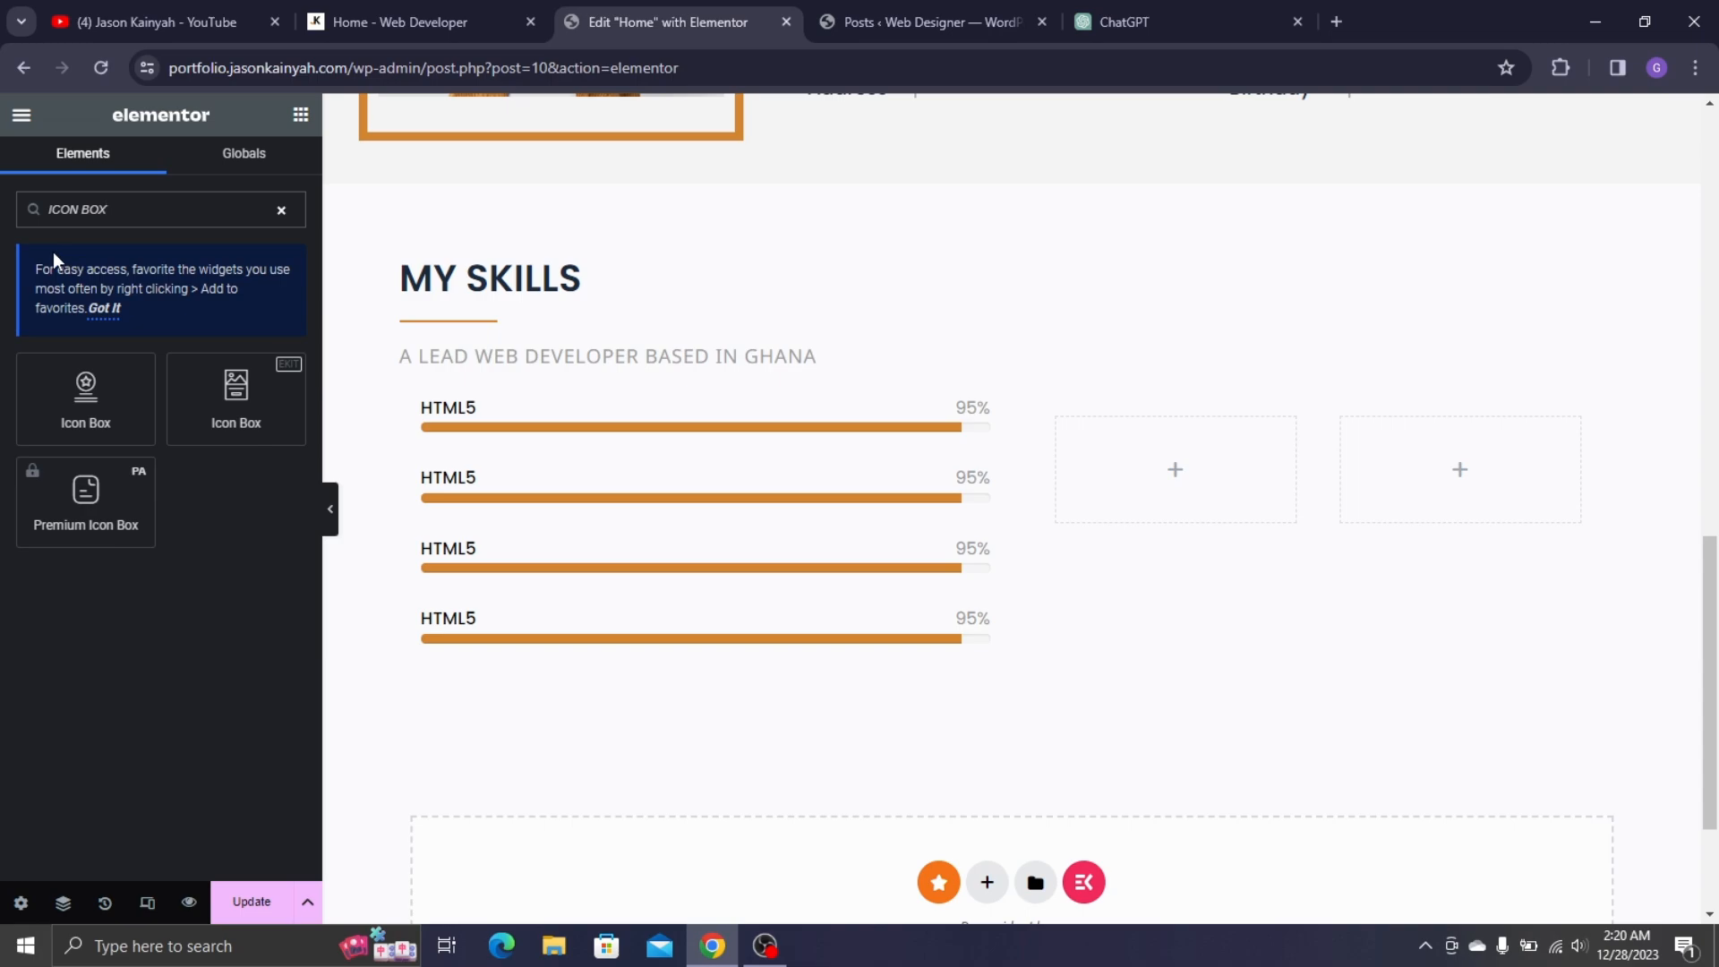
{"action": "left_click_drag", "start_coordinate": [86, 399], "coordinate": [1164, 462]}
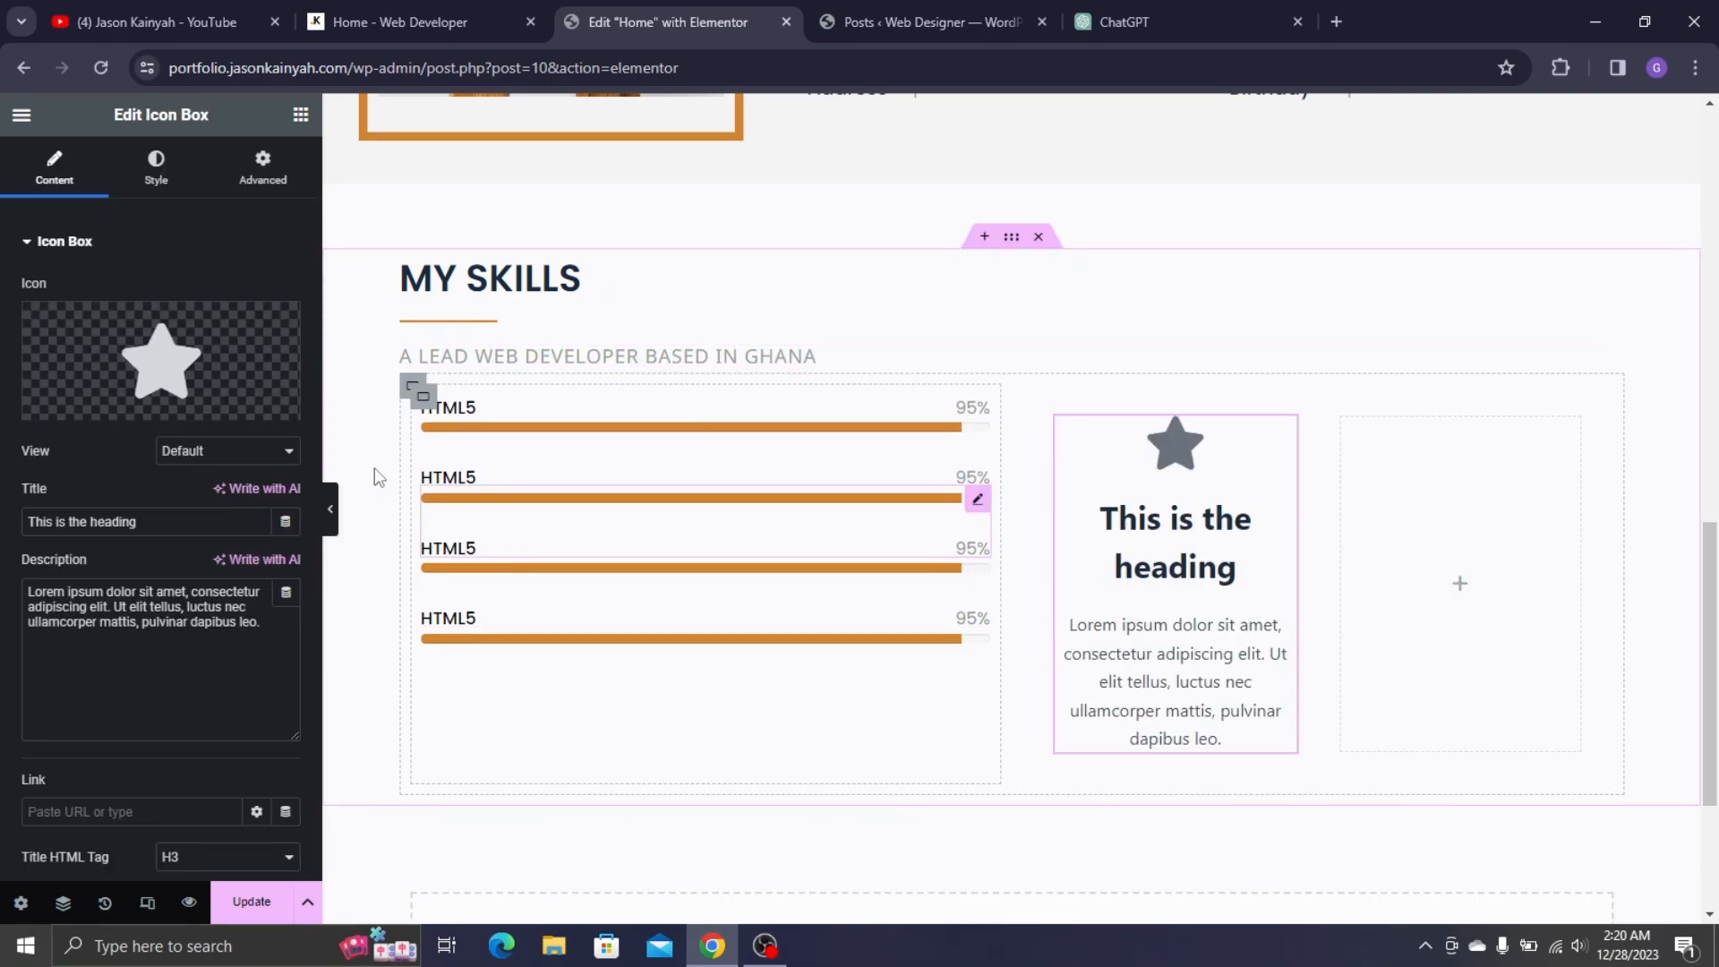
- Replace the star with the Compact Disc icon from the Icon Library
{"action": "left_click", "coordinate": [186, 333]}
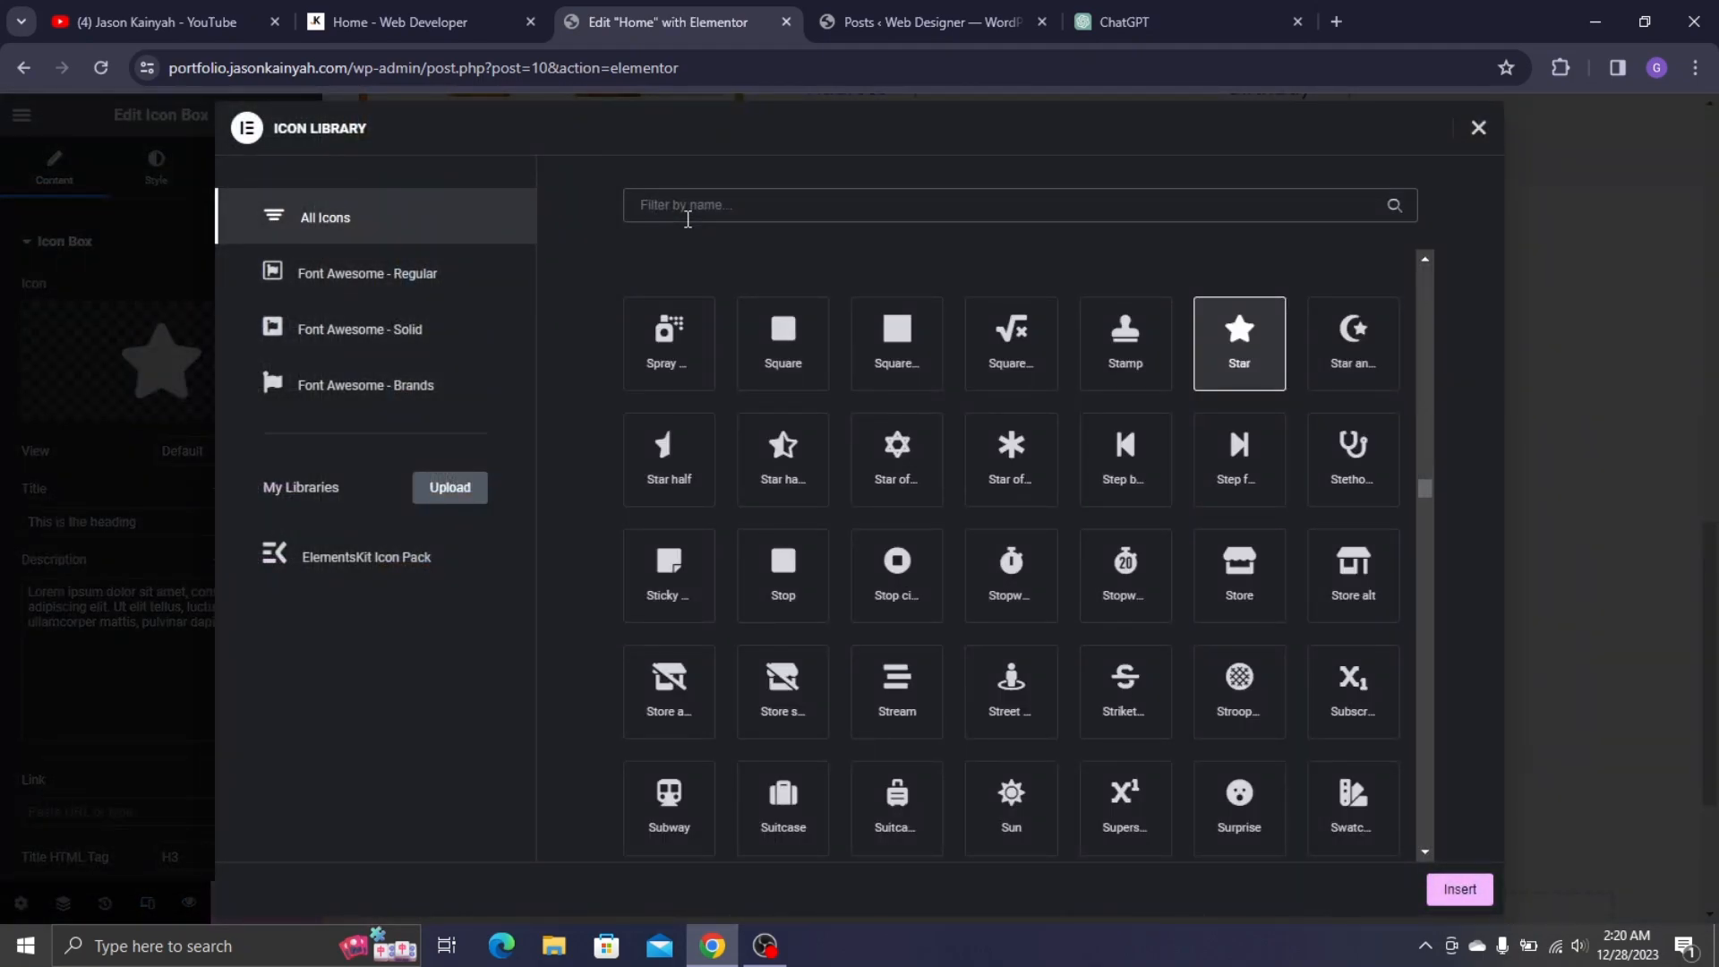
{"action": "type", "text": "COMPACT"}
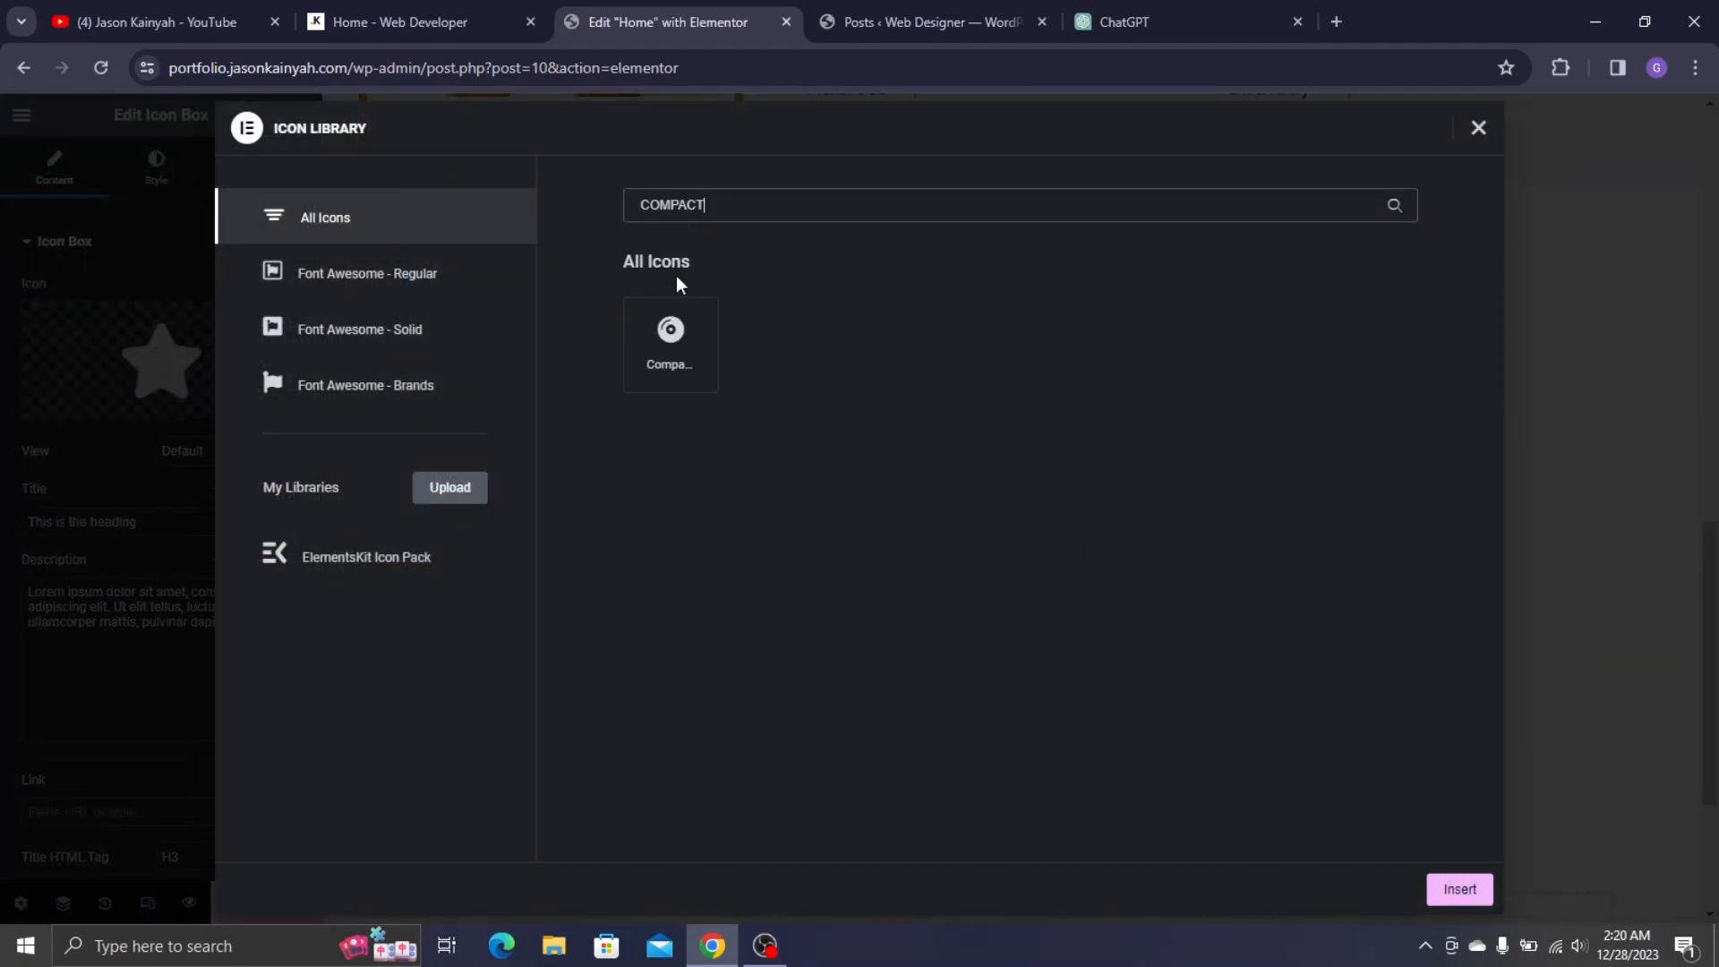
{"action": "left_click", "coordinate": [673, 338]}
{"action": "left_click", "coordinate": [1459, 889]}
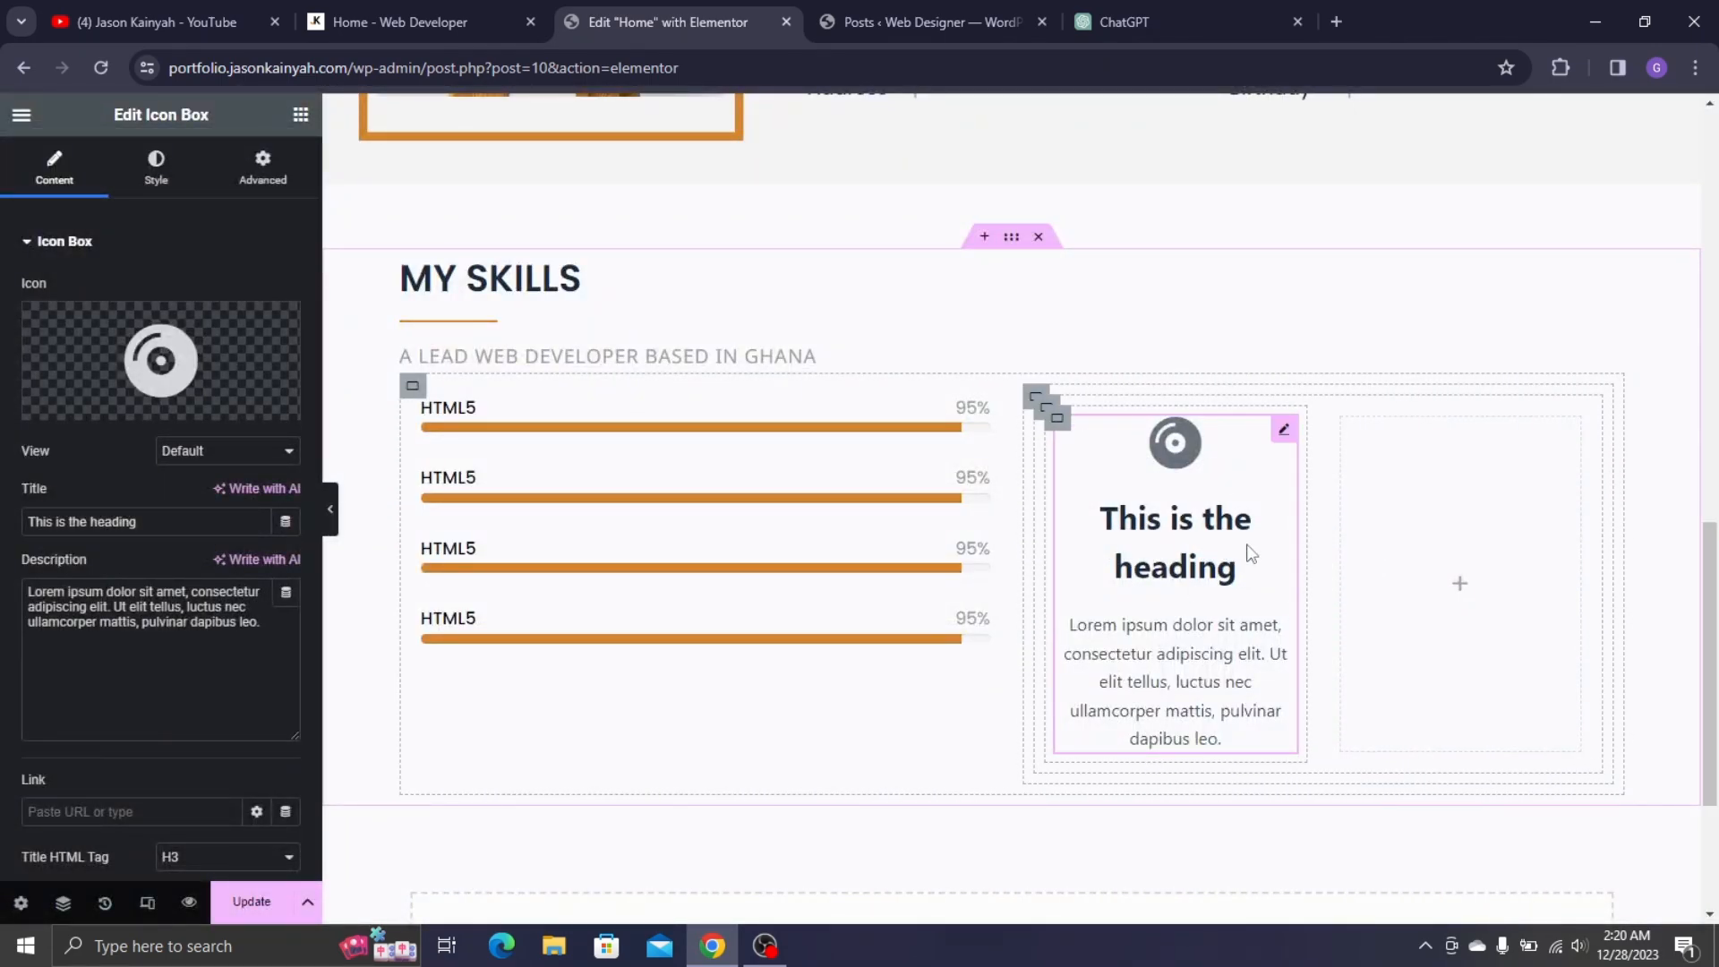
{"action": "left_click", "coordinate": [490, 18]}
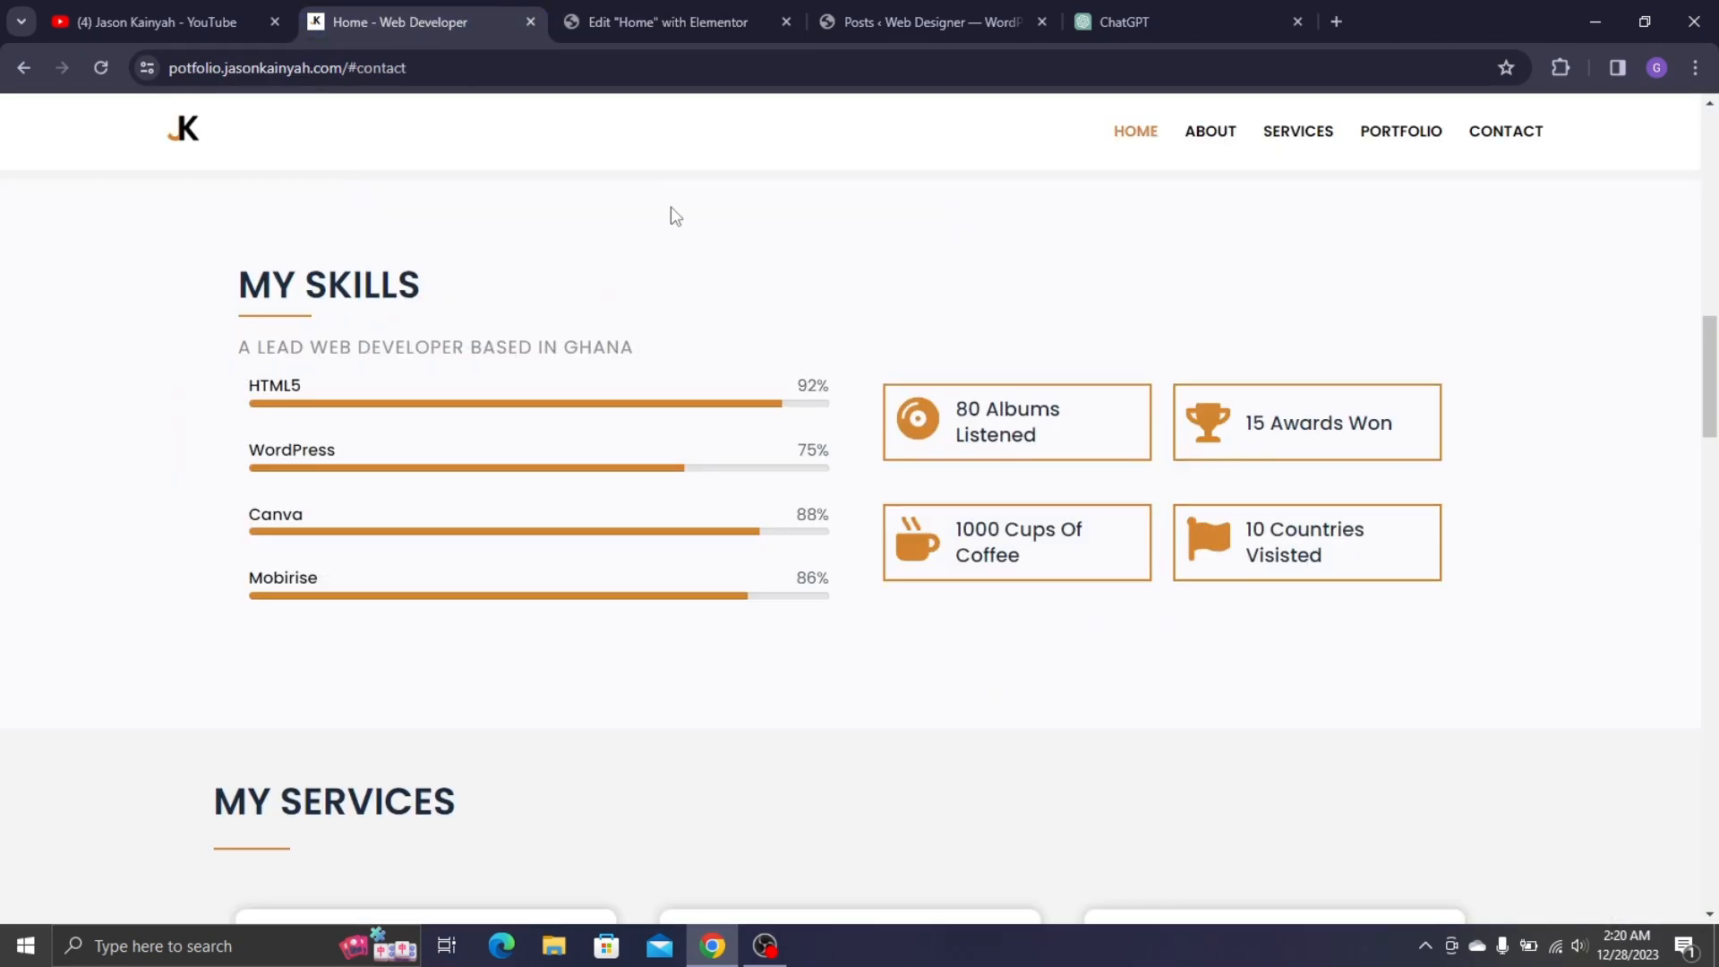
{"action": "left_click", "coordinate": [663, 19]}
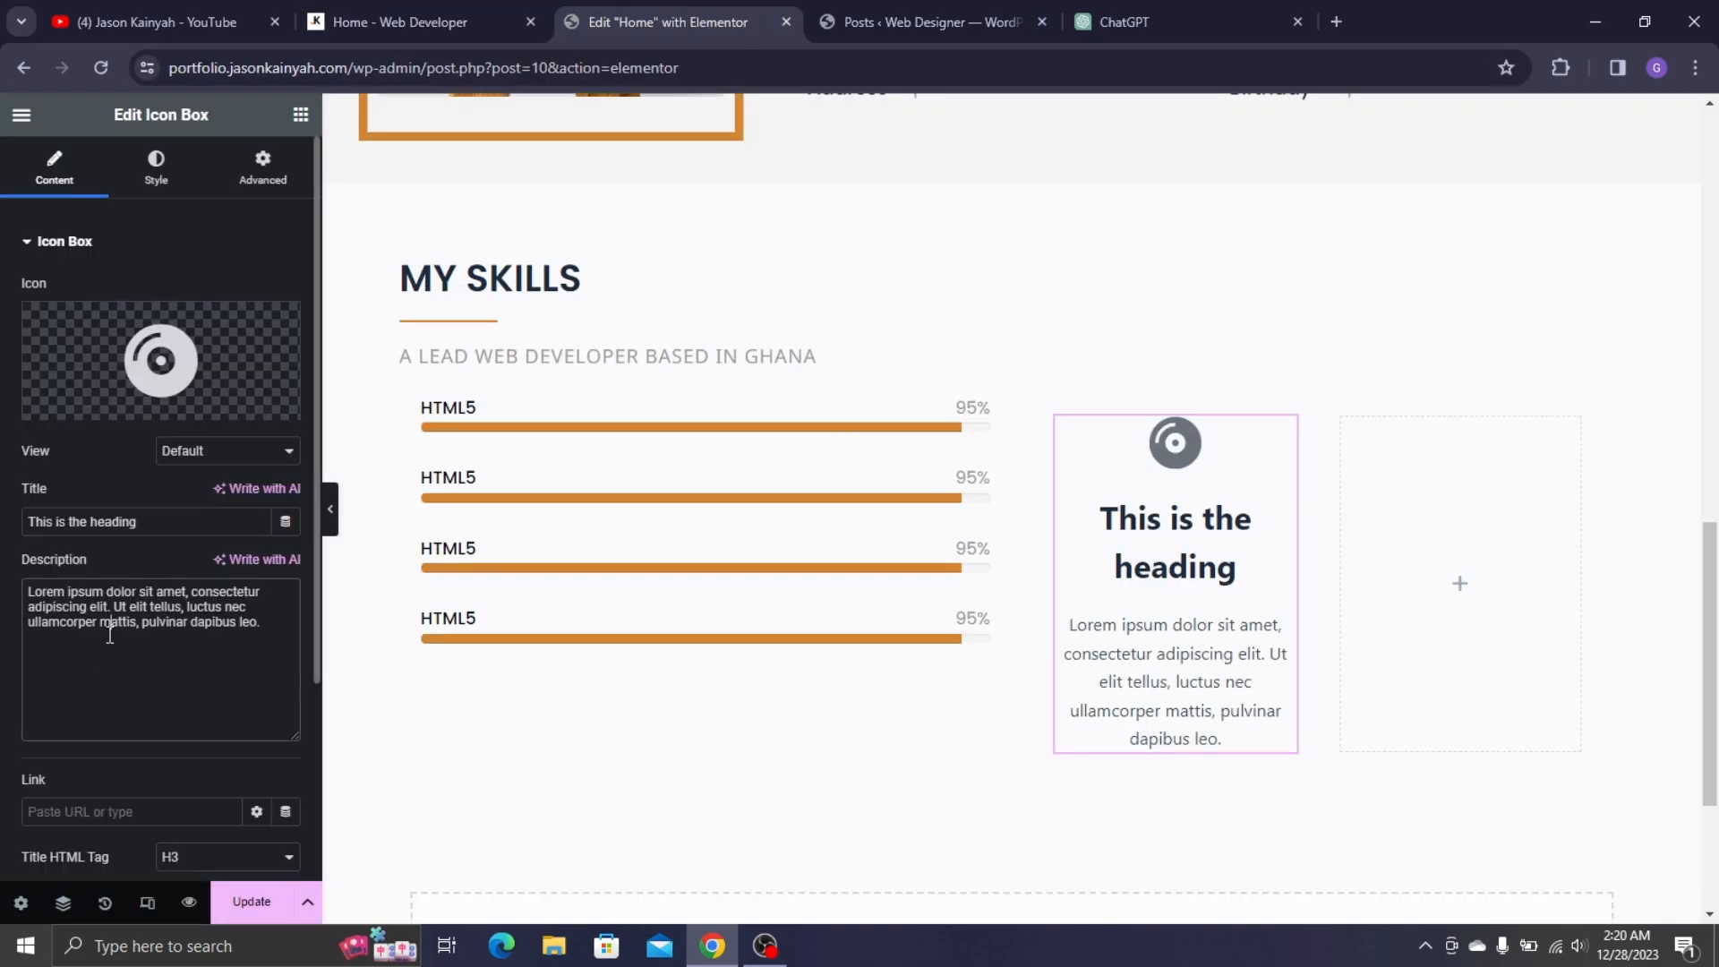
- Clear the description and paste '80 Albums Listened' from the live site as the title
{"action": "left_click_drag", "start_coordinate": [107, 633], "coordinate": [221, 539]}
{"action": "key", "text": "BackSpace"}
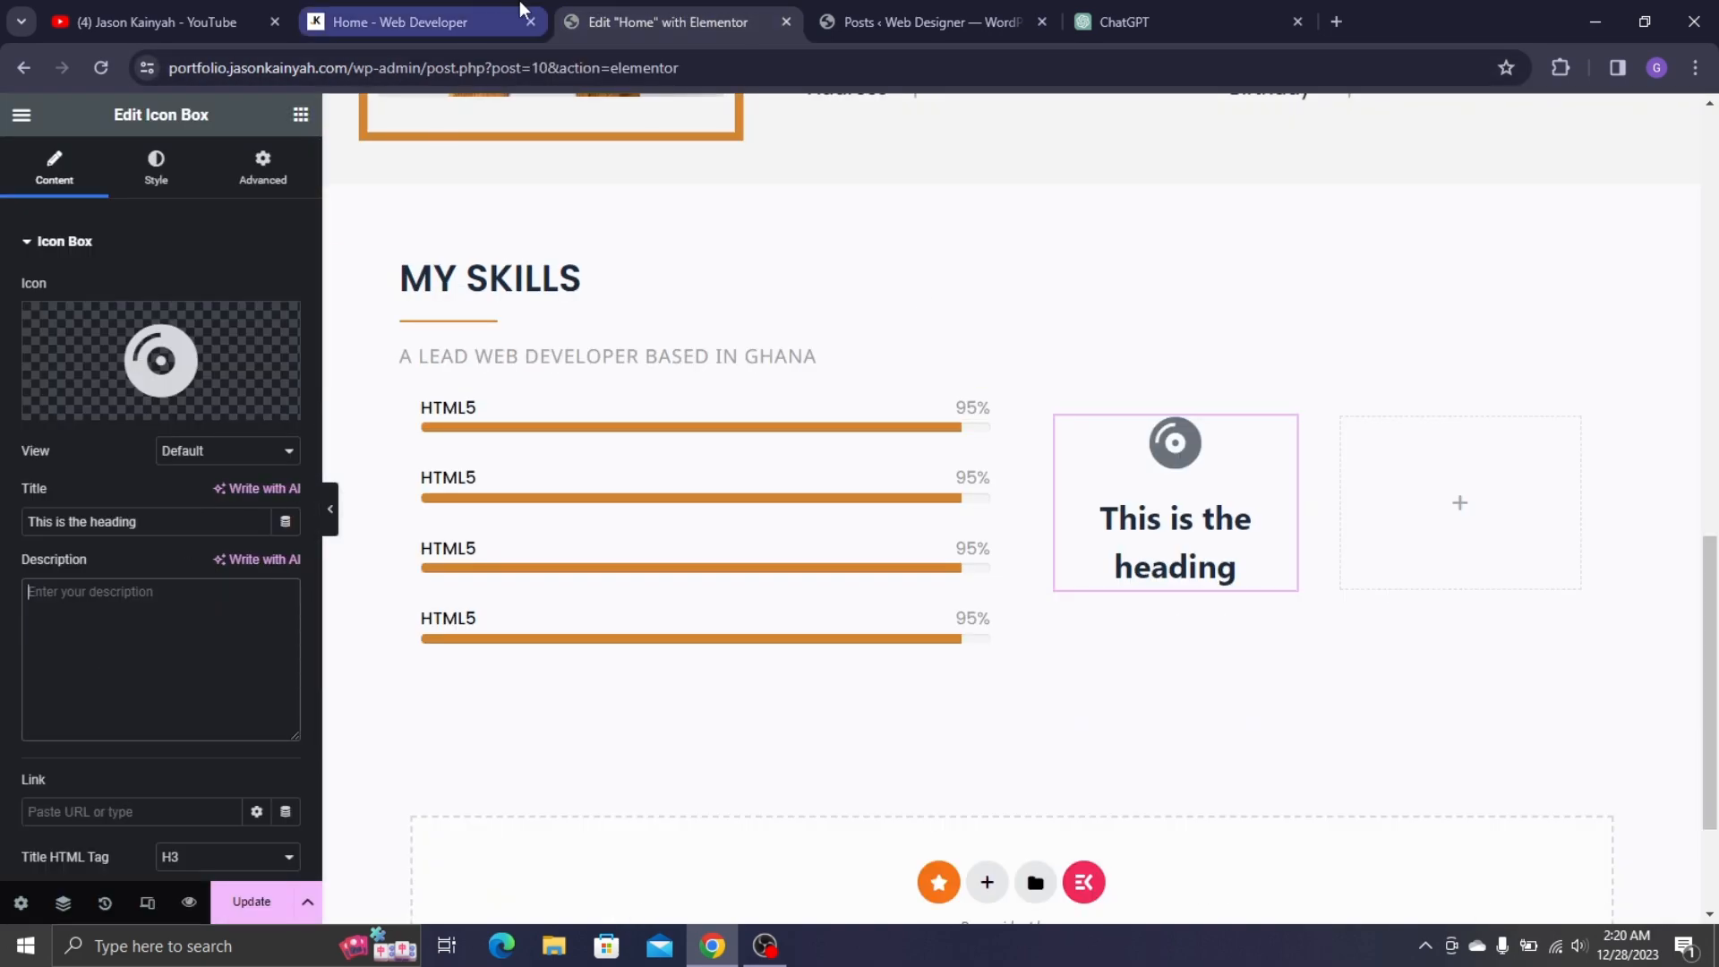
{"action": "left_click", "coordinate": [497, 18]}
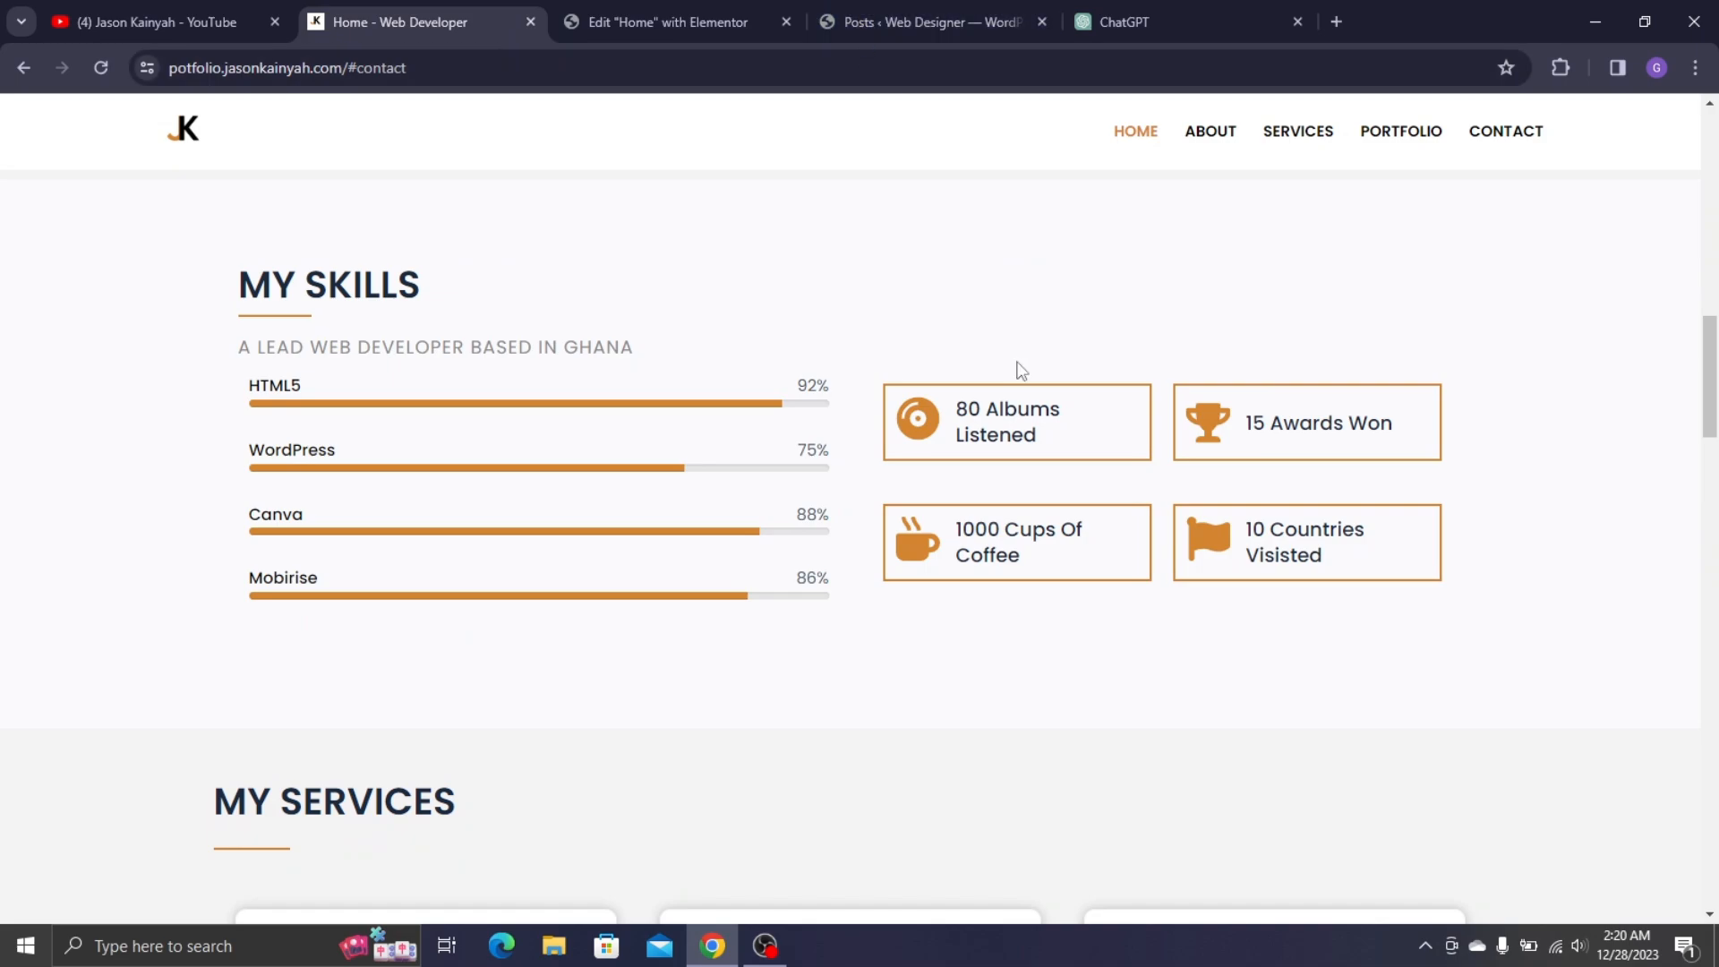
{"action": "triple_click", "coordinate": [1006, 411]}
{"action": "key", "text": "ctrl+c"}
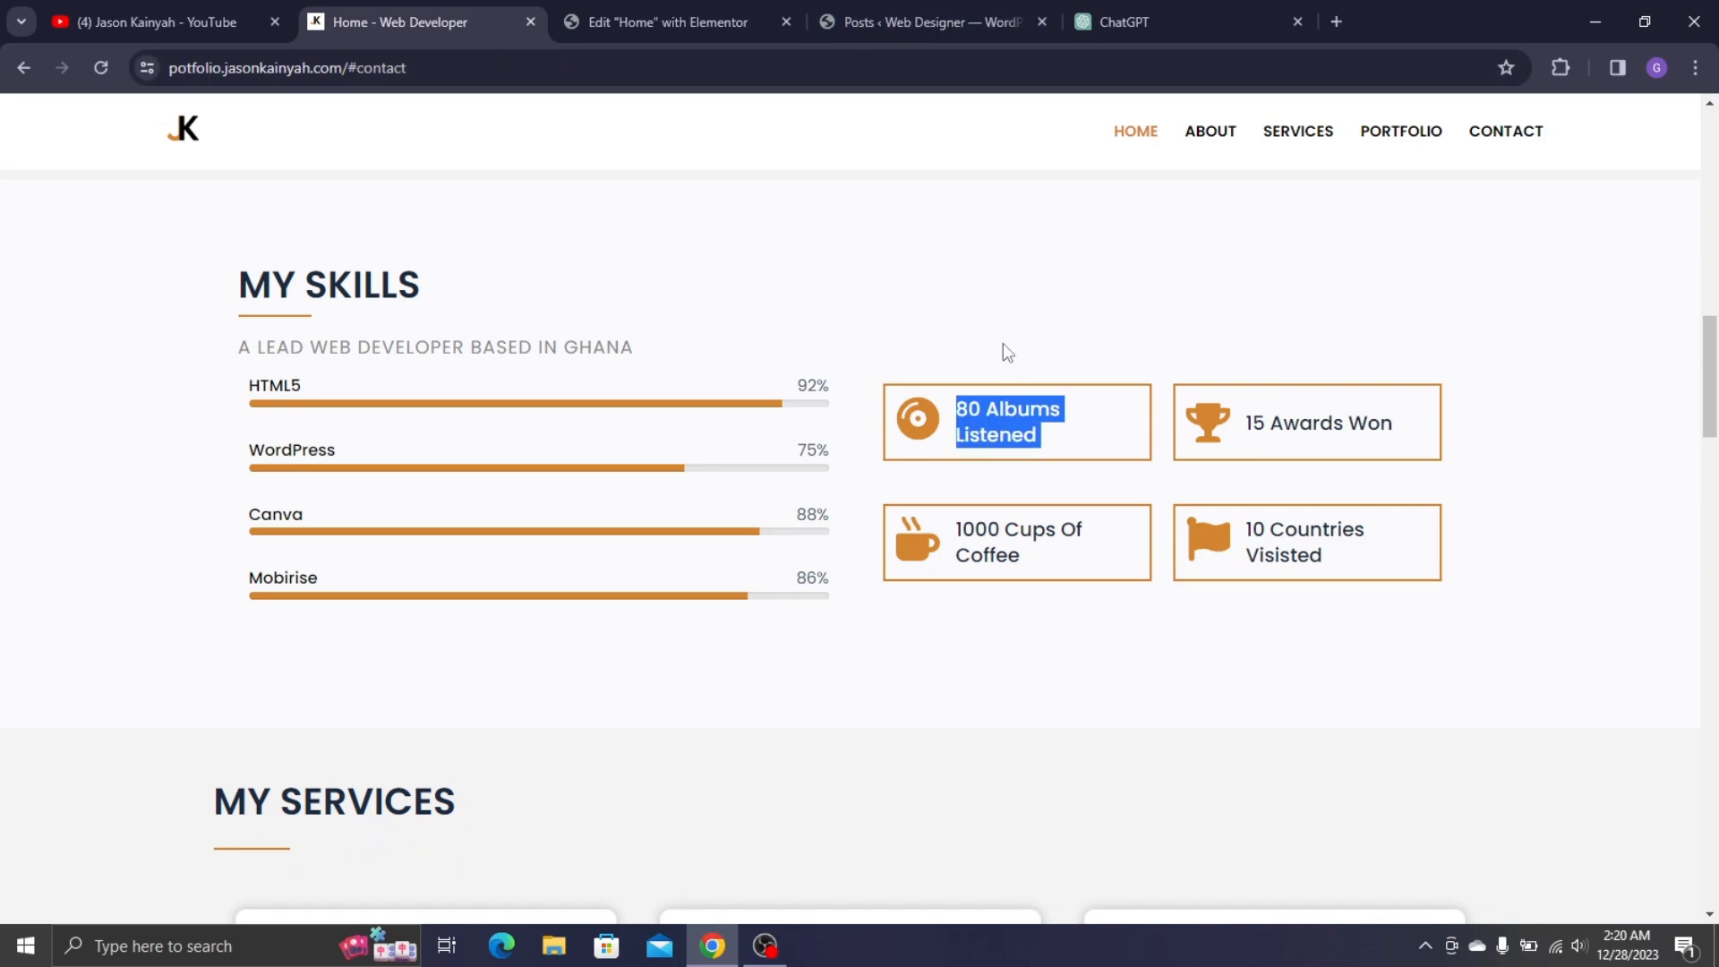
{"action": "left_click", "coordinate": [730, 18]}
{"action": "key", "text": "ctrl+a"}
{"action": "key", "text": "ctrl+v"}
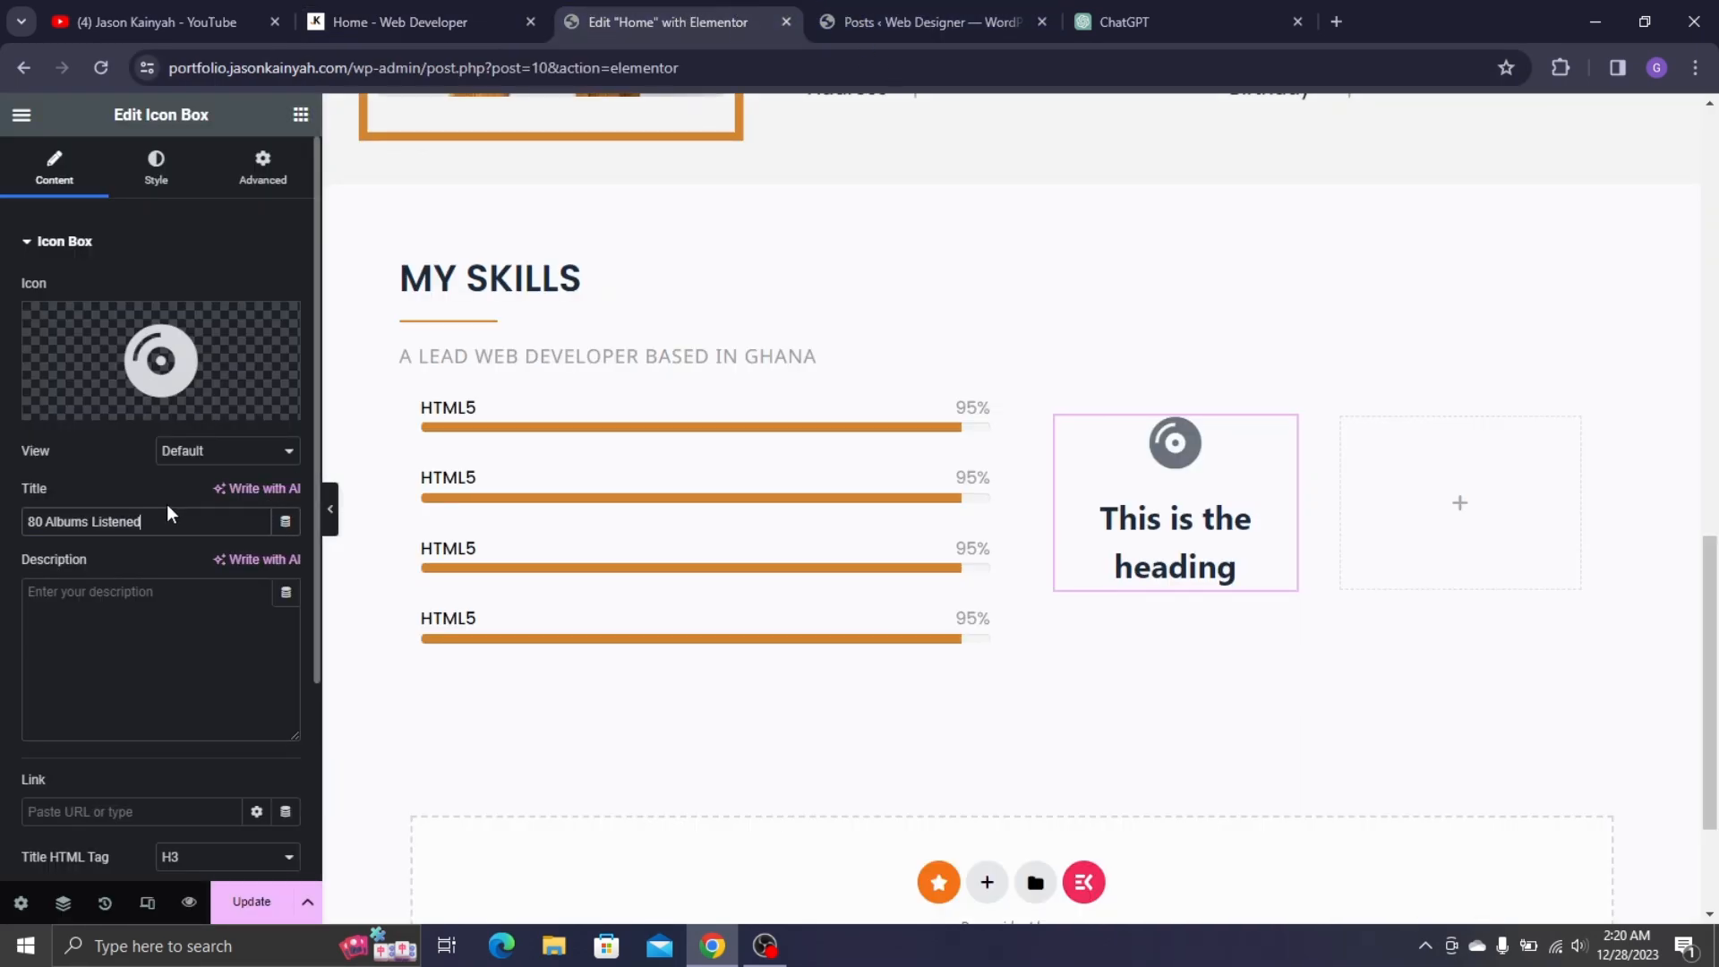
{"action": "scroll", "coordinate": [86, 508], "scroll_direction": "down", "scroll_amount": 3}
{"action": "scroll", "coordinate": [85, 508], "scroll_direction": "up", "scroll_amount": 5}
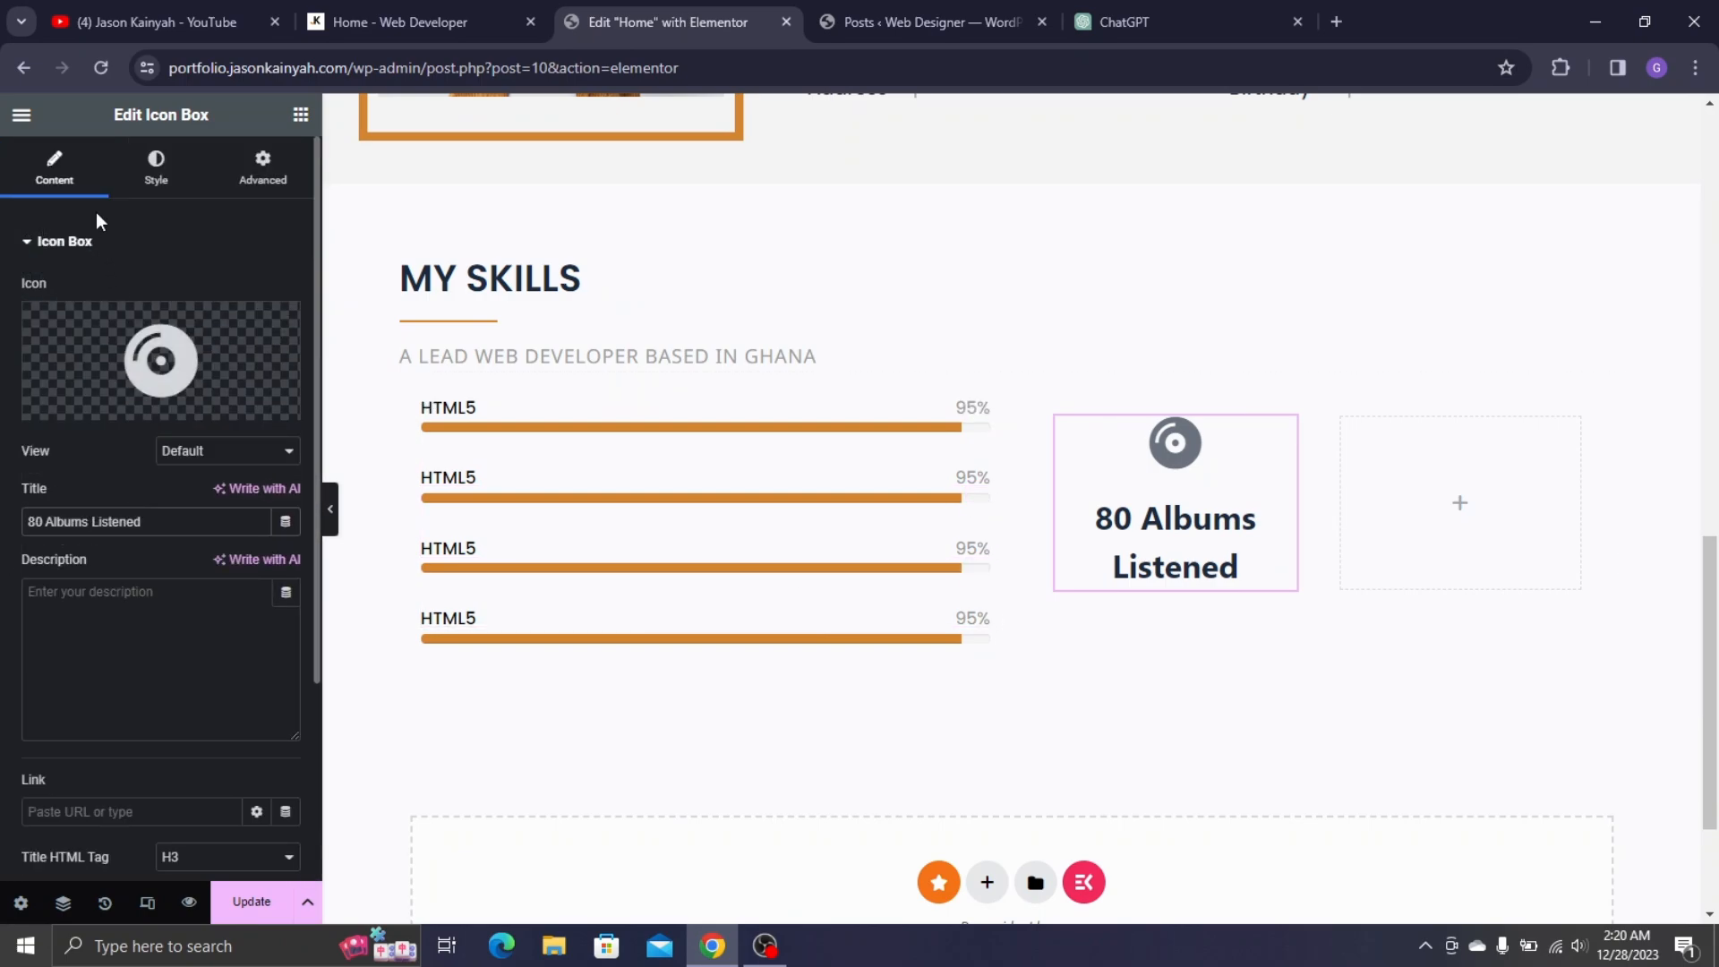
- Place the icon to the left of the title with left-aligned title text
{"action": "left_click", "coordinate": [139, 183]}
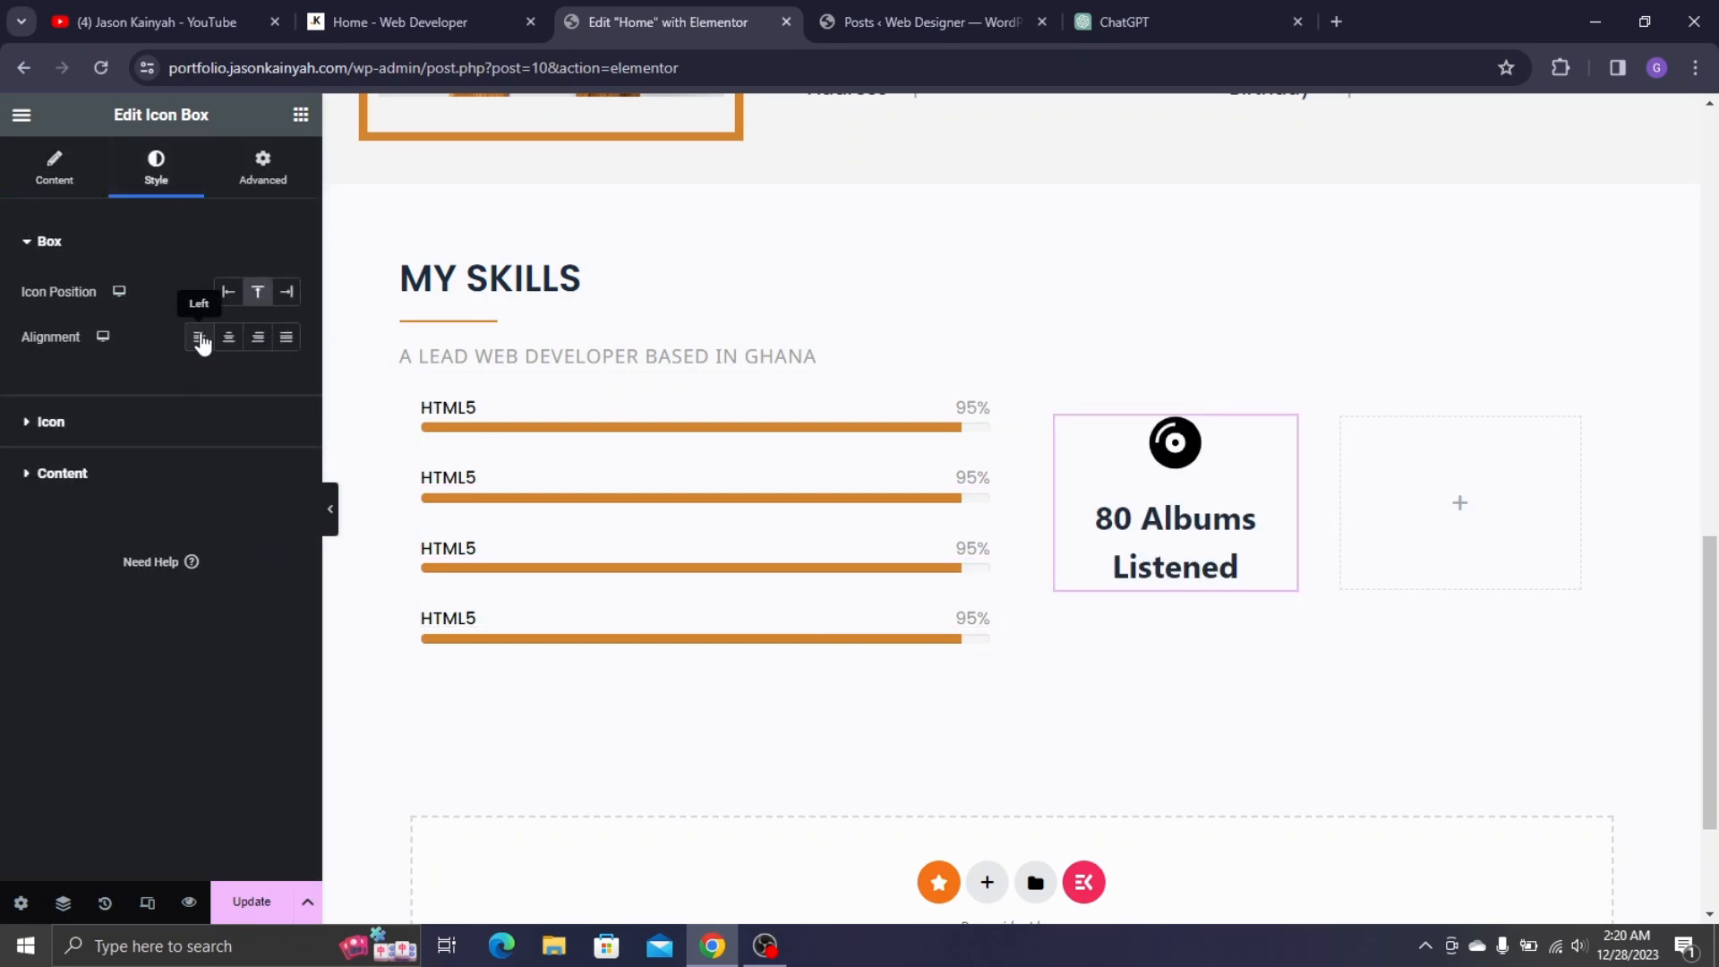
{"action": "left_click", "coordinate": [201, 341]}
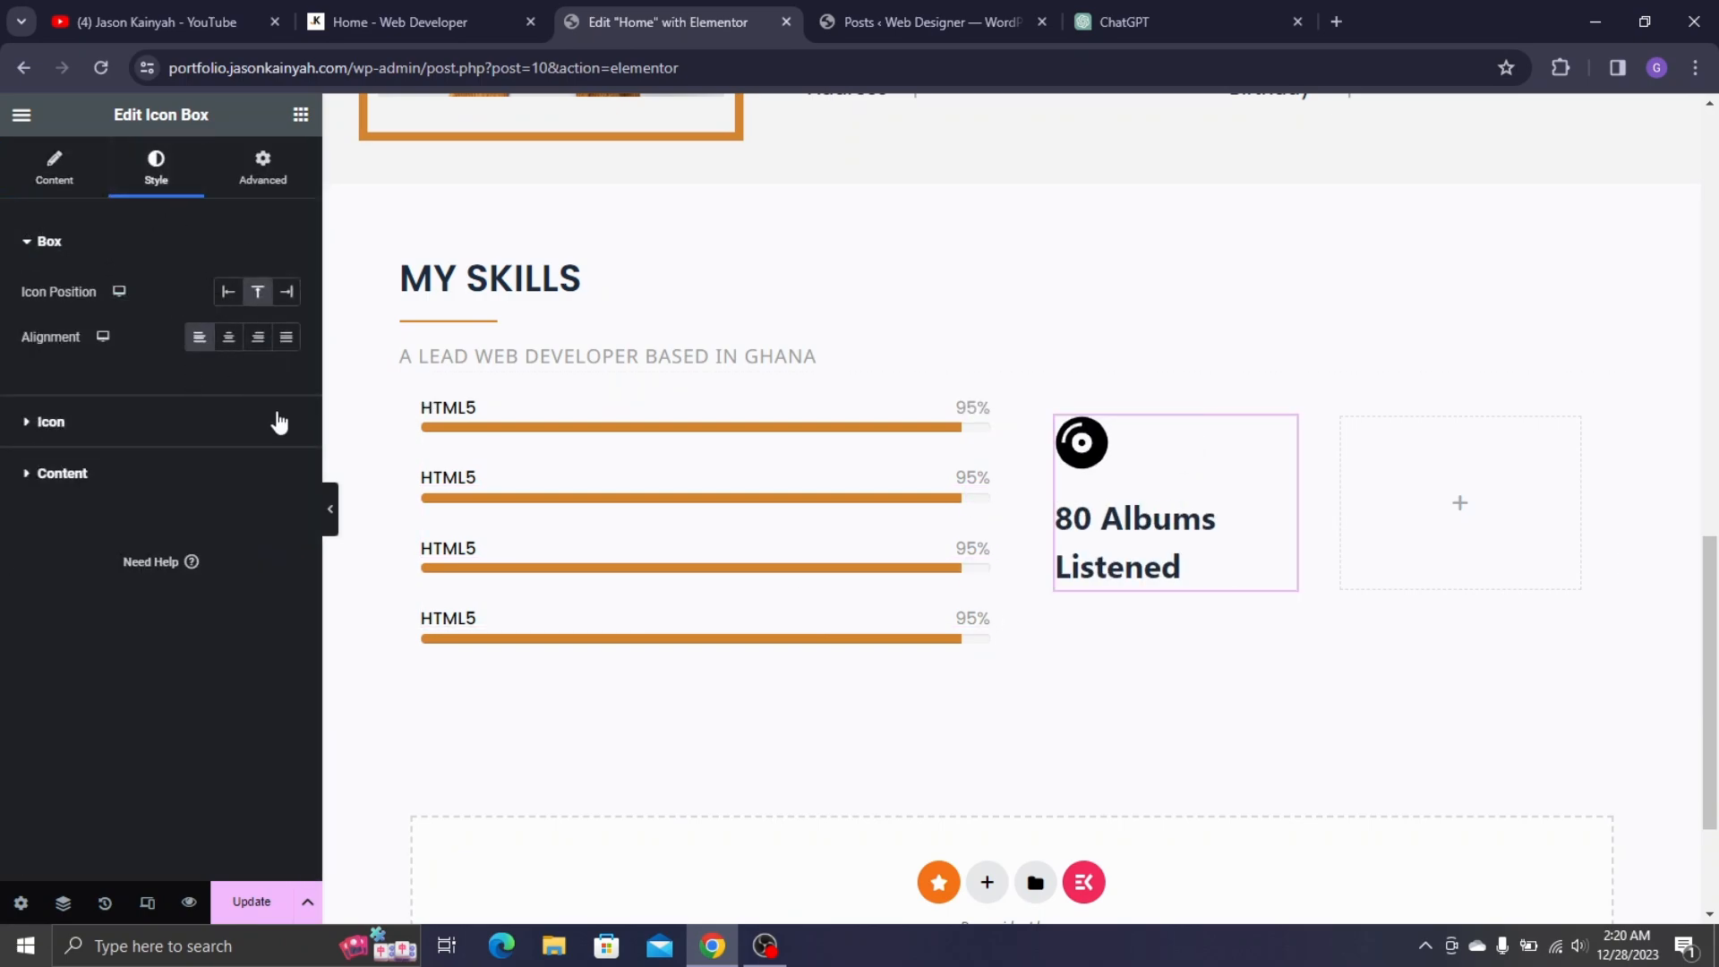
{"action": "left_click", "coordinate": [238, 344]}
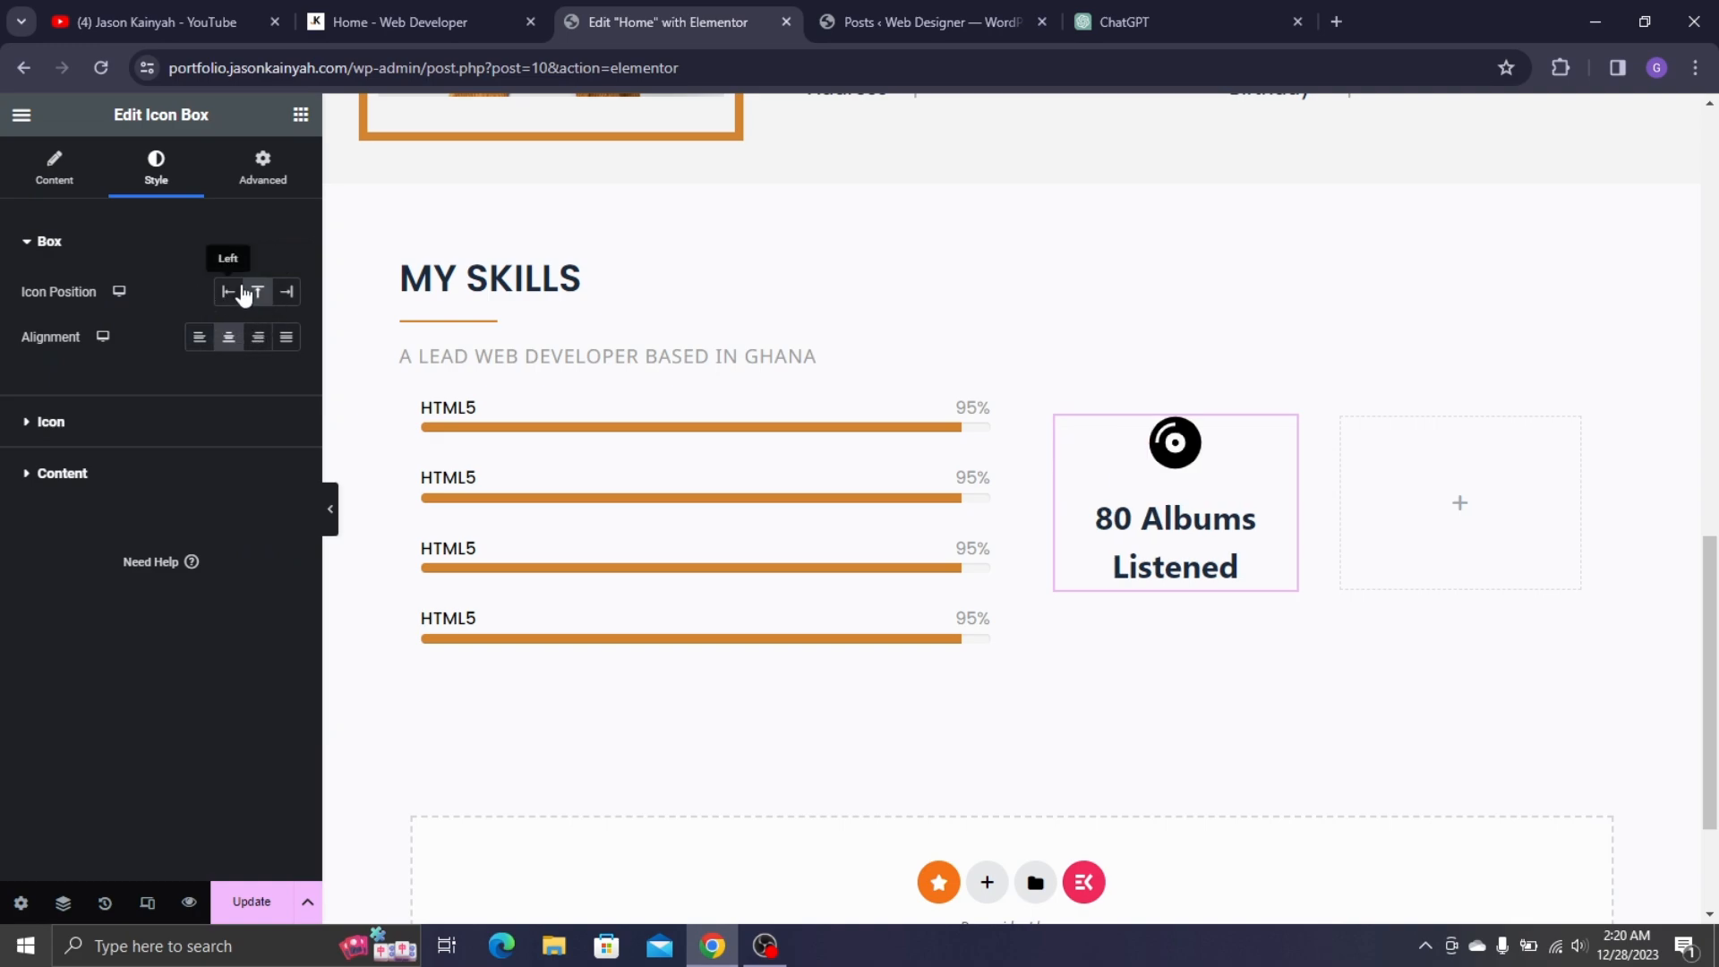
{"action": "left_click", "coordinate": [230, 293]}
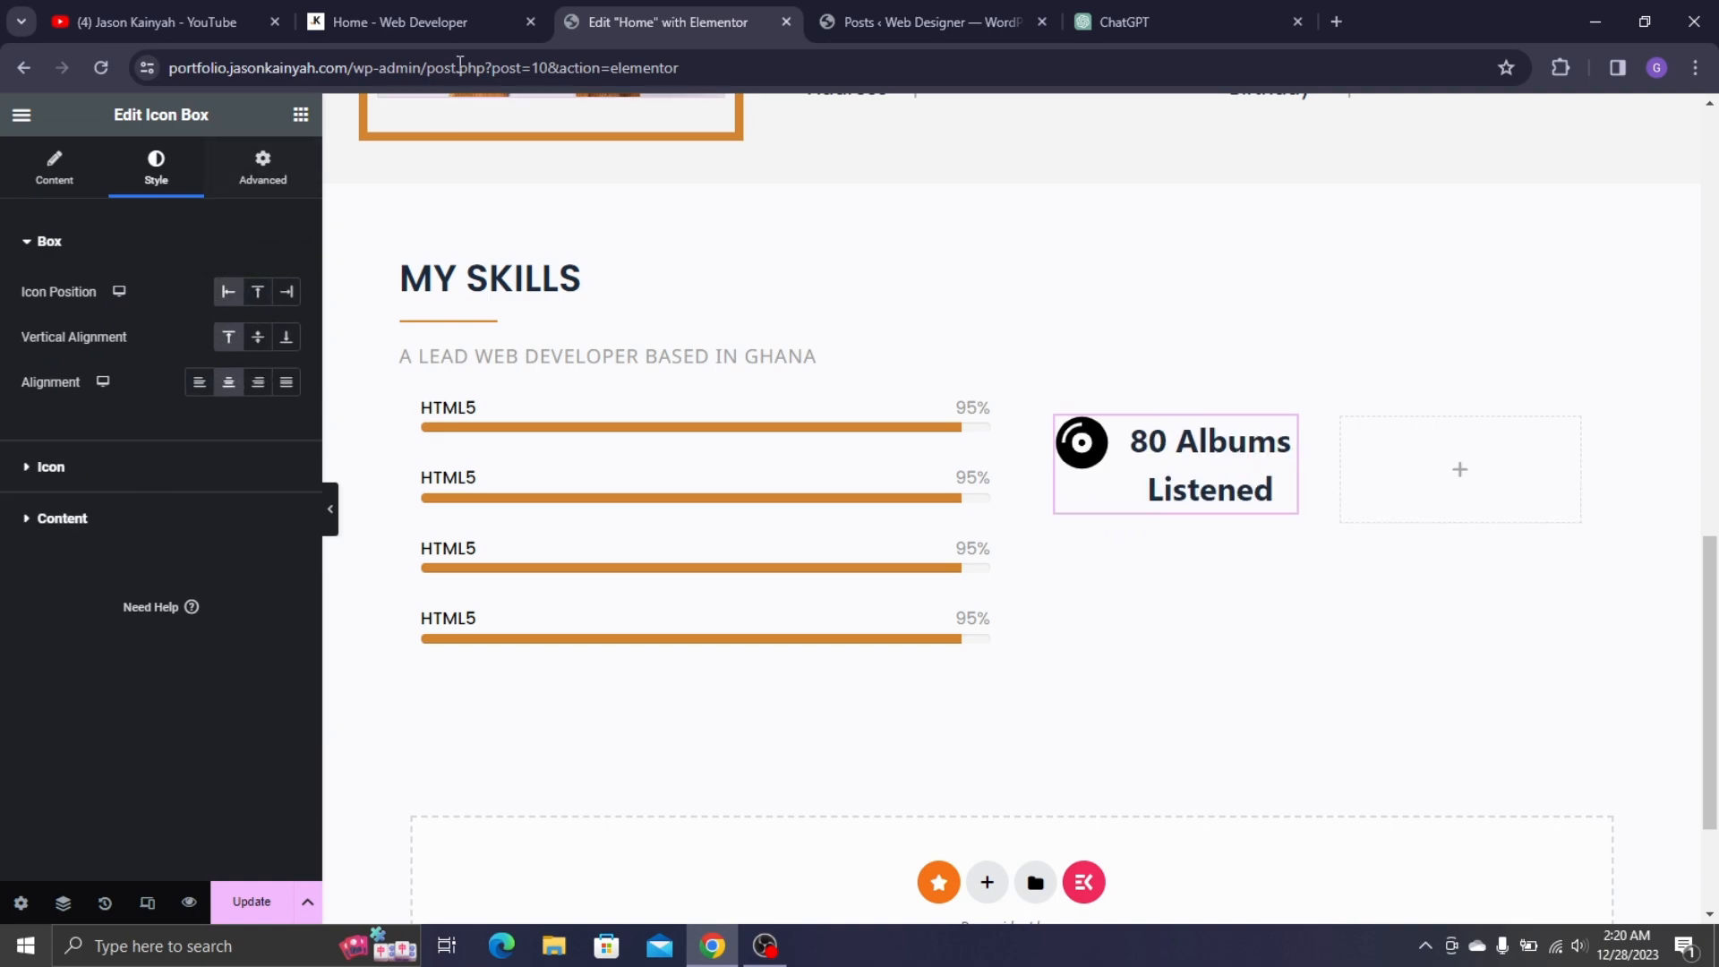
{"action": "left_click", "coordinate": [200, 385]}
{"action": "left_click", "coordinate": [342, 7]}
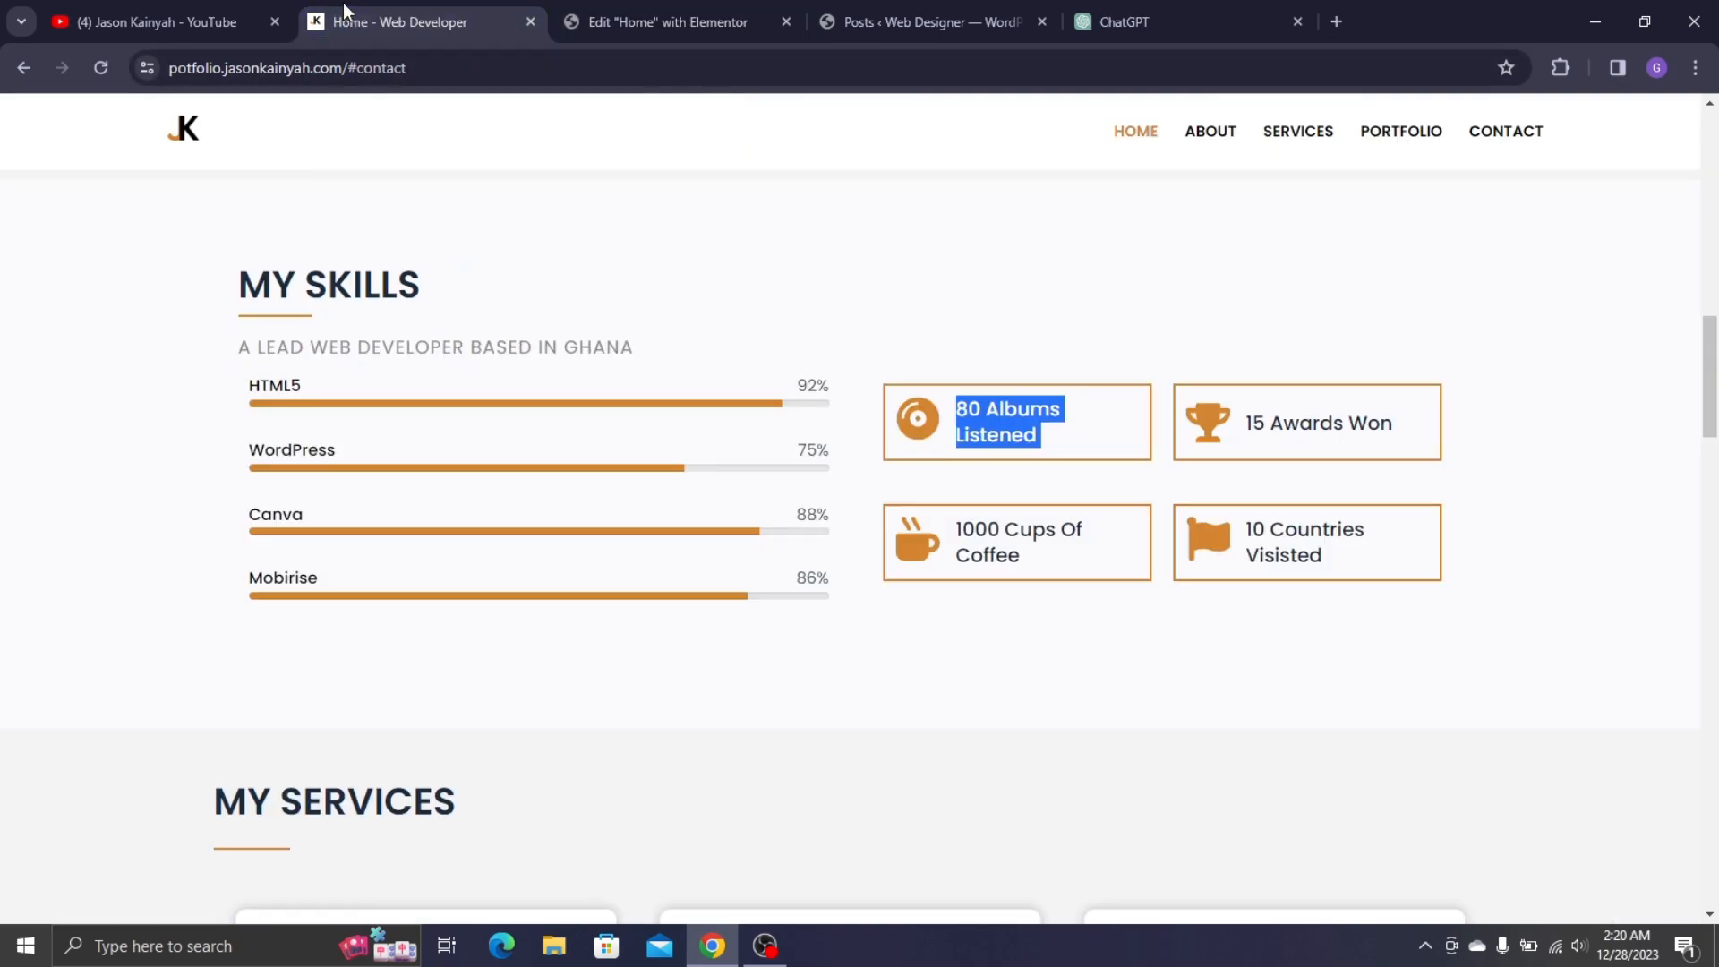
{"action": "left_click", "coordinate": [647, 7]}
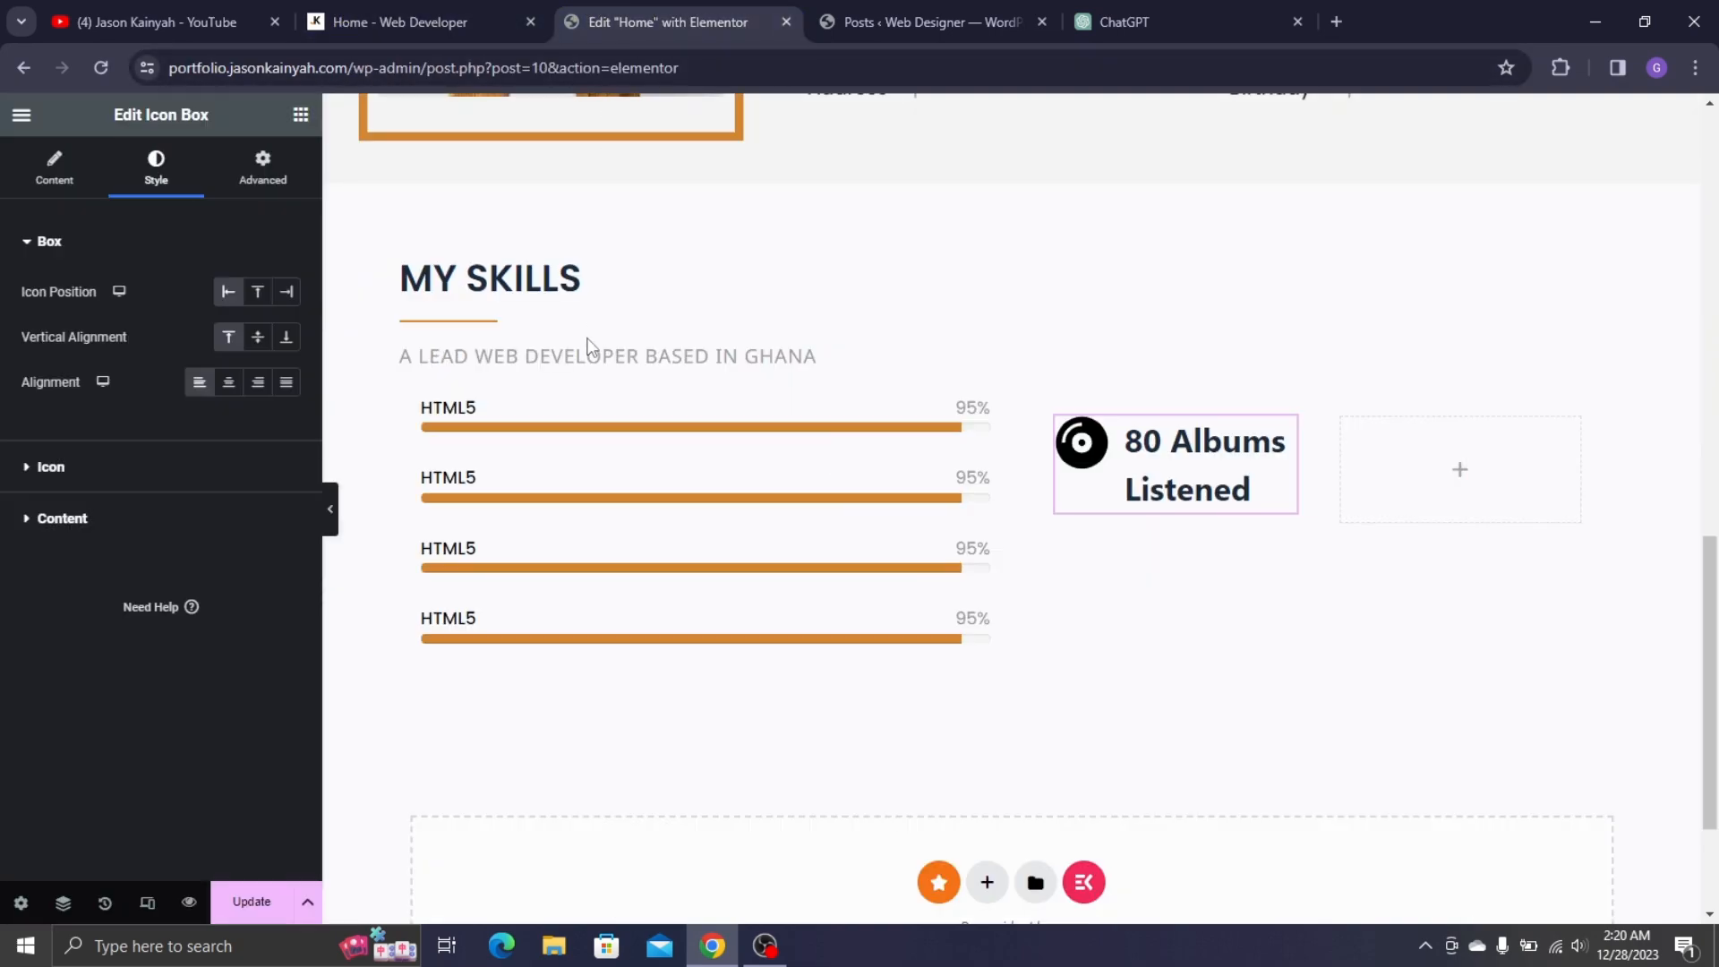
- Colour the icon orange with the Yellow global colour and size it to 38px
{"action": "left_click", "coordinate": [230, 470]}
{"action": "left_click", "coordinate": [256, 388]}
{"action": "scroll", "coordinate": [134, 626], "scroll_direction": "down", "scroll_amount": 1}
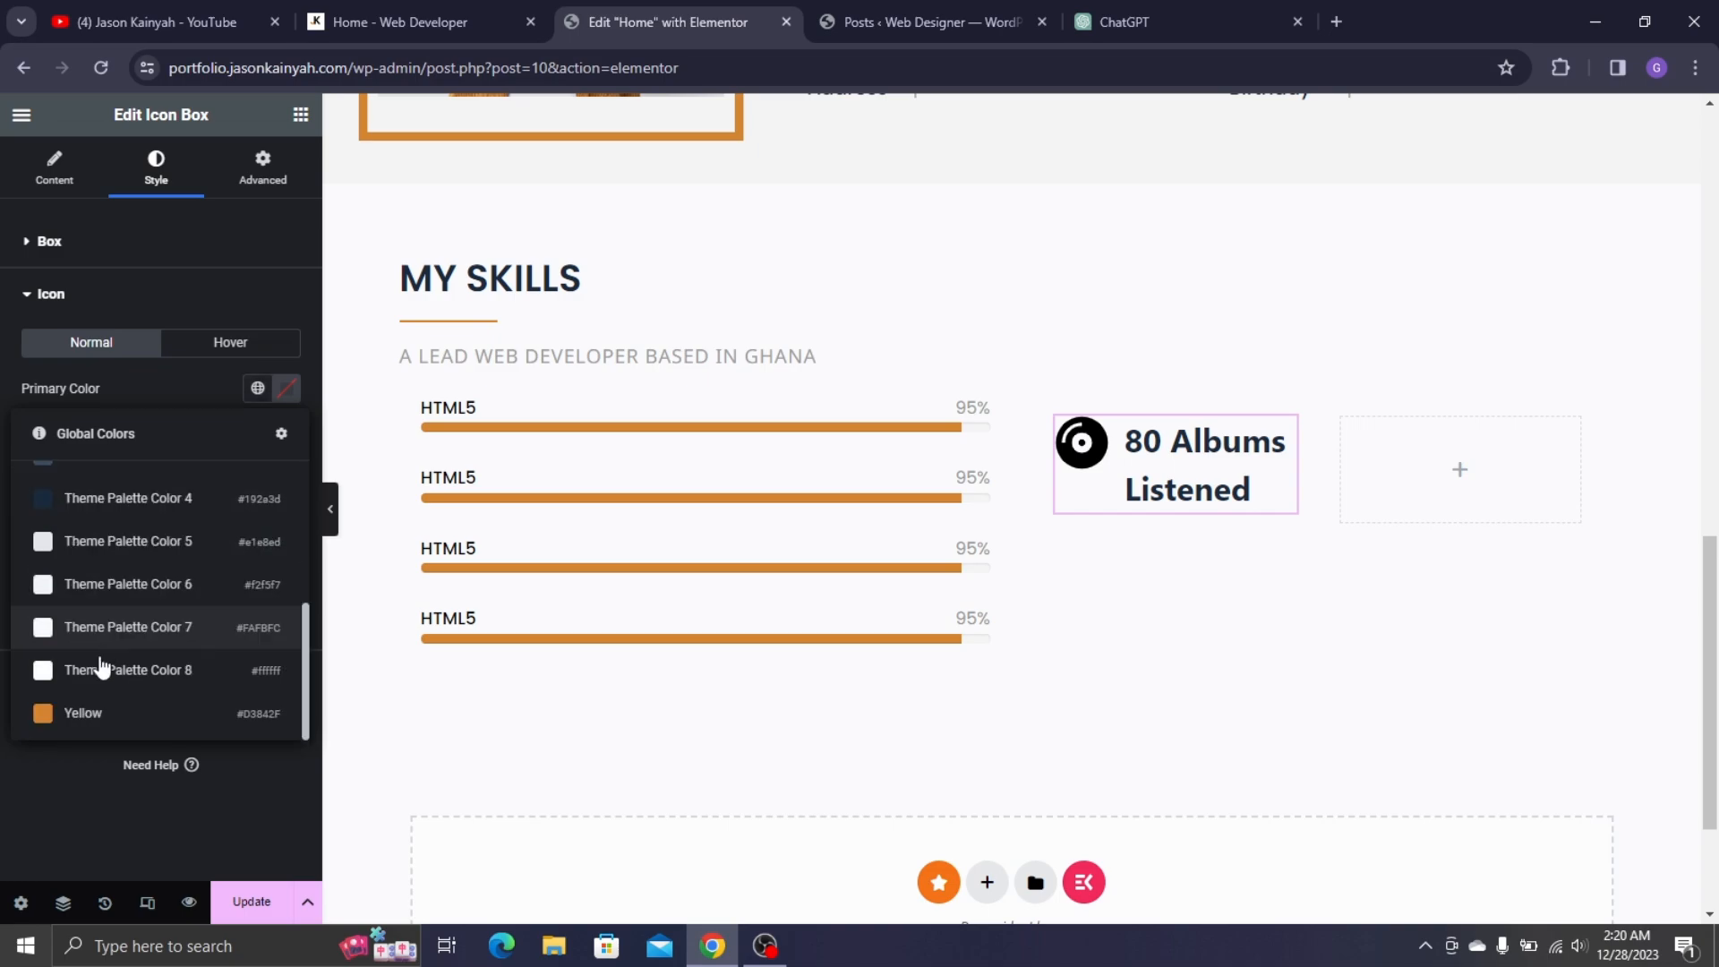
{"action": "left_click", "coordinate": [88, 717]}
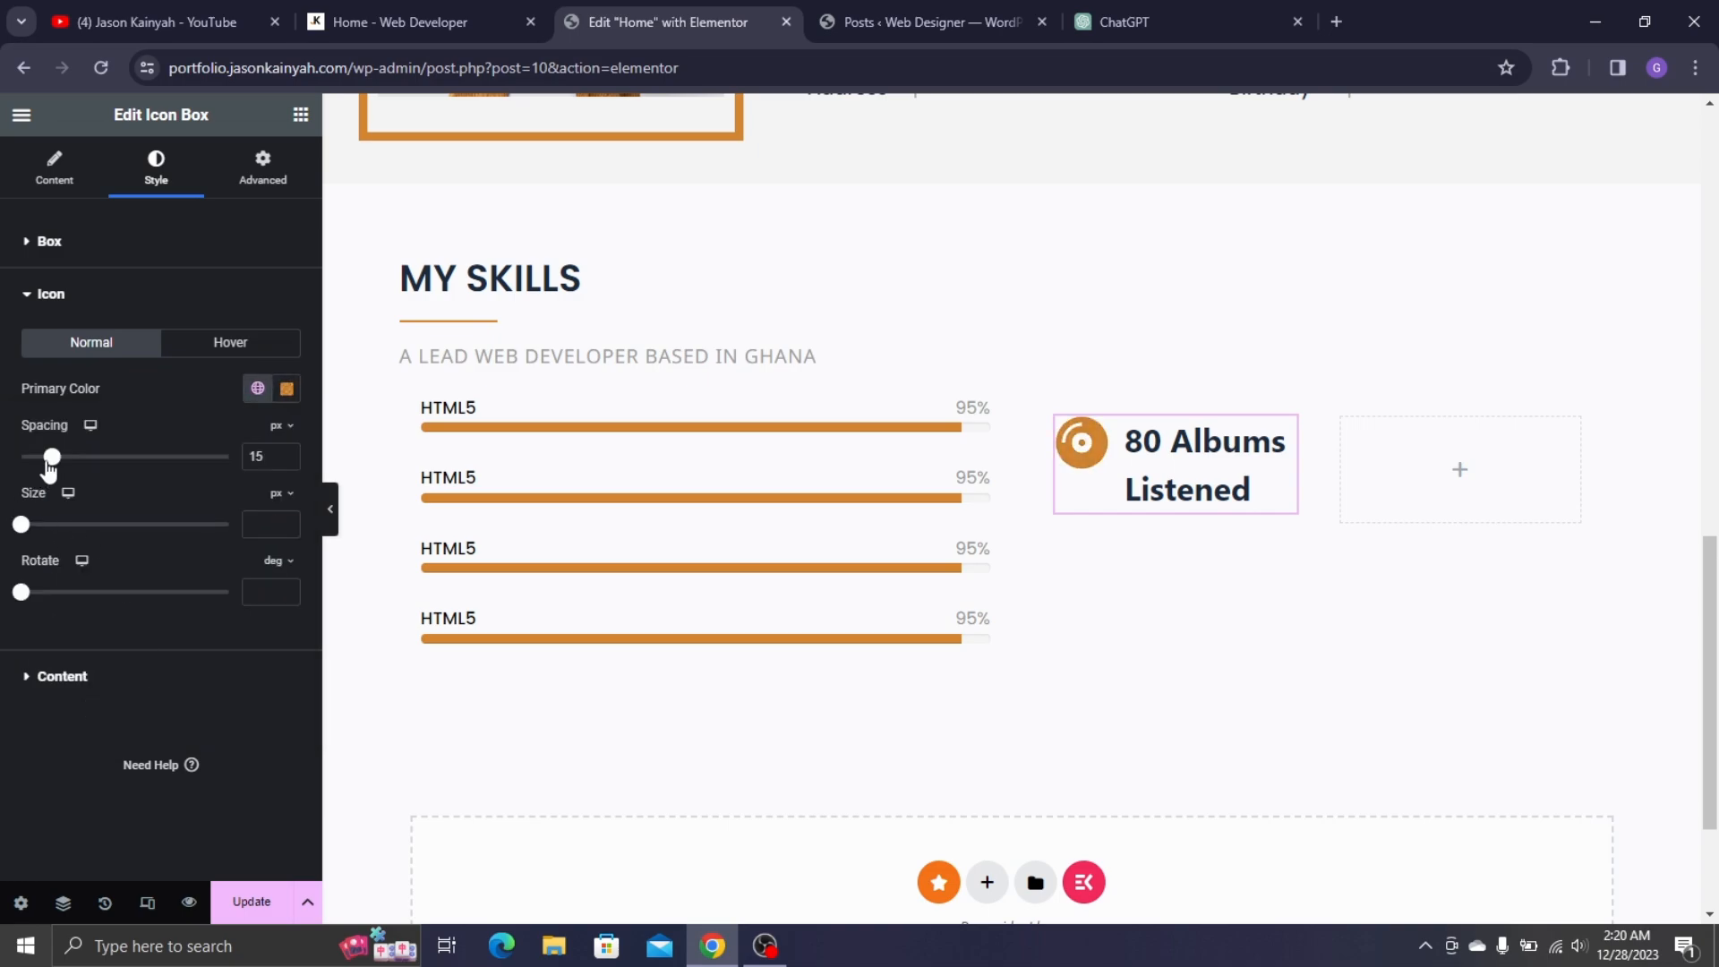
{"action": "left_click_drag", "start_coordinate": [20, 524], "coordinate": [36, 537]}
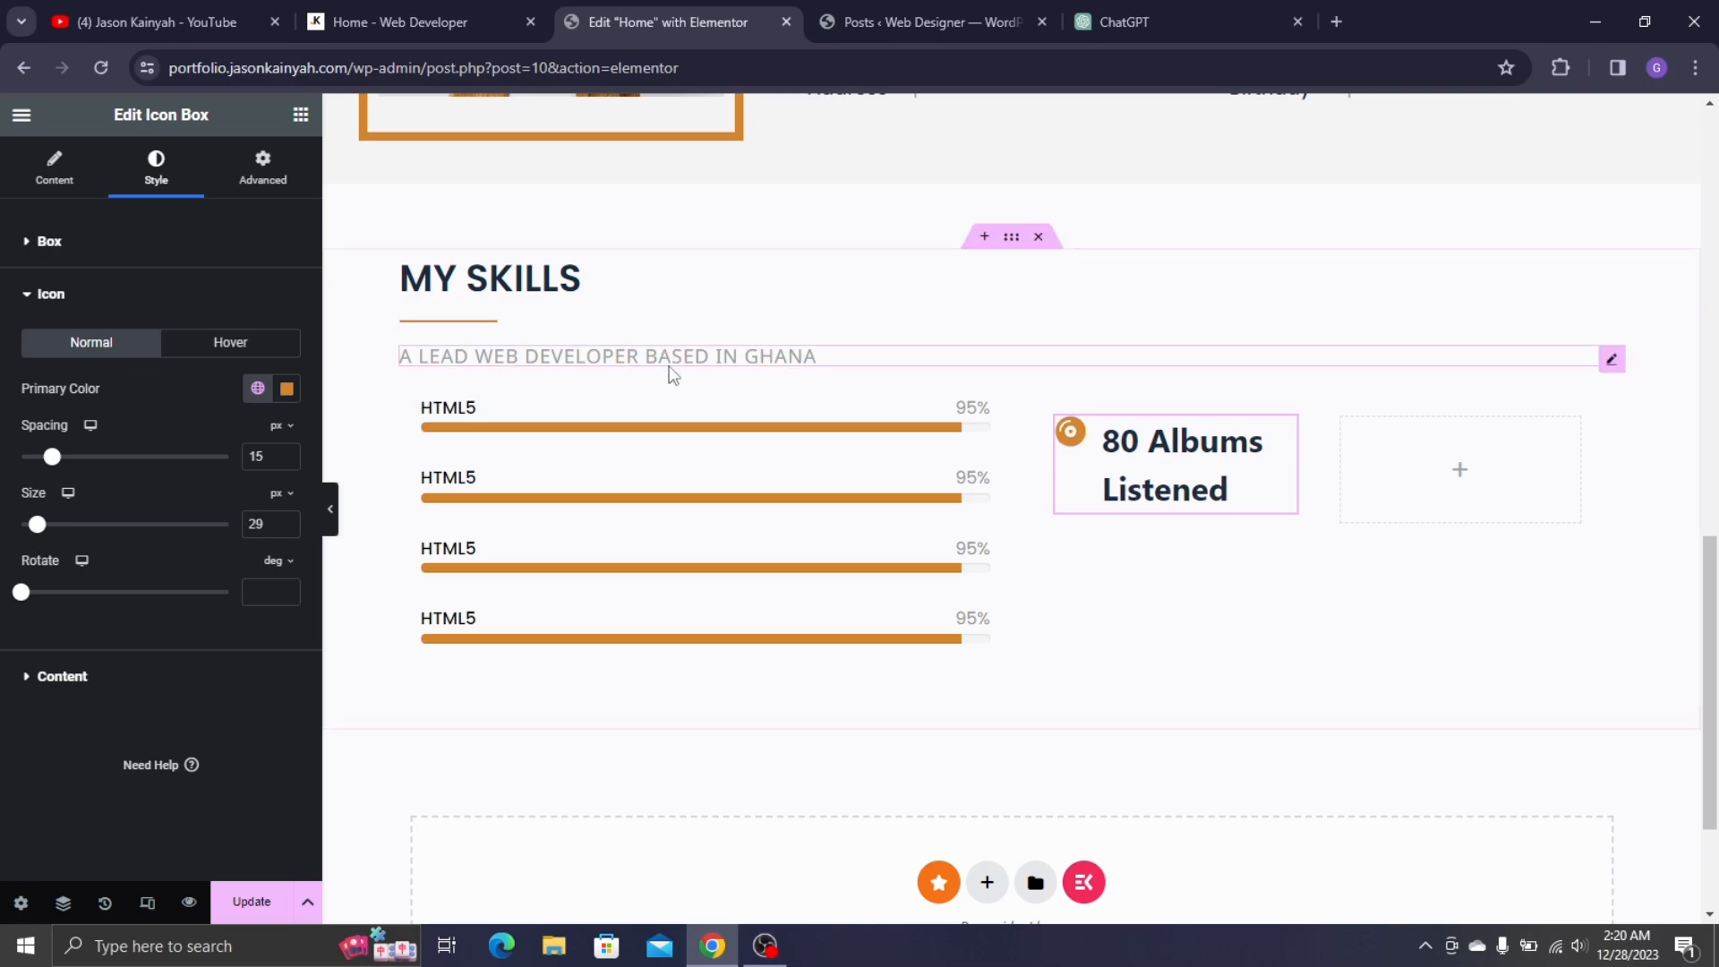
{"action": "left_click", "coordinate": [411, 8]}
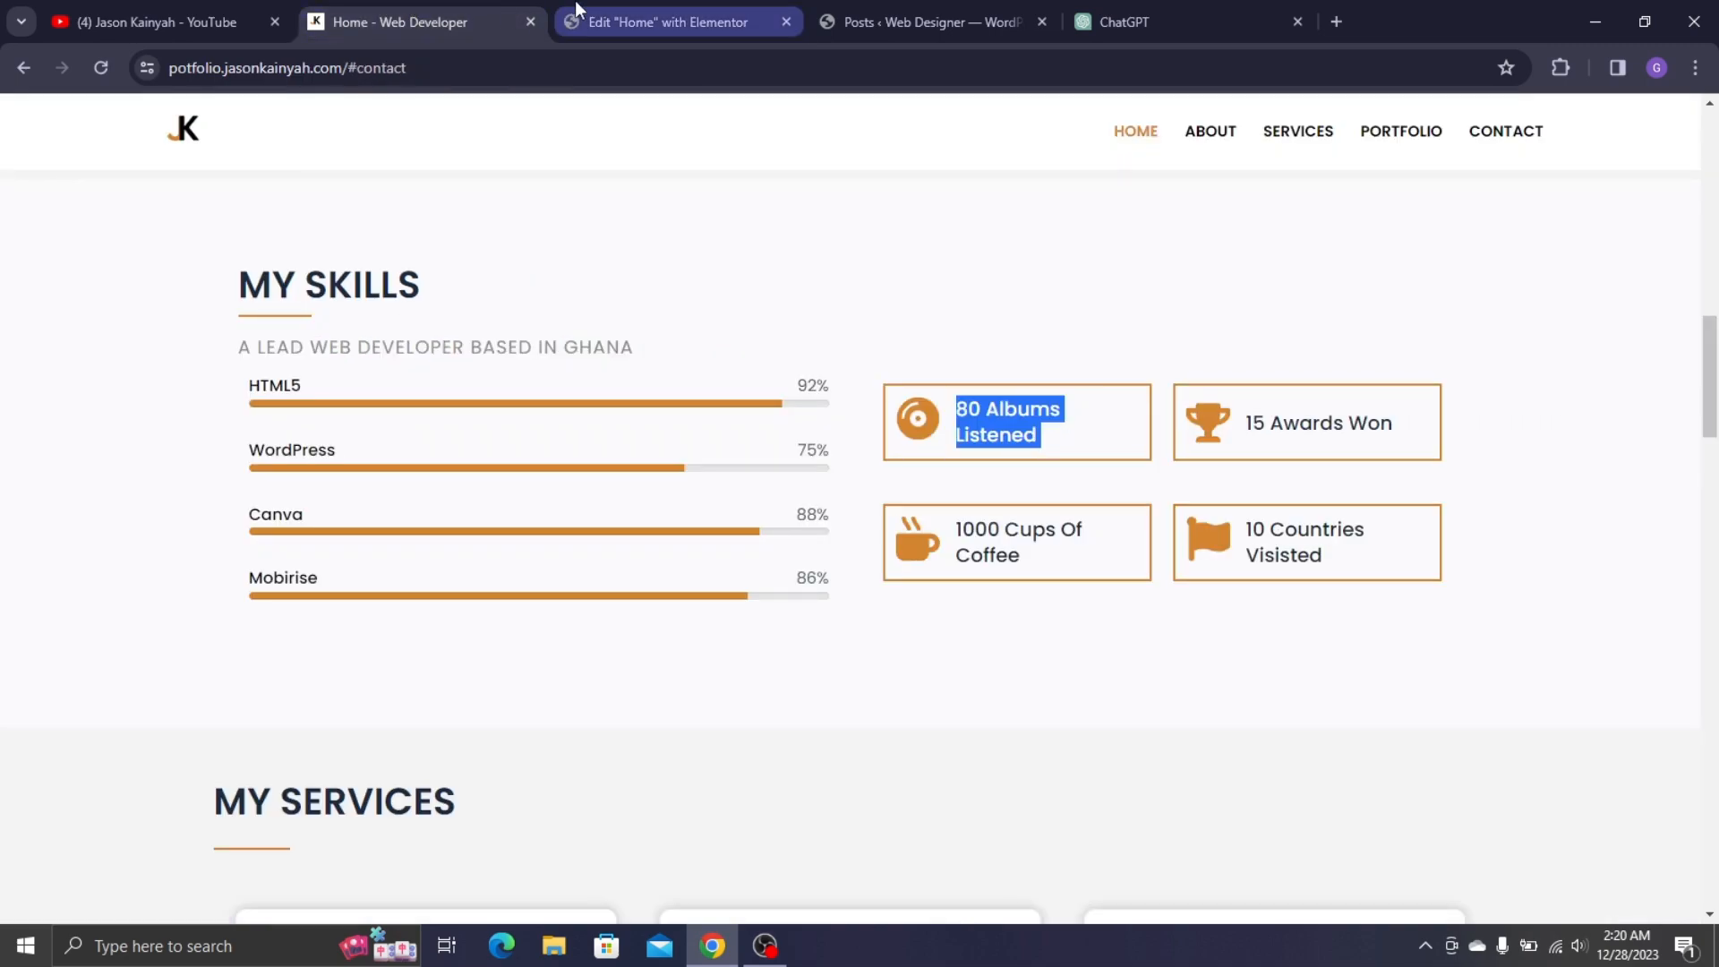
{"action": "left_click", "coordinate": [581, 8]}
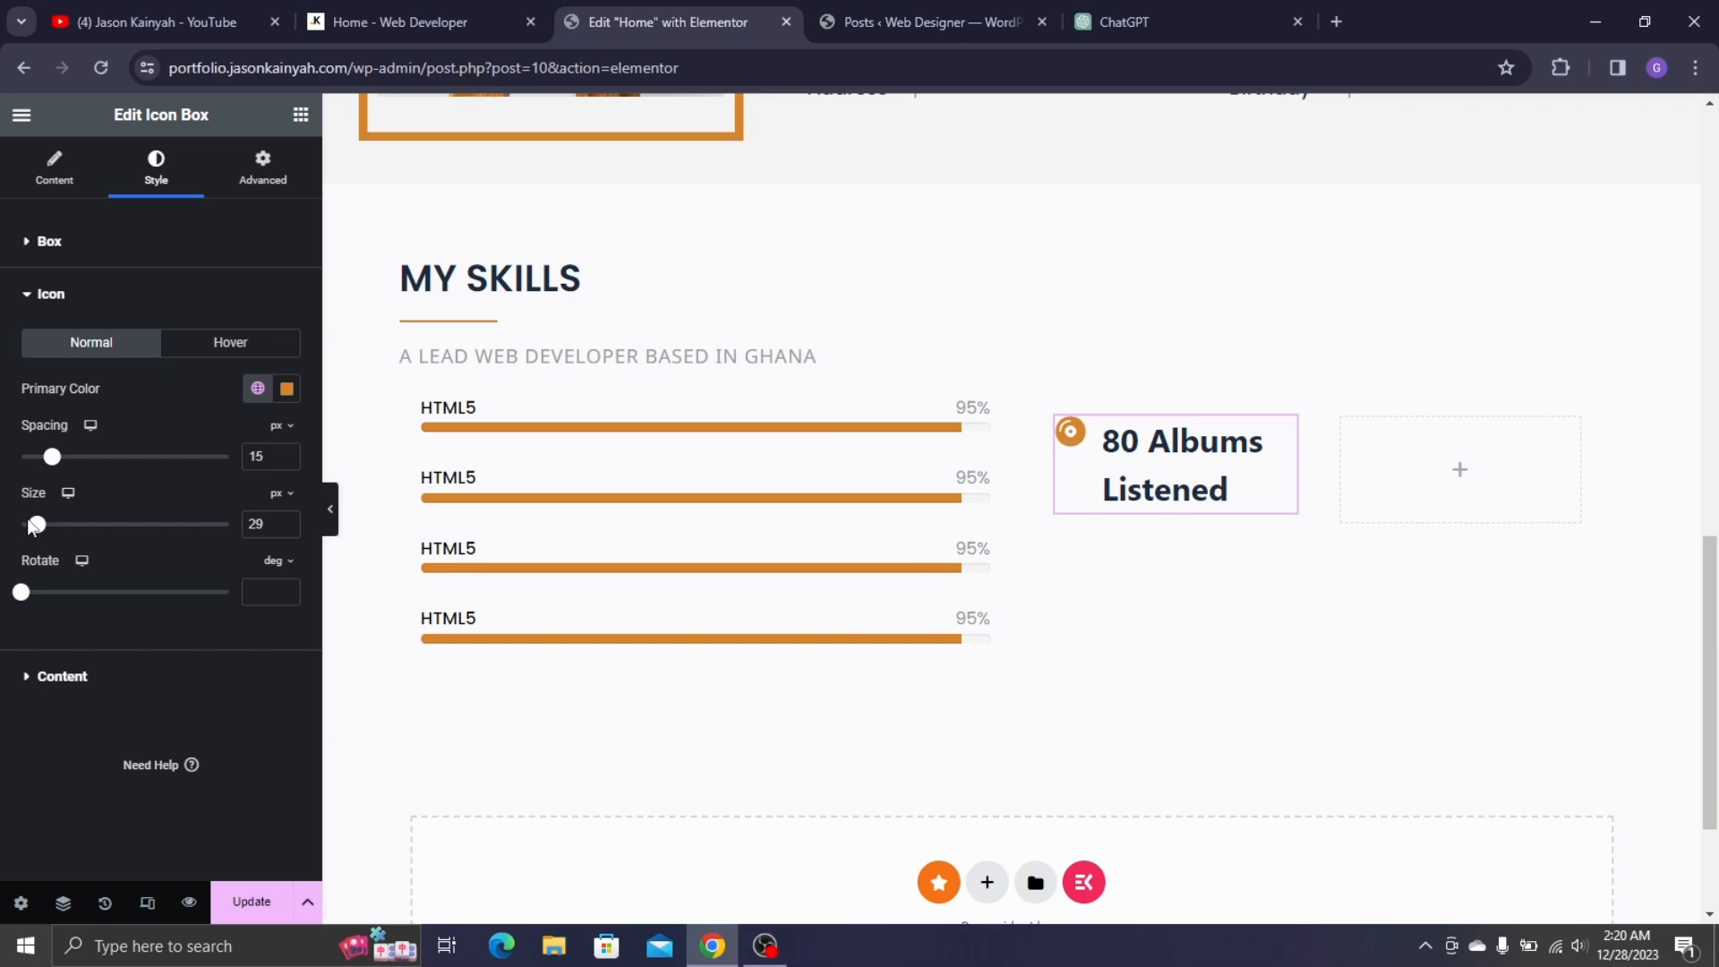
{"action": "left_click_drag", "start_coordinate": [37, 523], "coordinate": [43, 537]}
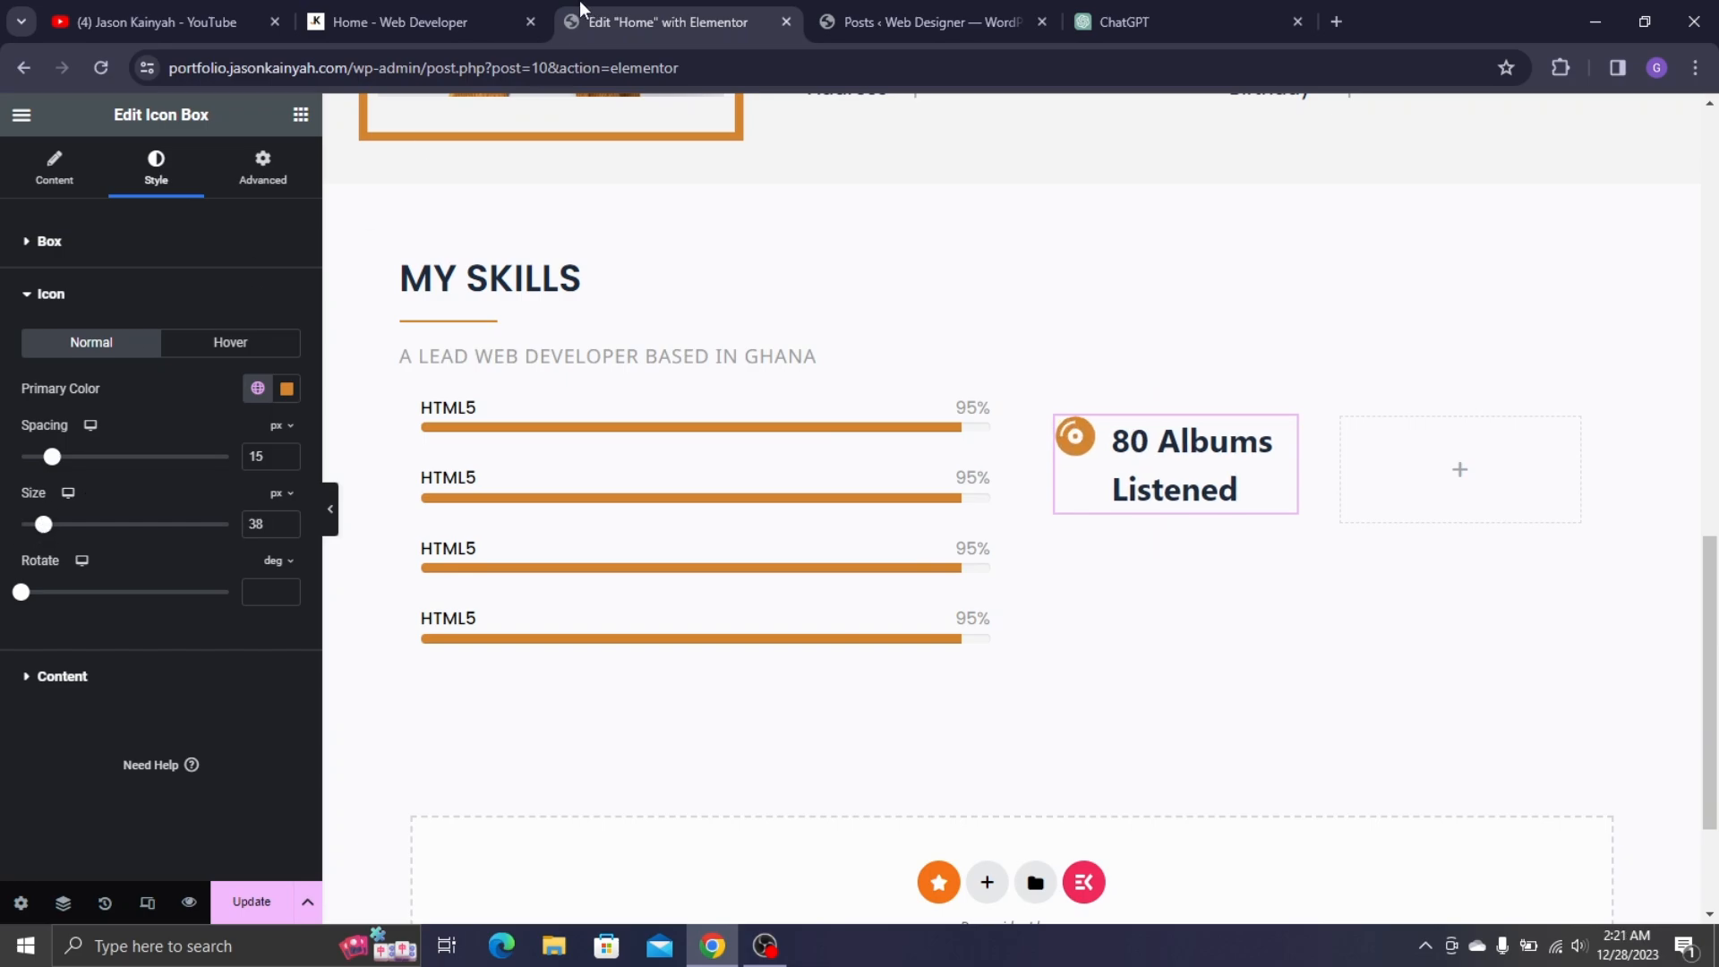
{"action": "left_click", "coordinate": [417, 4]}
{"action": "left_click", "coordinate": [651, 13]}
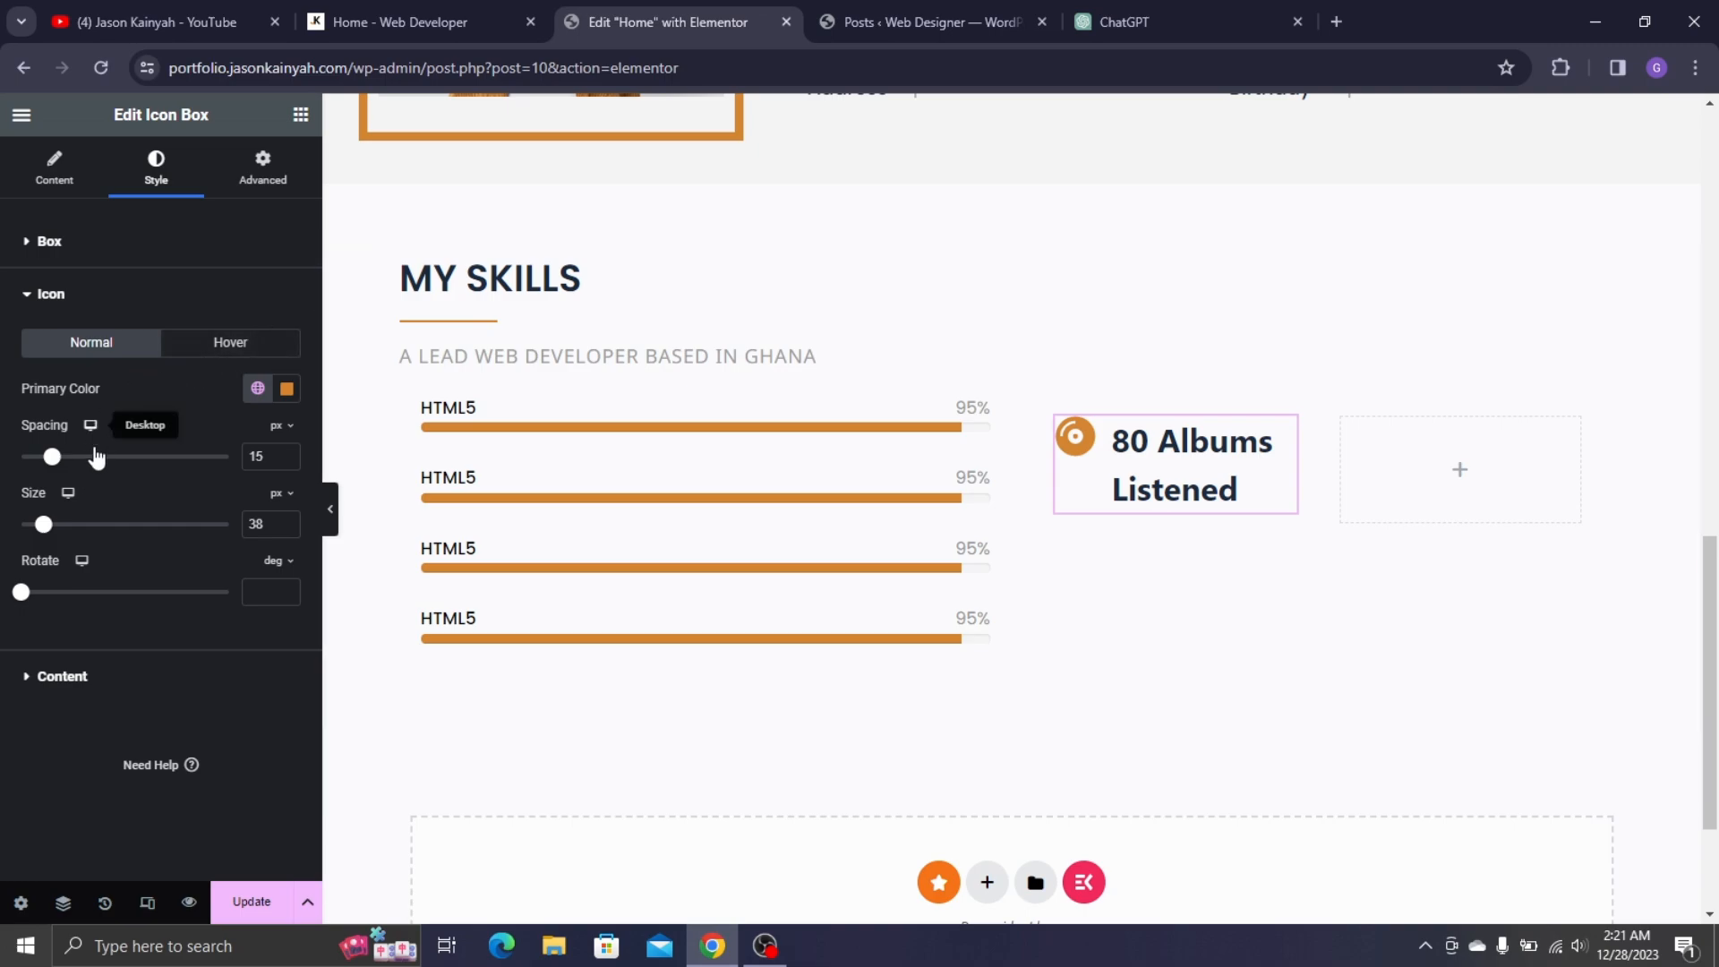
- Set the 80 Albums Listened title font to Poppins at weight 500 (Medium)
{"action": "left_click", "coordinate": [100, 667]}
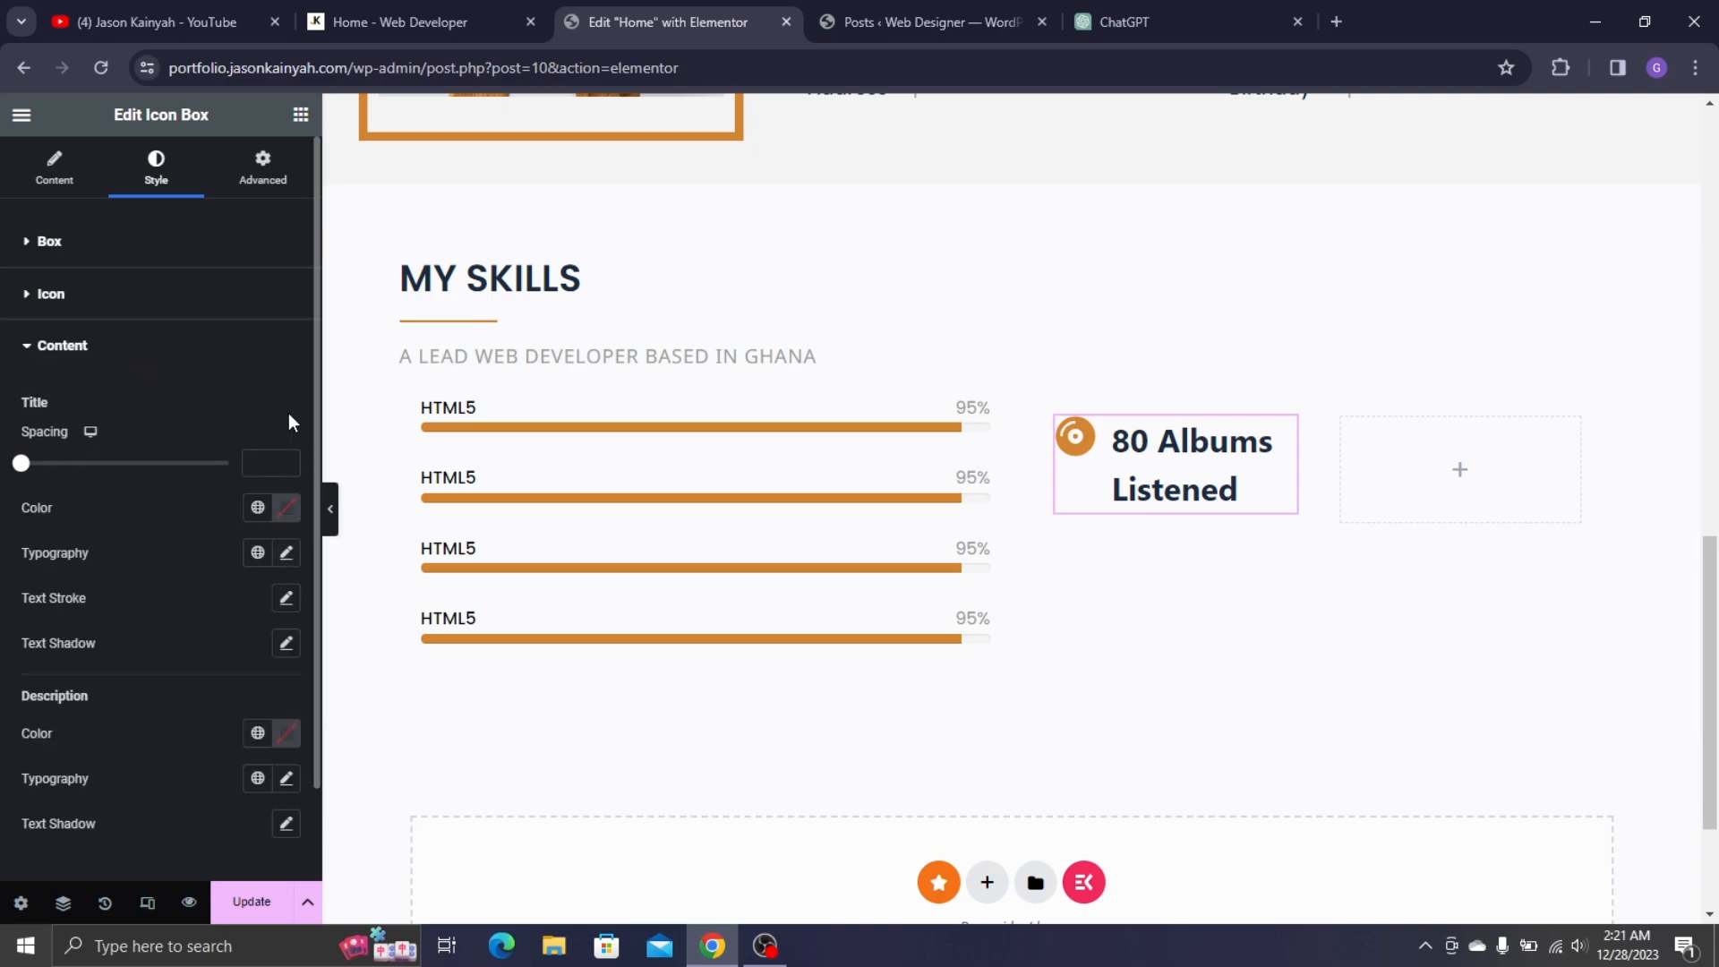
{"action": "left_click", "coordinate": [286, 553]}
{"action": "left_click", "coordinate": [238, 660]}
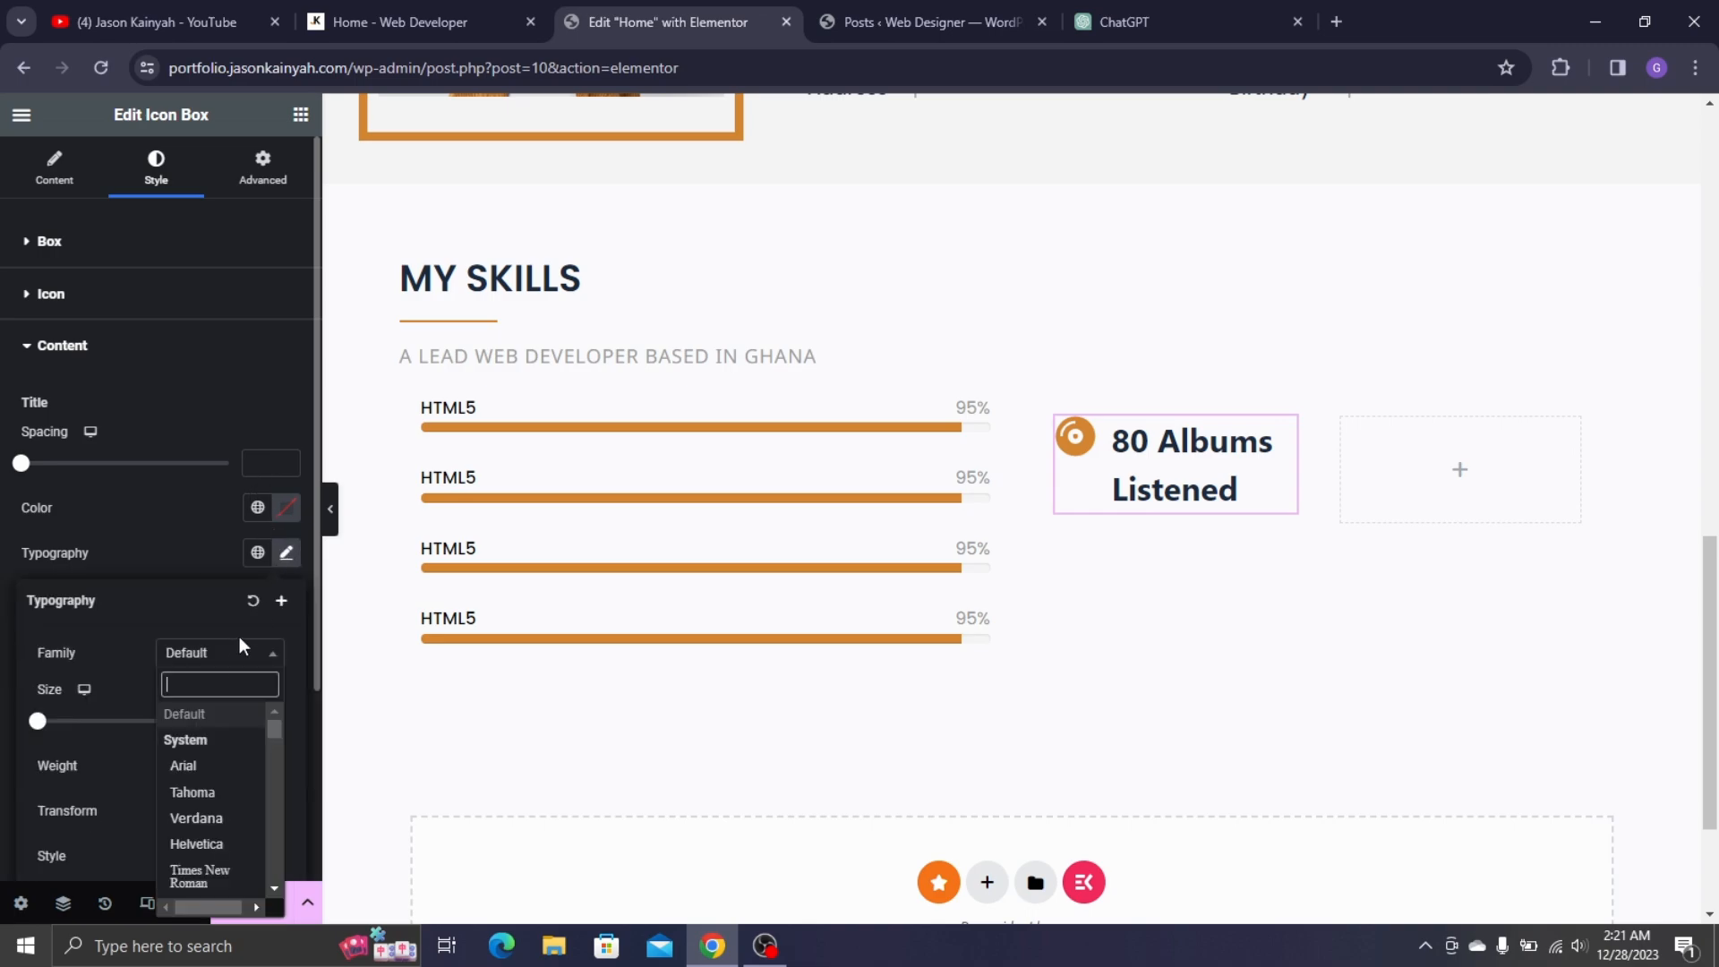
{"action": "type", "text": "POPP"}
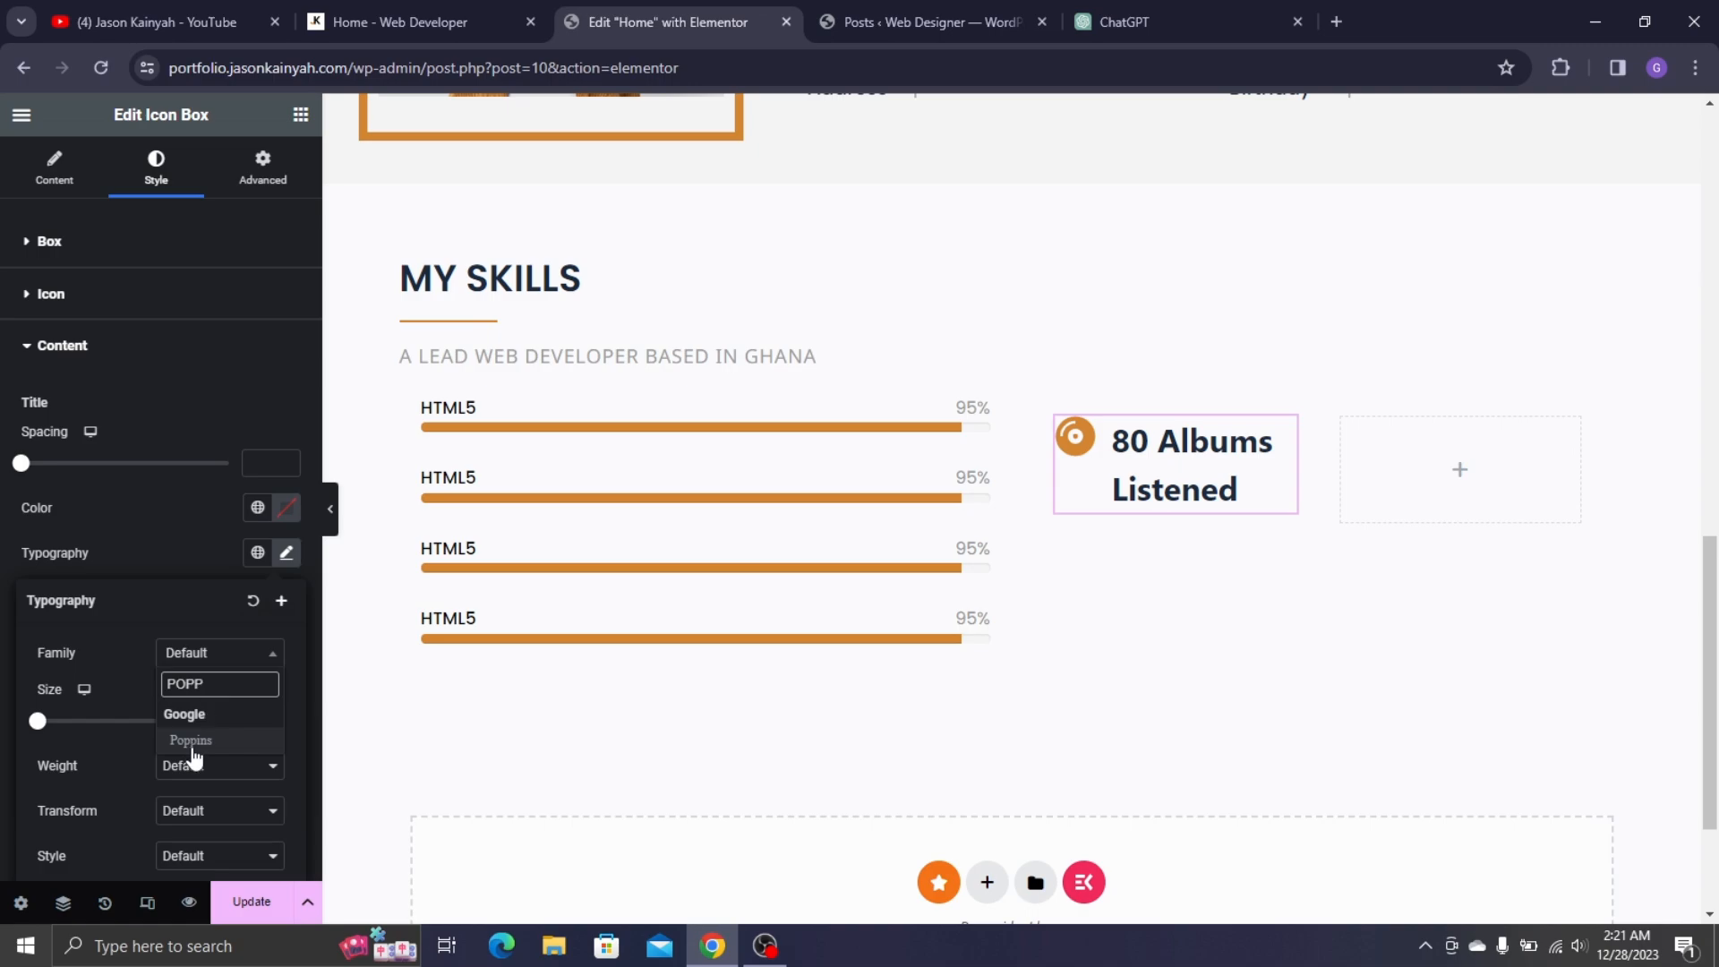
{"action": "left_click", "coordinate": [191, 743]}
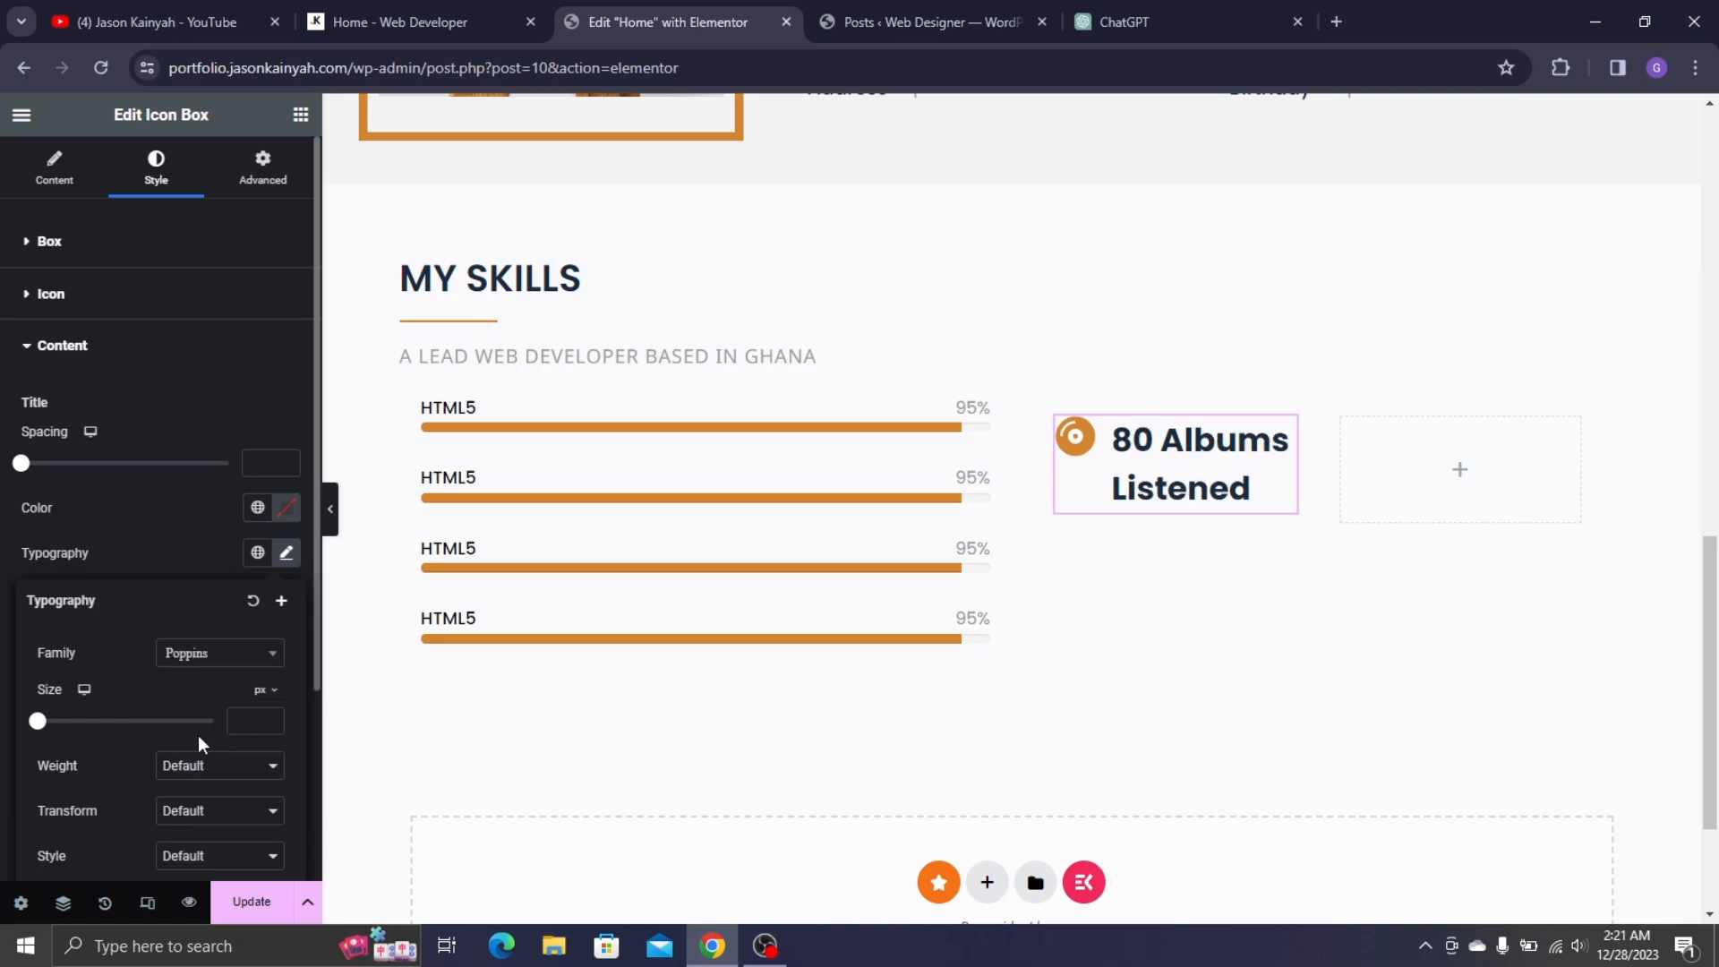
{"action": "left_click", "coordinate": [200, 768]}
{"action": "left_click", "coordinate": [183, 625]}
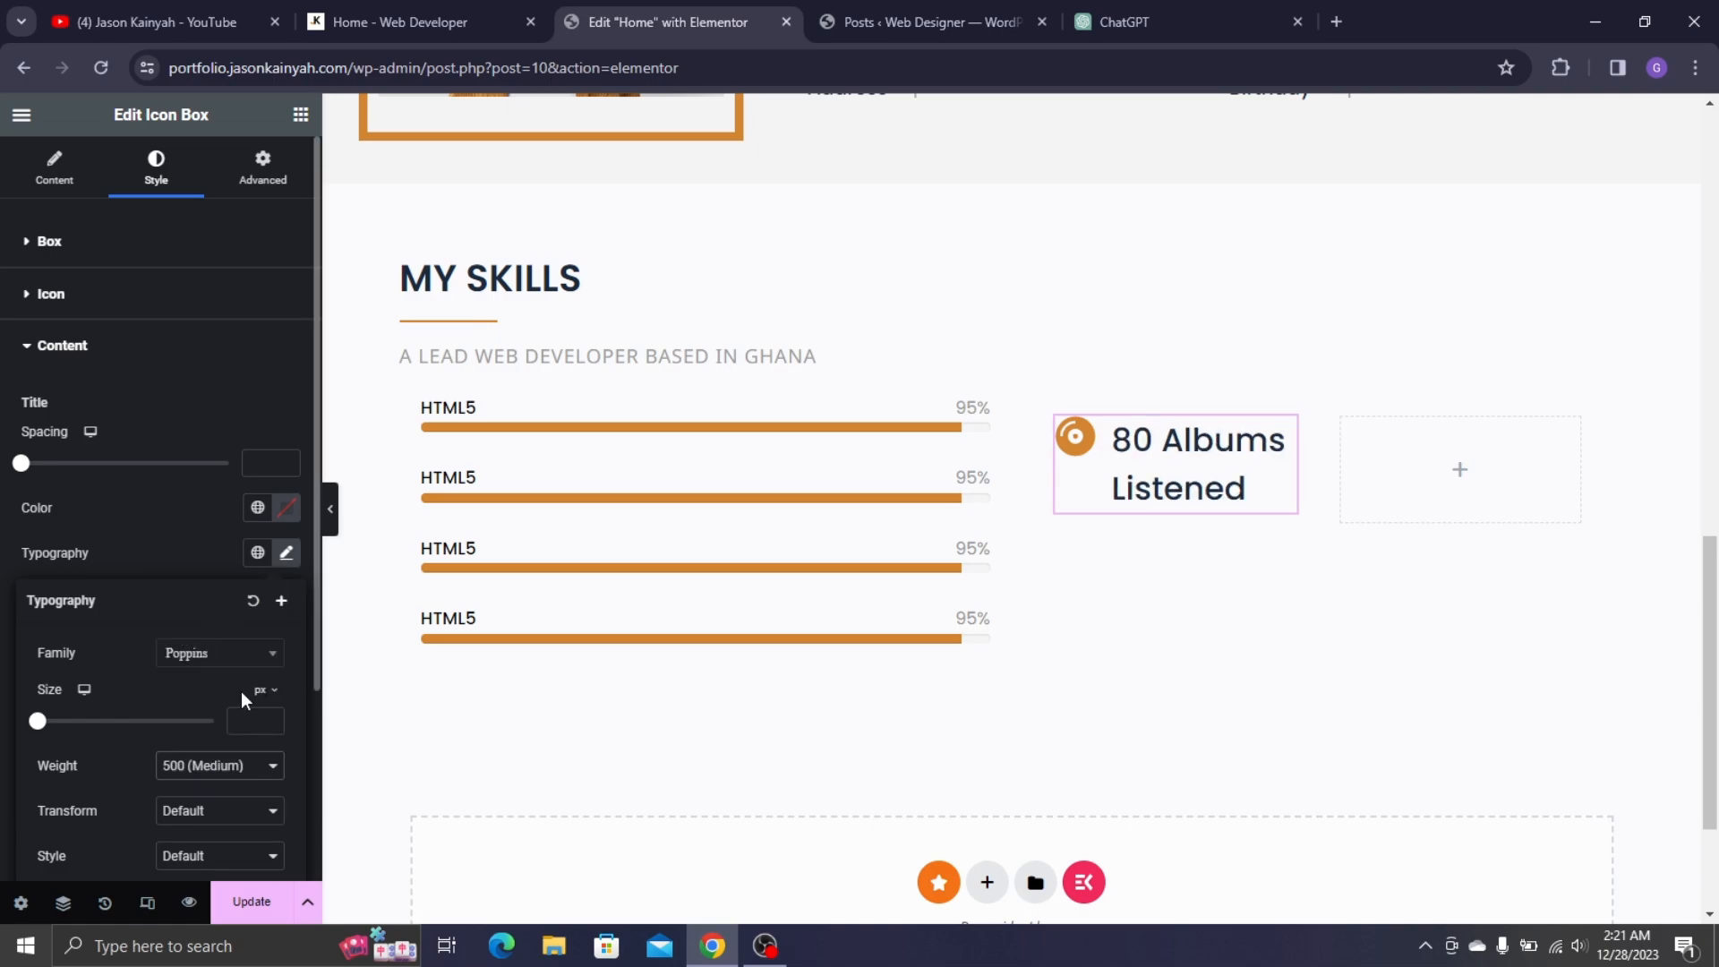
- Bring the title size down from 25 to 22, keeping weight 500 (Medium)
{"action": "type", "text": "2"}
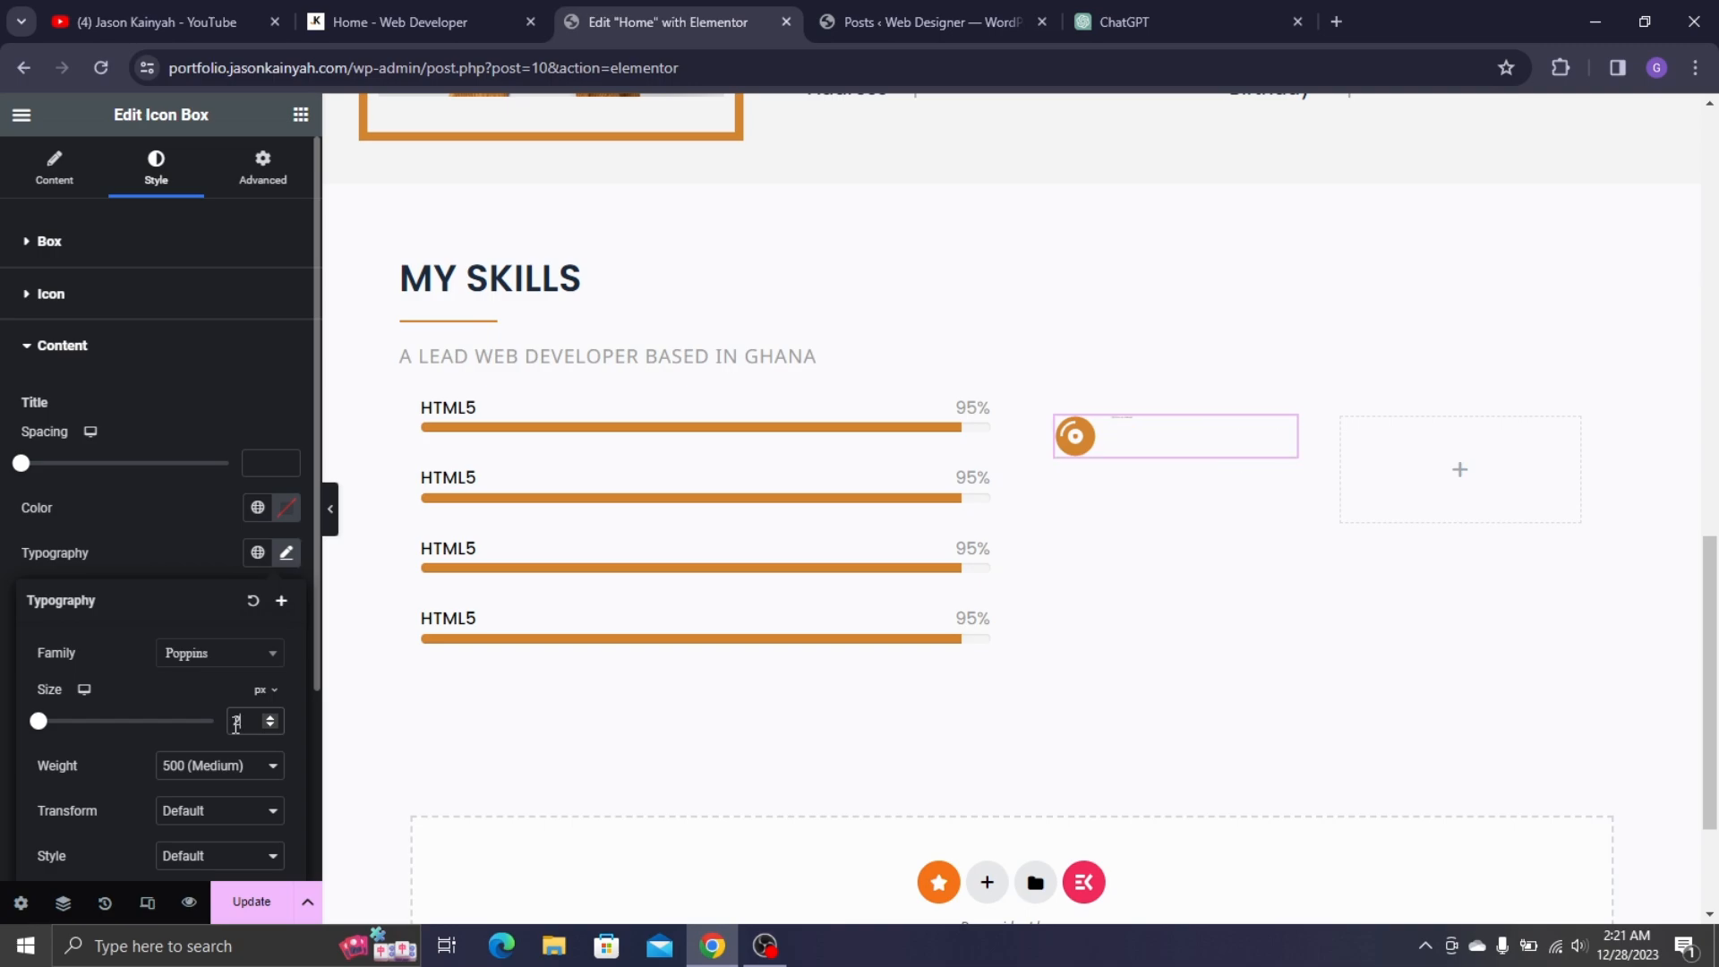
{"action": "type", "text": "5"}
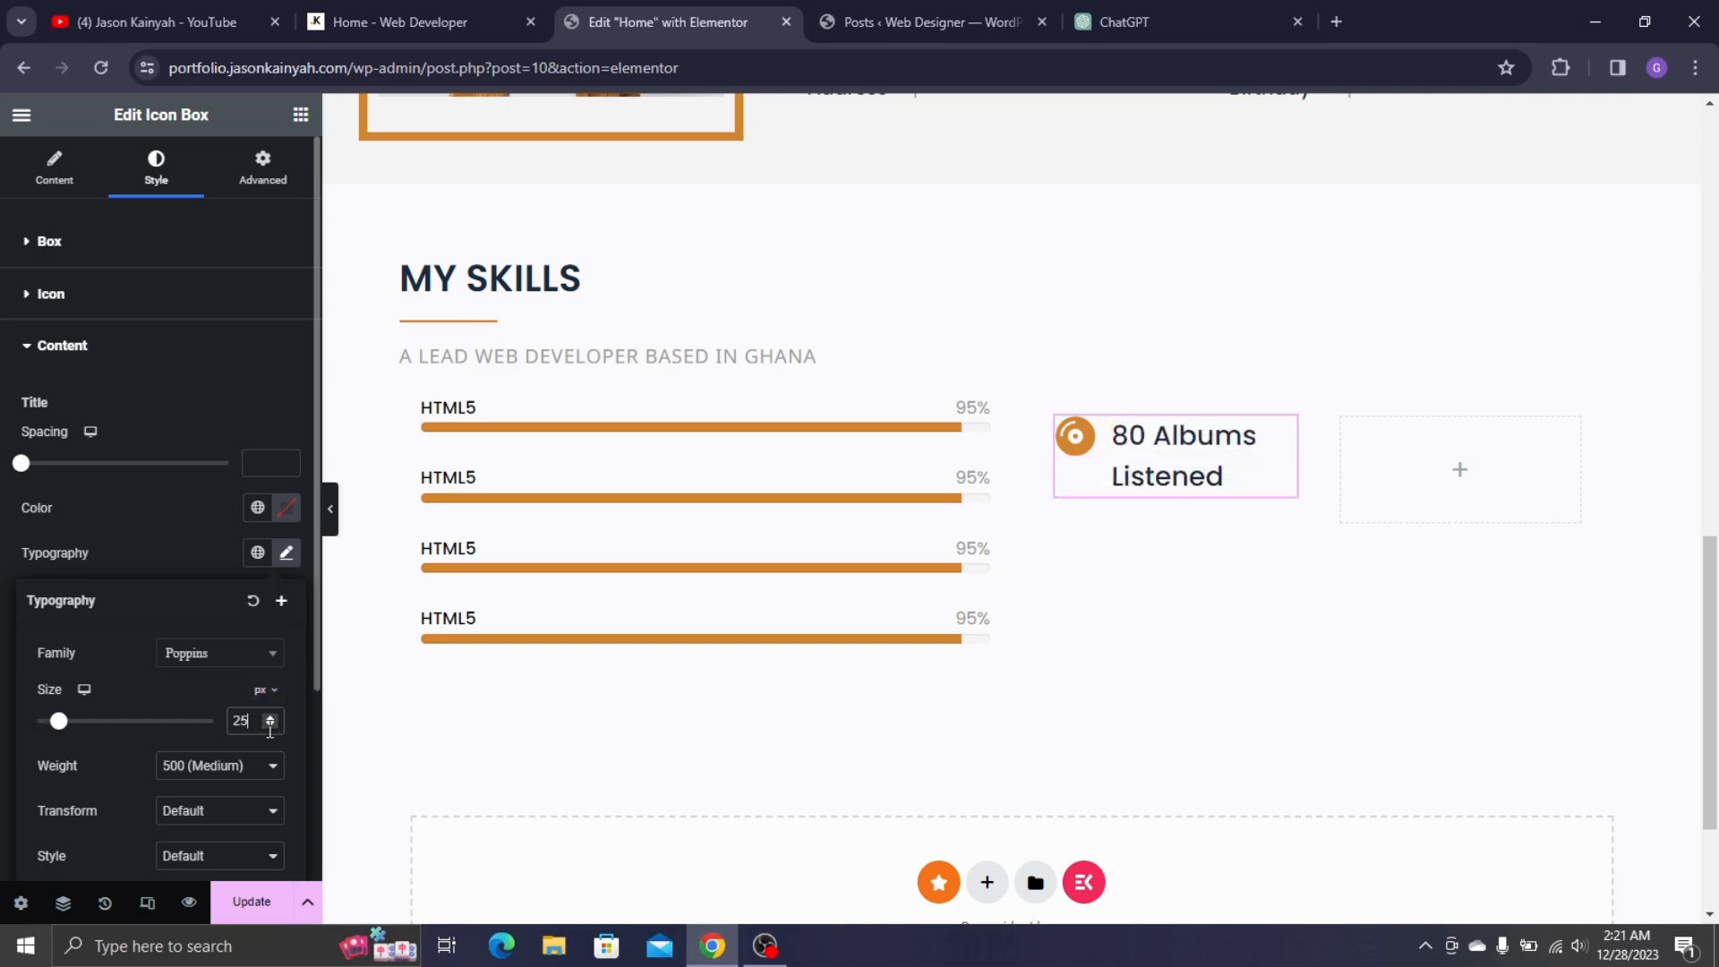
{"action": "left_click", "coordinate": [271, 724]}
{"action": "left_click", "coordinate": [271, 724]}
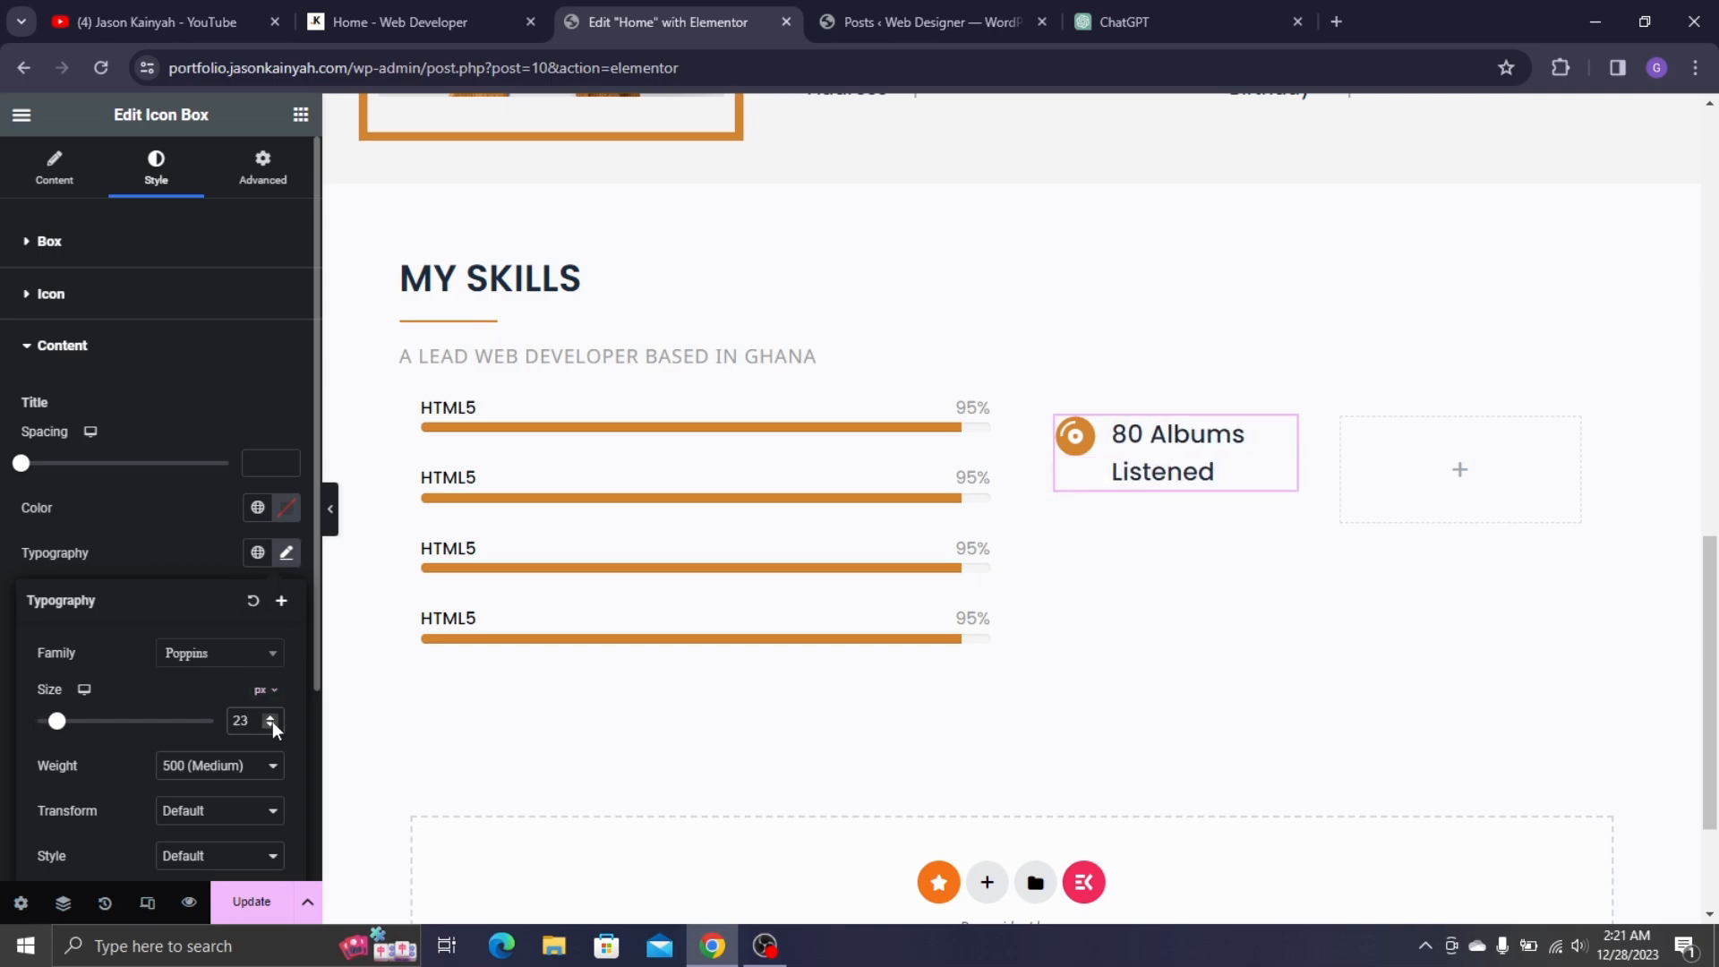
{"action": "left_click", "coordinate": [272, 723]}
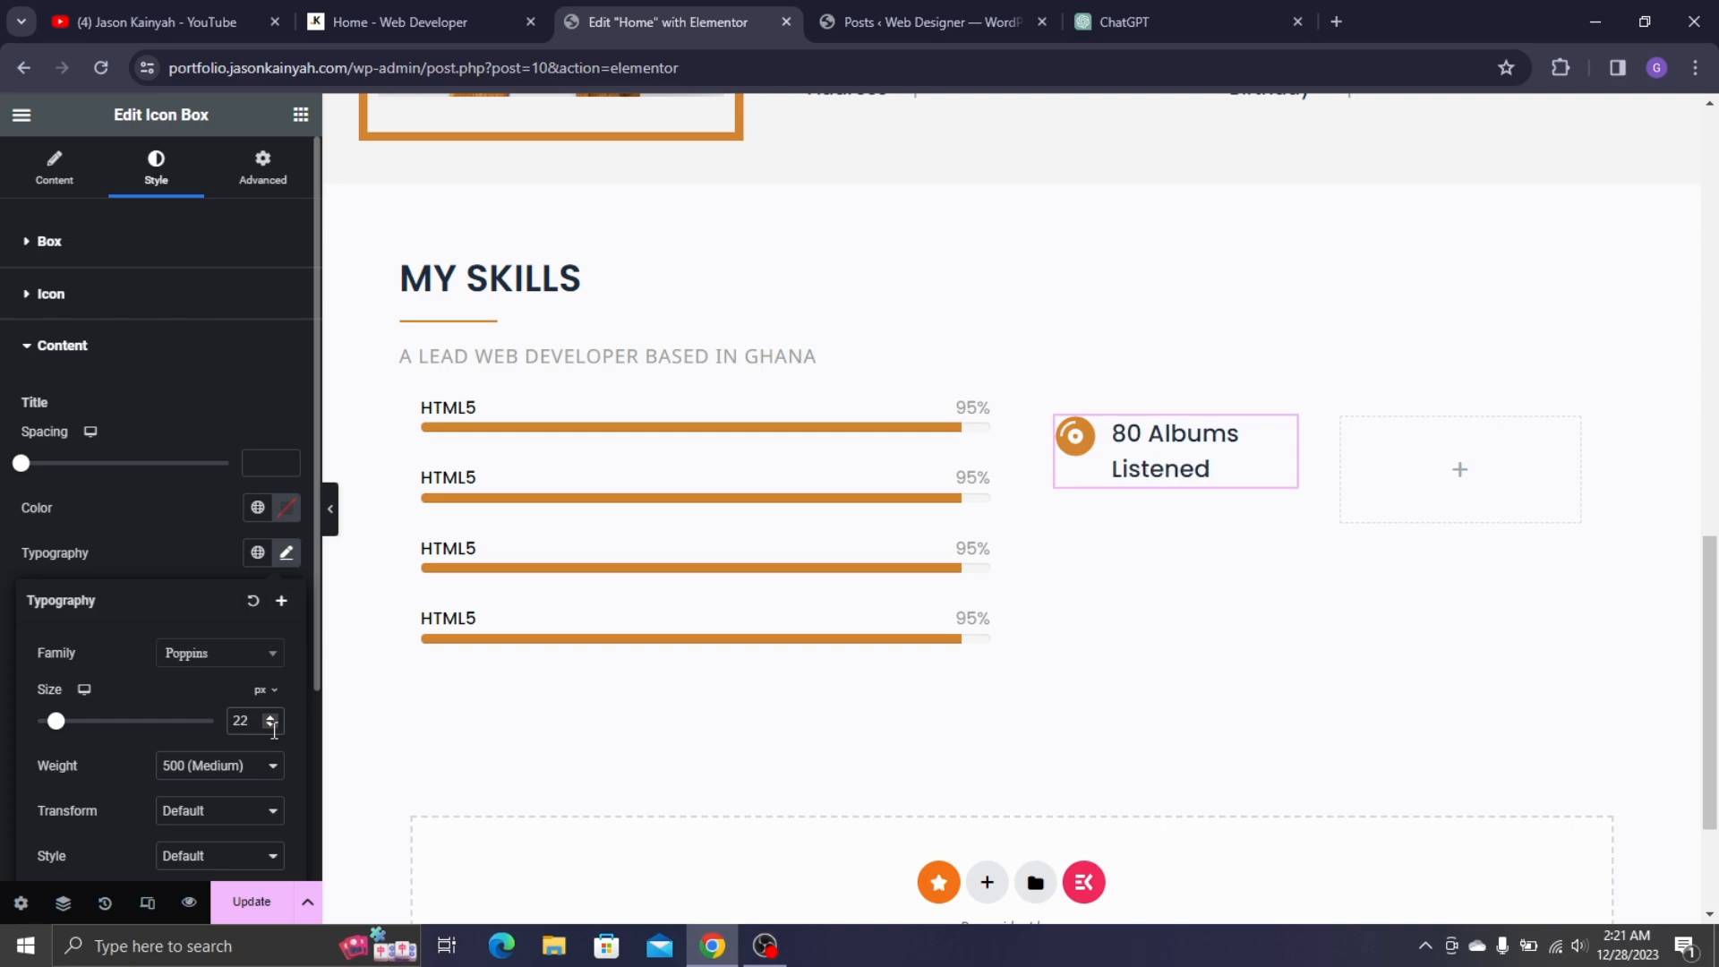
{"action": "left_click", "coordinate": [248, 767]}
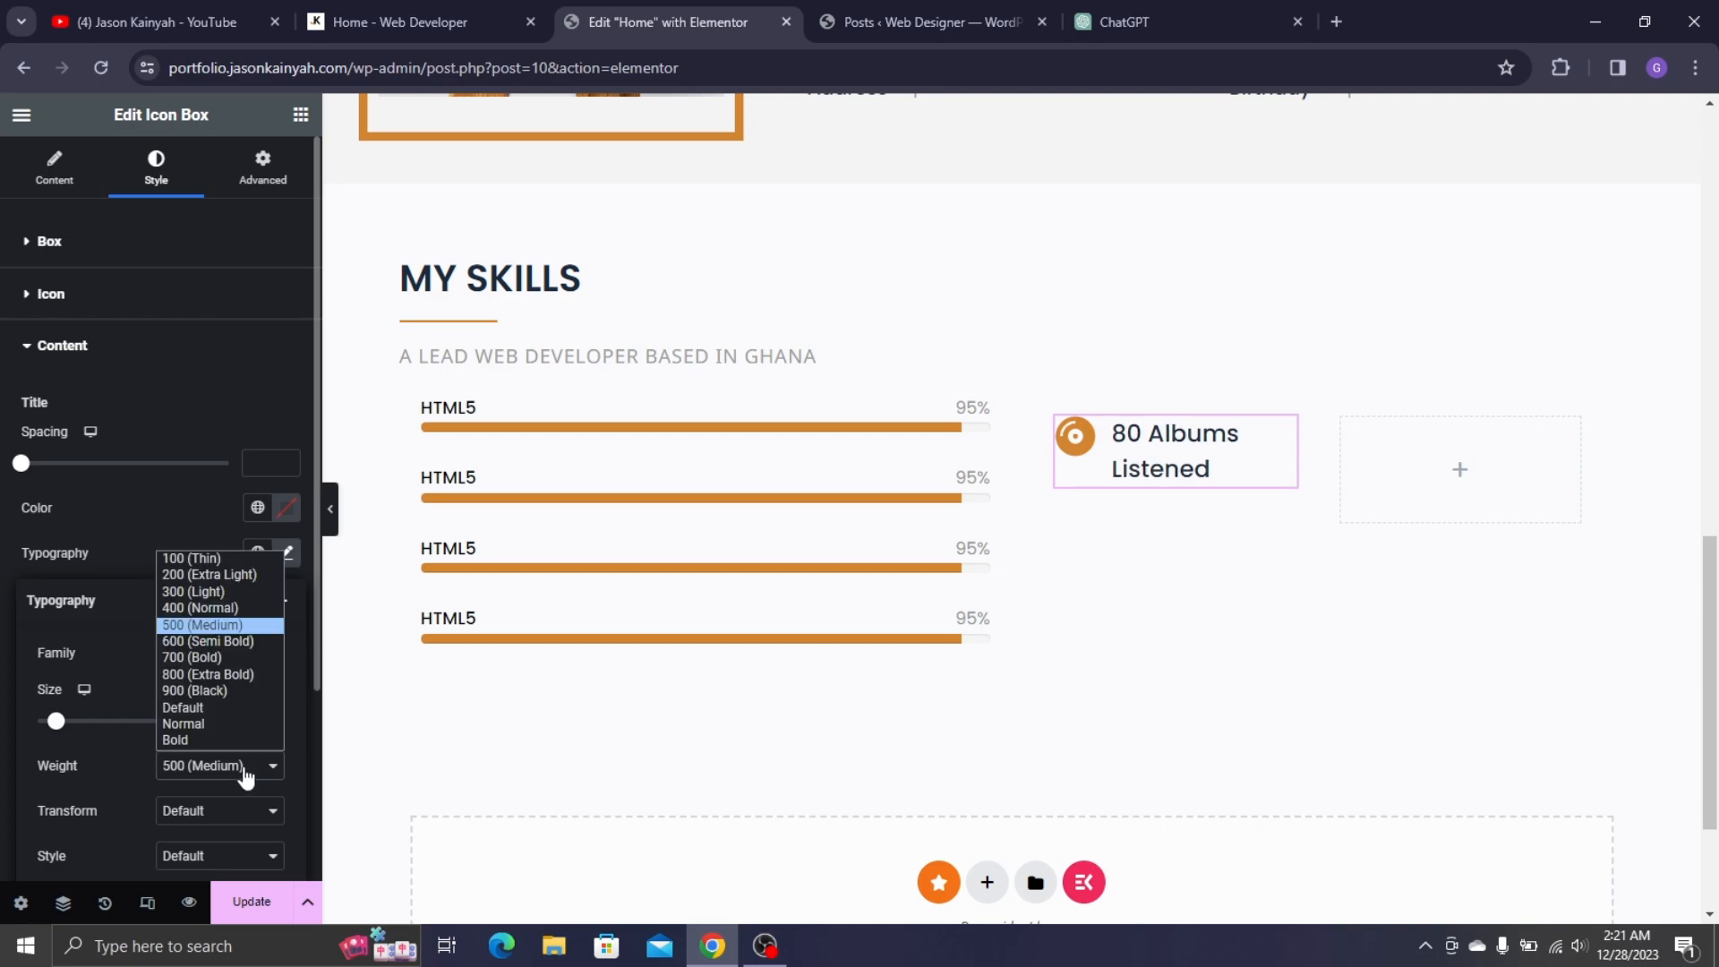
{"action": "left_click", "coordinate": [223, 631]}
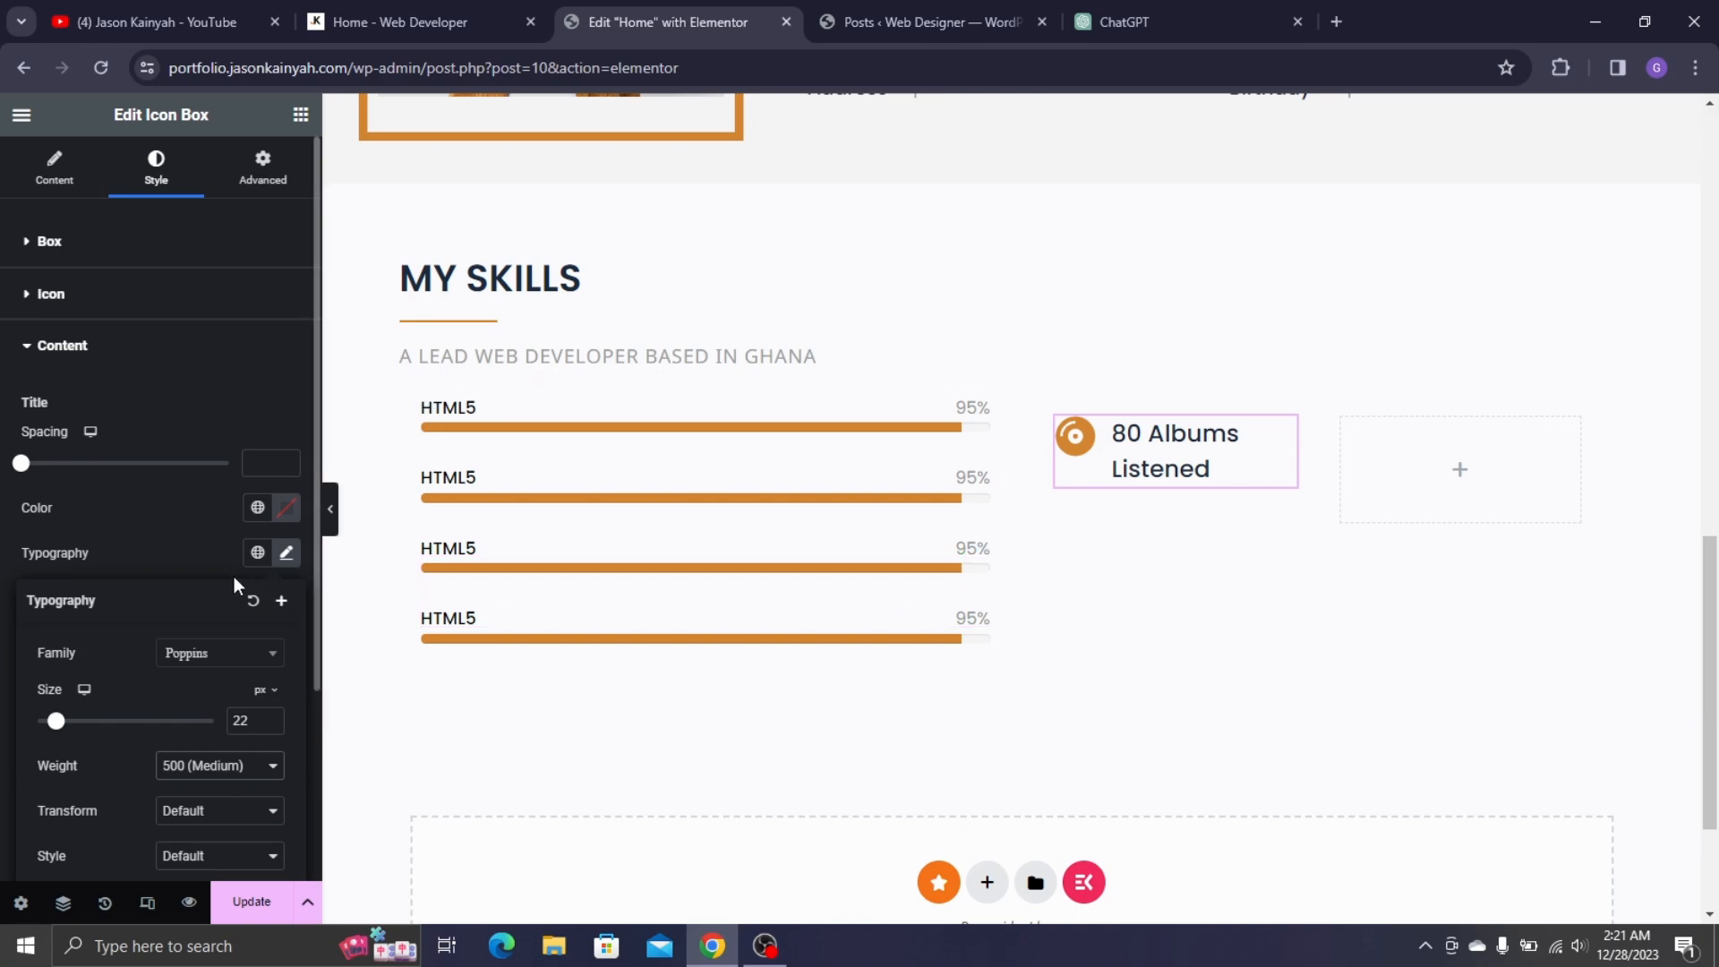
{"action": "left_click", "coordinate": [205, 552]}
- Compare with the live site's icon boxes and reduce the title size to 20 px
{"action": "left_click", "coordinate": [354, 7]}
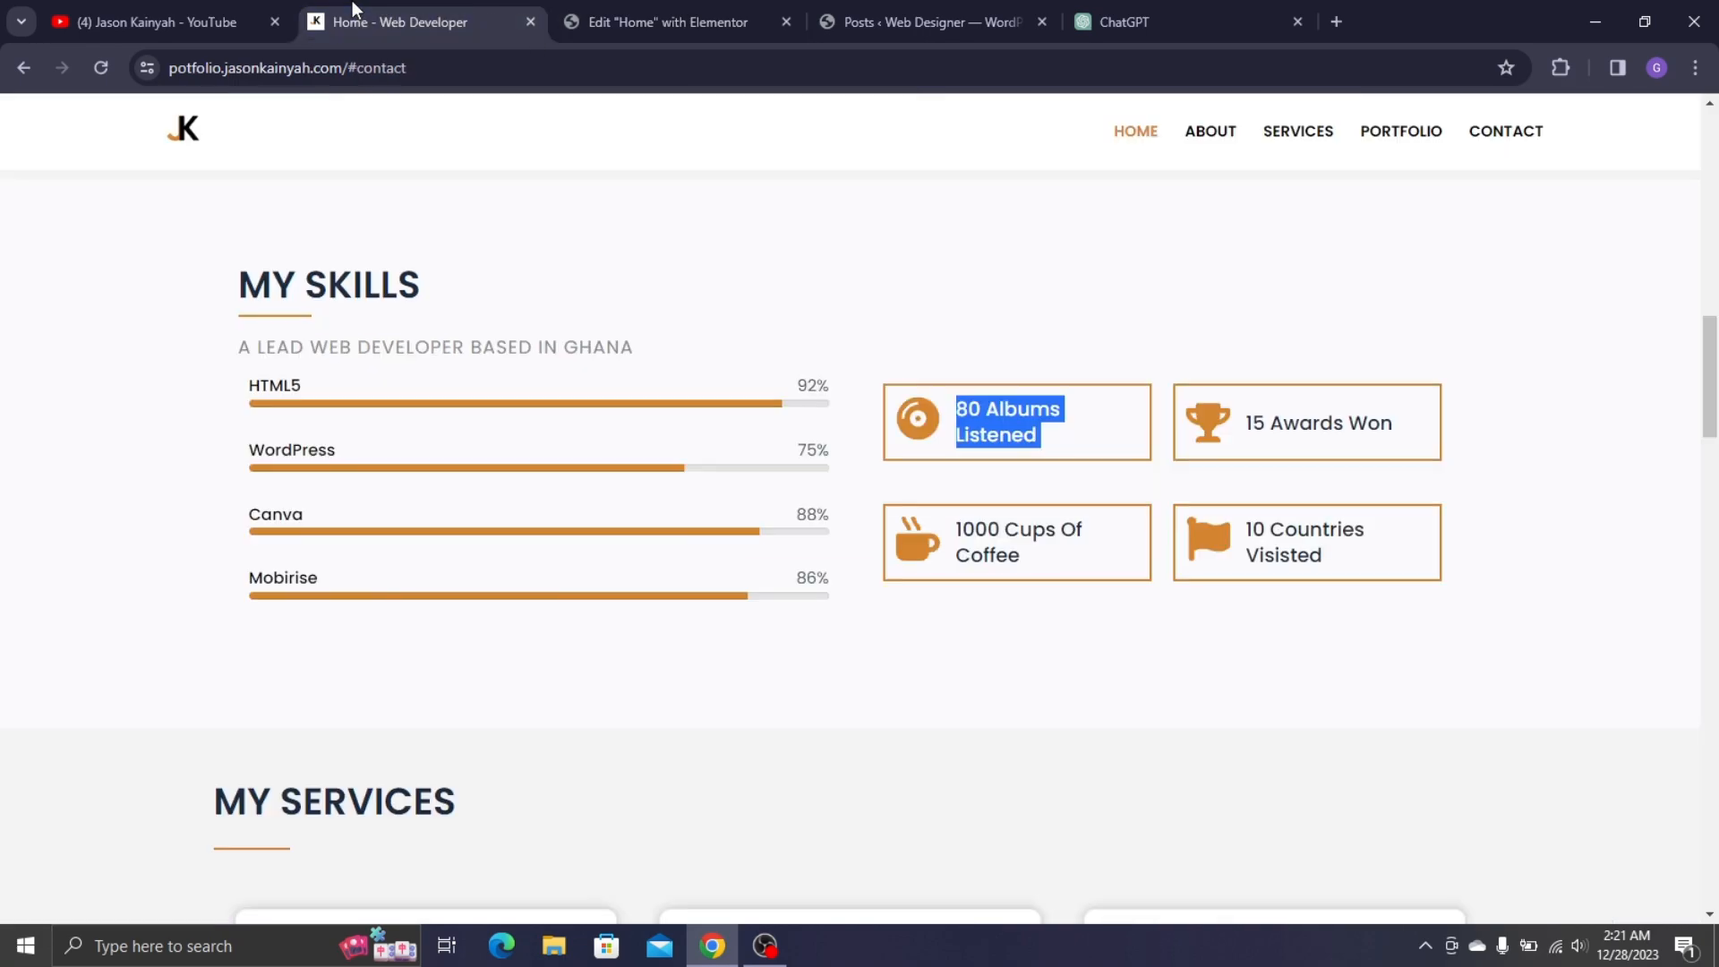
{"action": "left_click", "coordinate": [1103, 328]}
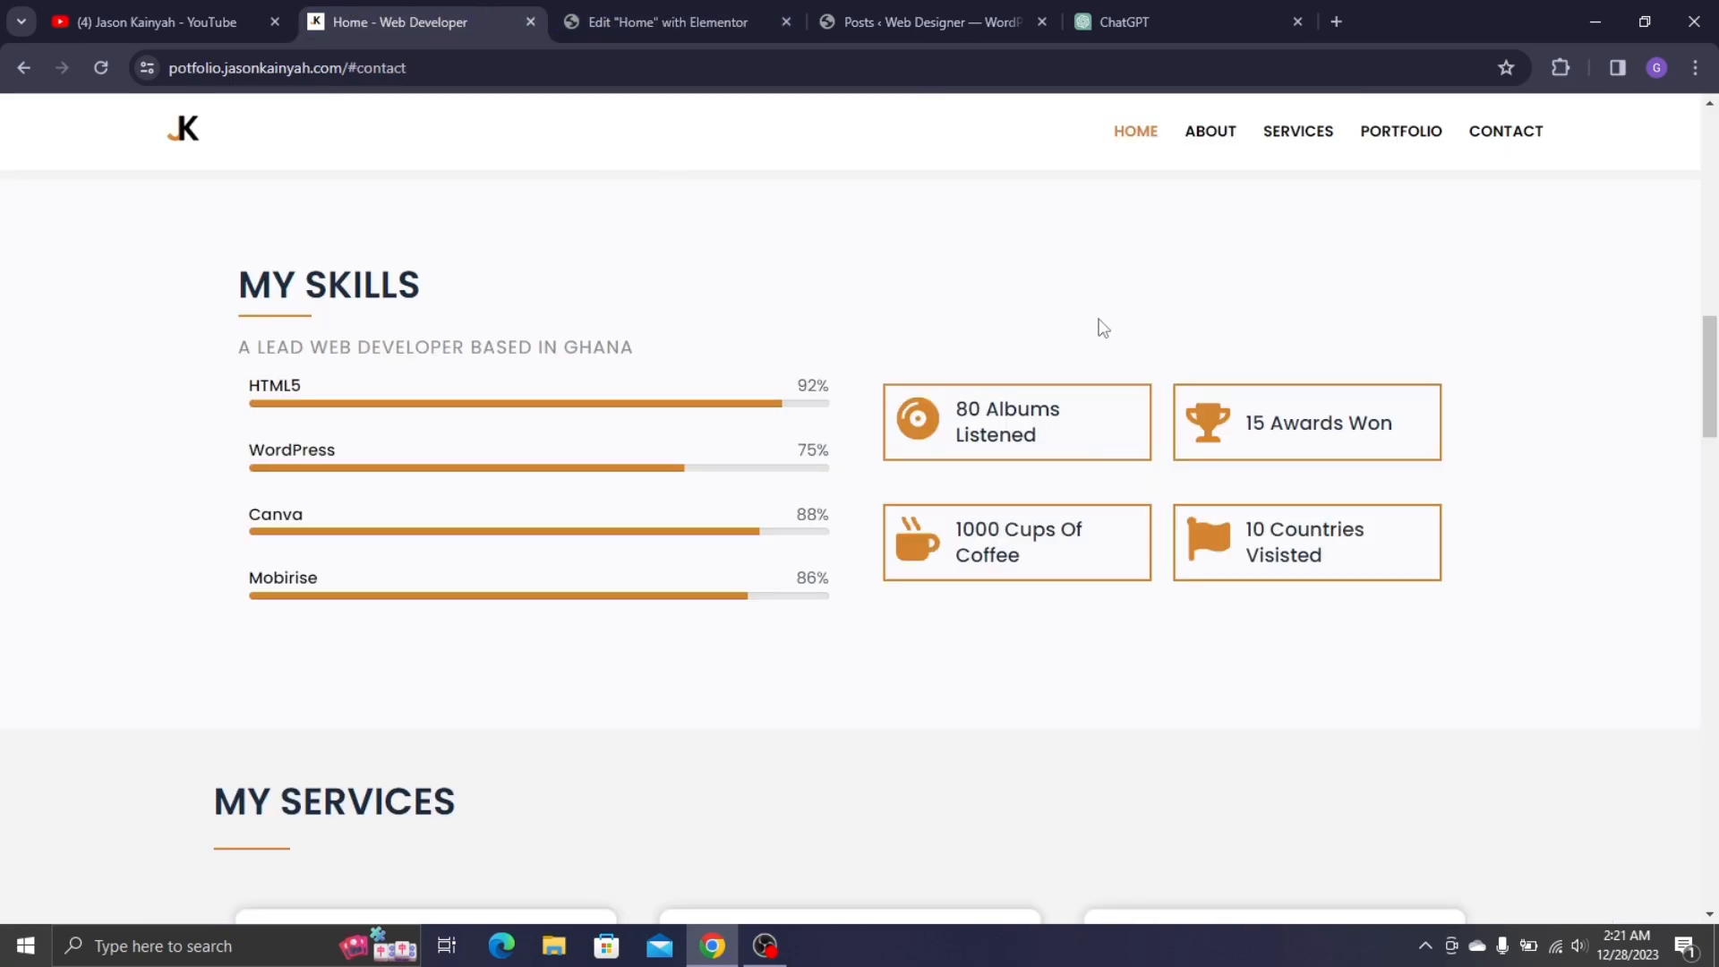
{"action": "left_click", "coordinate": [749, 22]}
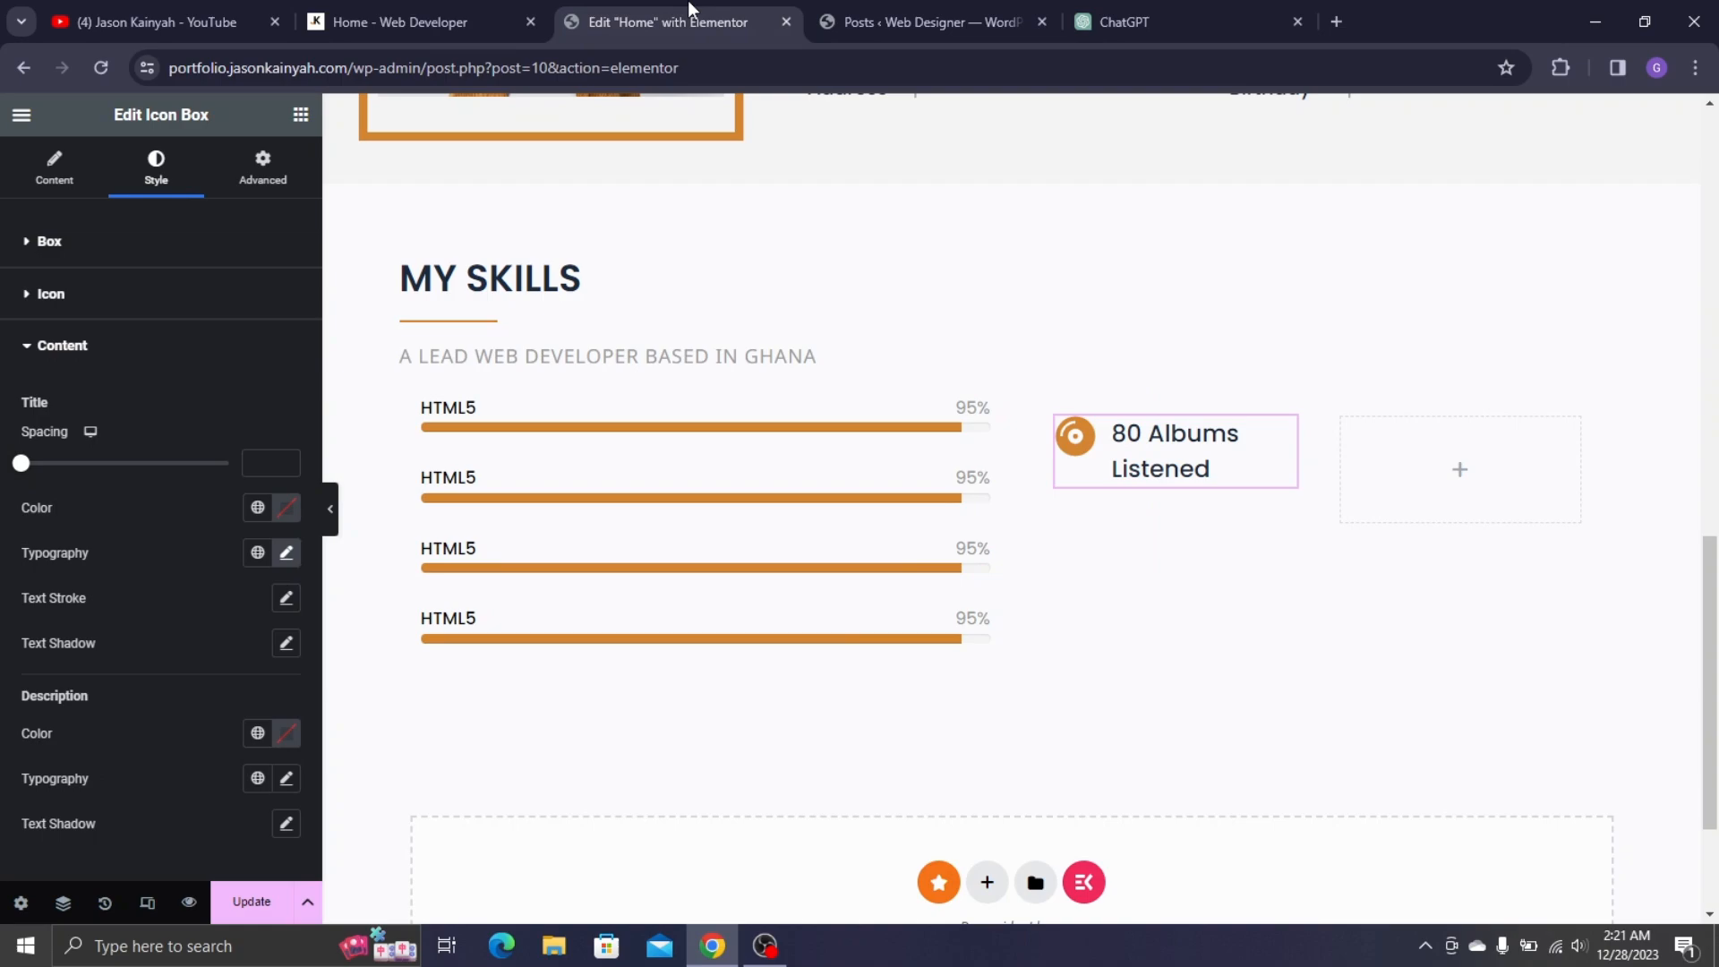
{"action": "left_click", "coordinate": [287, 552]}
{"action": "left_click", "coordinate": [271, 724]}
{"action": "left_click", "coordinate": [272, 724]}
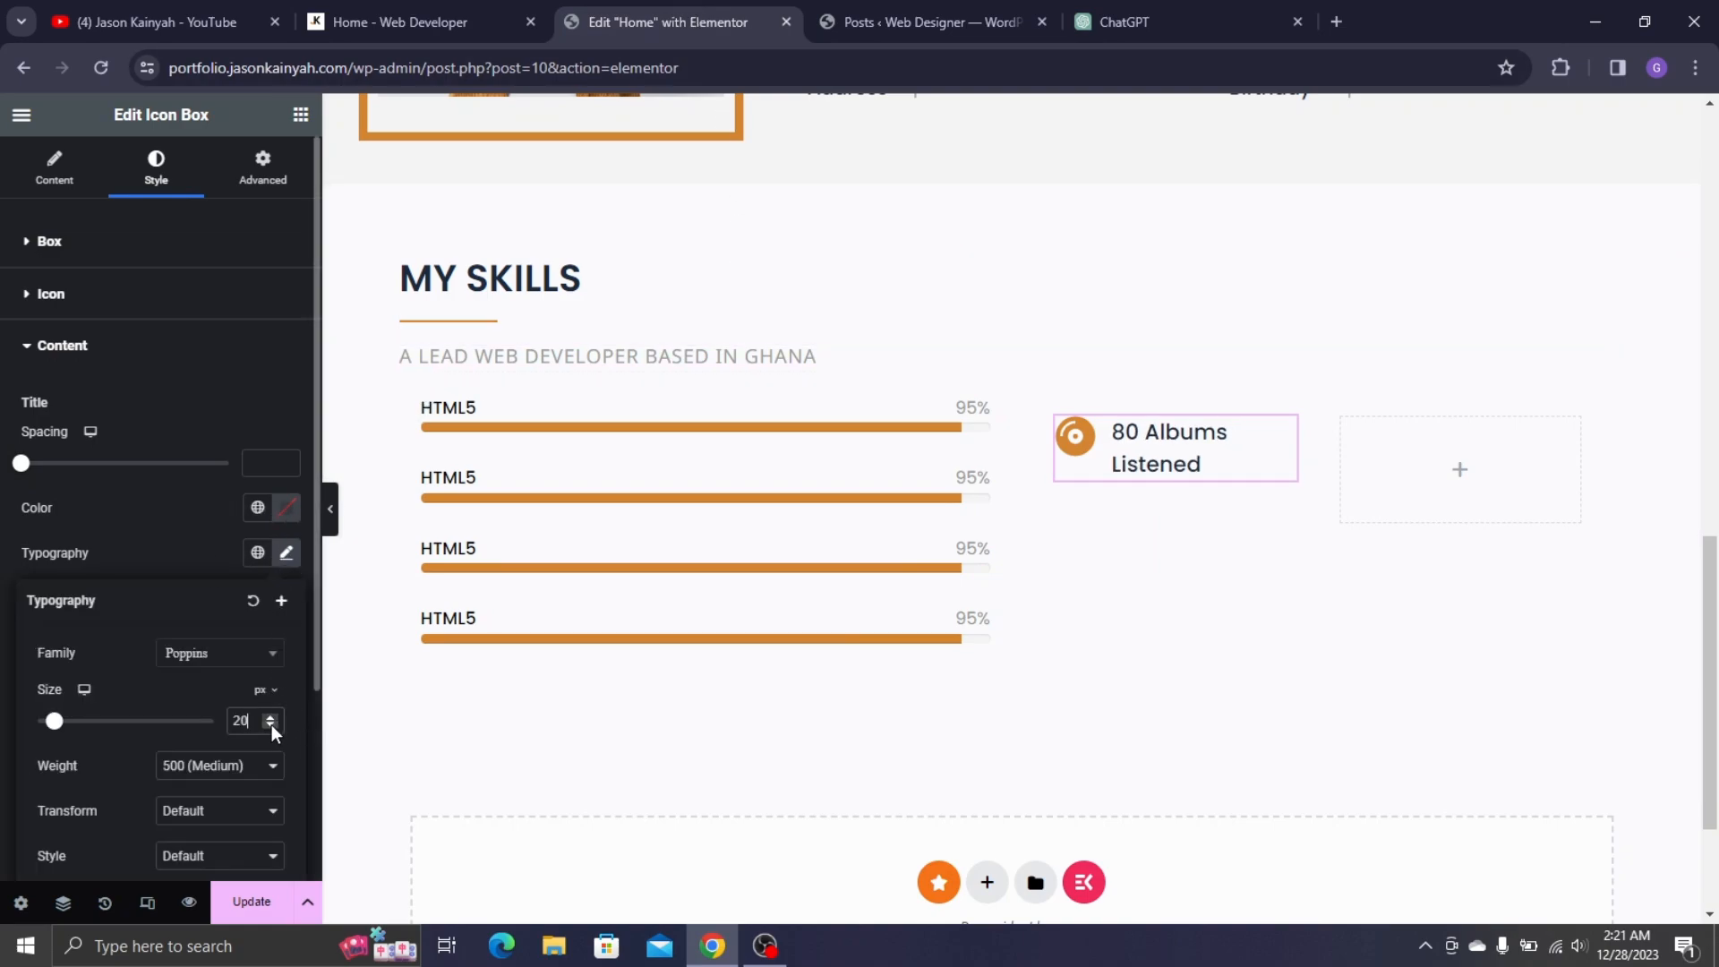
{"action": "left_click", "coordinate": [170, 541]}
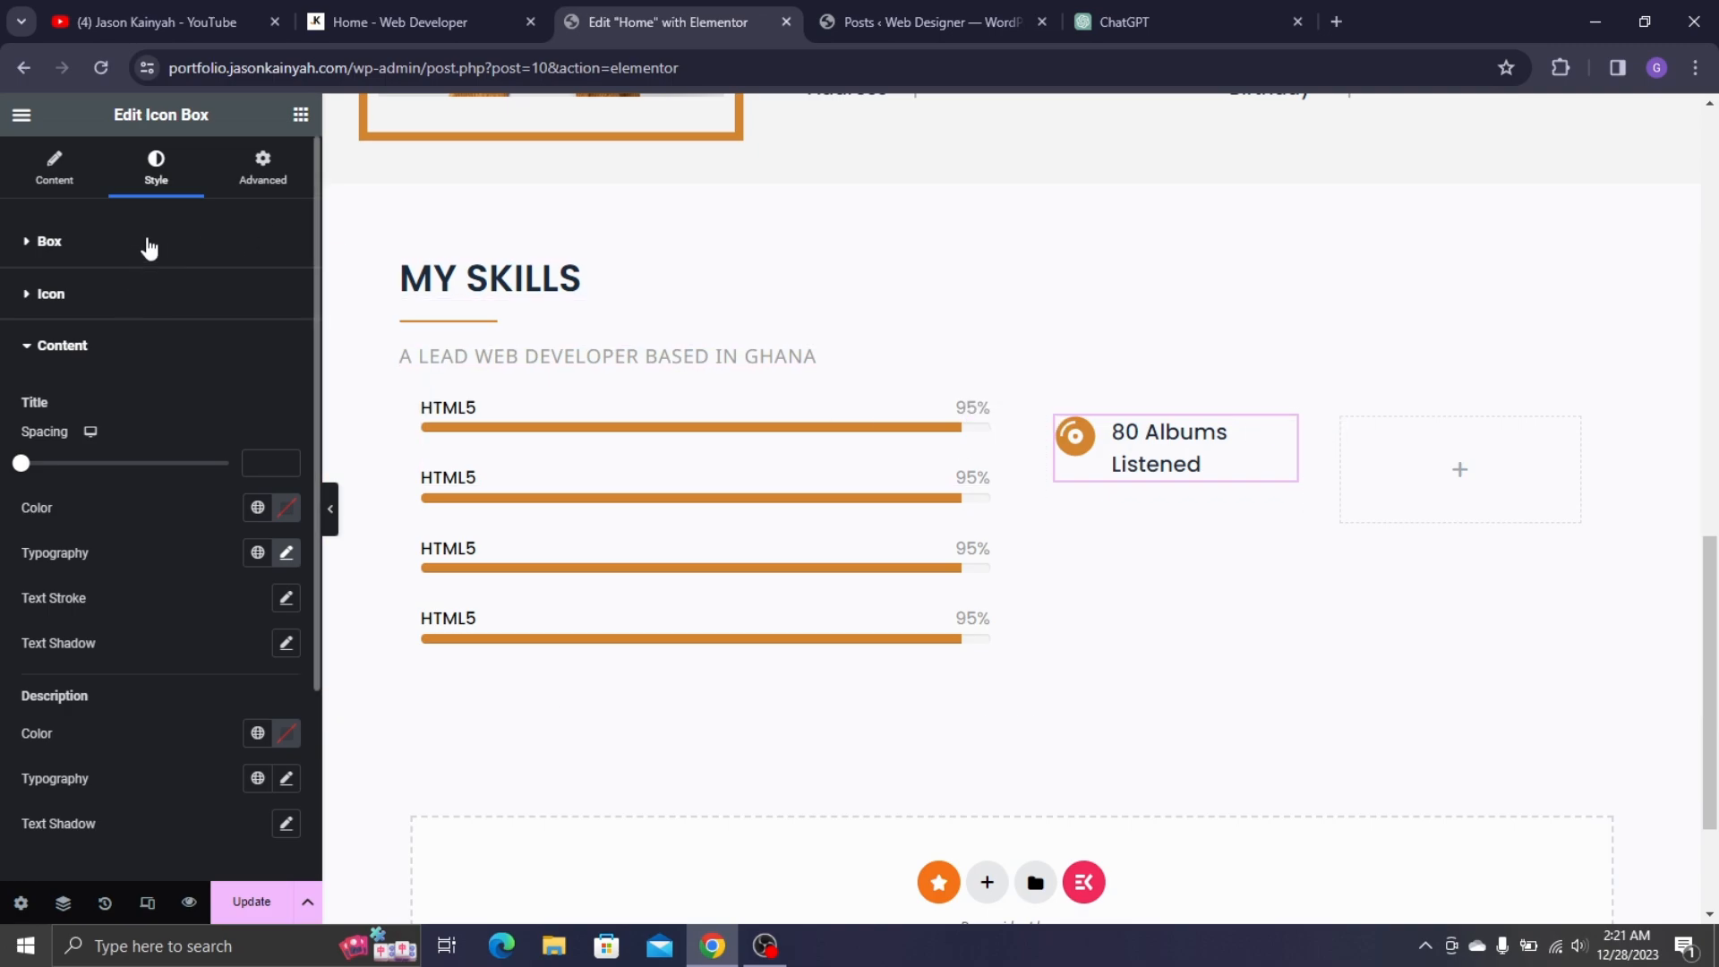
- Give the icon box a solid border under Advanced > Border, checking the live site
{"action": "left_click", "coordinate": [263, 166]}
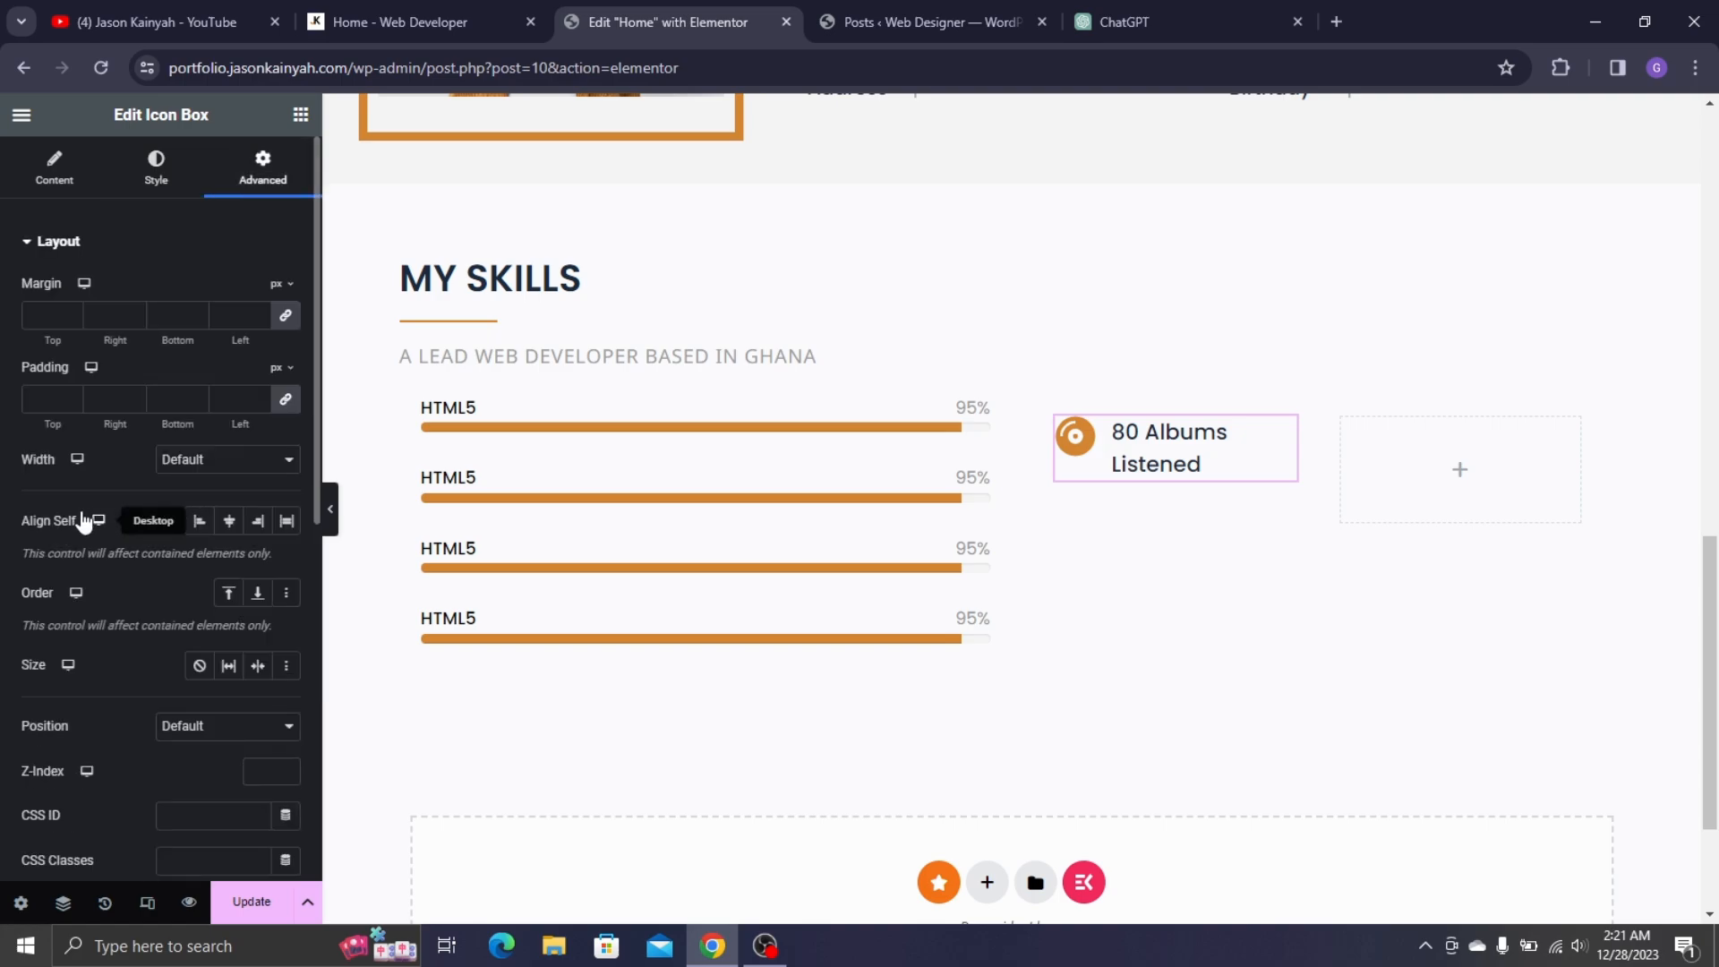
{"action": "scroll", "coordinate": [147, 611], "scroll_direction": "down", "scroll_amount": 7}
{"action": "left_click", "coordinate": [59, 666]}
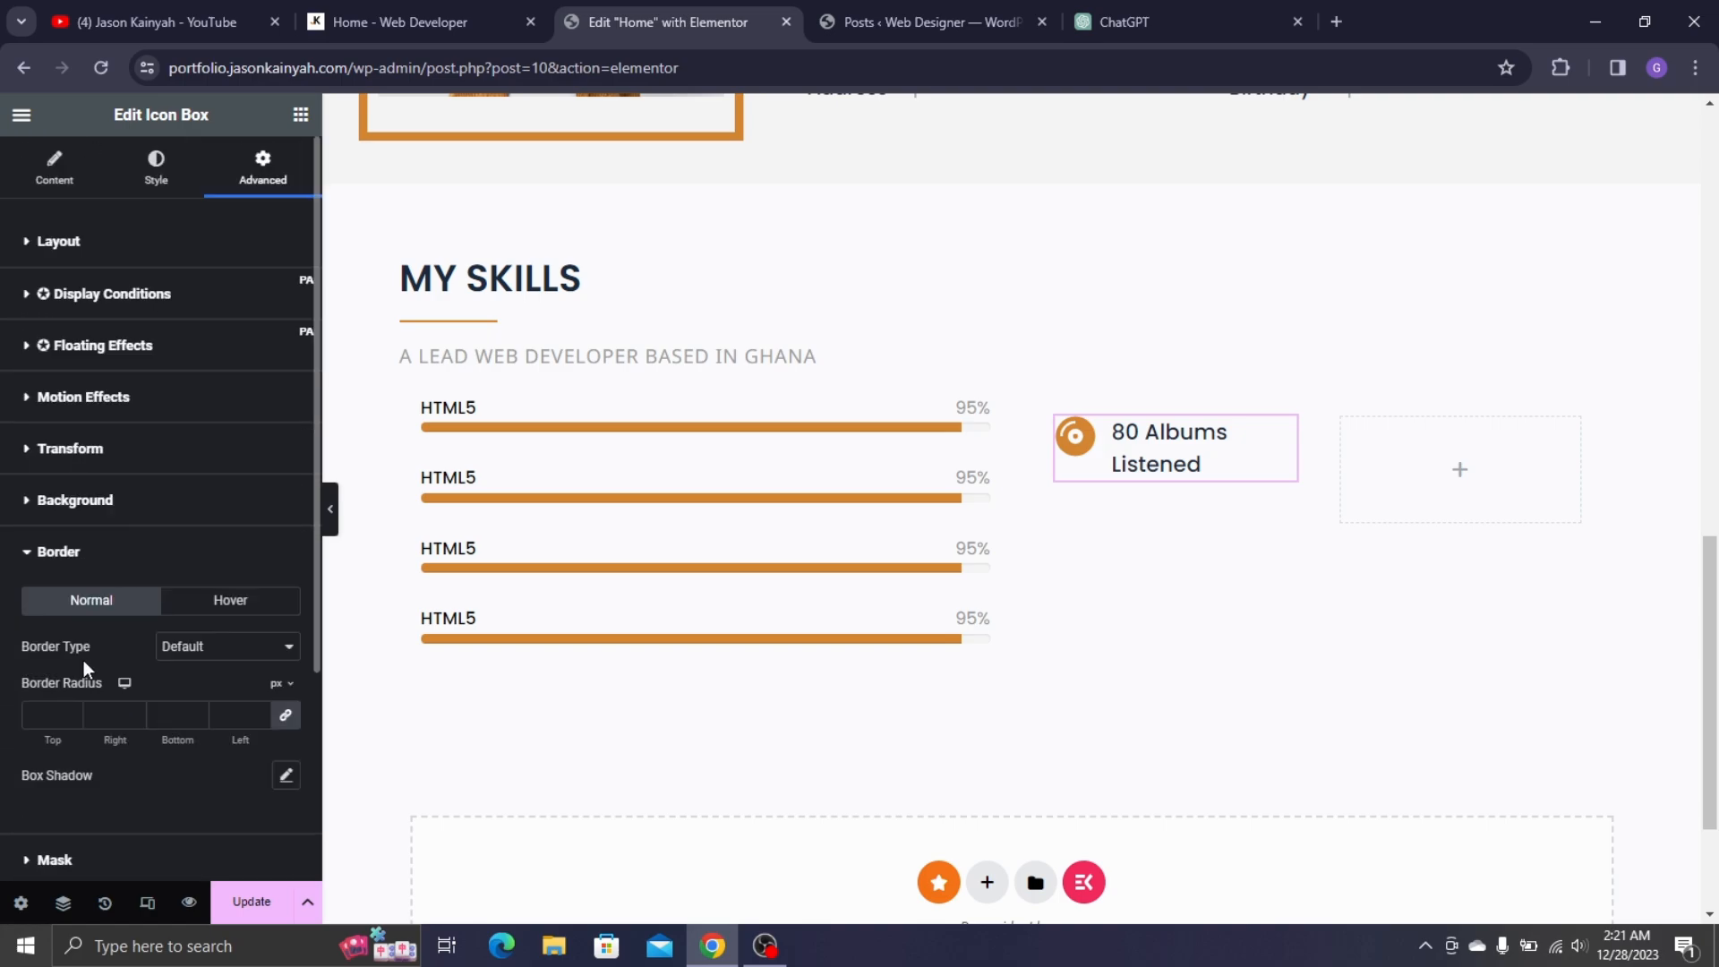
{"action": "scroll", "coordinate": [193, 627], "scroll_direction": "down", "scroll_amount": 1}
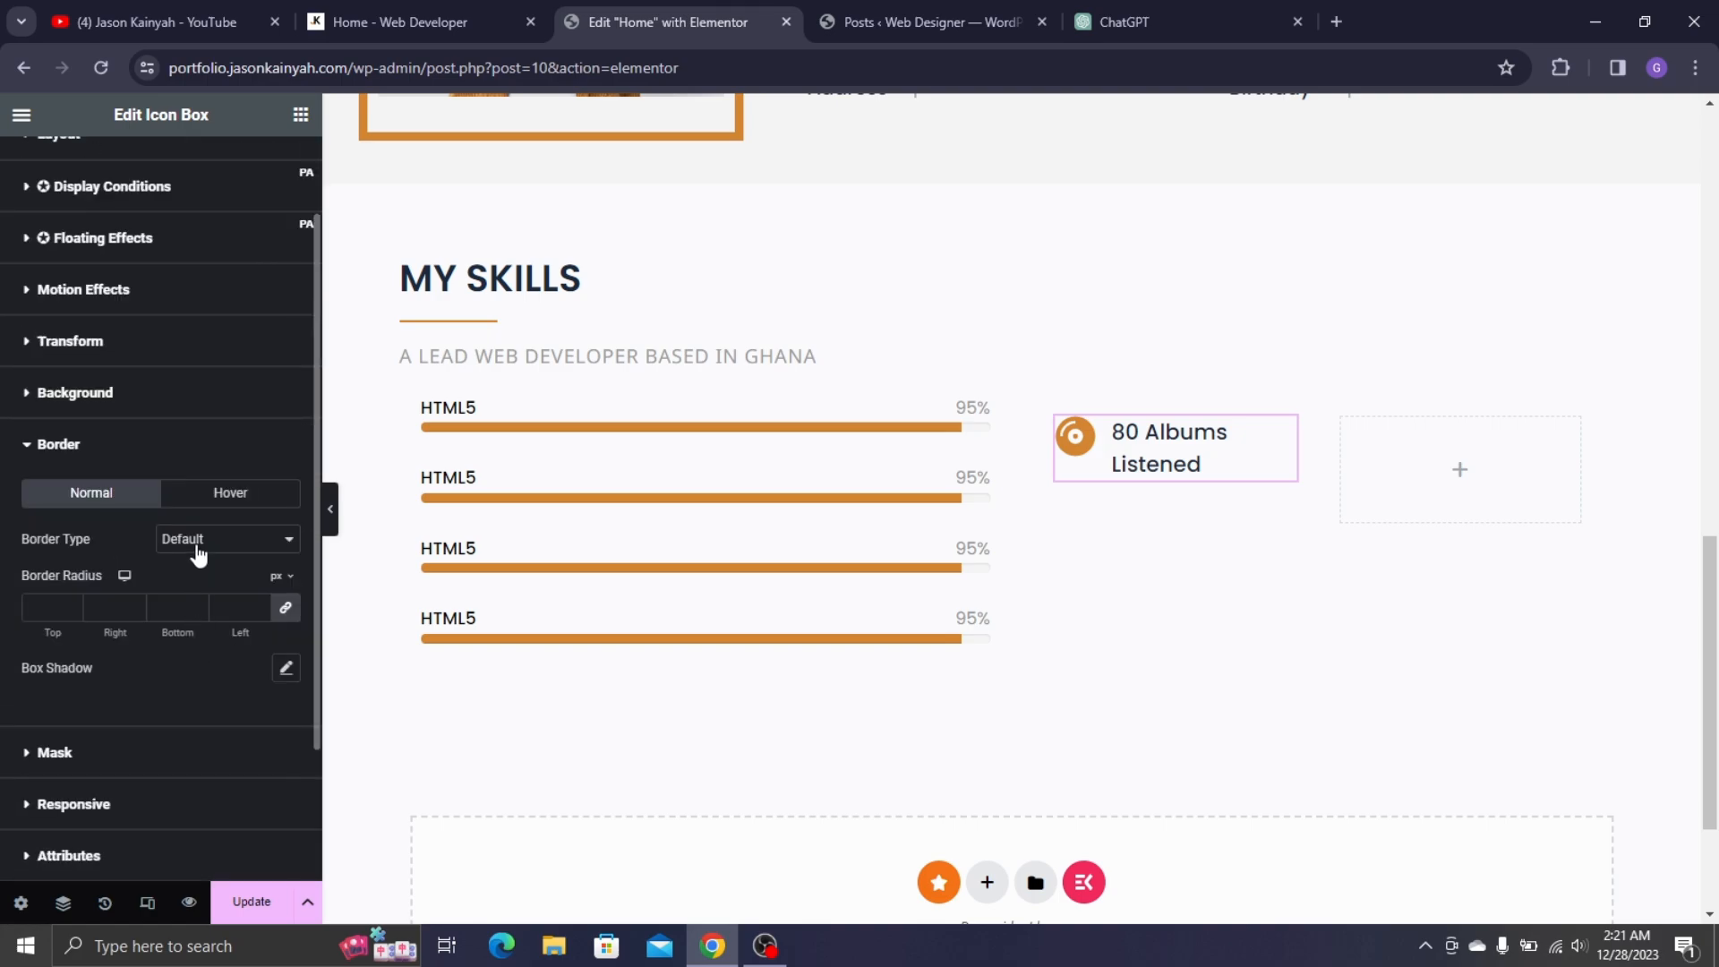
{"action": "left_click", "coordinate": [196, 548]}
{"action": "left_click", "coordinate": [190, 591]}
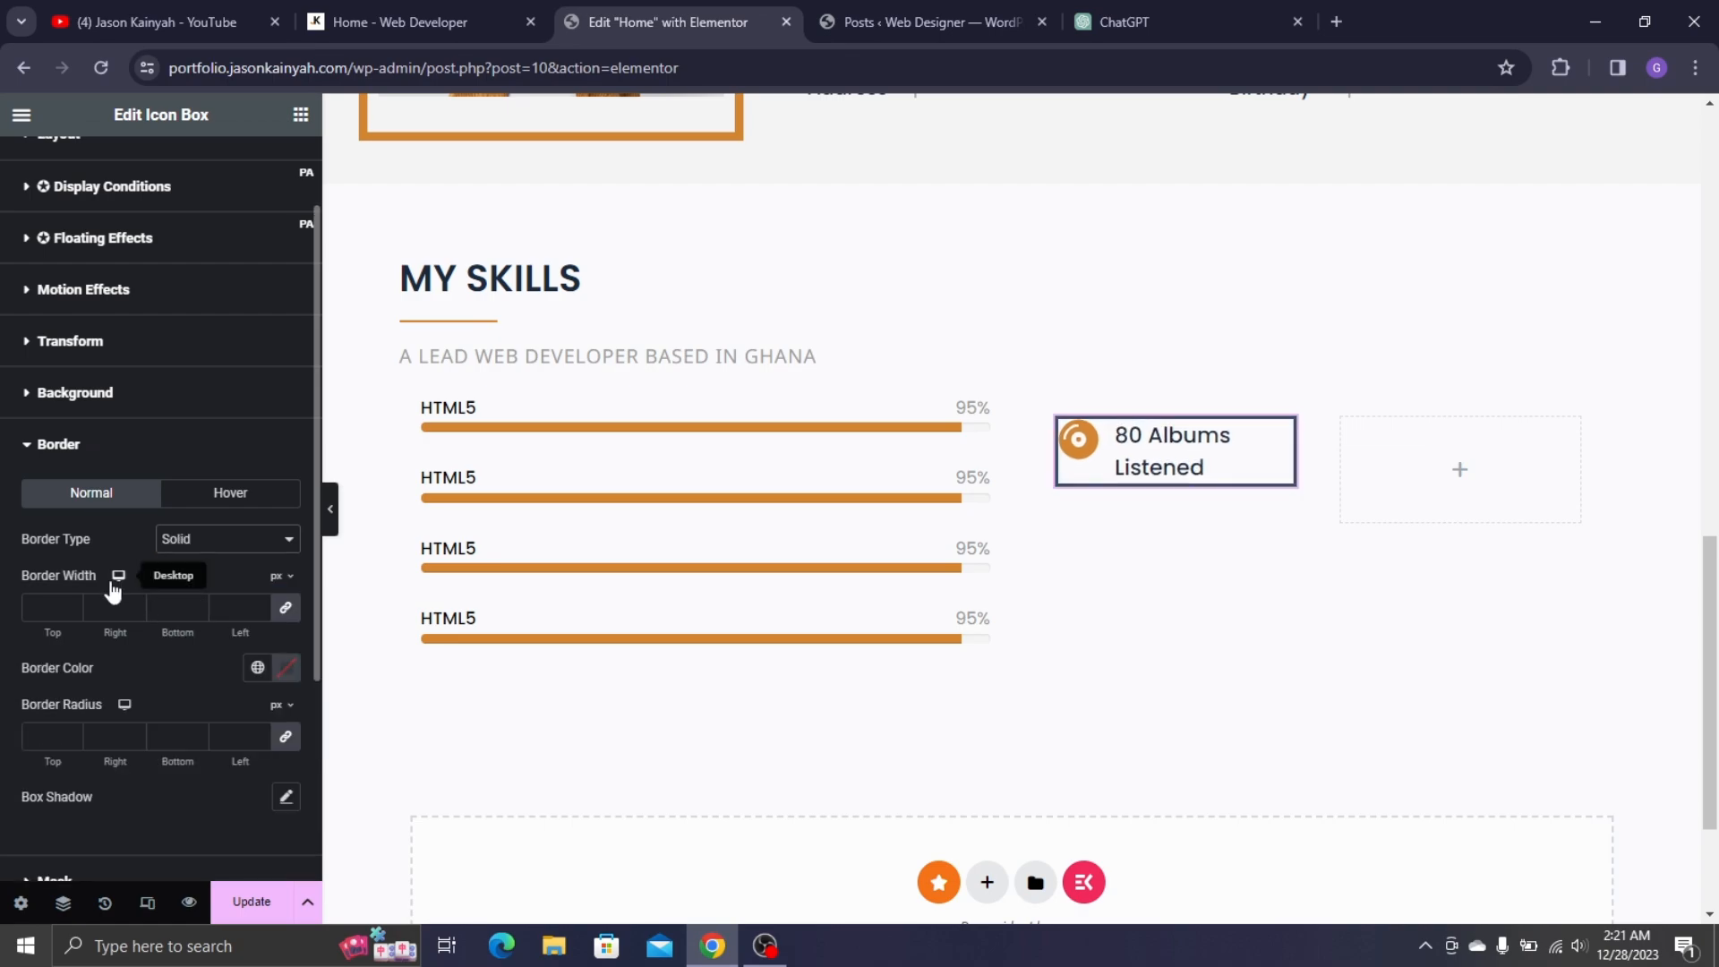
{"action": "left_click", "coordinate": [319, 11]}
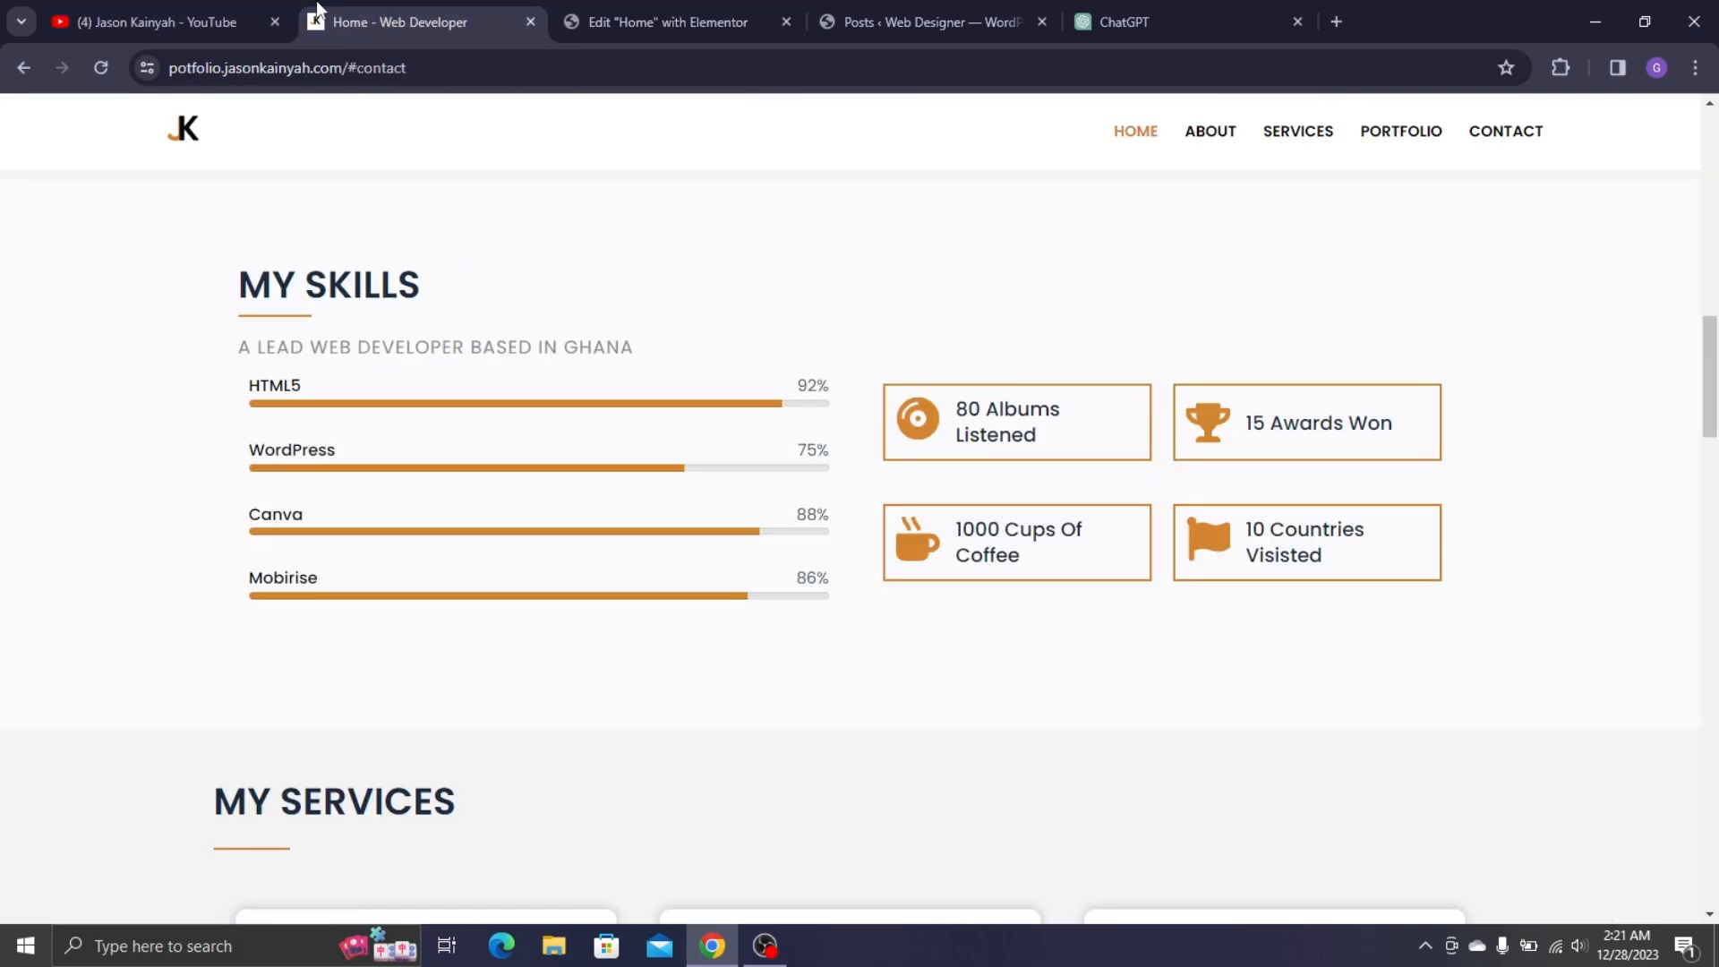
{"action": "left_click", "coordinate": [702, 3]}
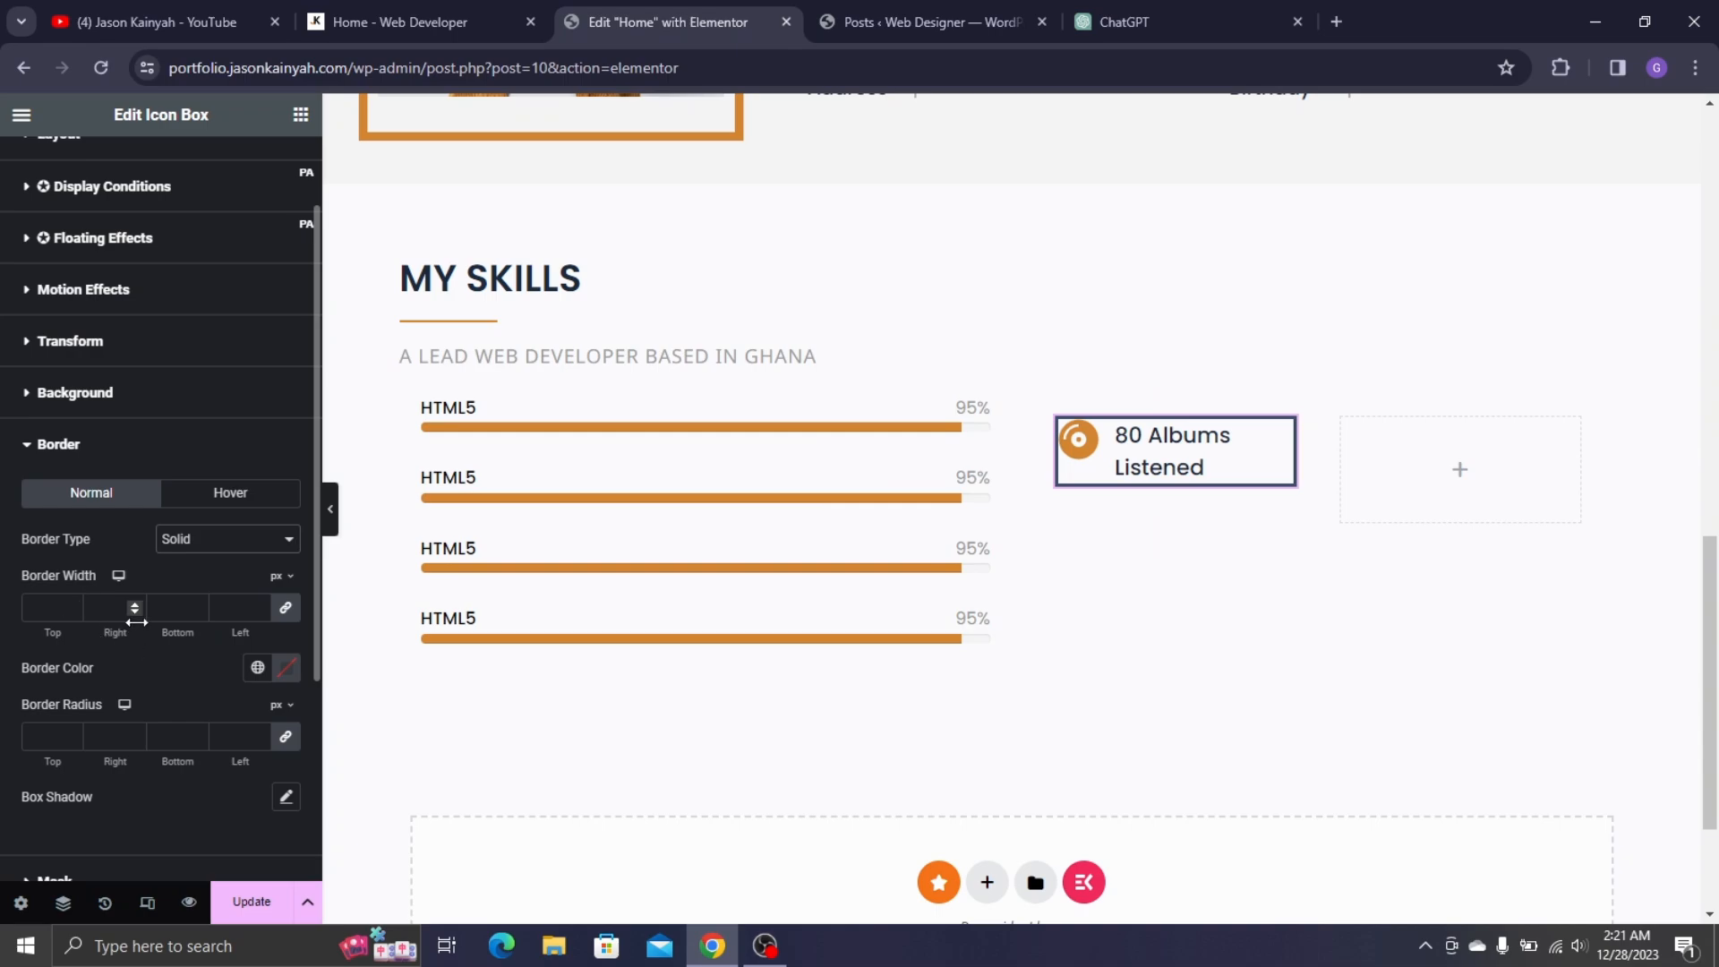
- Set the border width to 2 and colour it with the orange Yellow global colour
{"action": "type", "text": "2"}
{"action": "left_click", "coordinate": [231, 550]}
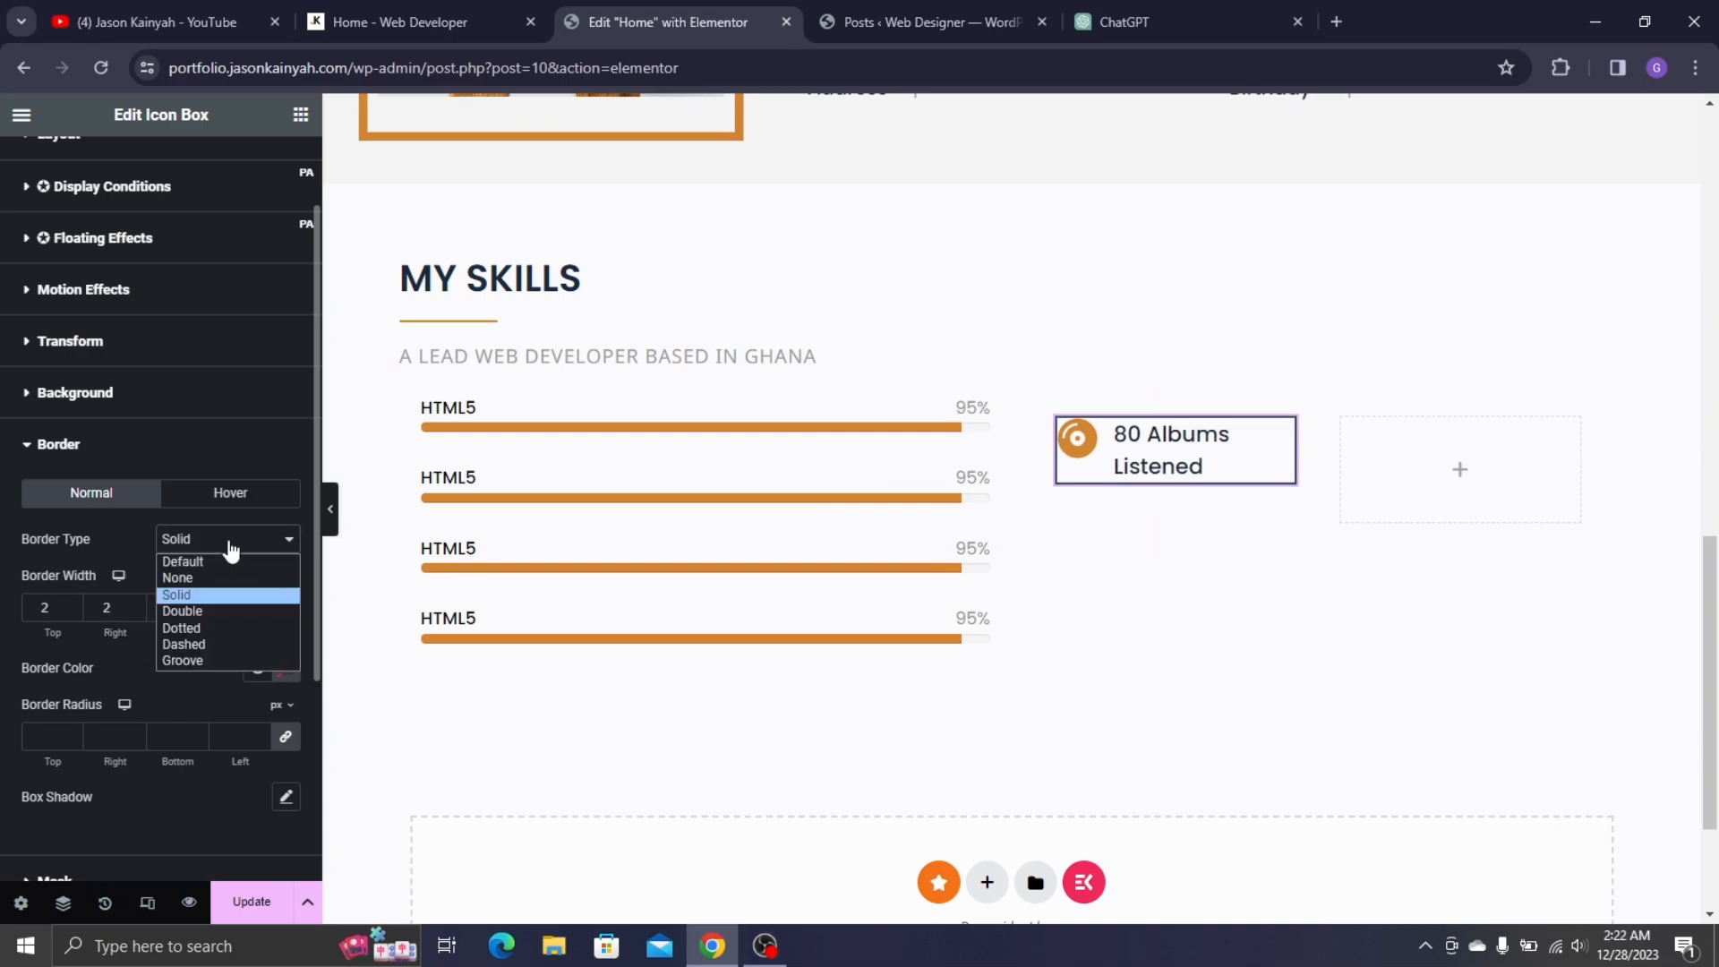
{"action": "left_click", "coordinate": [225, 587]}
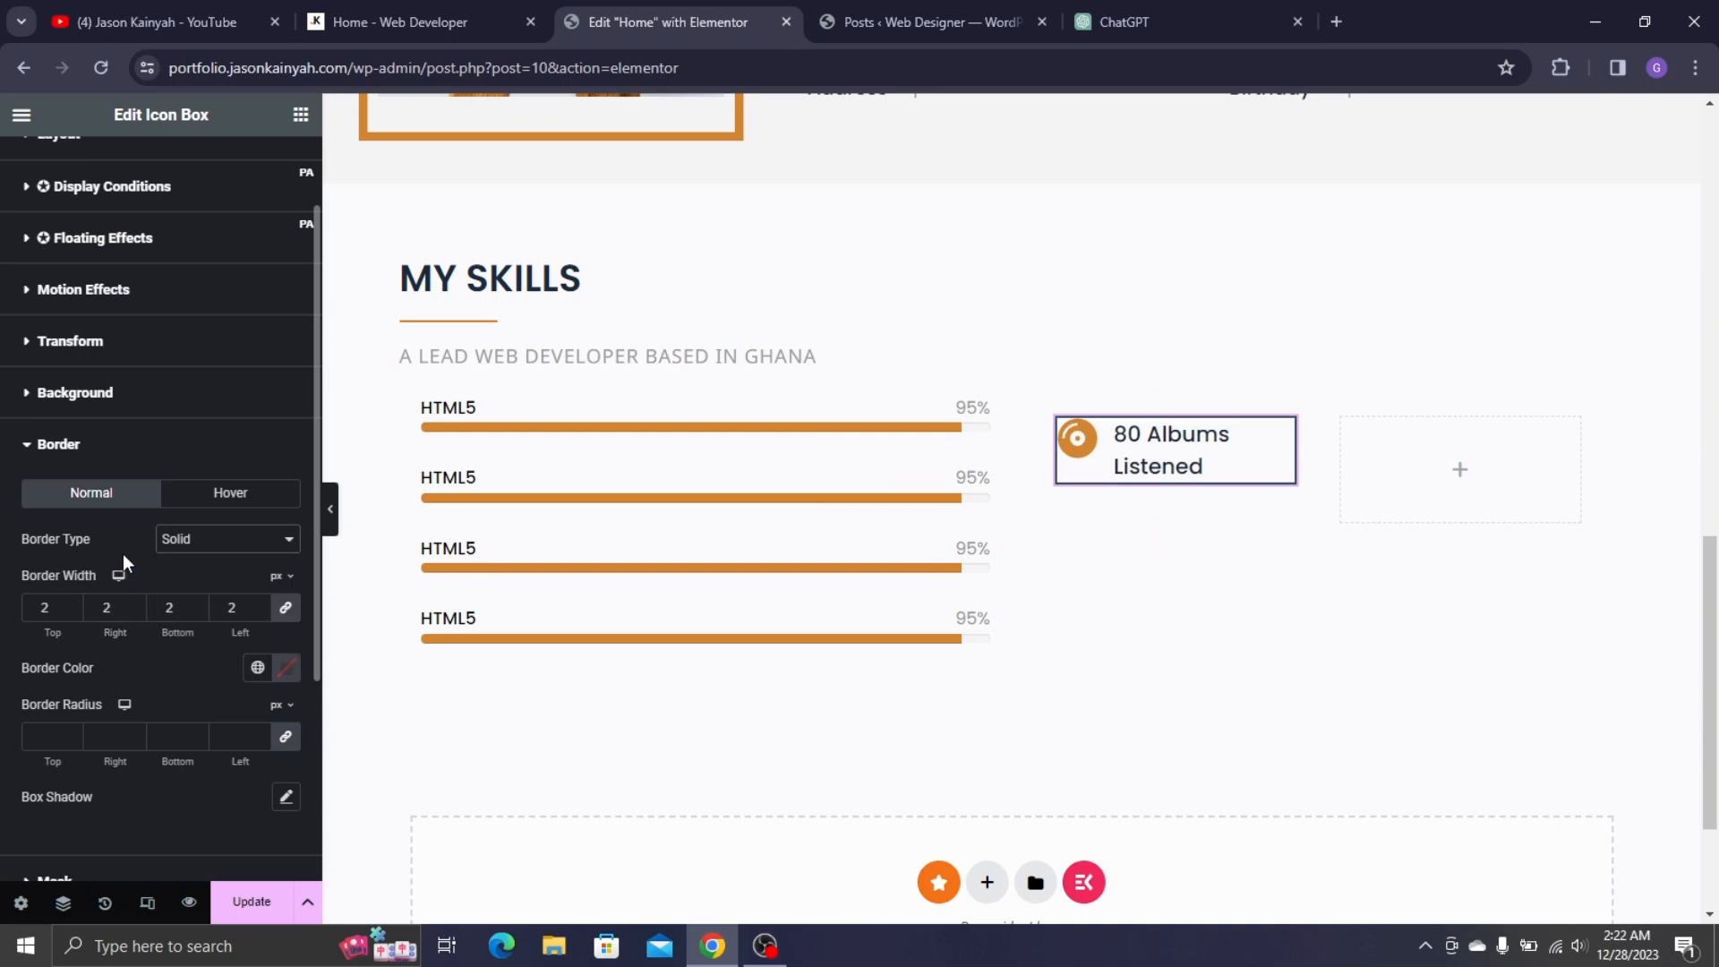
{"action": "left_click", "coordinate": [257, 668]}
{"action": "scroll", "coordinate": [101, 609], "scroll_direction": "down", "scroll_amount": 3}
{"action": "left_click", "coordinate": [102, 622]}
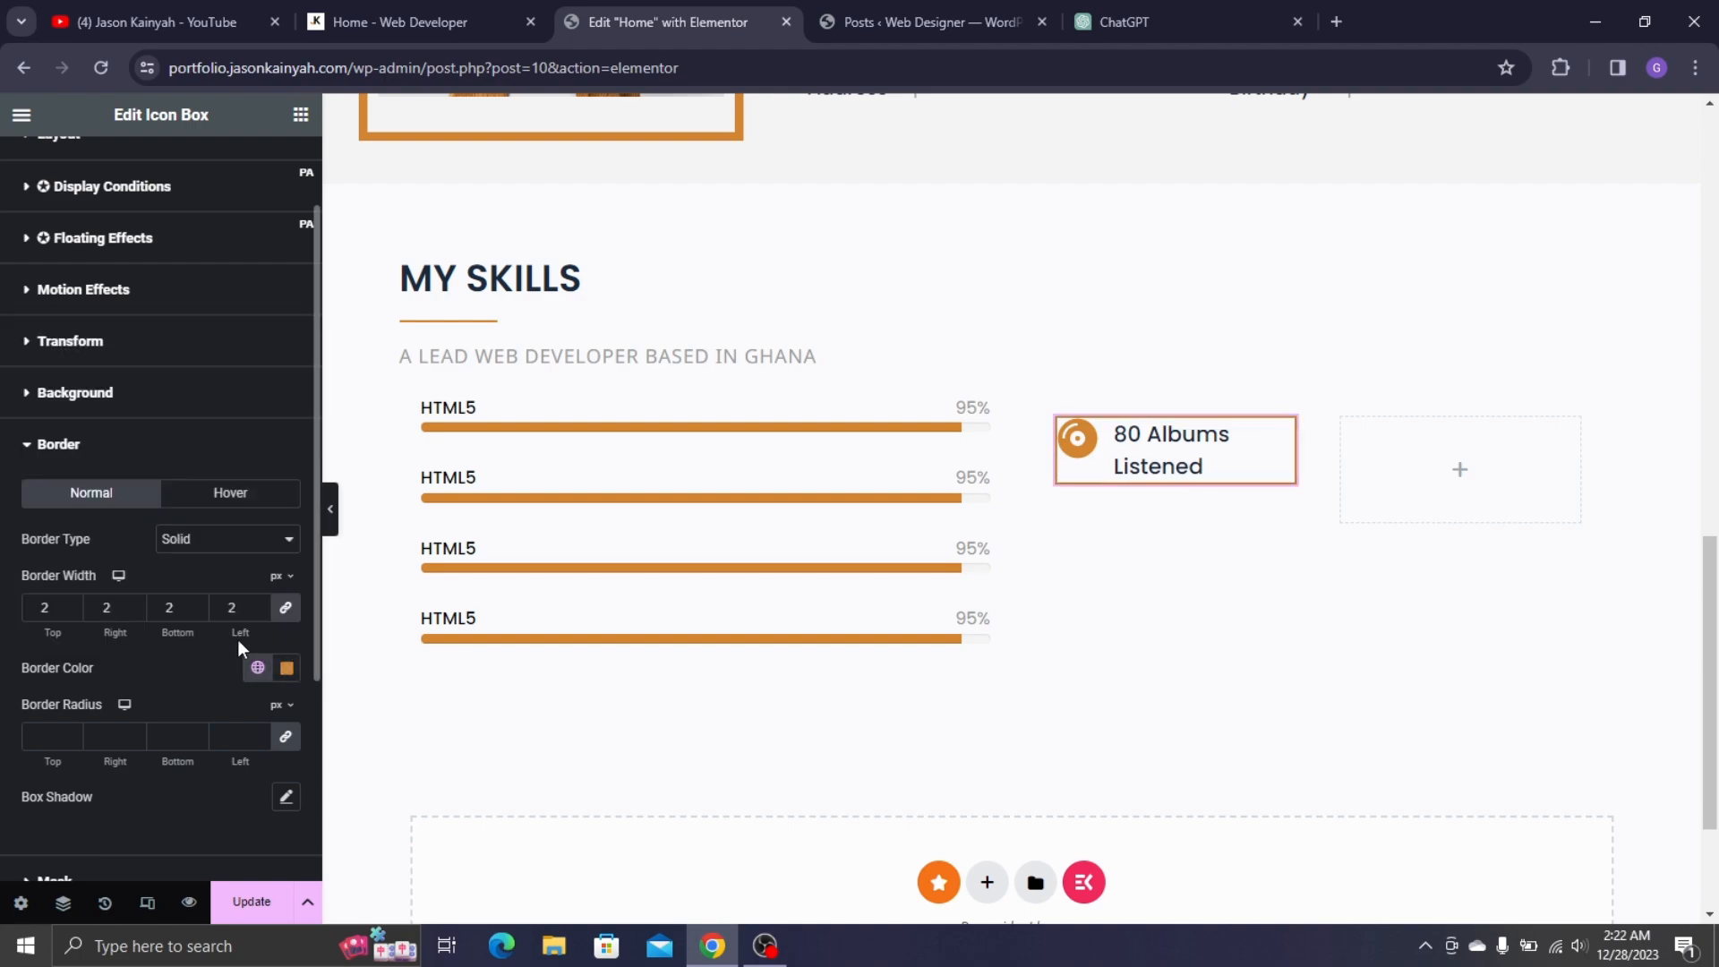
{"action": "scroll", "coordinate": [153, 225], "scroll_direction": "up", "scroll_amount": 2}
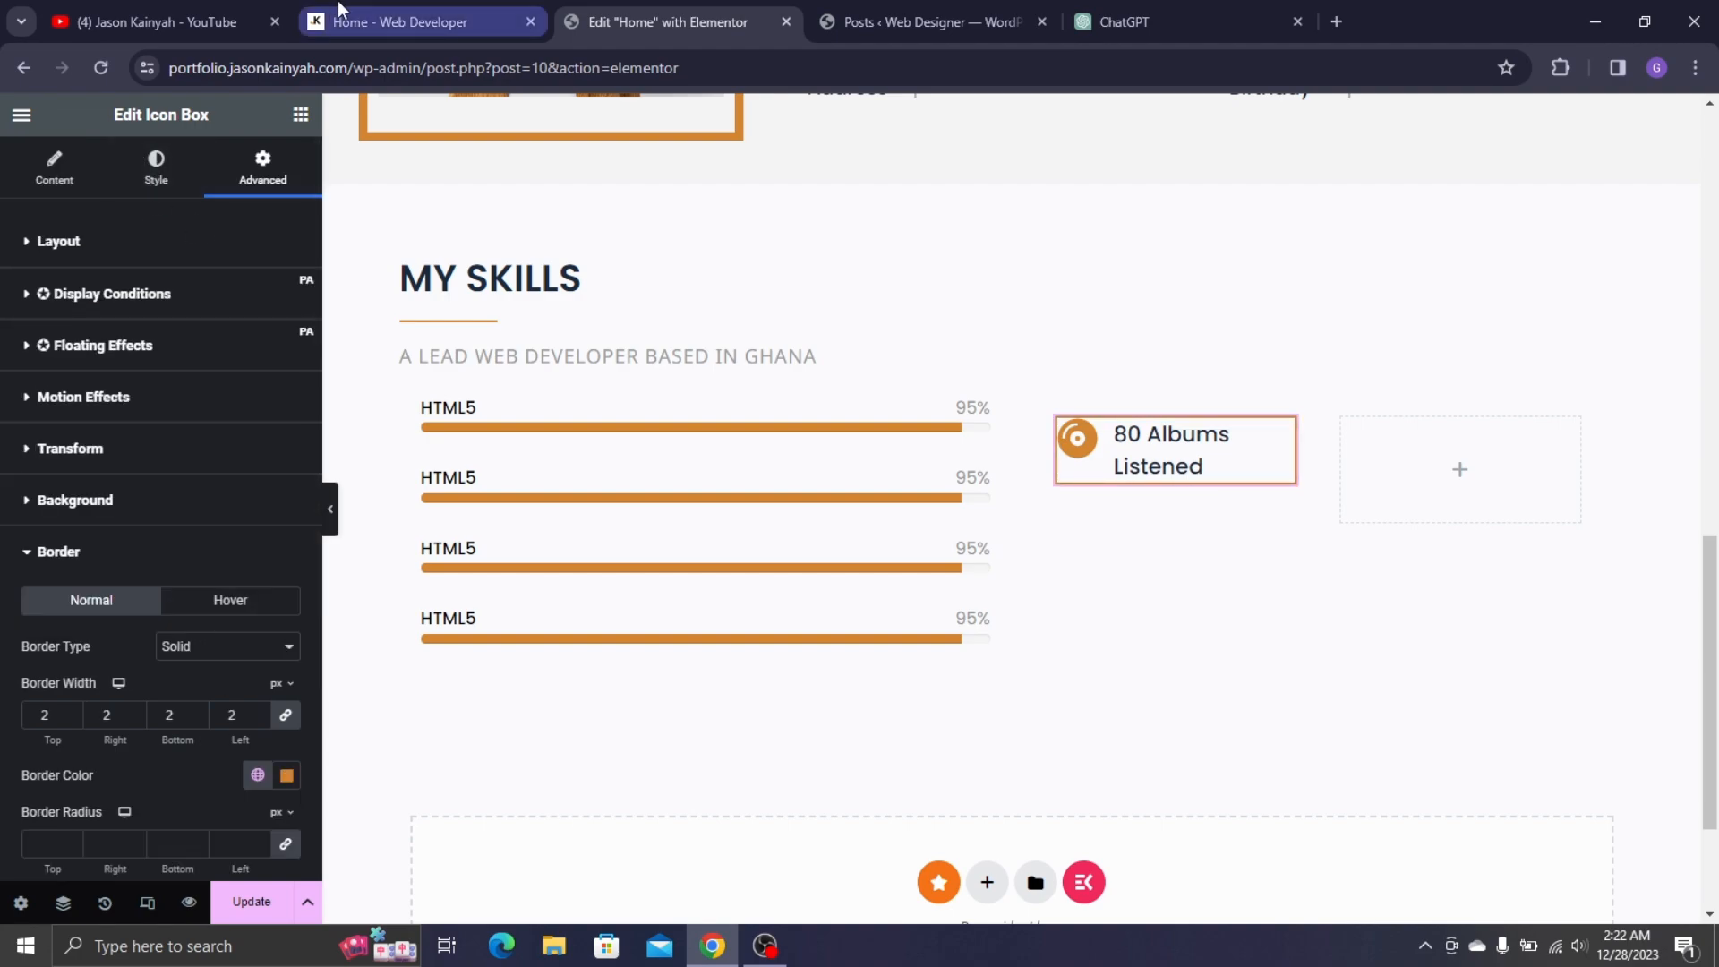
{"action": "left_click", "coordinate": [394, 22]}
{"action": "left_click", "coordinate": [562, 12]}
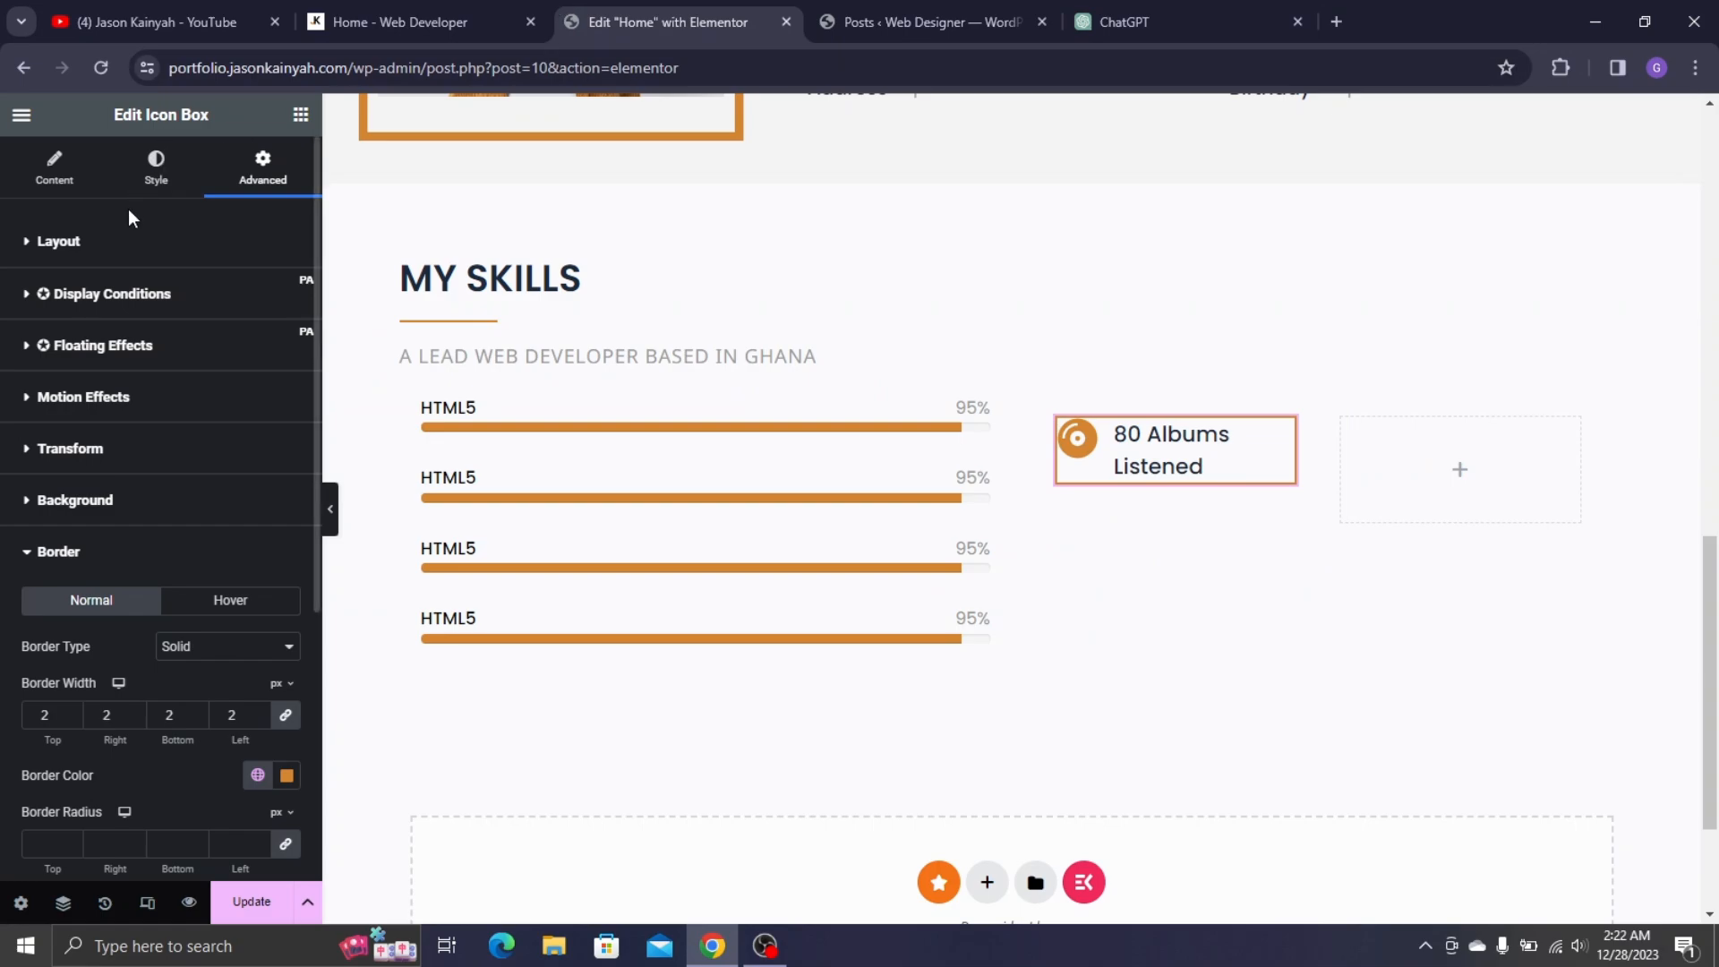
{"action": "left_click", "coordinate": [155, 176]}
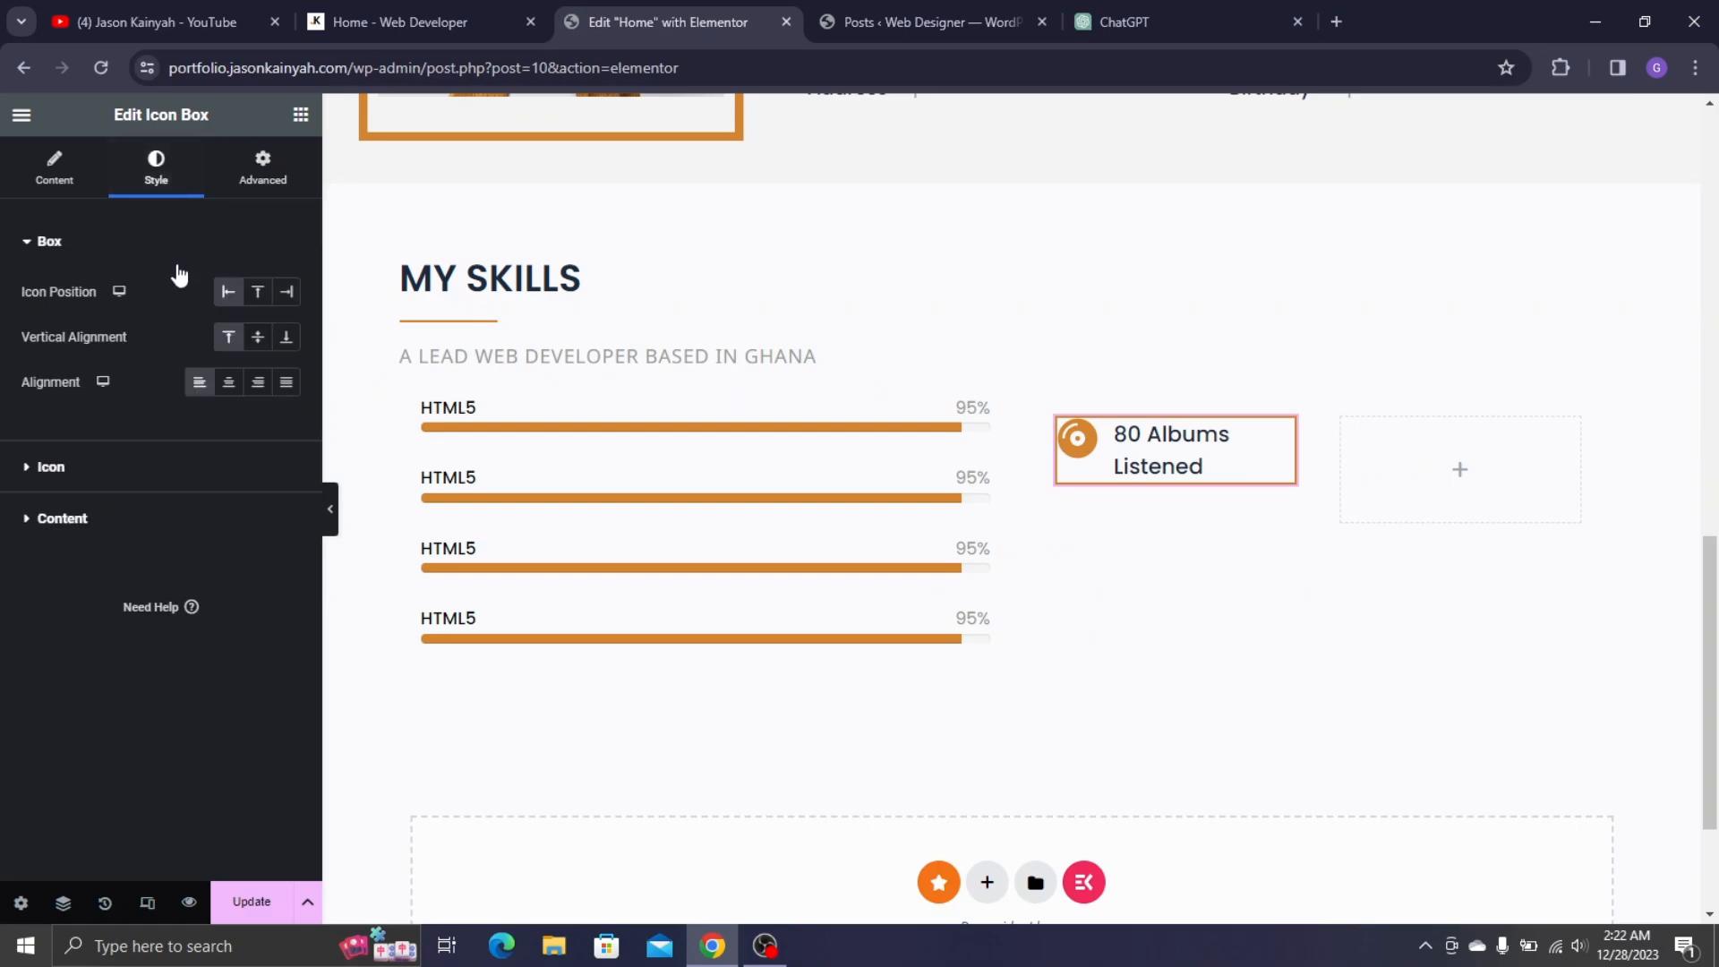
- Unlink the icon box padding and enter rough values: 10 right, 10 left, 20 bottom
{"action": "left_click", "coordinate": [261, 174]}
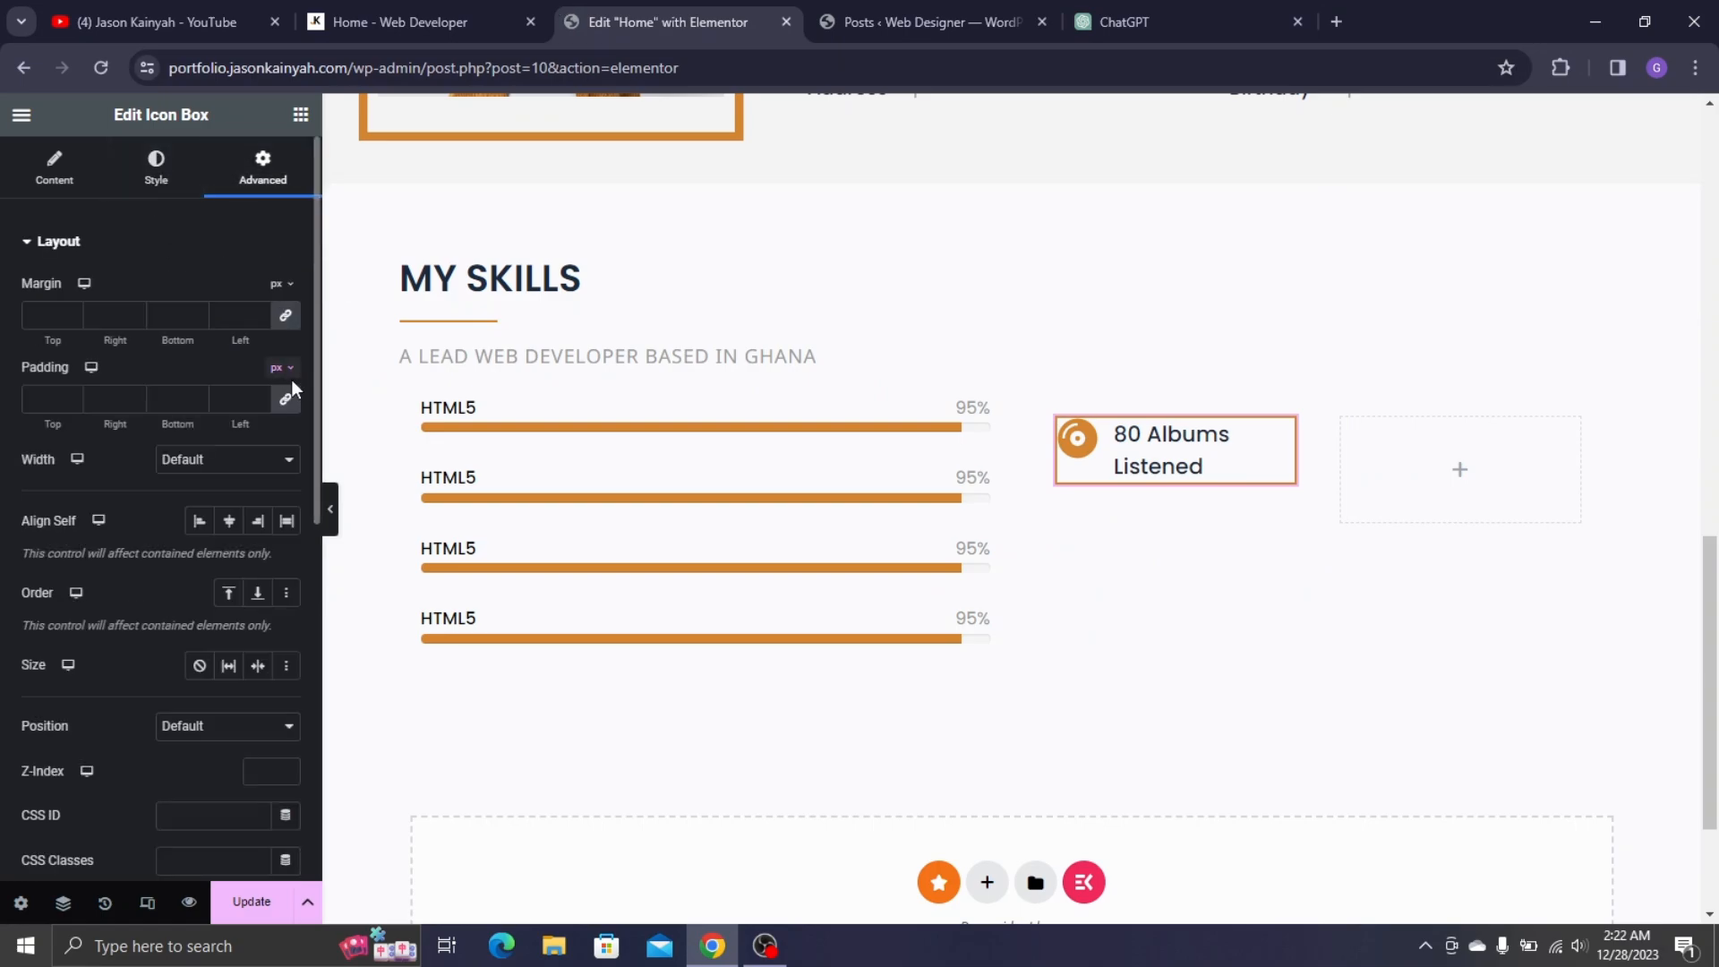
{"action": "left_click", "coordinate": [287, 402]}
{"action": "type", "text": "20"}
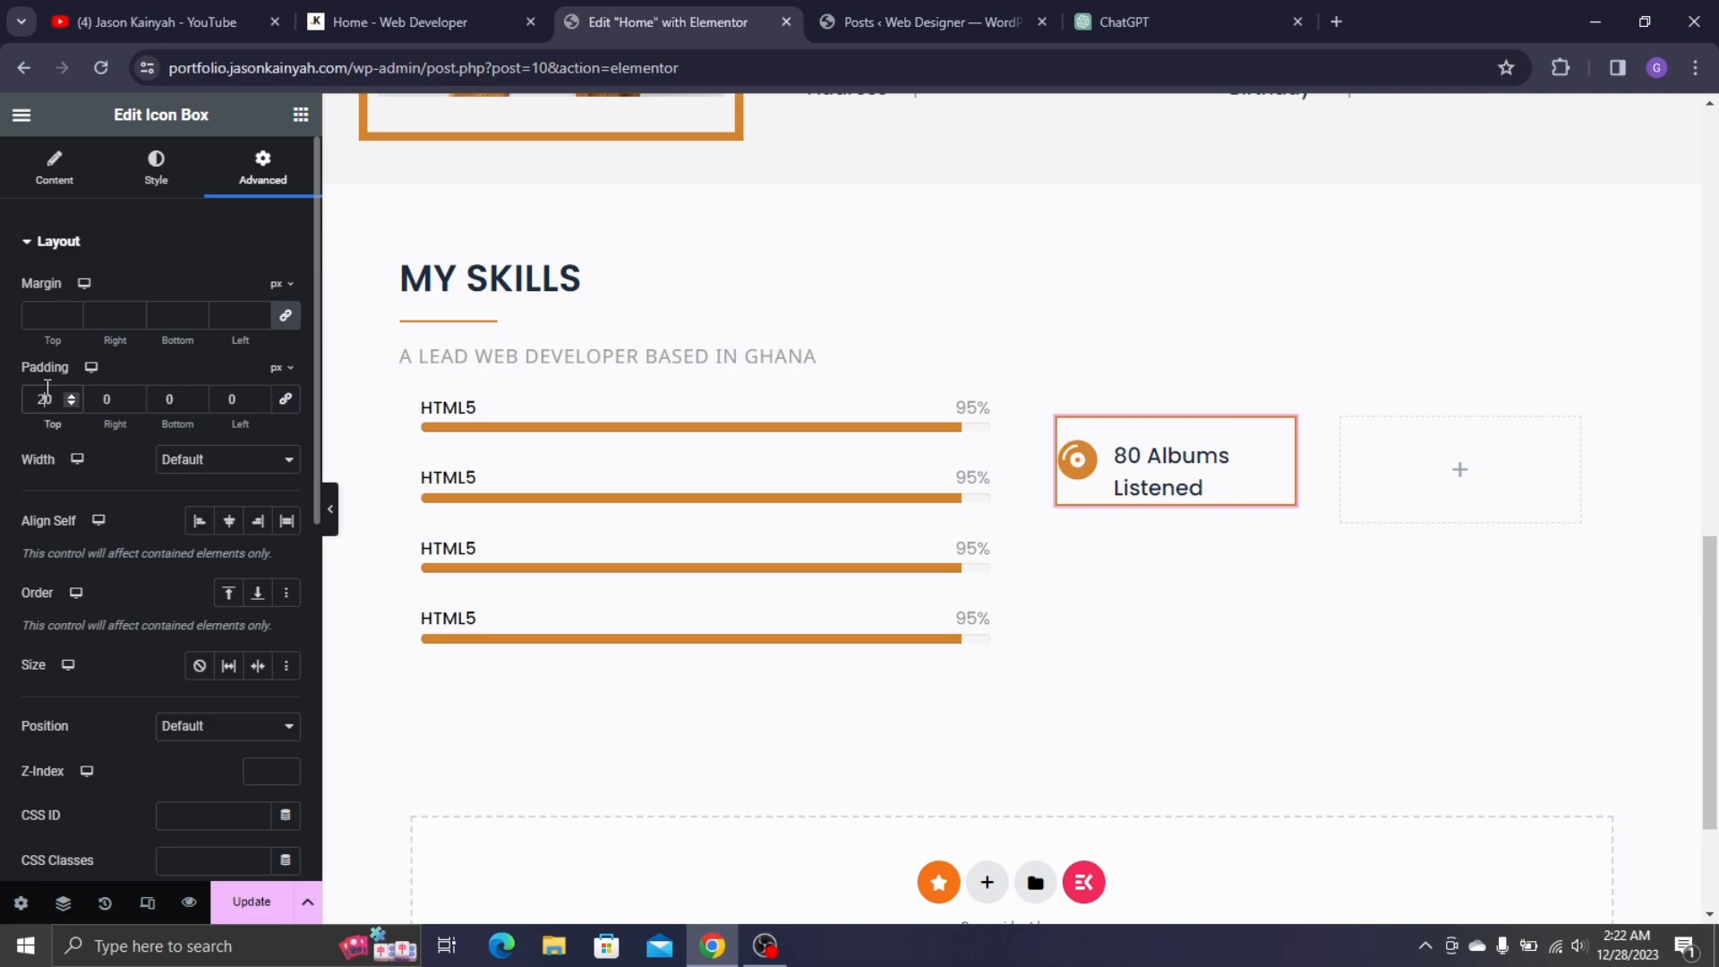
{"action": "left_click", "coordinate": [105, 399]}
{"action": "type", "text": "1"}
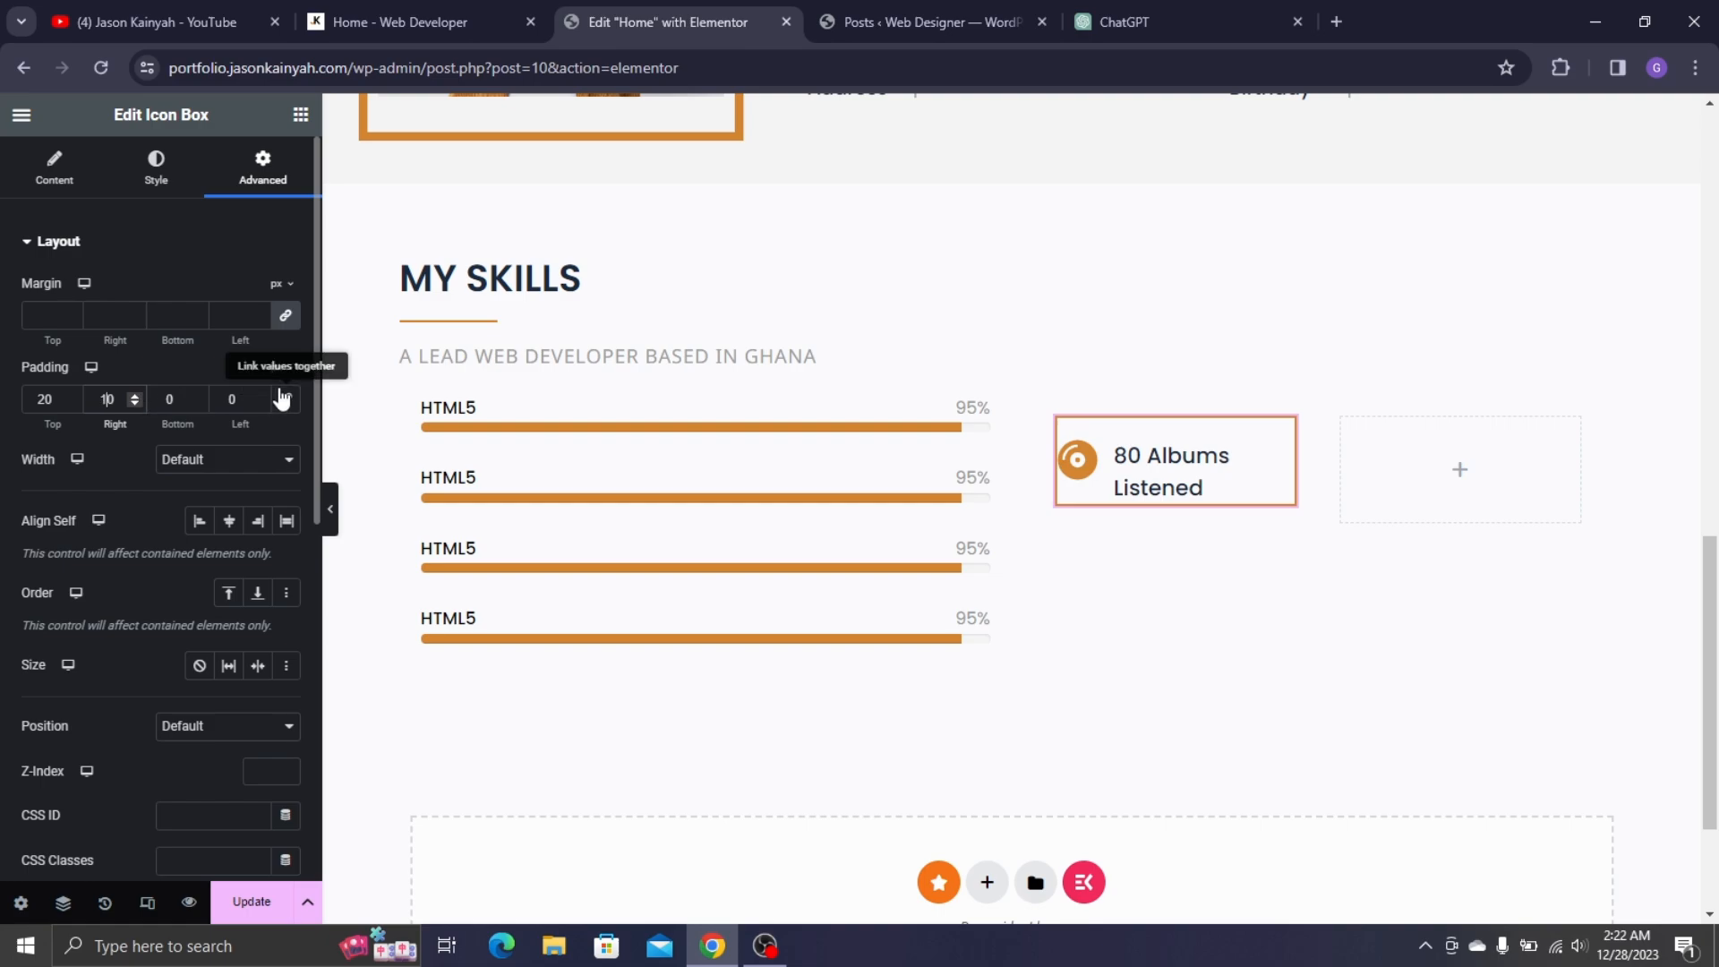
{"action": "left_click", "coordinate": [225, 402]}
{"action": "type", "text": "1"}
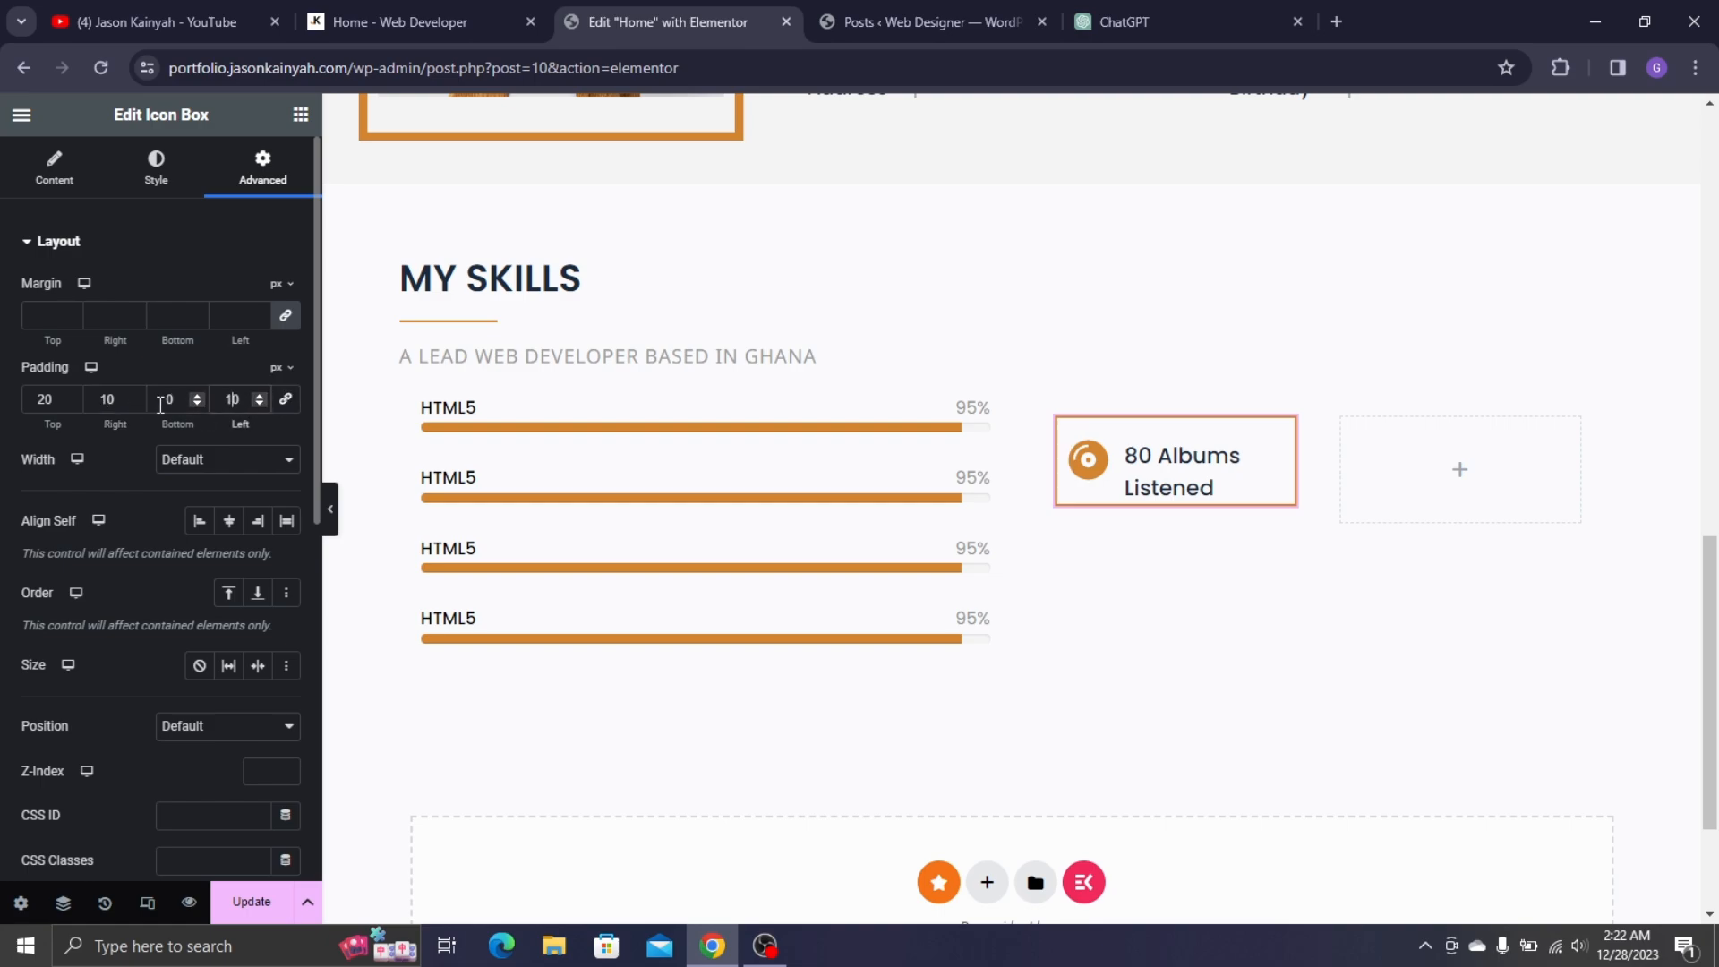
{"action": "left_click", "coordinate": [158, 398]}
{"action": "type", "text": "2"}
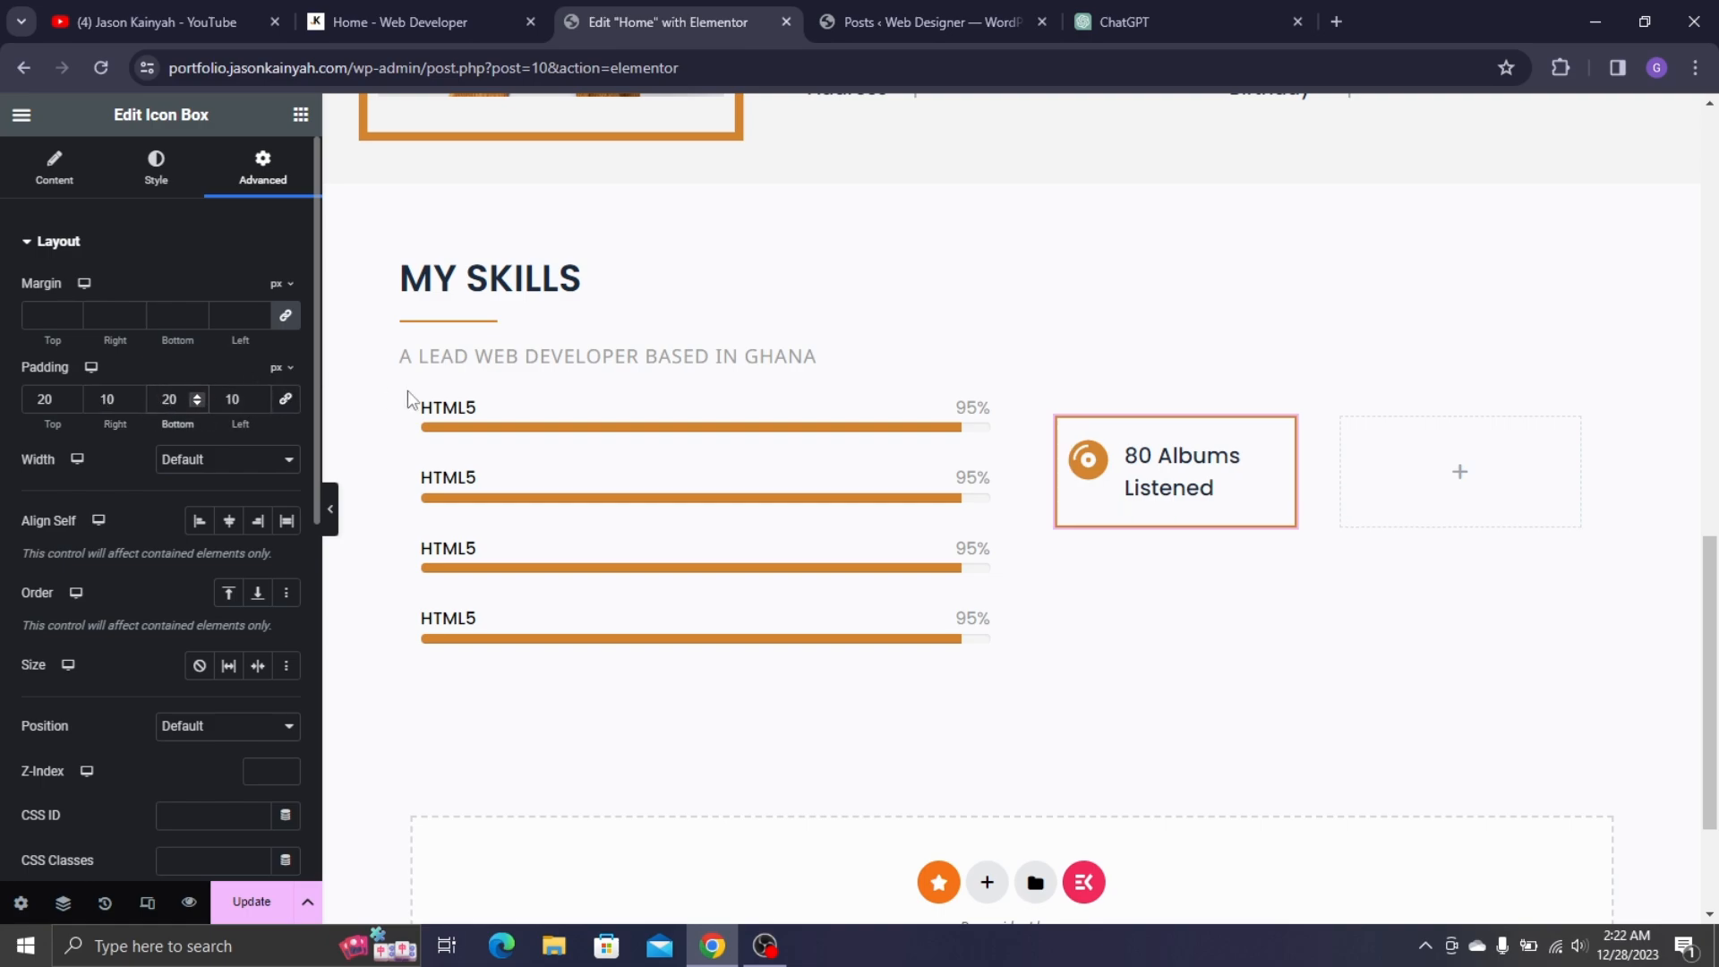
- Step the top and bottom padding down to 9 each
{"action": "left_click", "coordinate": [201, 403]}
{"action": "left_click", "coordinate": [201, 403]}
{"action": "left_click", "coordinate": [200, 402]}
{"action": "left_click", "coordinate": [200, 403]}
{"action": "left_click", "coordinate": [200, 403]}
{"action": "left_click", "coordinate": [201, 403]}
{"action": "left_click", "coordinate": [200, 402]}
{"action": "left_click", "coordinate": [201, 403]}
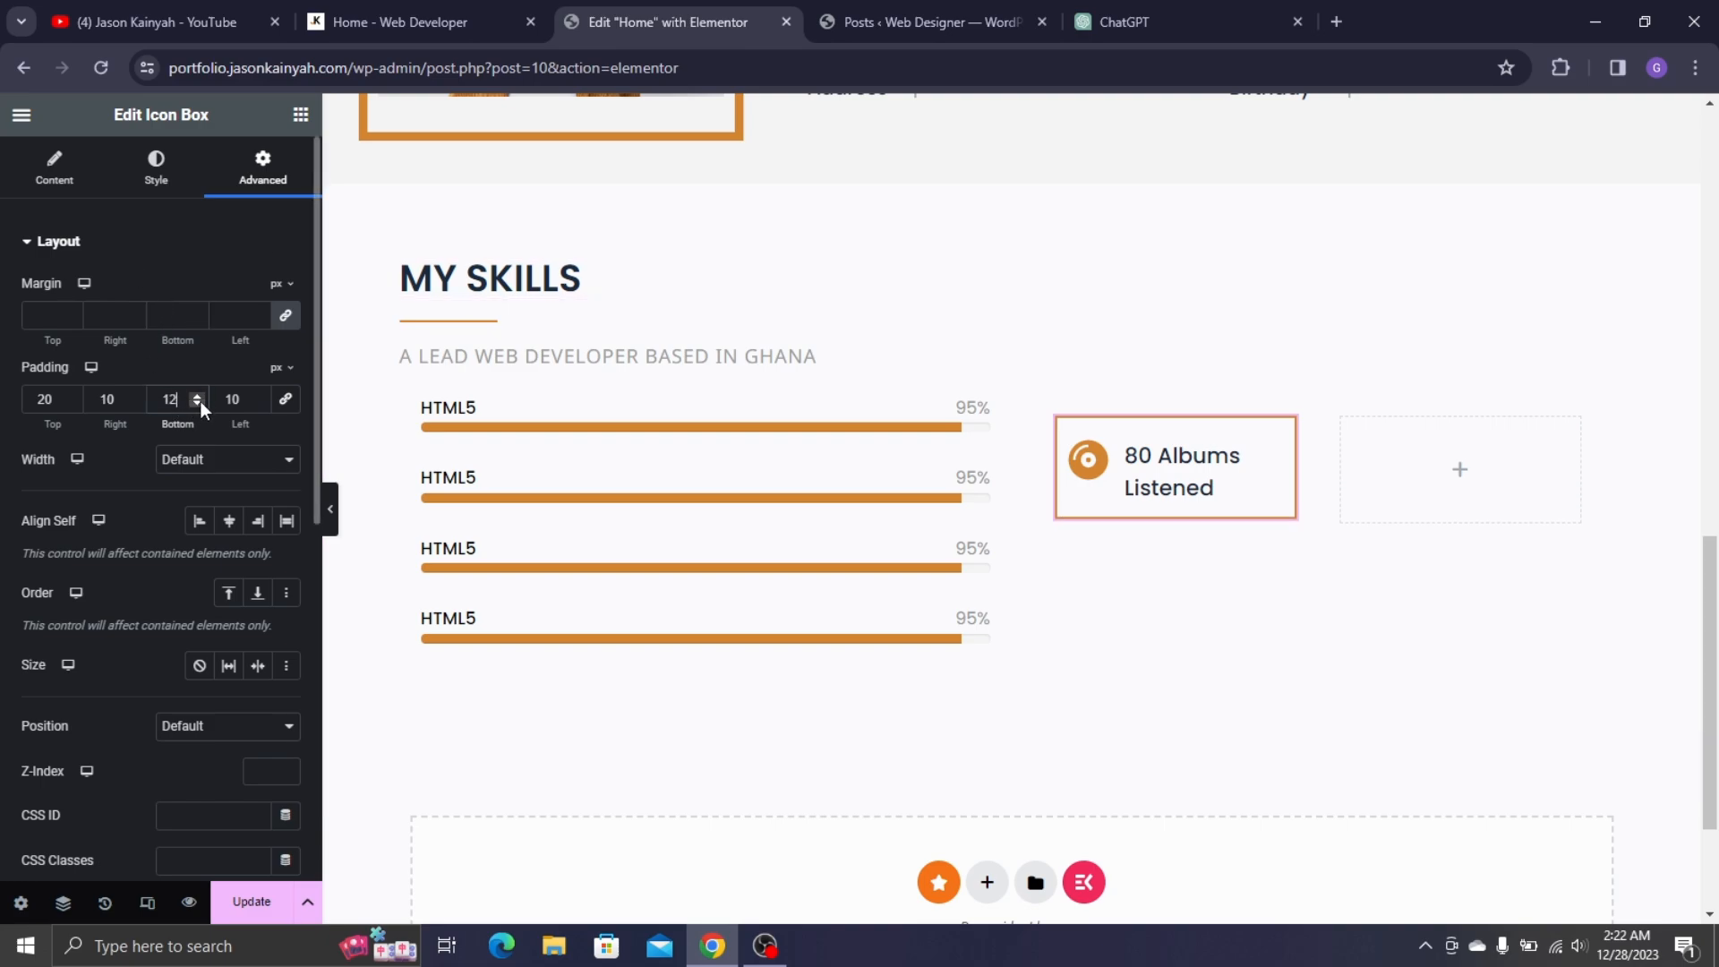
{"action": "left_click", "coordinate": [200, 403]}
{"action": "left_click", "coordinate": [75, 403]}
{"action": "left_click", "coordinate": [75, 403]}
{"action": "left_click", "coordinate": [75, 403]}
{"action": "left_click", "coordinate": [75, 403]}
{"action": "left_click", "coordinate": [76, 403]}
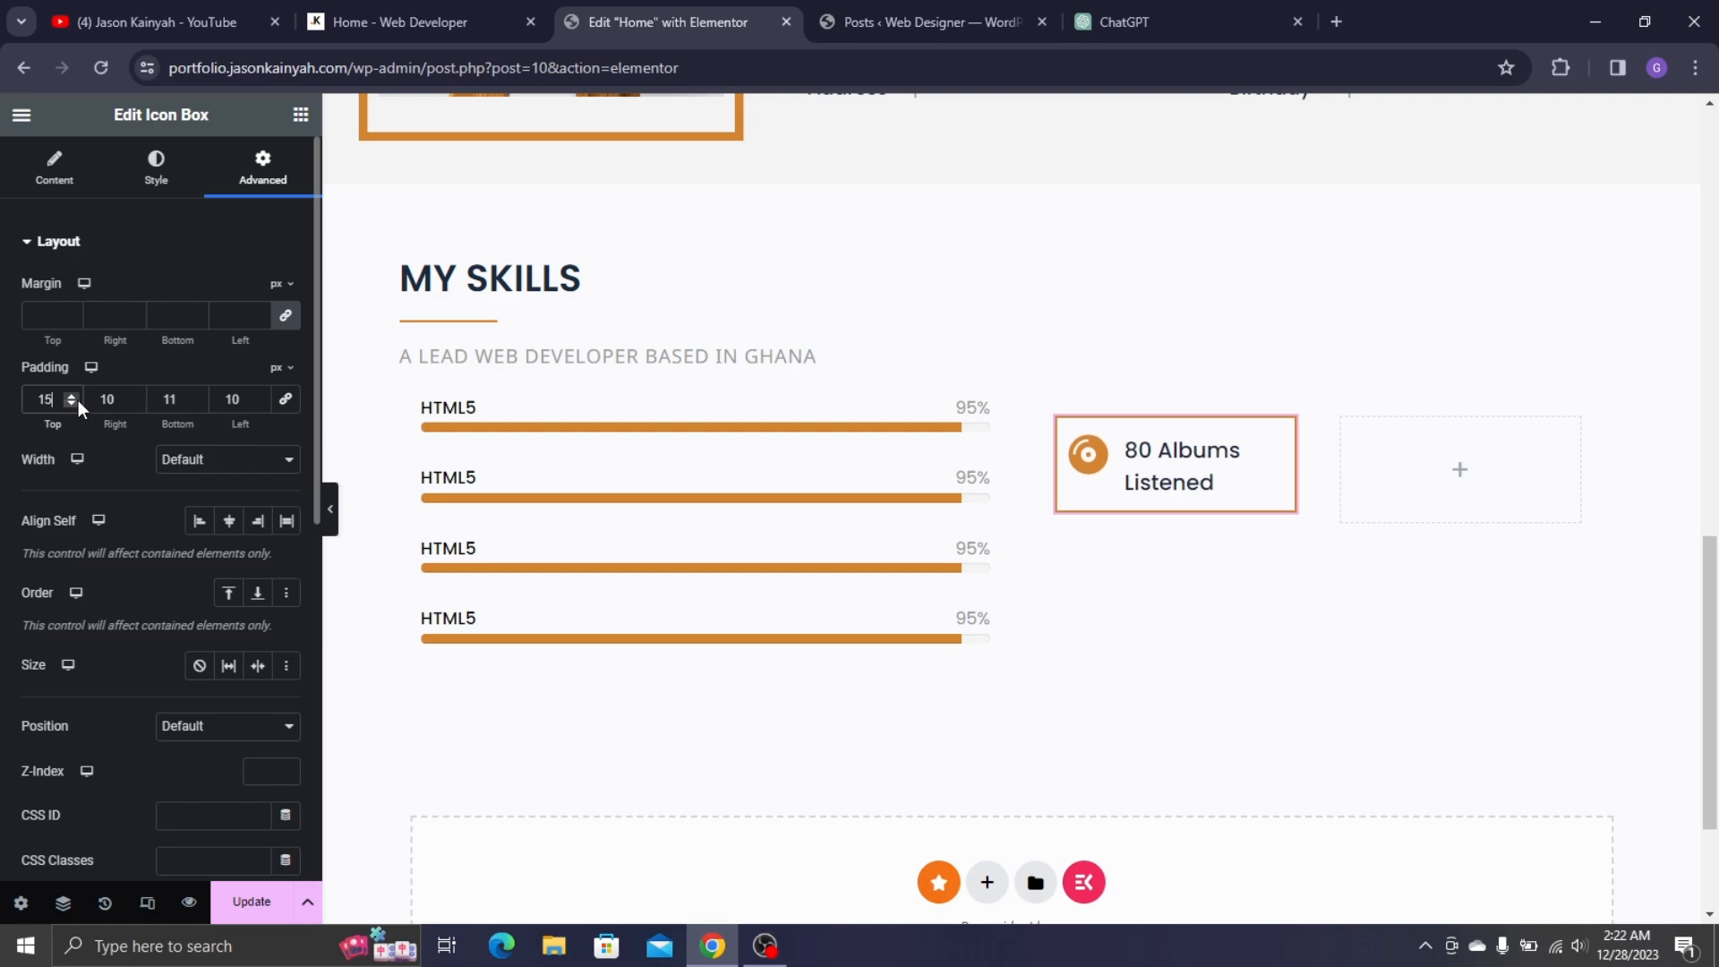
{"action": "left_click", "coordinate": [78, 402]}
{"action": "left_click", "coordinate": [78, 403]}
{"action": "left_click", "coordinate": [78, 402]}
{"action": "left_click", "coordinate": [78, 403]}
{"action": "left_click", "coordinate": [78, 403]}
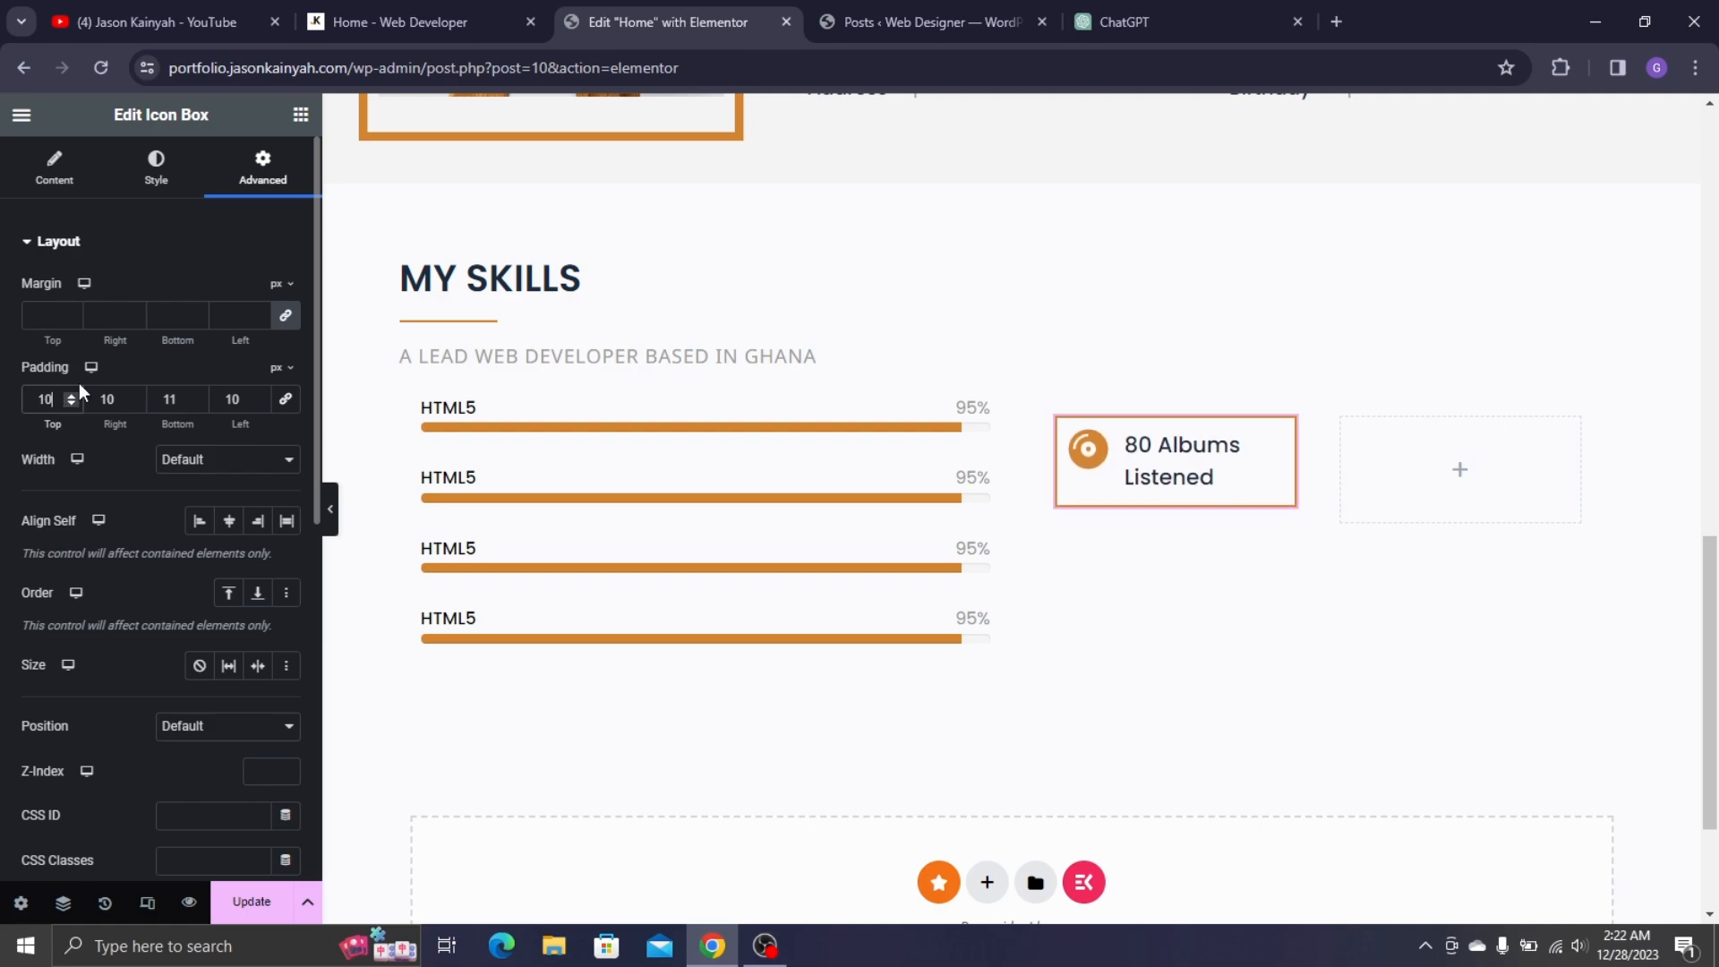
{"action": "left_click", "coordinate": [198, 403]}
{"action": "left_click", "coordinate": [199, 402]}
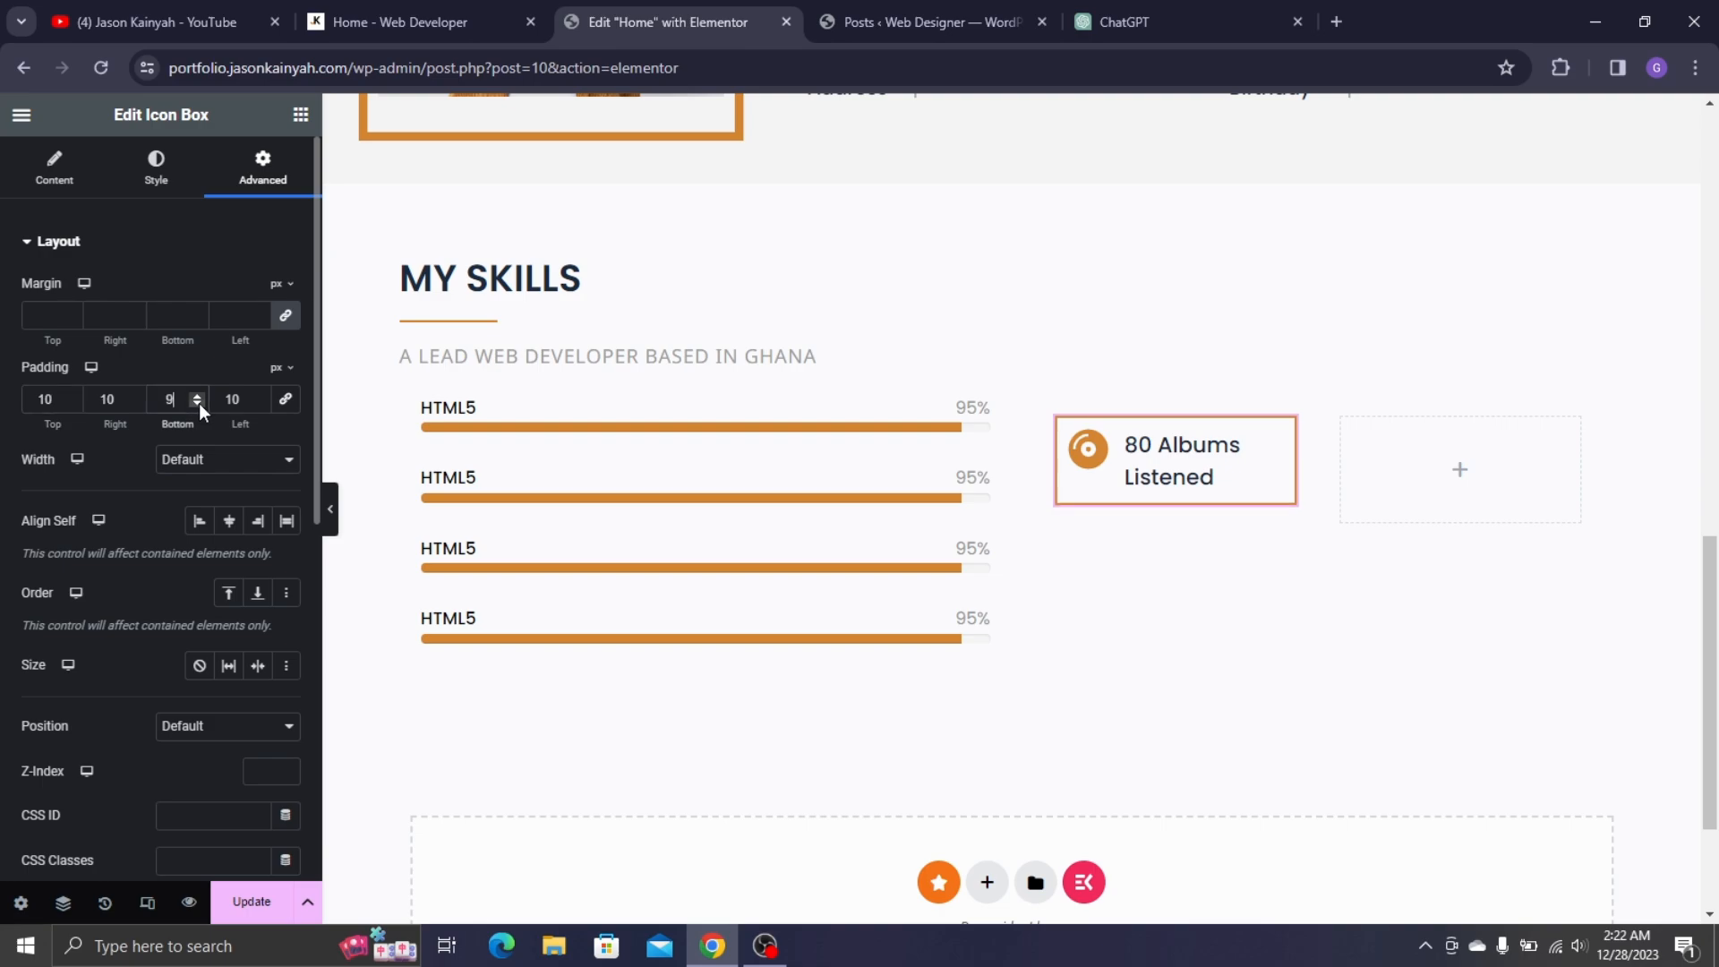
{"action": "left_click", "coordinate": [72, 404]}
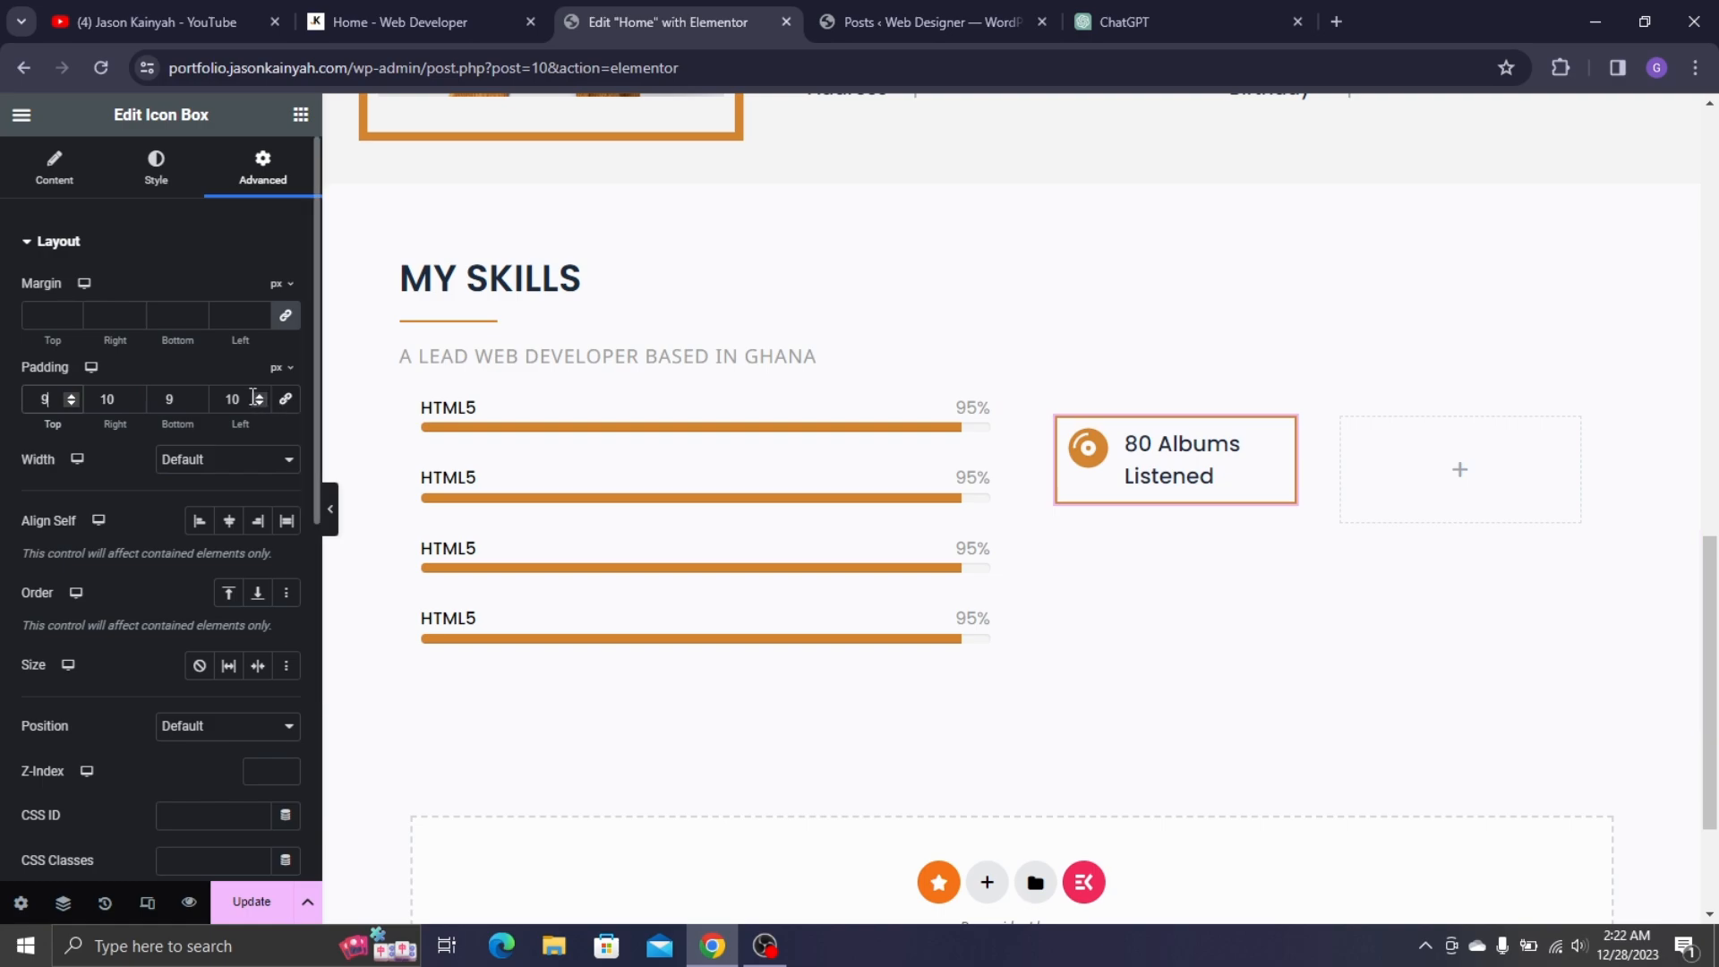
- Reduce the right padding to 7 and check the box against the live site
{"action": "left_click", "coordinate": [138, 404]}
{"action": "scroll", "coordinate": [1249, 421], "scroll_direction": "down", "scroll_amount": 3}
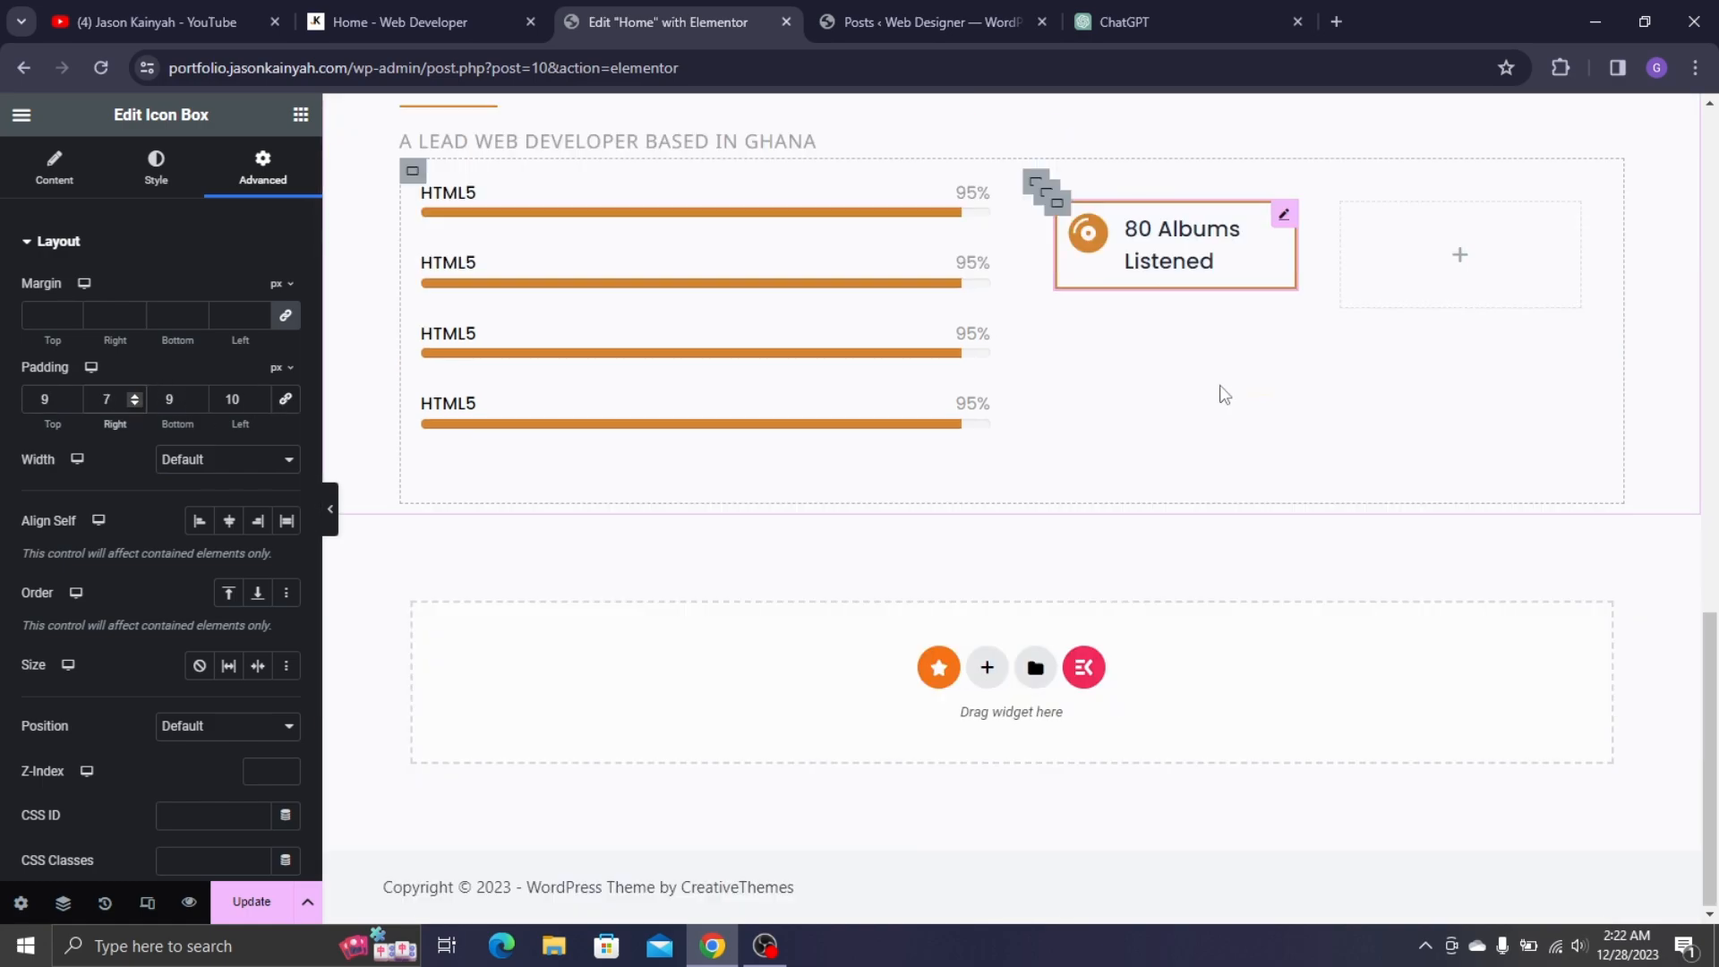
{"action": "left_click", "coordinate": [402, 18]}
{"action": "left_click", "coordinate": [726, 4]}
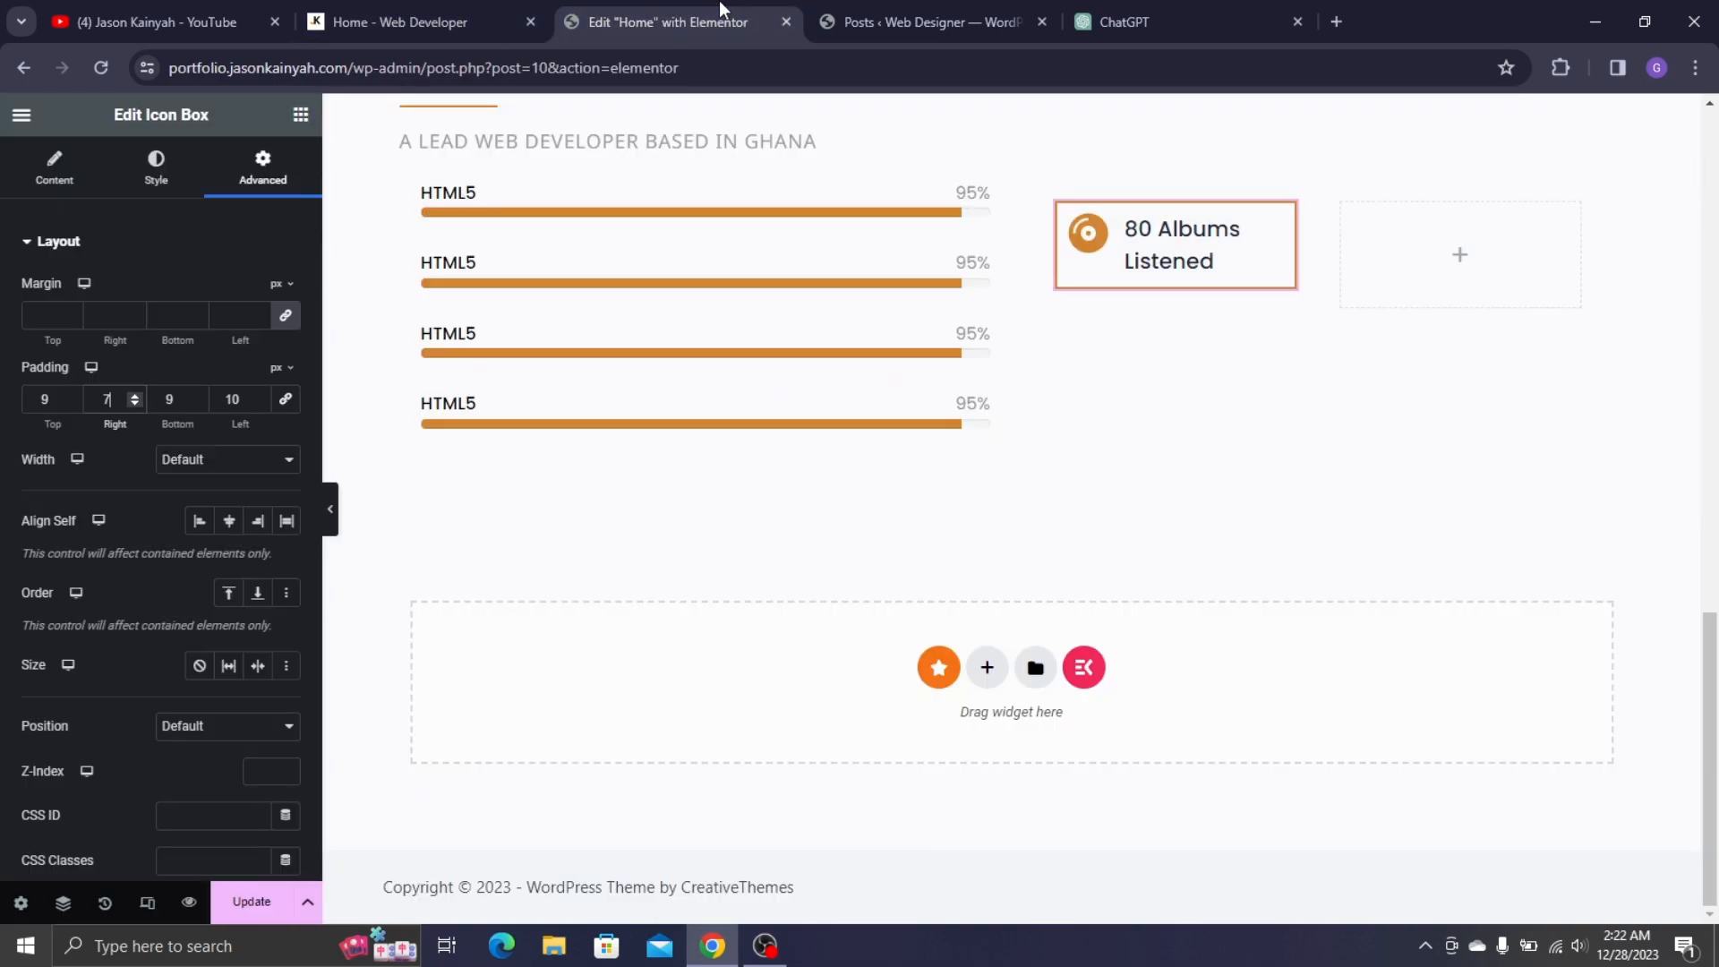
- Copy the 80 Albums Listened icon box into the empty right container, undoing a stray progress-bar paste
{"action": "right_click", "coordinate": [1241, 229]}
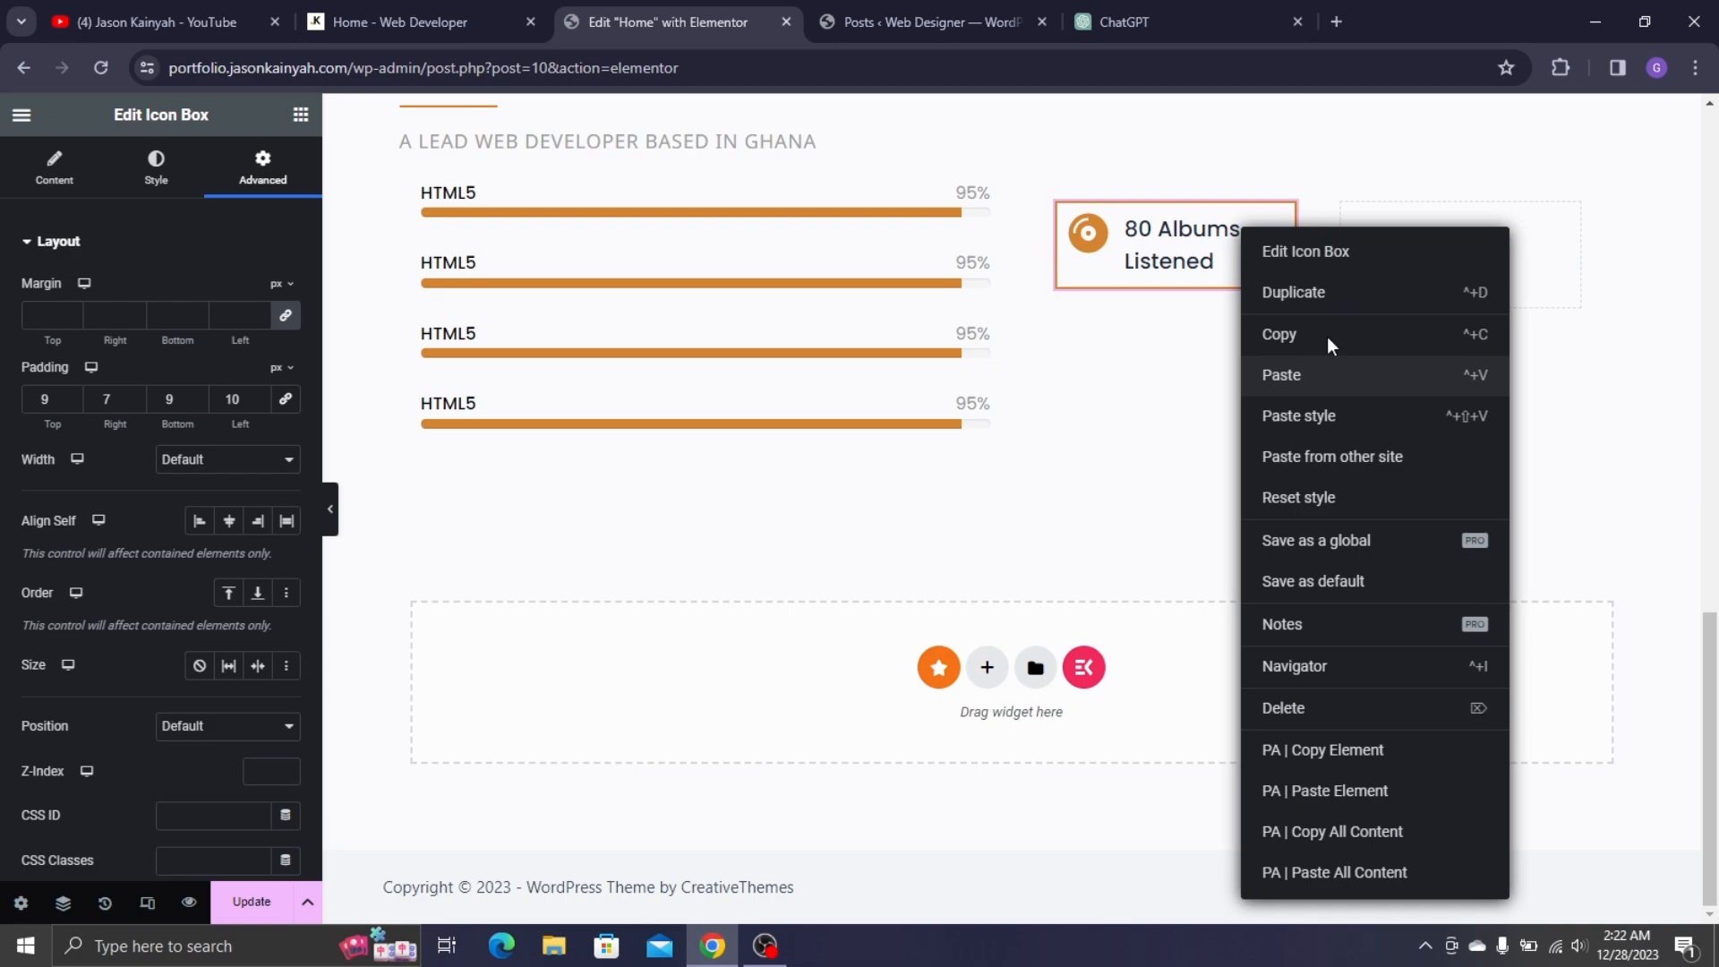
{"action": "left_click", "coordinate": [1328, 369]}
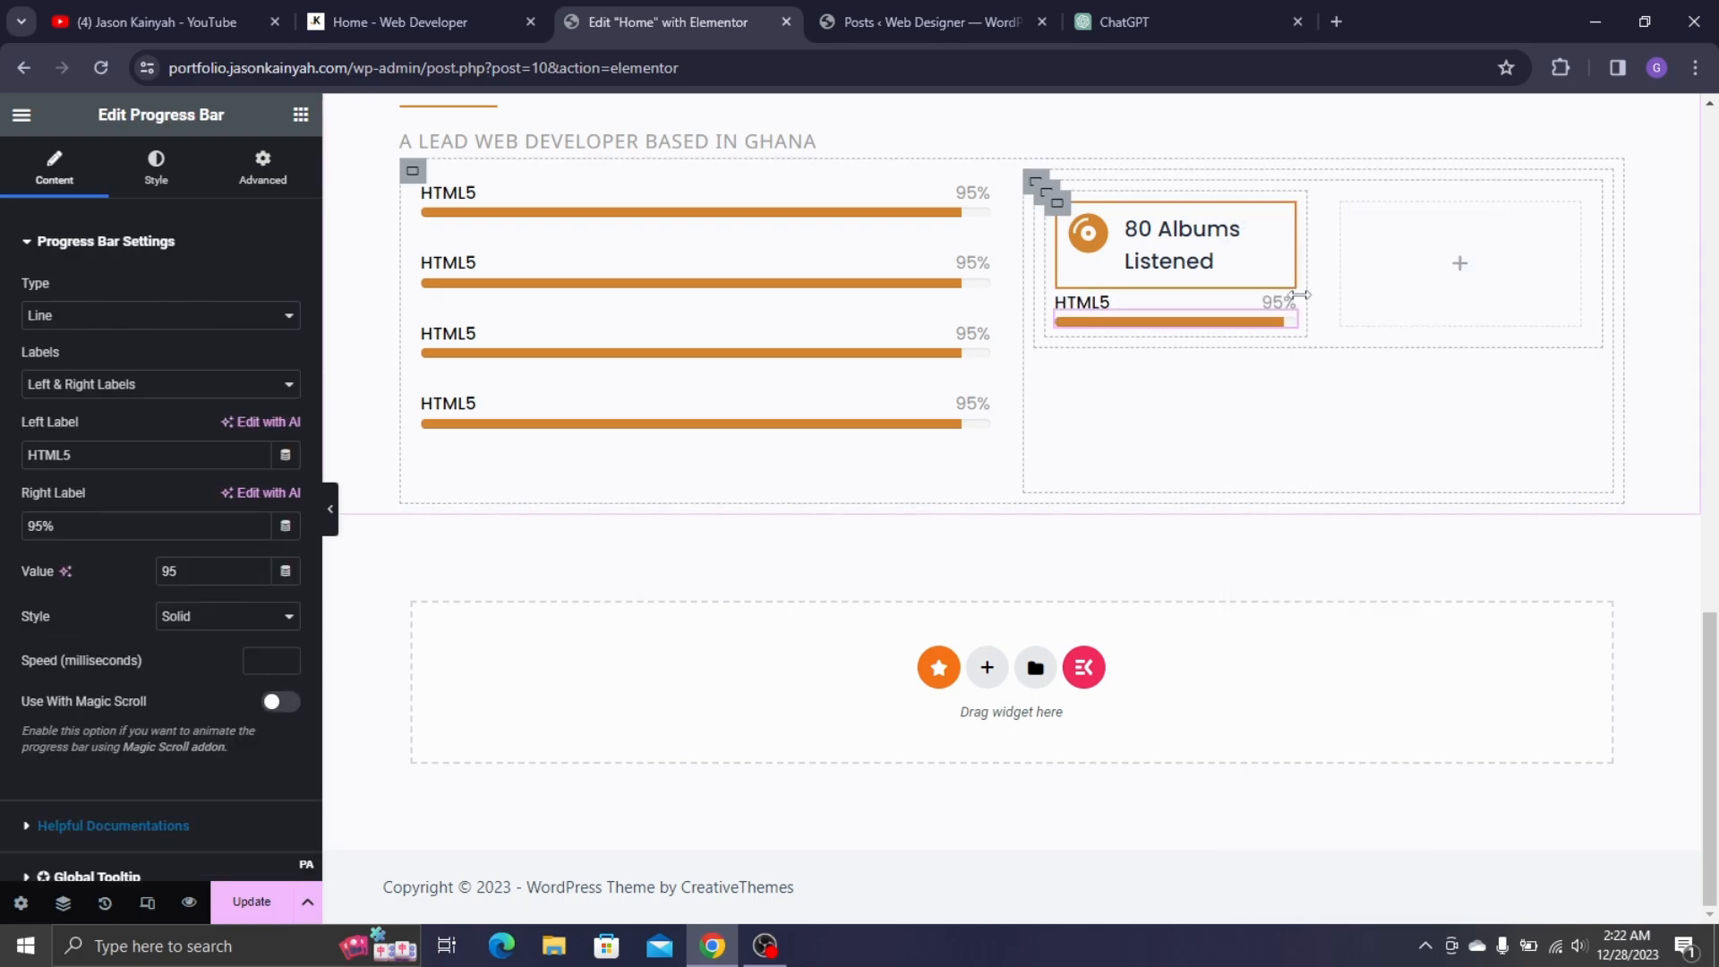
{"action": "key", "text": "ctrl+z"}
{"action": "right_click", "coordinate": [1250, 229]}
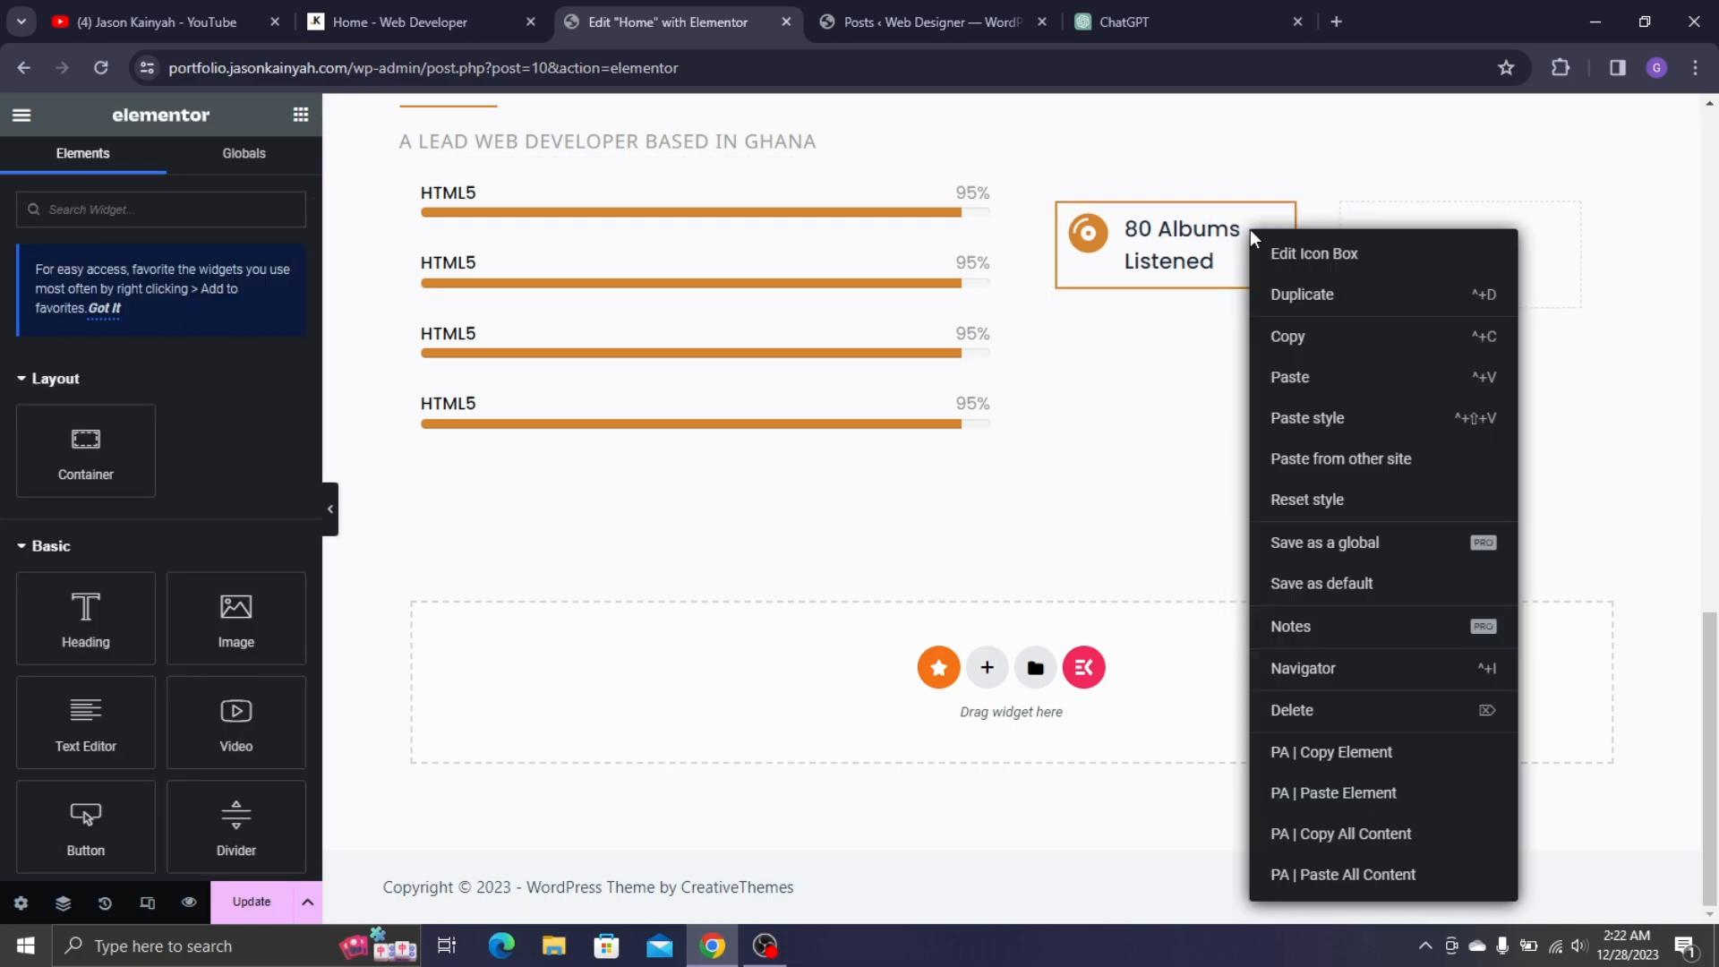
{"action": "left_click", "coordinate": [1295, 348]}
{"action": "right_click", "coordinate": [1400, 273]}
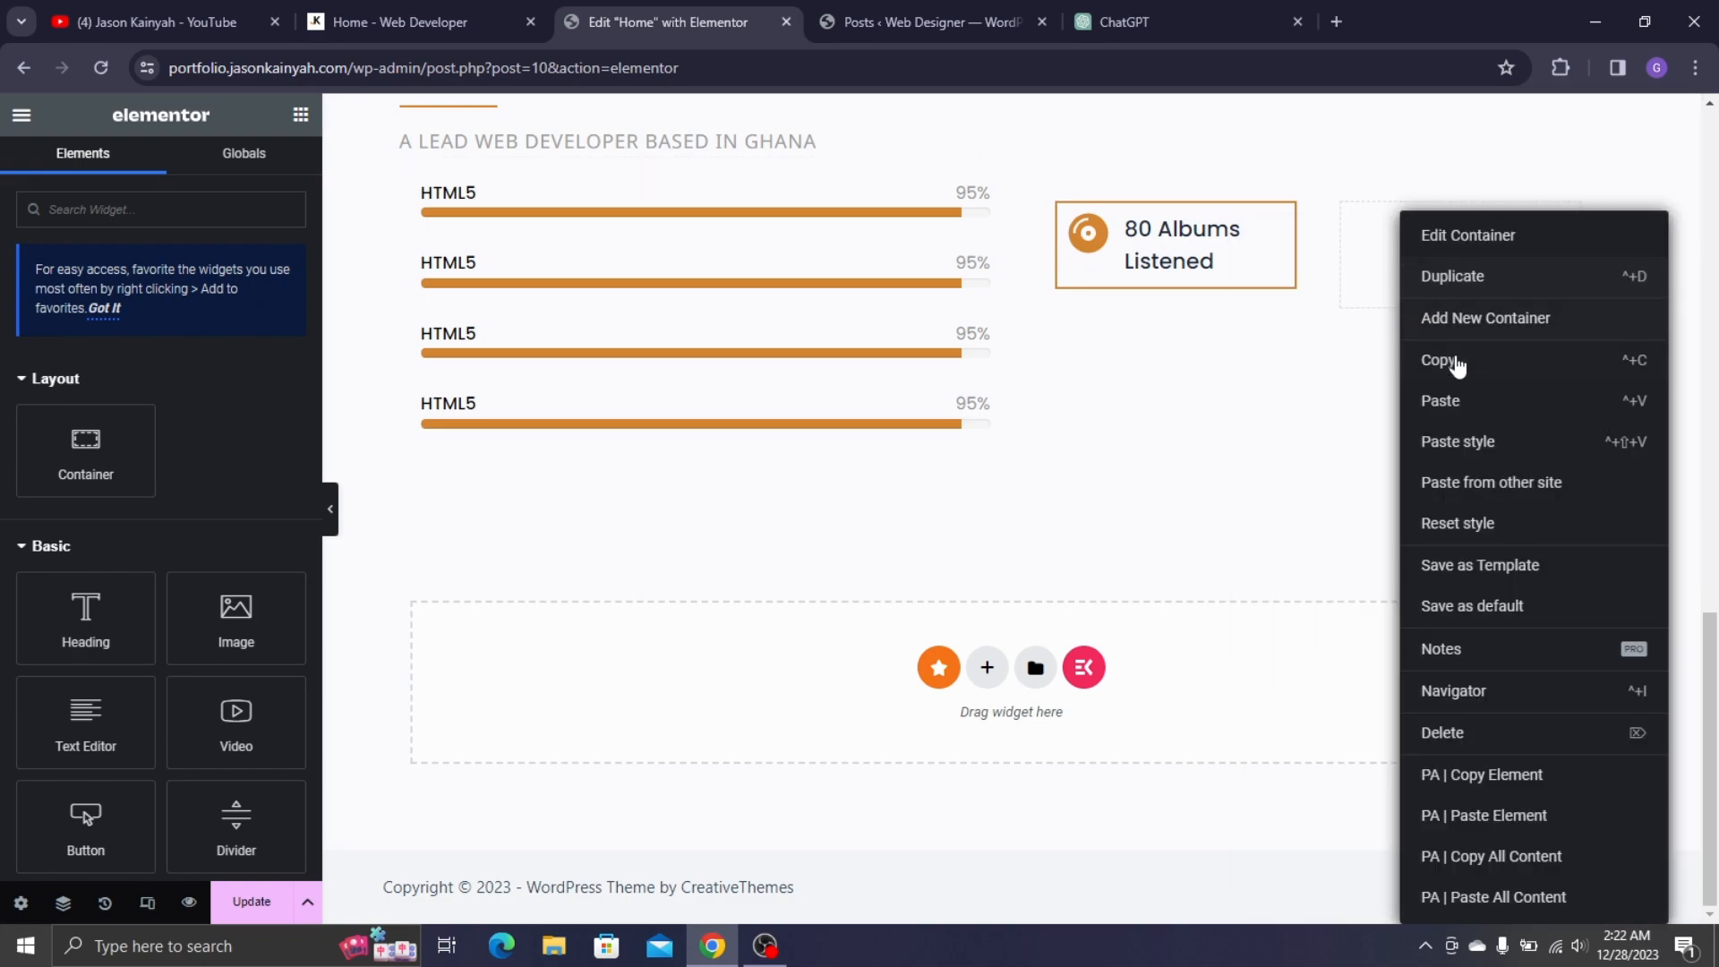
{"action": "left_click", "coordinate": [1441, 400]}
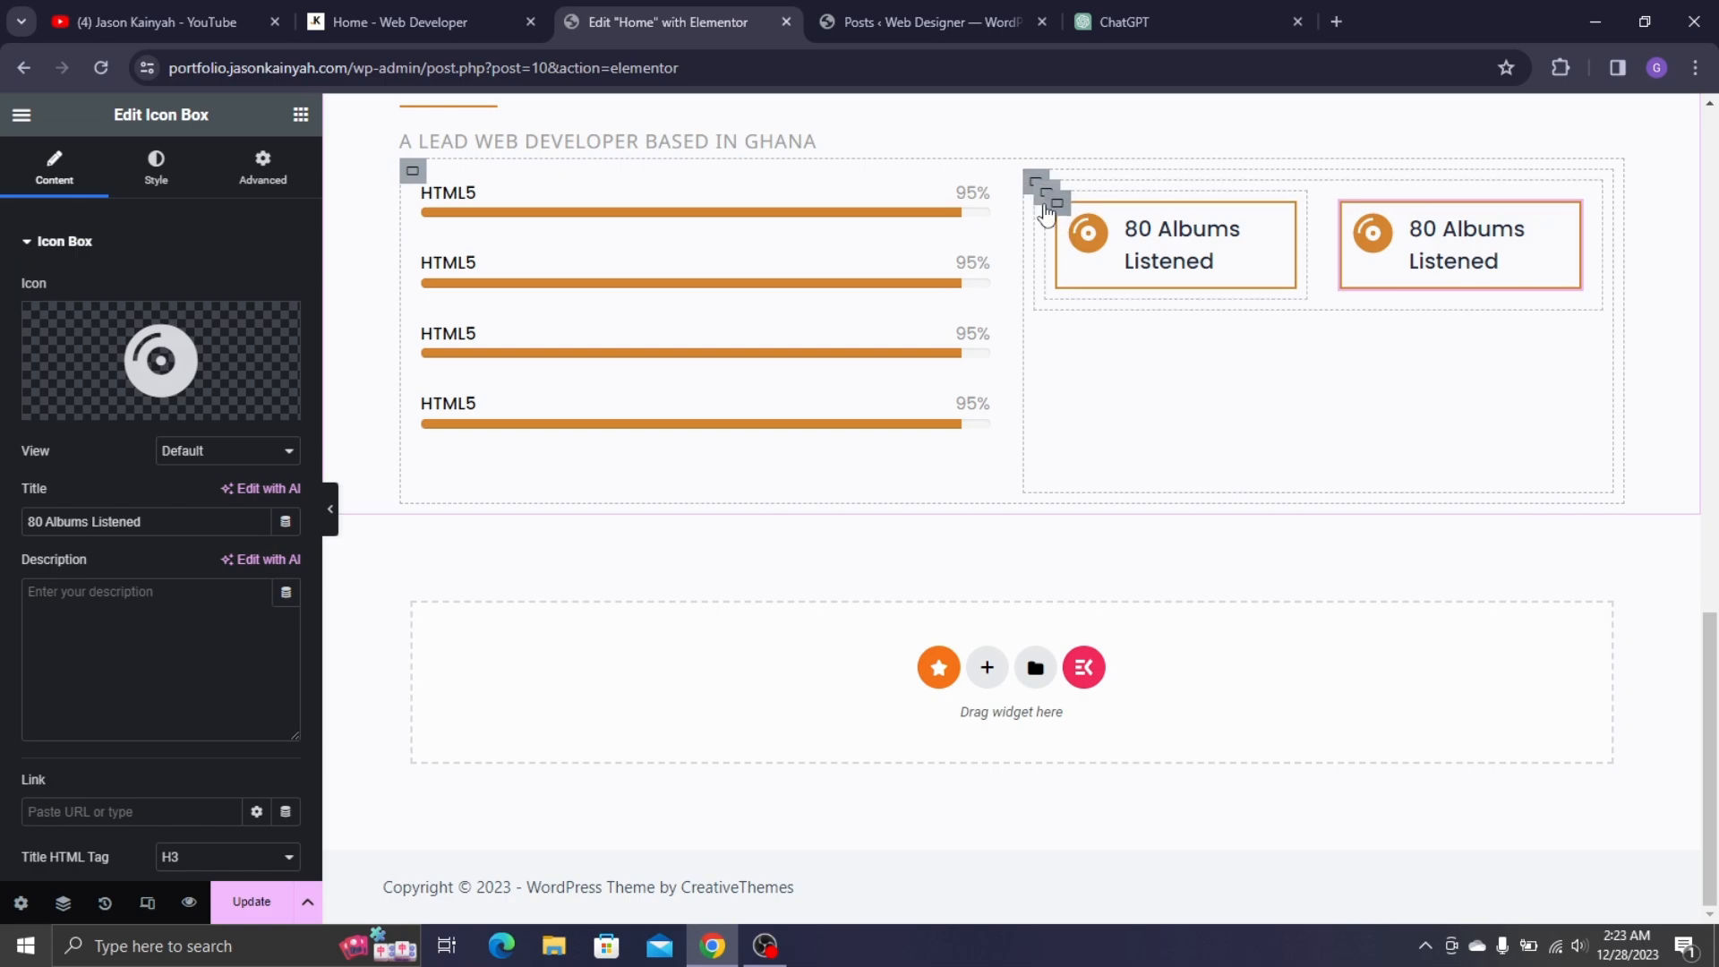
- Duplicate the icon box row into a second row and compare MY SKILLS with the live site
{"action": "right_click", "coordinate": [1043, 192]}
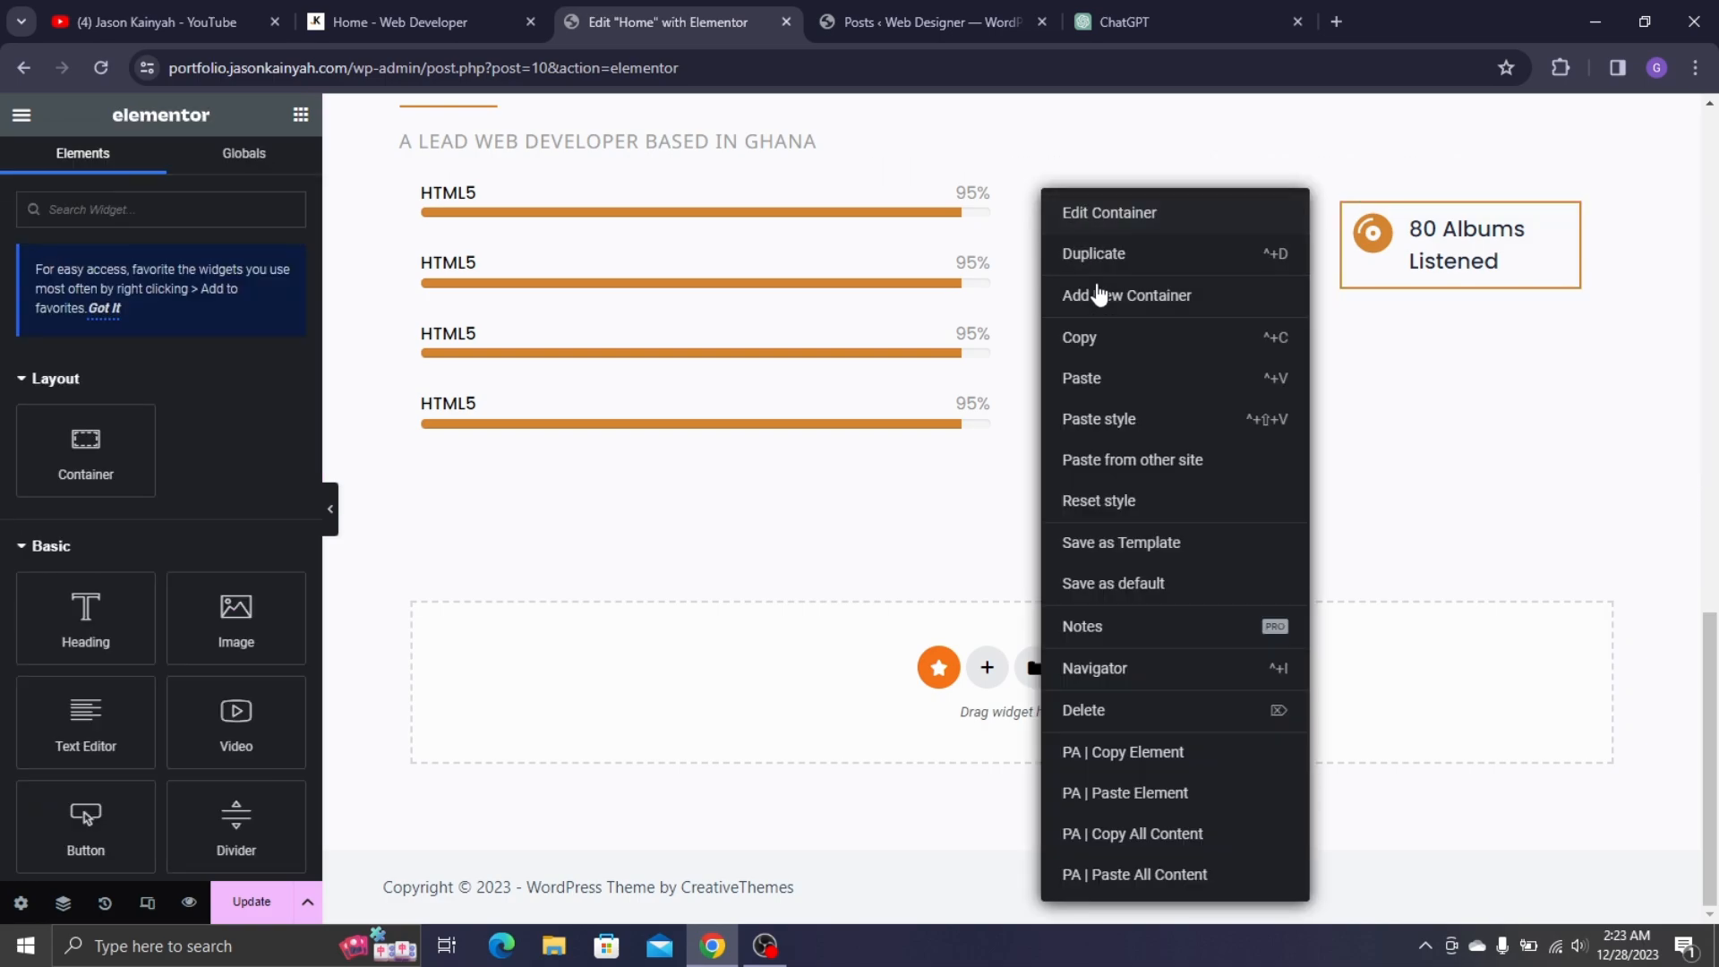
{"action": "key", "text": "ctrl+d"}
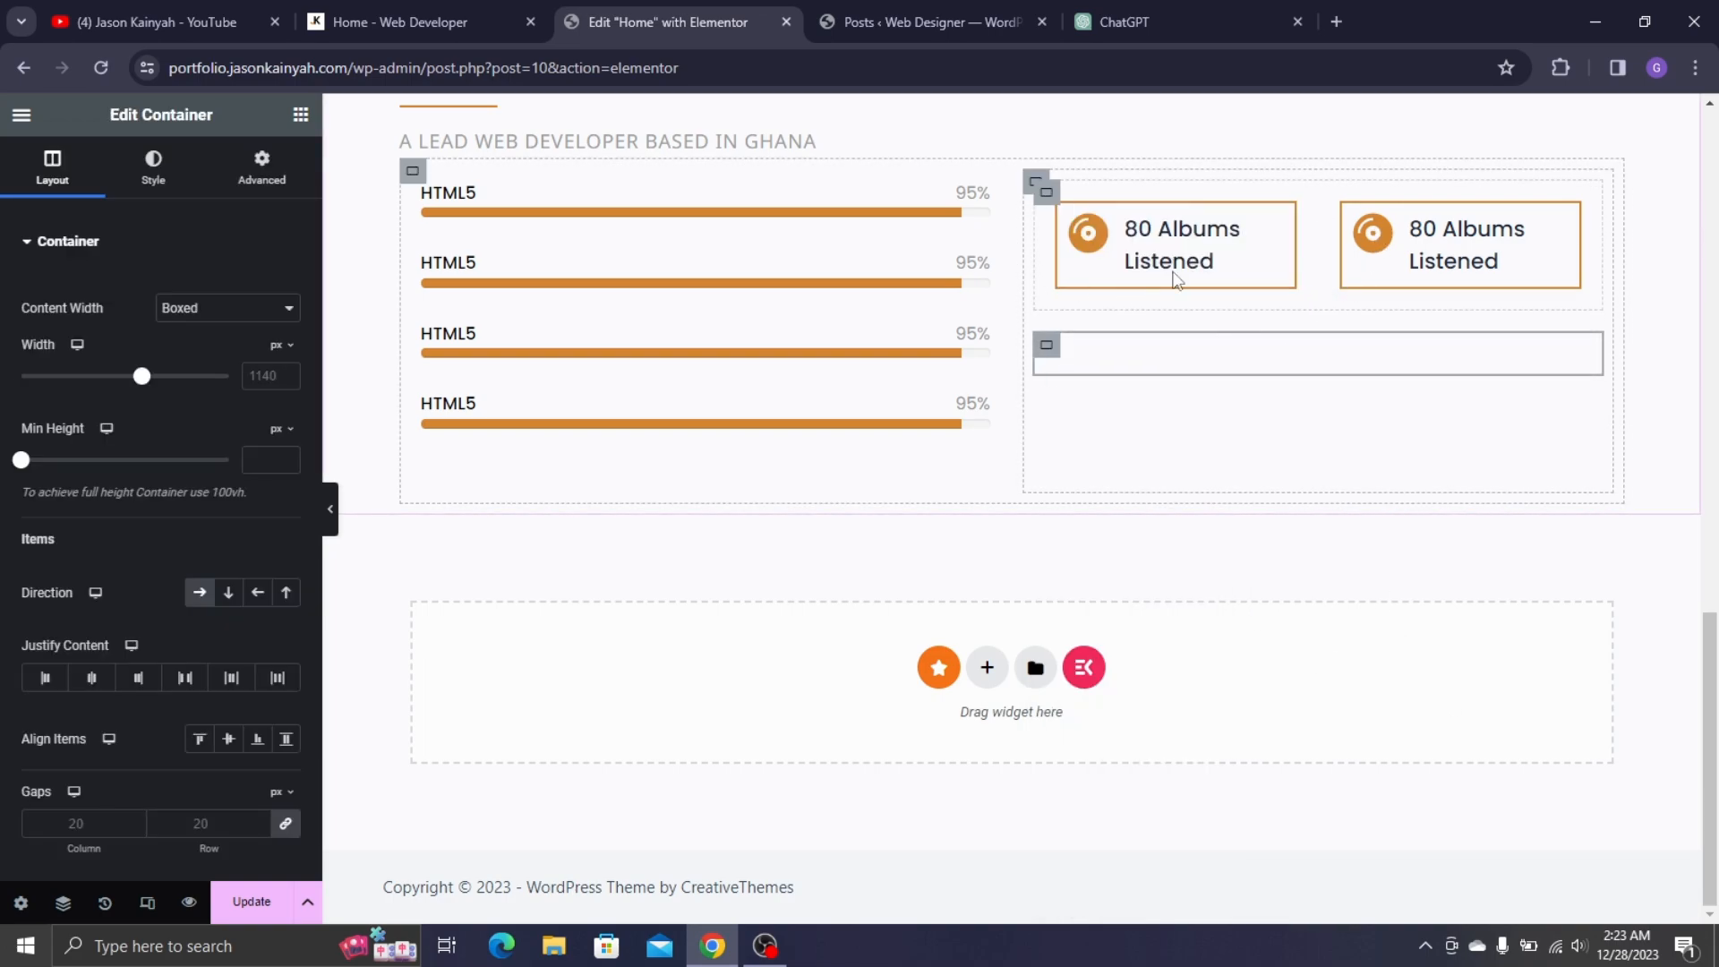
{"action": "scroll", "coordinate": [716, 278], "scroll_direction": "up", "scroll_amount": 2}
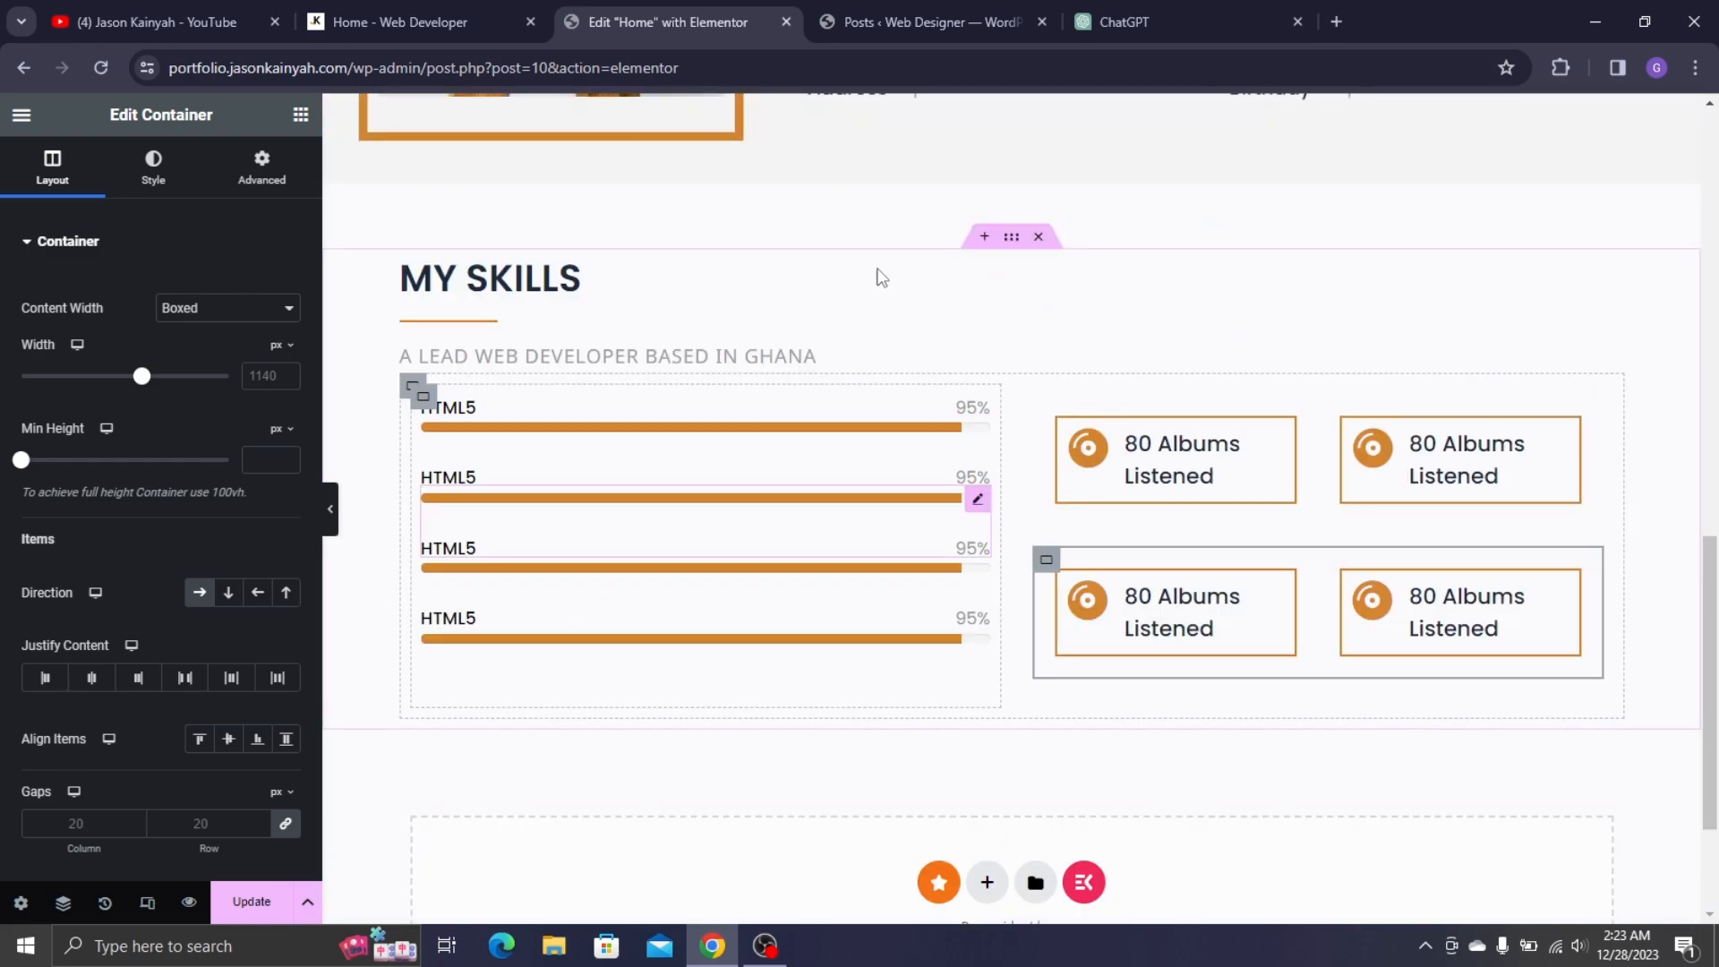
{"action": "scroll", "coordinate": [1038, 277], "scroll_direction": "down", "scroll_amount": 1}
{"action": "left_click", "coordinate": [498, 22]}
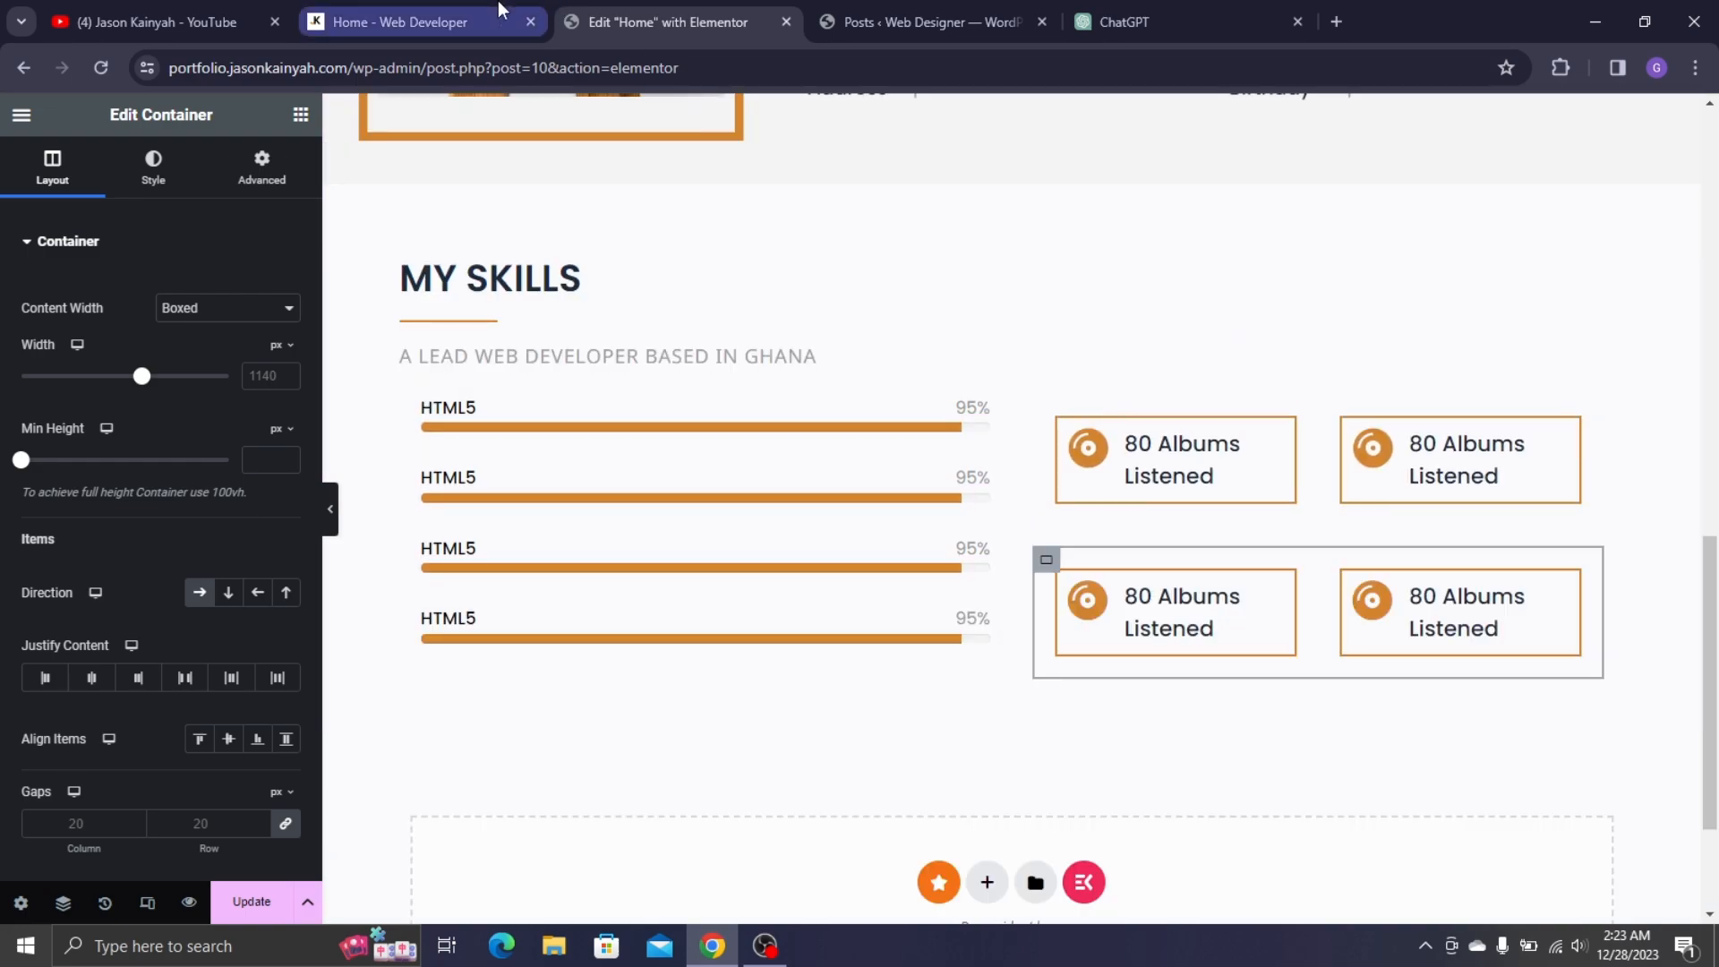
{"action": "left_click", "coordinate": [671, 20]}
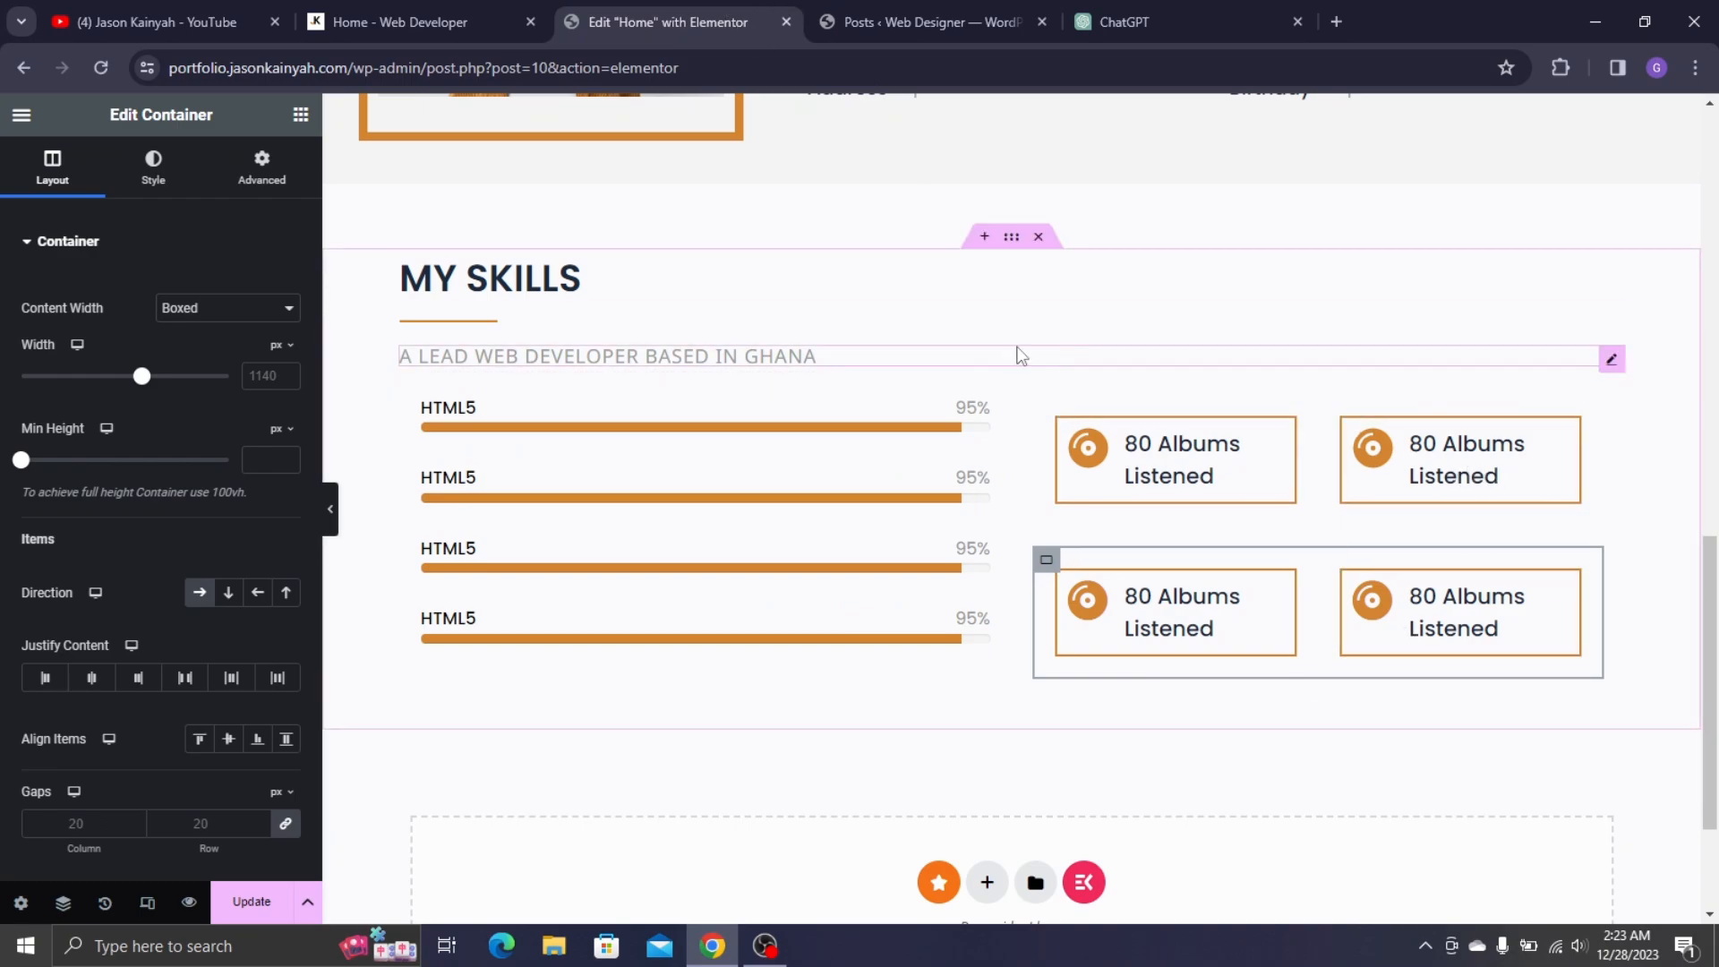
{"action": "scroll", "coordinate": [944, 483], "scroll_direction": "up", "scroll_amount": 2}
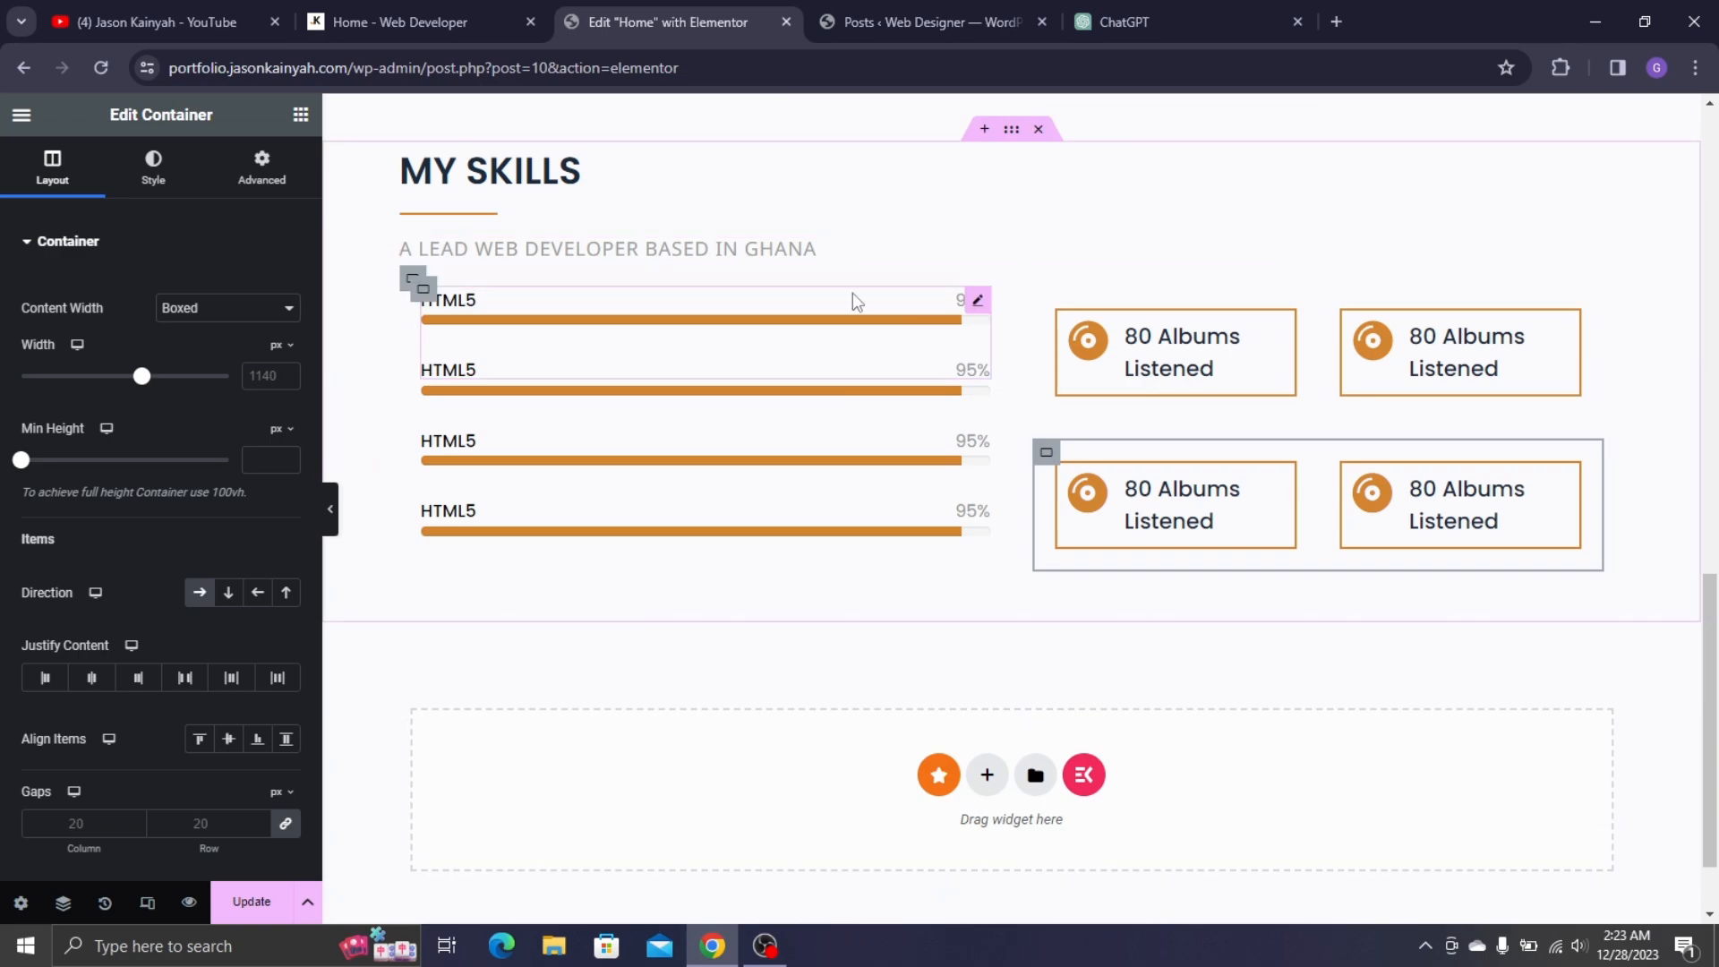
- Set the icon grid container's gaps to 0, update the page and open Preview Changes
{"action": "left_click", "coordinate": [243, 899]}
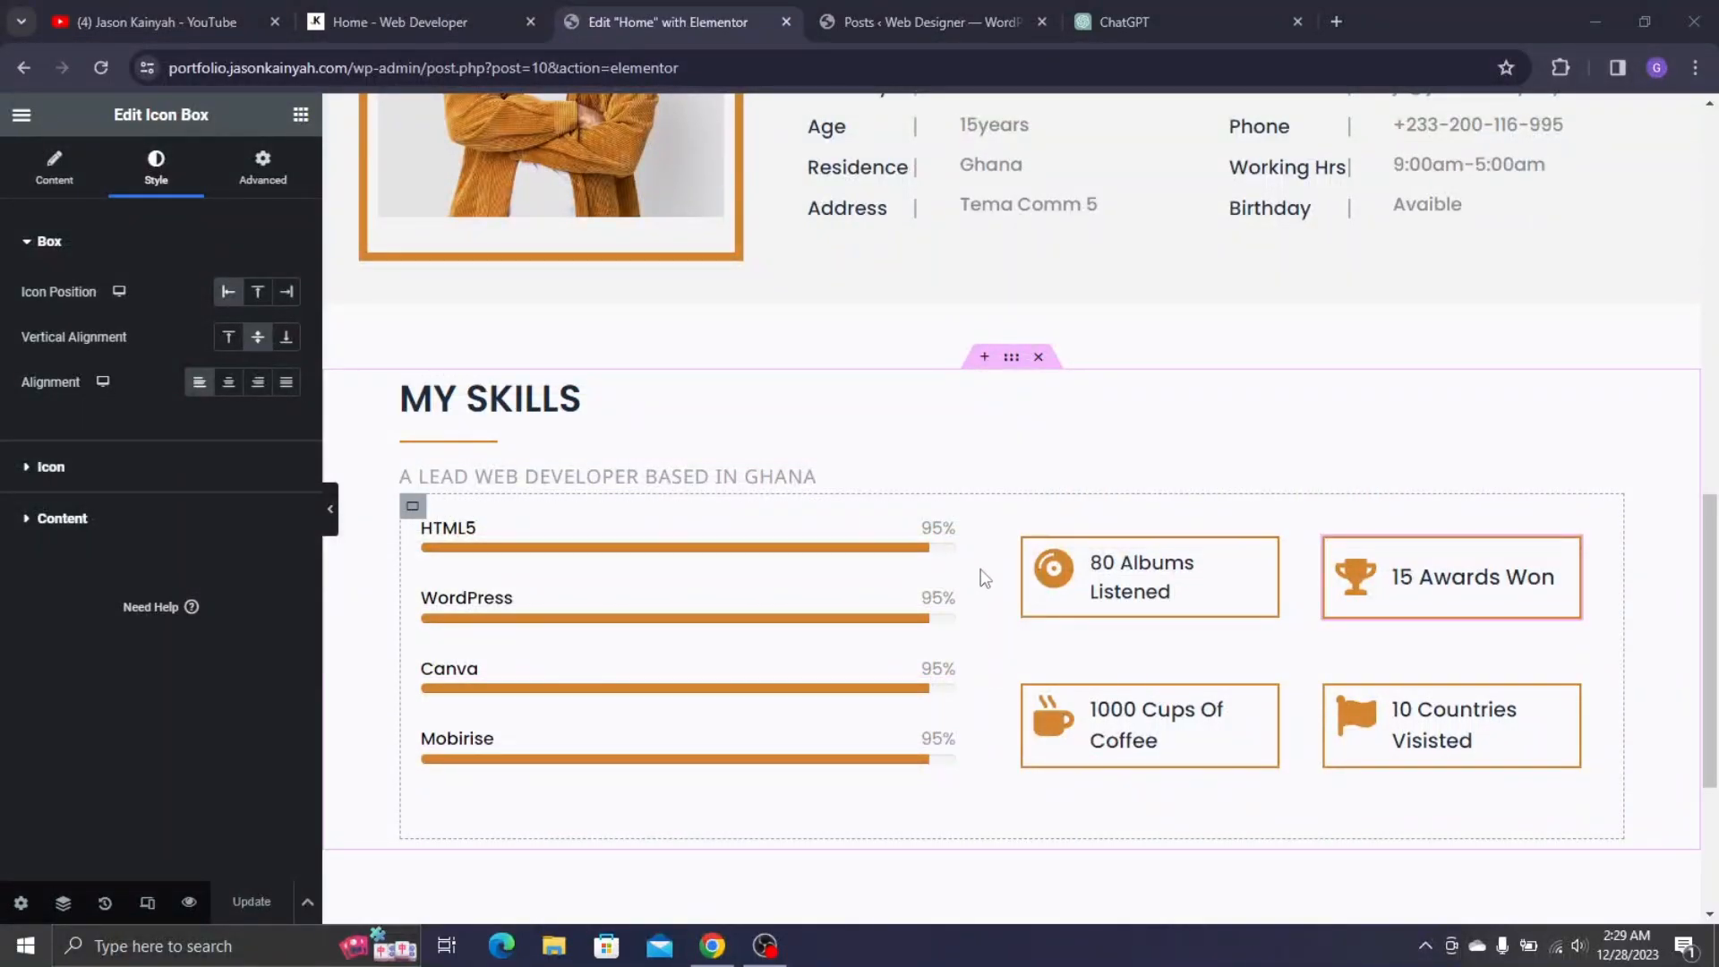
{"action": "scroll", "coordinate": [1105, 564], "scroll_direction": "down", "scroll_amount": 1}
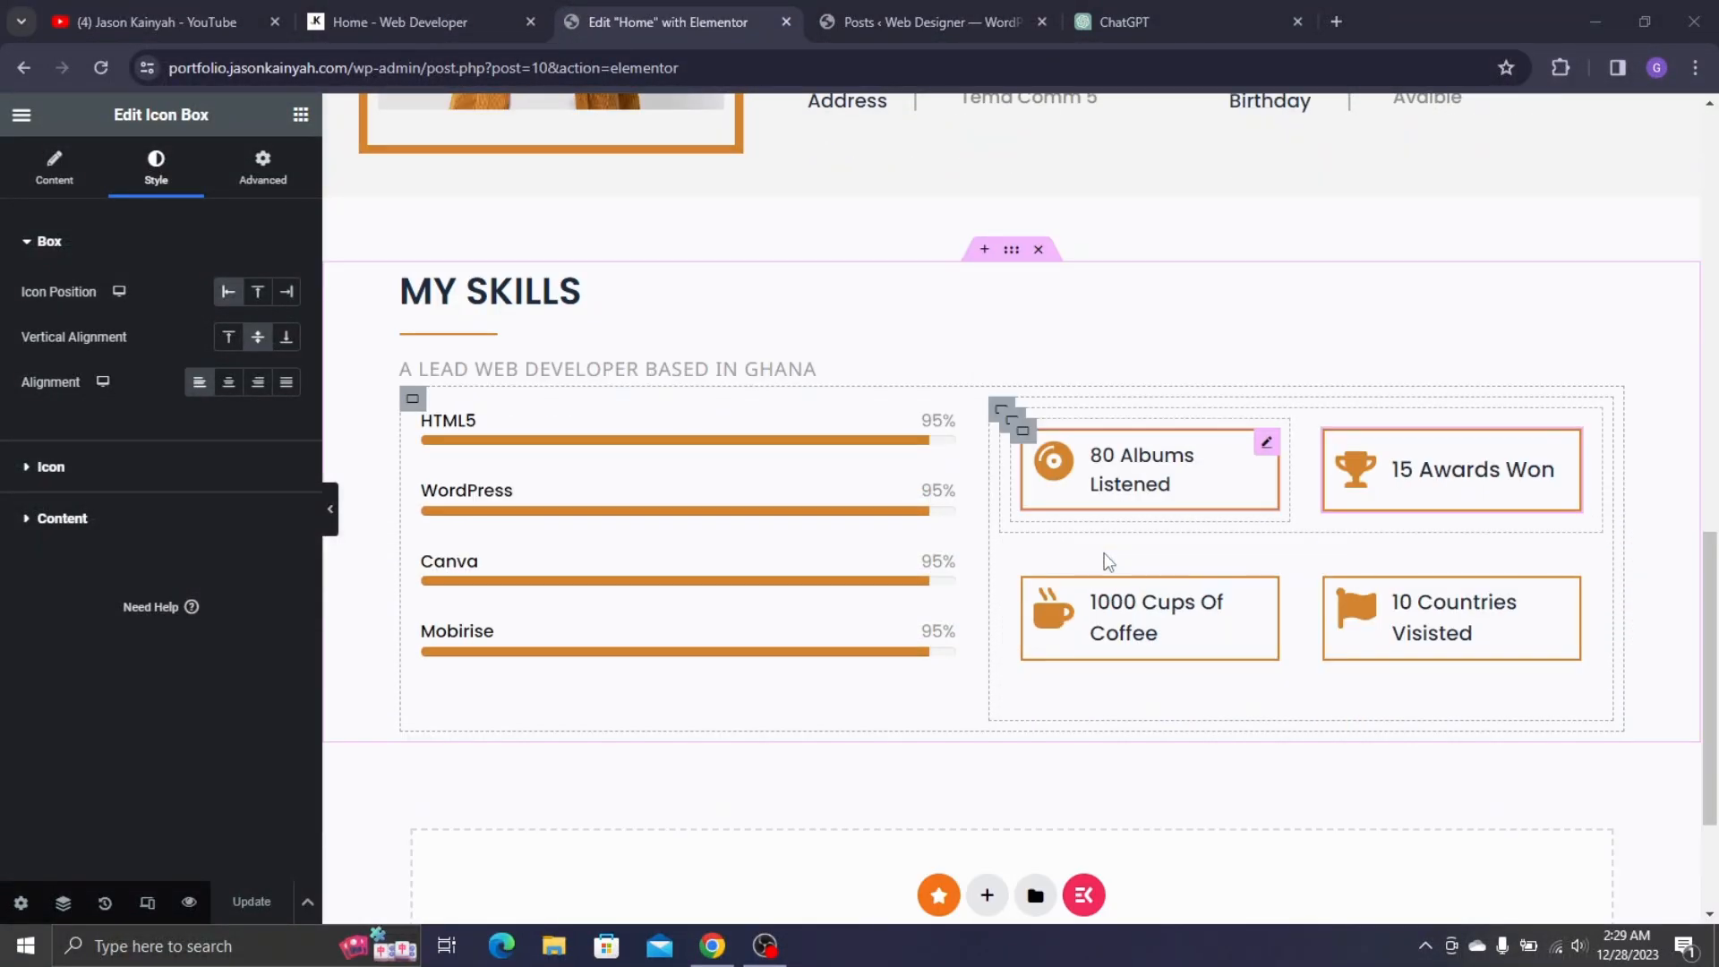
{"action": "left_click", "coordinate": [1000, 411]}
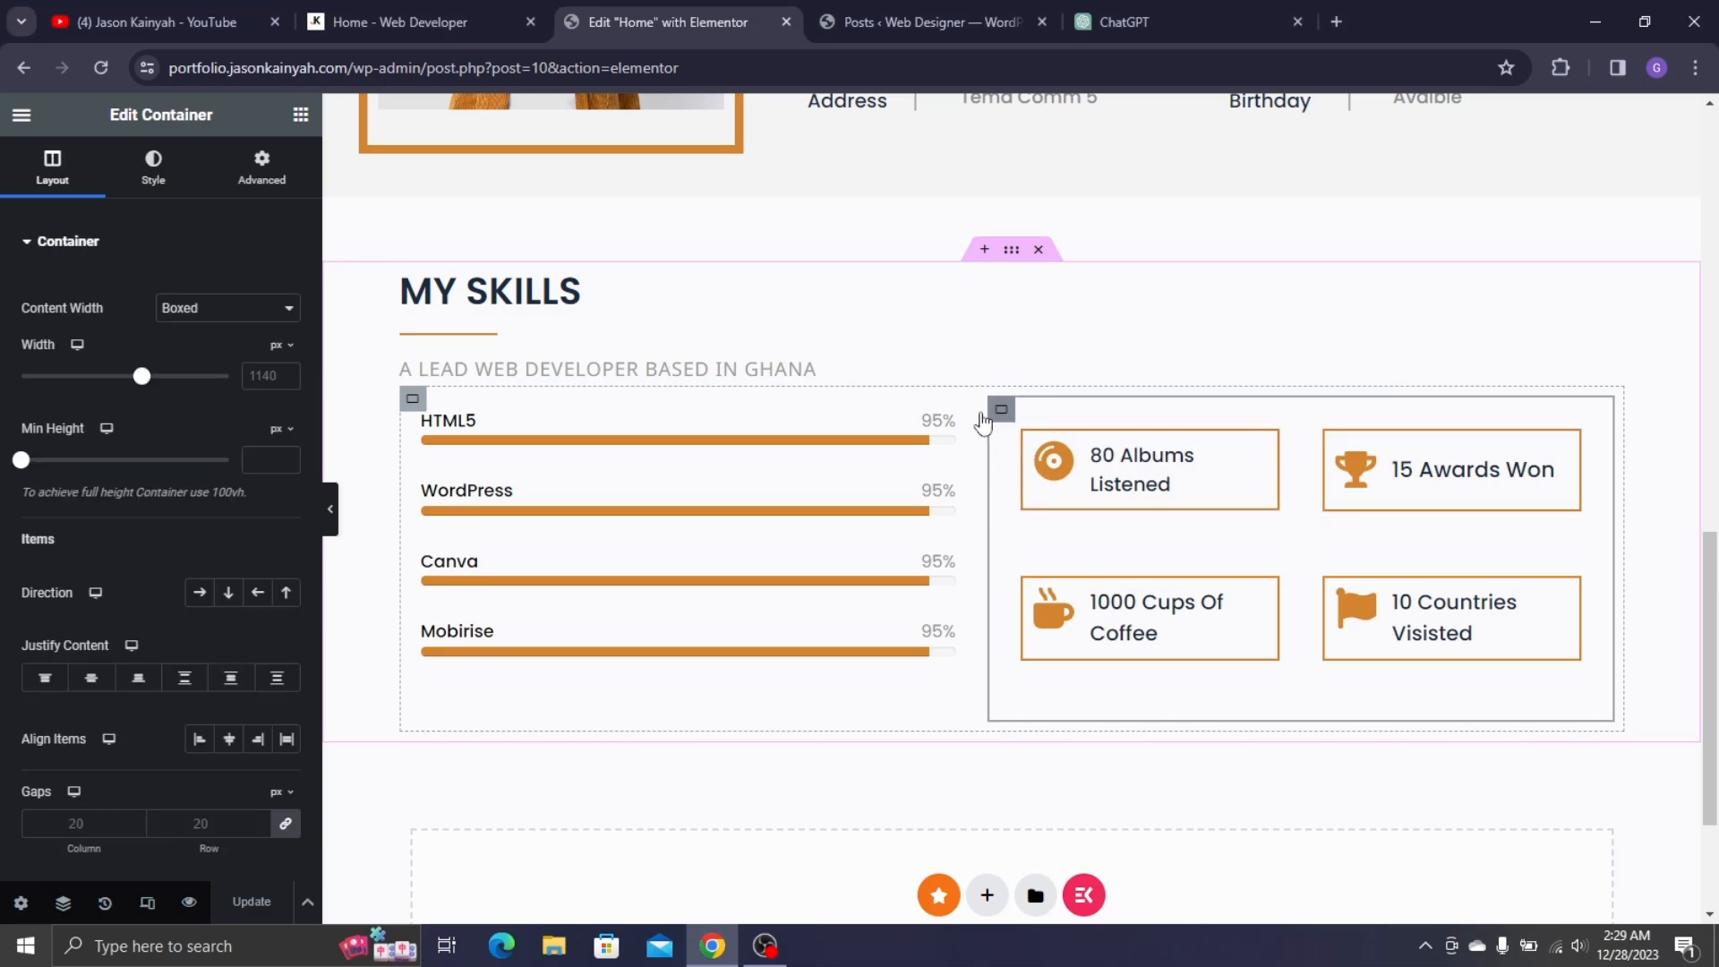
{"action": "left_click", "coordinate": [288, 825]}
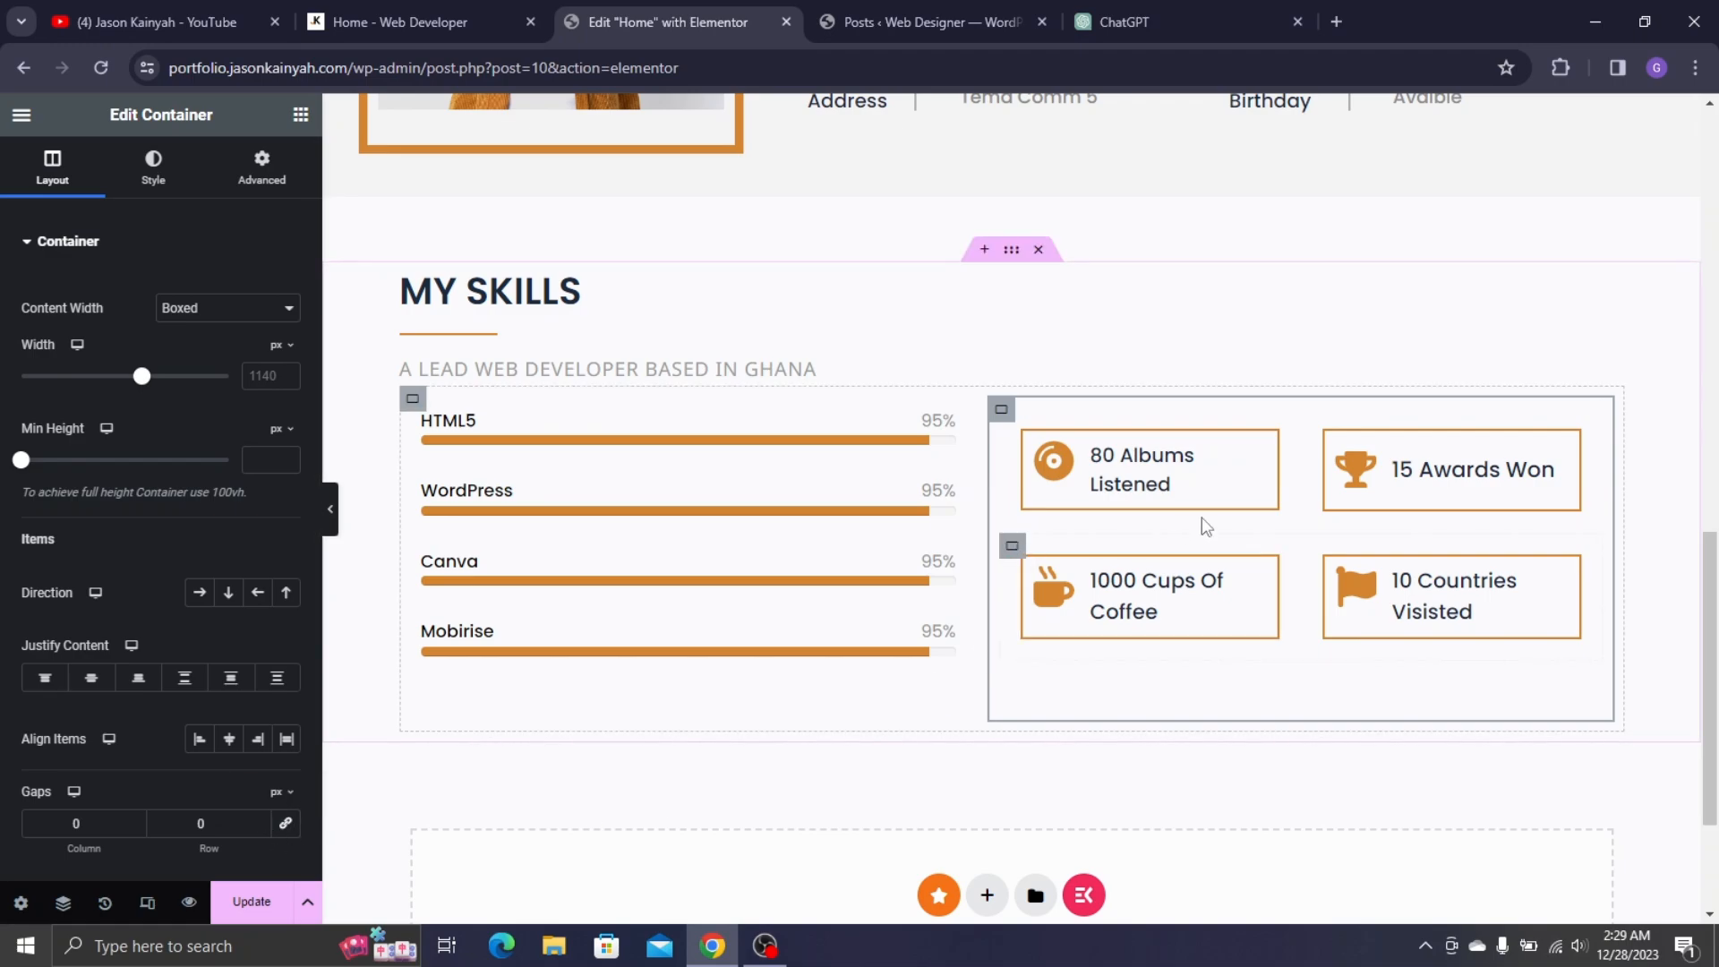
{"action": "left_click", "coordinate": [280, 889]}
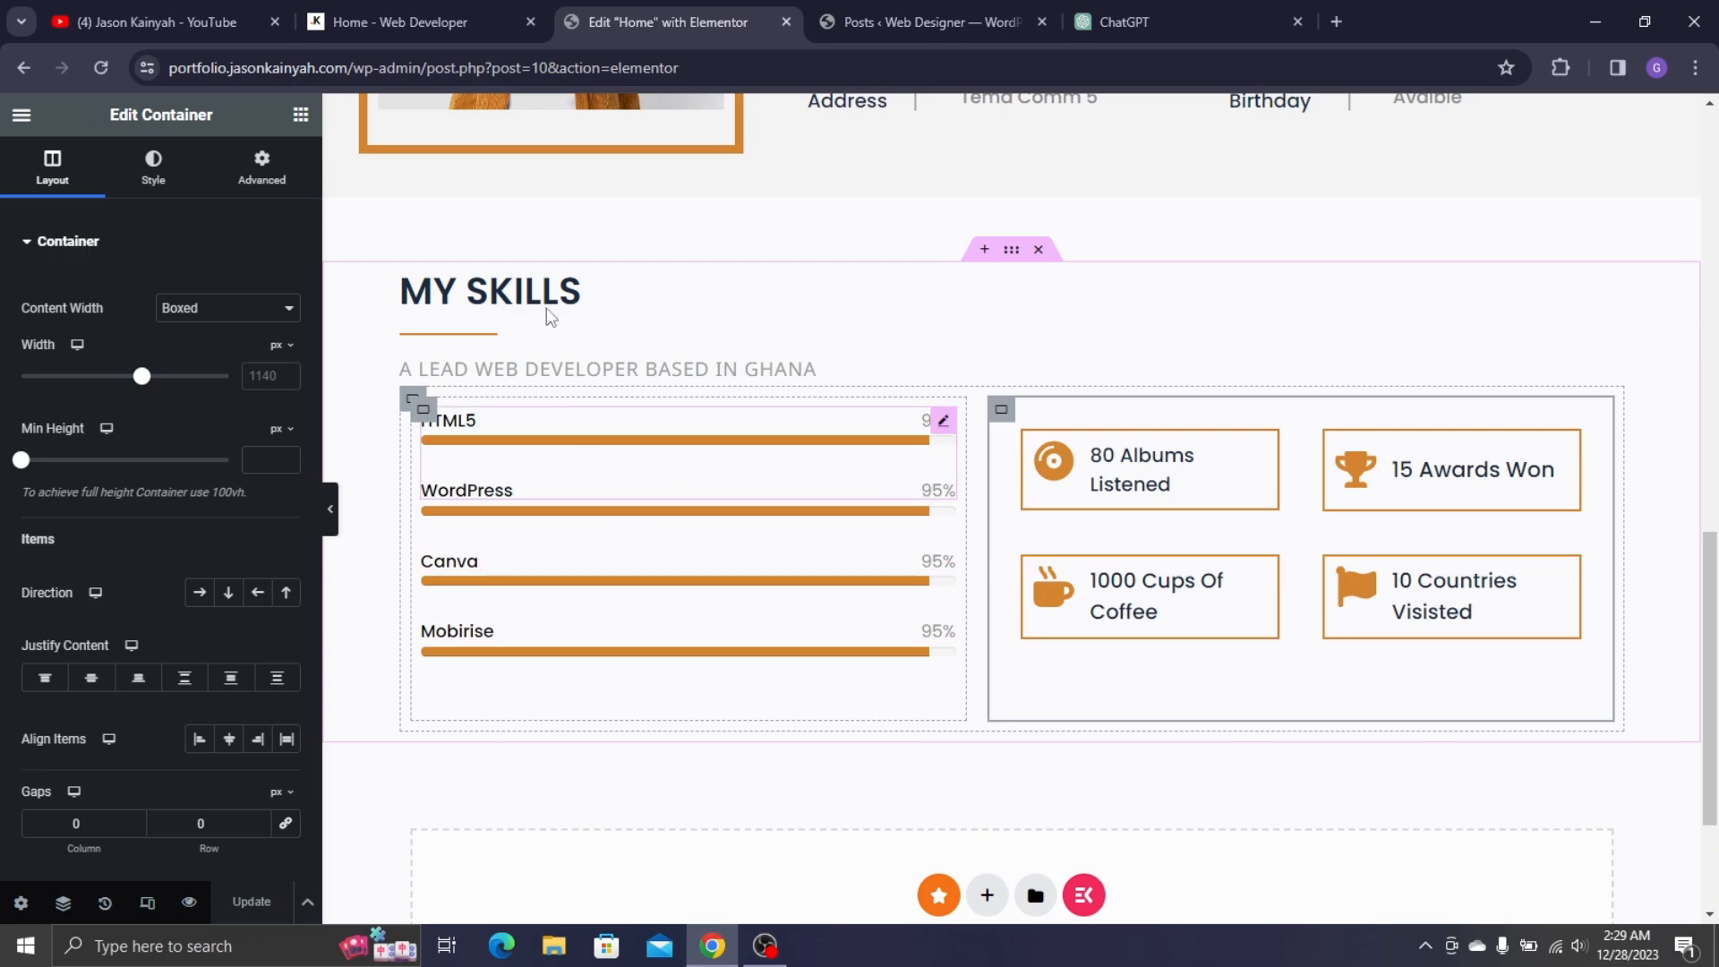
{"action": "left_click", "coordinate": [190, 904]}
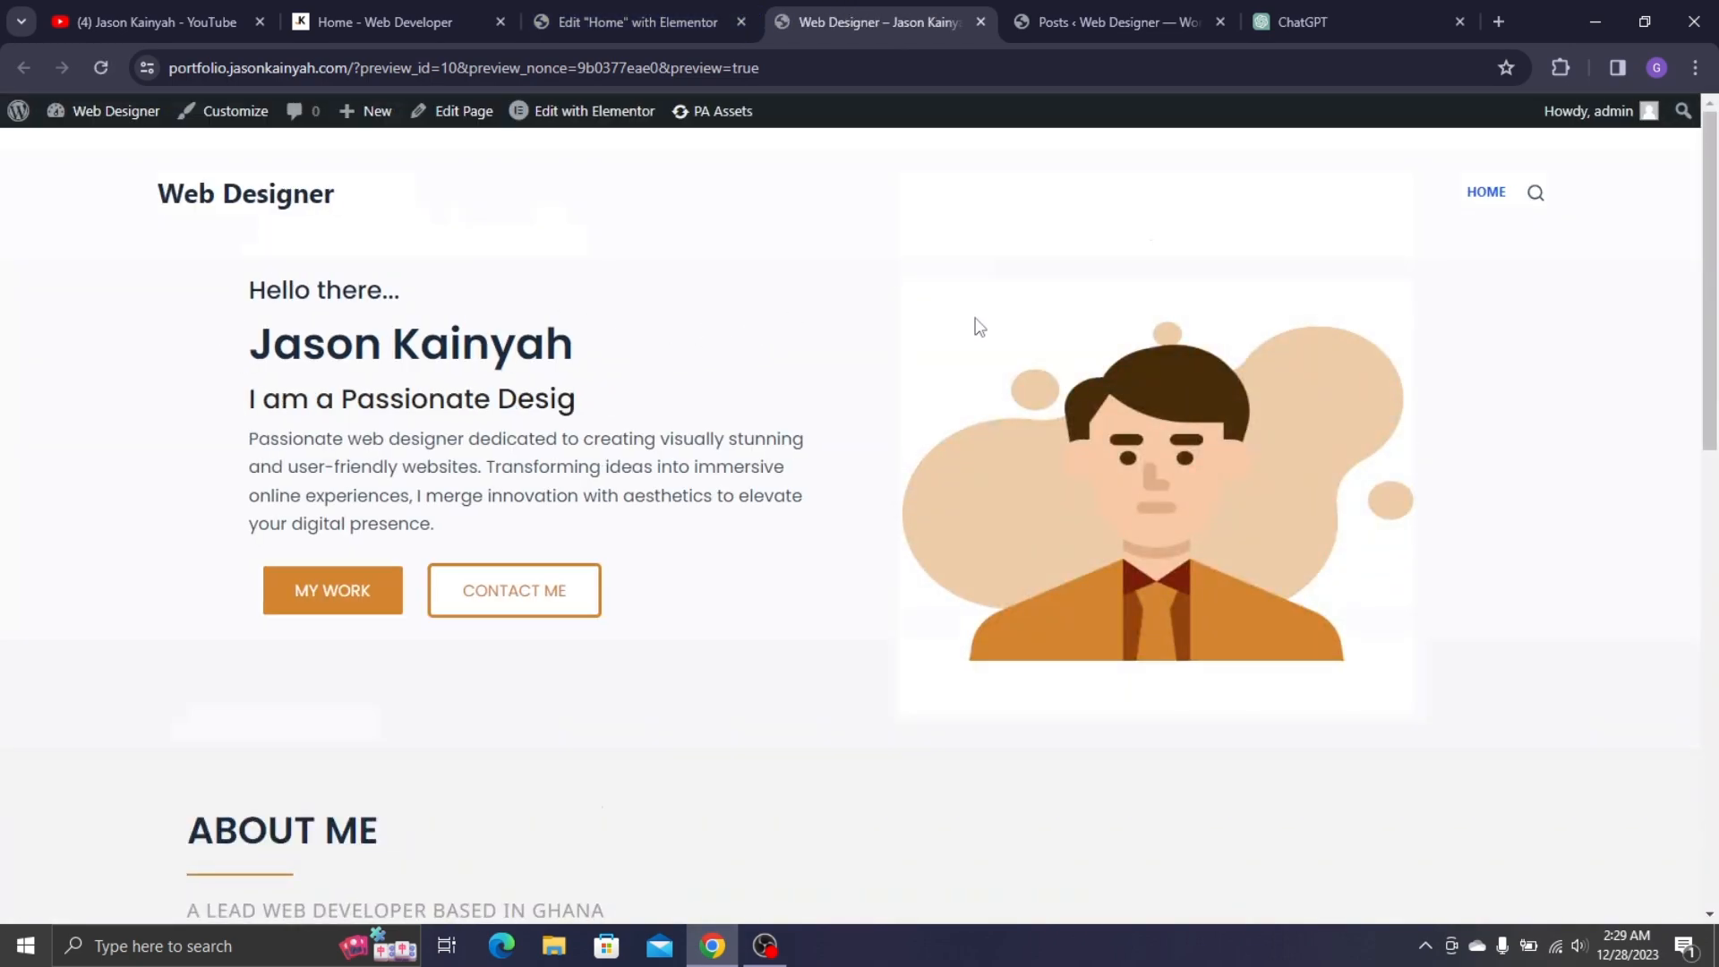
- Scroll the preview to MY SKILLS to verify the bars and four icon boxes, then return to the editor
{"action": "scroll", "coordinate": [979, 327], "scroll_direction": "down", "scroll_amount": 6}
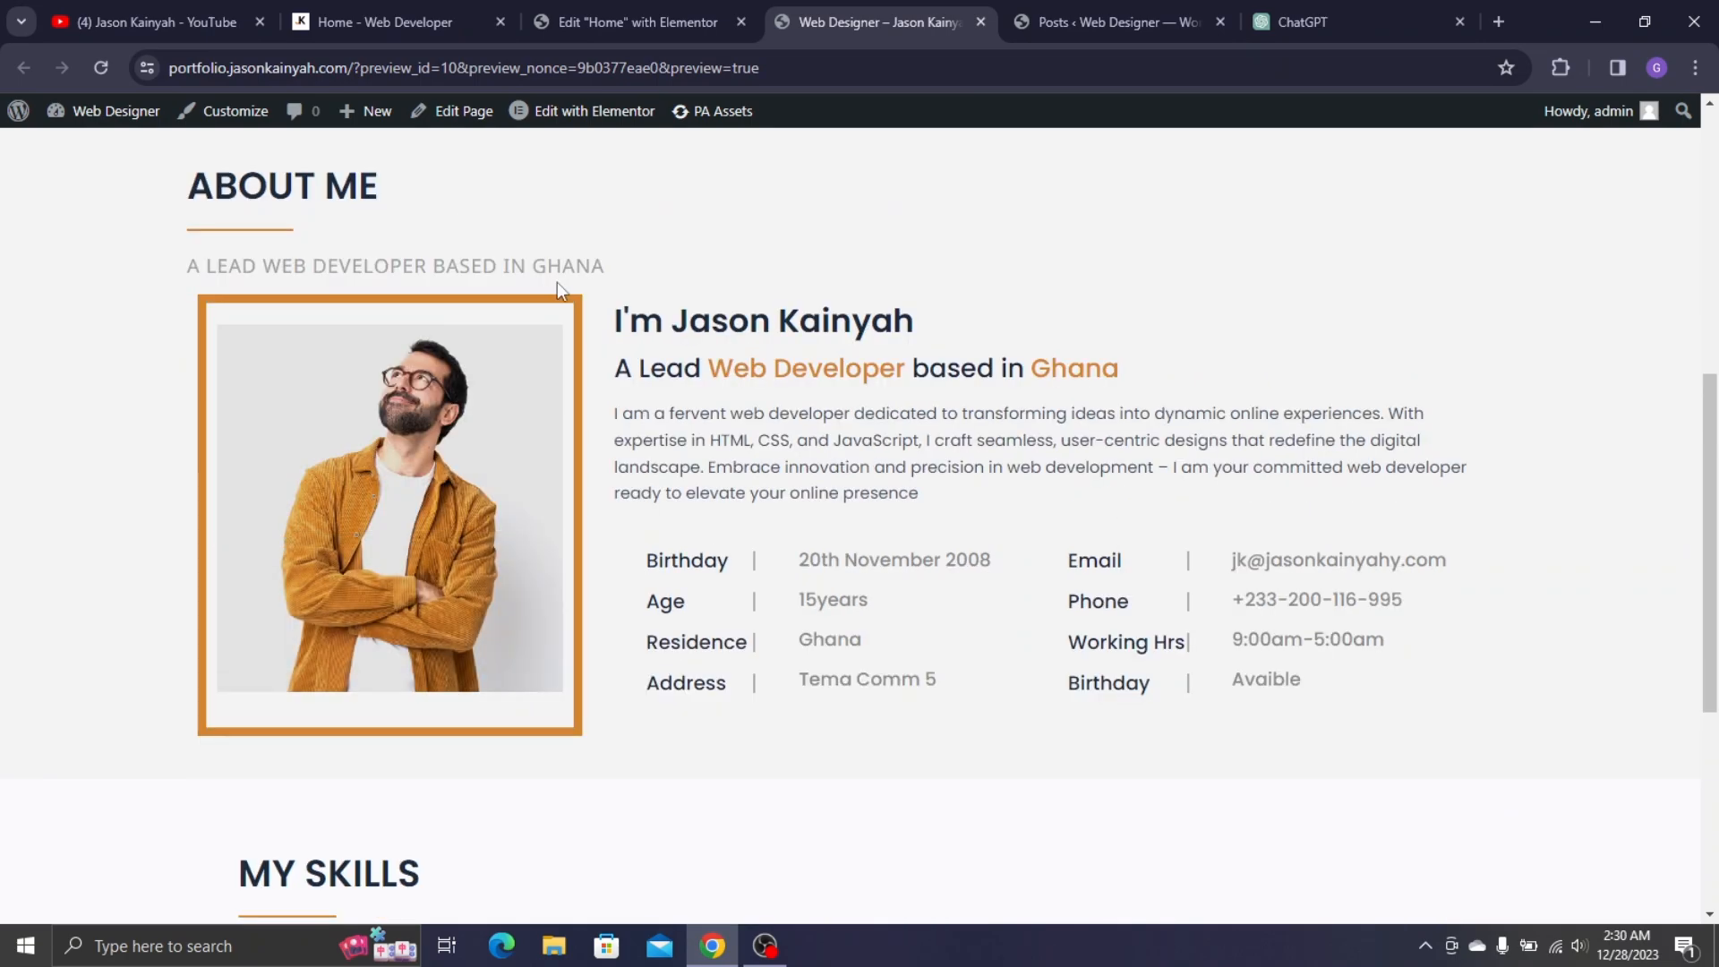
{"action": "scroll", "coordinate": [557, 282], "scroll_direction": "down", "scroll_amount": 5}
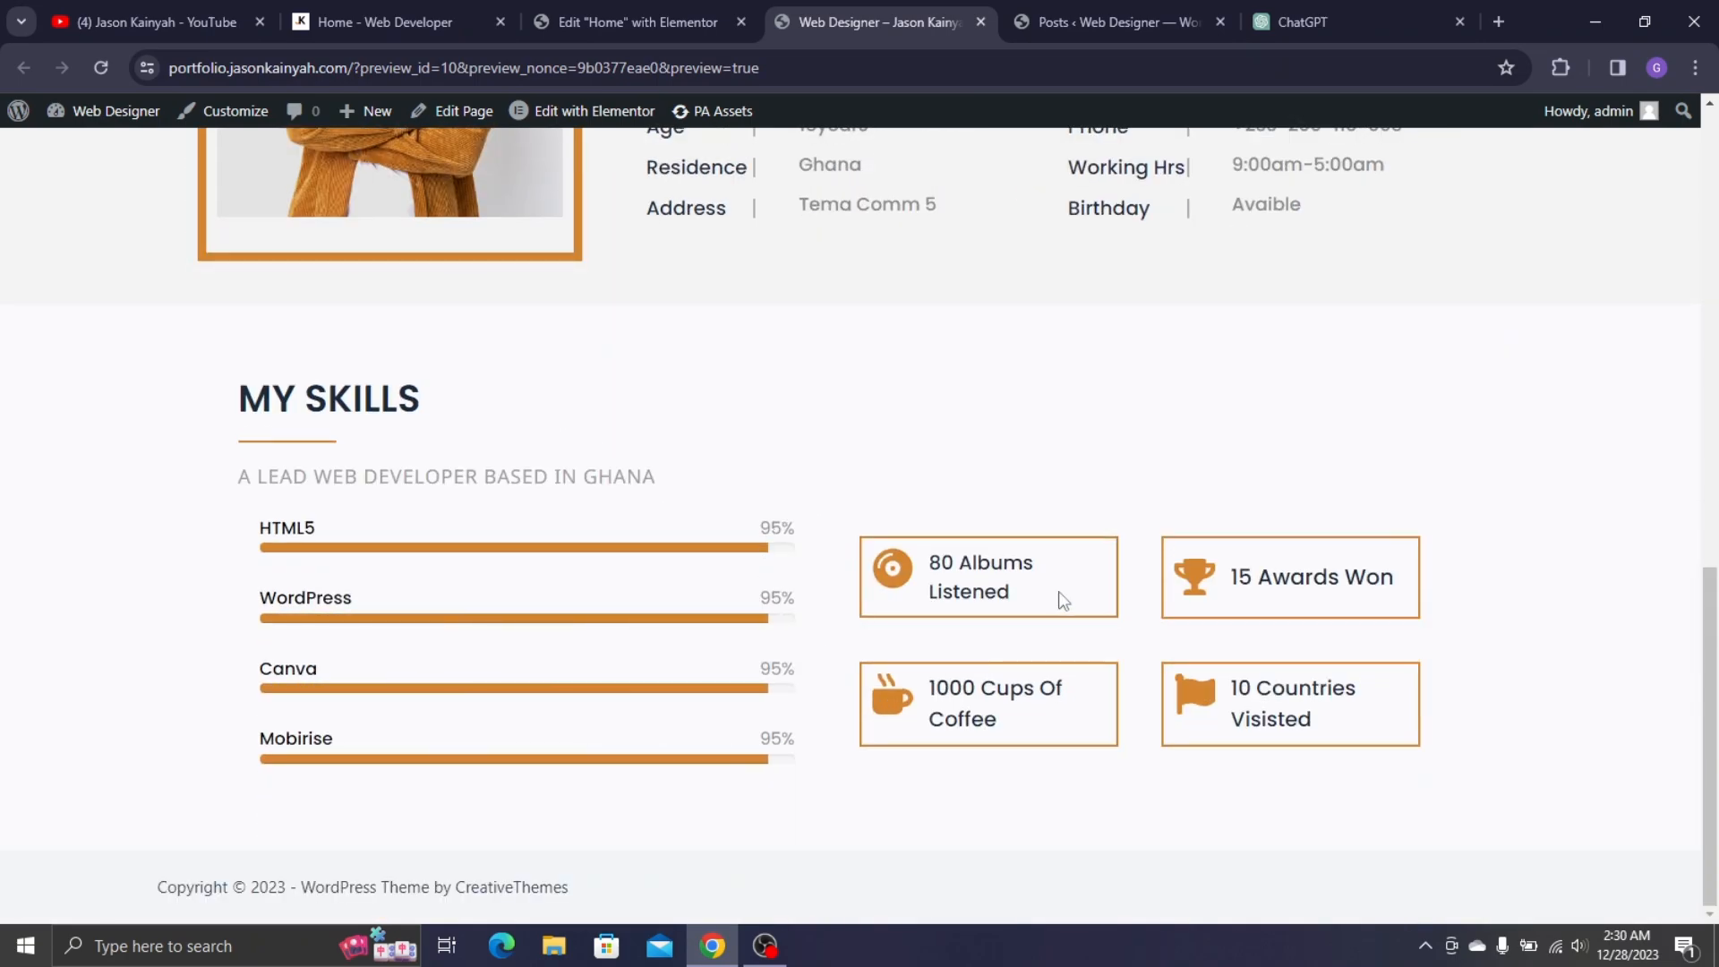
{"action": "left_click", "coordinate": [667, 23]}
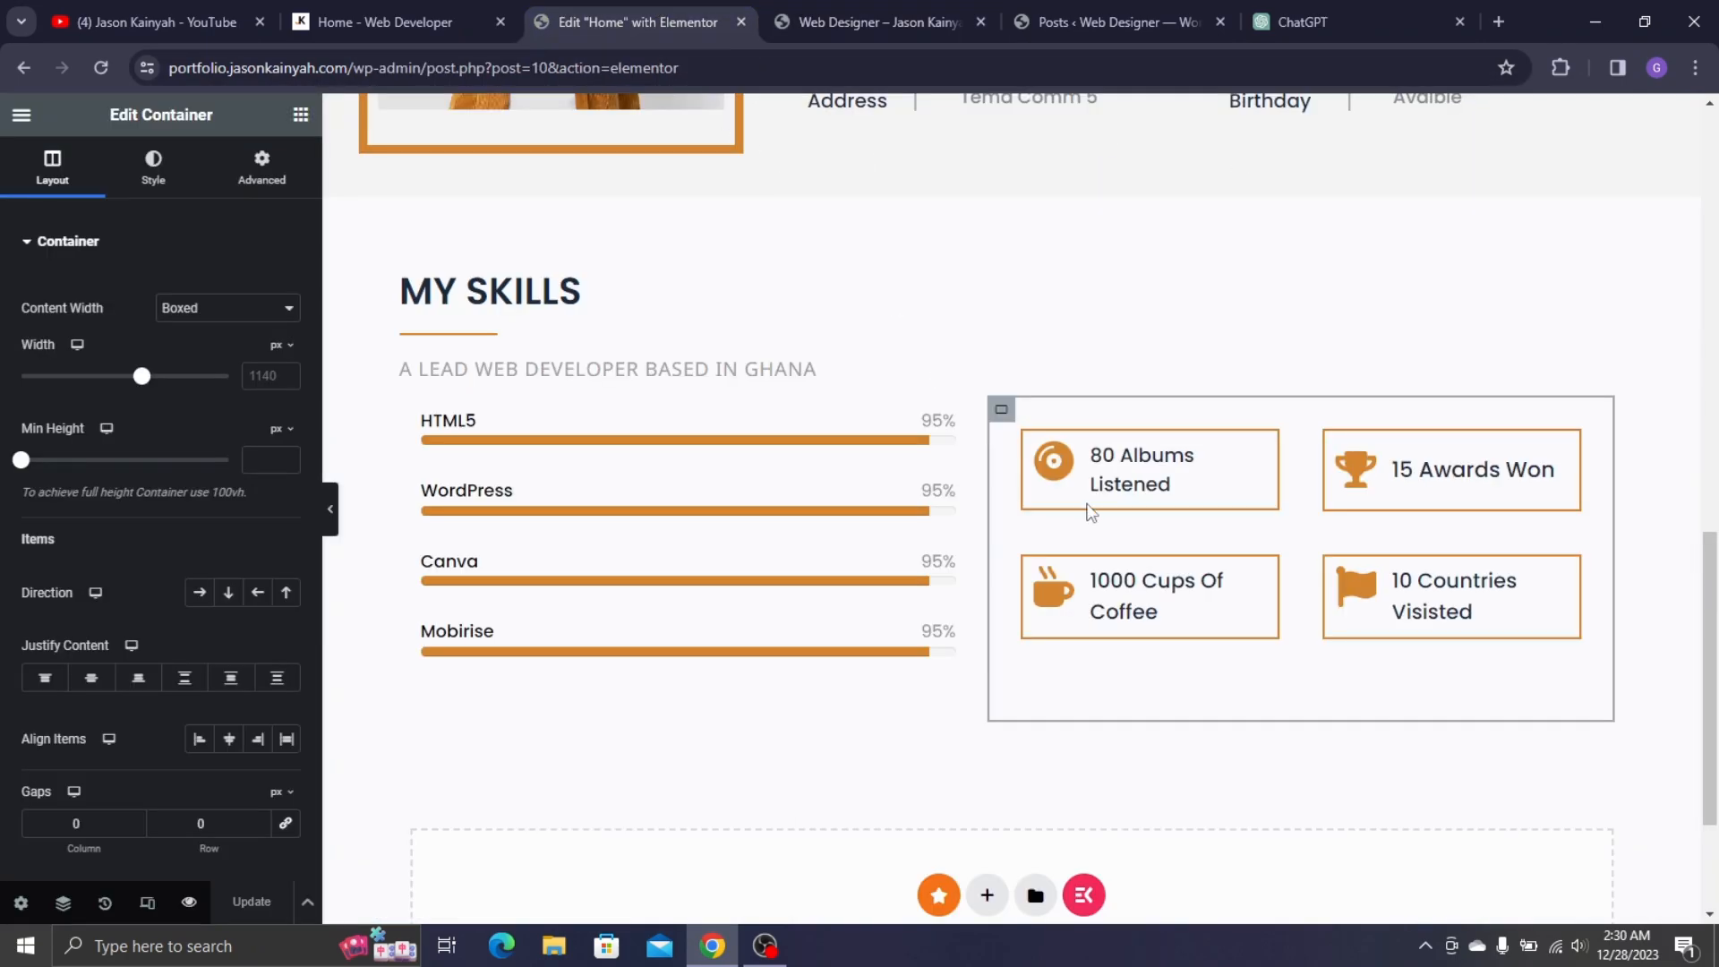
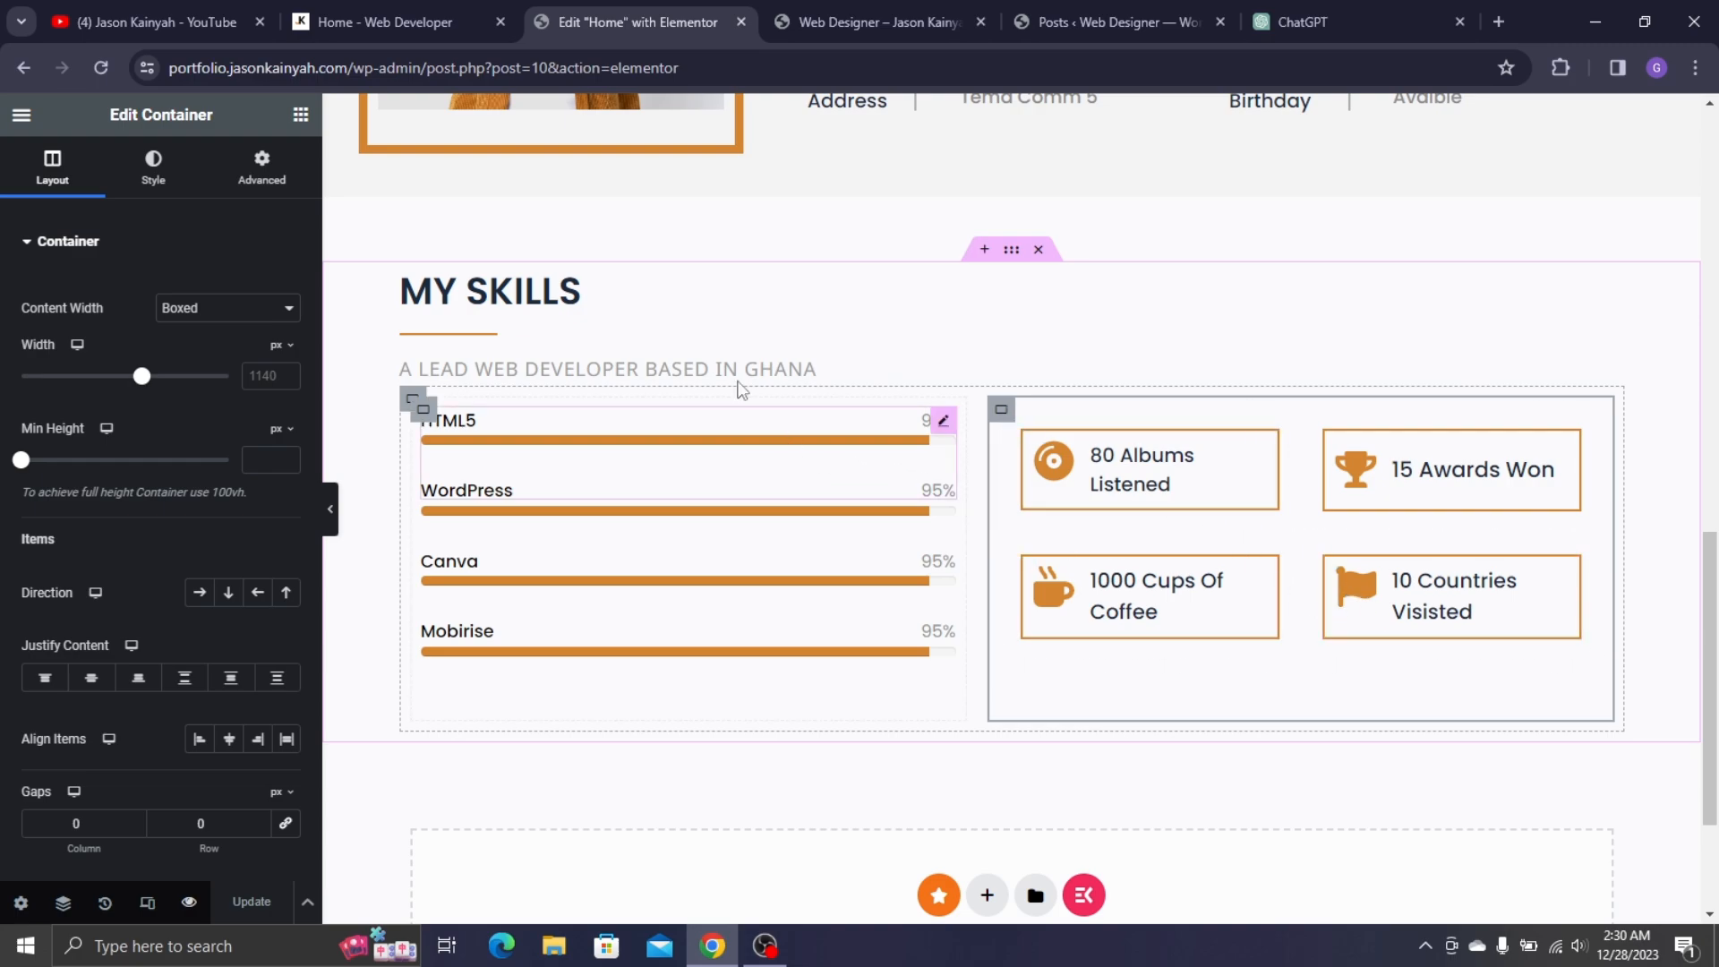
- Check the live homepage's section below MY SKILLS for reference
{"action": "scroll", "coordinate": [614, 472], "scroll_direction": "down", "scroll_amount": 3}
{"action": "left_click", "coordinate": [432, 9]}
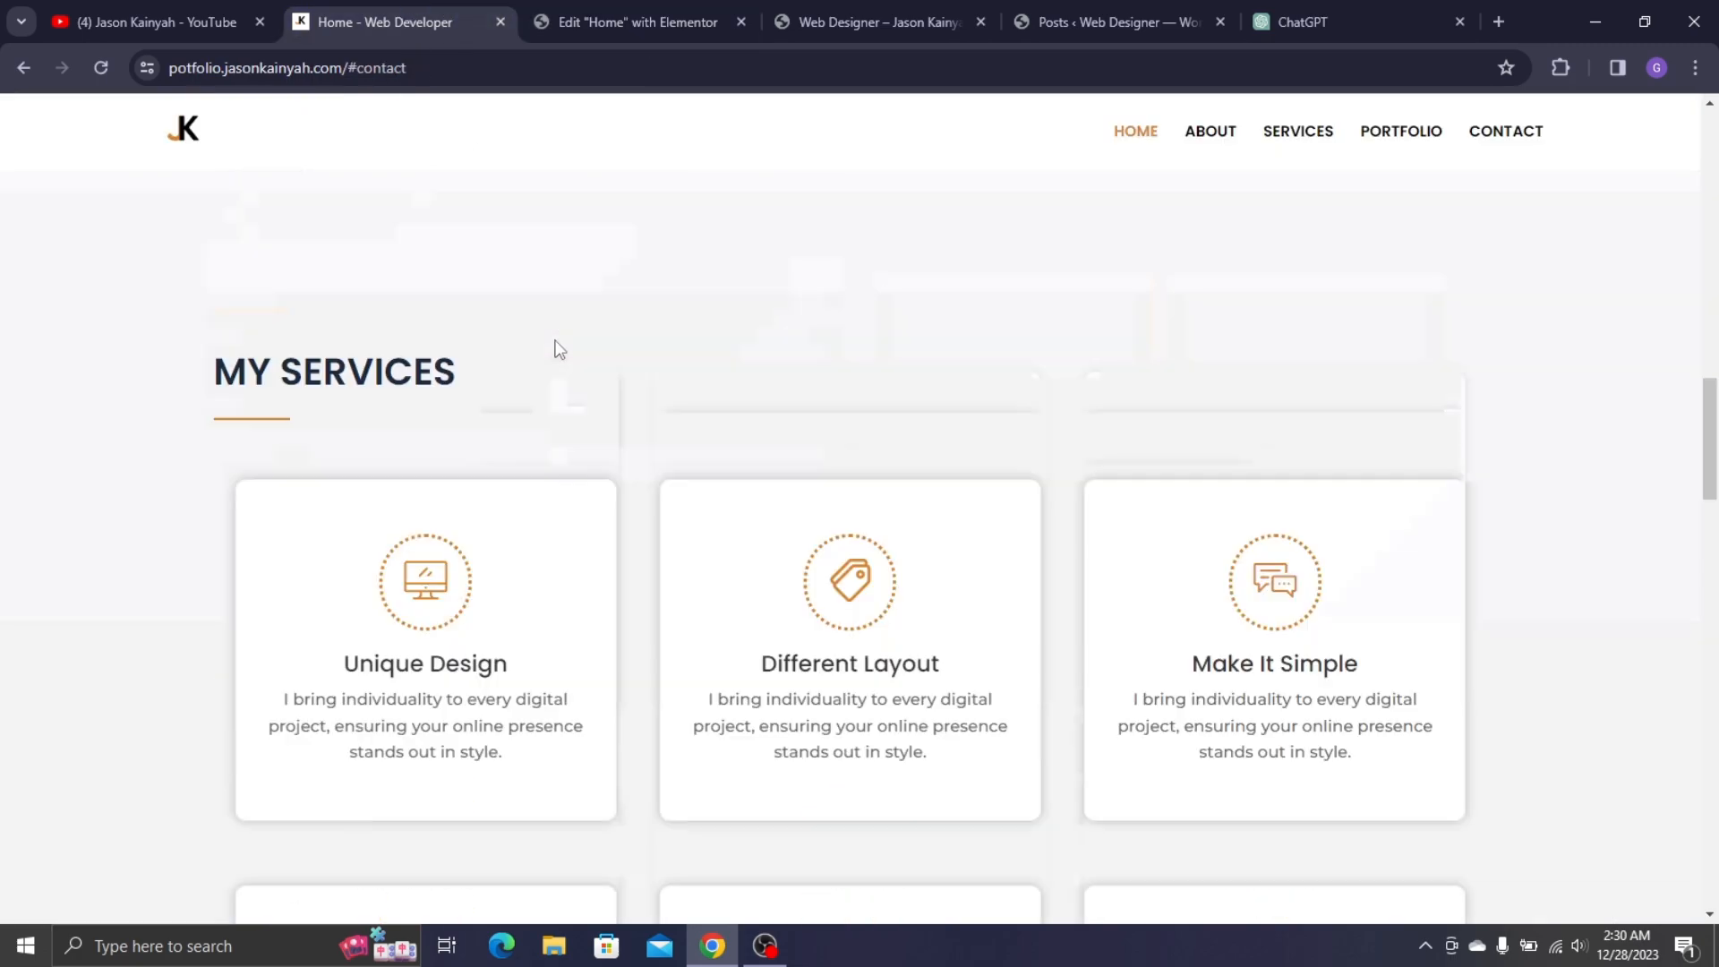
{"action": "scroll", "coordinate": [596, 285], "scroll_direction": "down", "scroll_amount": 3}
{"action": "scroll", "coordinate": [278, 304], "scroll_direction": "up", "scroll_amount": 3}
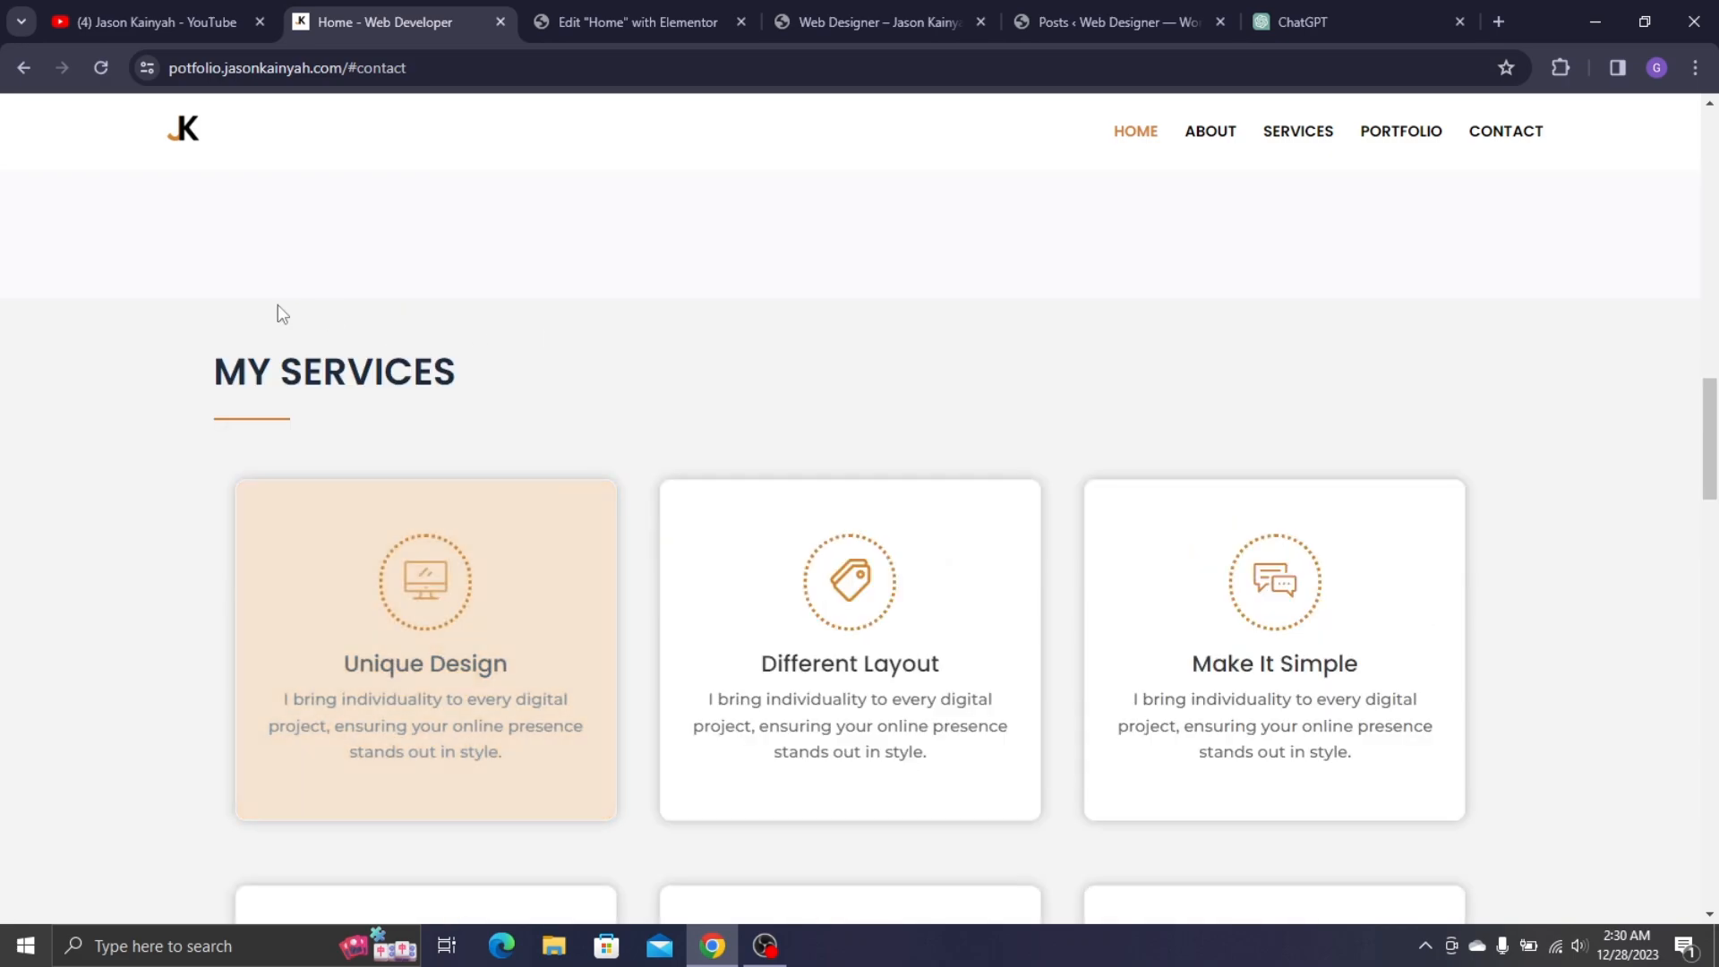
{"action": "scroll", "coordinate": [472, 518], "scroll_direction": "down", "scroll_amount": 3}
{"action": "left_click", "coordinate": [685, 7]}
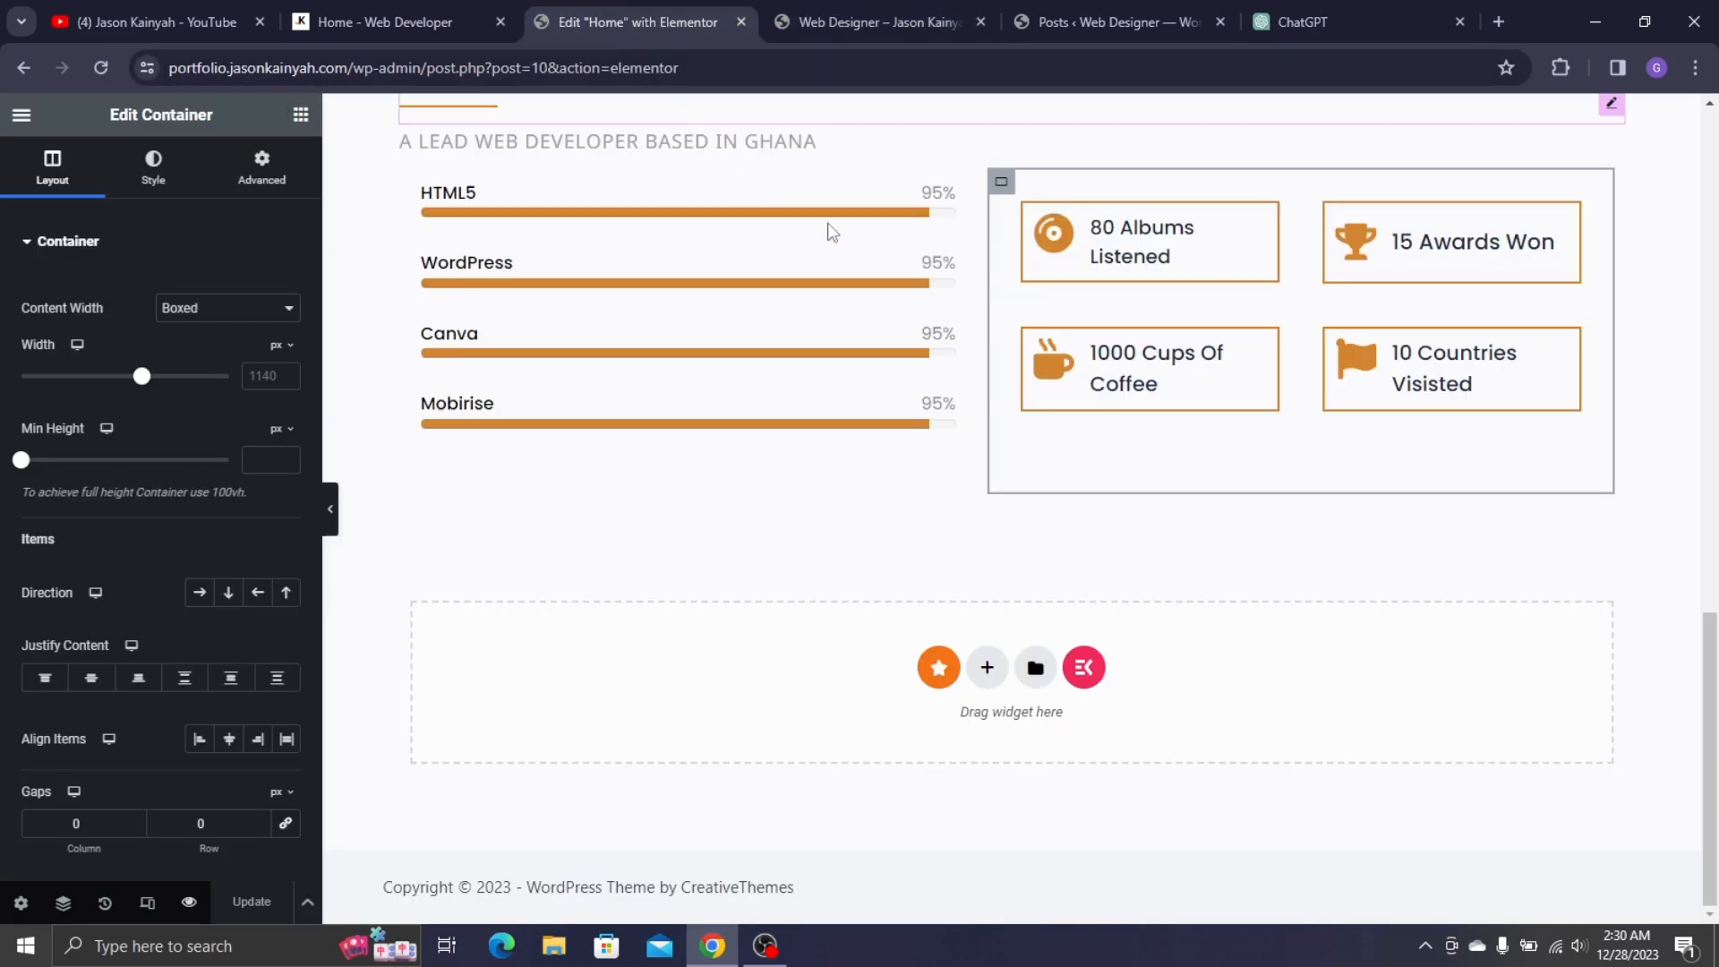
- Add a single-column empty container at the bottom of the page, below MY SKILLS
{"action": "left_click", "coordinate": [987, 668]}
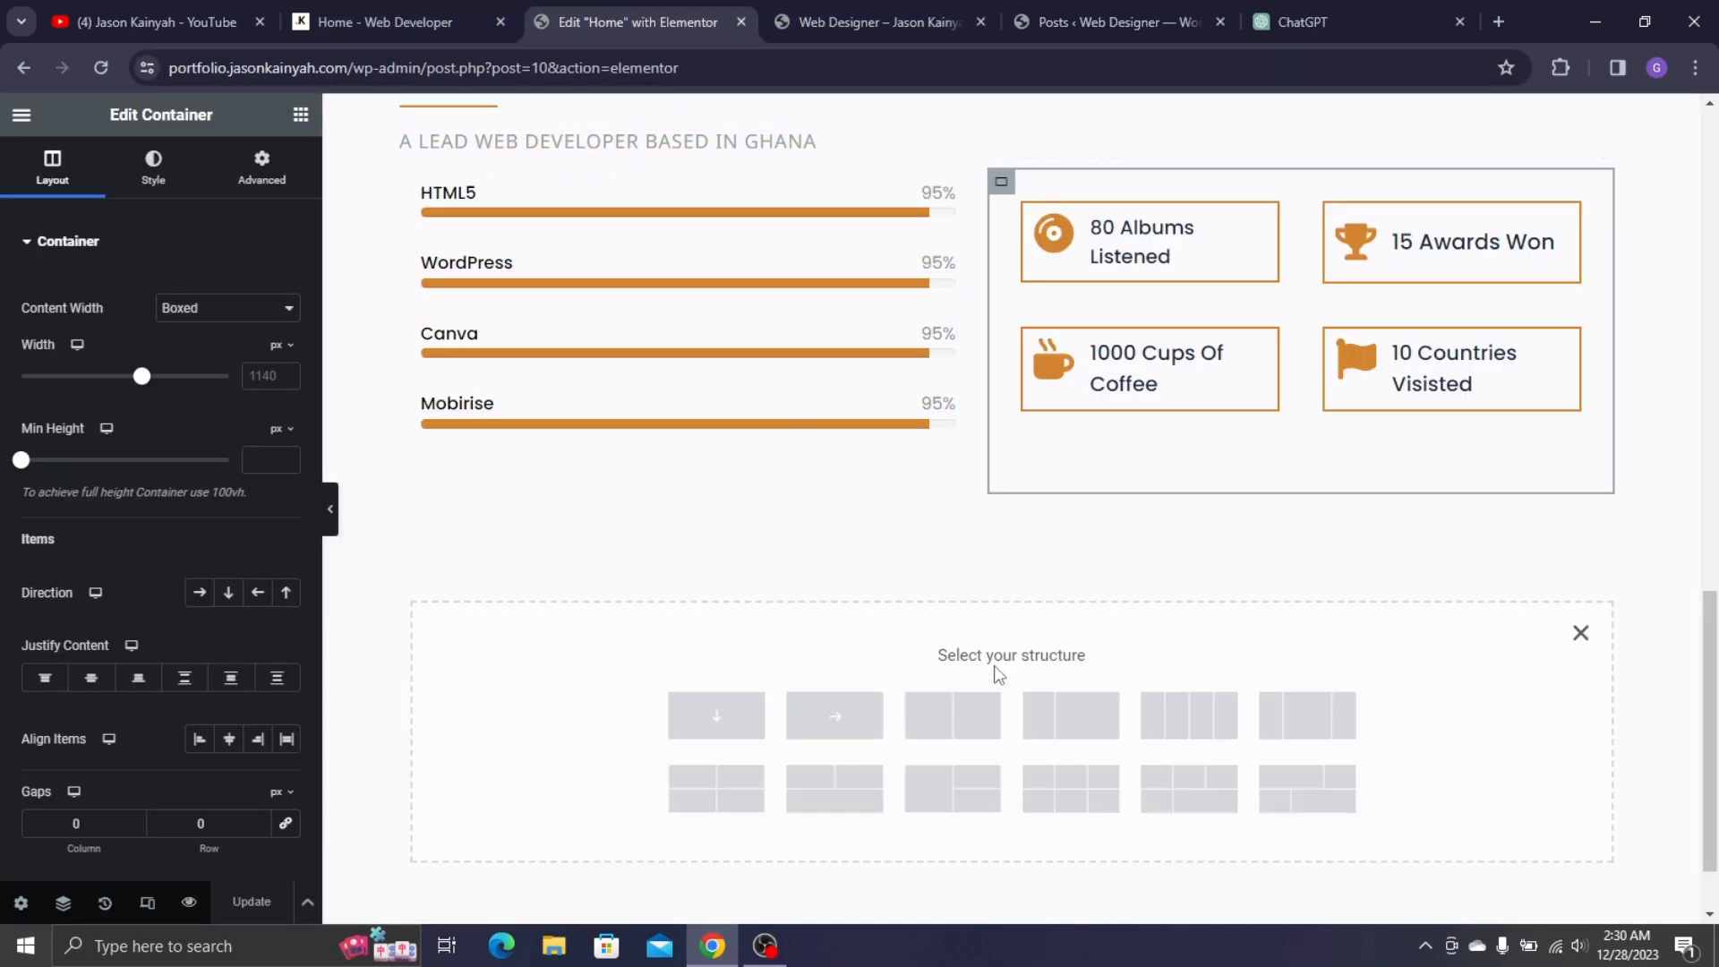
{"action": "scroll", "coordinate": [832, 673], "scroll_direction": "down", "scroll_amount": 1}
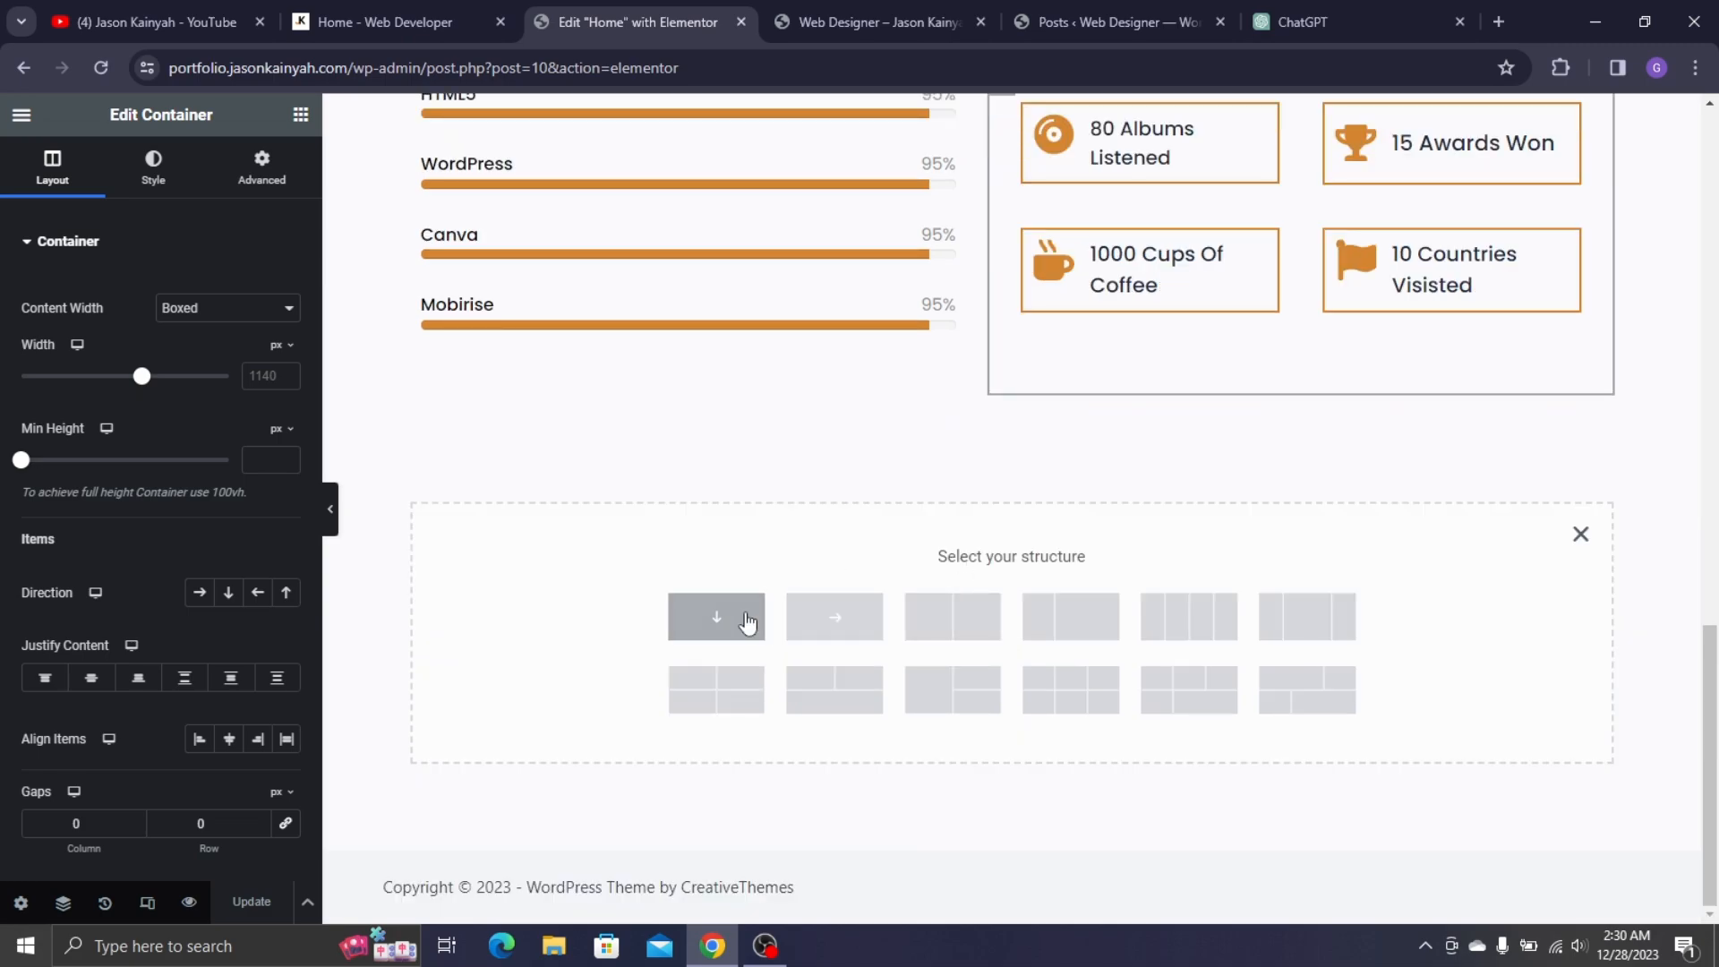
{"action": "left_click", "coordinate": [715, 616]}
{"action": "scroll", "coordinate": [530, 372], "scroll_direction": "up", "scroll_amount": 9}
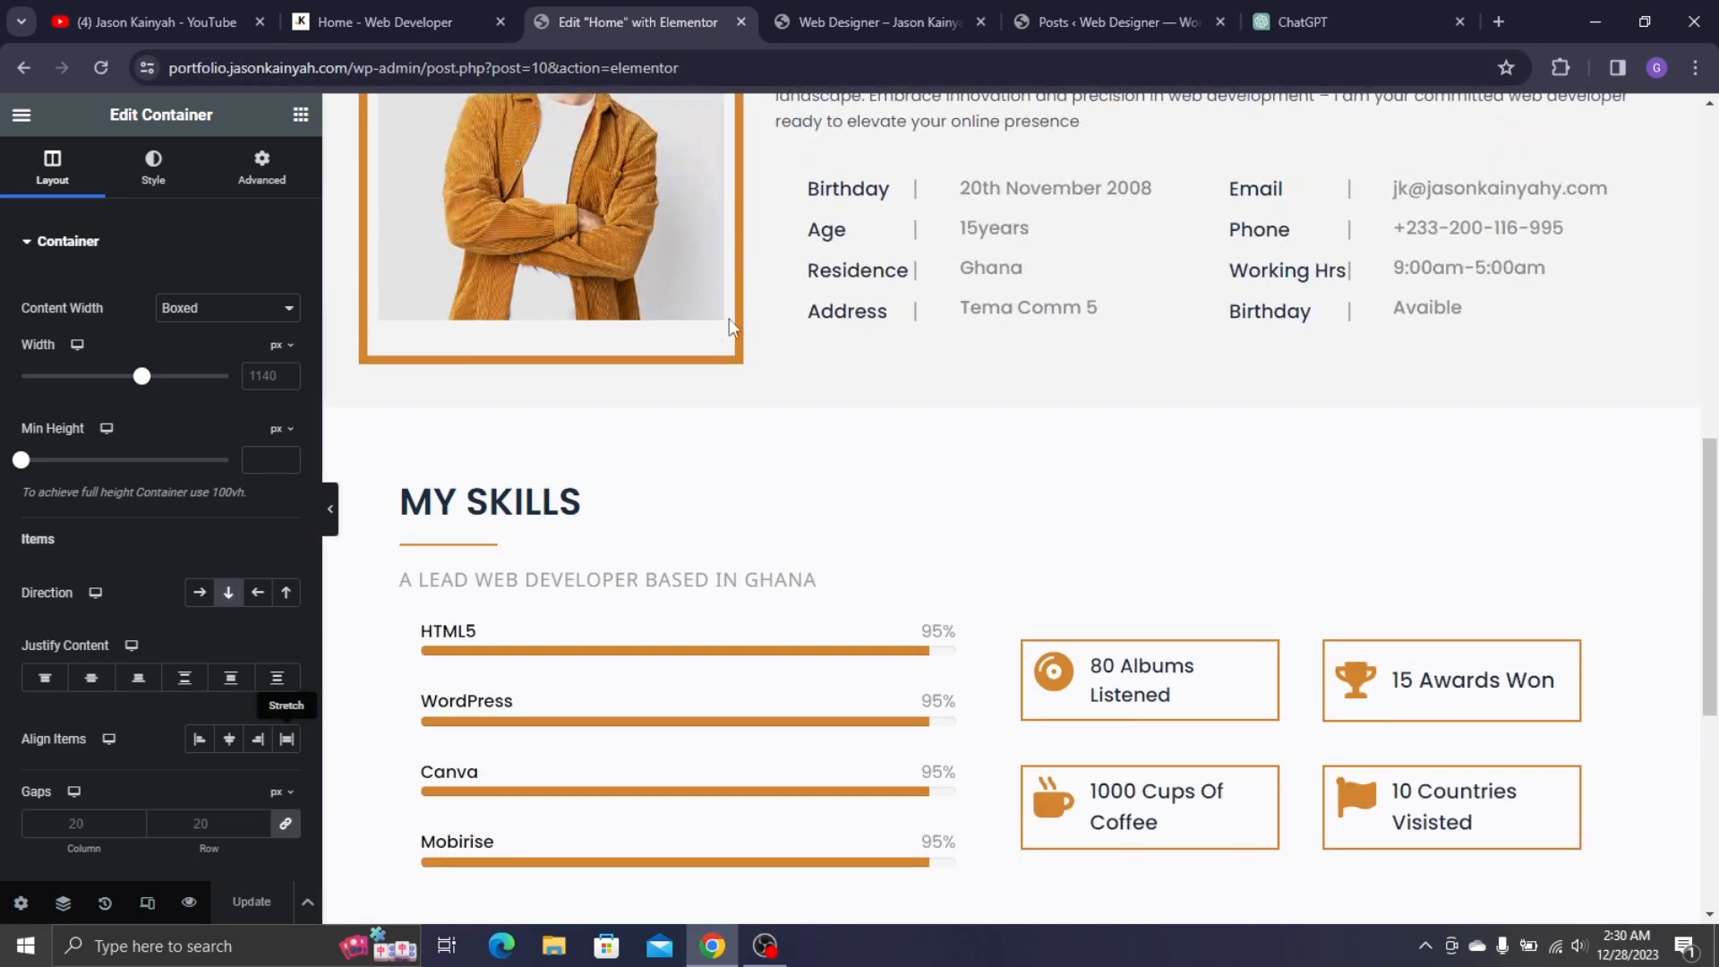
{"action": "scroll", "coordinate": [923, 217], "scroll_direction": "up", "scroll_amount": 1}
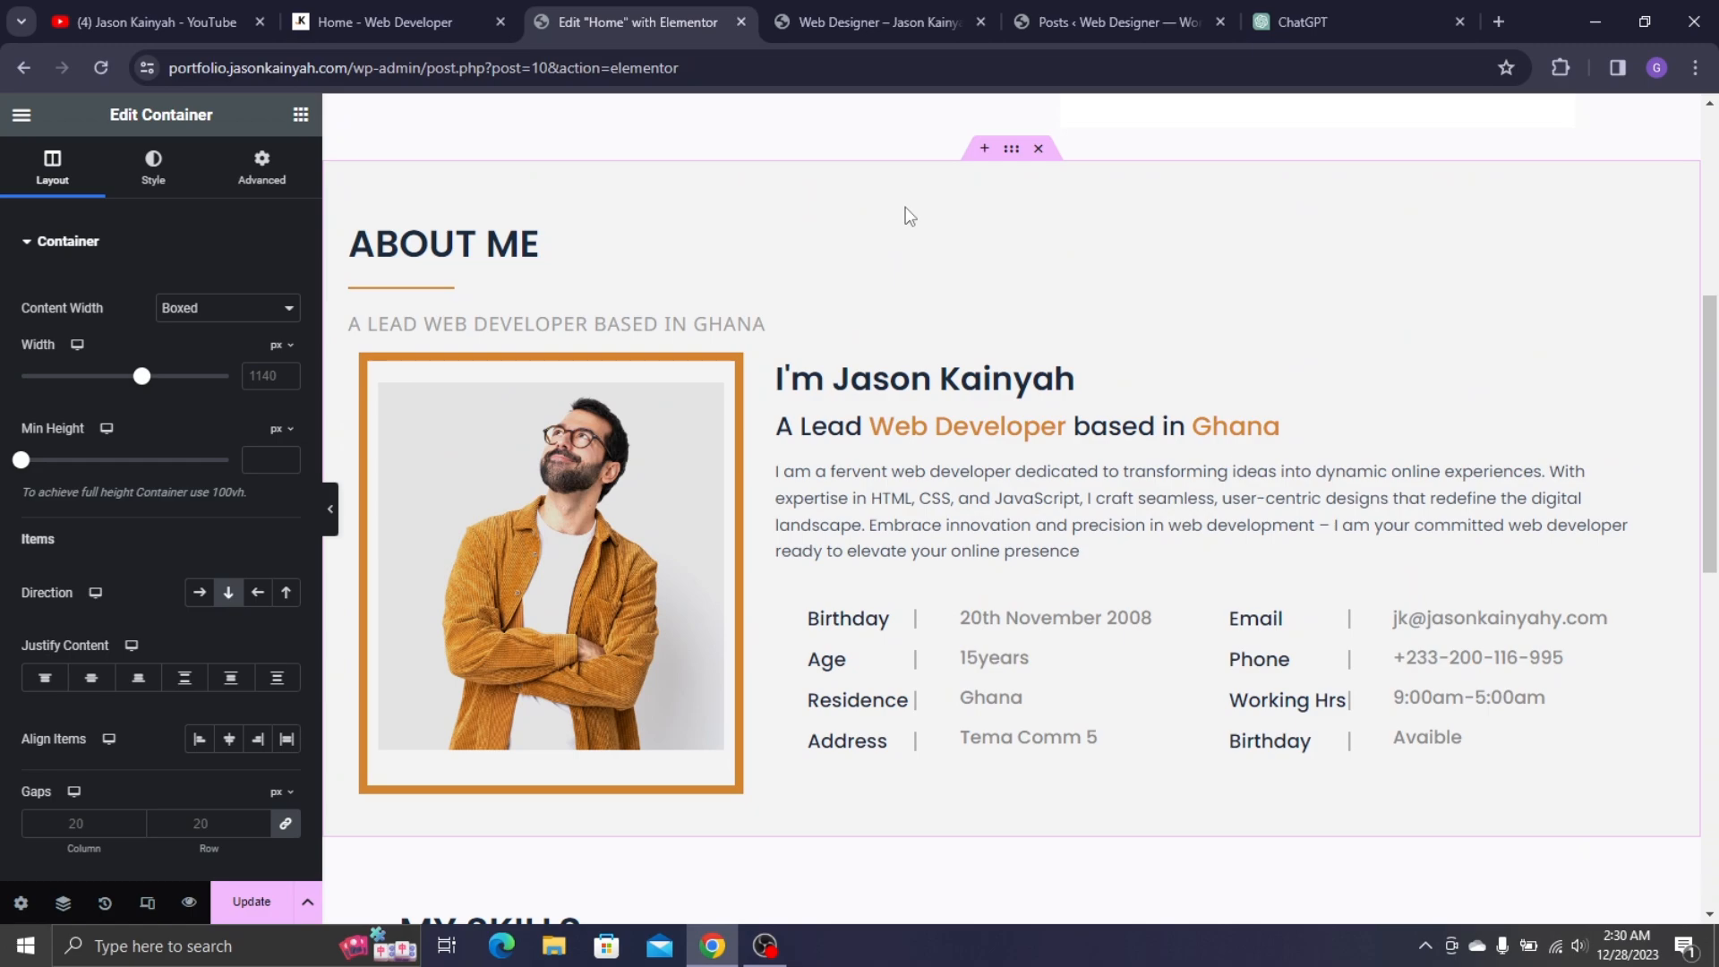
- Look up the About Me section's background colour, #F3F3F4
{"action": "left_click", "coordinate": [262, 165]}
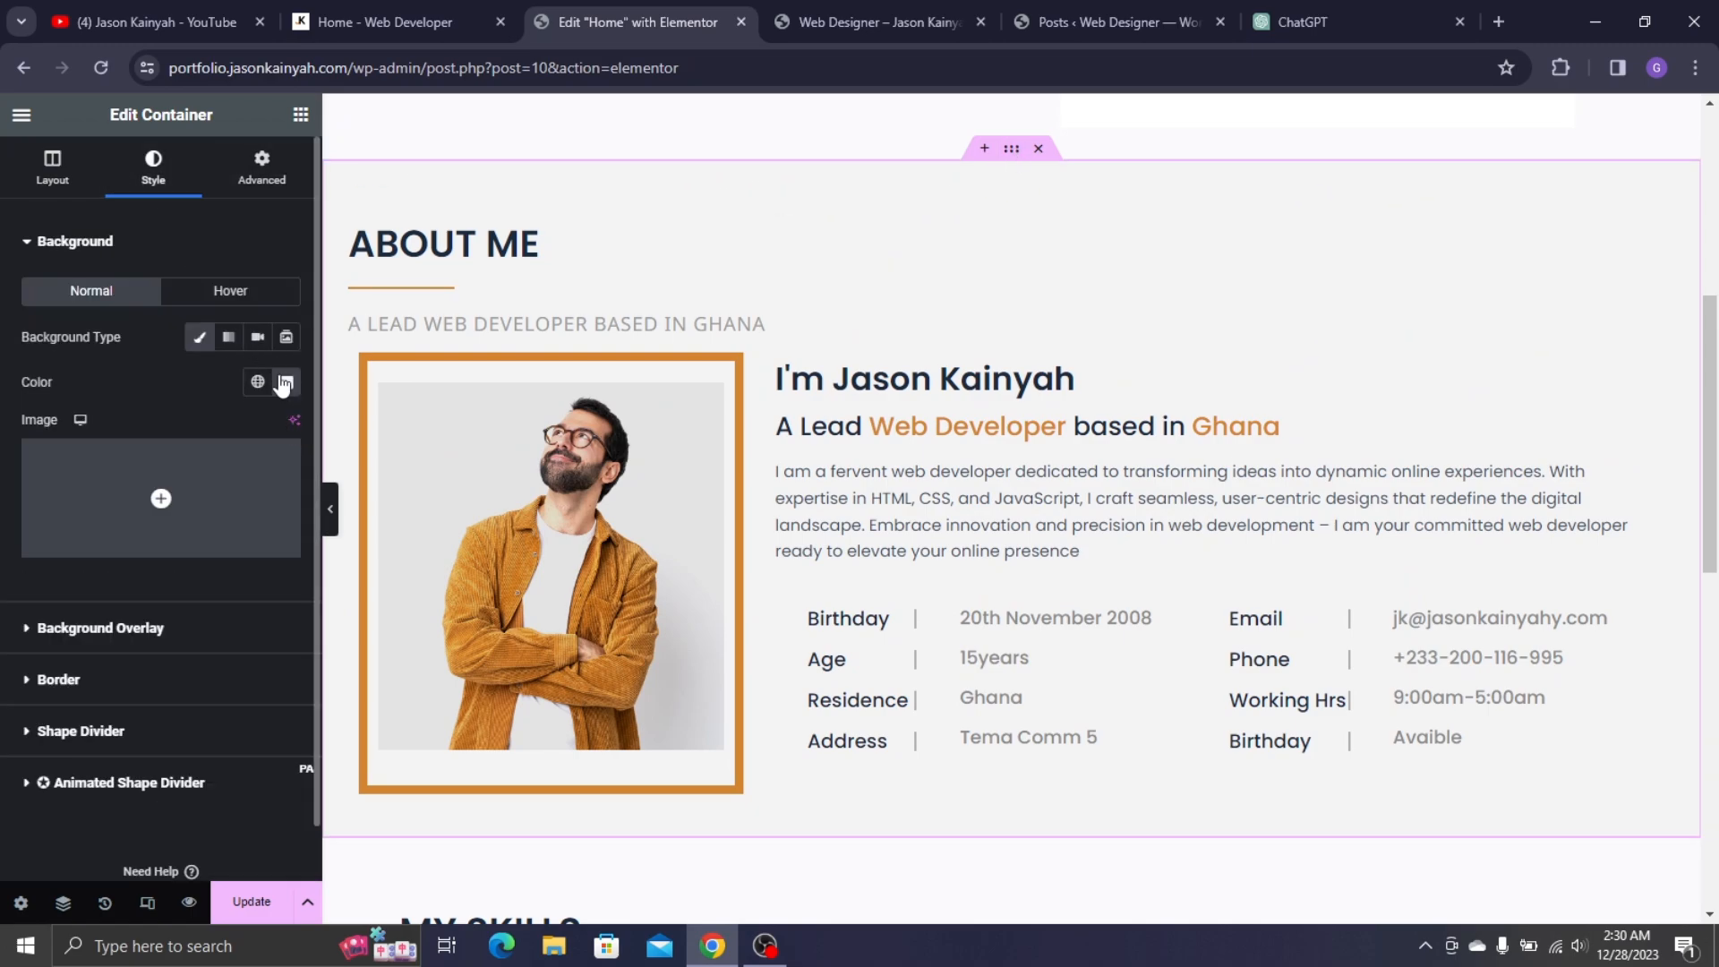
{"action": "left_click", "coordinate": [285, 383]}
{"action": "key", "text": "ctrl+c"}
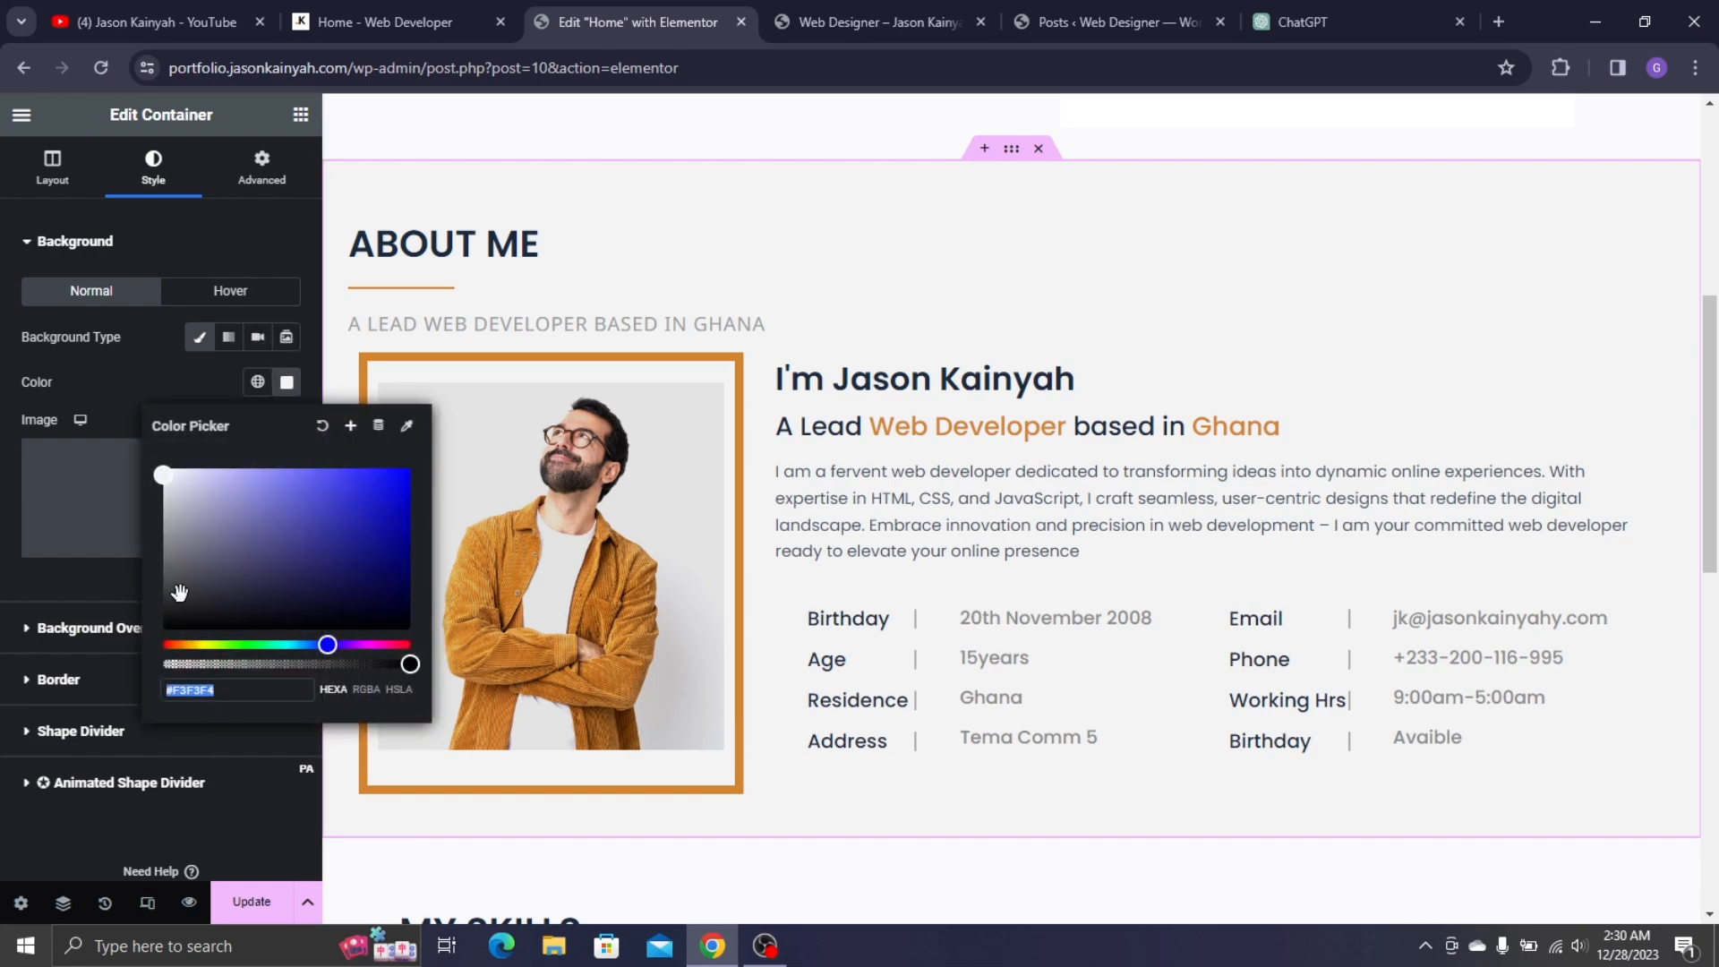
{"action": "left_click", "coordinate": [149, 345]}
{"action": "scroll", "coordinate": [824, 529], "scroll_direction": "down", "scroll_amount": 10}
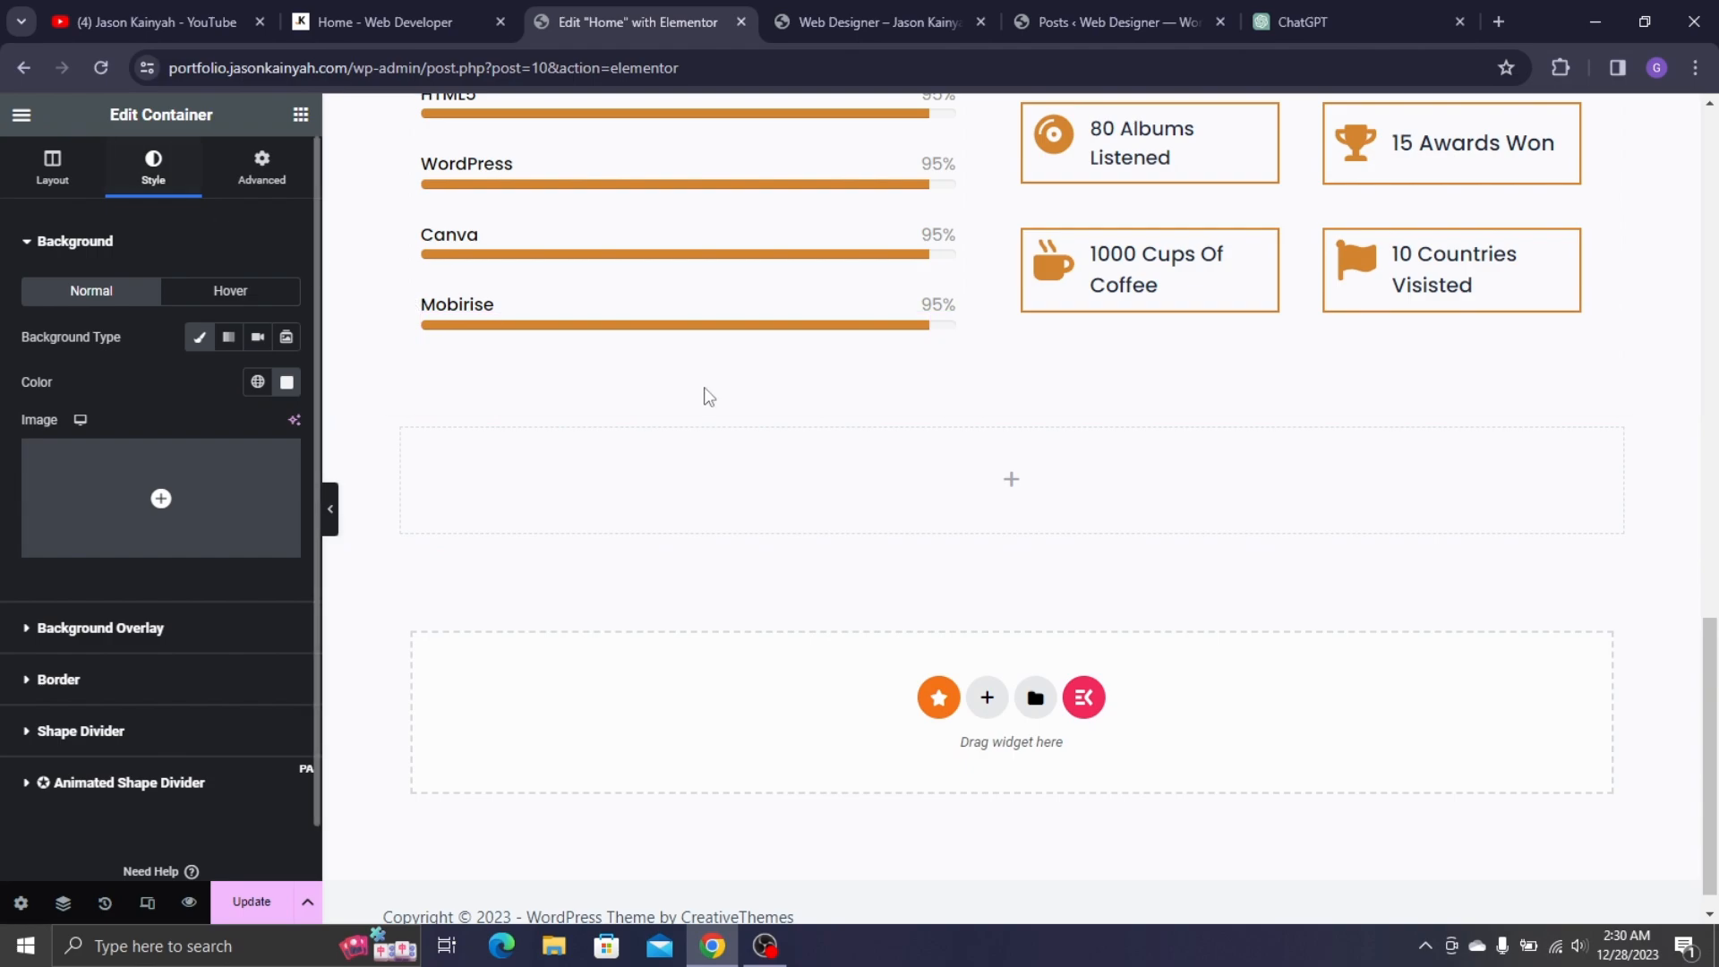
- Give the new container a Classic background with colour #F3F3F4
{"action": "mouse_move", "coordinate": [992, 439]}
{"action": "left_click", "coordinate": [1011, 408]}
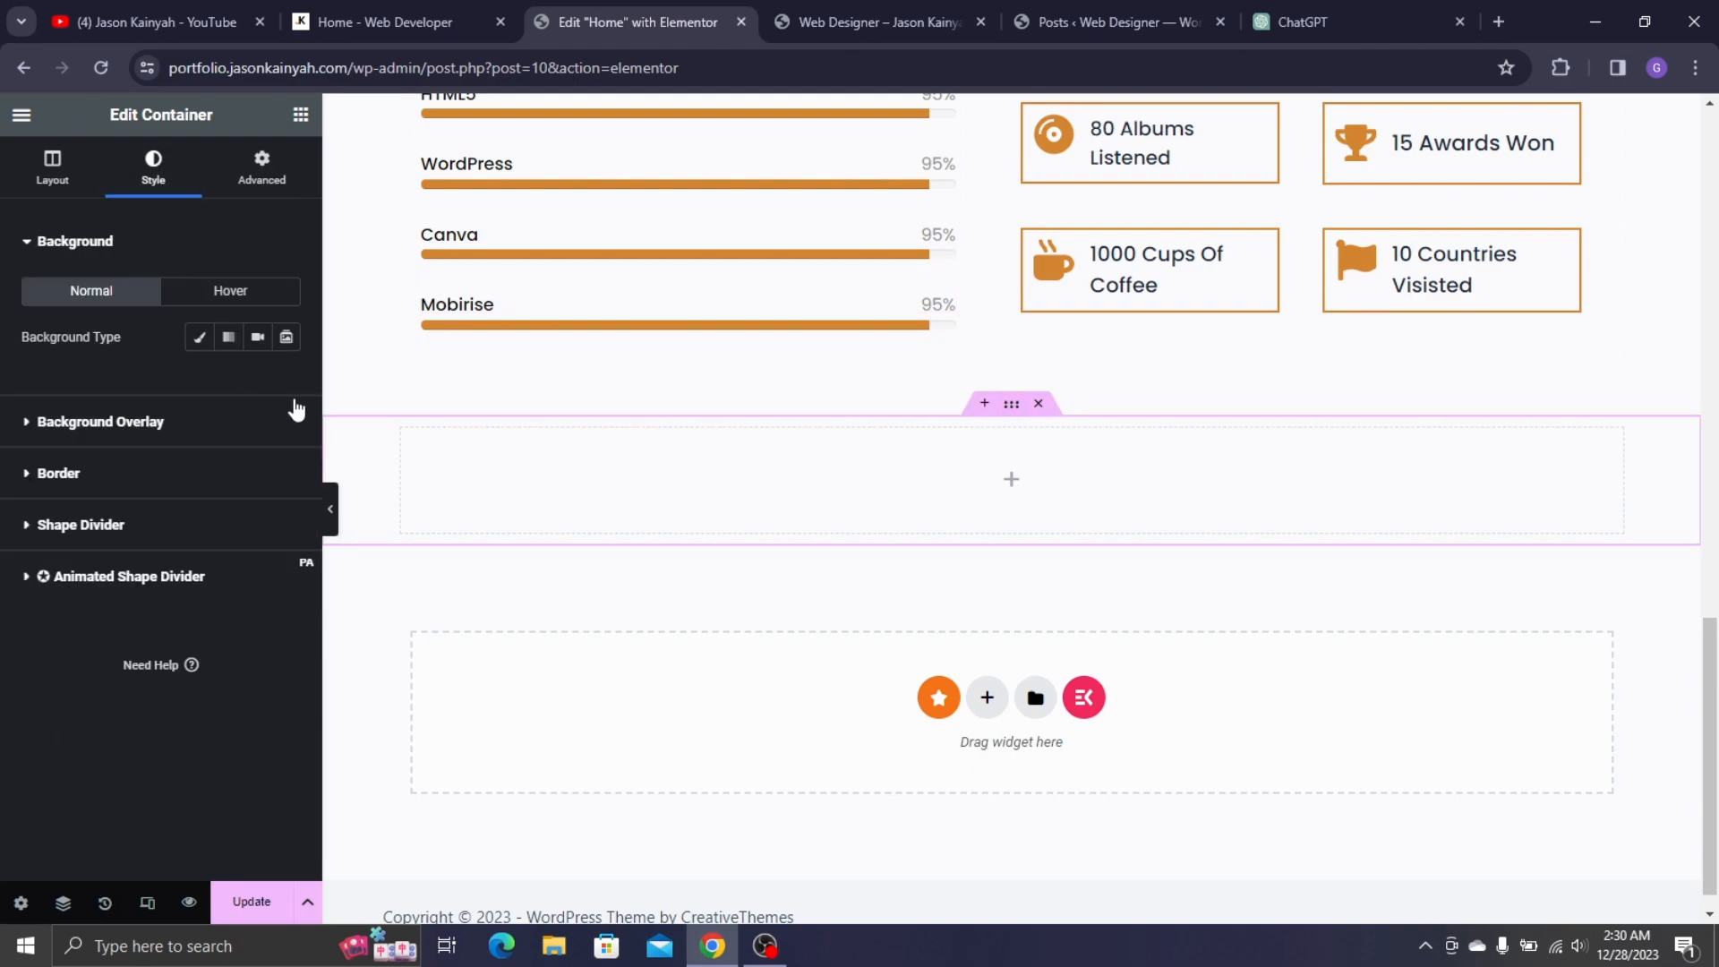
{"action": "left_click", "coordinate": [198, 340]}
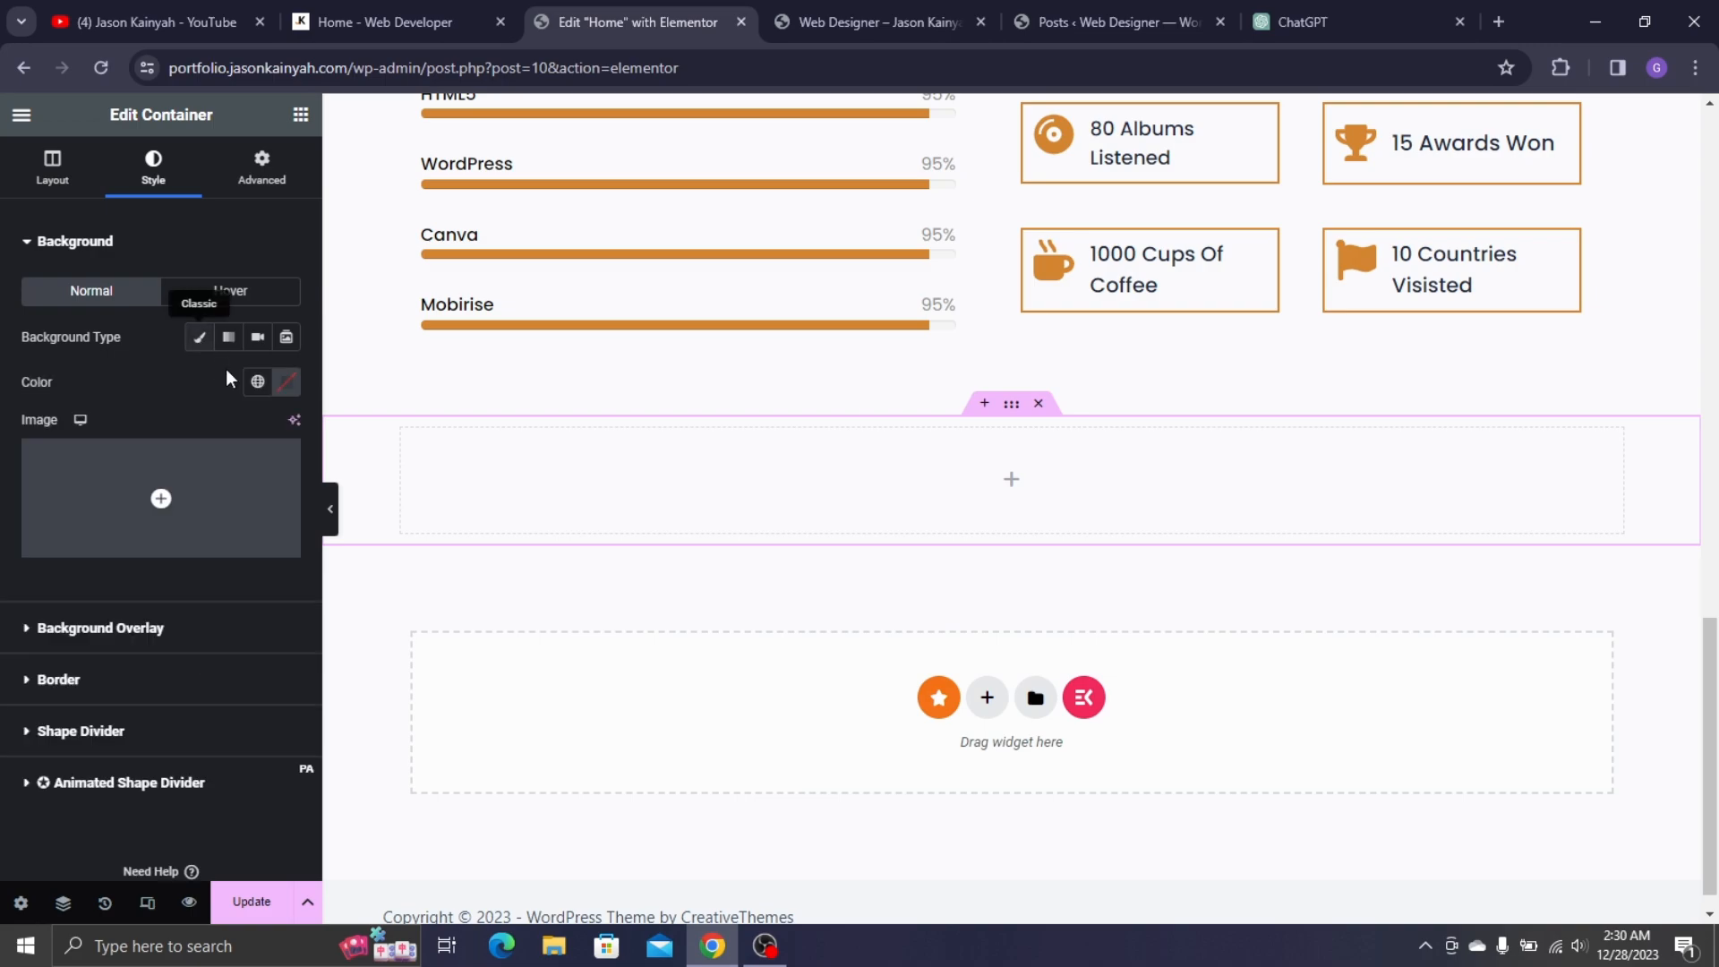
{"action": "left_click", "coordinate": [296, 392]}
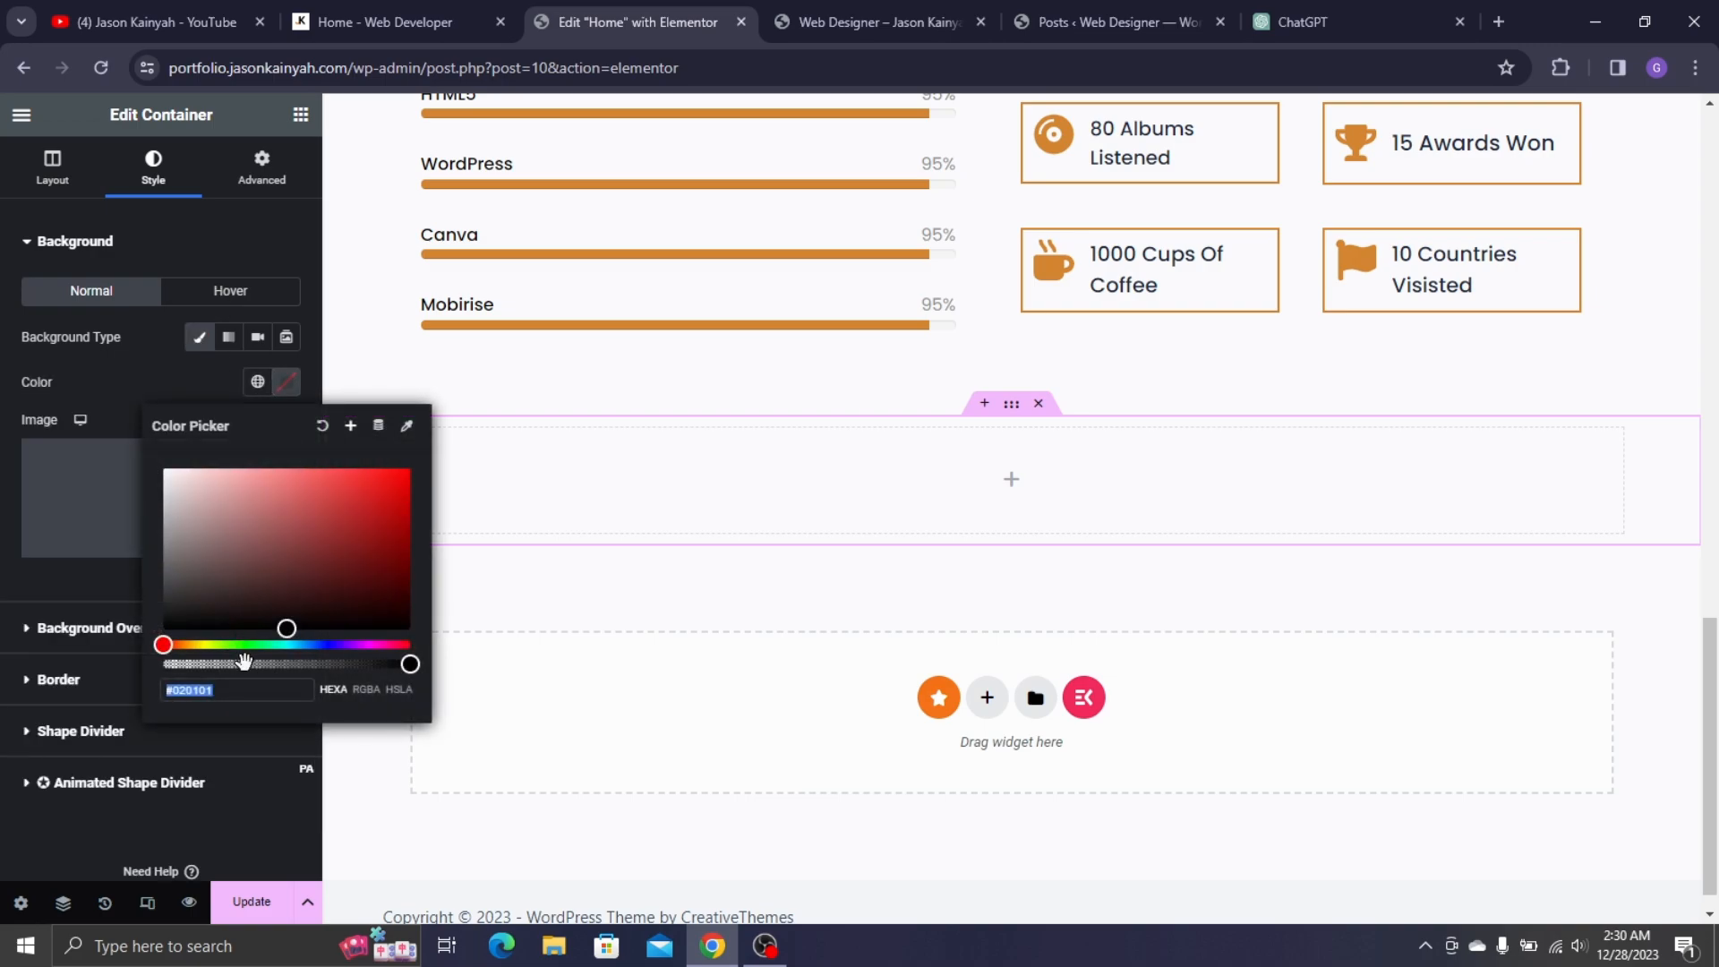
{"action": "key", "text": "ctrl+v"}
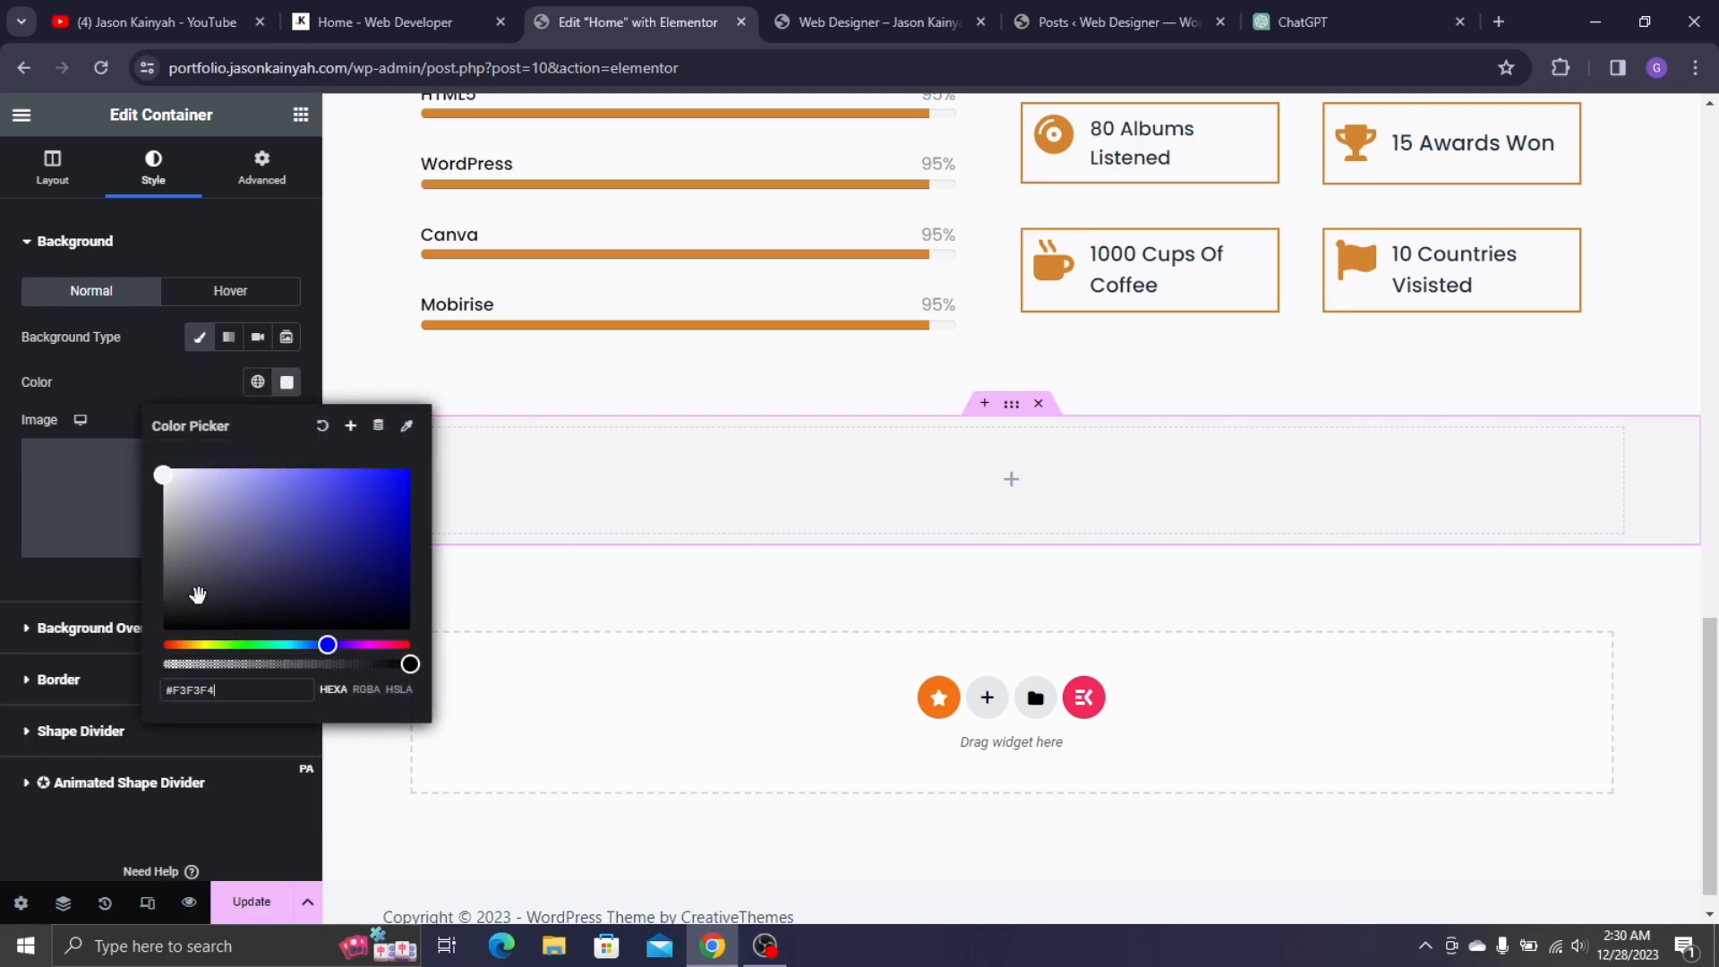
{"action": "left_click", "coordinate": [144, 367]}
{"action": "scroll", "coordinate": [618, 345], "scroll_direction": "up", "scroll_amount": 5}
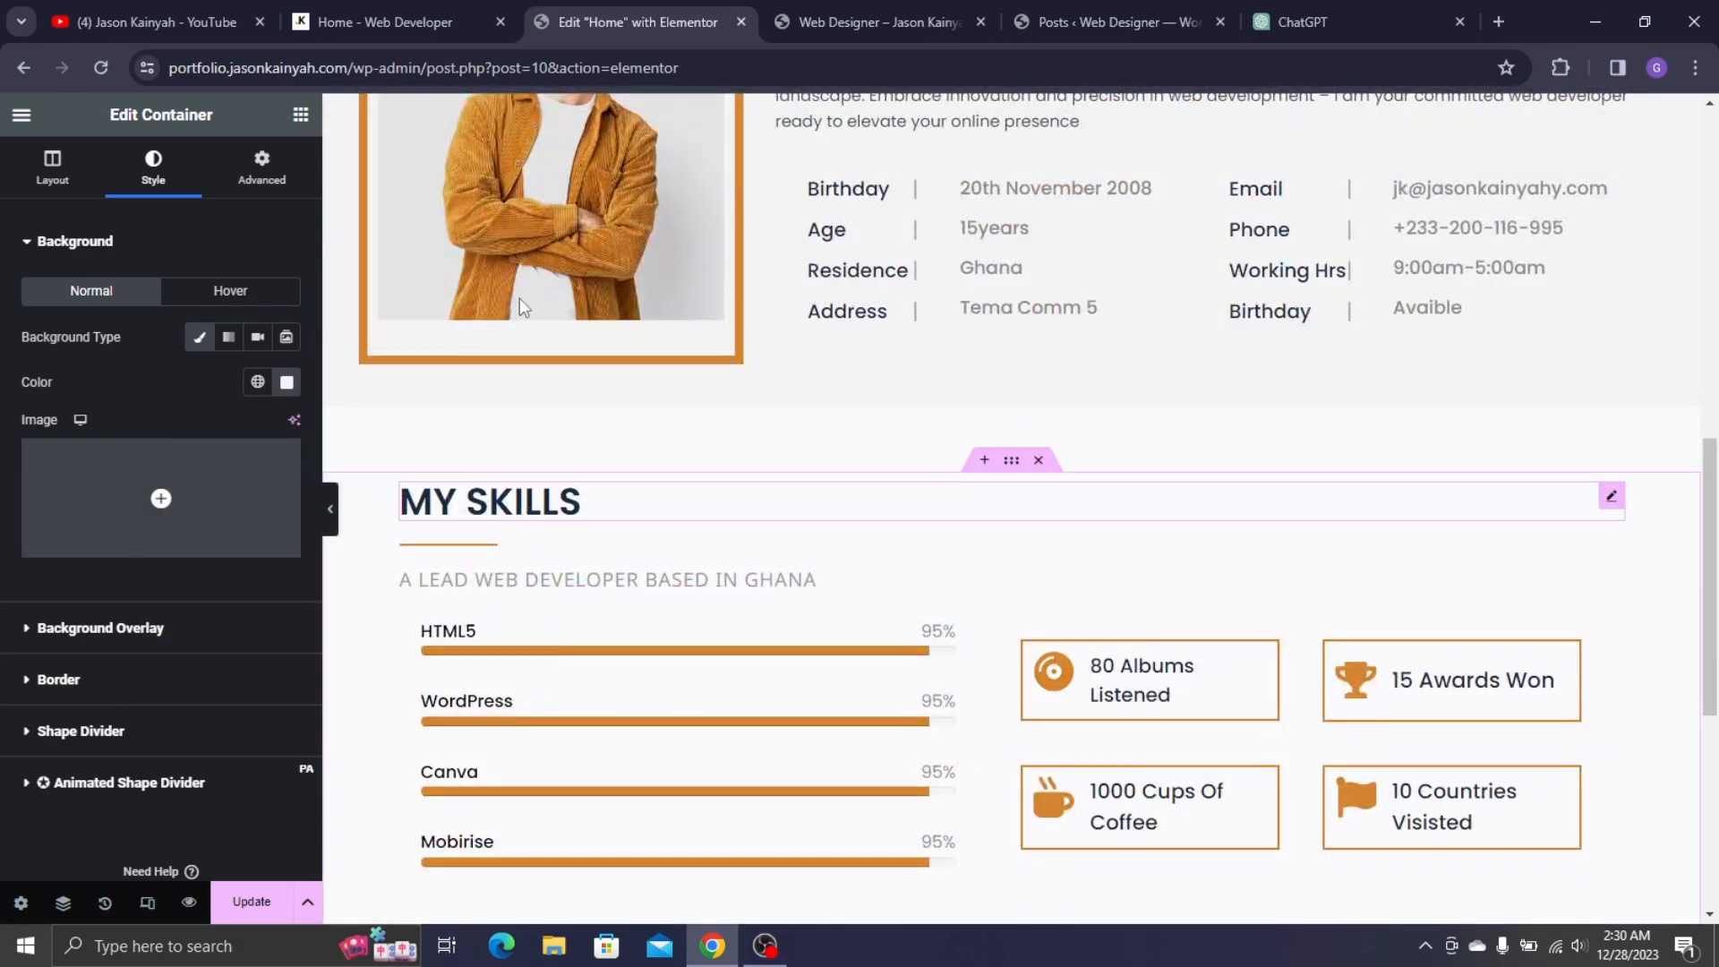
- Copy the MY SKILLS heading and its divider into the new container
{"action": "right_click", "coordinate": [422, 260]}
{"action": "left_click", "coordinate": [499, 355]}
{"action": "scroll", "coordinate": [629, 442], "scroll_direction": "down", "scroll_amount": 6}
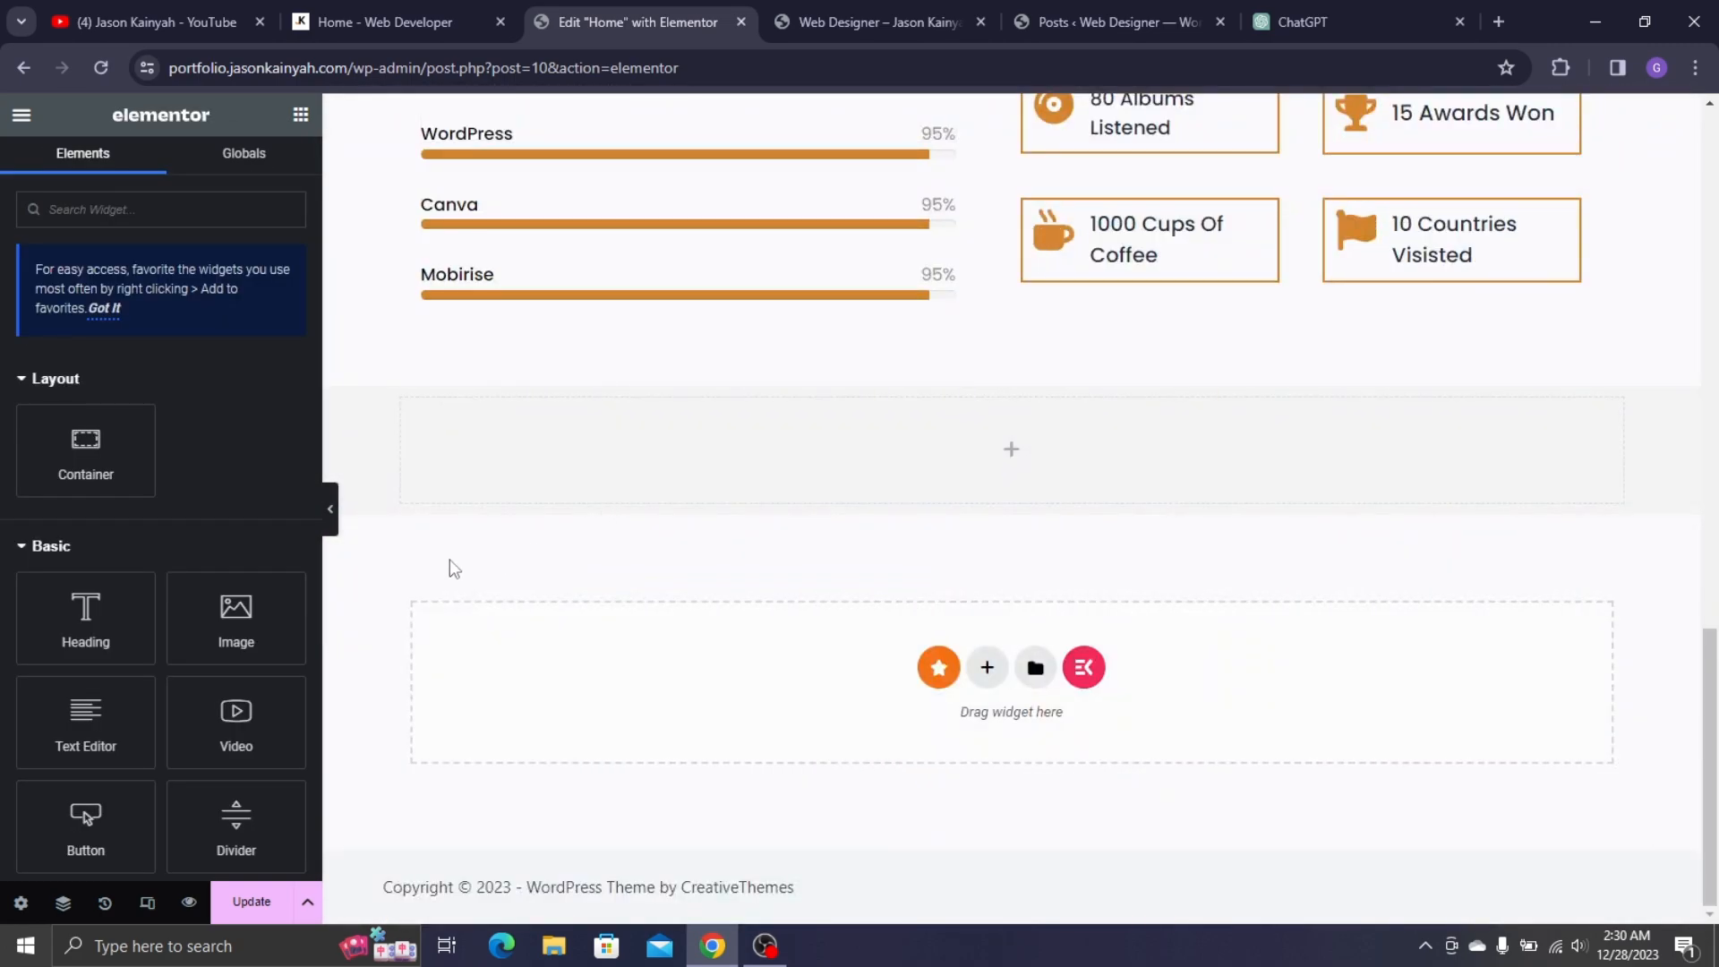
{"action": "right_click", "coordinate": [508, 447]}
{"action": "left_click", "coordinate": [564, 392]}
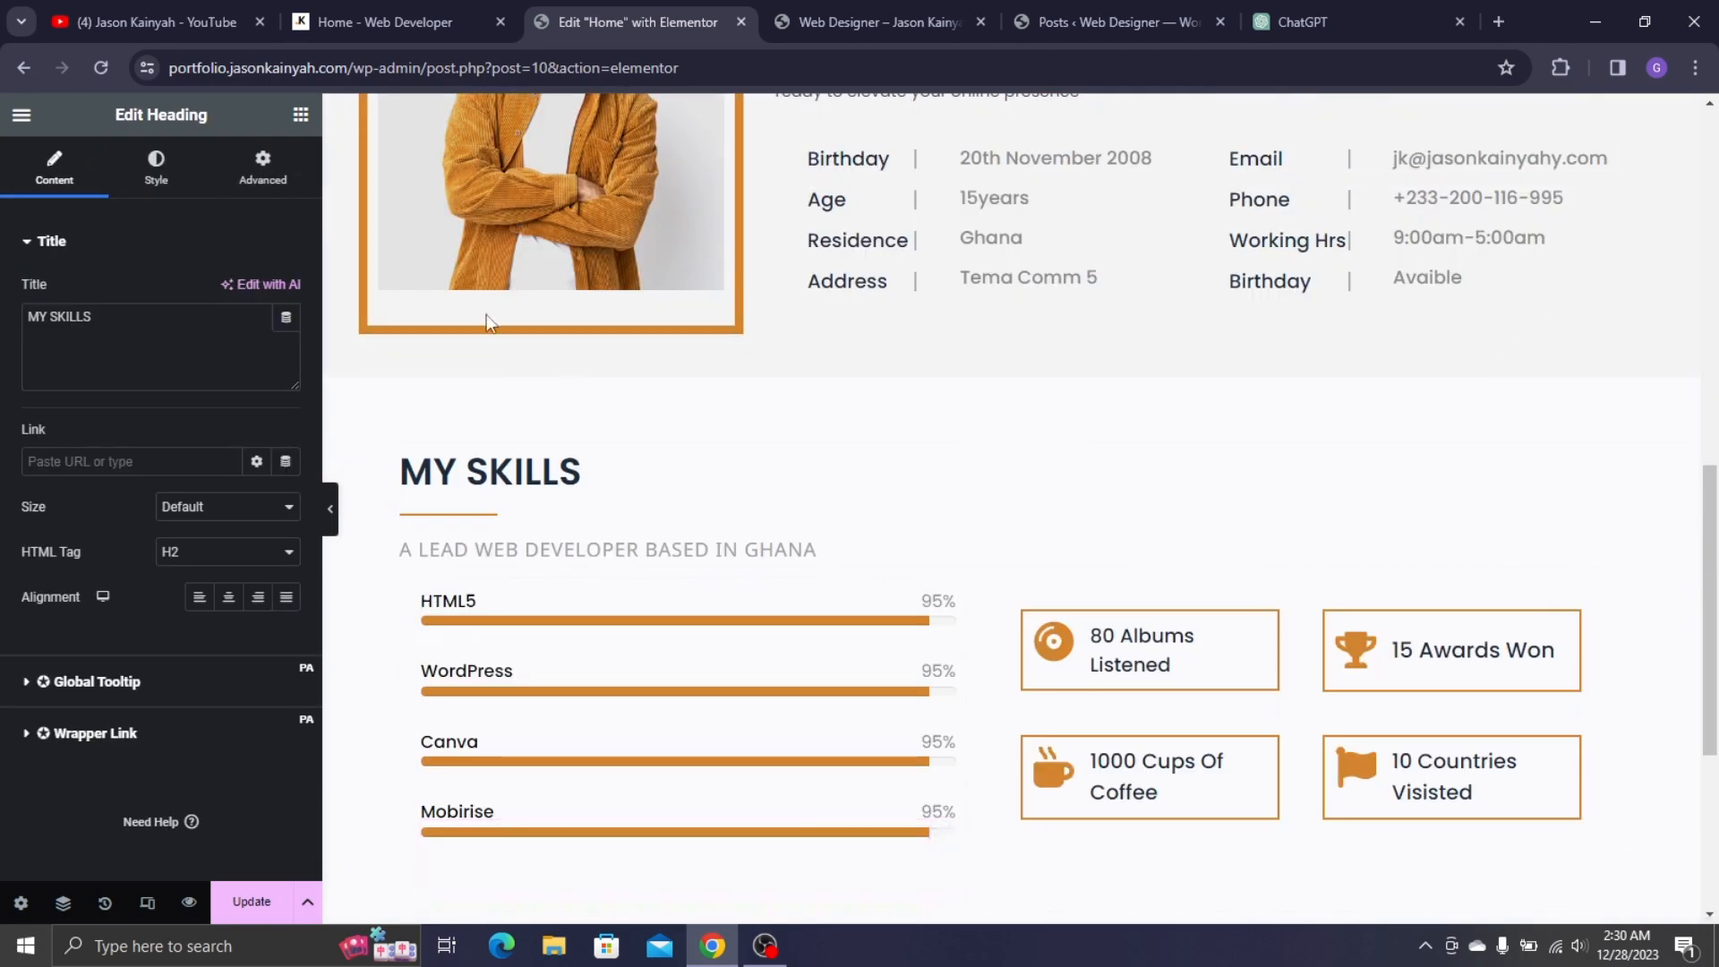
{"action": "right_click", "coordinate": [476, 499]}
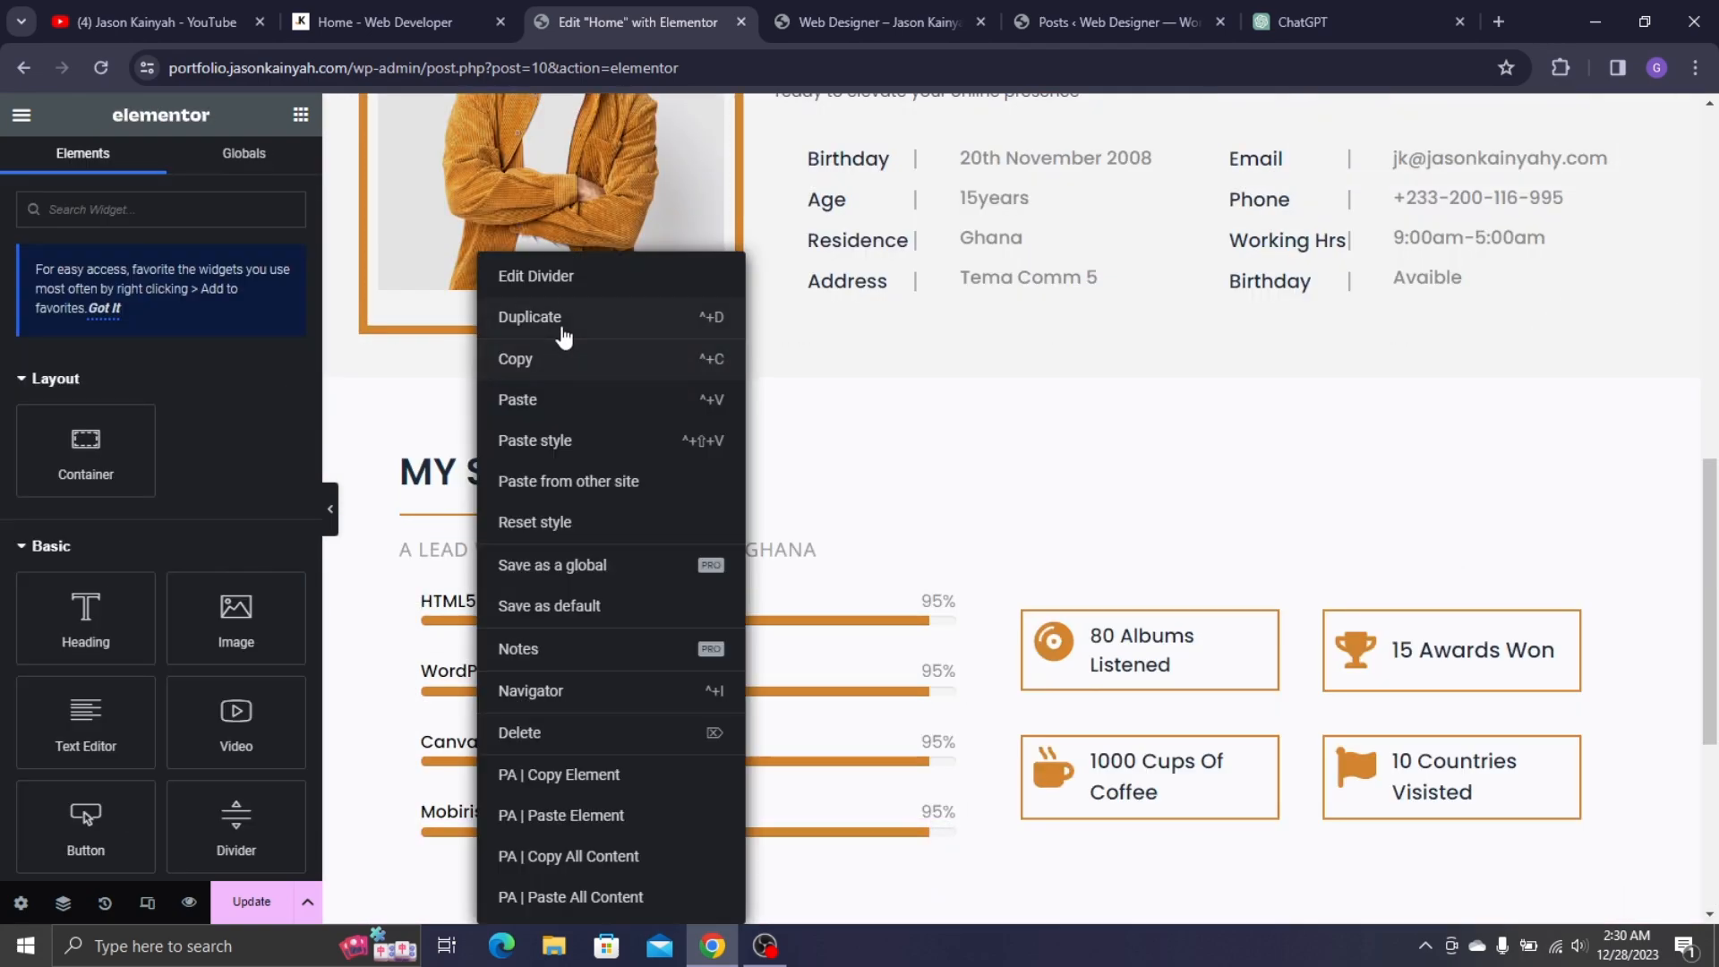
{"action": "left_click", "coordinate": [528, 359]}
{"action": "scroll", "coordinate": [668, 468], "scroll_direction": "down", "scroll_amount": 5}
{"action": "right_click", "coordinate": [462, 507]}
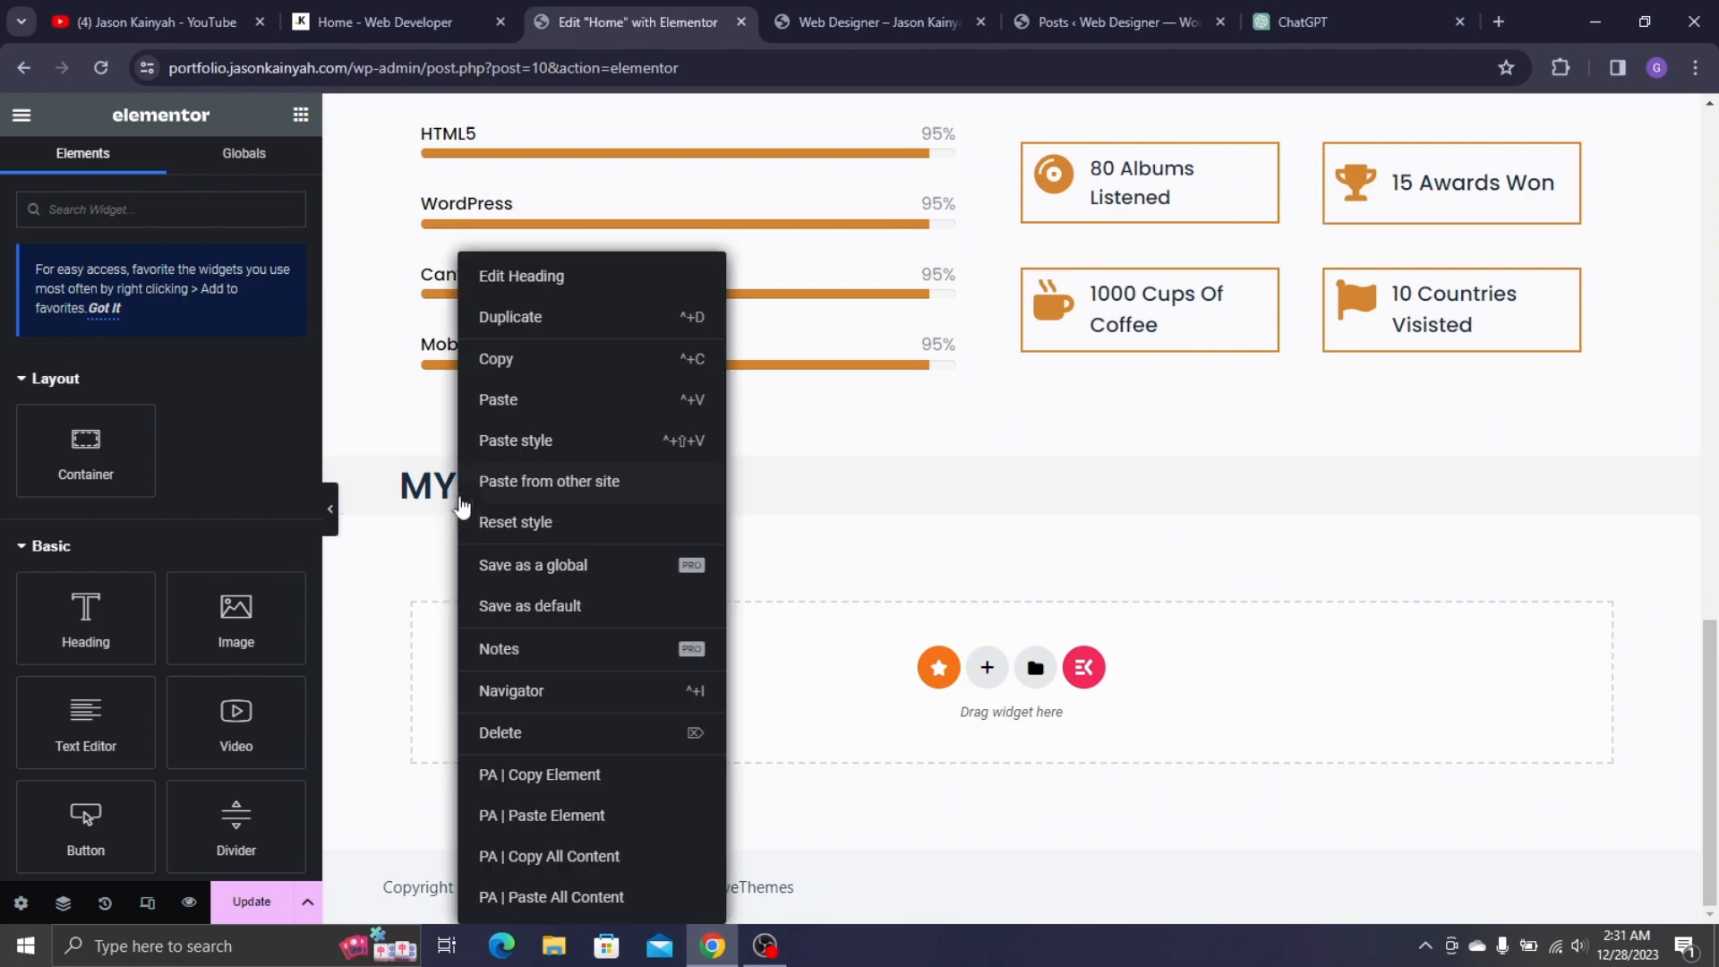
{"action": "left_click", "coordinate": [508, 405]}
- Retitle the copied heading from MY SKILLS to MY SERVICES, matching the live site
{"action": "left_click", "coordinate": [394, 18]}
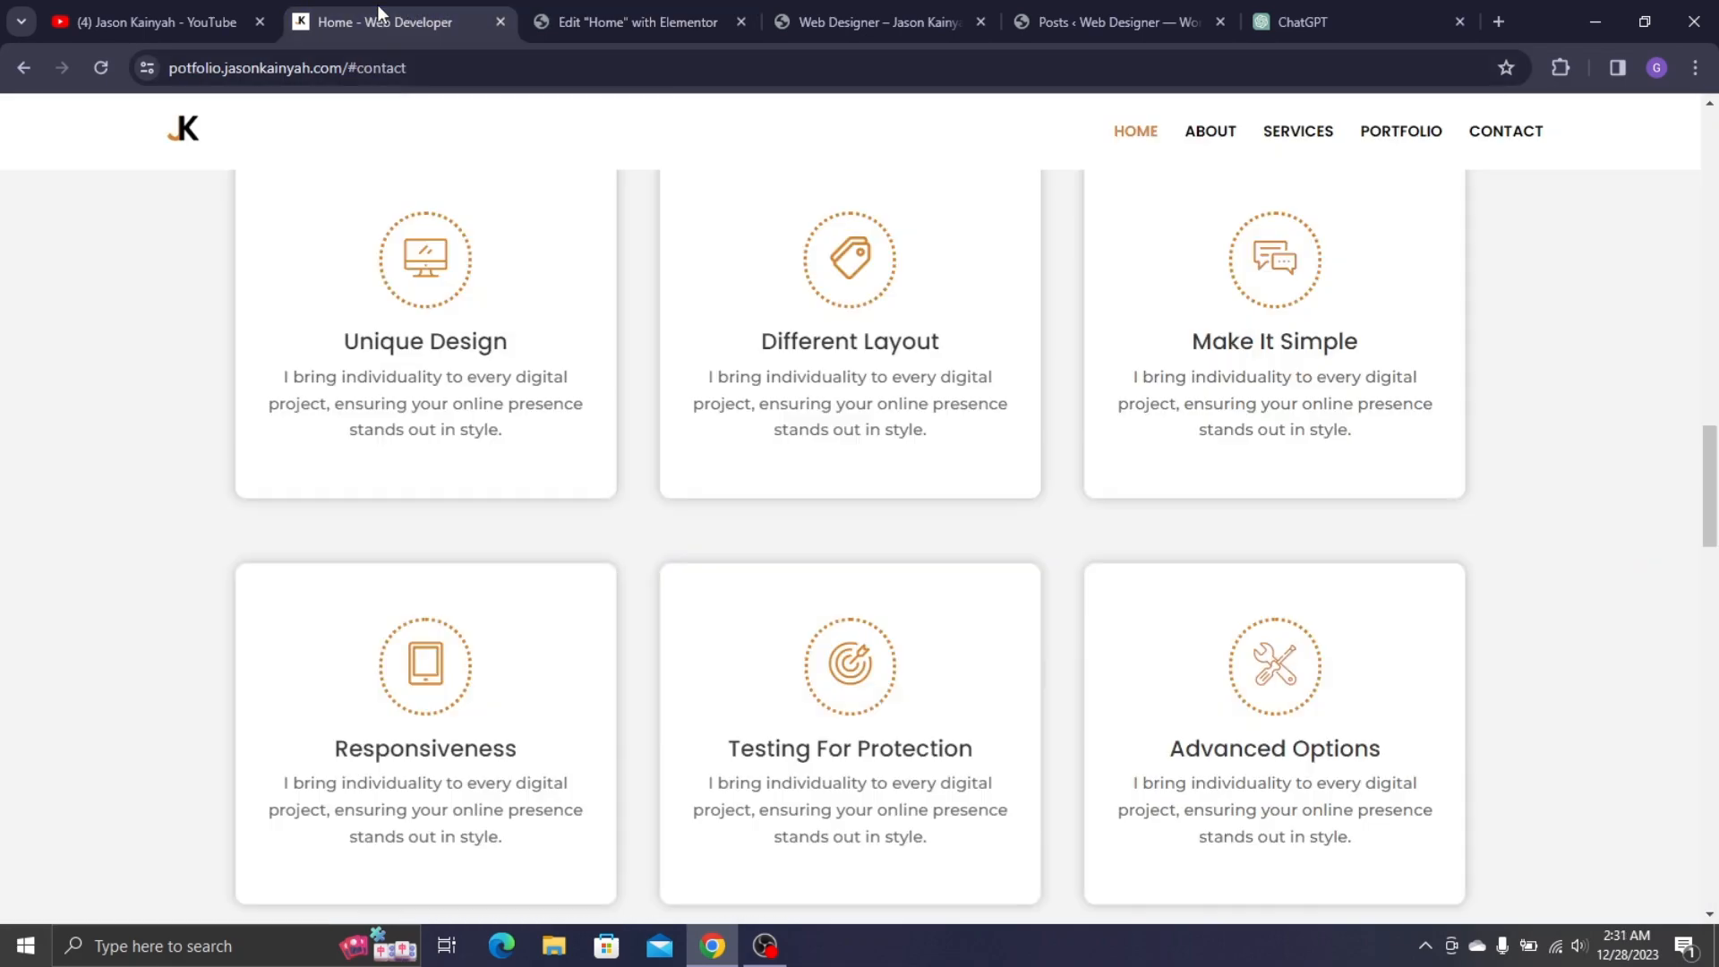
{"action": "scroll", "coordinate": [478, 388], "scroll_direction": "up", "scroll_amount": 2}
{"action": "left_click", "coordinate": [557, 25]}
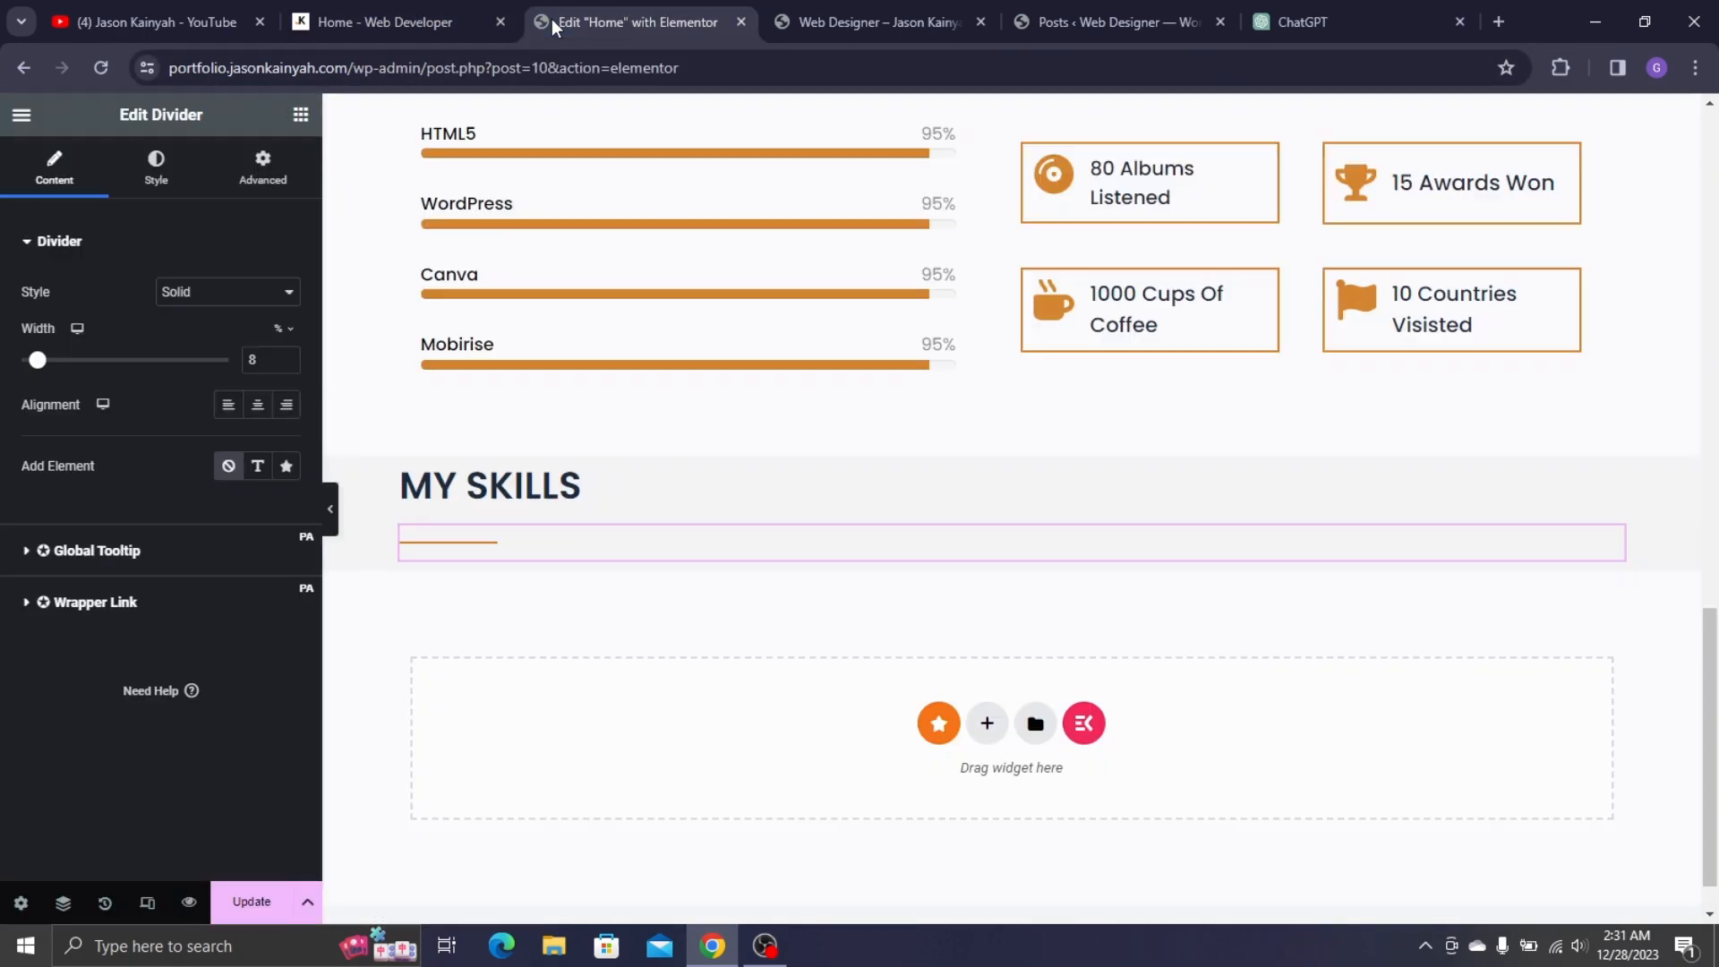
{"action": "left_click", "coordinate": [519, 491]}
{"action": "left_click", "coordinate": [394, 21]}
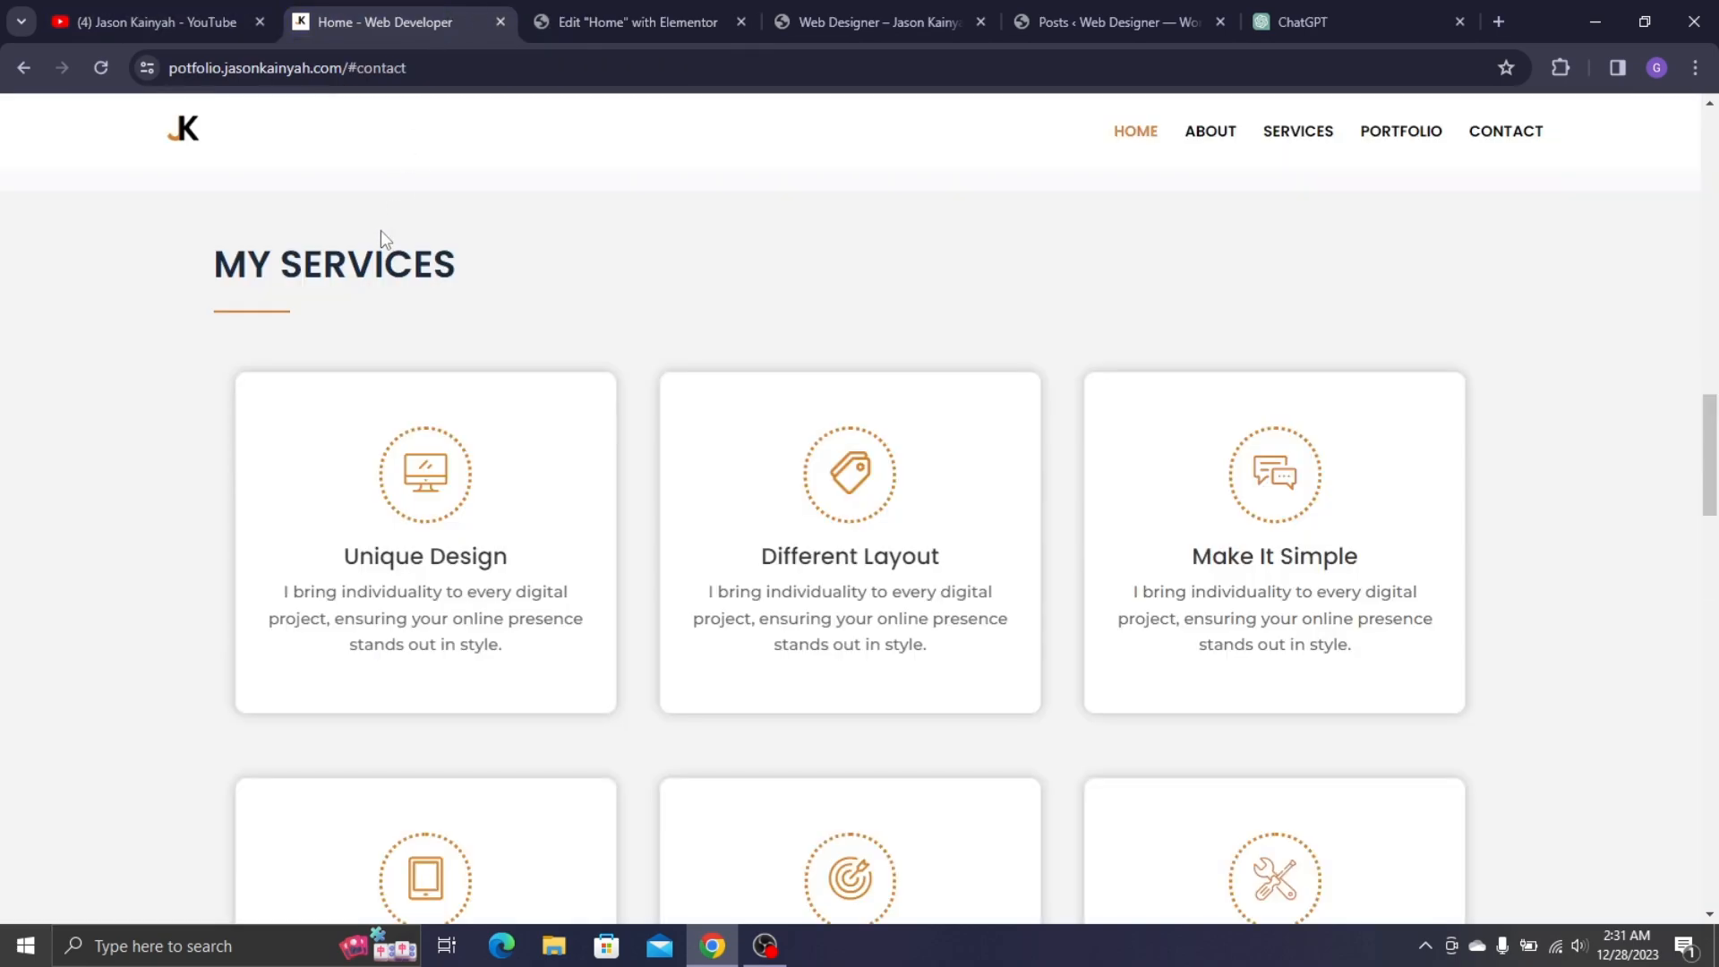
{"action": "left_click_drag", "start_coordinate": [384, 261], "coordinate": [376, 260]}
{"action": "double_click", "coordinate": [376, 262]}
{"action": "left_click", "coordinate": [626, 22]}
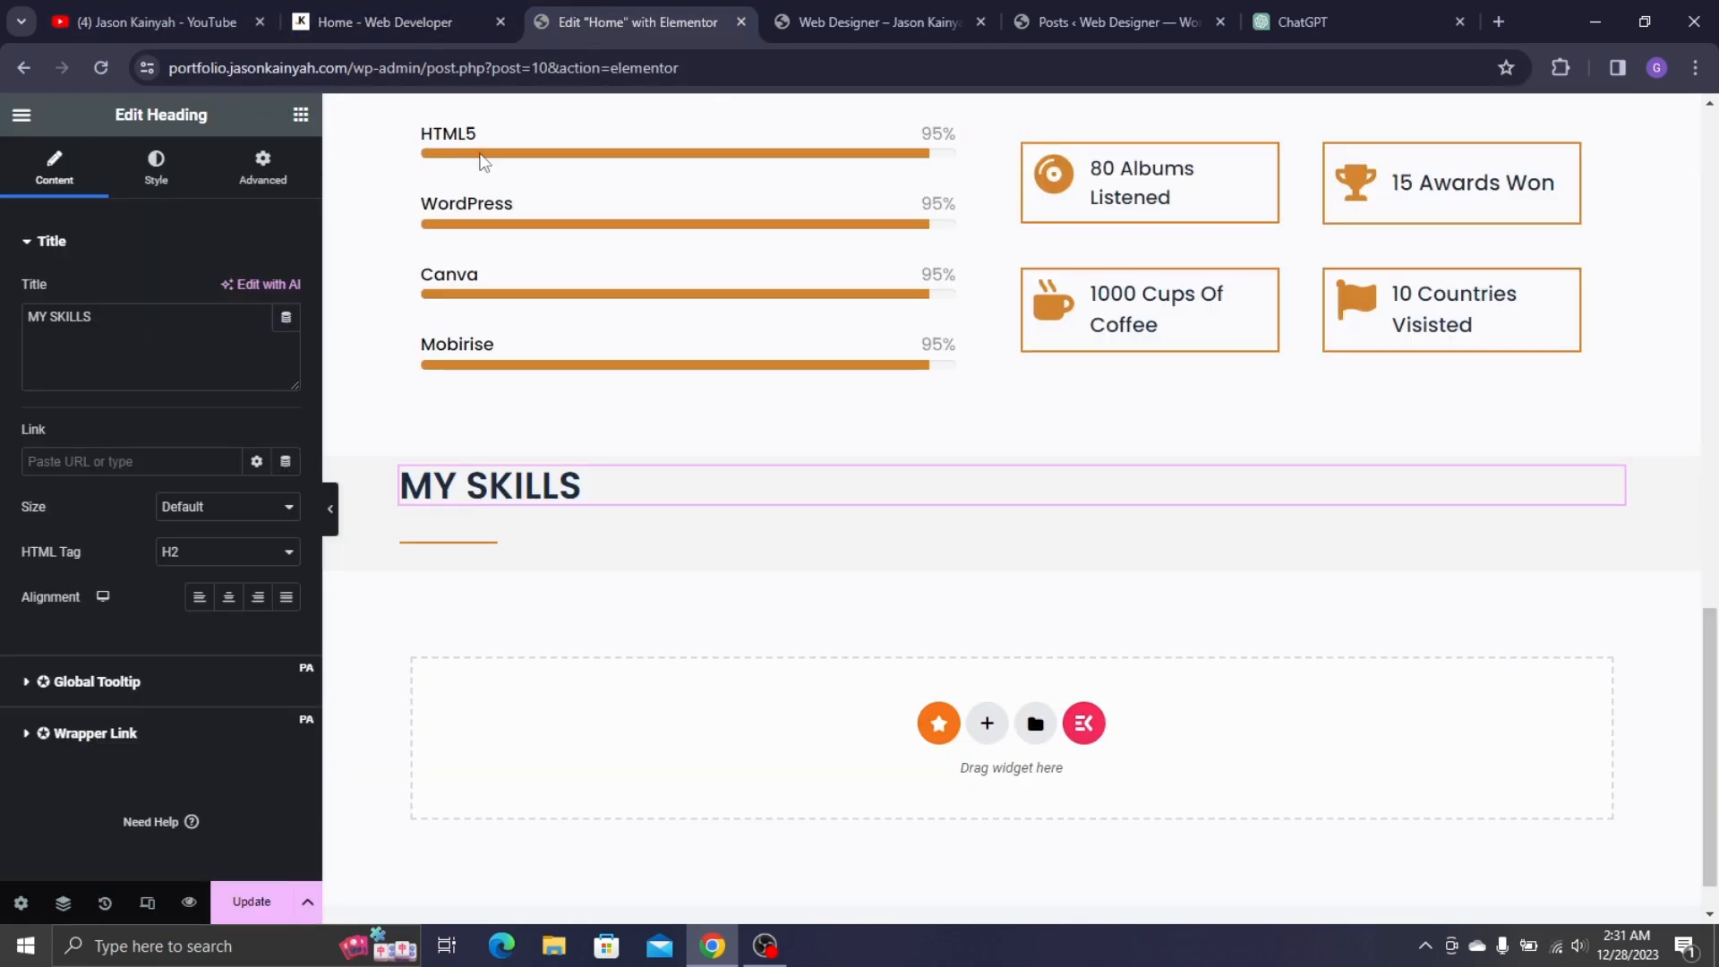
{"action": "key", "text": "ctrl+v"}
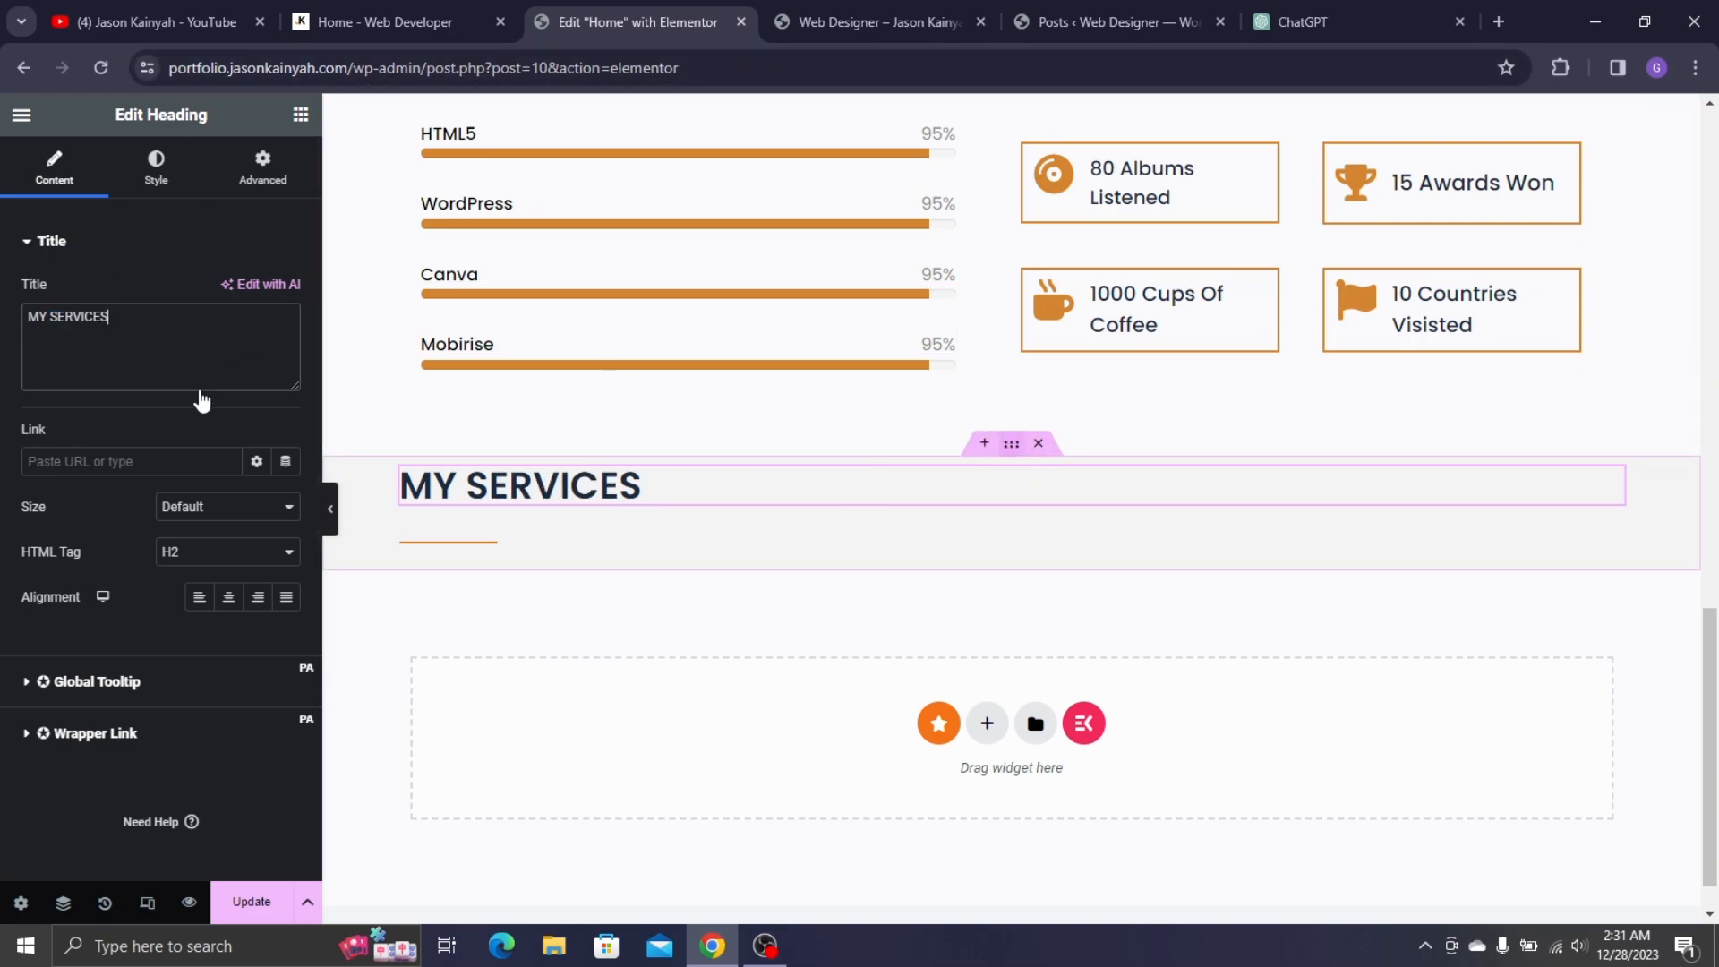
{"action": "left_click", "coordinate": [74, 205]}
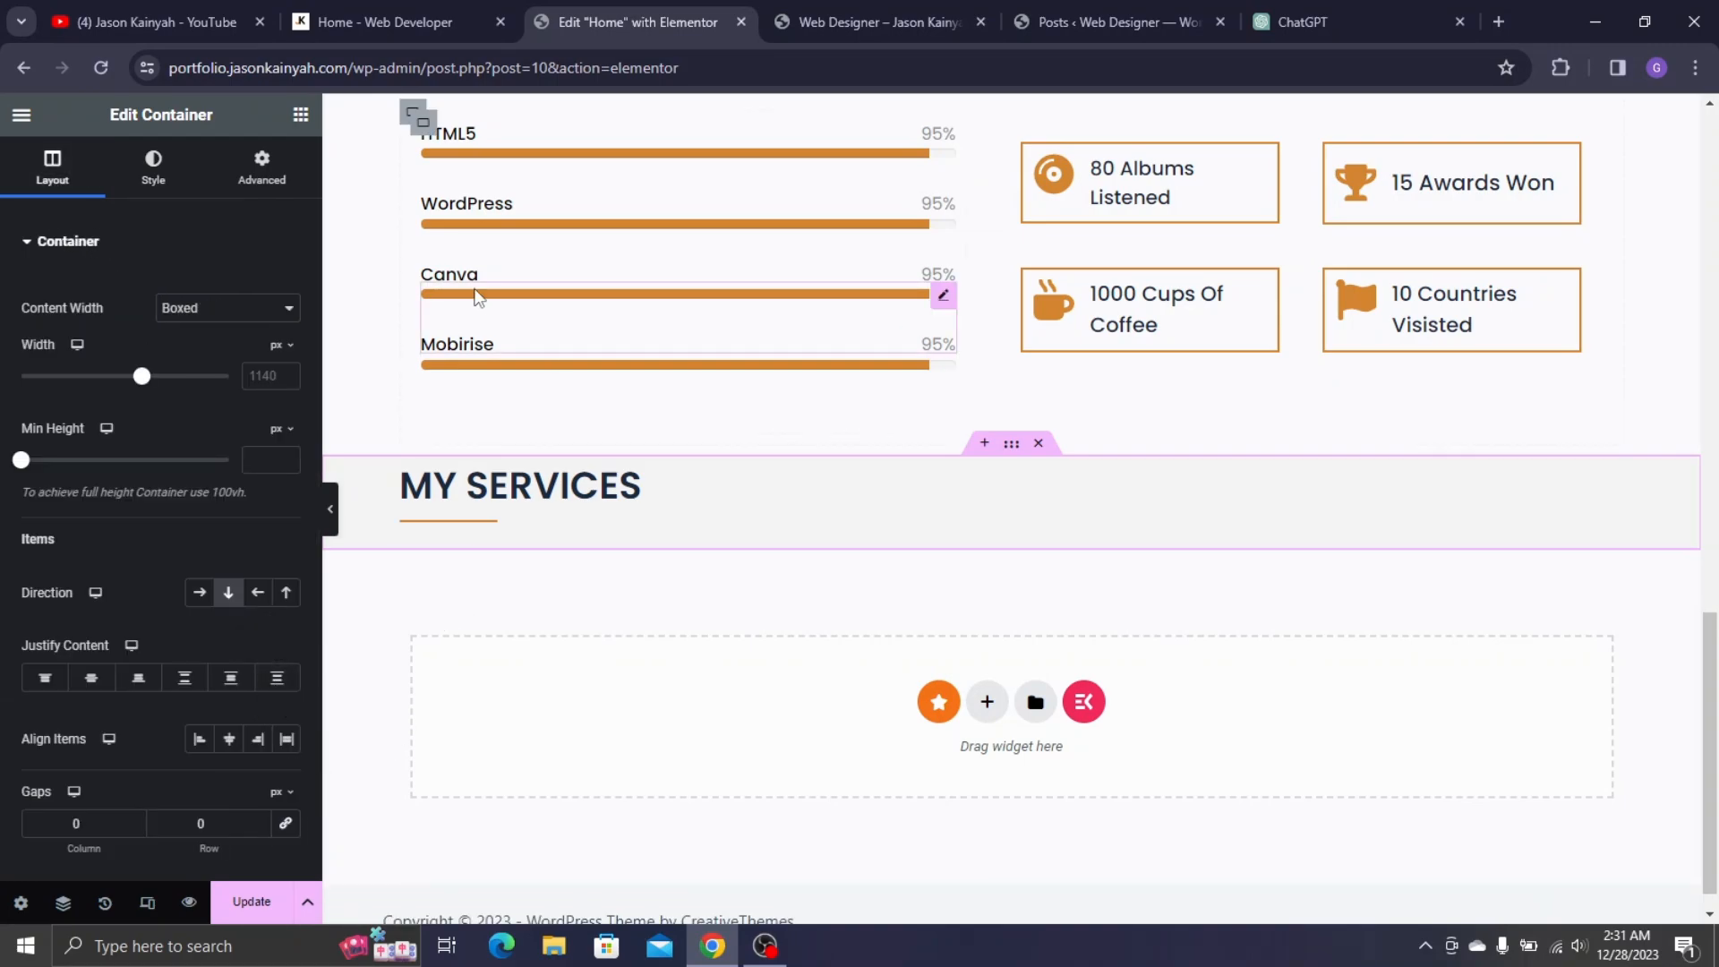
- Nest an inner container in MY SERVICES and duplicate it into three side-by-side columns
{"action": "left_click", "coordinate": [359, 18]}
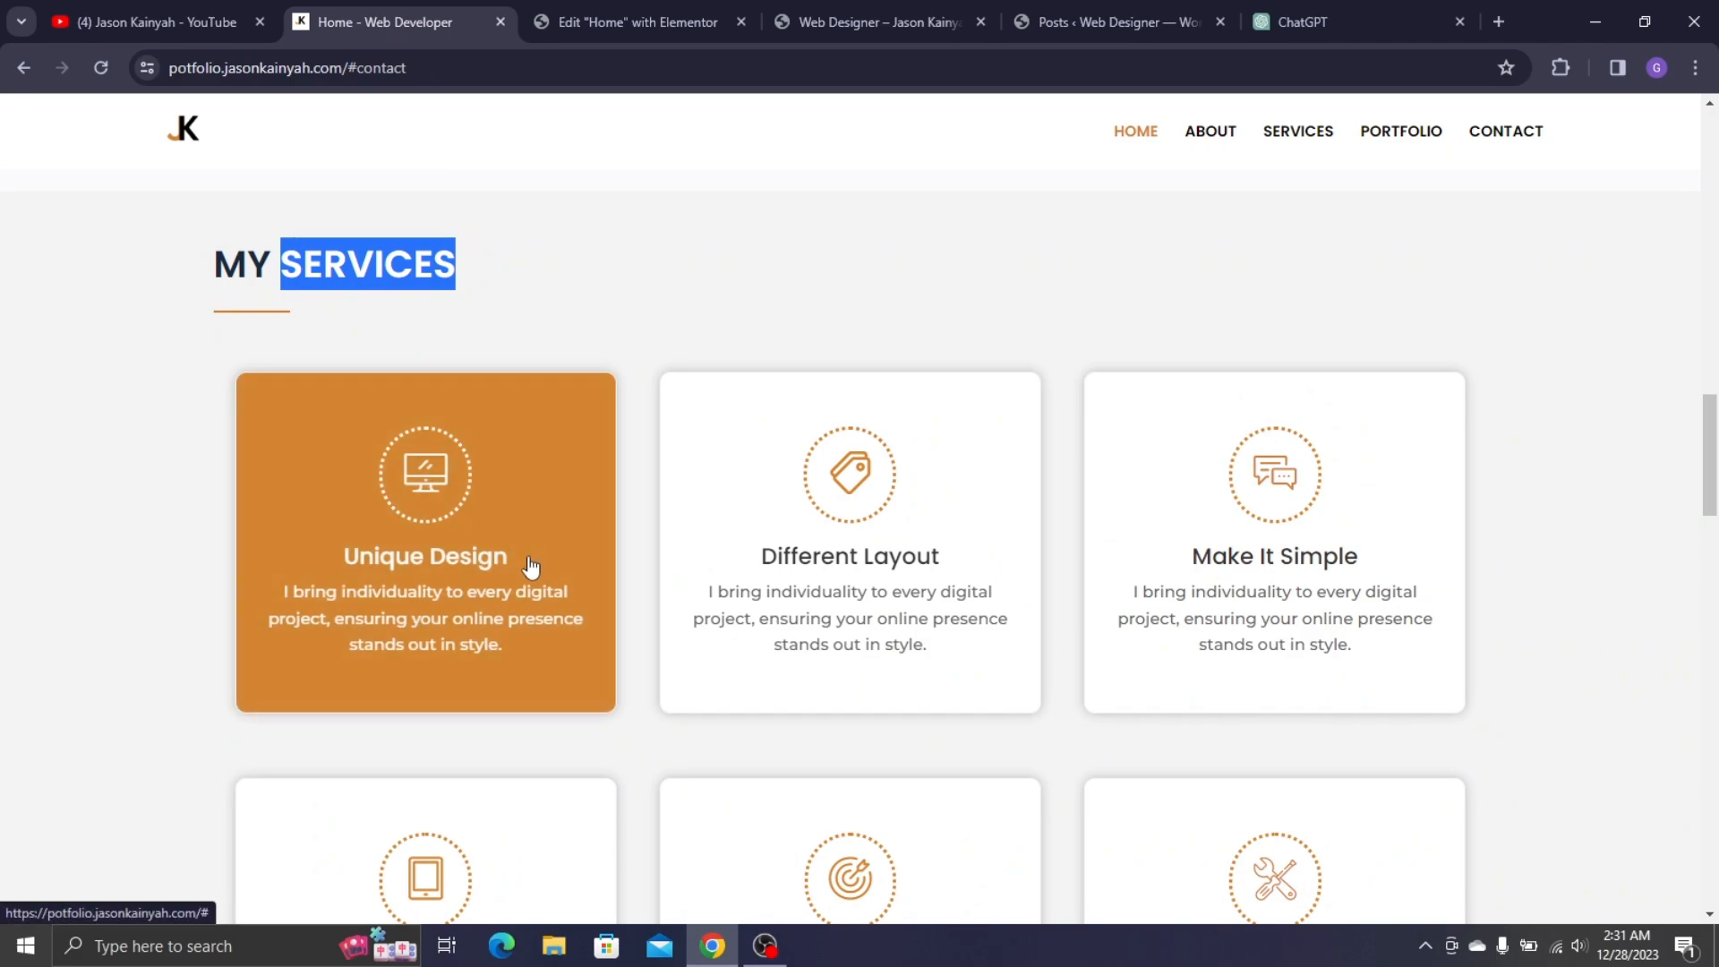
{"action": "scroll", "coordinate": [528, 538], "scroll_direction": "down", "scroll_amount": 2}
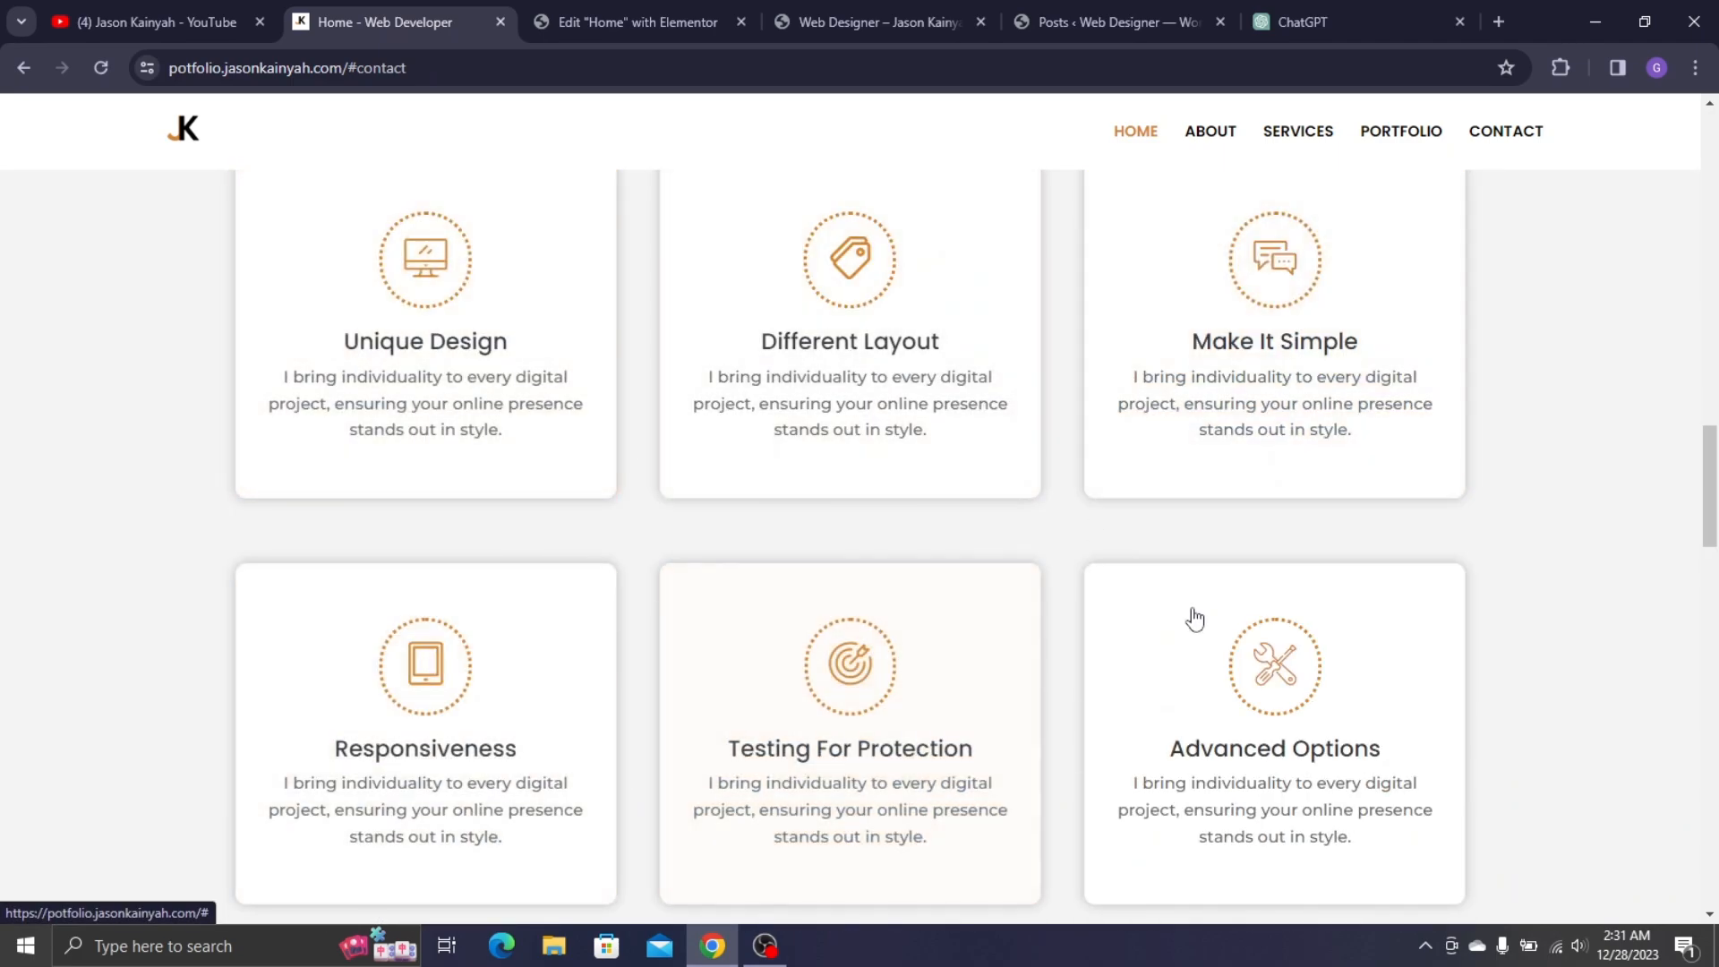
{"action": "left_click", "coordinate": [691, 9]}
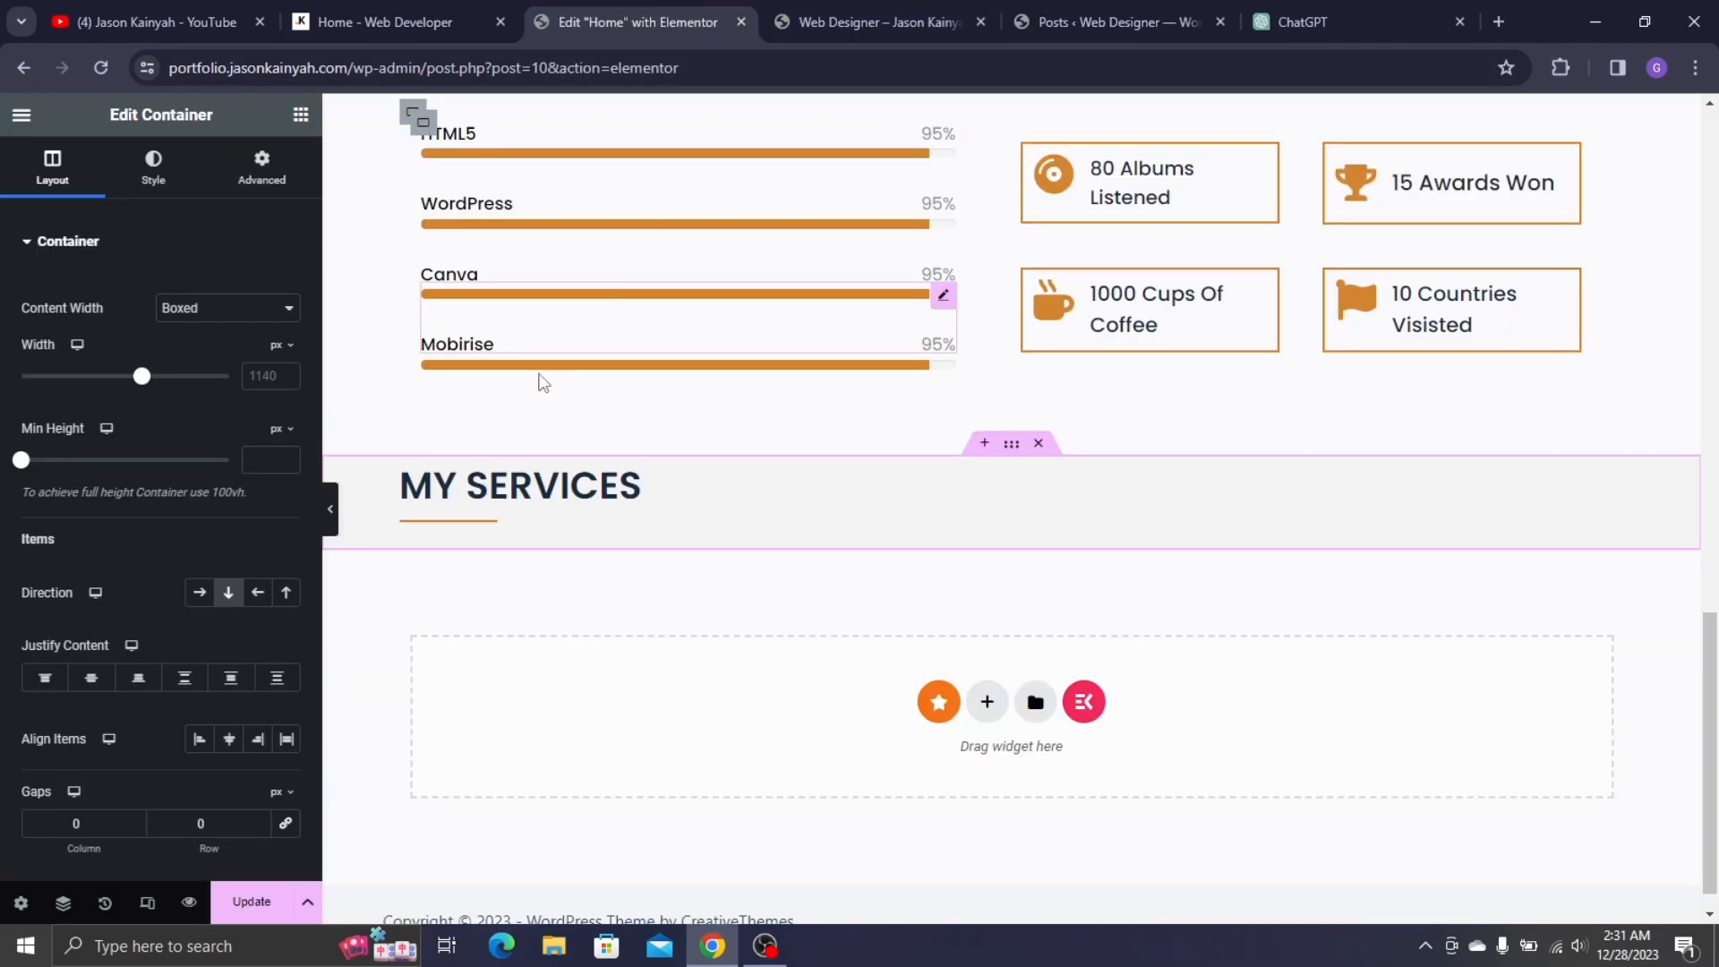
{"action": "left_click", "coordinate": [301, 114]}
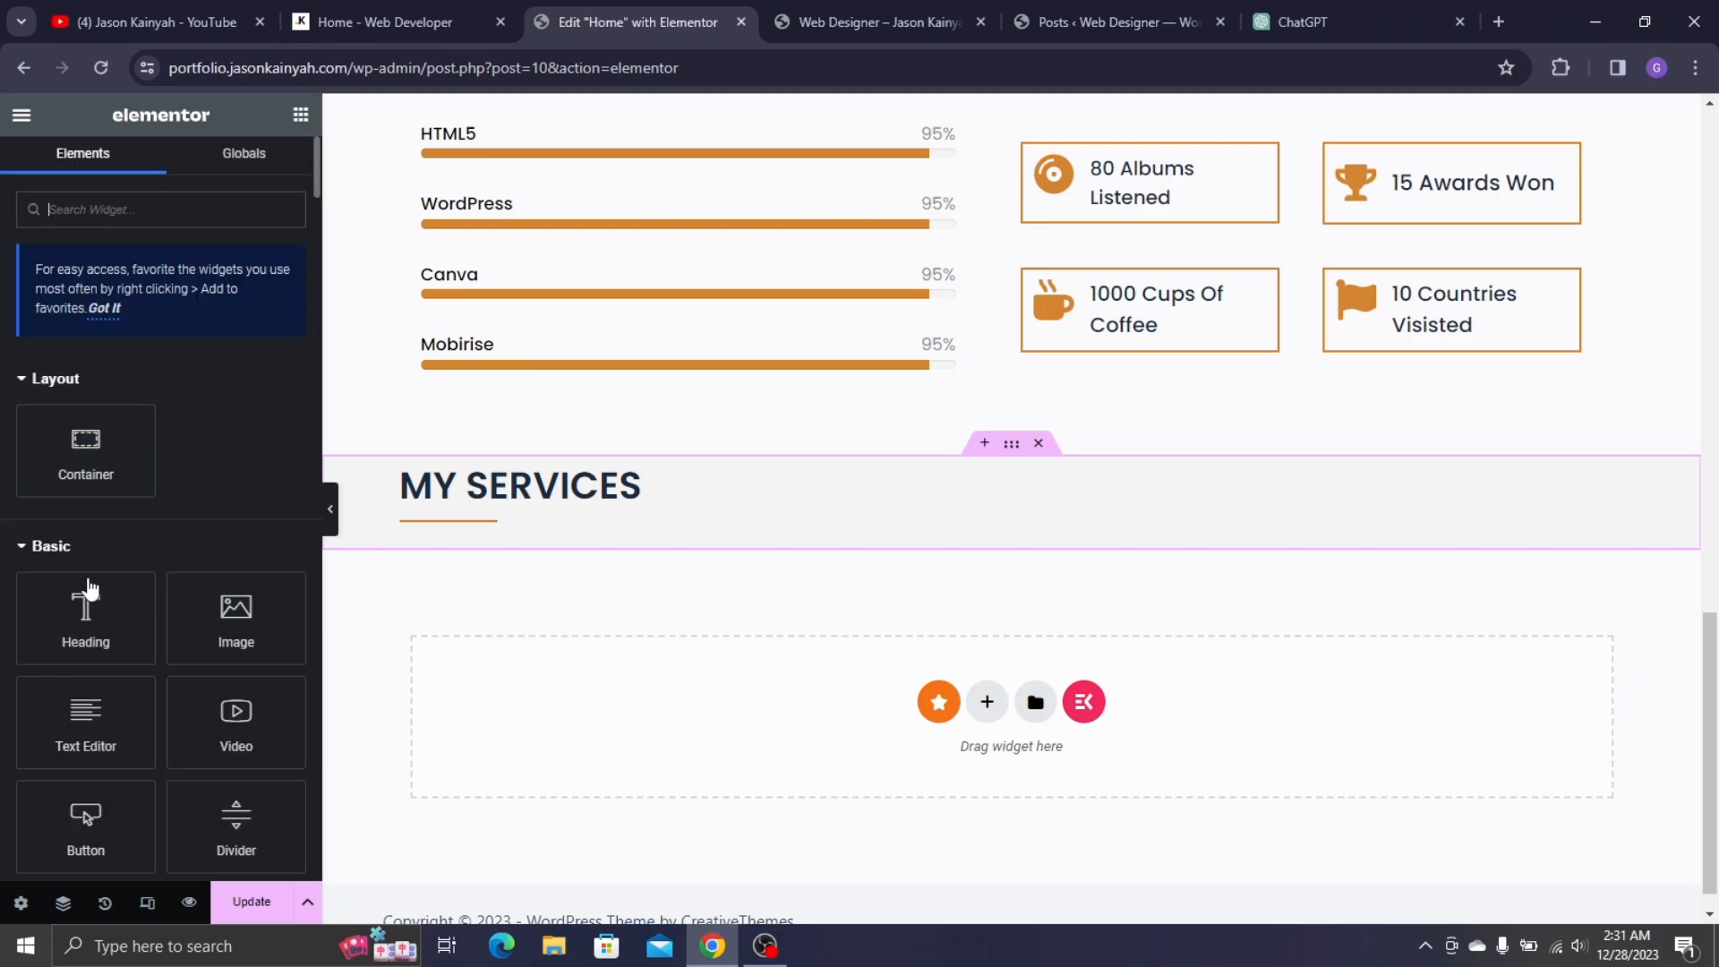
{"action": "left_click_drag", "start_coordinate": [86, 450], "coordinate": [505, 529]}
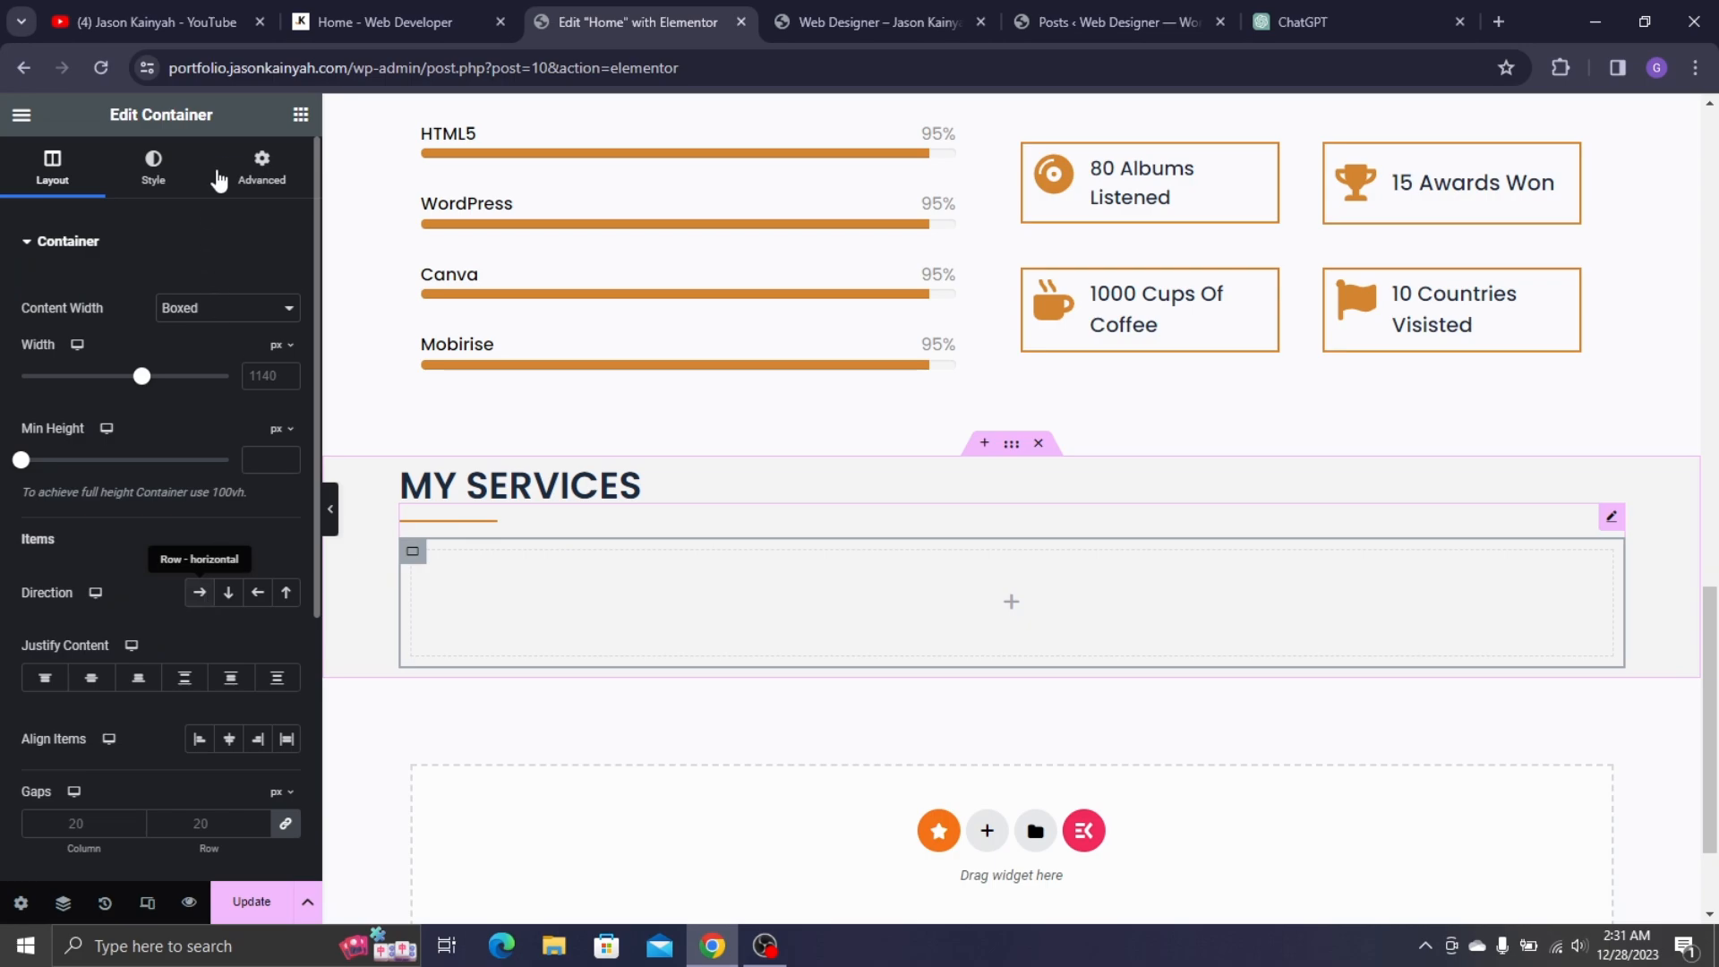
{"action": "left_click_drag", "start_coordinate": [123, 445], "coordinate": [391, 539]}
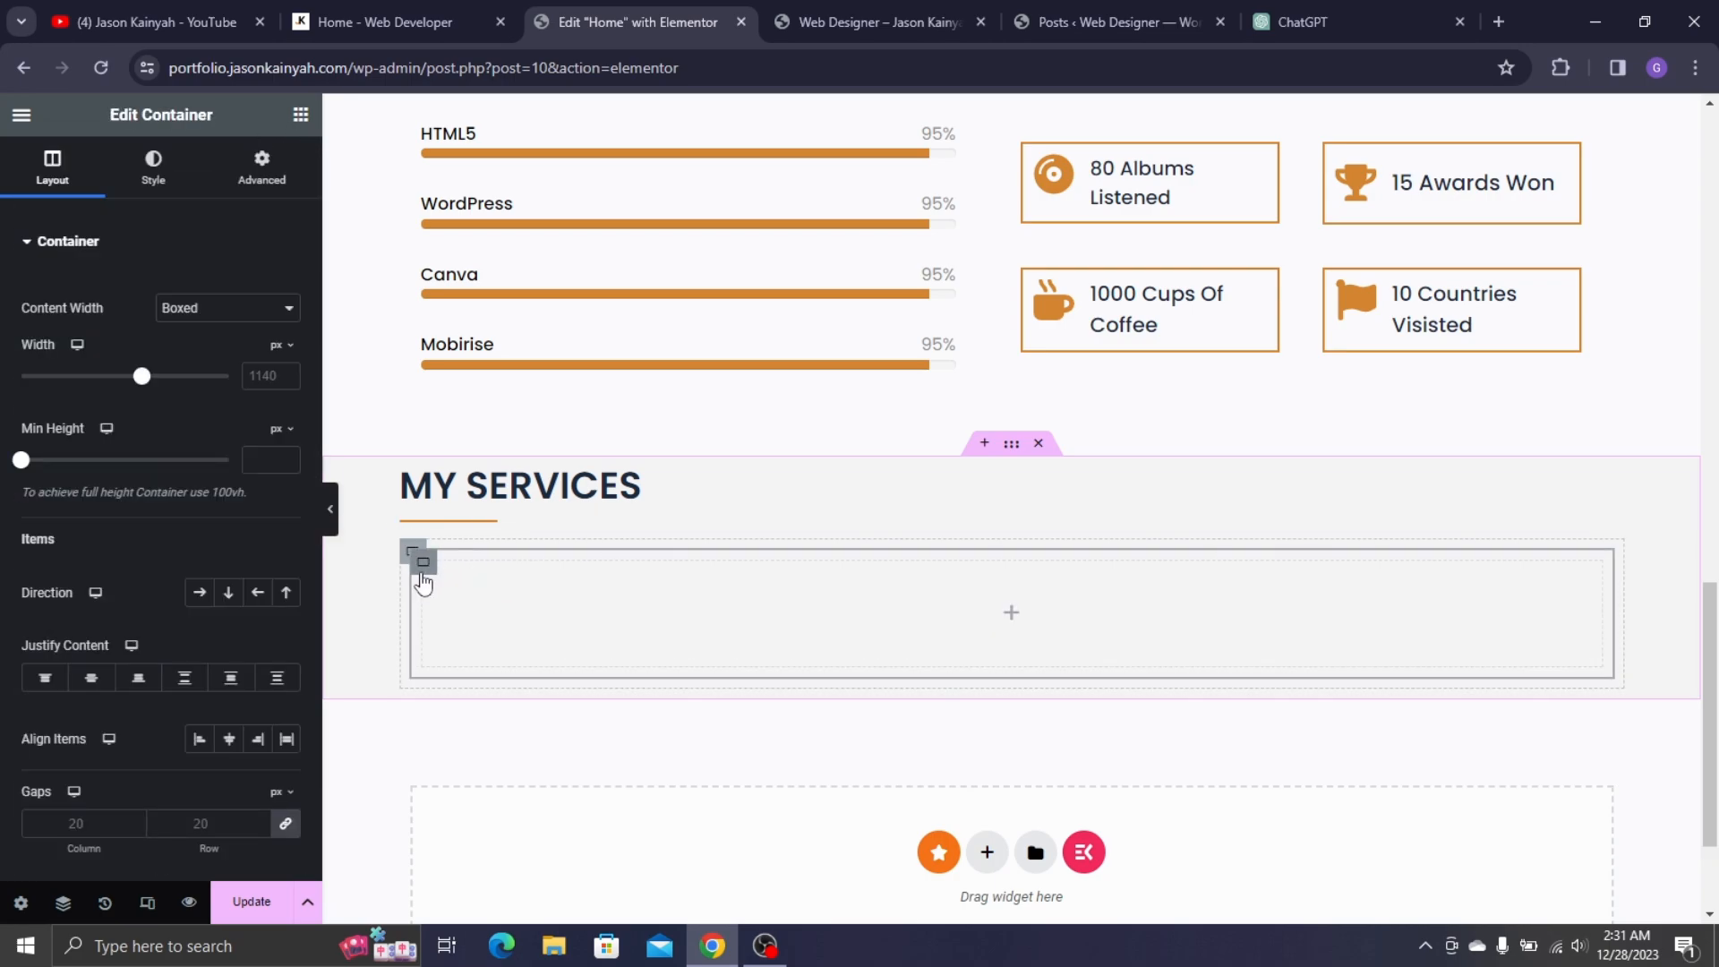
{"action": "right_click", "coordinate": [418, 565]}
{"action": "left_click", "coordinate": [472, 276]}
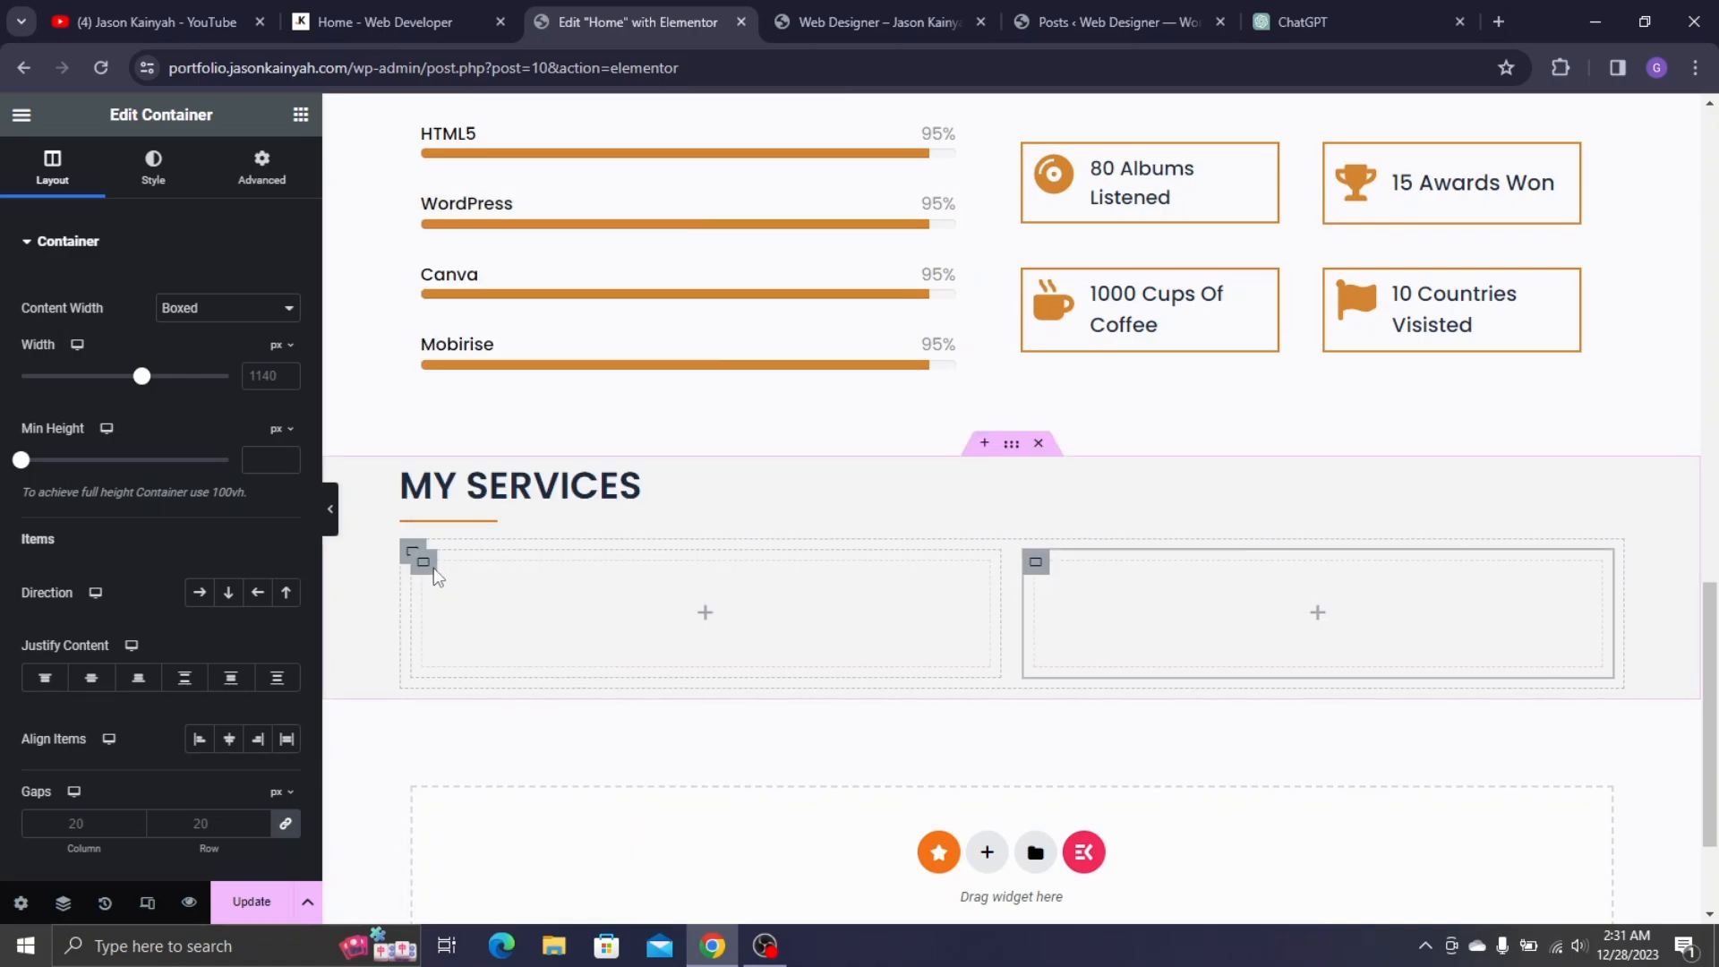
{"action": "right_click", "coordinate": [429, 571]}
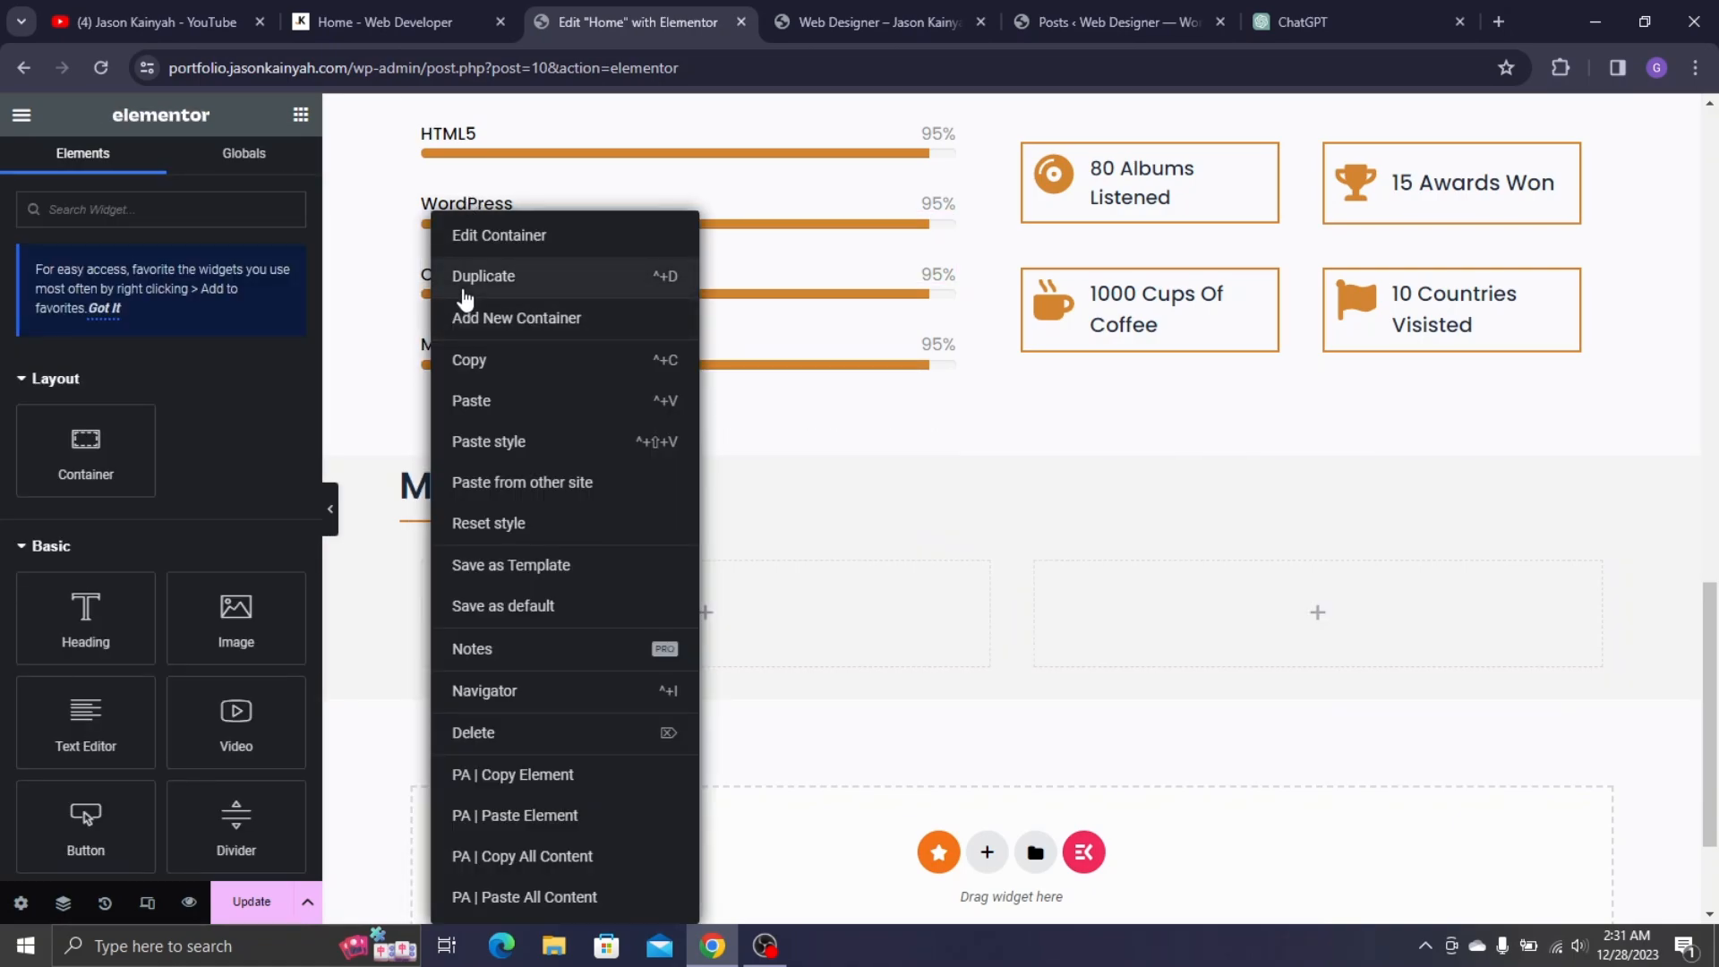
{"action": "left_click", "coordinate": [473, 276]}
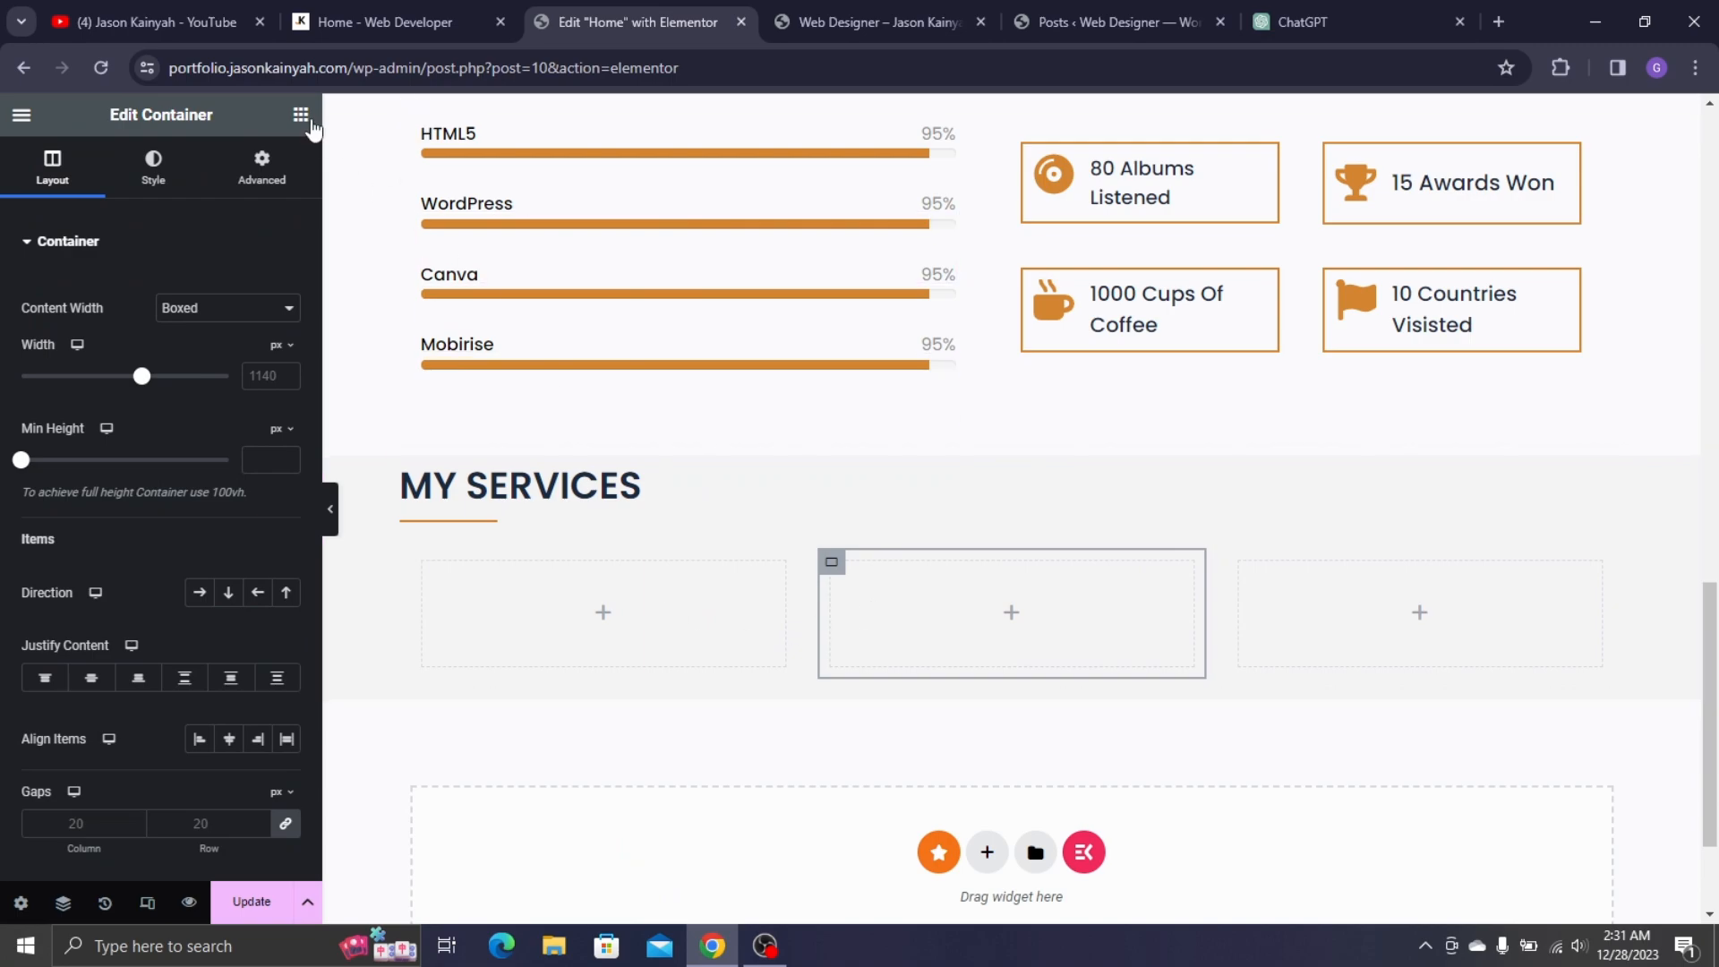
- Search 'icon b' and drag an Icon Box widget into the first MY SERVICES column
{"action": "left_click", "coordinate": [301, 115]}
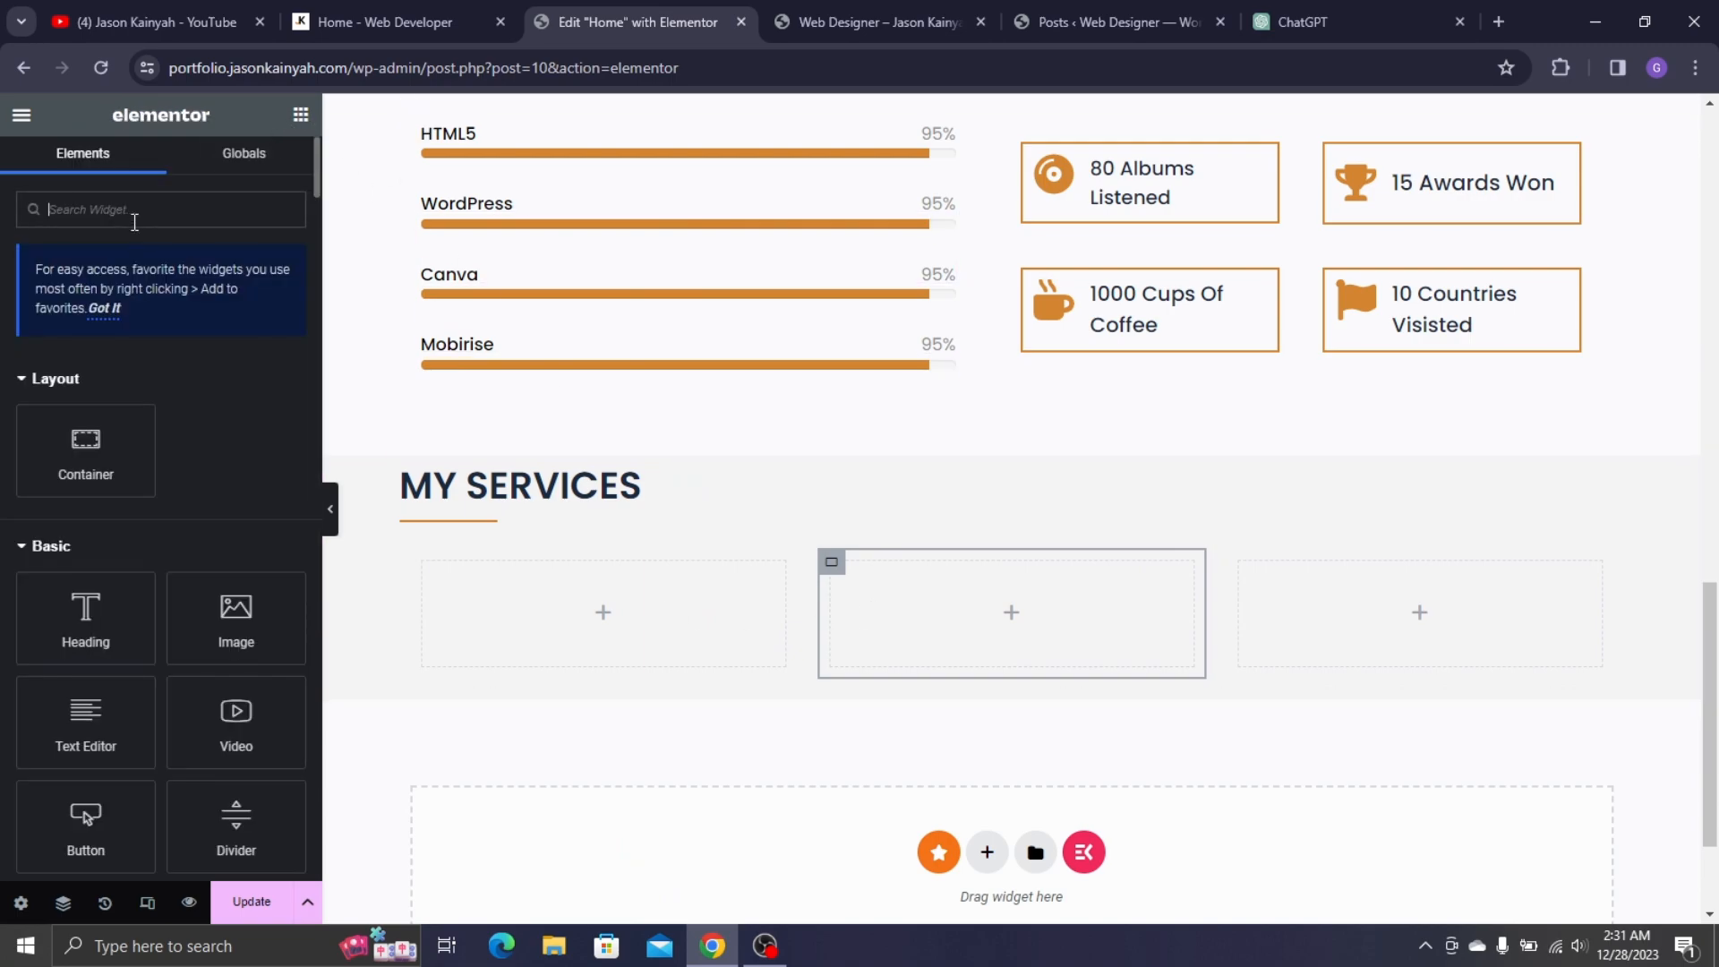
{"action": "type", "text": "i"}
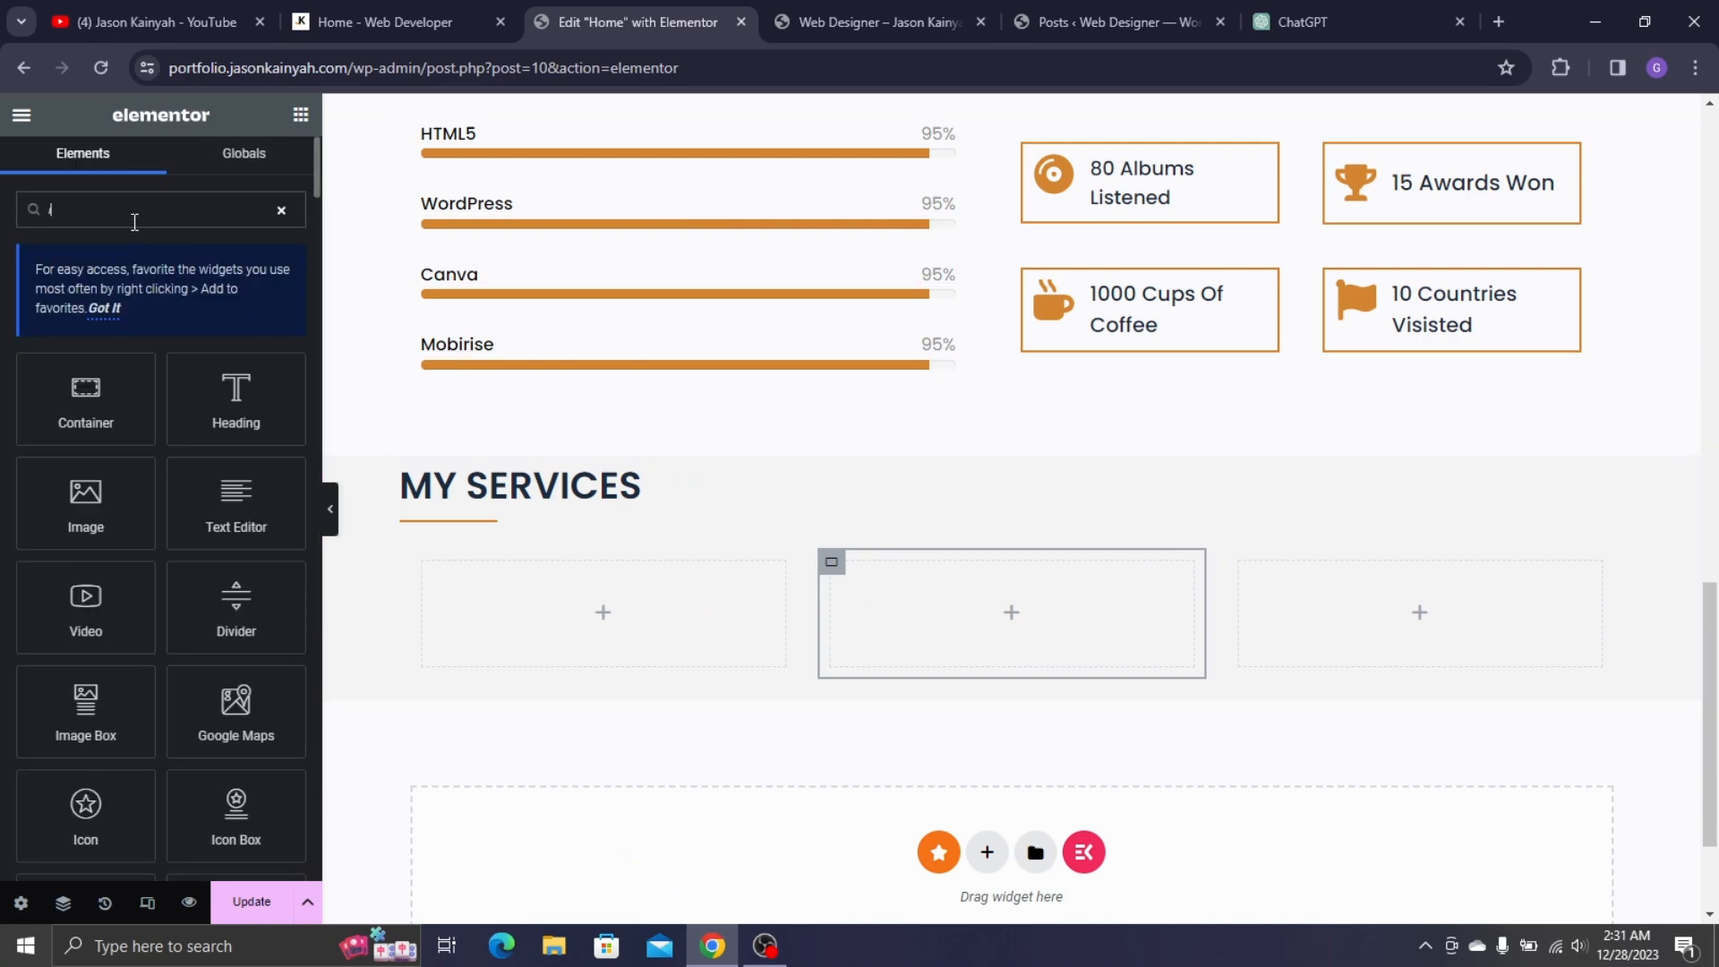
{"action": "type", "text": "con box"}
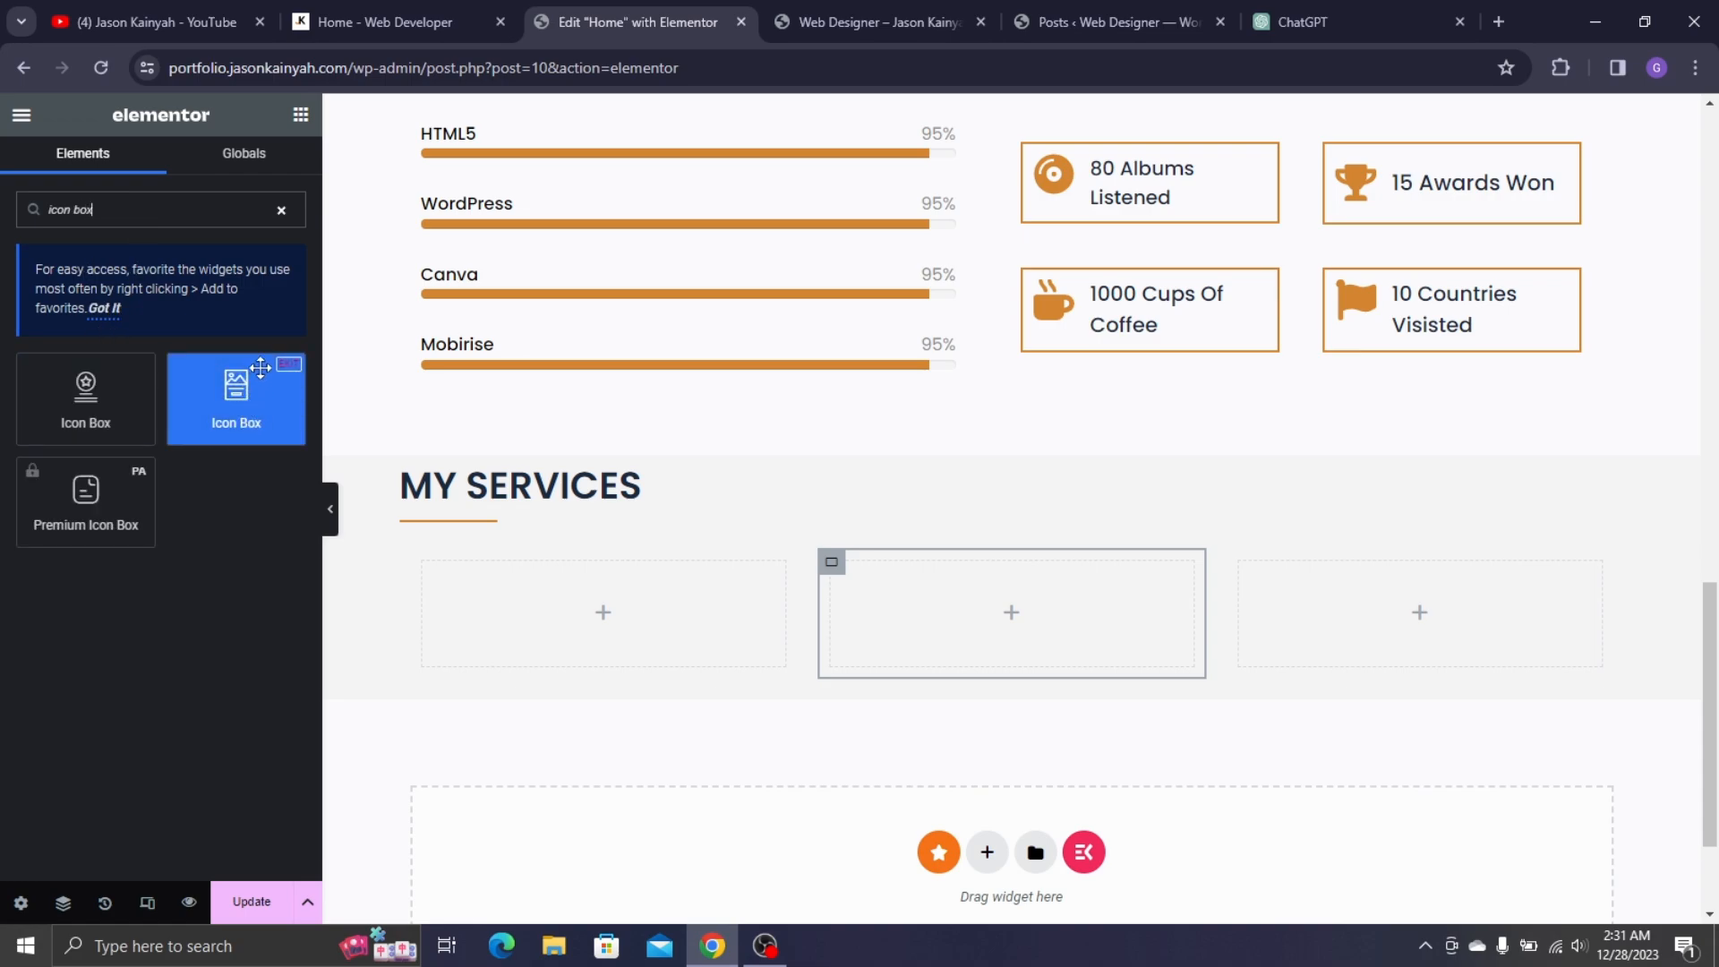
{"action": "left_click_drag", "start_coordinate": [260, 367], "coordinate": [627, 609]}
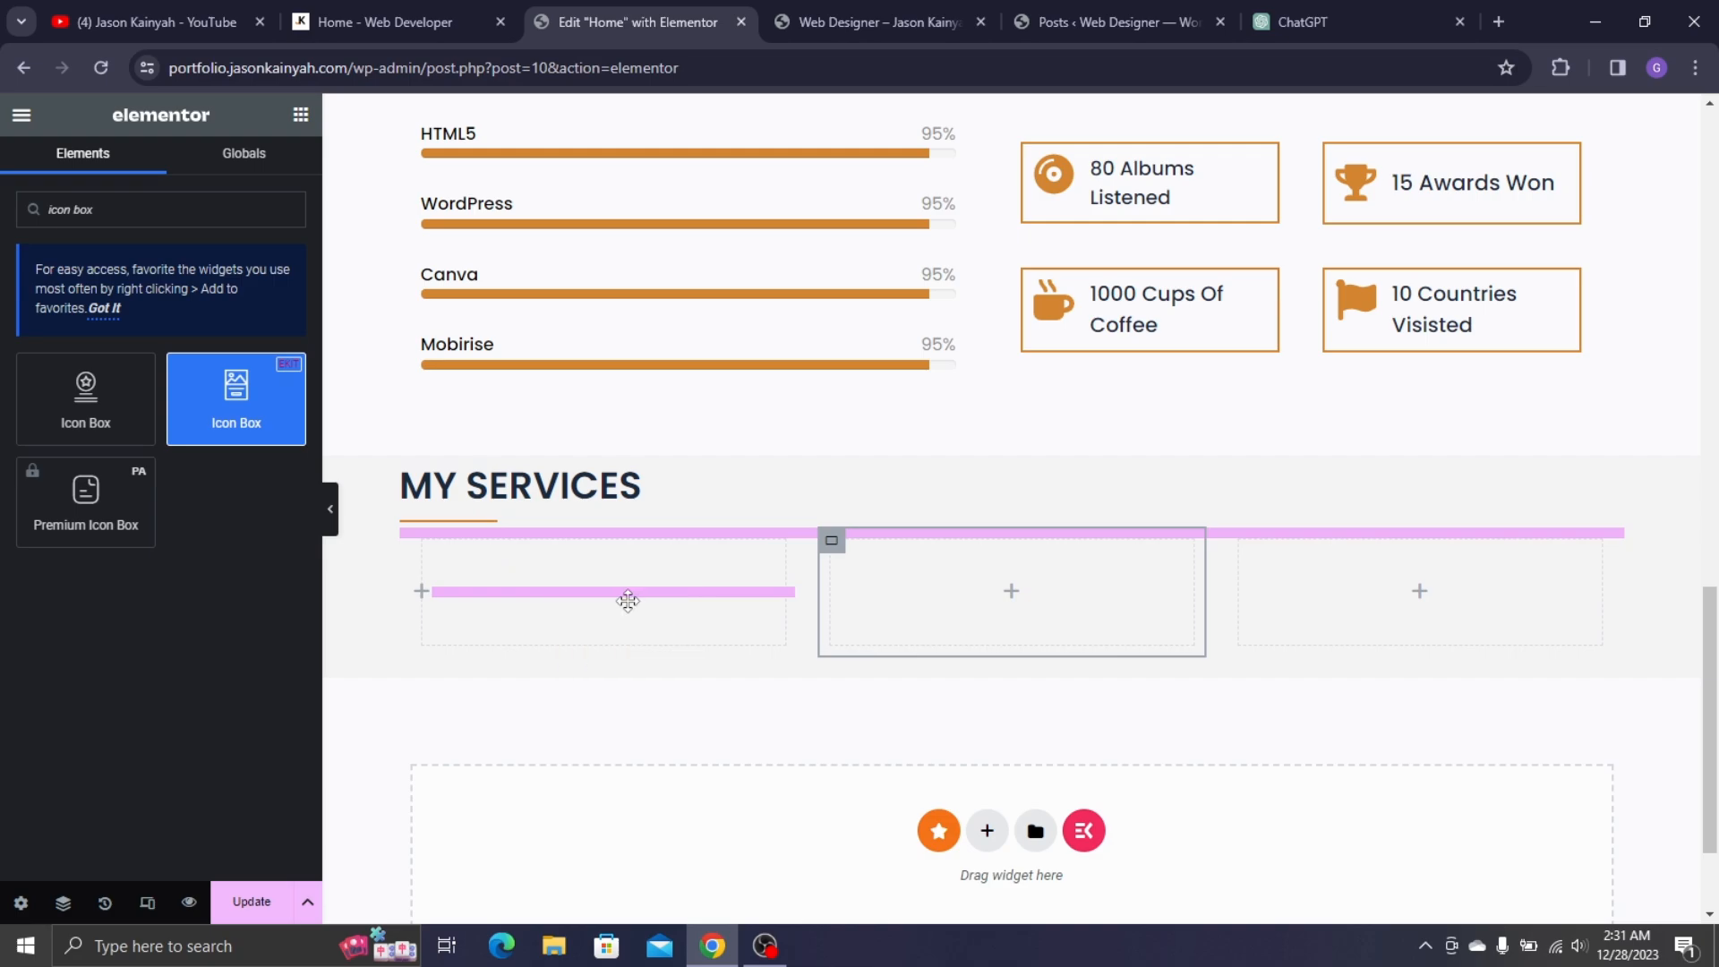
{"action": "scroll", "coordinate": [667, 588], "scroll_direction": "down", "scroll_amount": 2}
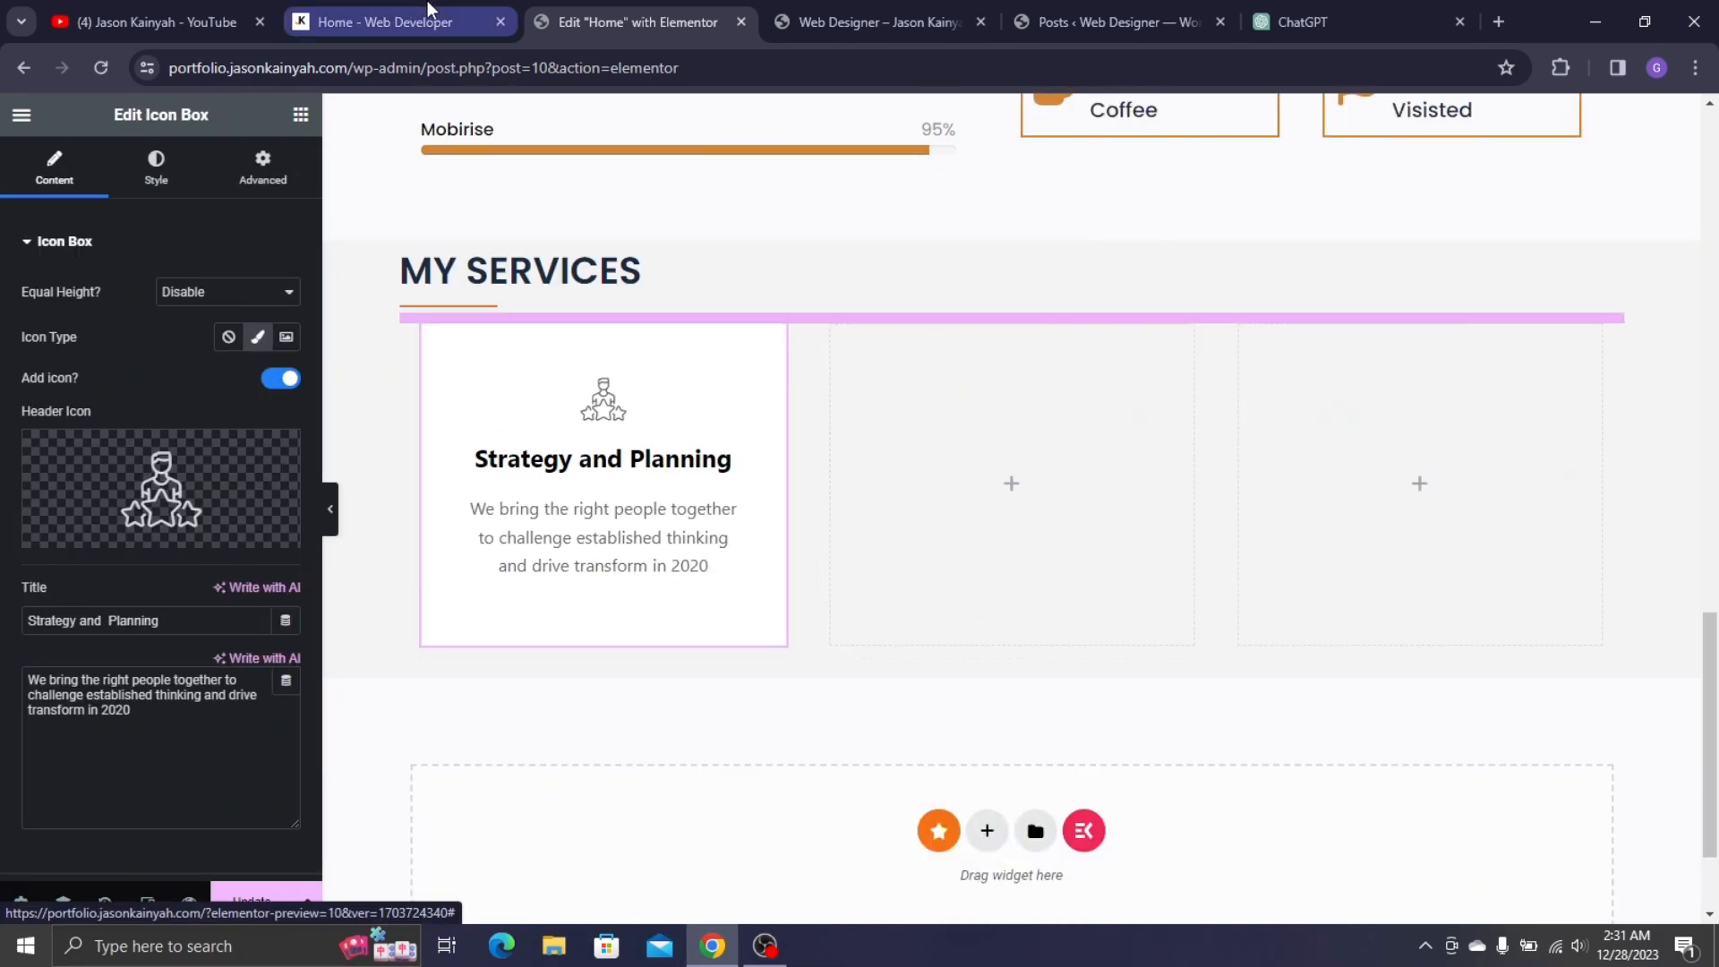
{"action": "left_click", "coordinate": [376, 21]}
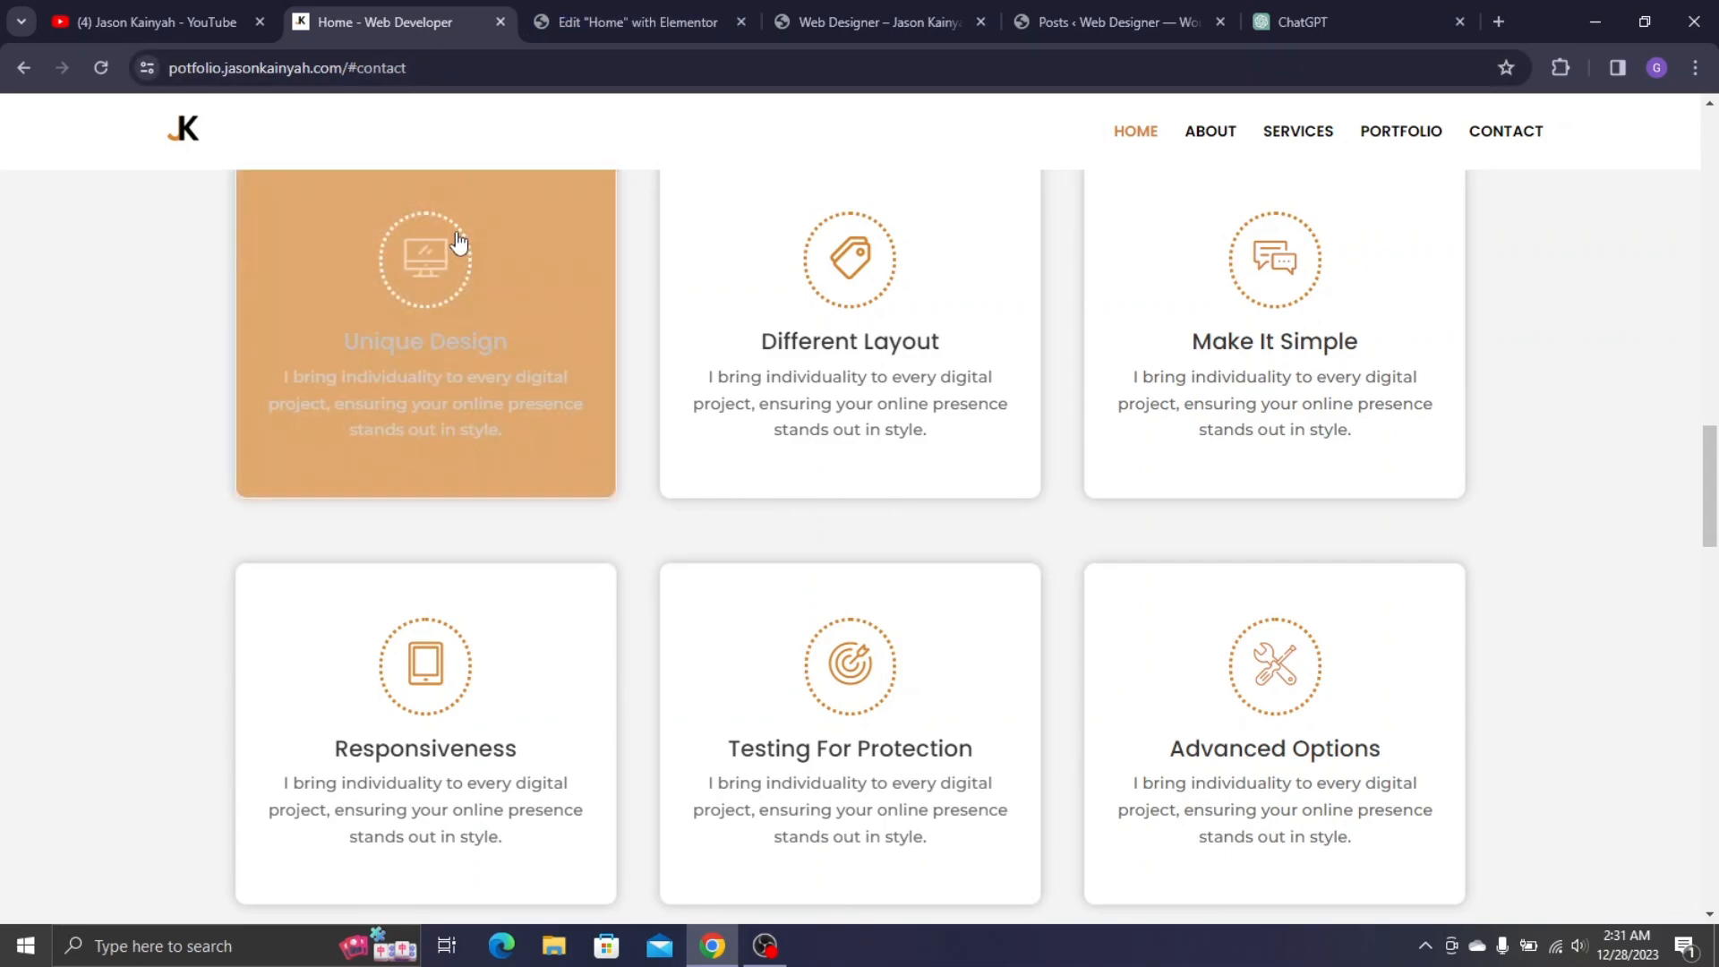
{"action": "left_click", "coordinate": [550, 29]}
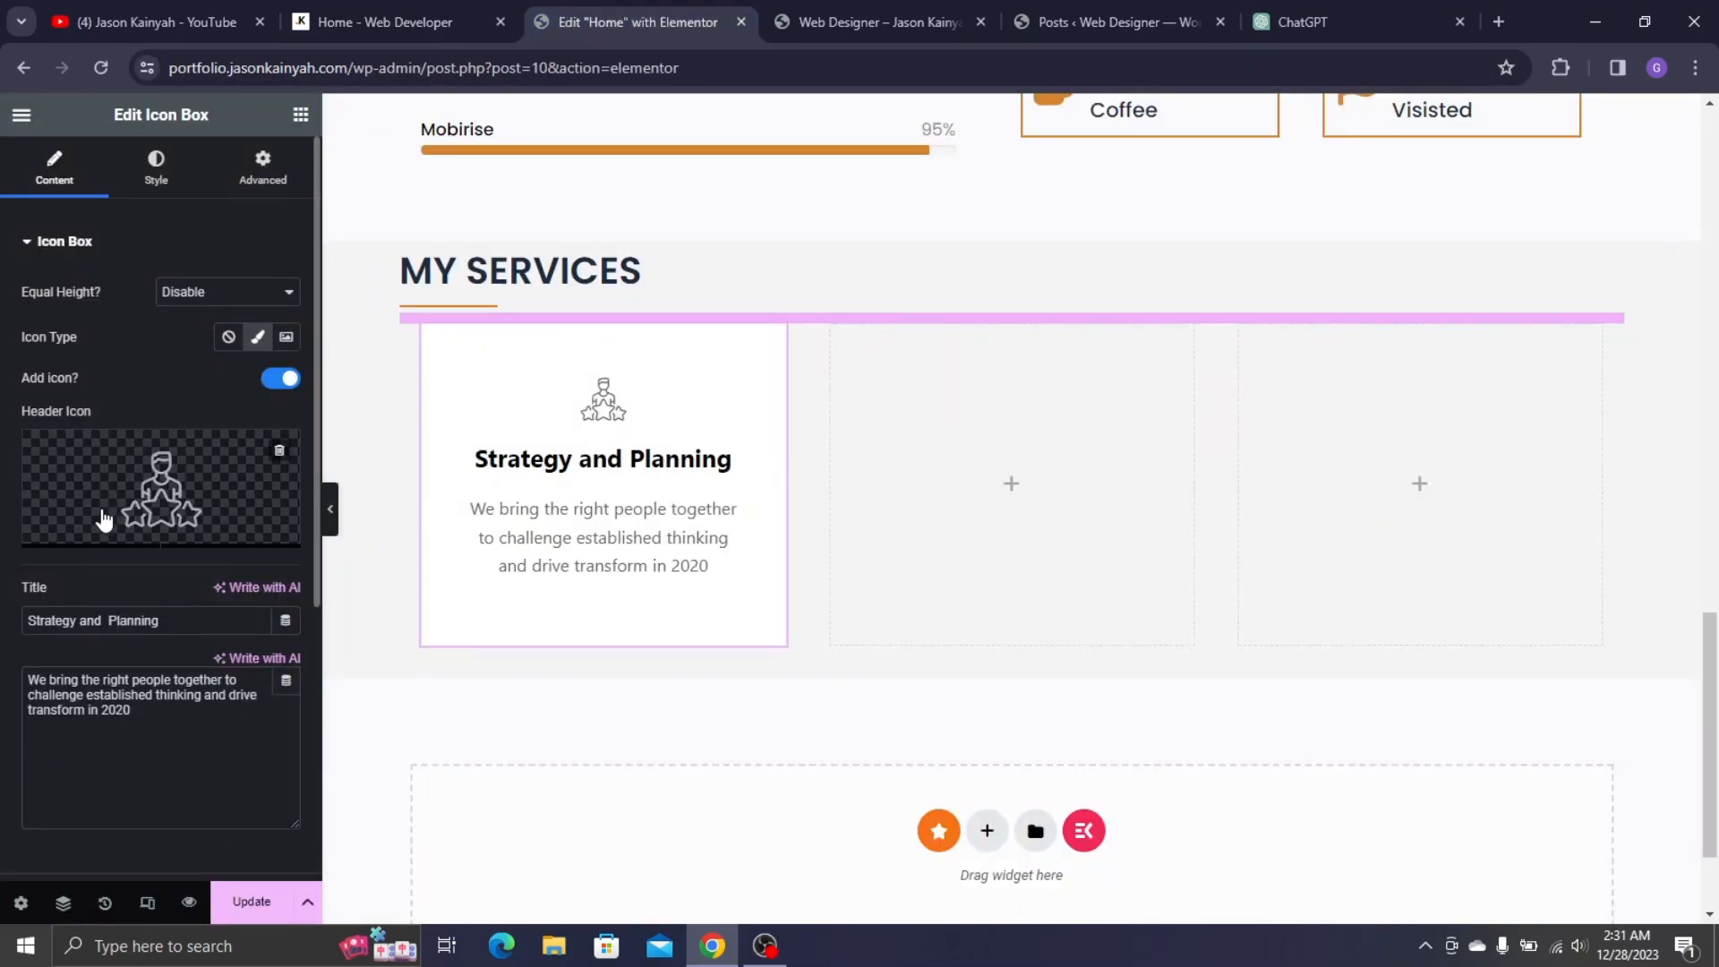
- Set the card's icon to Monitor from the Icon Library
{"action": "left_click", "coordinate": [101, 519]}
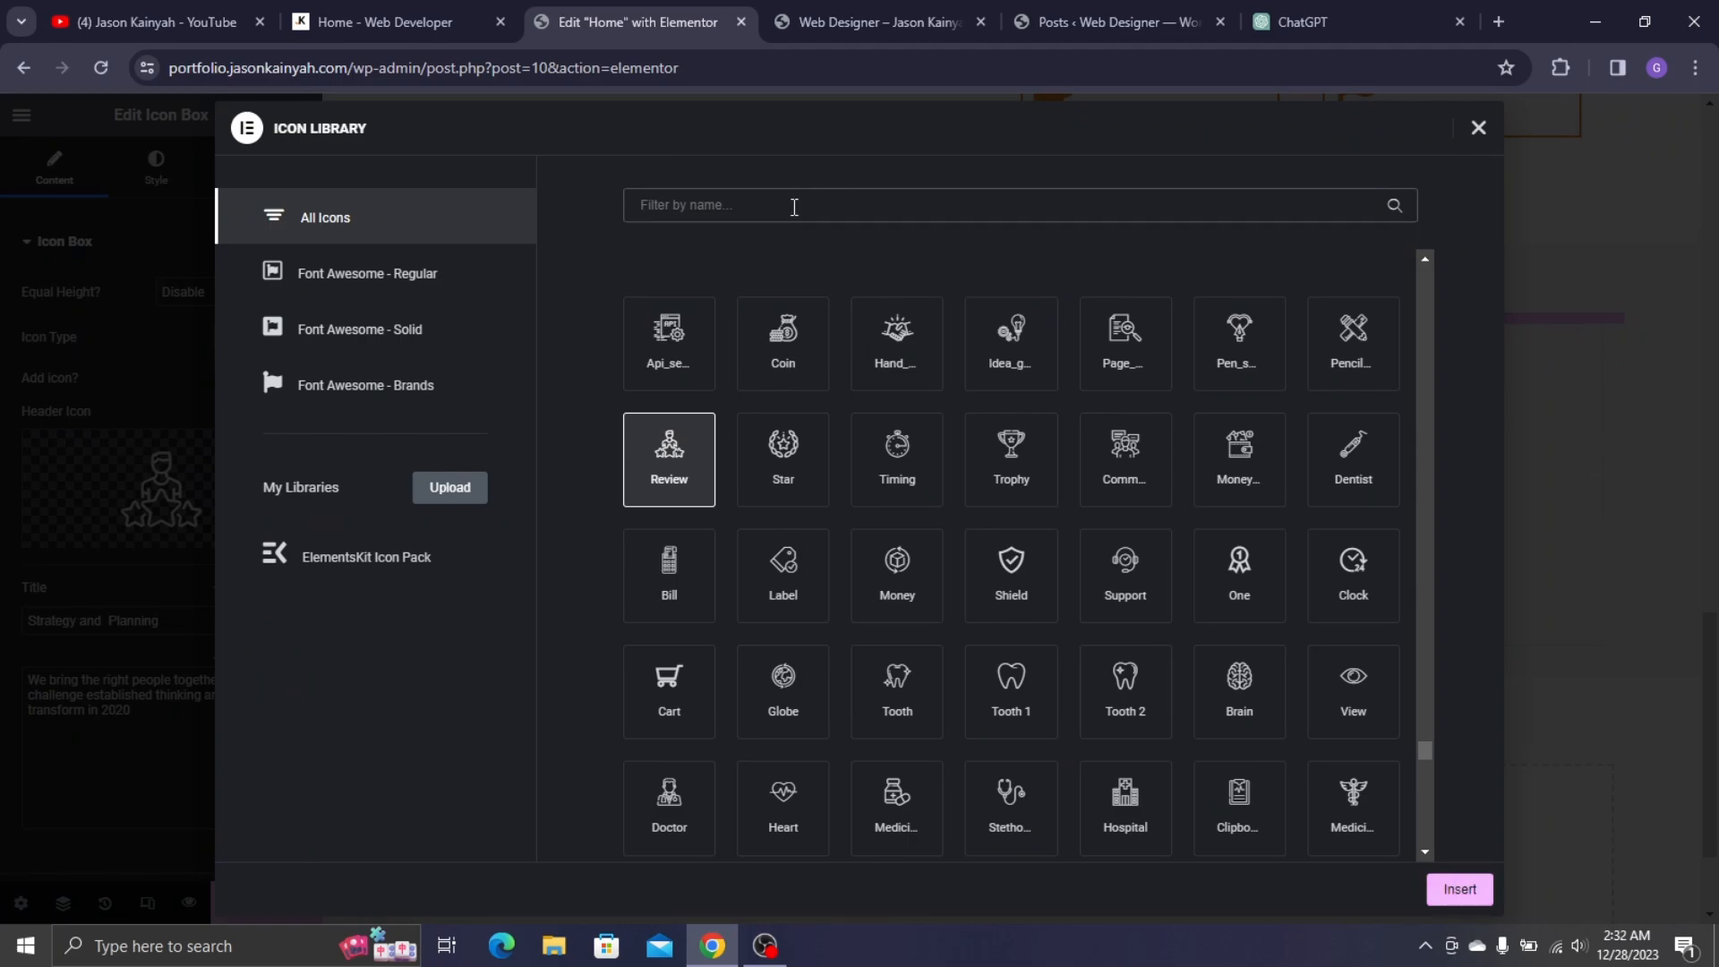
{"action": "left_click", "coordinate": [794, 206]}
{"action": "type", "text": "moni"}
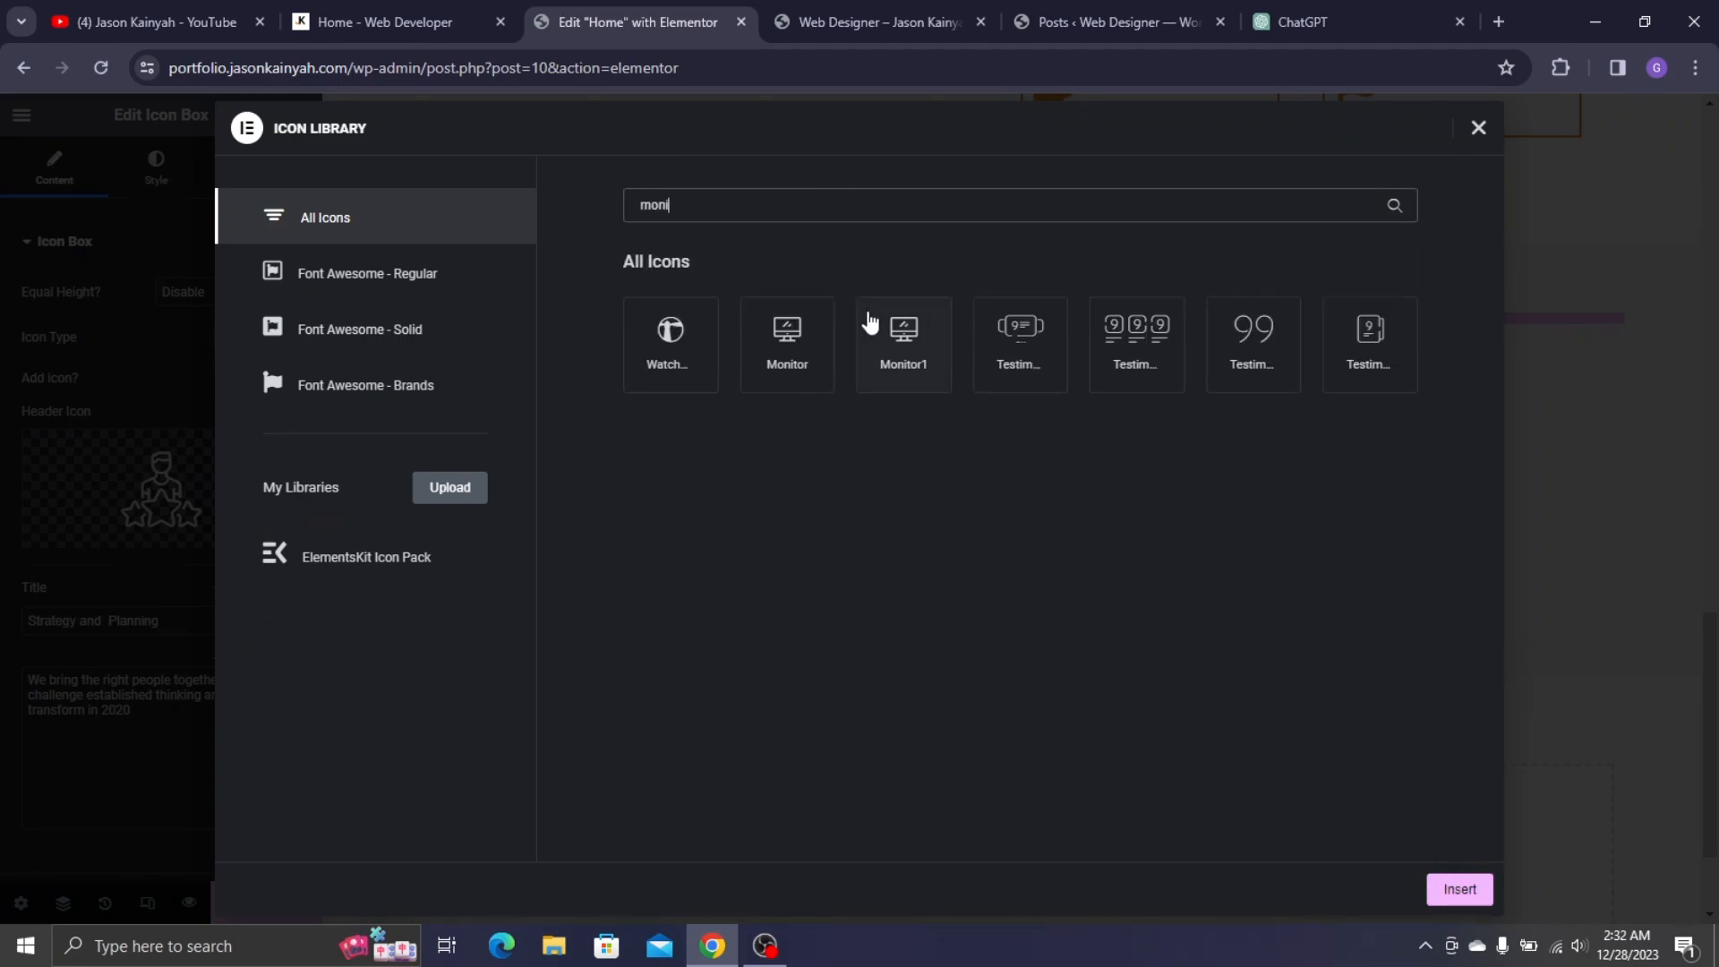
{"action": "left_click", "coordinate": [779, 361]}
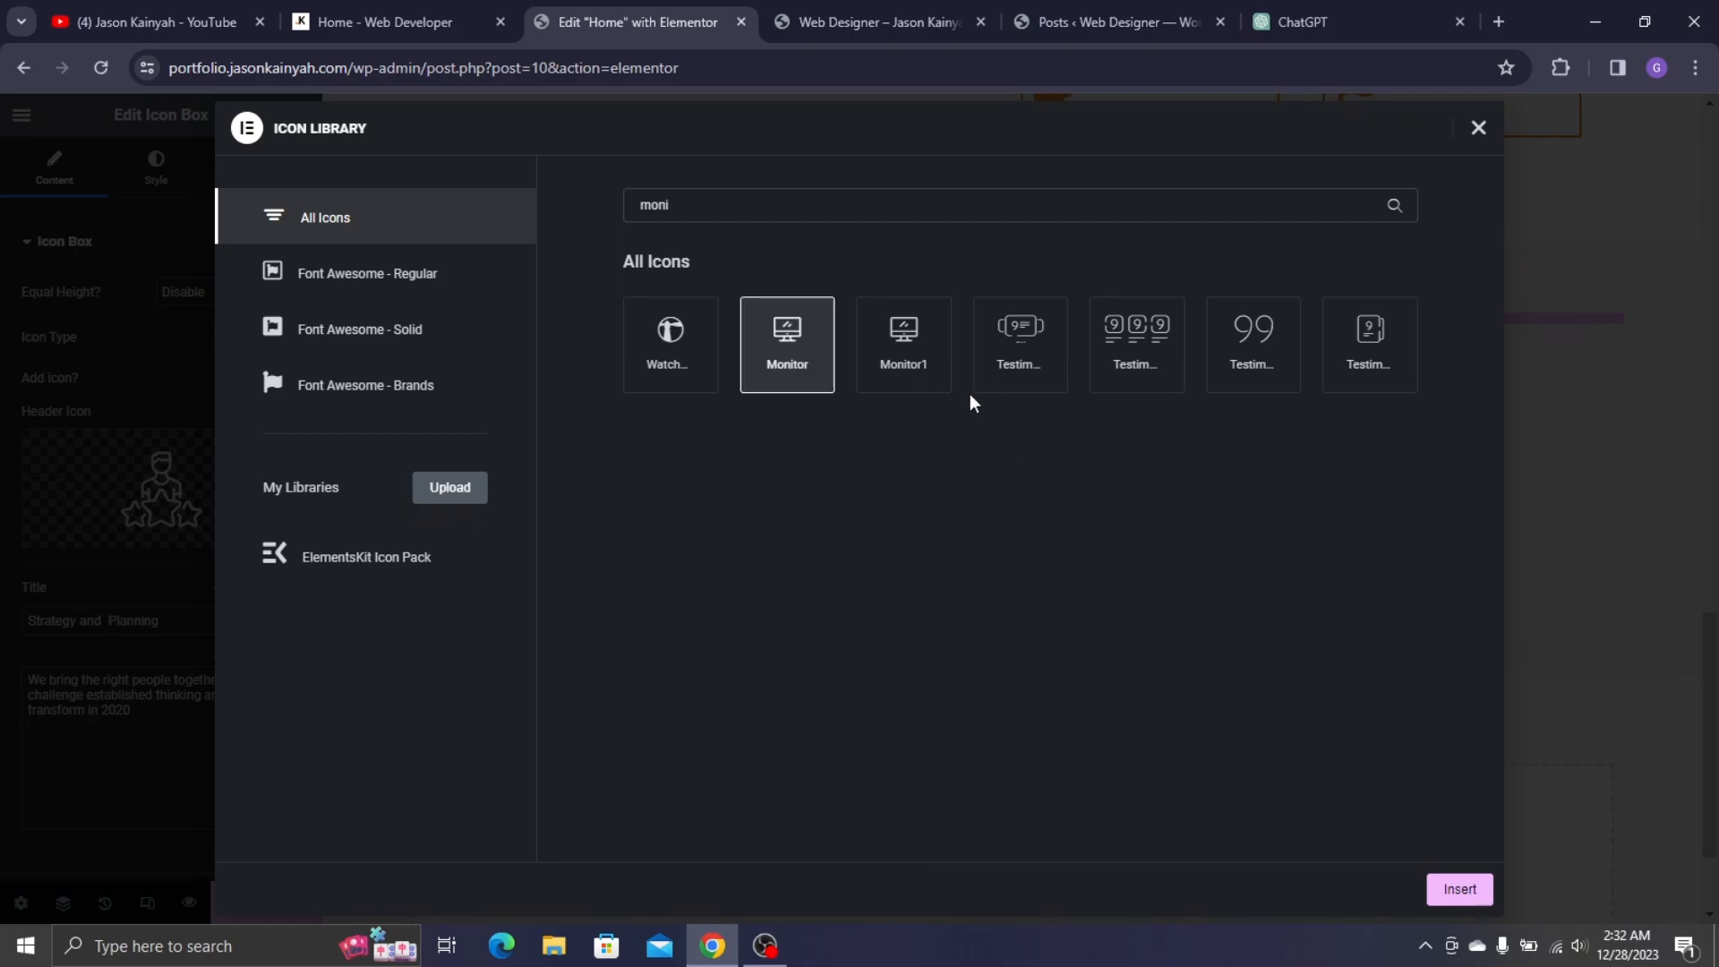
{"action": "left_click", "coordinate": [1458, 886]}
- Set the card title to 'Unique Design'
{"action": "left_click", "coordinate": [385, 7]}
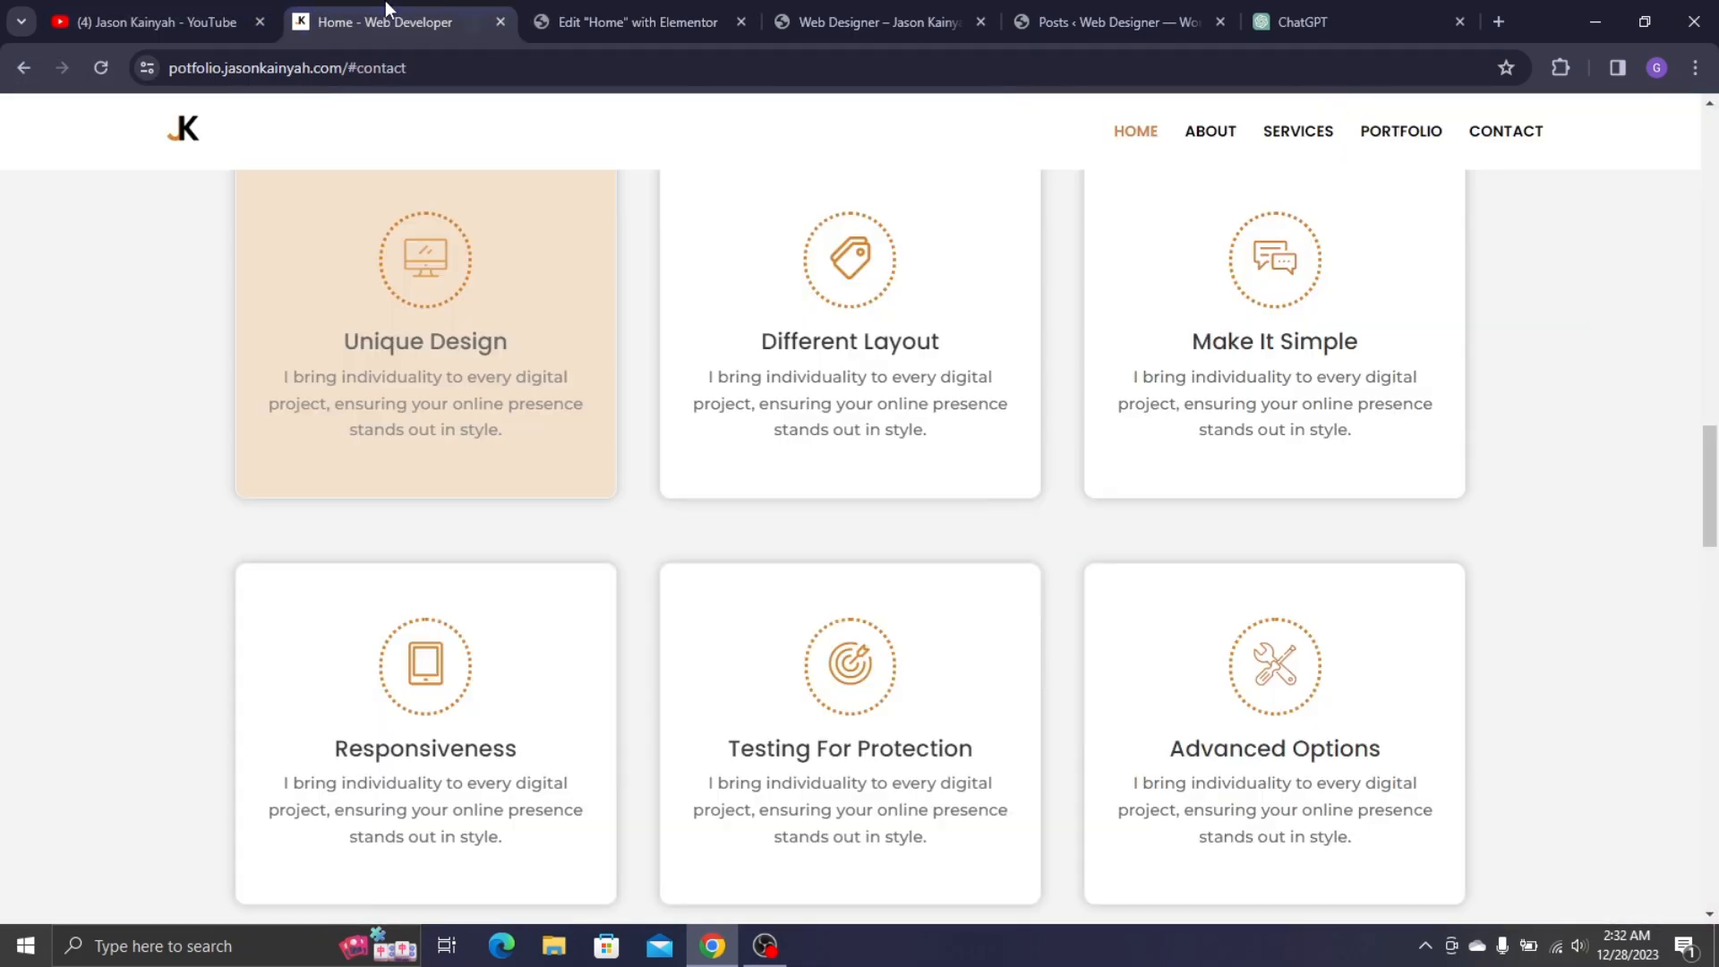
{"action": "left_click", "coordinate": [623, 7]}
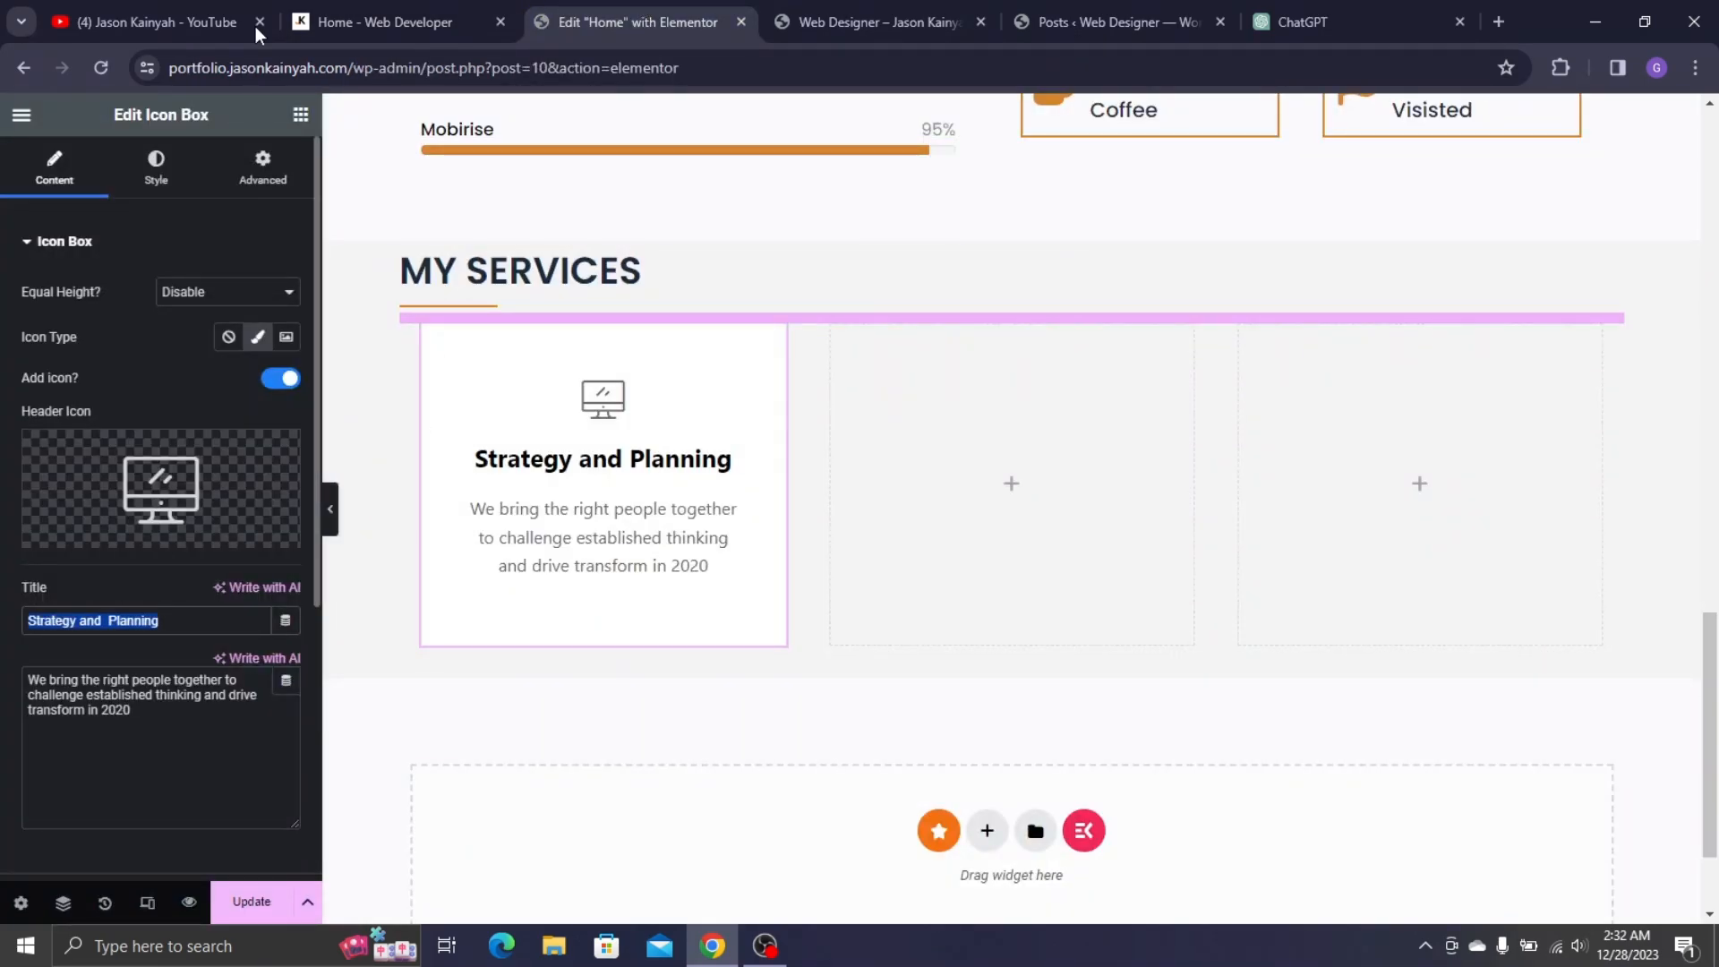
{"action": "type", "text": "U"}
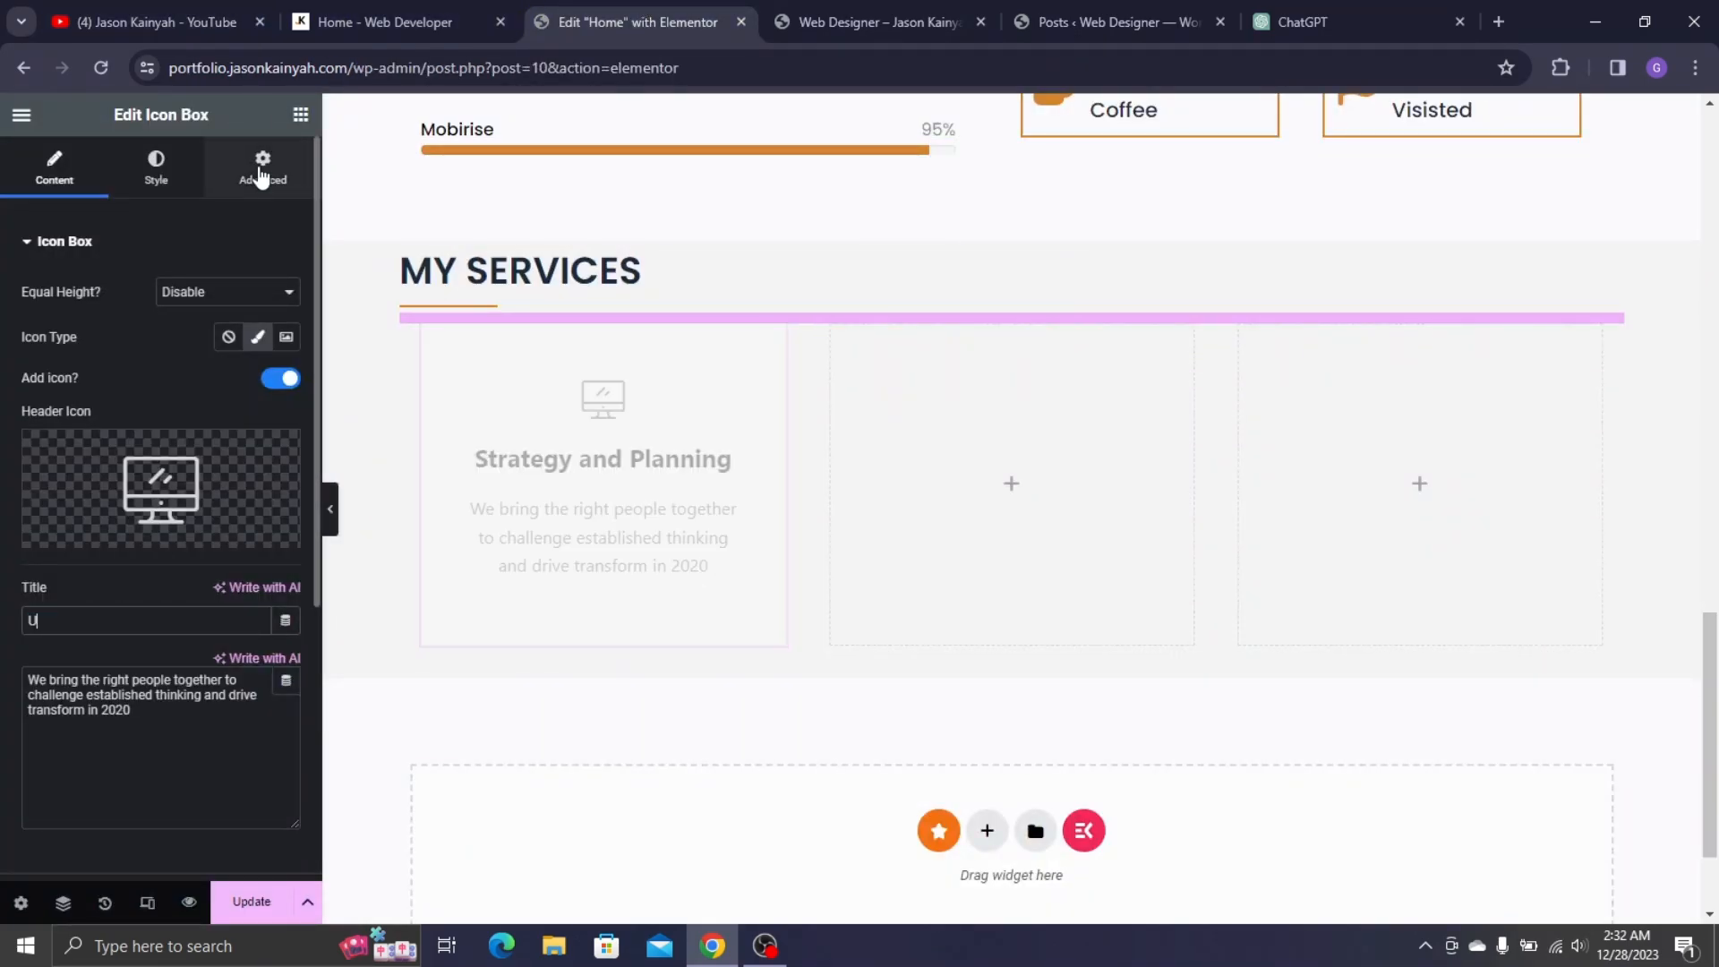
{"action": "type", "text": "nique"}
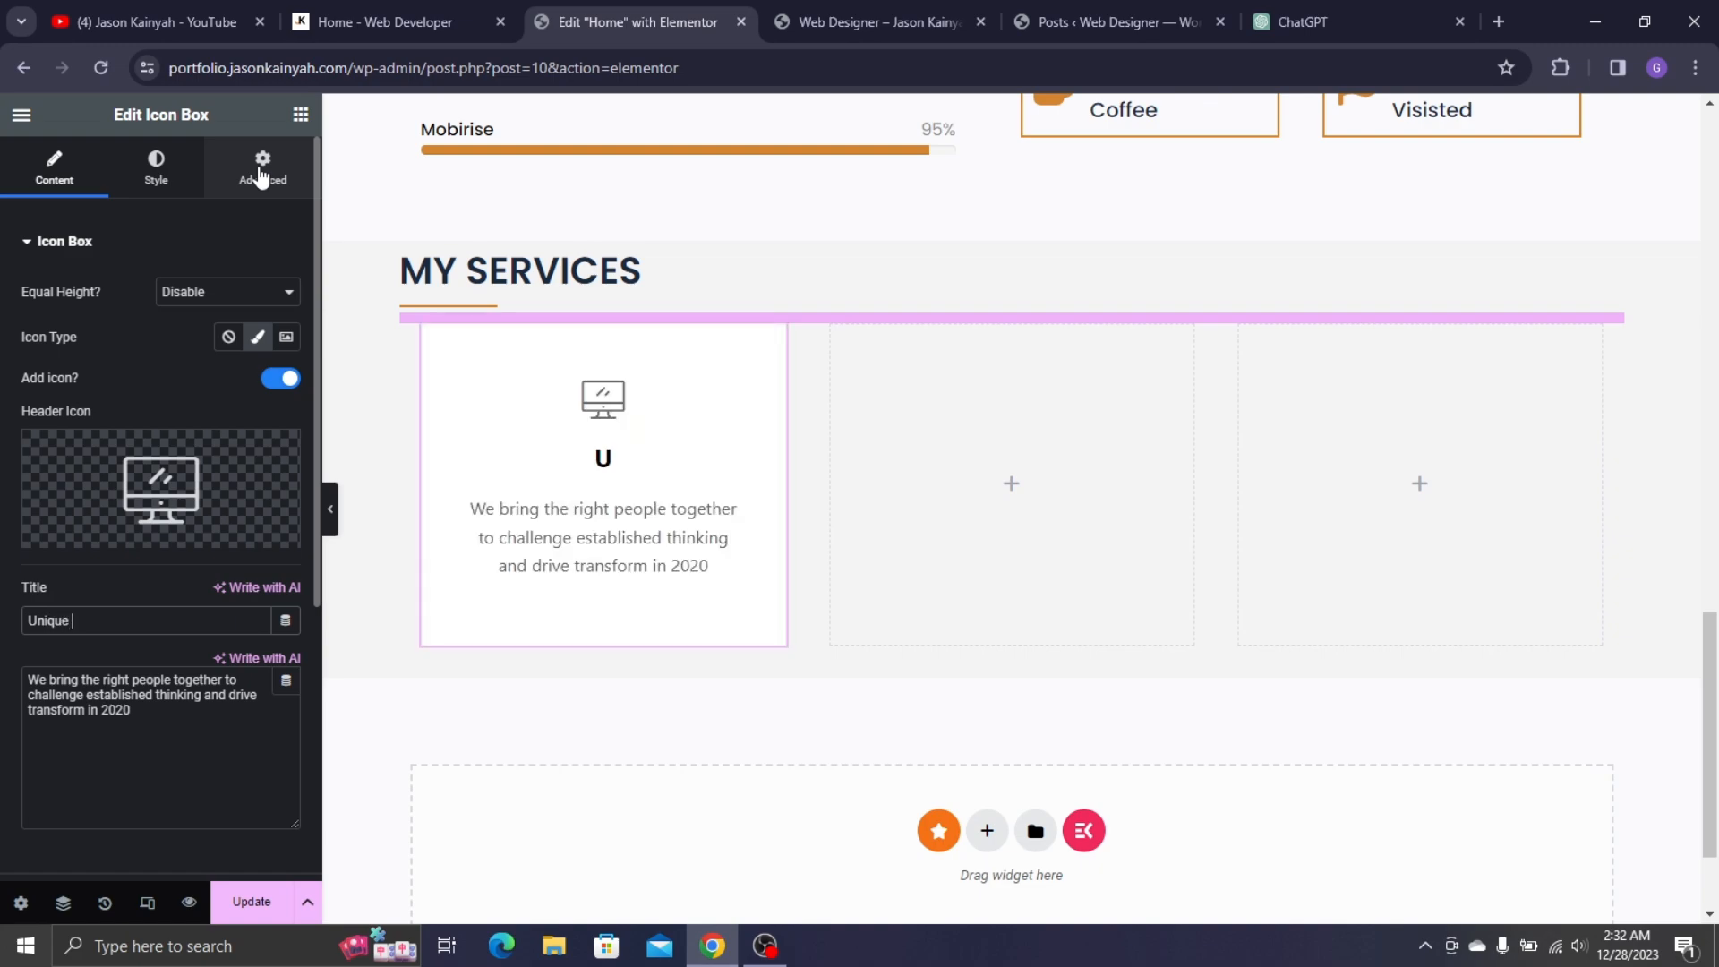
{"action": "type", "text": " Des"}
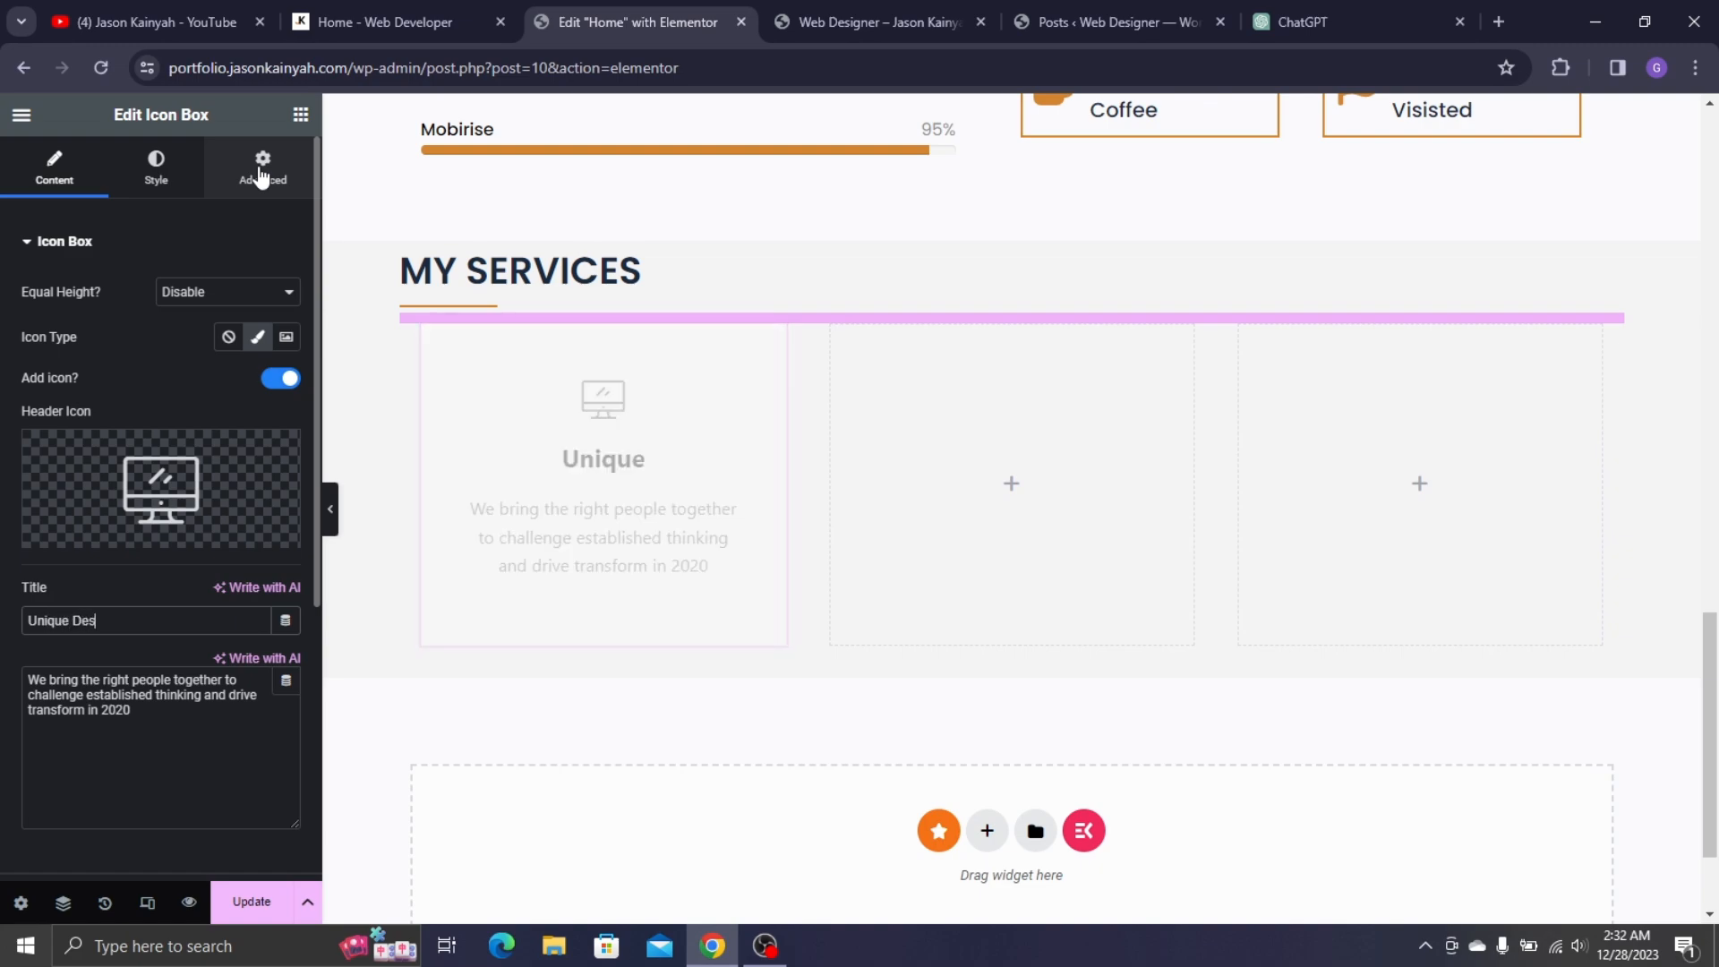
{"action": "type", "text": "ign"}
- Replace the card's description with the Unique Design text copied from the live site
{"action": "left_click", "coordinate": [394, 22]}
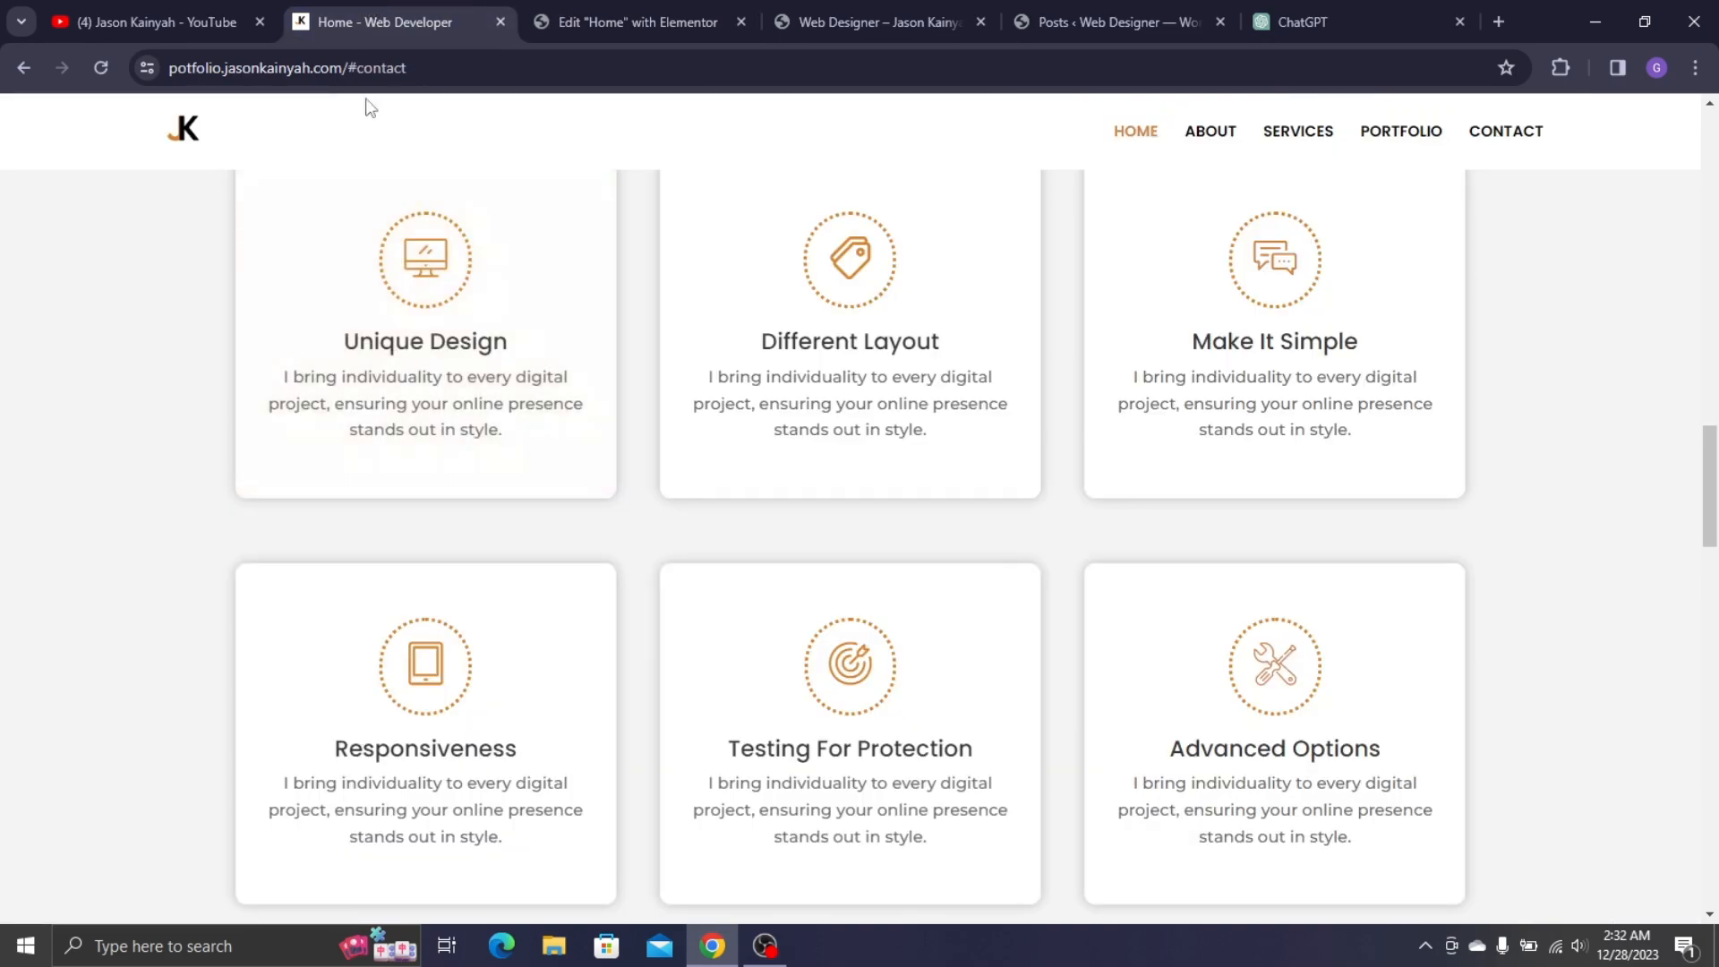
{"action": "left_click", "coordinate": [324, 392]}
{"action": "scroll", "coordinate": [327, 537], "scroll_direction": "down", "scroll_amount": 20}
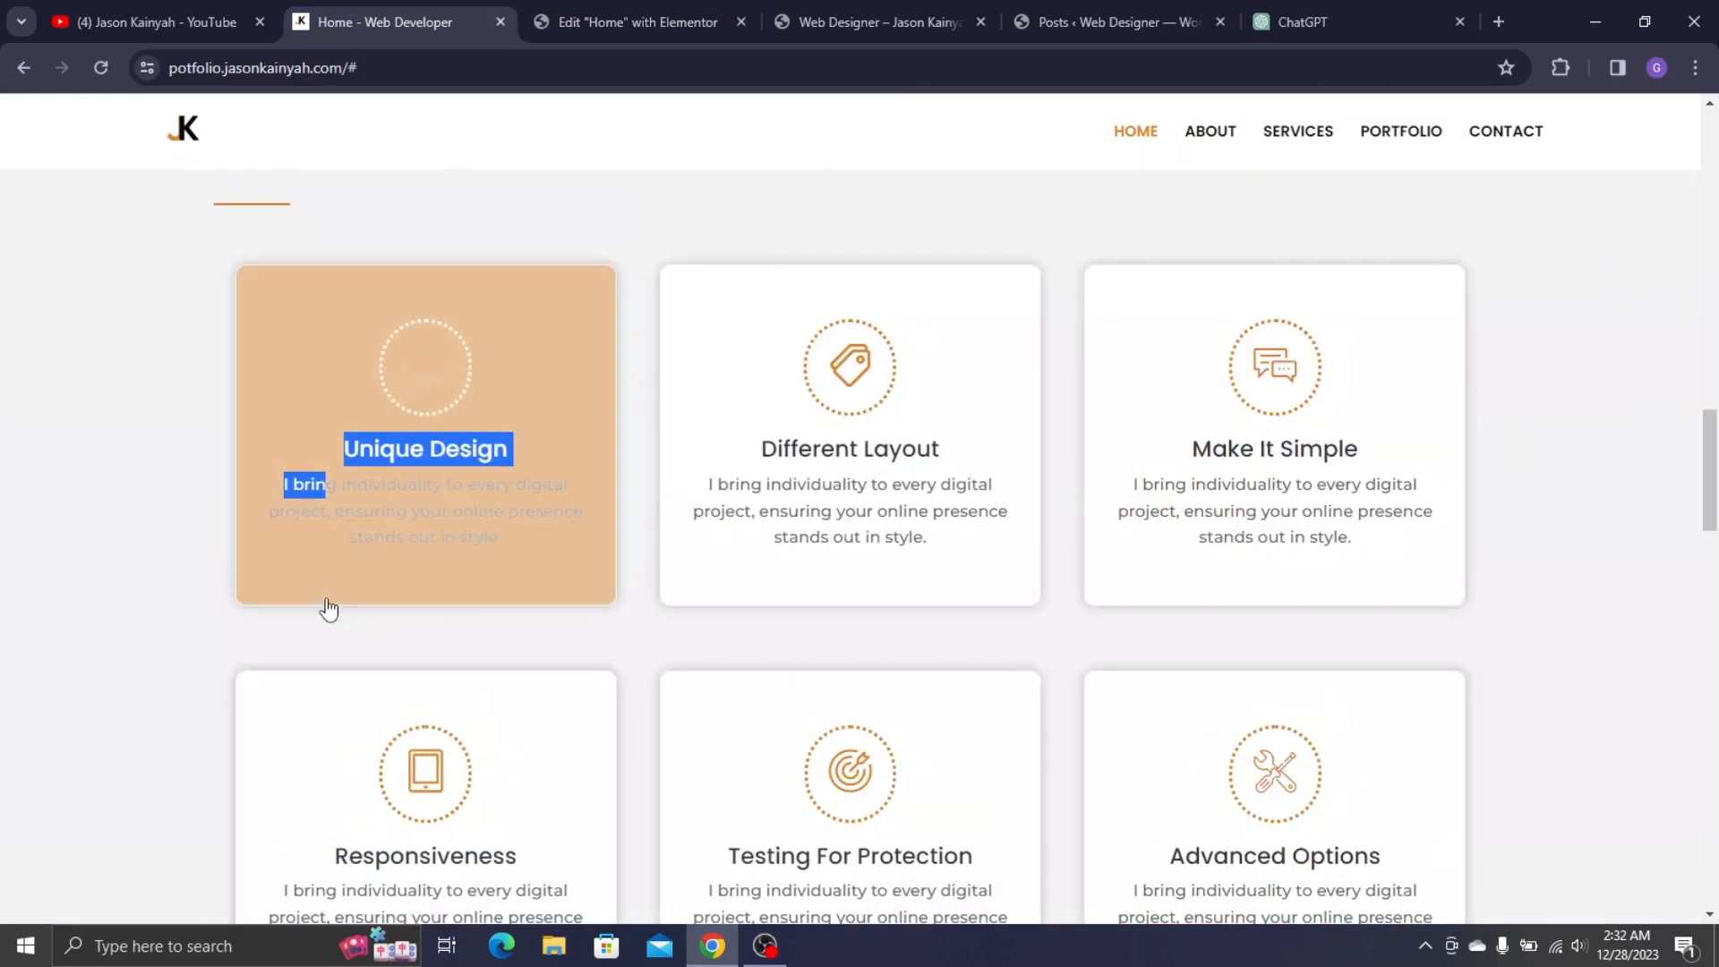
{"action": "scroll", "coordinate": [67, 394], "scroll_direction": "up", "scroll_amount": 3}
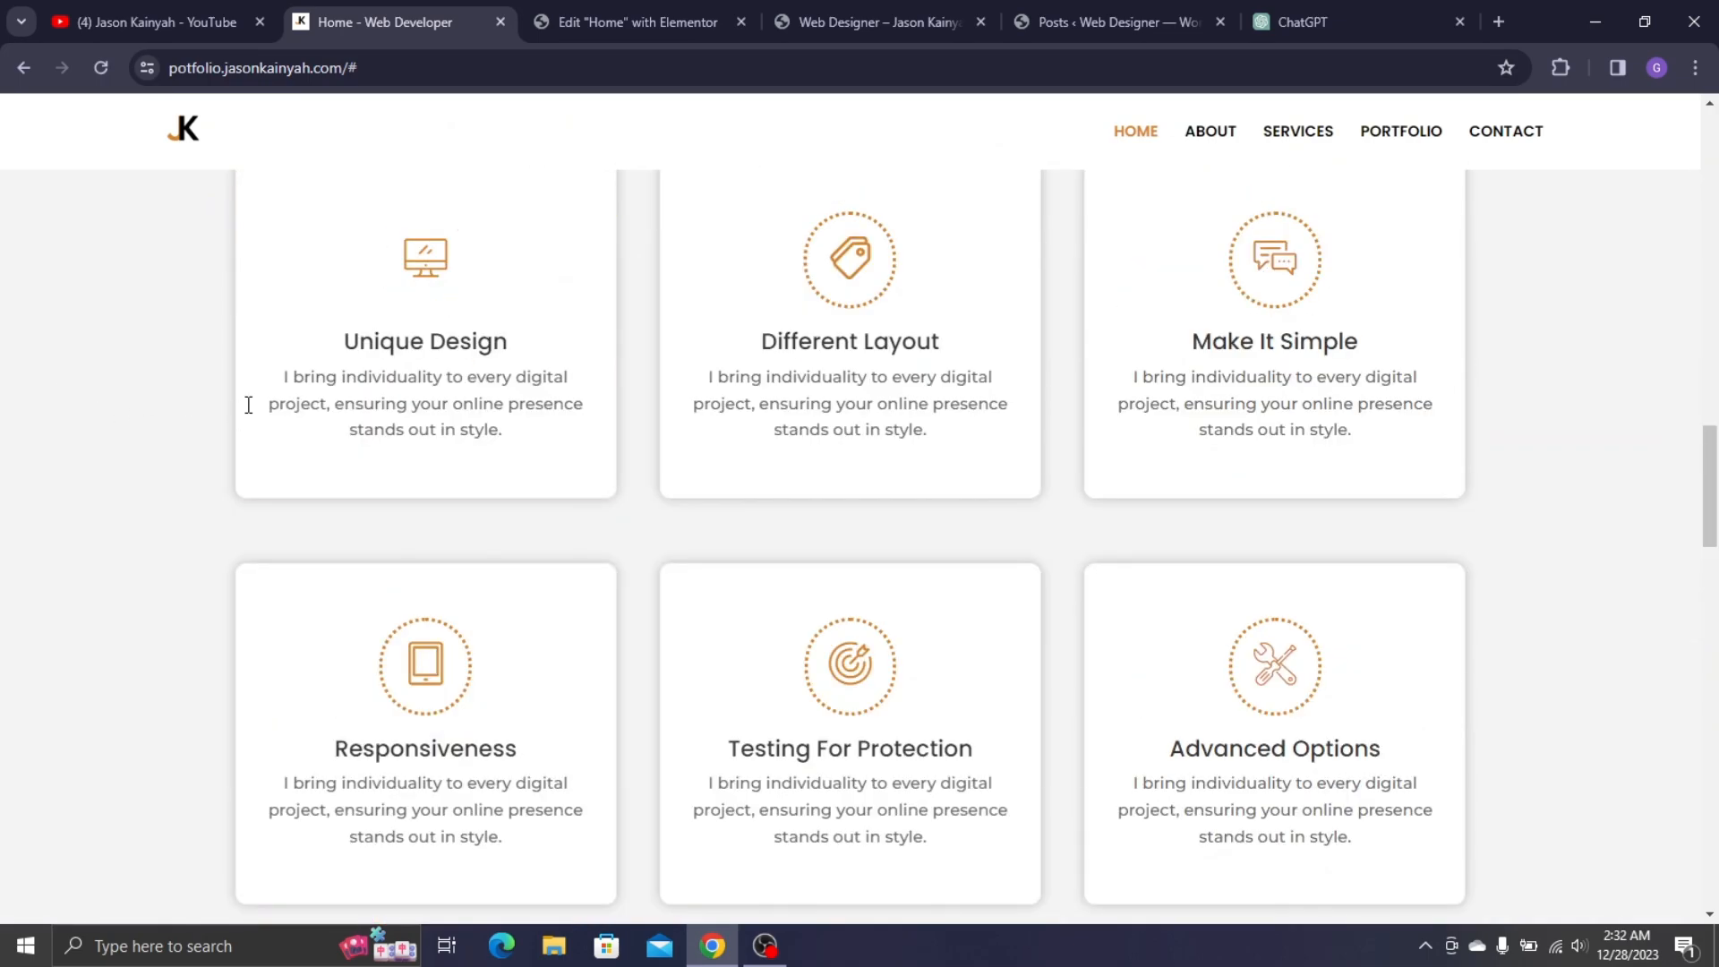
{"action": "left_click_drag", "start_coordinate": [248, 405], "coordinate": [325, 380]}
{"action": "double_click", "coordinate": [217, 370]}
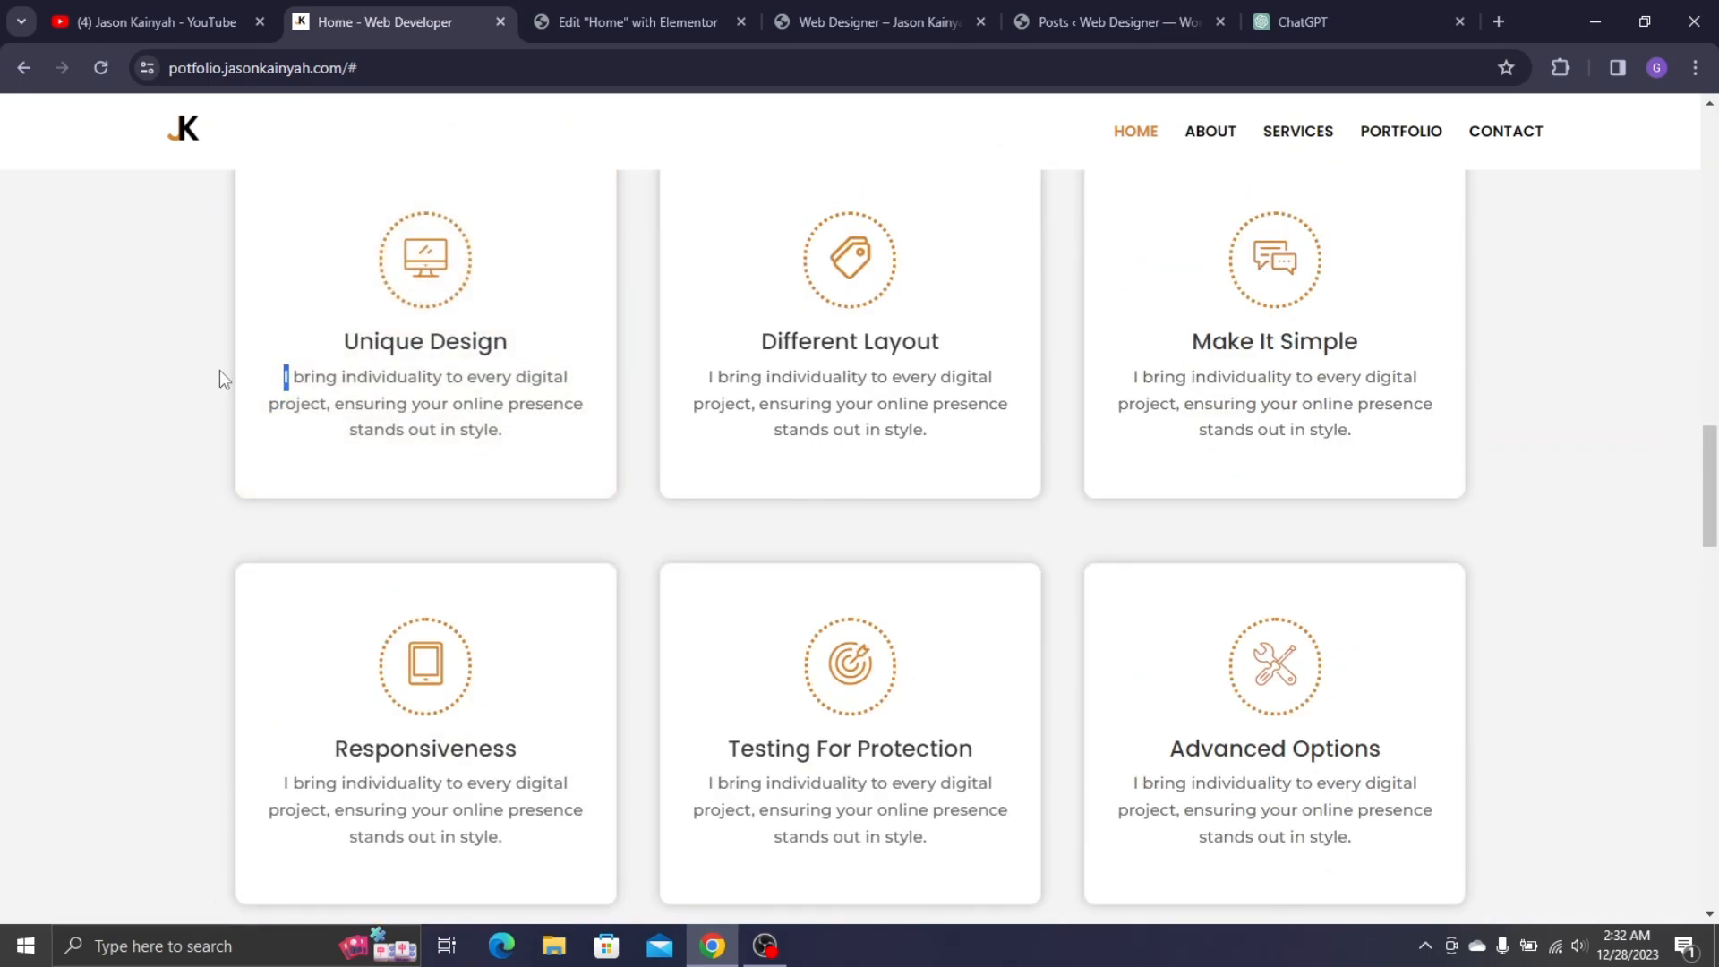
{"action": "left_click_drag", "start_coordinate": [218, 369], "coordinate": [507, 449]}
{"action": "key", "text": "ctrl+c"}
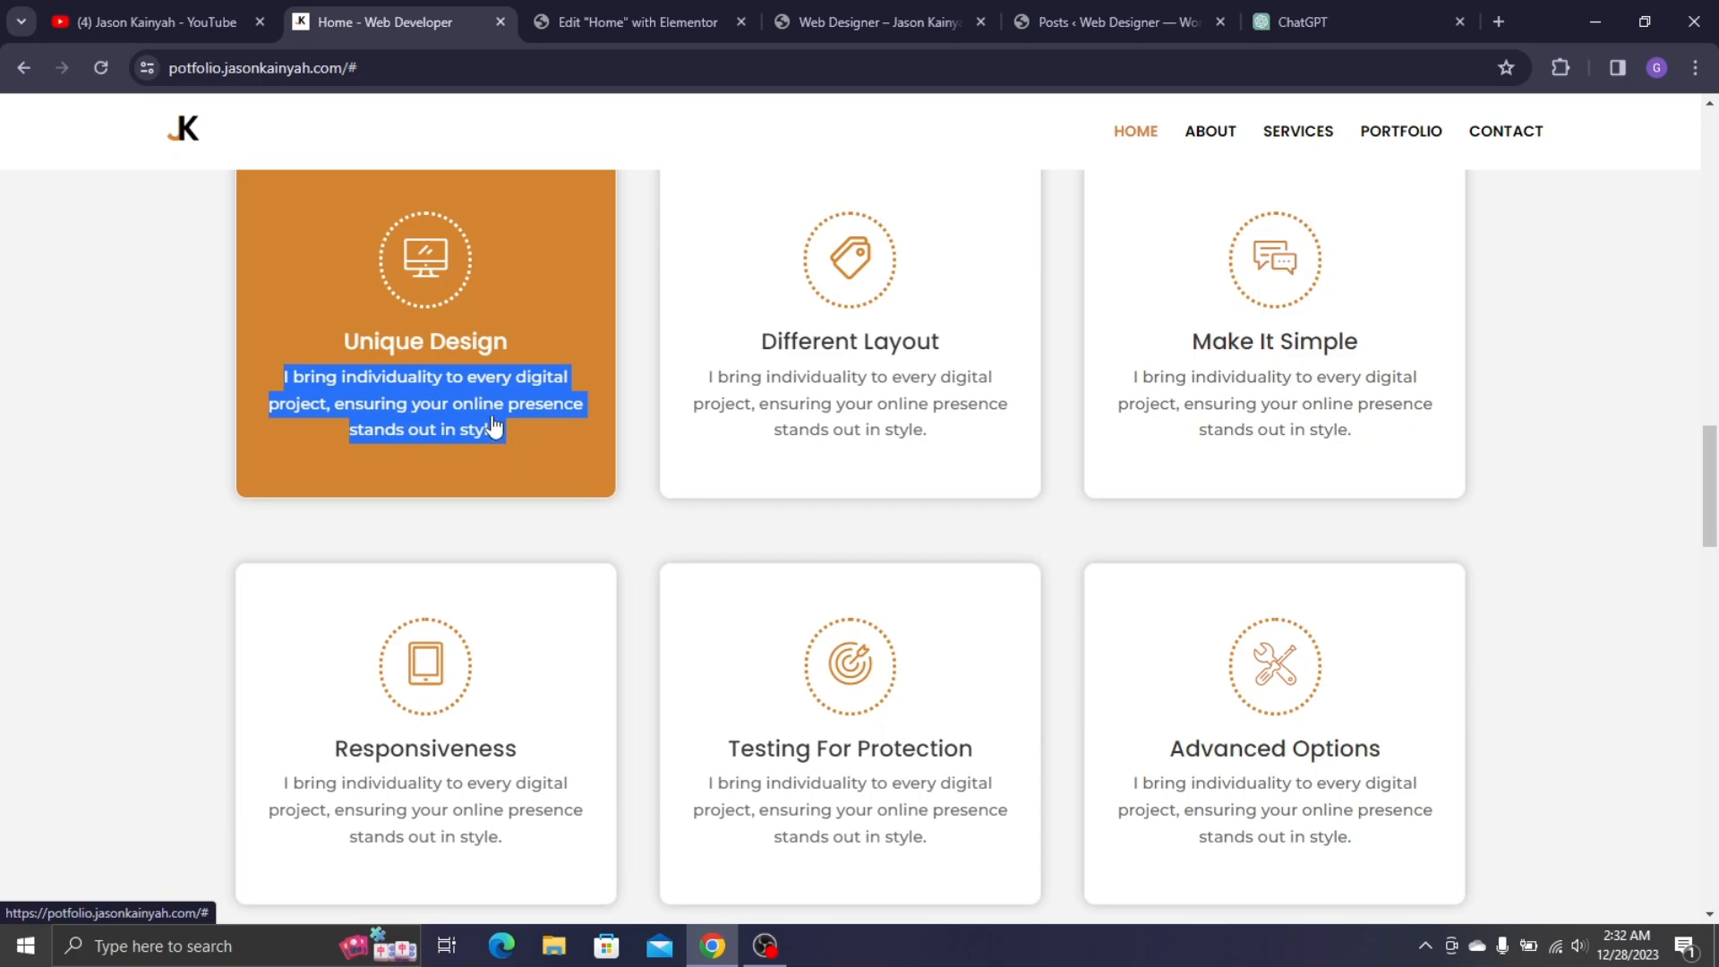
{"action": "left_click", "coordinate": [618, 22]}
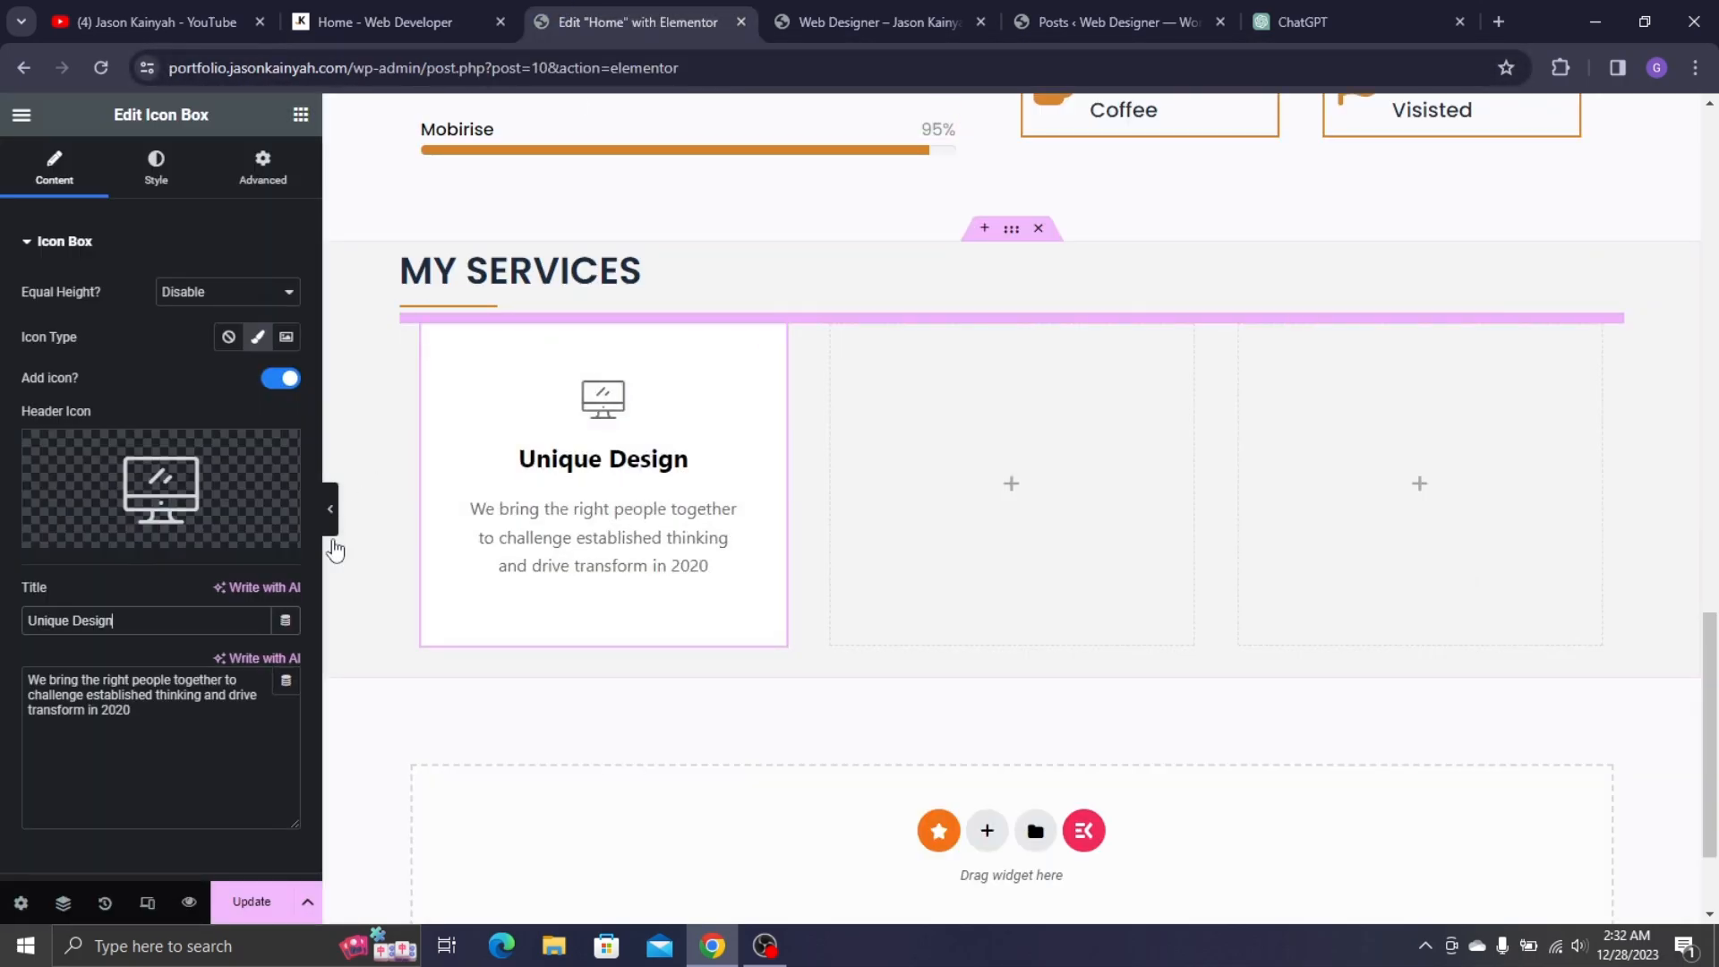
{"action": "triple_click", "coordinate": [170, 696]}
{"action": "key", "text": "ctrl+v"}
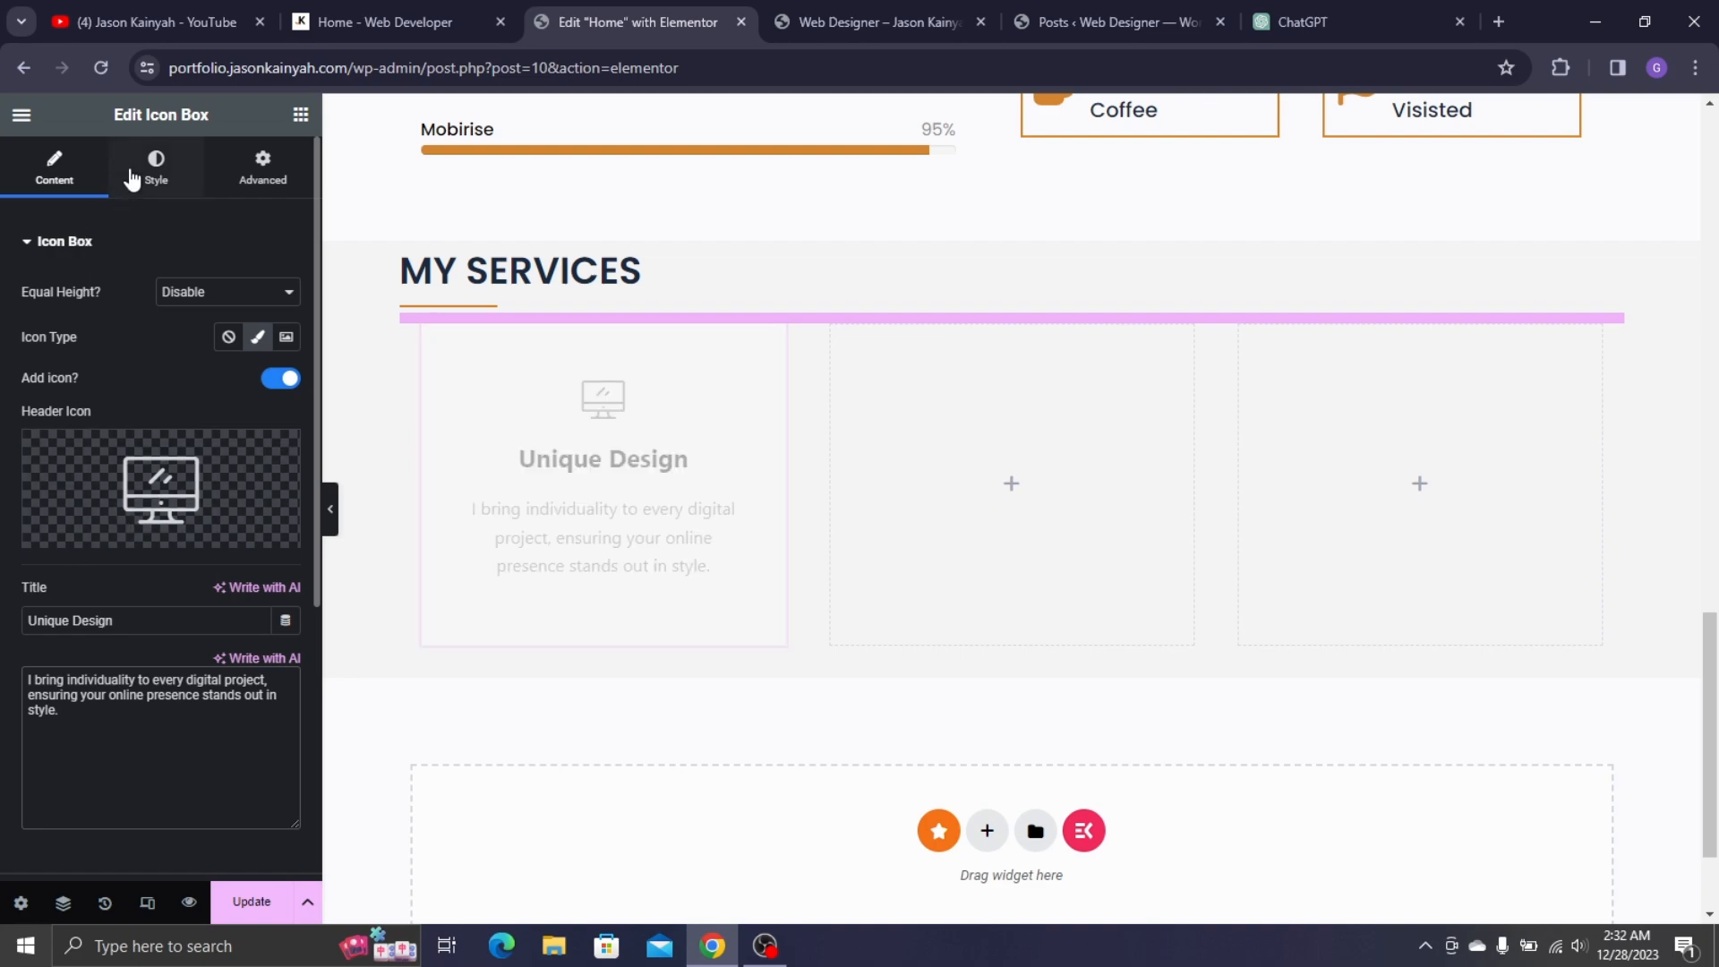
- In Style > Icon, give the icon a solid border and 20px padding
{"action": "left_click", "coordinate": [152, 196]}
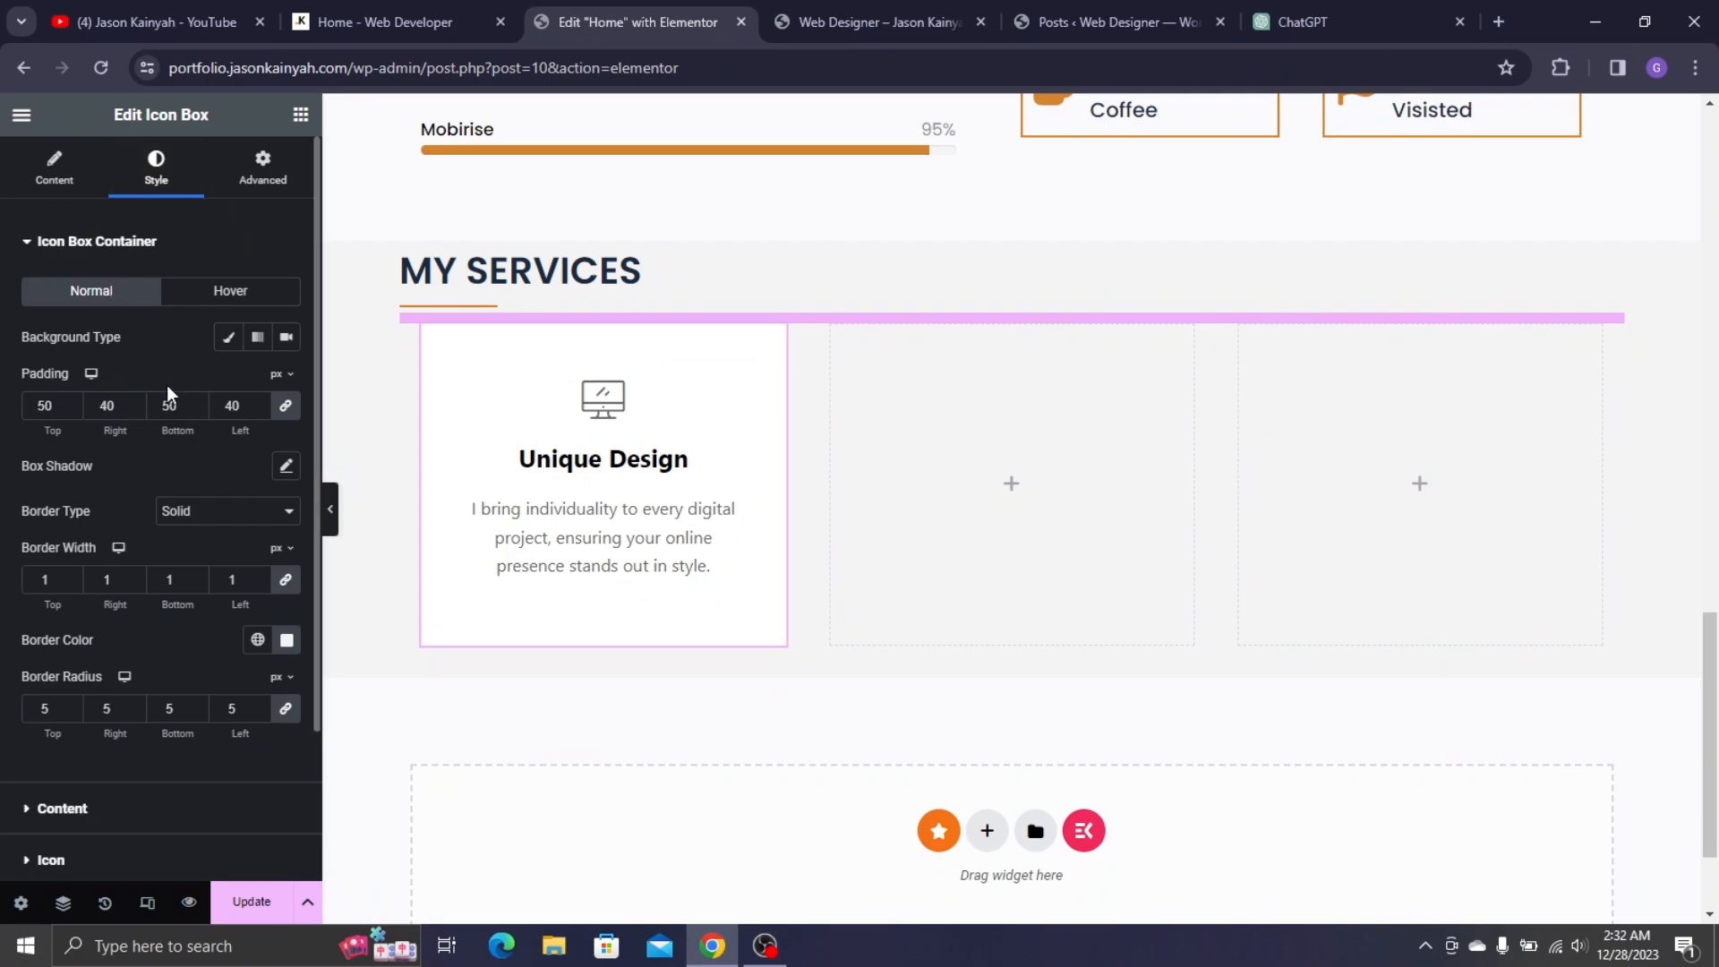
{"action": "scroll", "coordinate": [169, 394], "scroll_direction": "down", "scroll_amount": 1}
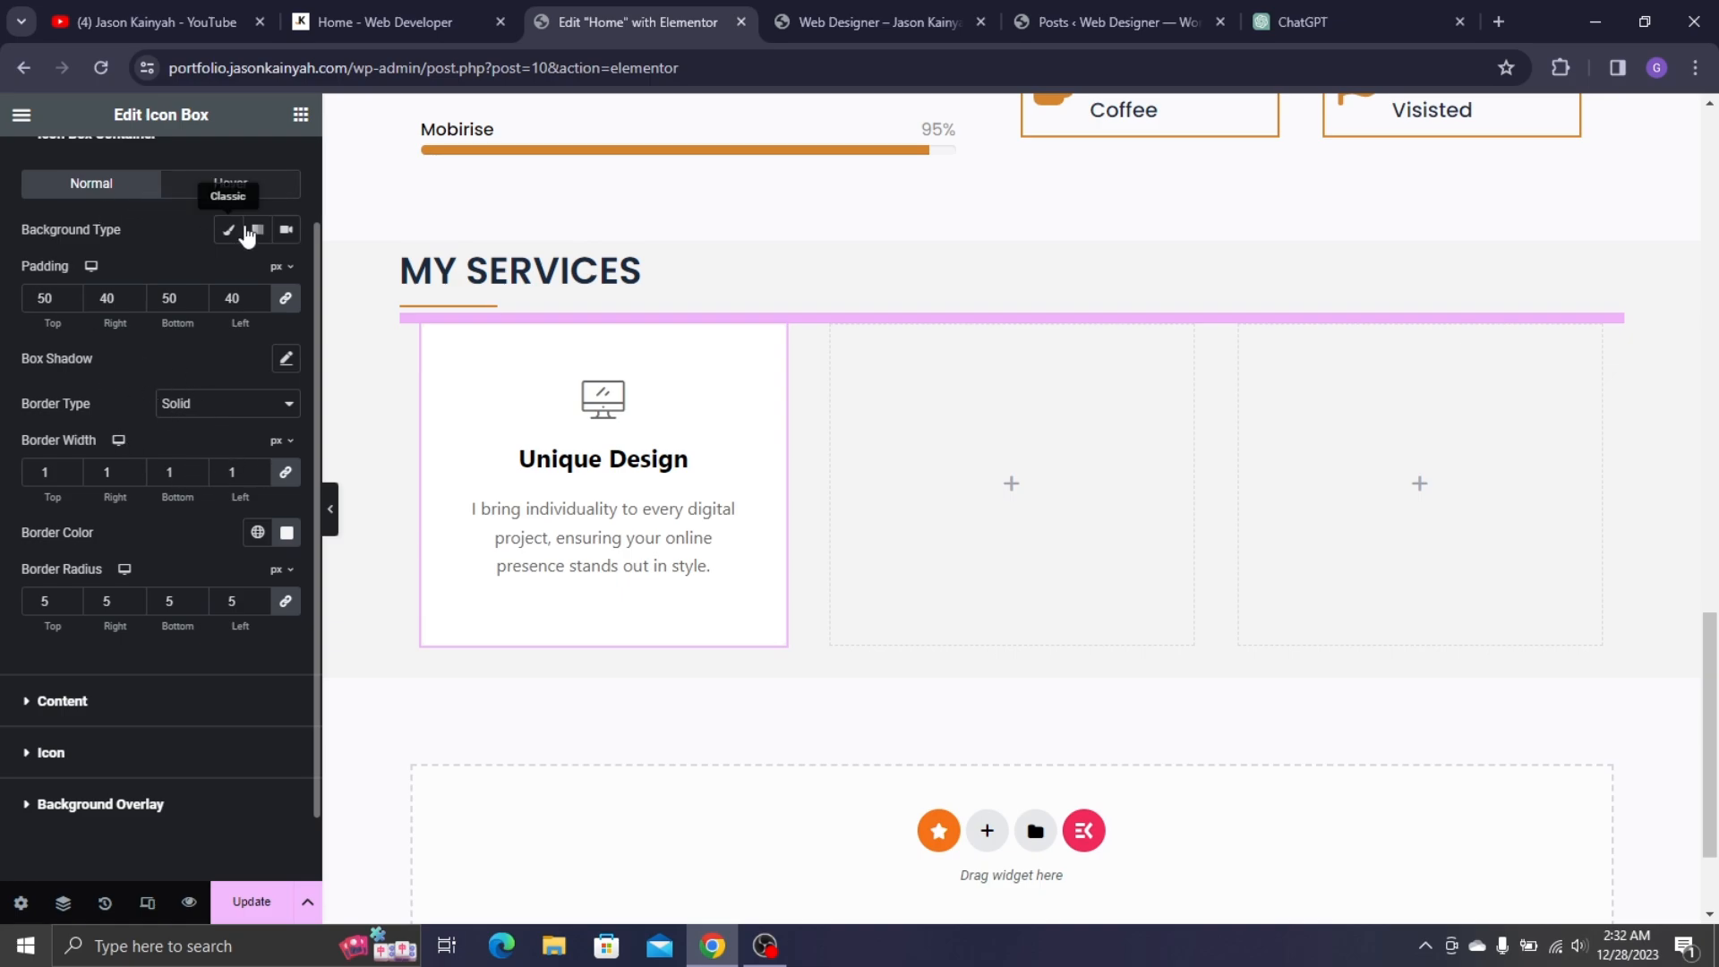
{"action": "left_click", "coordinate": [430, 5]}
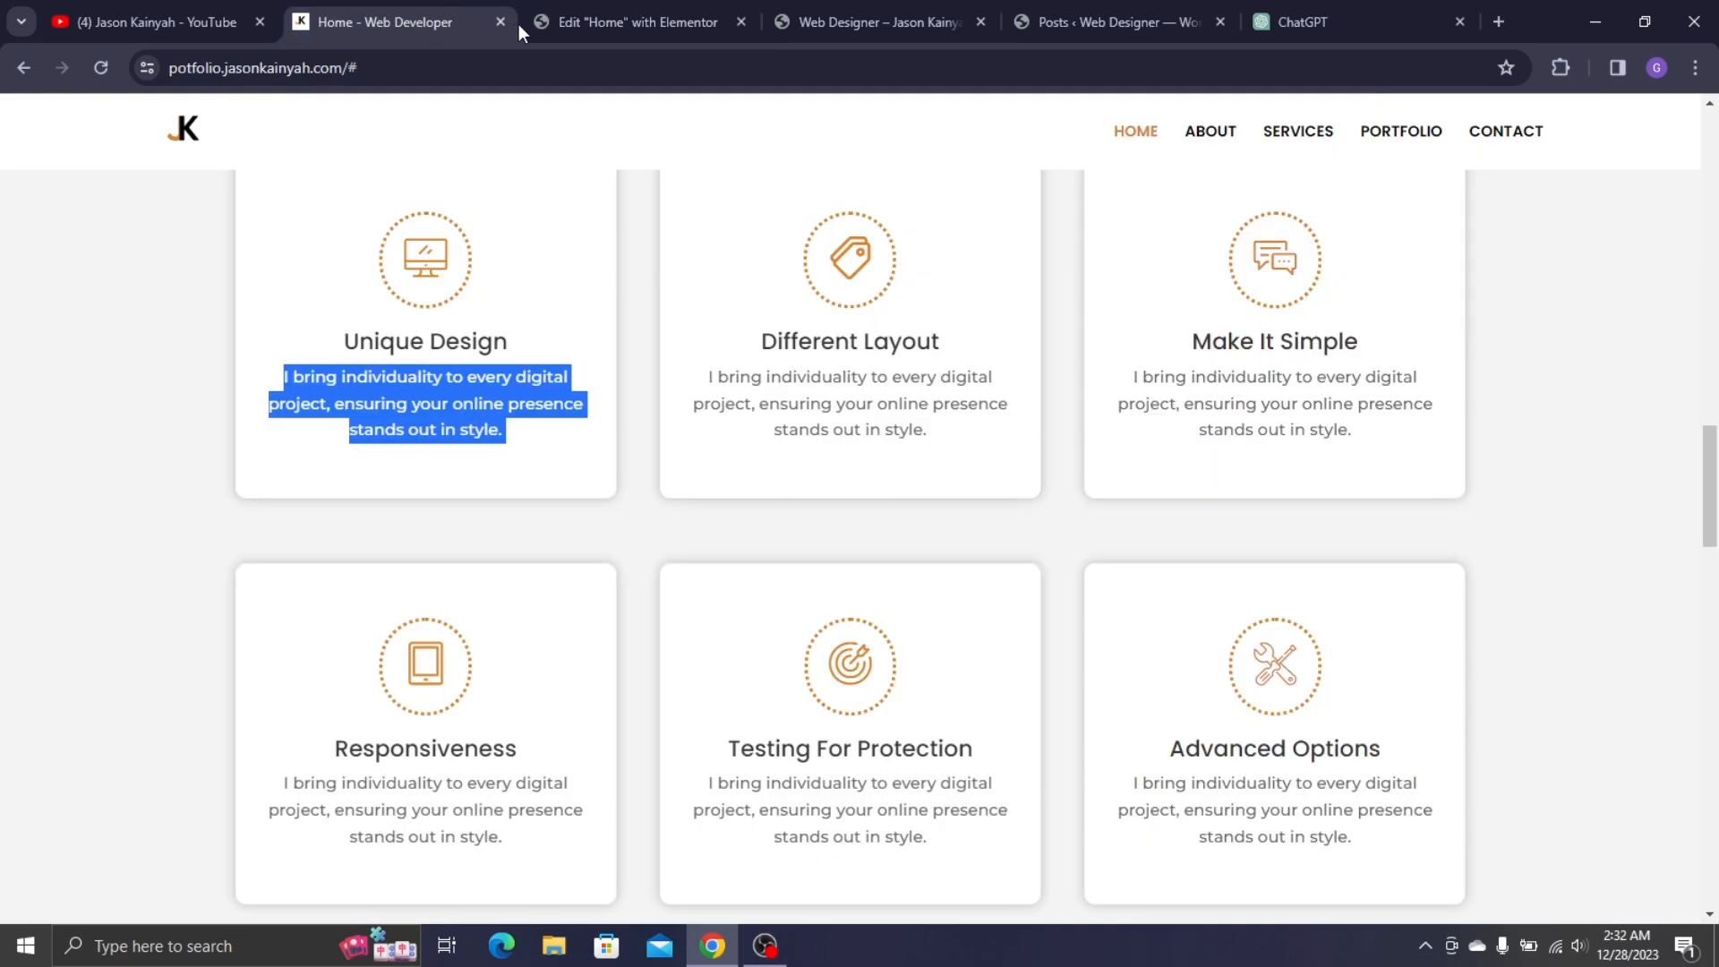
{"action": "left_click", "coordinate": [573, 21]}
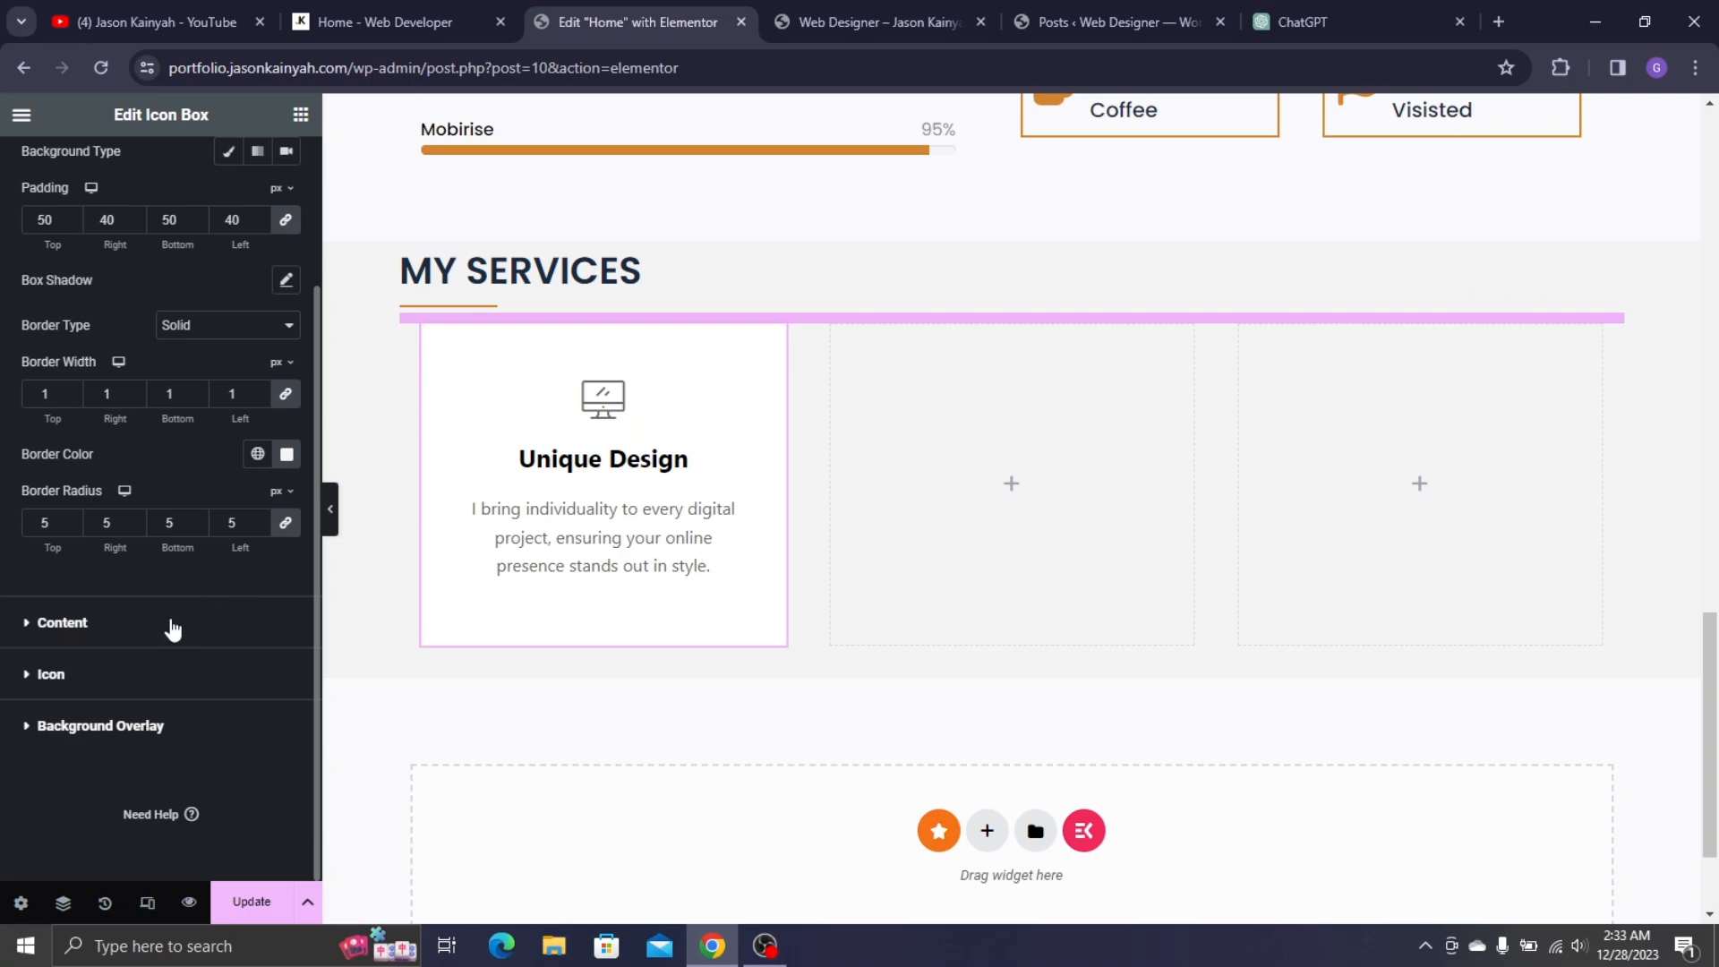
{"action": "left_click", "coordinate": [184, 619]}
{"action": "scroll", "coordinate": [175, 537], "scroll_direction": "down", "scroll_amount": 3}
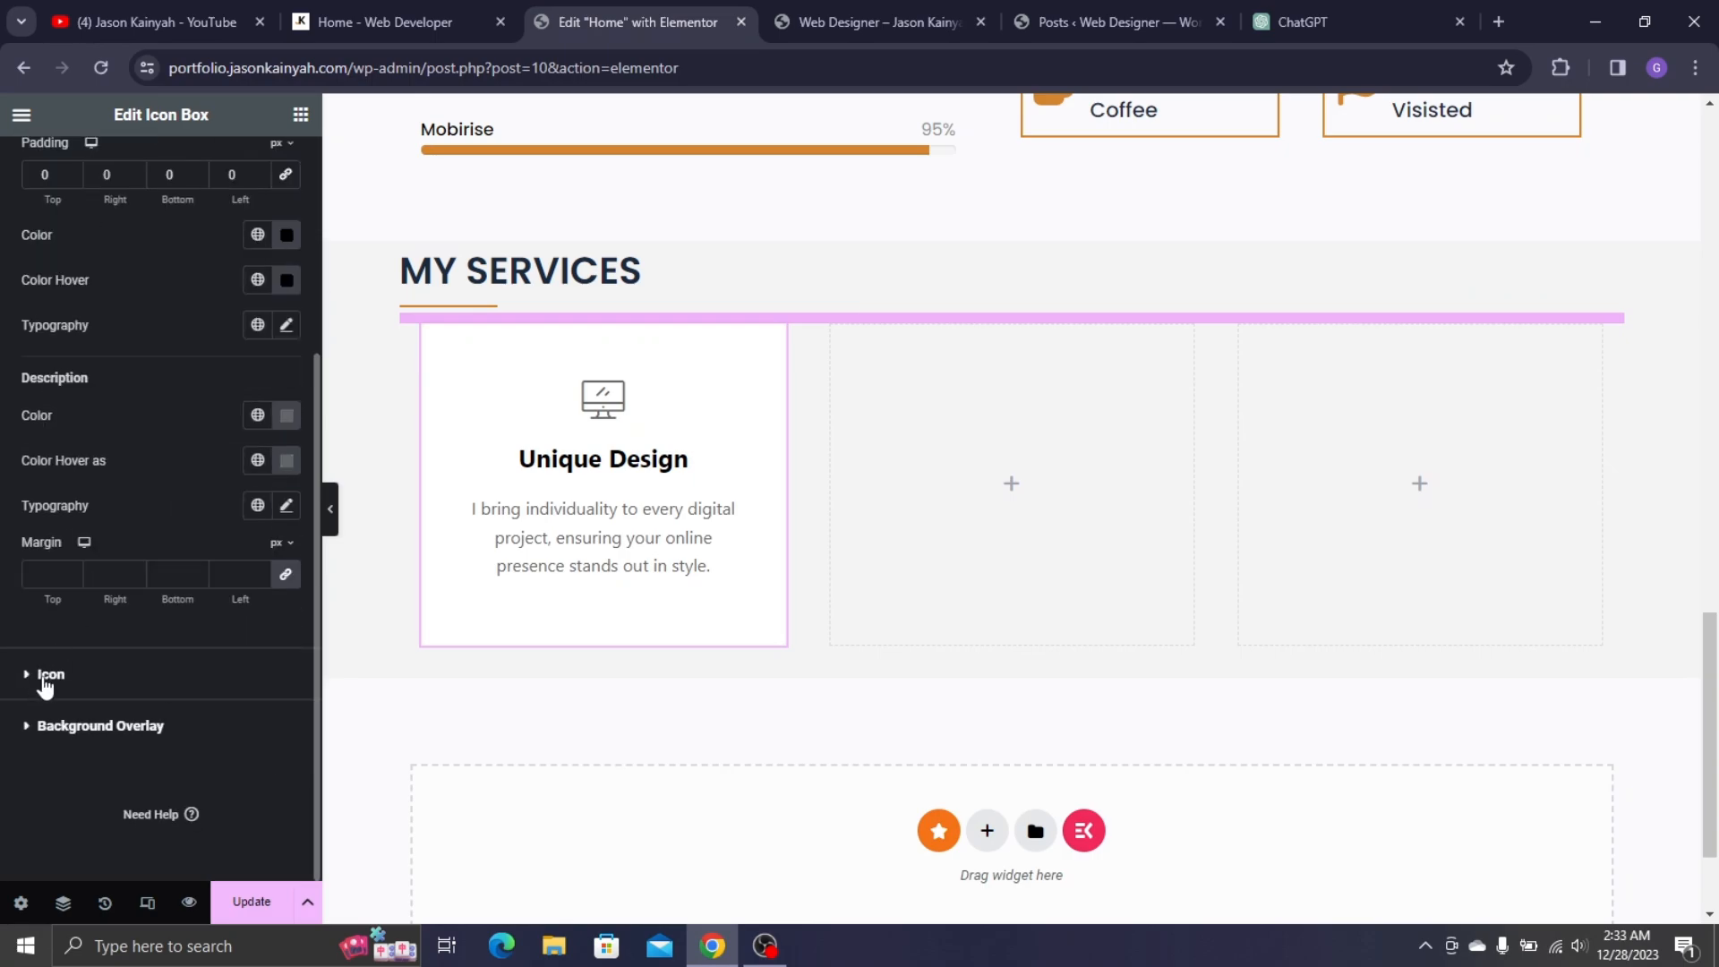
{"action": "left_click", "coordinate": [50, 675]}
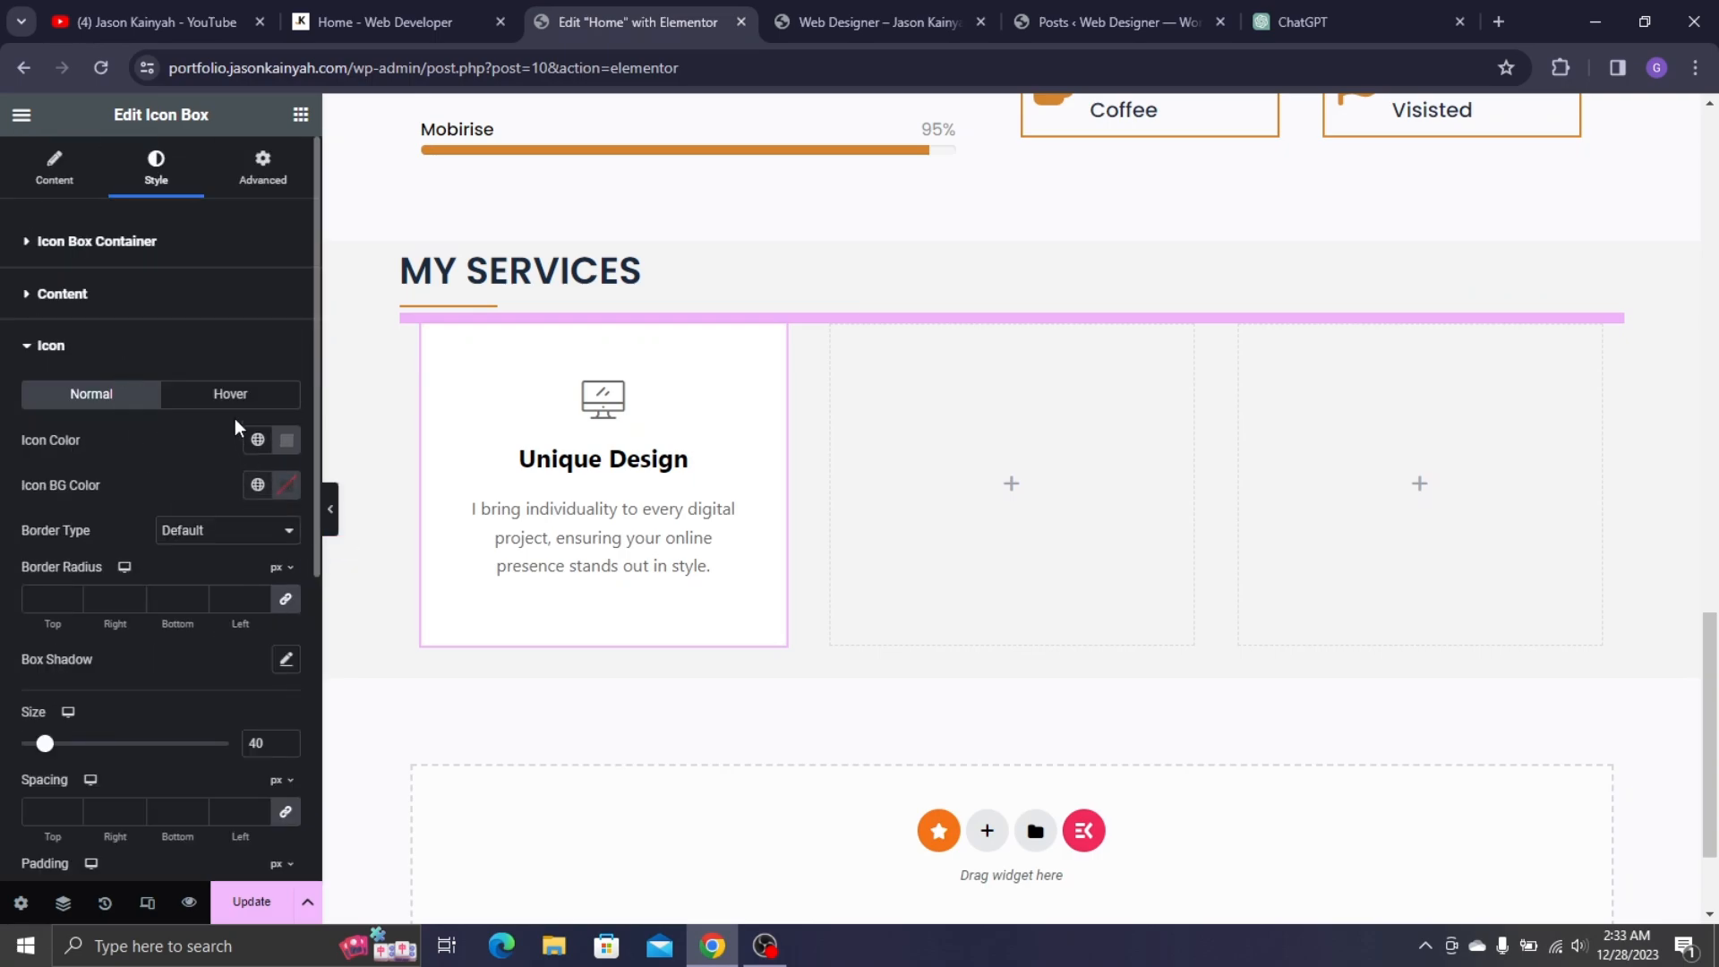
{"action": "left_click", "coordinate": [162, 532]}
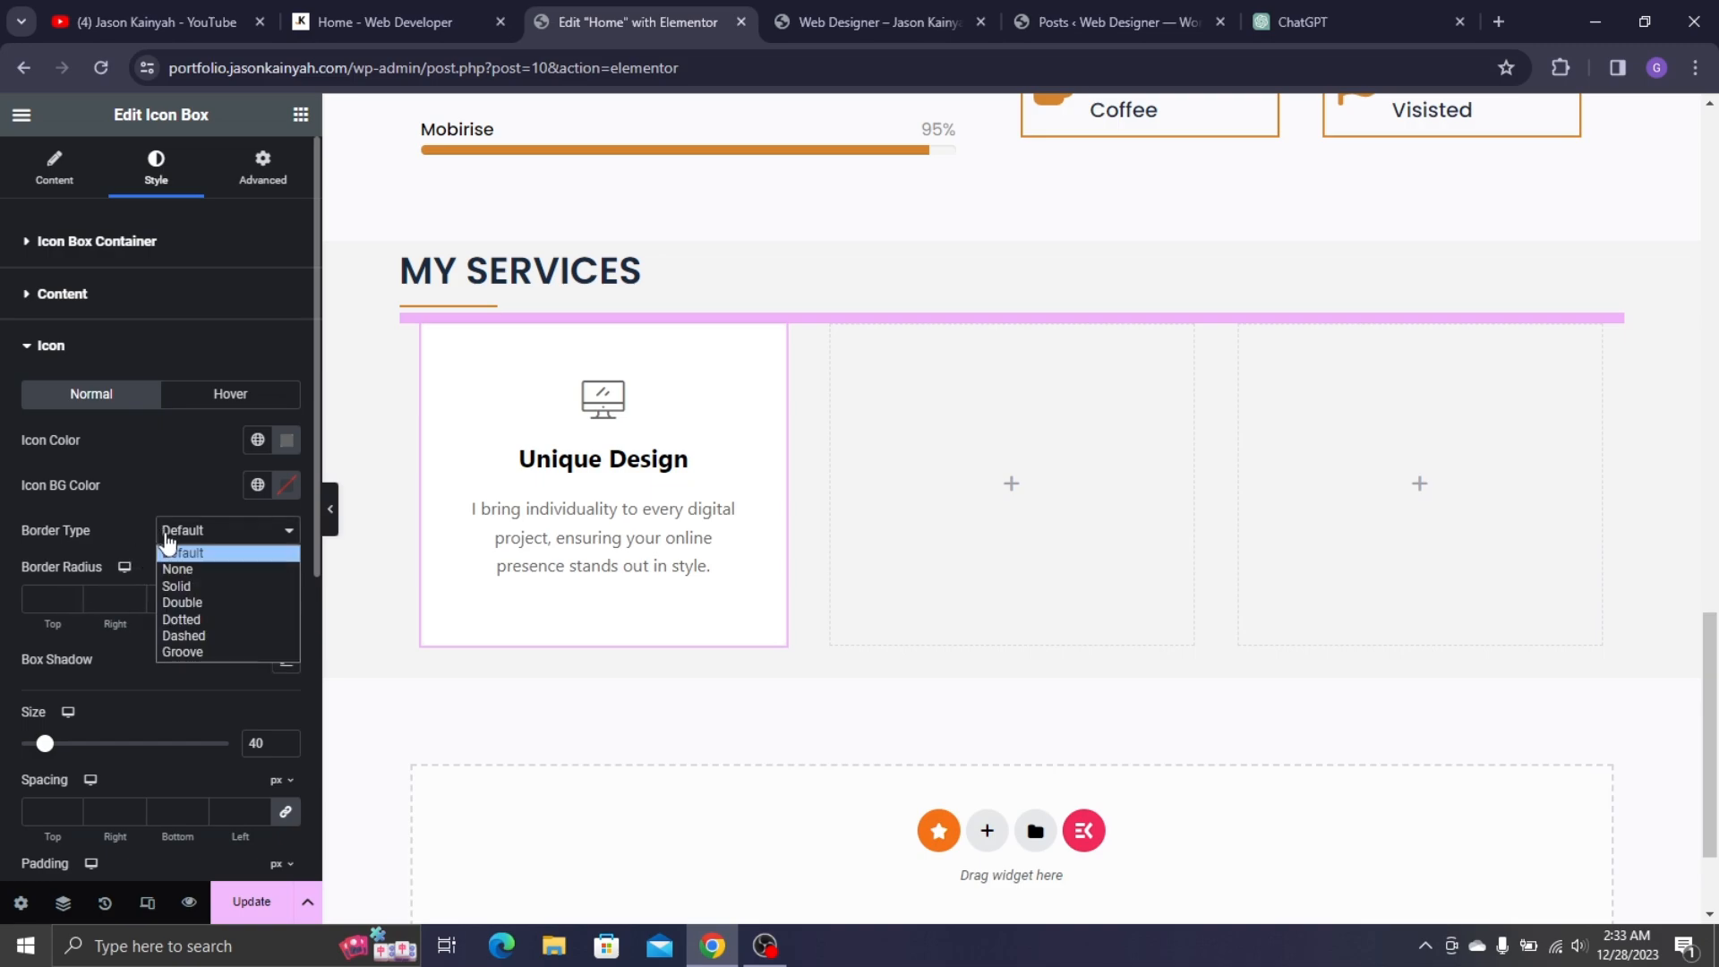
{"action": "left_click", "coordinate": [183, 587]}
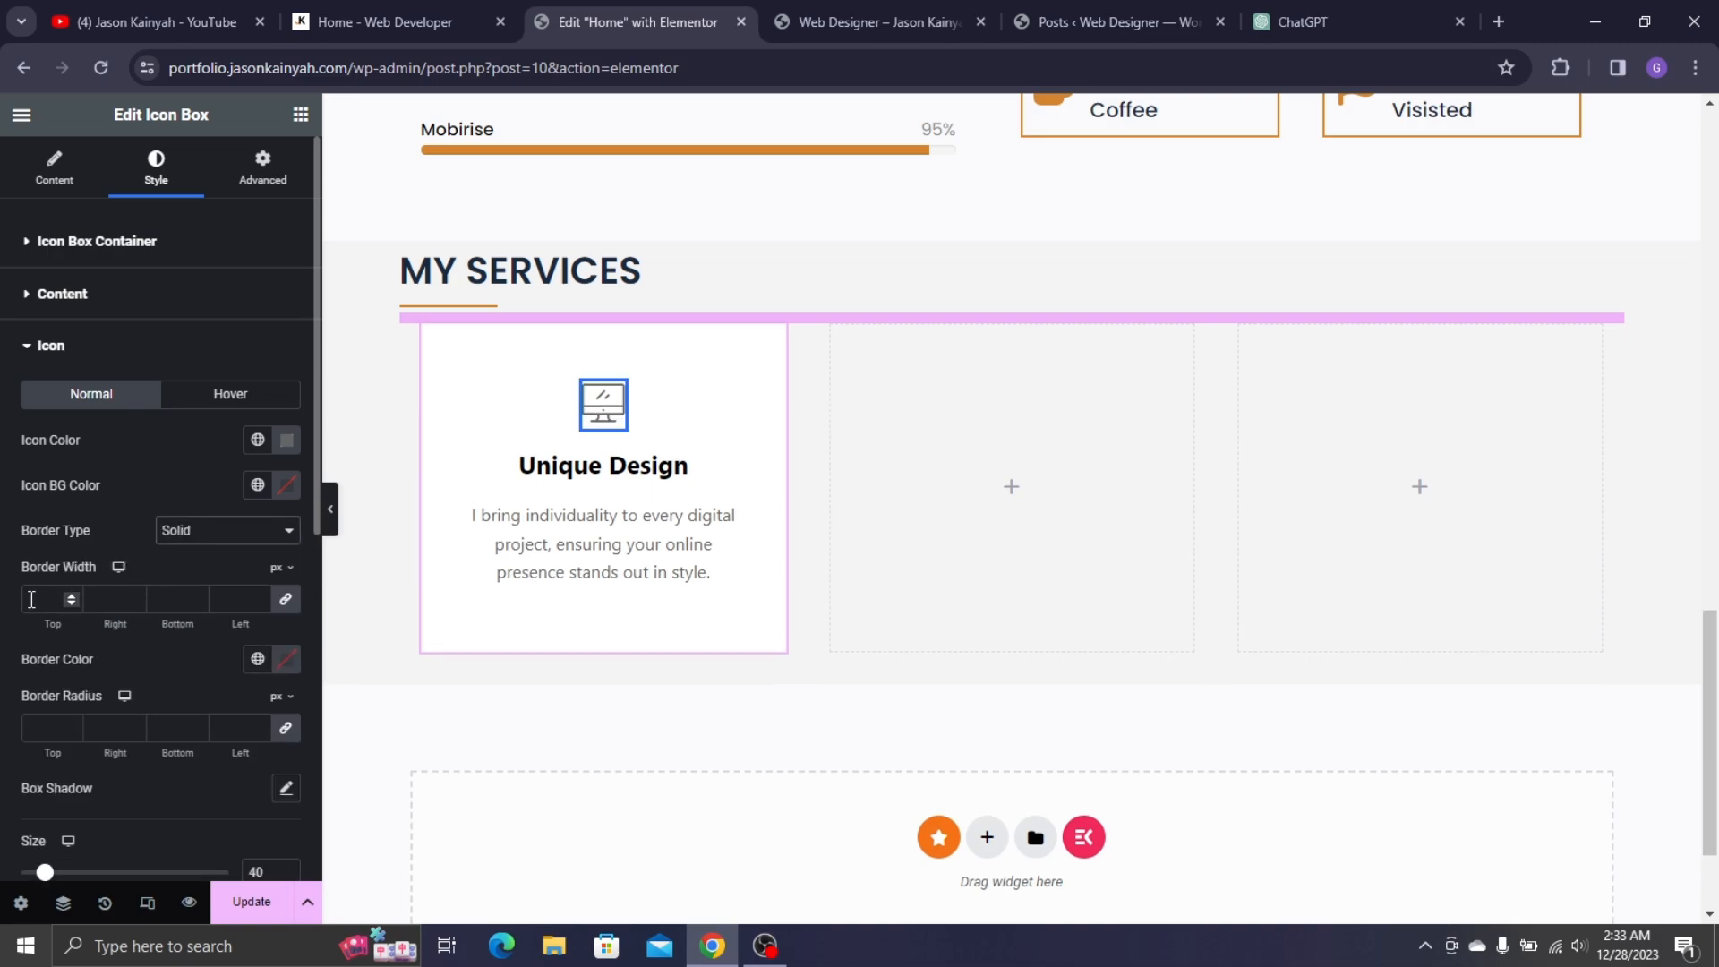
{"action": "scroll", "coordinate": [81, 672], "scroll_direction": "down", "scroll_amount": 4}
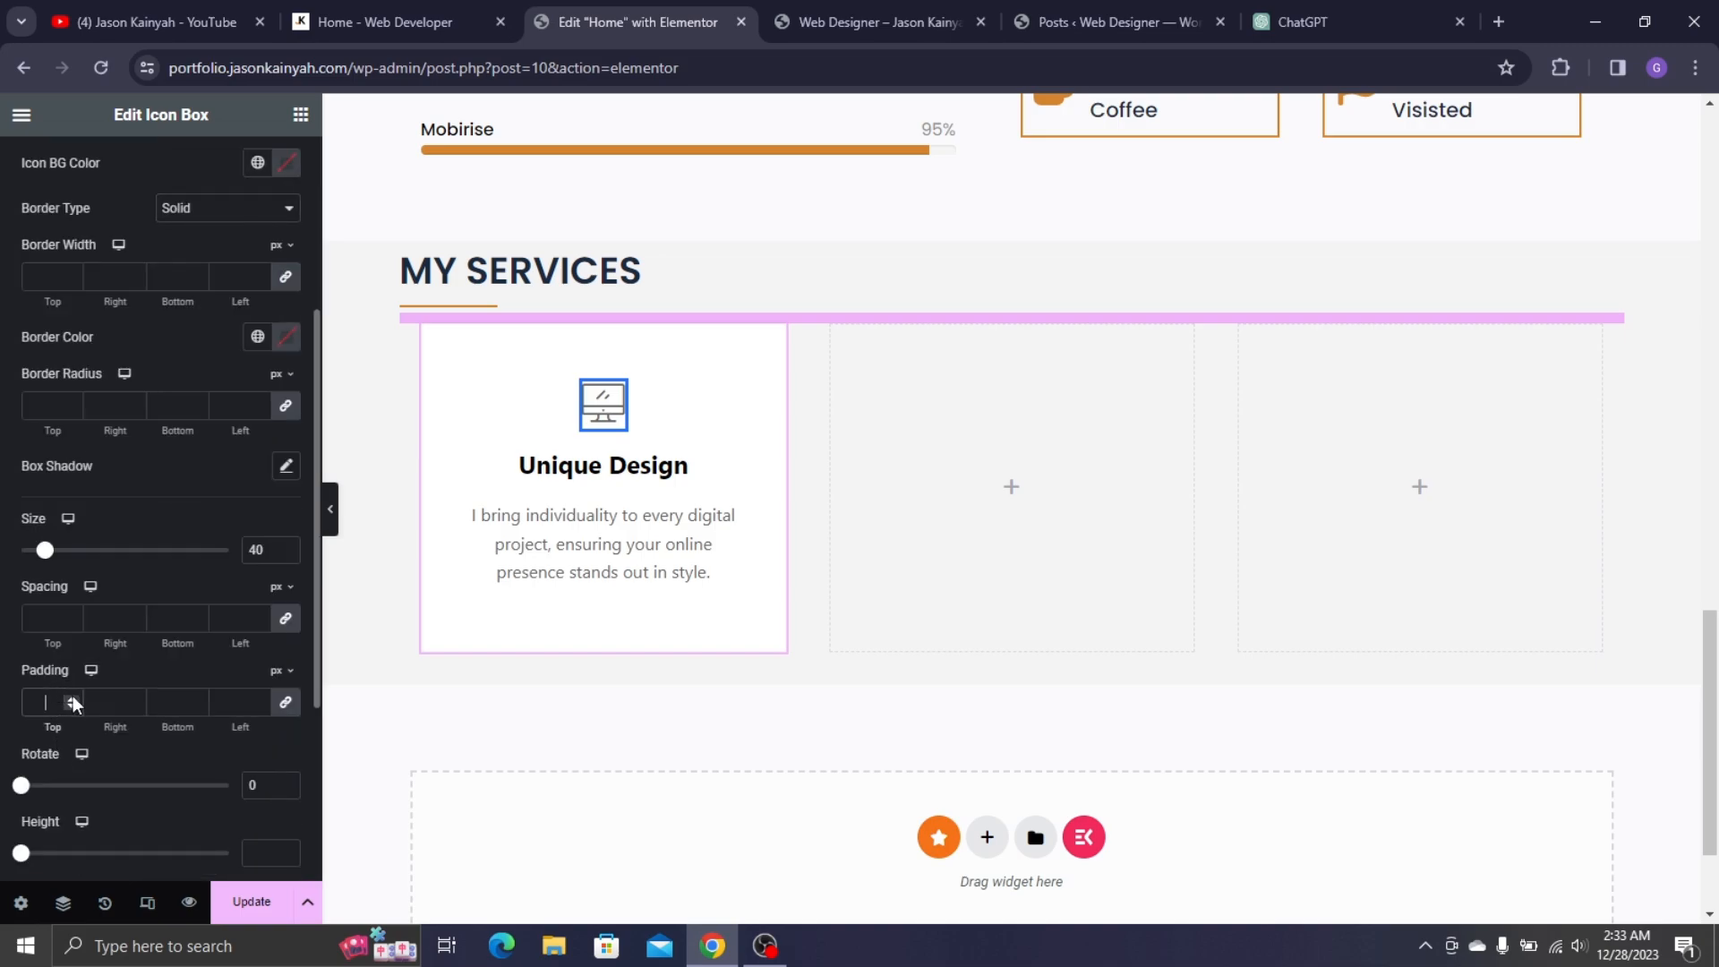
{"action": "type", "text": "10"}
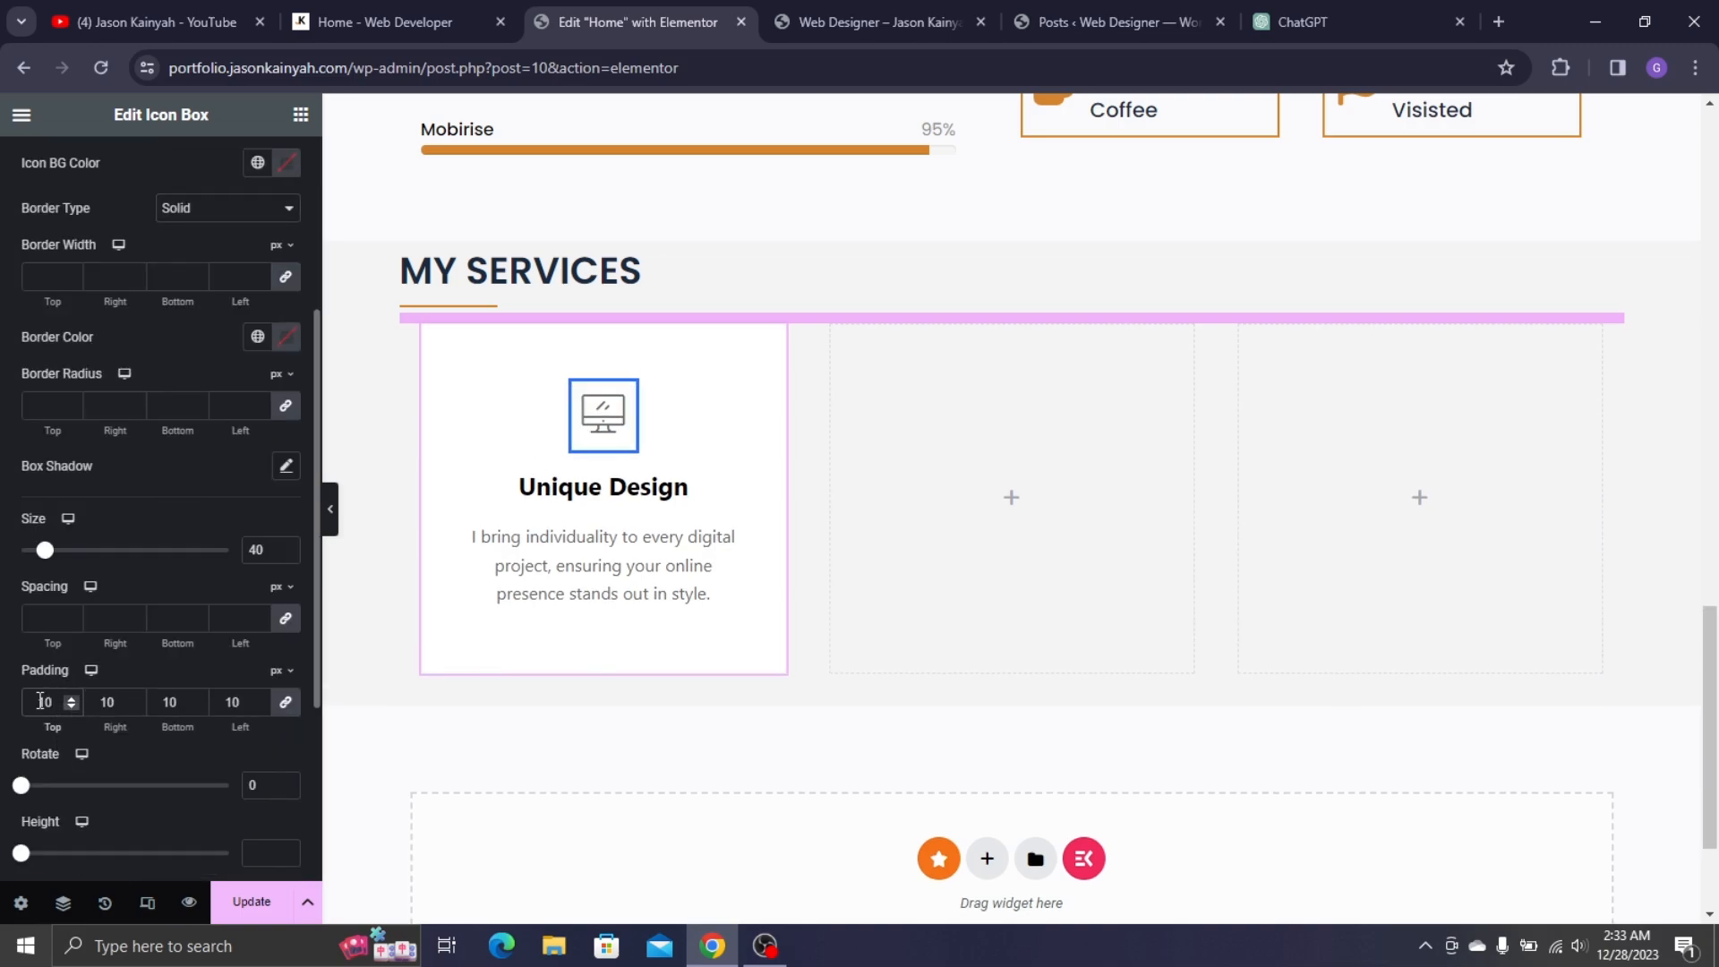
{"action": "key", "text": "BackSpace"}
{"action": "key", "text": "BackSpace"}
{"action": "type", "text": "20"}
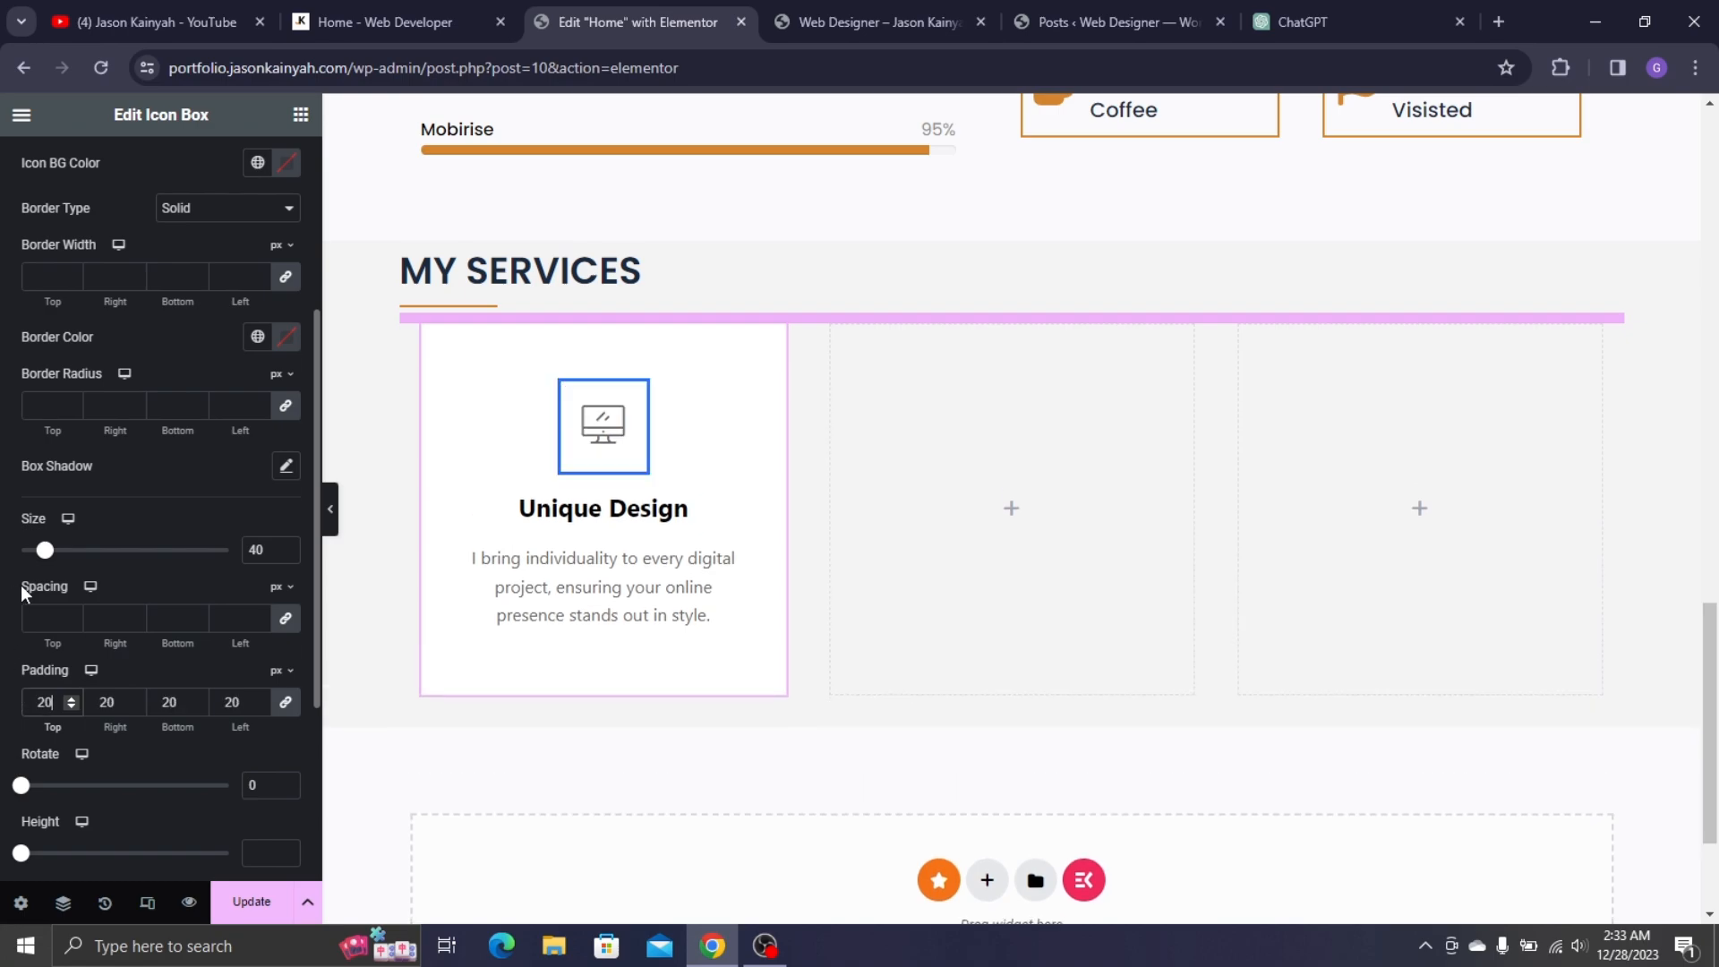
- Change the icon border to a 2px dotted border
{"action": "scroll", "coordinate": [123, 455], "scroll_direction": "up", "scroll_amount": 3}
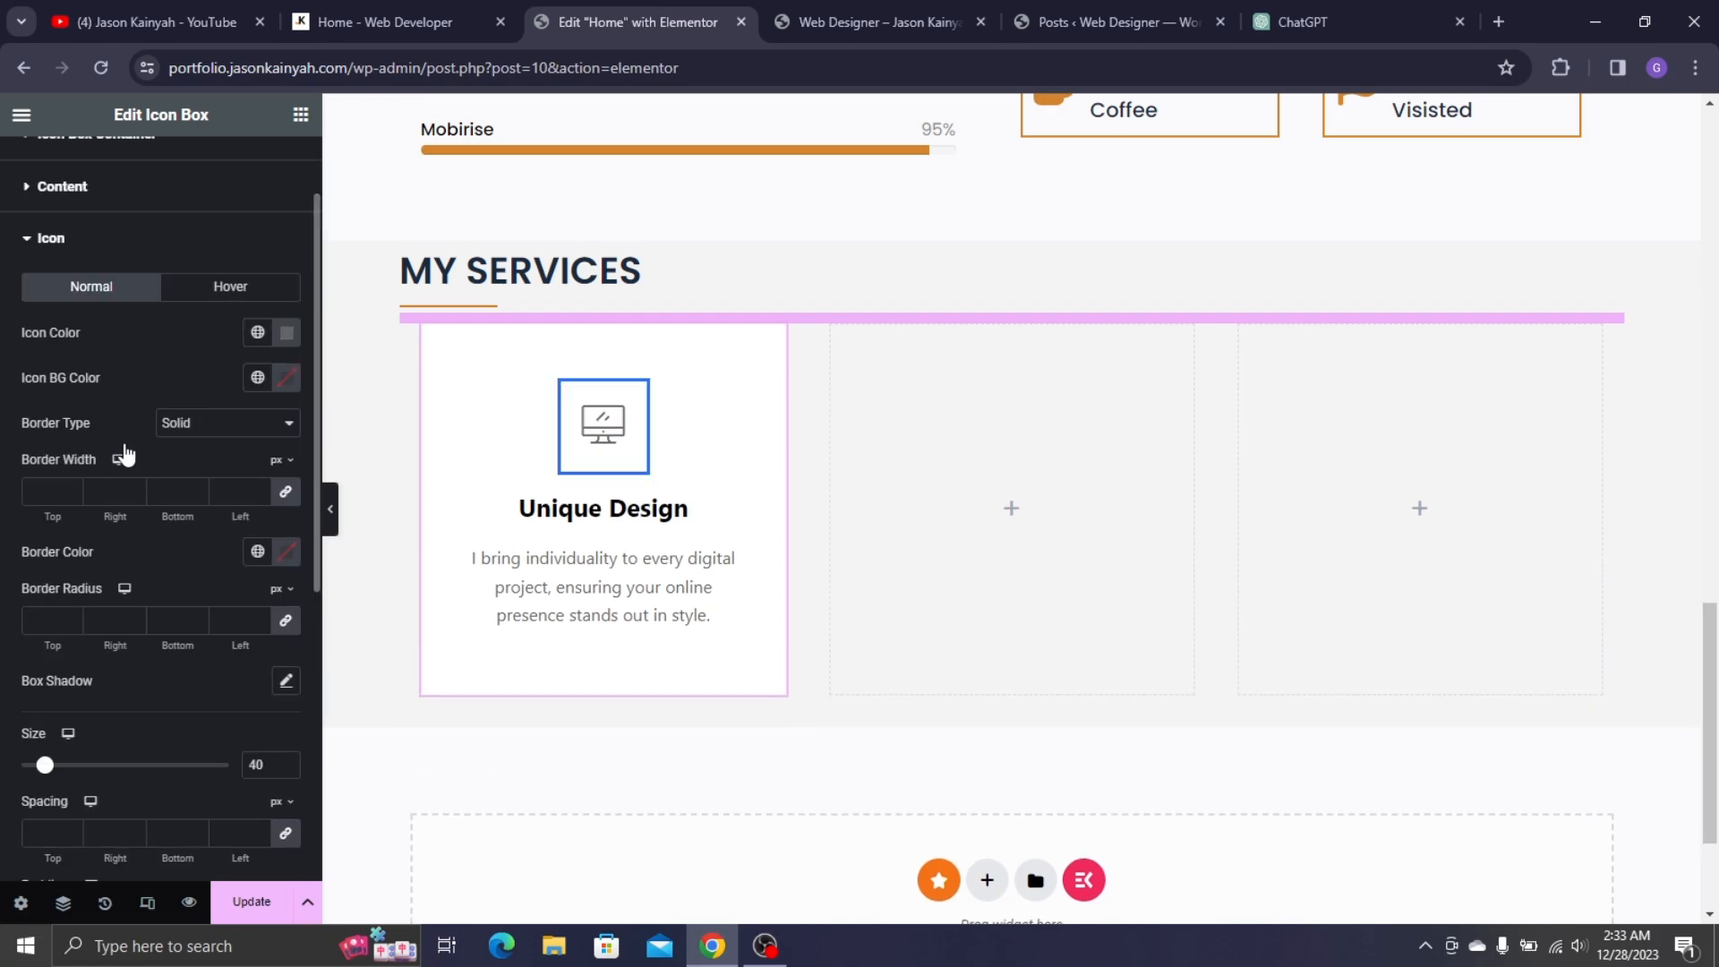
{"action": "left_click", "coordinate": [46, 491]}
{"action": "type", "text": "2"}
{"action": "left_click", "coordinate": [381, 21]}
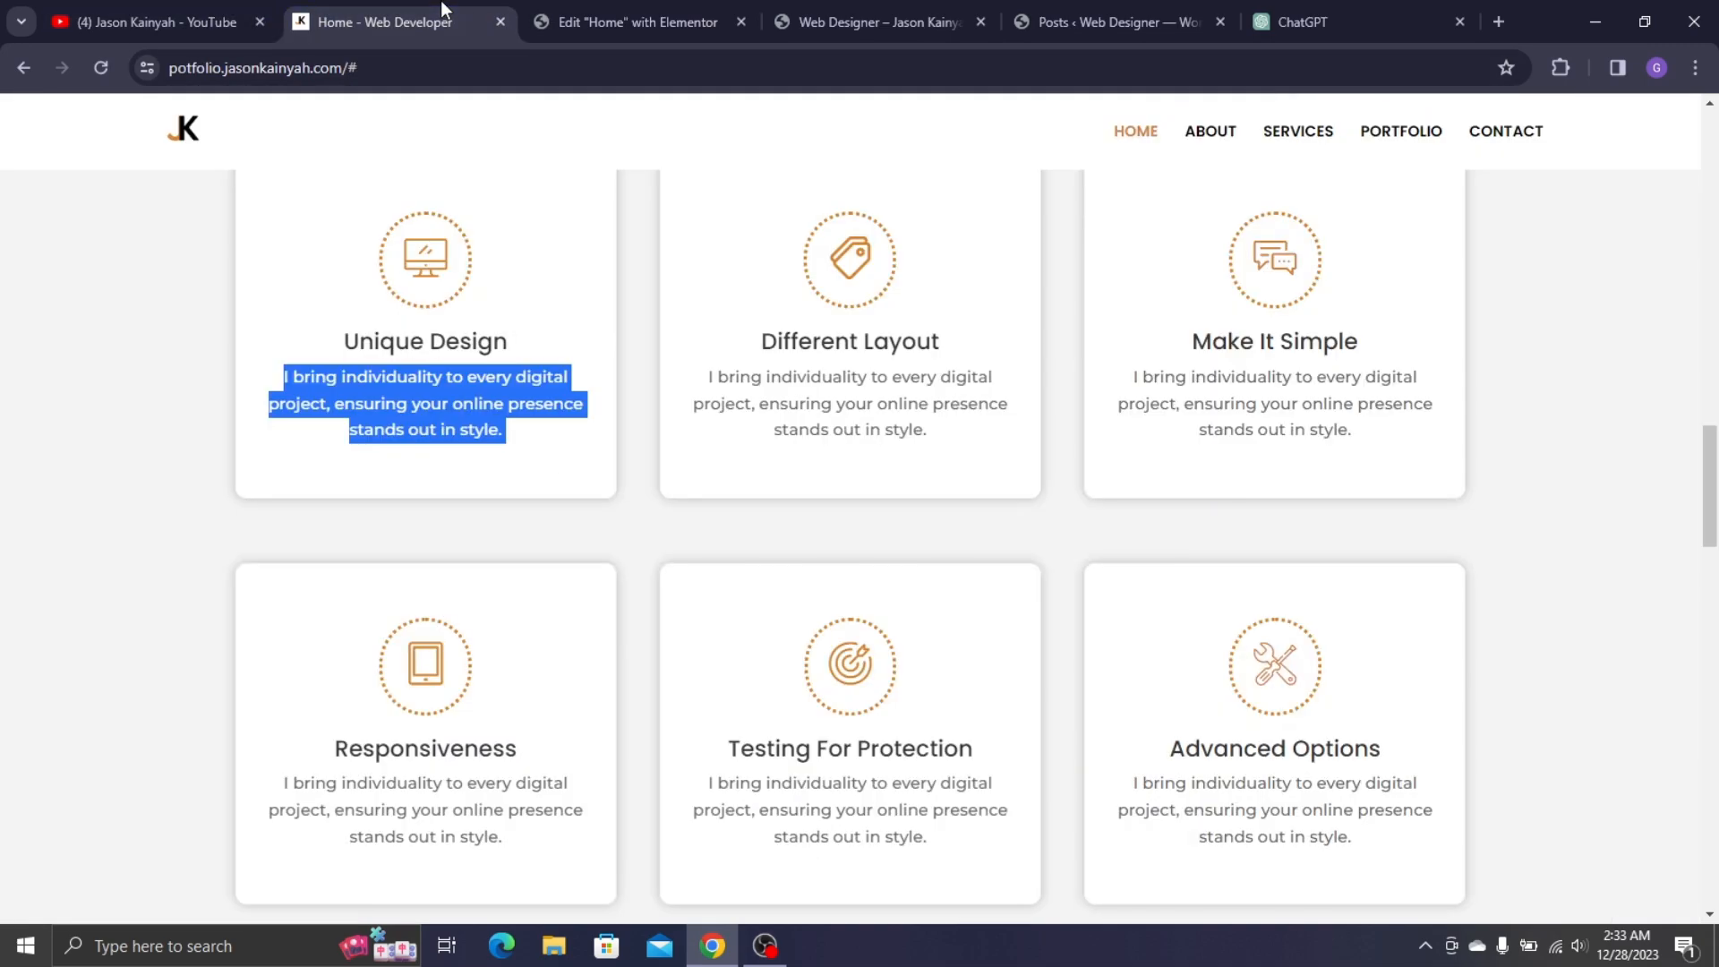
{"action": "left_click", "coordinate": [564, 3]}
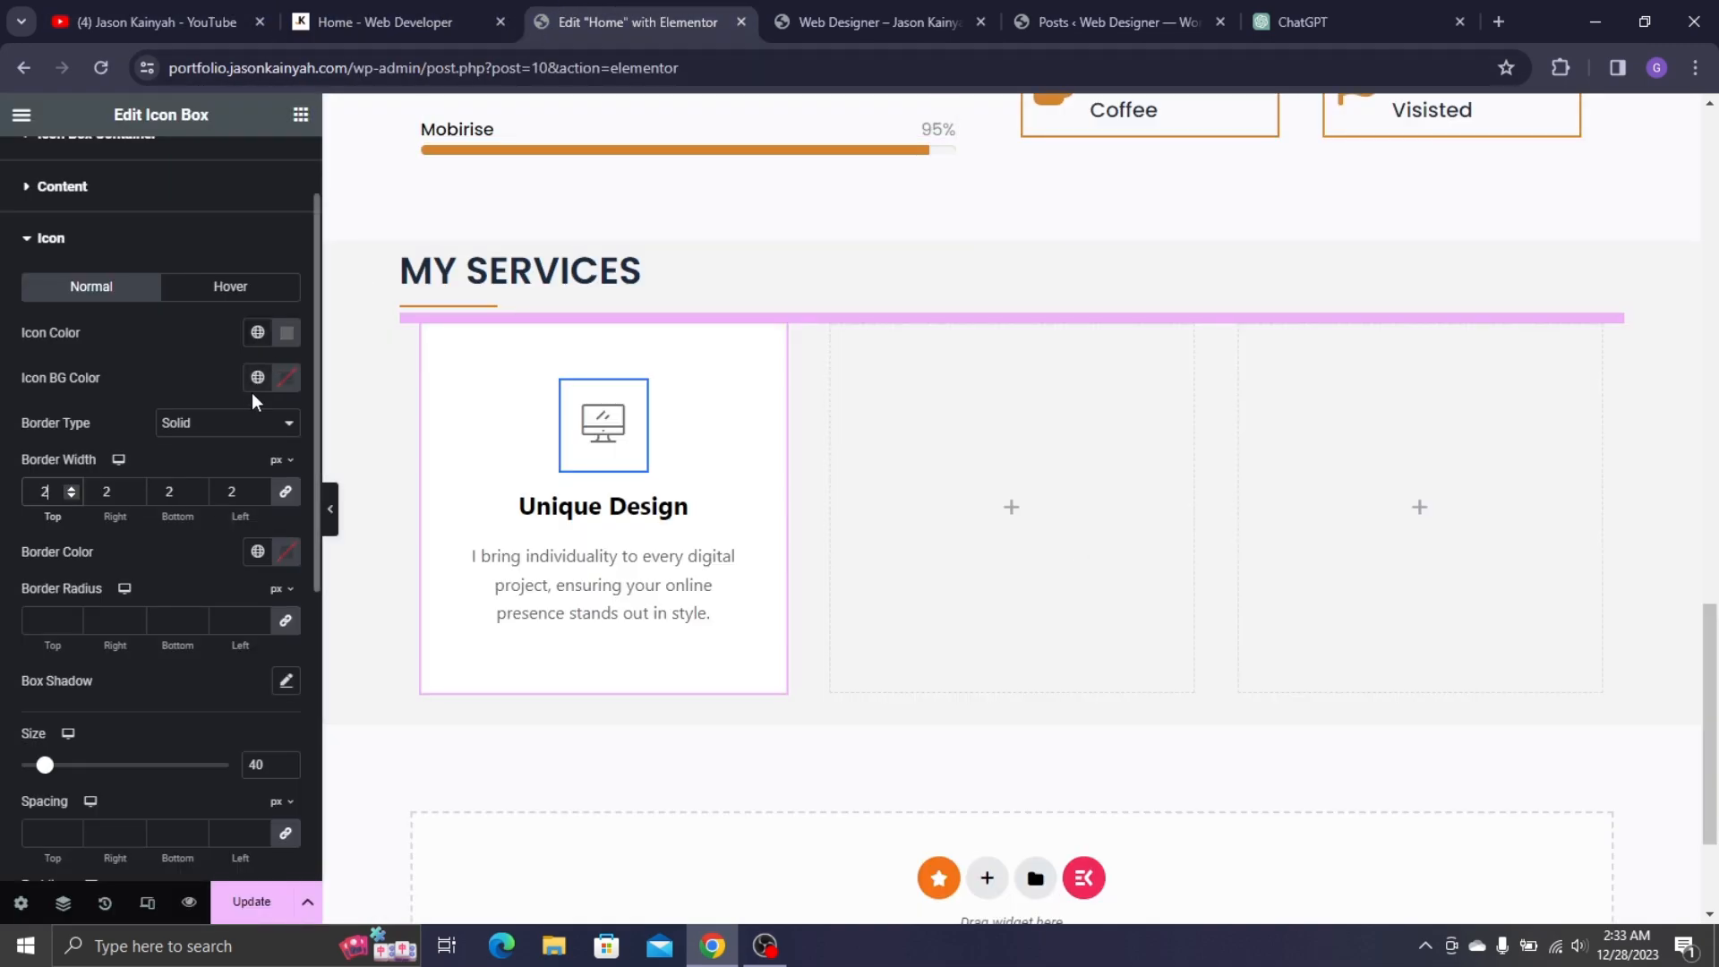
{"action": "left_click", "coordinate": [228, 423]}
{"action": "left_click", "coordinate": [202, 510]}
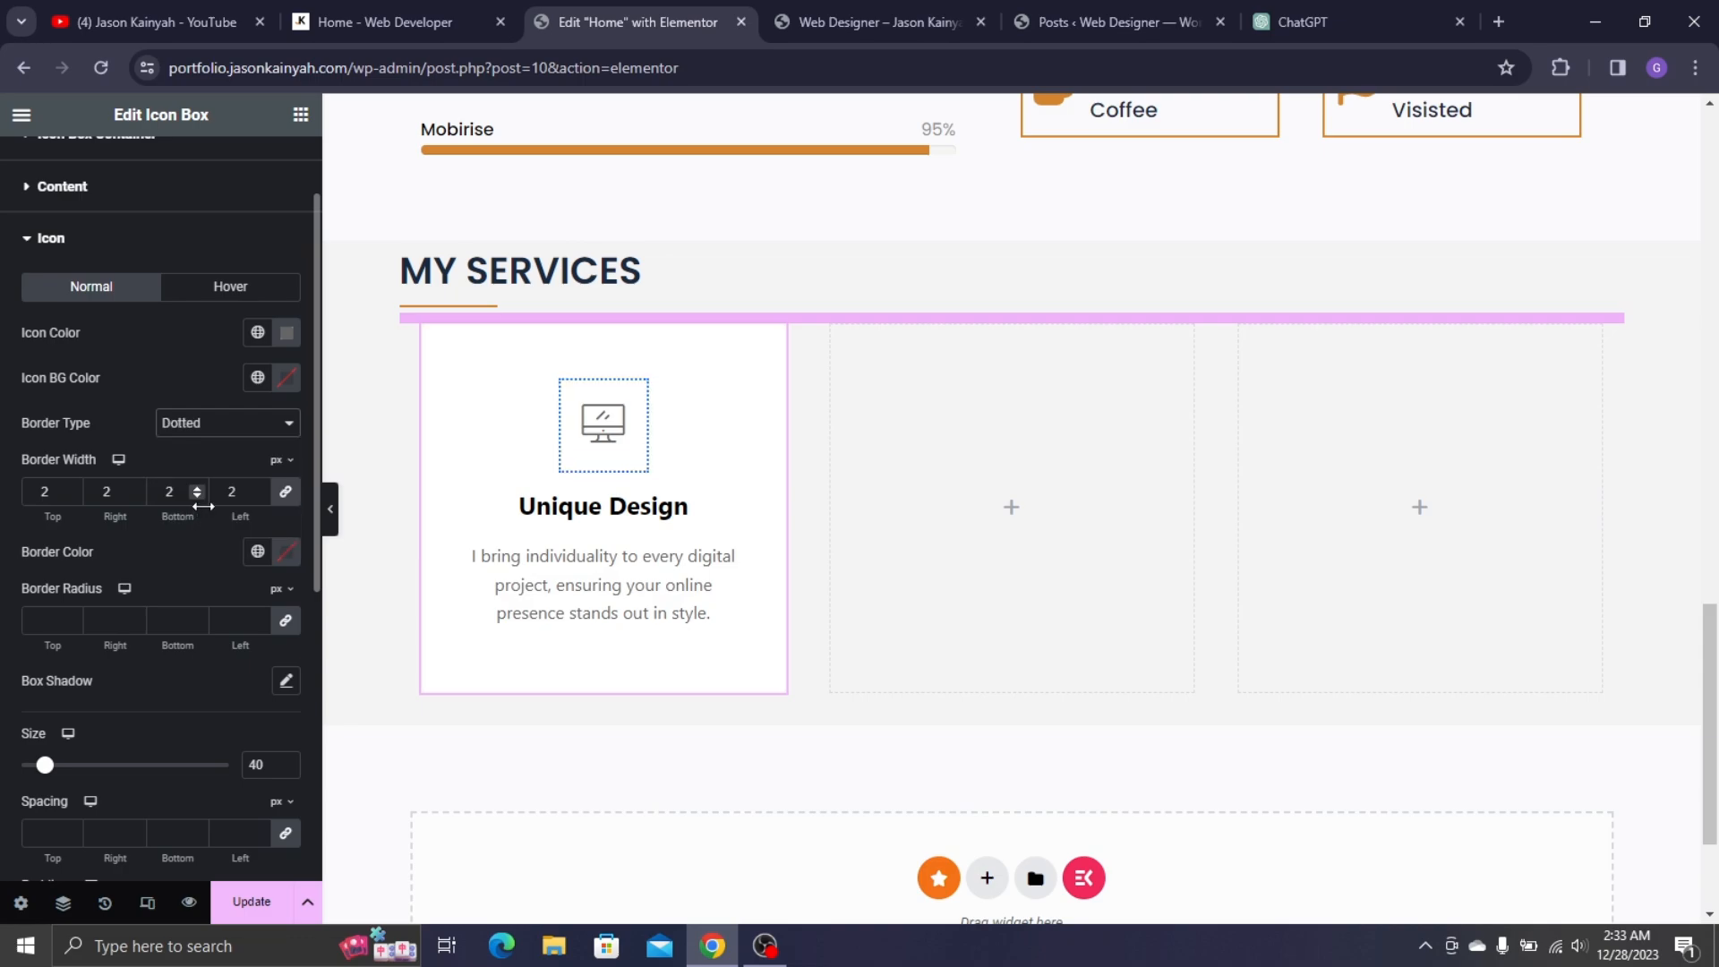
- Raise the icon border radius from 20 to about 40 and set border width to 3
{"action": "left_click", "coordinate": [44, 621]}
{"action": "type", "text": "20"}
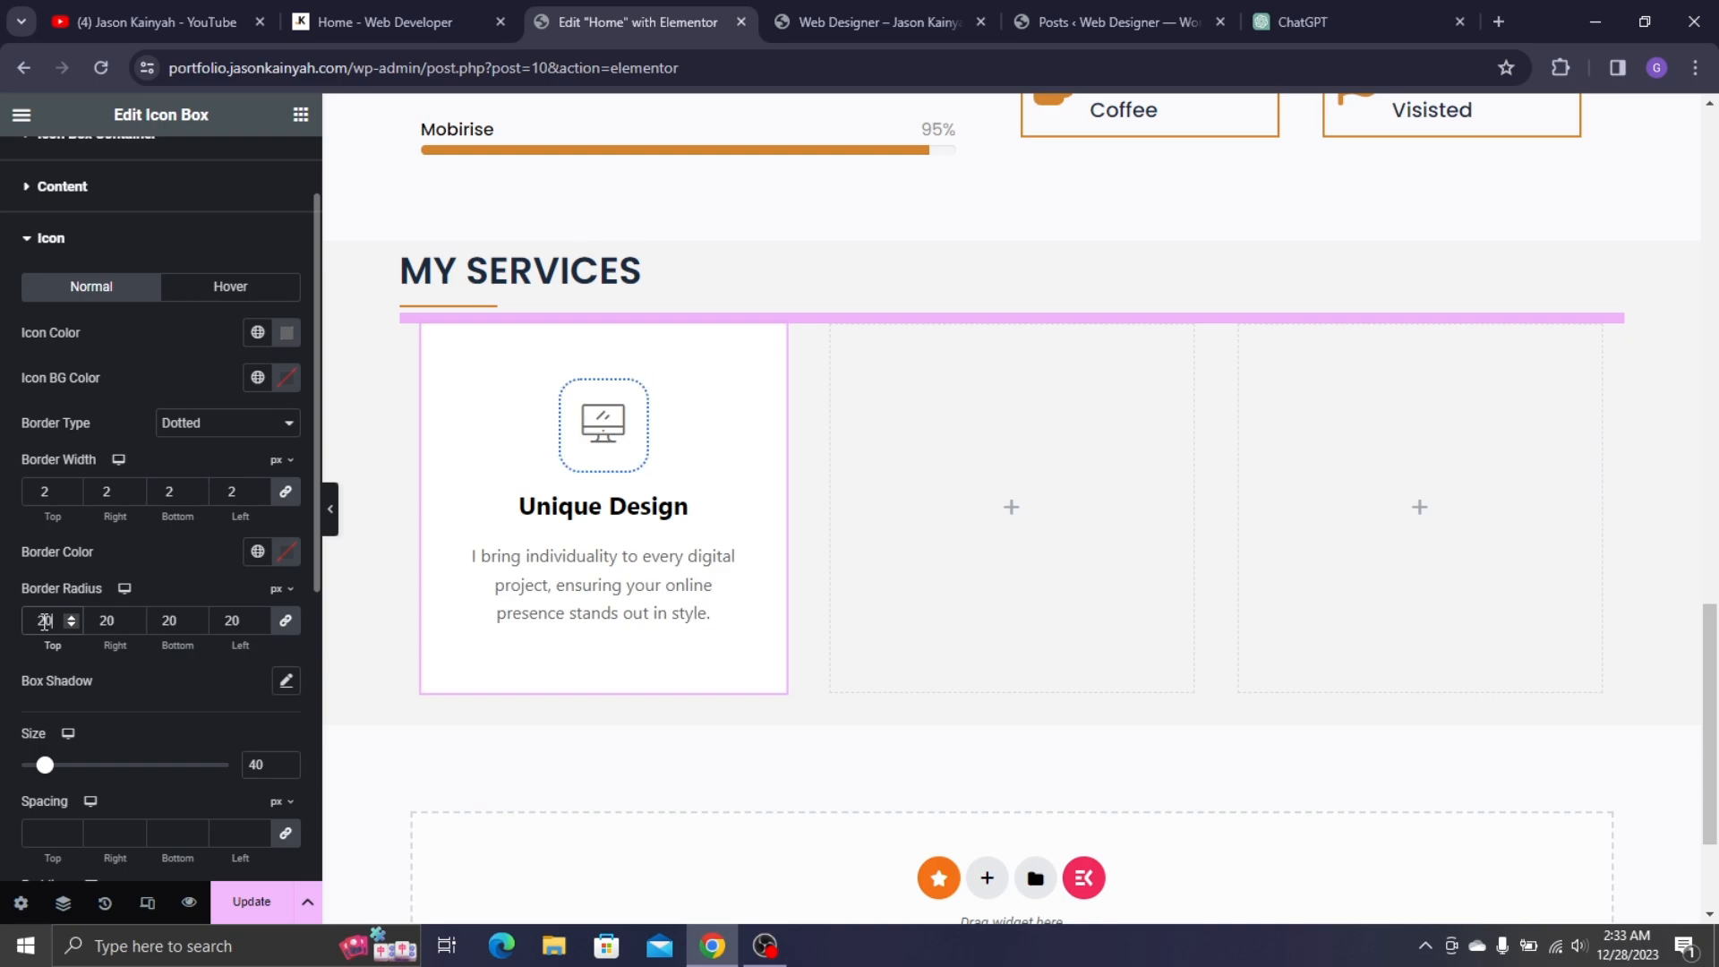
{"action": "left_click", "coordinate": [70, 617]}
{"action": "left_click", "coordinate": [70, 617]}
{"action": "left_click", "coordinate": [70, 617]}
{"action": "left_click", "coordinate": [70, 617]}
{"action": "left_click", "coordinate": [69, 616]}
{"action": "left_click", "coordinate": [70, 616]}
{"action": "left_click", "coordinate": [70, 617]}
{"action": "left_click", "coordinate": [70, 617]}
{"action": "left_click", "coordinate": [70, 617]}
{"action": "left_click", "coordinate": [70, 617]}
{"action": "left_click", "coordinate": [70, 617]}
{"action": "left_click", "coordinate": [70, 617]}
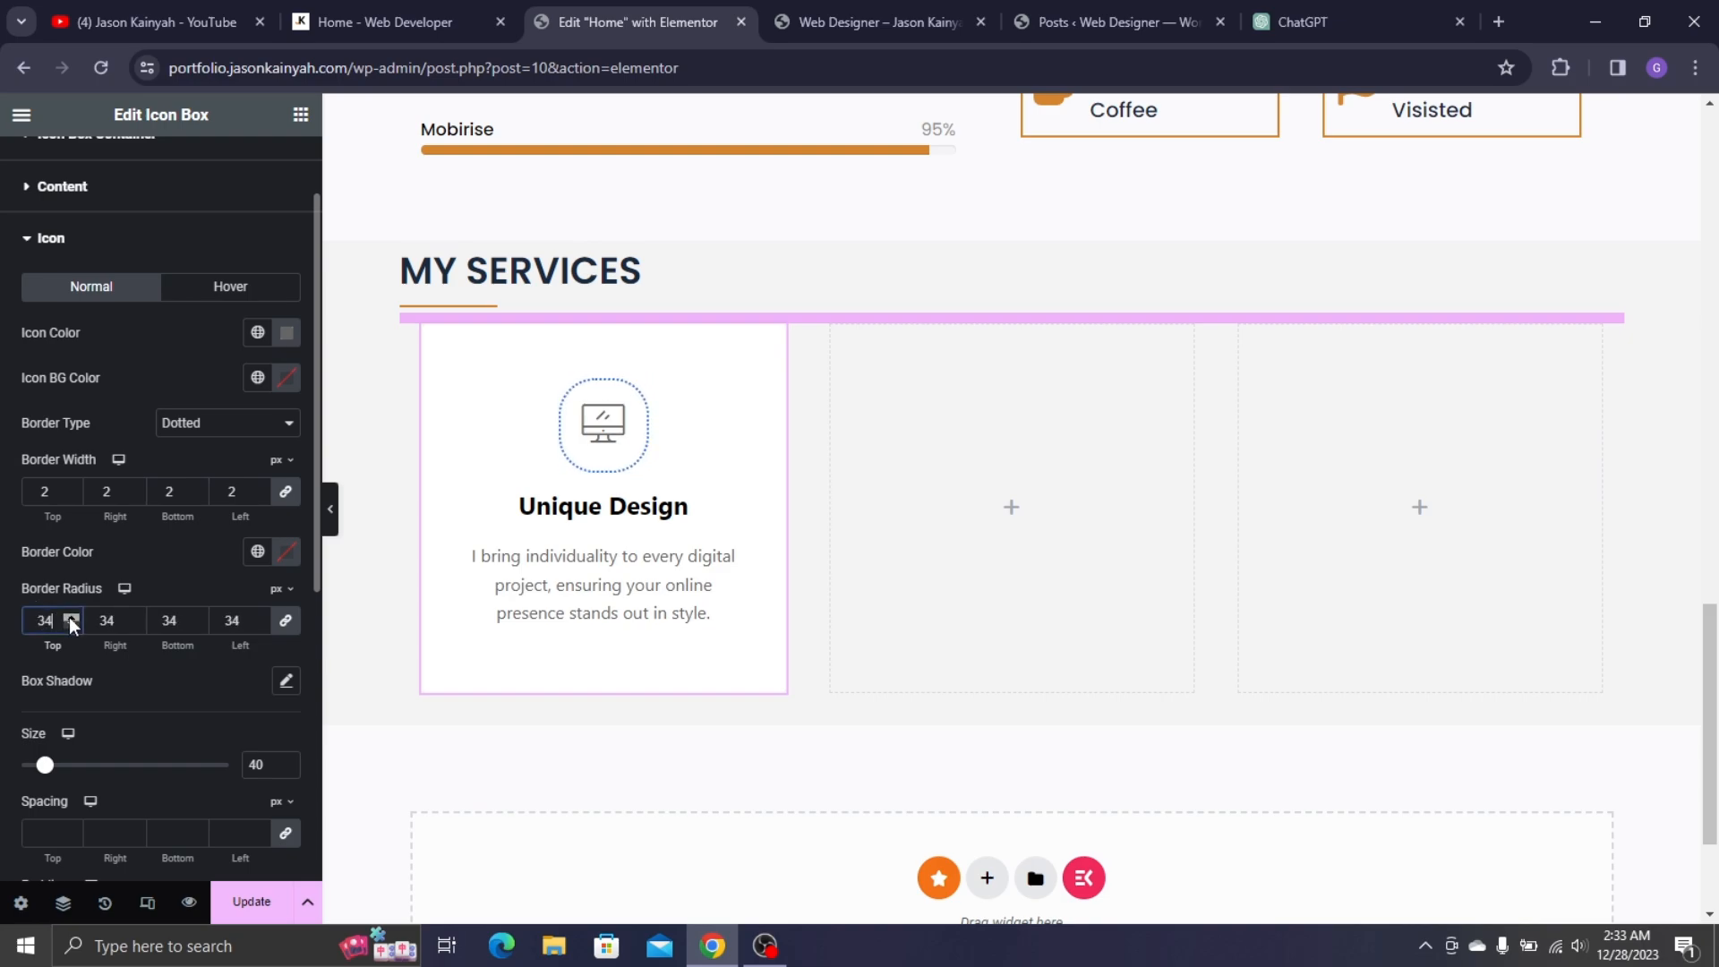
{"action": "left_click", "coordinate": [70, 617]}
{"action": "left_click", "coordinate": [69, 617]}
{"action": "left_click", "coordinate": [70, 617]}
{"action": "left_click", "coordinate": [70, 617]}
{"action": "left_click", "coordinate": [69, 616]}
{"action": "left_click", "coordinate": [70, 617]}
{"action": "scroll", "coordinate": [73, 615], "scroll_direction": "down", "scroll_amount": 2}
{"action": "scroll", "coordinate": [133, 484], "scroll_direction": "up", "scroll_amount": 3}
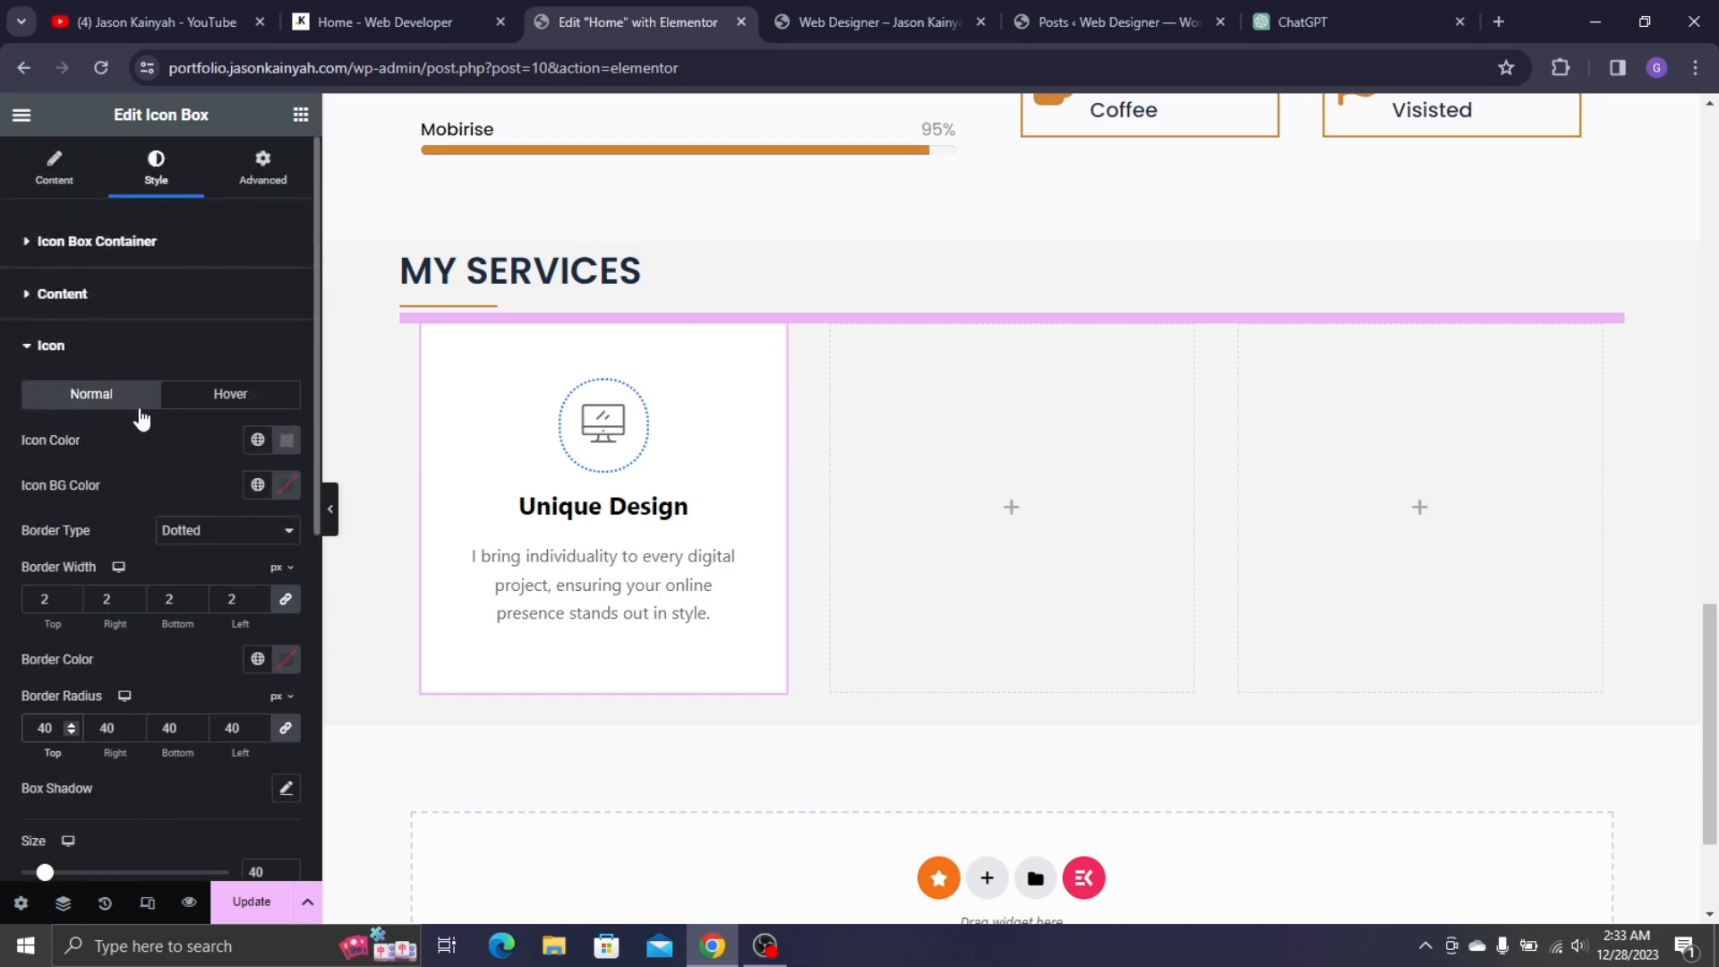
{"action": "left_click_drag", "start_coordinate": [58, 592], "coordinate": [4, 594]}
{"action": "type", "text": "3"}
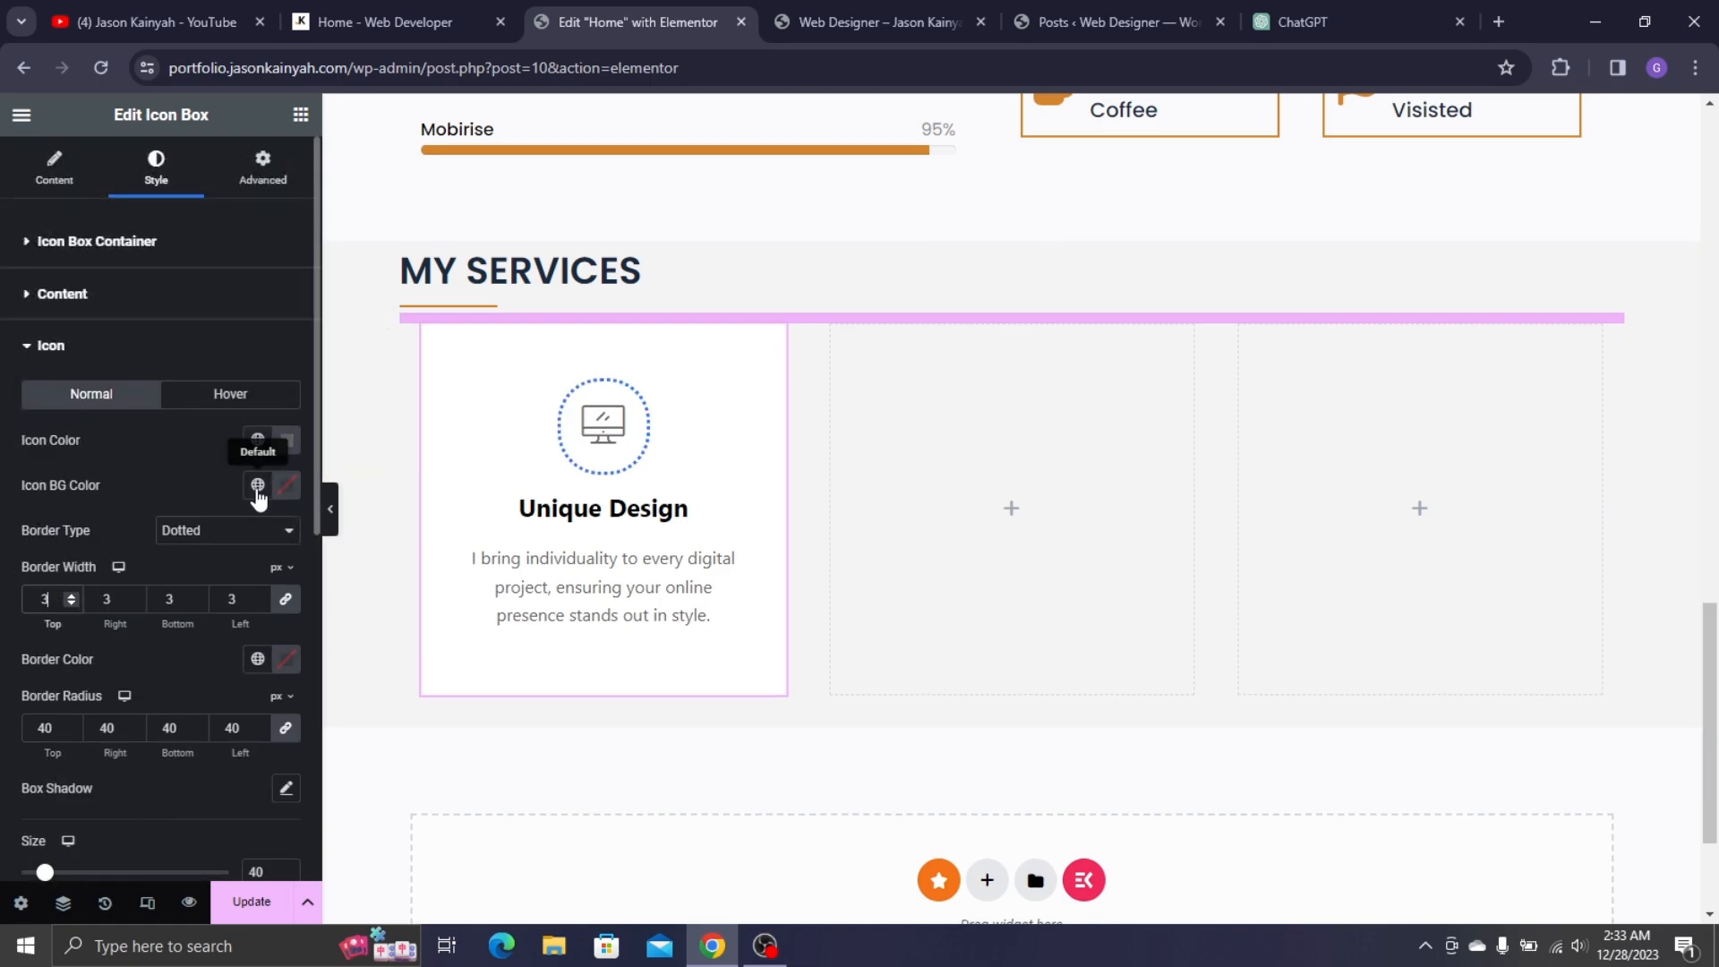
- Colour the icon border and the icon brown from the palette, comparing with the live site
{"action": "left_click", "coordinate": [257, 659]}
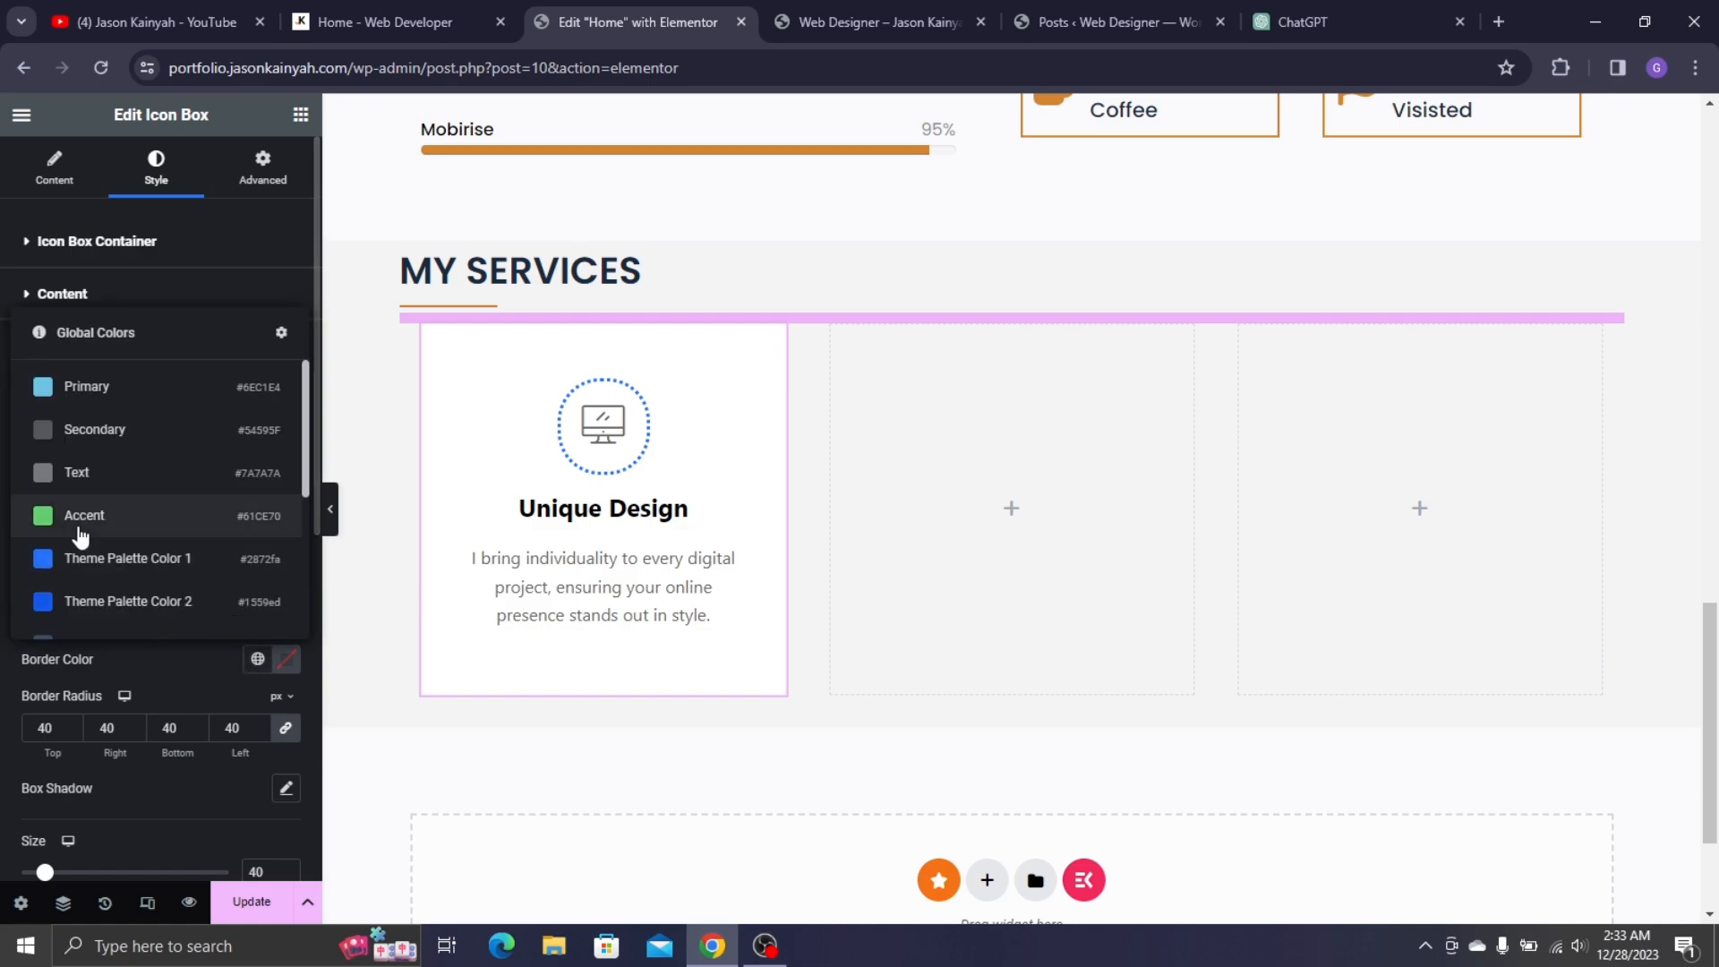
{"action": "scroll", "coordinate": [90, 555], "scroll_direction": "down", "scroll_amount": 3}
{"action": "left_click", "coordinate": [100, 609]}
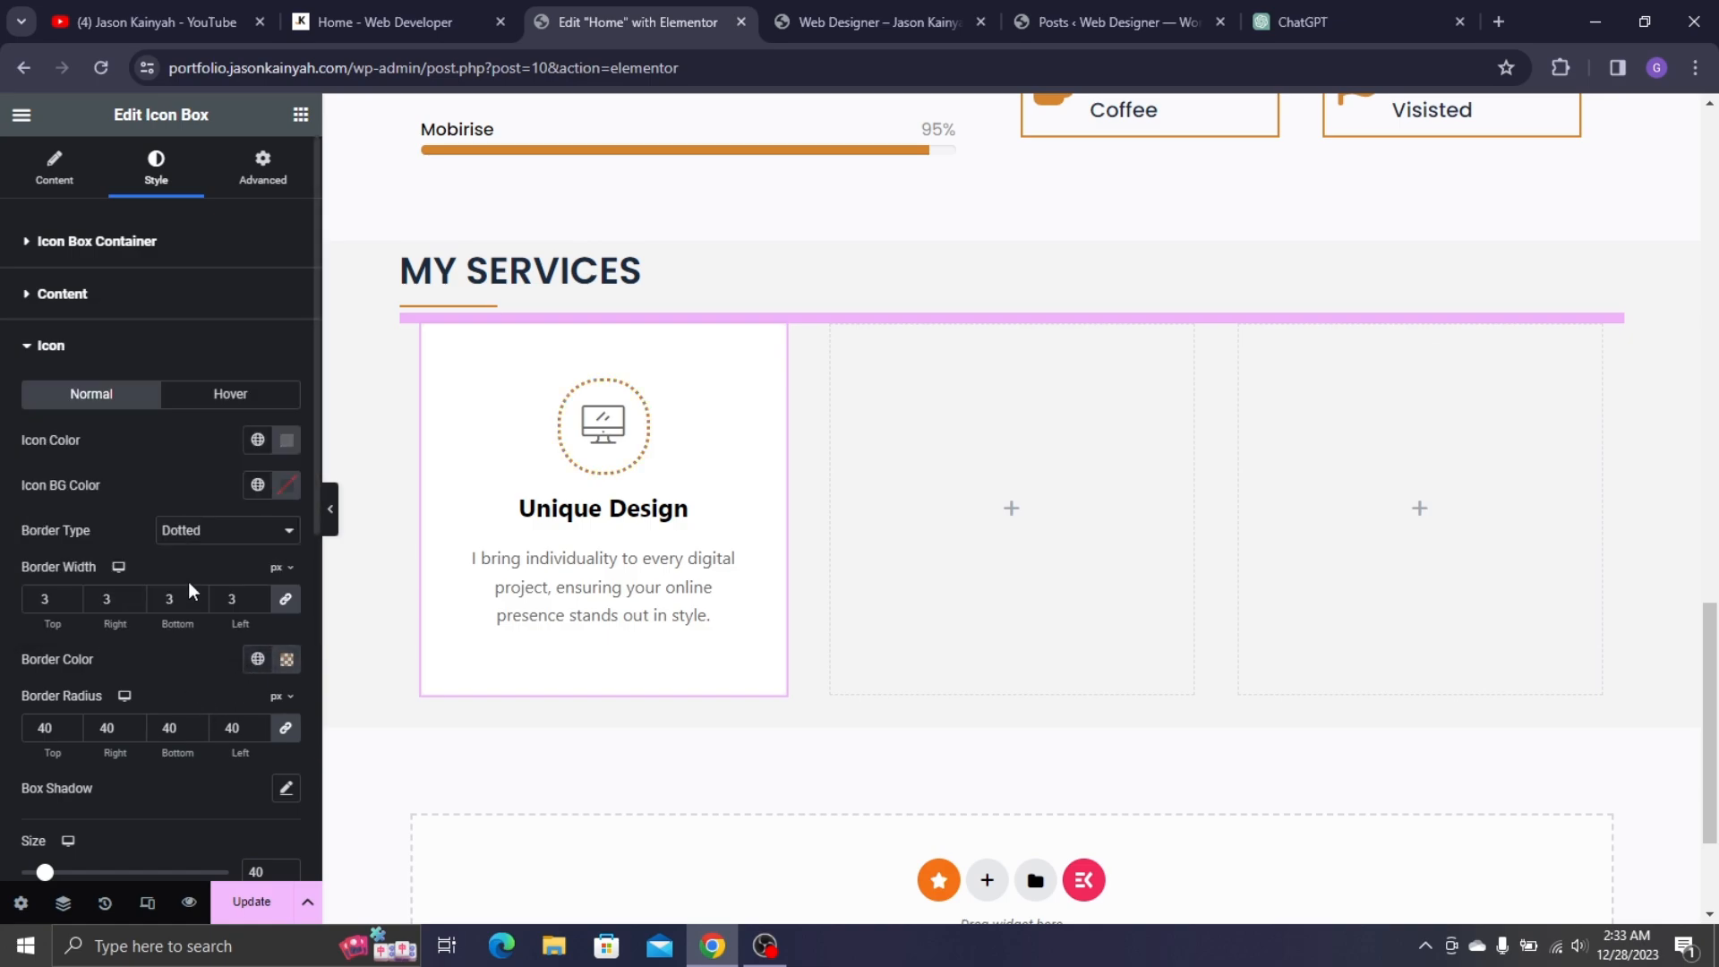
{"action": "left_click", "coordinate": [257, 440]}
{"action": "scroll", "coordinate": [108, 681], "scroll_direction": "down", "scroll_amount": 3}
{"action": "left_click", "coordinate": [77, 792]}
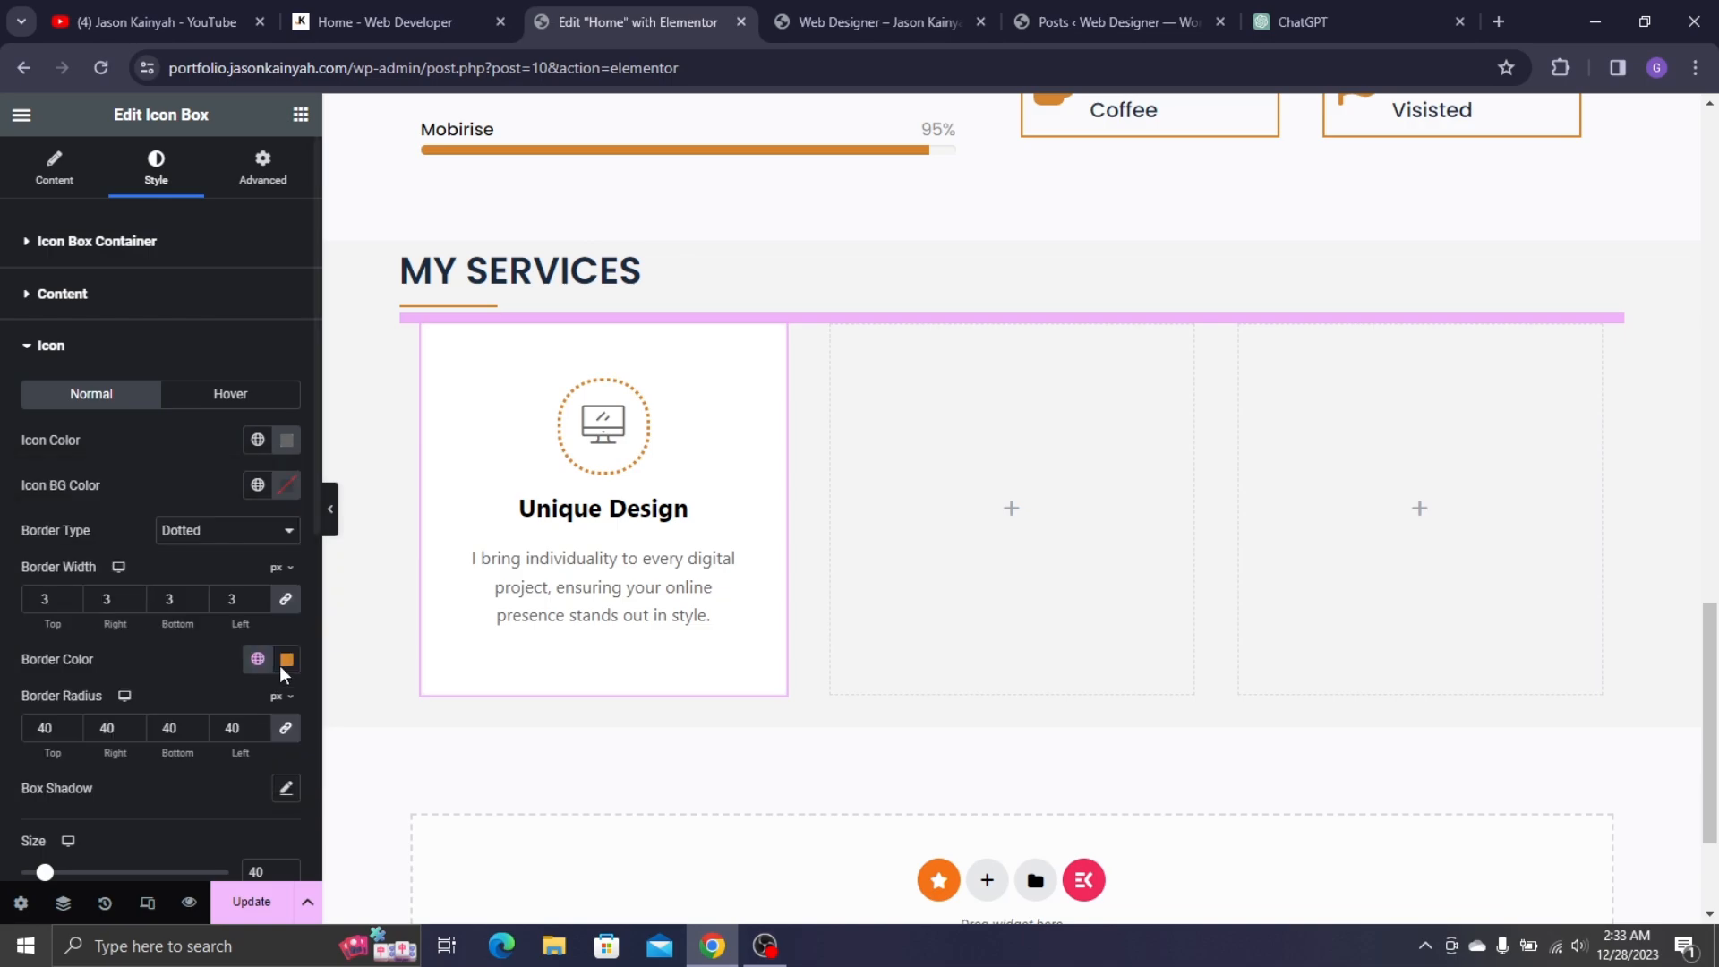
{"action": "left_click", "coordinate": [406, 2]}
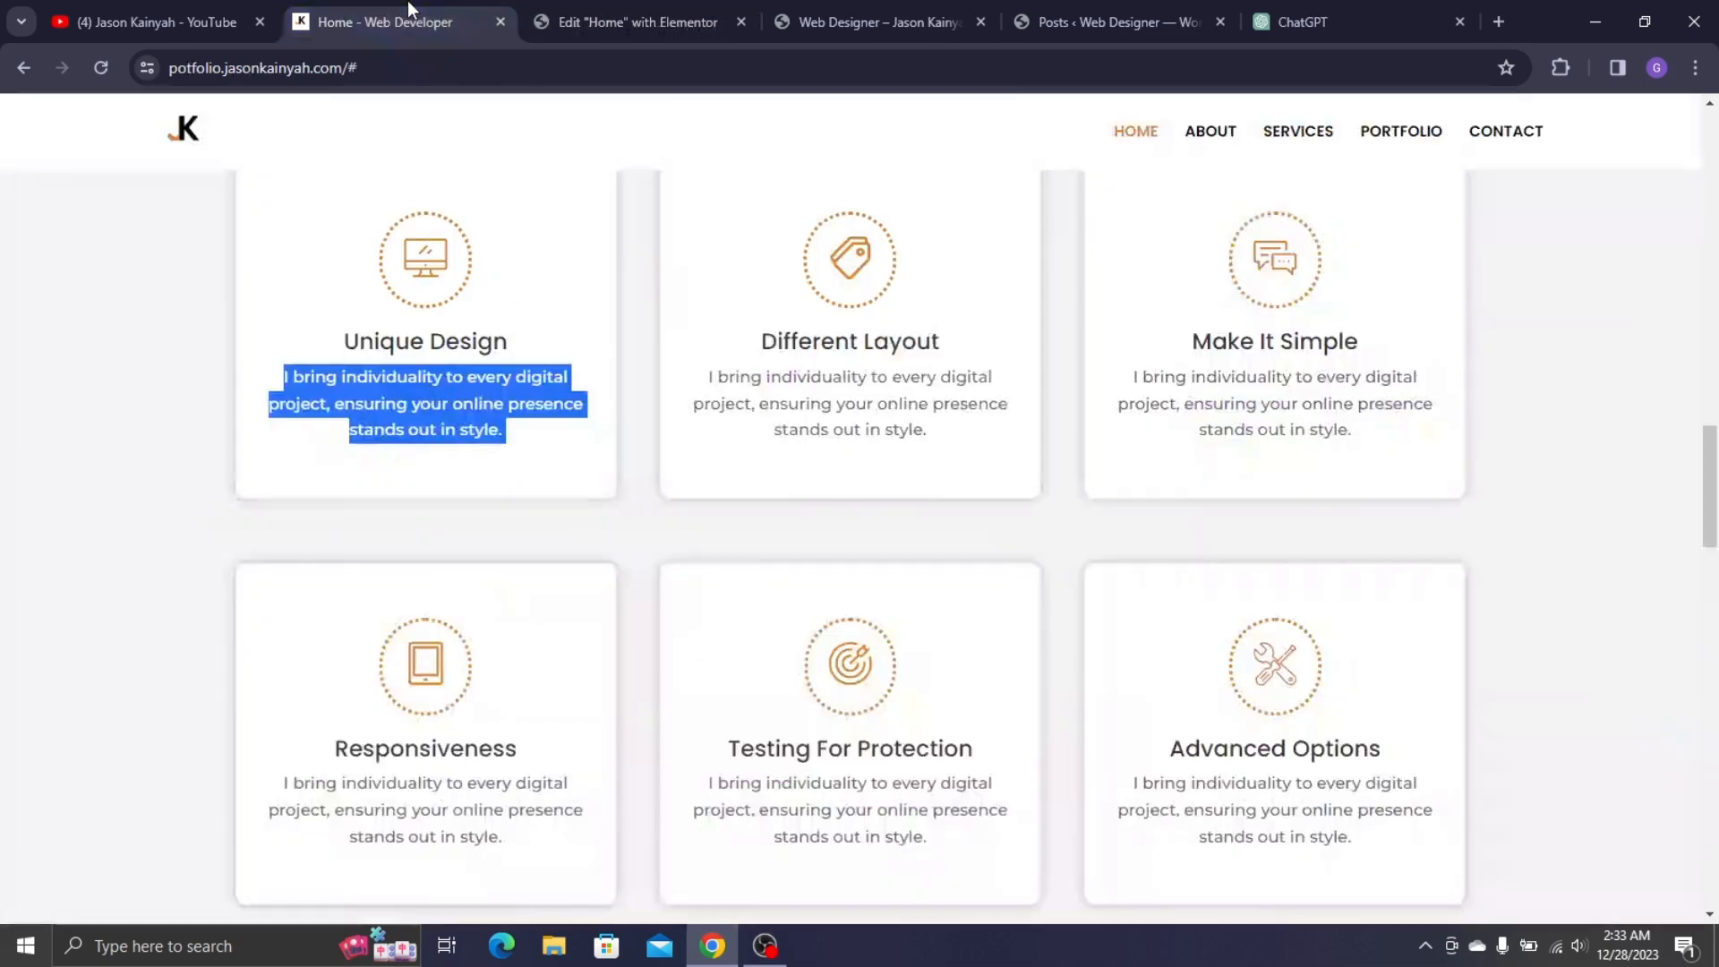
{"action": "left_click", "coordinate": [583, 3]}
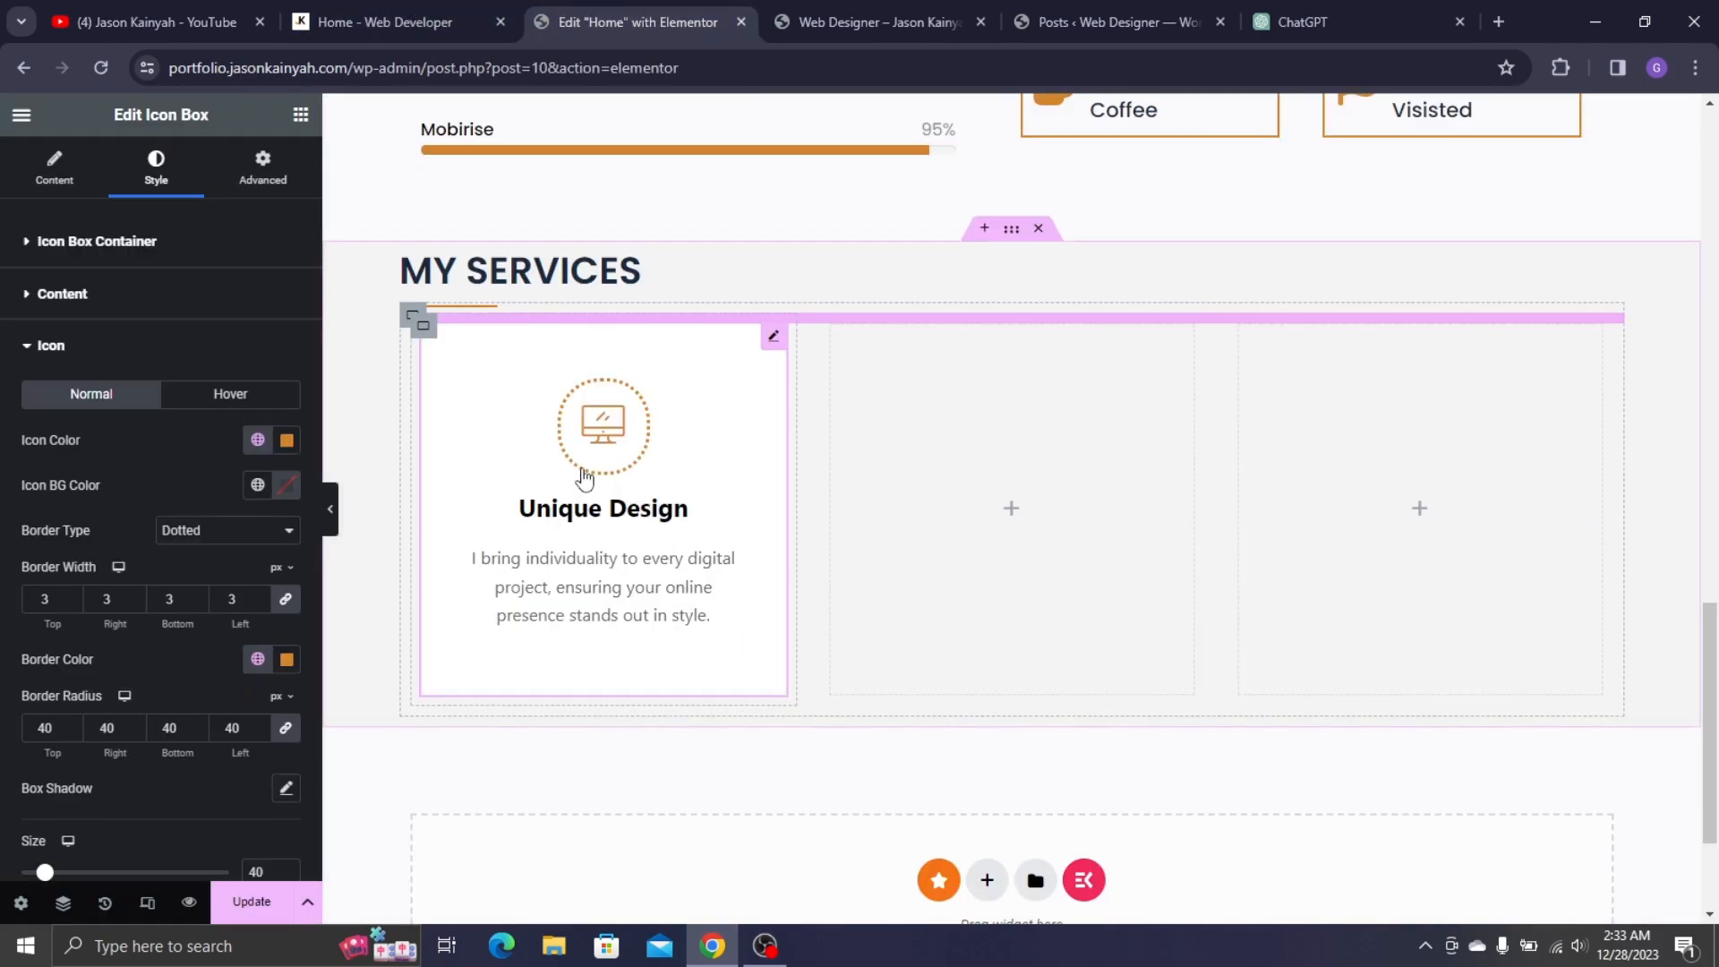
{"action": "scroll", "coordinate": [90, 419], "scroll_direction": "down", "scroll_amount": 3}
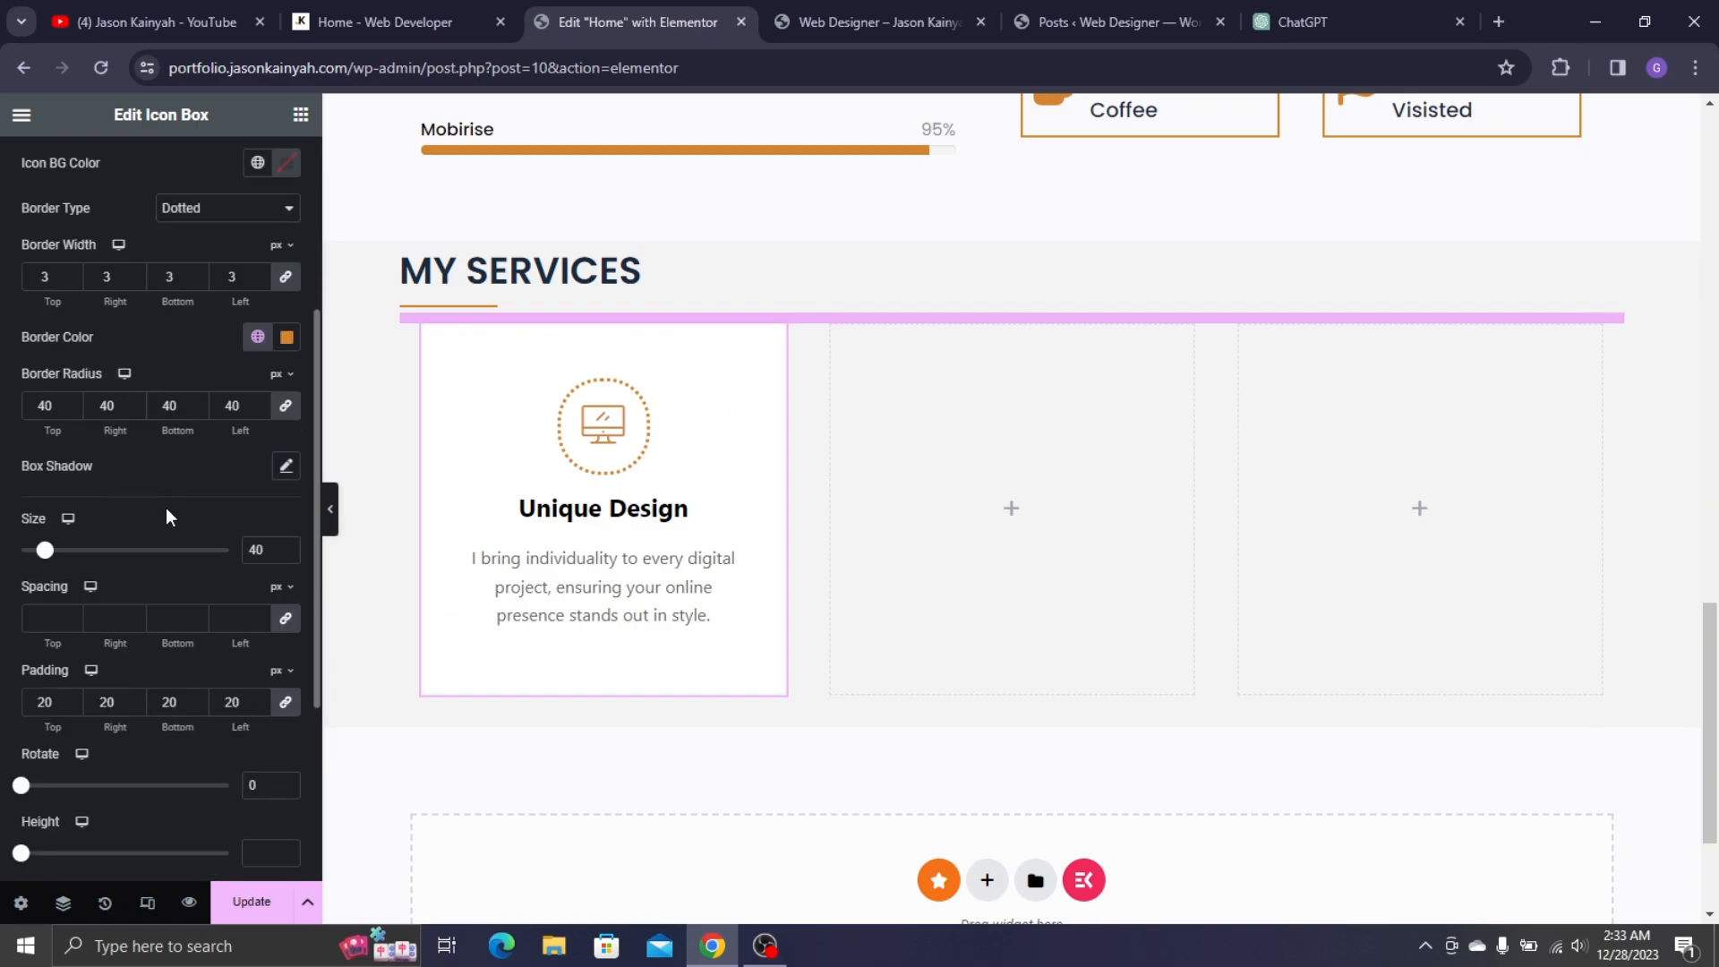
{"action": "scroll", "coordinate": [165, 508], "scroll_direction": "up", "scroll_amount": 3}
{"action": "left_click", "coordinate": [260, 346]}
{"action": "left_click", "coordinate": [428, 23]}
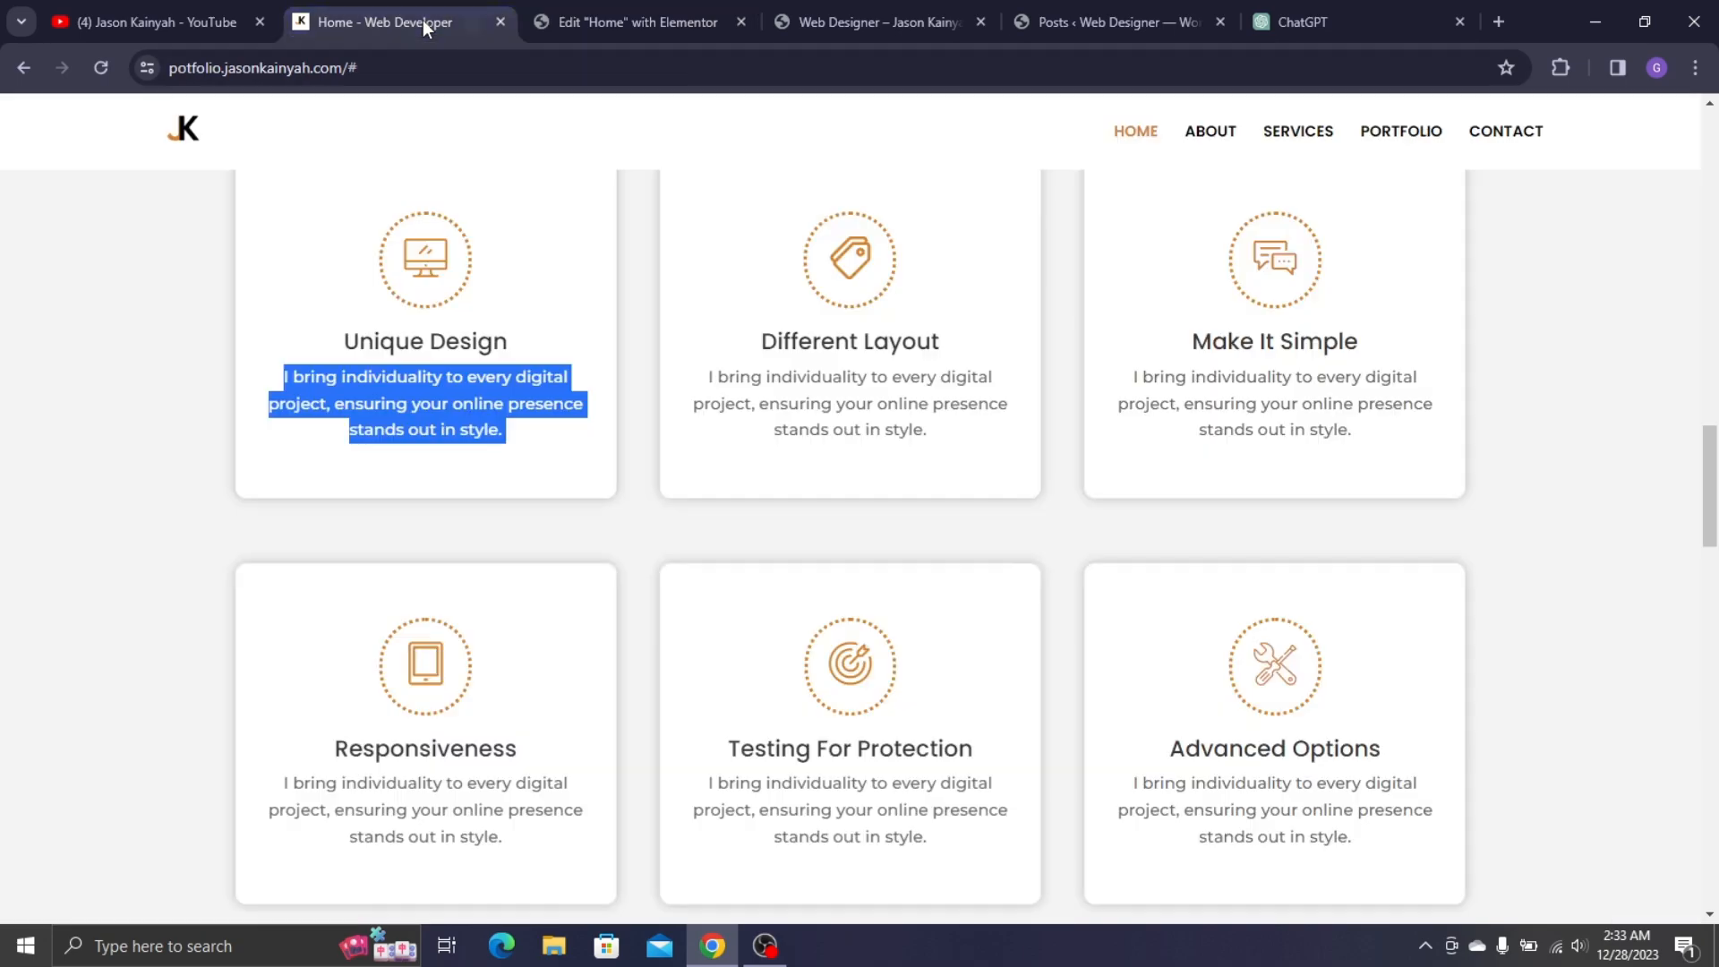
{"action": "left_click", "coordinate": [638, 21]}
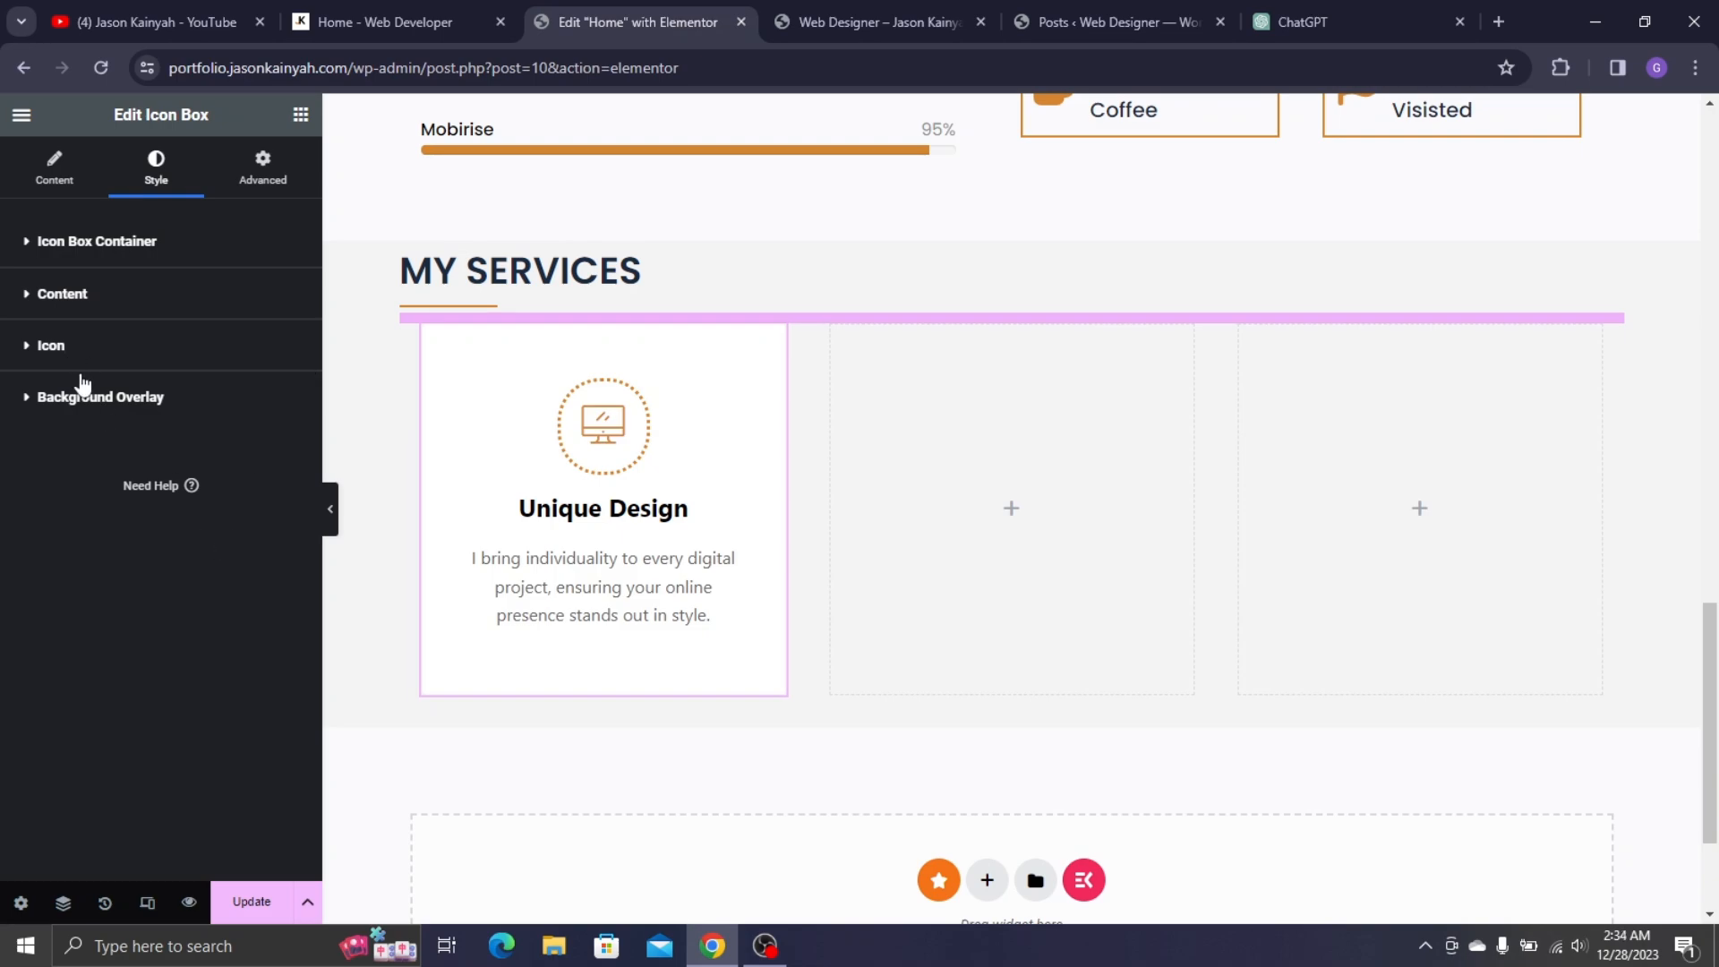
- Set the card title's typography to Poppins, size 24, weight 500 (Medium)
{"action": "left_click", "coordinate": [61, 301]}
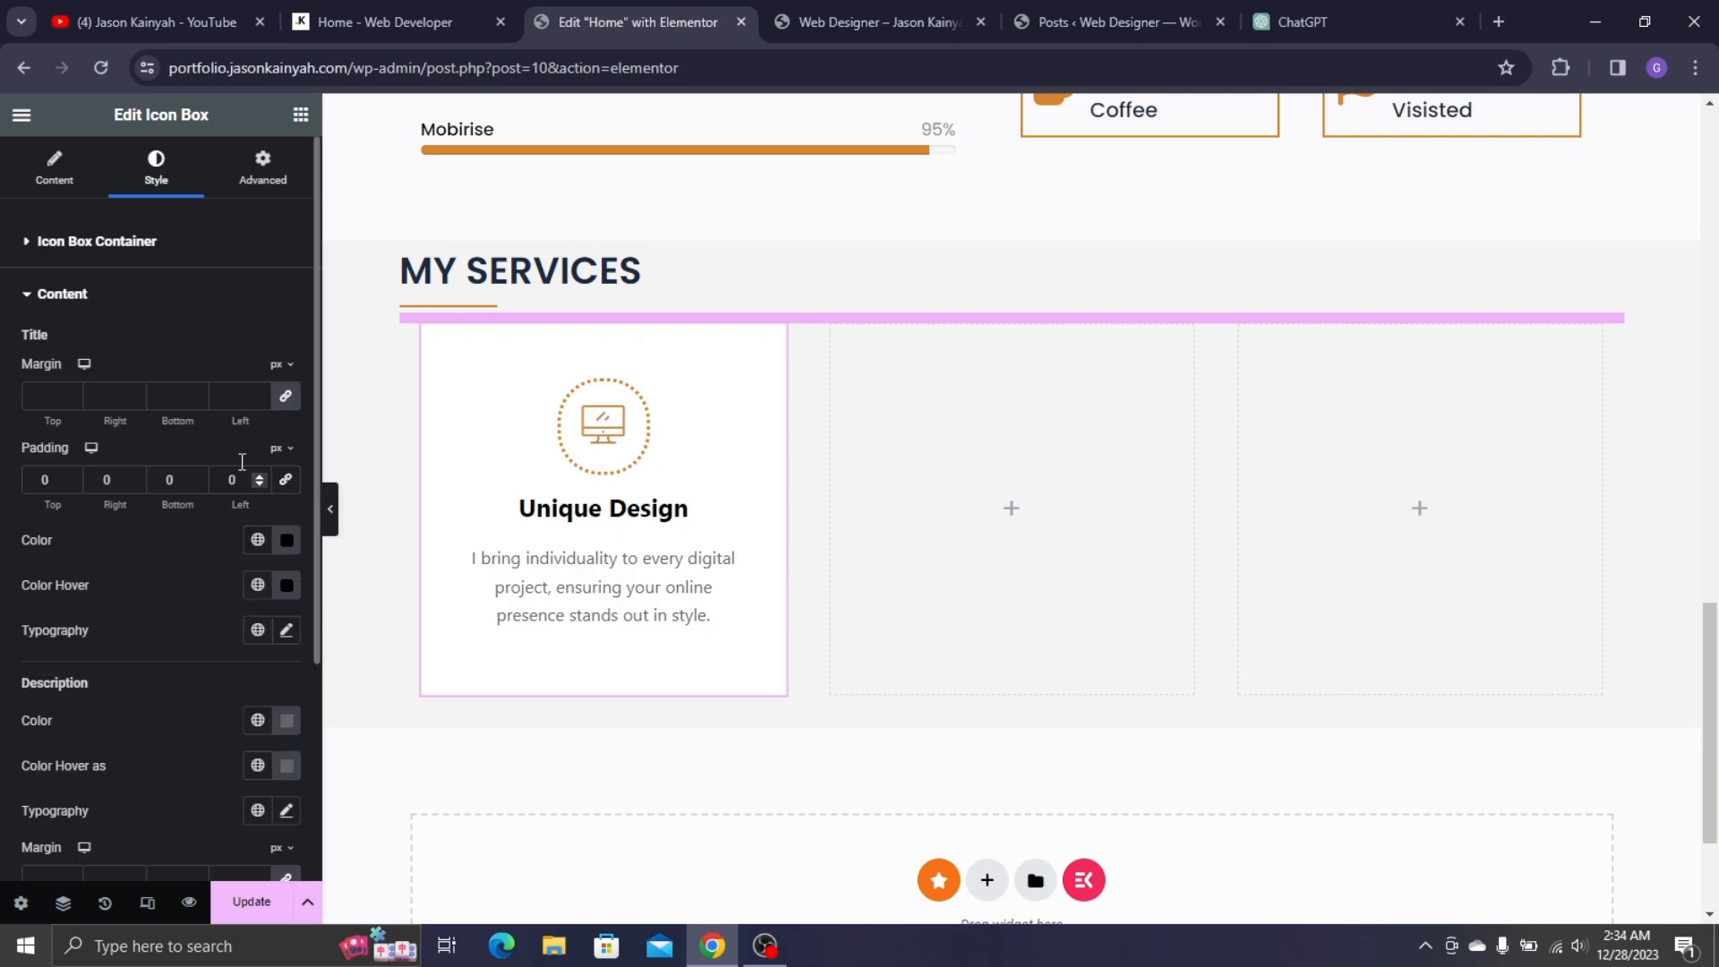
{"action": "left_click", "coordinate": [284, 632]}
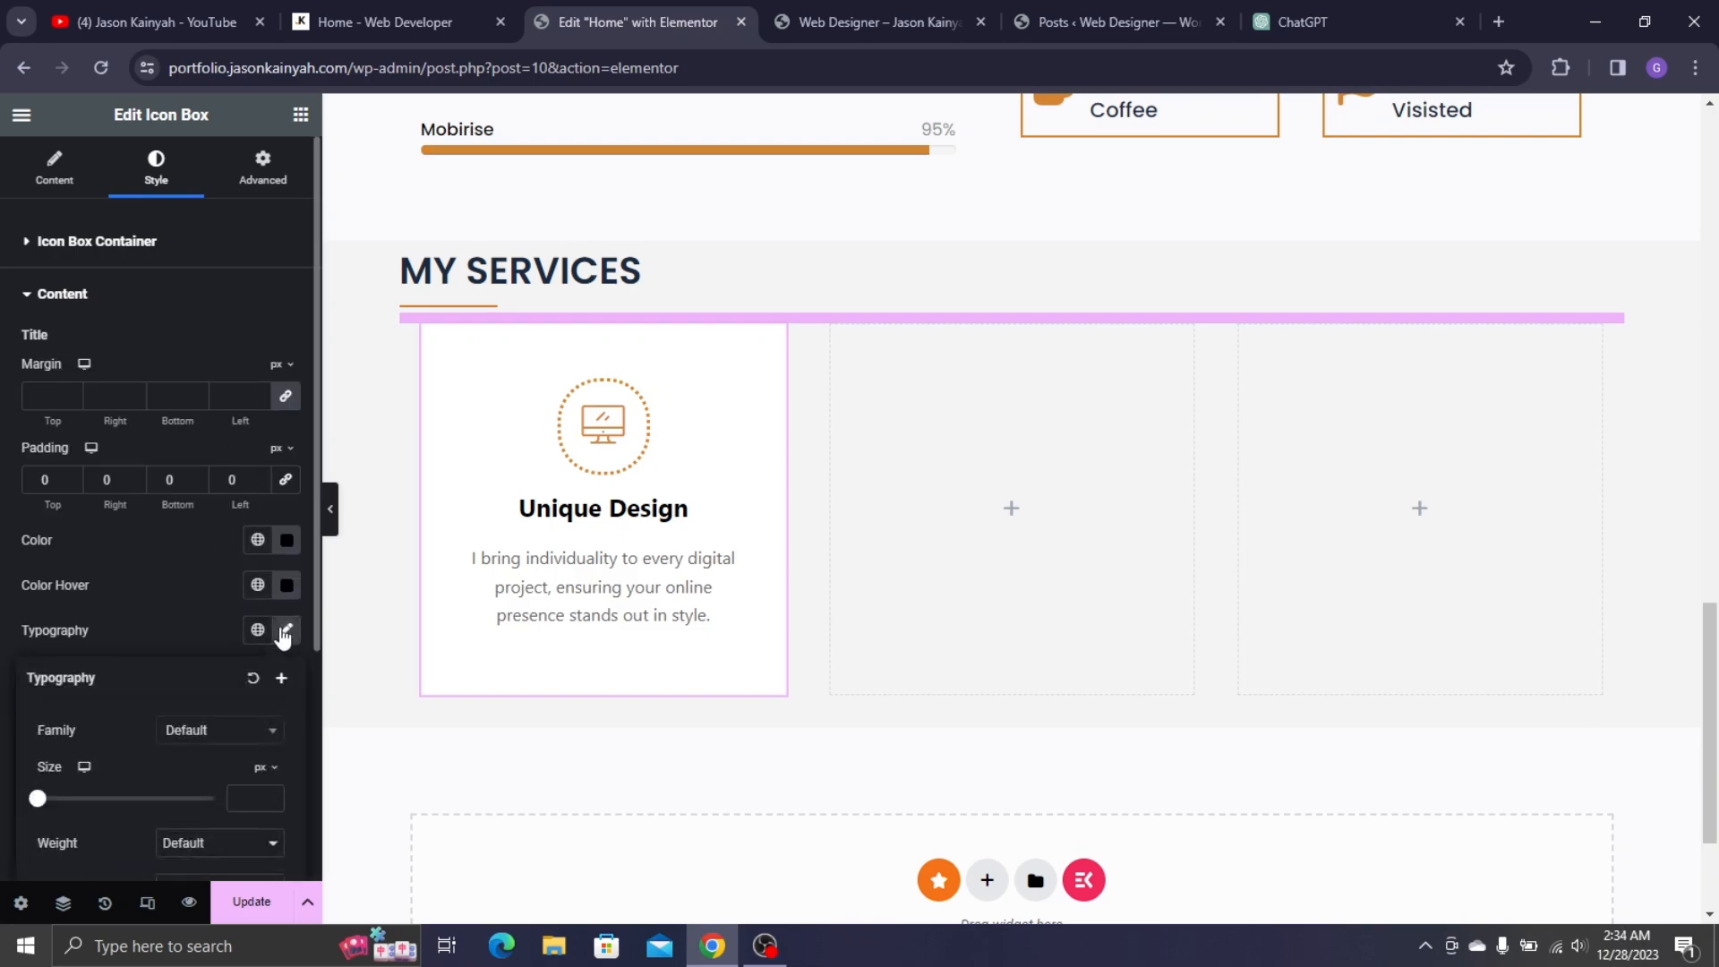
{"action": "left_click", "coordinate": [195, 723]}
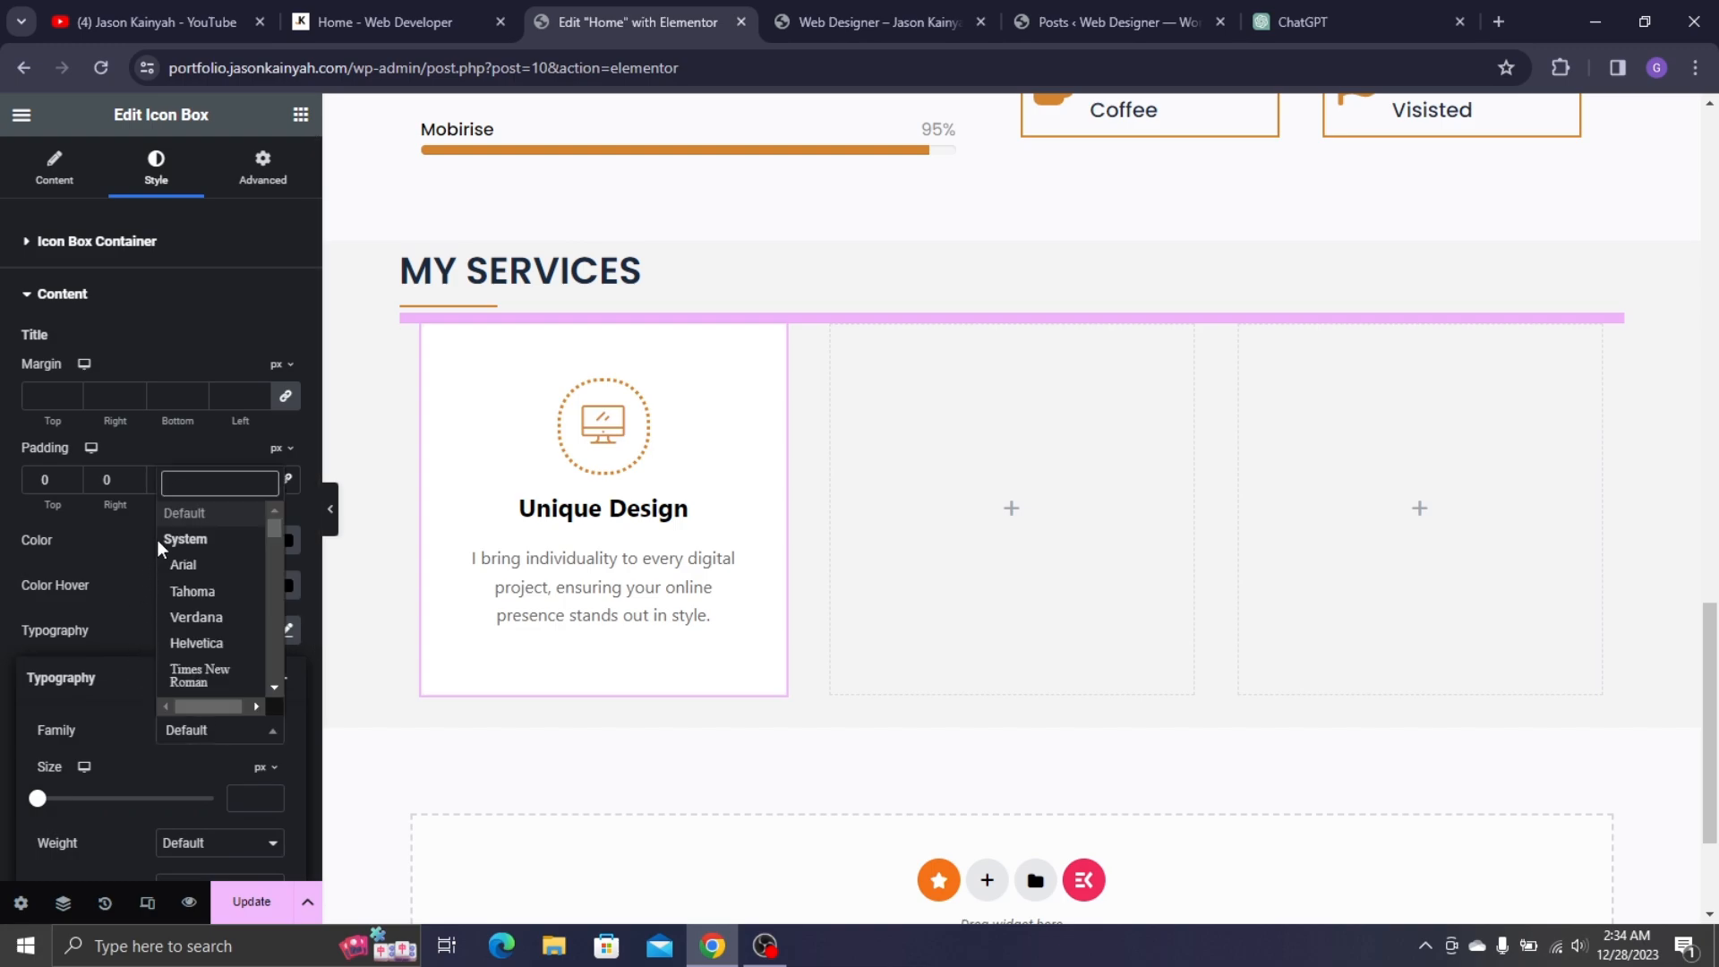
{"action": "type", "text": "popp"}
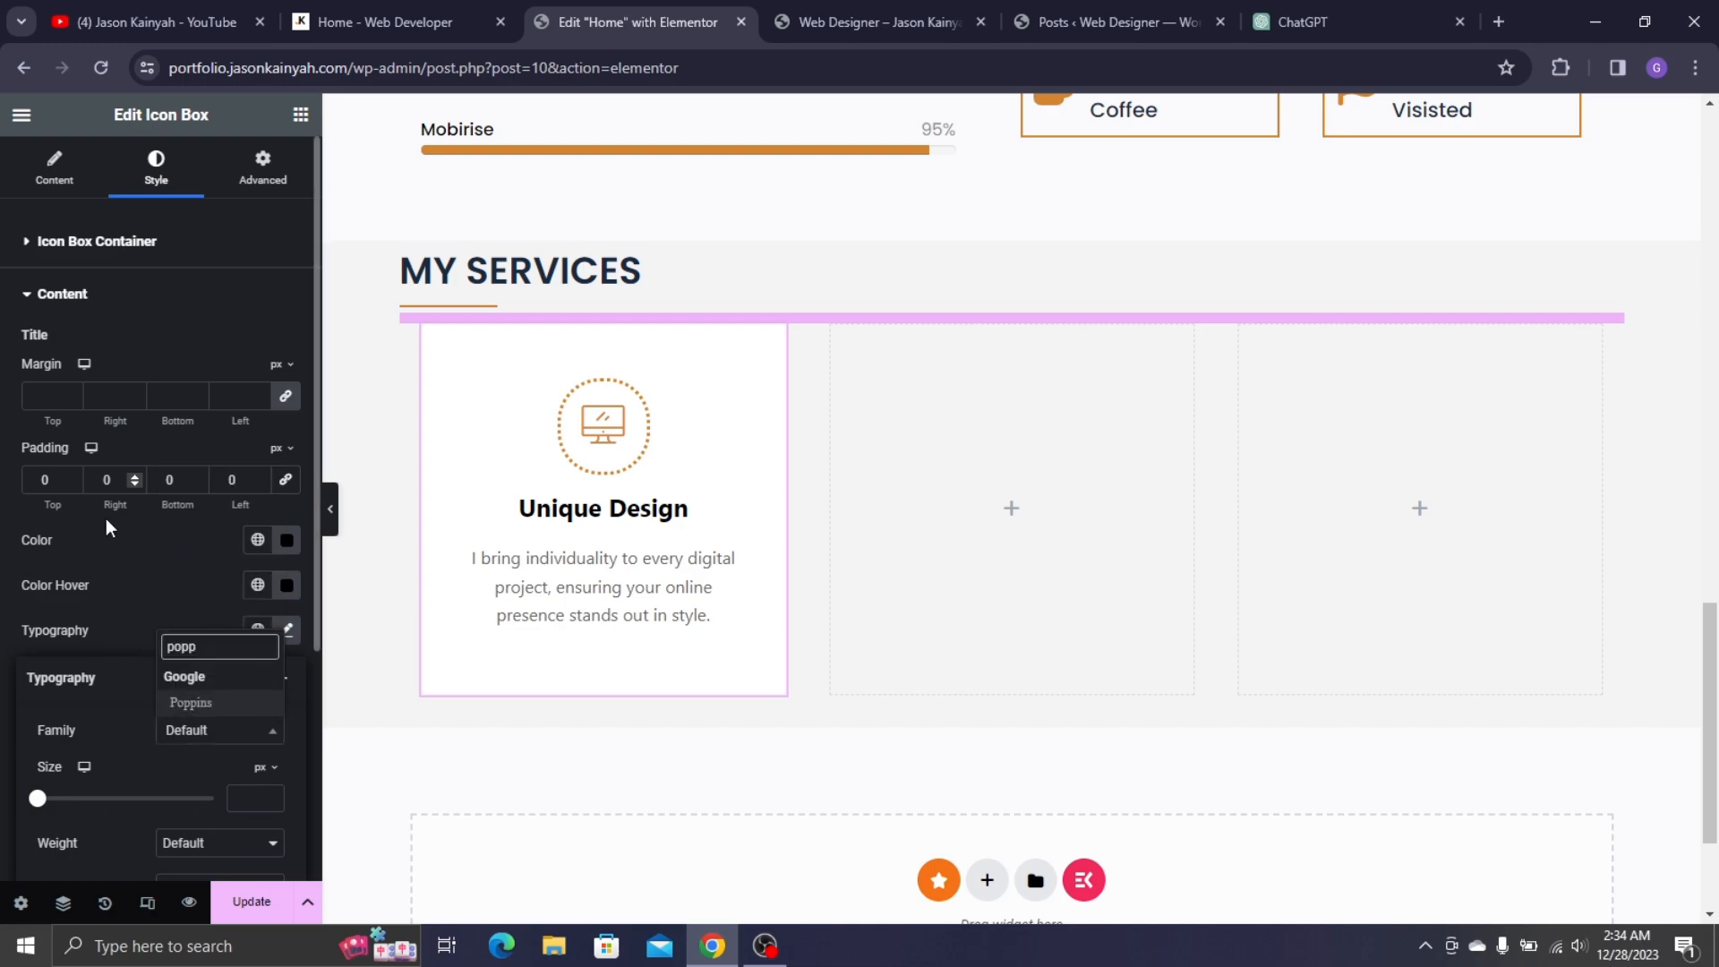
{"action": "left_click", "coordinate": [216, 706]}
{"action": "scroll", "coordinate": [226, 799], "scroll_direction": "down", "scroll_amount": 1}
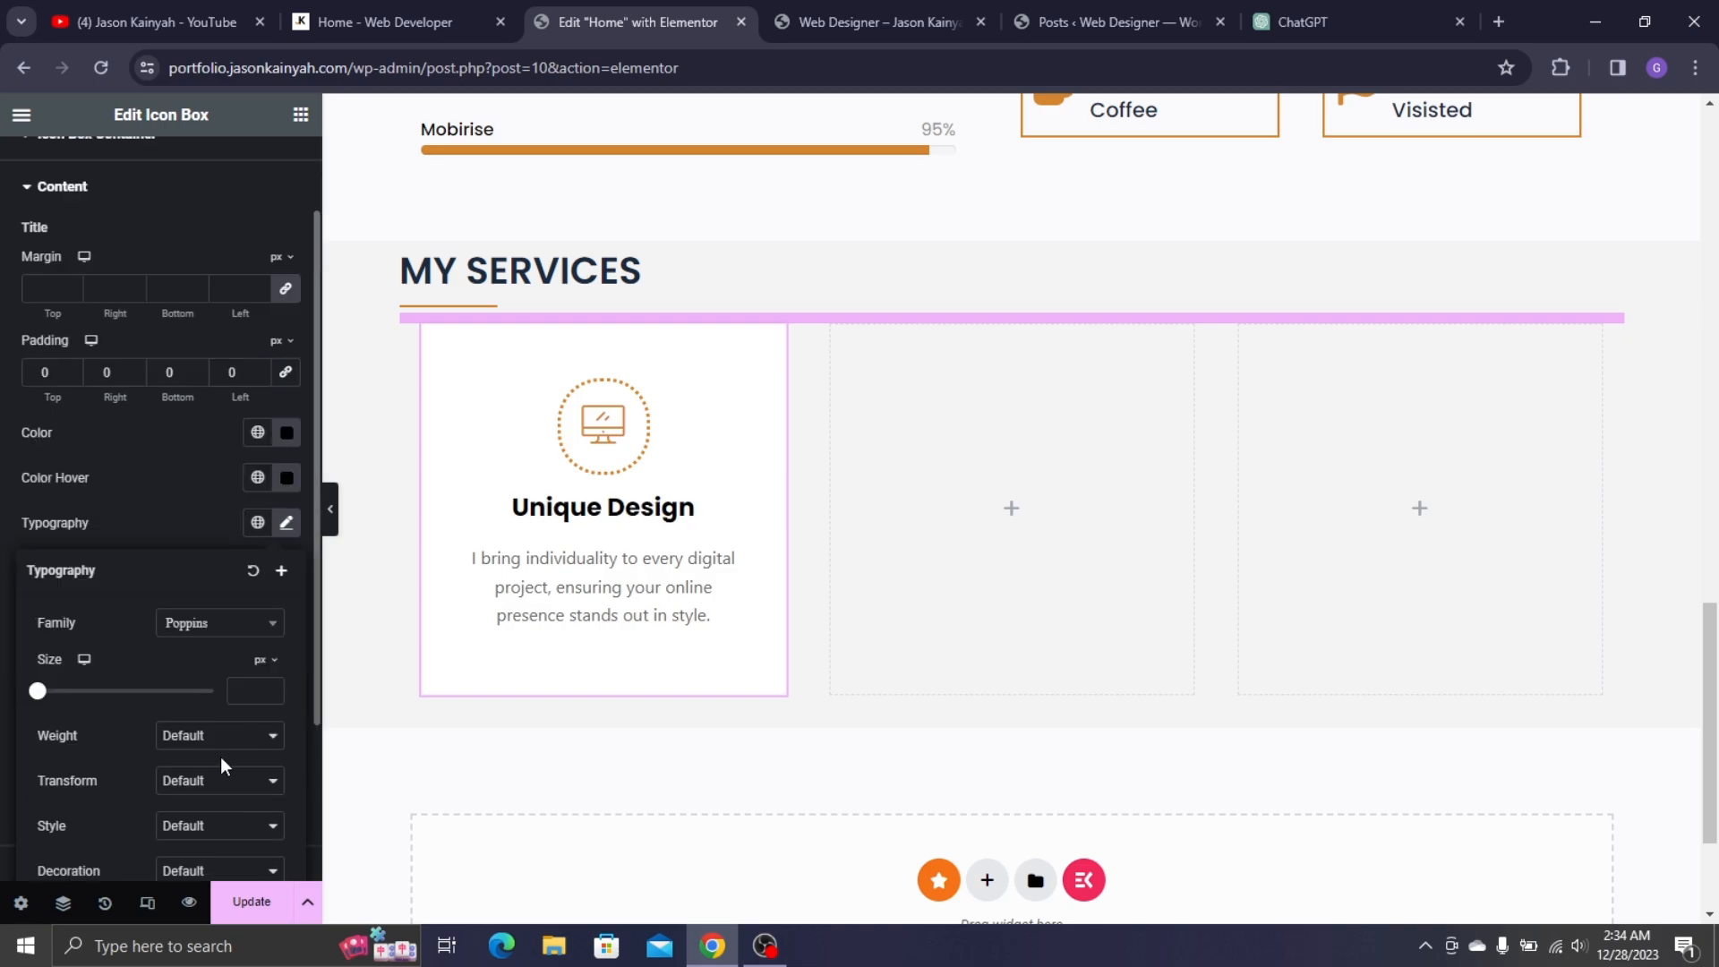
{"action": "left_click", "coordinate": [247, 689]}
{"action": "type", "text": "25"}
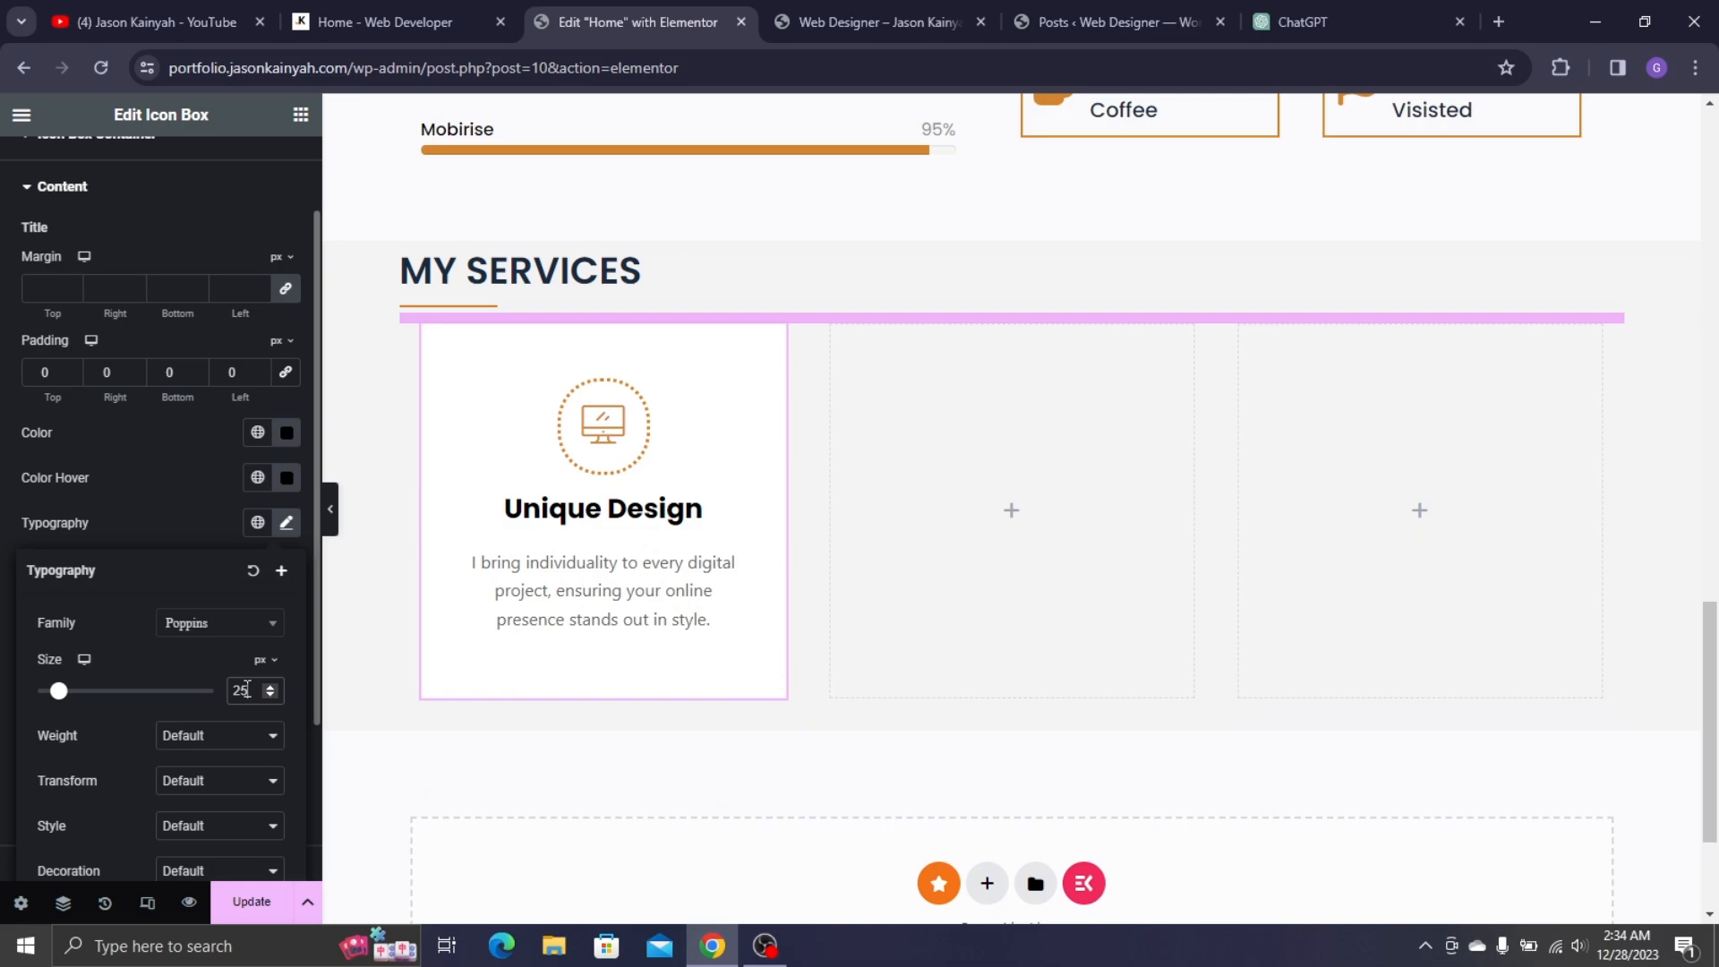
{"action": "key", "text": "Down"}
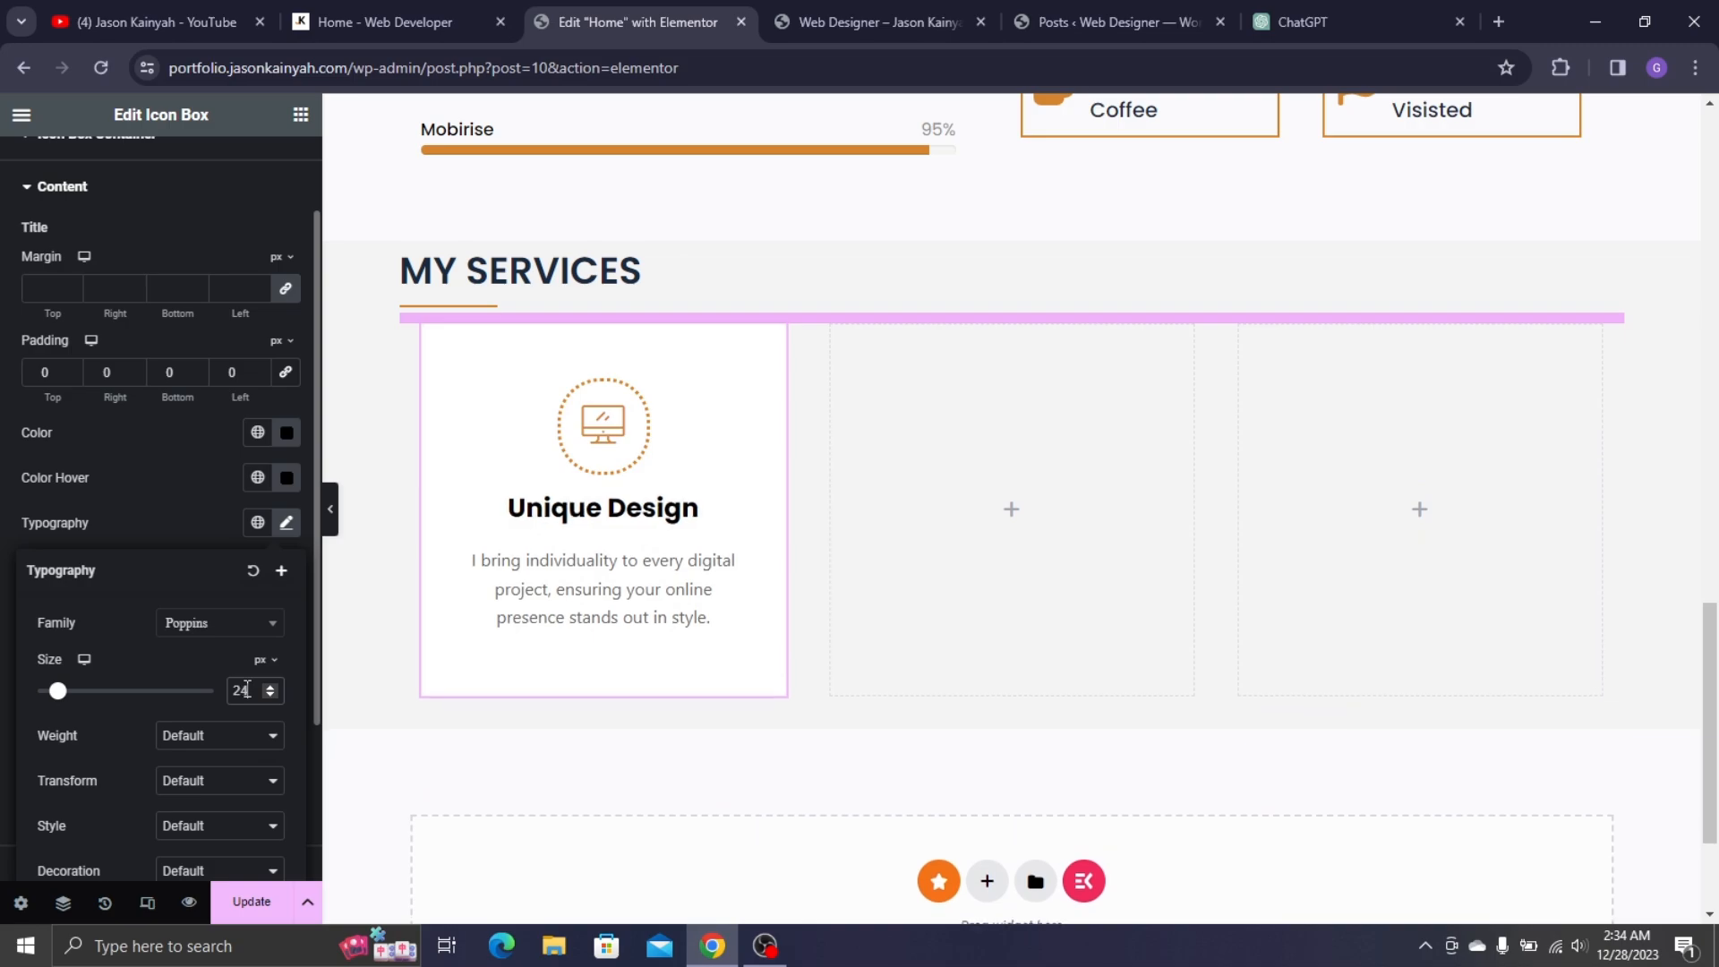
{"action": "left_click", "coordinate": [245, 743]}
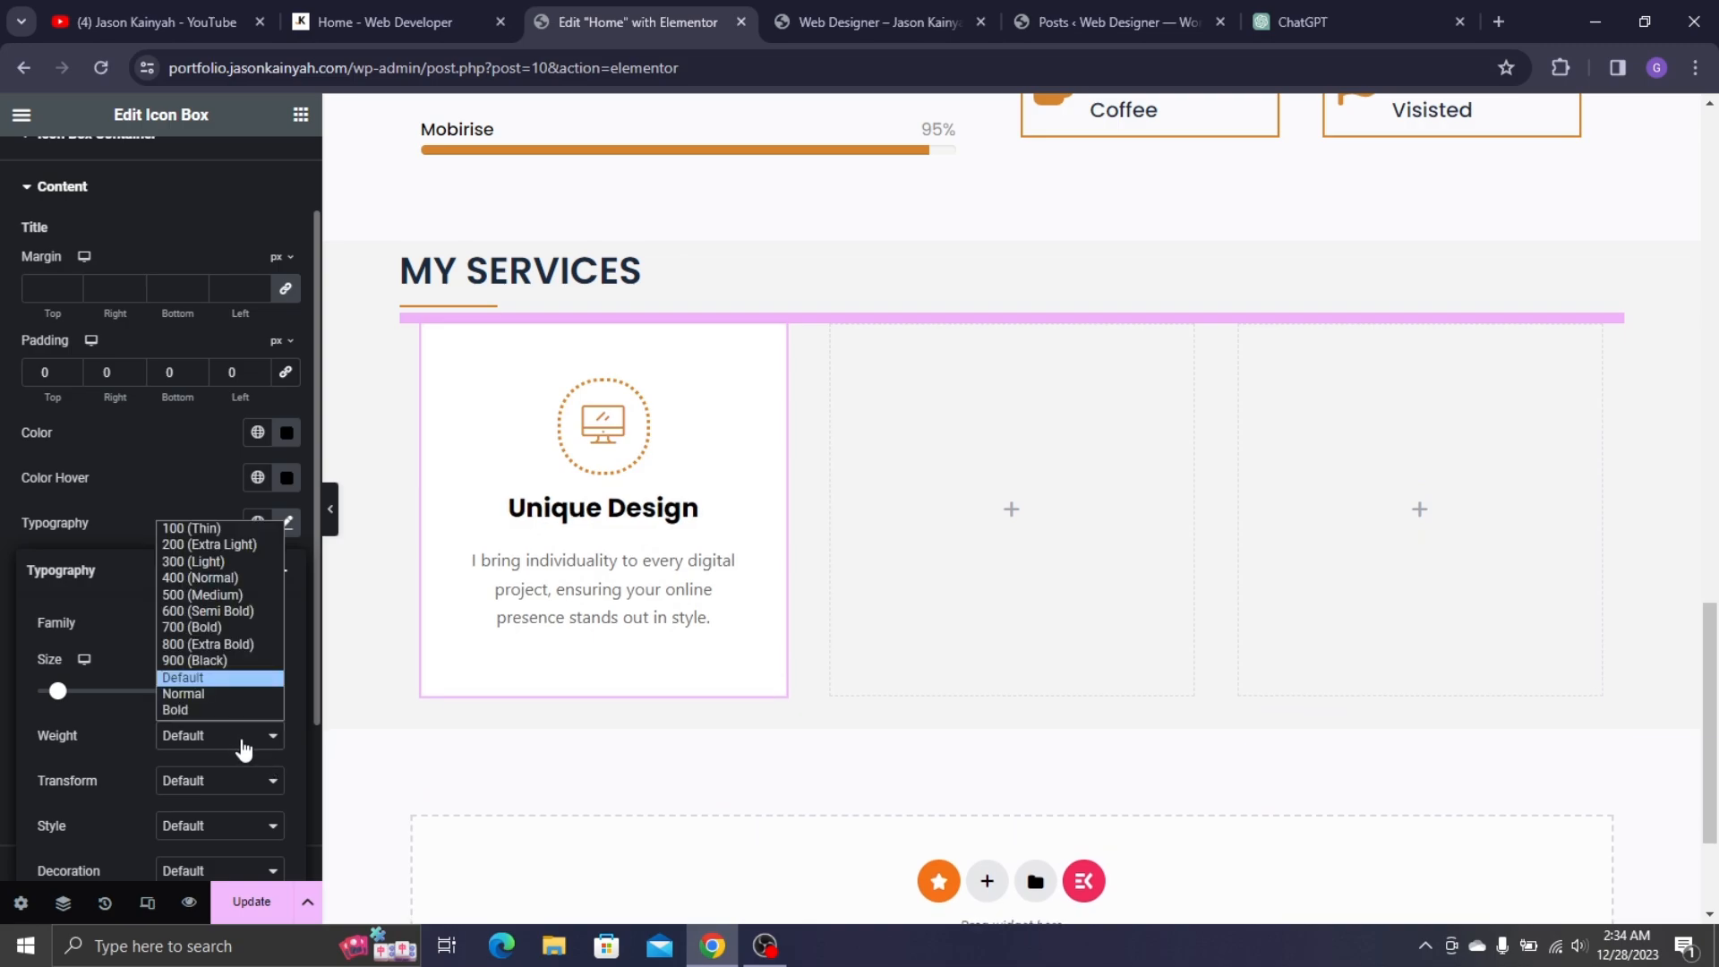
{"action": "left_click", "coordinate": [218, 596]}
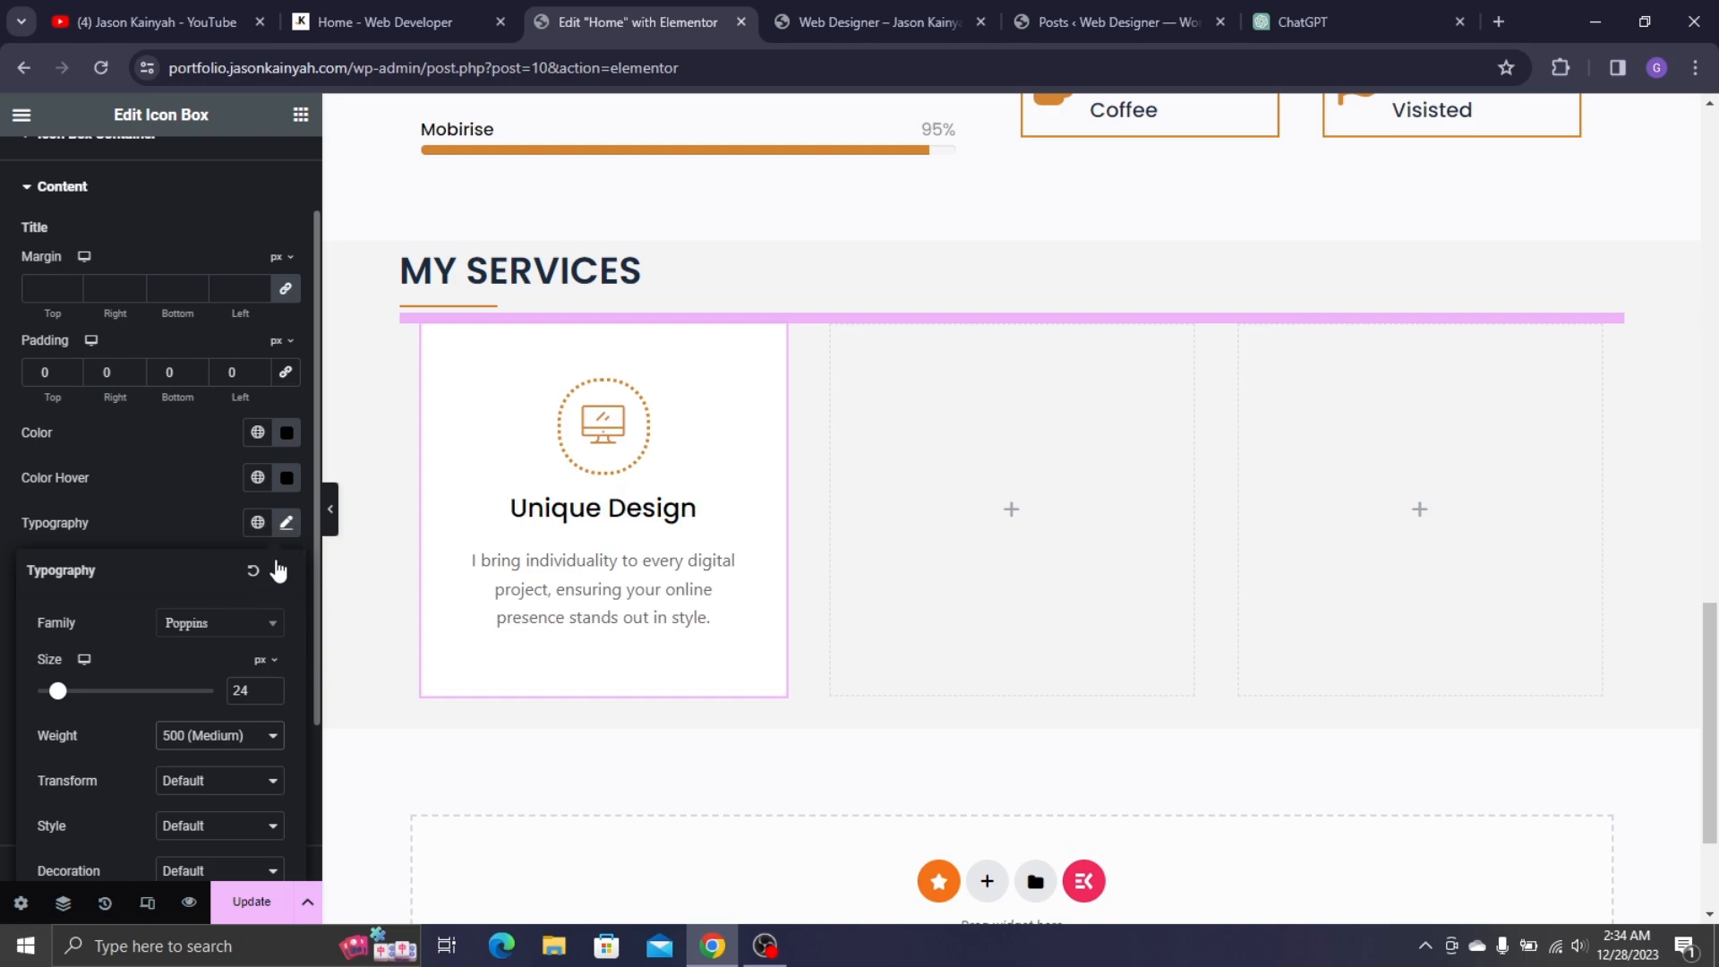
- Set the title colour to #3D3D3D and its hover colour to #FFFFFF, comparing with the live site
{"action": "left_click", "coordinate": [257, 432]}
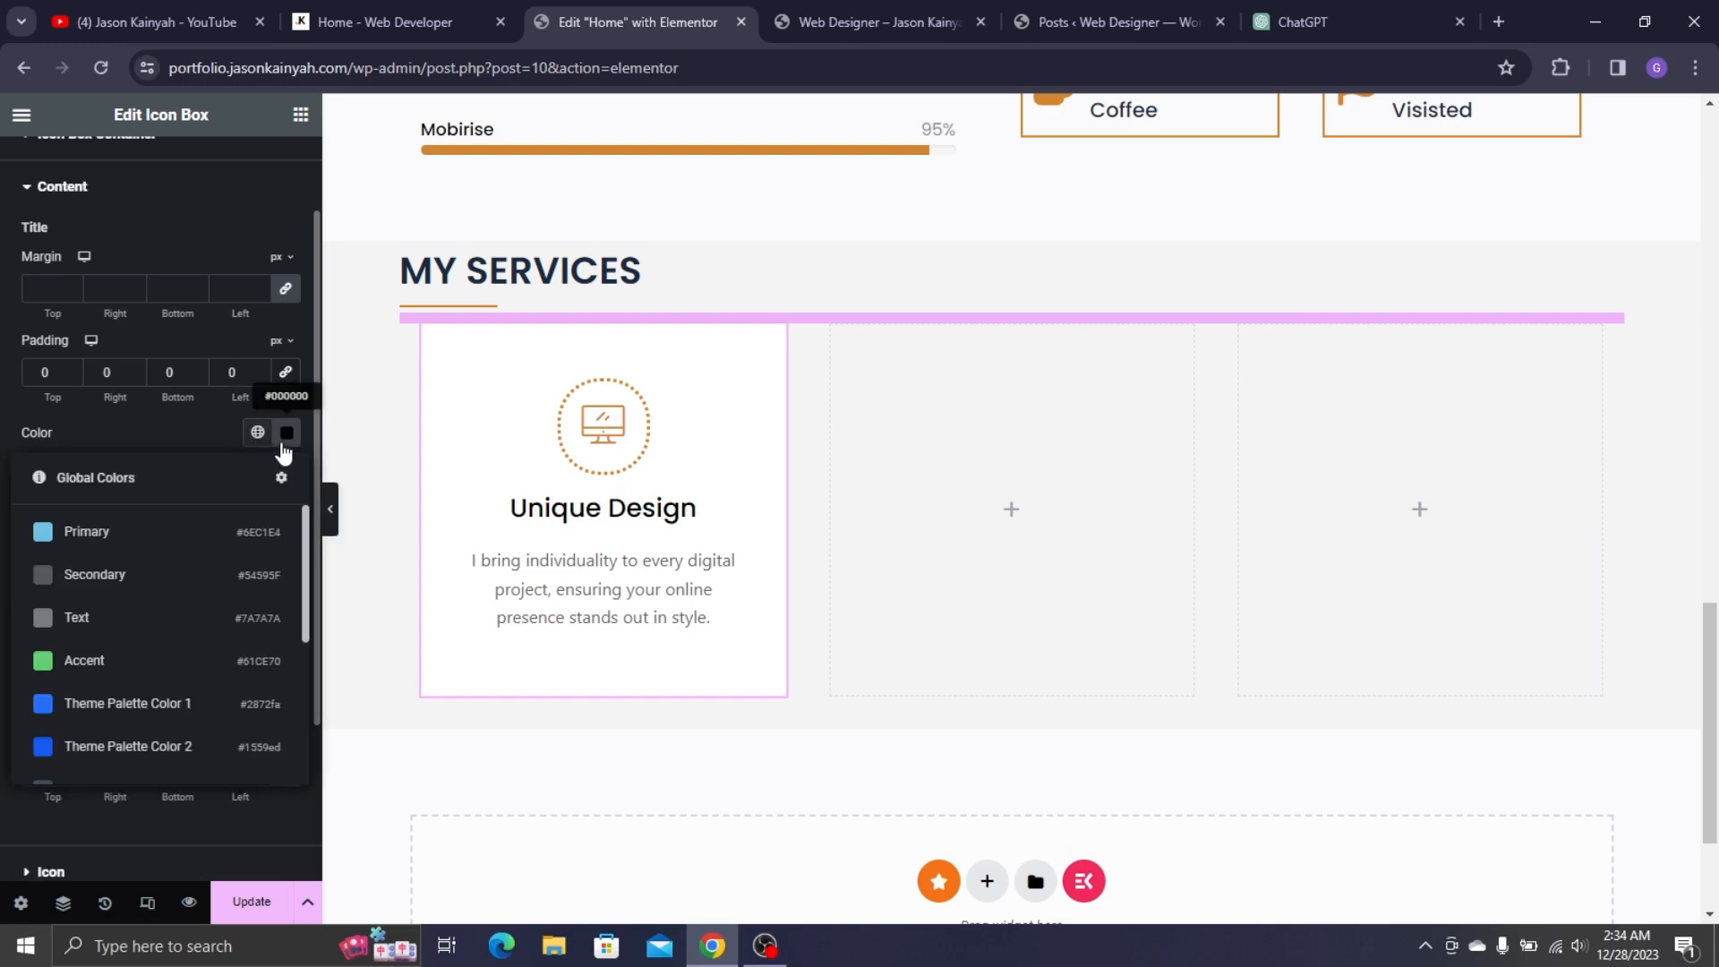
{"action": "left_click", "coordinate": [287, 433]}
{"action": "type", "text": "#444444"}
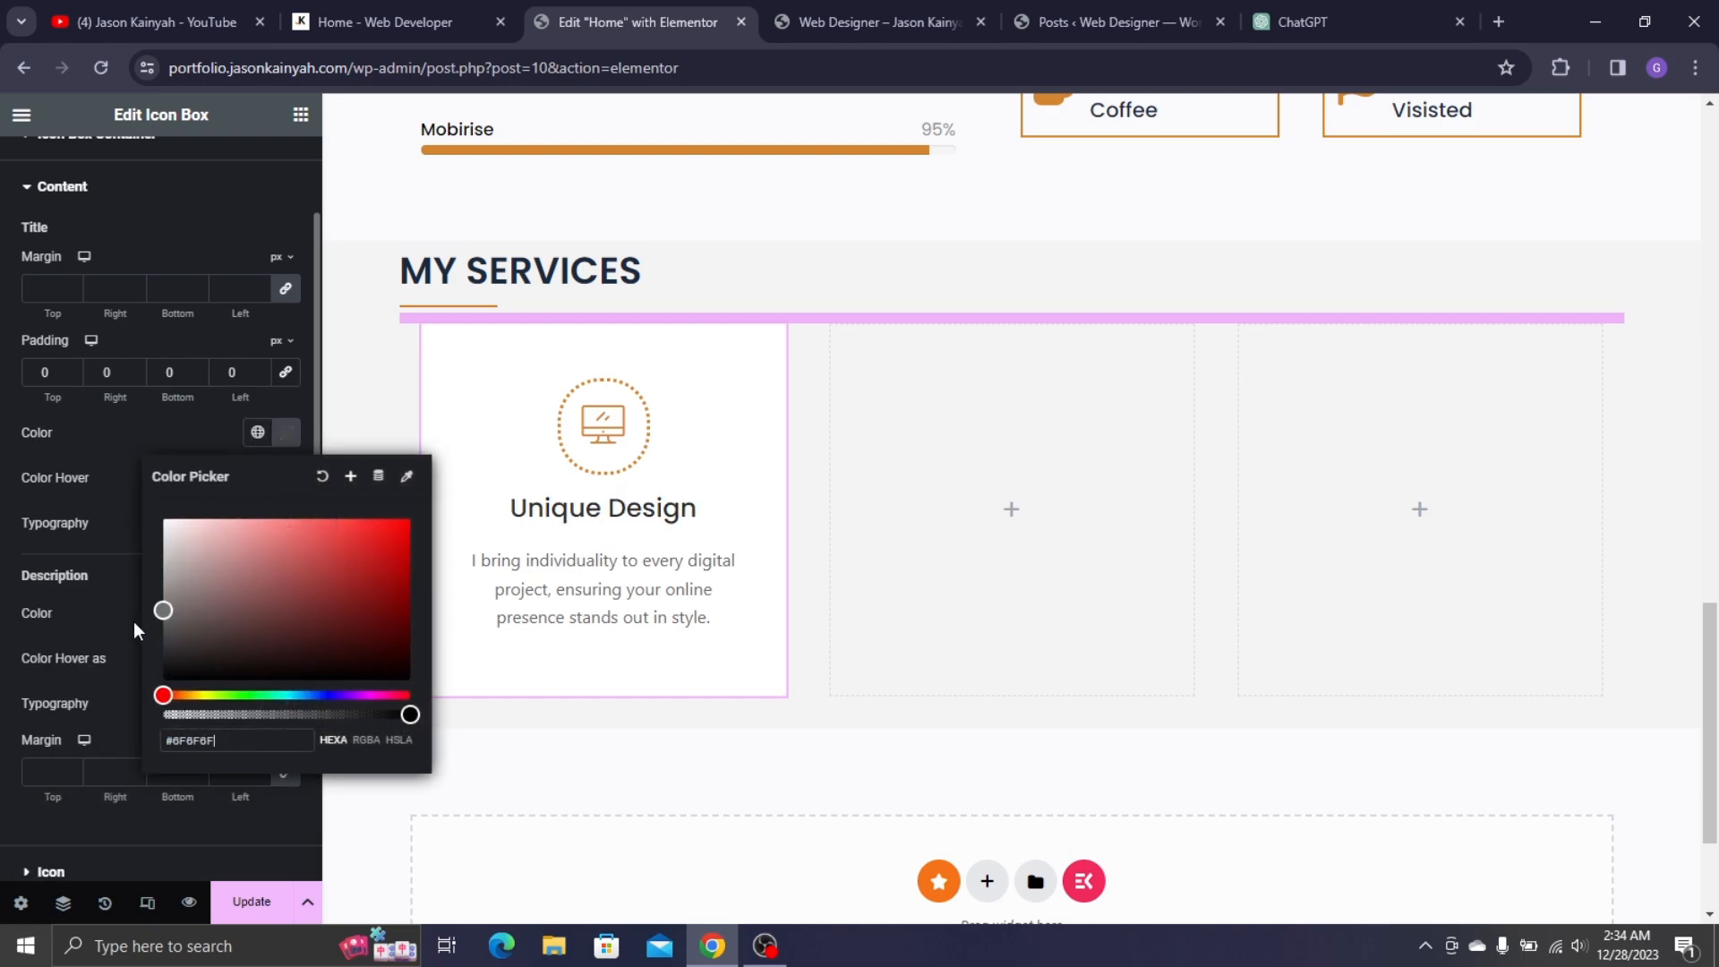
{"action": "key", "text": "BackSpace"}
{"action": "key", "text": "BackSpace"}
{"action": "key", "text": "BackSpace"}
{"action": "key", "text": "BackSpace"}
{"action": "key", "text": "BackSpace"}
{"action": "key", "text": "BackSpace"}
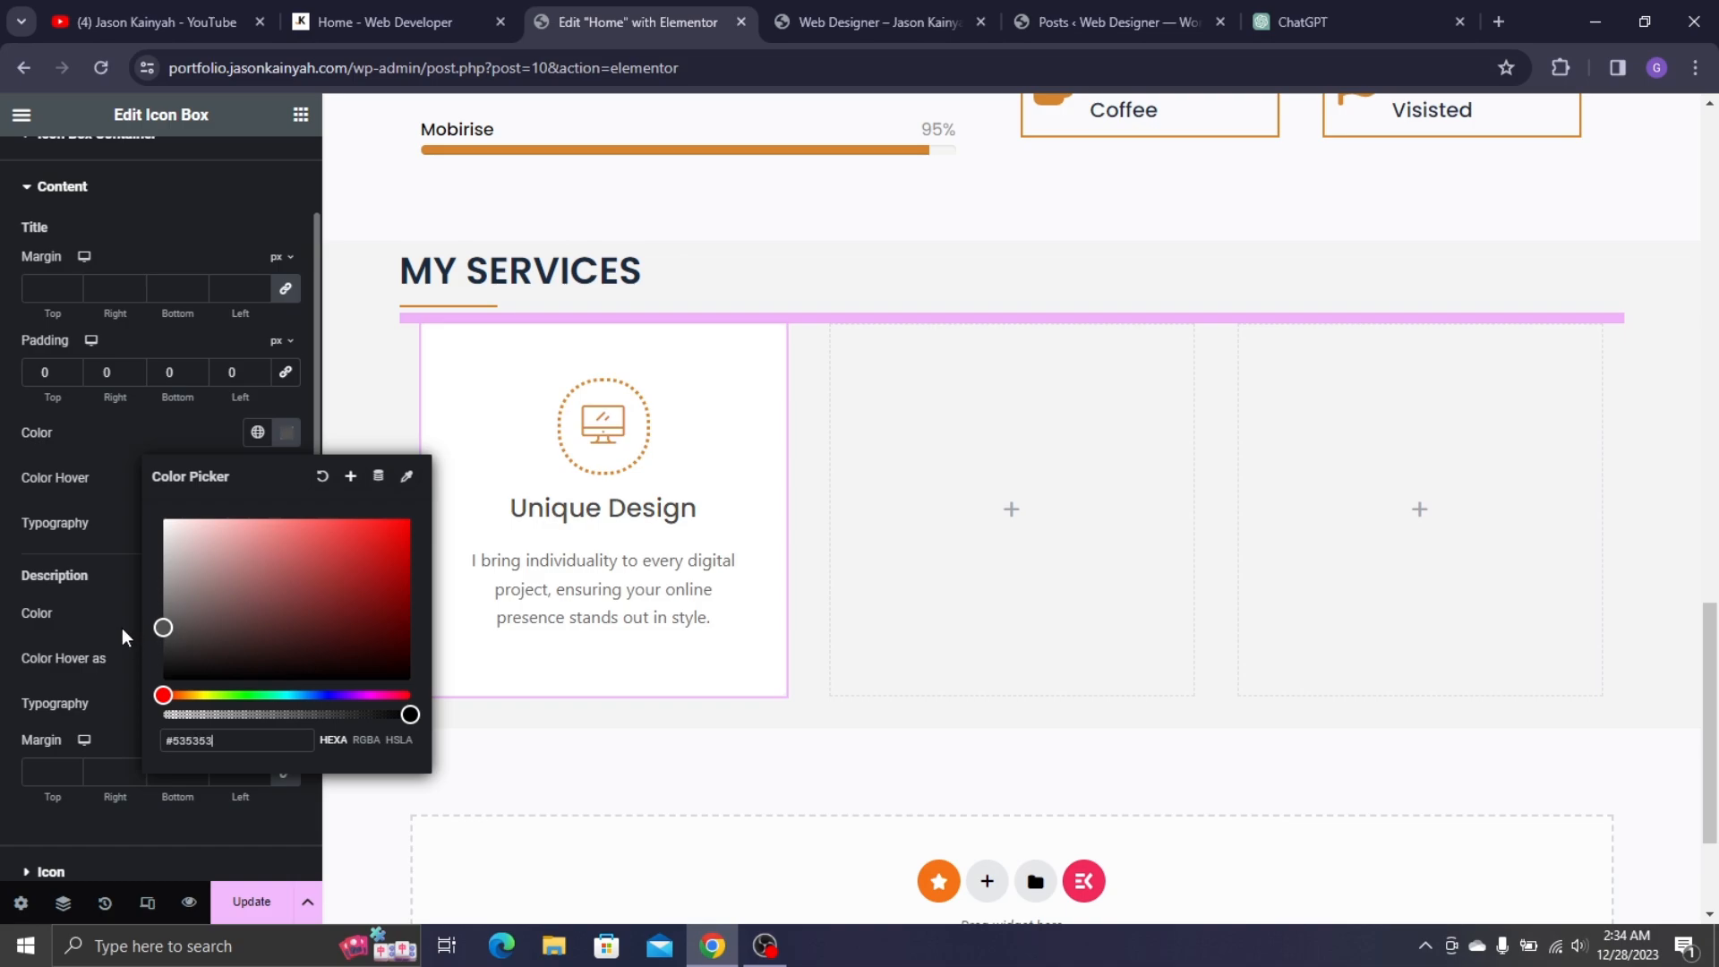
{"action": "type", "text": "3D3D3D"}
{"action": "left_click", "coordinate": [109, 502]}
{"action": "left_click", "coordinate": [284, 478]}
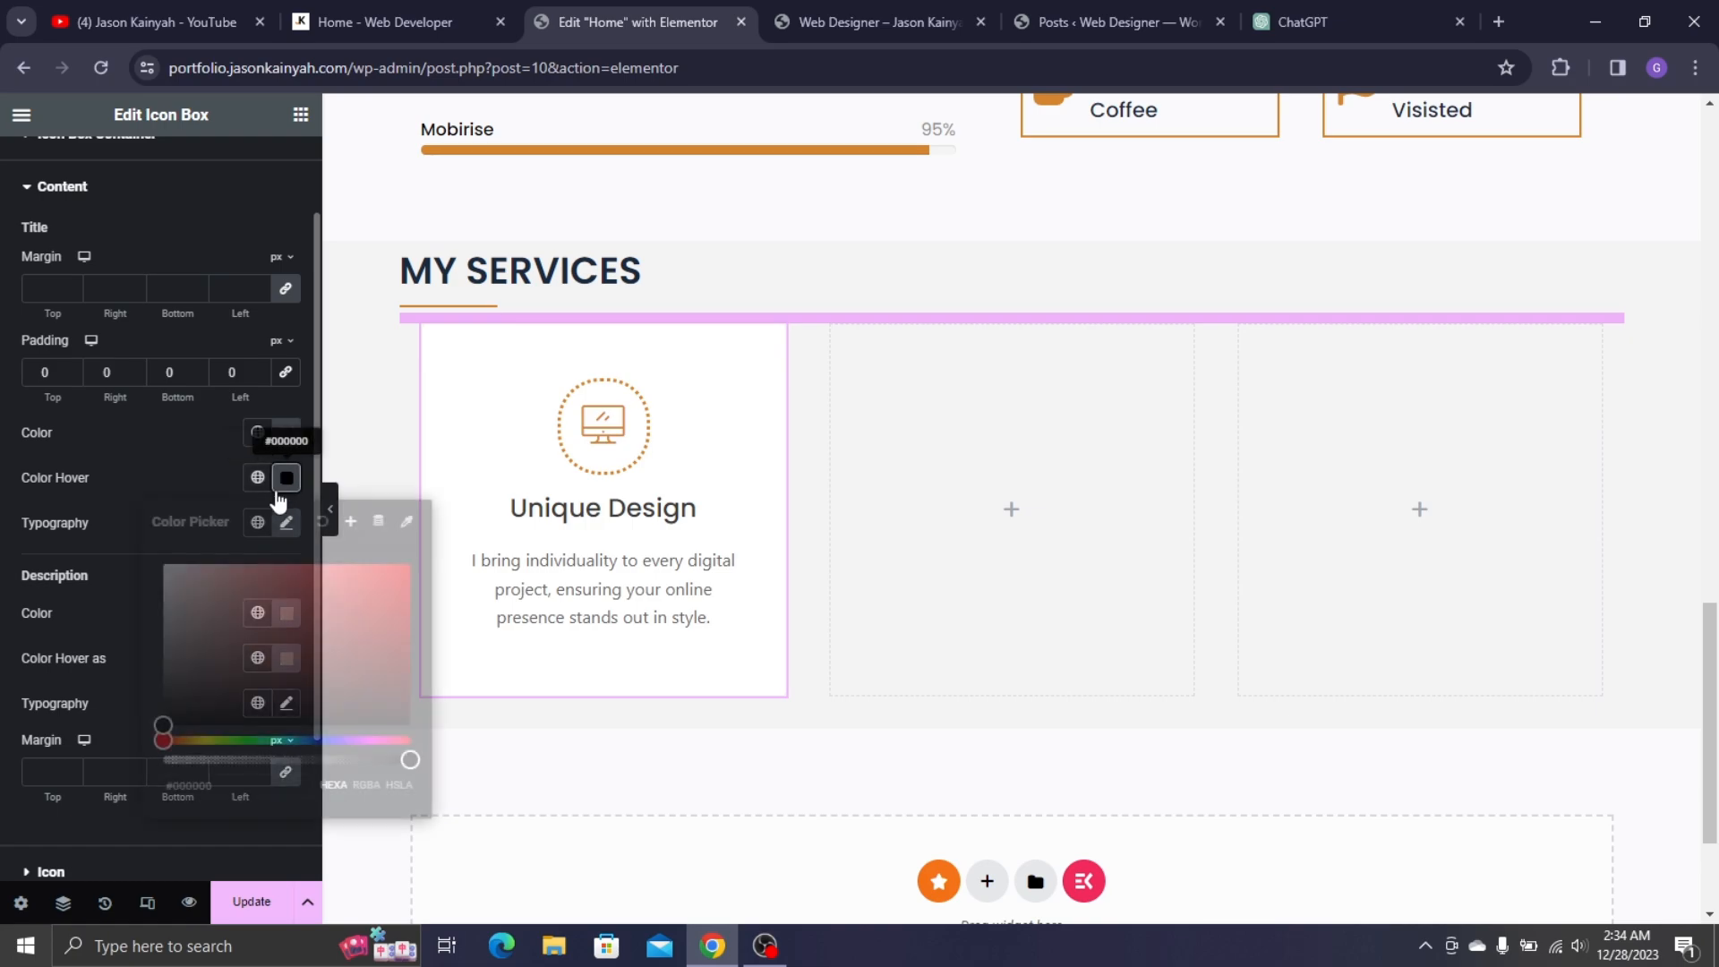
{"action": "type", "text": "#FFFFFF"}
{"action": "left_click", "coordinate": [89, 482]}
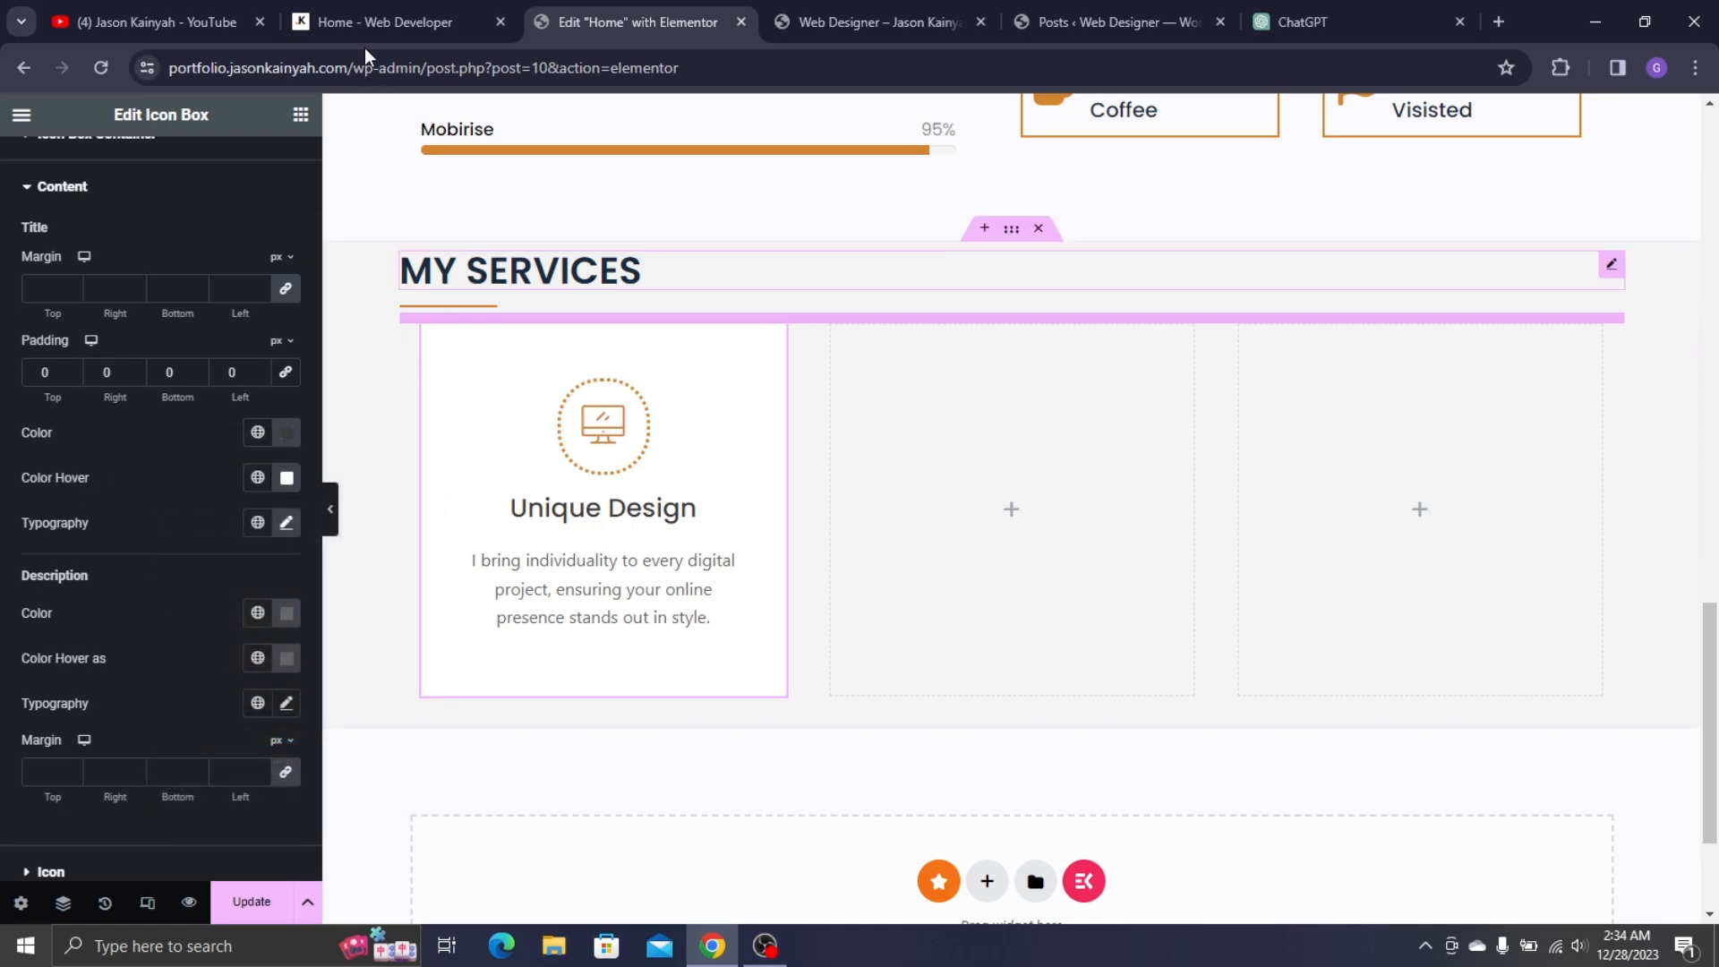
{"action": "left_click", "coordinate": [374, 10]}
{"action": "left_click", "coordinate": [117, 363]}
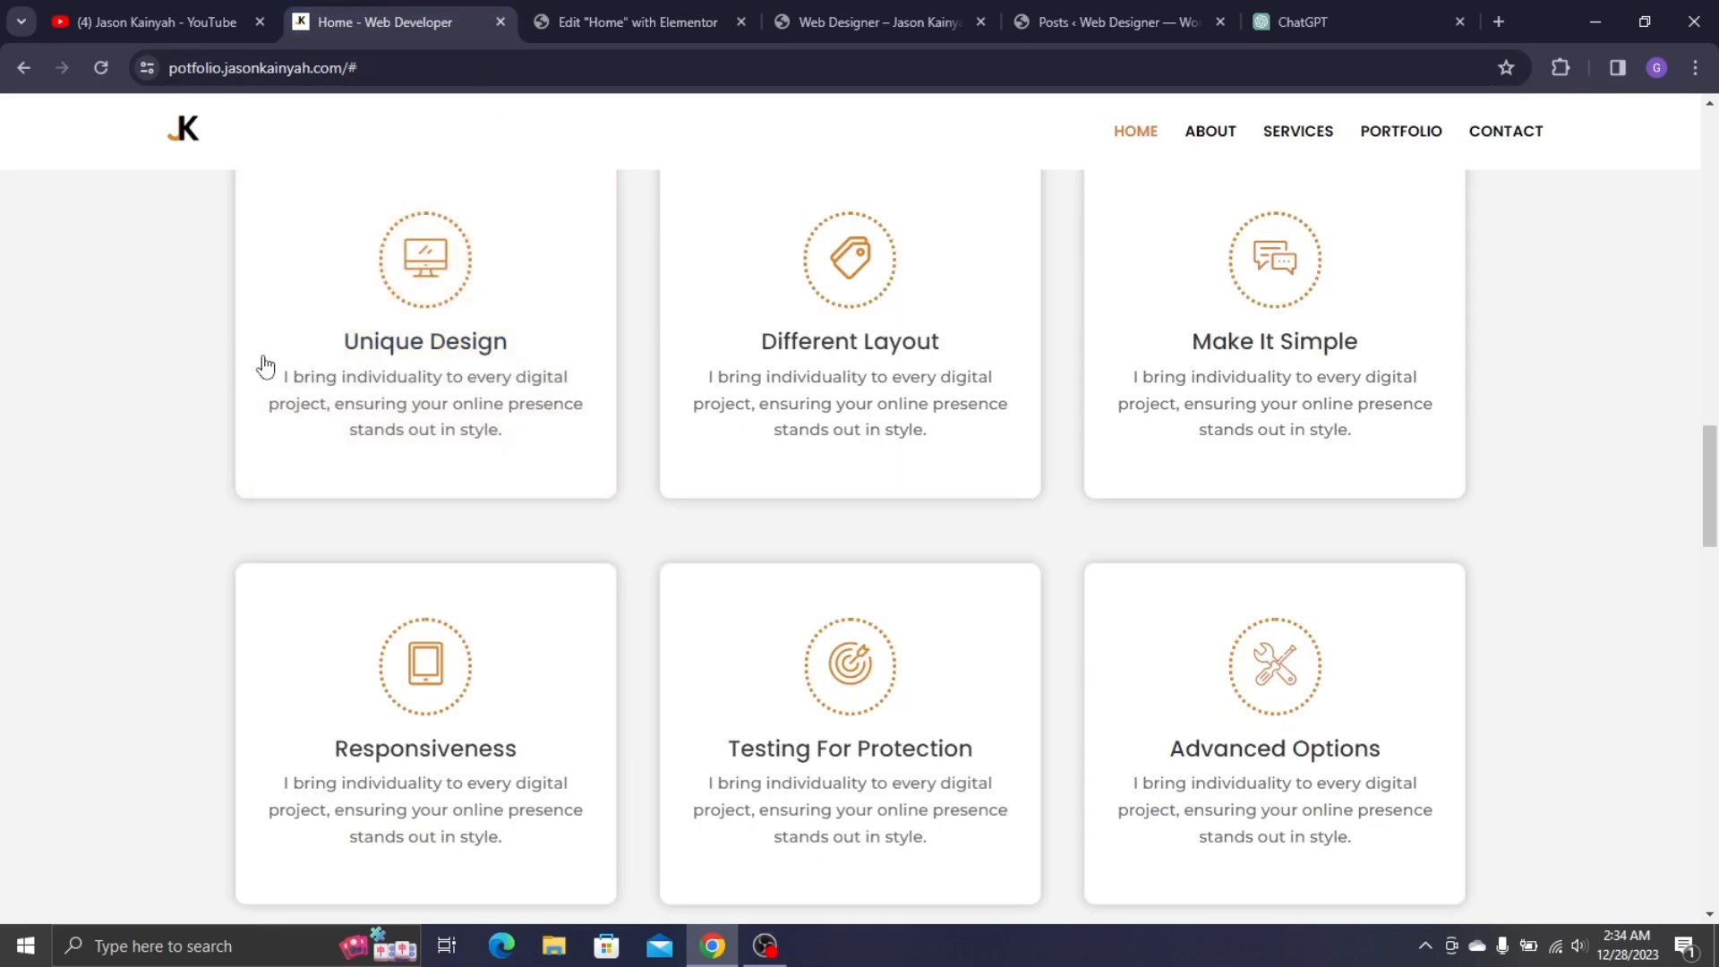
{"action": "left_click", "coordinate": [665, 4]}
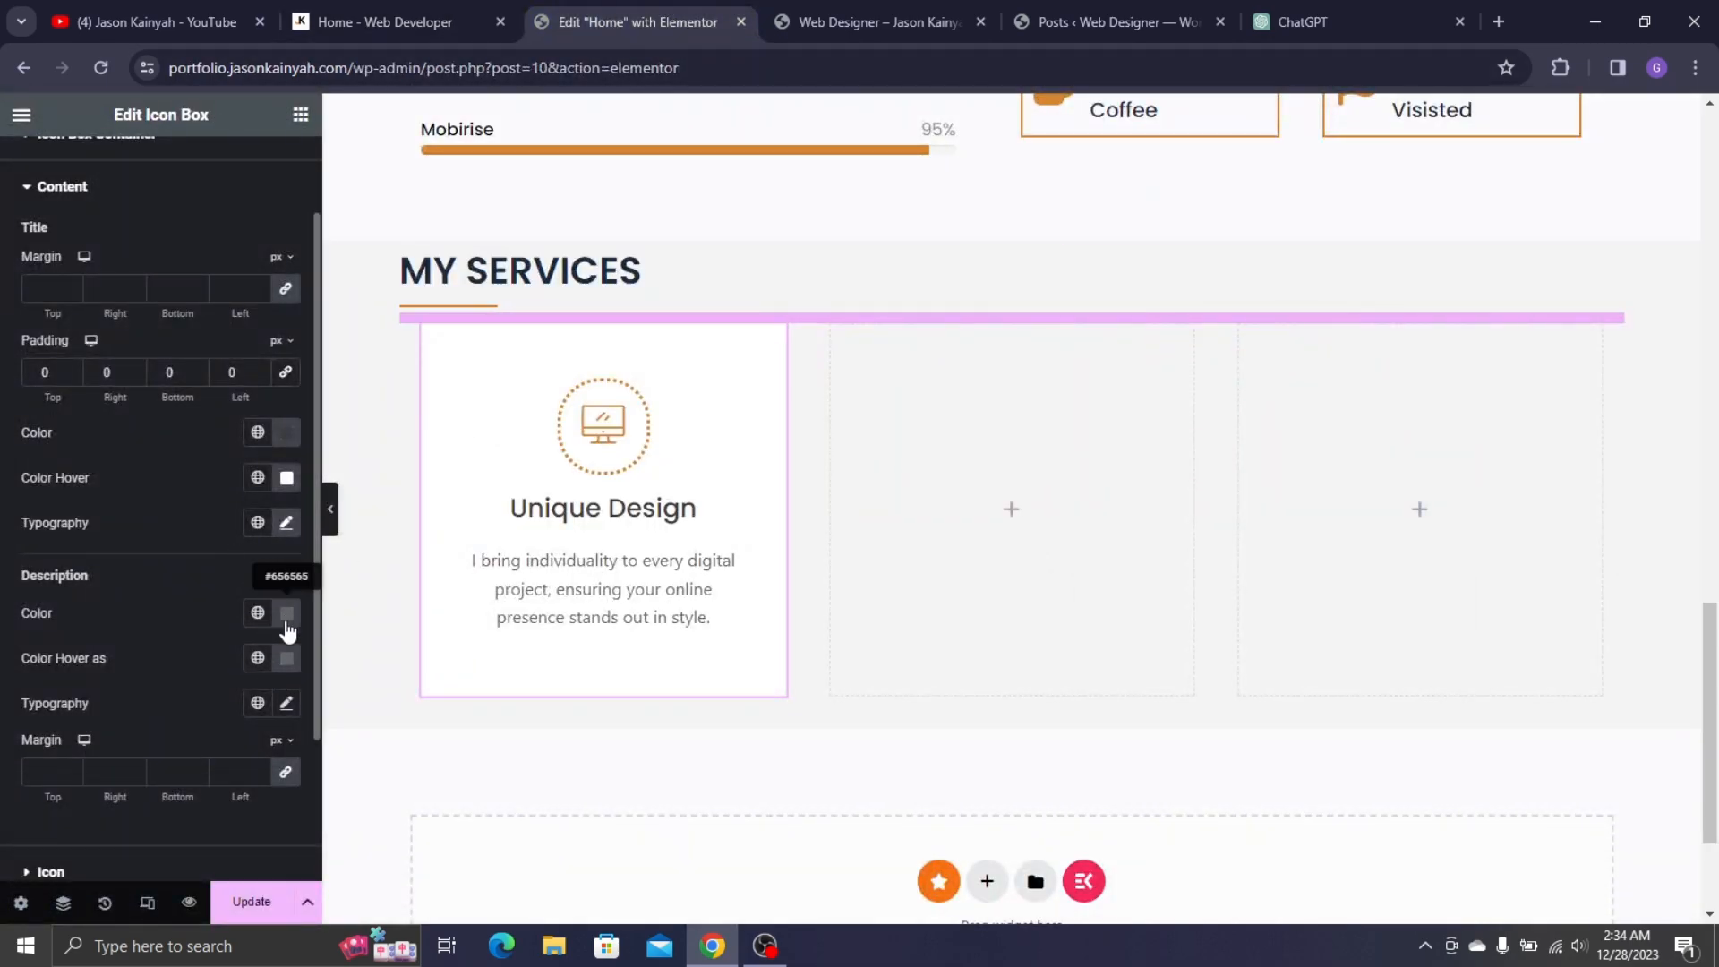
- Set the description typography to Montserrat, size 15, weight 500 (Medium)
{"action": "left_click", "coordinate": [285, 709]}
{"action": "scroll", "coordinate": [219, 756], "scroll_direction": "down", "scroll_amount": 3}
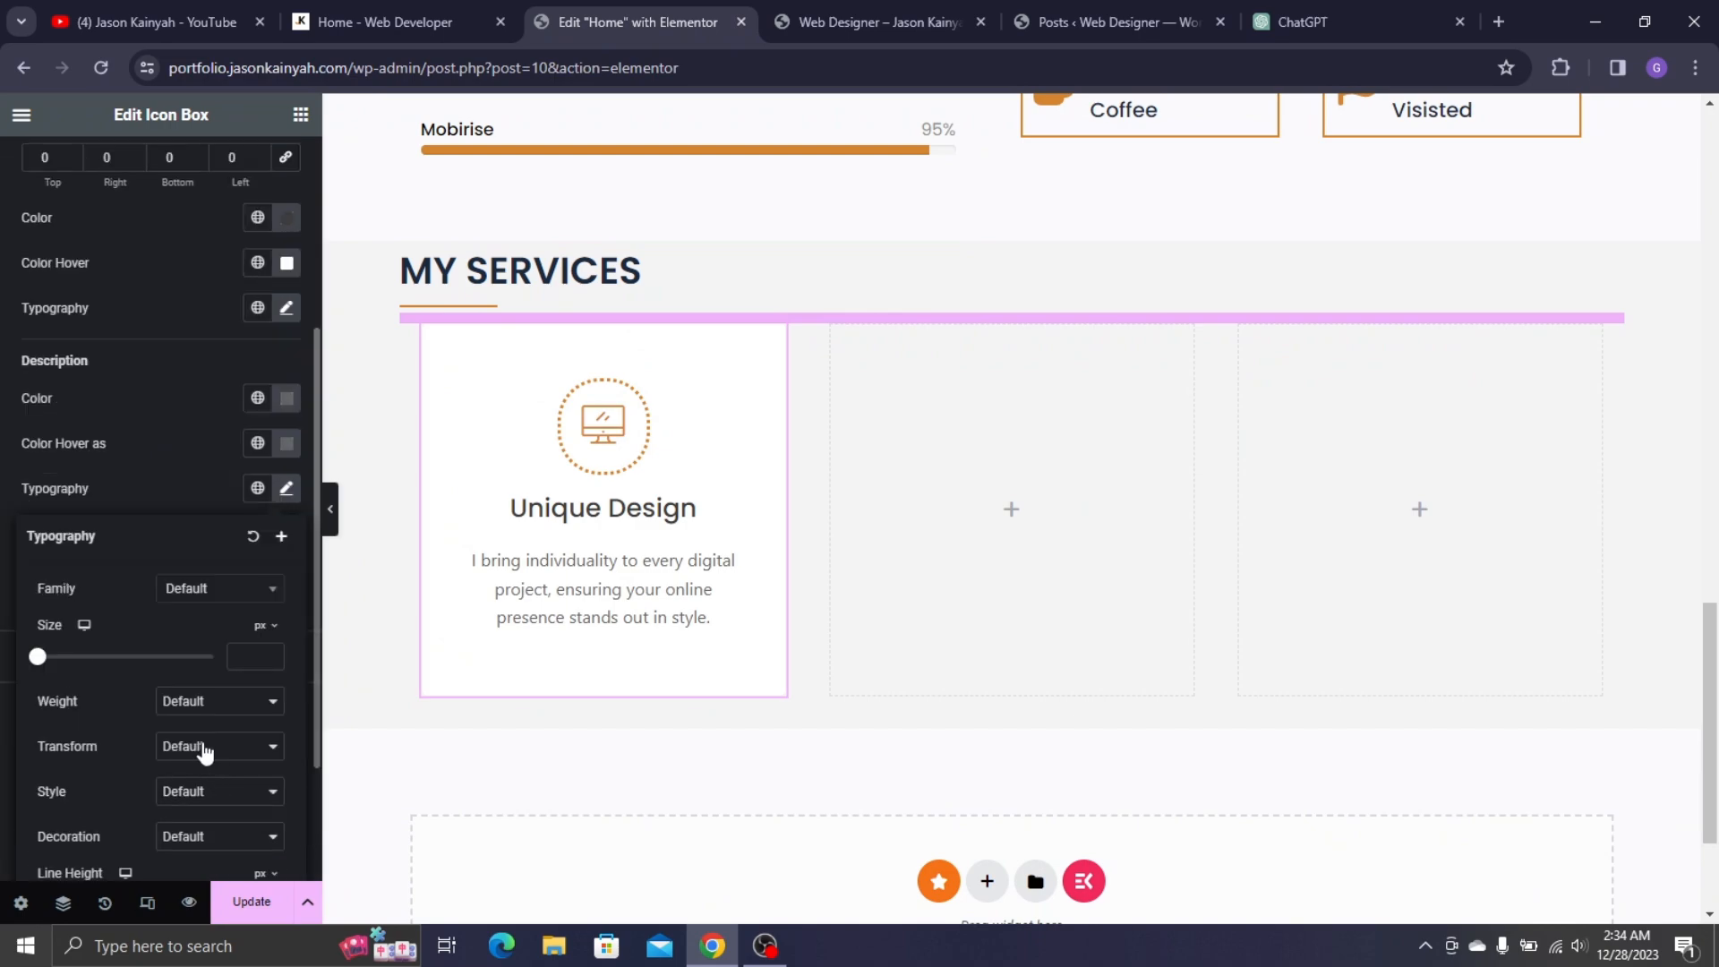
{"action": "left_click", "coordinate": [188, 588]}
{"action": "type", "text": "m"}
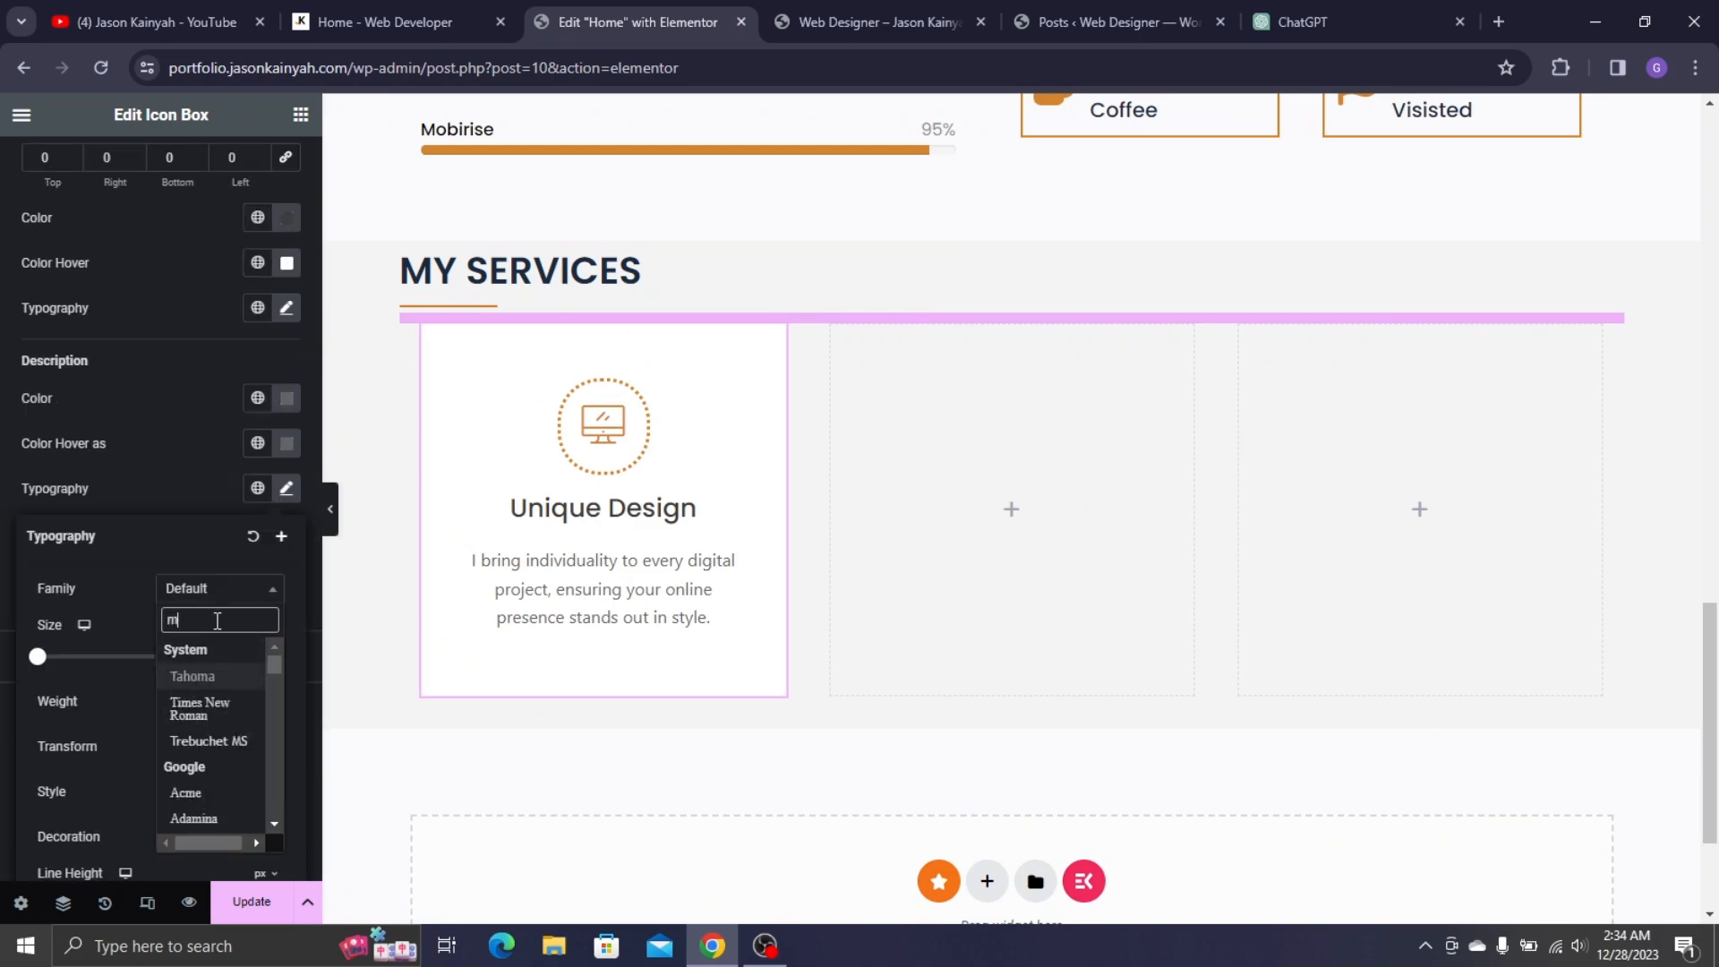
{"action": "type", "text": "ont"}
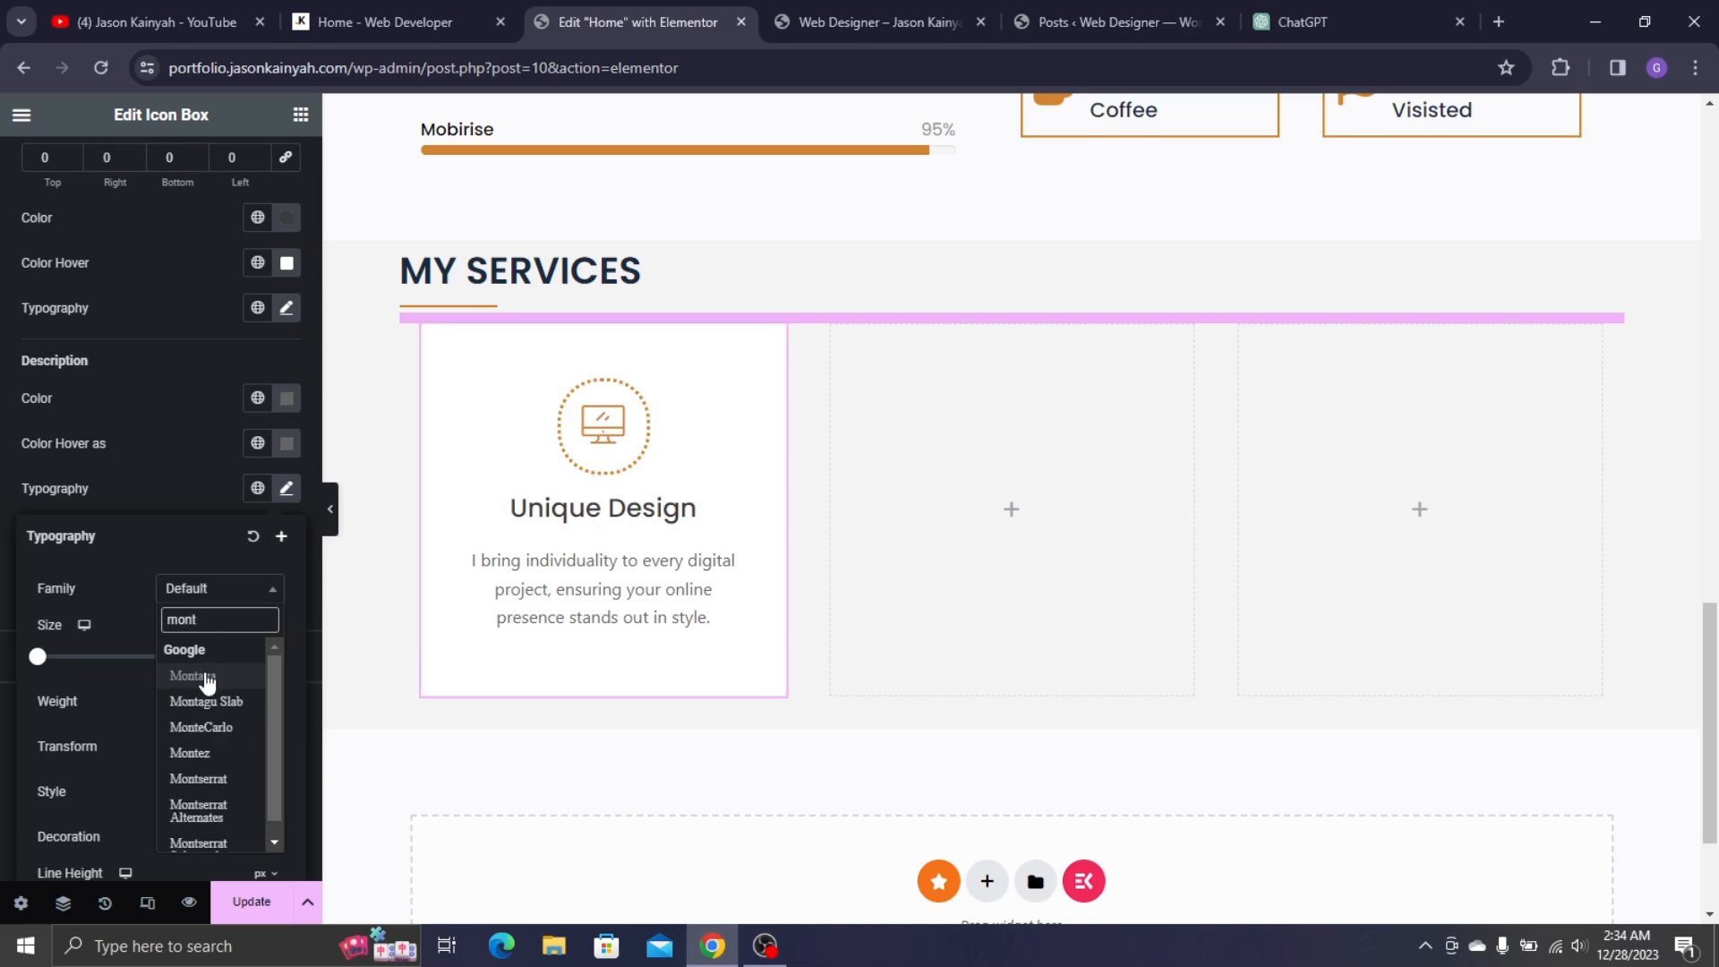
{"action": "left_click", "coordinate": [204, 779]}
{"action": "type", "text": "15"}
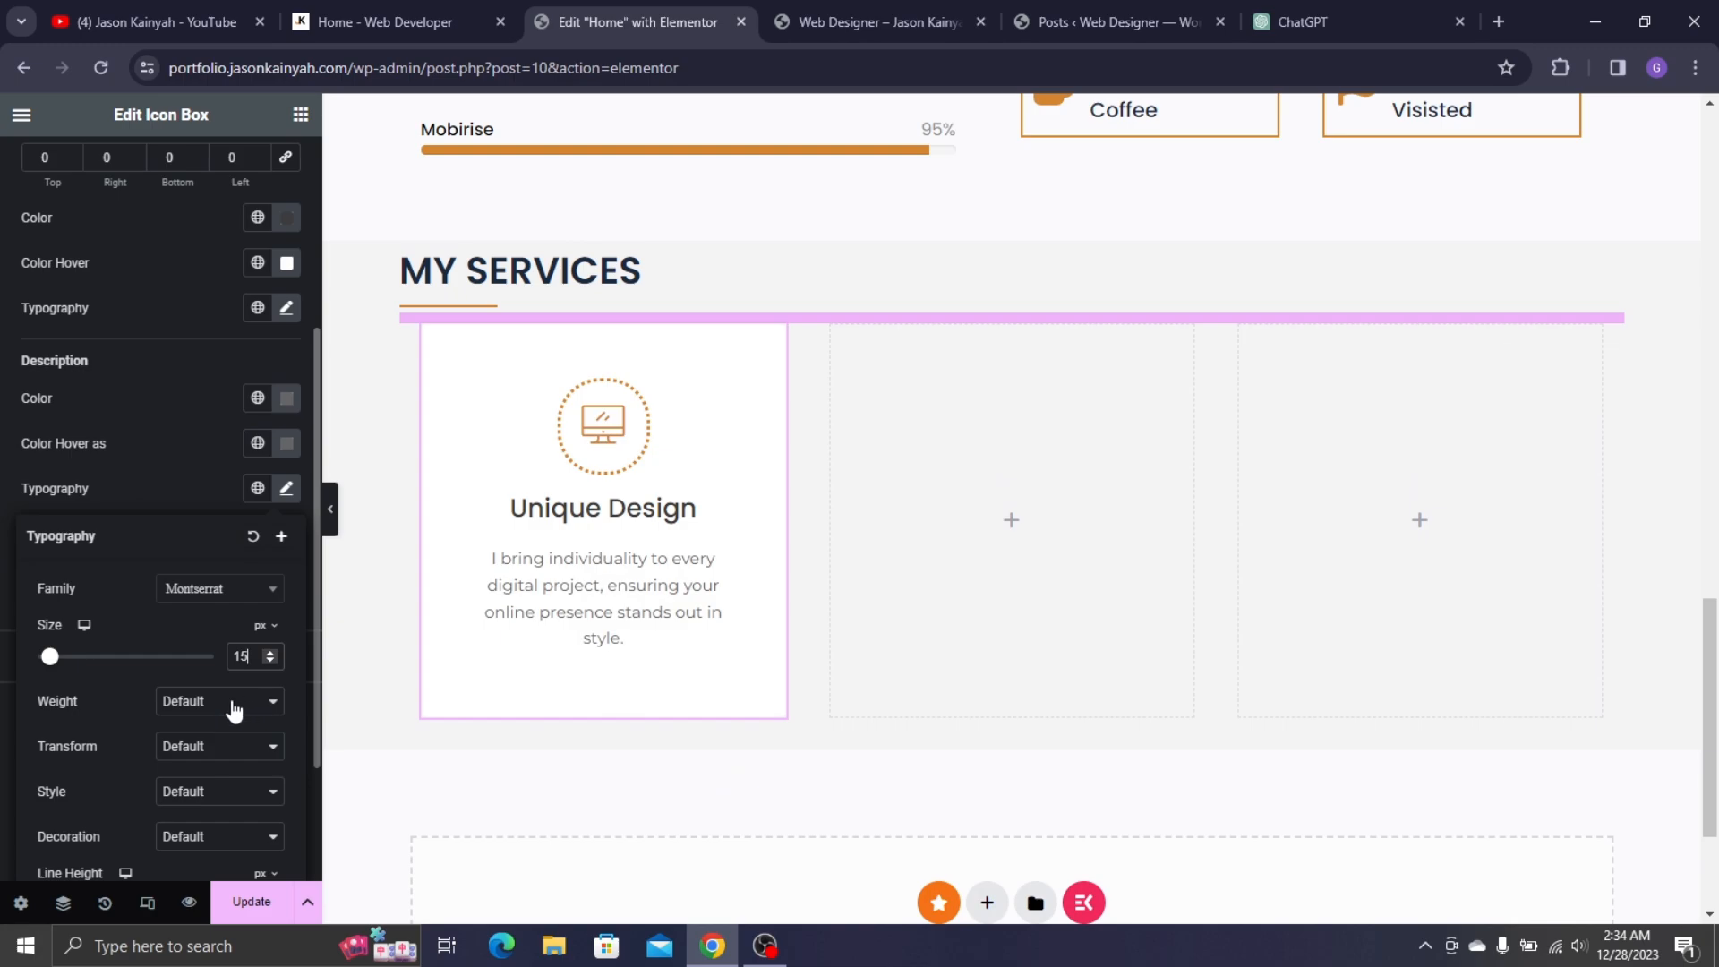
{"action": "left_click", "coordinate": [233, 704]}
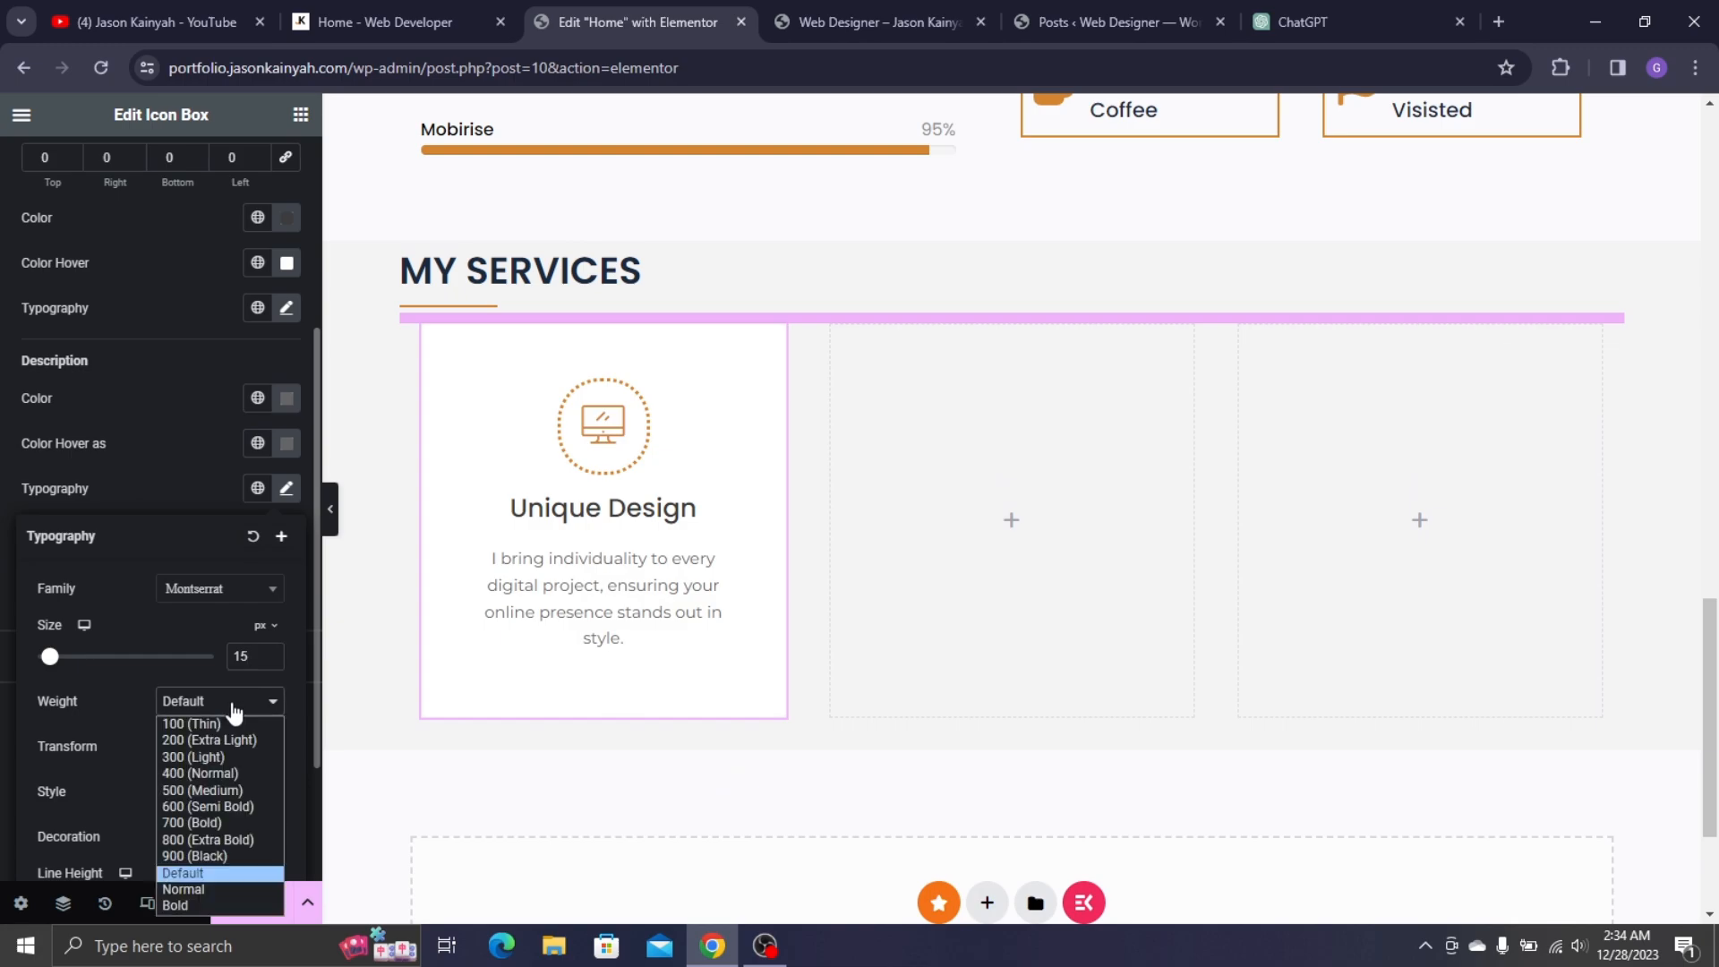
{"action": "left_click", "coordinate": [222, 790]}
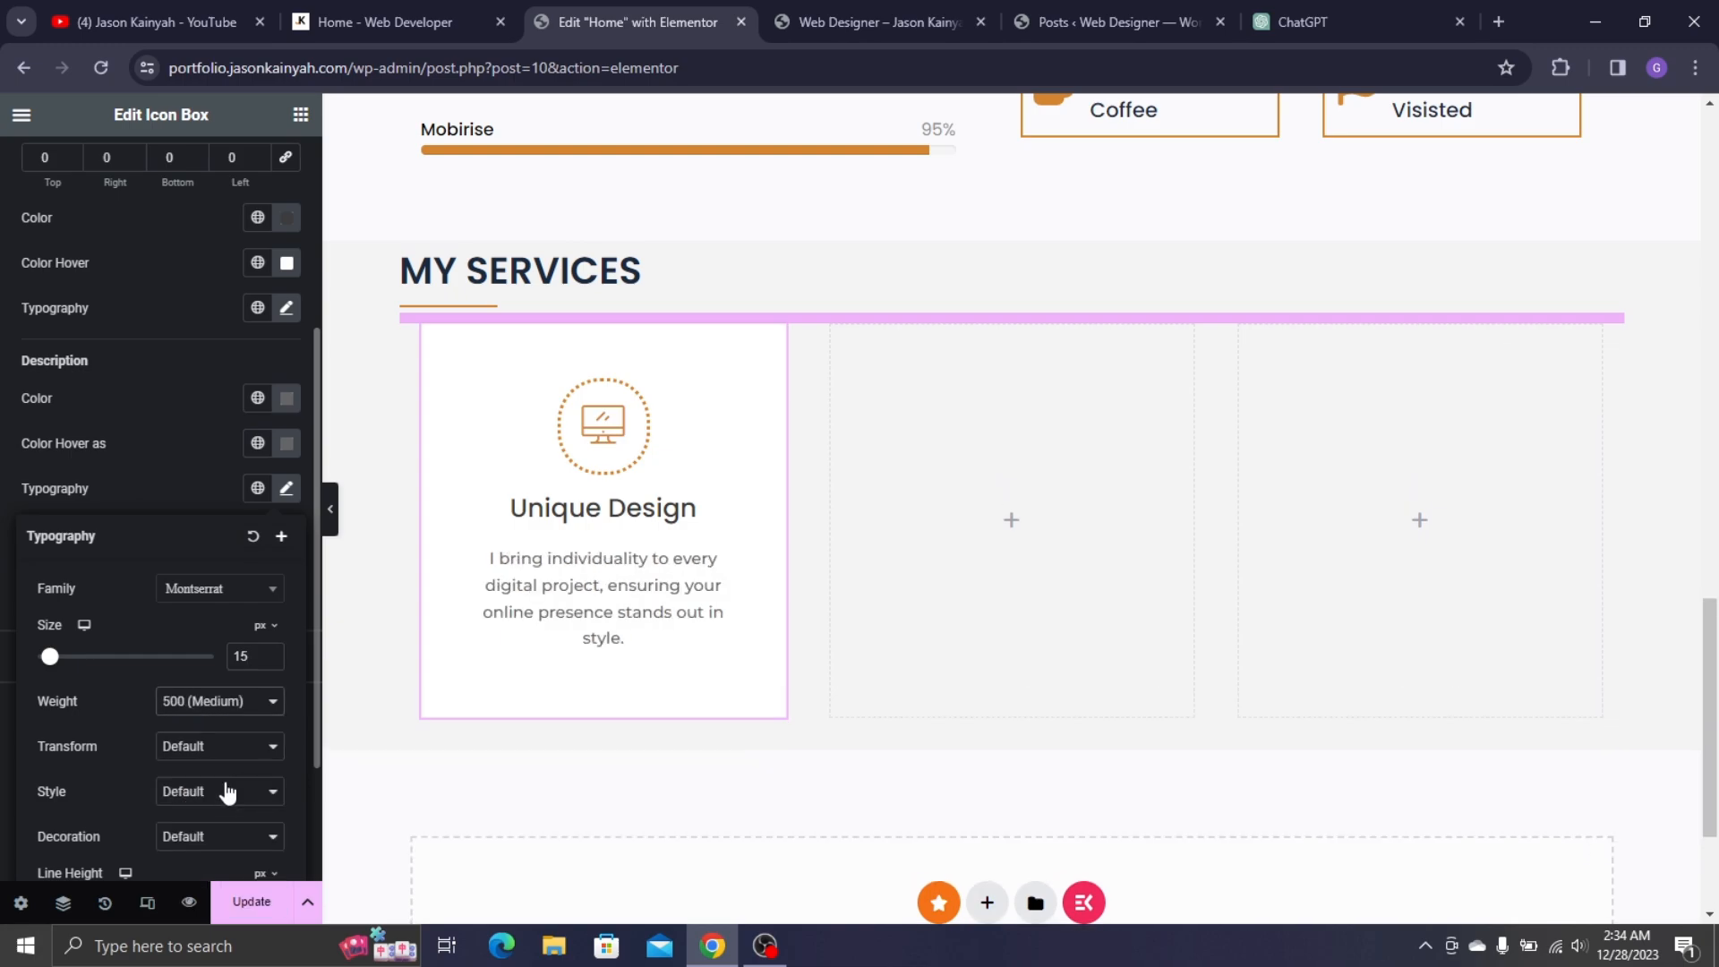
{"action": "left_click", "coordinate": [180, 476]}
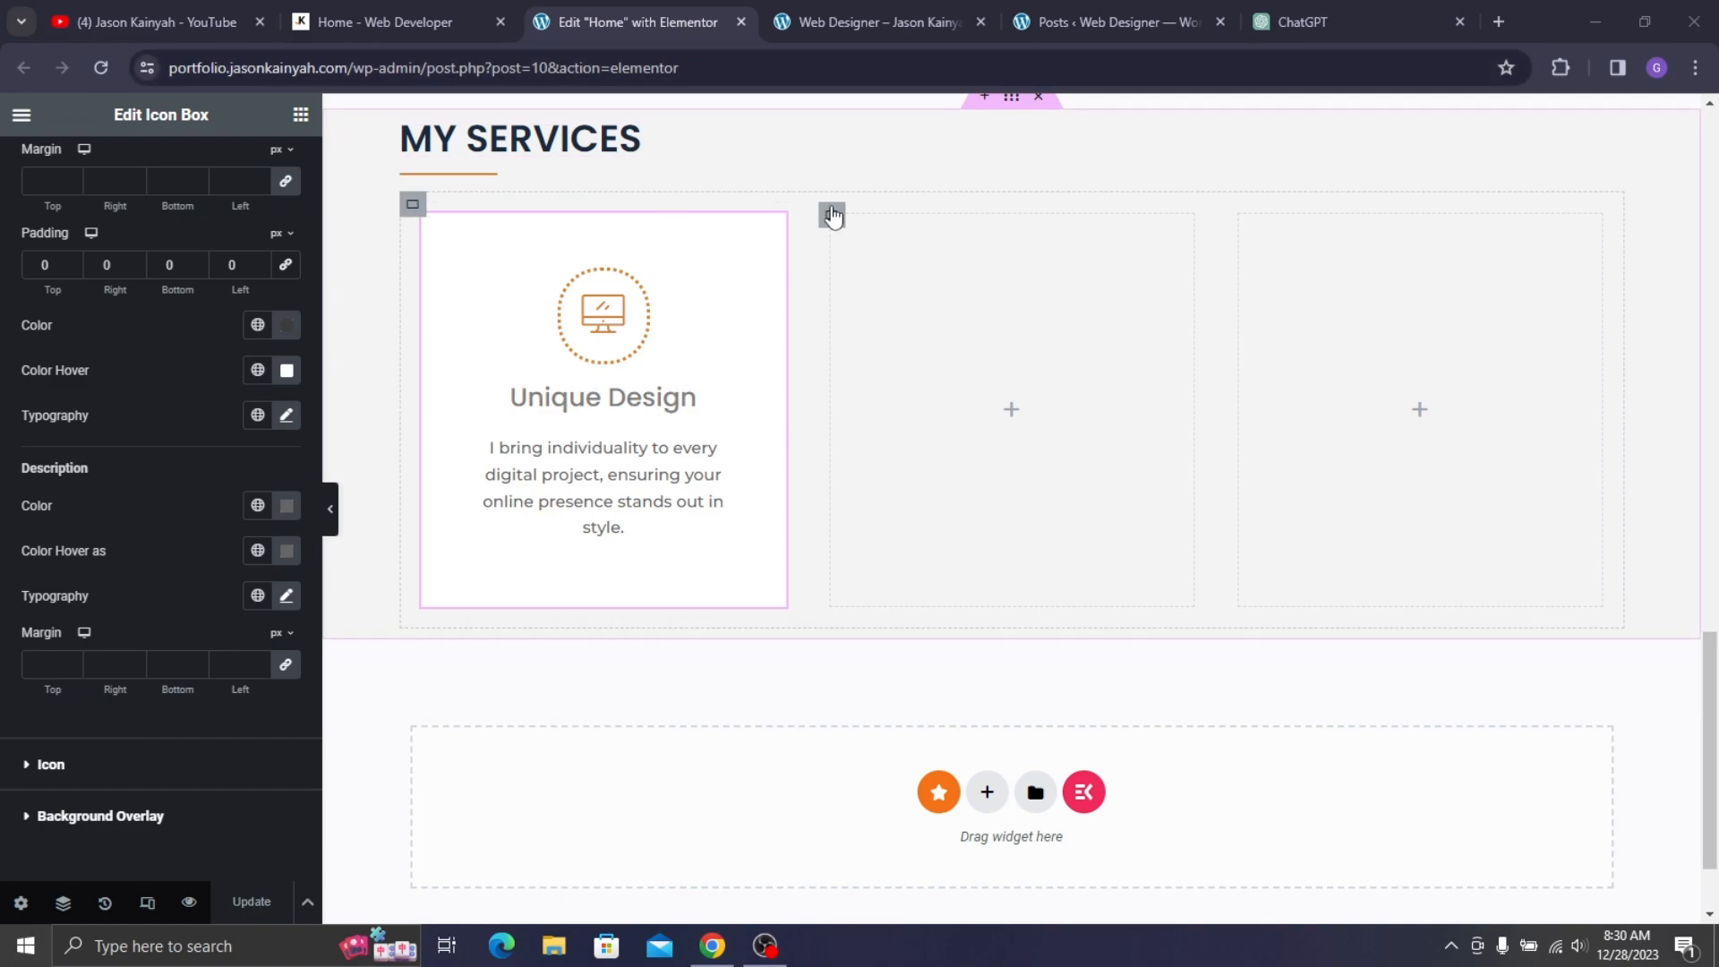
- Widen the MY SERVICES section to 1220 px and its inner card row to about 1250 px
{"action": "scroll", "coordinate": [832, 215], "scroll_direction": "up", "scroll_amount": 1}
{"action": "left_click", "coordinate": [1016, 212]}
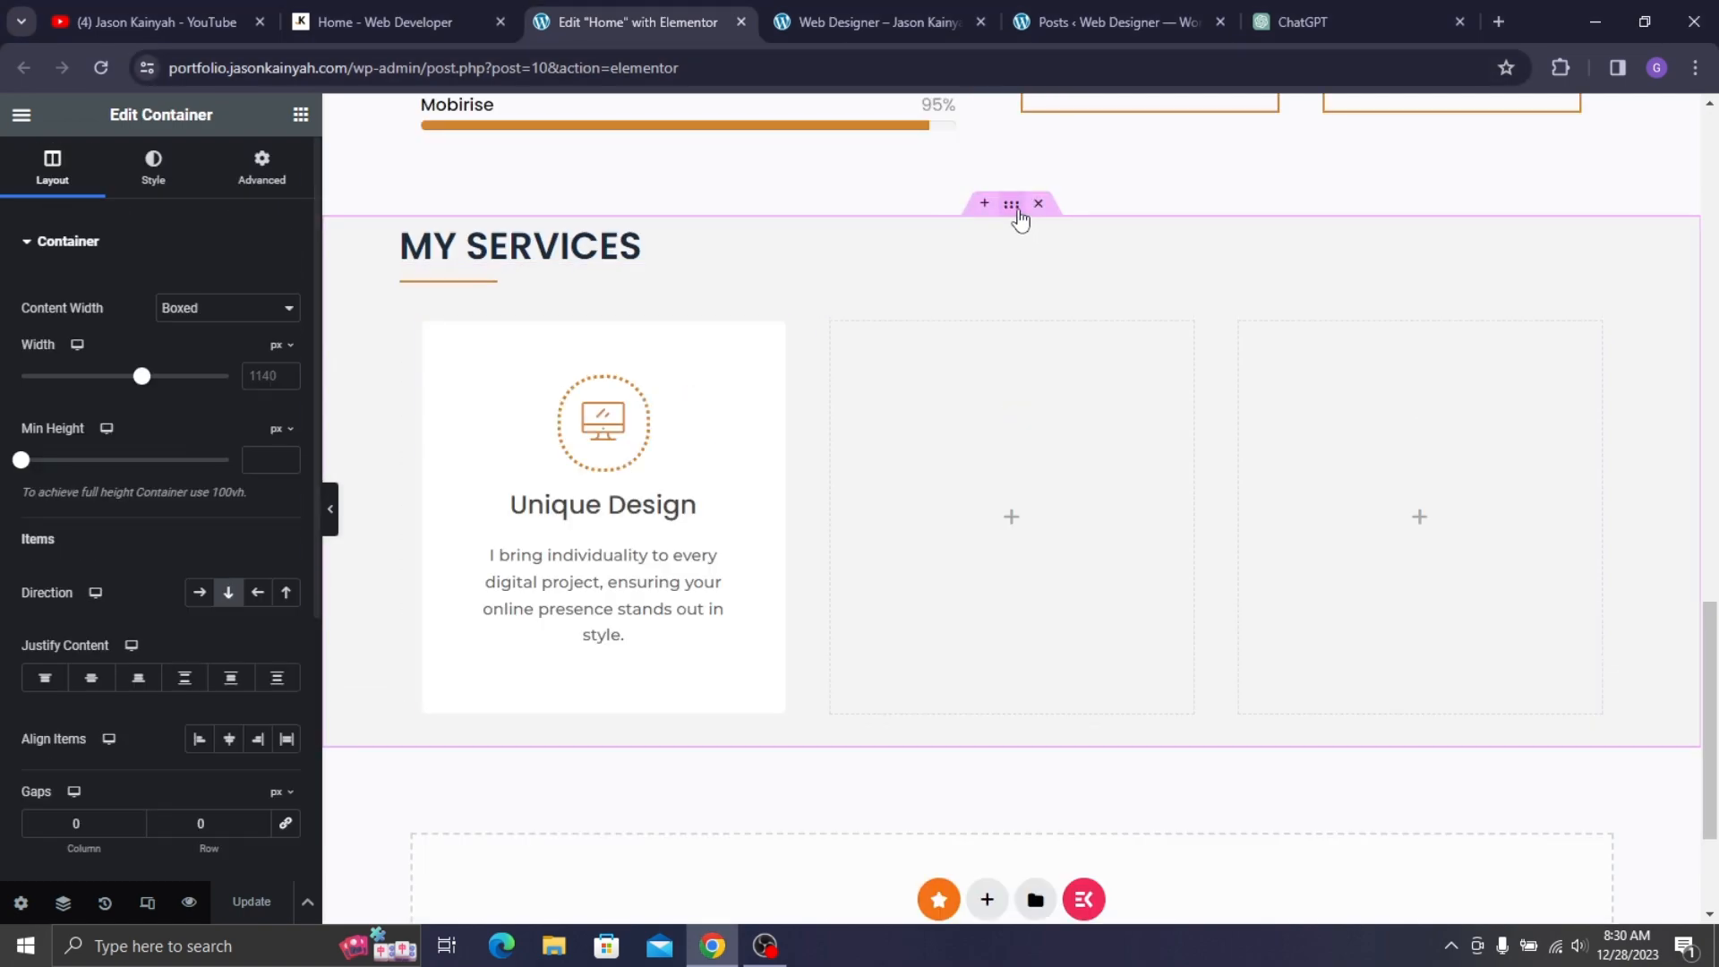
{"action": "left_click_drag", "start_coordinate": [144, 378], "coordinate": [158, 377]}
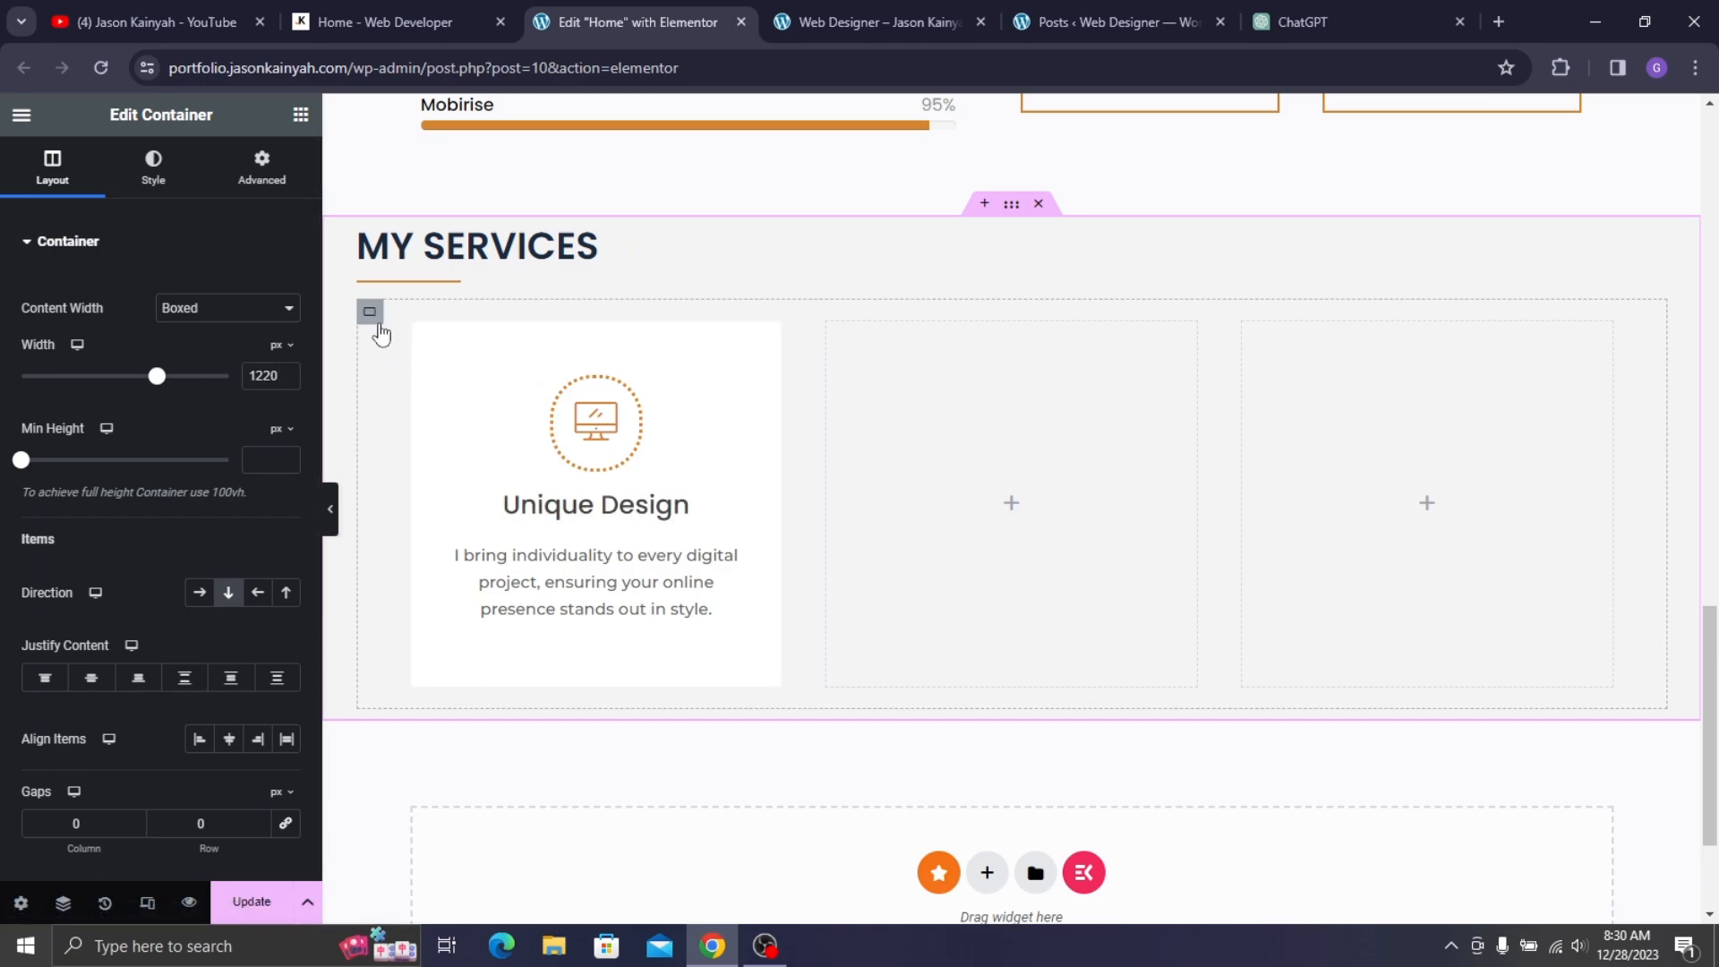
{"action": "left_click", "coordinate": [372, 317]}
{"action": "left_click_drag", "start_coordinate": [142, 378], "coordinate": [161, 381]}
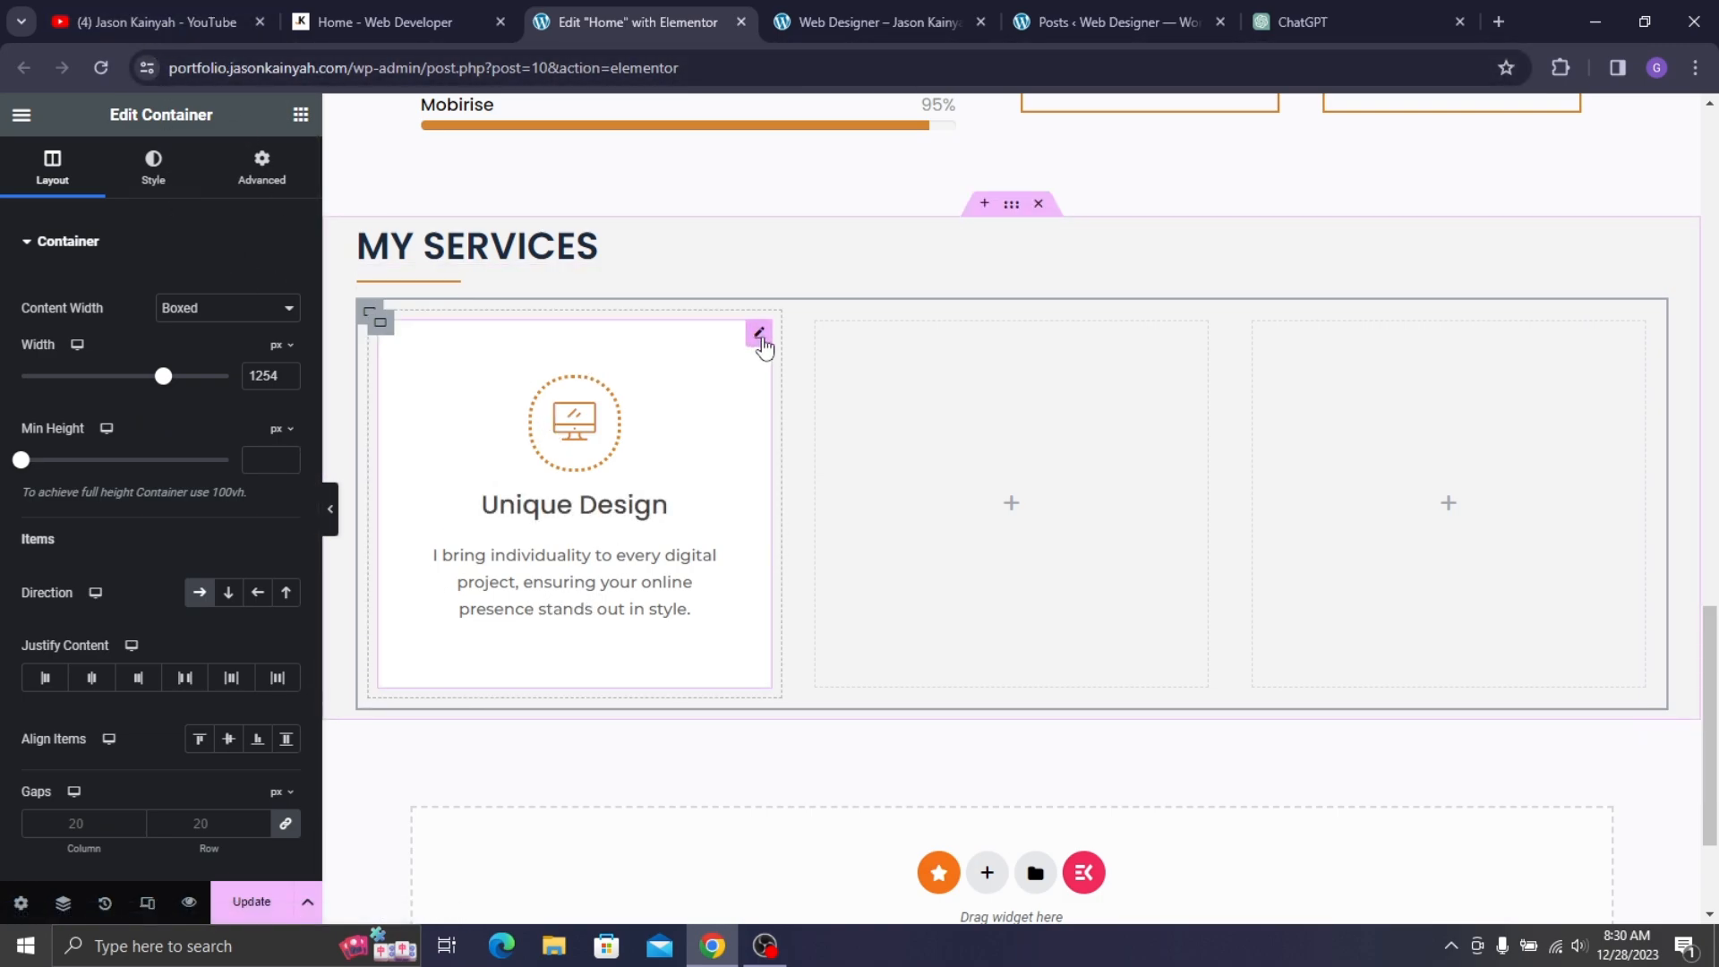
- Give the Unique Design card a Classic hover background in the orange global colour
{"action": "left_click", "coordinate": [760, 337]}
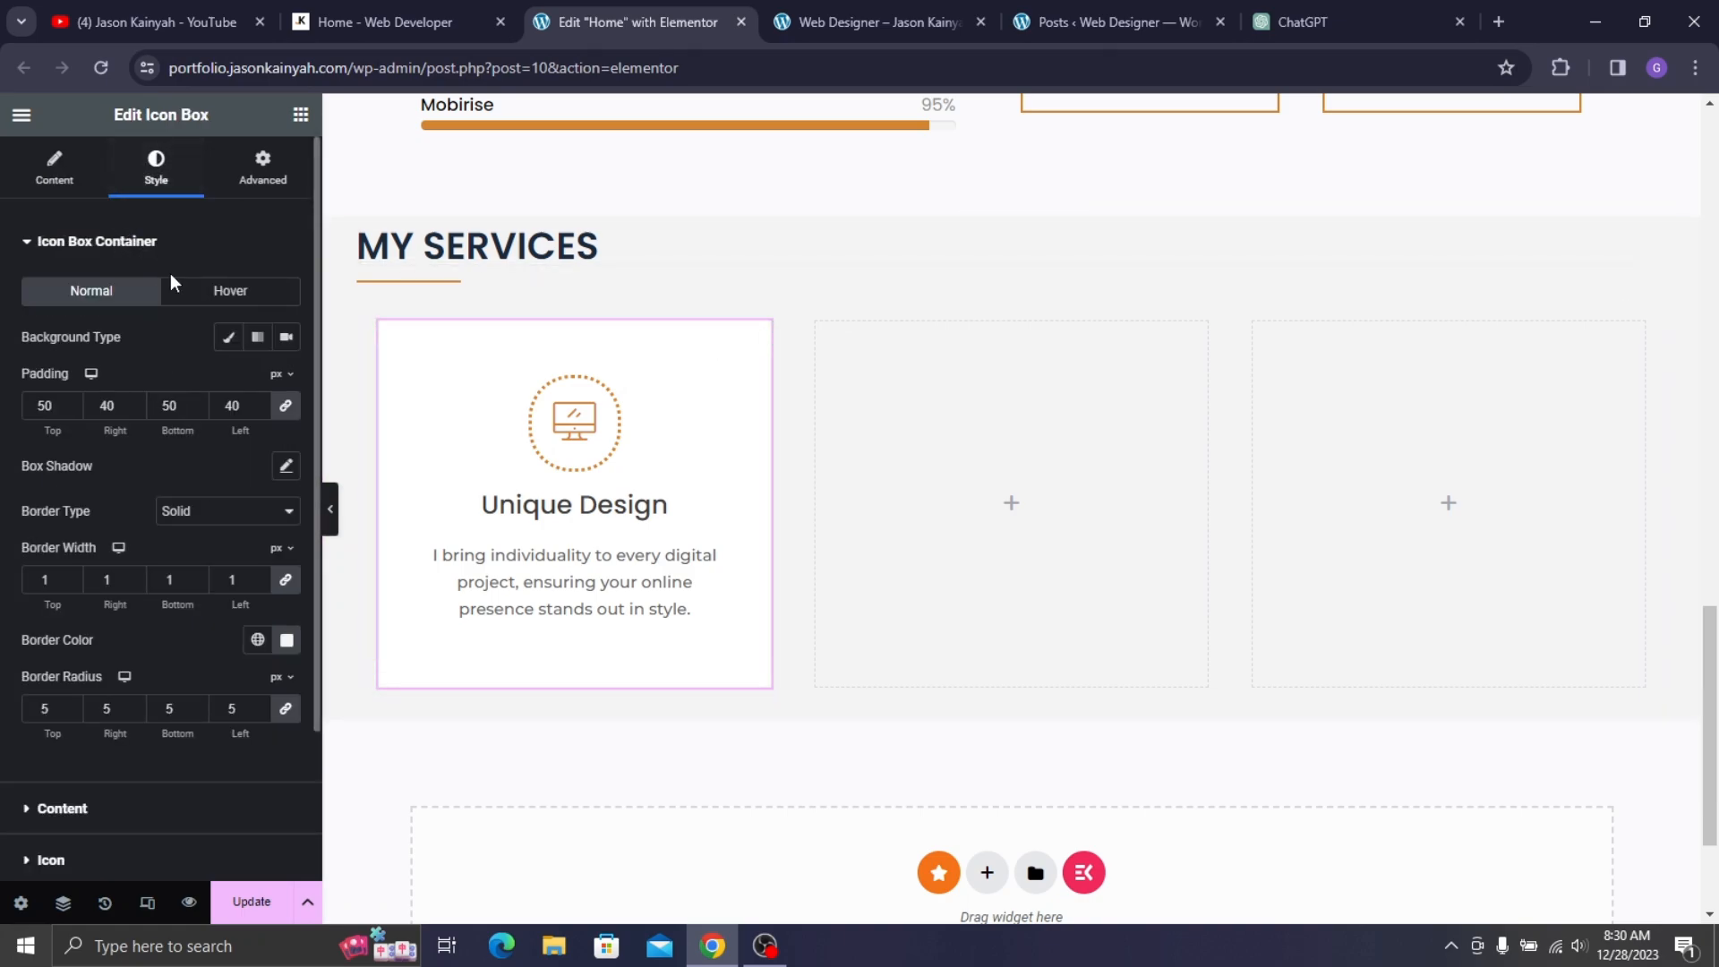
{"action": "left_click", "coordinate": [232, 305]}
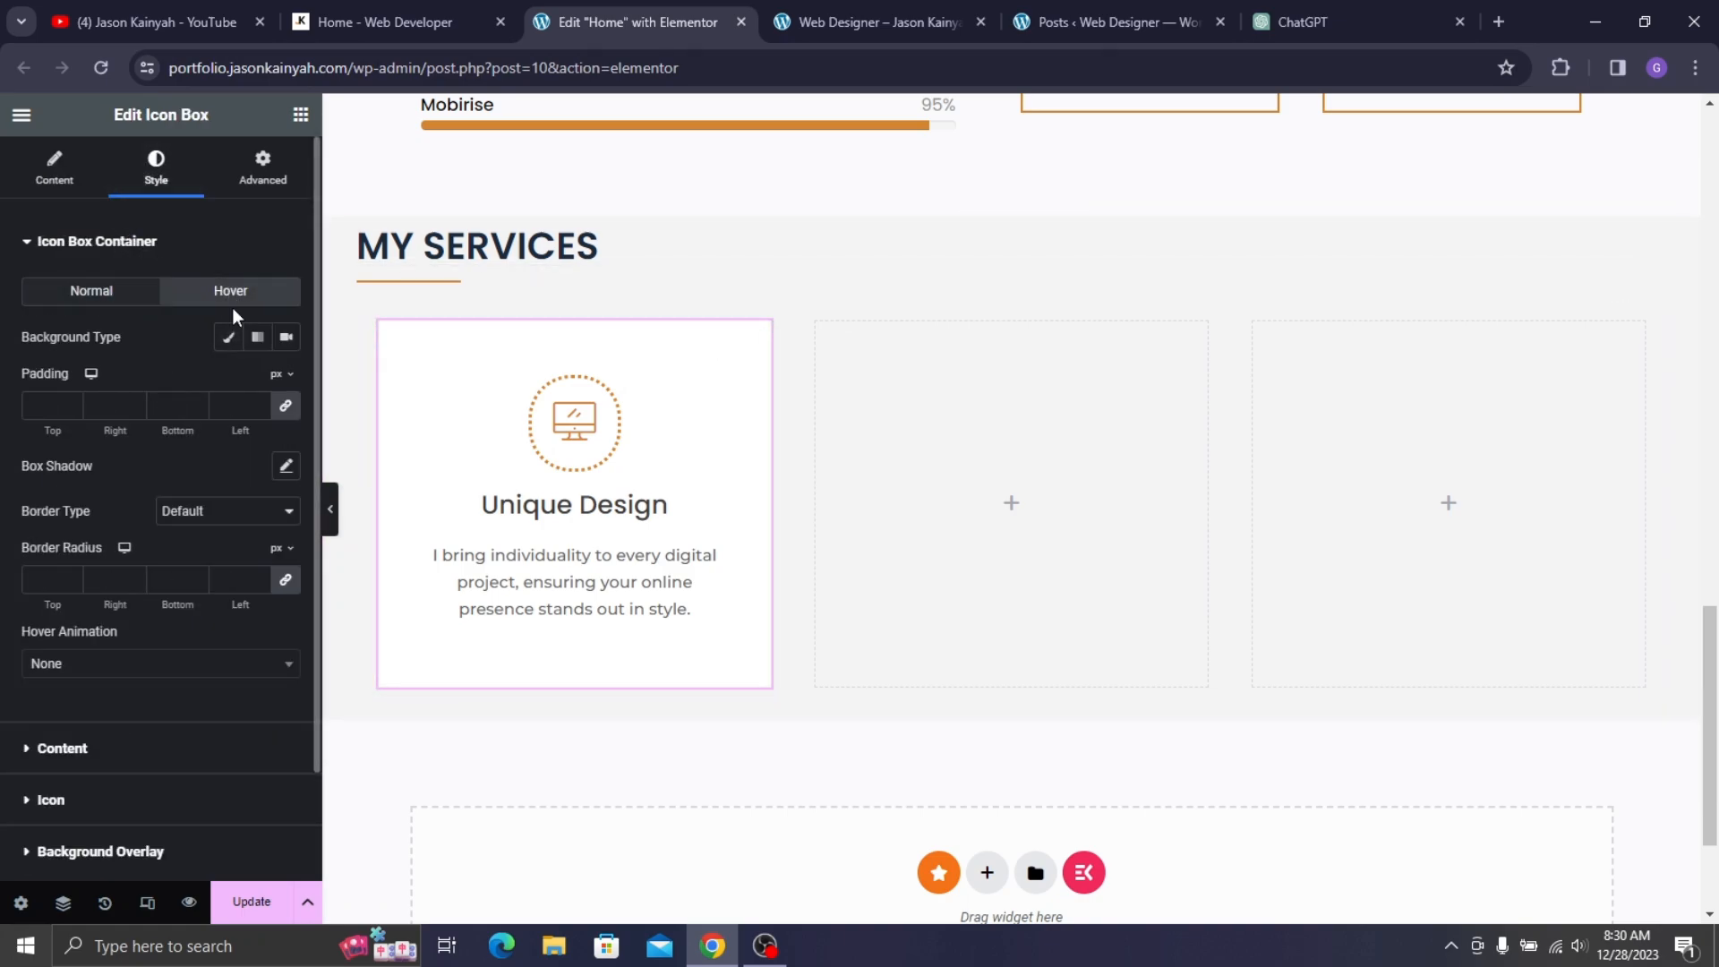
{"action": "left_click", "coordinate": [235, 343]}
{"action": "left_click", "coordinate": [257, 381]}
{"action": "scroll", "coordinate": [116, 627], "scroll_direction": "down", "scroll_amount": 5}
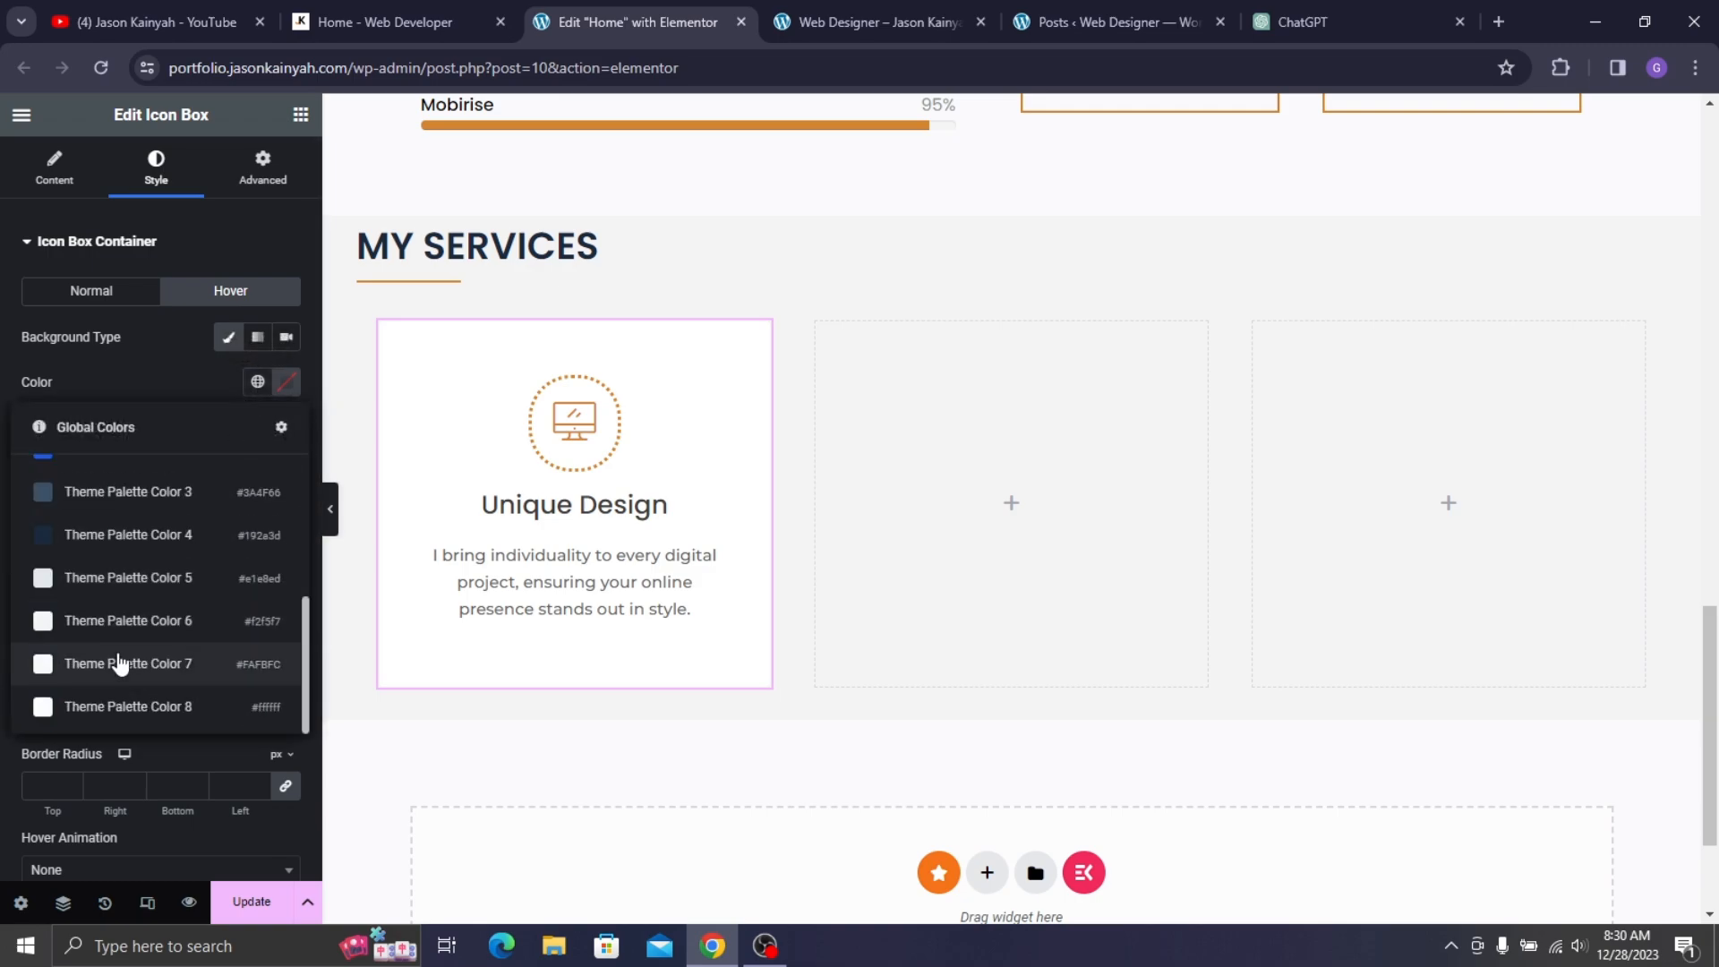
{"action": "scroll", "coordinate": [111, 591], "scroll_direction": "up", "scroll_amount": 5}
{"action": "left_click", "coordinate": [78, 654]}
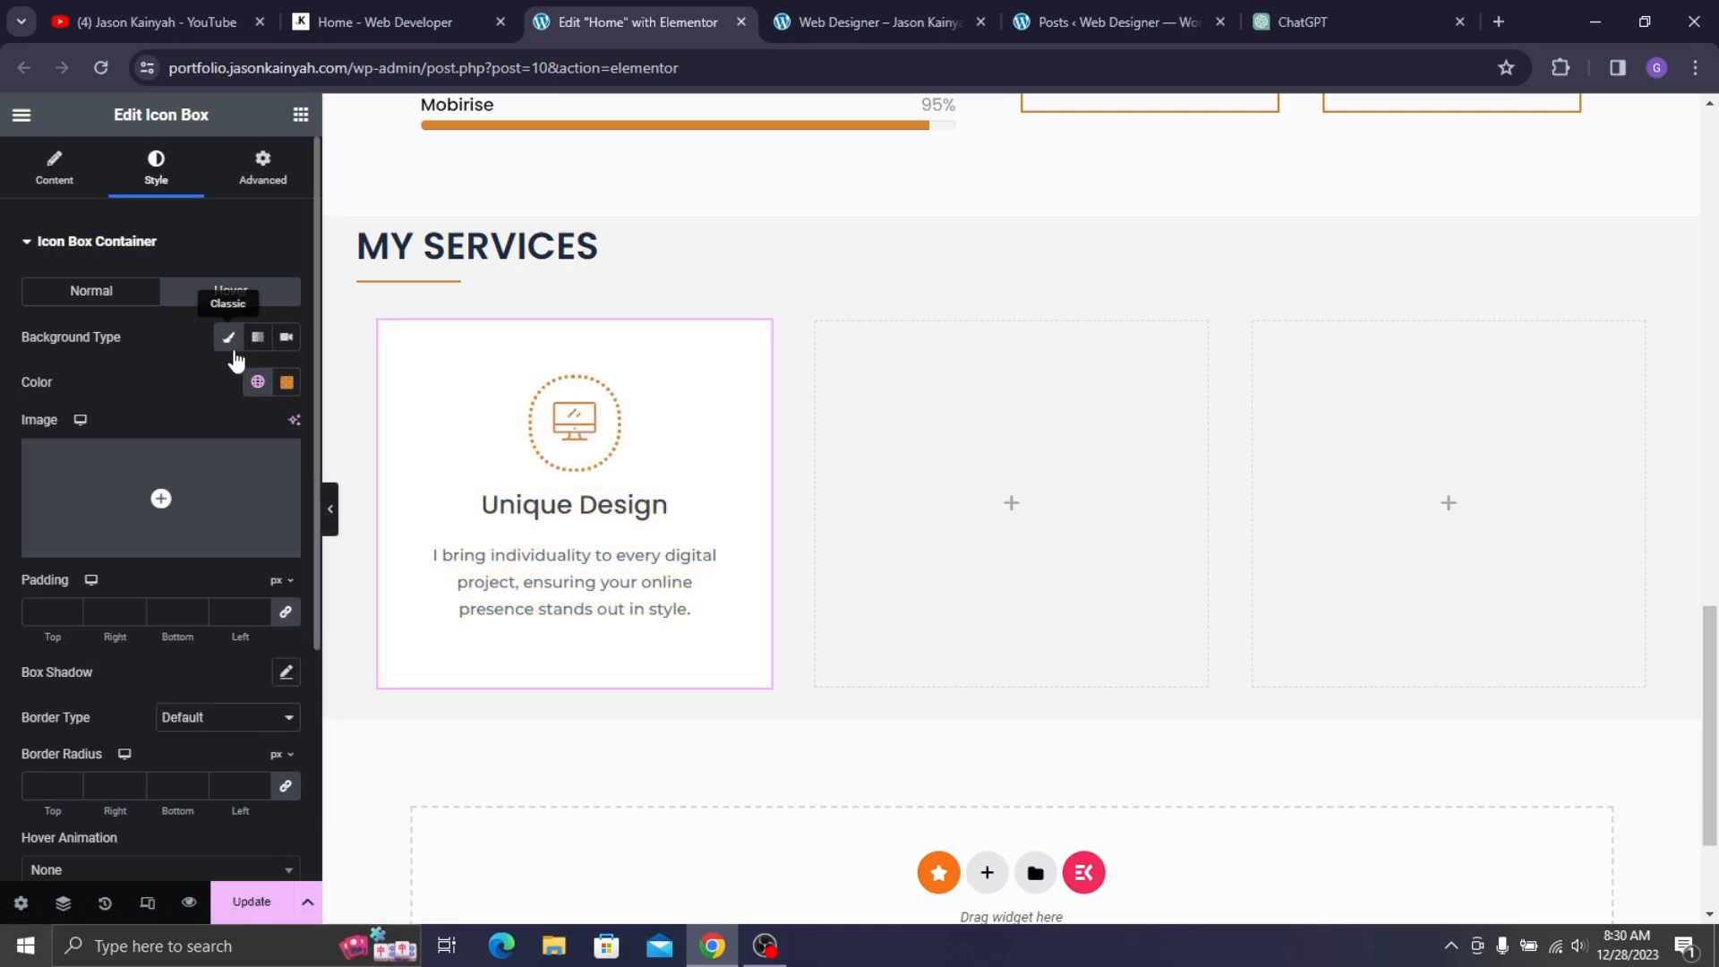
- Set the card description's hover colour to white
{"action": "scroll", "coordinate": [93, 598], "scroll_direction": "down", "scroll_amount": 3}
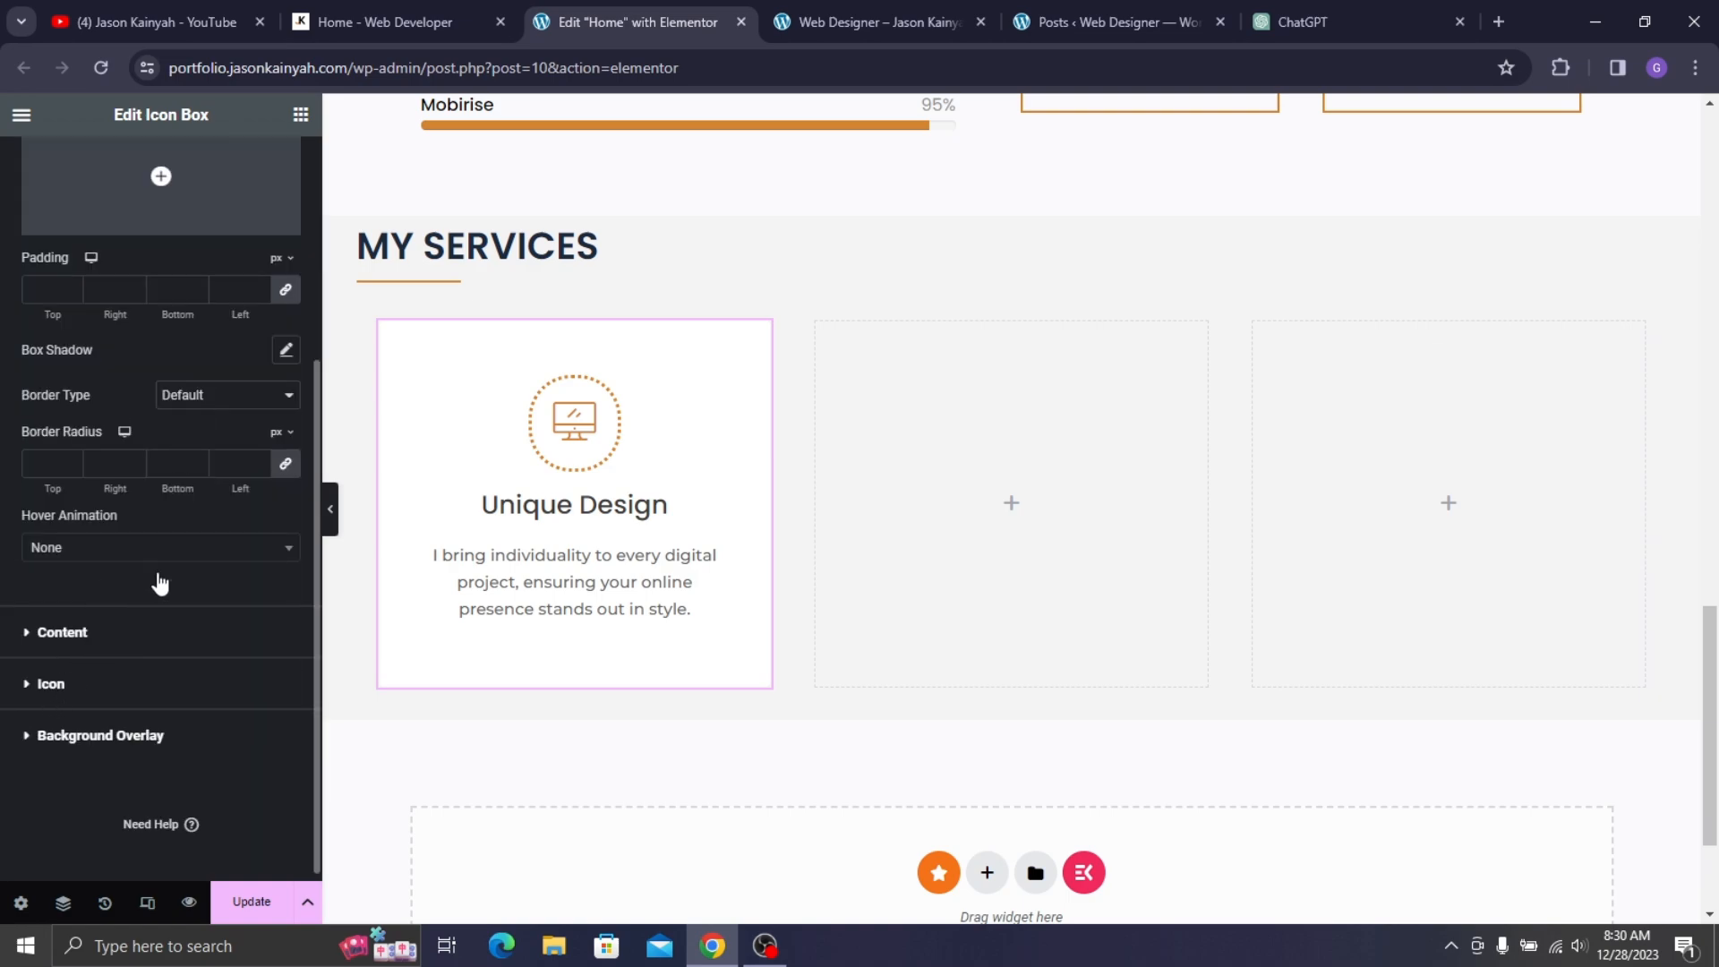
{"action": "left_click", "coordinate": [98, 632]}
{"action": "scroll", "coordinate": [121, 562], "scroll_direction": "down", "scroll_amount": 2}
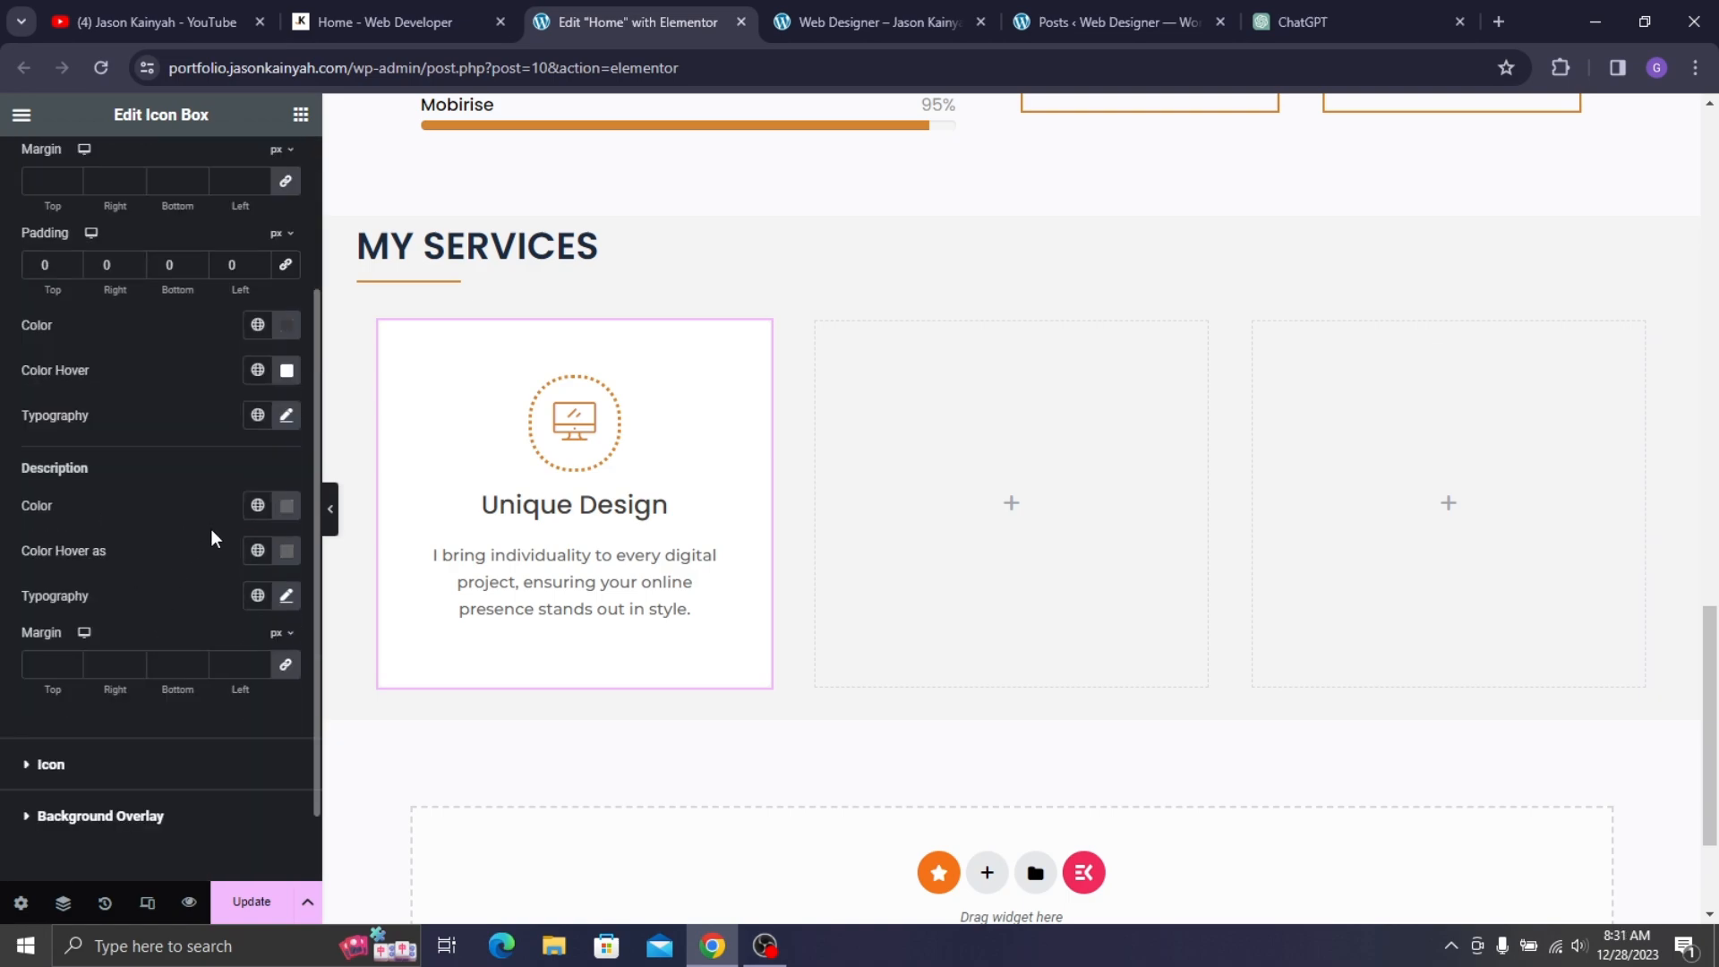
{"action": "left_click", "coordinate": [286, 550]}
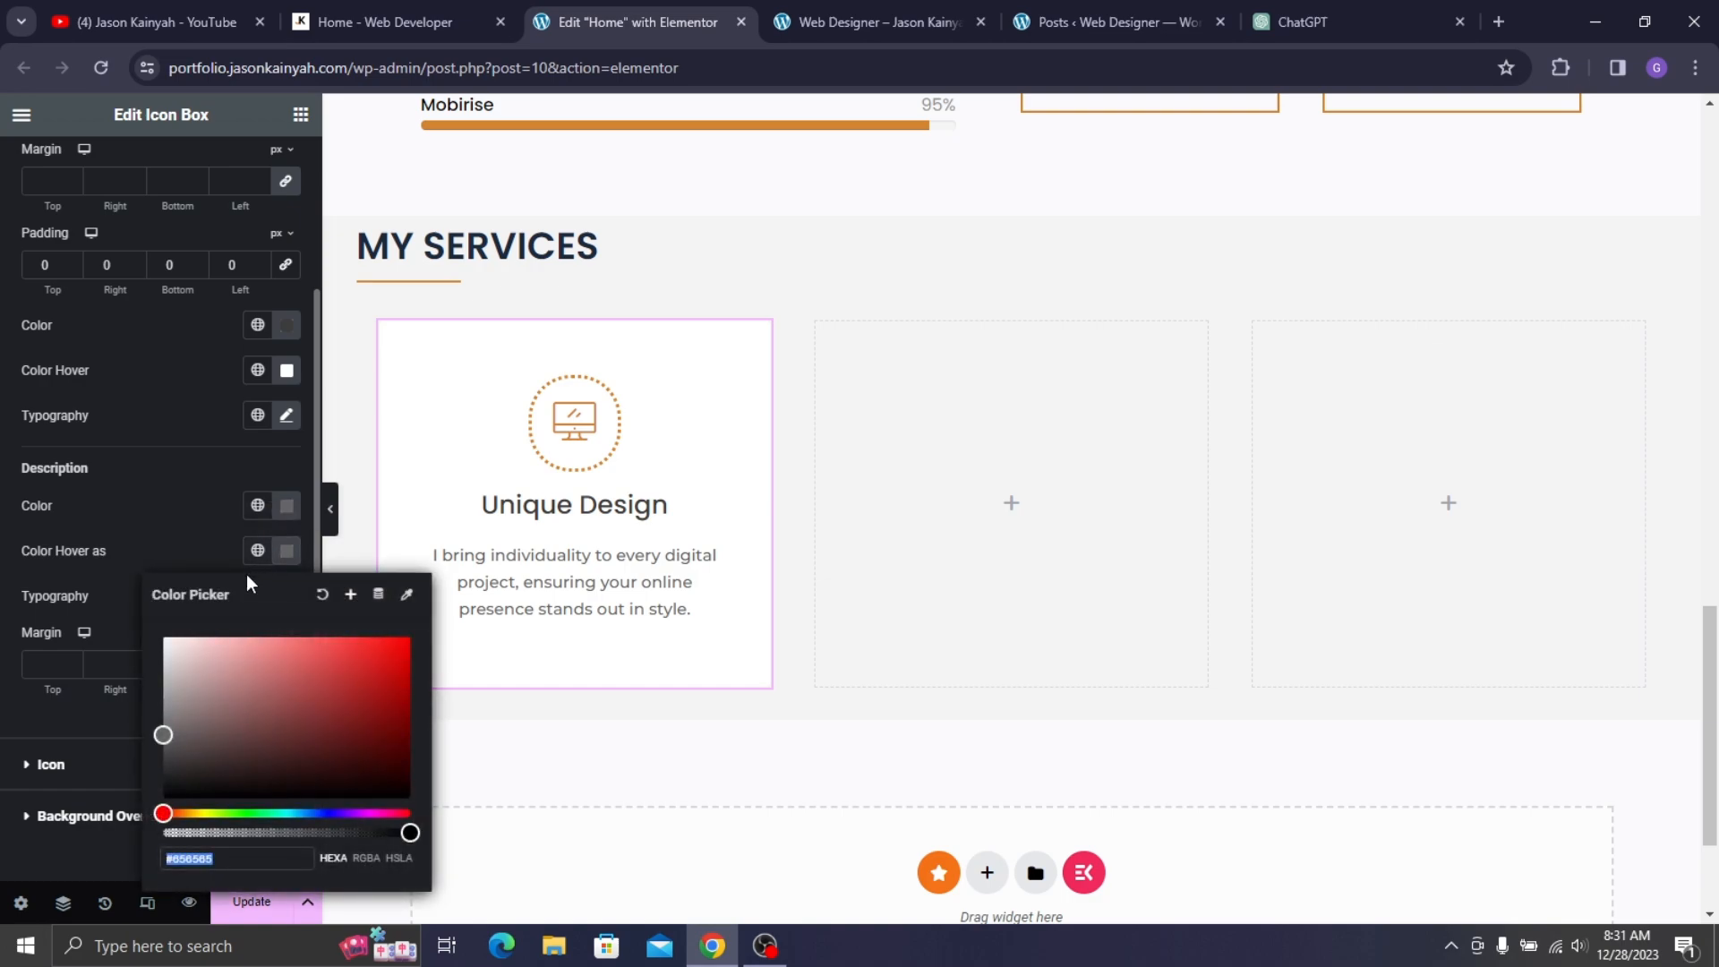
{"action": "left_click", "coordinate": [204, 645]}
{"action": "left_click_drag", "start_coordinate": [180, 638], "coordinate": [76, 560]}
{"action": "left_click", "coordinate": [75, 560]}
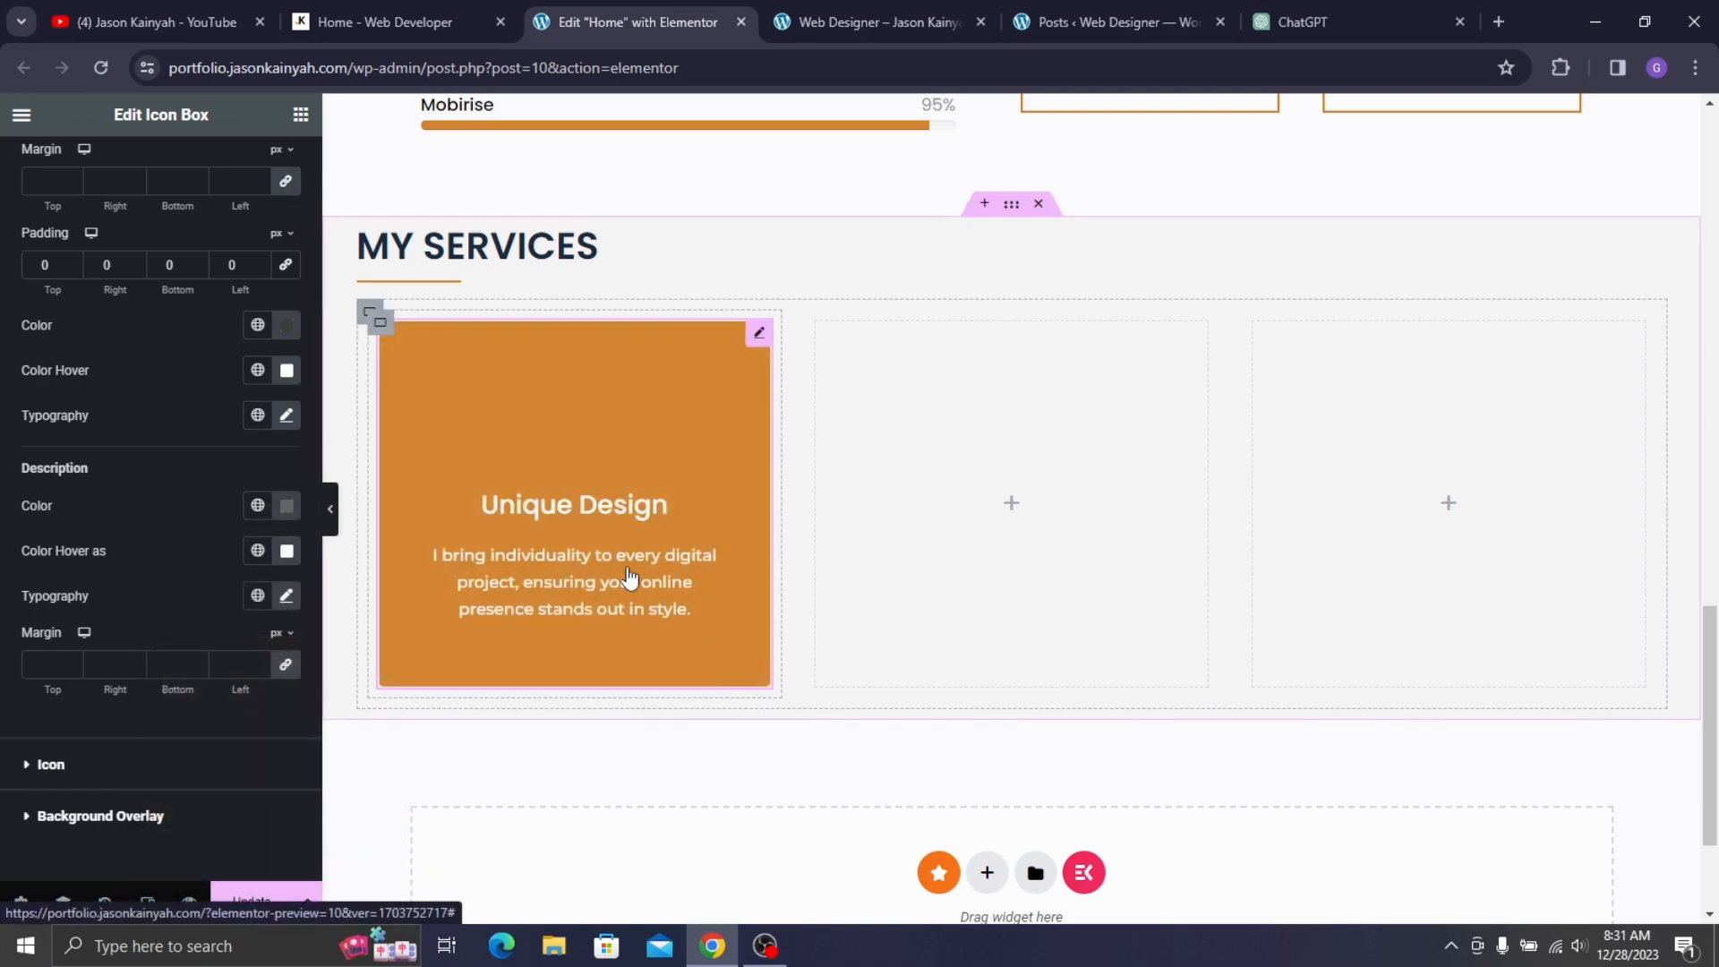
{"action": "scroll", "coordinate": [25, 663], "scroll_direction": "down", "scroll_amount": 1}
- Make the card's icon turn white on hover
{"action": "left_click", "coordinate": [46, 675]}
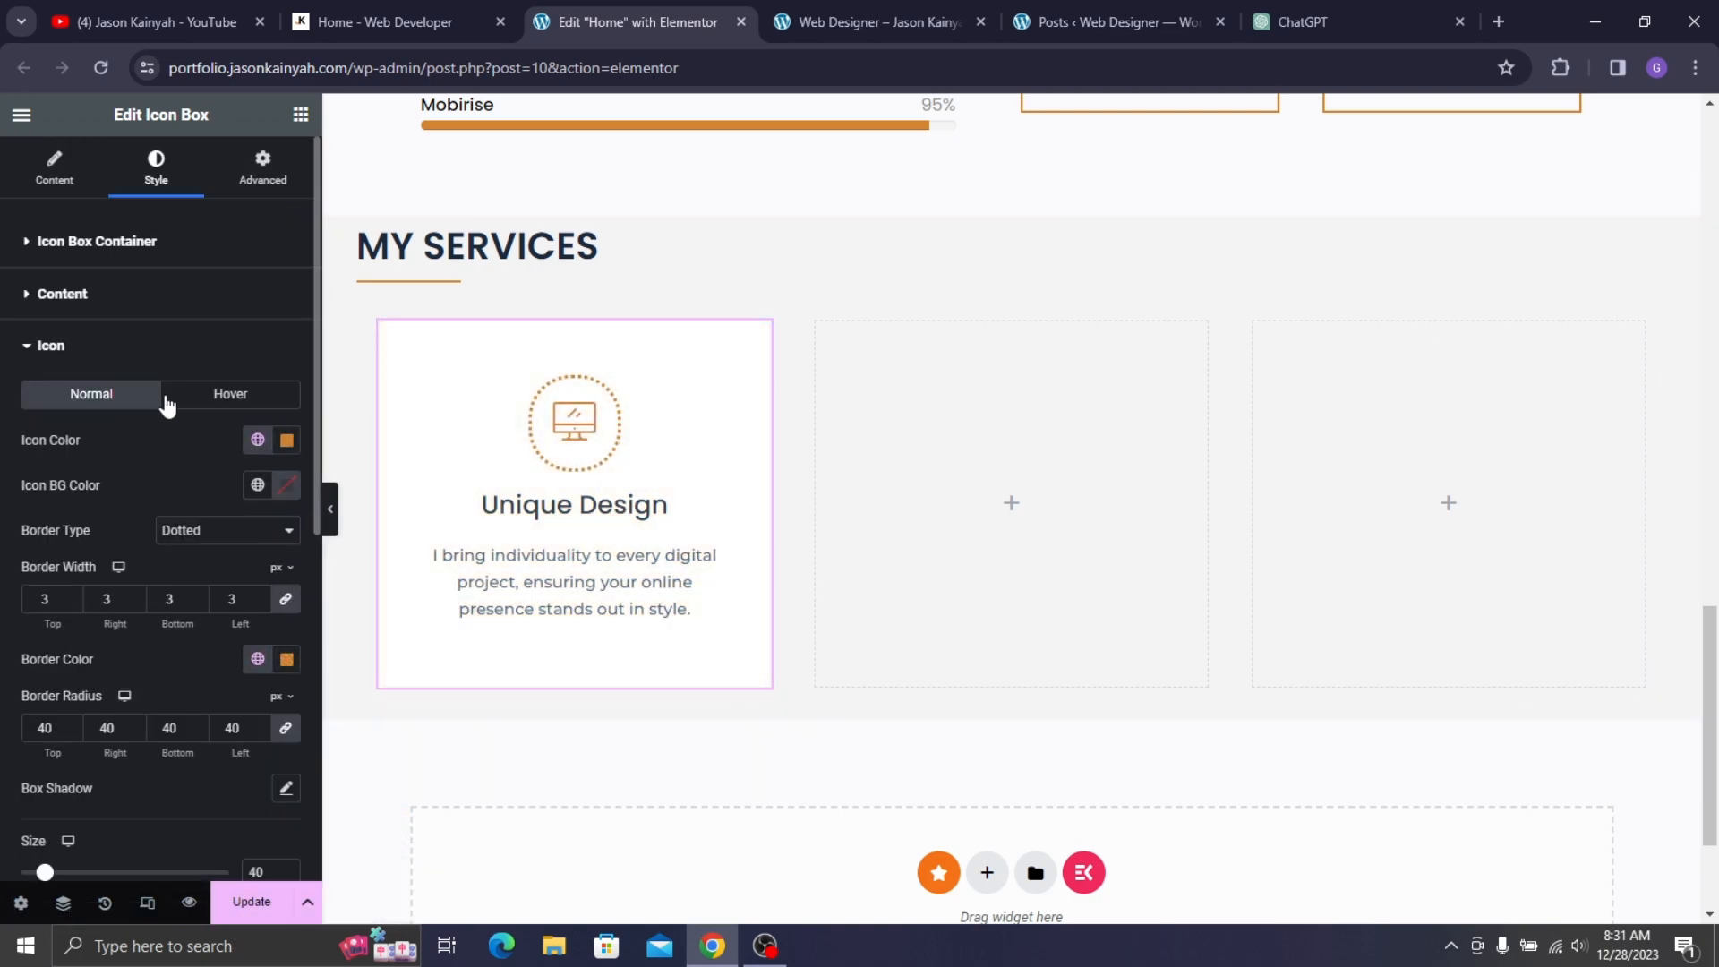
{"action": "left_click", "coordinate": [215, 395]}
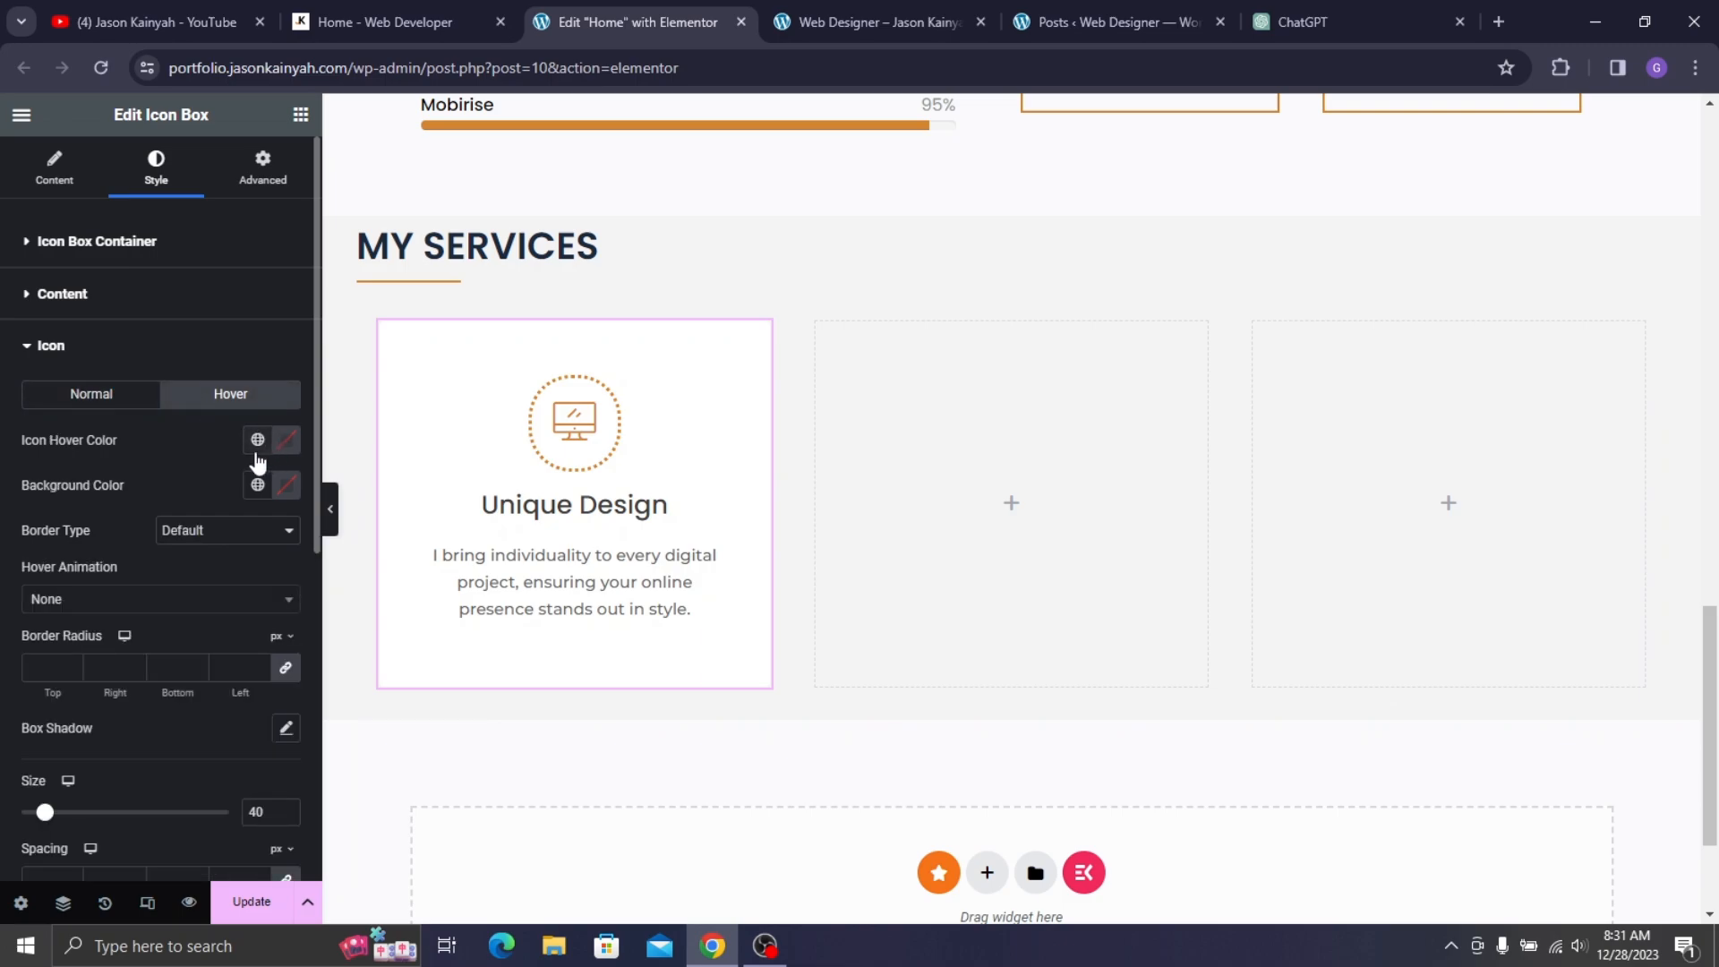
{"action": "left_click", "coordinate": [257, 441]}
{"action": "scroll", "coordinate": [134, 681], "scroll_direction": "down", "scroll_amount": 3}
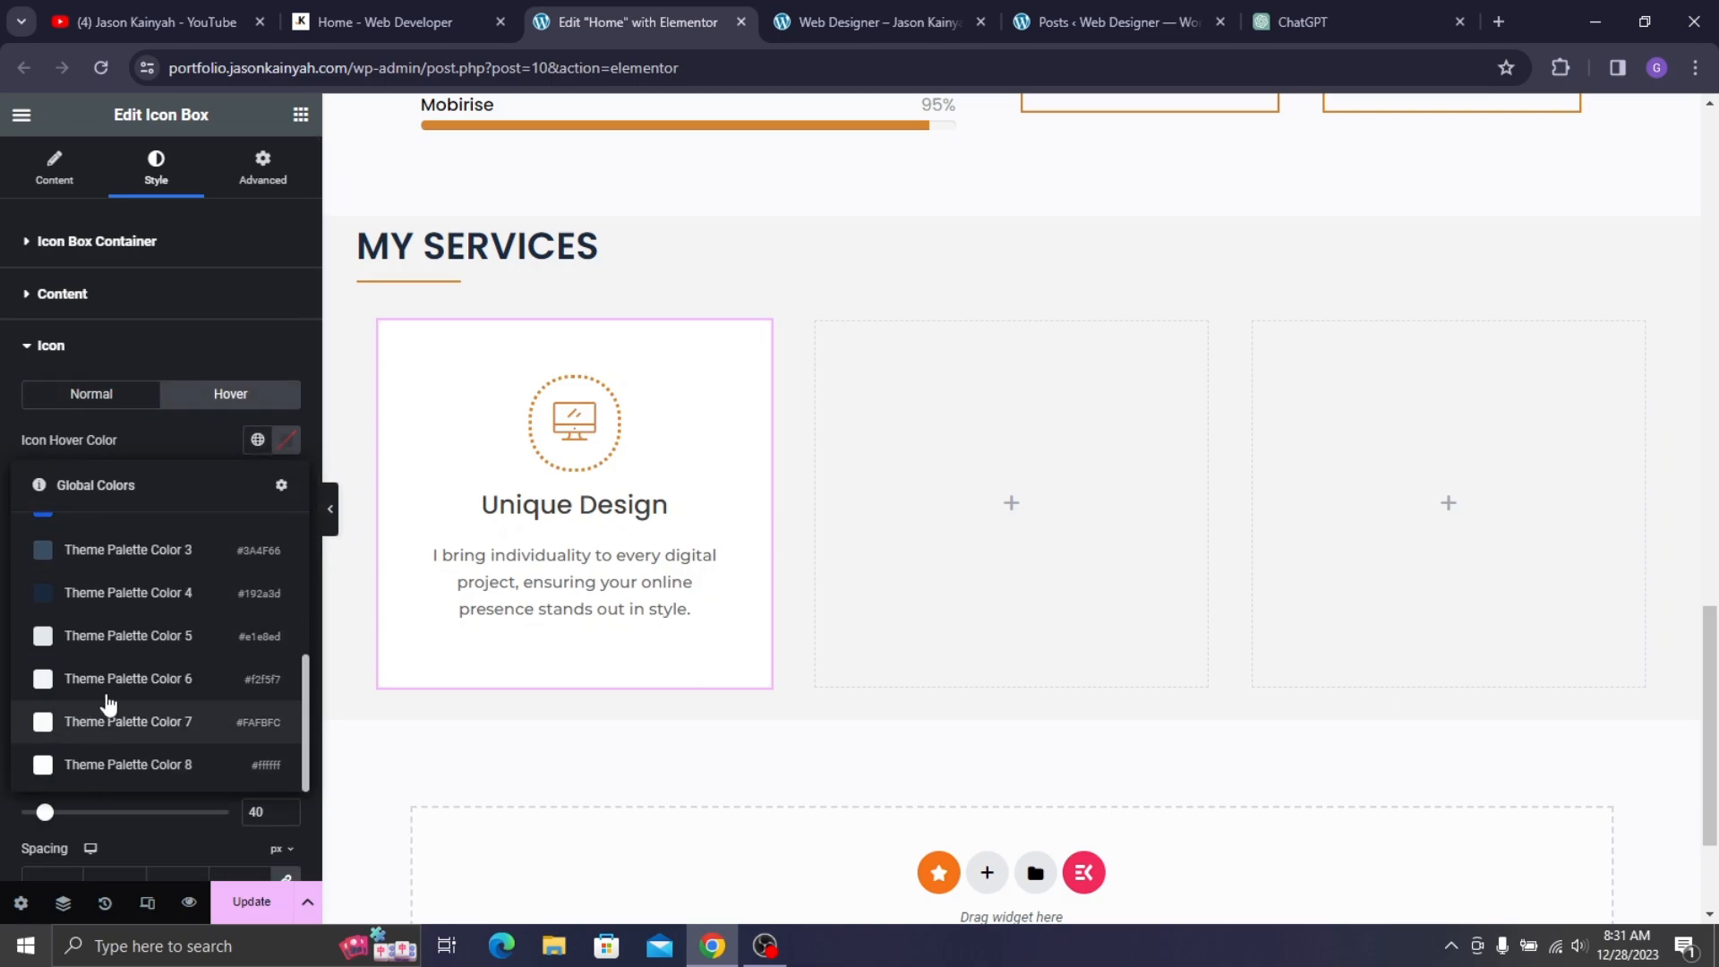
{"action": "left_click", "coordinate": [230, 766]}
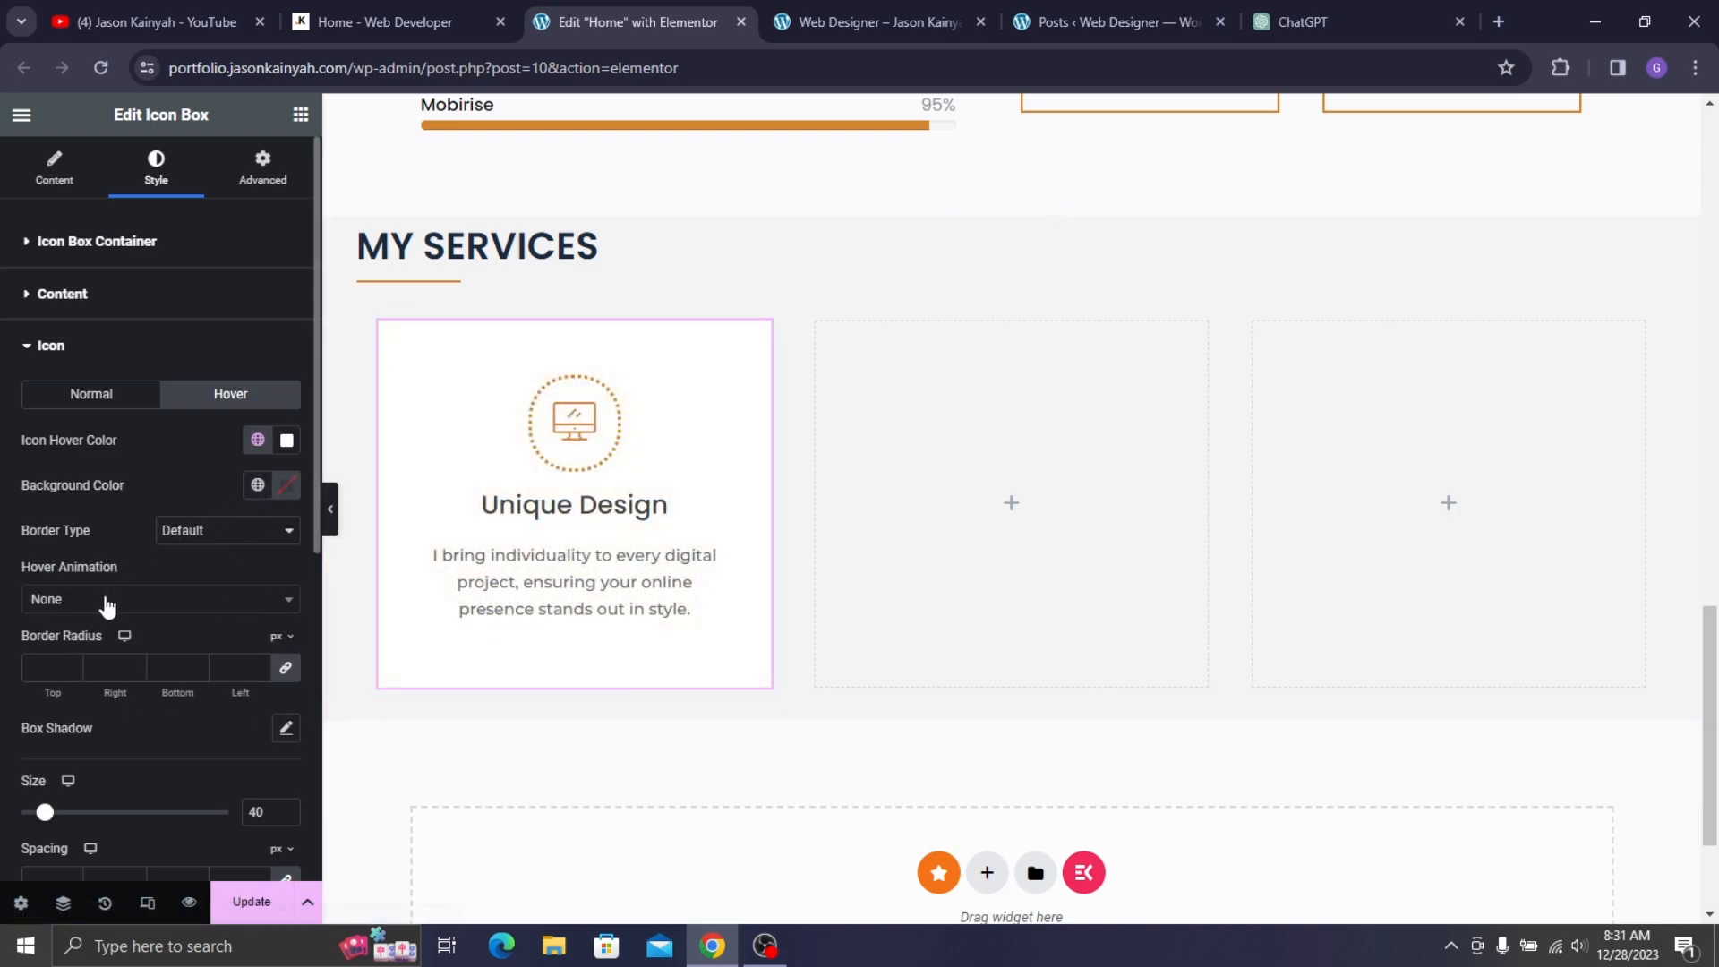
- Give the hovered icon a white dotted border, width 3 and radius 40, and check it live
{"action": "left_click", "coordinate": [190, 536]}
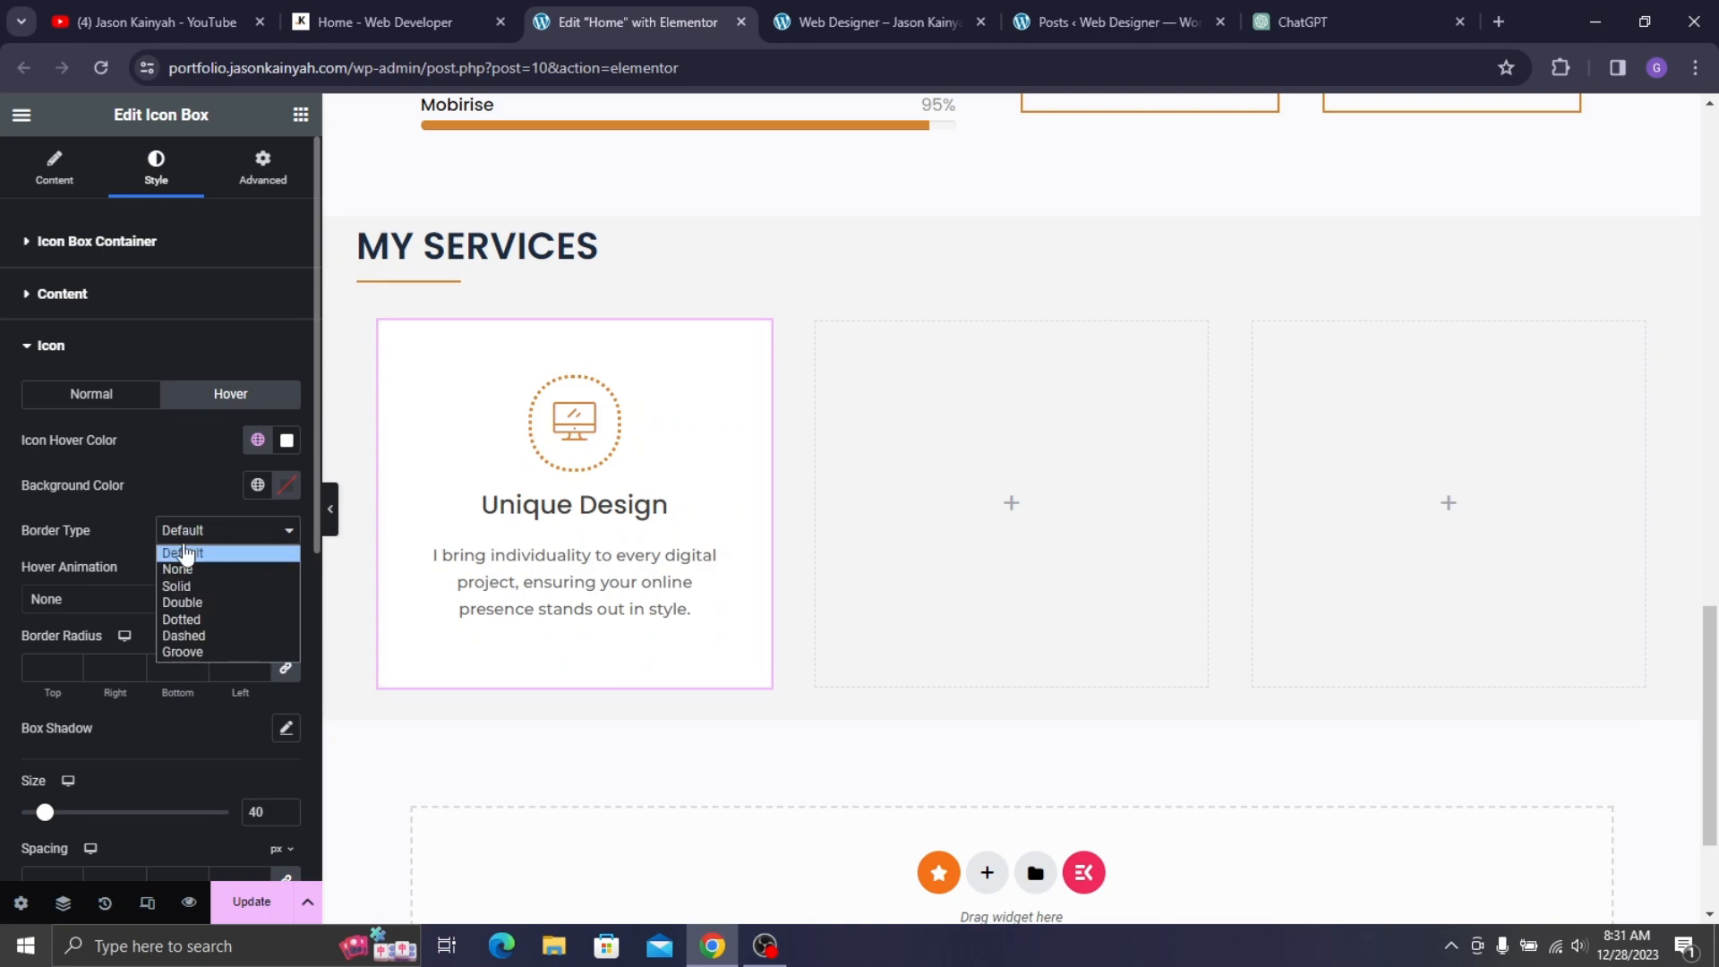
{"action": "left_click", "coordinate": [190, 620]}
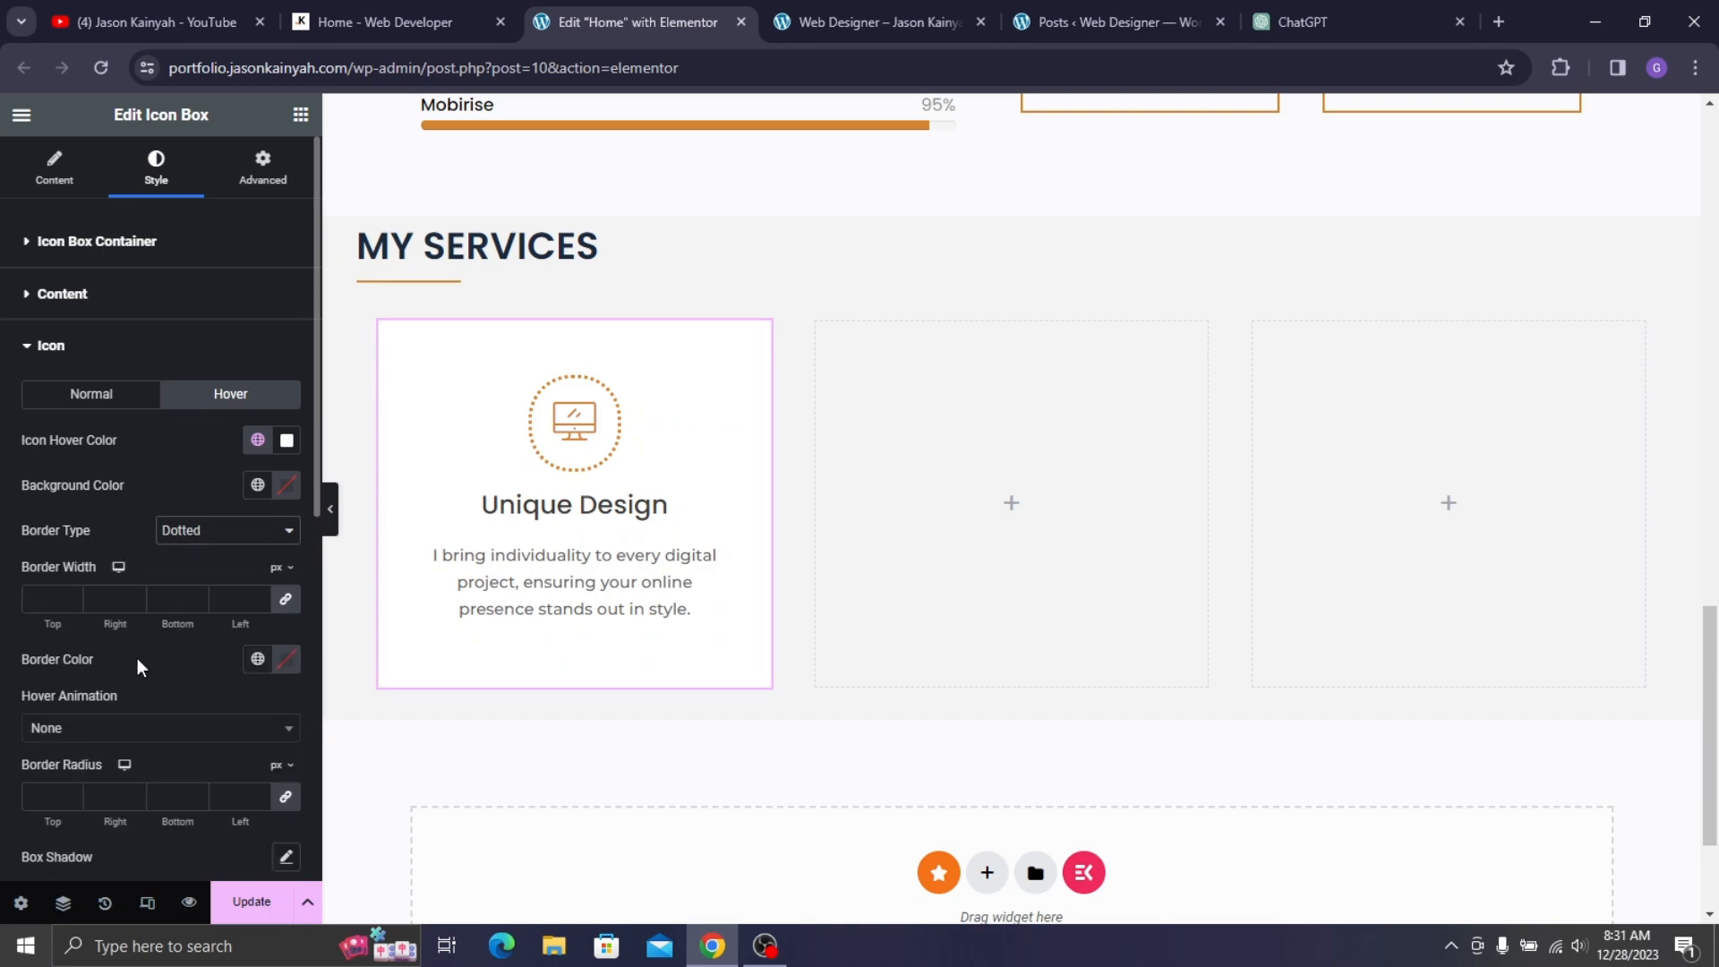
{"action": "left_click", "coordinate": [59, 790]}
{"action": "type", "text": "40"}
{"action": "left_click", "coordinate": [54, 604]}
{"action": "type", "text": "3"}
{"action": "left_click", "coordinate": [285, 661]}
{"action": "left_click", "coordinate": [138, 664]}
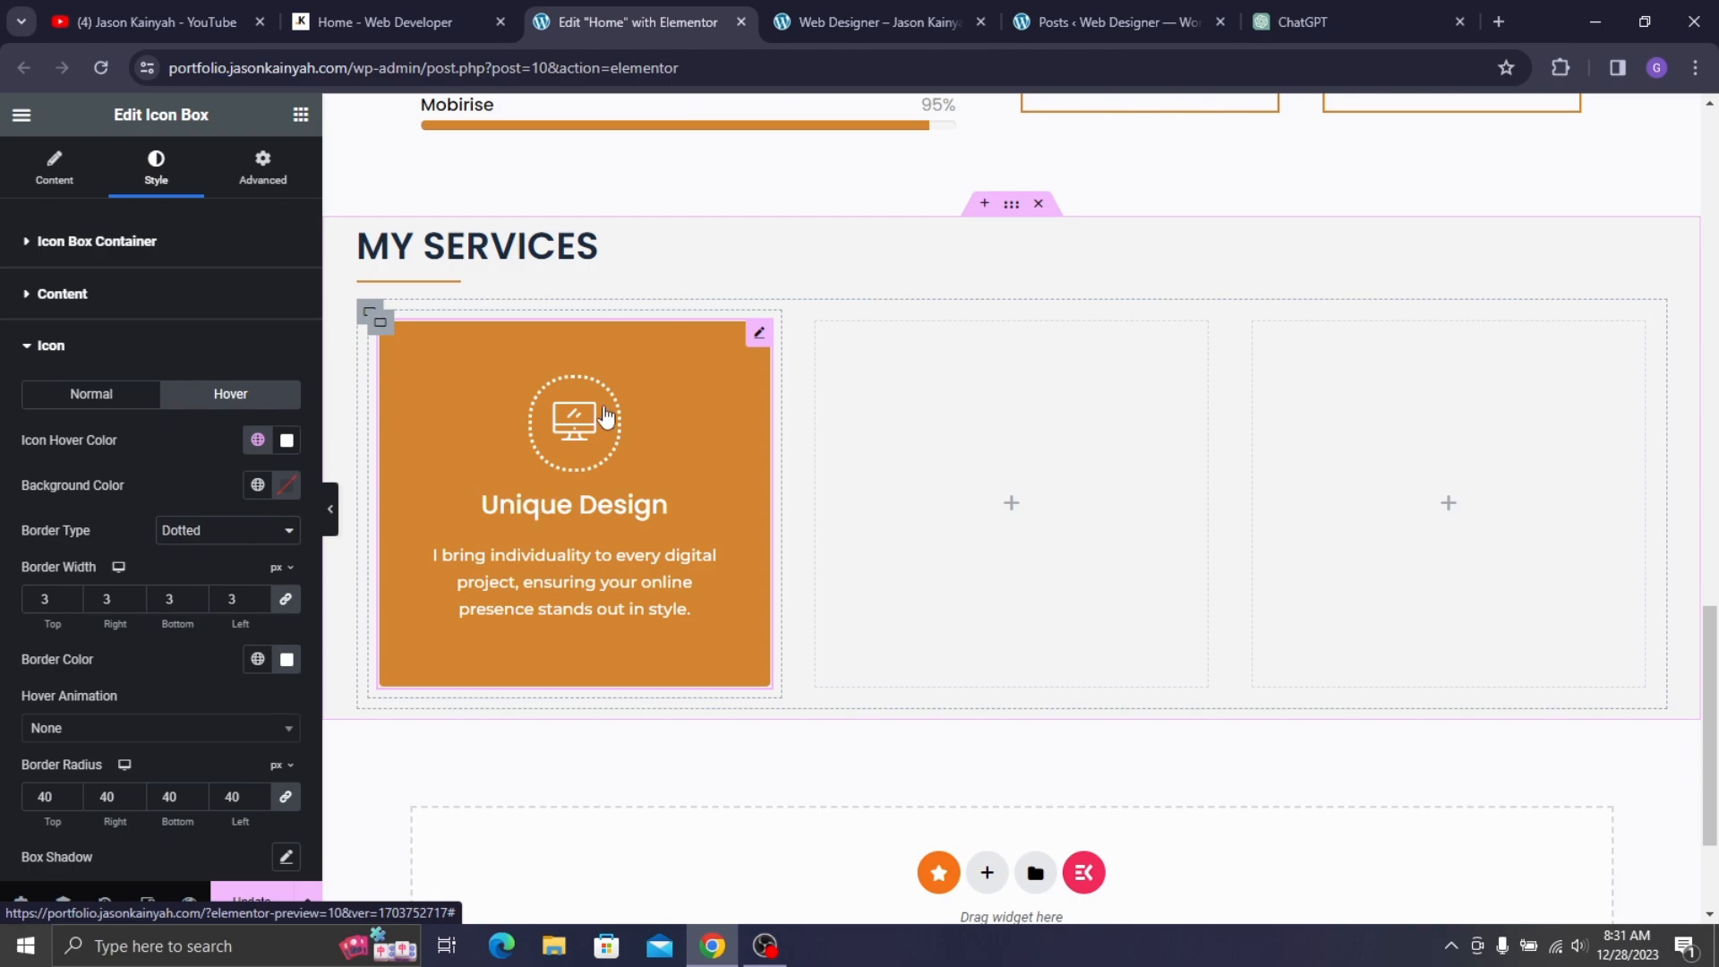
{"action": "left_click", "coordinate": [406, 19]}
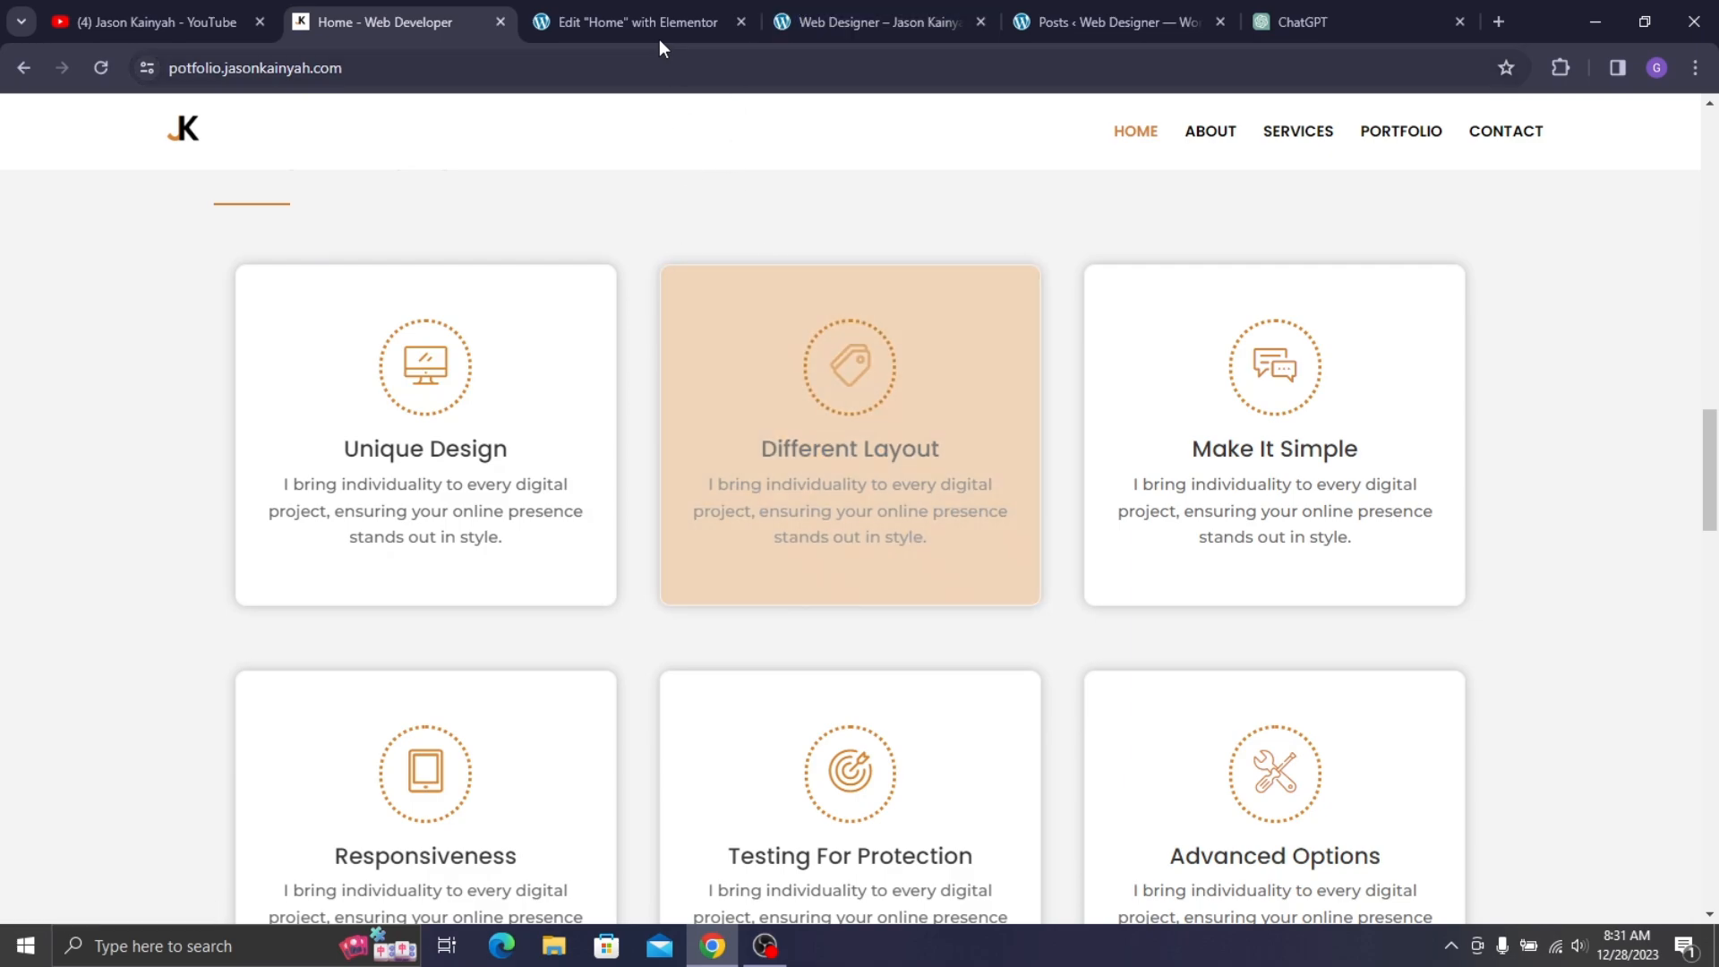
{"action": "left_click", "coordinate": [641, 20]}
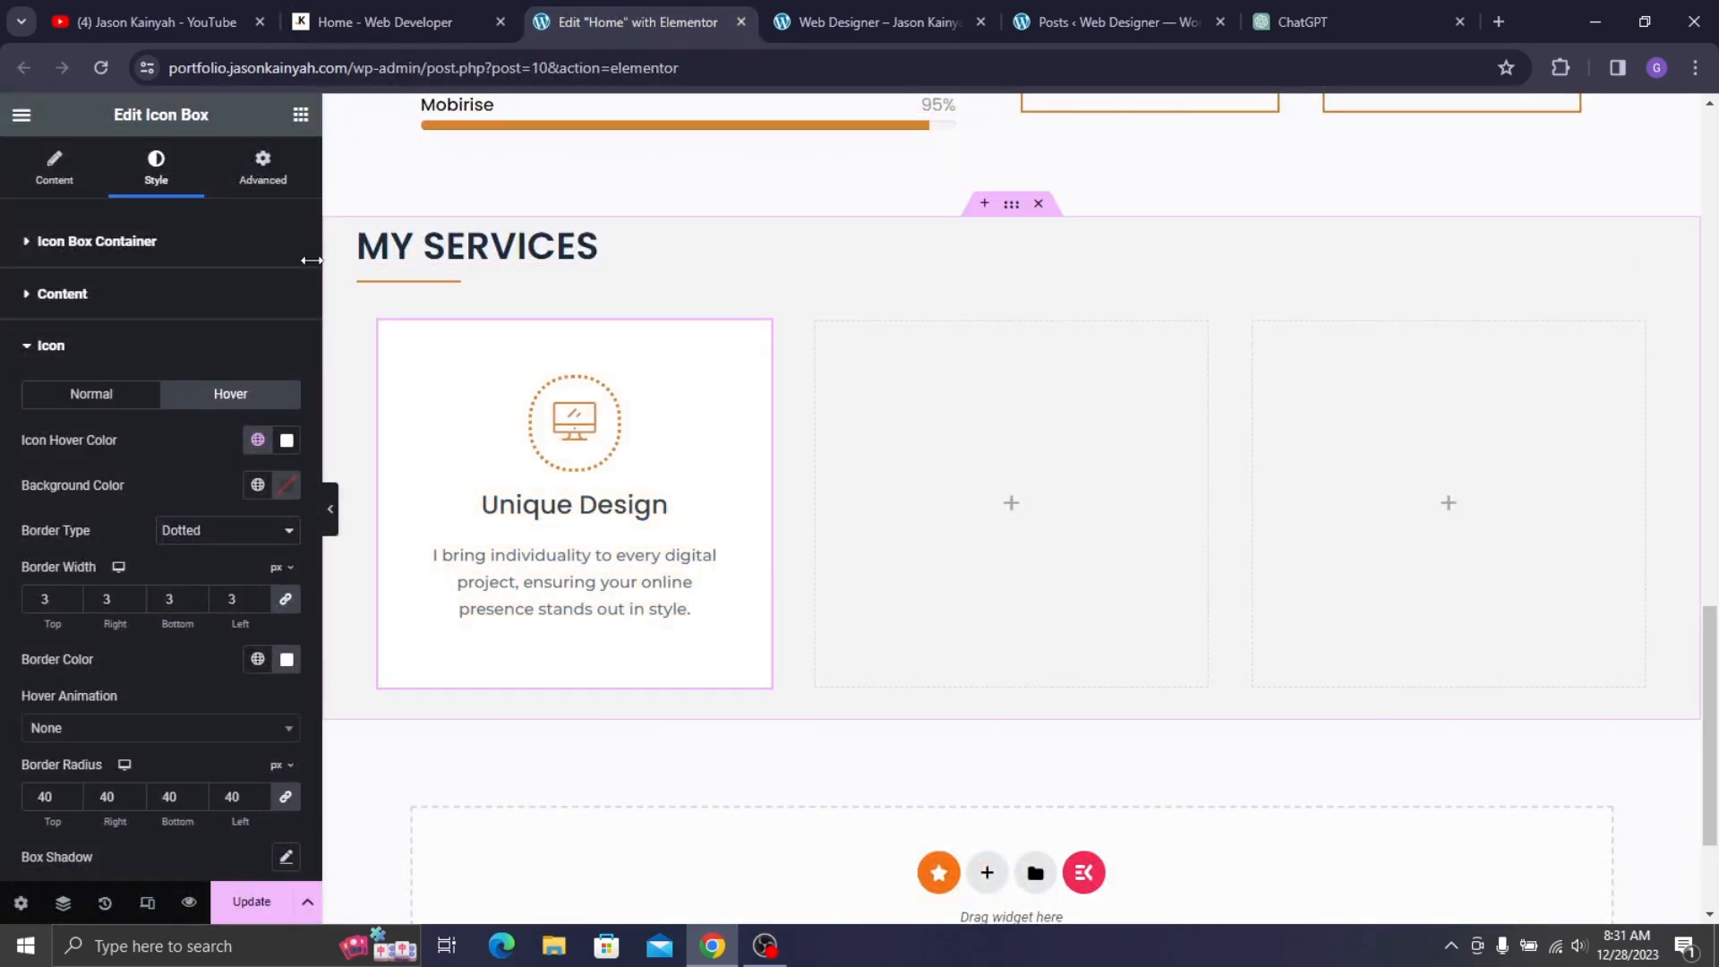
- Add a black box shadow to the Unique Design card, lowering its opacity to about 0.28
{"action": "left_click", "coordinate": [265, 184]}
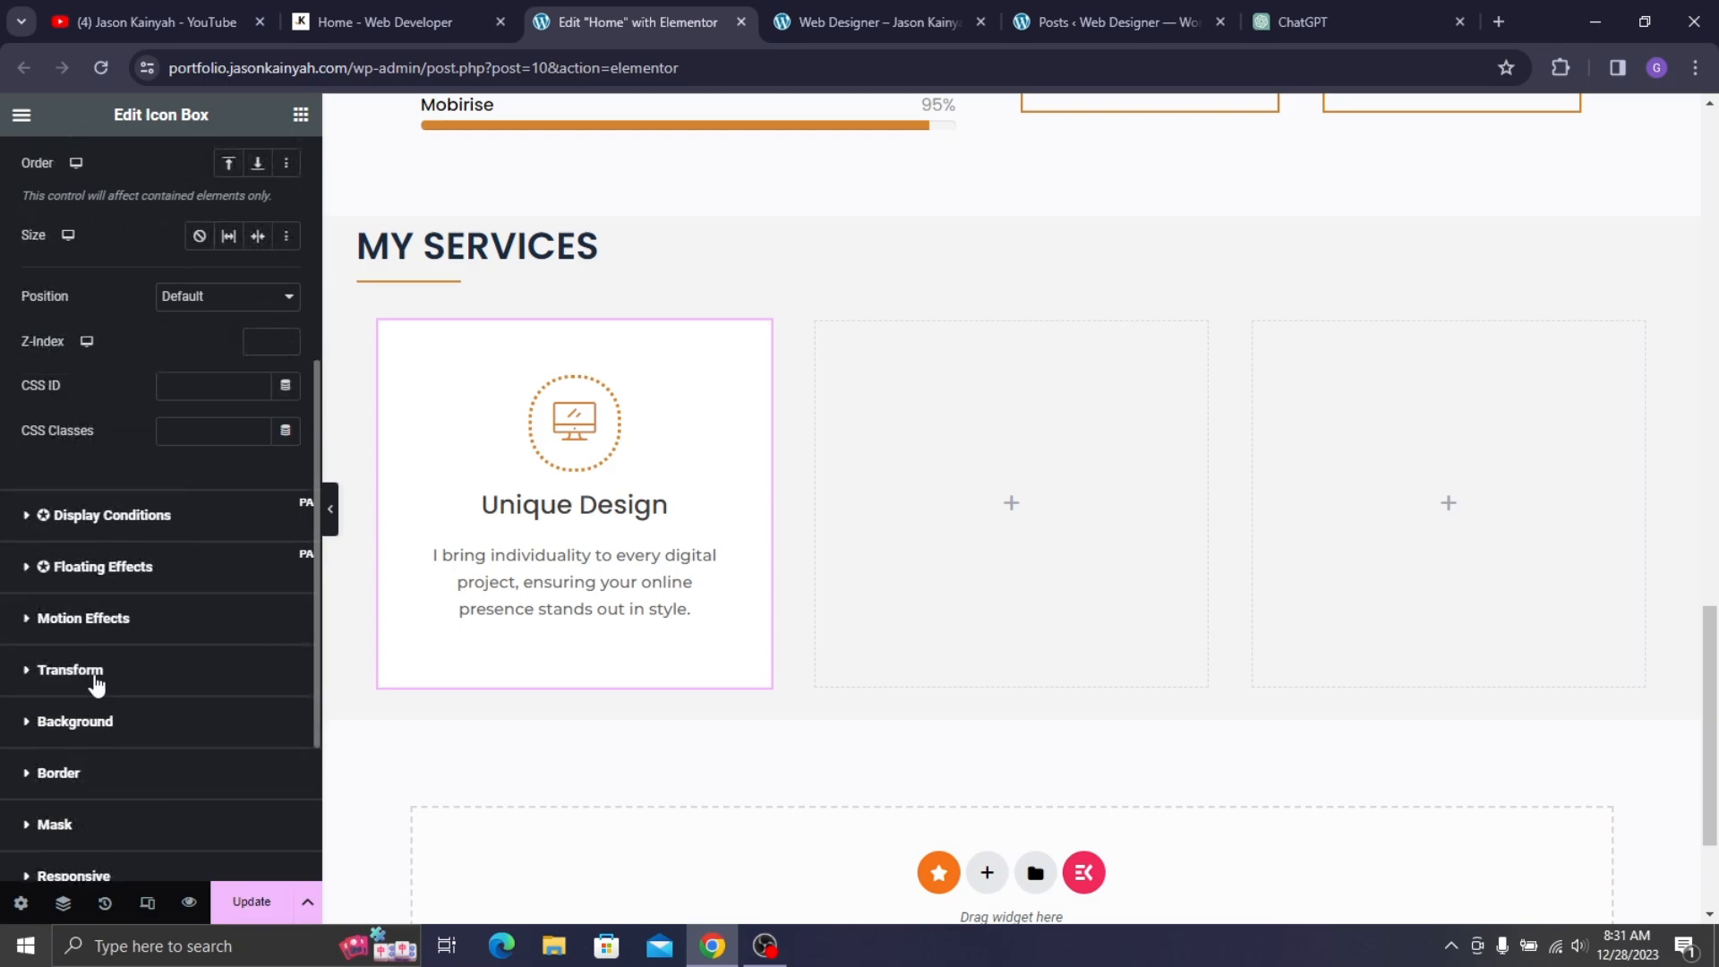
{"action": "left_click", "coordinate": [85, 775]}
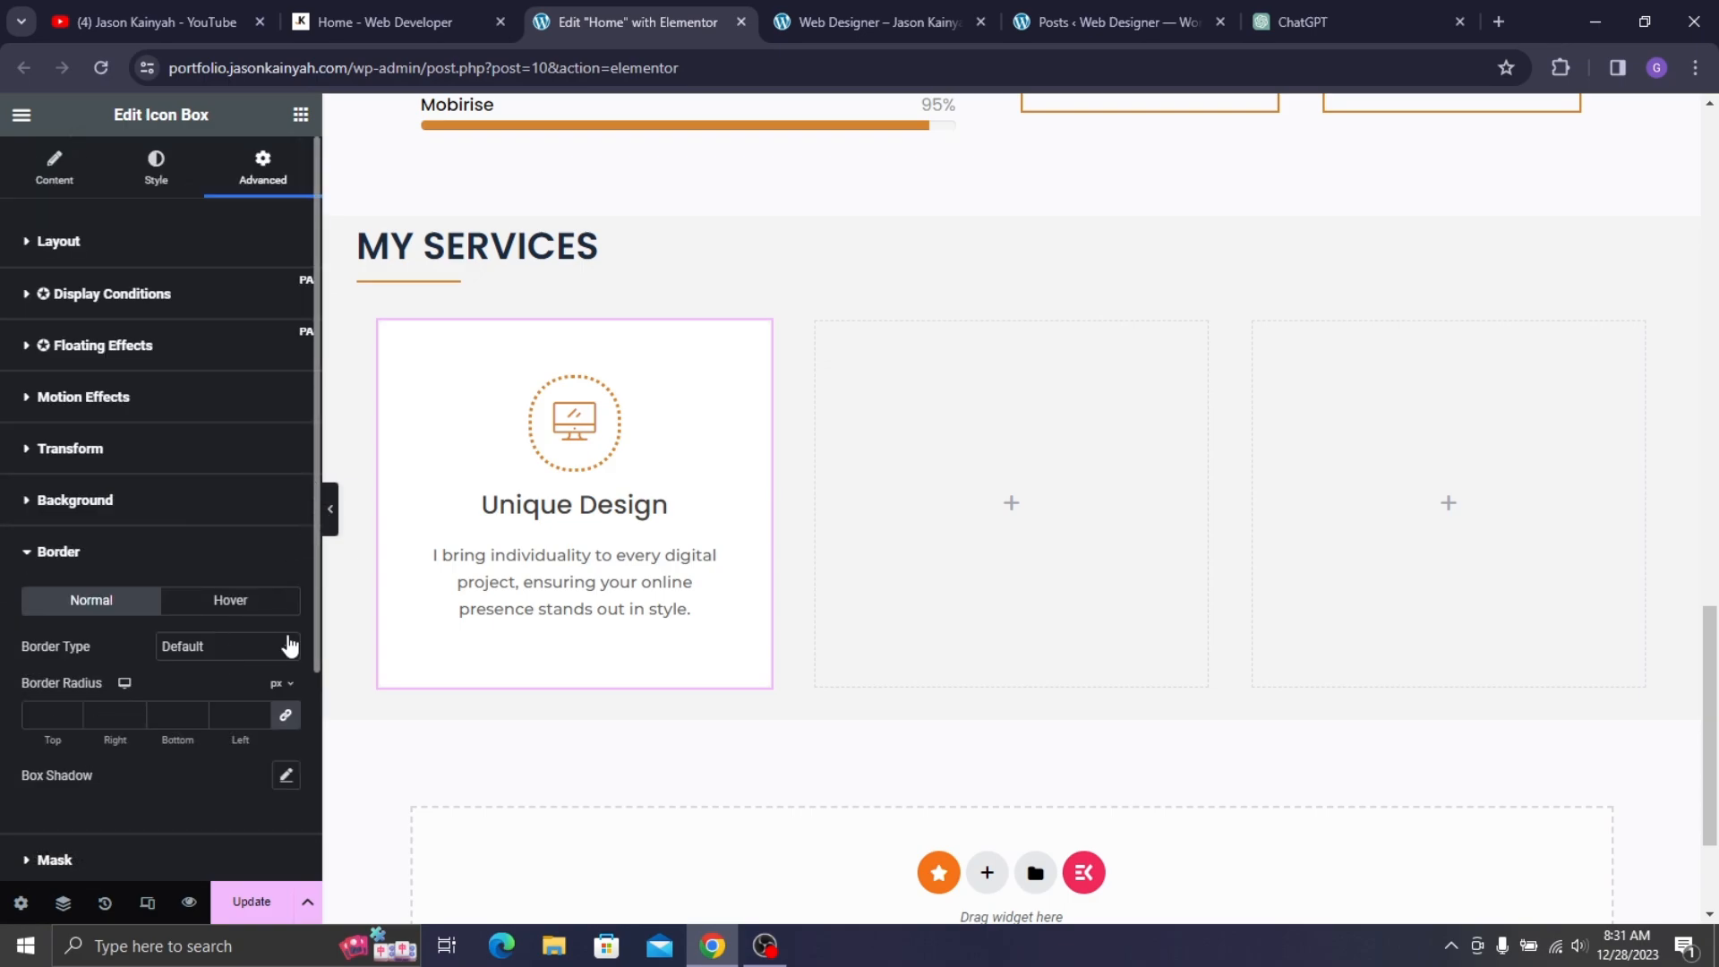
{"action": "scroll", "coordinate": [290, 645], "scroll_direction": "down", "scroll_amount": 2}
{"action": "left_click", "coordinate": [286, 562]}
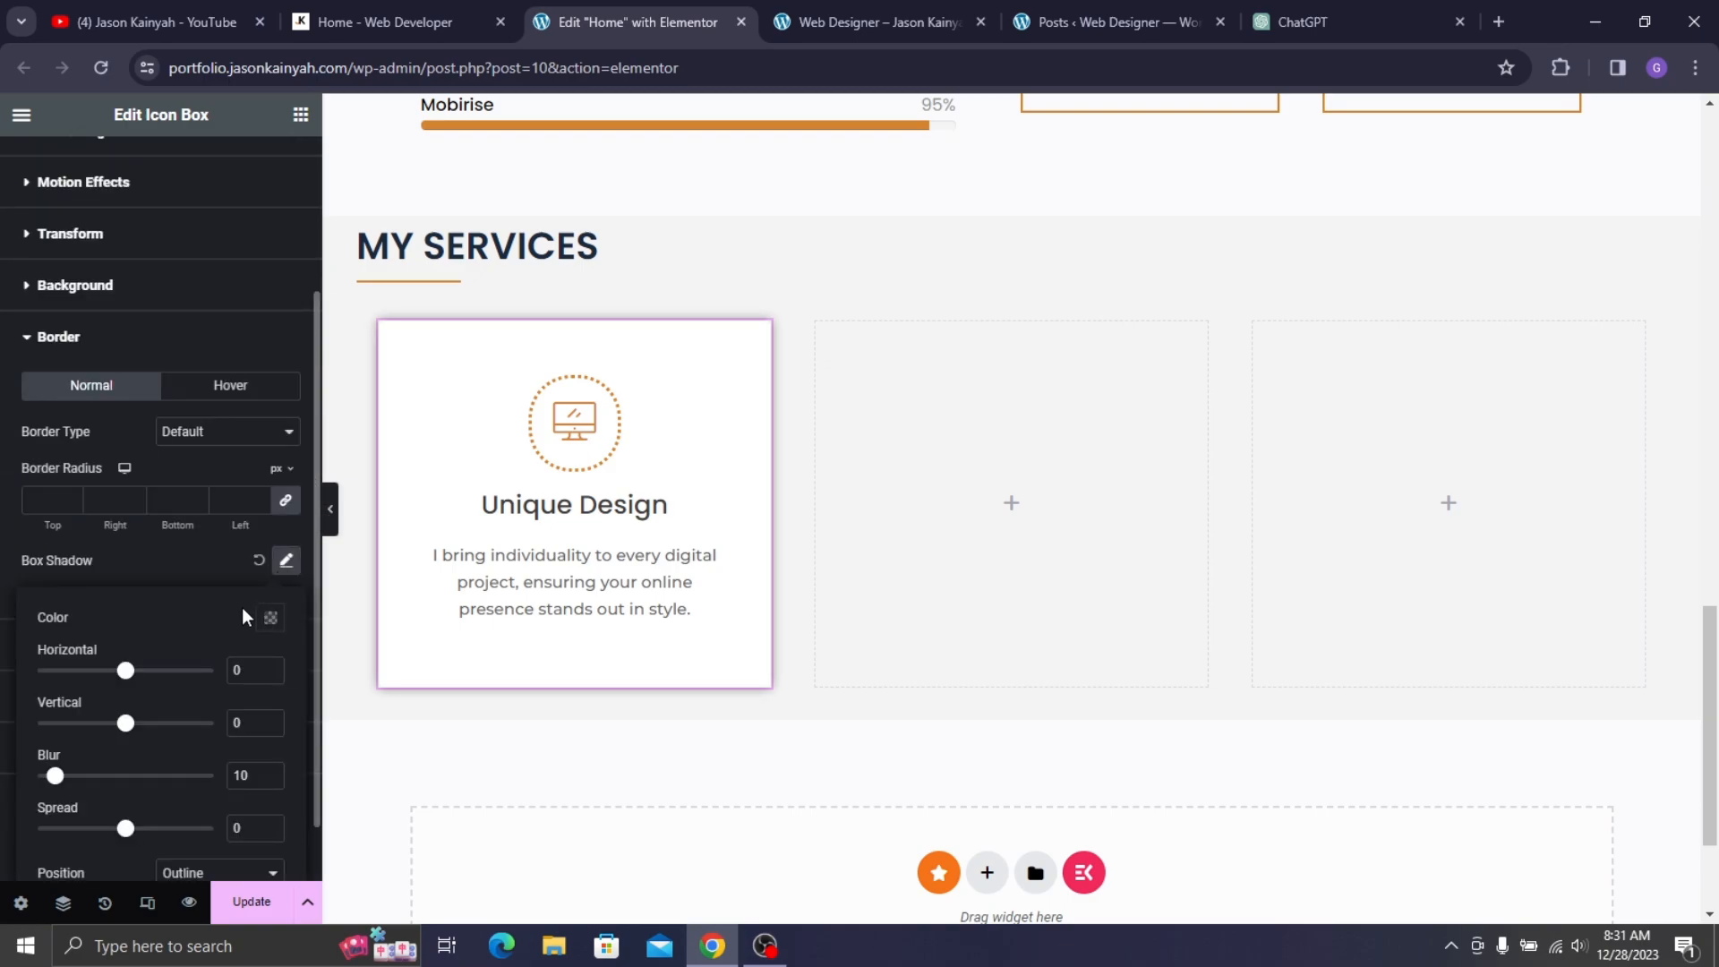
{"action": "left_click", "coordinate": [270, 626]}
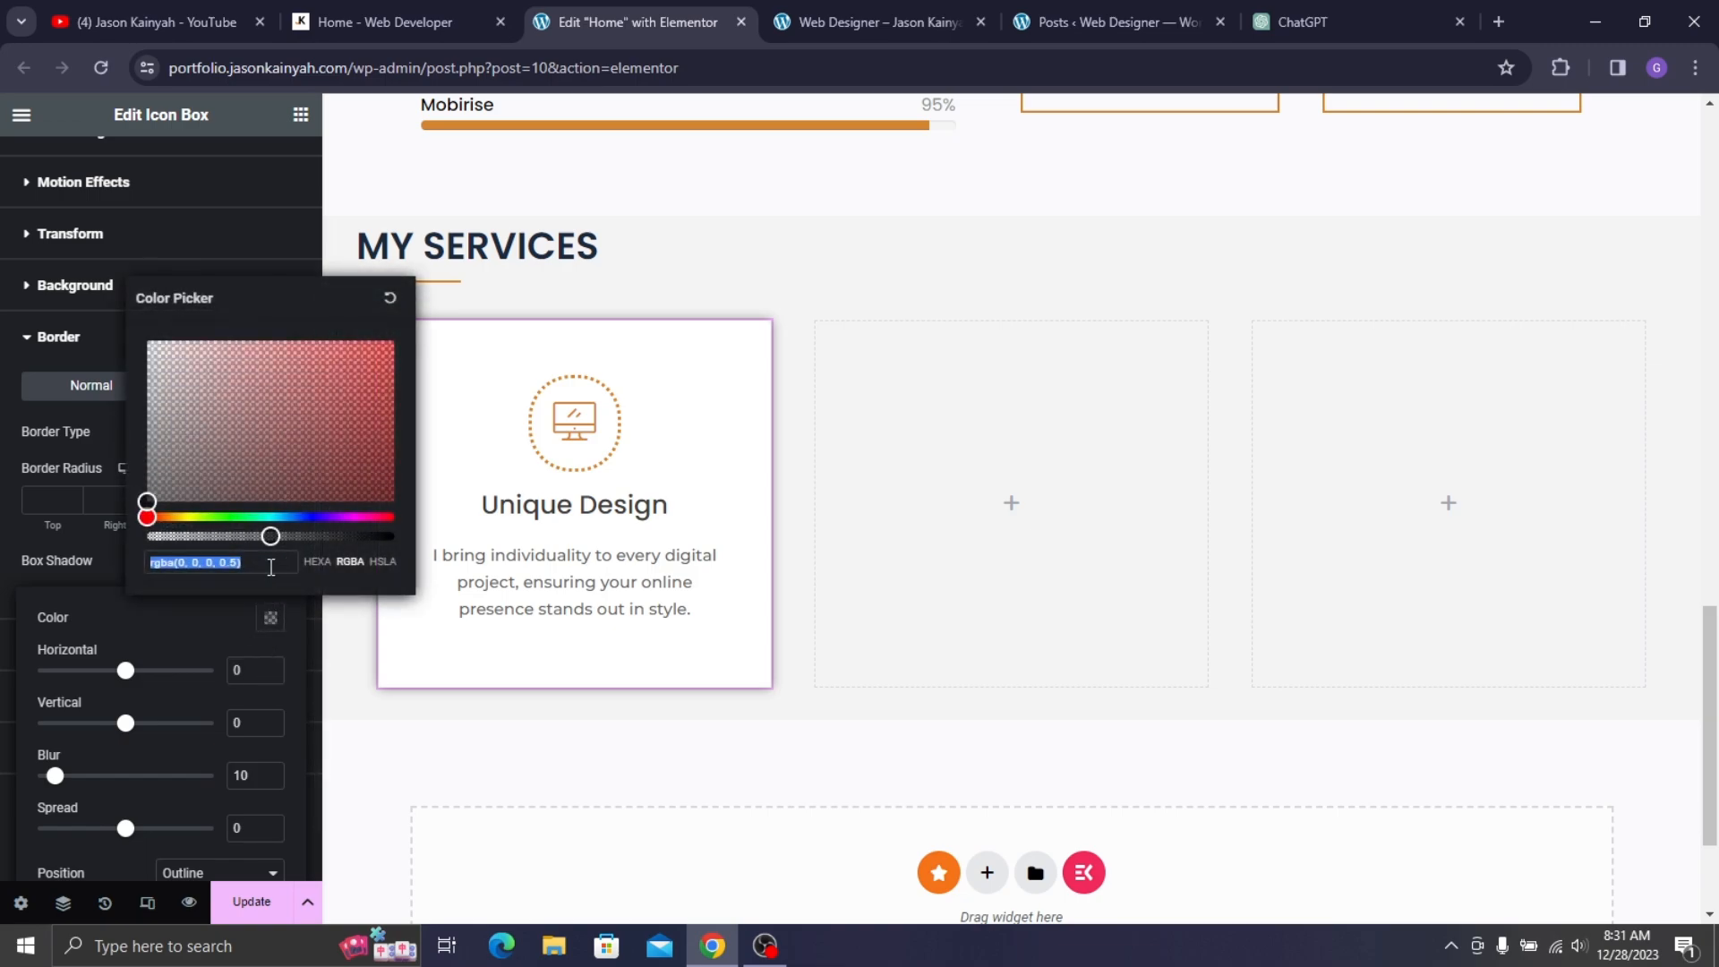
{"action": "left_click_drag", "start_coordinate": [258, 536], "coordinate": [218, 536]}
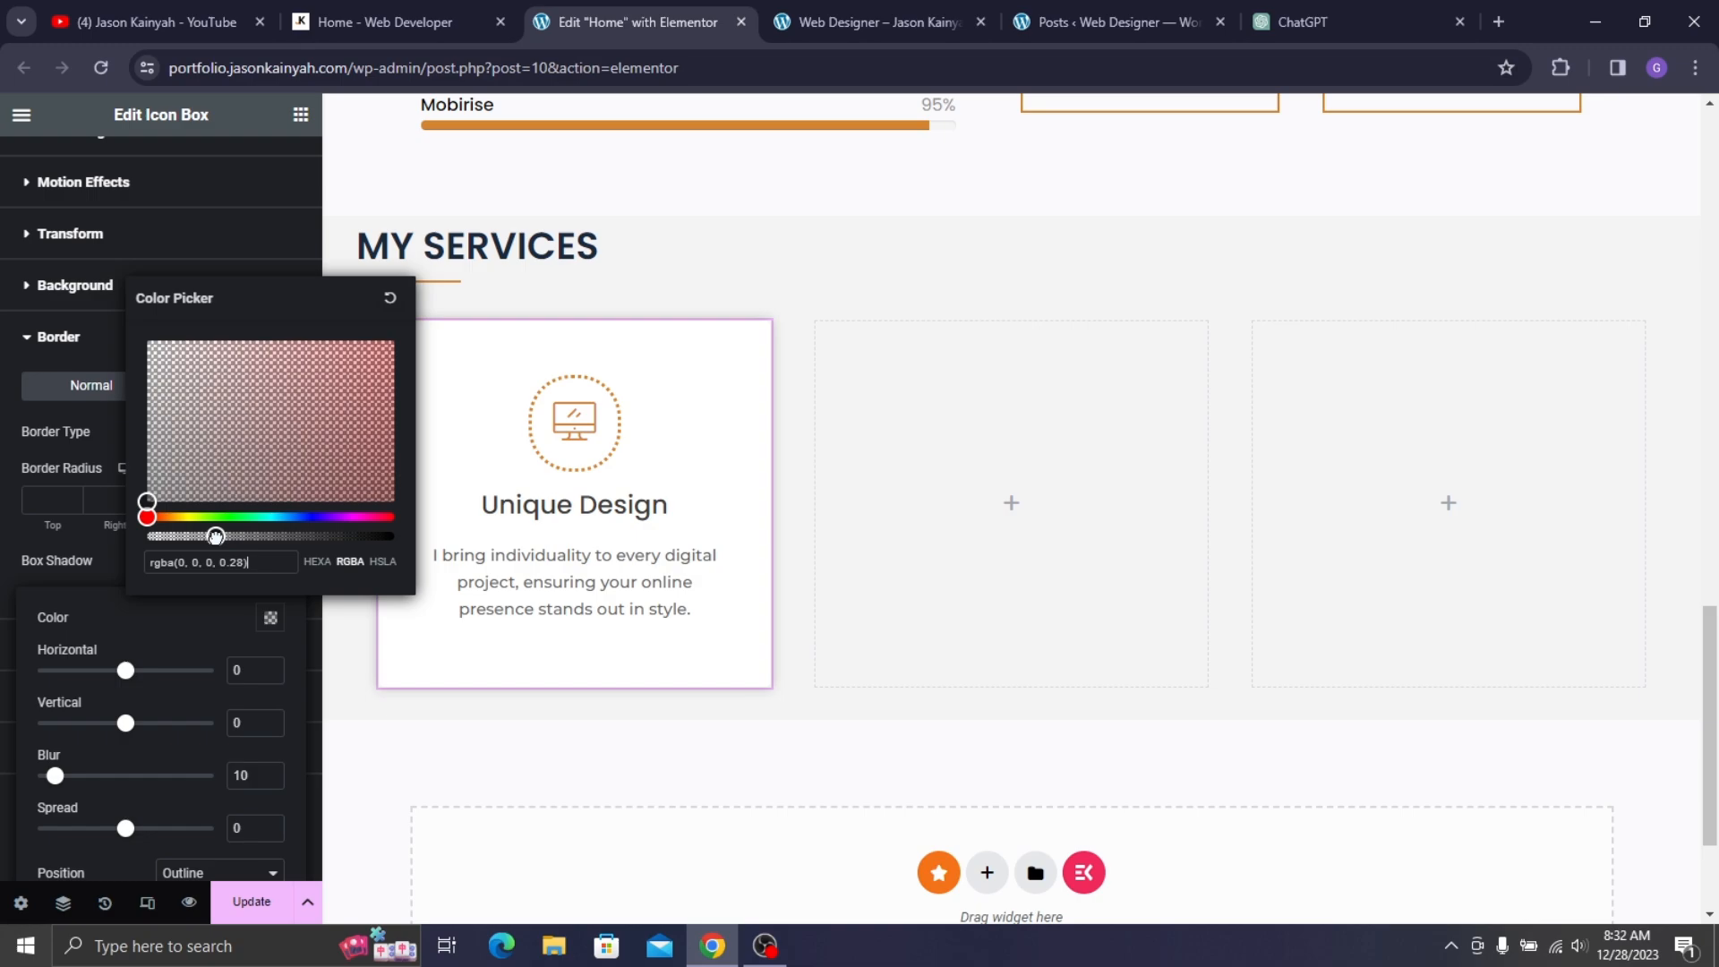
{"action": "left_click", "coordinate": [202, 628]}
{"action": "left_click", "coordinate": [154, 566]}
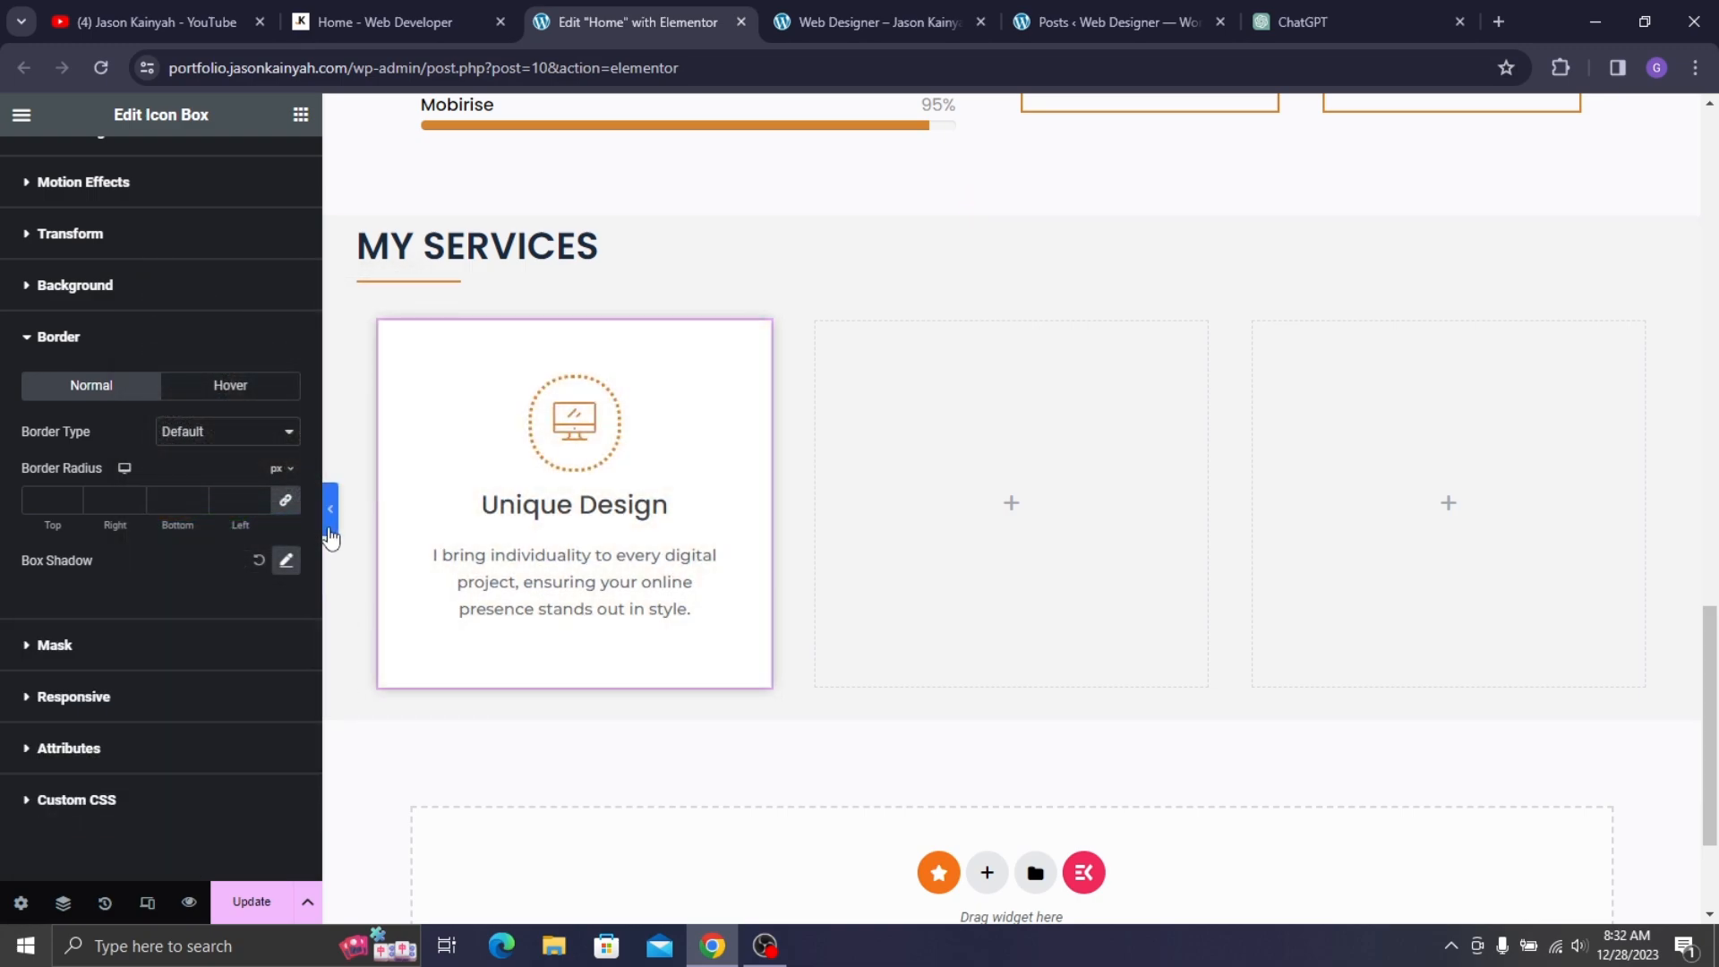
{"action": "left_click", "coordinate": [329, 530]}
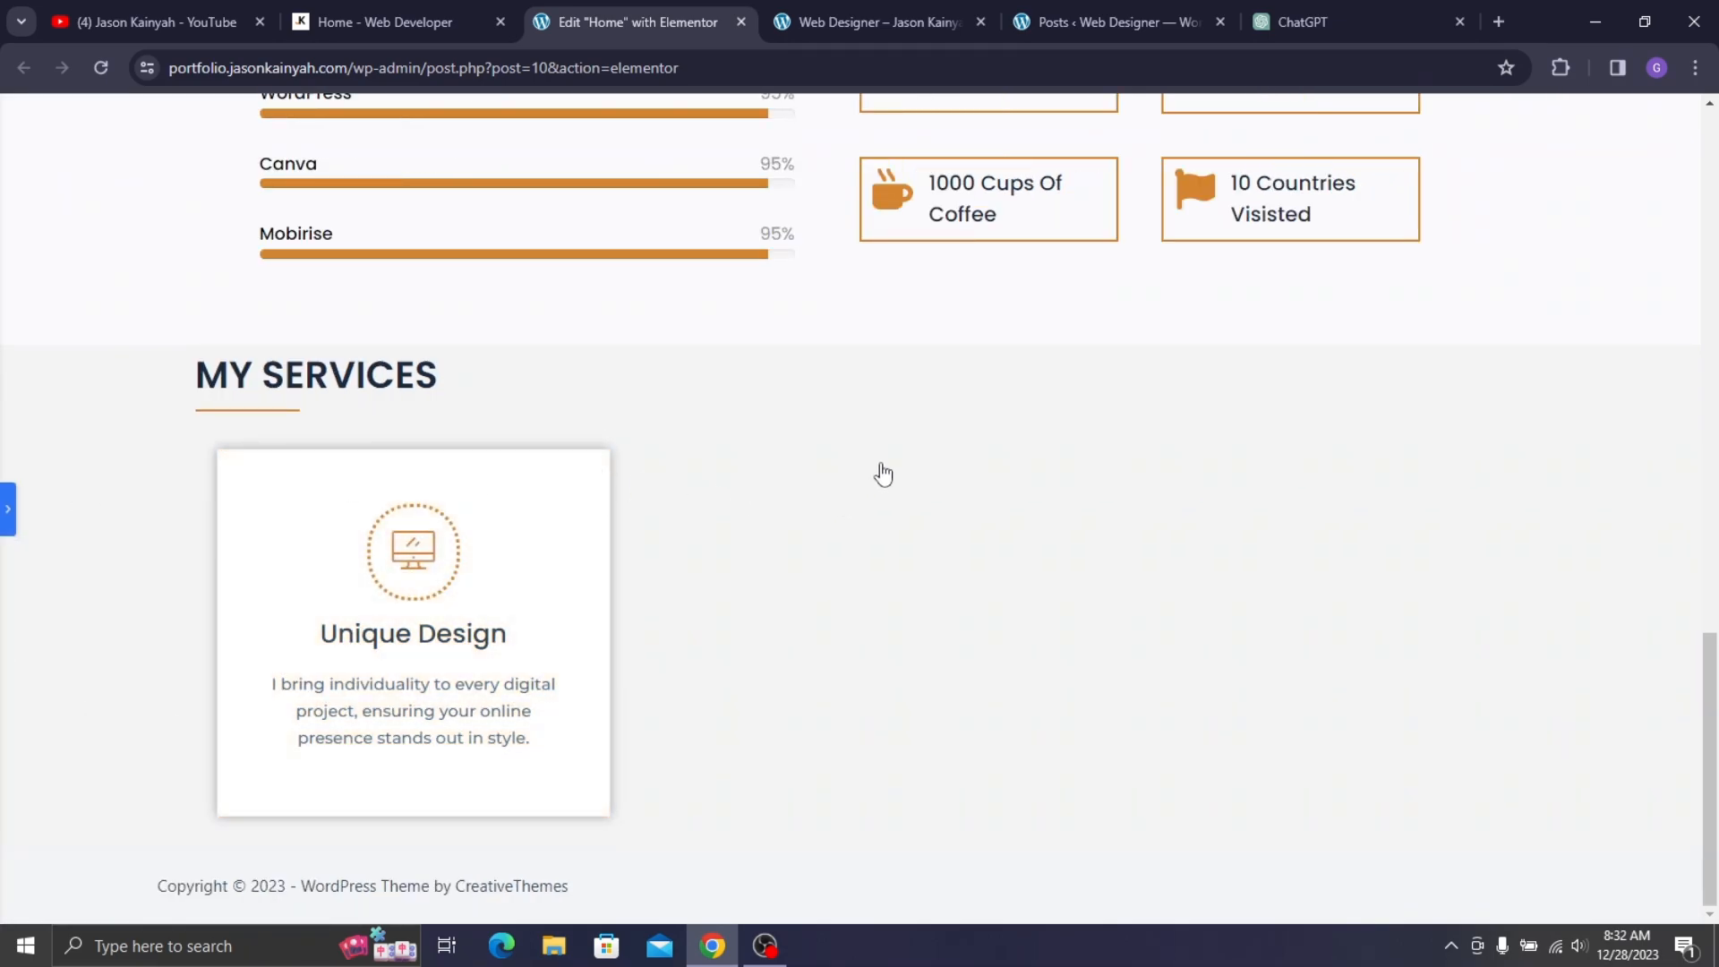
- Copy the Unique Design card and paste it into the empty service columns
{"action": "left_click", "coordinate": [7, 509]}
{"action": "right_click", "coordinate": [593, 421]}
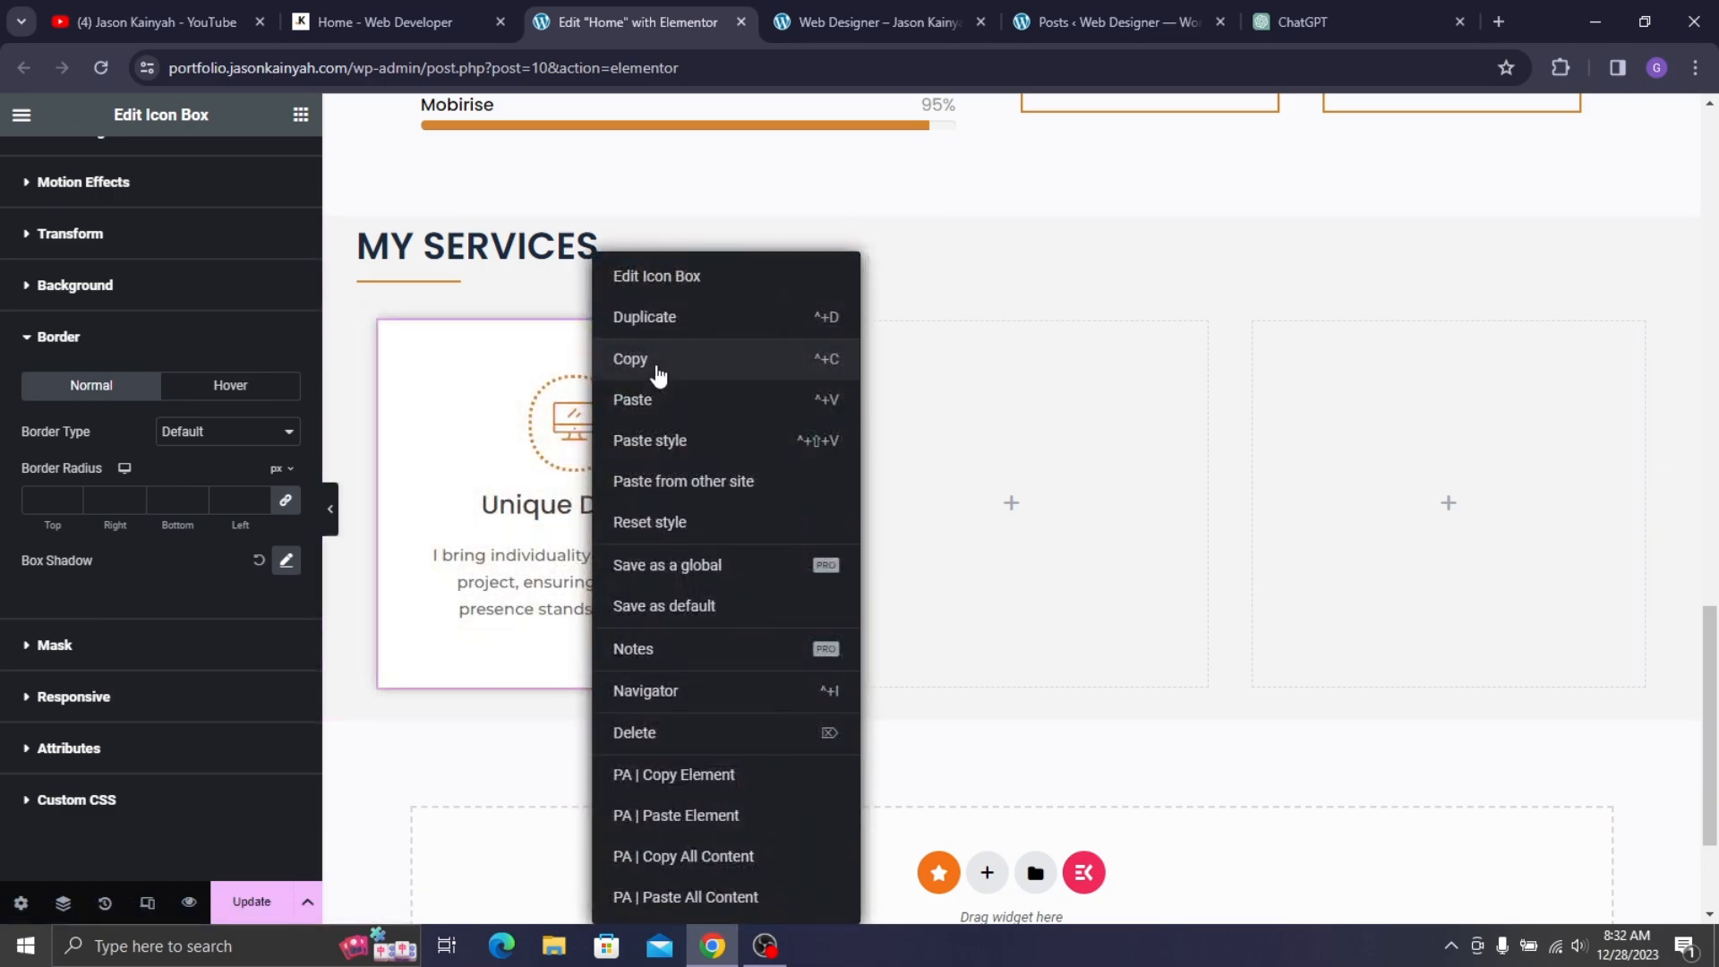
{"action": "left_click", "coordinate": [686, 376]}
{"action": "right_click", "coordinate": [898, 381]}
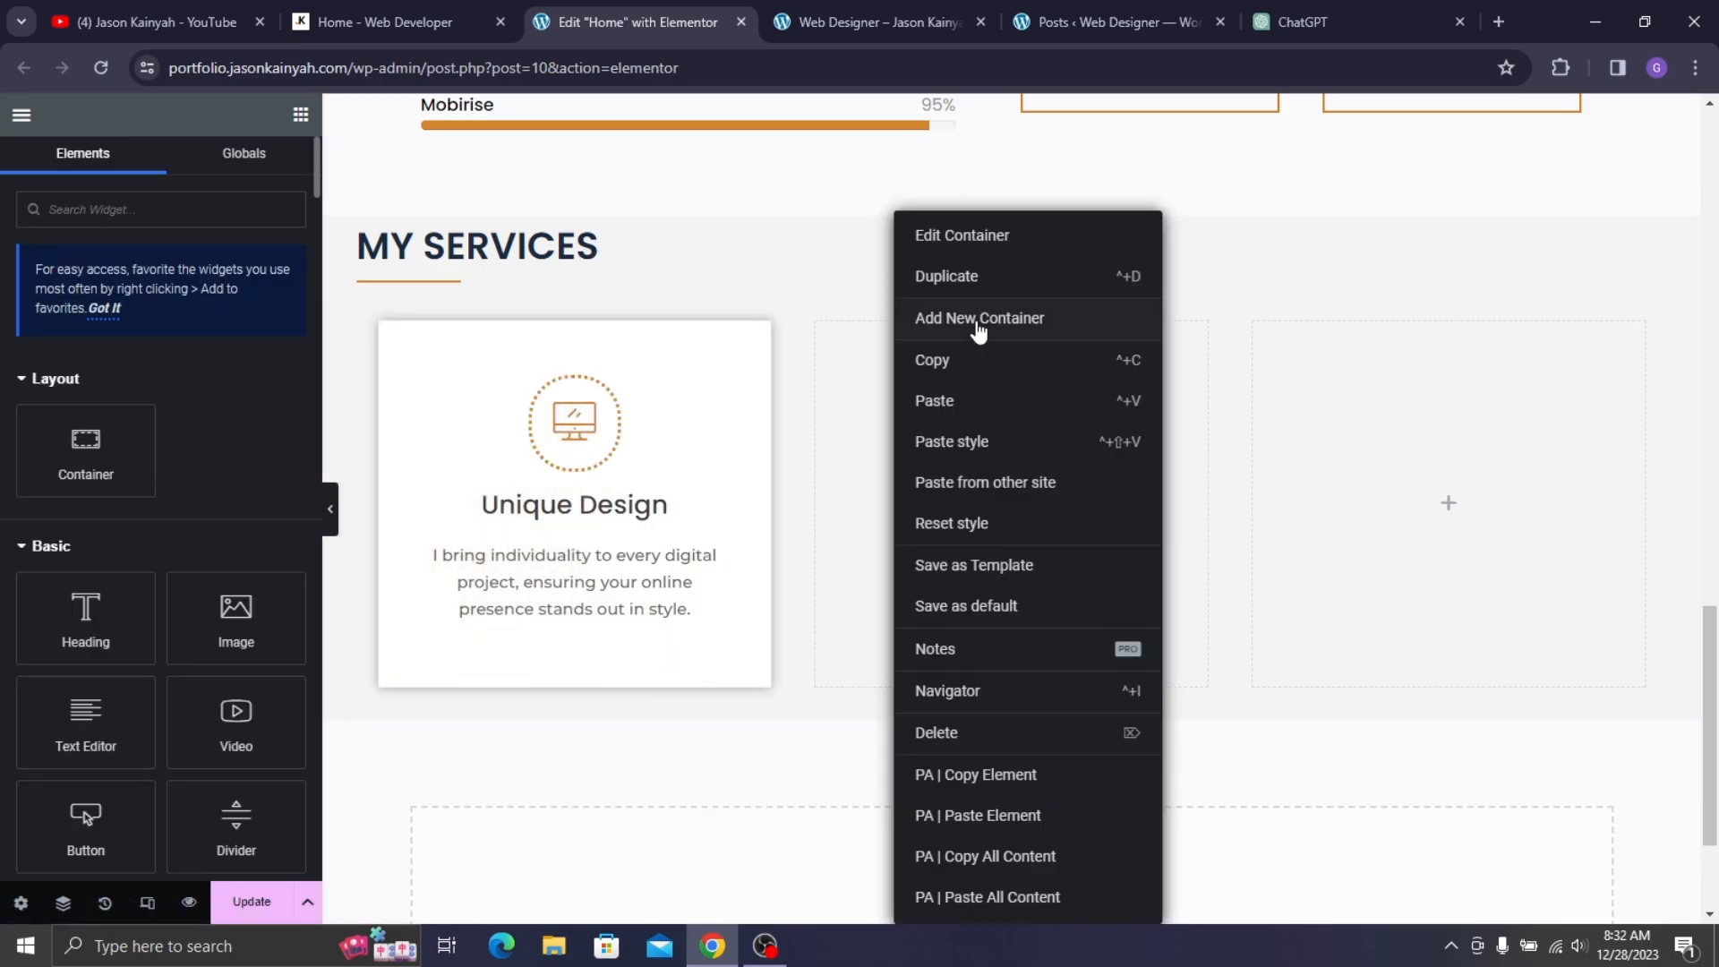
{"action": "left_click", "coordinate": [981, 369]}
{"action": "right_click", "coordinate": [720, 442]}
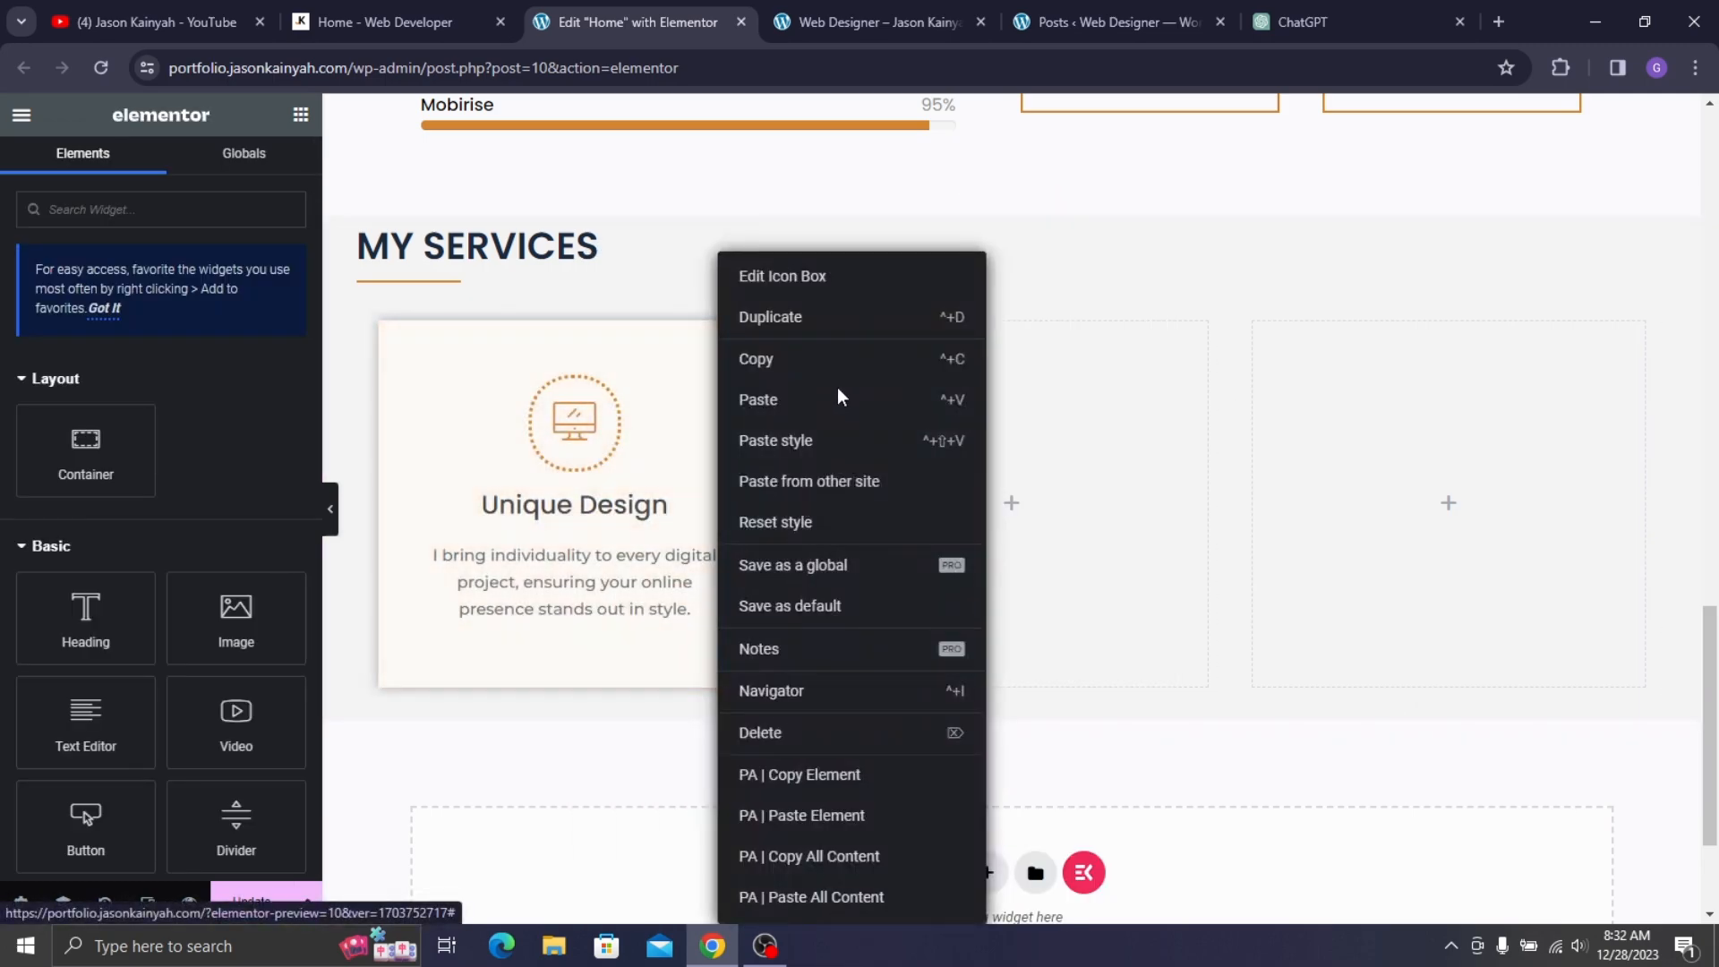
{"action": "left_click", "coordinate": [814, 392]}
{"action": "right_click", "coordinate": [876, 435]}
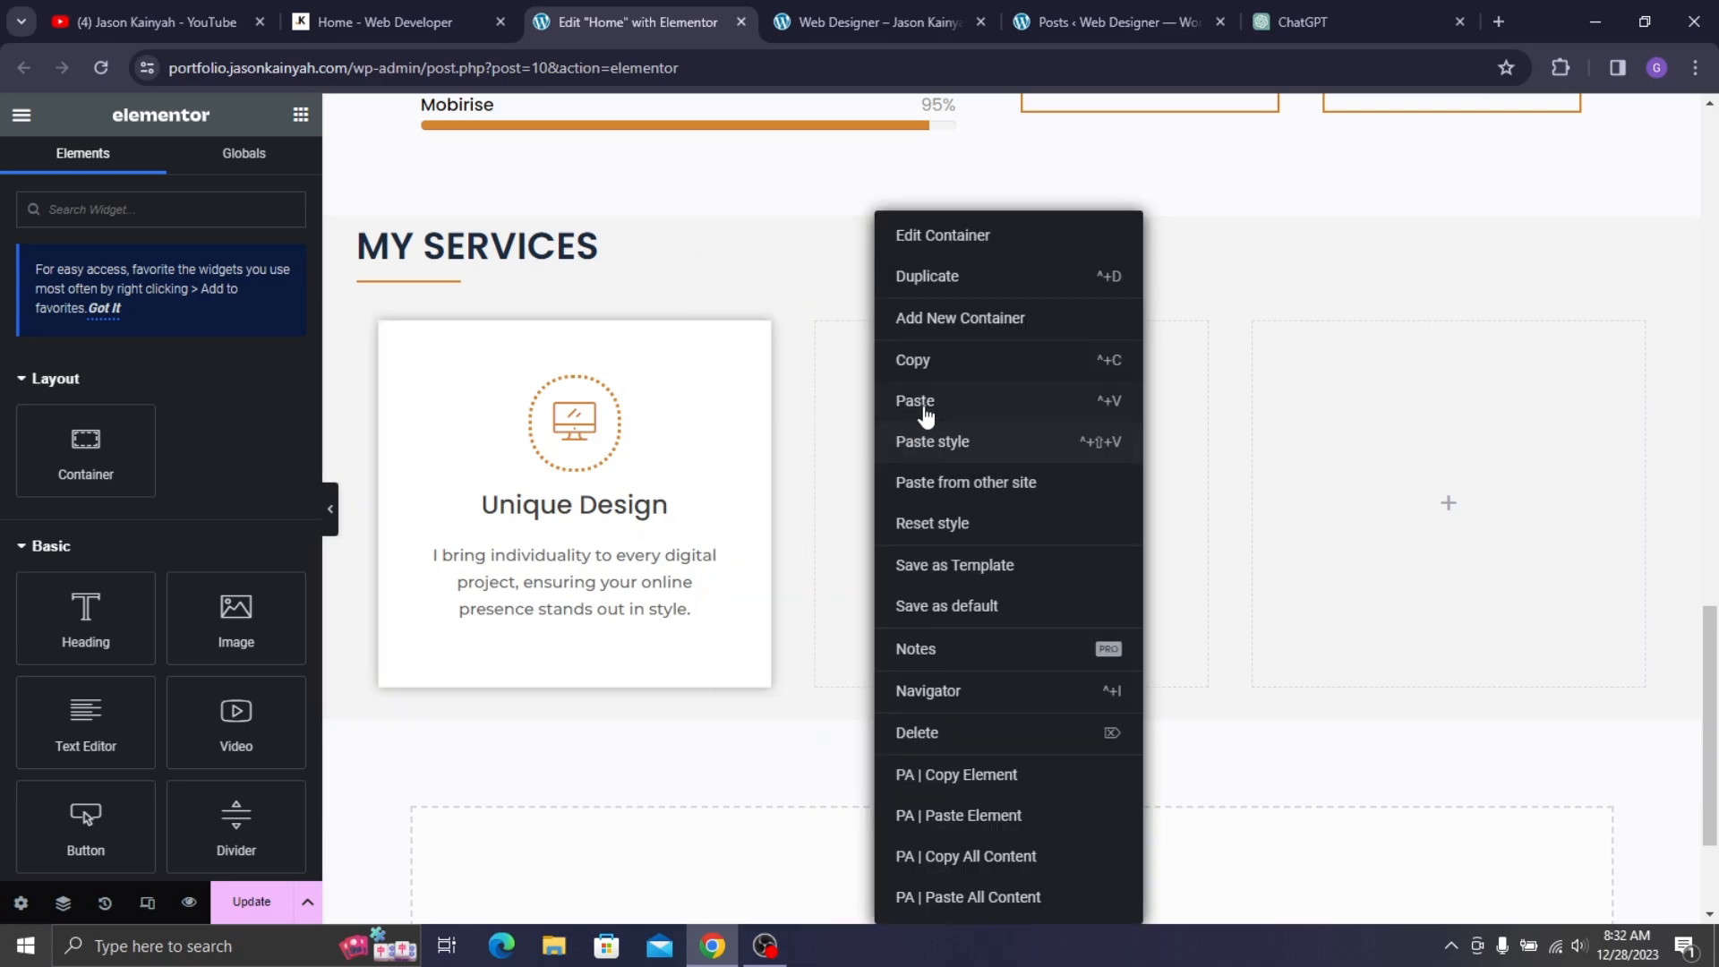
{"action": "right_click", "coordinate": [1423, 482]}
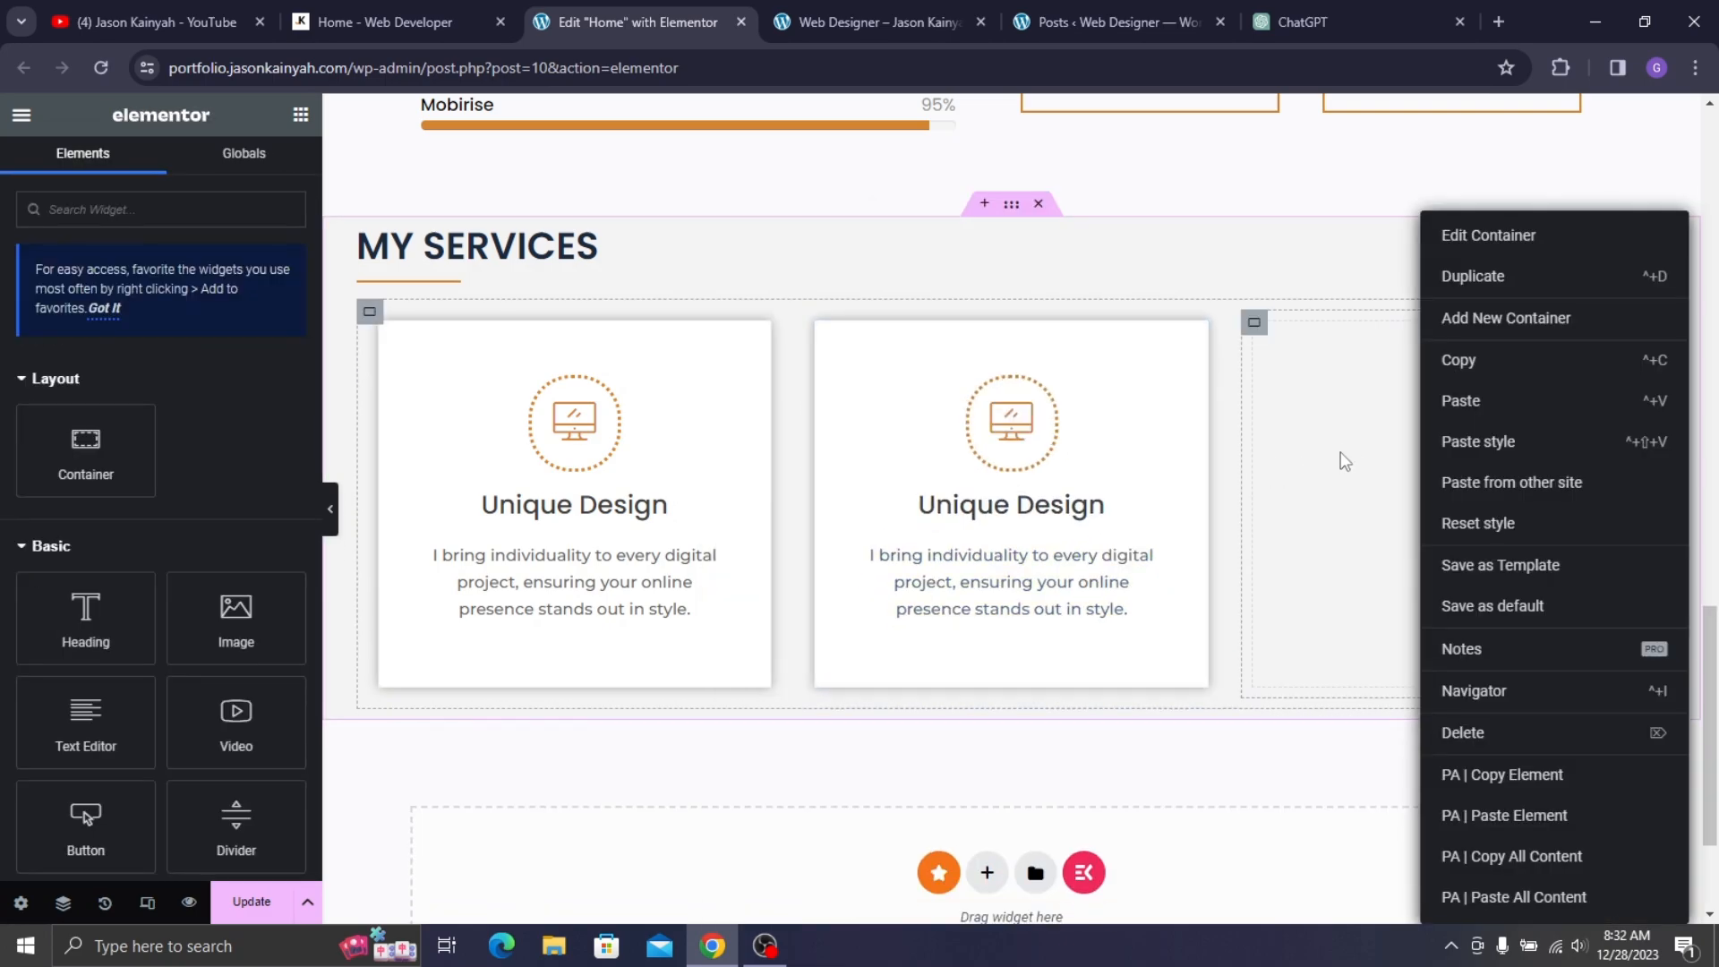
{"action": "left_click", "coordinate": [1462, 415]}
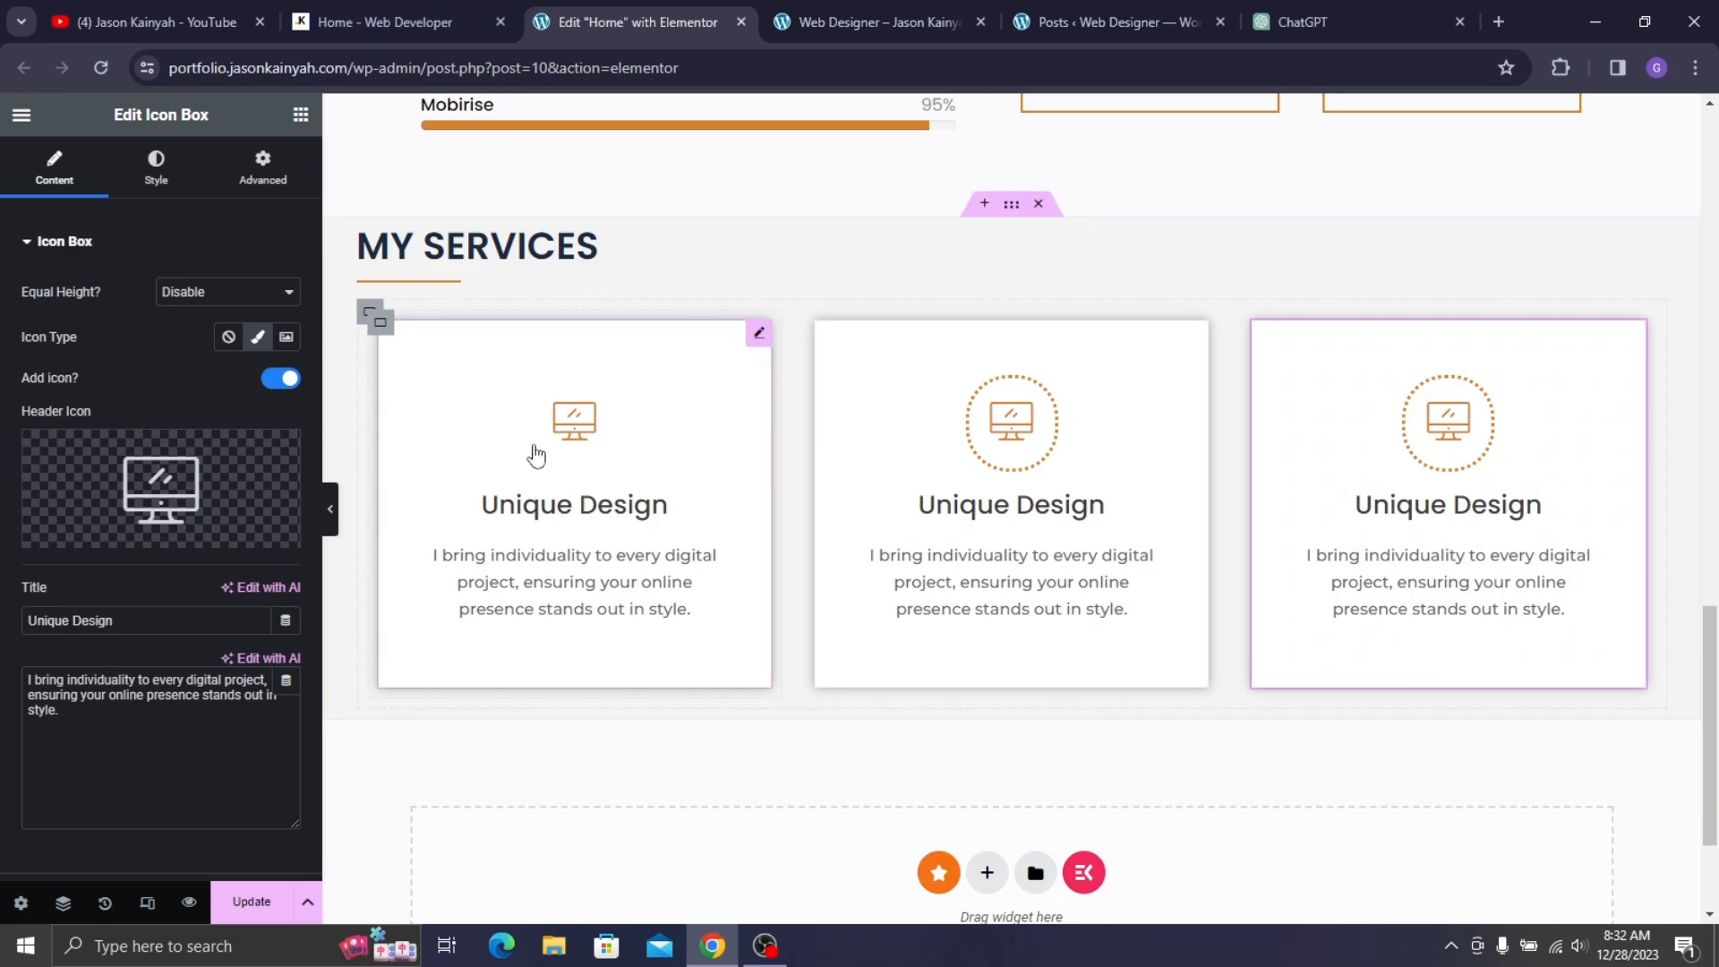
- Check the services section on the live site, then duplicate the first card's container
{"action": "left_click", "coordinate": [376, 23]}
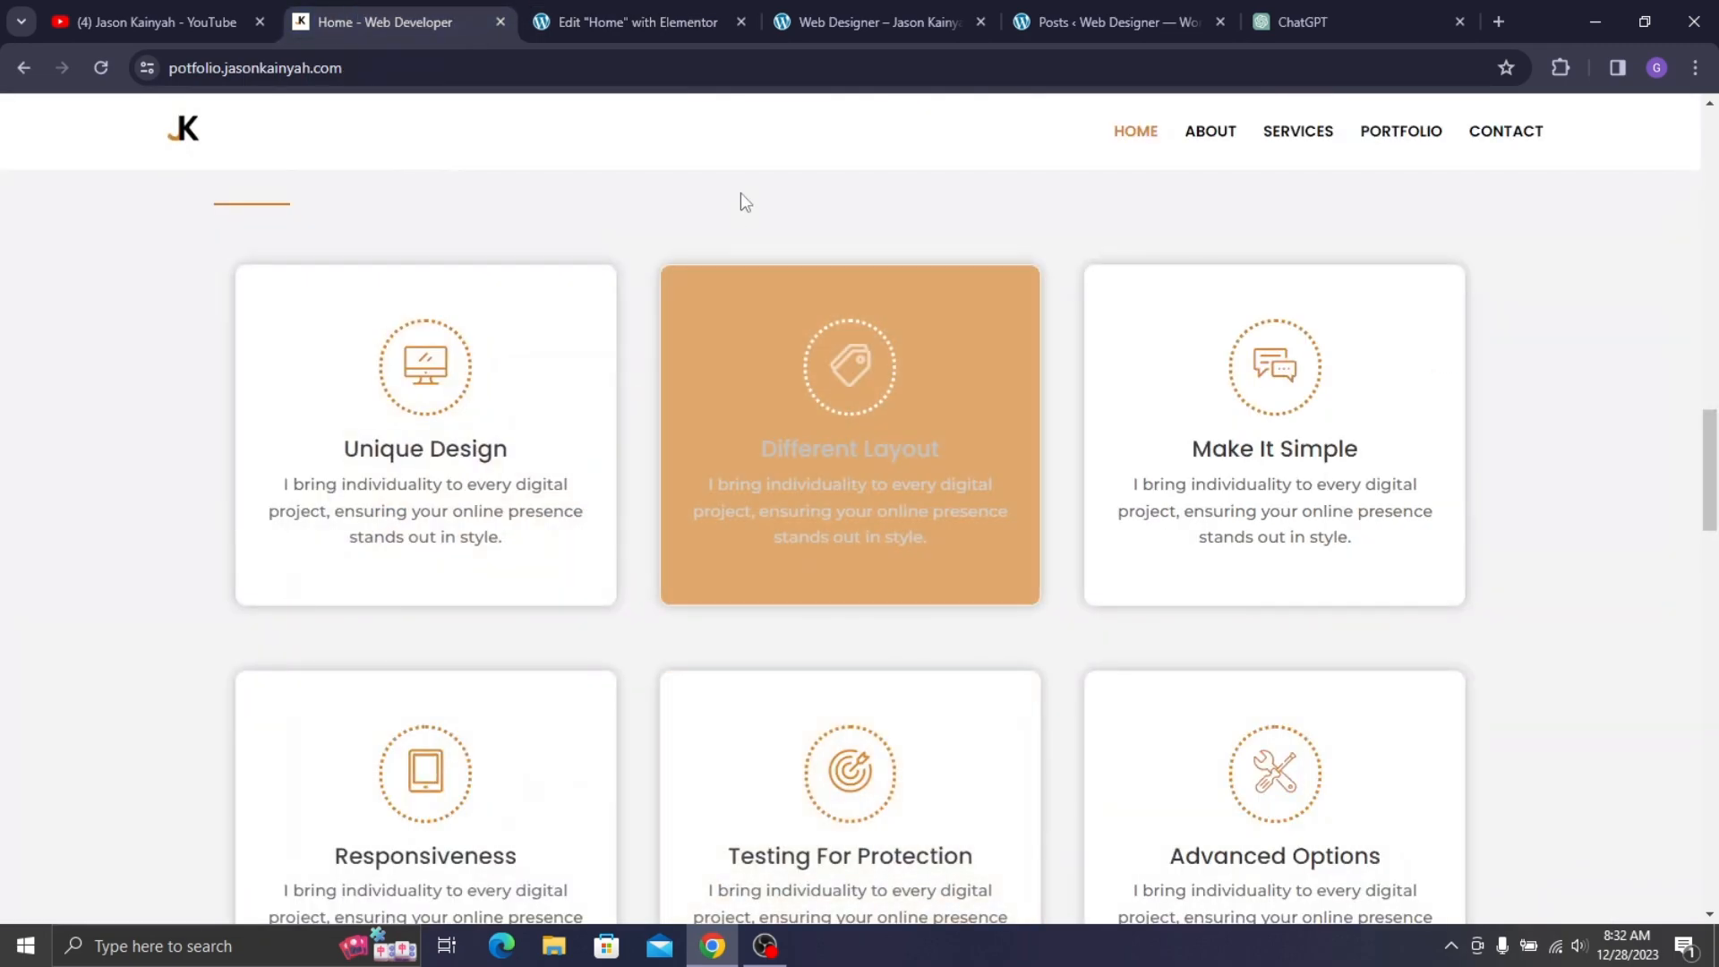
{"action": "left_click", "coordinate": [685, 18]}
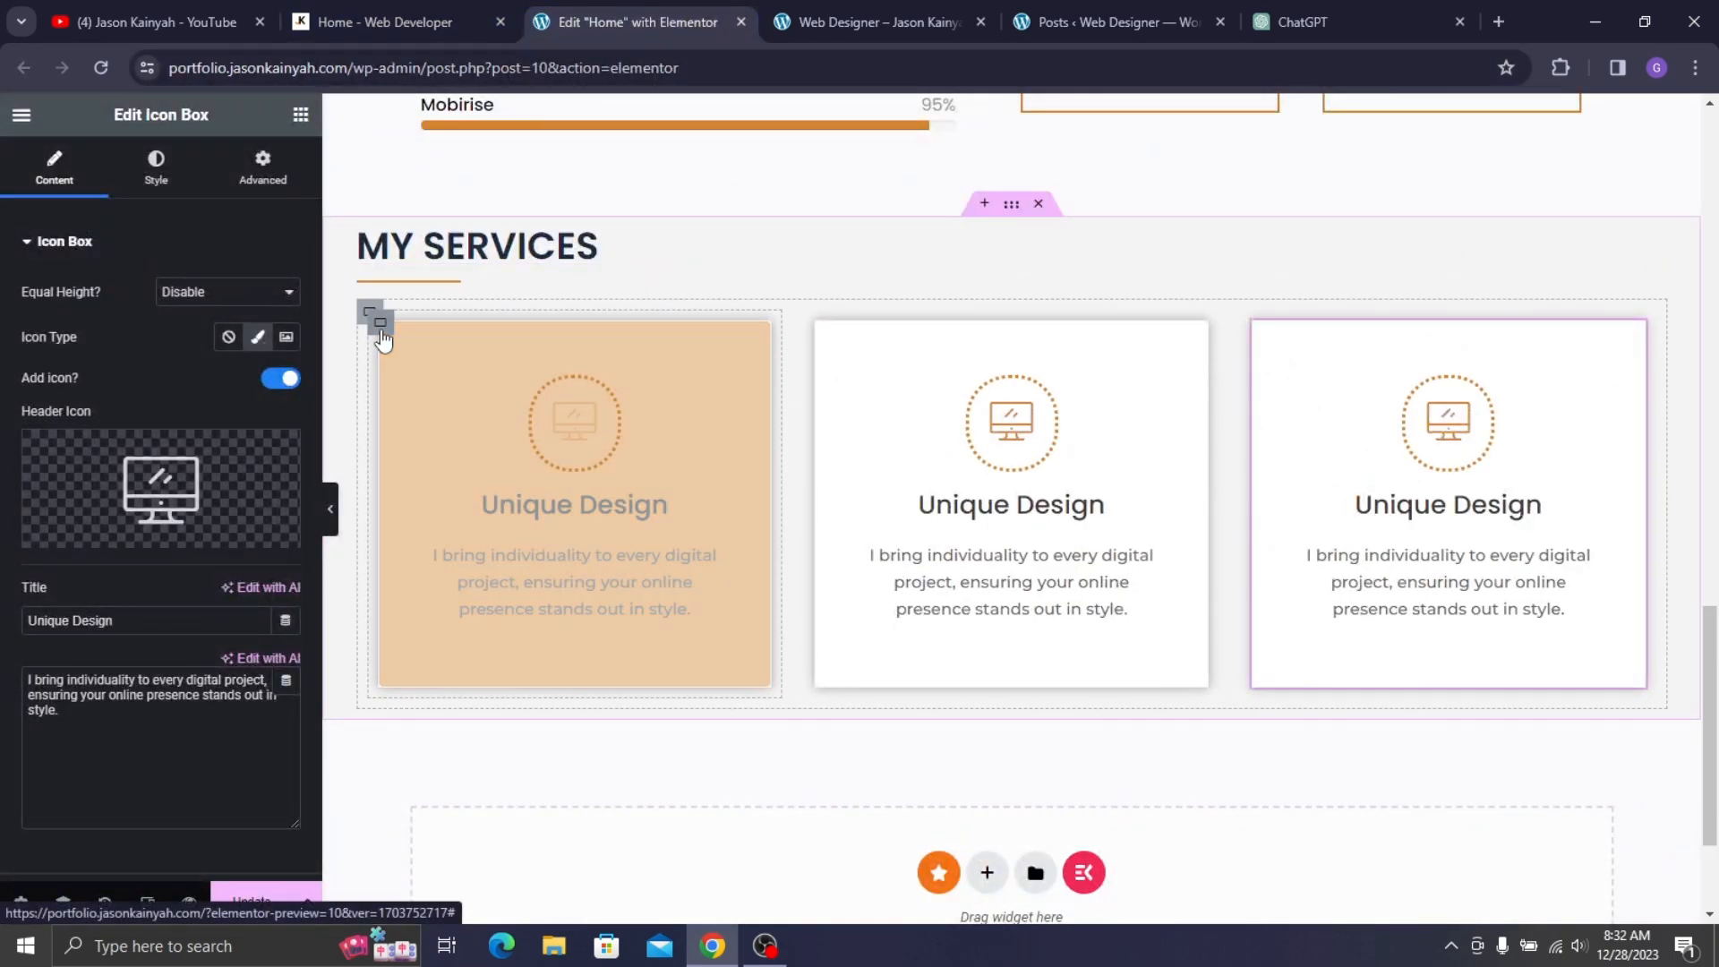
{"action": "right_click", "coordinate": [377, 326]}
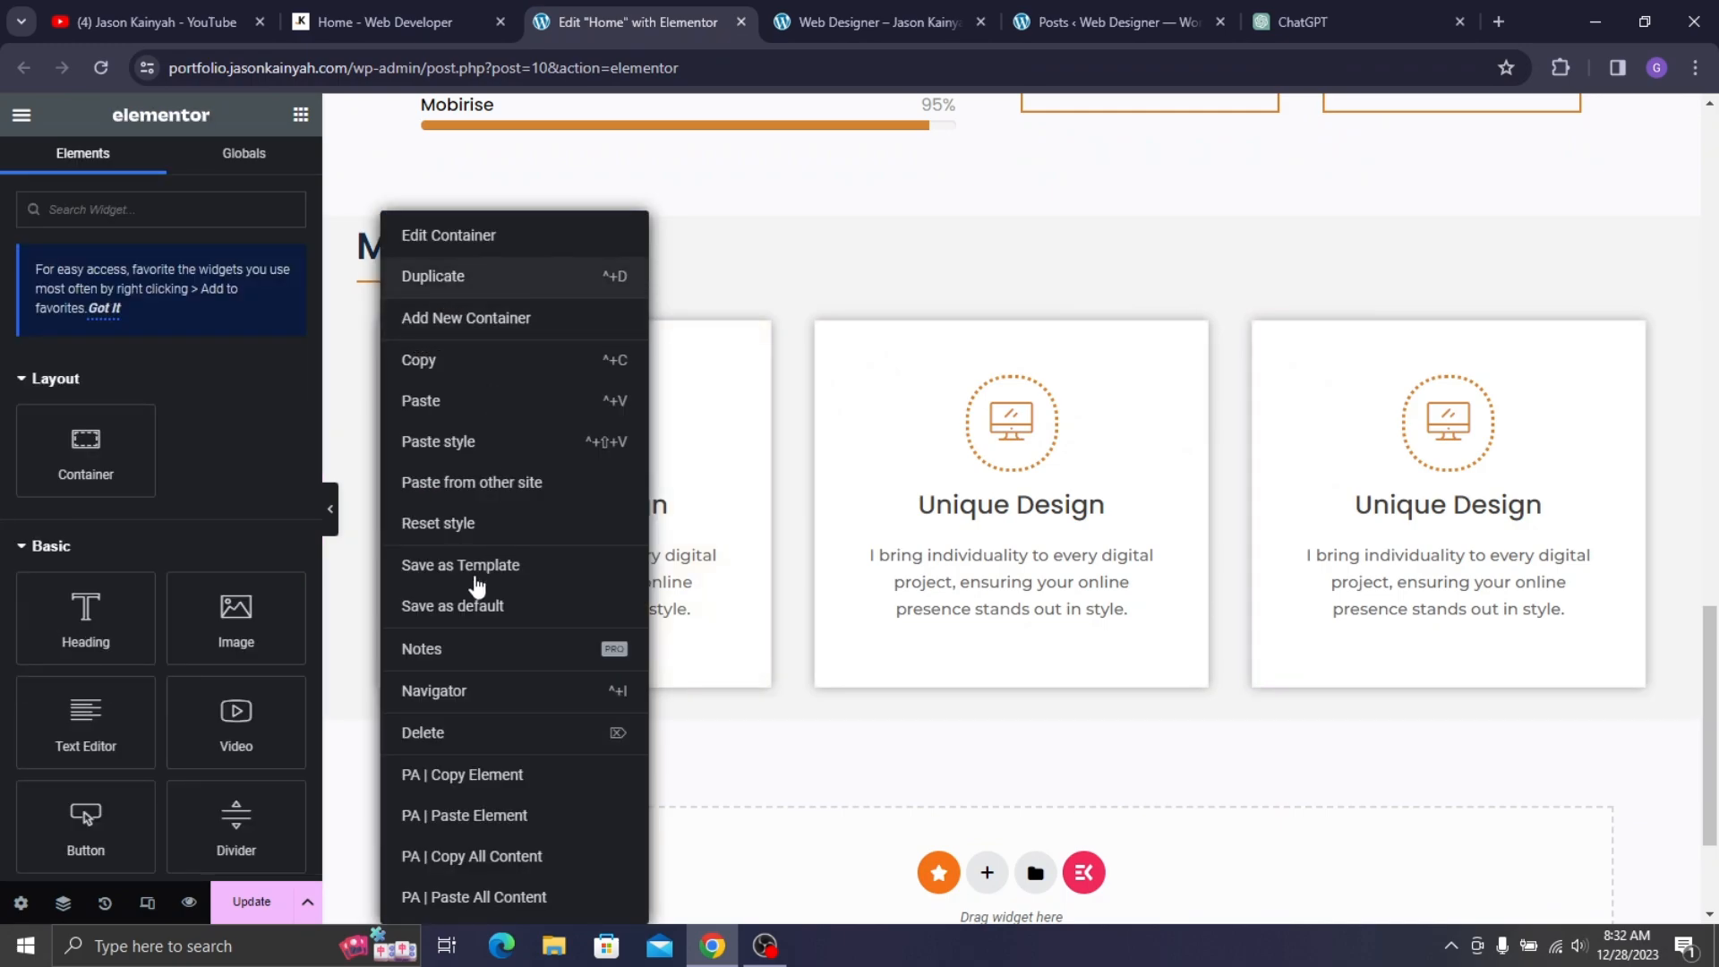
{"action": "left_click", "coordinate": [447, 277]}
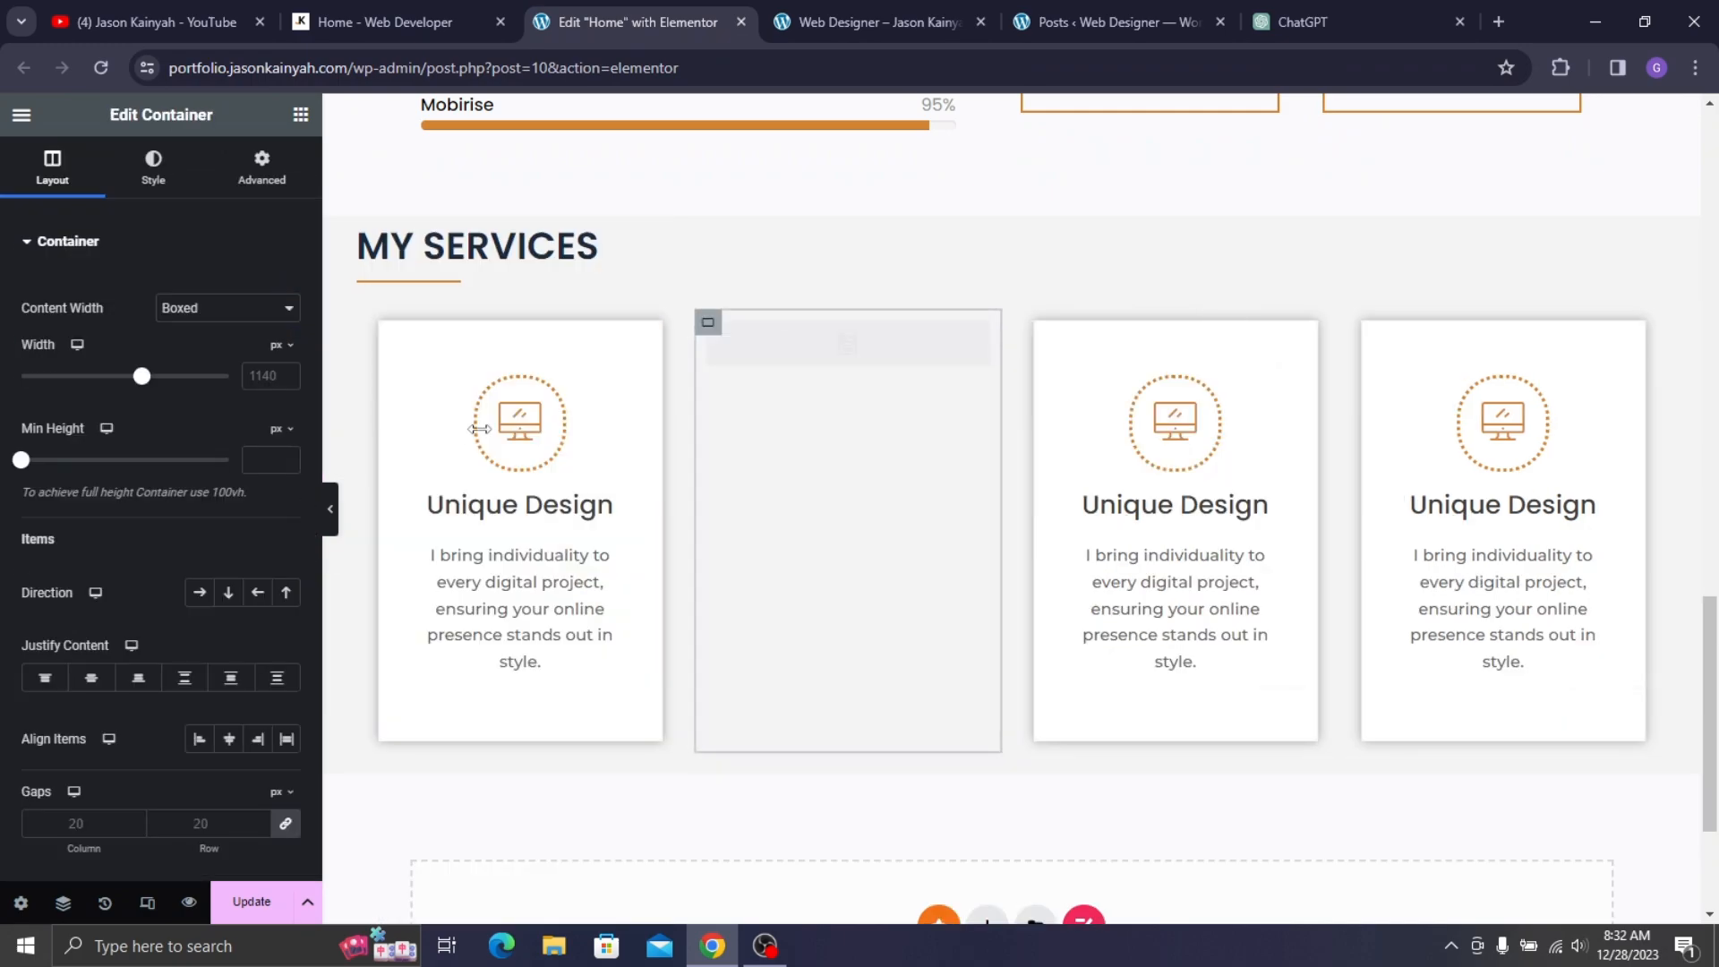
- Duplicate the row of three service cards to create a second row beneath it
{"action": "right_click", "coordinate": [709, 329]}
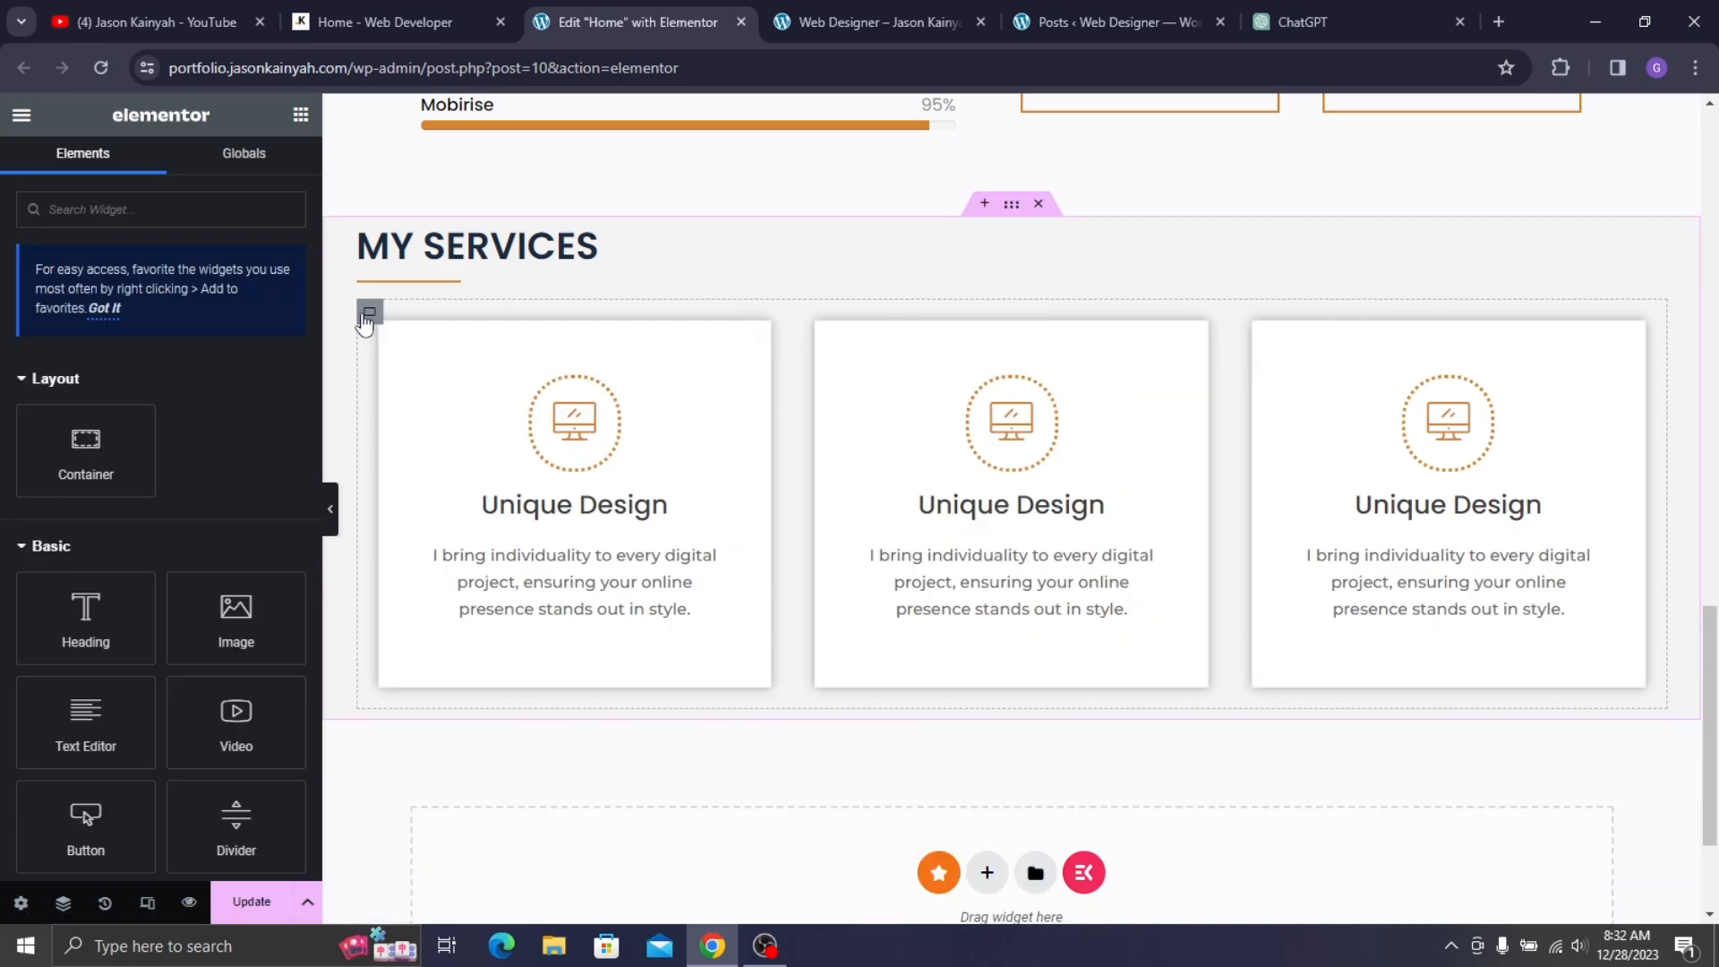
{"action": "right_click", "coordinate": [366, 321]}
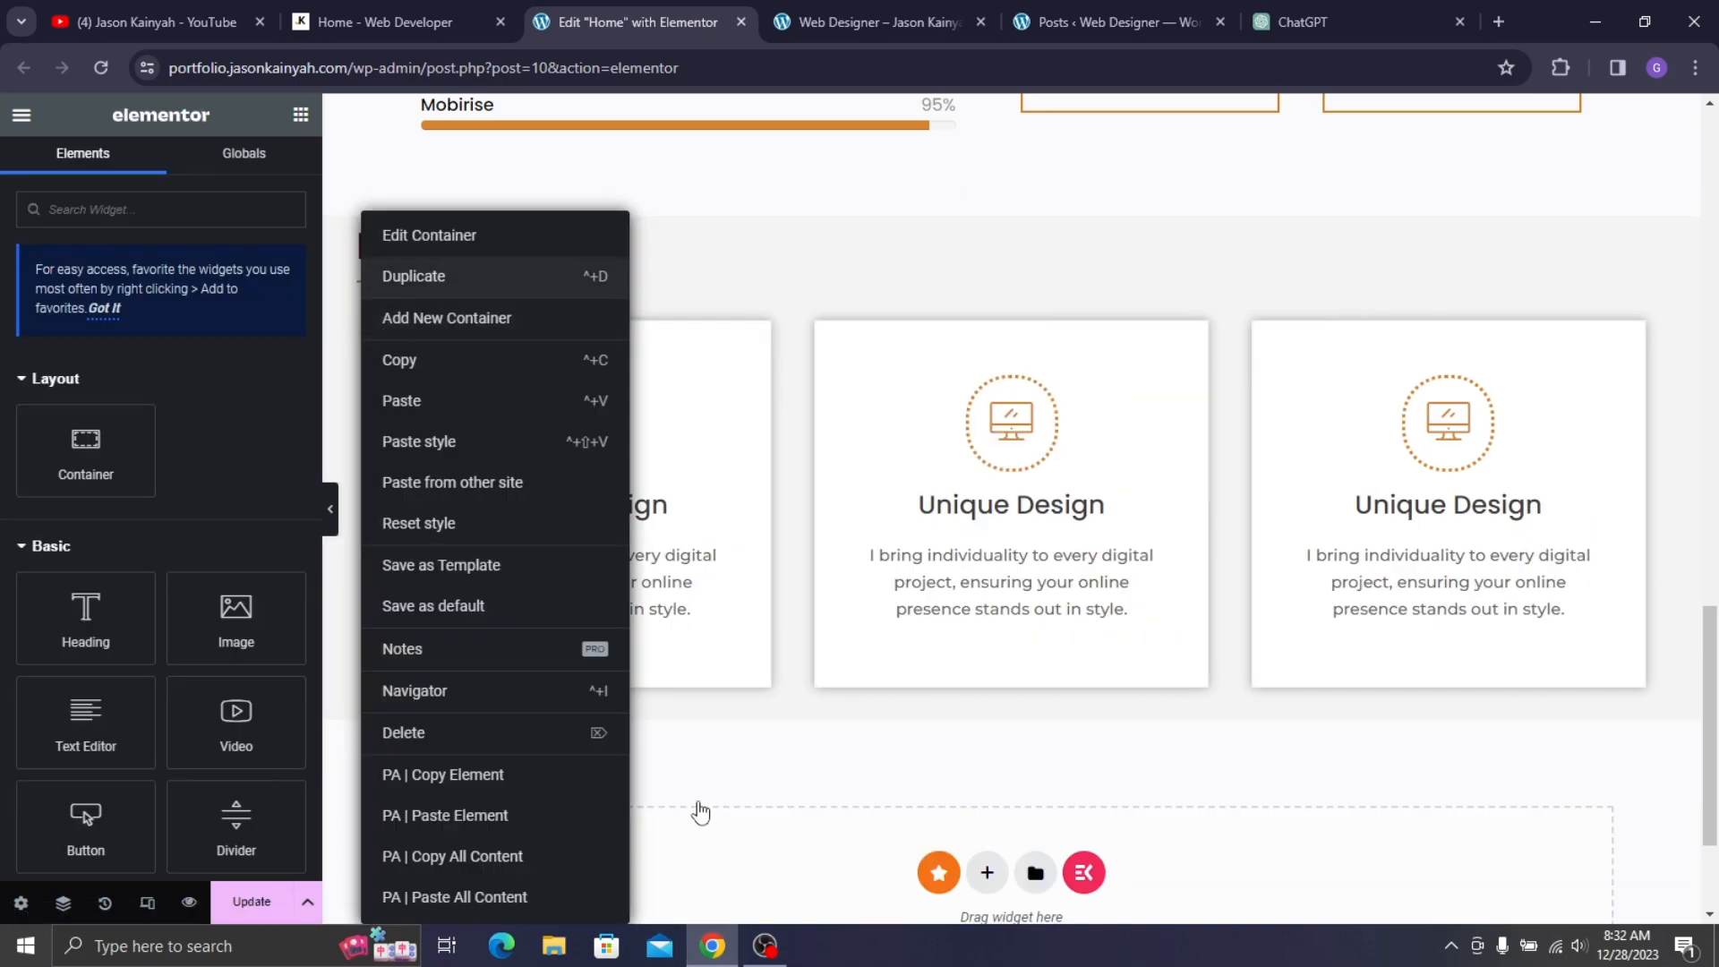
{"action": "scroll", "coordinate": [910, 577], "scroll_direction": "down", "scroll_amount": 2}
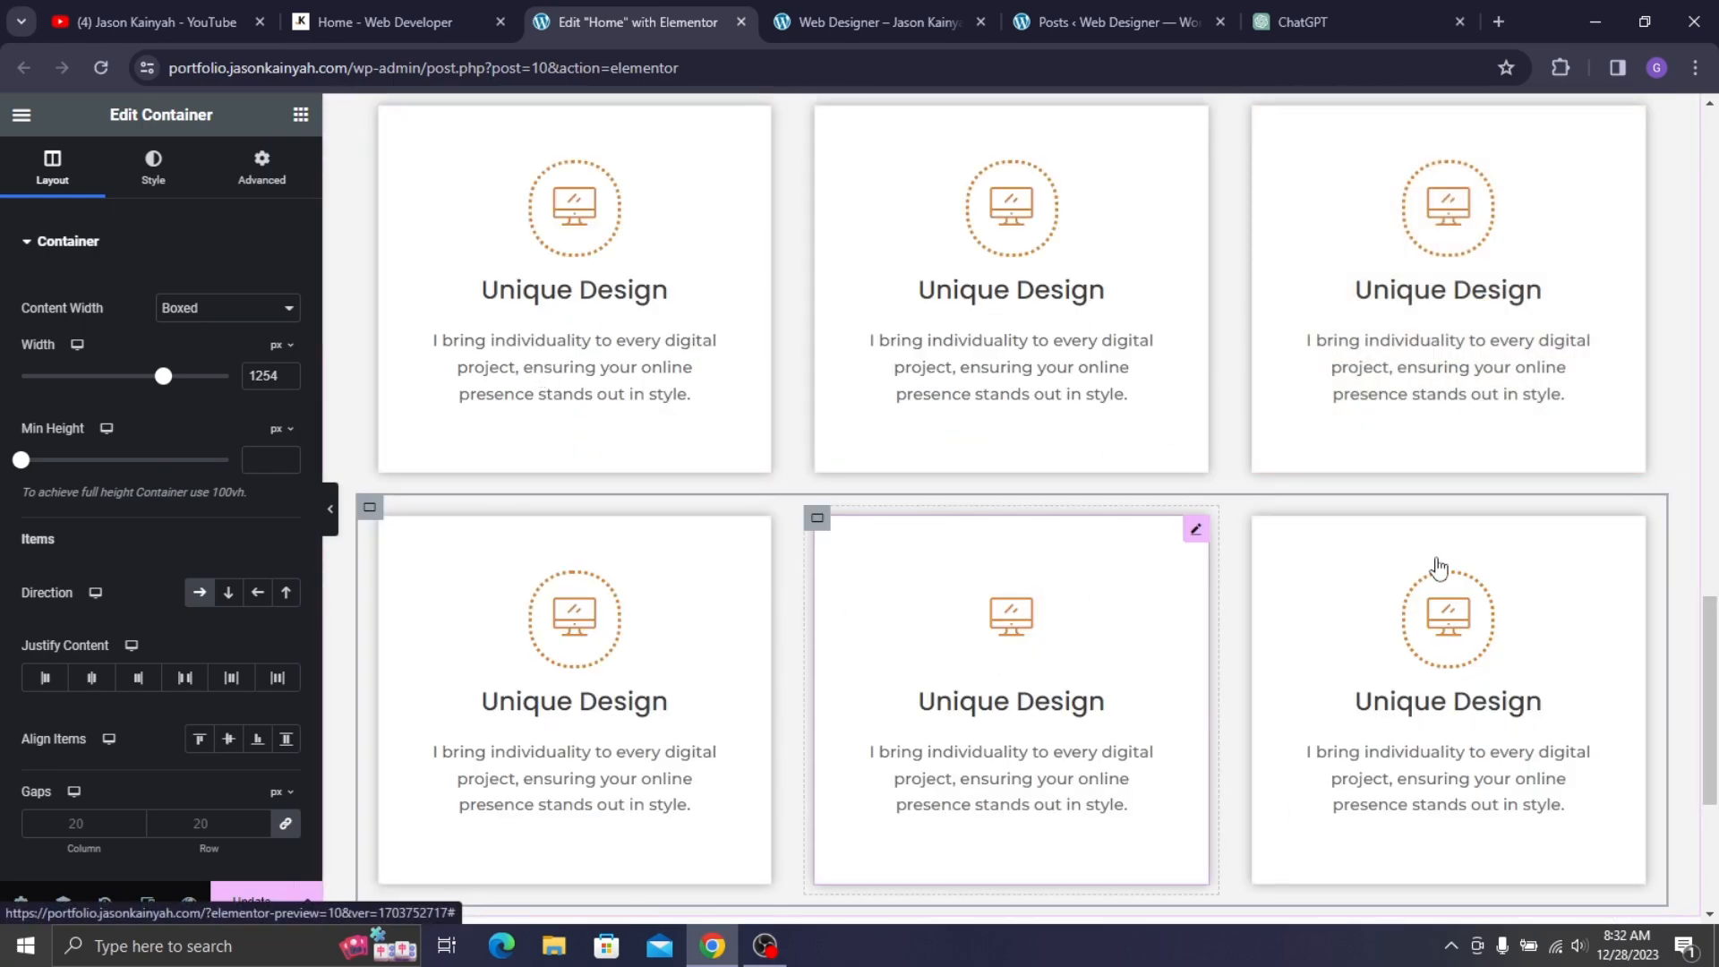
{"action": "scroll", "coordinate": [537, 475], "scroll_direction": "up", "scroll_amount": 3}
{"action": "scroll", "coordinate": [525, 490], "scroll_direction": "down", "scroll_amount": 3}
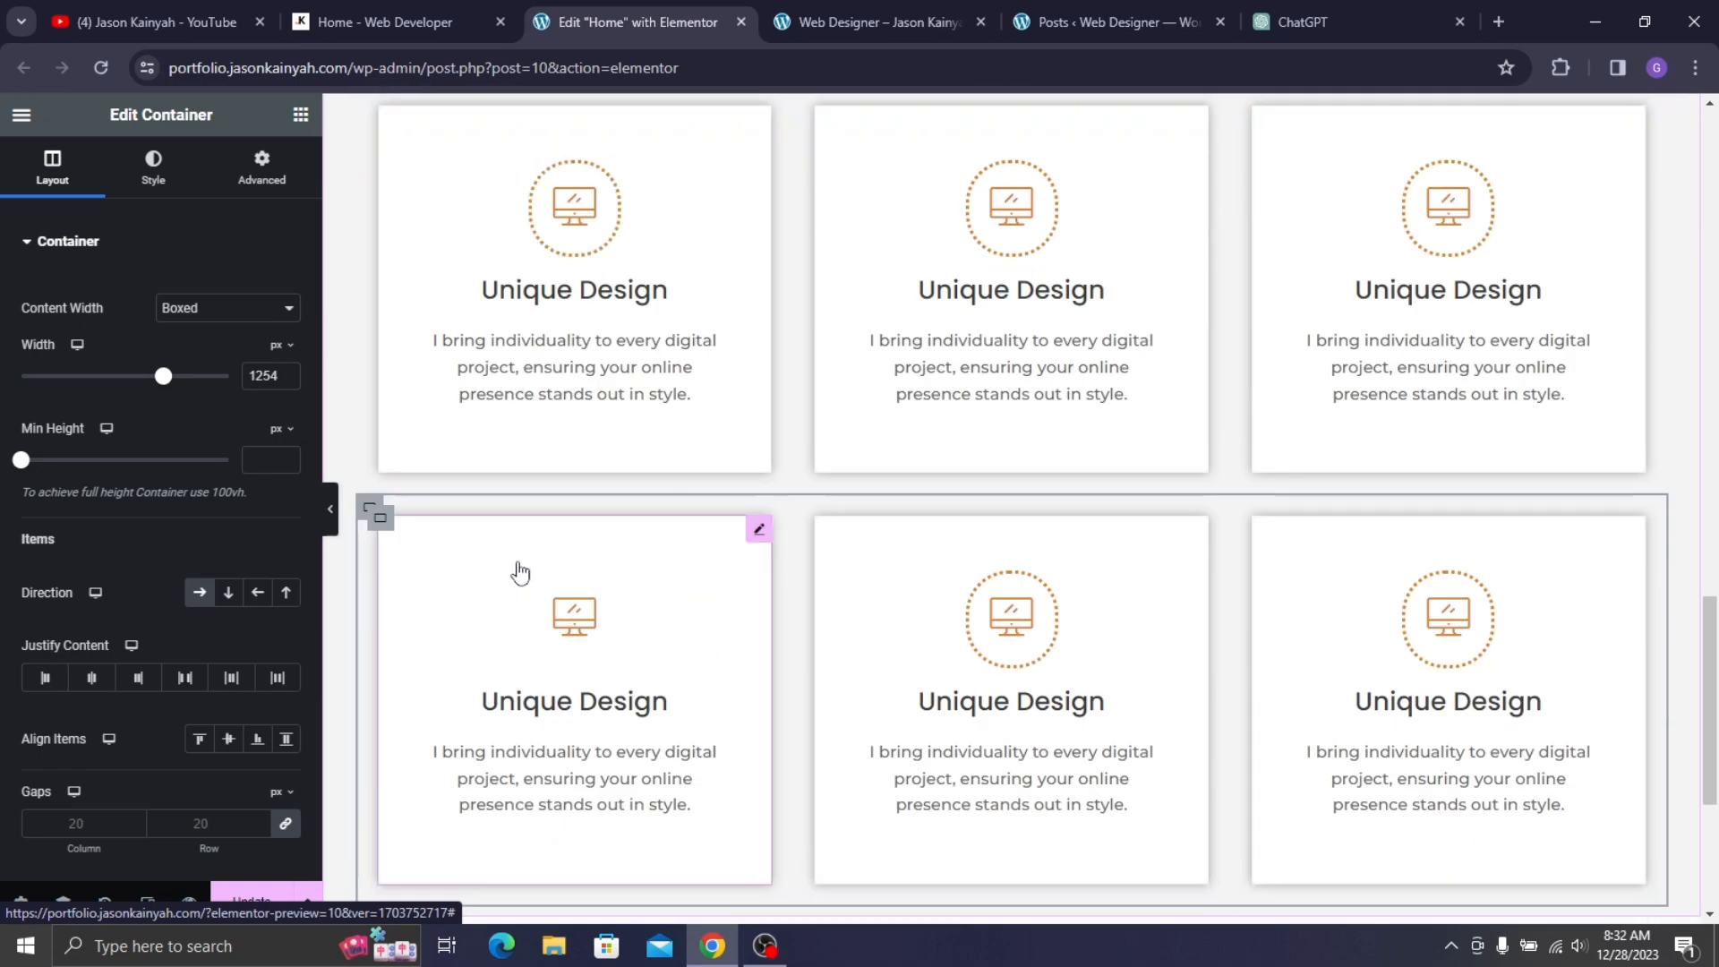
- Save the page with Update and review the six service cards
{"action": "left_click", "coordinate": [273, 891]}
{"action": "scroll", "coordinate": [788, 416], "scroll_direction": "up", "scroll_amount": 4}
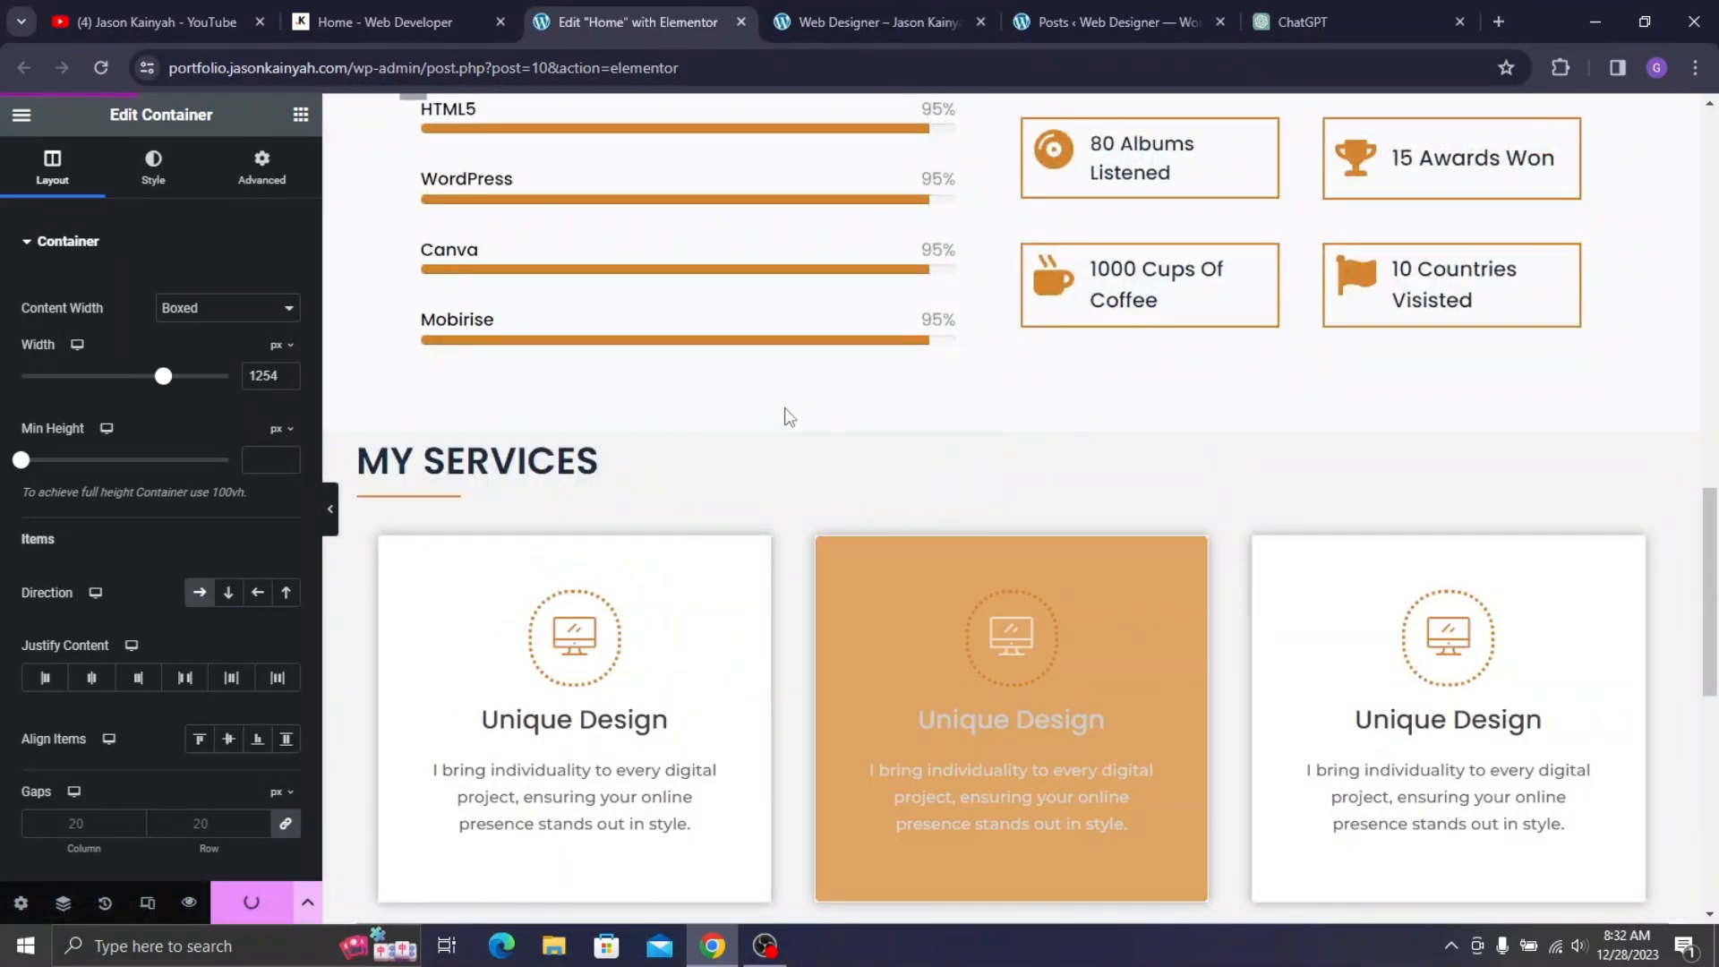
{"action": "scroll", "coordinate": [985, 438], "scroll_direction": "down", "scroll_amount": 5}
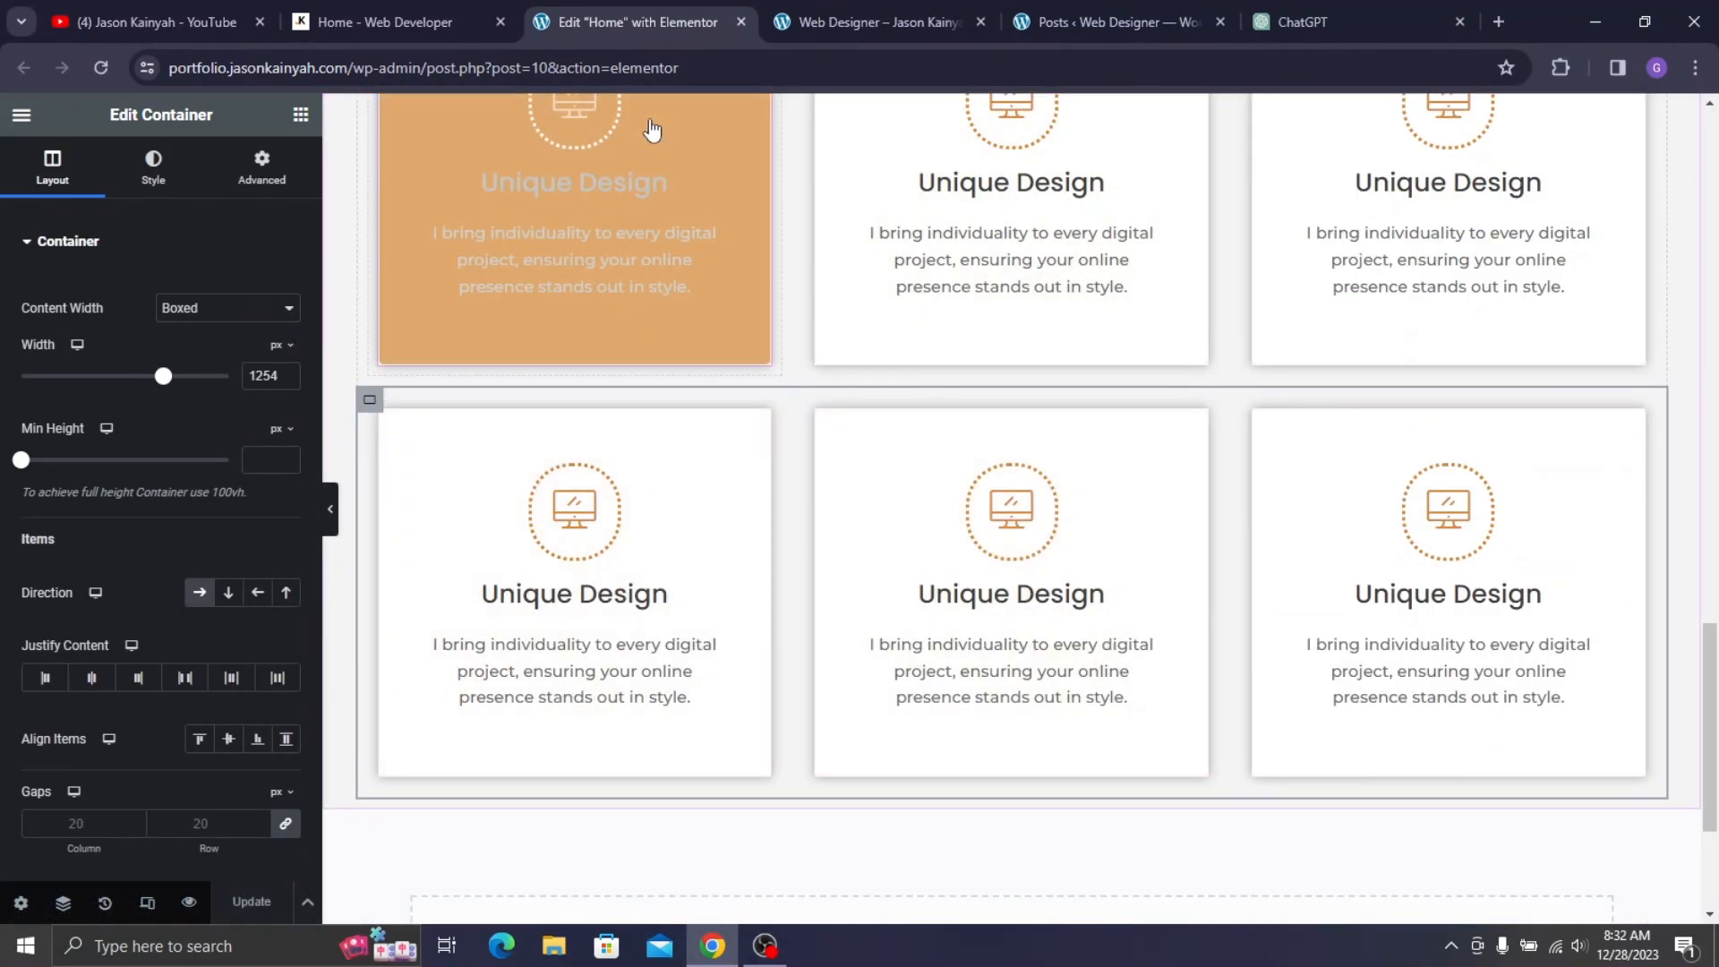
{"action": "scroll", "coordinate": [559, 286], "scroll_direction": "up", "scroll_amount": 4}
{"action": "scroll", "coordinate": [887, 383], "scroll_direction": "down", "scroll_amount": 6}
{"action": "scroll", "coordinate": [882, 394], "scroll_direction": "up", "scroll_amount": 4}
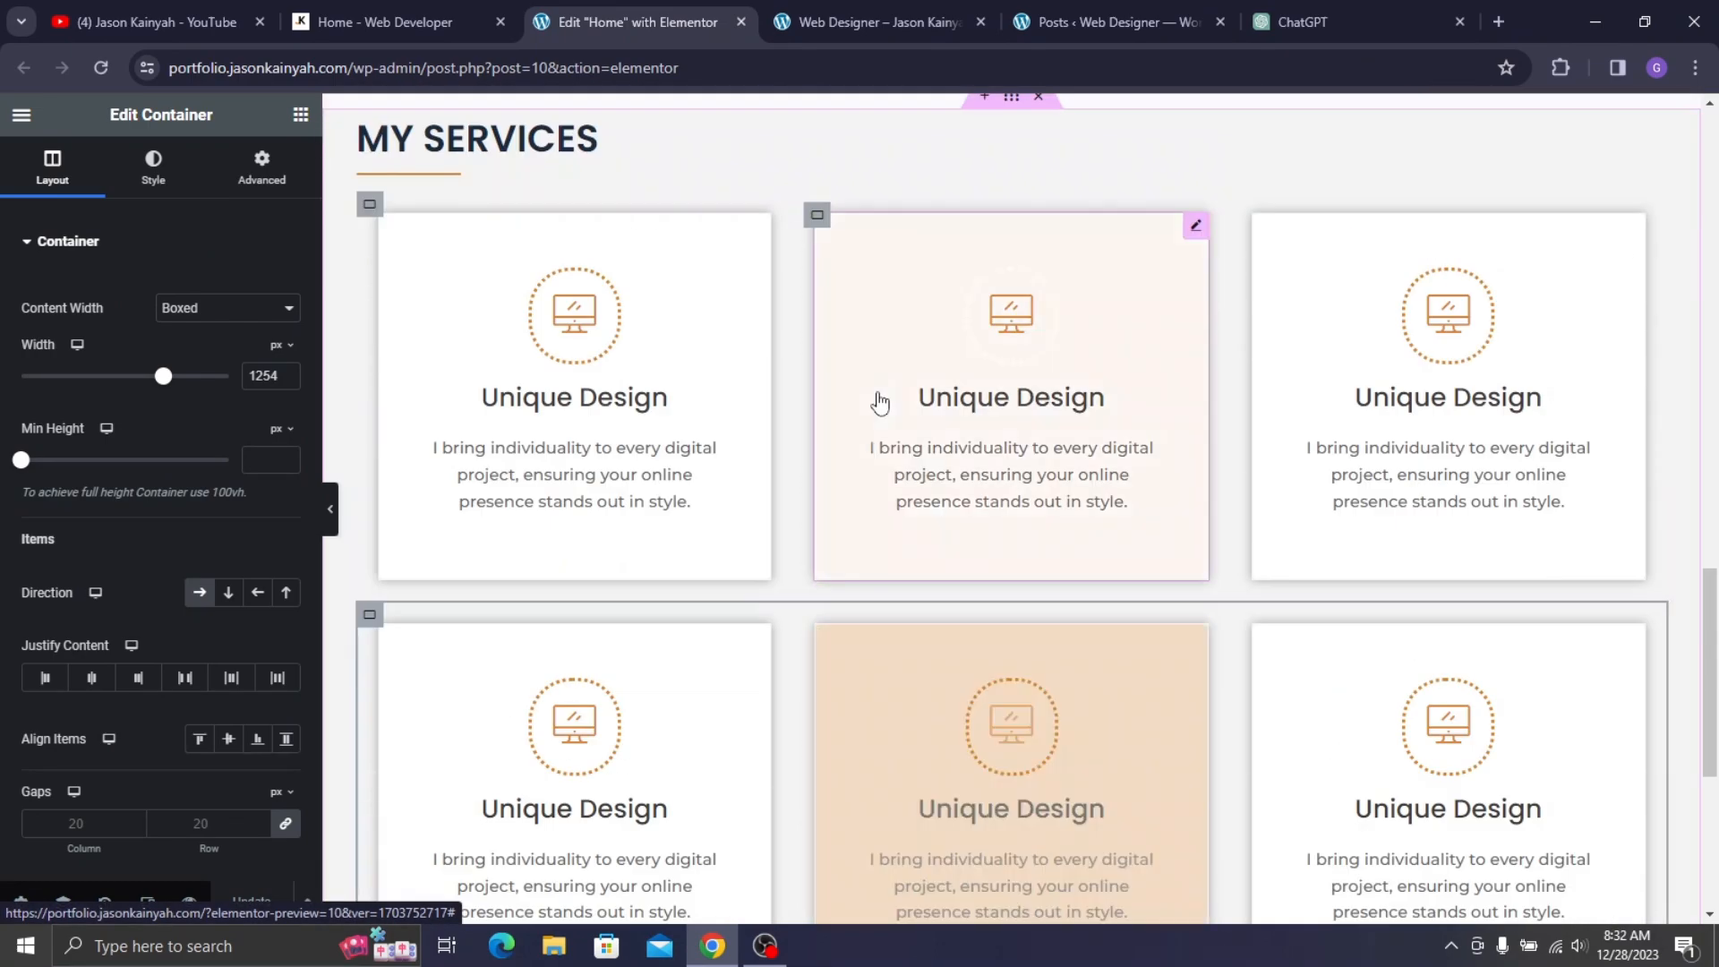
- Turn off the Unique Design card's Global Link under Content > Read More
{"action": "scroll", "coordinate": [923, 437], "scroll_direction": "down", "scroll_amount": 2}
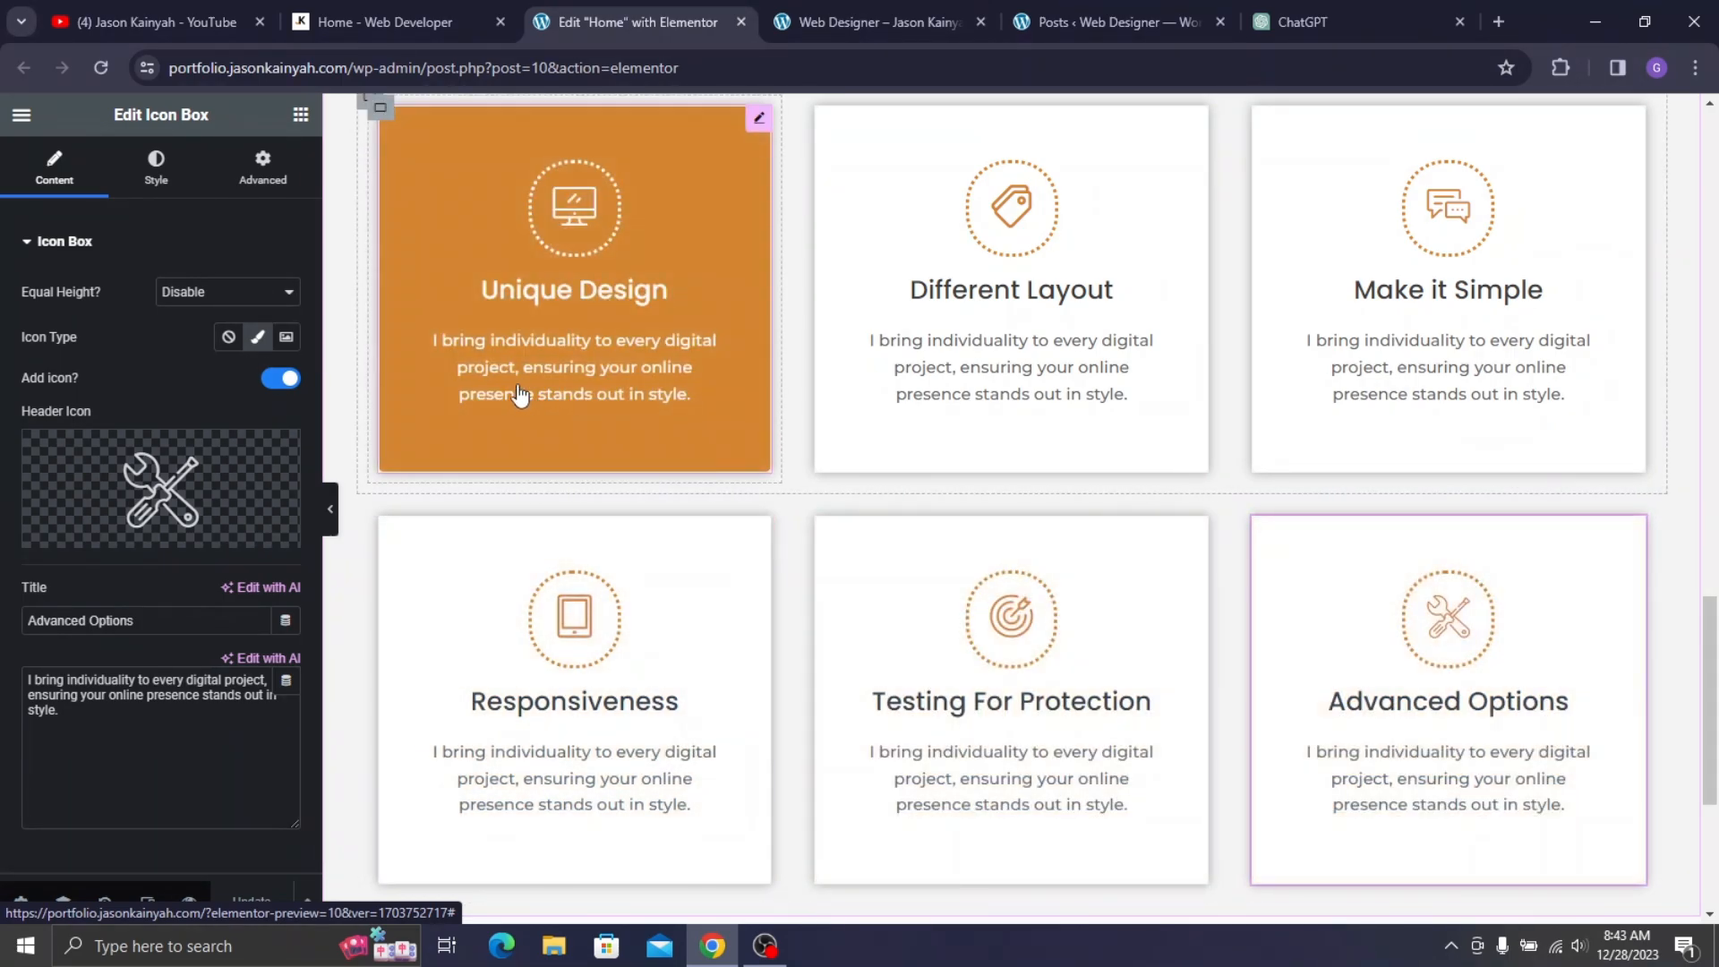
{"action": "scroll", "coordinate": [680, 381], "scroll_direction": "up", "scroll_amount": 2}
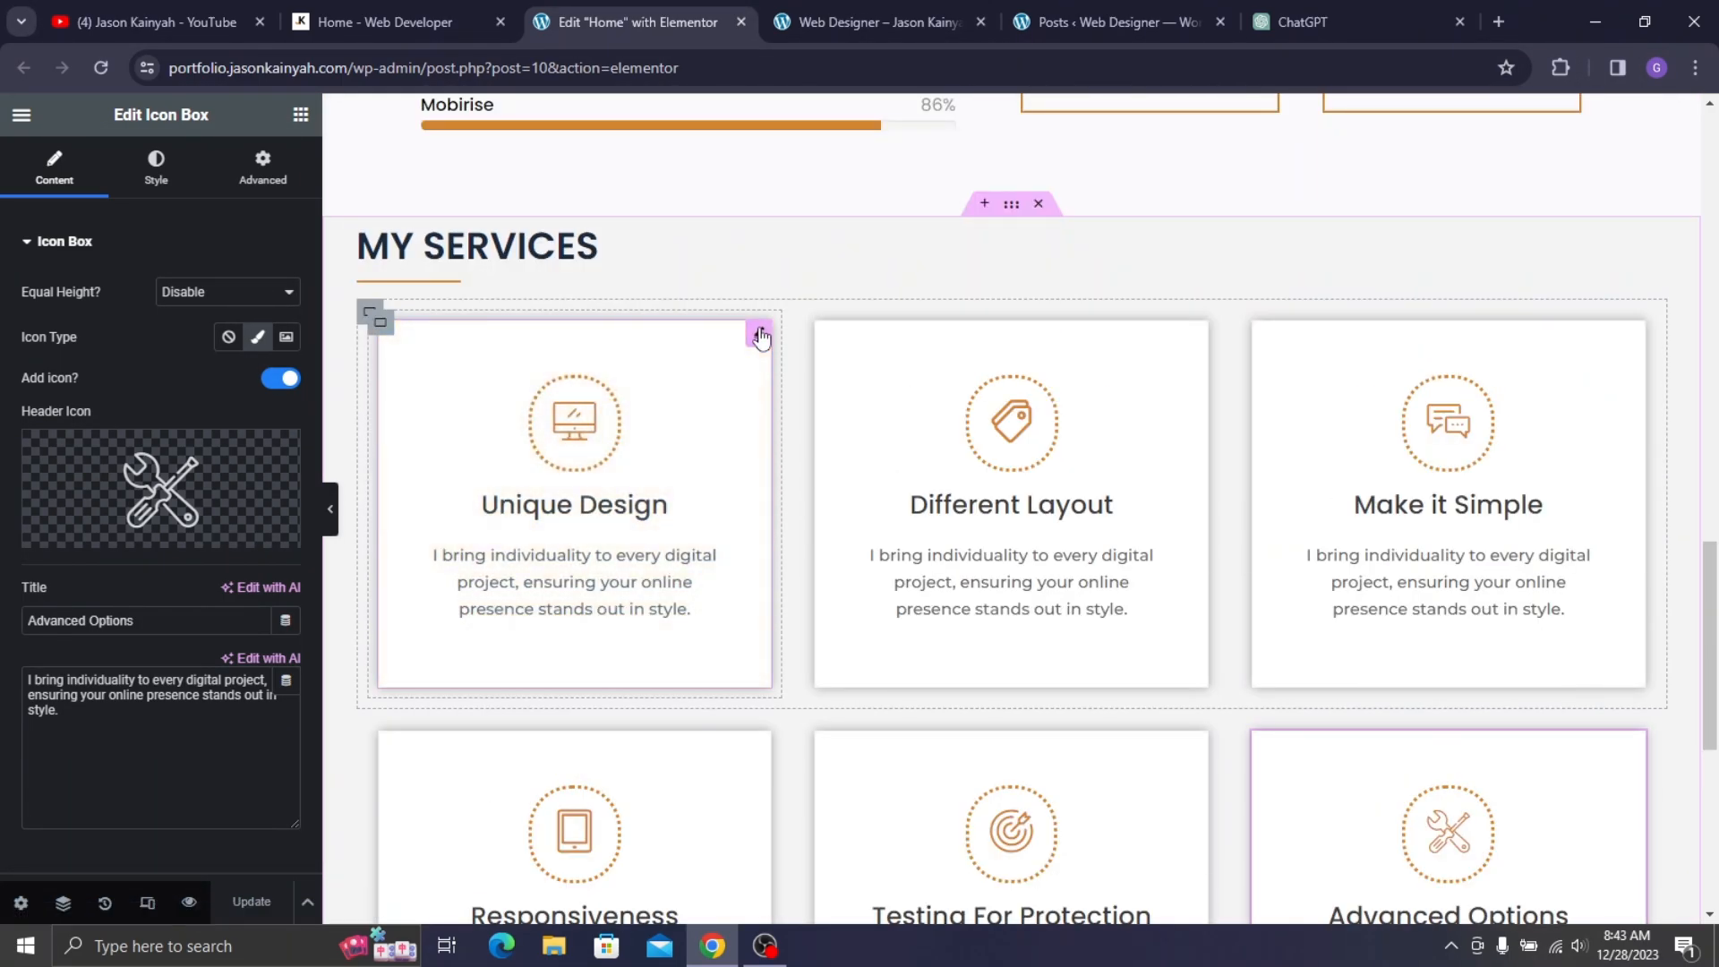
{"action": "left_click", "coordinate": [263, 168]}
{"action": "scroll", "coordinate": [201, 448], "scroll_direction": "down", "scroll_amount": 3}
{"action": "scroll", "coordinate": [202, 448], "scroll_direction": "up", "scroll_amount": 4}
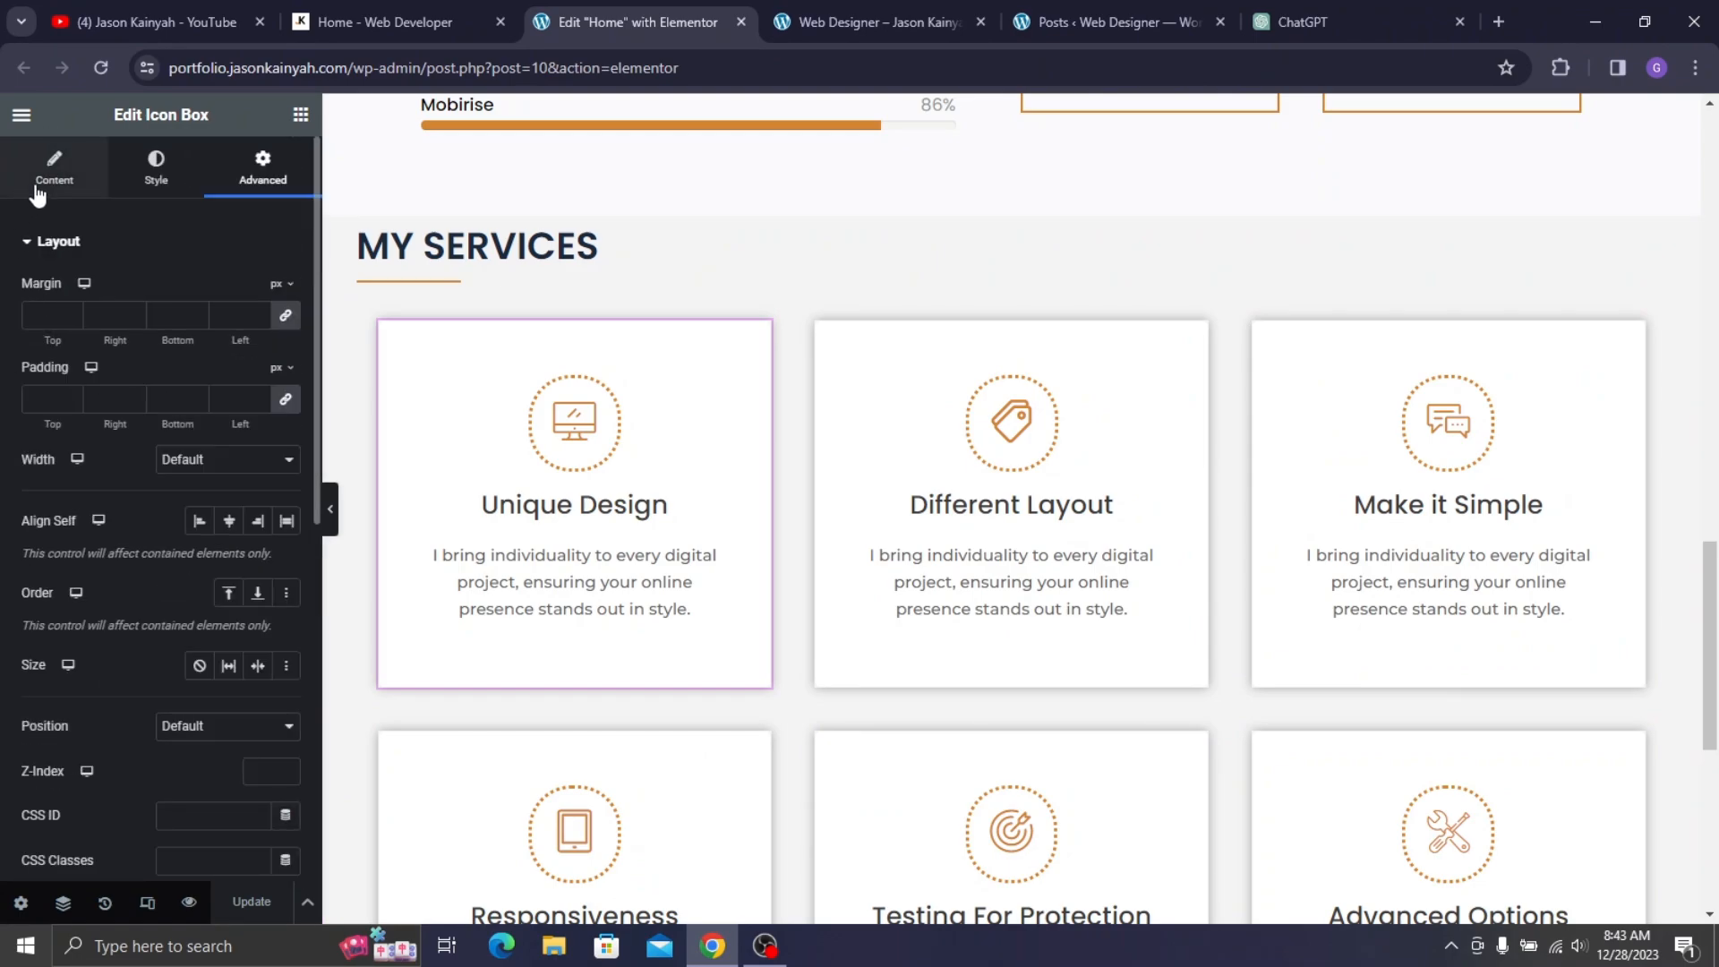
{"action": "left_click", "coordinate": [36, 188]}
{"action": "scroll", "coordinate": [134, 537], "scroll_direction": "down", "scroll_amount": 3}
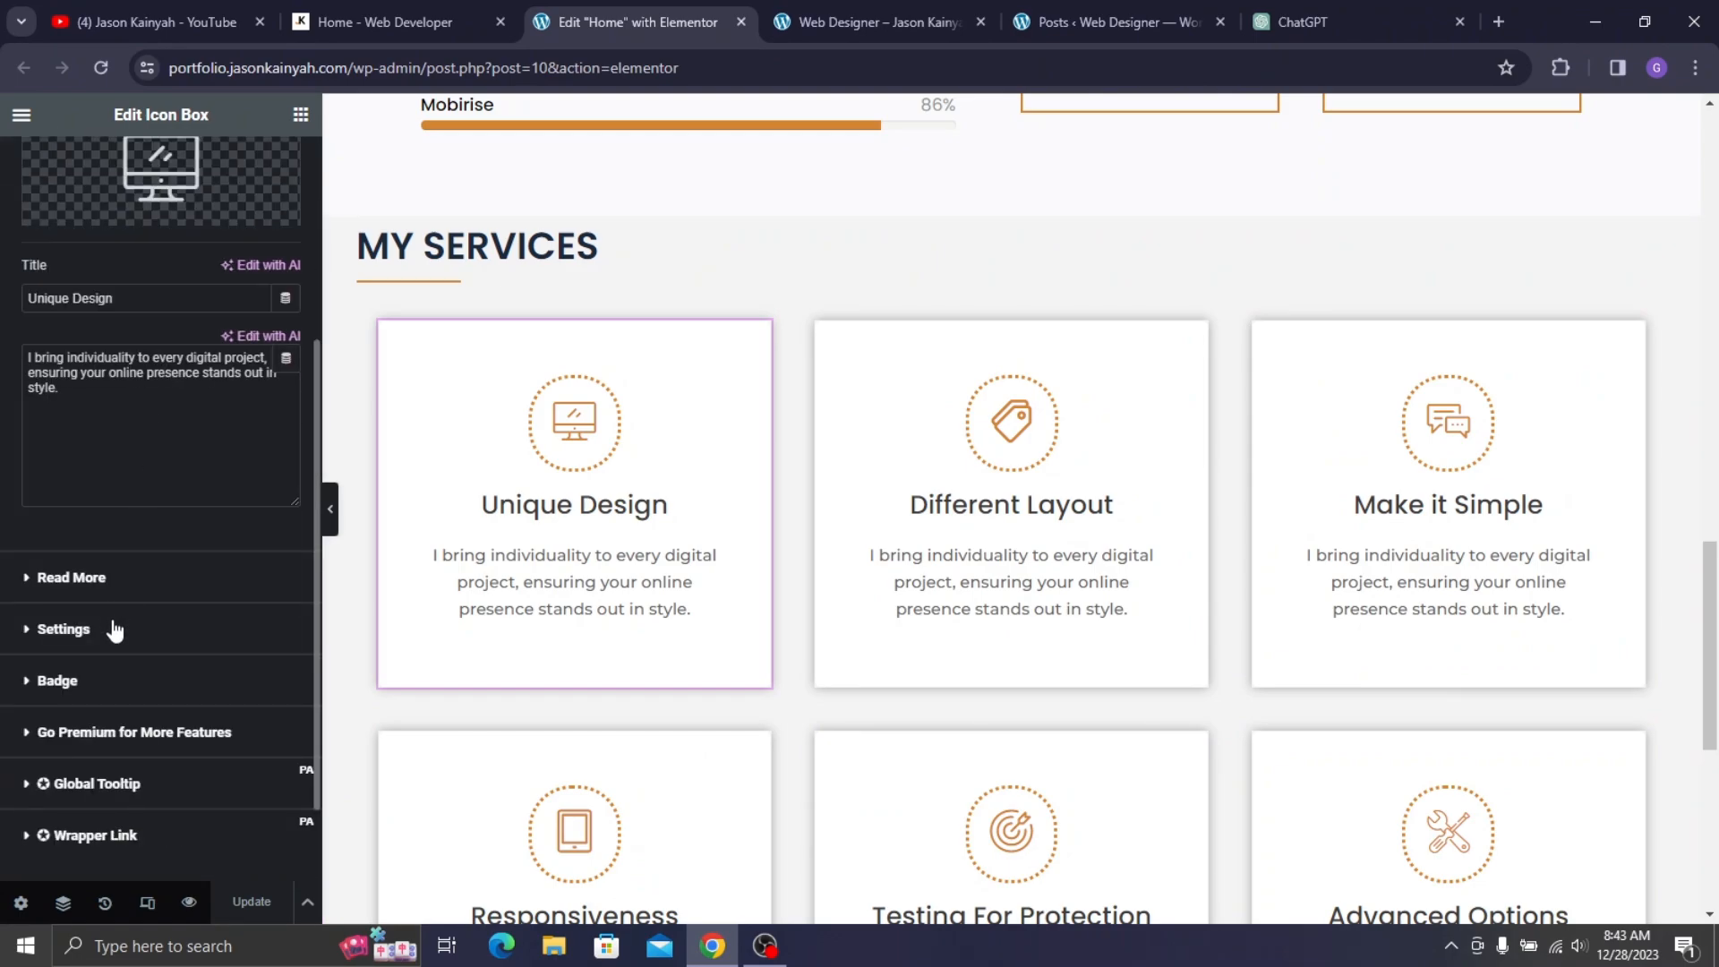
{"action": "left_click", "coordinate": [134, 595]}
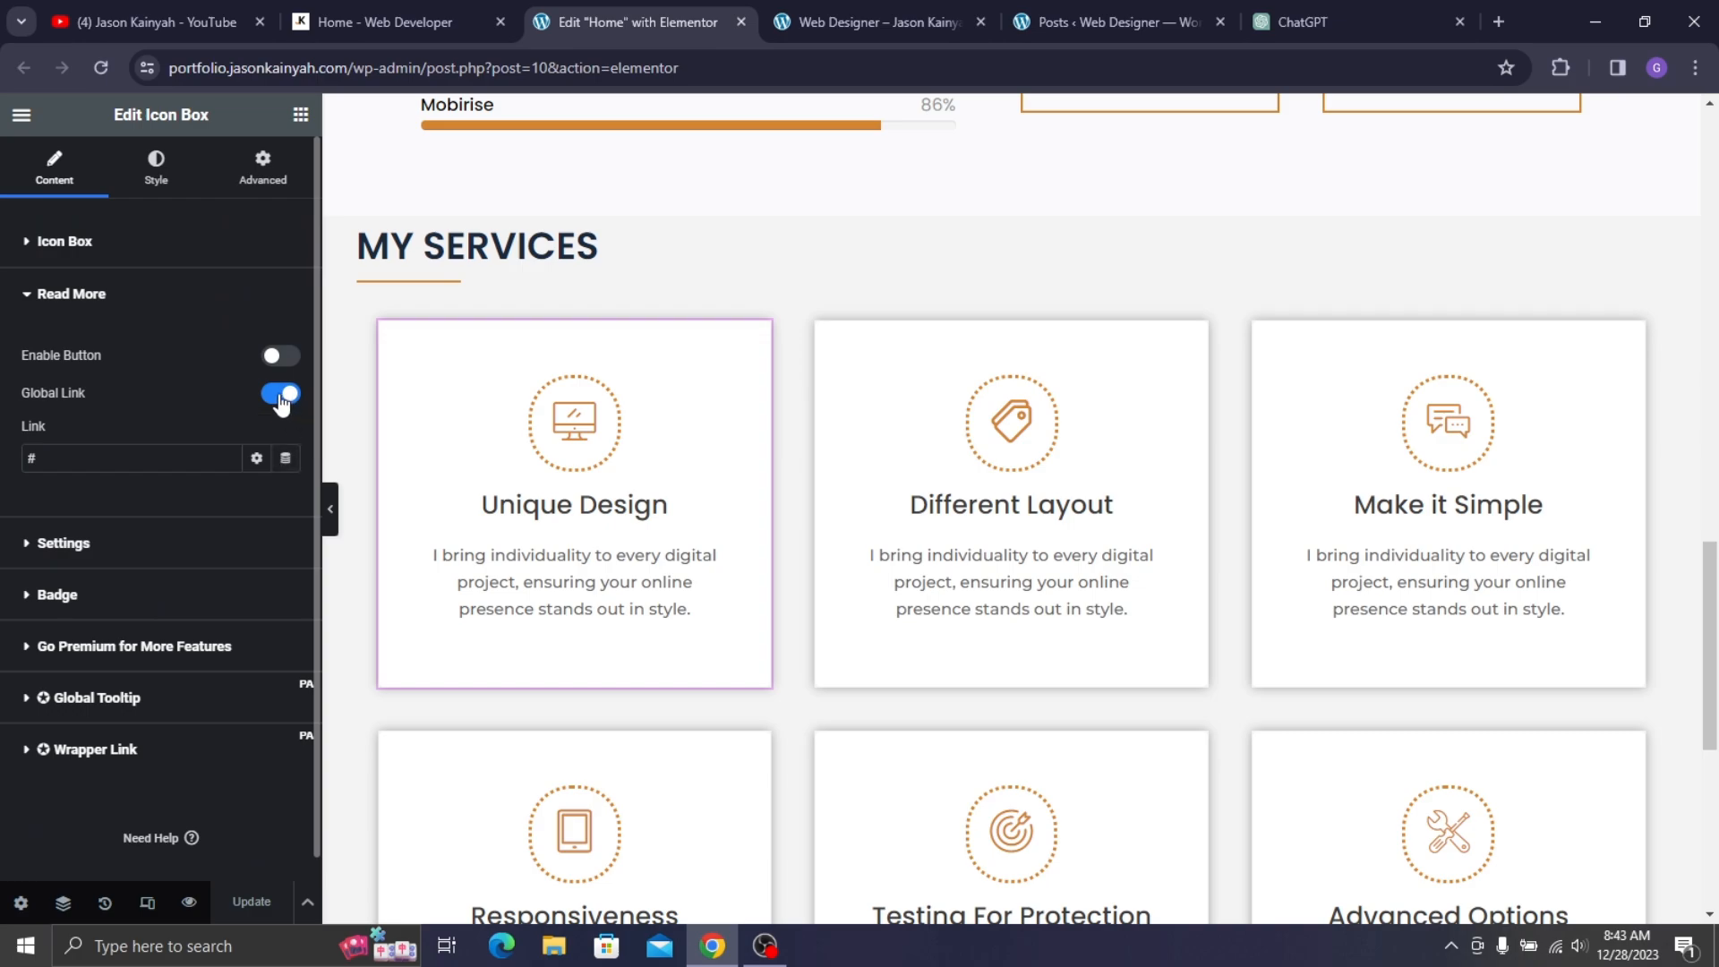
{"action": "left_click", "coordinate": [279, 395]}
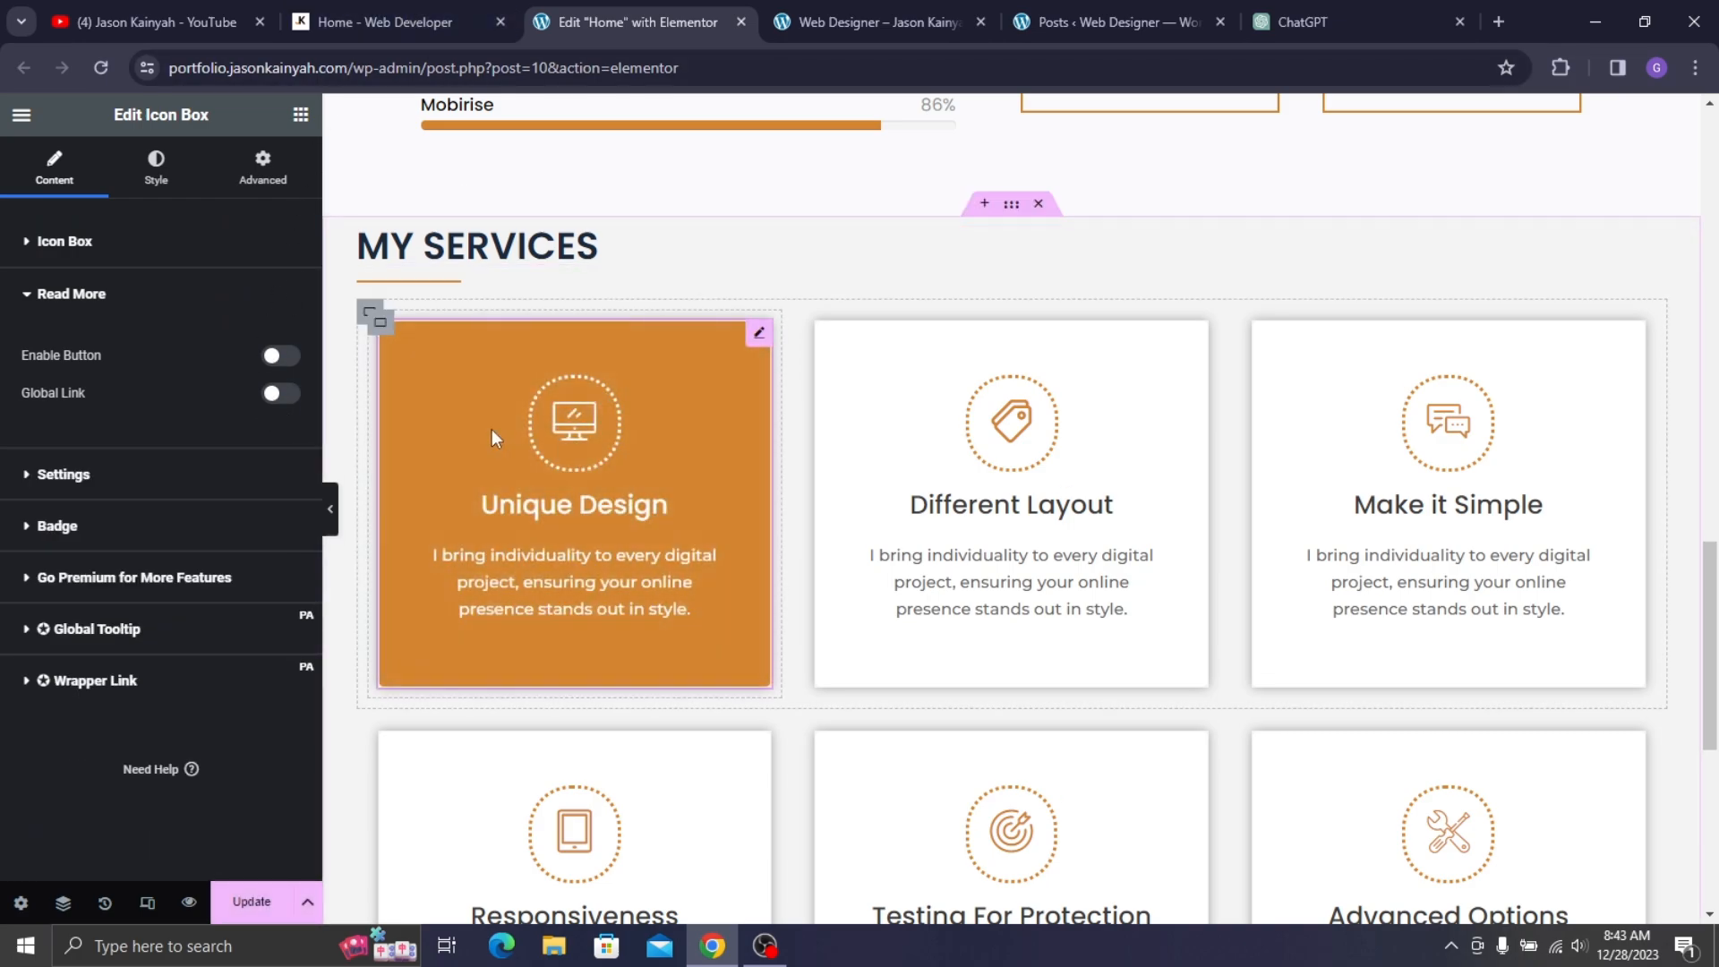
- Review the MY SERVICES cards on the live homepage
{"action": "left_click", "coordinate": [358, 21]}
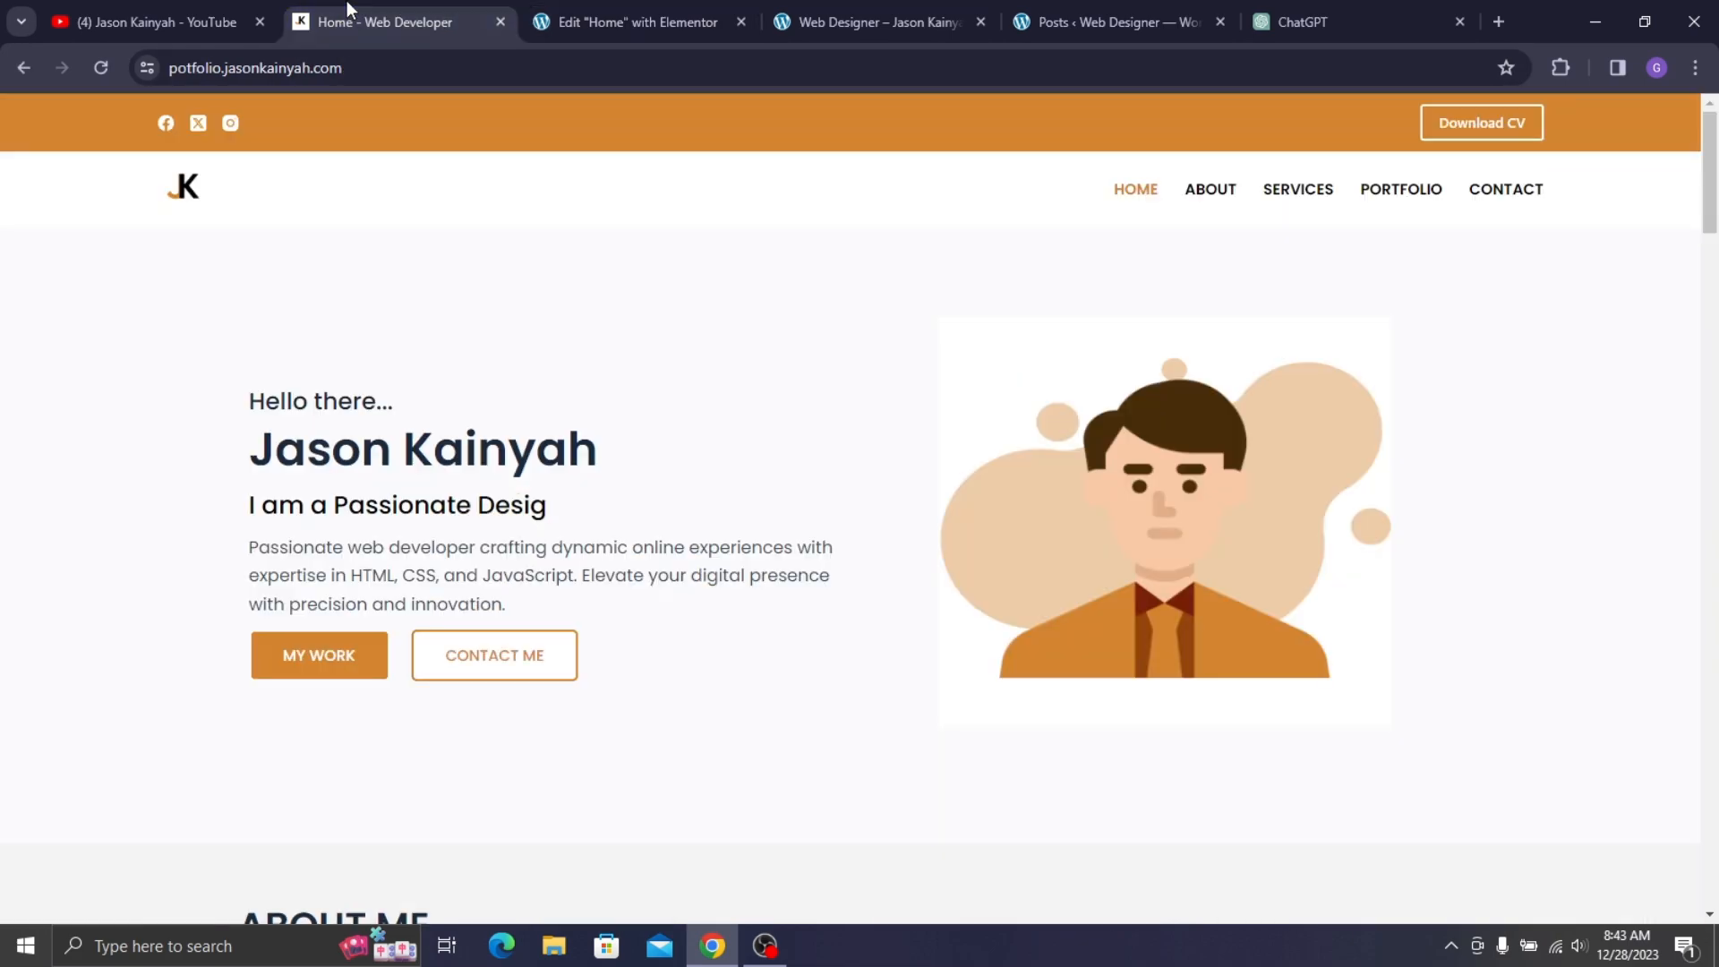
{"action": "scroll", "coordinate": [510, 349], "scroll_direction": "down", "scroll_amount": 15}
{"action": "scroll", "coordinate": [509, 364], "scroll_direction": "down", "scroll_amount": 6}
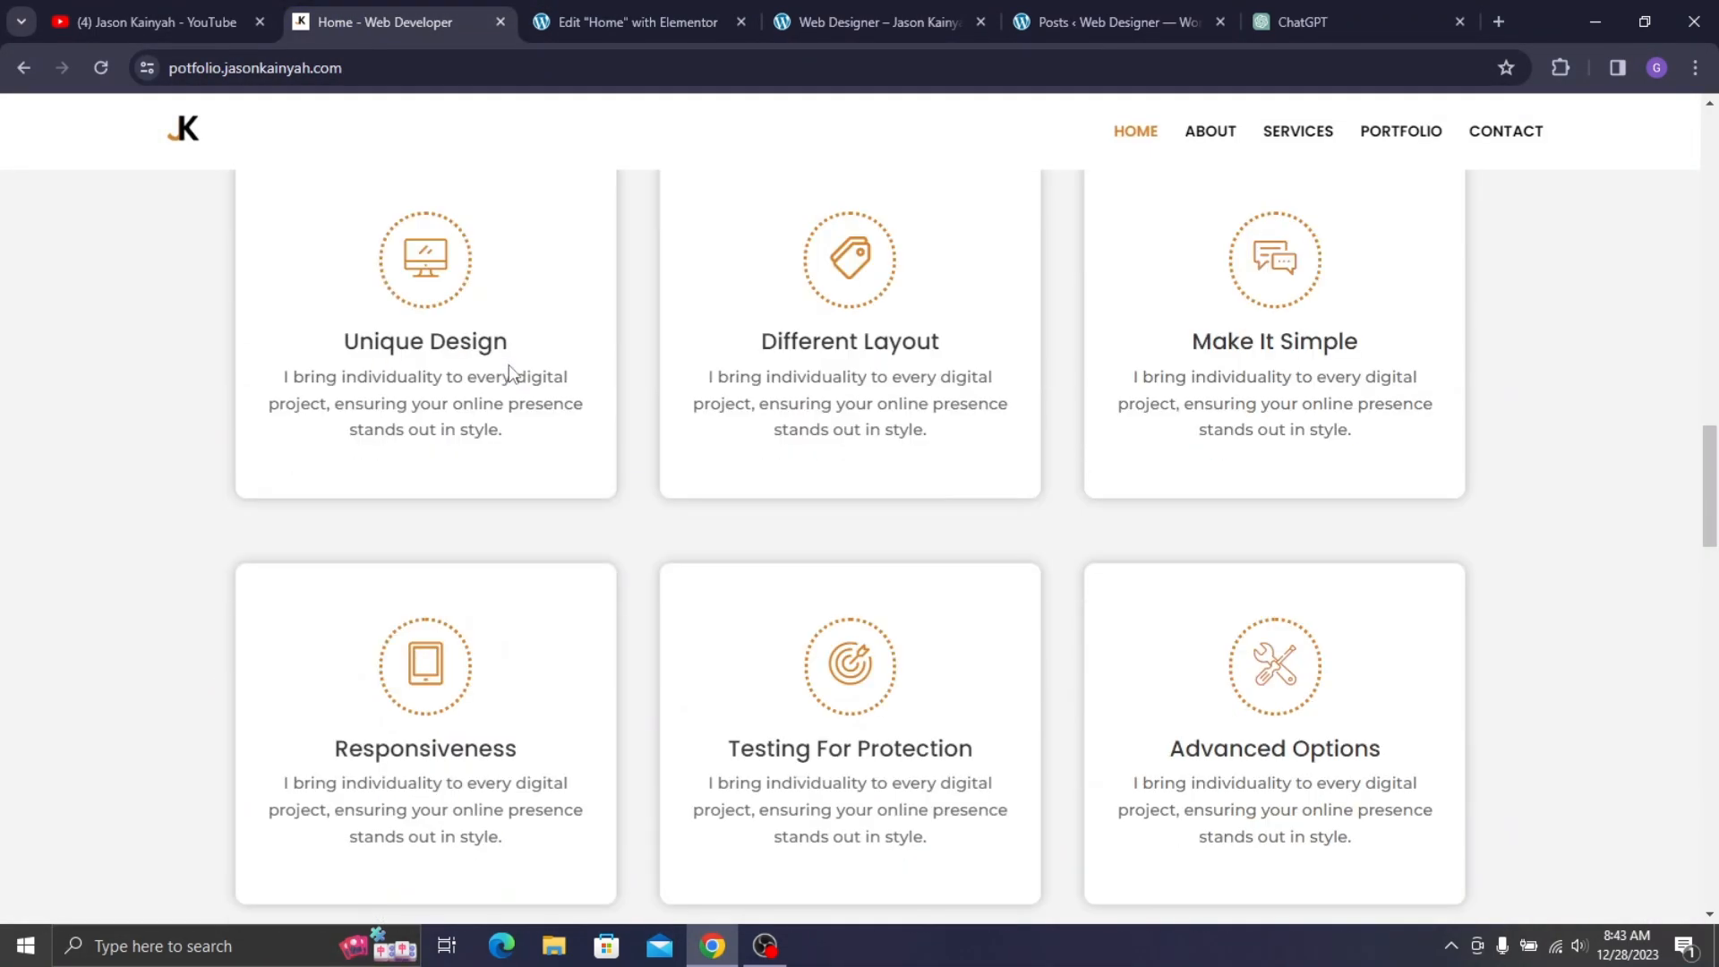
{"action": "left_click", "coordinate": [794, 357]}
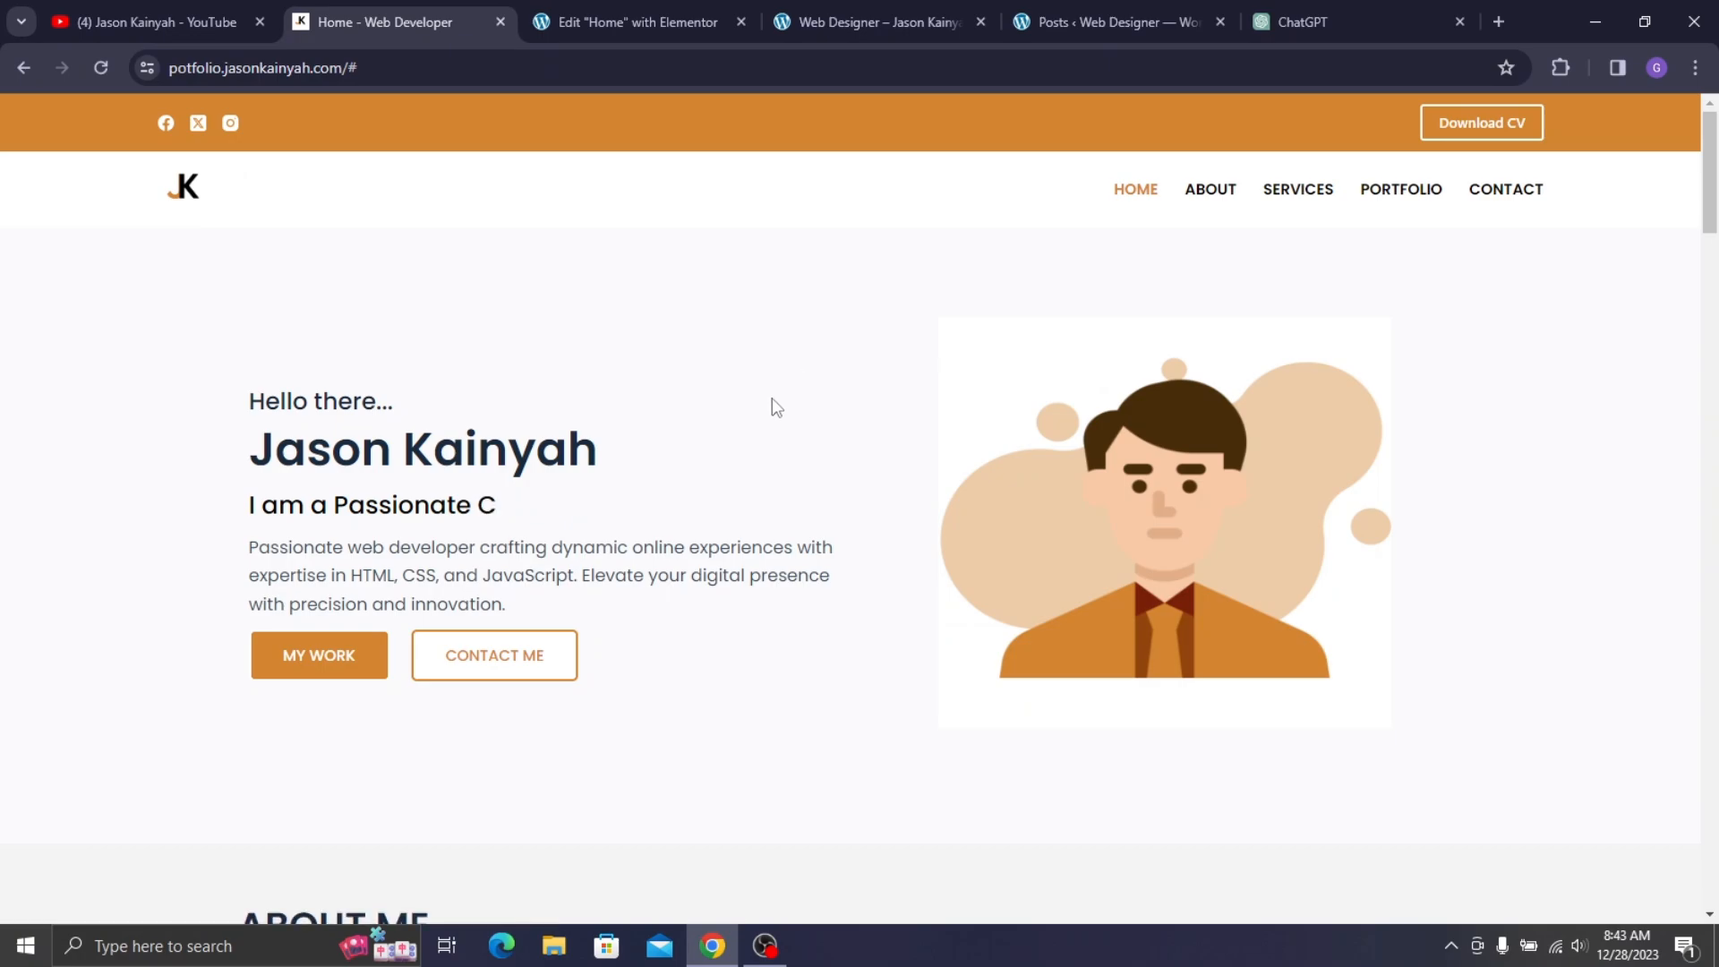
{"action": "left_click", "coordinate": [556, 13]}
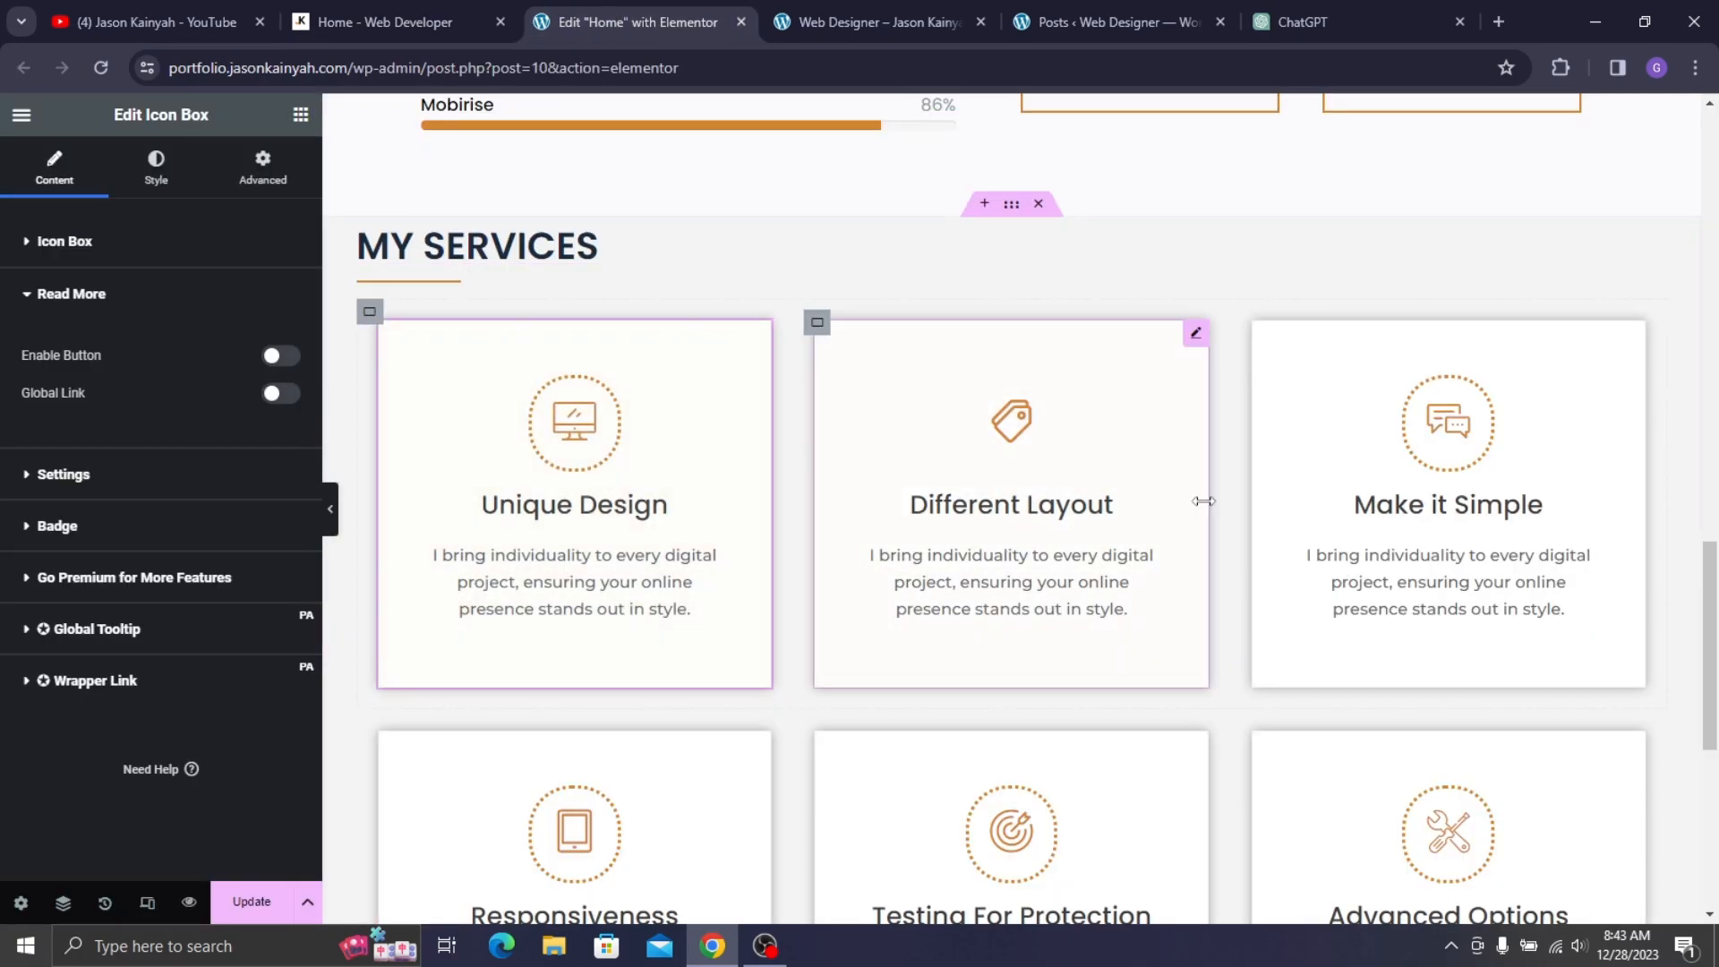
{"action": "scroll", "coordinate": [1259, 501], "scroll_direction": "down", "scroll_amount": 2}
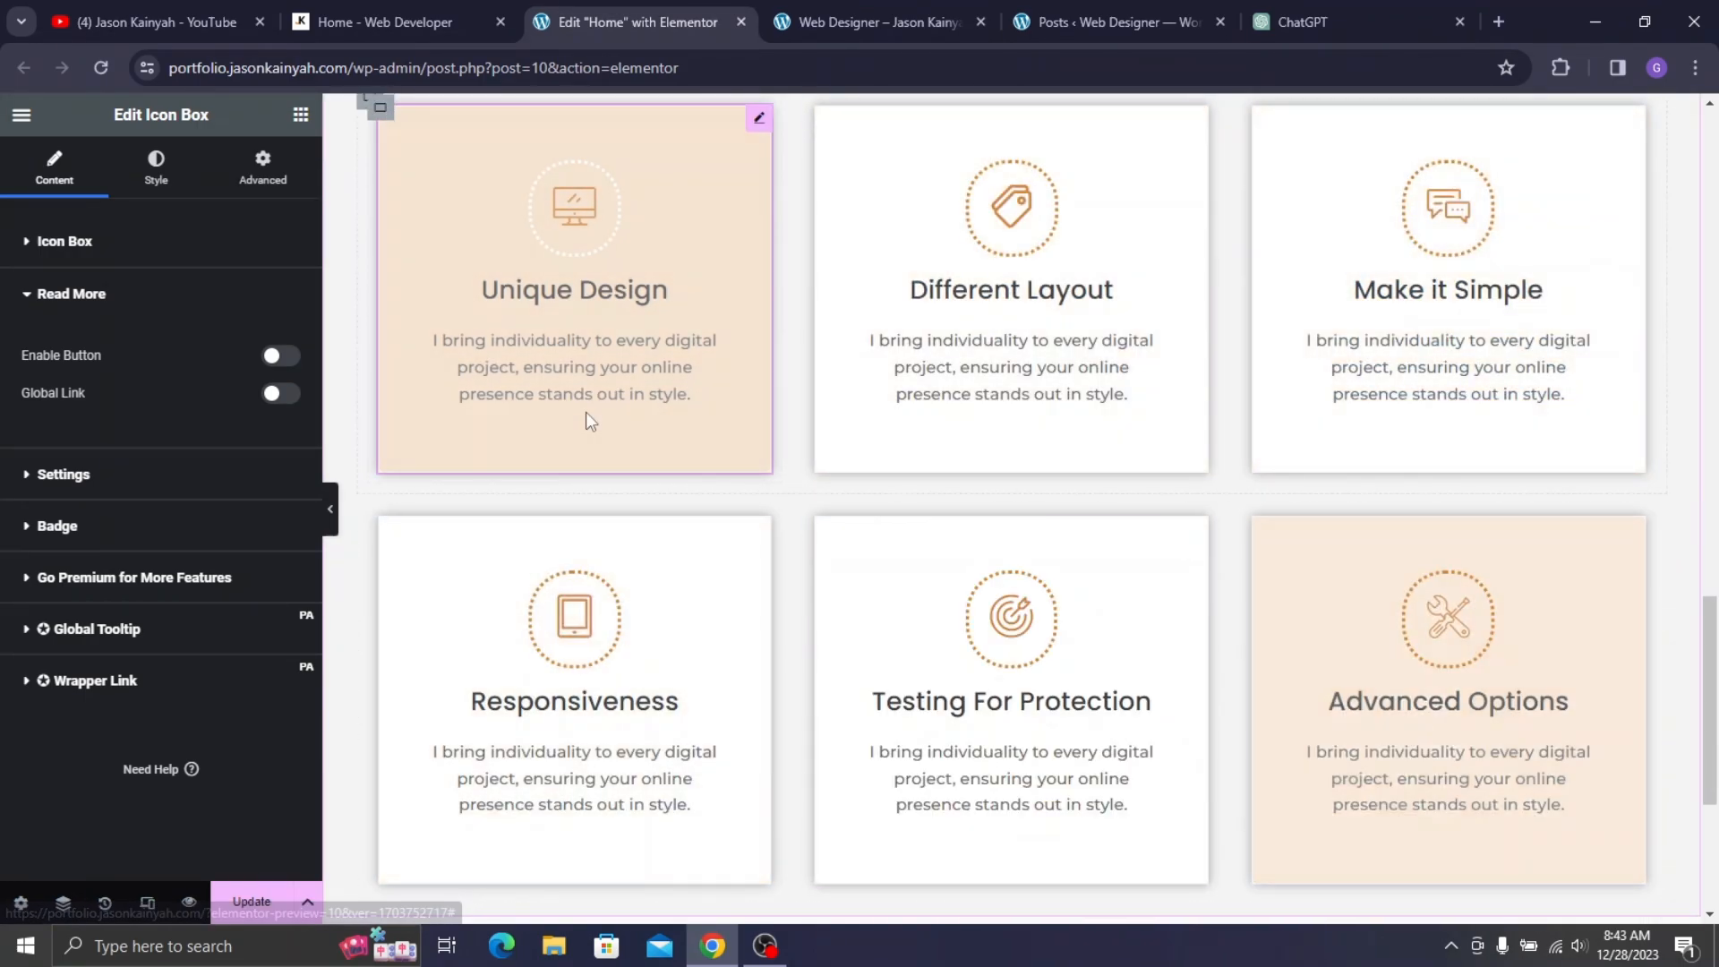
{"action": "scroll", "coordinate": [940, 430], "scroll_direction": "up", "scroll_amount": 3}
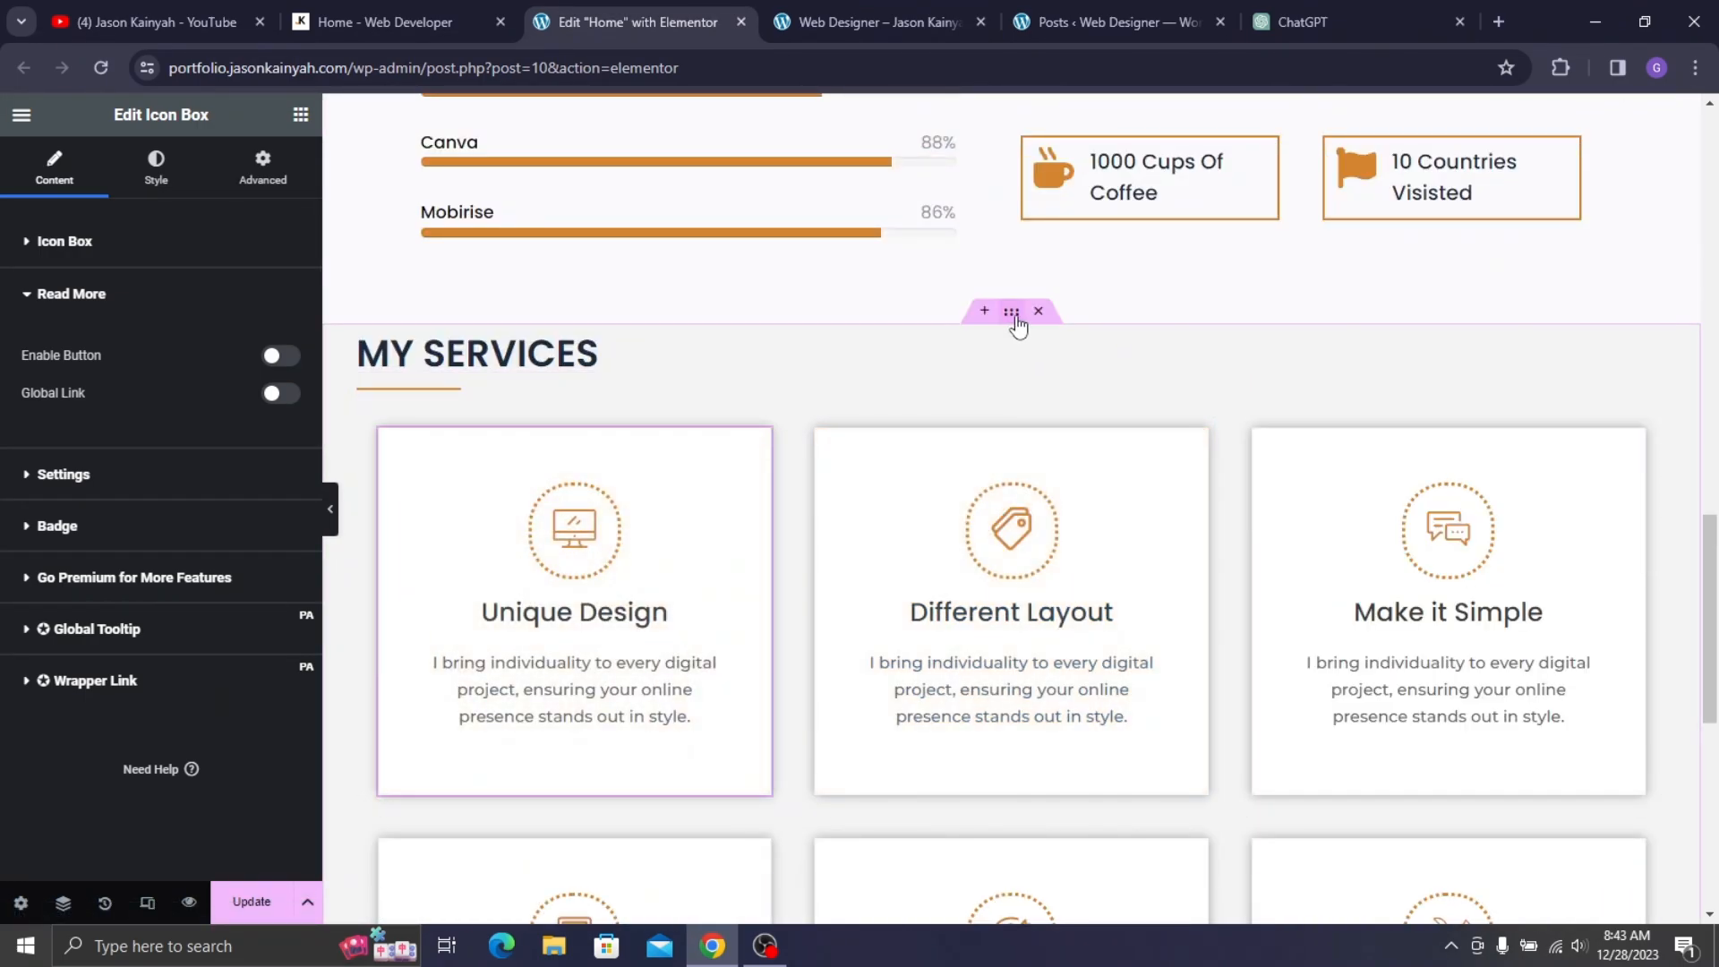
- Set the My Services section padding to 60 px top and 40 px bottom, then Update
{"action": "left_click", "coordinate": [1012, 313]}
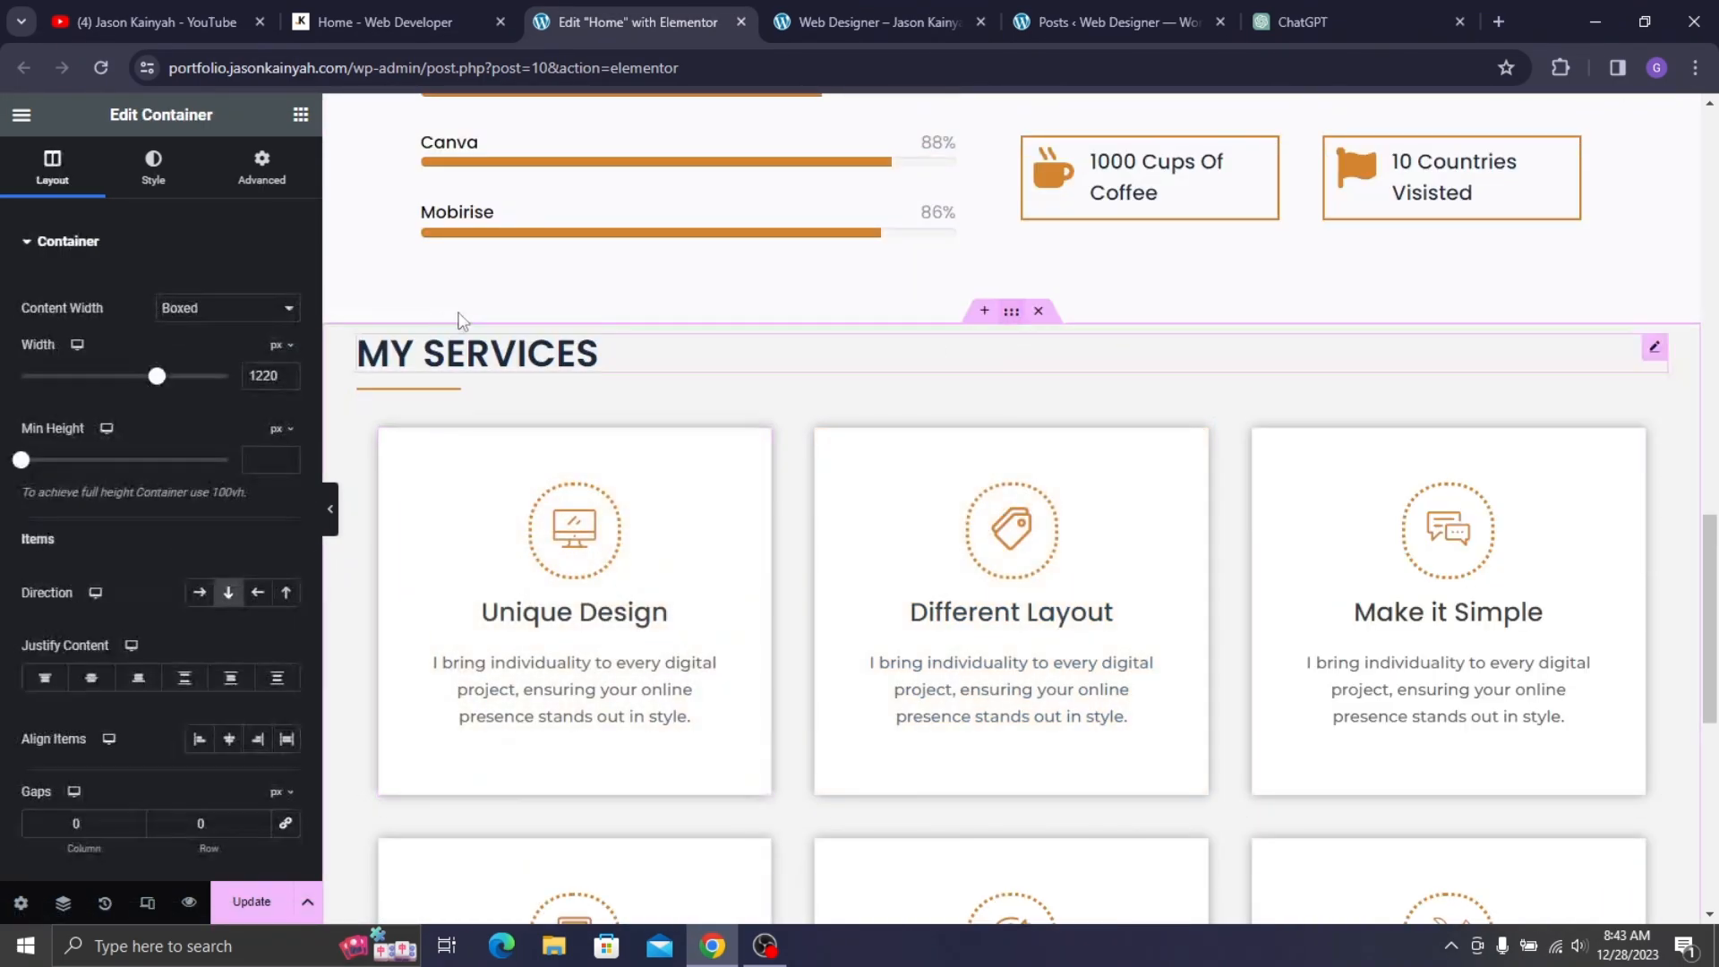
{"action": "left_click", "coordinate": [284, 183]}
{"action": "left_click", "coordinate": [242, 401]}
{"action": "type", "text": "0"}
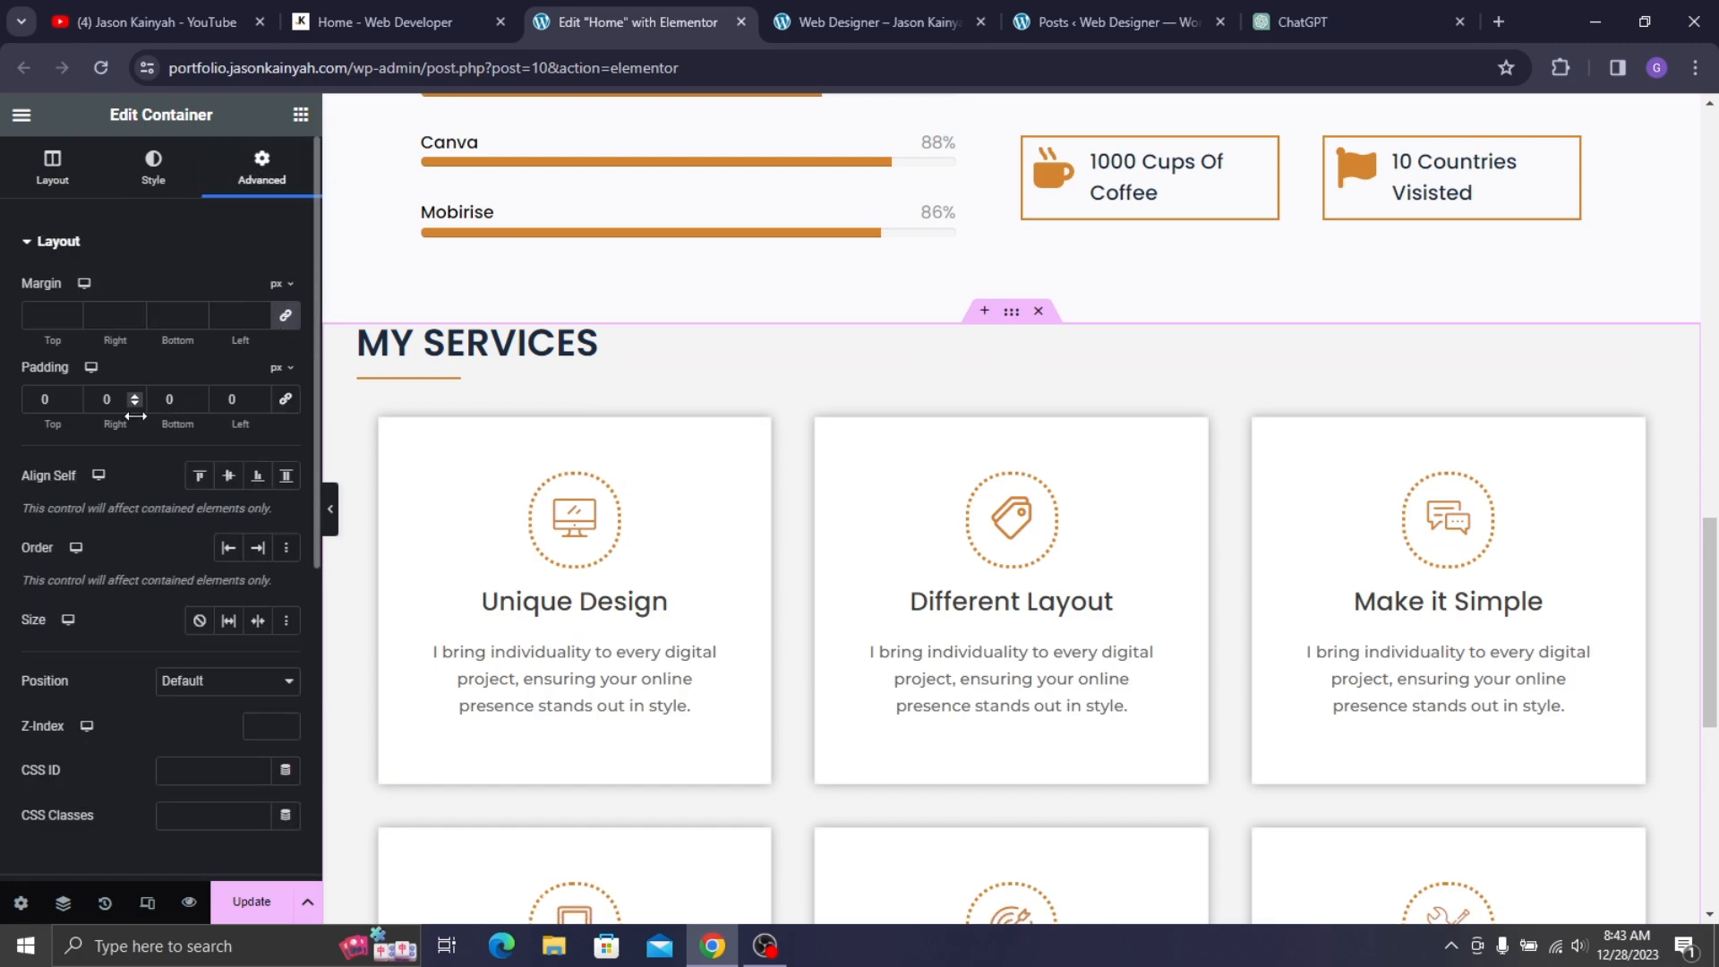
{"action": "type", "text": "6"}
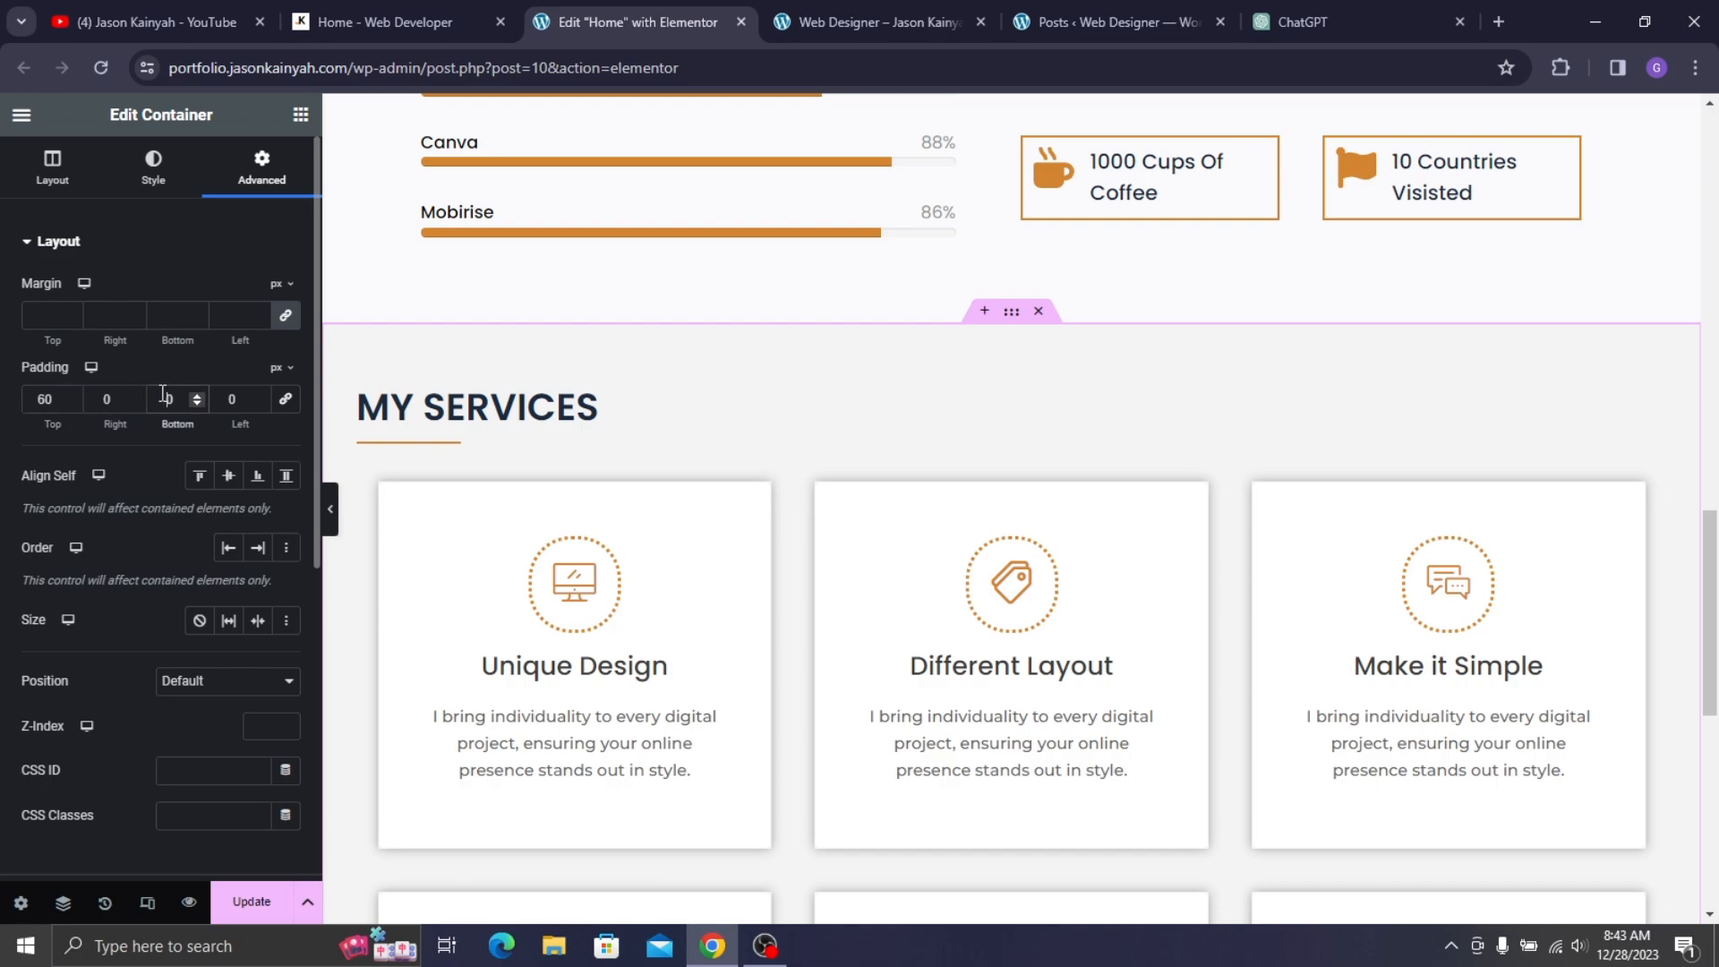
{"action": "scroll", "coordinate": [569, 466], "scroll_direction": "down", "scroll_amount": 6}
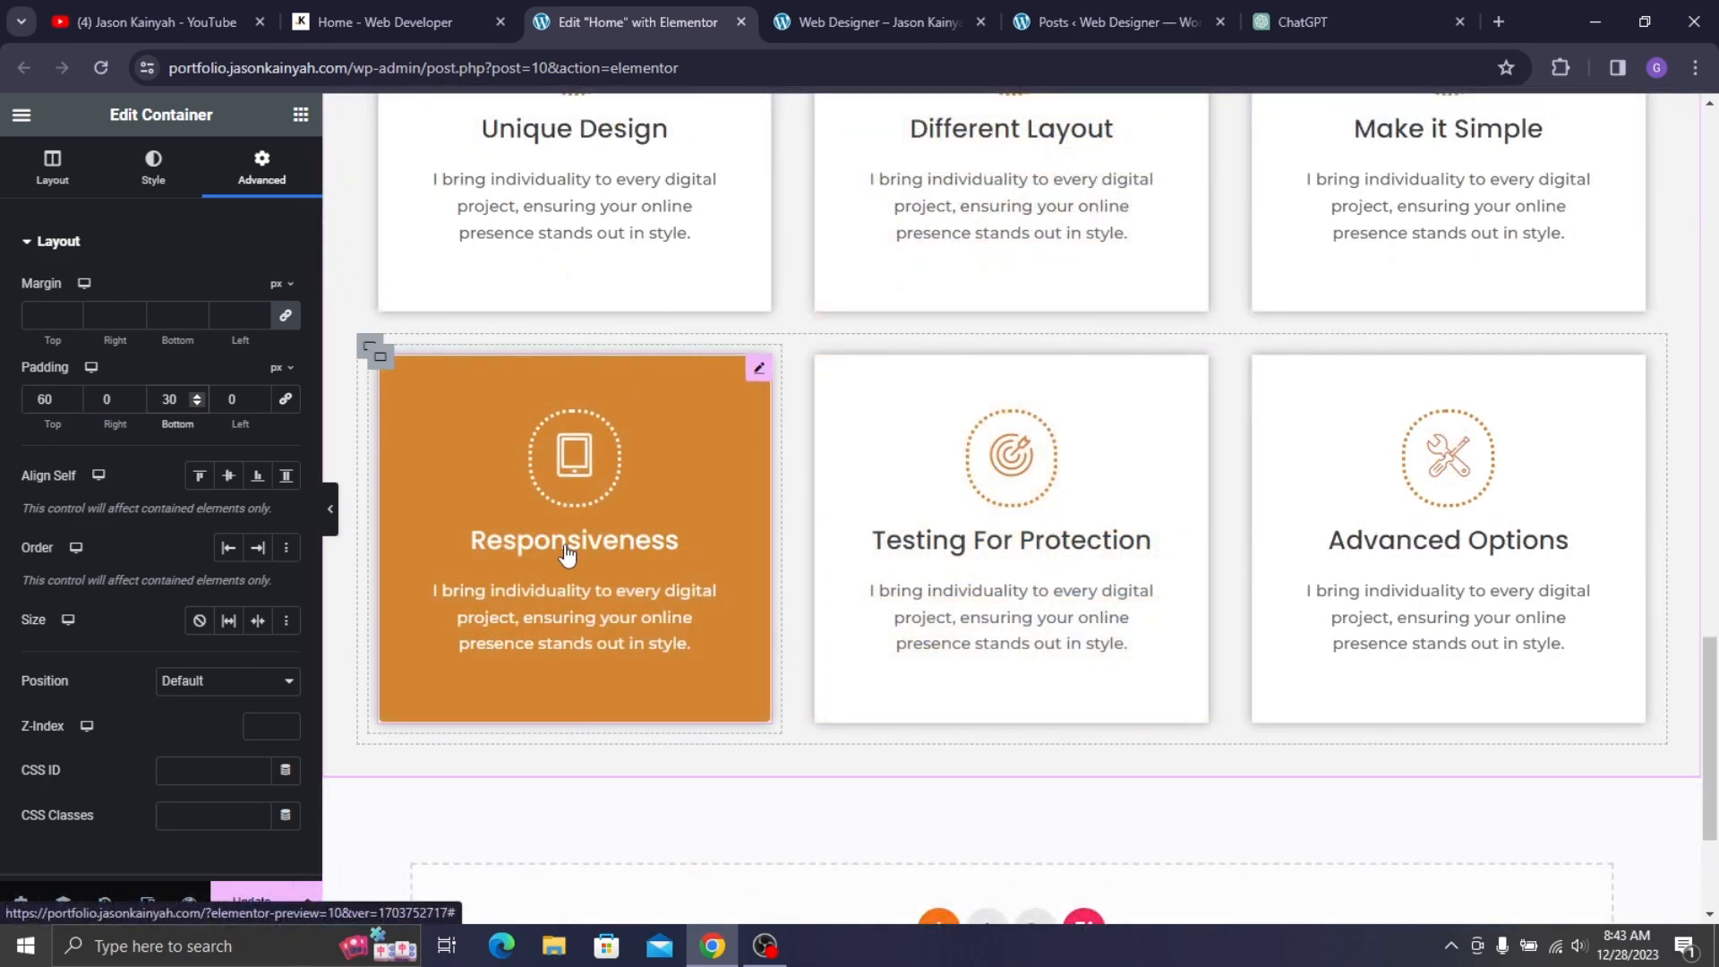
{"action": "scroll", "coordinate": [573, 550], "scroll_direction": "up", "scroll_amount": 2}
{"action": "scroll", "coordinate": [904, 480], "scroll_direction": "down", "scroll_amount": 3}
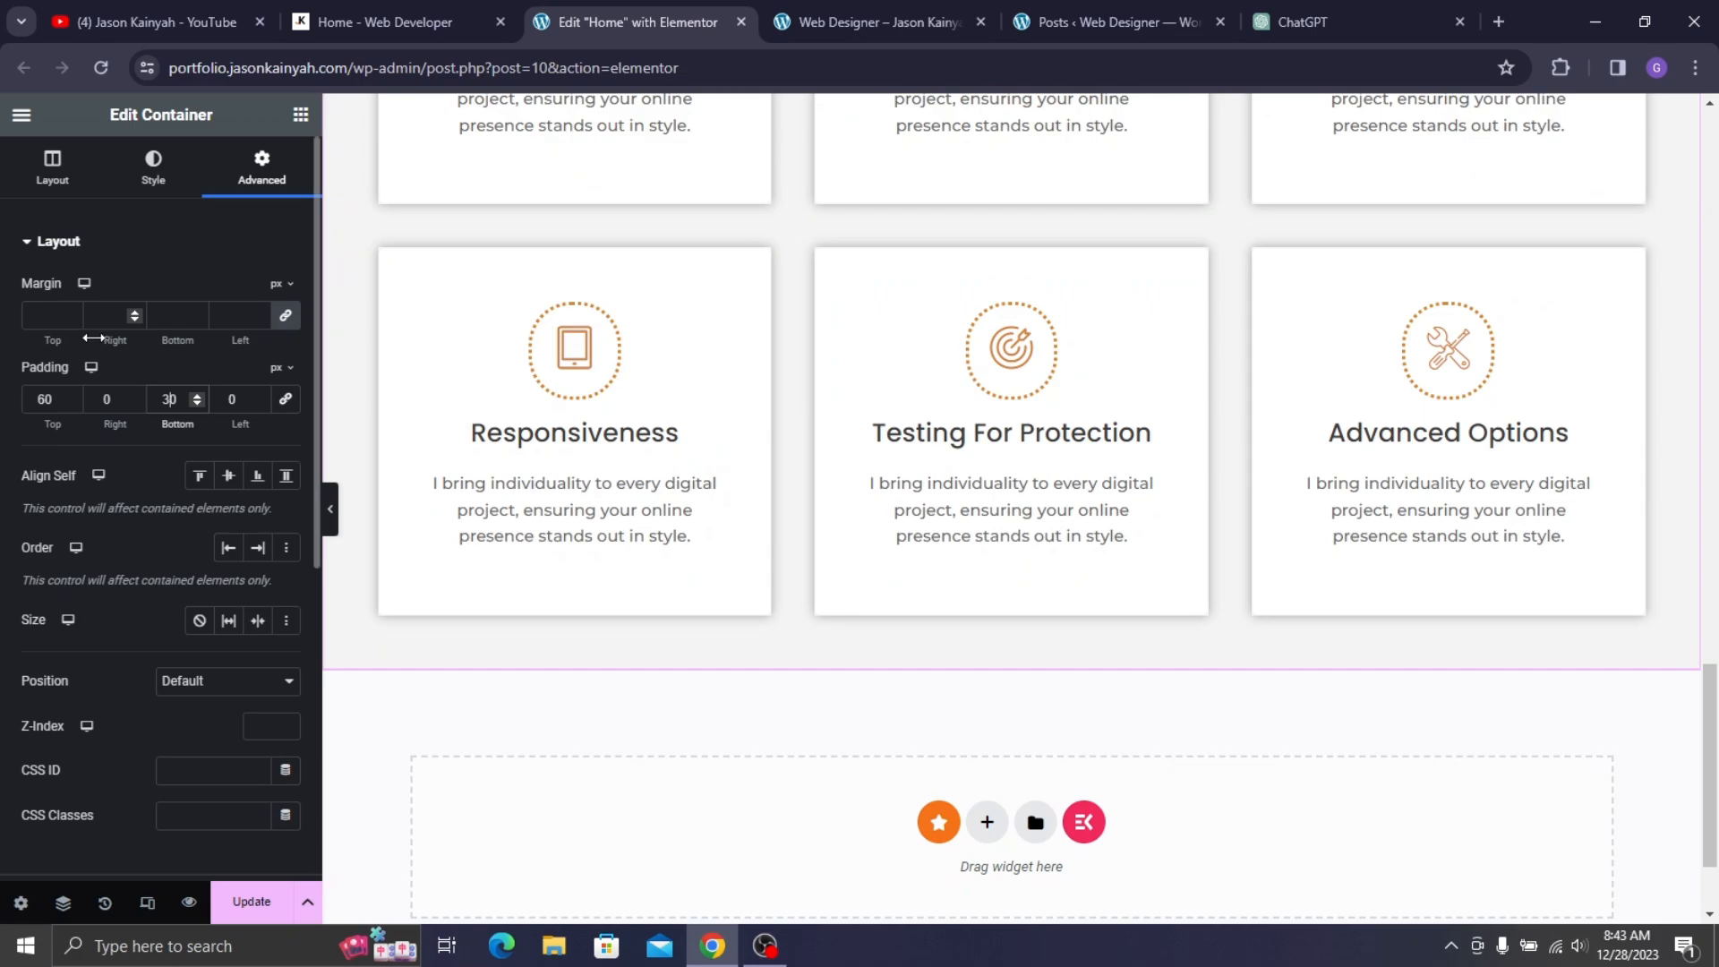
{"action": "key", "text": "BackSpace"}
{"action": "type", "text": "4"}
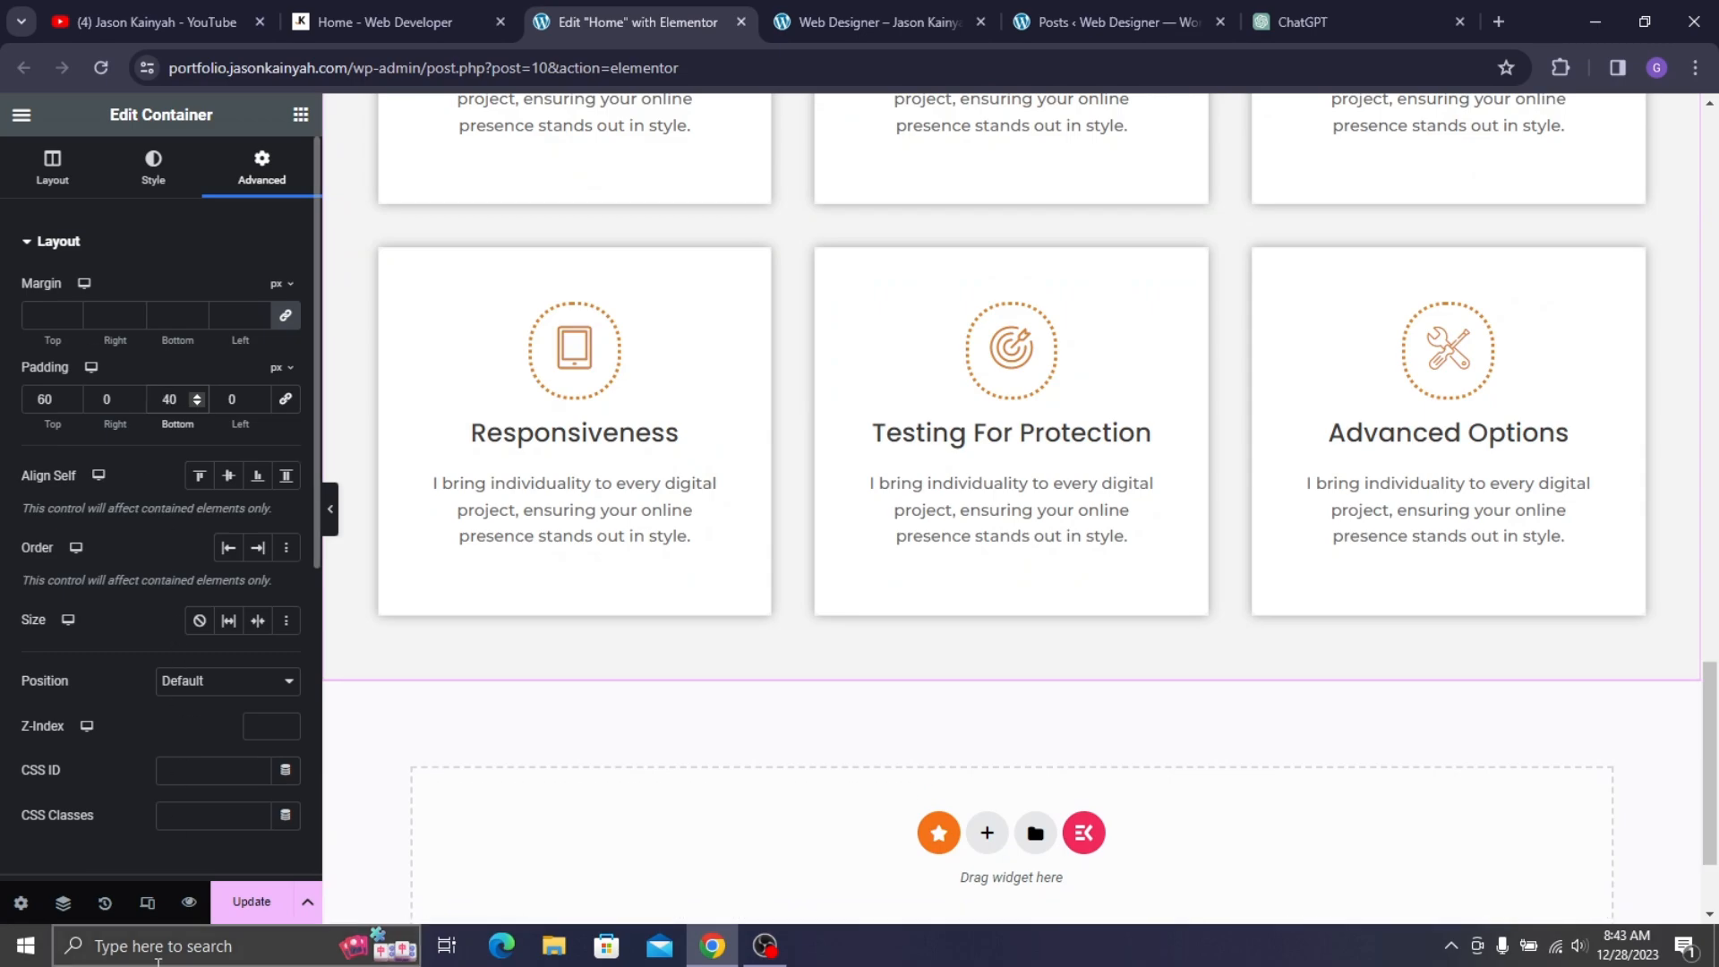
{"action": "left_click", "coordinate": [228, 909]}
{"action": "scroll", "coordinate": [895, 735], "scroll_direction": "up", "scroll_amount": 5}
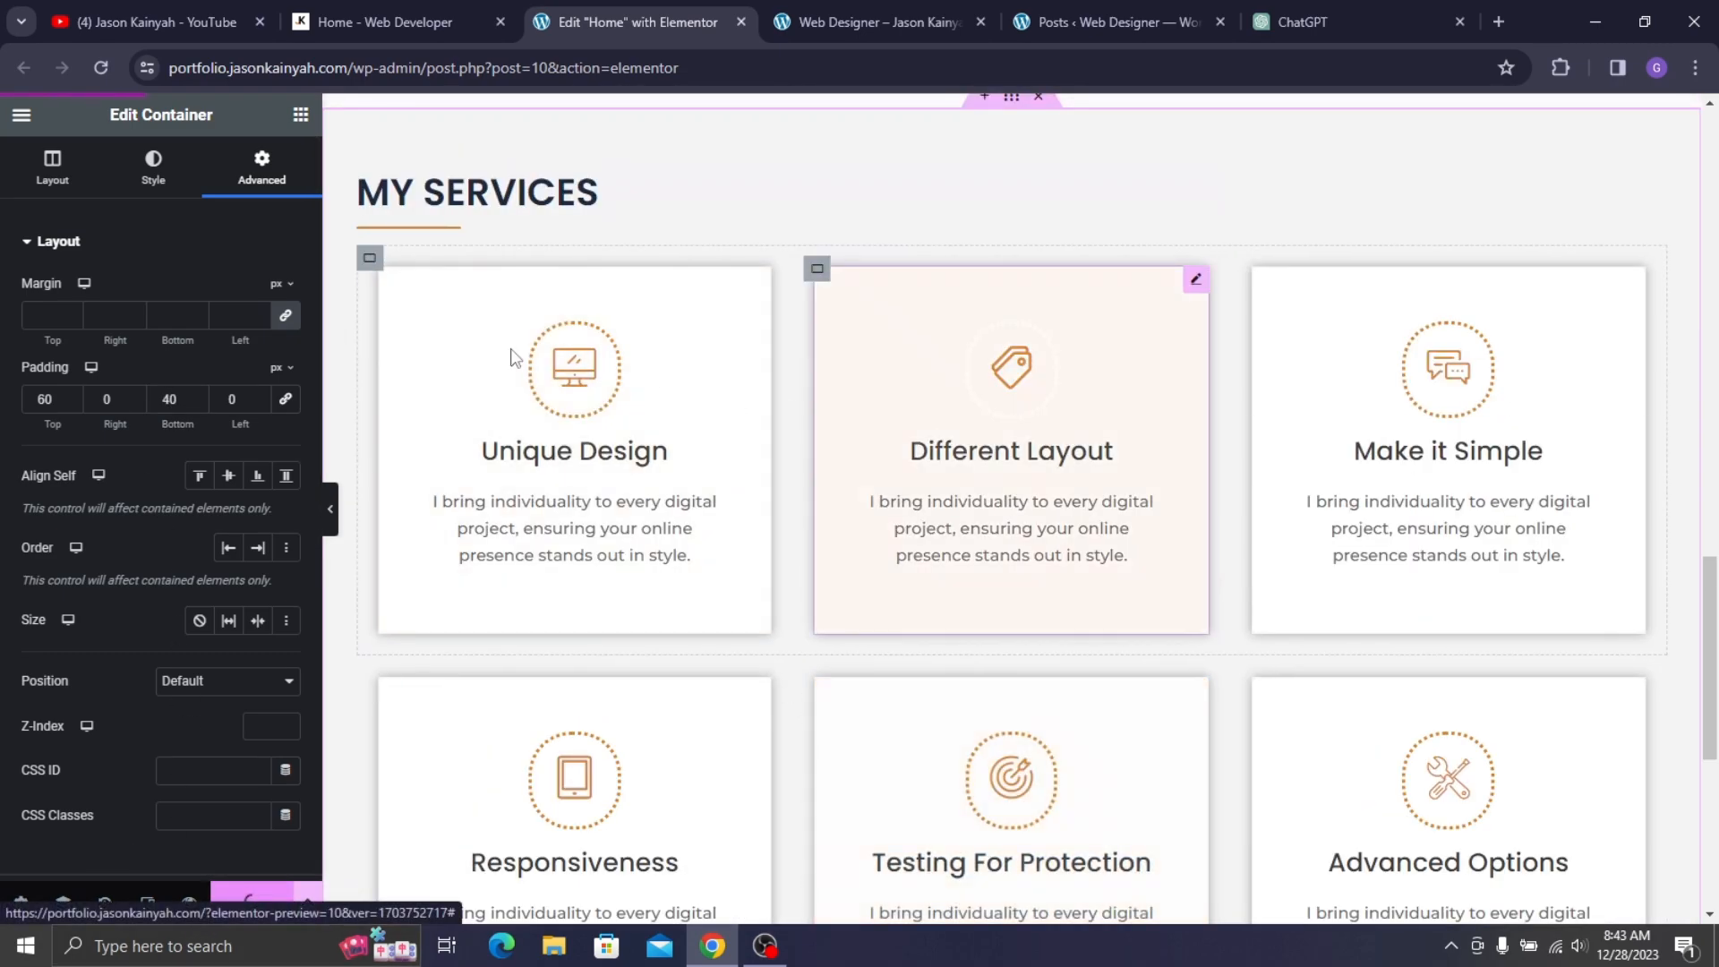
- Compare the live site's Latest Works section with the page in the editor
{"action": "left_click", "coordinate": [364, 26]}
{"action": "scroll", "coordinate": [559, 511], "scroll_direction": "down", "scroll_amount": 20}
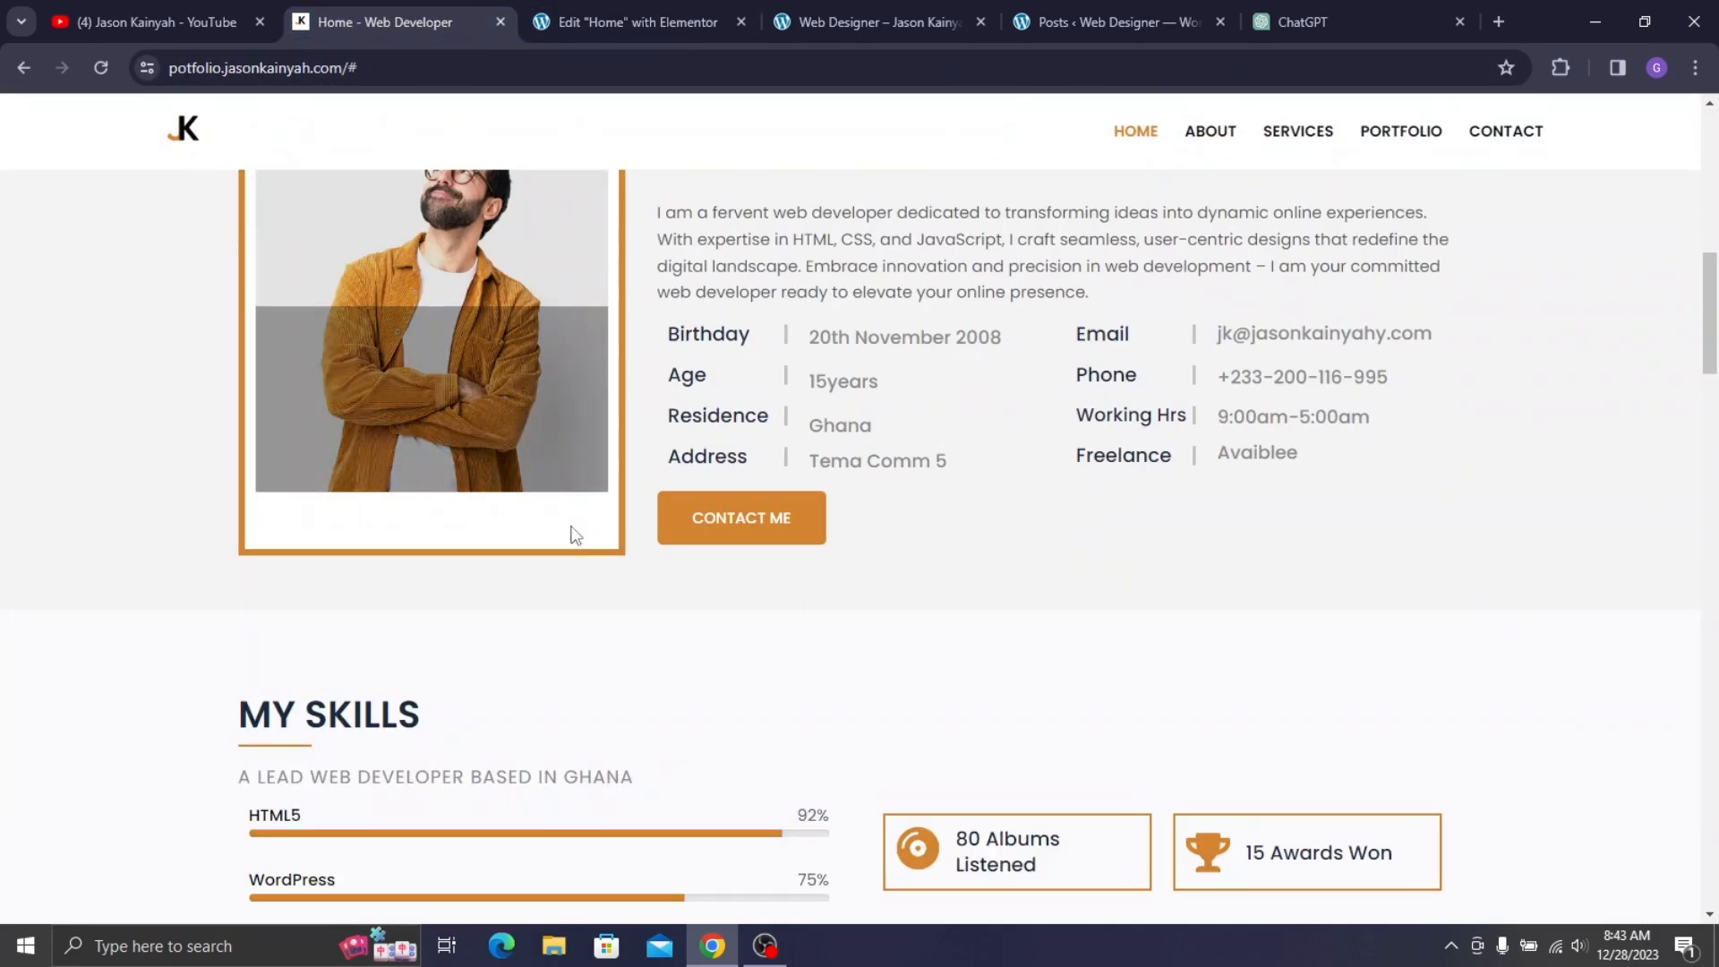
{"action": "scroll", "coordinate": [573, 544], "scroll_direction": "down", "scroll_amount": 15}
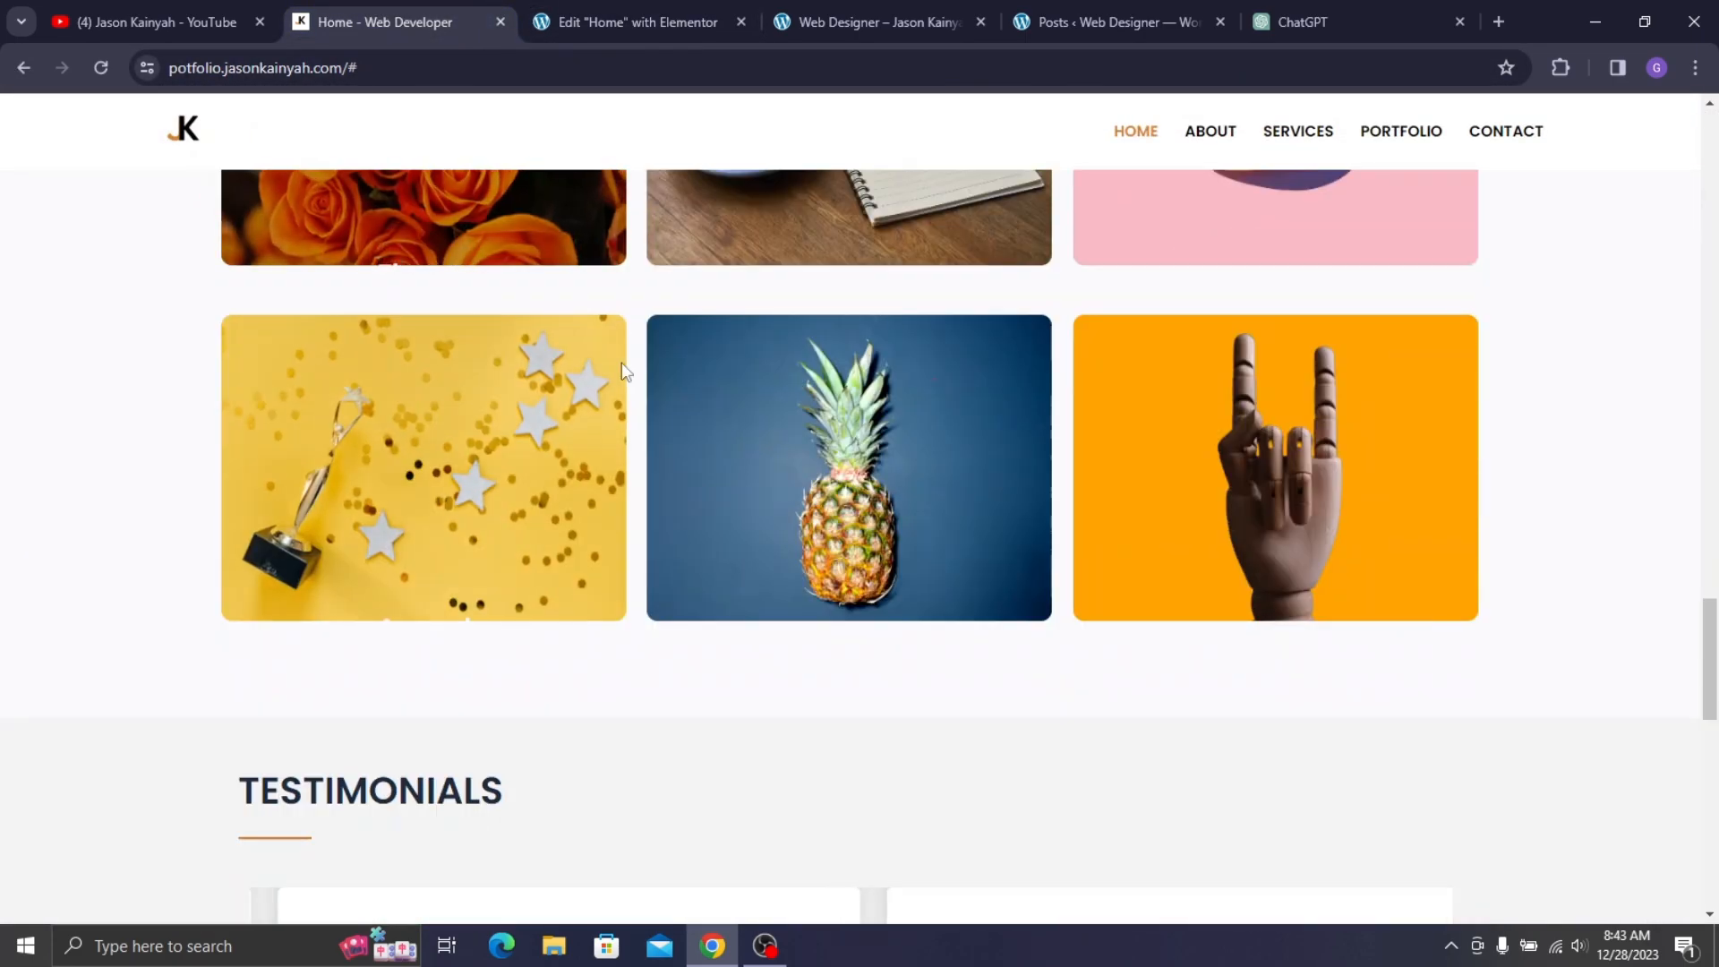
{"action": "scroll", "coordinate": [875, 346], "scroll_direction": "up", "scroll_amount": 2}
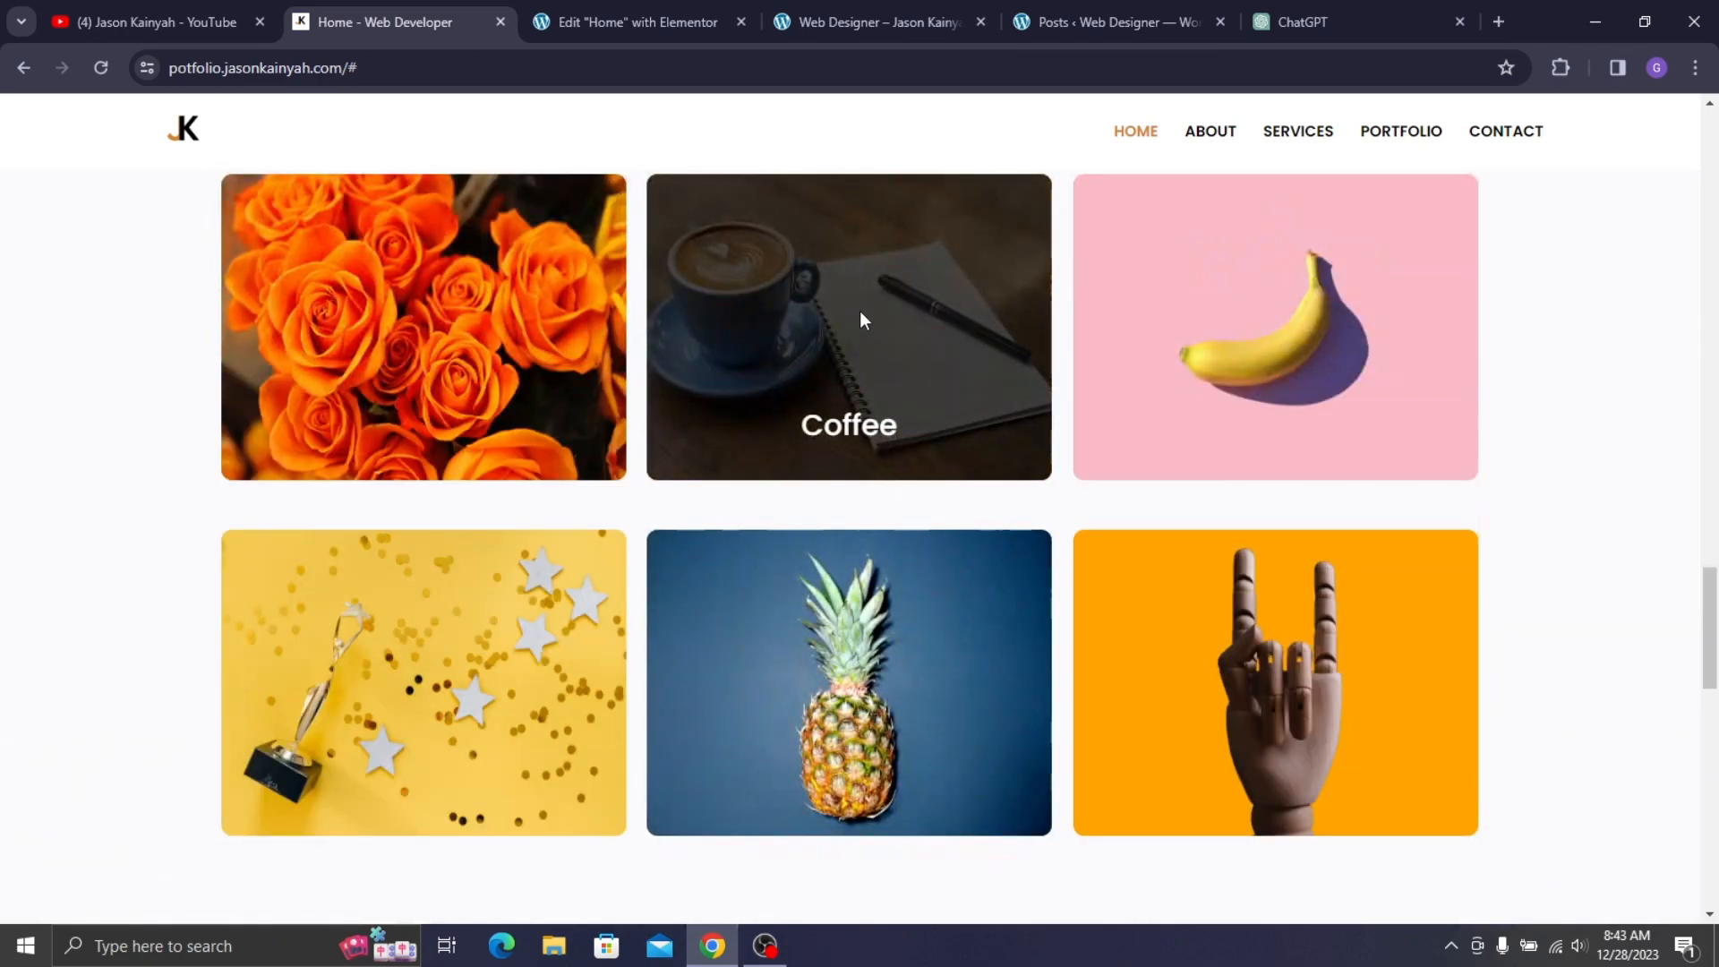
{"action": "left_click", "coordinate": [582, 24]}
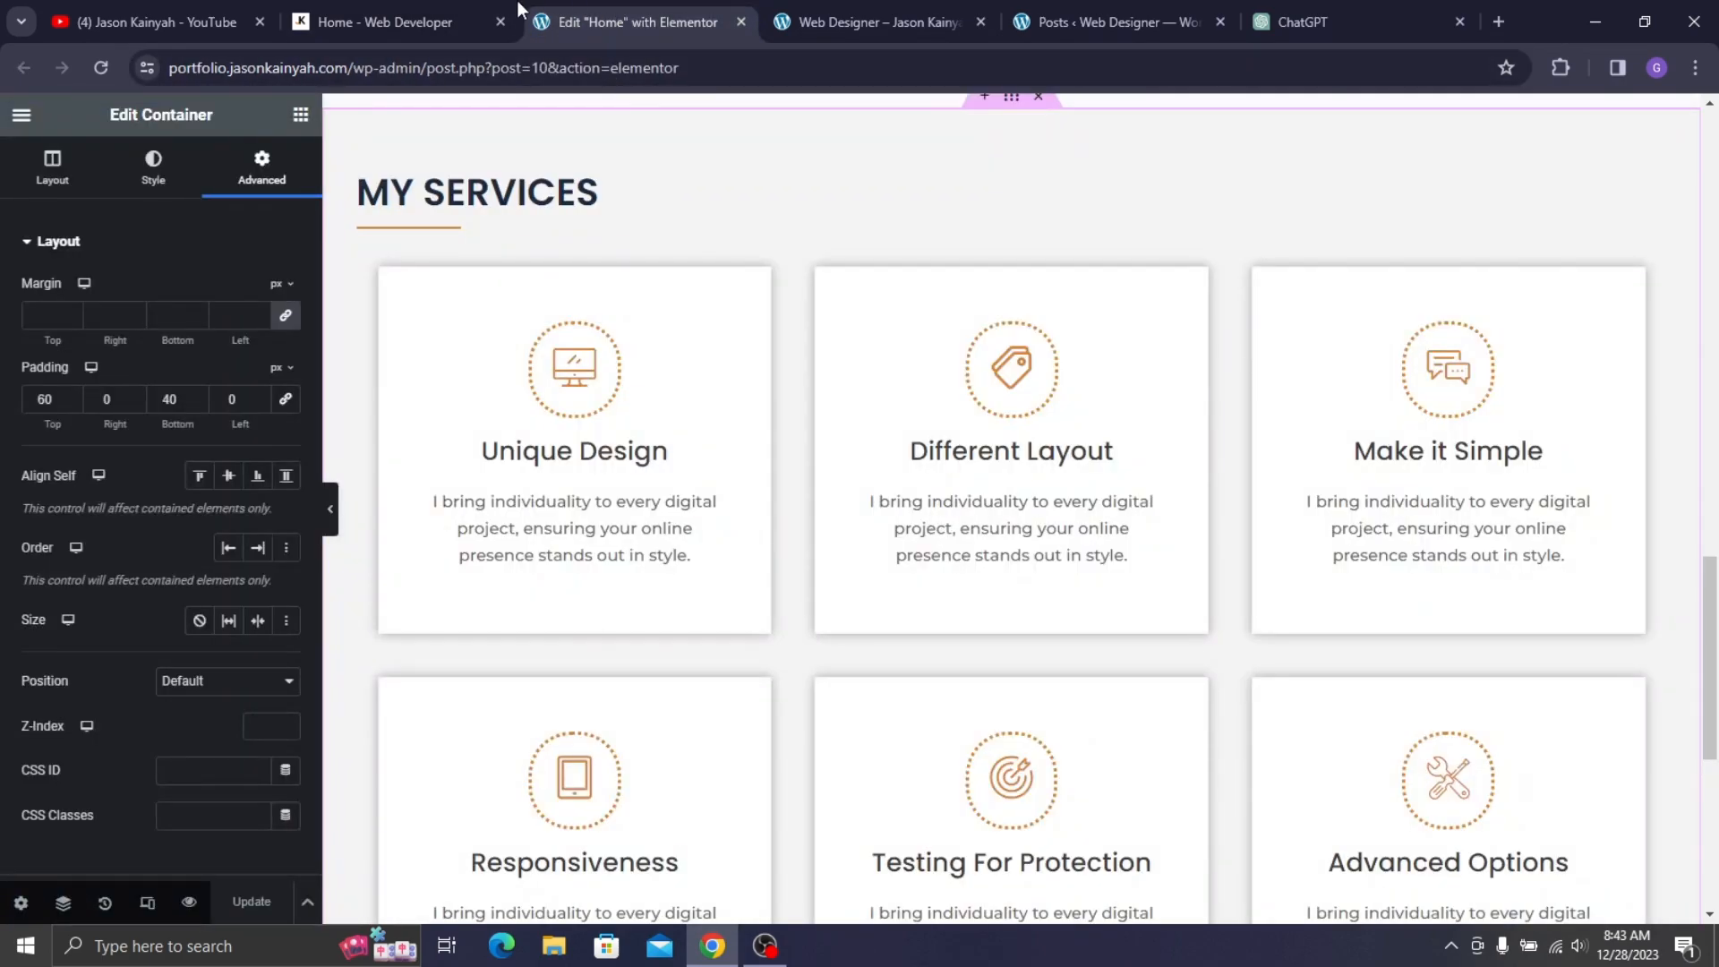
{"action": "scroll", "coordinate": [752, 160], "scroll_direction": "down", "scroll_amount": 3}
{"action": "left_click", "coordinate": [402, 21]}
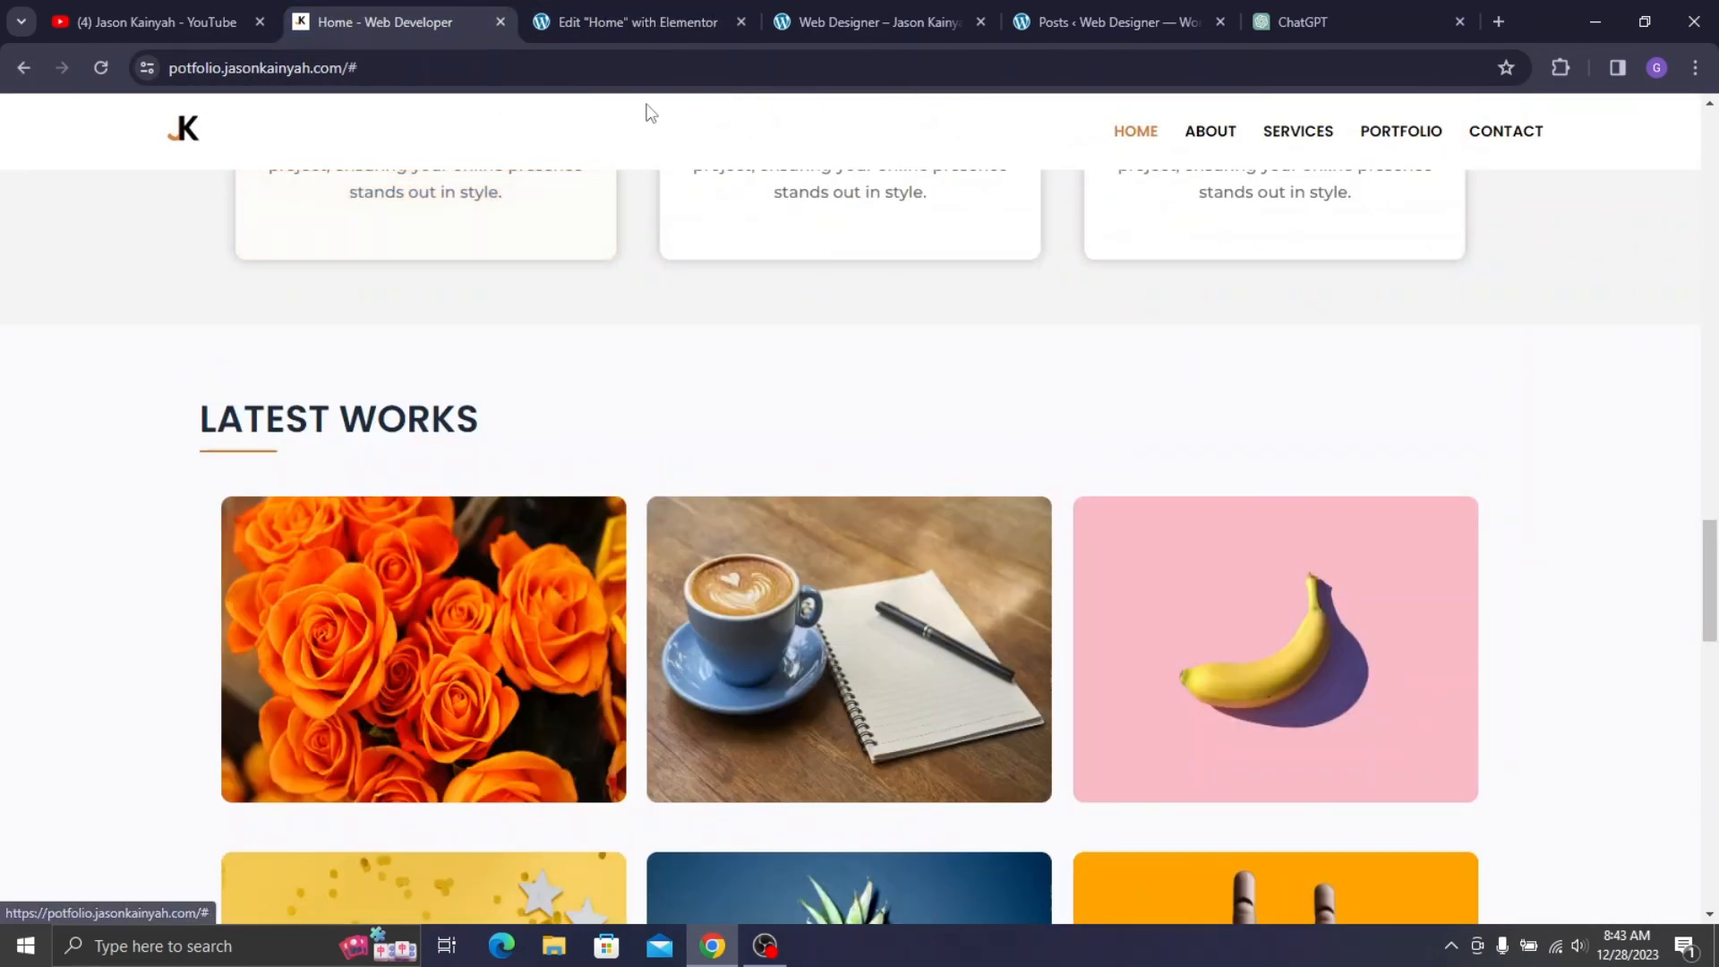
{"action": "left_click", "coordinate": [627, 21]}
{"action": "scroll", "coordinate": [925, 722], "scroll_direction": "down", "scroll_amount": 3}
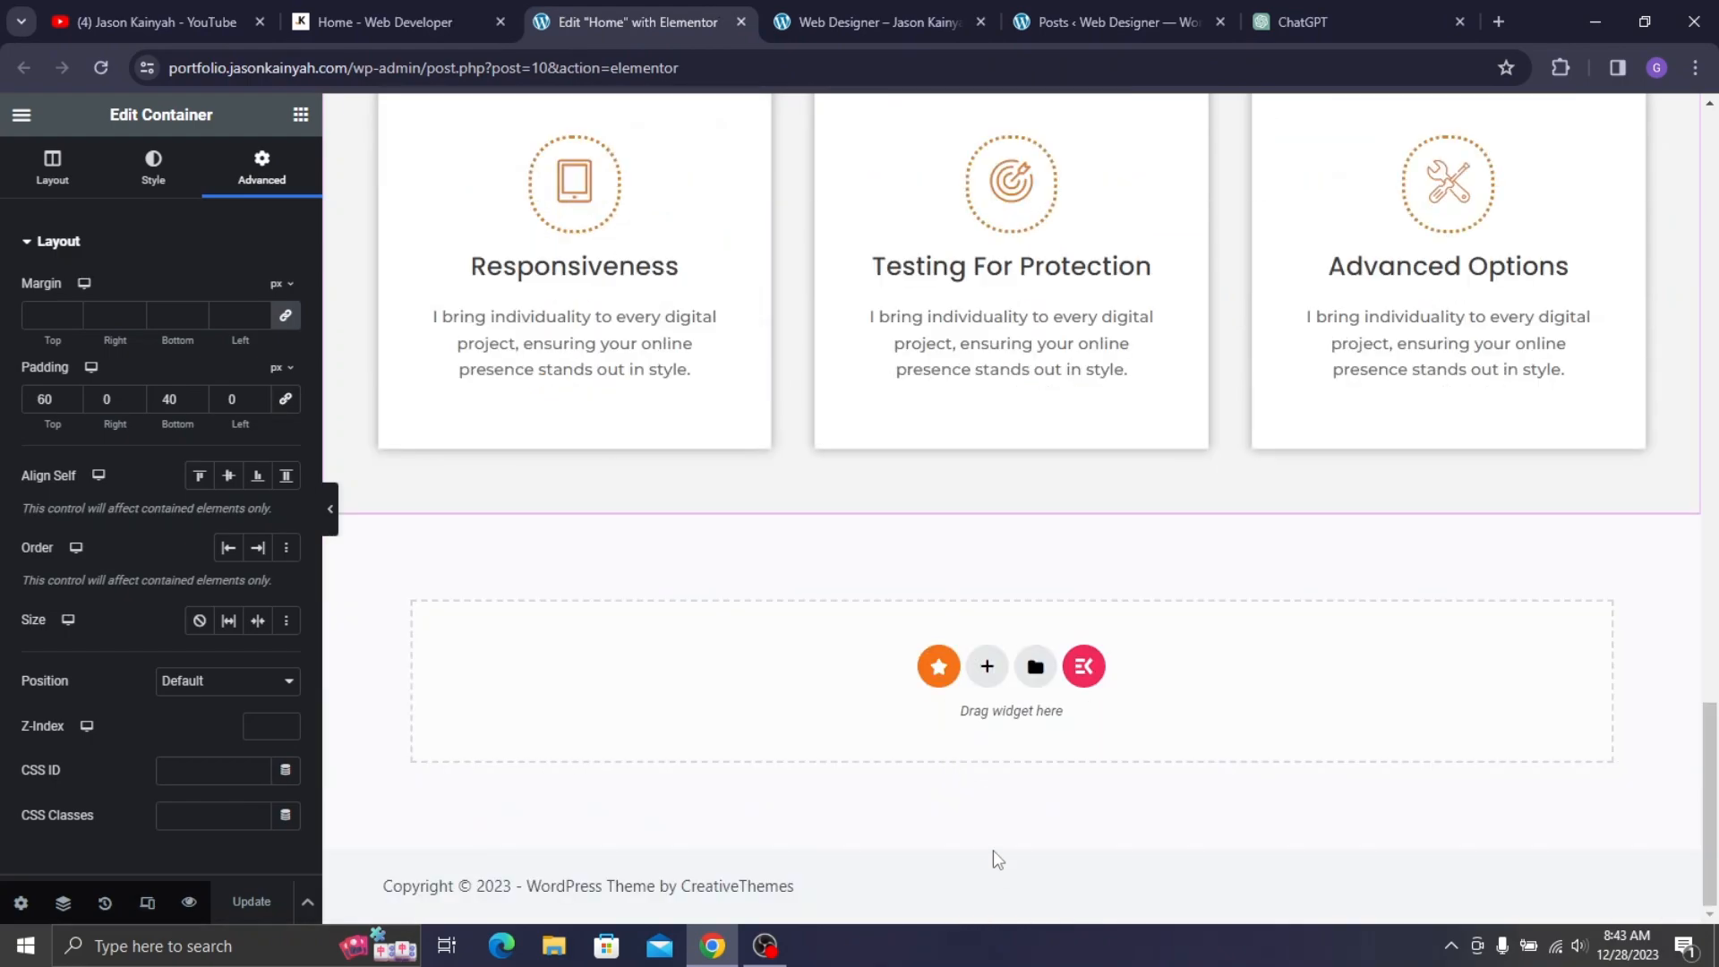
- Add an empty single-column container at the page bottom and paste the MY SERVICES heading into it
{"action": "left_click", "coordinate": [988, 678]}
{"action": "left_click", "coordinate": [719, 711]}
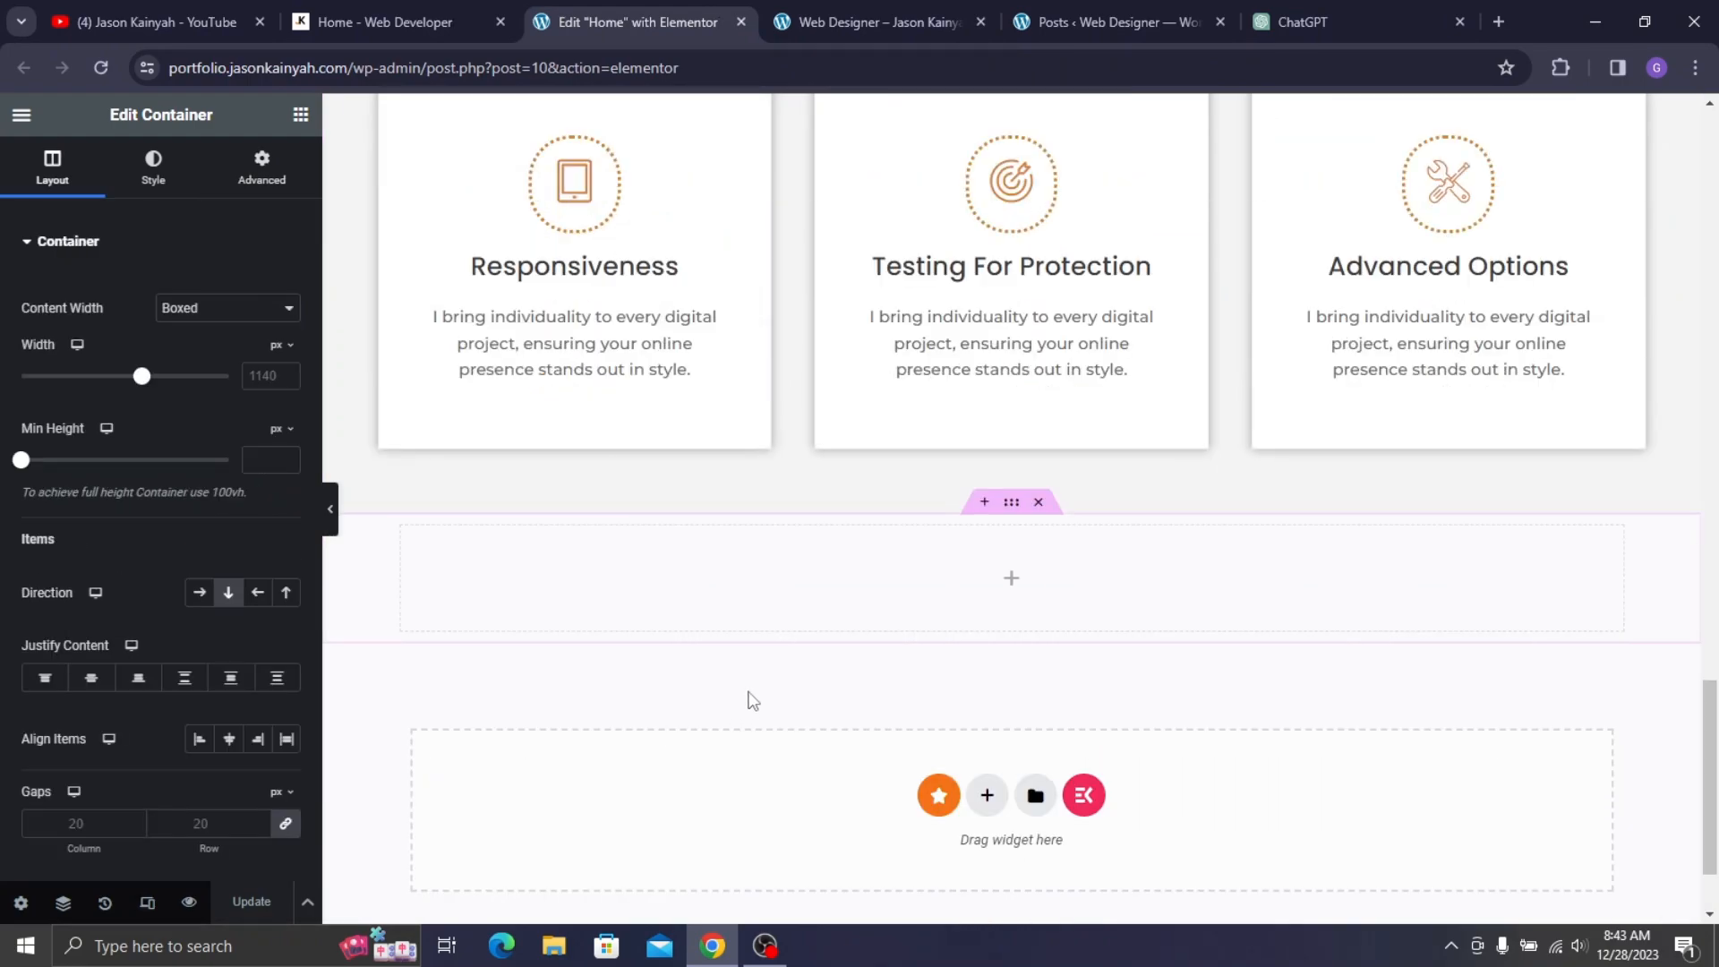
{"action": "scroll", "coordinate": [503, 313], "scroll_direction": "up", "scroll_amount": 6}
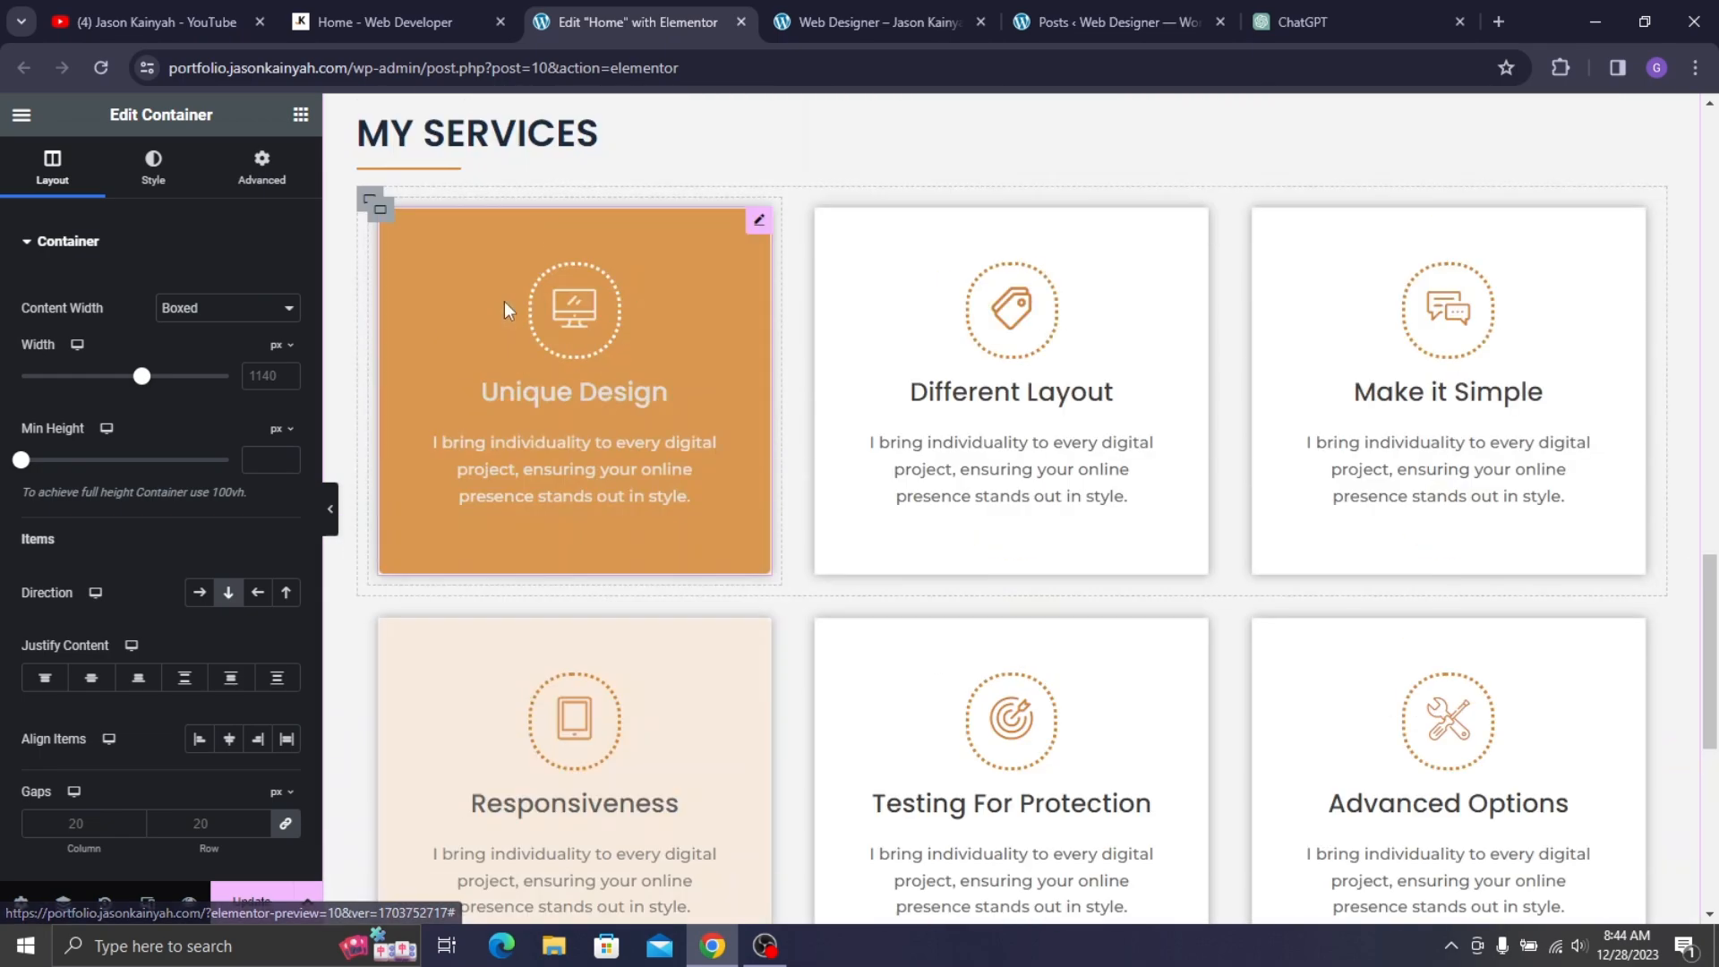
{"action": "scroll", "coordinate": [506, 278], "scroll_direction": "up", "scroll_amount": 1}
{"action": "right_click", "coordinate": [512, 246]}
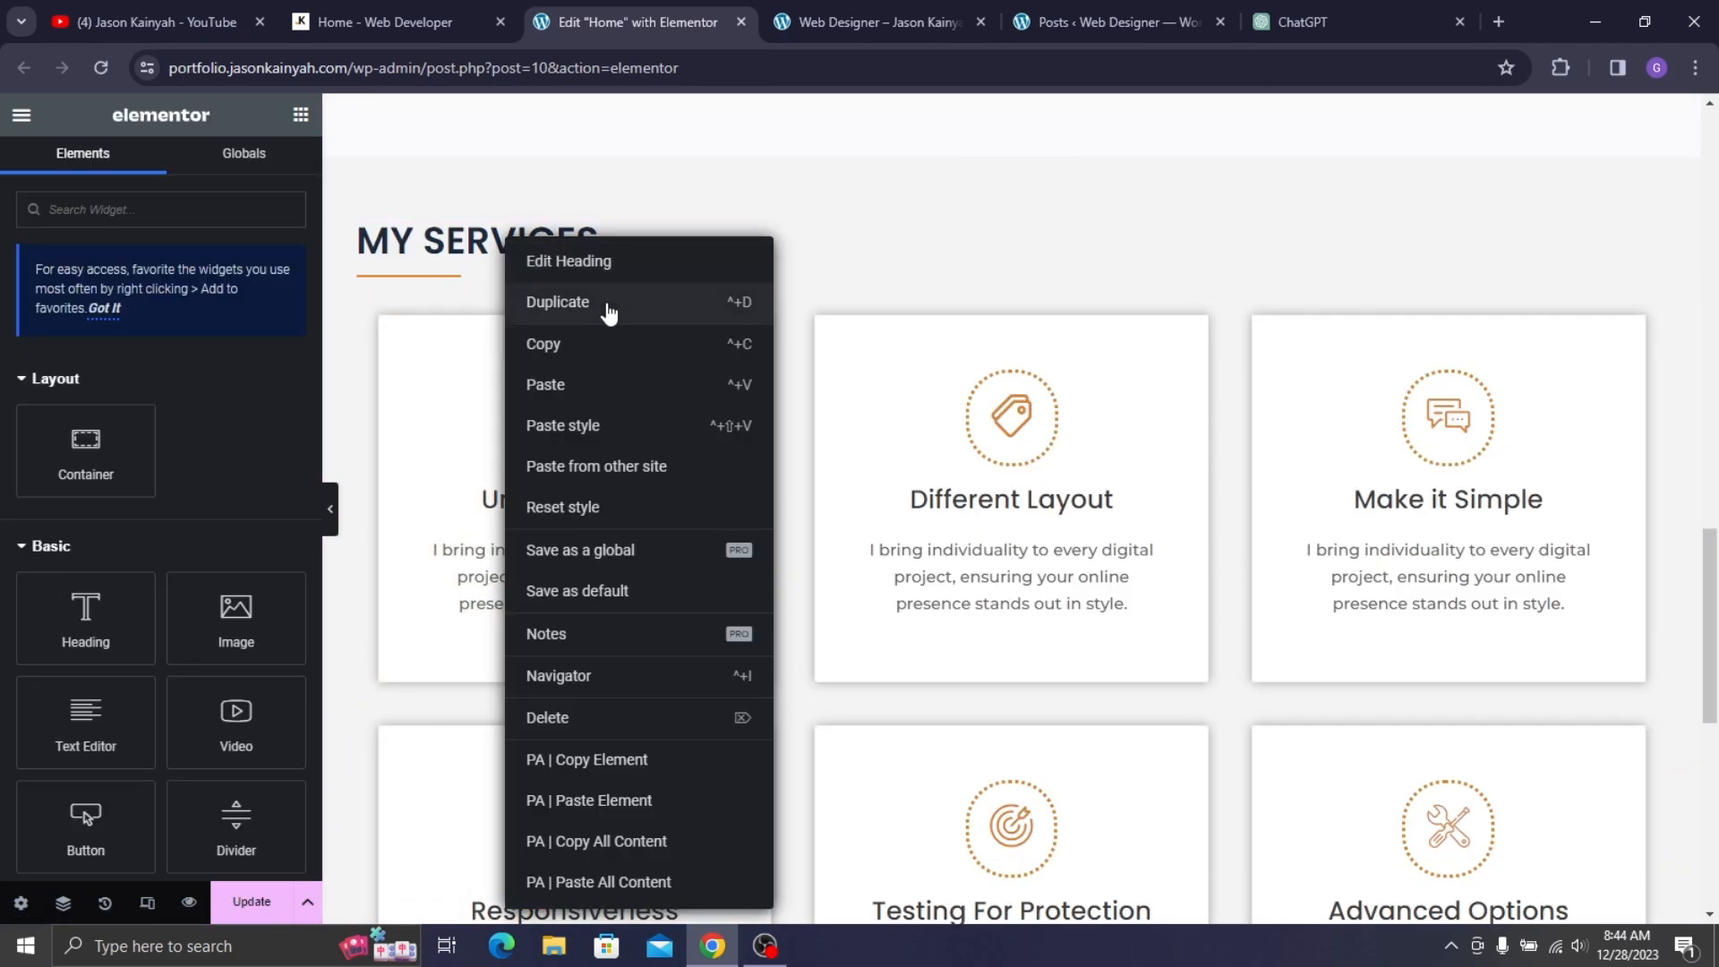
{"action": "left_click", "coordinate": [597, 354]}
{"action": "scroll", "coordinate": [595, 474], "scroll_direction": "down", "scroll_amount": 8}
{"action": "right_click", "coordinate": [580, 461]}
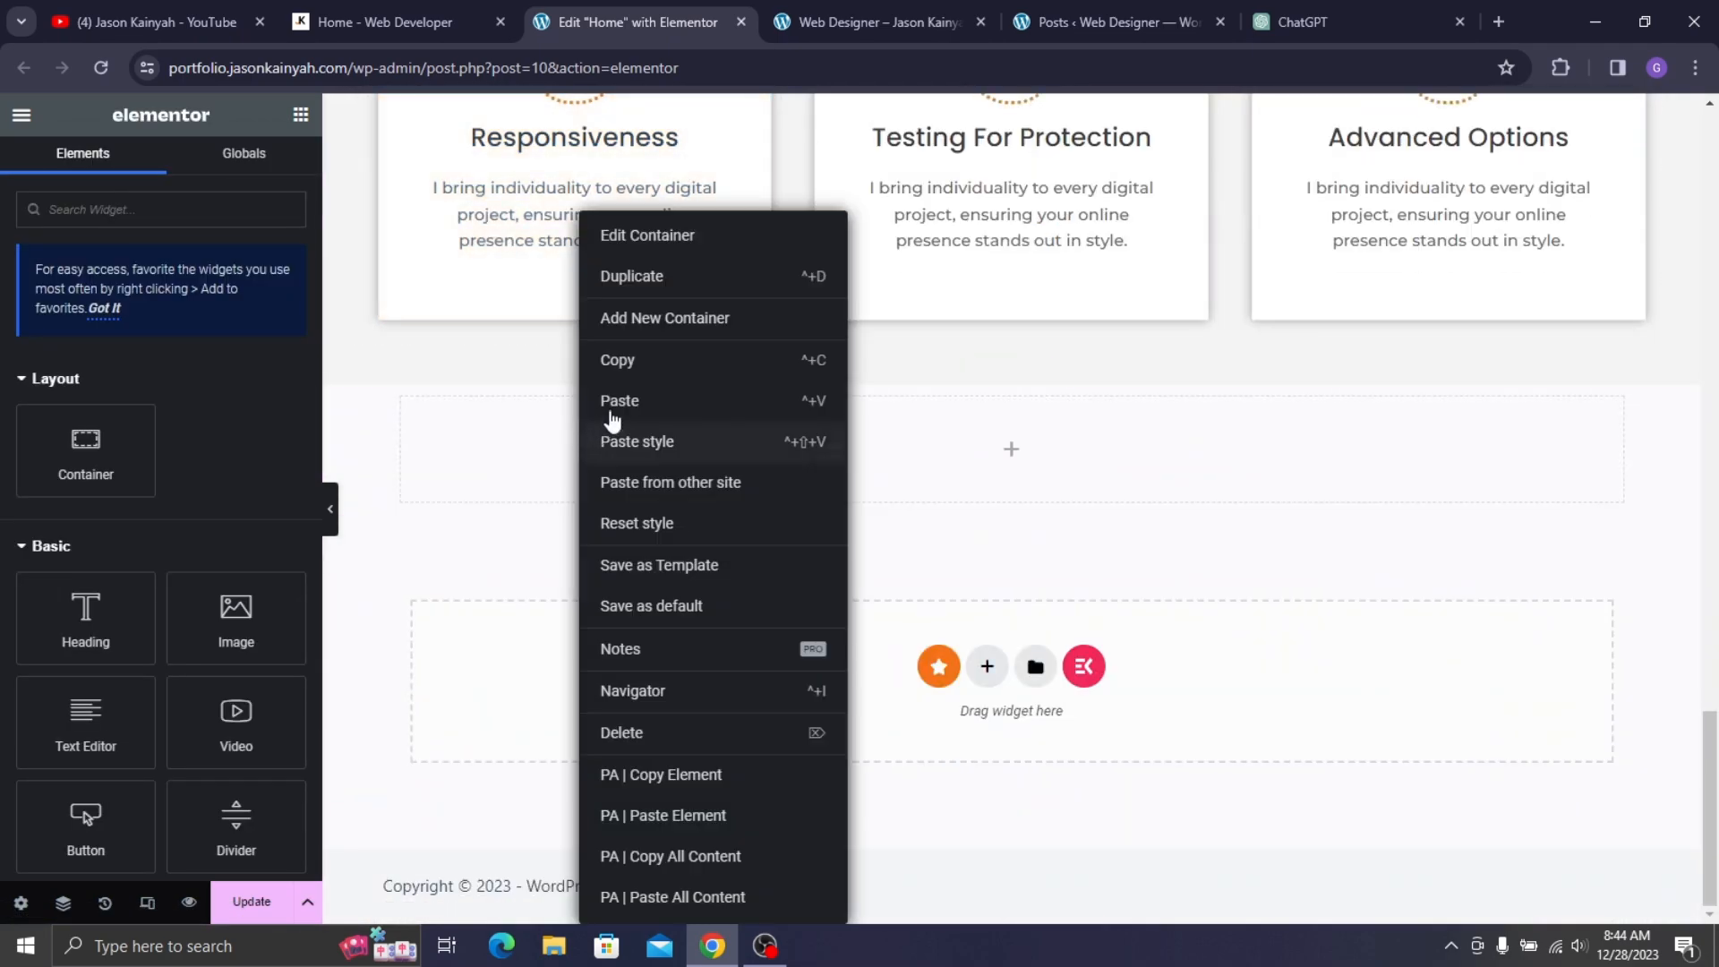
{"action": "left_click", "coordinate": [636, 403]}
- Copy the orange underline divider and paste it below the new heading
{"action": "scroll", "coordinate": [482, 342], "scroll_direction": "up", "scroll_amount": 8}
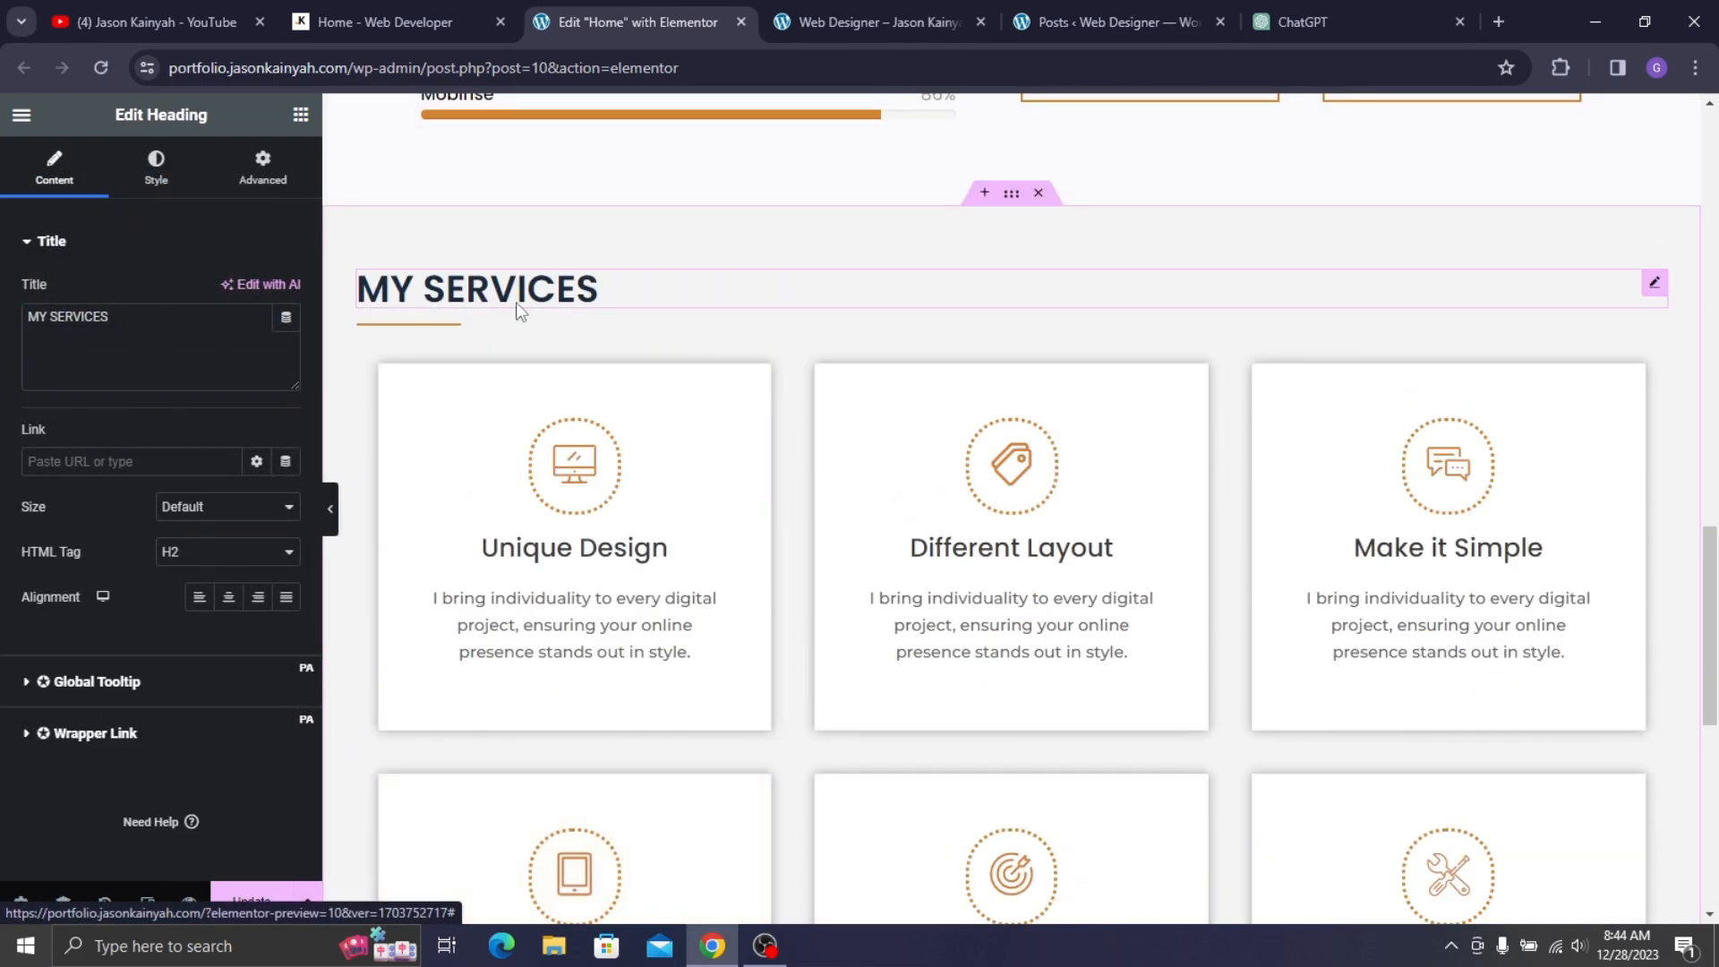
{"action": "right_click", "coordinate": [482, 342]}
{"action": "right_click", "coordinate": [411, 316]}
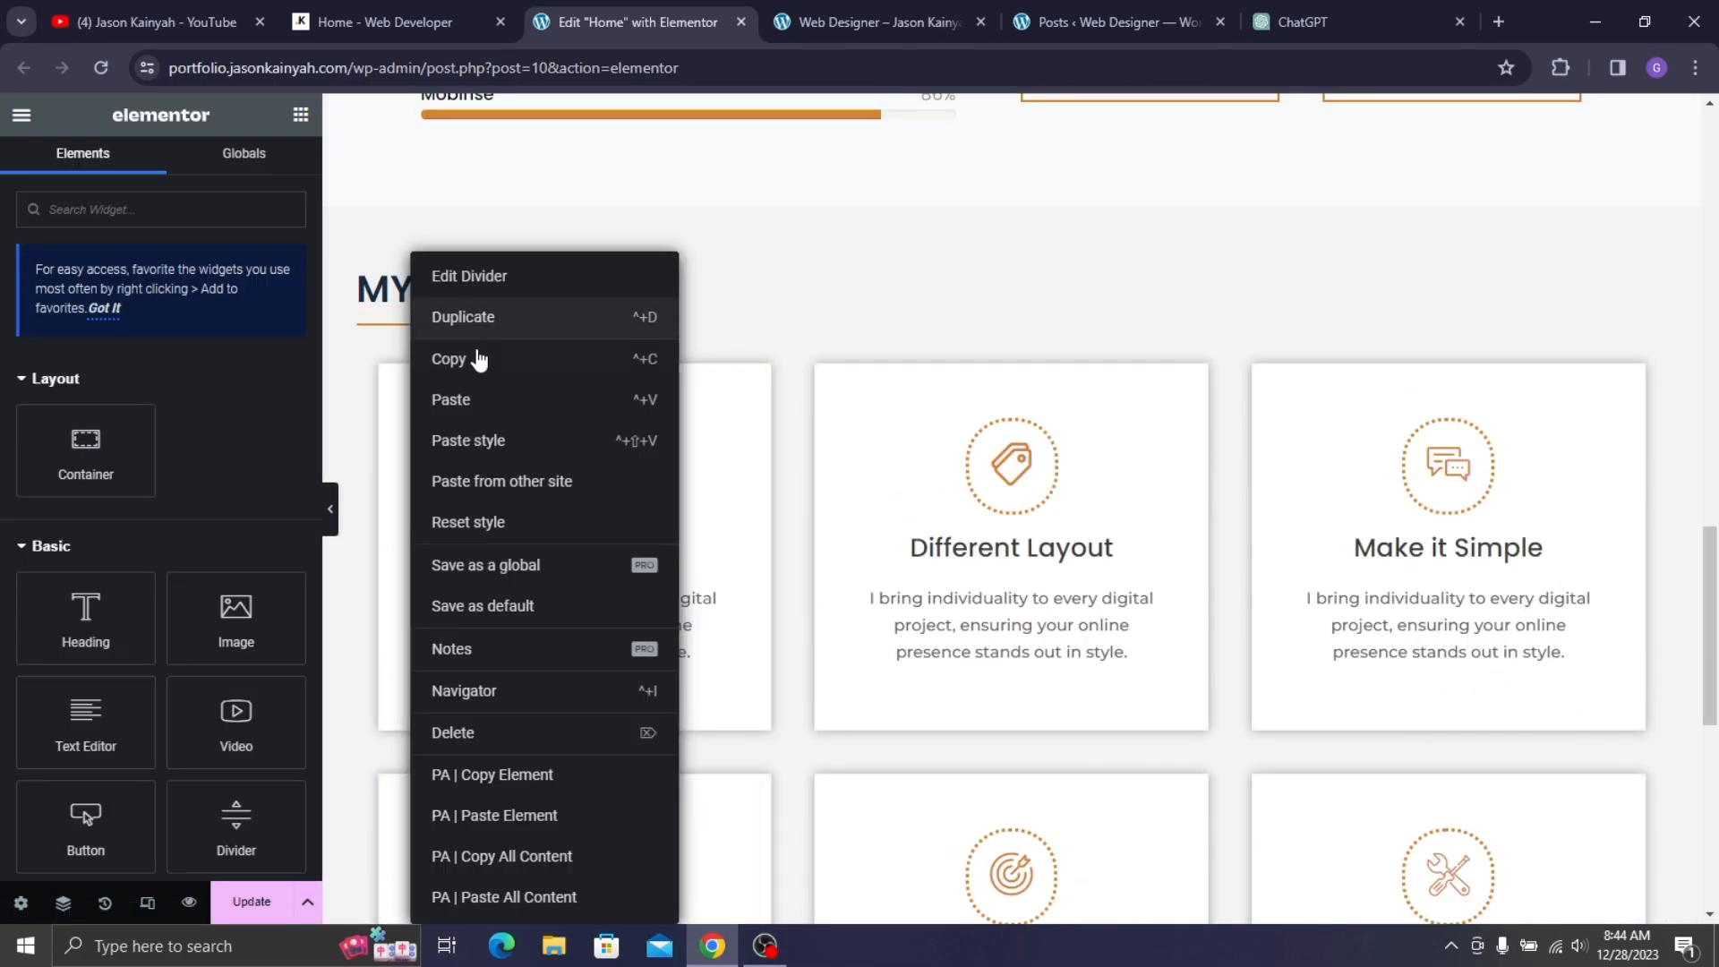
{"action": "left_click", "coordinate": [477, 355]}
{"action": "scroll", "coordinate": [535, 376], "scroll_direction": "down", "scroll_amount": 8}
{"action": "right_click", "coordinate": [558, 483]}
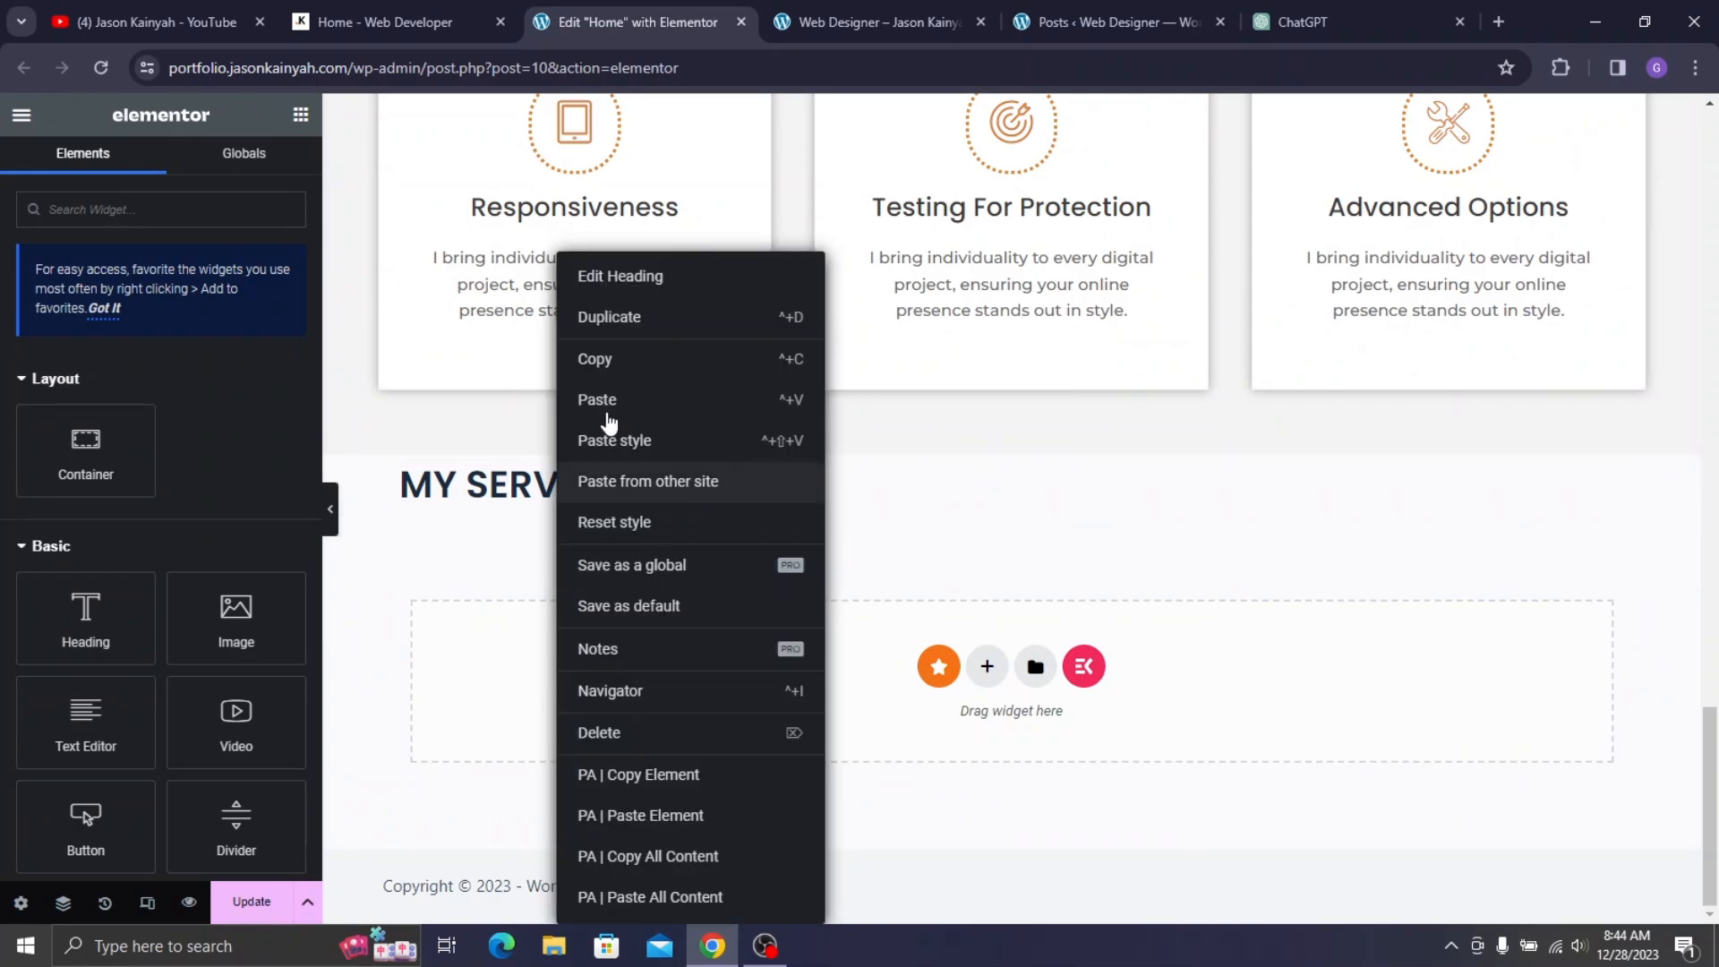
{"action": "left_click", "coordinate": [616, 413]}
- Copy the LATEST WORKS text from the live site and paste it as the new heading's title
{"action": "left_click", "coordinate": [401, 2]}
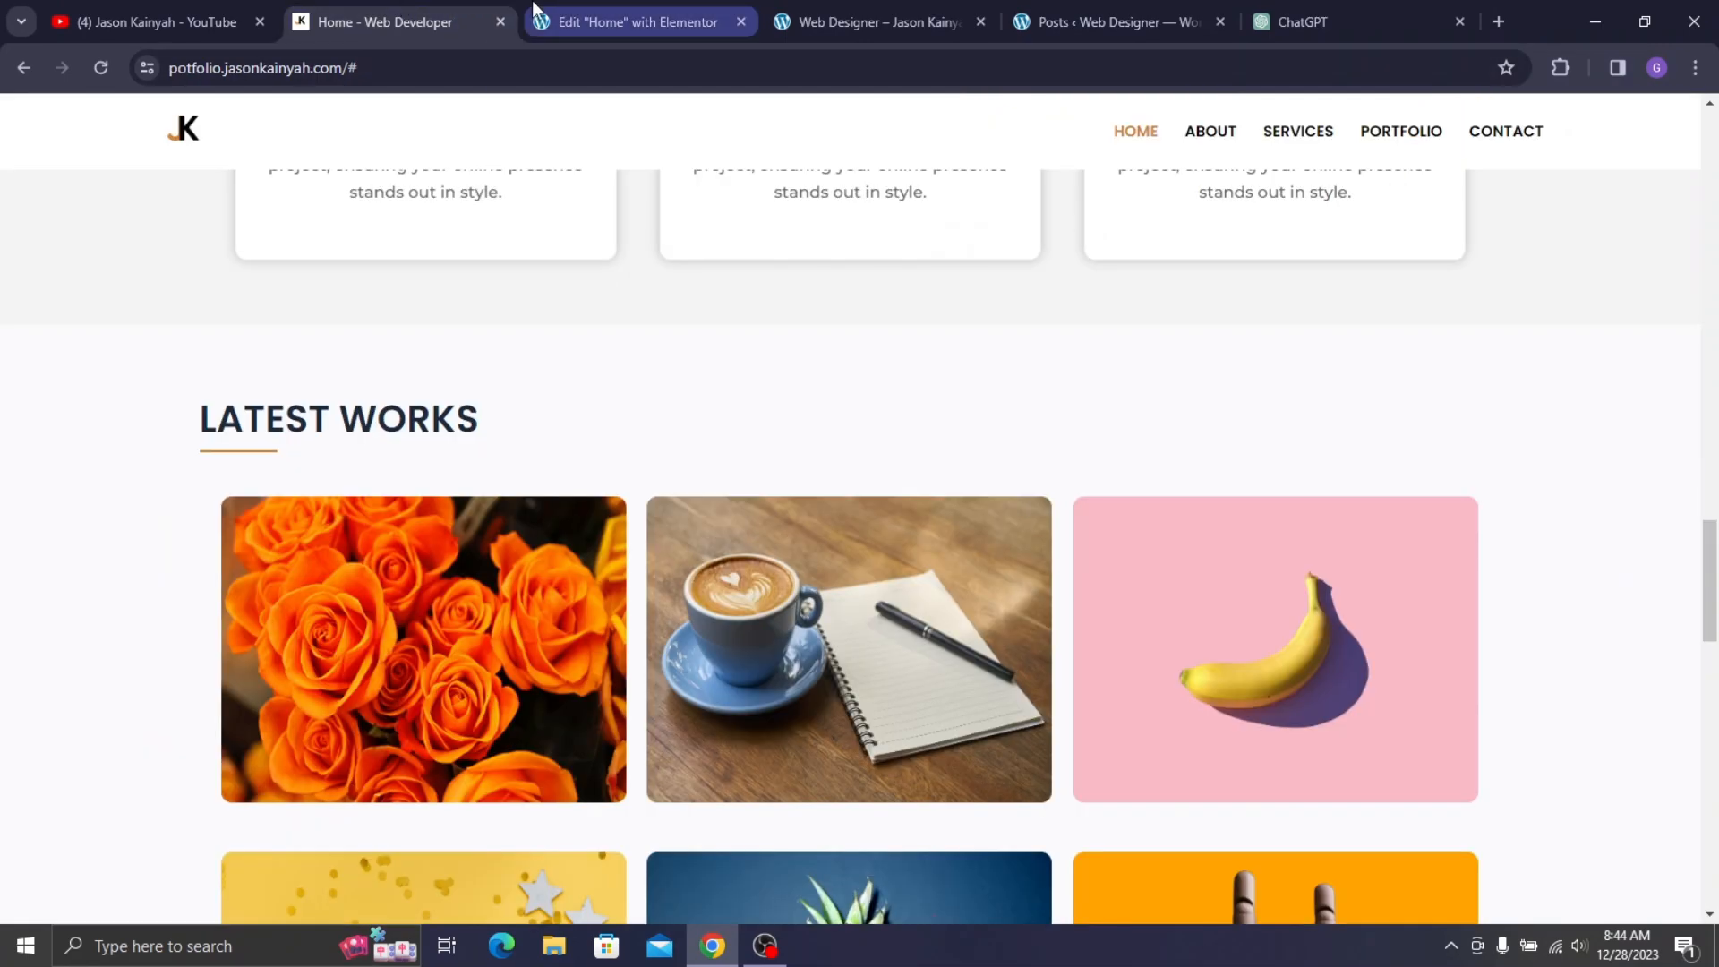
{"action": "double_click", "coordinate": [392, 416]}
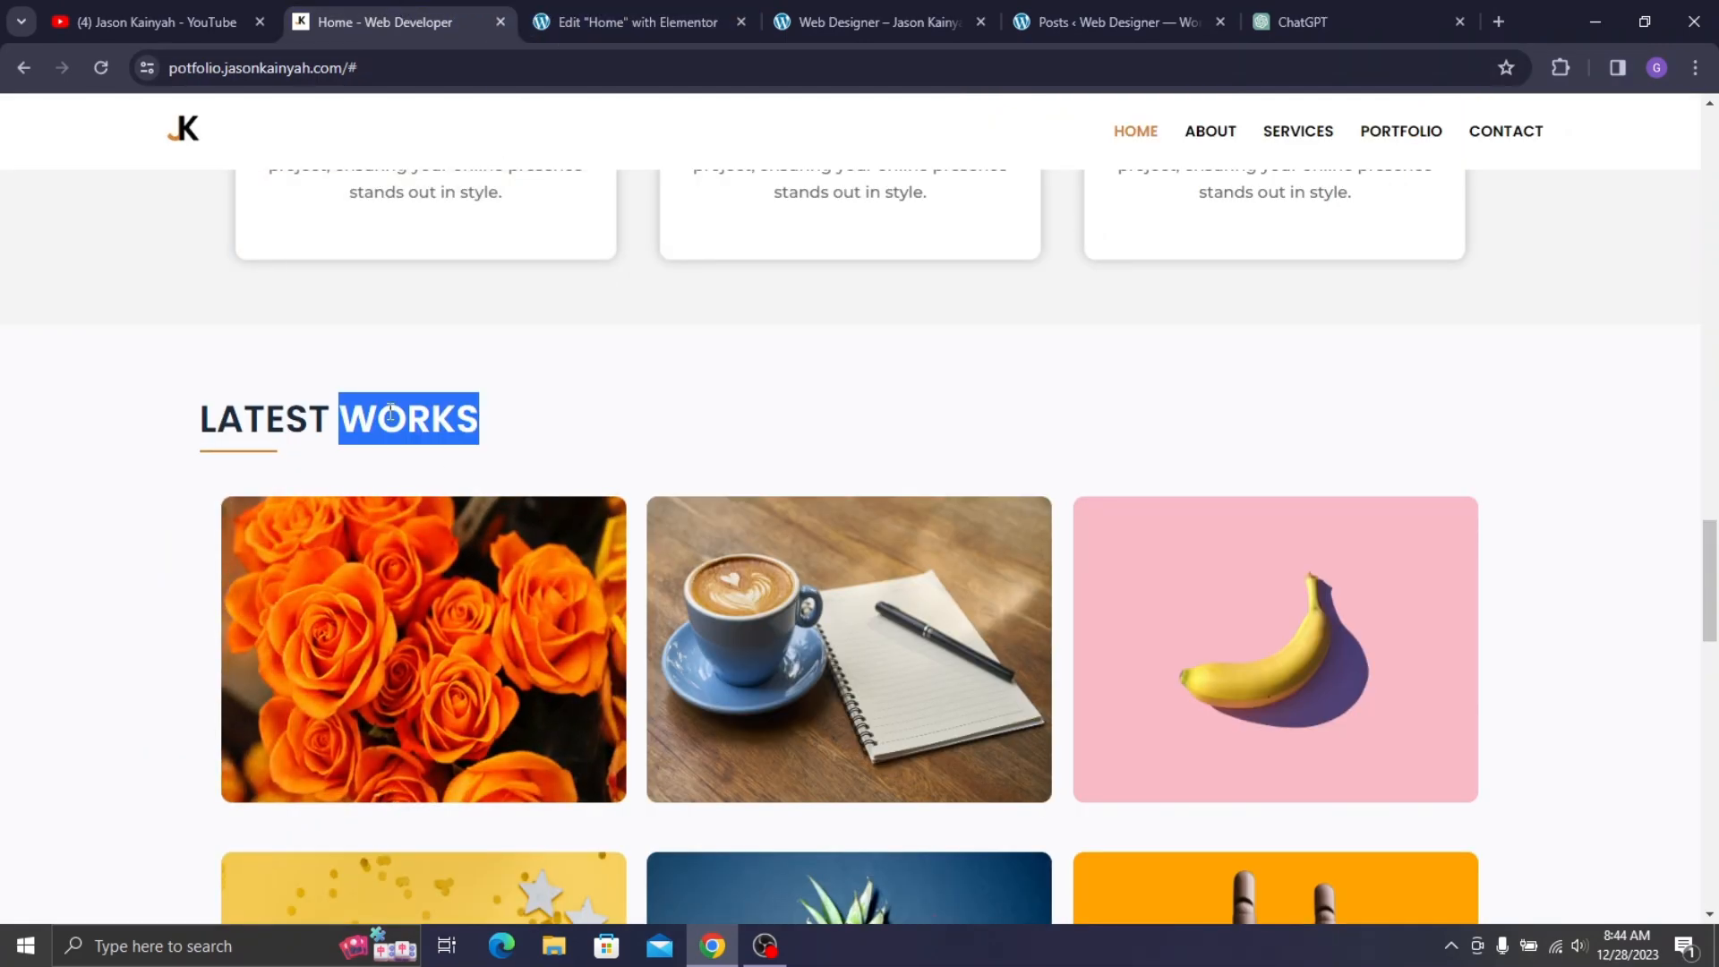
{"action": "key", "text": "ctrl+a"}
{"action": "triple_click", "coordinate": [340, 421]}
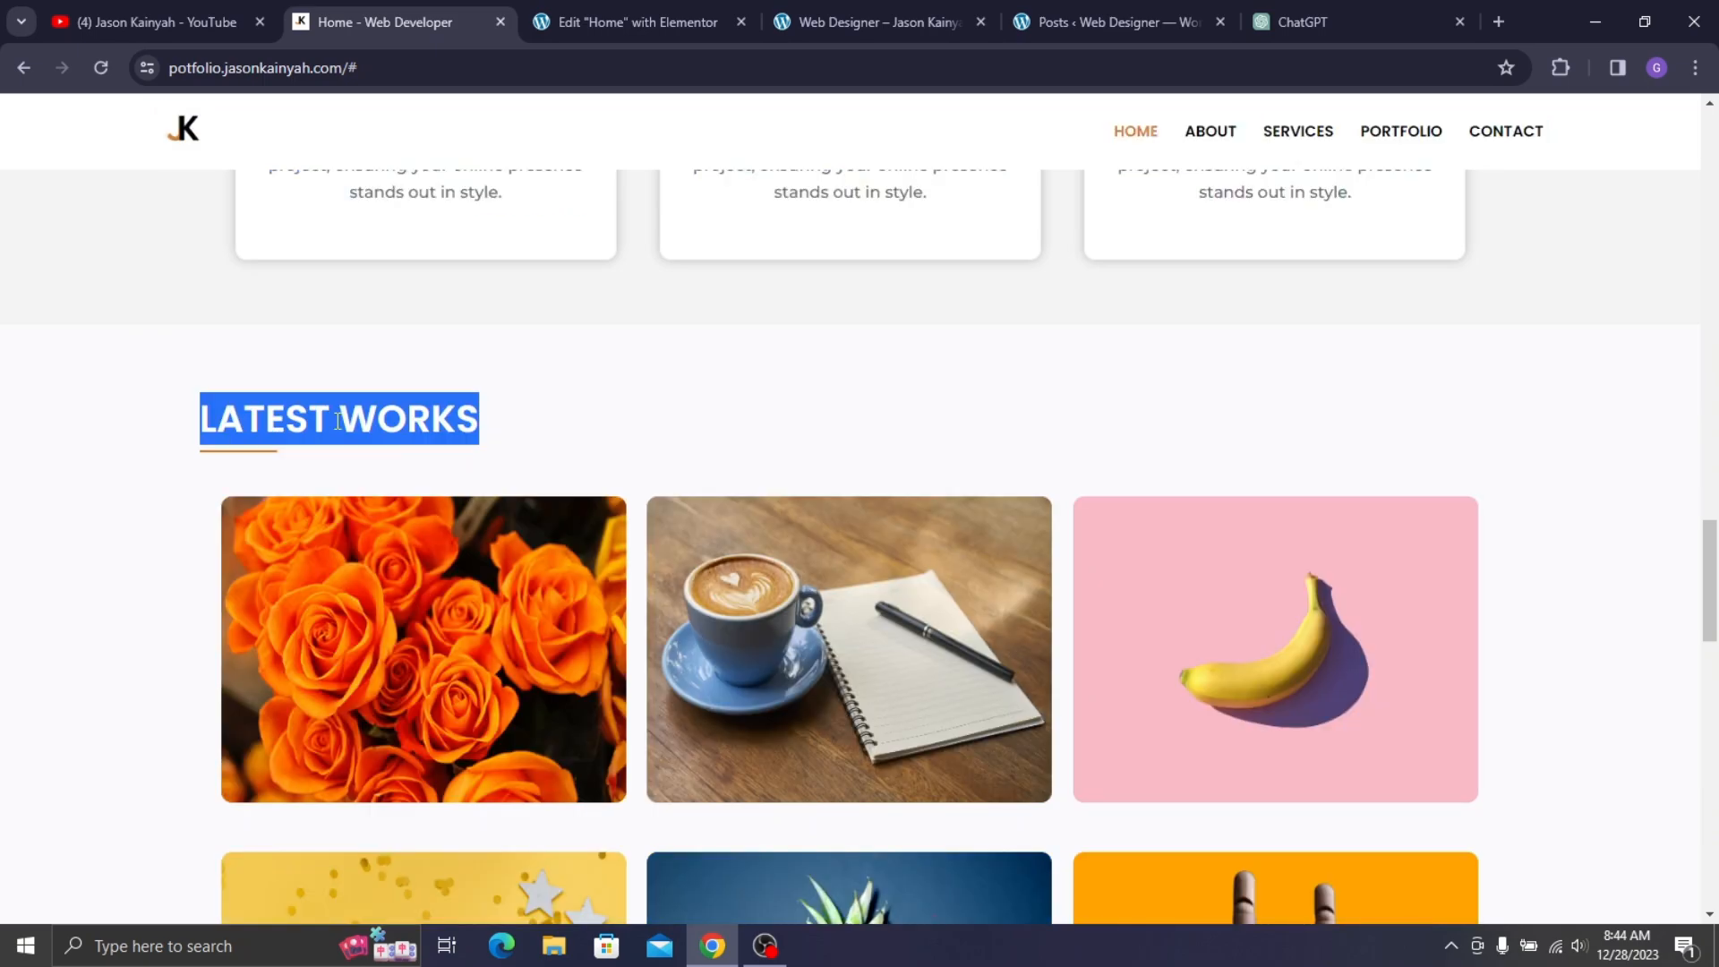
{"action": "left_click", "coordinate": [553, 5]}
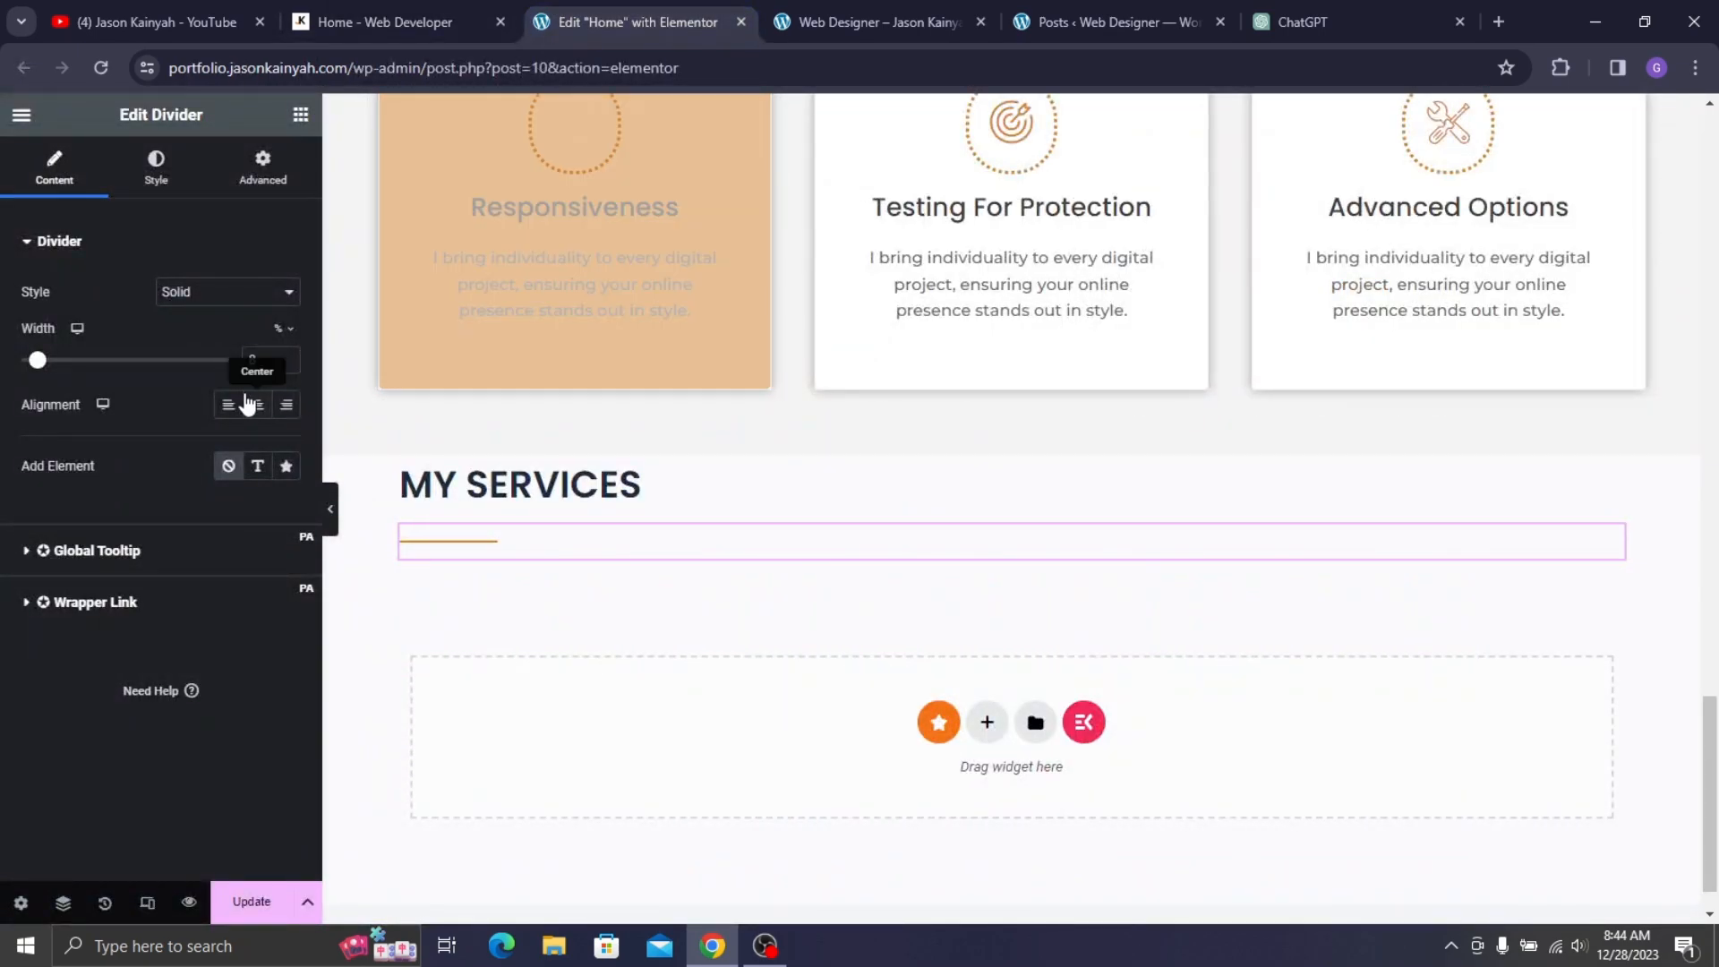
{"action": "left_click", "coordinate": [454, 495]}
{"action": "triple_click", "coordinate": [176, 326]}
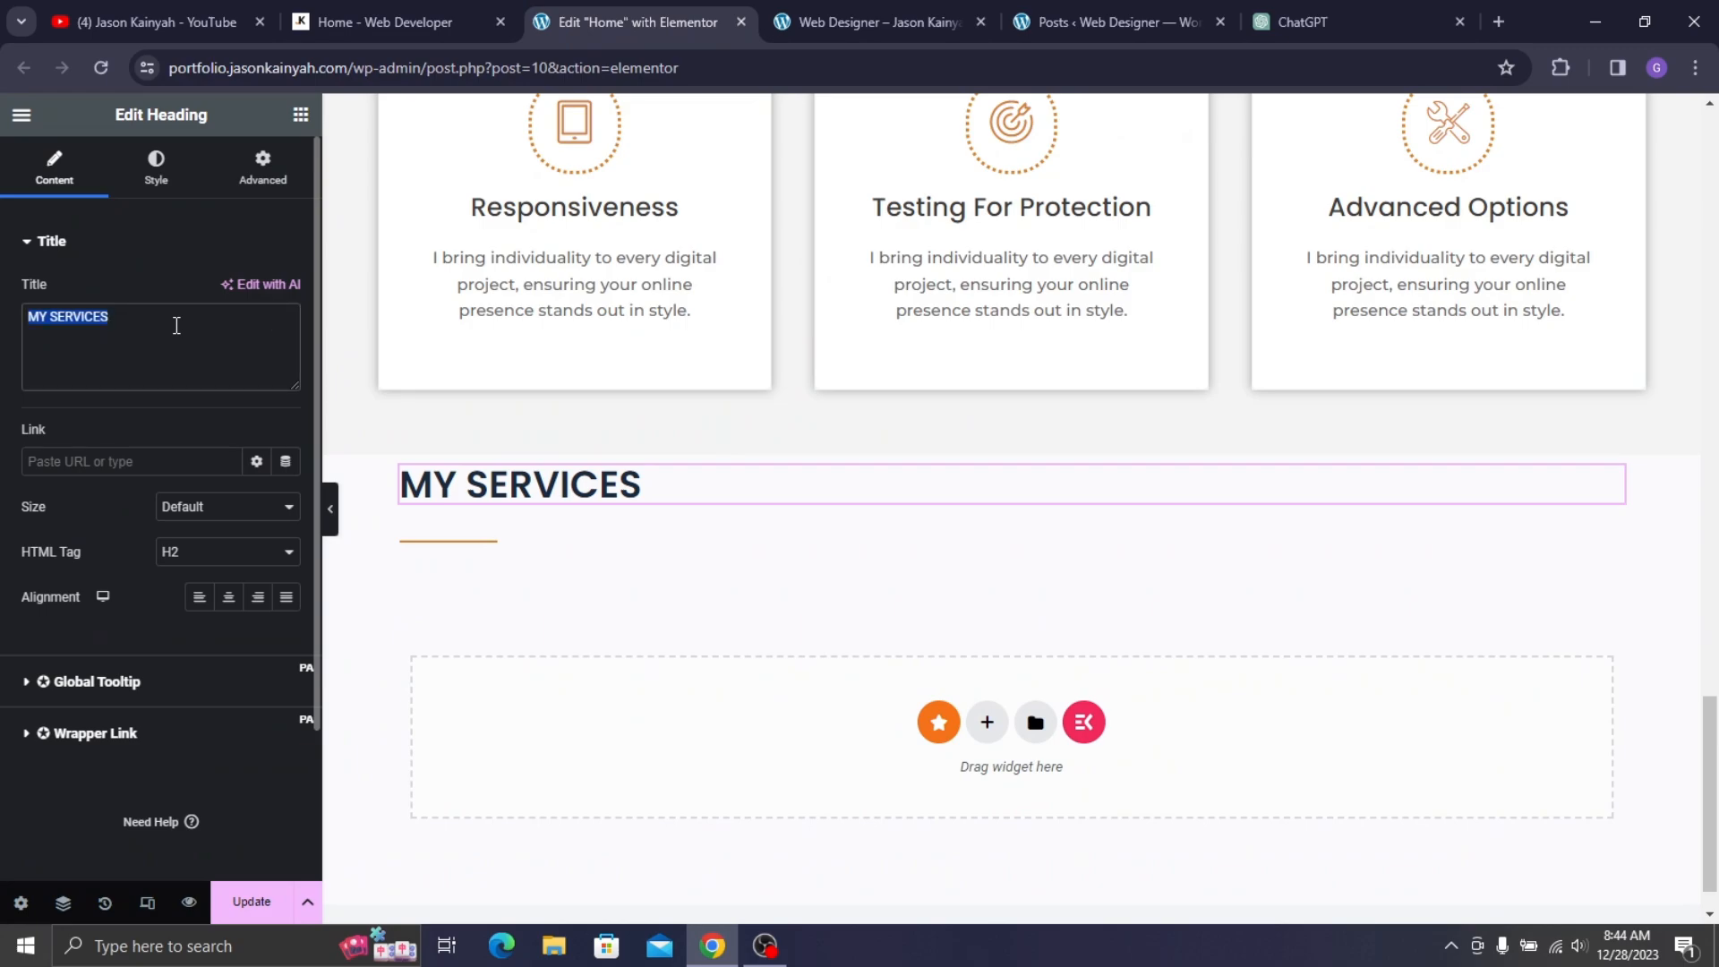
{"action": "key", "text": "ctrl+v"}
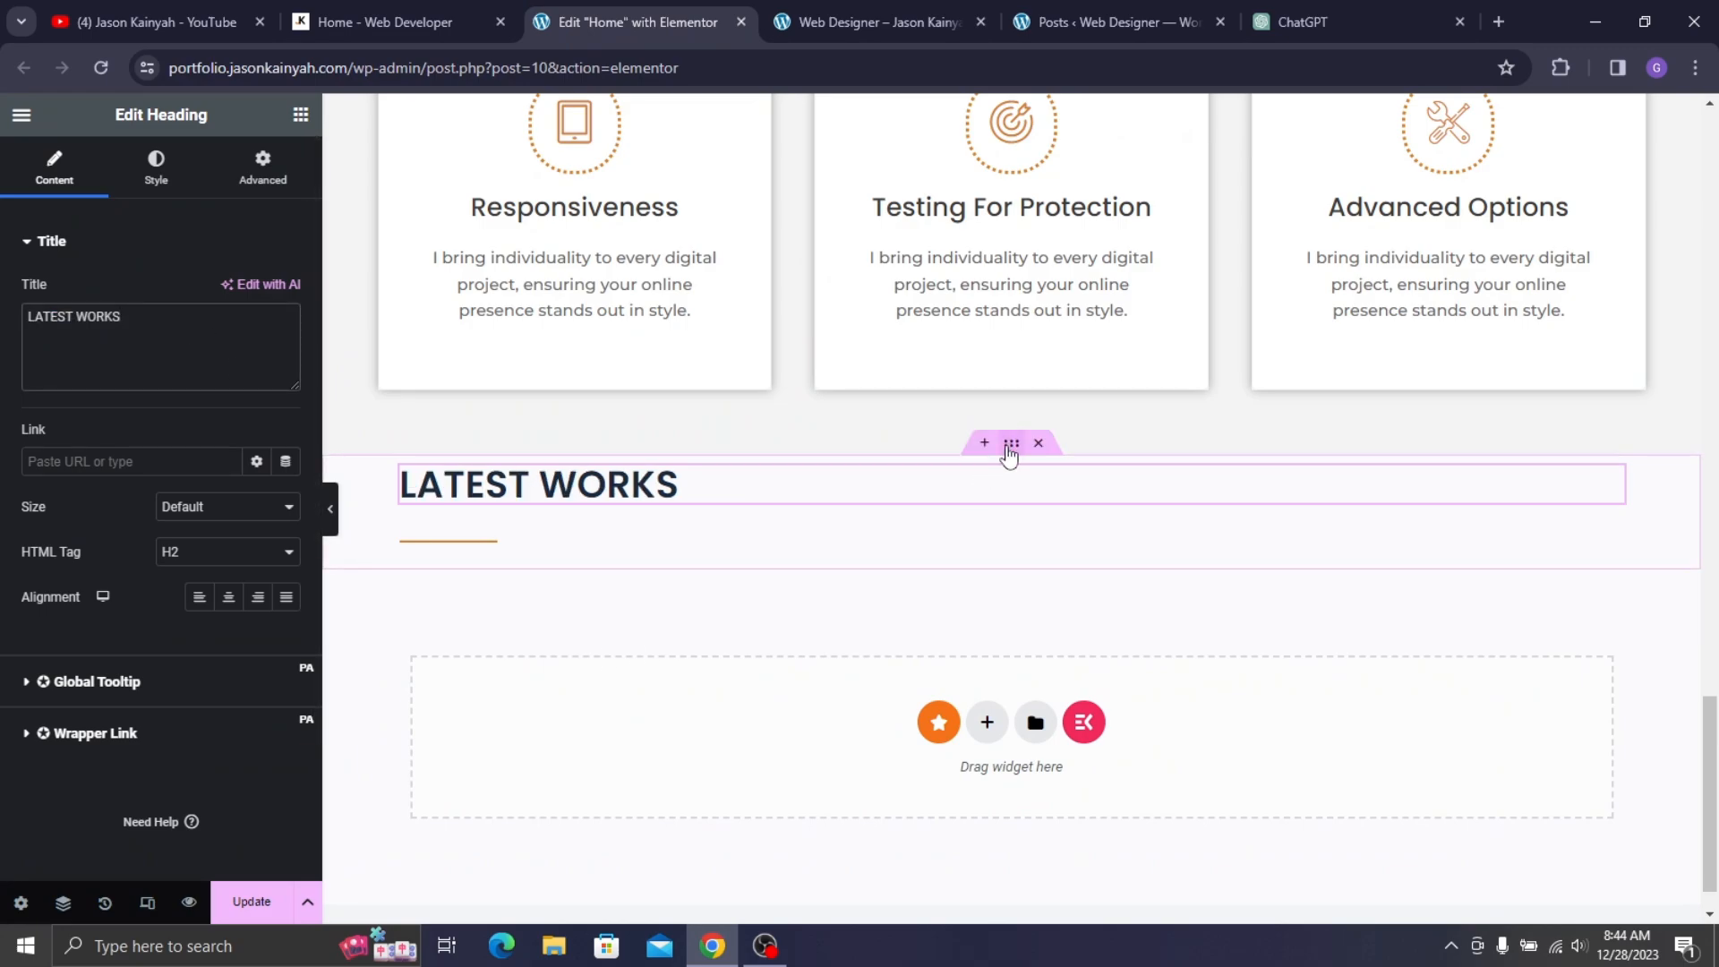
- Set the section's gaps to 0 and add an empty inner container under LATEST WORKS
{"action": "left_click", "coordinate": [1010, 444]}
{"action": "scroll", "coordinate": [254, 633], "scroll_direction": "down", "scroll_amount": 4}
{"action": "left_click", "coordinate": [284, 609]}
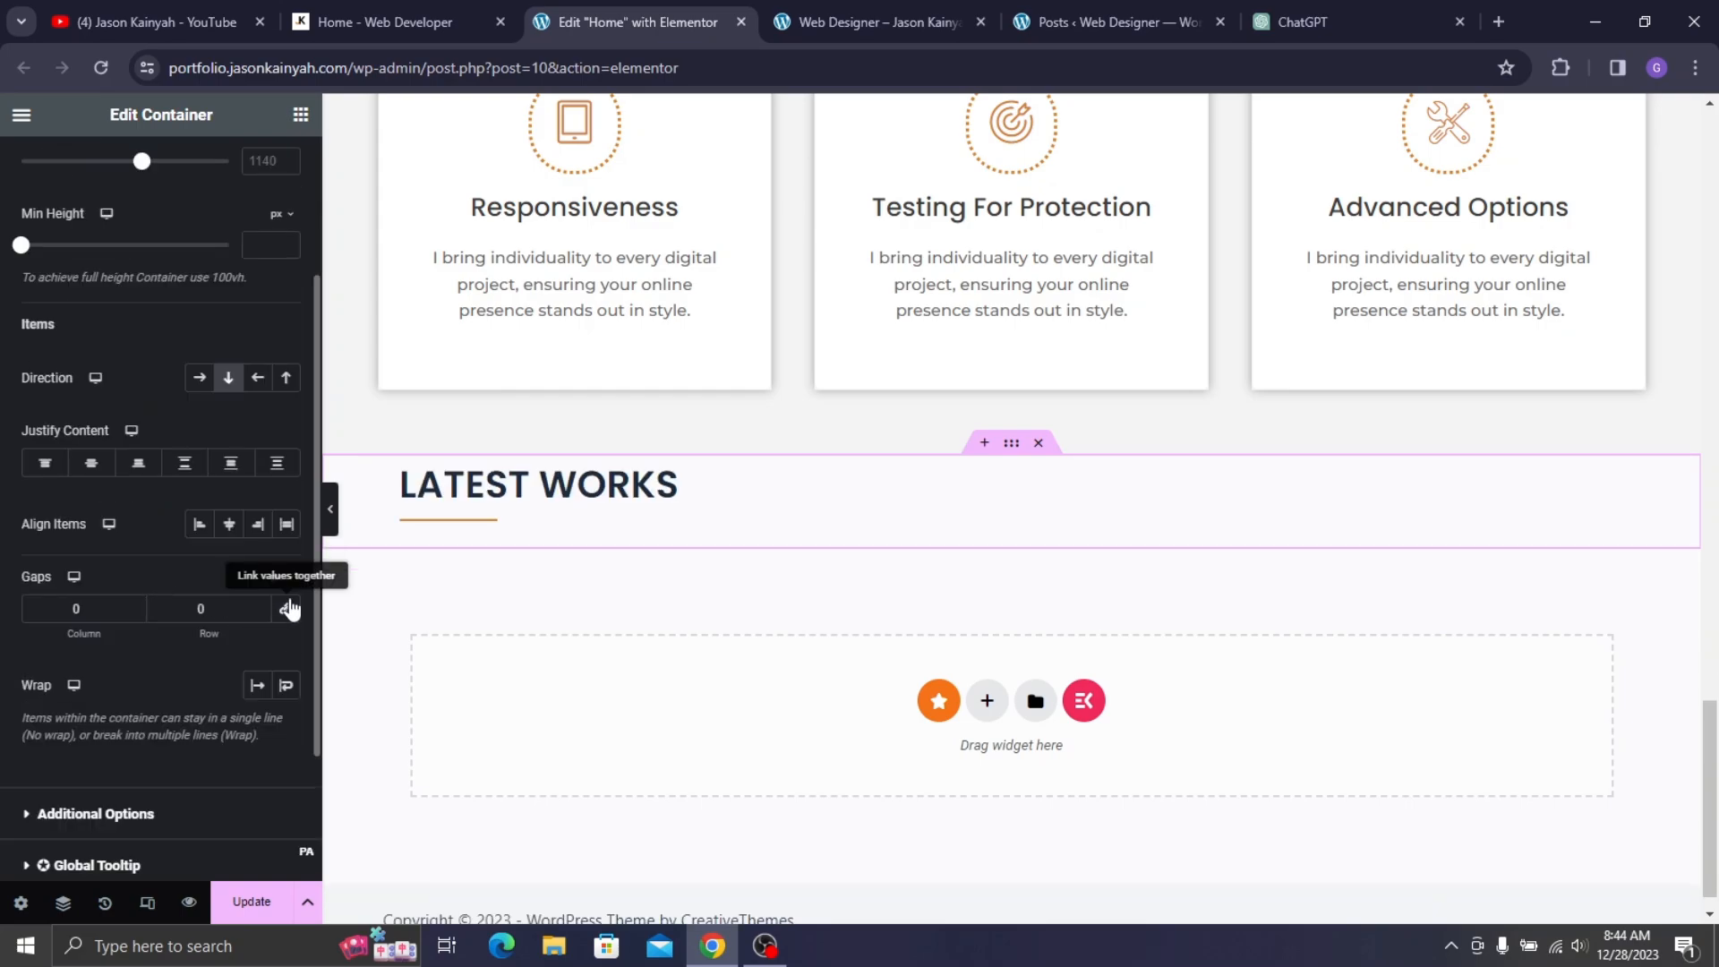
{"action": "left_click", "coordinate": [301, 115]}
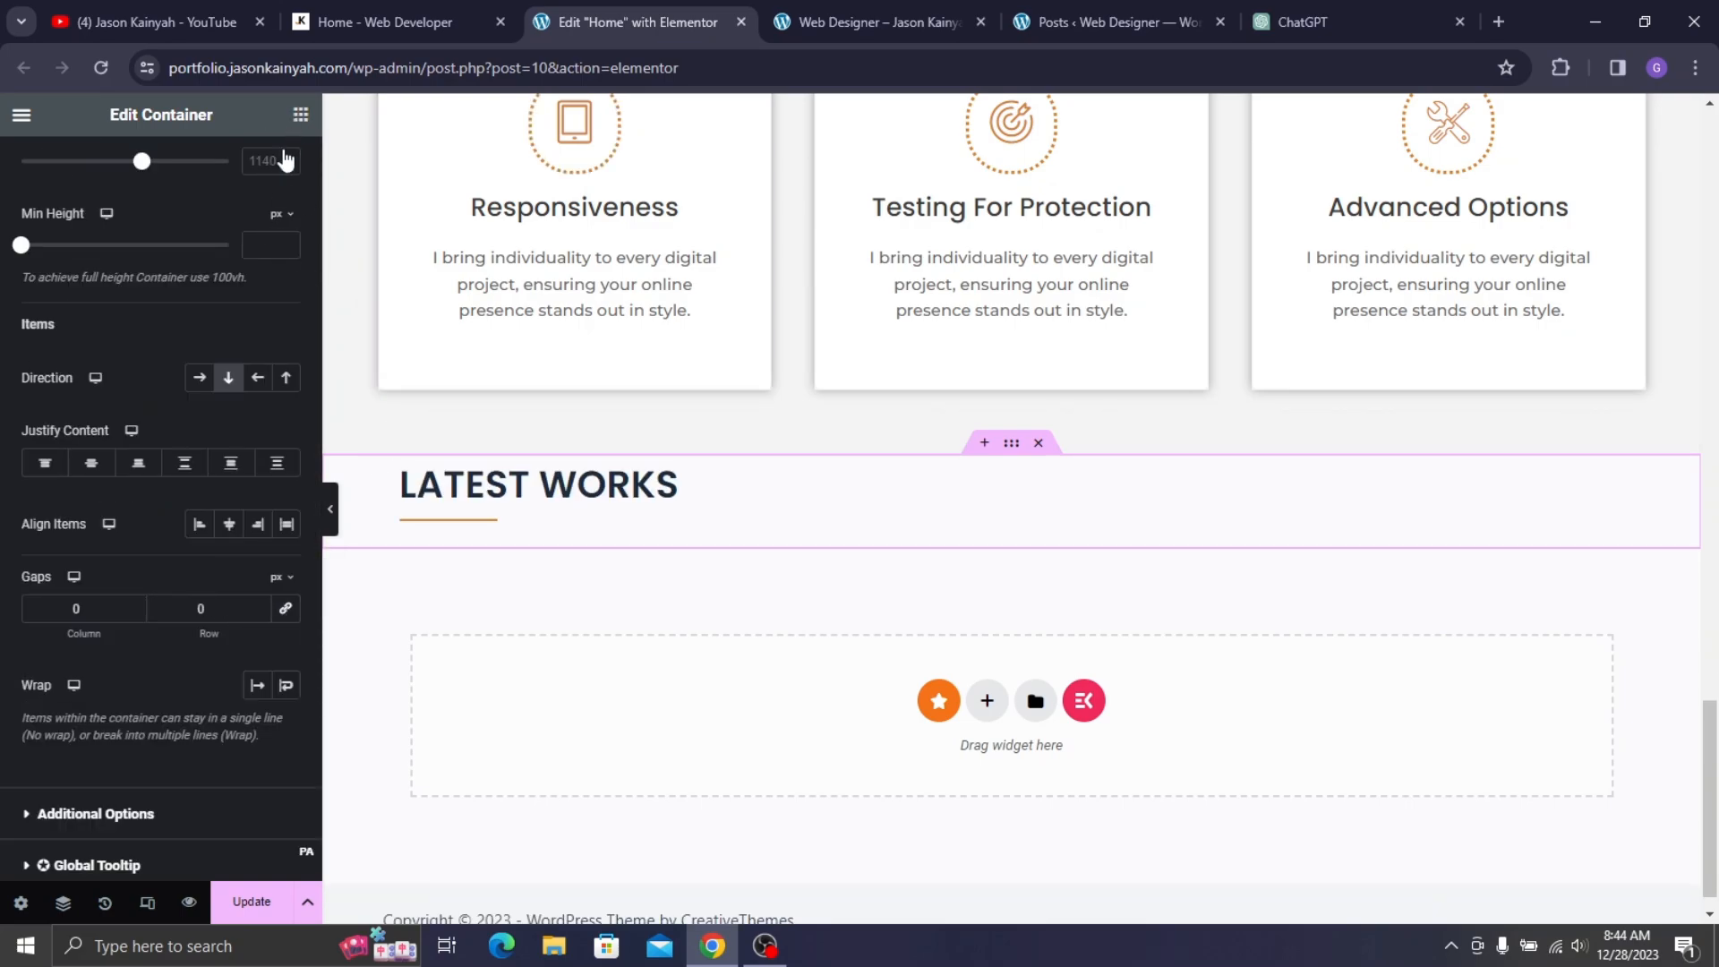
{"action": "left_click_drag", "start_coordinate": [90, 452], "coordinate": [484, 528]}
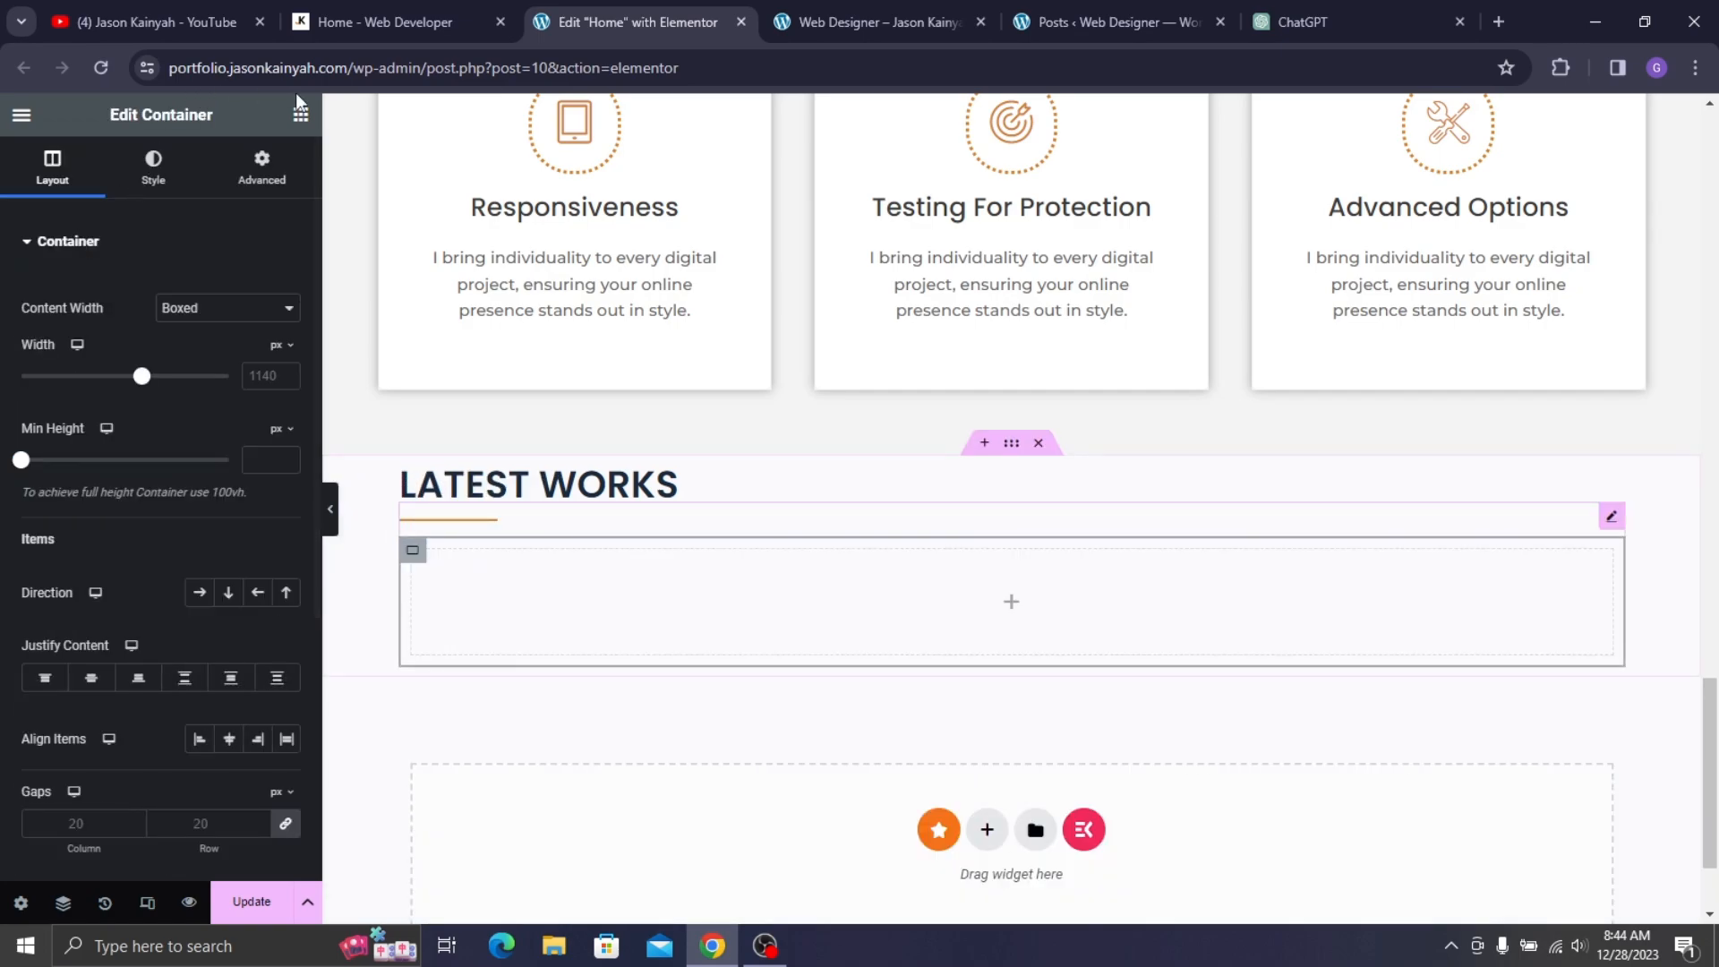
- Add a Media Grid widget to the empty container with 3 columns and Cover image fit
{"action": "left_click", "coordinate": [301, 115]}
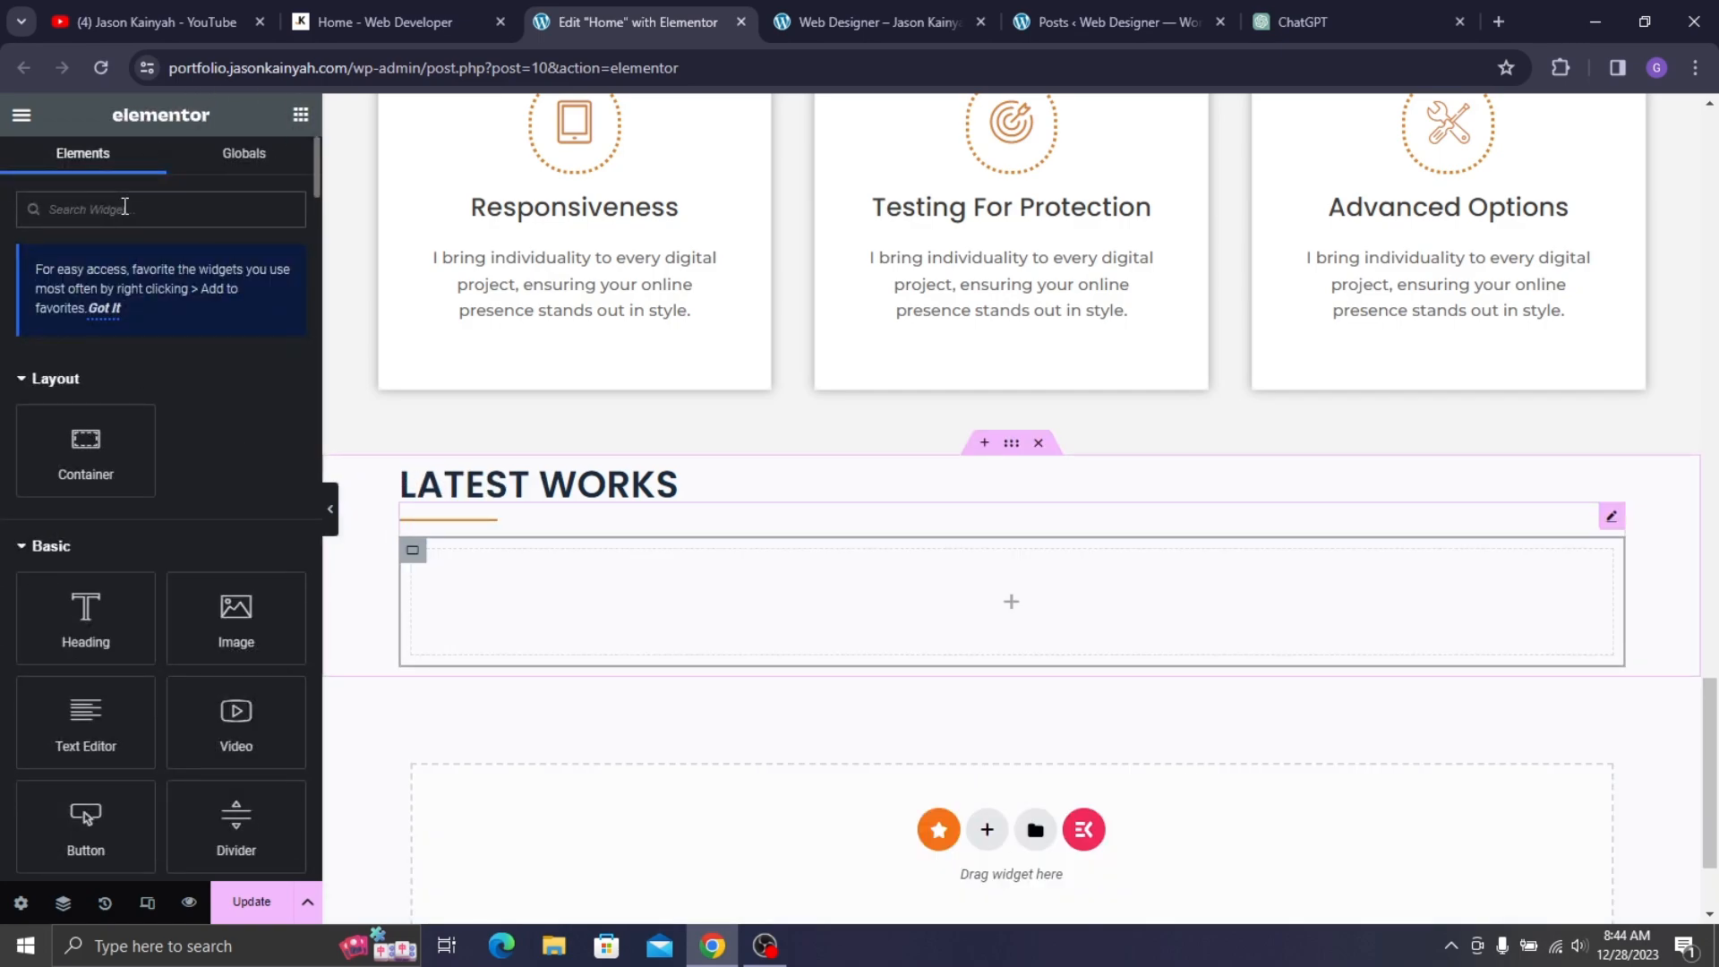
{"action": "left_click", "coordinate": [125, 208]}
{"action": "type", "text": "medi"}
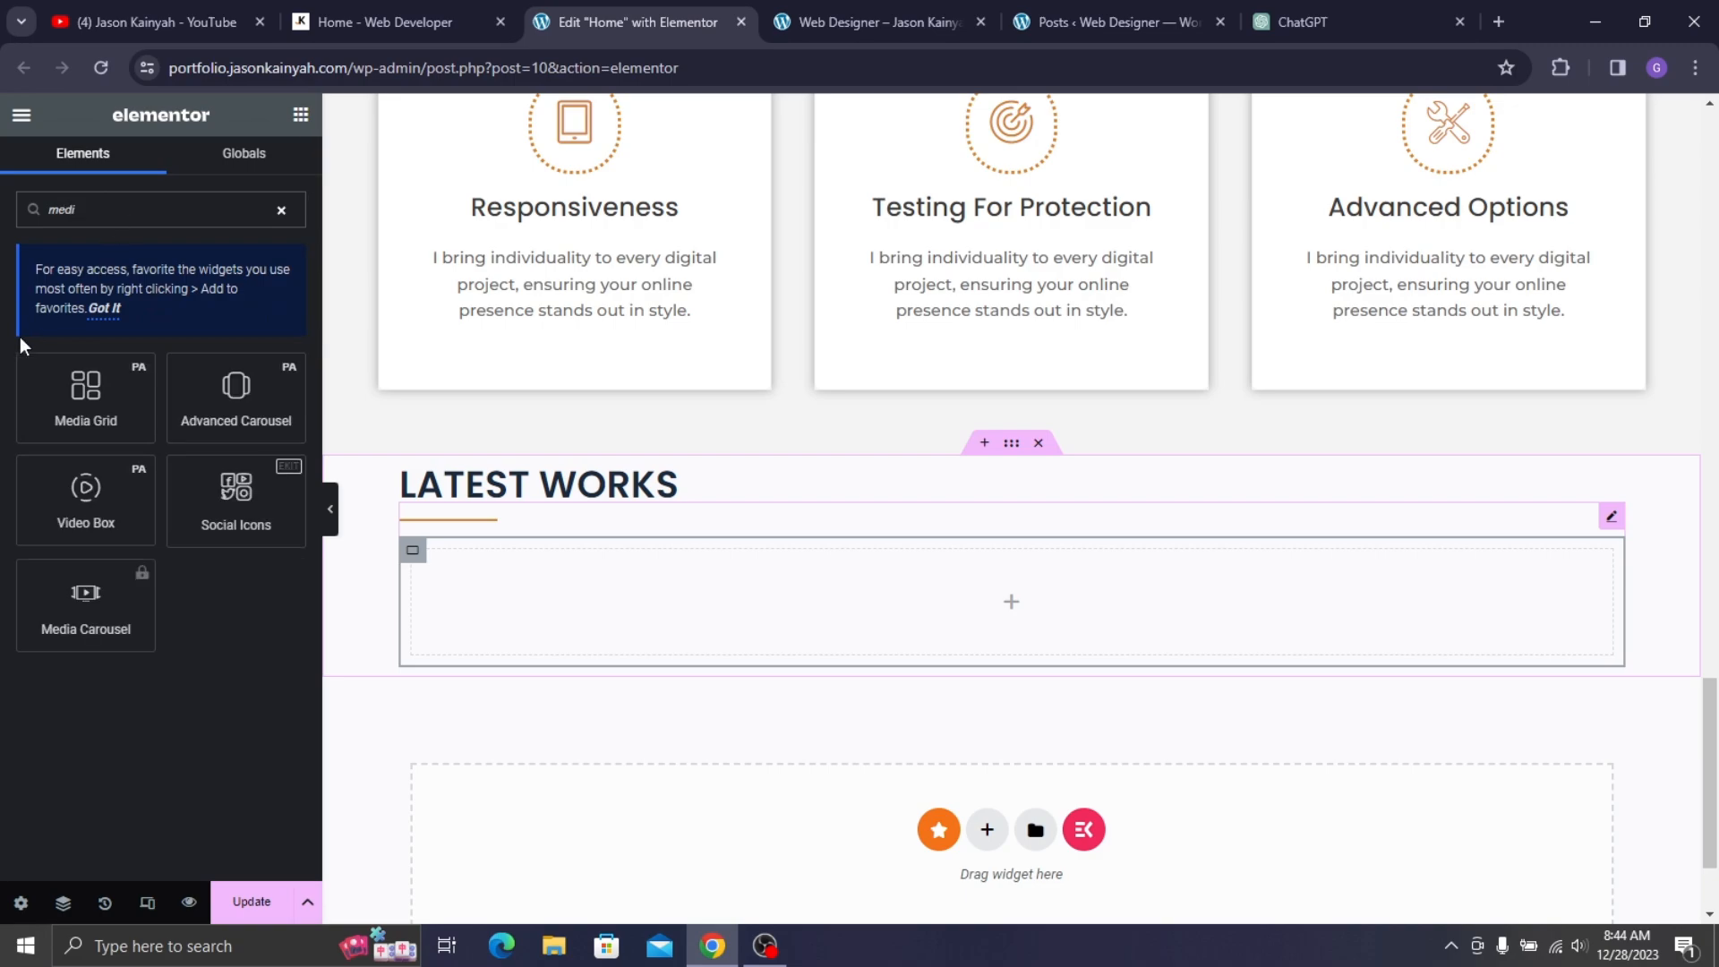
{"action": "left_click_drag", "start_coordinate": [54, 408], "coordinate": [575, 605]}
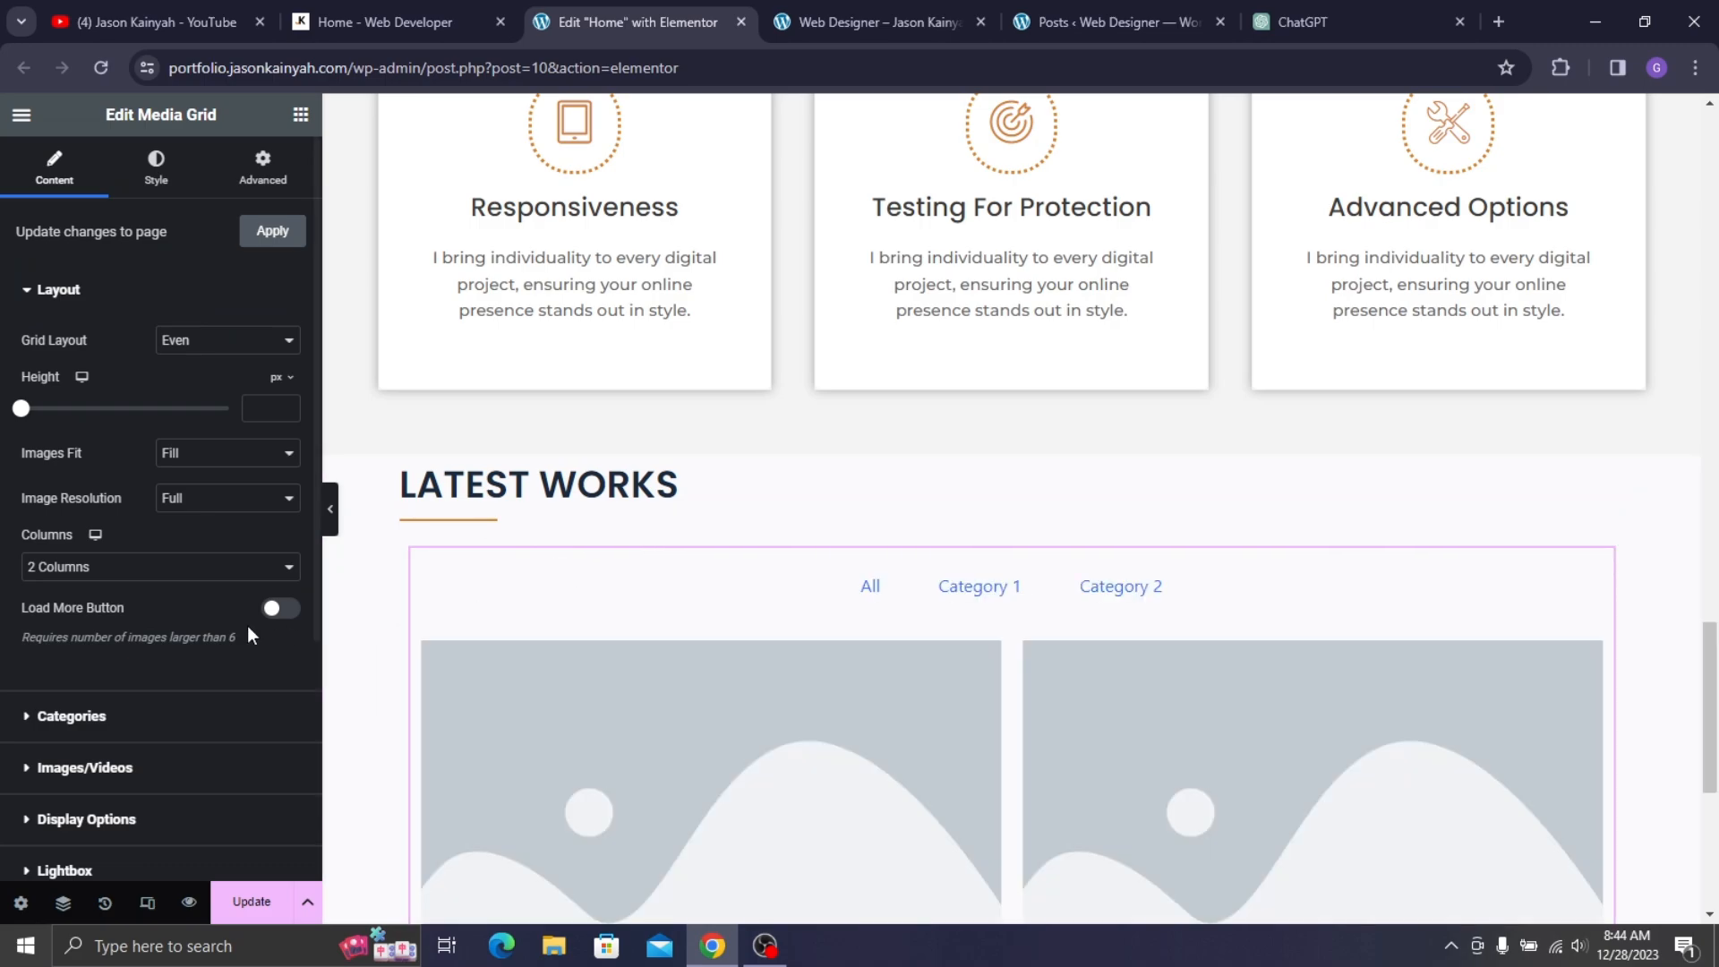
{"action": "left_click", "coordinate": [161, 567]}
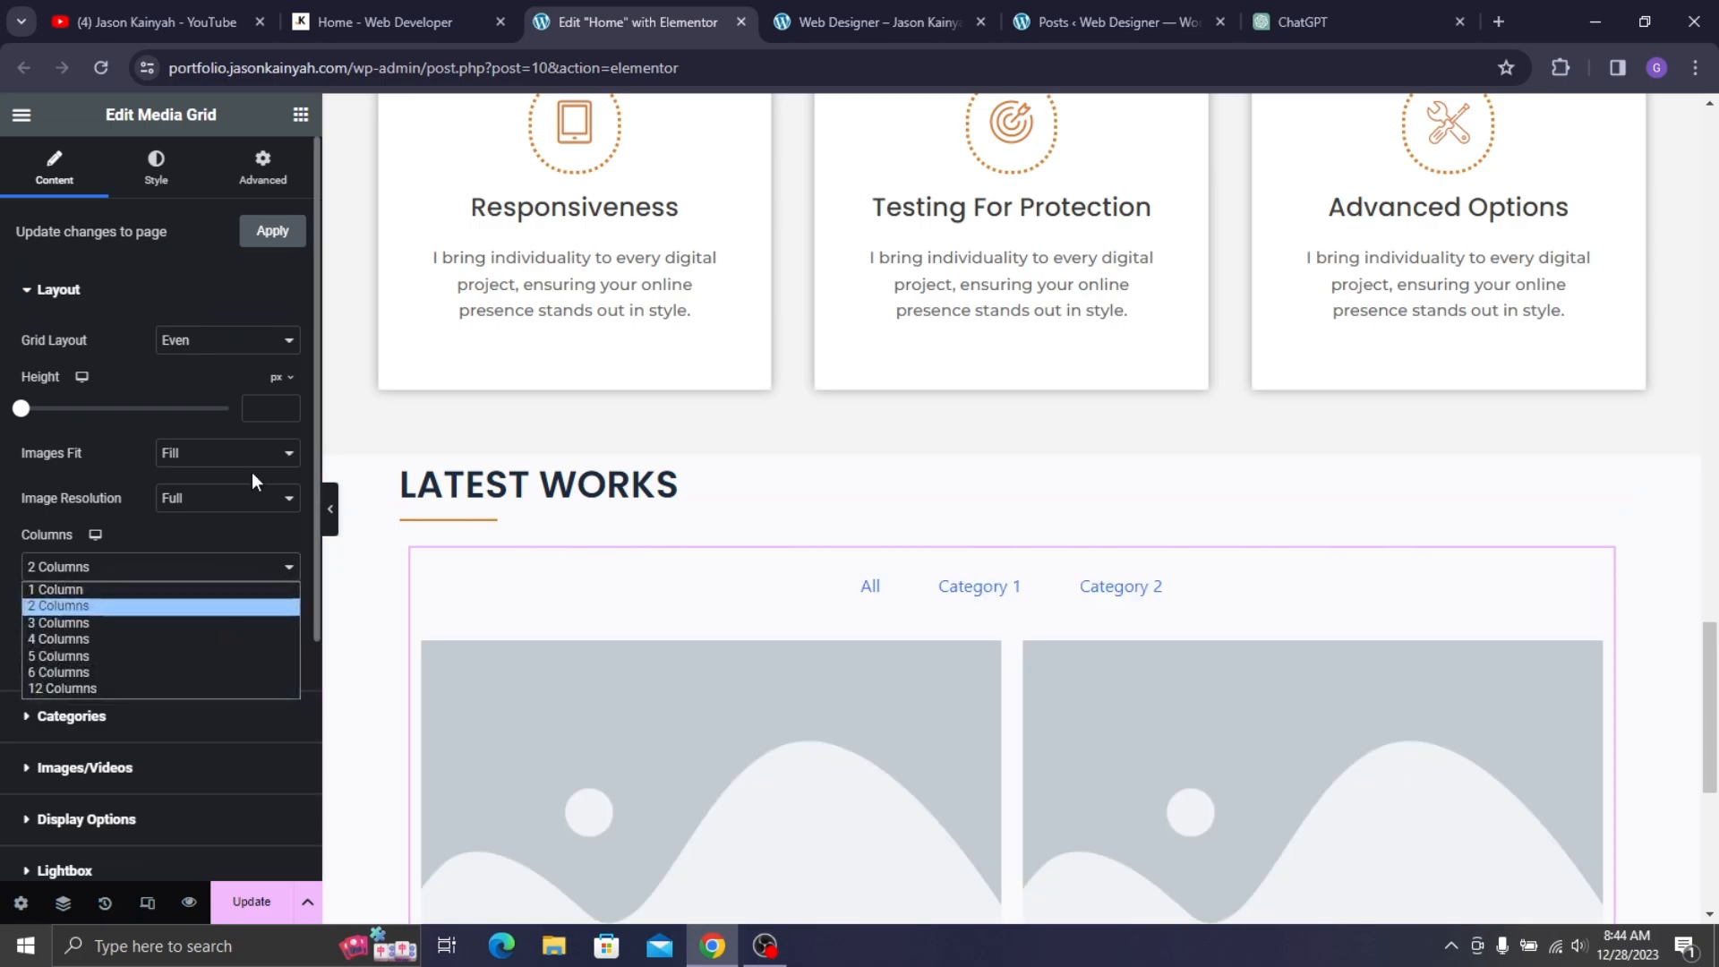
{"action": "left_click", "coordinate": [143, 623]}
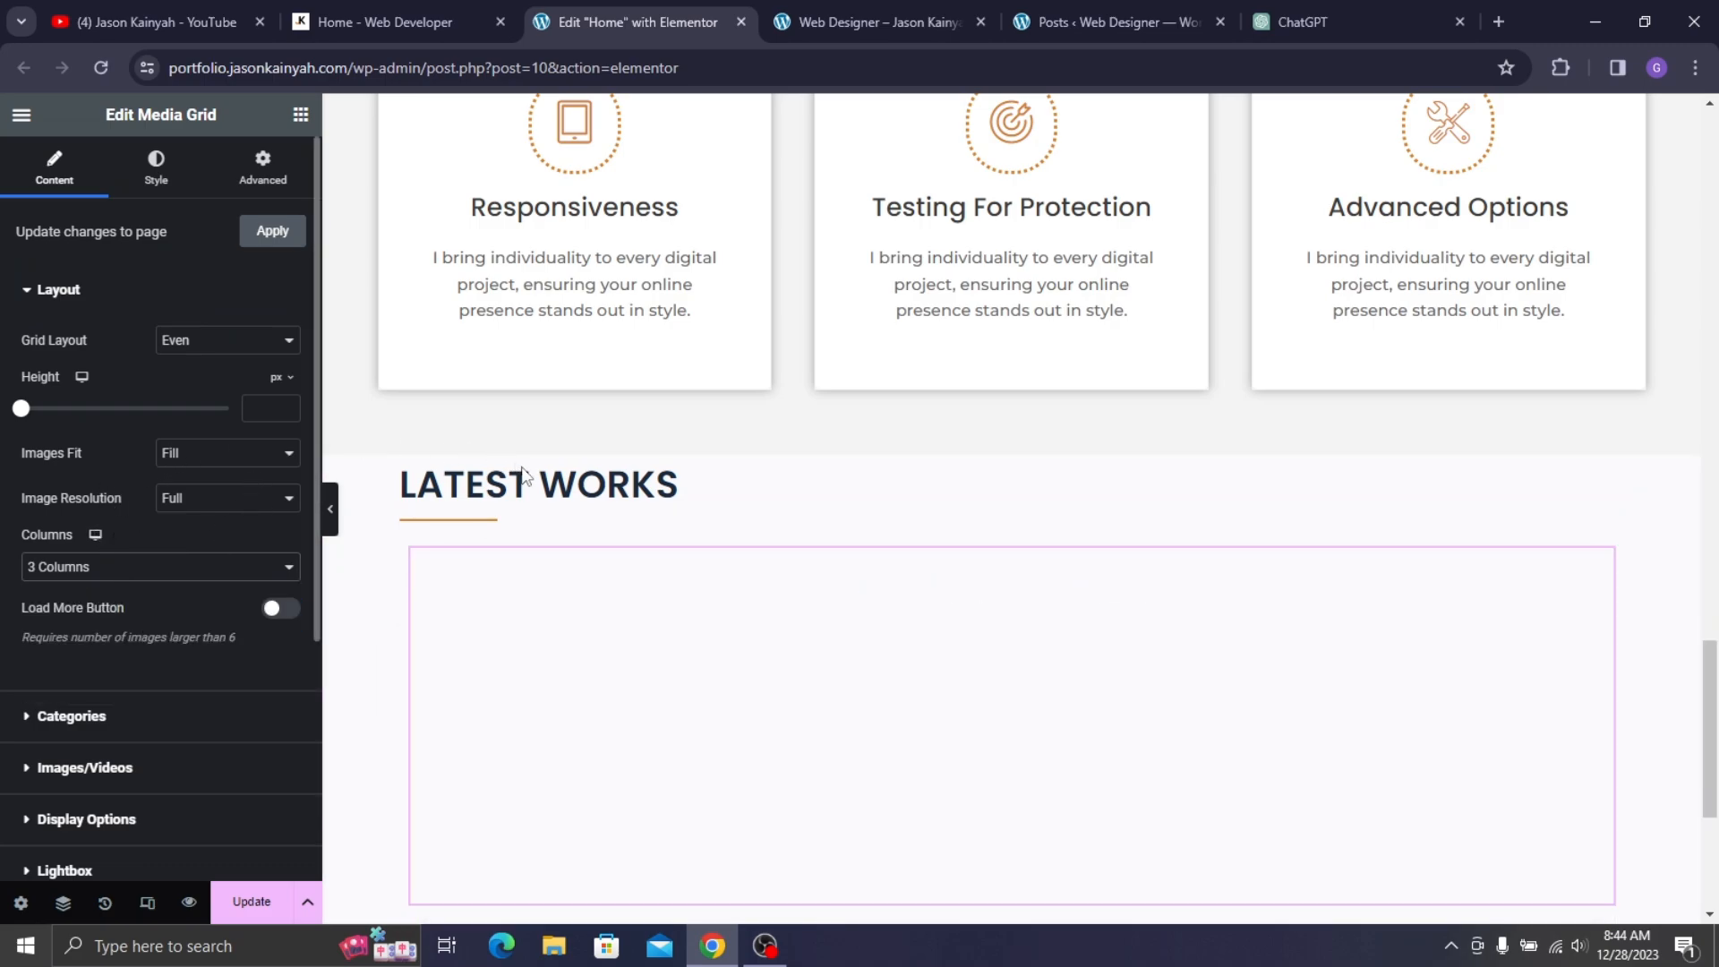
{"action": "scroll", "coordinate": [552, 534], "scroll_direction": "down", "scroll_amount": 2}
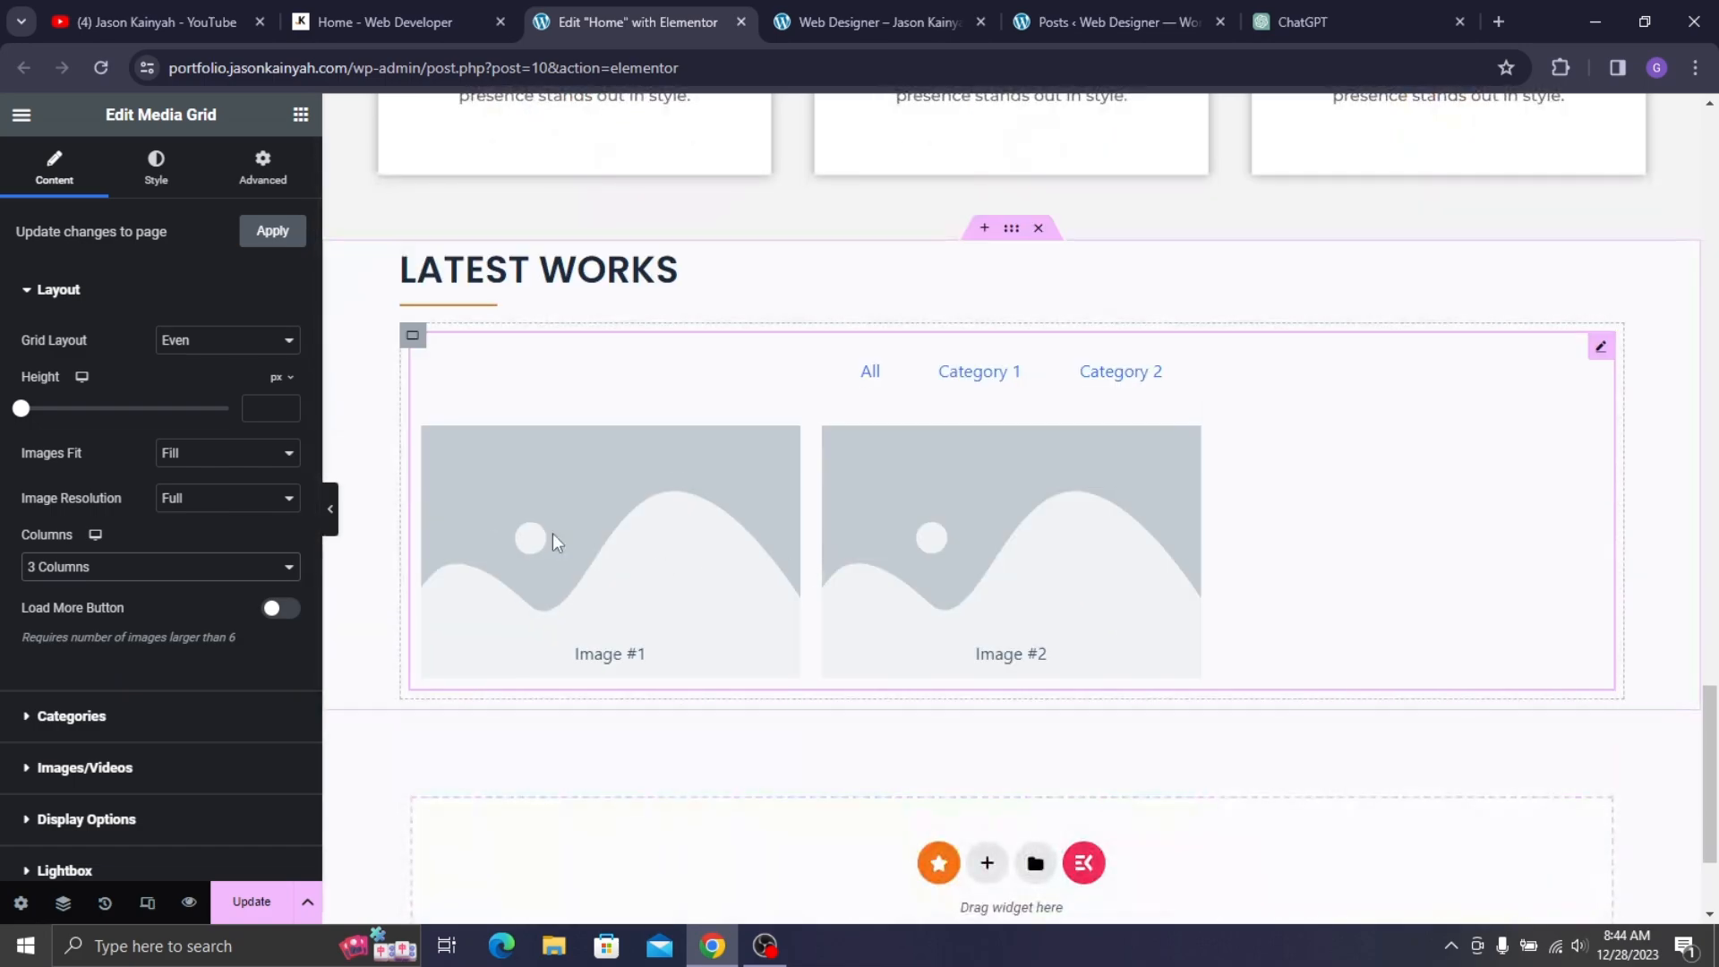
{"action": "left_click", "coordinate": [179, 462]}
{"action": "left_click", "coordinate": [188, 491]}
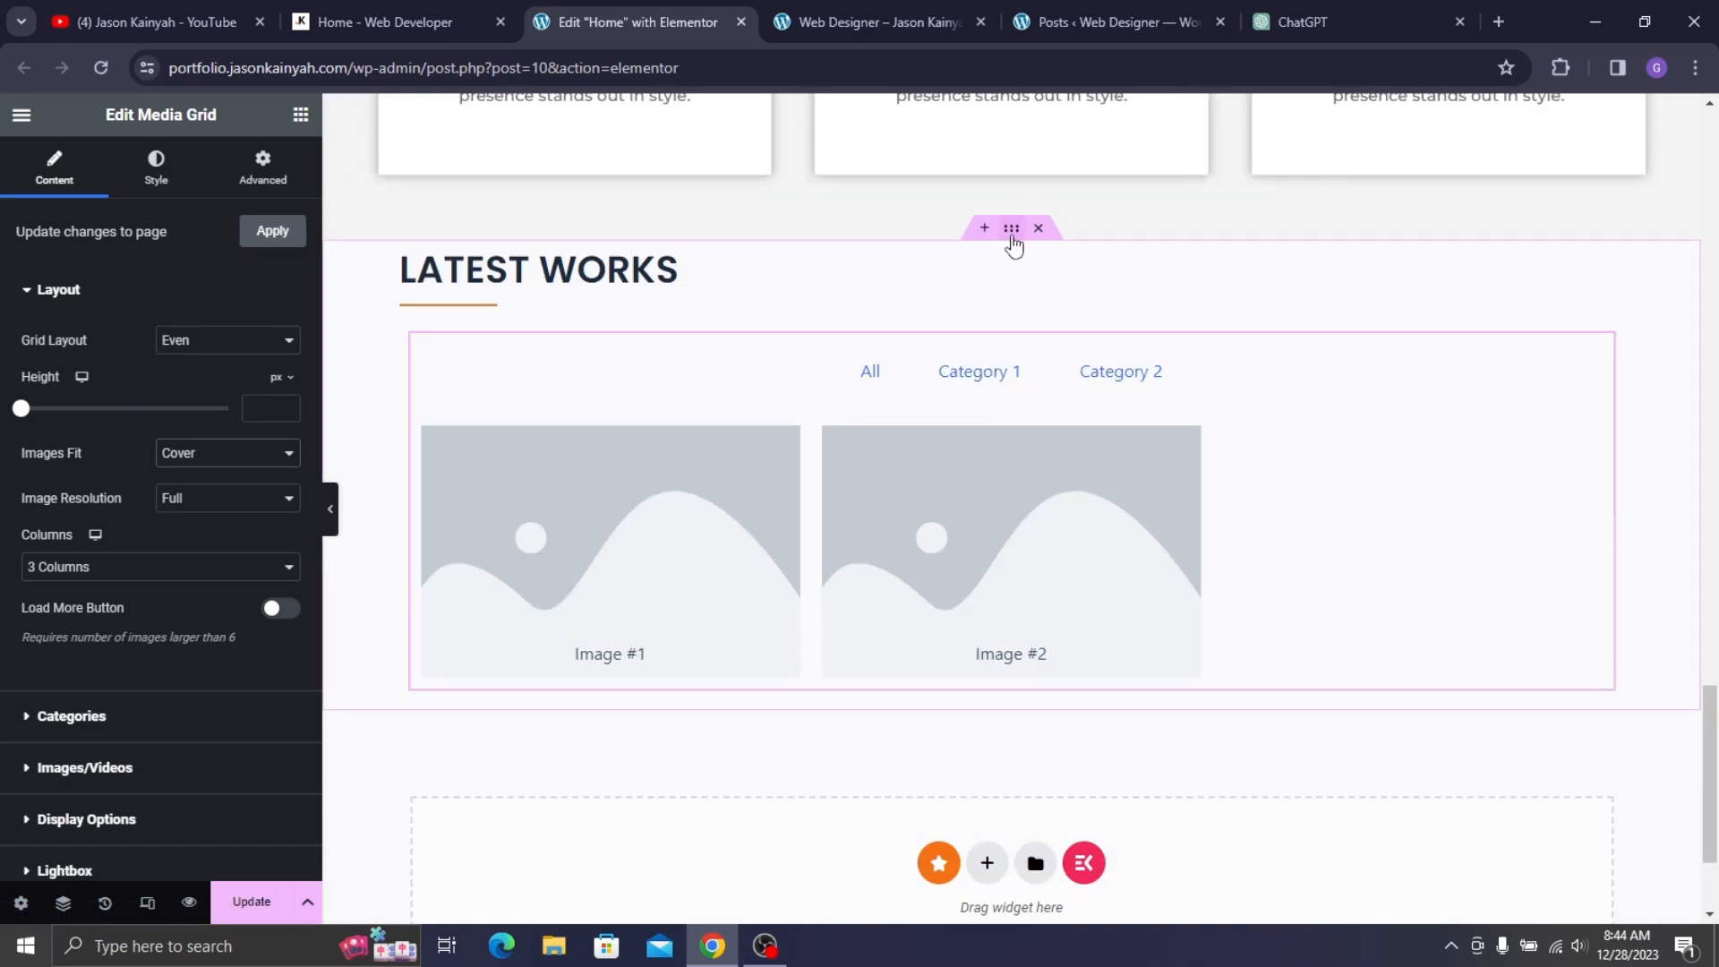
- Widen the LATEST WORKS section to 1220 px and reselect the media grid
{"action": "left_click", "coordinate": [1012, 229]}
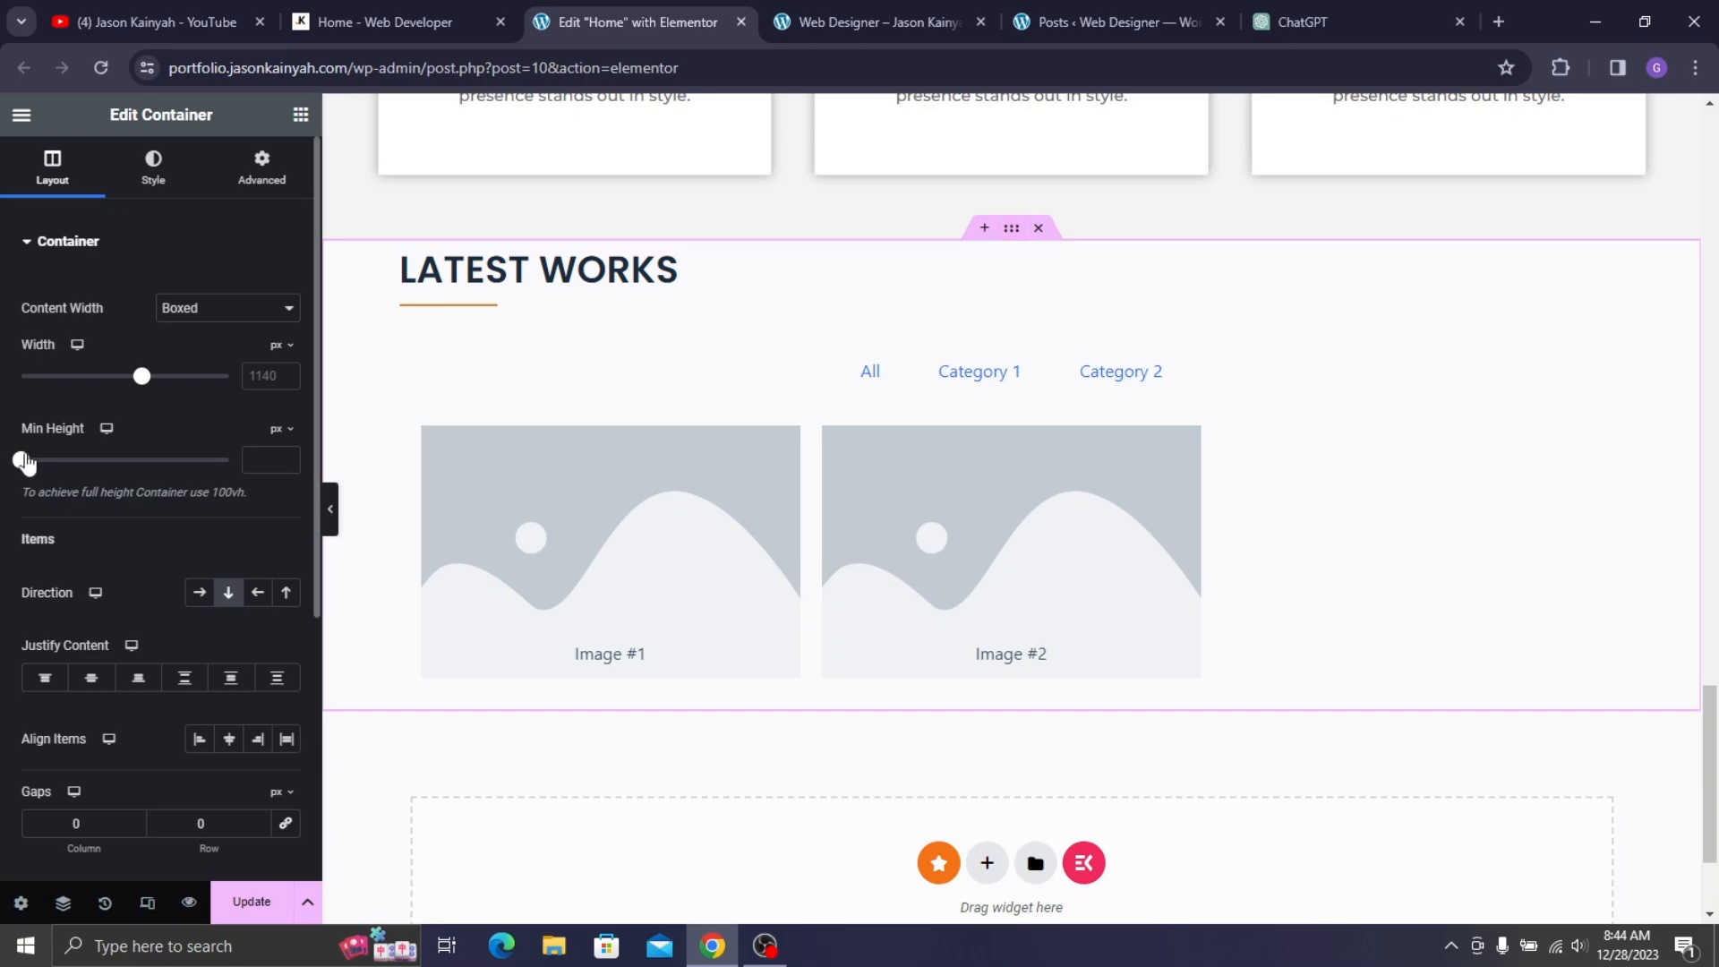
{"action": "mouse_move", "coordinate": [148, 391]}
{"action": "left_mouse_down"}
{"action": "mouse_move", "coordinate": [169, 392]}
{"action": "mouse_move", "coordinate": [146, 380]}
{"action": "mouse_move", "coordinate": [157, 398]}
{"action": "left_mouse_up"}
{"action": "left_click", "coordinate": [370, 340]}
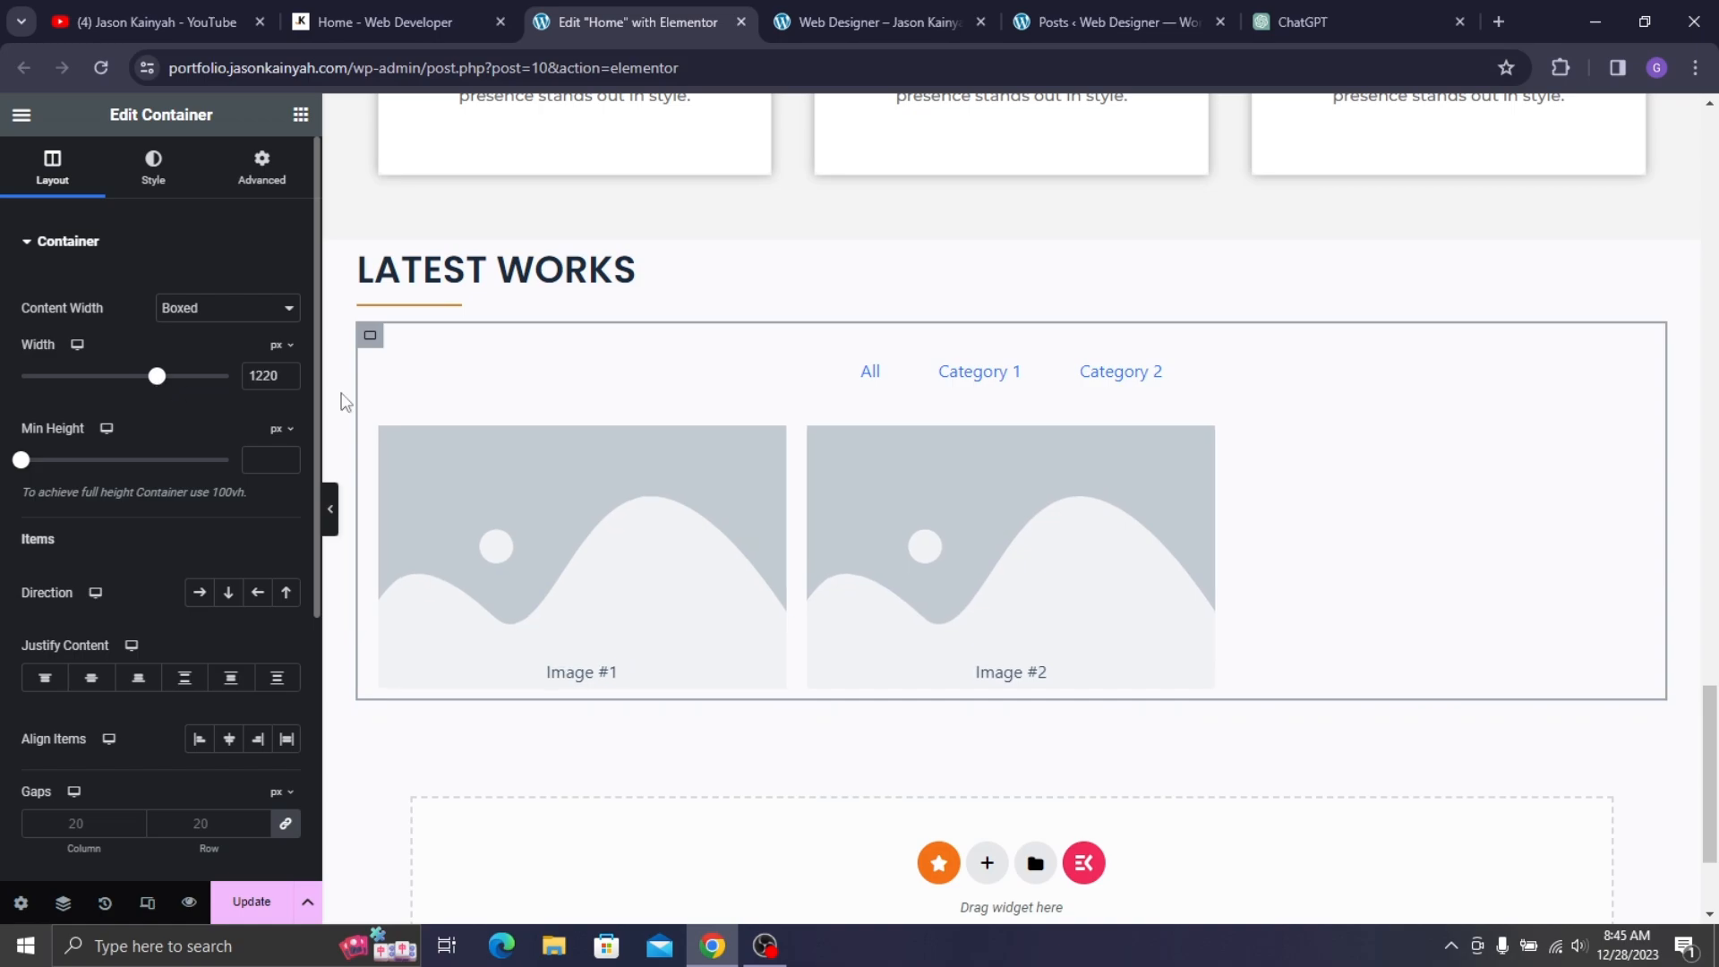
{"action": "left_click", "coordinate": [878, 468]}
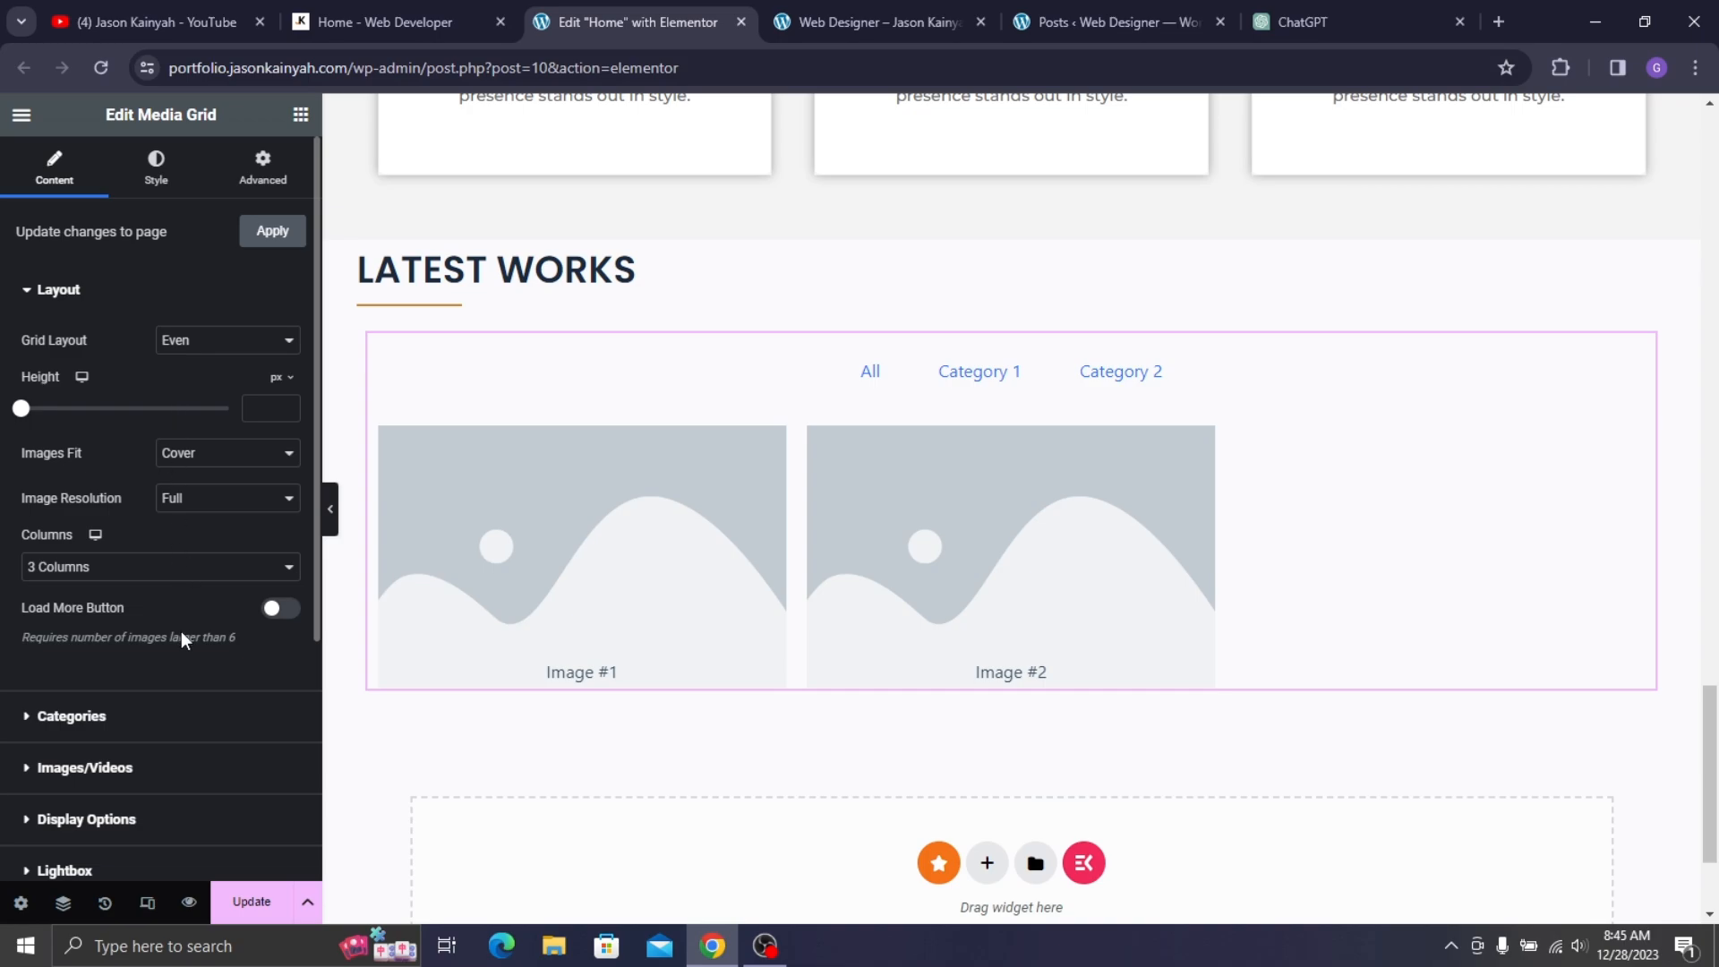
- Turn off the grid's Filter Tabs and delete placeholder Image #2
{"action": "left_click", "coordinate": [155, 729]}
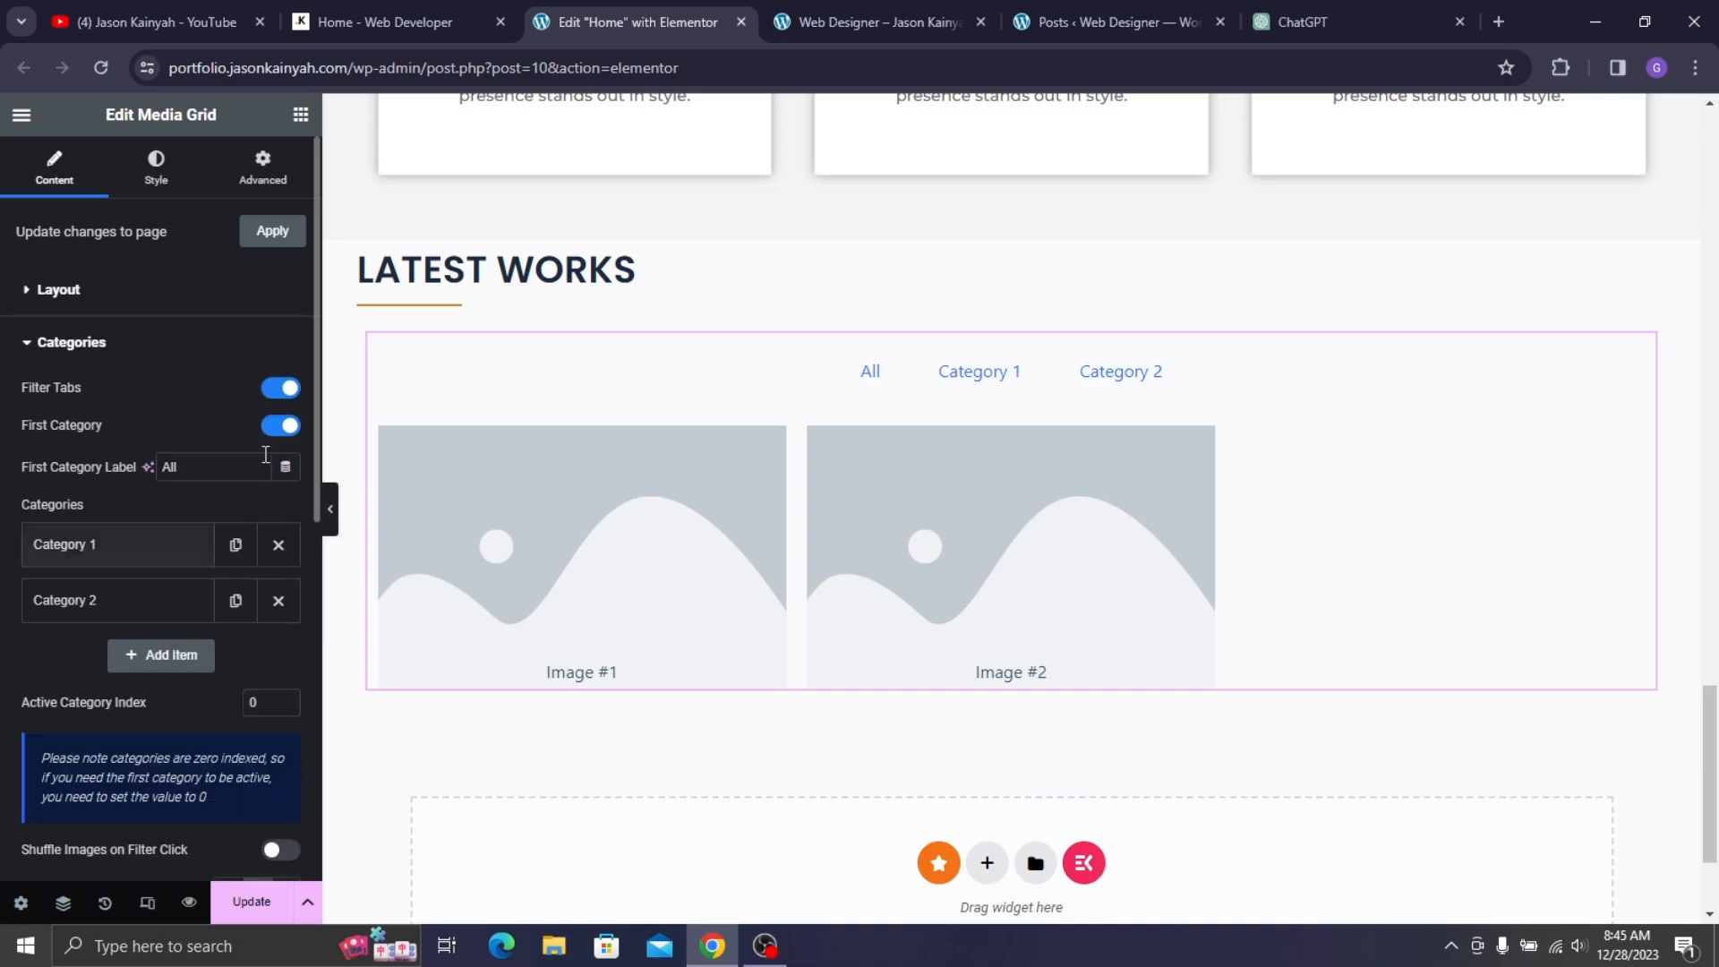
{"action": "left_click", "coordinate": [278, 387]}
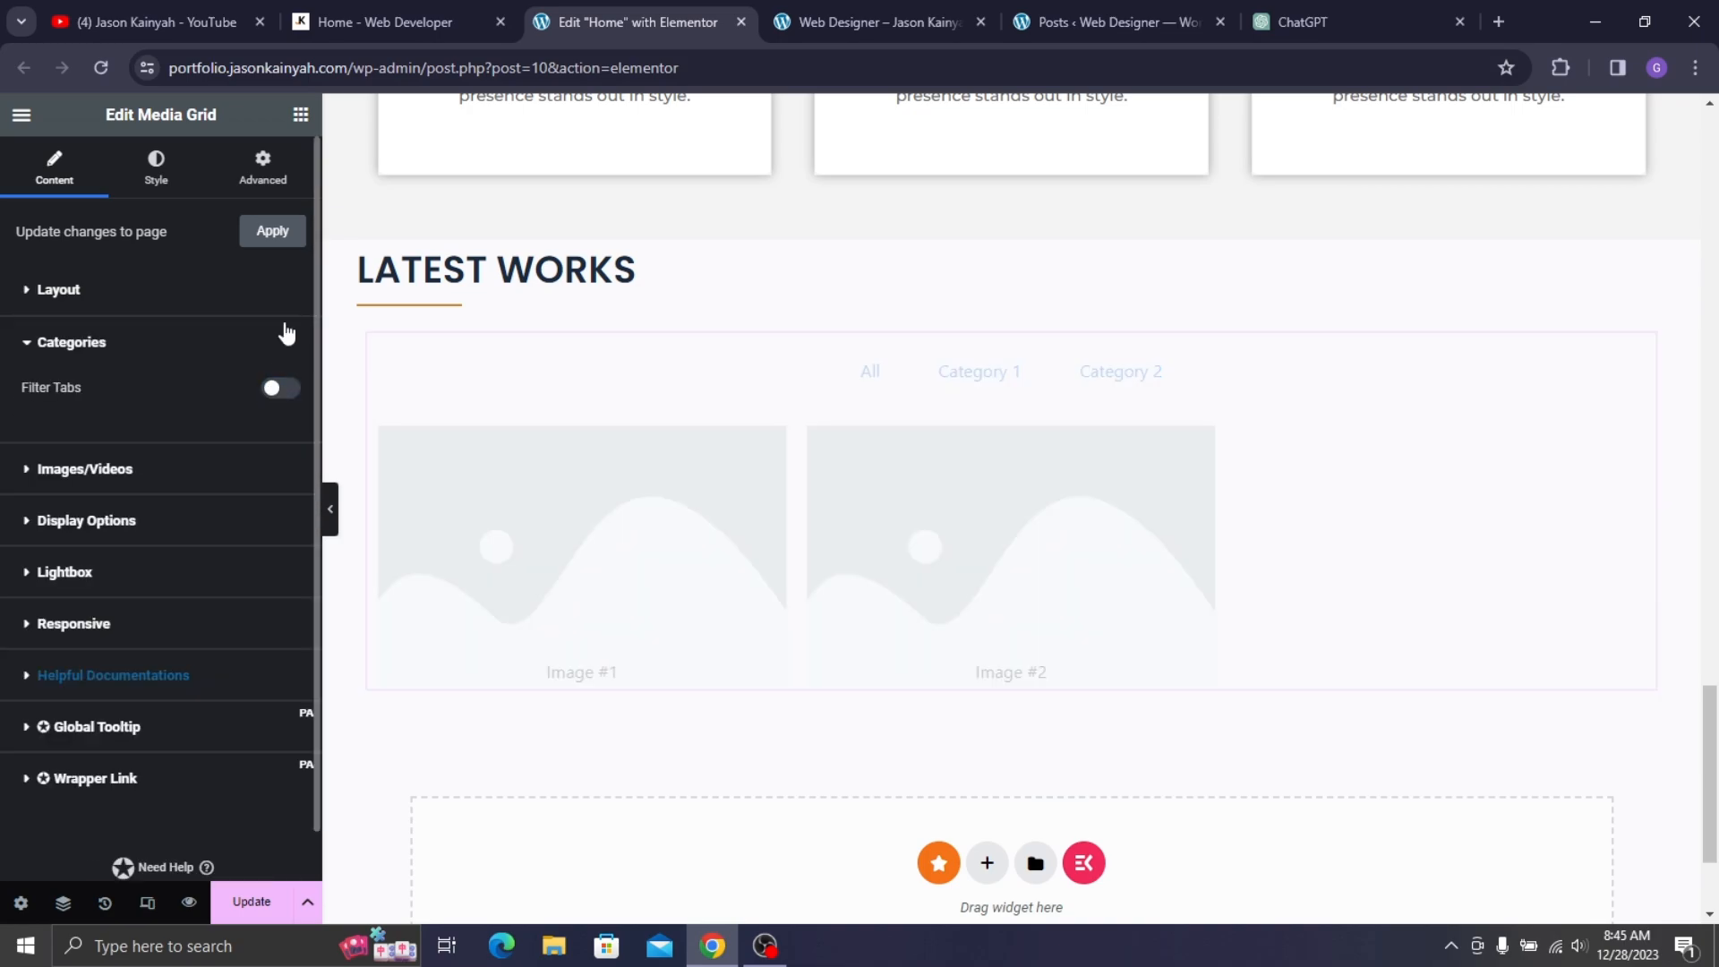
{"action": "left_click", "coordinate": [98, 345]}
{"action": "left_click", "coordinate": [131, 407]}
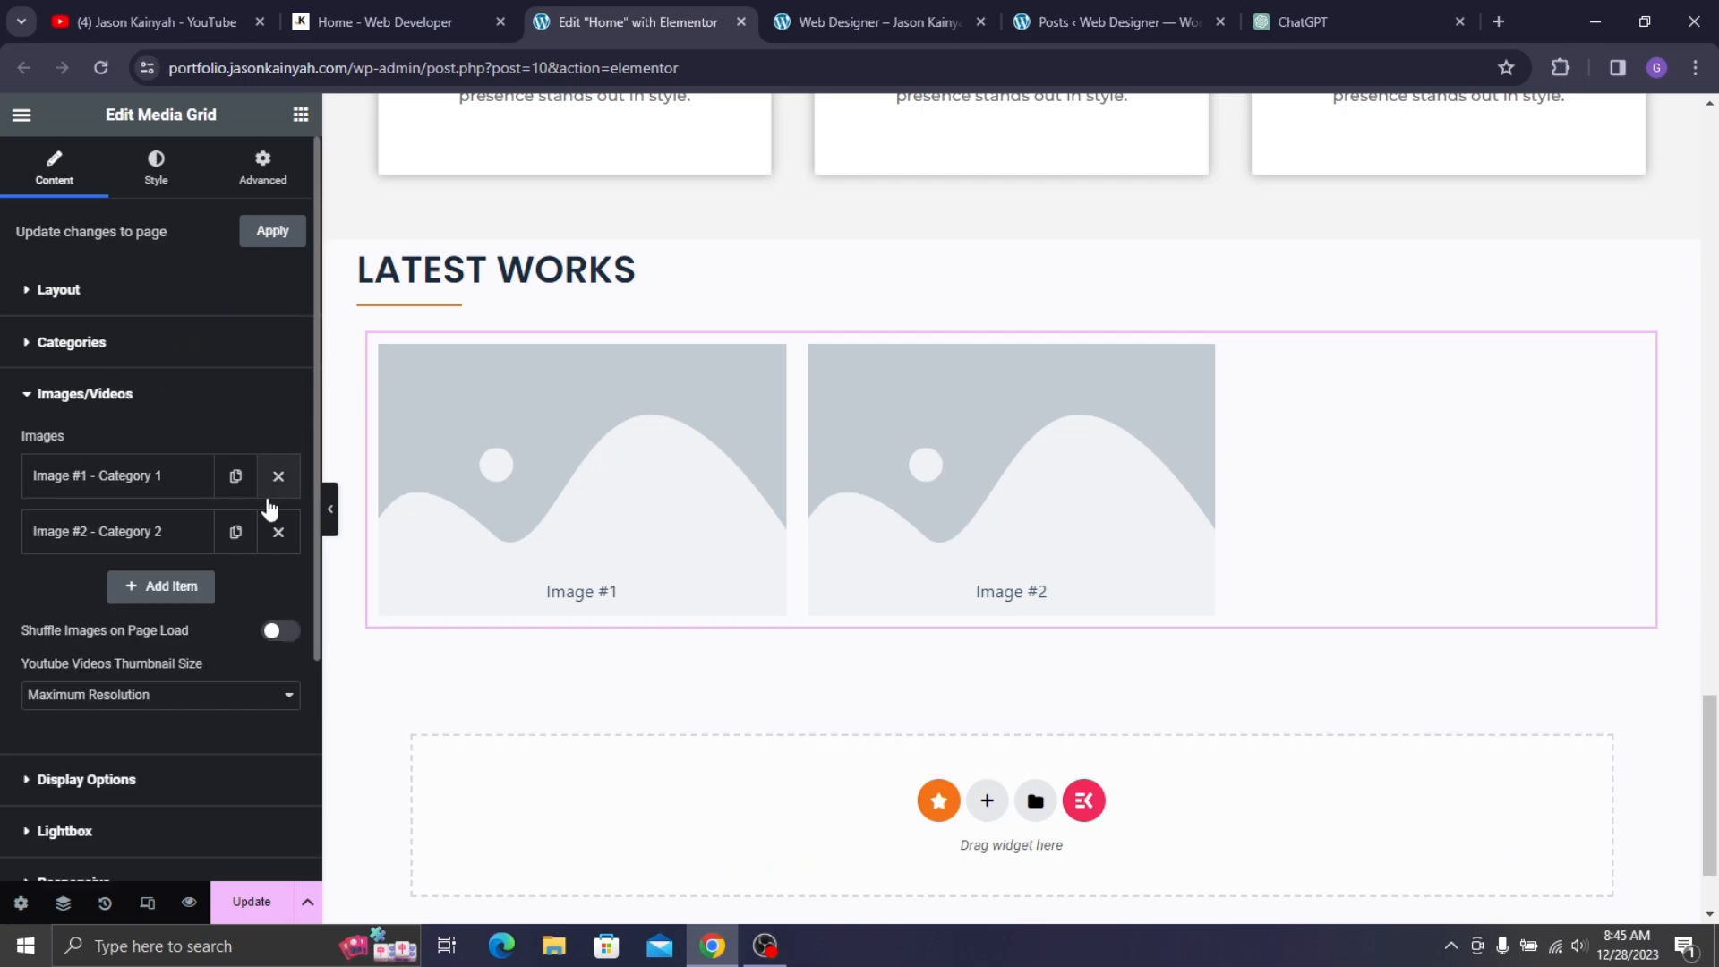
{"action": "left_click", "coordinate": [279, 532]}
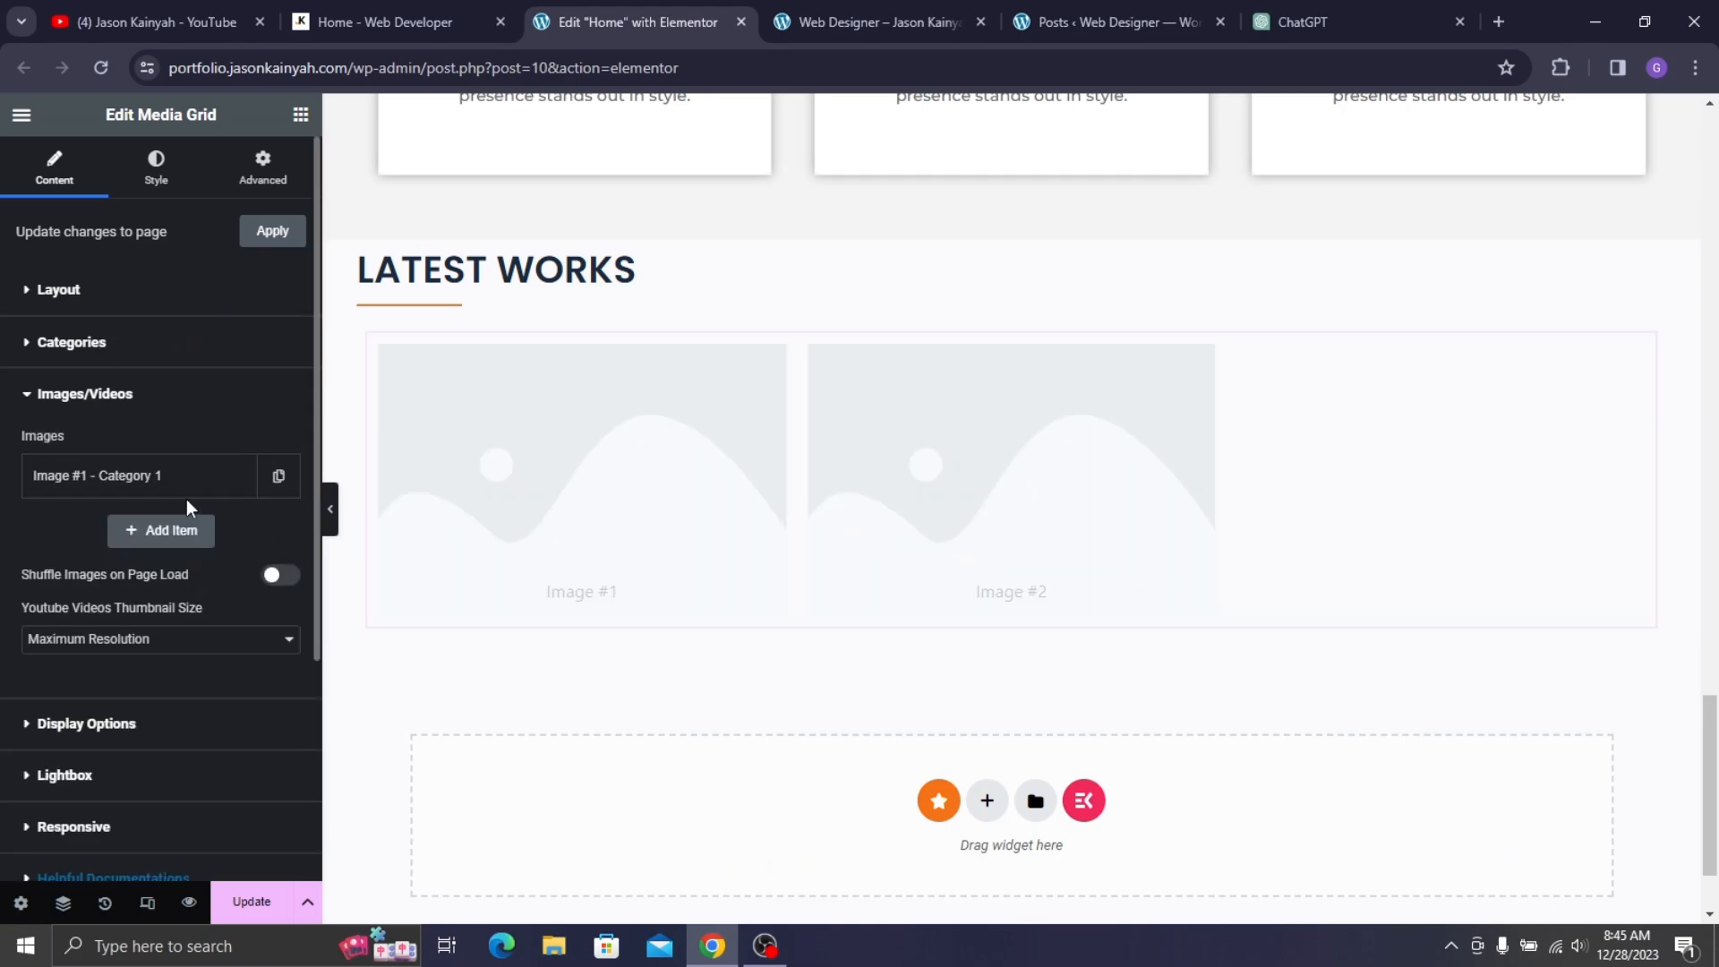
- Retitle the first grid image 'Flower'
{"action": "left_click", "coordinate": [183, 479]}
{"action": "left_click", "coordinate": [371, 3]}
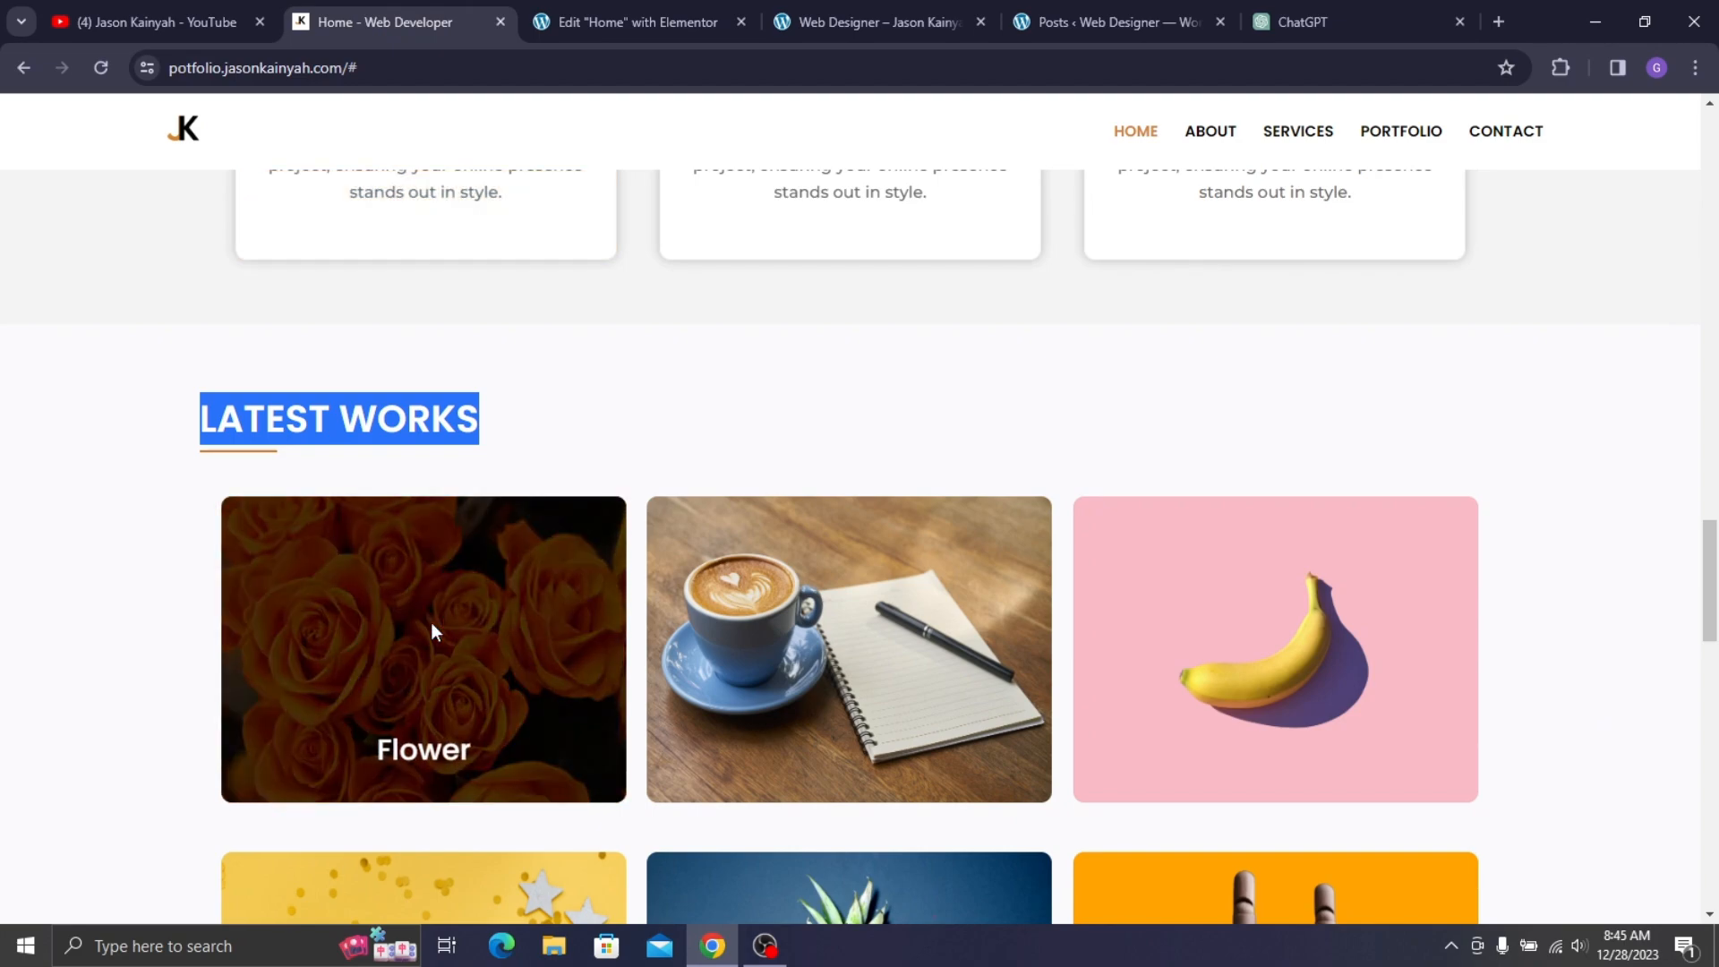
{"action": "left_click", "coordinate": [545, 7]}
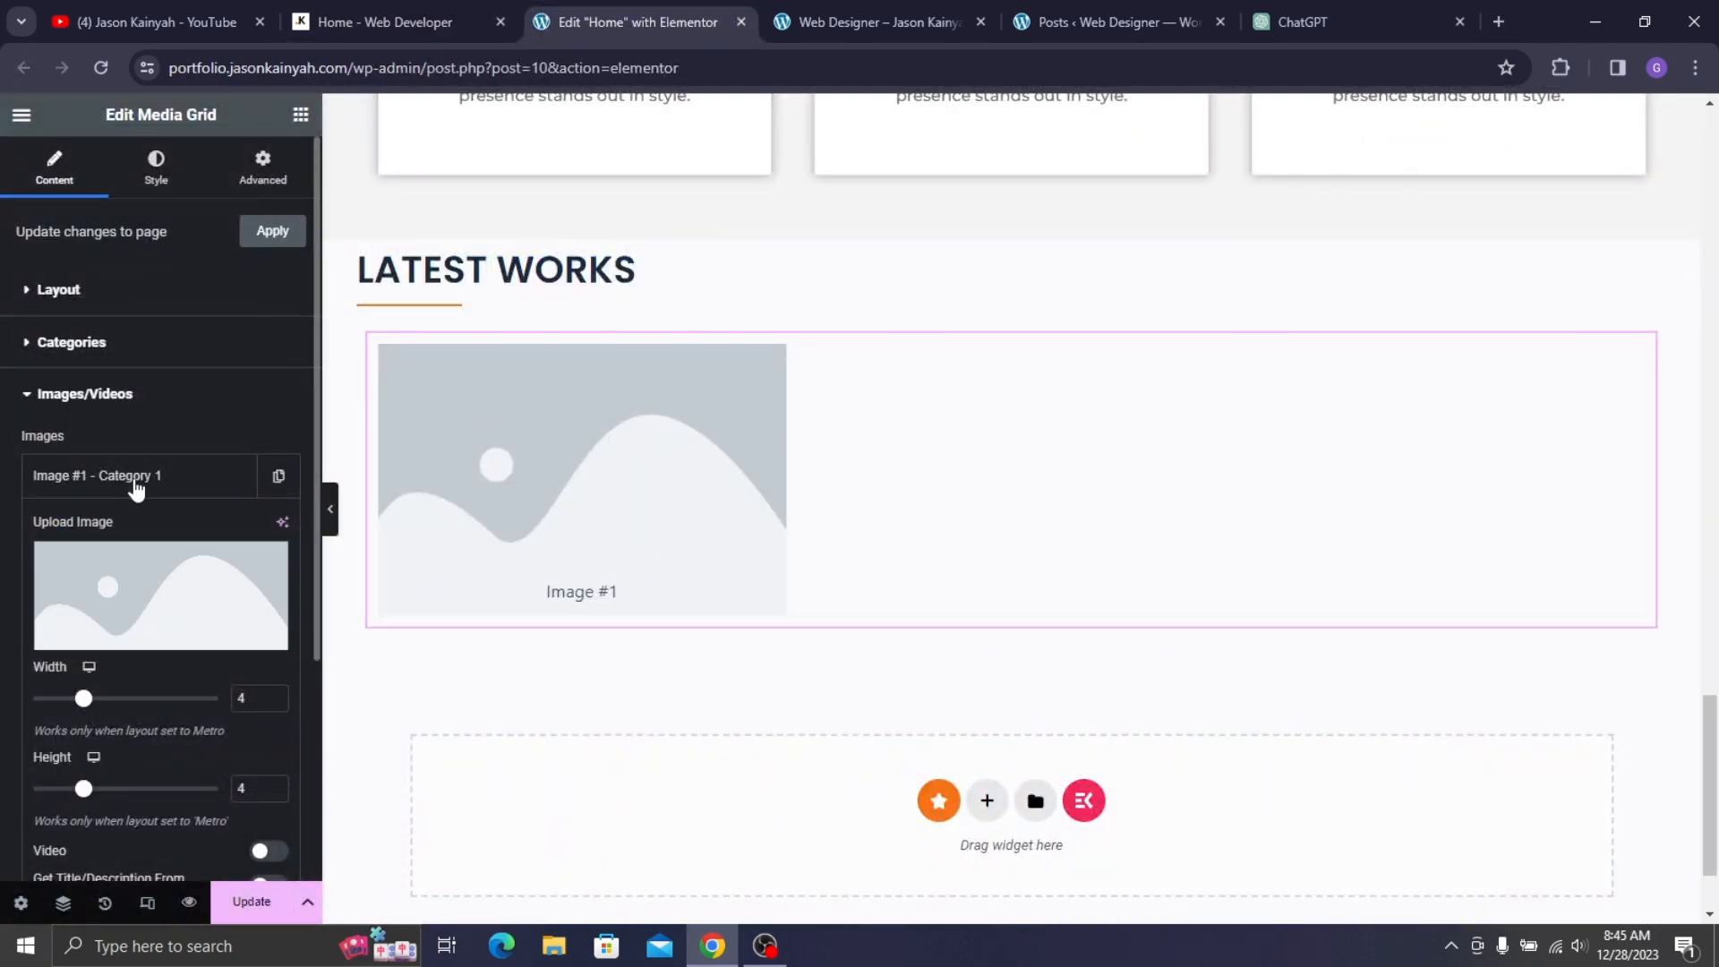
{"action": "scroll", "coordinate": [137, 487], "scroll_direction": "down", "scroll_amount": 4}
{"action": "triple_click", "coordinate": [86, 618]}
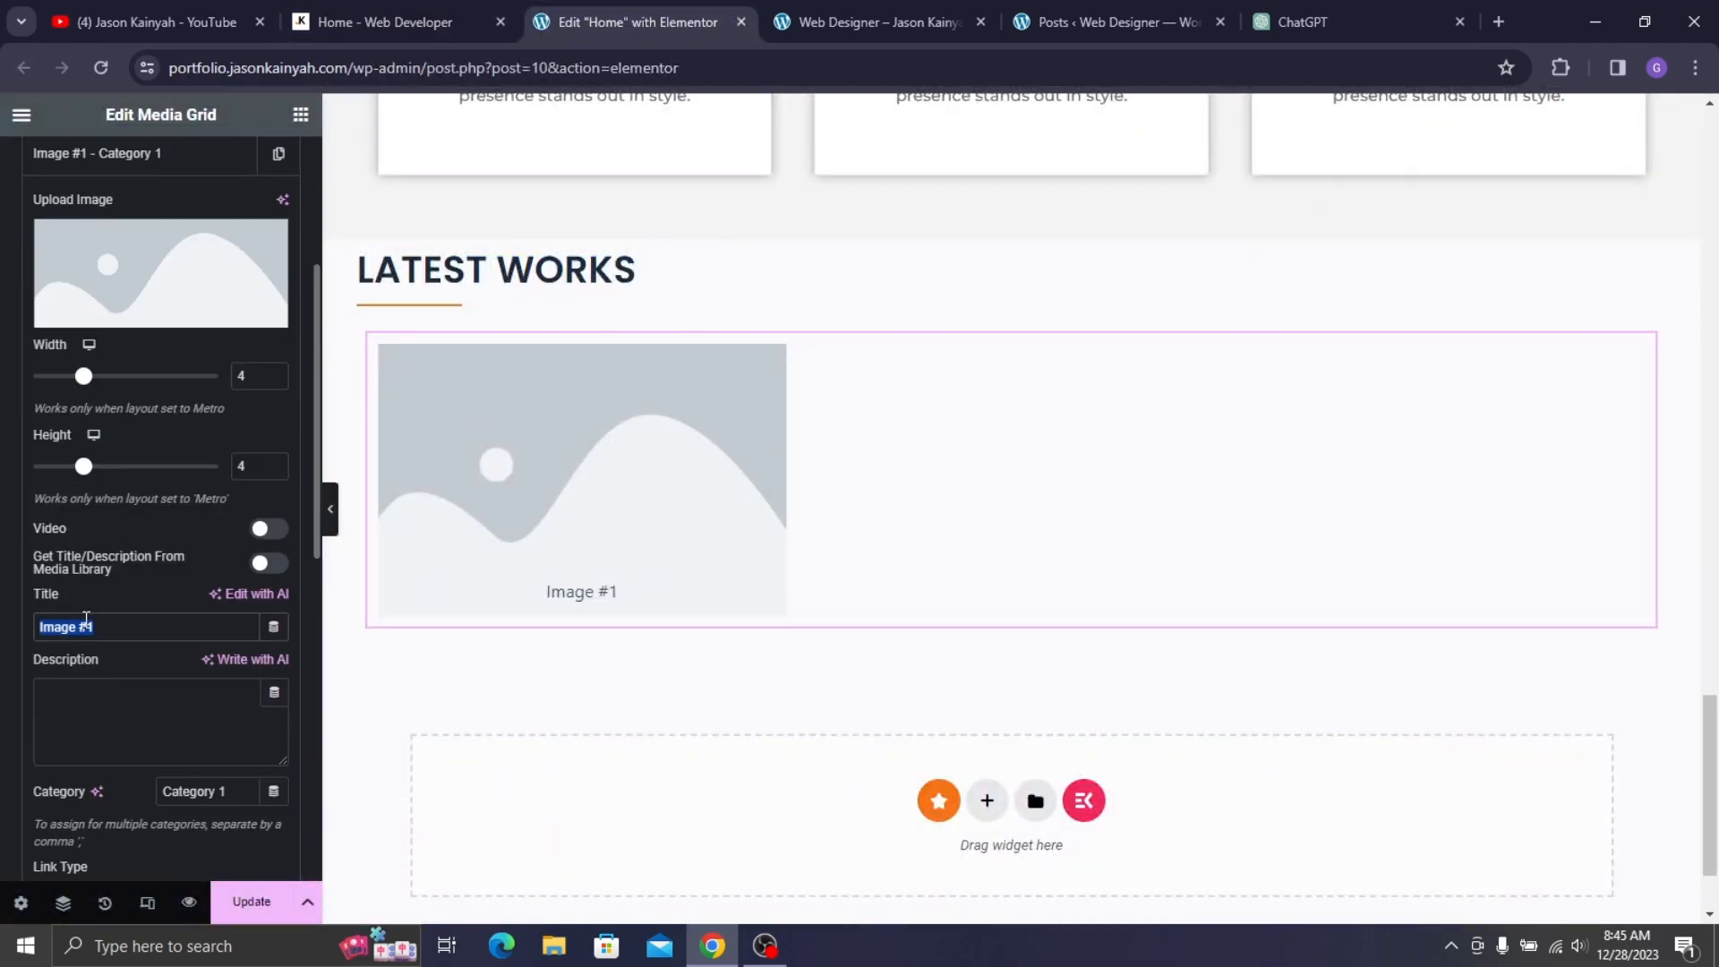
{"action": "type", "text": "Flower"}
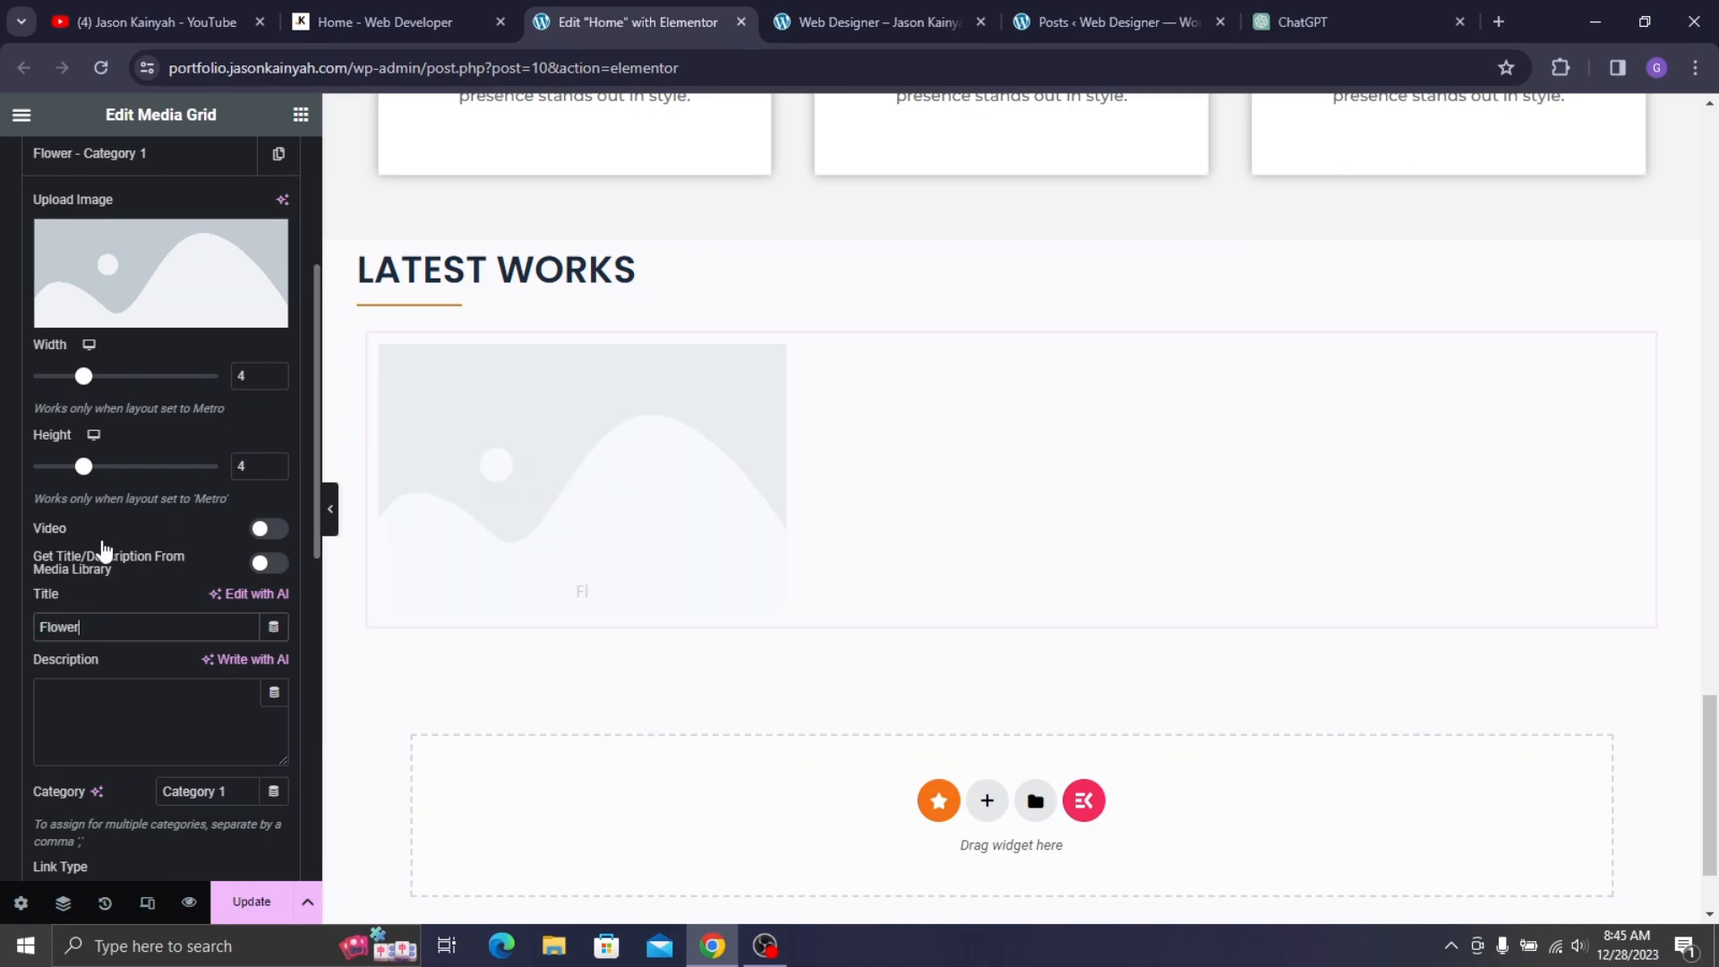
- Set the grid's Display Options skin to Style 2
{"action": "scroll", "coordinate": [101, 548], "scroll_direction": "up", "scroll_amount": 5}
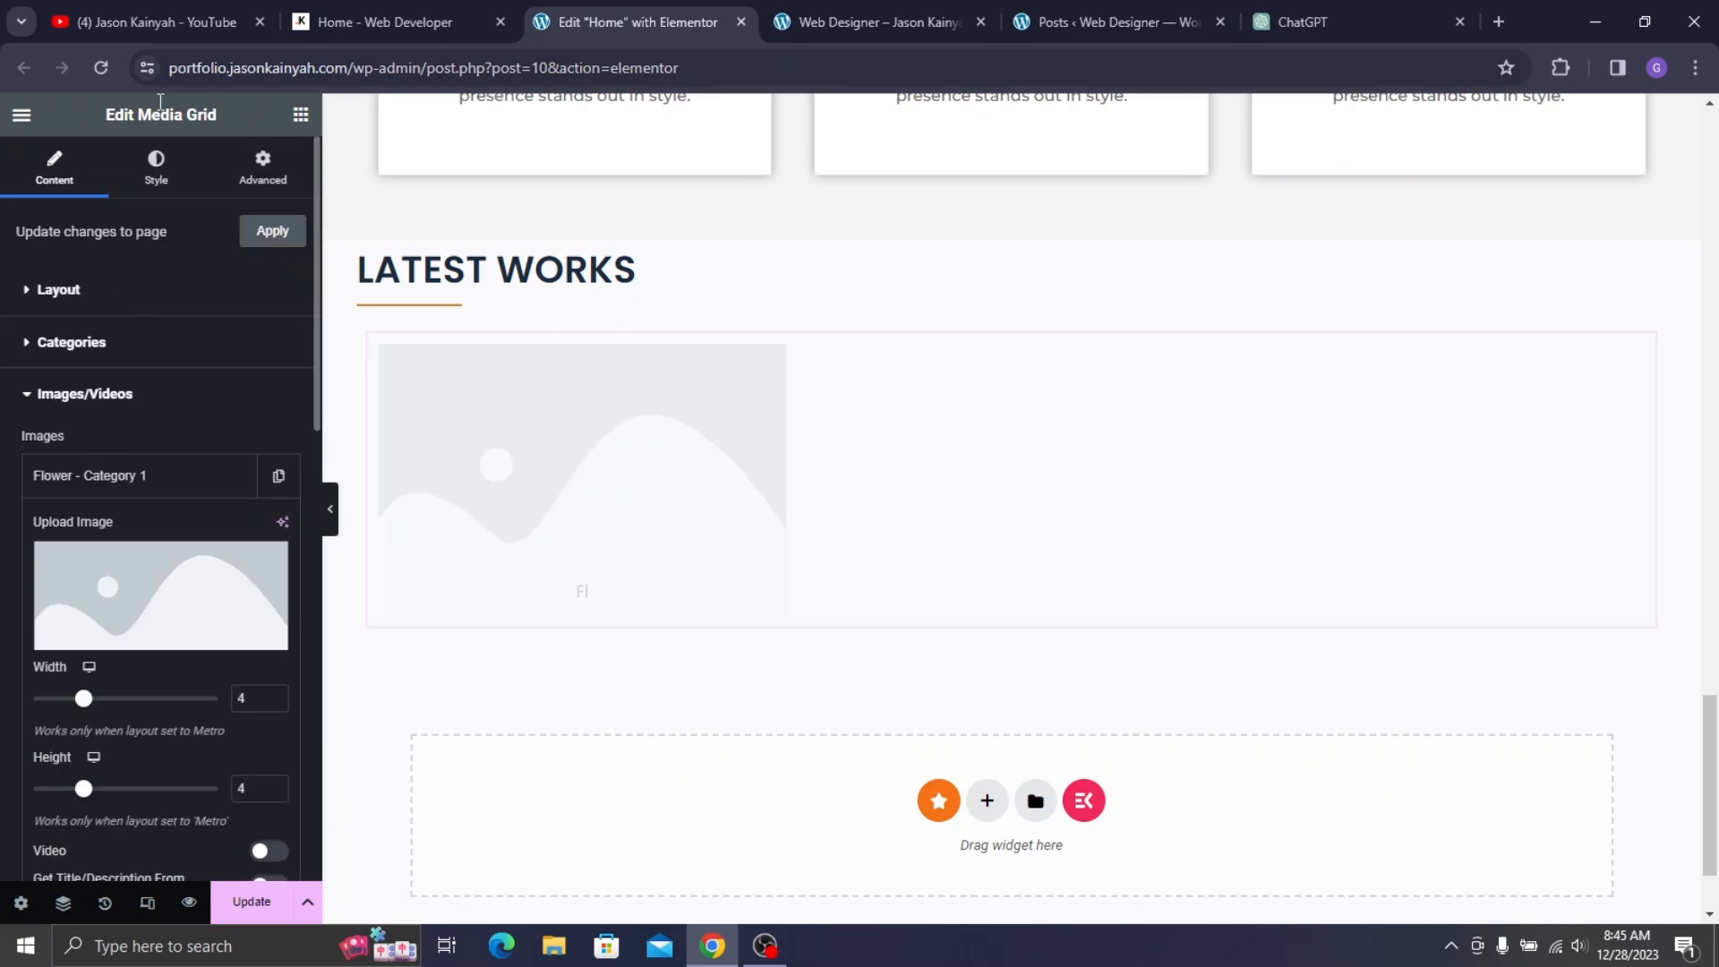
{"action": "left_click", "coordinate": [71, 289]}
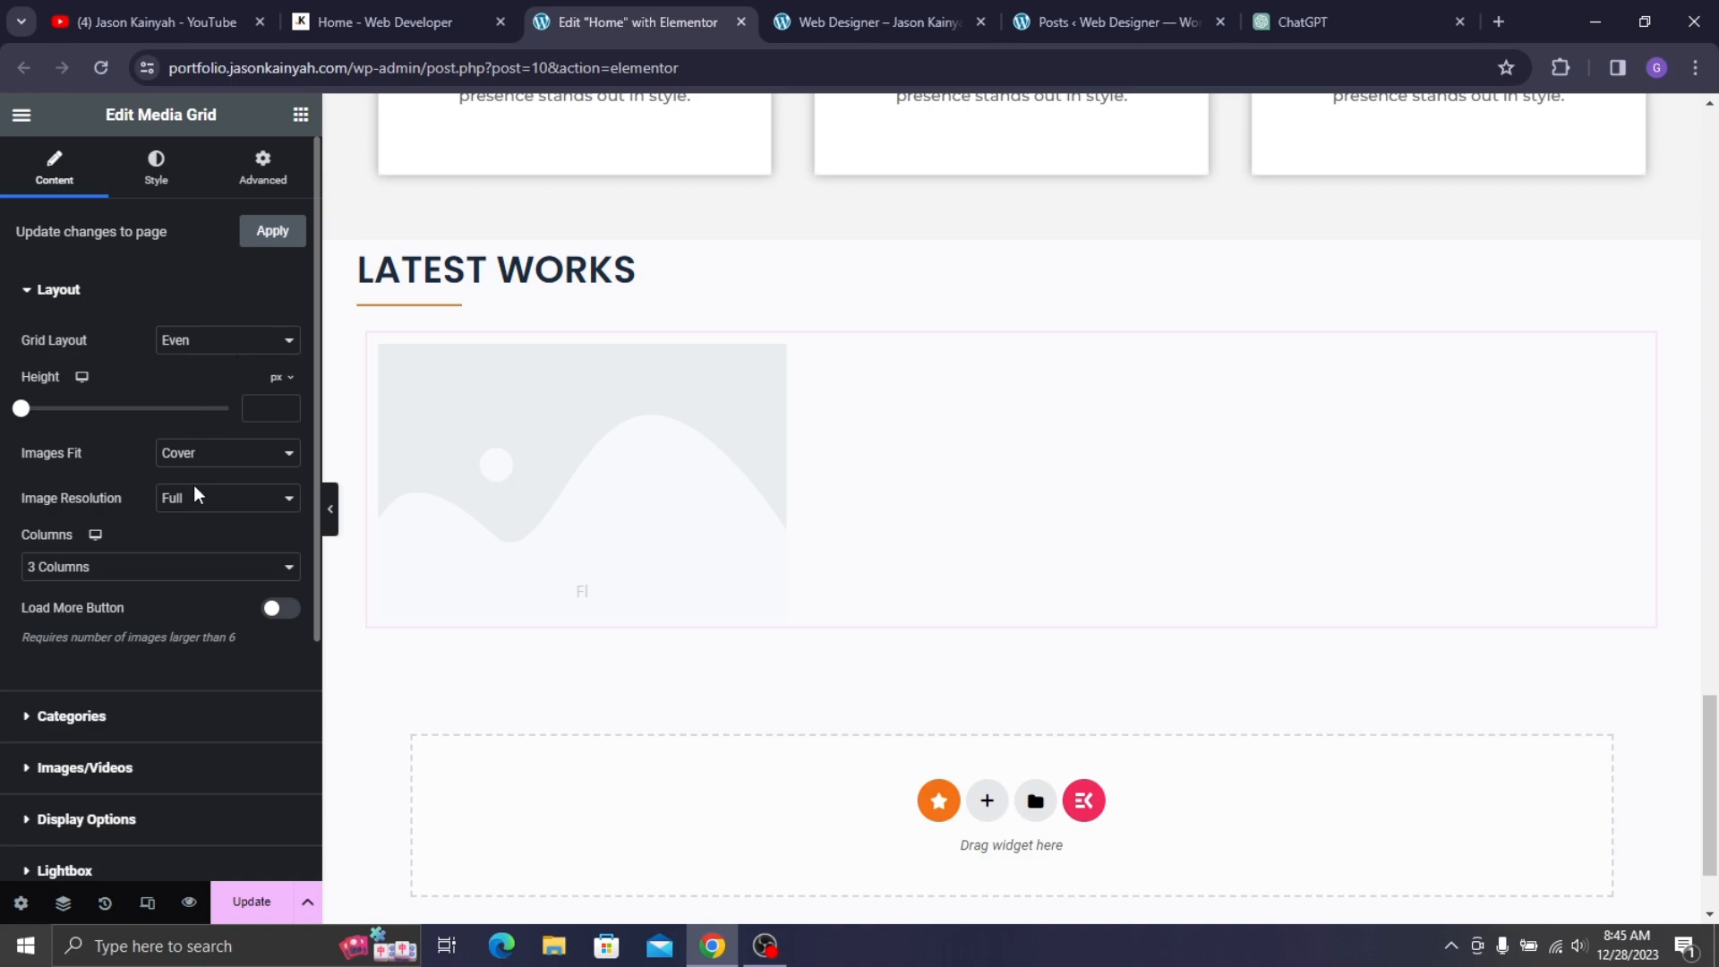
{"action": "scroll", "coordinate": [85, 549], "scroll_direction": "down", "scroll_amount": 4}
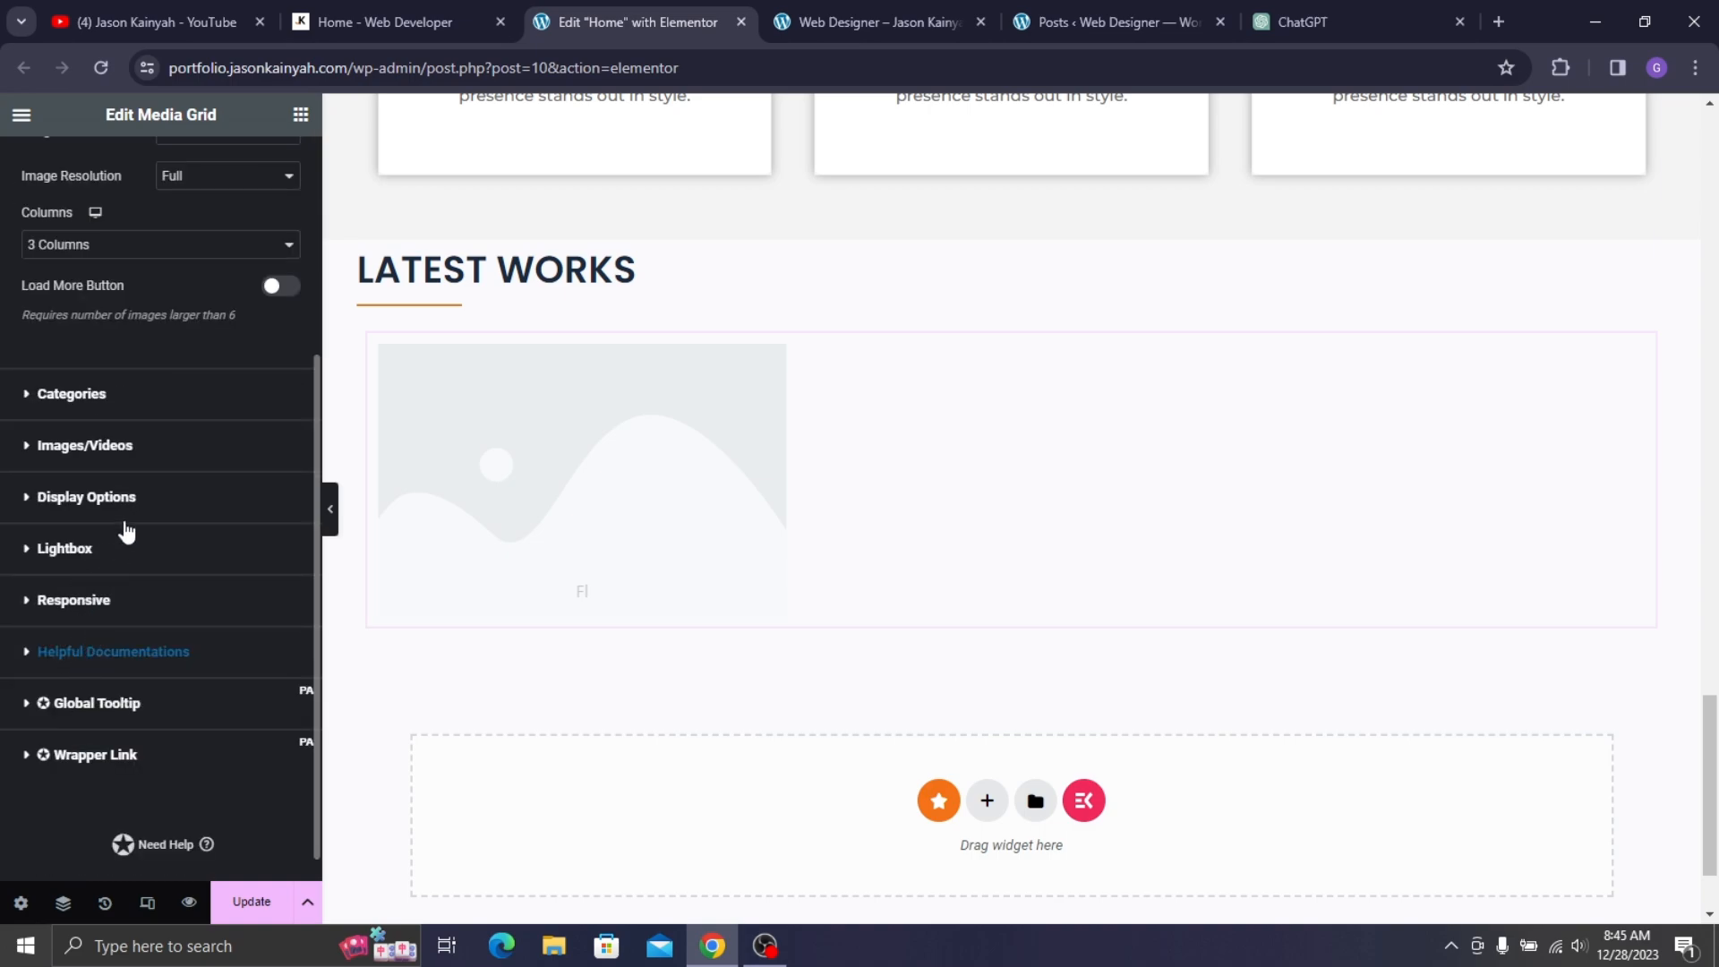
{"action": "left_click", "coordinate": [128, 501]}
{"action": "left_click", "coordinate": [109, 605]}
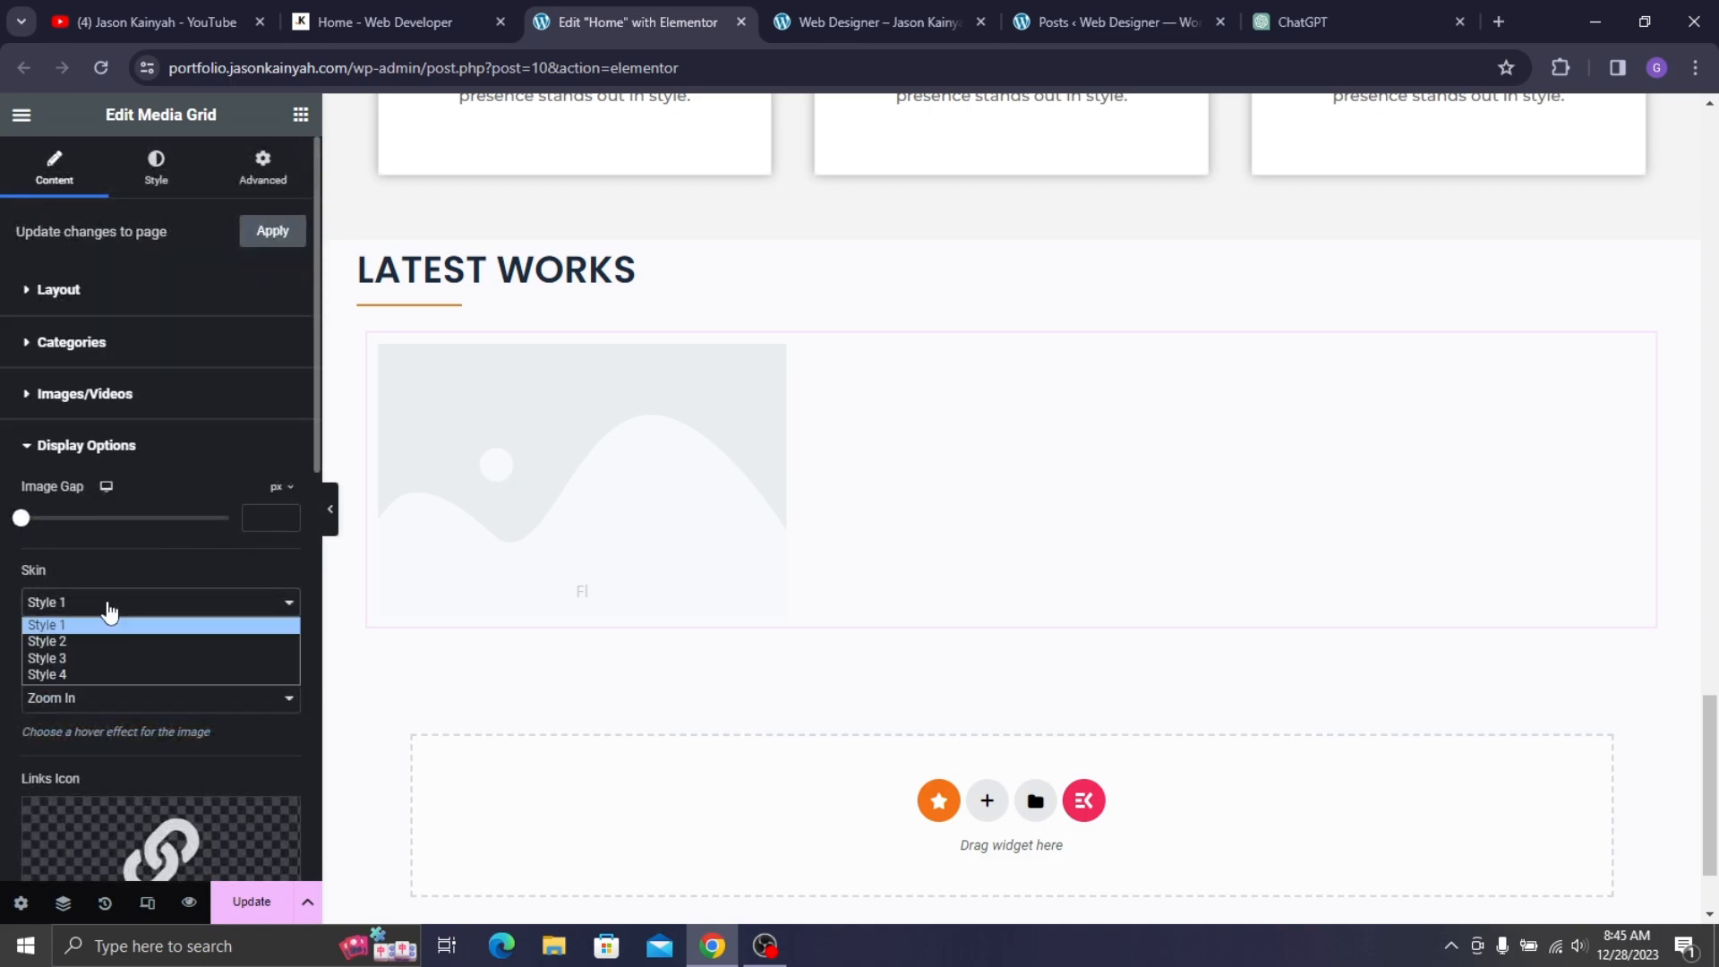
{"action": "left_click", "coordinate": [102, 641]}
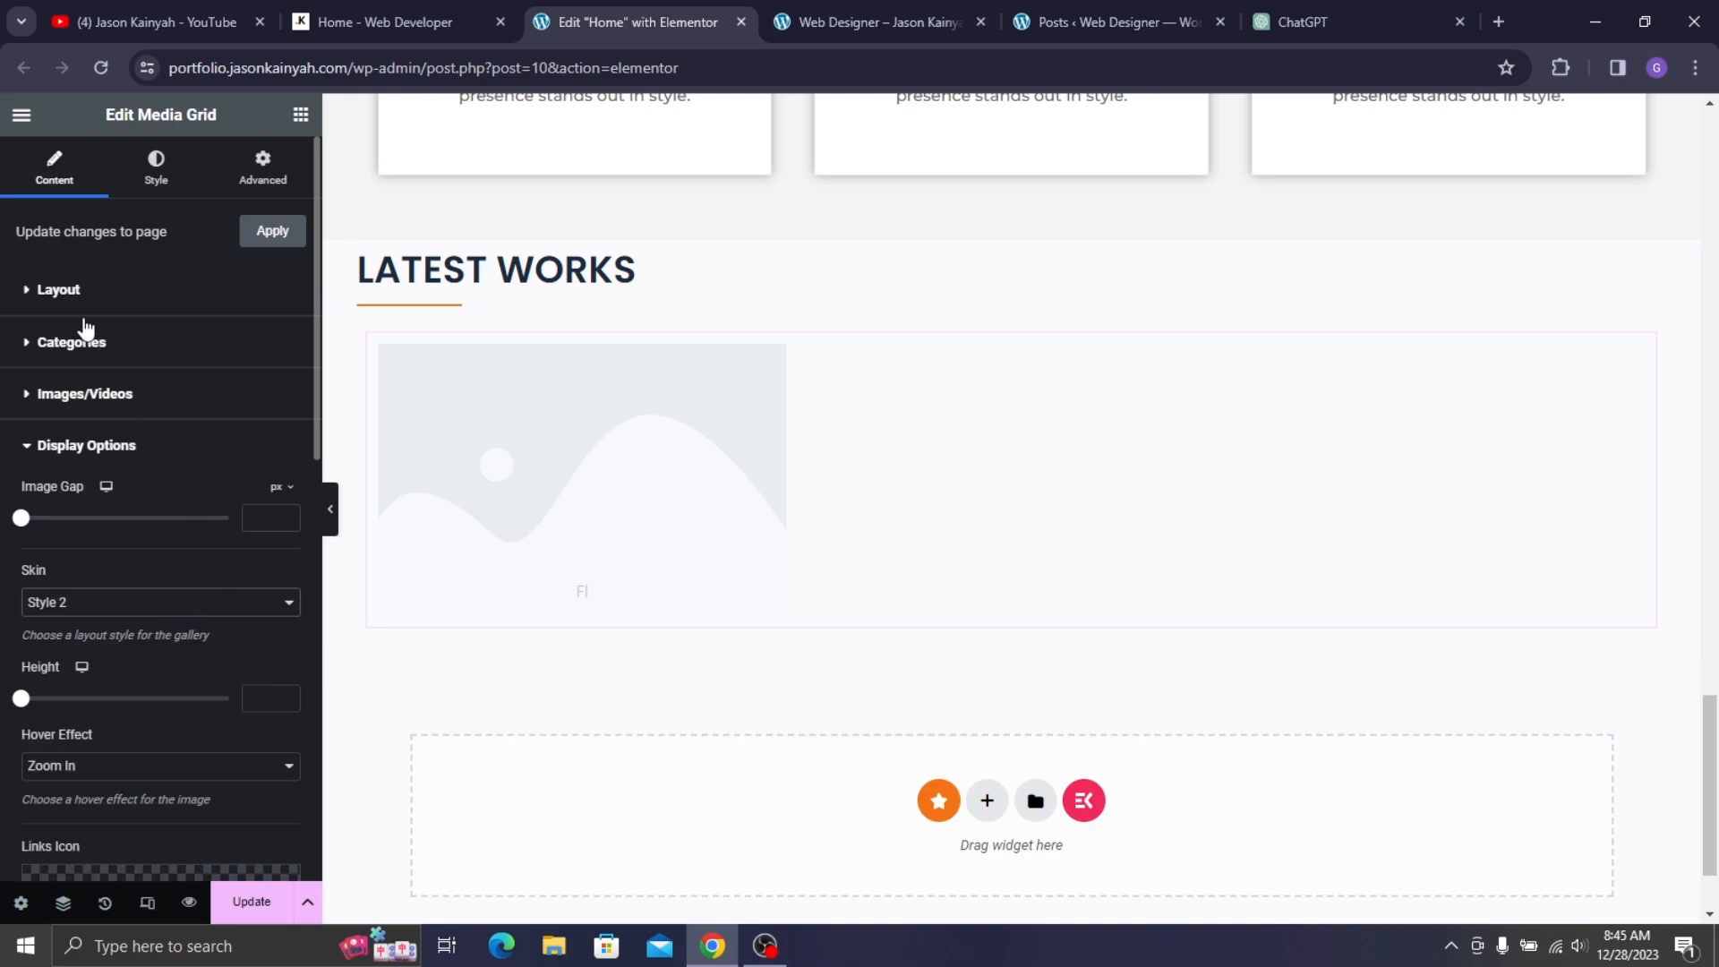
{"action": "left_click", "coordinate": [84, 444]}
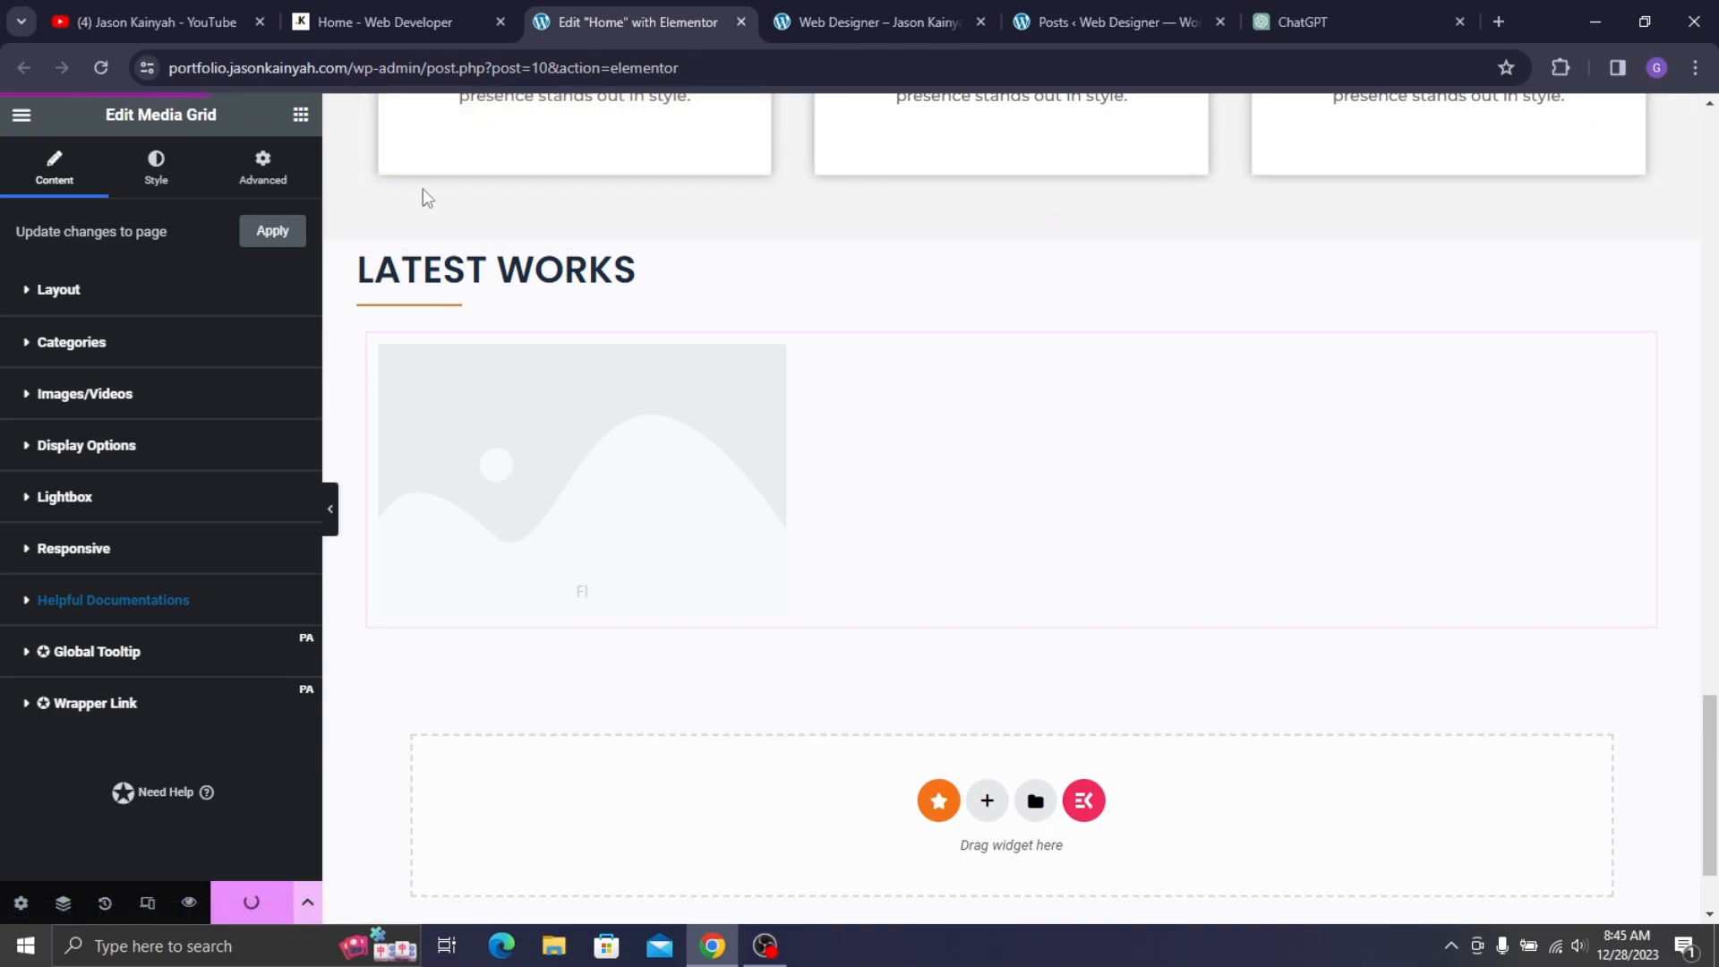
- Clear the Flower image's Category field so it has no category
{"action": "key", "text": "ctrl+shift+Tab"}
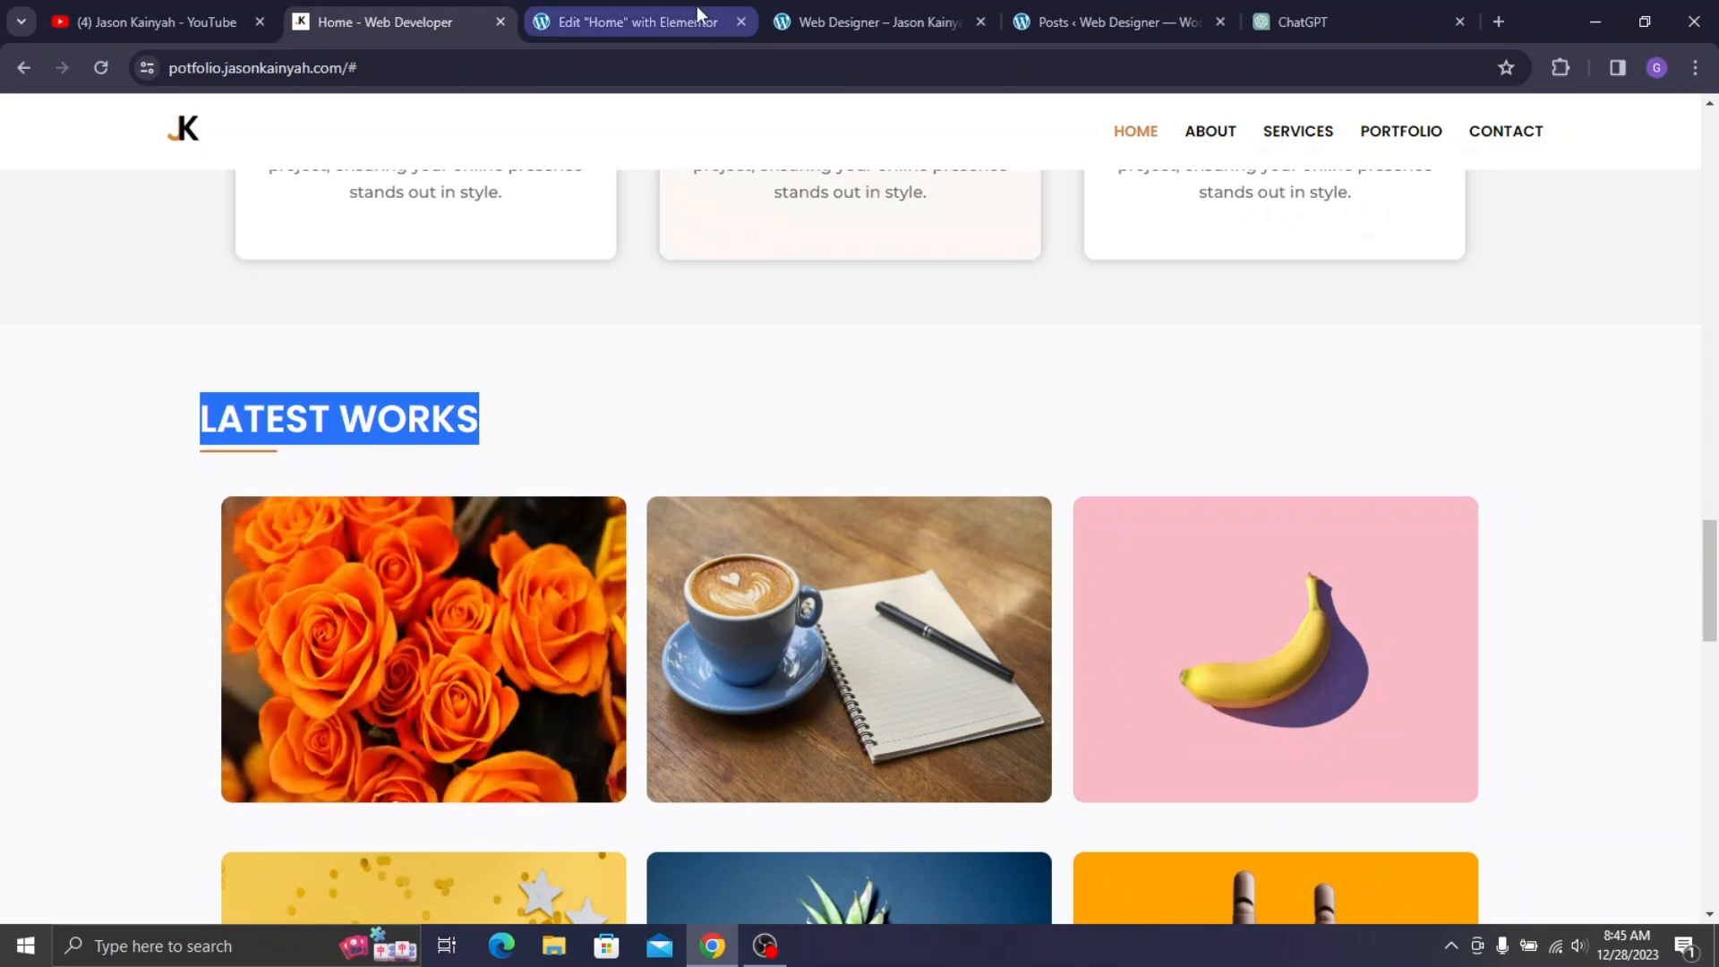
{"action": "left_click", "coordinate": [662, 22]}
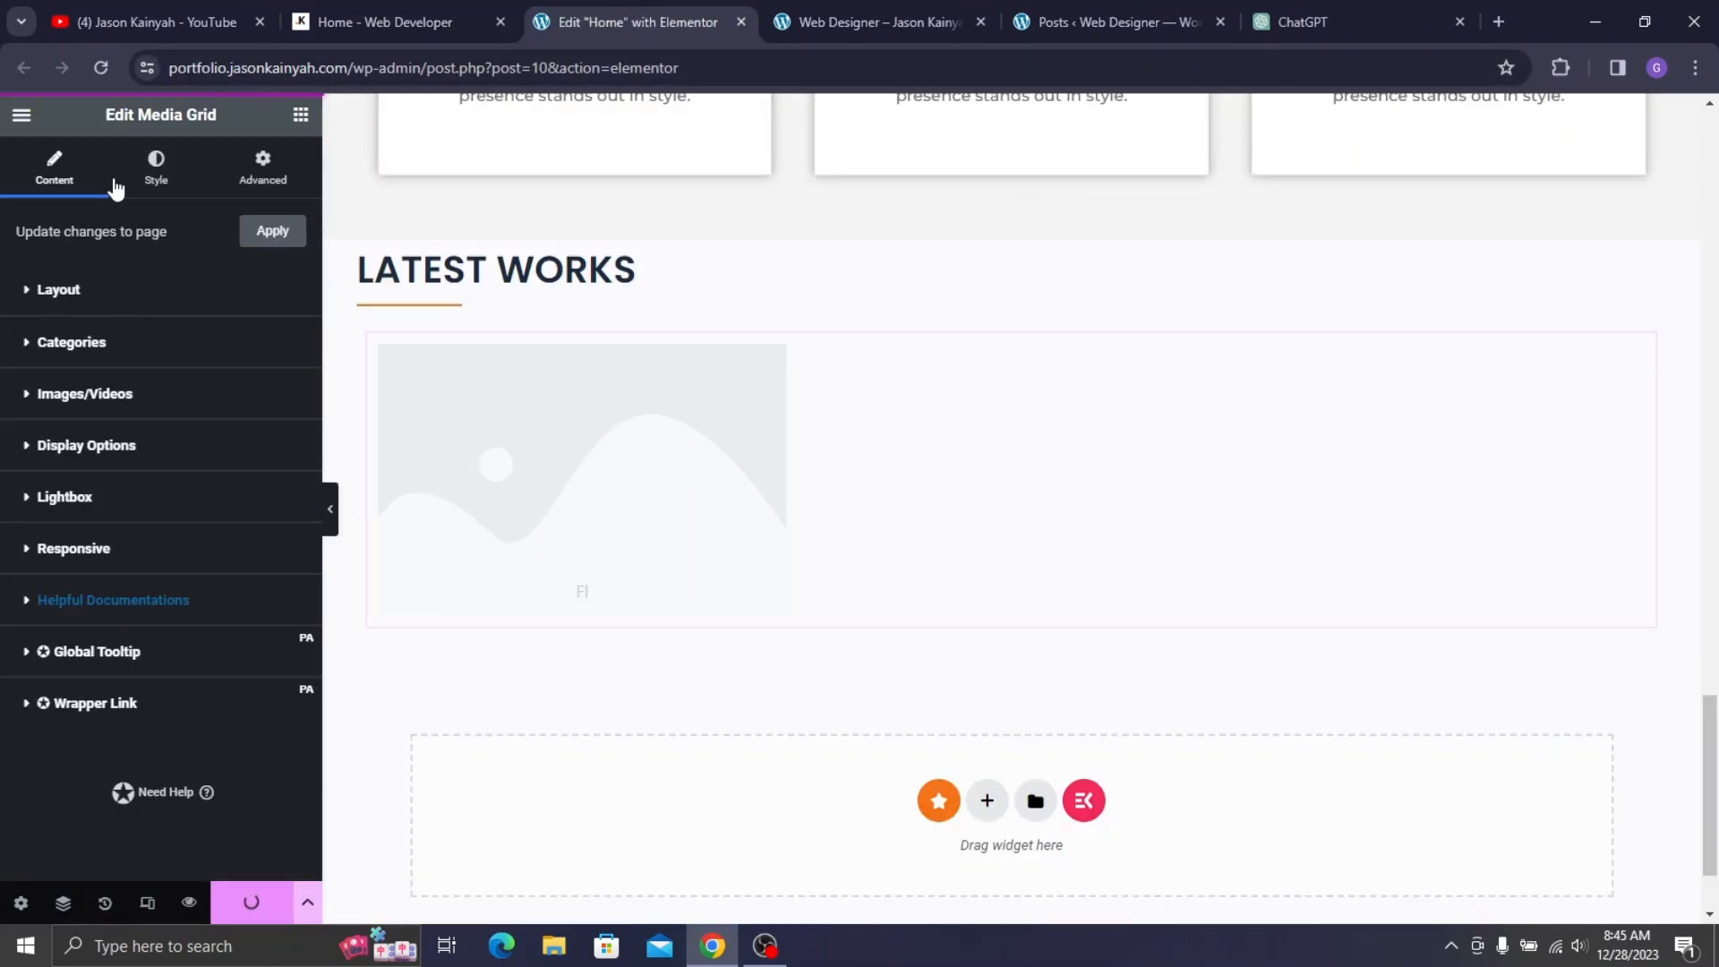
{"action": "left_click", "coordinate": [94, 399]}
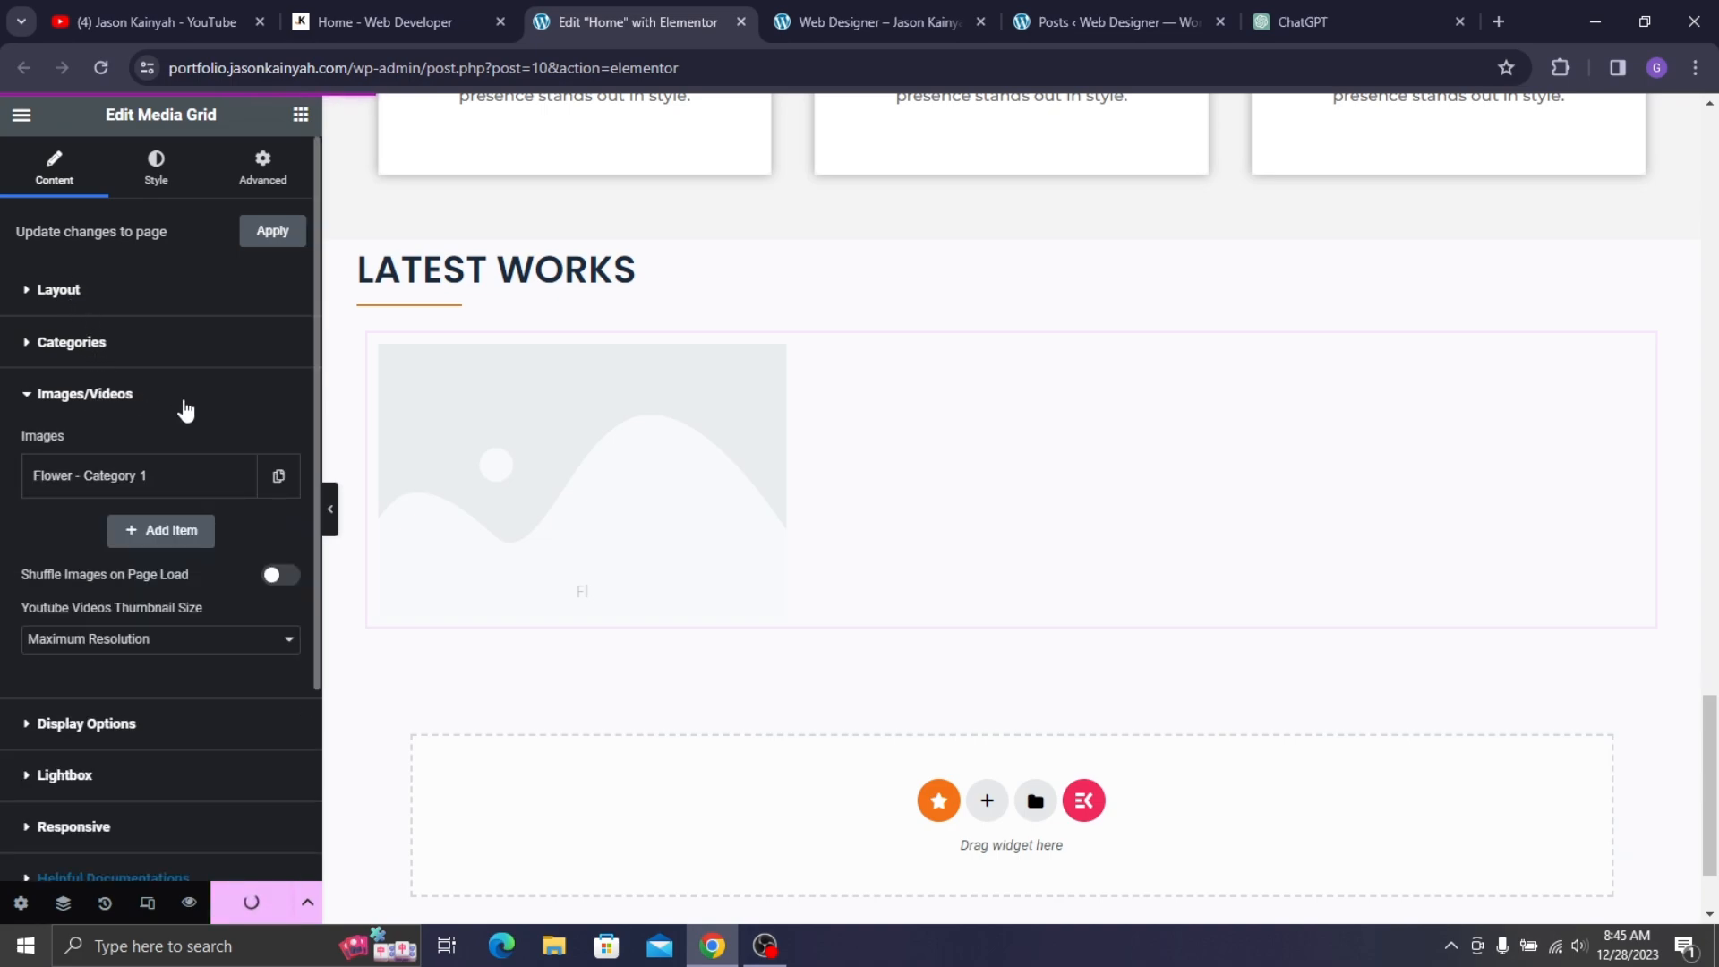
{"action": "left_click", "coordinate": [178, 483]}
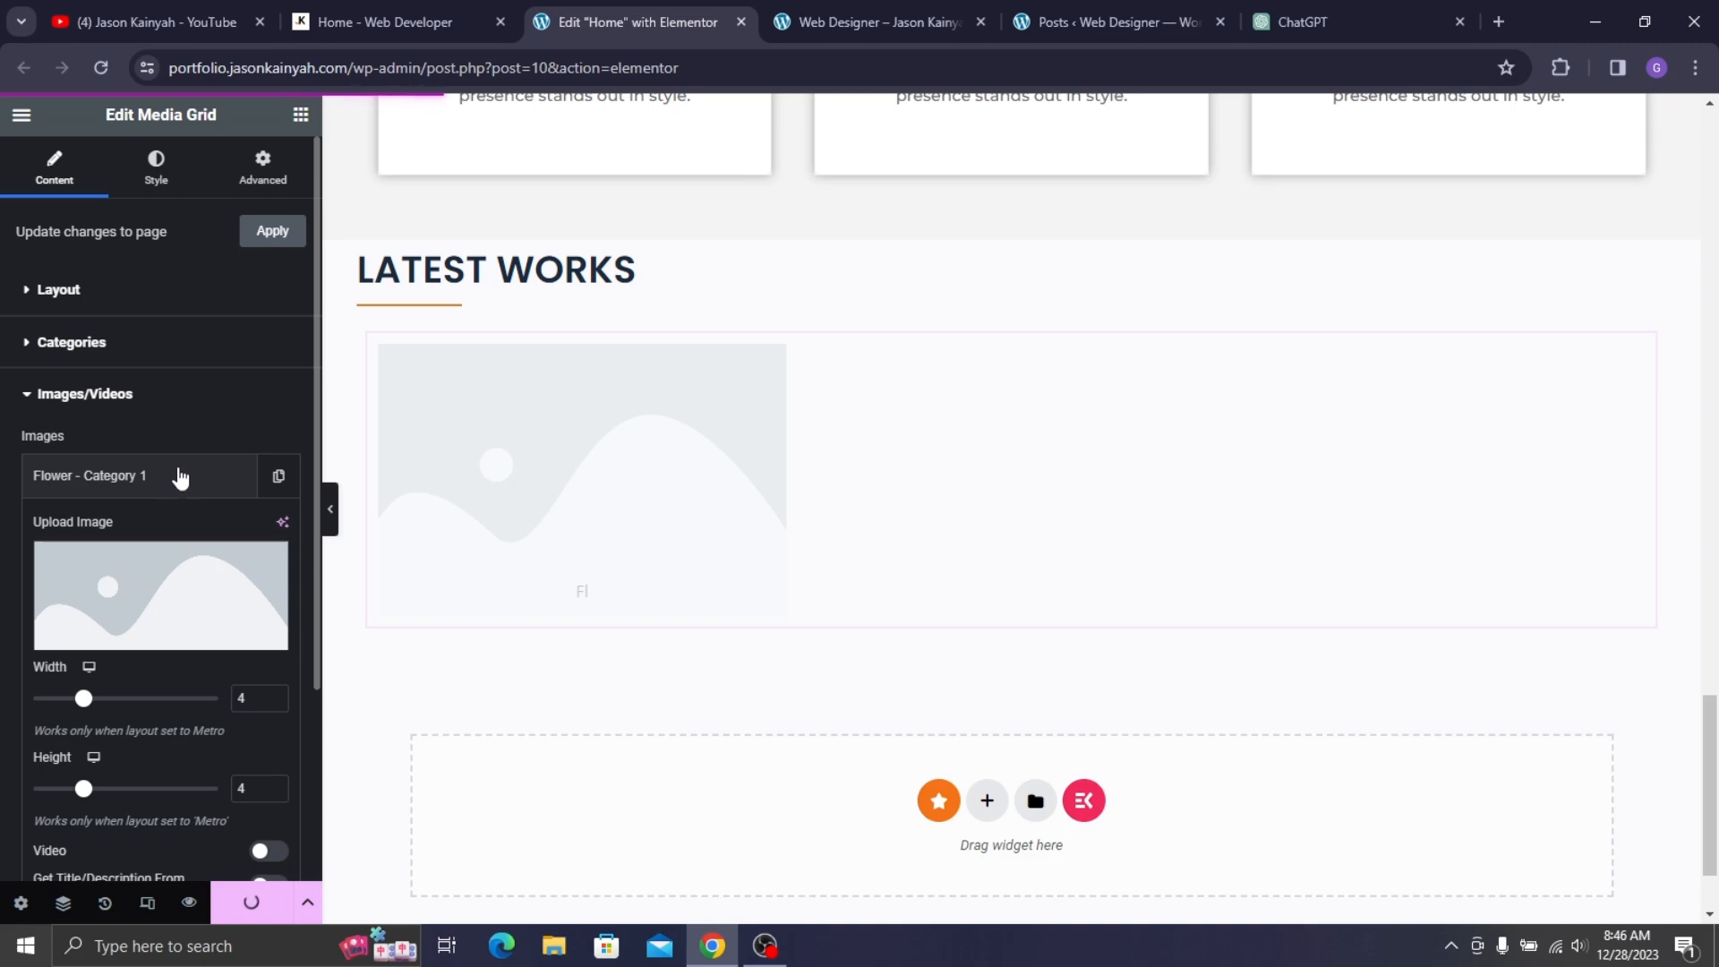
{"action": "scroll", "coordinate": [184, 502], "scroll_direction": "down", "scroll_amount": 3}
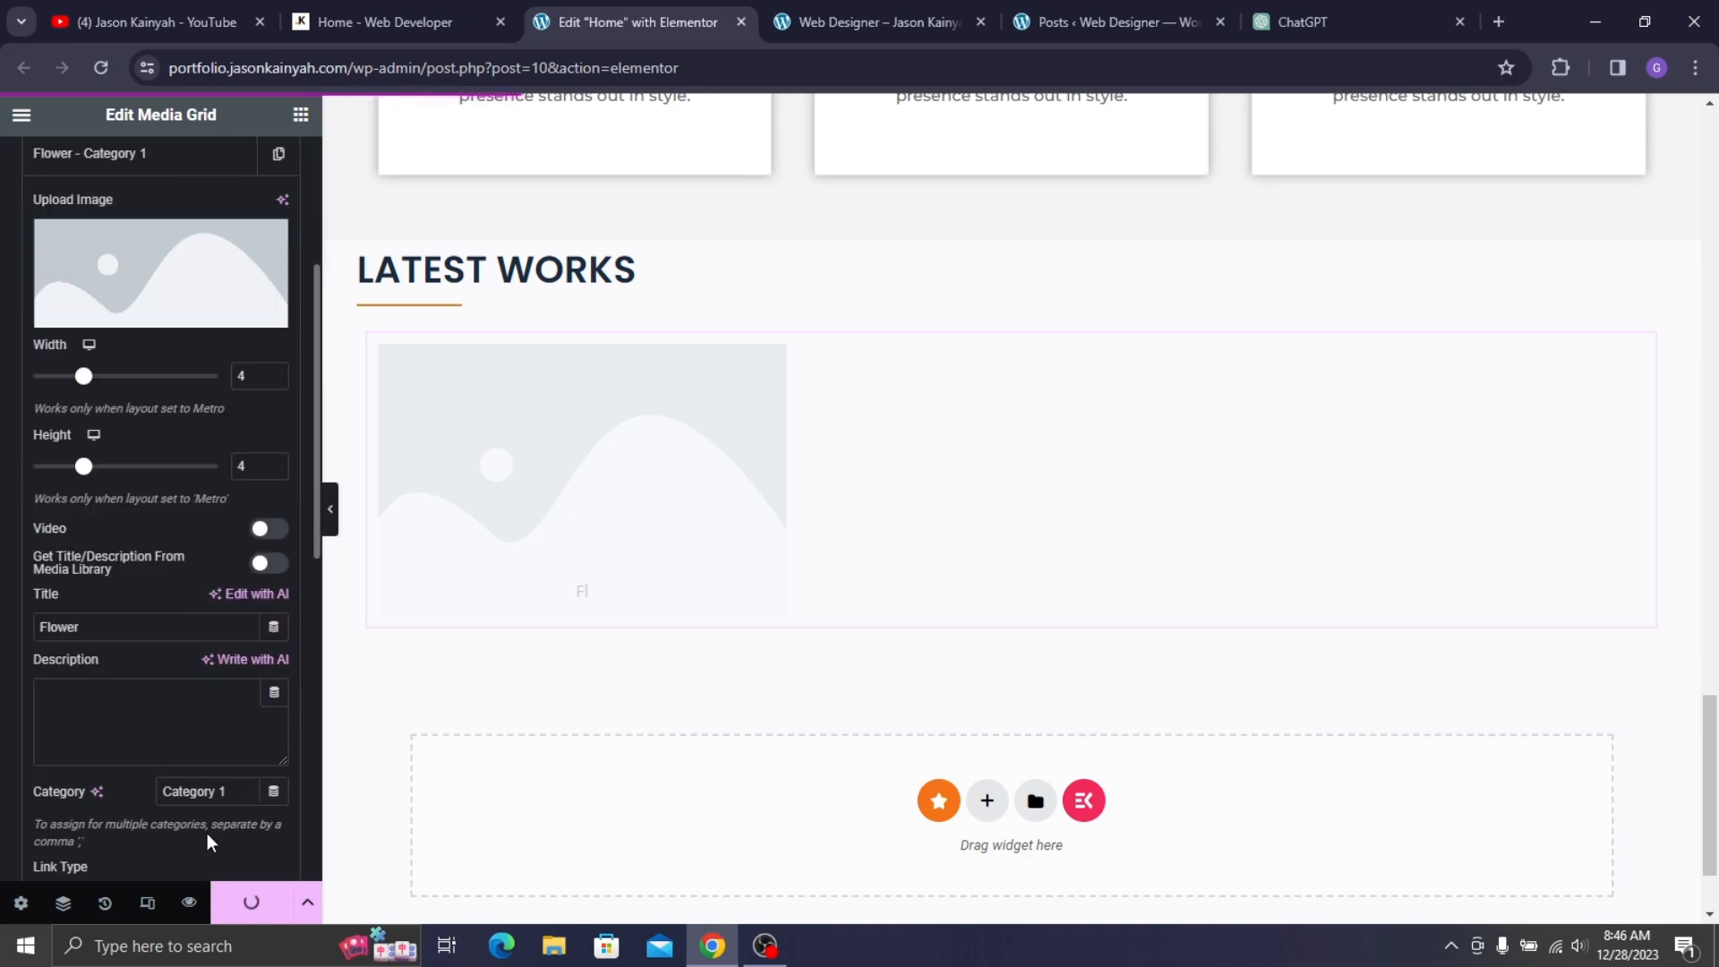
{"action": "triple_click", "coordinate": [223, 786]}
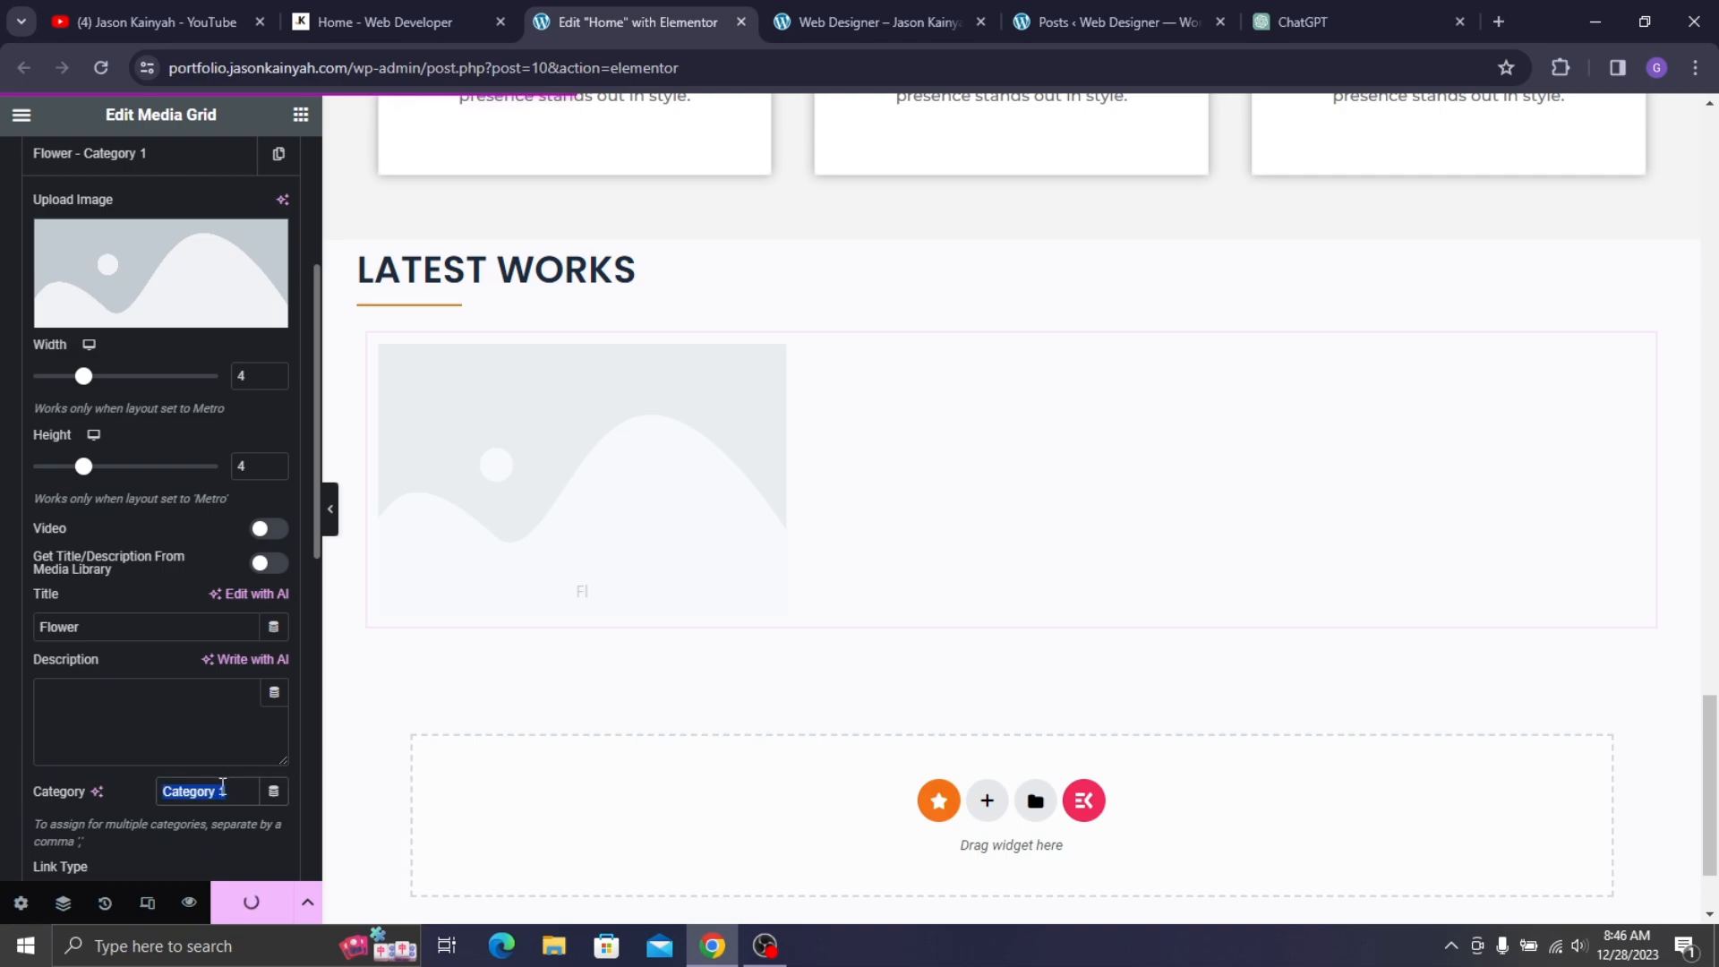
{"action": "key", "text": "BackSpace"}
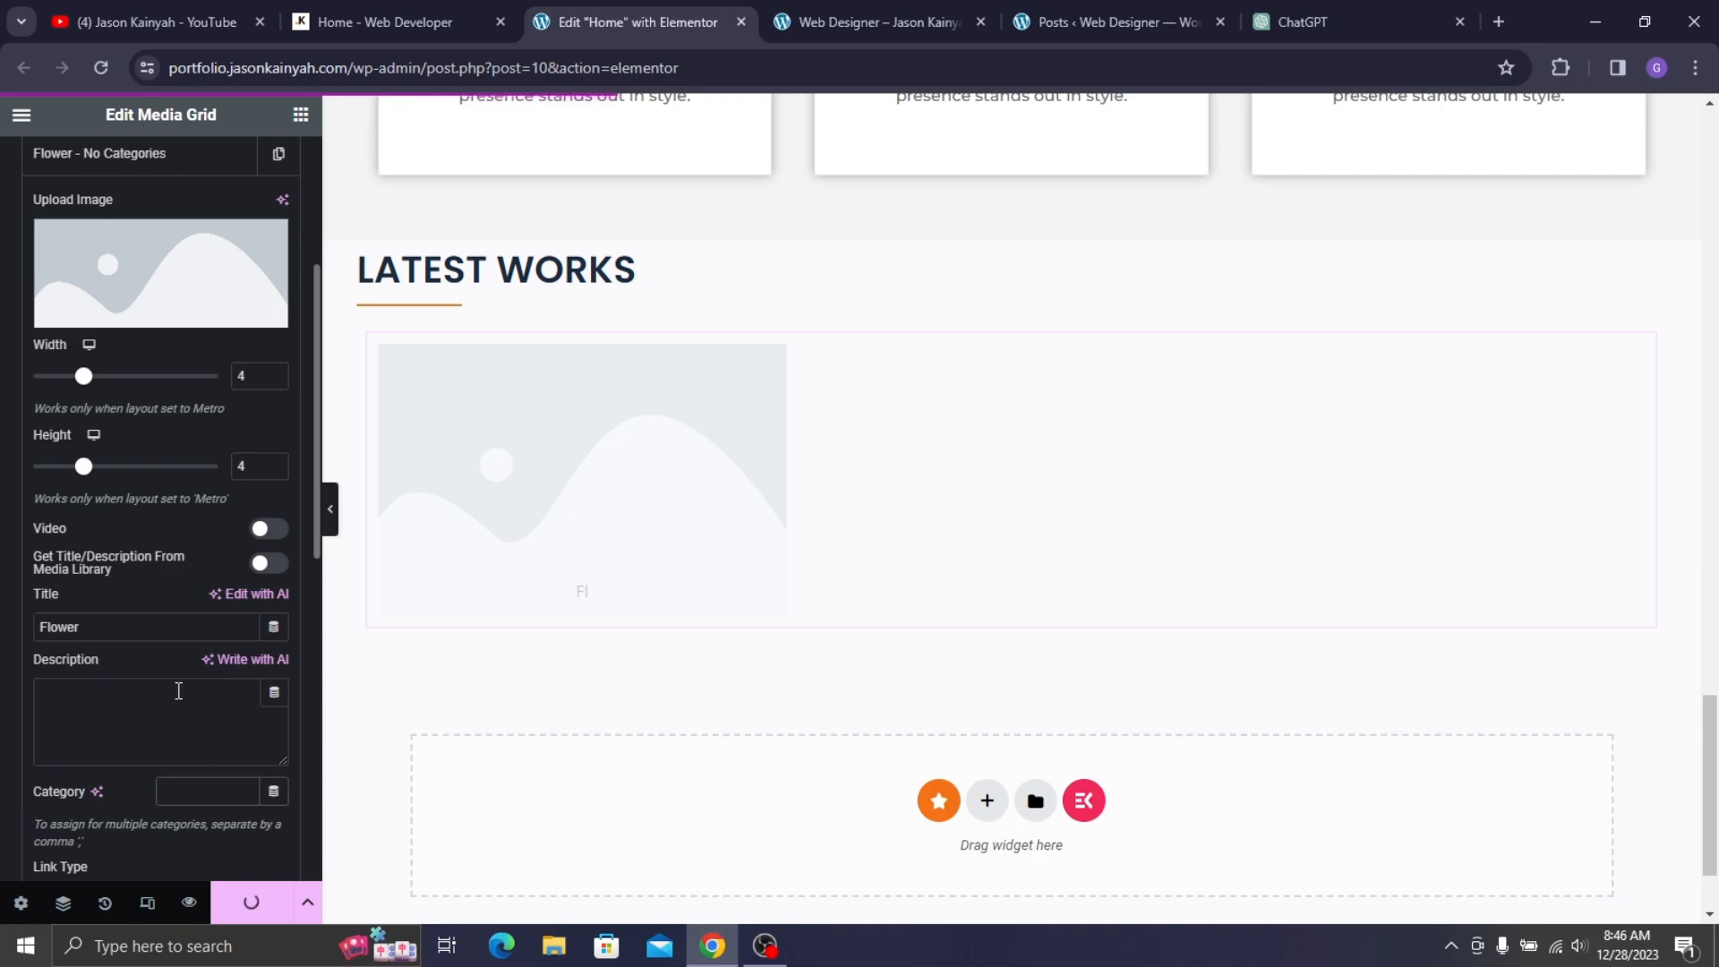
- Choose the orange roses image from the media library for the Flower item
{"action": "left_click", "coordinate": [156, 309]}
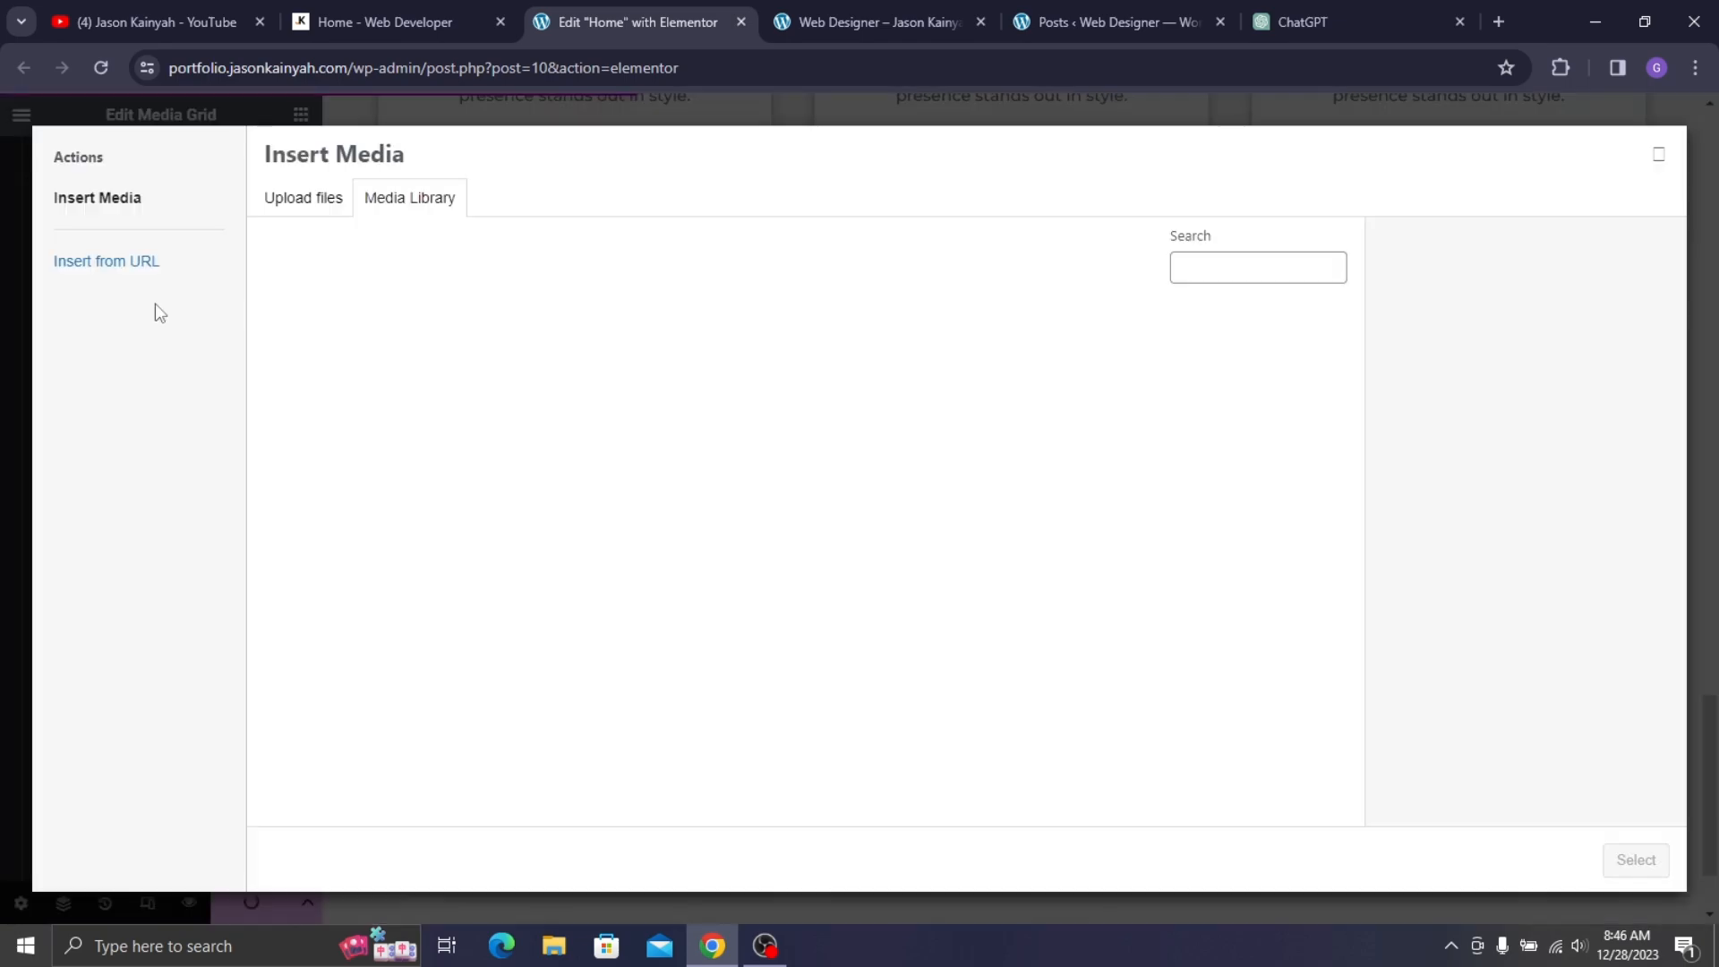
{"action": "left_click", "coordinate": [383, 192]}
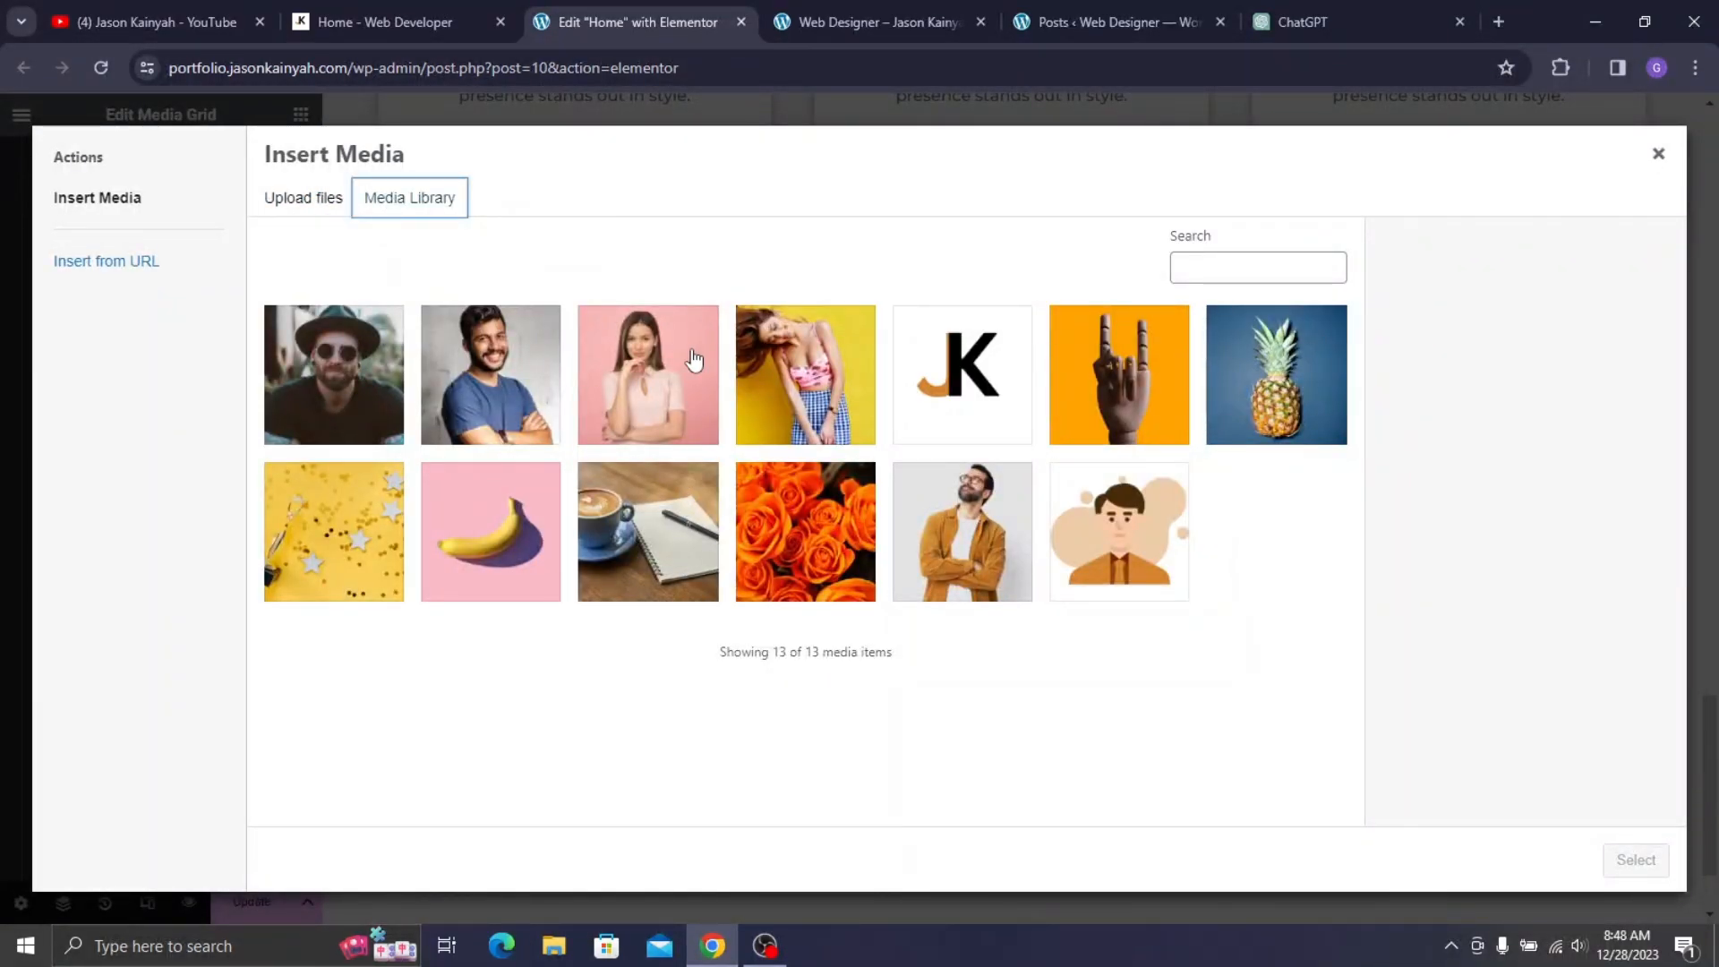
{"action": "left_click", "coordinate": [323, 5]}
{"action": "left_click", "coordinate": [611, 4]}
{"action": "left_click", "coordinate": [865, 489]}
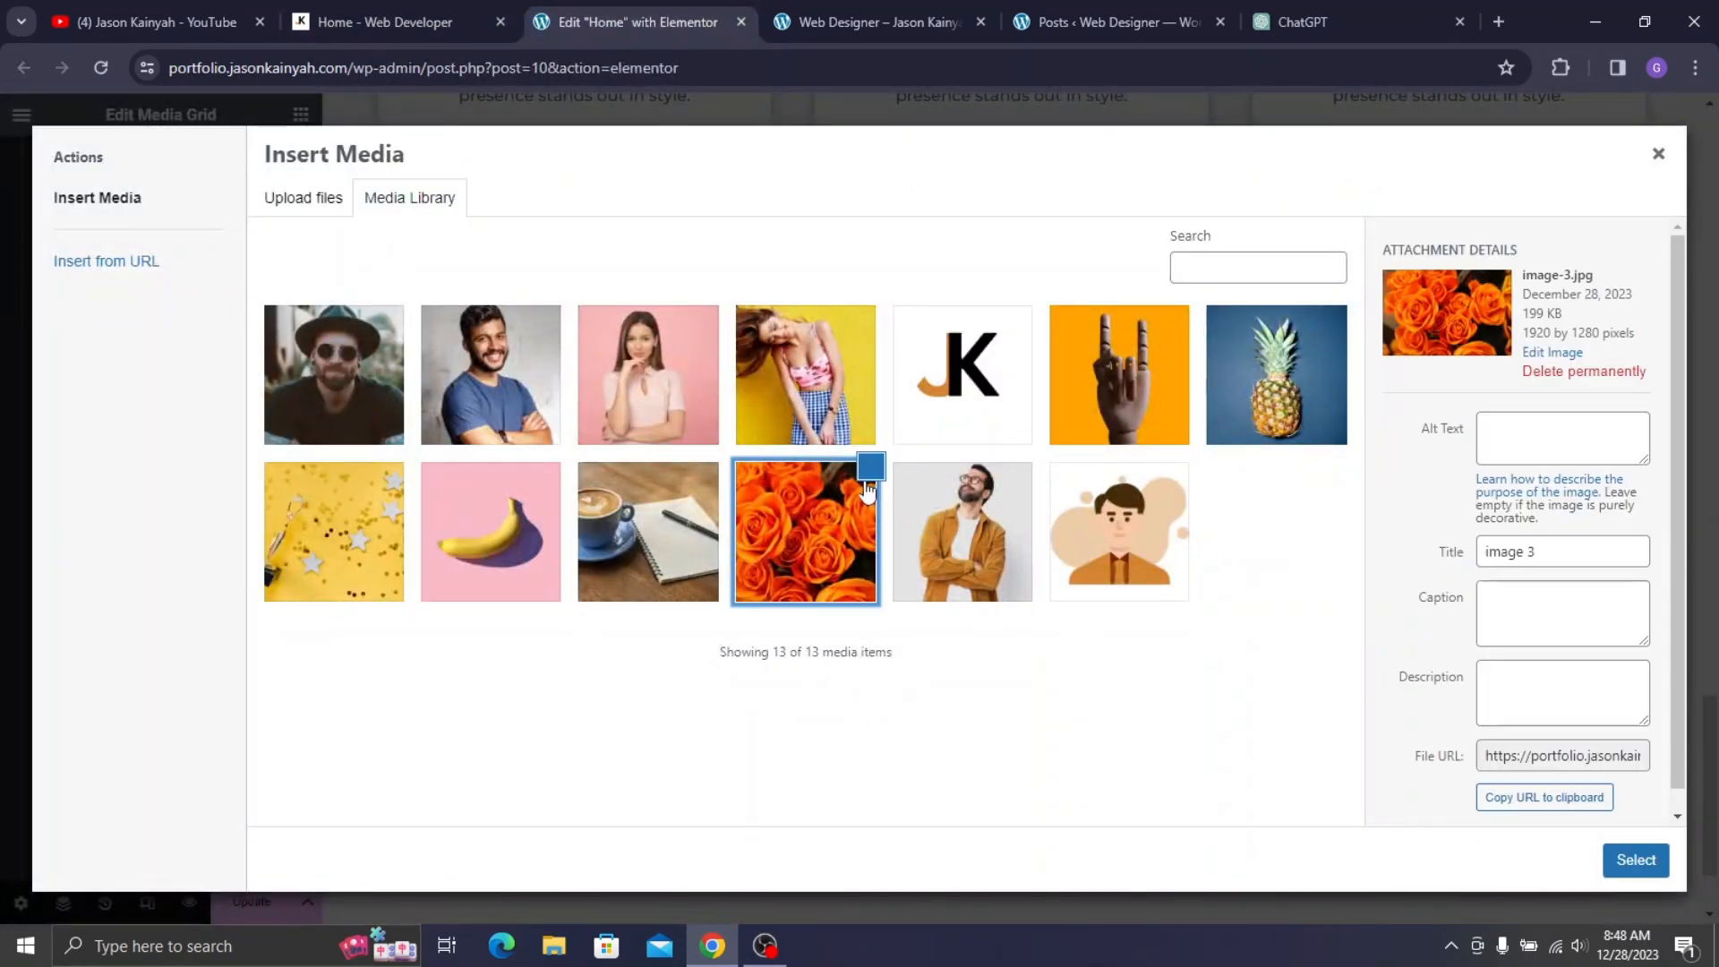
{"action": "left_click", "coordinate": [1636, 859]}
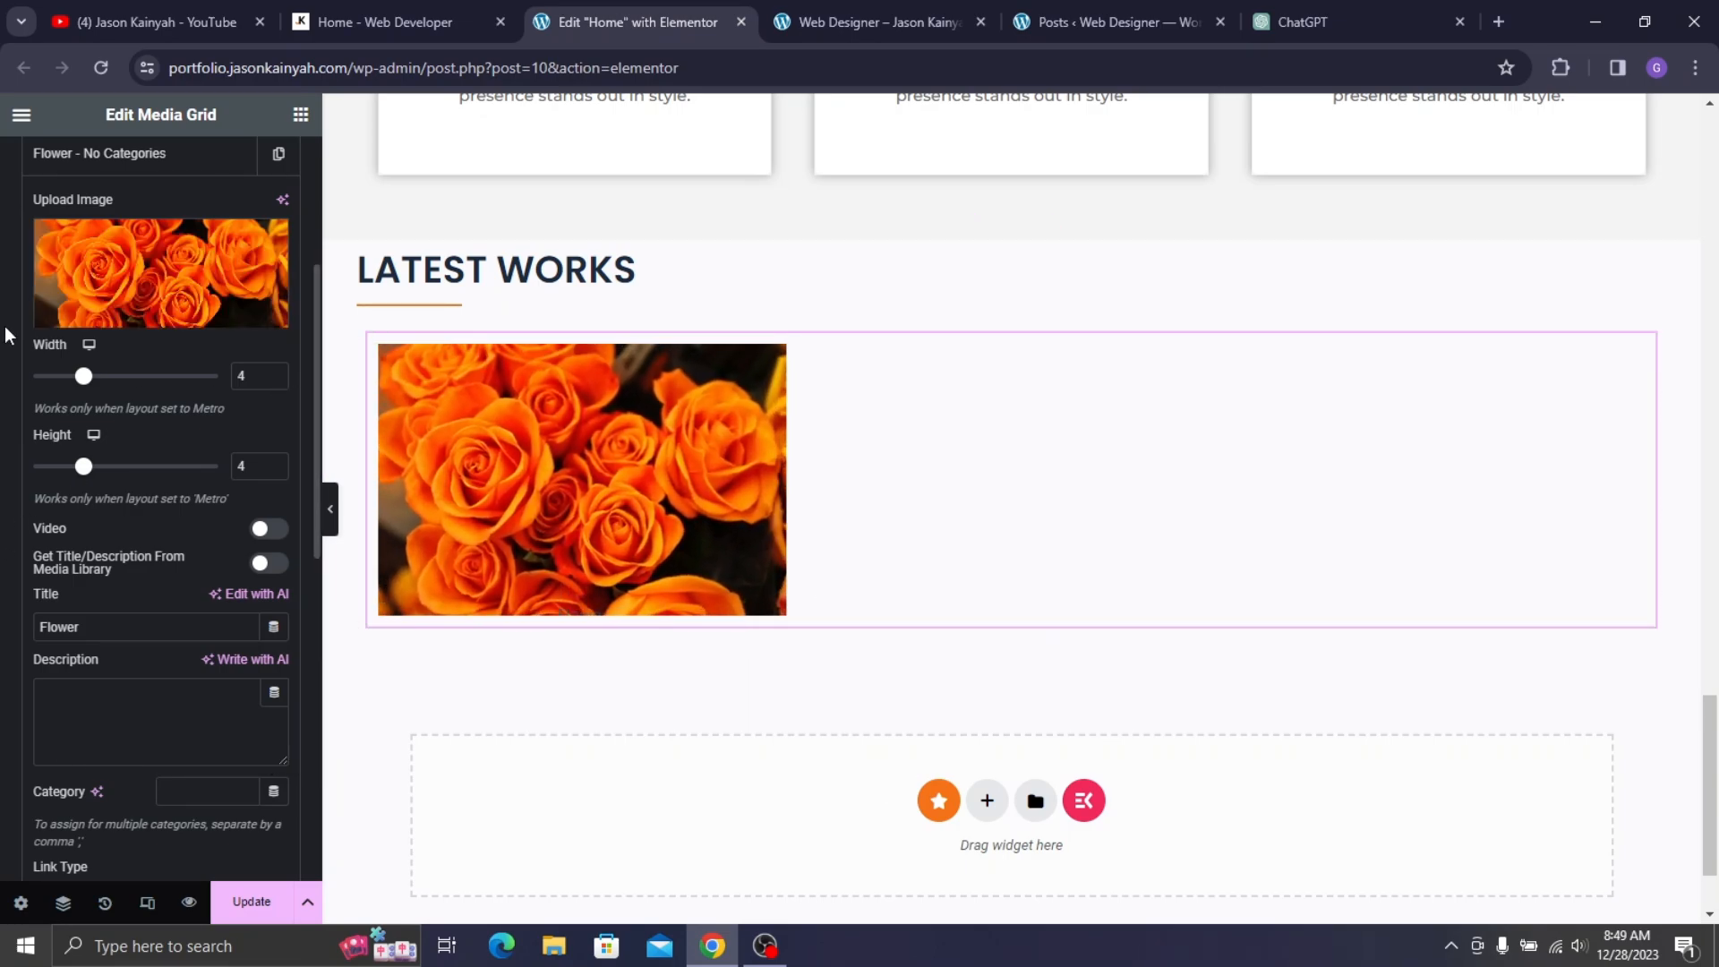
- Set the grid's Layout height to 267 px
{"action": "scroll", "coordinate": [99, 212], "scroll_direction": "up", "scroll_amount": 3}
{"action": "scroll", "coordinate": [99, 213], "scroll_direction": "up", "scroll_amount": 2}
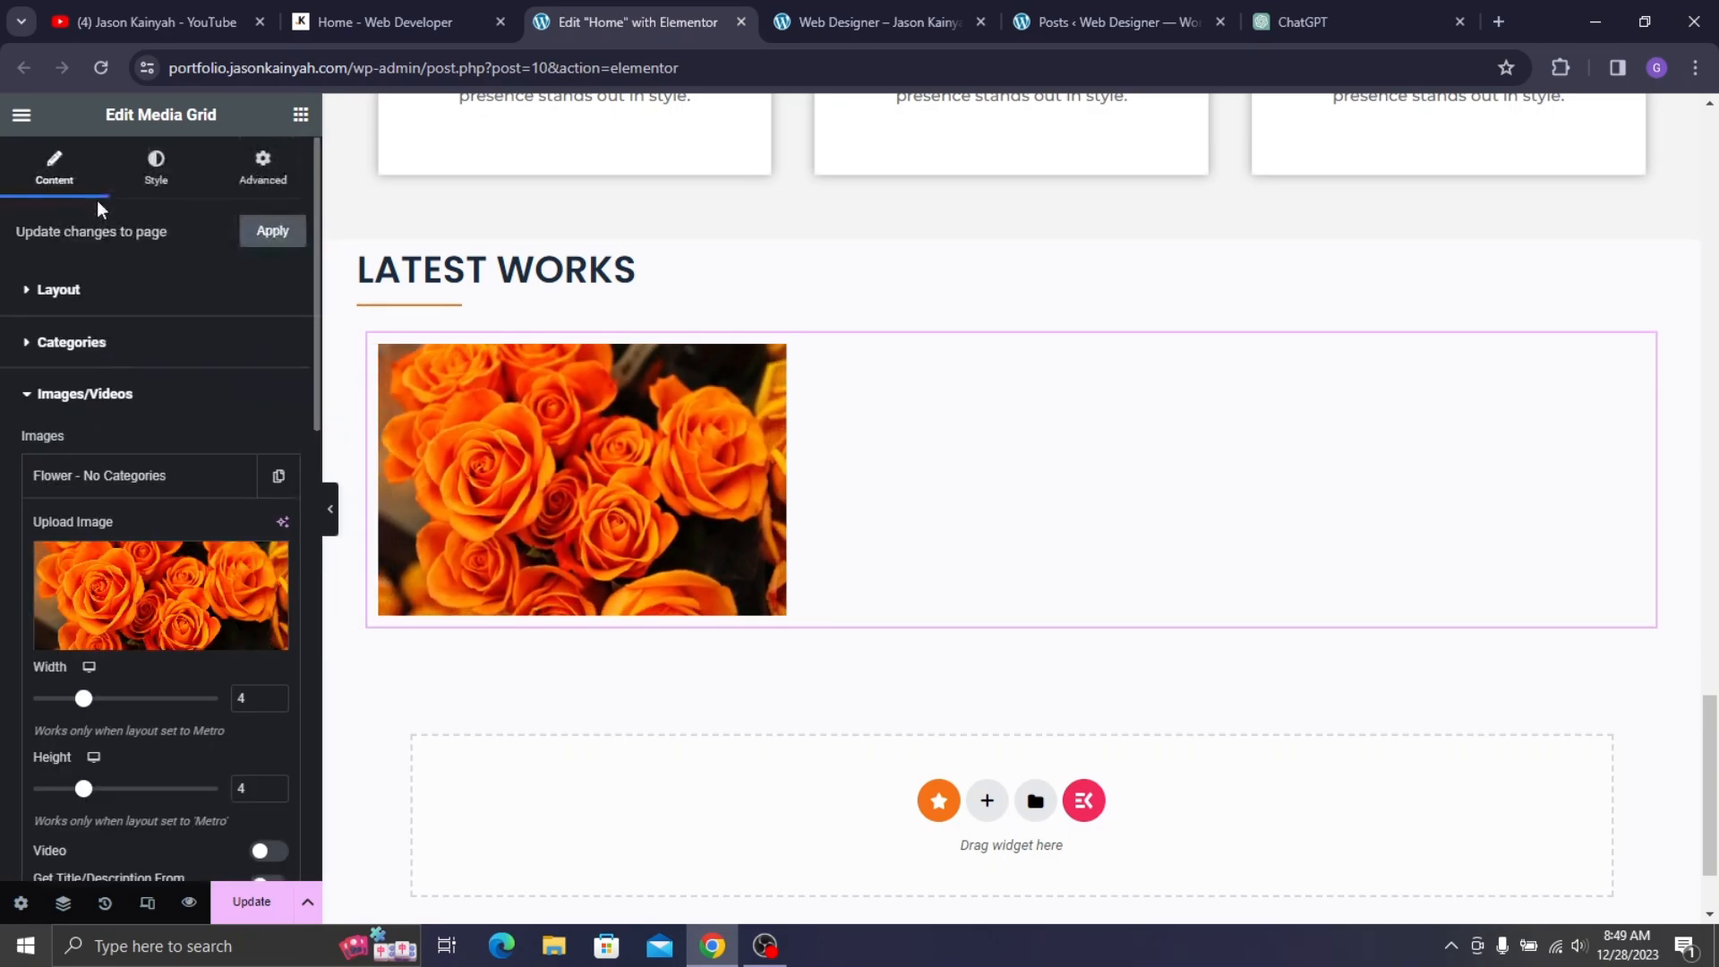
{"action": "left_click", "coordinate": [86, 293]}
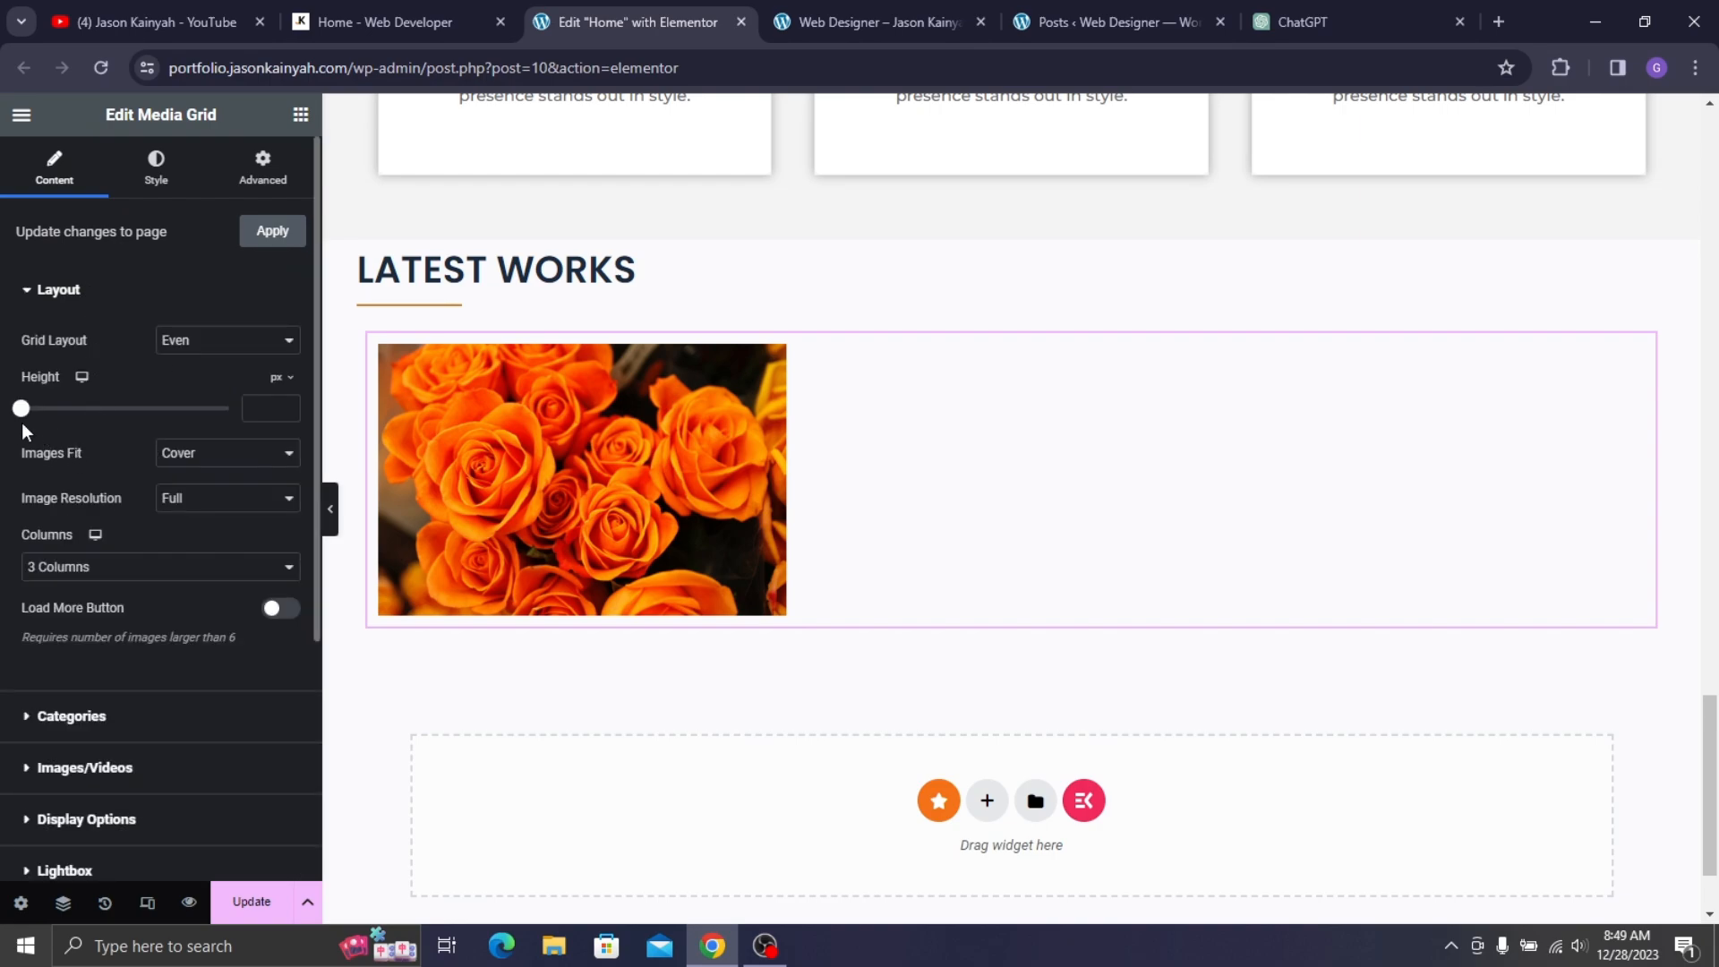
{"action": "left_click_drag", "start_coordinate": [24, 421], "coordinate": [137, 485]}
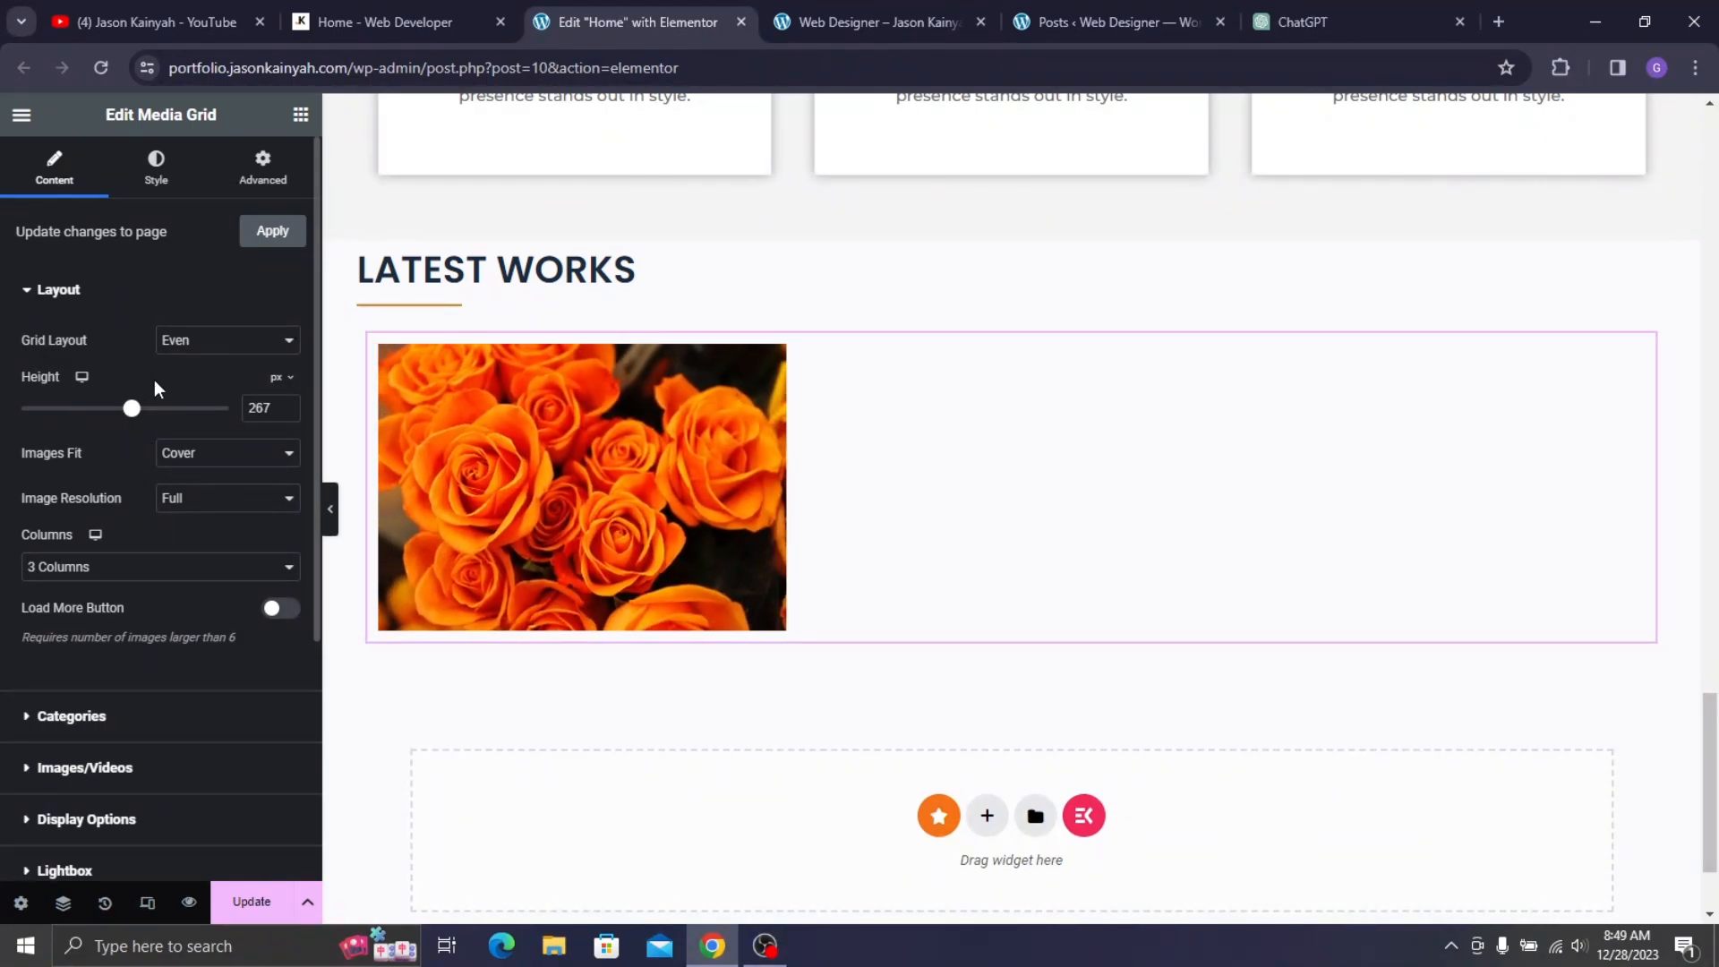
- Duplicate the Flower item twice so the grid has three items
{"action": "scroll", "coordinate": [136, 498], "scroll_direction": "down", "scroll_amount": 3}
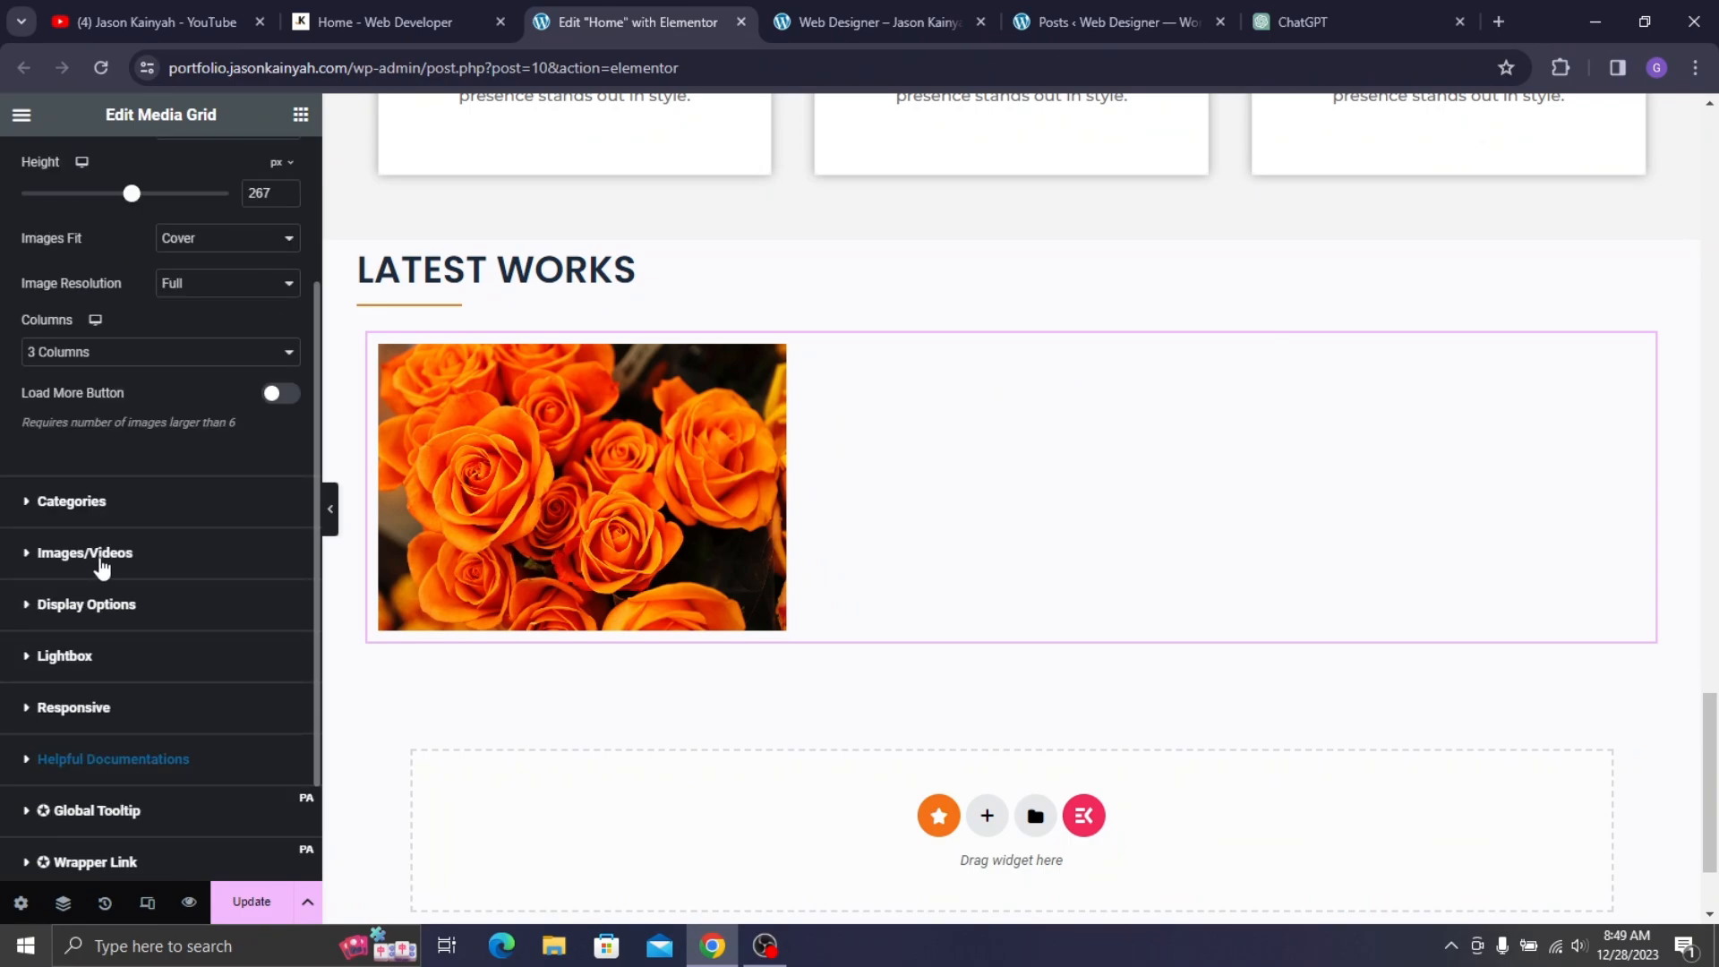
{"action": "left_click", "coordinate": [98, 554]}
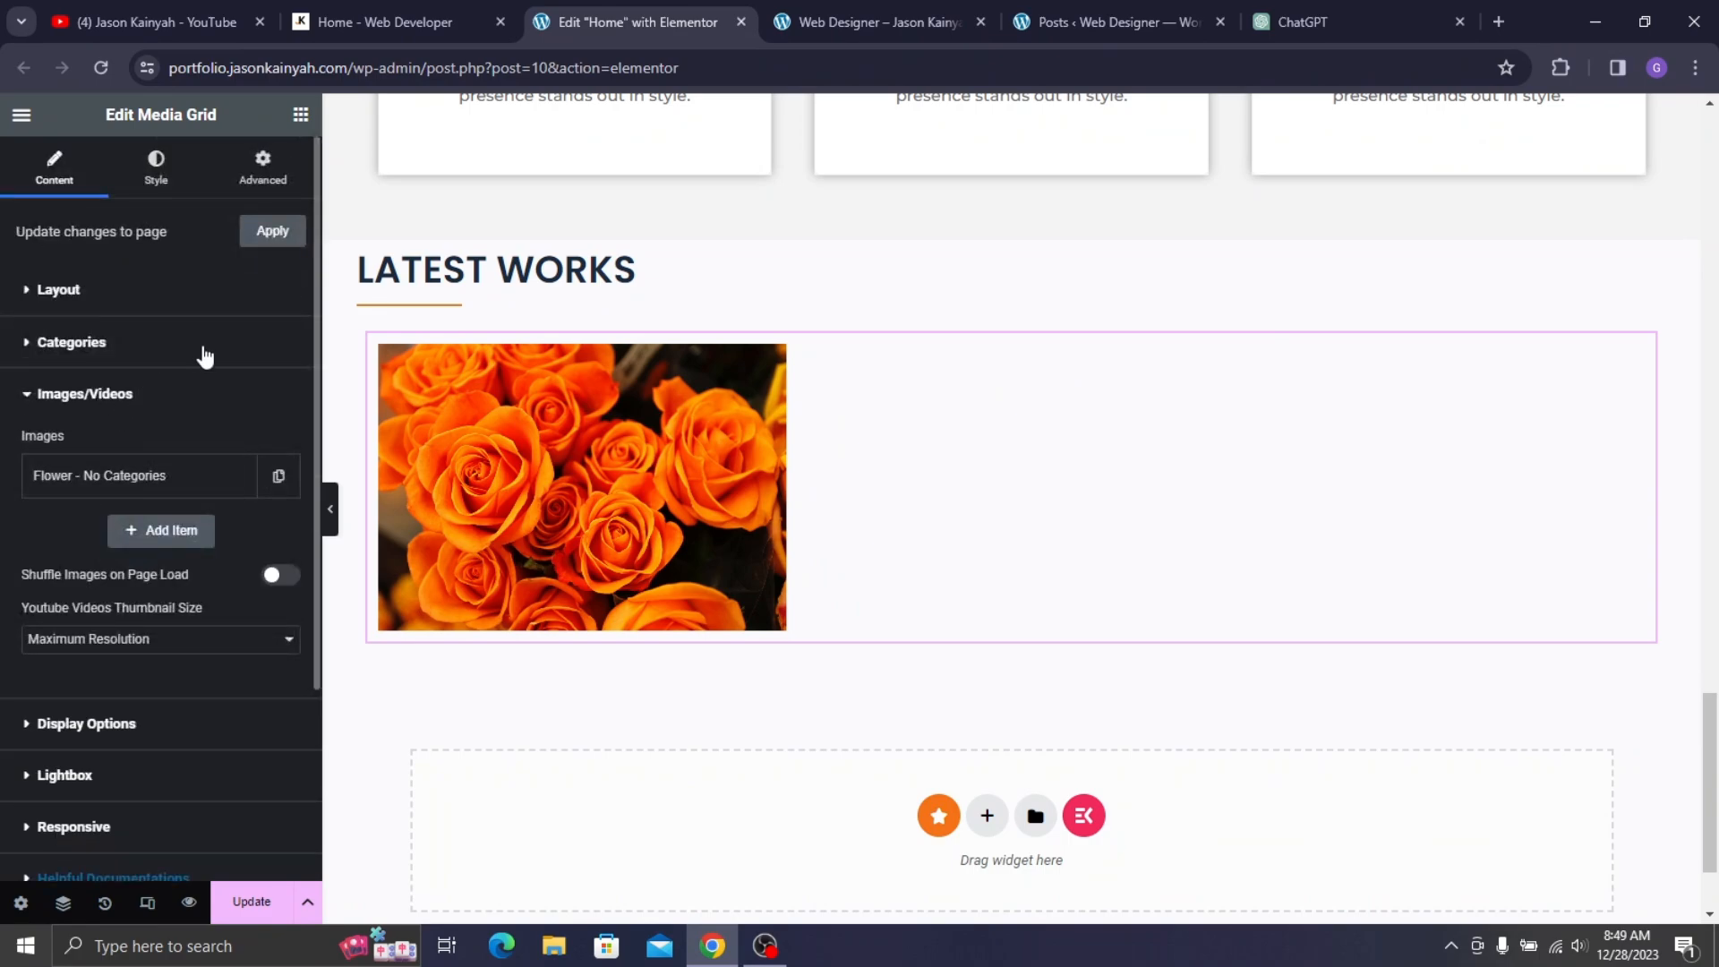
{"action": "left_click", "coordinate": [199, 483]}
{"action": "scroll", "coordinate": [154, 614], "scroll_direction": "down", "scroll_amount": 2}
{"action": "scroll", "coordinate": [154, 614], "scroll_direction": "down", "scroll_amount": 5}
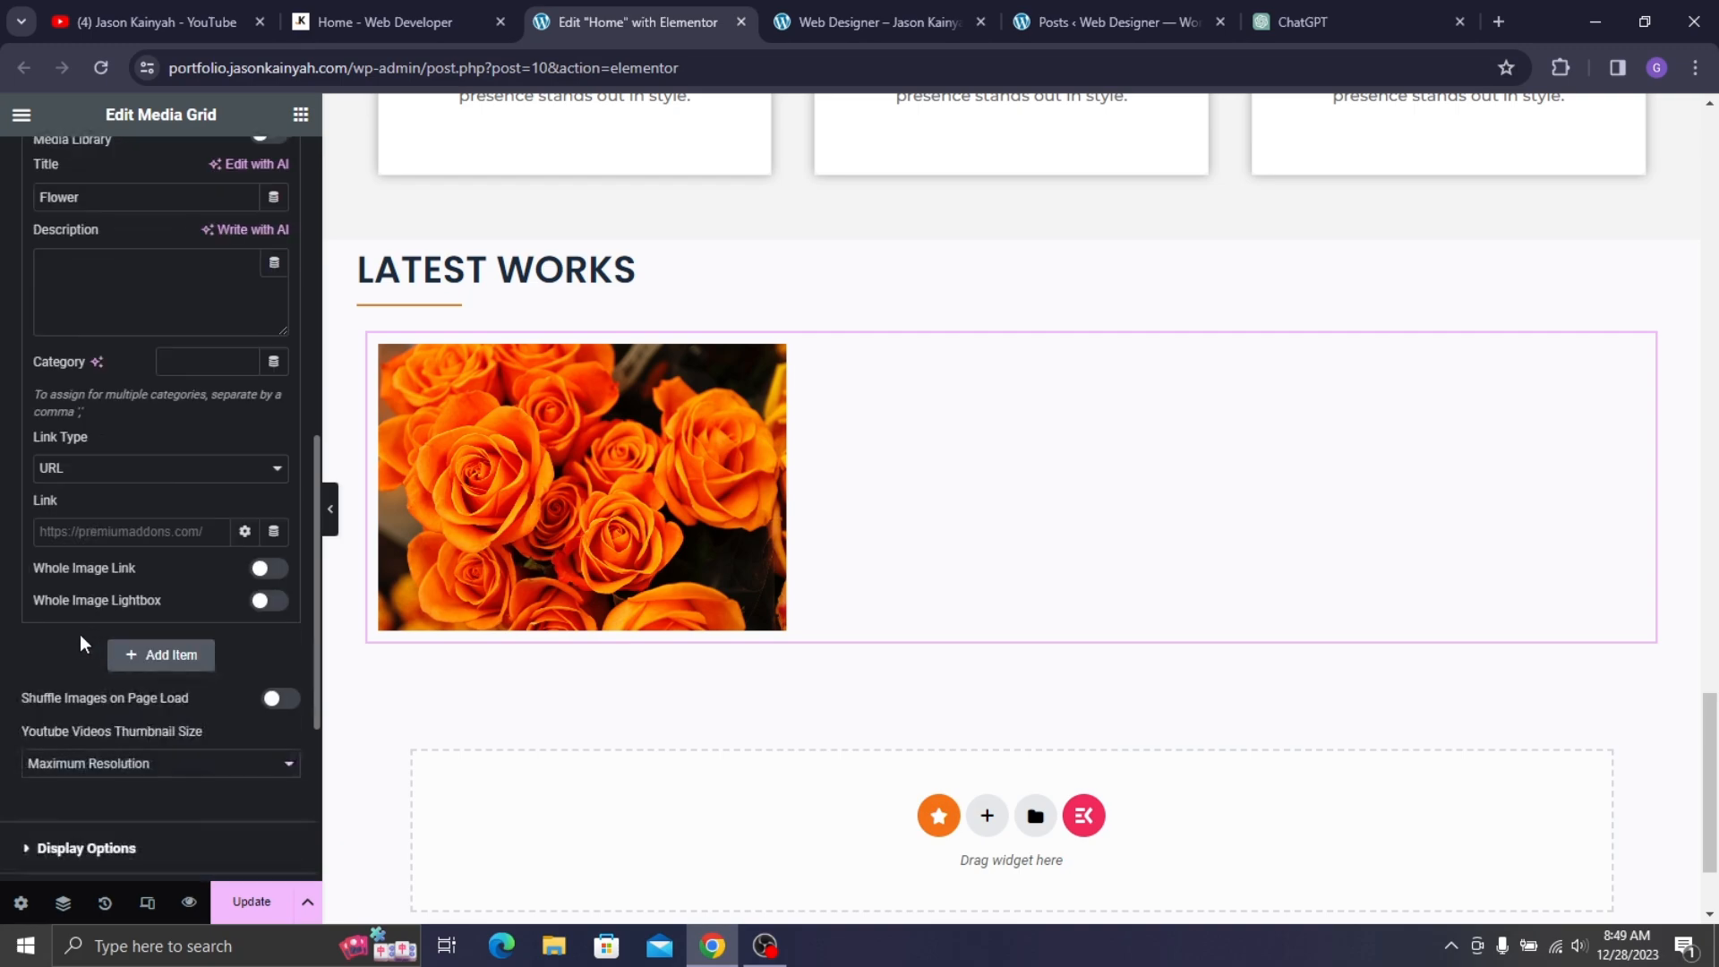
{"action": "left_click", "coordinate": [80, 468]}
{"action": "left_click", "coordinate": [134, 428]}
{"action": "scroll", "coordinate": [139, 428], "scroll_direction": "up", "scroll_amount": 6}
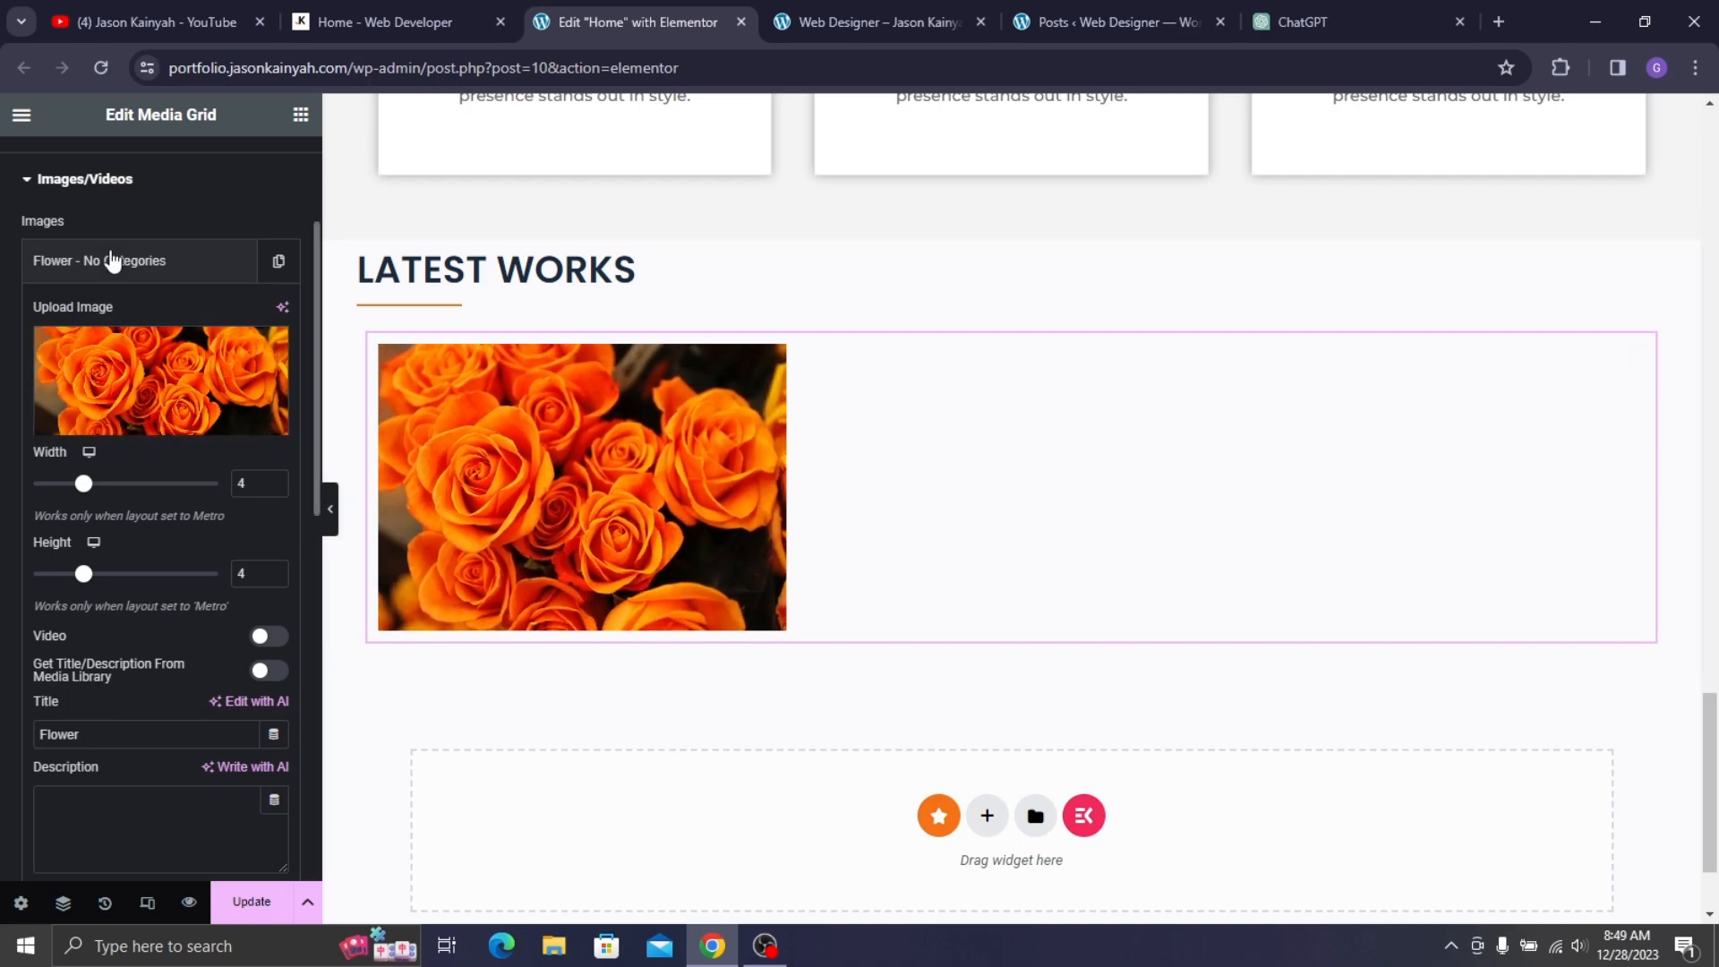
{"action": "left_click", "coordinate": [180, 273]}
{"action": "left_click", "coordinate": [278, 262]}
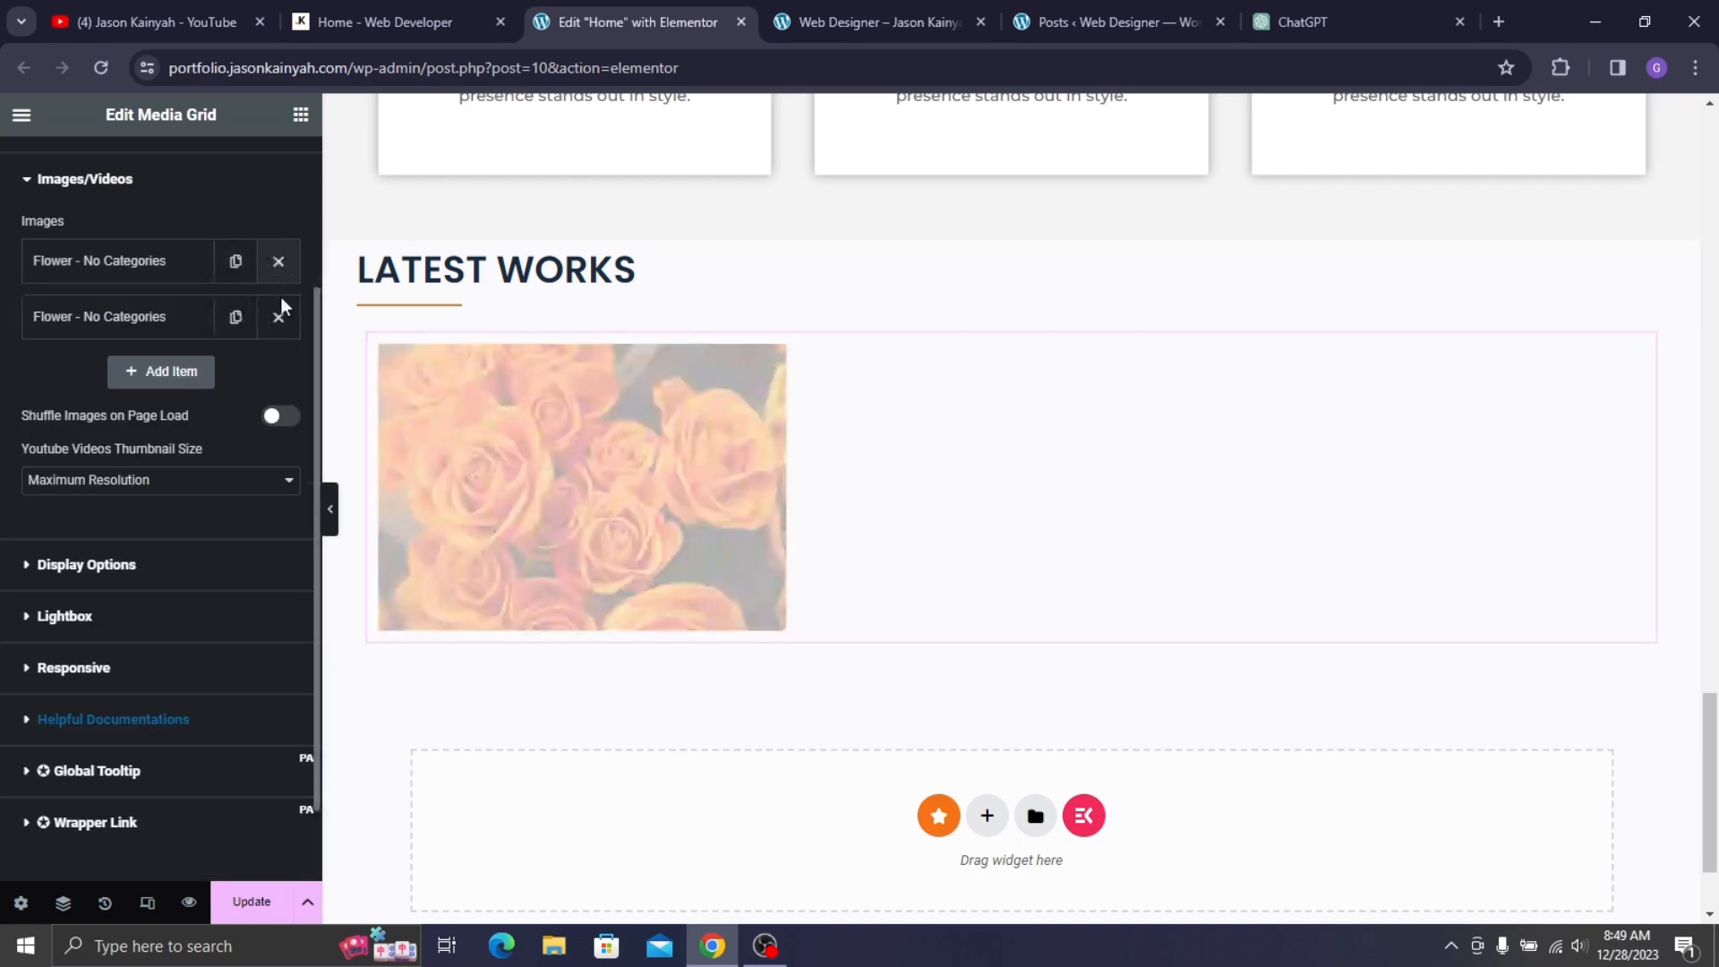
{"action": "left_click", "coordinate": [237, 320]}
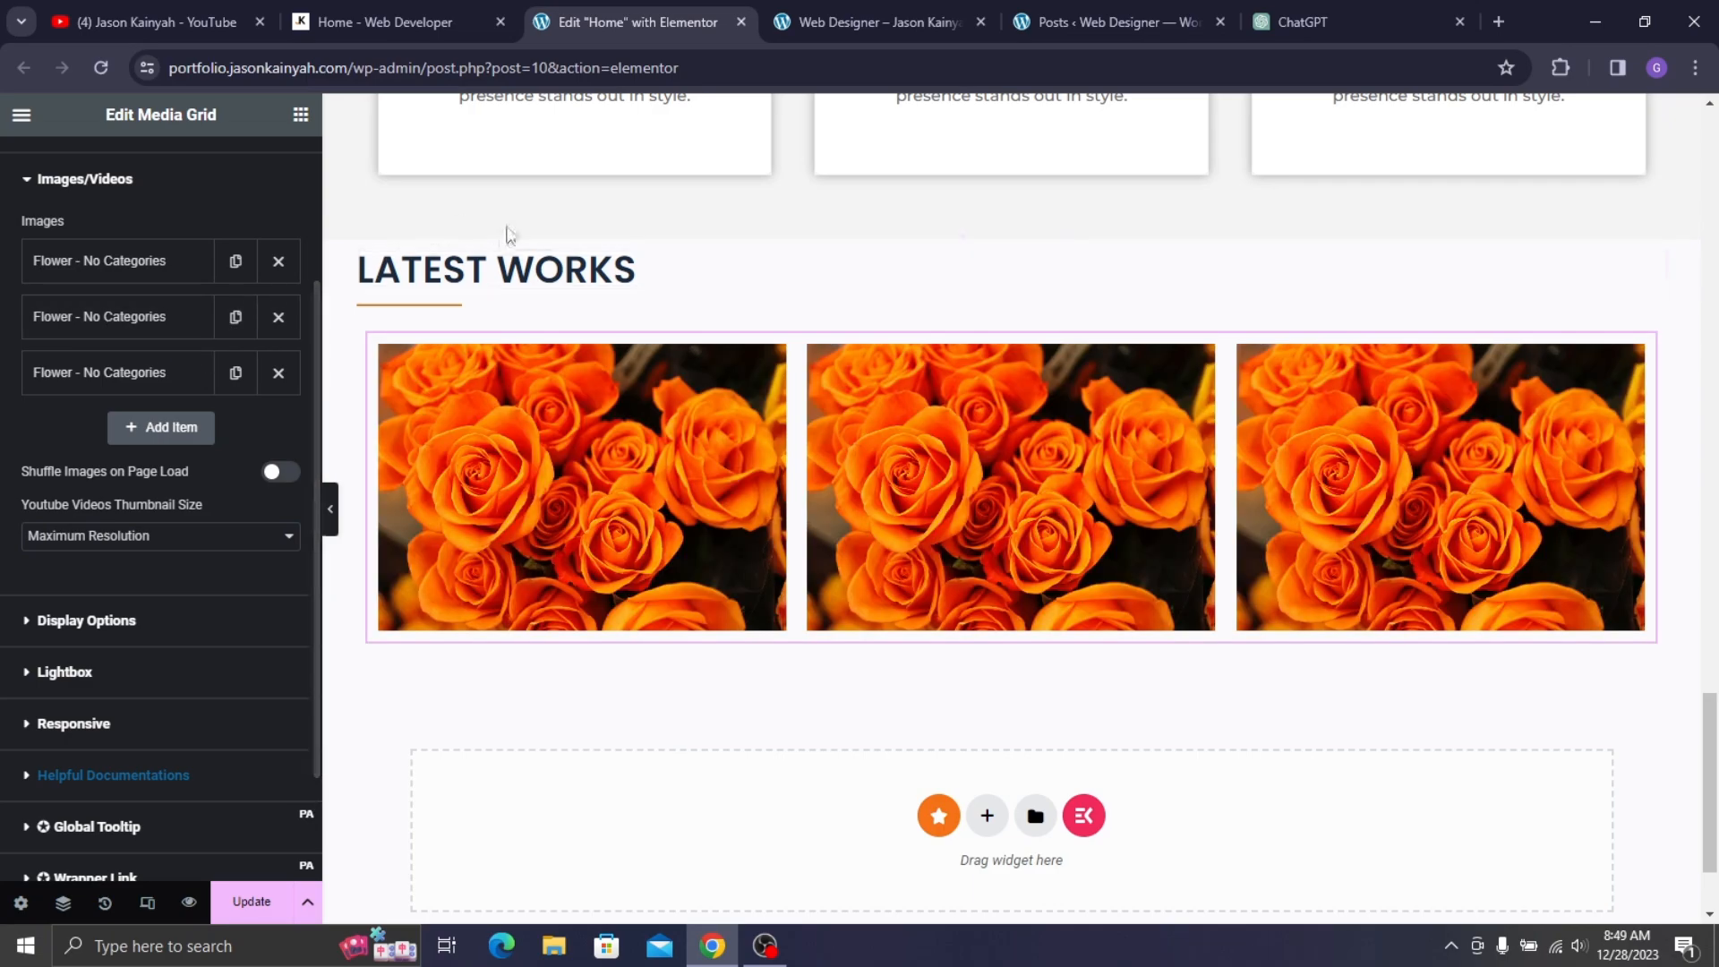
- Pick the coffee and notebook image for the second grid item
{"action": "left_click", "coordinate": [180, 328]}
{"action": "left_click", "coordinate": [213, 426]}
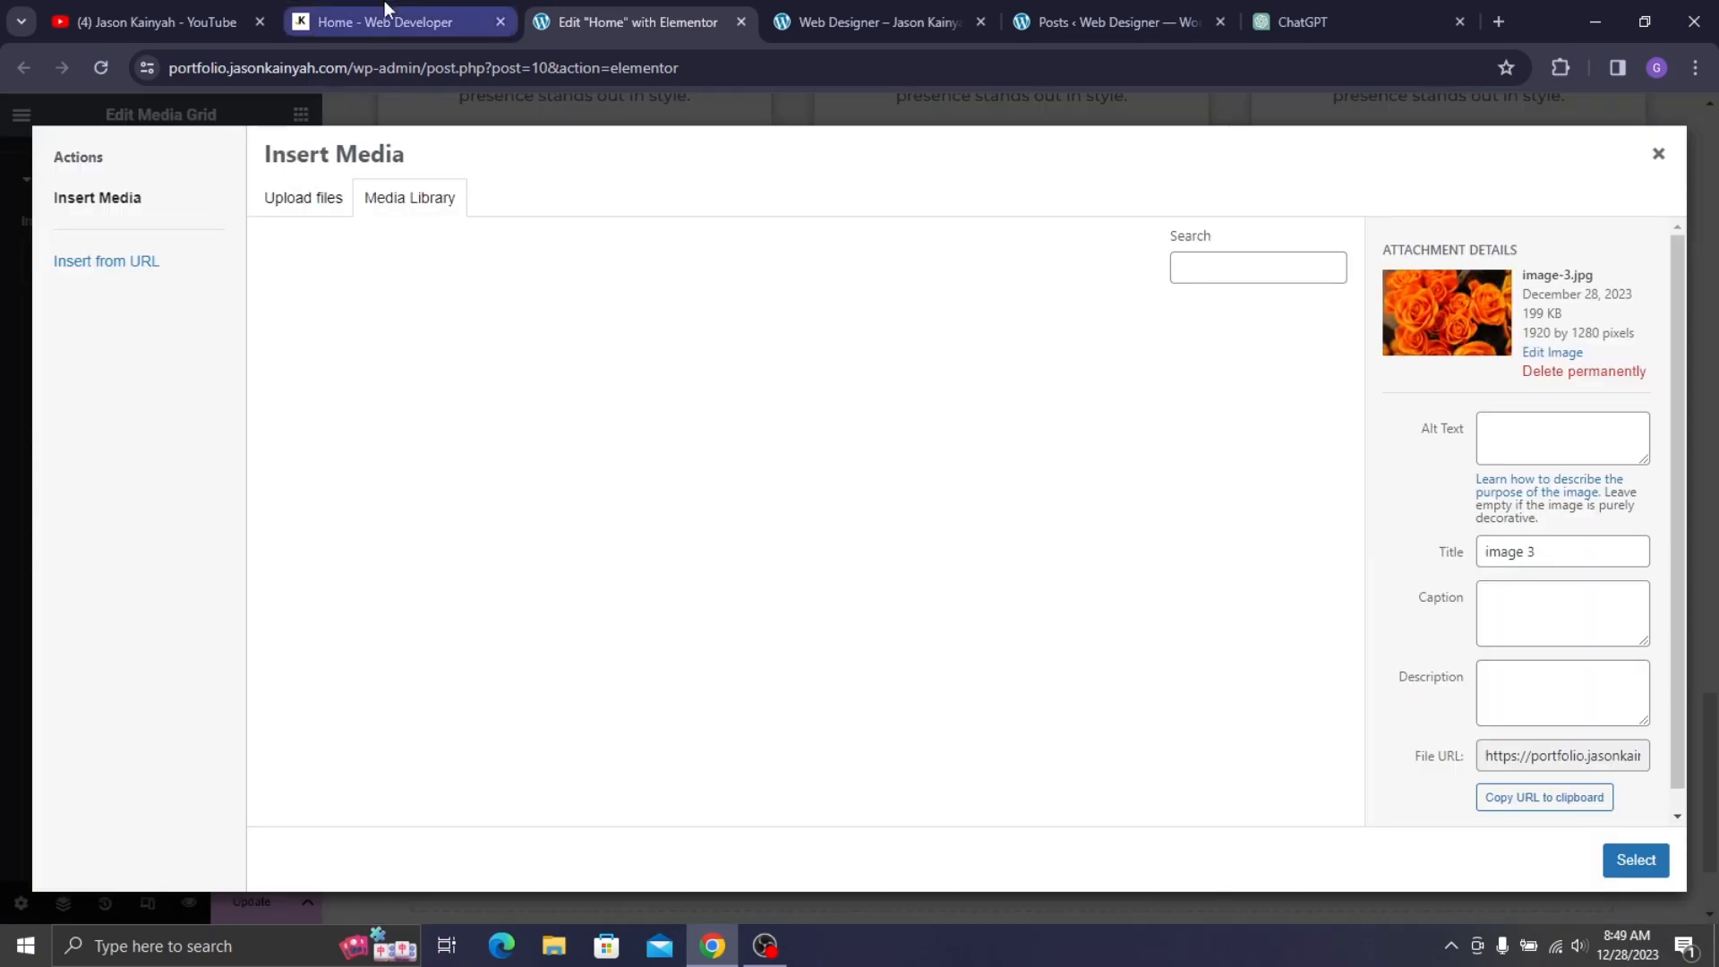
{"action": "left_click", "coordinate": [385, 11]}
{"action": "left_click", "coordinate": [618, 11]}
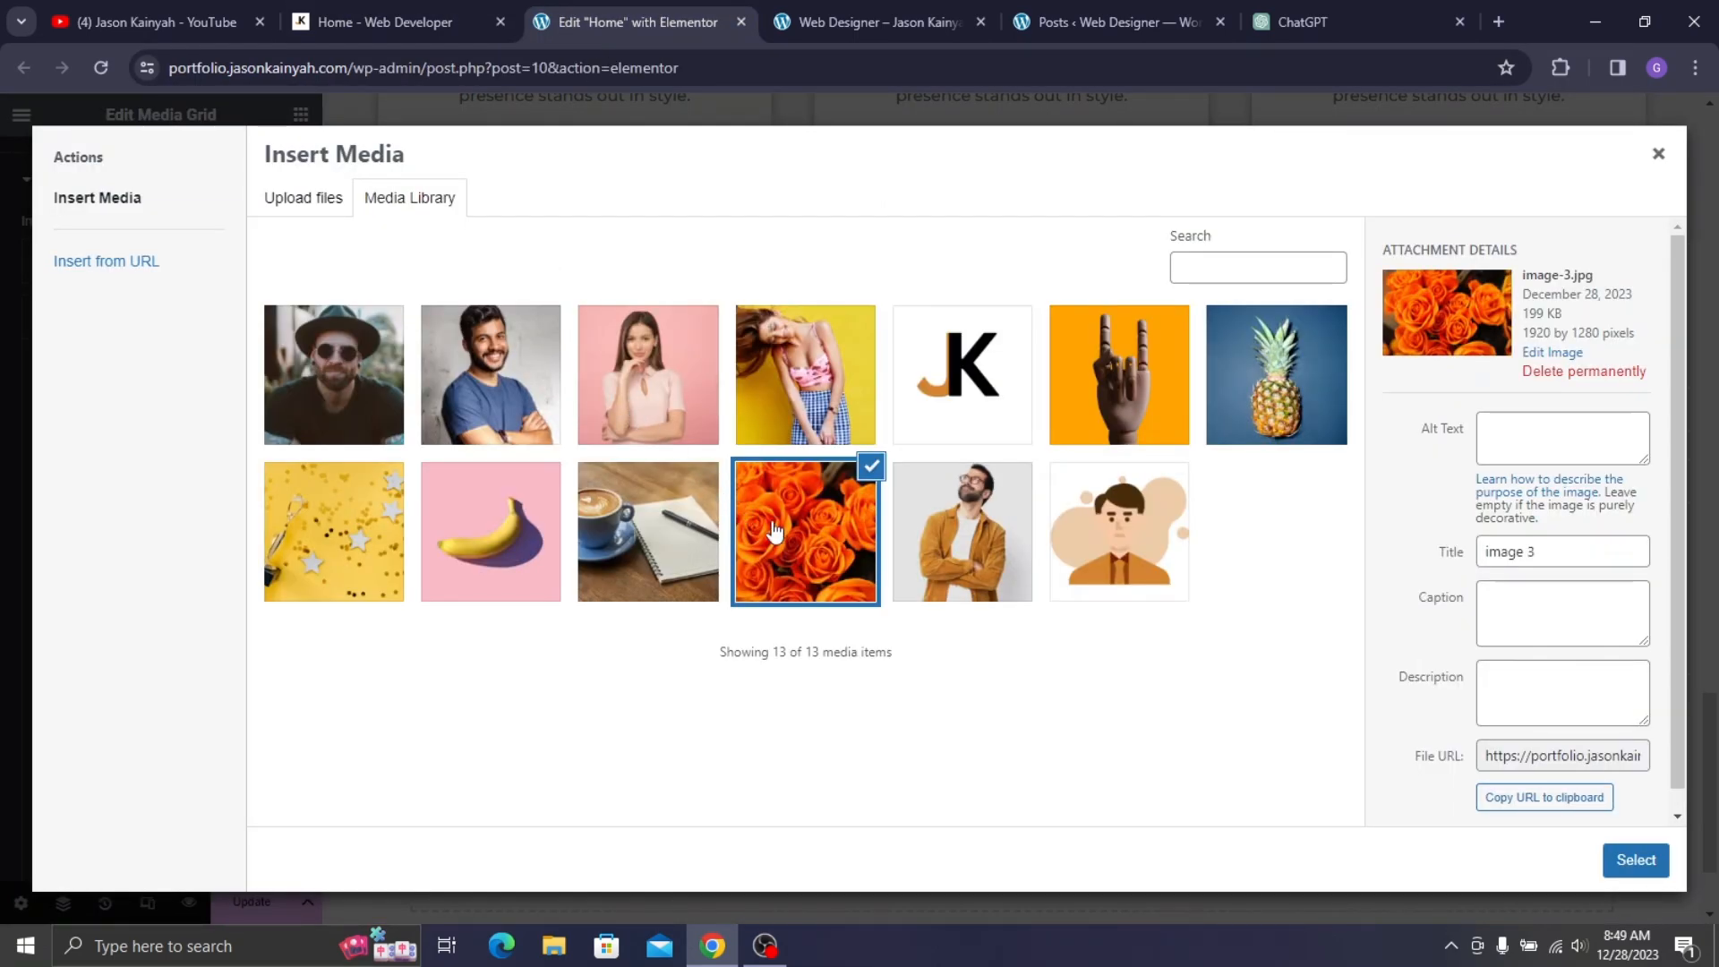
{"action": "left_click", "coordinate": [586, 551]}
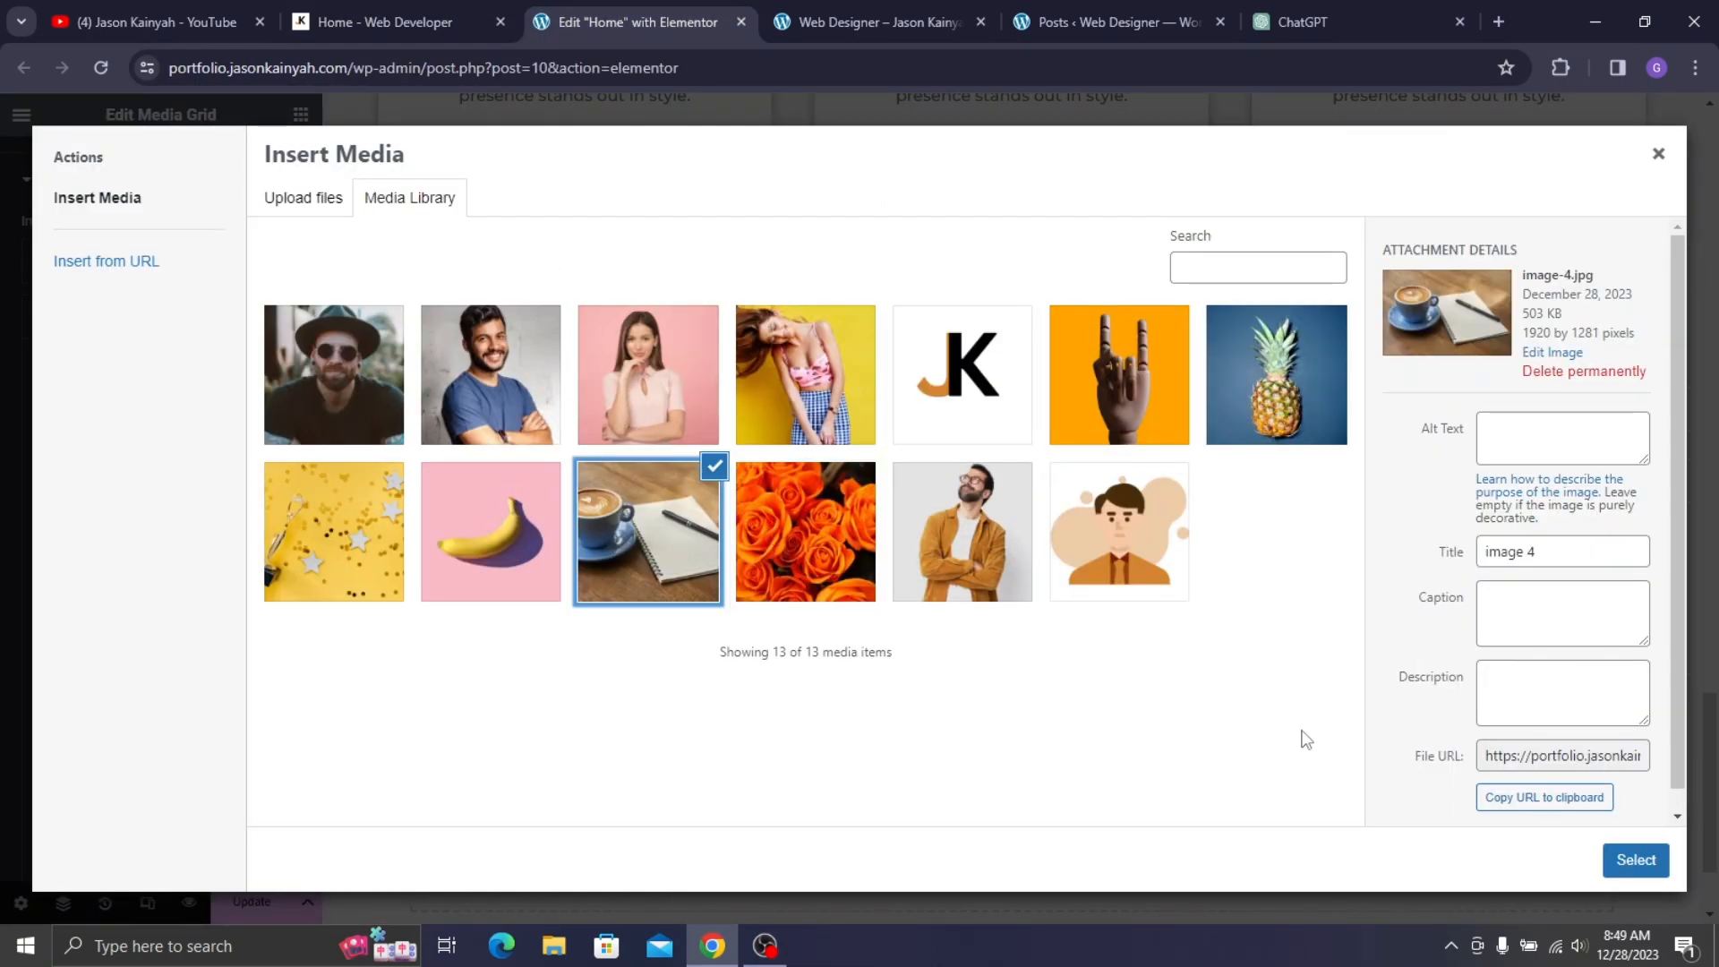
{"action": "left_click", "coordinate": [1638, 862]}
- Retitle the second grid item 'Coffee'
{"action": "left_click", "coordinate": [108, 322]}
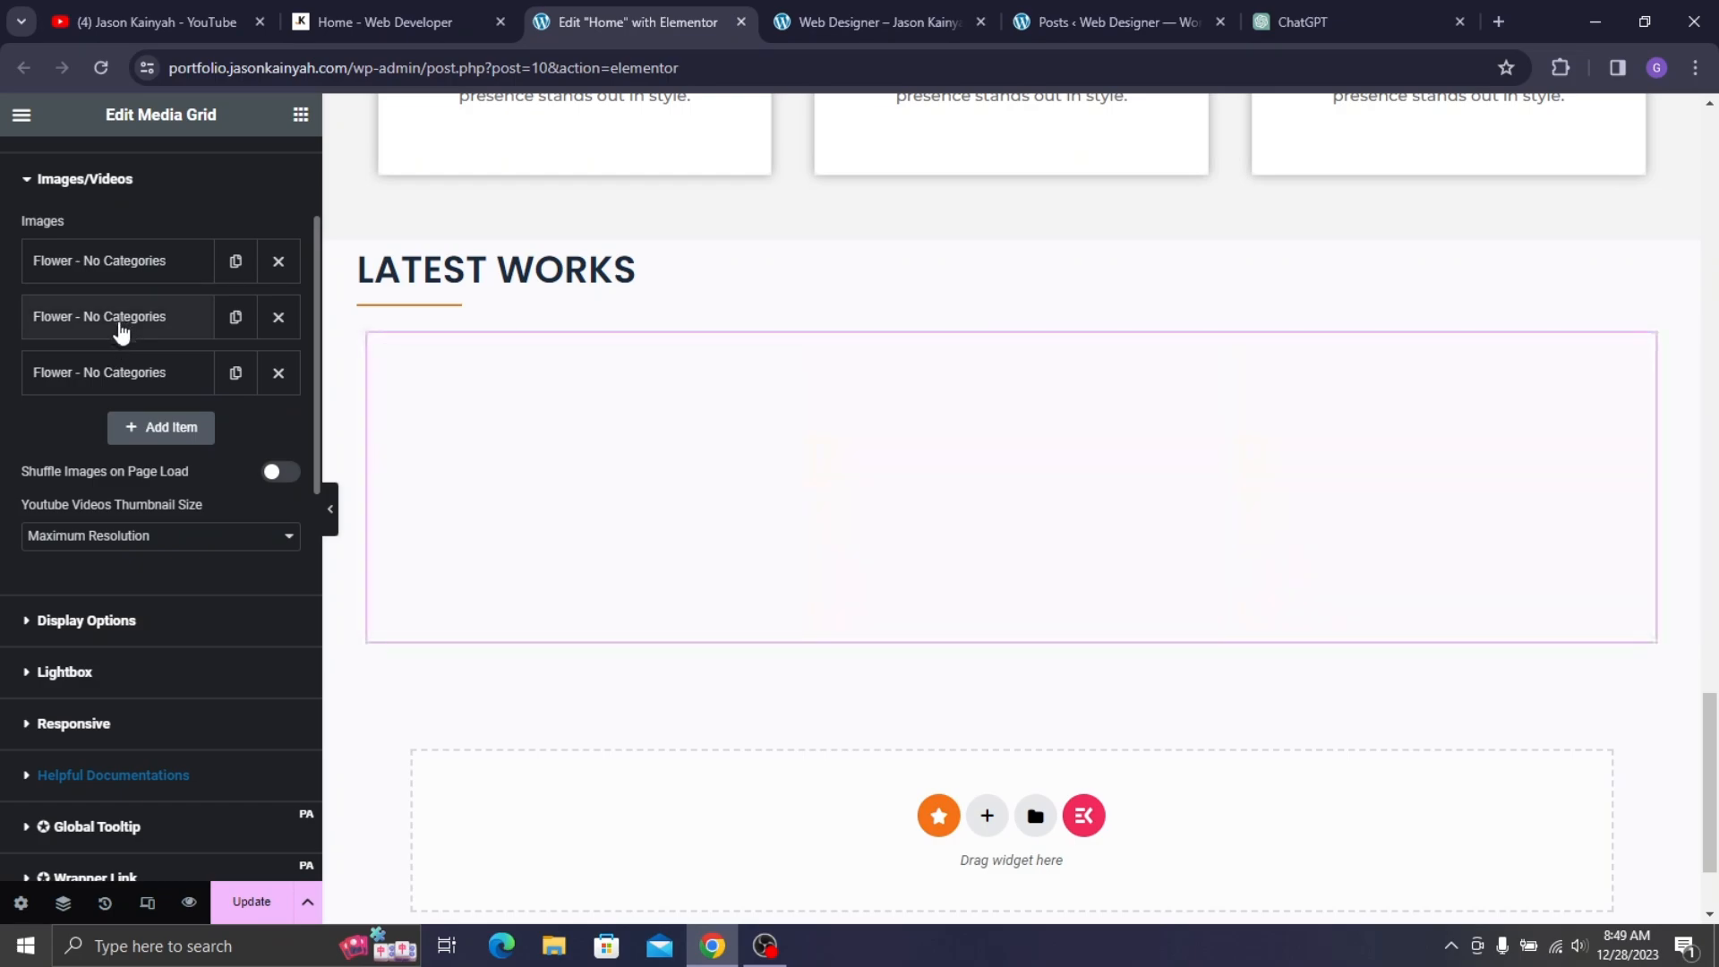
{"action": "left_click", "coordinate": [108, 356]}
{"action": "left_click", "coordinate": [385, 19]}
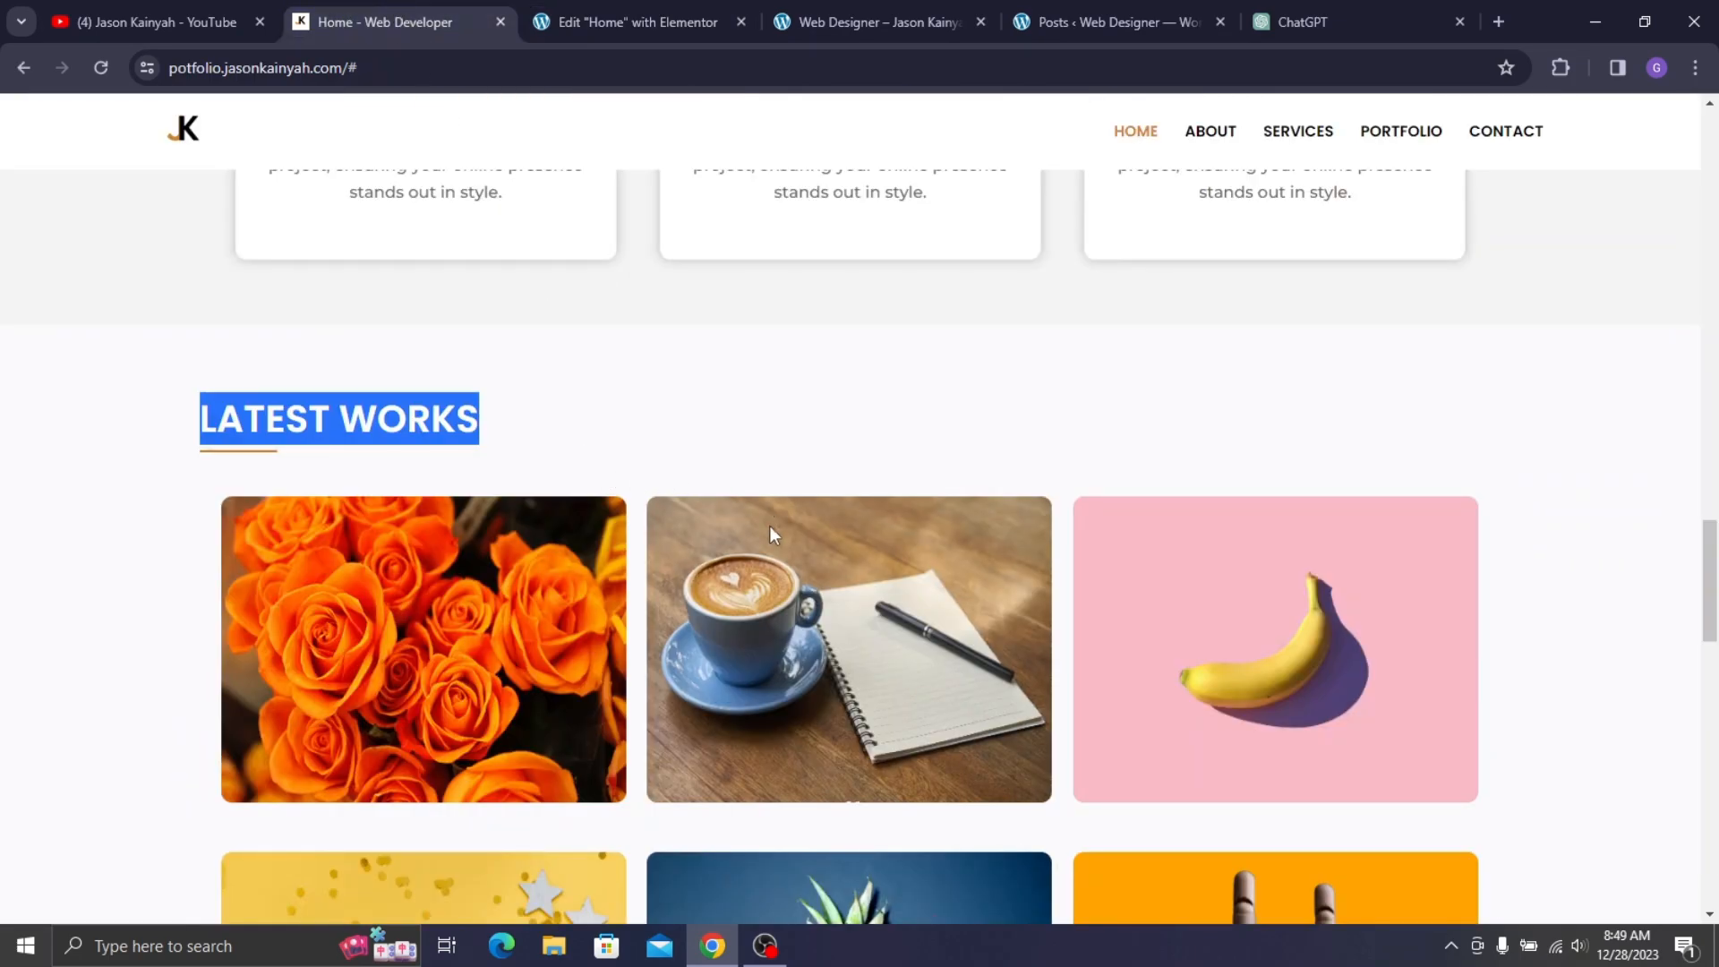
{"action": "left_click", "coordinate": [631, 25]}
{"action": "scroll", "coordinate": [36, 564], "scroll_direction": "down", "scroll_amount": 4}
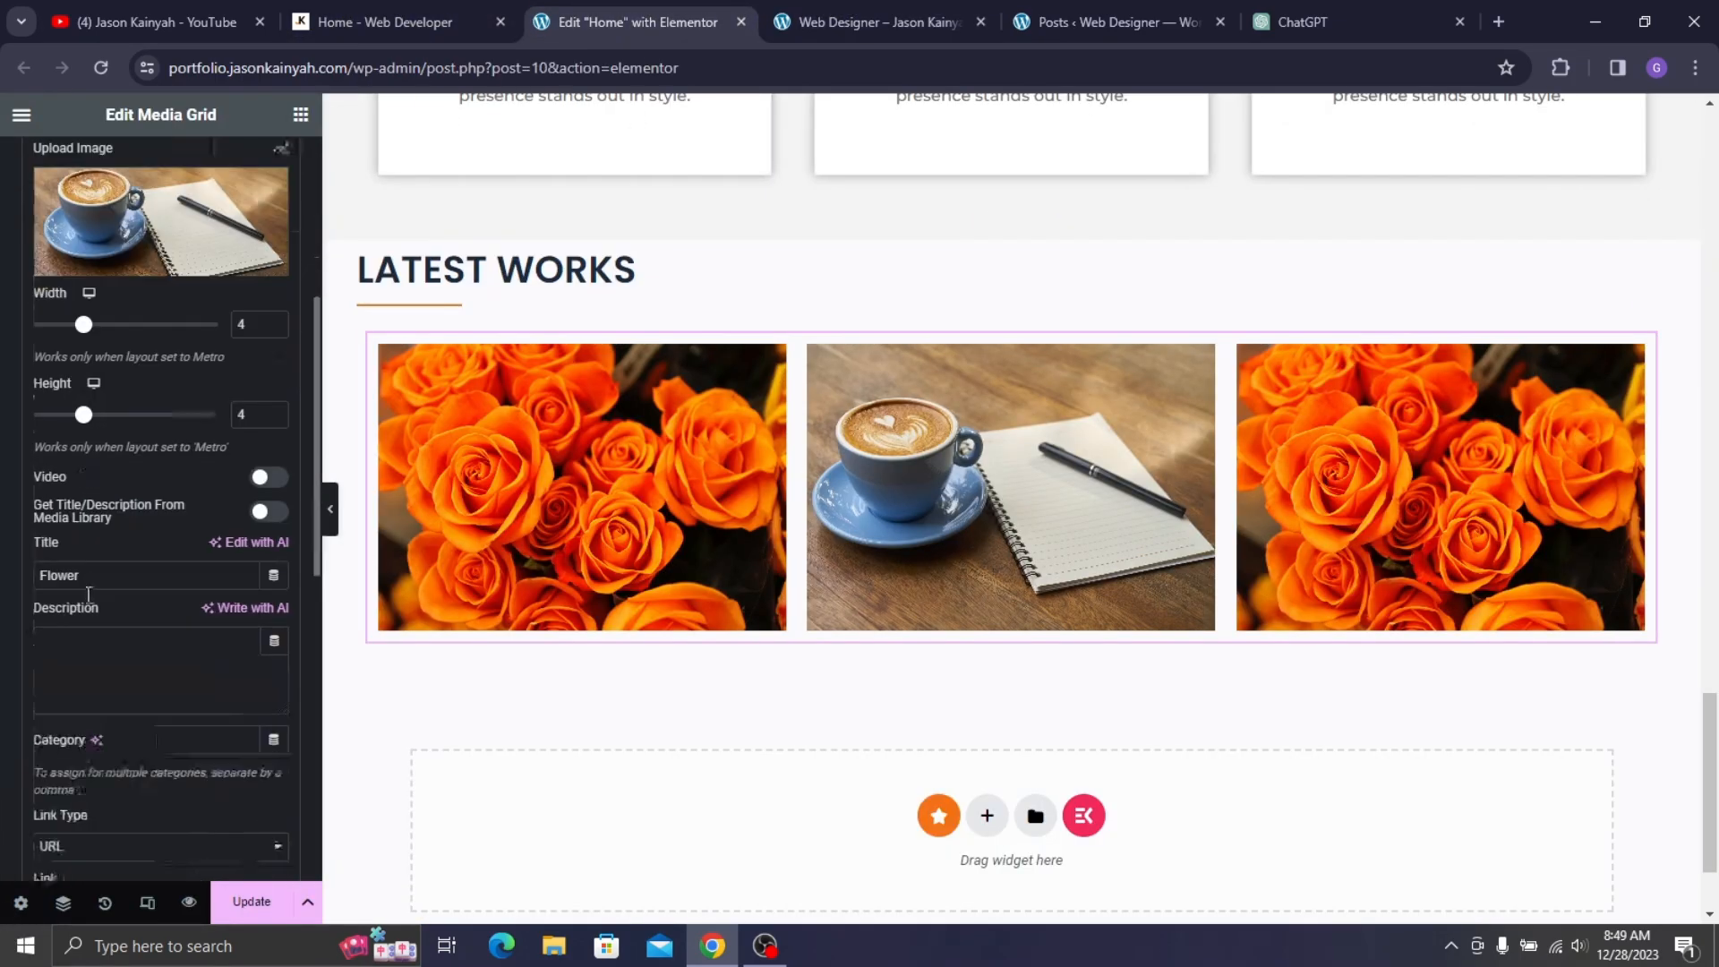
{"action": "type", "text": "q"}
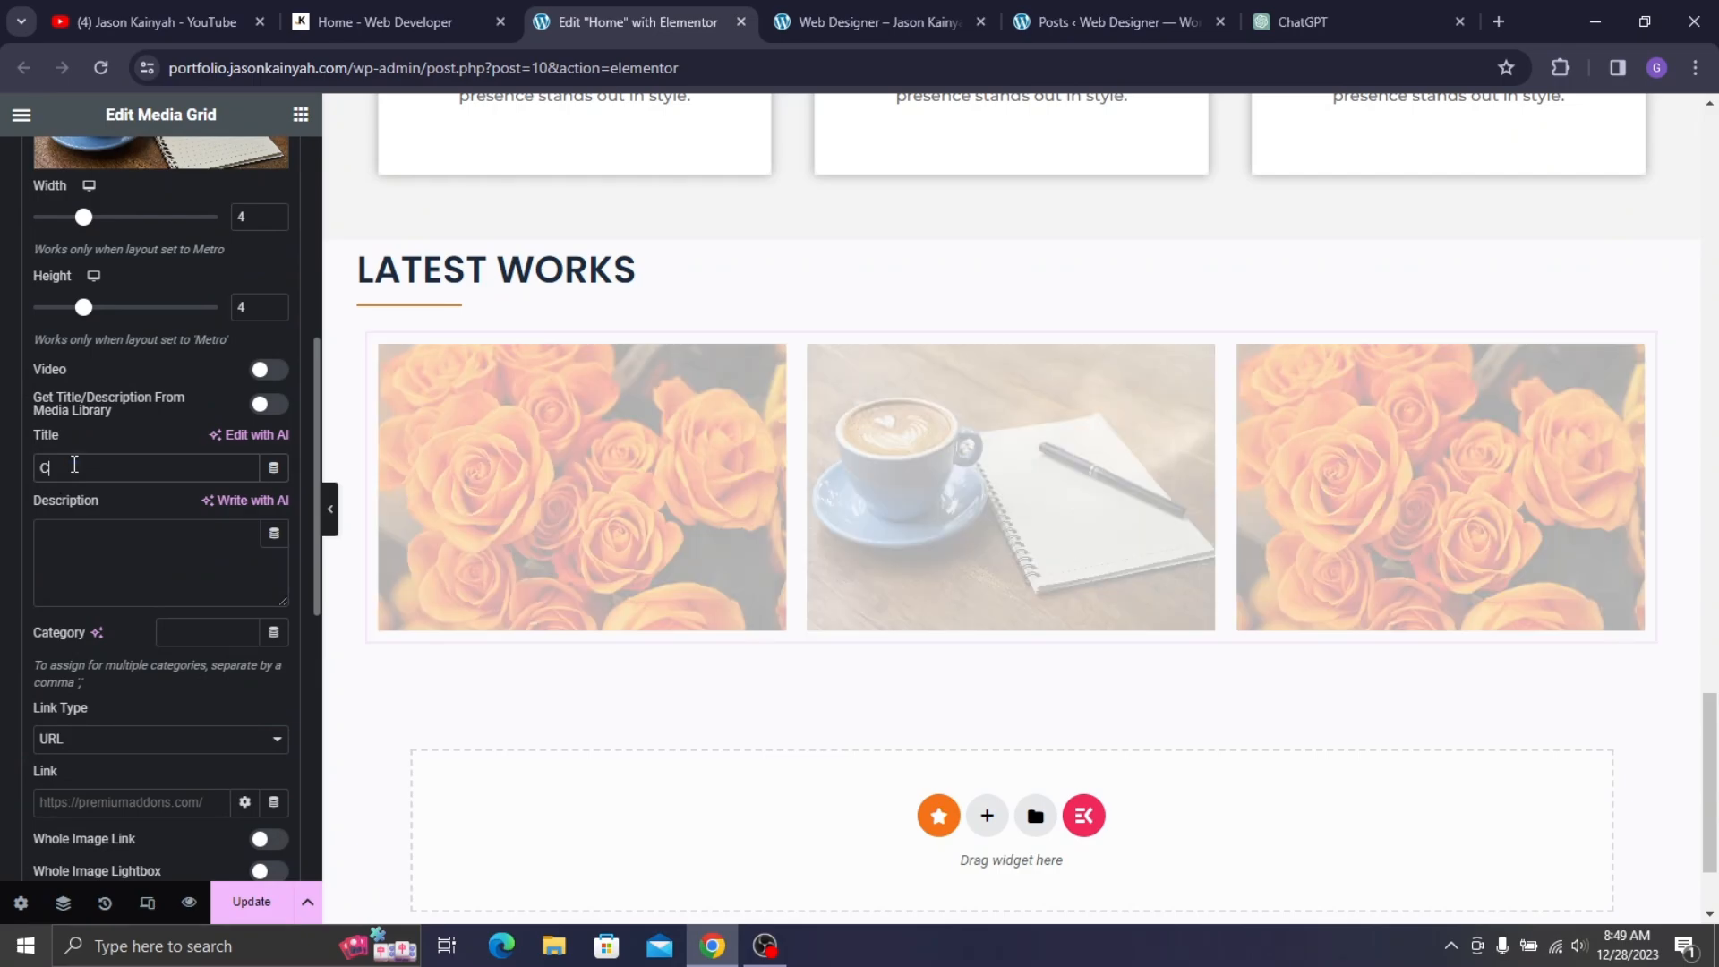
{"action": "type", "text": "offee"}
{"action": "scroll", "coordinate": [112, 408], "scroll_direction": "up", "scroll_amount": 7}
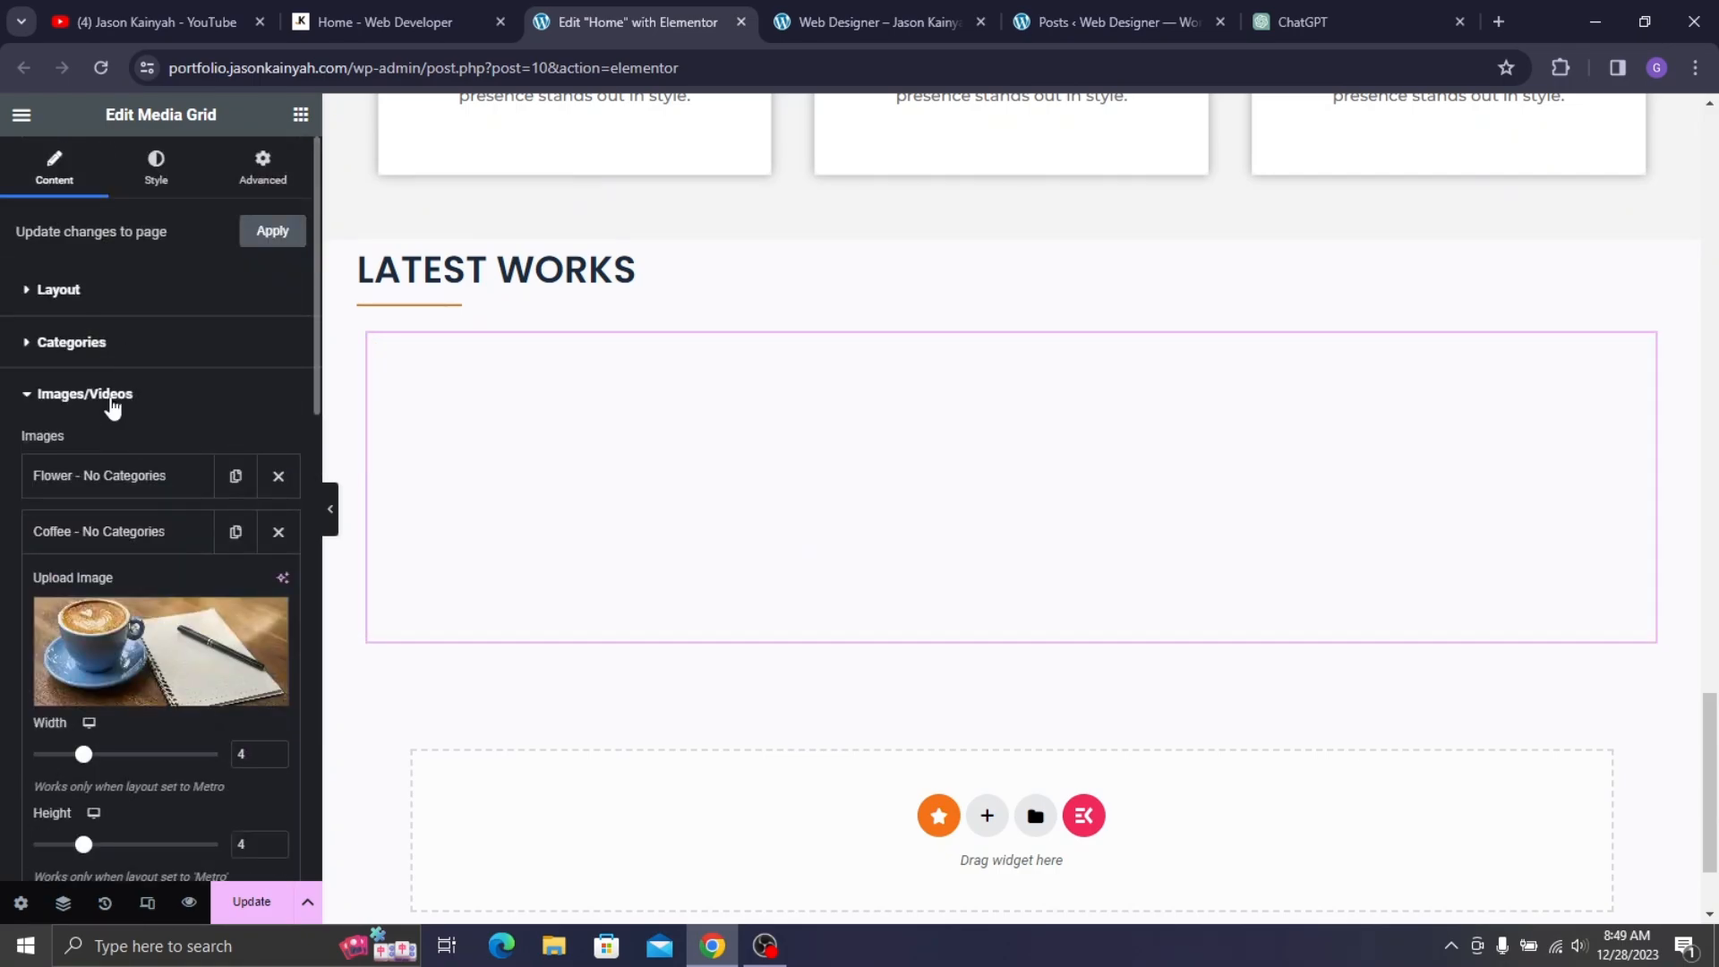
{"action": "left_click", "coordinate": [139, 534]}
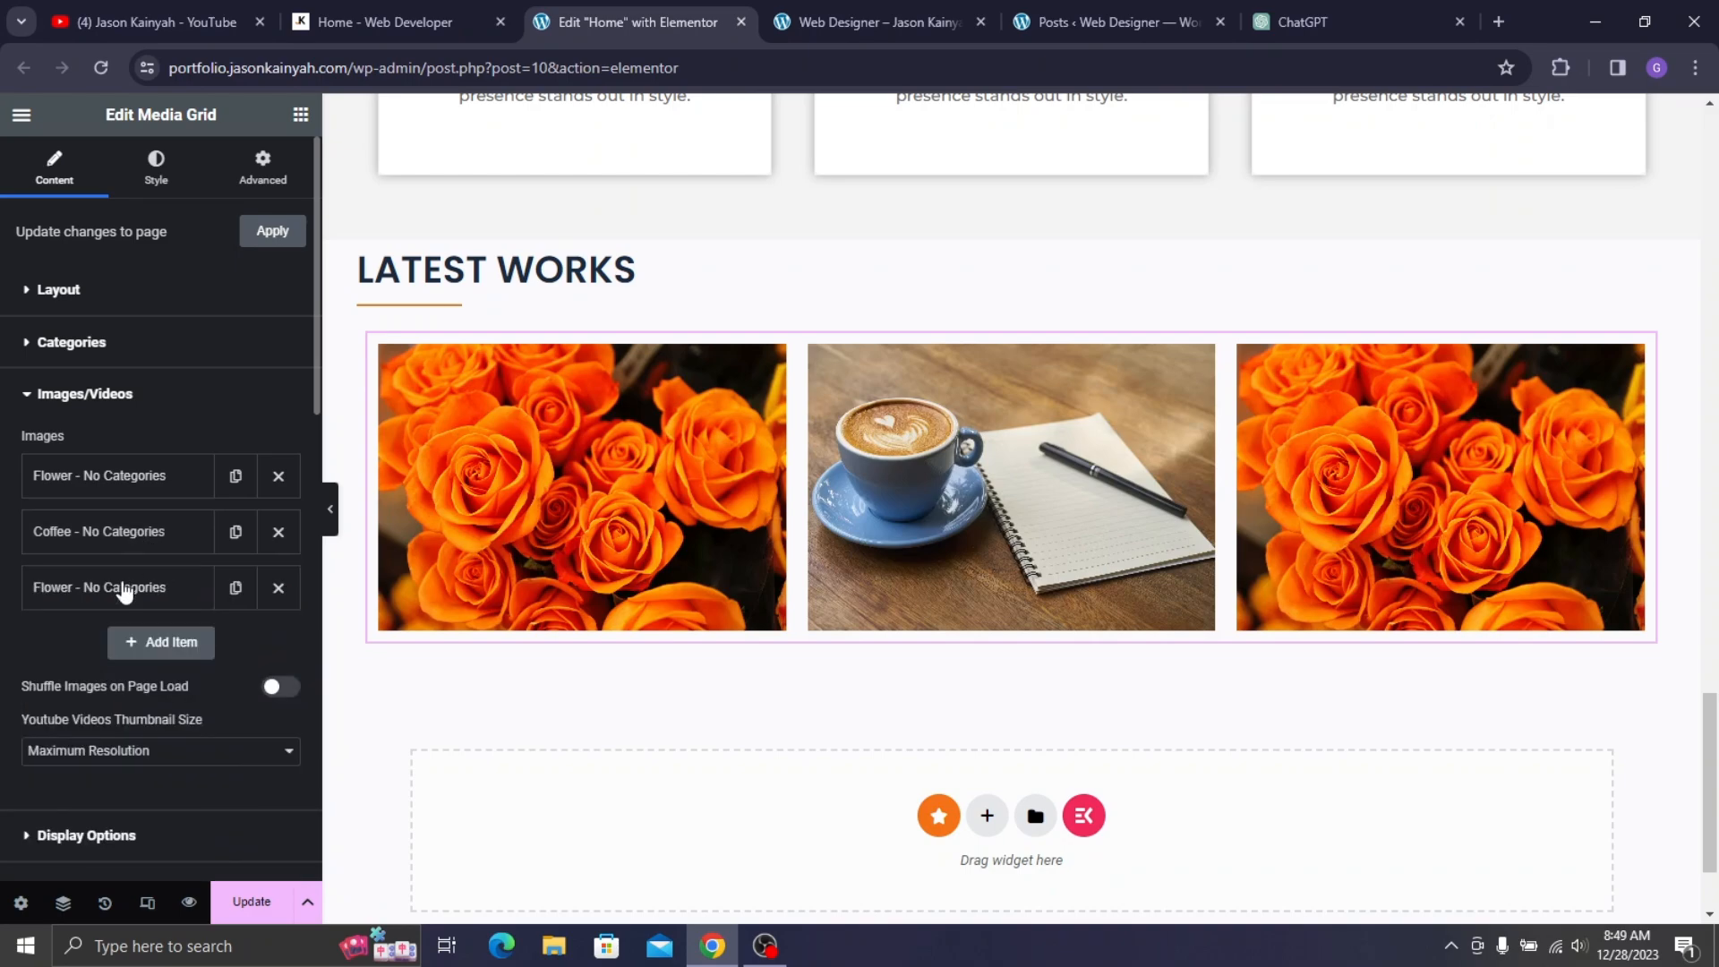
- Choose the banana image from the media library for the third item
{"action": "left_click", "coordinate": [124, 591]}
{"action": "left_click", "coordinate": [454, 4]}
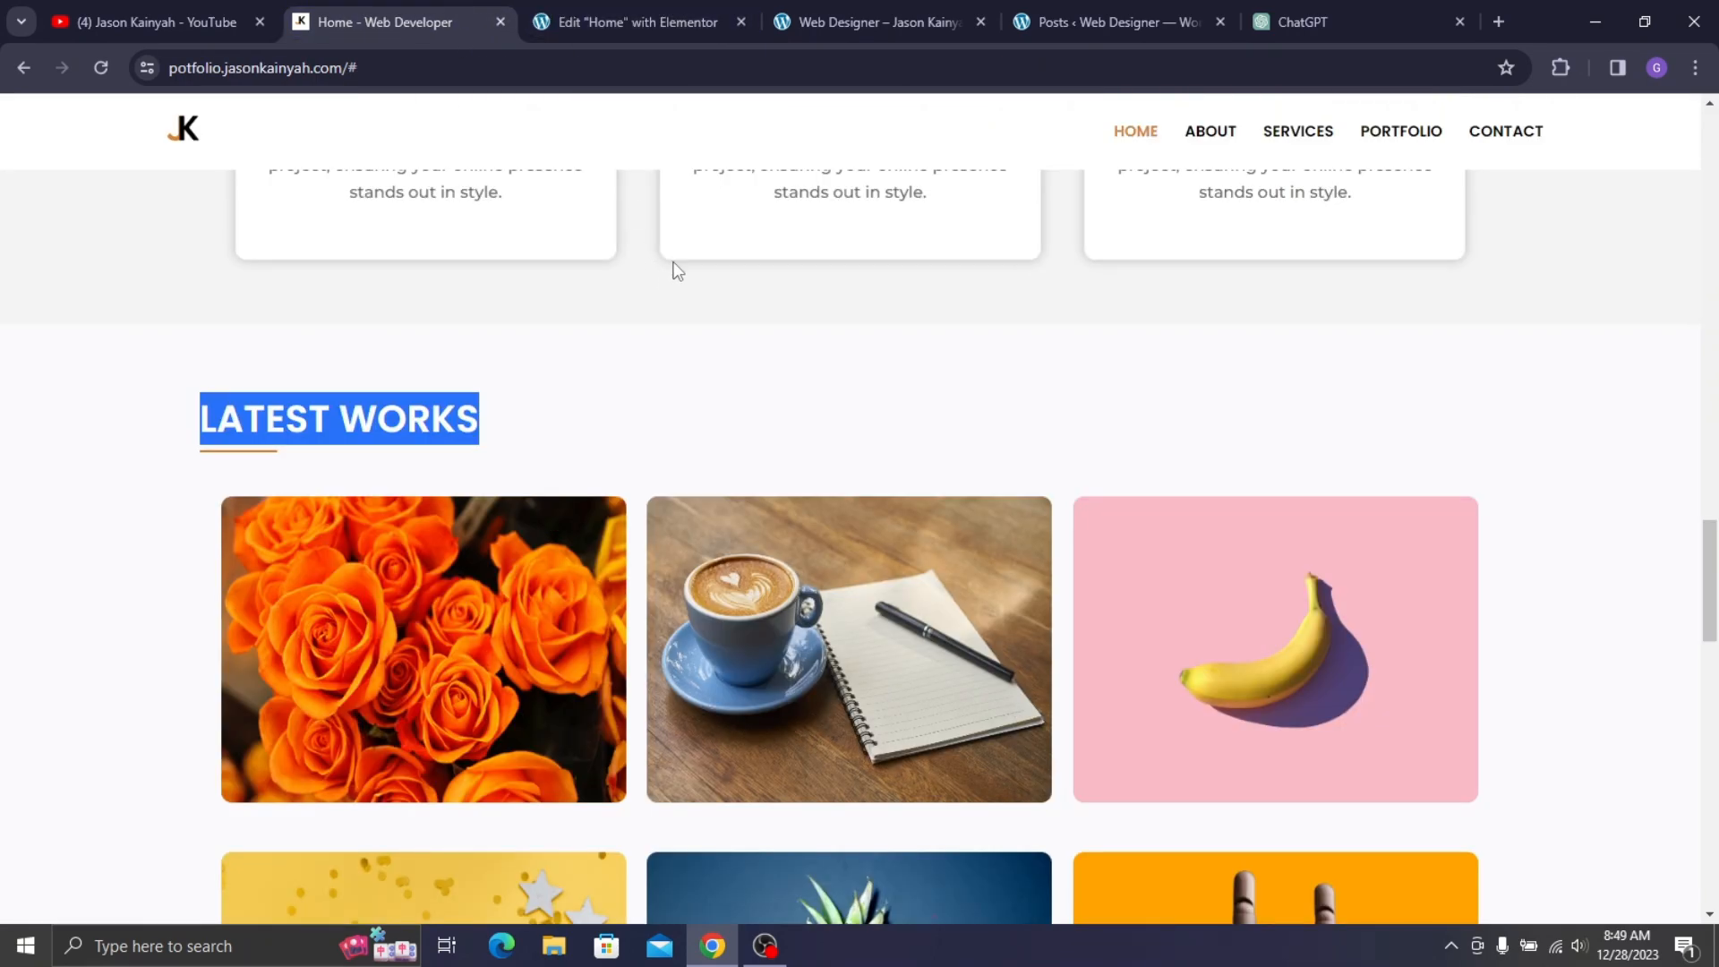
{"action": "left_click", "coordinate": [638, 21]}
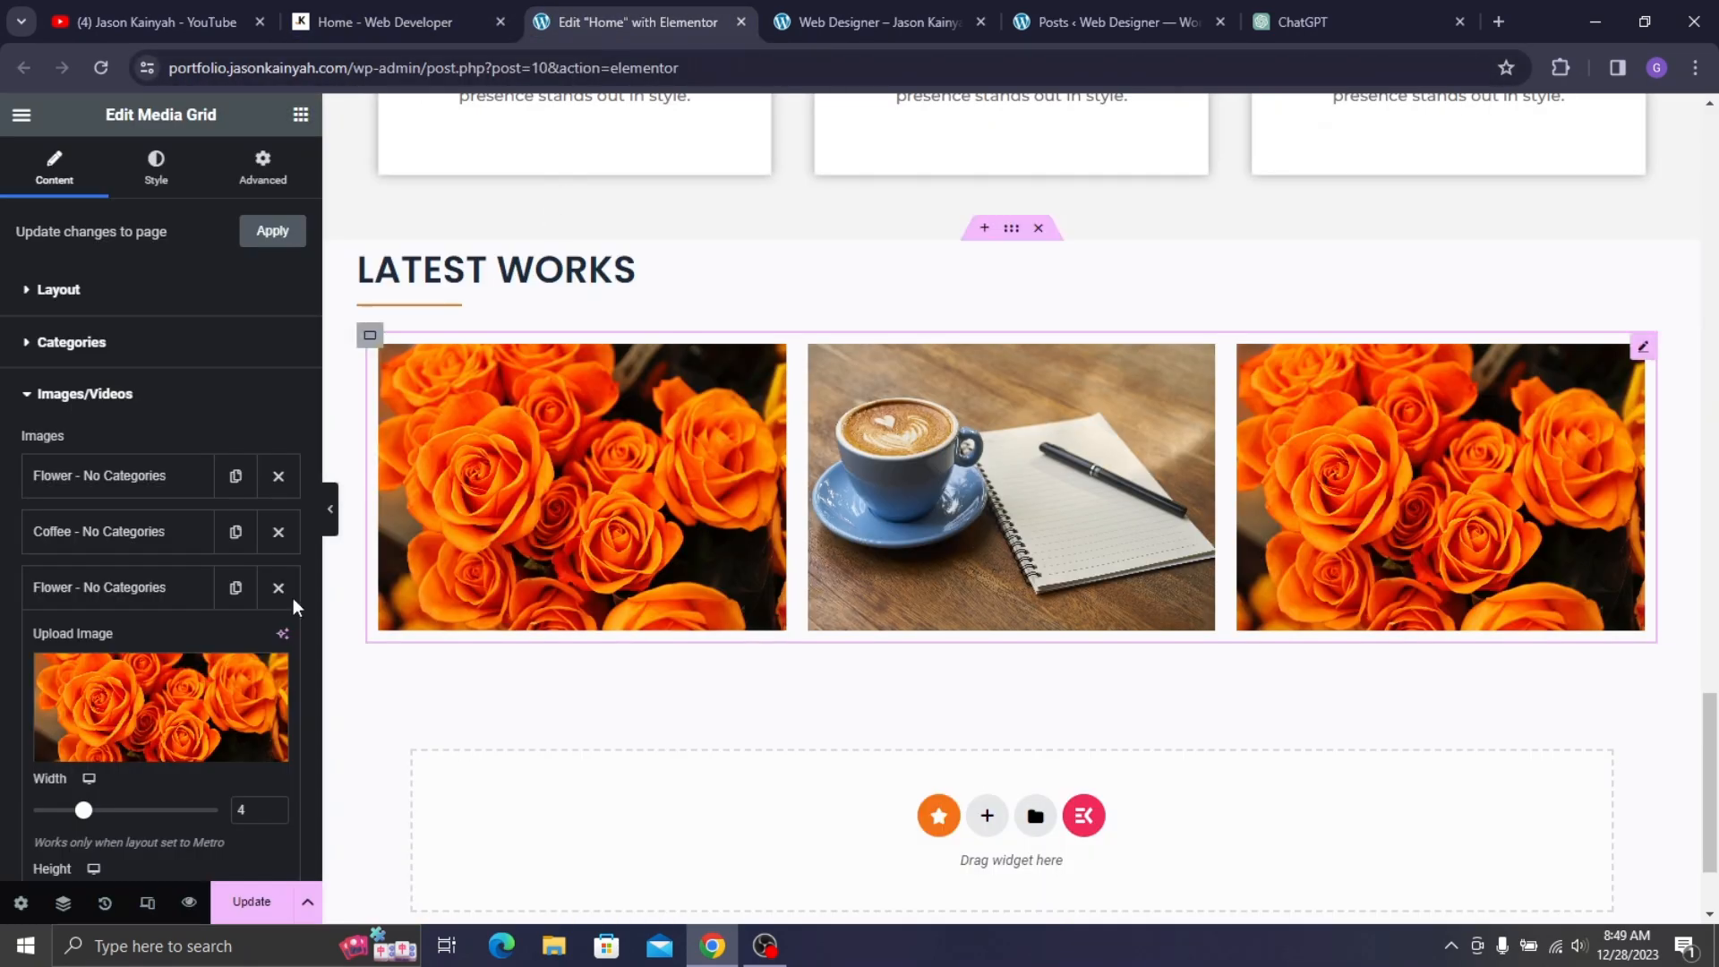
{"action": "left_click", "coordinate": [126, 707]}
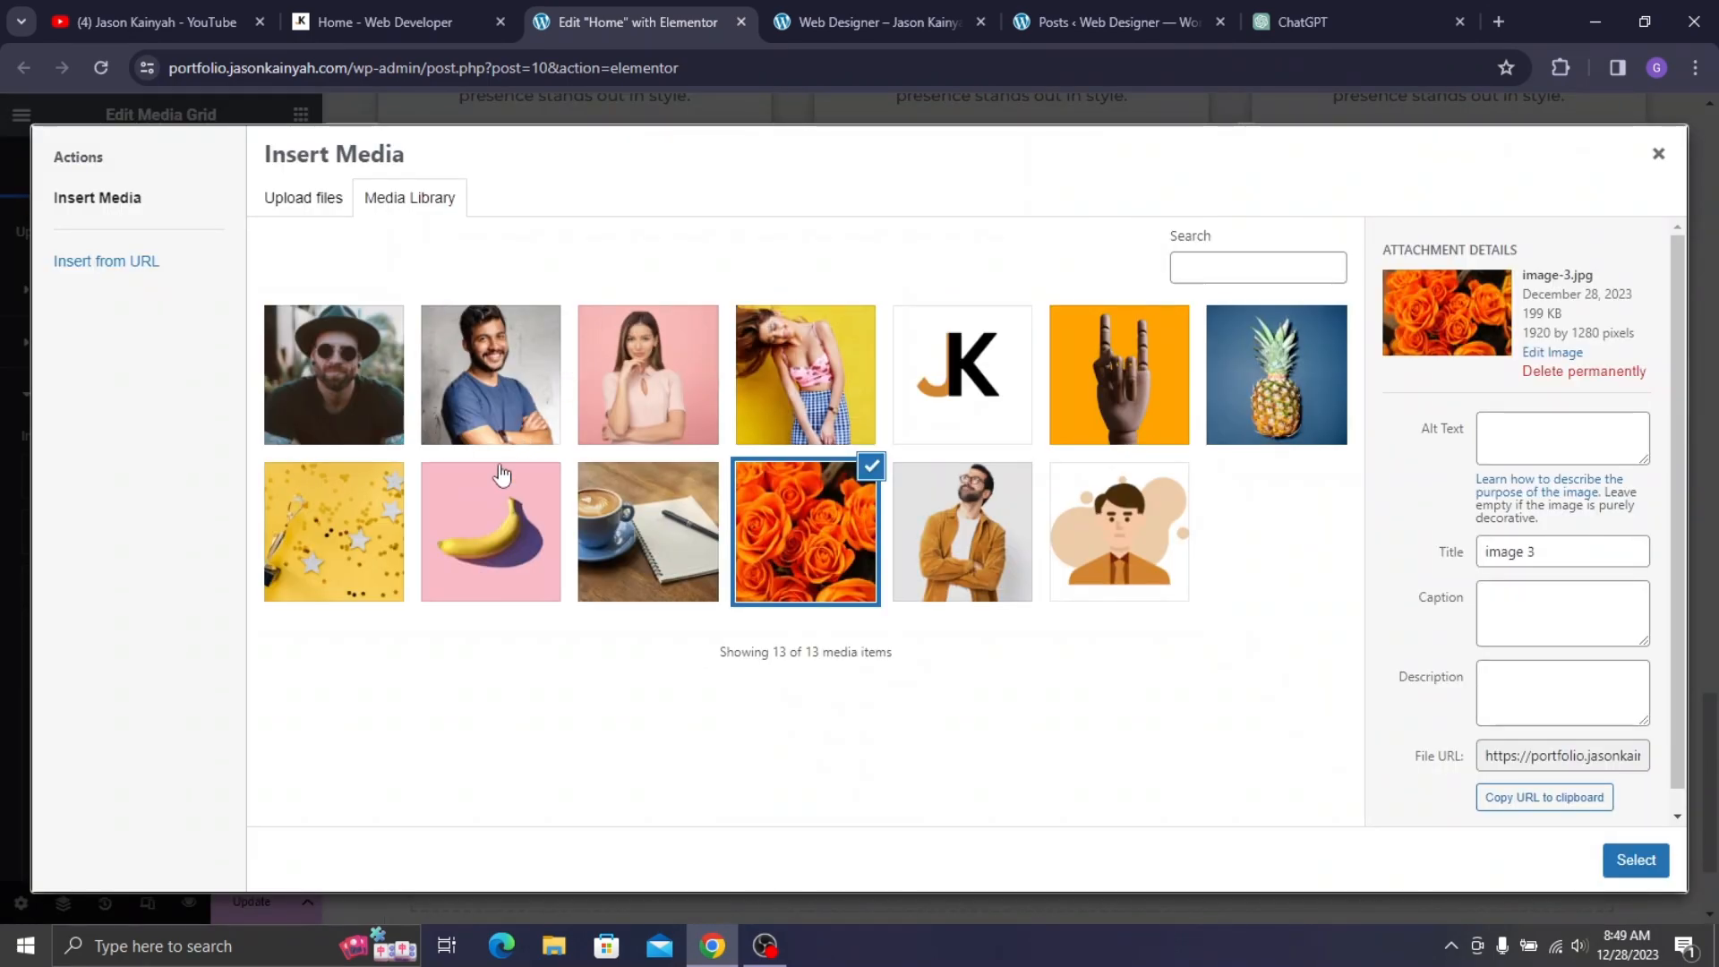
{"action": "left_click", "coordinate": [501, 475]}
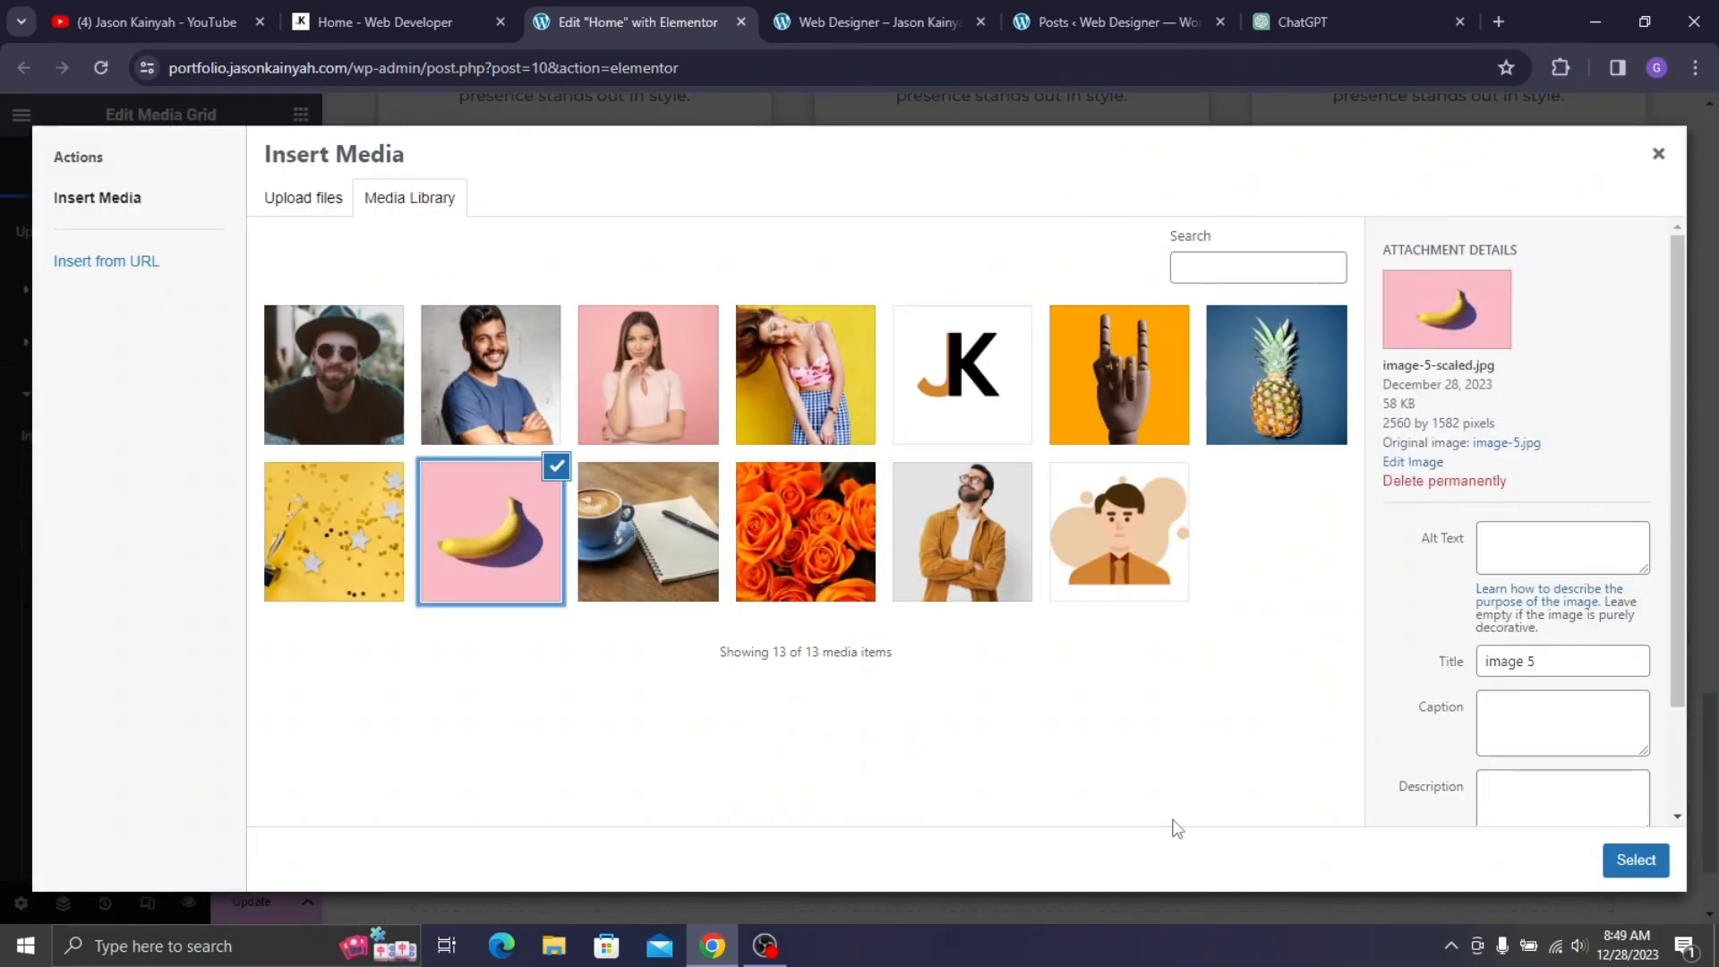
{"action": "left_click", "coordinate": [1642, 859]}
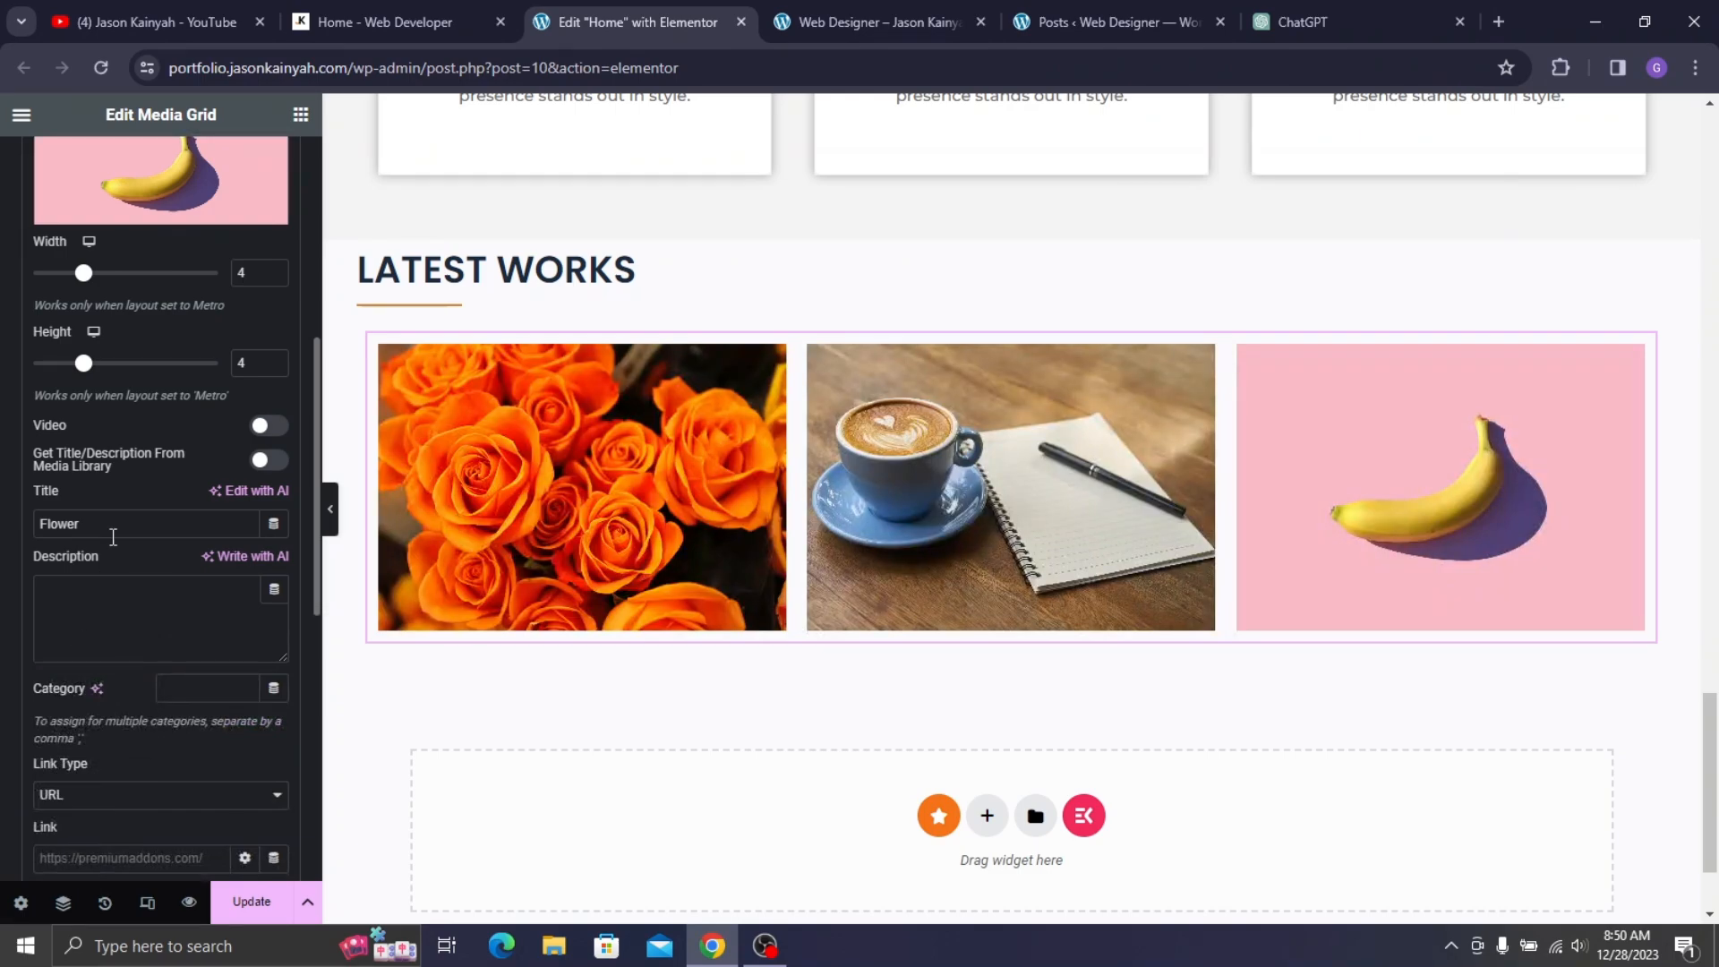
- Retitle the third grid item 'Banana', fixing the typo
{"action": "triple_click", "coordinate": [114, 533]}
{"action": "type", "text": "Banans"}
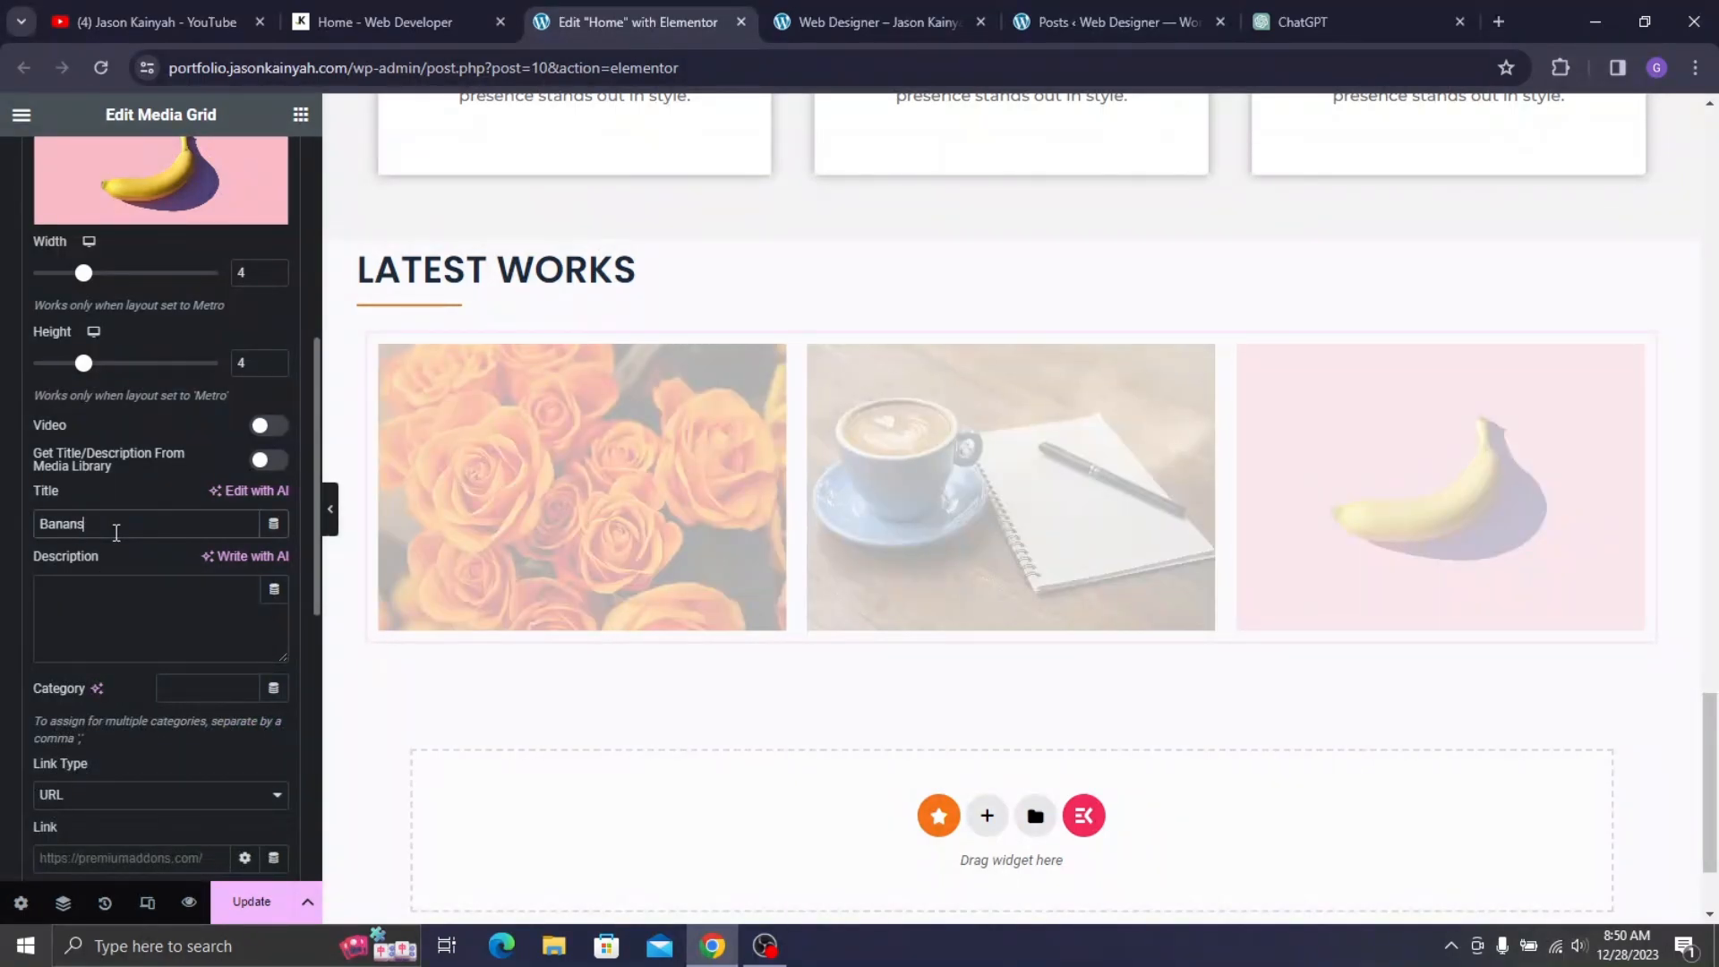
{"action": "key", "text": "BackSpace"}
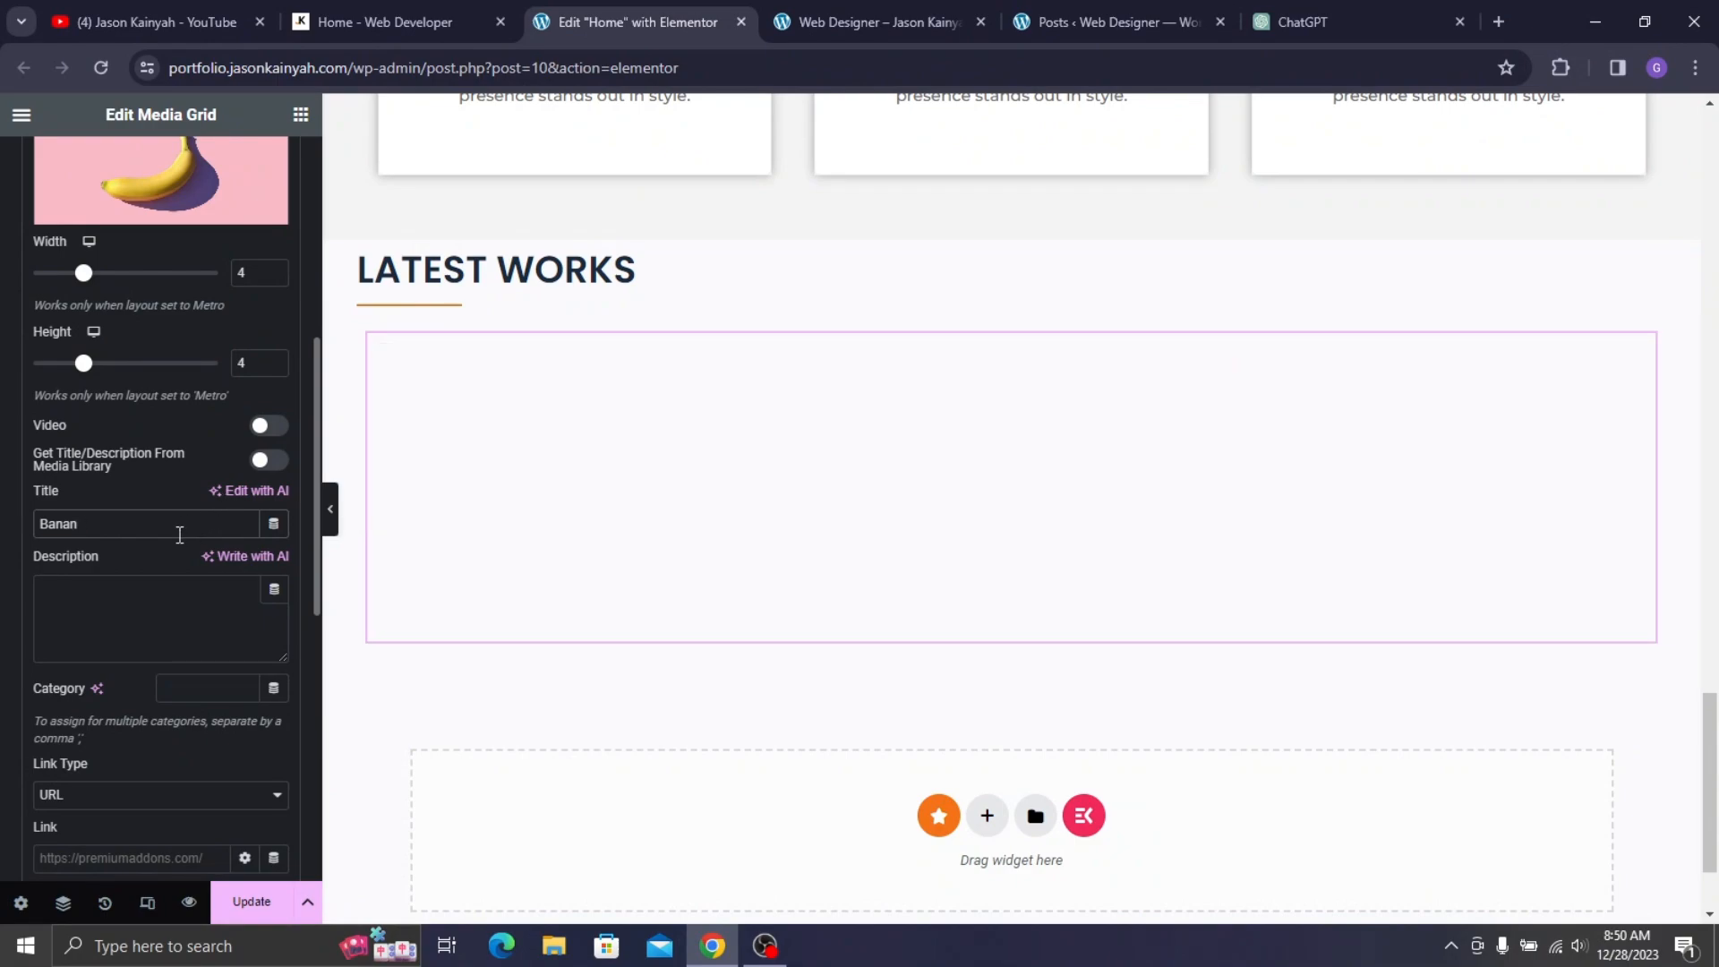
{"action": "type", "text": "a"}
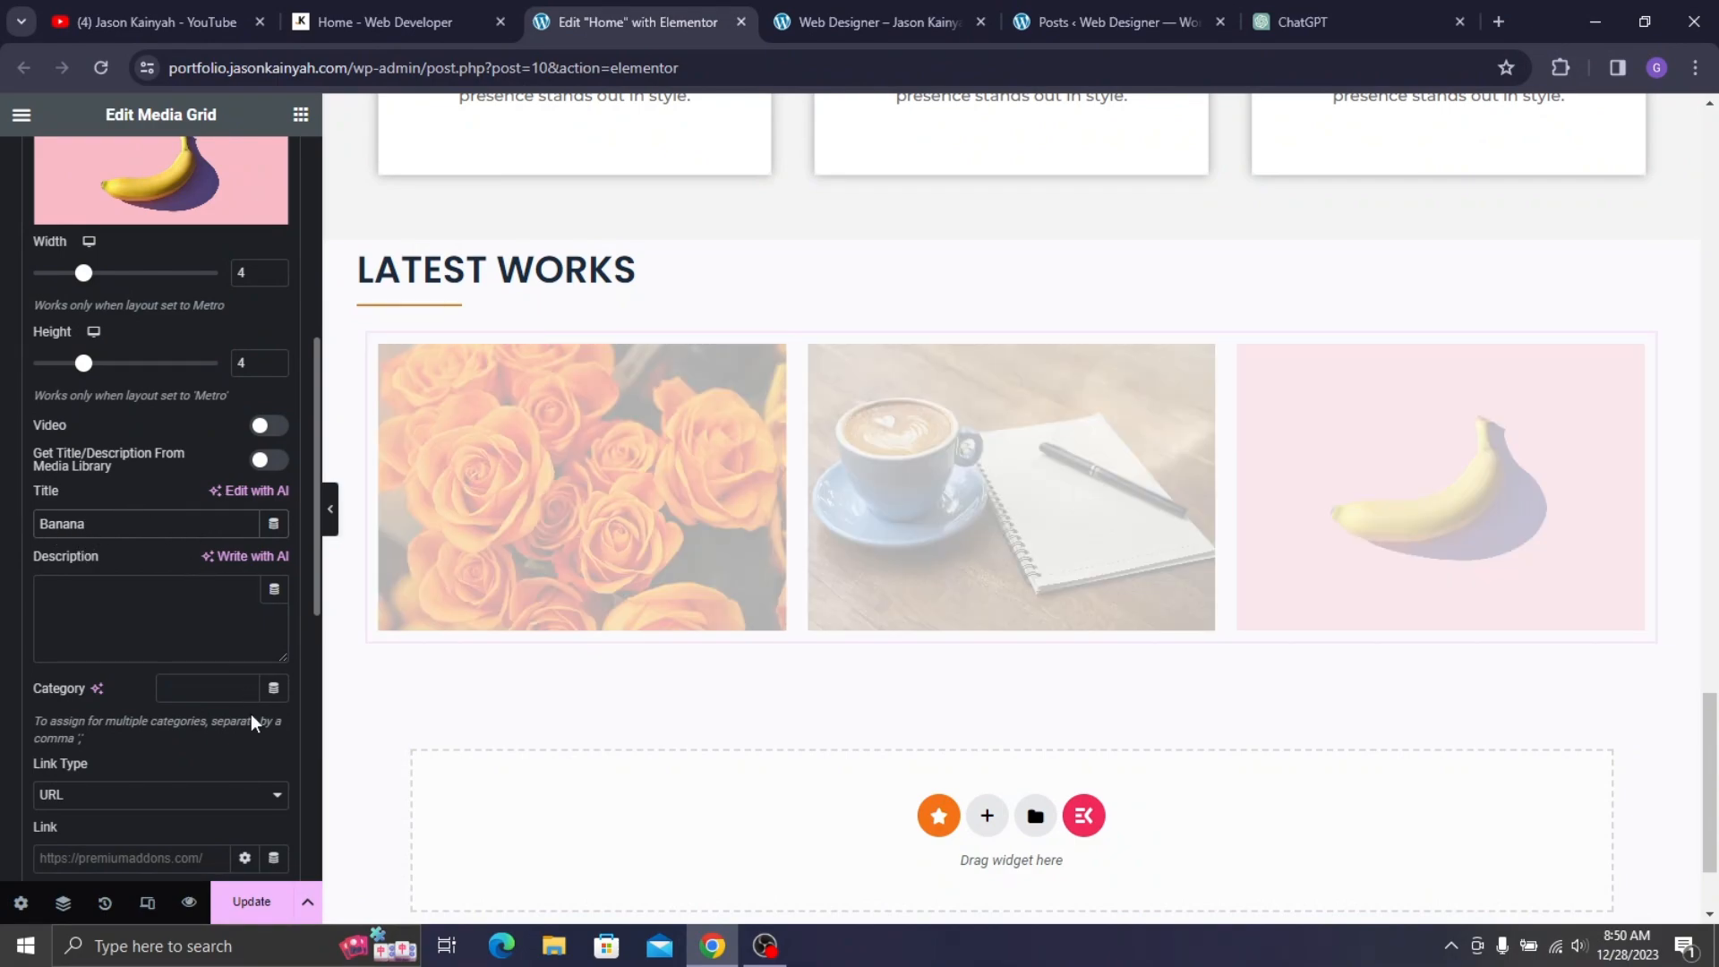
{"action": "scroll", "coordinate": [130, 681], "scroll_direction": "down", "scroll_amount": 3}
{"action": "scroll", "coordinate": [154, 561], "scroll_direction": "up", "scroll_amount": 3}
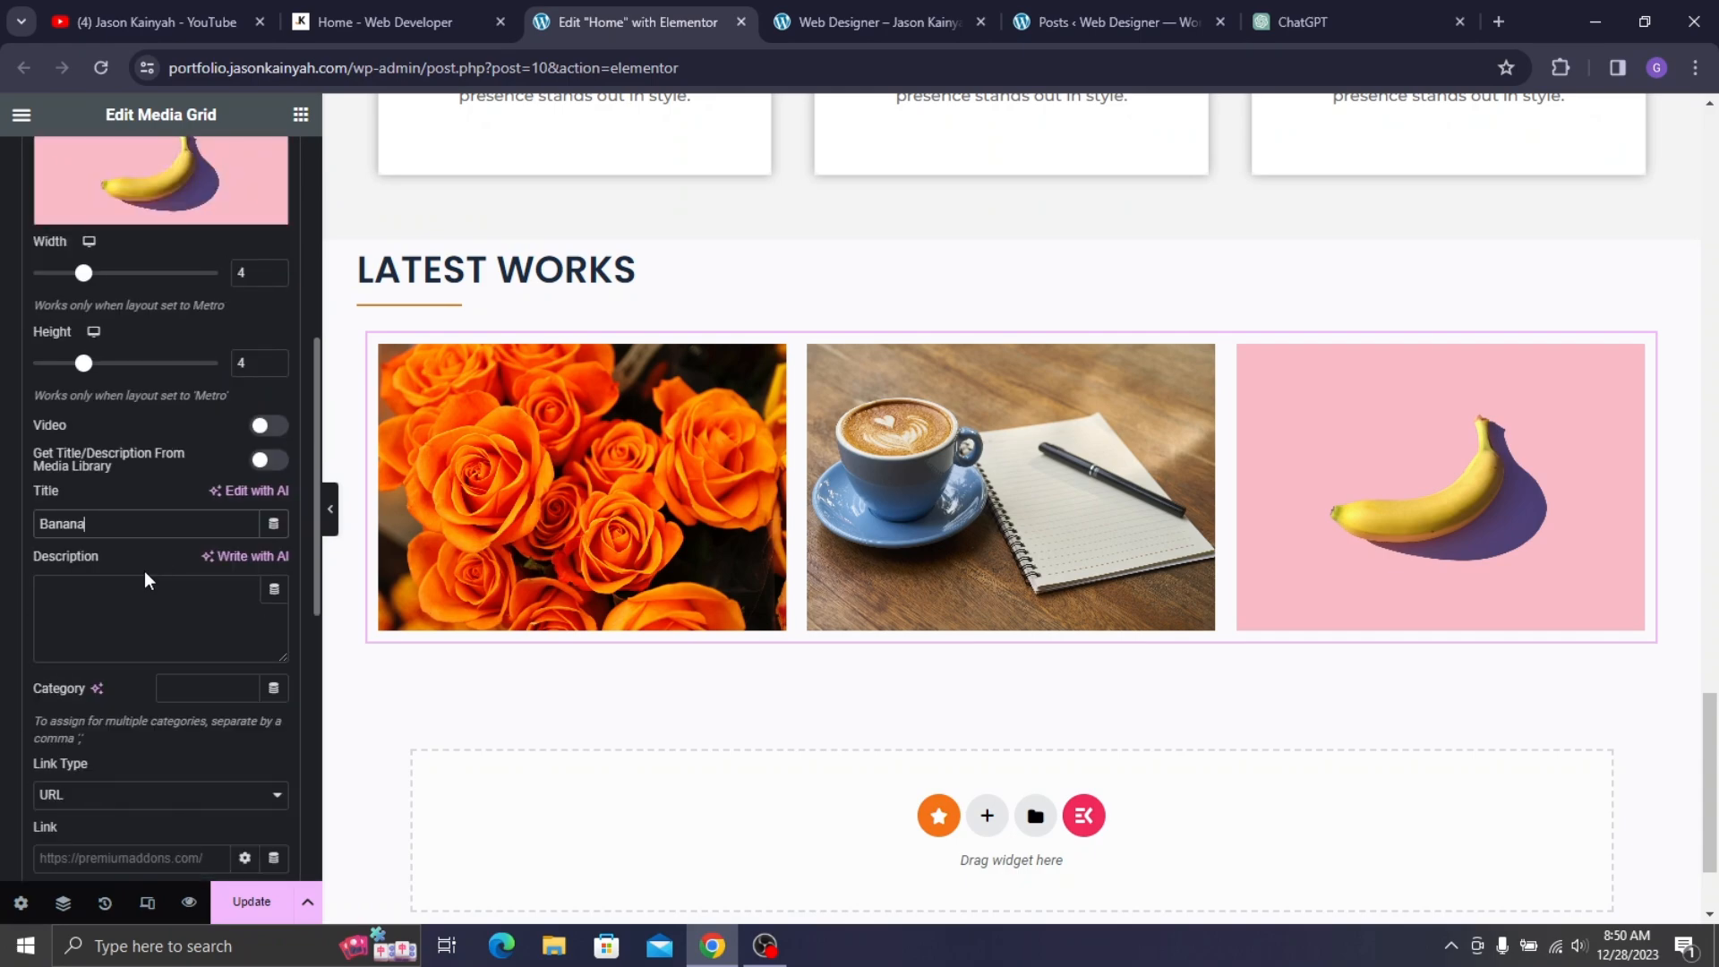
{"action": "scroll", "coordinate": [143, 571], "scroll_direction": "up", "scroll_amount": 5}
{"action": "left_click", "coordinate": [124, 261]}
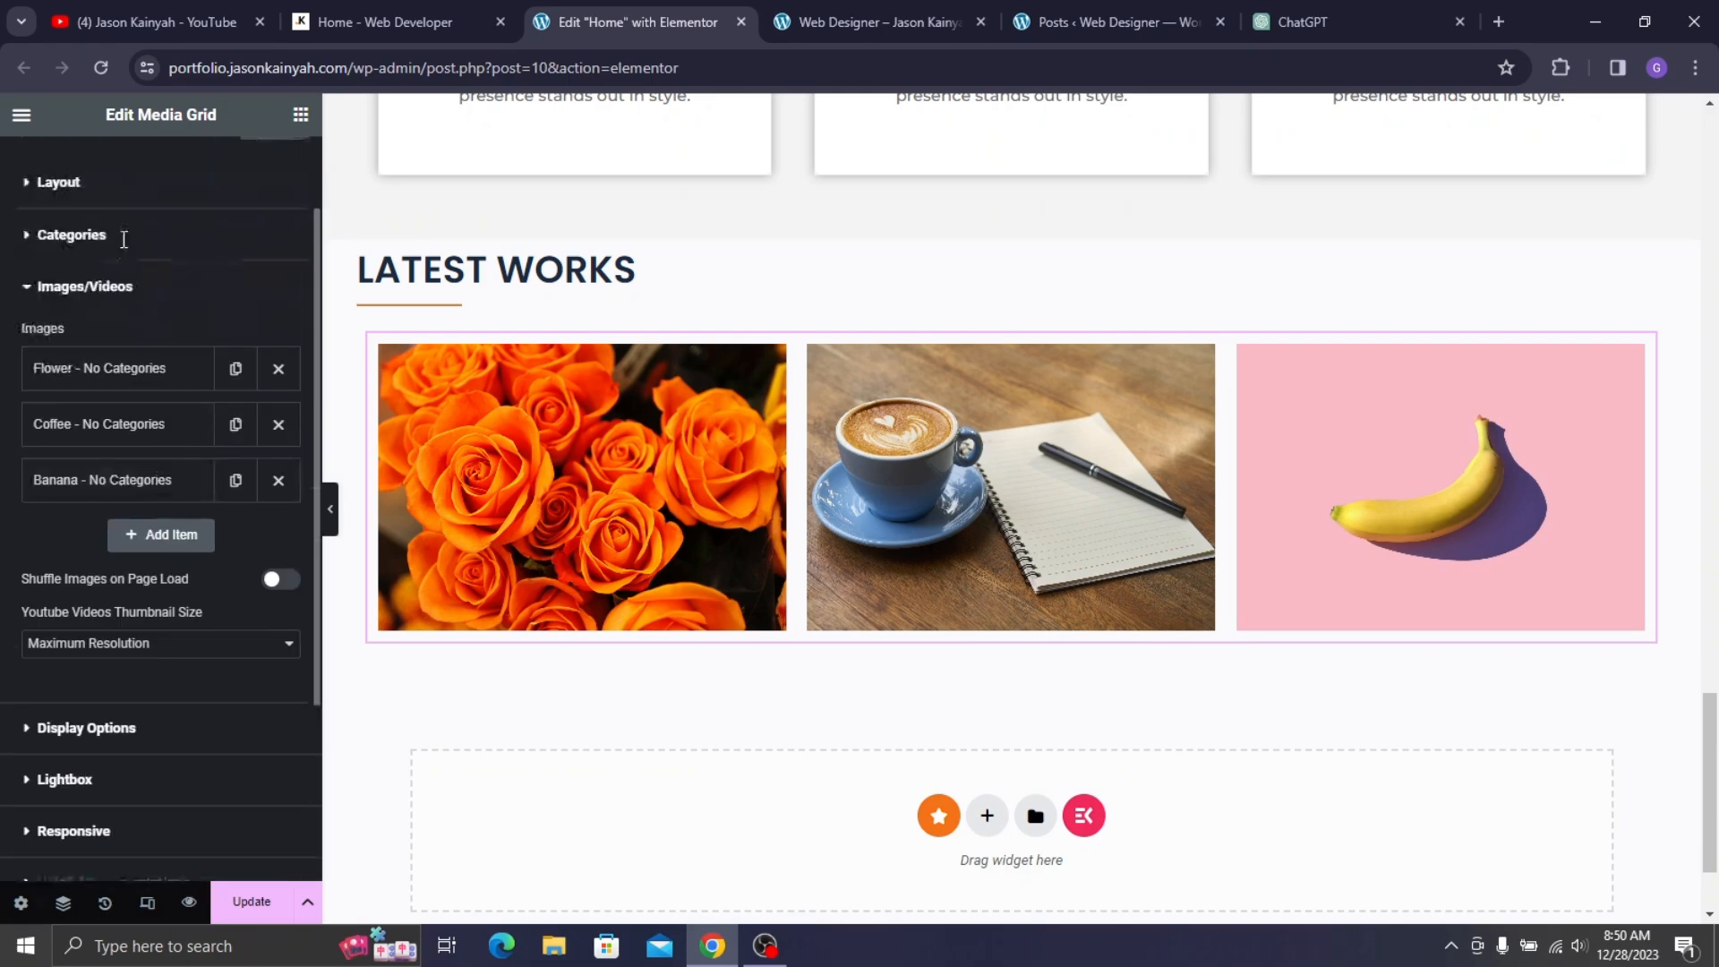
{"action": "scroll", "coordinate": [124, 239], "scroll_direction": "up", "scroll_amount": 2}
- Set the grid's Image Hover Overlay Color to translucent black #000000A1
{"action": "left_click", "coordinate": [155, 169]}
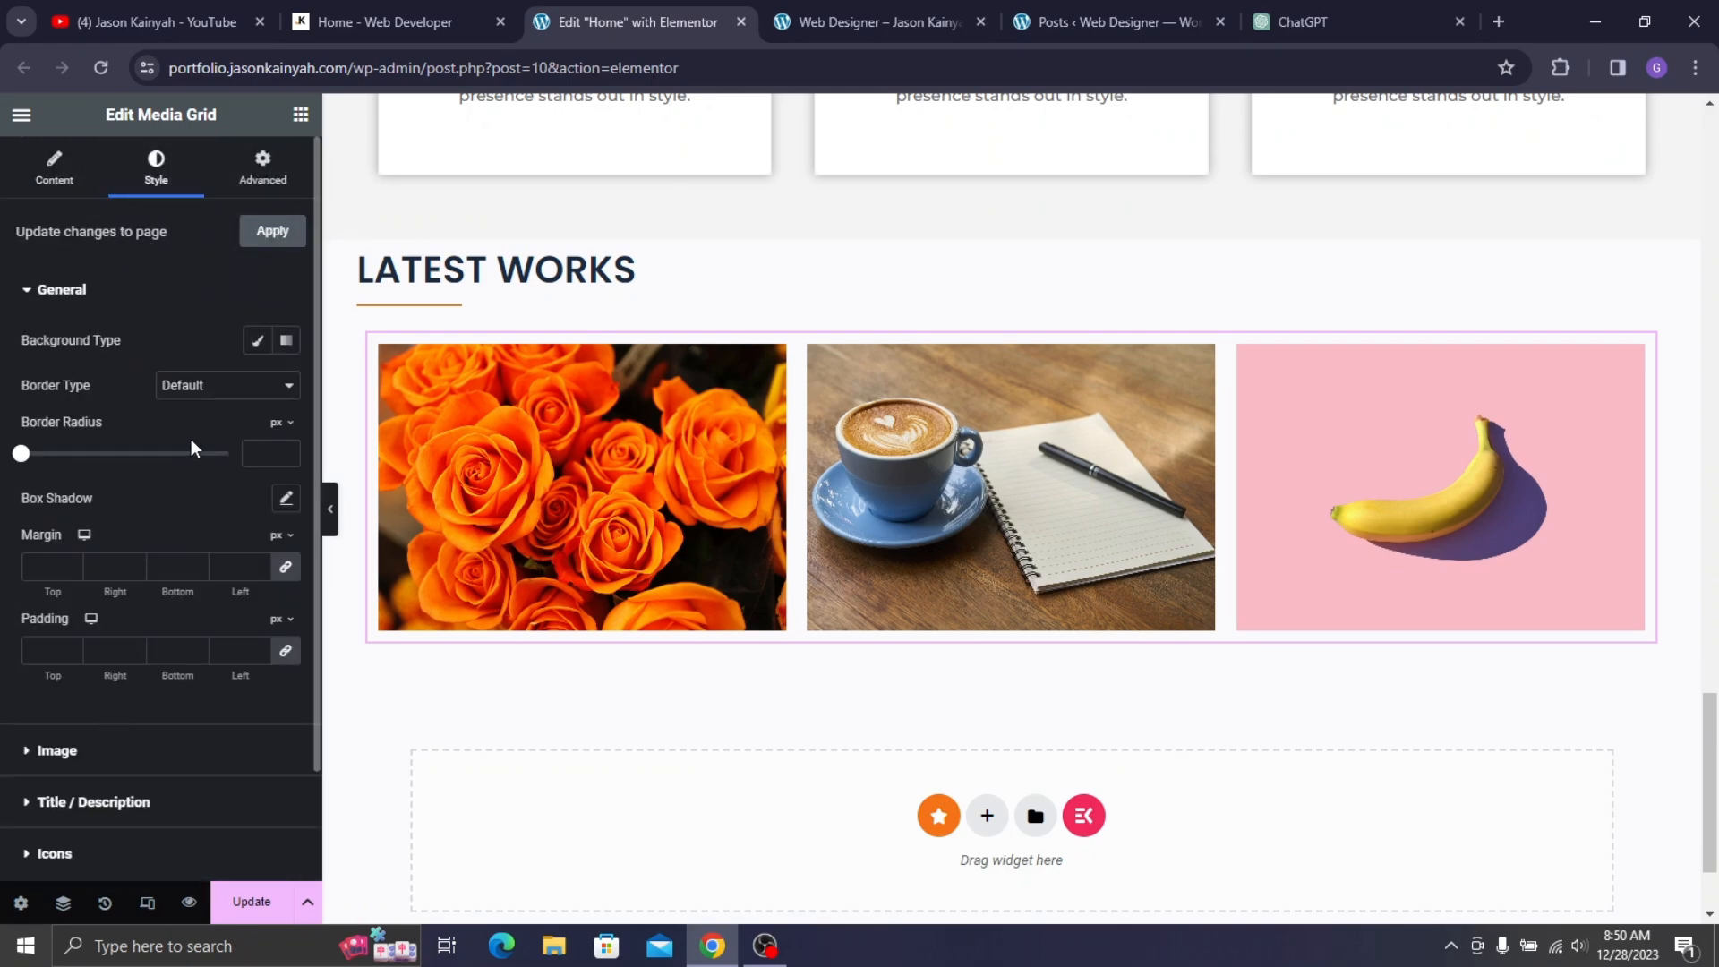
{"action": "scroll", "coordinate": [179, 484], "scroll_direction": "down", "scroll_amount": 2}
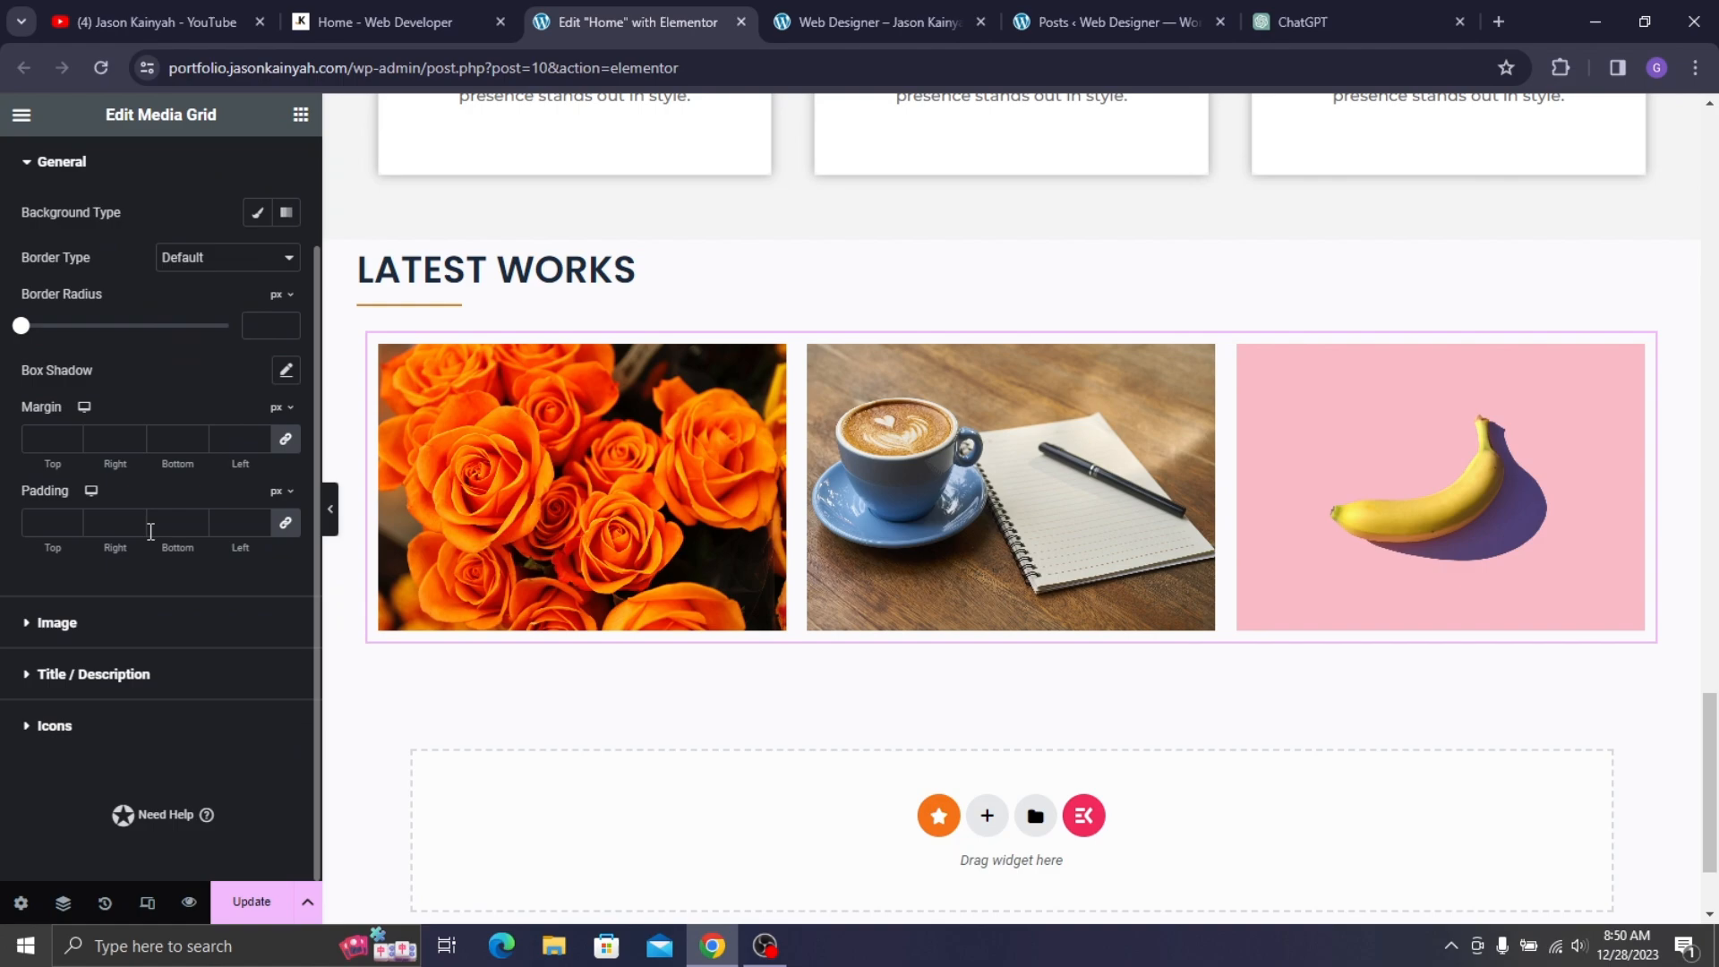
{"action": "left_click", "coordinate": [111, 642]}
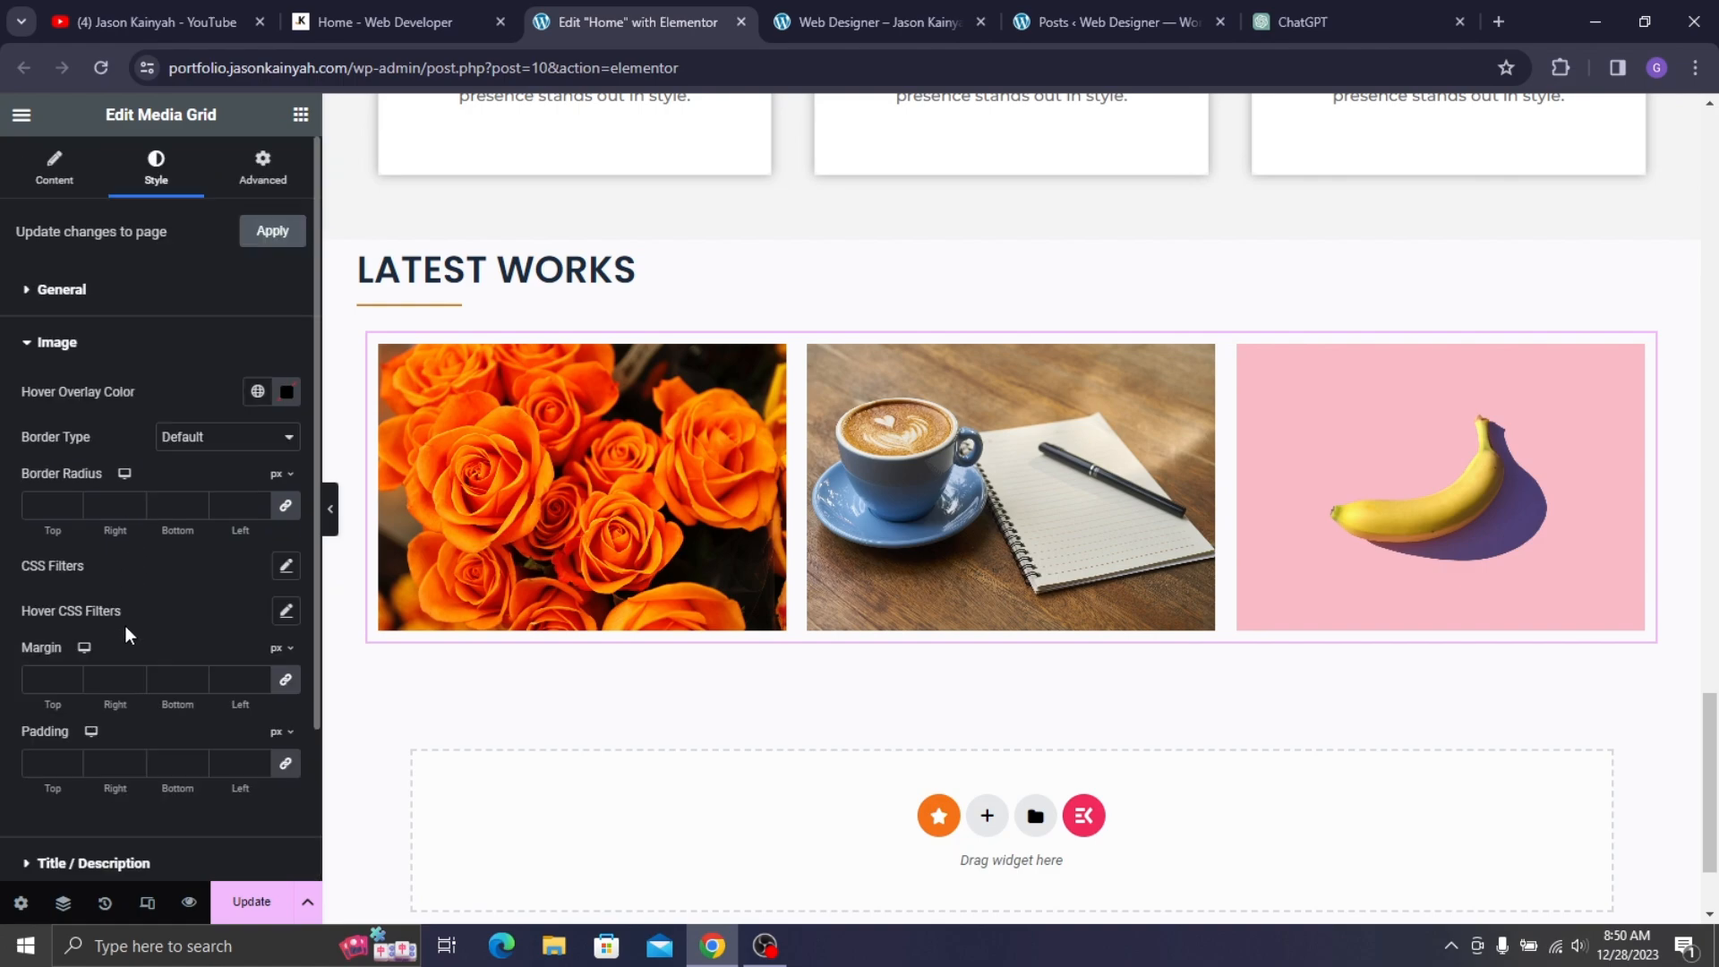
{"action": "left_click", "coordinate": [279, 398]}
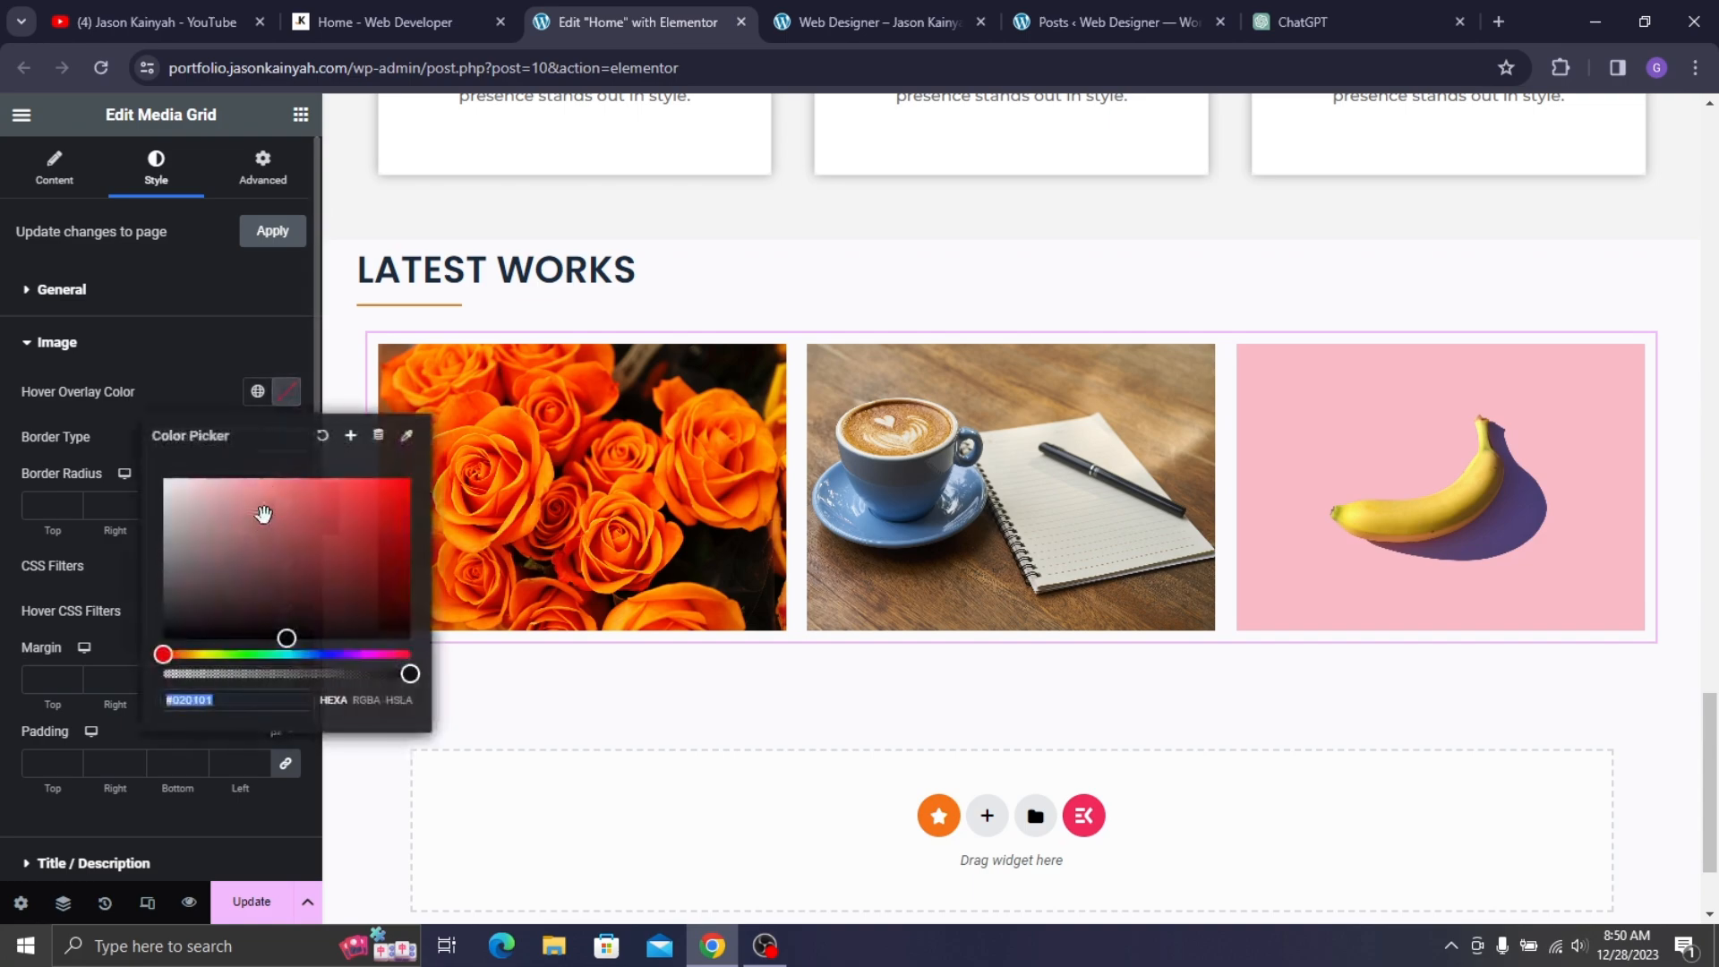
{"action": "left_click_drag", "start_coordinate": [311, 576], "coordinate": [319, 678]}
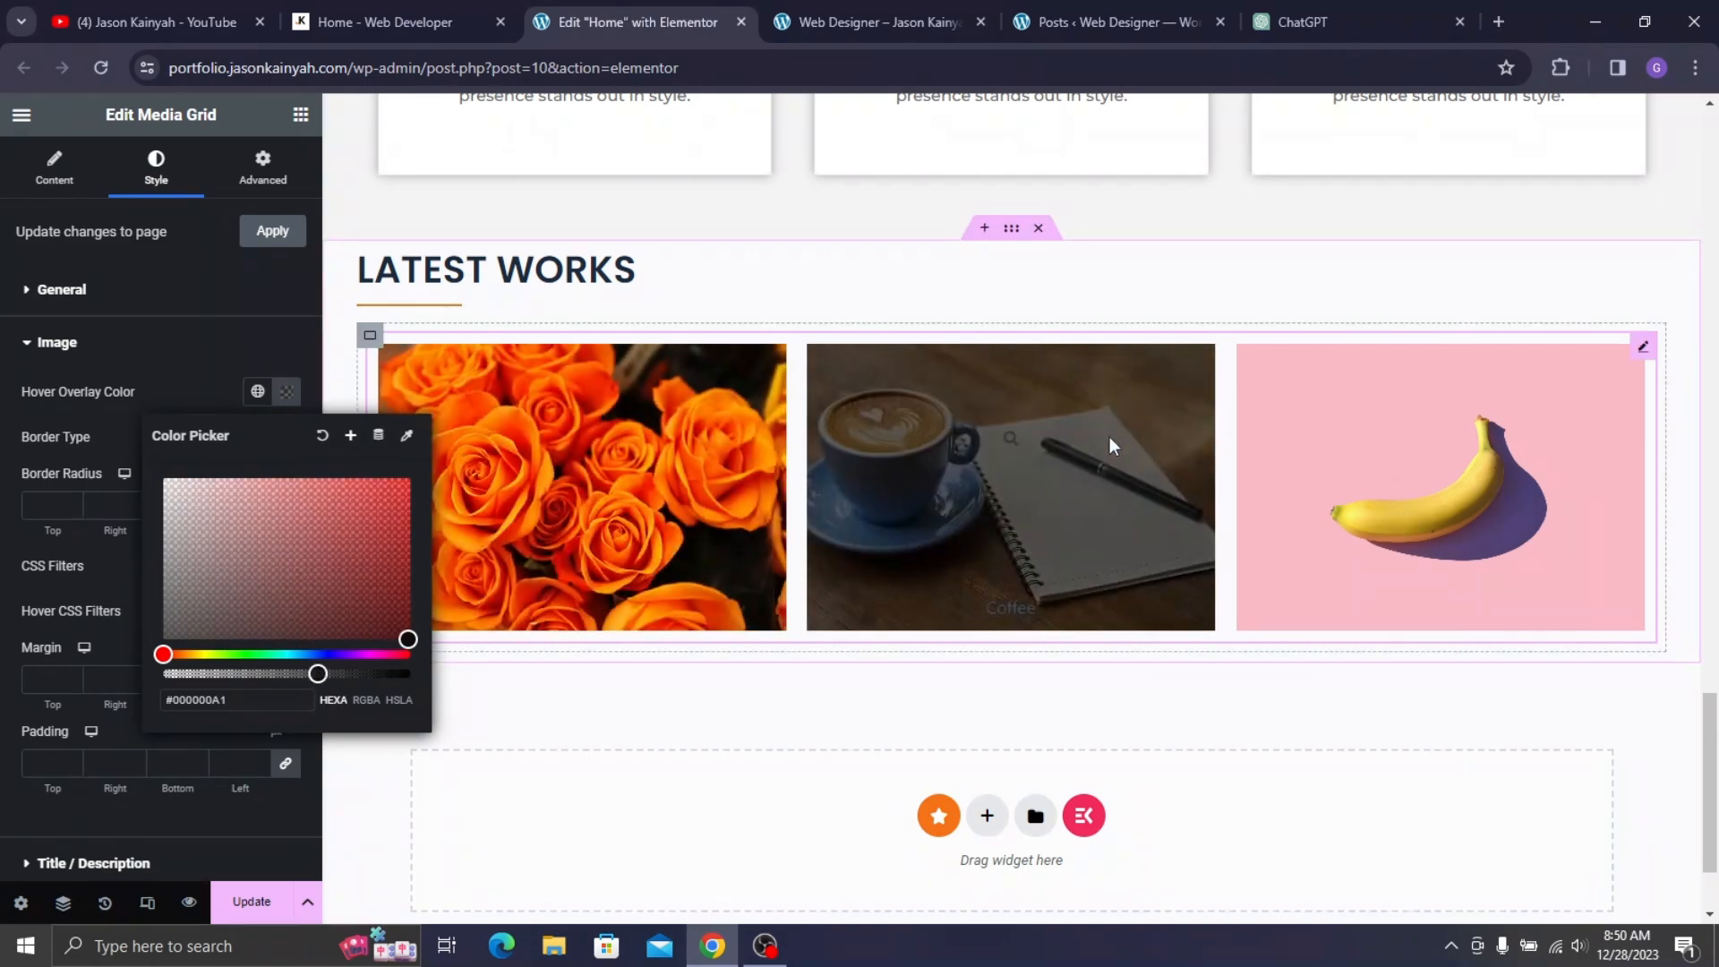
{"action": "left_click", "coordinate": [113, 437]}
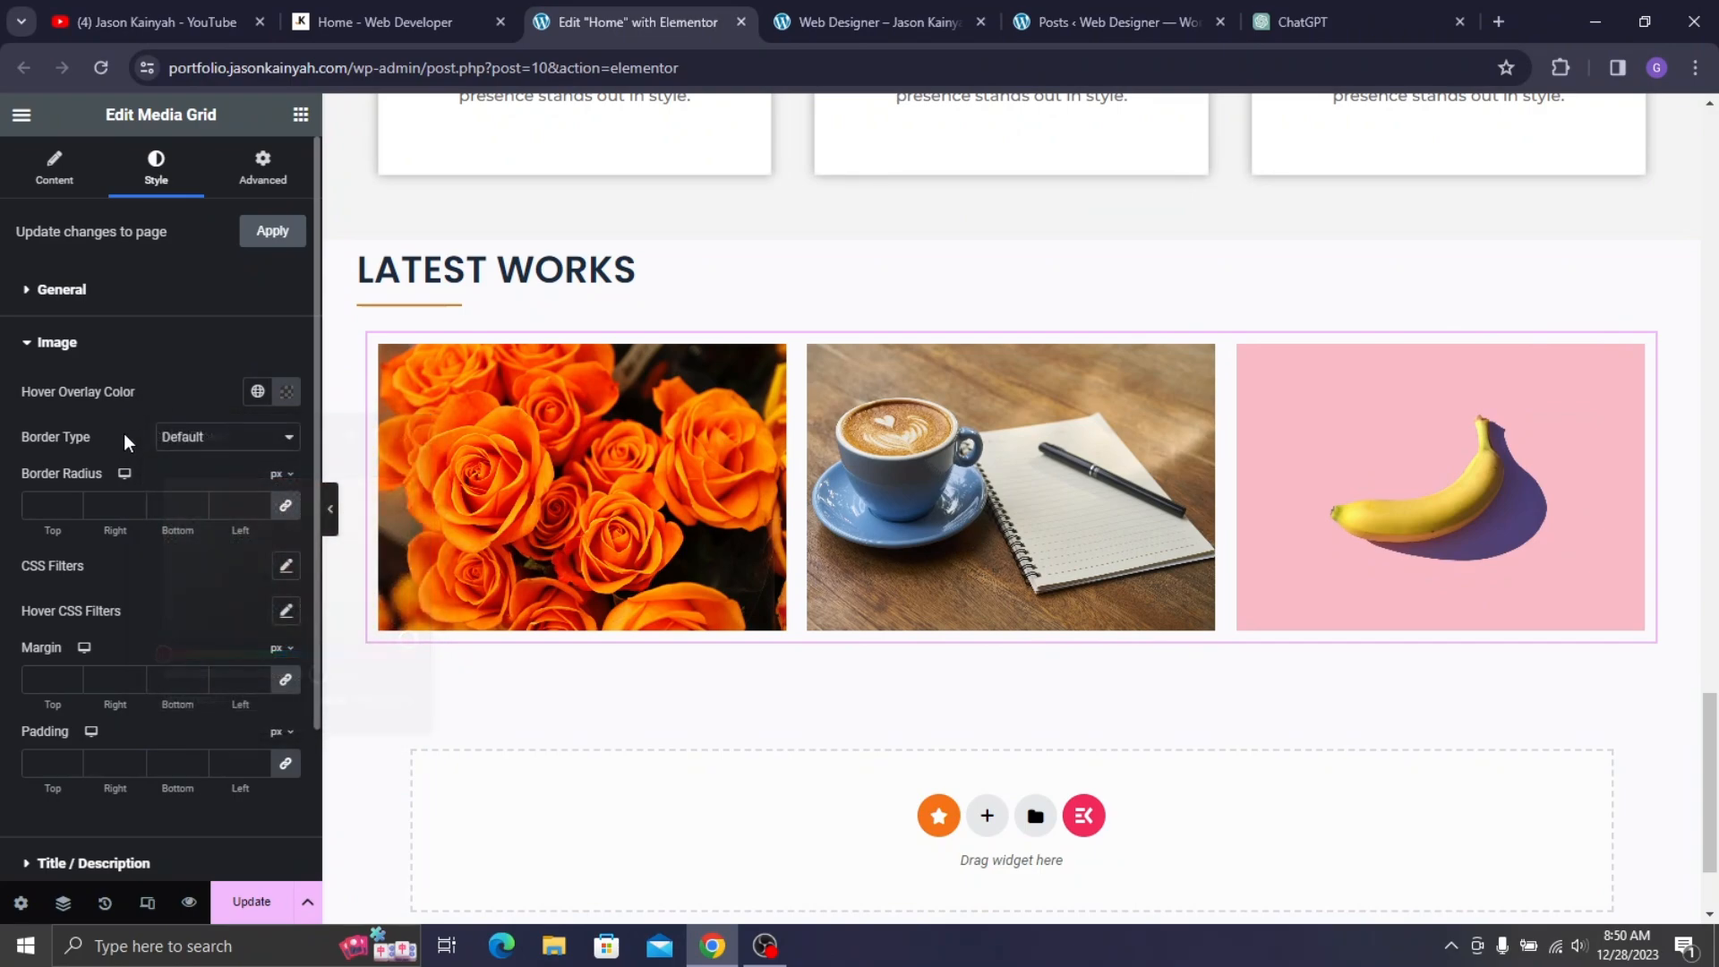
{"action": "scroll", "coordinate": [124, 433], "scroll_direction": "down", "scroll_amount": 2}
- Set the grid title typography font family to Poppins
{"action": "left_click", "coordinate": [139, 667]}
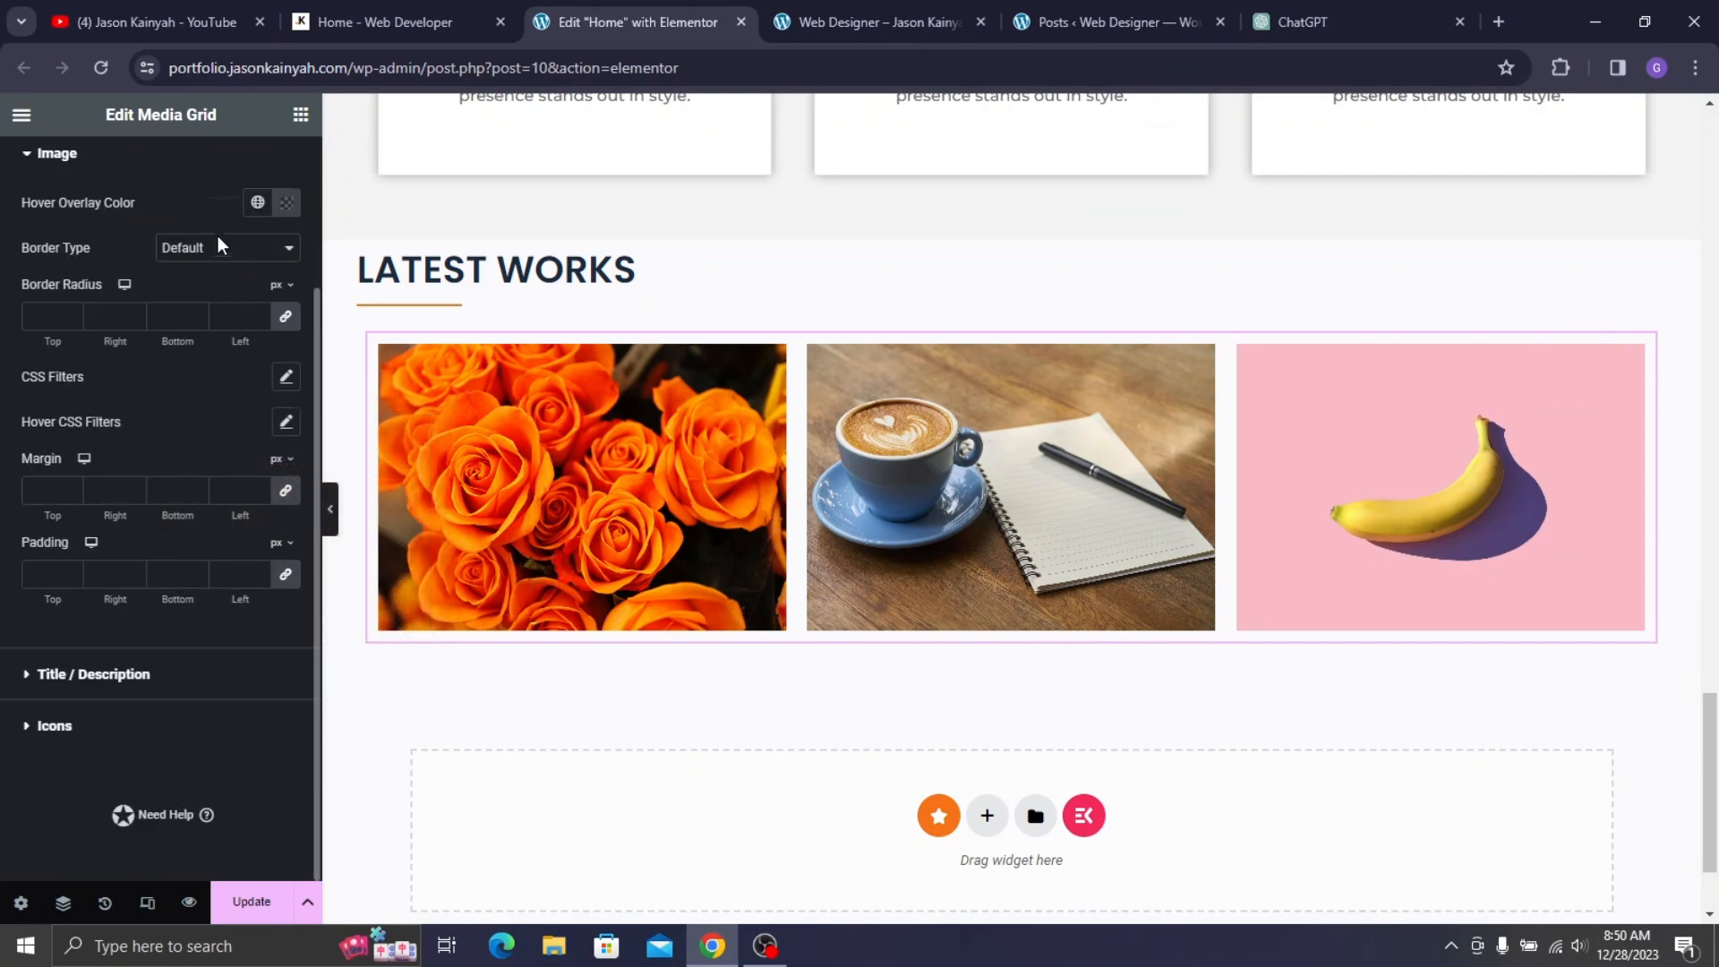
{"action": "left_click", "coordinate": [287, 520]}
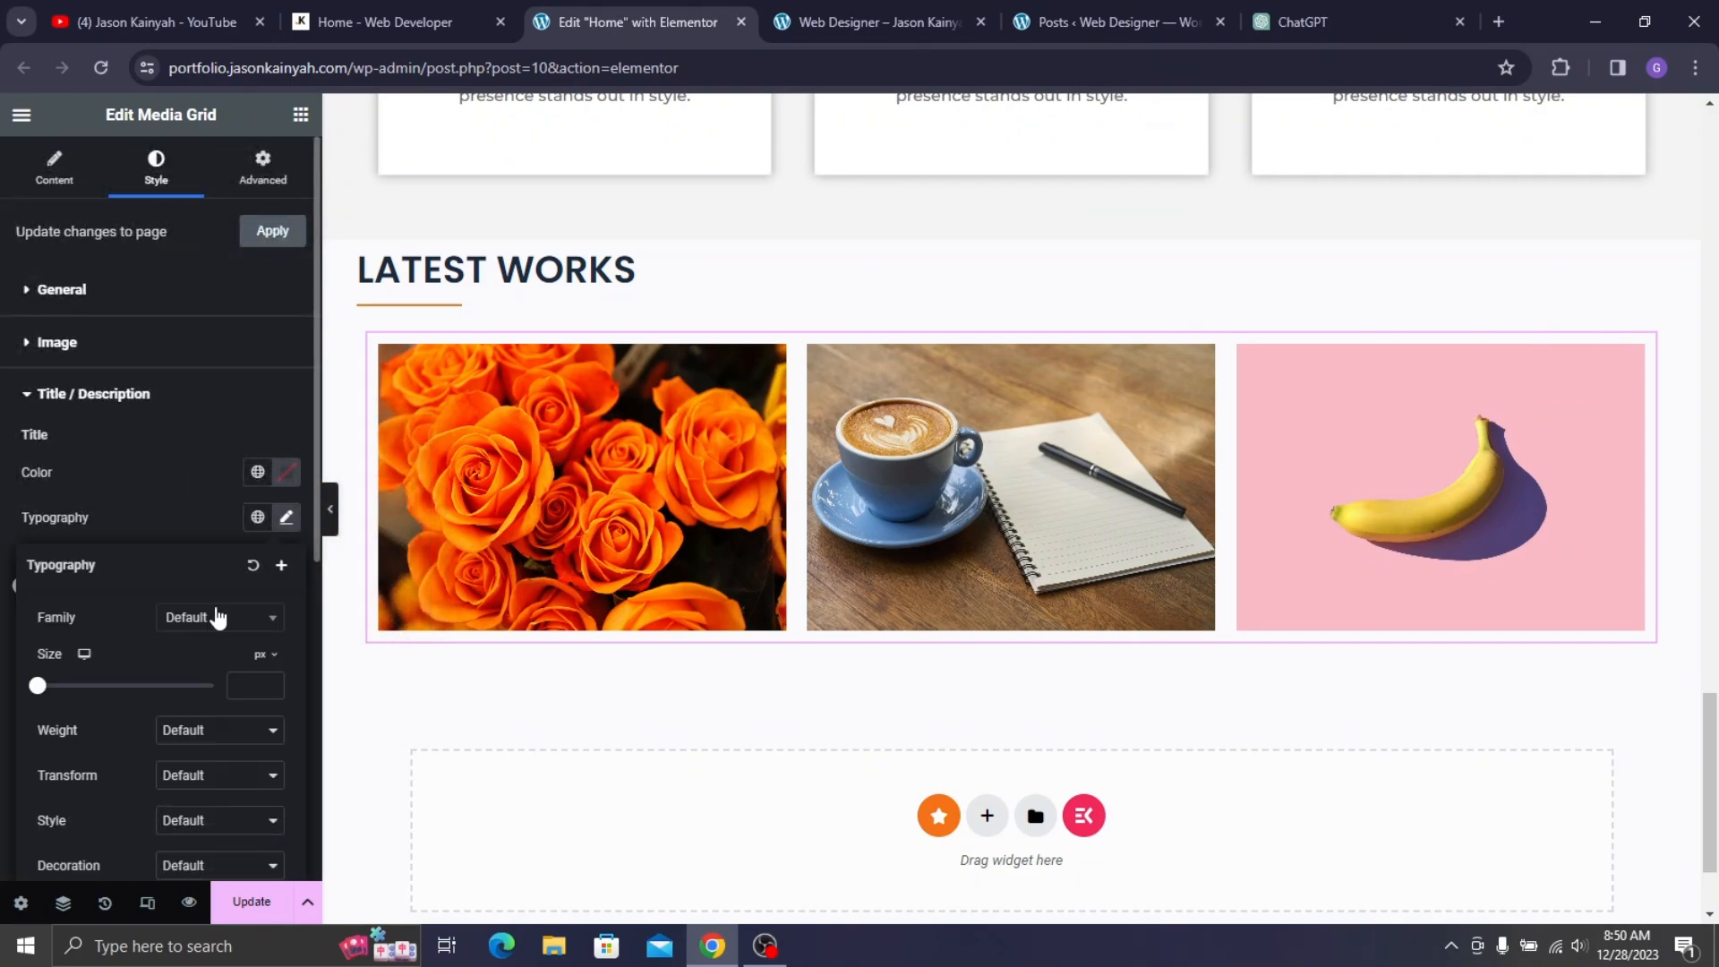
{"action": "left_click", "coordinate": [215, 619]}
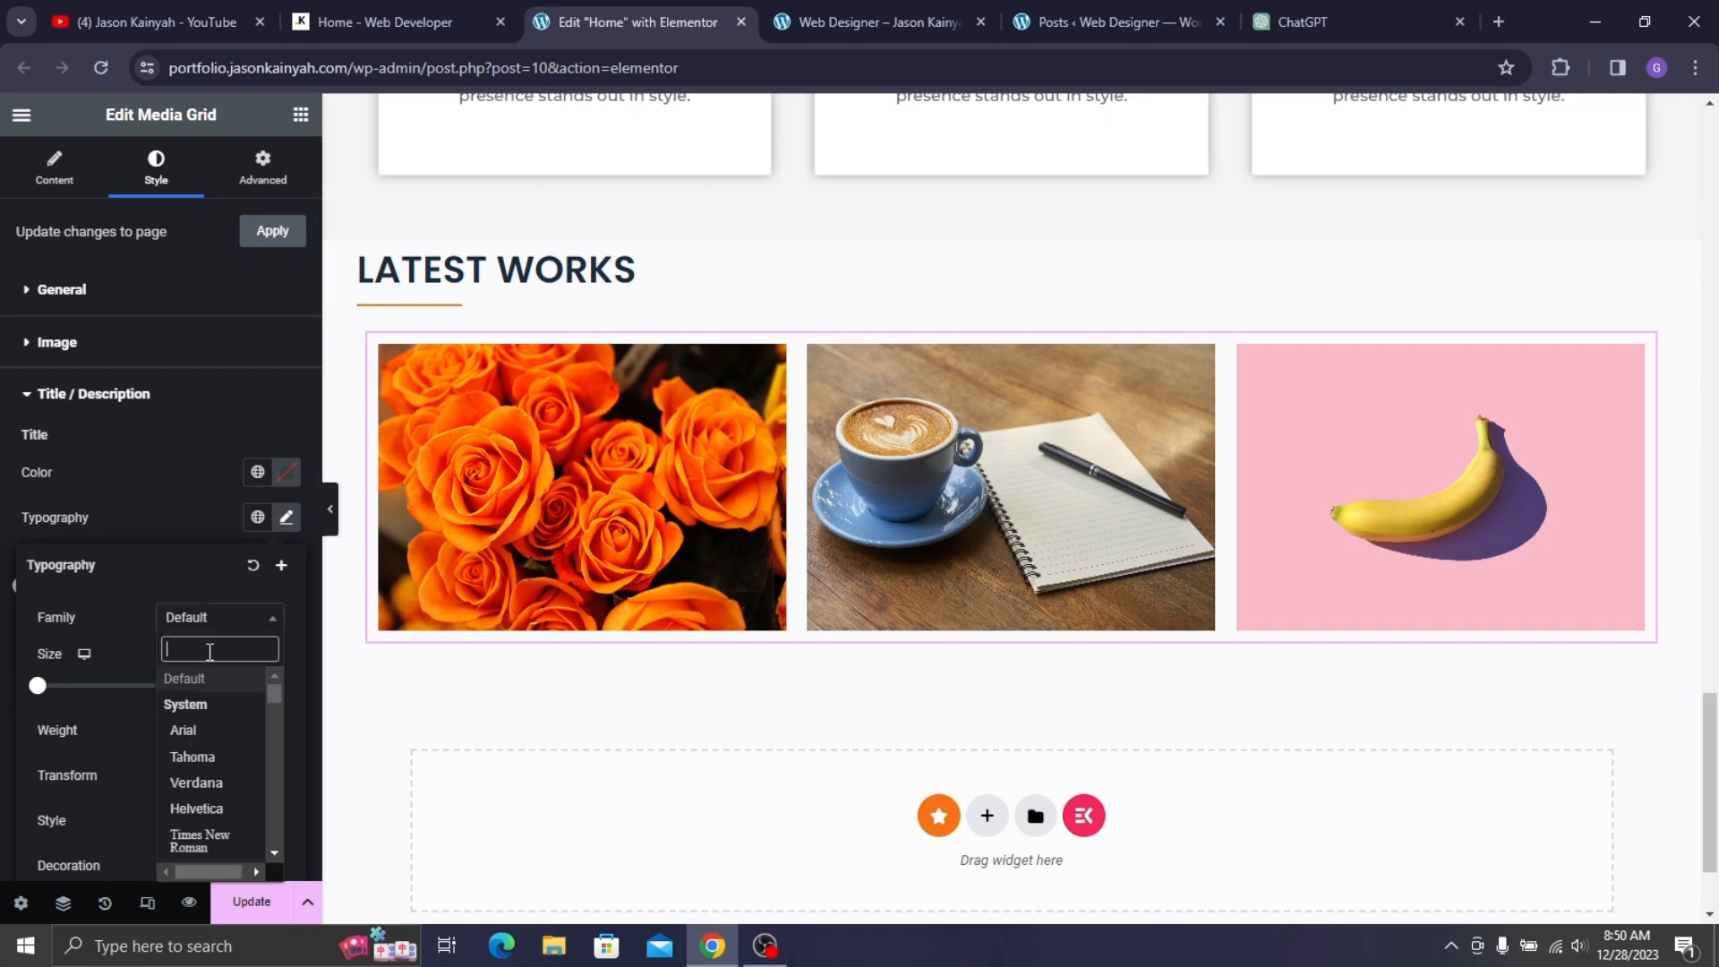
{"action": "type", "text": "o"}
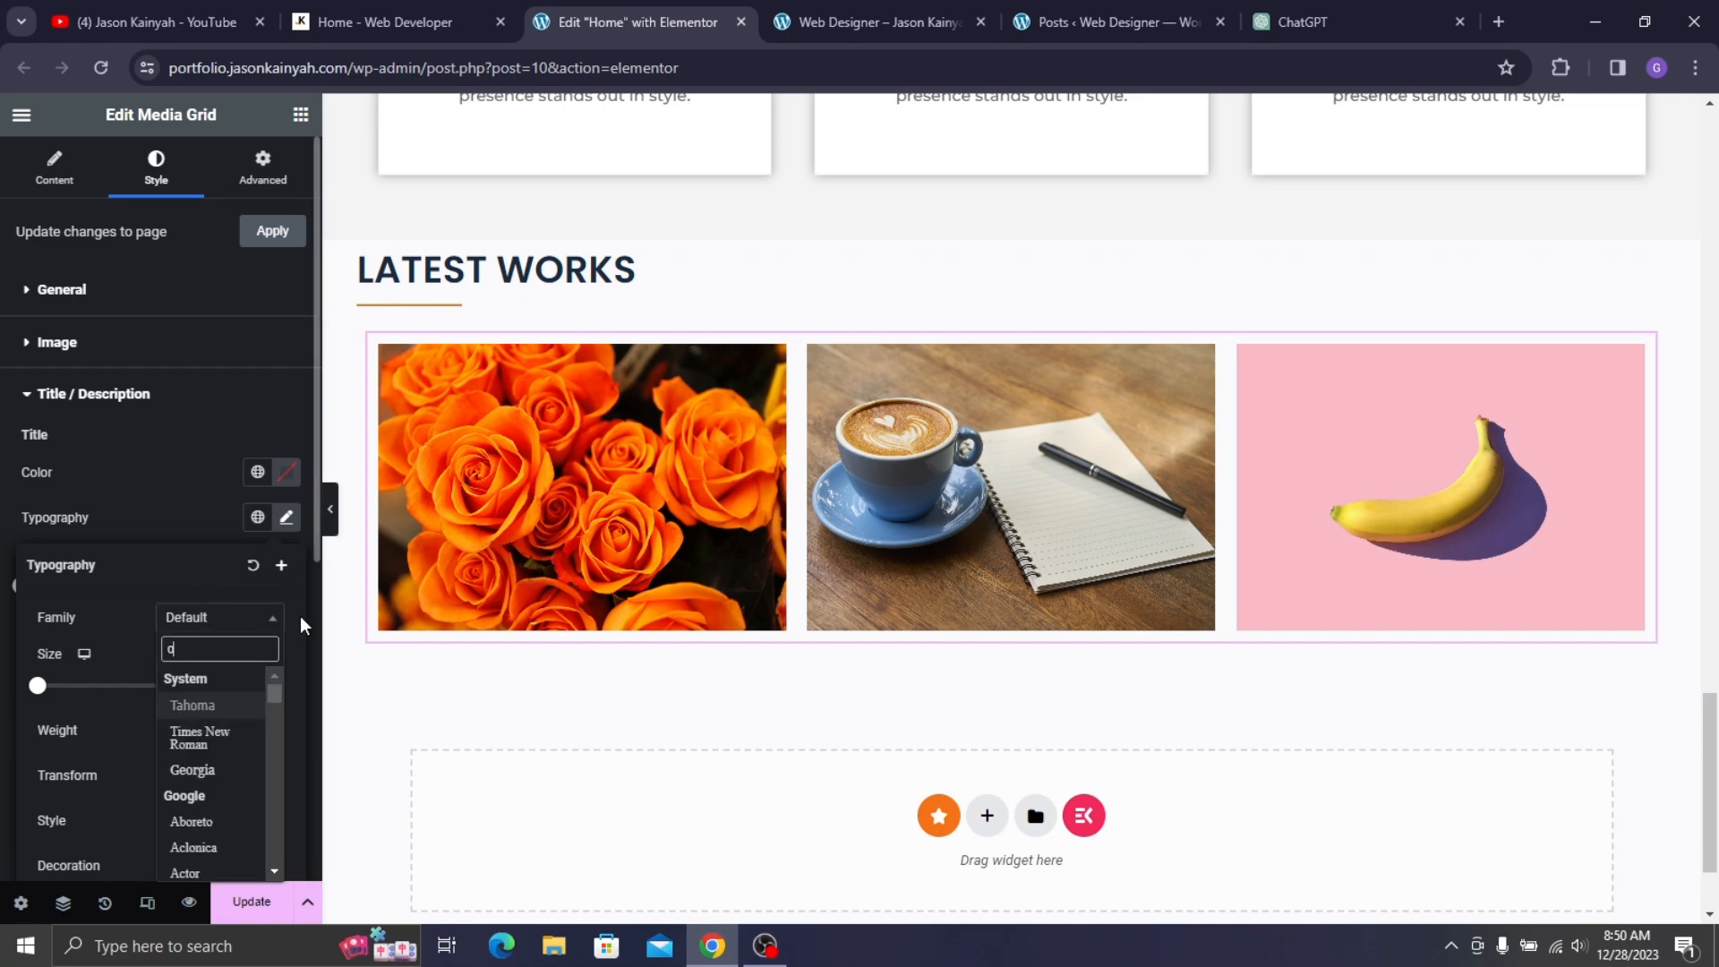
{"action": "key", "text": "BackSpace"}
{"action": "type", "text": "popp"}
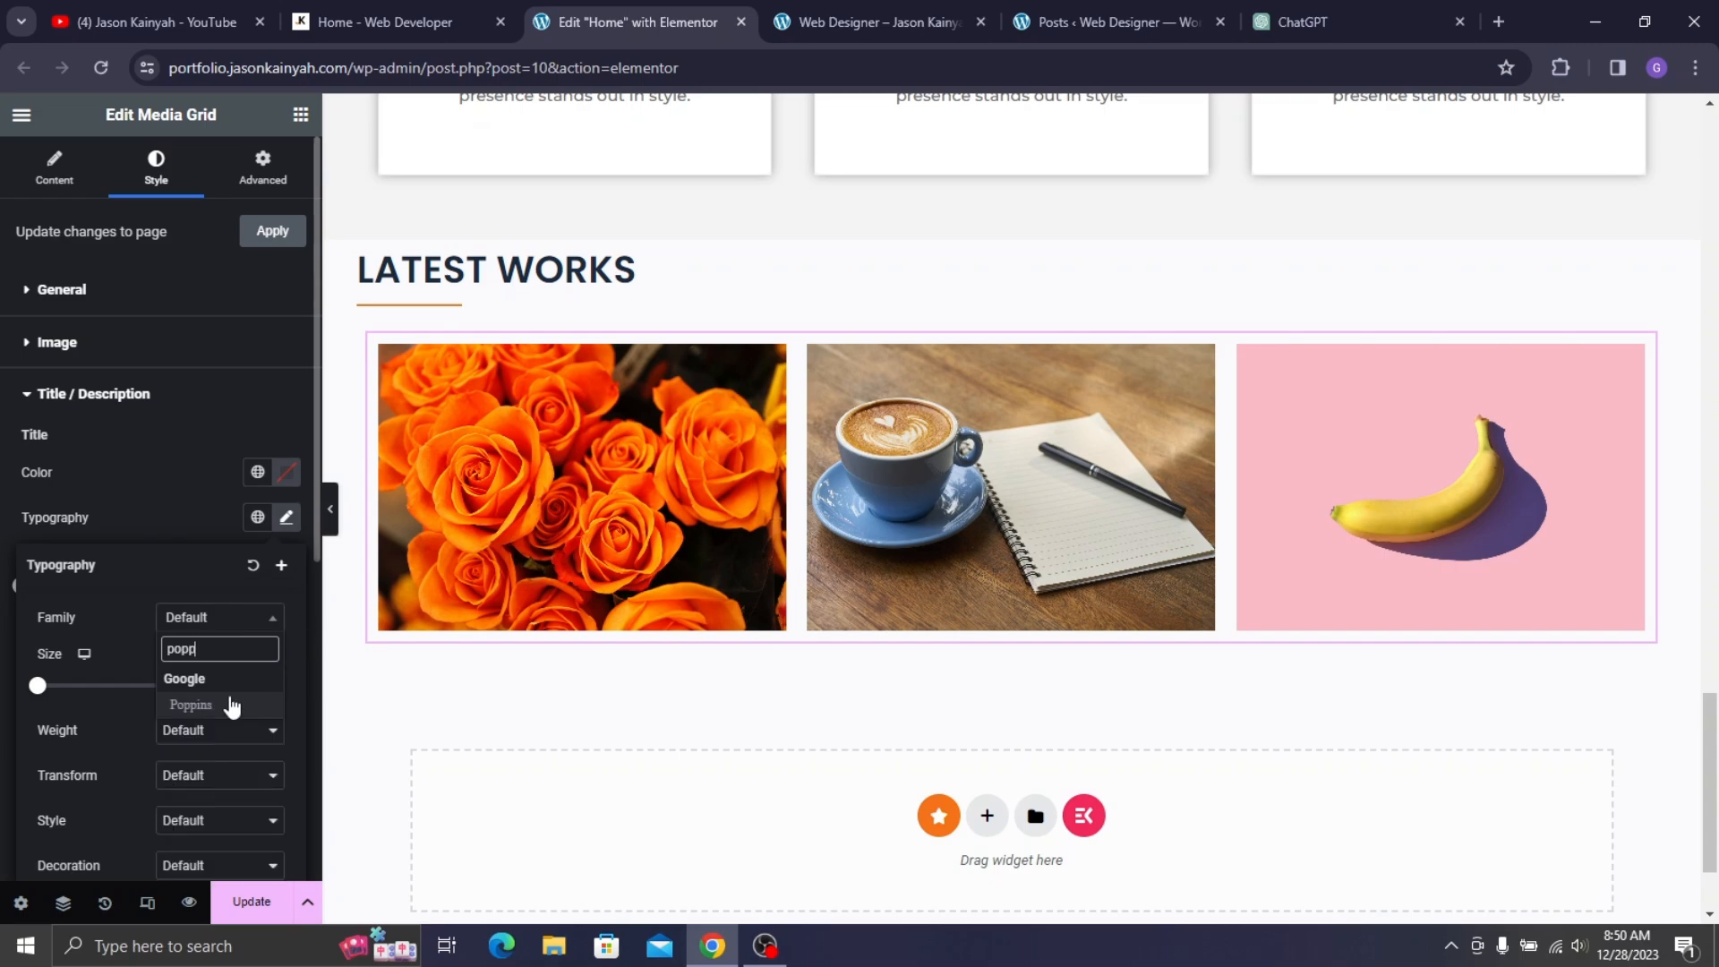
{"action": "left_click", "coordinate": [199, 707]}
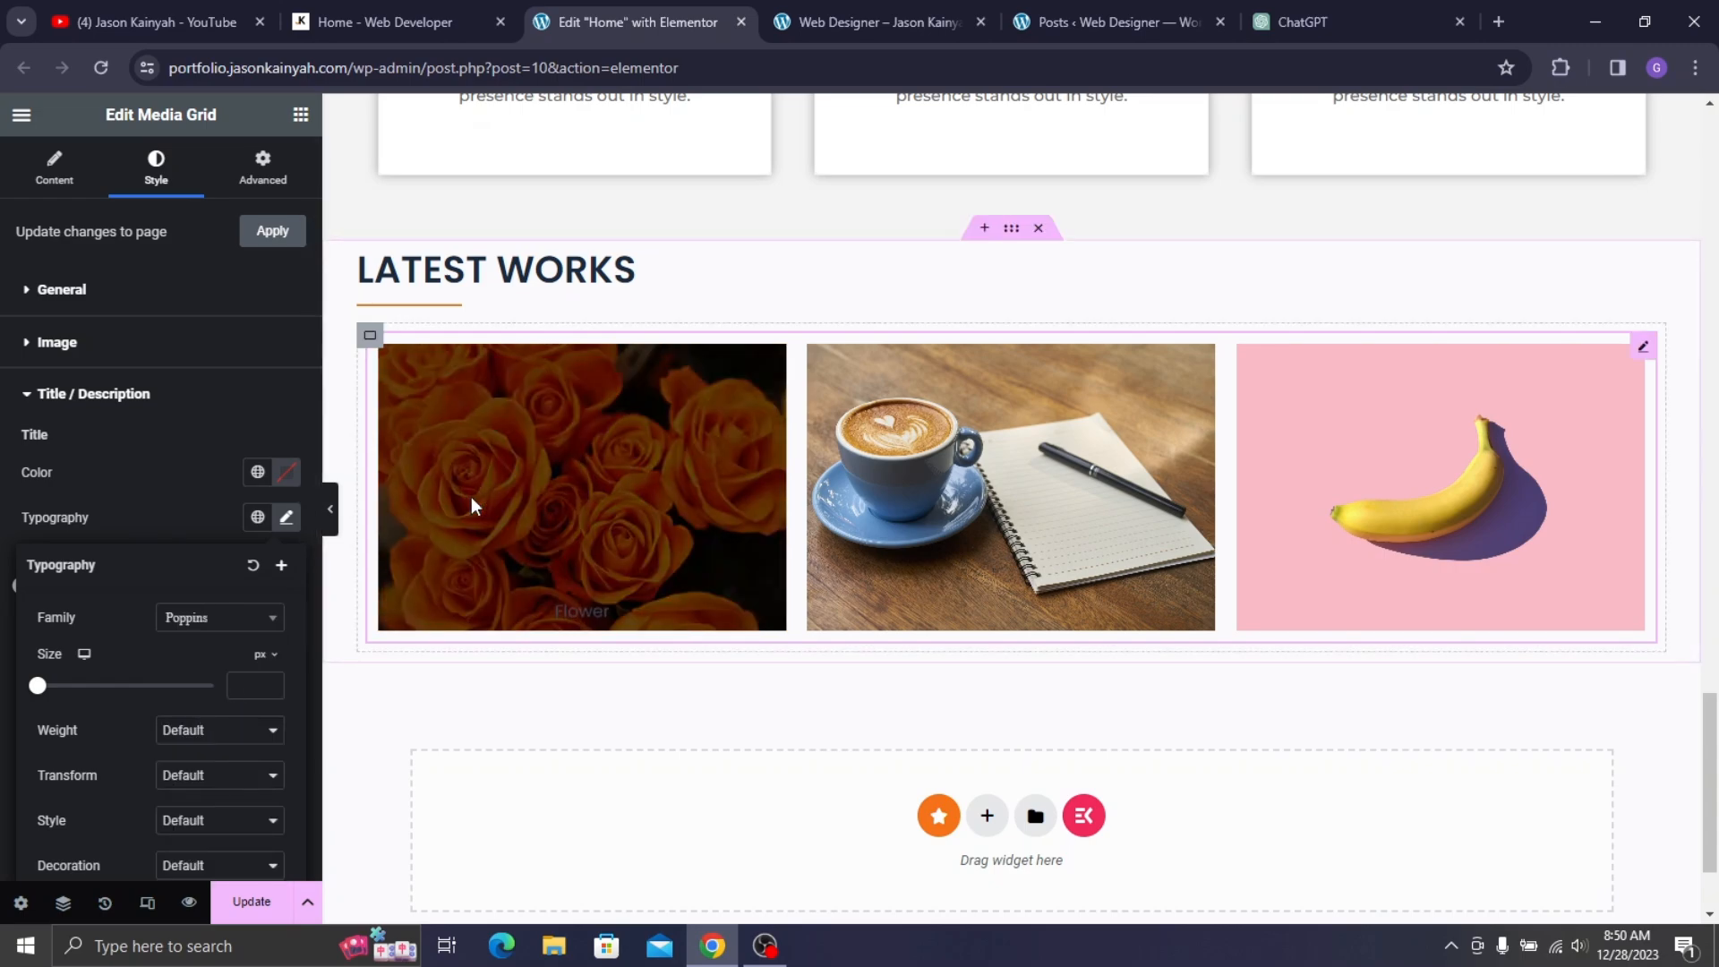
- Give the titles font size 24, weight 500 (Medium), and white colour
{"action": "left_click", "coordinate": [247, 685]}
{"action": "type", "text": "2"}
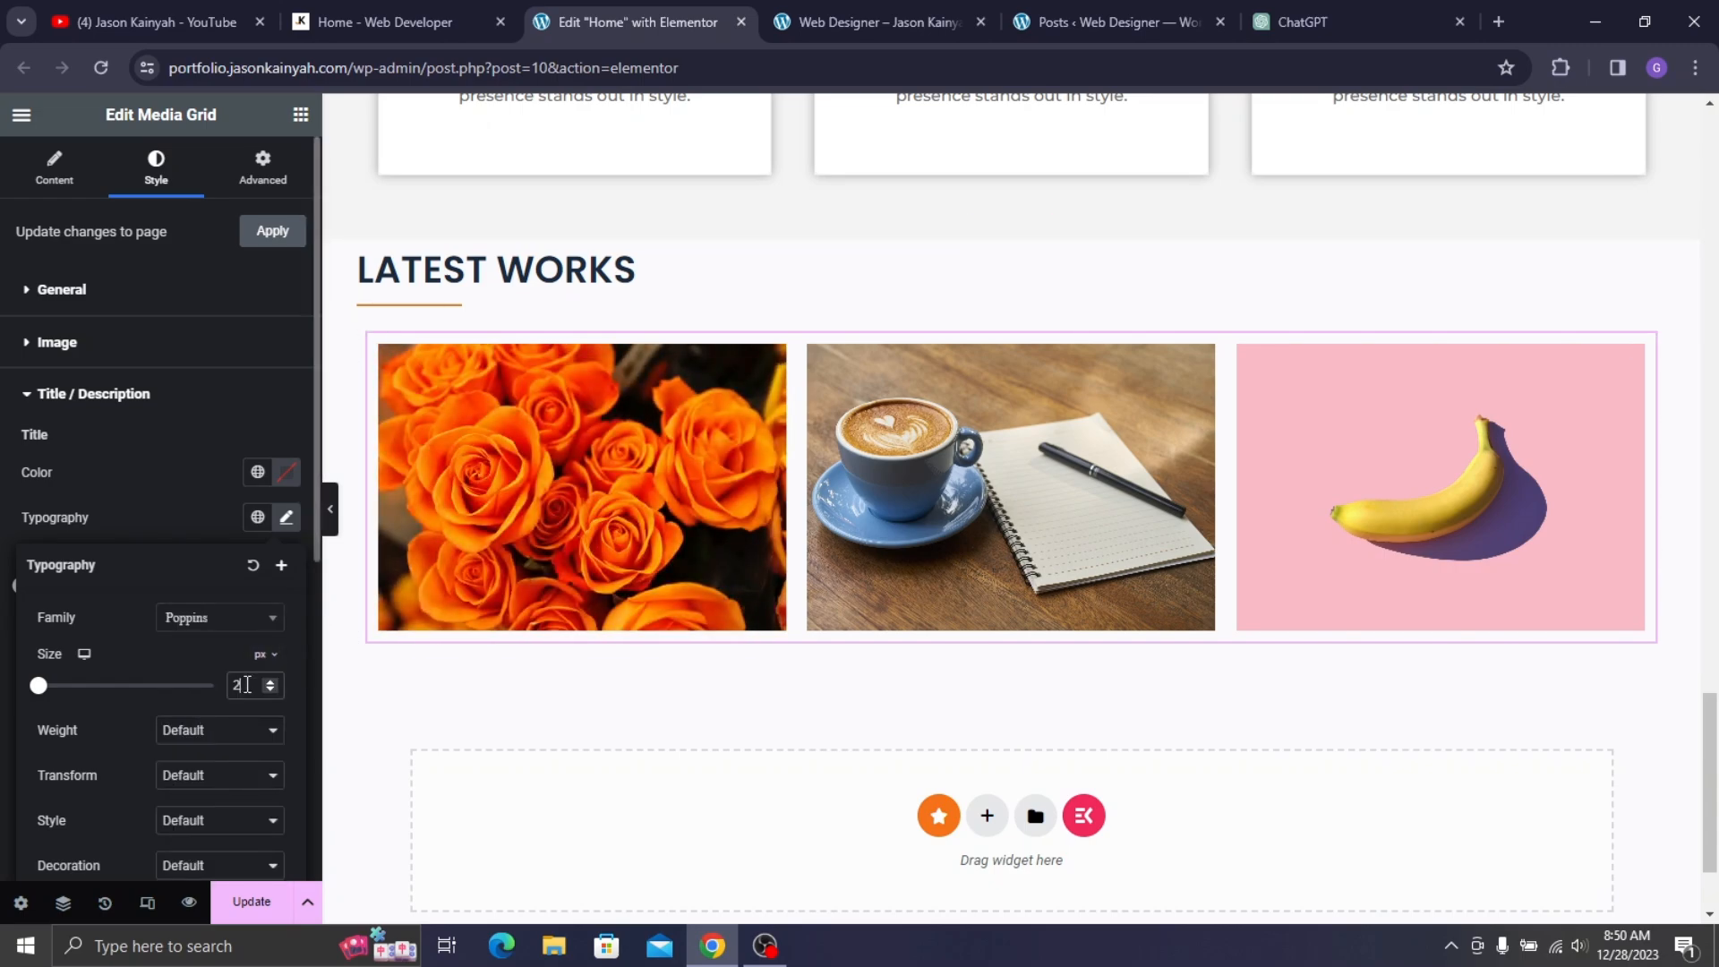
{"action": "type", "text": "0"}
{"action": "key", "text": "BackSpace"}
{"action": "left_click", "coordinate": [226, 731]}
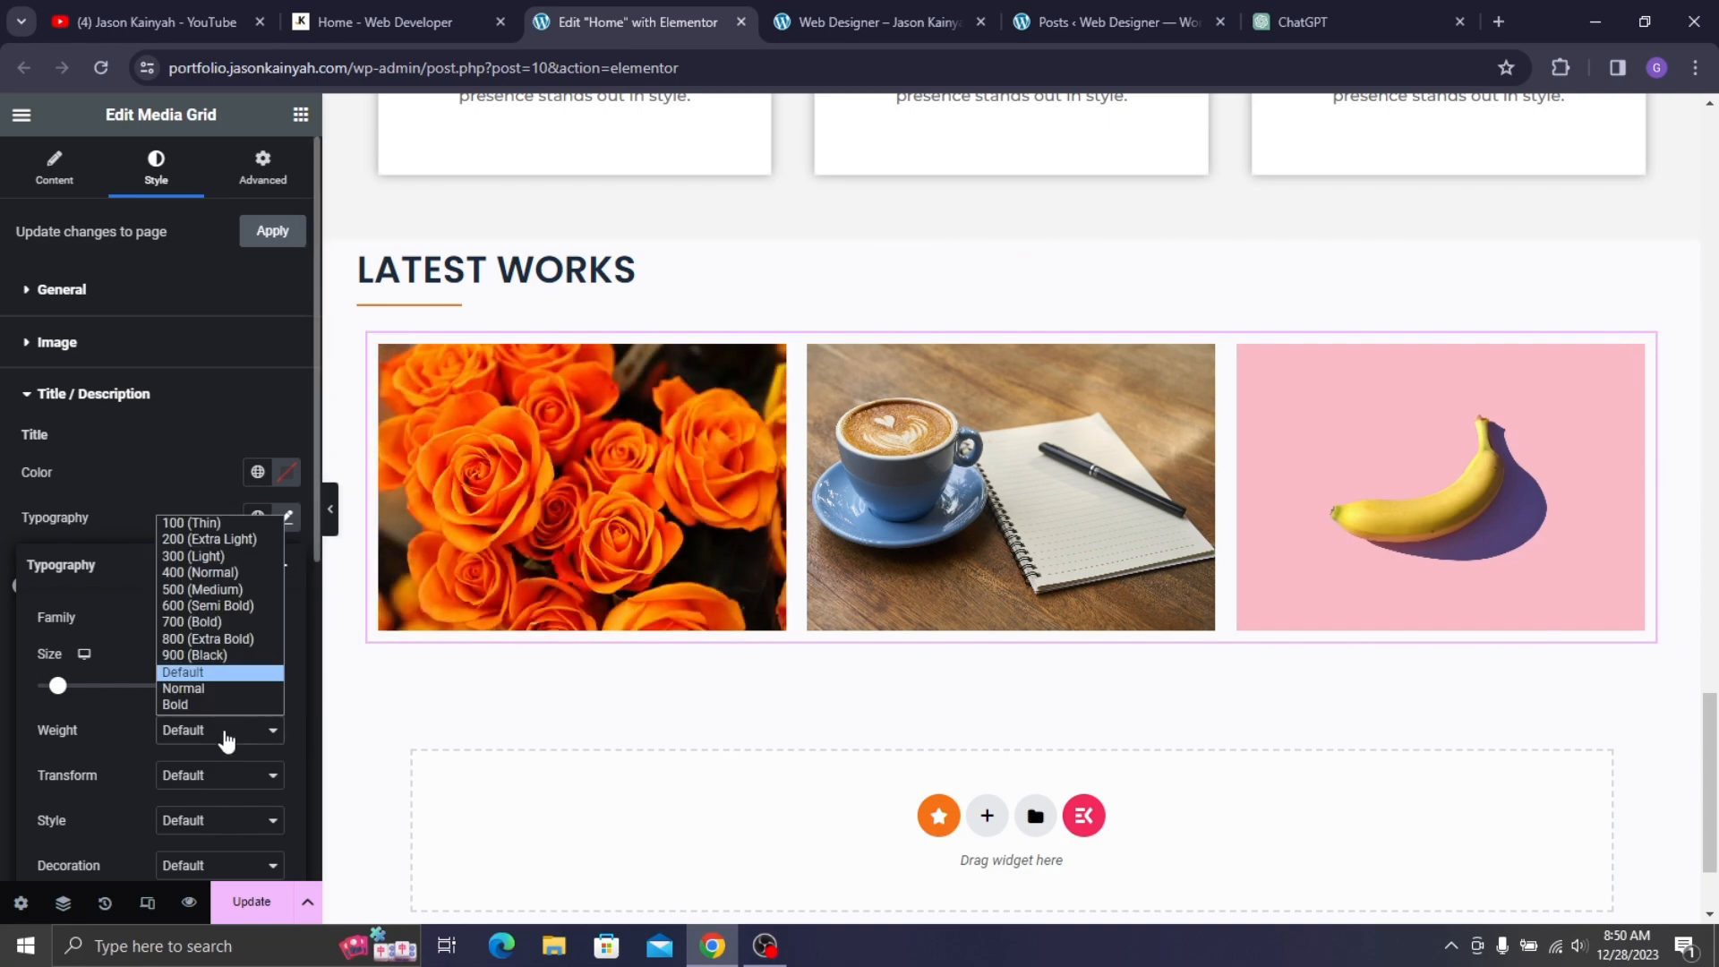
{"action": "left_click", "coordinate": [255, 589]}
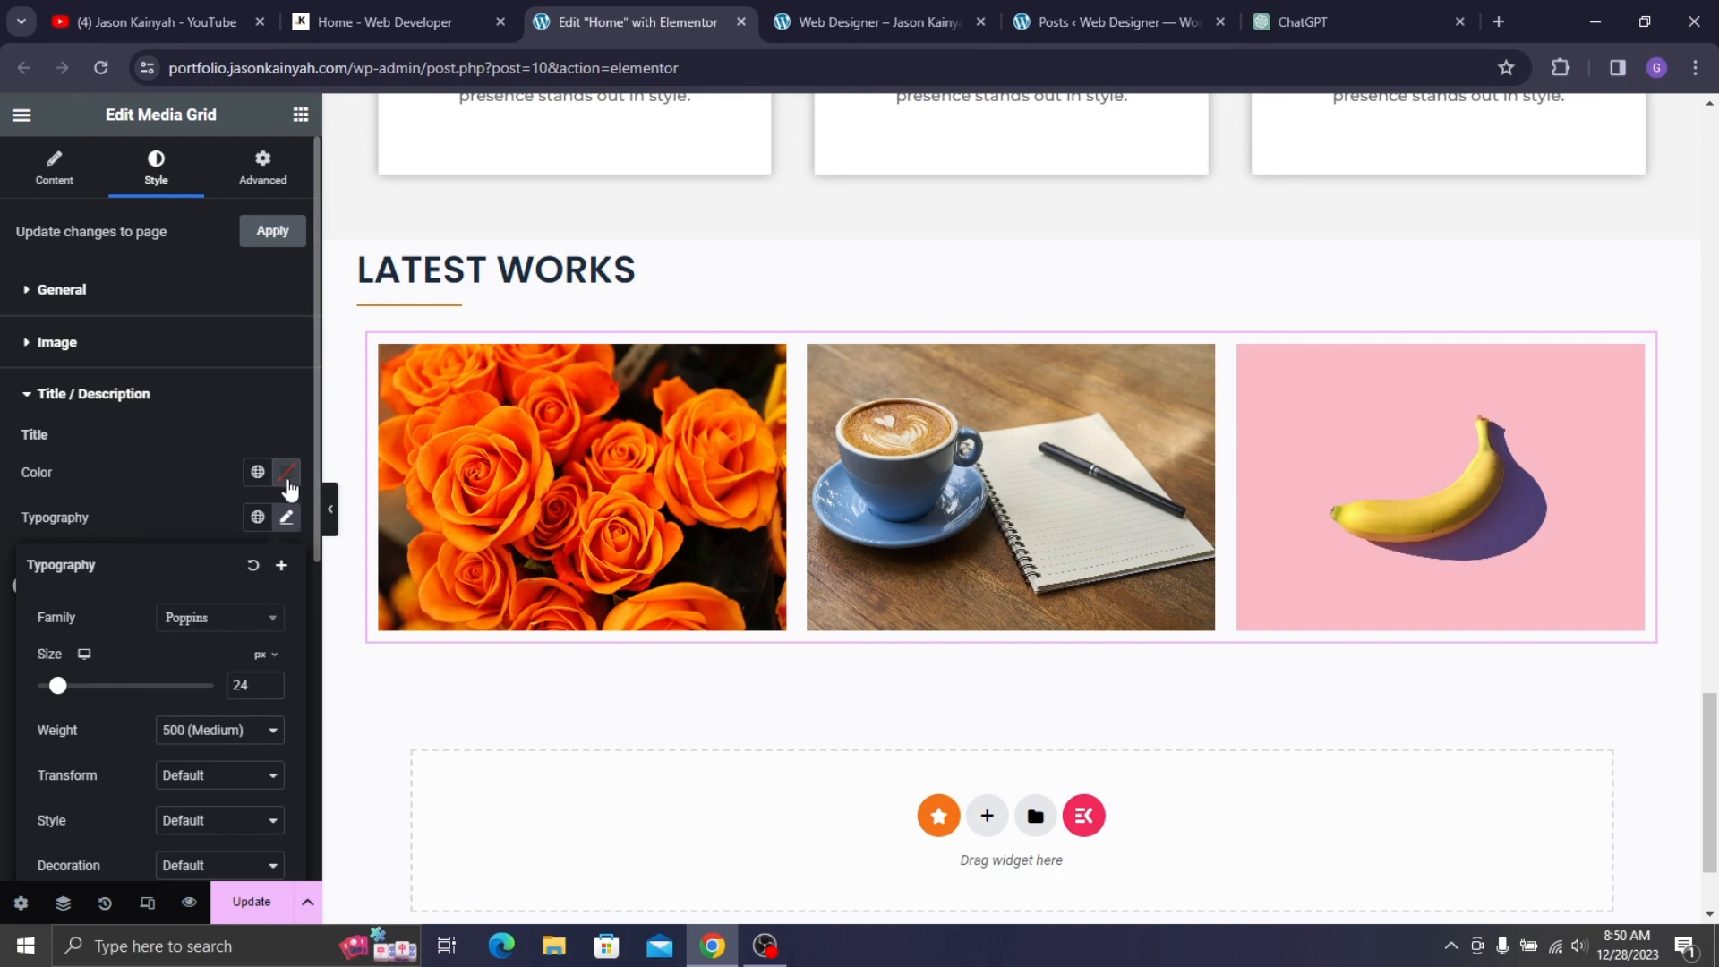
{"action": "left_click", "coordinate": [287, 472]}
{"action": "left_click_drag", "start_coordinate": [213, 602], "coordinate": [158, 485]}
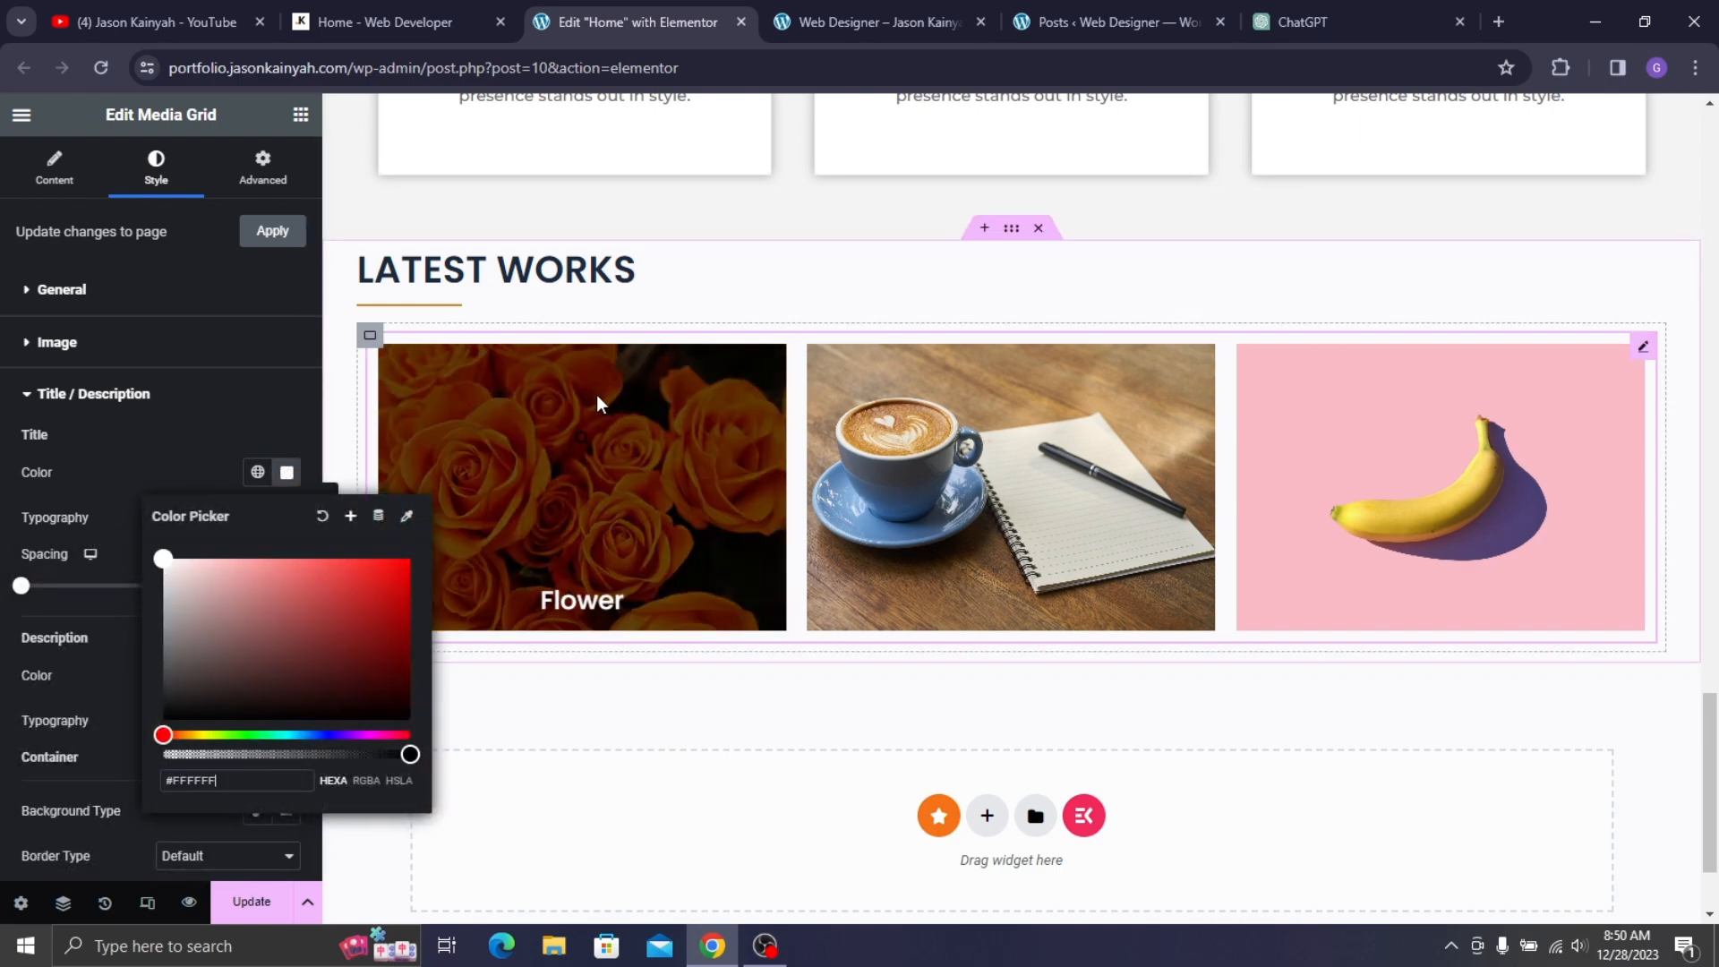
{"action": "left_click", "coordinate": [167, 476]}
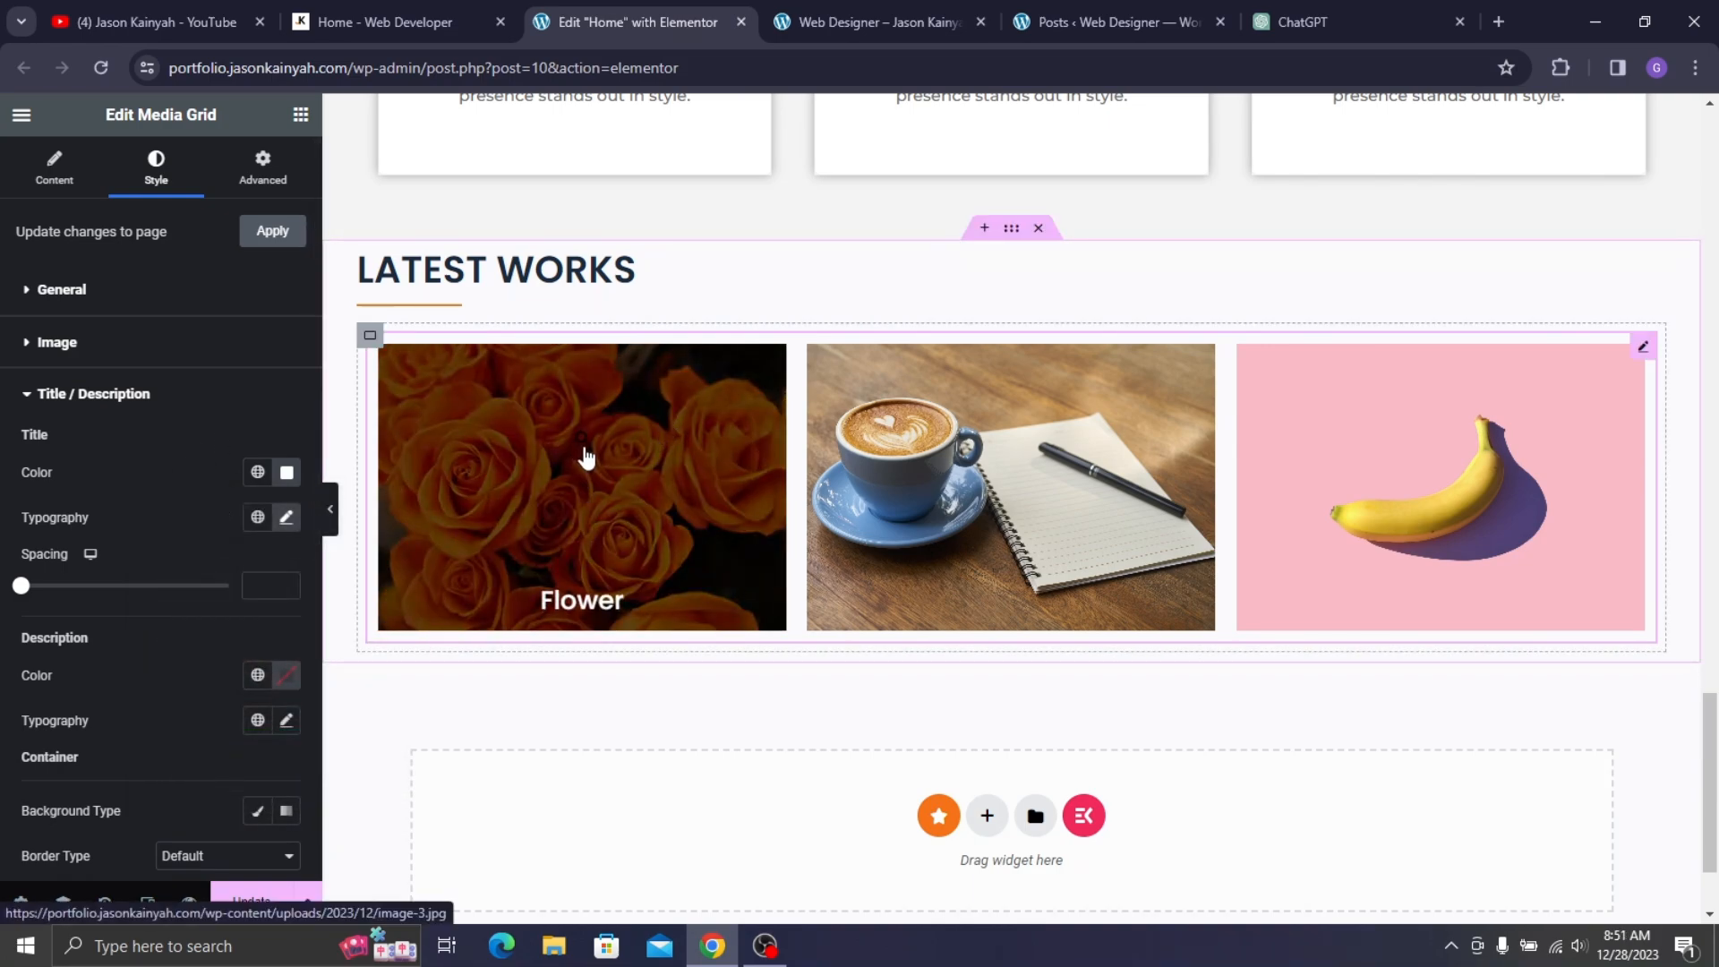
- Test the grid lightbox by opening the Coffee image, then close the preview
{"action": "left_click", "coordinate": [37, 174]}
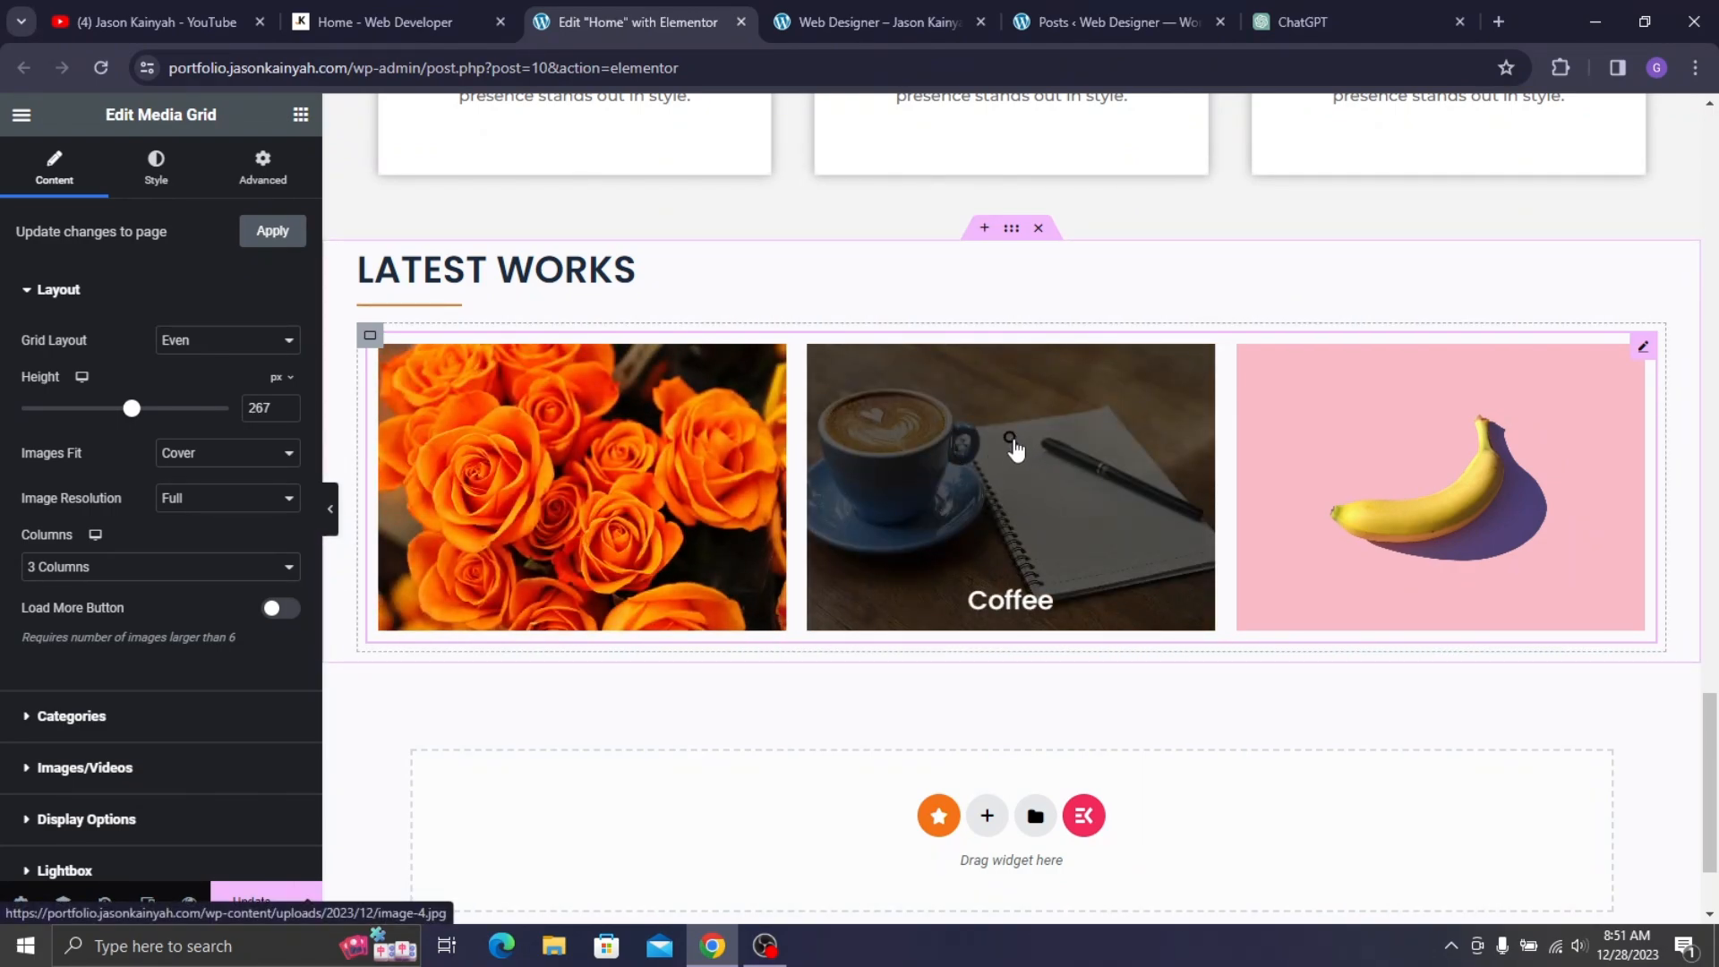
{"action": "scroll", "coordinate": [179, 582], "scroll_direction": "down", "scroll_amount": 4}
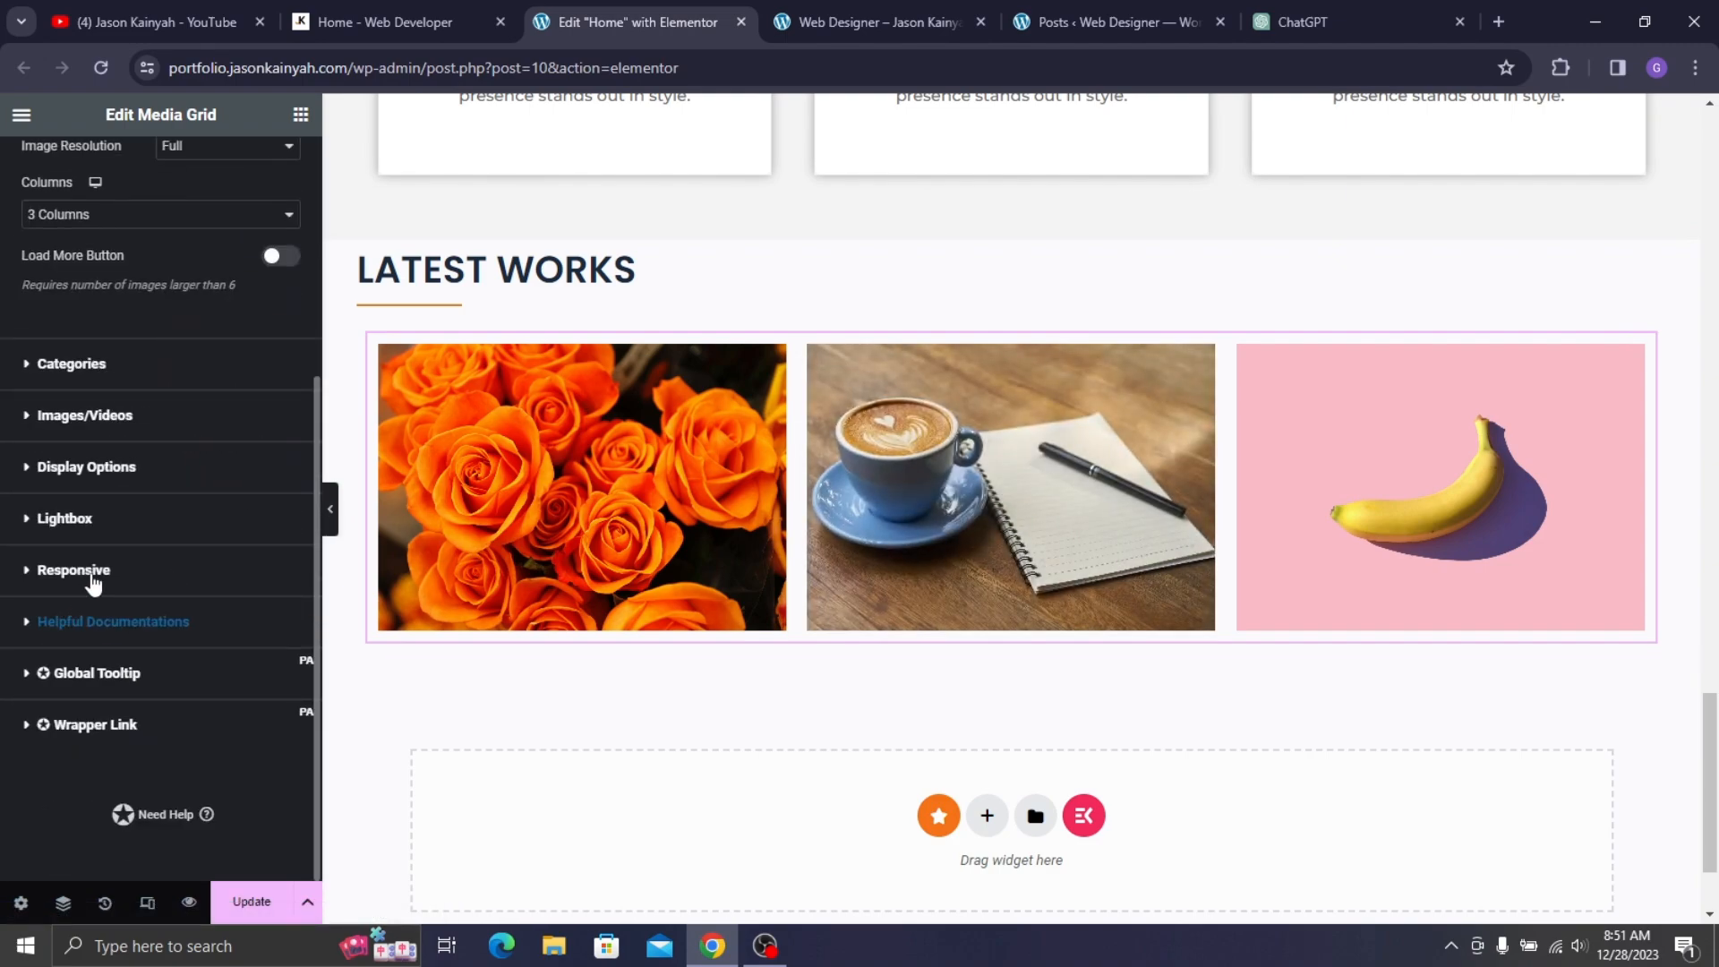
{"action": "left_click", "coordinate": [121, 534]}
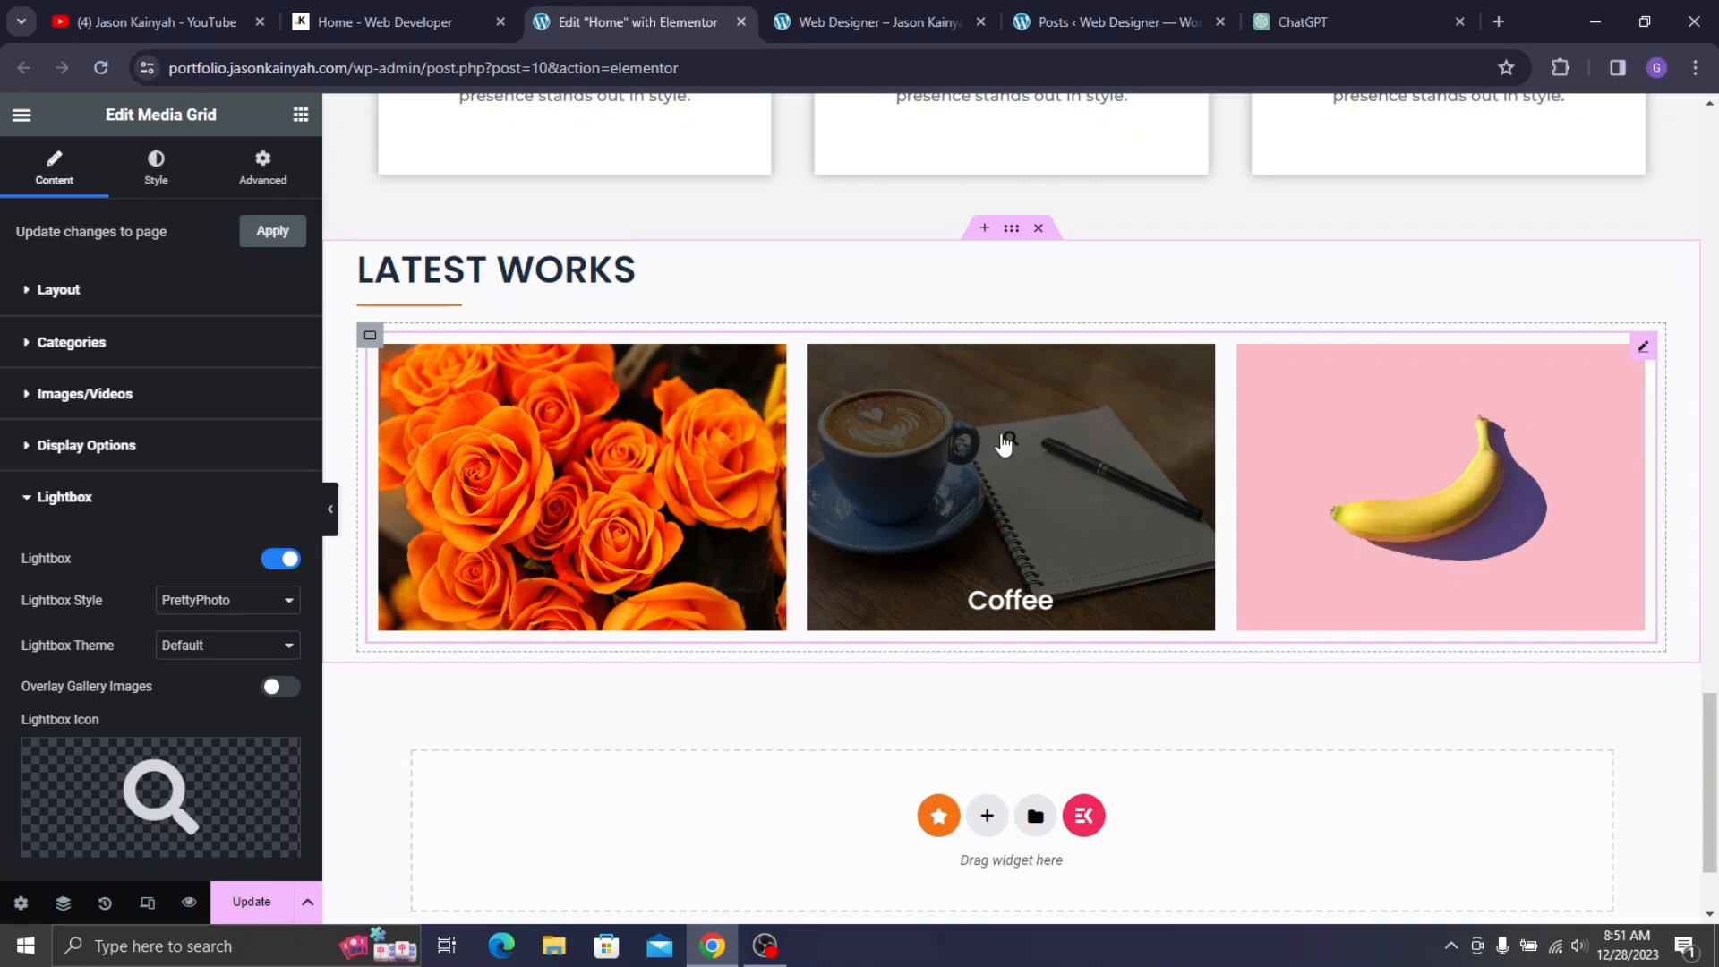
{"action": "left_click", "coordinate": [1004, 442]}
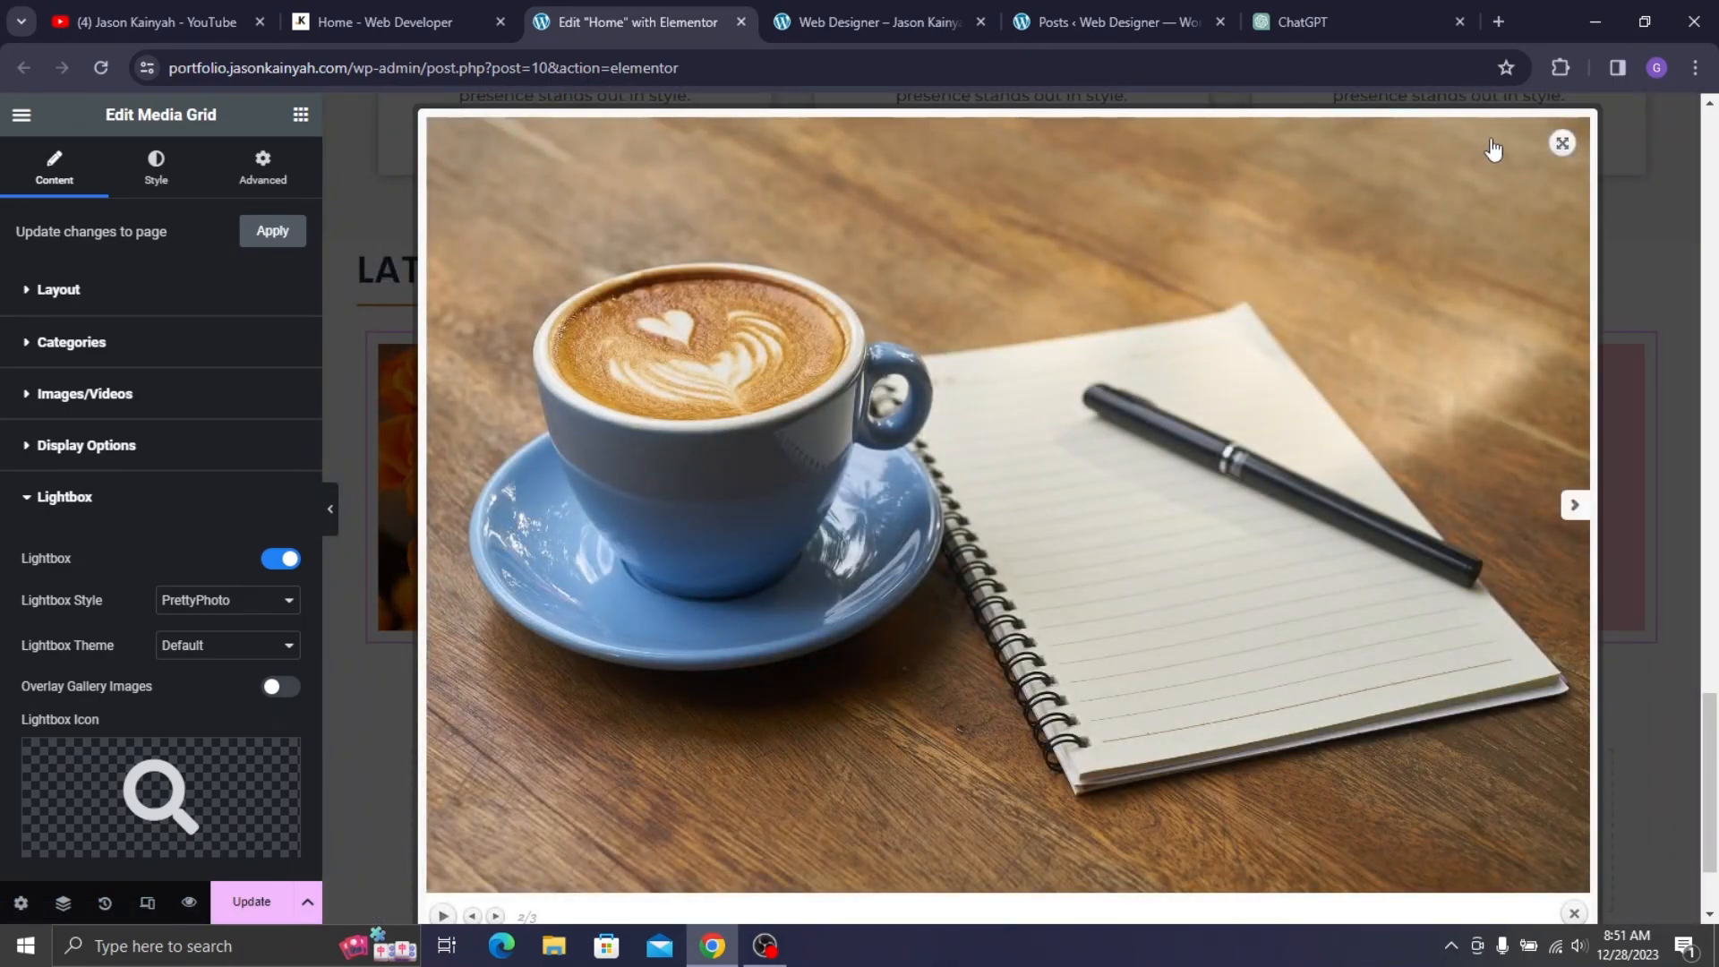
{"action": "left_click", "coordinate": [1589, 183]}
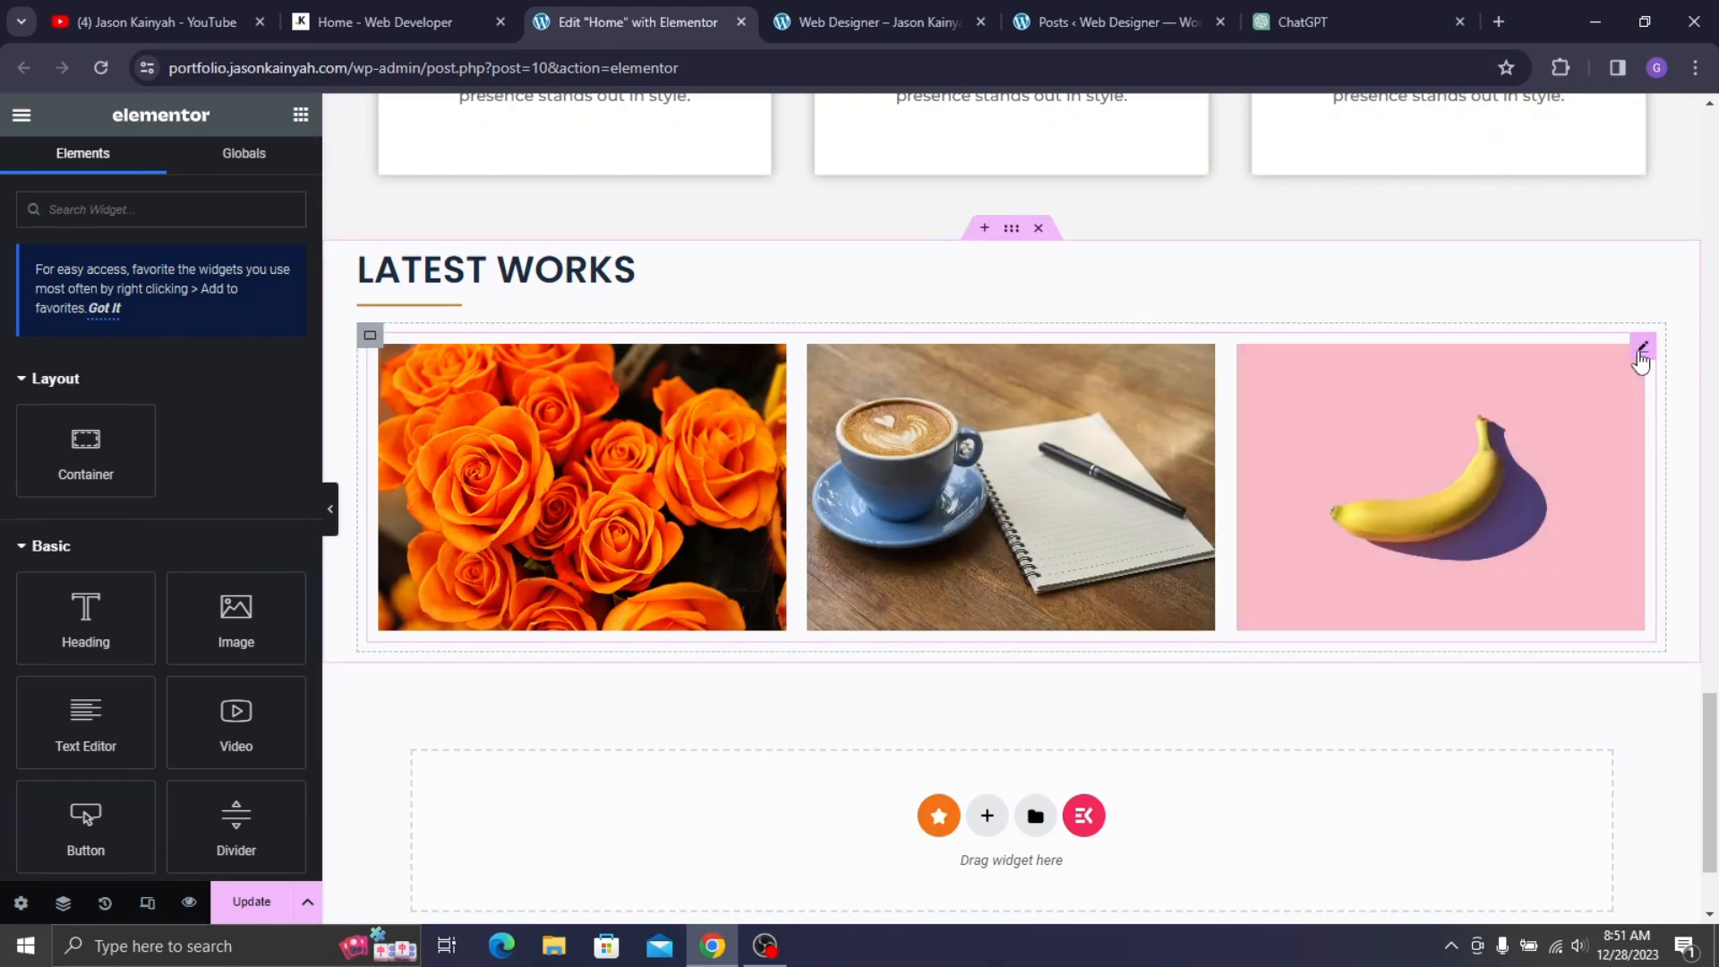
- Turn off the image lightbox in the grid's content settings
{"action": "scroll", "coordinate": [105, 616], "scroll_direction": "down", "scroll_amount": 3}
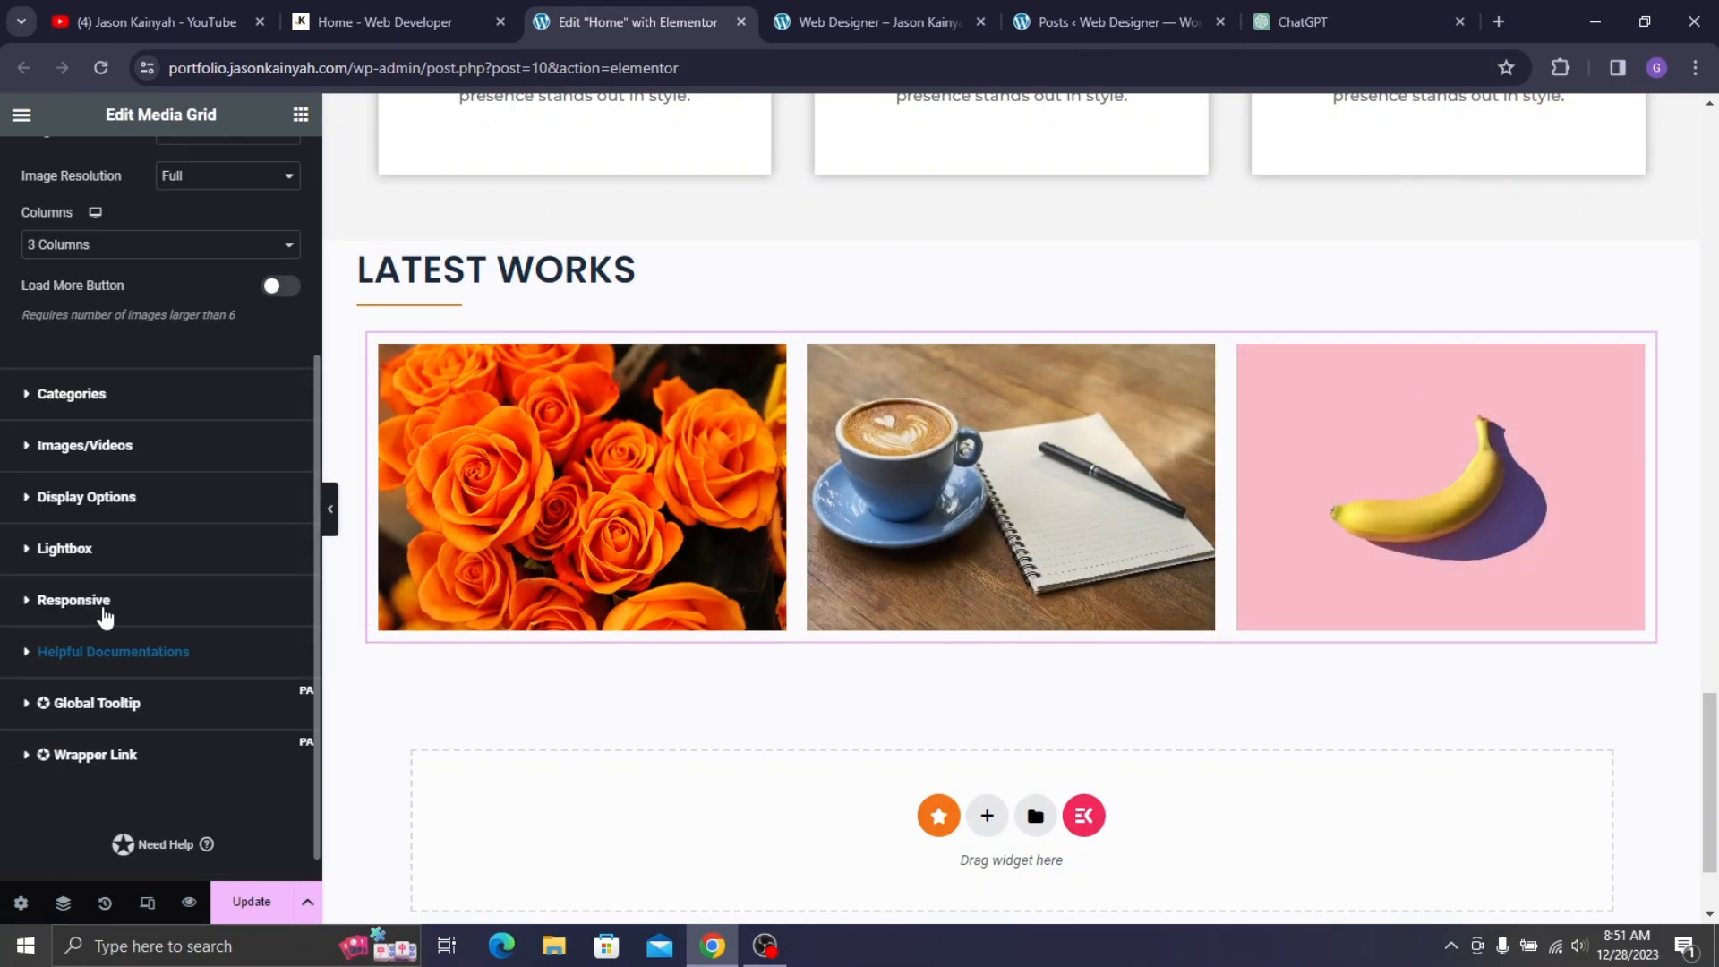
{"action": "left_click", "coordinate": [143, 550]}
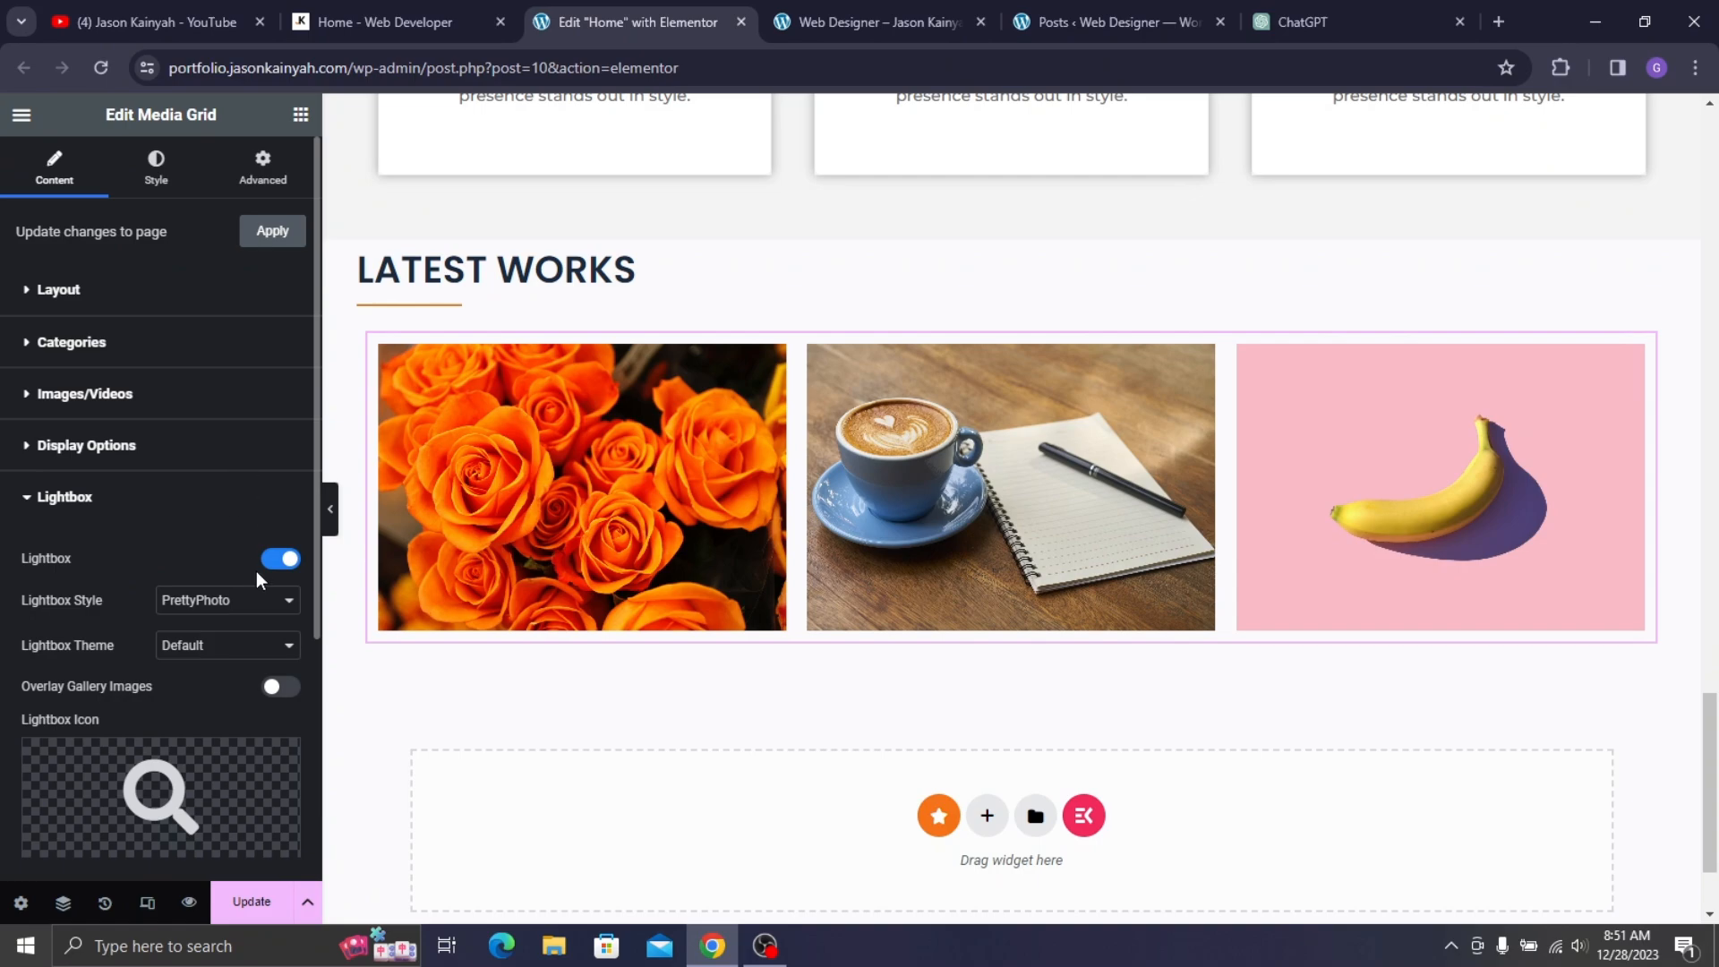
{"action": "left_click", "coordinate": [277, 560]}
{"action": "left_click", "coordinate": [58, 498]}
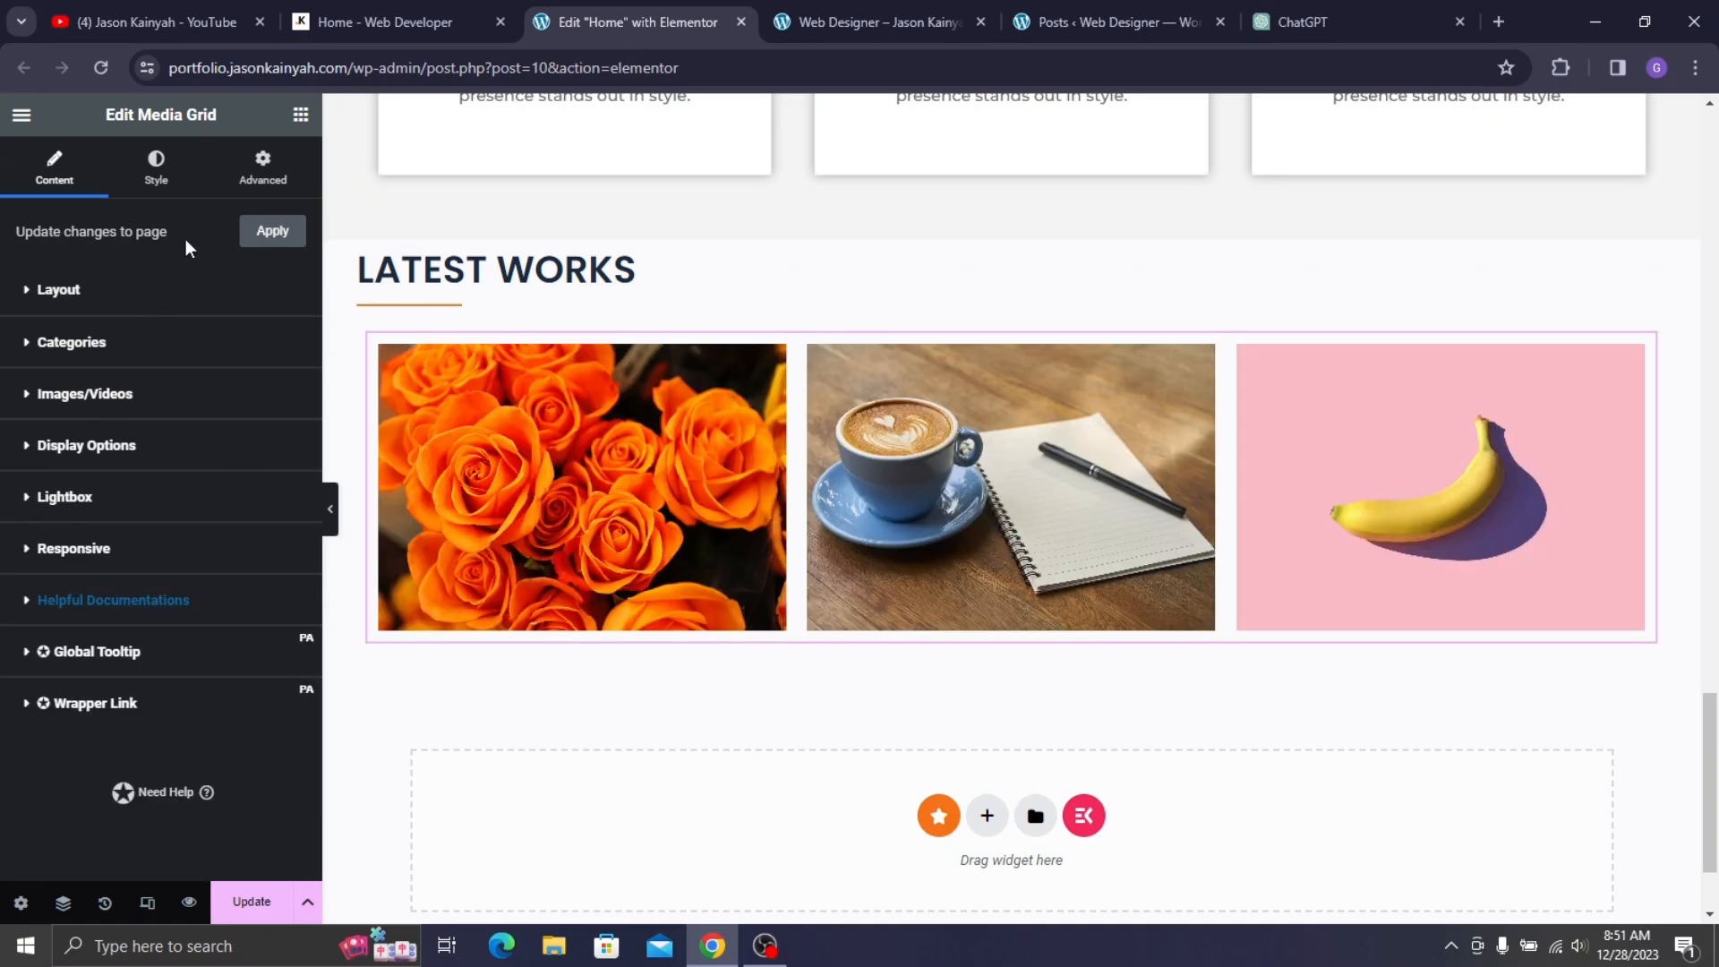
- Unlink the Title/Description container margins so each side can be set independently
{"action": "left_click", "coordinate": [158, 170]}
{"action": "scroll", "coordinate": [30, 599], "scroll_direction": "down", "scroll_amount": 2}
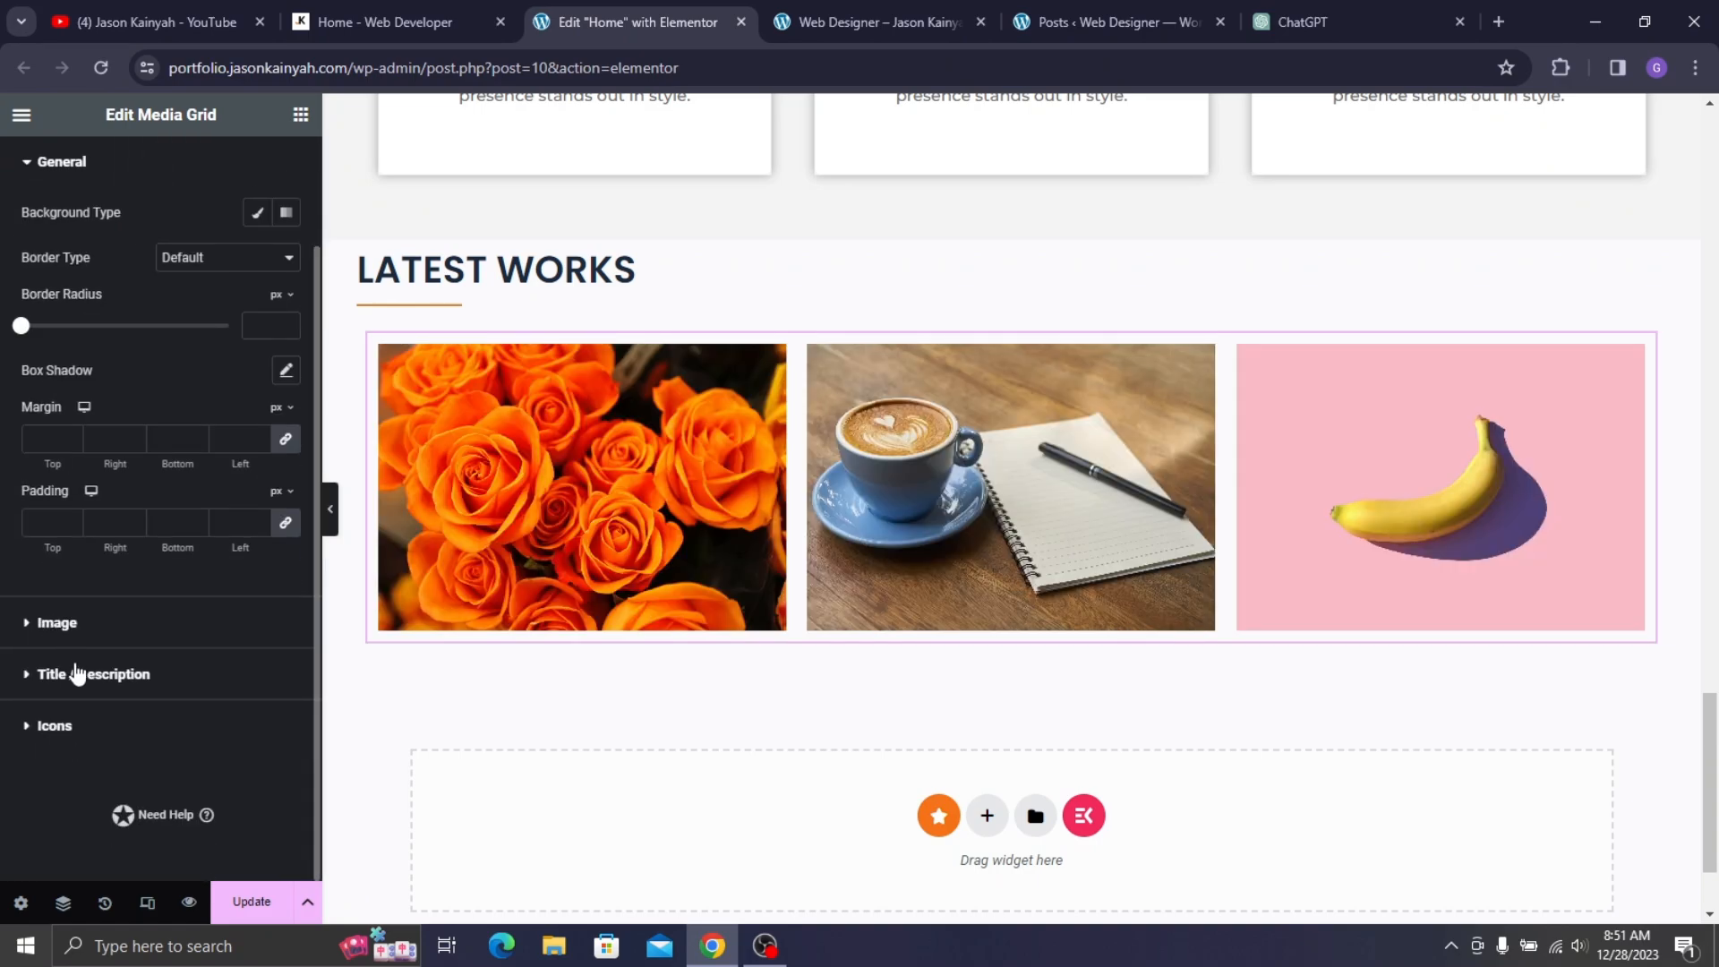
{"action": "left_click", "coordinate": [166, 680]}
{"action": "scroll", "coordinate": [116, 663], "scroll_direction": "down", "scroll_amount": 5}
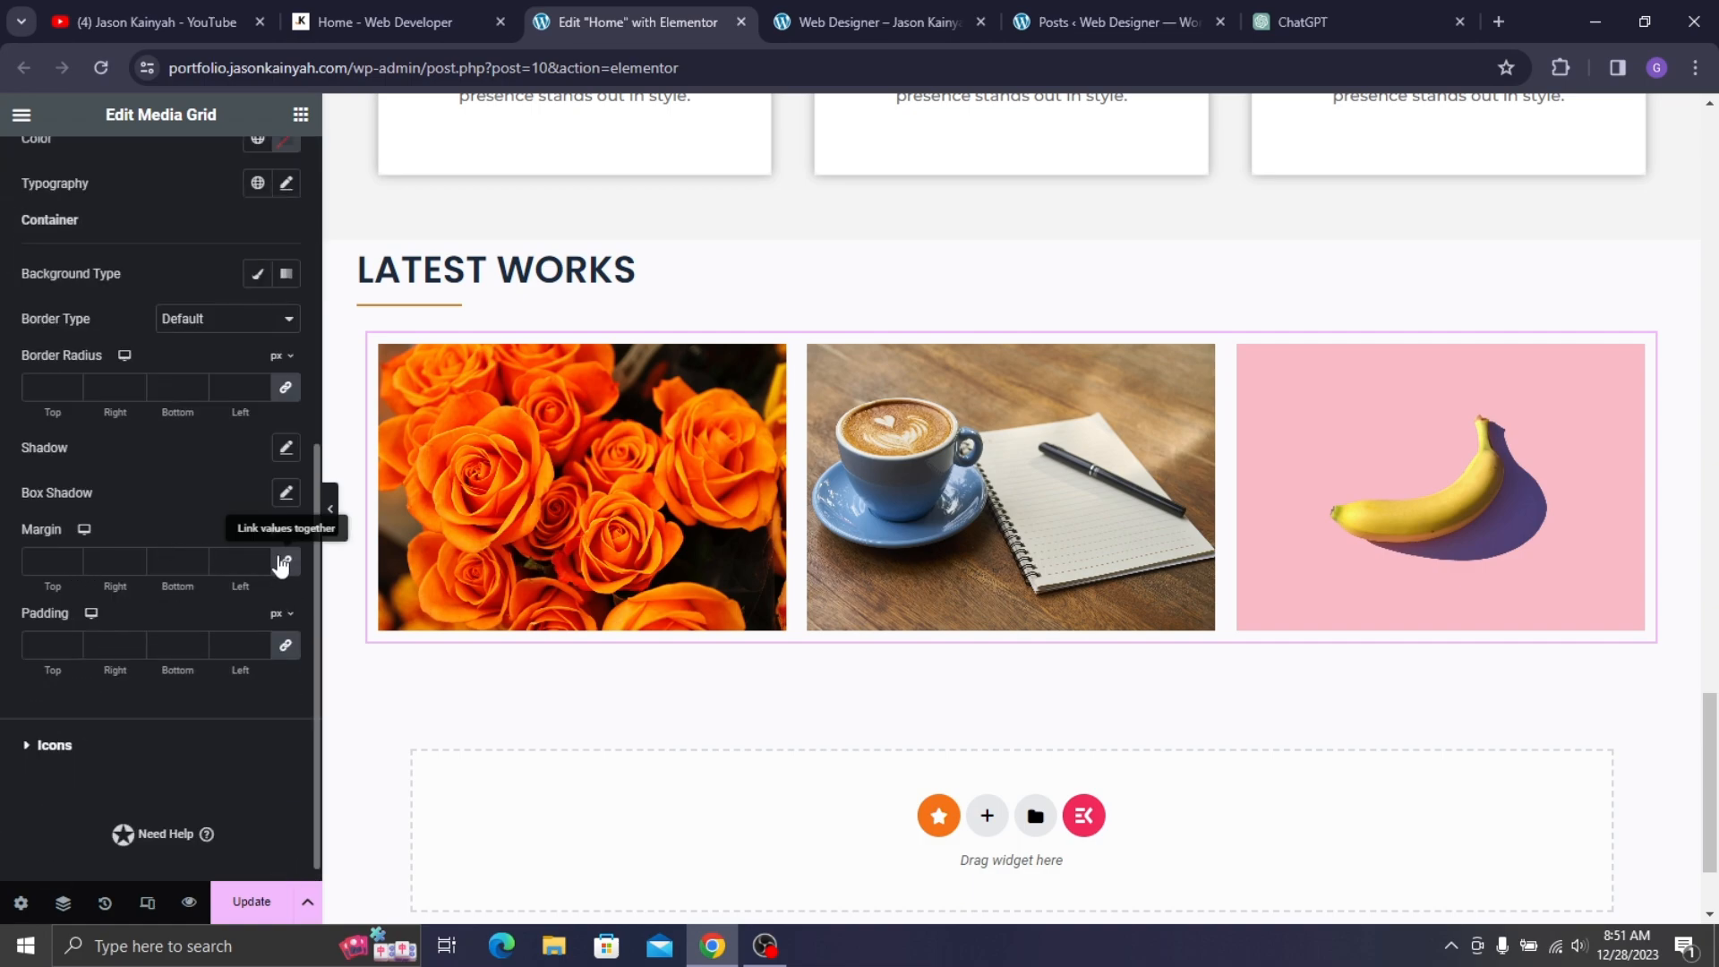
{"action": "left_click", "coordinate": [285, 562]}
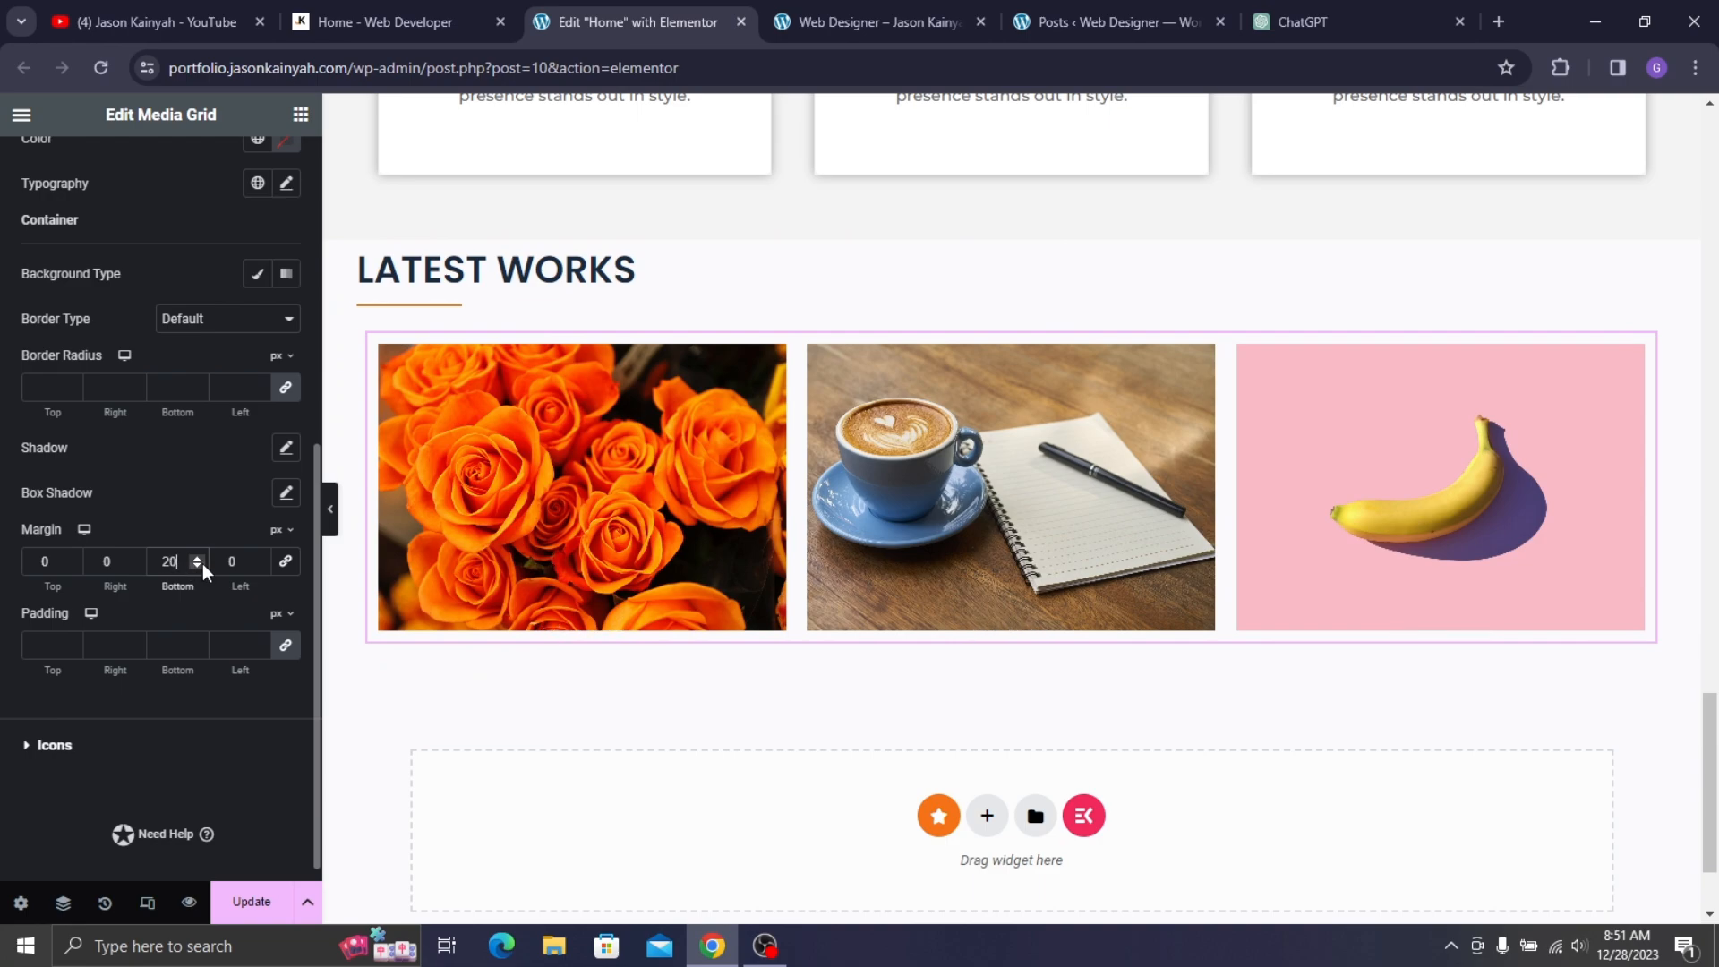
- Lower the Latest Works grid's bottom margin from 20 to 19 px and update the page
{"action": "left_click", "coordinate": [197, 565]}
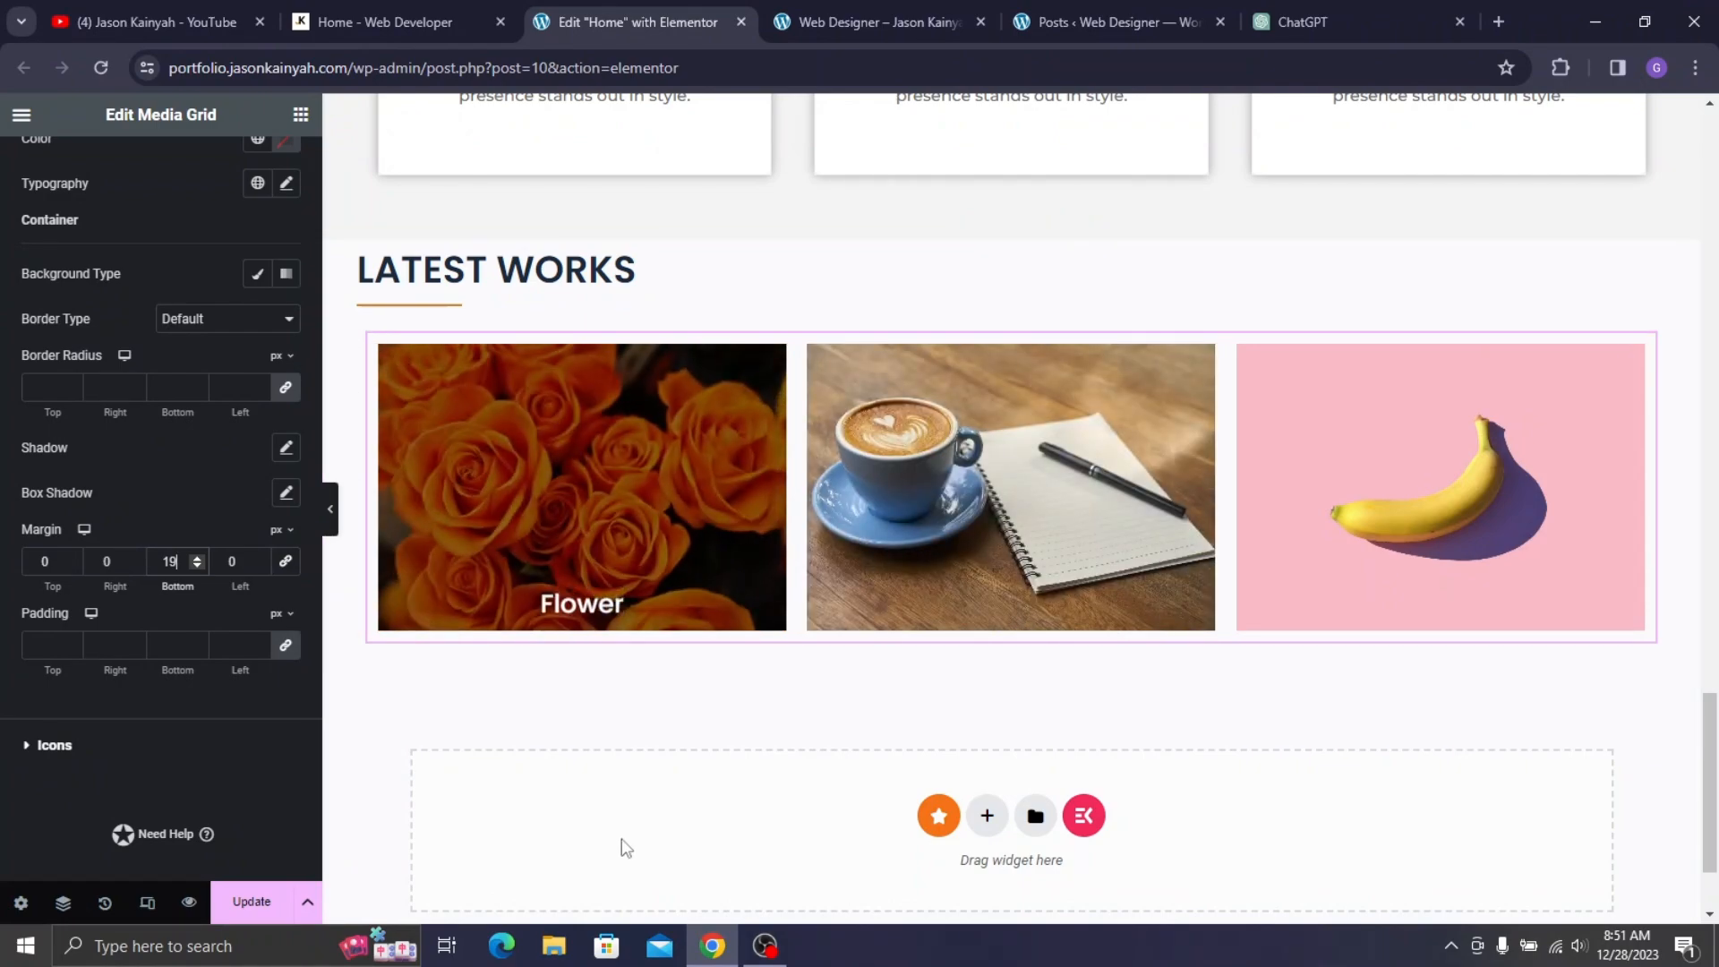
{"action": "left_click", "coordinate": [259, 906]}
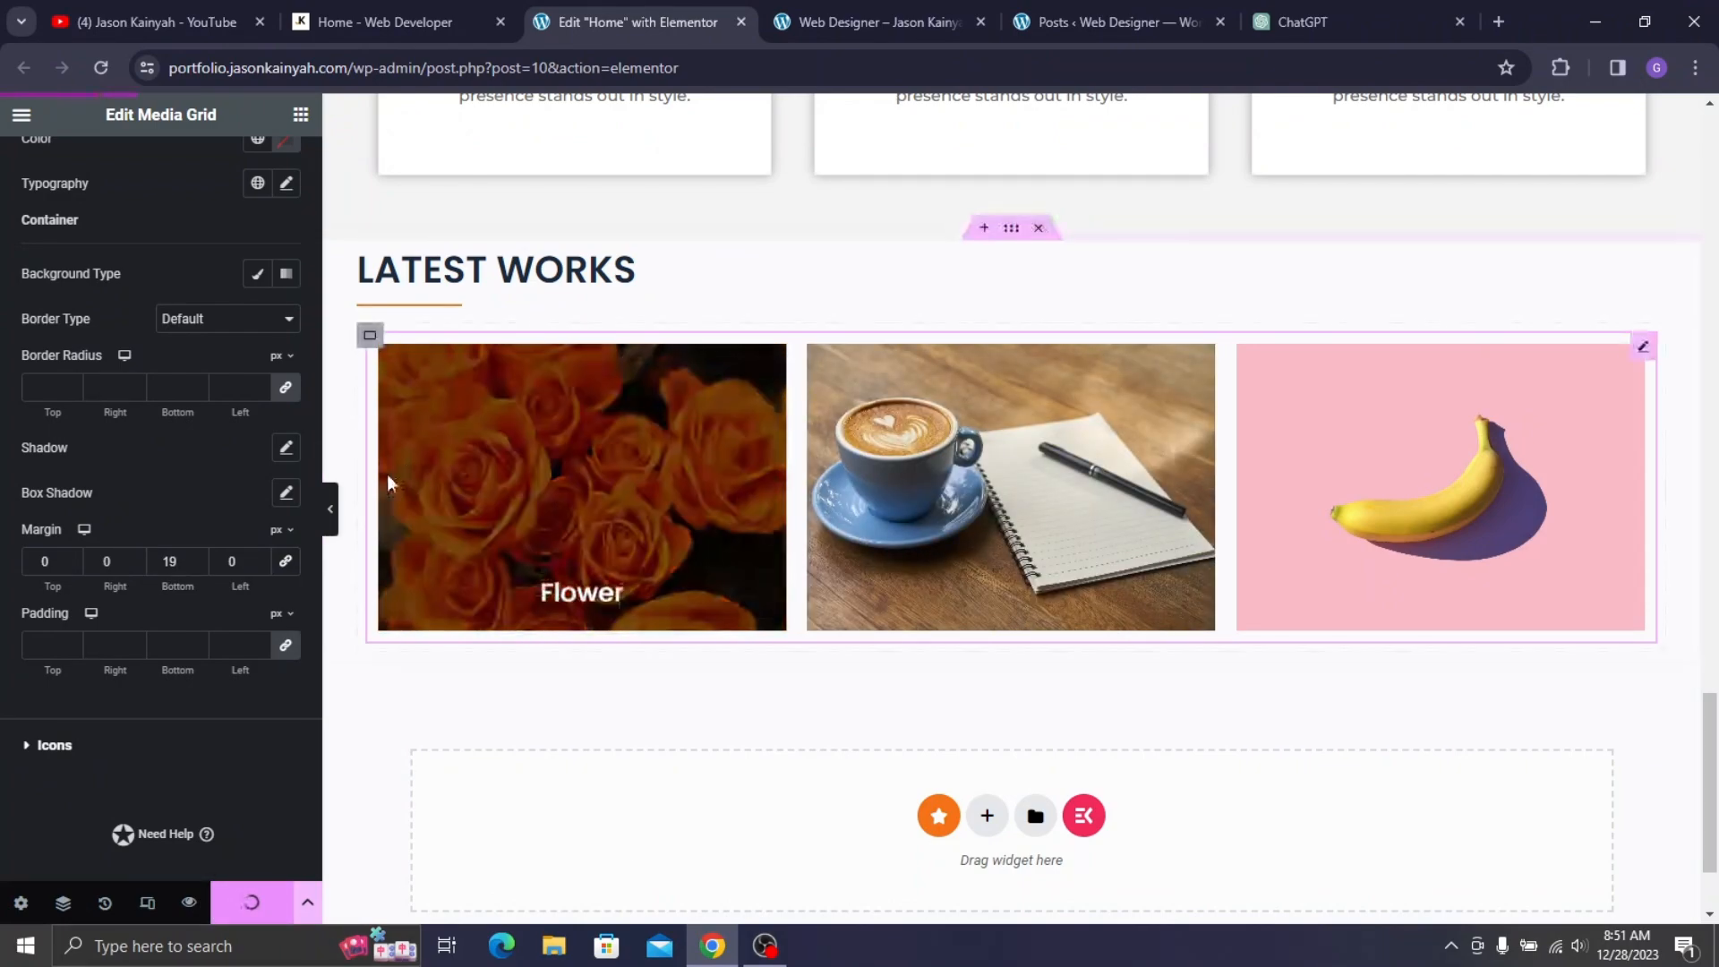
- Duplicate the Latest Works gallery container to add a second row, checking the live homepage for comparison
{"action": "right_click", "coordinate": [368, 338]}
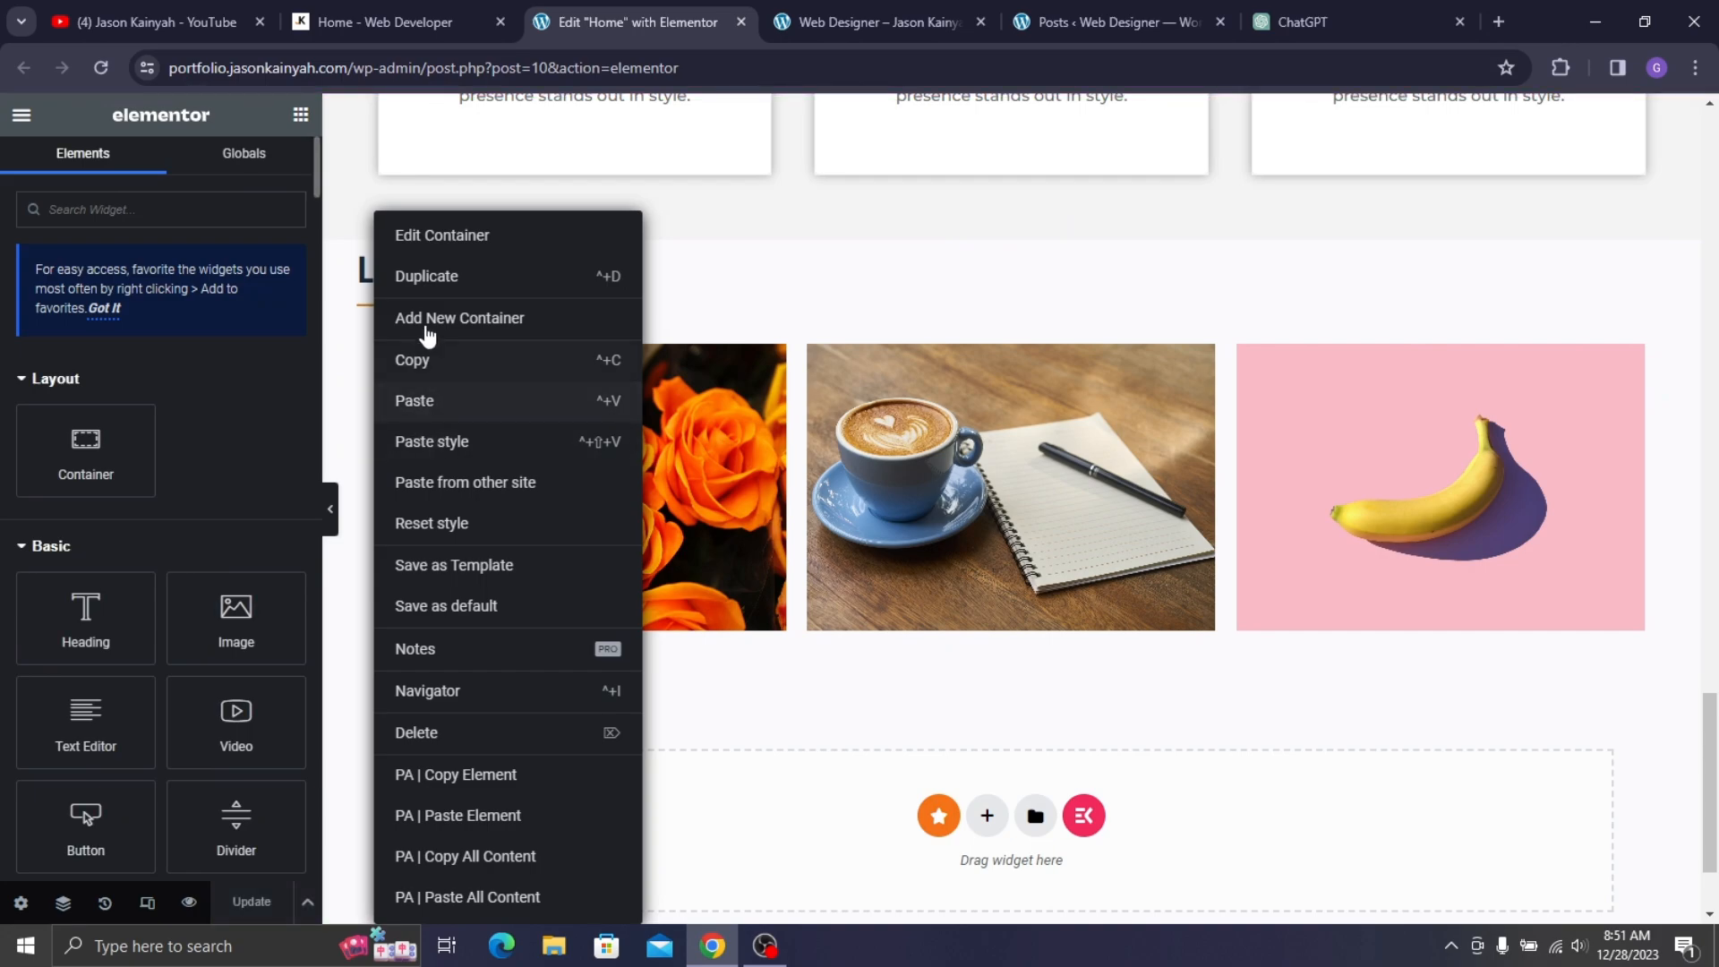
{"action": "left_click", "coordinate": [418, 277]}
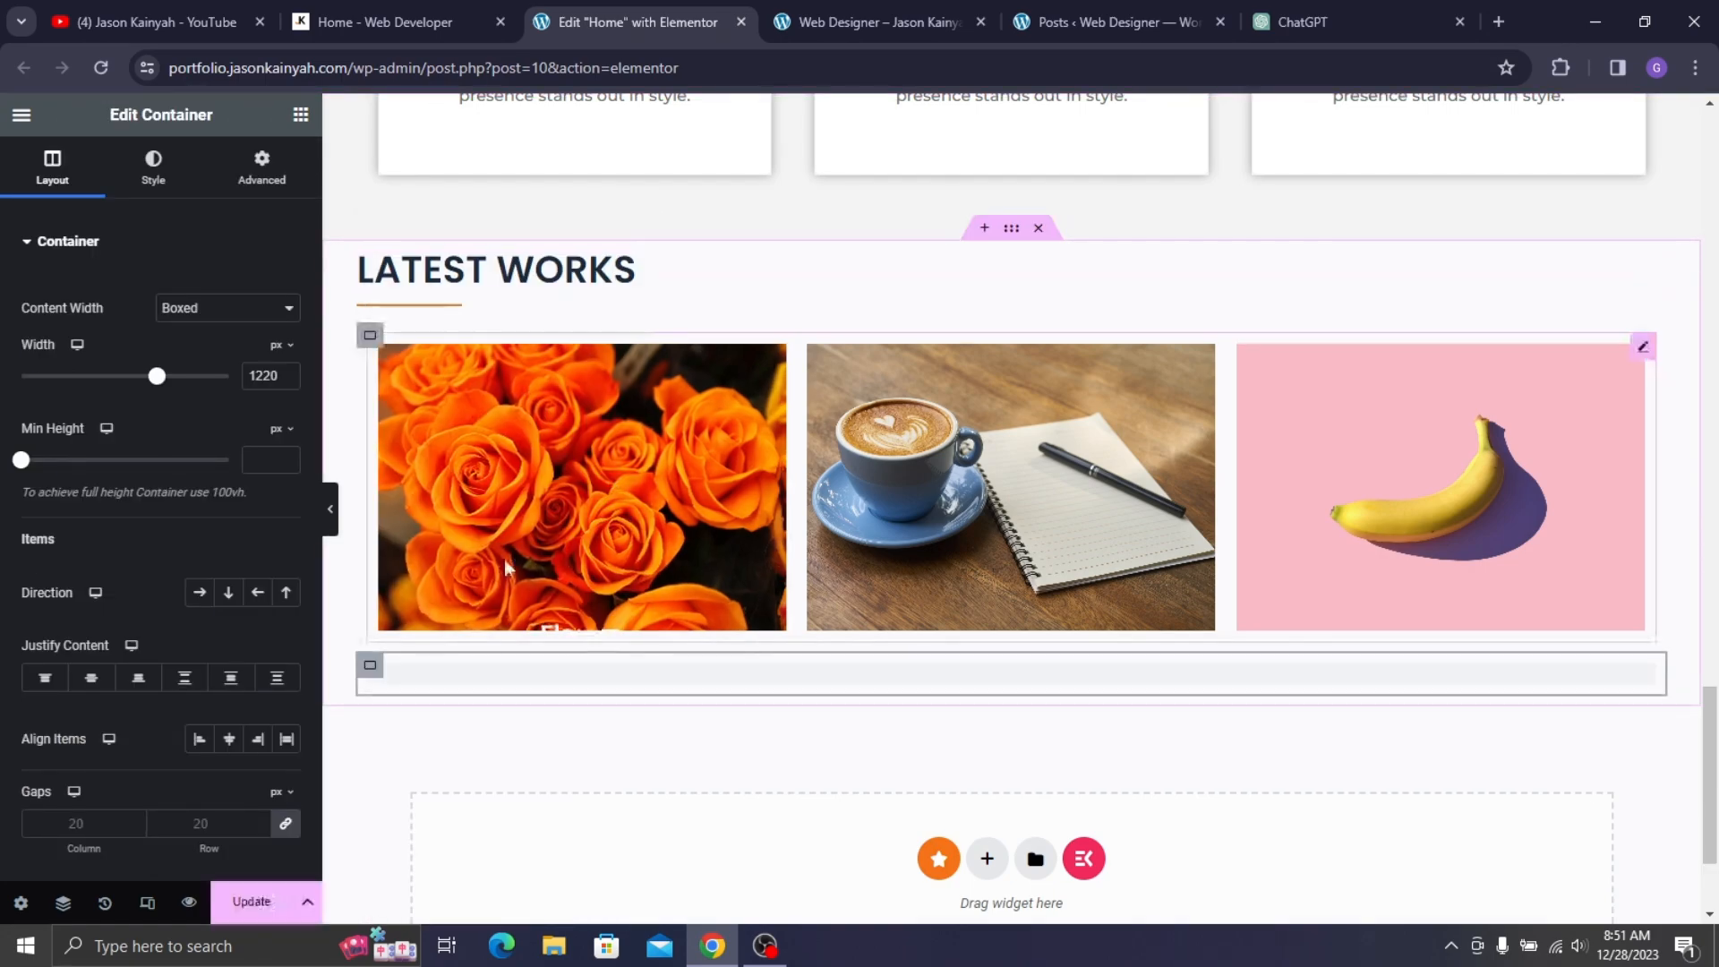
{"action": "scroll", "coordinate": [675, 537], "scroll_direction": "down", "scroll_amount": 2}
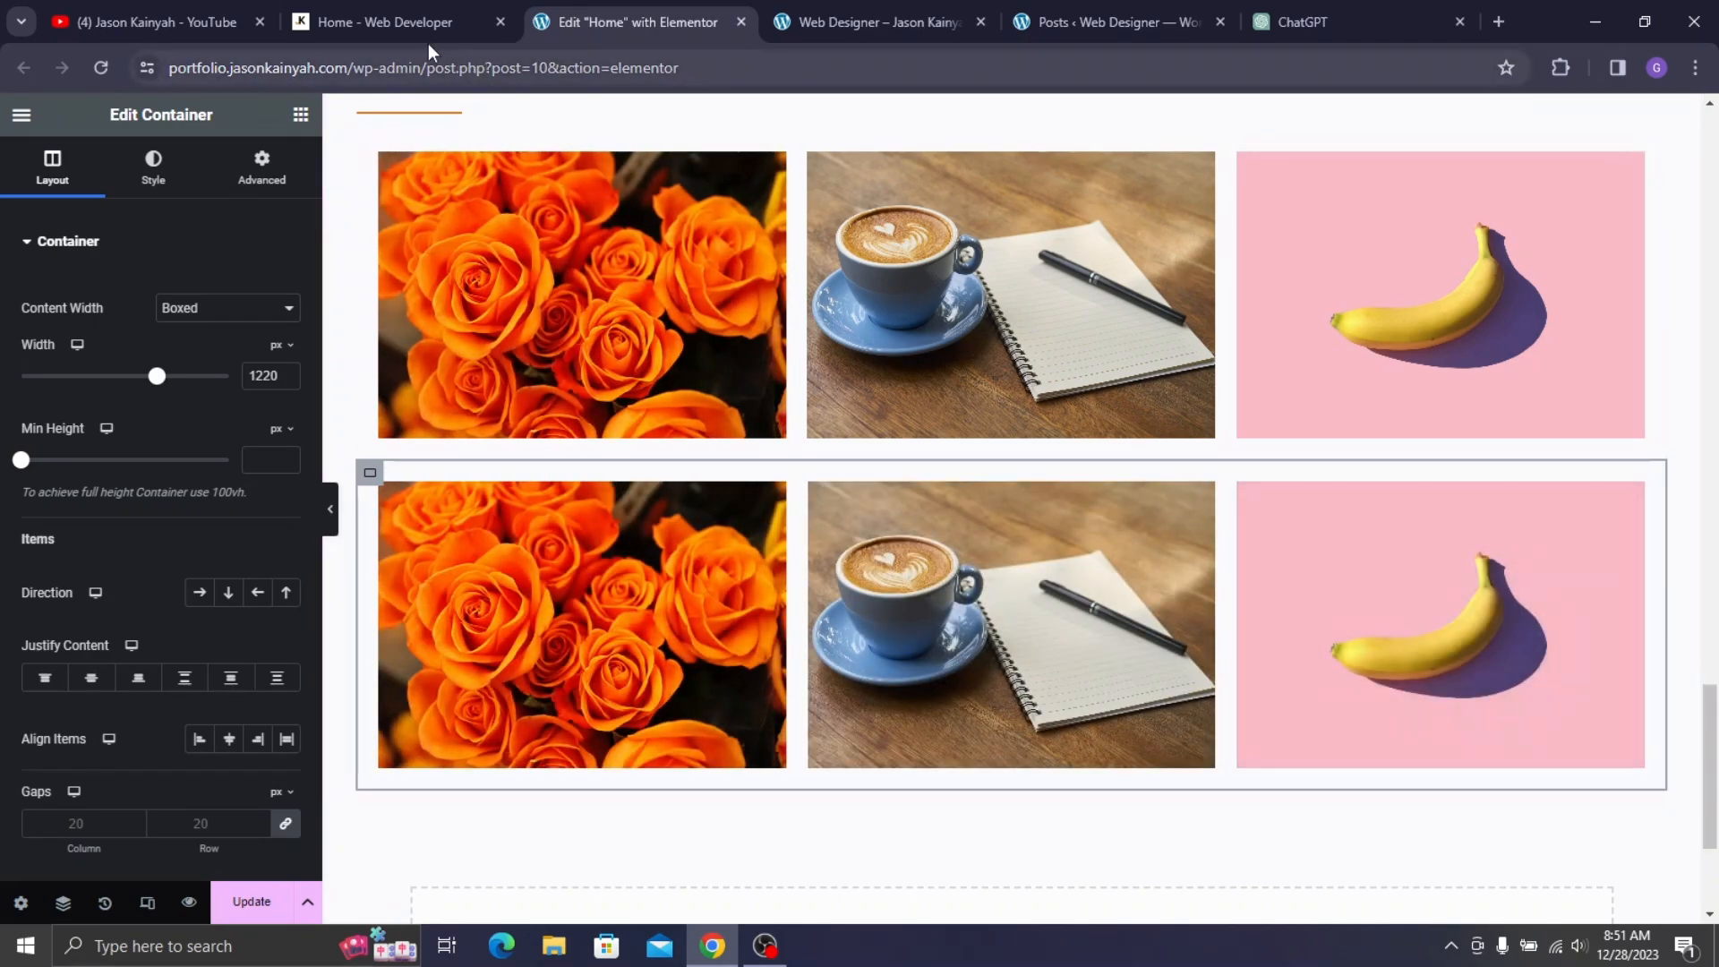
{"action": "left_click", "coordinate": [416, 31]}
{"action": "scroll", "coordinate": [606, 380], "scroll_direction": "down", "scroll_amount": 5}
{"action": "left_click", "coordinate": [627, 21]}
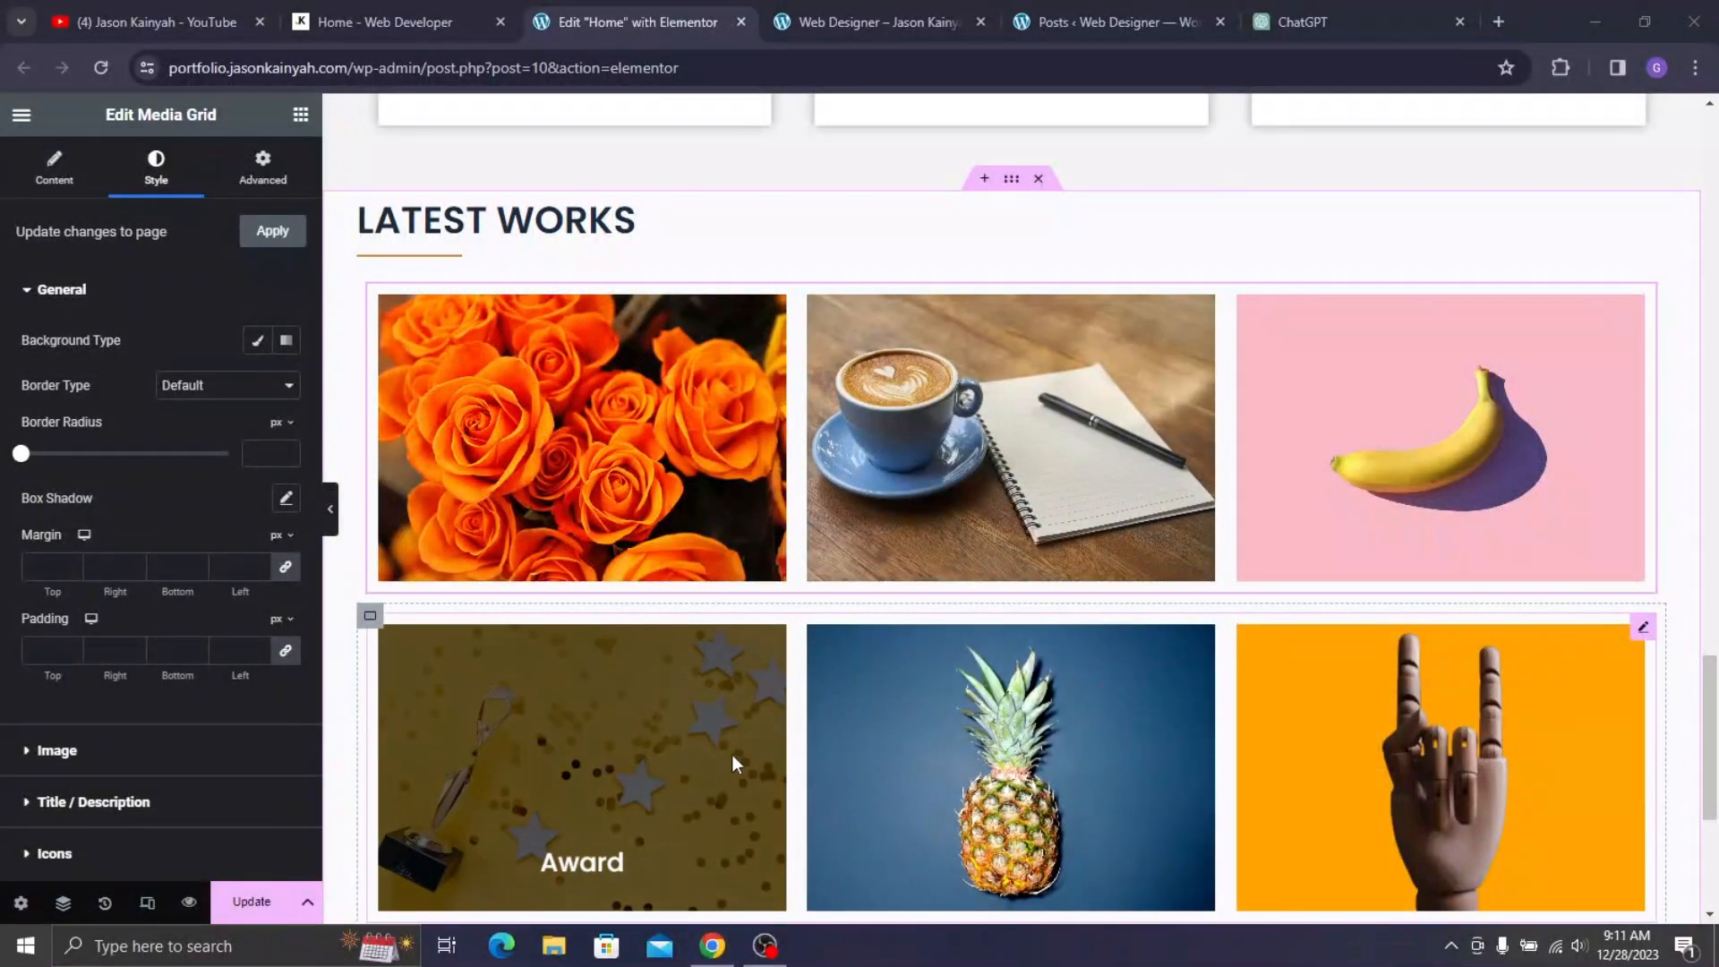
{"action": "scroll", "coordinate": [739, 756], "scroll_direction": "down", "scroll_amount": 2}
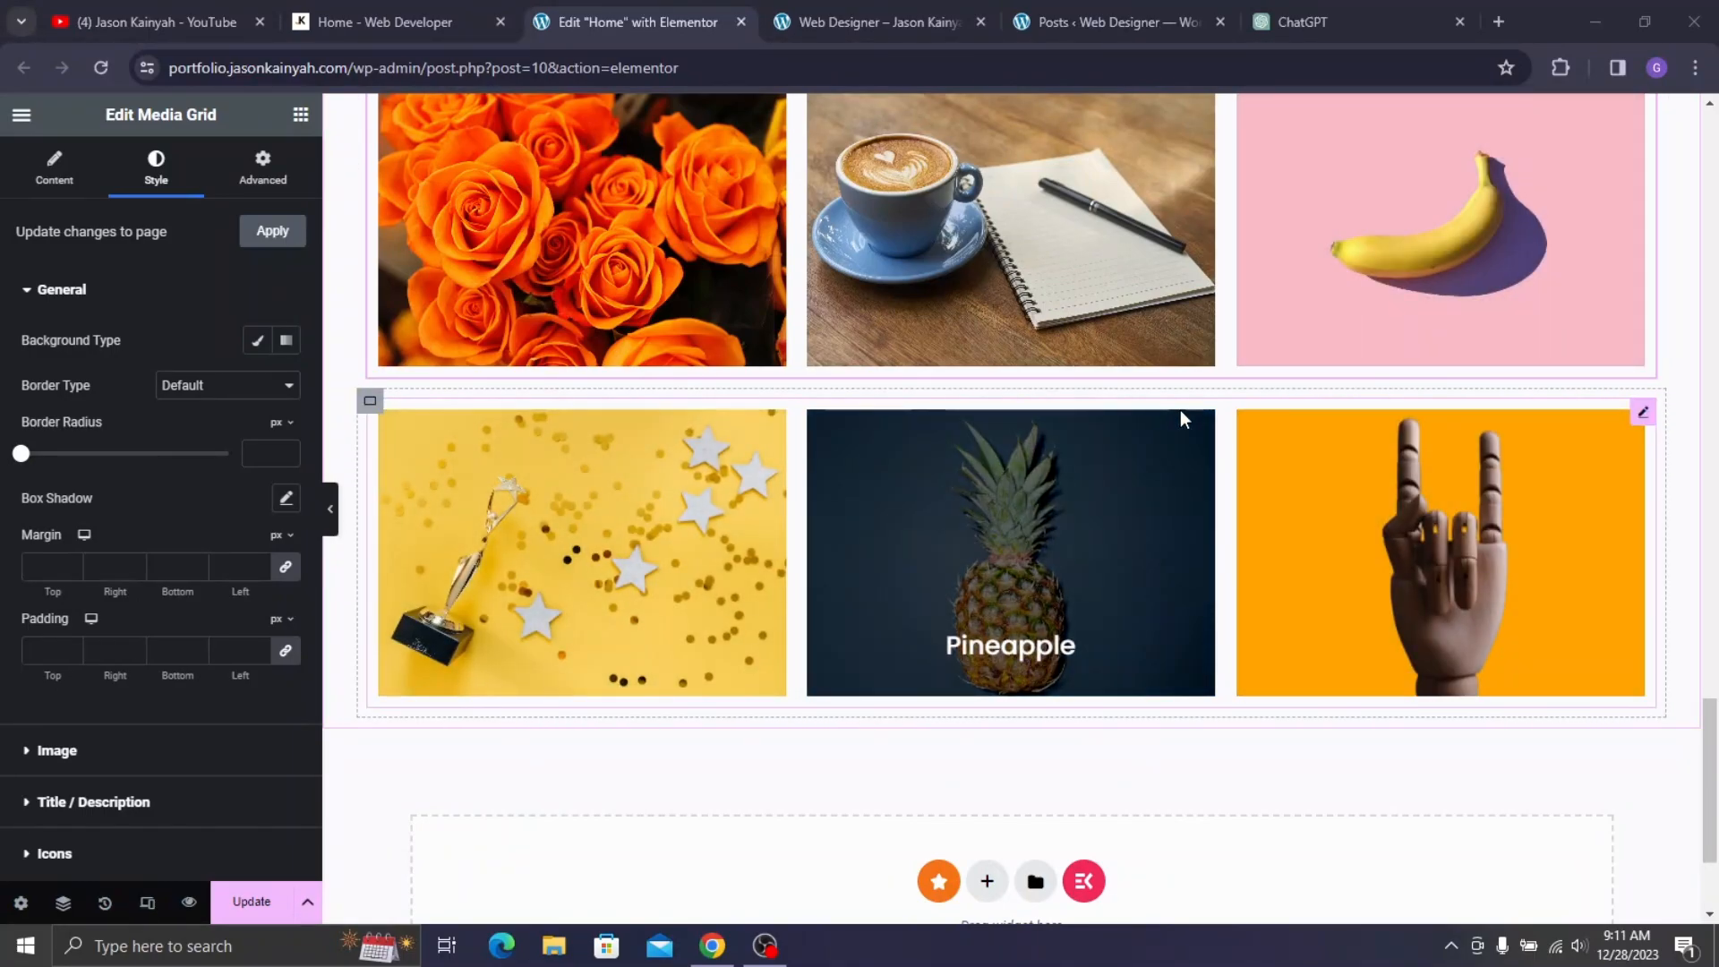
{"action": "scroll", "coordinate": [875, 394], "scroll_direction": "up", "scroll_amount": 1}
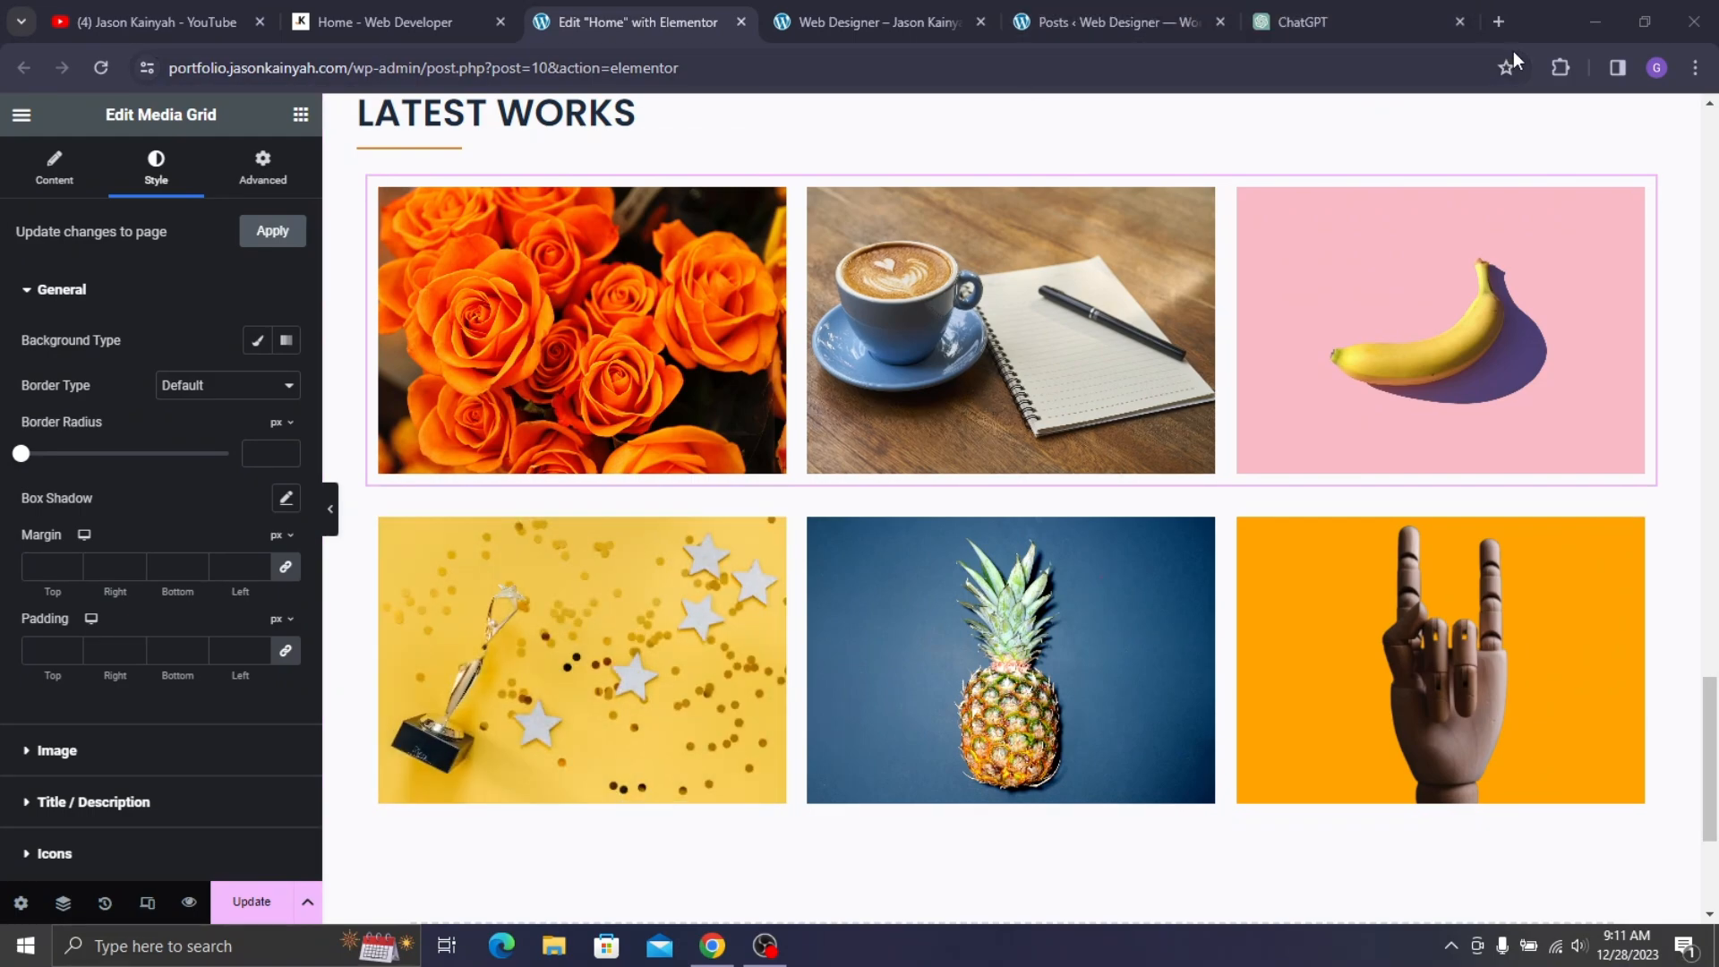
- In a new tab on pexels.com, search for 'flower' photos
{"action": "left_click", "coordinate": [1499, 22]}
{"action": "type", "text": "pexe"}
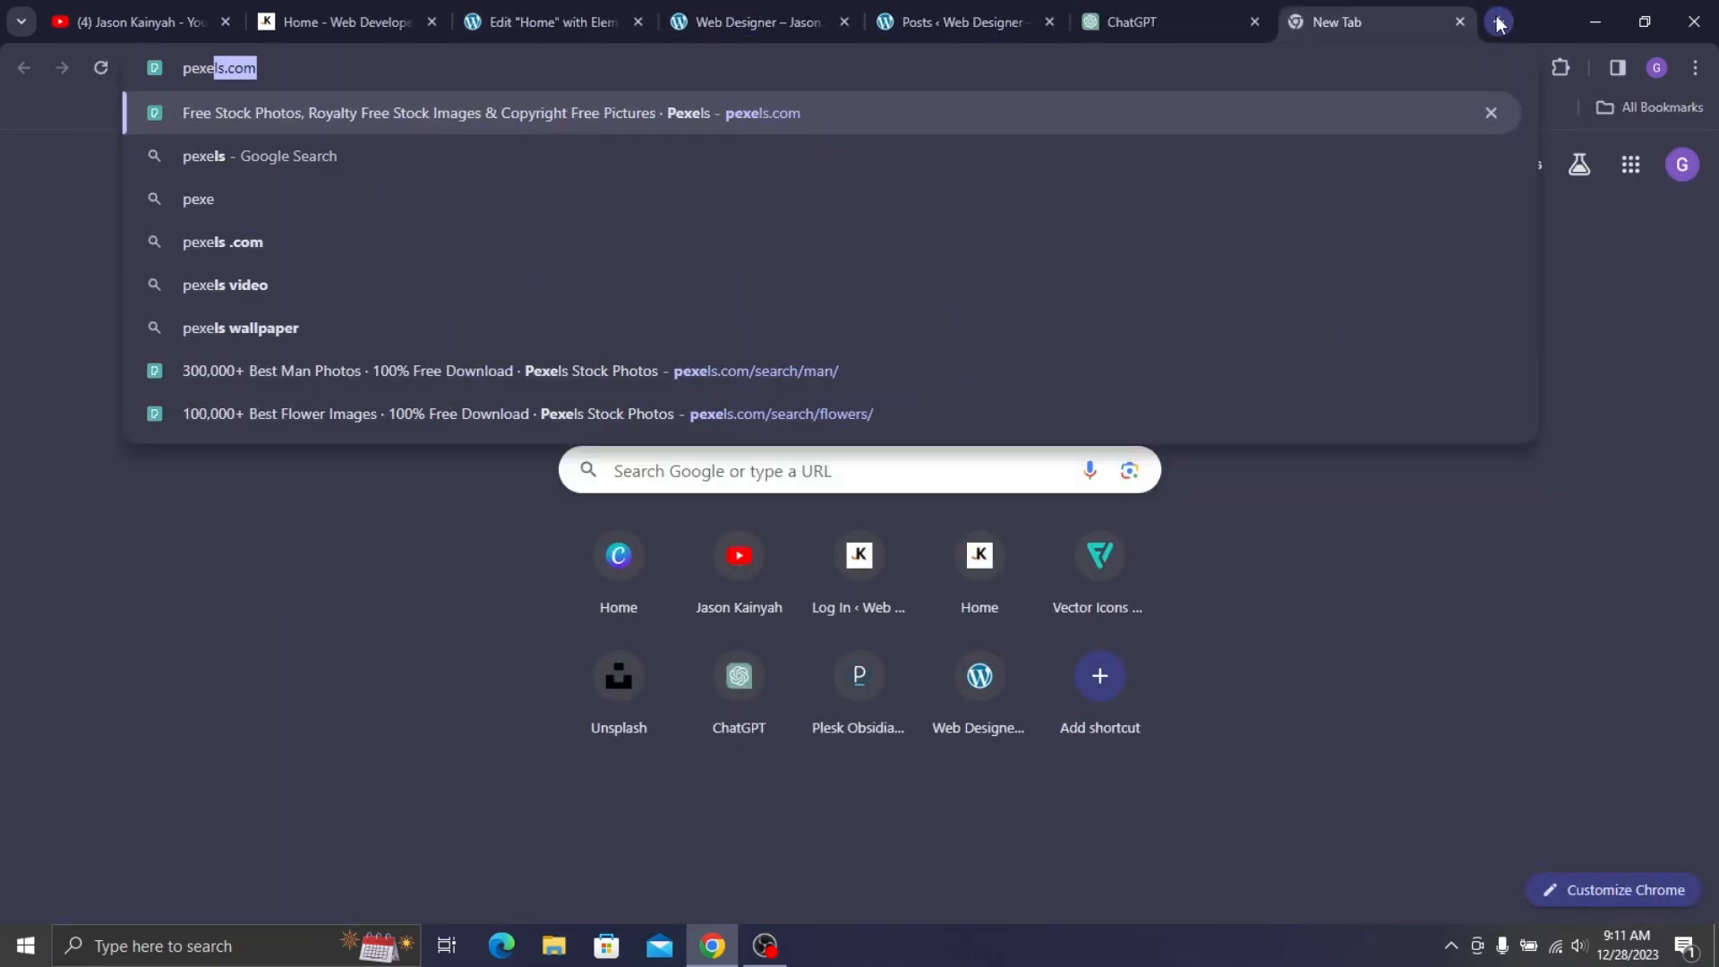
{"action": "key", "text": "Return"}
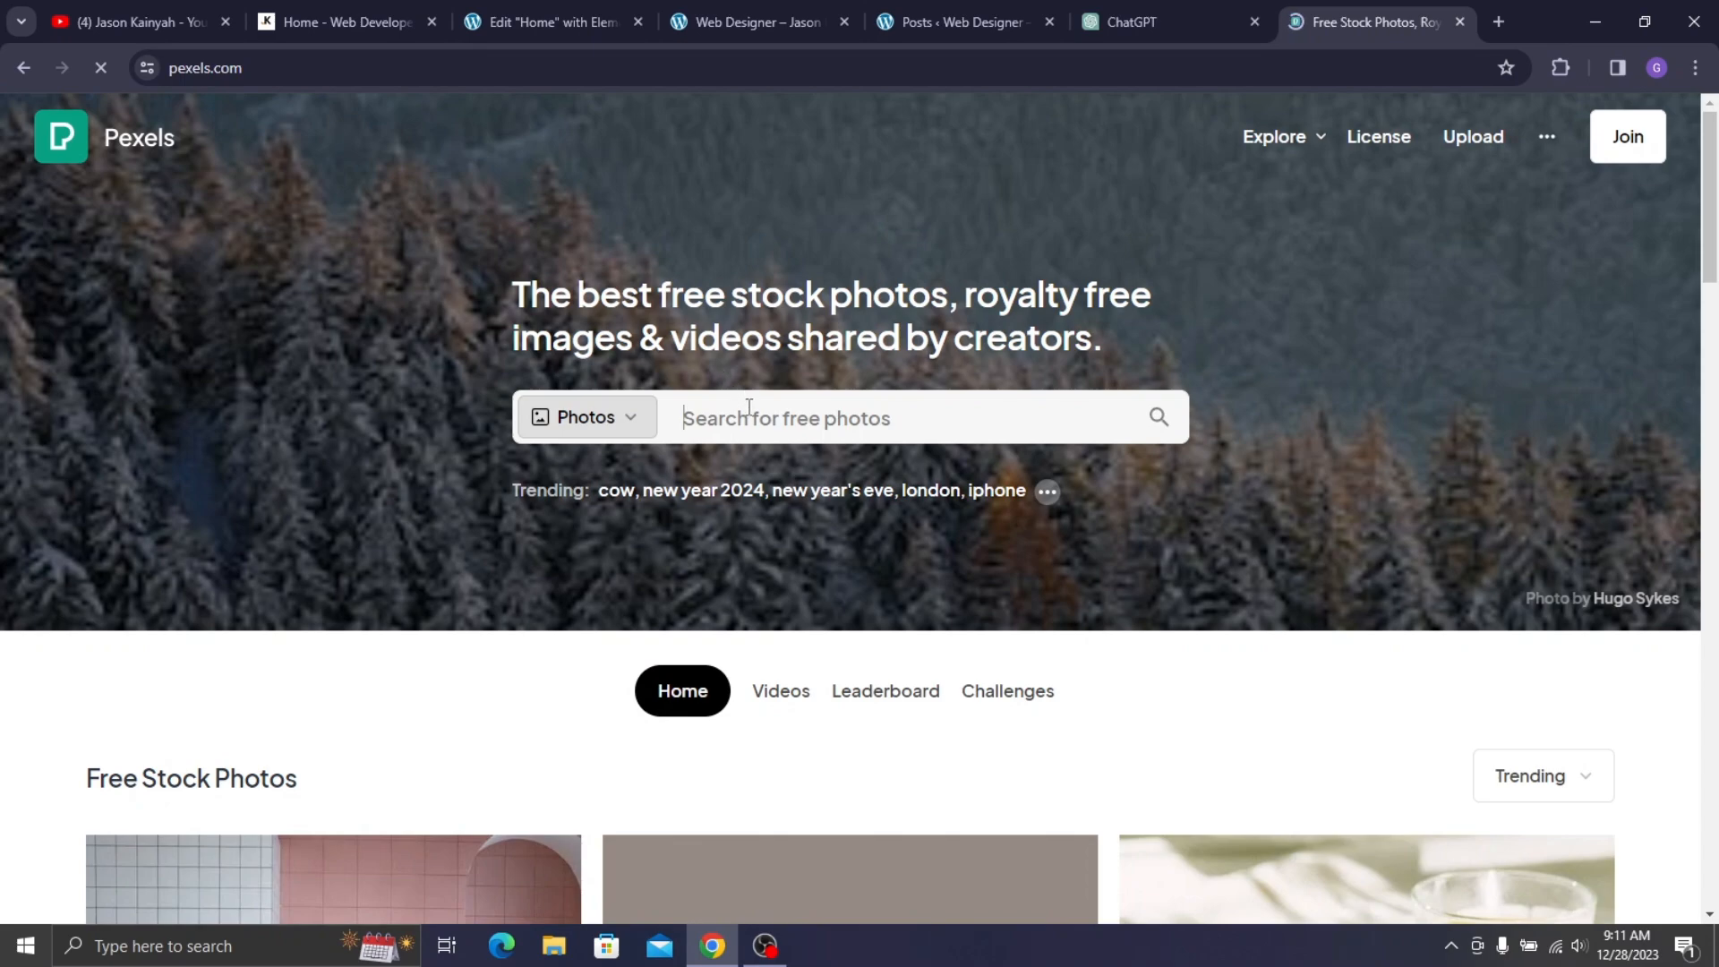
{"action": "left_click", "coordinate": [749, 408]}
{"action": "type", "text": "f"}
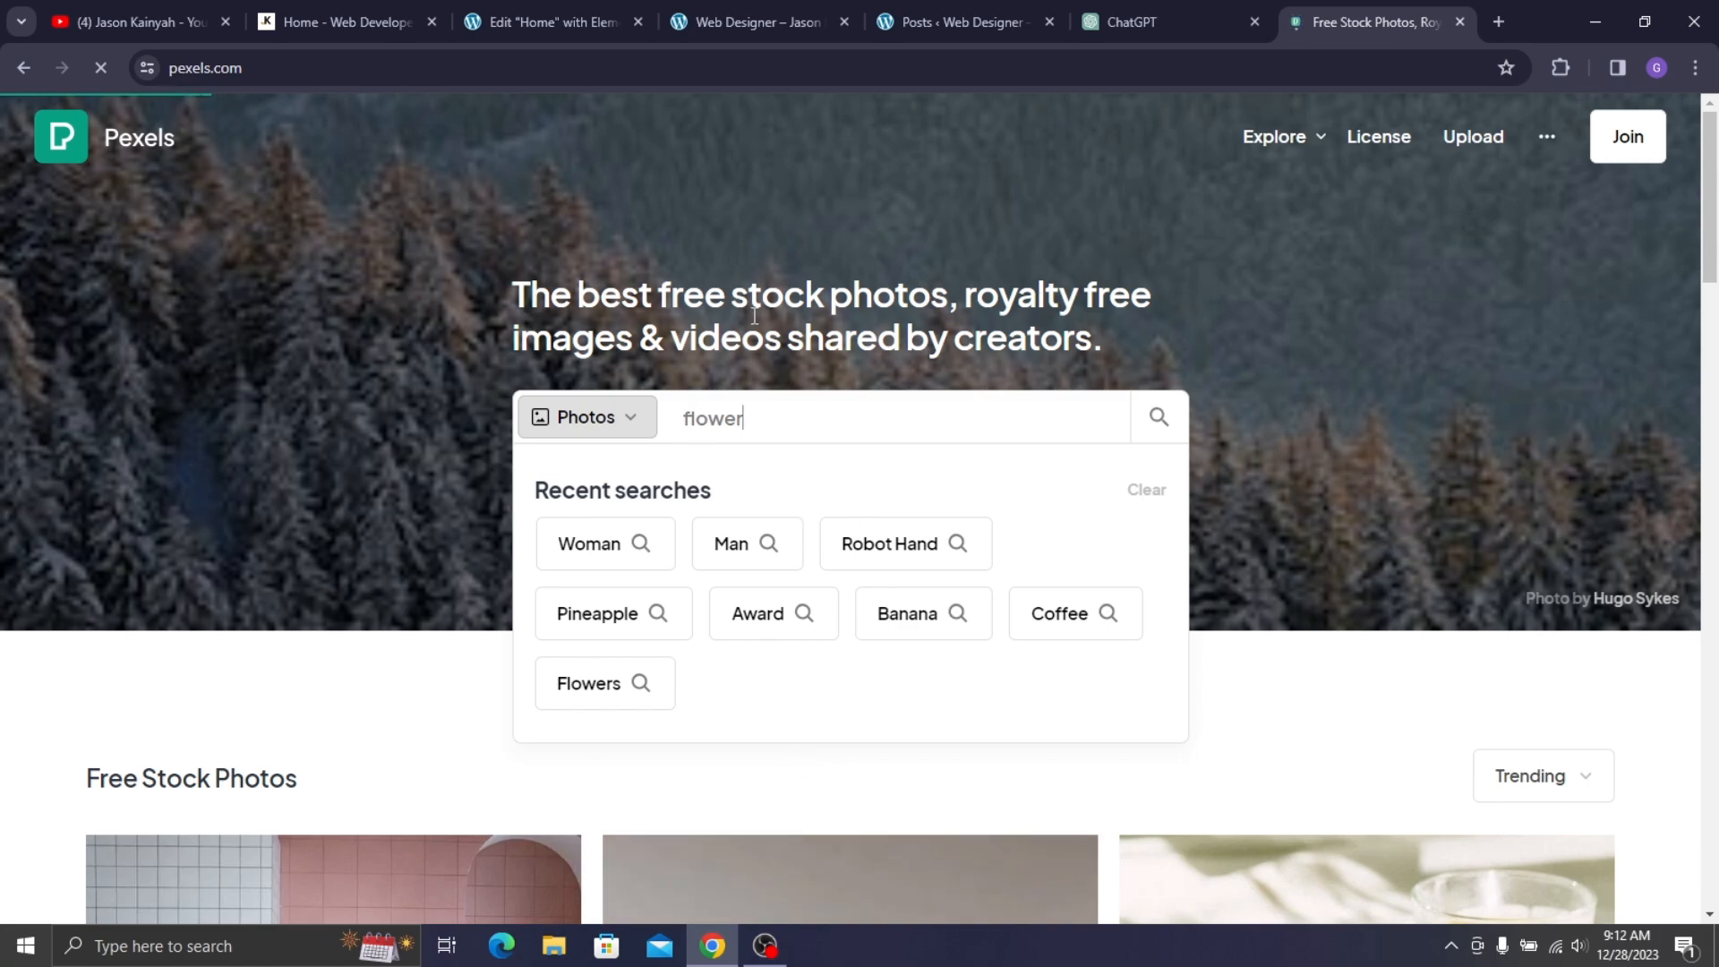
{"action": "type", "text": "lower"}
{"action": "key", "text": "Return"}
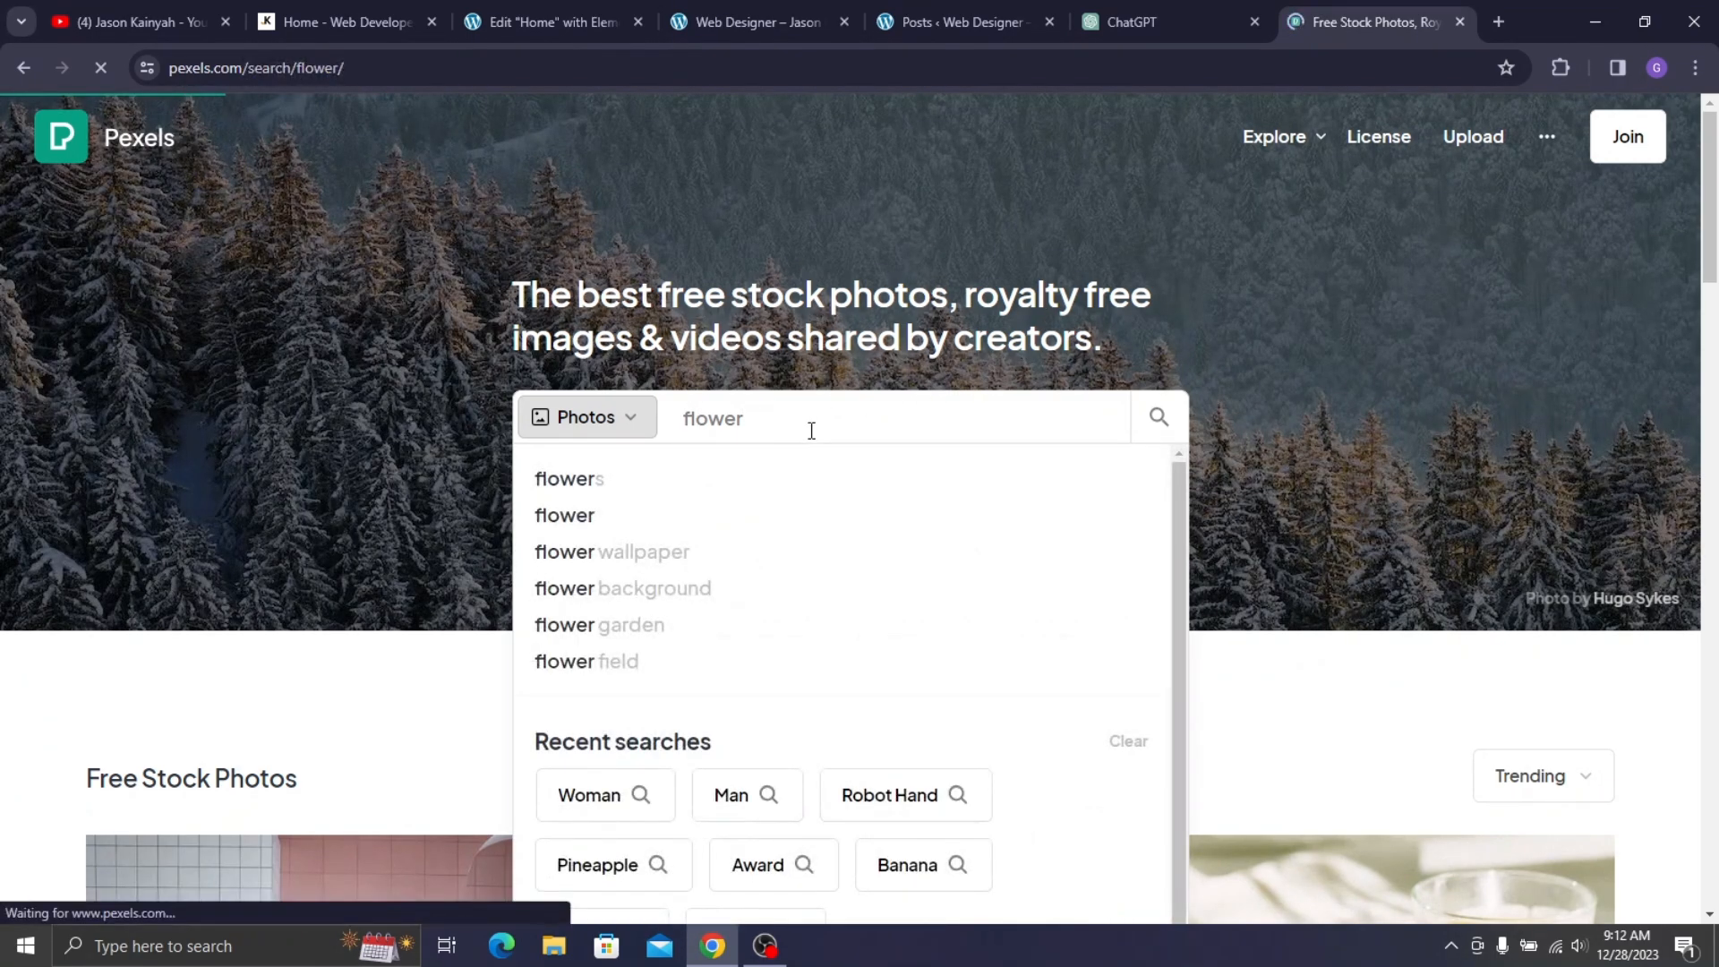
- Open the Bed of Flowers photo, check its free download sizes, then close the Pexels tab
{"action": "scroll", "coordinate": [605, 451], "scroll_direction": "down", "scroll_amount": 1}
{"action": "scroll", "coordinate": [605, 451], "scroll_direction": "down", "scroll_amount": 3}
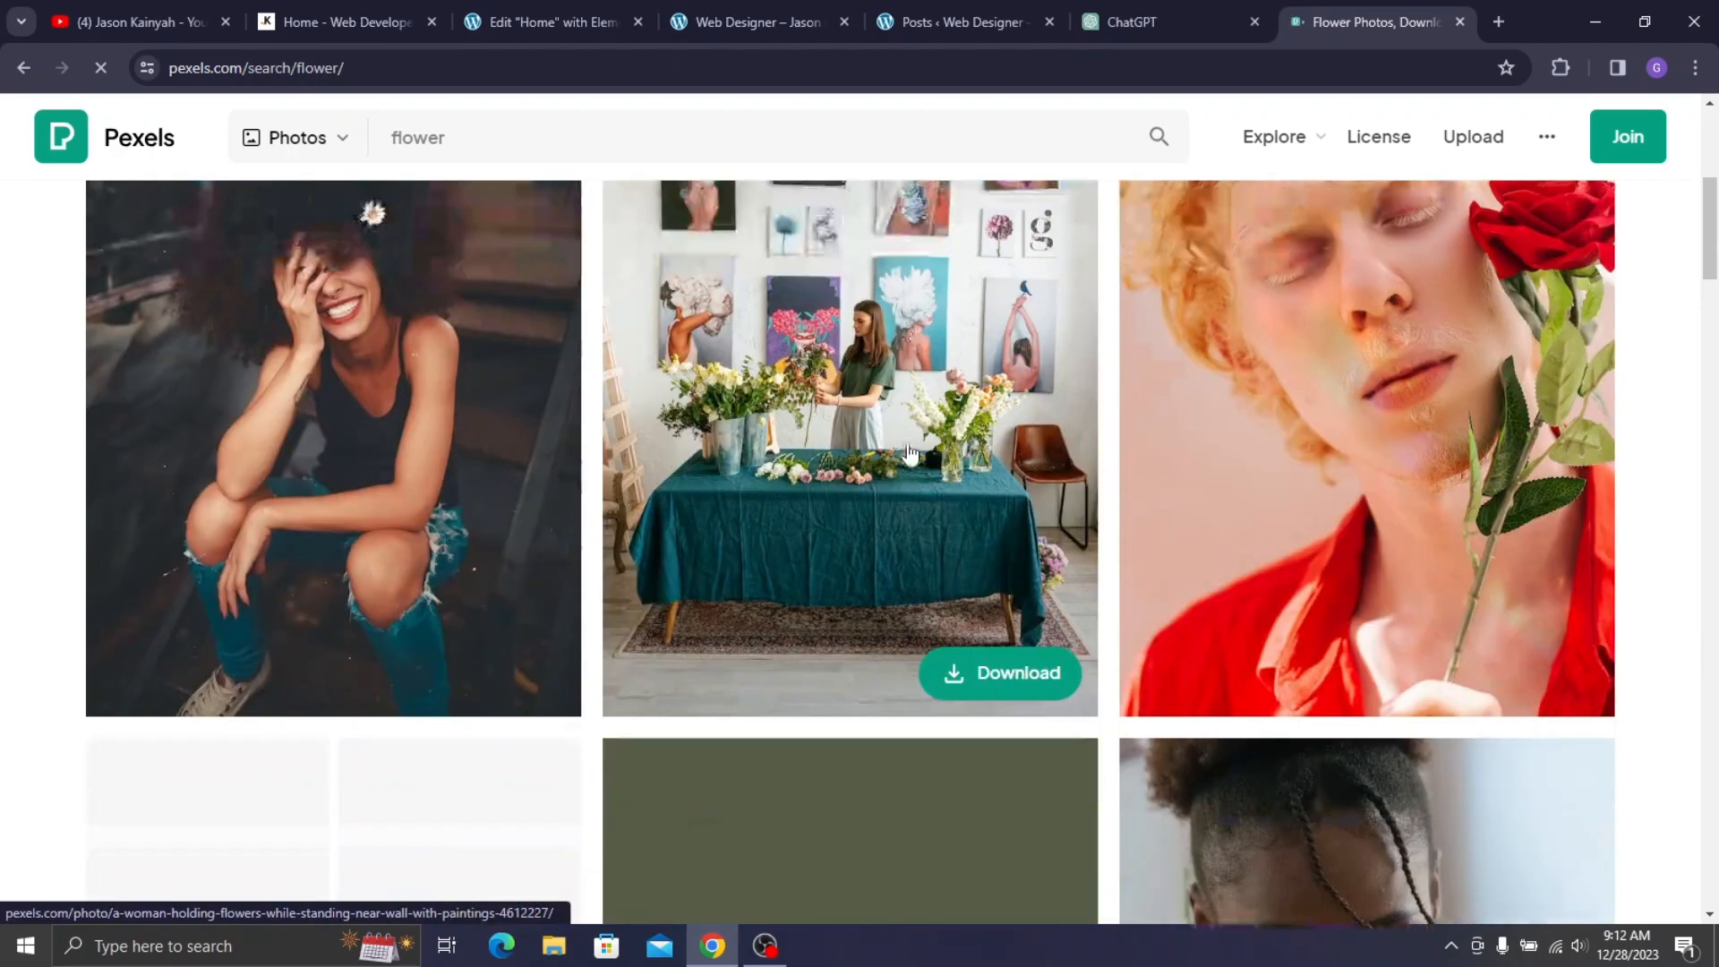
{"action": "scroll", "coordinate": [894, 392], "scroll_direction": "up", "scroll_amount": 1}
{"action": "scroll", "coordinate": [893, 391], "scroll_direction": "down", "scroll_amount": 15}
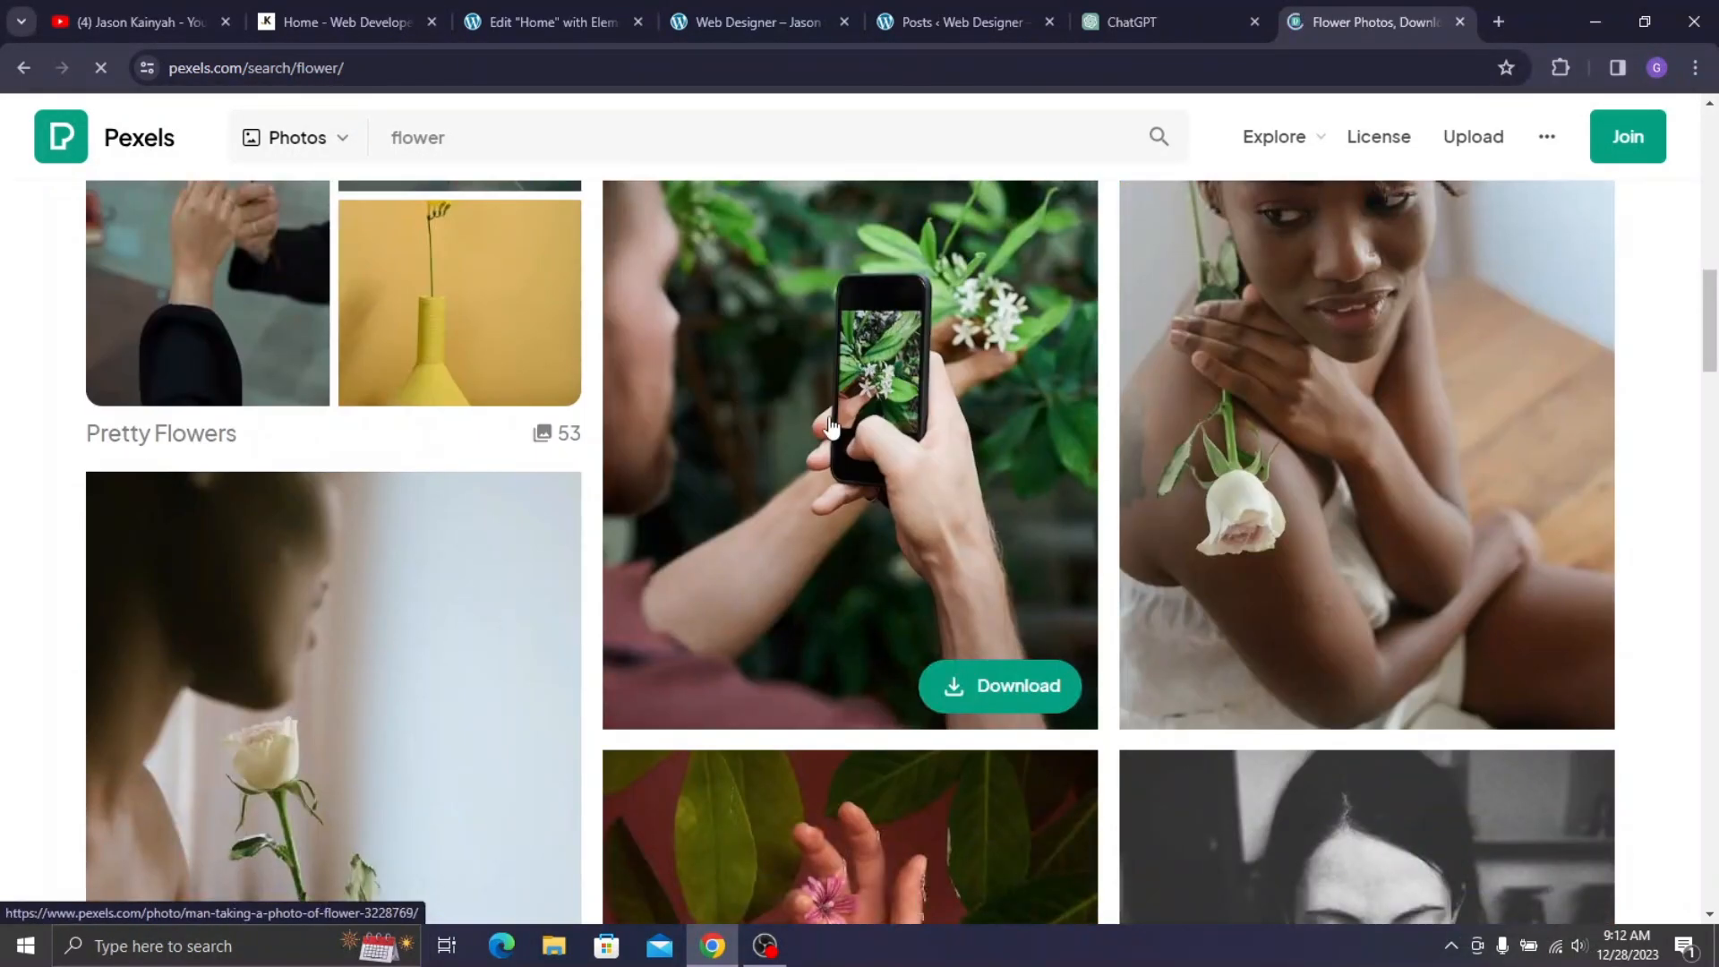
{"action": "scroll", "coordinate": [538, 313], "scroll_direction": "up", "scroll_amount": 7}
{"action": "scroll", "coordinate": [810, 435], "scroll_direction": "down", "scroll_amount": 16}
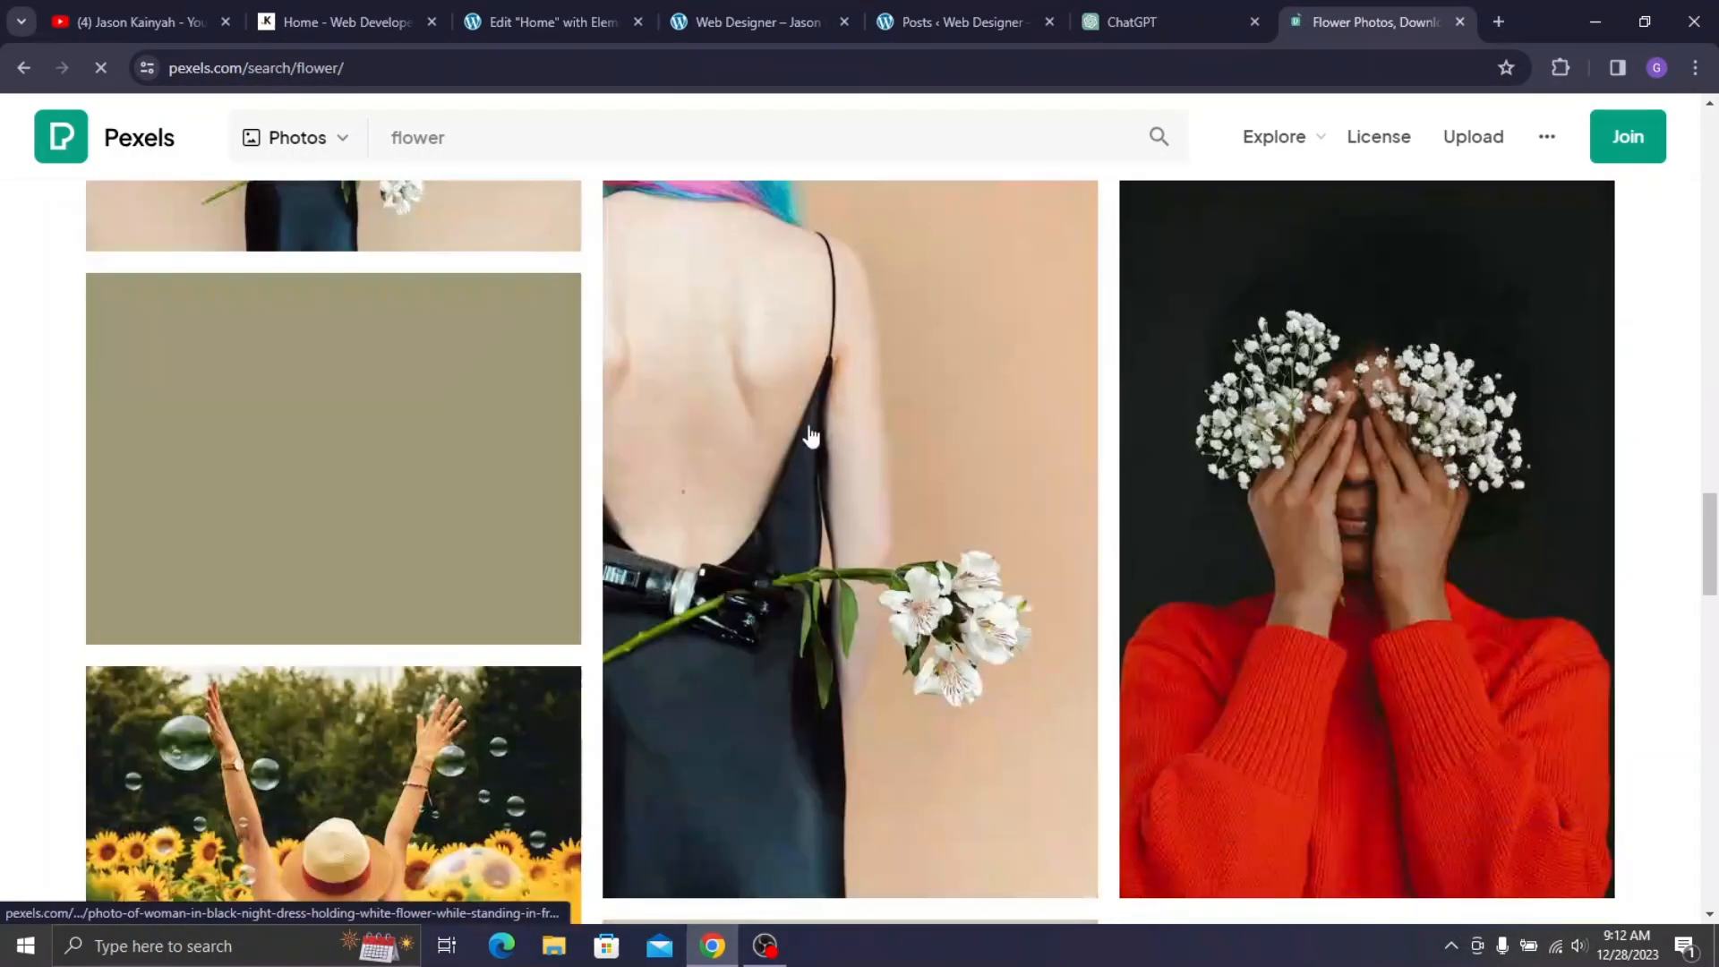
{"action": "scroll", "coordinate": [364, 418], "scroll_direction": "down", "scroll_amount": 3}
{"action": "scroll", "coordinate": [269, 390], "scroll_direction": "up", "scroll_amount": 2}
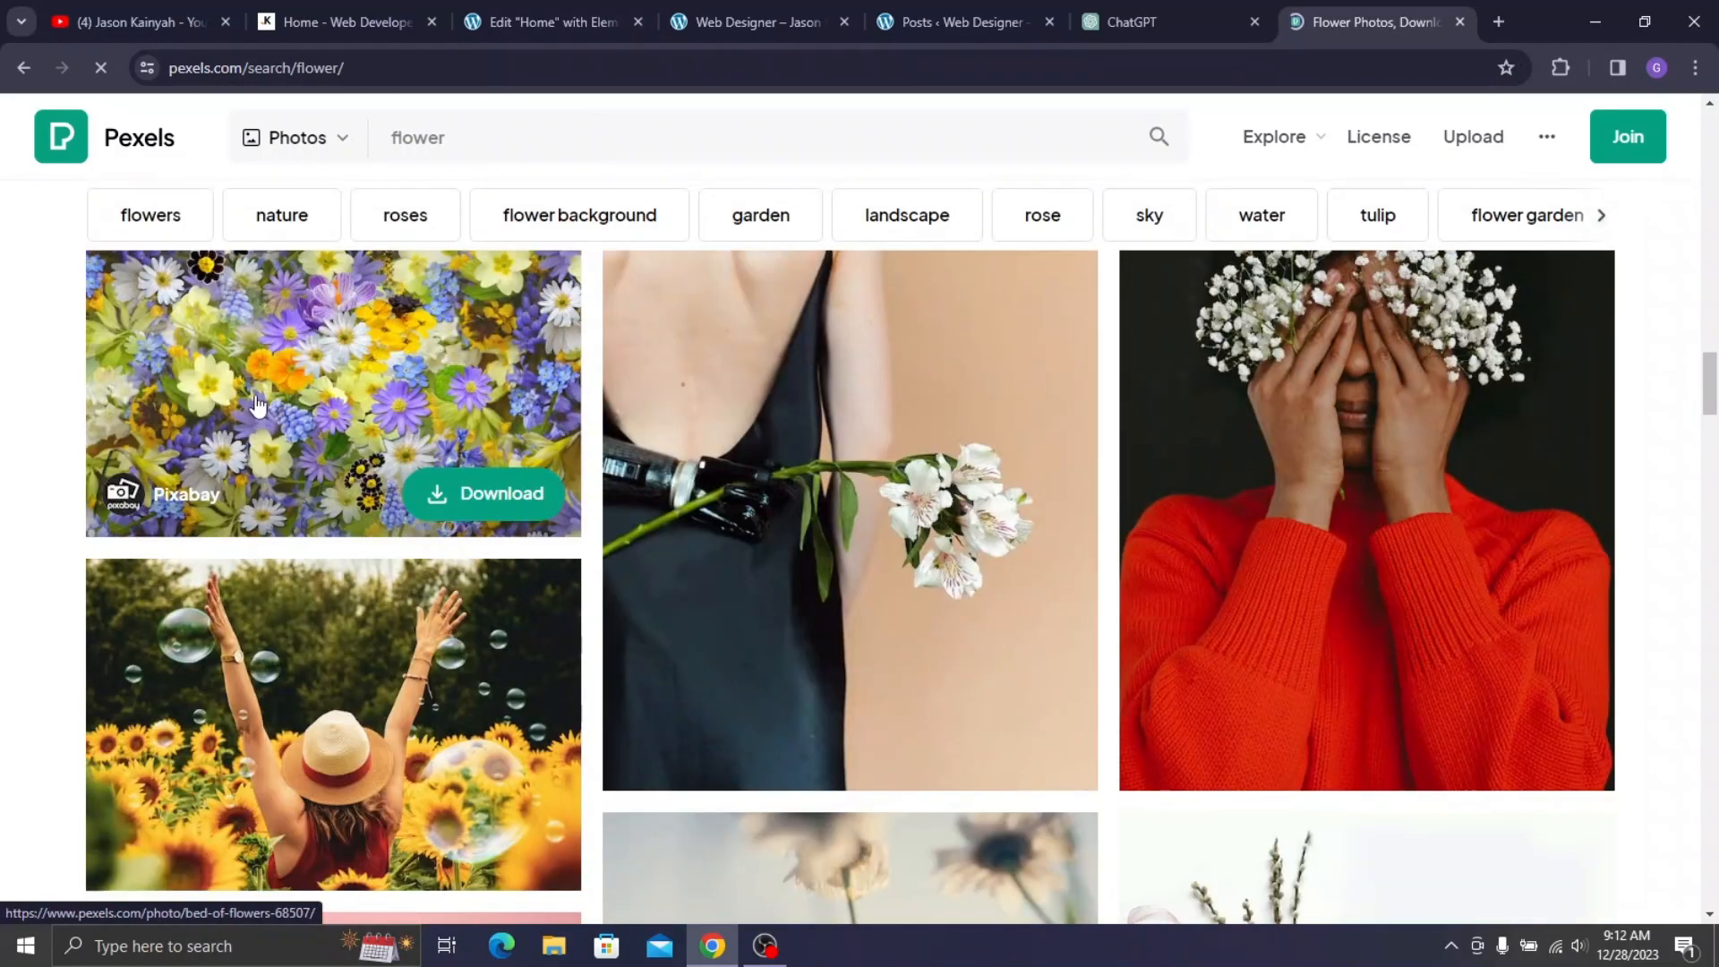
{"action": "left_click", "coordinate": [257, 406]}
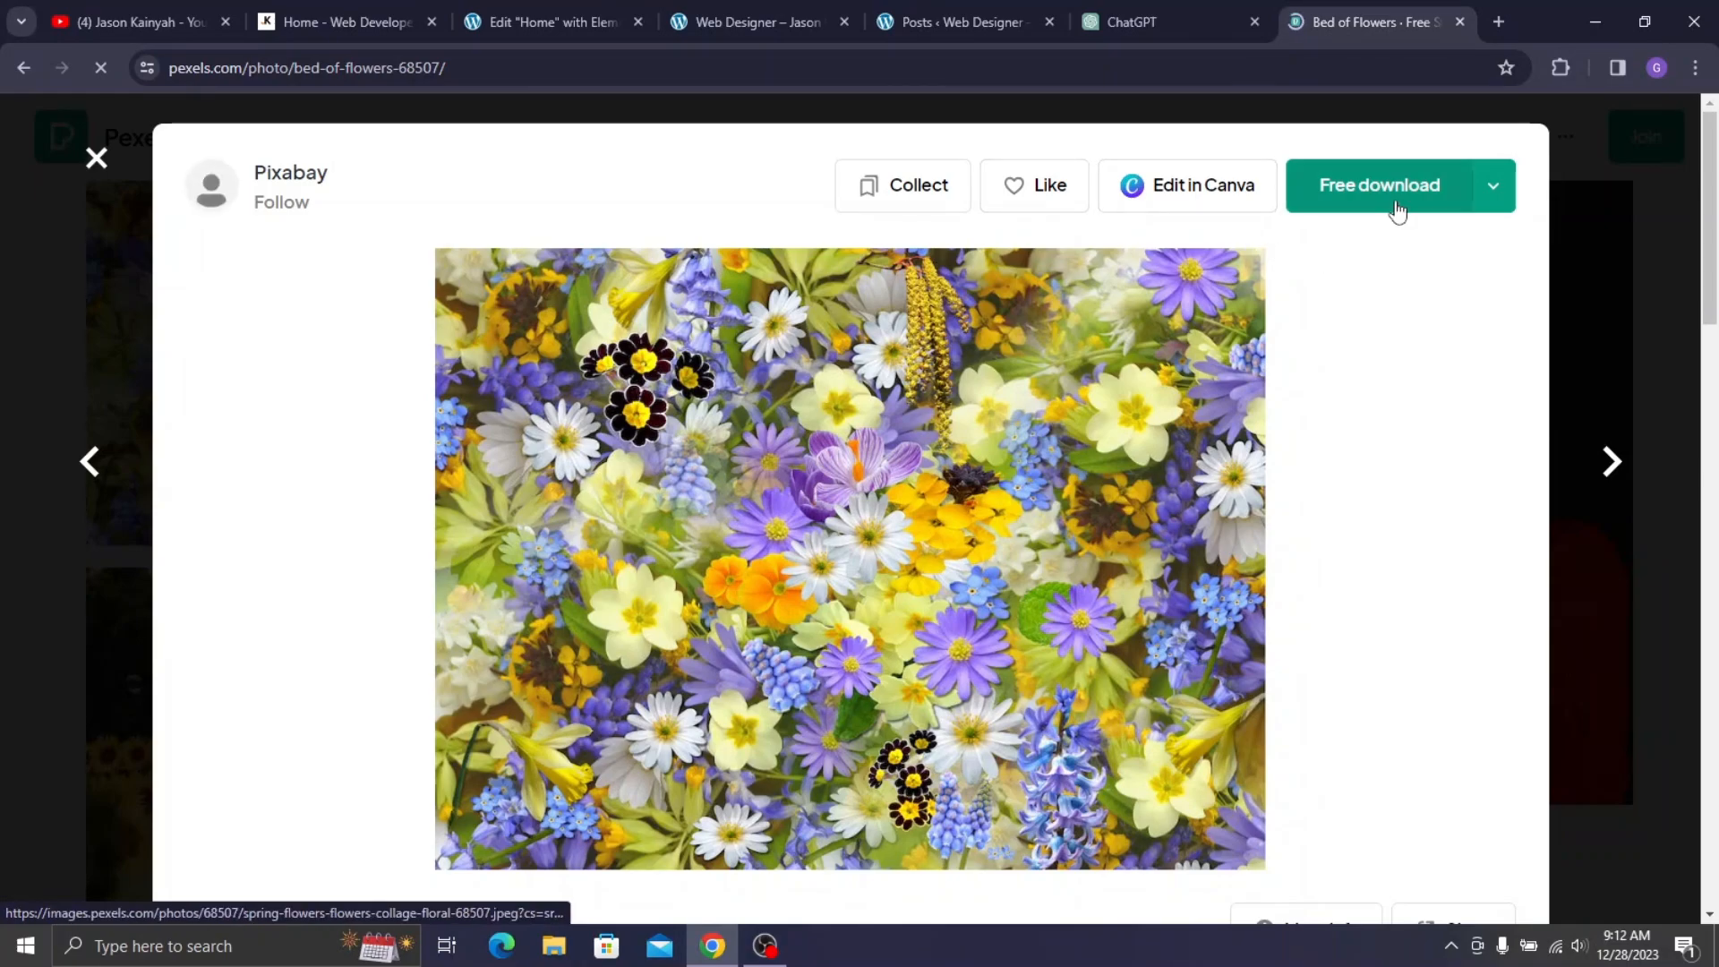
{"action": "left_click", "coordinate": [1493, 185]}
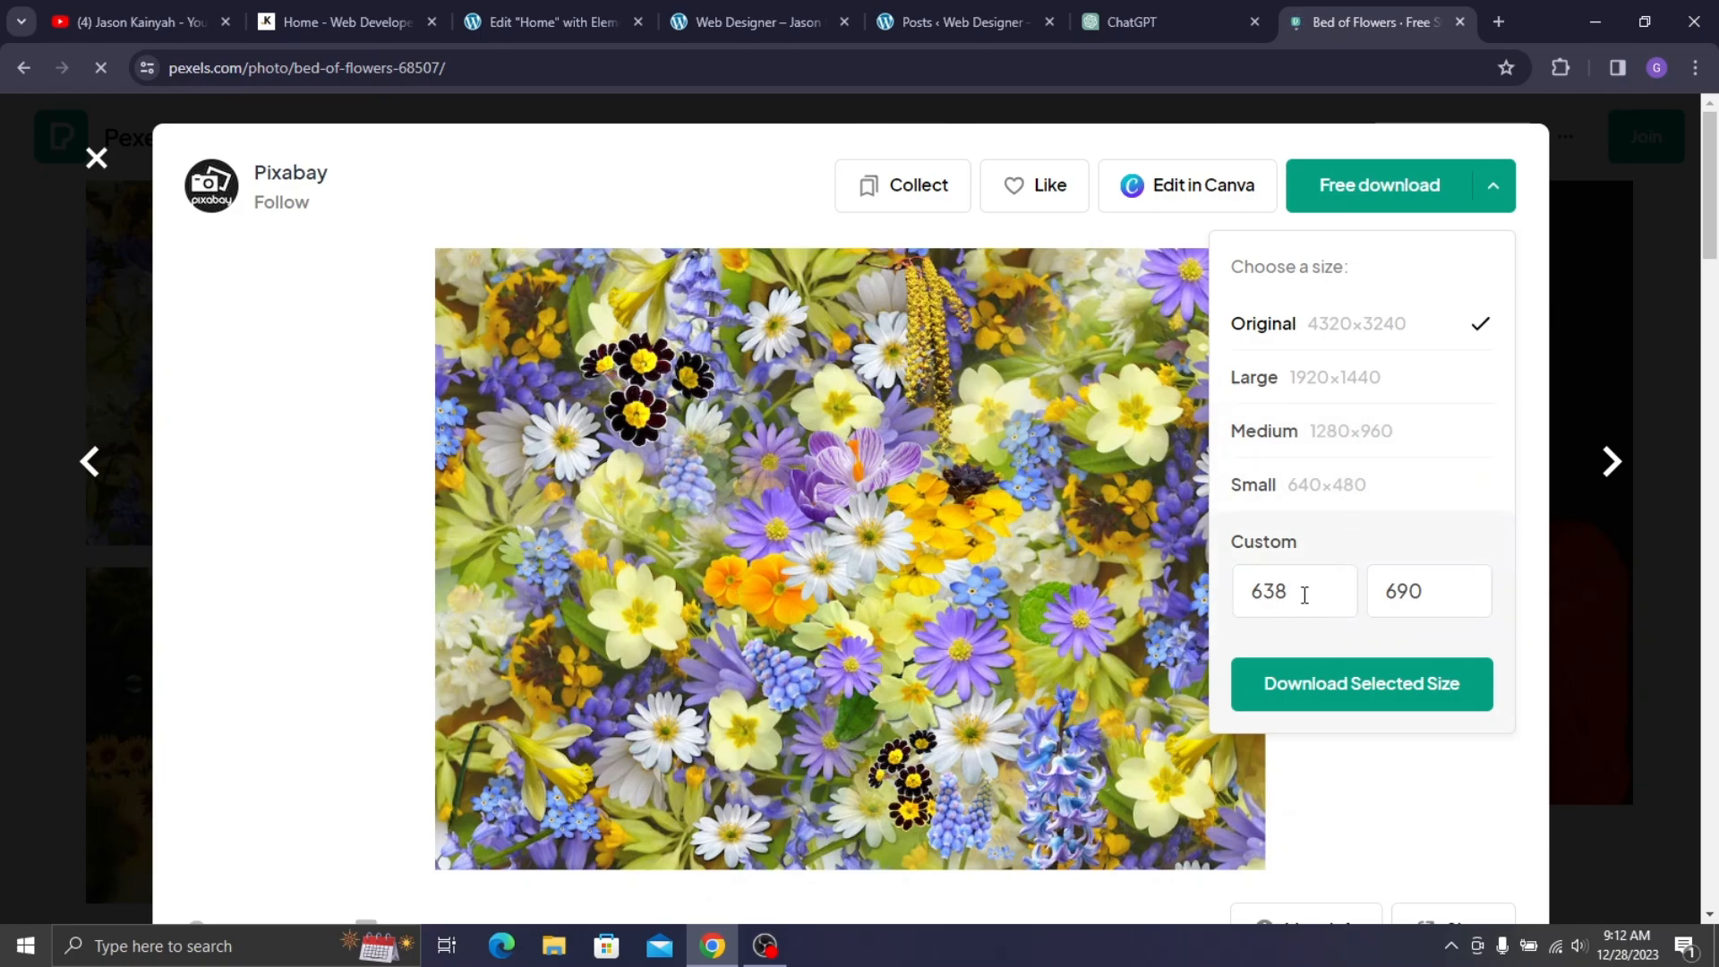
{"action": "left_click", "coordinate": [782, 181]}
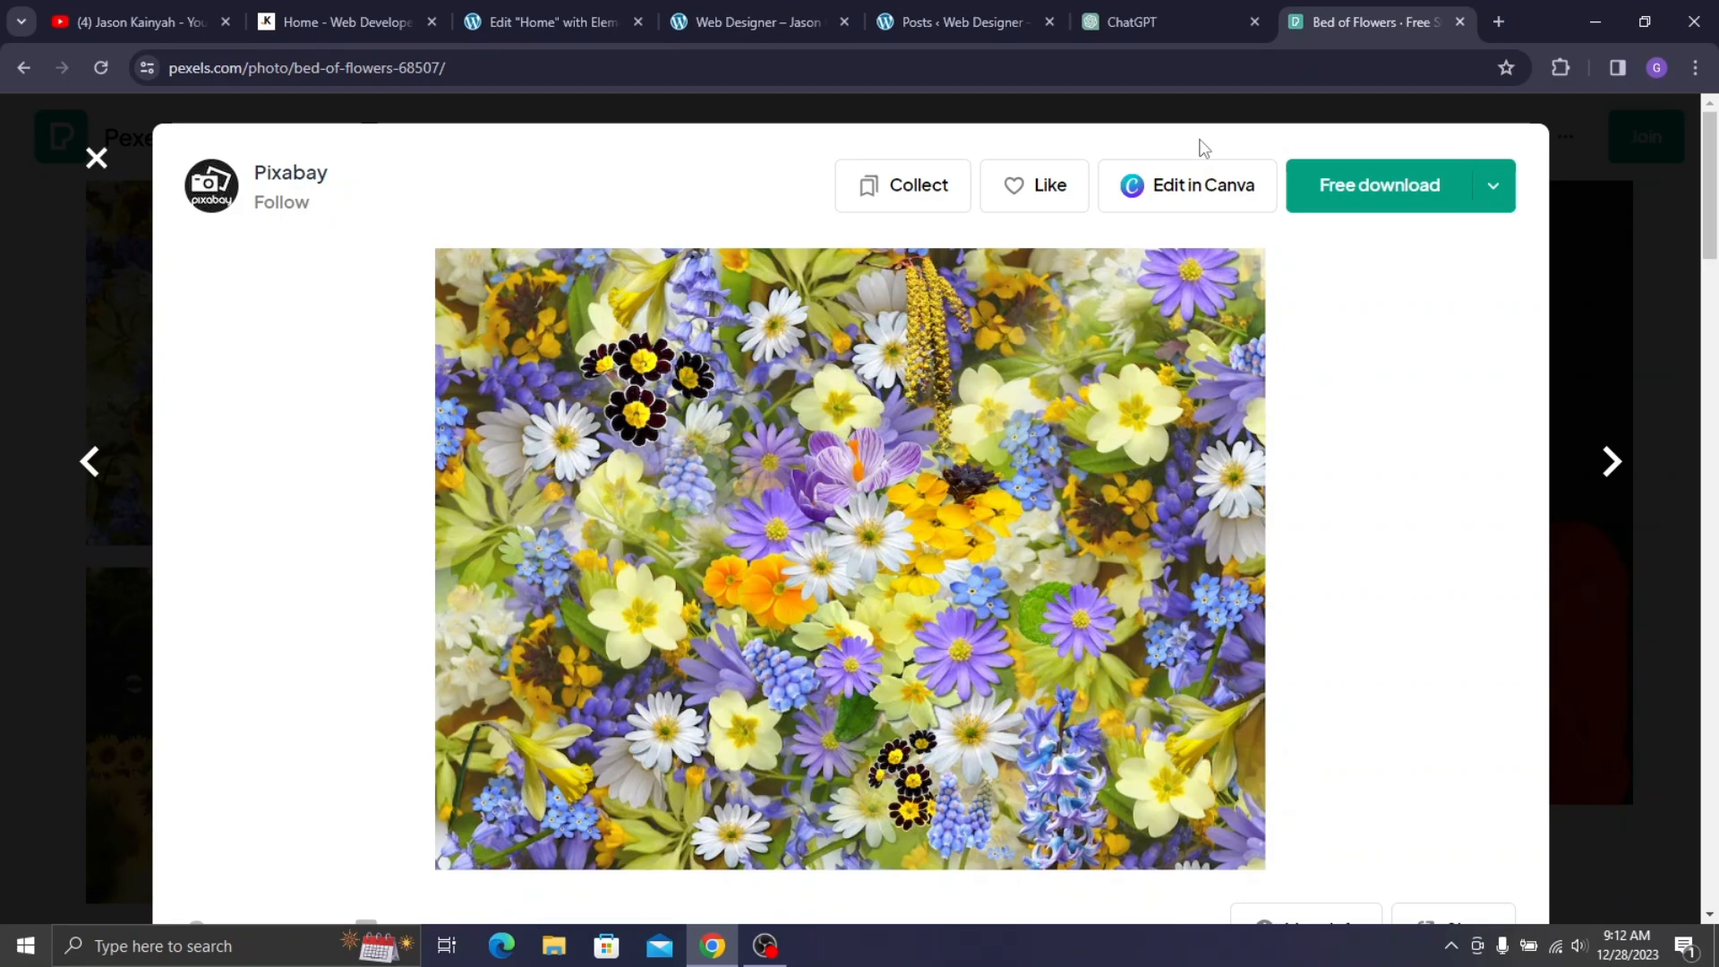
{"action": "left_click", "coordinate": [1460, 21]}
- Set the Latest Works section's top margin to 60 px, comparing with the live homepage
{"action": "scroll", "coordinate": [1067, 294], "scroll_direction": "up", "scroll_amount": 1}
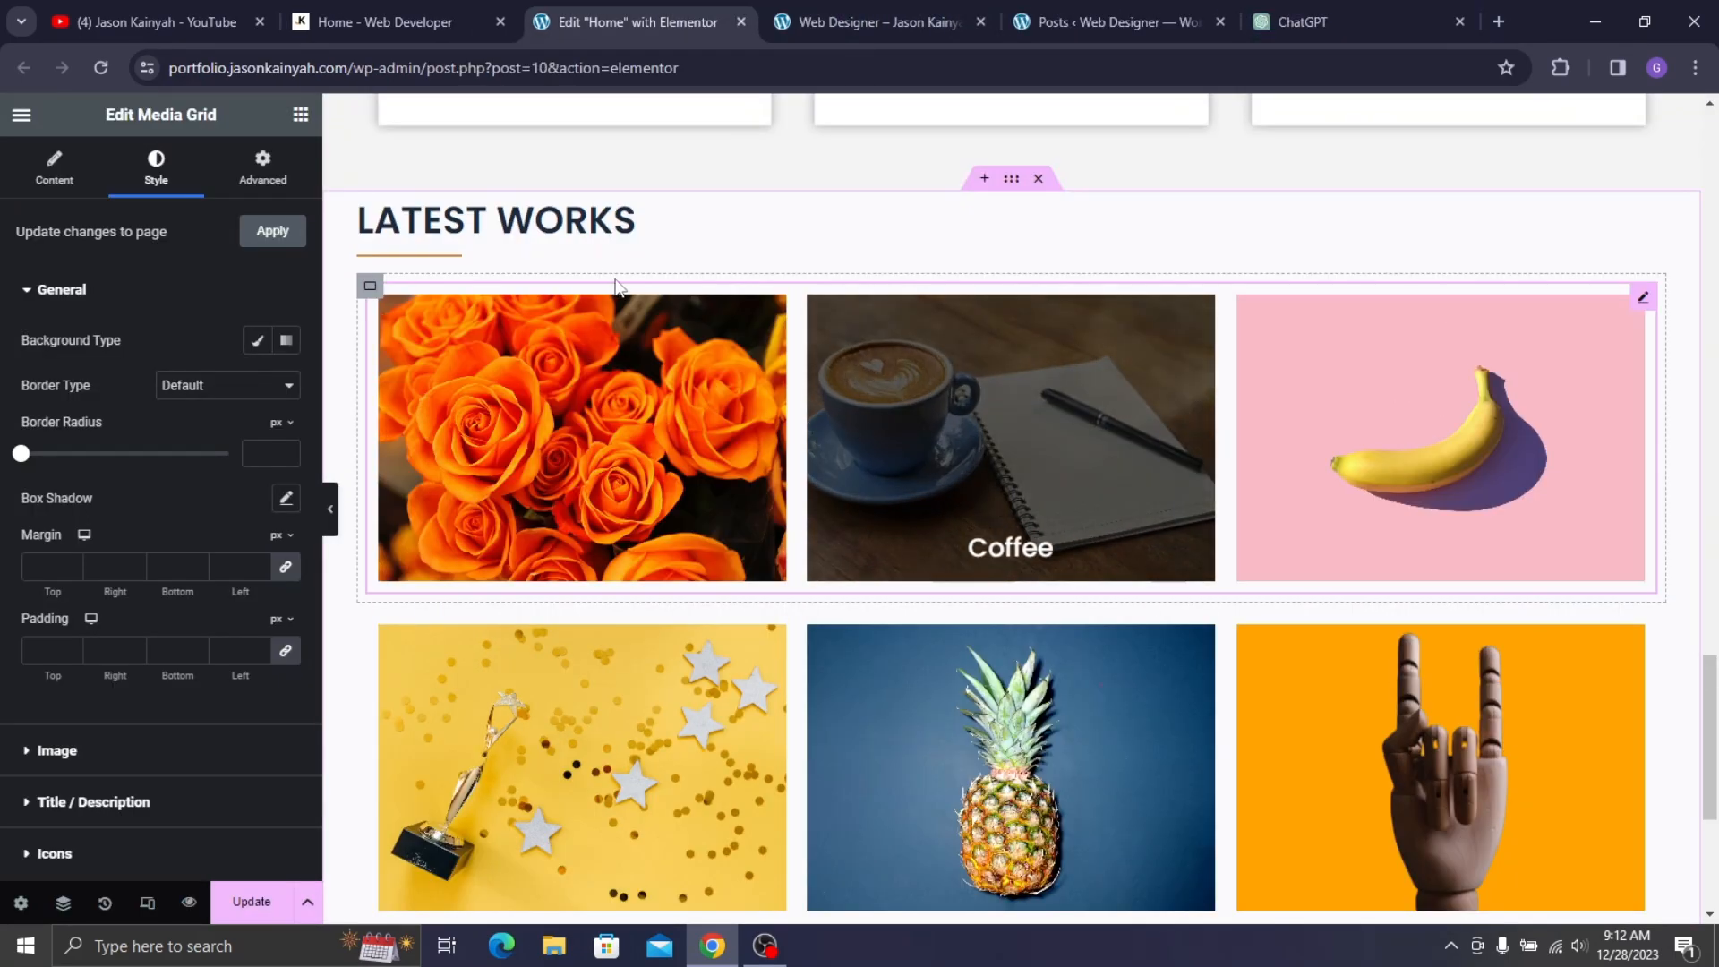
{"action": "left_click", "coordinate": [1012, 179]}
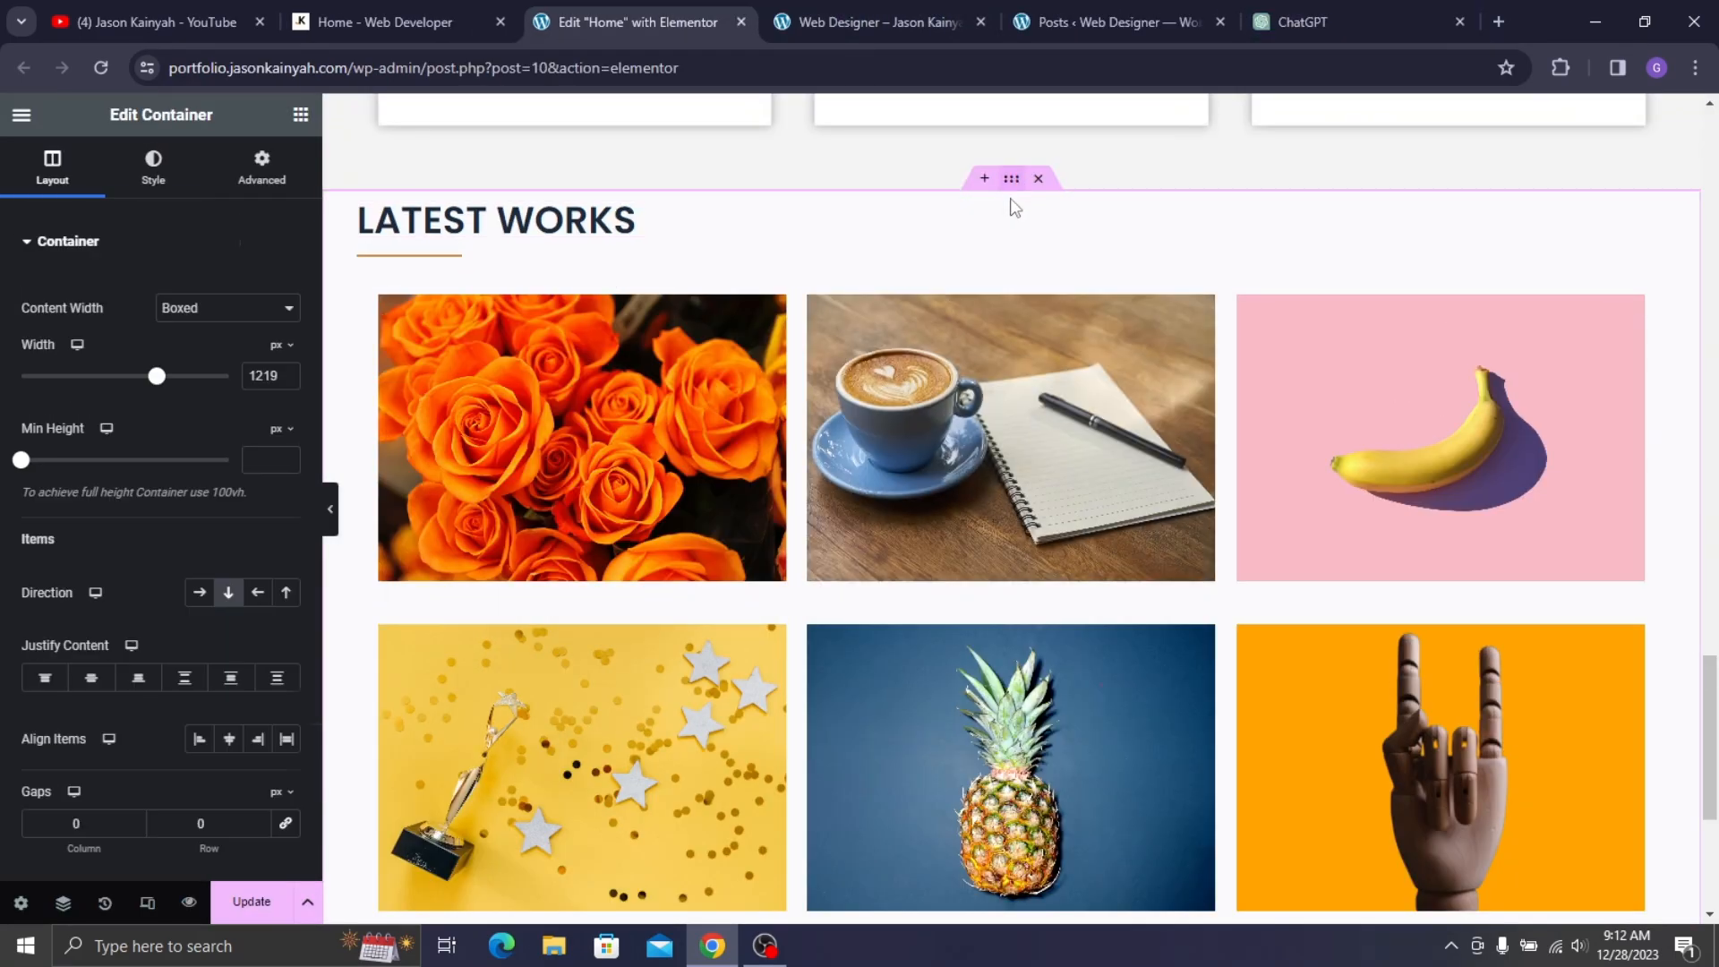
{"action": "left_click", "coordinate": [261, 165]}
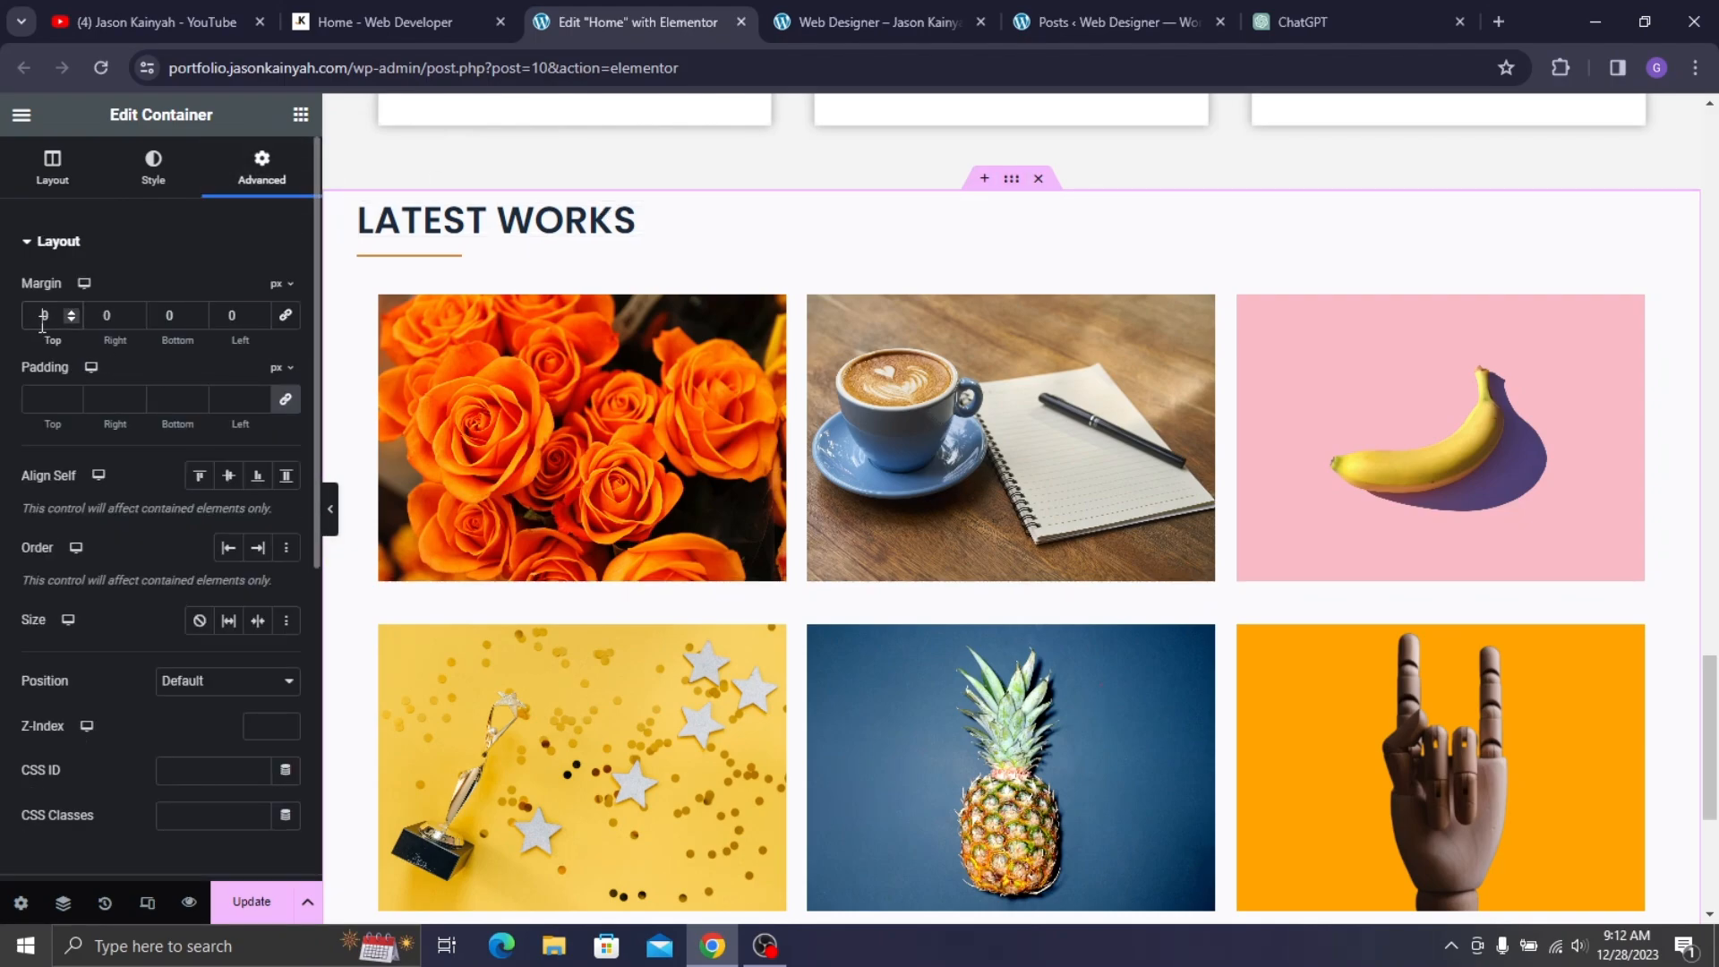
{"action": "type", "text": "6"}
{"action": "left_click", "coordinate": [337, 8]}
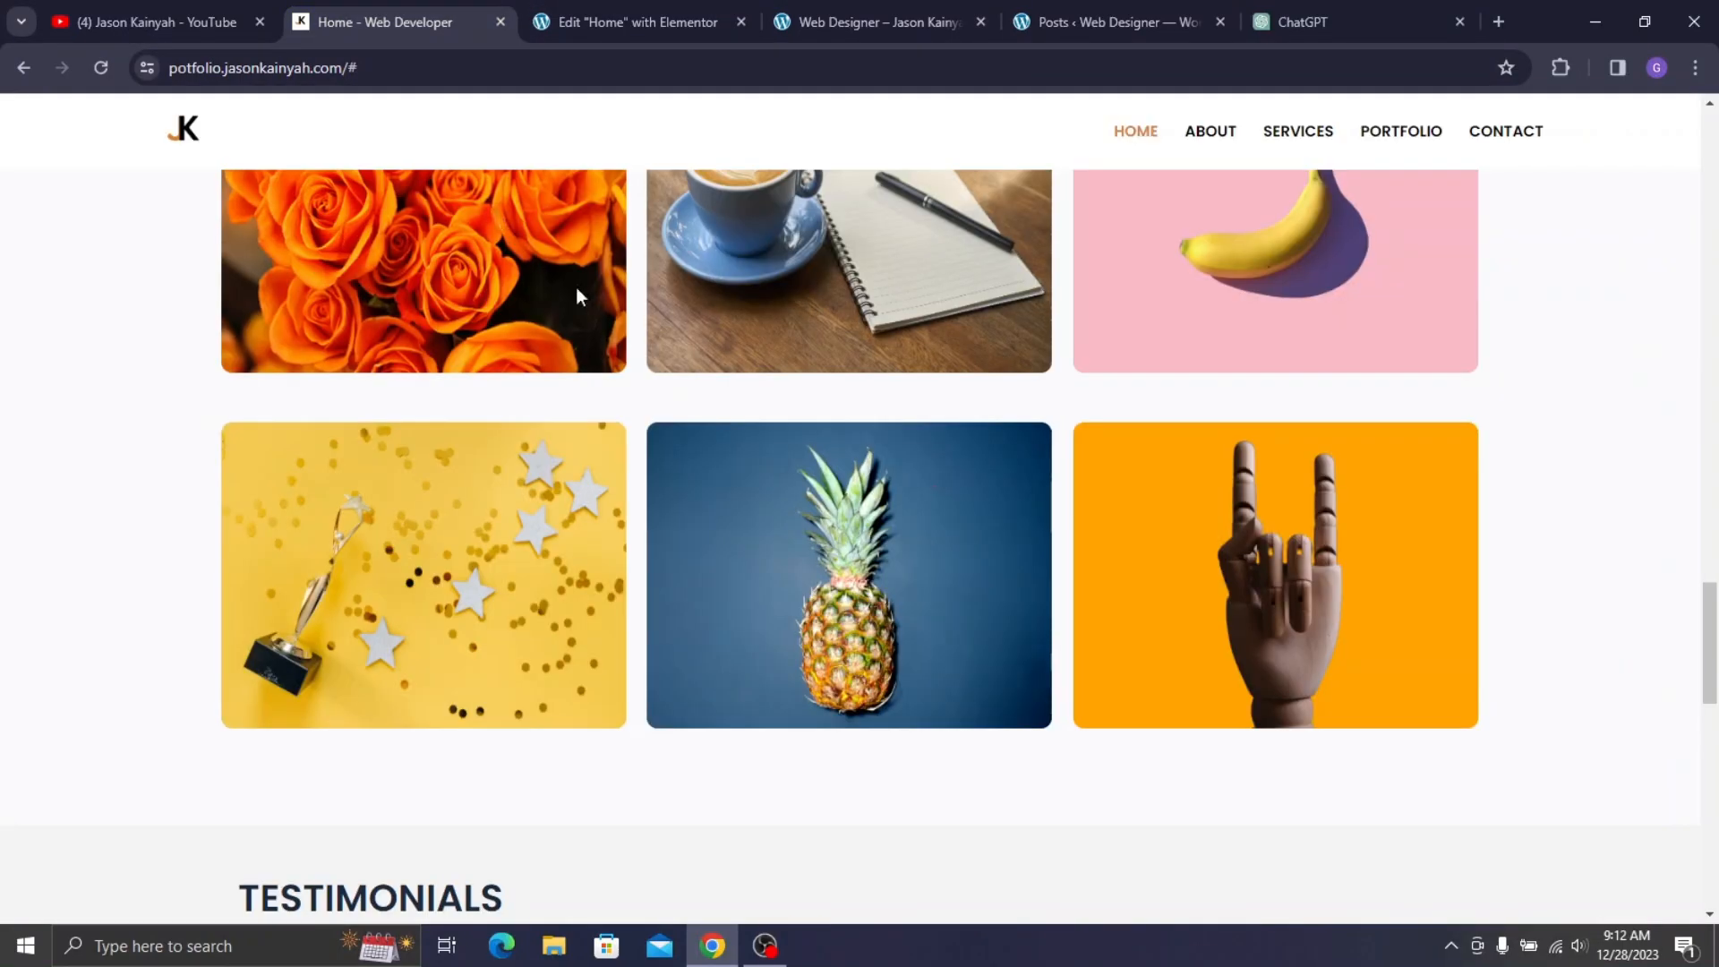
{"action": "scroll", "coordinate": [577, 288], "scroll_direction": "down", "scroll_amount": 7}
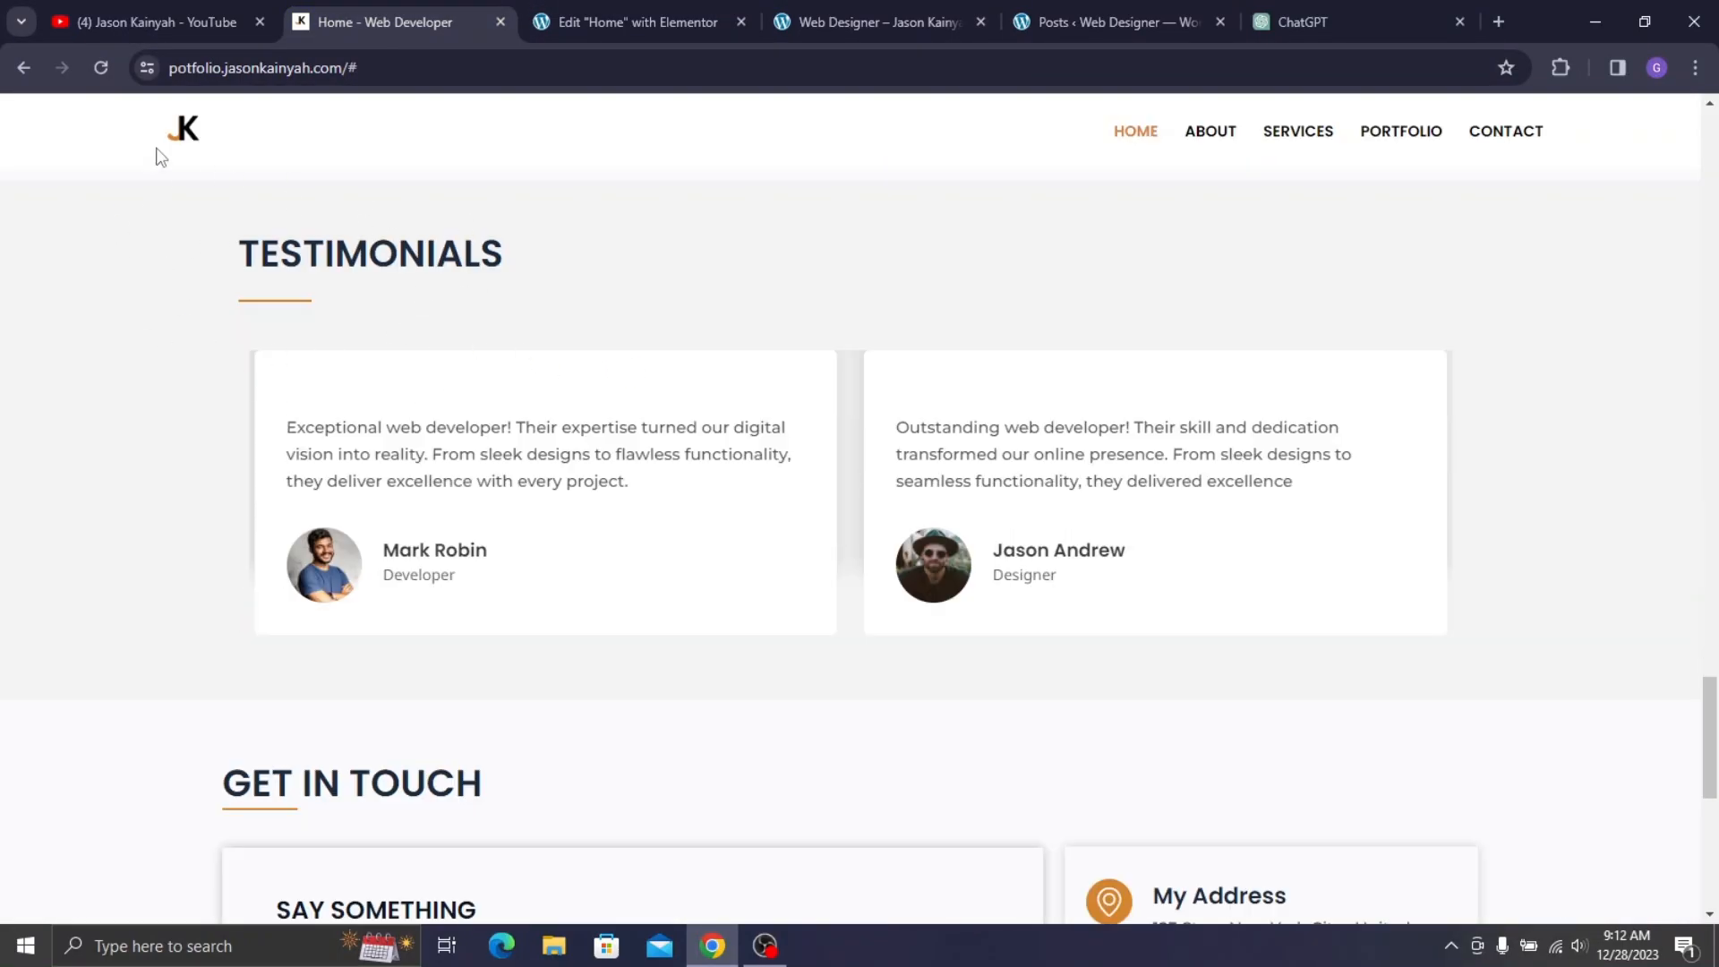
{"action": "left_click", "coordinate": [600, 2]}
{"action": "scroll", "coordinate": [1029, 582], "scroll_direction": "down", "scroll_amount": 5}
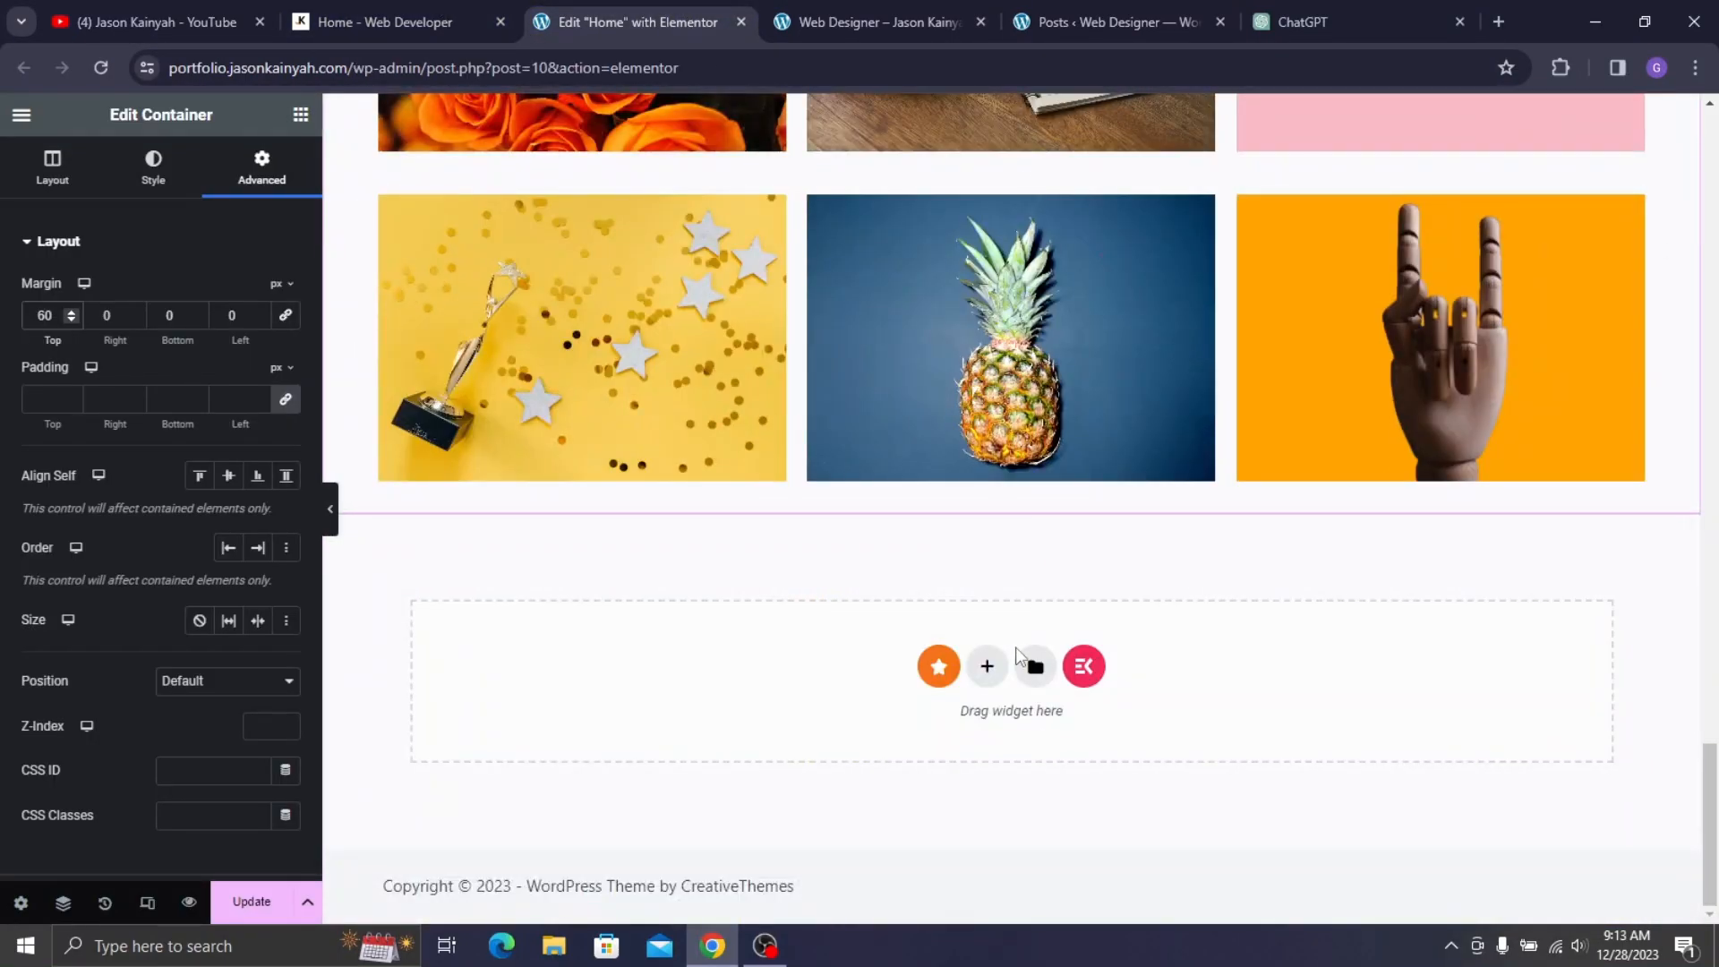
- Add a new single-column empty container below the gallery
{"action": "left_click", "coordinate": [984, 673]}
{"action": "left_click", "coordinate": [387, 7]}
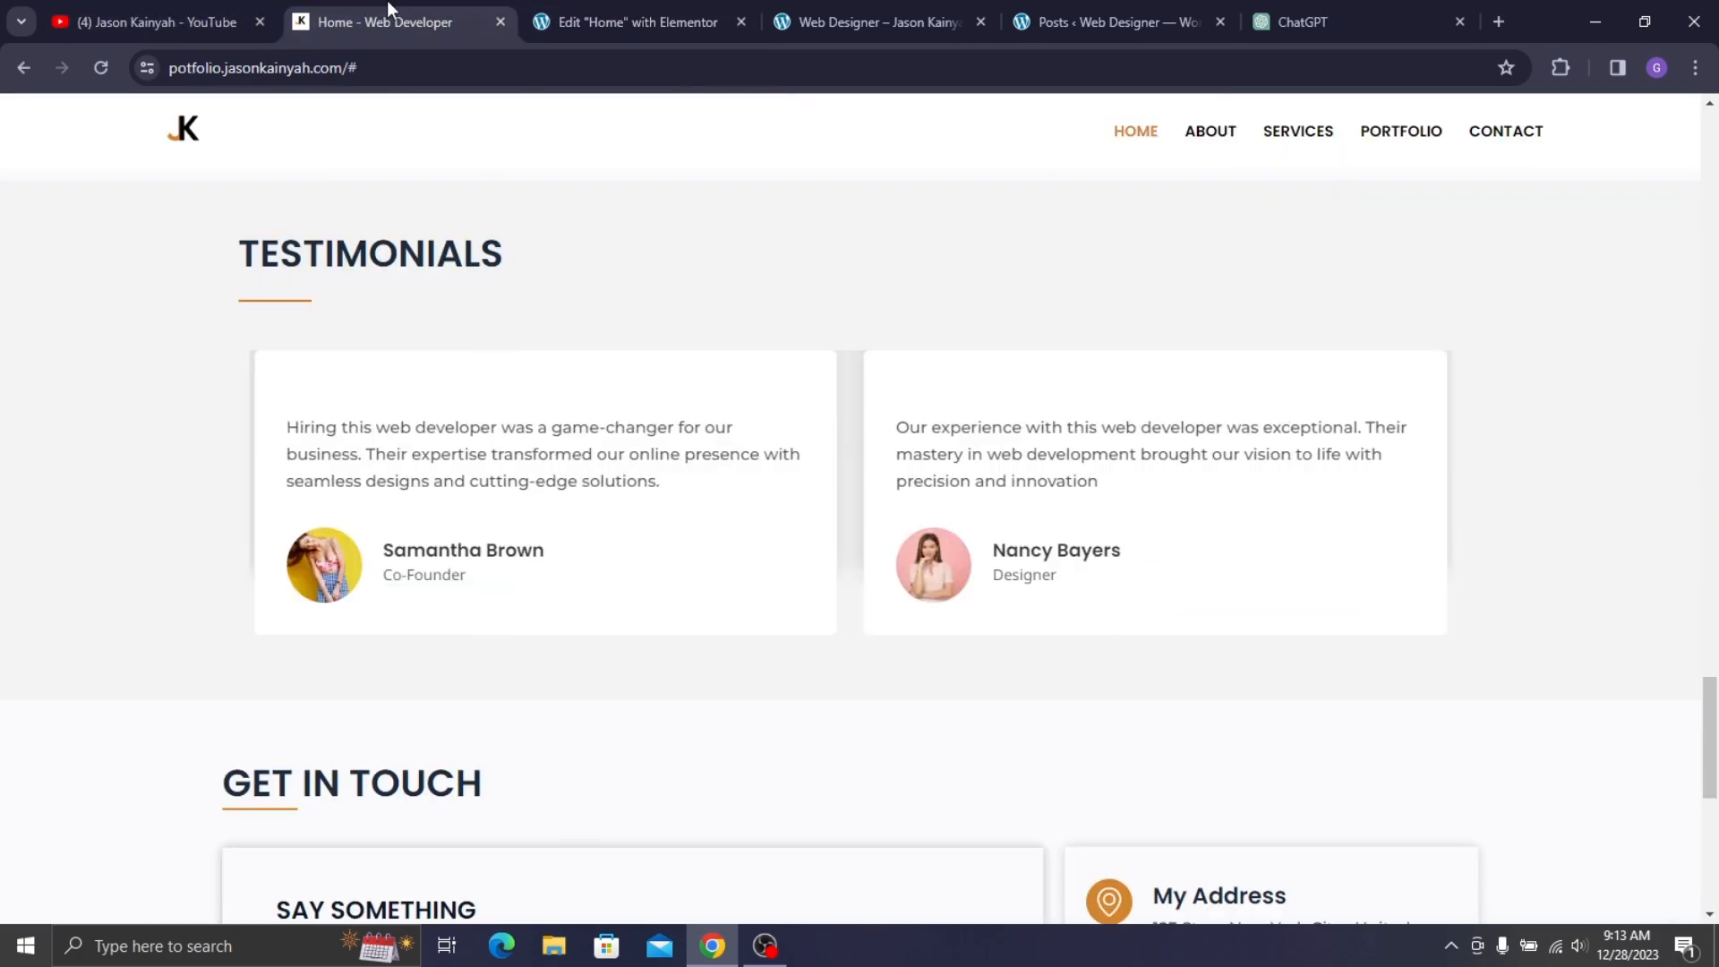
{"action": "scroll", "coordinate": [488, 394], "scroll_direction": "up", "scroll_amount": 2}
{"action": "scroll", "coordinate": [451, 264], "scroll_direction": "down", "scroll_amount": 1}
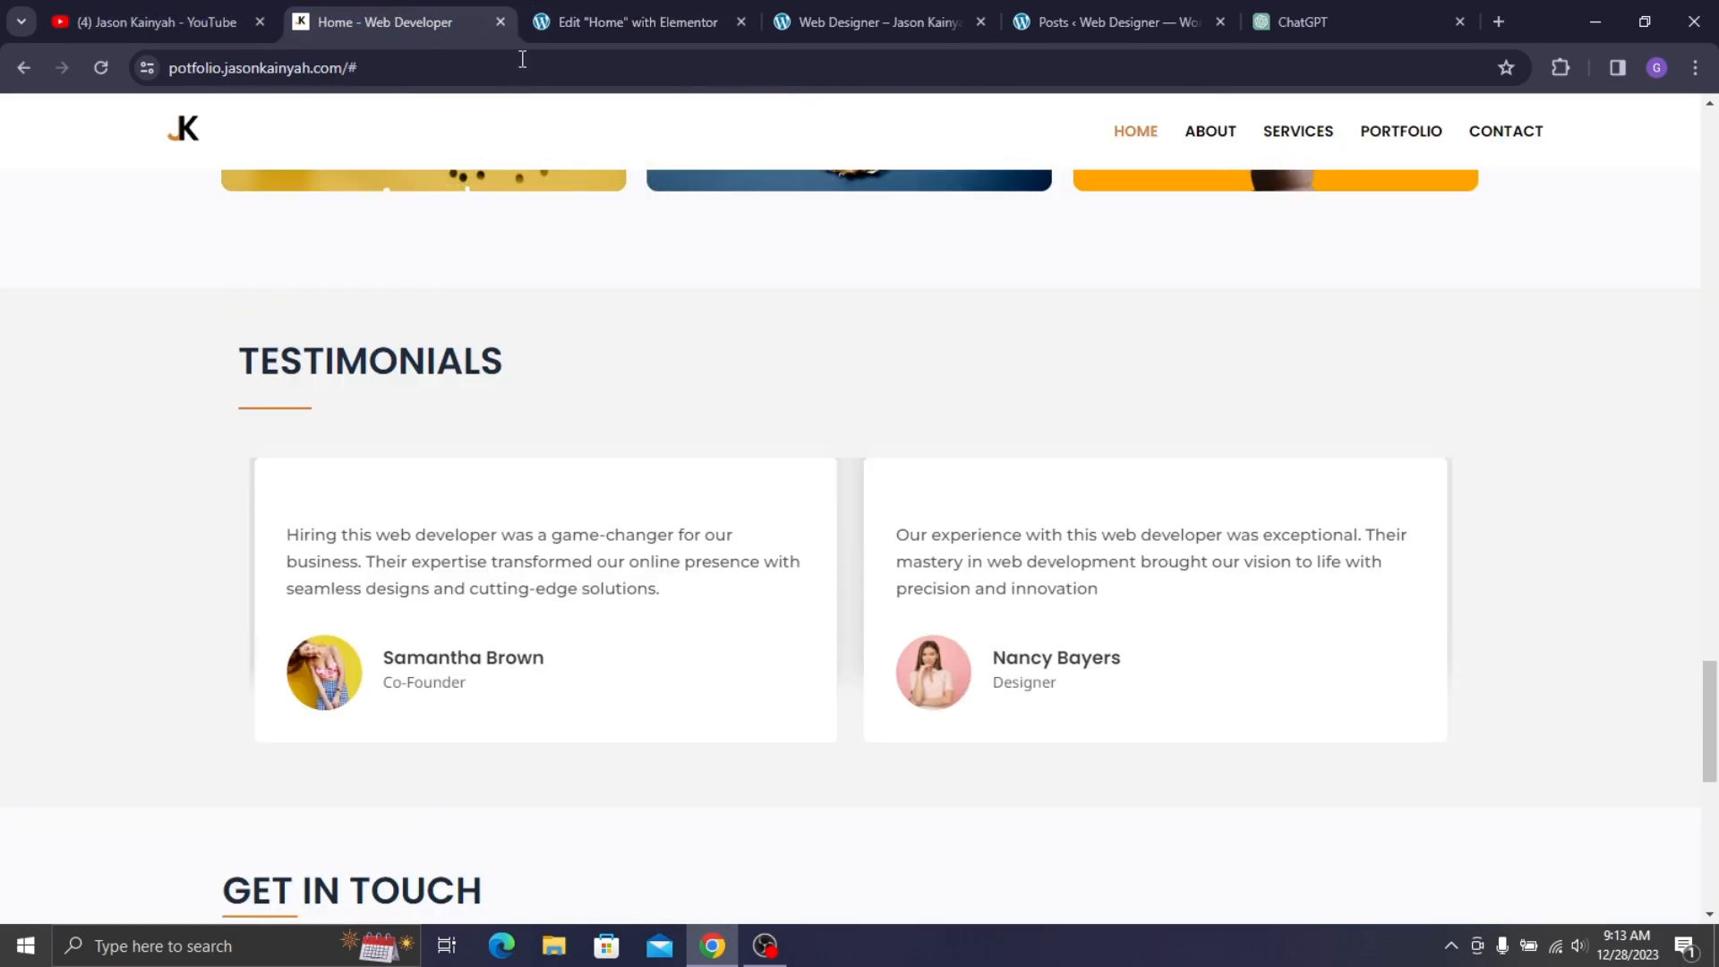
{"action": "left_click", "coordinate": [582, 22]}
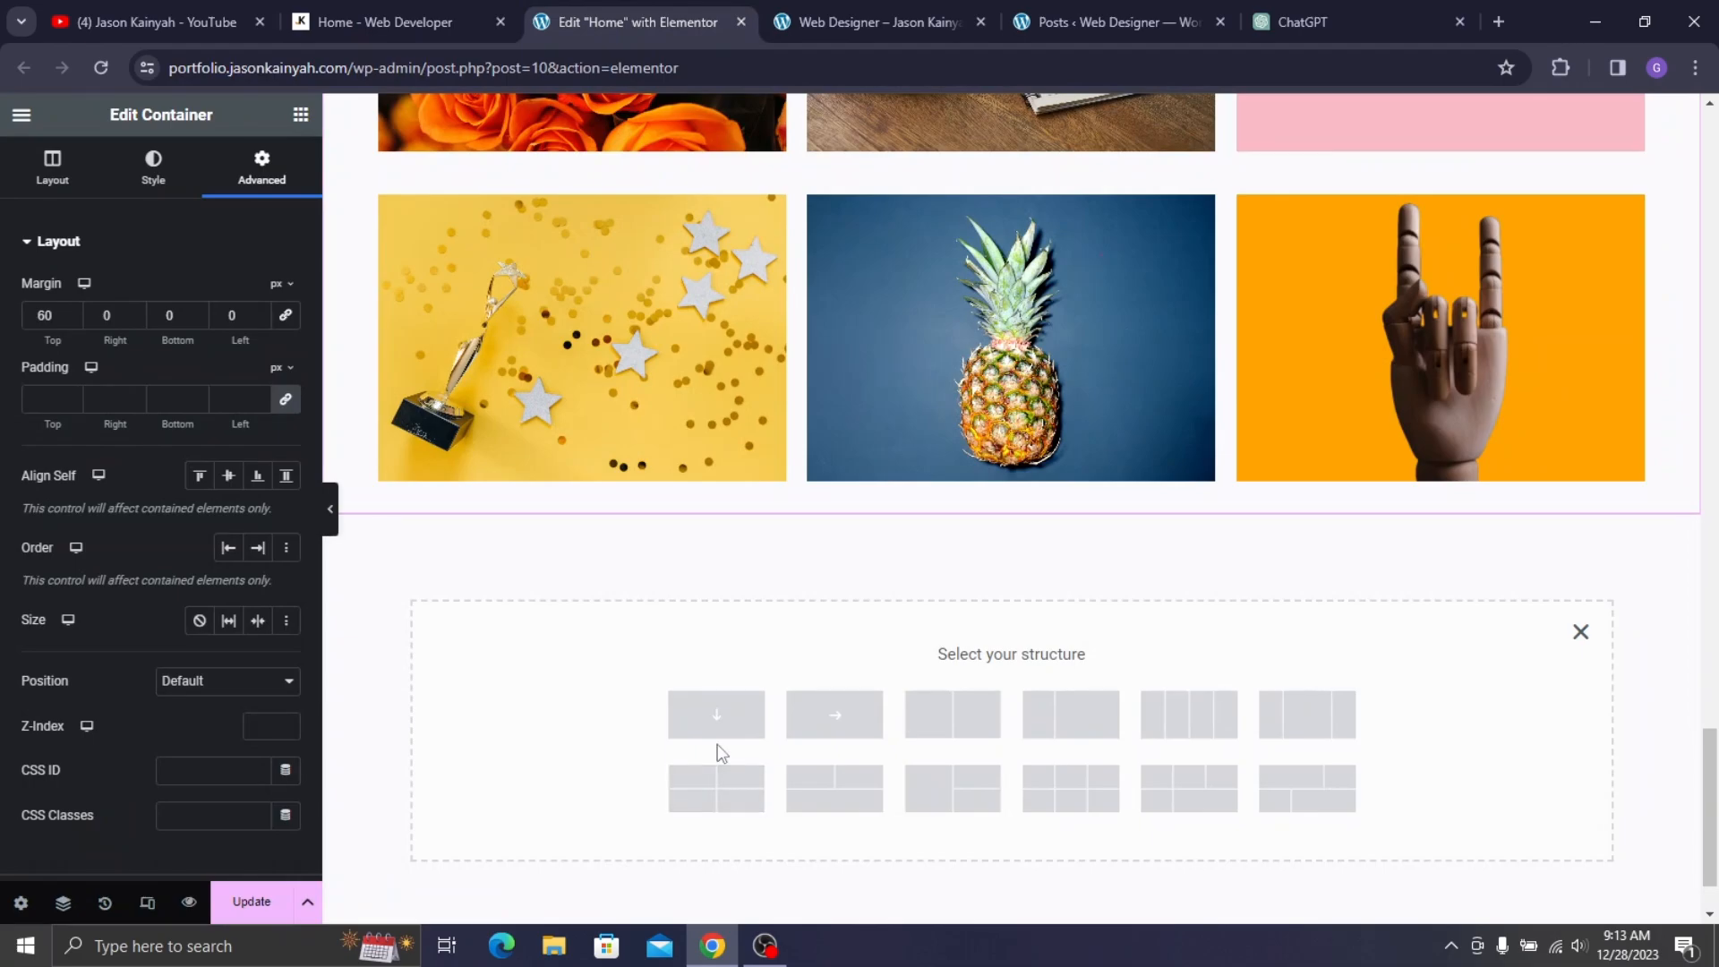
{"action": "left_click", "coordinate": [722, 732]}
{"action": "scroll", "coordinate": [725, 478], "scroll_direction": "up", "scroll_amount": 6}
- Copy the #F3F3F4 background colour value from the services section's style settings
{"action": "scroll", "coordinate": [750, 444], "scroll_direction": "up", "scroll_amount": 10}
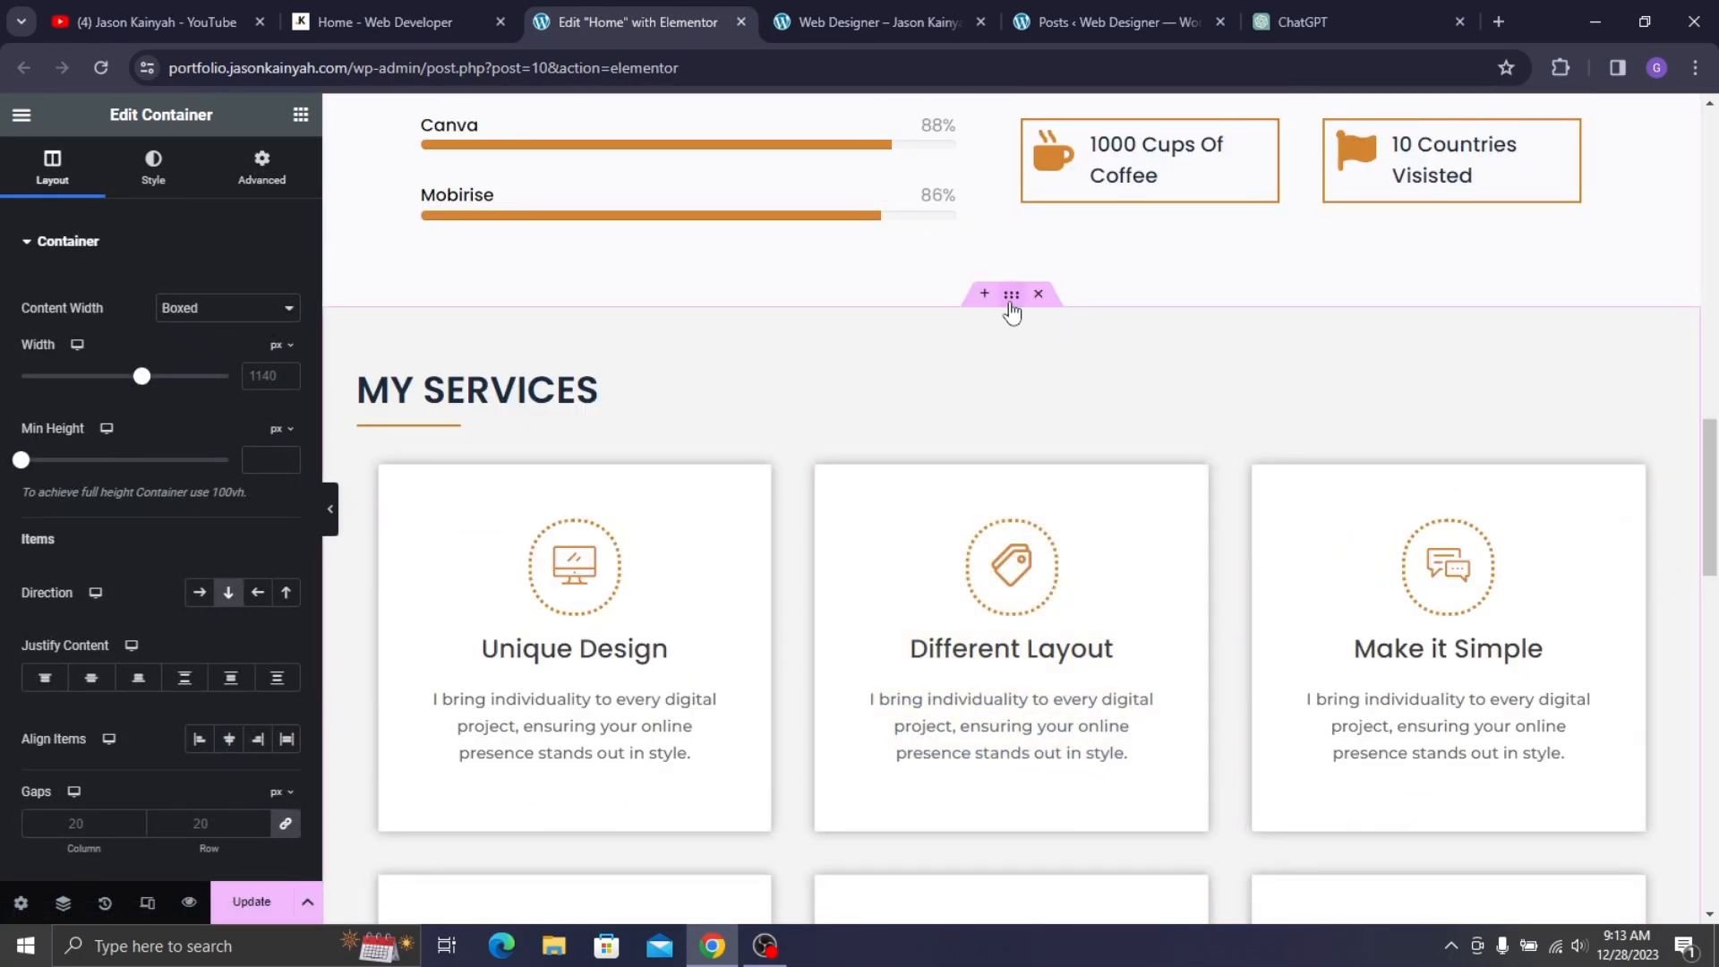
{"action": "left_click", "coordinate": [261, 168]}
{"action": "left_click", "coordinate": [153, 169]}
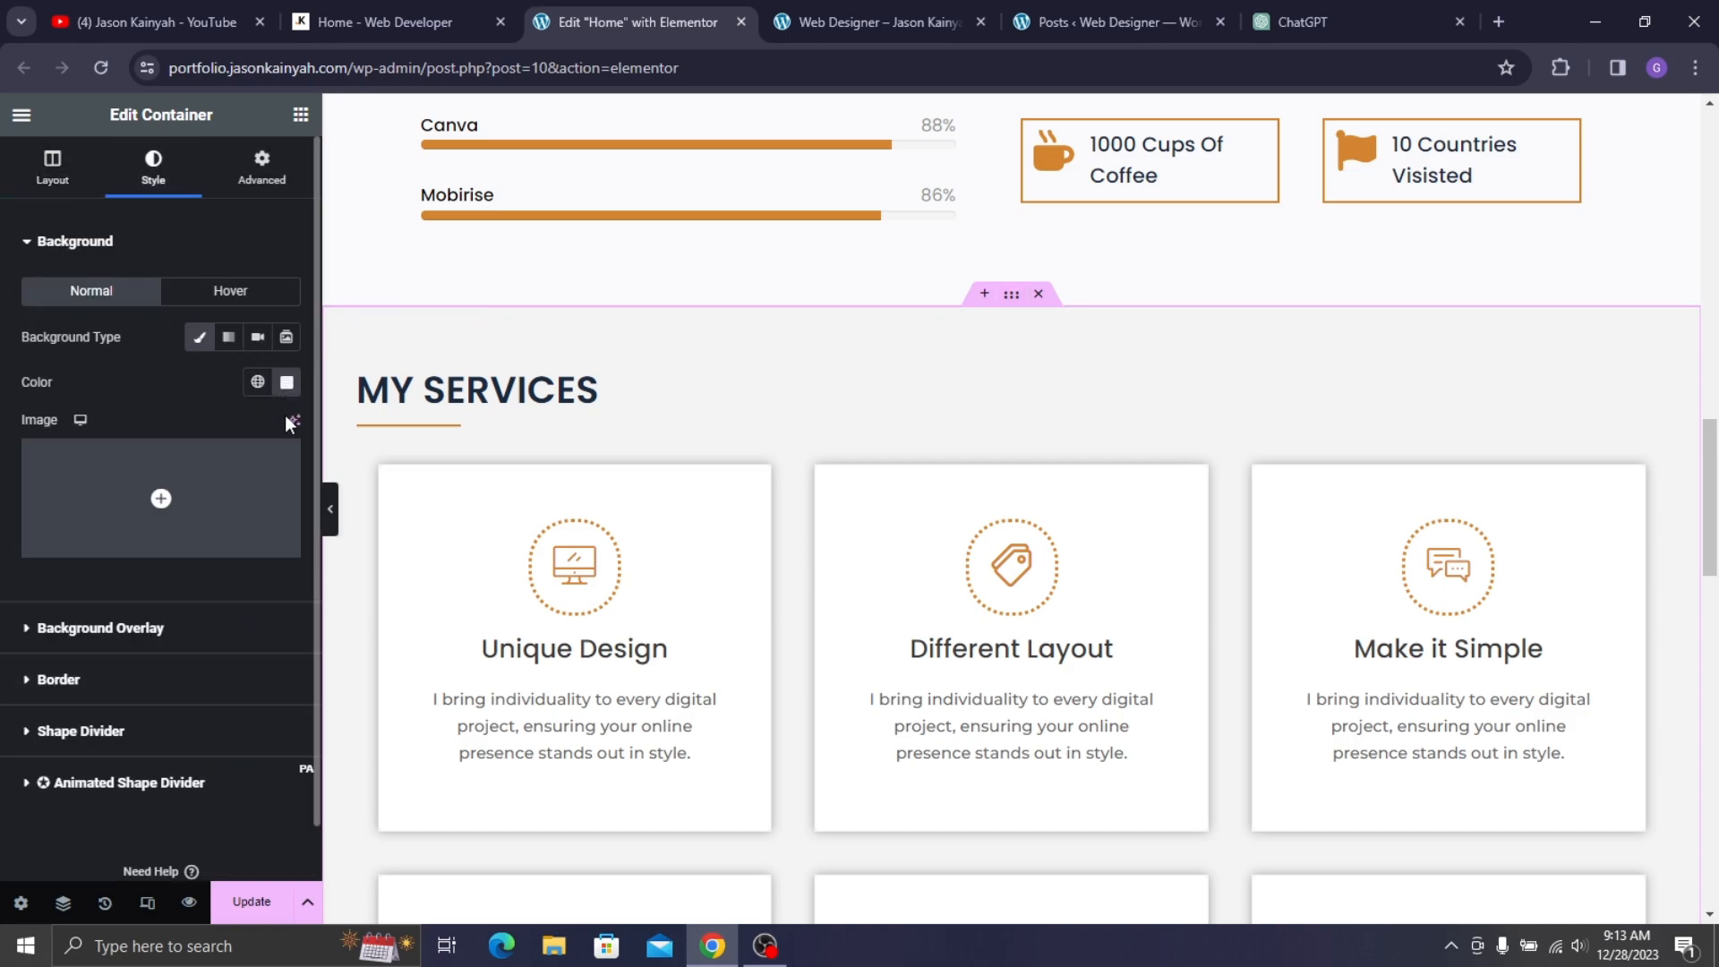
{"action": "left_click", "coordinate": [287, 383]}
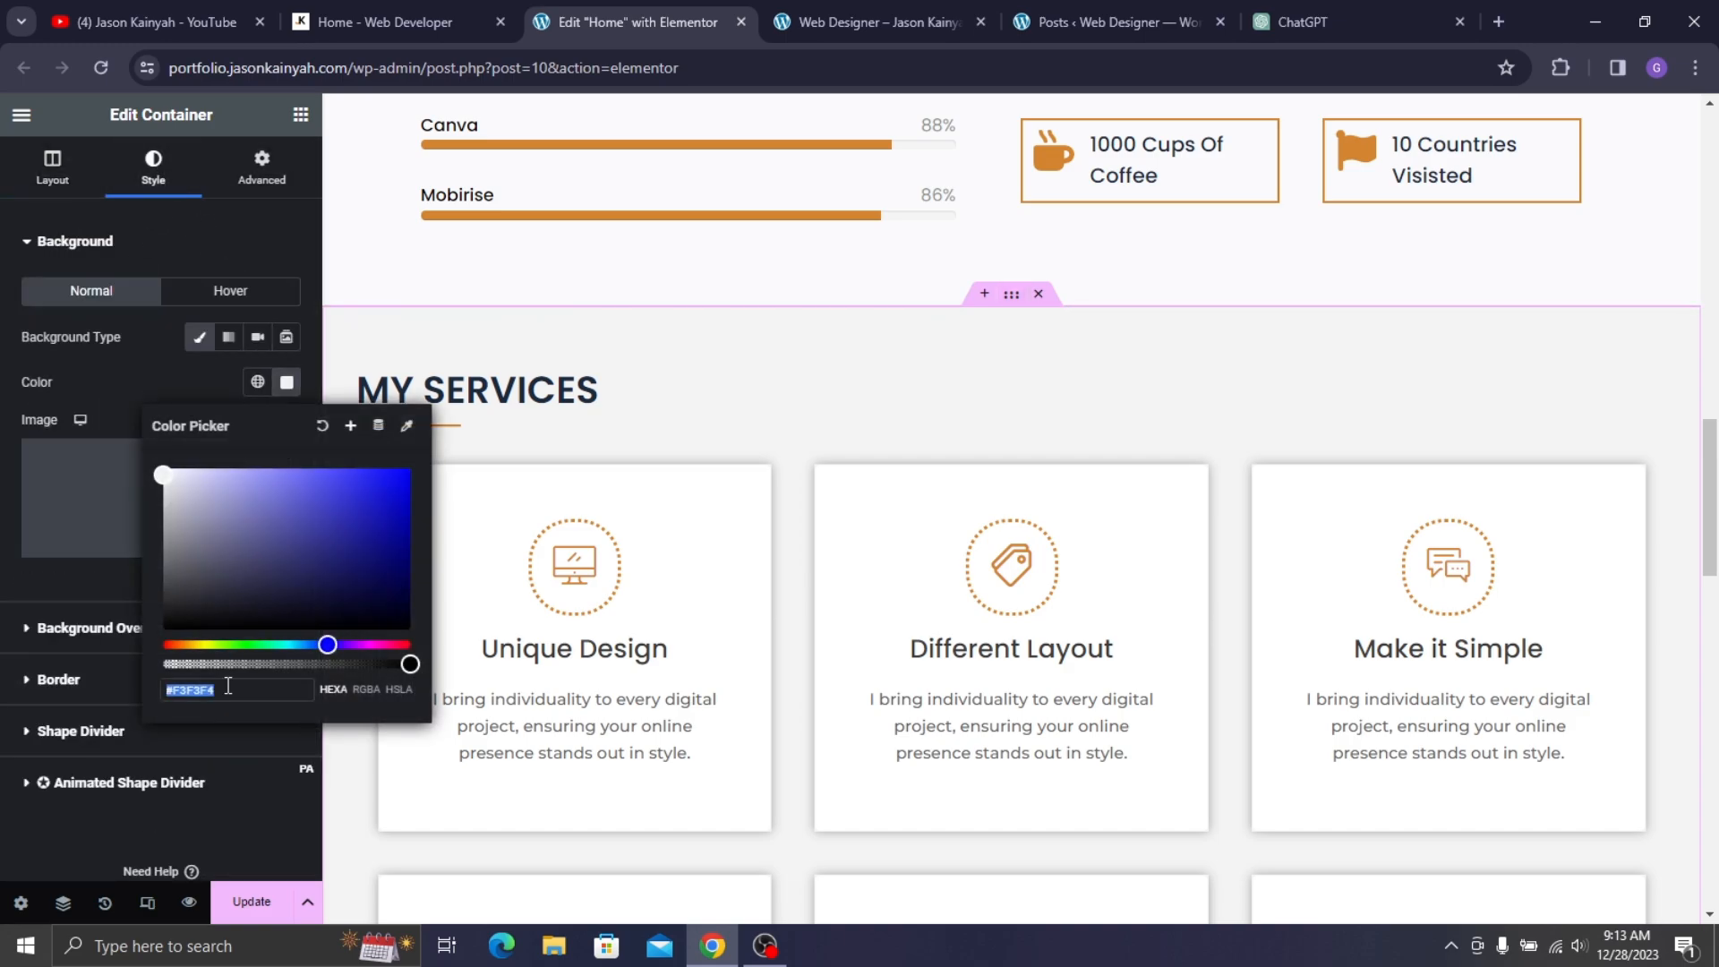
{"action": "scroll", "coordinate": [902, 690], "scroll_direction": "down", "scroll_amount": 10}
{"action": "scroll", "coordinate": [958, 657], "scroll_direction": "down", "scroll_amount": 7}
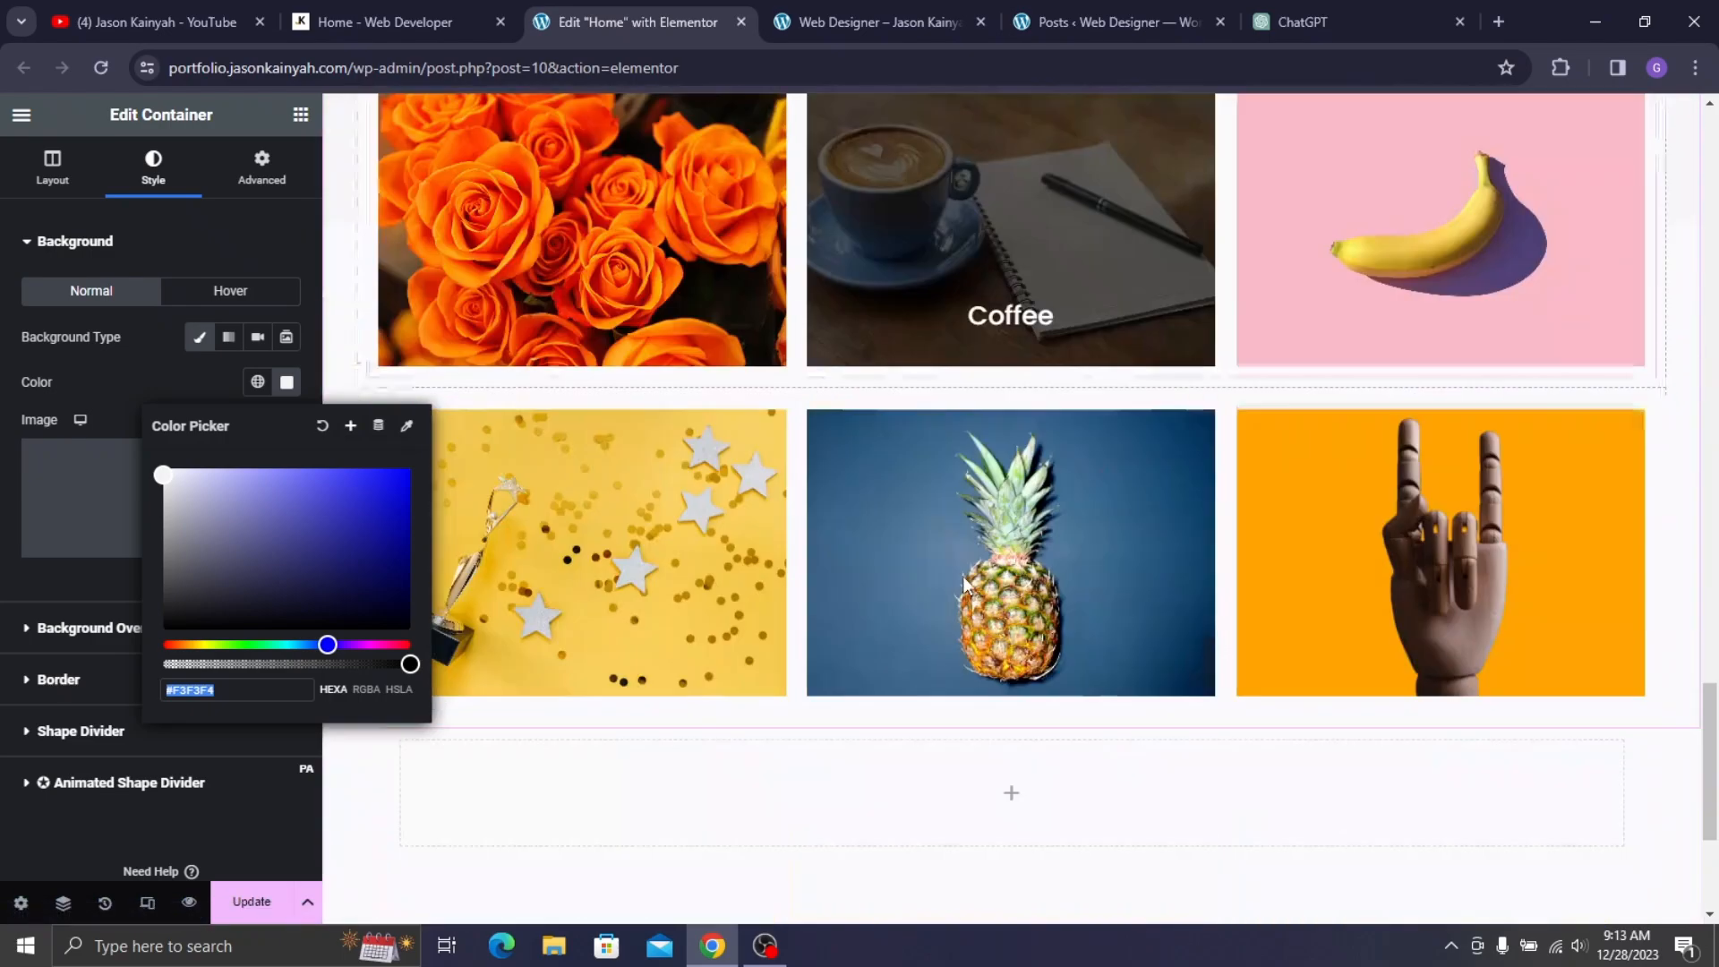
- Give the empty container a Classic background with colour #F3F3F4
{"action": "left_click", "coordinate": [902, 616]}
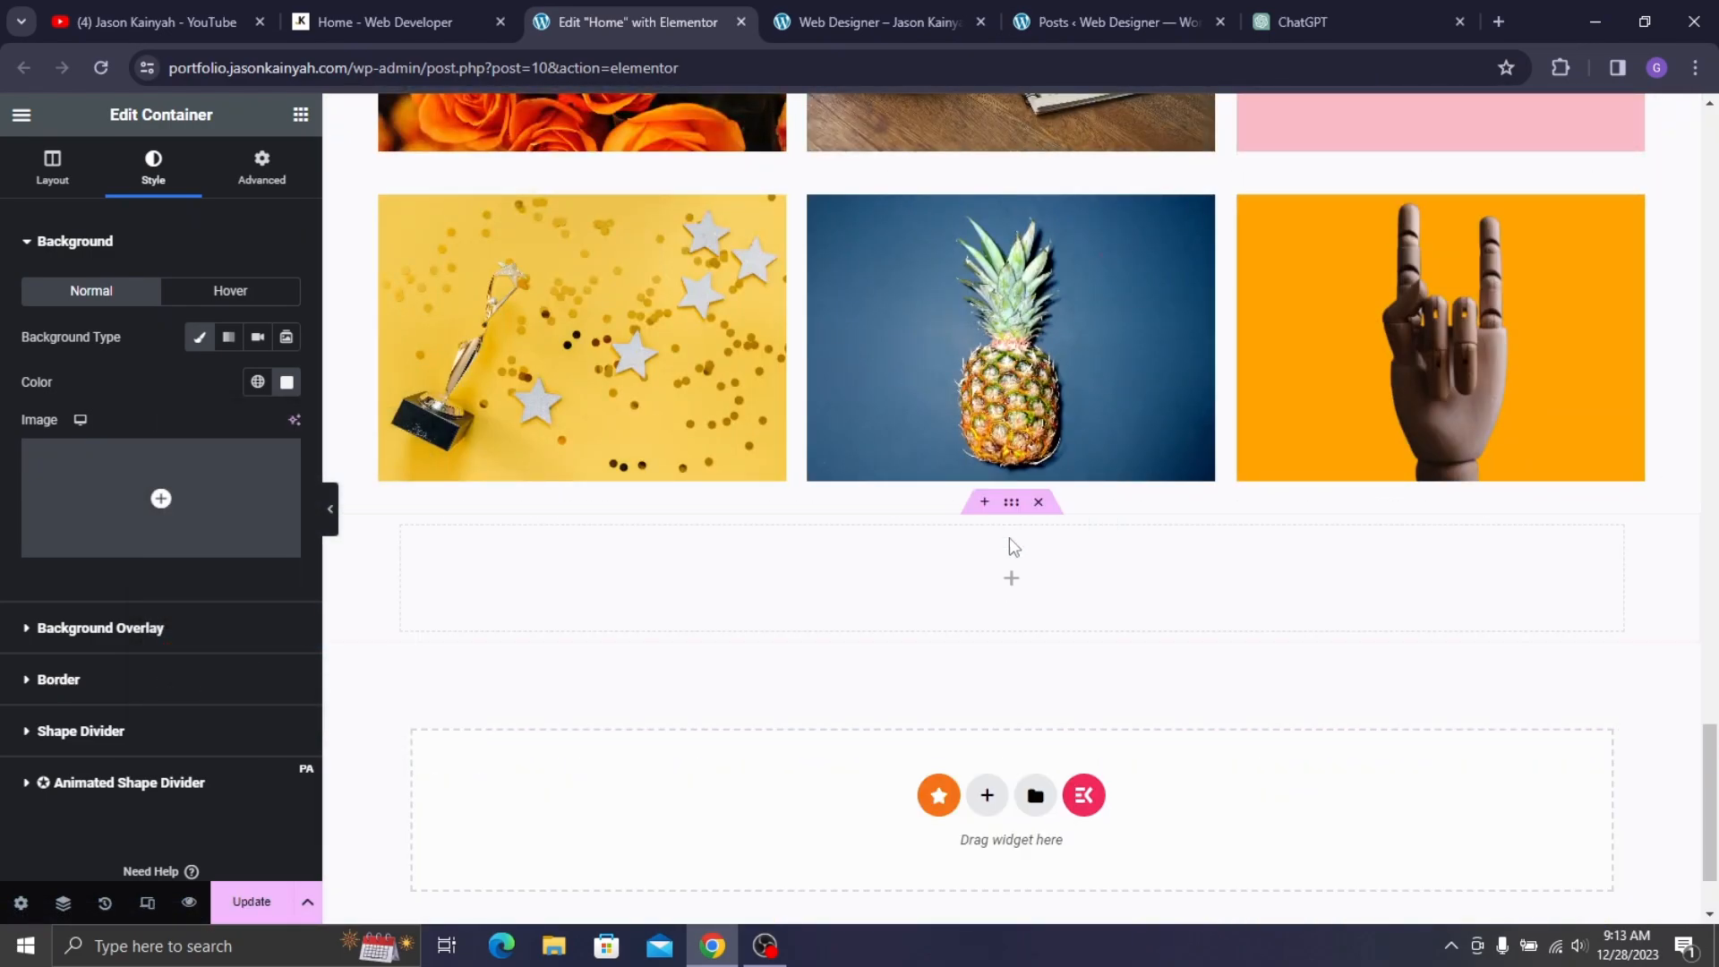
{"action": "left_click", "coordinate": [1013, 507]}
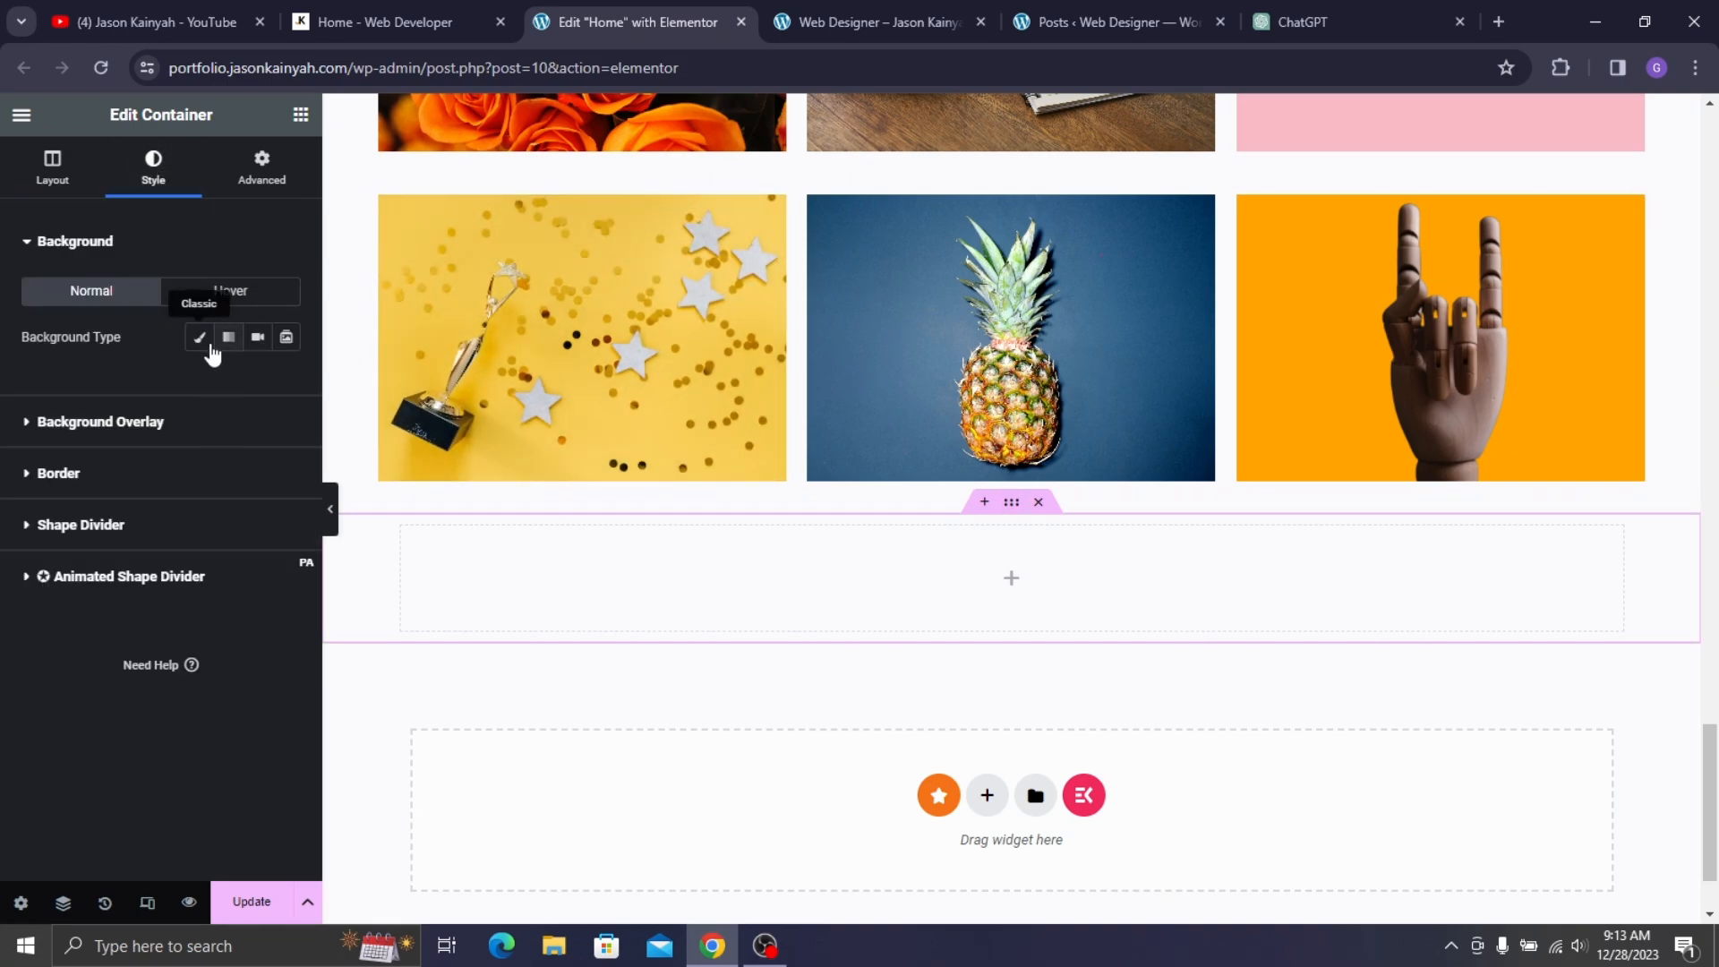
{"action": "left_click", "coordinate": [200, 337]}
{"action": "left_click", "coordinate": [286, 383]}
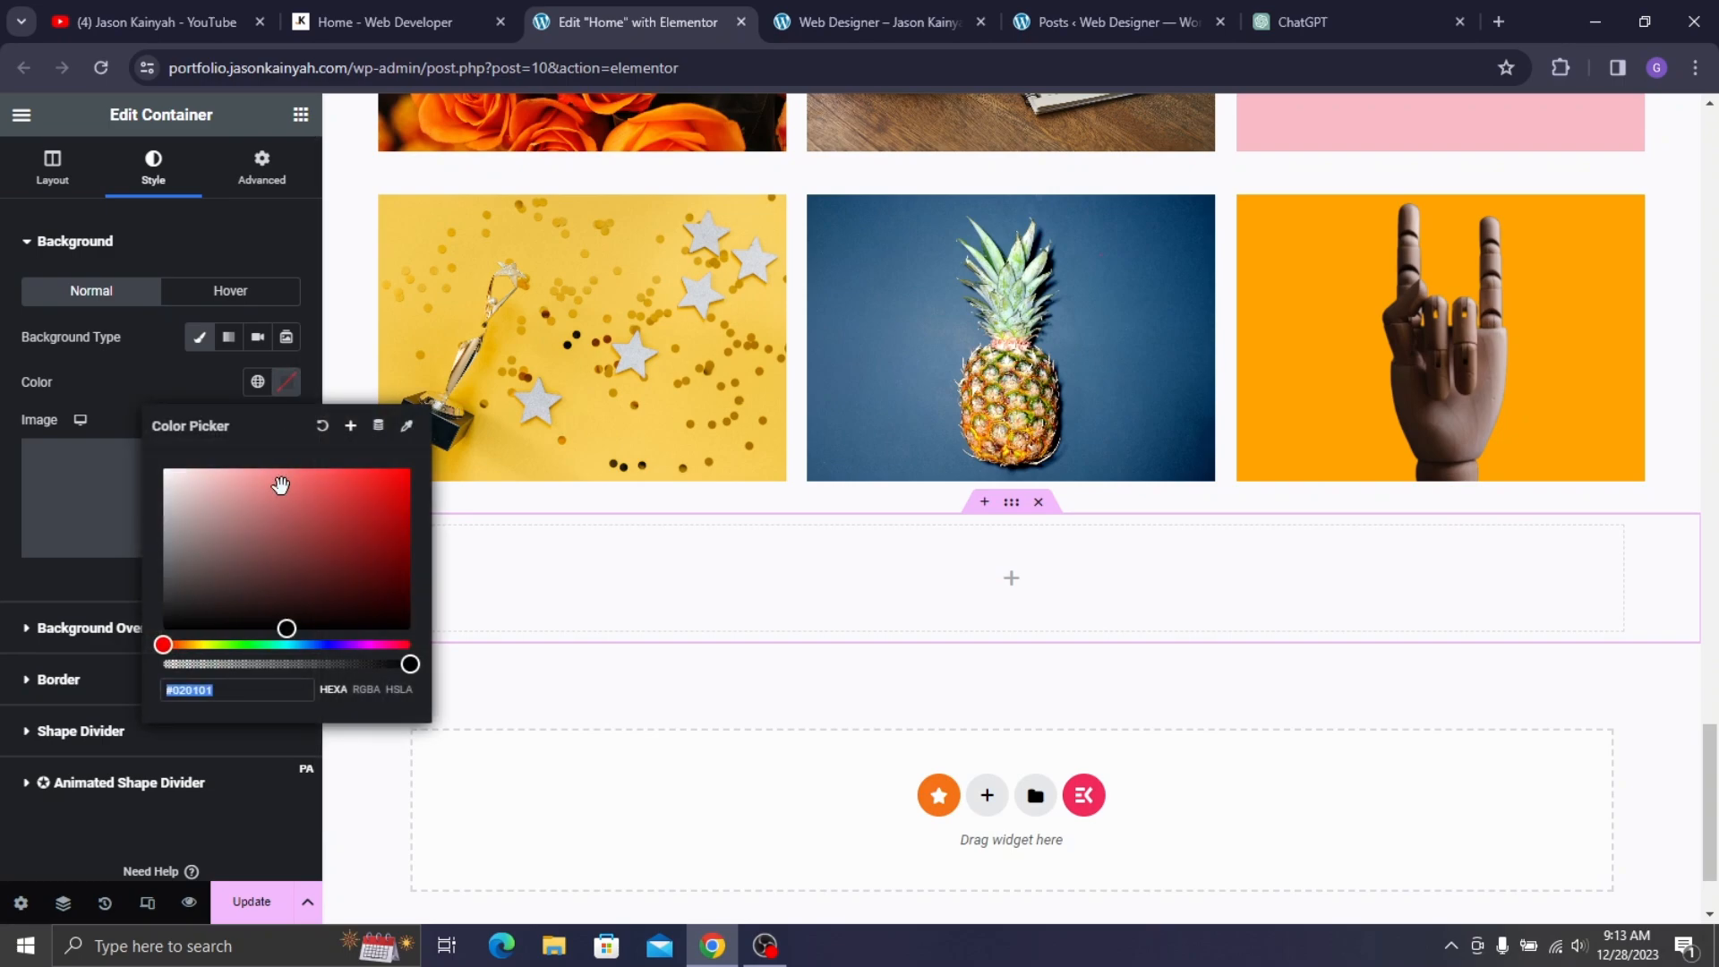
{"action": "left_click", "coordinate": [170, 410]}
{"action": "scroll", "coordinate": [503, 179], "scroll_direction": "up", "scroll_amount": 6}
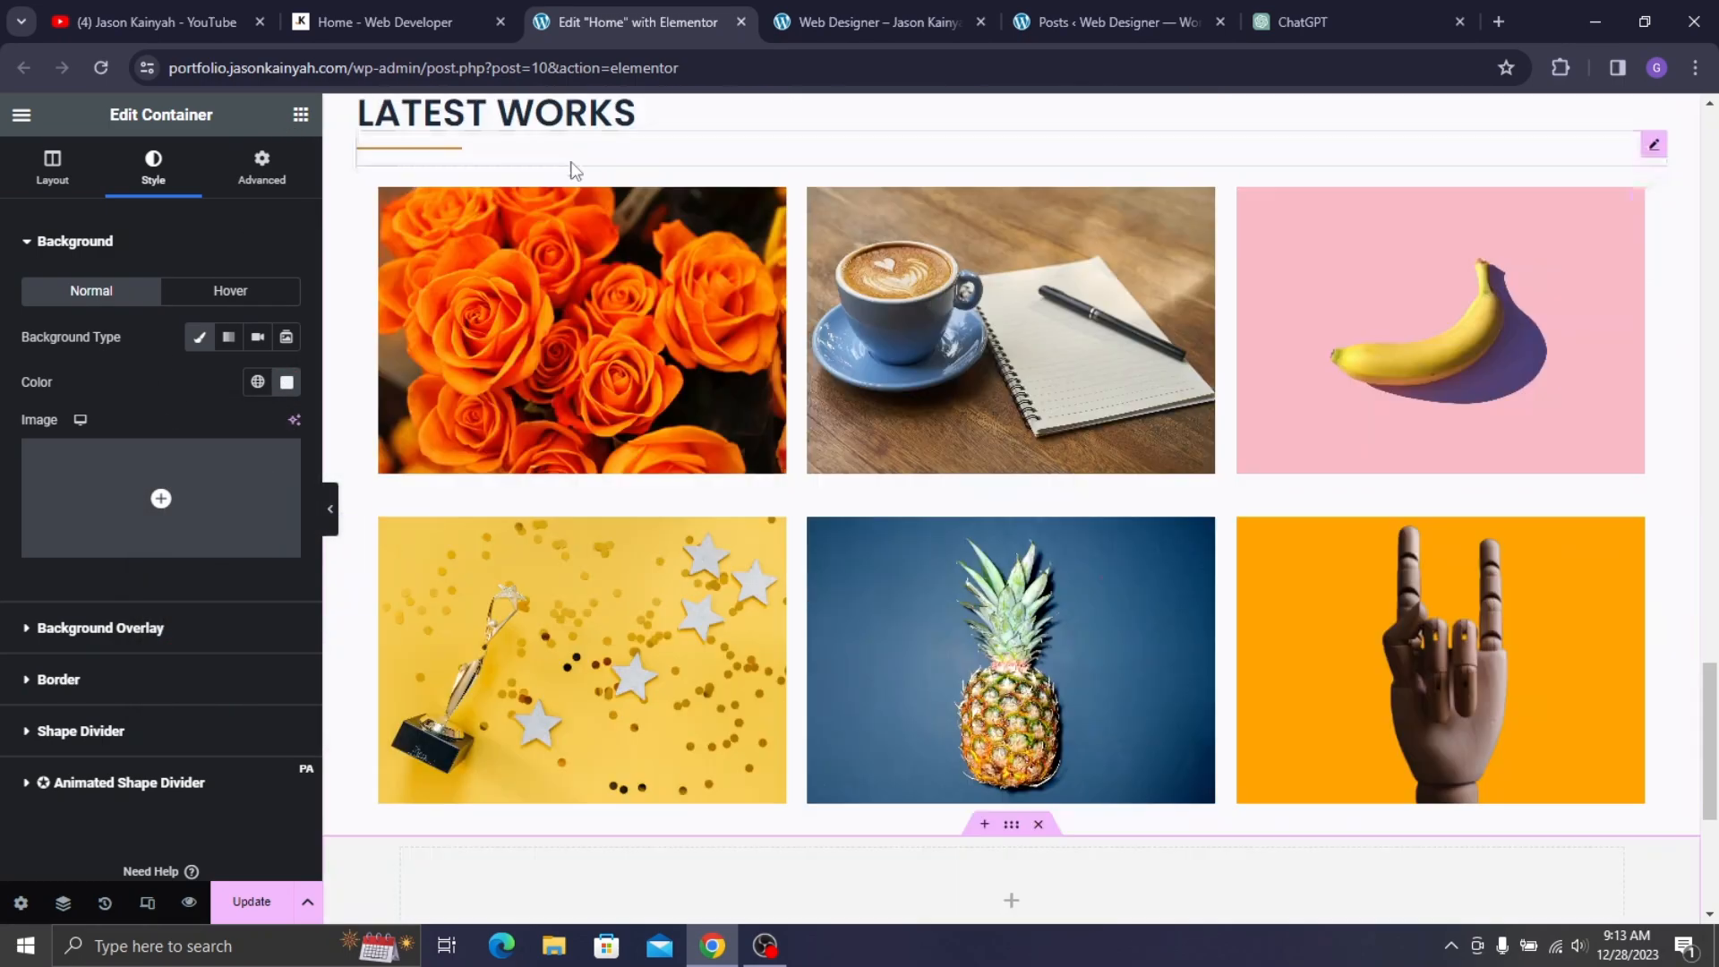
- Copy the LATEST WORKS heading and paste it into the empty container
{"action": "right_click", "coordinate": [570, 317]}
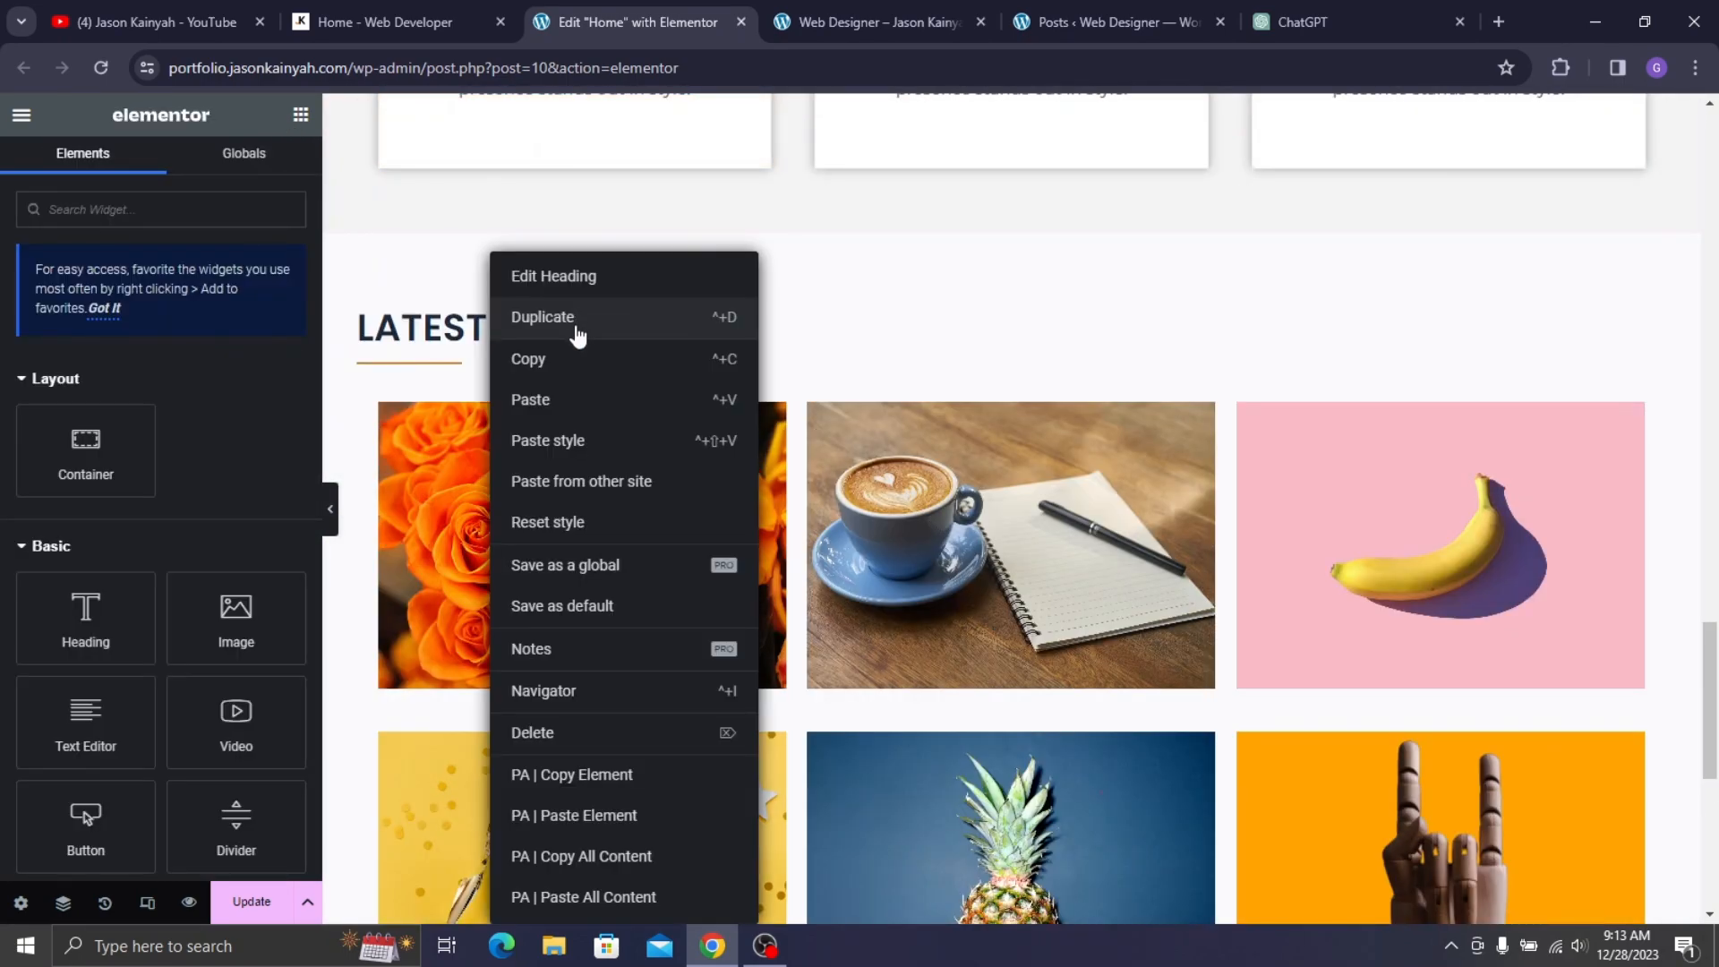
{"action": "left_click", "coordinate": [582, 369]}
{"action": "scroll", "coordinate": [551, 414], "scroll_direction": "down", "scroll_amount": 7}
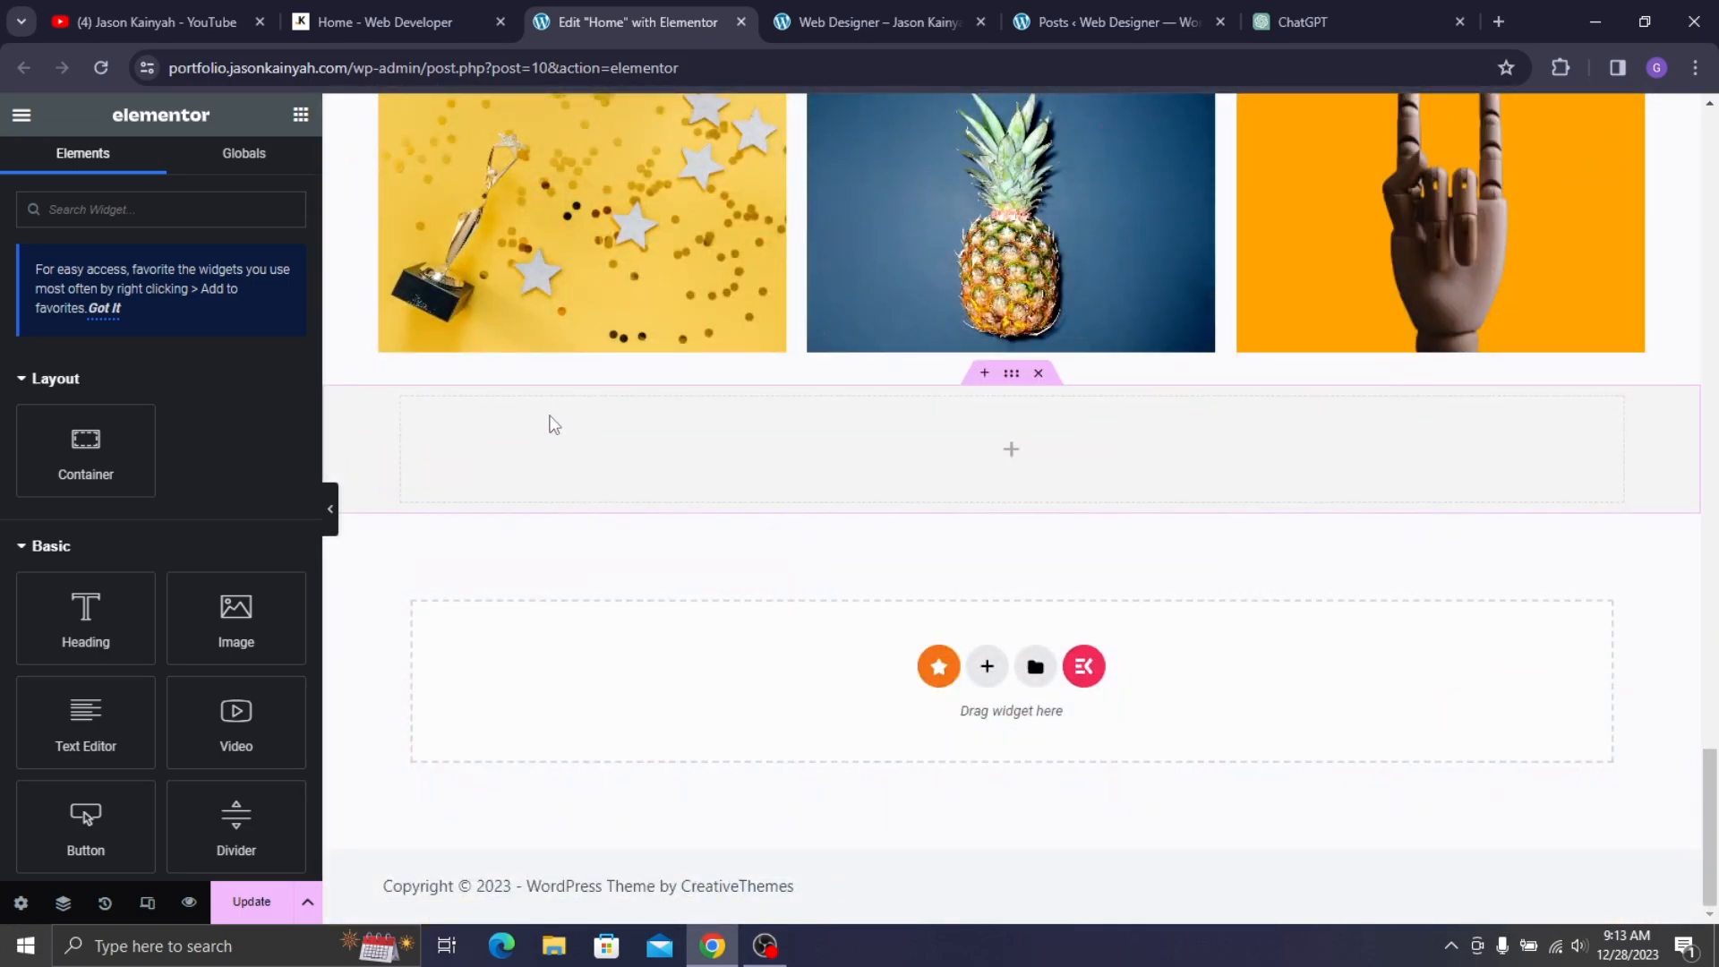
{"action": "right_click", "coordinate": [552, 418]}
{"action": "left_click", "coordinate": [592, 401]}
{"action": "scroll", "coordinate": [453, 319], "scroll_direction": "up", "scroll_amount": 6}
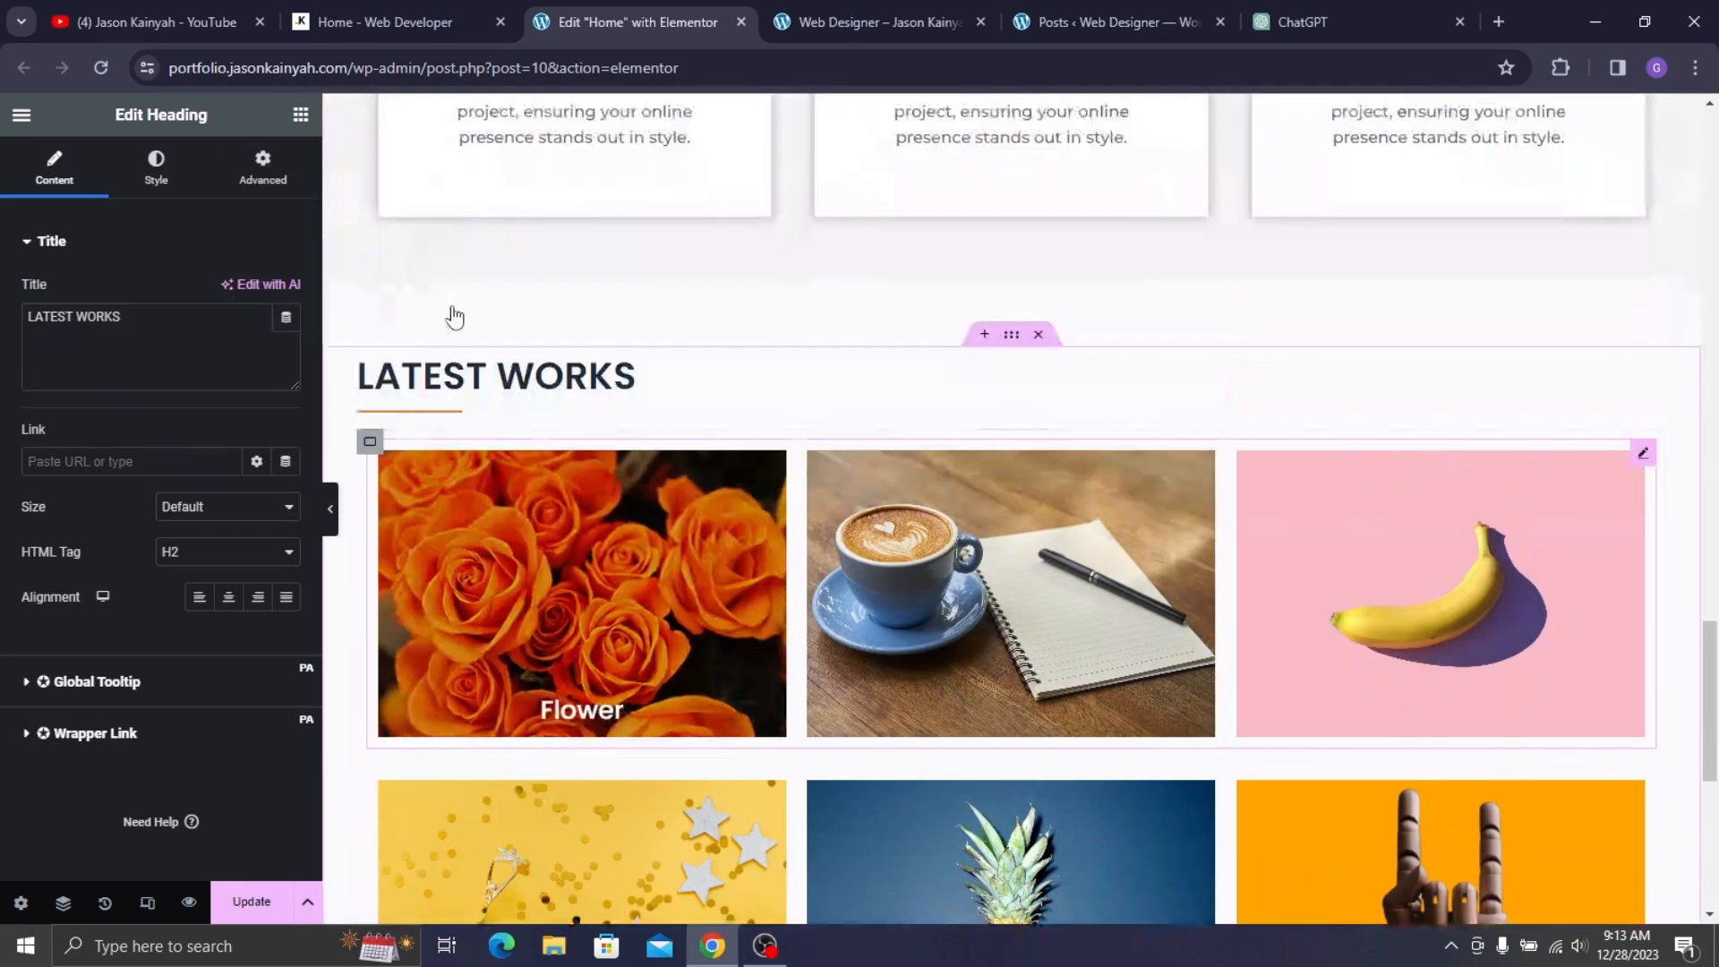
- Copy the orange underline and paste it below the copied heading
{"action": "right_click", "coordinate": [480, 625]}
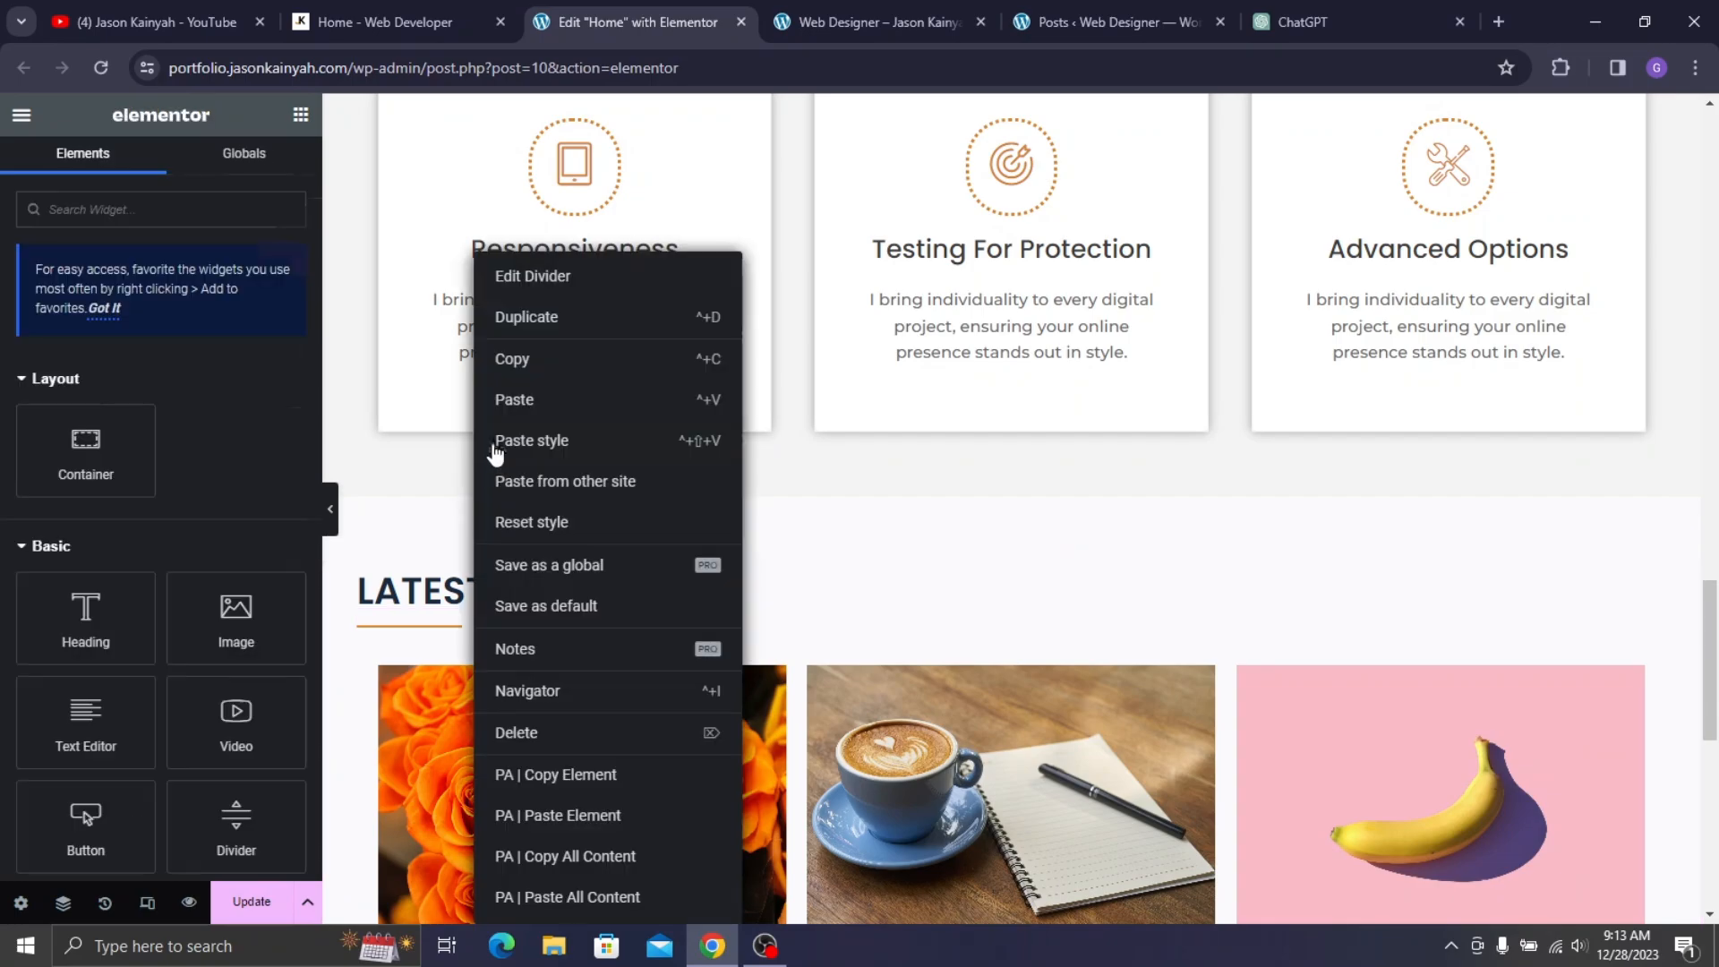
{"action": "left_click", "coordinate": [524, 369]}
{"action": "scroll", "coordinate": [548, 482], "scroll_direction": "down", "scroll_amount": 5}
{"action": "scroll", "coordinate": [547, 482], "scroll_direction": "down", "scroll_amount": 5}
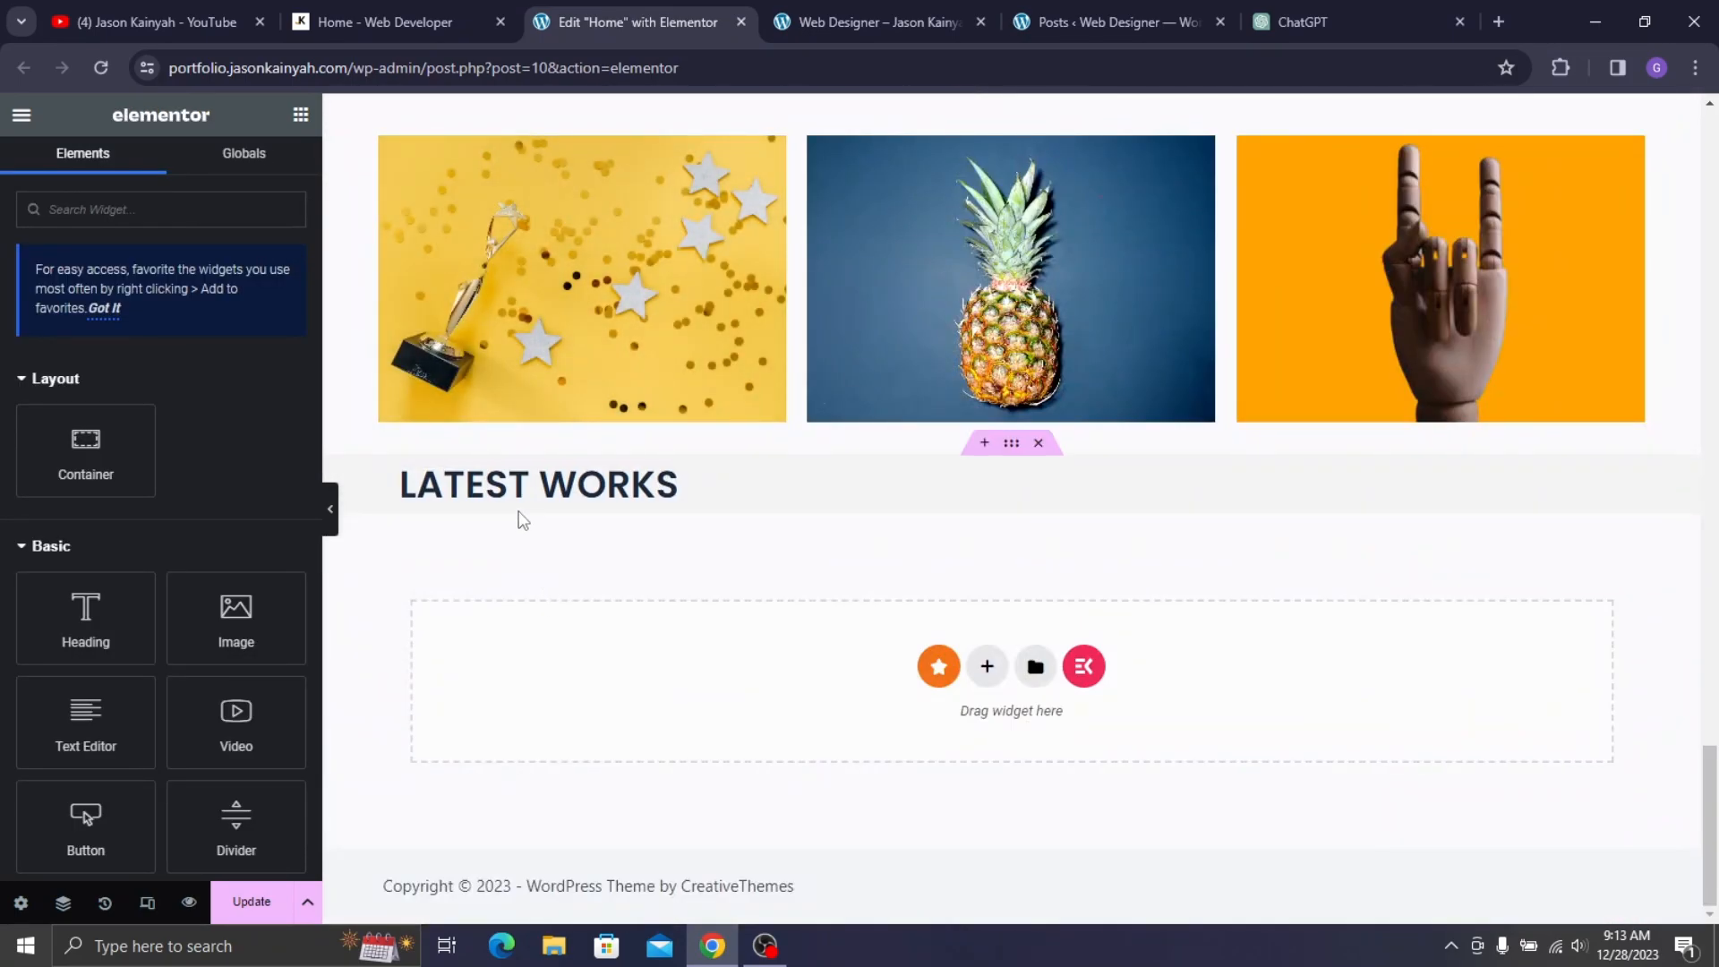
{"action": "right_click", "coordinate": [519, 488]}
{"action": "left_click", "coordinate": [577, 410]}
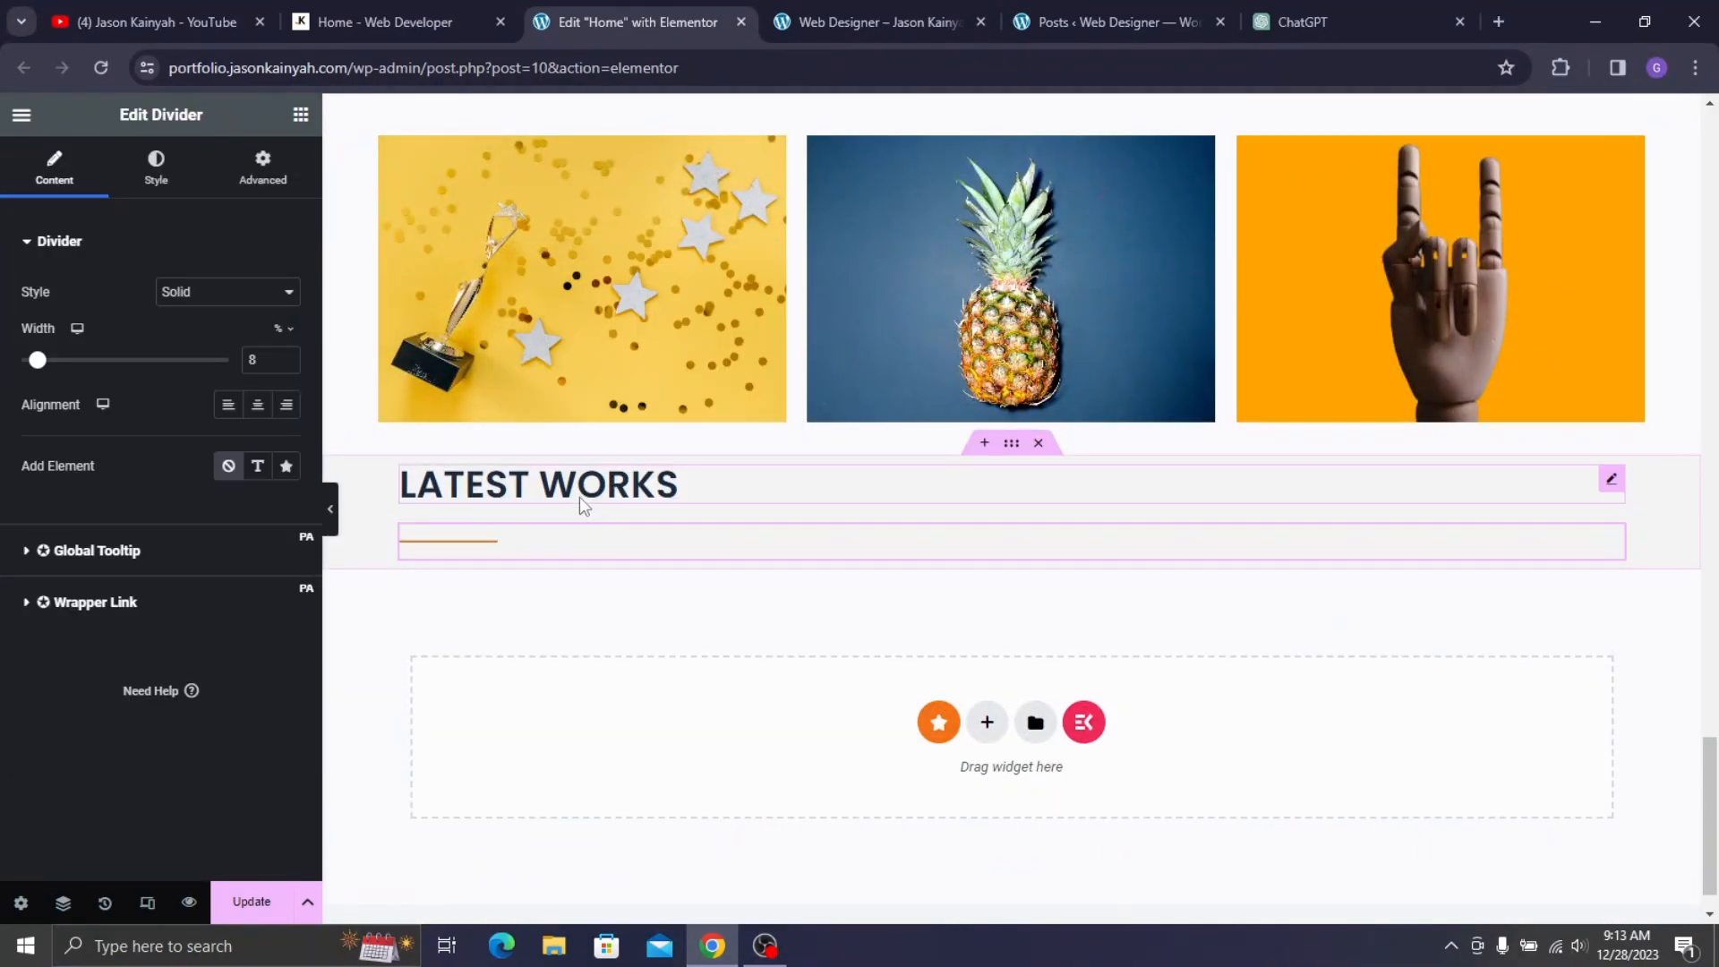
- Change the copied heading's title to TESTIMONIALS, taken from the live reference site
{"action": "left_click", "coordinate": [527, 486]}
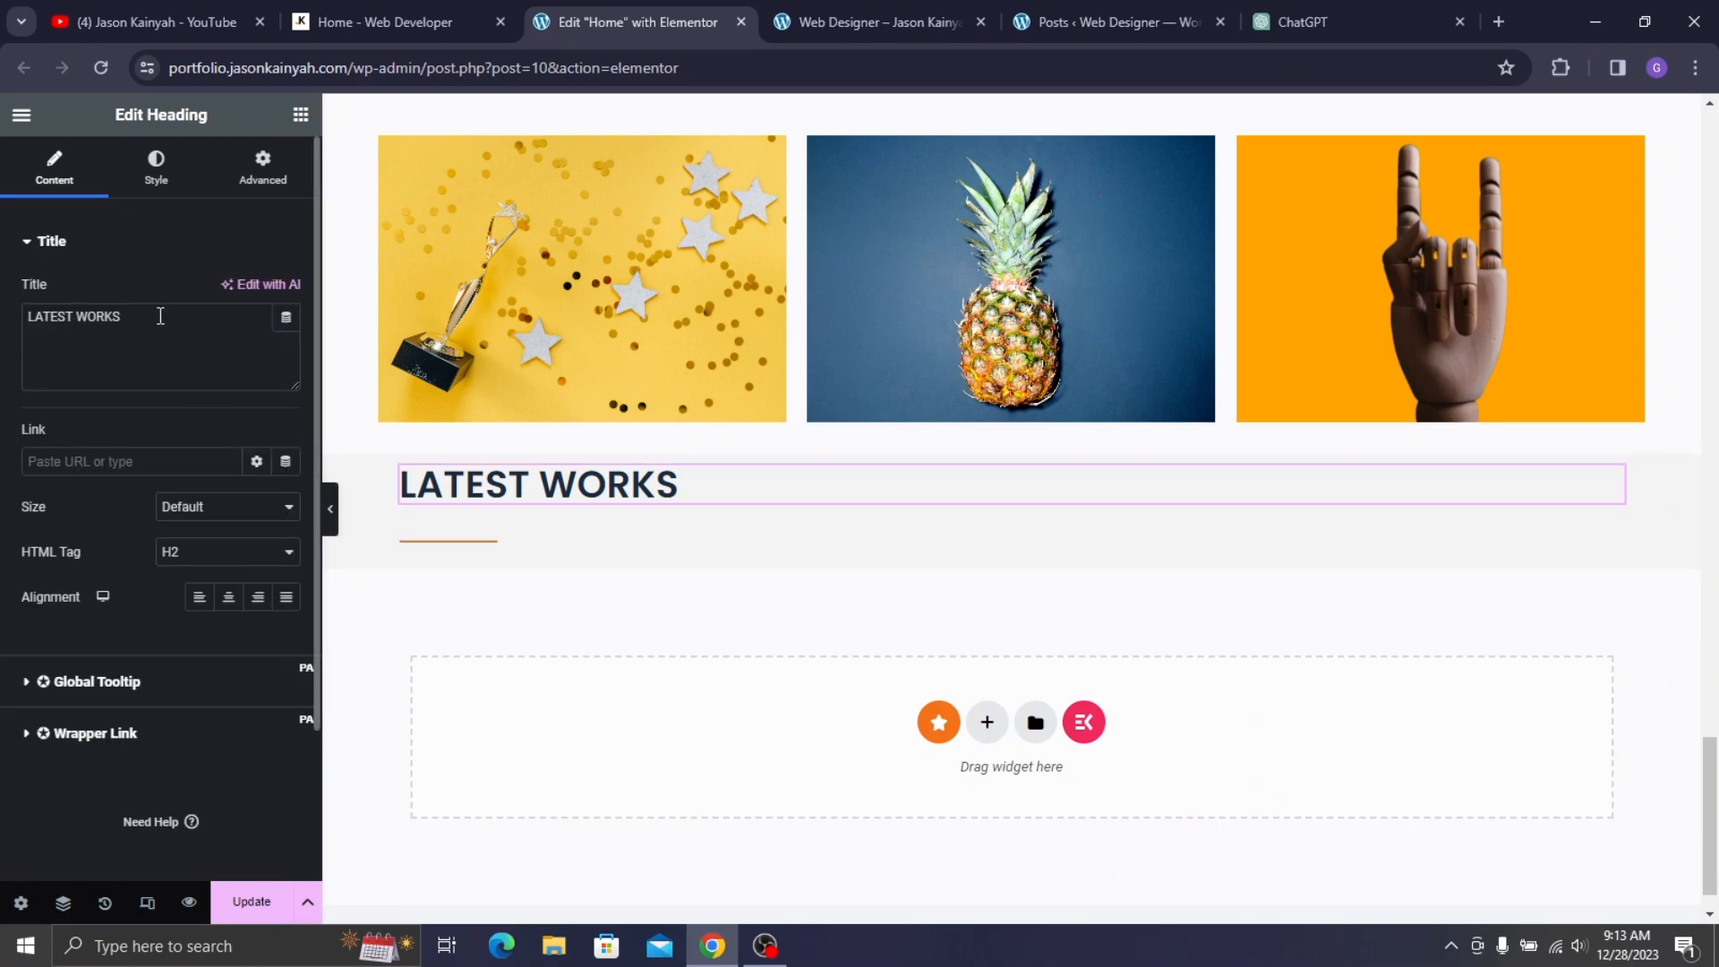
{"action": "type", "text": "T"}
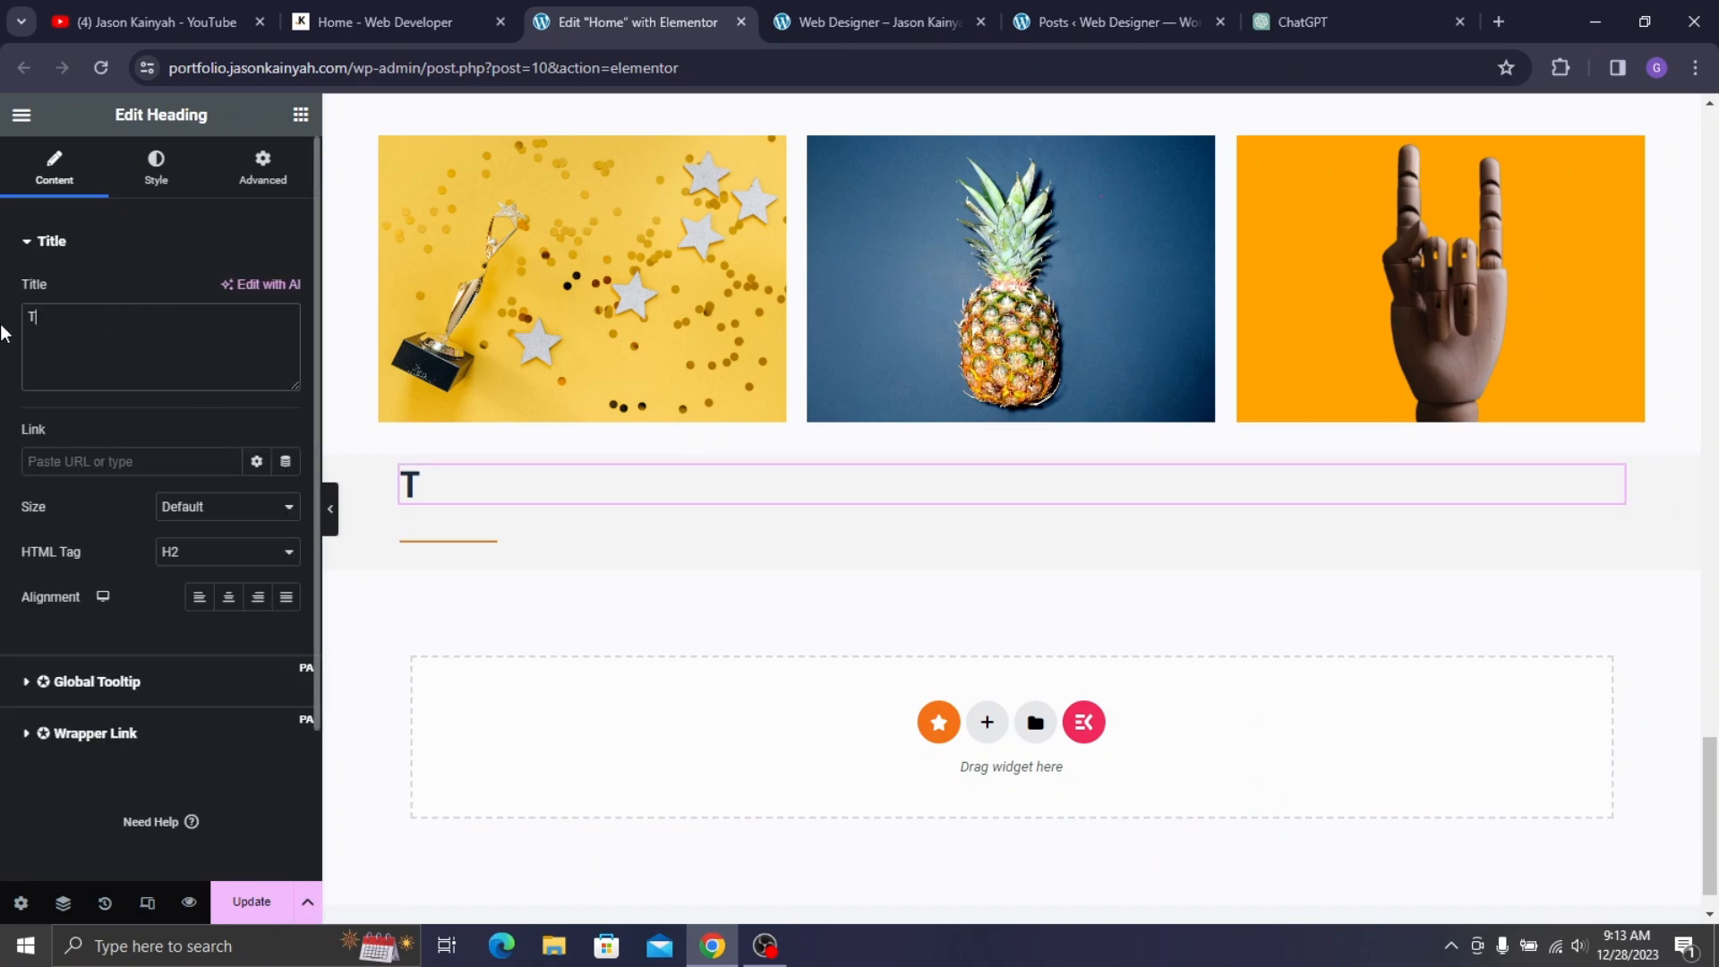
{"action": "left_click", "coordinate": [385, 22]}
{"action": "double_click", "coordinate": [354, 343]}
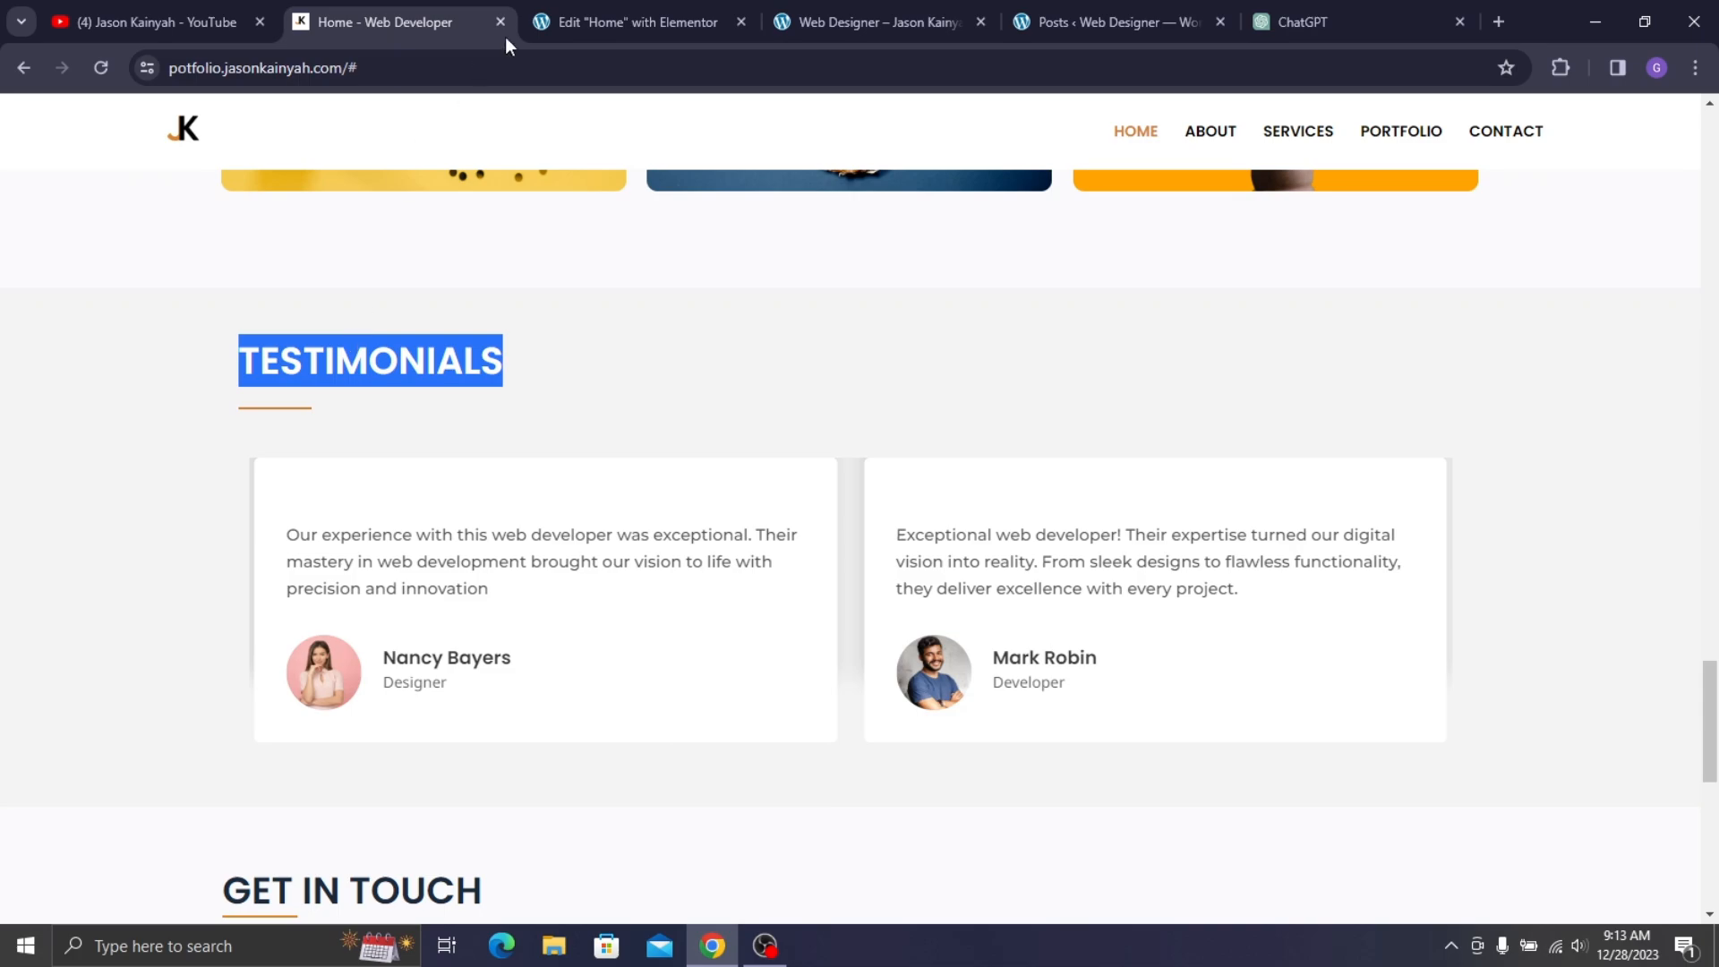
{"action": "left_click", "coordinate": [558, 5]}
{"action": "double_click", "coordinate": [175, 333]}
{"action": "key", "text": "ctrl+v"}
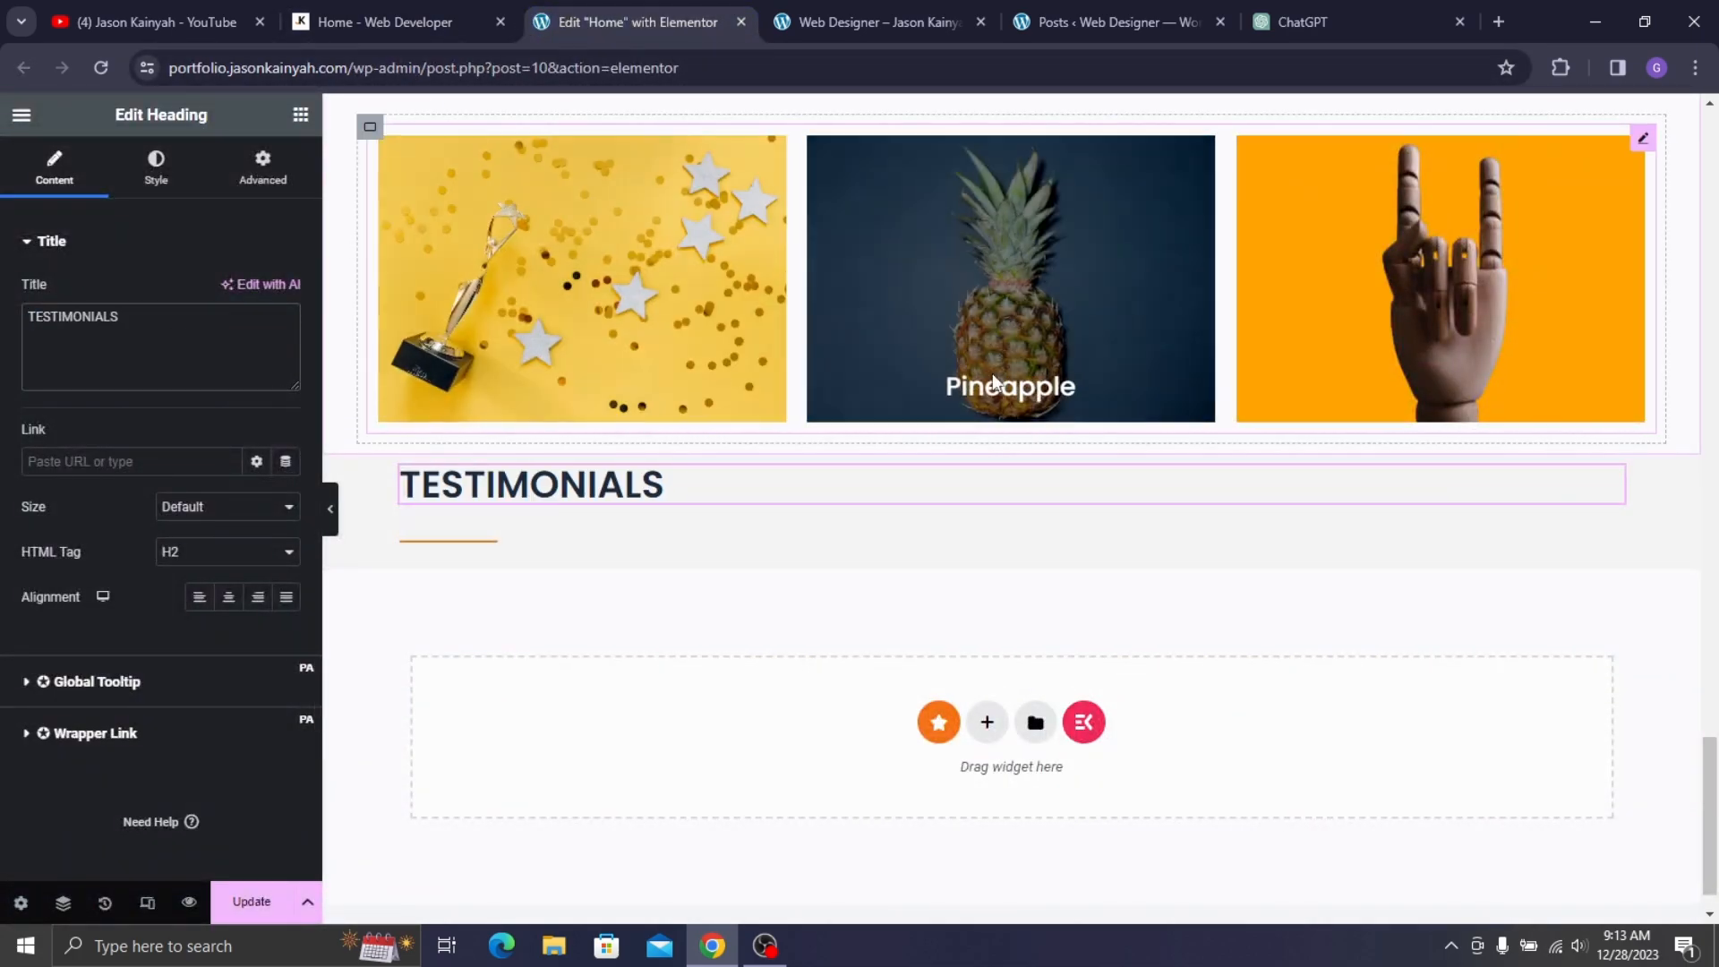
- Set the TESTIMONIALS container's layout gaps to 0 and review its margins against the live site
{"action": "left_click_drag", "start_coordinate": [1011, 445], "coordinate": [1015, 499]}
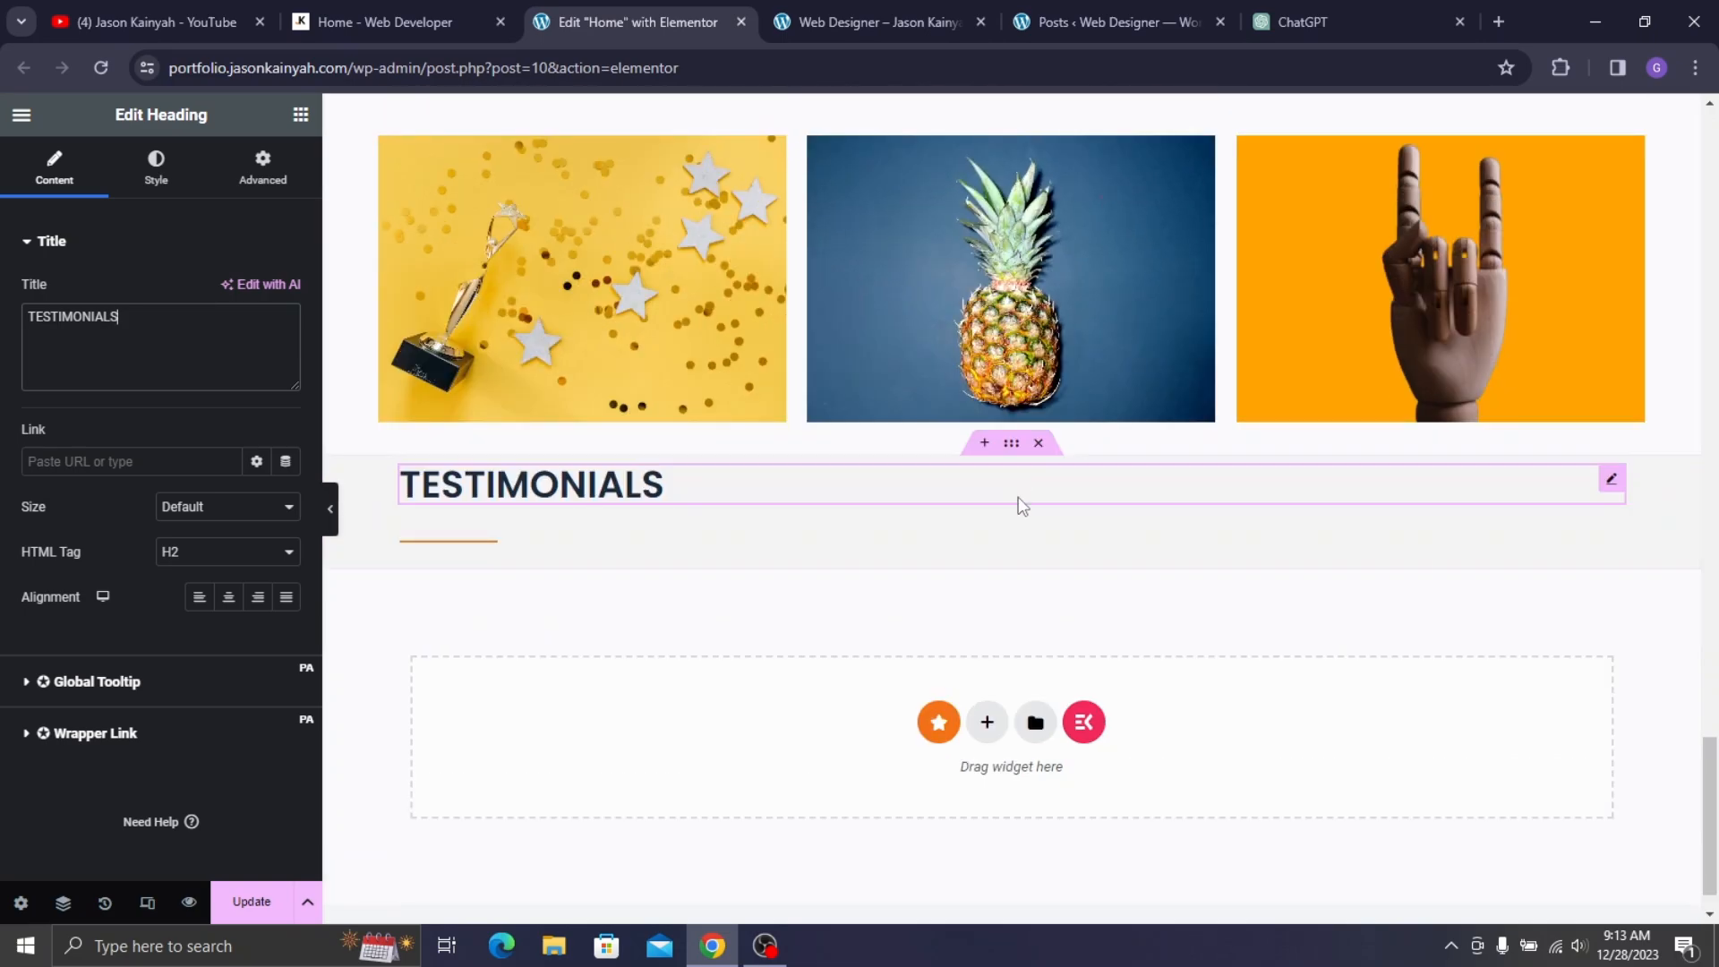
{"action": "left_click", "coordinate": [1011, 444]}
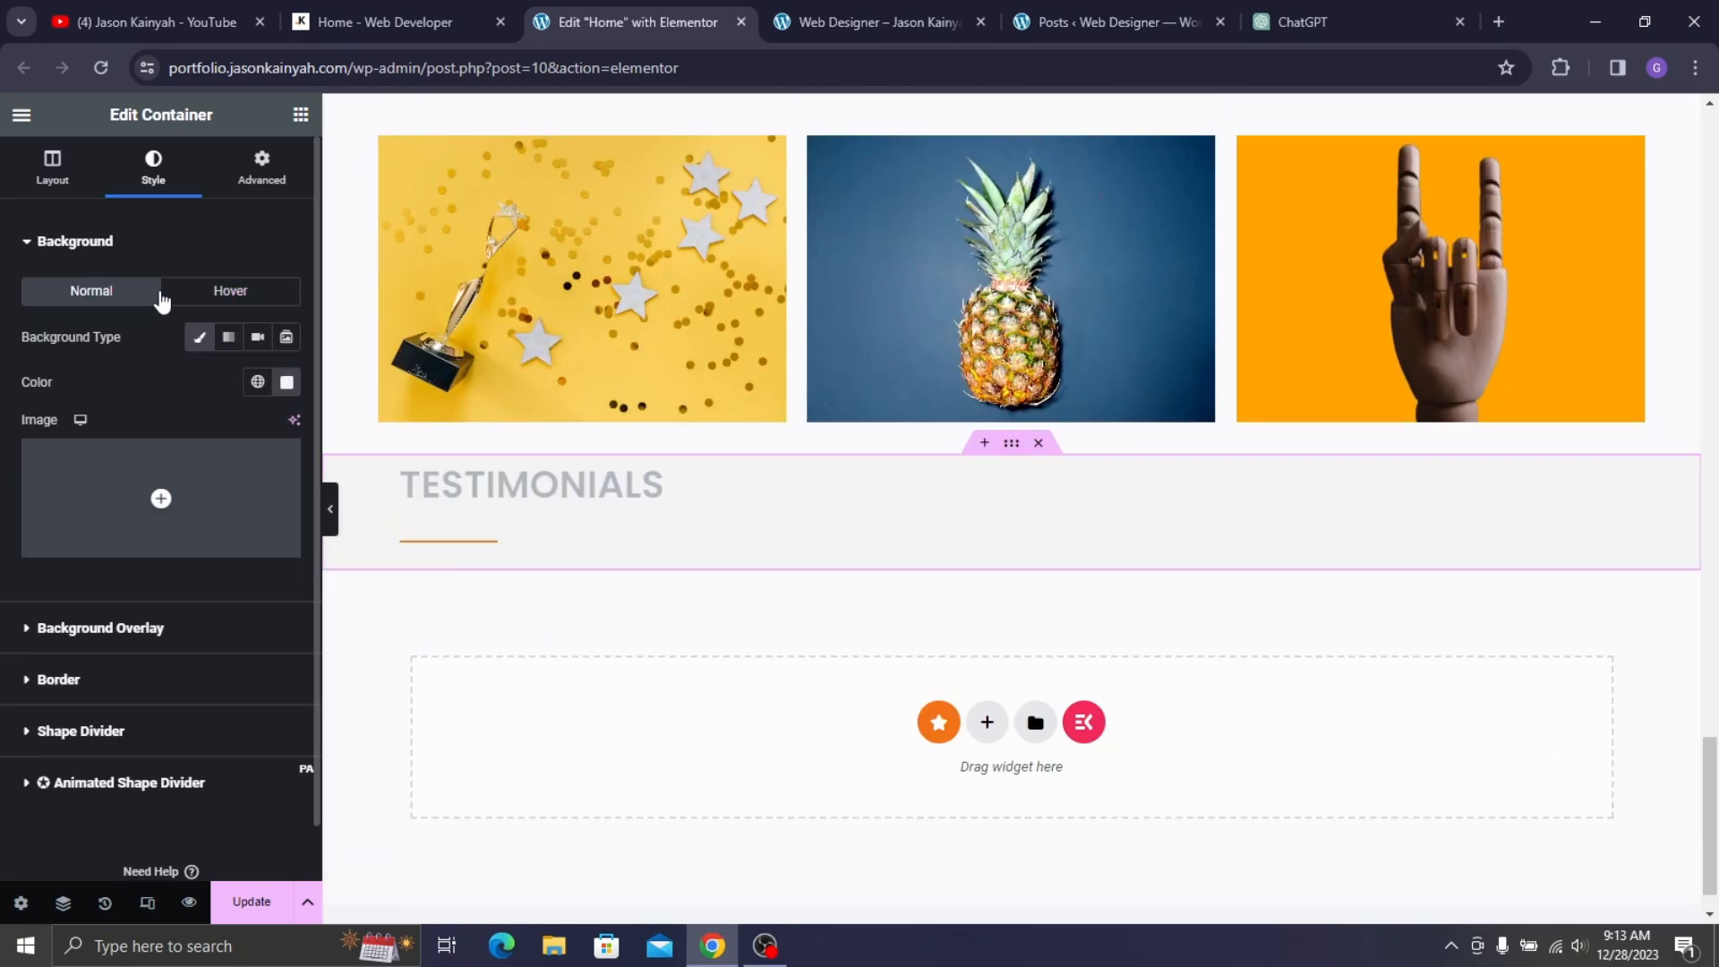
{"action": "left_click", "coordinate": [70, 175]}
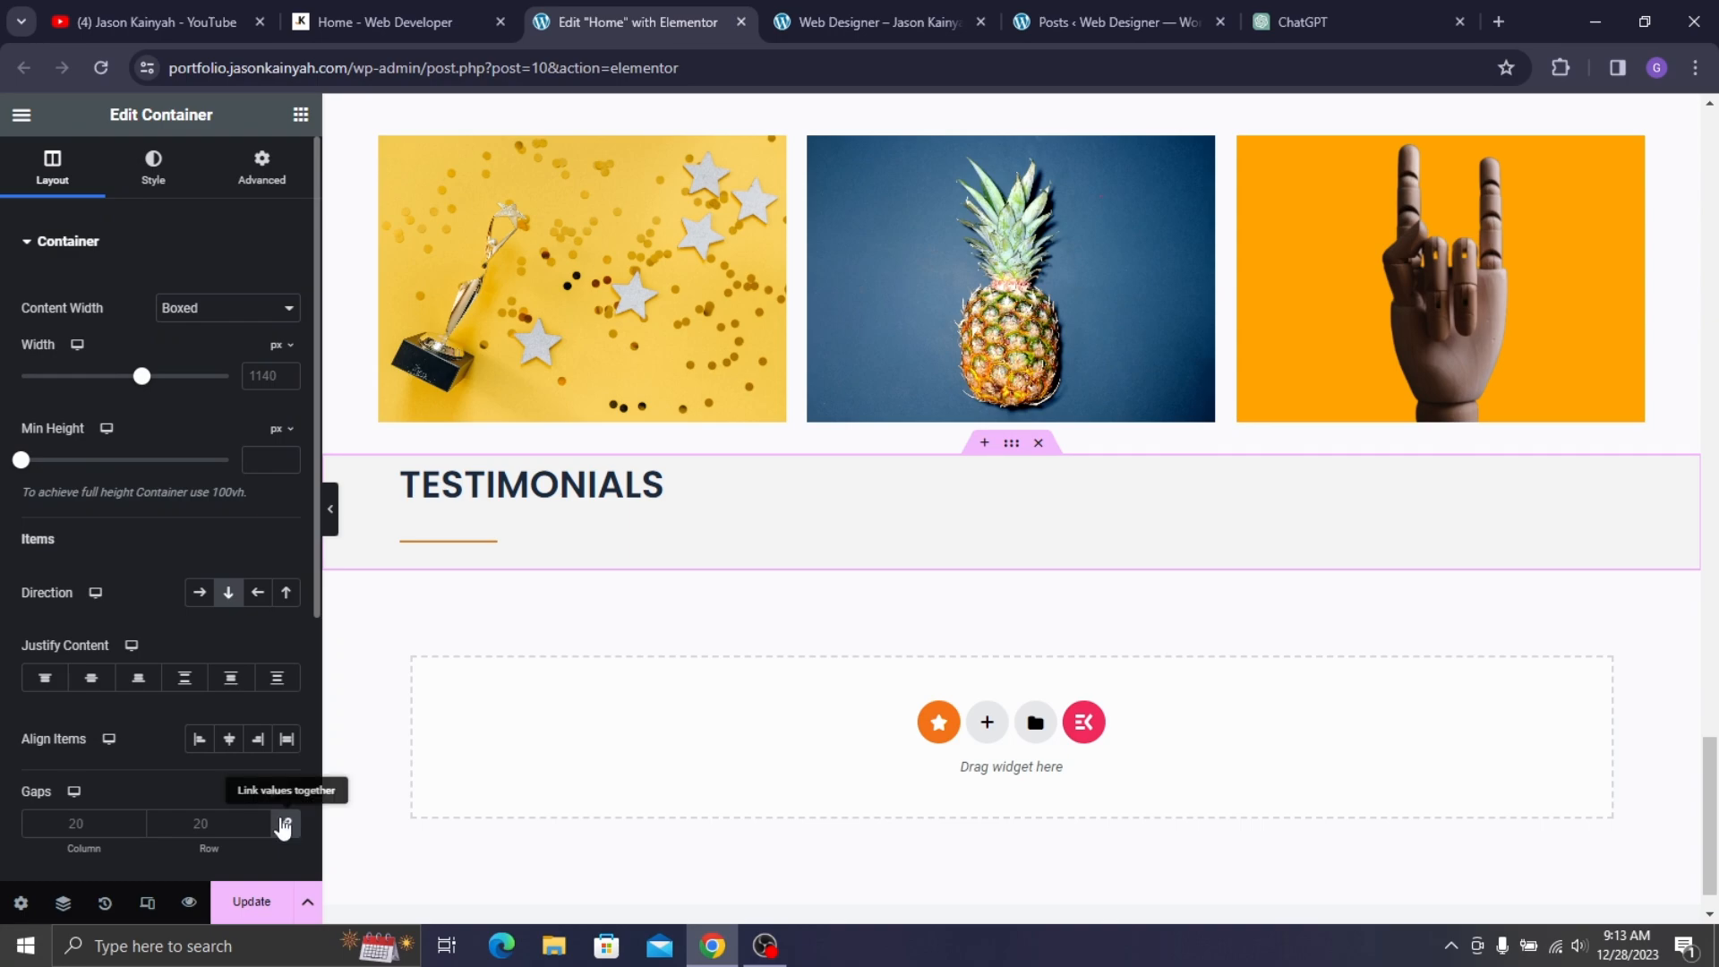
{"action": "left_click", "coordinate": [279, 820]}
{"action": "left_click", "coordinate": [260, 171]}
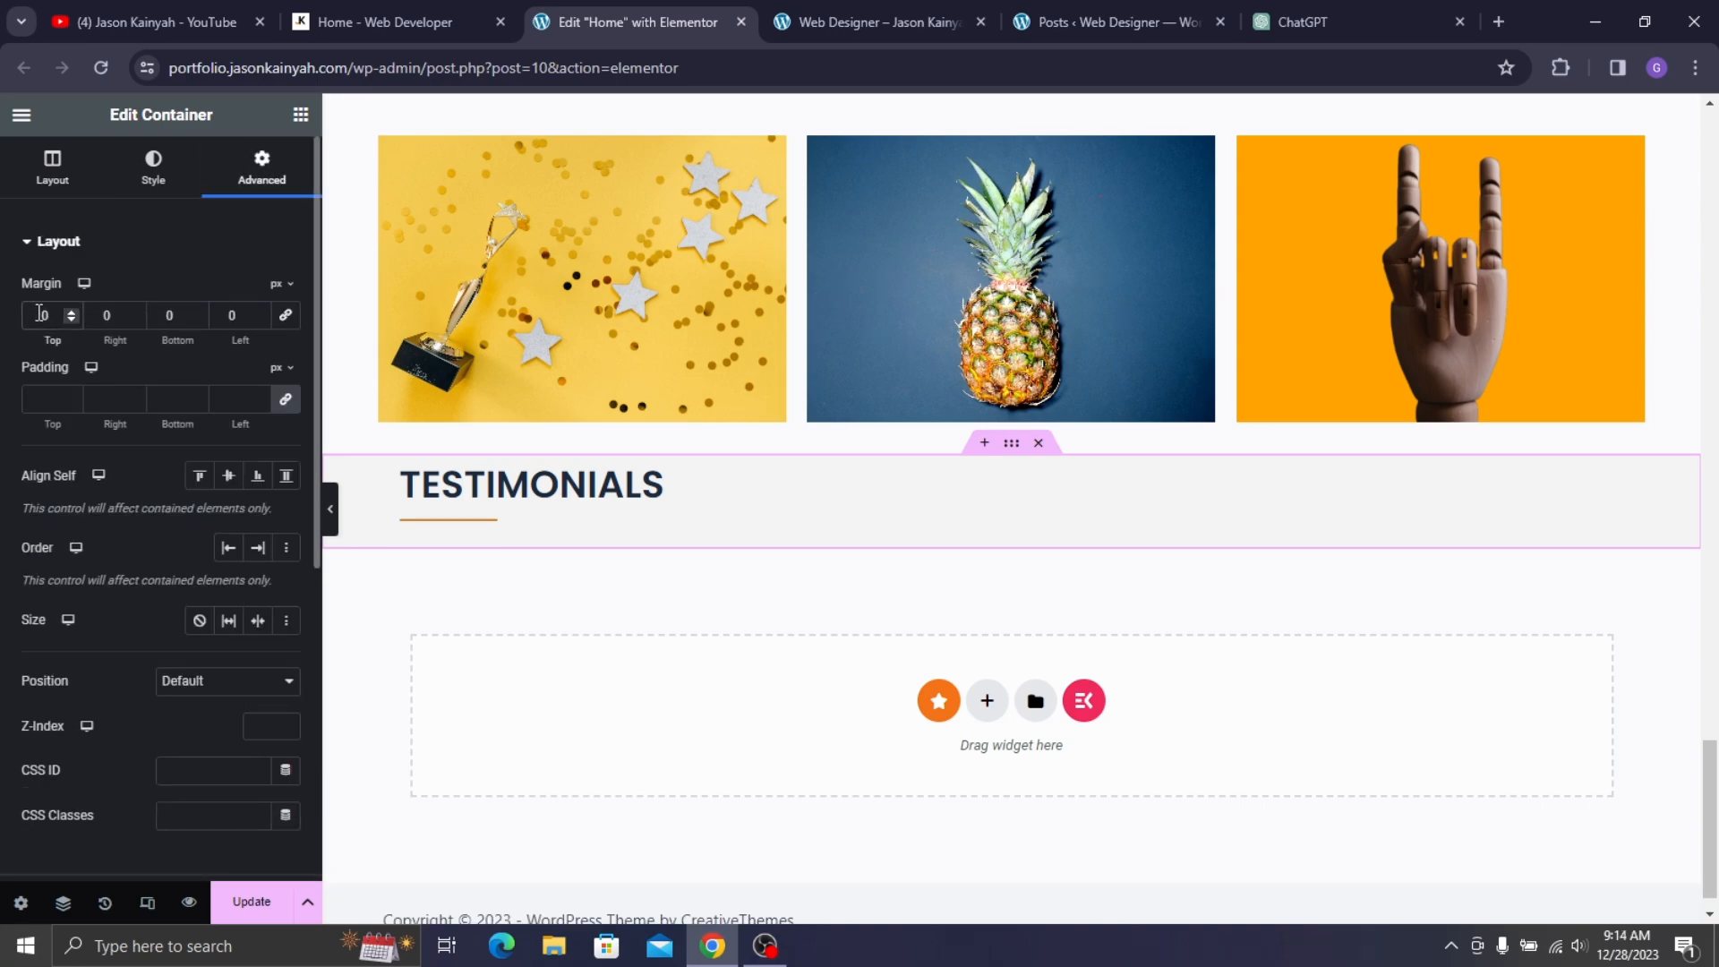
{"action": "left_click", "coordinate": [443, 14]}
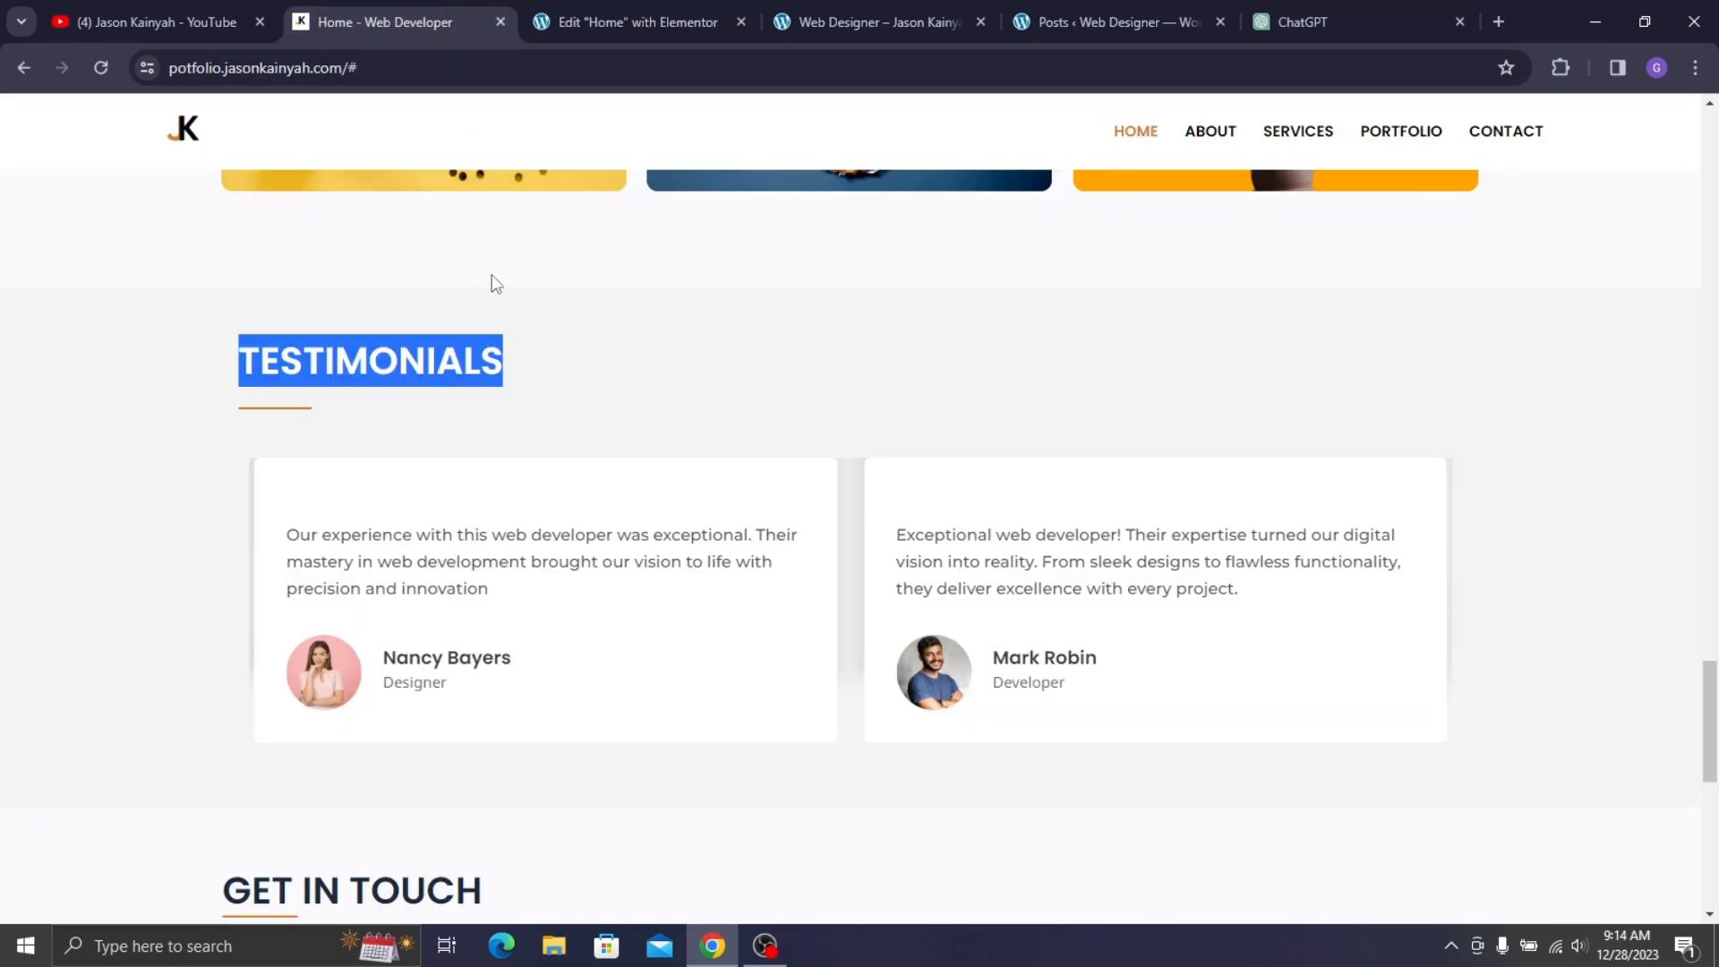
{"action": "left_click", "coordinate": [583, 15]}
{"action": "left_click", "coordinate": [301, 114]}
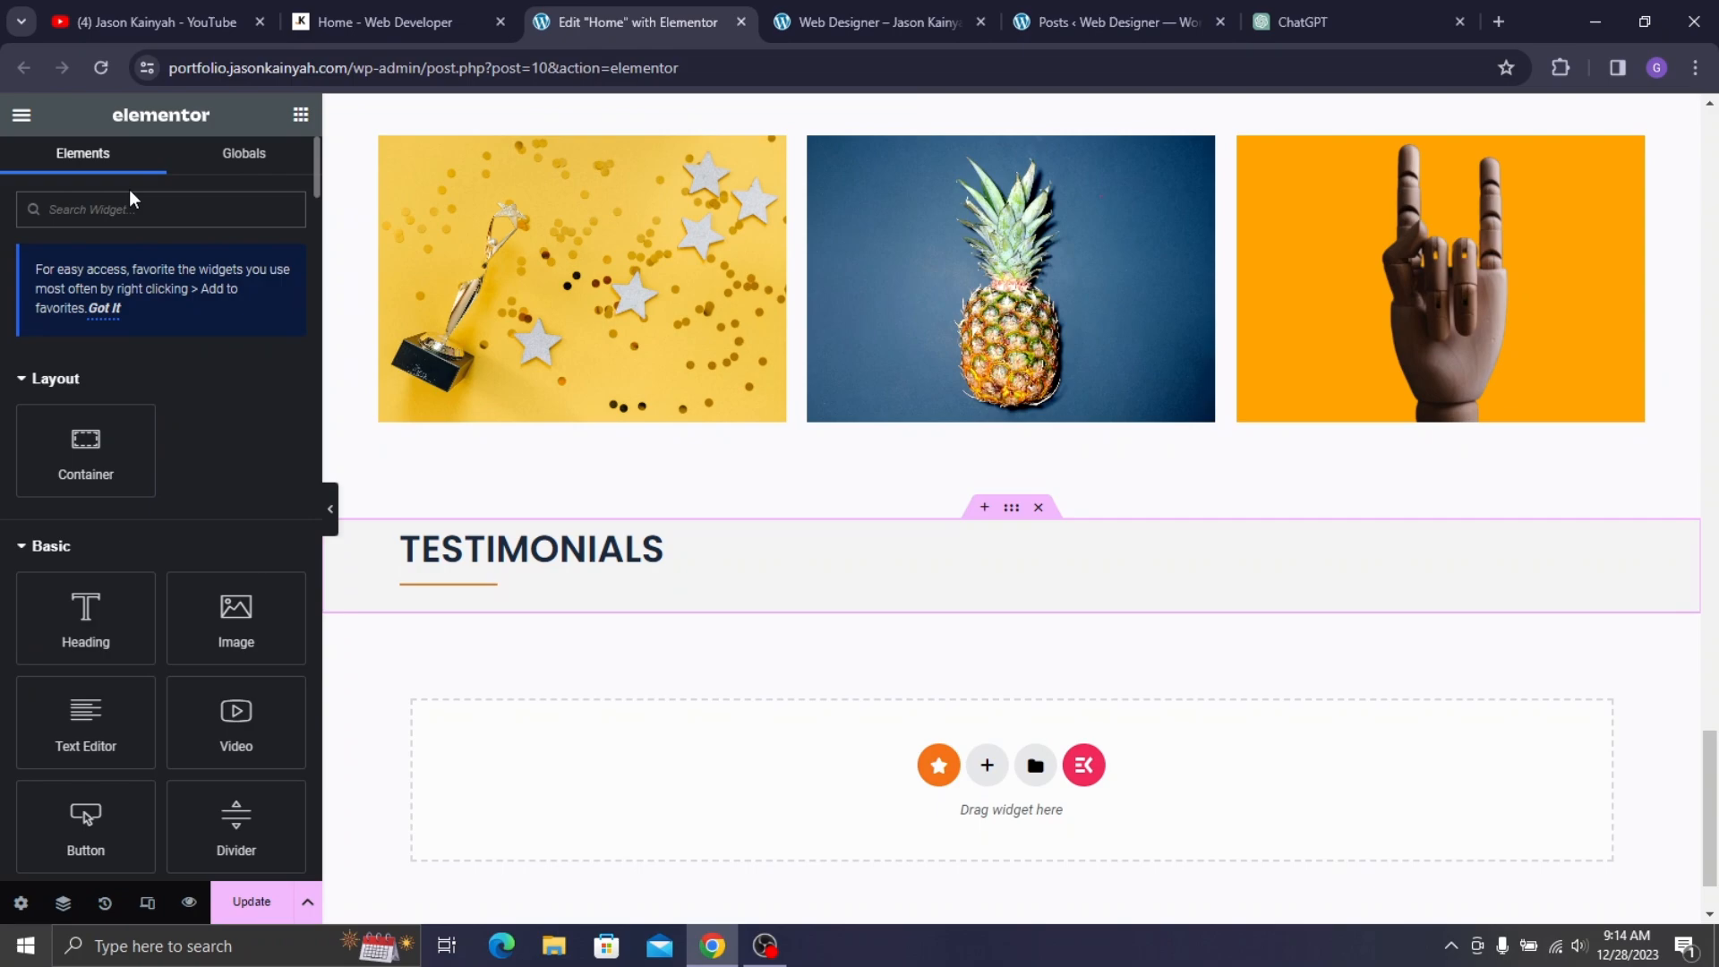
- Add a Testimonial widget below the TESTIMONIALS heading using the star-rated card style
{"action": "type", "text": "TESTI"}
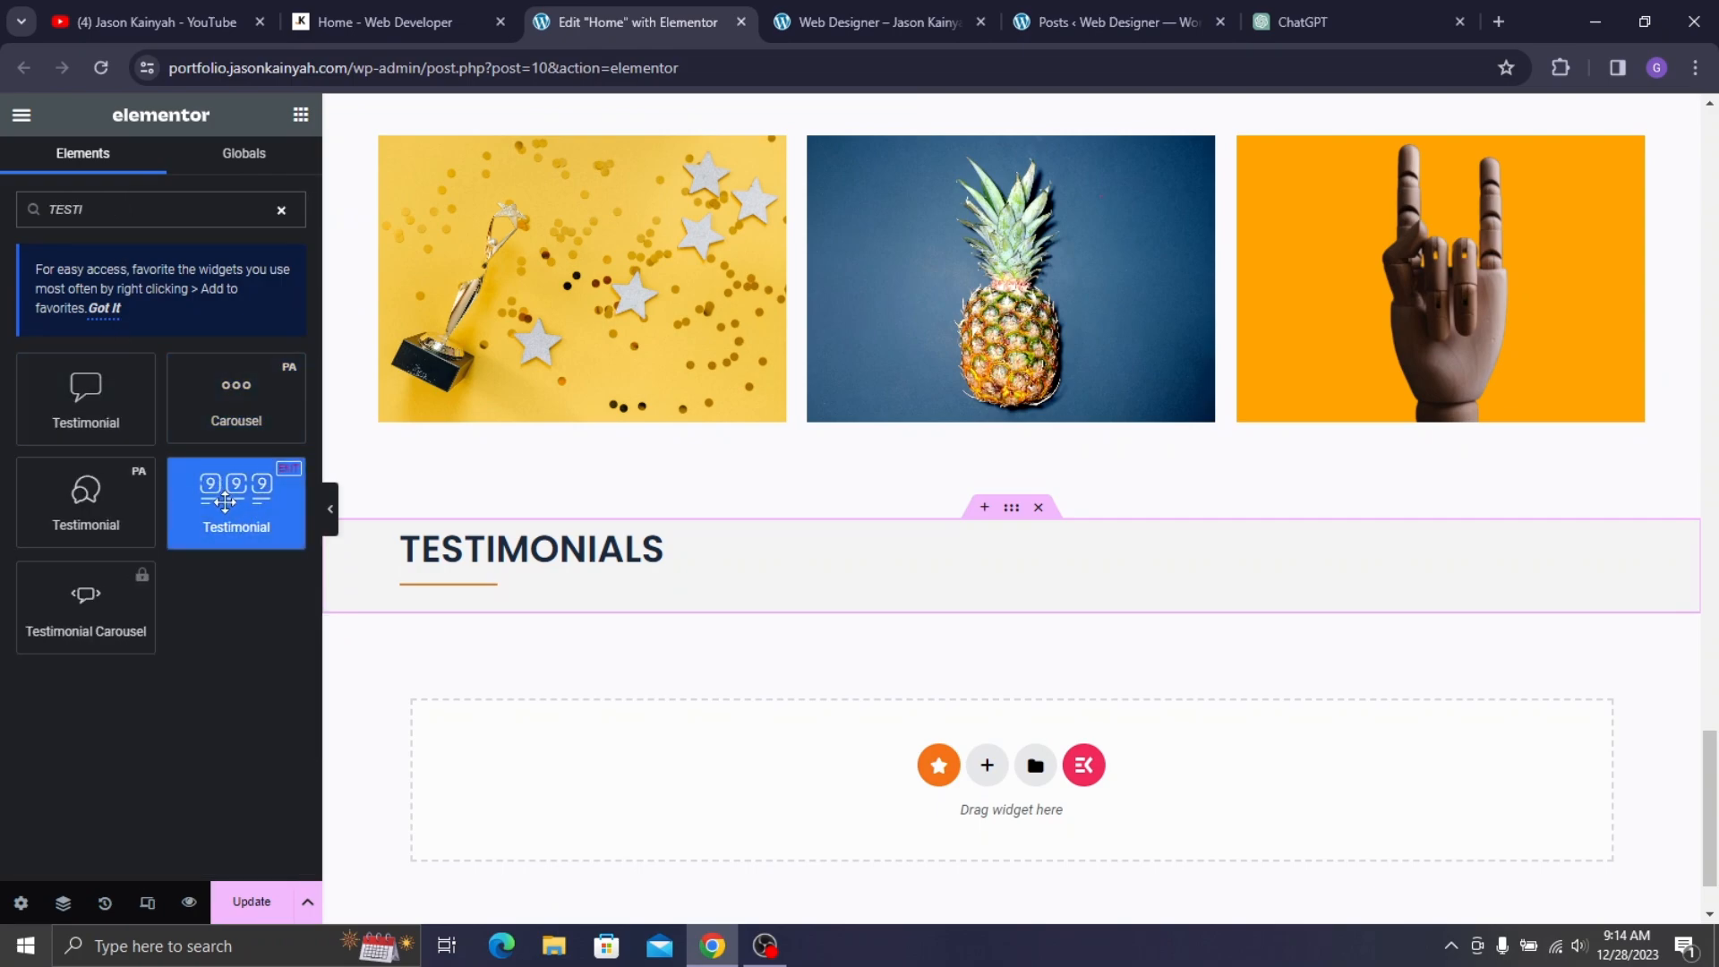
{"action": "left_click_drag", "start_coordinate": [225, 503], "coordinate": [492, 598]}
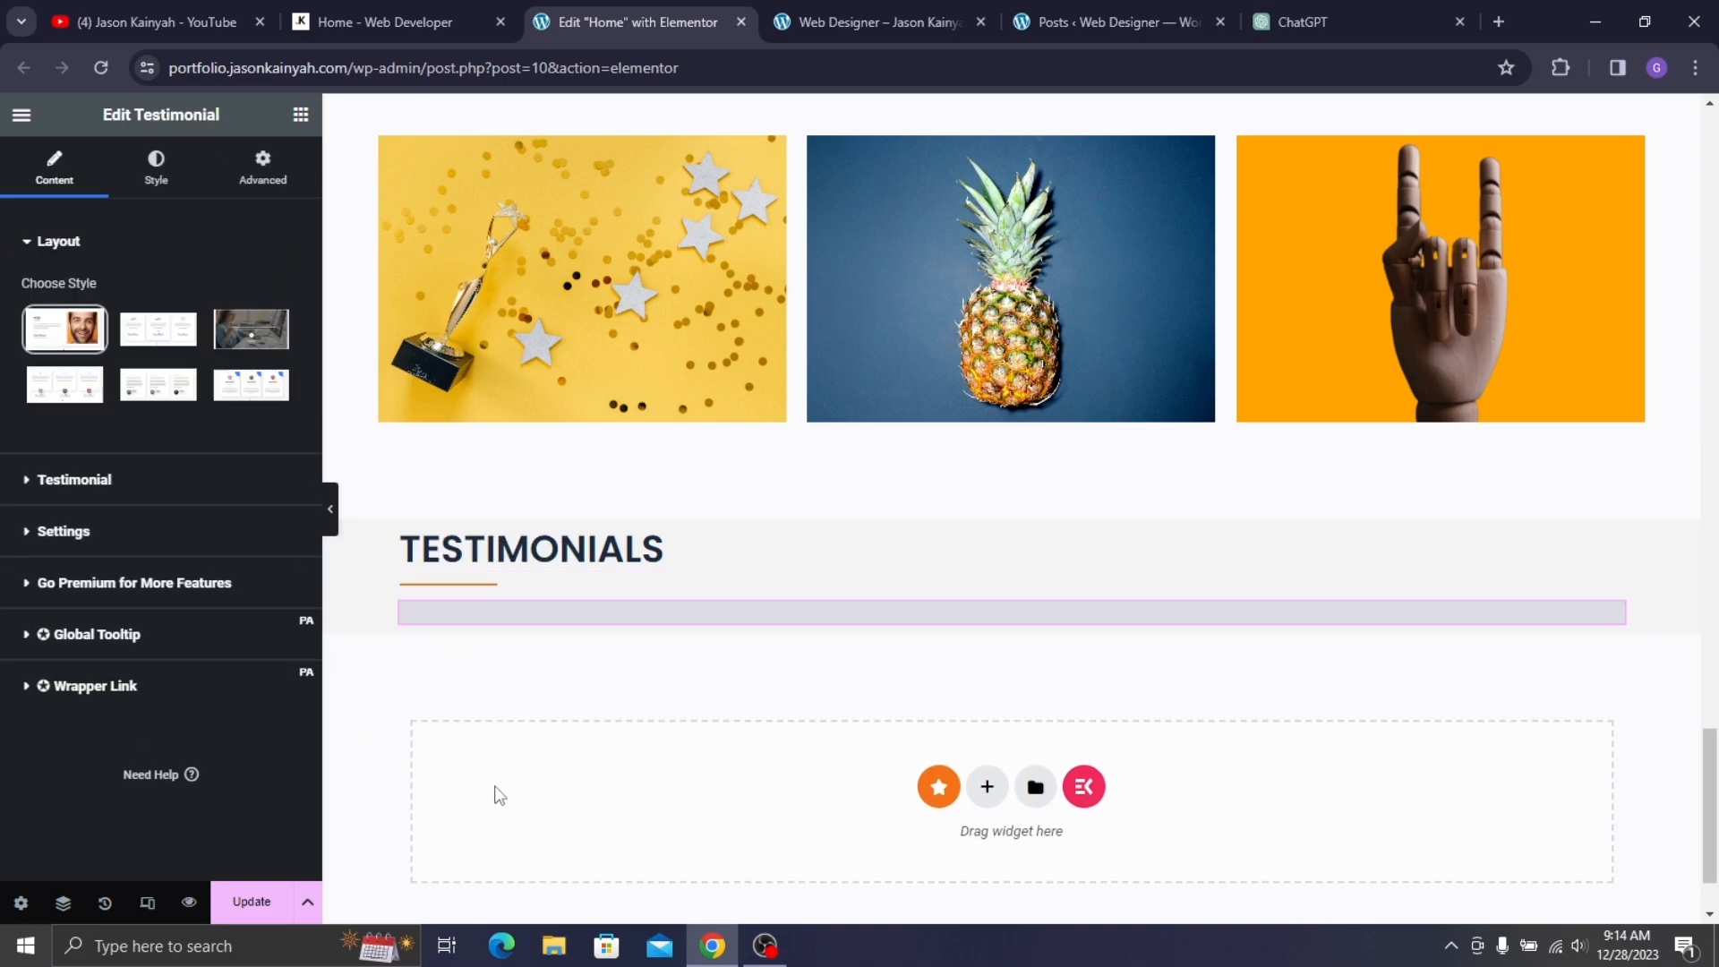
{"action": "scroll", "coordinate": [685, 564], "scroll_direction": "down", "scroll_amount": 3}
{"action": "mouse_move", "coordinate": [199, 358]}
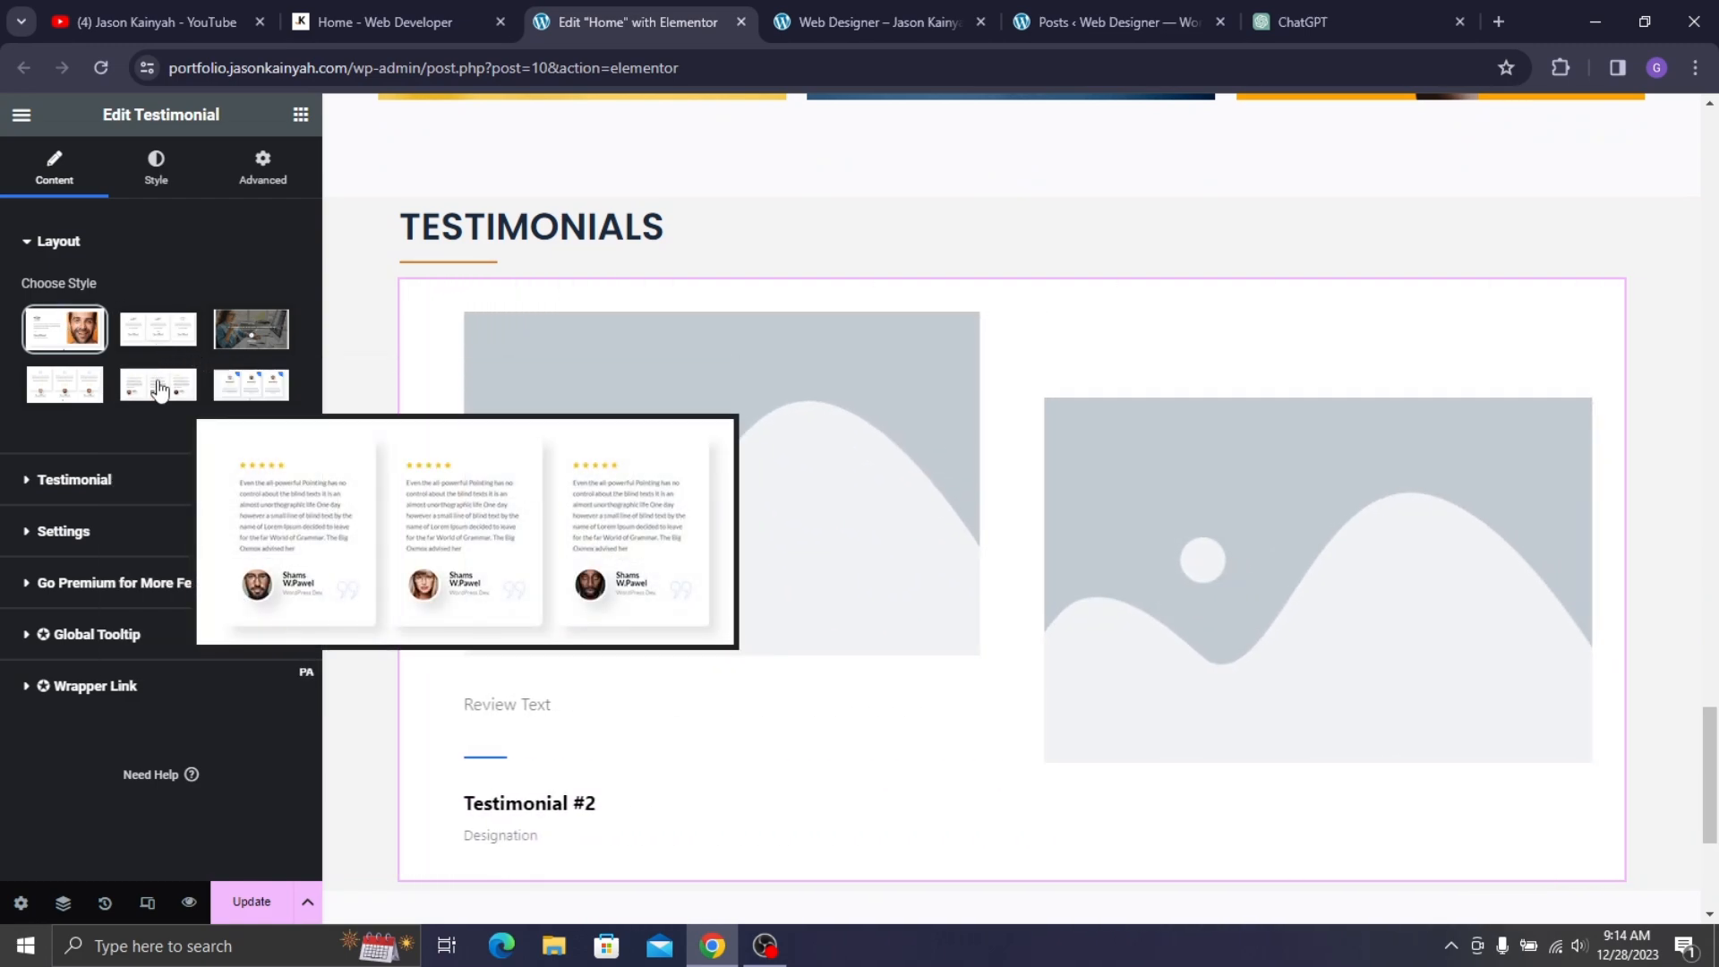
{"action": "mouse_move", "coordinate": [74, 402]}
{"action": "mouse_move", "coordinate": [136, 407]}
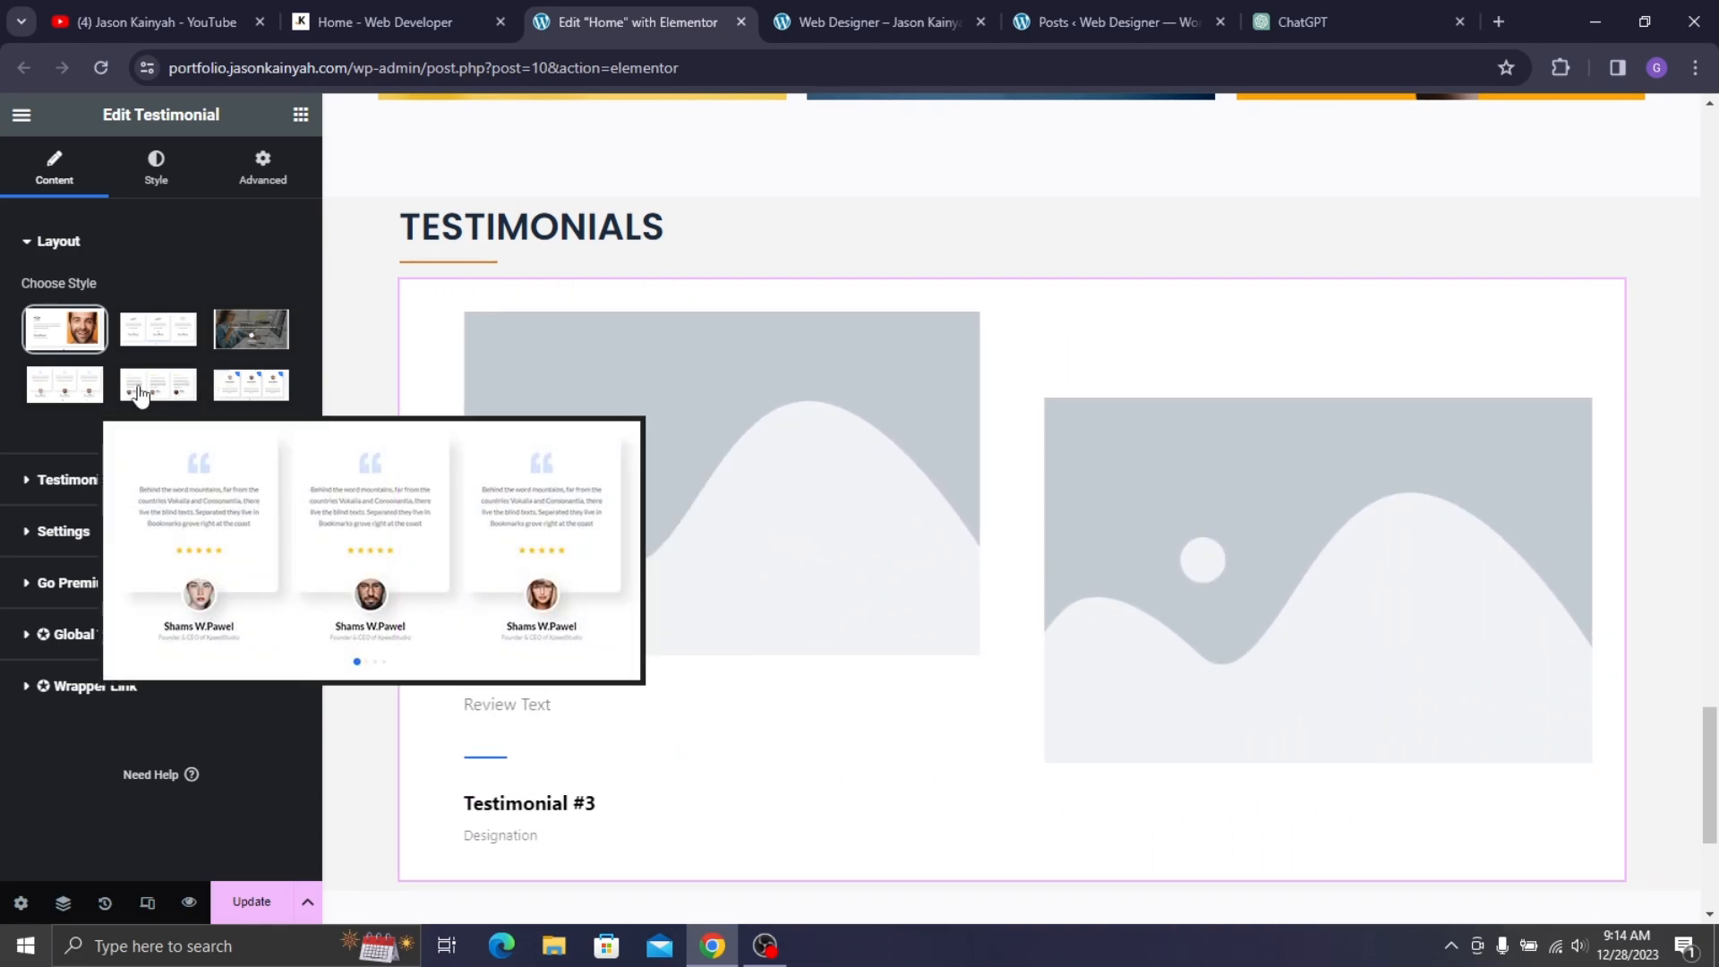
{"action": "left_click", "coordinate": [141, 392]}
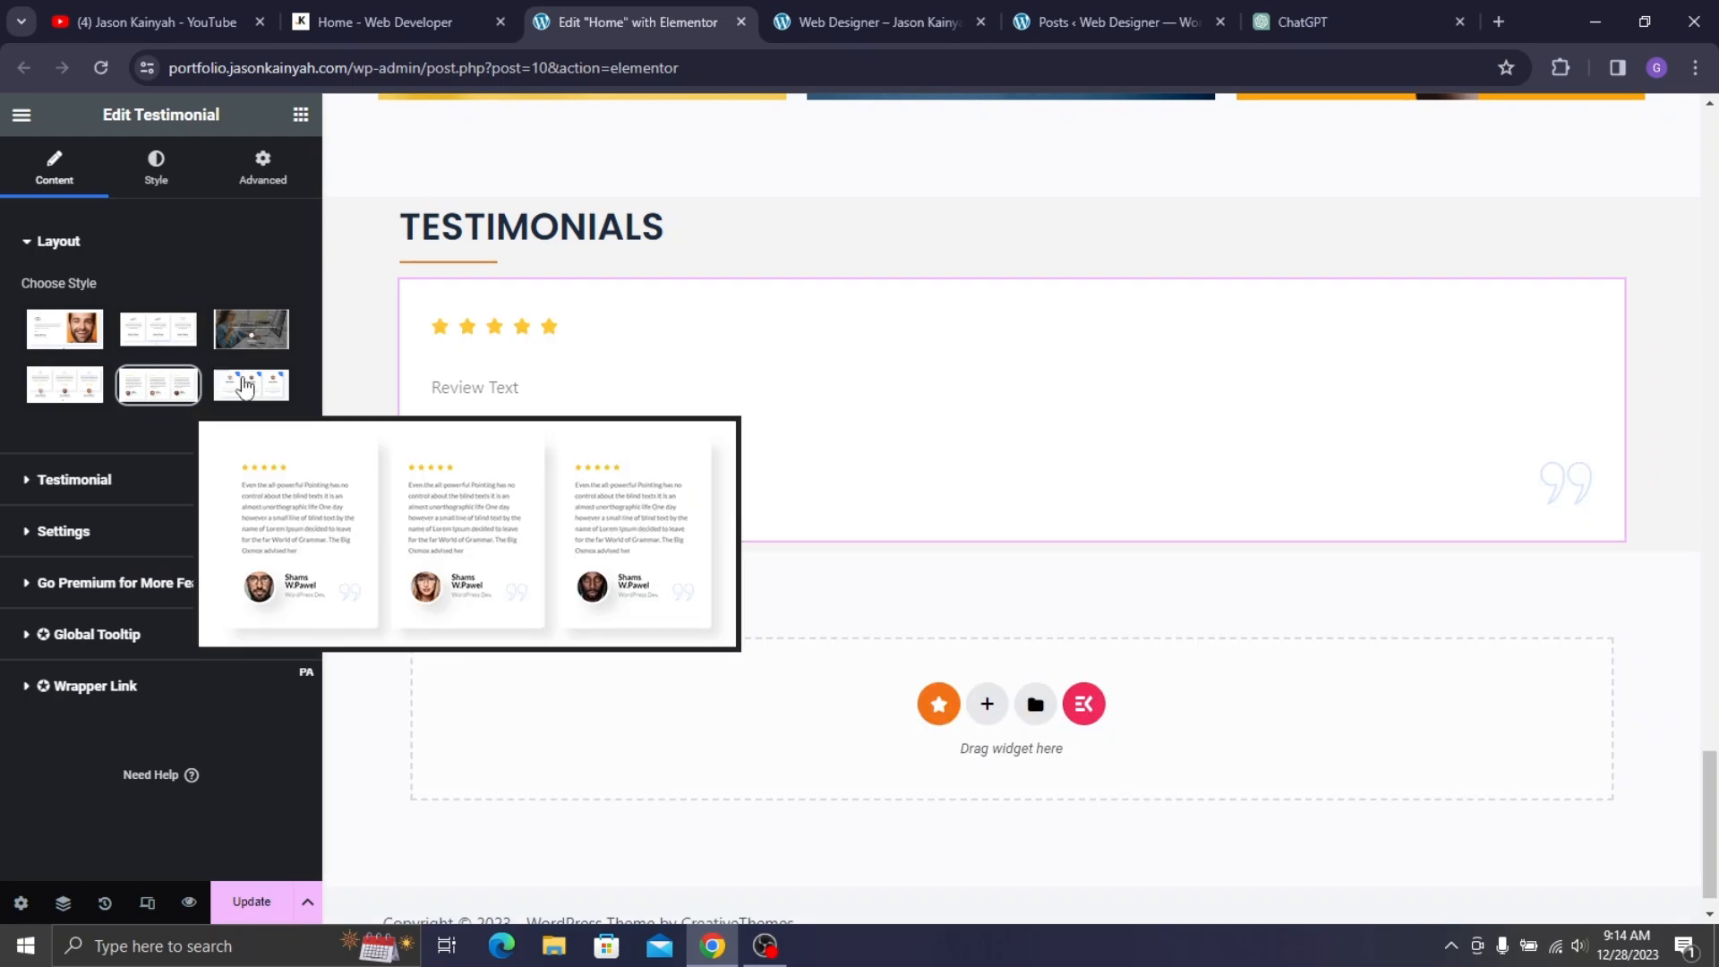
- Set the carousel to show 2 slides at a time and turn off pause on hover
{"action": "left_click", "coordinate": [65, 532]}
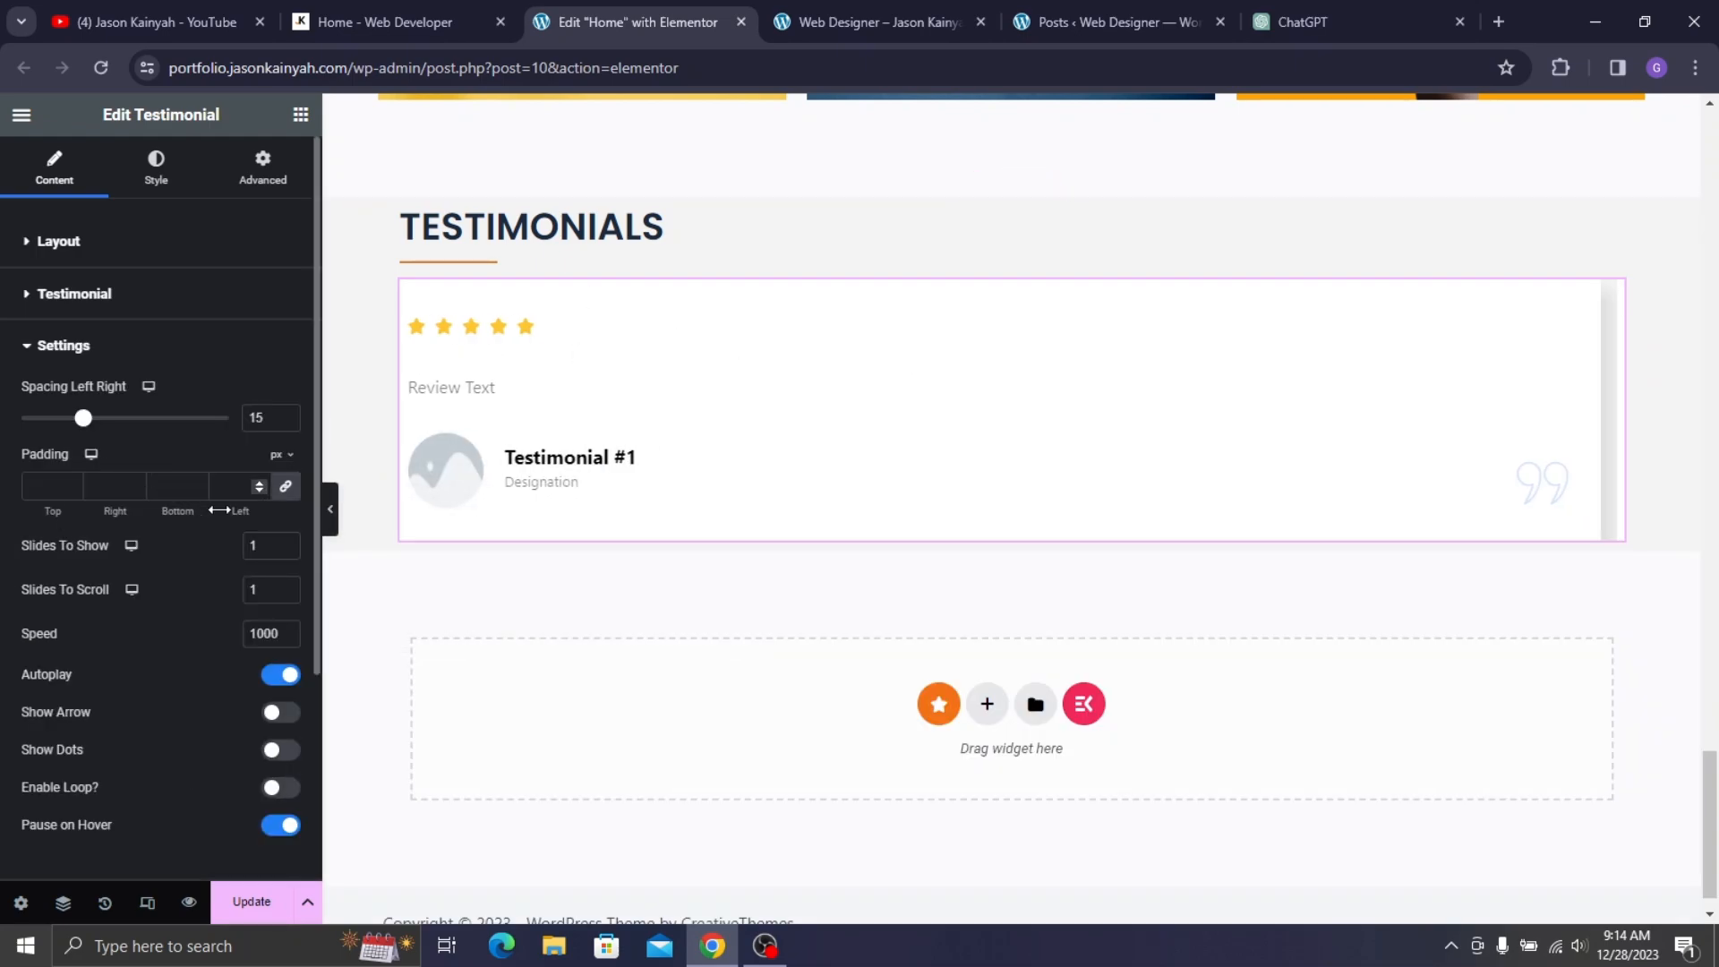
{"action": "left_click_drag", "start_coordinate": [264, 553], "coordinate": [239, 561]}
{"action": "type", "text": "2"}
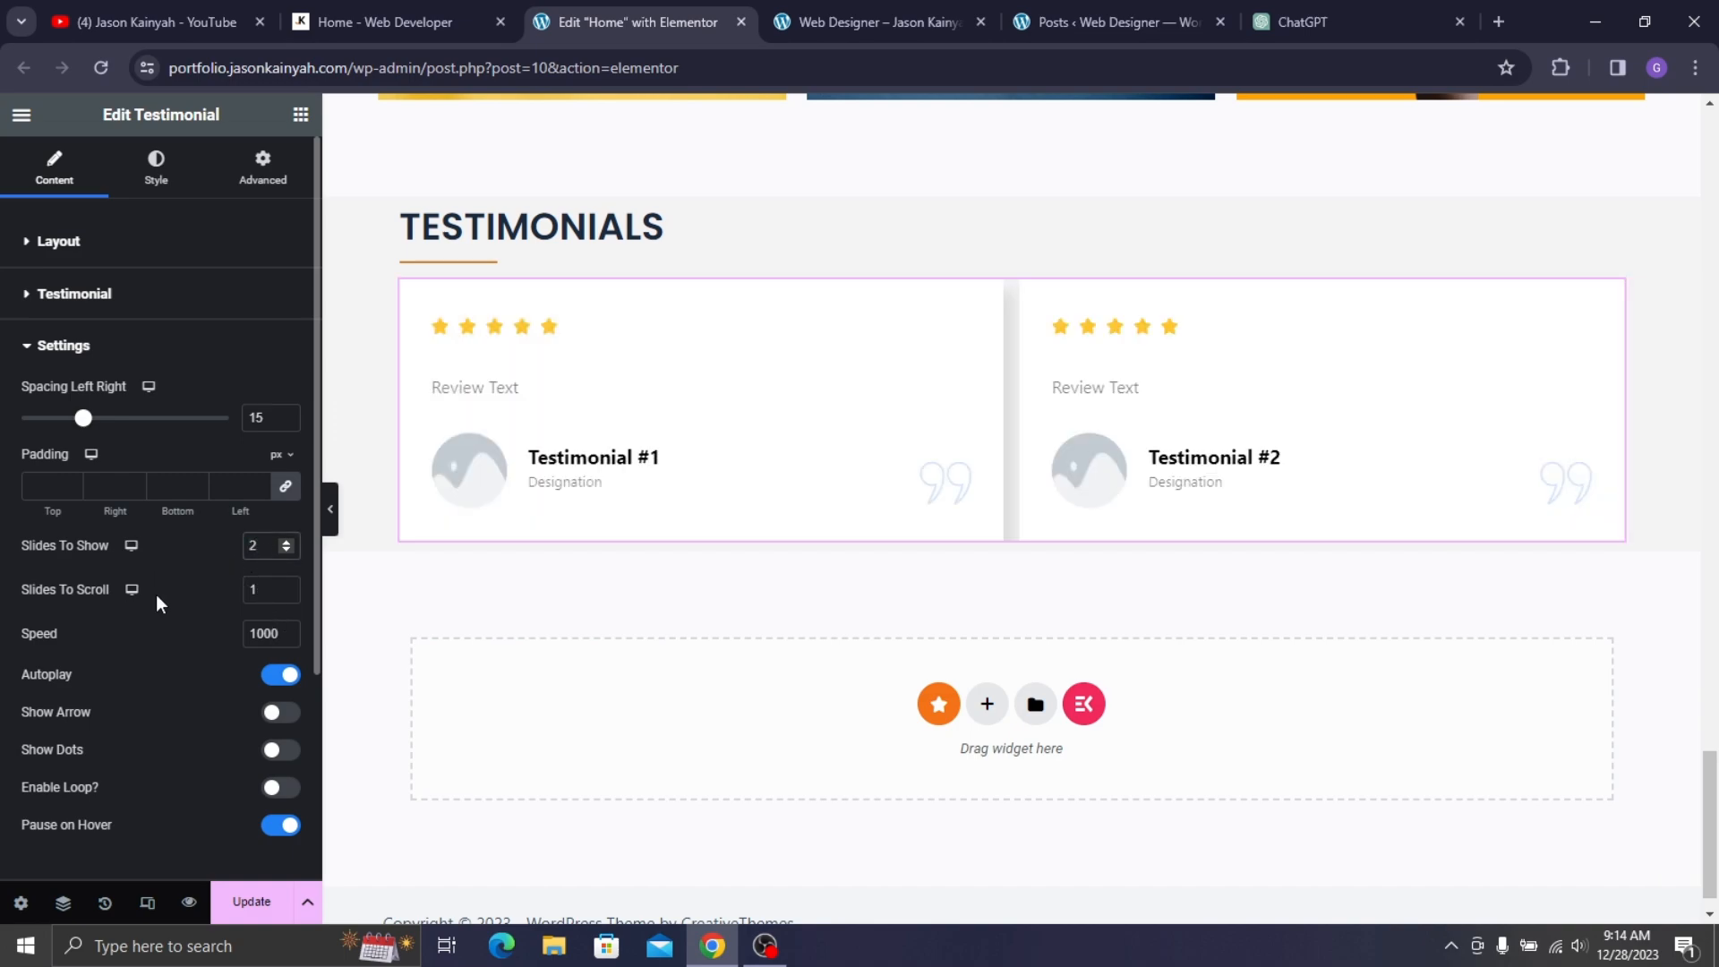
{"action": "scroll", "coordinate": [158, 594], "scroll_direction": "down", "scroll_amount": 3}
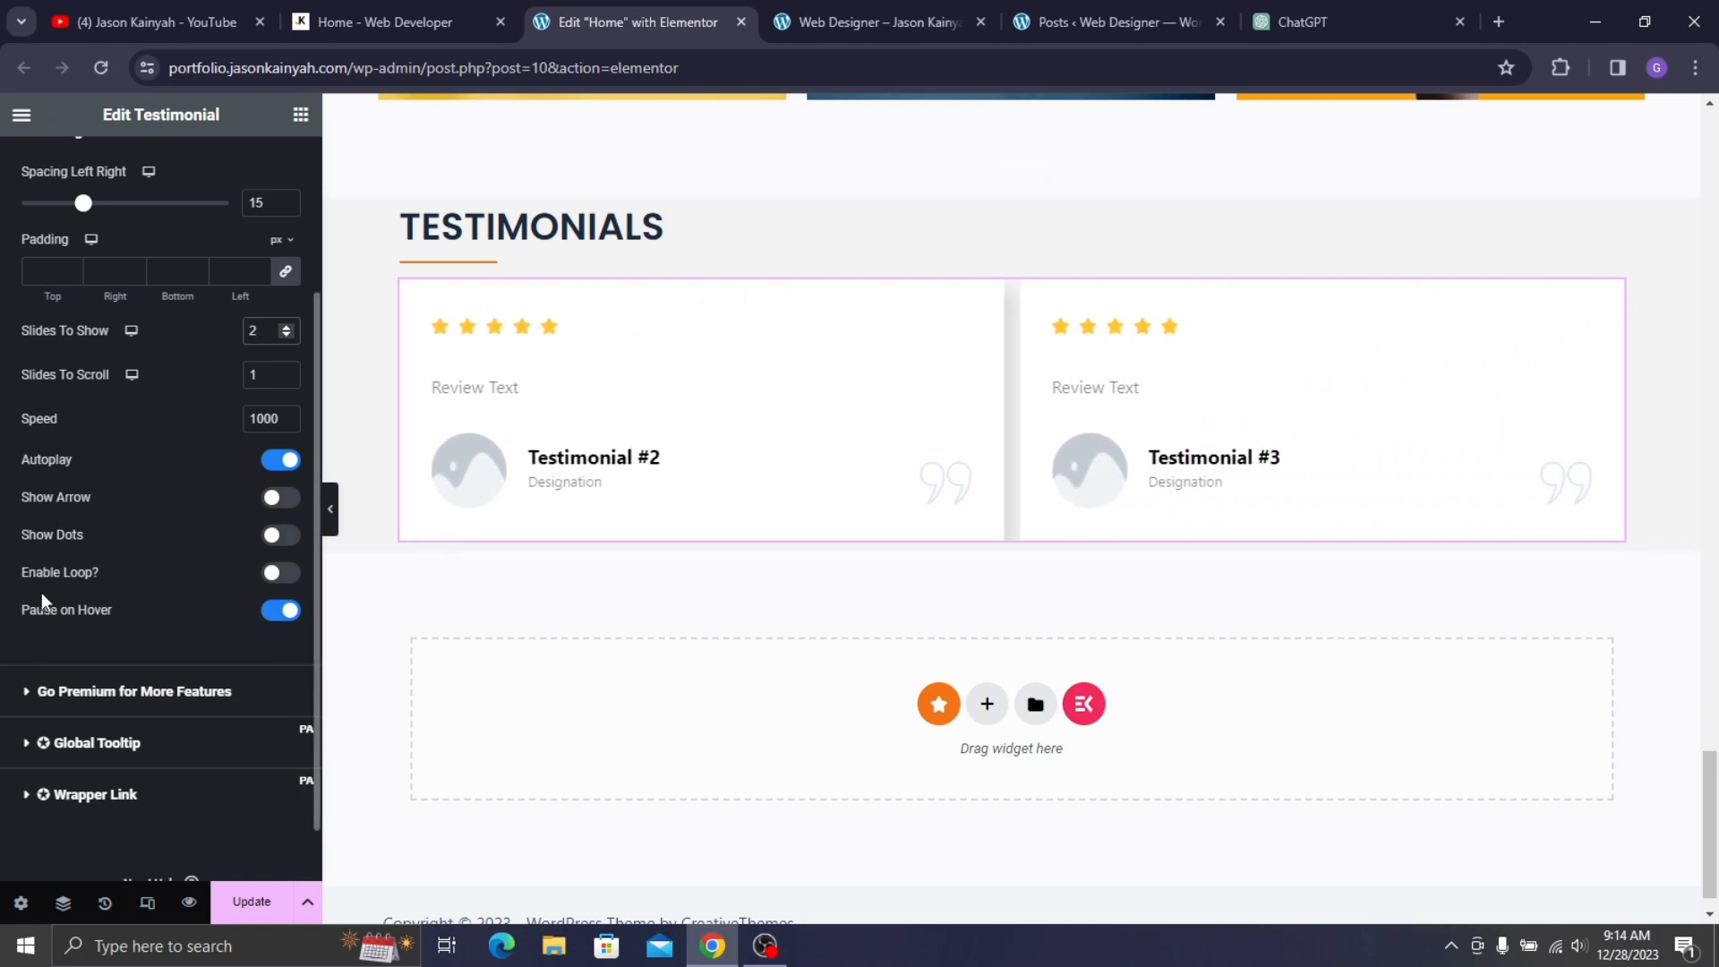
{"action": "left_click", "coordinate": [271, 618]}
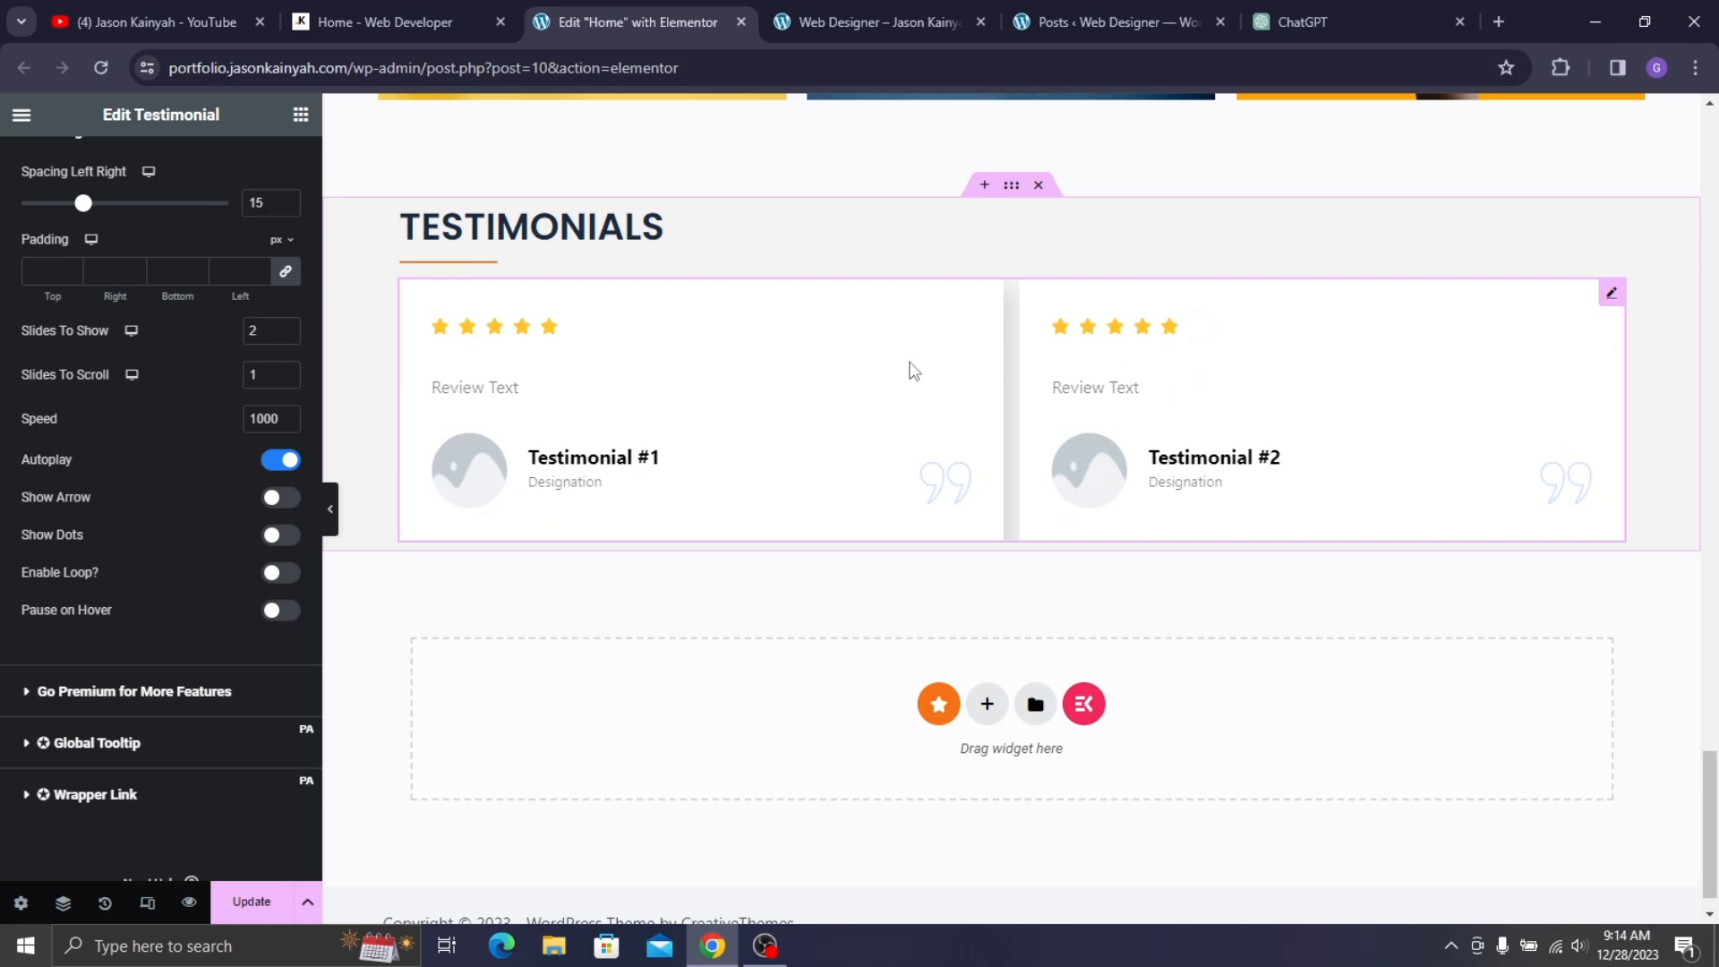
- Turn off the quote icon and star ratings on the testimonial cards
{"action": "scroll", "coordinate": [107, 370], "scroll_direction": "up", "scroll_amount": 3}
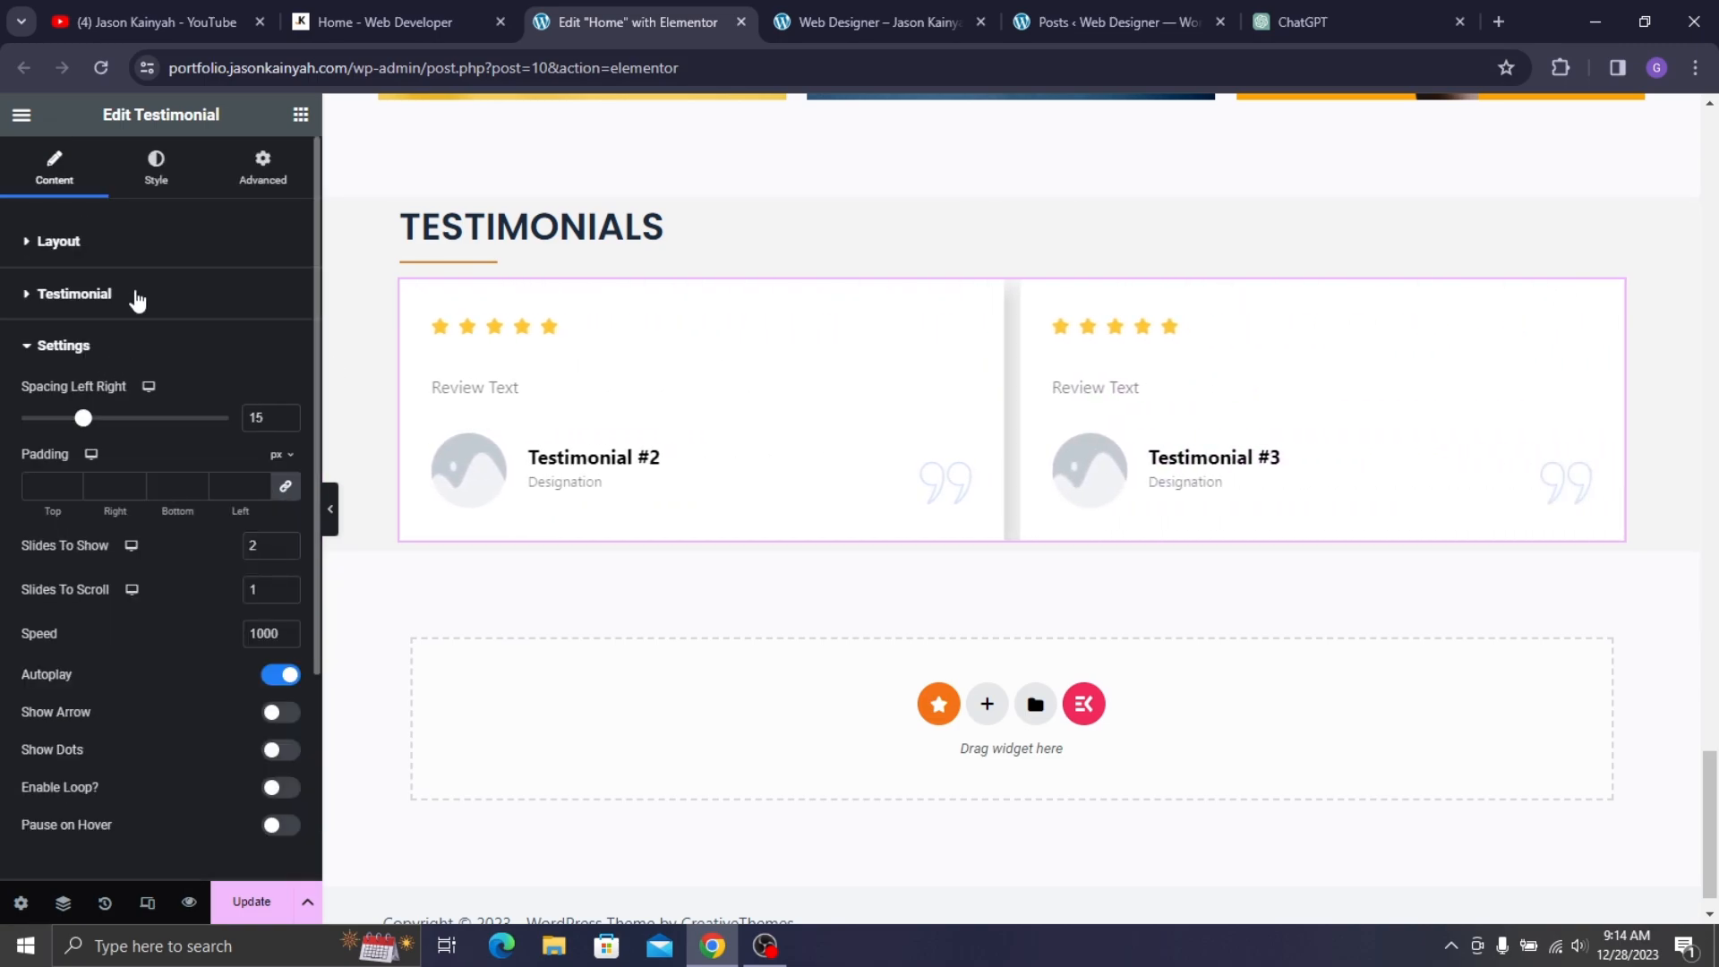
{"action": "left_click", "coordinate": [107, 342]}
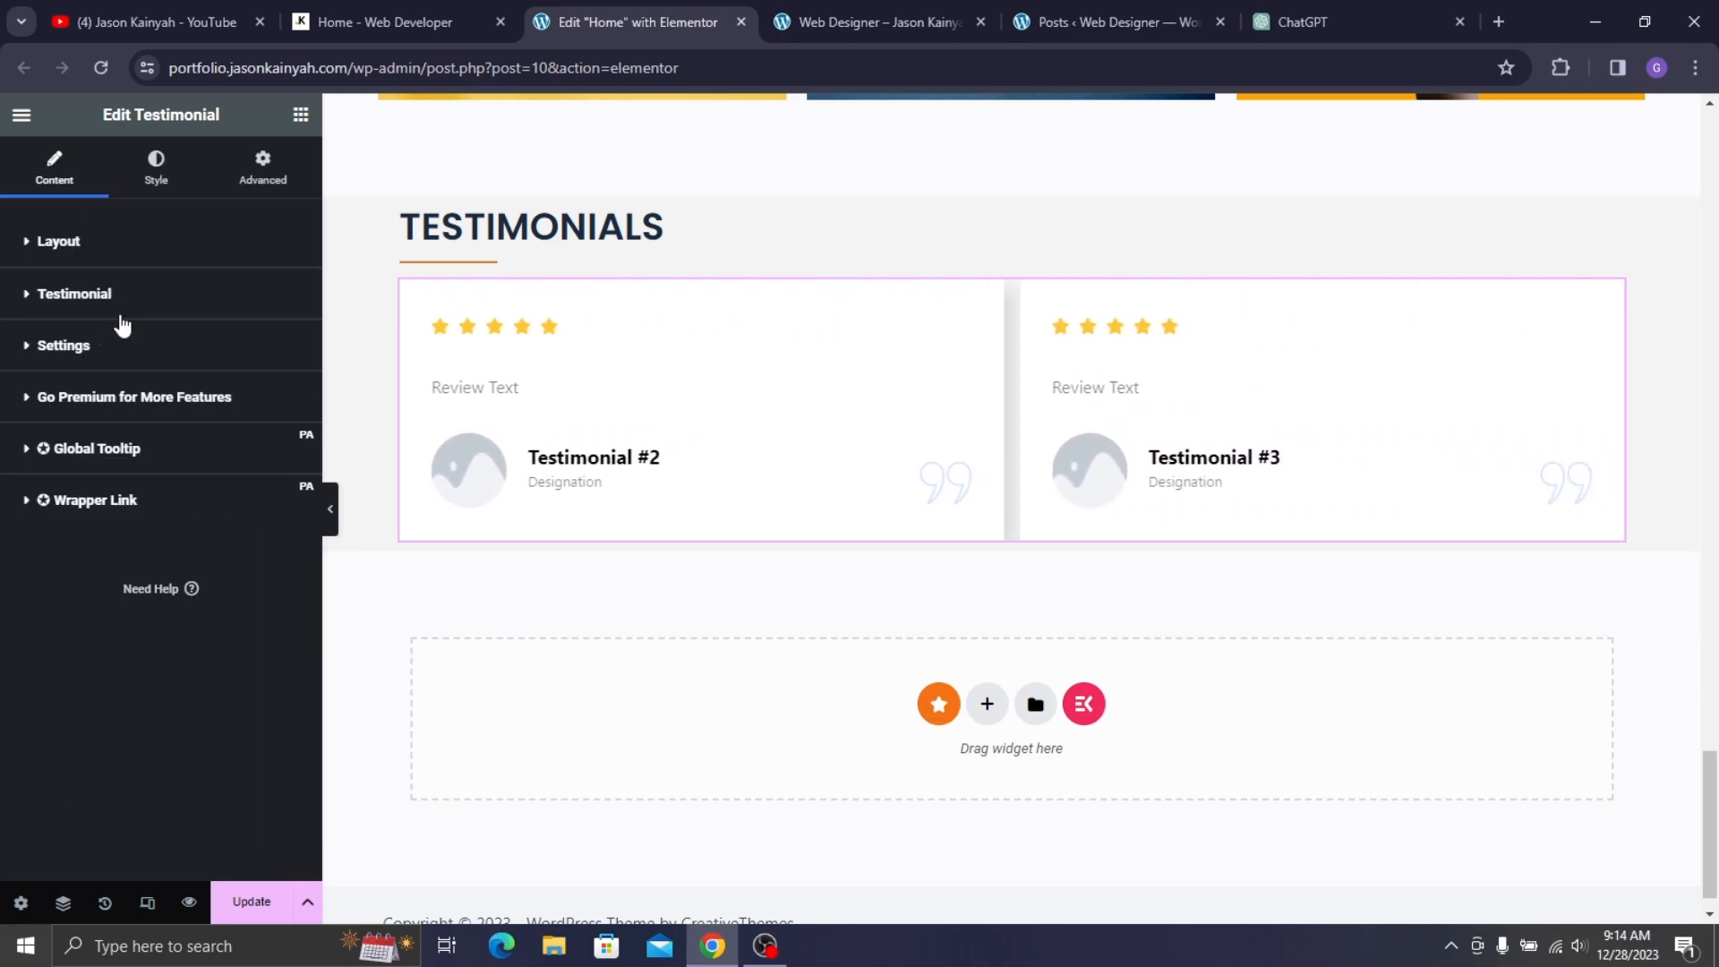
{"action": "left_click", "coordinate": [133, 307]}
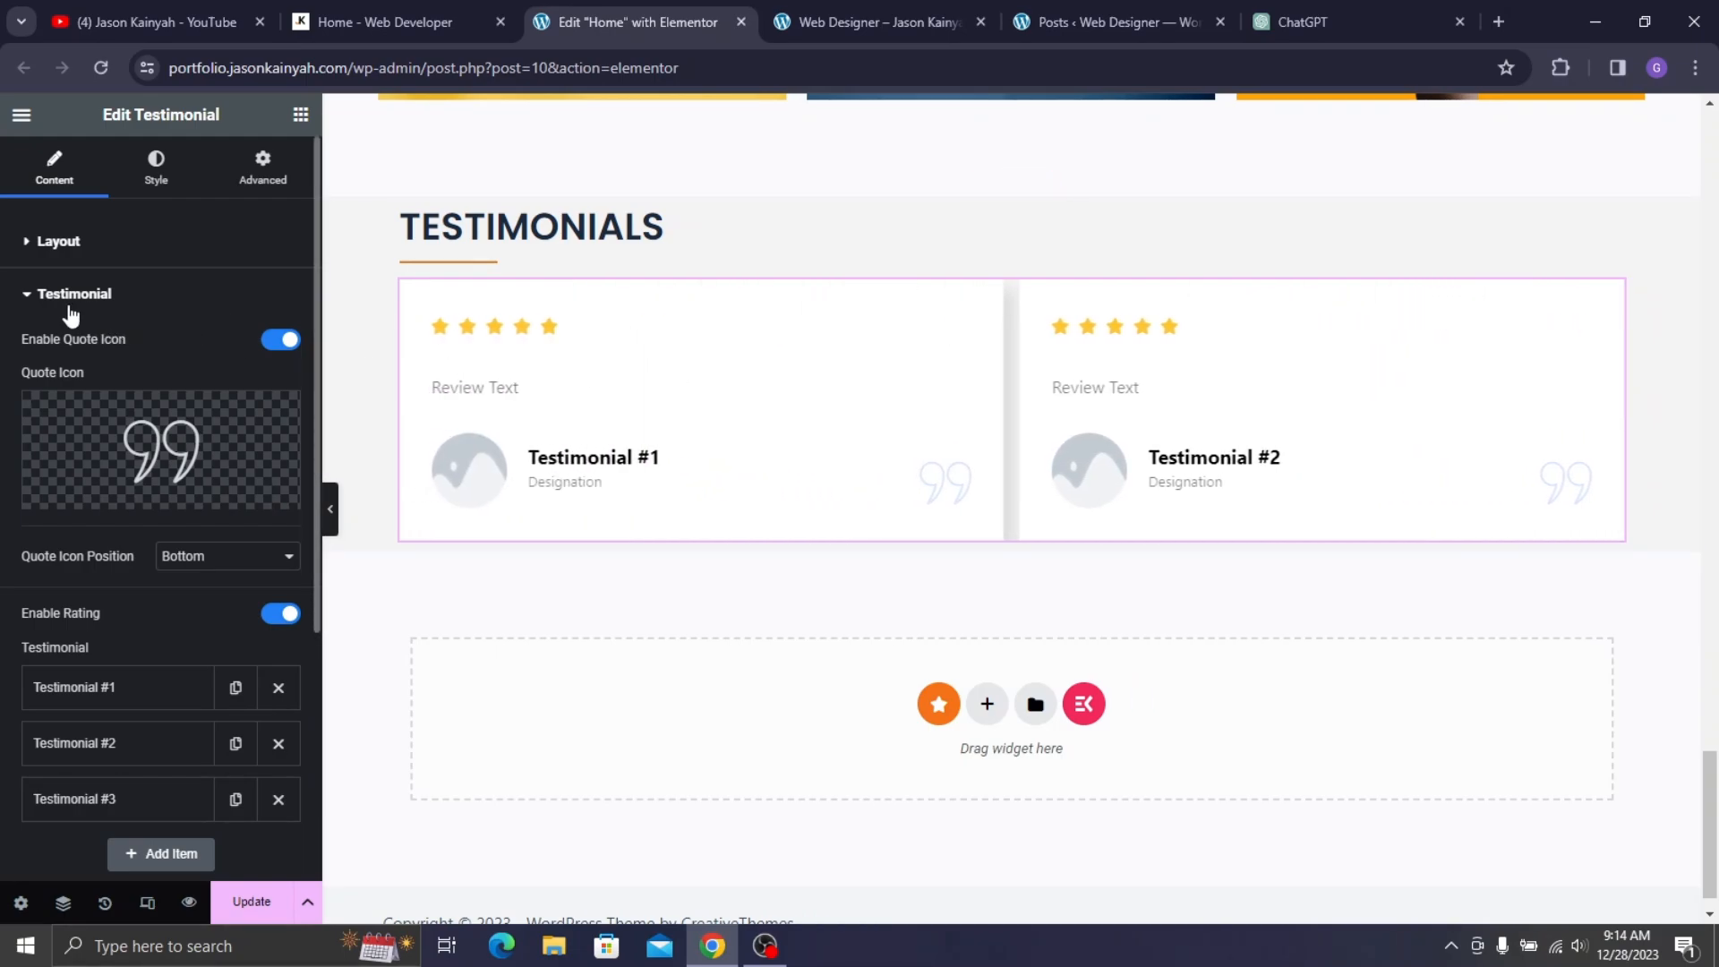
{"action": "scroll", "coordinate": [79, 449], "scroll_direction": "down", "scroll_amount": 3}
{"action": "scroll", "coordinate": [91, 321], "scroll_direction": "up", "scroll_amount": 3}
{"action": "left_click", "coordinate": [272, 341]}
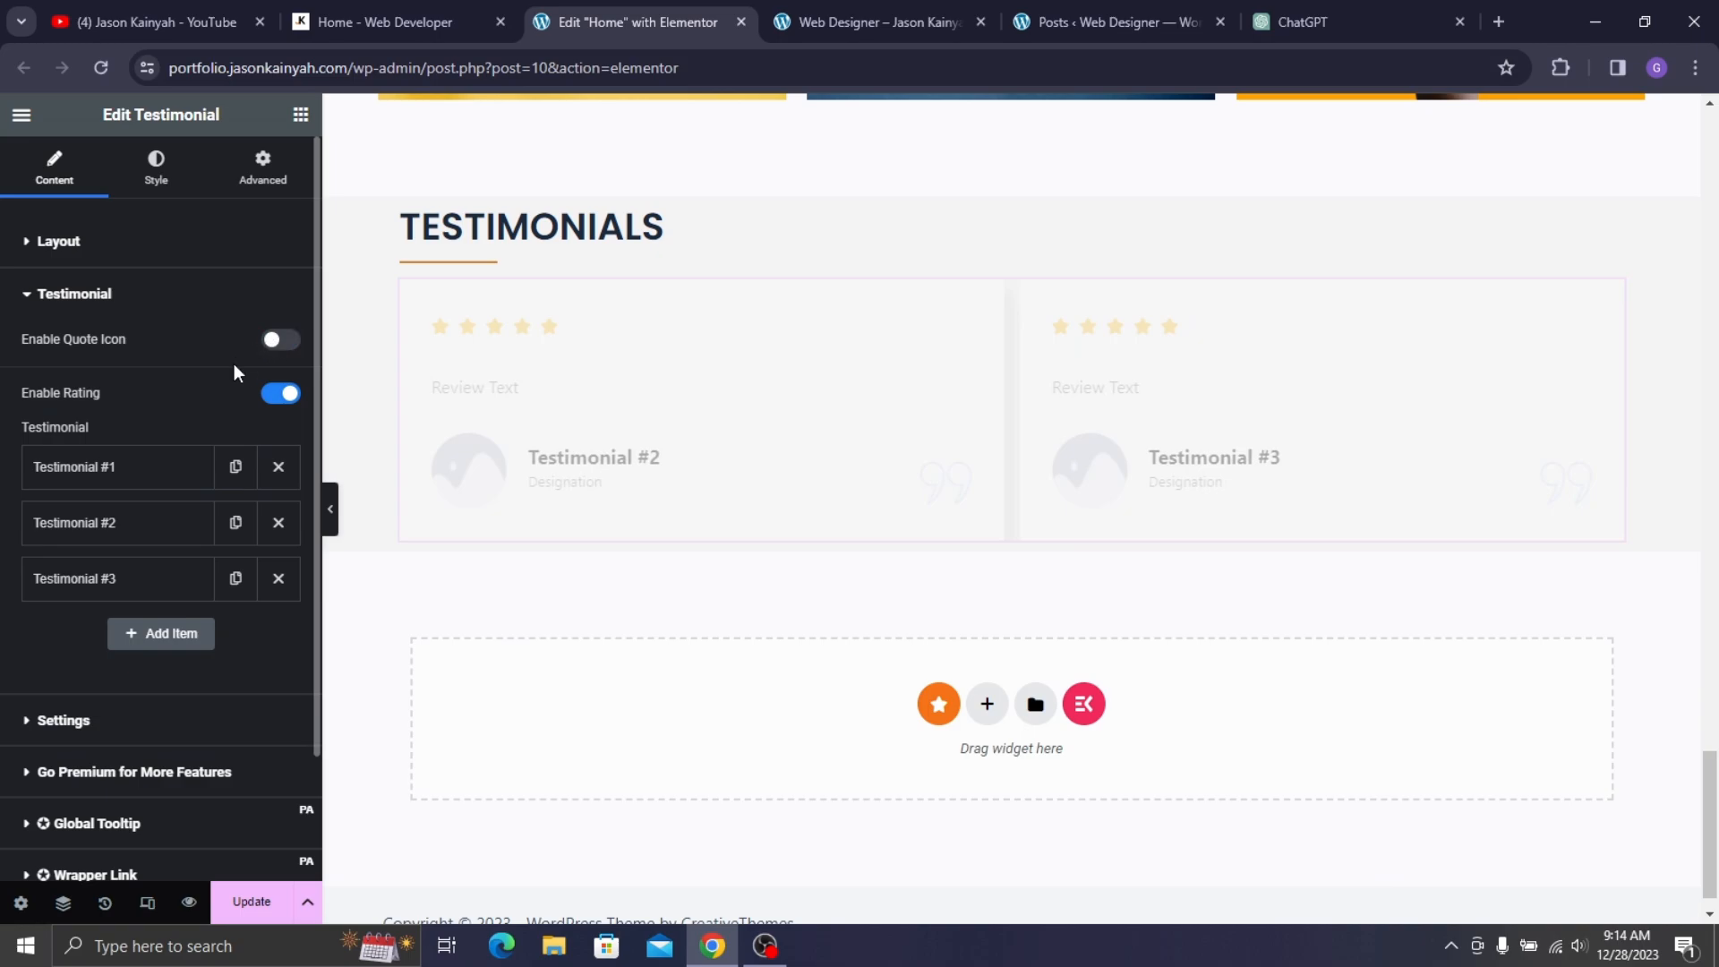
{"action": "left_click", "coordinate": [280, 393]}
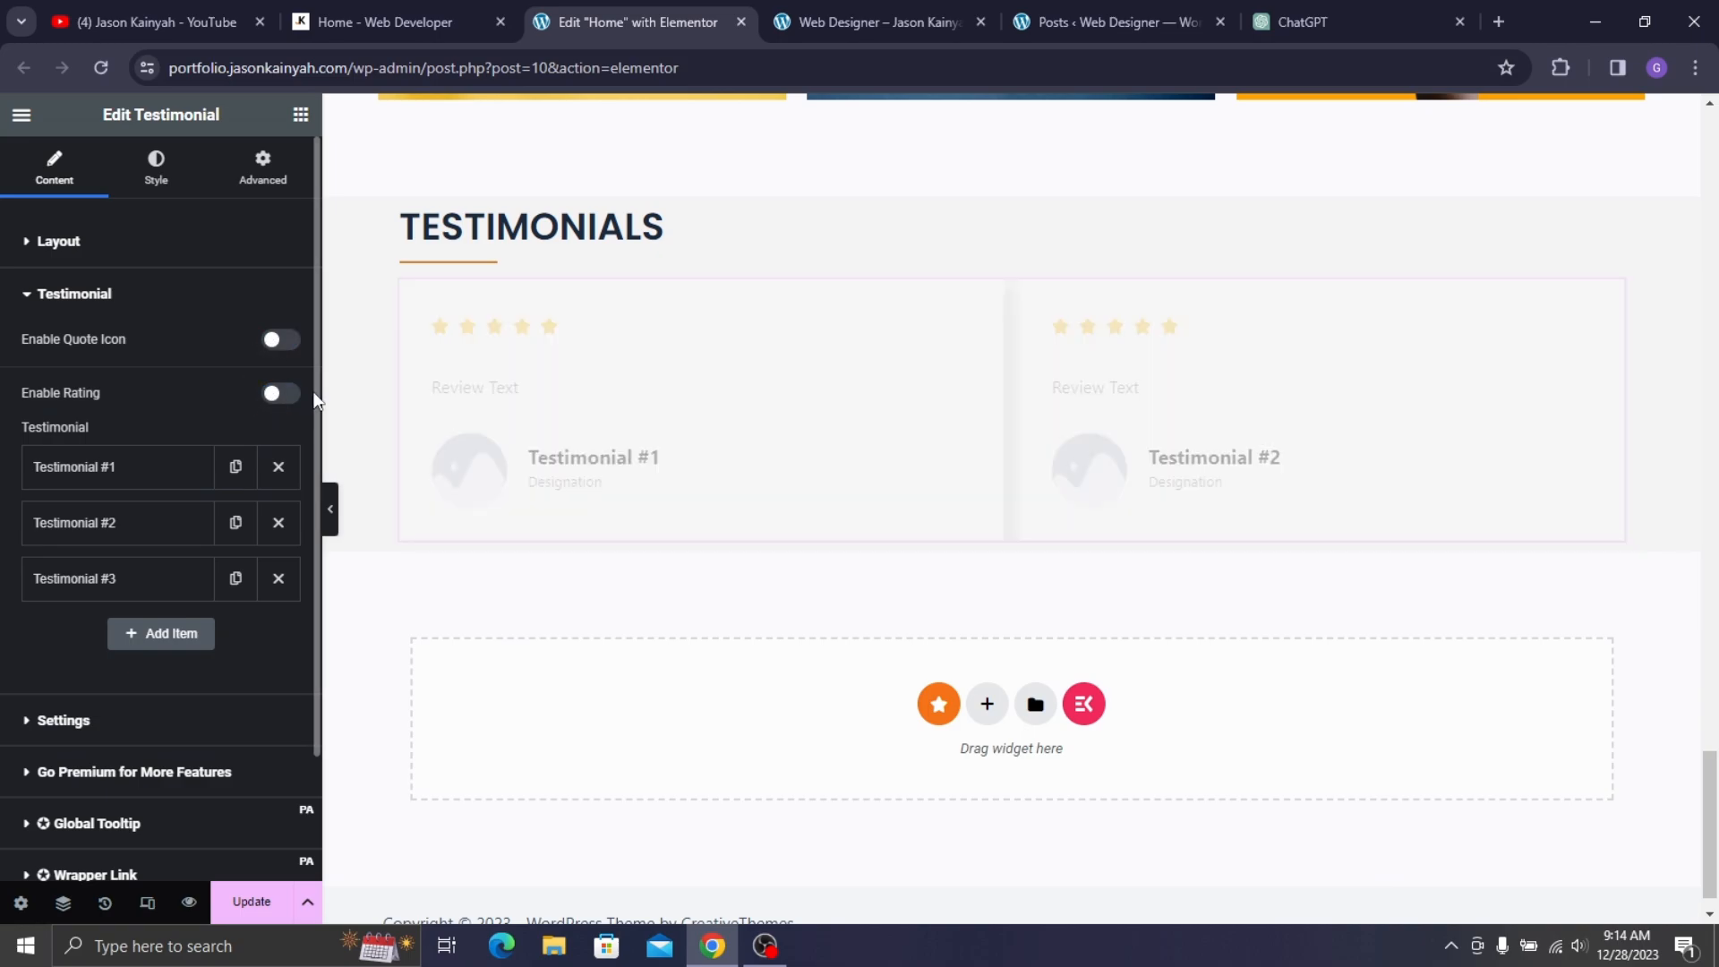
- Delete testimonial items #2 and #3, leaving only item #1 open for editing
{"action": "left_click", "coordinate": [387, 21]}
{"action": "left_click", "coordinate": [607, 8]}
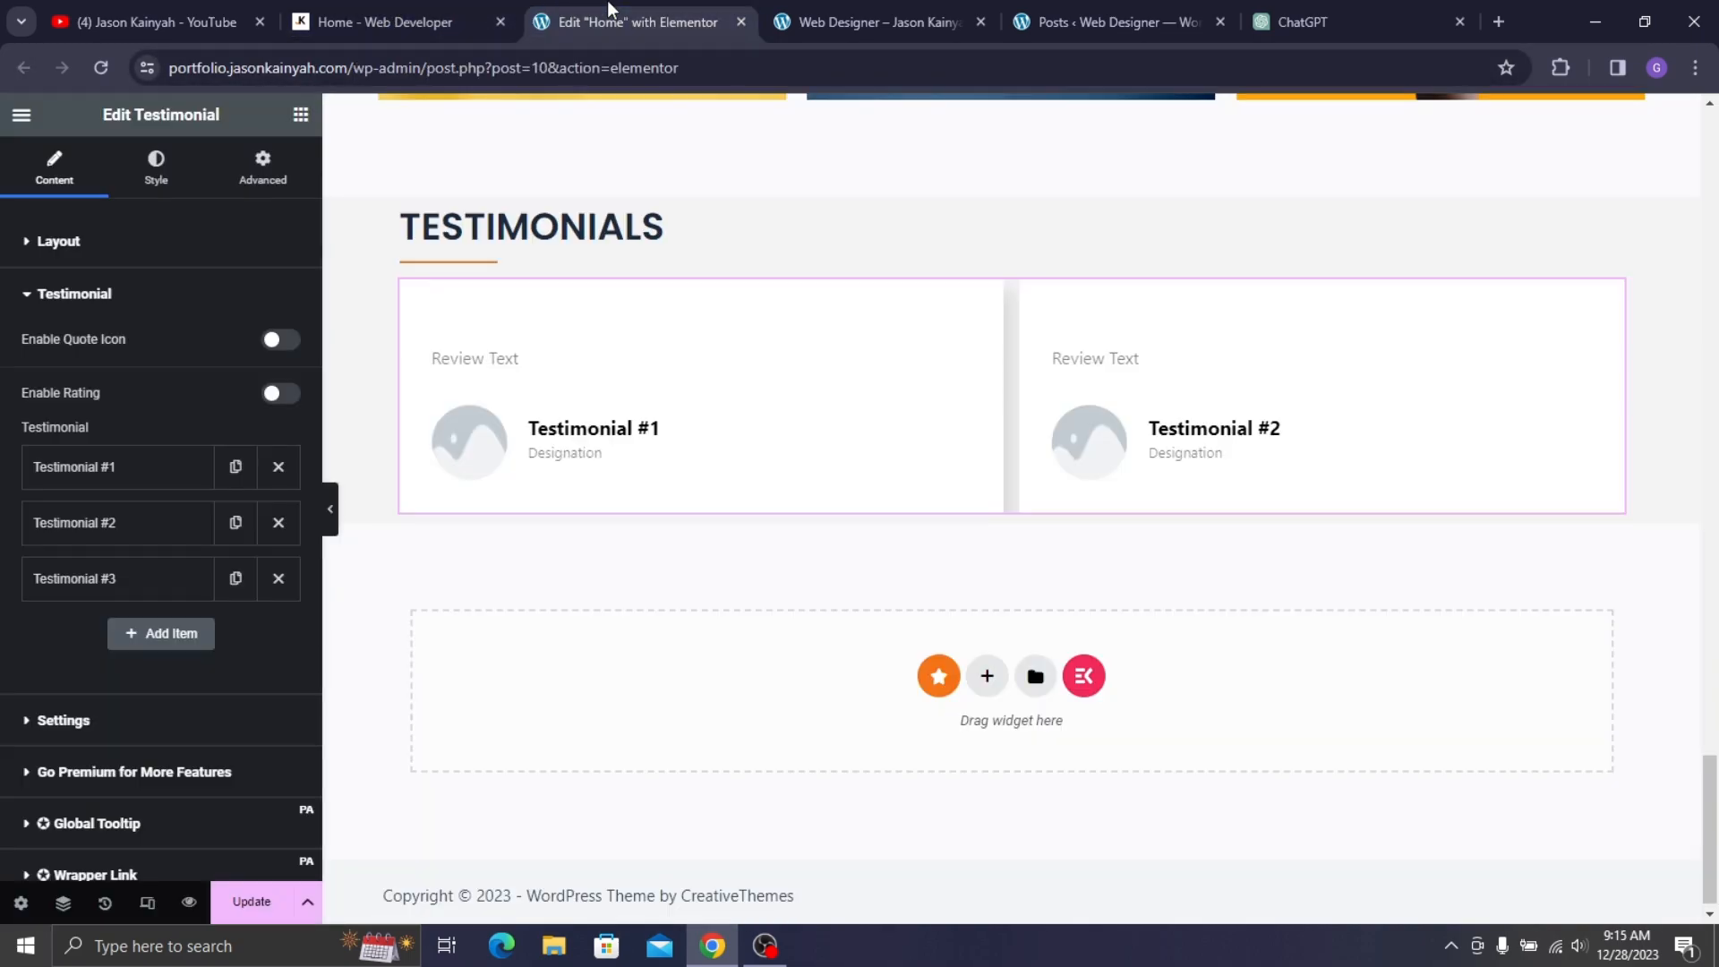
{"action": "left_click", "coordinate": [279, 522]}
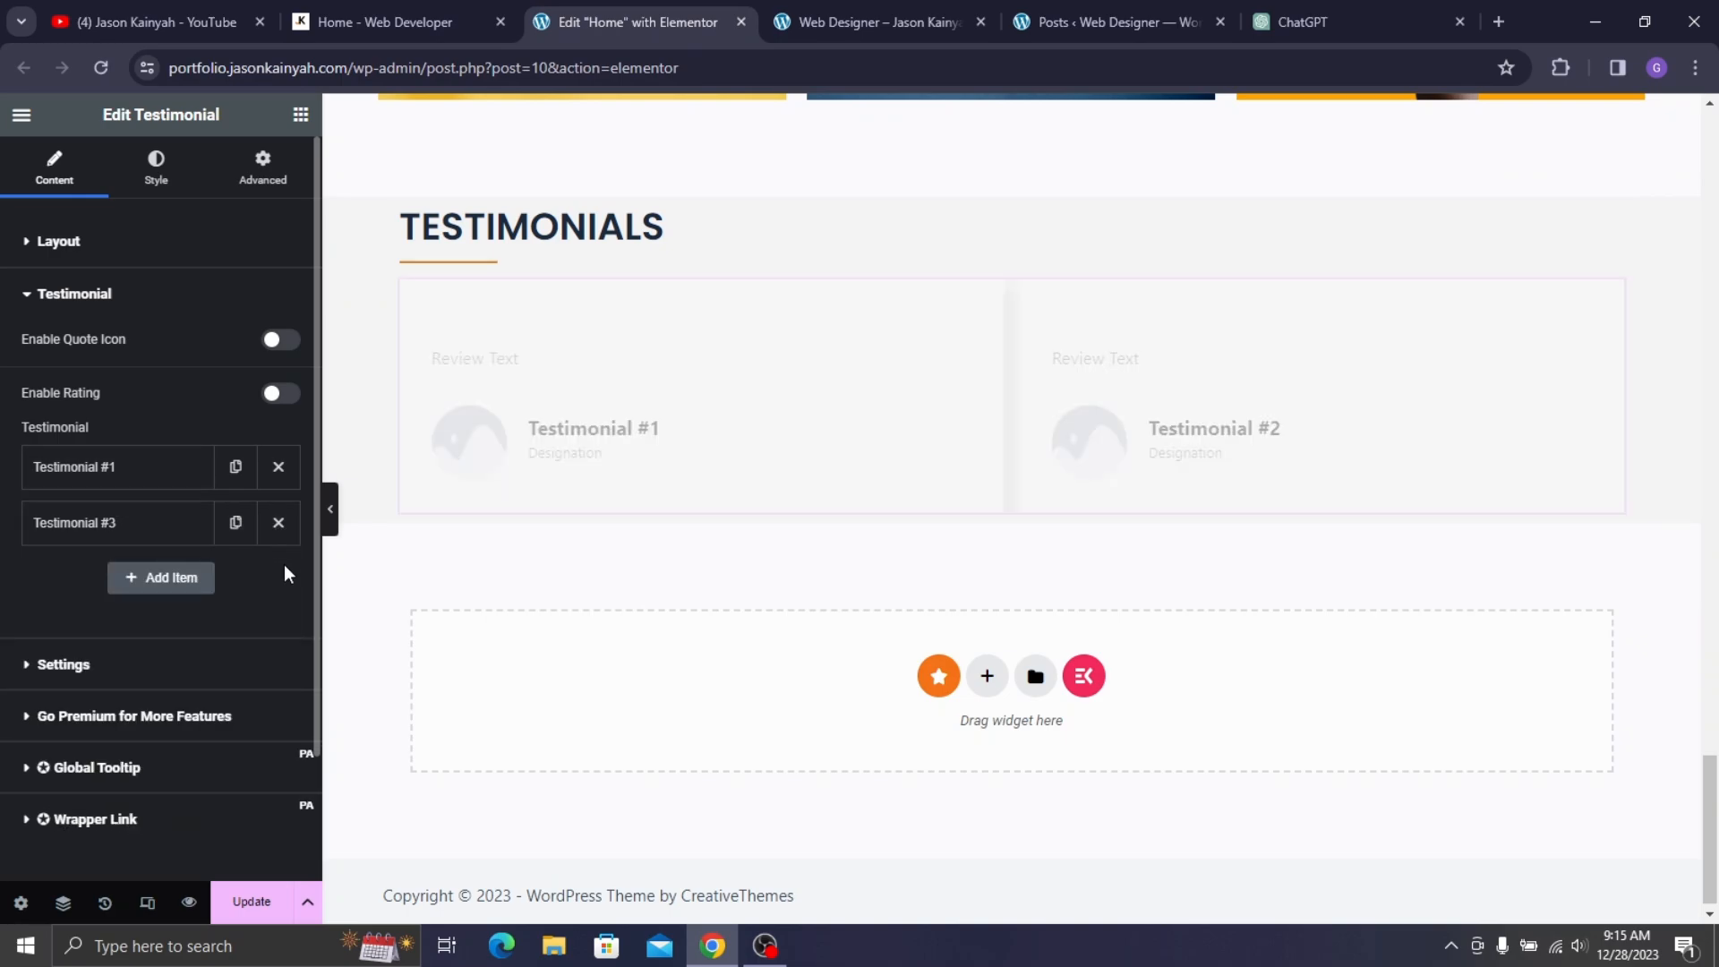
{"action": "left_click", "coordinate": [279, 522]}
{"action": "left_click", "coordinate": [175, 475]}
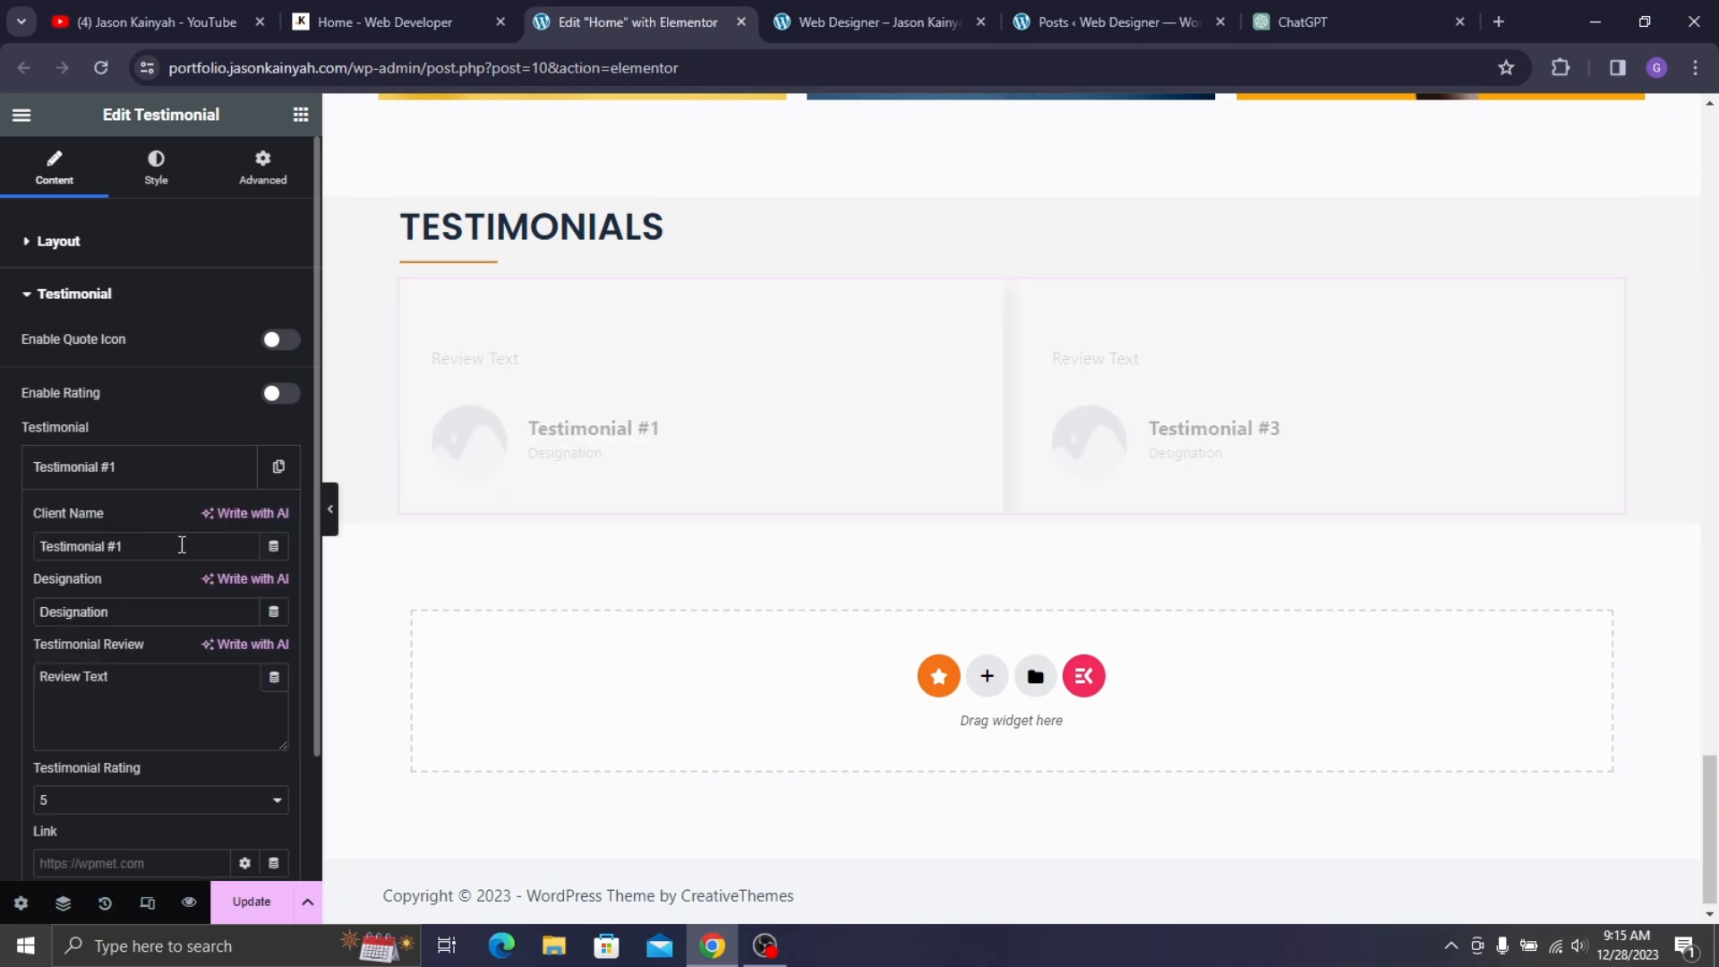
{"action": "left_click", "coordinate": [363, 2]}
{"action": "left_click", "coordinate": [573, 2]}
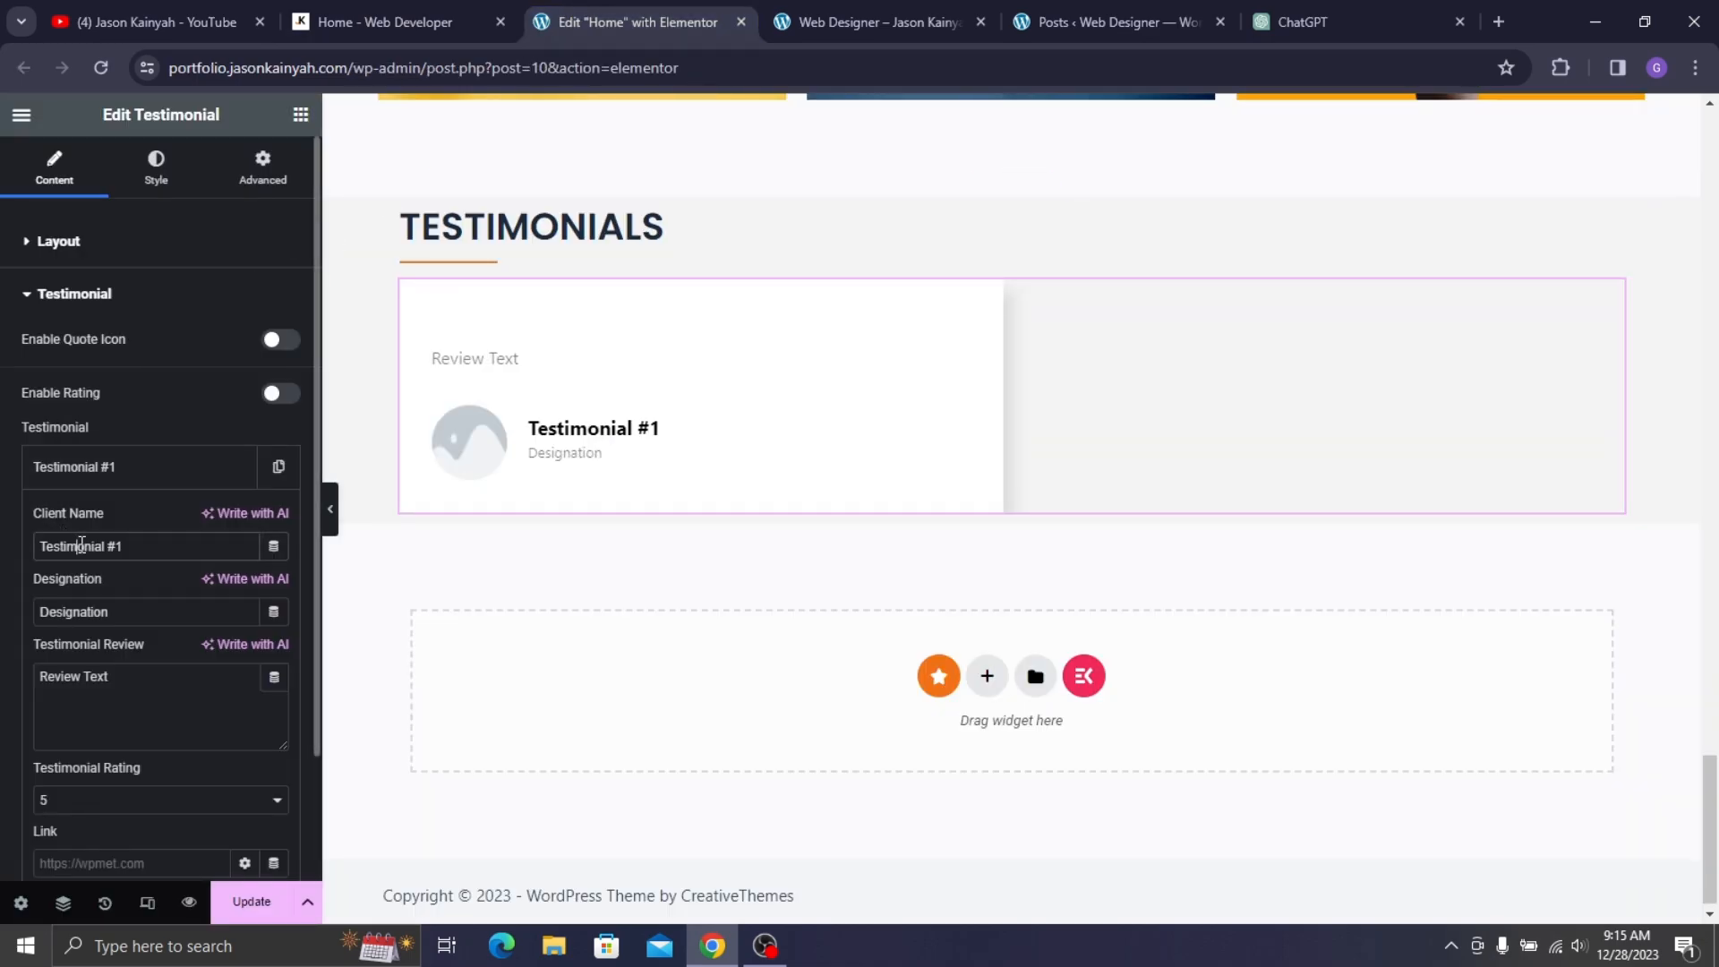
{"action": "left_click", "coordinate": [358, 2]}
{"action": "left_click", "coordinate": [600, 2]}
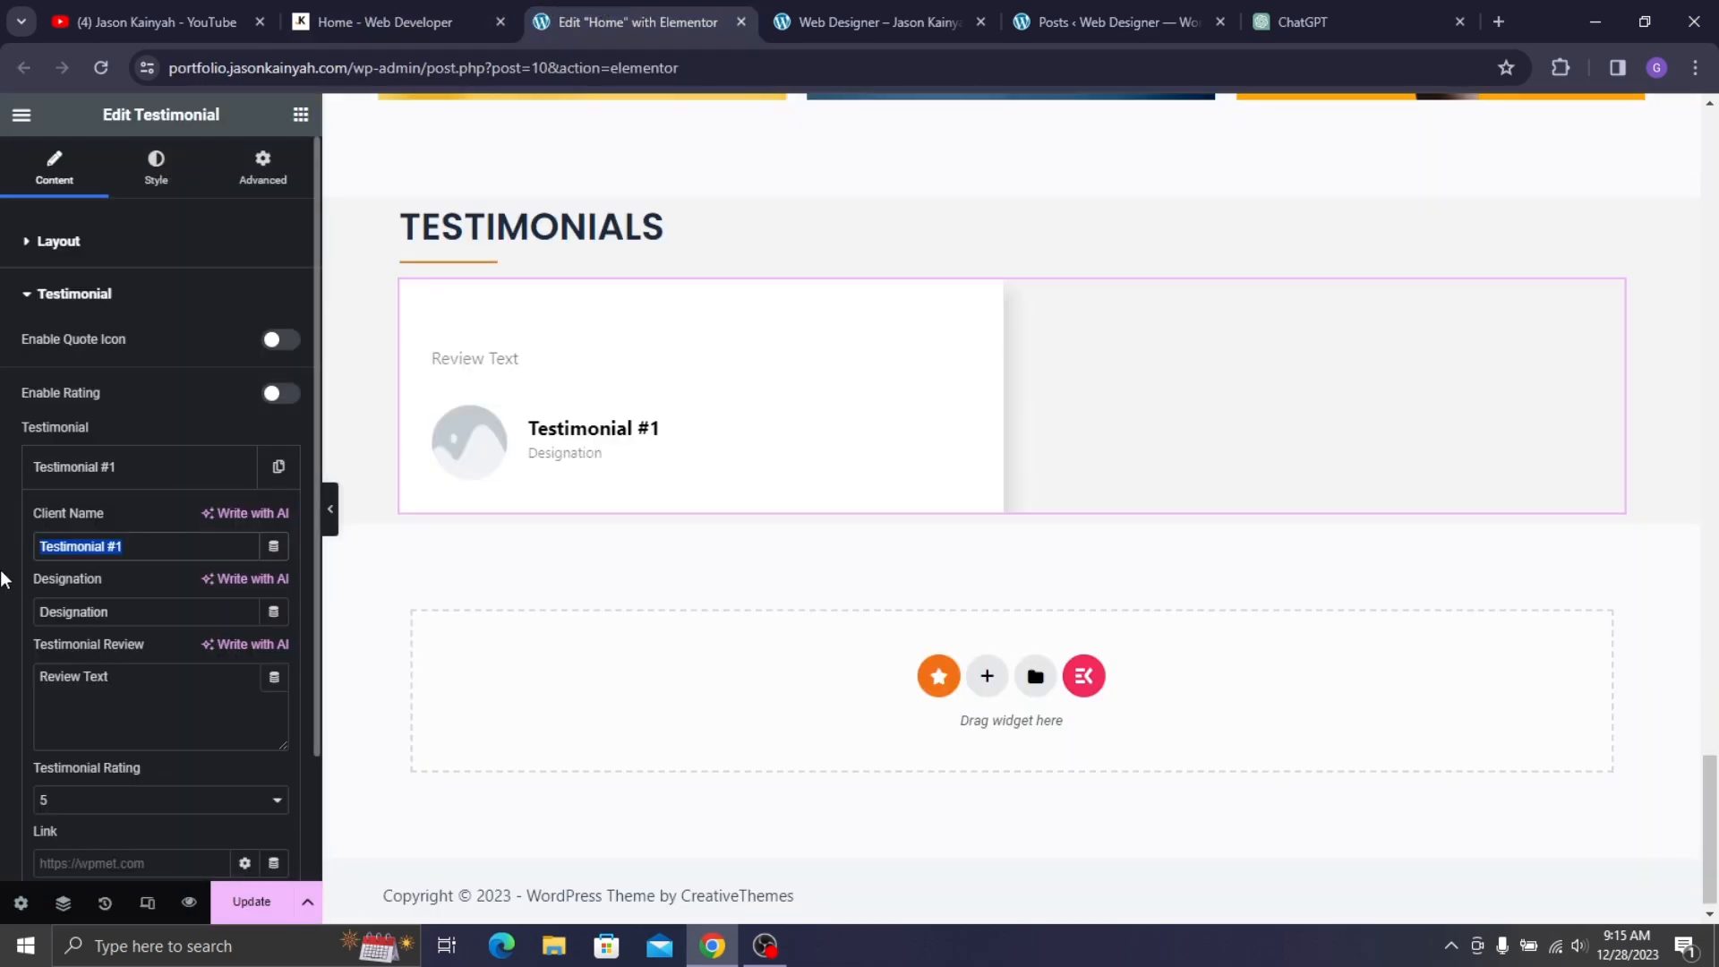
- Enter the client's full name in the first testimonial's Client Name field
{"action": "type", "text": "nA"}
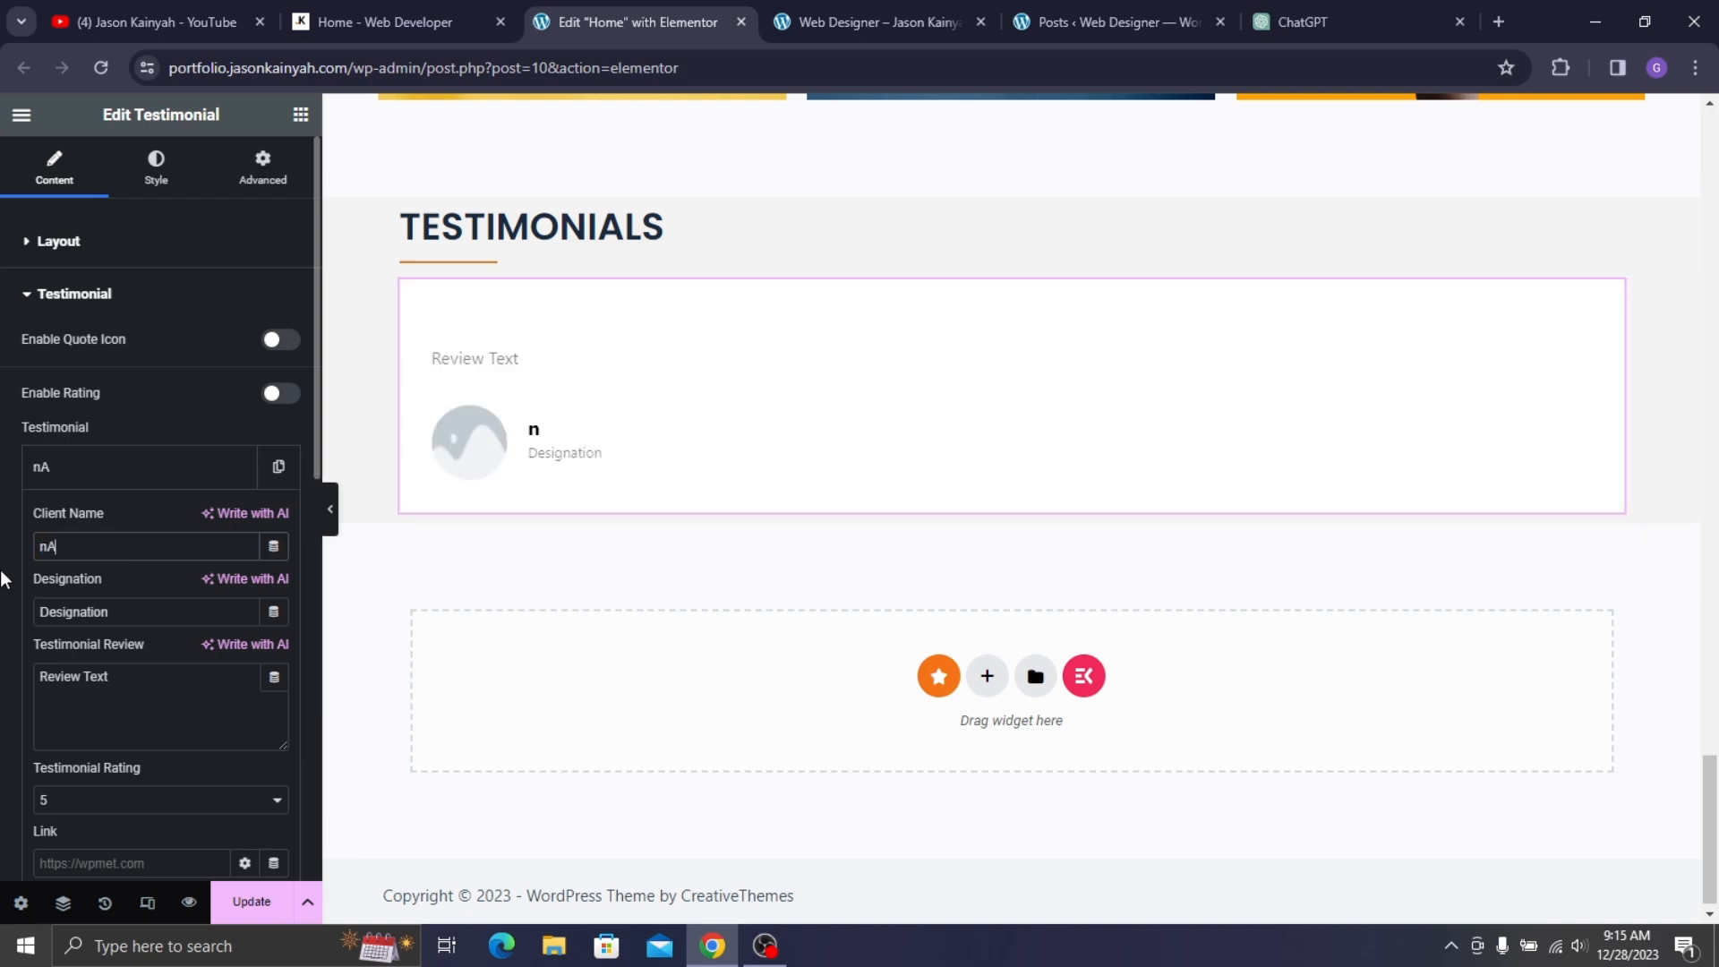
{"action": "type", "text": "N"}
{"action": "key", "text": "ctrl+a"}
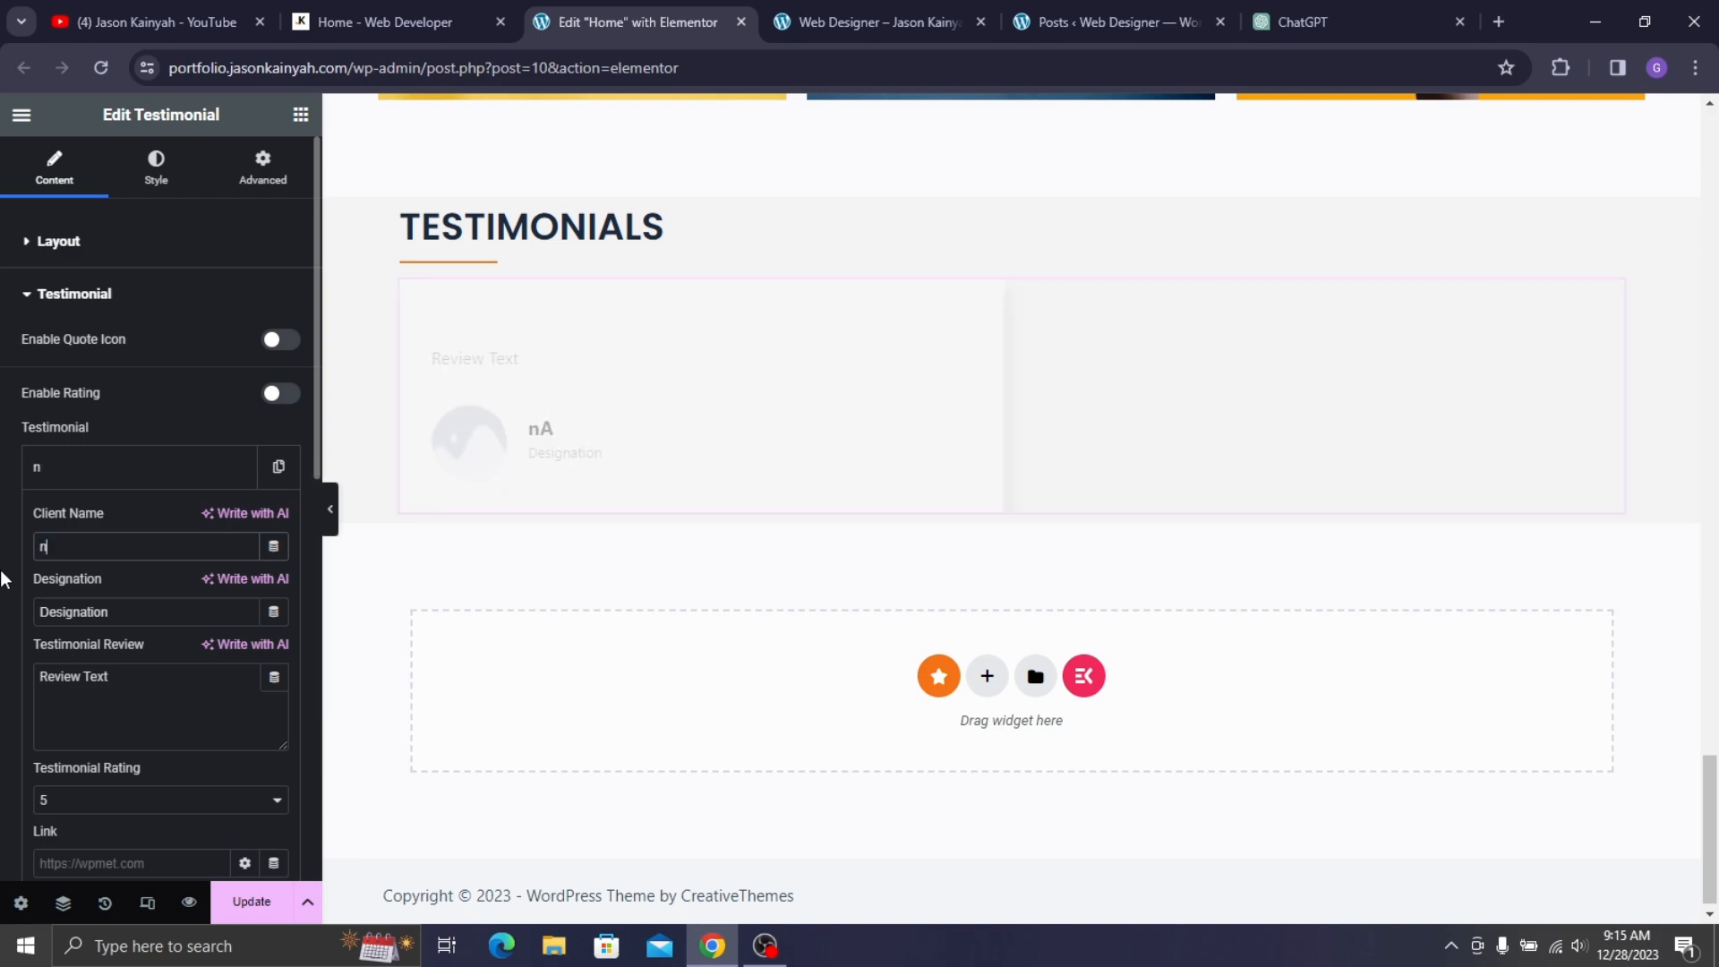
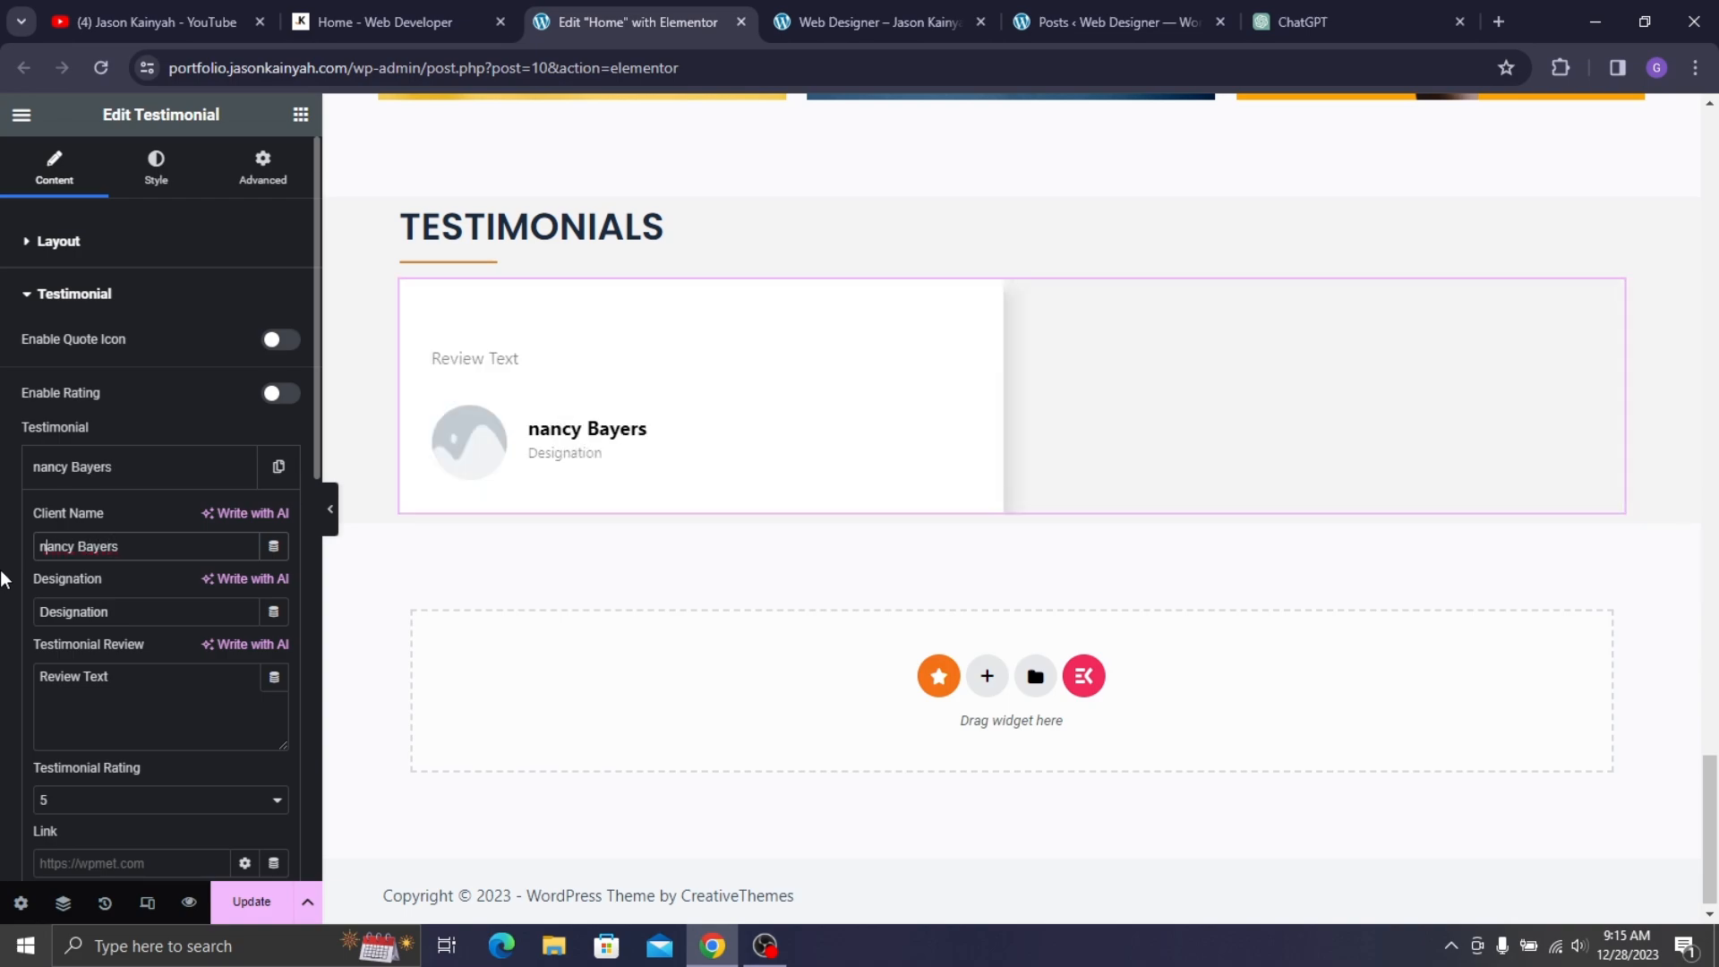
{"action": "key", "text": "Home"}
{"action": "key", "text": "Delete"}
- Copy a testimonial paragraph from the live site and paste it into the Testimonial Review field
{"action": "type", "text": "N"}
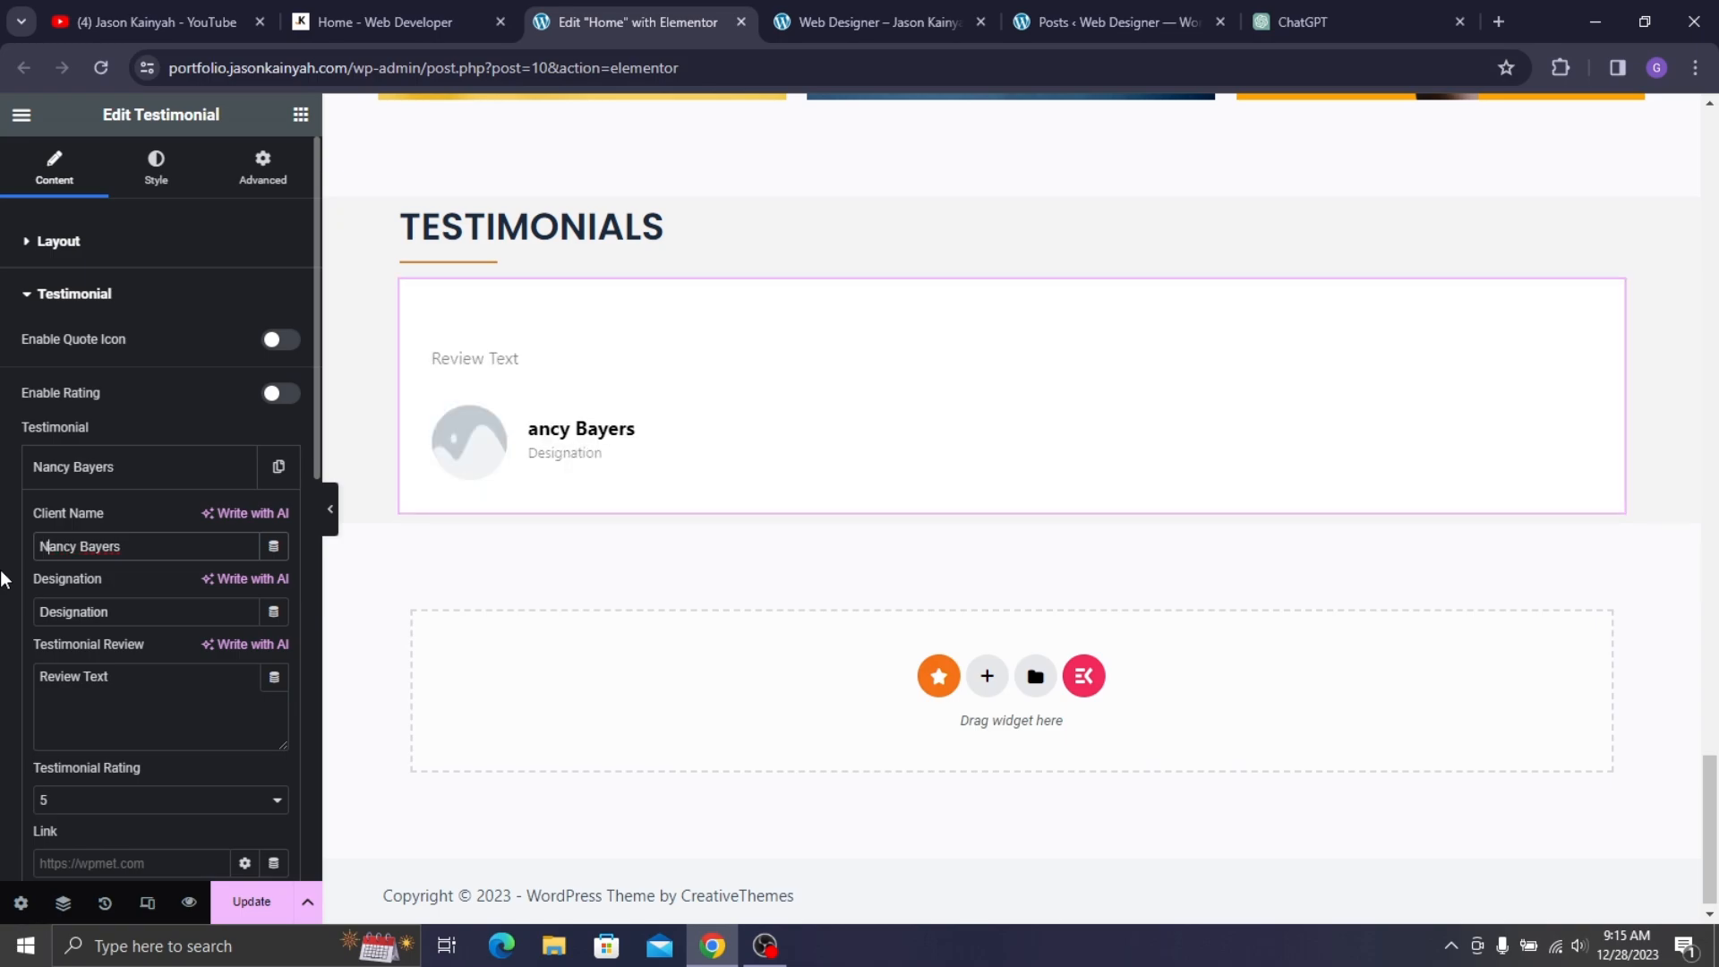
{"action": "left_click", "coordinate": [432, 16]}
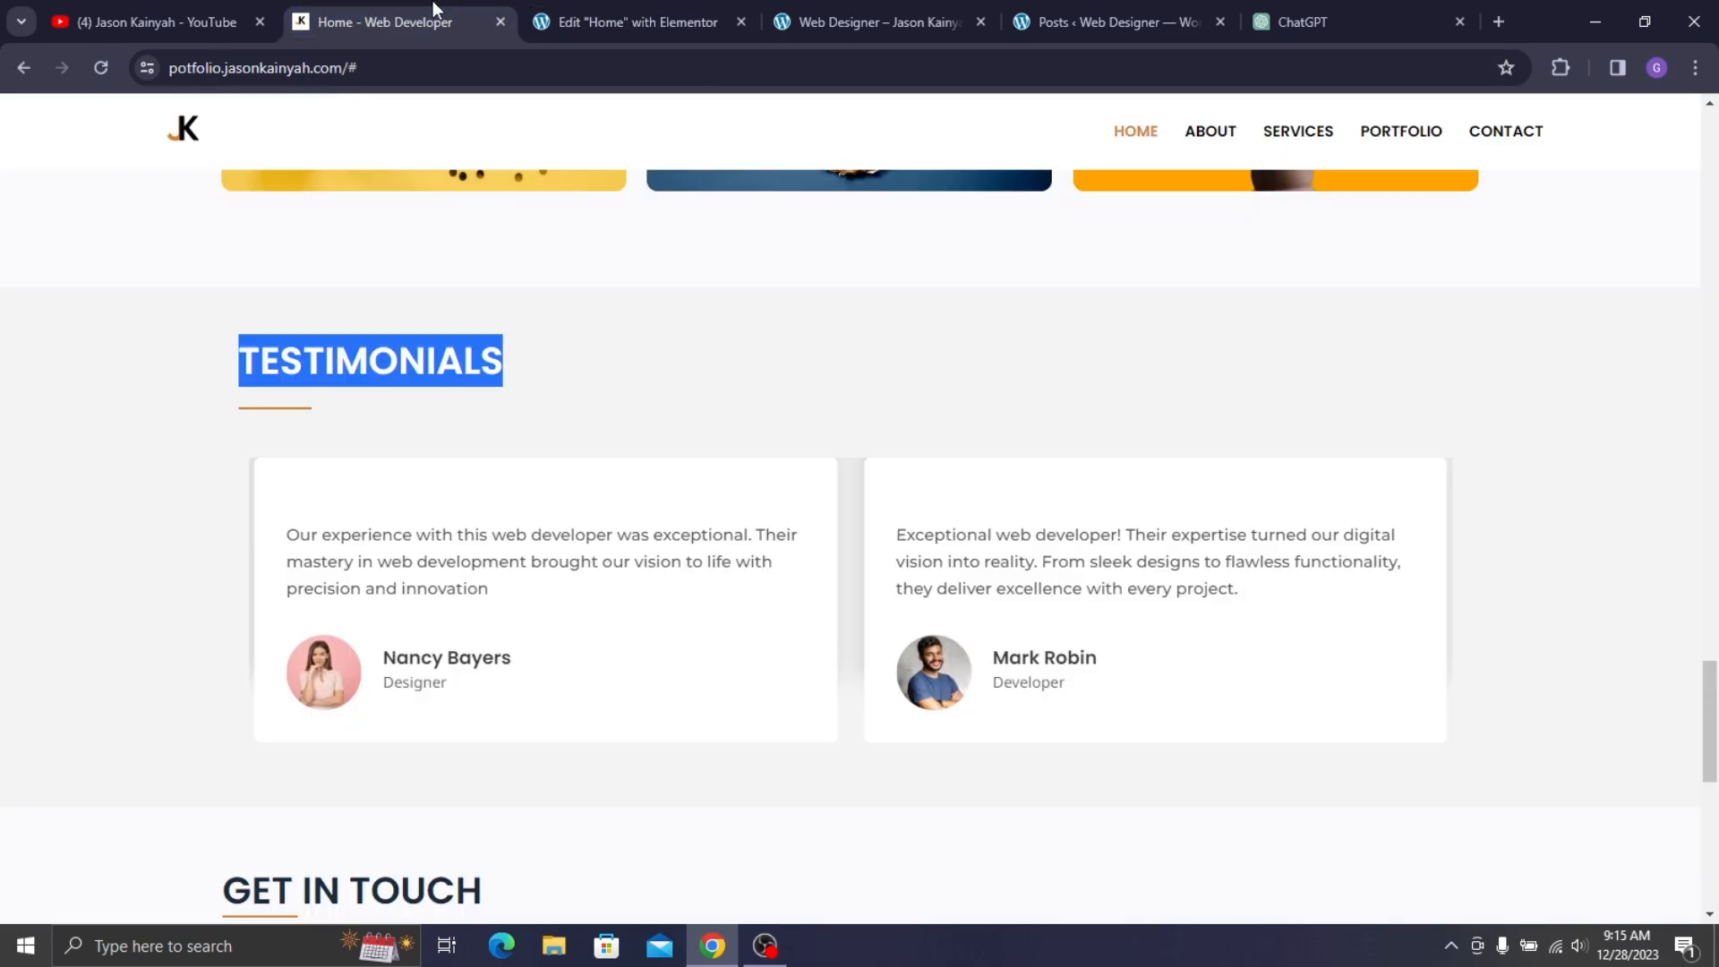
{"action": "left_click", "coordinate": [726, 18]}
{"action": "scroll", "coordinate": [180, 689], "scroll_direction": "down", "scroll_amount": 7}
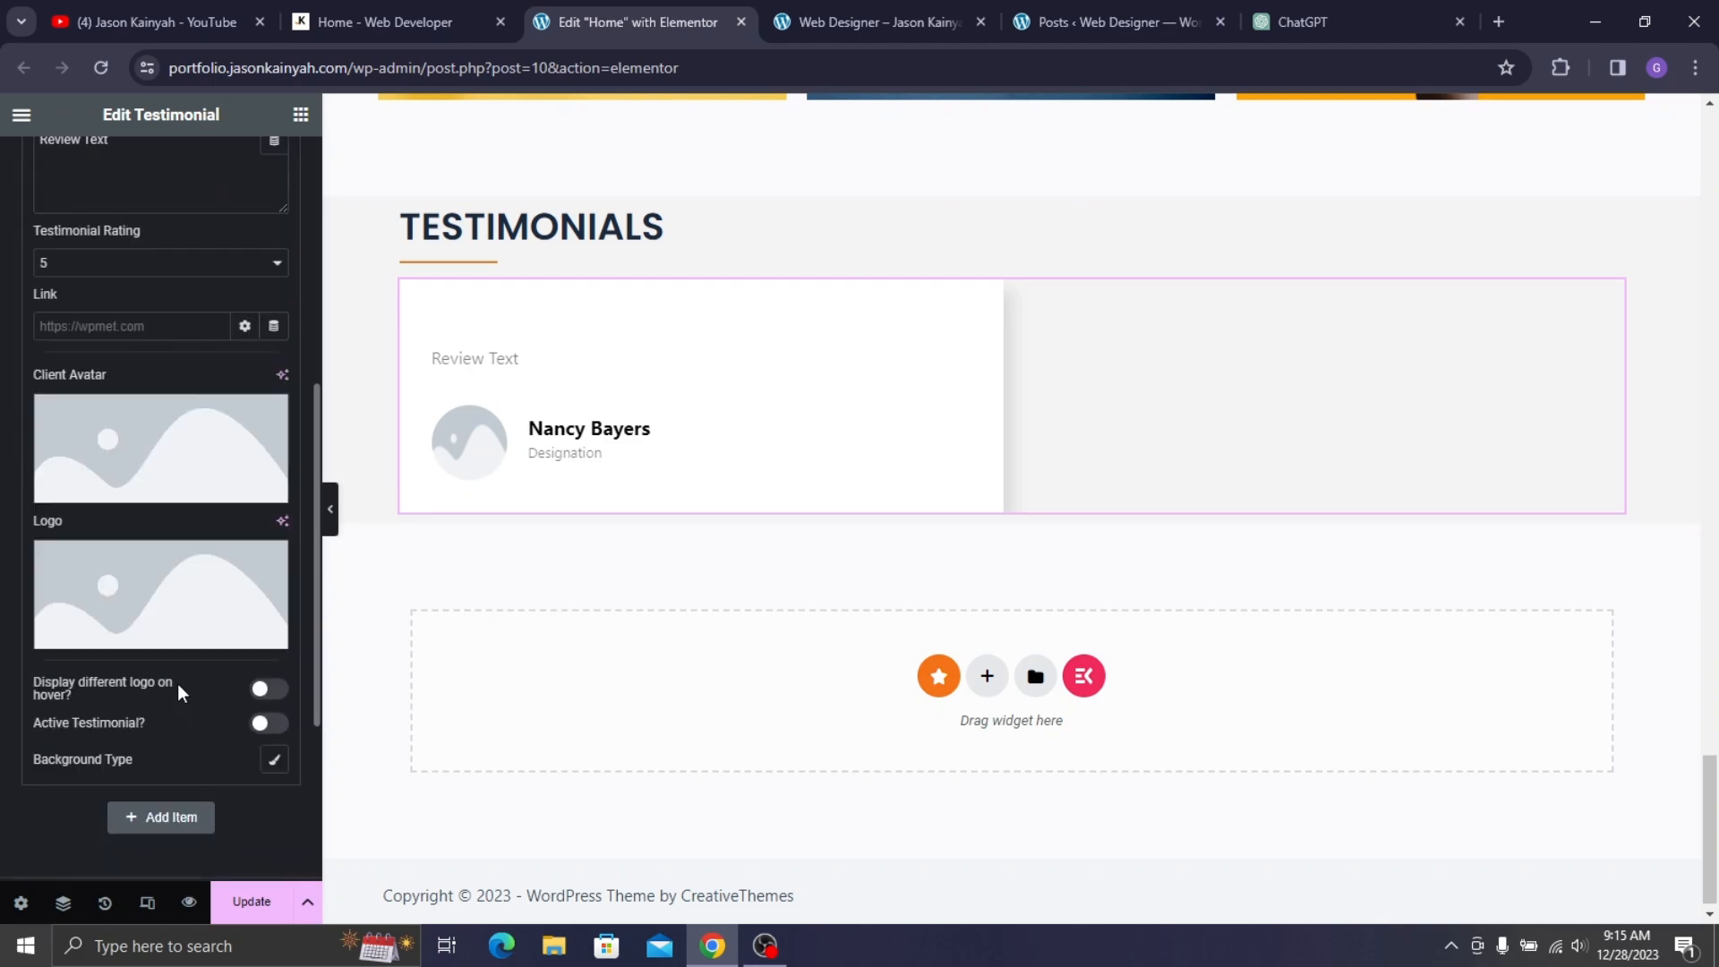
{"action": "left_click", "coordinate": [429, 12]}
{"action": "left_click", "coordinate": [215, 565]}
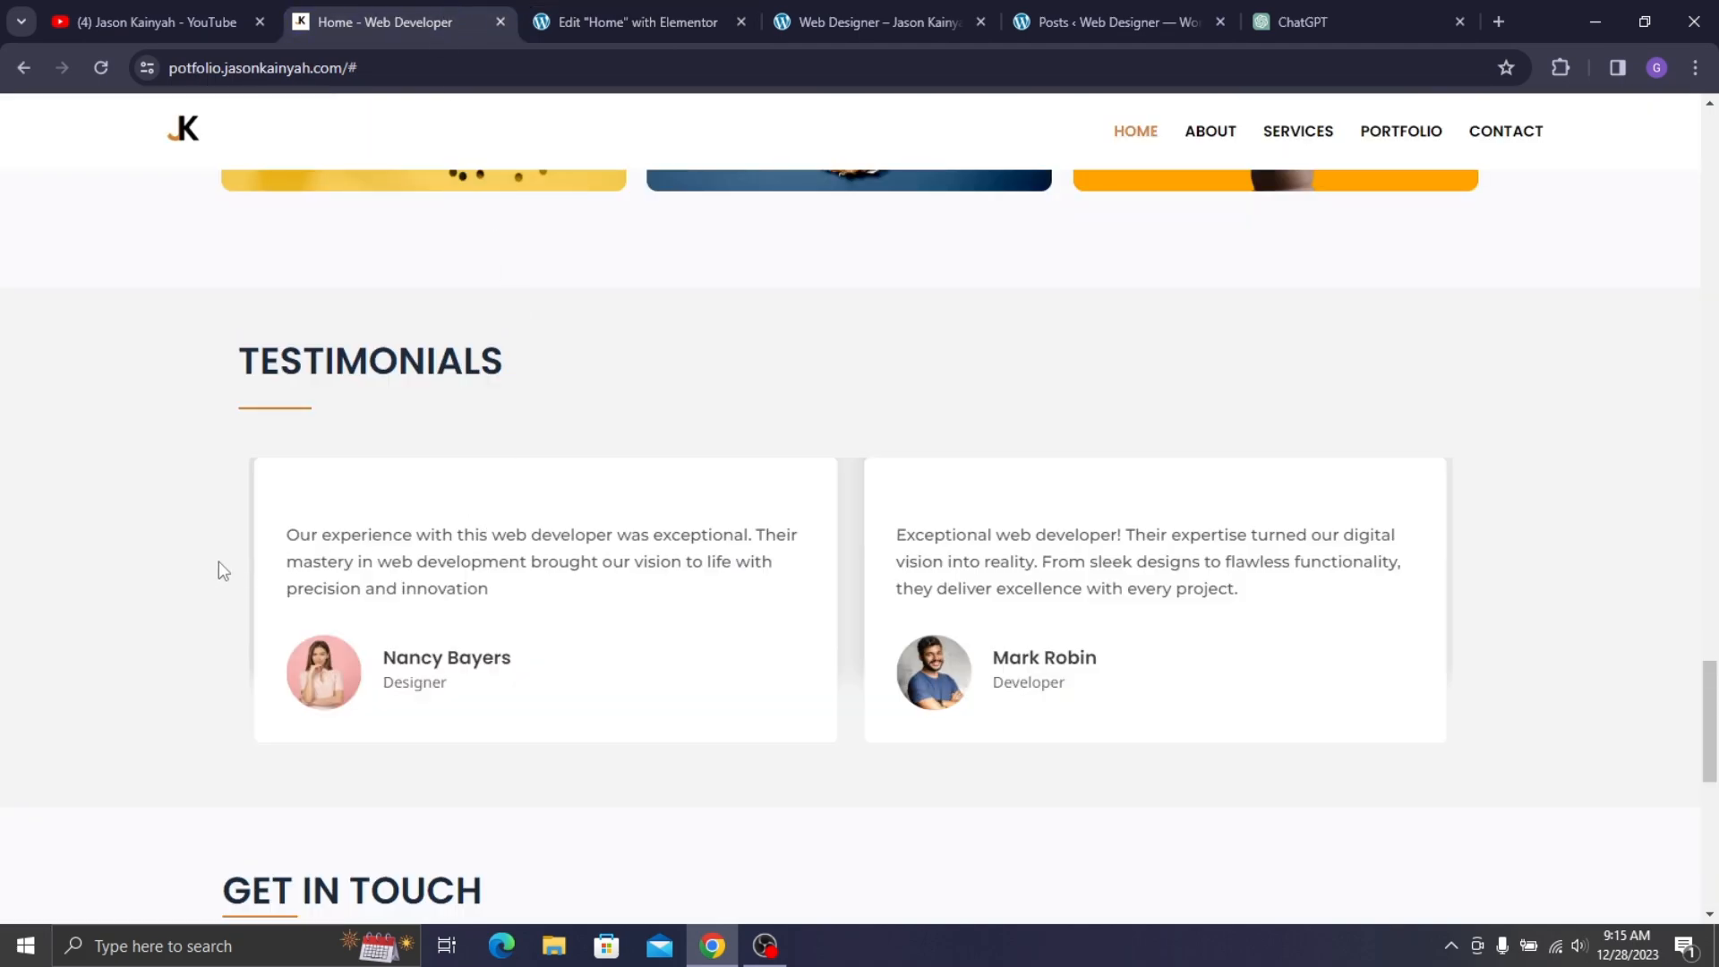
{"action": "left_click_drag", "start_coordinate": [285, 534], "coordinate": [509, 596]}
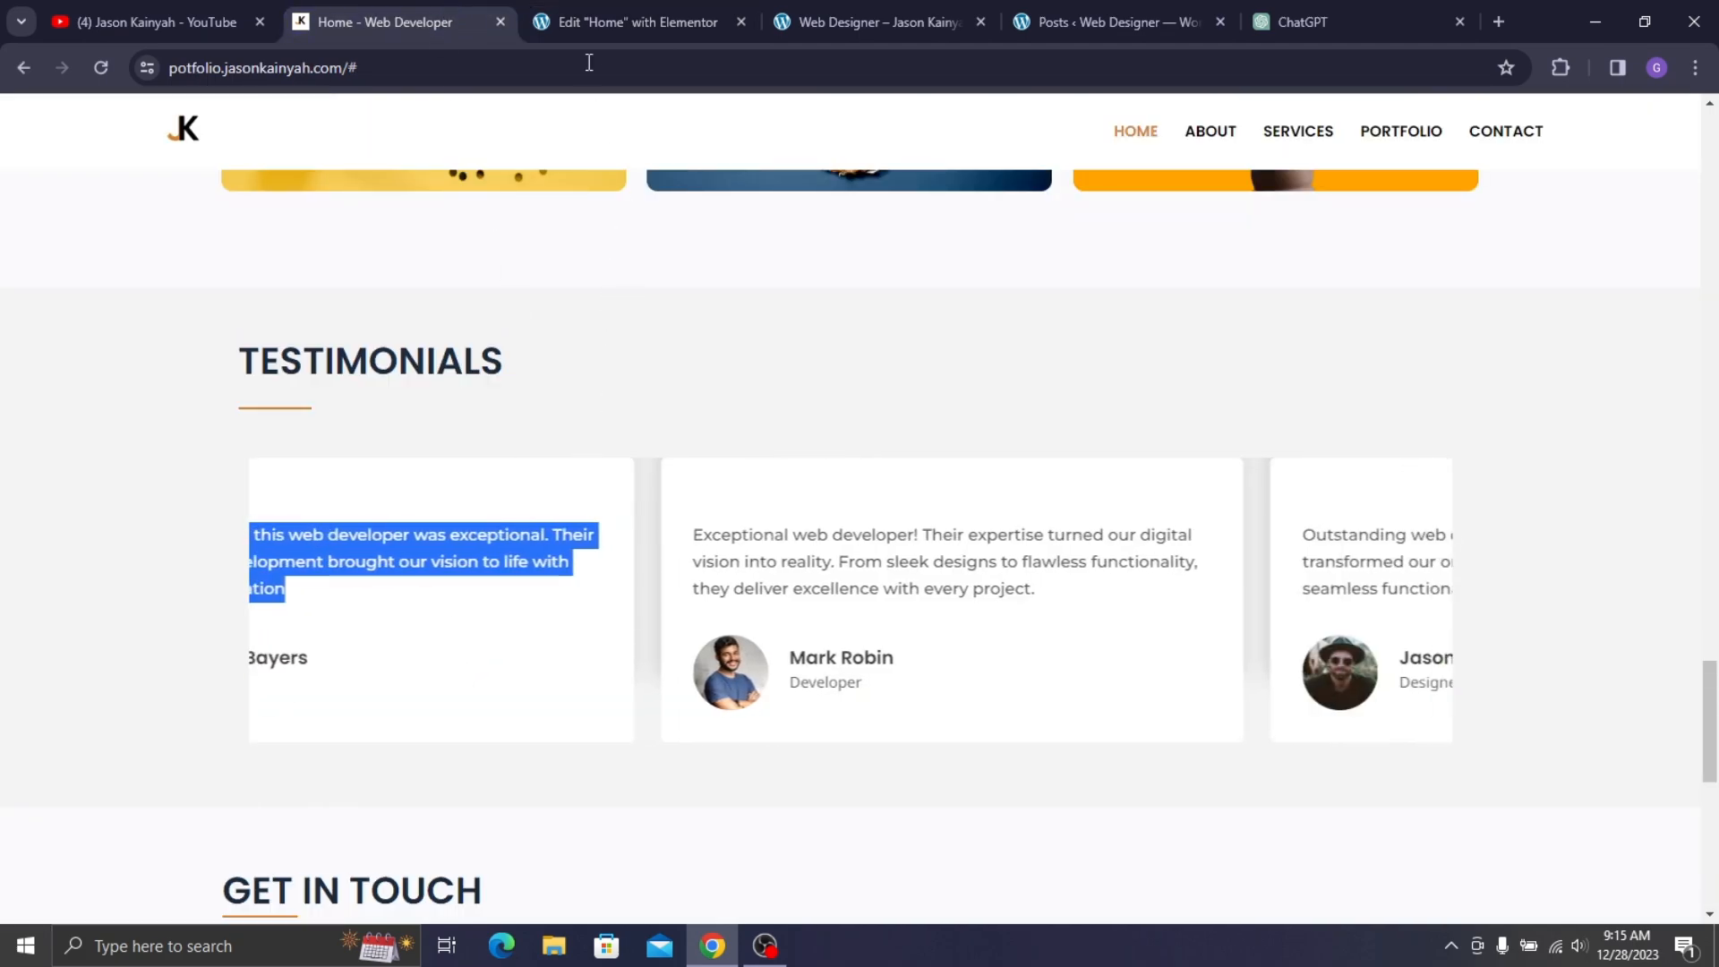
{"action": "key", "text": "ctrl+Tab"}
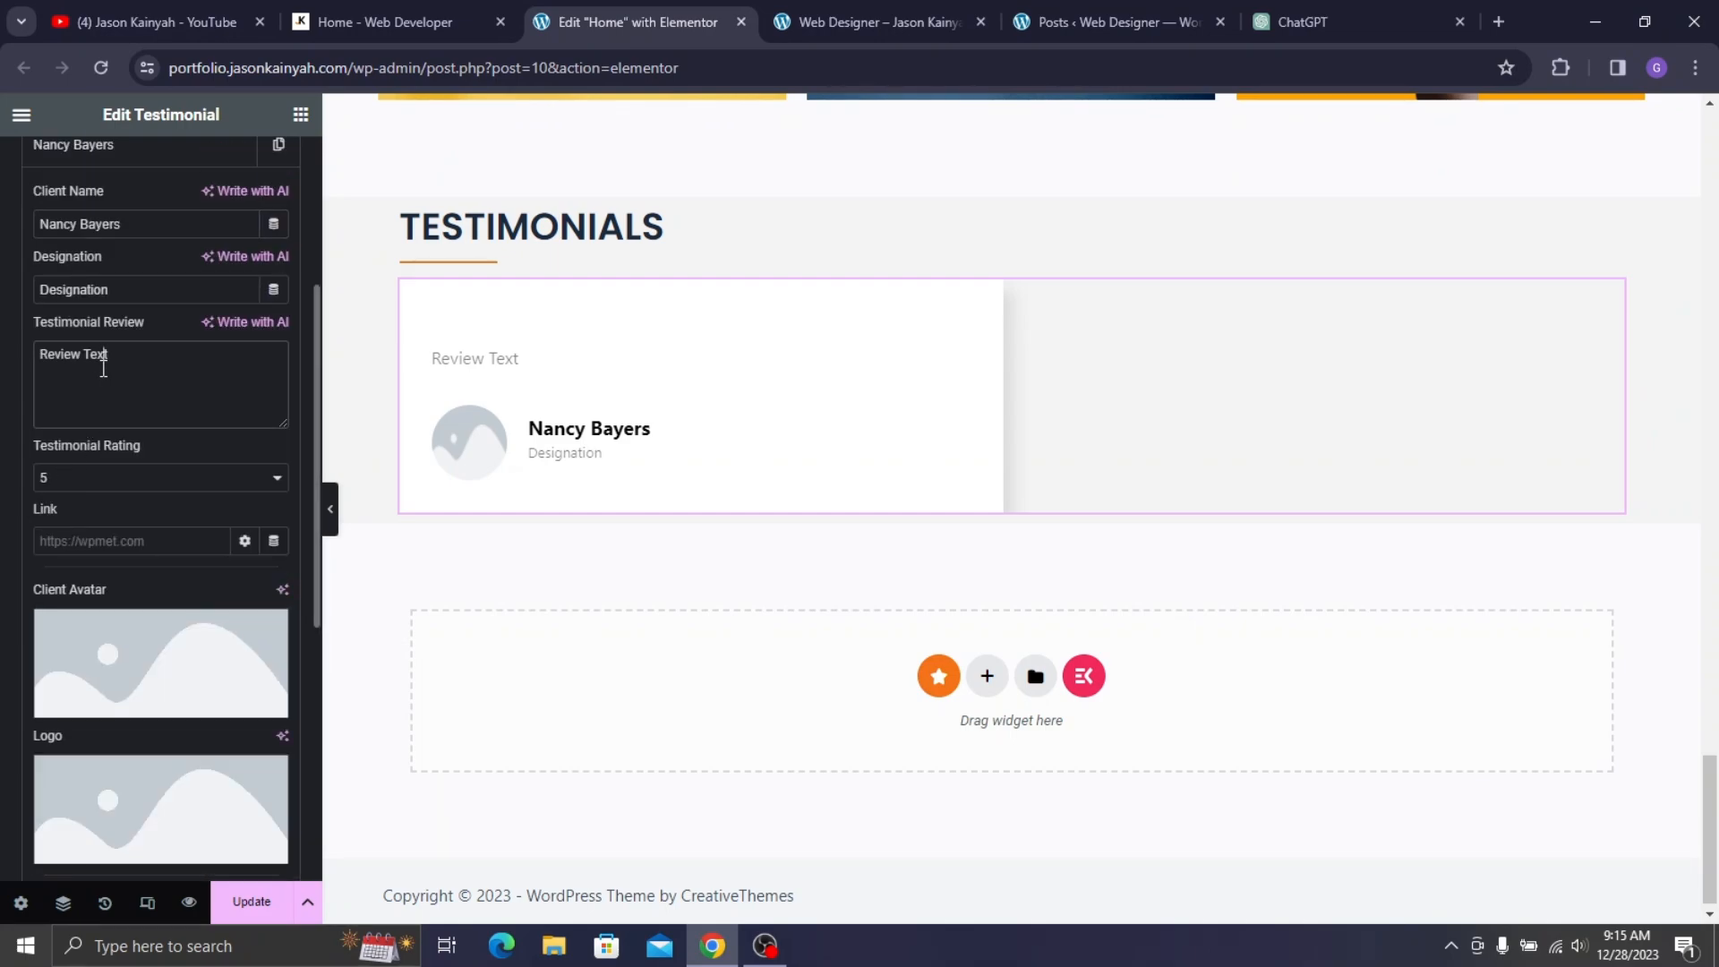
{"action": "triple_click", "coordinate": [103, 368]}
{"action": "key", "text": "ctrl+v"}
{"action": "scroll", "coordinate": [177, 399], "scroll_direction": "up", "scroll_amount": 3}
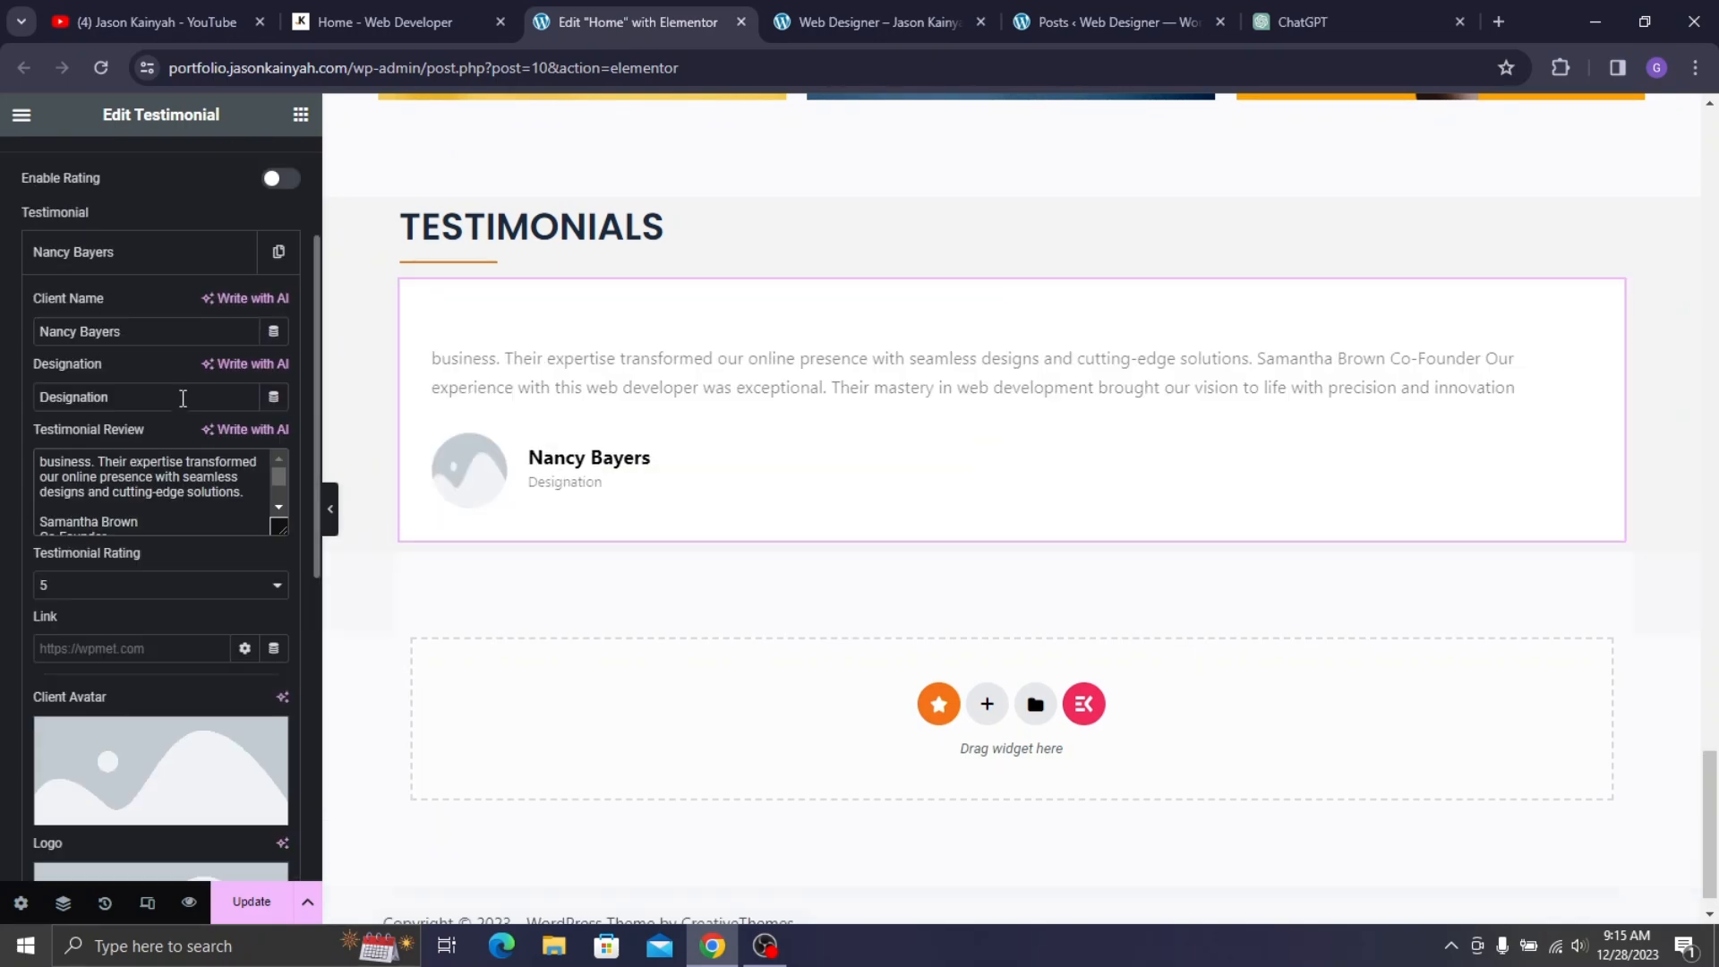
- Recopy only the first live testimonial and replace the review with the 'game-changer' text
{"action": "left_click", "coordinate": [465, 22]}
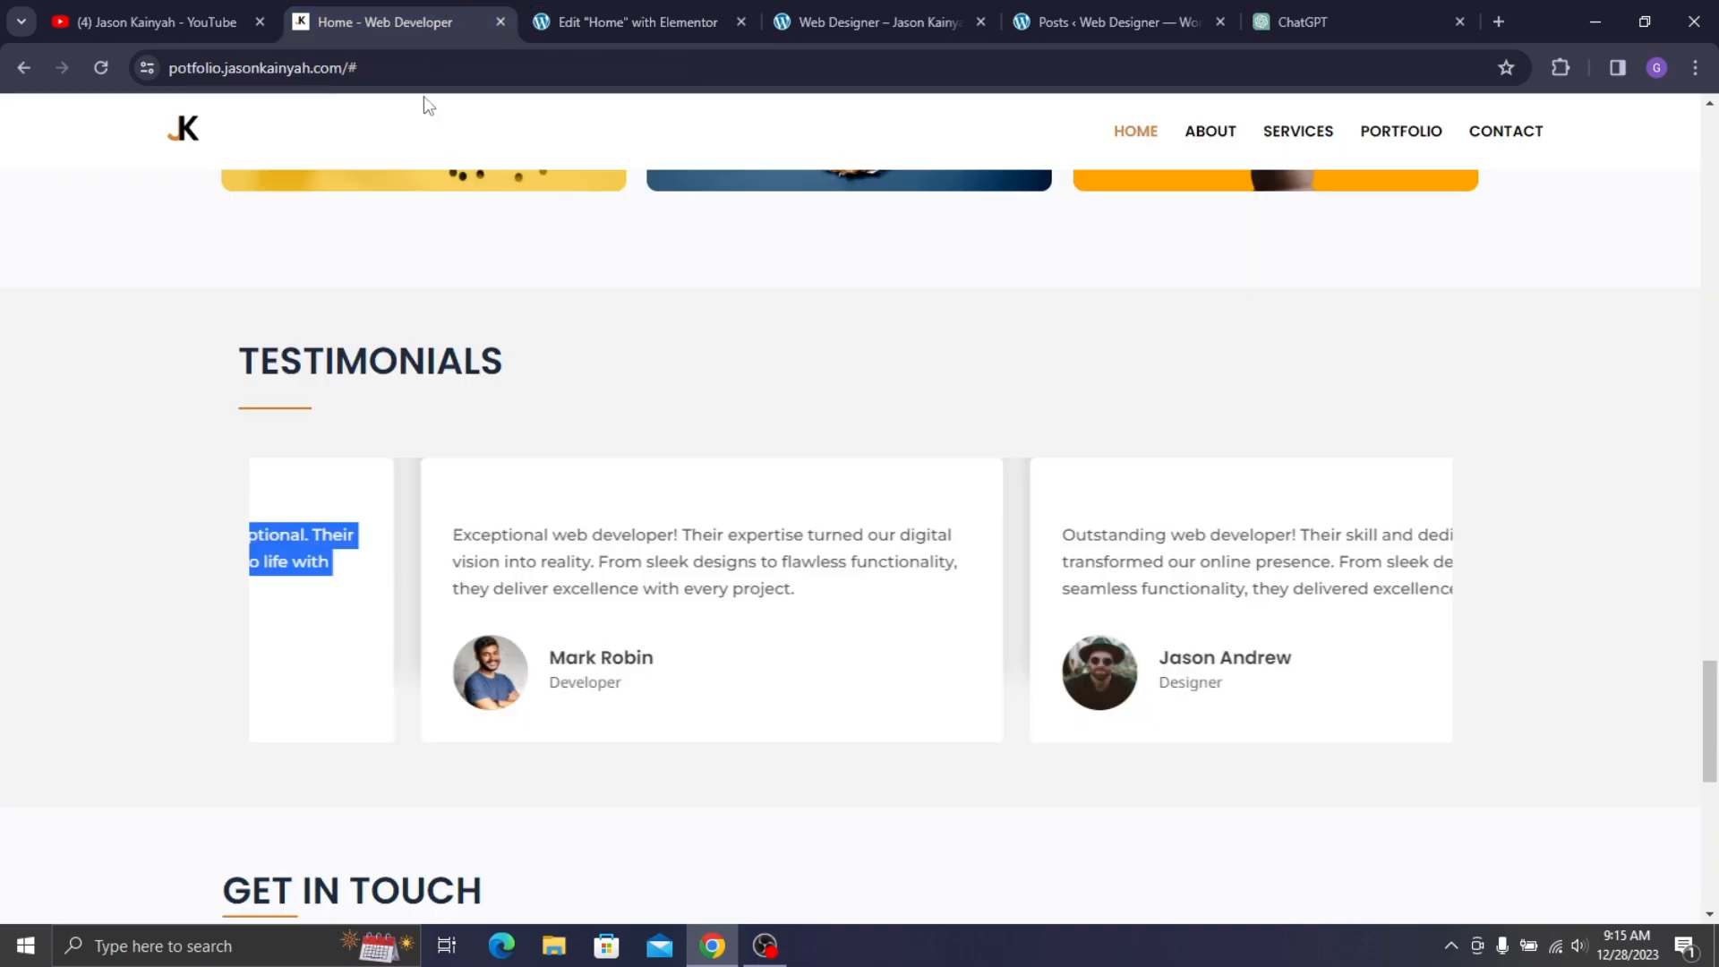
{"action": "left_click_drag", "start_coordinate": [303, 600], "coordinate": [743, 609]}
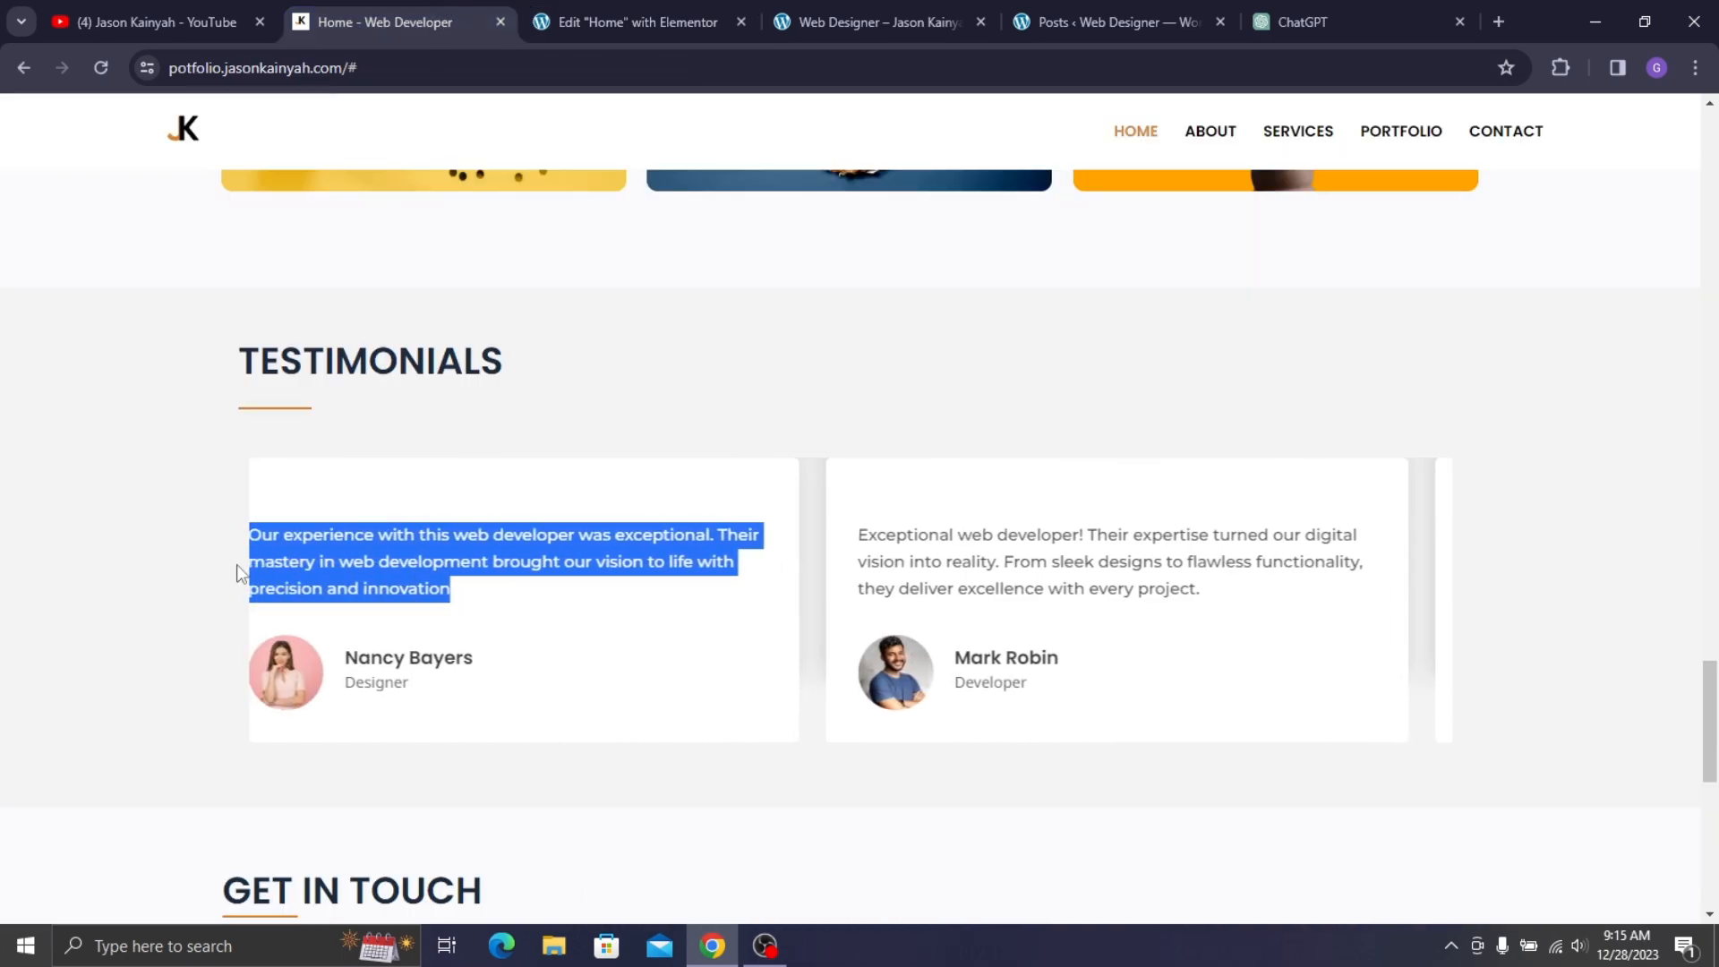
{"action": "left_click_drag", "start_coordinate": [284, 573], "coordinate": [740, 548]}
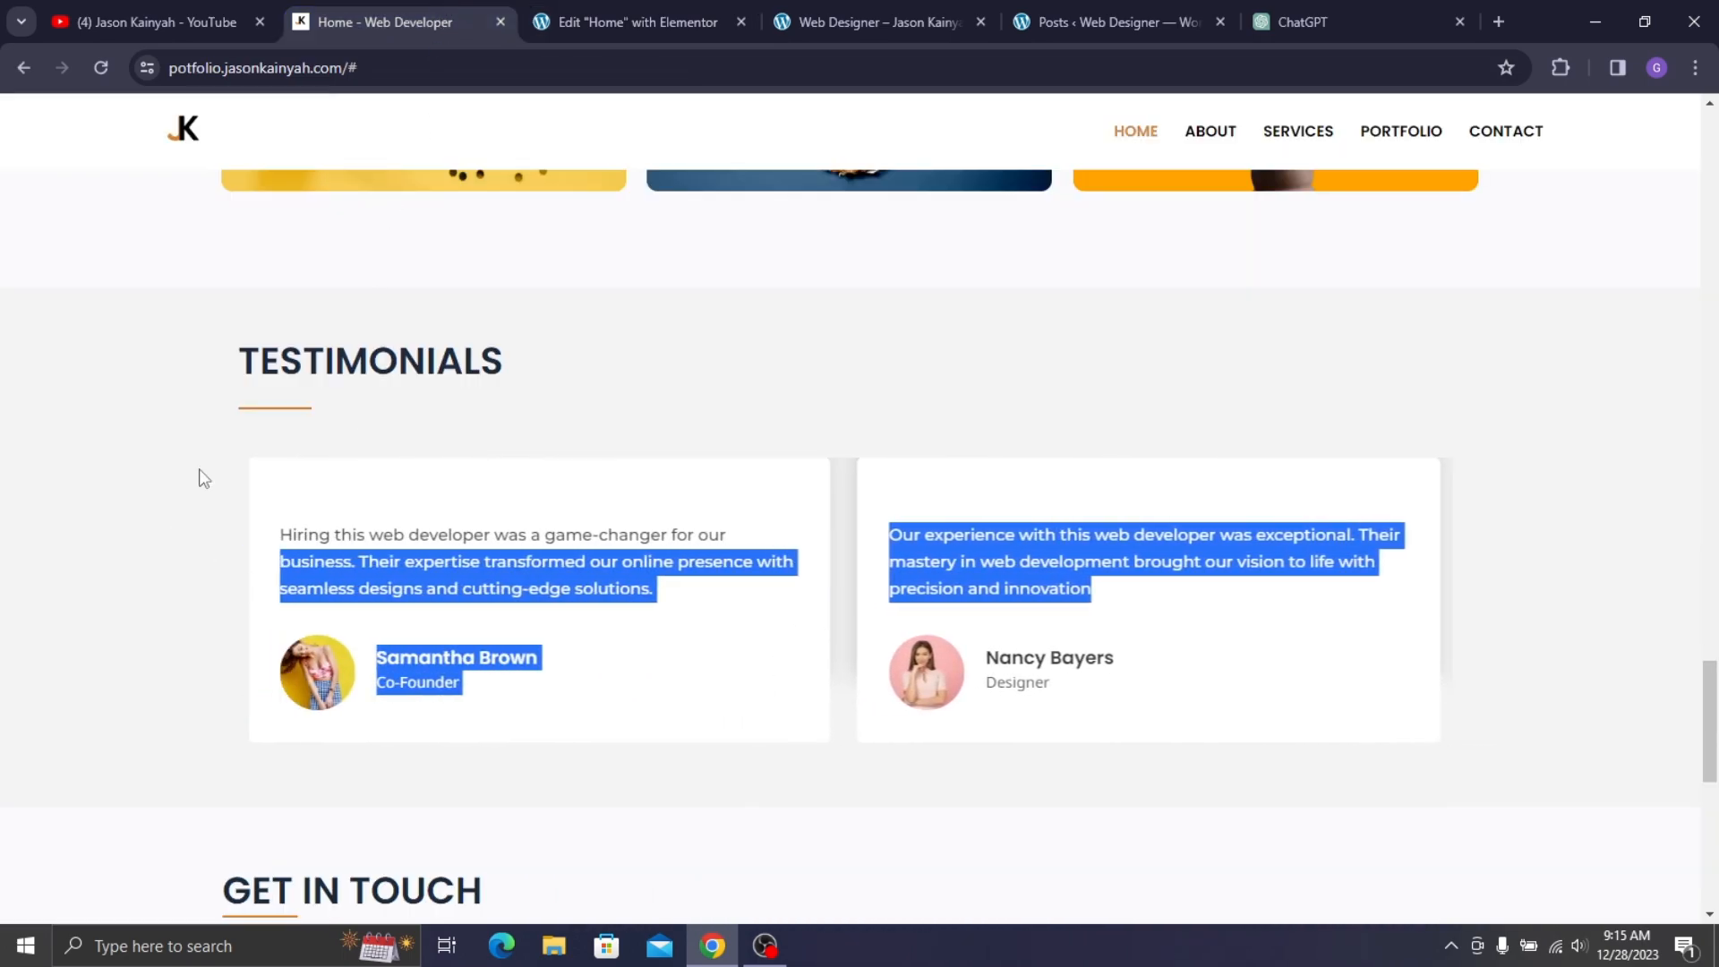
{"action": "left_click", "coordinate": [191, 443]}
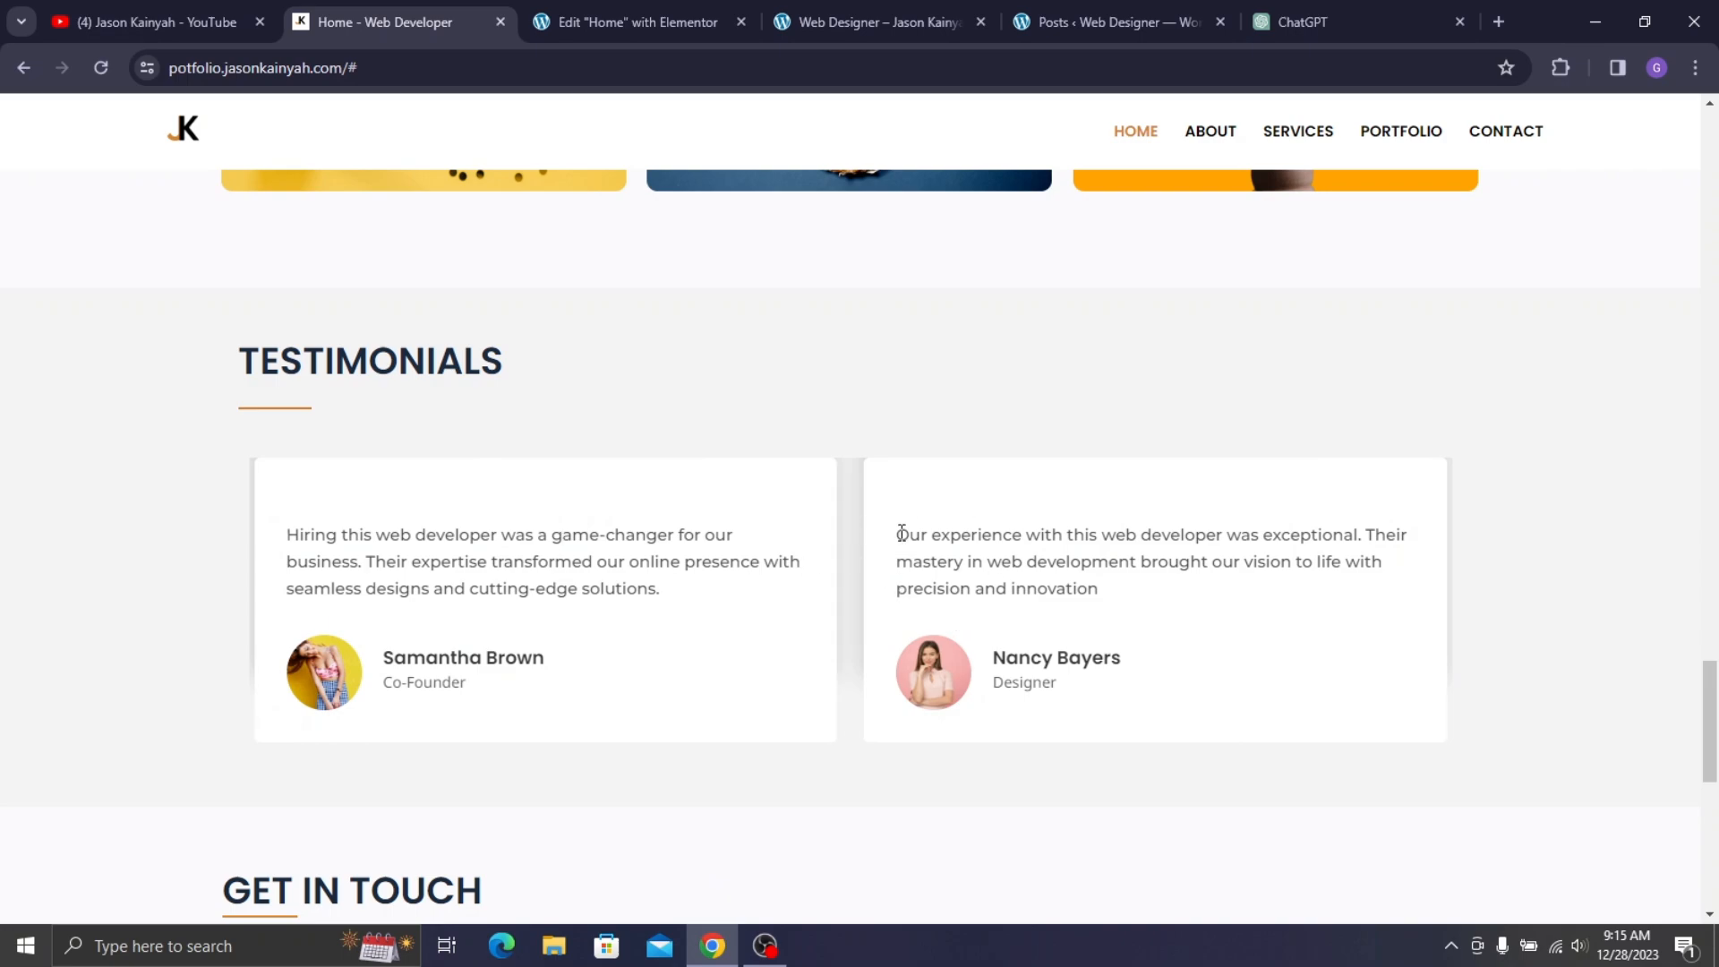
{"action": "left_click_drag", "start_coordinate": [902, 533], "coordinate": [965, 547]}
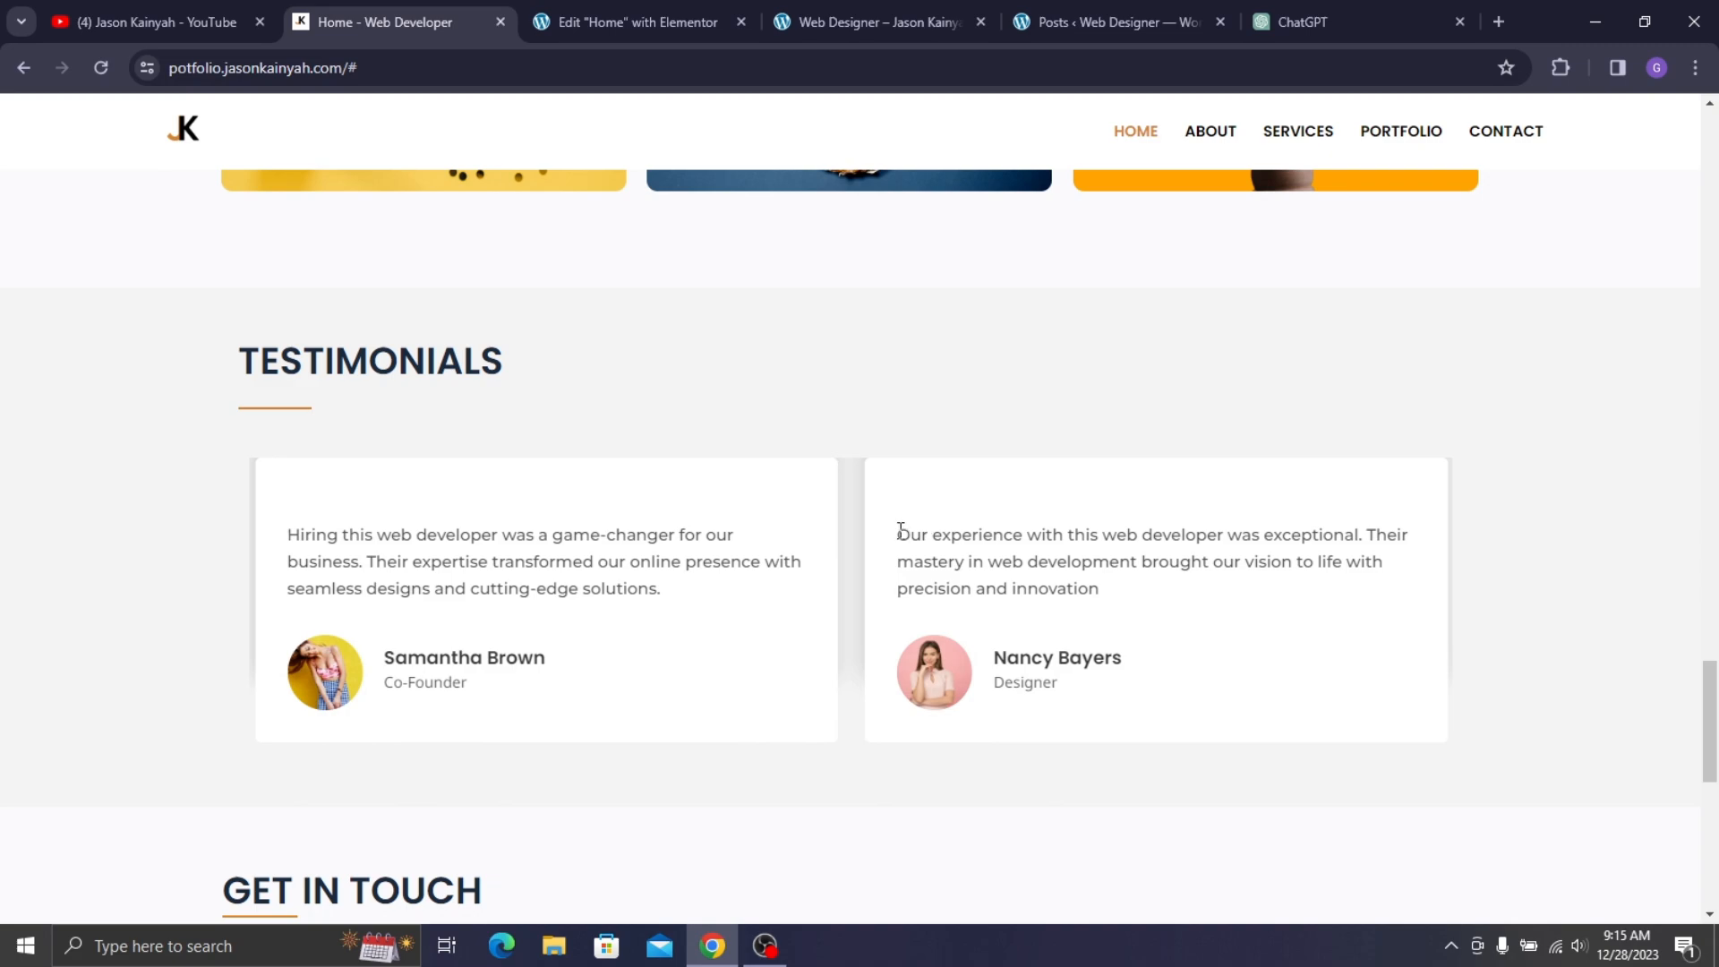
{"action": "mouse_move", "coordinate": [908, 540]}
{"action": "left_mouse_down"}
{"action": "mouse_move", "coordinate": [929, 567]}
{"action": "mouse_move", "coordinate": [923, 542]}
{"action": "left_mouse_up"}
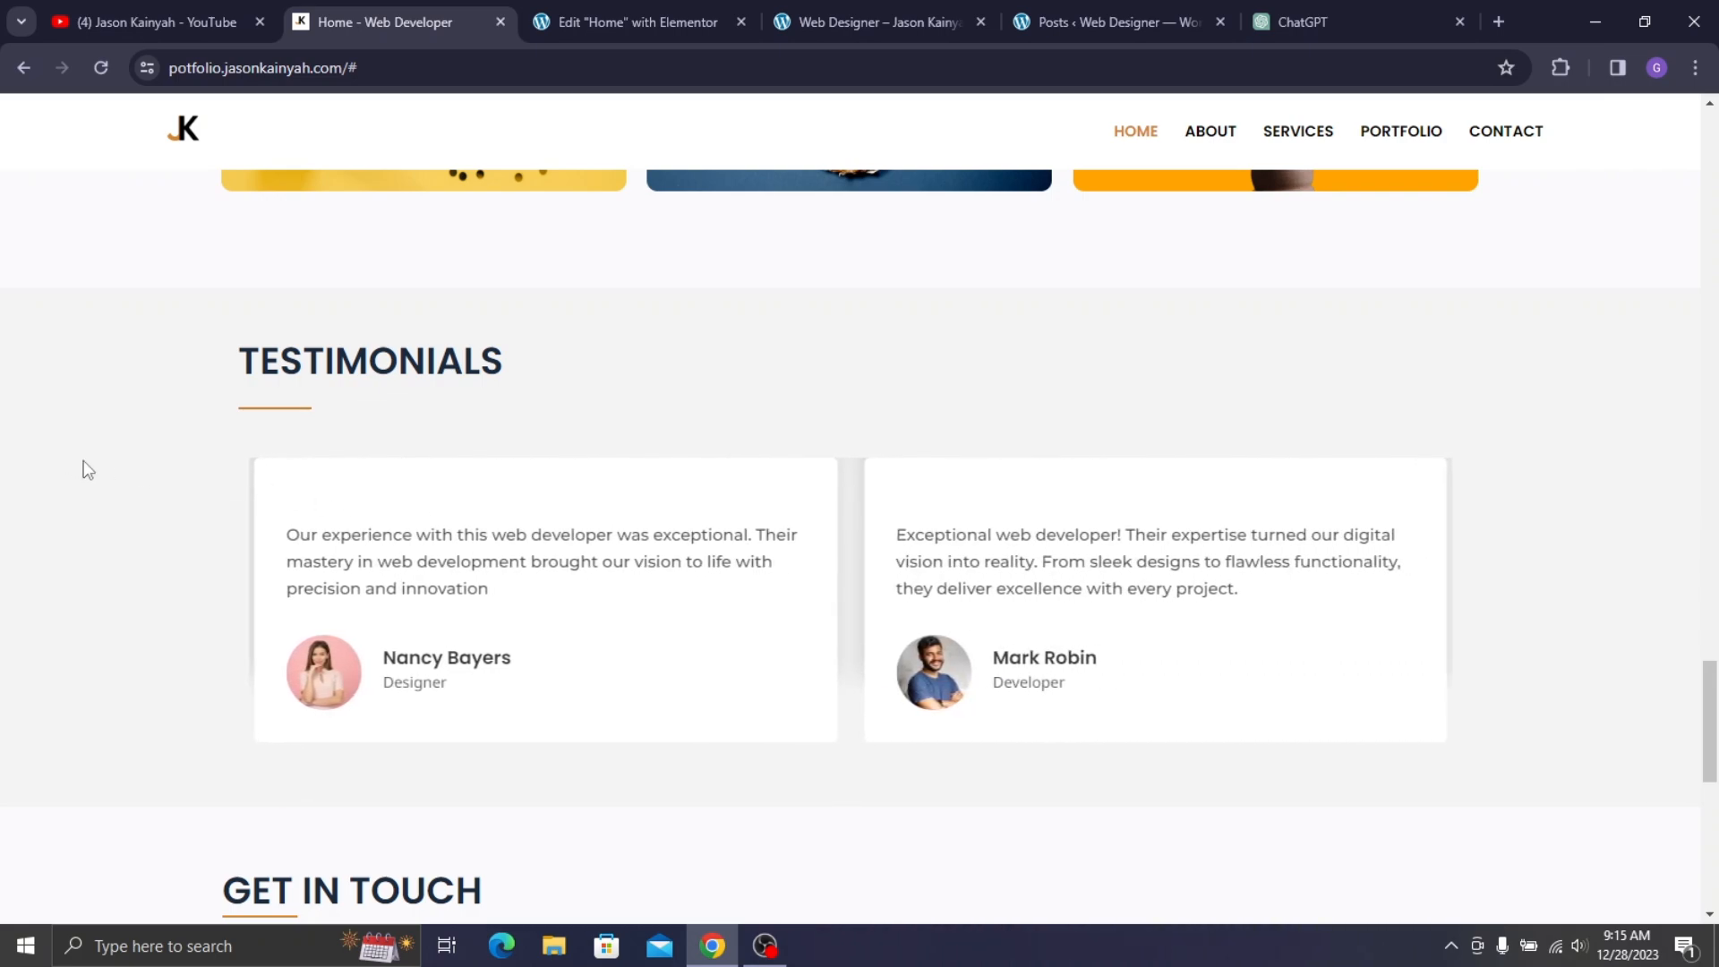
{"action": "left_click_drag", "start_coordinate": [316, 544], "coordinate": [544, 607]}
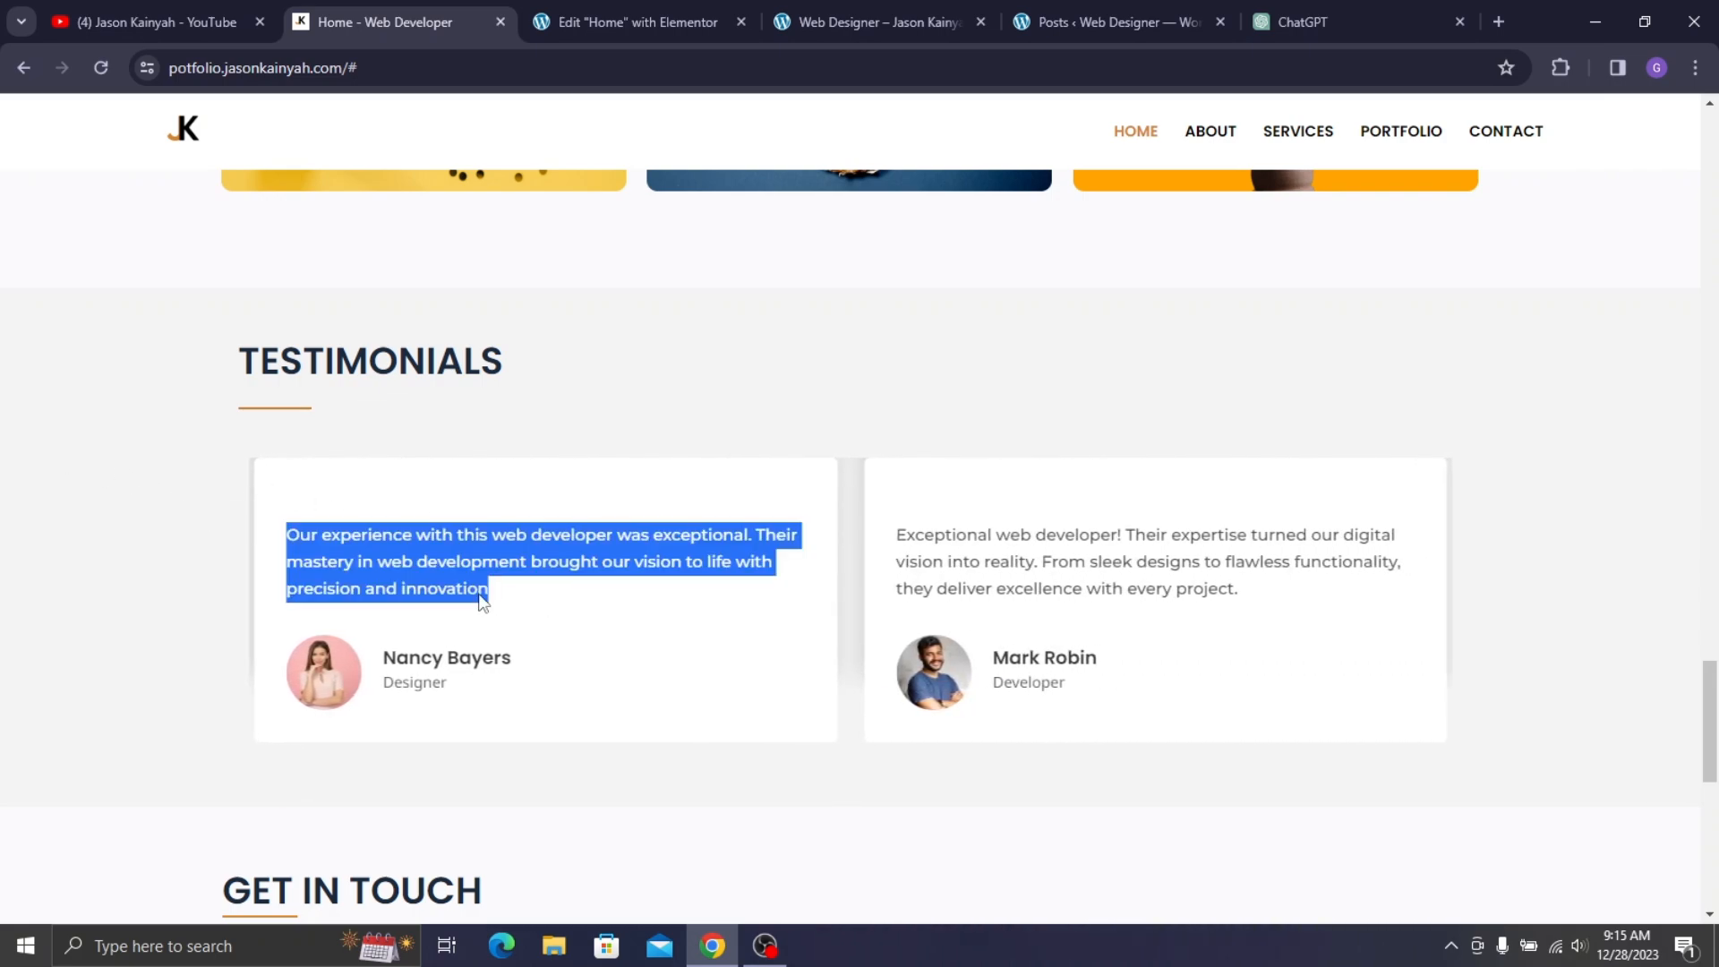
{"action": "left_click_drag", "start_coordinate": [385, 603], "coordinate": [1298, 557]}
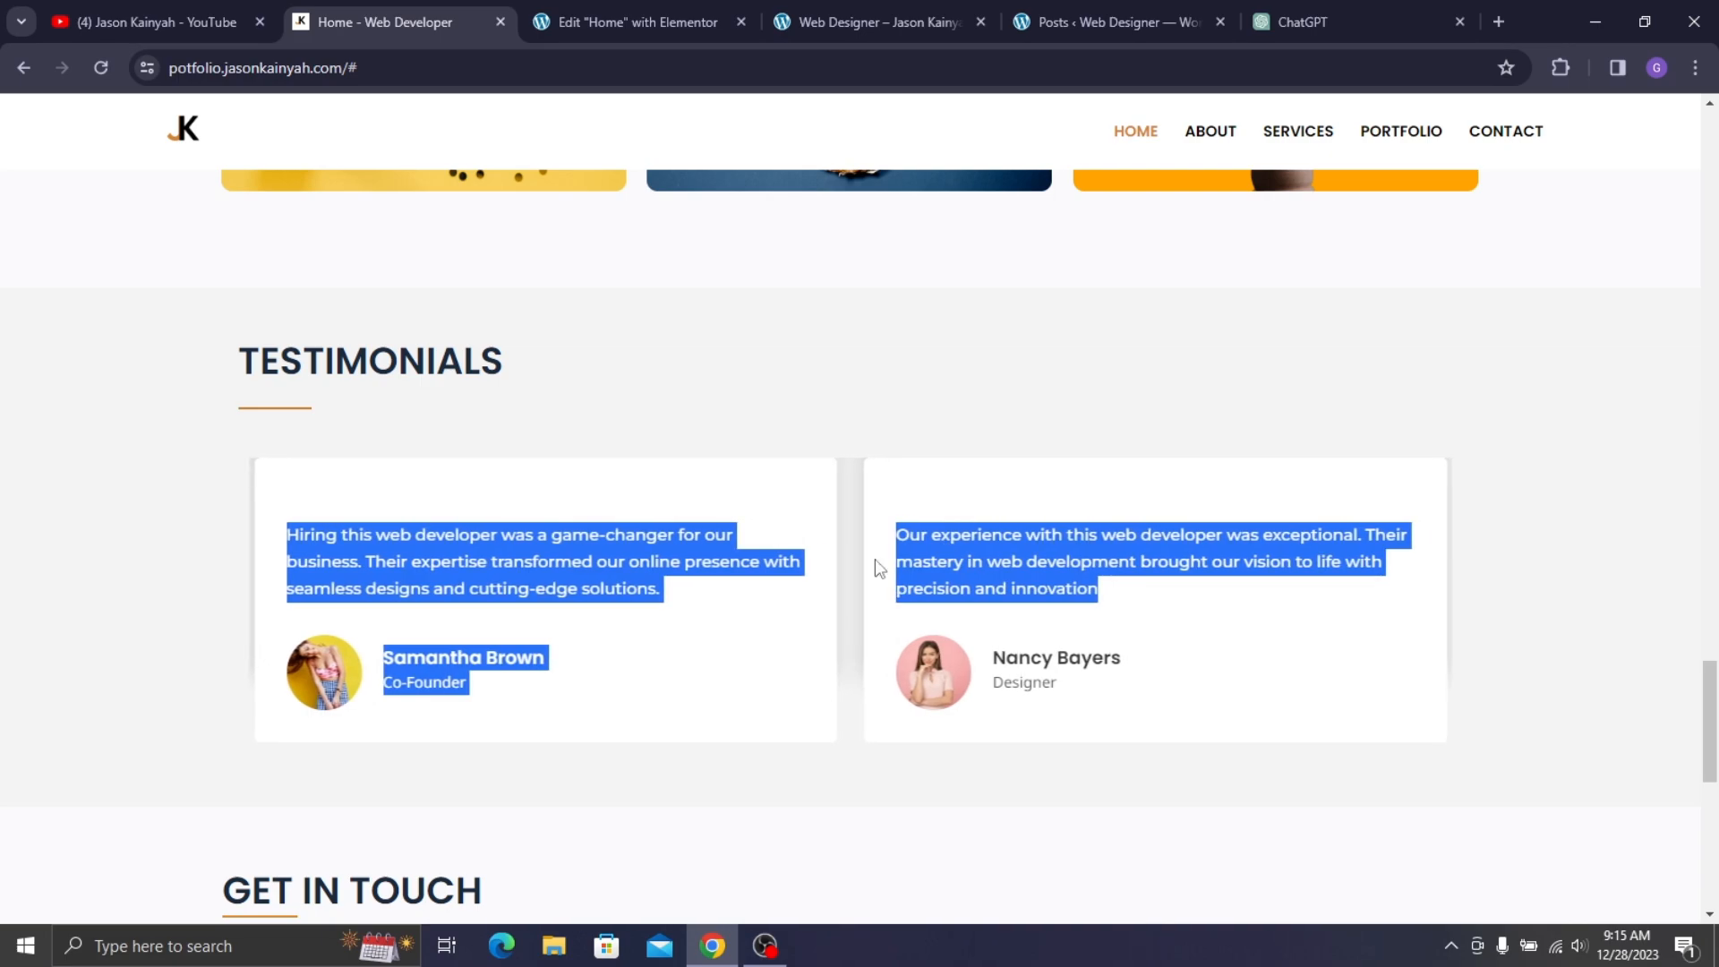
{"action": "key", "text": "shift+Up"}
{"action": "key", "text": "shift+Up"}
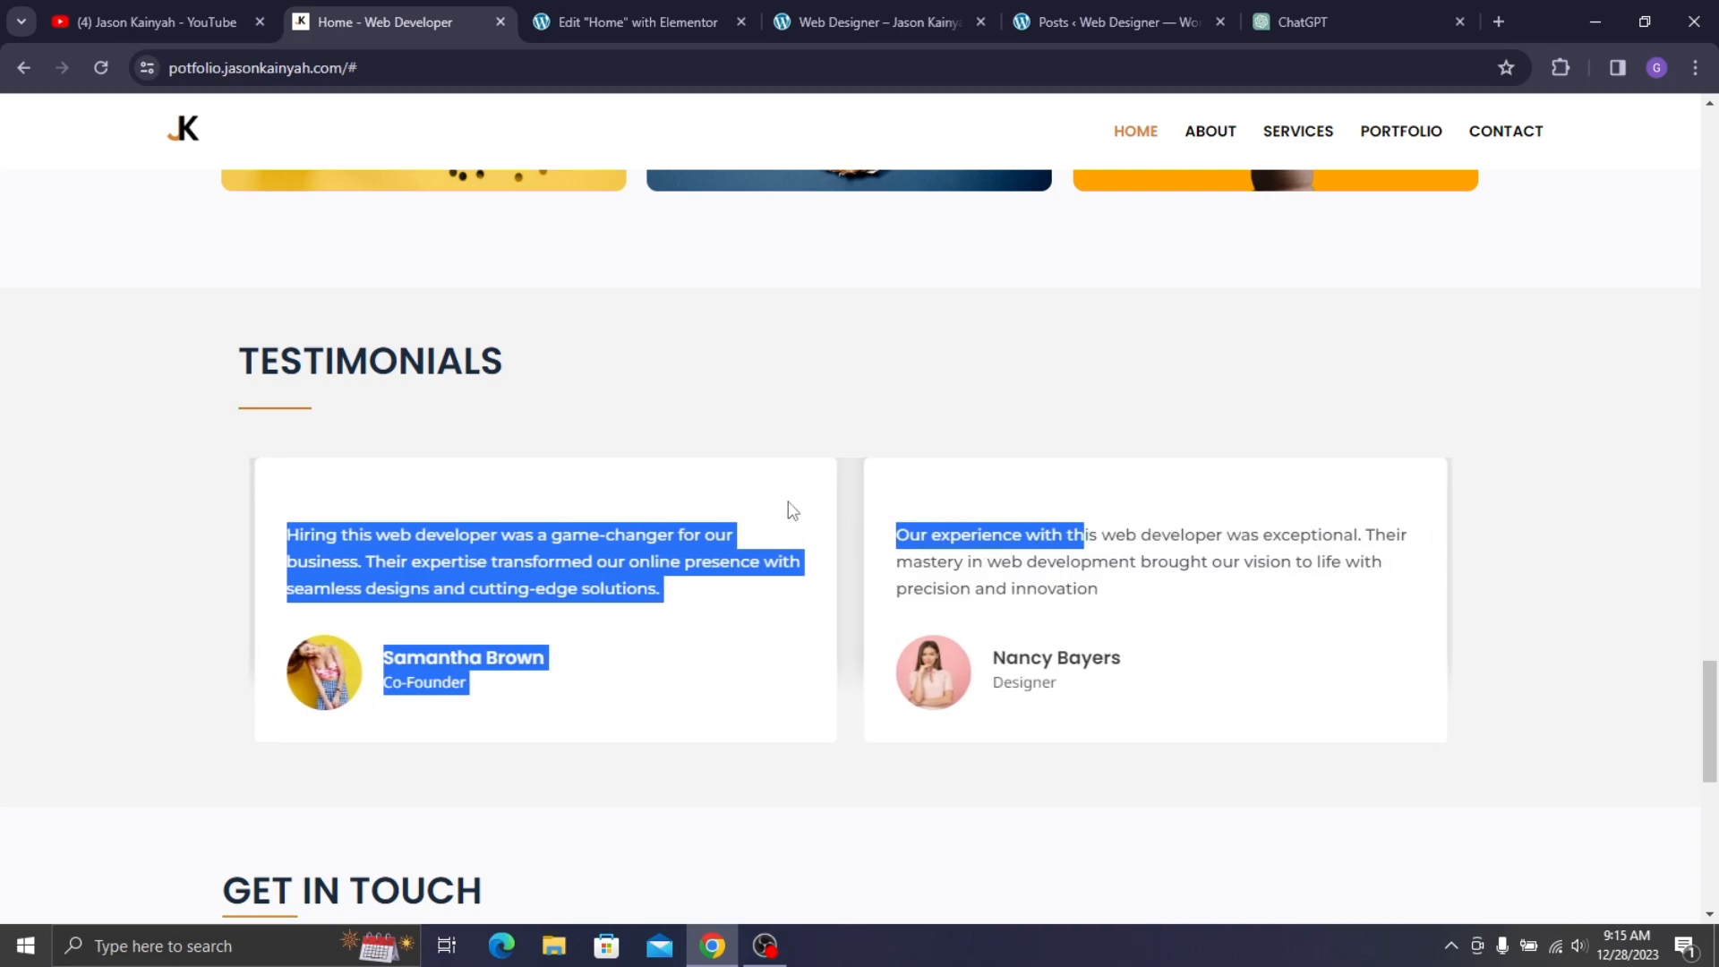
{"action": "key", "text": "shift+Left"}
{"action": "key", "text": "shift+Left"}
{"action": "key", "text": "shift+Left"}
{"action": "key", "text": "shift+Left"}
{"action": "key", "text": "shift+Left"}
{"action": "key", "text": "shift+Left"}
{"action": "key", "text": "shift+Left"}
{"action": "key", "text": "shift+Left"}
{"action": "key", "text": "shift+Left"}
{"action": "key", "text": "shift+Left"}
{"action": "key", "text": "shift+Left"}
{"action": "key", "text": "shift+Left"}
{"action": "key", "text": "shift+Left"}
{"action": "key", "text": "shift+Left"}
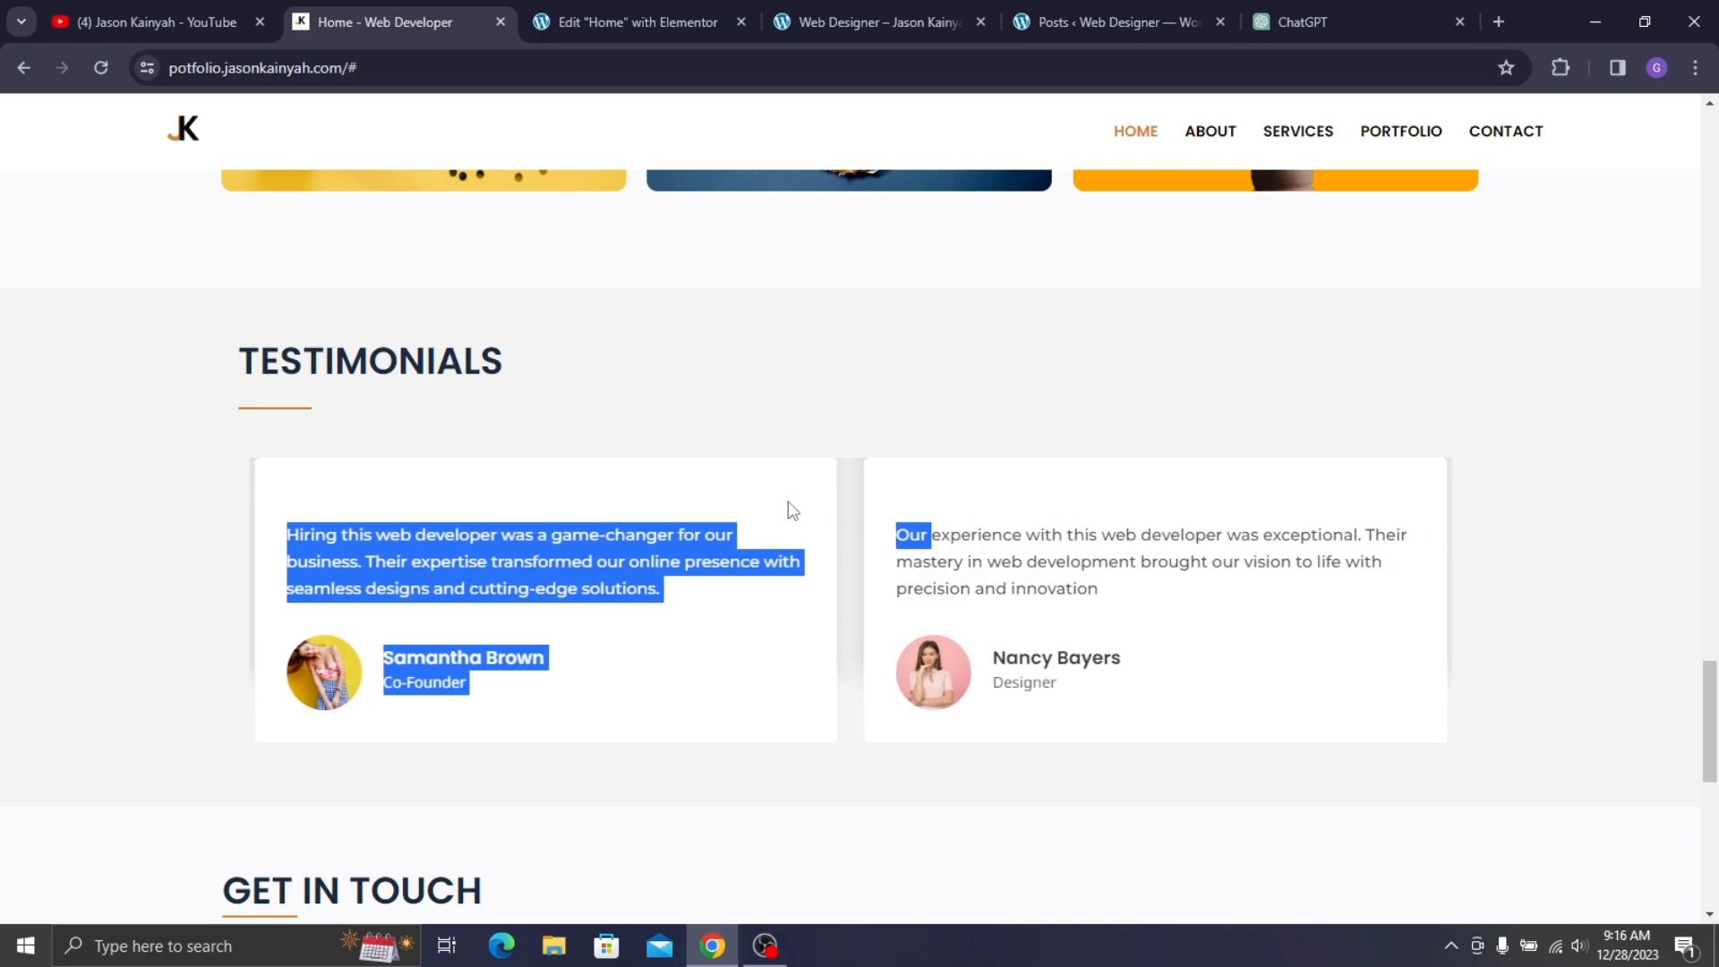
{"action": "key", "text": "shift+Left"}
{"action": "key", "text": "shift+Left"}
{"action": "key", "text": "shift+Left"}
{"action": "key", "text": "shift+Left"}
{"action": "key", "text": "shift+Left"}
{"action": "key", "text": "shift+Left"}
{"action": "key", "text": "shift+Left"}
{"action": "key", "text": "shift+Left"}
{"action": "key", "text": "shift+Left"}
{"action": "key", "text": "shift+Left"}
{"action": "key", "text": "shift+Left"}
{"action": "key", "text": "shift+Left"}
{"action": "key", "text": "shift+Left"}
{"action": "key", "text": "shift+Left"}
{"action": "key", "text": "shift+Left"}
{"action": "key", "text": "shift+Left"}
{"action": "key", "text": "shift+Left"}
{"action": "key", "text": "shift+Left"}
{"action": "key", "text": "shift+Left"}
{"action": "key", "text": "shift+Left"}
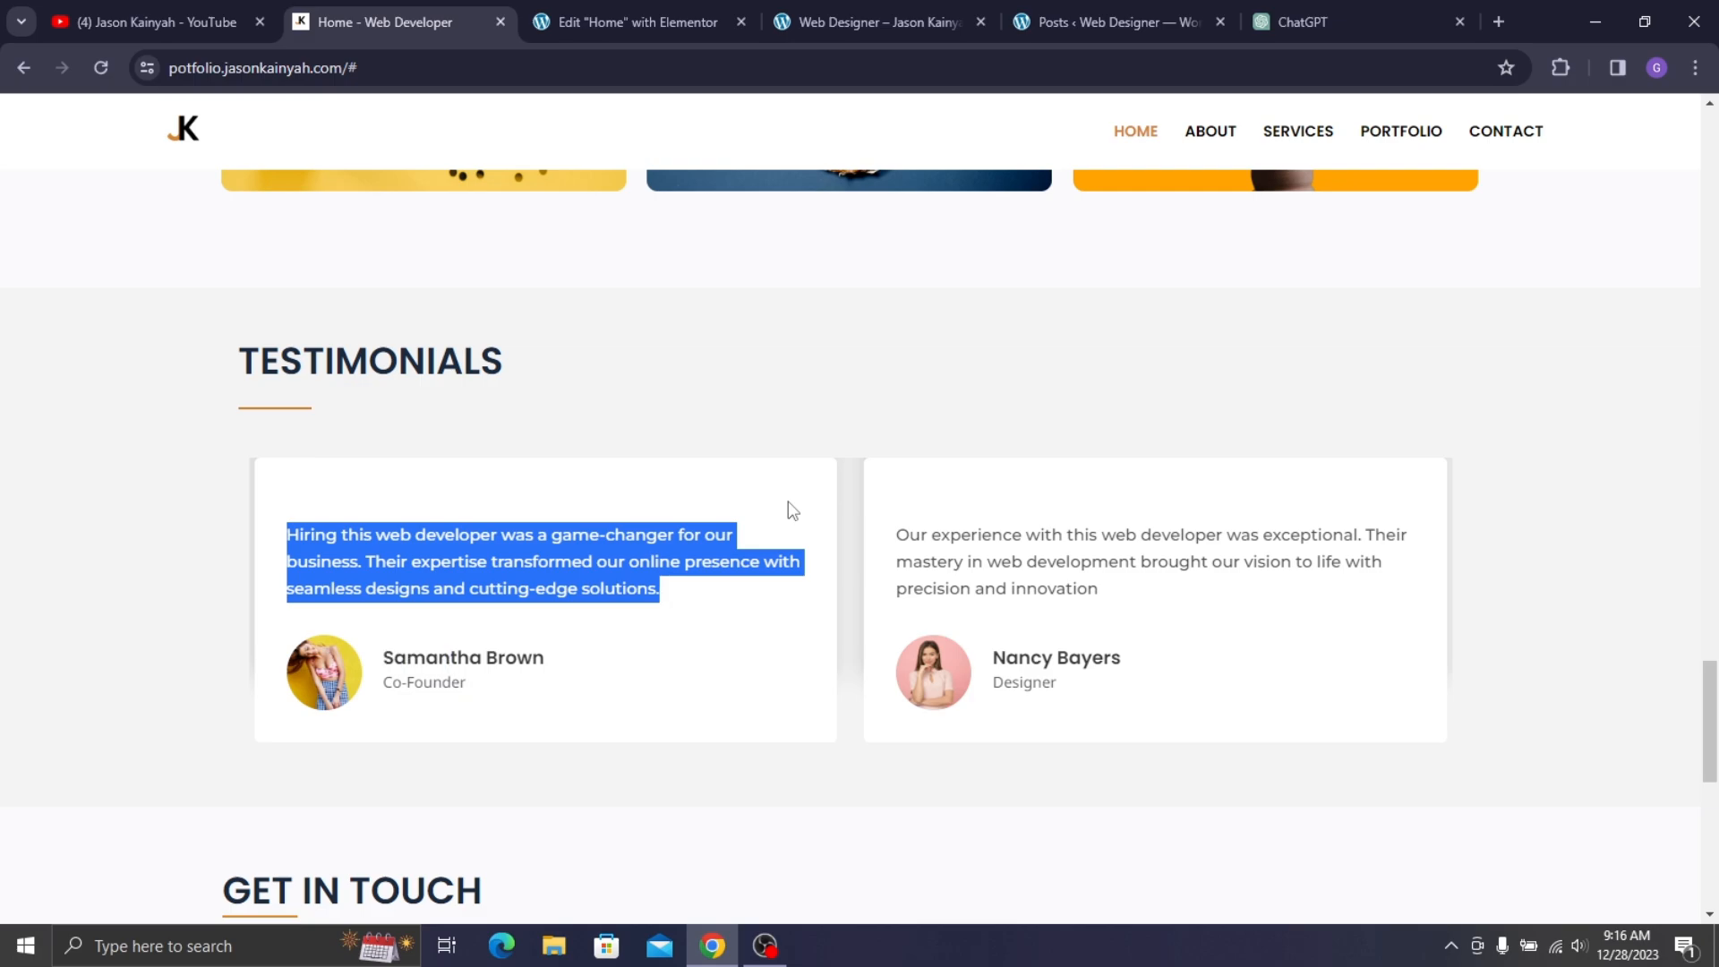
{"action": "left_click", "coordinate": [547, 18]}
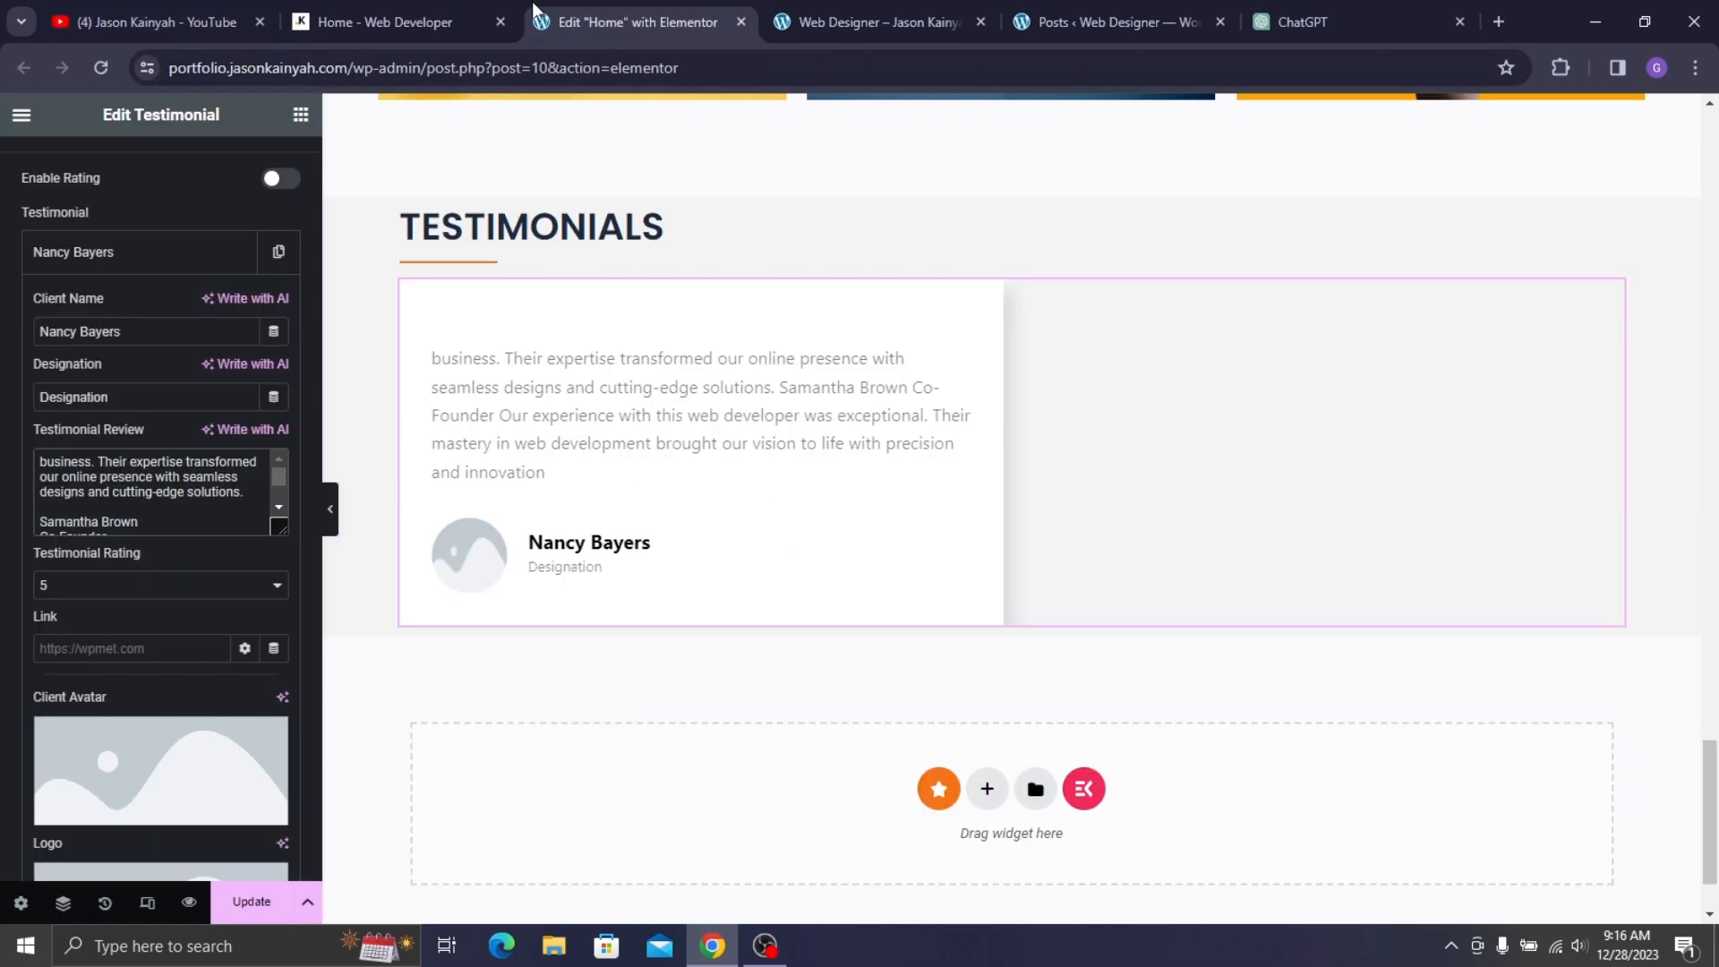
{"action": "left_click", "coordinate": [145, 506]}
{"action": "key", "text": "ctrl+a"}
{"action": "key", "text": "ctrl+v"}
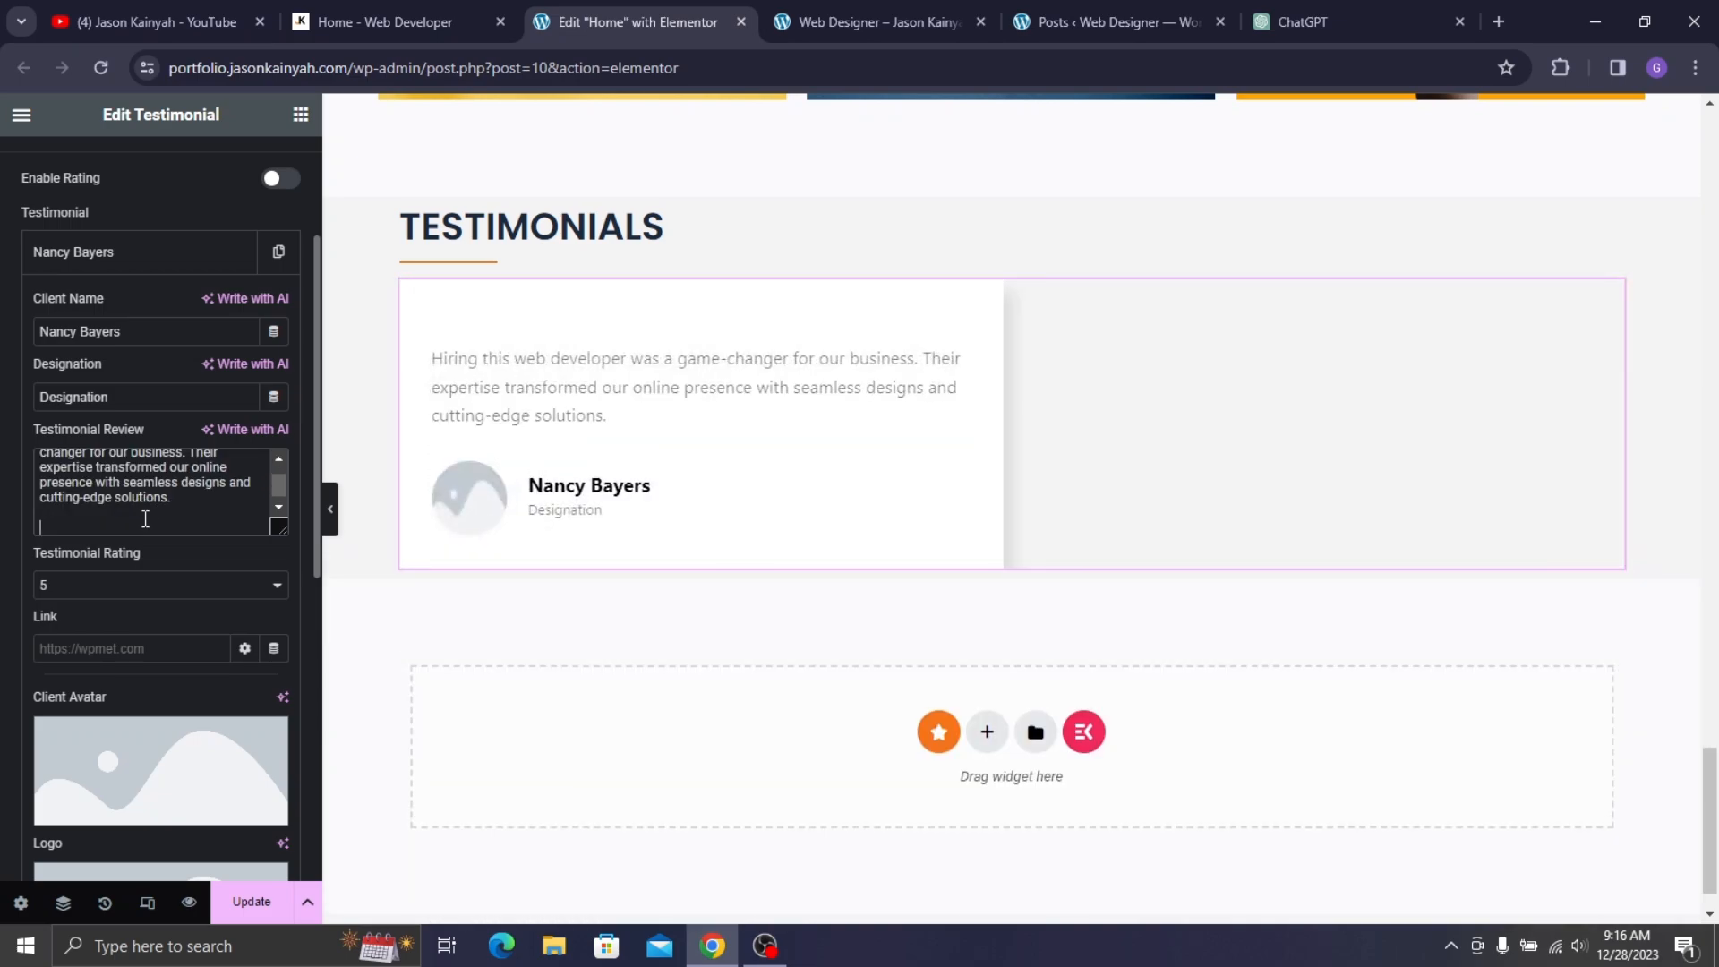
{"action": "key", "text": "BackSpace"}
{"action": "scroll", "coordinate": [124, 638], "scroll_direction": "down", "scroll_amount": 3}
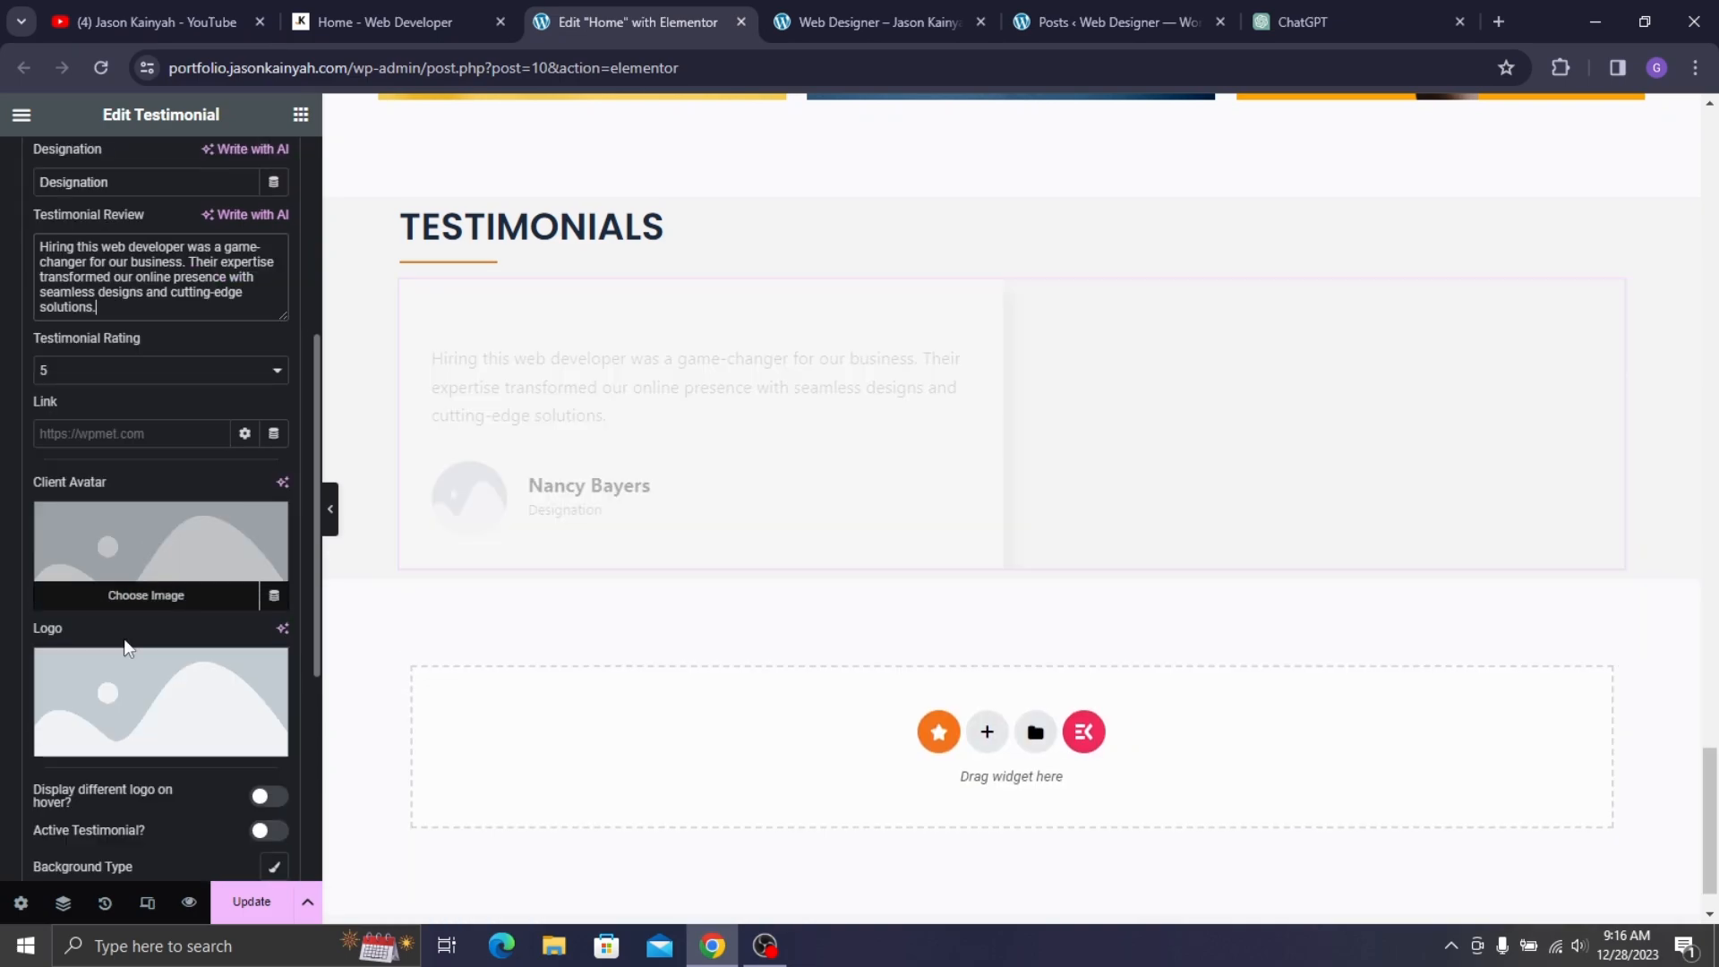
- Choose the pink-background woman photo (test-2.jpg) as the client avatar
{"action": "left_click", "coordinate": [117, 553]}
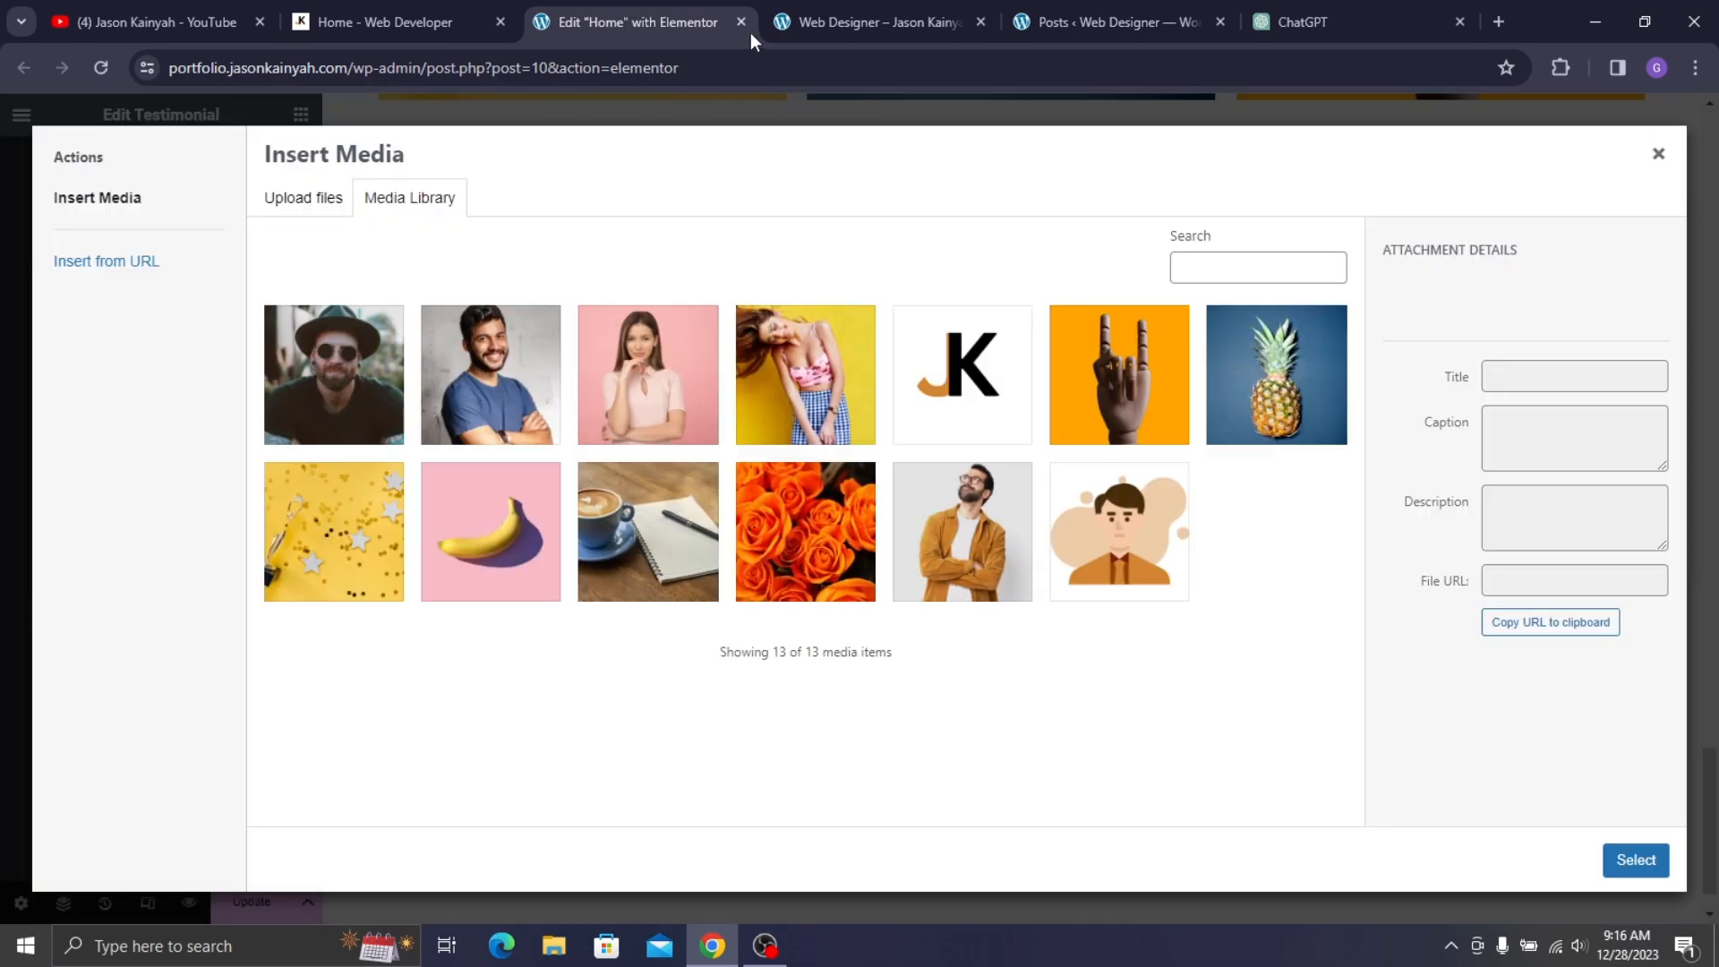
{"action": "left_click", "coordinate": [825, 2]}
{"action": "left_click", "coordinate": [582, 22]}
{"action": "left_click", "coordinate": [650, 392]}
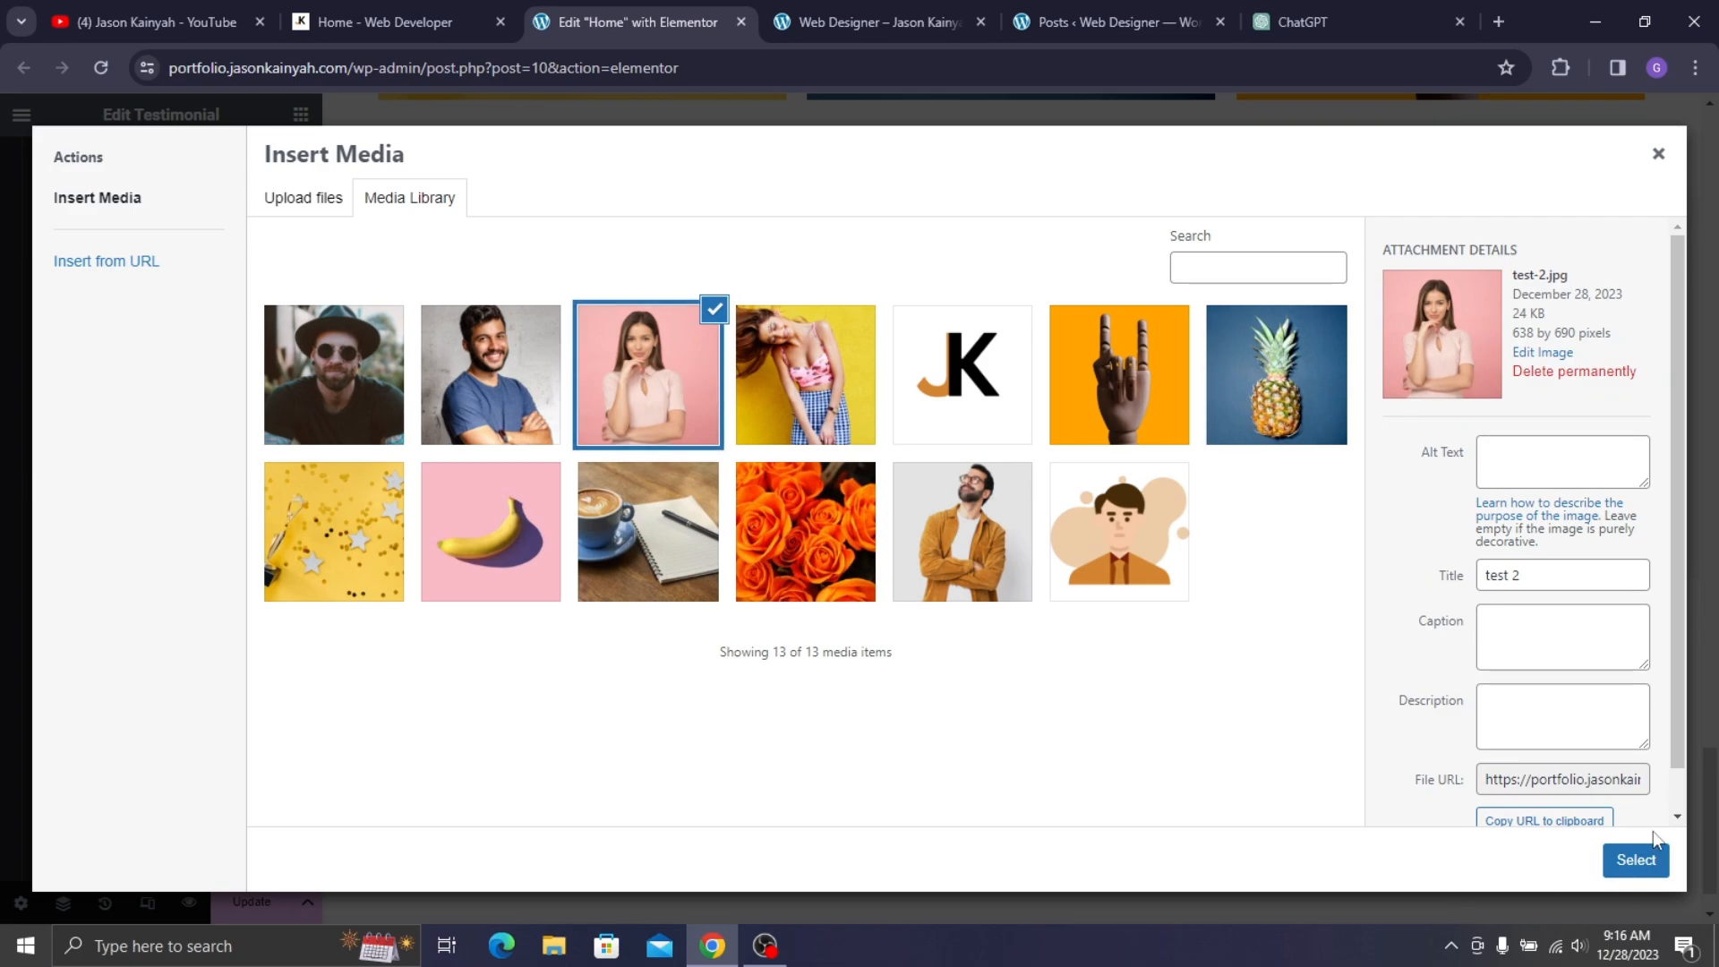
{"action": "left_click", "coordinate": [1636, 859]}
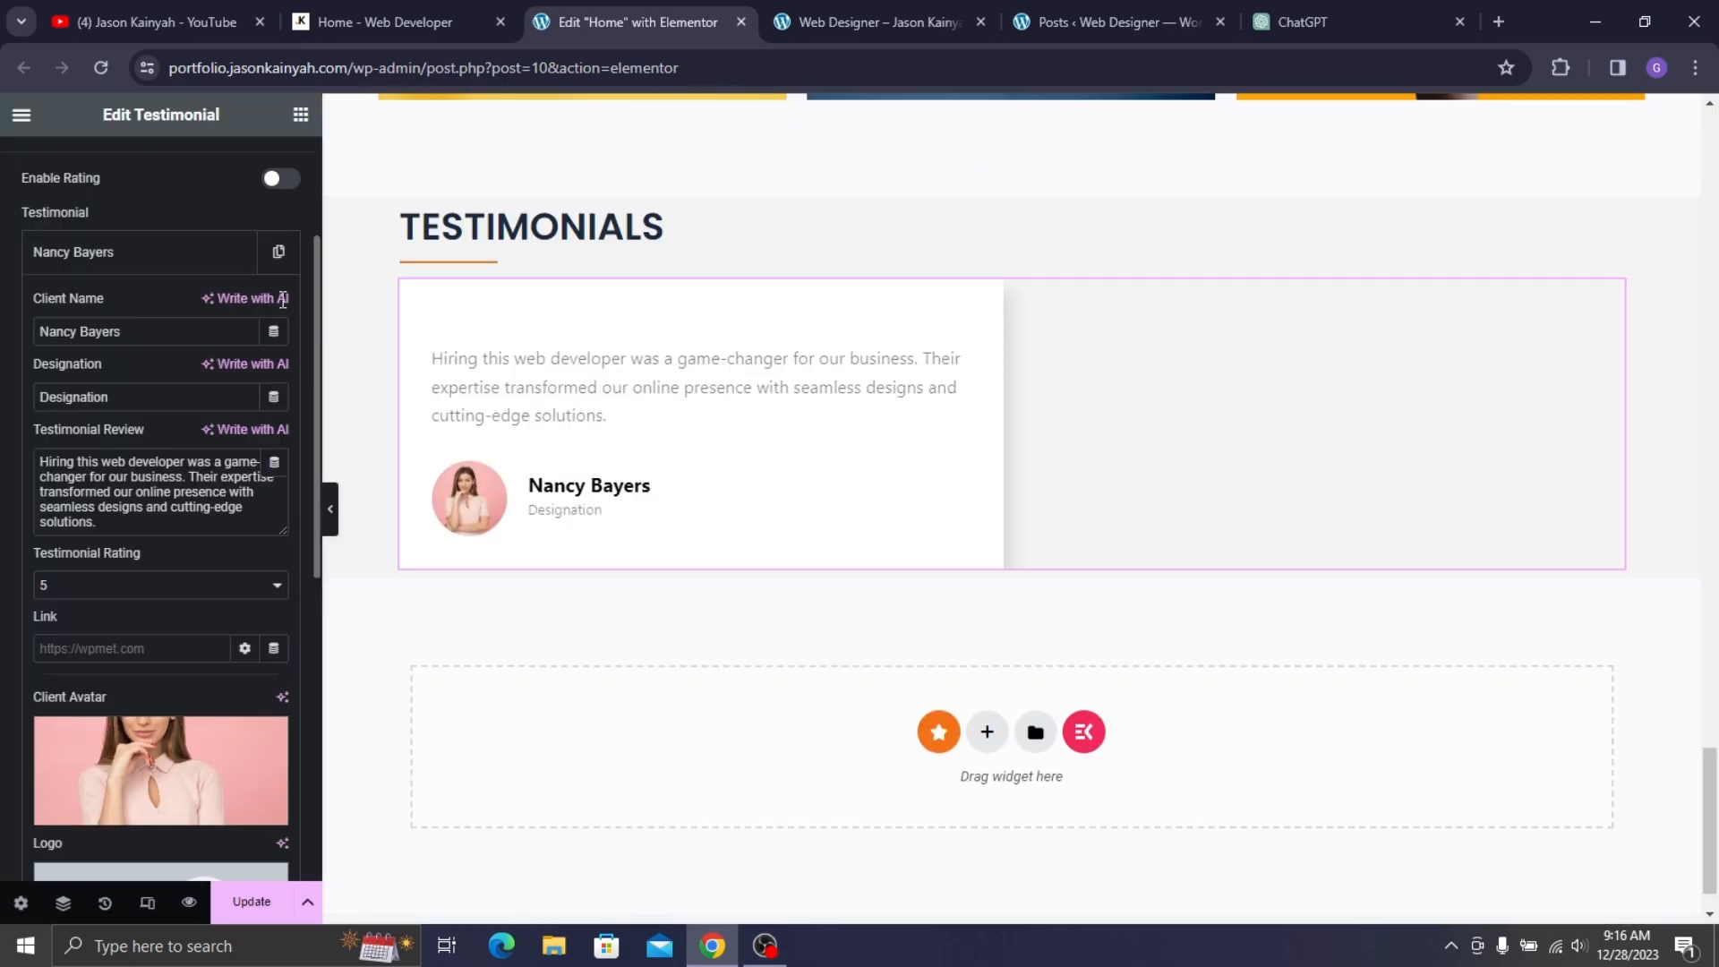
- Set the testimonial's designation to Designer
{"action": "left_click", "coordinate": [420, 21]}
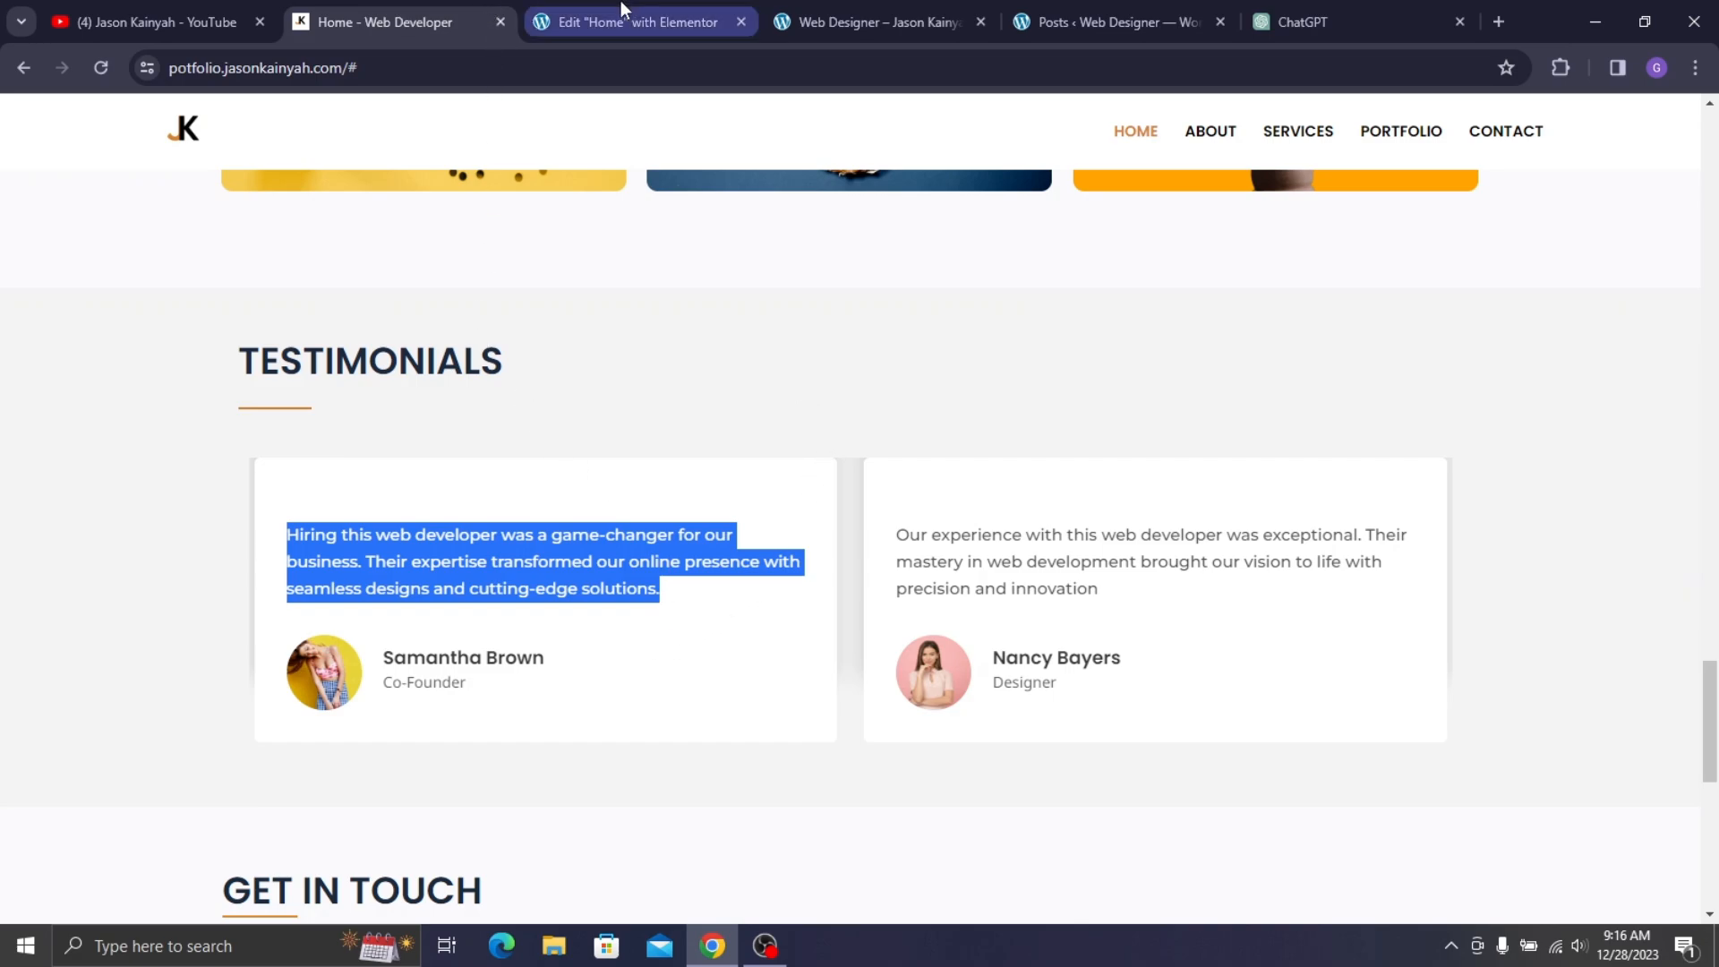
{"action": "left_click", "coordinate": [637, 21]}
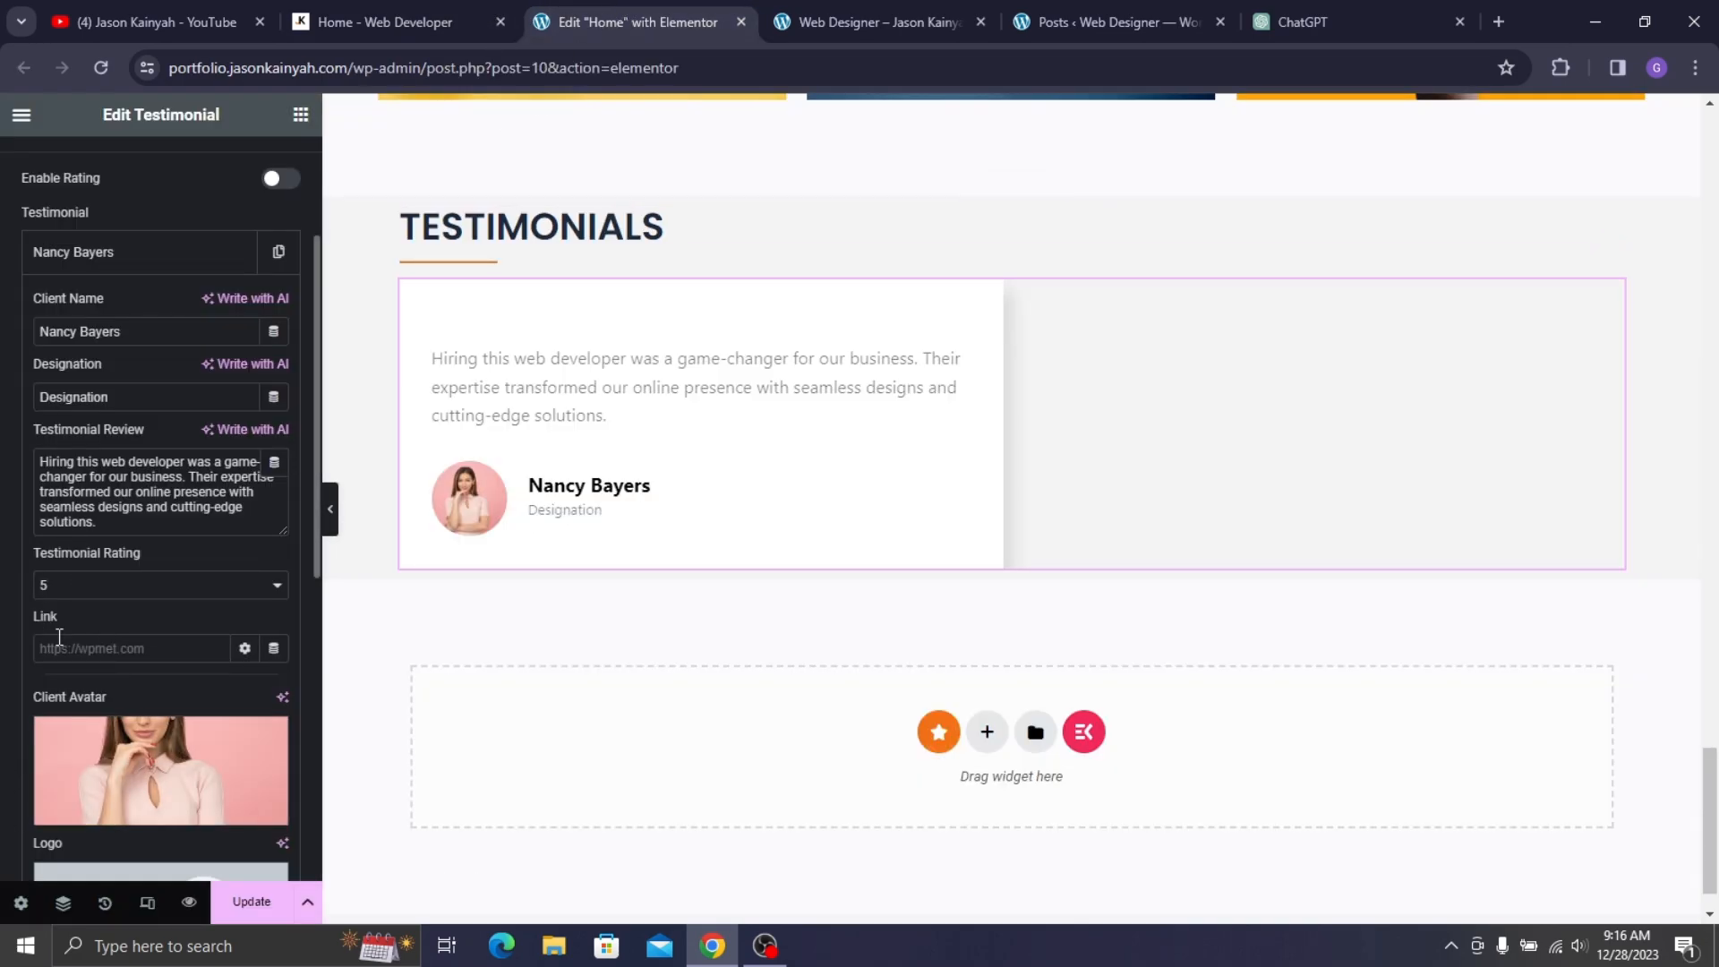
{"action": "double_click", "coordinate": [123, 408]}
{"action": "type", "text": "D"}
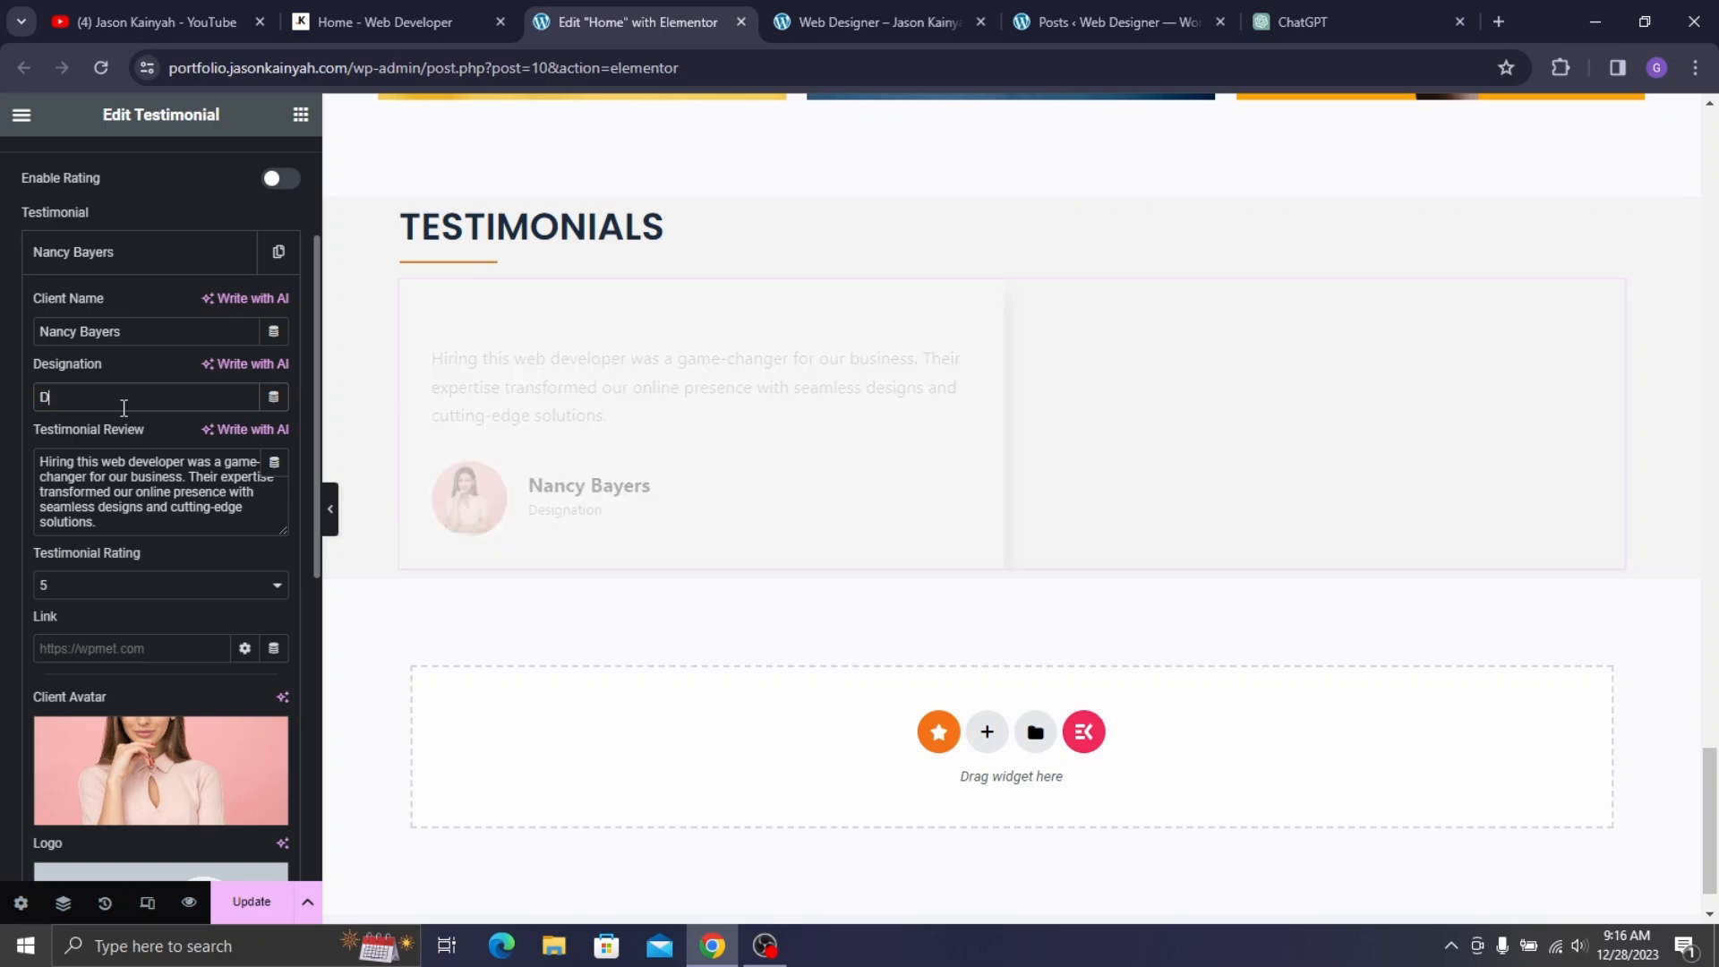
{"action": "type", "text": "esigner"}
- Duplicate the first testimonial item three times to make four entries, then reopen the first
{"action": "left_click", "coordinate": [200, 272]}
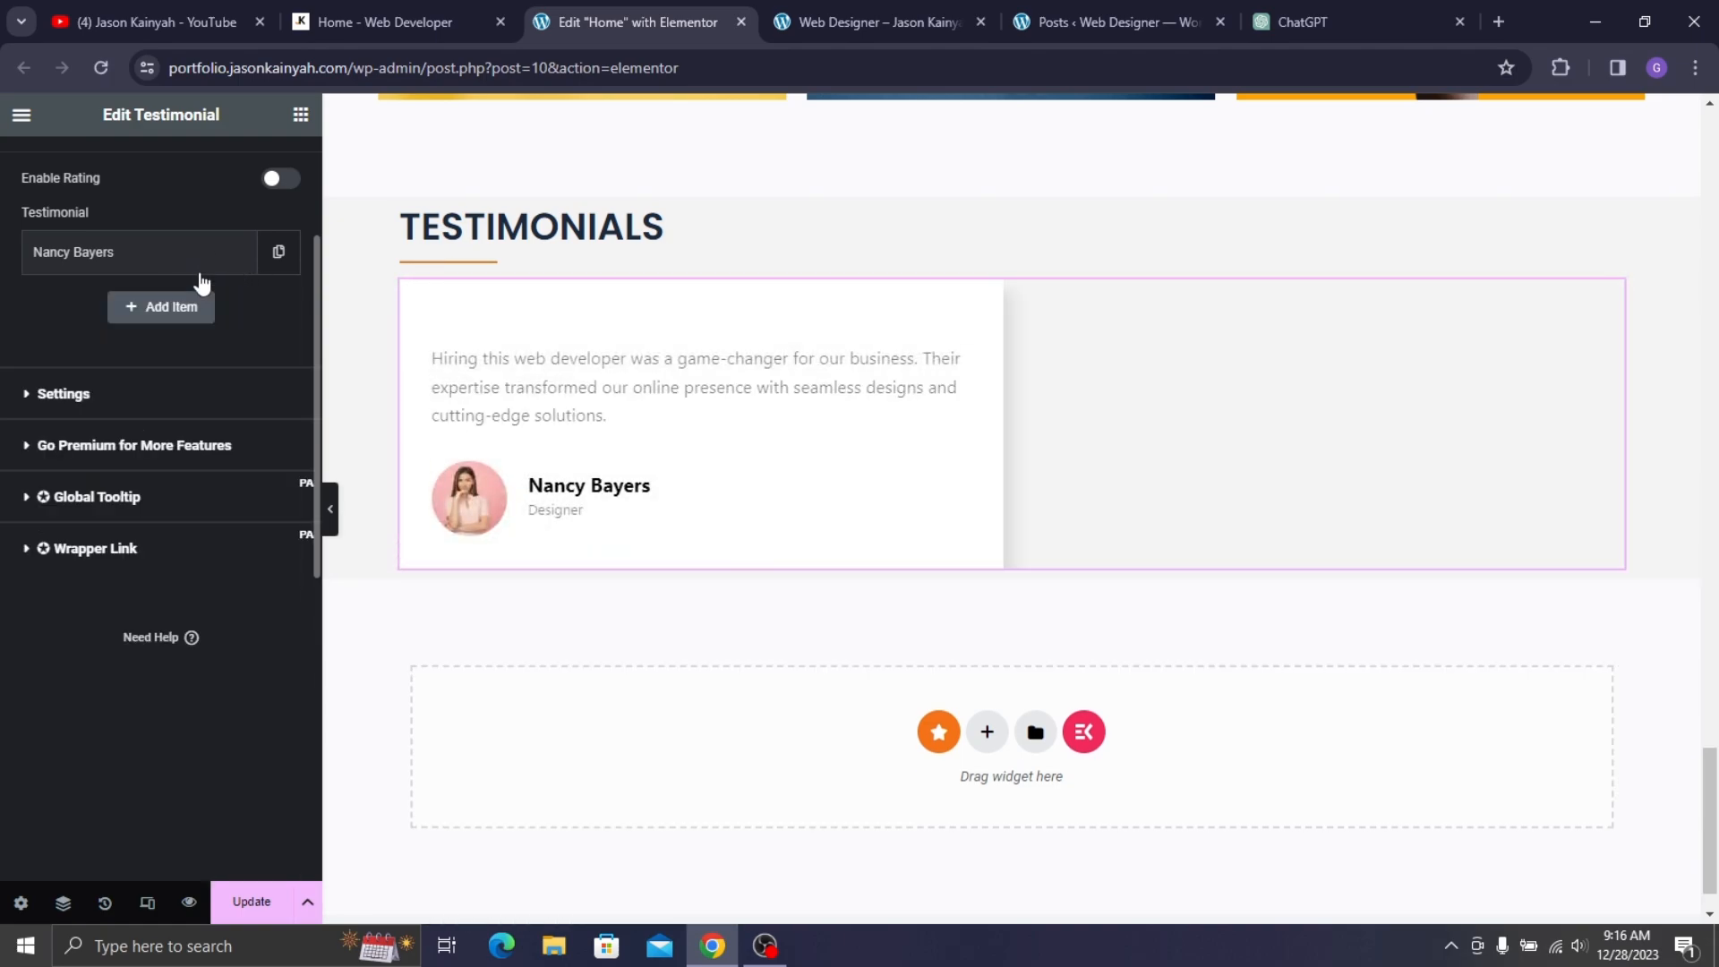
{"action": "left_click", "coordinate": [278, 251]}
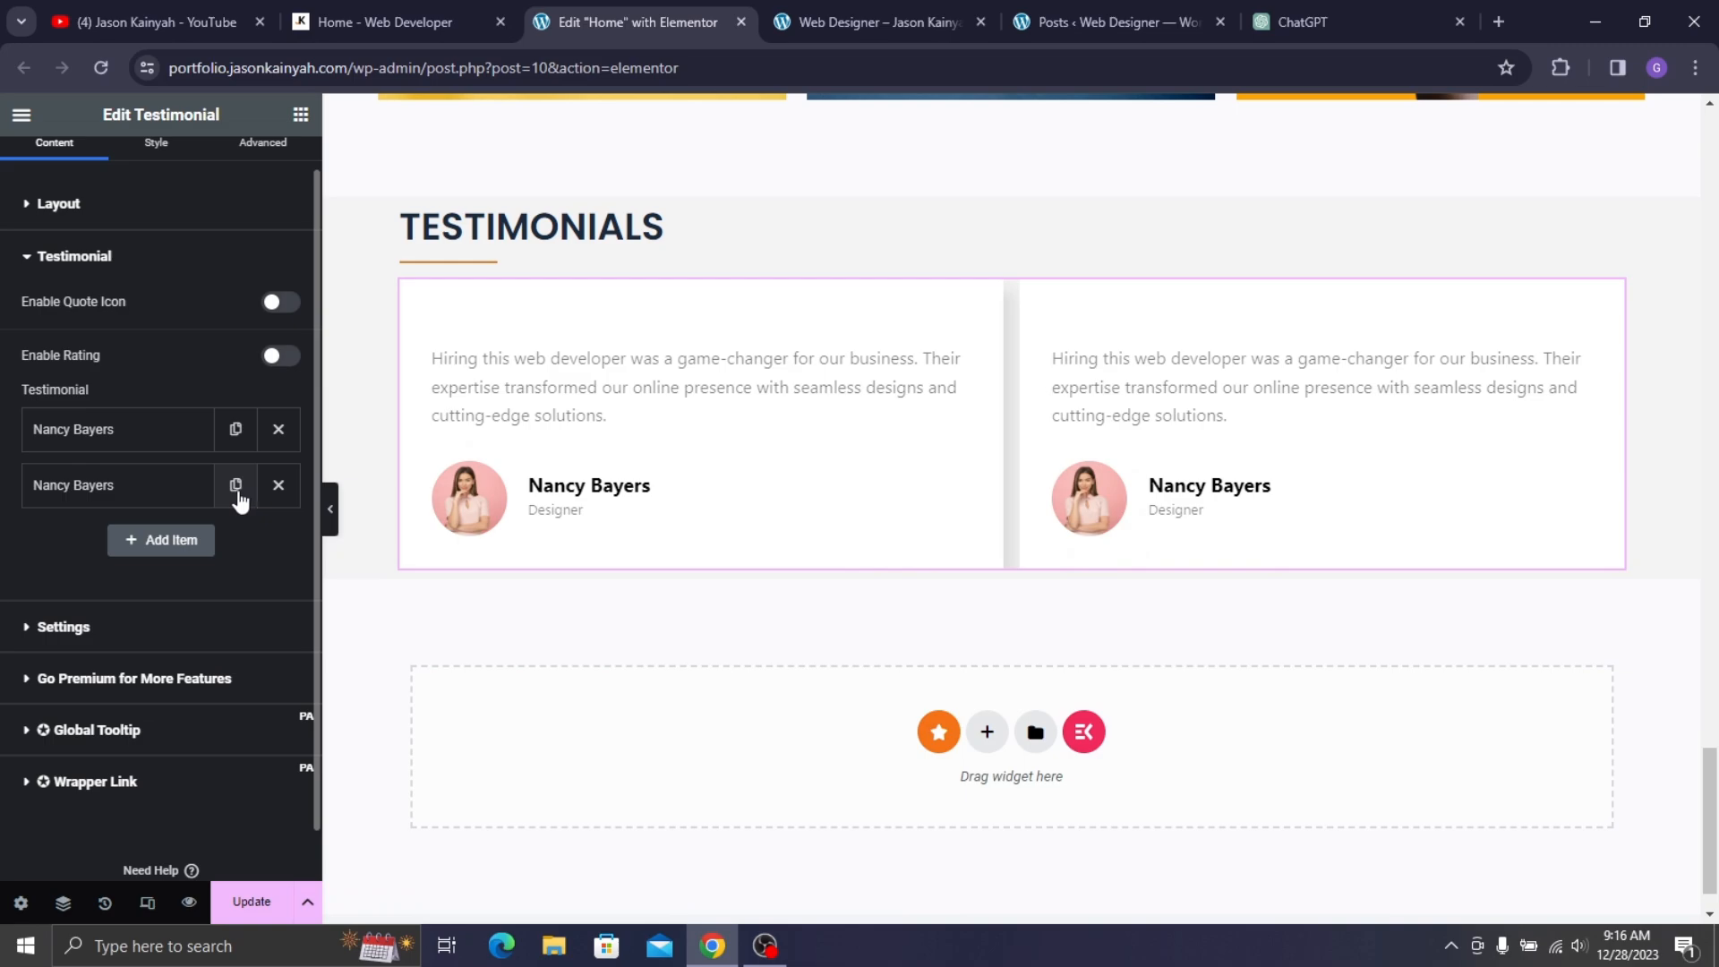
{"action": "left_click", "coordinate": [237, 486]}
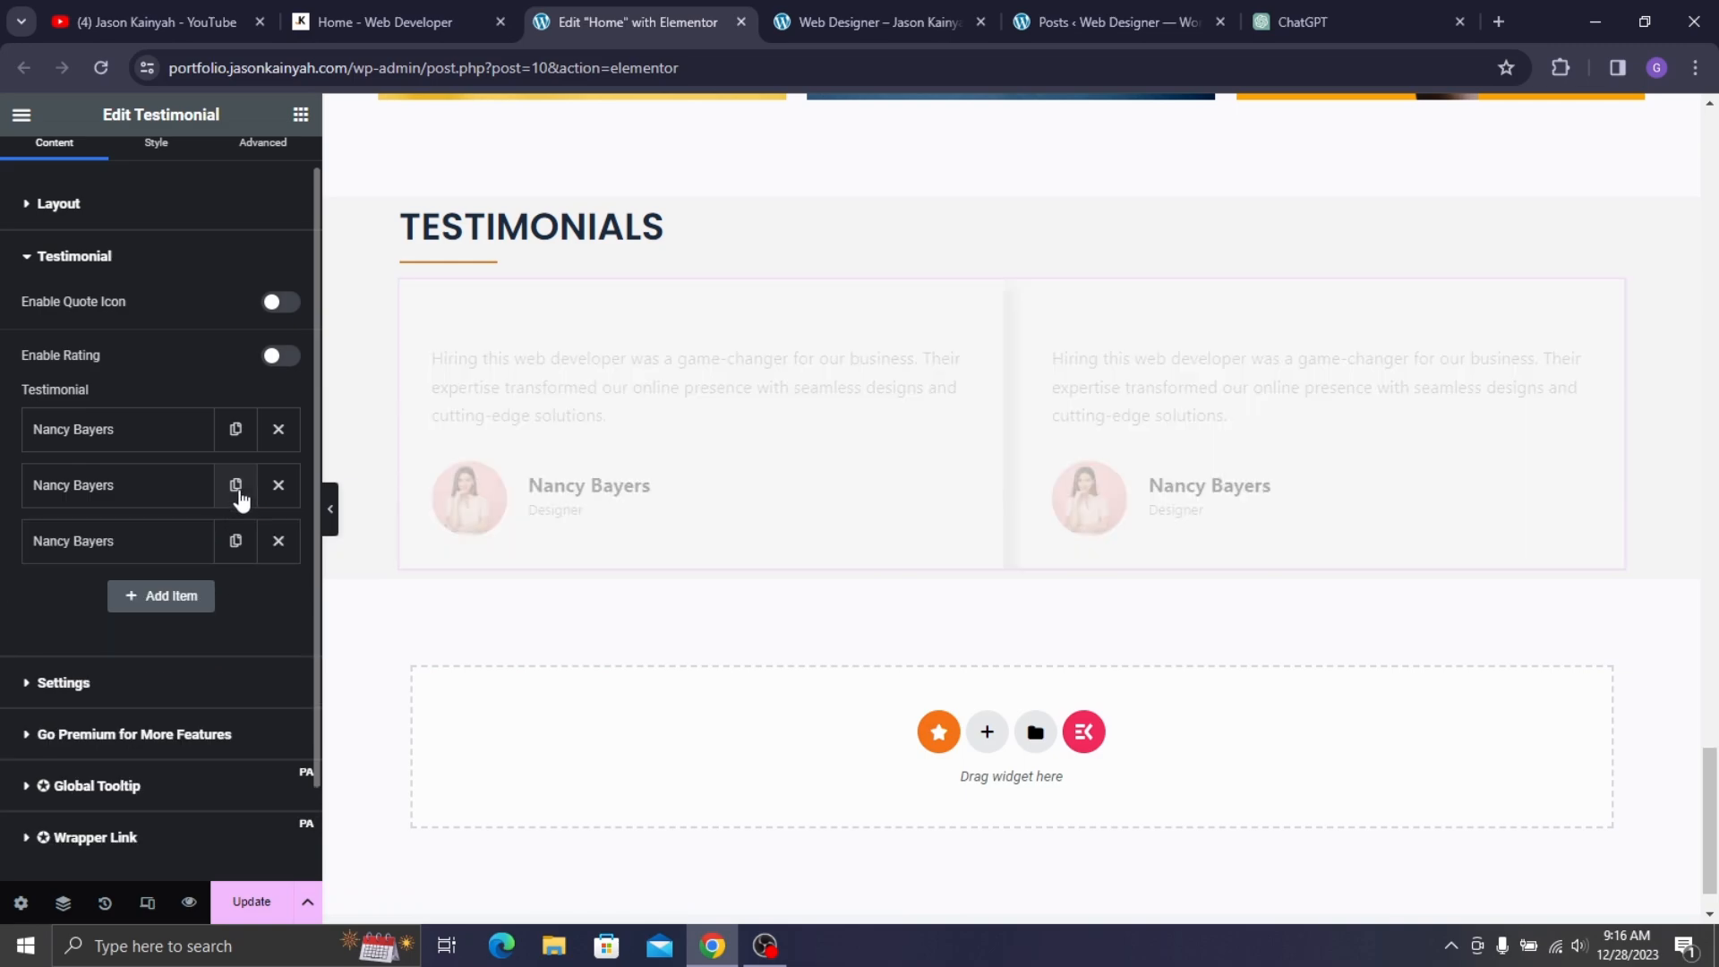
{"action": "left_click", "coordinate": [238, 486]}
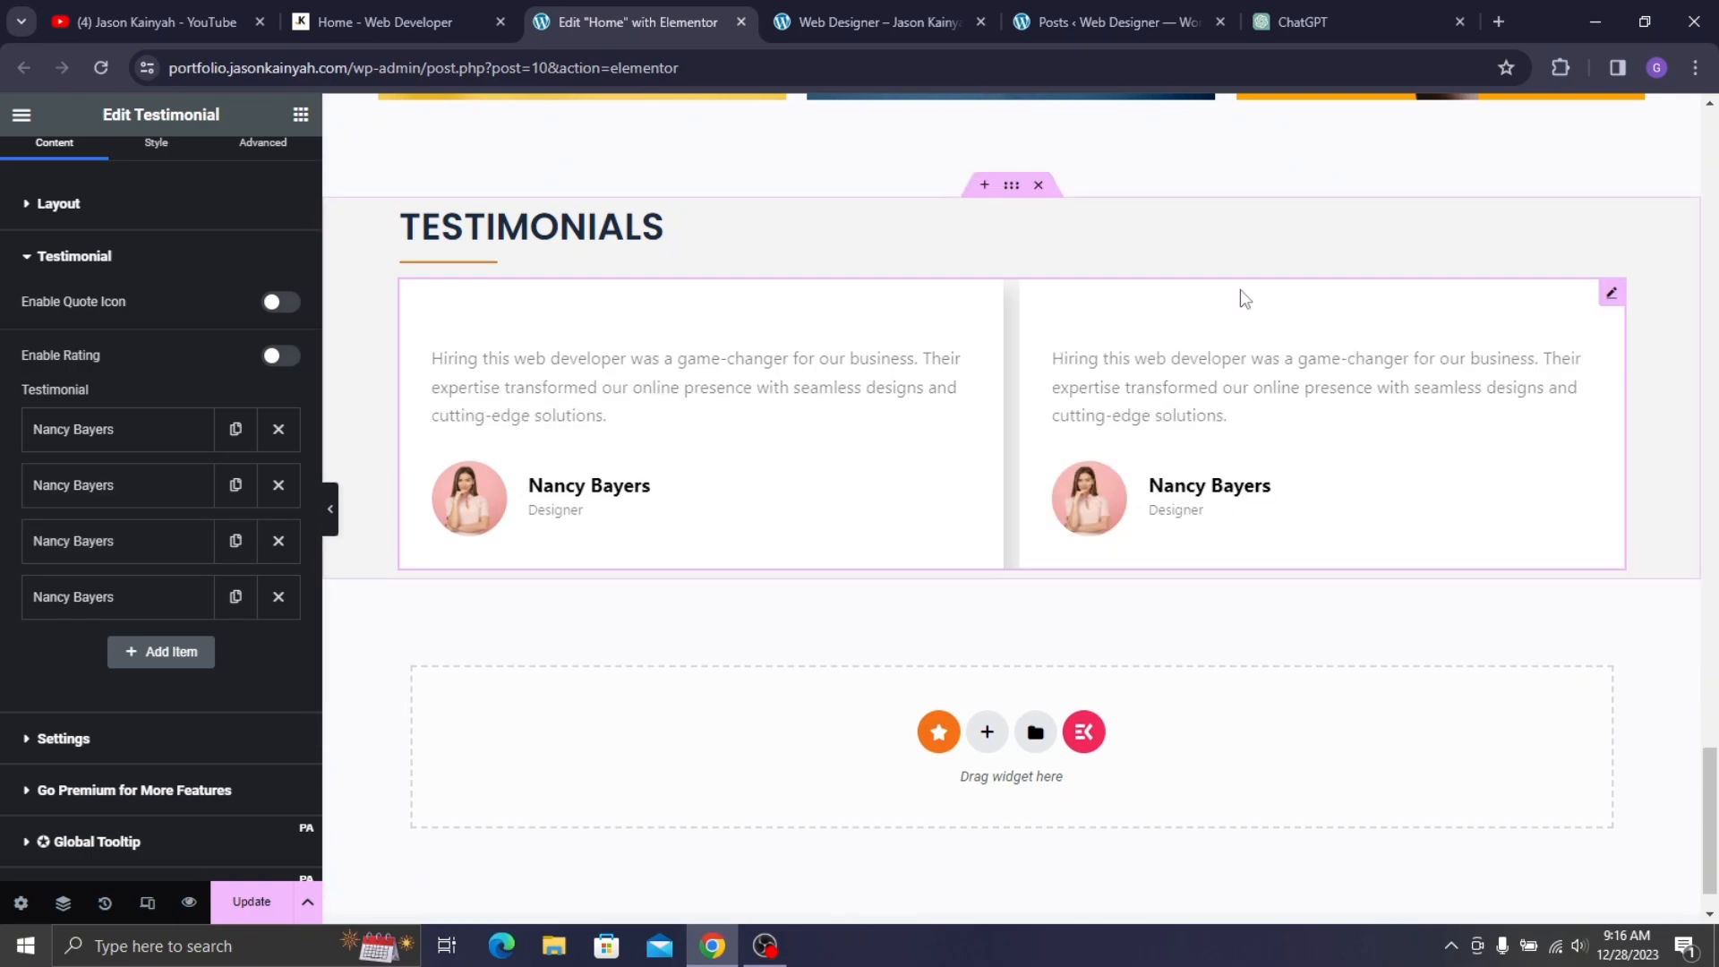
{"action": "left_click", "coordinate": [100, 448]}
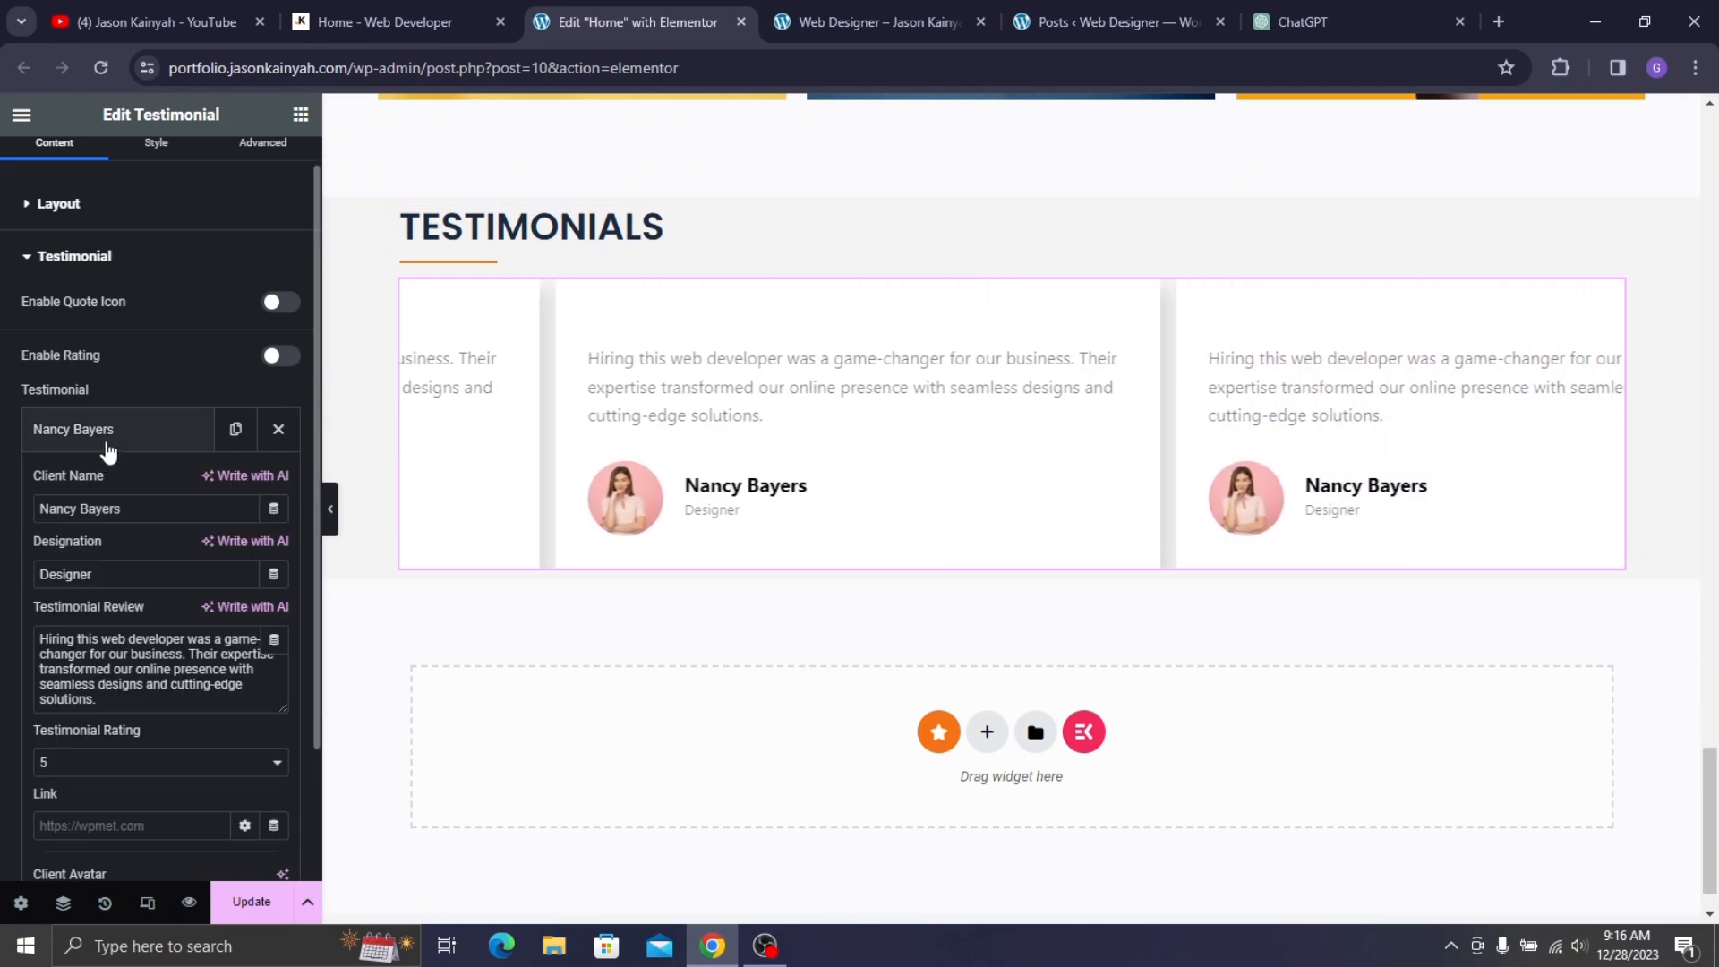
{"action": "left_click", "coordinate": [106, 448]}
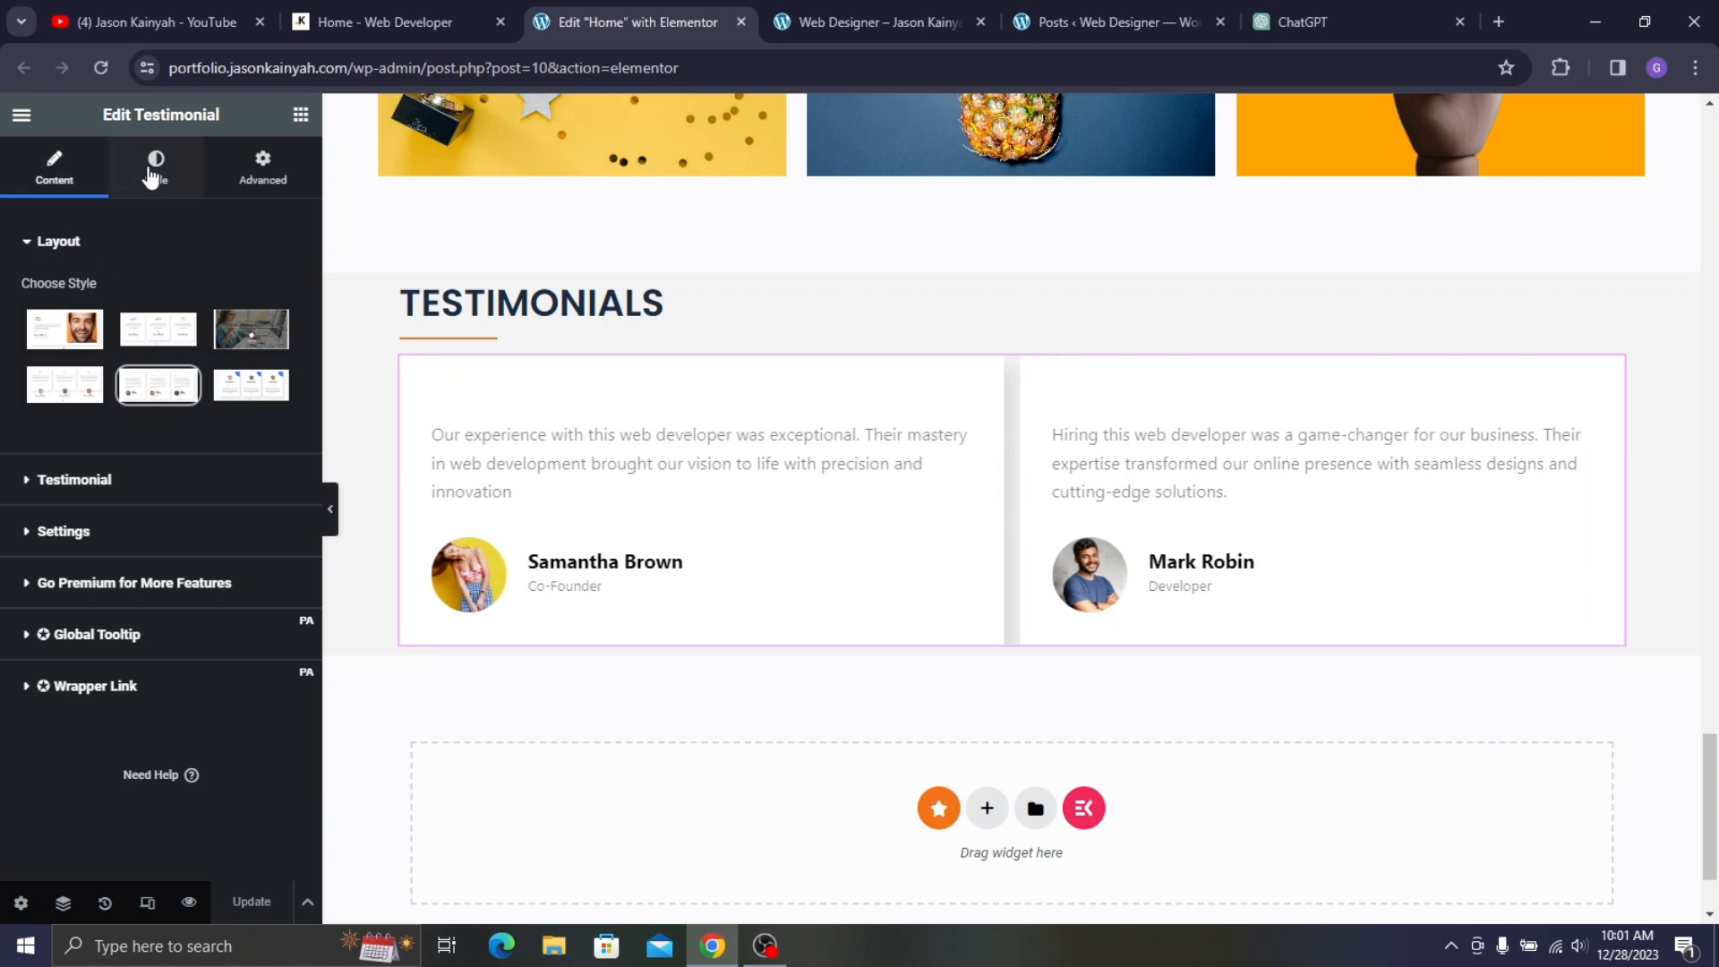
- Give the testimonial review text a grey colour
{"action": "left_click", "coordinate": [275, 22]}
{"action": "left_click", "coordinate": [7, 363]}
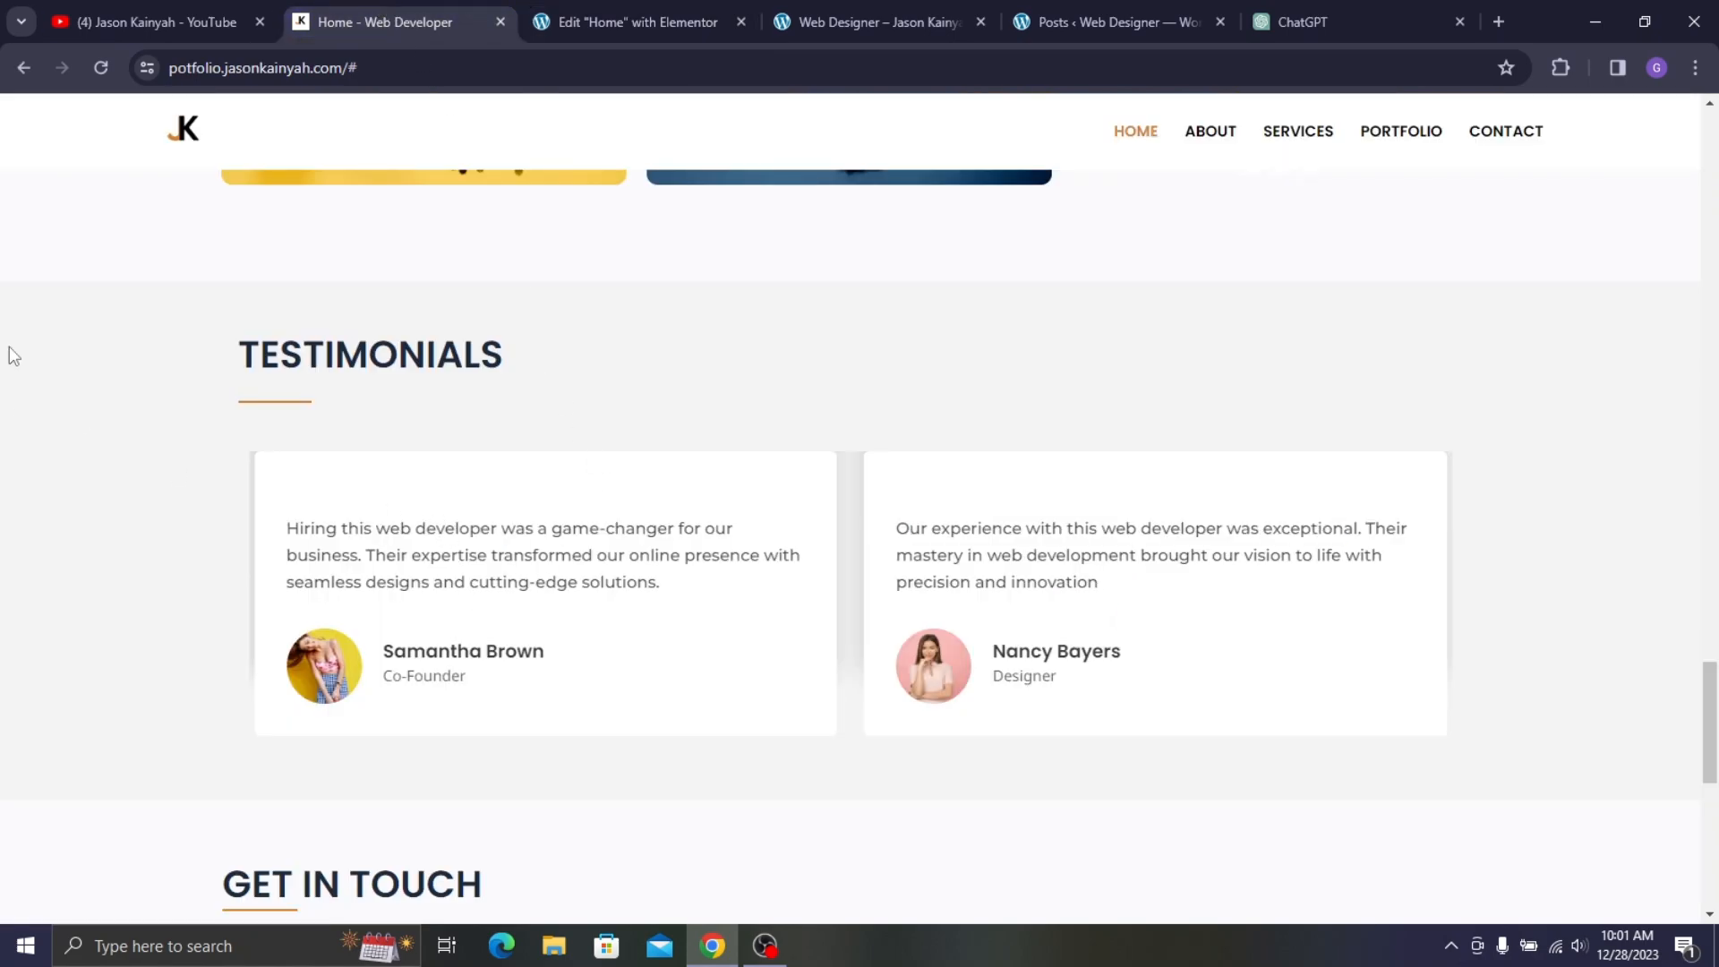
{"action": "left_click", "coordinate": [680, 17]}
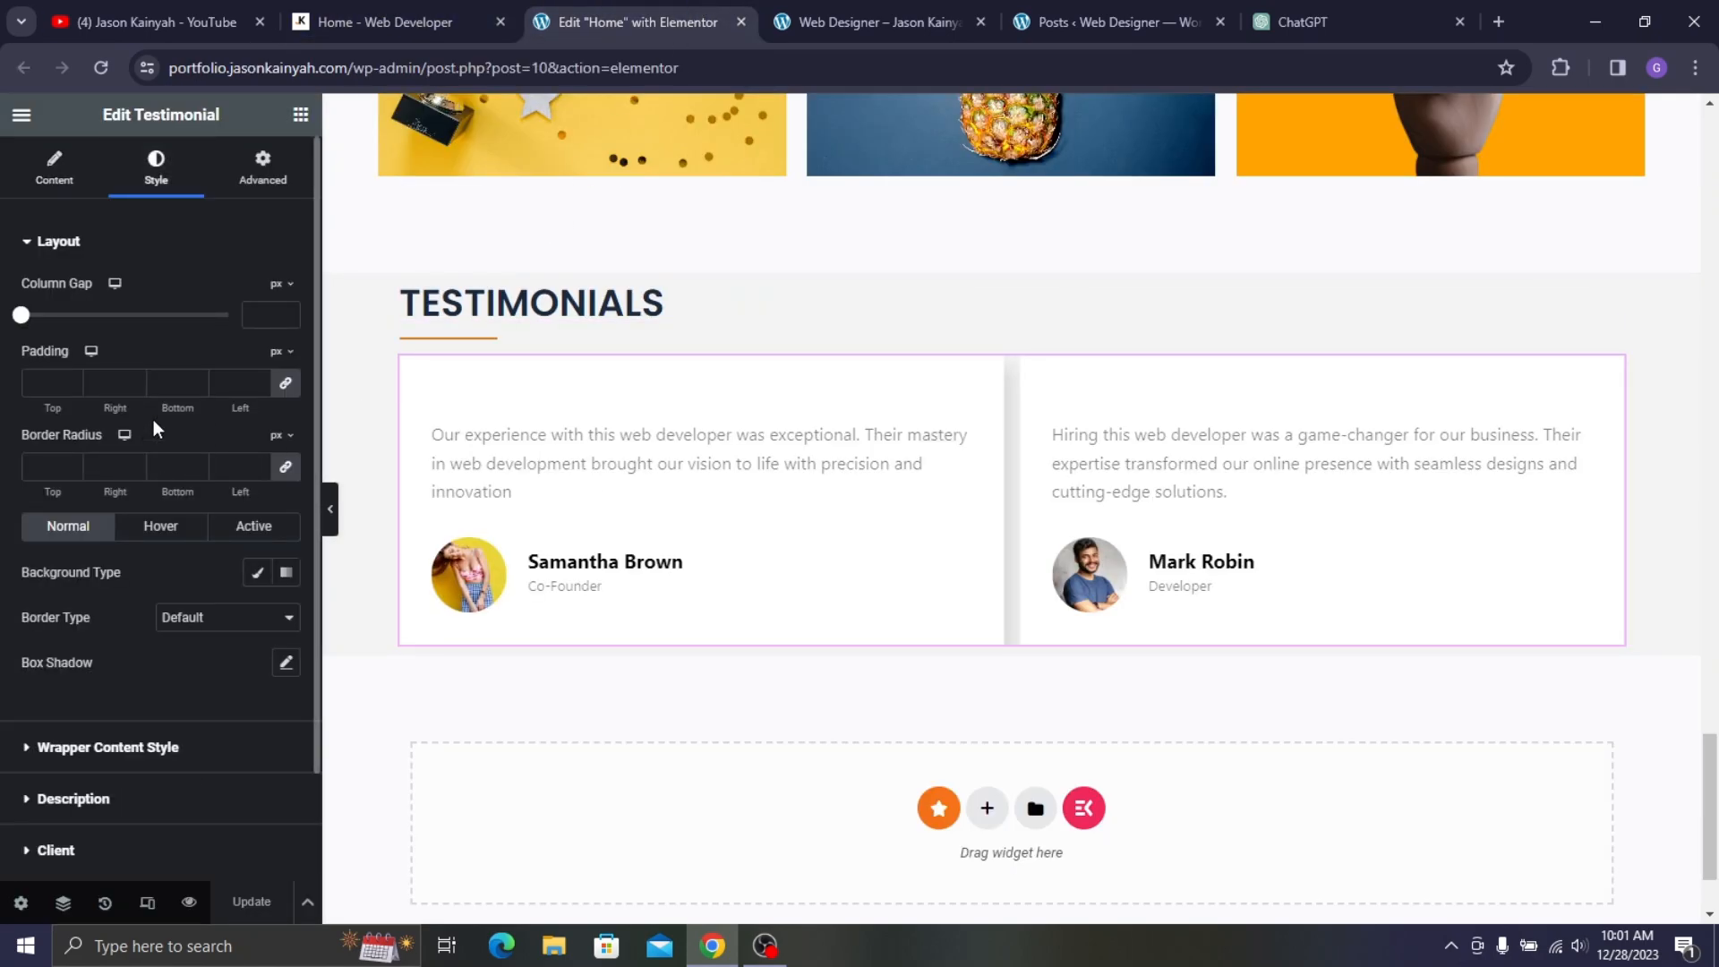
{"action": "scroll", "coordinate": [133, 594], "scroll_direction": "down", "scroll_amount": 2}
{"action": "scroll", "coordinate": [134, 376], "scroll_direction": "up", "scroll_amount": 2}
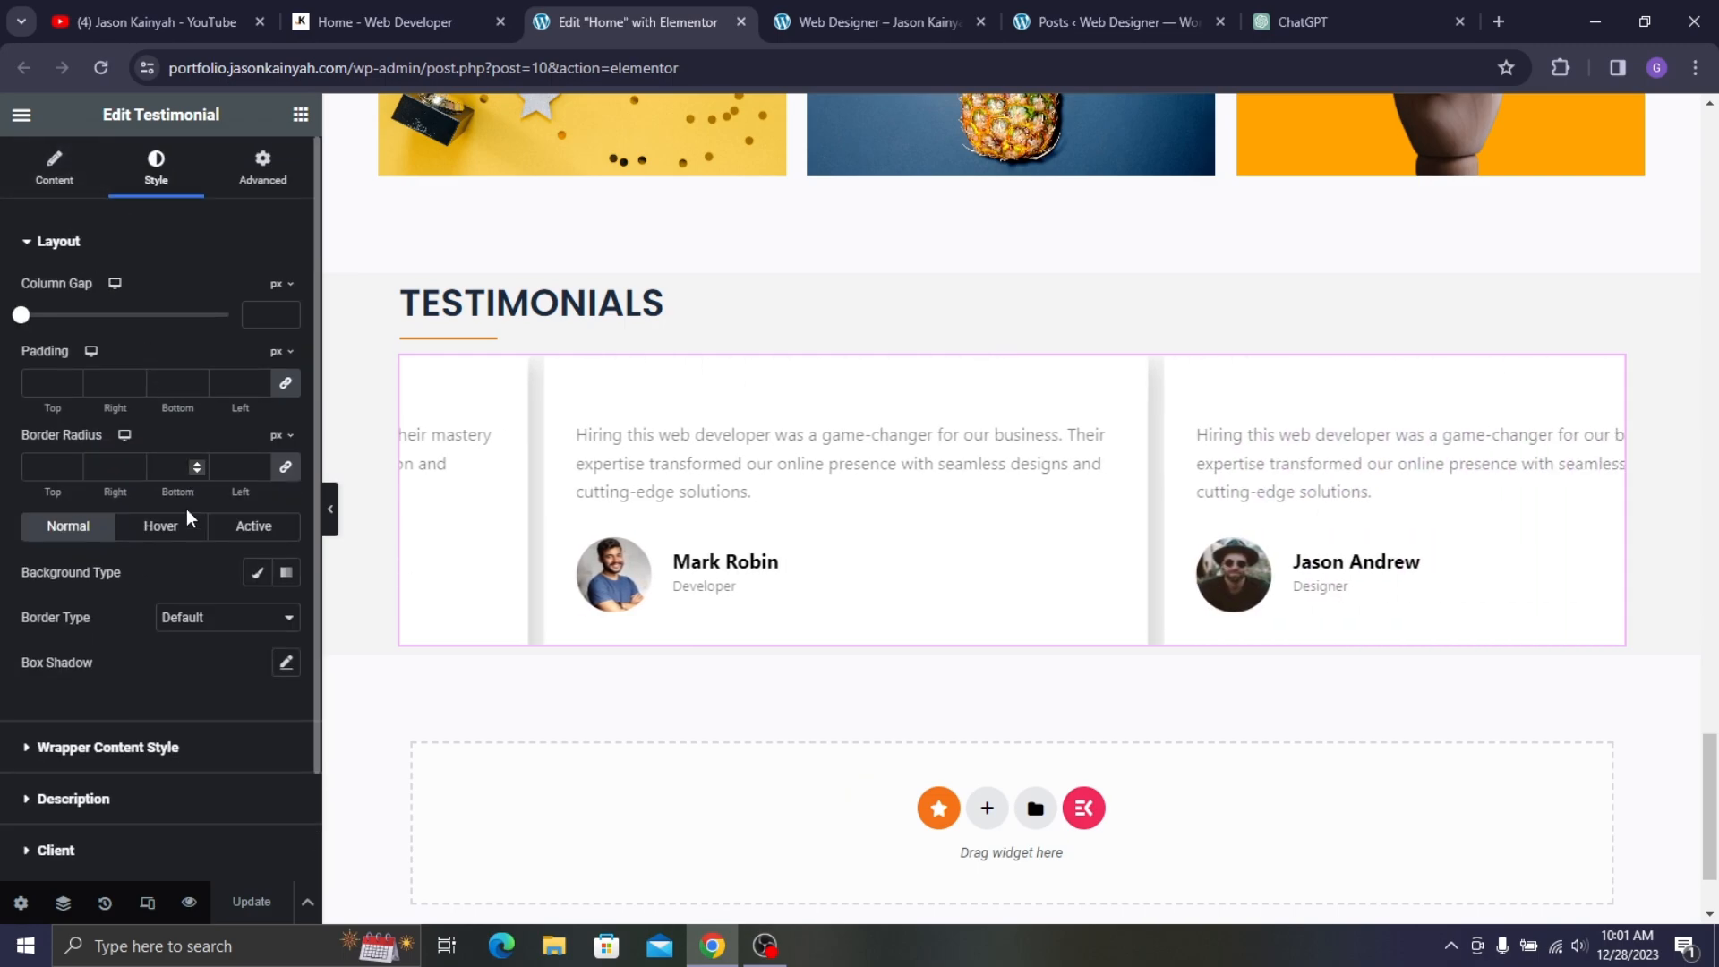
{"action": "scroll", "coordinate": [152, 582], "scroll_direction": "down", "scroll_amount": 2}
{"action": "left_click", "coordinate": [146, 682]}
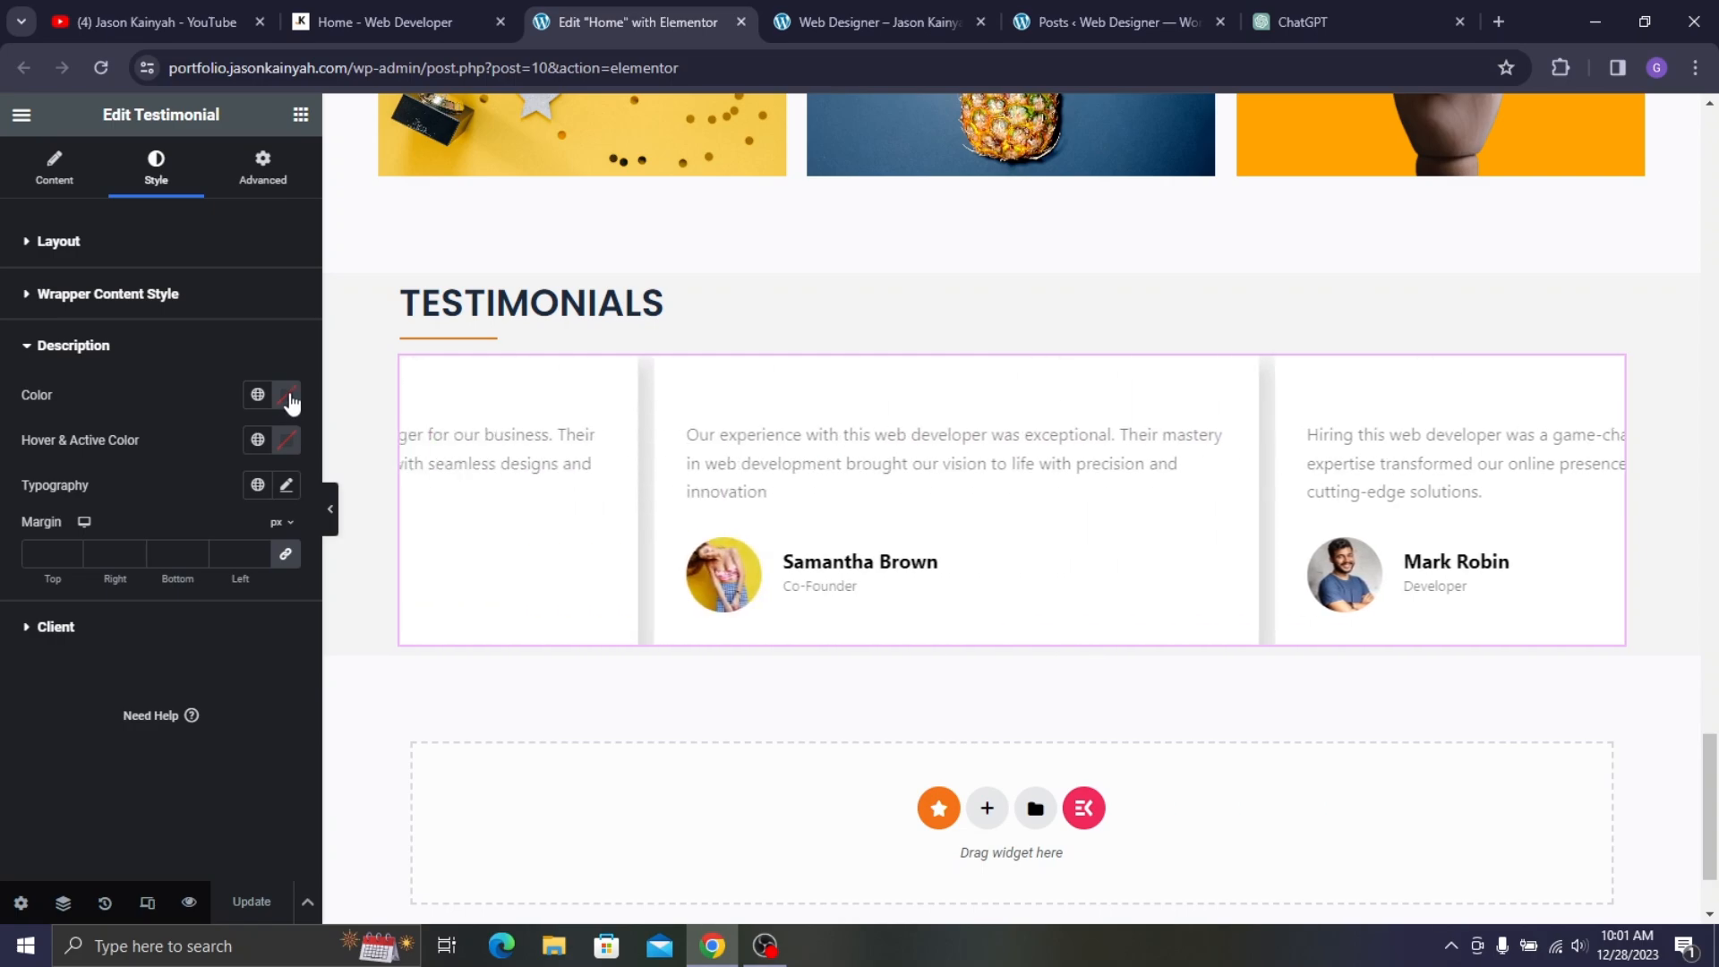
{"action": "left_click", "coordinate": [289, 409]}
{"action": "left_click", "coordinate": [165, 535]}
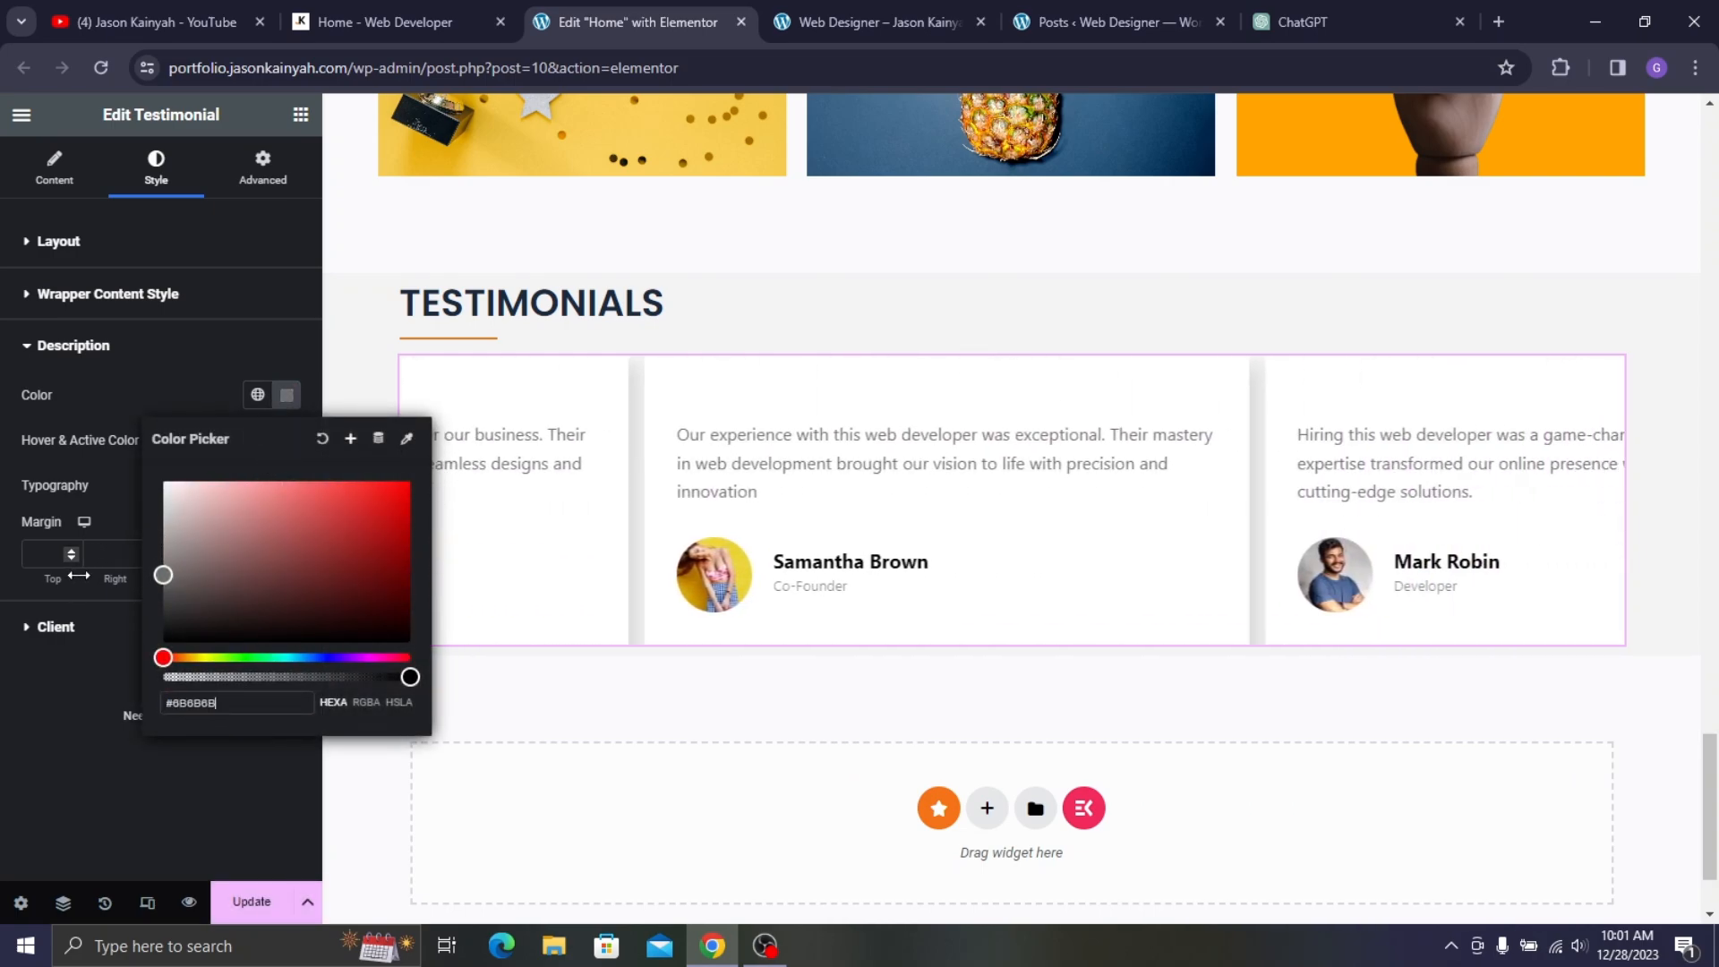
{"action": "left_click", "coordinate": [35, 740]}
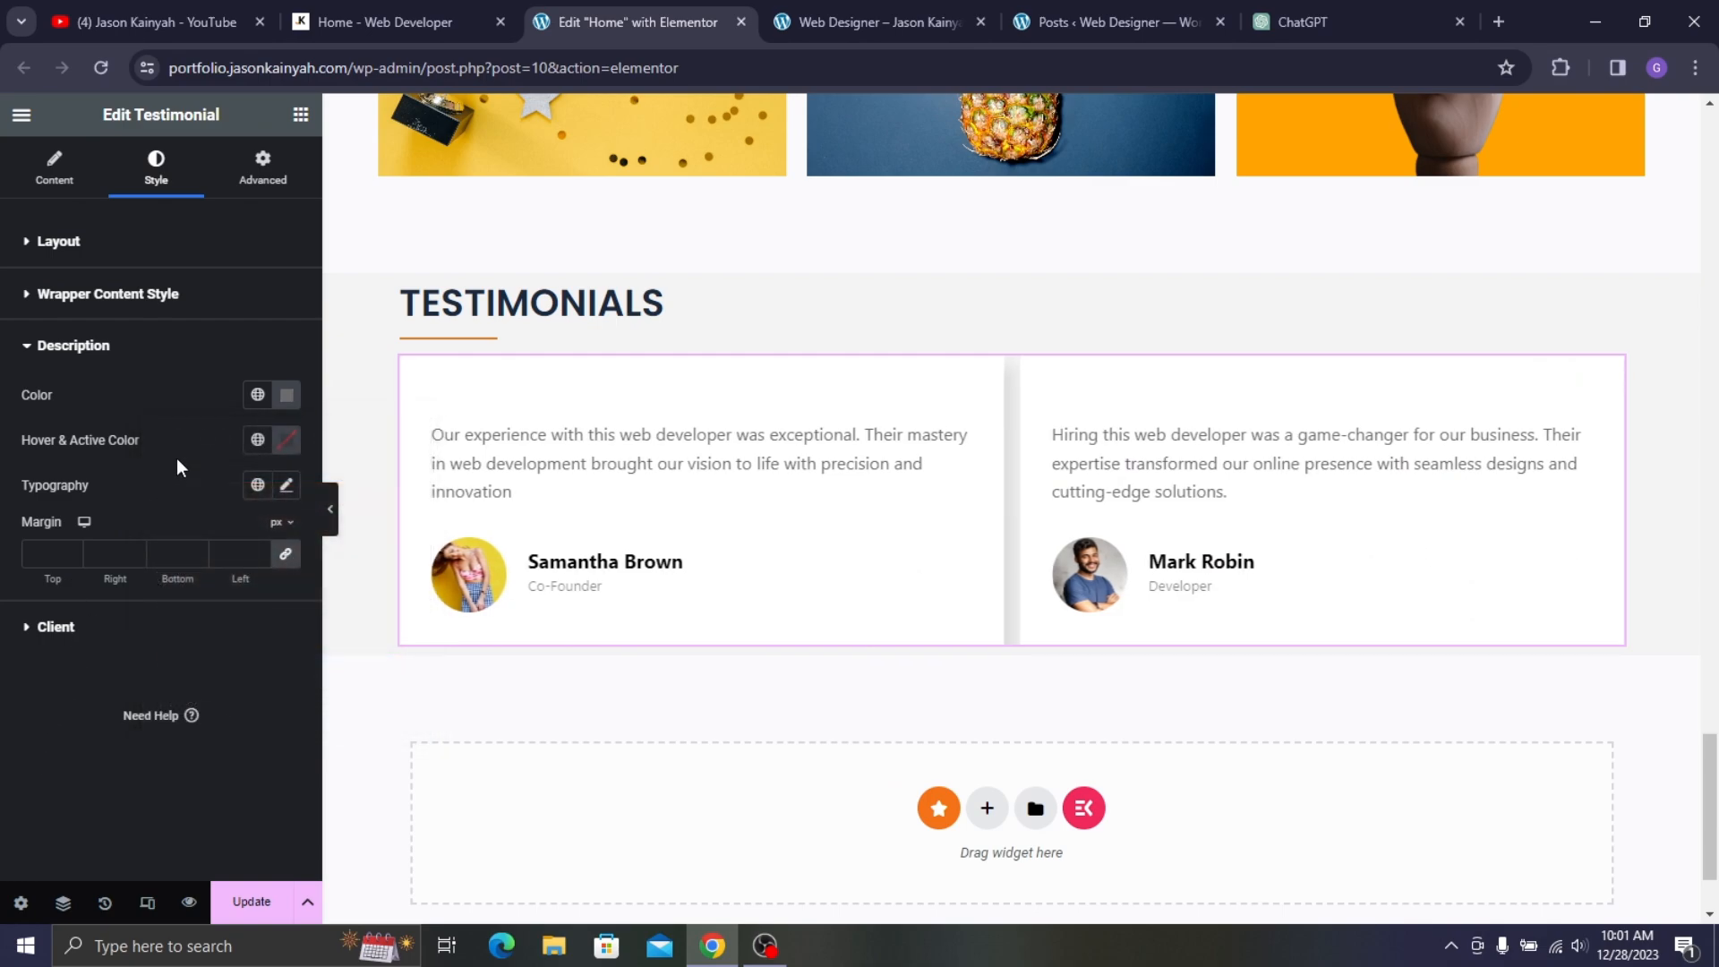
- Set the review typography to Montserrat, 15 px, weight 500 (Medium)
{"action": "left_click", "coordinate": [286, 486]}
{"action": "left_click", "coordinate": [232, 596]}
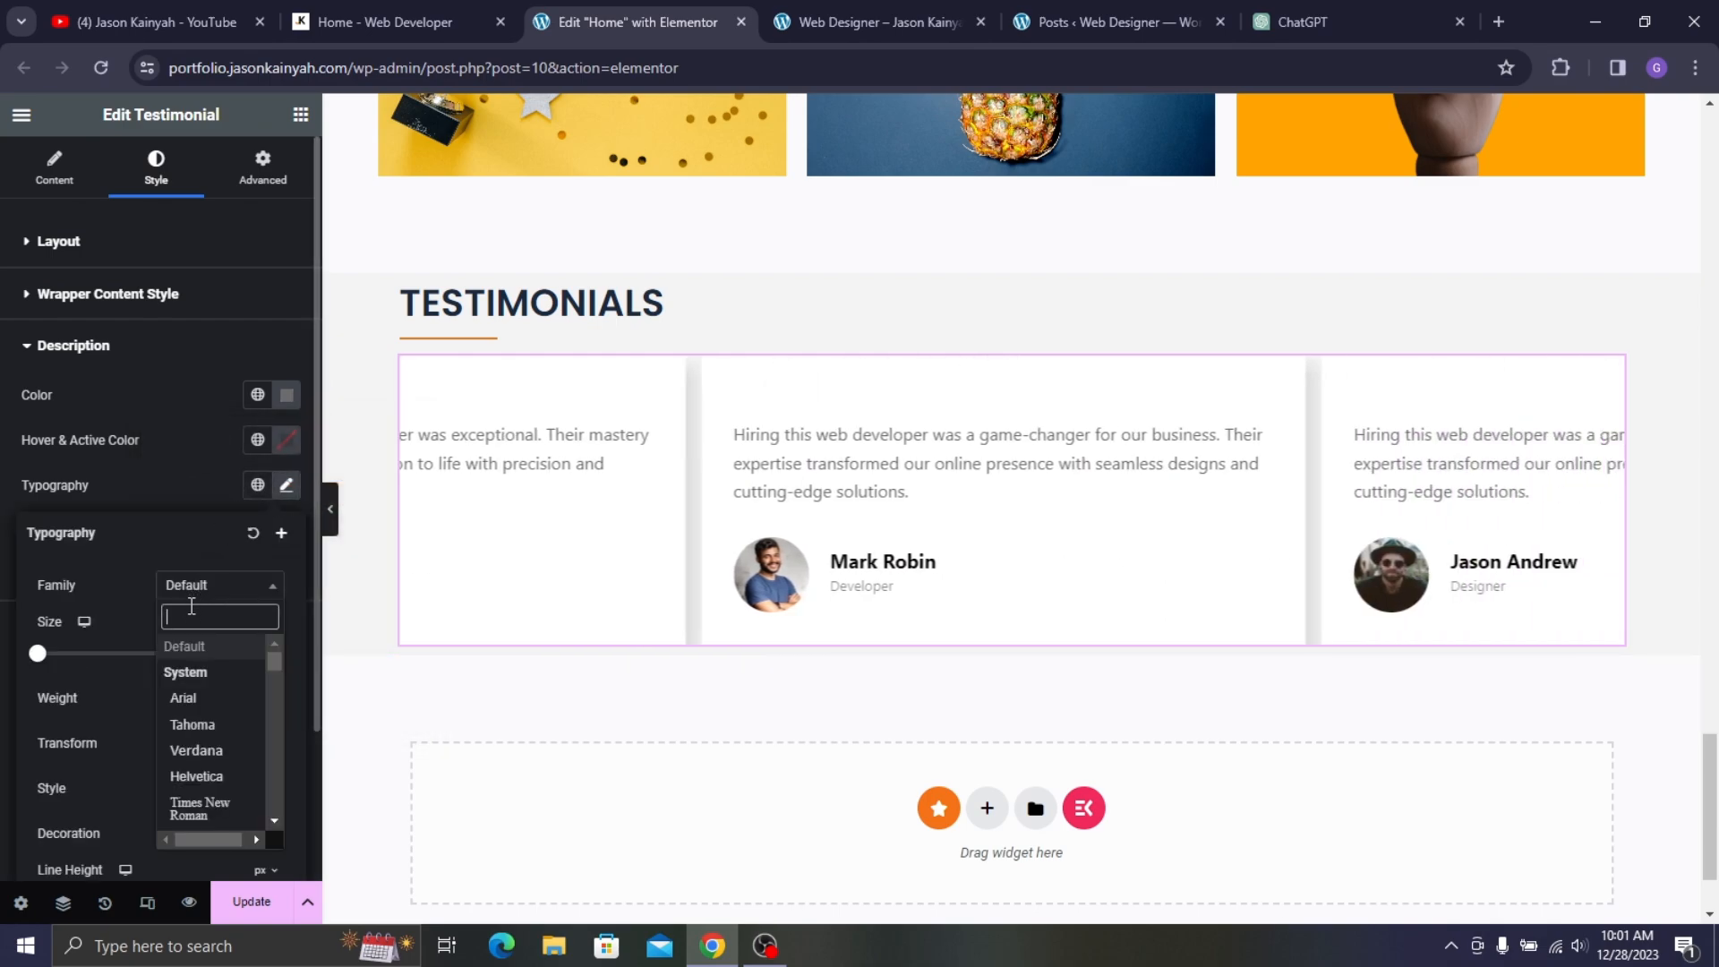
{"action": "type", "text": "m"}
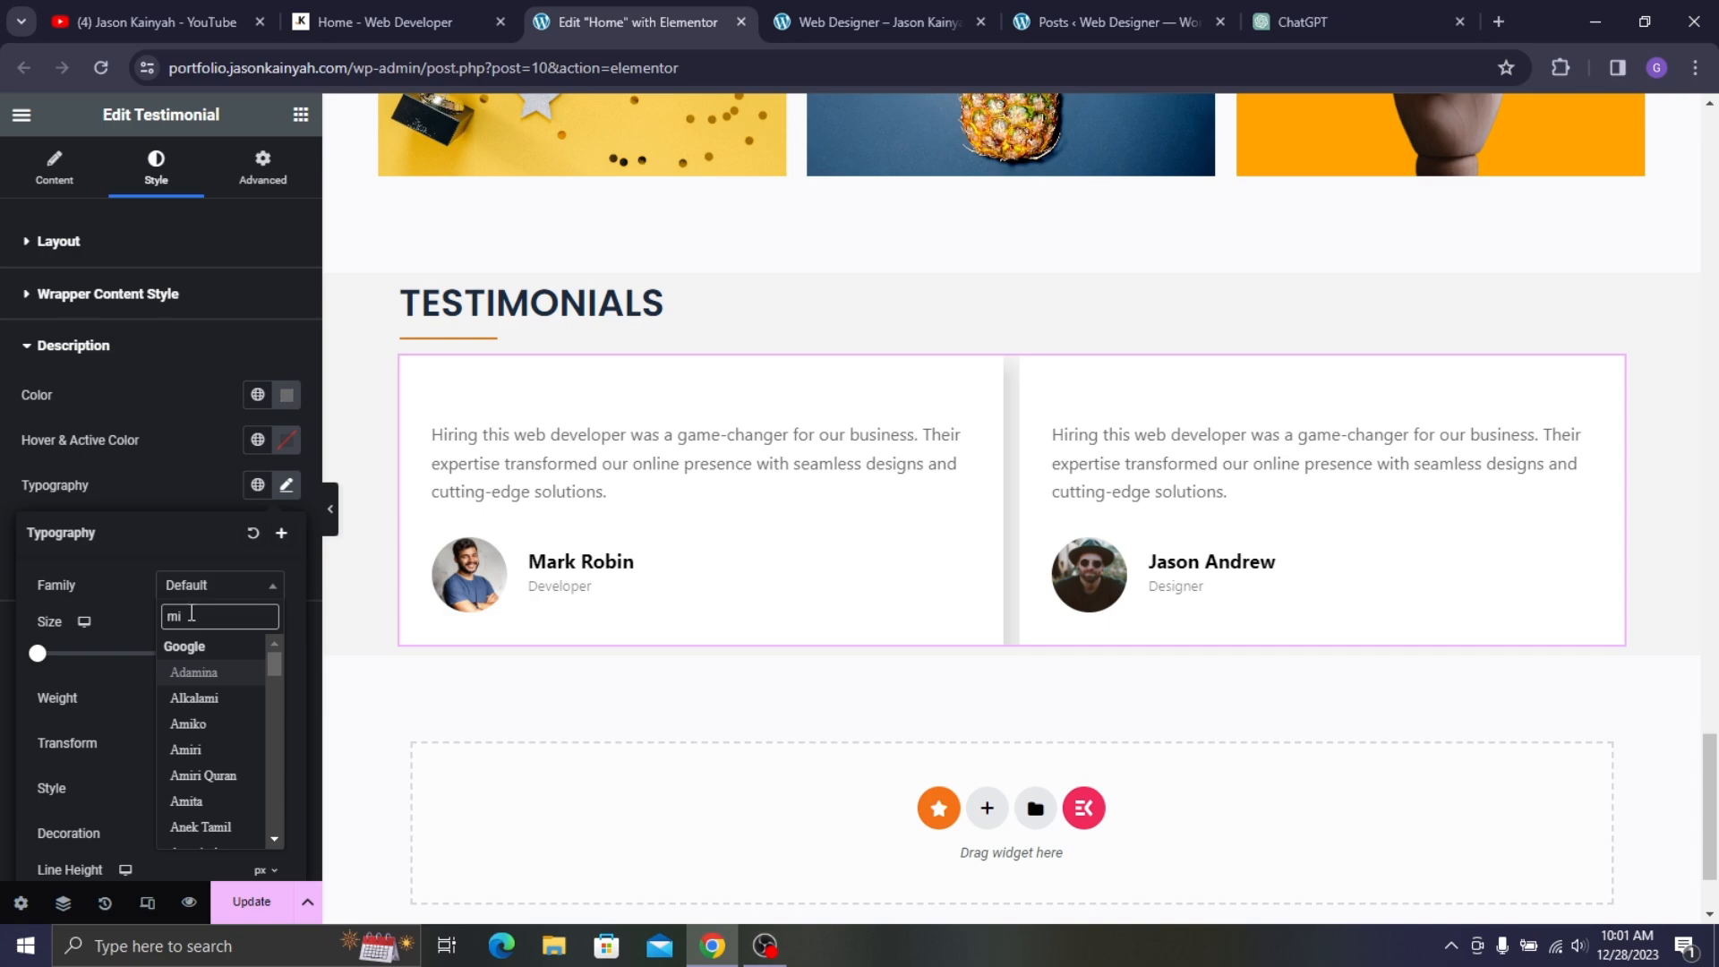
{"action": "type", "text": "on"}
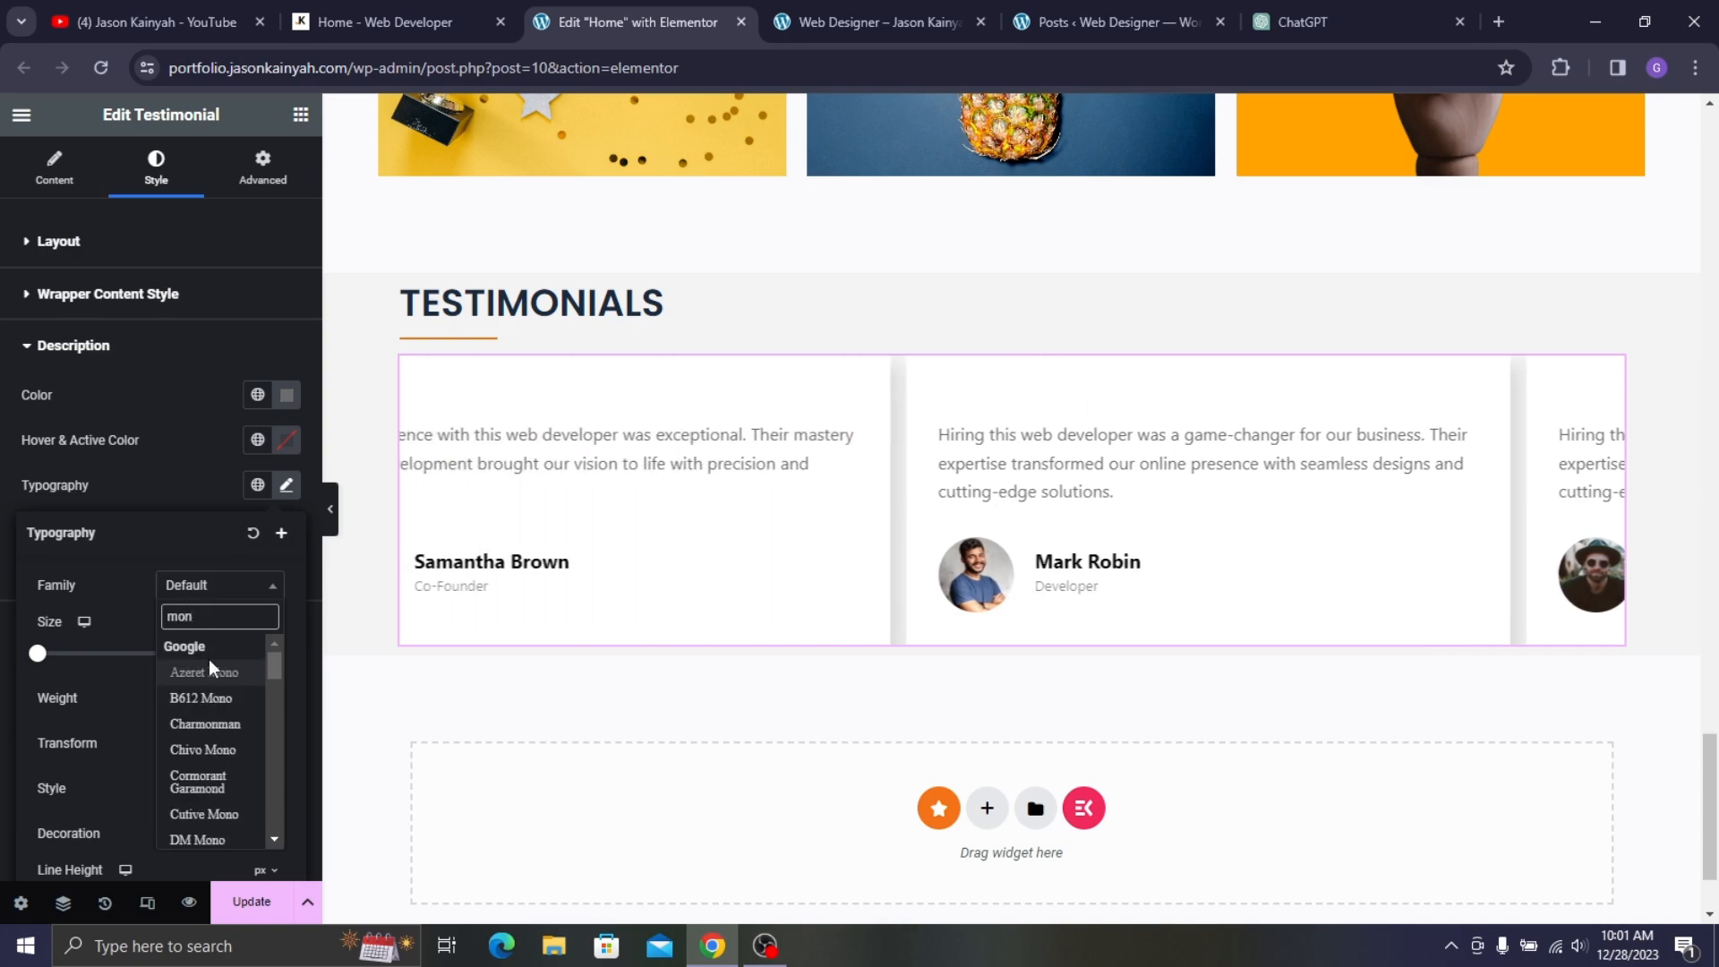
{"action": "type", "text": "tse"}
{"action": "left_click", "coordinate": [217, 676]}
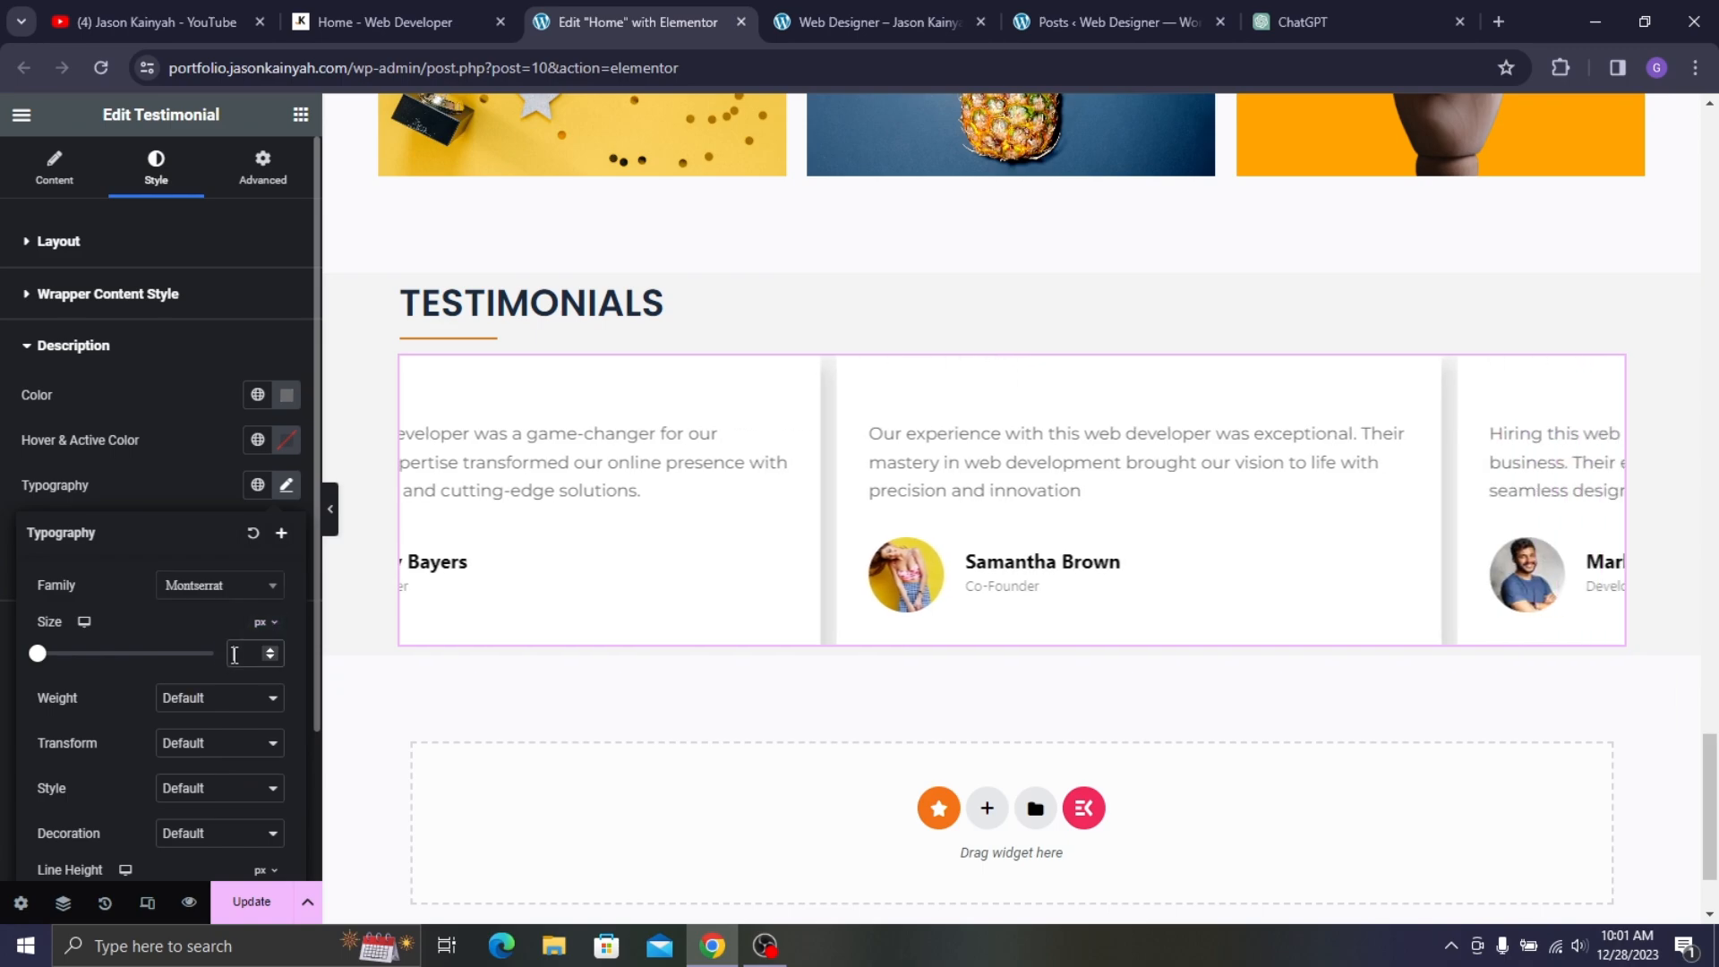
{"action": "left_click", "coordinate": [234, 654]}
{"action": "type", "text": "15"}
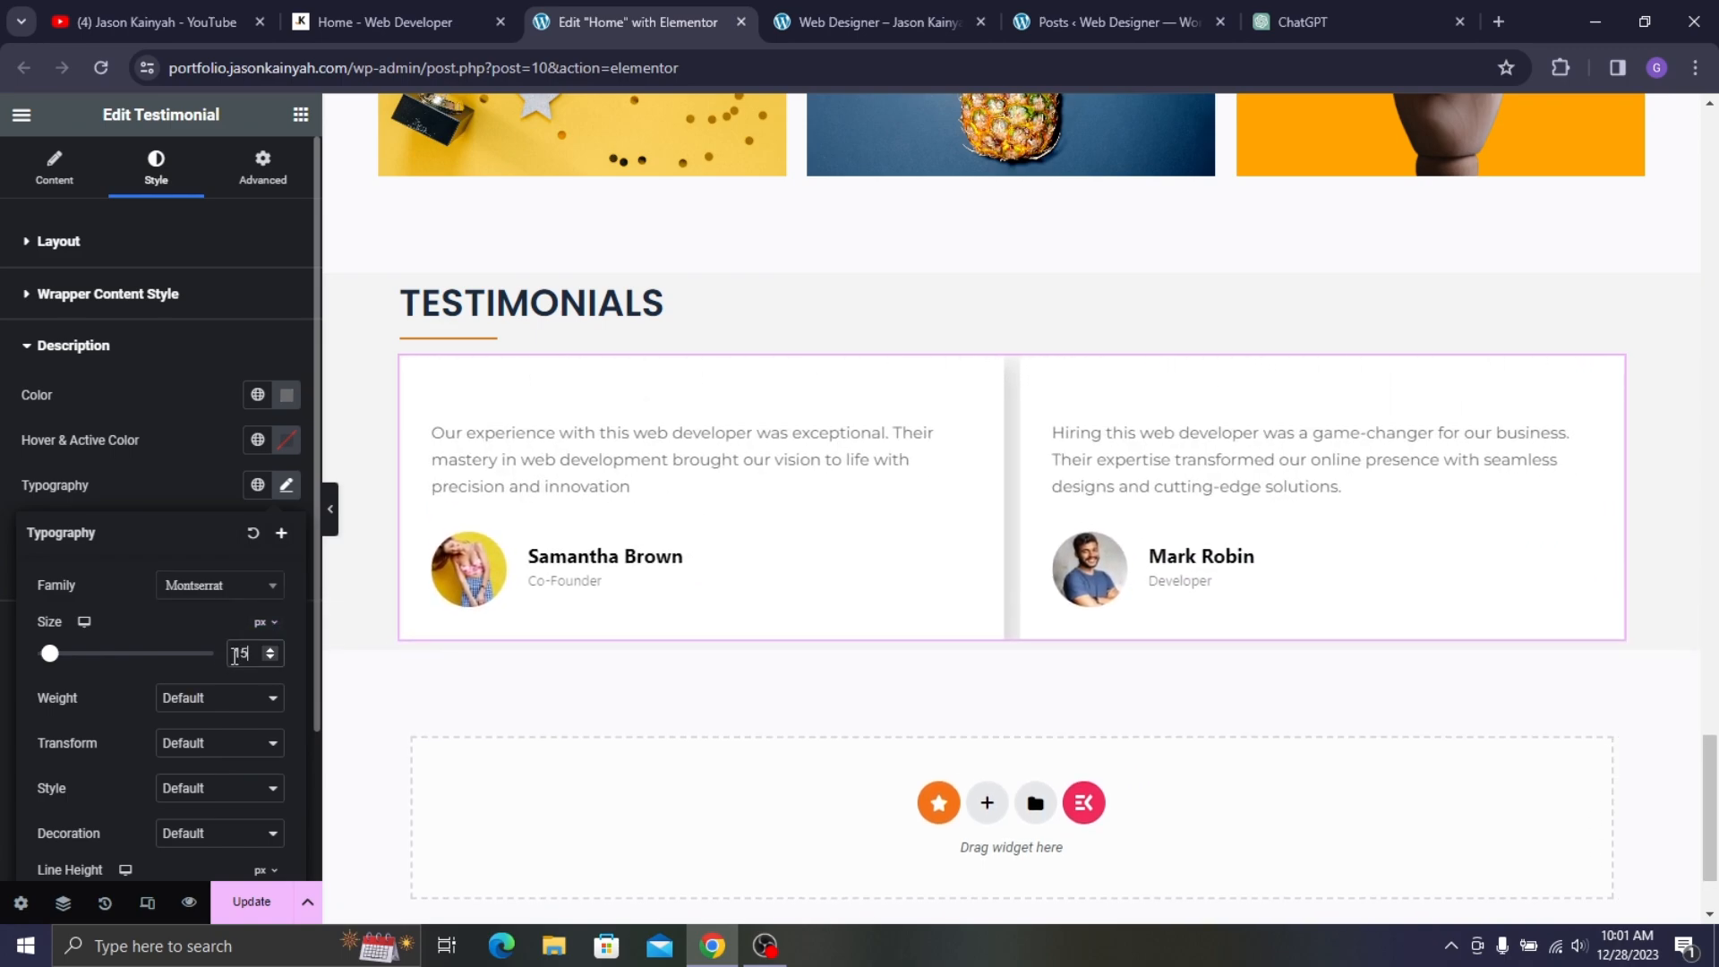
{"action": "left_click", "coordinate": [194, 697]}
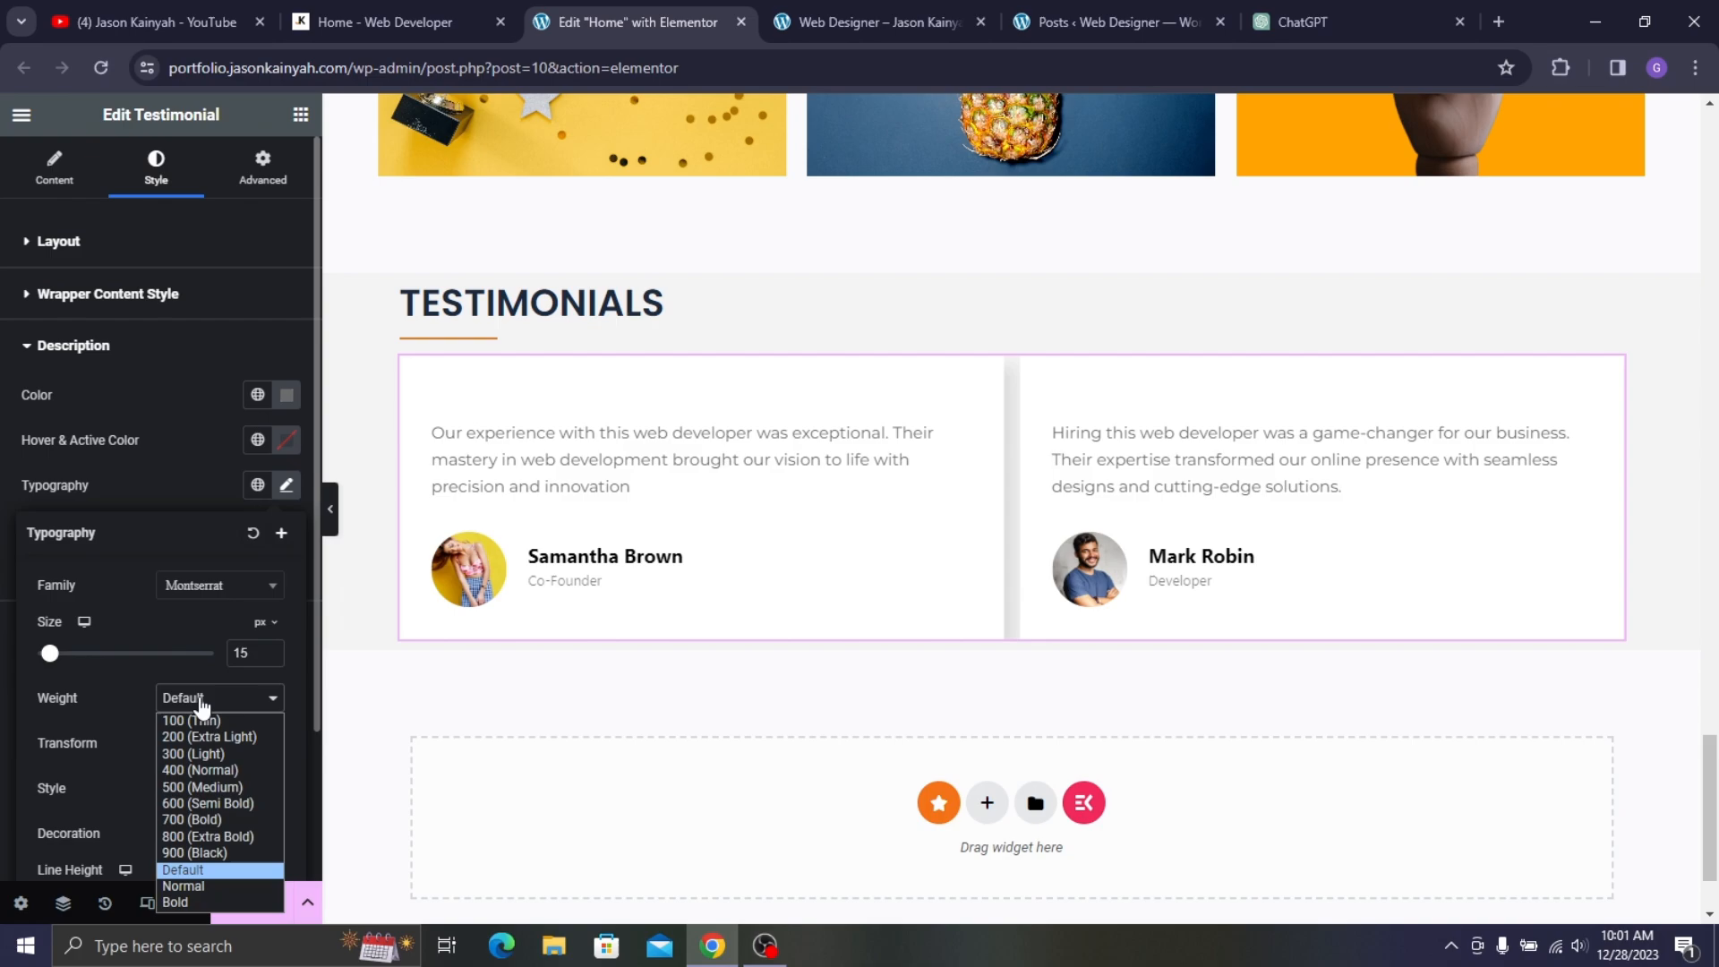
{"action": "left_click", "coordinate": [208, 765]}
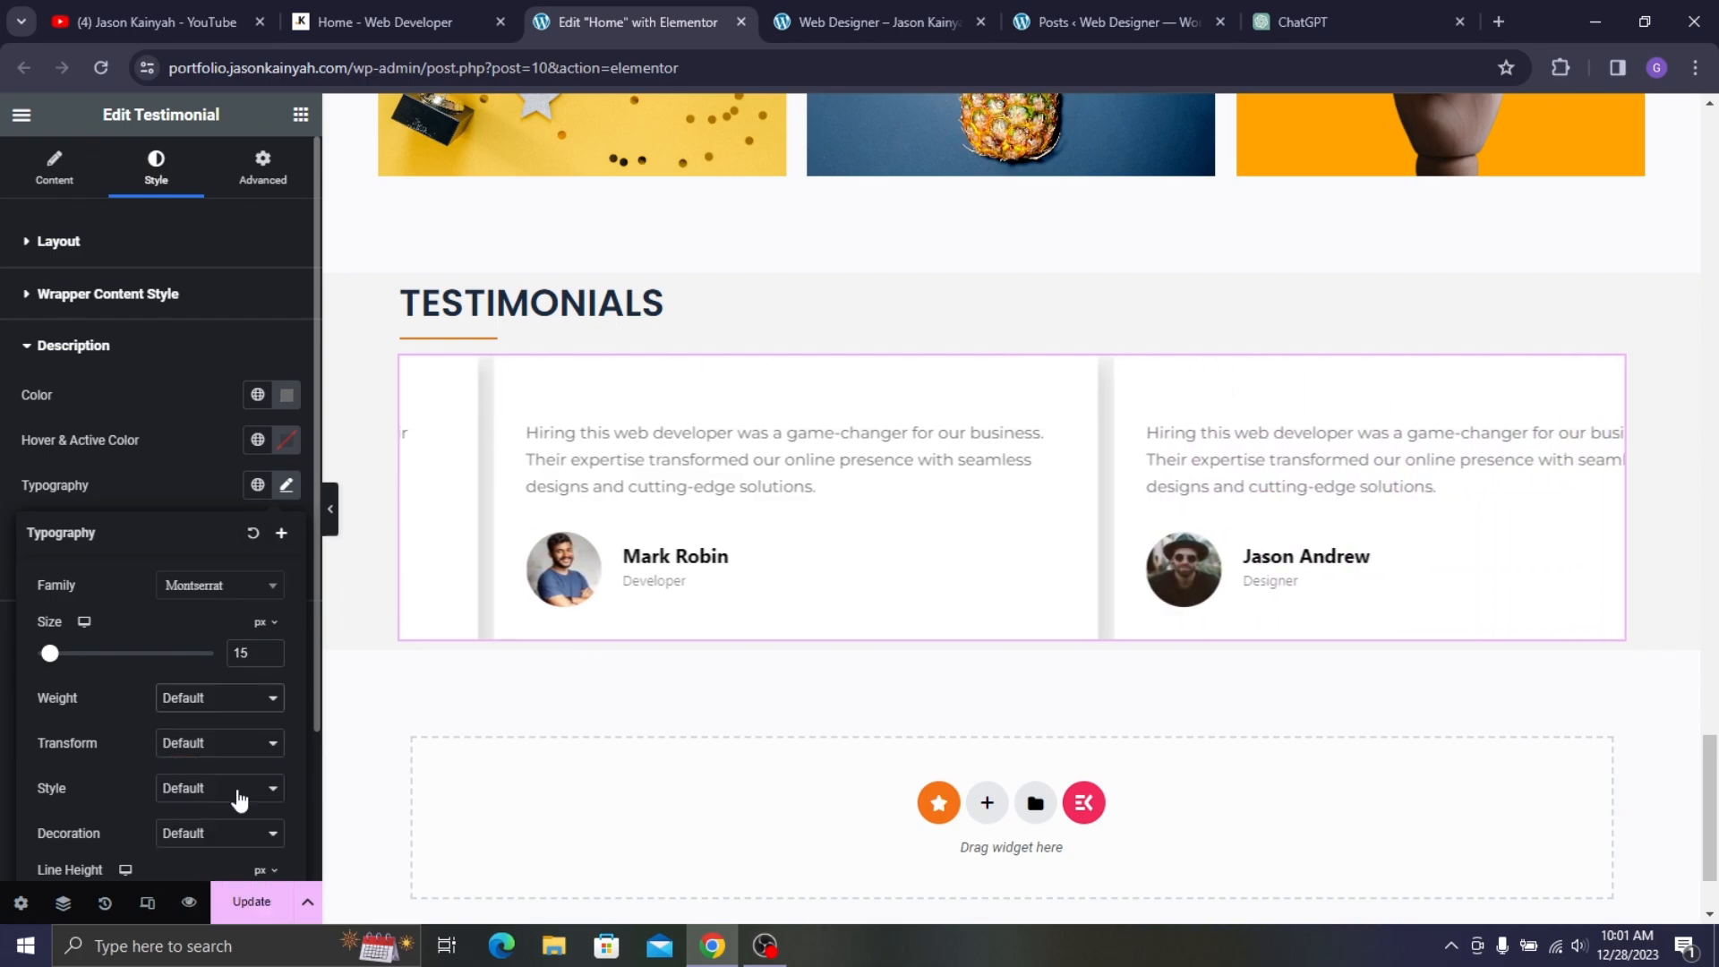
{"action": "left_click", "coordinate": [166, 495]}
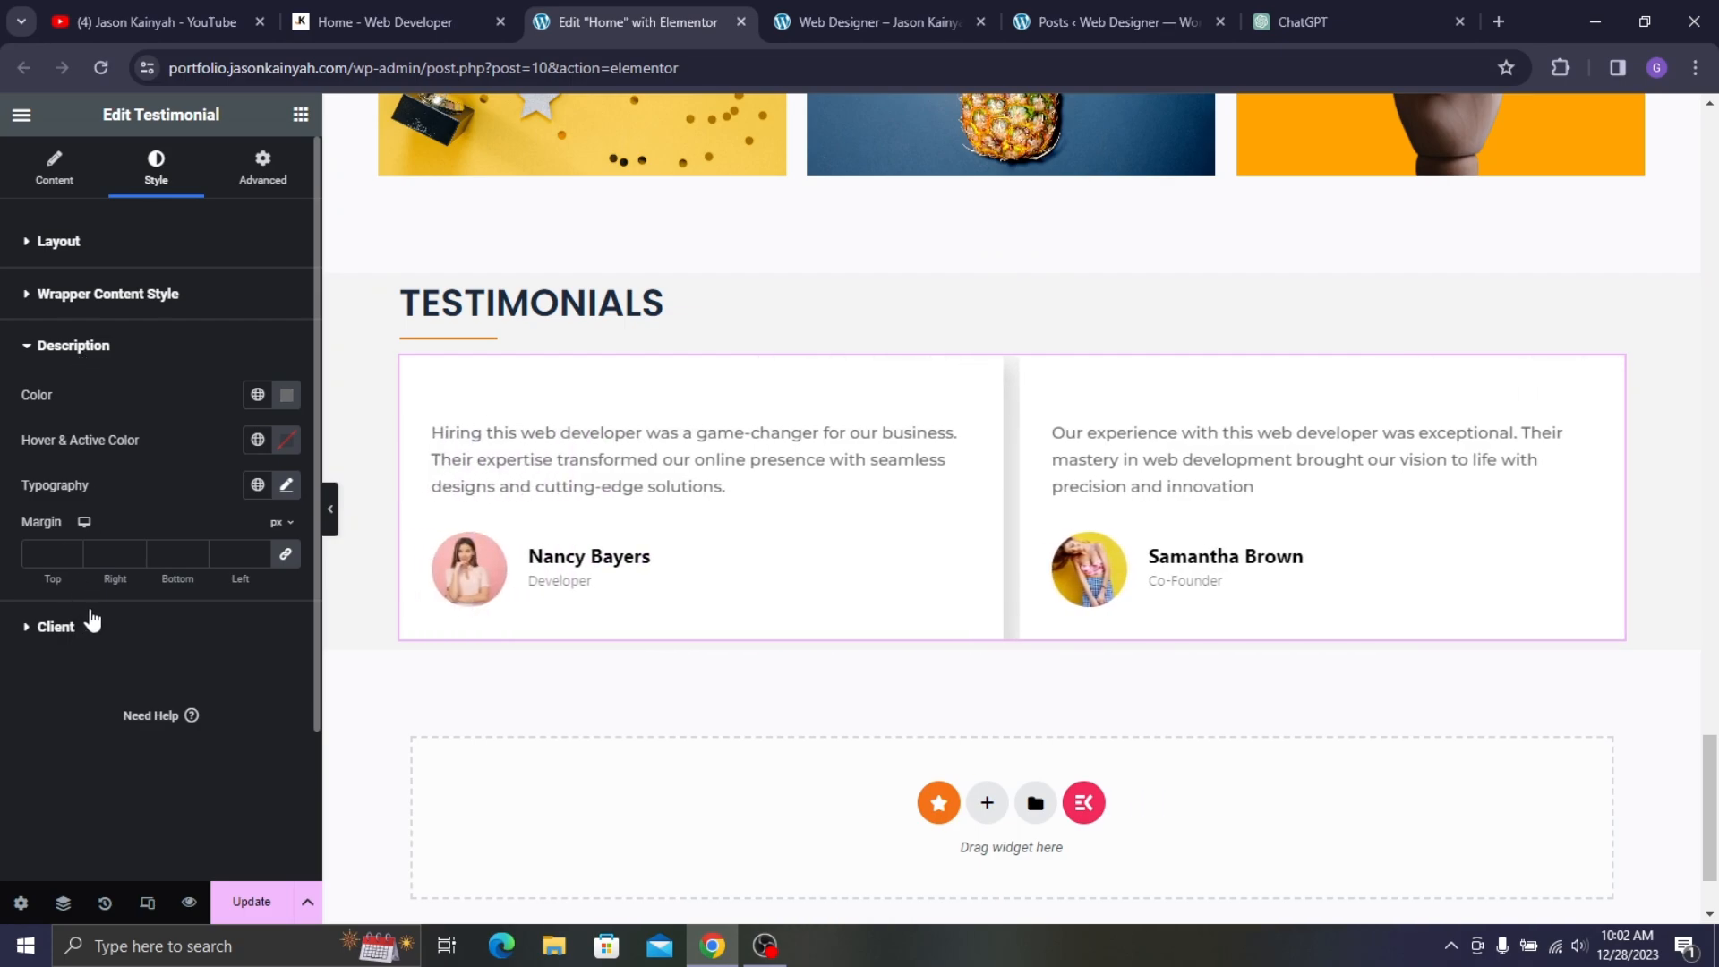
- Set the client name typography font family to Poppins
{"action": "left_click", "coordinate": [92, 623]}
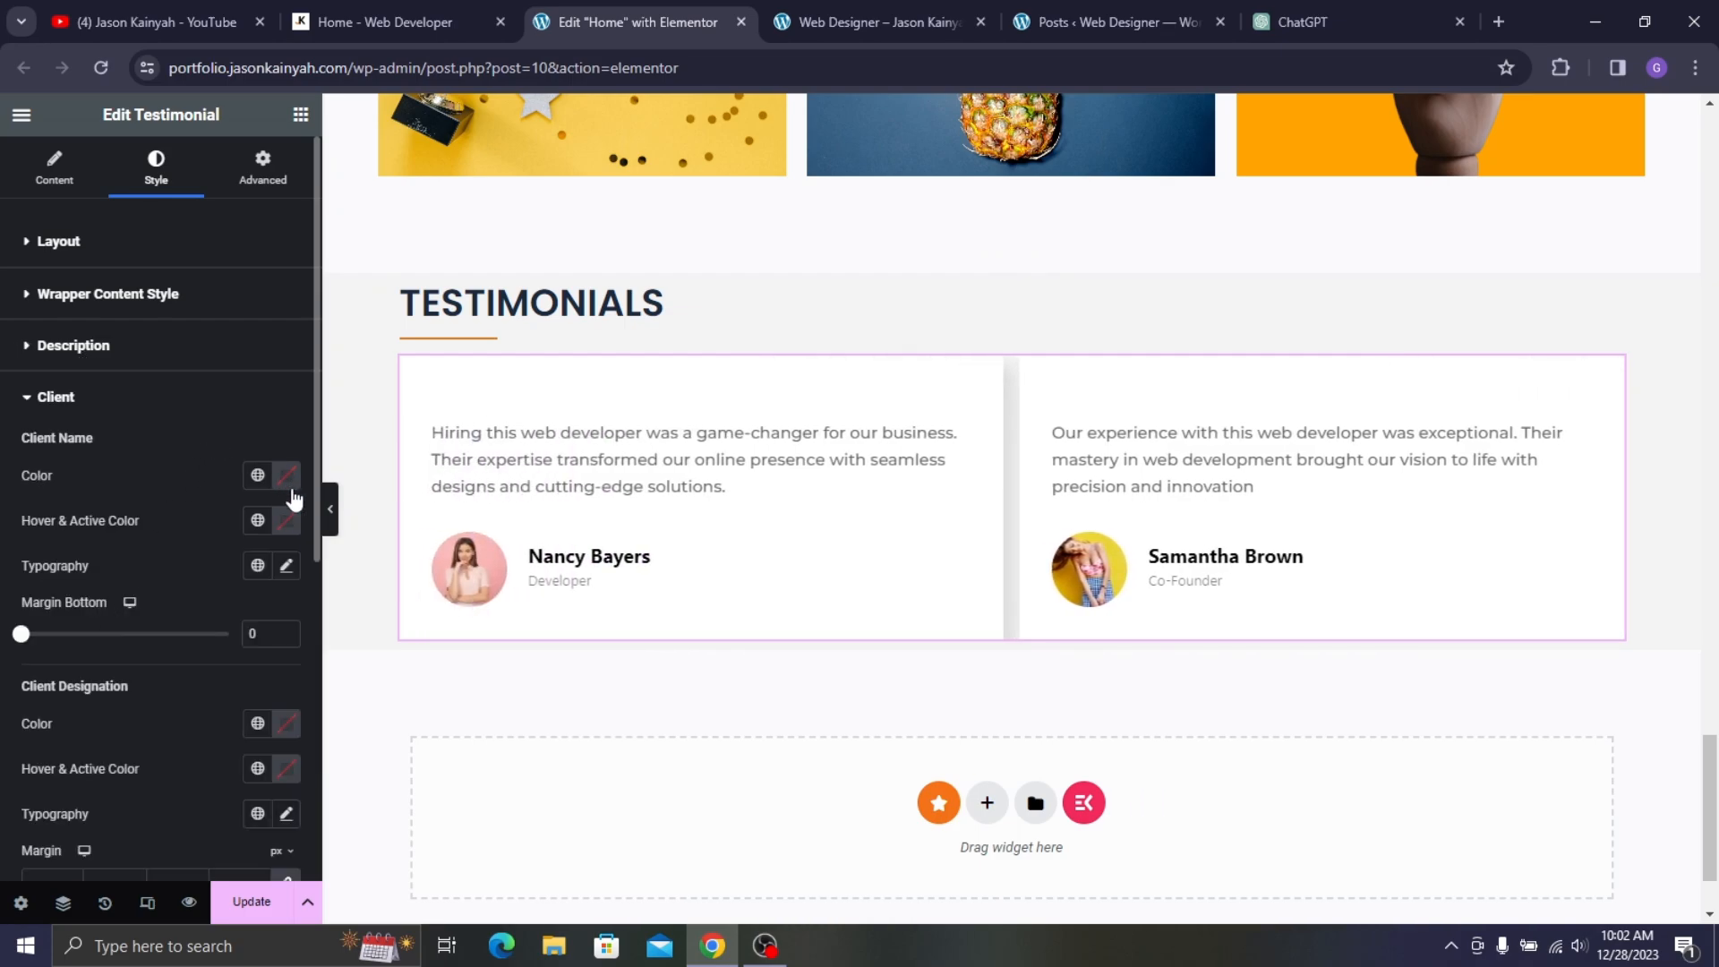
{"action": "left_click", "coordinate": [403, 22]}
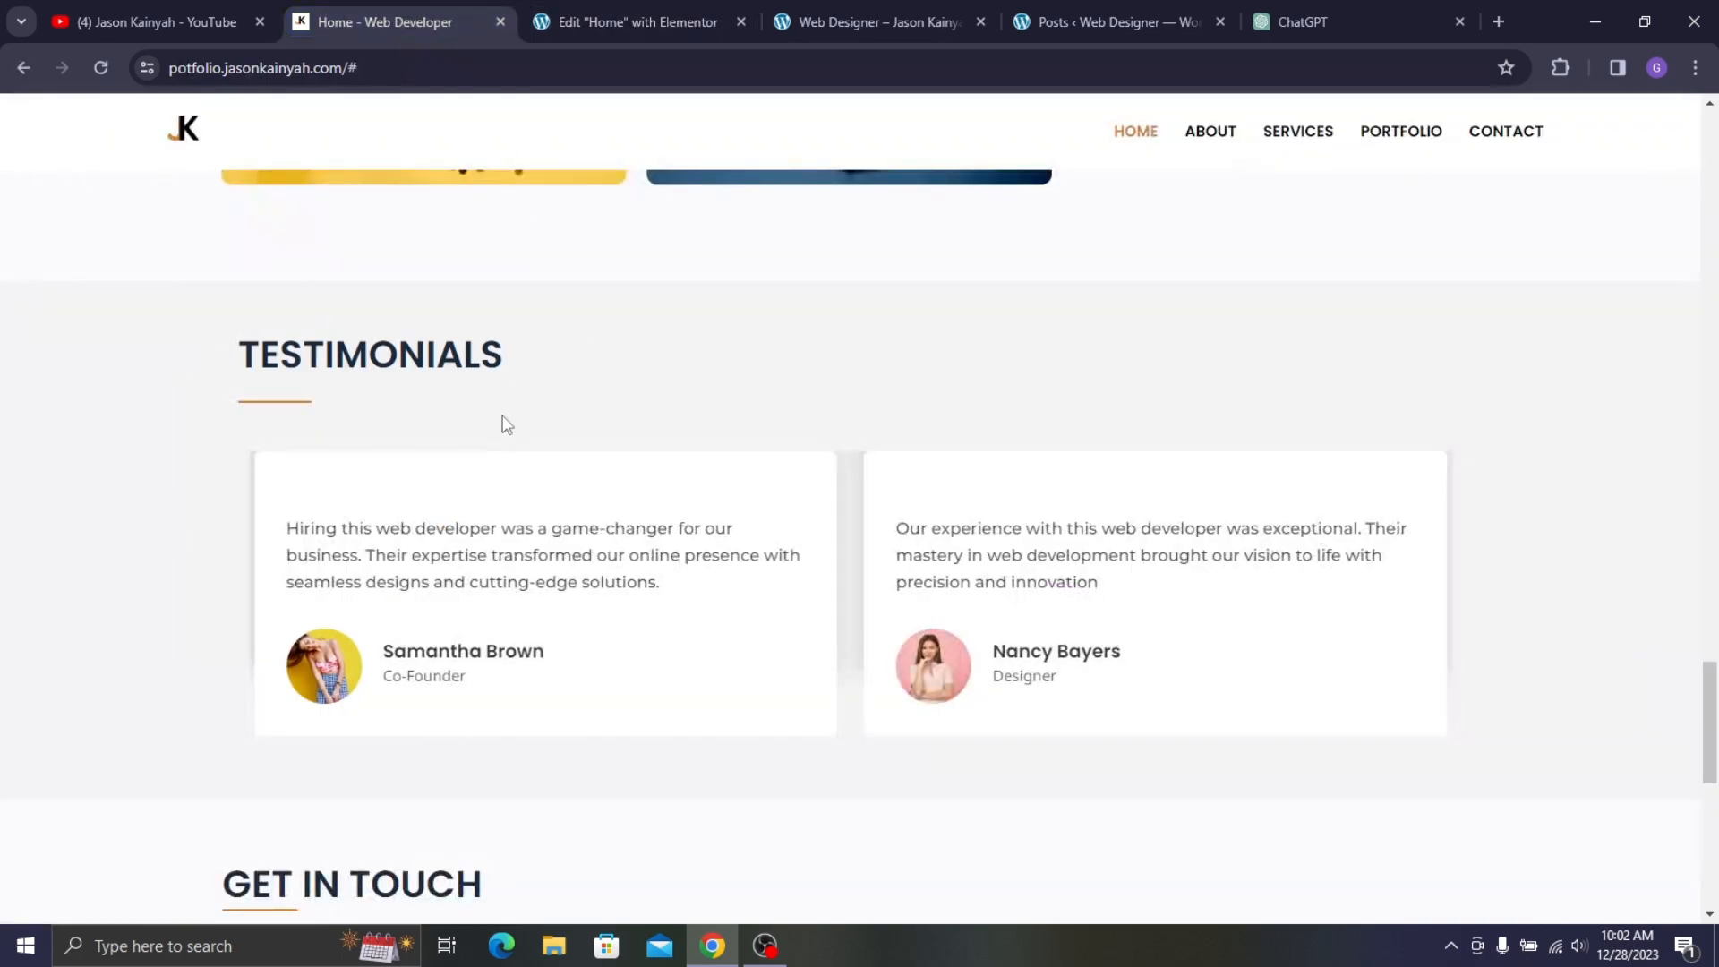
{"action": "left_click", "coordinate": [709, 3]}
{"action": "left_click", "coordinate": [292, 577]}
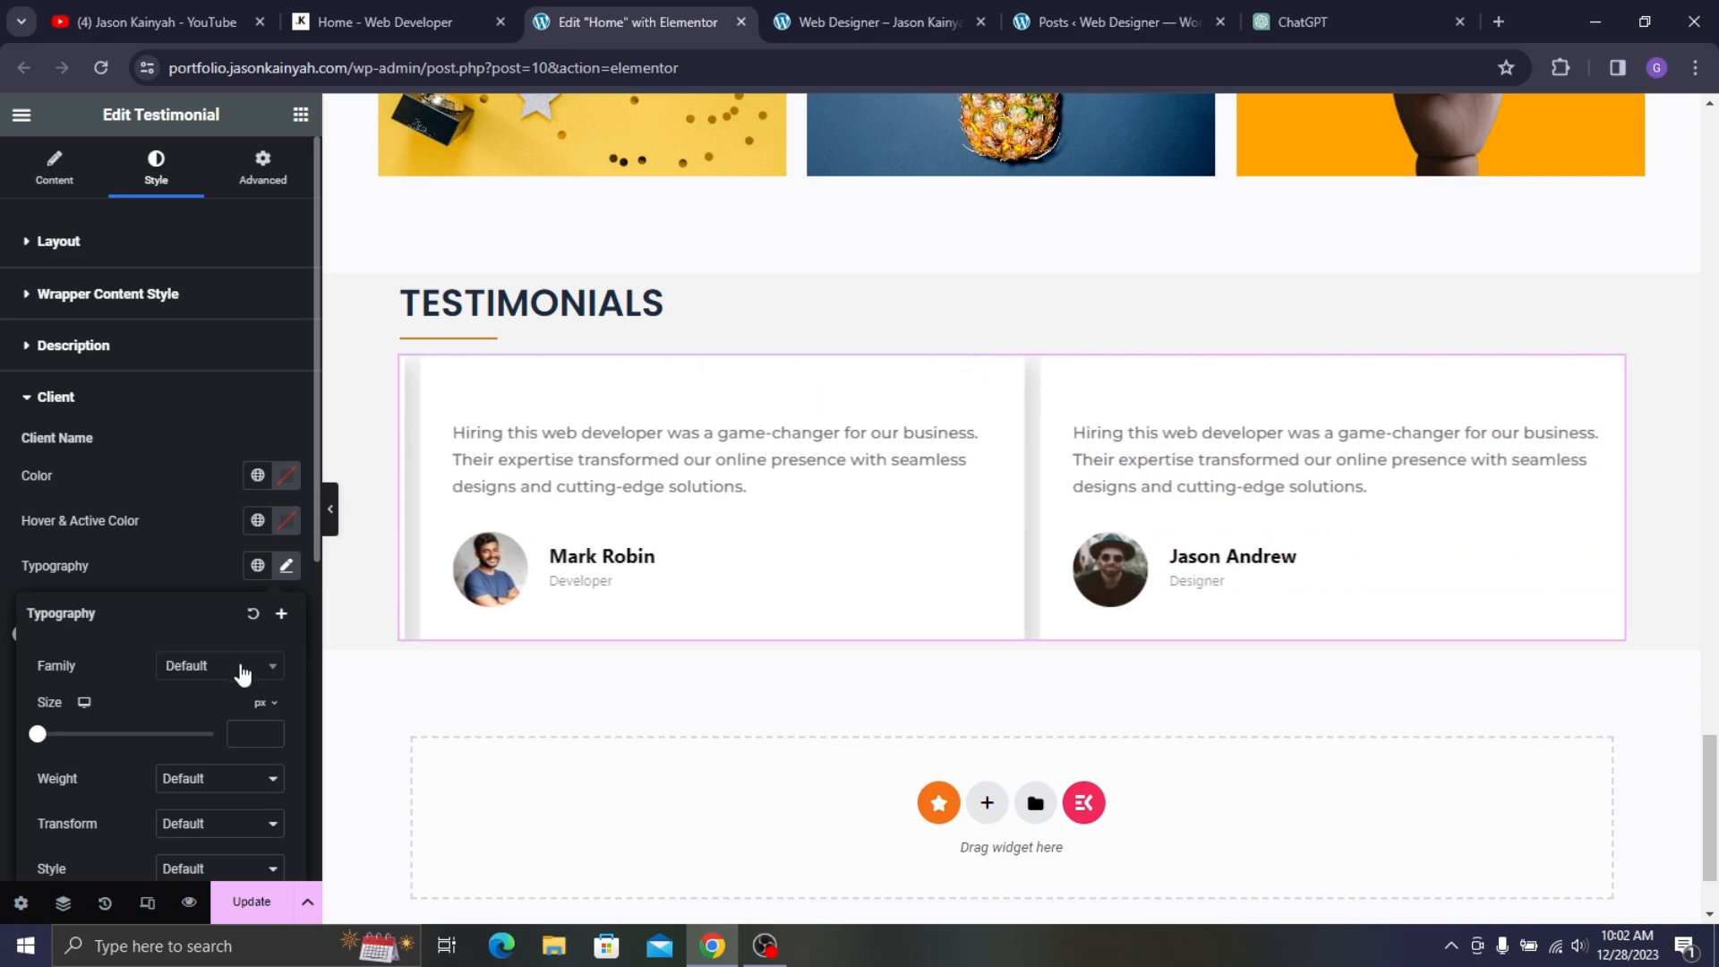
{"action": "left_click", "coordinate": [242, 667]}
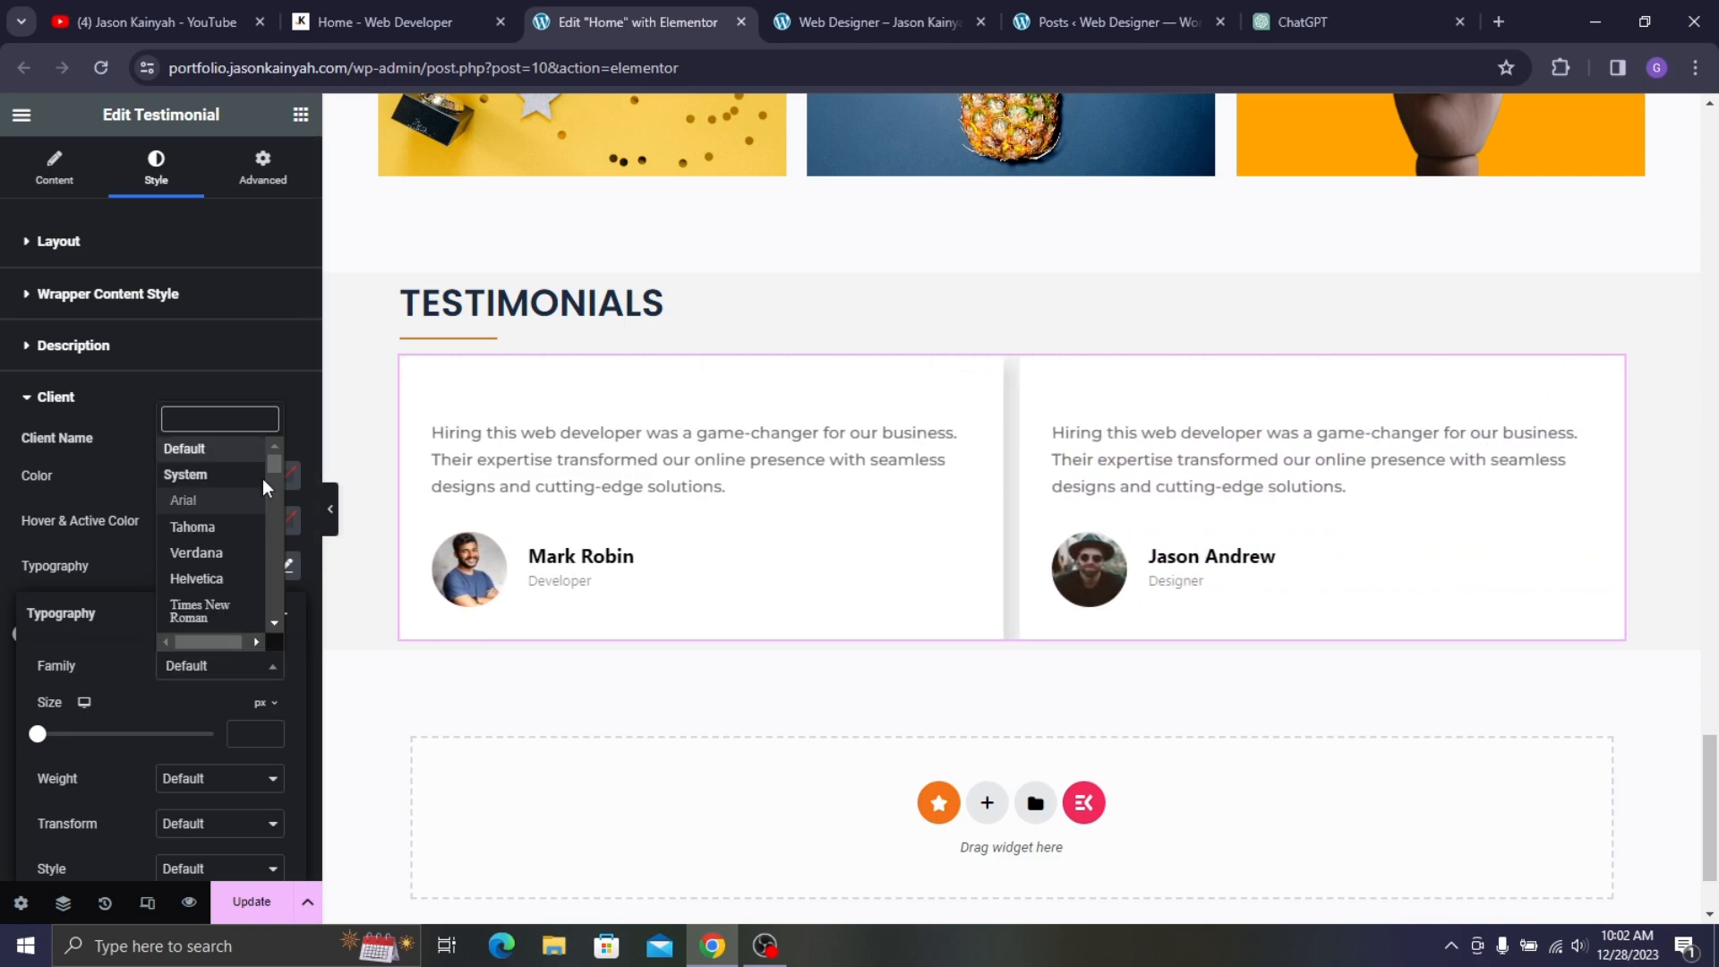
{"action": "type", "text": "popp"}
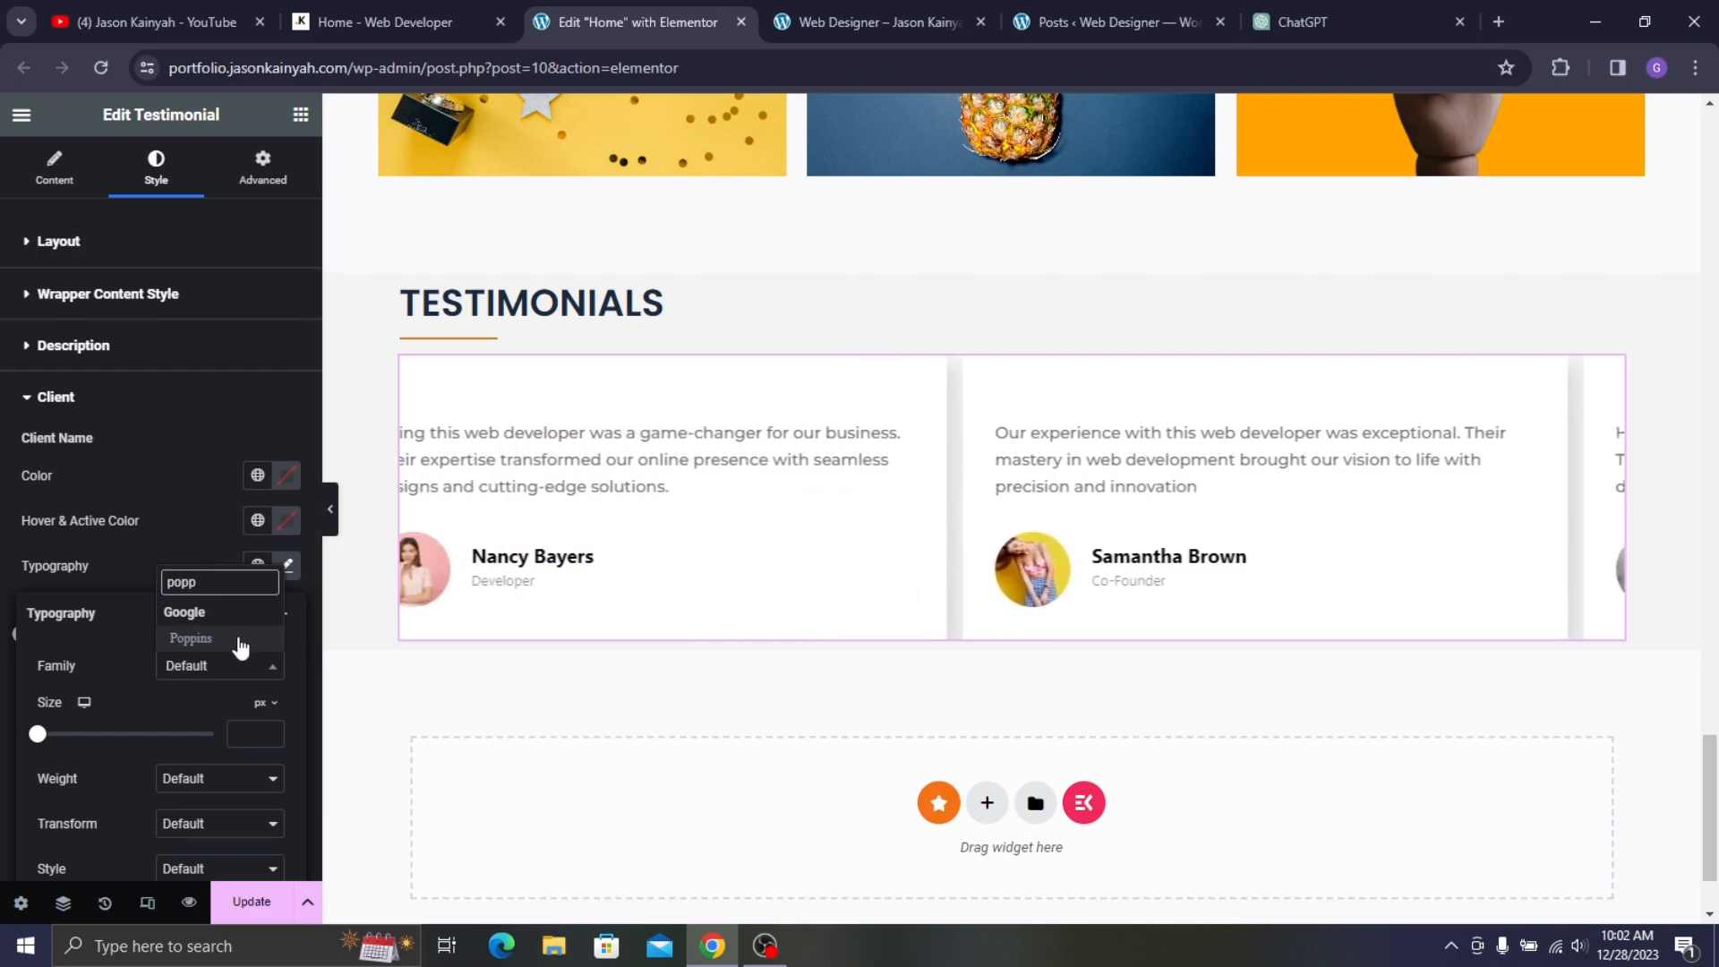
{"action": "left_click", "coordinate": [238, 638]}
- Make client names 17 px with 600 (Semi Bold) weight
{"action": "type", "text": "15"}
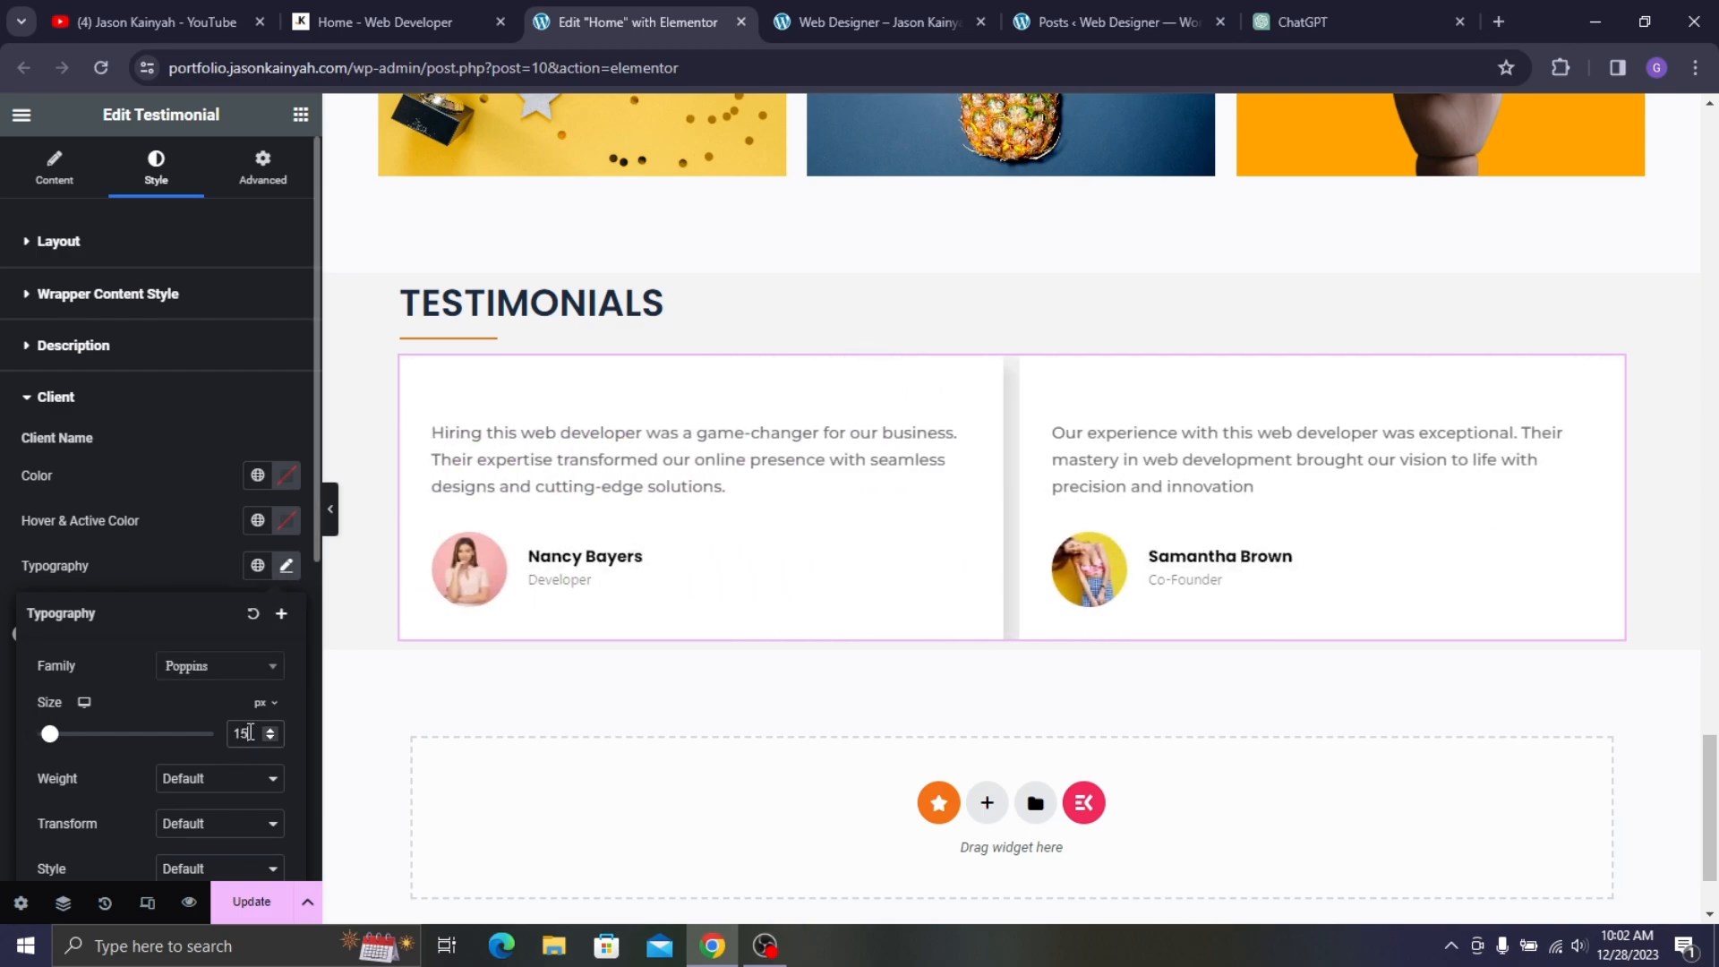
{"action": "key", "text": "Up"}
{"action": "key", "text": "Up"}
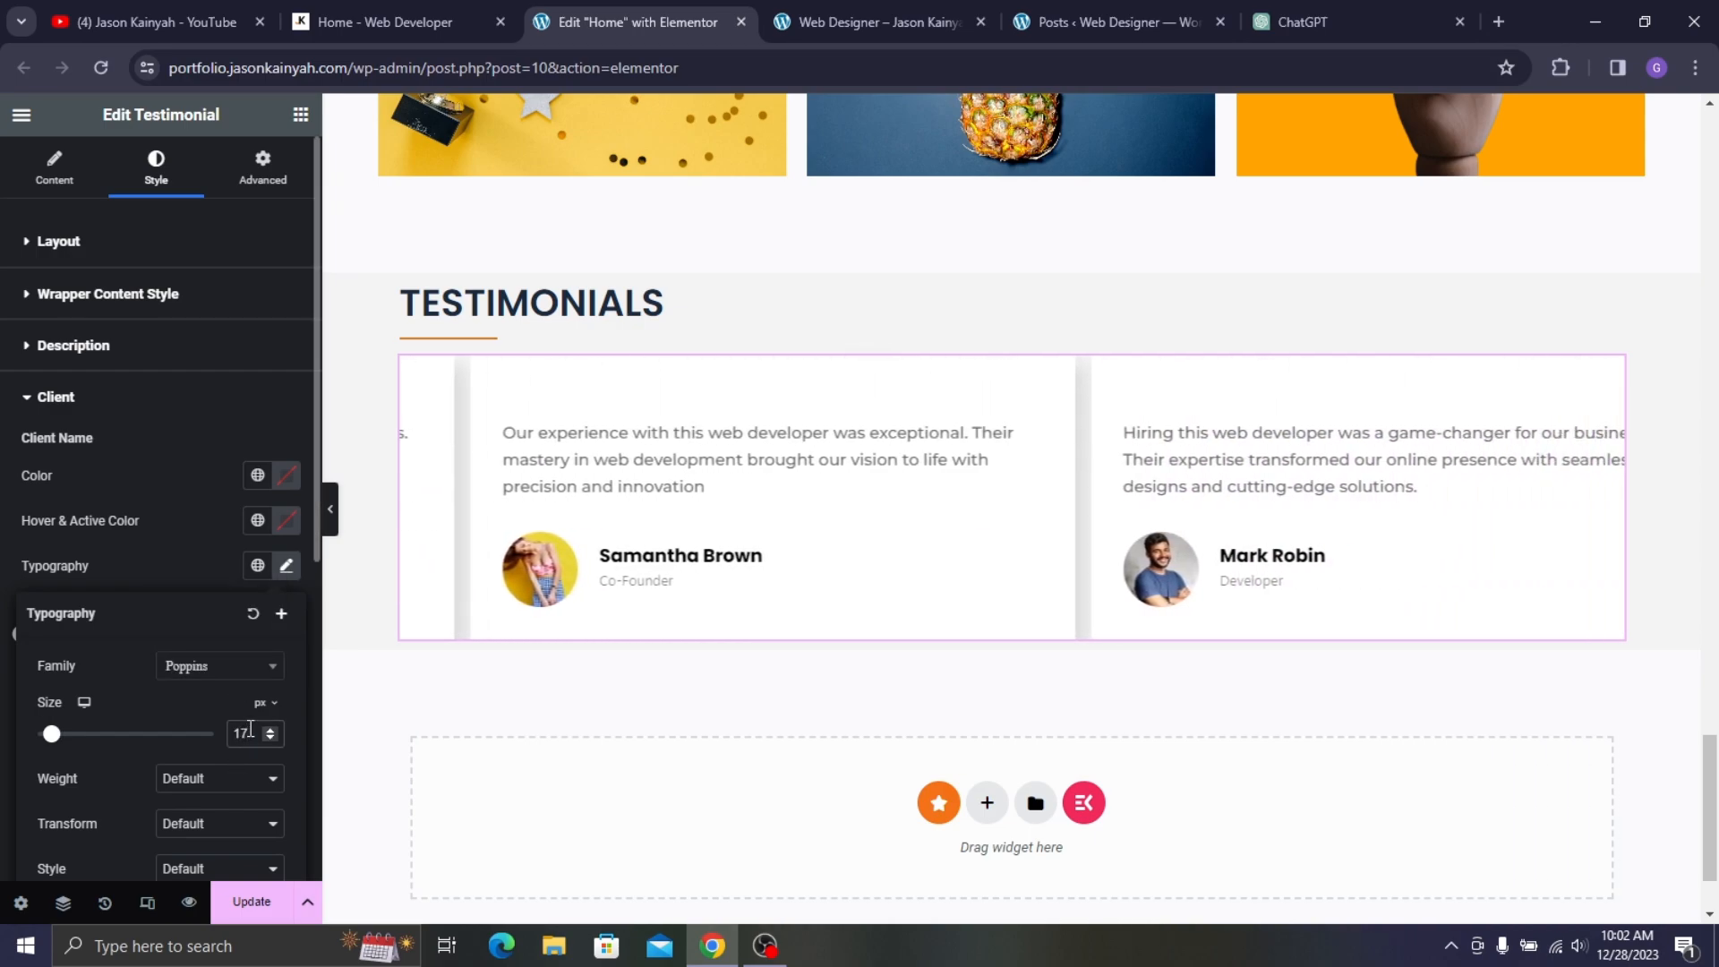
{"action": "left_click", "coordinate": [278, 781]}
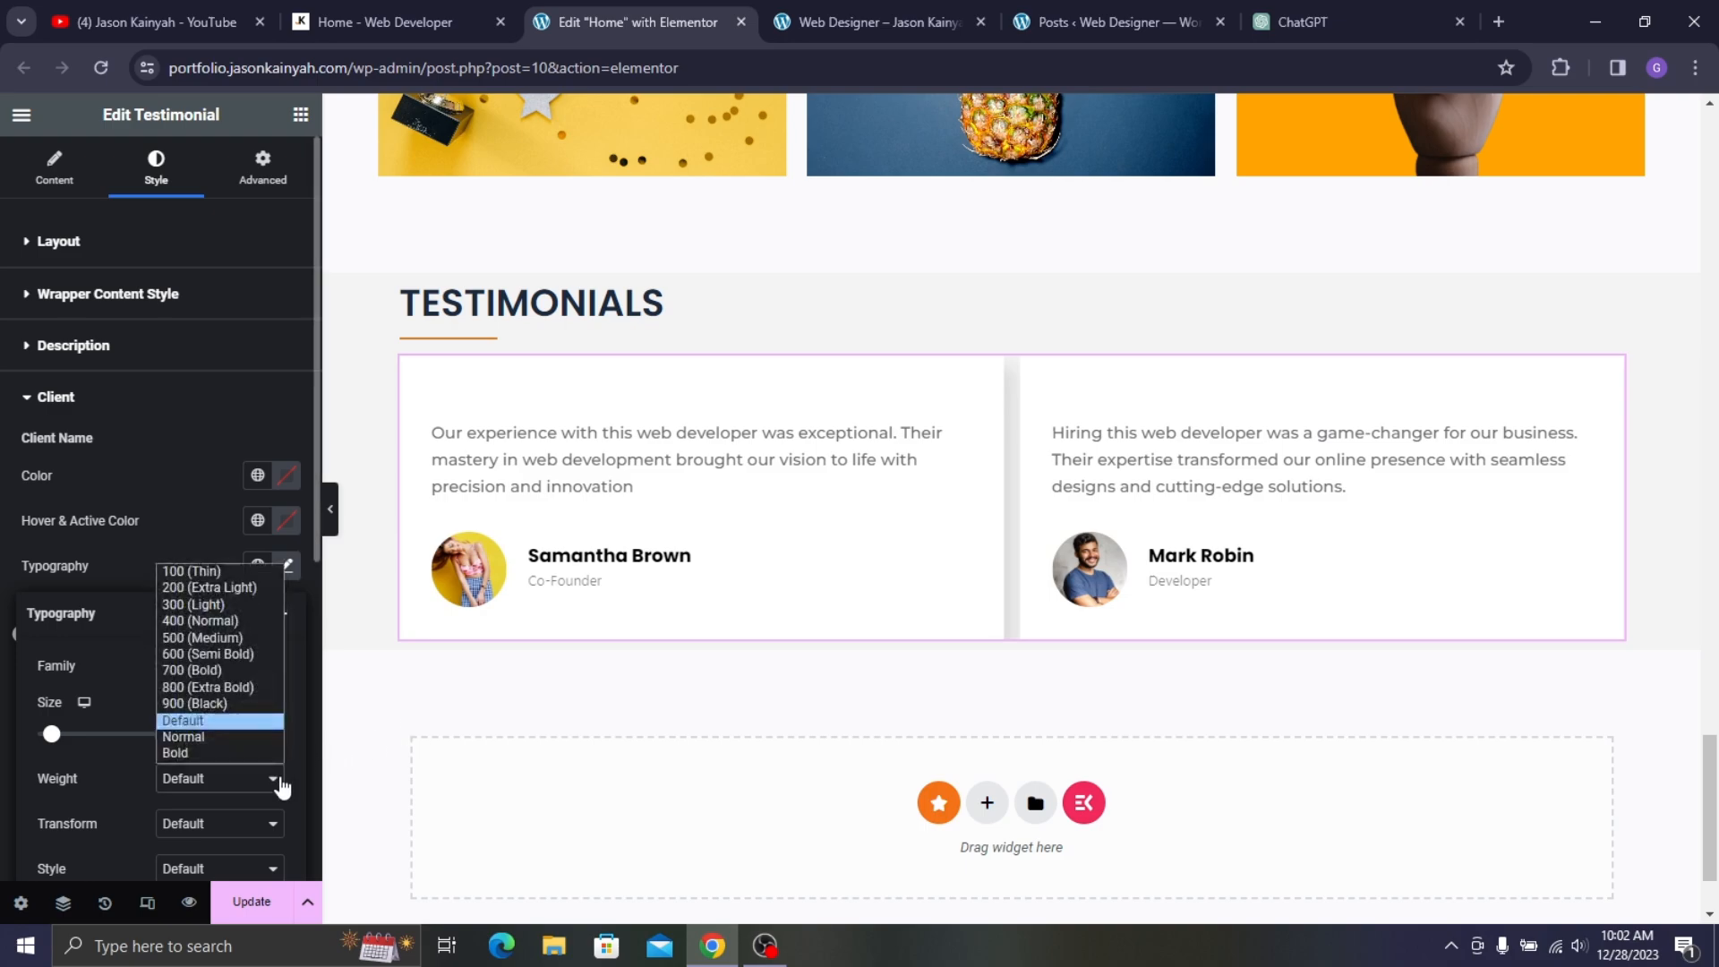
{"action": "left_click", "coordinate": [236, 641]}
{"action": "left_click", "coordinate": [243, 775]}
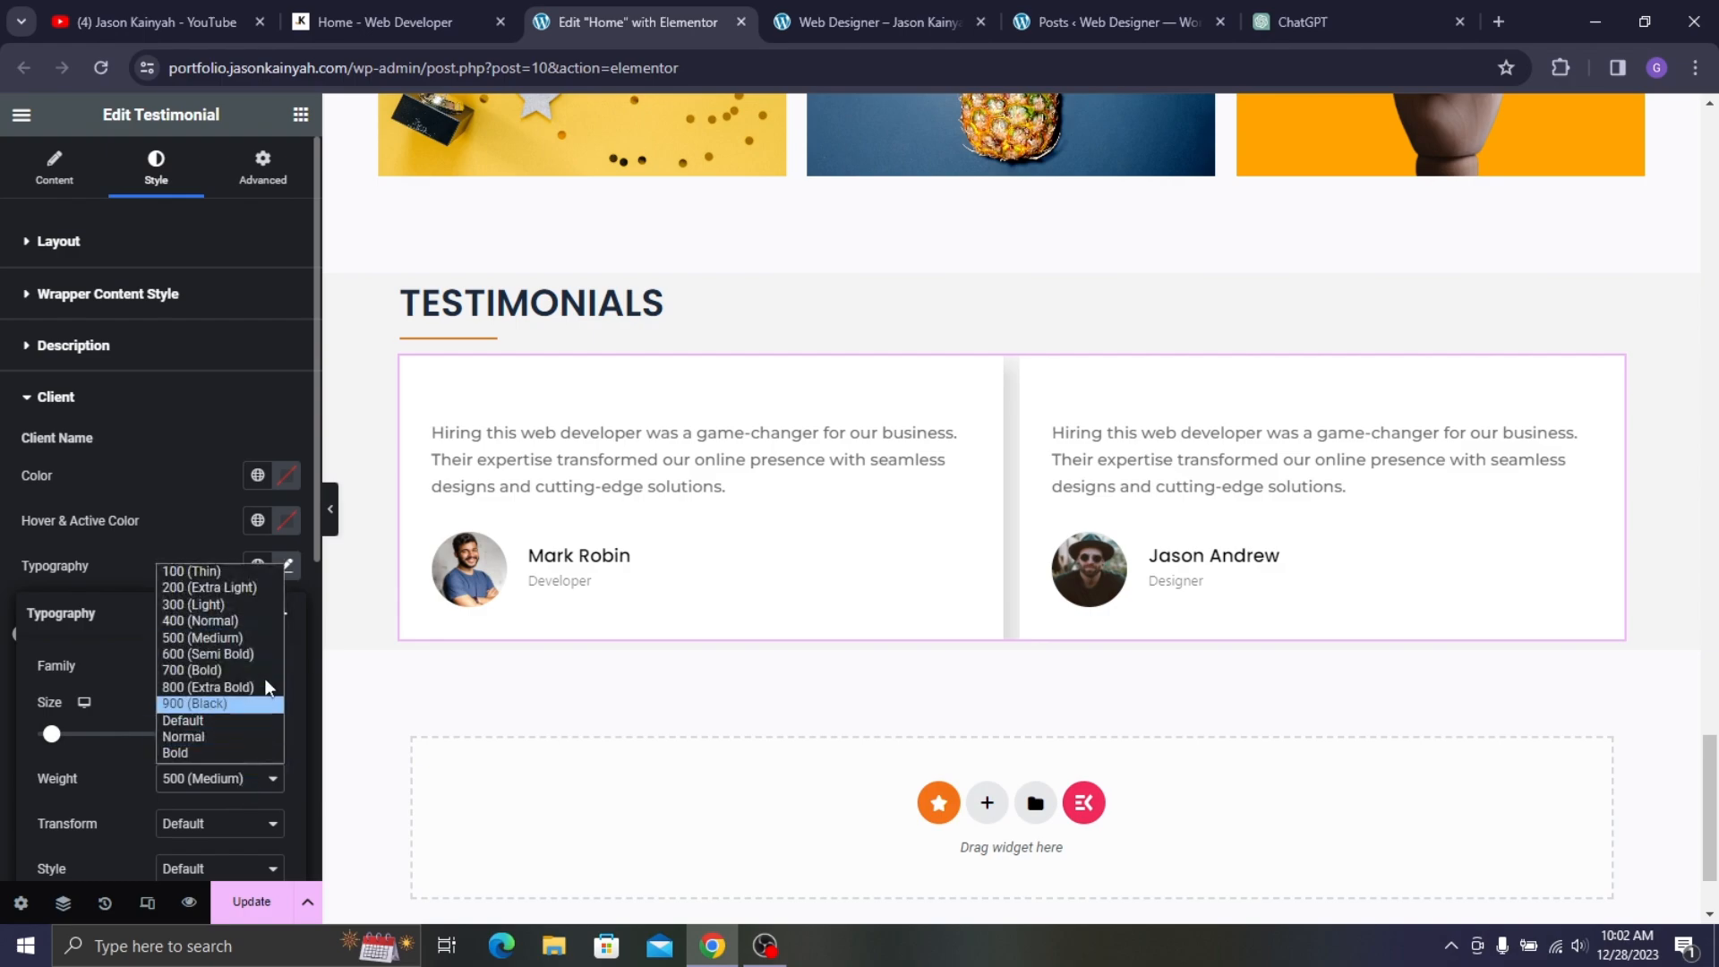
{"action": "left_click", "coordinate": [265, 667]}
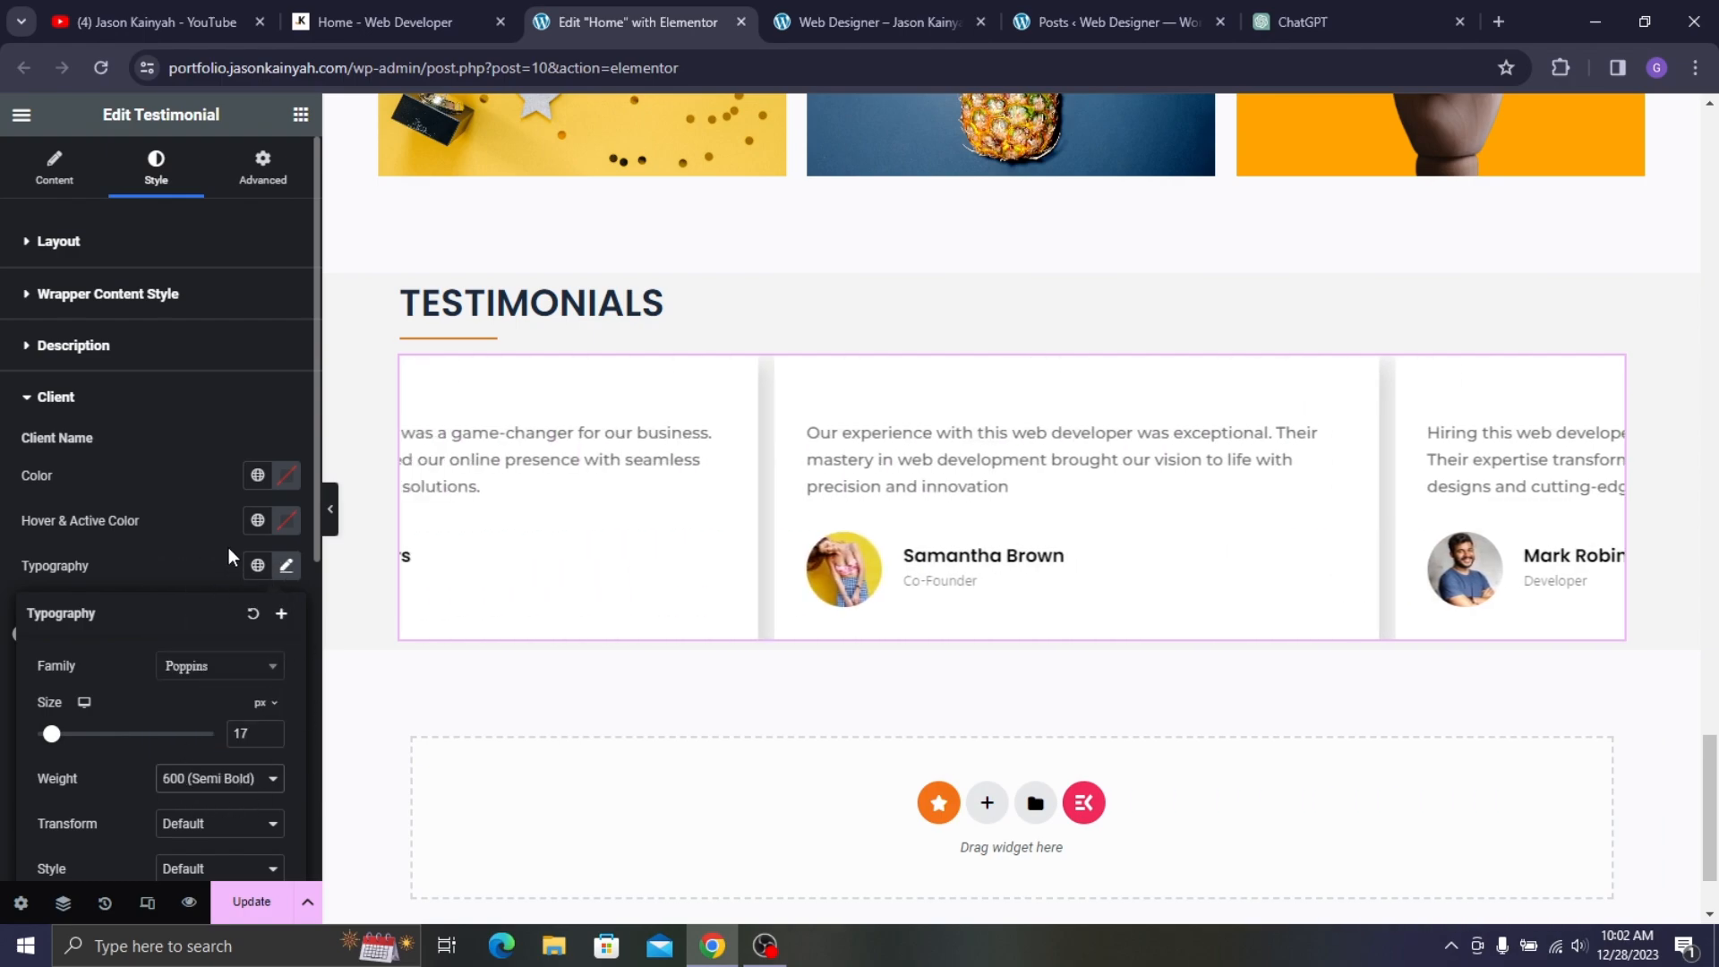
{"action": "left_click", "coordinate": [188, 562]}
{"action": "scroll", "coordinate": [193, 580], "scroll_direction": "down", "scroll_amount": 2}
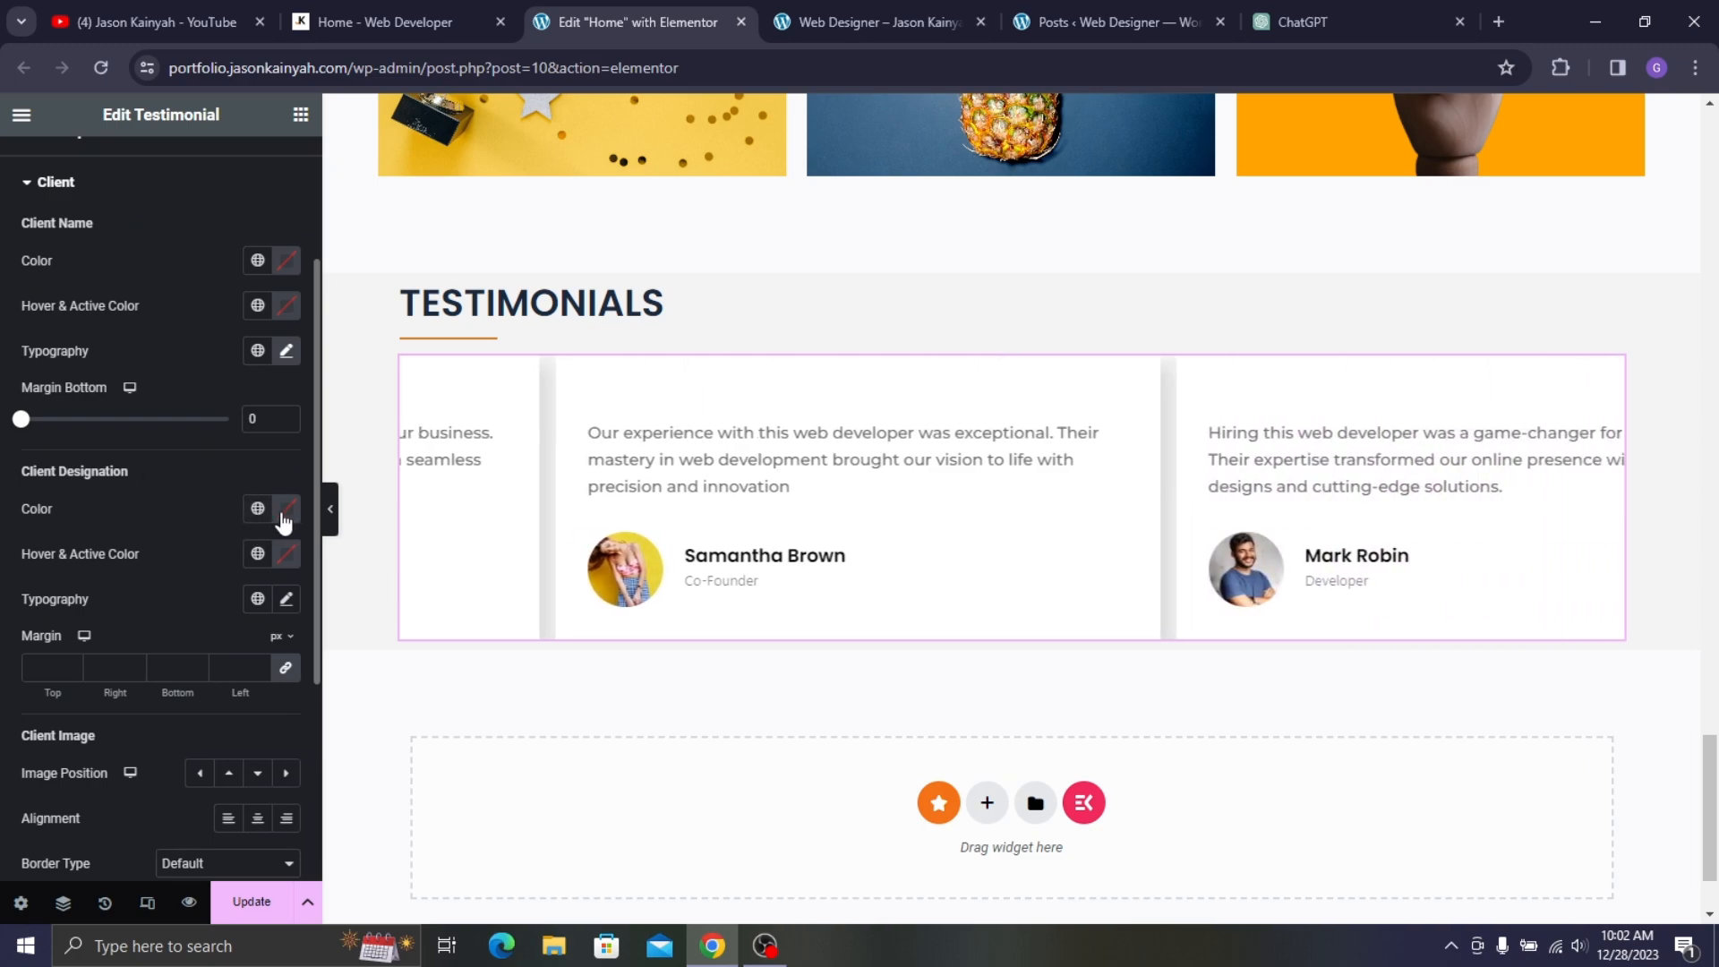
- Set the client designation colour to grey #525252
{"action": "left_click", "coordinate": [286, 509]}
{"action": "left_click_drag", "start_coordinate": [133, 692], "coordinate": [125, 717]}
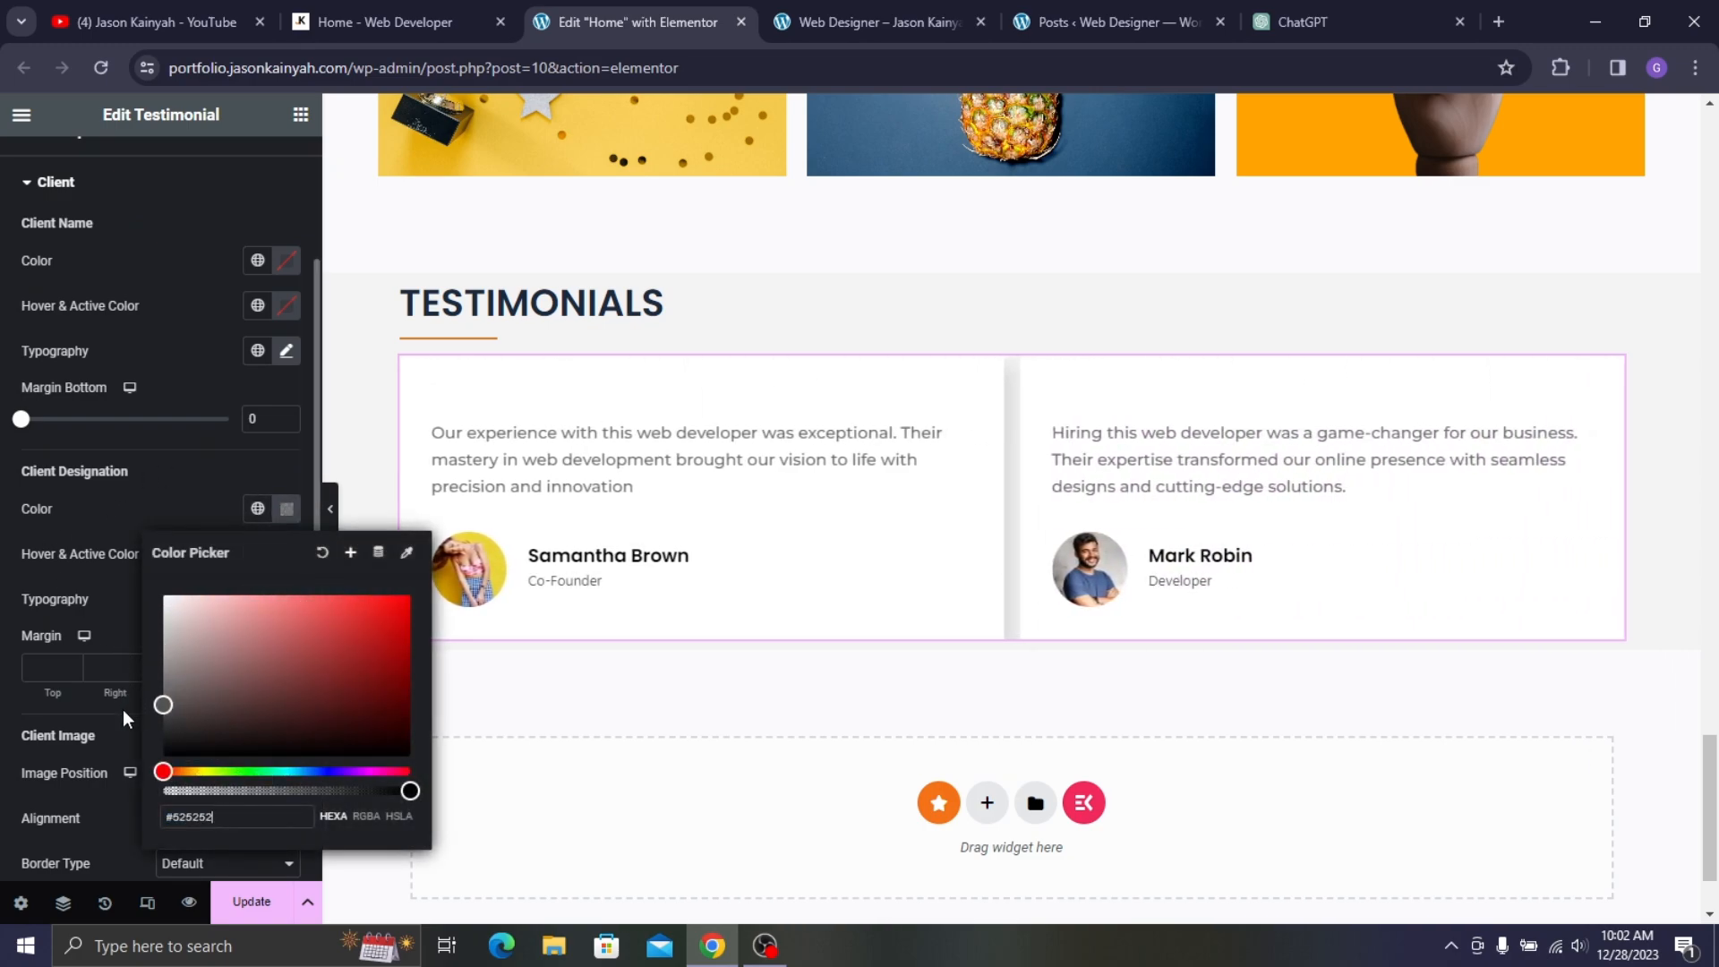
{"action": "left_click", "coordinate": [216, 595]}
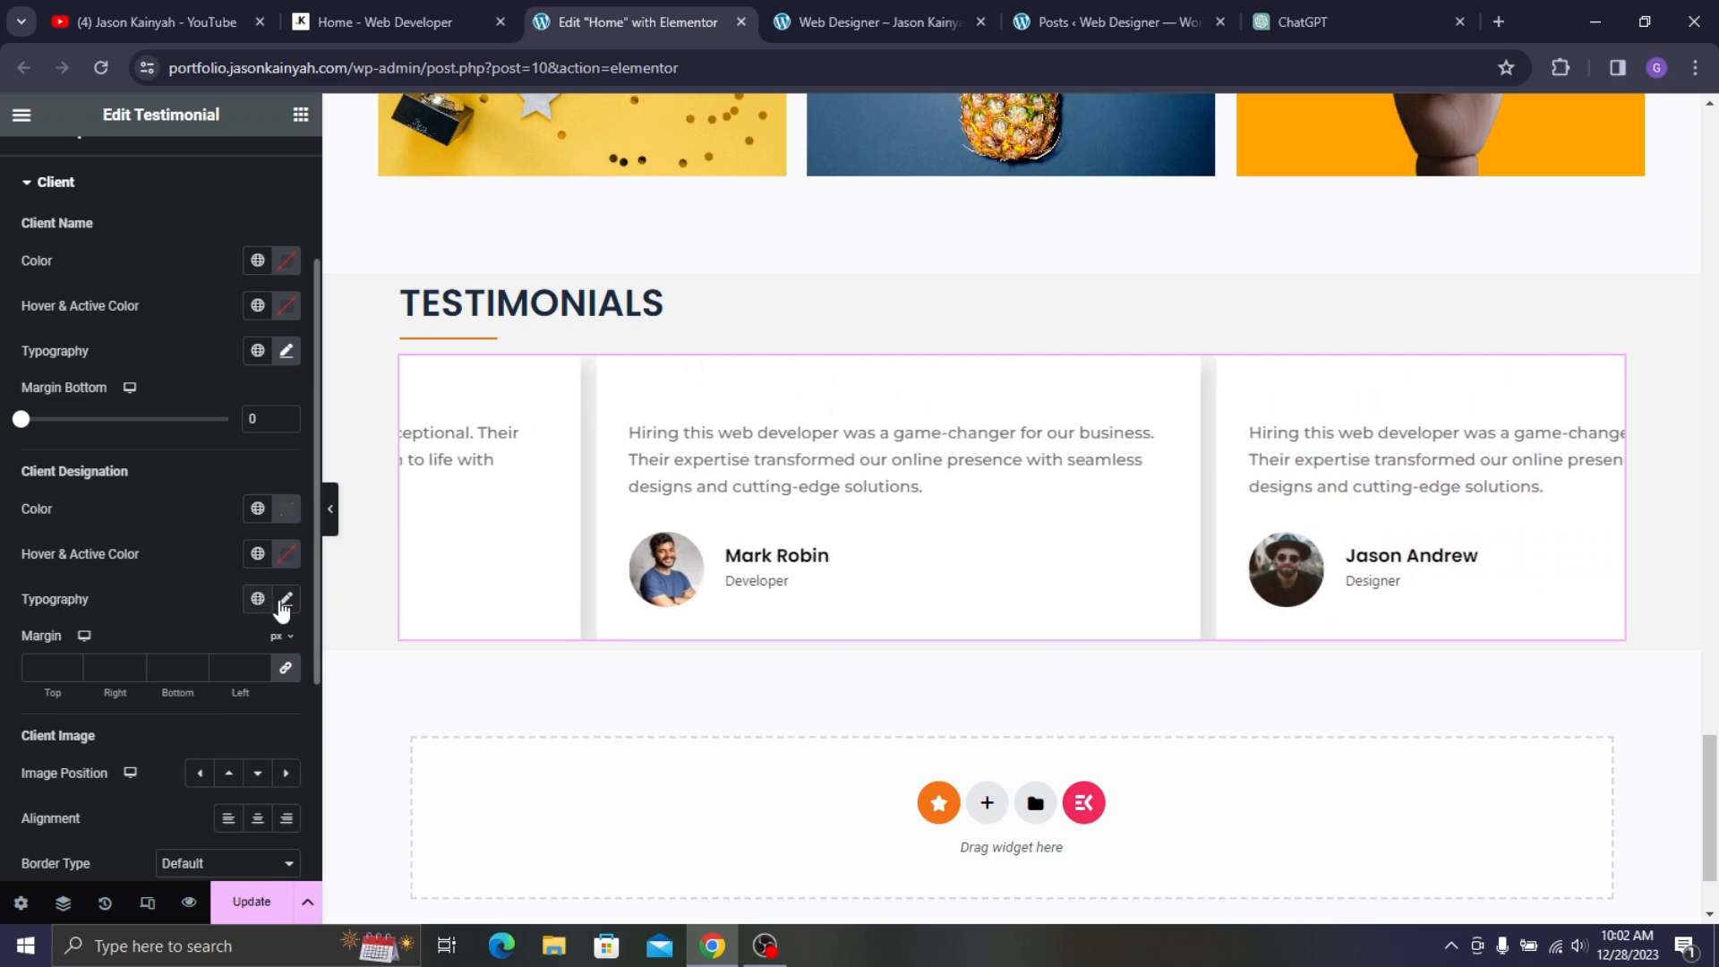
- Set designations to Noto Sans, 14 px, weight 500, and update the page
{"action": "left_click", "coordinate": [287, 599]}
{"action": "left_click", "coordinate": [231, 706]}
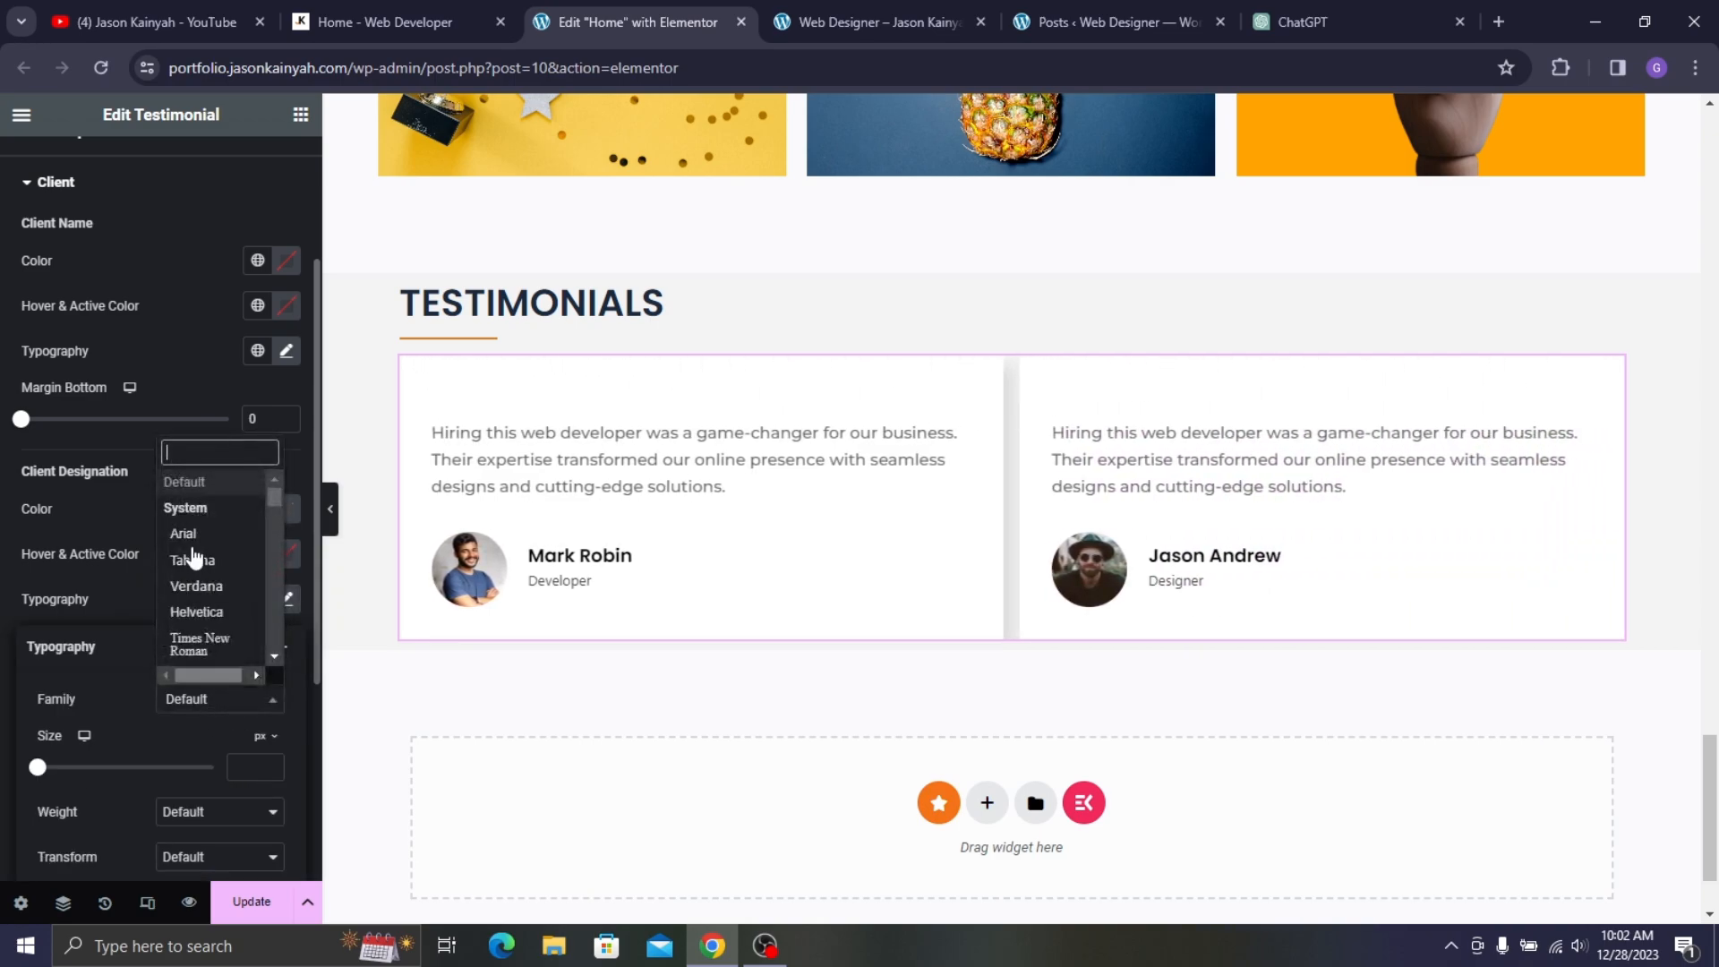
{"action": "type", "text": "noto sa"}
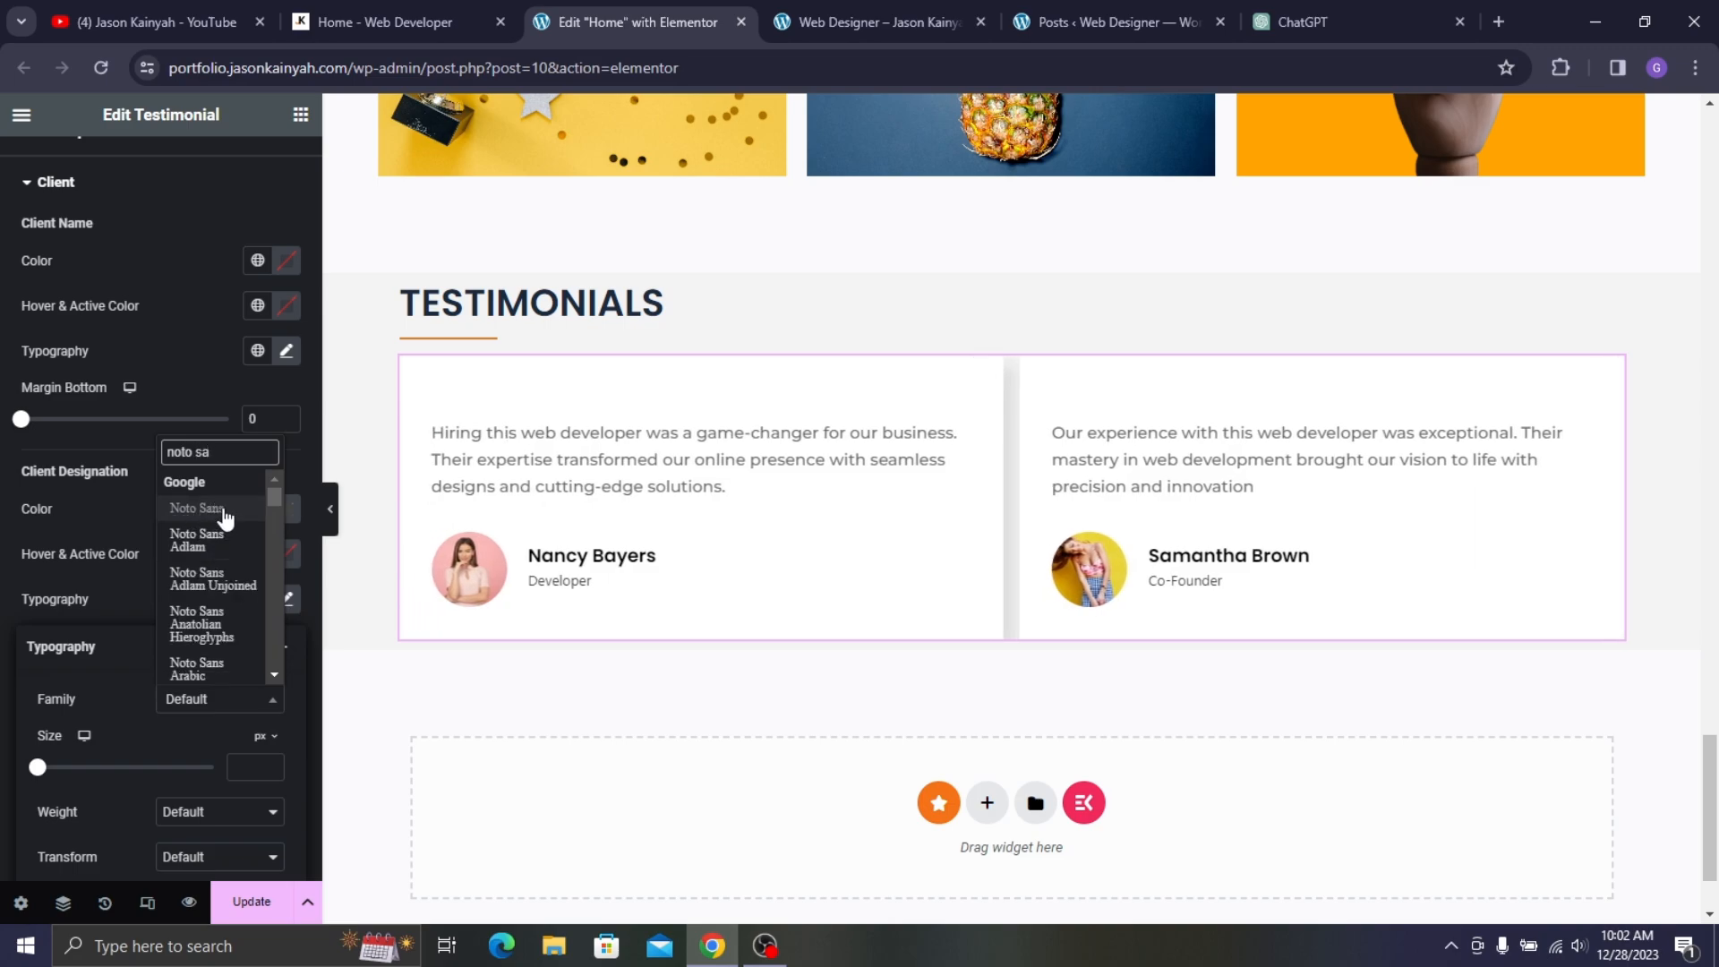
{"action": "left_click", "coordinate": [215, 509]}
{"action": "left_click", "coordinate": [253, 768]}
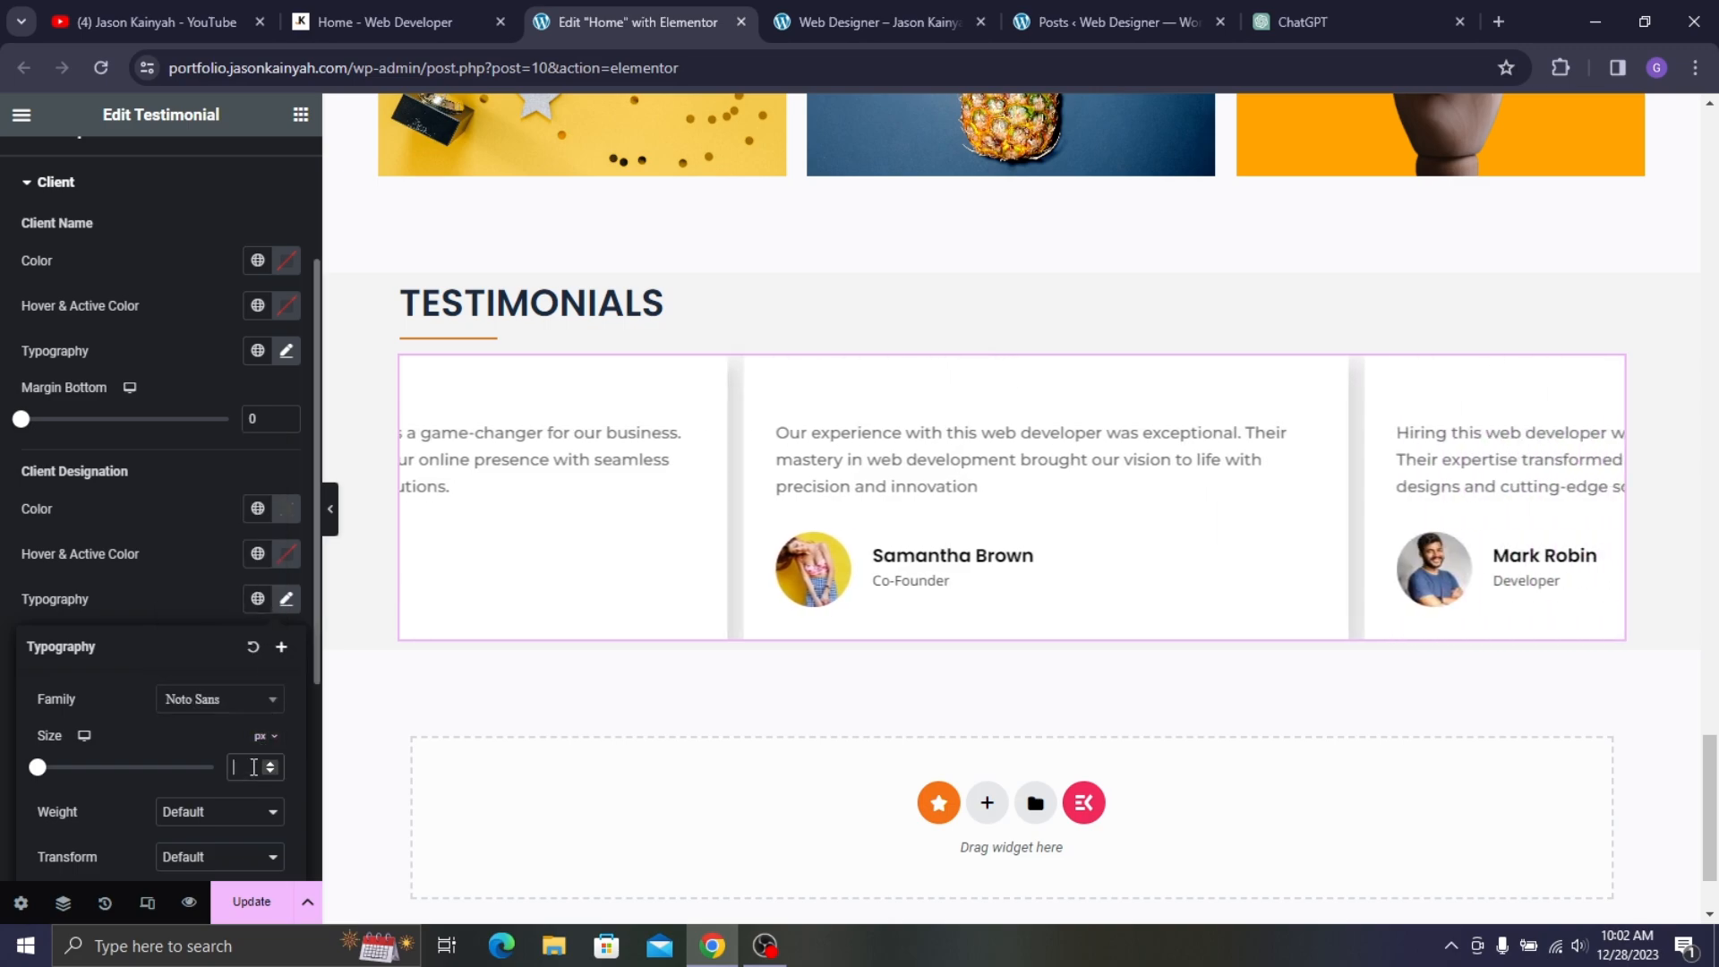
{"action": "type", "text": "15"}
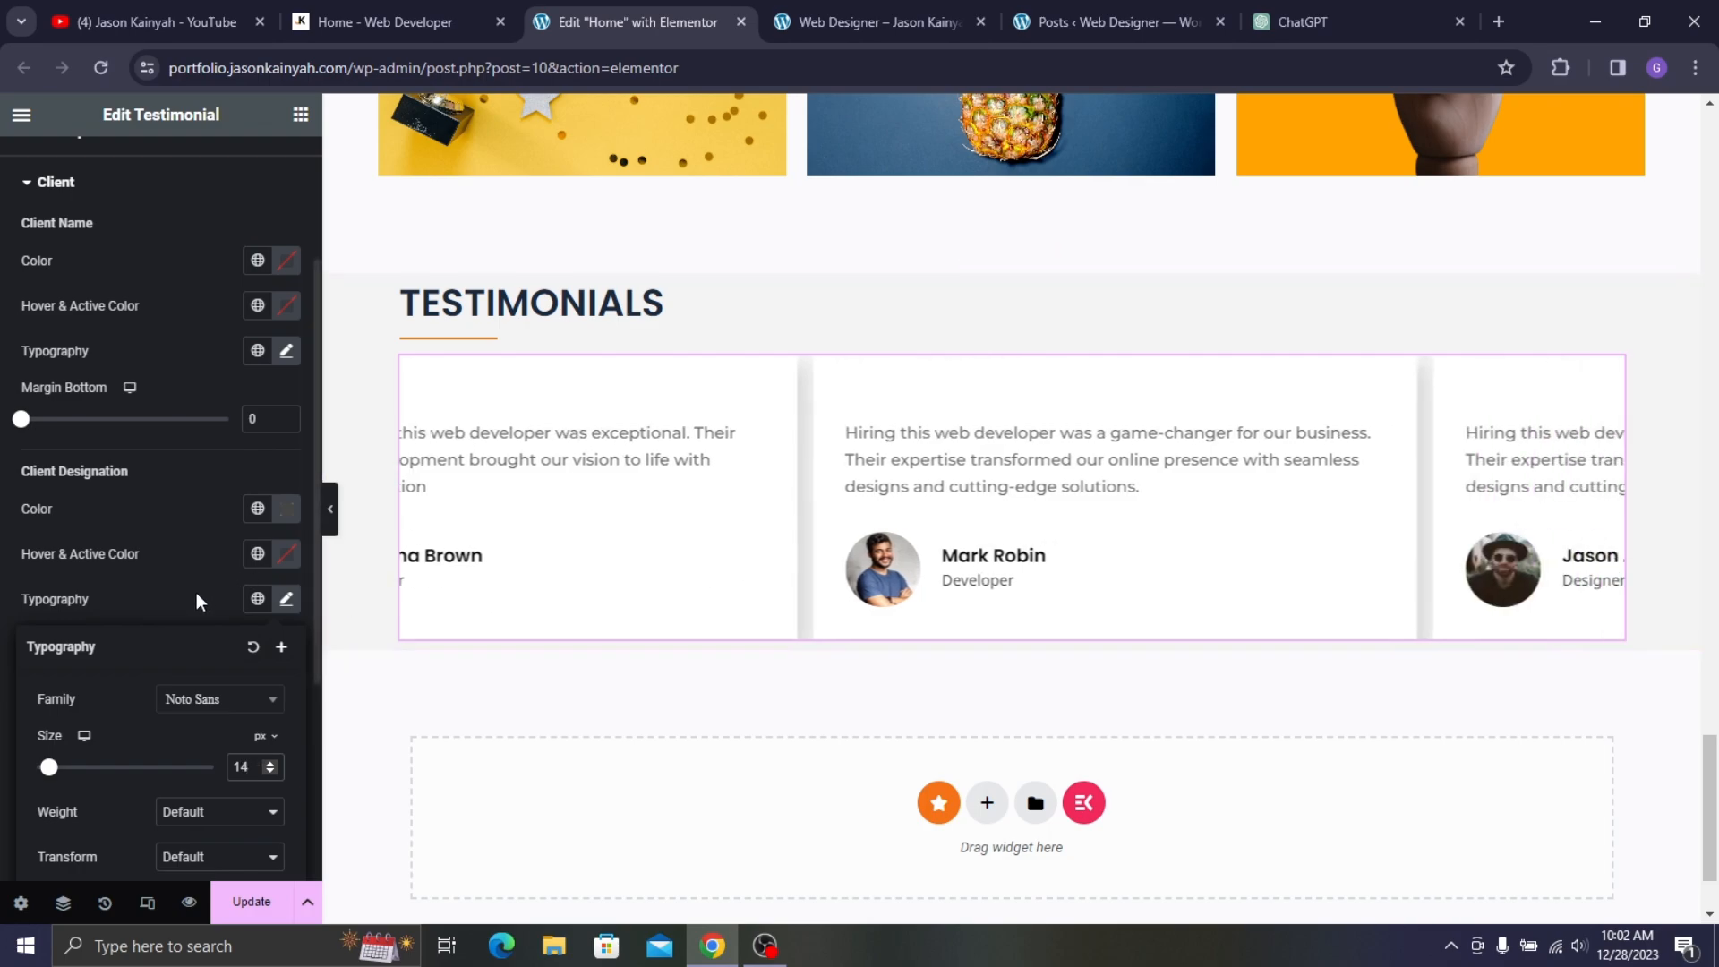
{"action": "left_click", "coordinate": [202, 813]}
{"action": "left_click", "coordinate": [232, 671]}
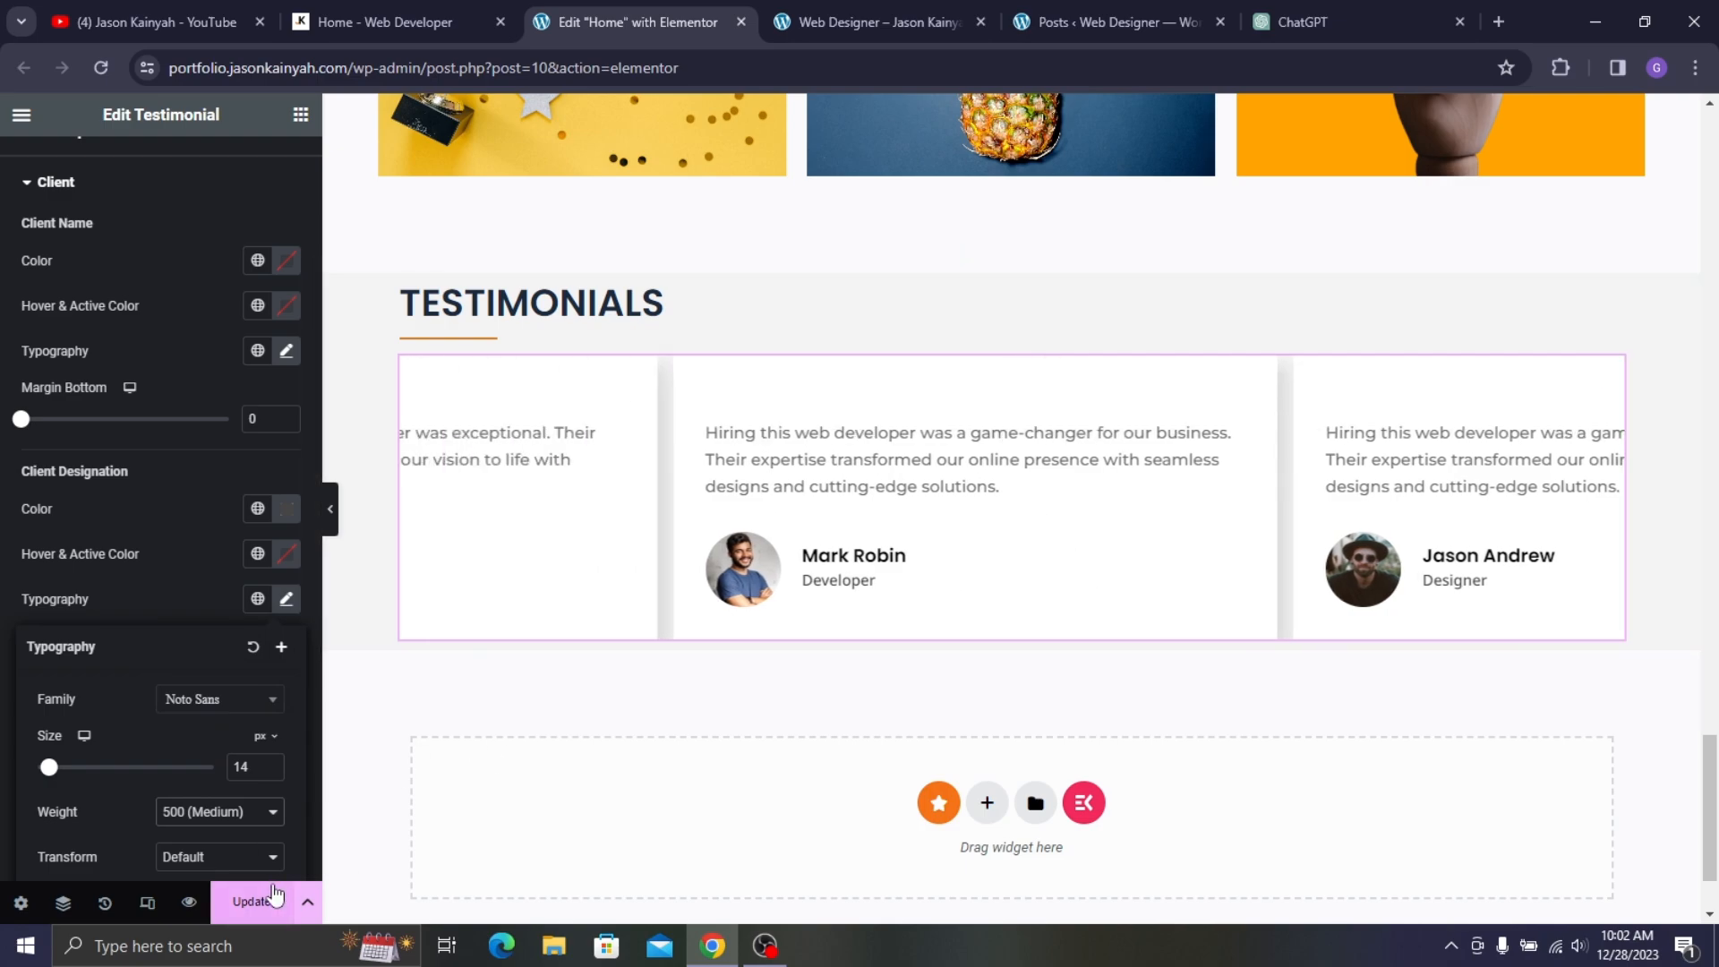
{"action": "left_click", "coordinate": [252, 902]}
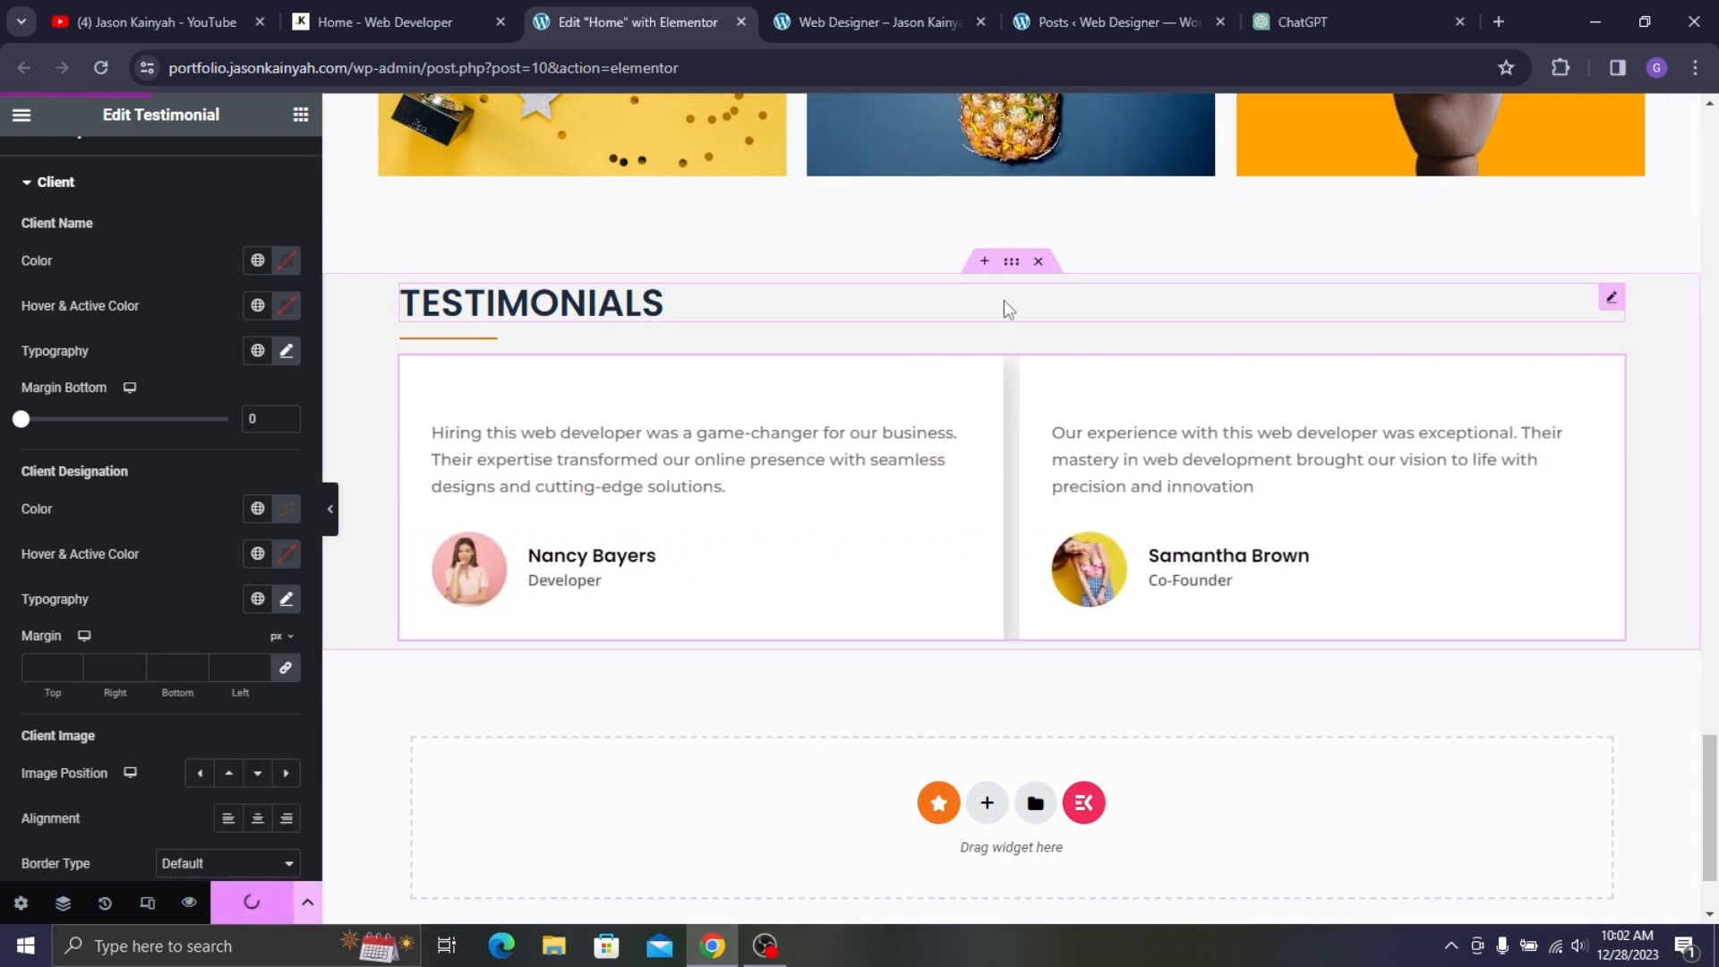
- Give the Testimonials container 60 px top and 40 px bottom padding and update
{"action": "left_click", "coordinate": [1012, 262]}
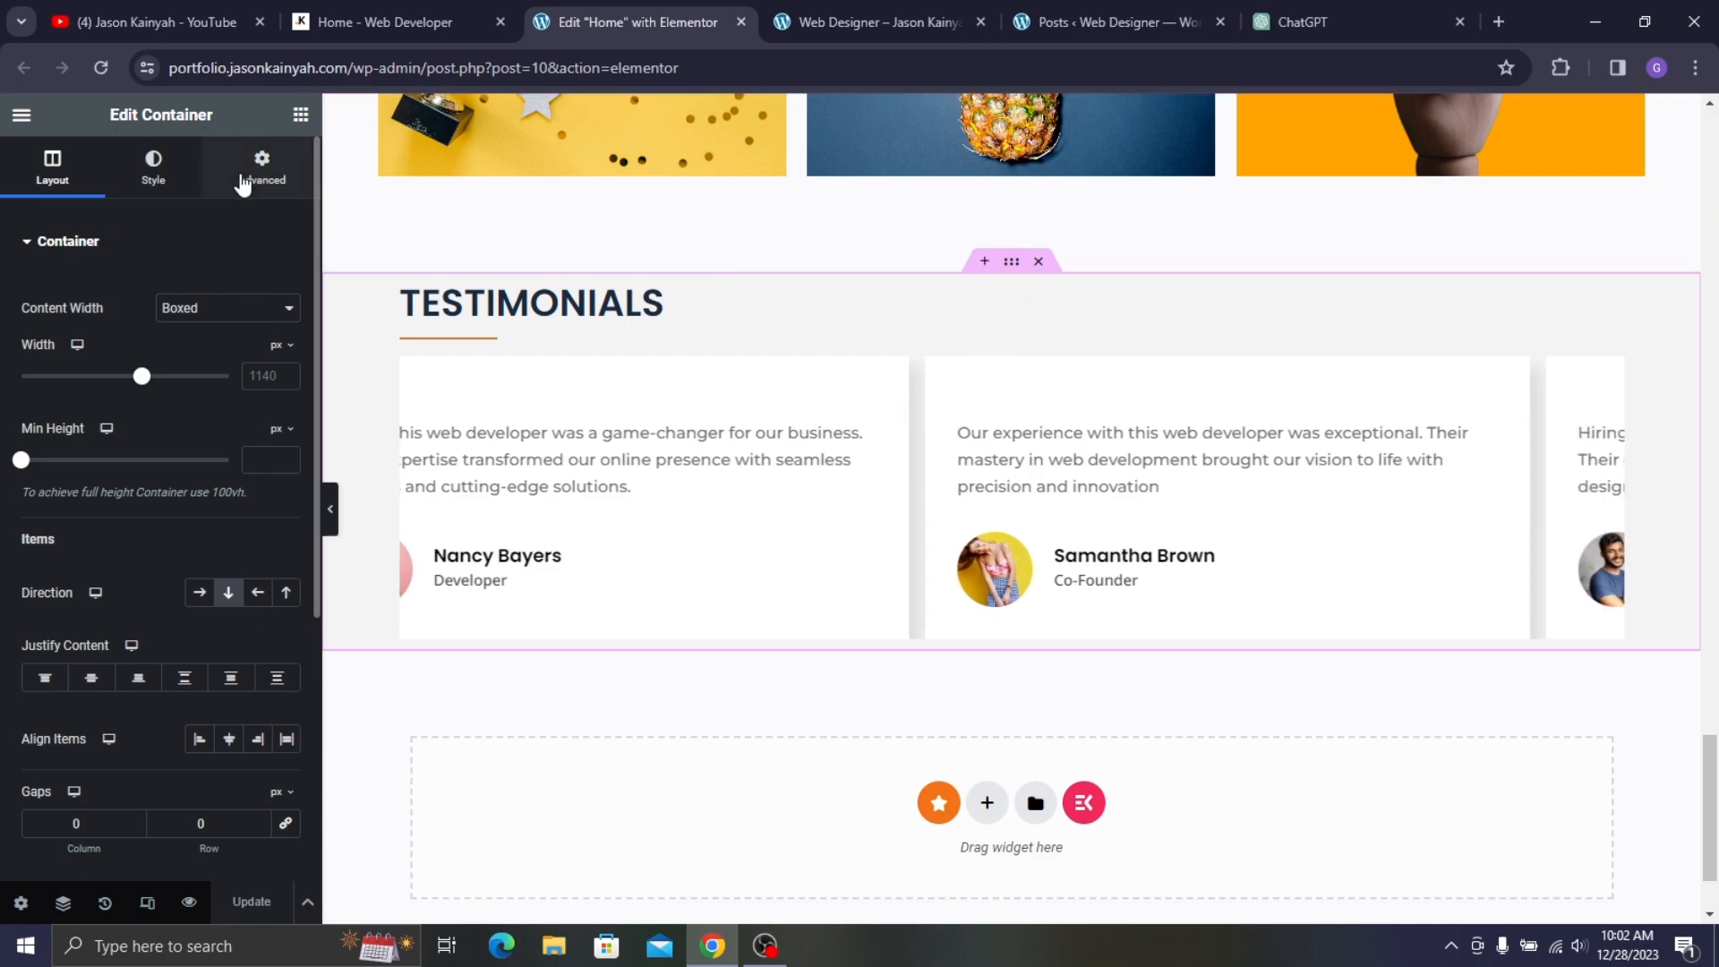
{"action": "left_click", "coordinate": [262, 166]}
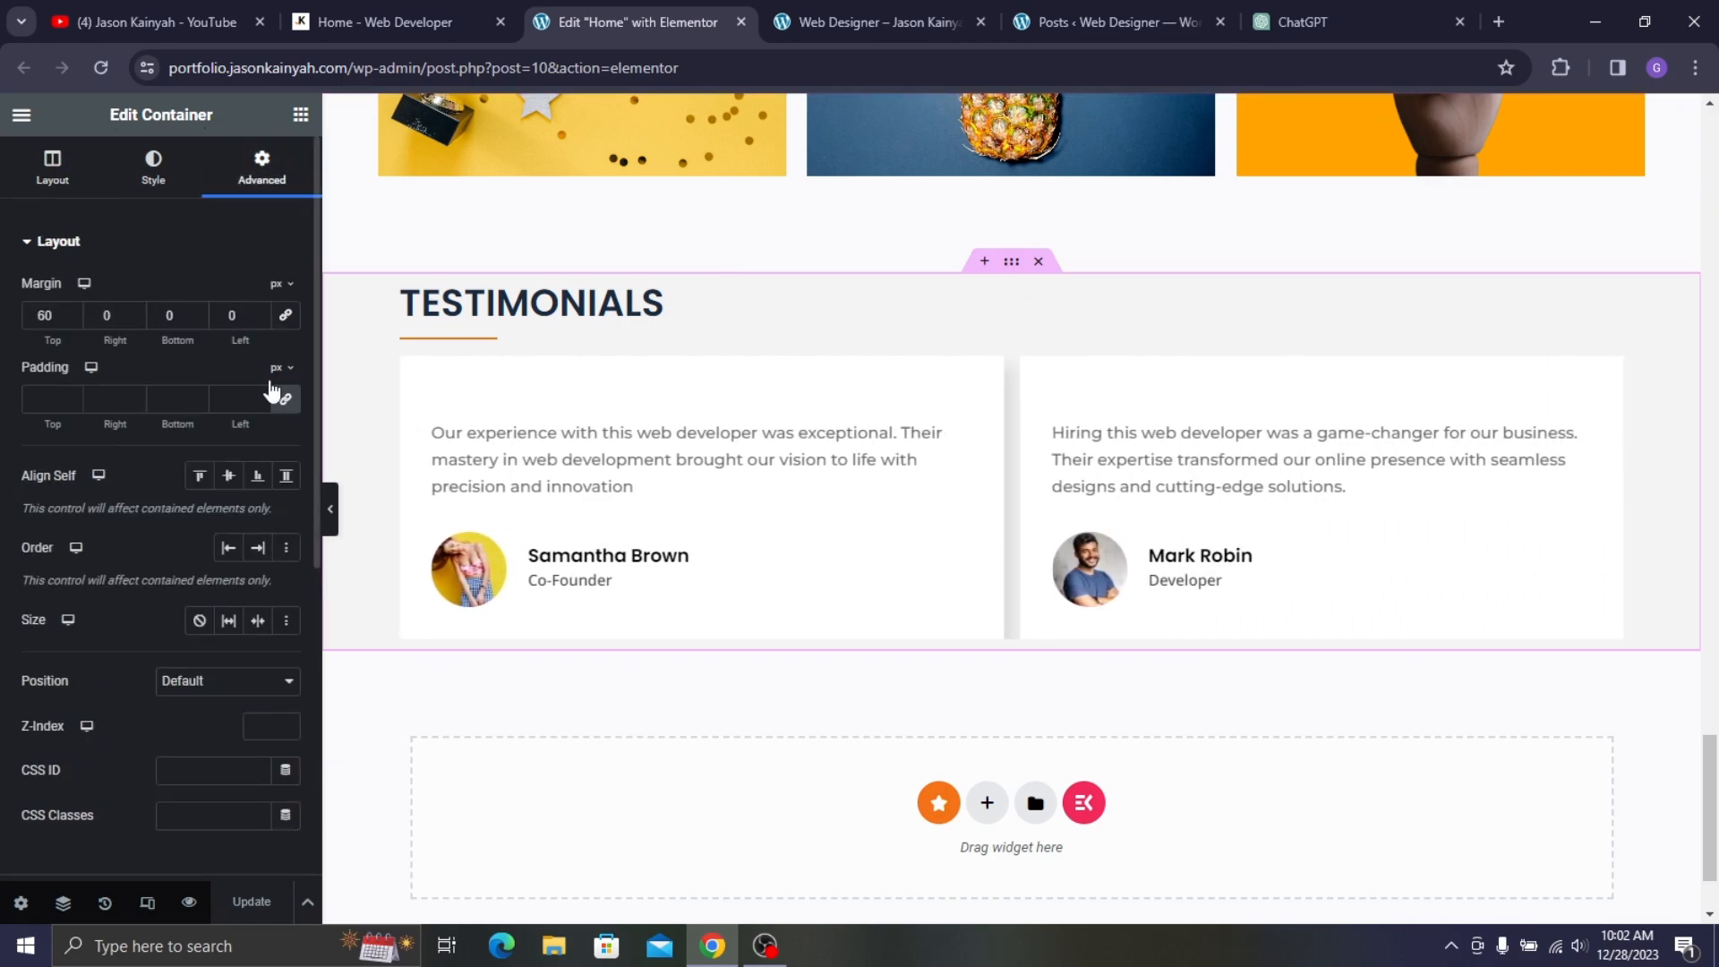
{"action": "left_click", "coordinate": [285, 401]}
{"action": "left_click", "coordinate": [30, 398]}
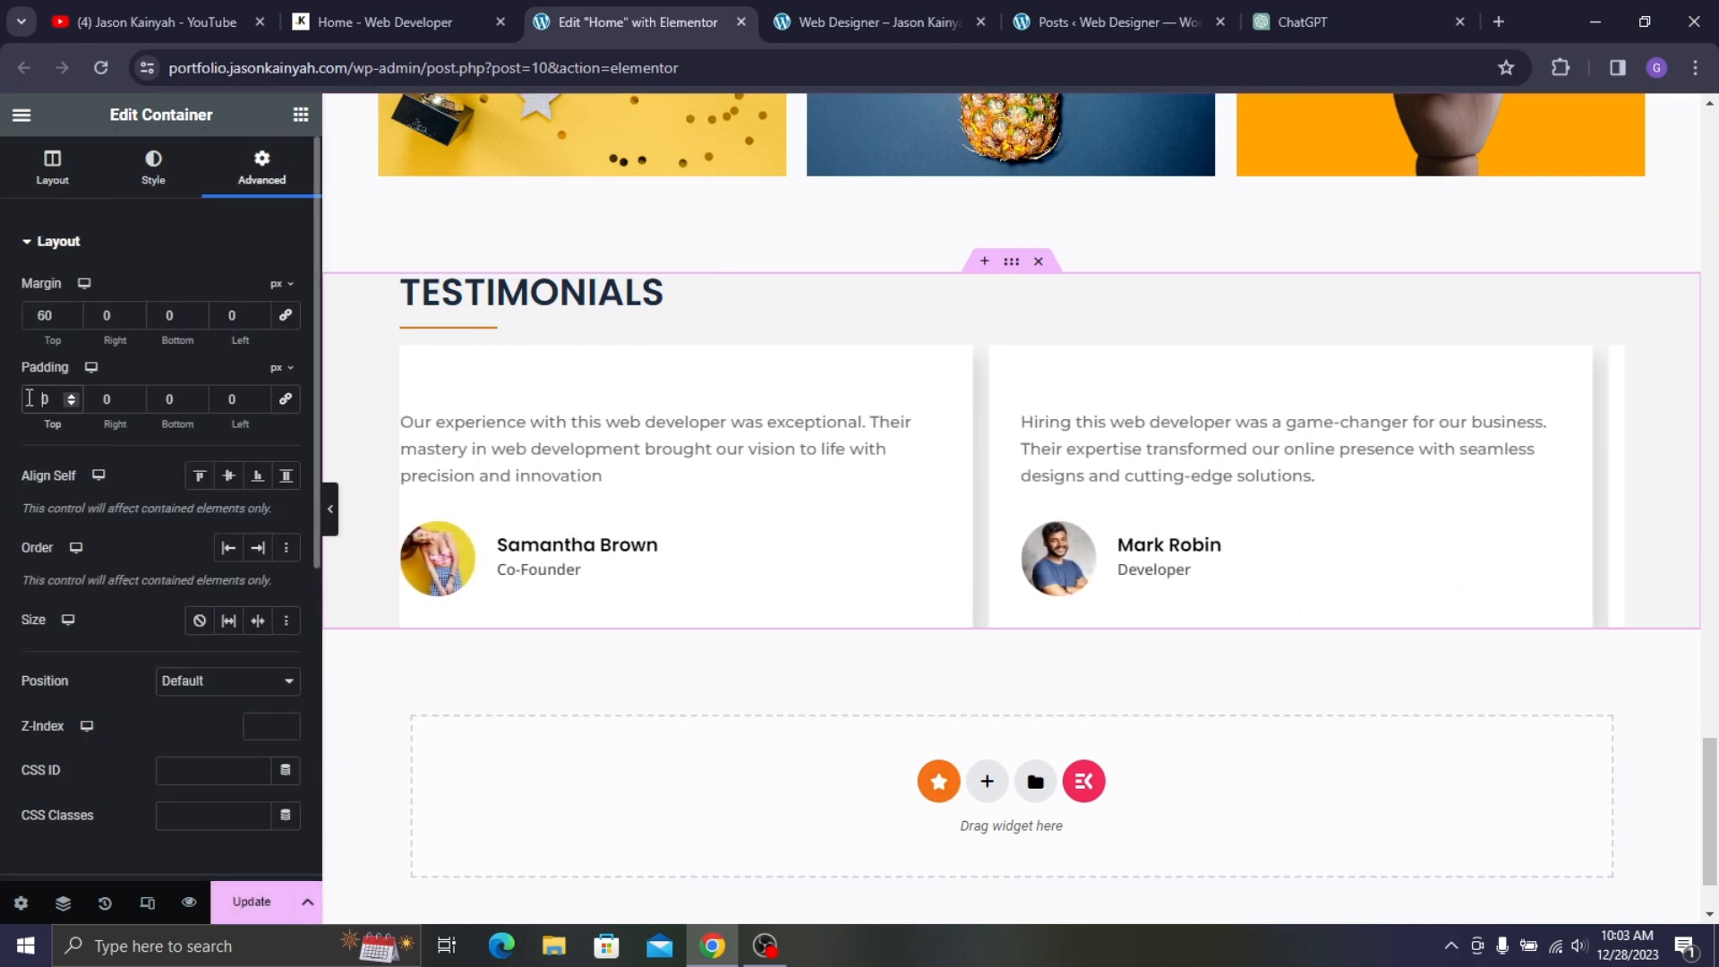
{"action": "type", "text": "6"}
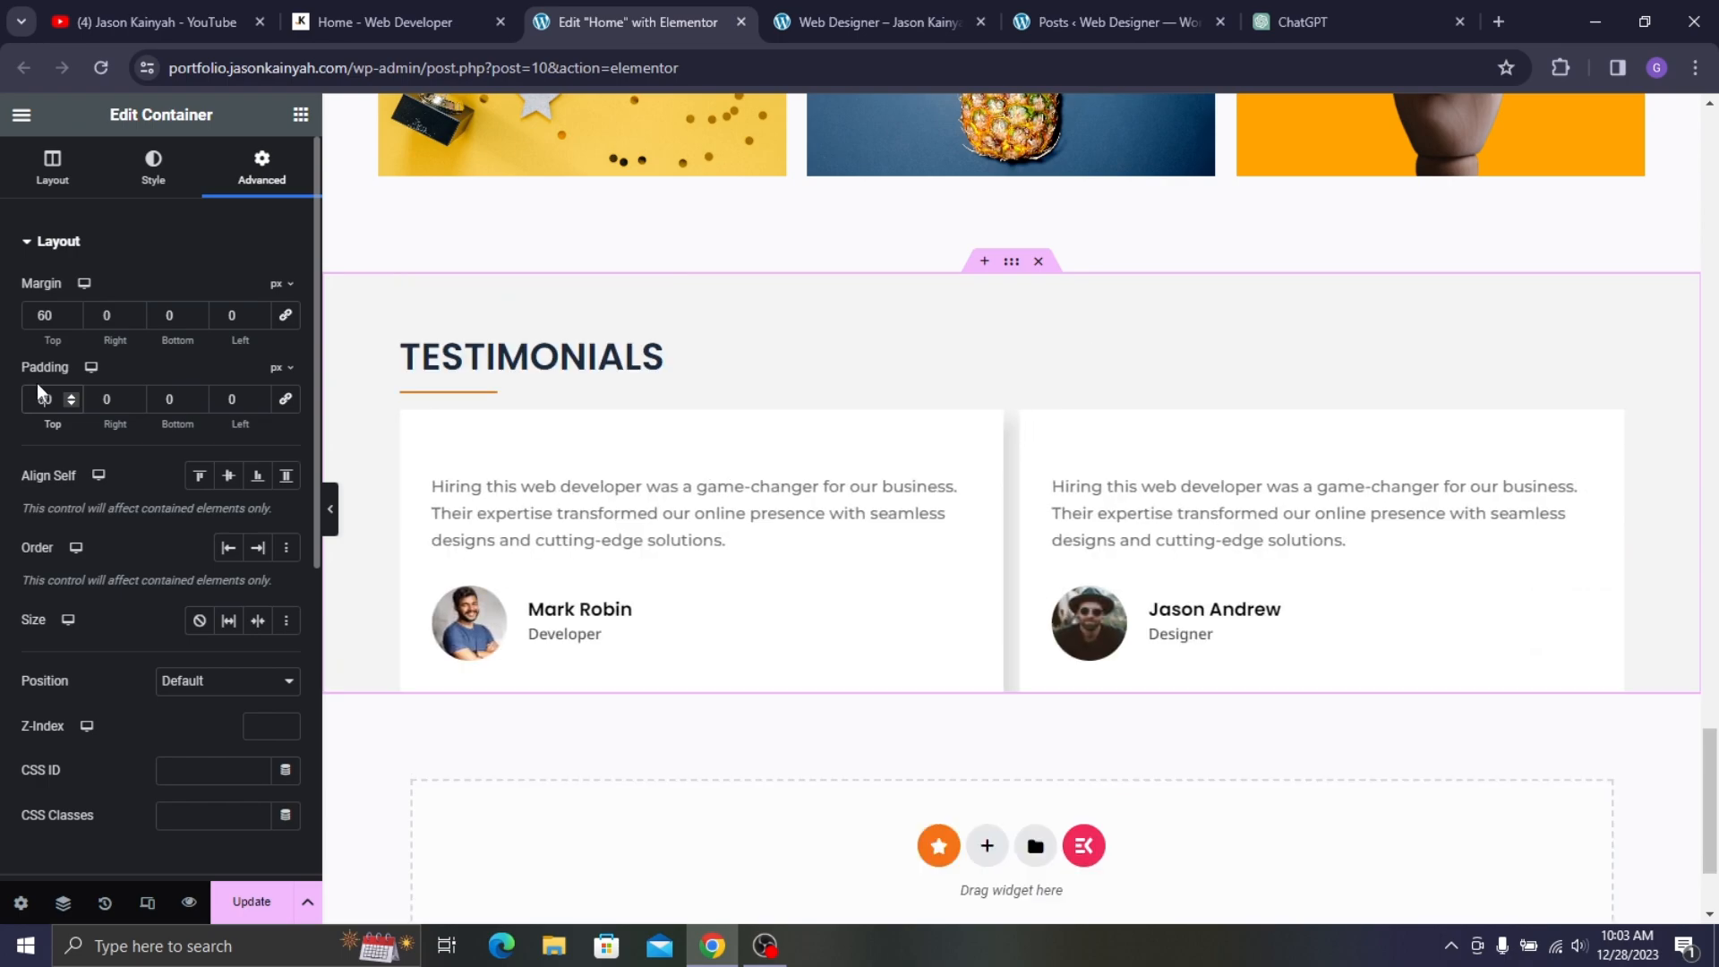
{"action": "left_click", "coordinate": [161, 398]}
{"action": "type", "text": "4"}
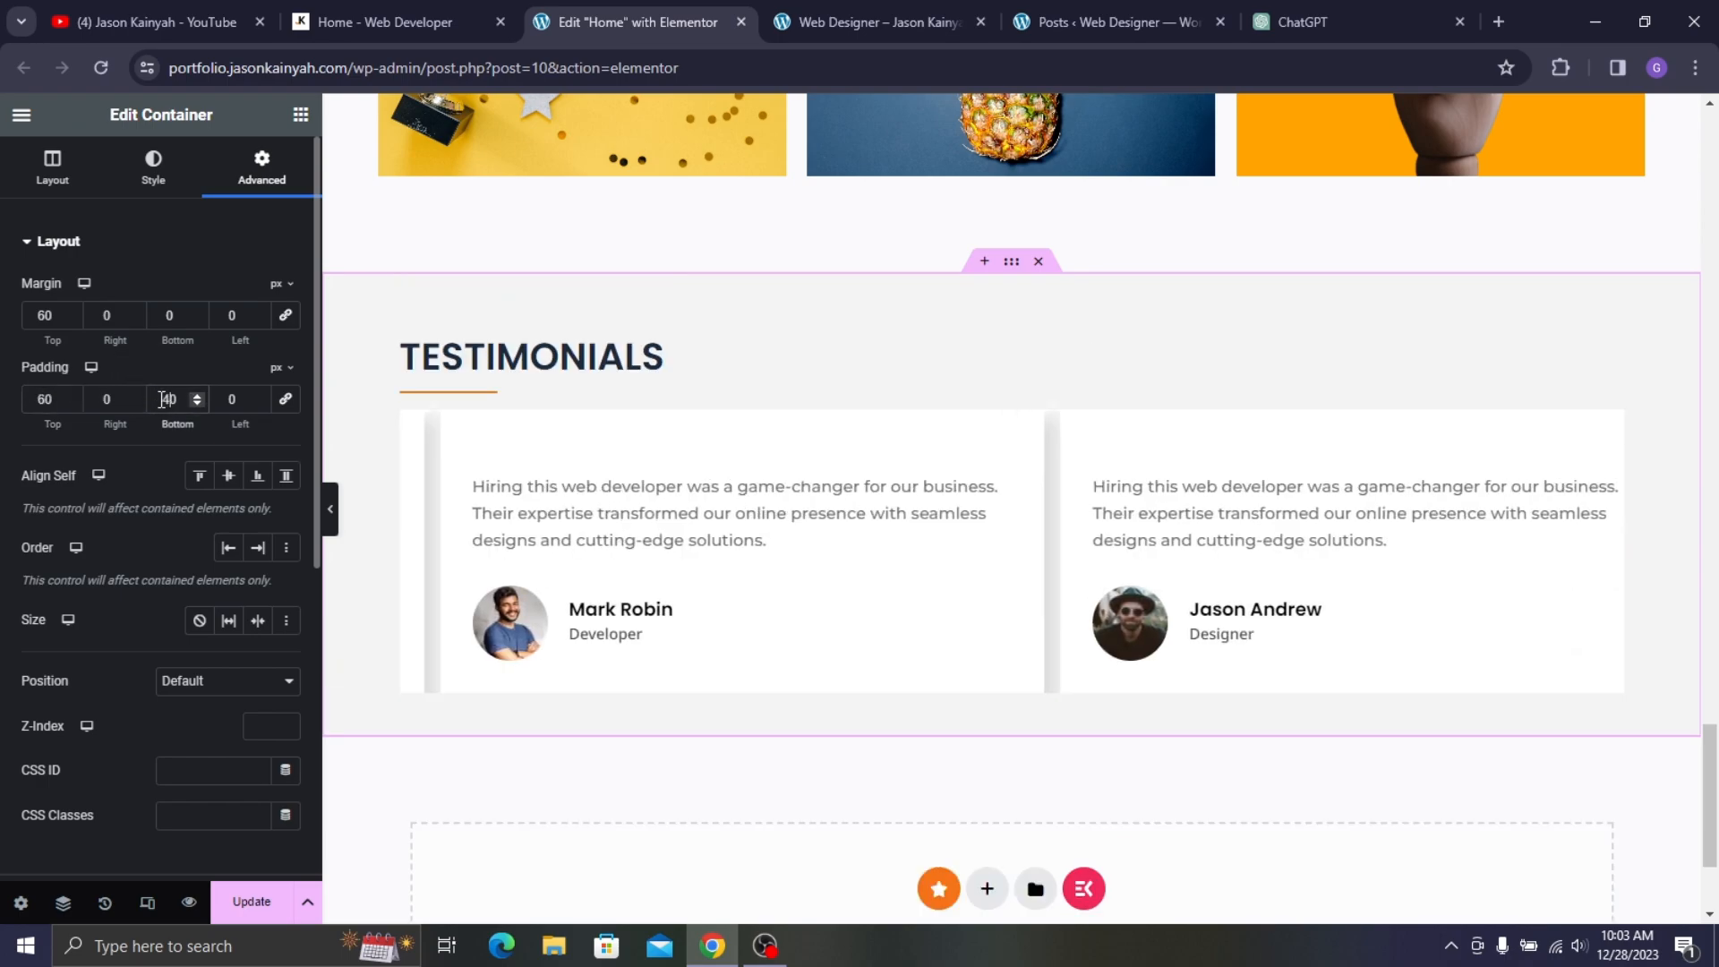
{"action": "left_click", "coordinate": [280, 898]}
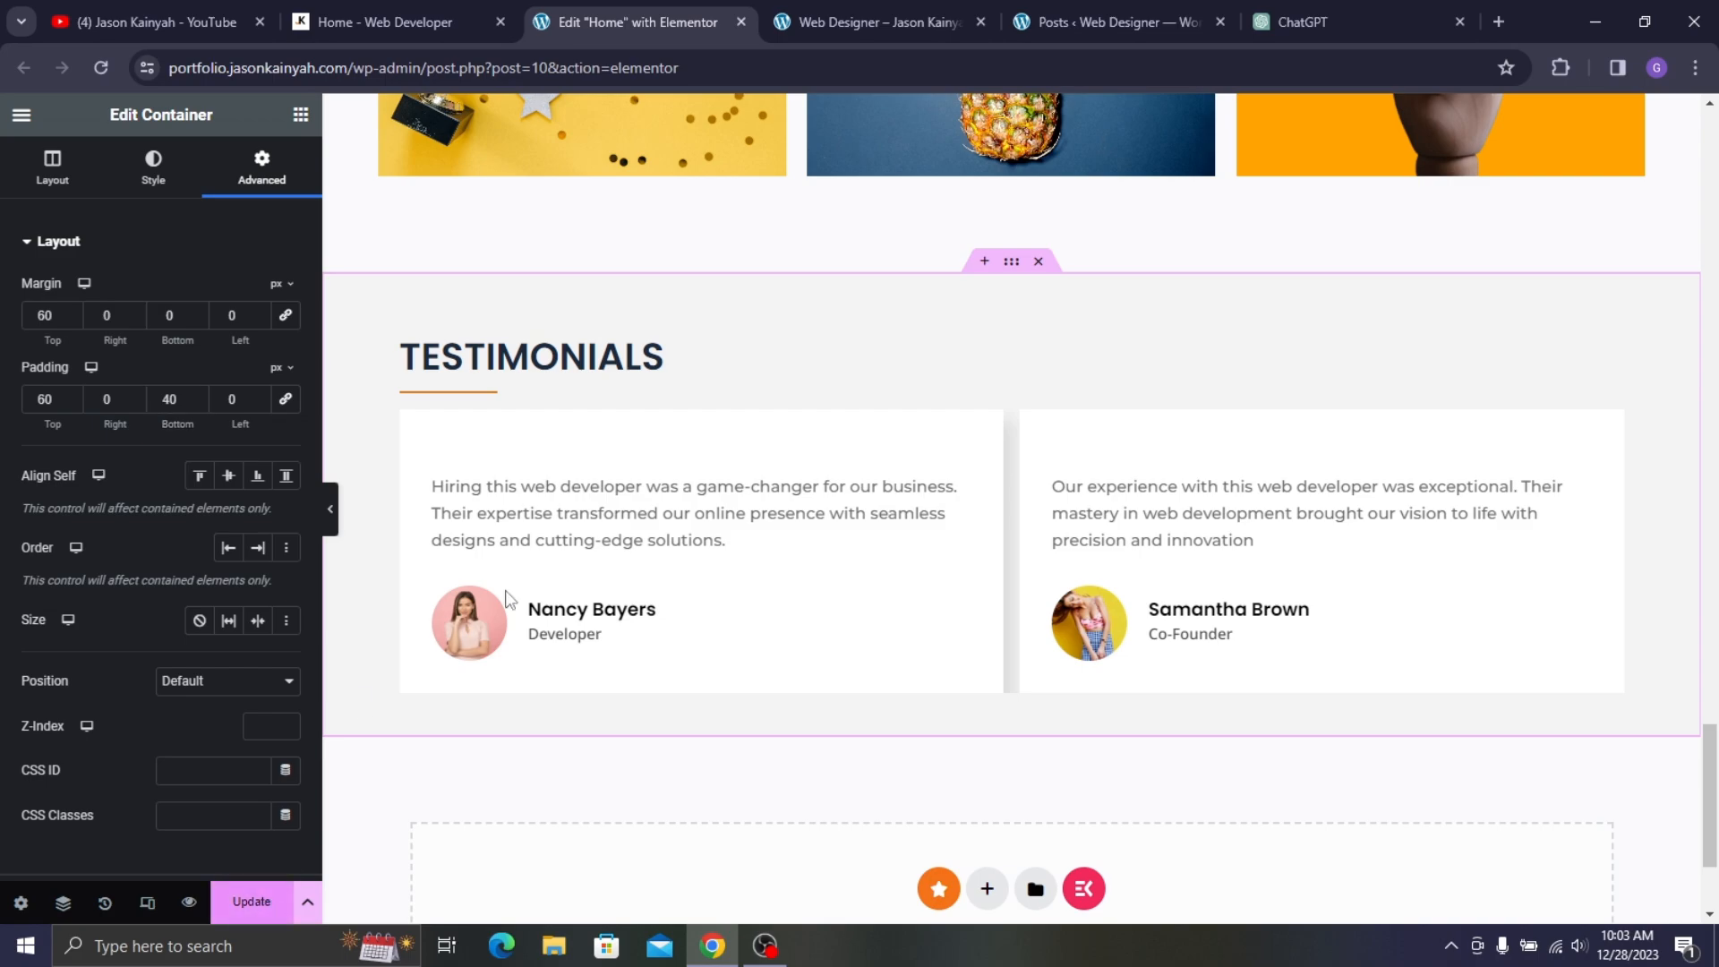
- Compare the padded testimonials section against the live homepage
{"action": "scroll", "coordinate": [653, 507], "scroll_direction": "down", "scroll_amount": 3}
{"action": "left_click", "coordinate": [385, 22]}
{"action": "scroll", "coordinate": [542, 440], "scroll_direction": "down", "scroll_amount": 7}
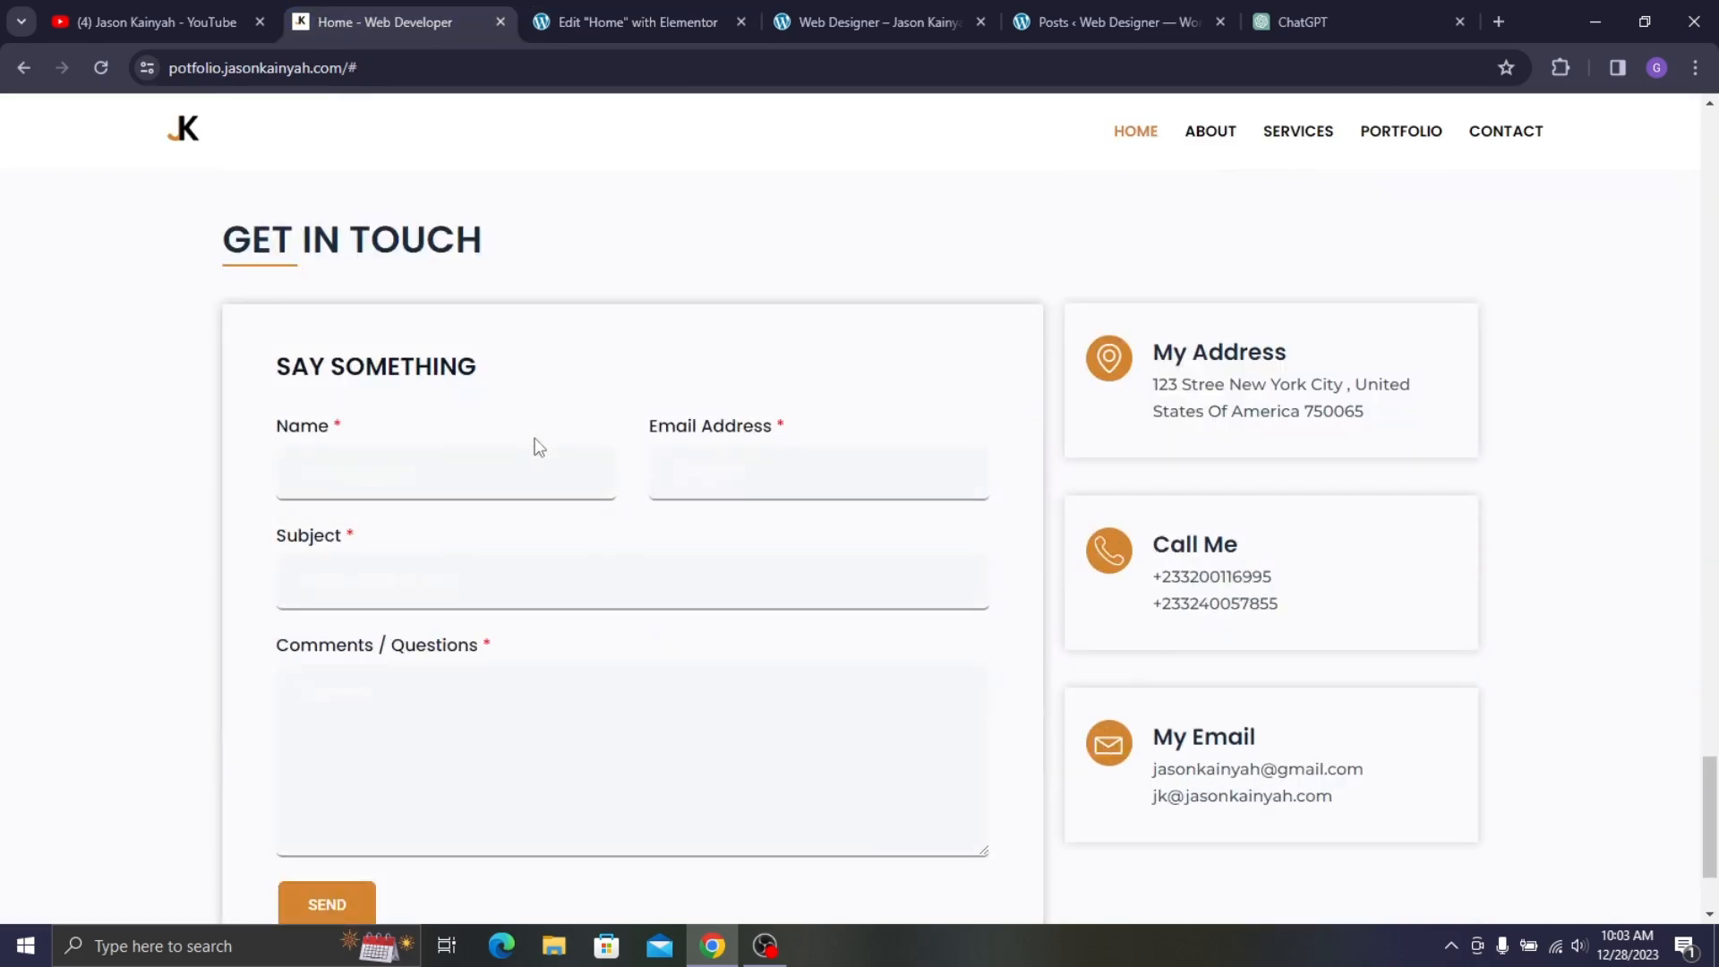
{"action": "scroll", "coordinate": [315, 251], "scroll_direction": "down", "scroll_amount": 1}
{"action": "scroll", "coordinate": [537, 290], "scroll_direction": "up", "scroll_amount": 1}
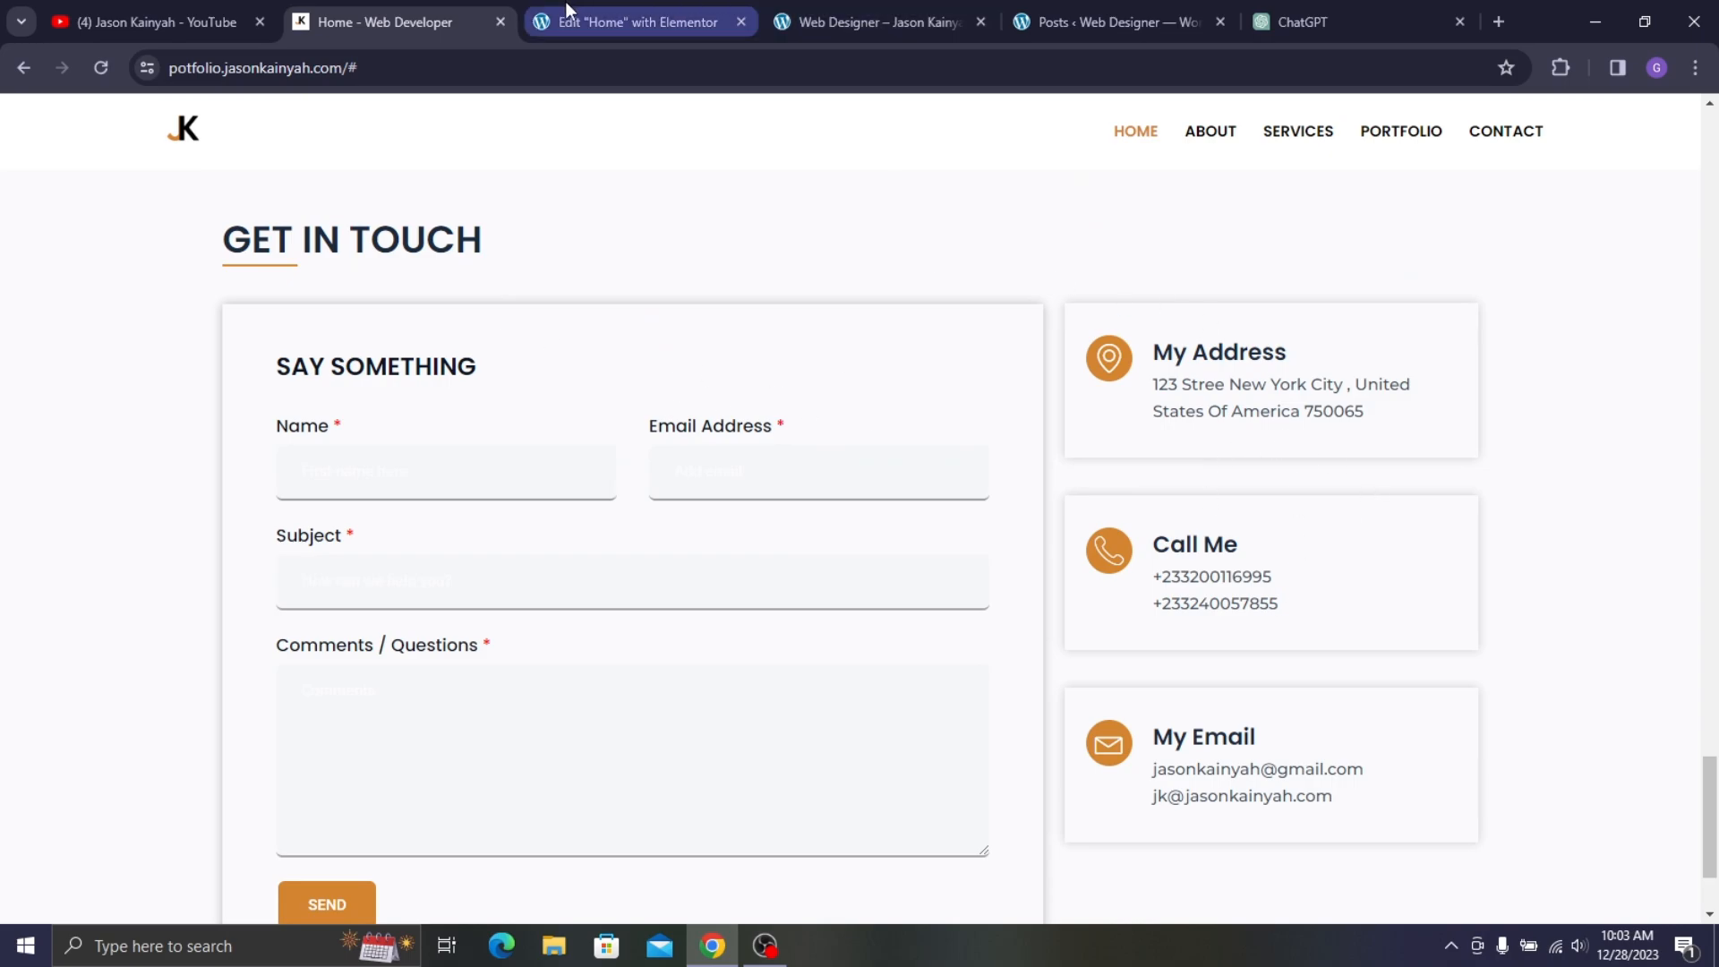
{"action": "left_click", "coordinate": [591, 19]}
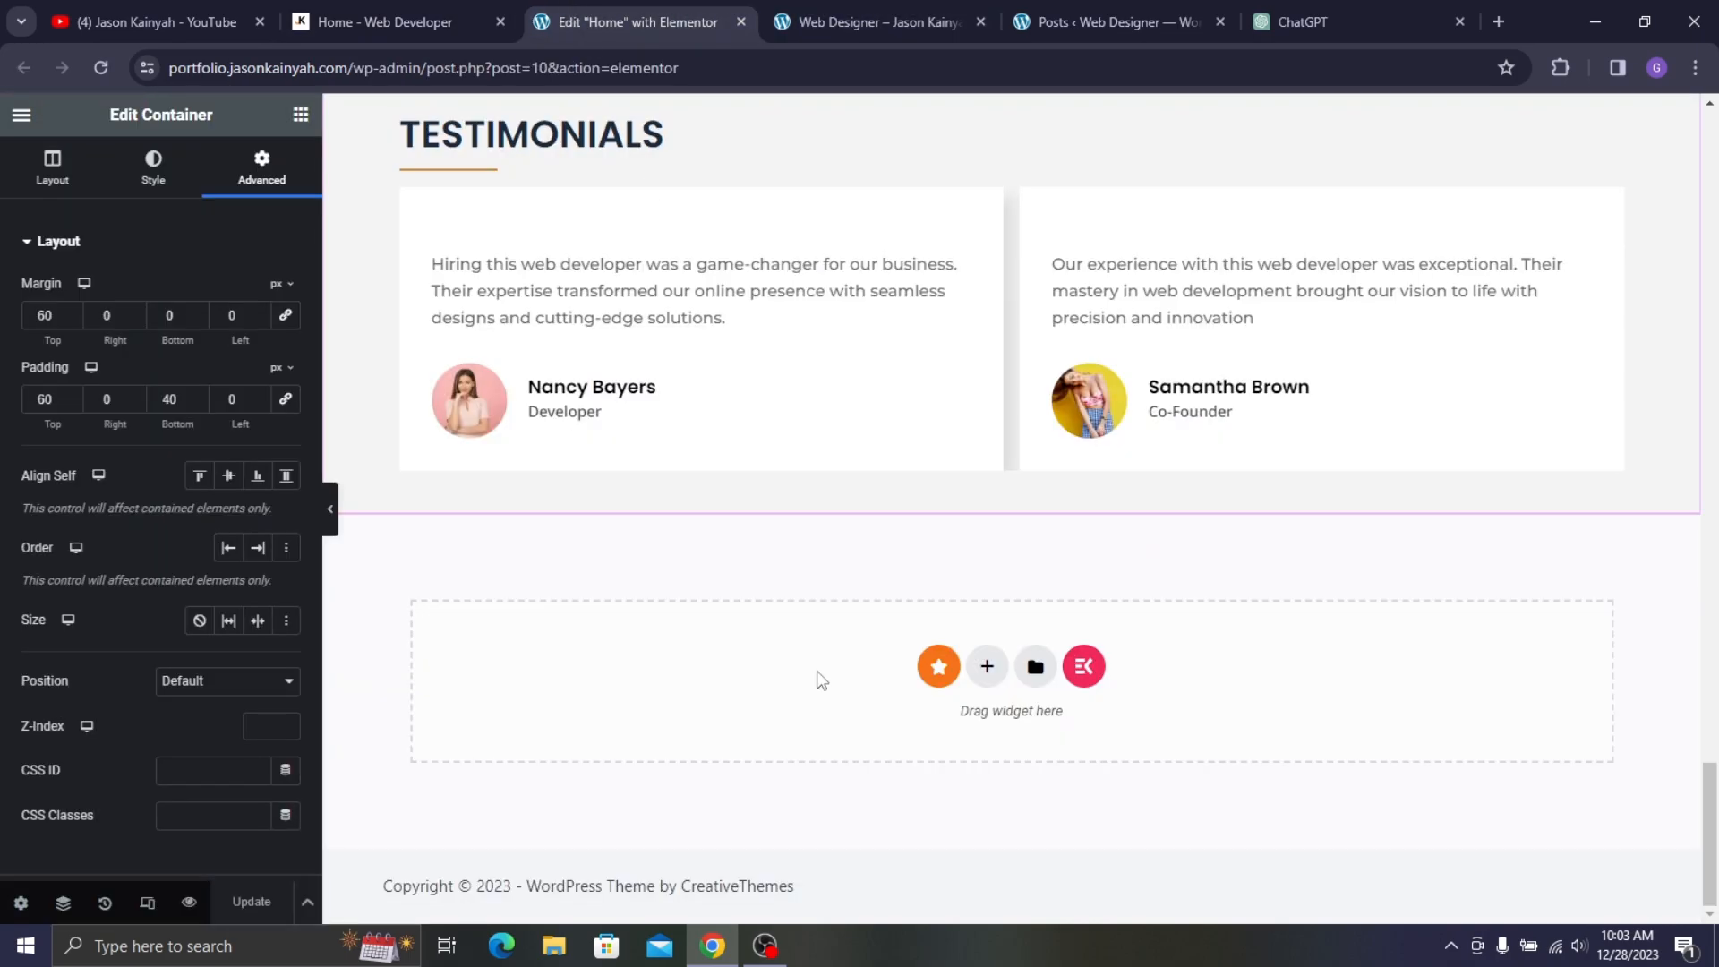
- Add a single-column section below the testimonials and paste in a copy of the TESTIMONIALS heading
{"action": "left_click", "coordinate": [987, 667]}
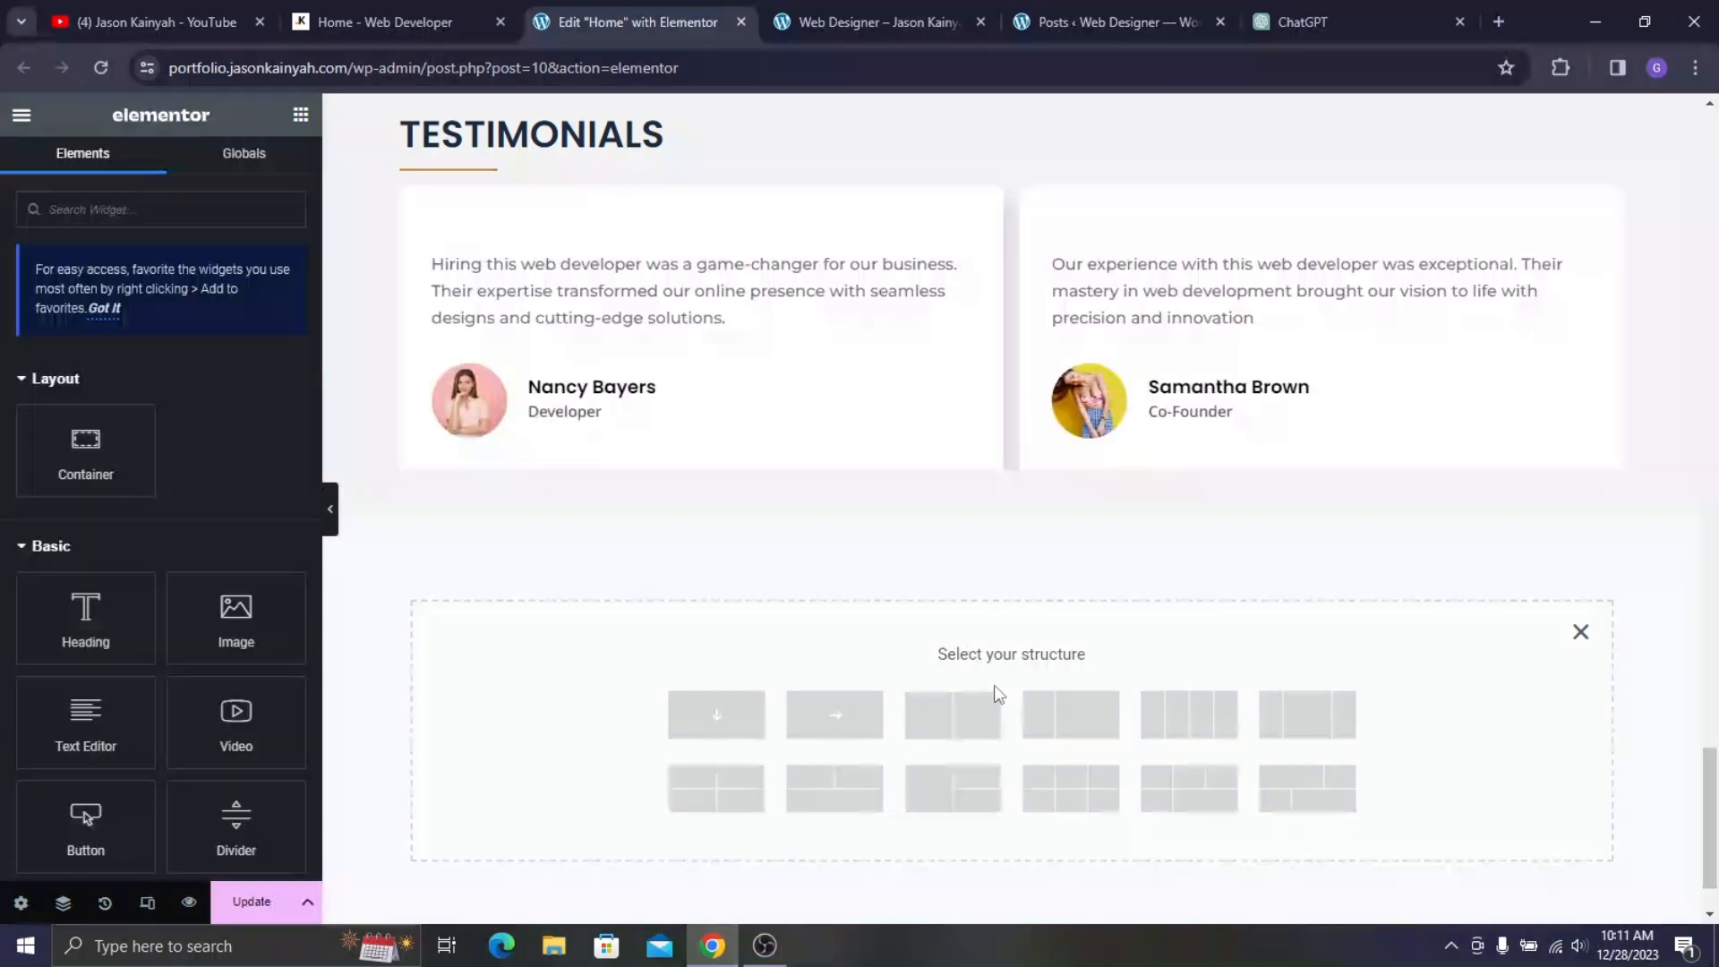
{"action": "left_click", "coordinate": [703, 733]}
{"action": "scroll", "coordinate": [627, 475], "scroll_direction": "up", "scroll_amount": 5}
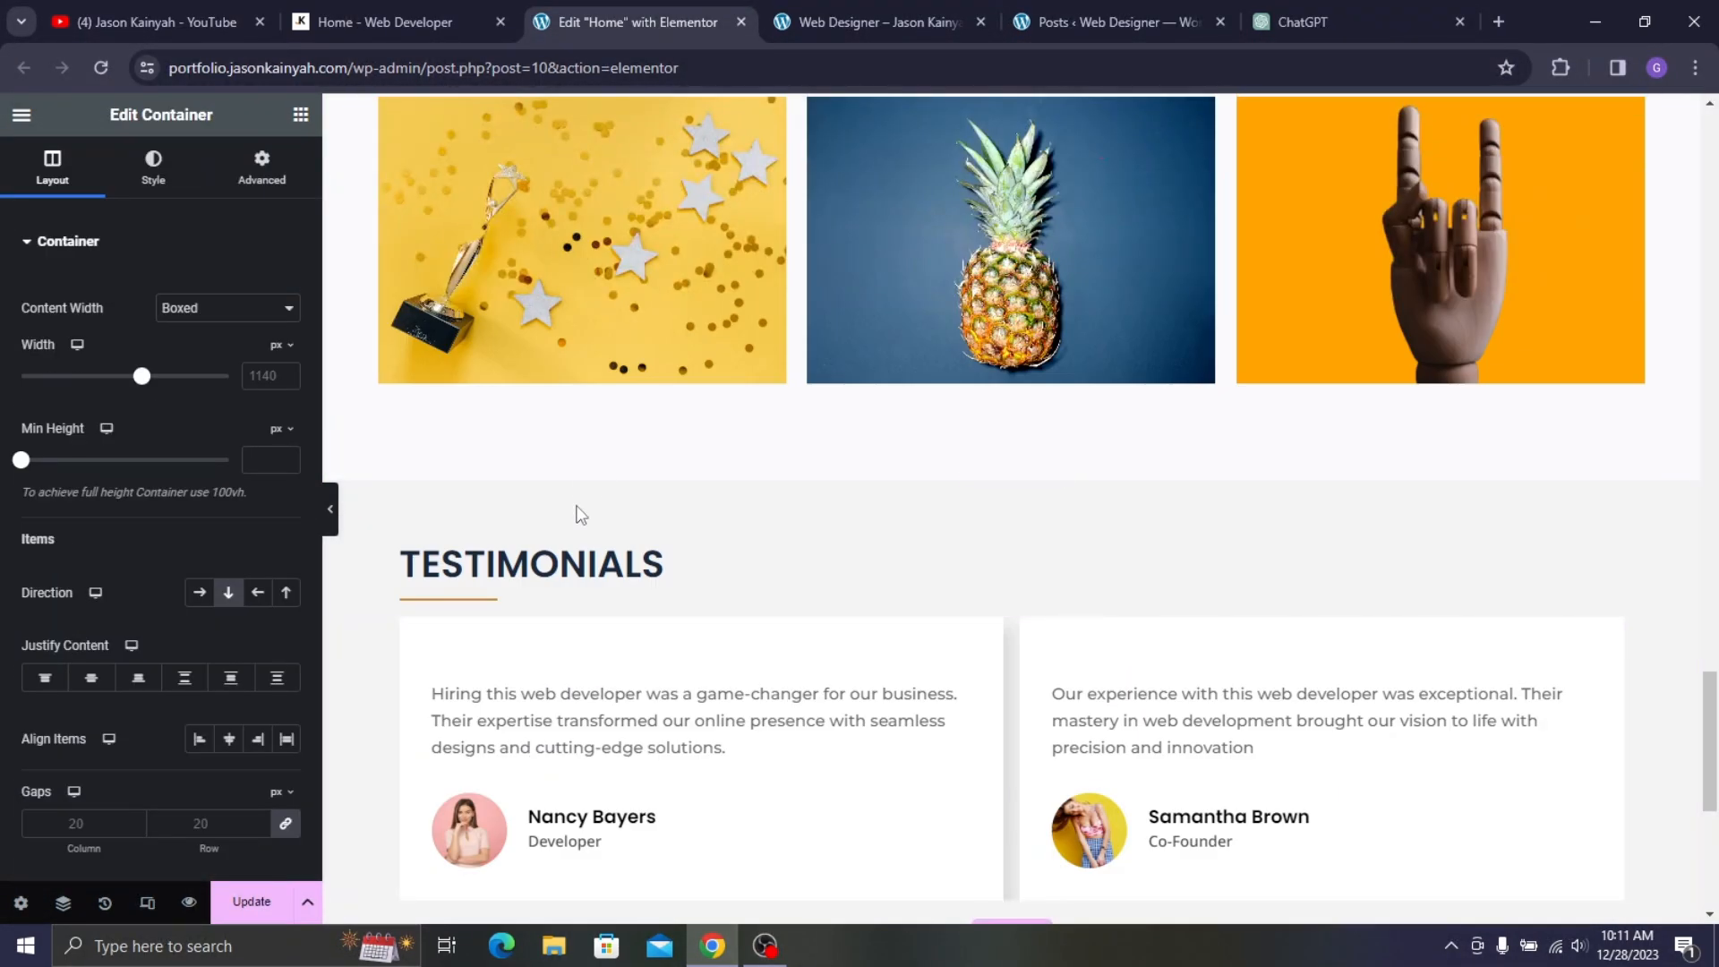
{"action": "right_click", "coordinate": [559, 566]}
{"action": "left_click", "coordinate": [641, 359]}
{"action": "scroll", "coordinate": [695, 430], "scroll_direction": "down", "scroll_amount": 5}
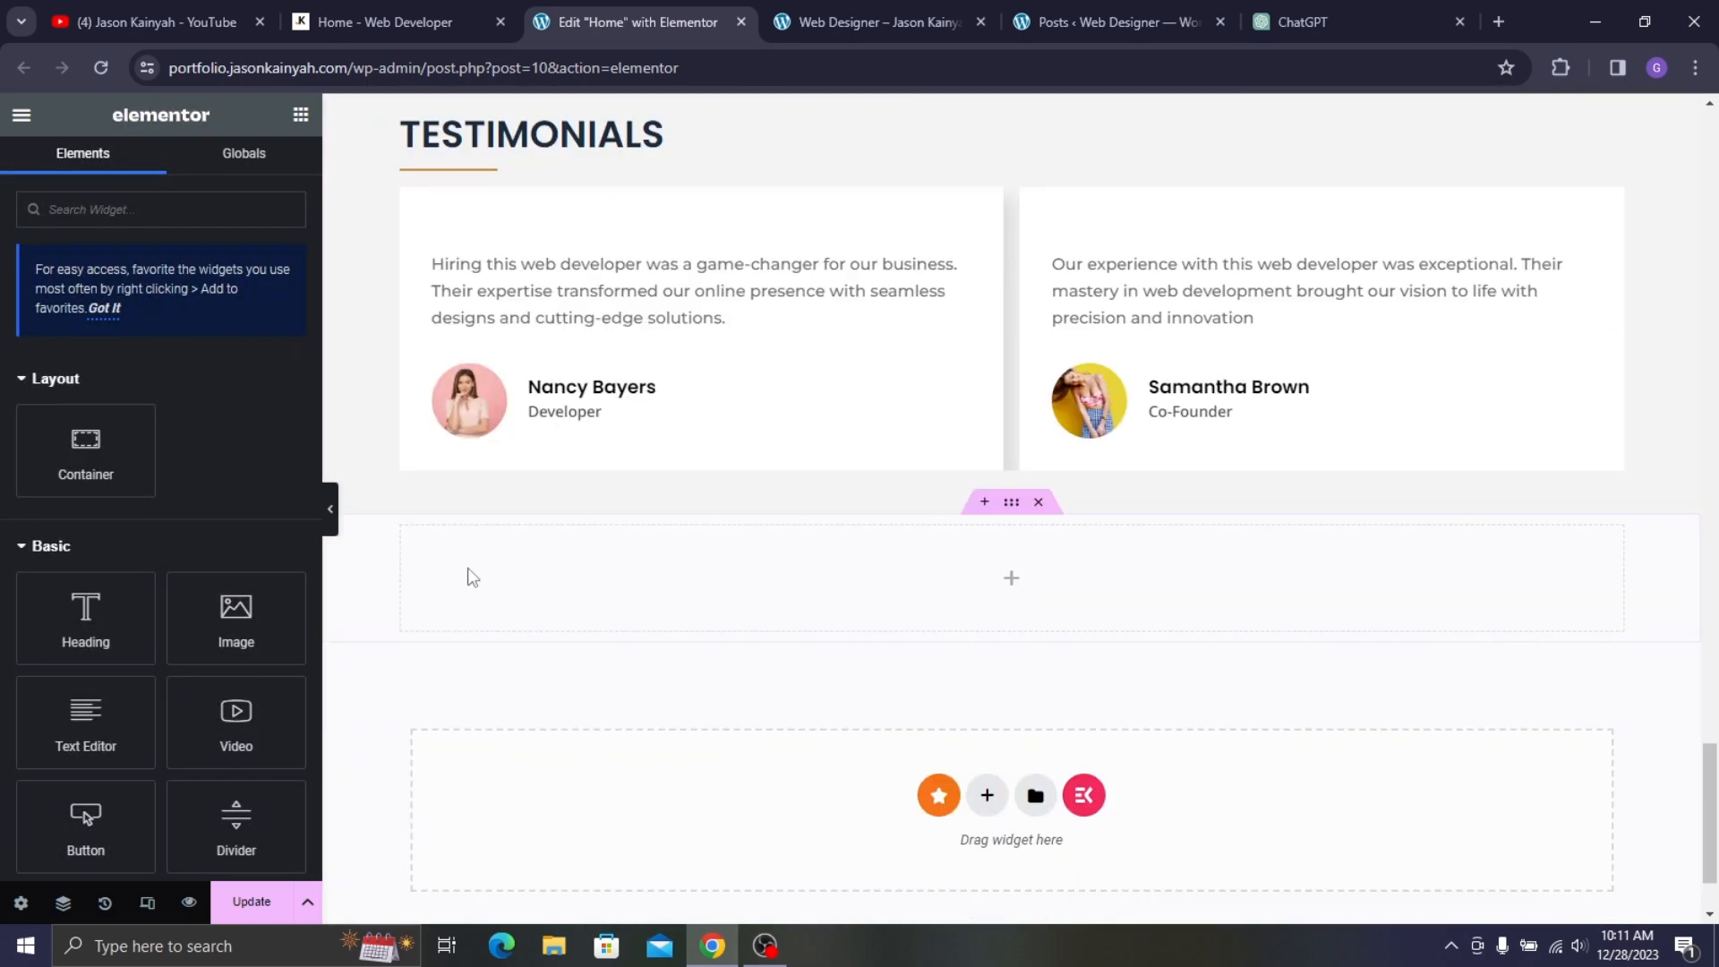
{"action": "right_click", "coordinate": [518, 583]}
{"action": "left_click", "coordinate": [569, 414]}
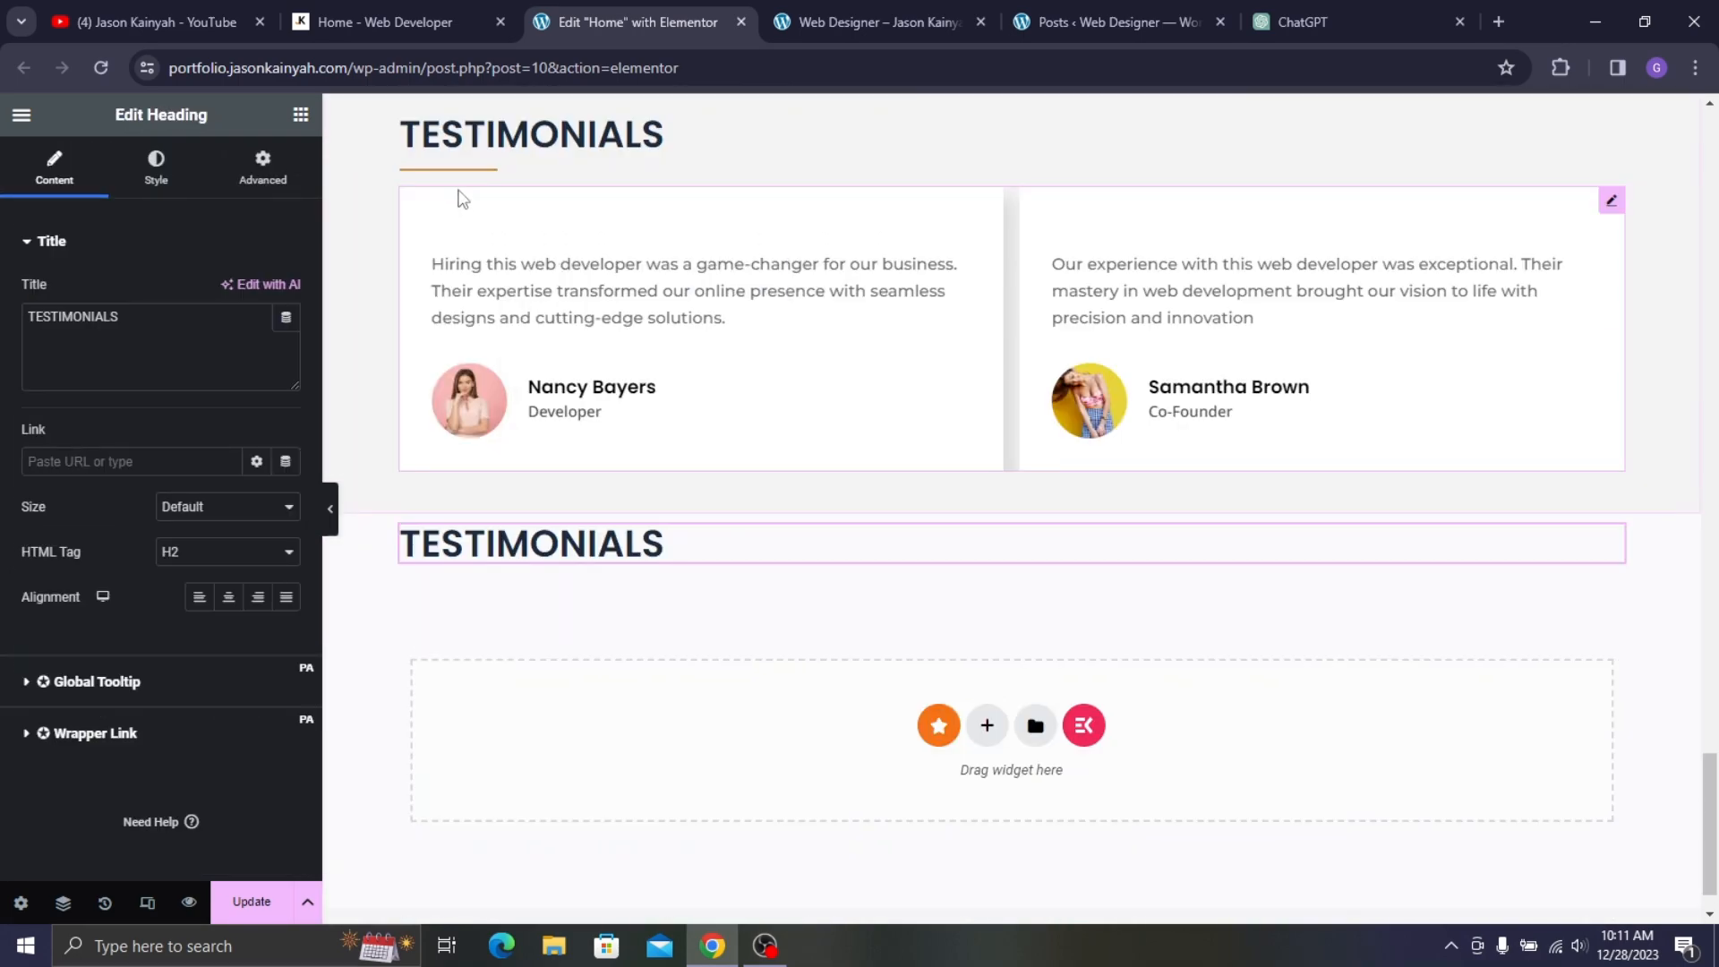
- Copy the orange divider and paste it under the new heading
{"action": "right_click", "coordinate": [473, 167]}
{"action": "left_click", "coordinate": [555, 279]}
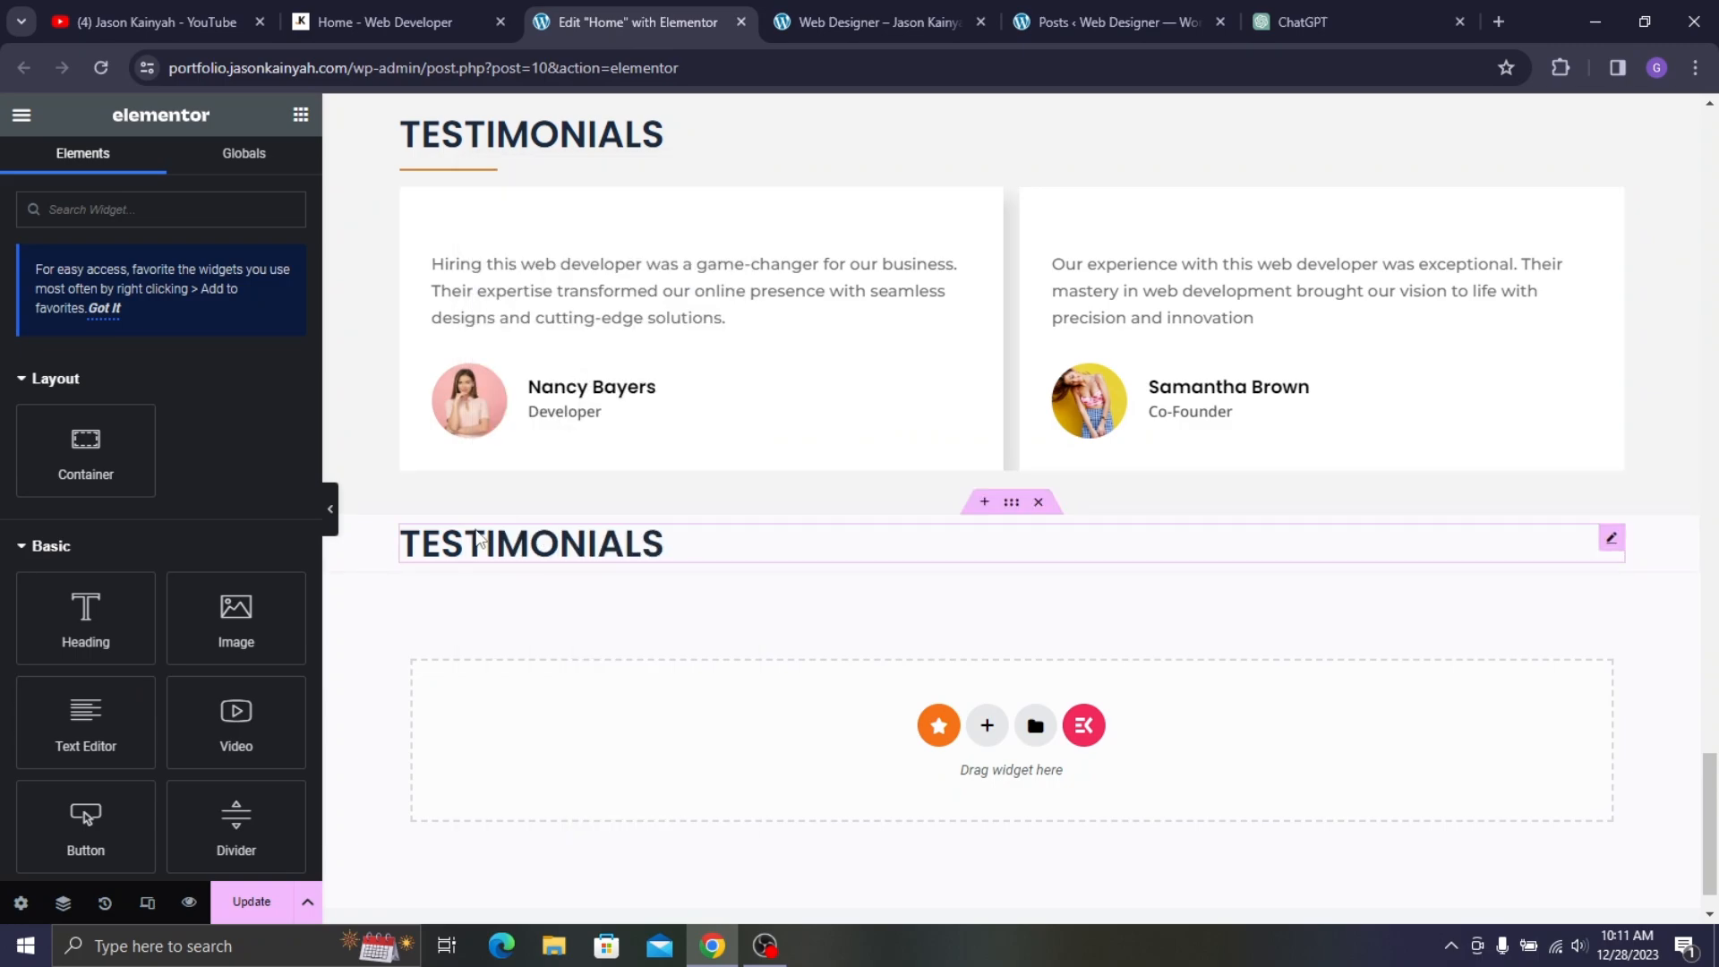
{"action": "right_click", "coordinate": [494, 555]}
{"action": "left_click", "coordinate": [521, 408]}
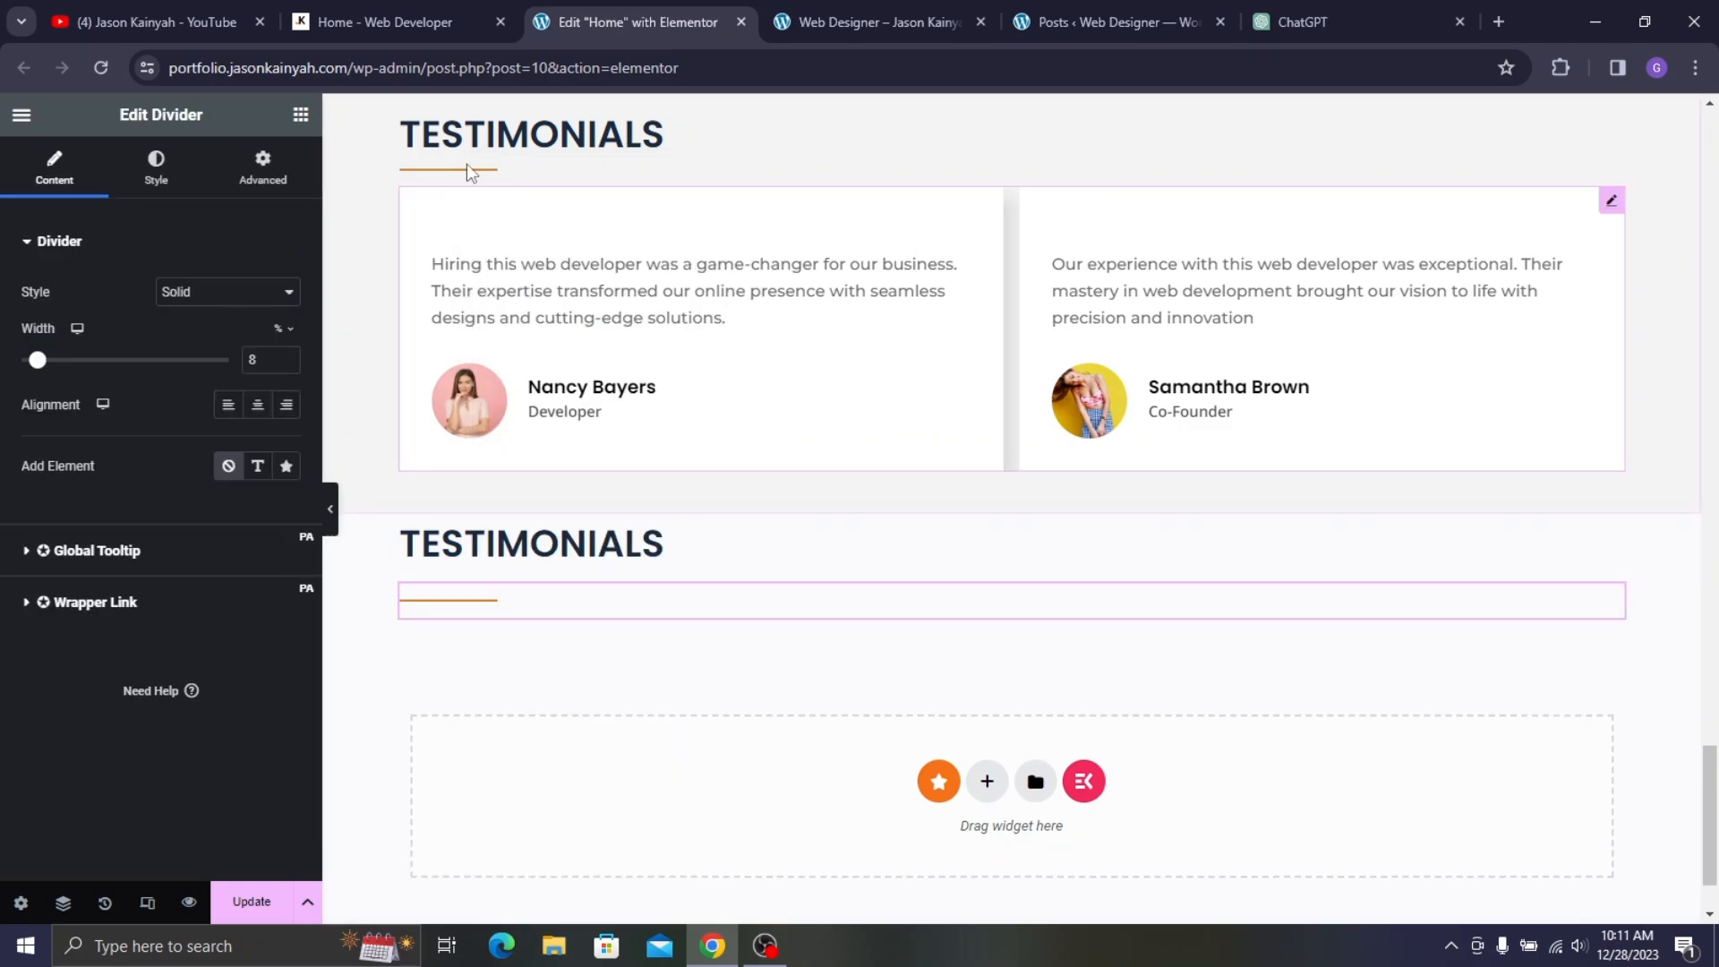
- Retitle the new heading GET IN TOUCH using text copied from the reference site
{"action": "left_click", "coordinate": [384, 14]}
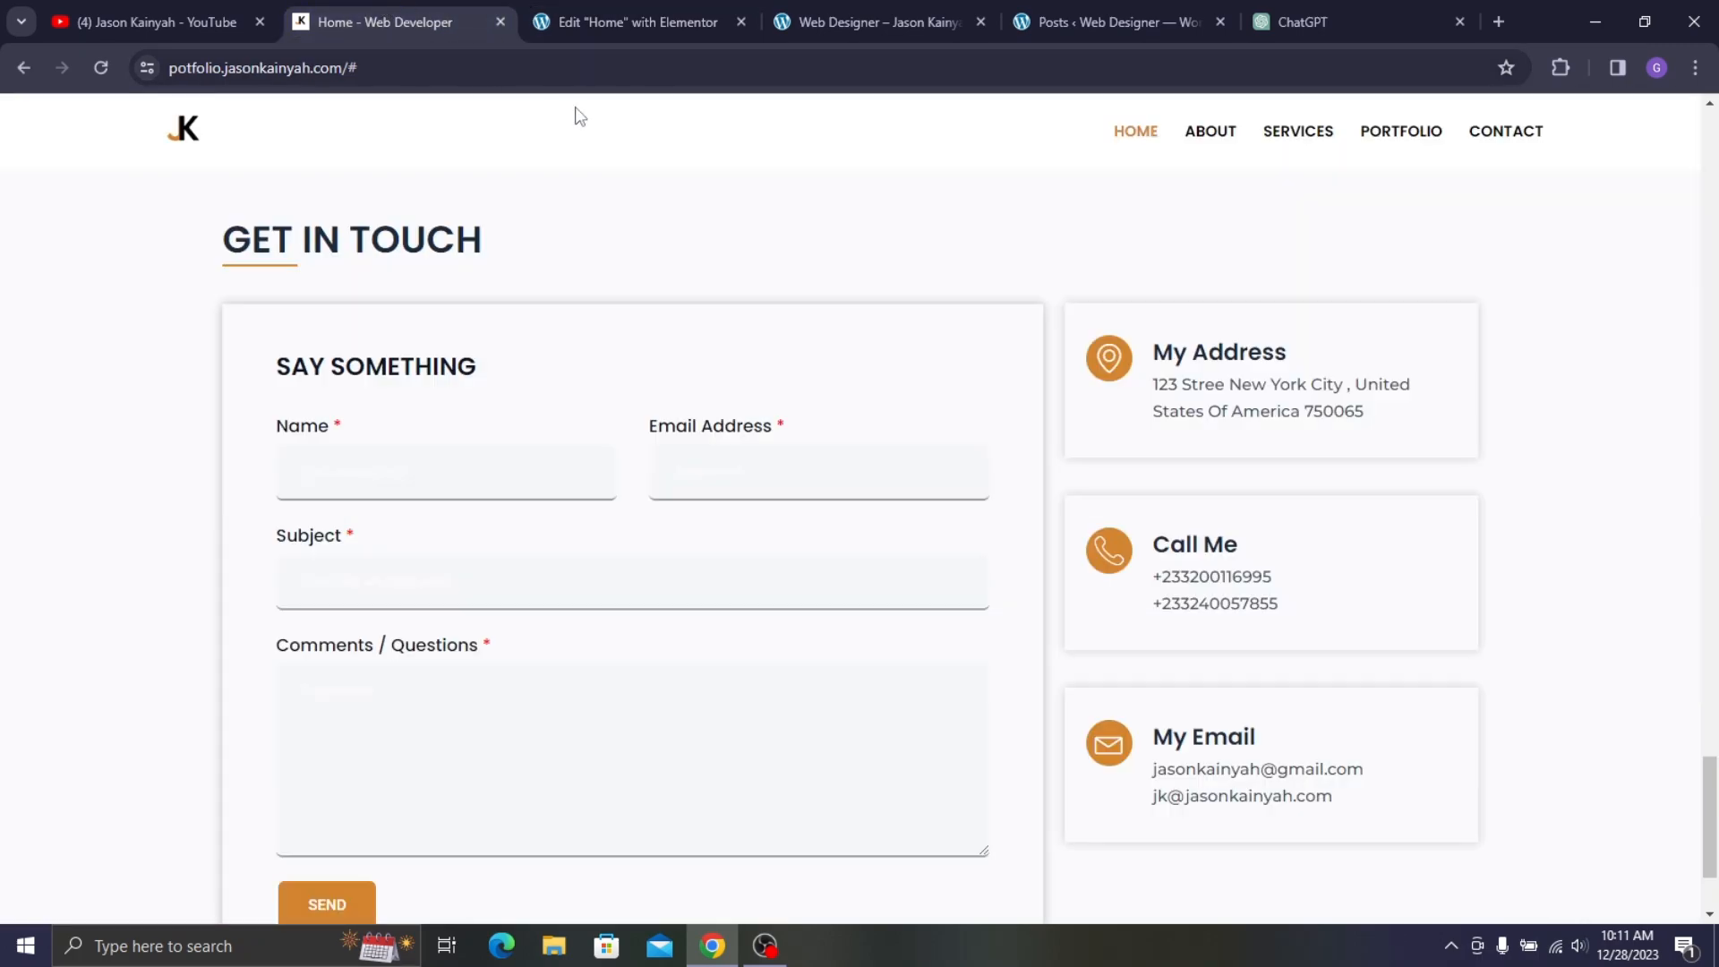
{"action": "triple_click", "coordinate": [401, 240]}
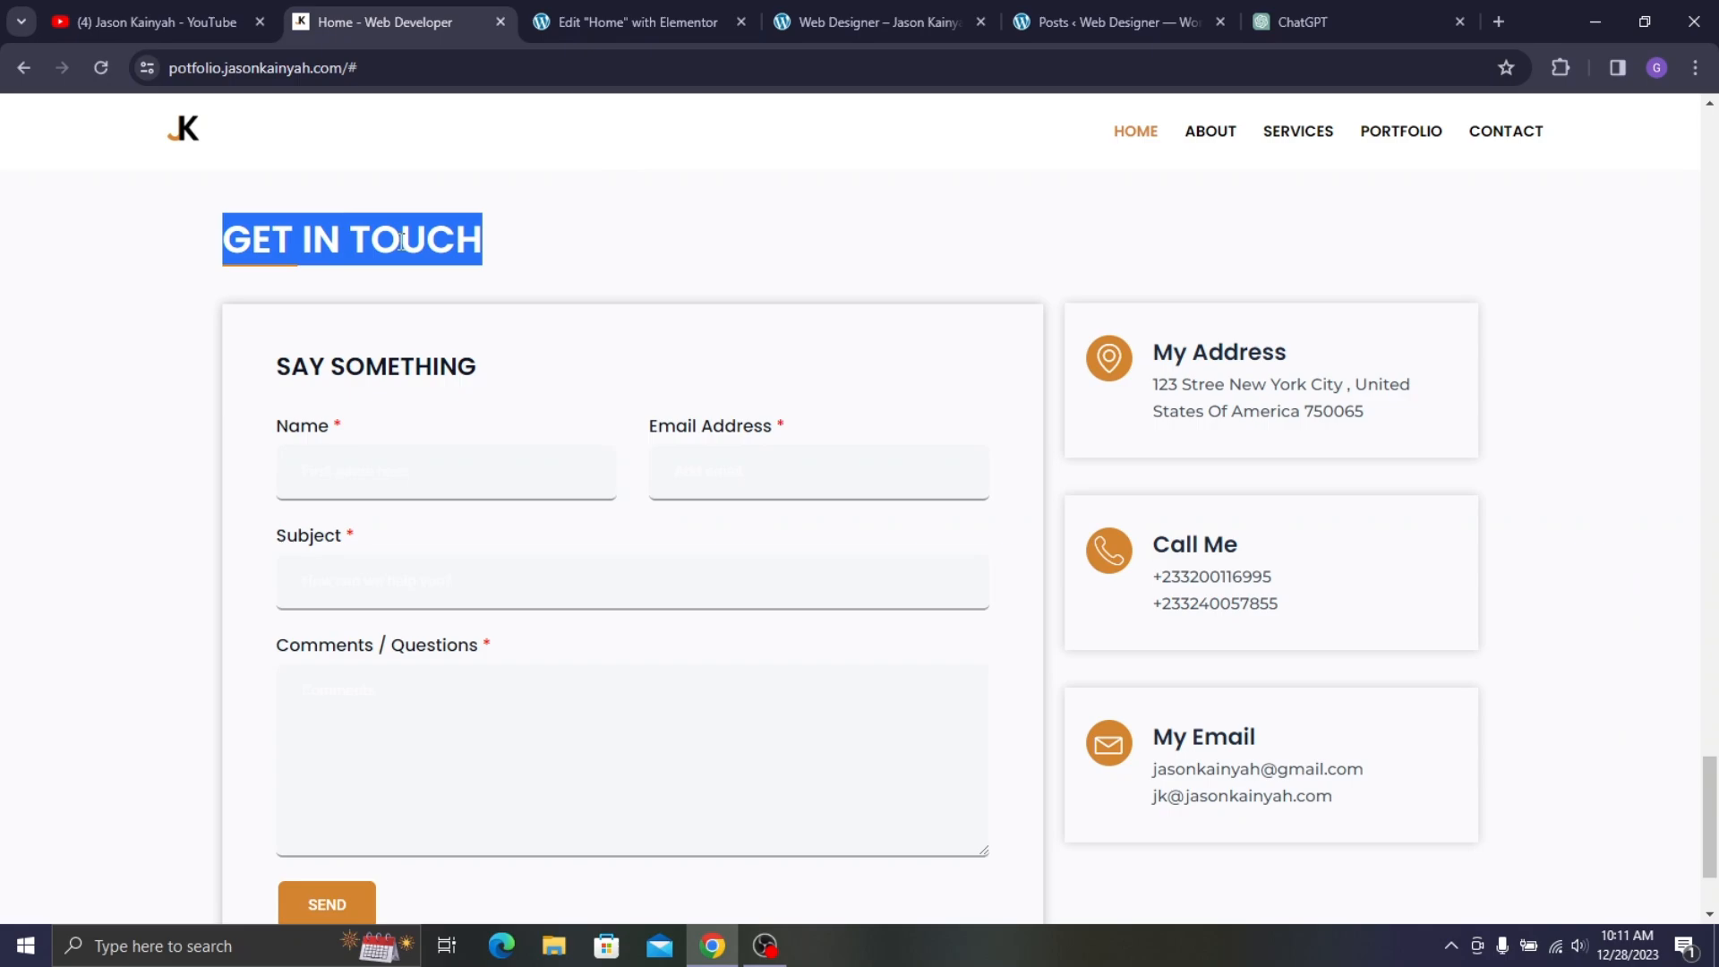
{"action": "left_click", "coordinate": [589, 7]}
{"action": "left_click", "coordinate": [588, 547]}
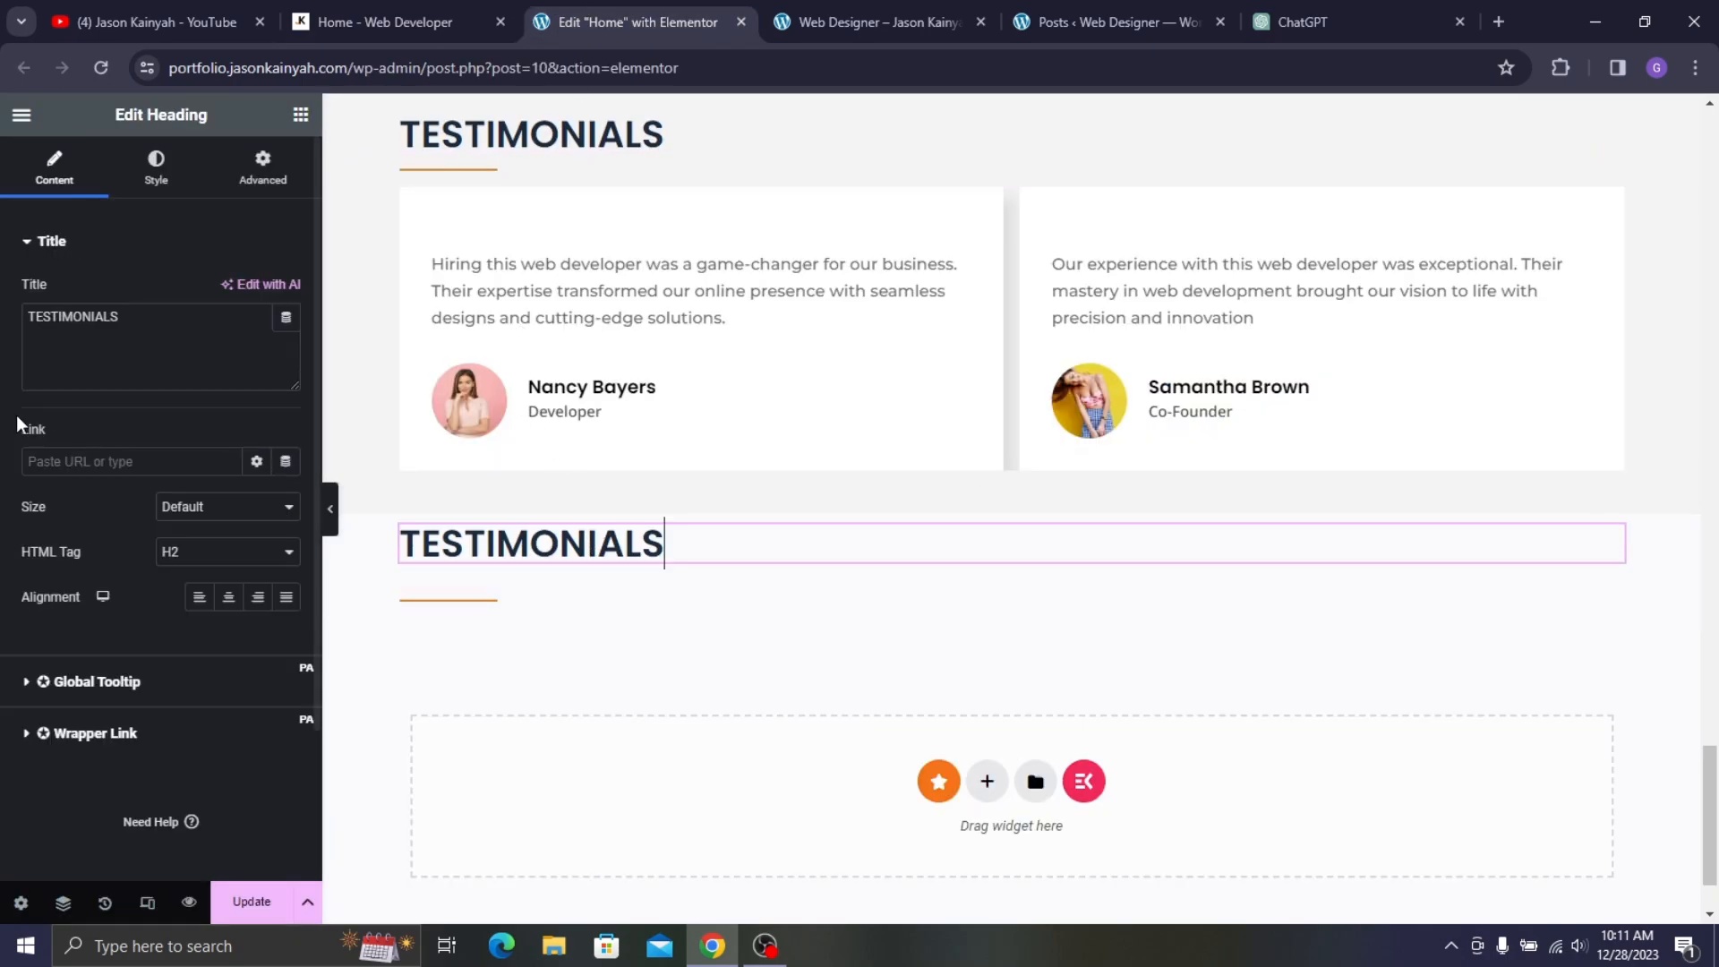
{"action": "key", "text": "ctrl+v"}
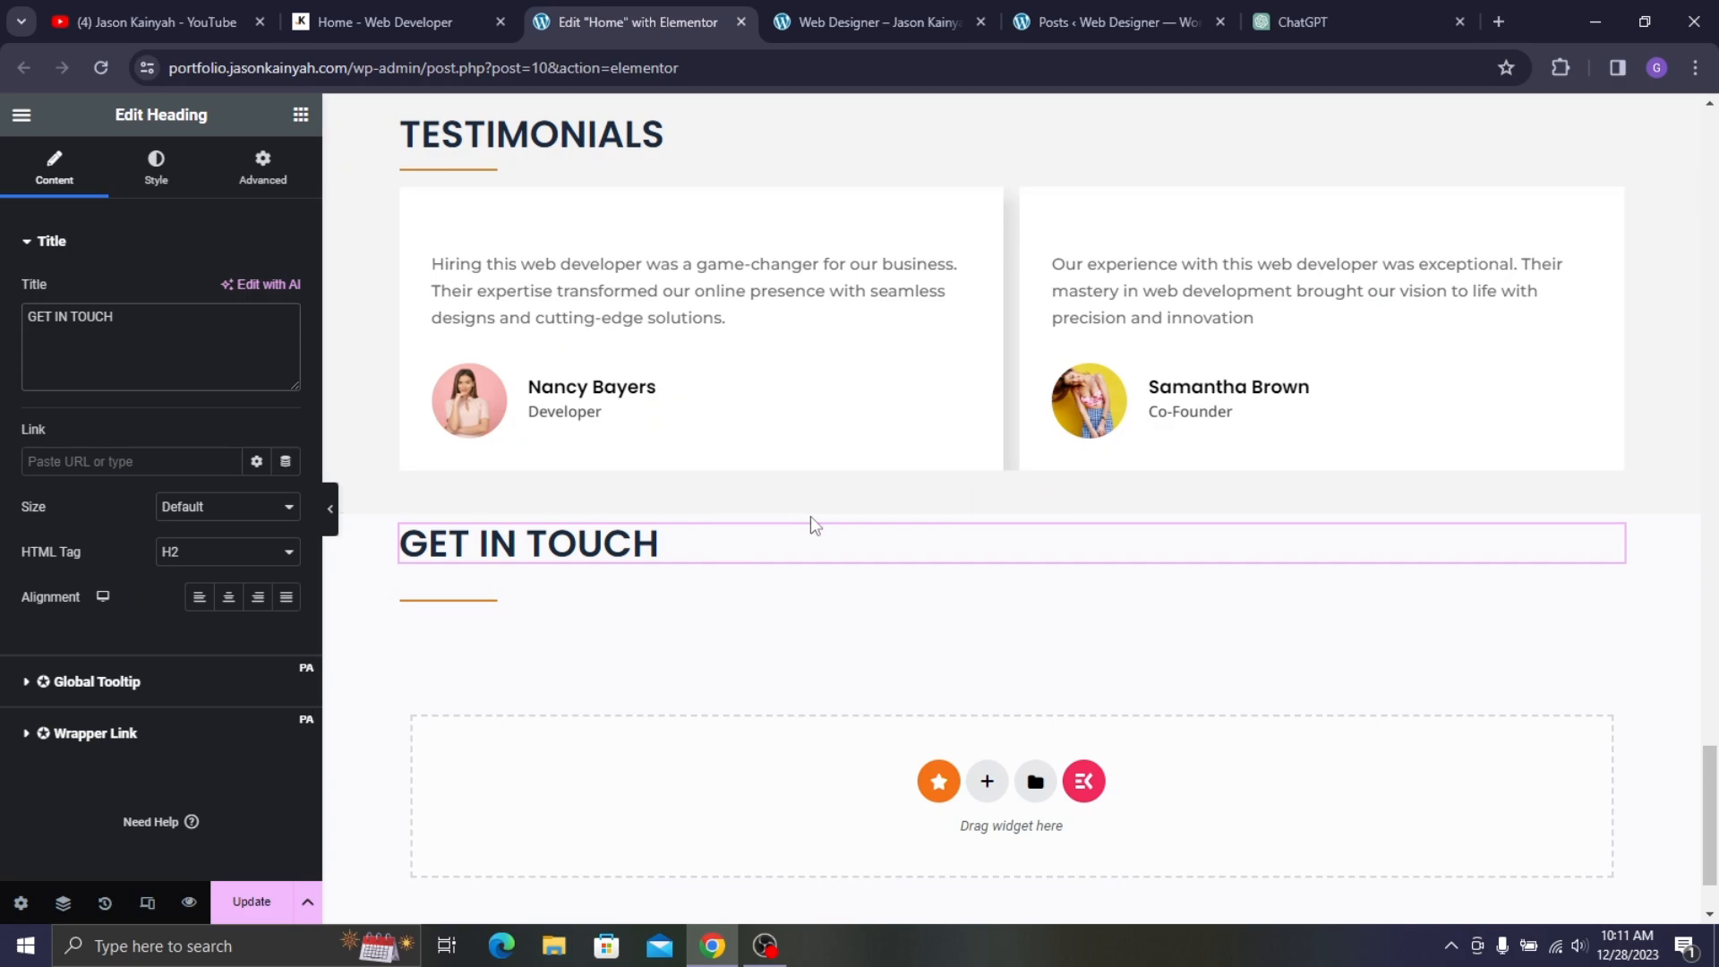
- Set the GET IN TOUCH section's gaps to 0 and its top margin to 60
{"action": "left_click", "coordinate": [1005, 516]}
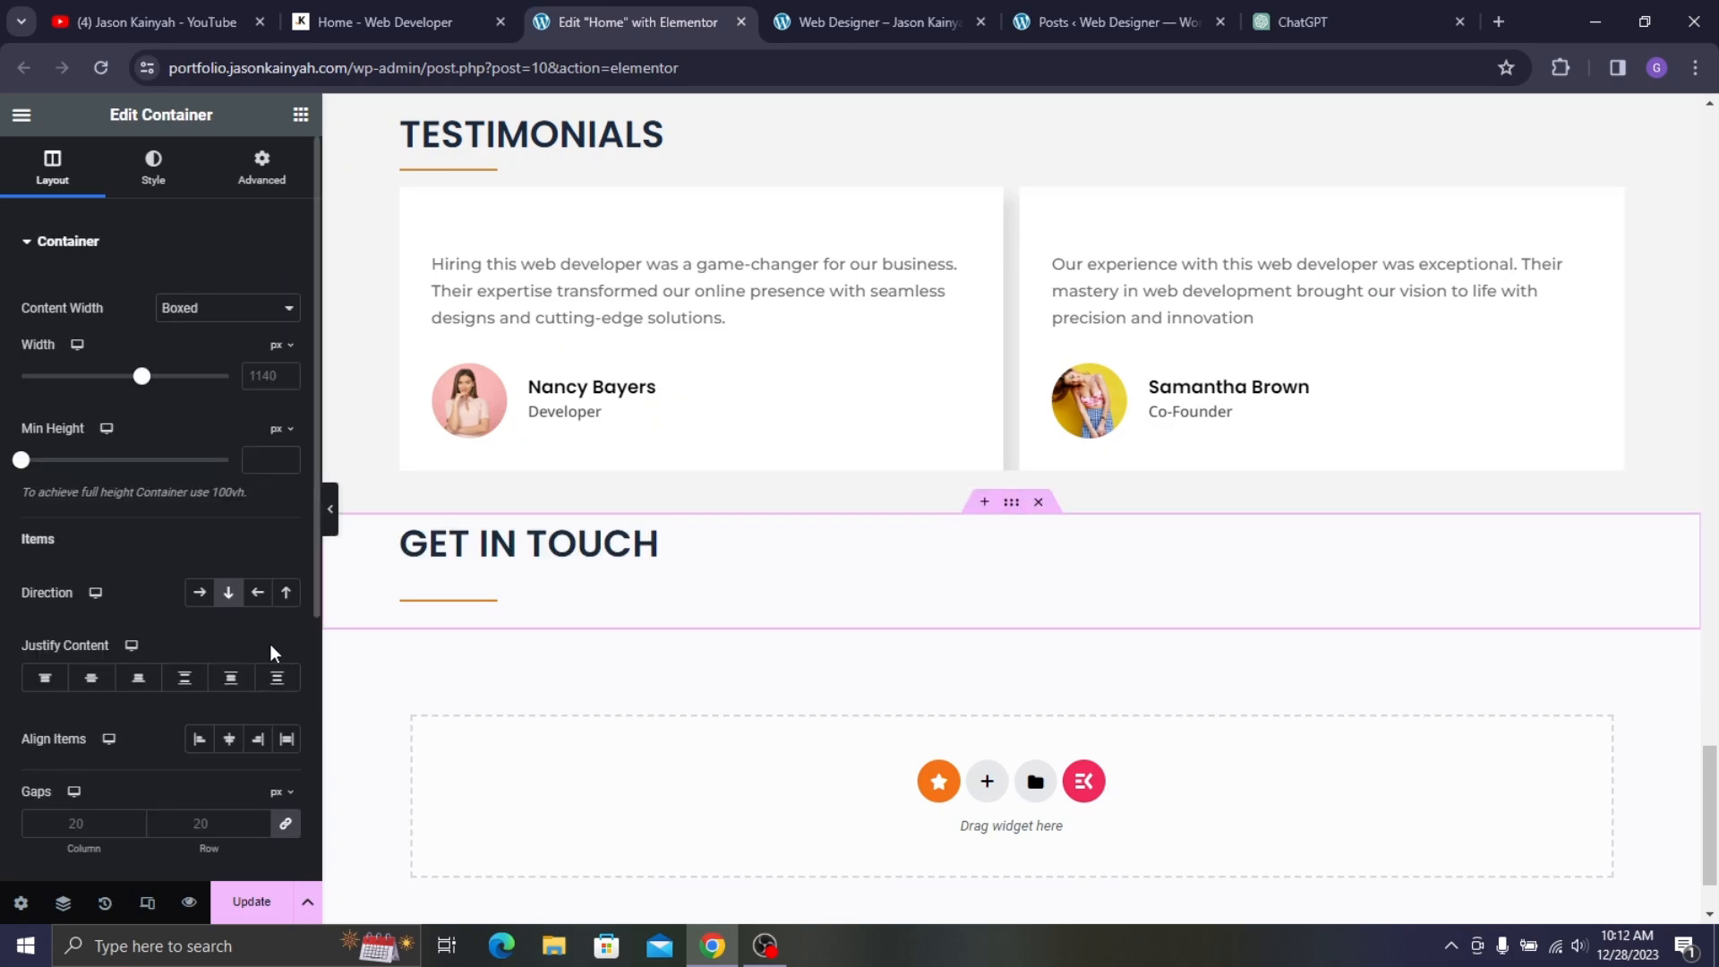
{"action": "left_click", "coordinate": [285, 824]}
{"action": "left_click", "coordinate": [262, 192]}
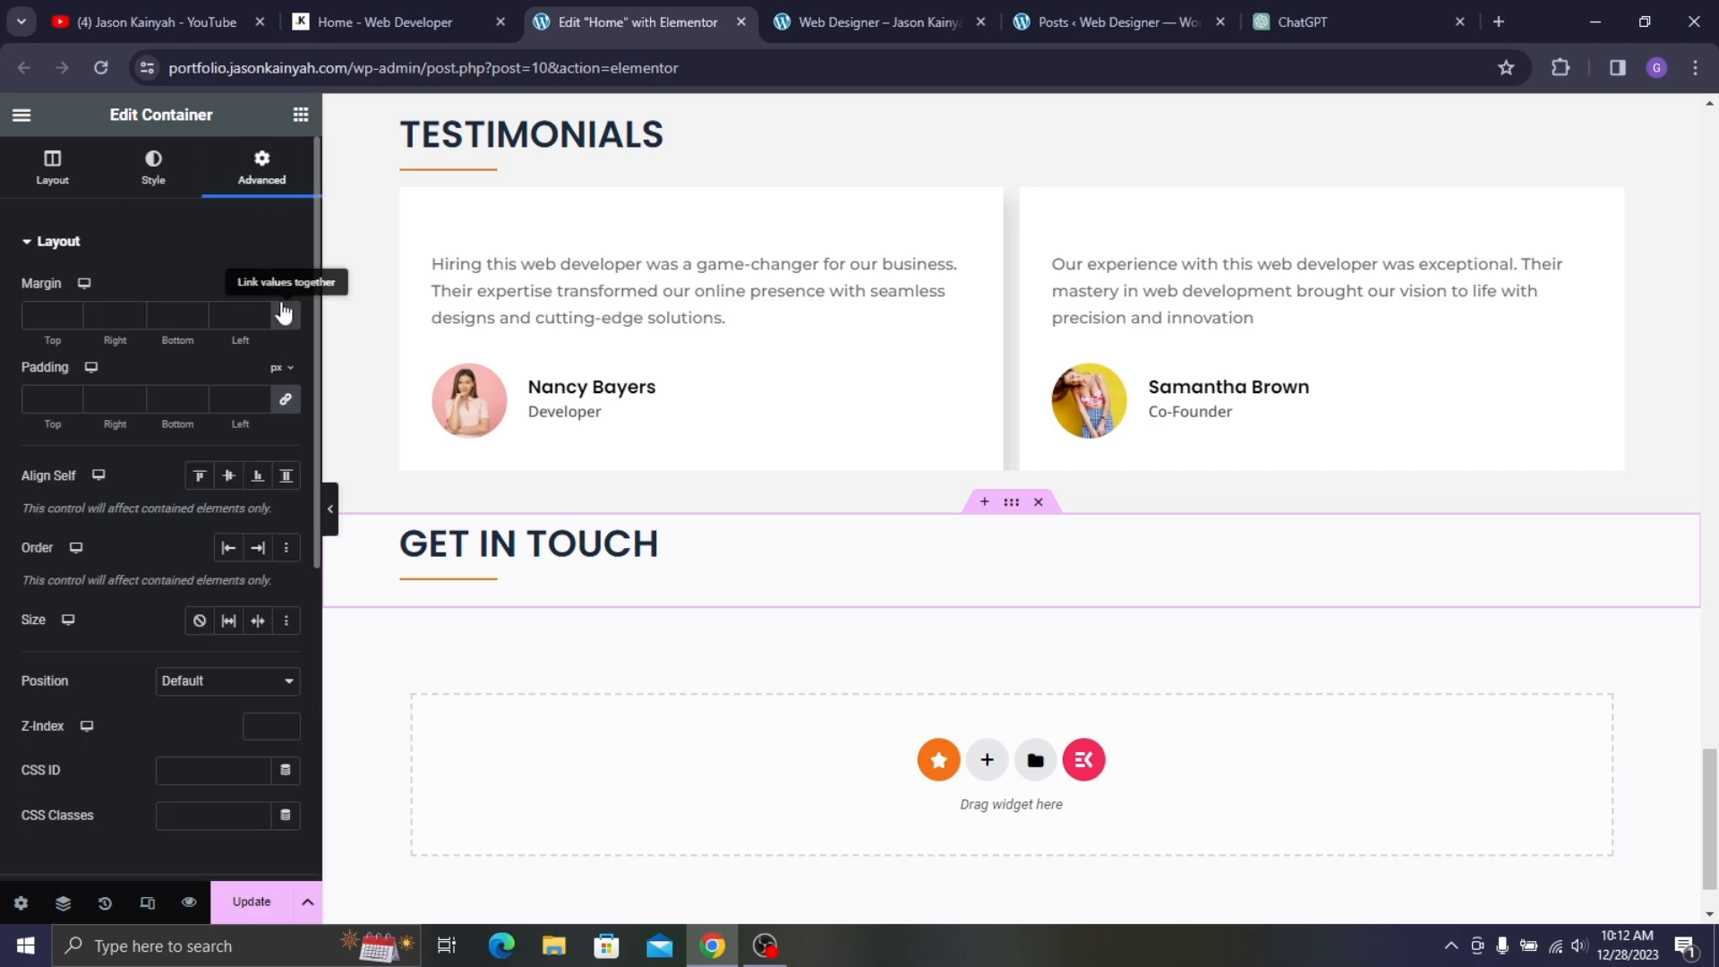
{"action": "left_click", "coordinate": [285, 316]}
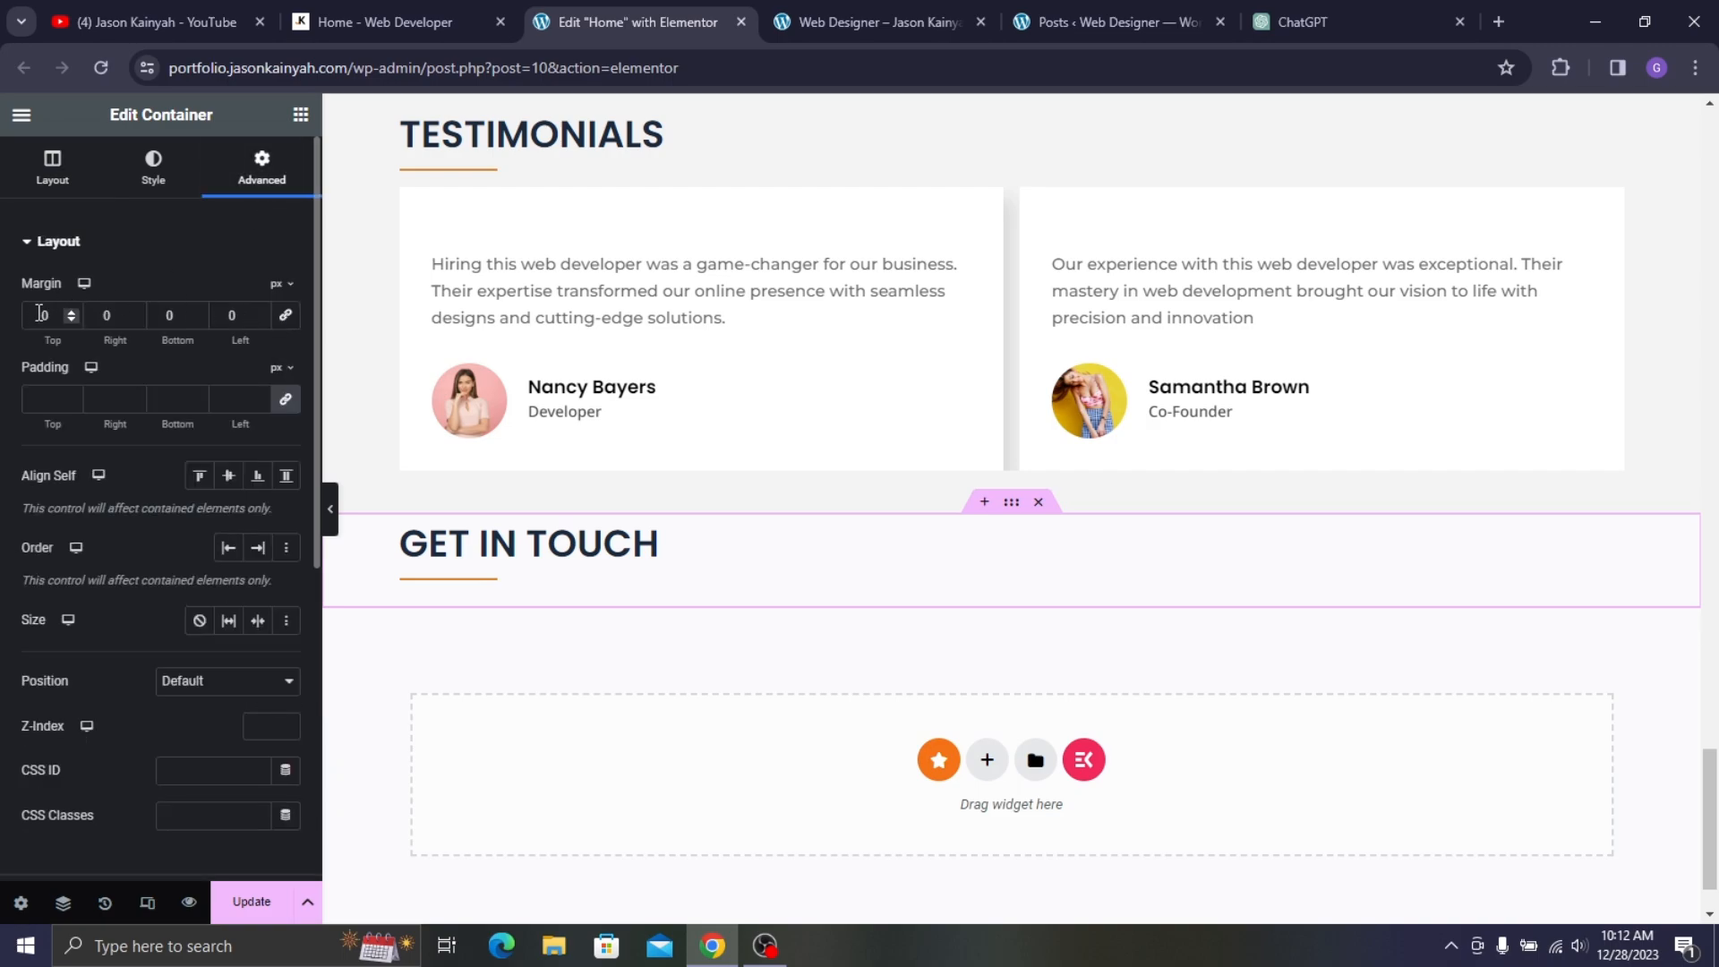
{"action": "left_click", "coordinate": [40, 314]}
{"action": "type", "text": "6"}
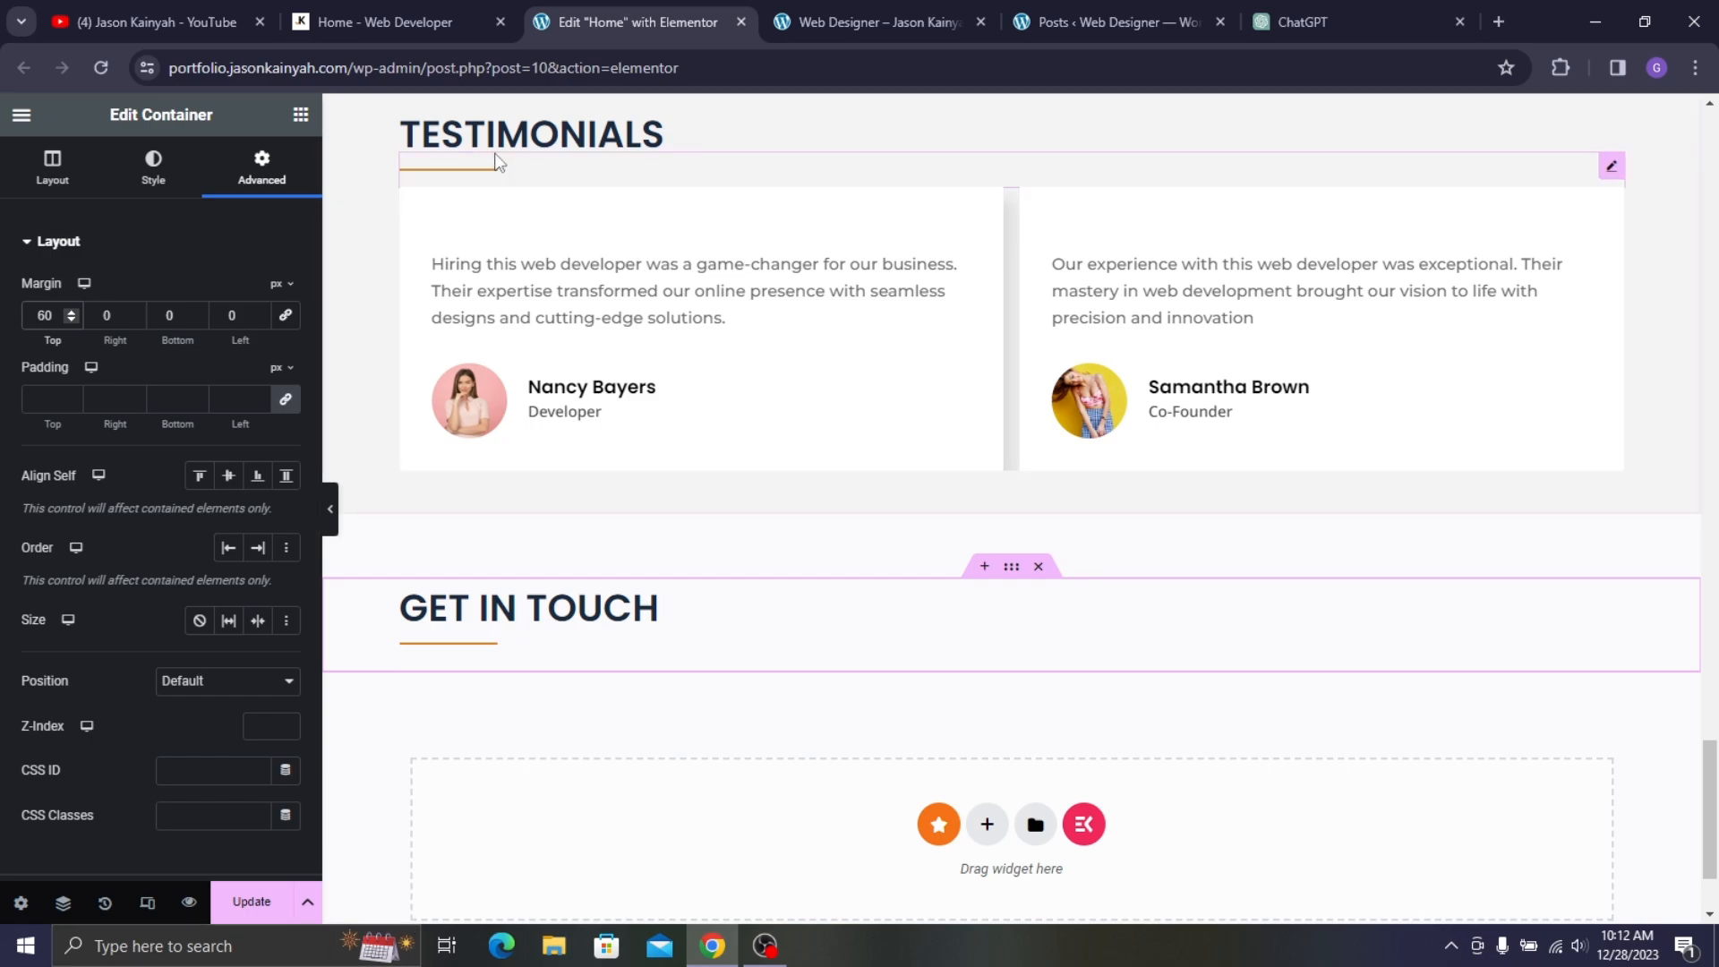
- Add a row-direction container holding two duplicated empty containers under the heading
{"action": "left_click", "coordinate": [300, 115]}
{"action": "left_click_drag", "start_coordinate": [86, 448], "coordinate": [626, 647]}
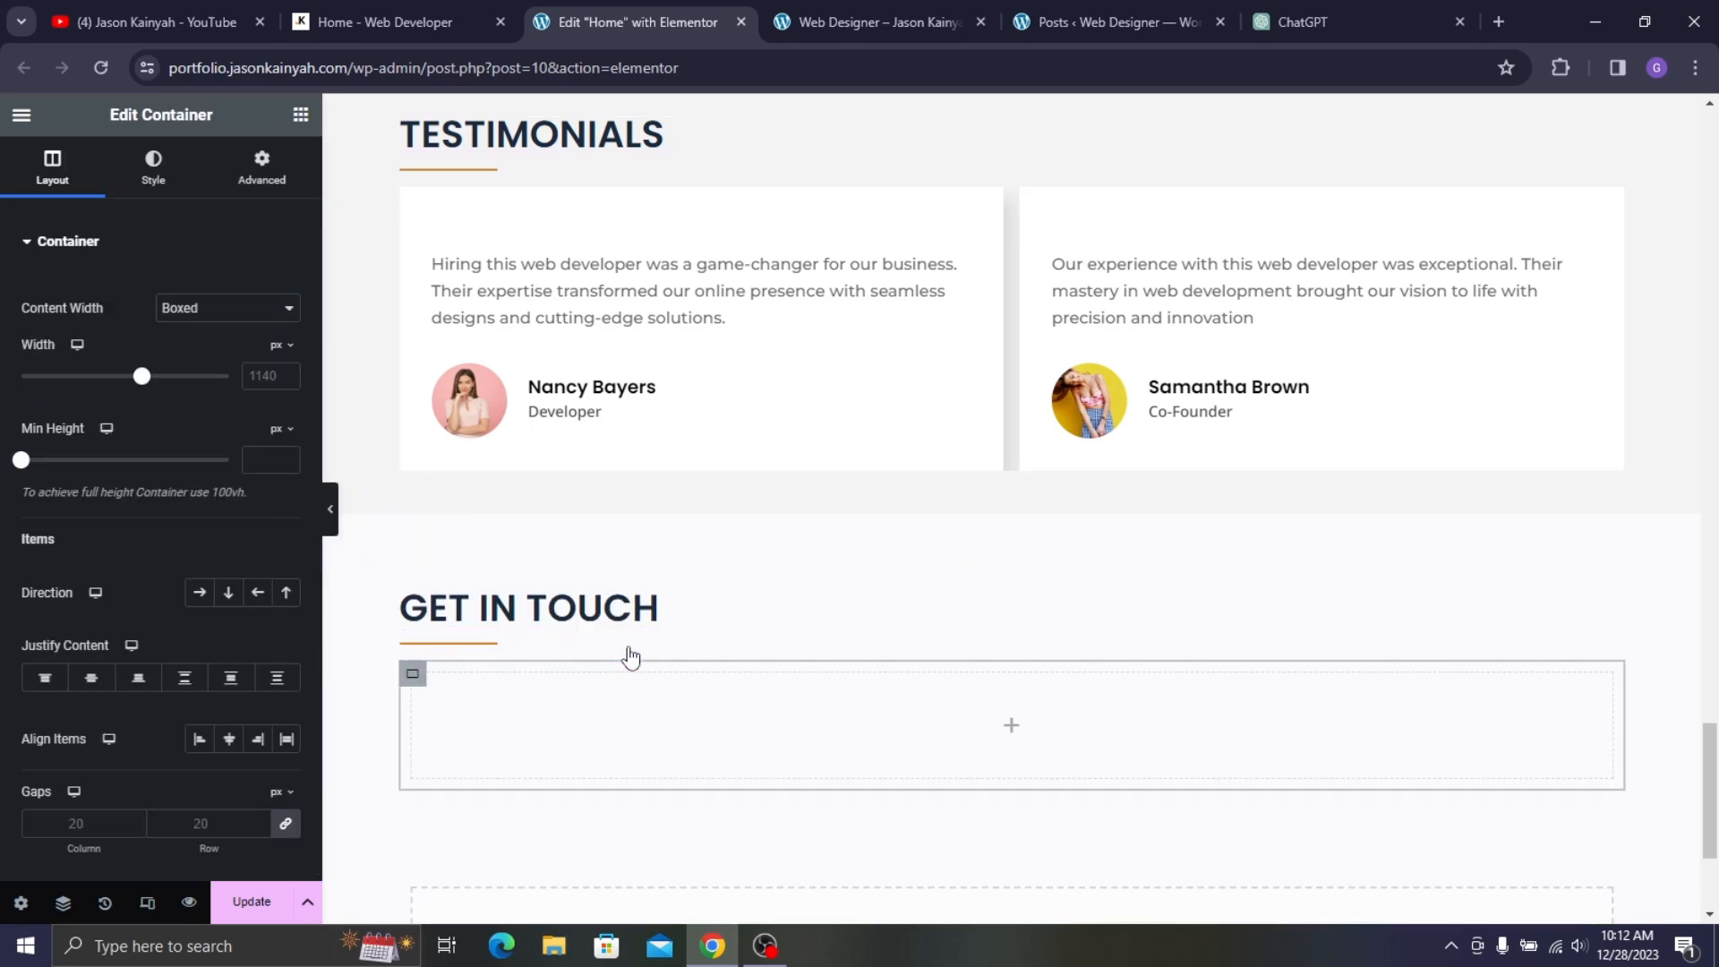
{"action": "left_click", "coordinate": [199, 593]}
{"action": "left_click", "coordinate": [300, 115]}
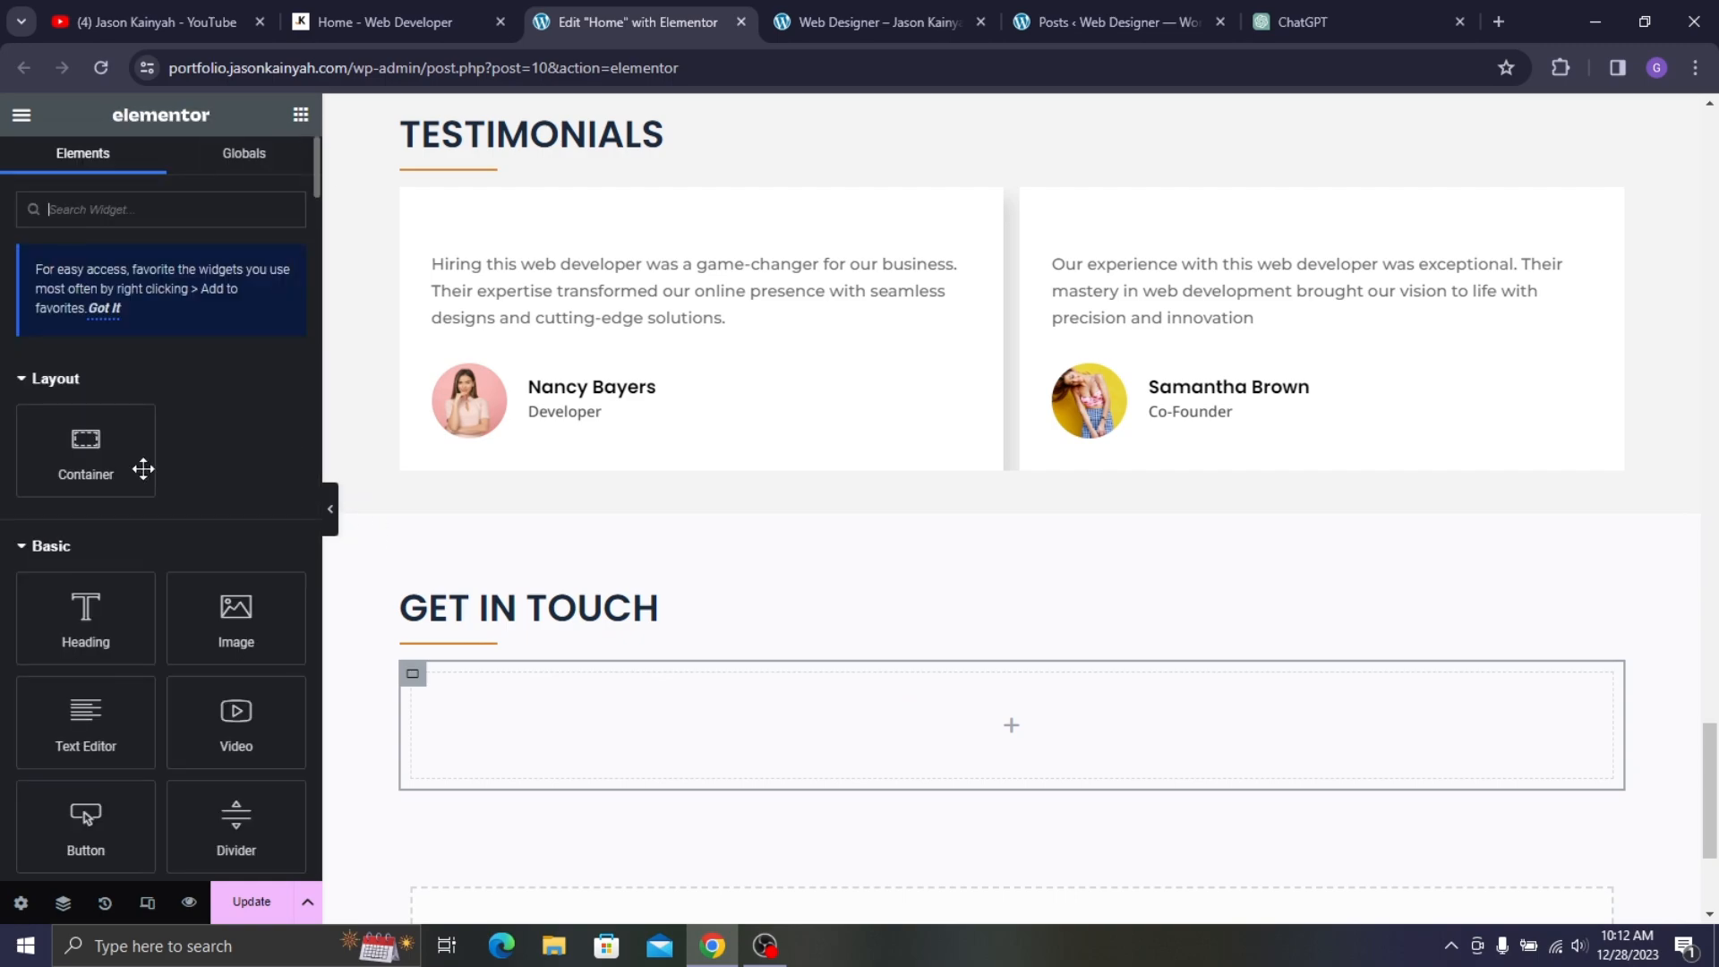
{"action": "left_click_drag", "start_coordinate": [86, 447], "coordinate": [426, 680]}
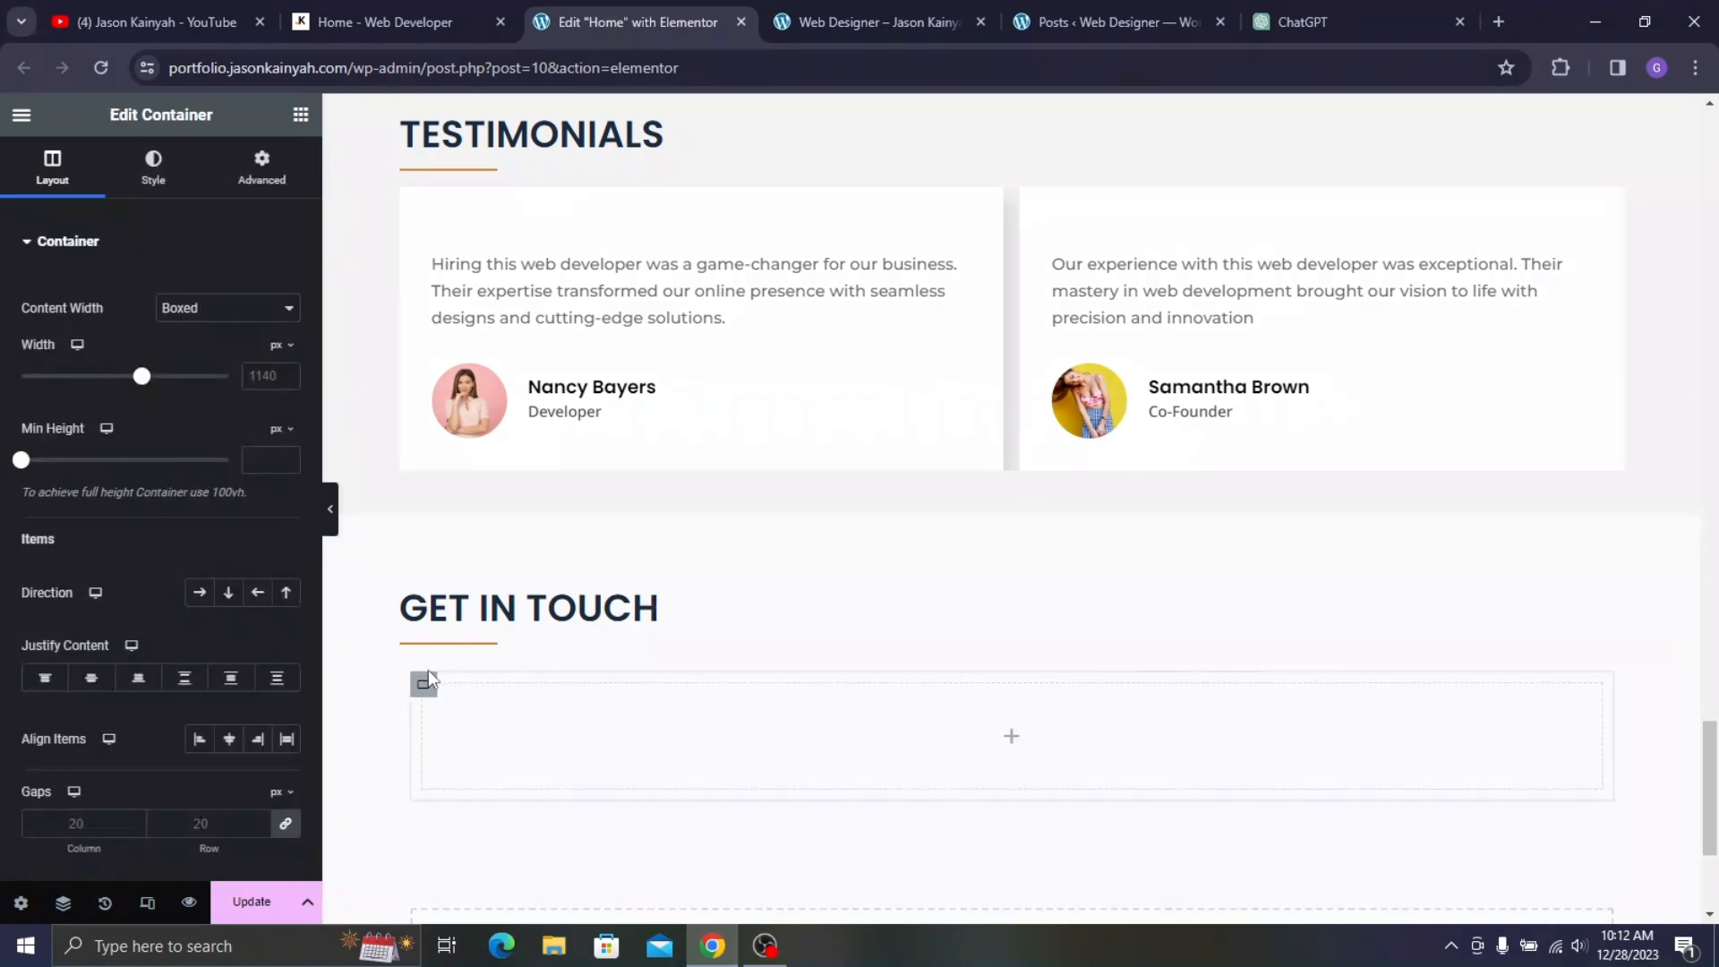
{"action": "right_click", "coordinate": [420, 683]}
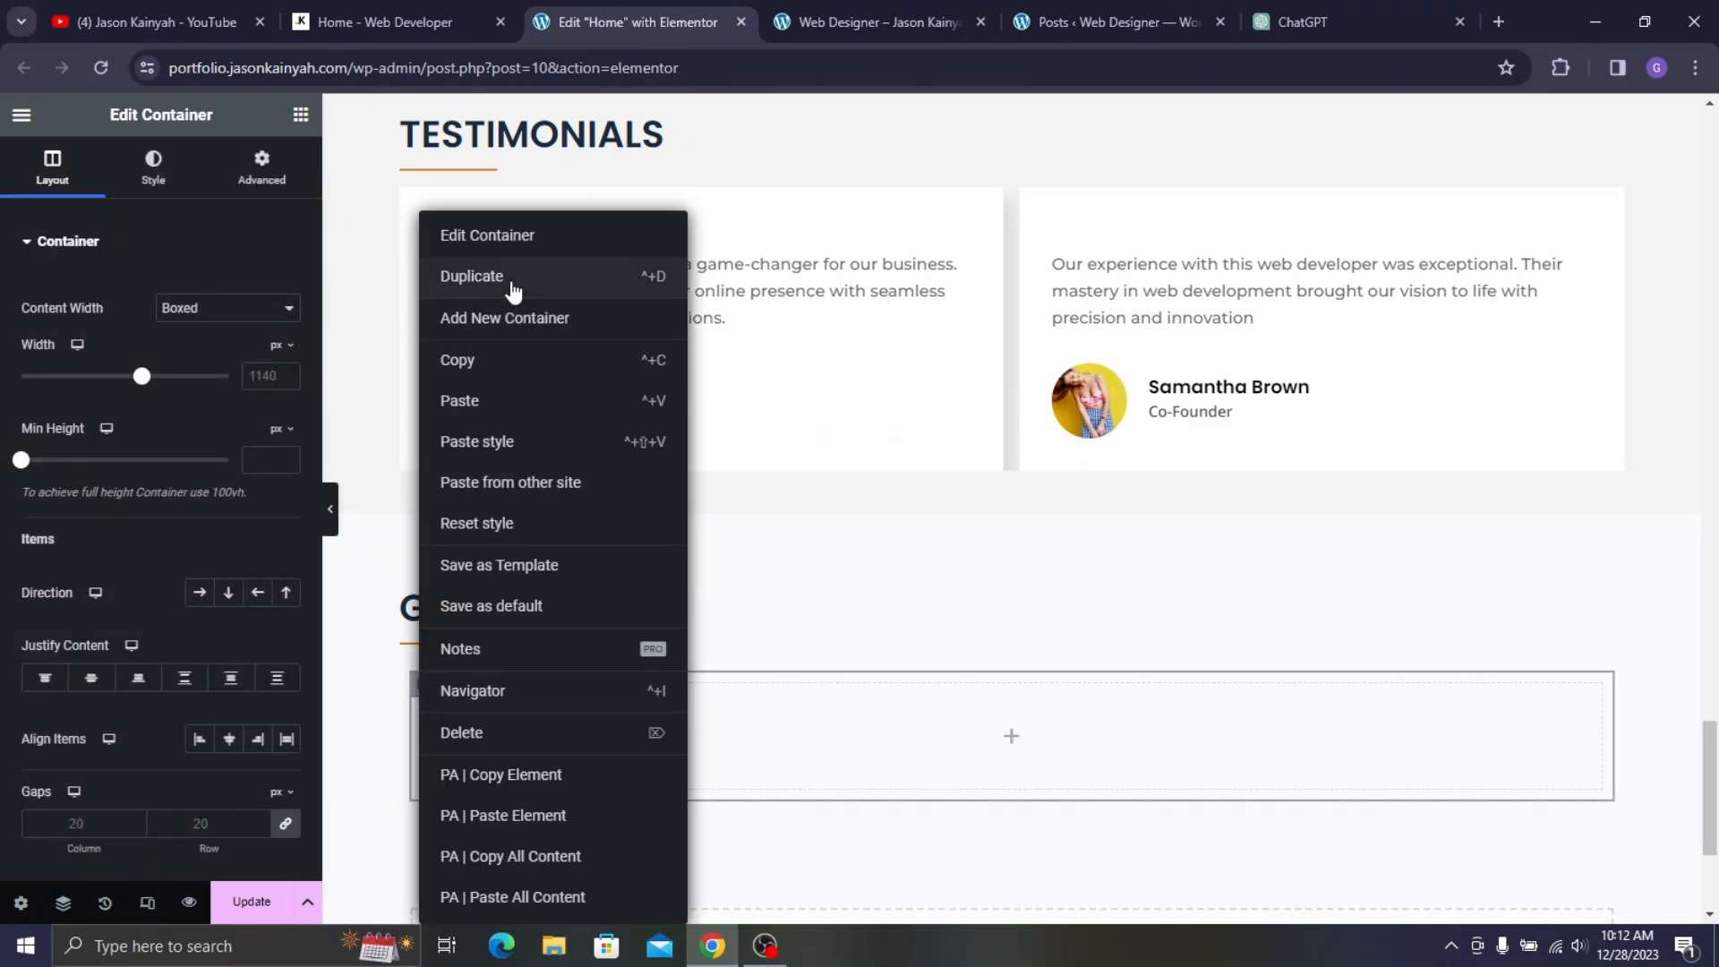
{"action": "left_click", "coordinate": [472, 276]}
{"action": "left_click", "coordinate": [460, 20]}
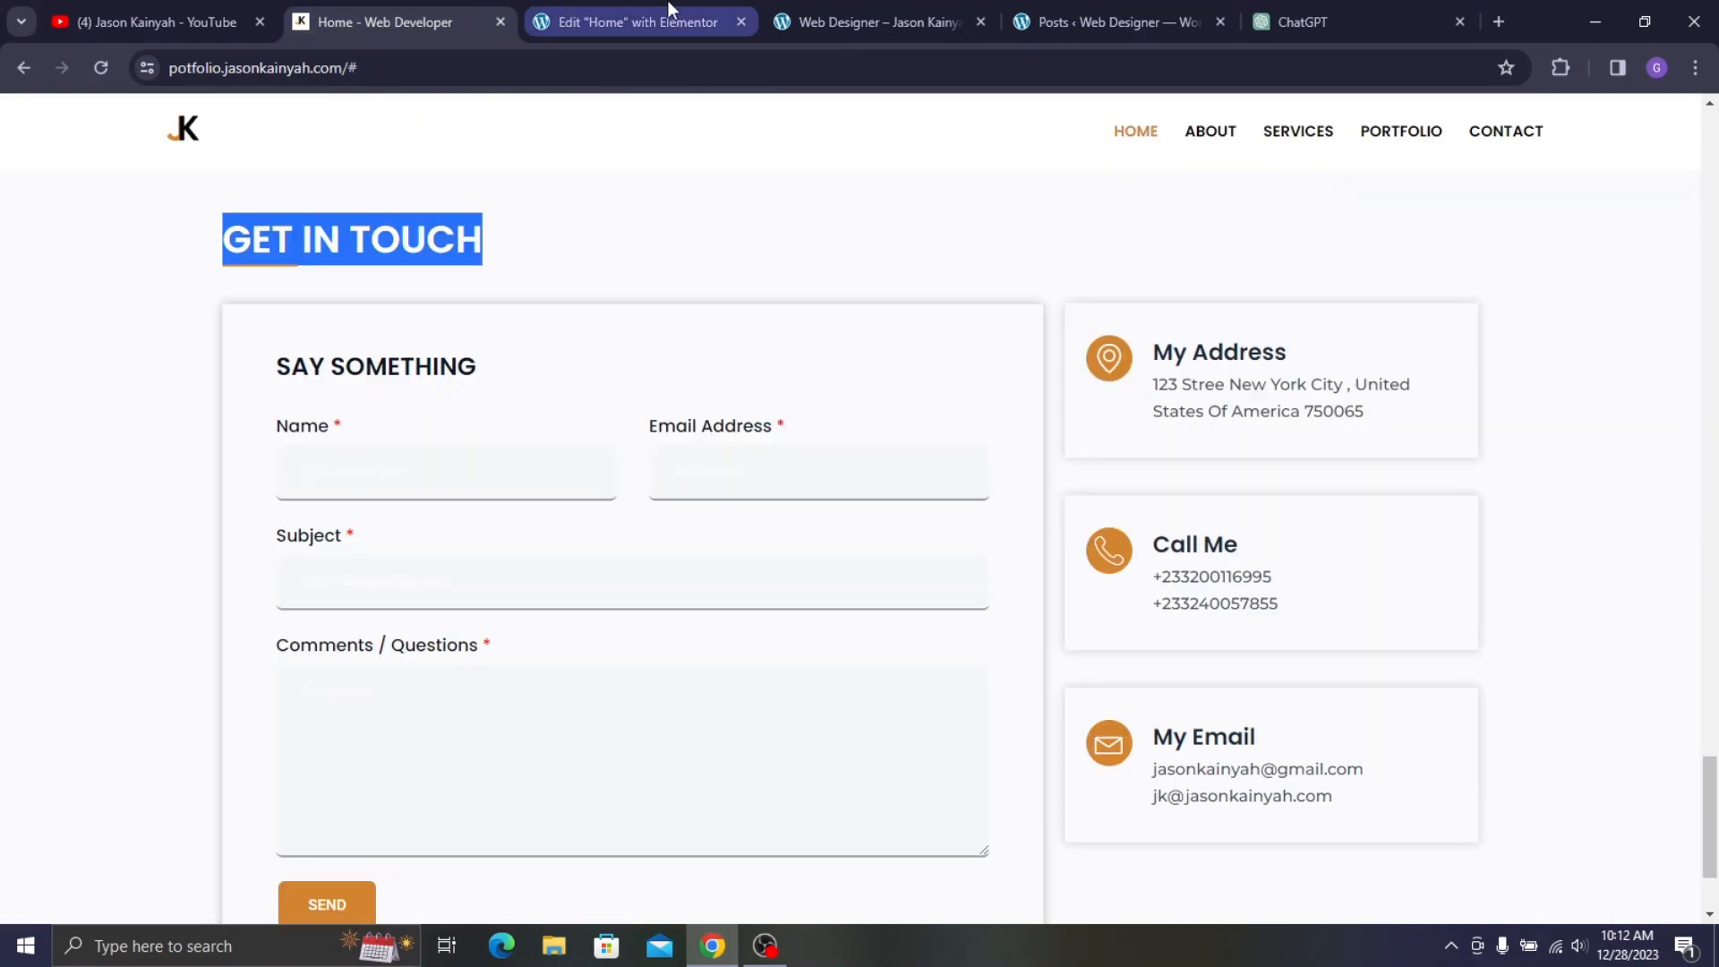
{"action": "left_click", "coordinate": [626, 22]}
{"action": "scroll", "coordinate": [1046, 509], "scroll_direction": "down", "scroll_amount": 3}
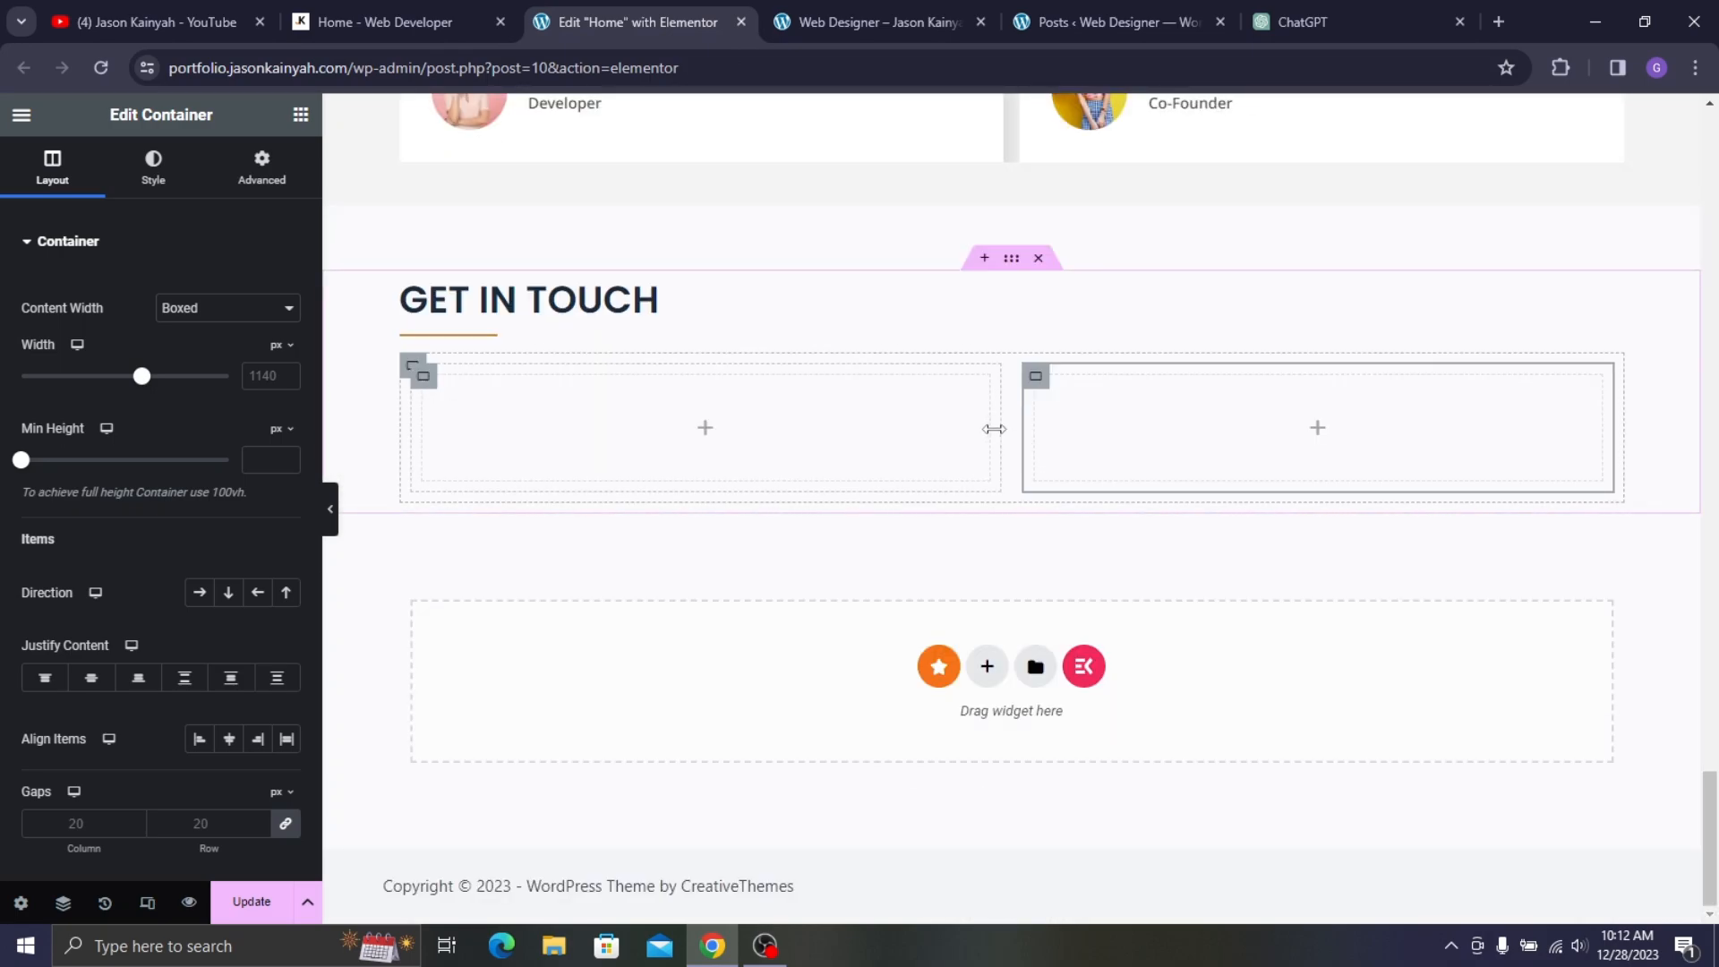
- Widen the GET IN TOUCH left column to about 67.5% and the section content to 1242 px
{"action": "left_click_drag", "start_coordinate": [993, 429], "coordinate": [1231, 436]}
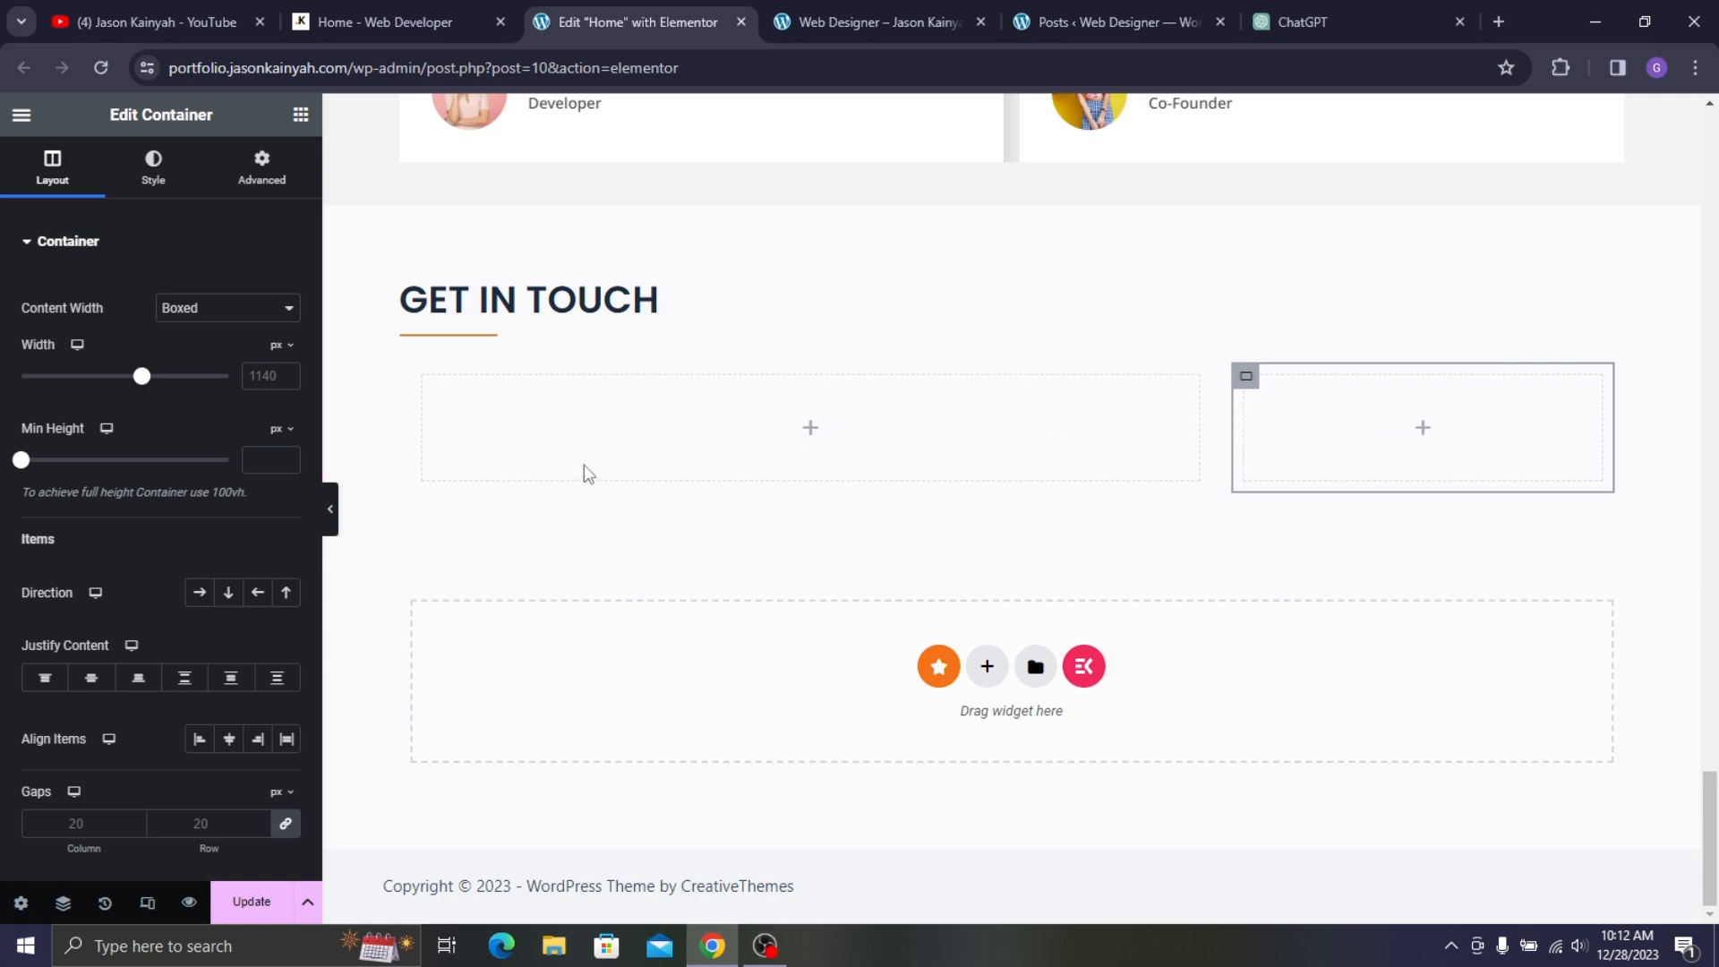
{"action": "mouse_move", "coordinate": [1009, 314]}
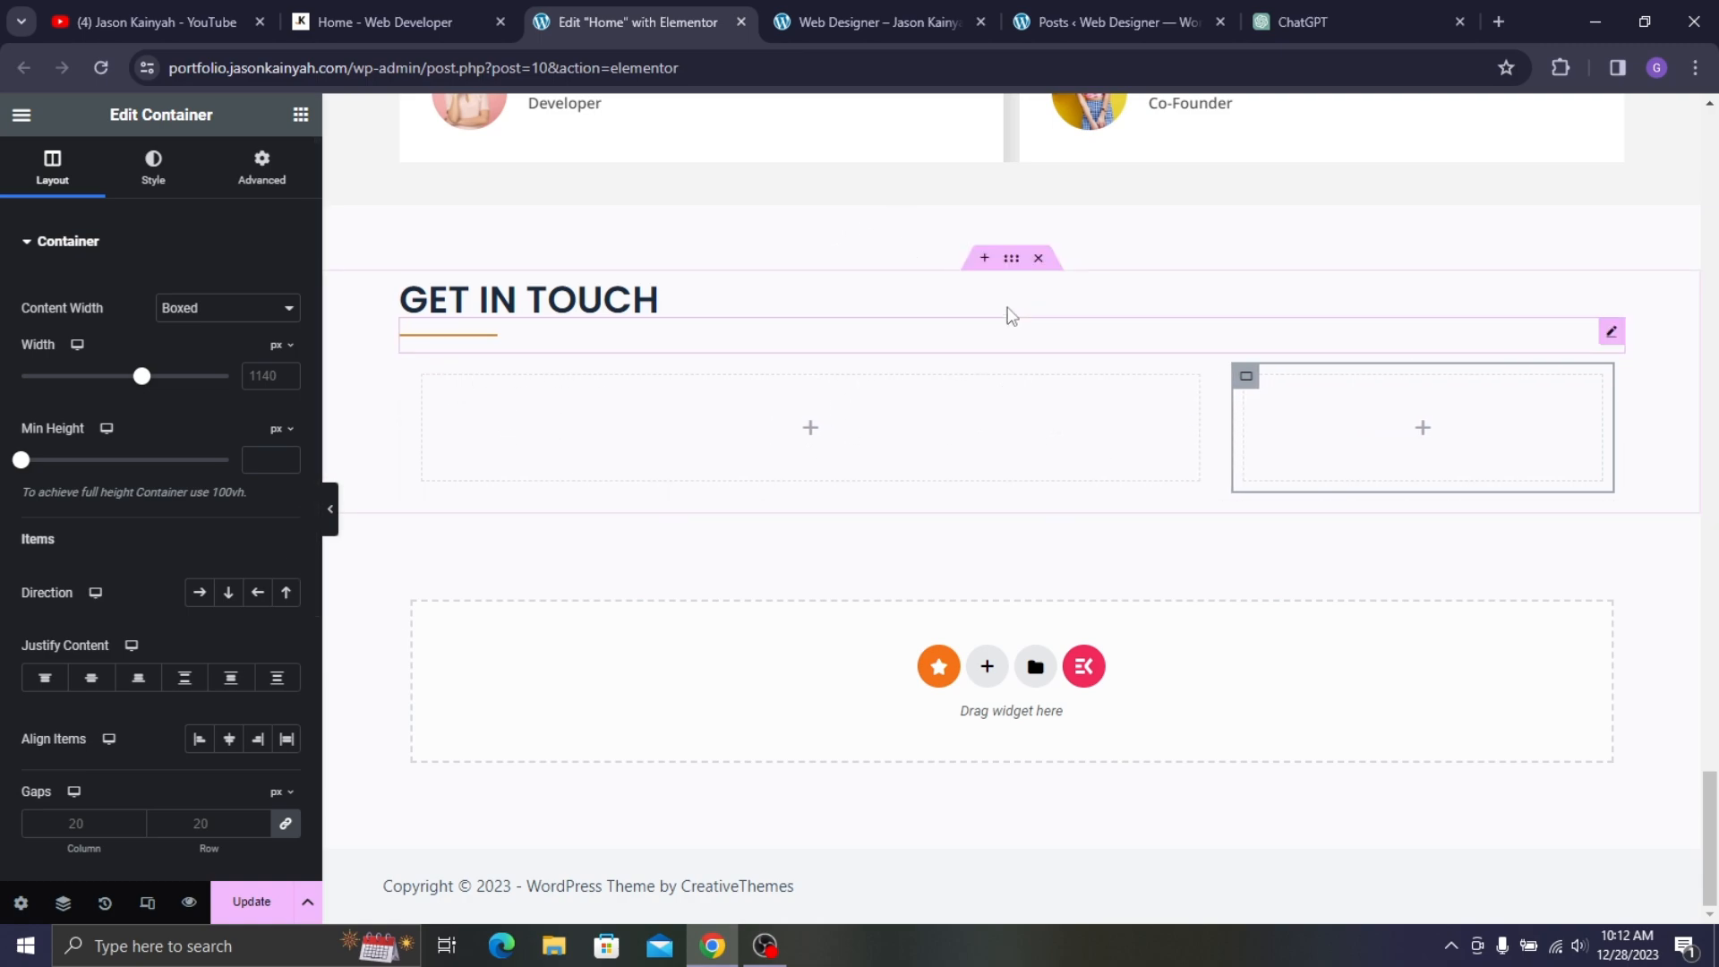
{"action": "left_click", "coordinate": [1010, 260]}
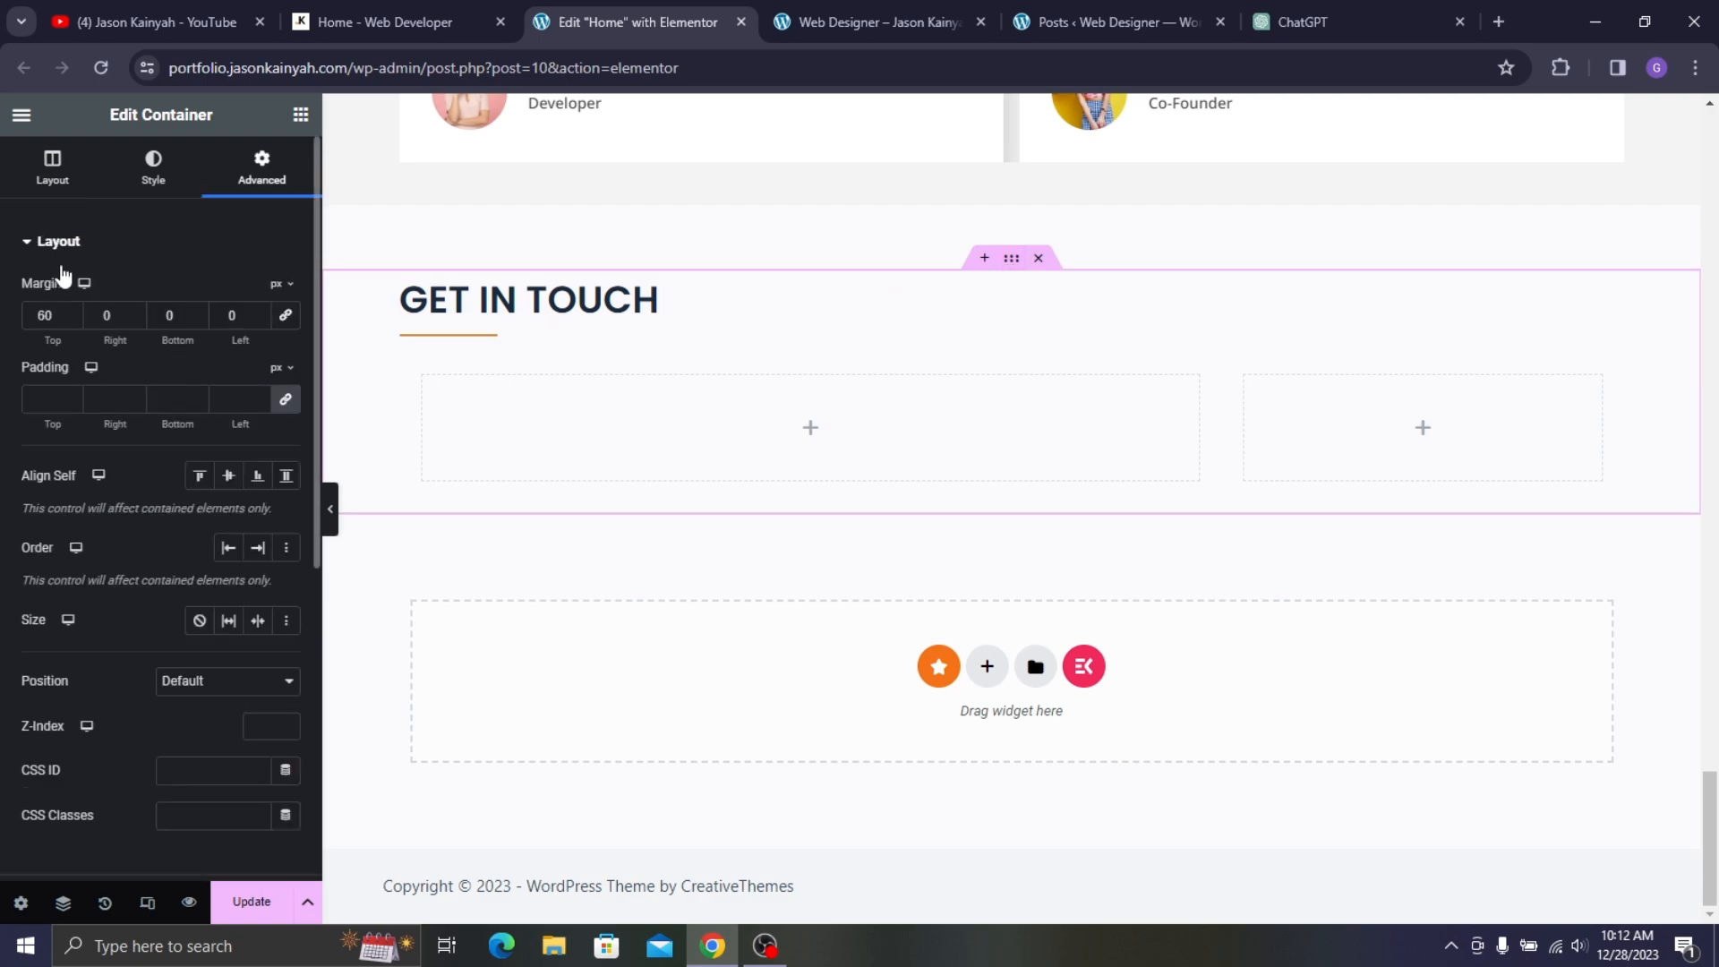
{"action": "left_click", "coordinate": [54, 170]}
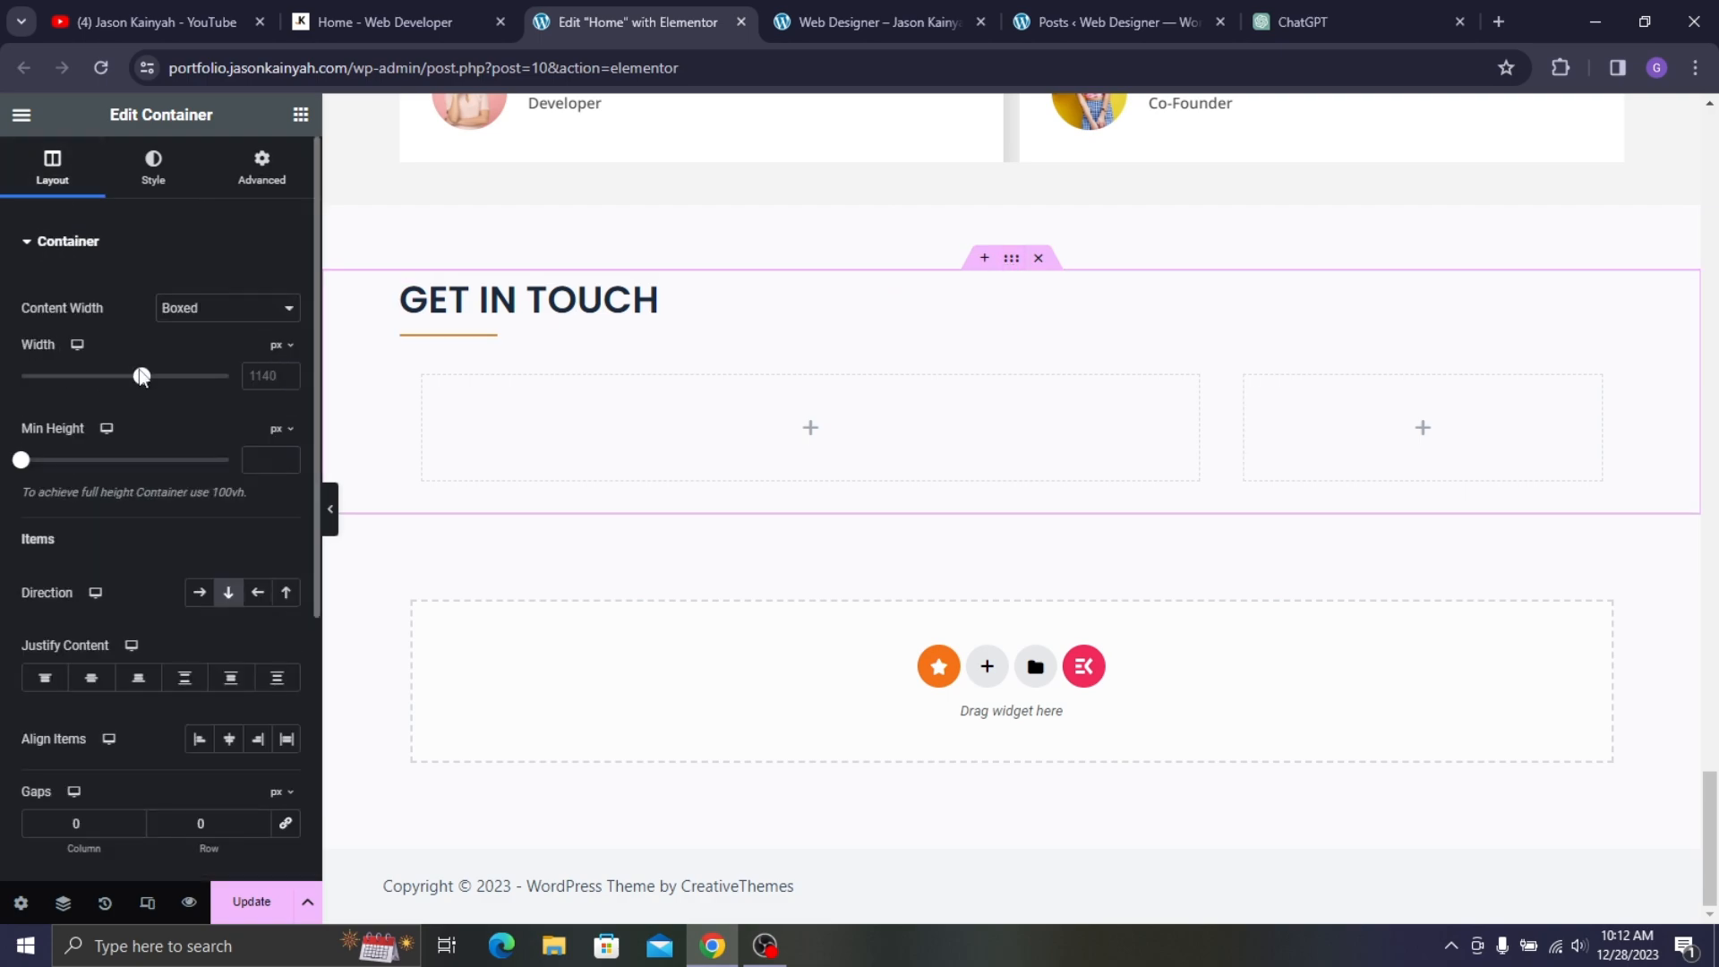
{"action": "left_click_drag", "start_coordinate": [142, 374], "coordinate": [164, 388]}
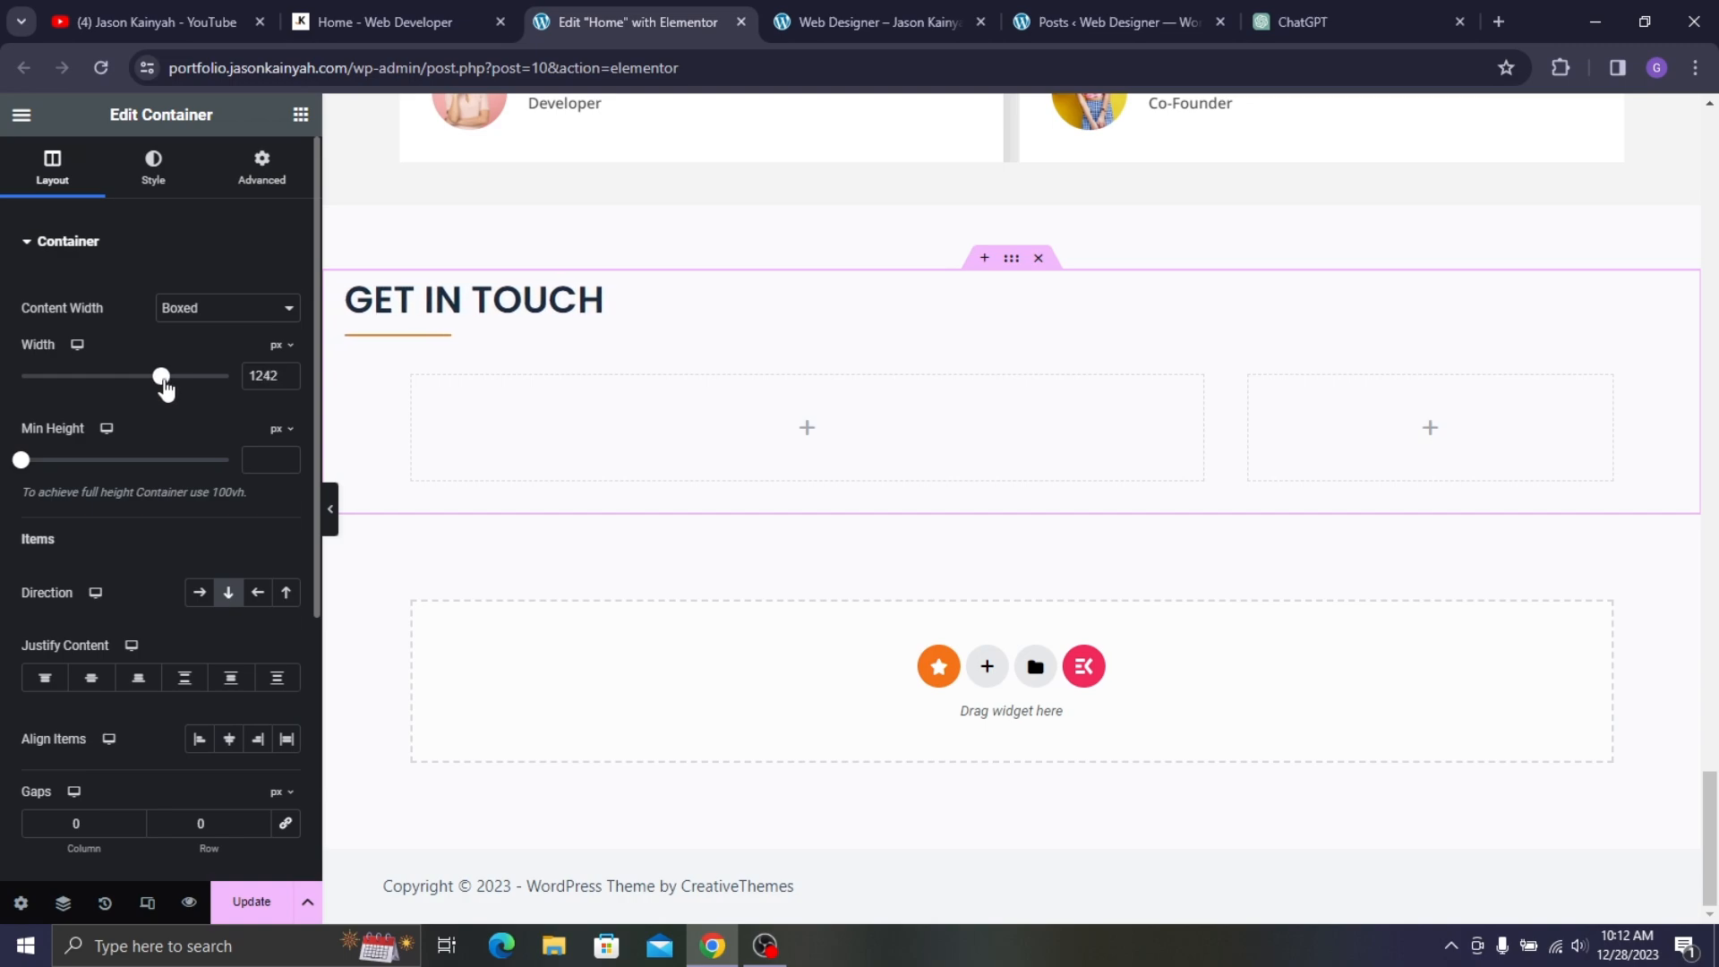
{"action": "left_click", "coordinate": [355, 376]}
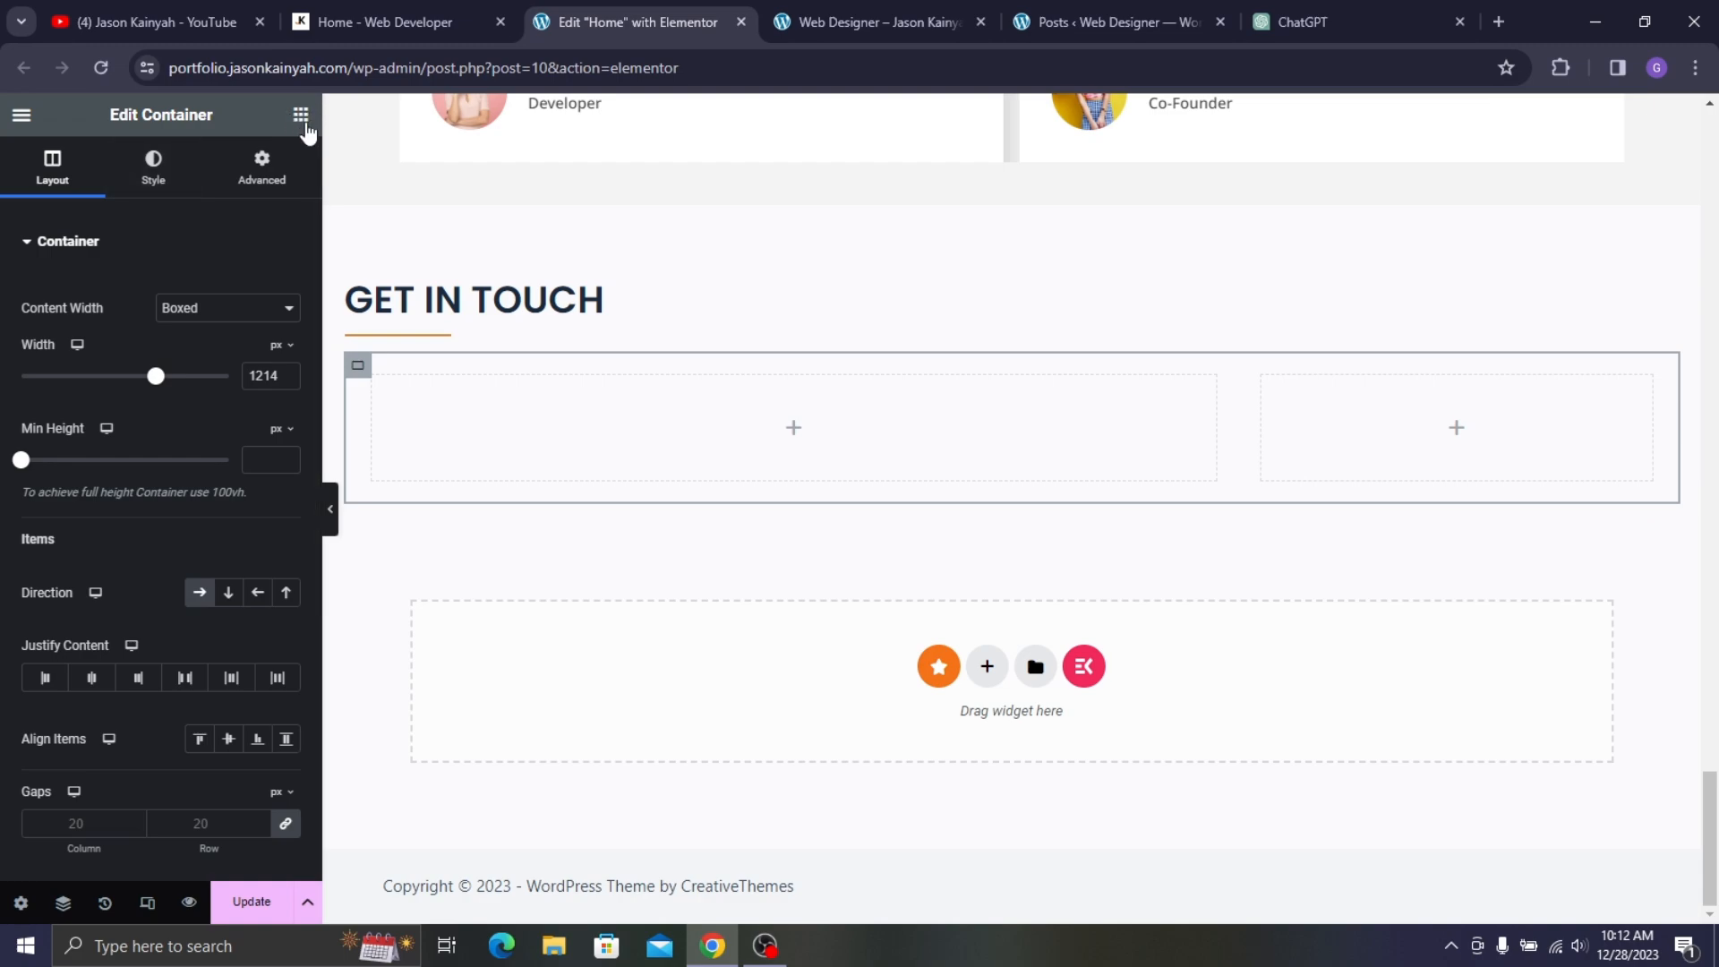
- Place a MetForm widget in the GET IN TOUCH left column and dismiss its form setup window
{"action": "type", "text": "metf"}
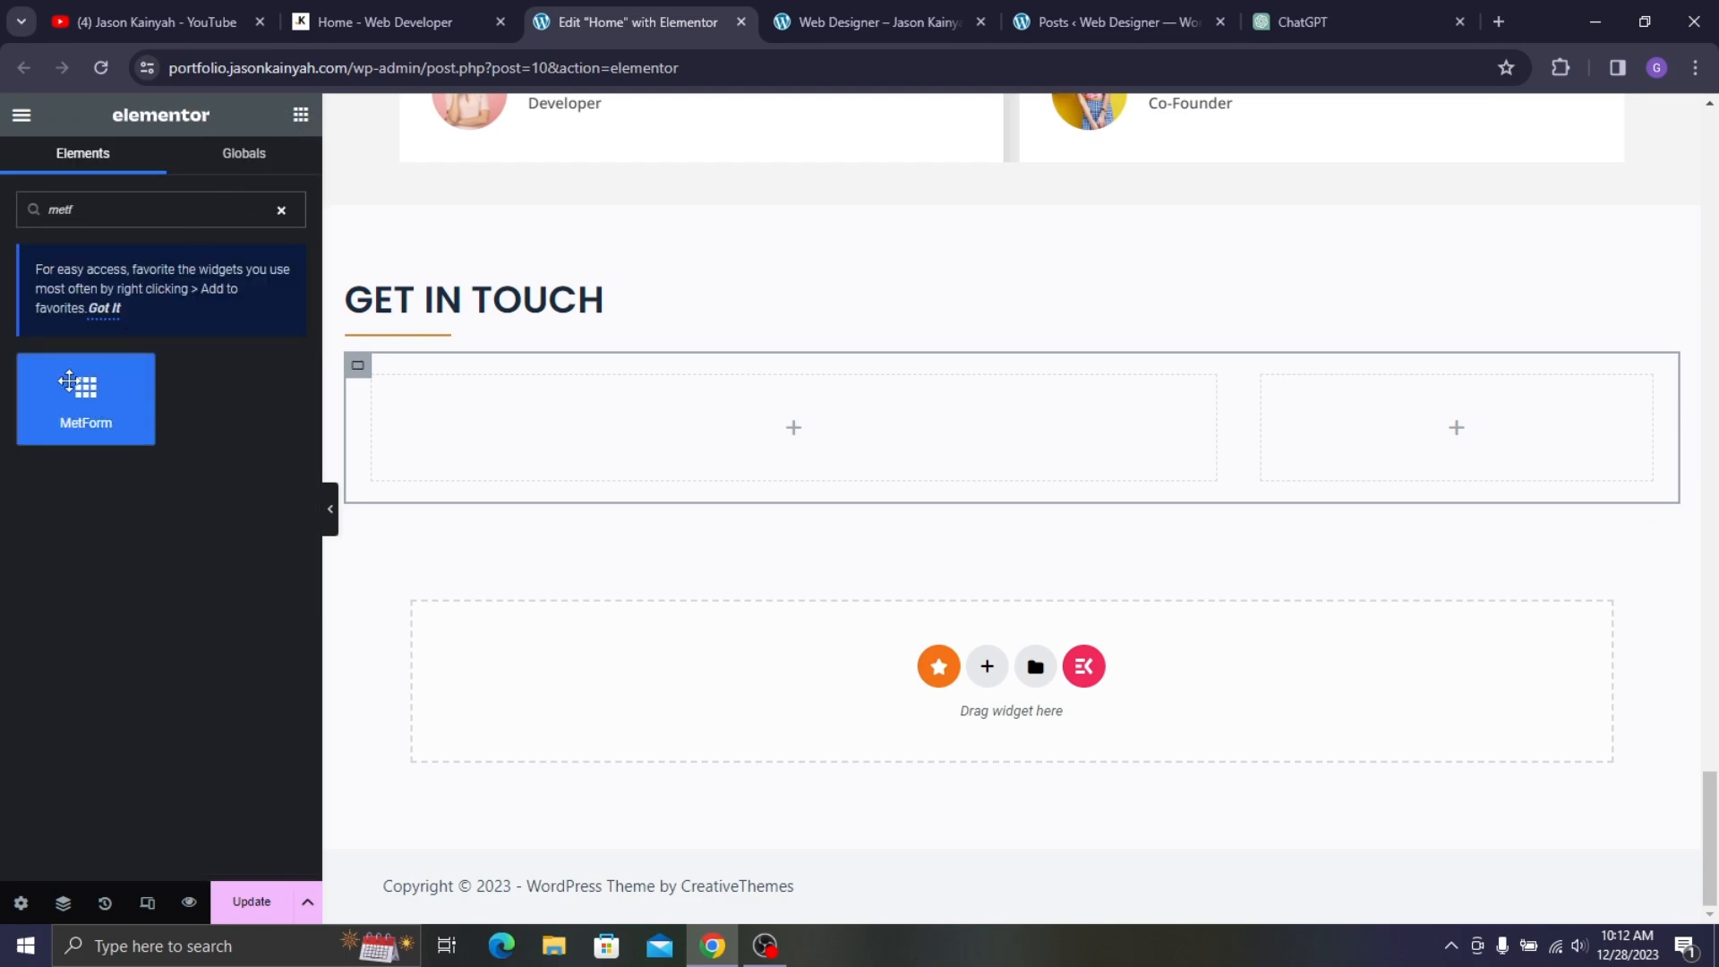
{"action": "left_click_drag", "start_coordinate": [69, 382], "coordinate": [626, 416]}
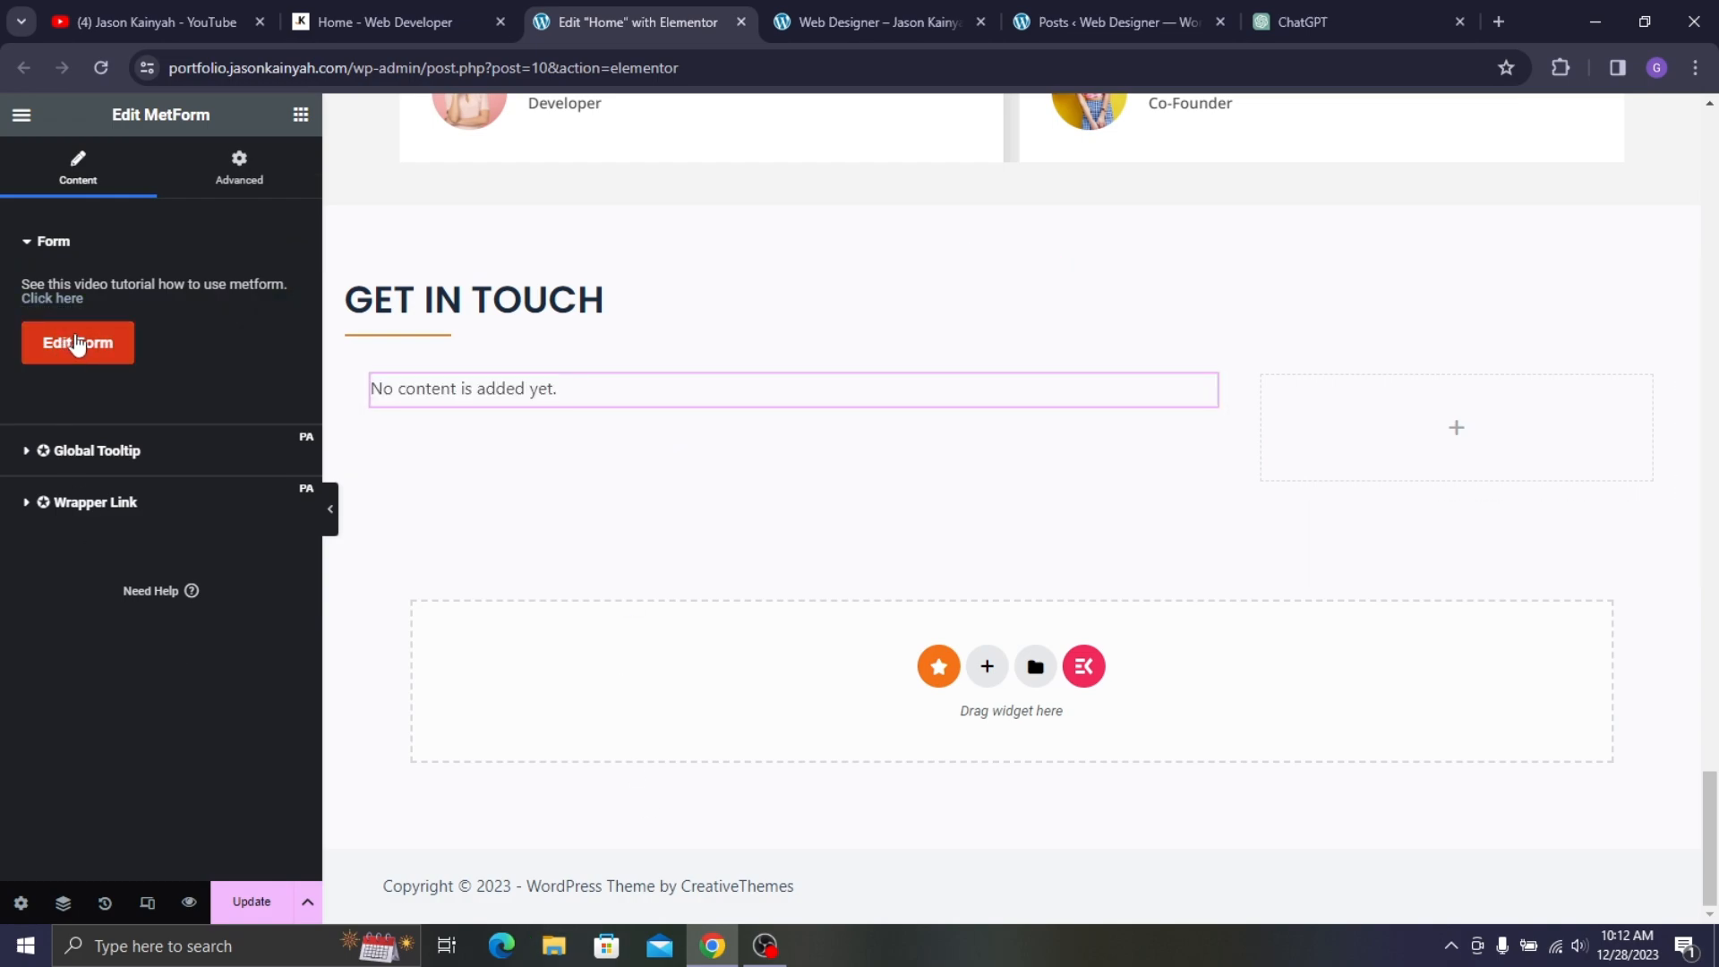
{"action": "left_click", "coordinate": [76, 342]}
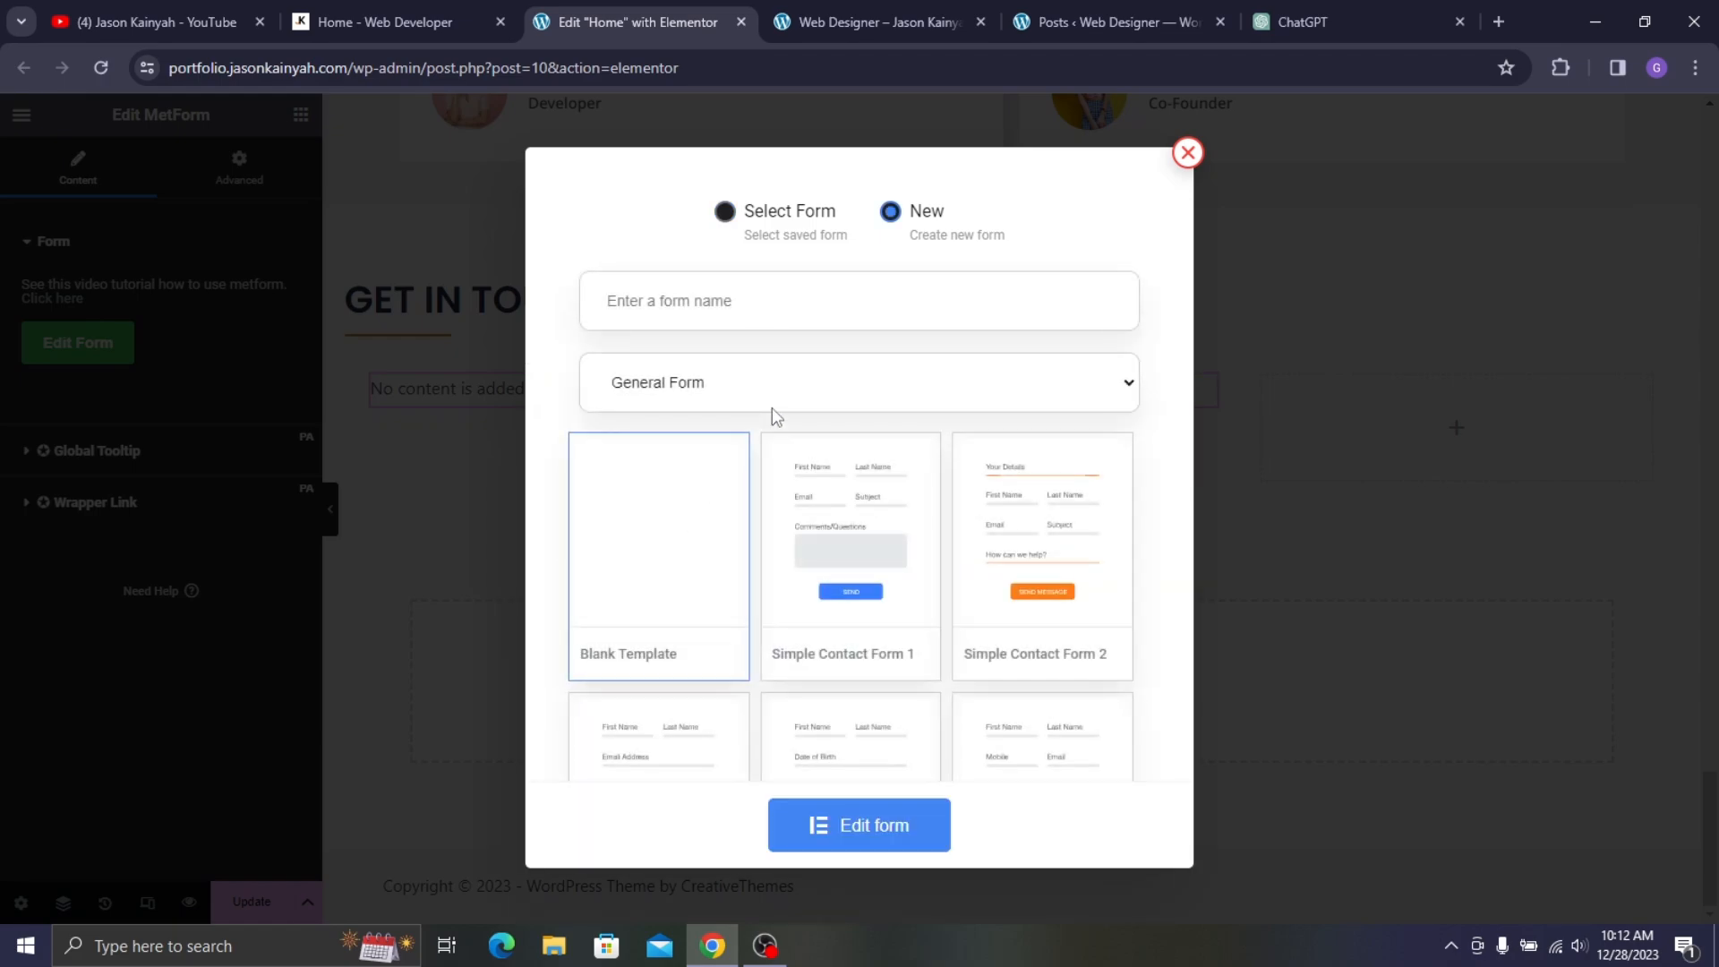
{"action": "left_click", "coordinate": [1188, 152]}
- Check the live site's contact section, then return to the home page editor
{"action": "left_click", "coordinate": [194, 13]}
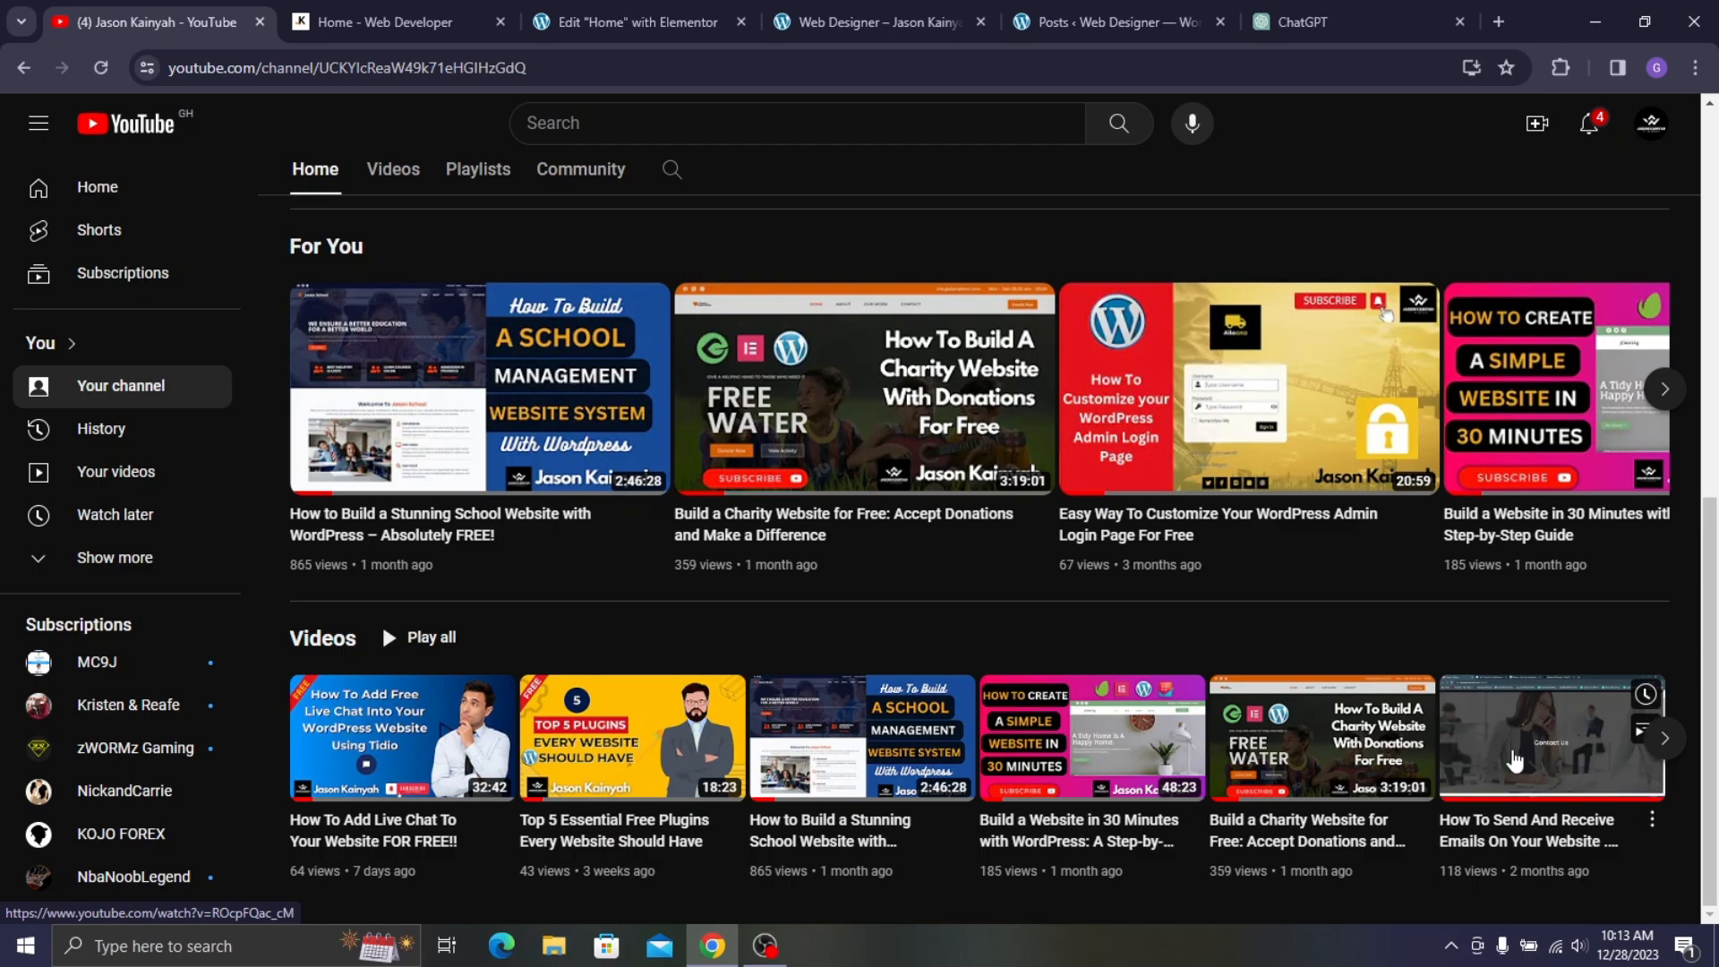
{"action": "left_click", "coordinate": [452, 19]}
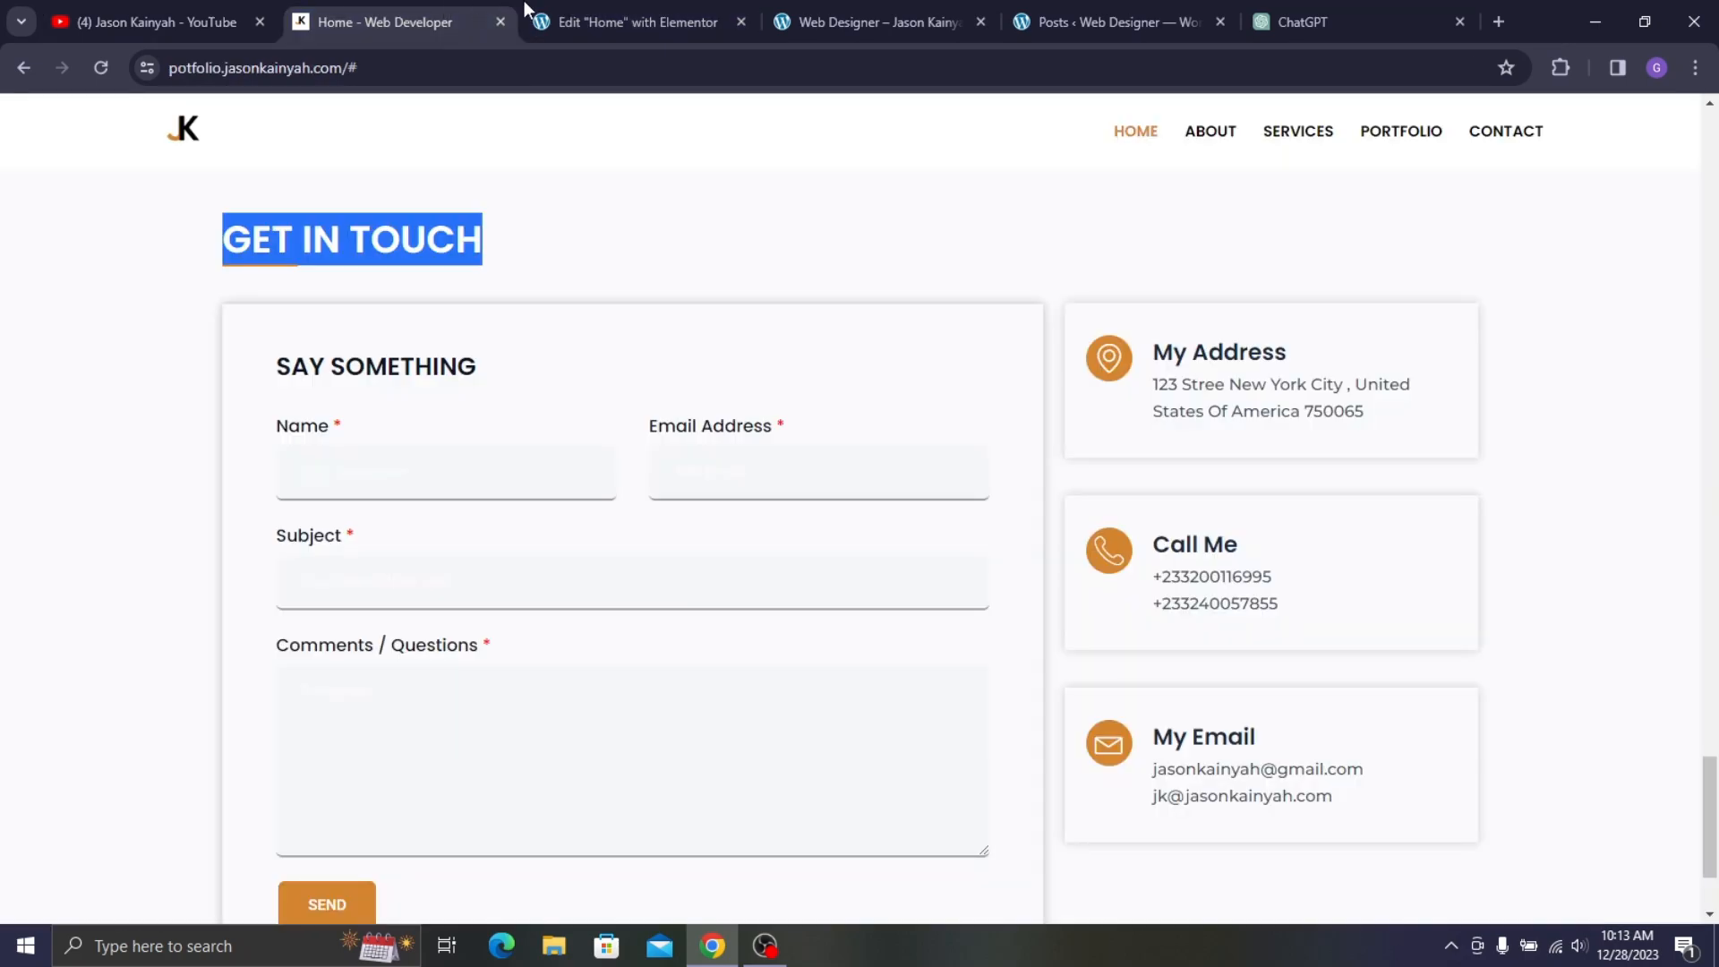
{"action": "left_click", "coordinate": [580, 20]}
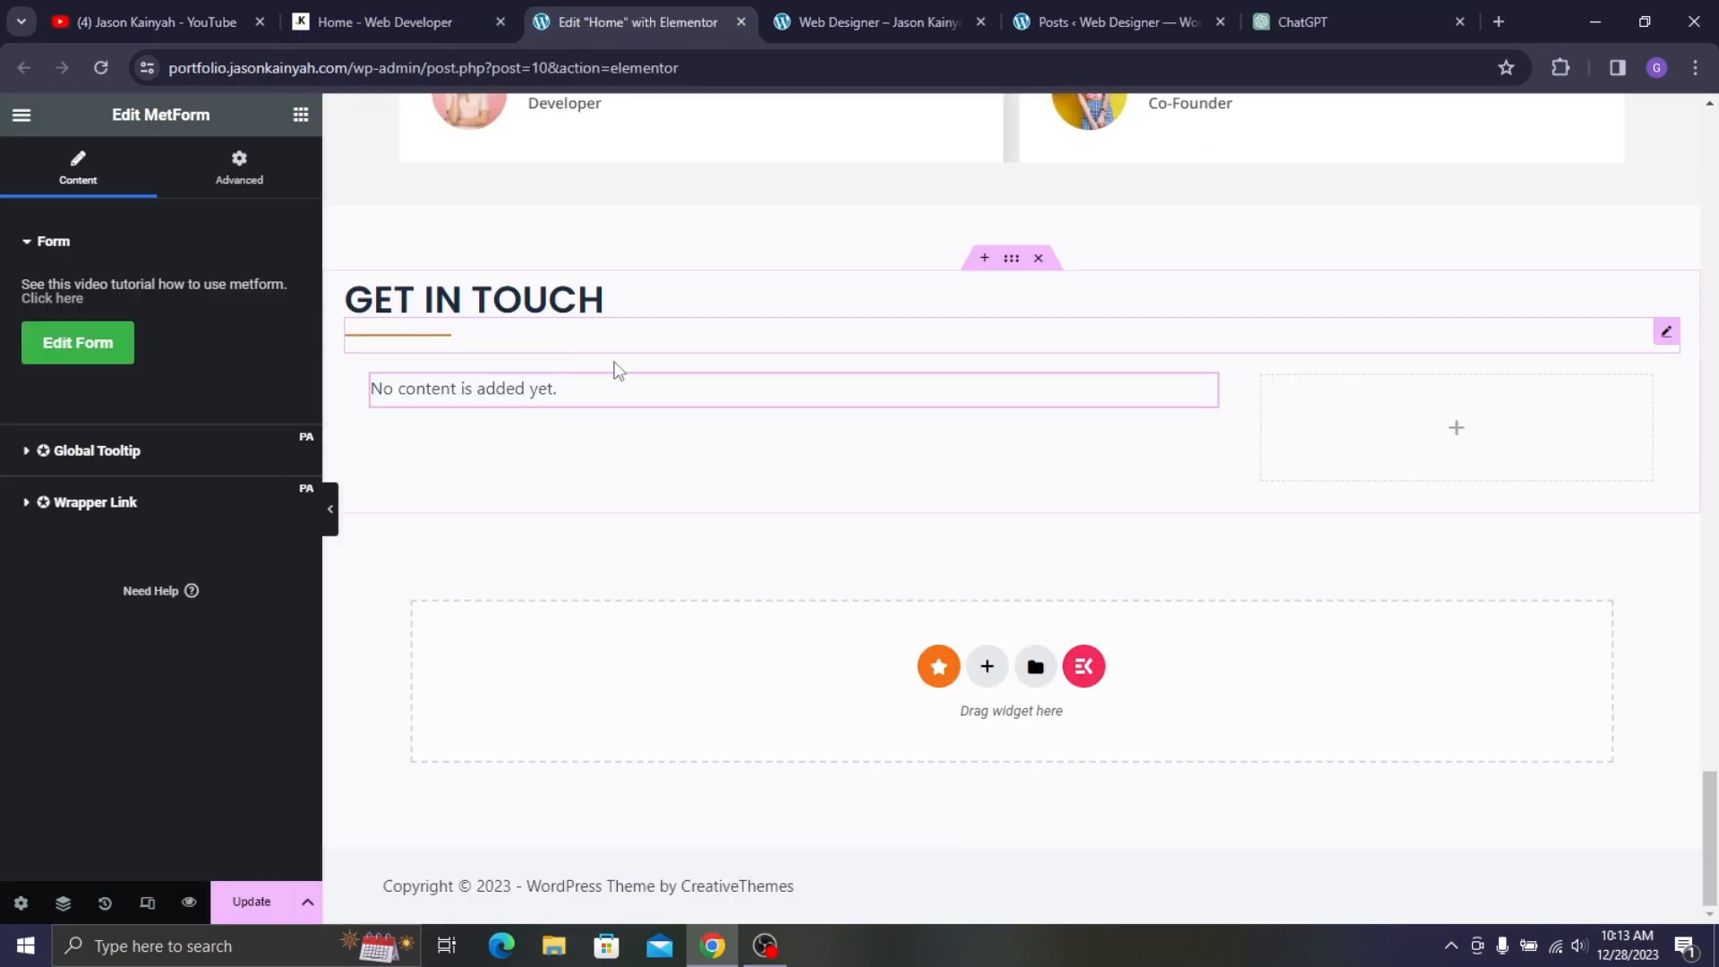
- Create a new form named Form1 from the Simple Contact Form 1 template and open it for editing
{"action": "left_click", "coordinate": [47, 364]}
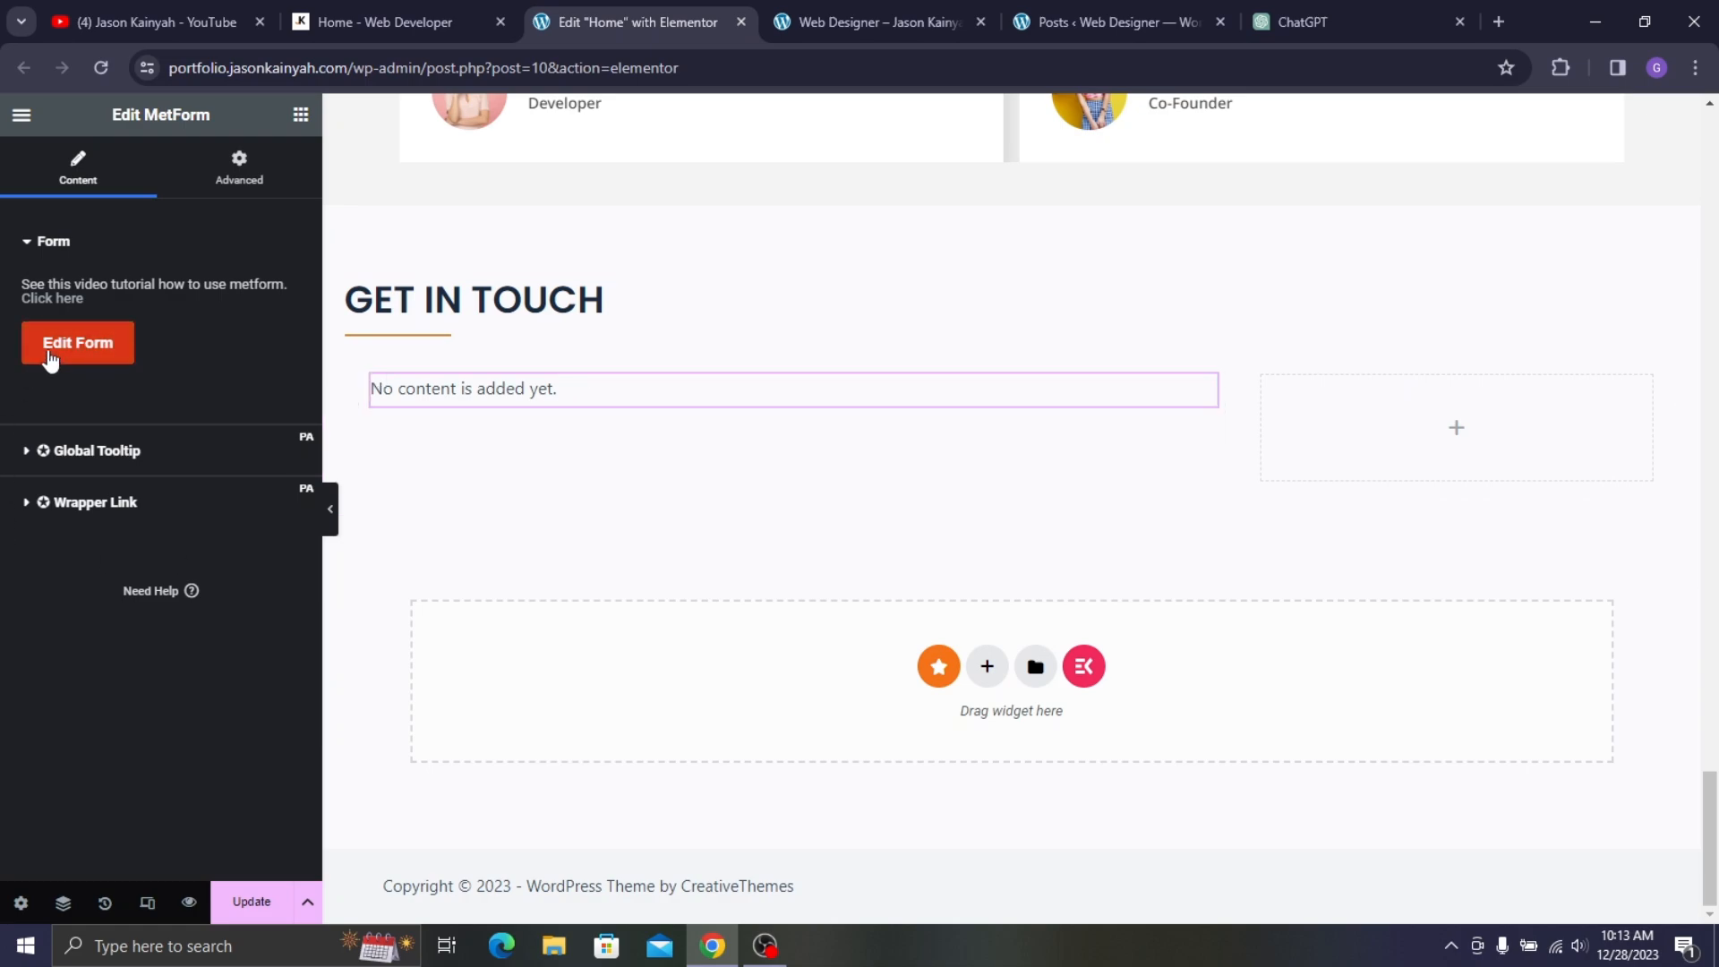
{"action": "left_click", "coordinate": [895, 304]}
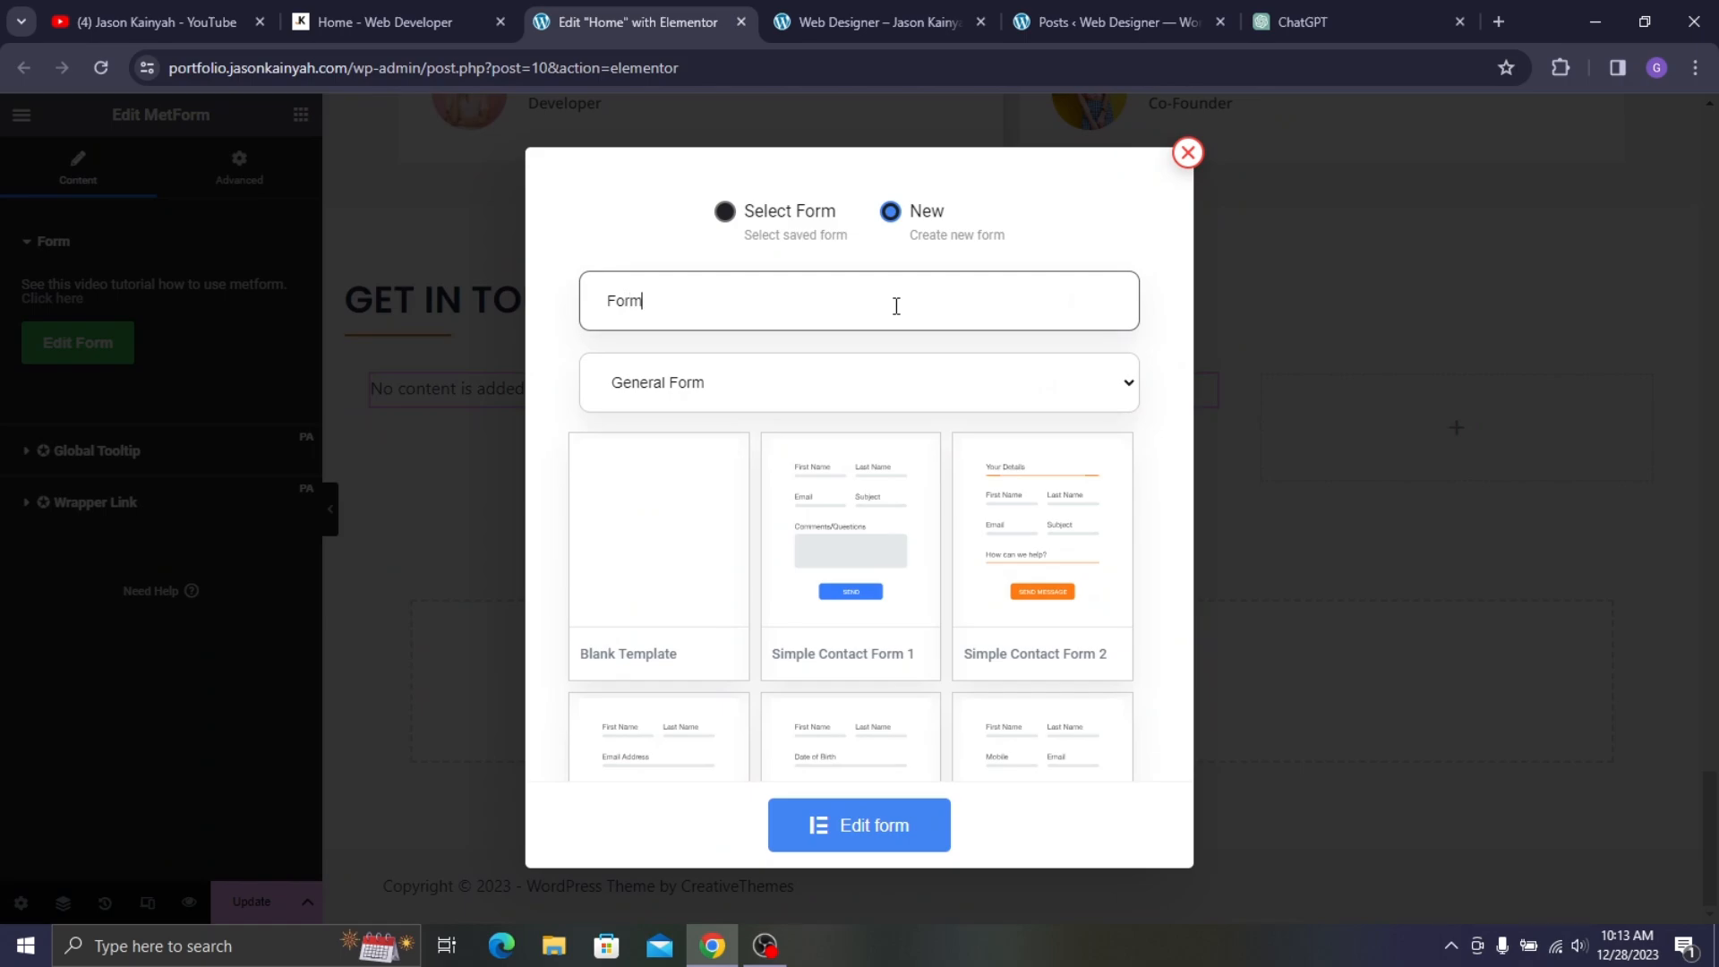
{"action": "left_click", "coordinate": [896, 528]}
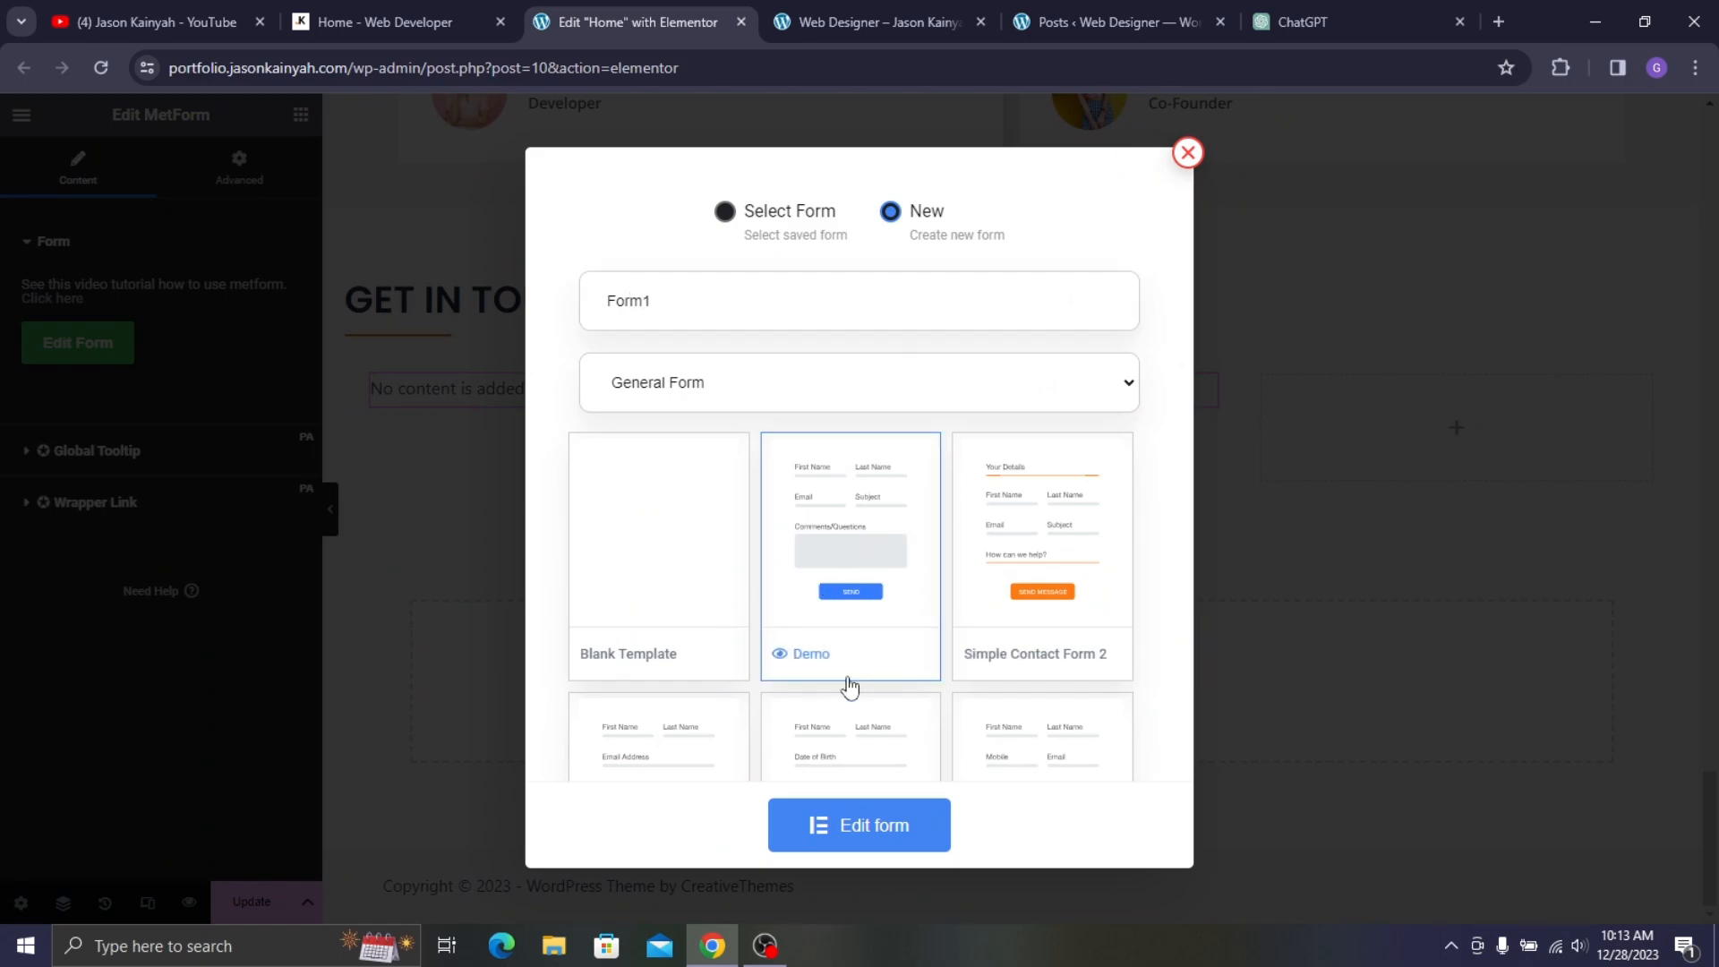
{"action": "left_click", "coordinate": [882, 833]}
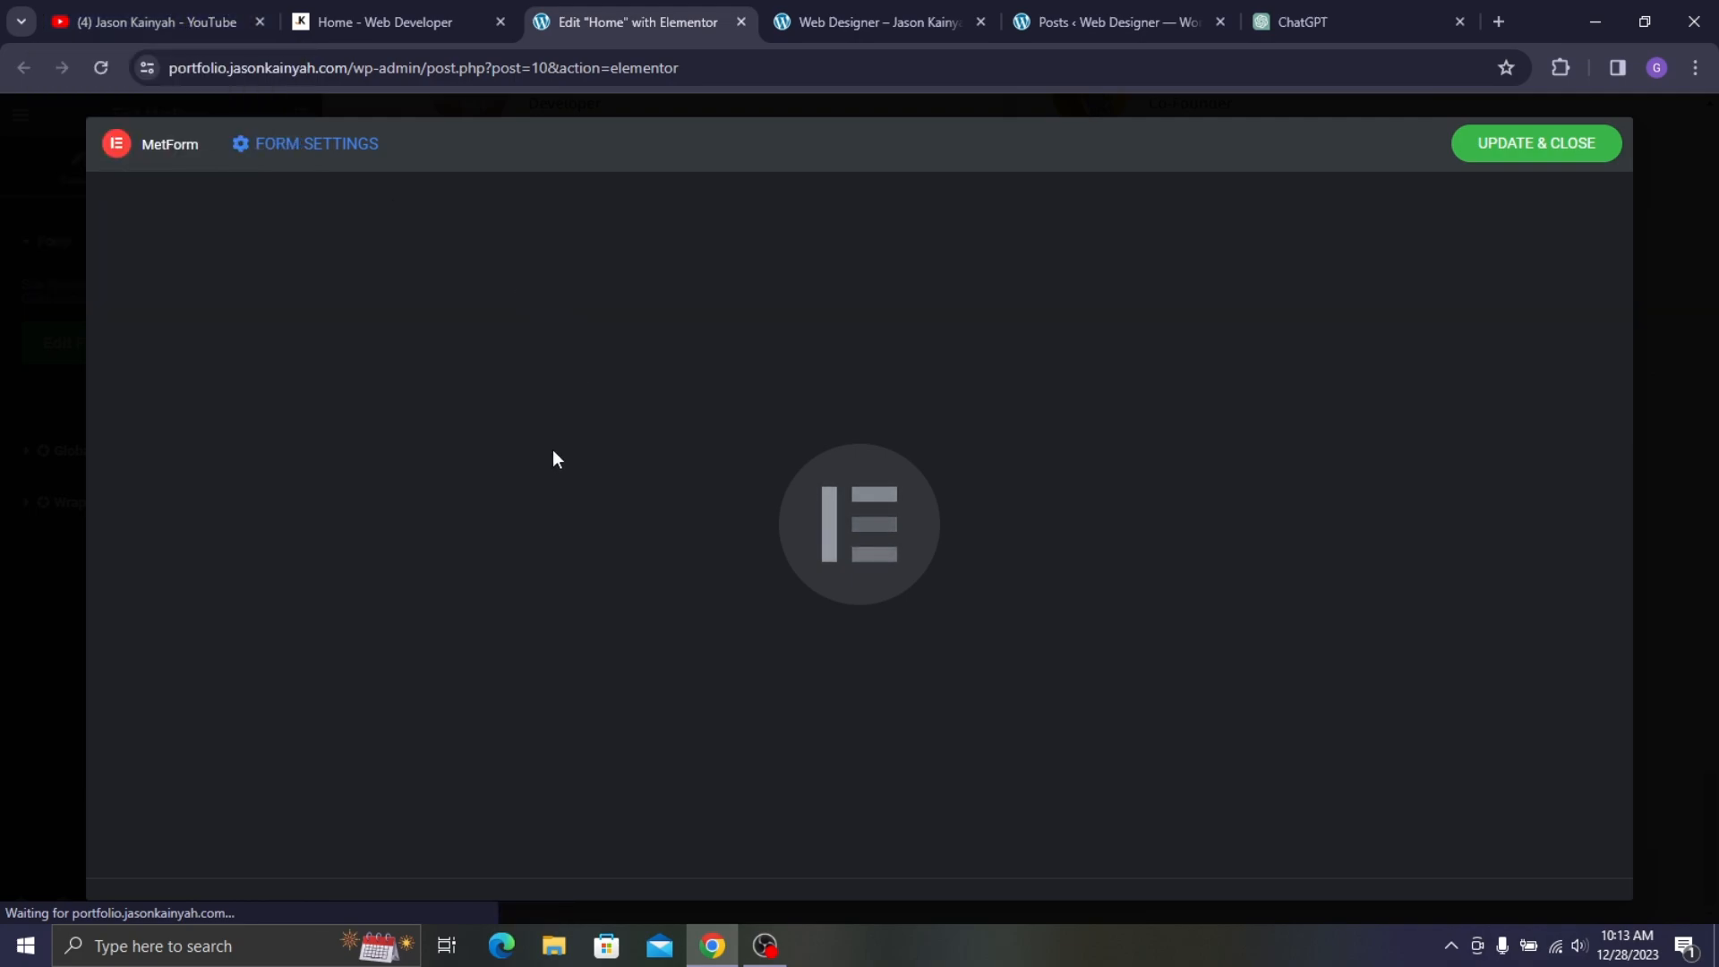
- Glance at the YouTube channel page while the form editor loads, then return to it
{"action": "left_click", "coordinate": [213, 9]}
{"action": "left_click", "coordinate": [534, 11]}
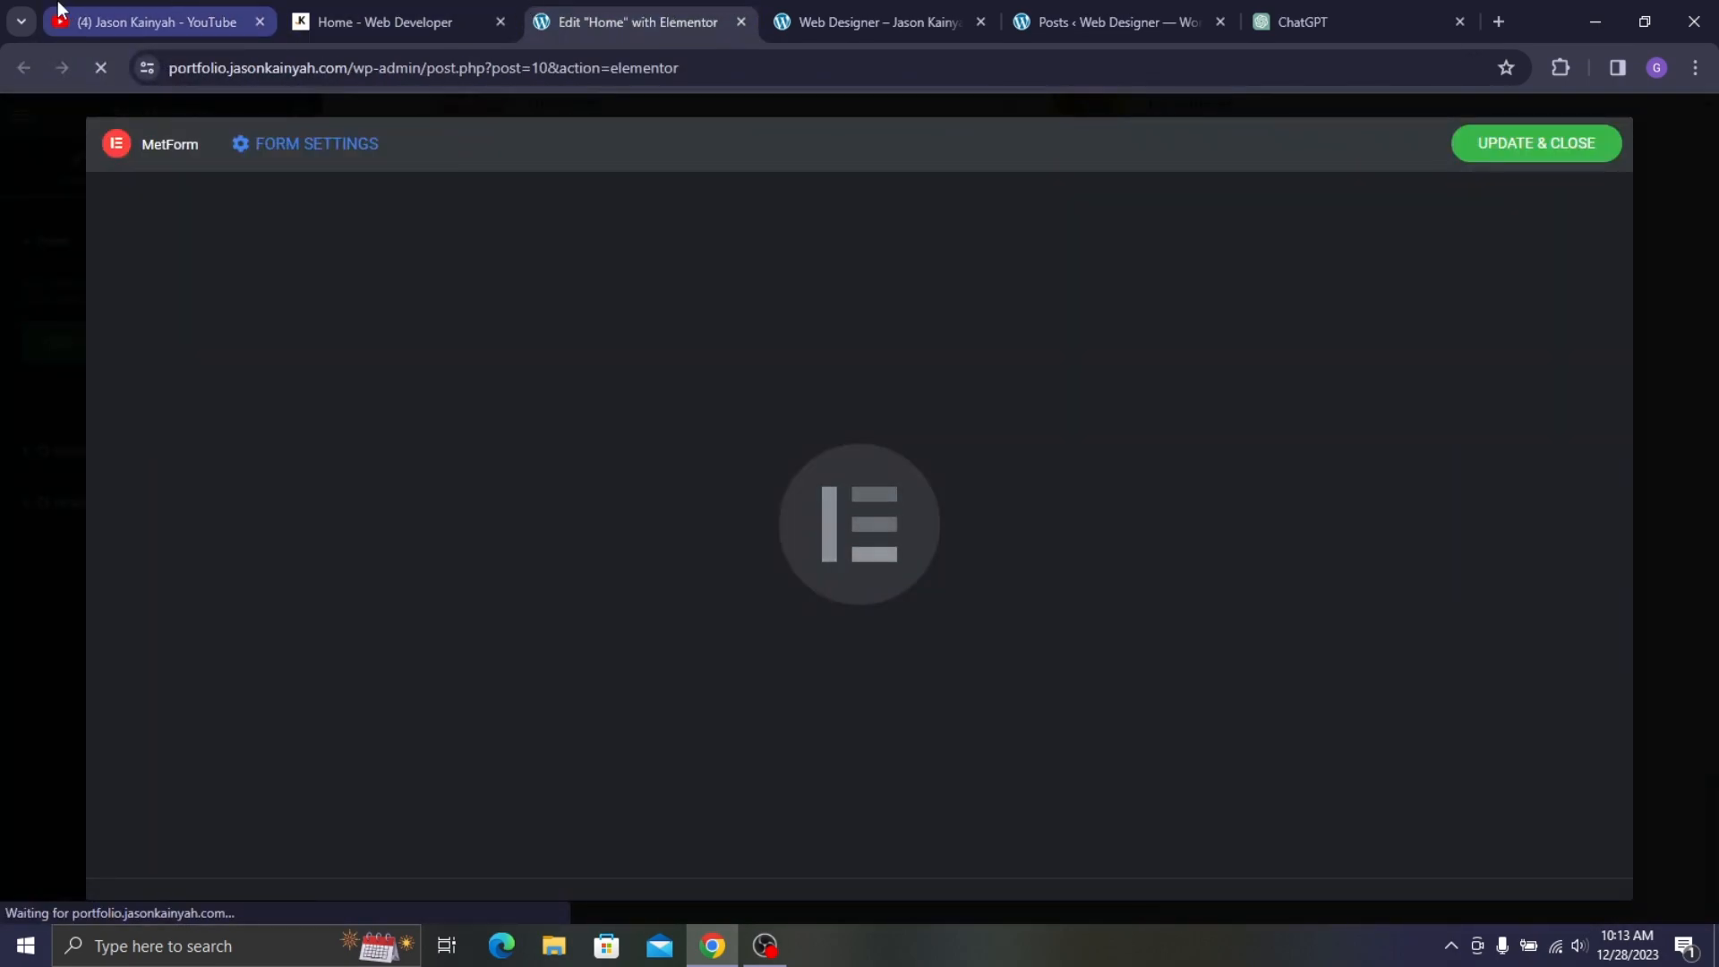
{"action": "left_click", "coordinate": [157, 22]}
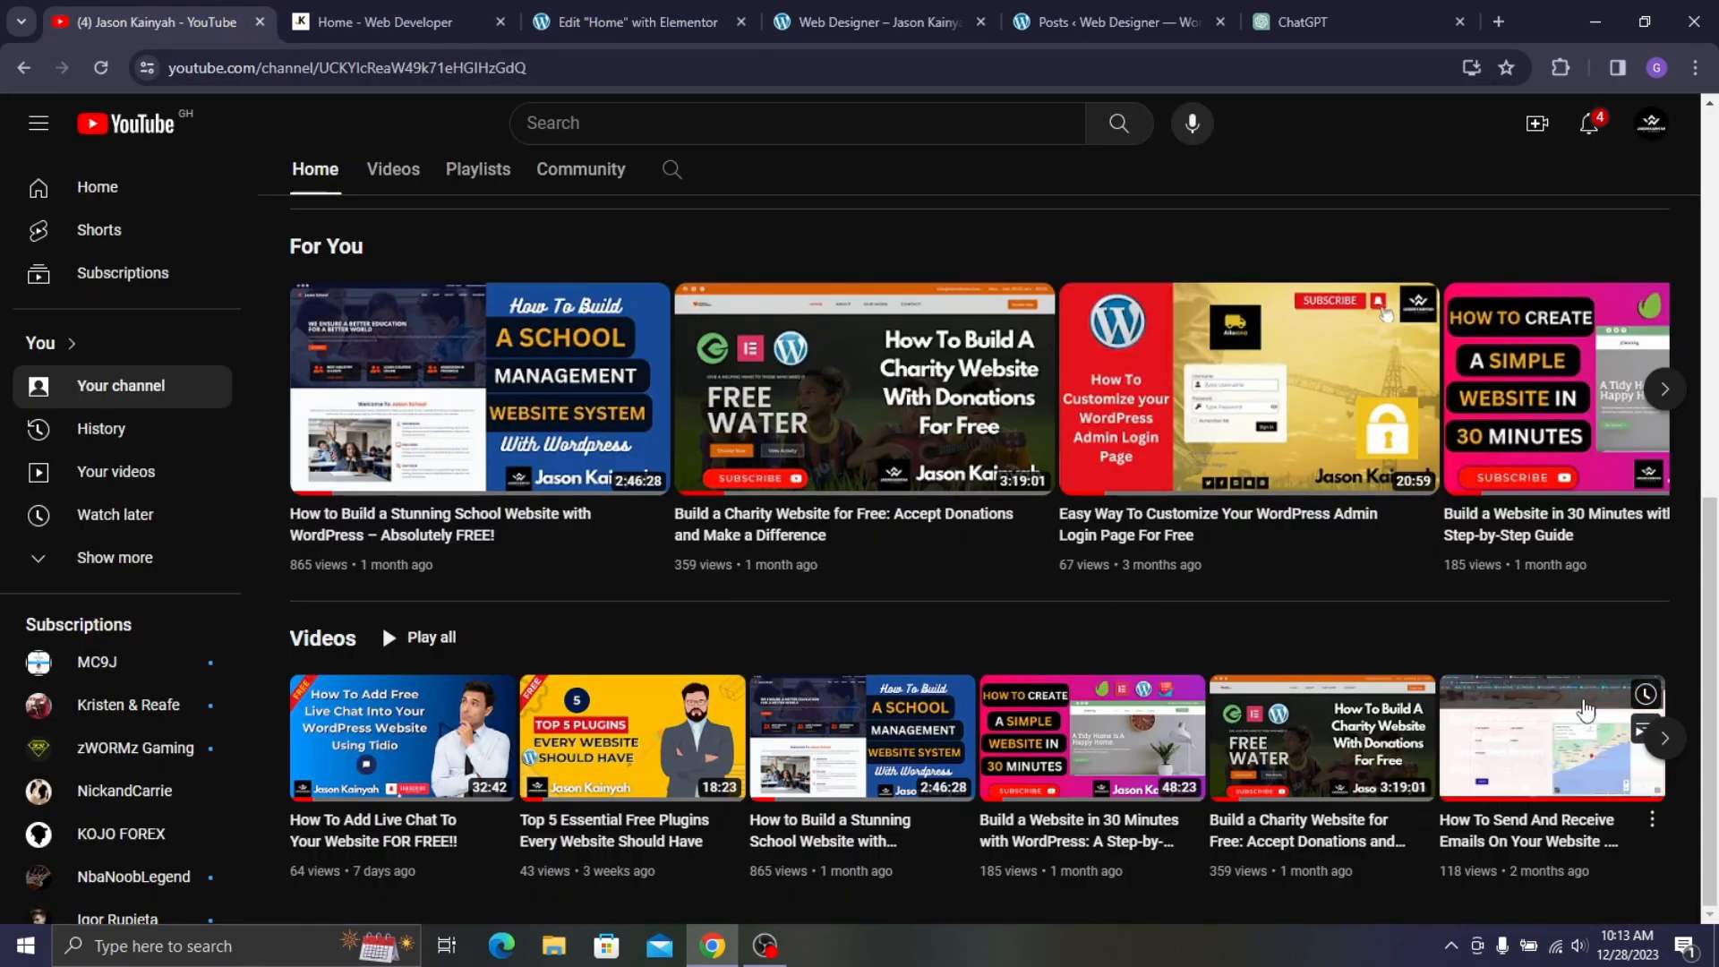
{"action": "left_click", "coordinate": [541, 11]}
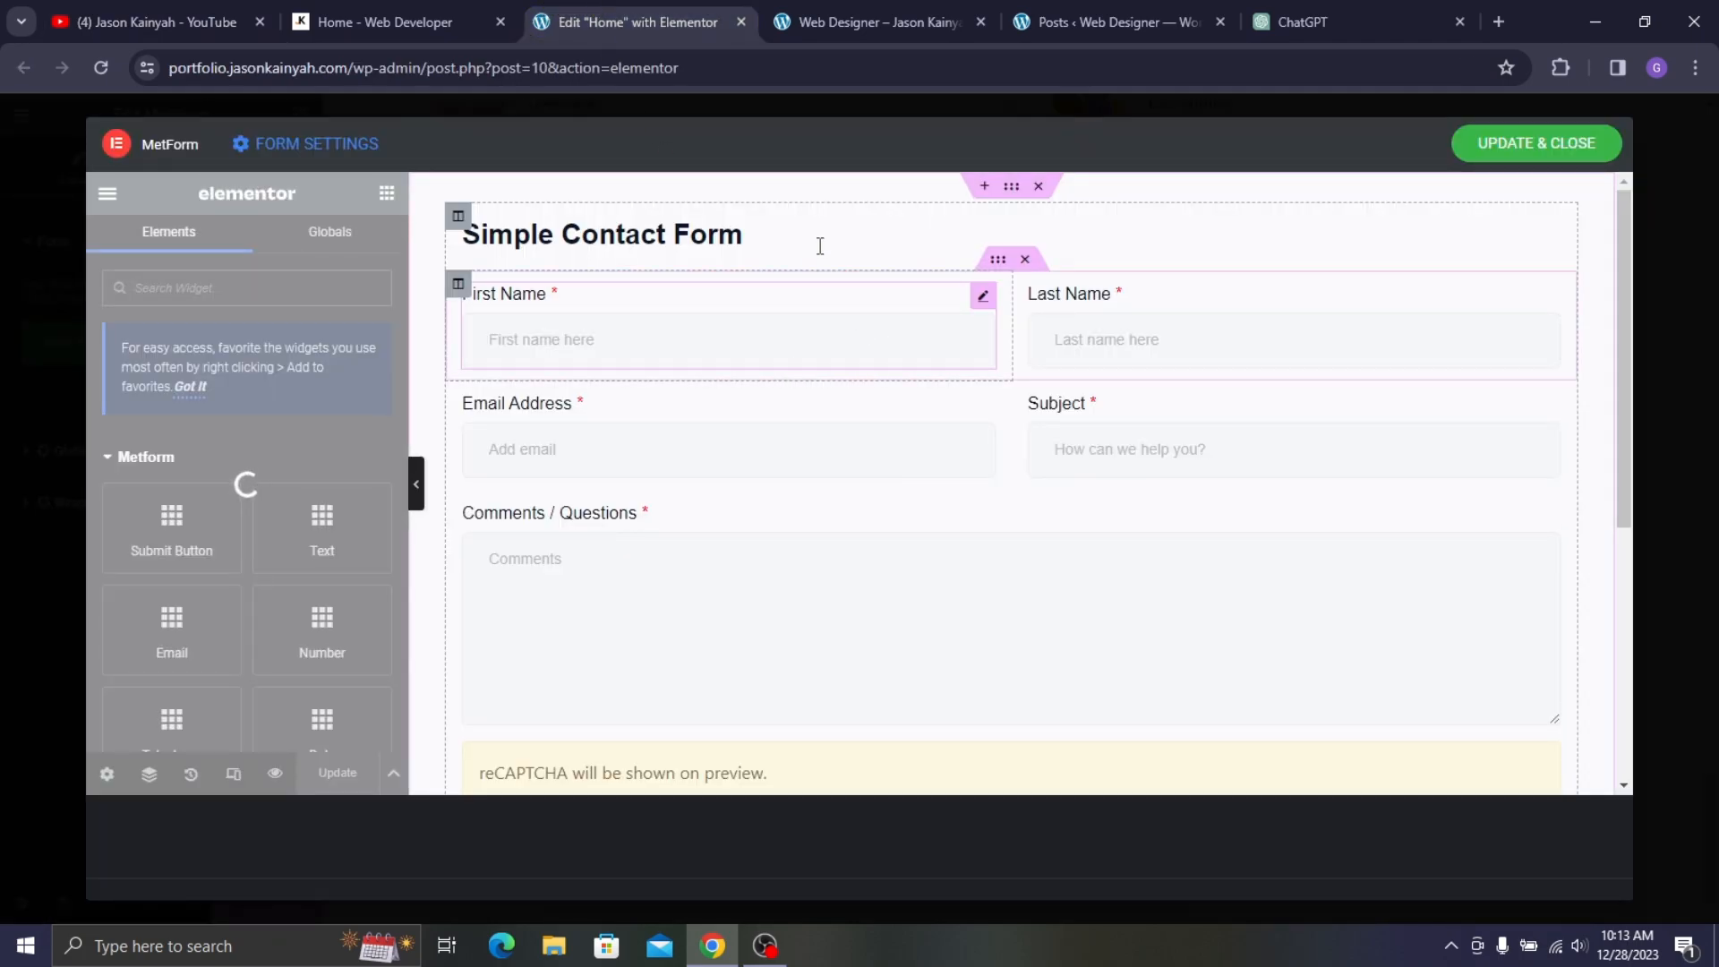
- Change the form heading text from Simple Contact Form to SAY SOMETHING
{"action": "left_click", "coordinate": [426, 4]}
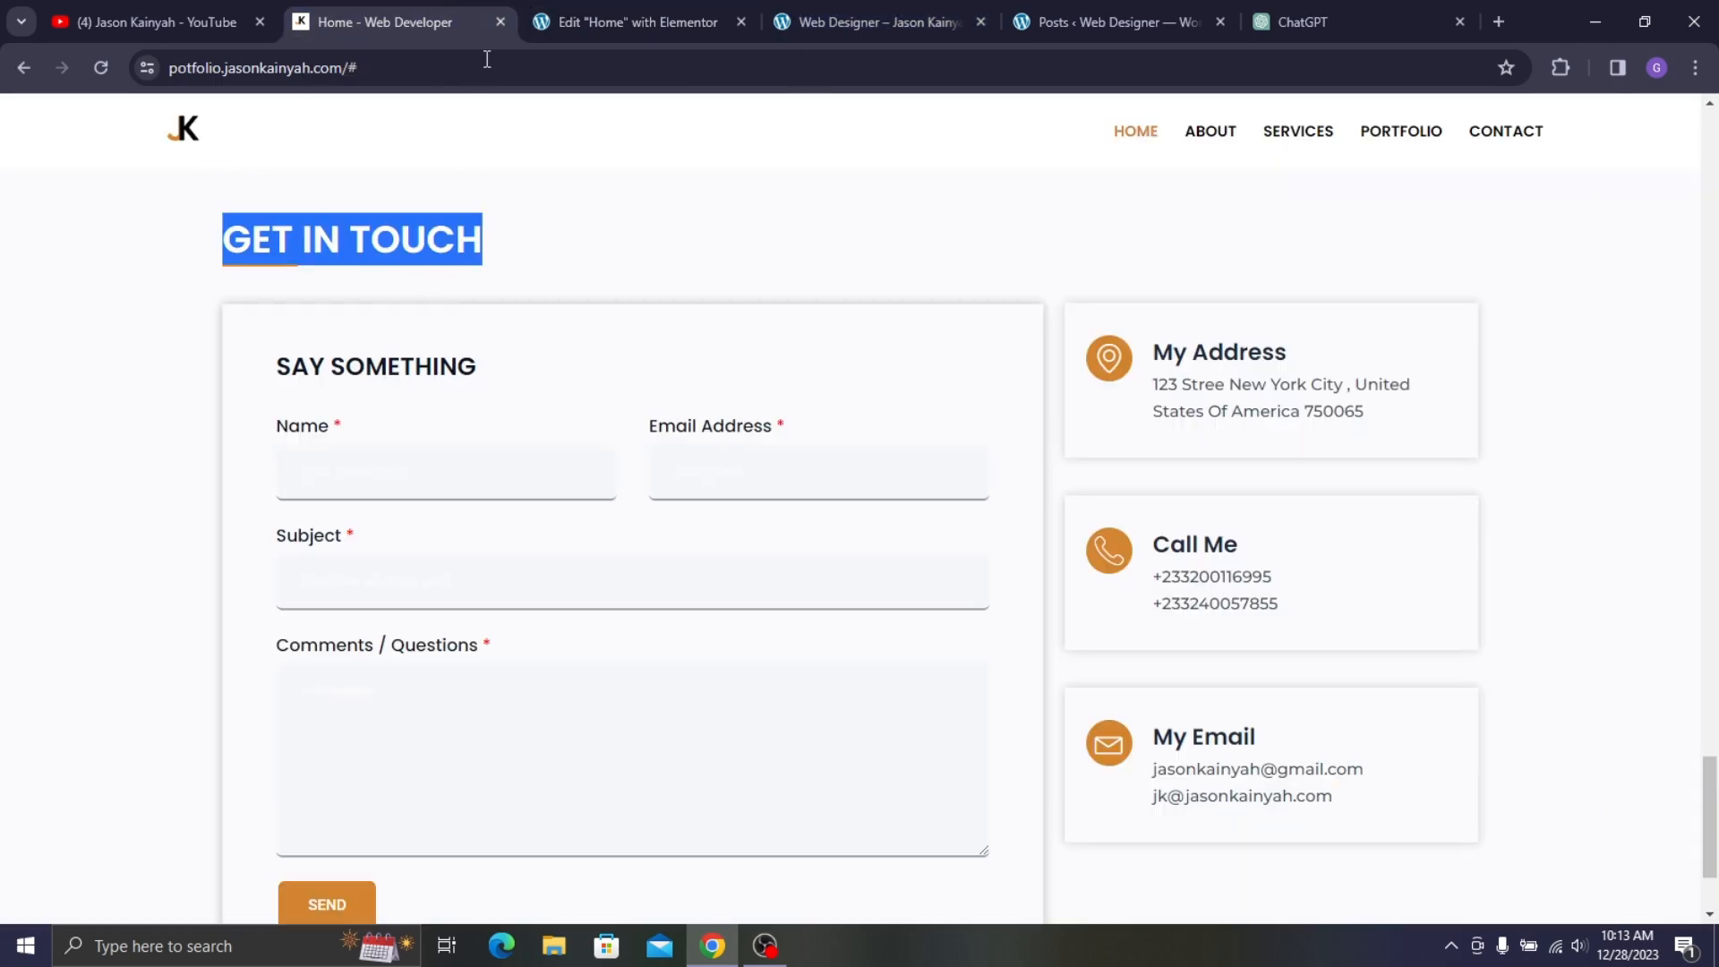
{"action": "key", "text": "ctrl+Tab"}
{"action": "left_click", "coordinate": [563, 243]}
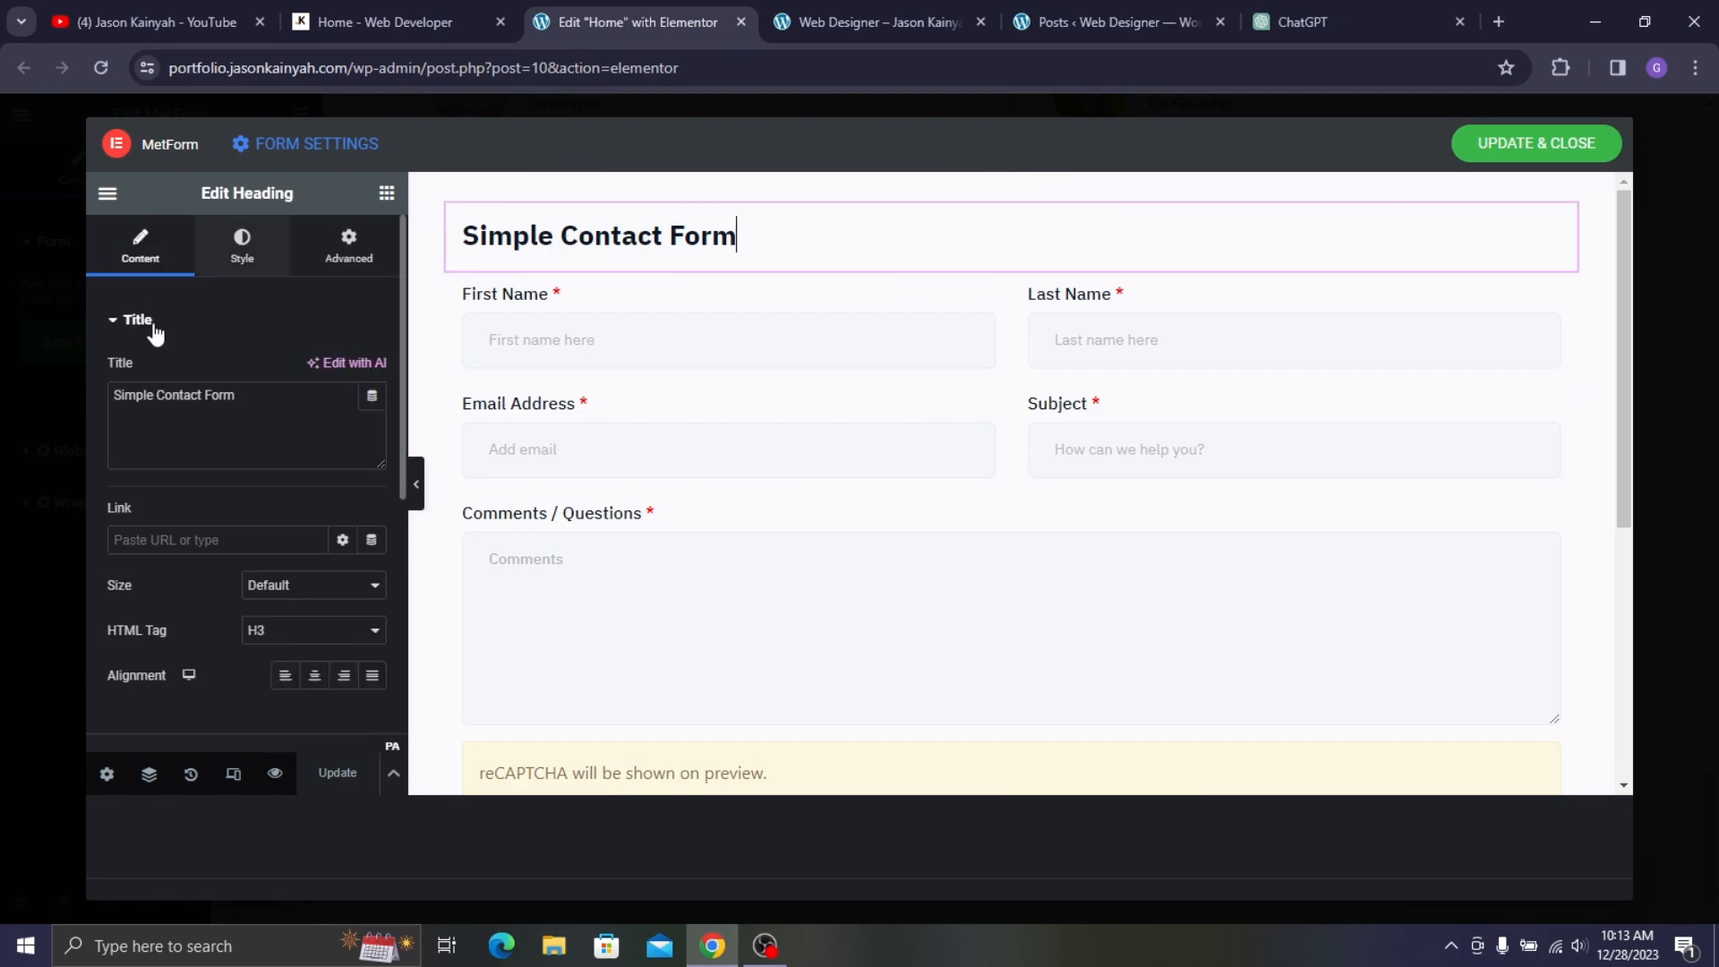
{"action": "left_click", "coordinate": [203, 397]}
{"action": "key", "text": "ctrl+a"}
{"action": "type", "text": "SAY"}
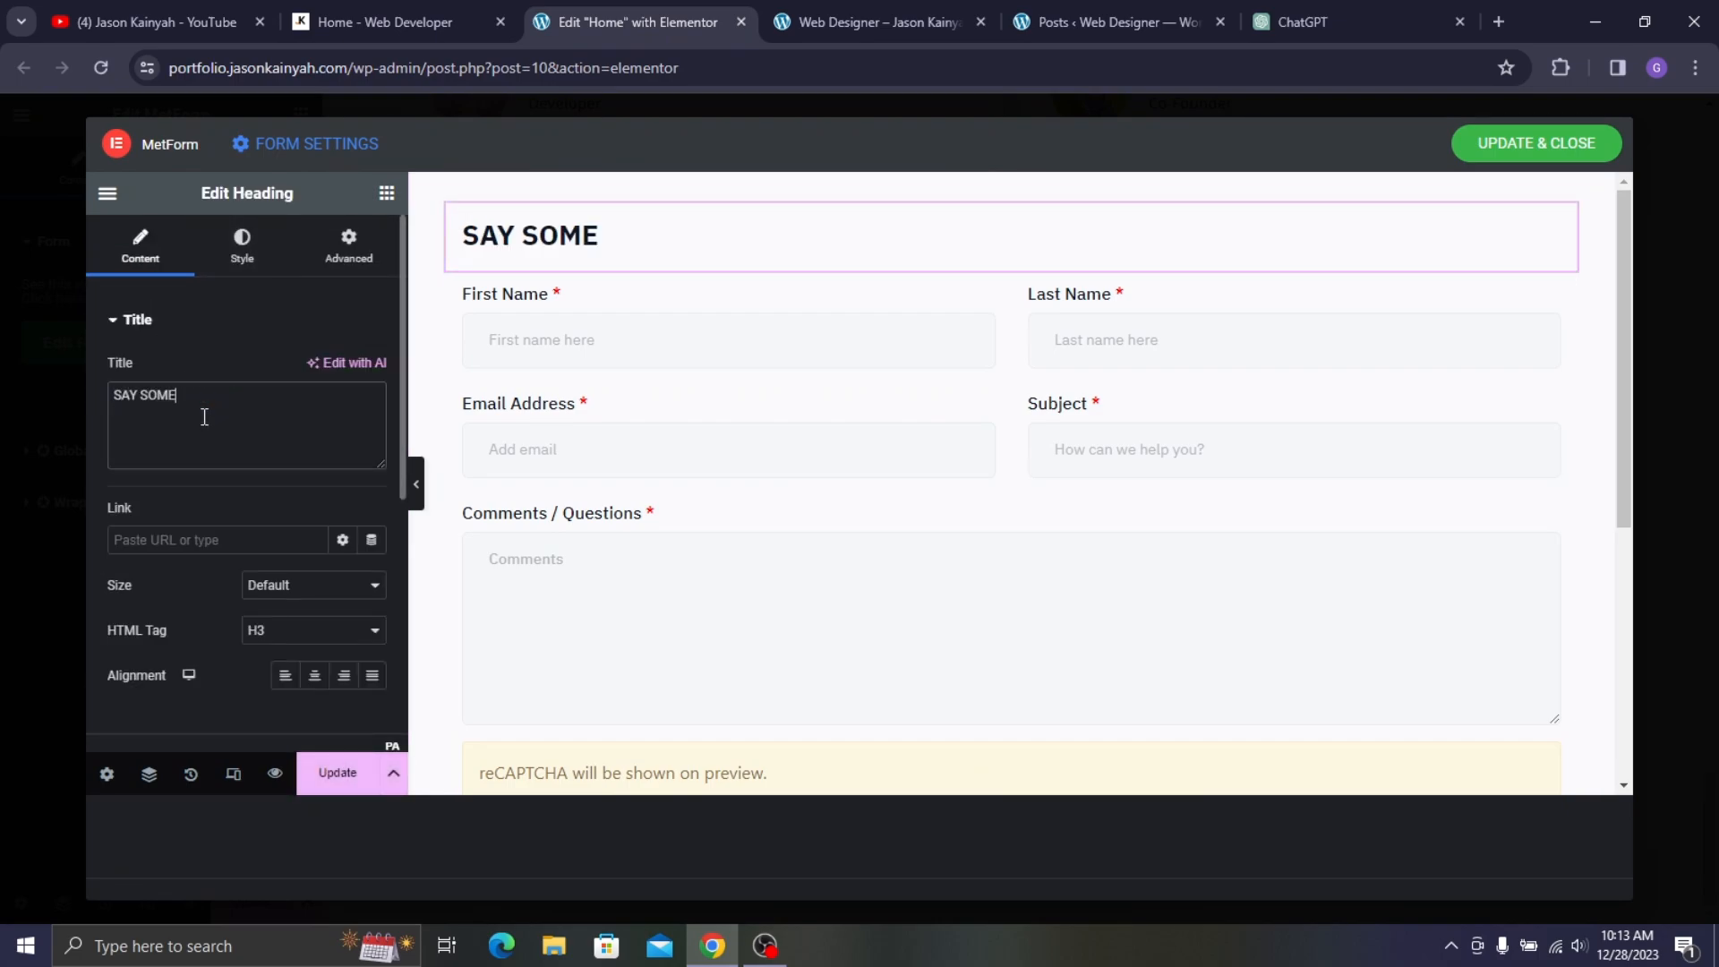
{"action": "type", "text": " SOMETHING"}
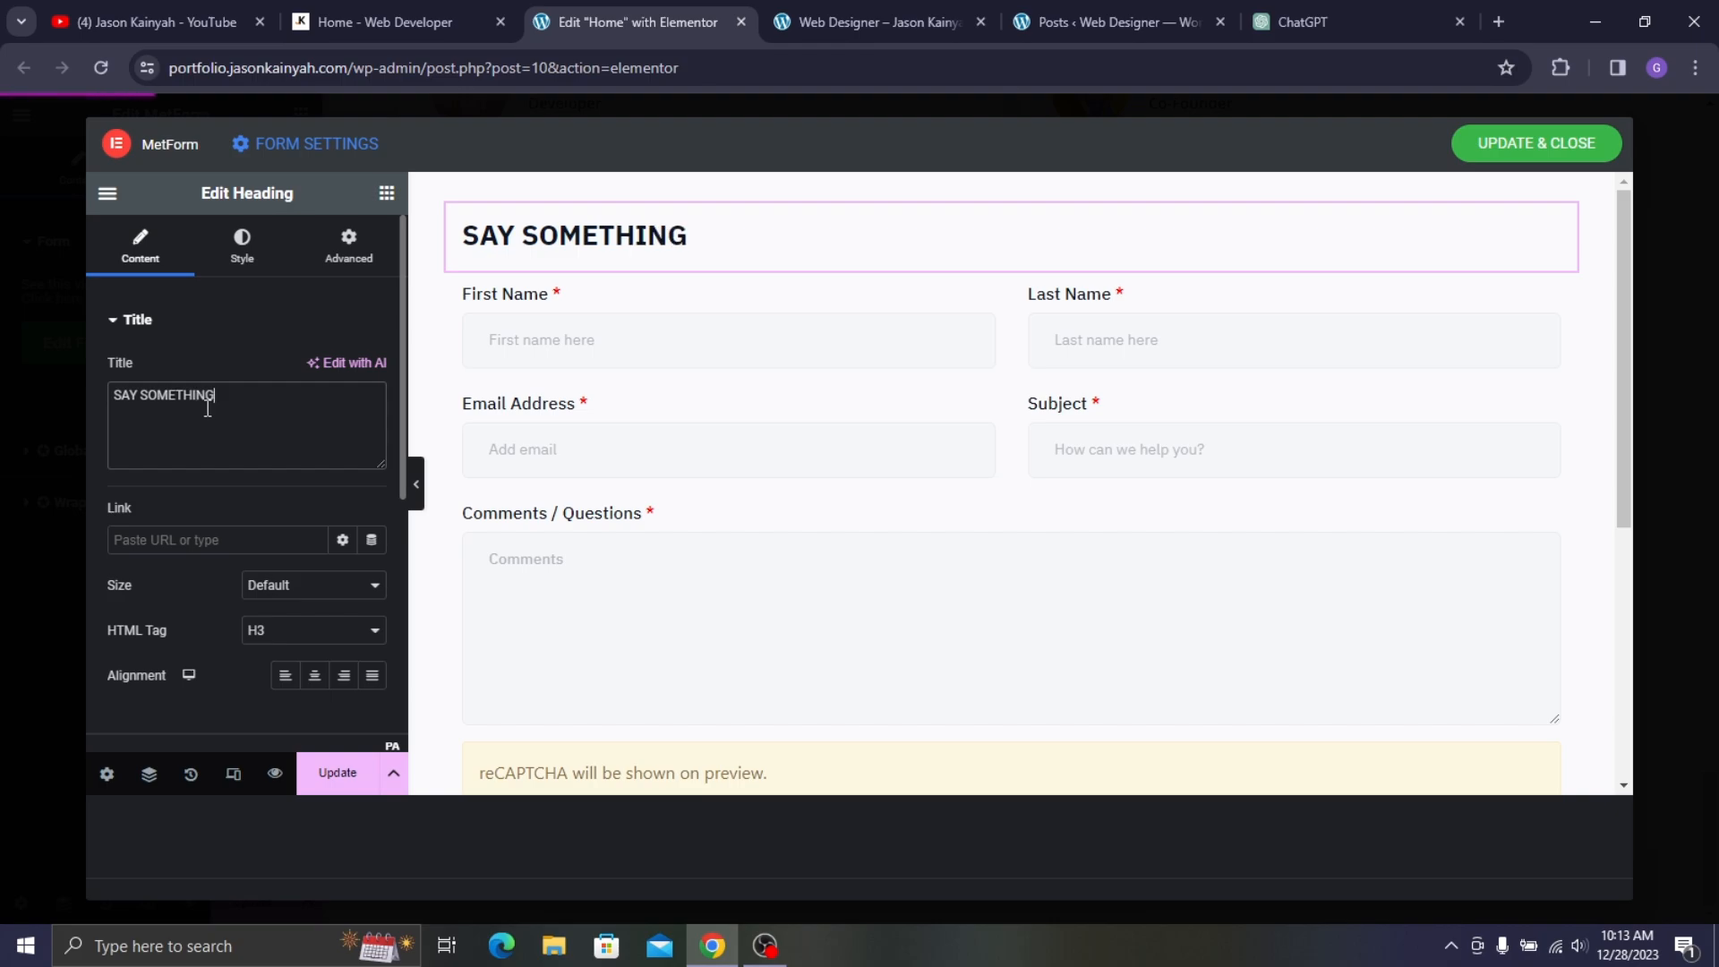
{"action": "left_click", "coordinate": [382, 13]}
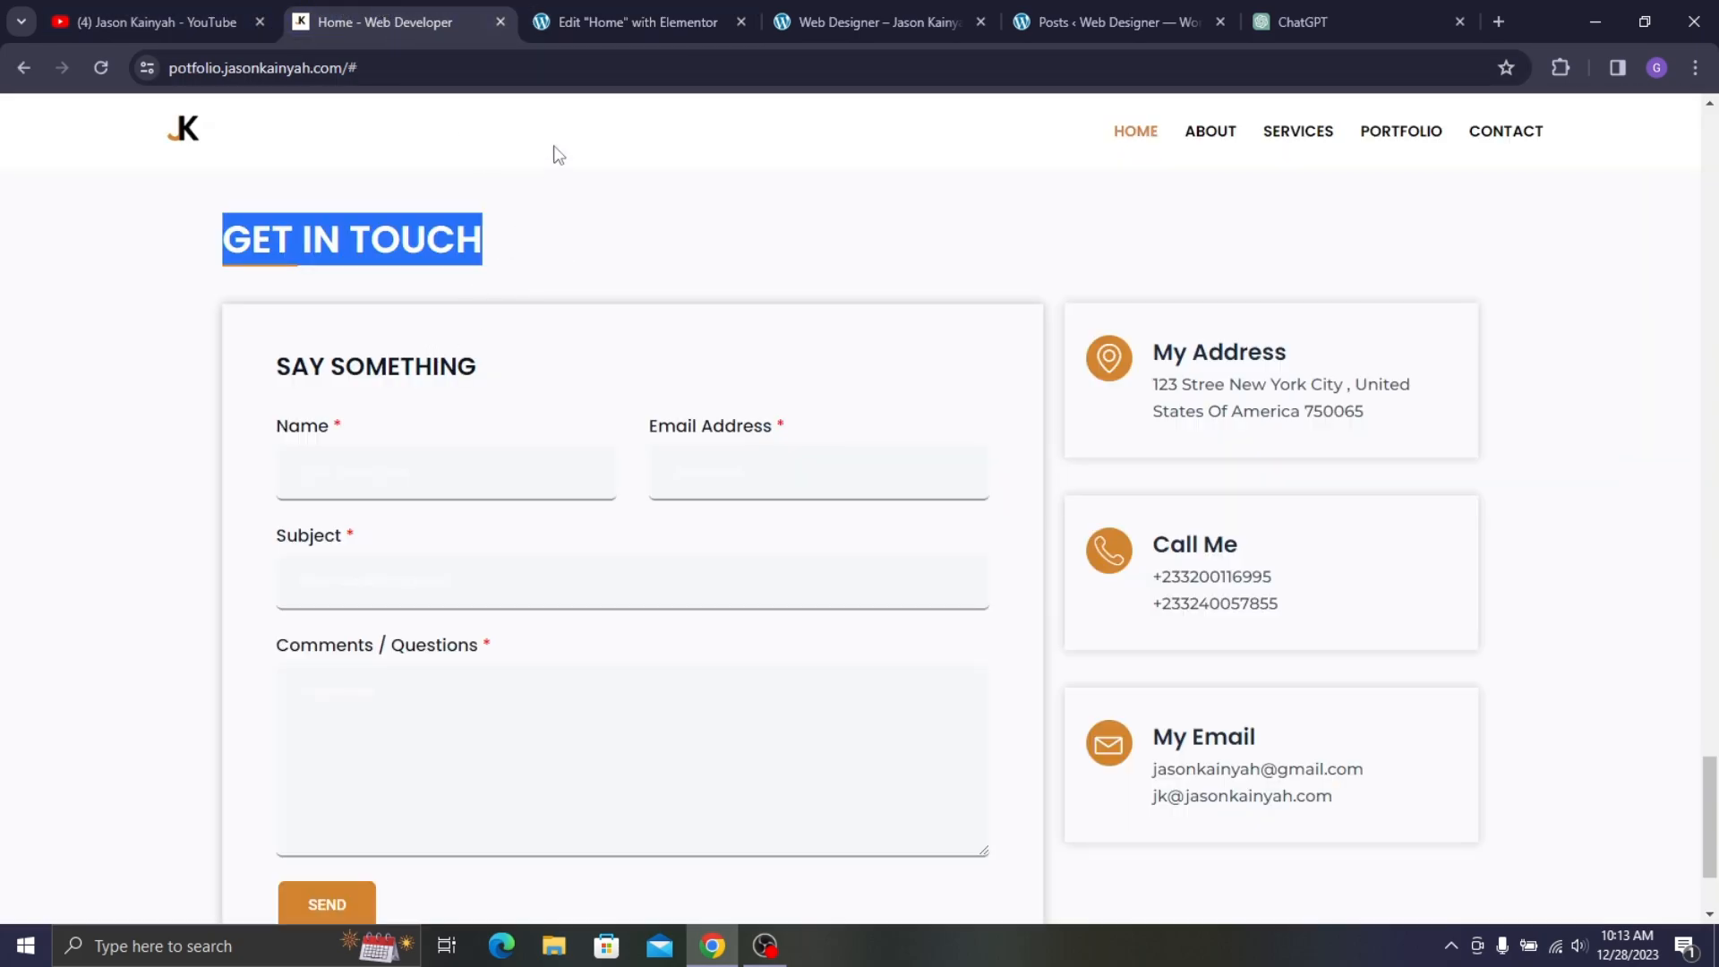
{"action": "left_click", "coordinate": [627, 21]}
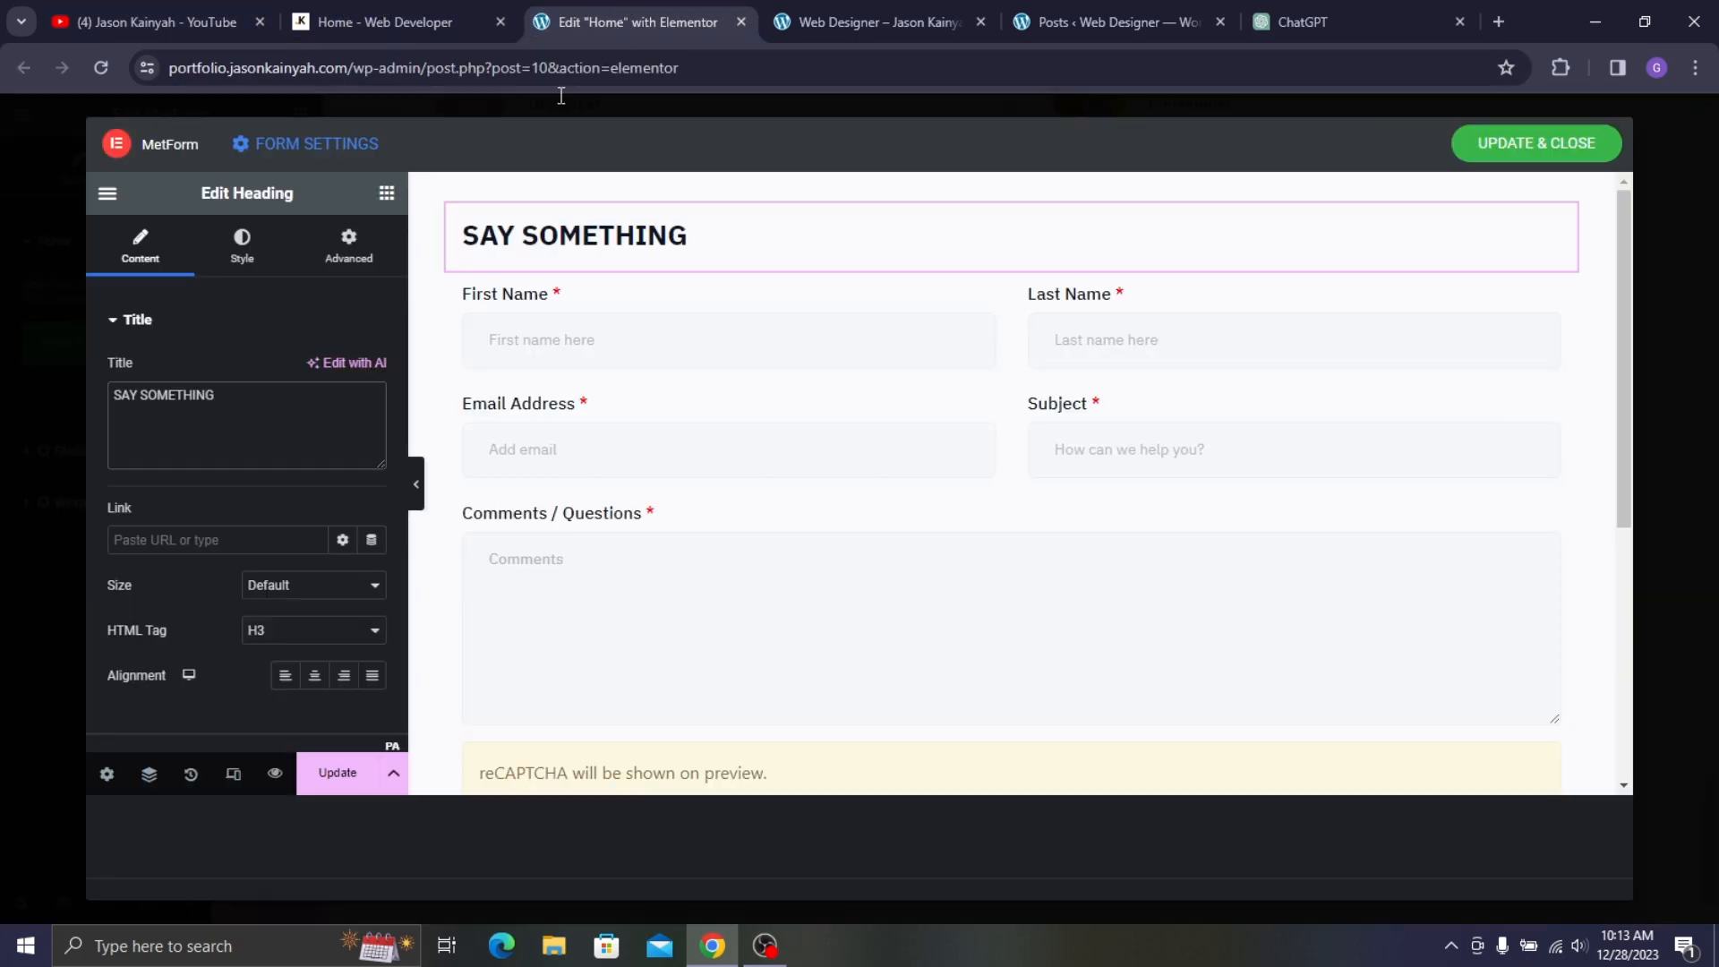
- Set the heading typography to Poppins, 600 Semi Bold, 25 px
{"action": "left_click", "coordinate": [253, 245]}
{"action": "left_click", "coordinate": [374, 417]}
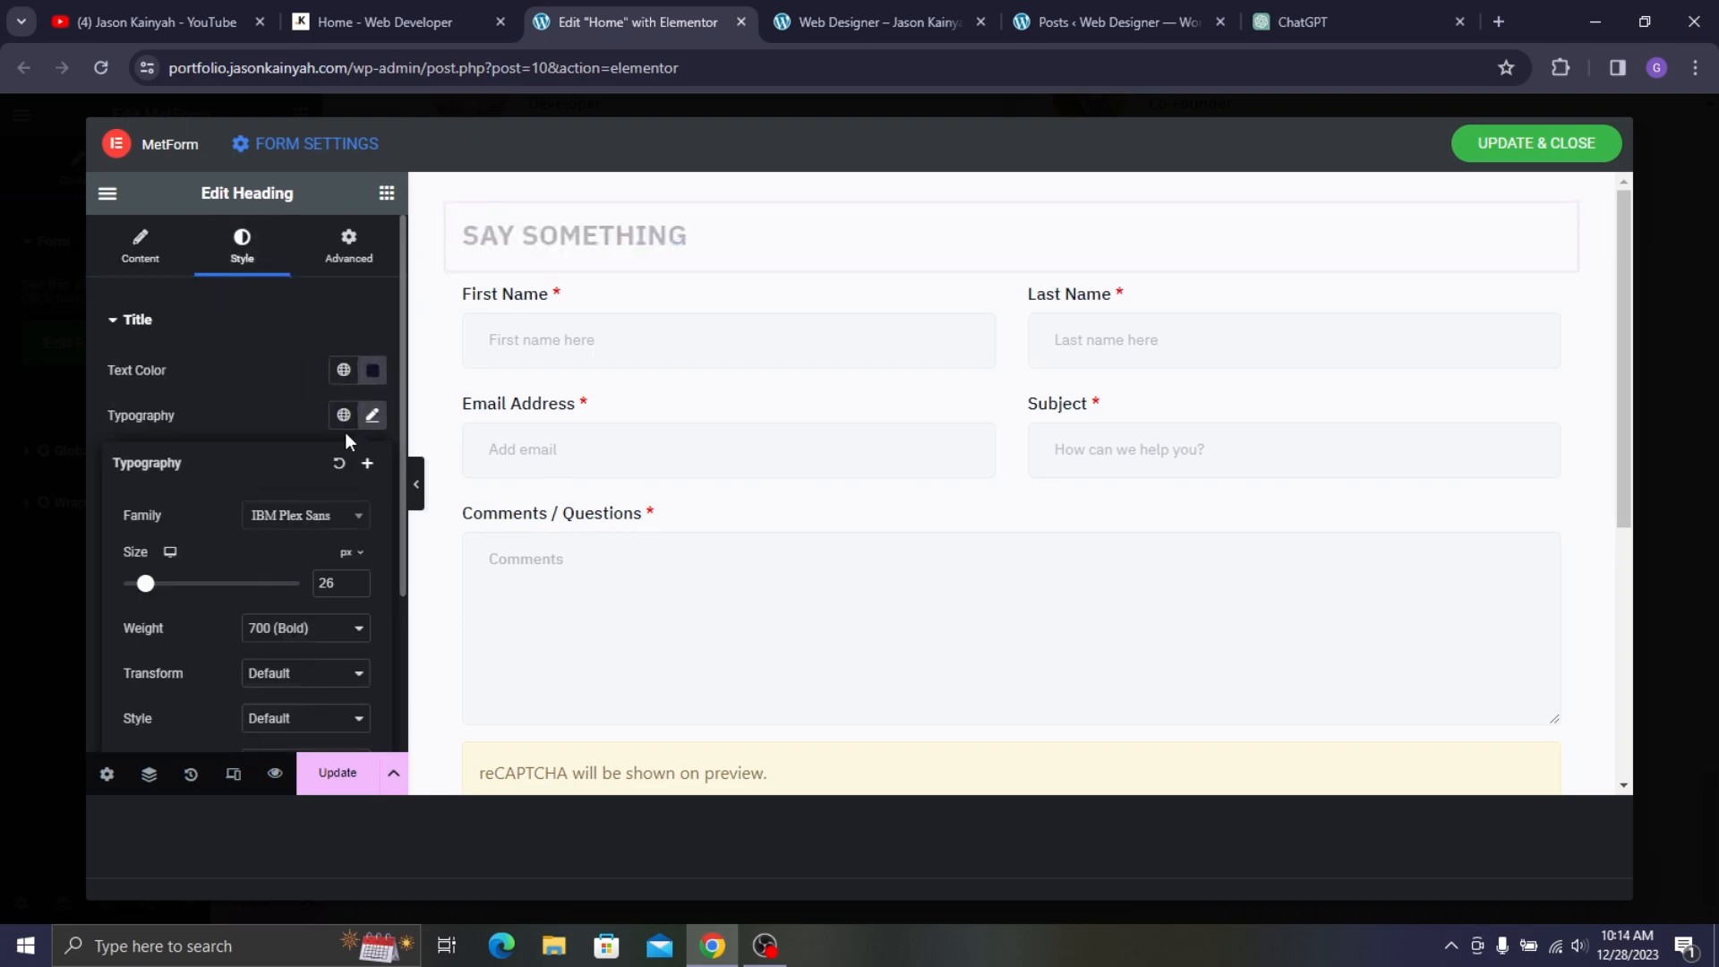
{"action": "left_click", "coordinate": [323, 529]}
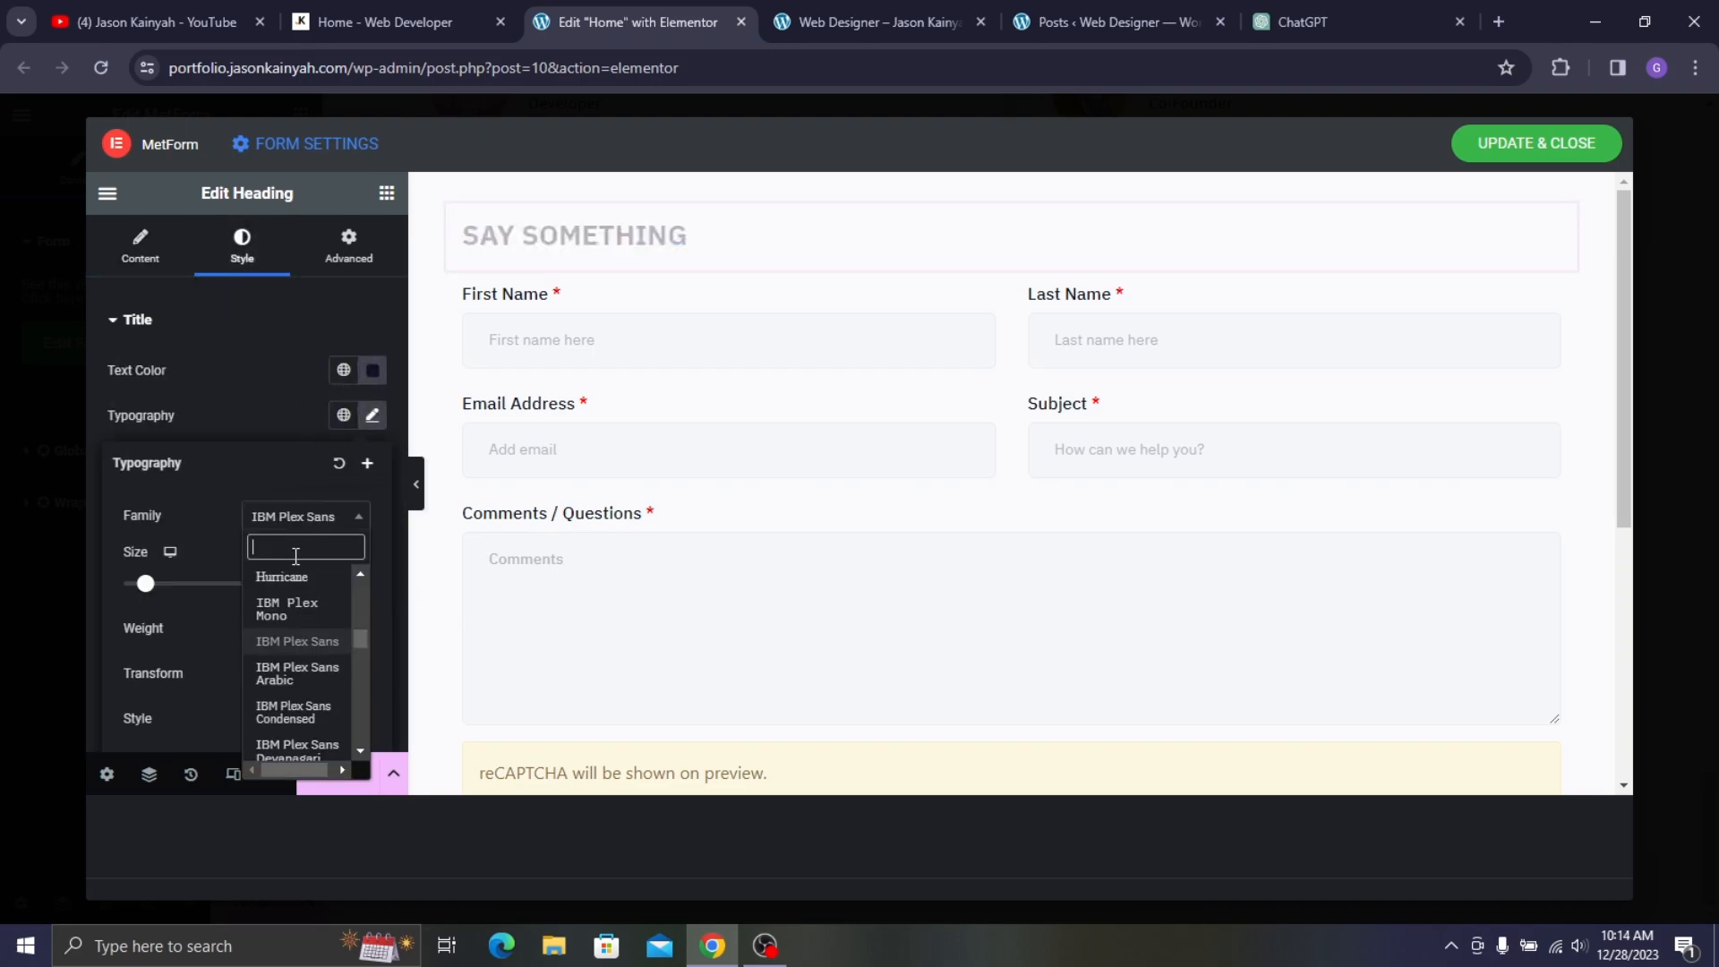
{"action": "type", "text": "POPP"}
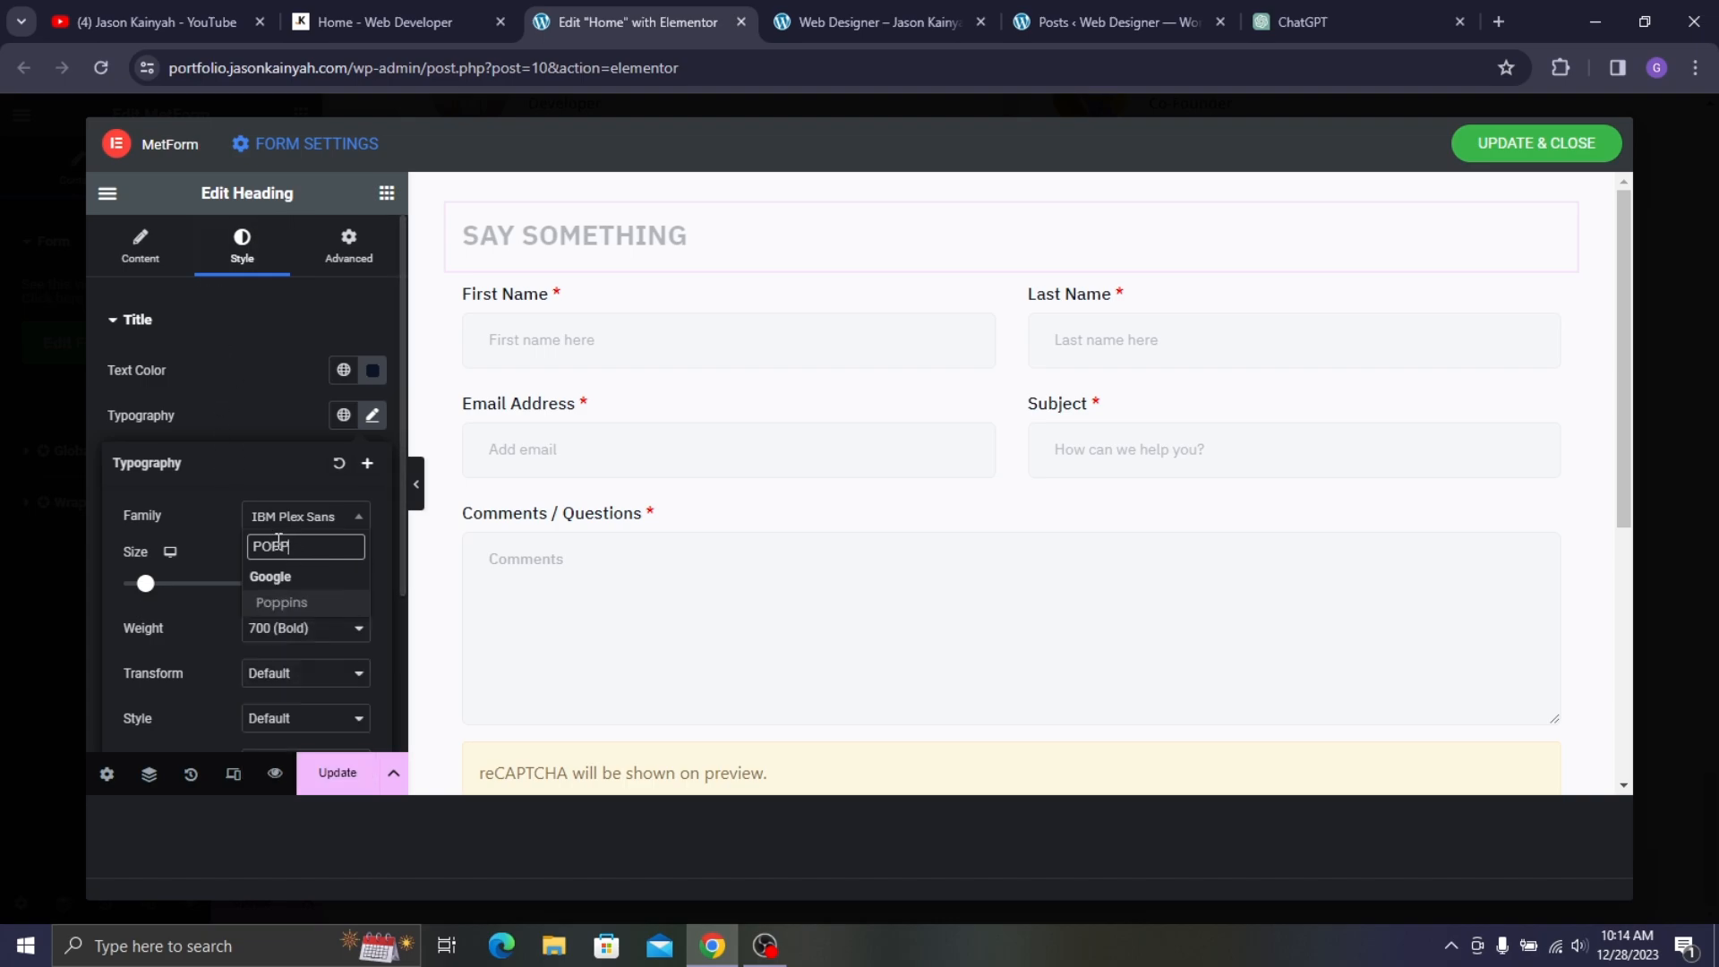
{"action": "left_click", "coordinate": [283, 603]}
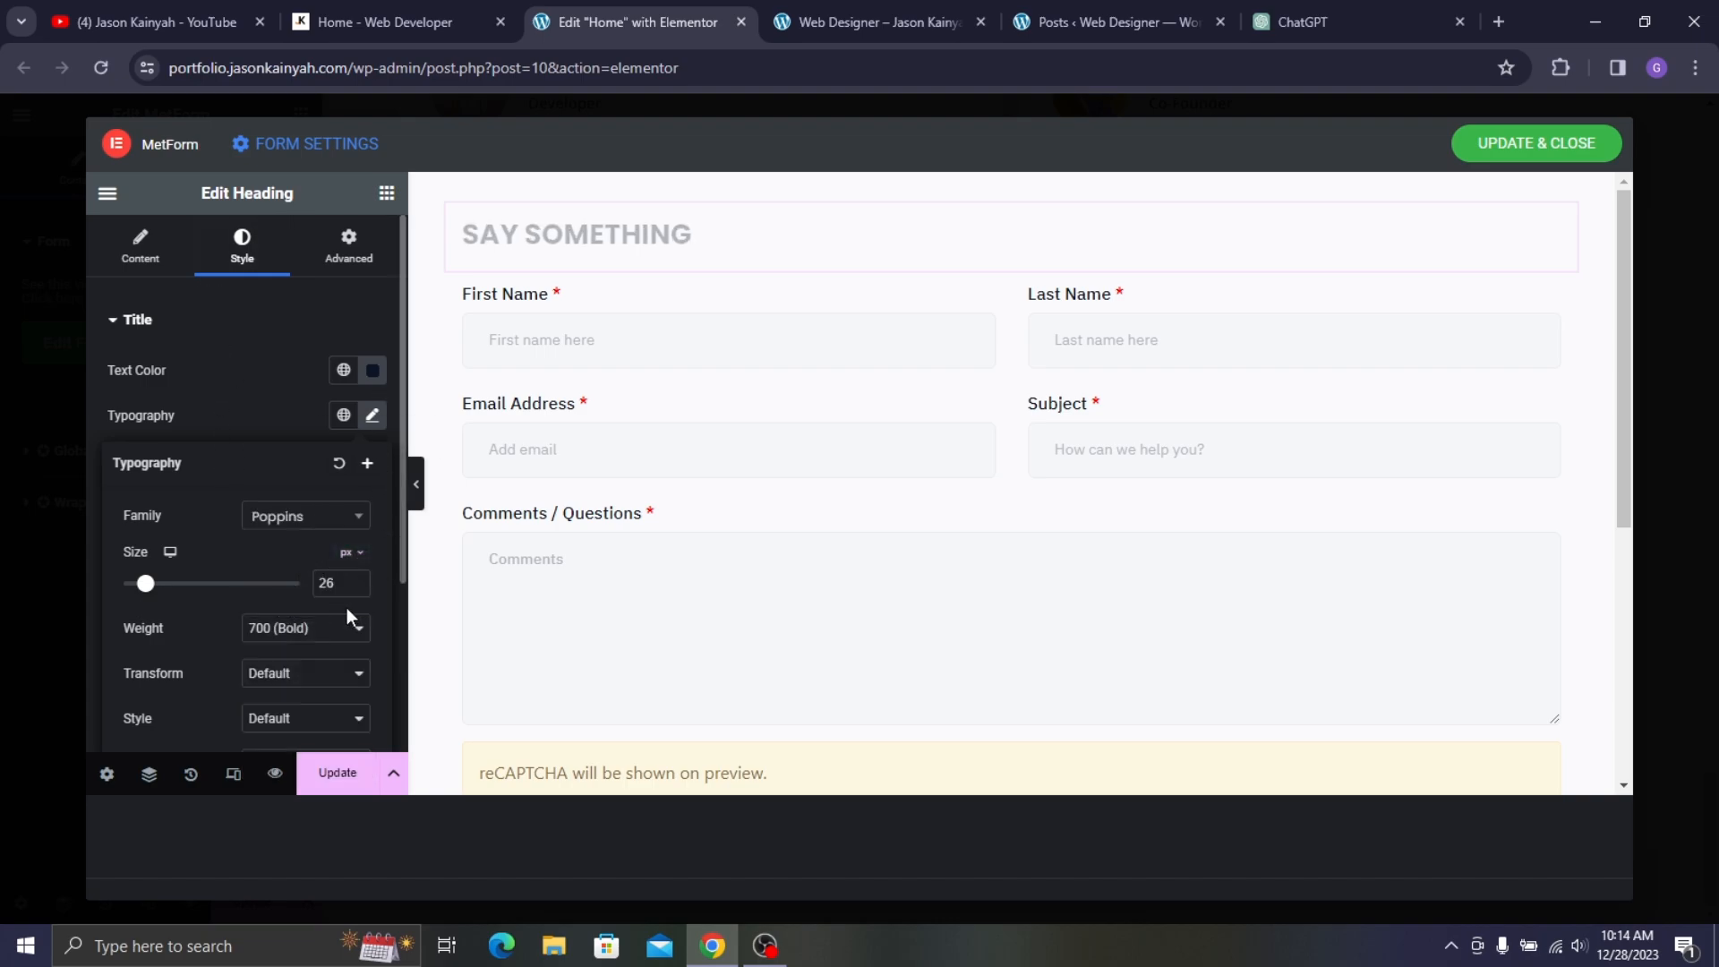
{"action": "left_click", "coordinate": [320, 630]}
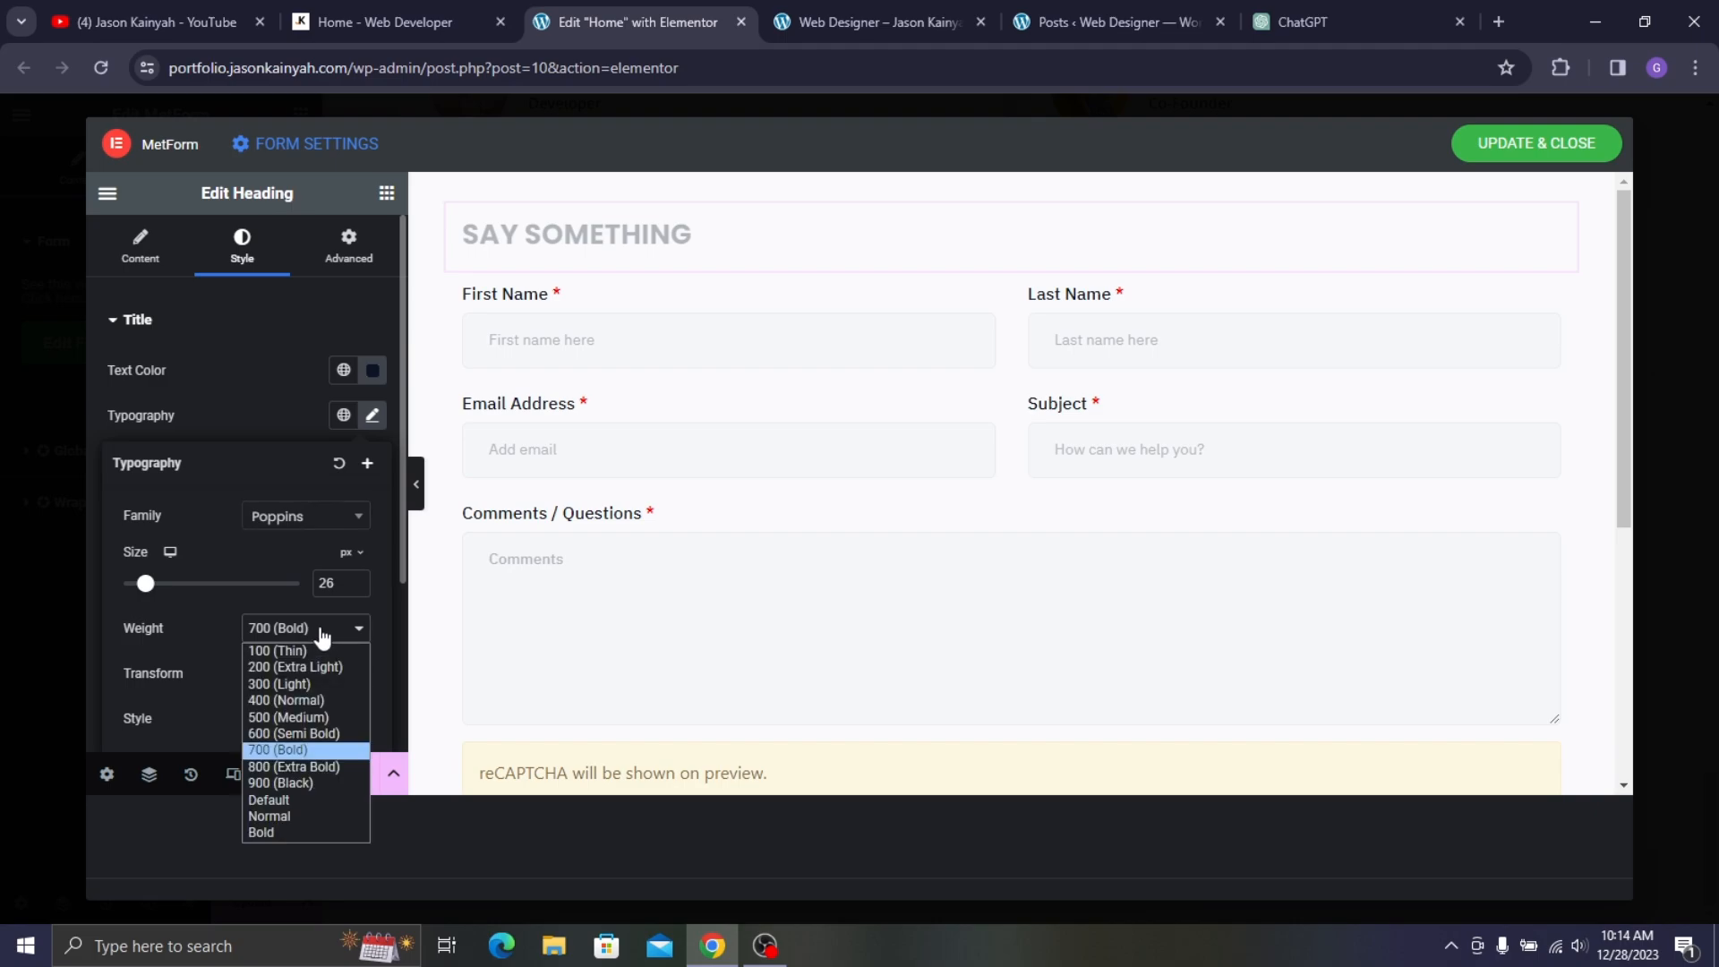
{"action": "left_click", "coordinate": [322, 737]}
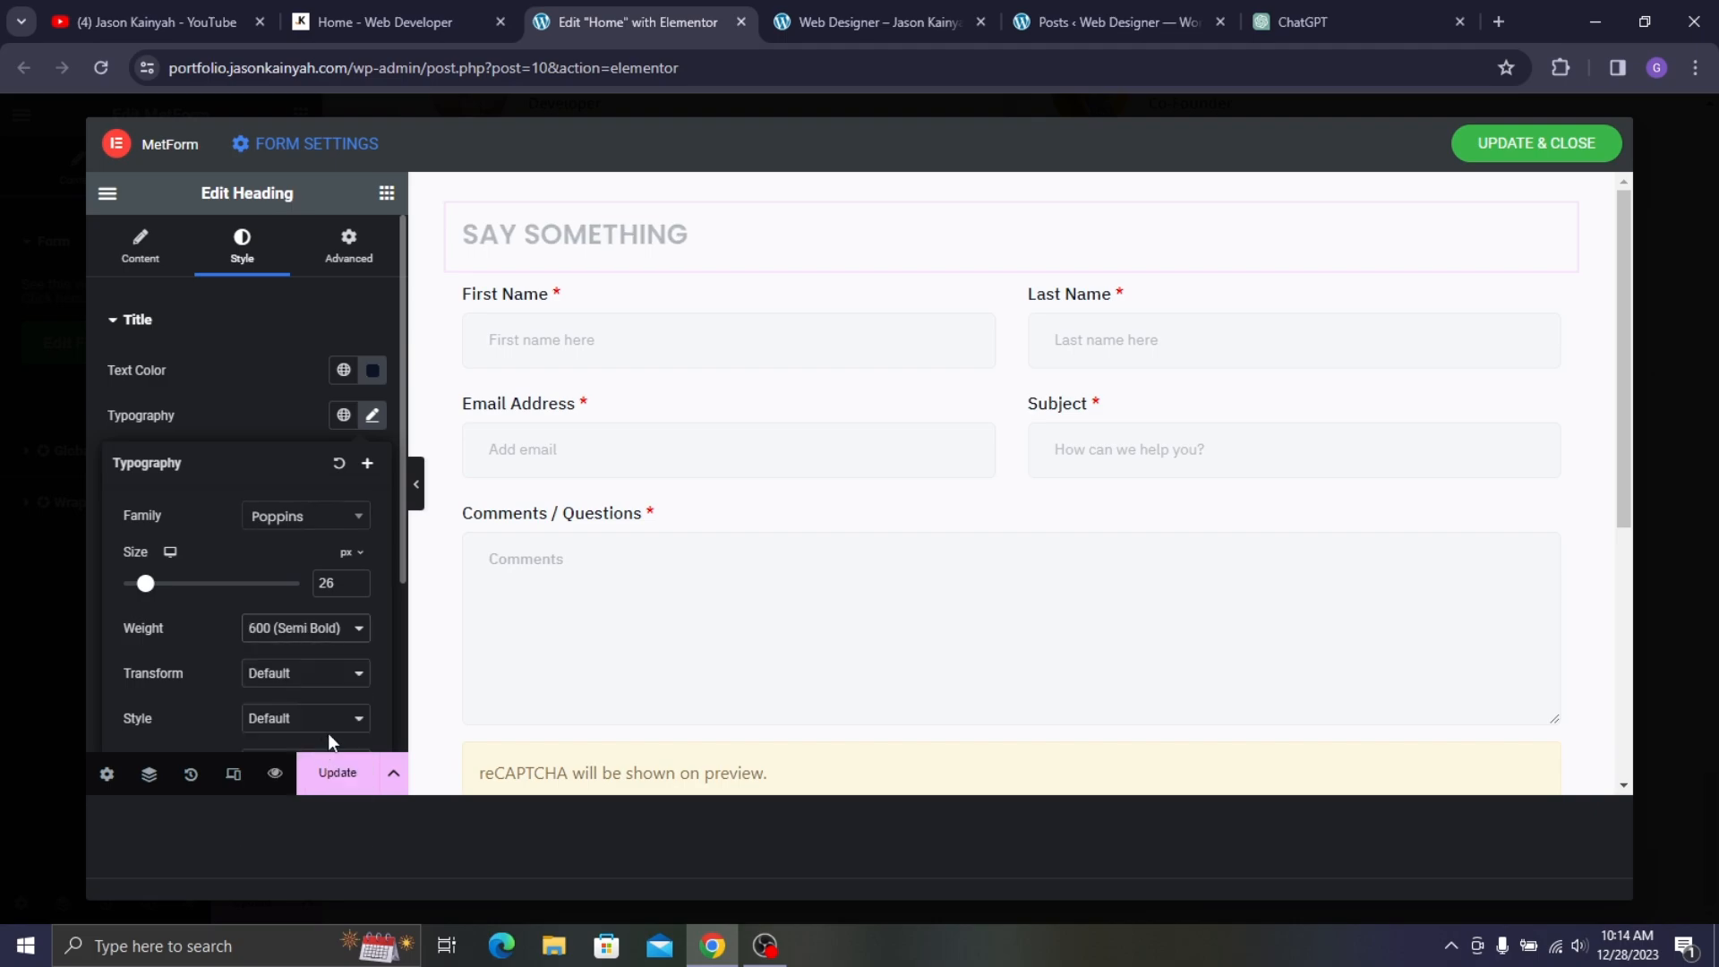
{"action": "left_click", "coordinate": [363, 589]}
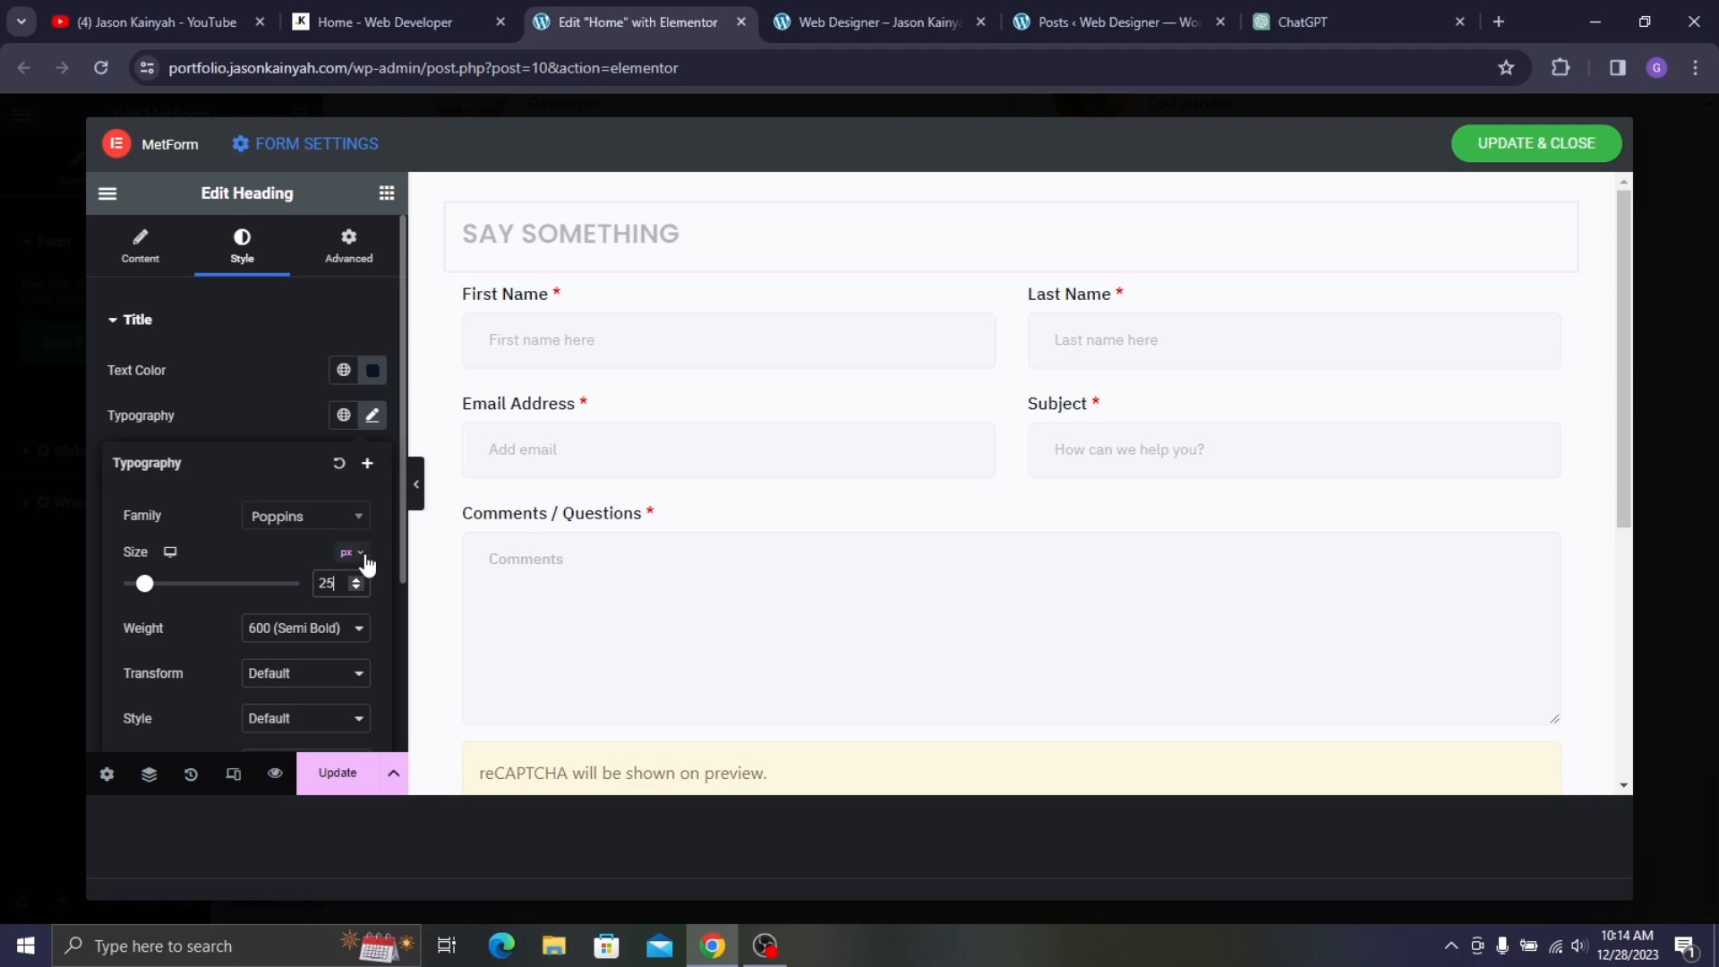
{"action": "left_click", "coordinate": [364, 4]}
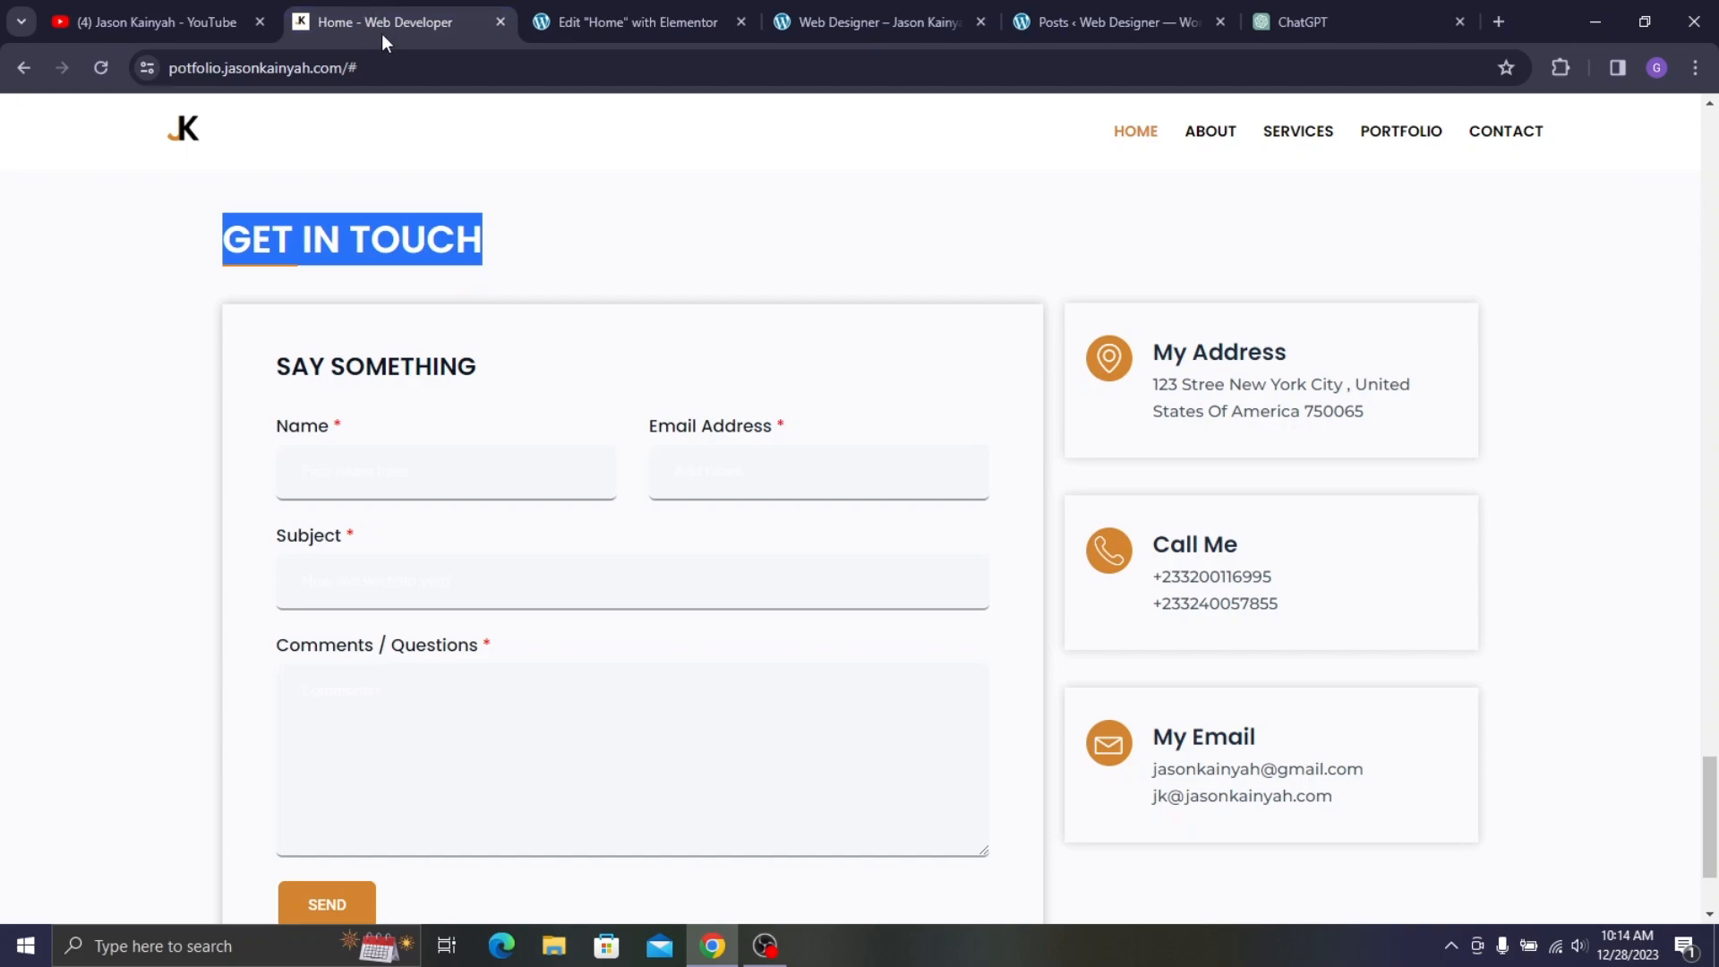
{"action": "left_click", "coordinate": [600, 5]}
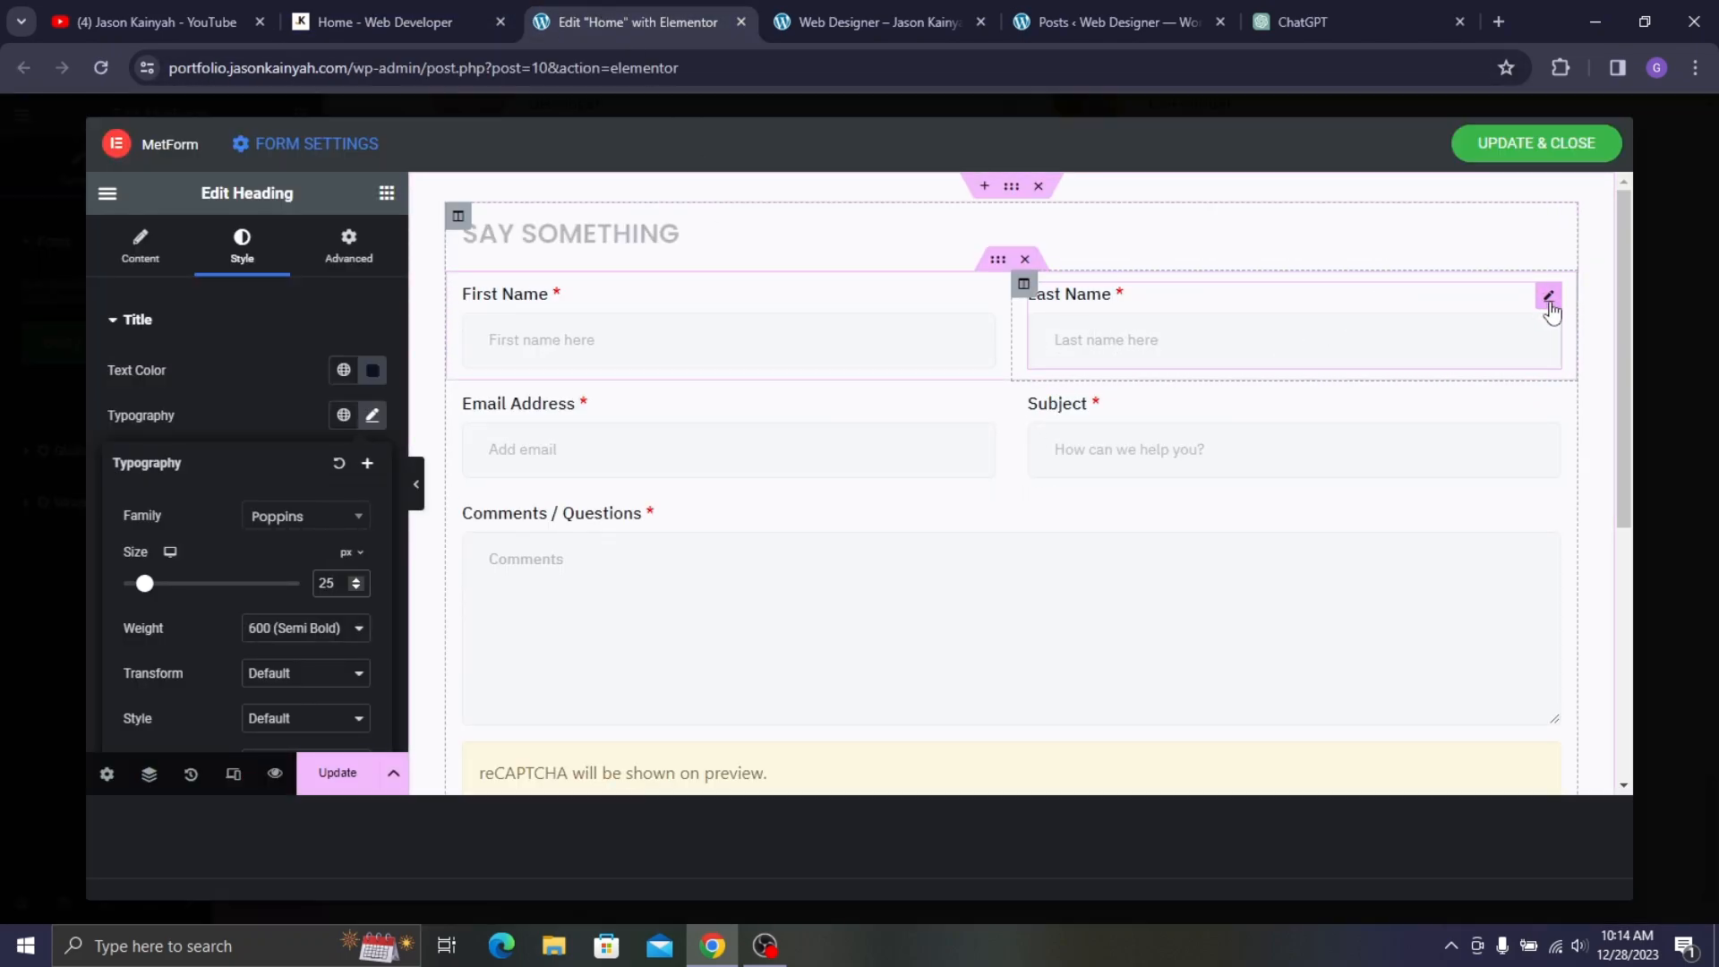
- Delete the Last Name field, moving Email Address top-right and Subject into the left column
{"action": "right_click", "coordinate": [1534, 356]}
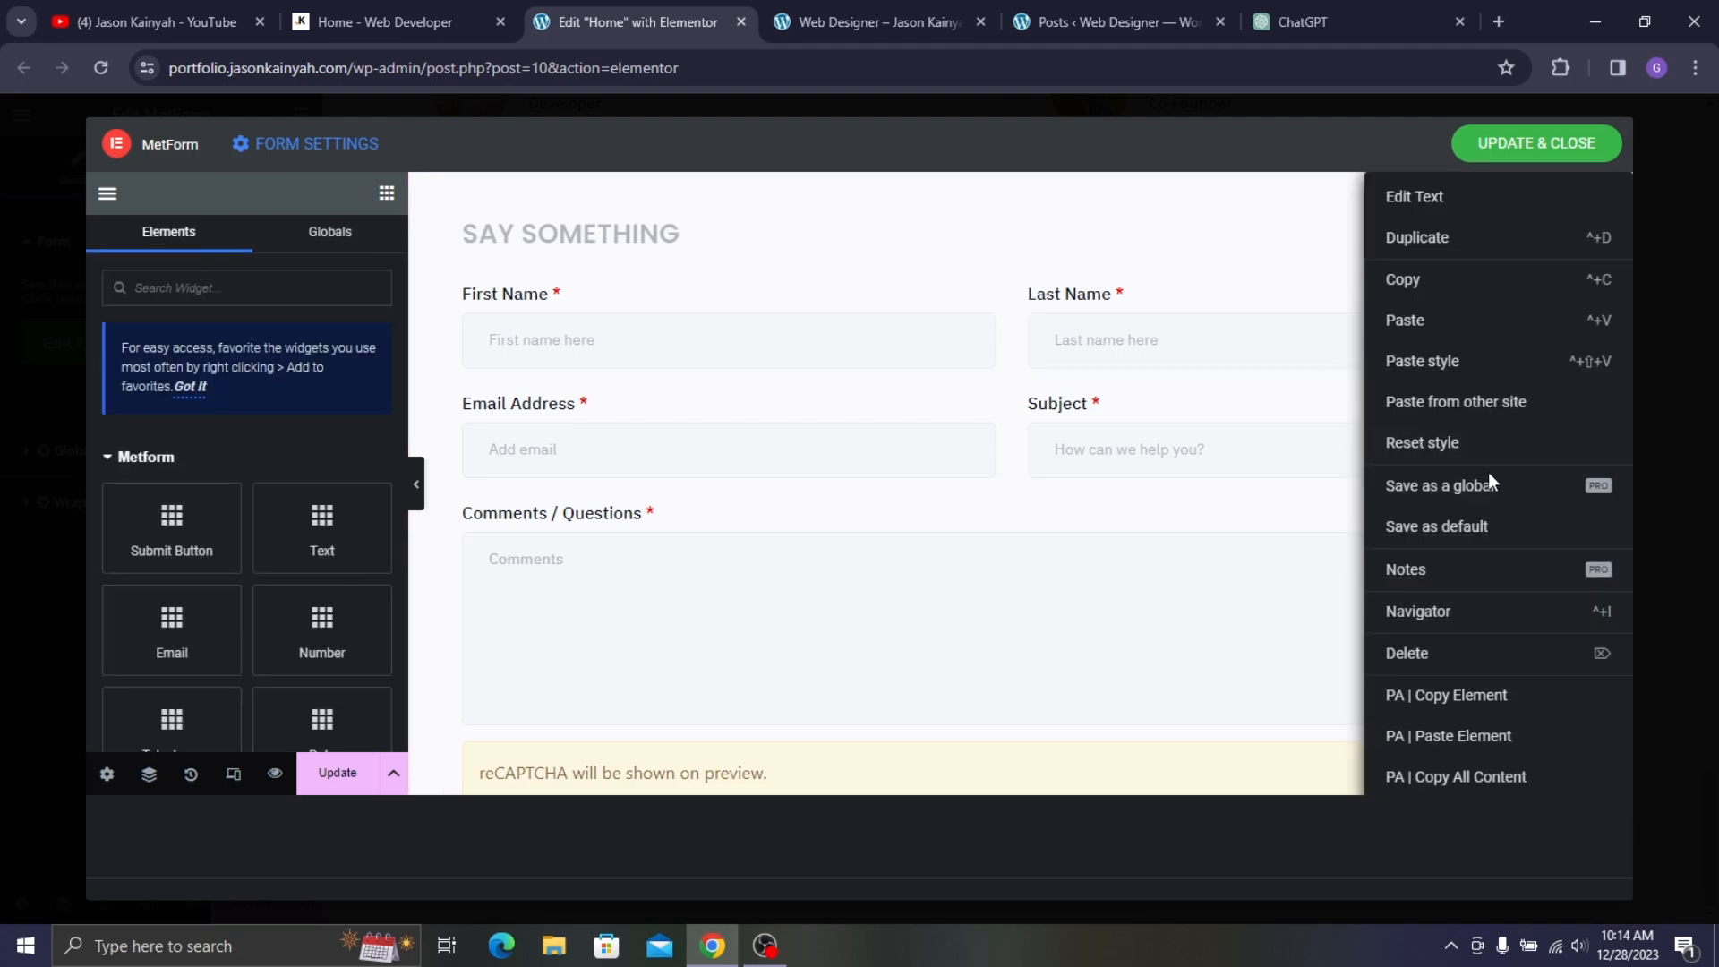
{"action": "left_click", "coordinate": [1415, 651]}
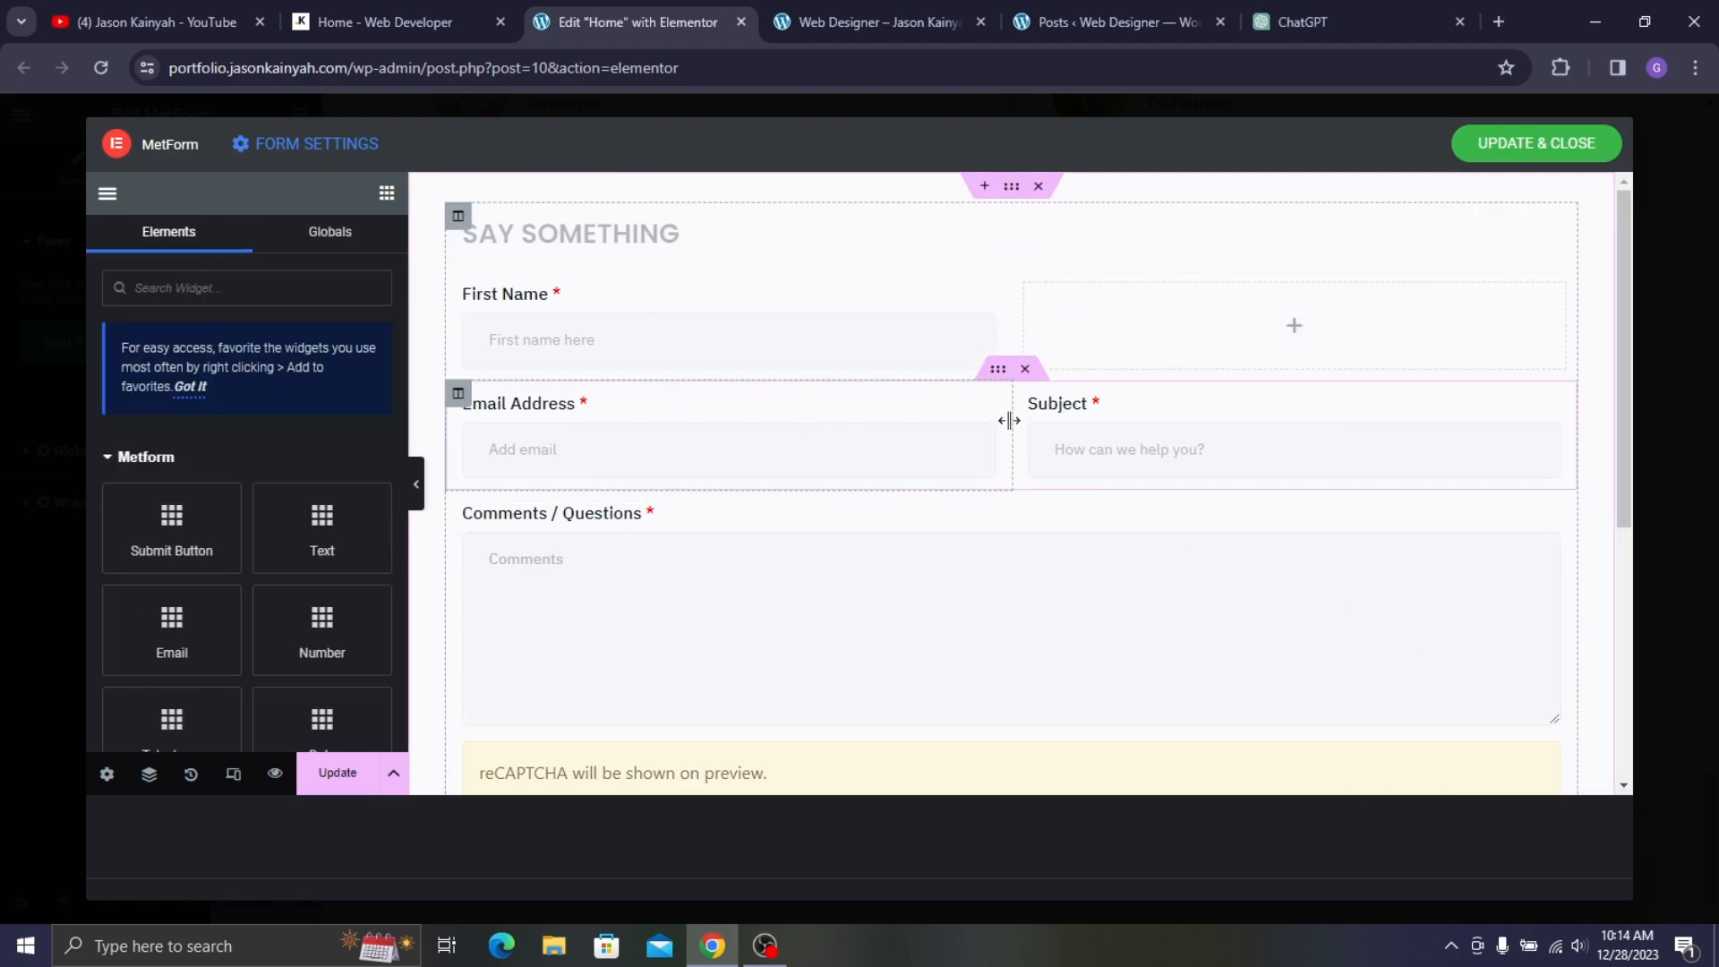
{"action": "left_click_drag", "start_coordinate": [985, 408], "coordinate": [1200, 319]}
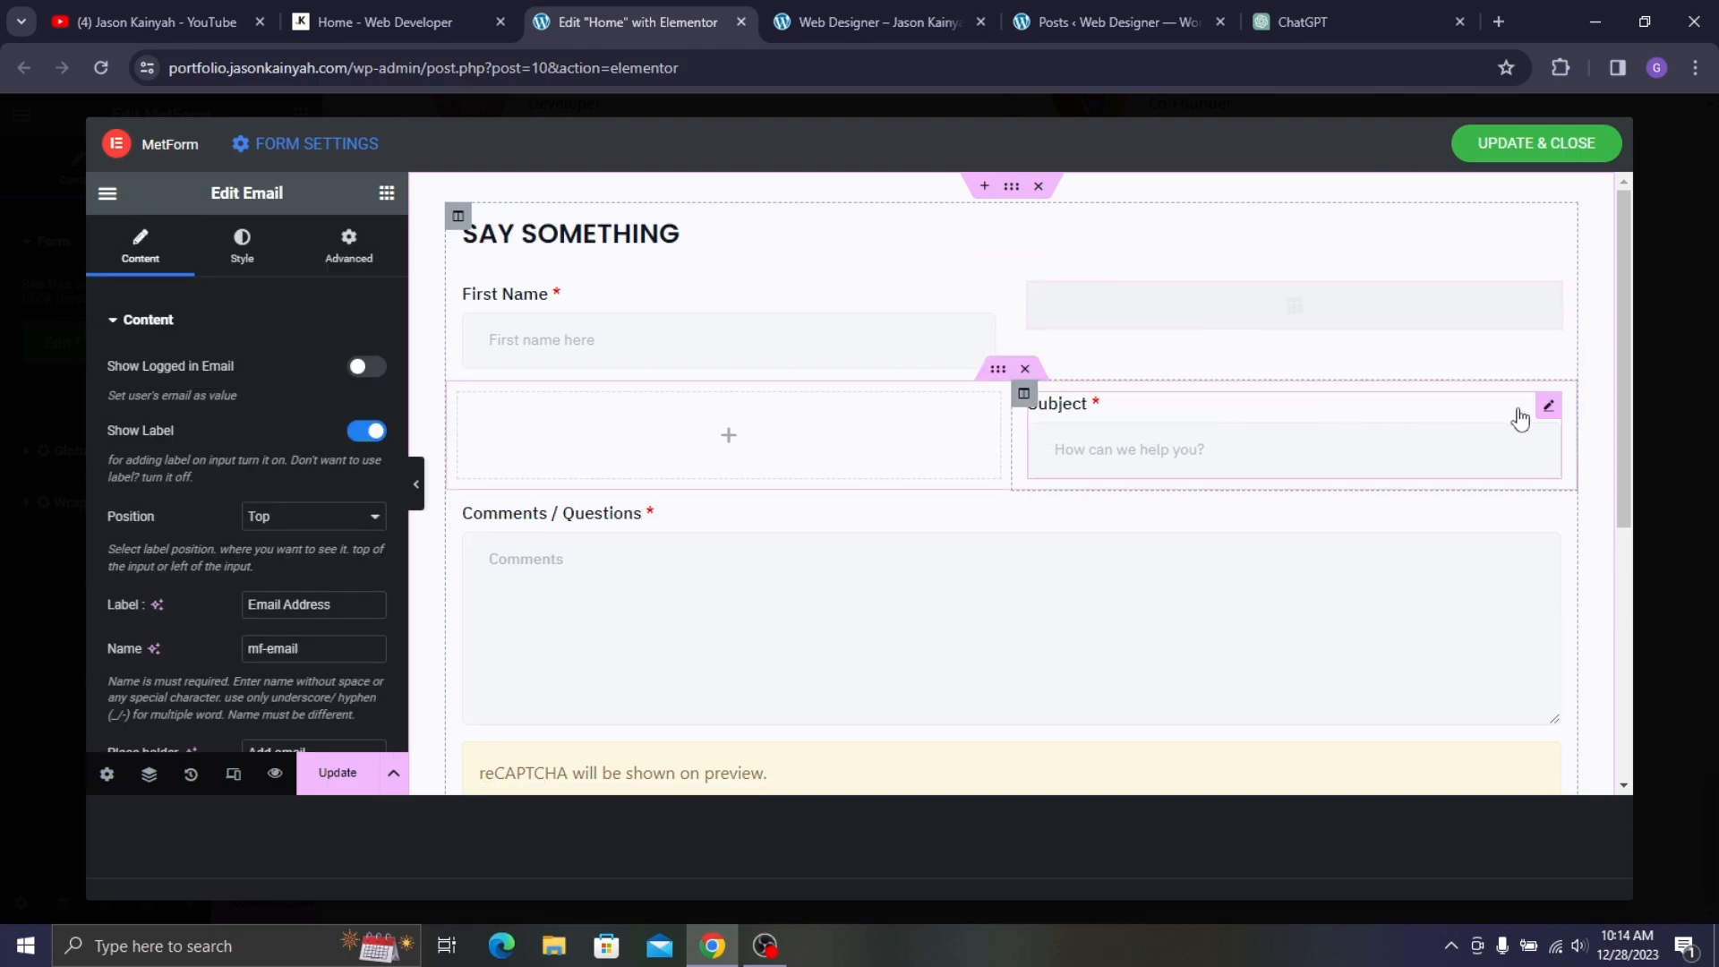
{"action": "left_click", "coordinate": [440, 10]}
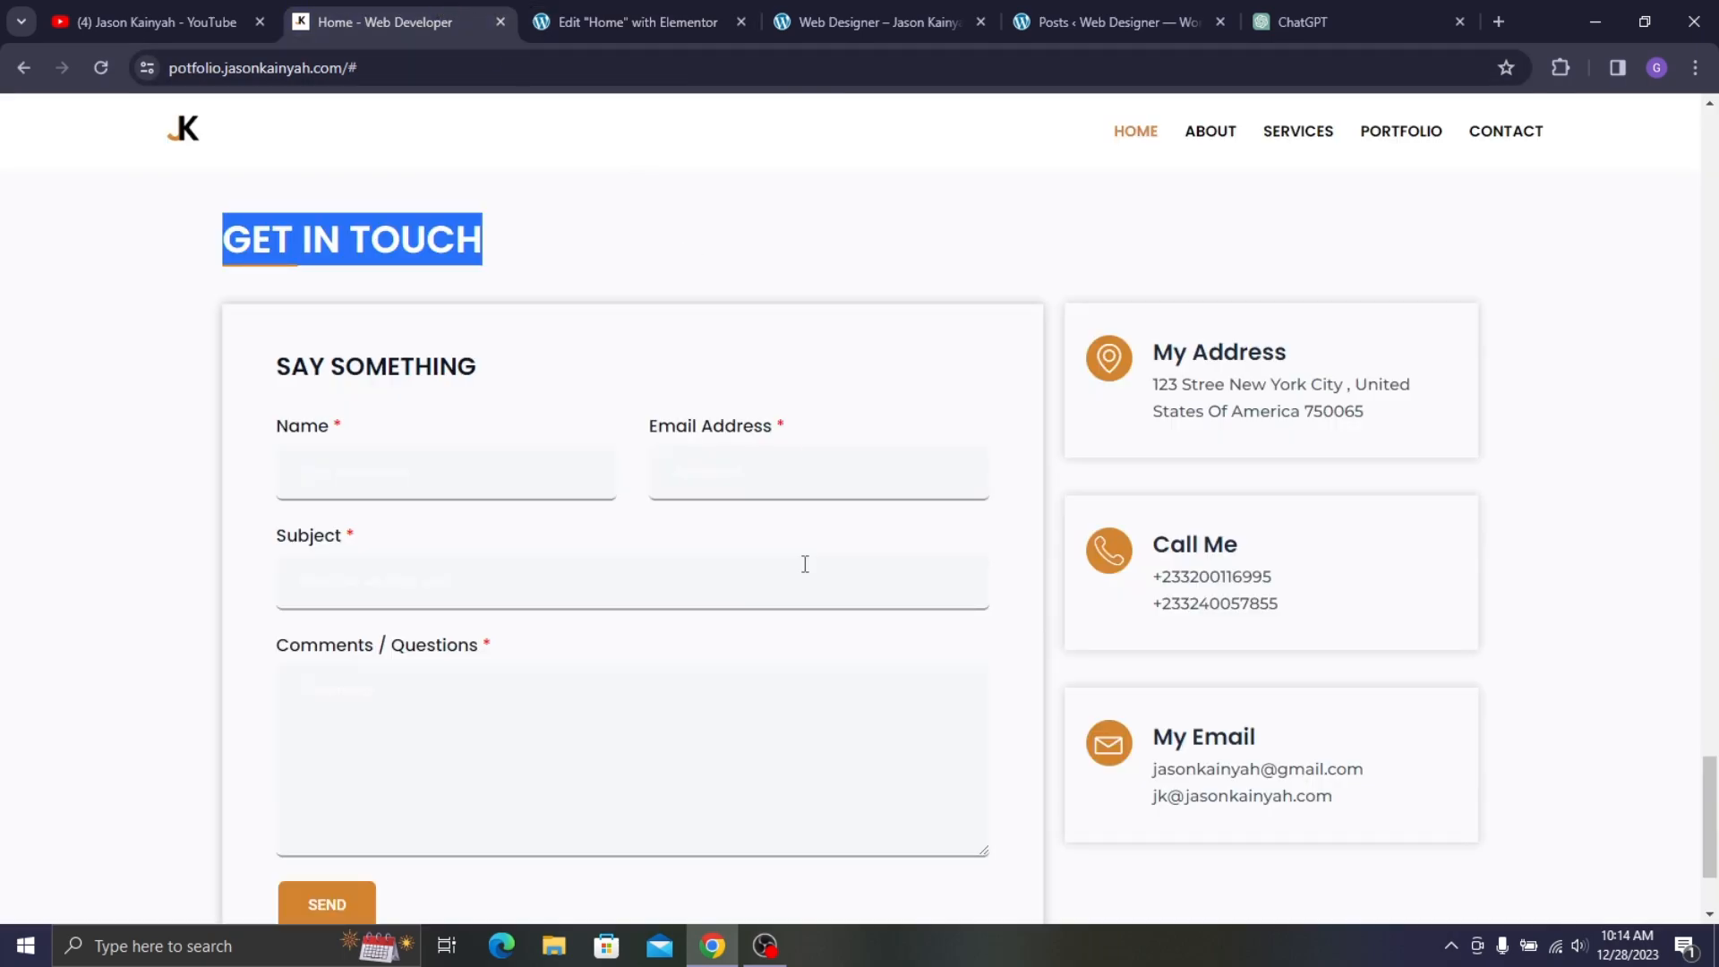
{"action": "left_click", "coordinate": [578, 4]}
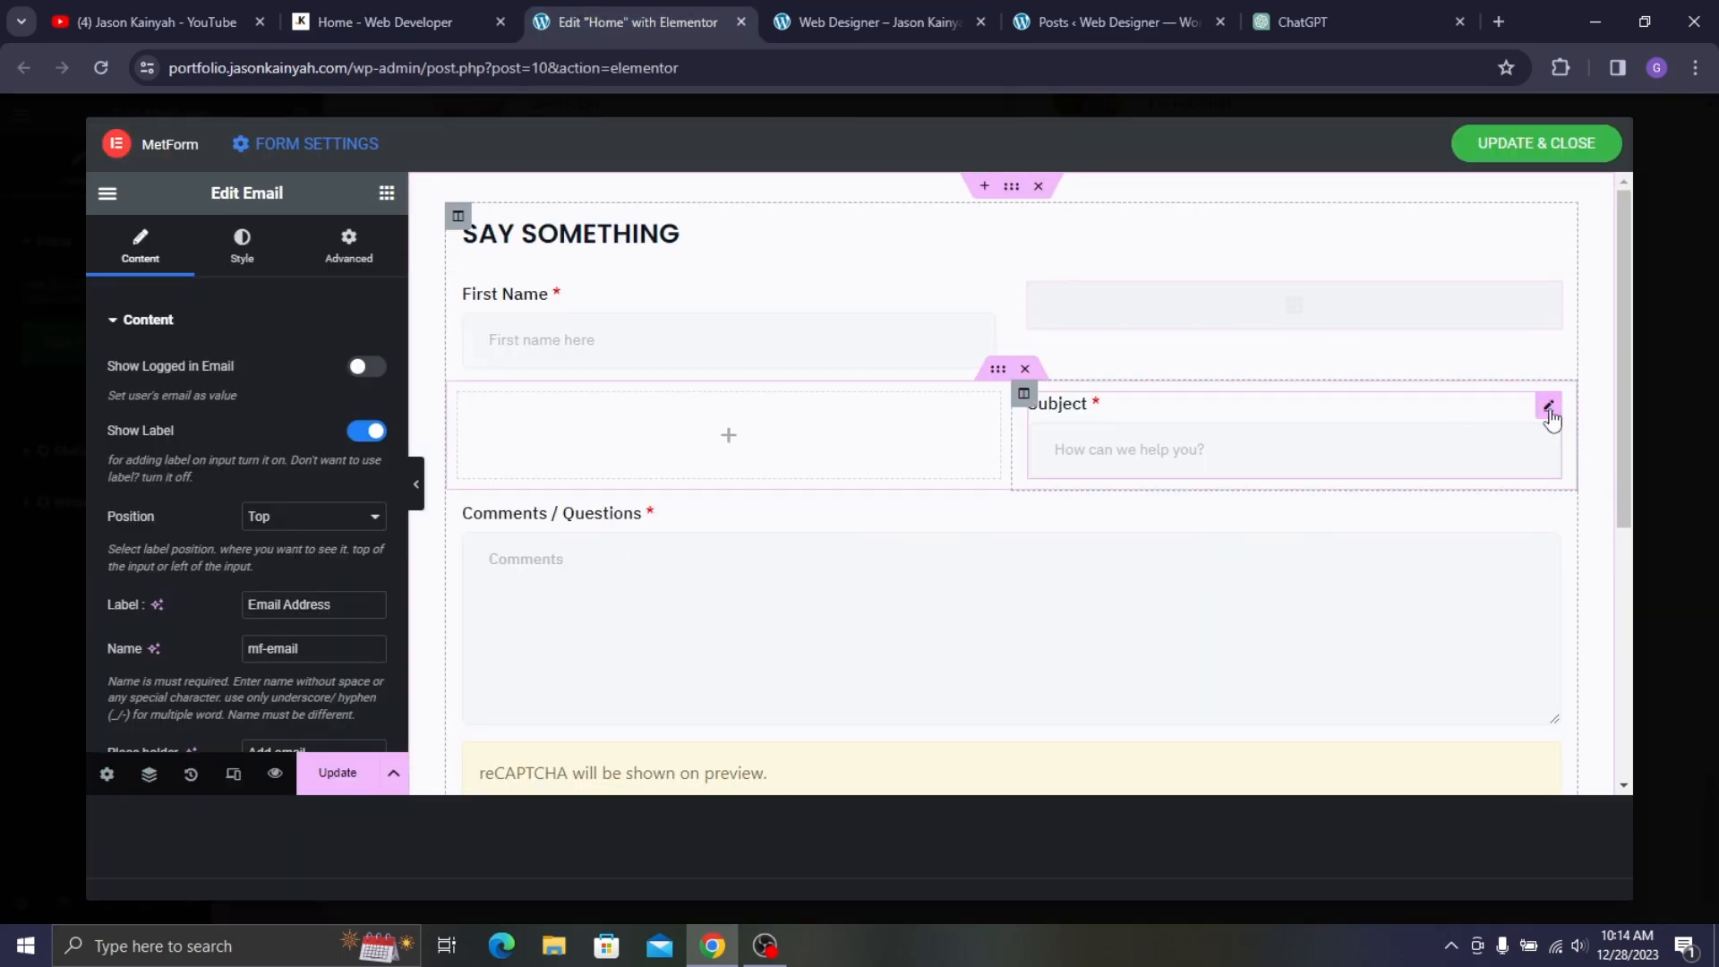
{"action": "left_click_drag", "start_coordinate": [1552, 418], "coordinate": [727, 410]}
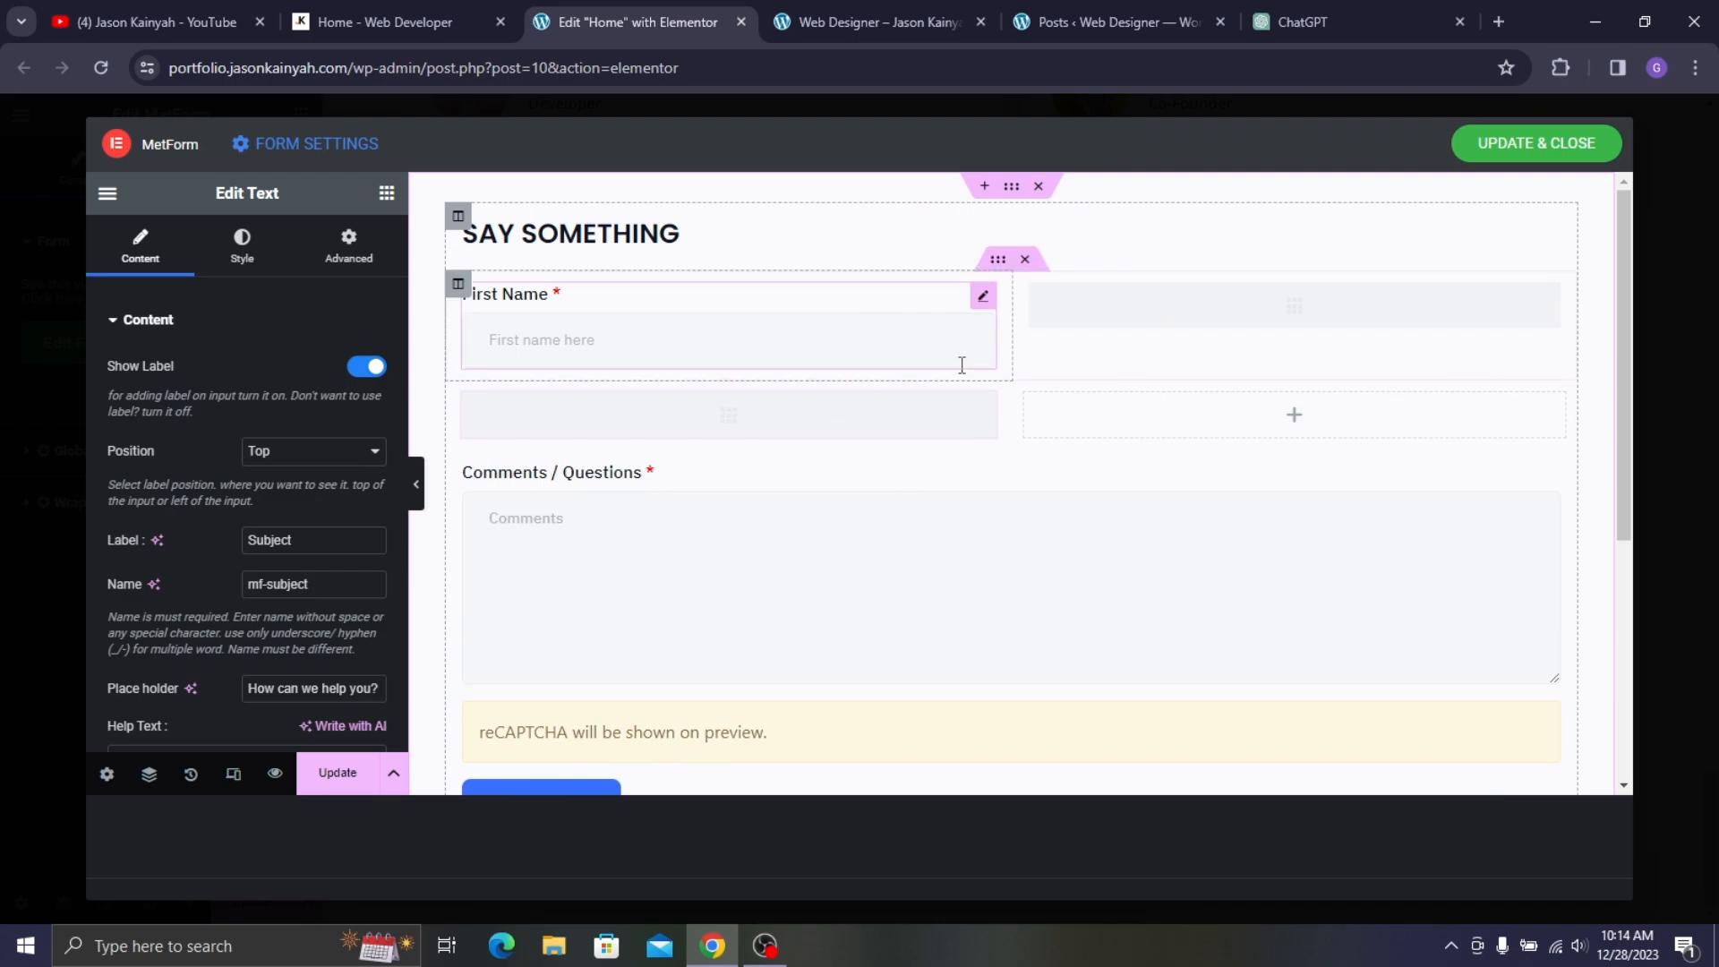
- Delete the empty form column and the reCAPTCHA block
{"action": "right_click", "coordinate": [1025, 400]}
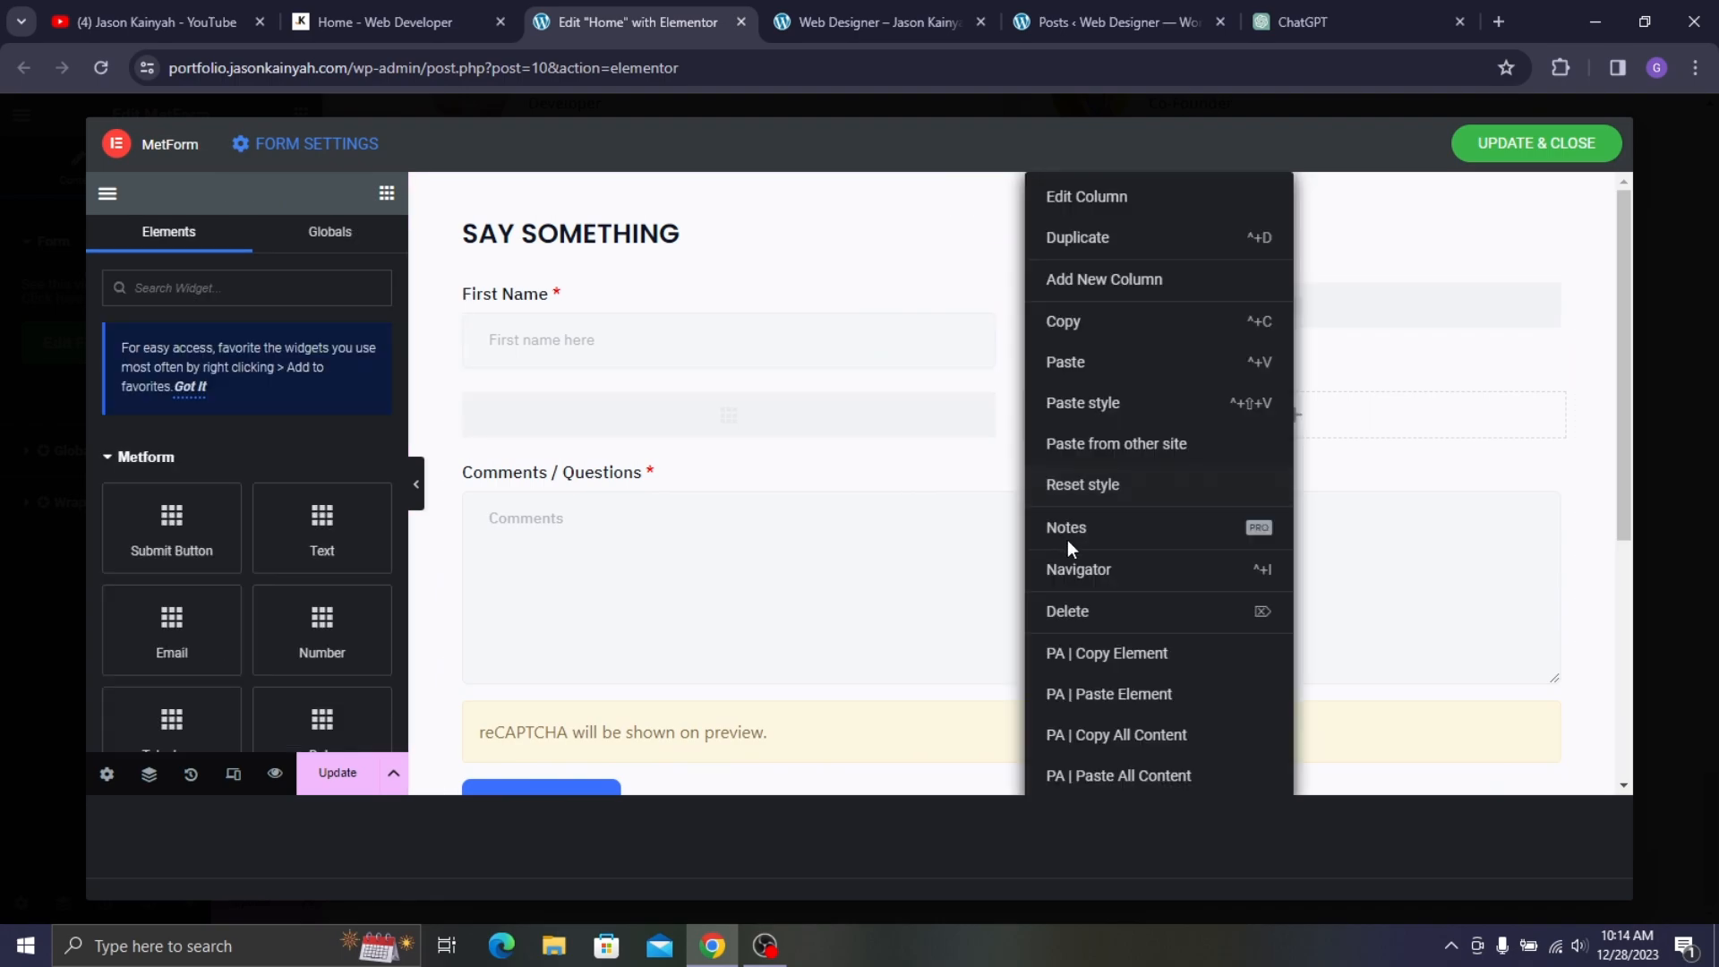
{"action": "left_click", "coordinate": [1088, 613]}
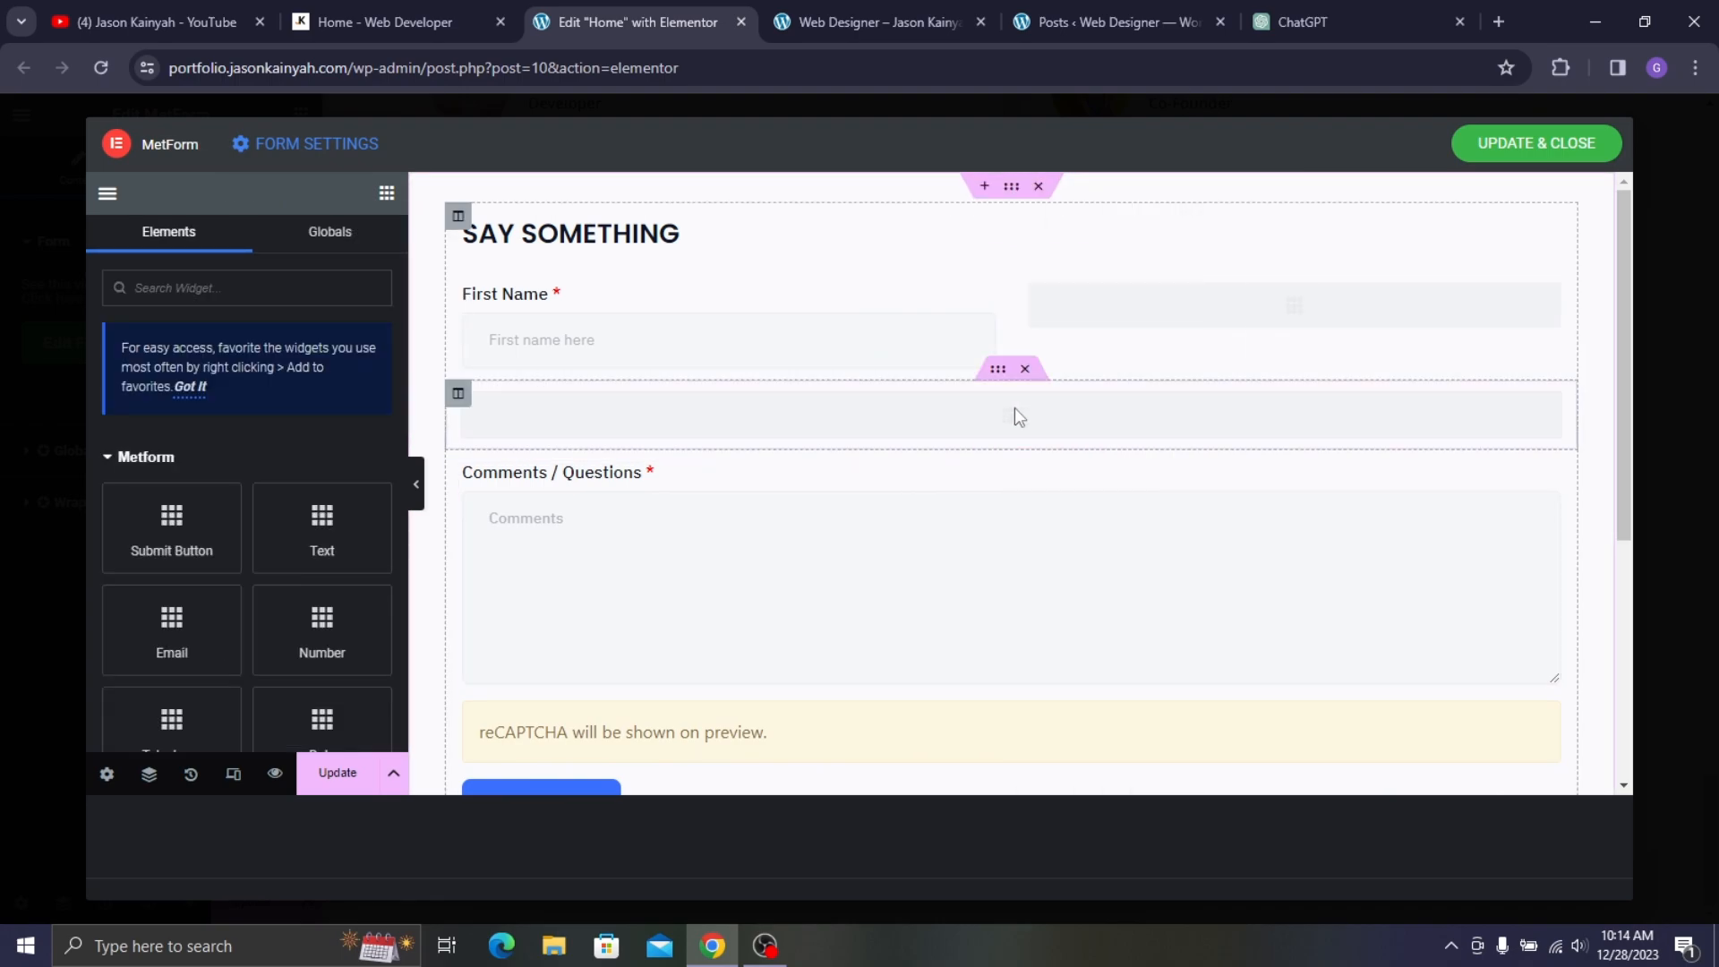
{"action": "scroll", "coordinate": [600, 627], "scroll_direction": "down", "scroll_amount": 3}
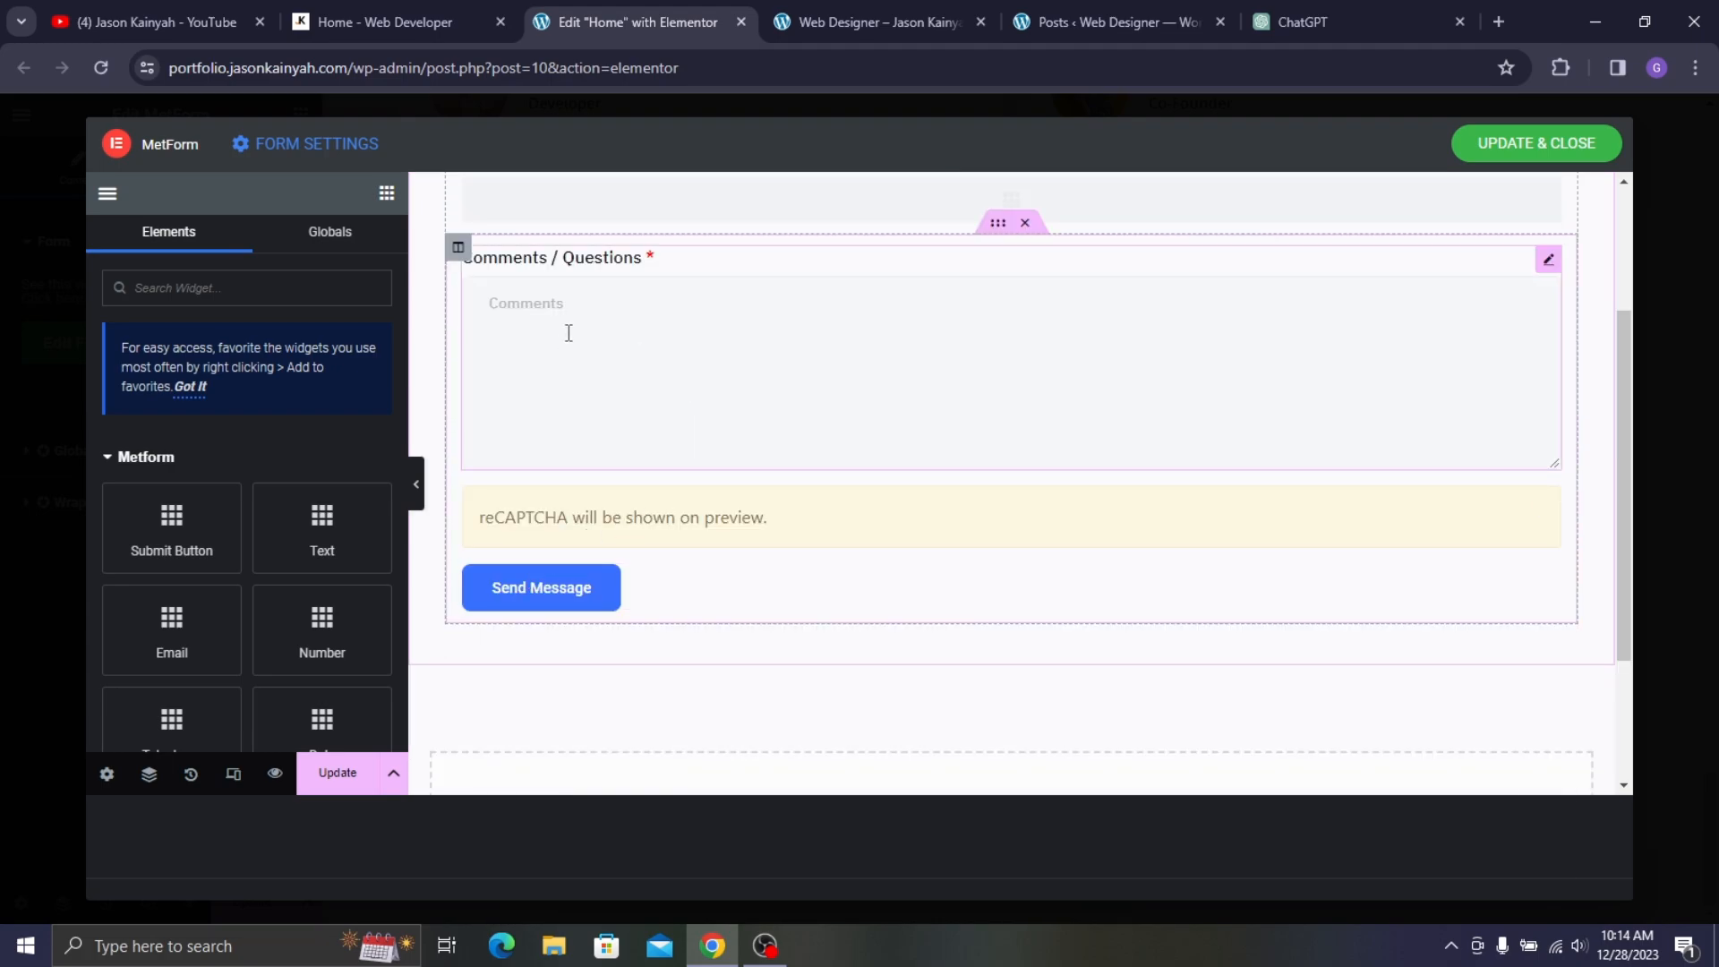
{"action": "right_click", "coordinate": [723, 519]}
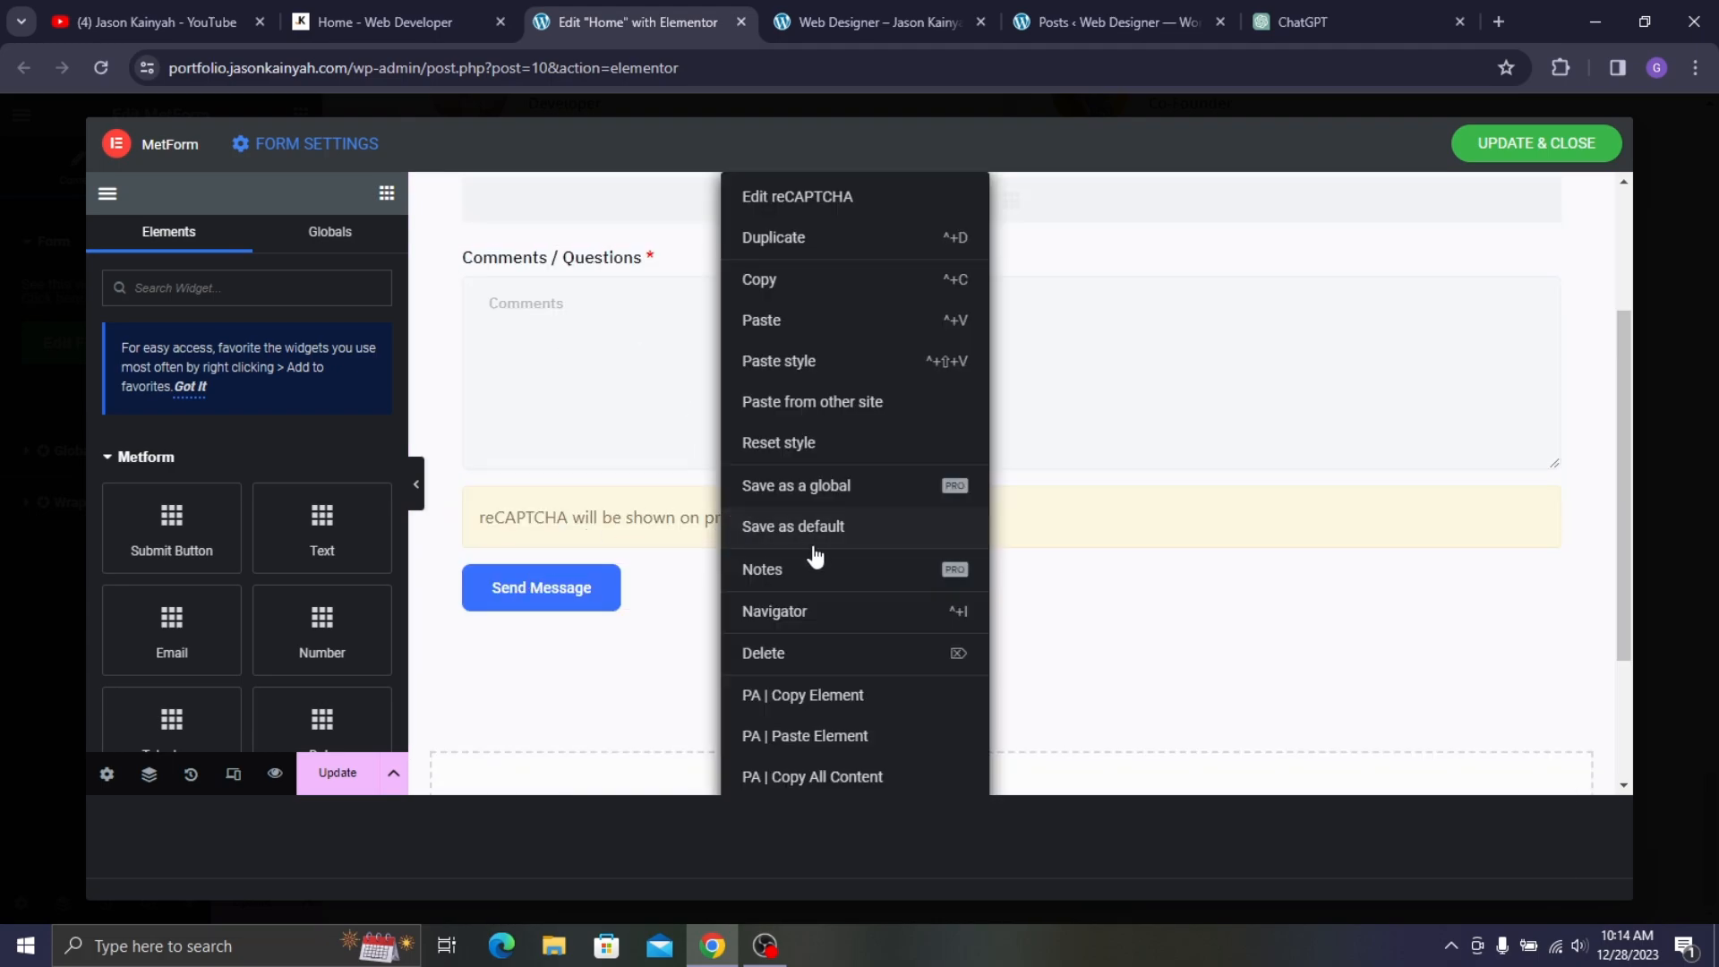
{"action": "left_click", "coordinate": [806, 653]}
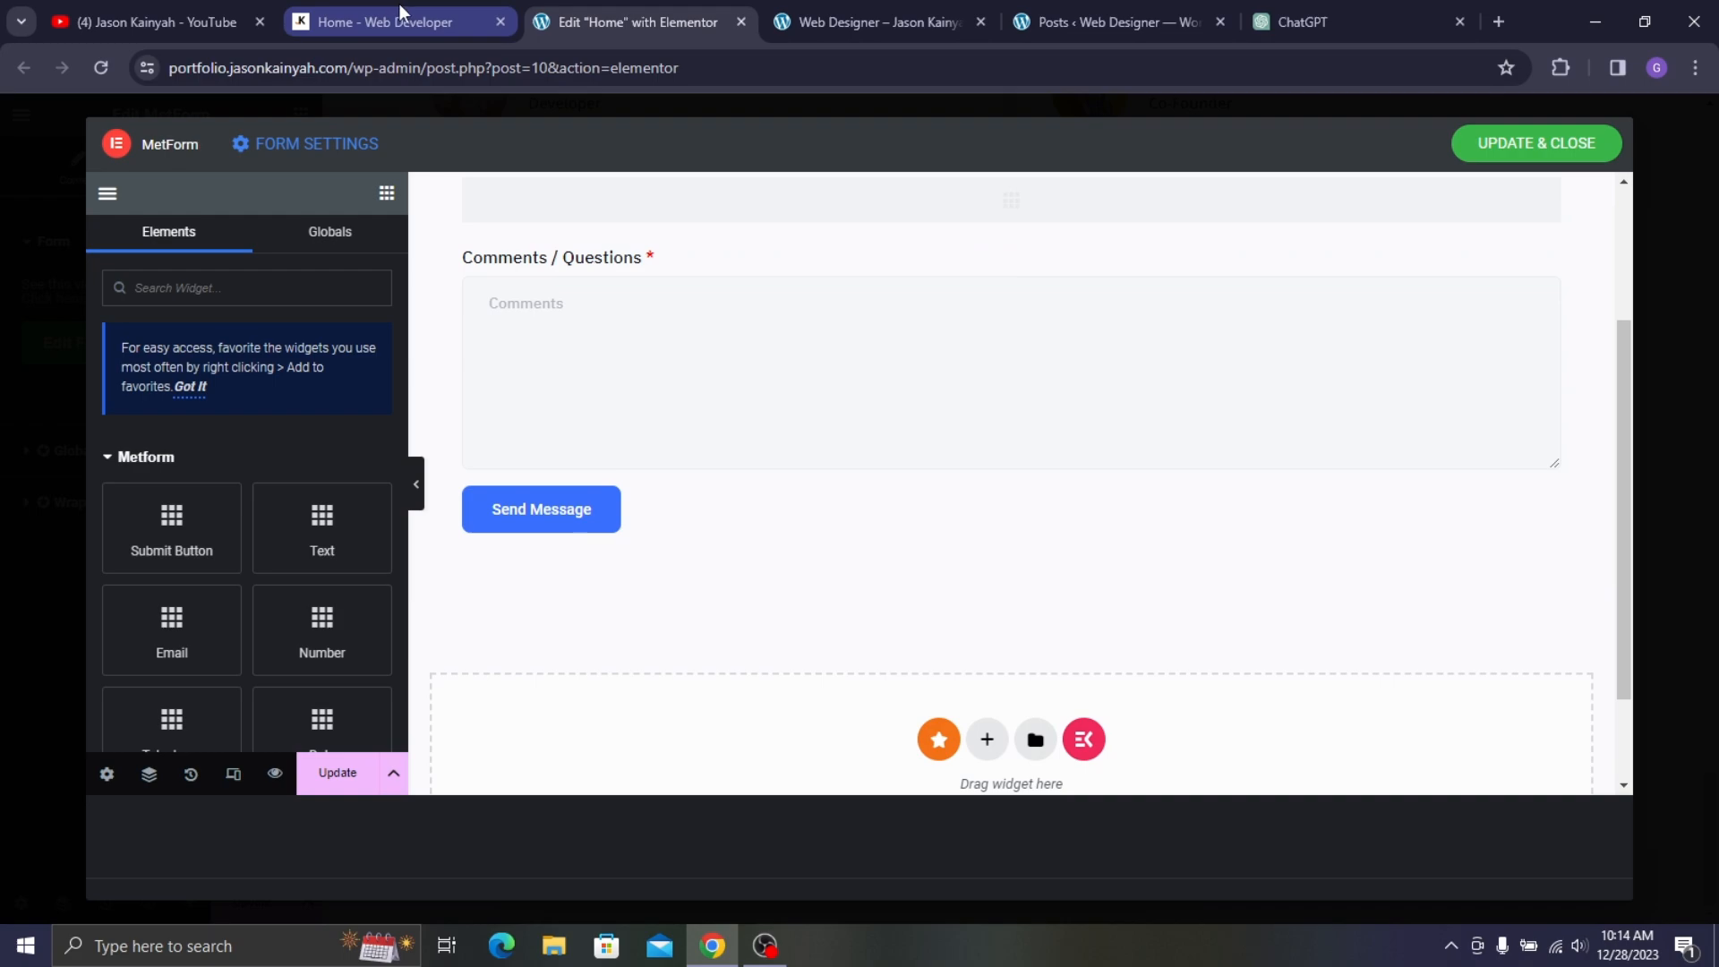
{"action": "scroll", "coordinate": [535, 390], "scroll_direction": "up", "scroll_amount": 3}
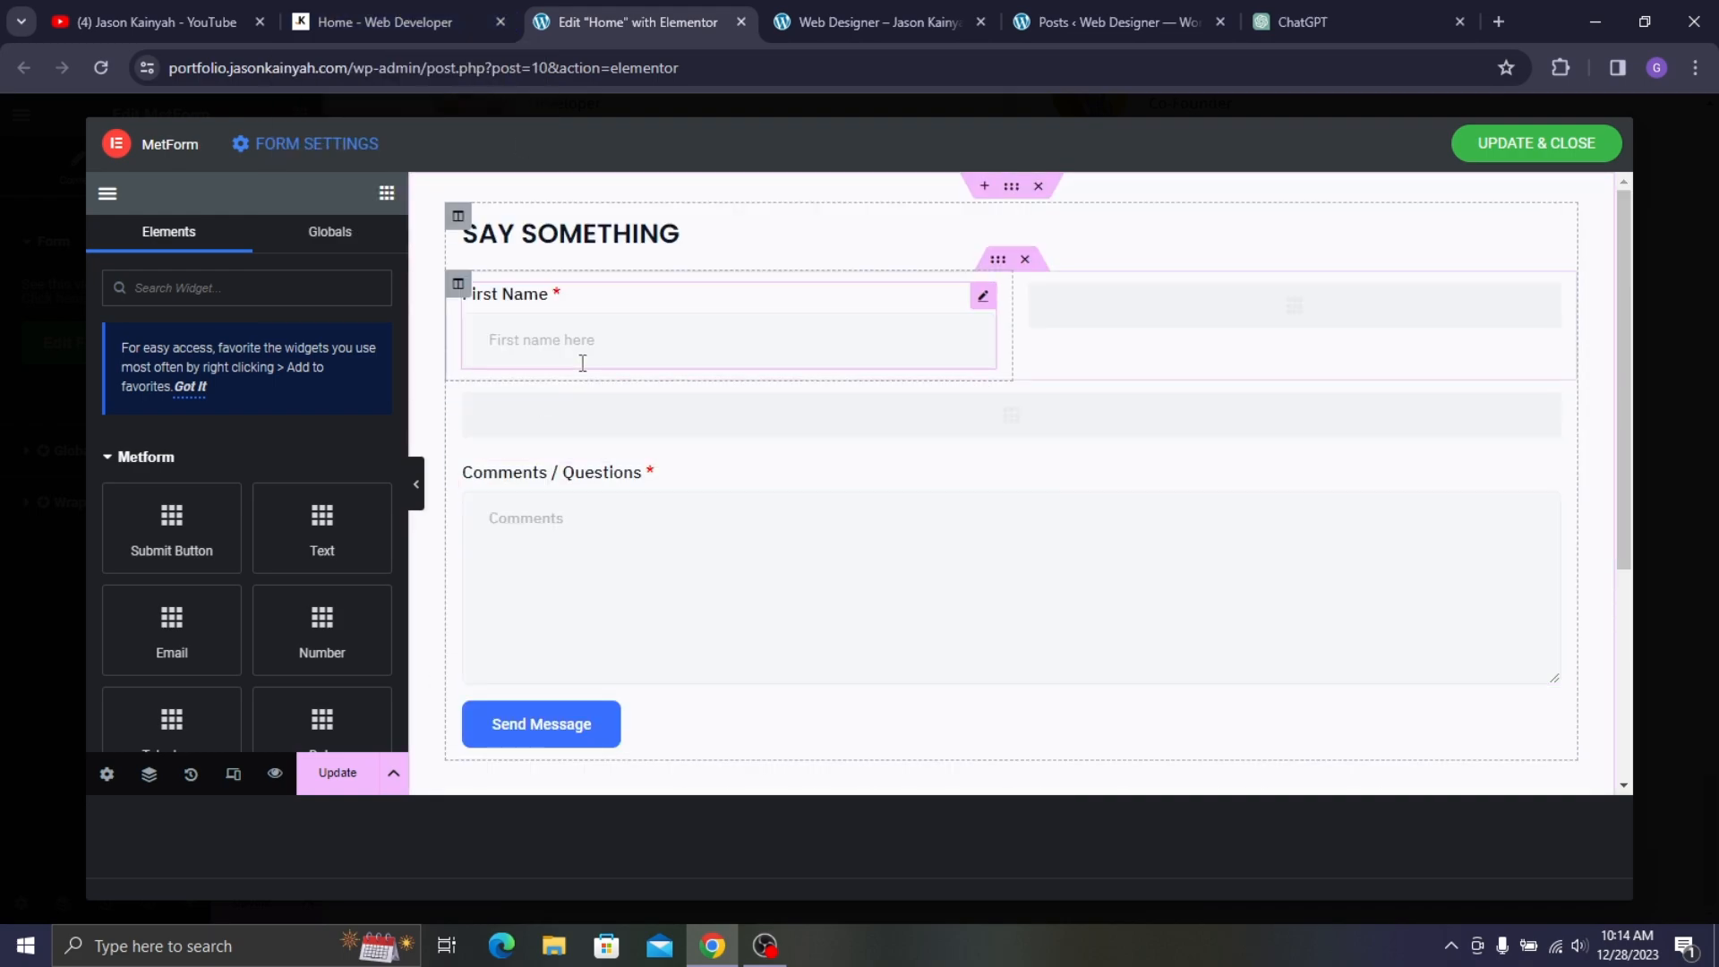
- Compare against the reference contact form, then open the First Name field's settings
{"action": "left_click", "coordinate": [439, 12]}
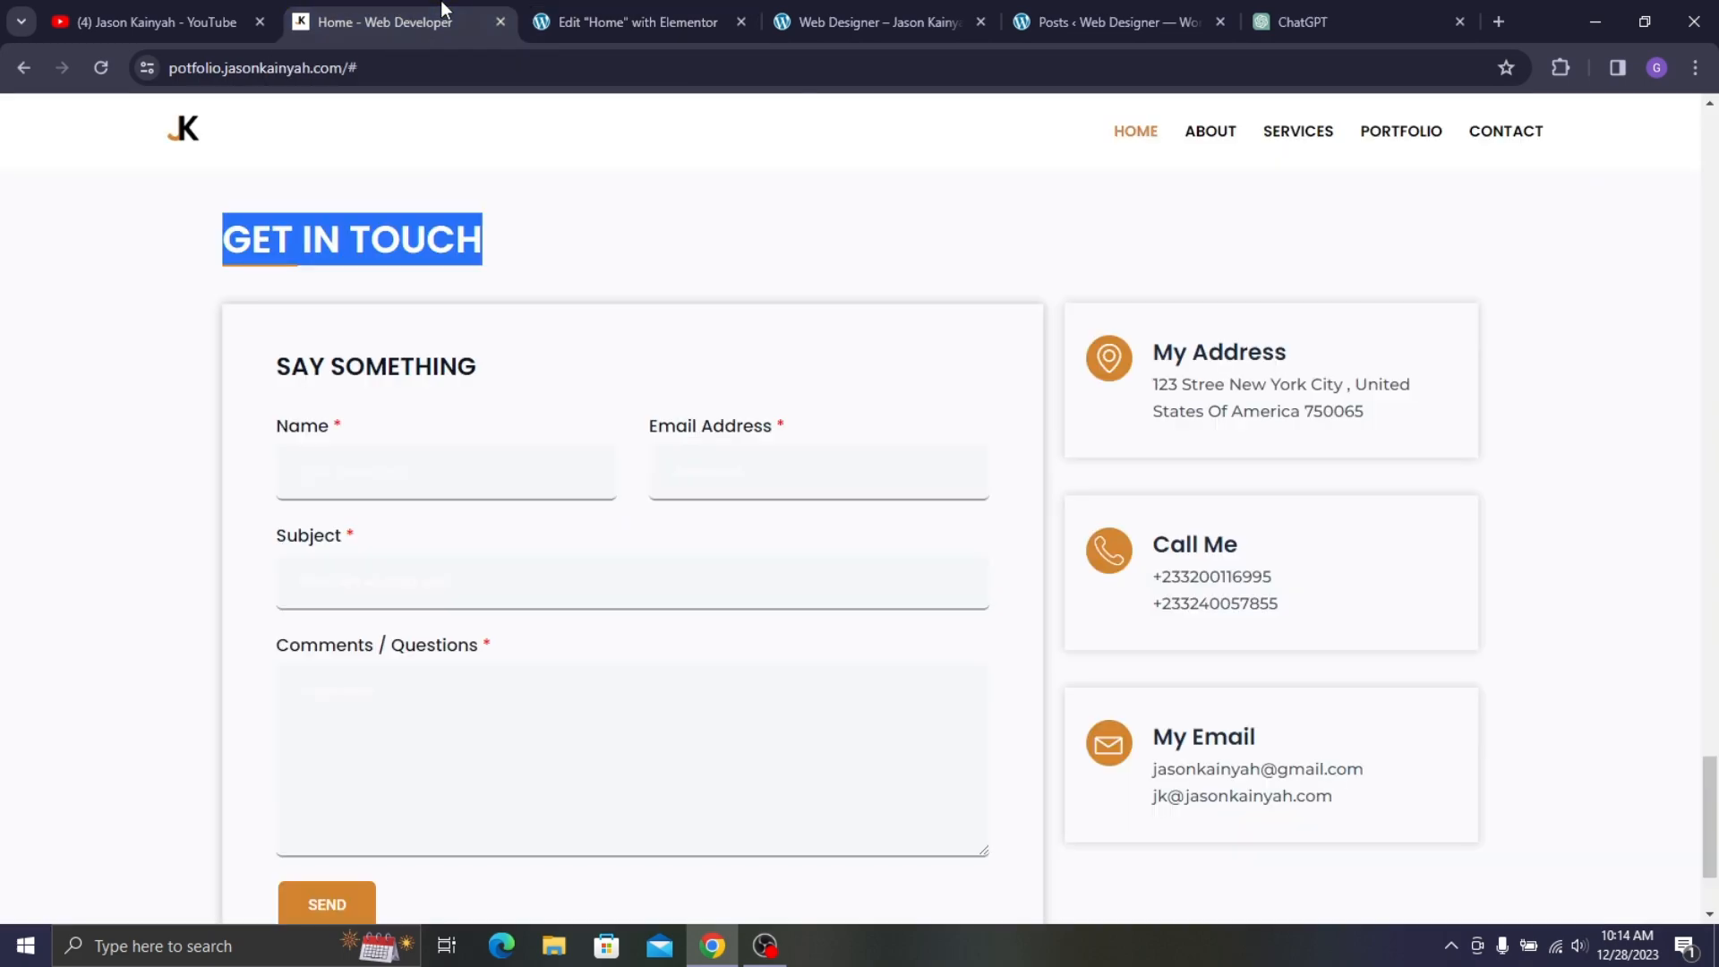
{"action": "left_click", "coordinate": [653, 11]}
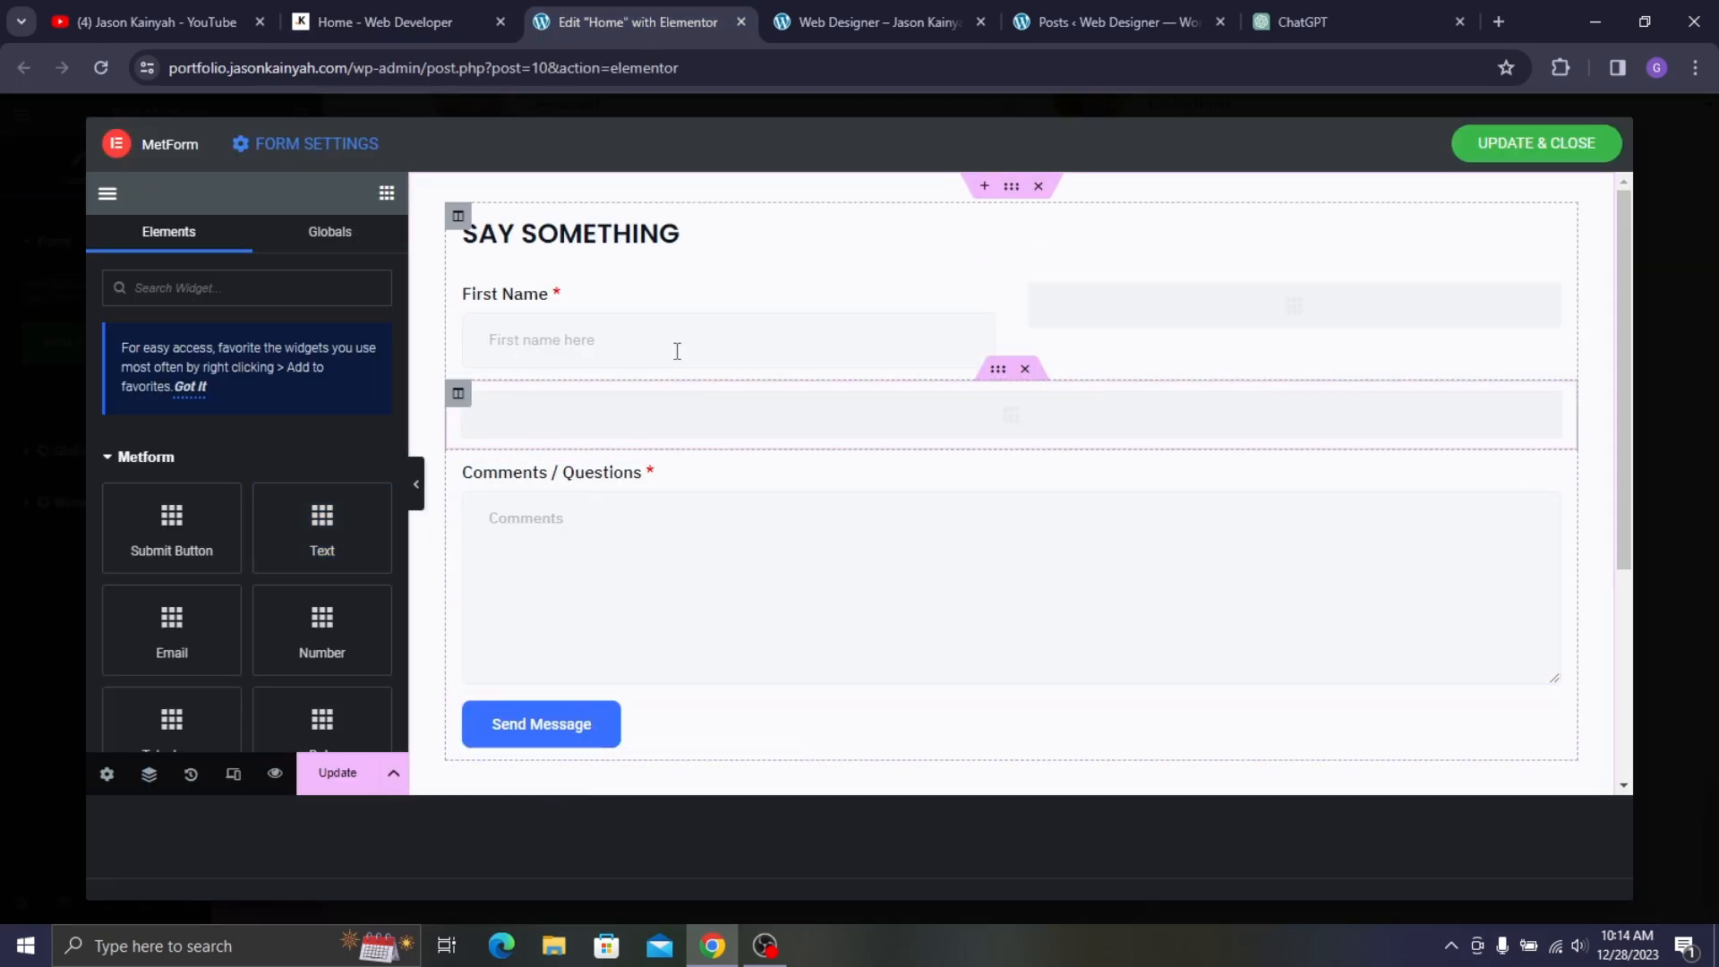
{"action": "left_click", "coordinate": [578, 314]}
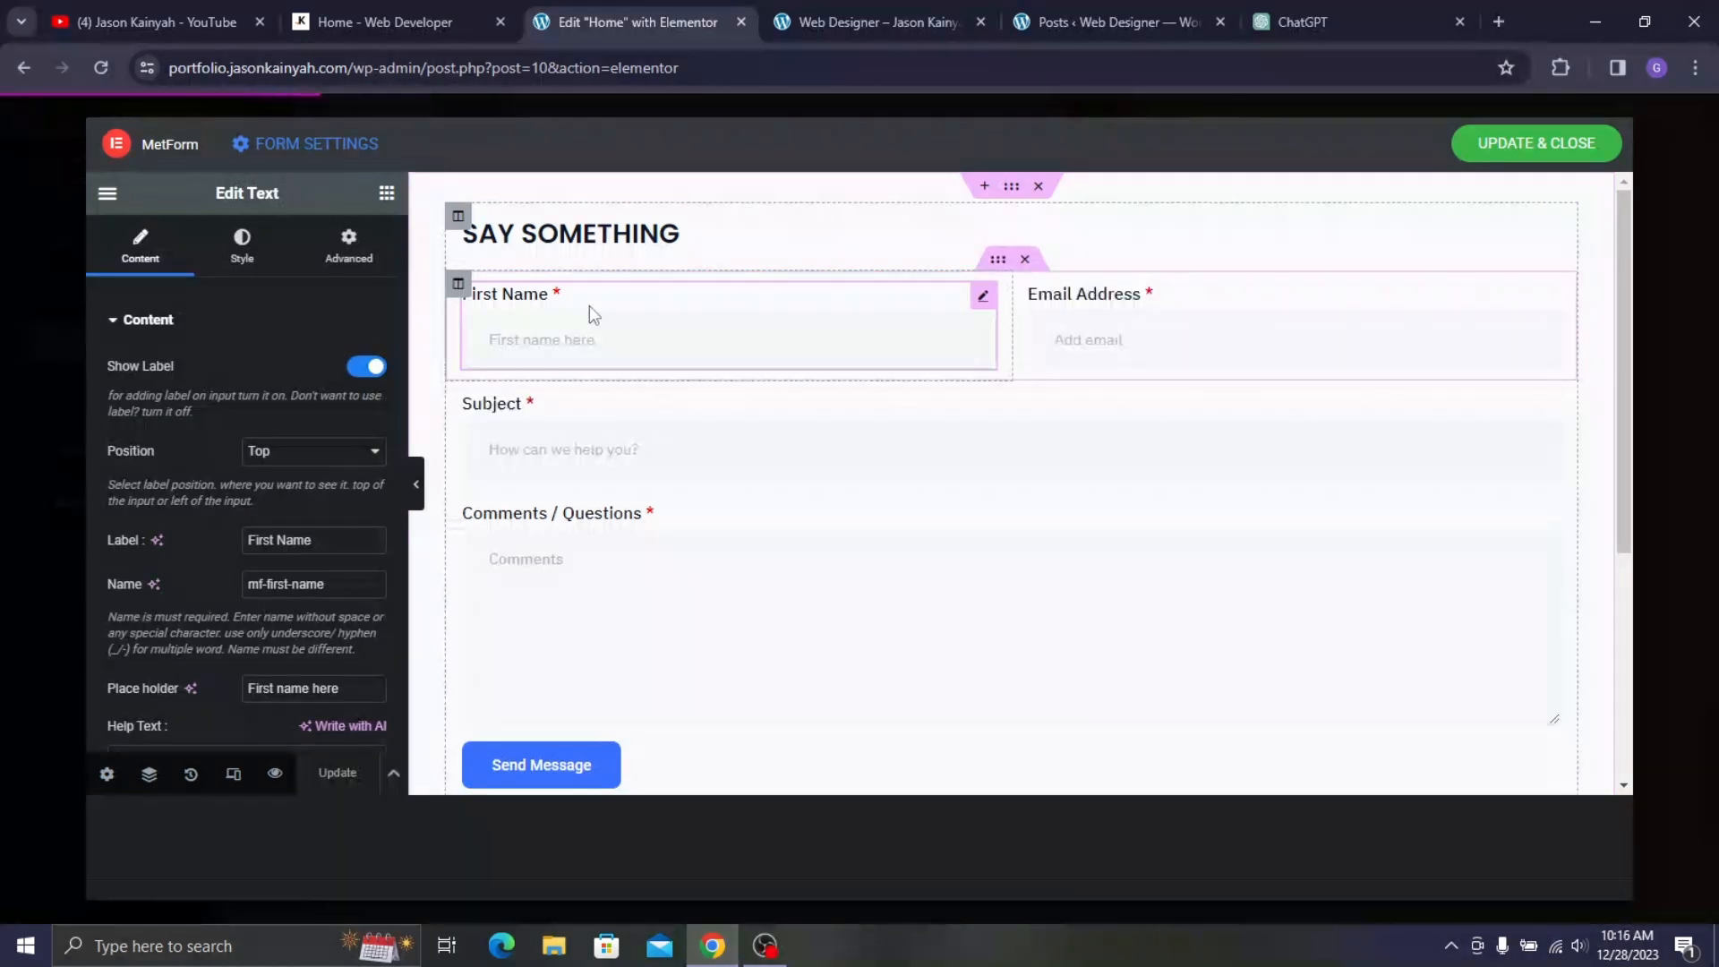
- Relabel the First Name field as Name, rename it mf-name, and clear its placeholder
{"action": "left_click", "coordinate": [408, 20]}
{"action": "left_click", "coordinate": [569, 7]}
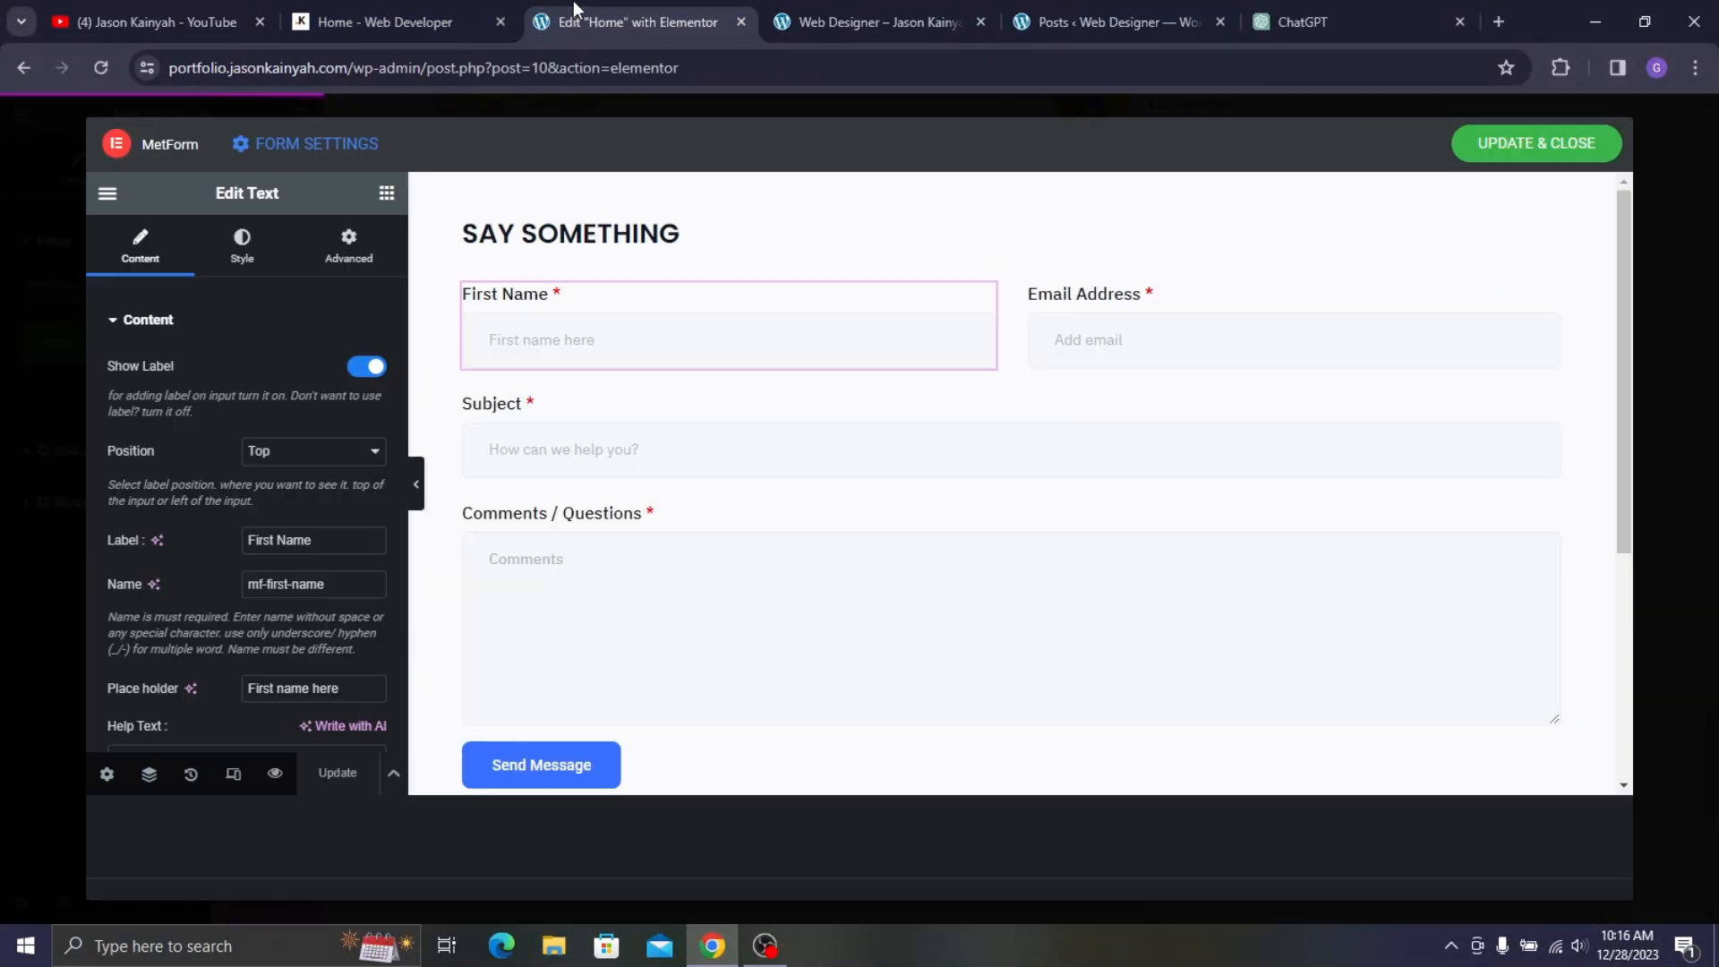
{"action": "triple_click", "coordinate": [278, 540]}
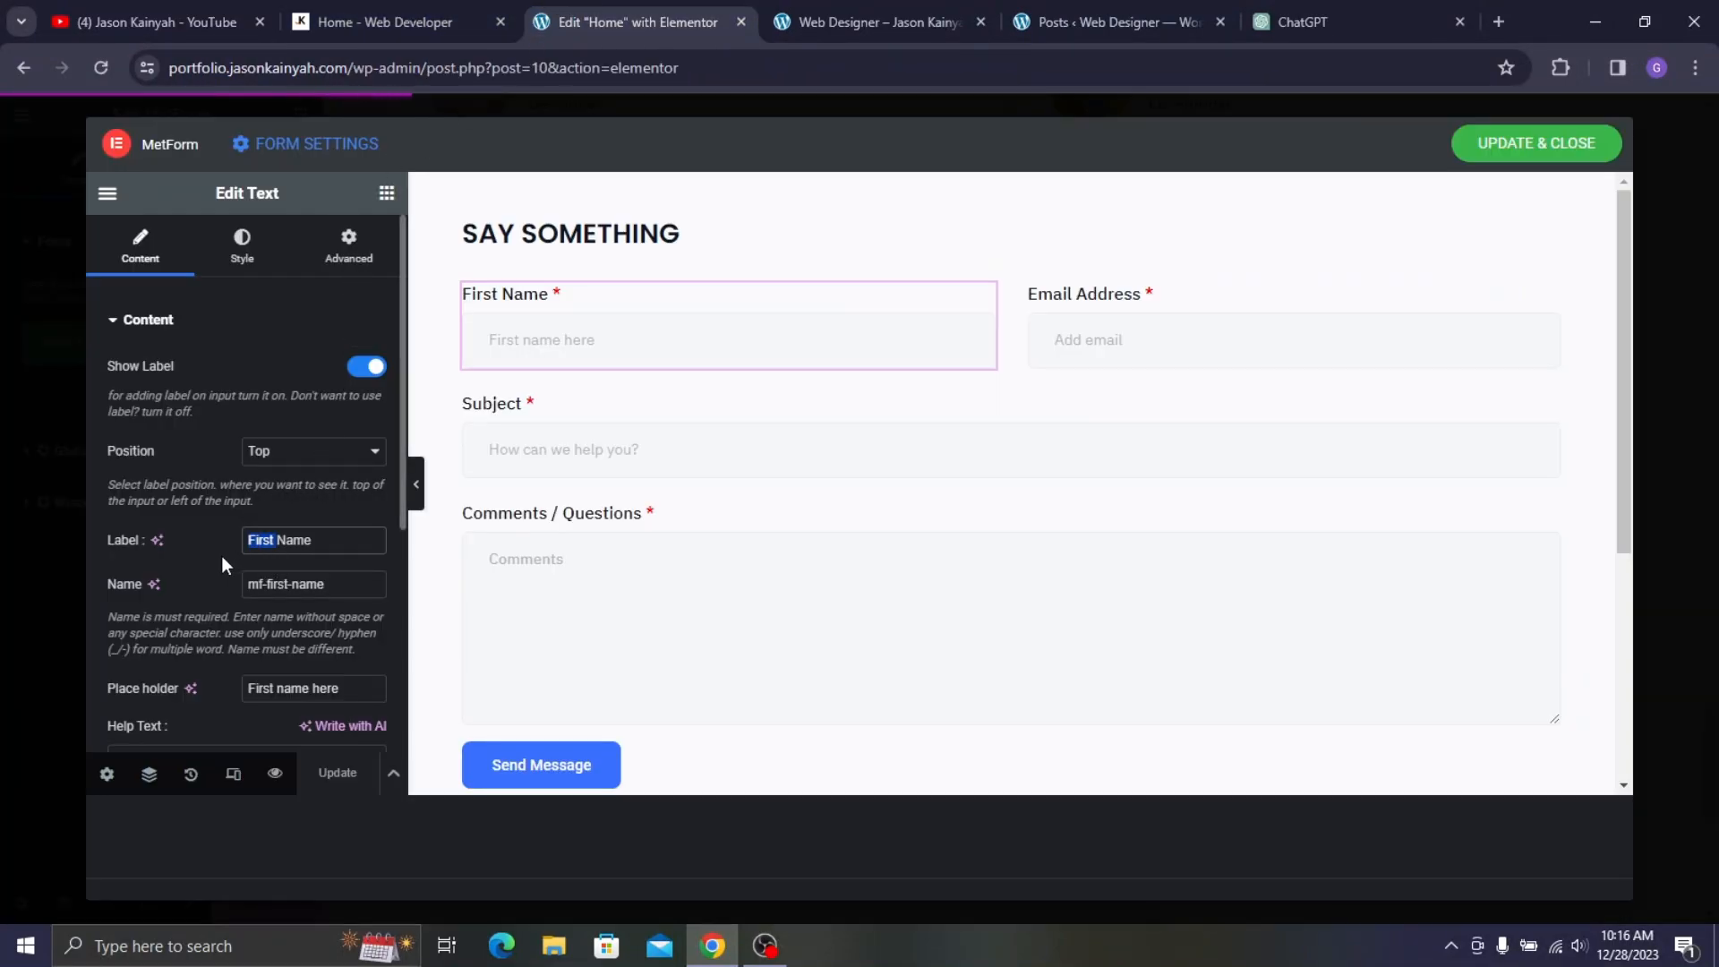
{"action": "key", "text": "BackSpace"}
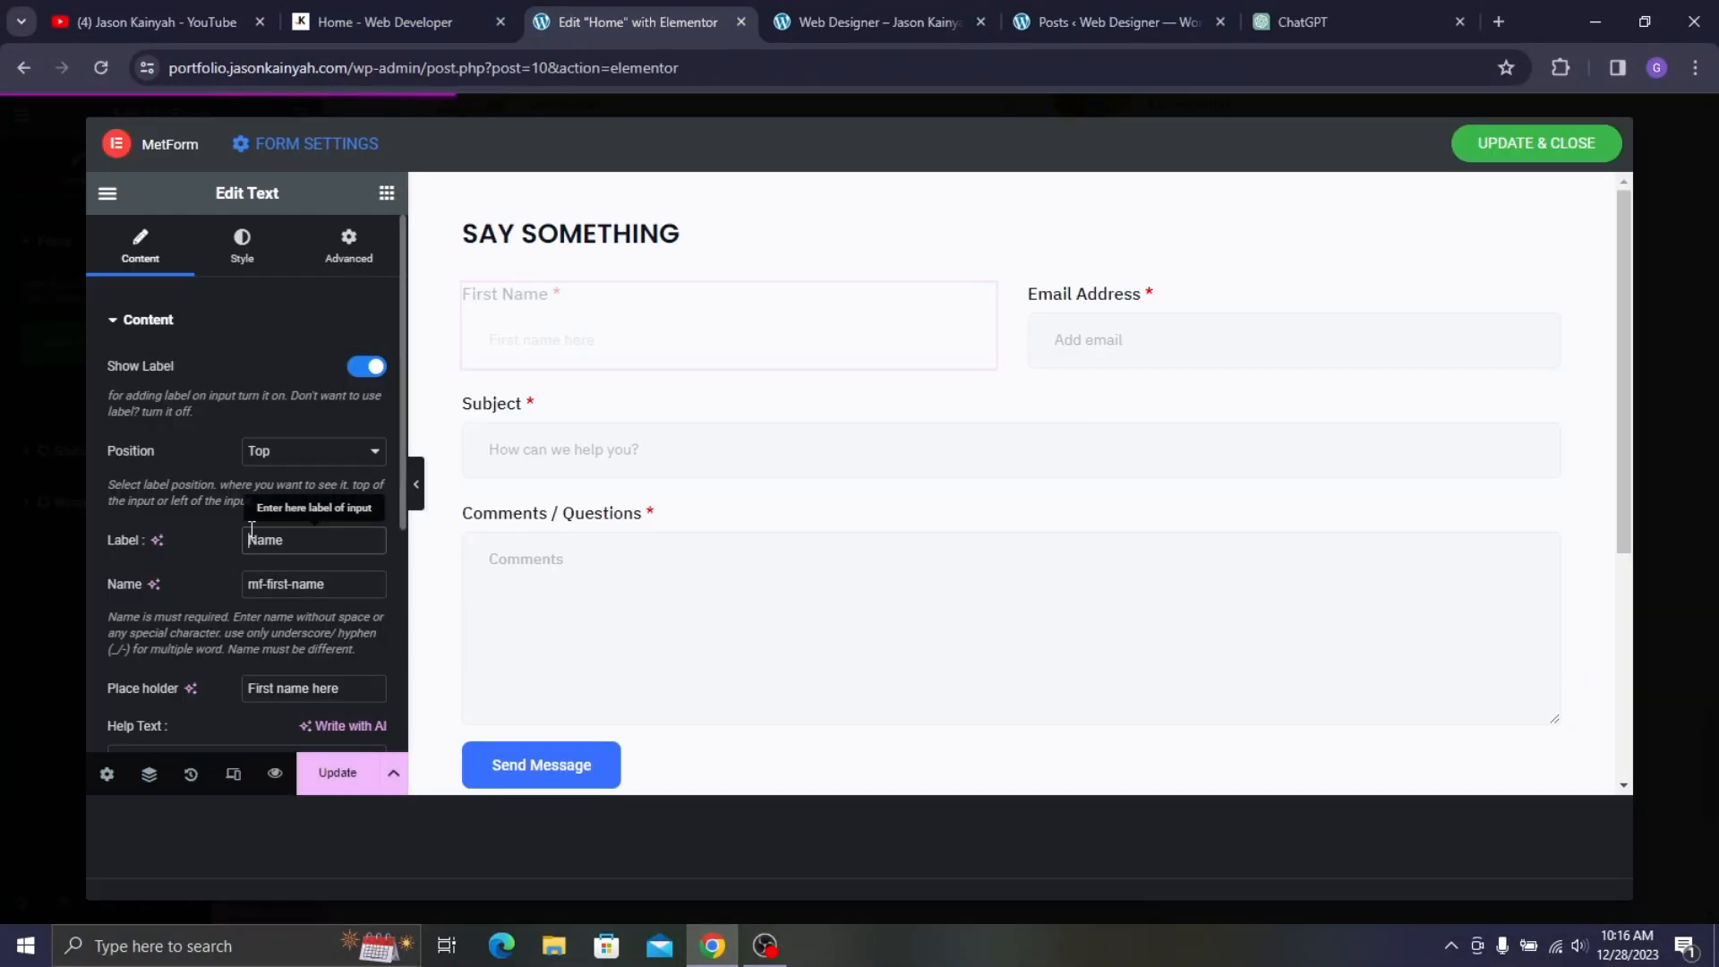
{"action": "left_click", "coordinate": [287, 584]}
{"action": "key", "text": "BackSpace"}
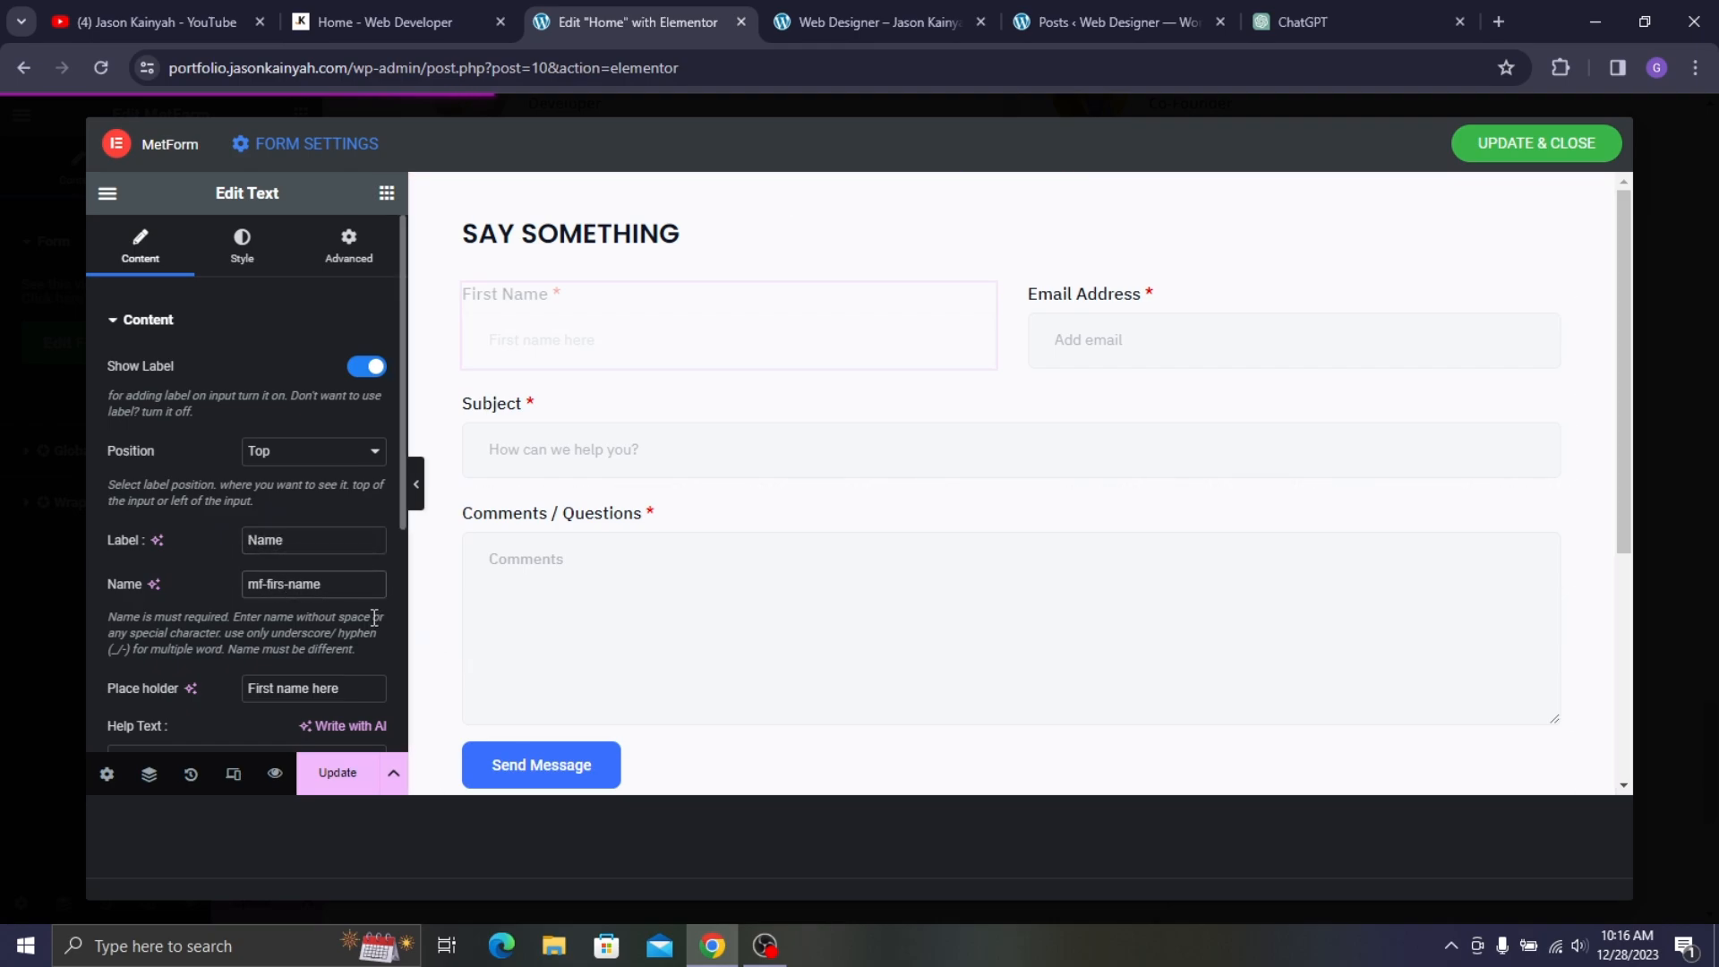
{"action": "key", "text": "BackSpace"}
{"action": "key", "text": "BackSpace"}
{"action": "left_click_drag", "start_coordinate": [354, 688], "coordinate": [204, 681]}
{"action": "key", "text": "BackSpace"}
{"action": "scroll", "coordinate": [208, 666], "scroll_direction": "down", "scroll_amount": 3}
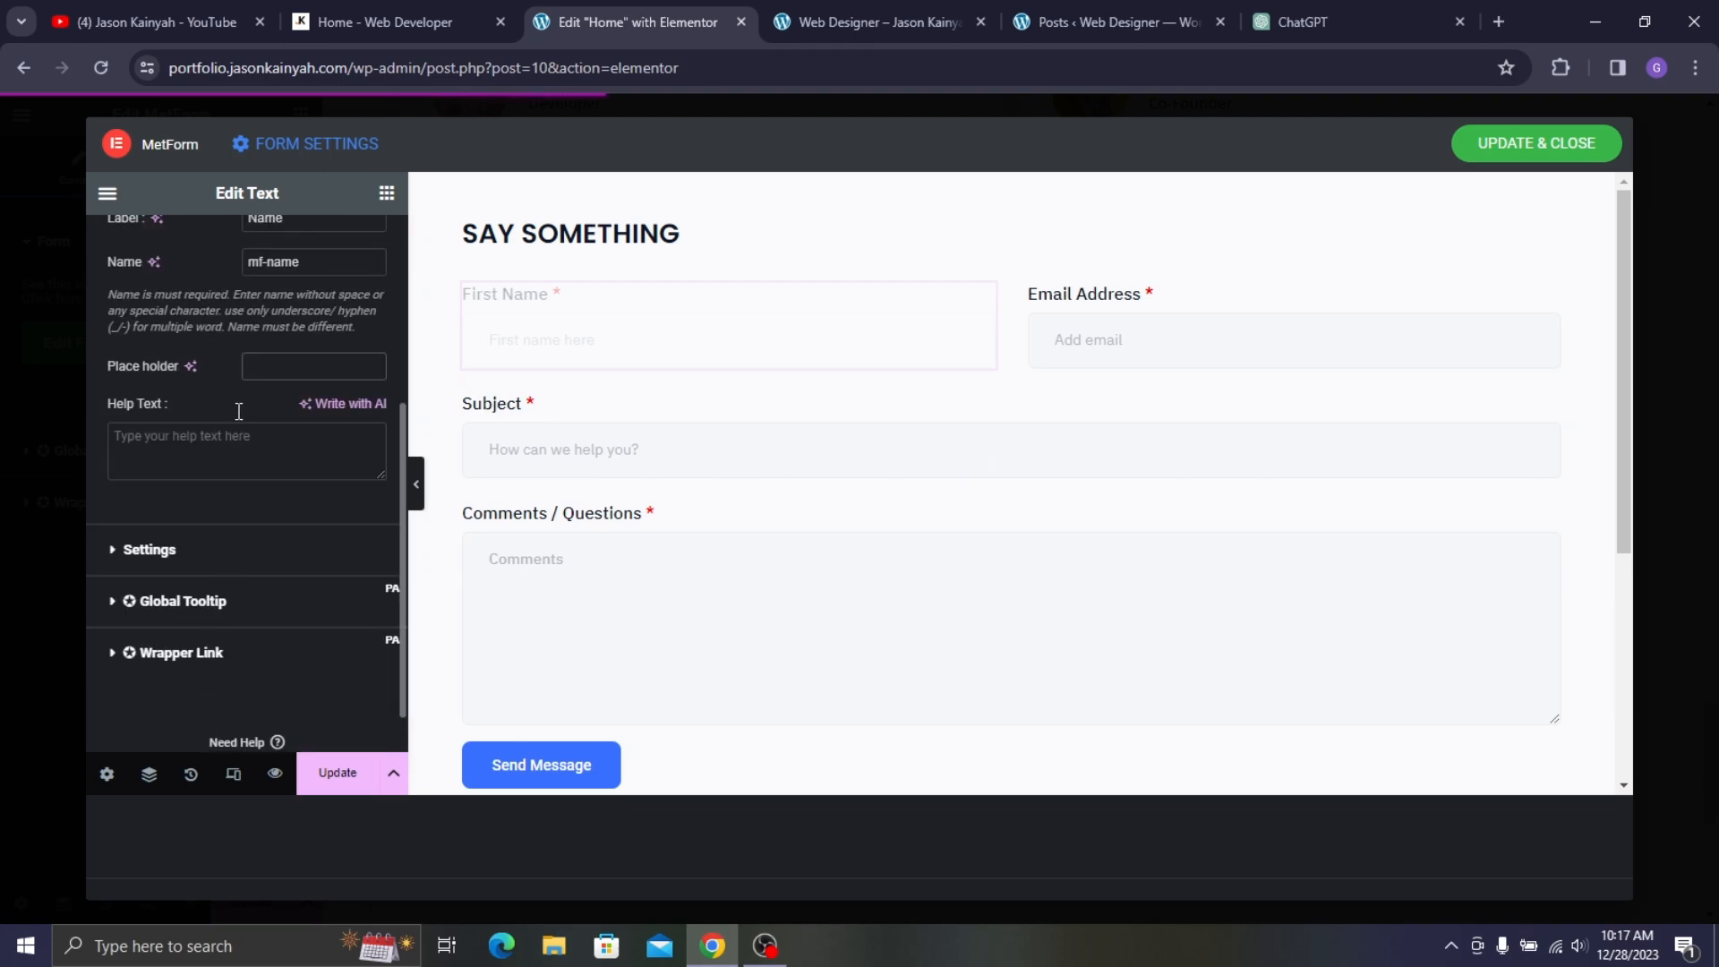
{"action": "scroll", "coordinate": [194, 362], "scroll_direction": "up", "scroll_amount": 4}
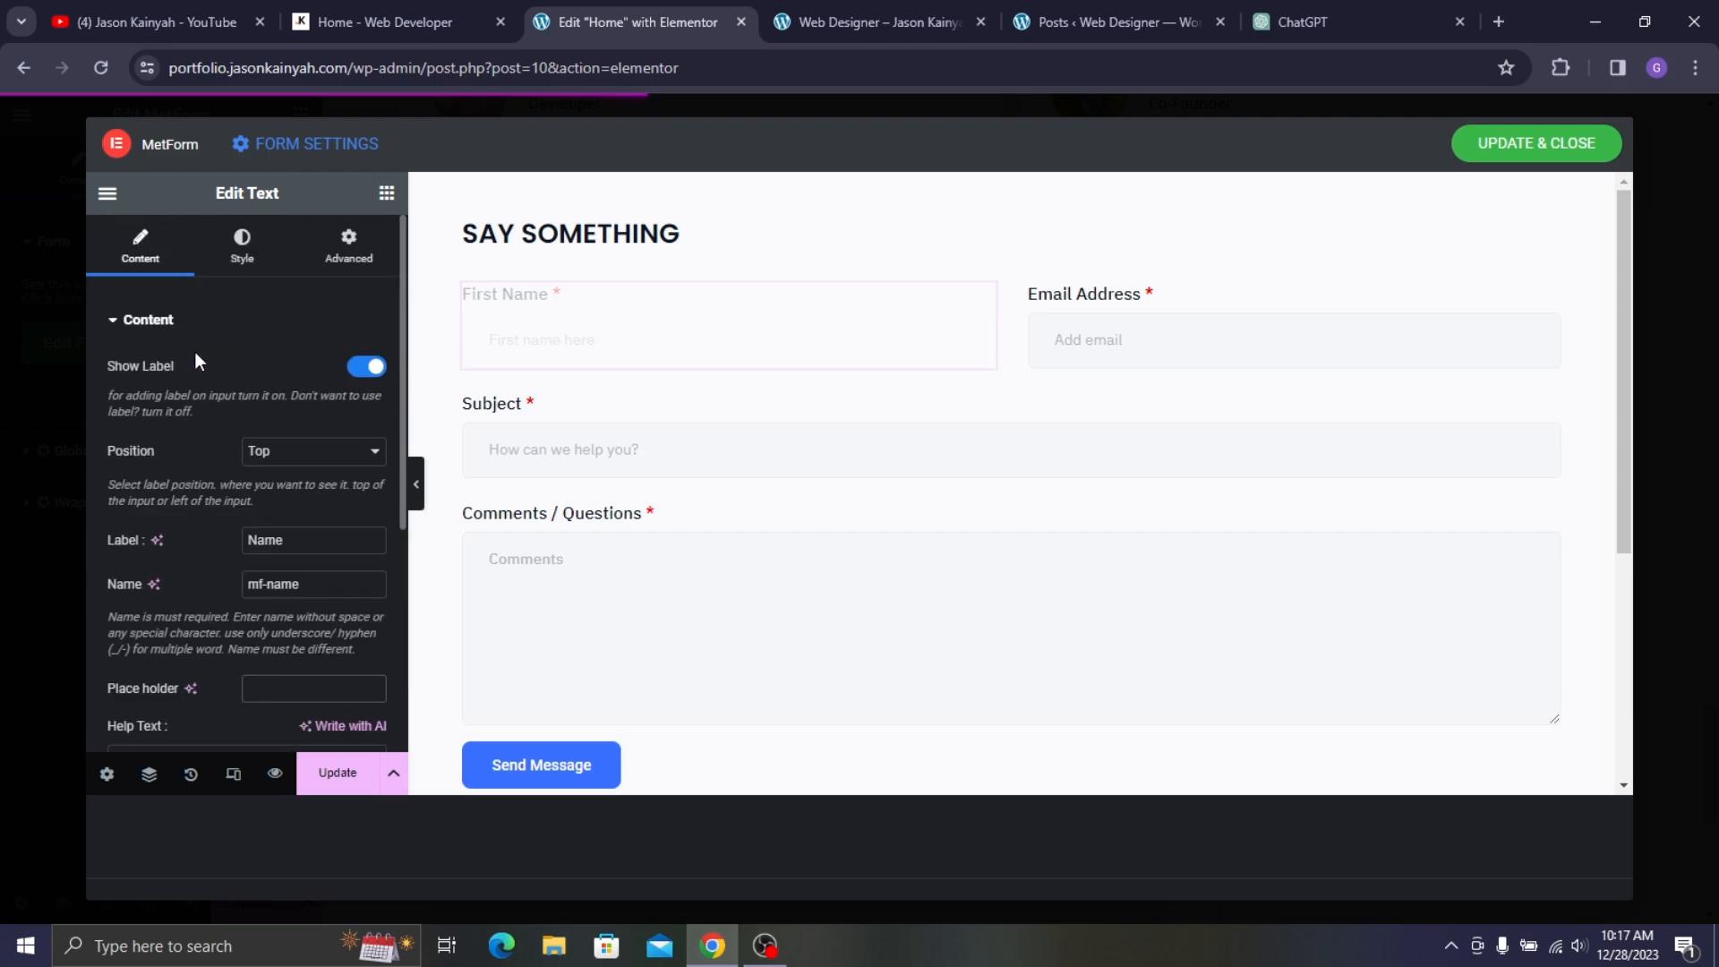
- Set the field's label typography to Poppins at 17 px
{"action": "left_click", "coordinate": [252, 266]}
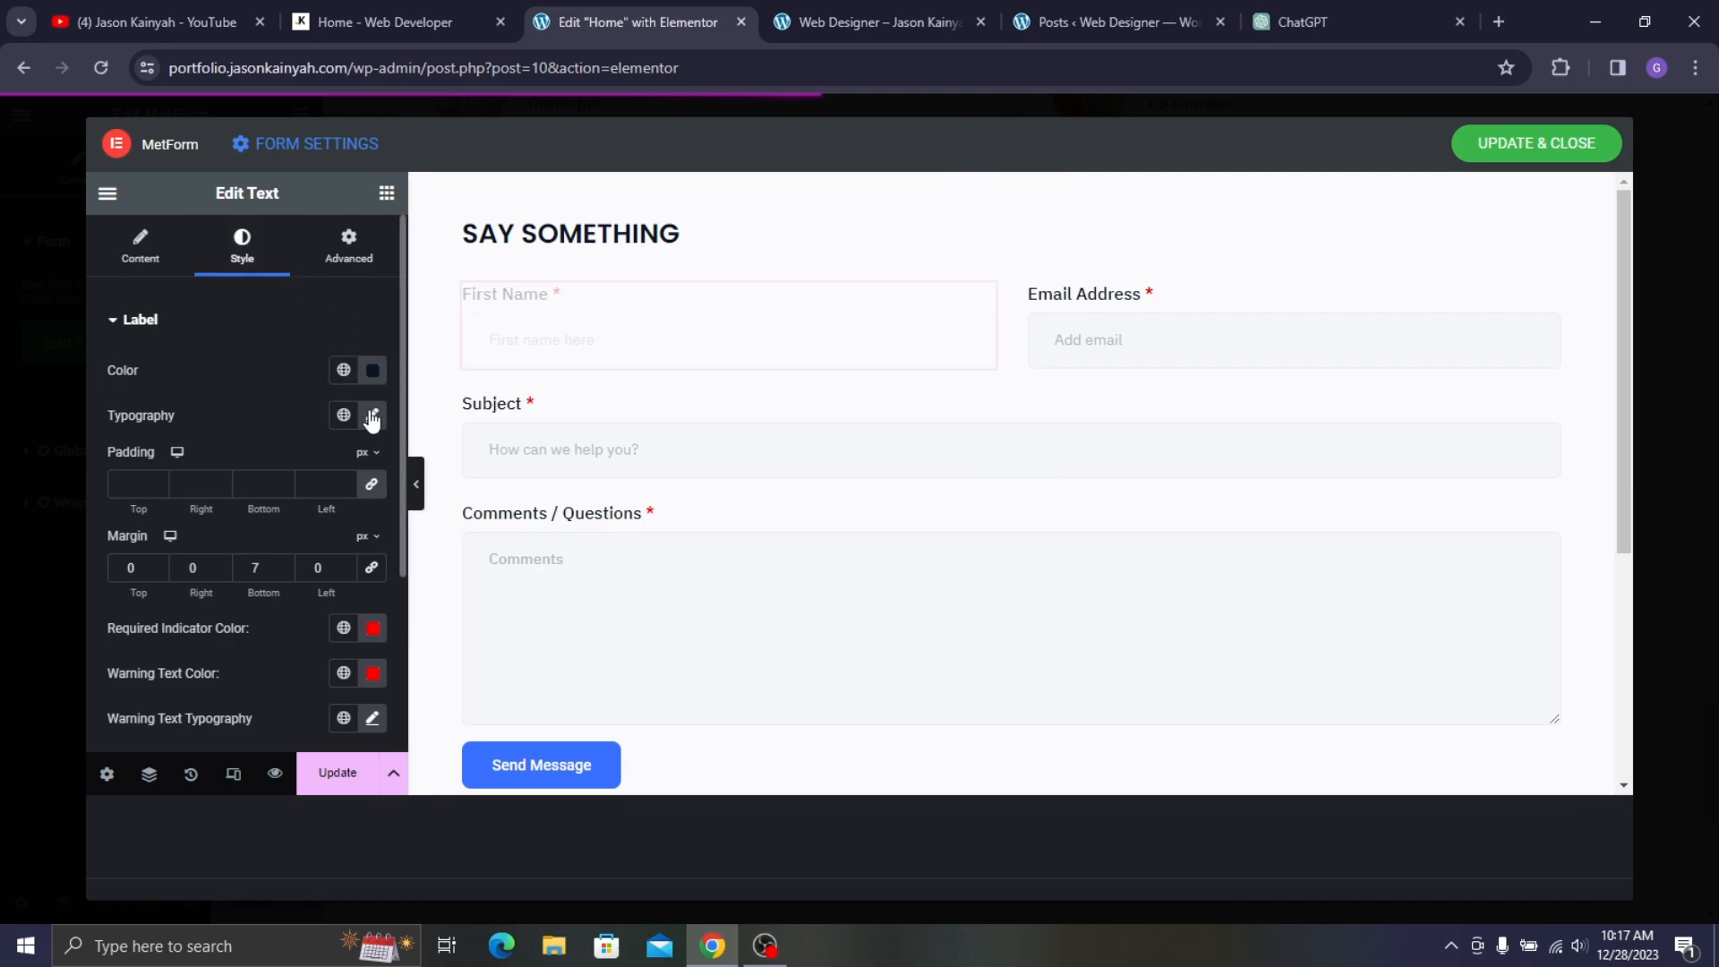
{"action": "left_click", "coordinate": [315, 5]}
{"action": "left_click", "coordinate": [627, 21]}
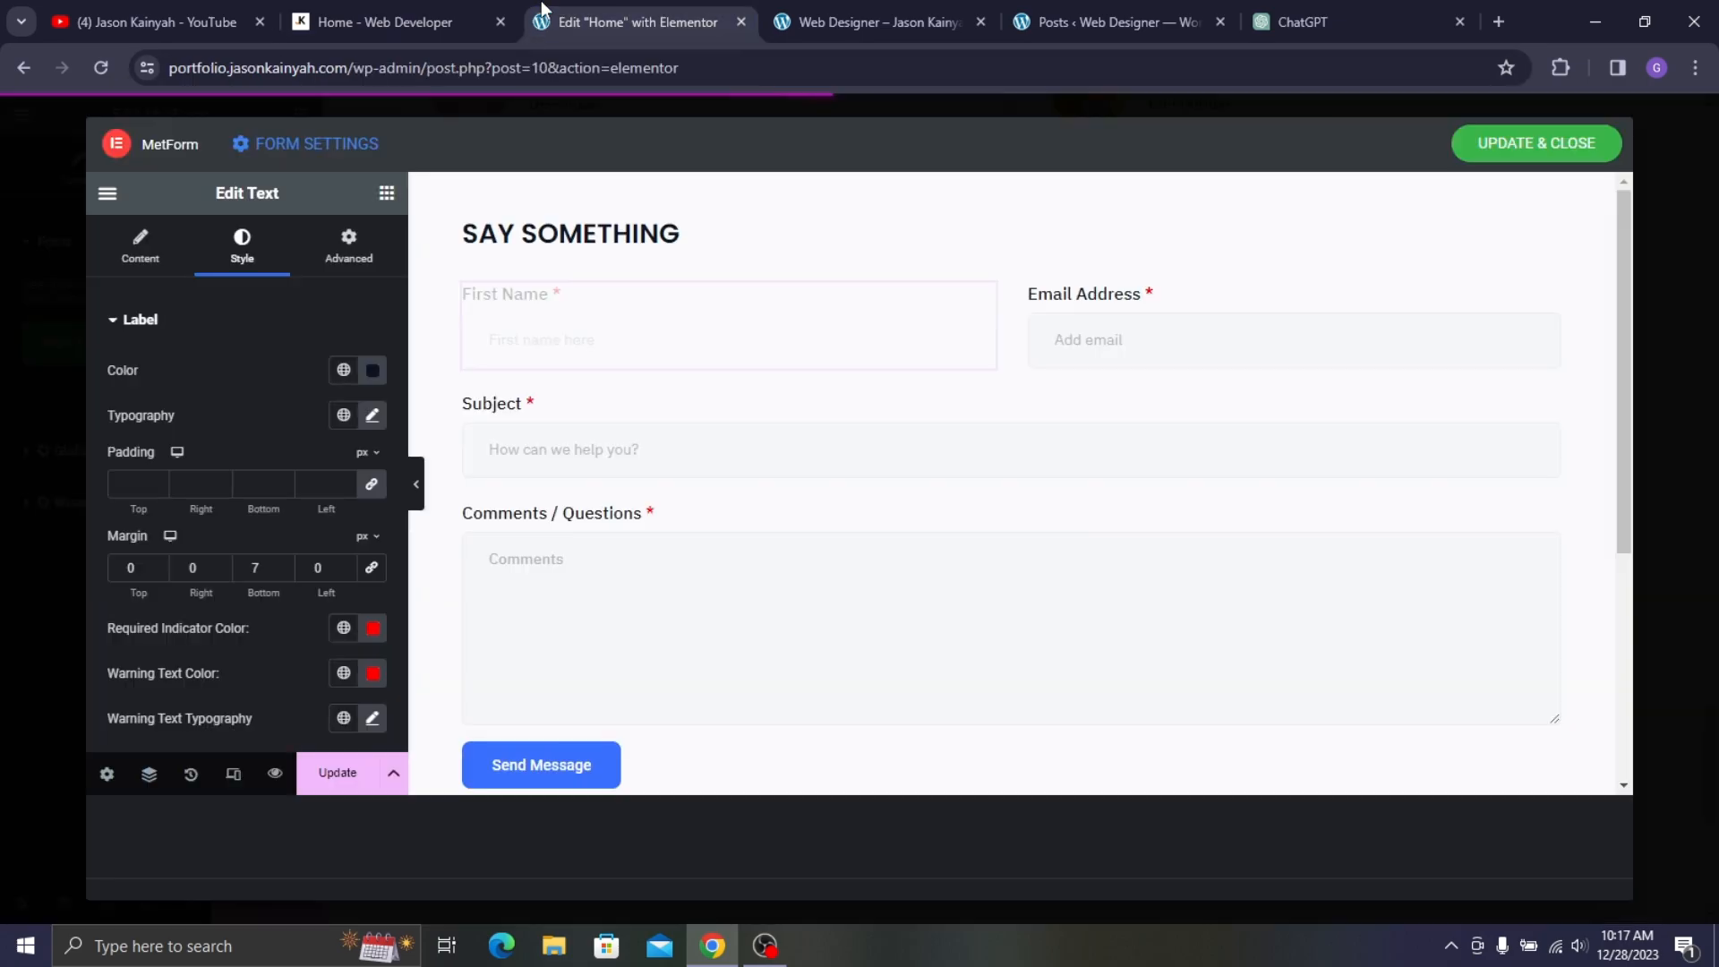
{"action": "left_click", "coordinate": [373, 414]}
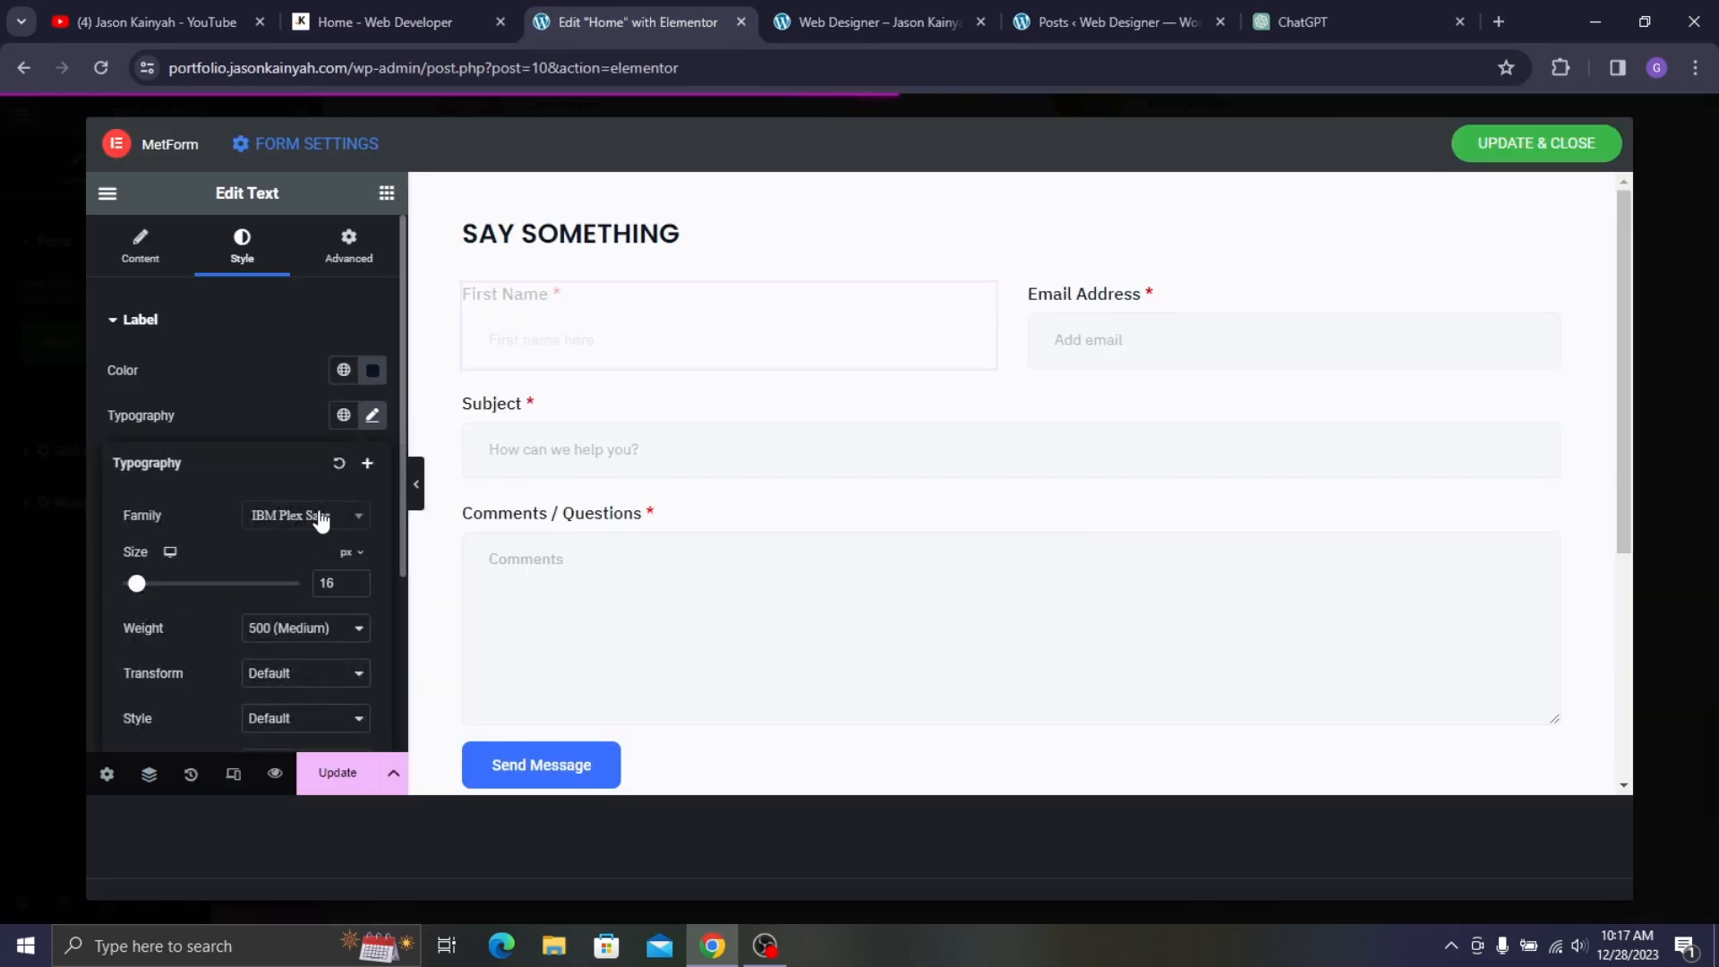
{"action": "left_click", "coordinate": [314, 519]}
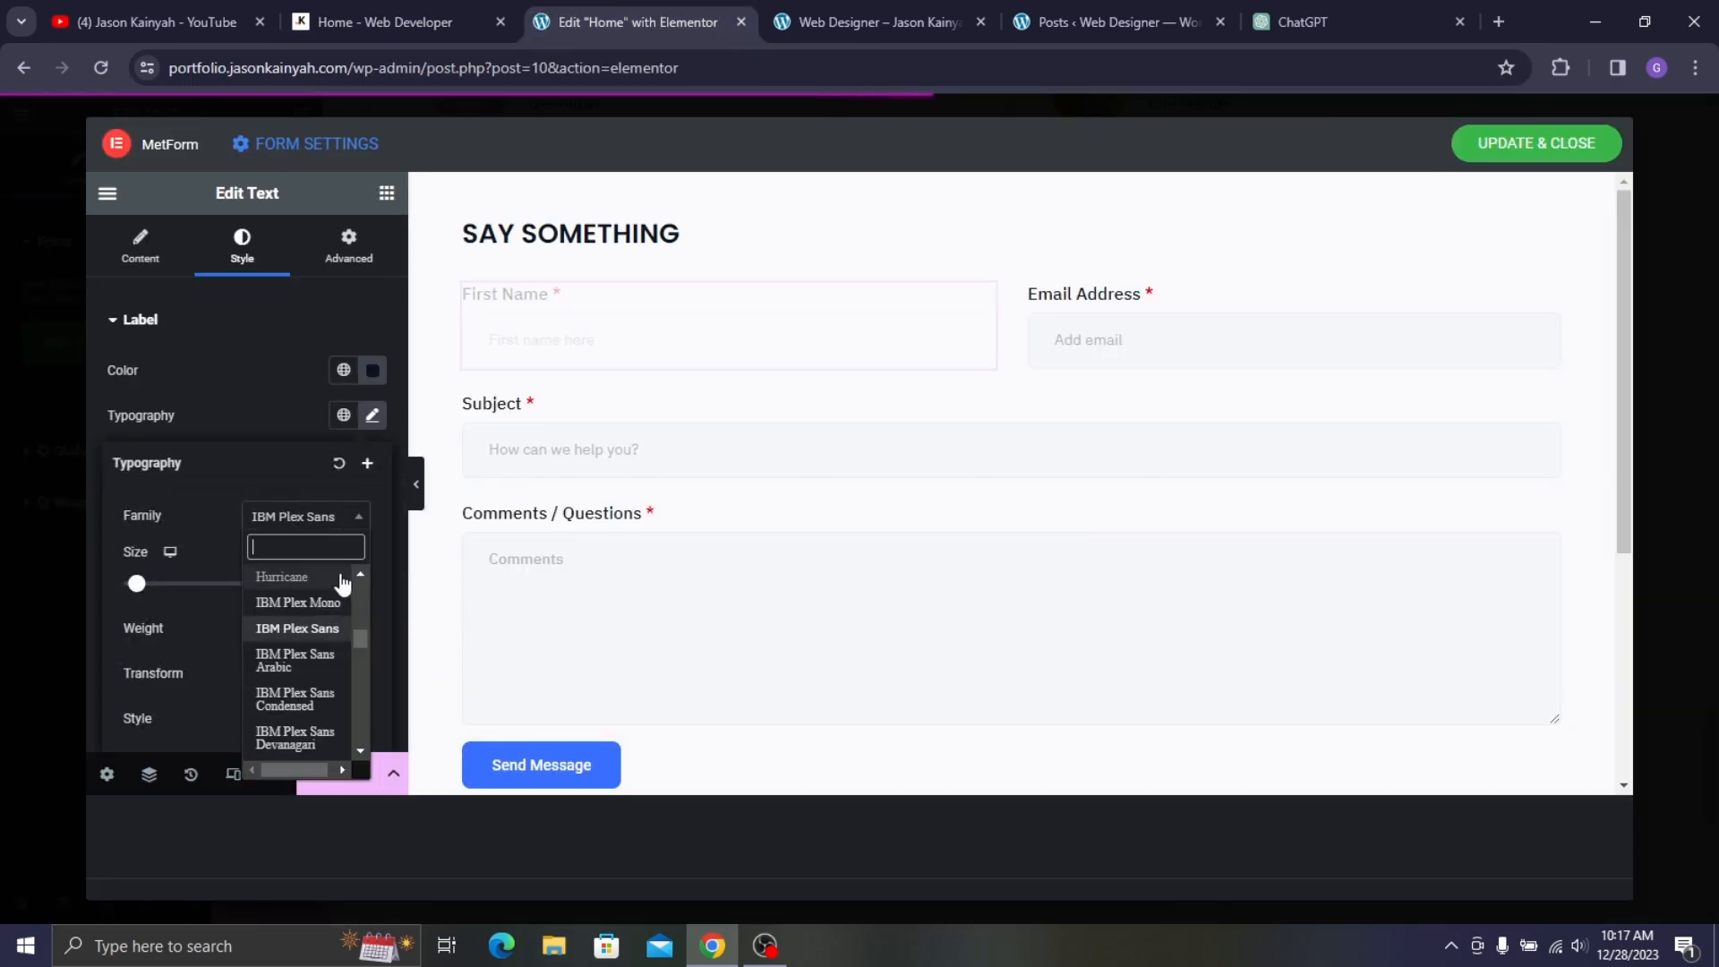
{"action": "type", "text": "POPP"}
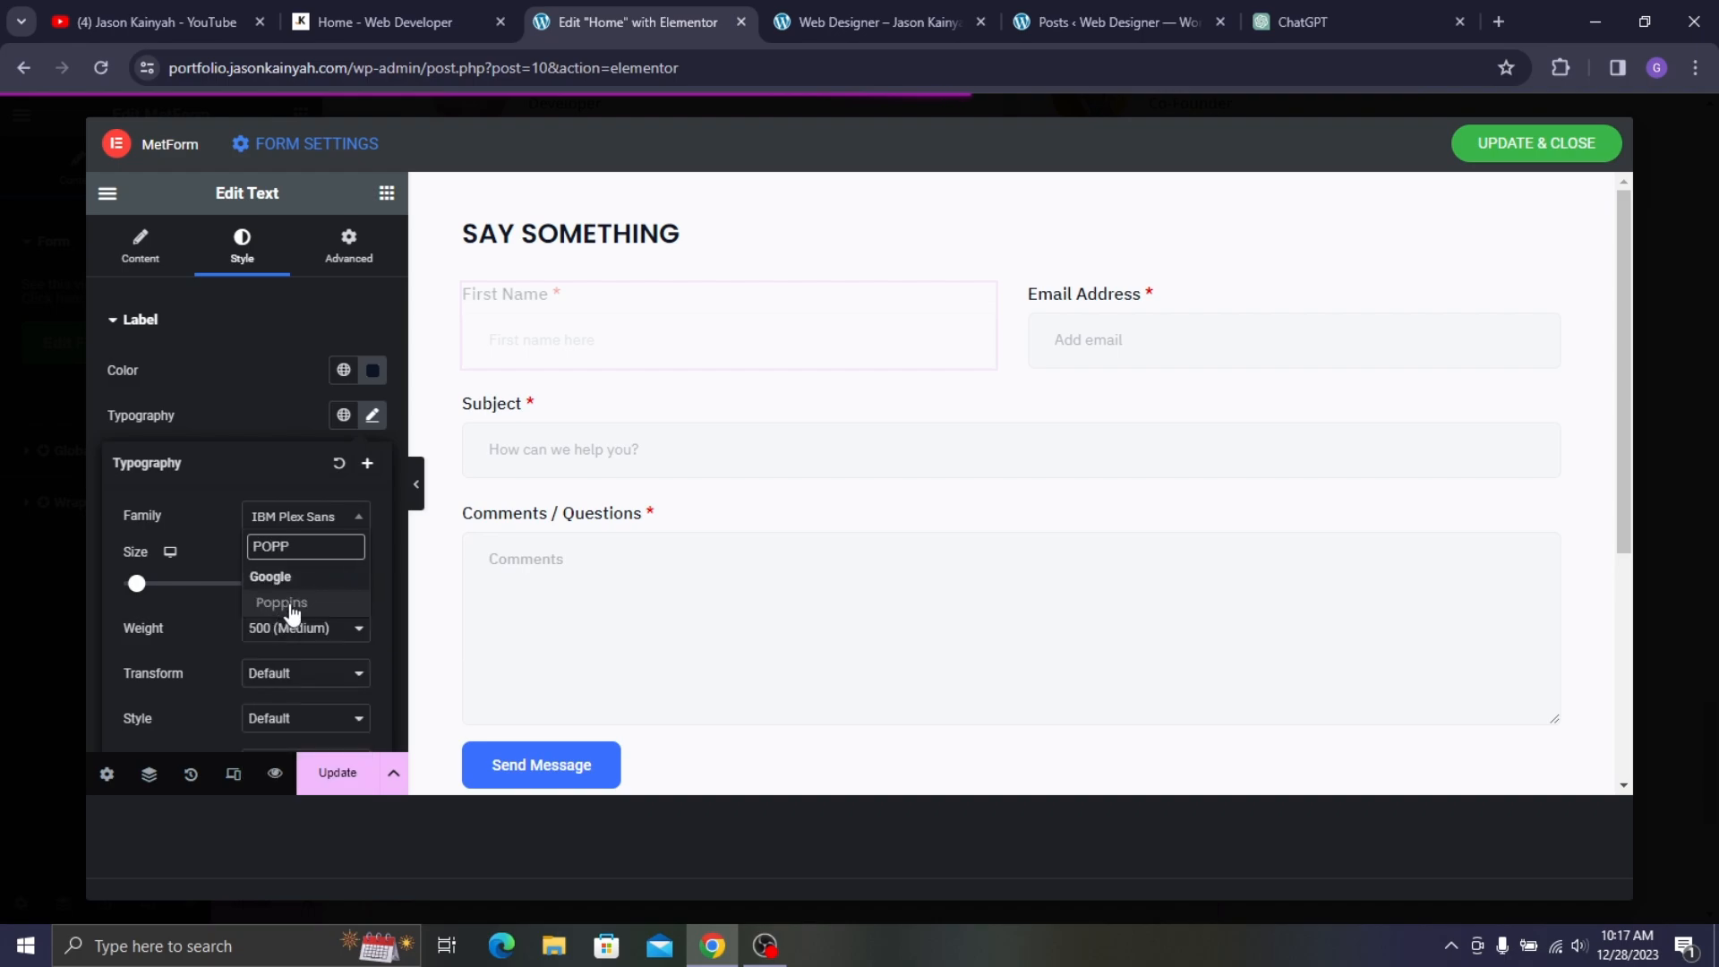
{"action": "left_click", "coordinate": [288, 603]}
{"action": "left_click", "coordinate": [444, 17]}
{"action": "left_click", "coordinate": [589, 18]}
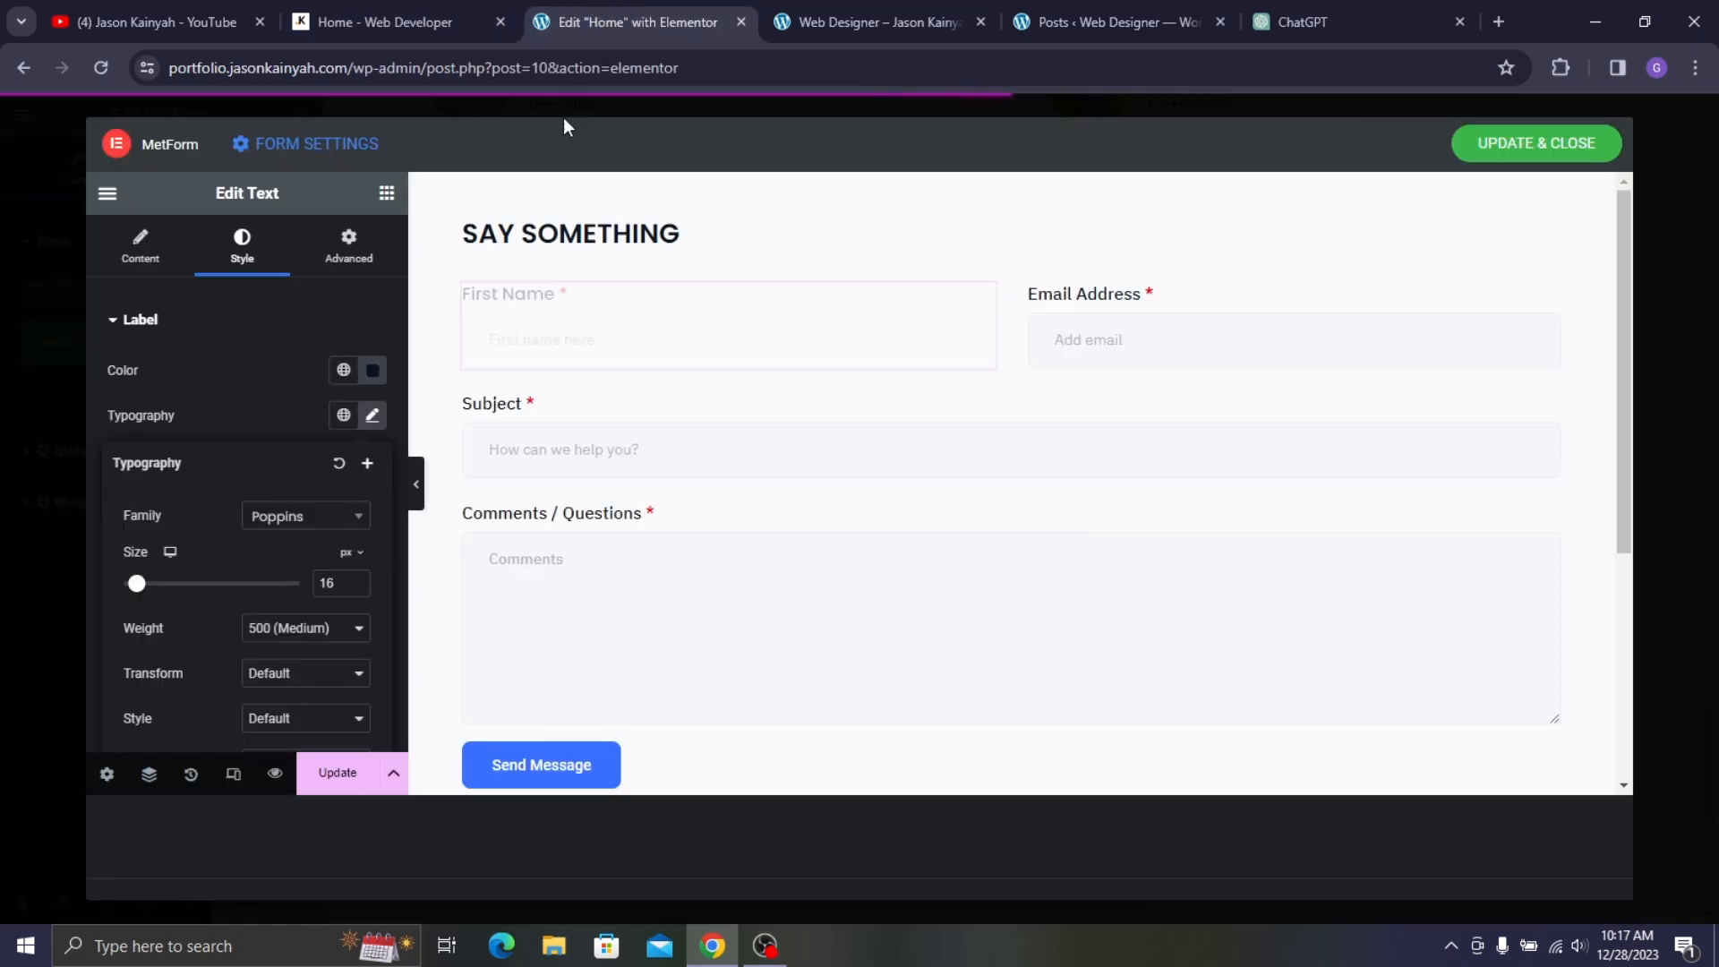
{"action": "left_click", "coordinate": [357, 580]}
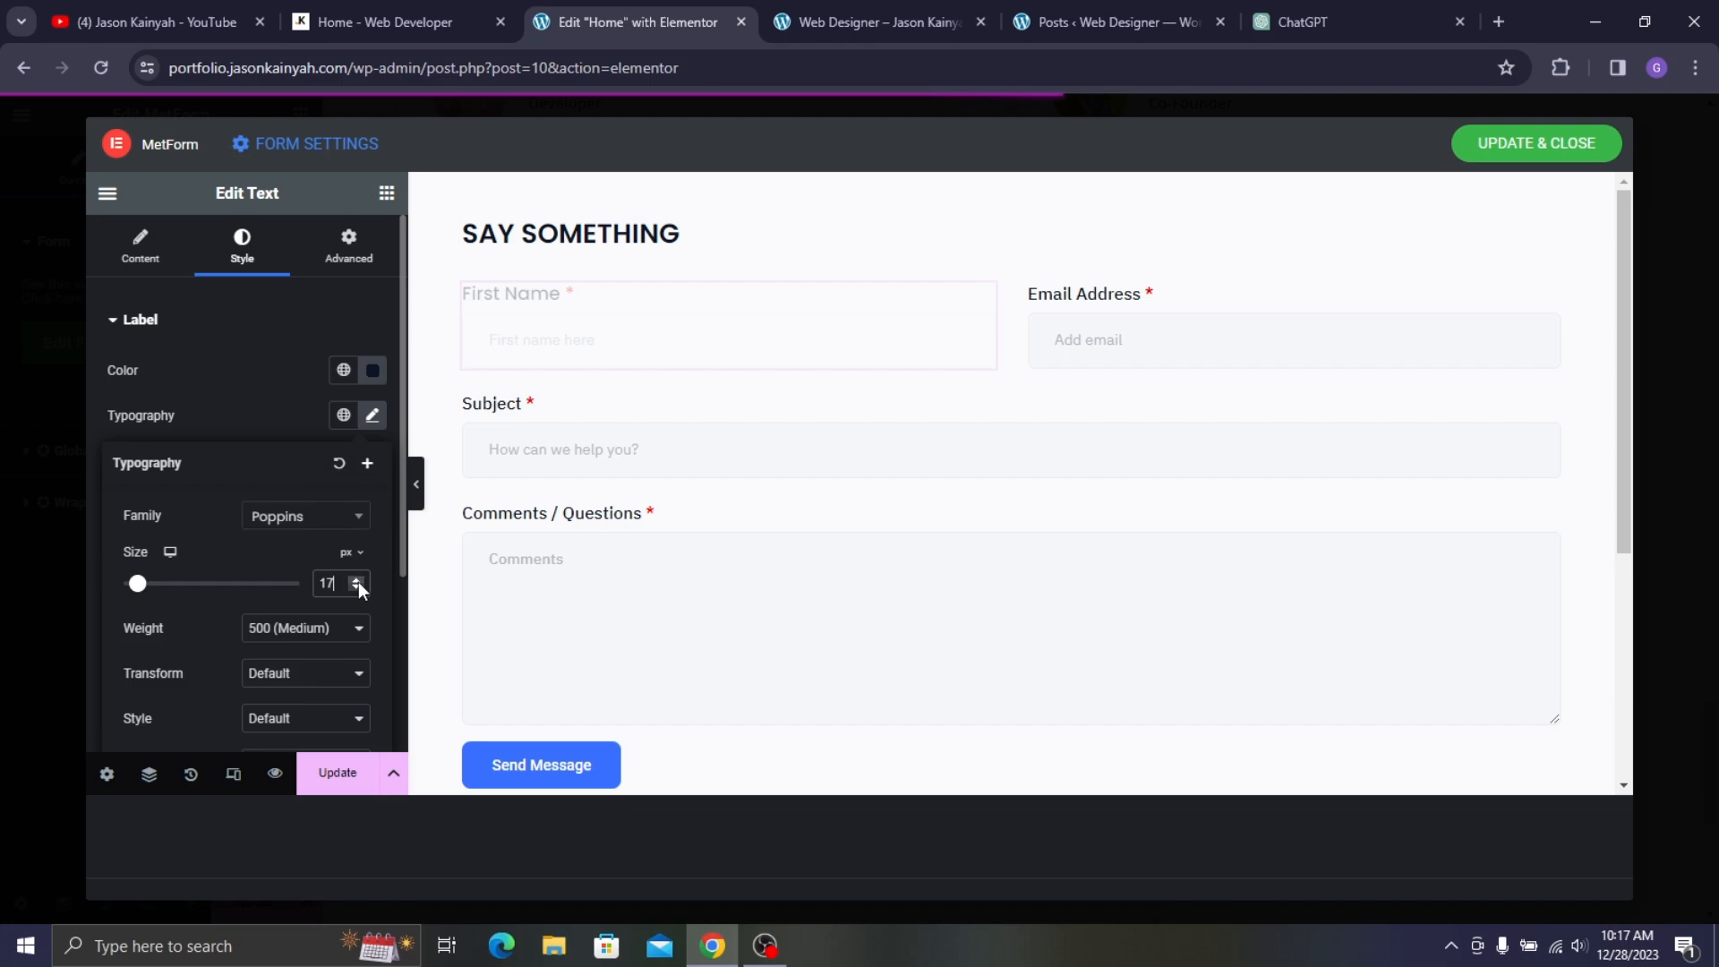
{"action": "left_click", "coordinate": [308, 394]}
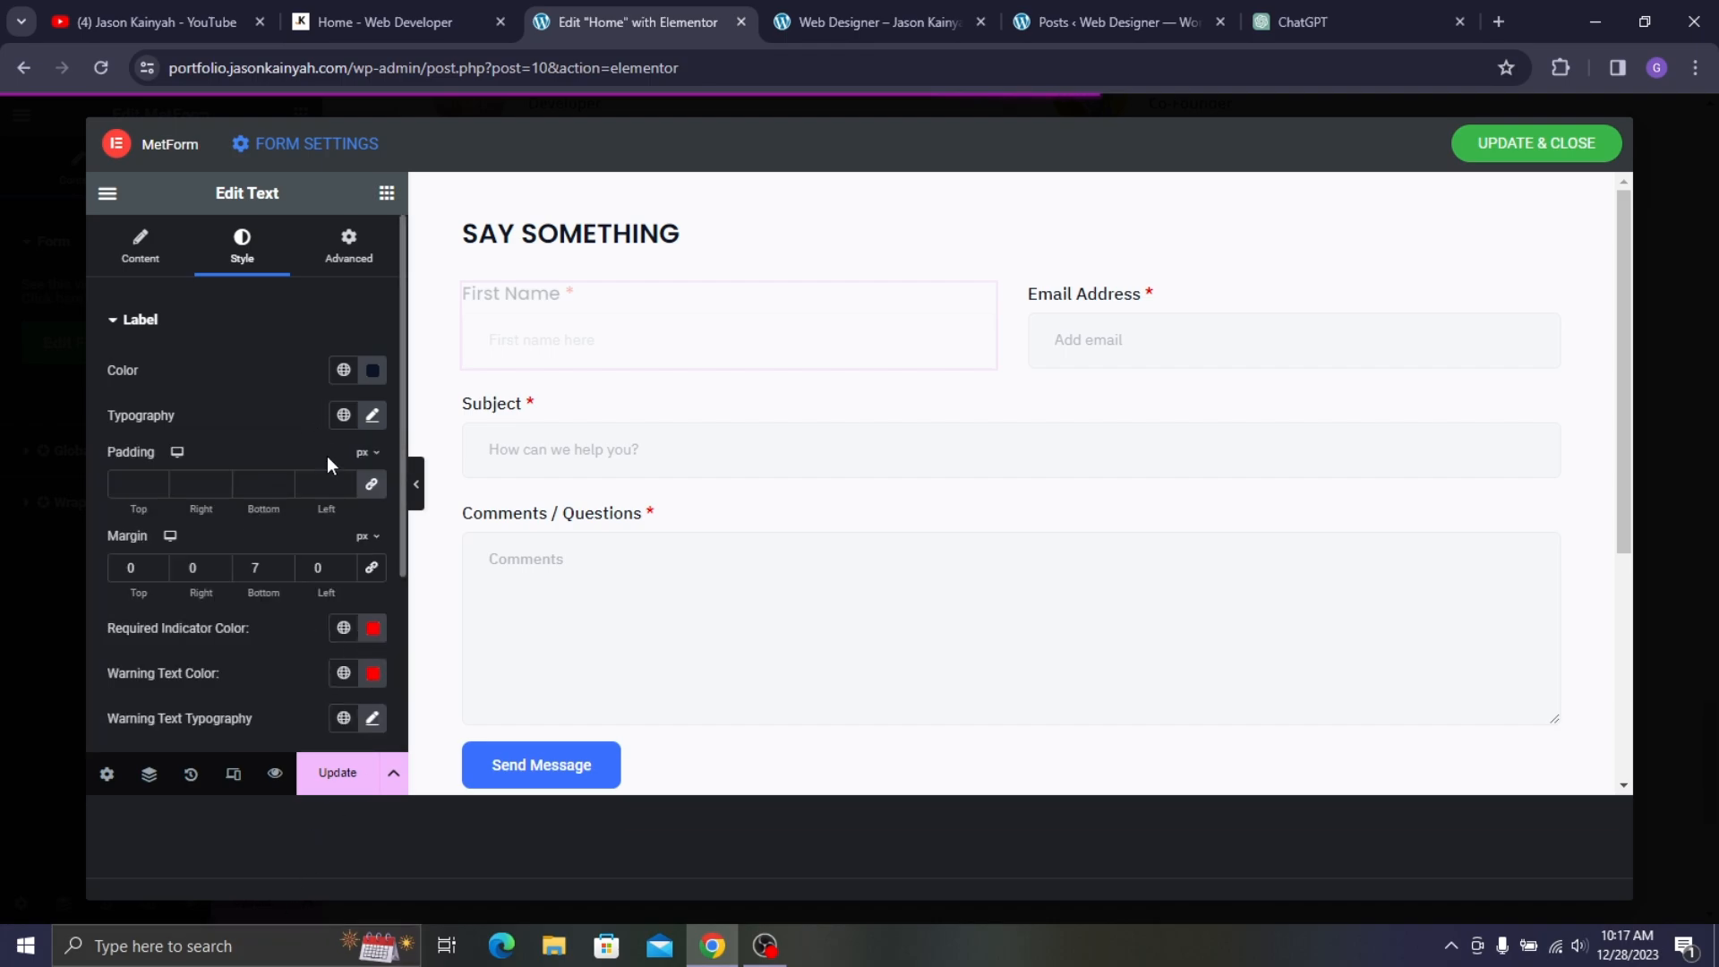
{"action": "scroll", "coordinate": [319, 537], "scroll_direction": "down", "scroll_amount": 3}
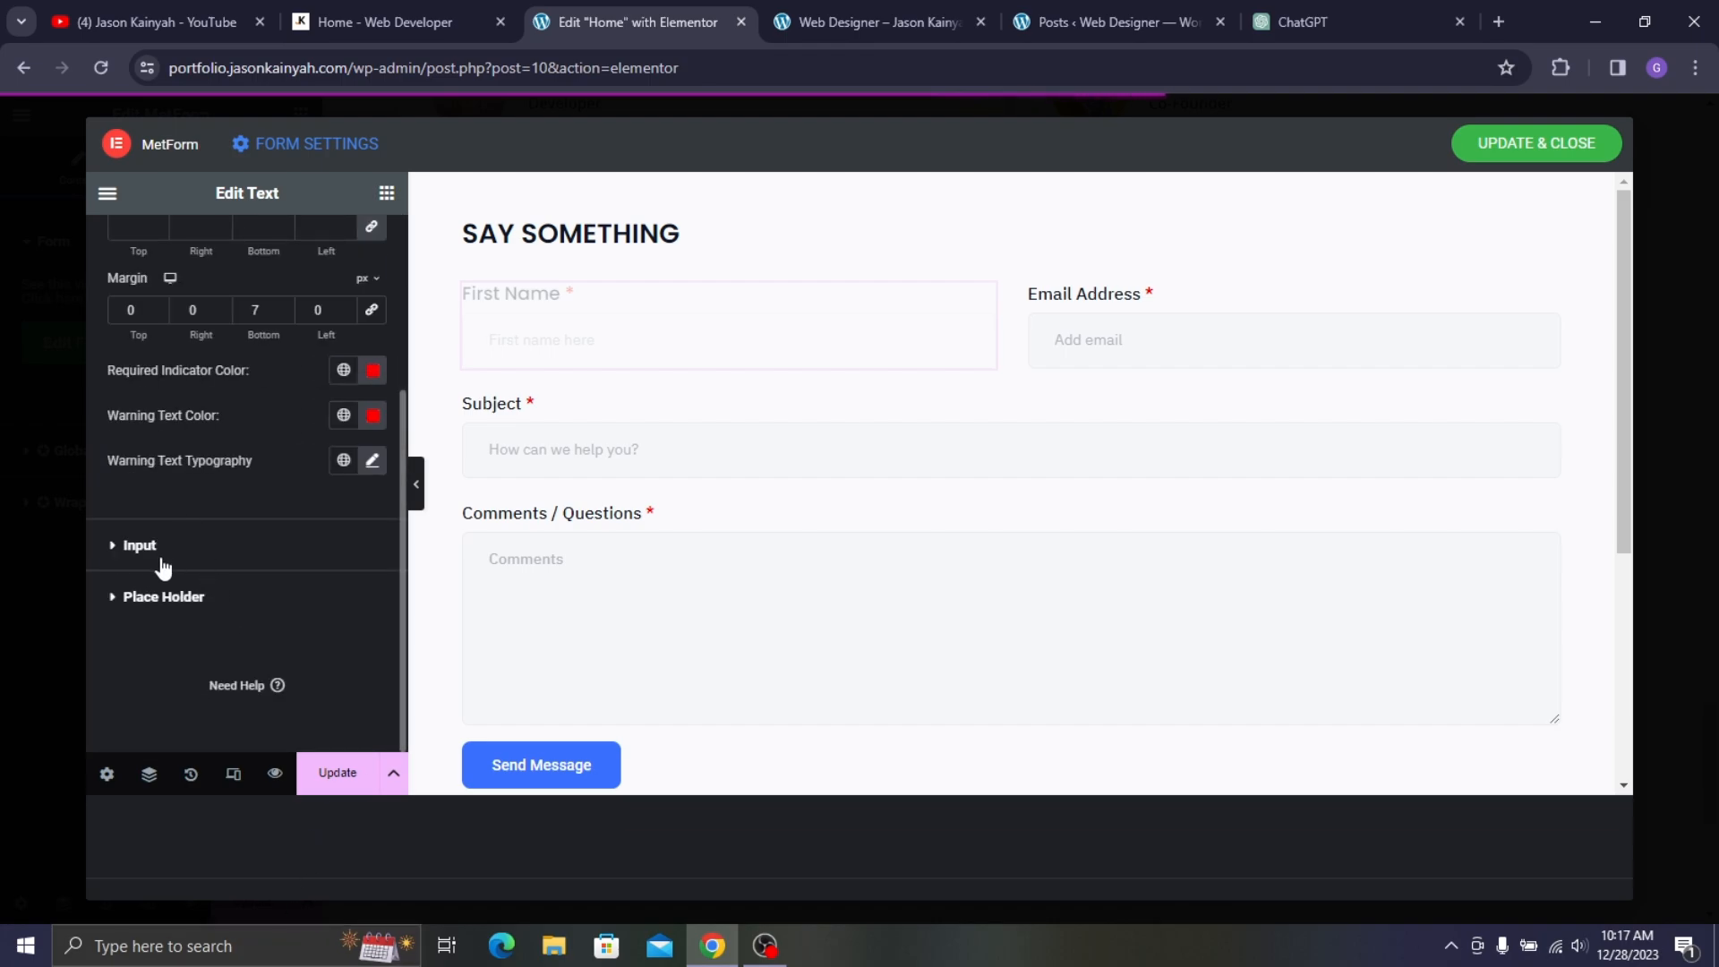
{"action": "left_click", "coordinate": [519, 369]}
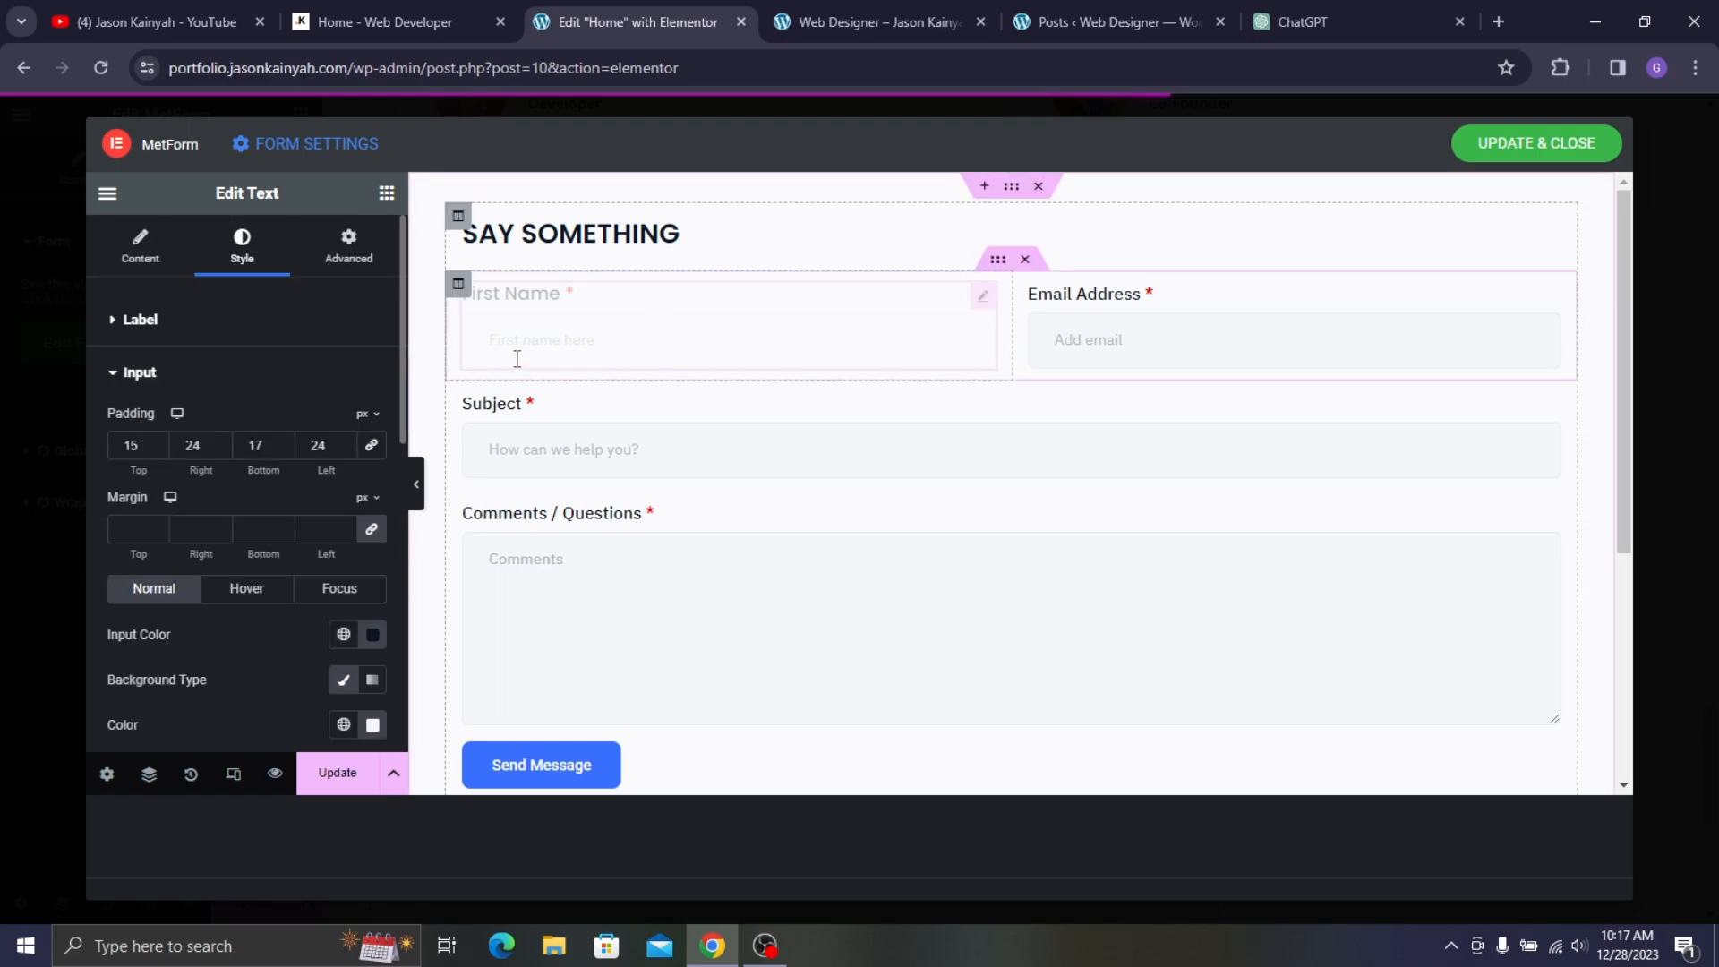
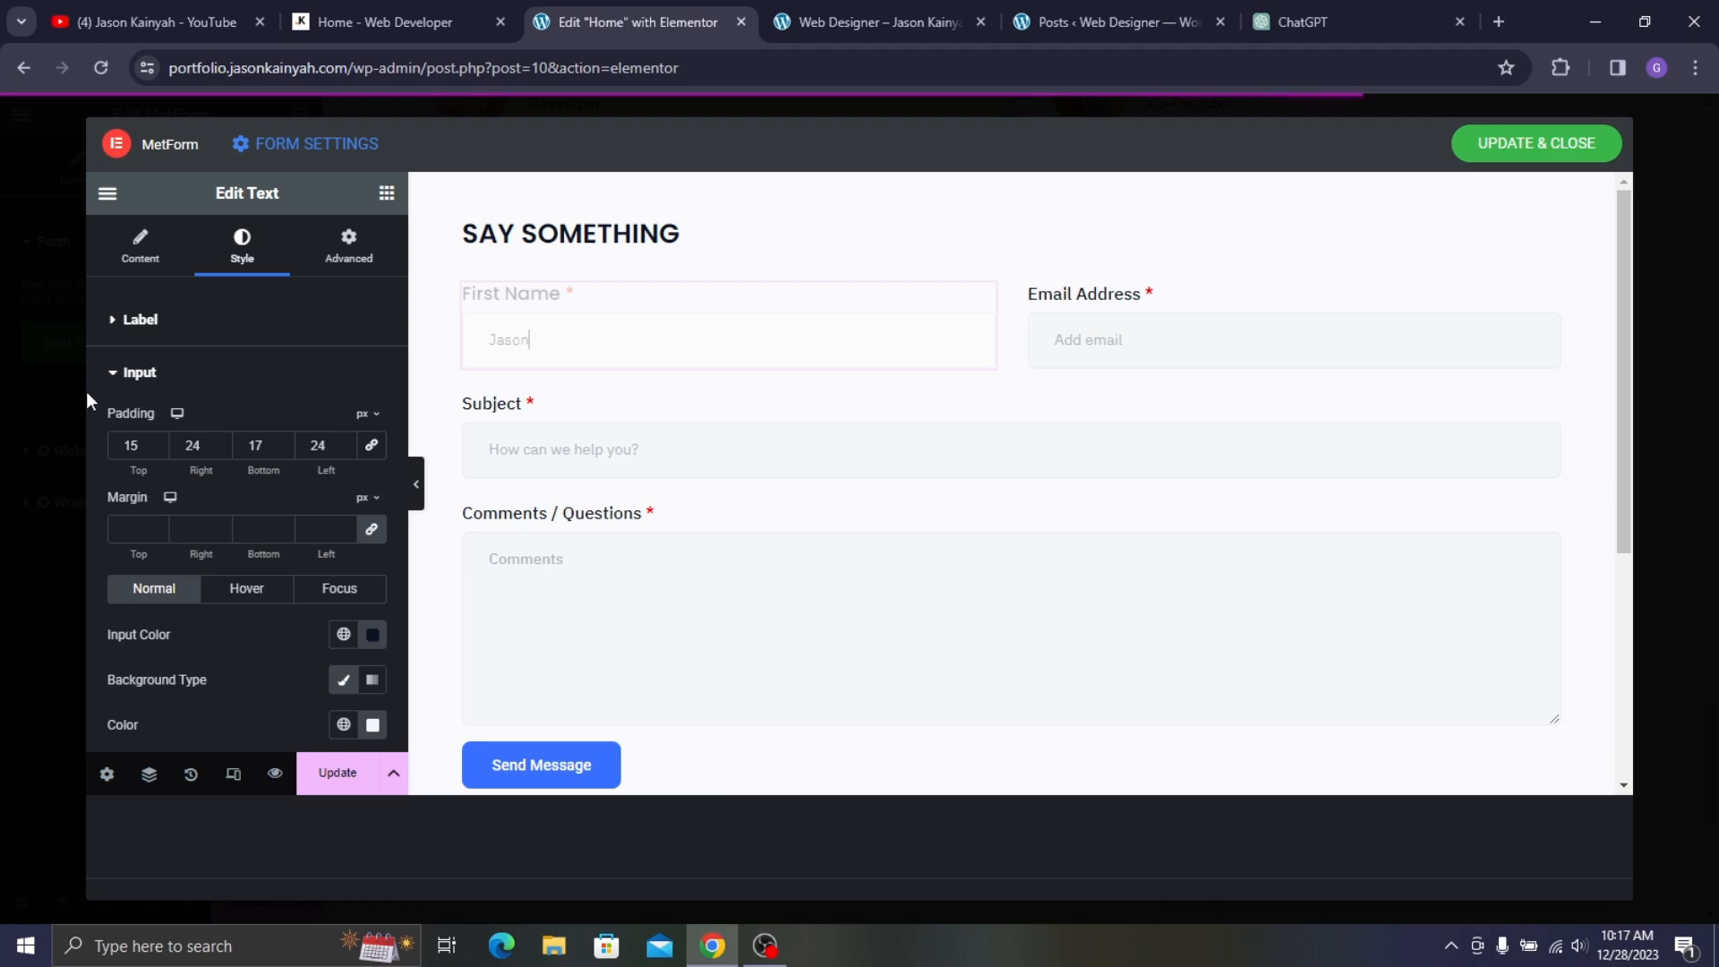
- Set the input text typography to Montserrat, size 15, weight 500 (Medium)
{"action": "scroll", "coordinate": [179, 448], "scroll_direction": "down", "scroll_amount": 1}
{"action": "scroll", "coordinate": [361, 609], "scroll_direction": "down", "scroll_amount": 5}
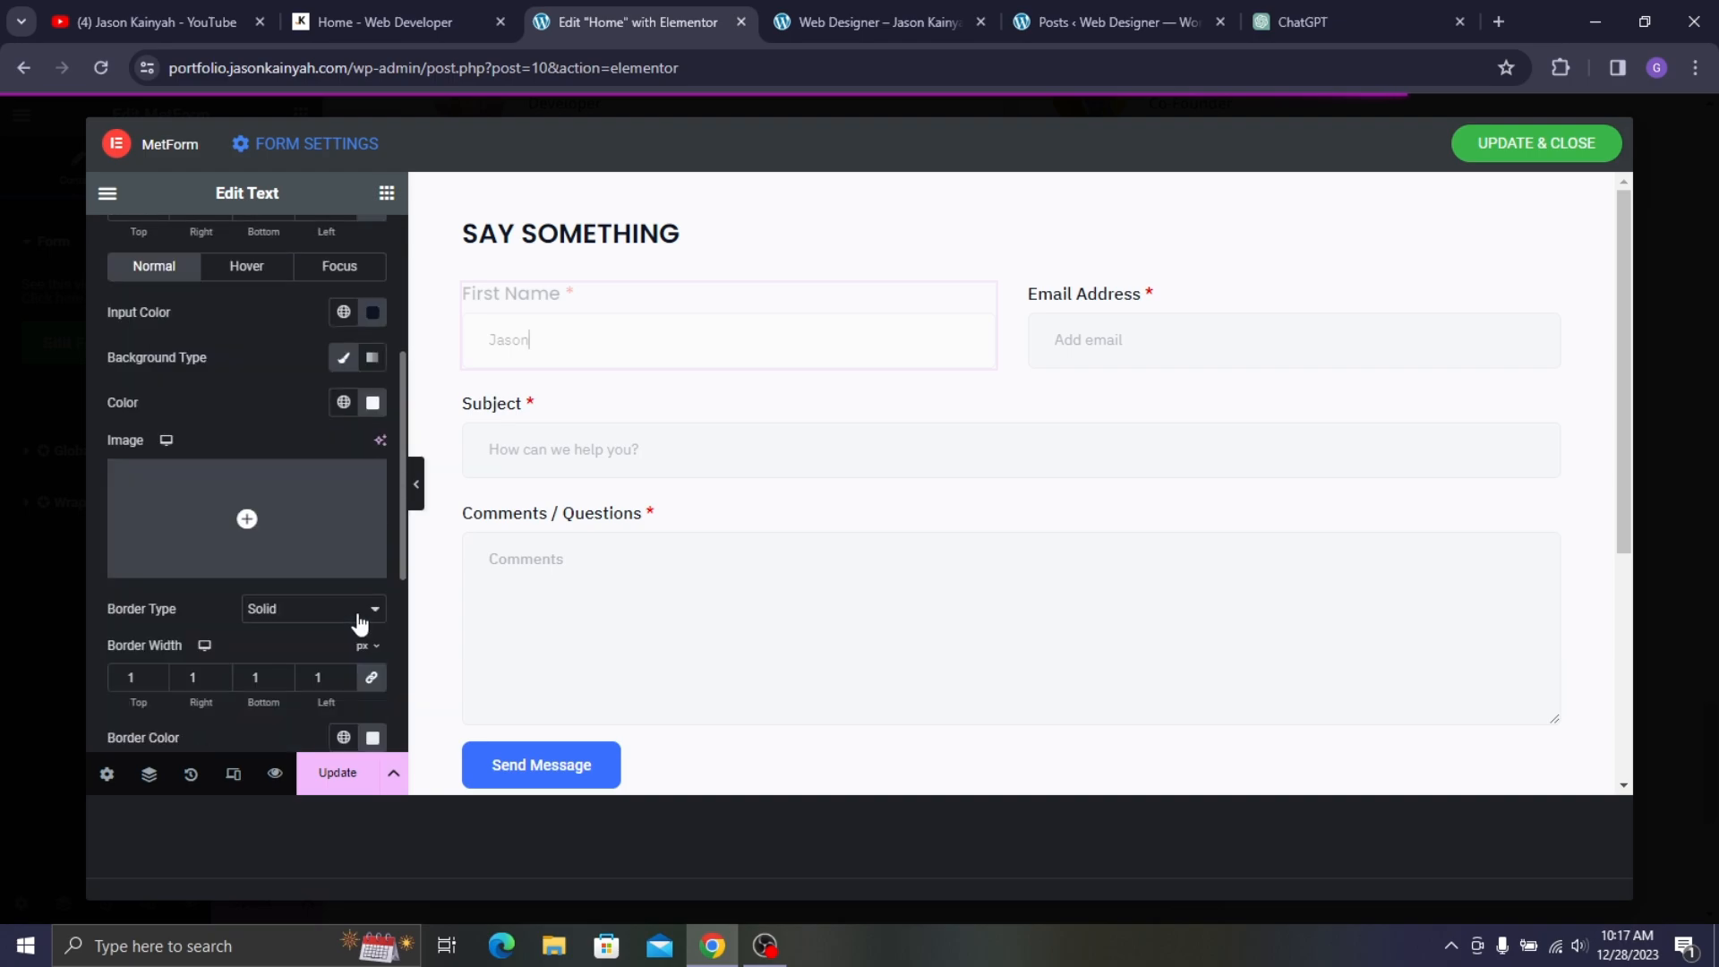
{"action": "left_click", "coordinate": [373, 477]}
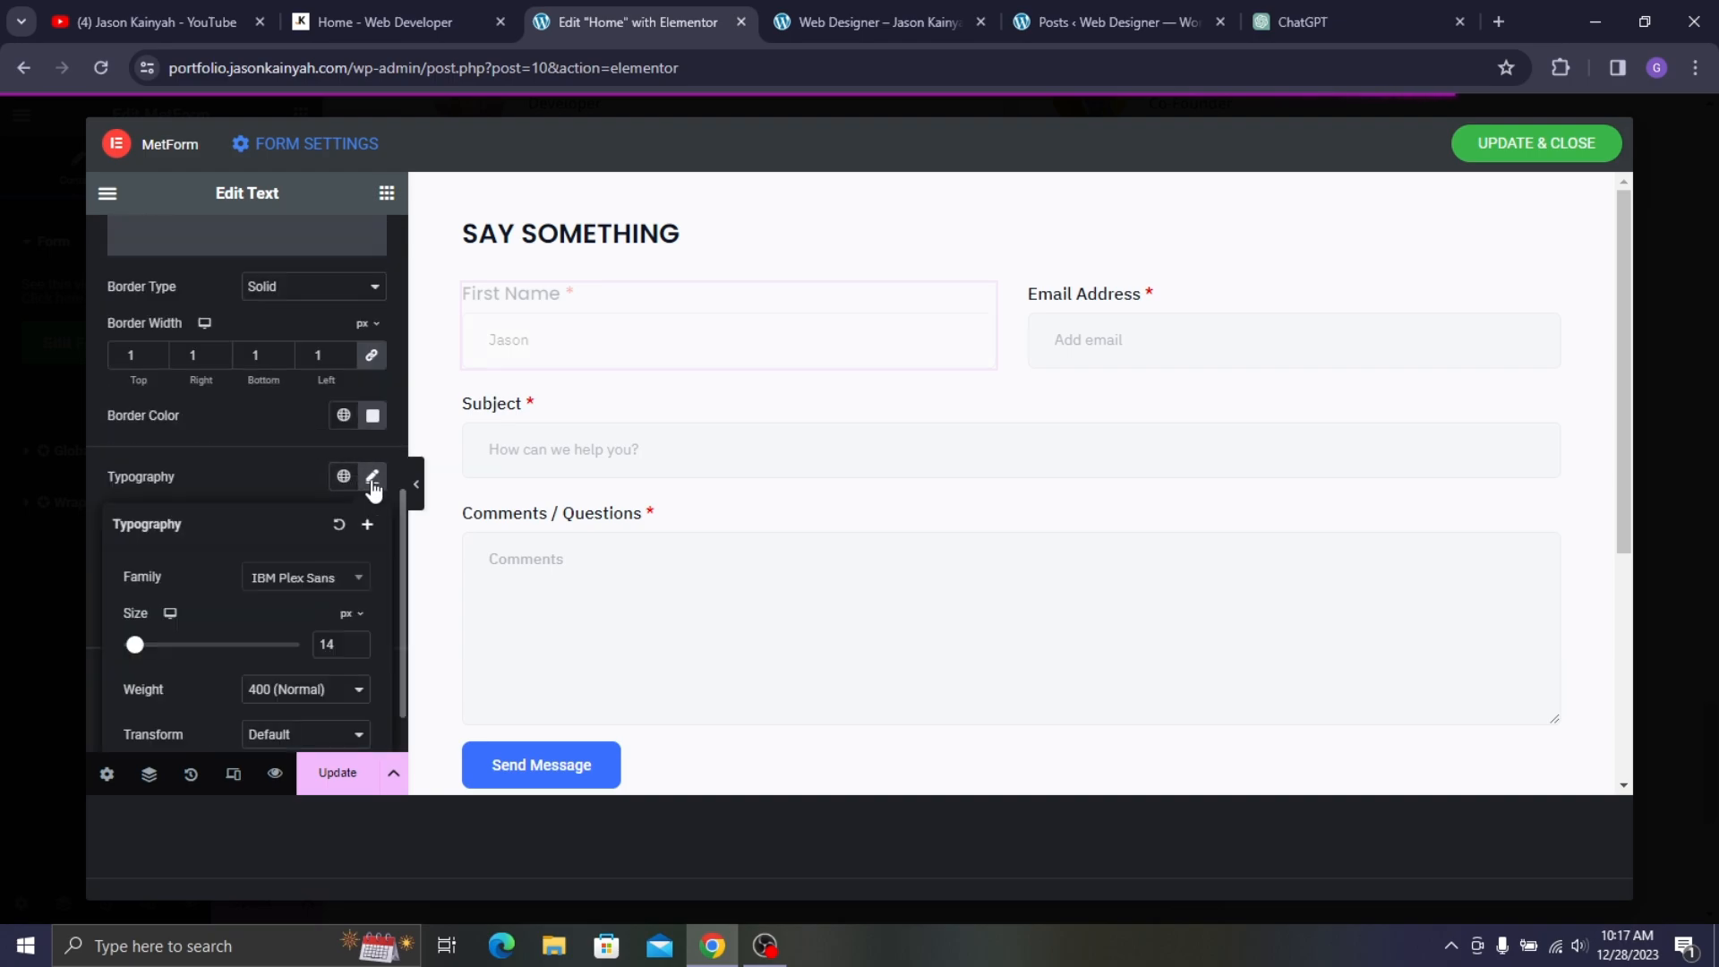
{"action": "left_click", "coordinate": [301, 579]}
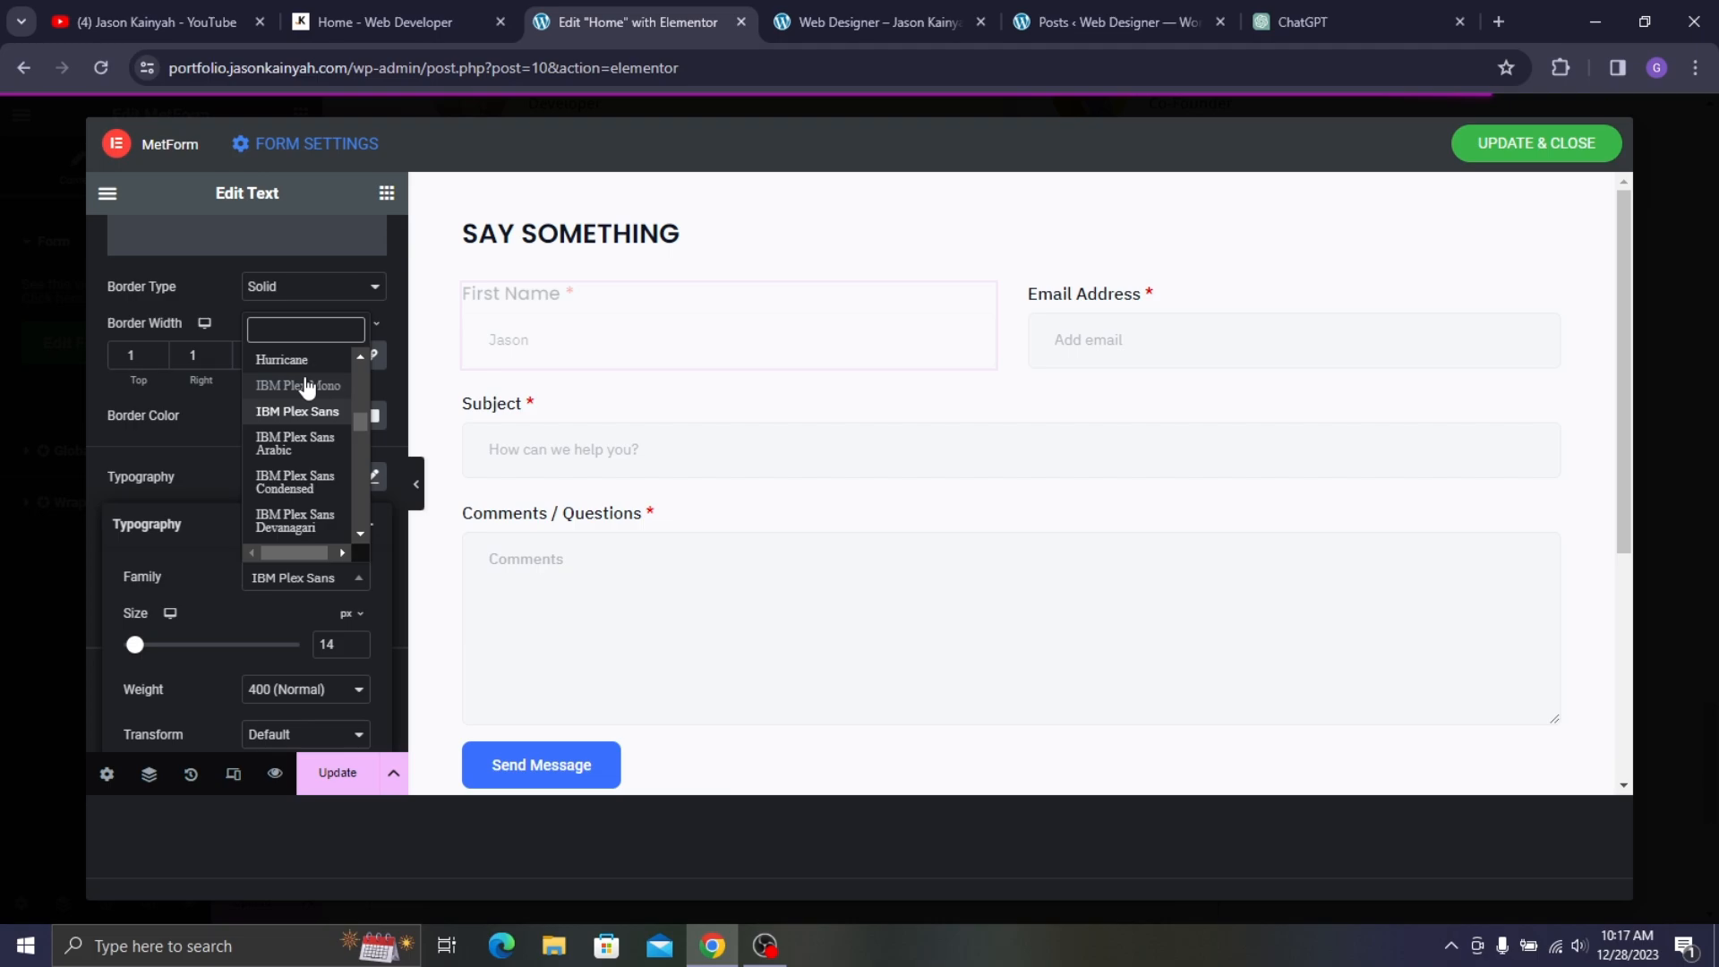
{"action": "type", "text": "montse"}
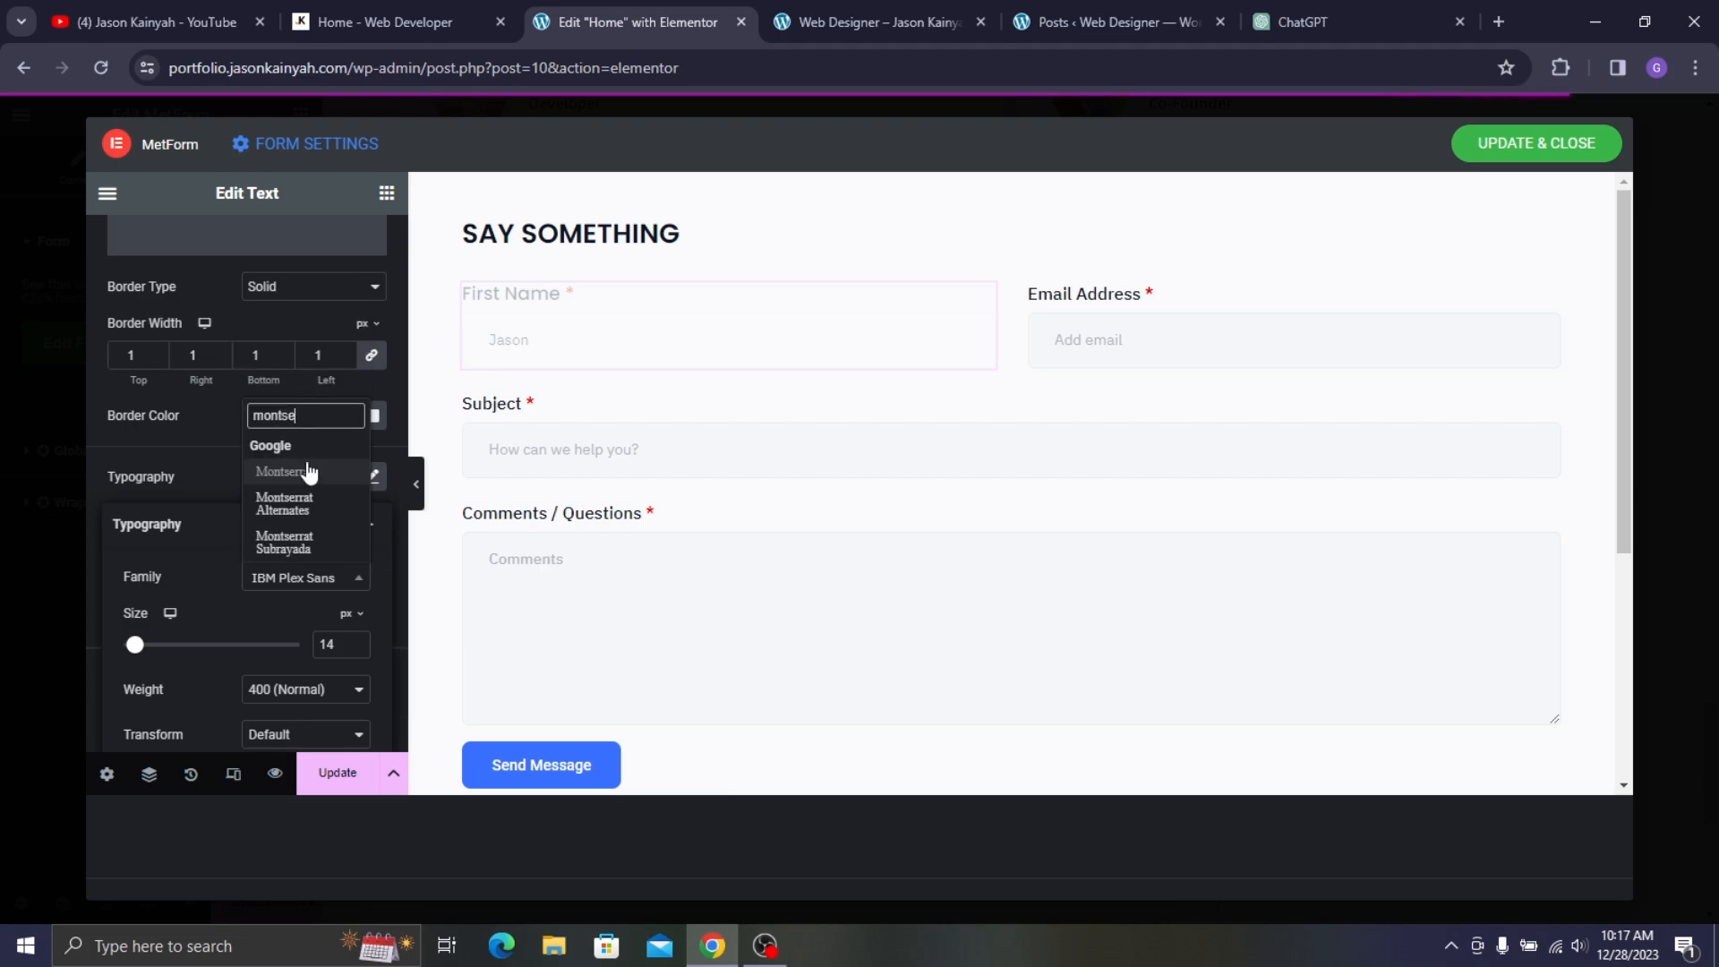
{"action": "left_click", "coordinate": [304, 472]}
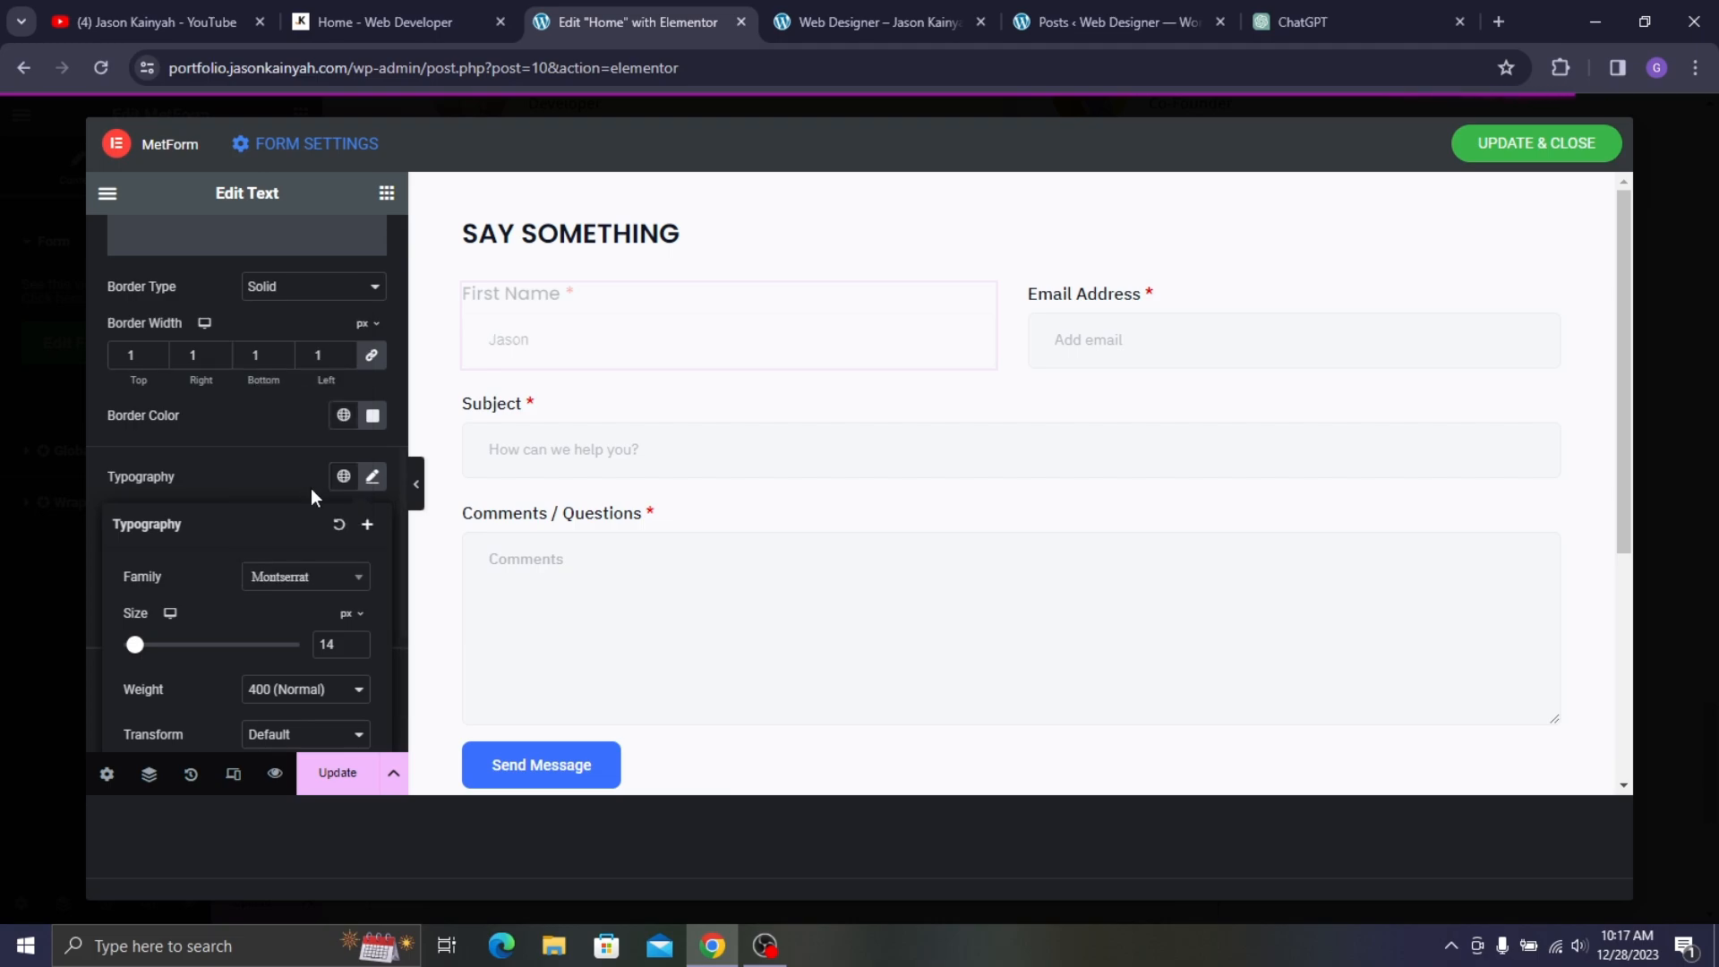
{"action": "left_click", "coordinate": [356, 642]}
{"action": "left_click", "coordinate": [345, 689]}
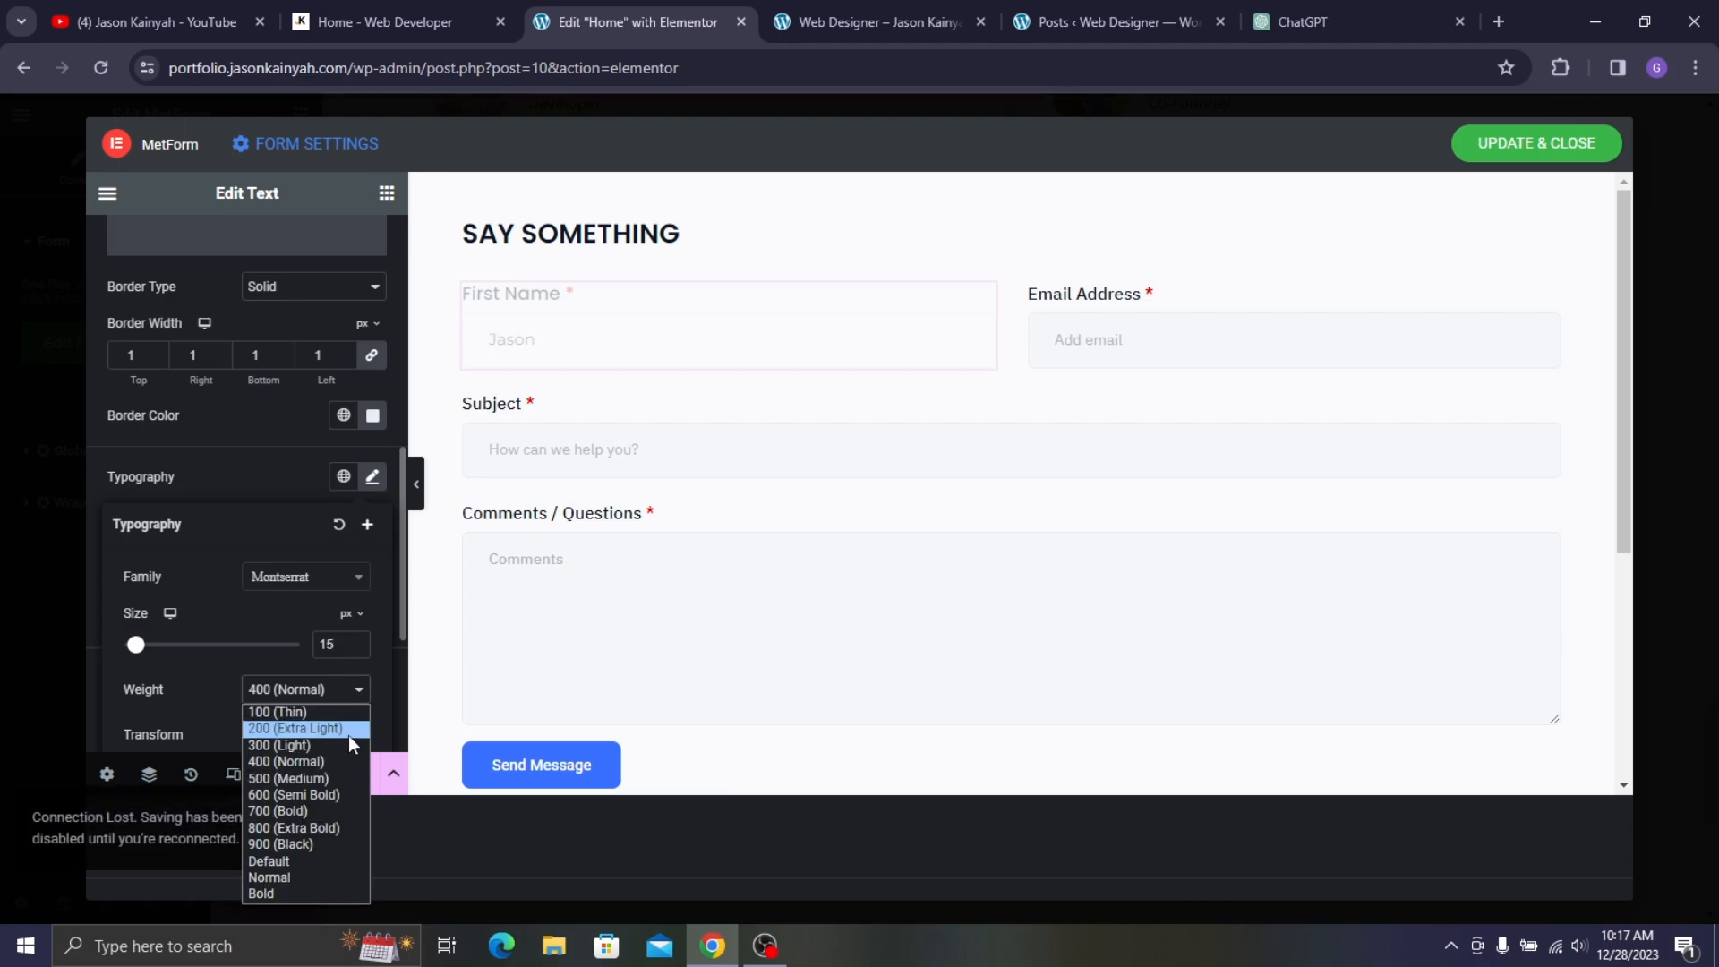
{"action": "left_click", "coordinate": [286, 778]}
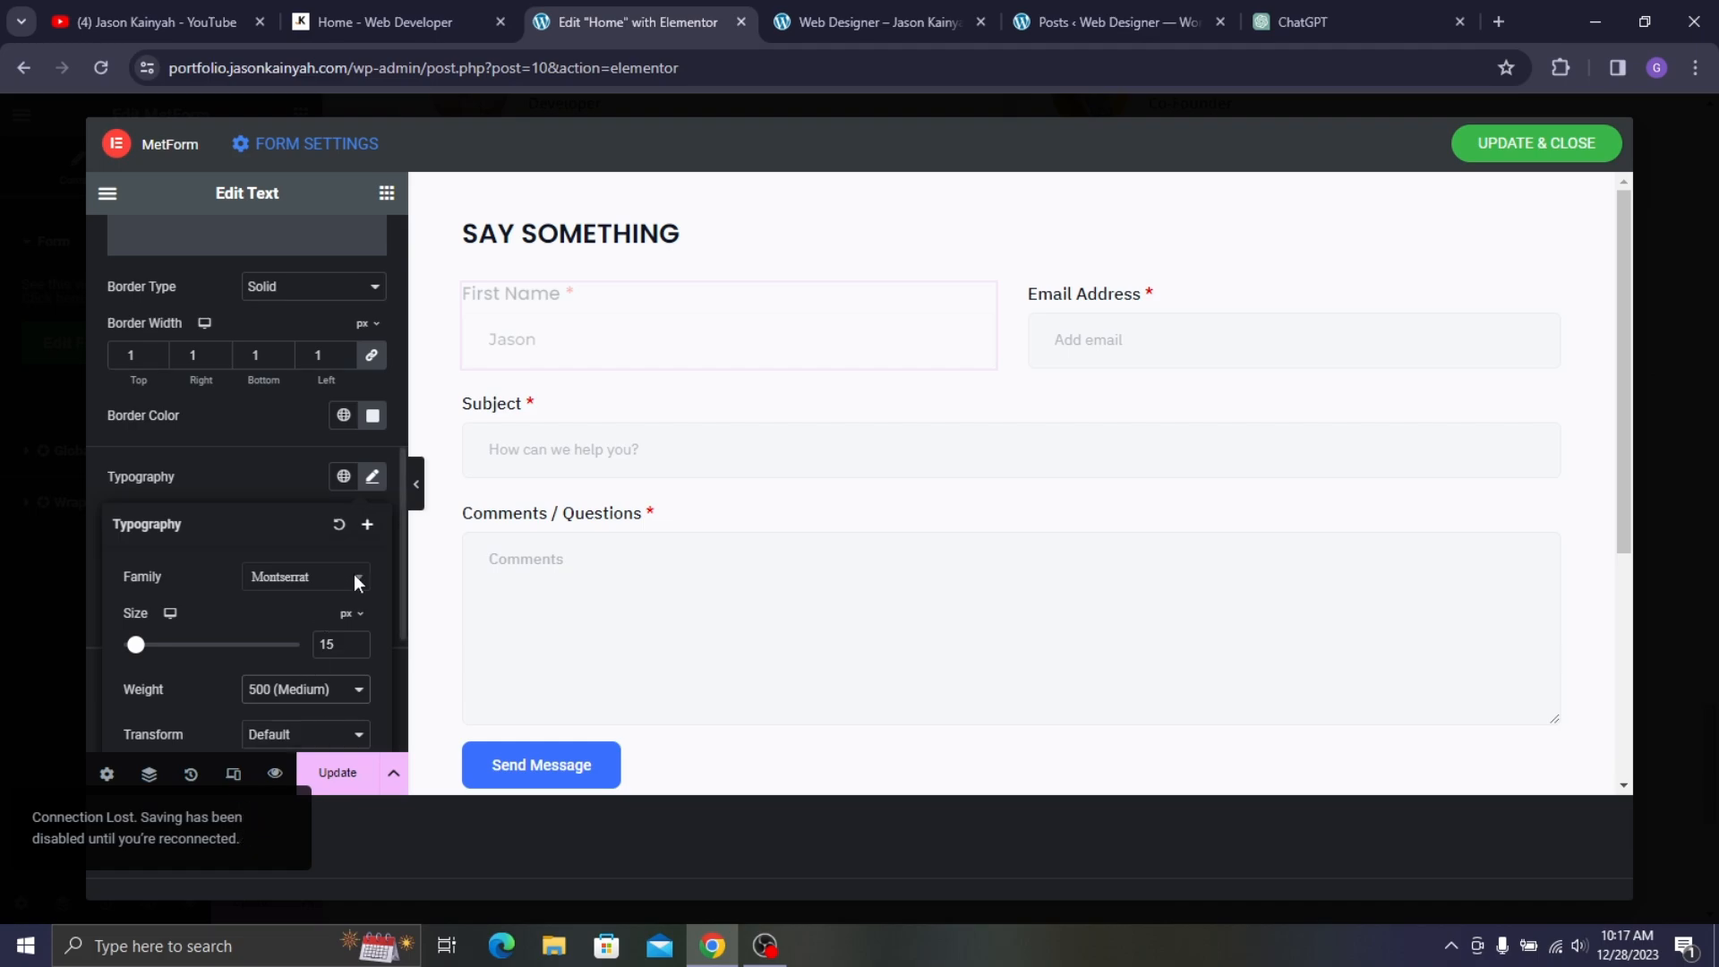
{"action": "left_click", "coordinate": [276, 481]}
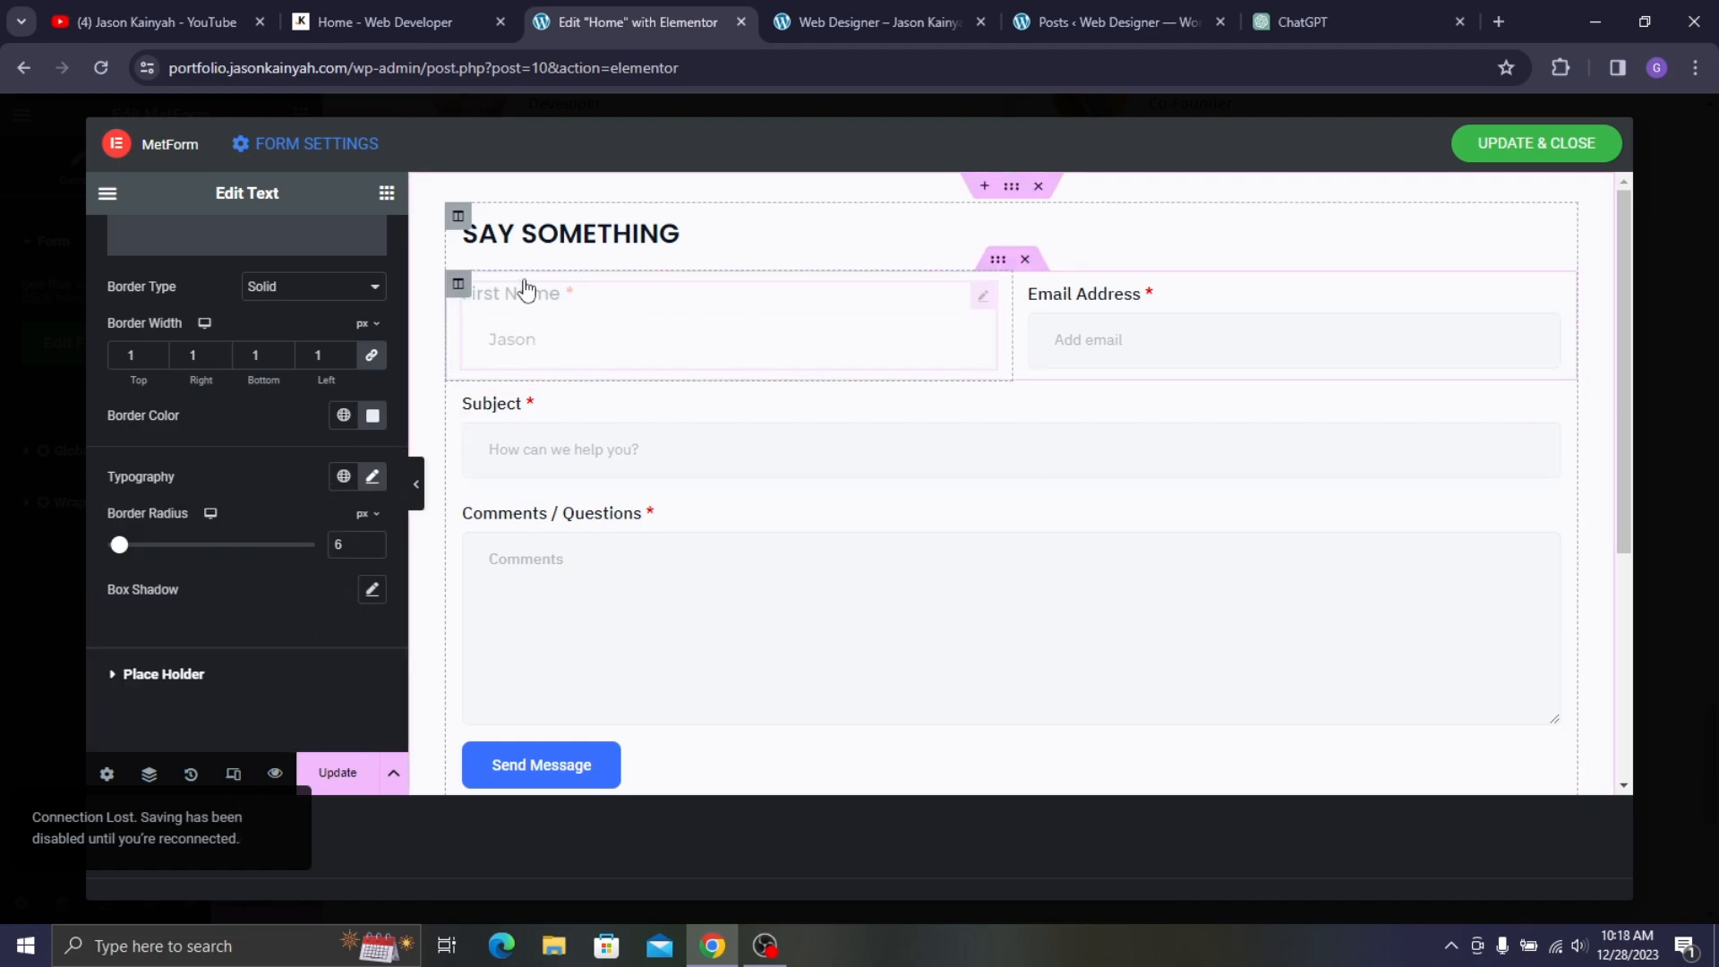
{"action": "scroll", "coordinate": [326, 403], "scroll_direction": "up", "scroll_amount": 10}
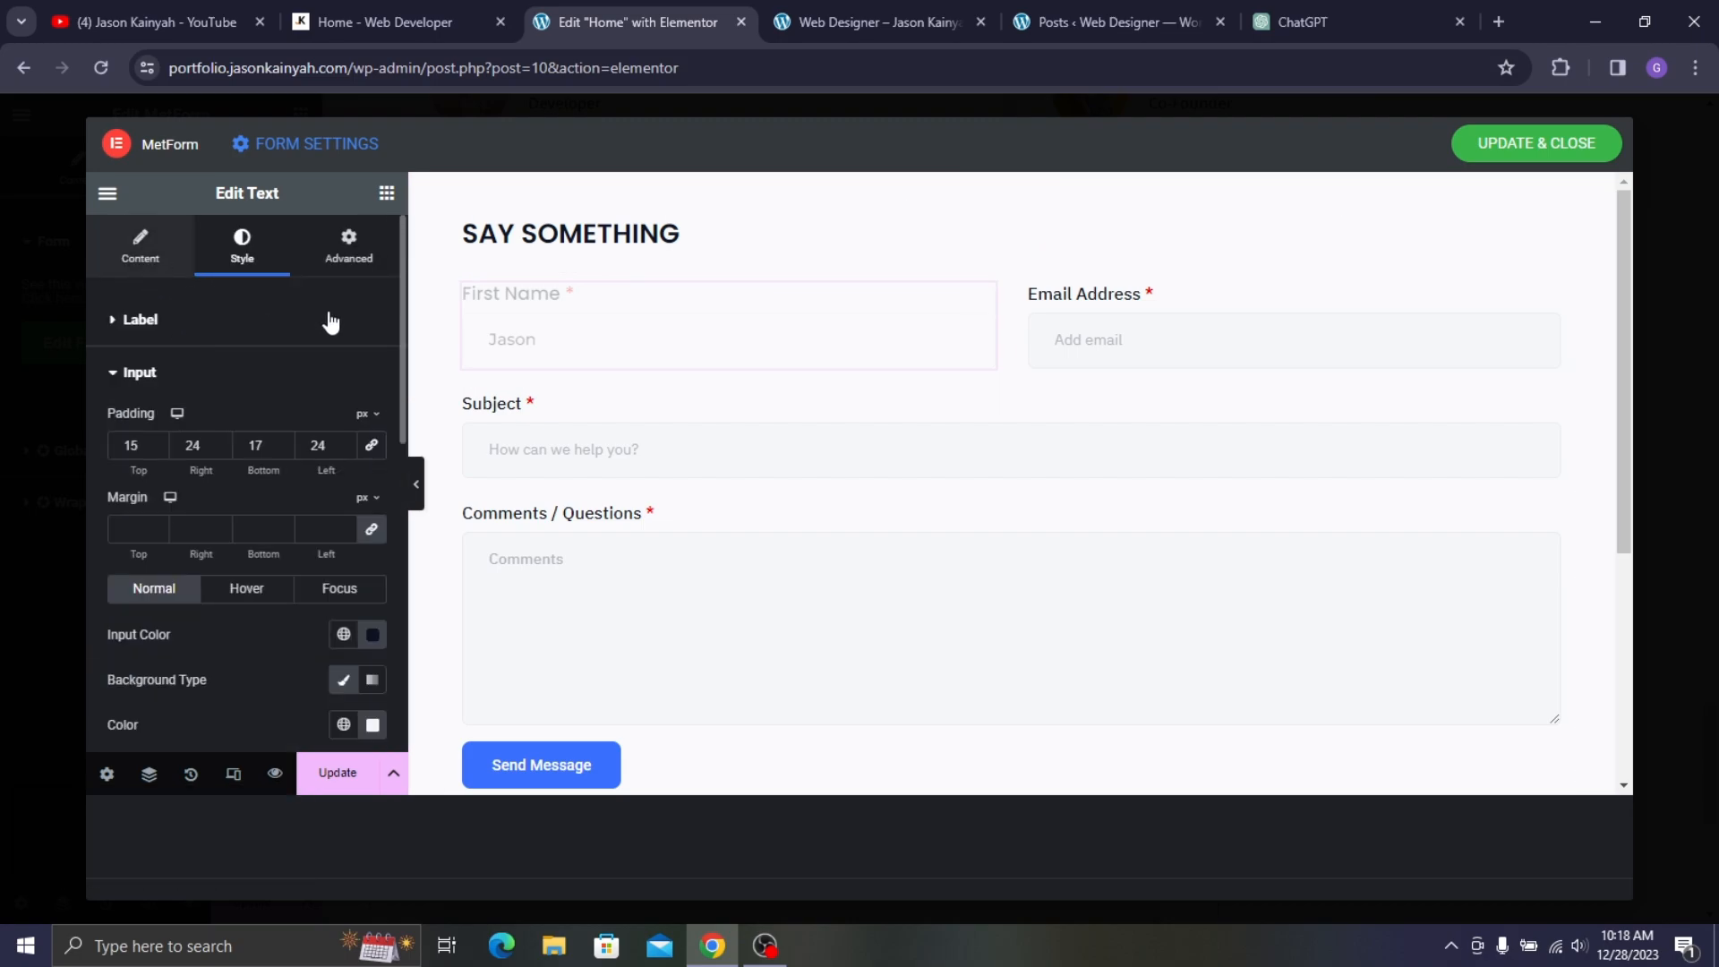
{"action": "left_click", "coordinate": [557, 329]}
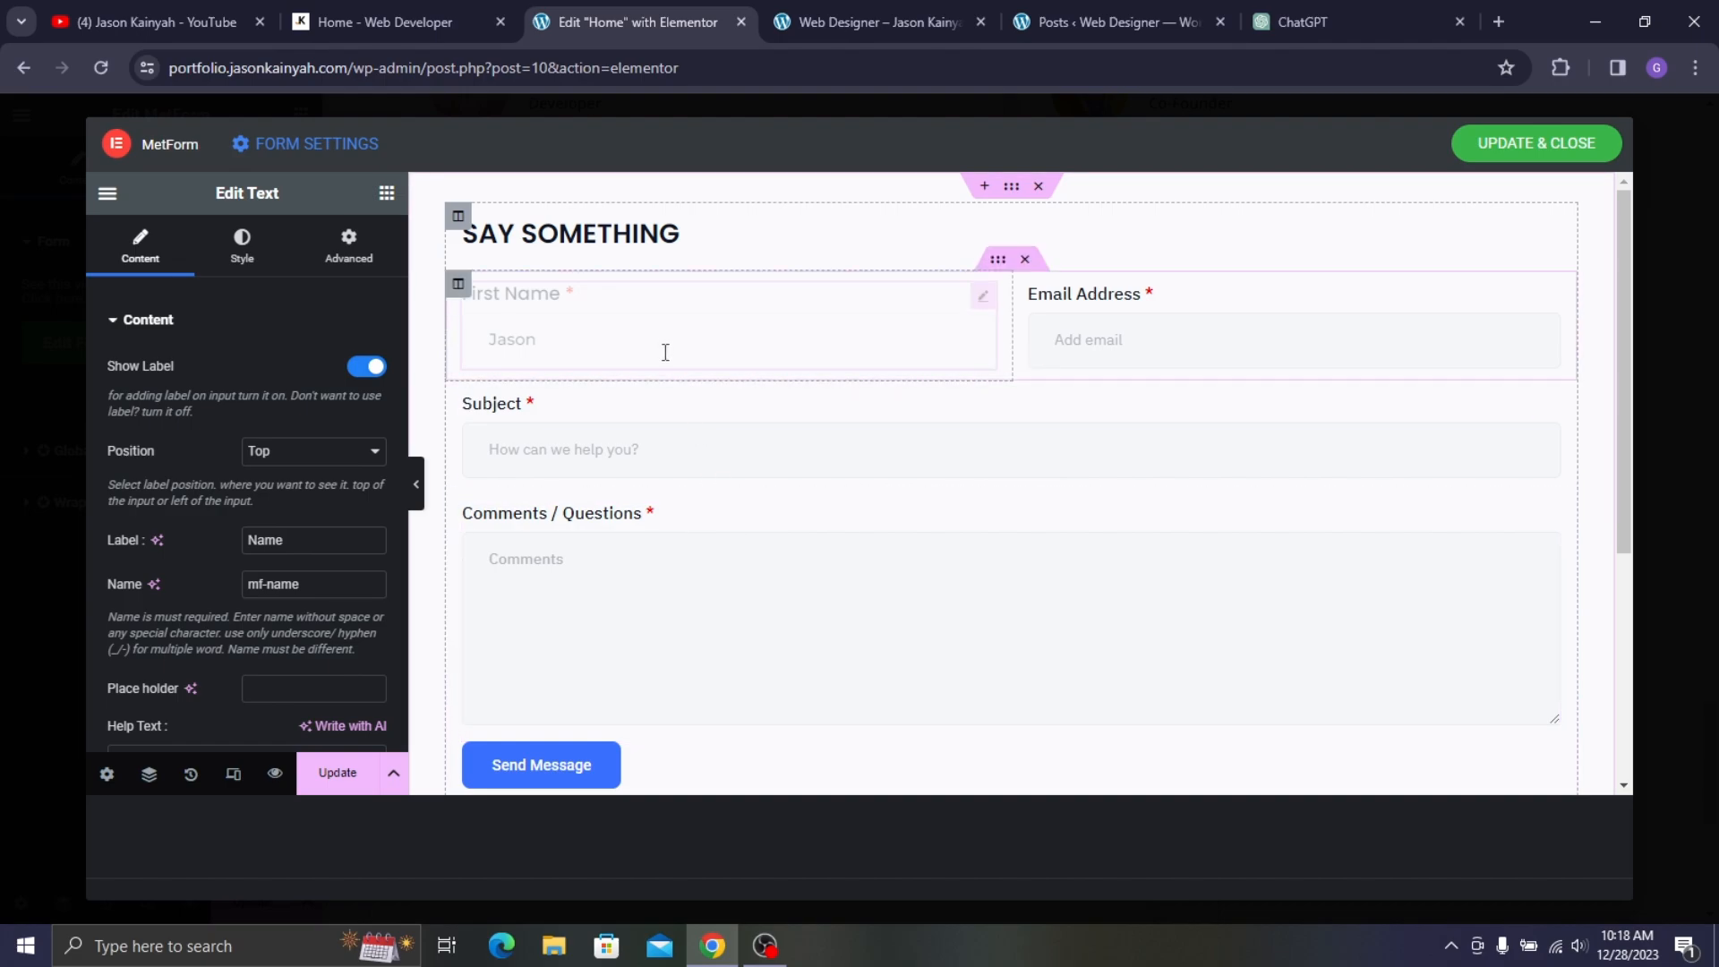
- Copy the First Name field and paste its style onto Email Address, Subject and Comments
{"action": "right_click", "coordinate": [706, 317]}
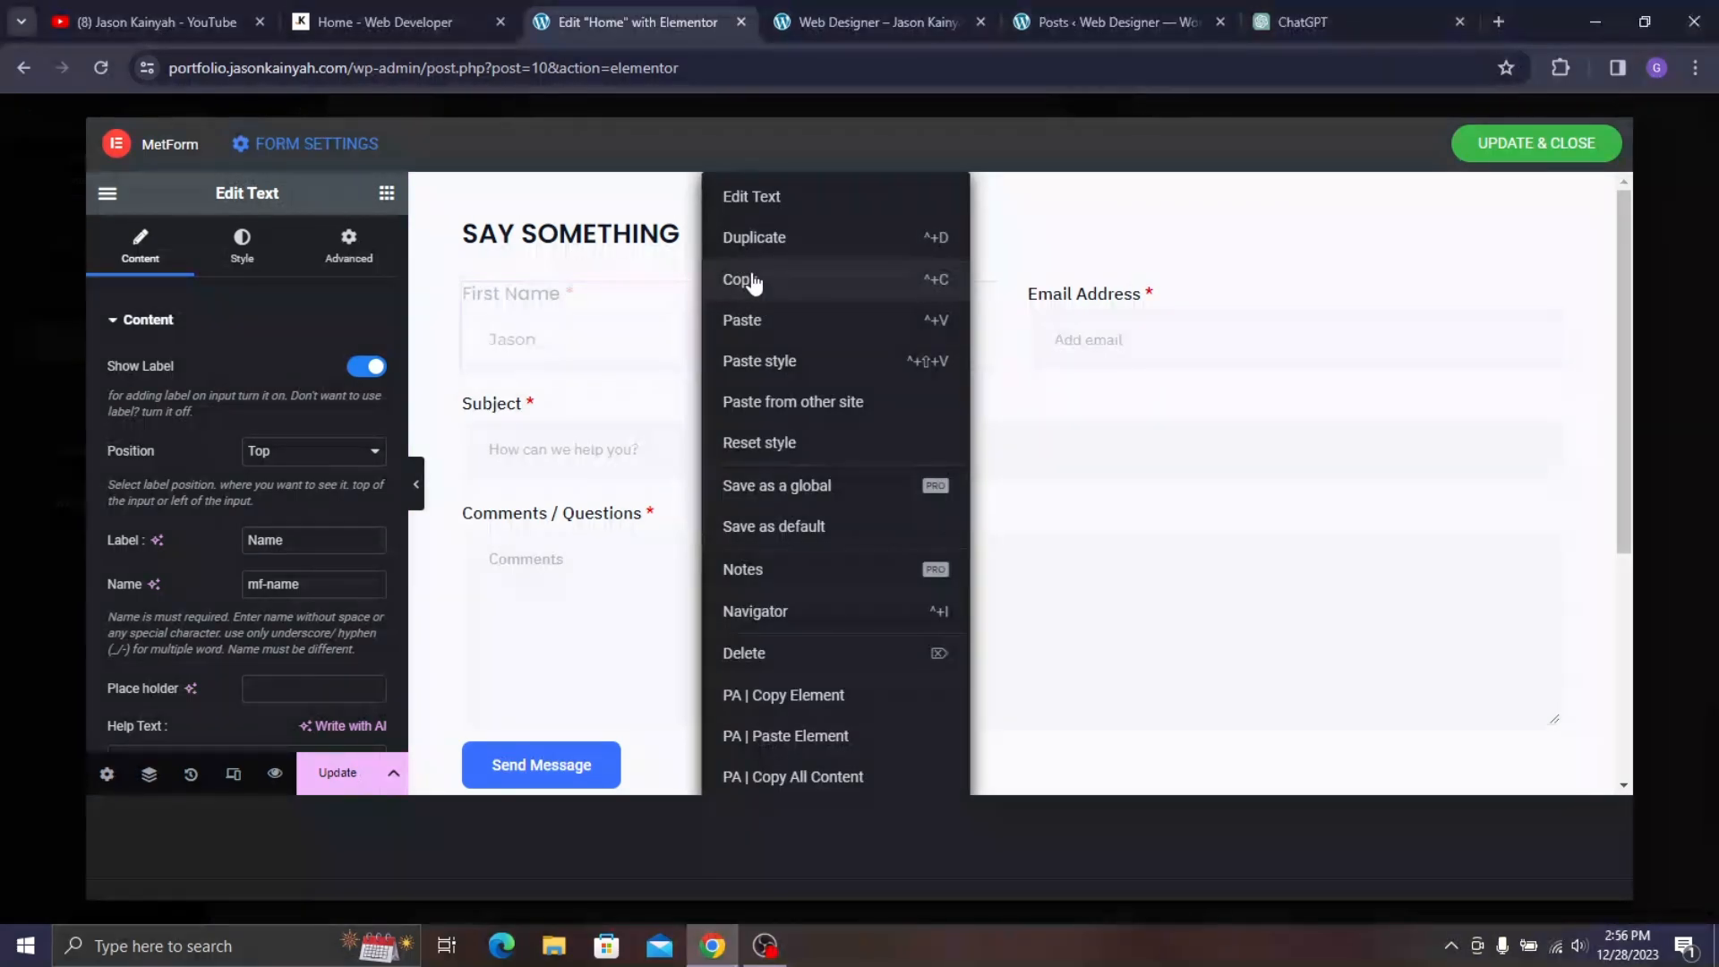
{"action": "left_click", "coordinate": [752, 280]}
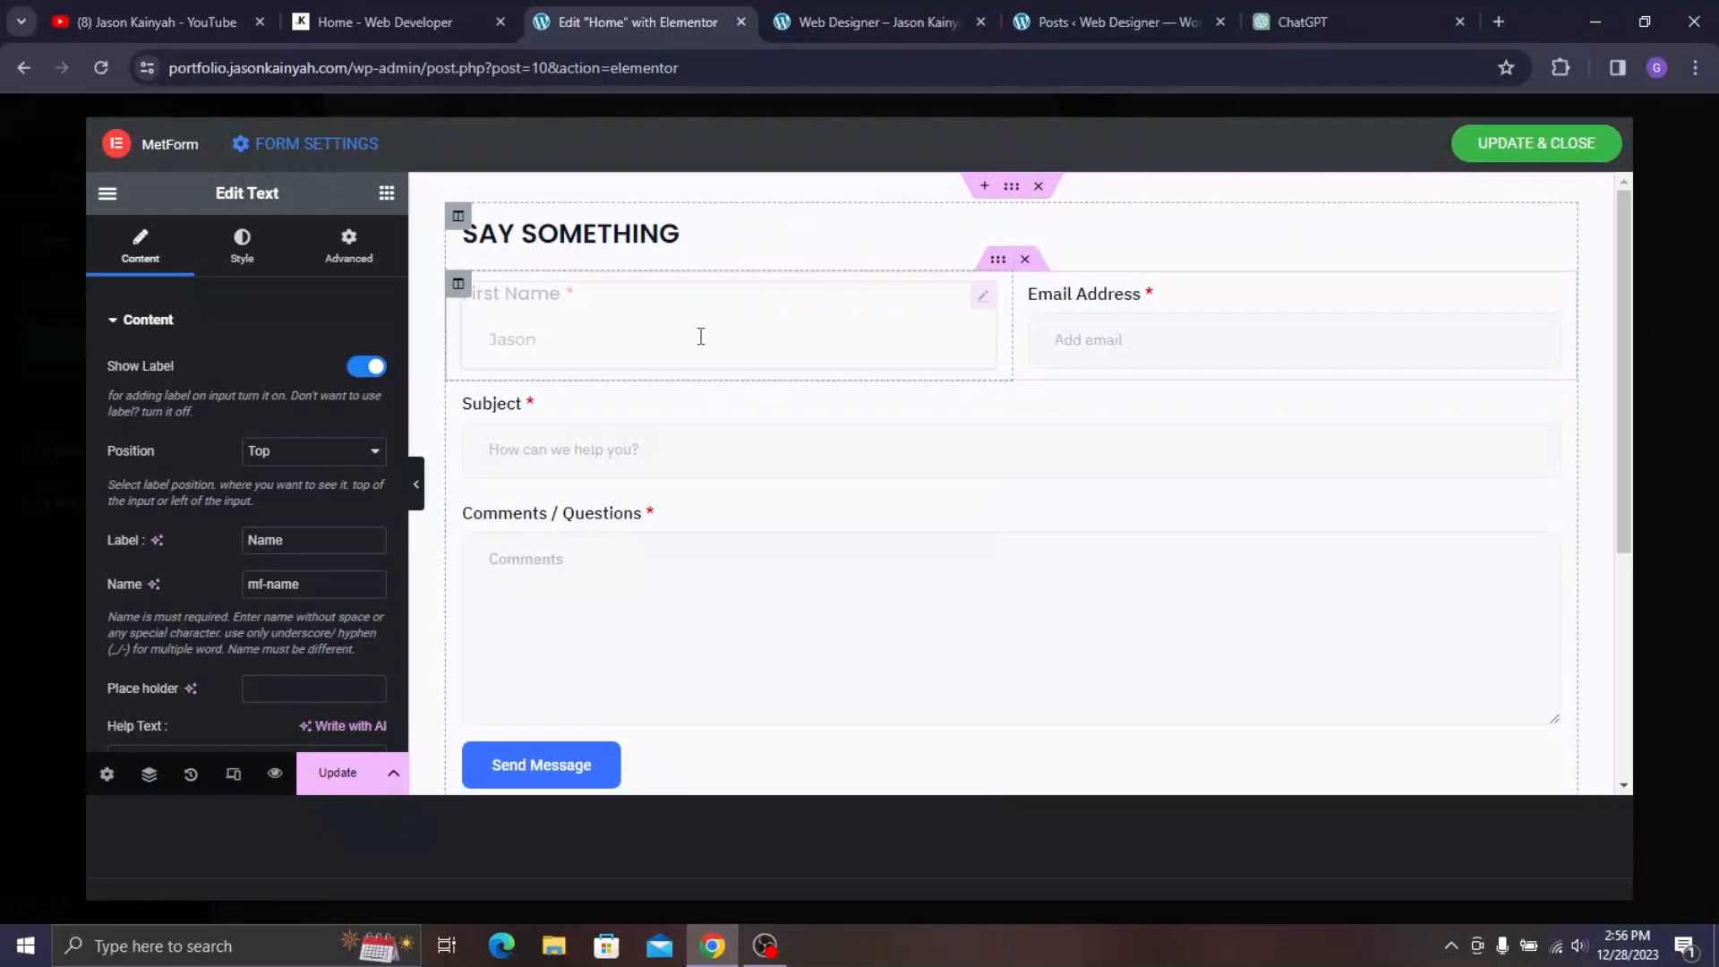
{"action": "right_click", "coordinate": [1194, 322]}
{"action": "left_click", "coordinate": [1217, 361]}
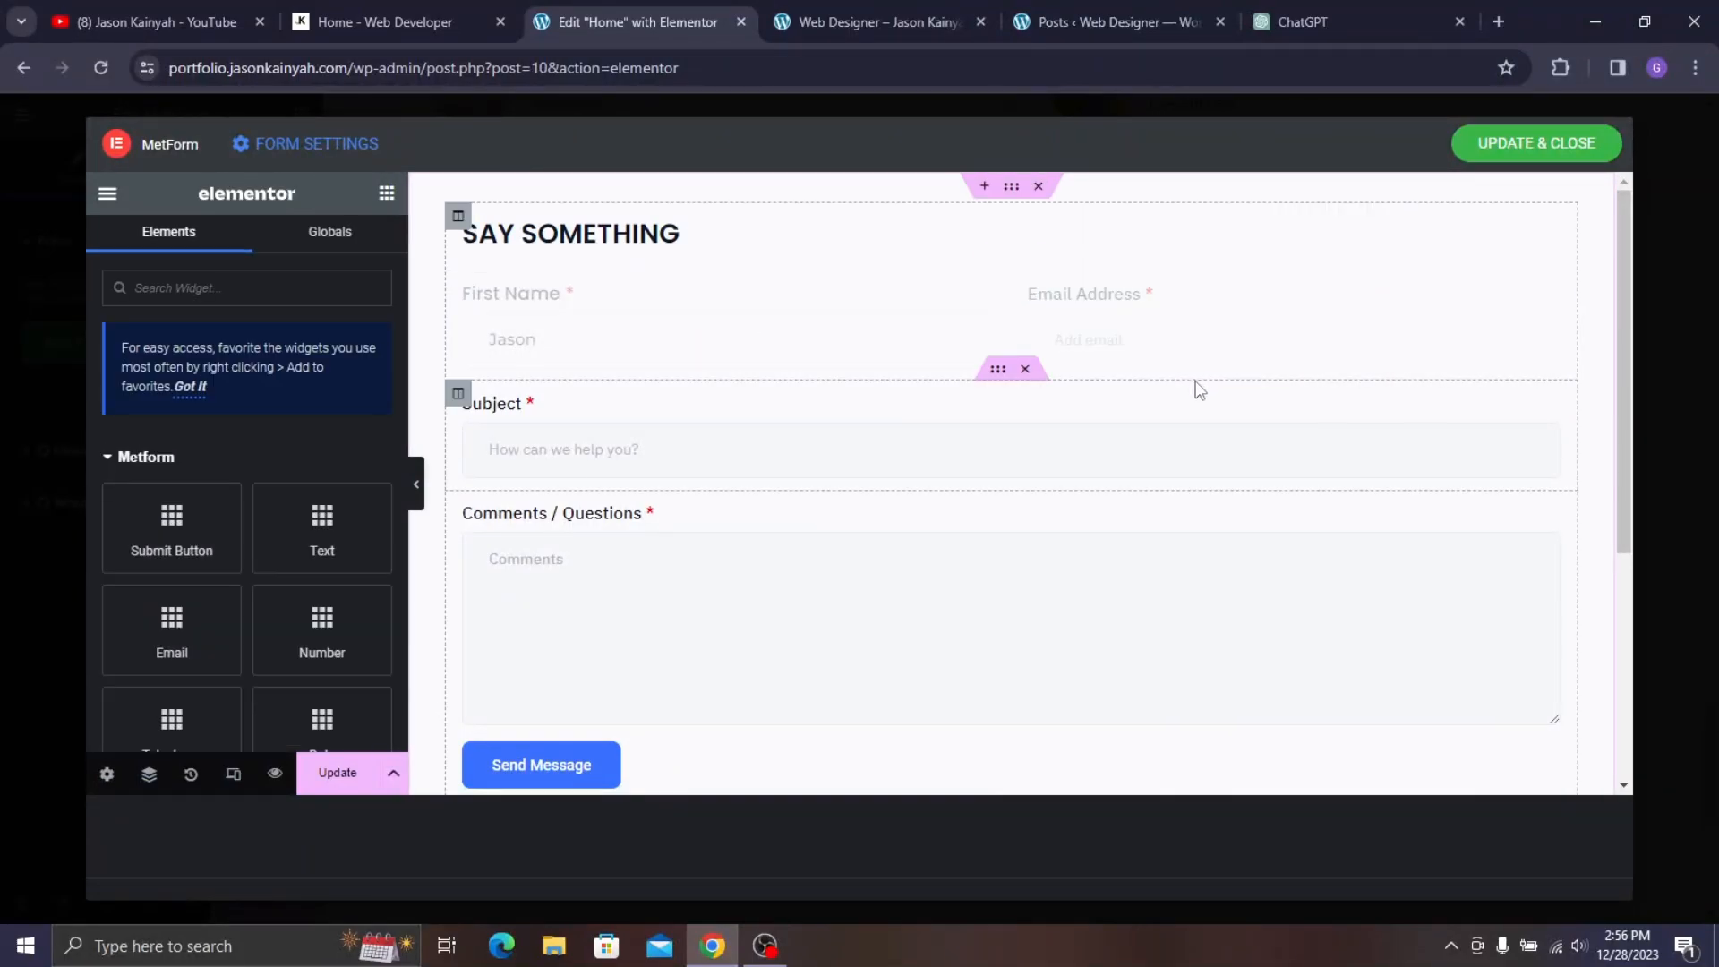
{"action": "right_click", "coordinate": [806, 433]}
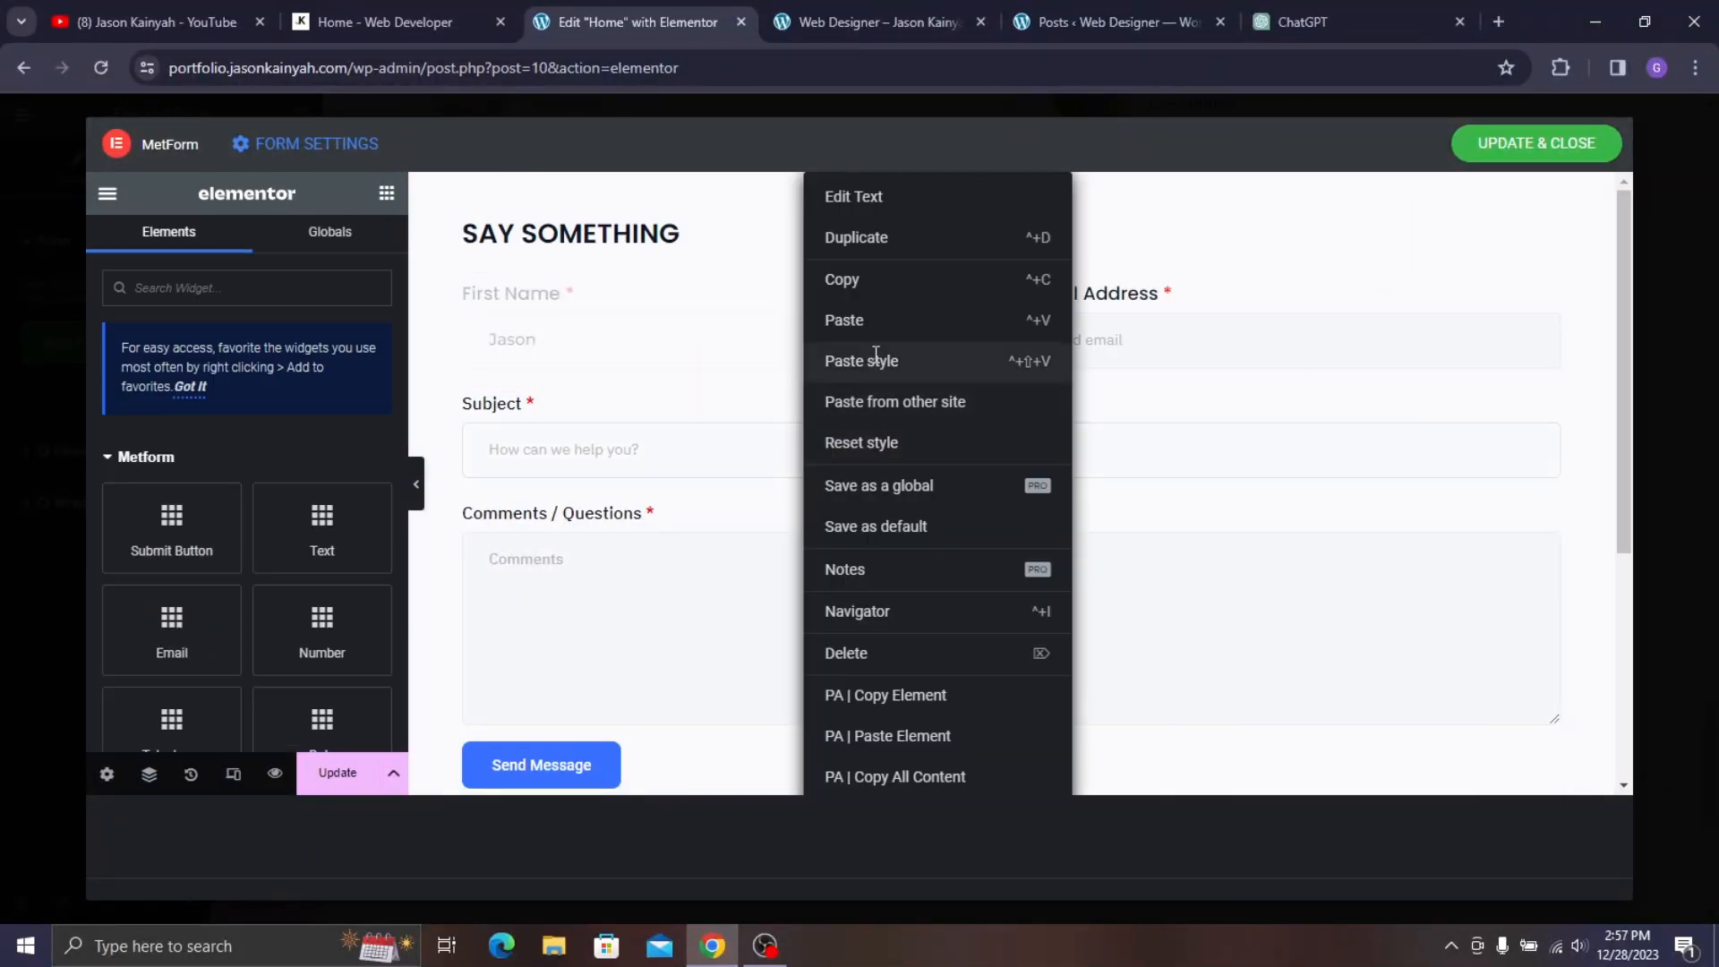
{"action": "left_click", "coordinate": [878, 353]}
{"action": "right_click", "coordinate": [664, 541]}
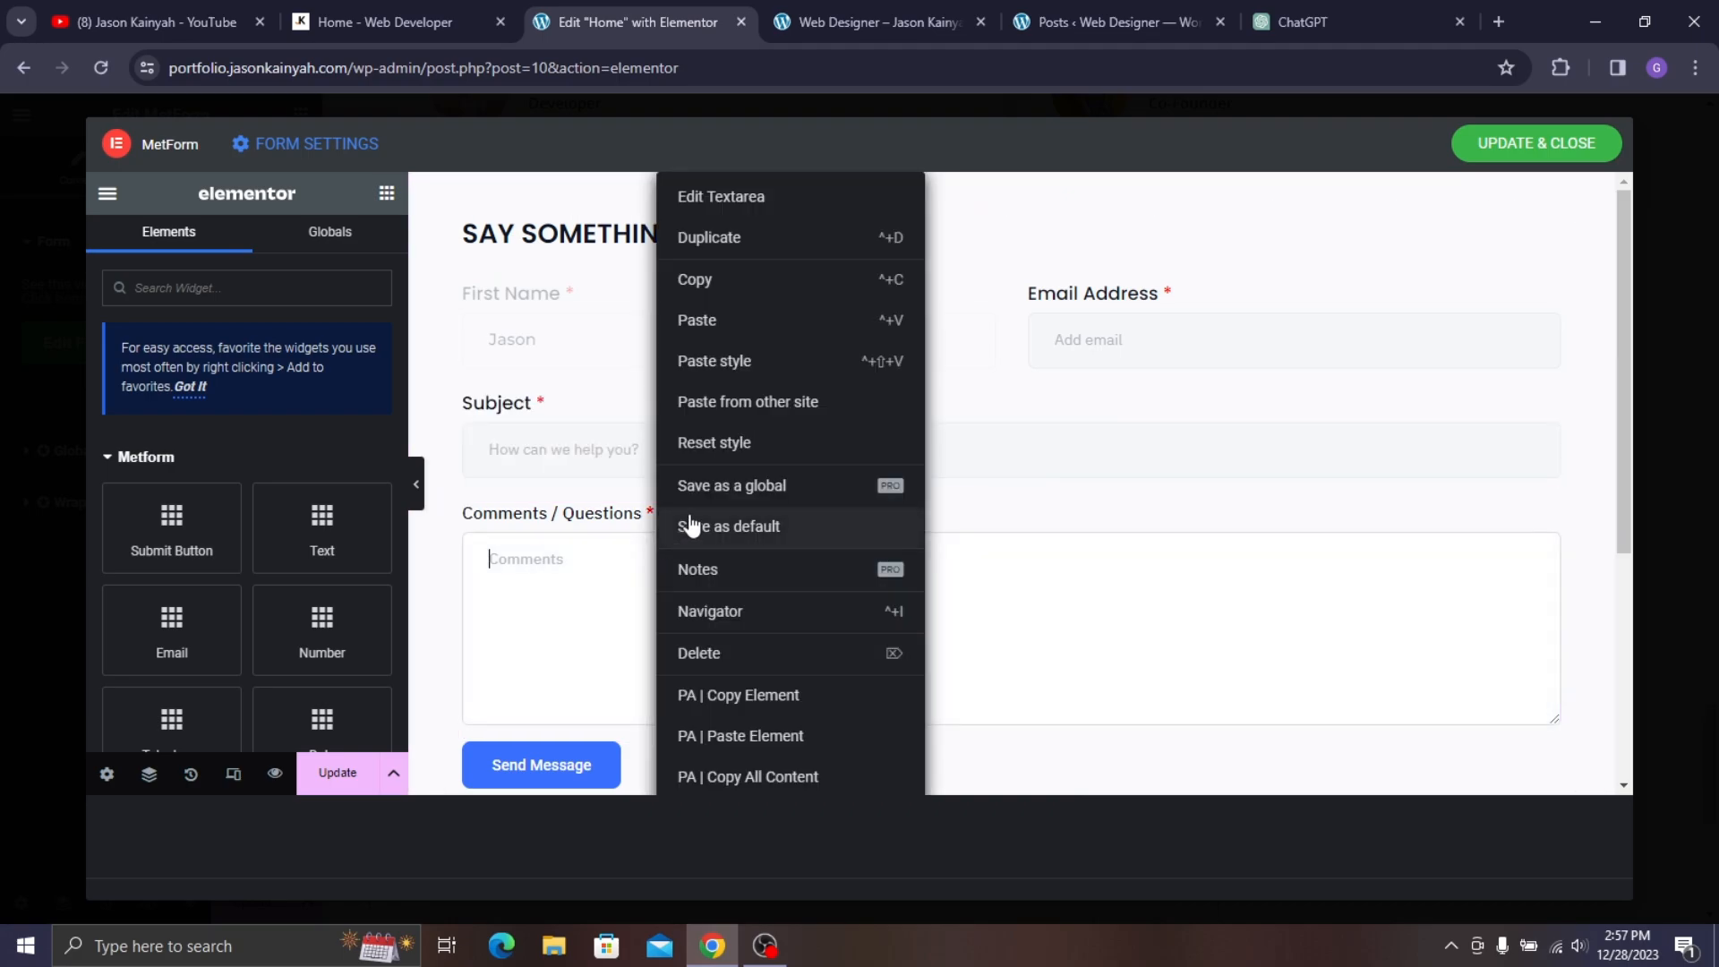
{"action": "left_click", "coordinate": [742, 362]}
- Select the Comments field to edit its settings
{"action": "left_click", "coordinate": [359, 22]}
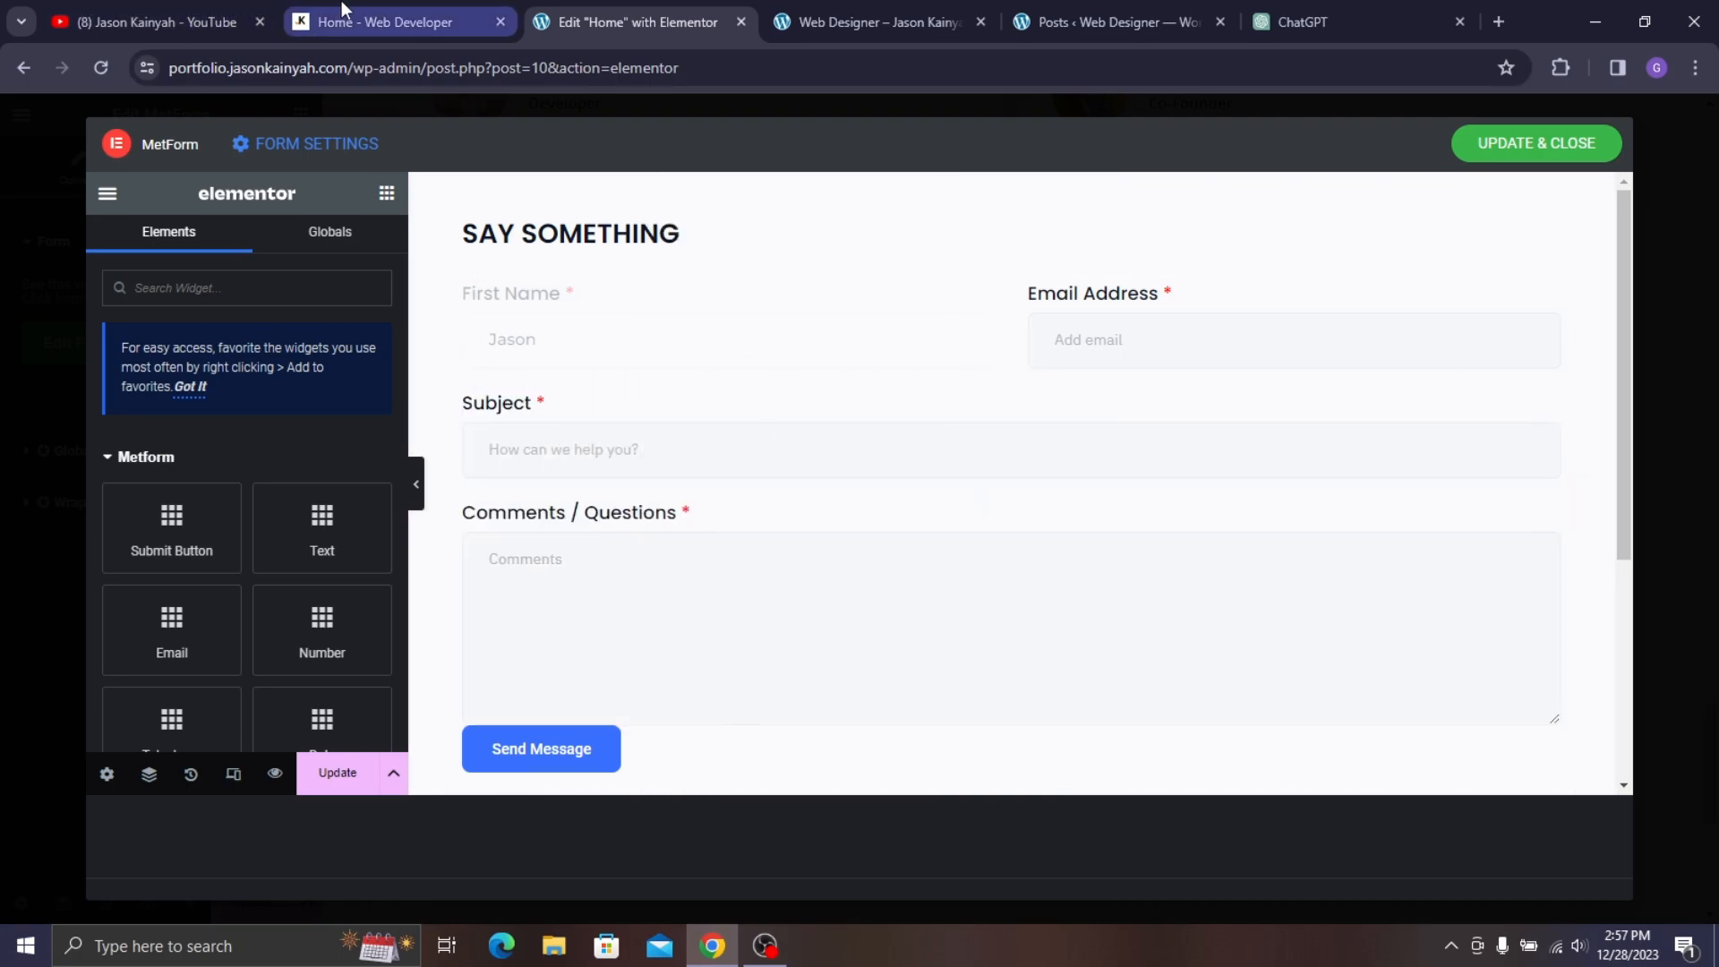
{"action": "scroll", "coordinate": [425, 484], "scroll_direction": "down", "scroll_amount": 1}
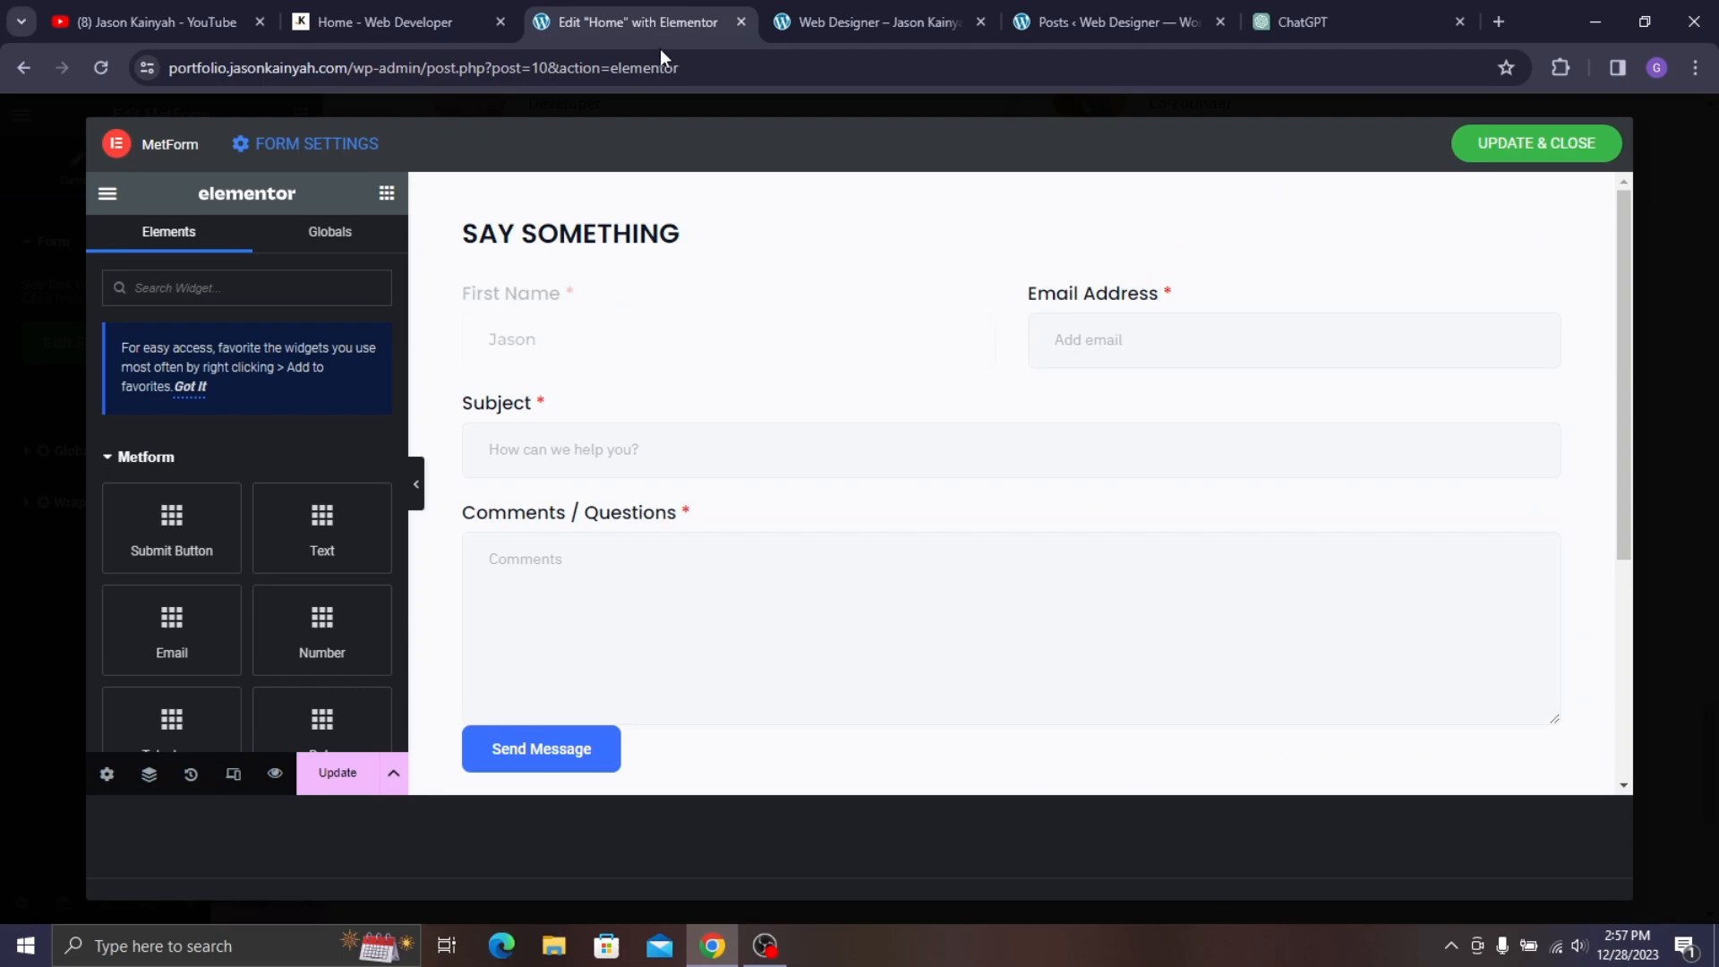
{"action": "left_click", "coordinate": [644, 575]}
- Delete the placeholder text in the Comments, Subject and Email Address fields, leaving them blank
{"action": "scroll", "coordinate": [237, 528], "scroll_direction": "down", "scroll_amount": 2}
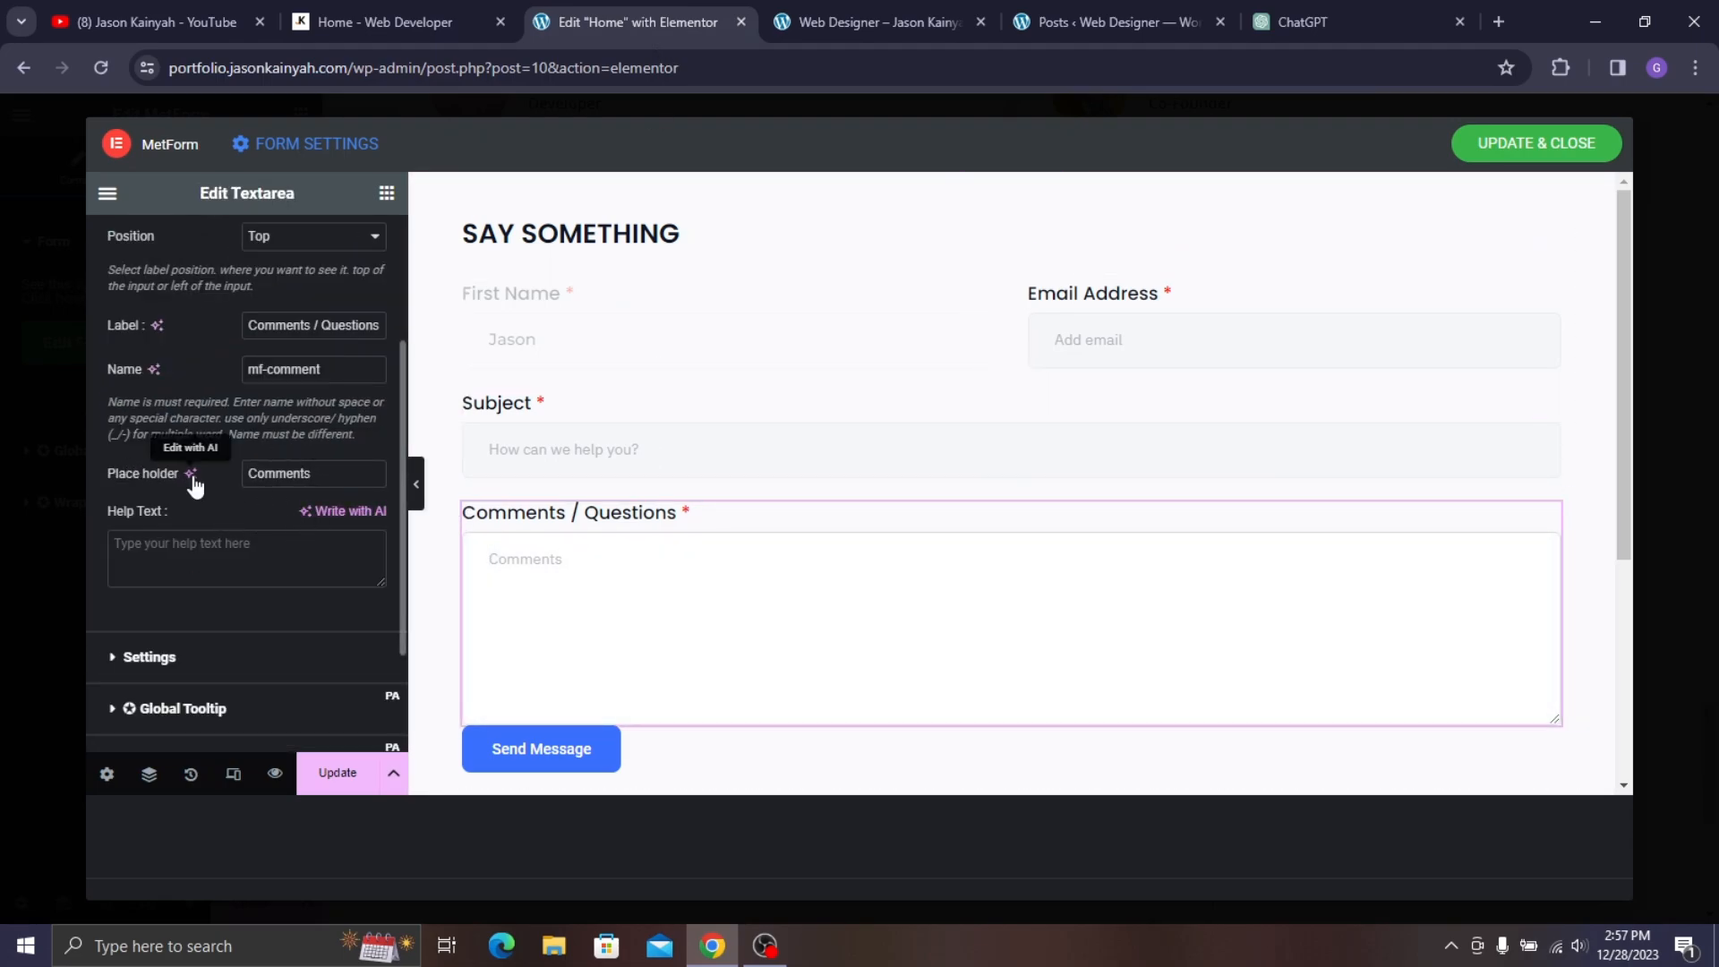
{"action": "double_click", "coordinate": [290, 476]}
{"action": "key", "text": "BackSpace"}
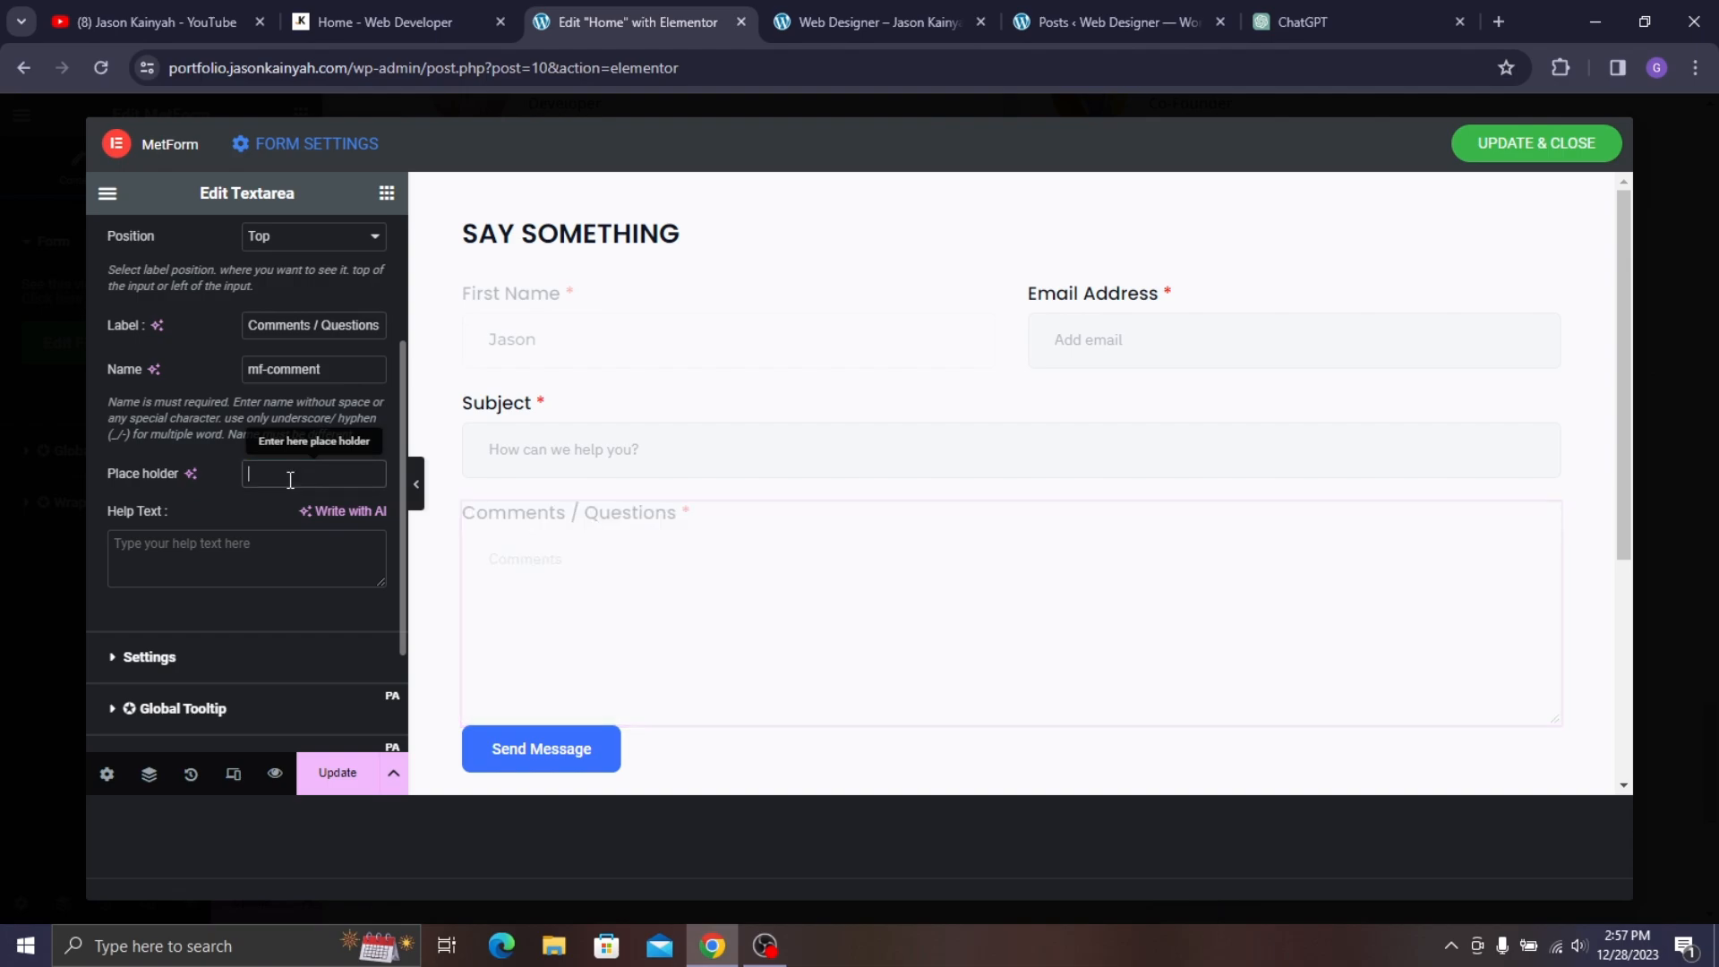
{"action": "left_click", "coordinate": [607, 449]}
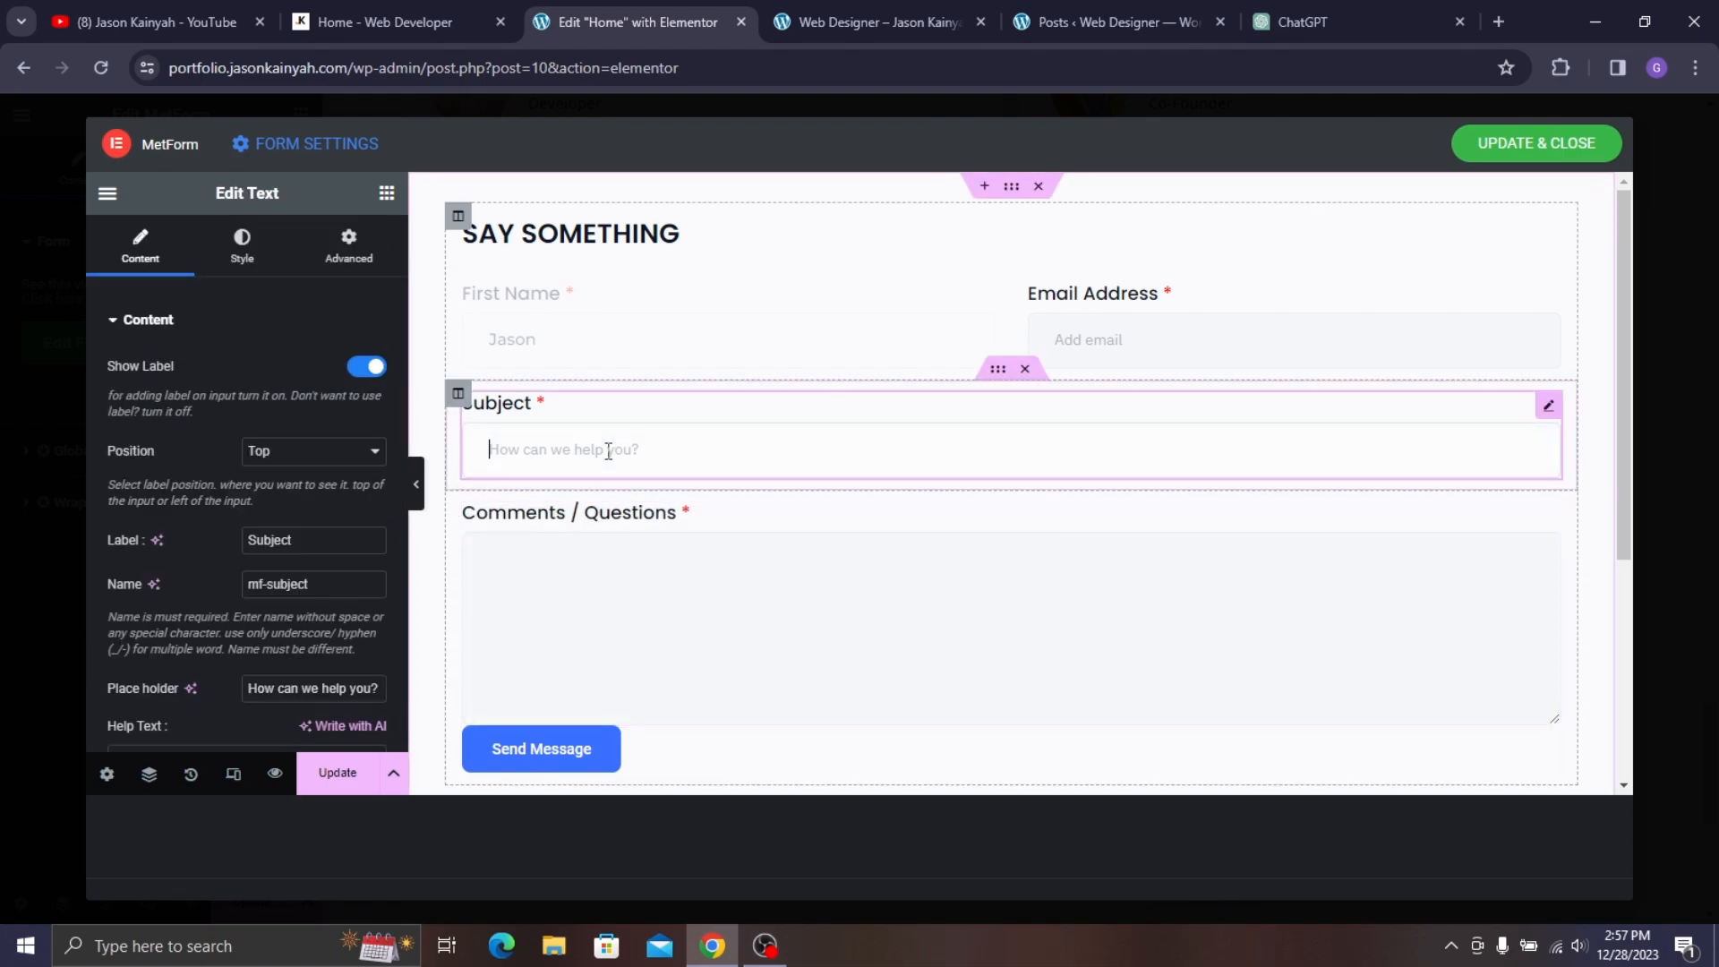
{"action": "scroll", "coordinate": [279, 515], "scroll_direction": "down", "scroll_amount": 2}
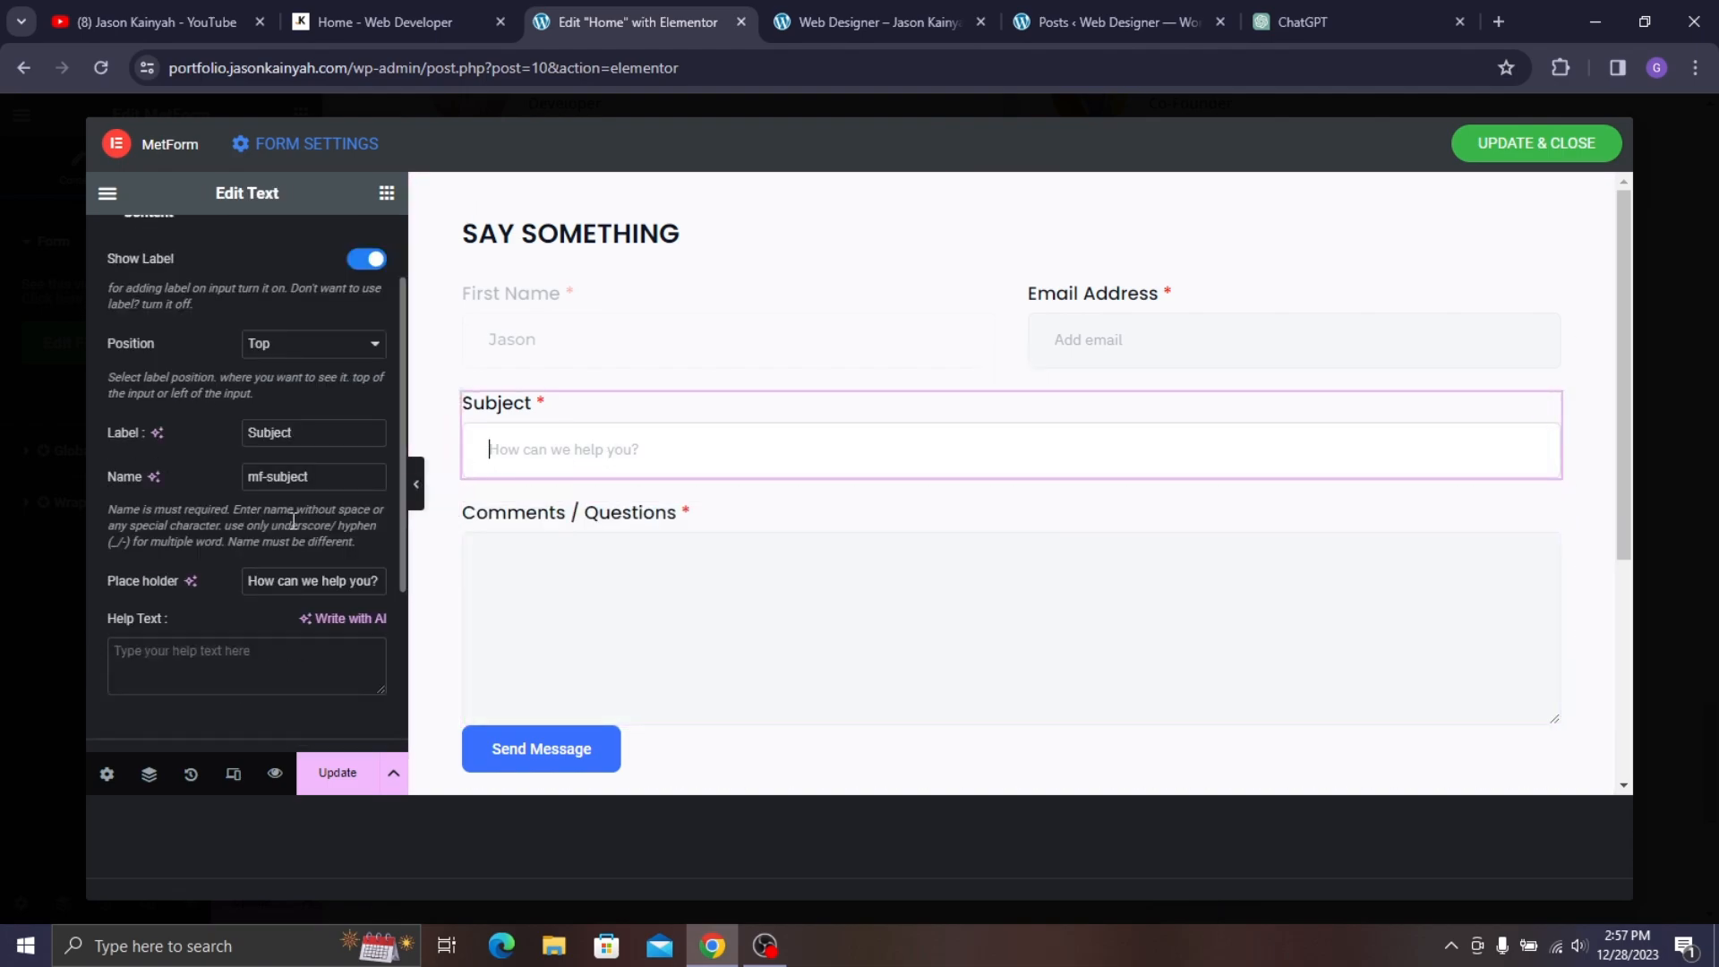
{"action": "triple_click", "coordinate": [323, 579]}
{"action": "key", "text": "BackSpace"}
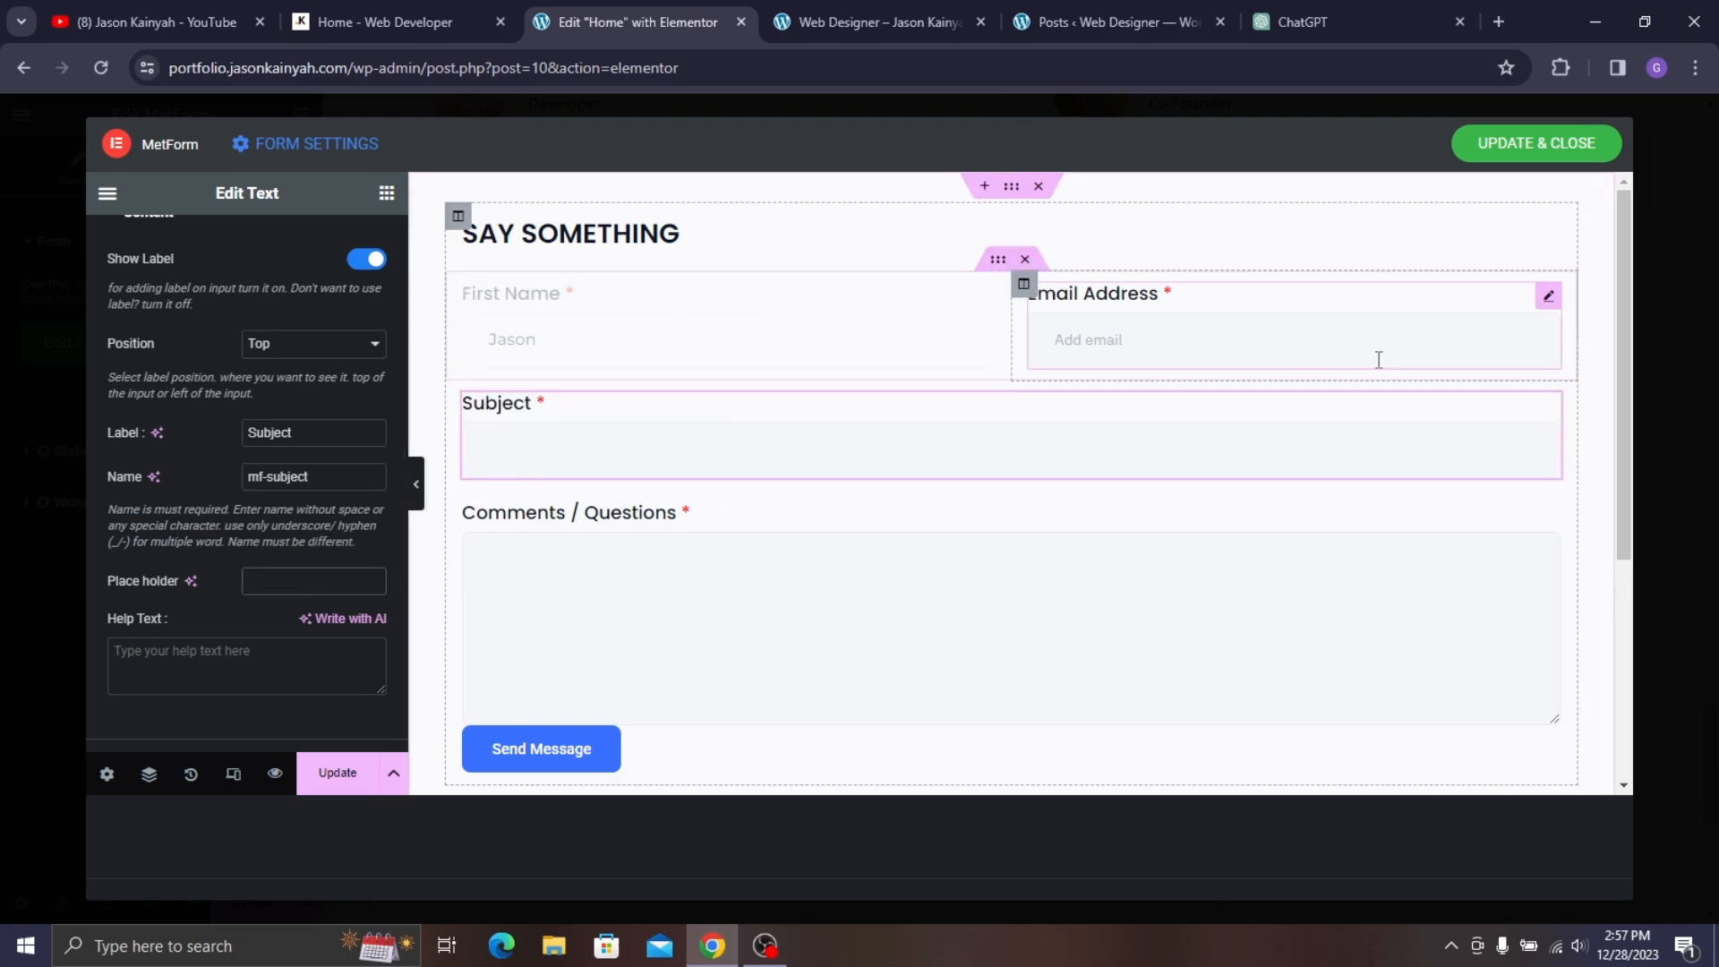
{"action": "left_click", "coordinate": [1340, 335]}
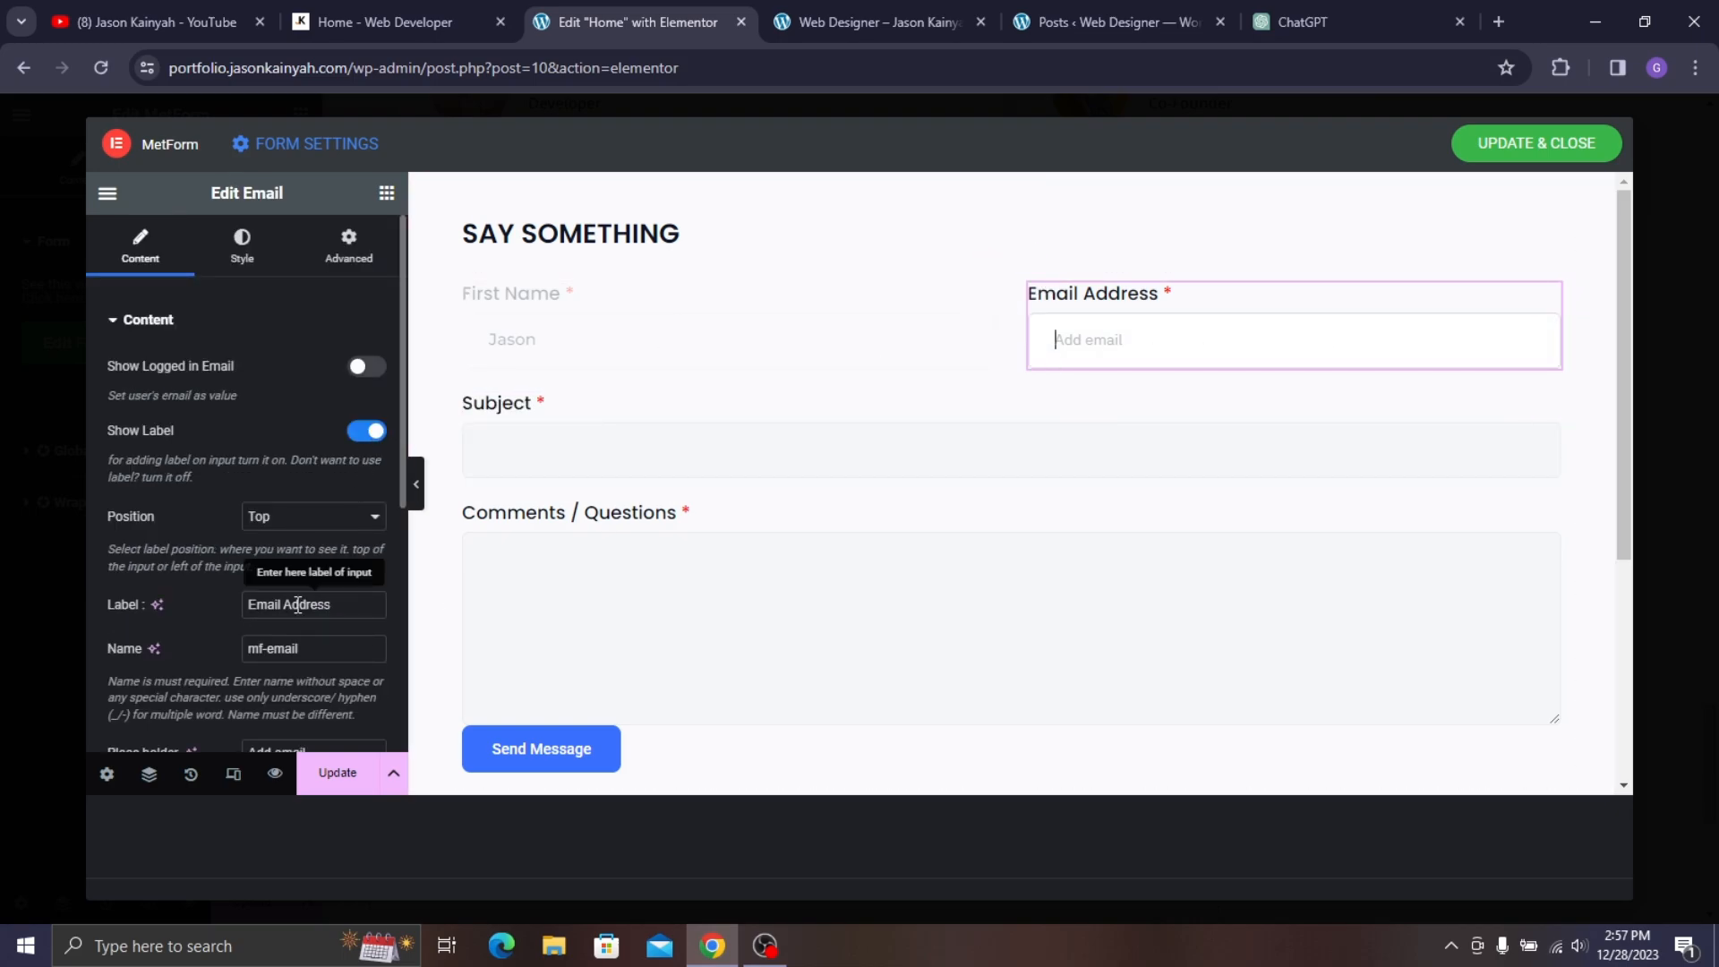
{"action": "scroll", "coordinate": [310, 605], "scroll_direction": "down", "scroll_amount": 1}
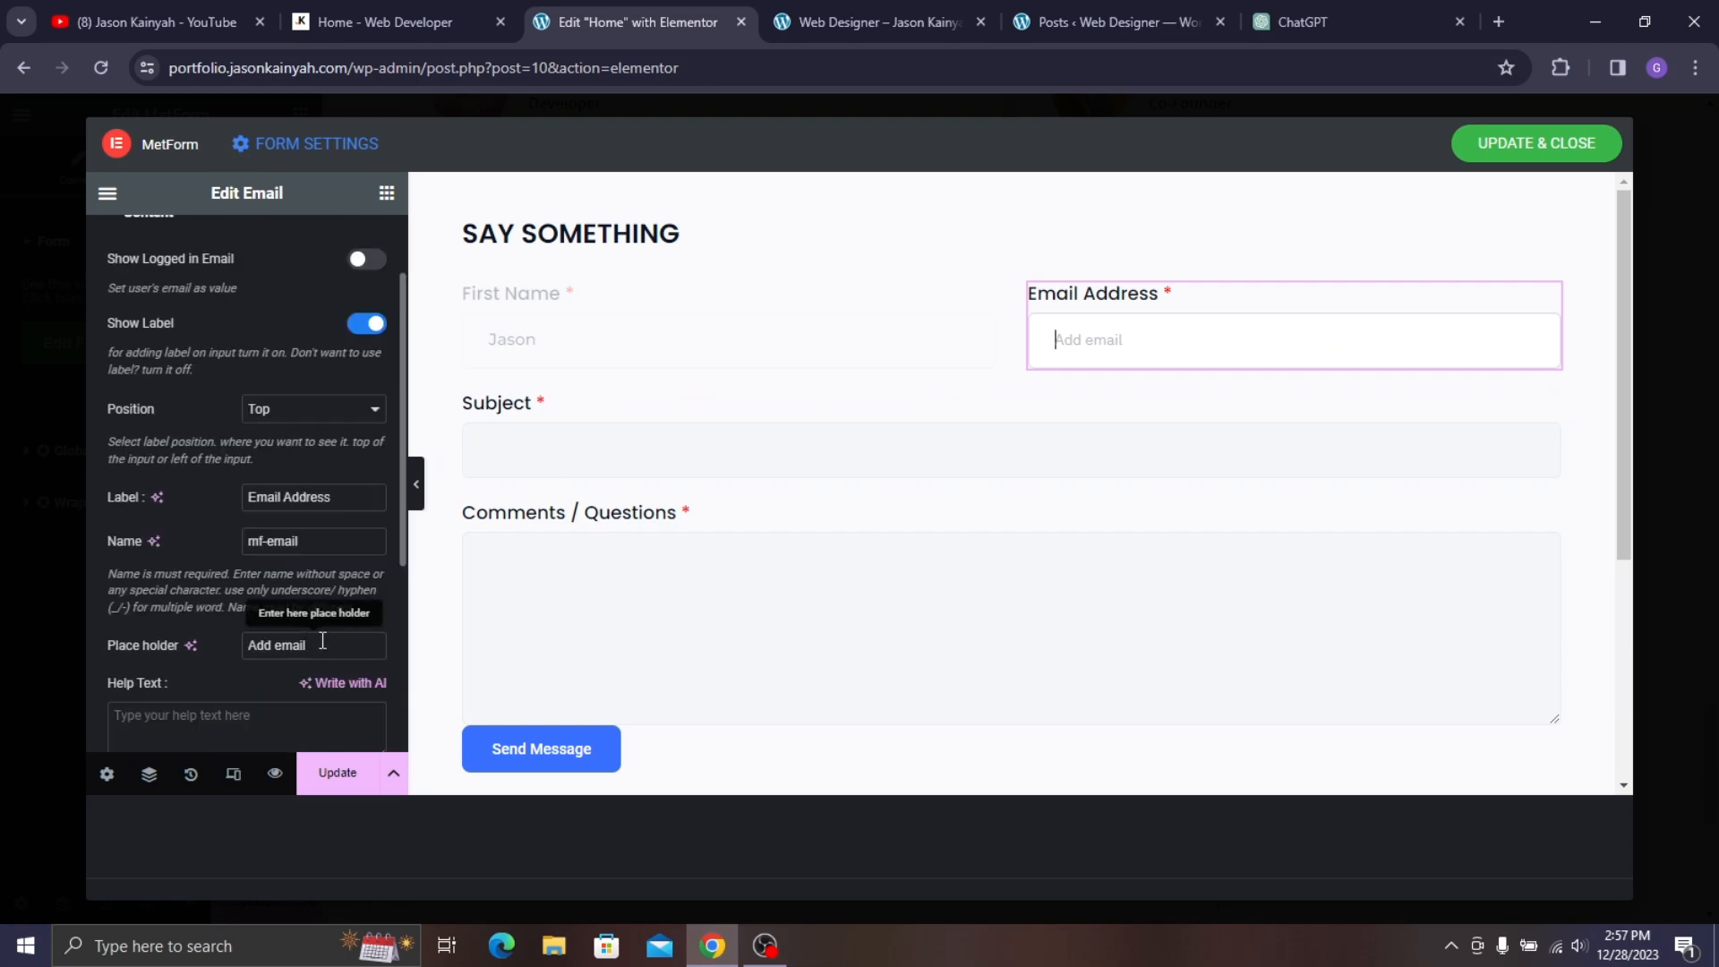
{"action": "triple_click", "coordinate": [304, 645]}
{"action": "key", "text": "BackSpace"}
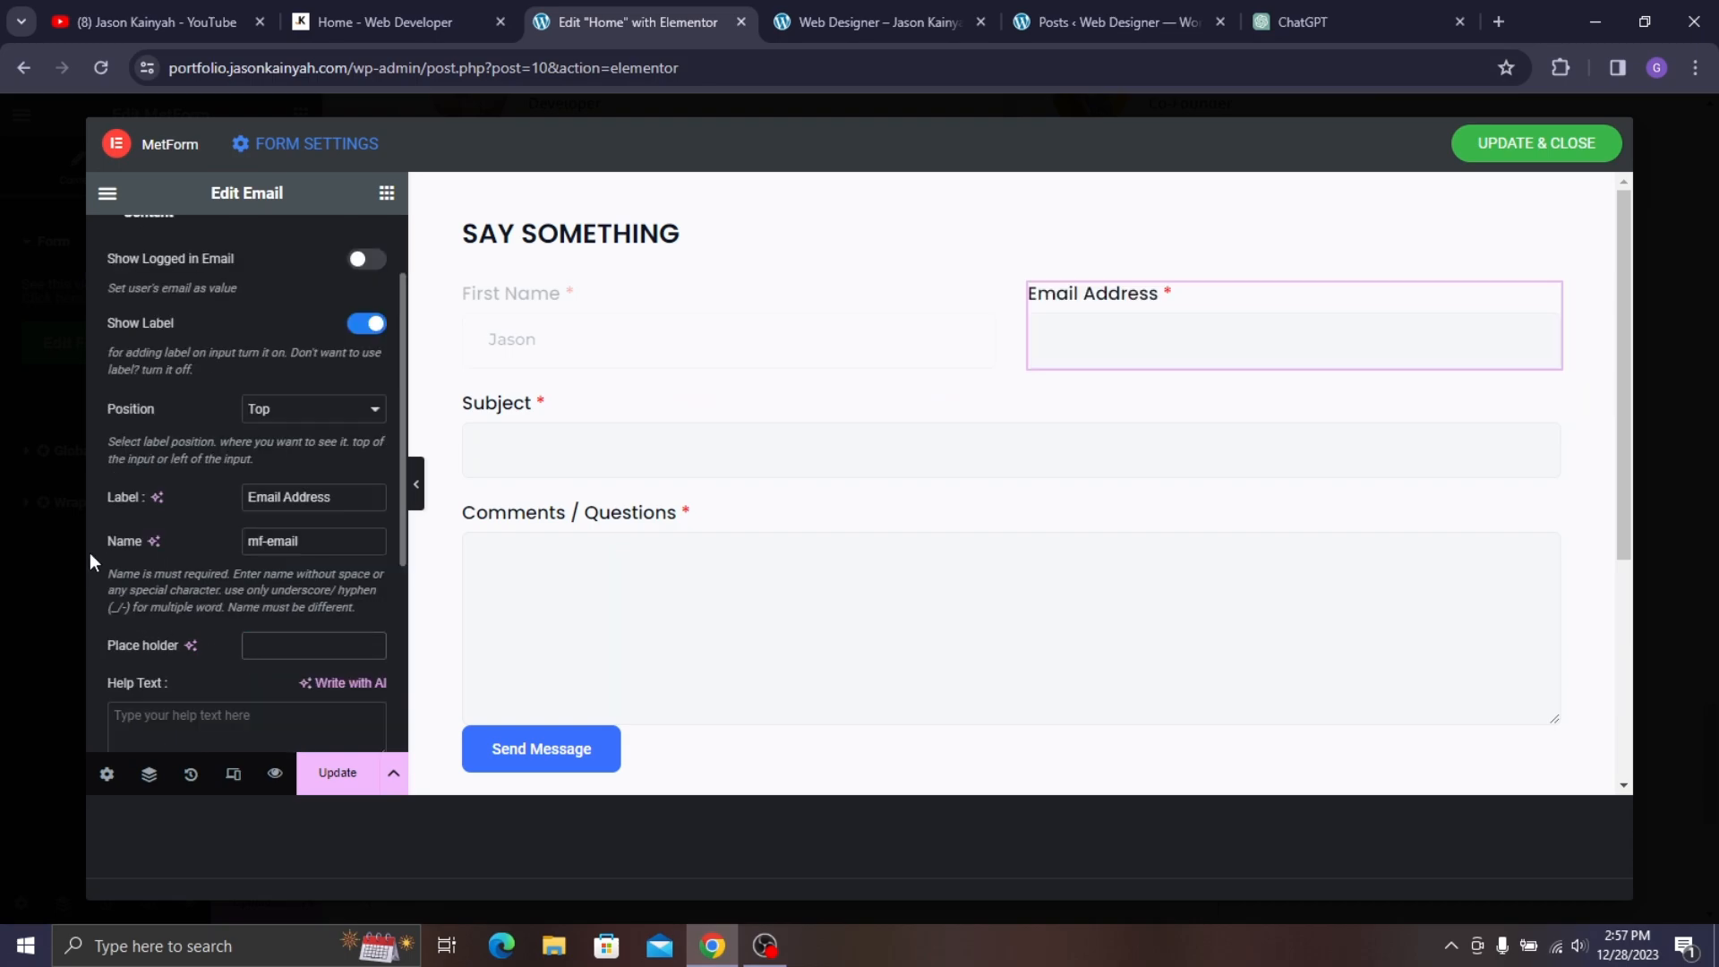
{"action": "left_click", "coordinate": [1440, 357]}
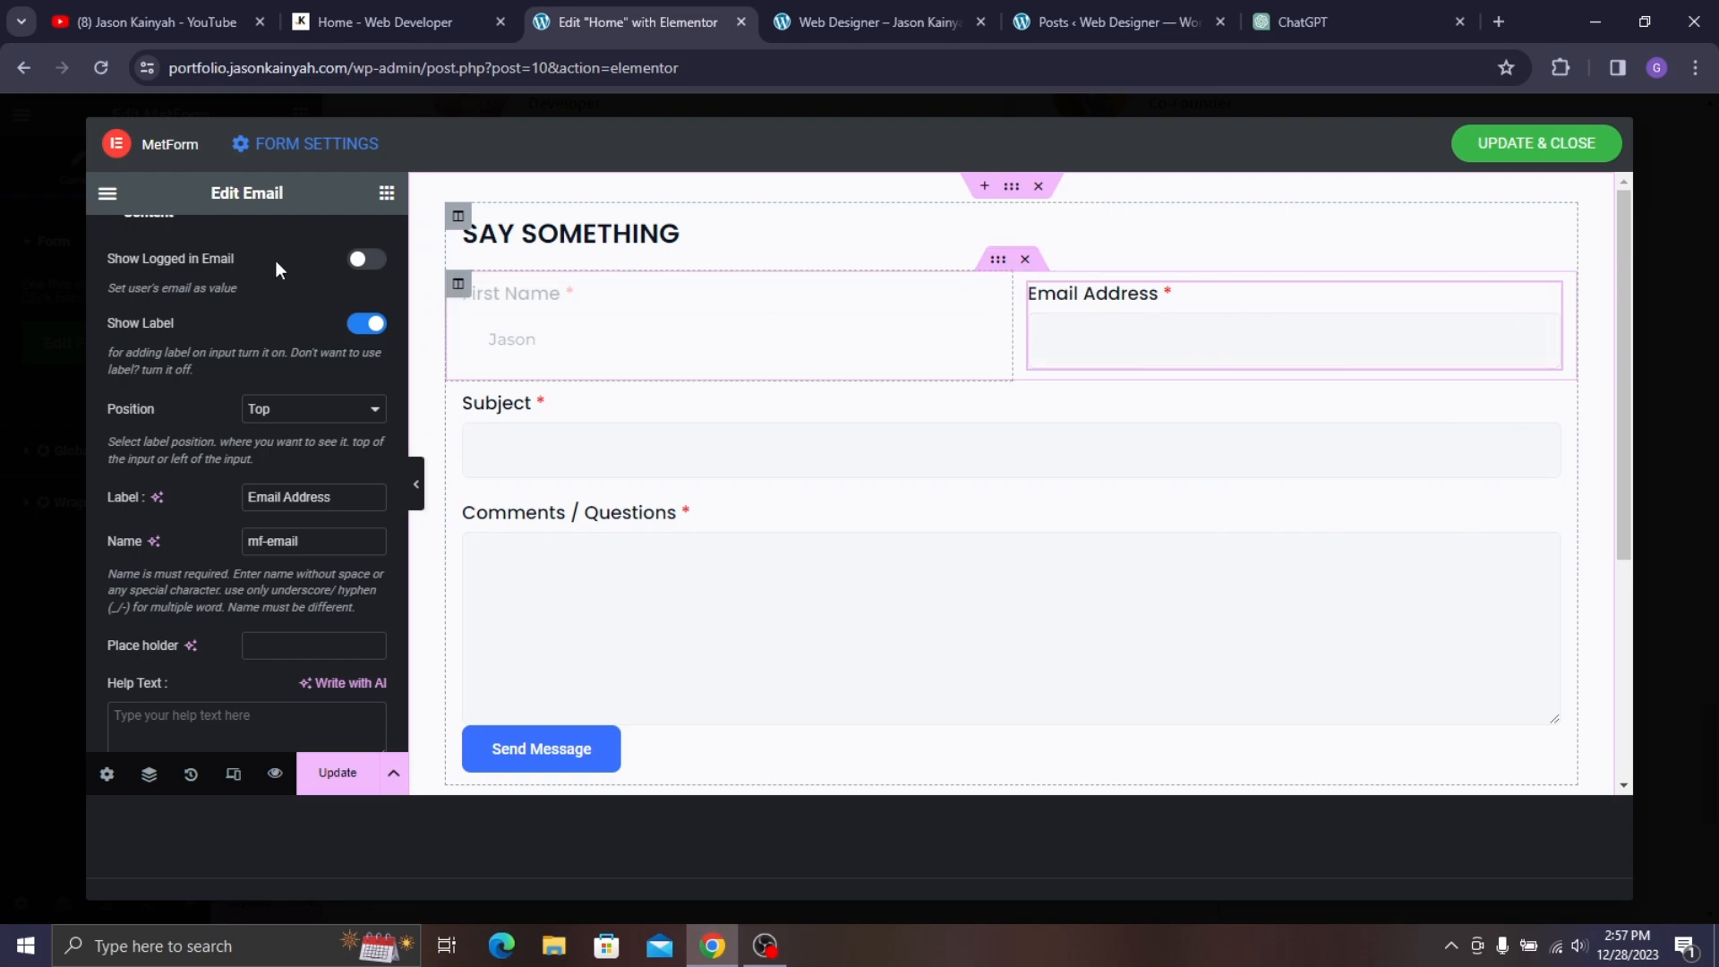
- Open the Email Address field's style settings and expand its input box section
{"action": "scroll", "coordinate": [233, 269], "scroll_direction": "up", "scroll_amount": 2}
{"action": "left_click", "coordinate": [243, 247]}
{"action": "scroll", "coordinate": [272, 333], "scroll_direction": "down", "scroll_amount": 1}
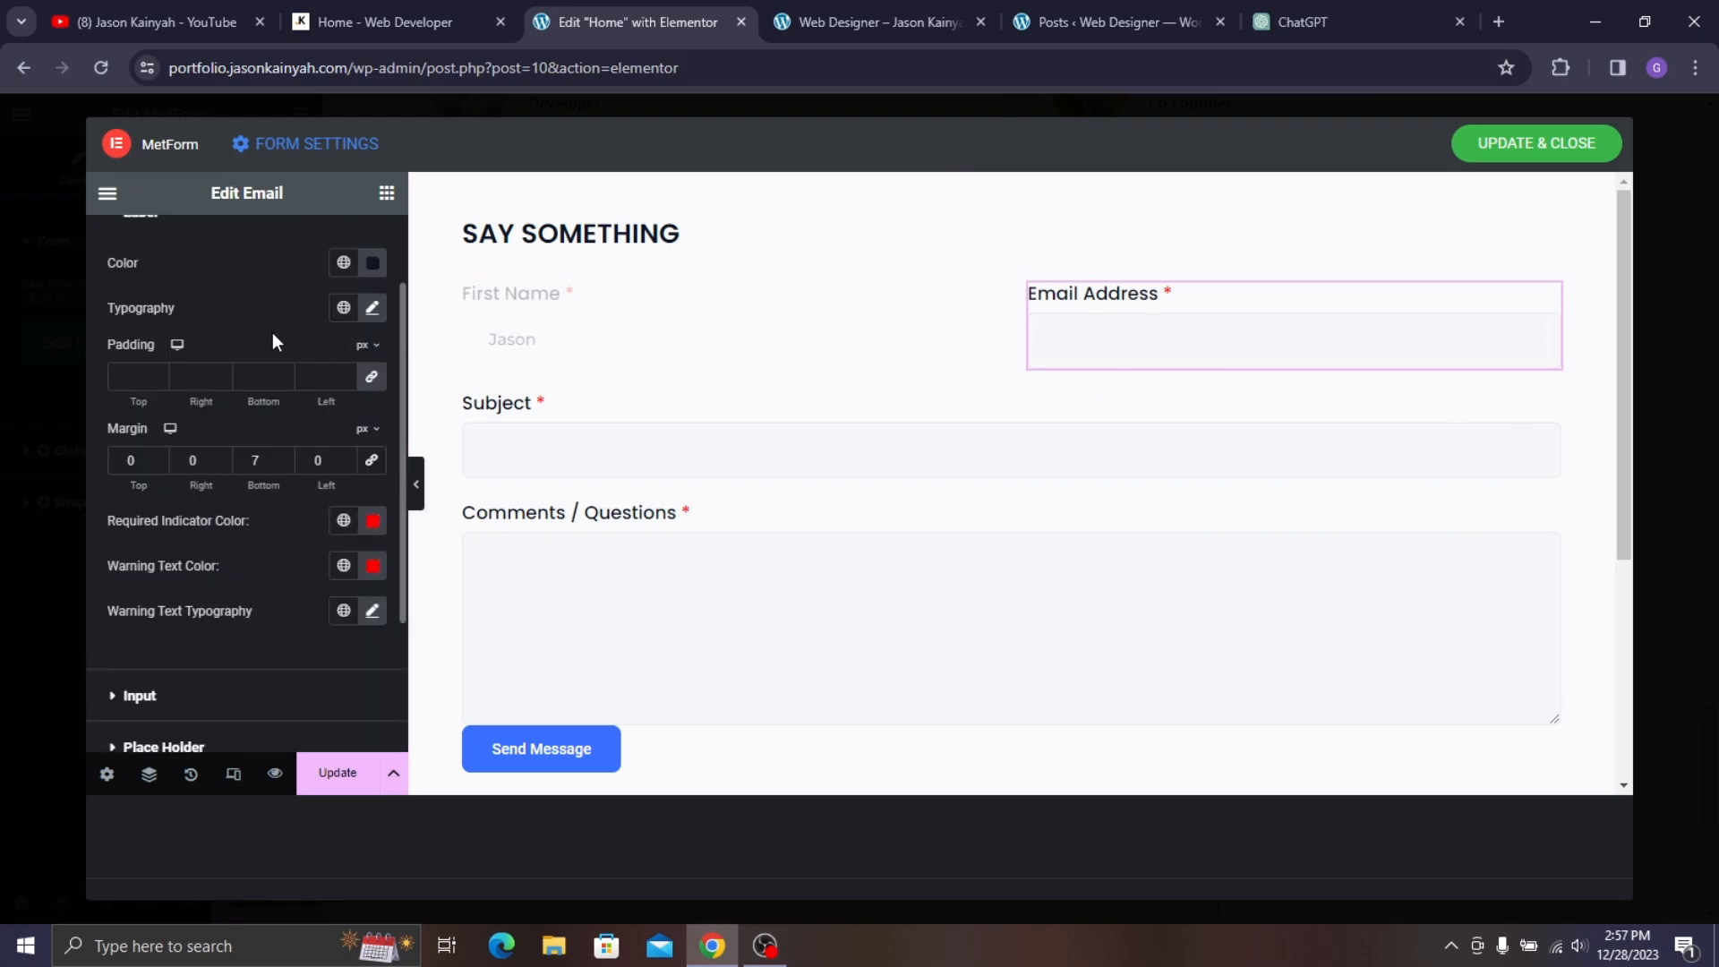
{"action": "scroll", "coordinate": [270, 428], "scroll_direction": "up", "scroll_amount": 1}
{"action": "scroll", "coordinate": [204, 304], "scroll_direction": "down", "scroll_amount": 3}
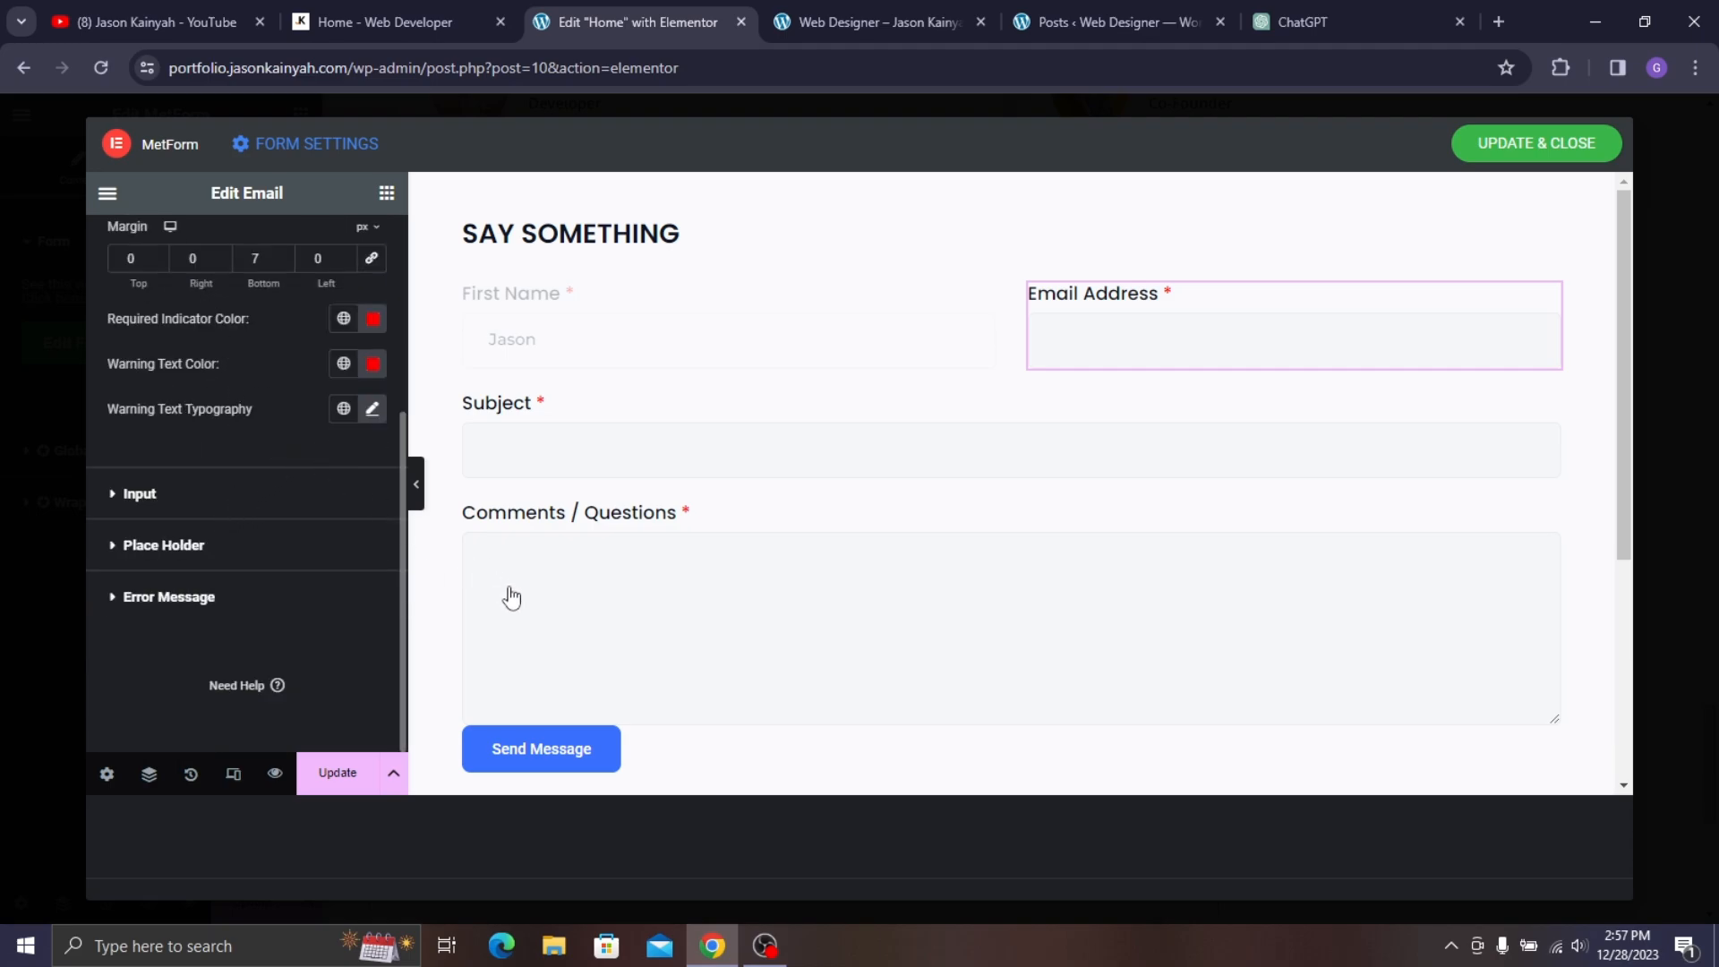
{"action": "left_click", "coordinate": [211, 510]}
{"action": "scroll", "coordinate": [230, 405], "scroll_direction": "down", "scroll_amount": 3}
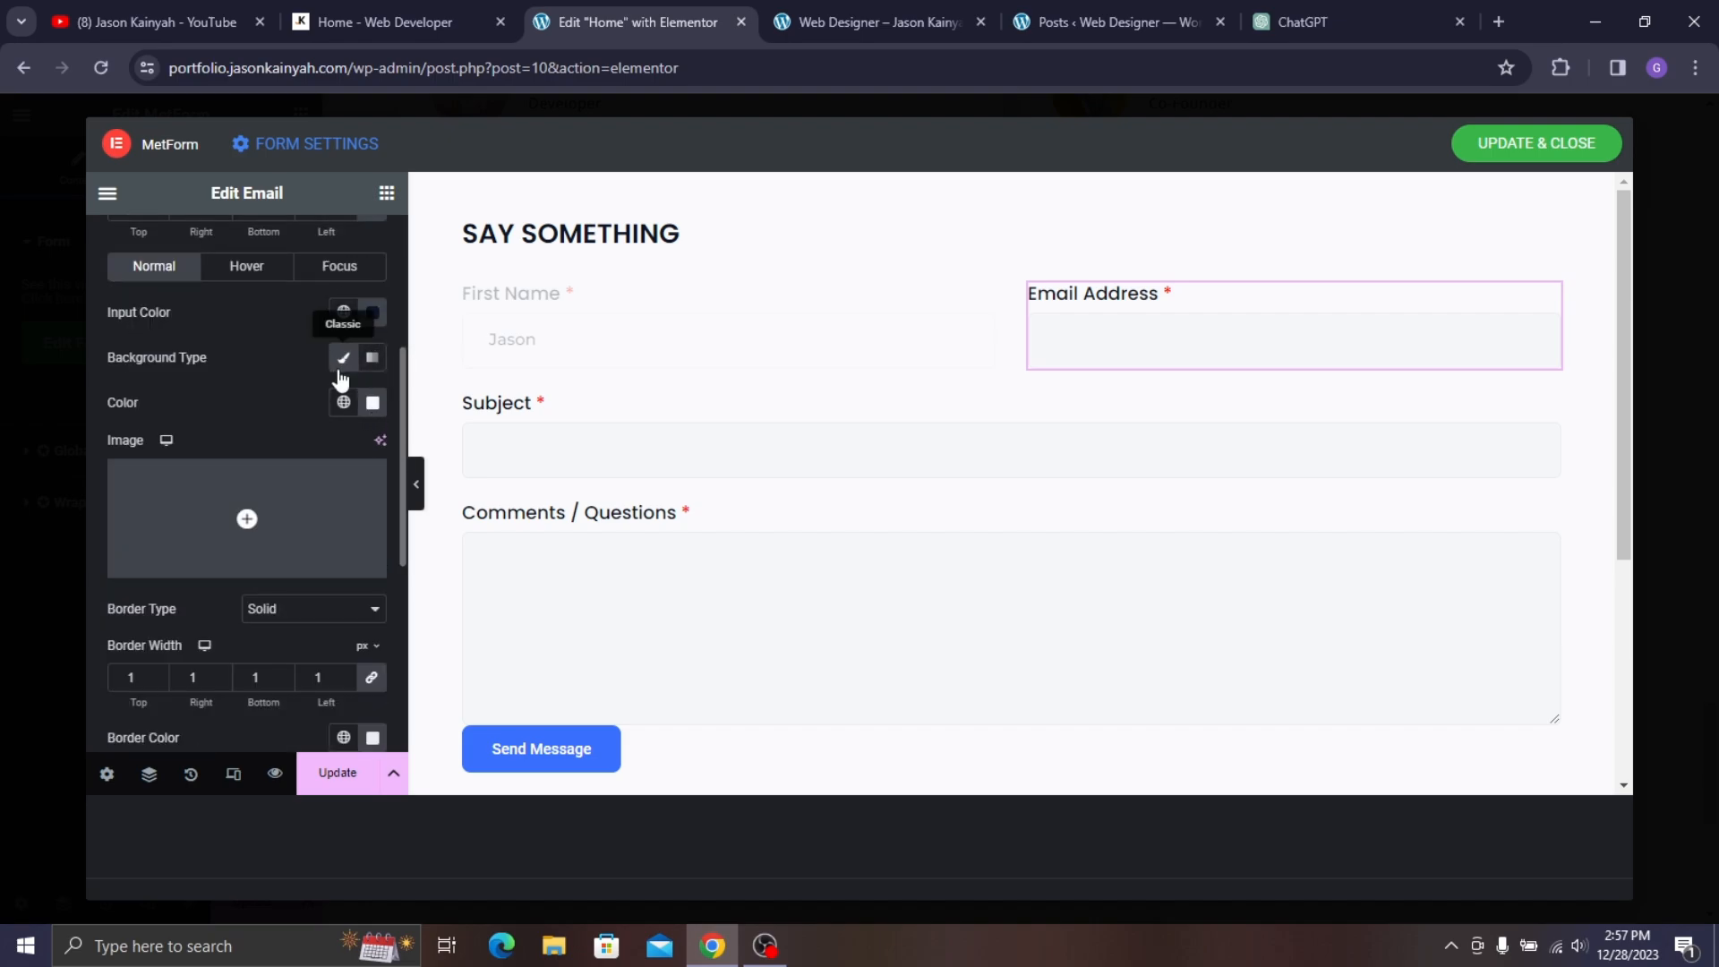
{"action": "scroll", "coordinate": [268, 340], "scroll_direction": "down", "scroll_amount": 1}
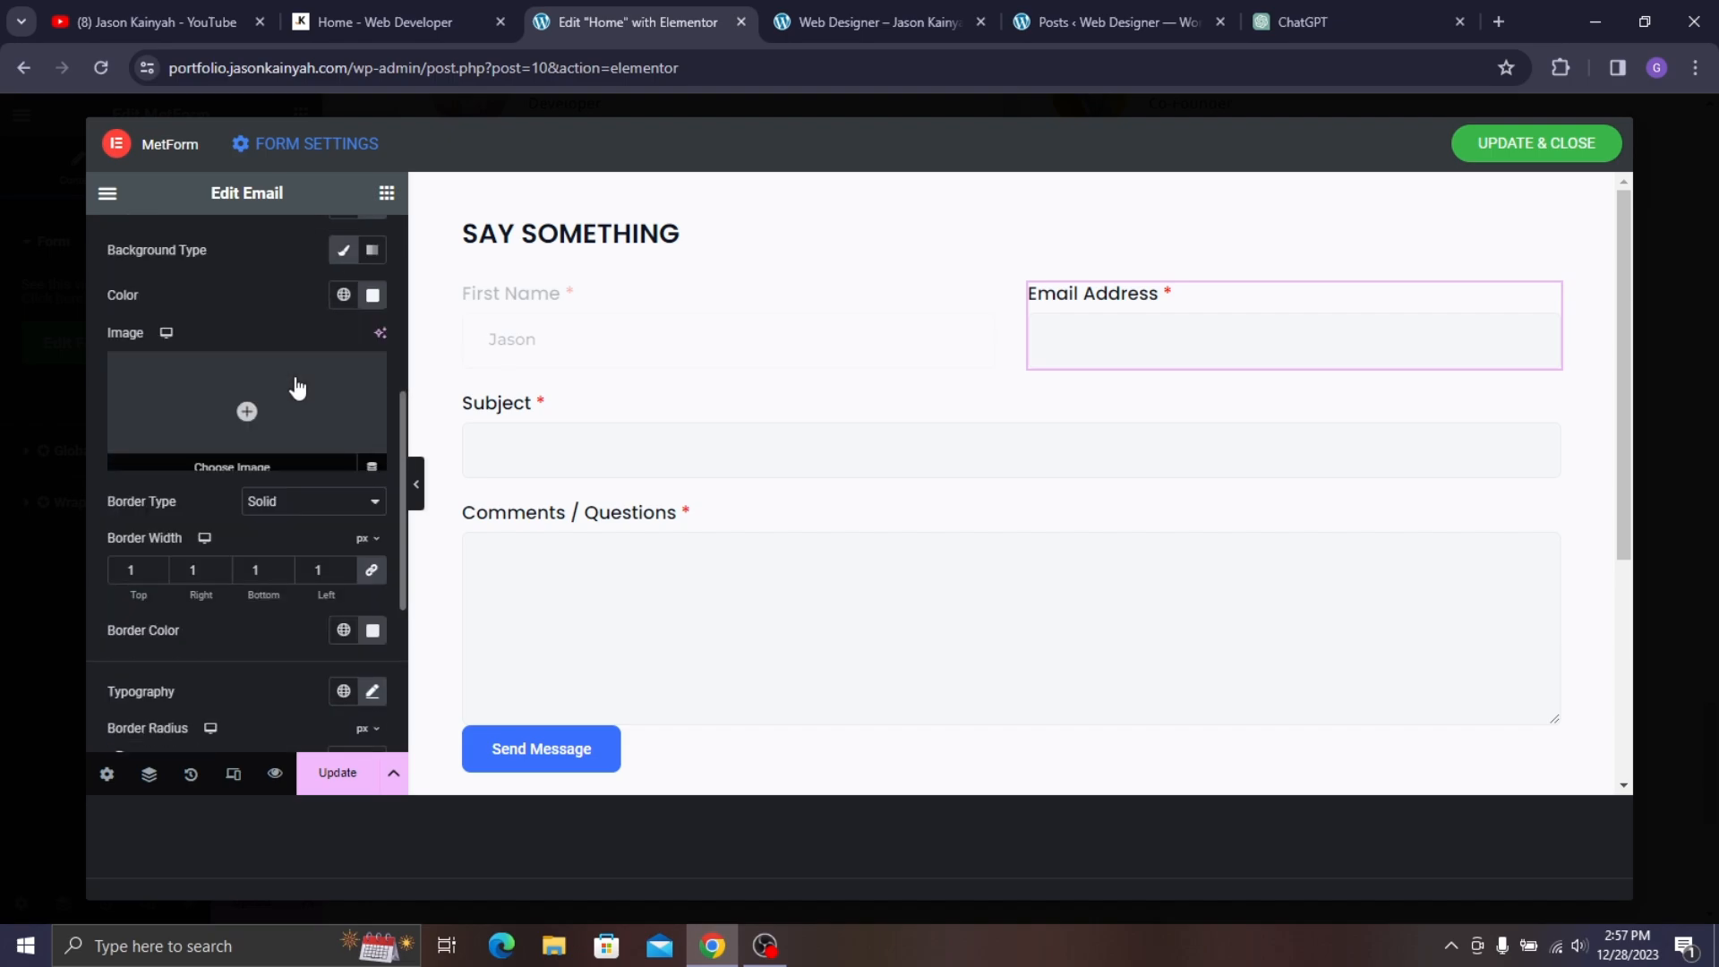
{"action": "scroll", "coordinate": [273, 453], "scroll_direction": "up", "scroll_amount": 2}
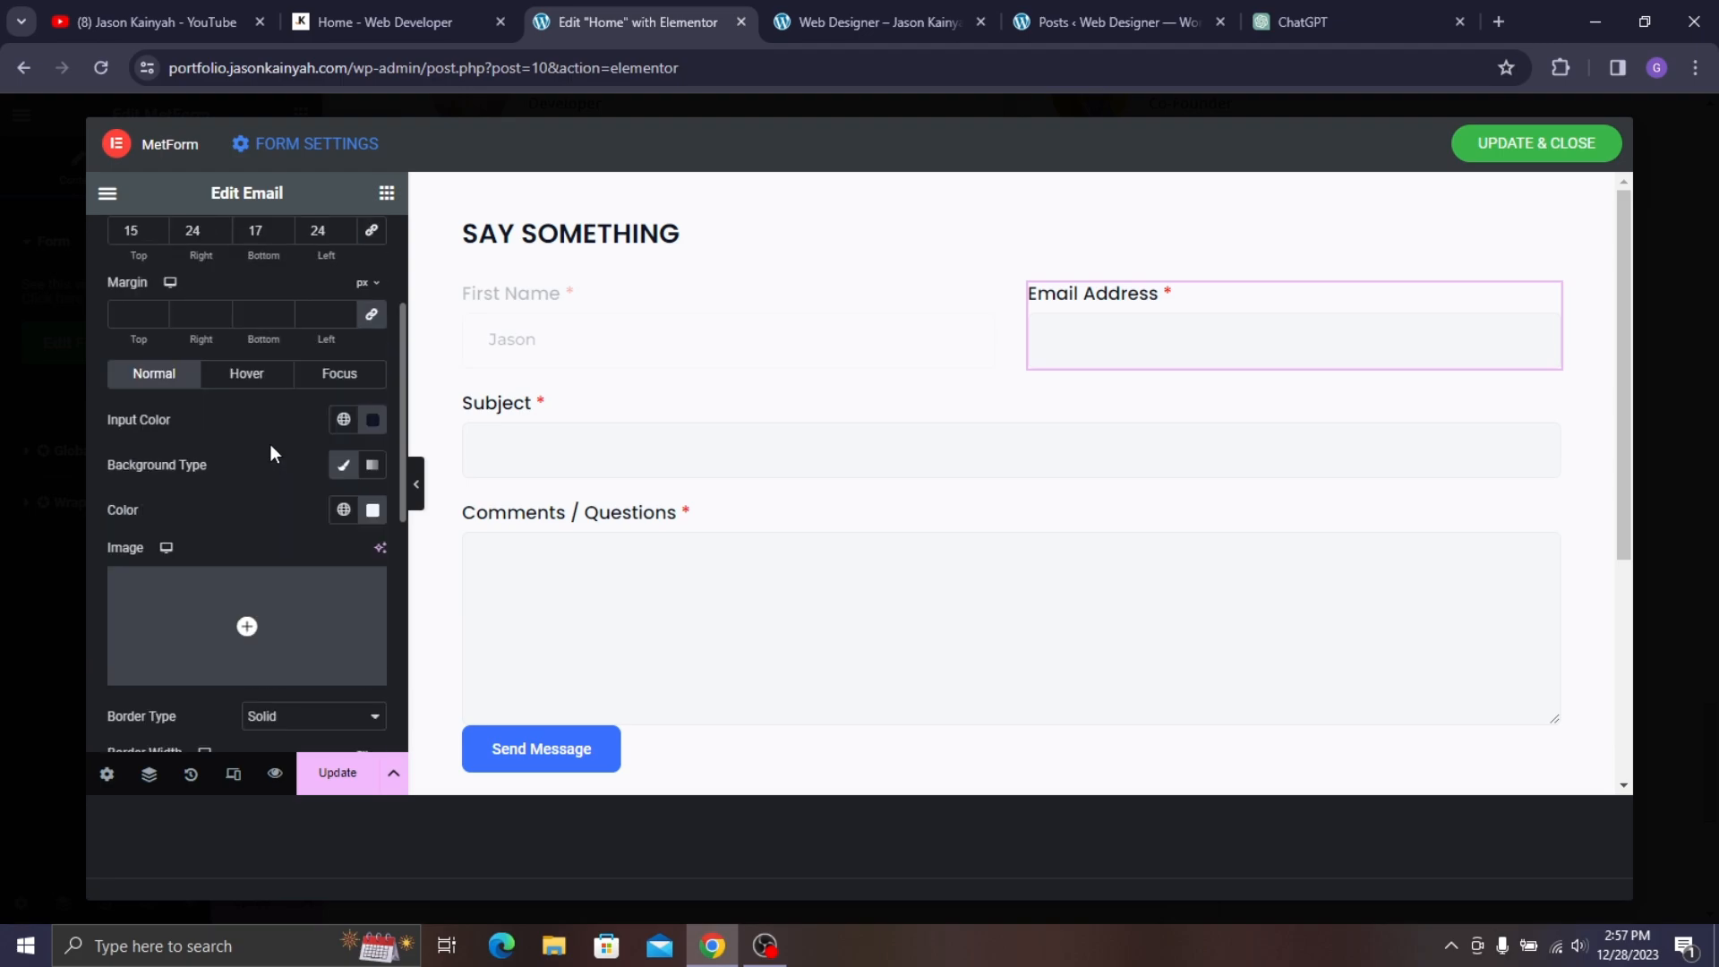
{"action": "scroll", "coordinate": [256, 410], "scroll_direction": "down", "scroll_amount": 3}
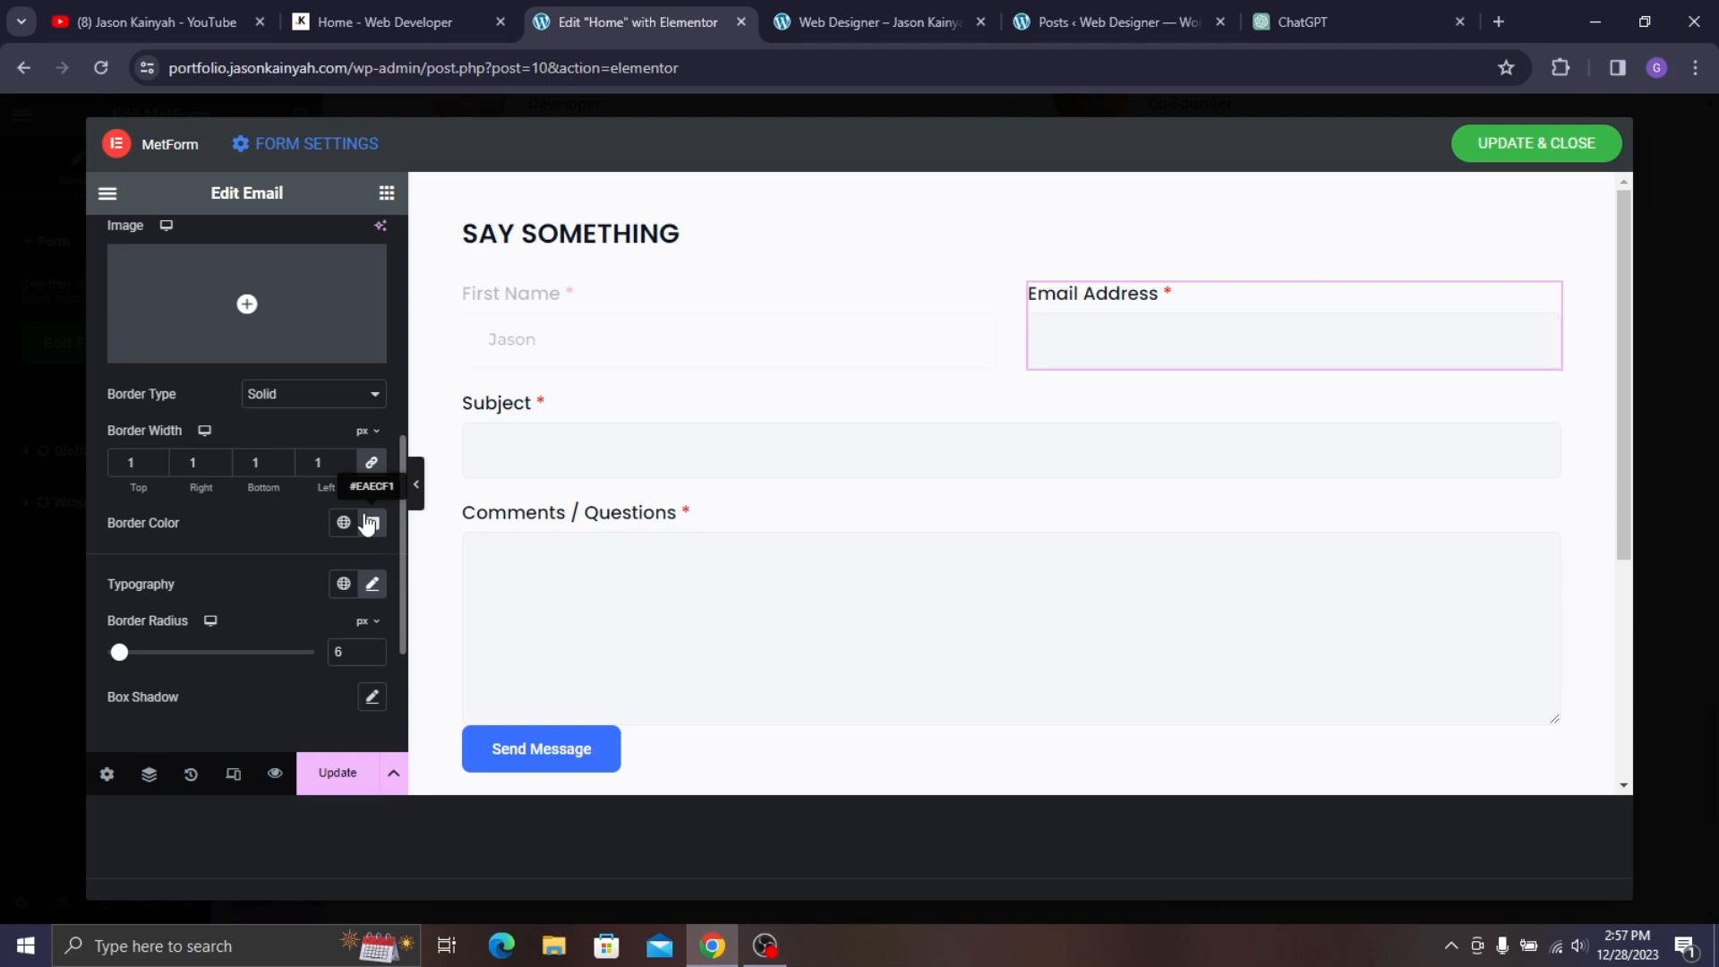
- Set the input border width to 0 0 2 0 for a bottom-only 2px line
{"action": "double_click", "coordinate": [326, 464]}
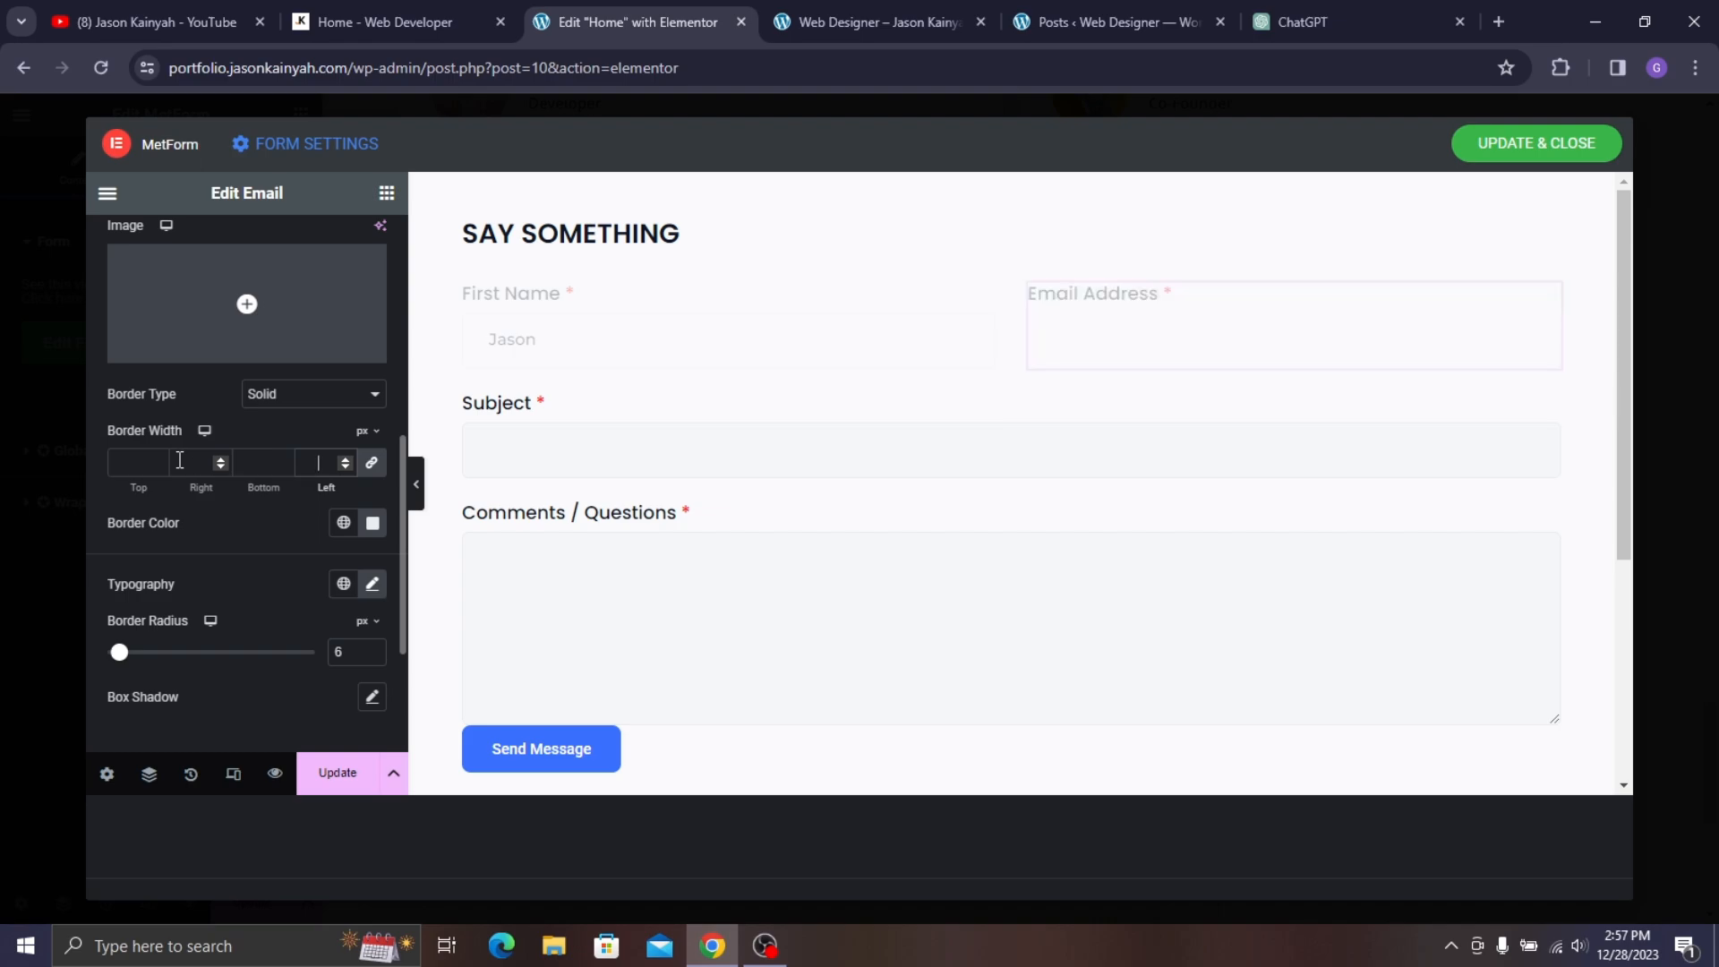
{"action": "type", "text": "0"}
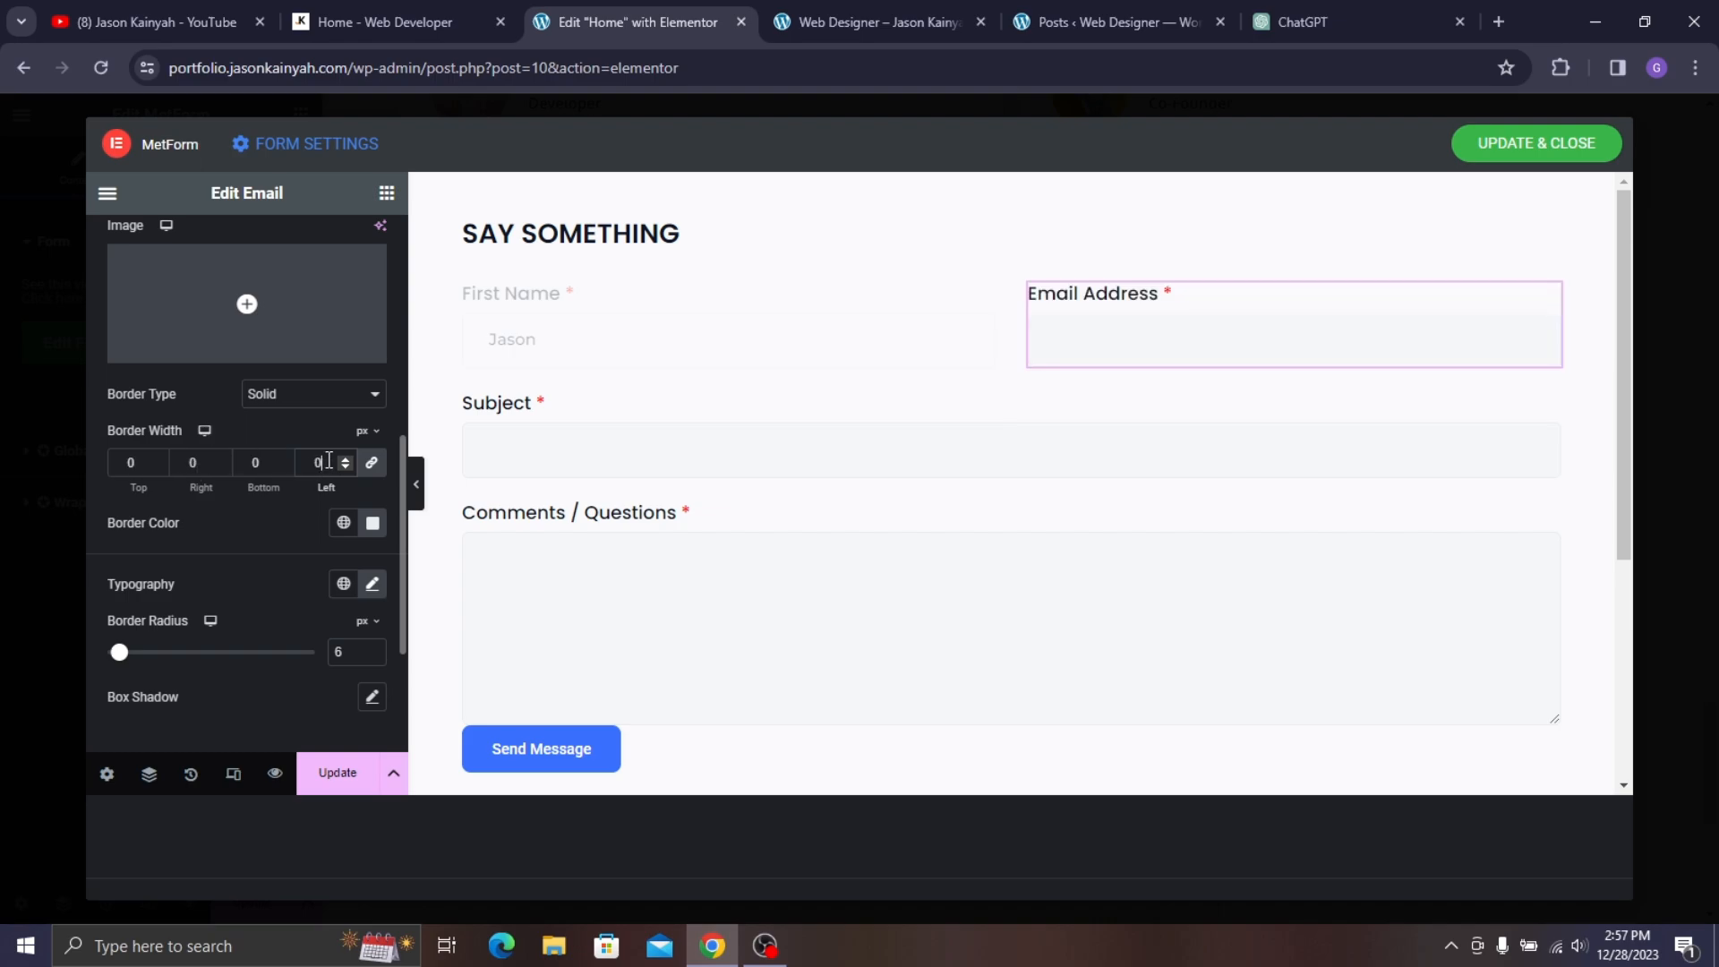
{"action": "left_click", "coordinate": [434, 2]}
{"action": "left_click", "coordinate": [553, 12]}
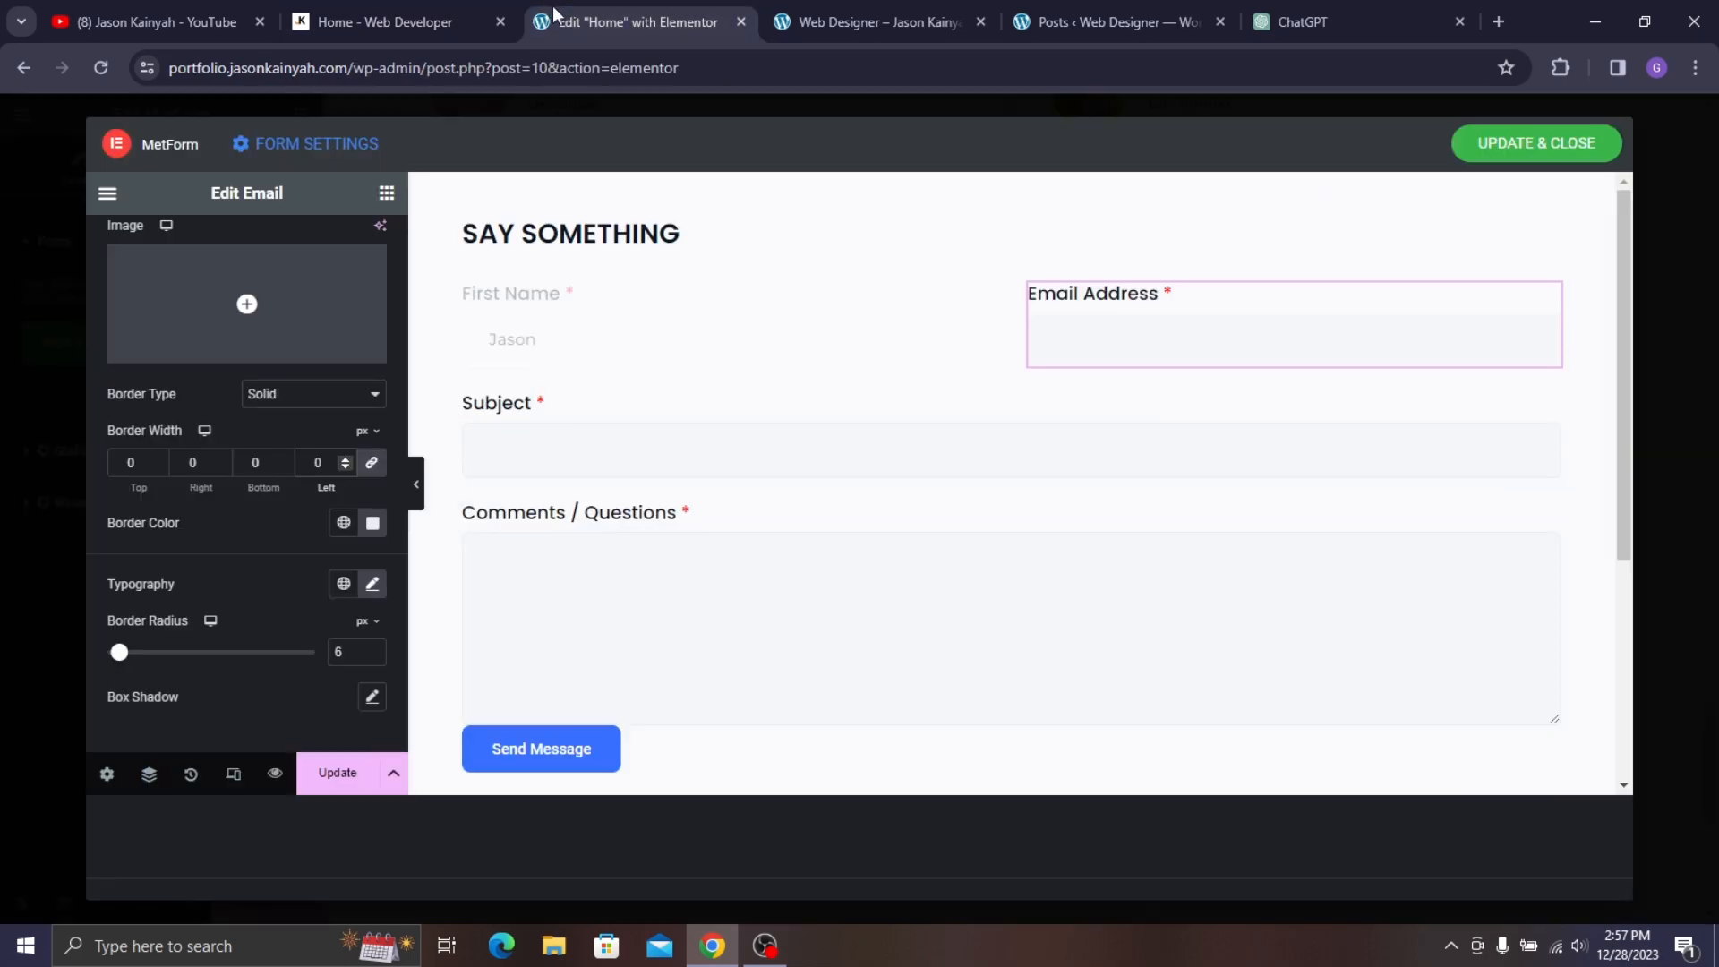
{"action": "left_click", "coordinate": [368, 465]}
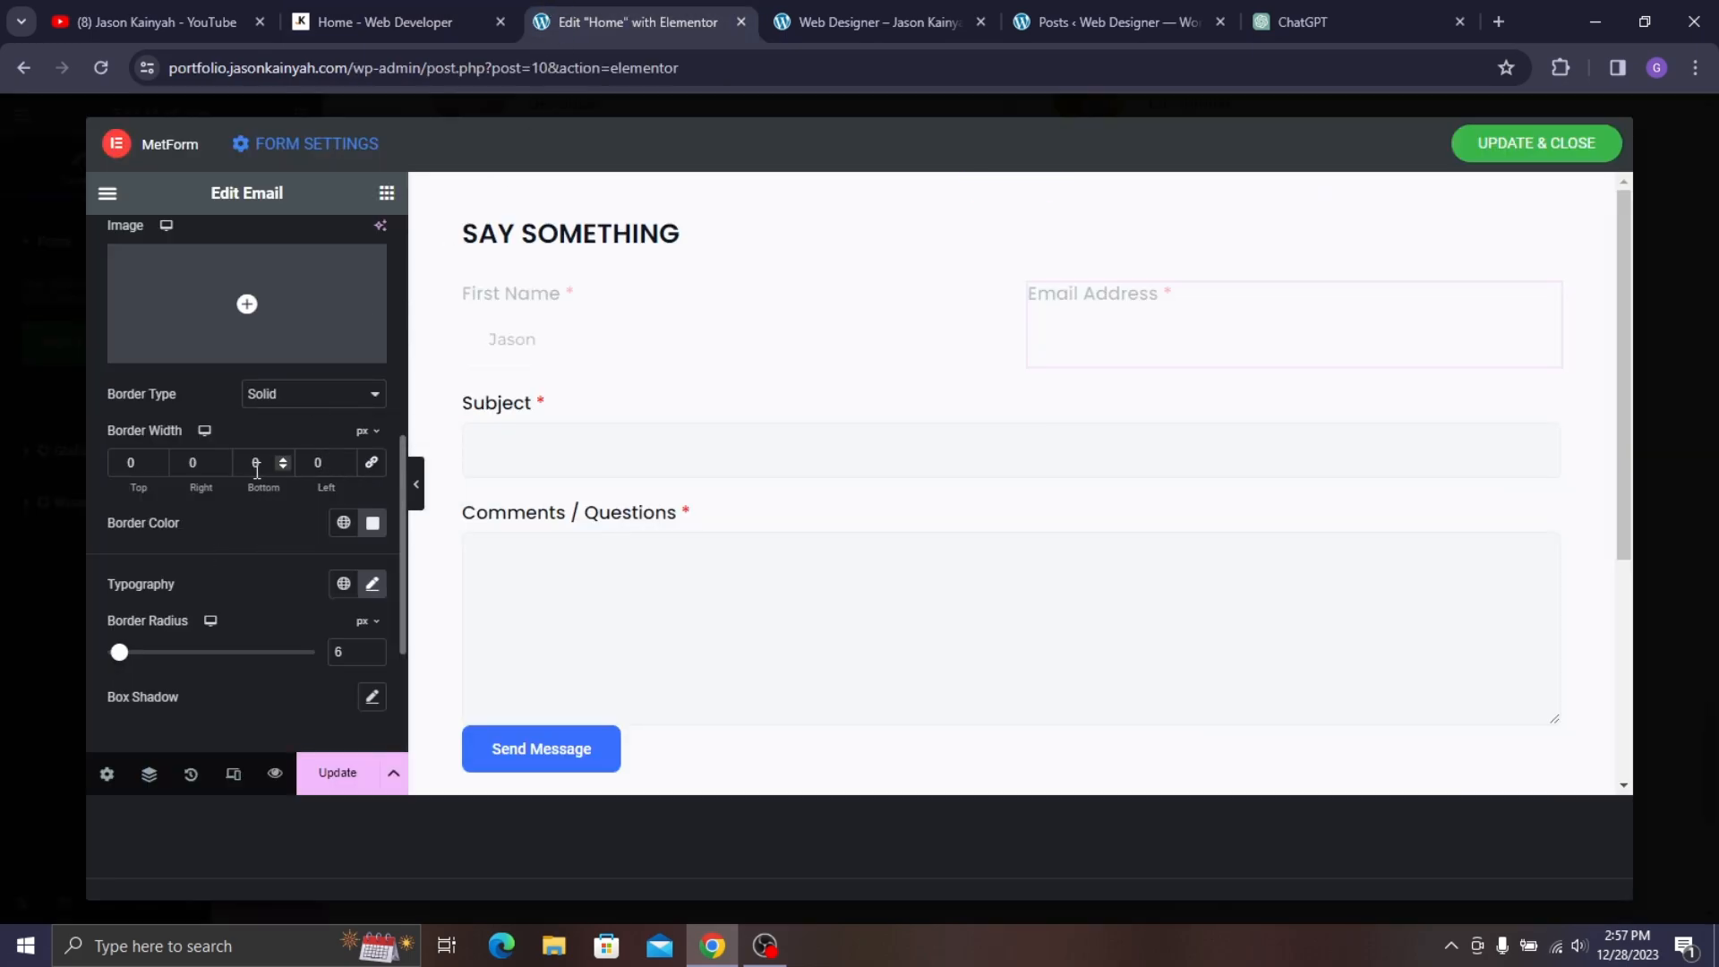
{"action": "left_click", "coordinate": [253, 465]}
{"action": "type", "text": "2"}
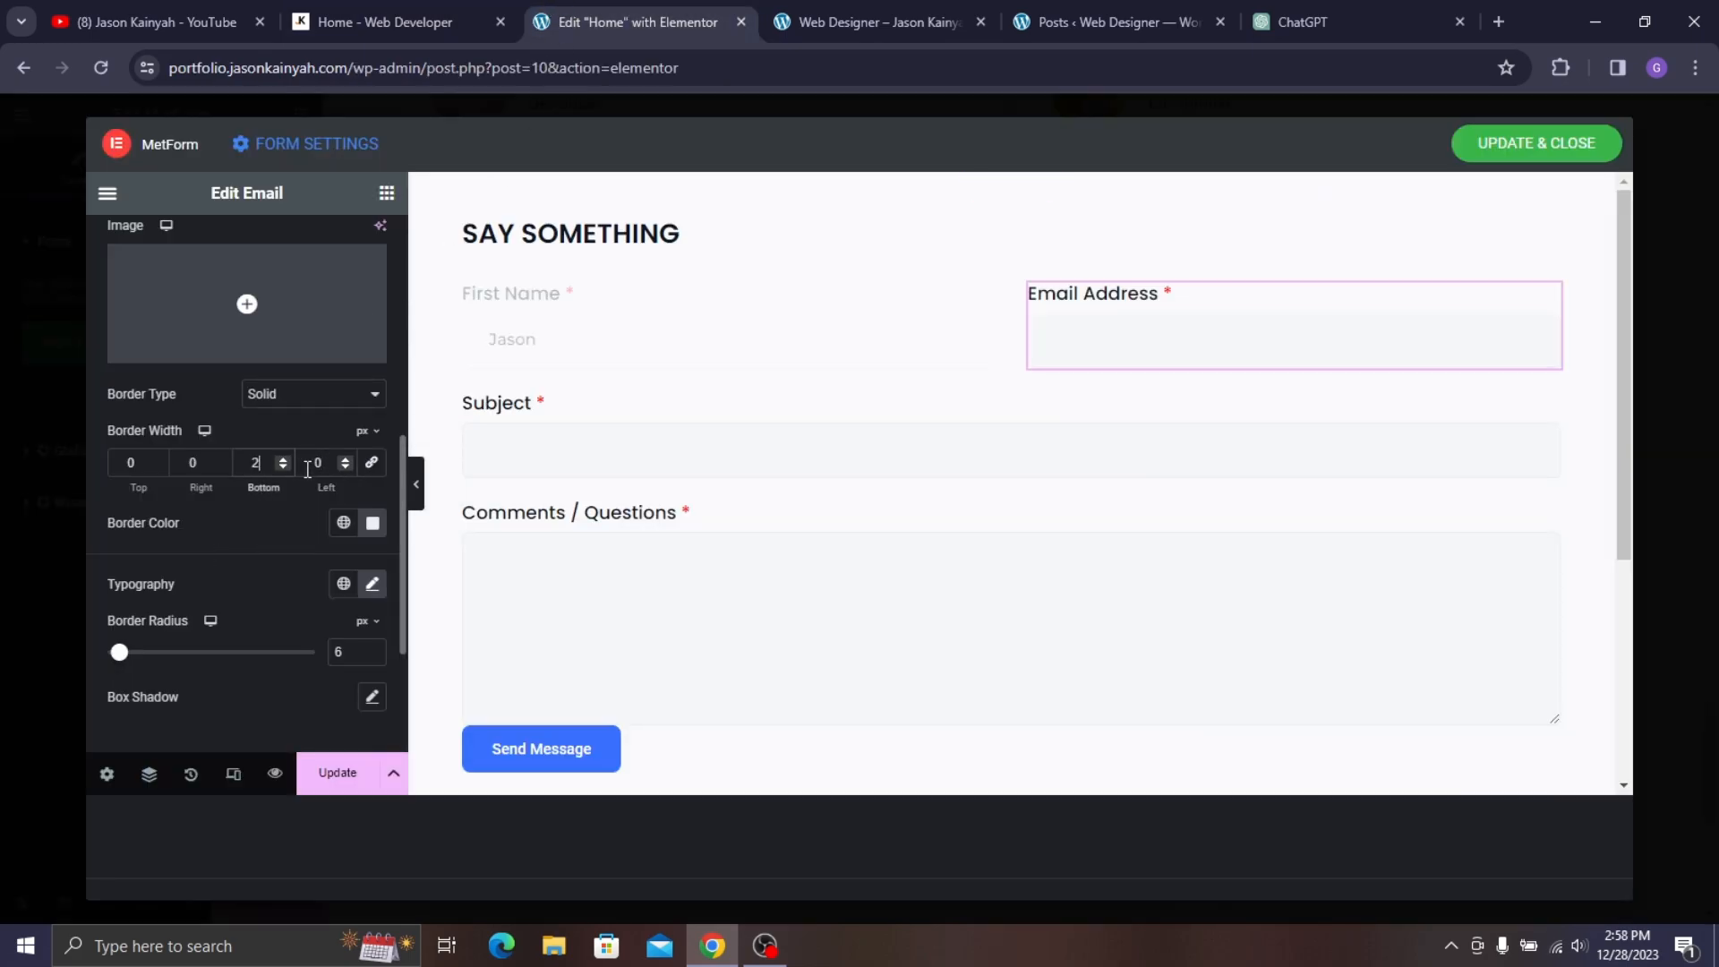
- Make the bottom border colour light grey, slightly darkened after previewing
{"action": "left_click", "coordinate": [372, 523]}
{"action": "left_click_drag", "start_coordinate": [242, 268], "coordinate": [234, 276]}
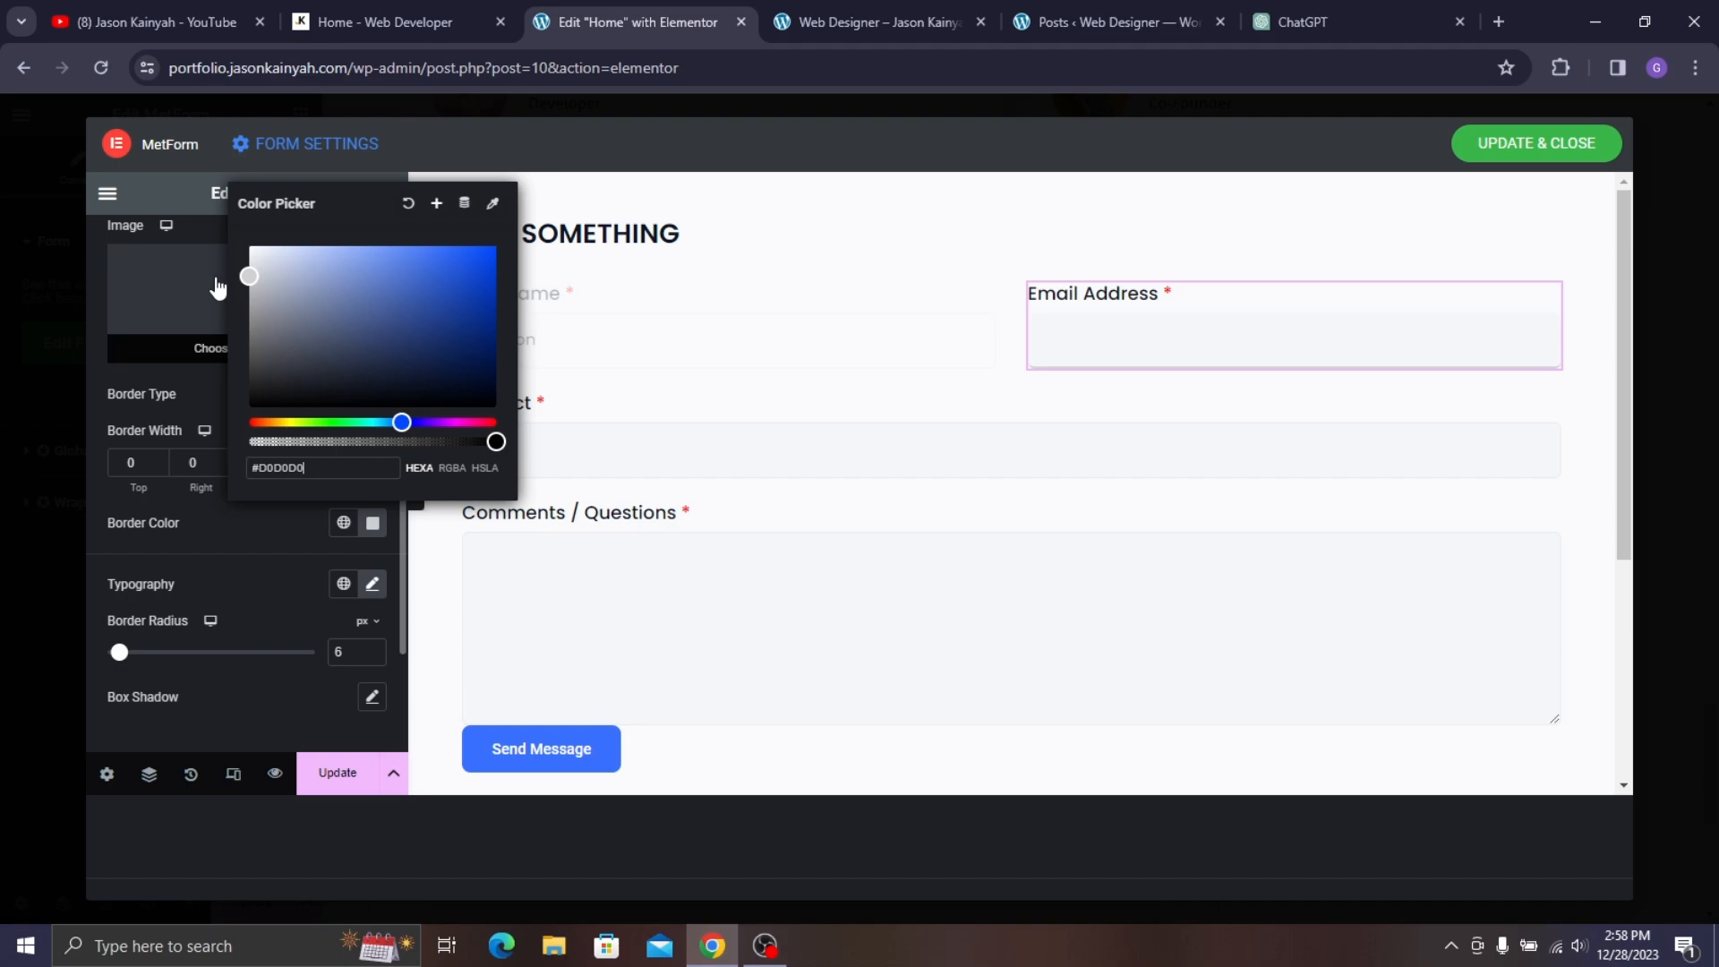
{"action": "left_click", "coordinate": [274, 561]}
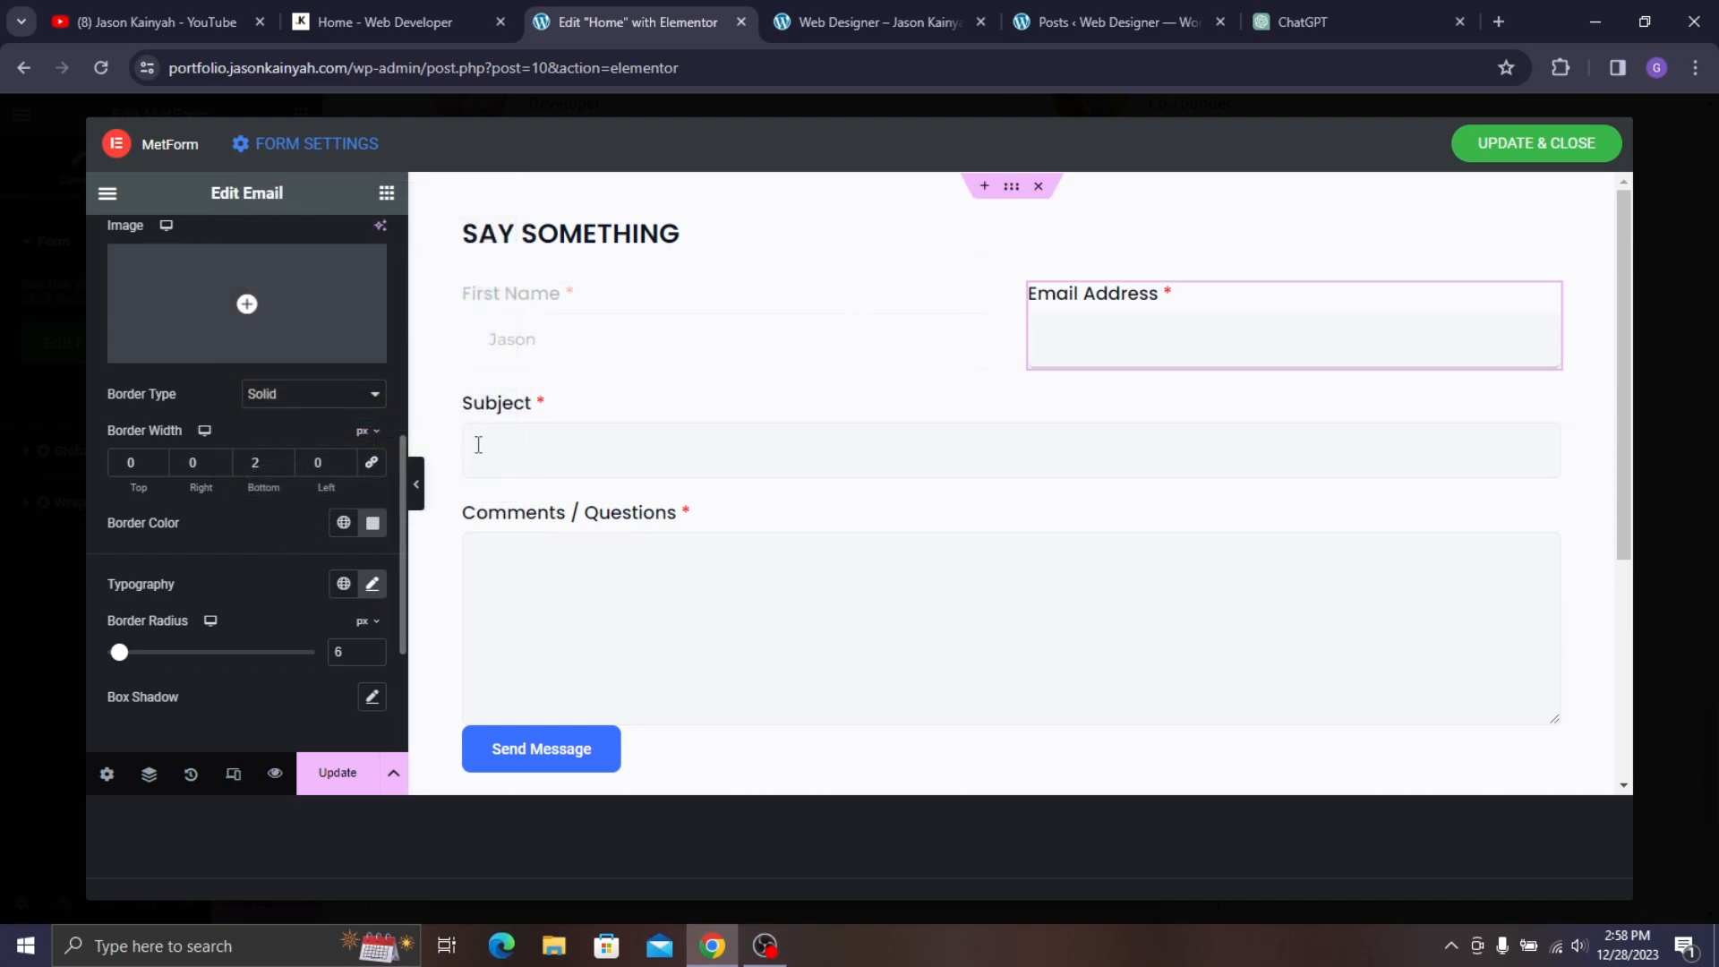
{"action": "left_click", "coordinate": [417, 485]}
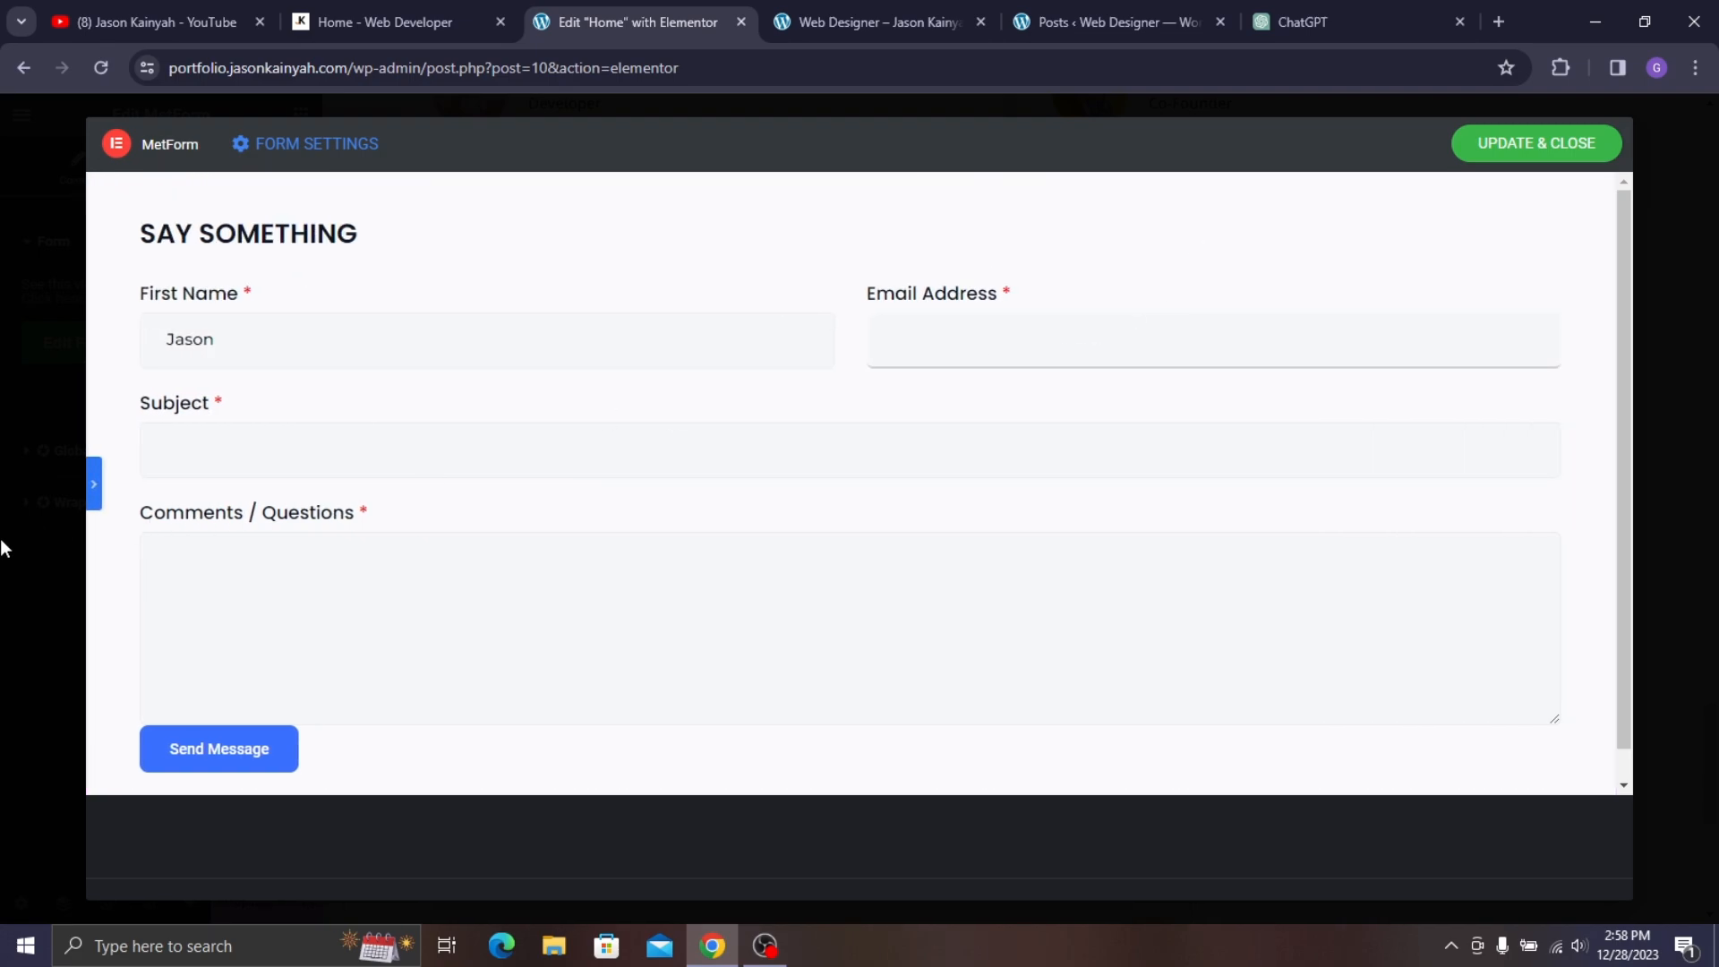
{"action": "left_click", "coordinate": [95, 491]}
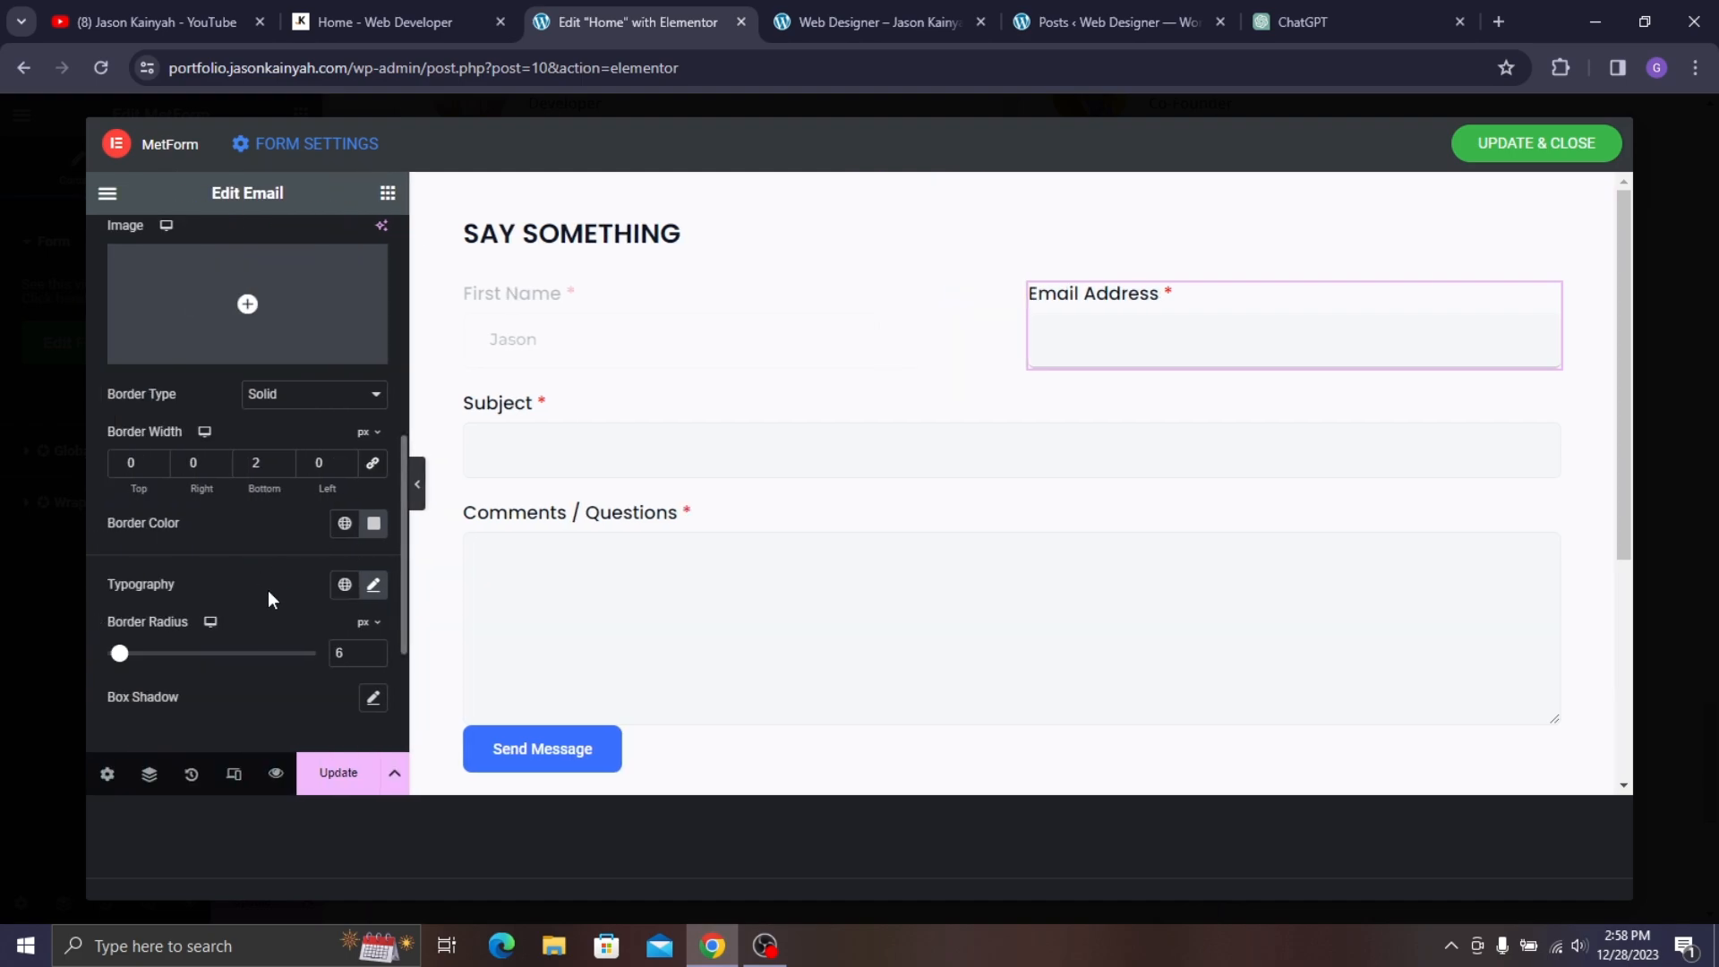
{"action": "left_click", "coordinate": [376, 526]}
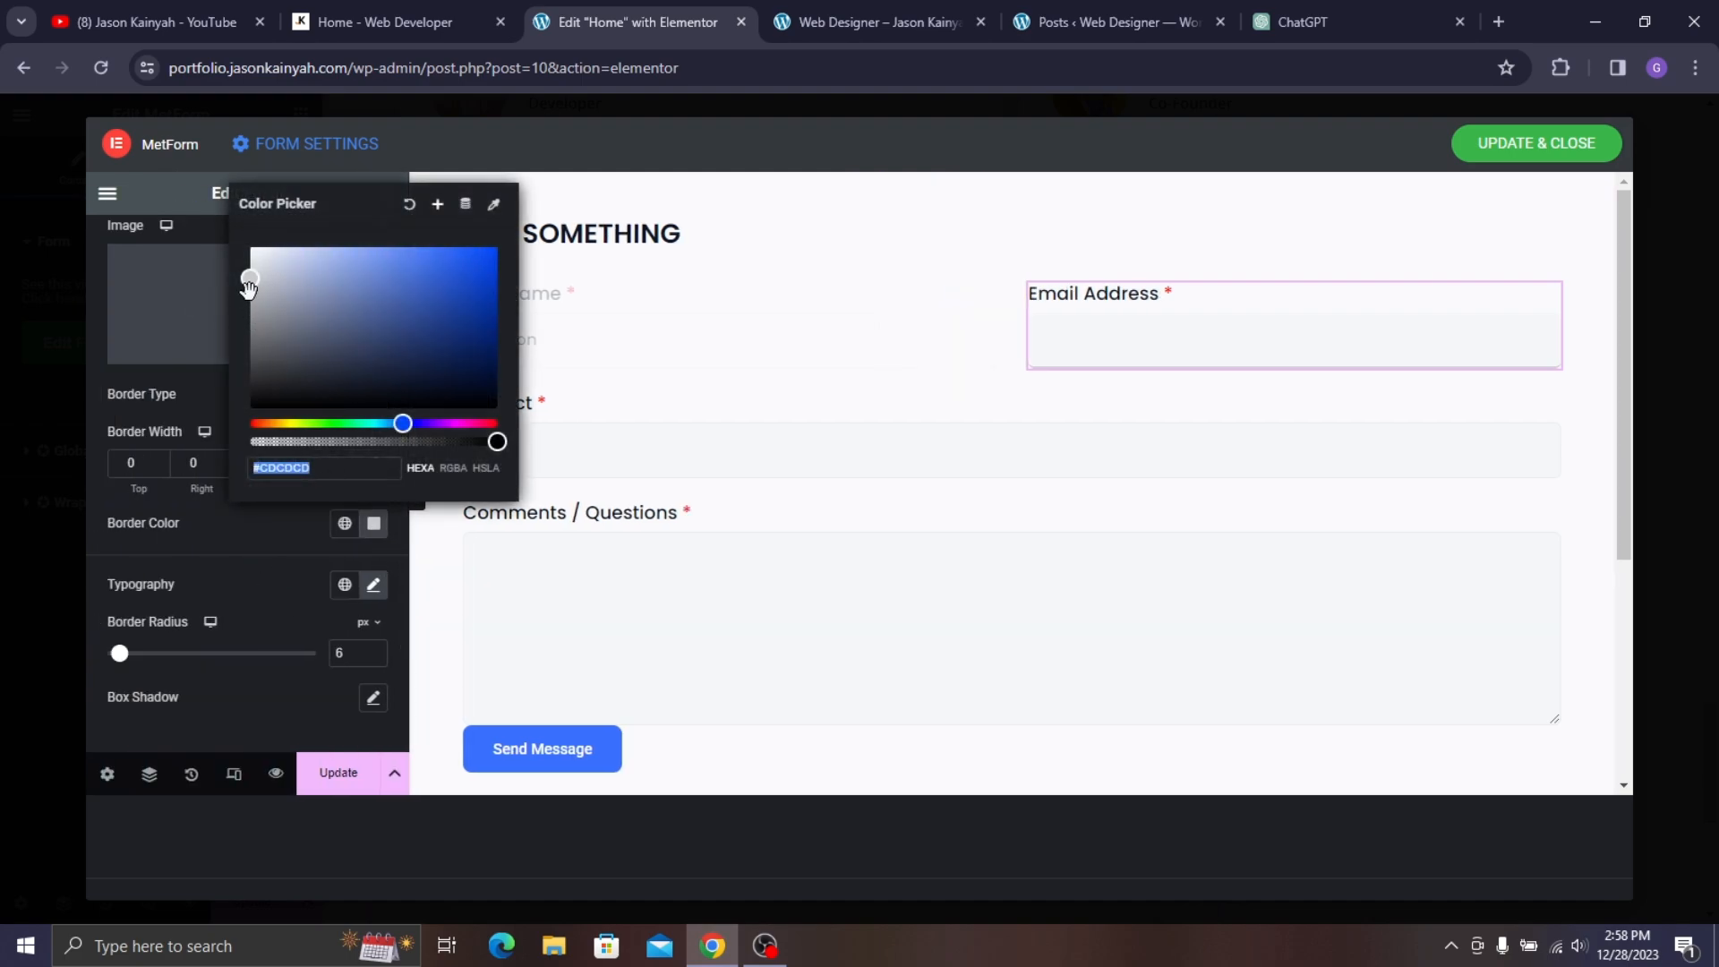
{"action": "left_click_drag", "start_coordinate": [248, 275], "coordinate": [234, 286]}
{"action": "left_click", "coordinate": [287, 567]}
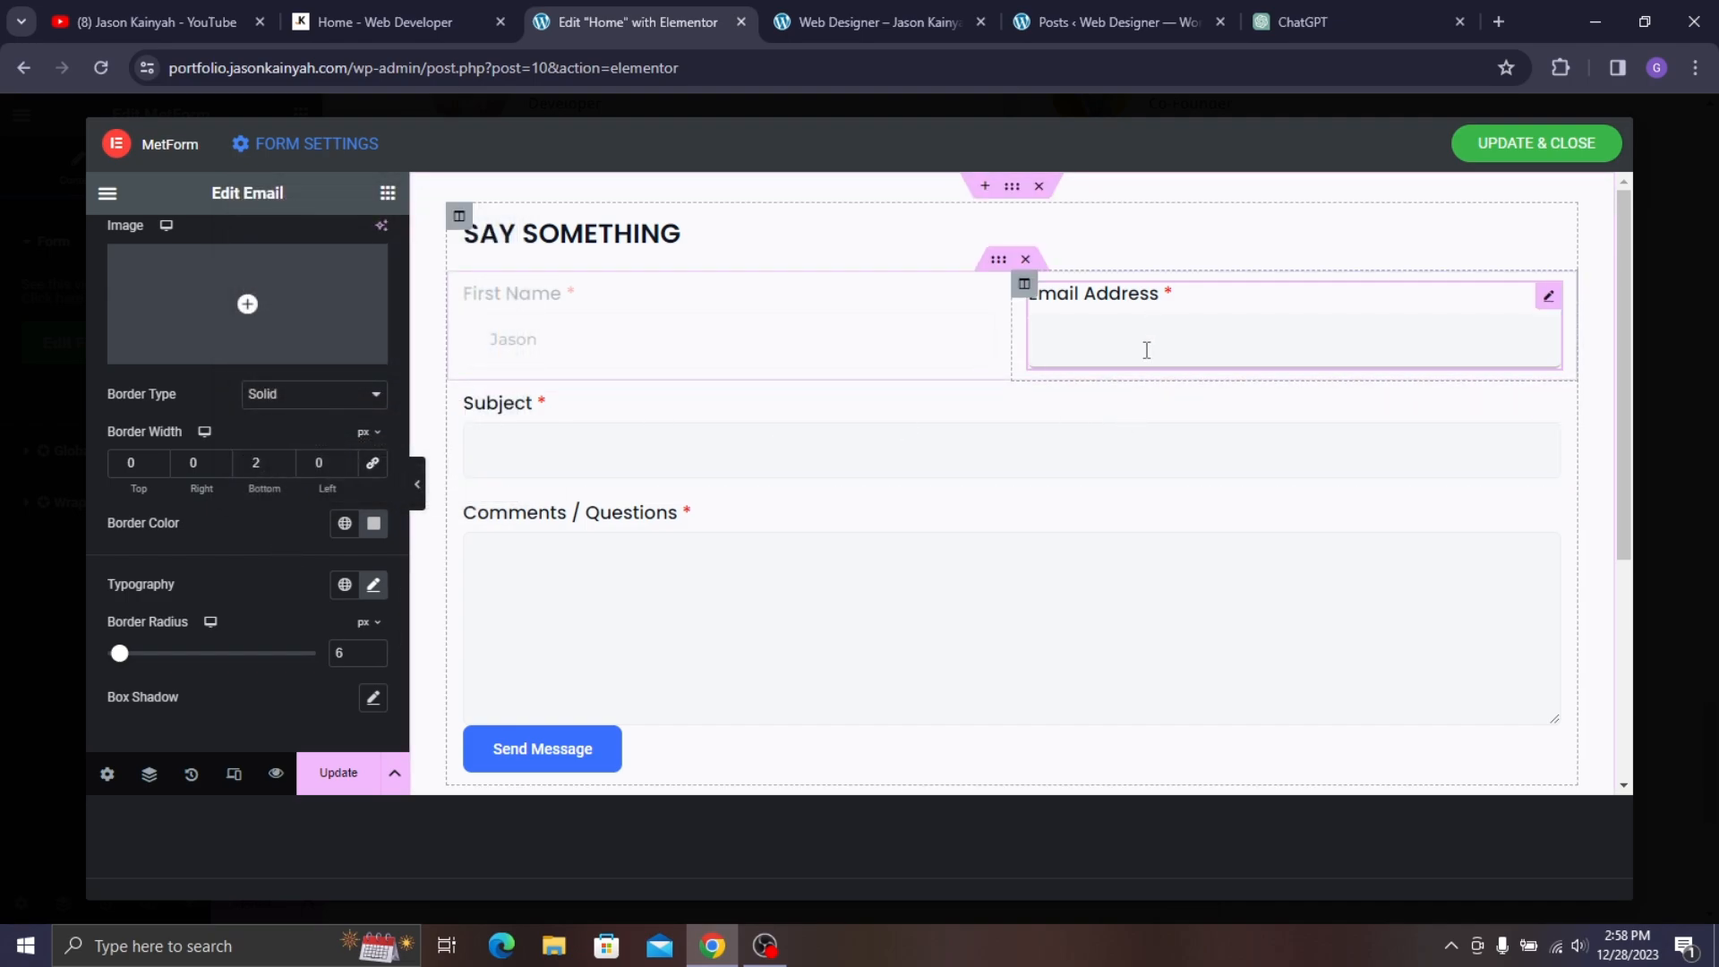
{"action": "left_click", "coordinate": [414, 11]}
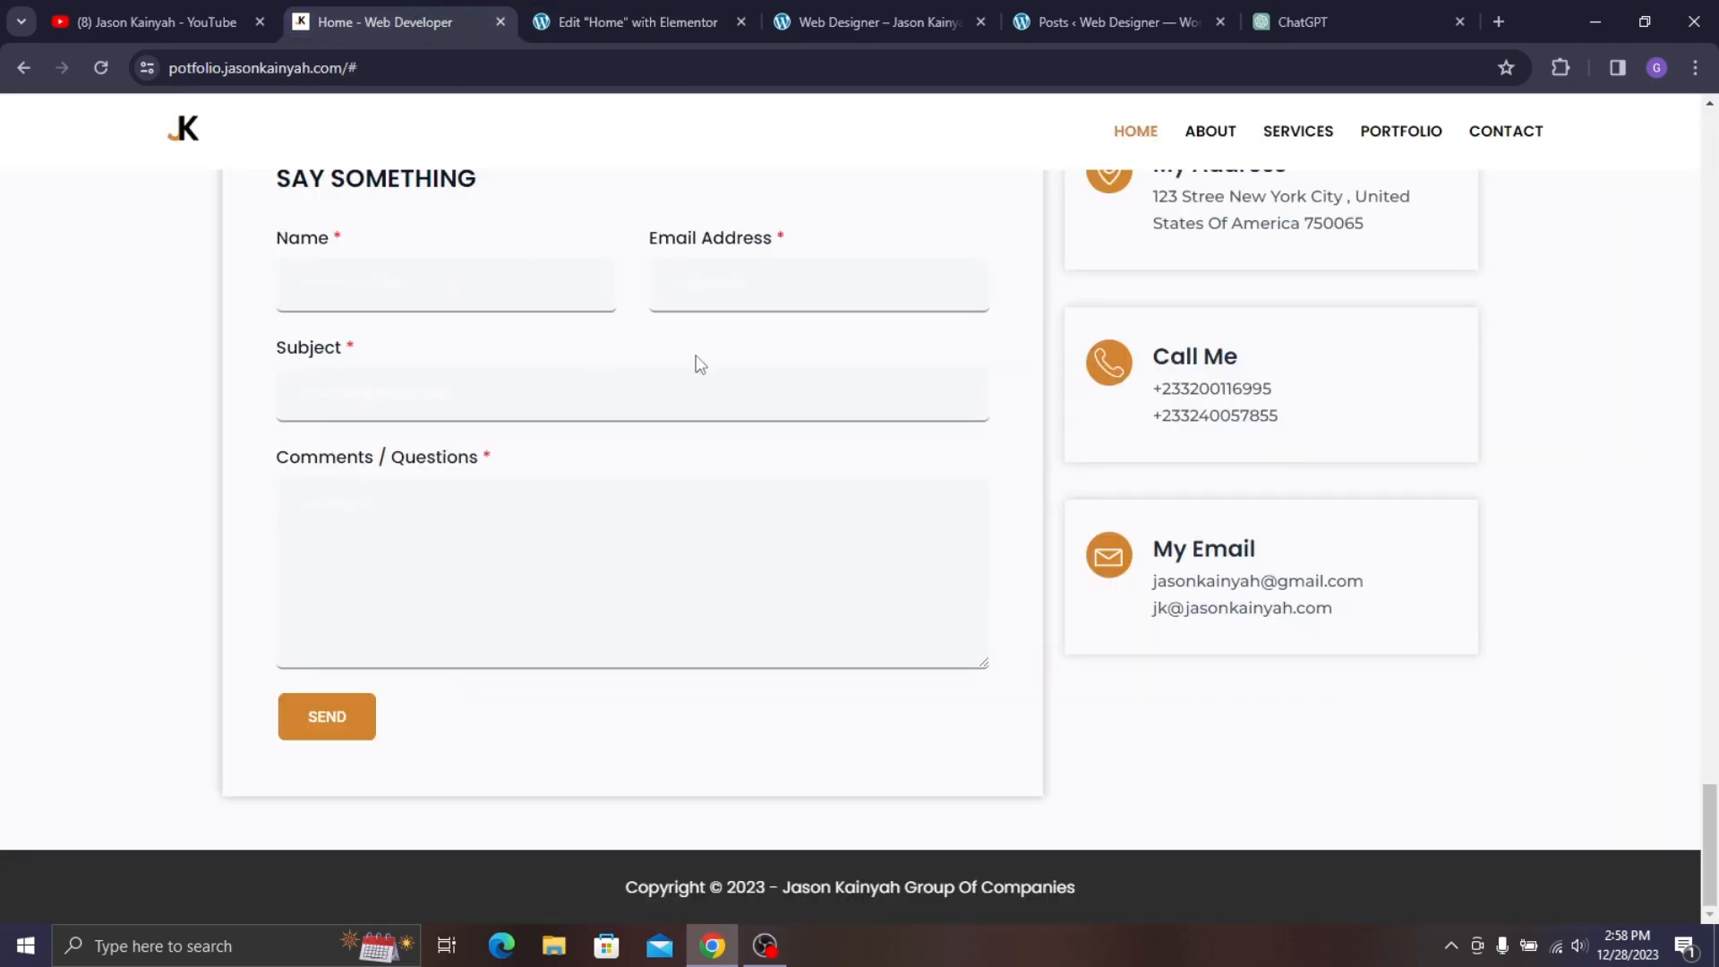
{"action": "left_click", "coordinate": [542, 30]}
- Copy the Email Address field and paste its style onto First Name, Subject and Comments
{"action": "right_click", "coordinate": [1202, 318]}
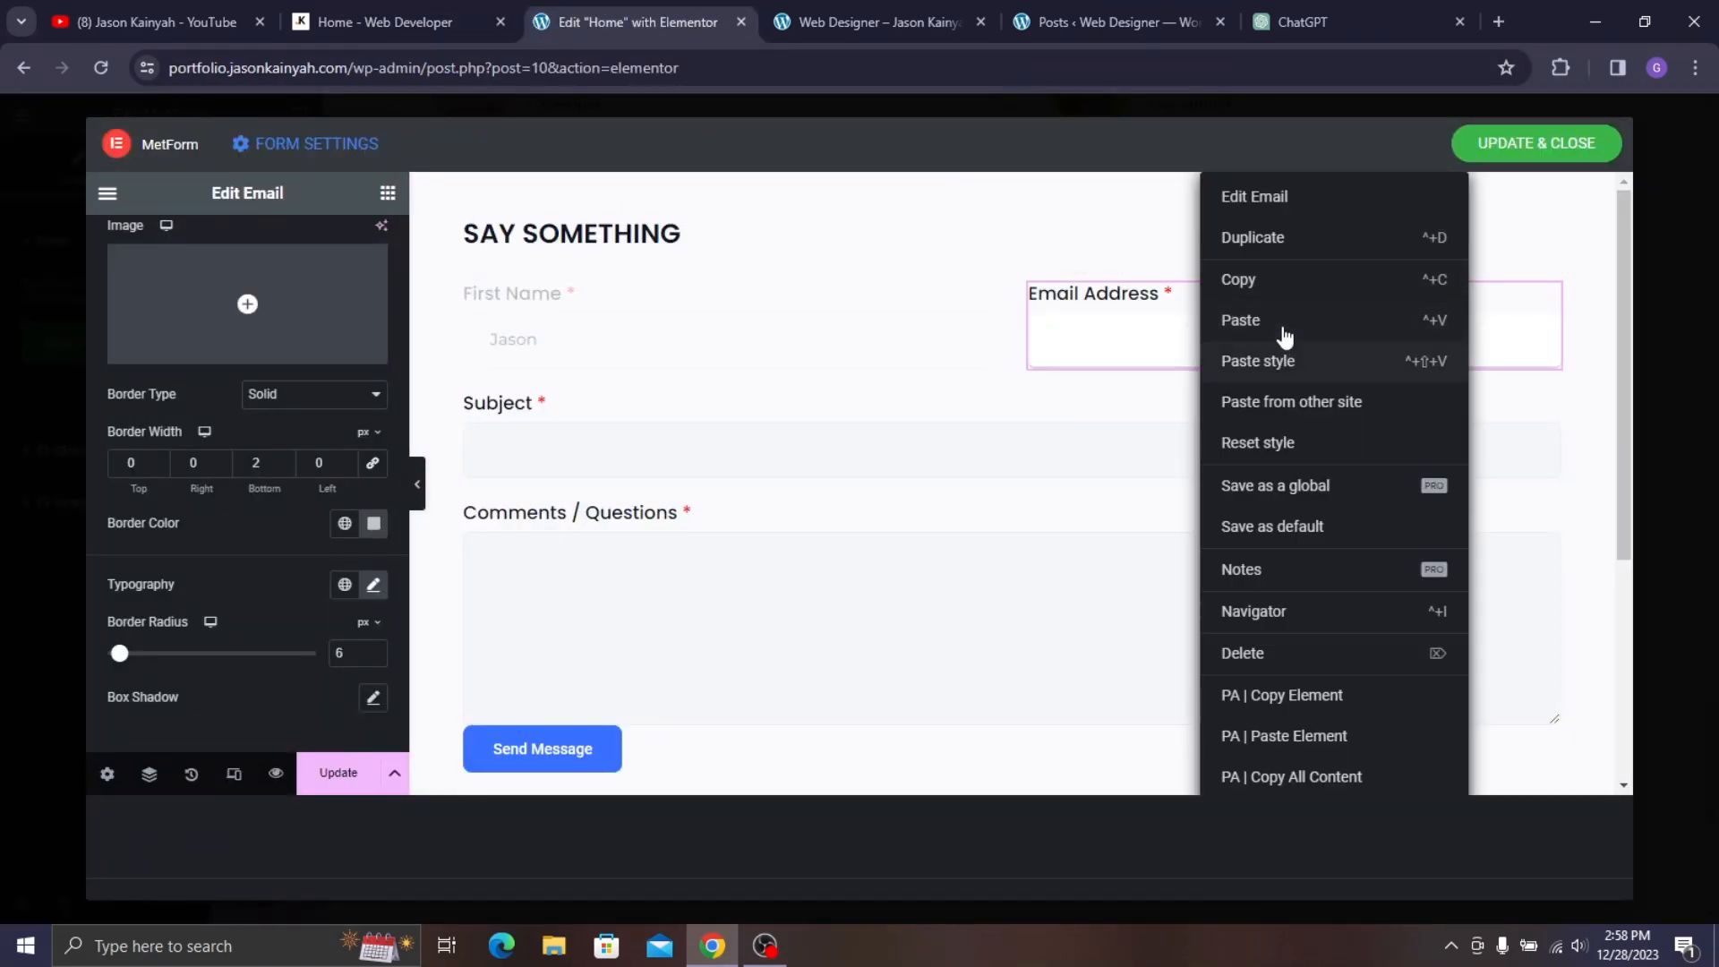
{"action": "left_click", "coordinate": [1281, 292]}
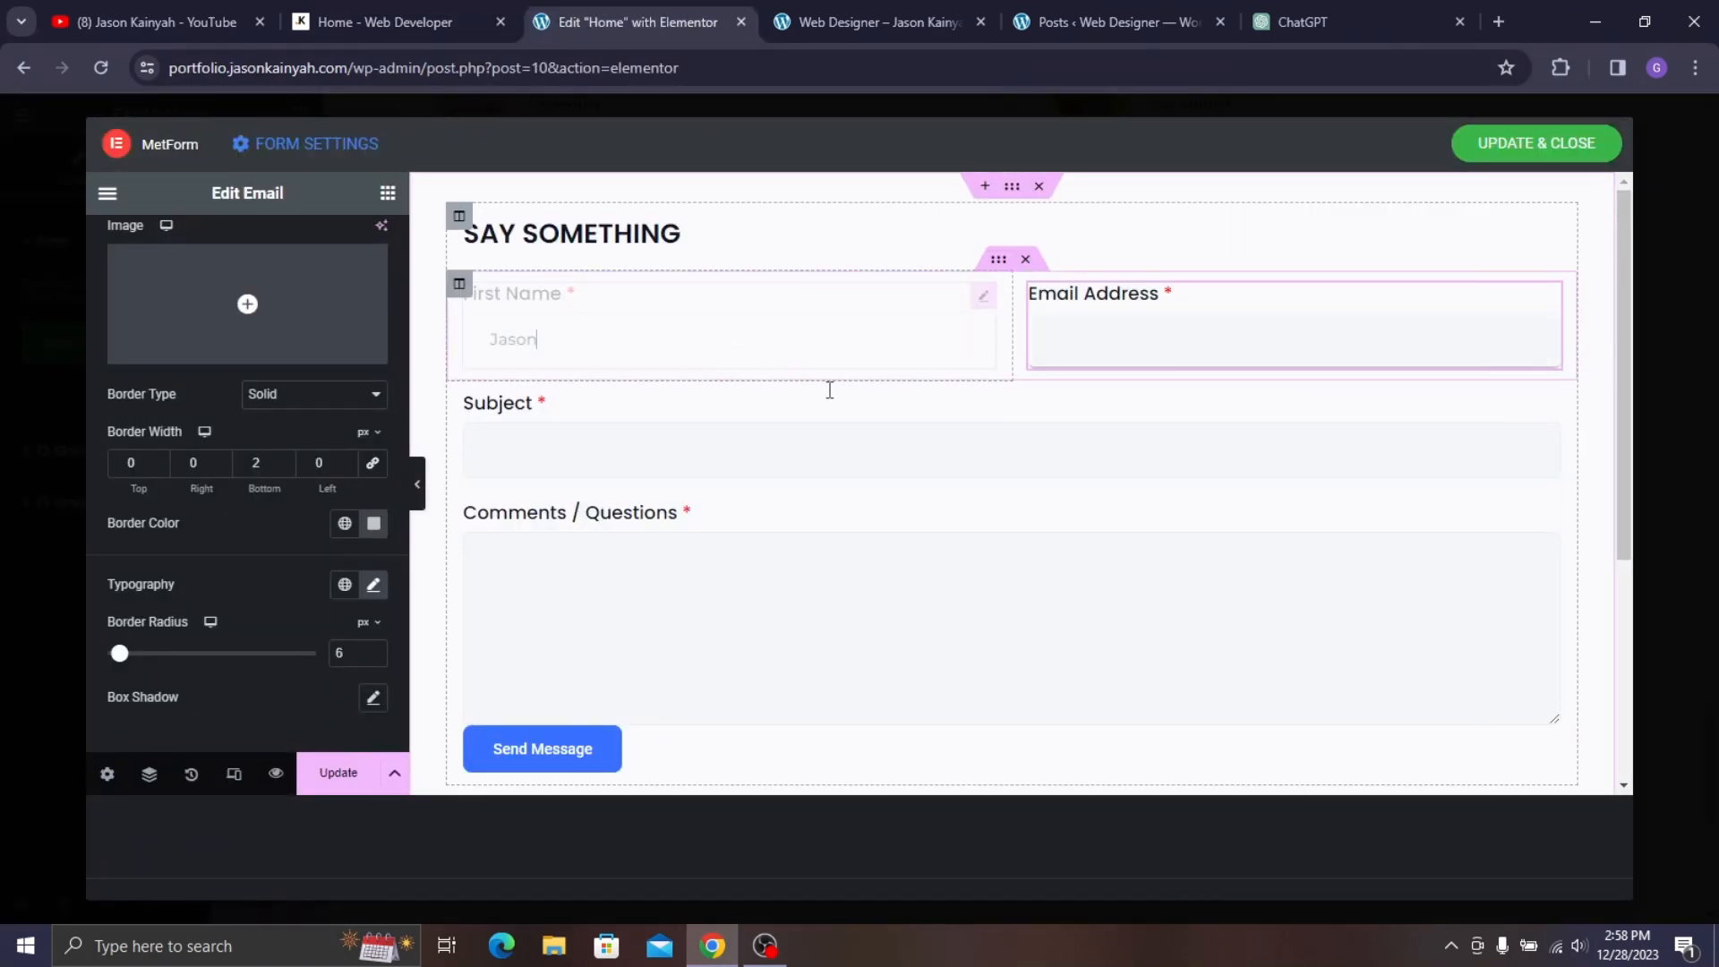
{"action": "right_click", "coordinate": [732, 391]}
{"action": "left_click", "coordinate": [805, 362]}
{"action": "right_click", "coordinate": [683, 446]}
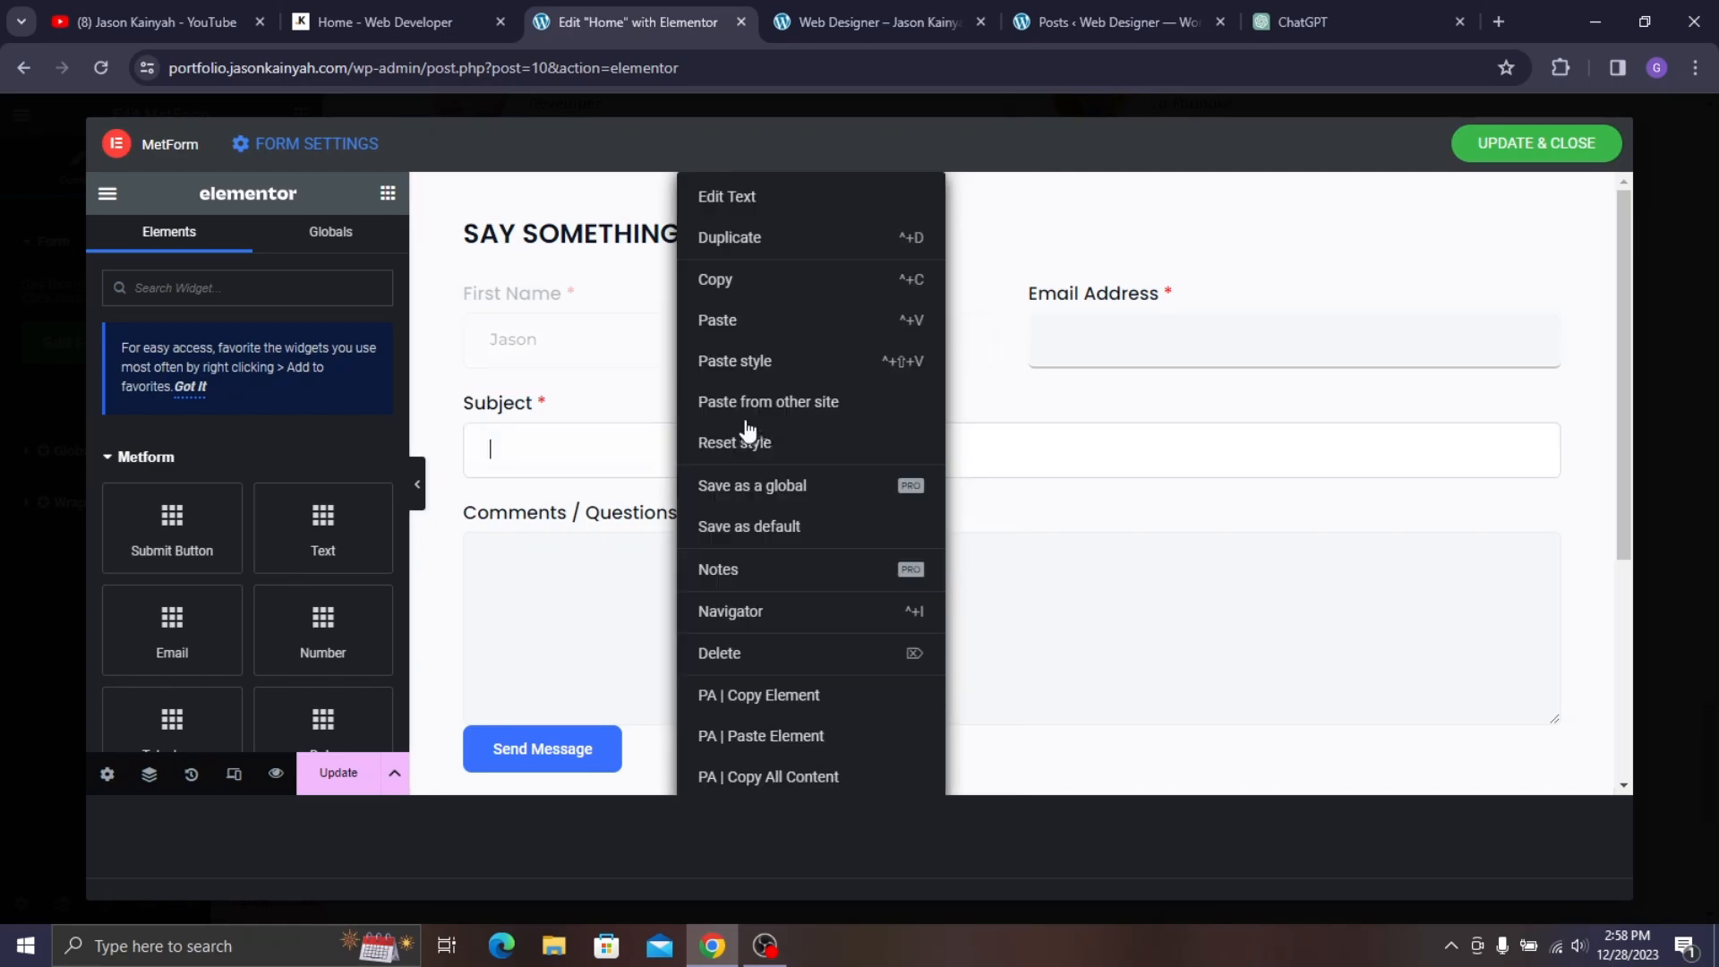
{"action": "left_click", "coordinate": [777, 360]}
{"action": "right_click", "coordinate": [691, 556]}
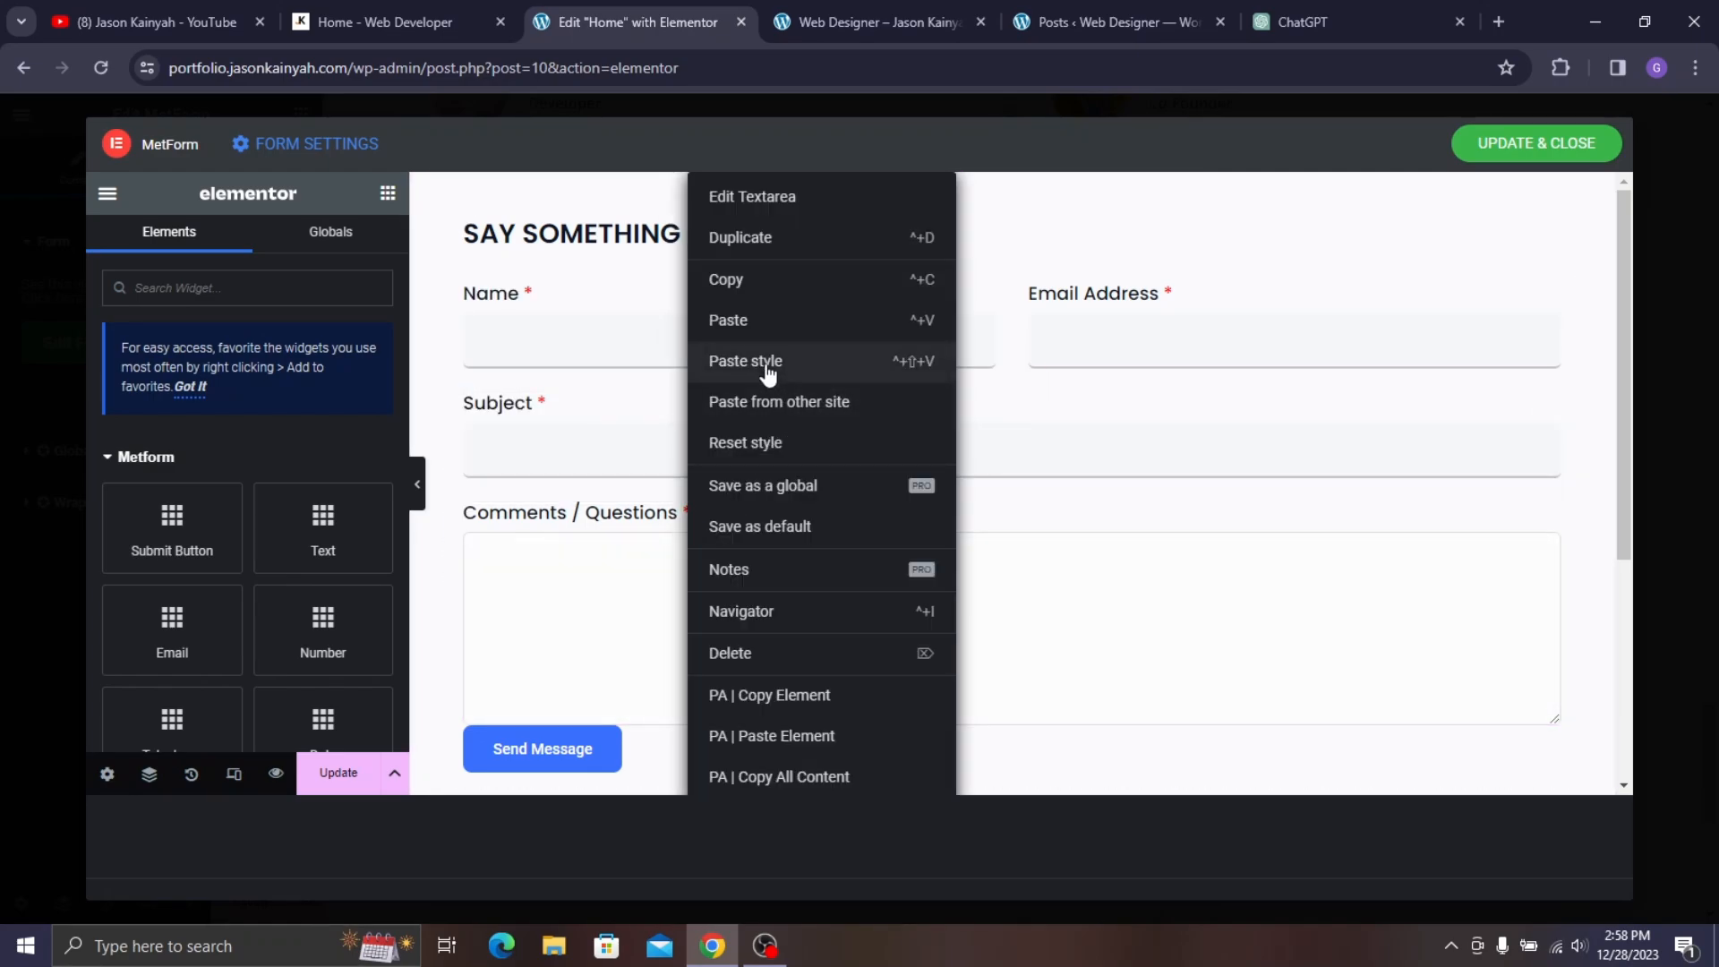
{"action": "left_click", "coordinate": [768, 361]}
{"action": "left_click", "coordinate": [465, 17]}
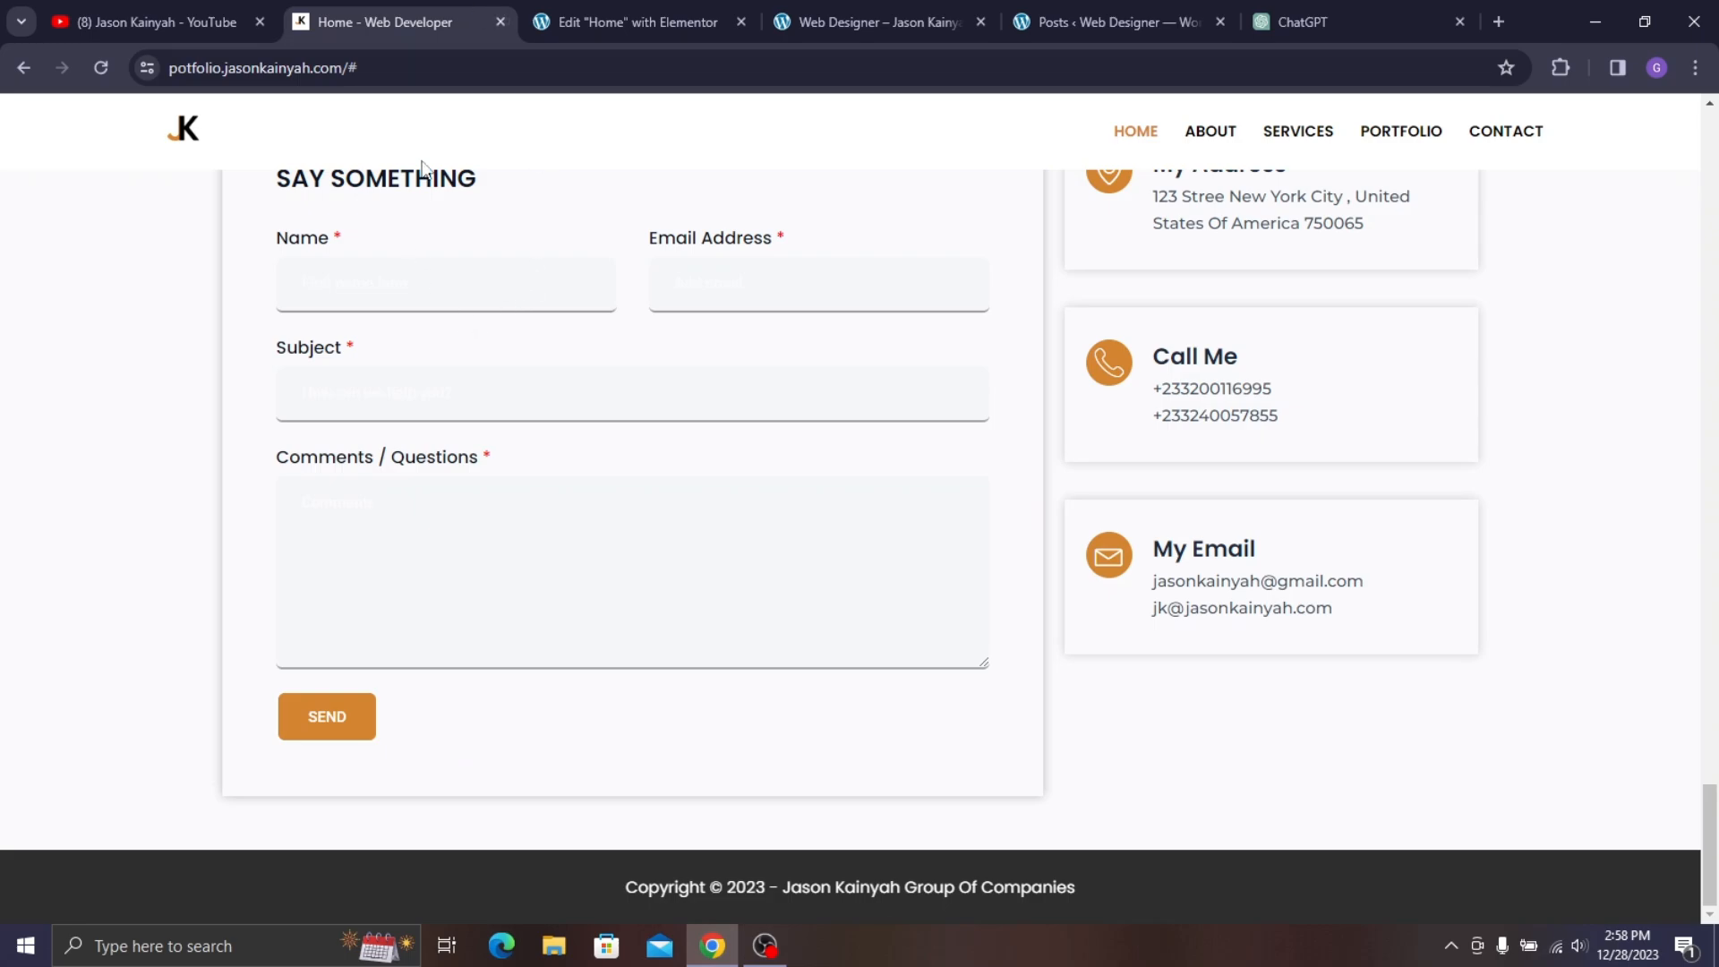
{"action": "key", "text": "ctrl+Tab"}
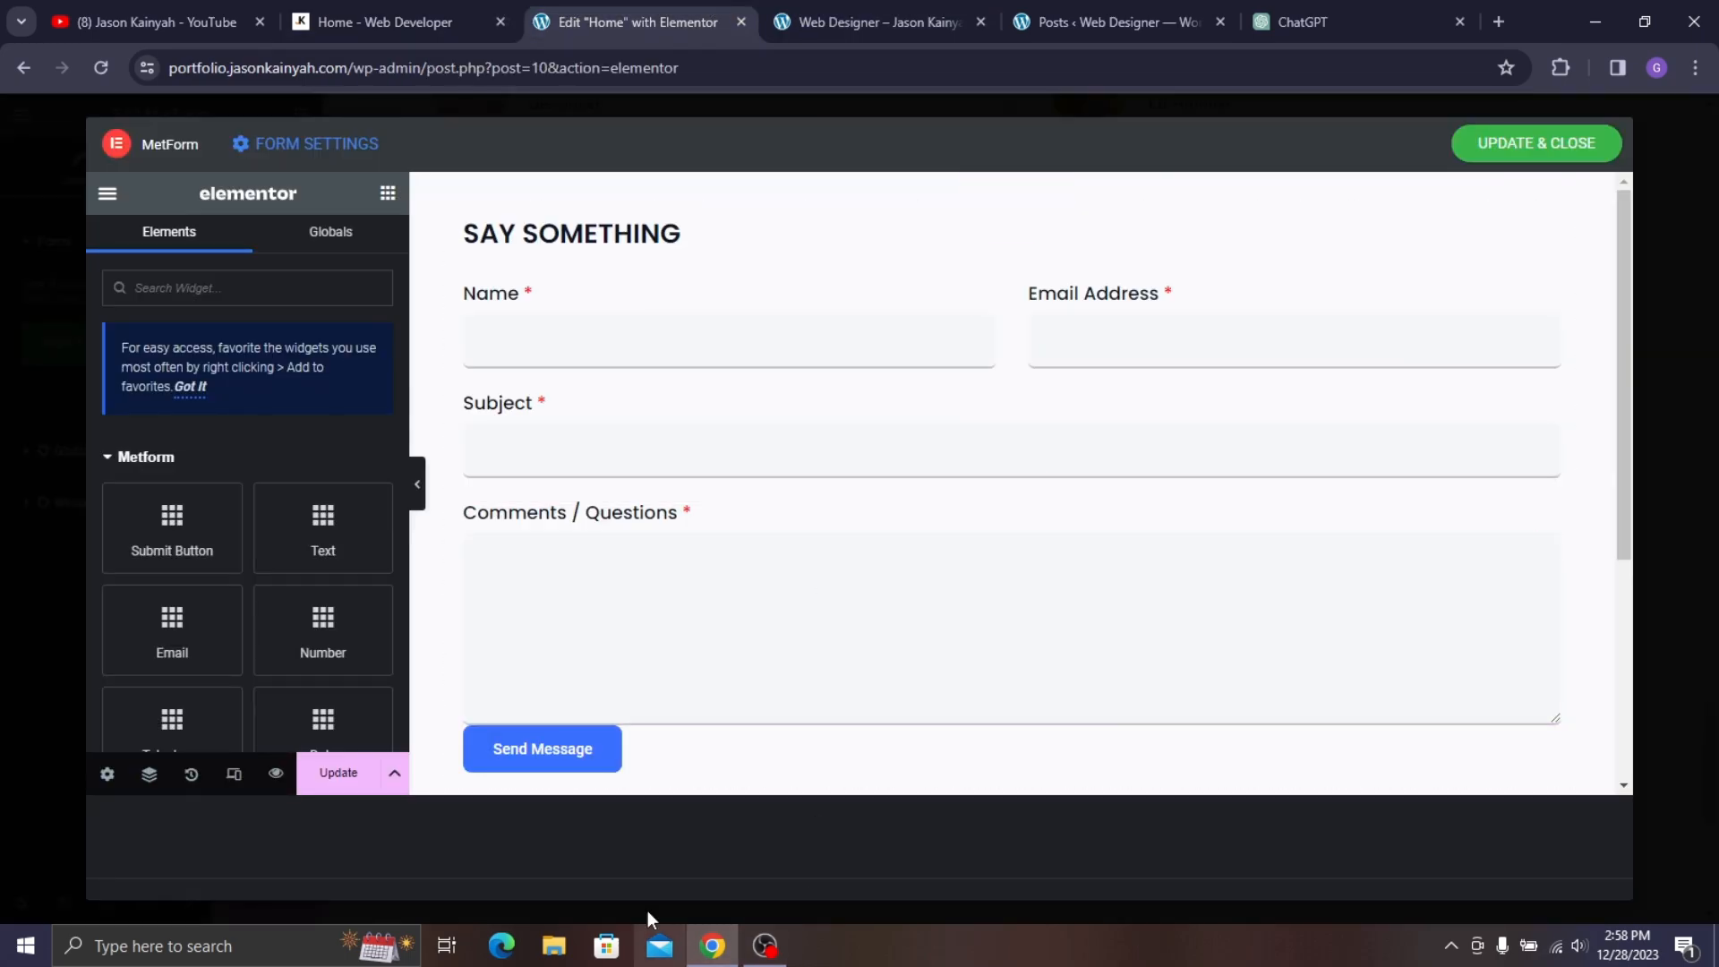
- Give the Send Message button a top margin of 20
{"action": "left_click", "coordinate": [596, 755]}
{"action": "left_click", "coordinate": [347, 240]}
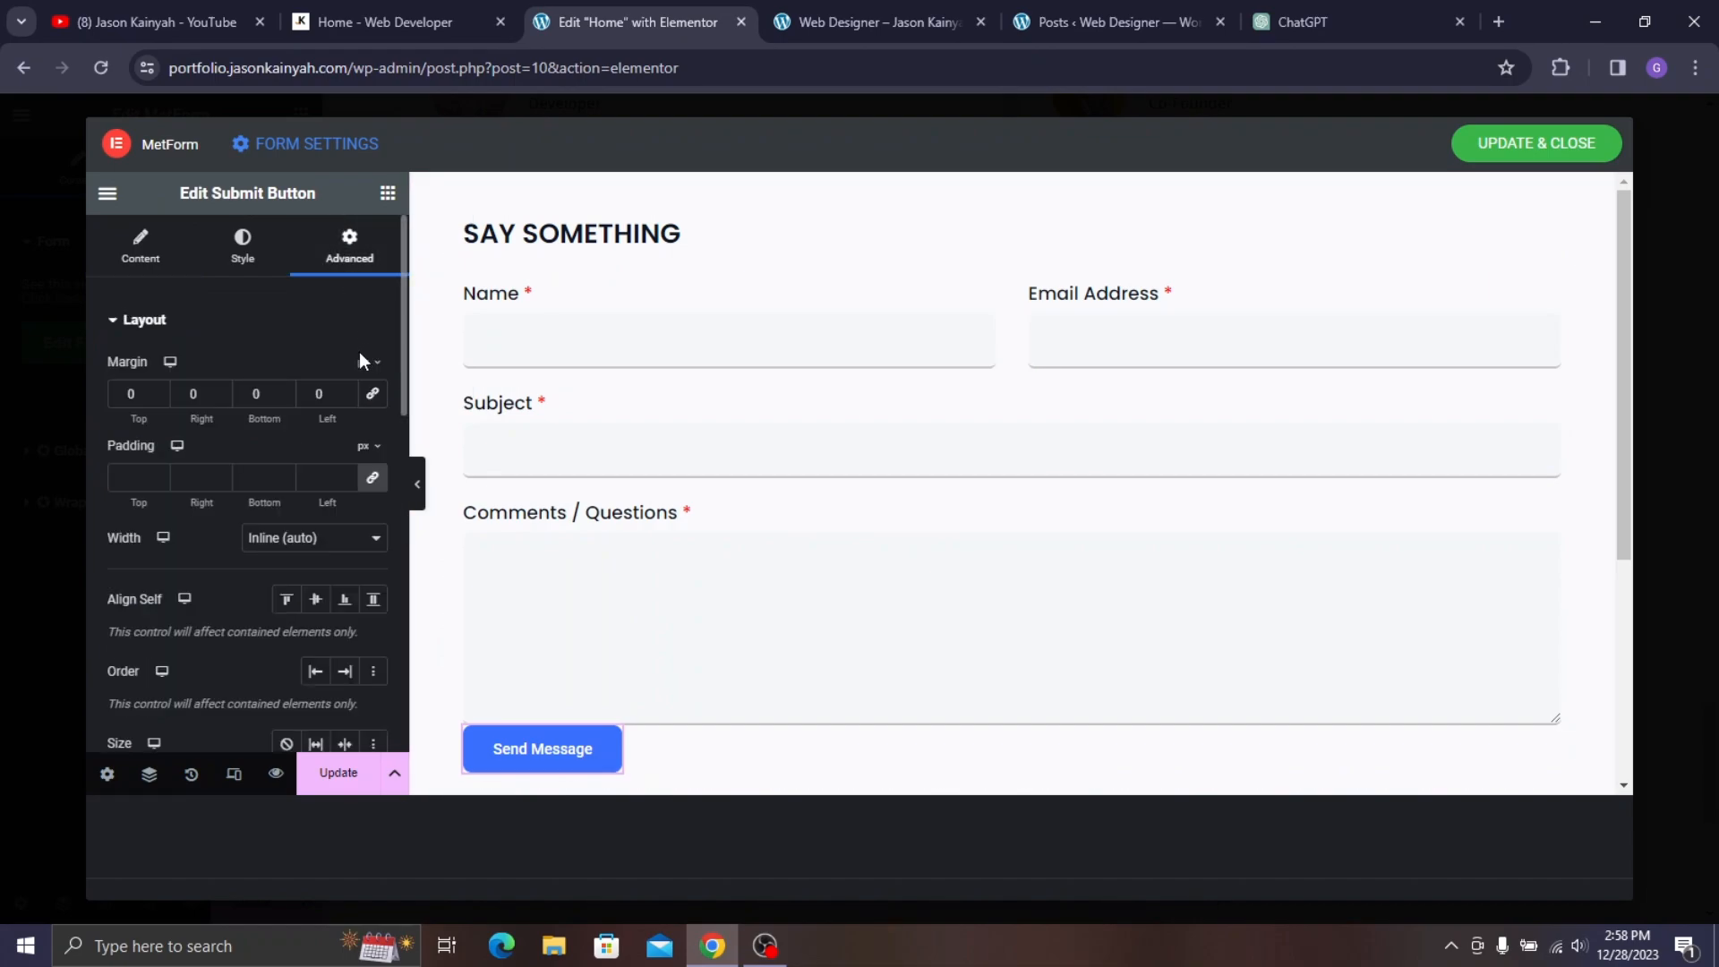
{"action": "left_click", "coordinate": [126, 394]}
{"action": "type", "text": "20"}
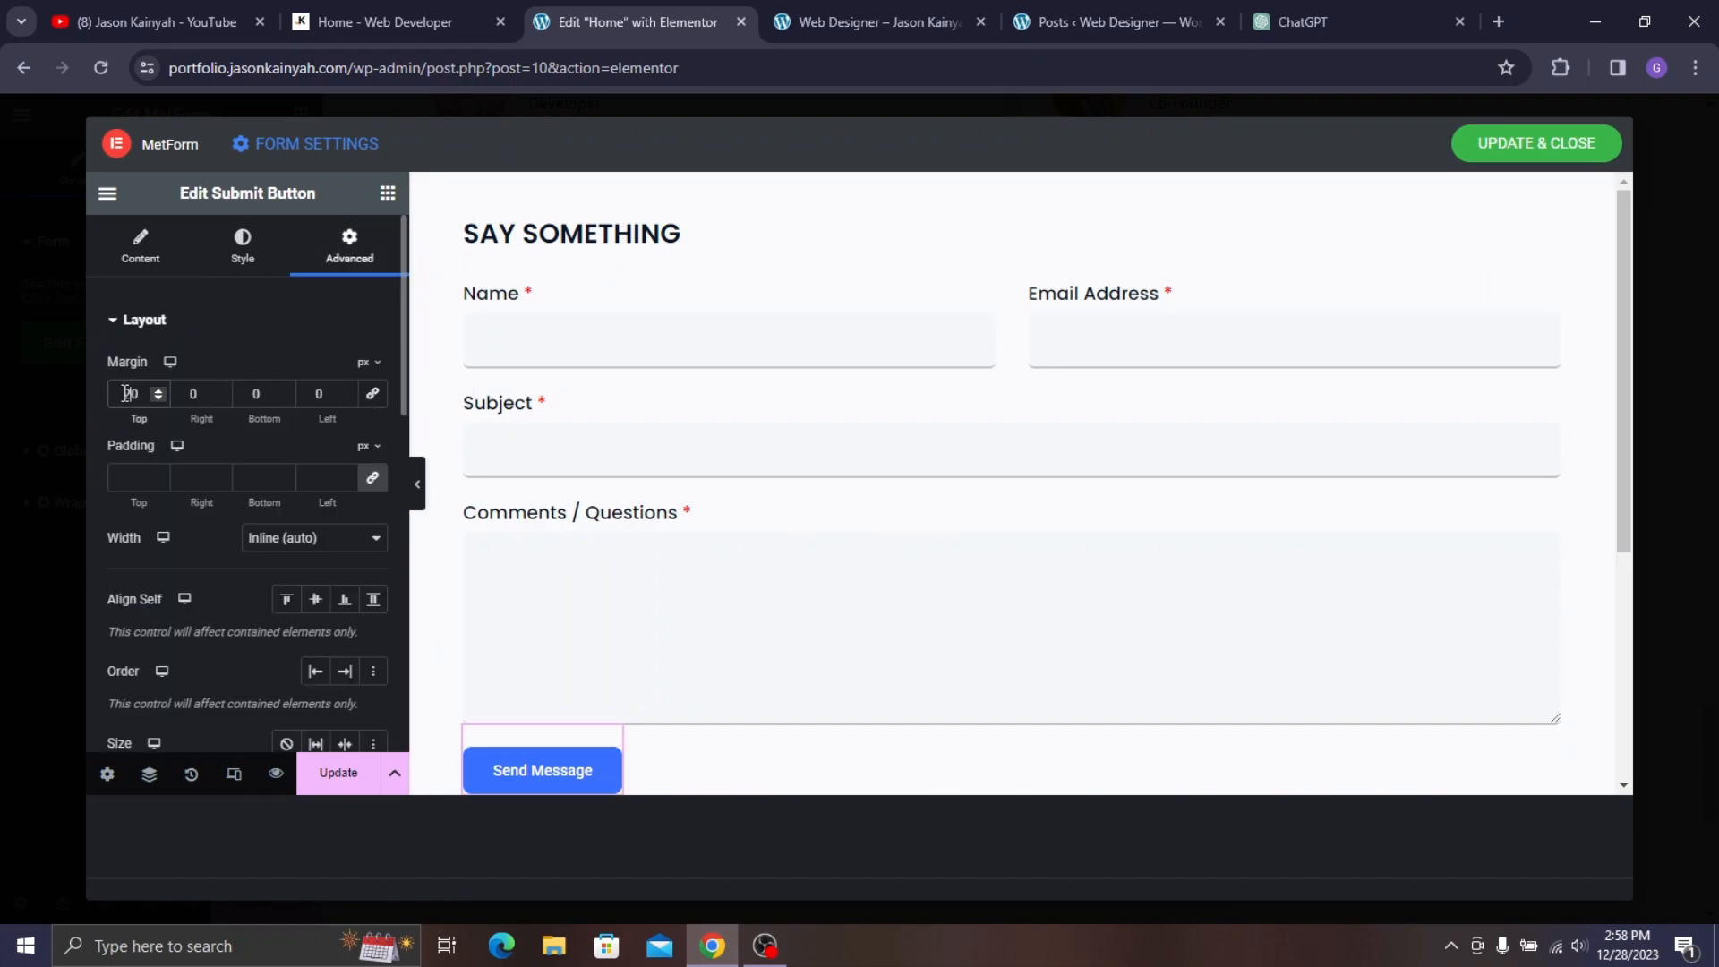
{"action": "scroll", "coordinate": [698, 344], "scroll_direction": "down", "scroll_amount": 1}
- Change the button label to SEND
{"action": "left_click", "coordinate": [140, 246]}
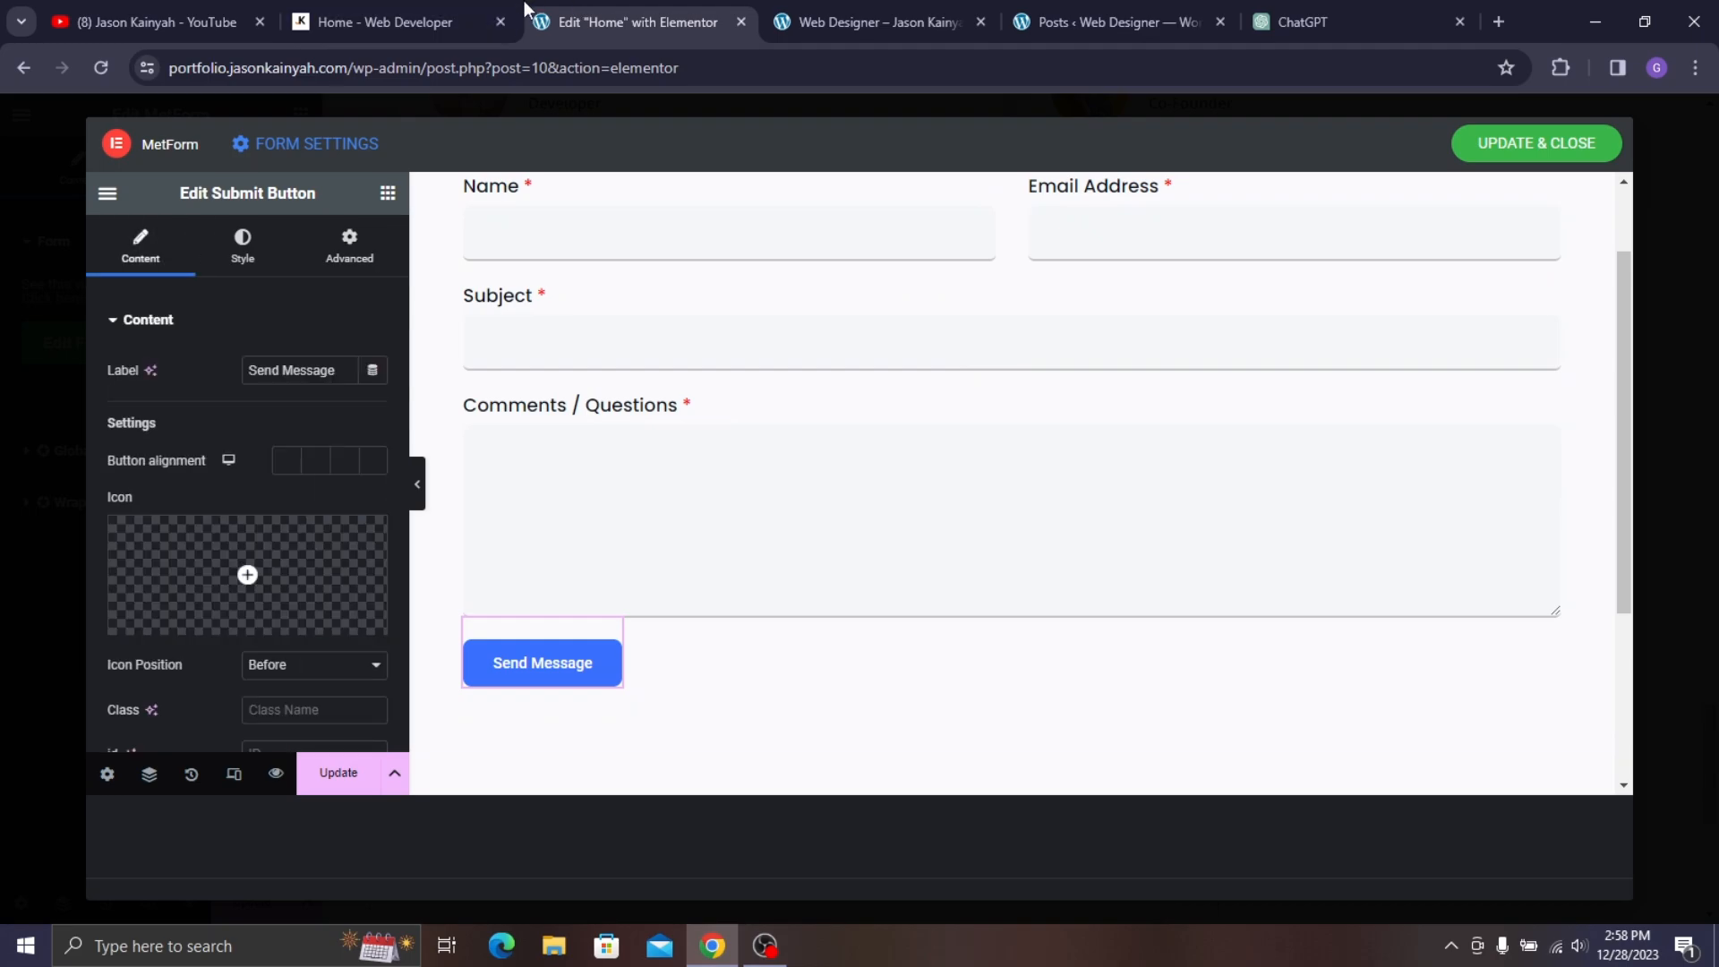
{"action": "left_click", "coordinate": [465, 11]}
{"action": "left_click", "coordinate": [627, 16]}
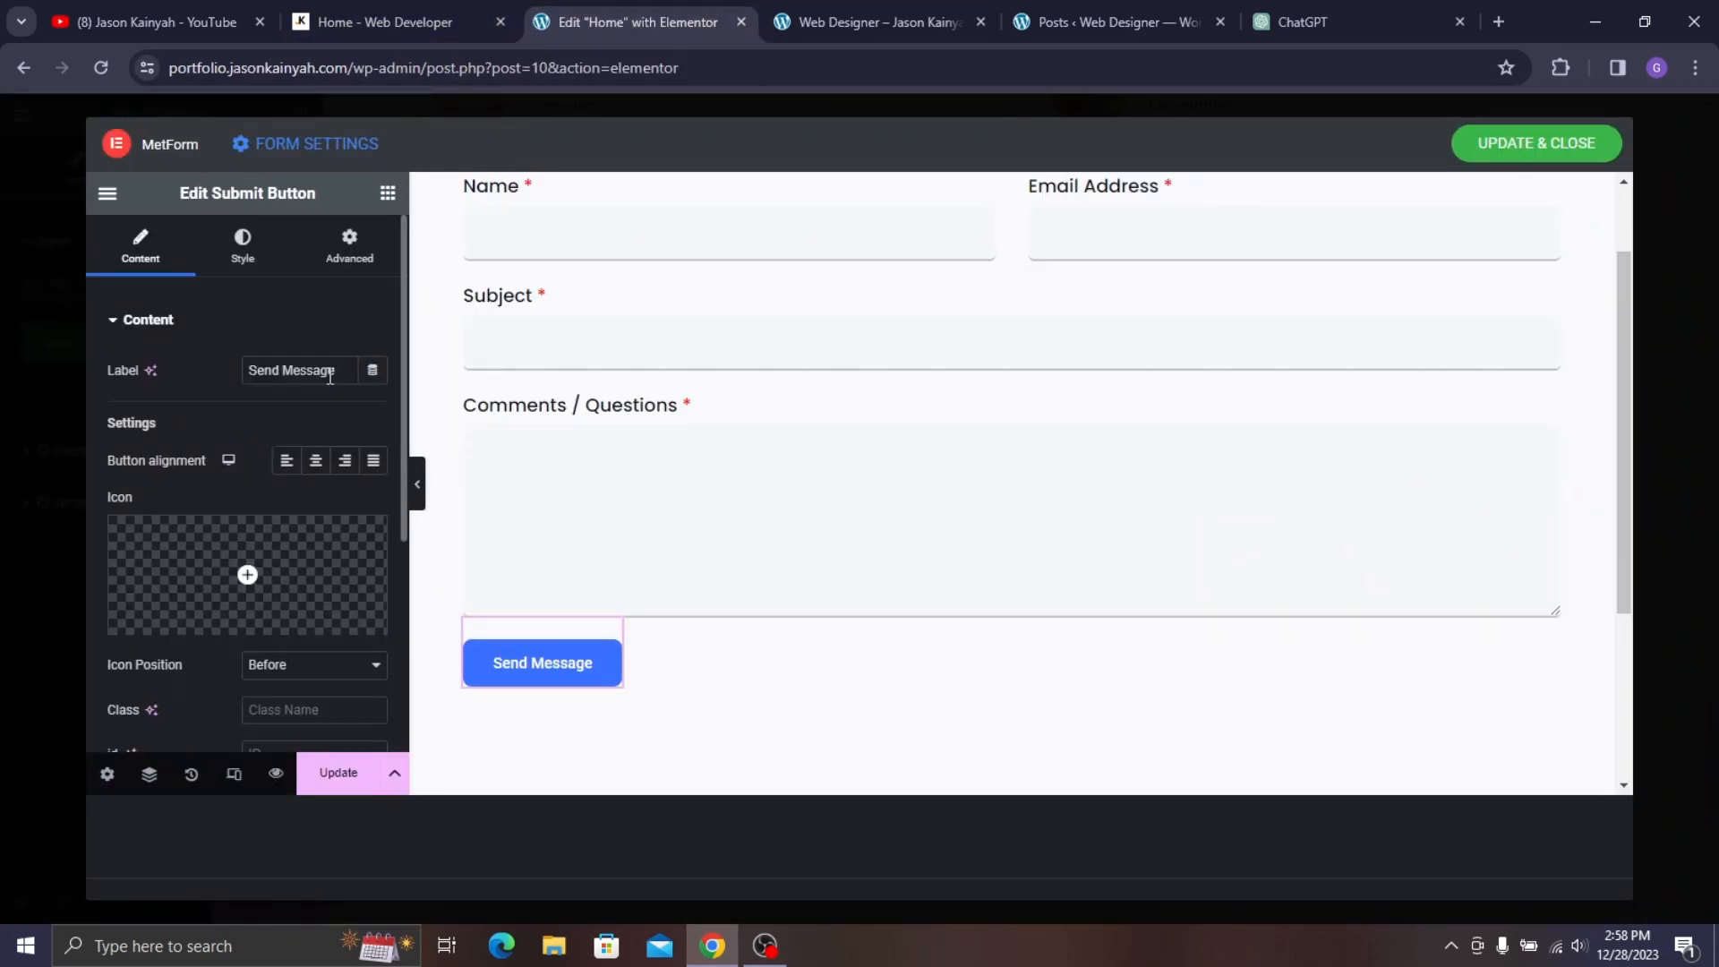
{"action": "triple_click", "coordinate": [331, 378]}
{"action": "type", "text": "SEN"}
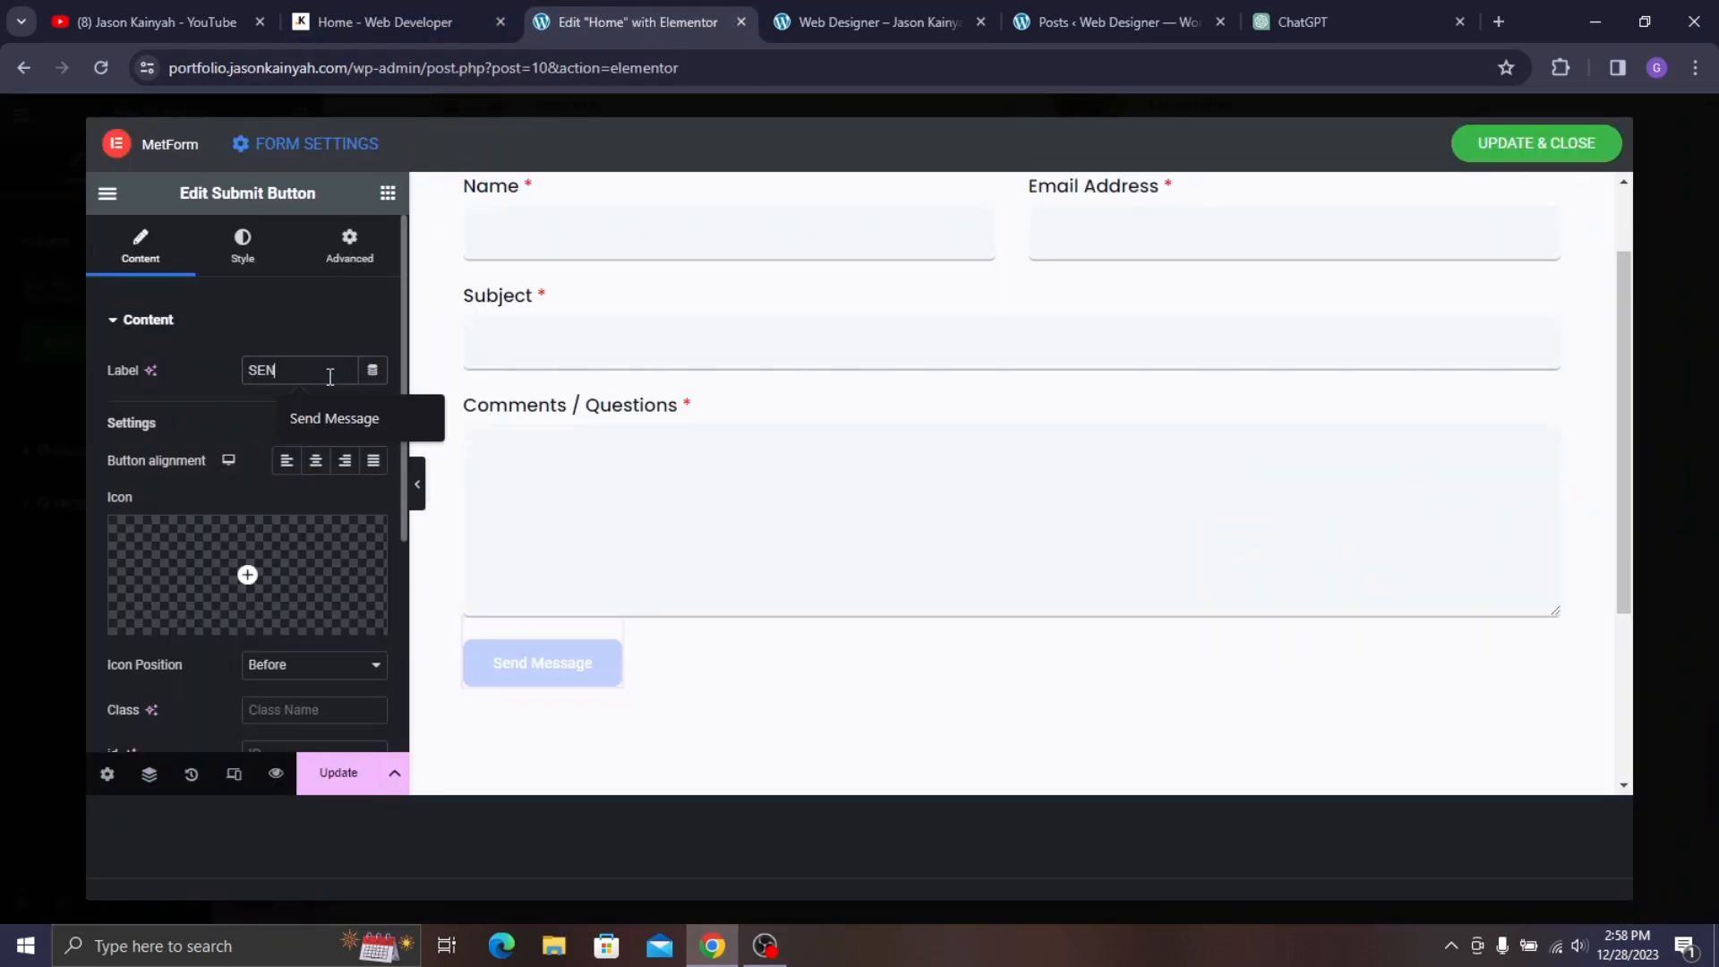
{"action": "type", "text": "D"}
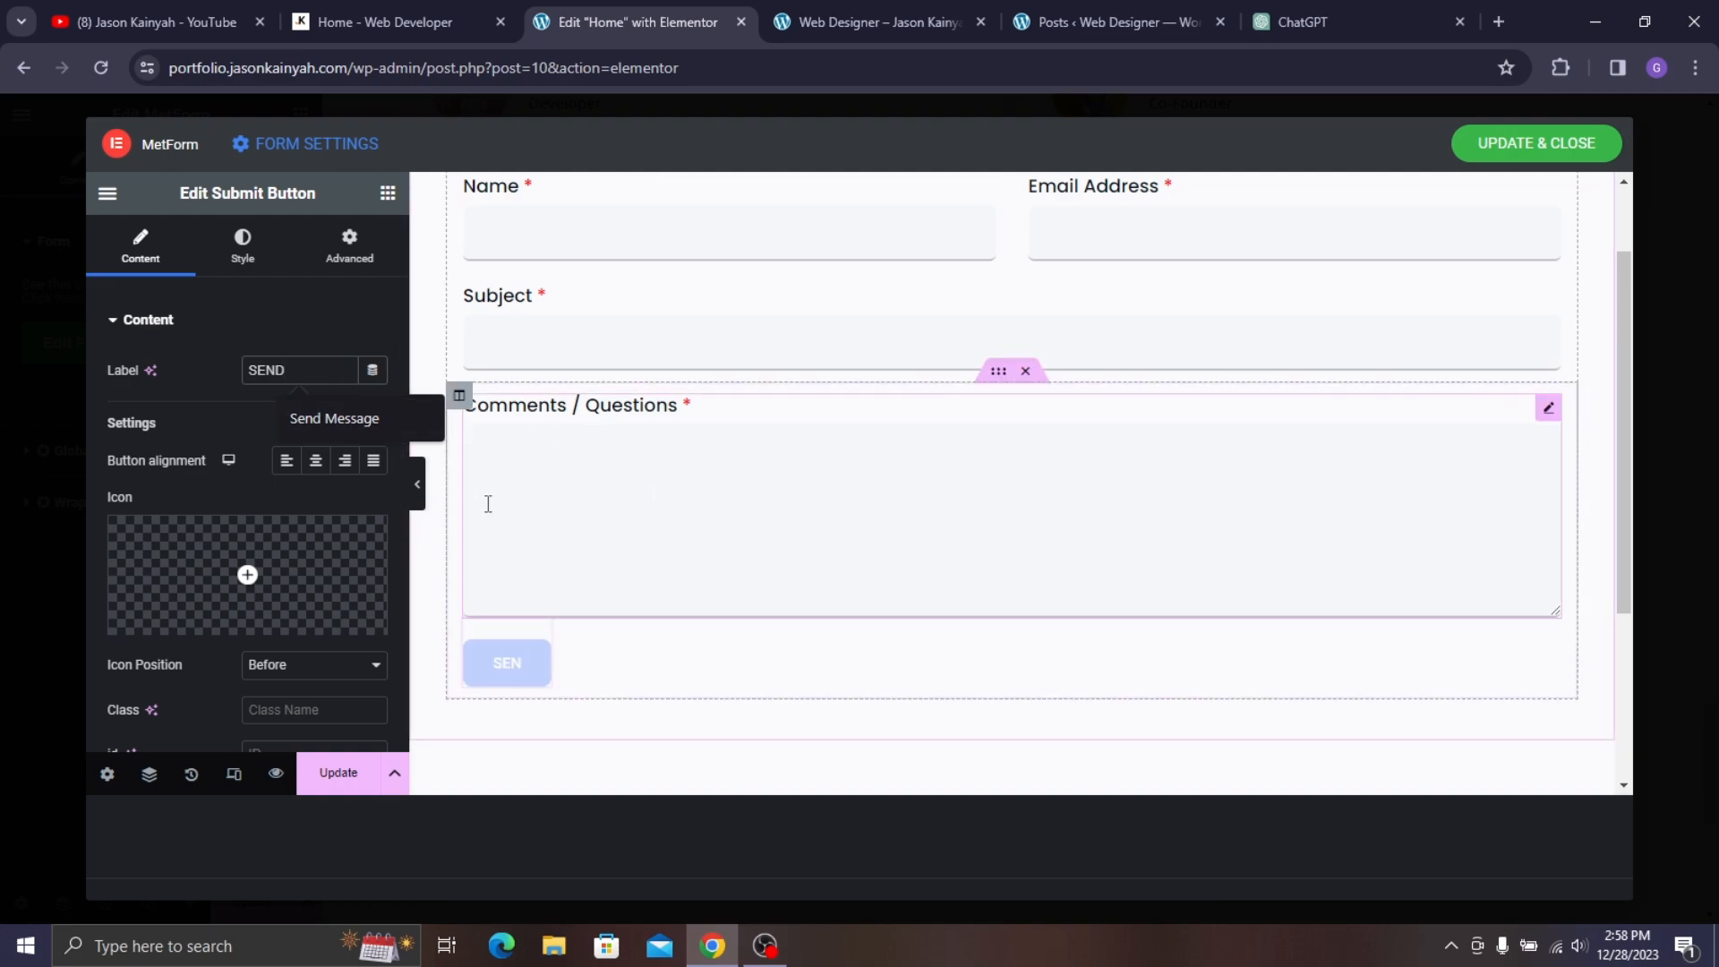
- Set the button typography to Poppins at size 15
{"action": "left_click", "coordinate": [244, 248]}
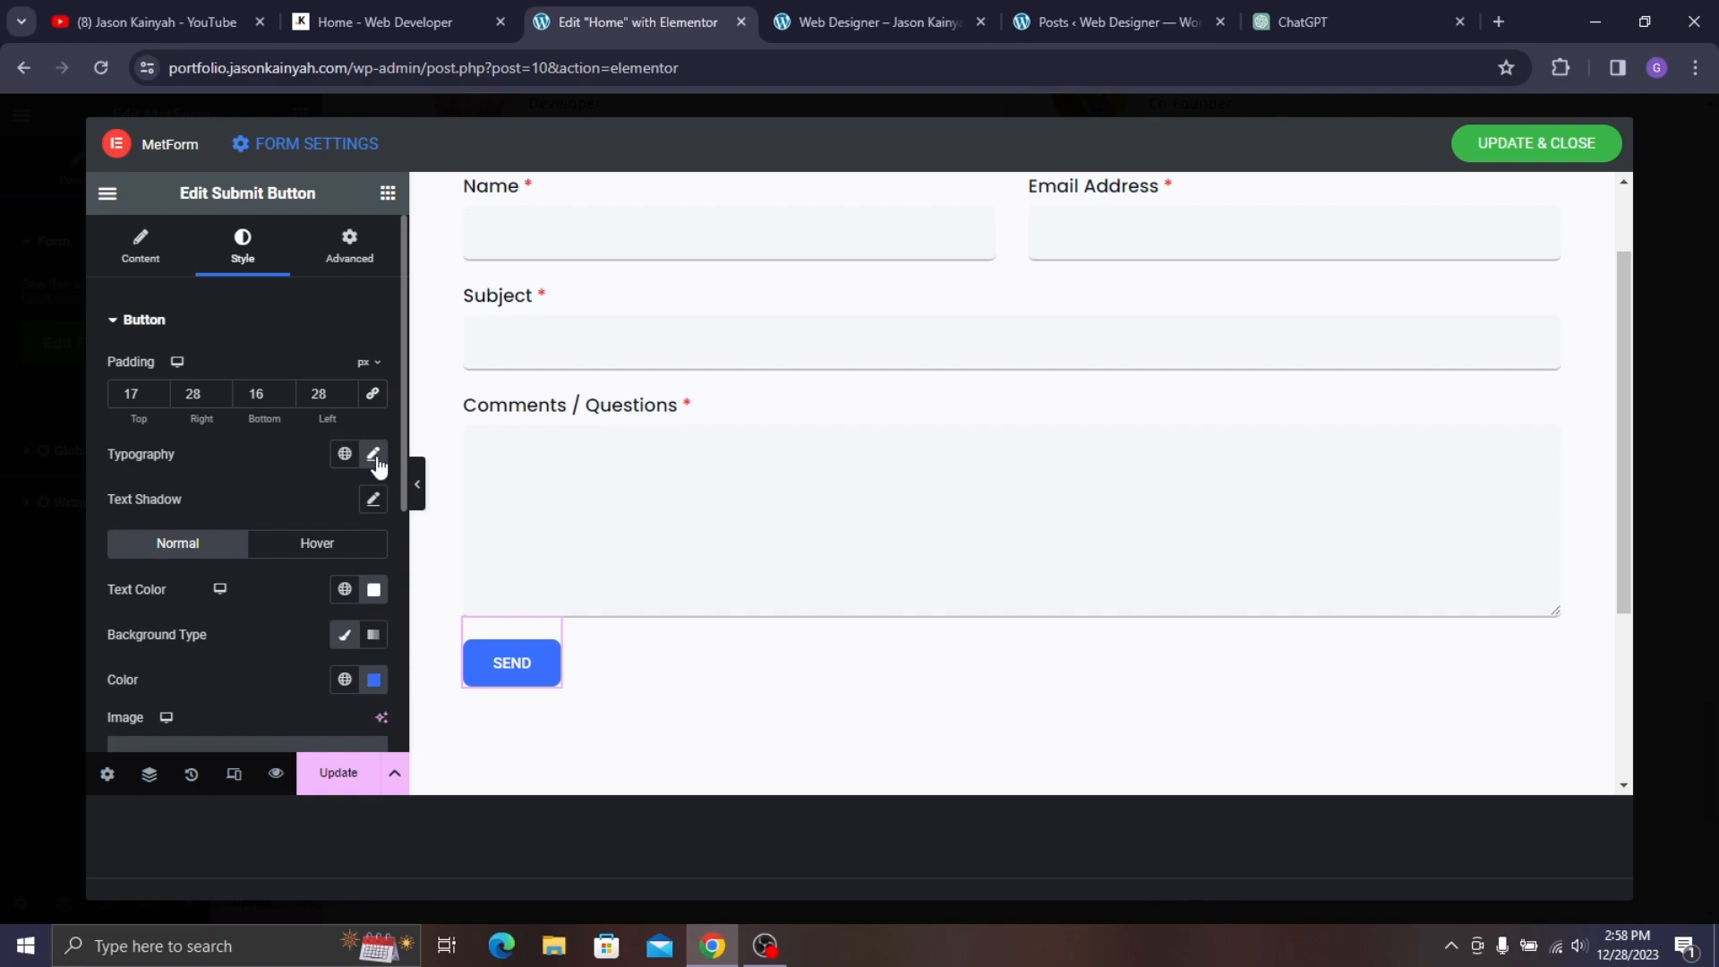
{"action": "left_click", "coordinate": [373, 454]}
{"action": "left_click", "coordinate": [326, 553]}
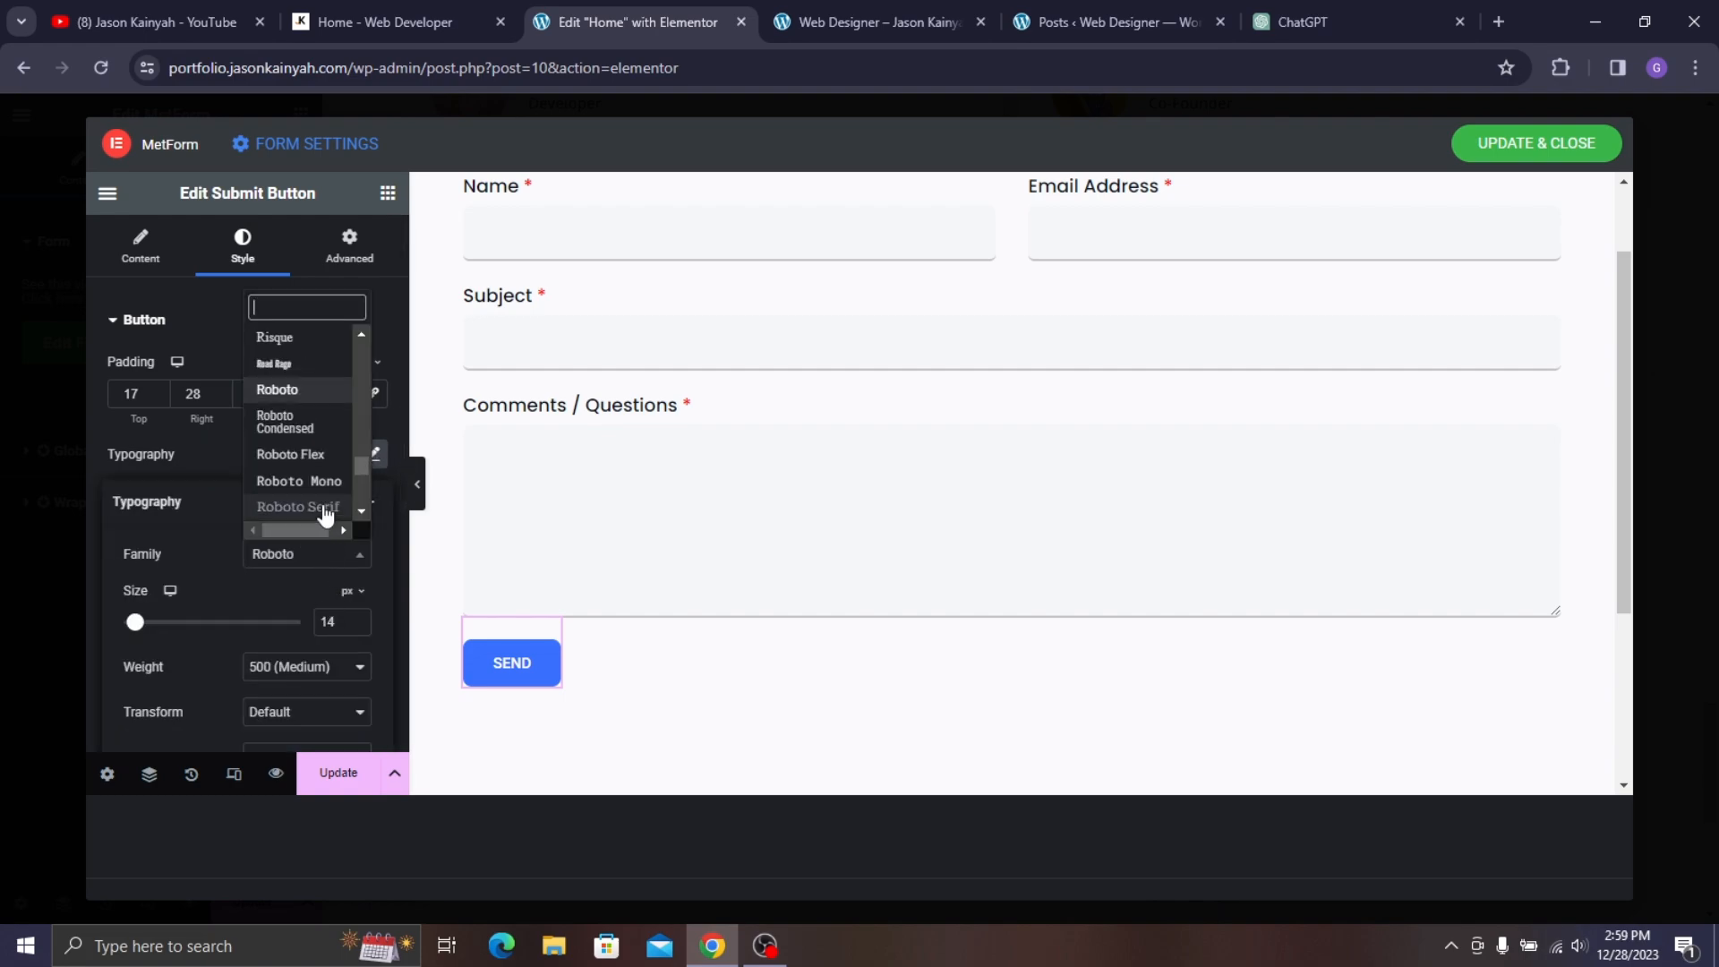
{"action": "type", "text": "popp"}
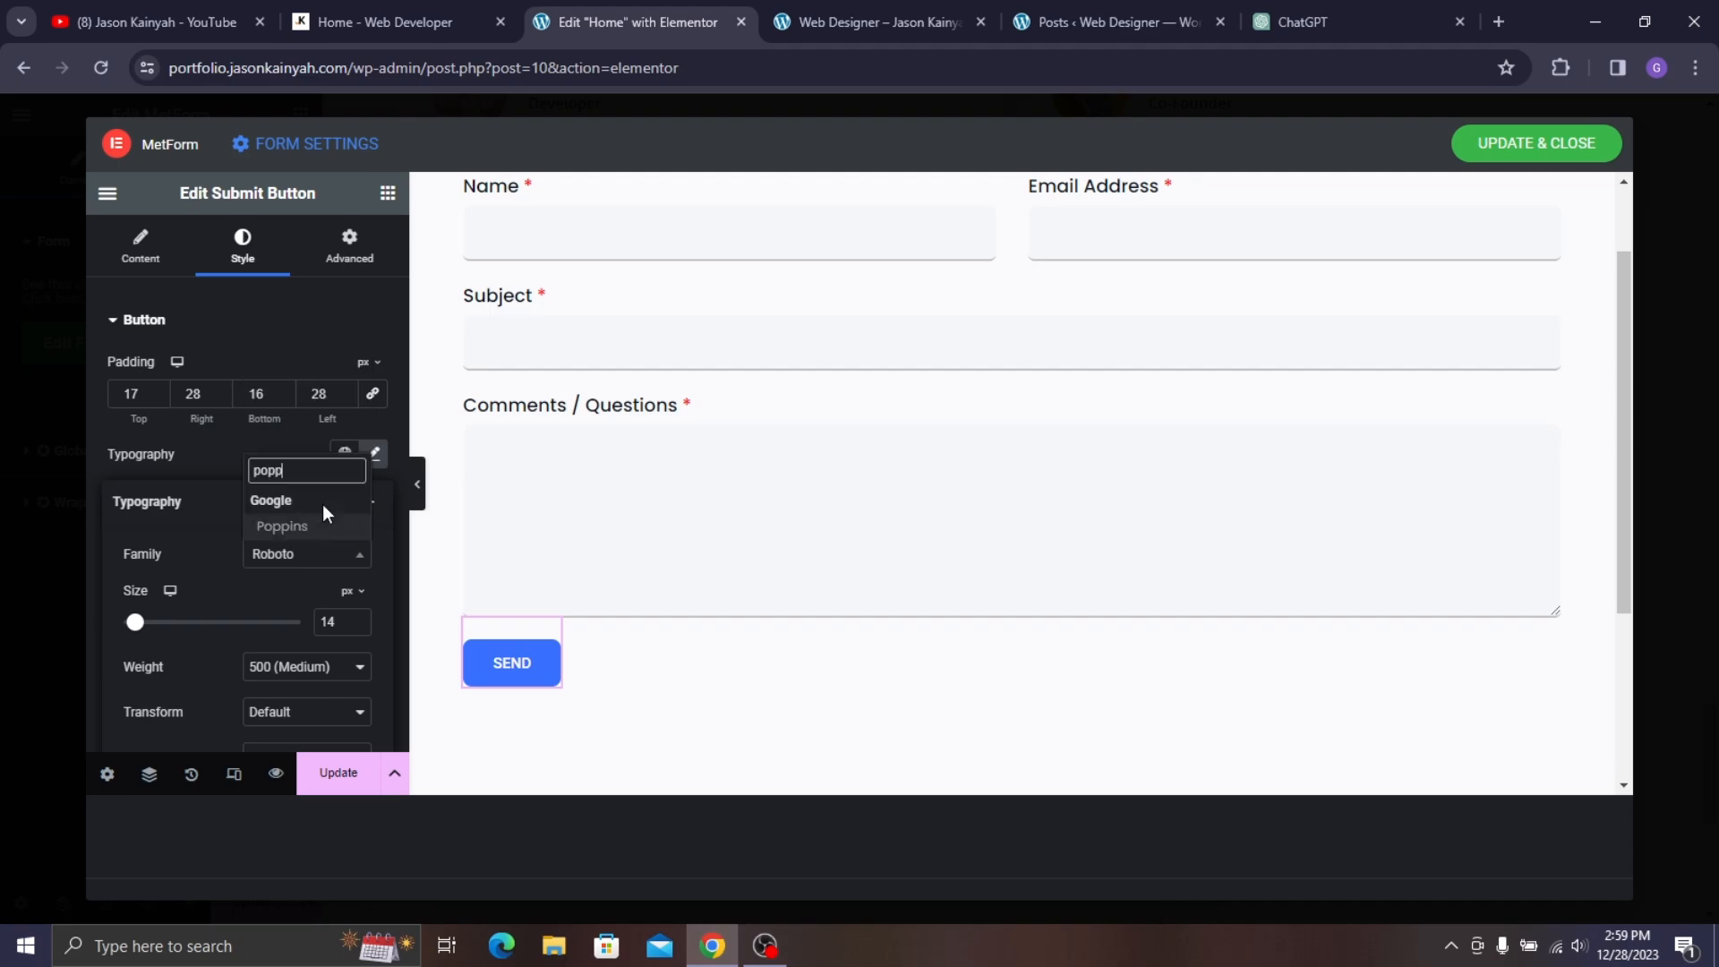
{"action": "left_click", "coordinate": [324, 527]}
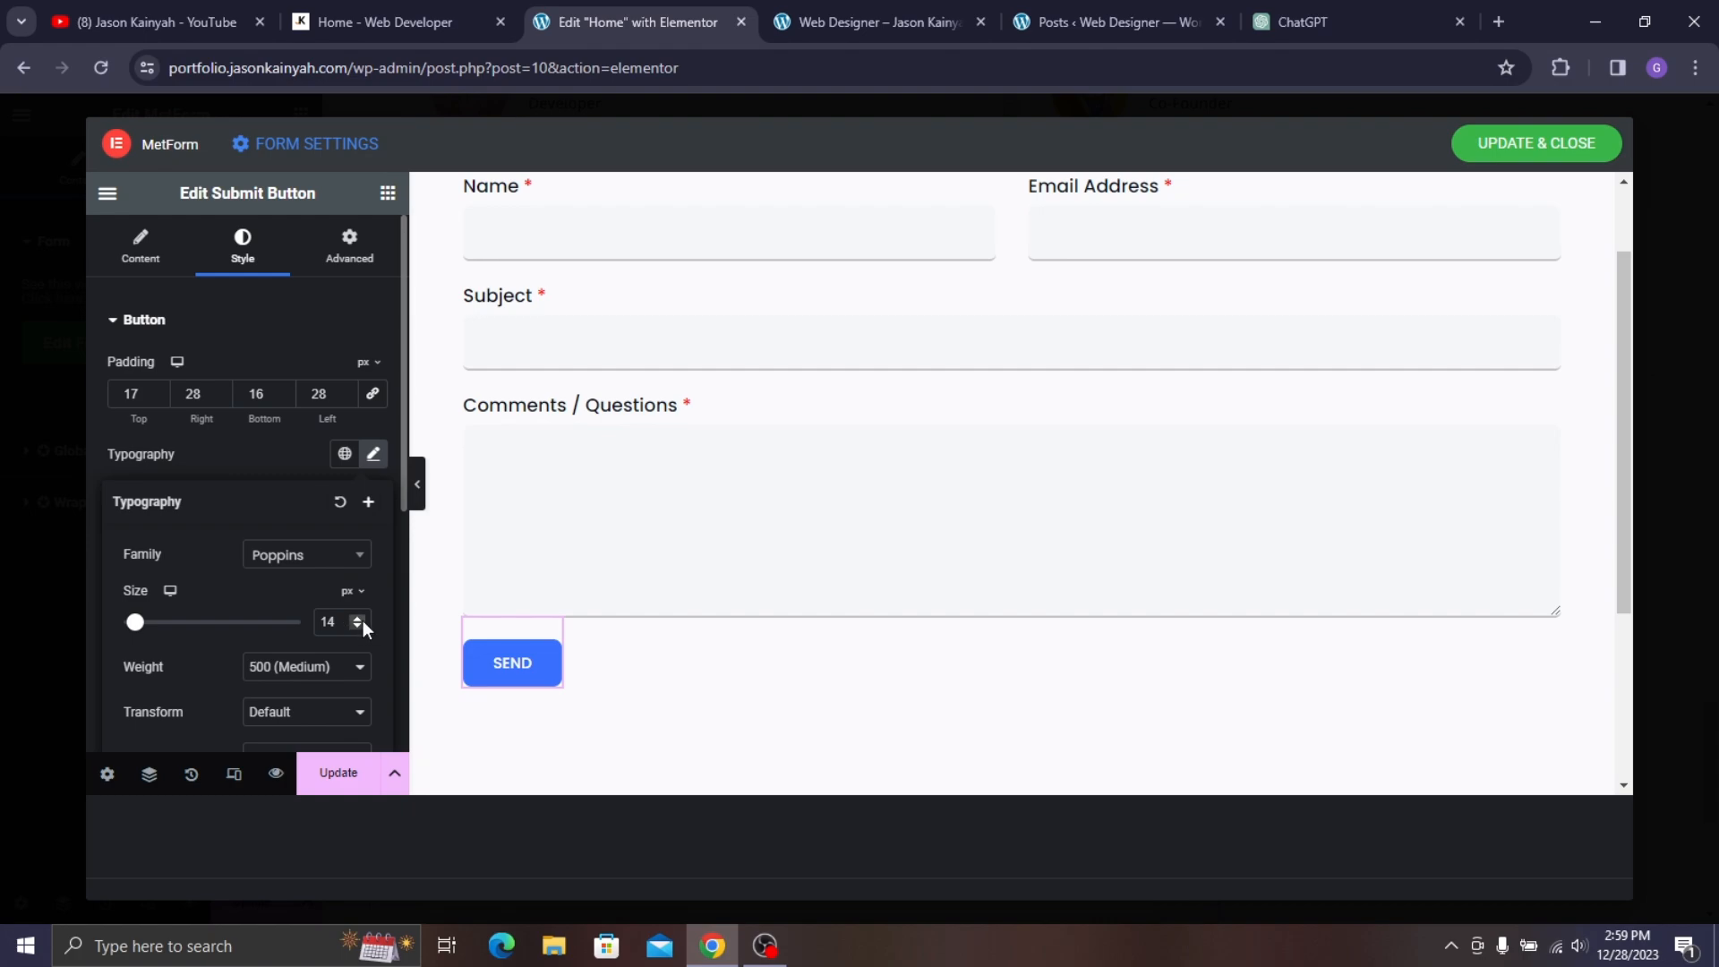
{"action": "left_click", "coordinate": [359, 619]}
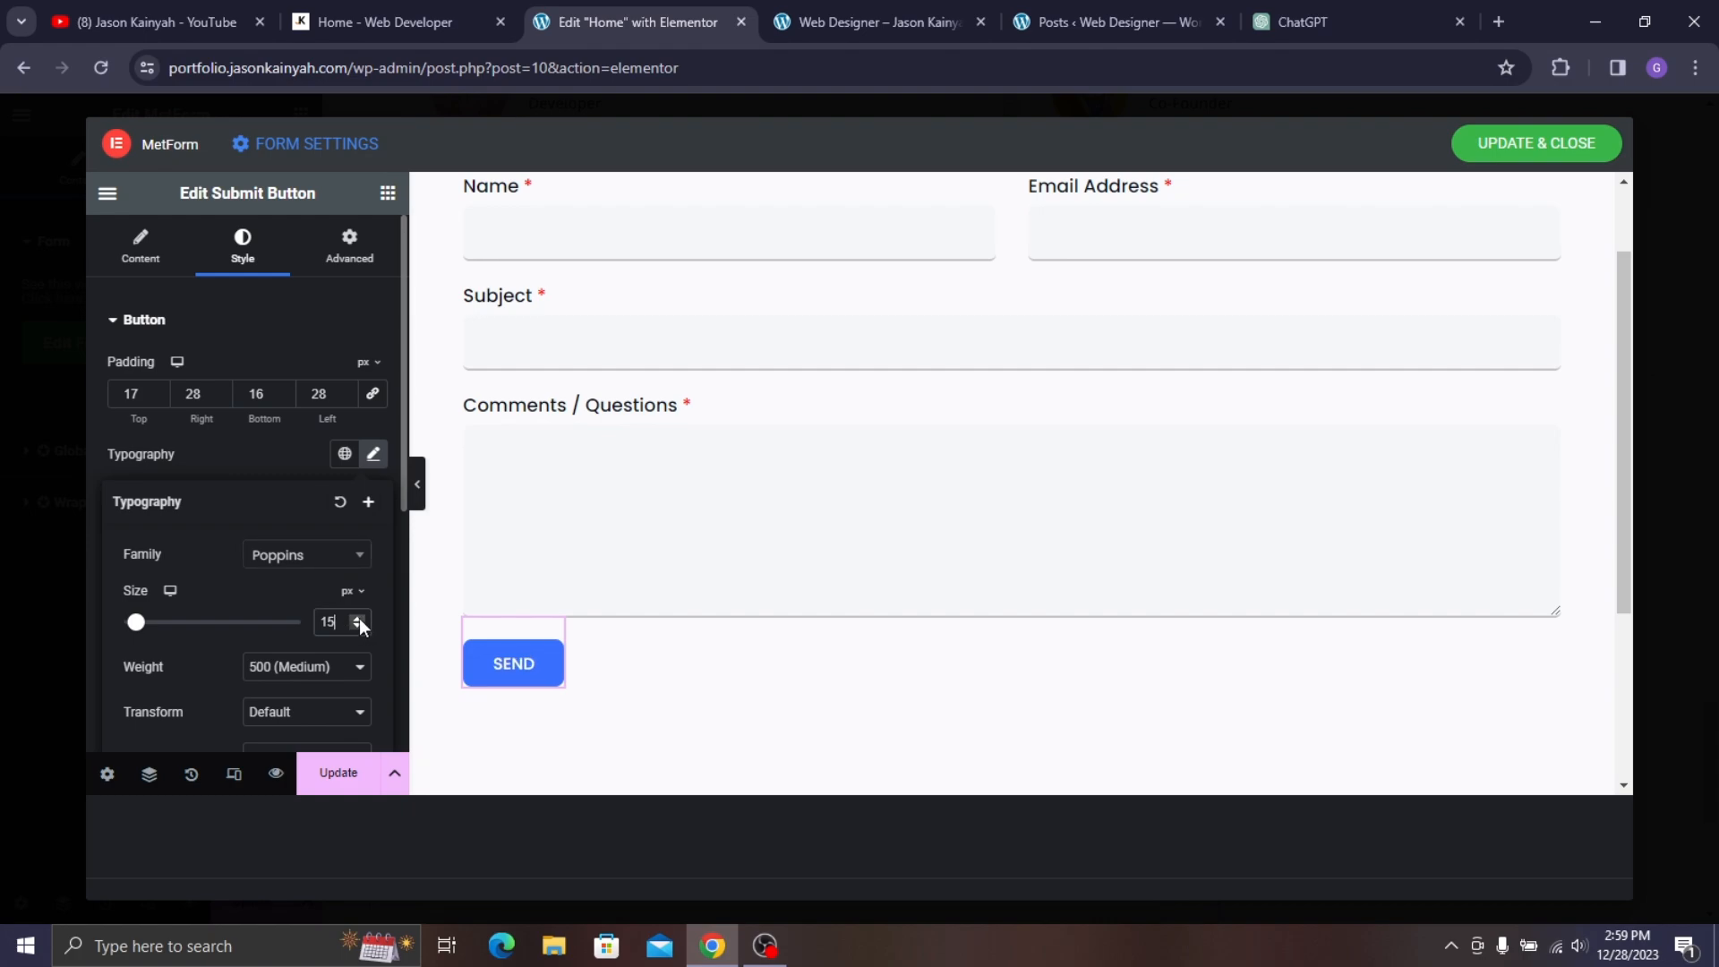
{"action": "left_click", "coordinate": [303, 450]}
- Give the button a Yellow background, with Yellow text on white when hovered
{"action": "scroll", "coordinate": [349, 537], "scroll_direction": "down", "scroll_amount": 1}
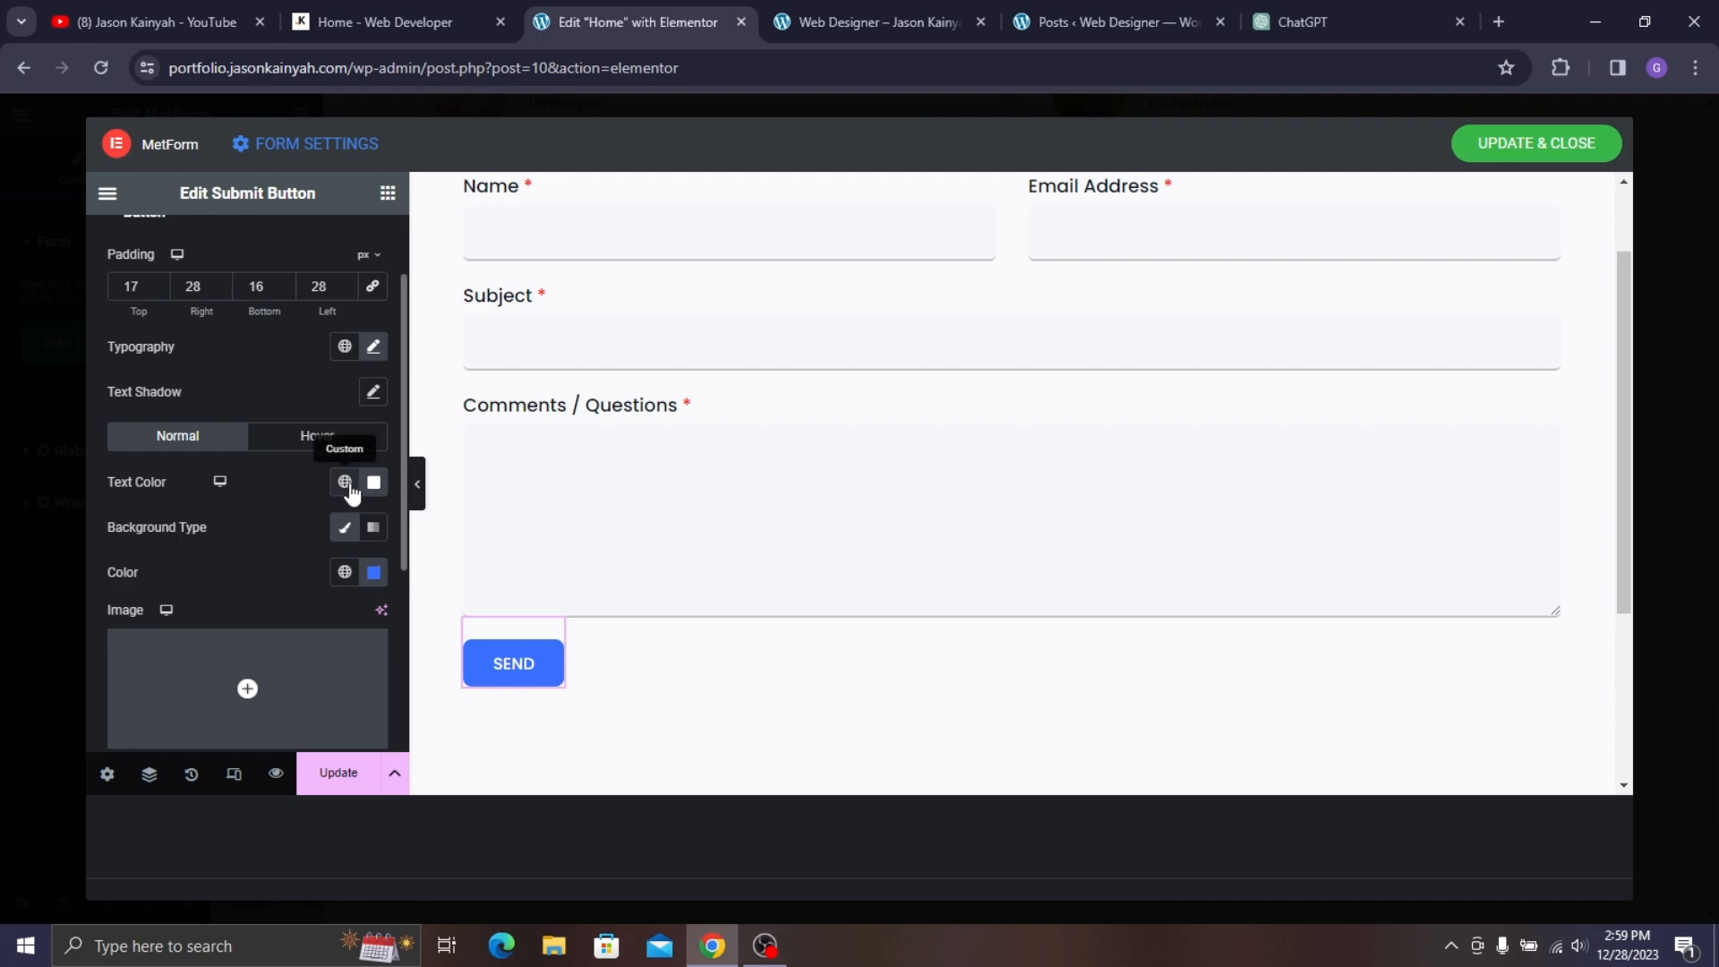
{"action": "left_click", "coordinate": [345, 573]}
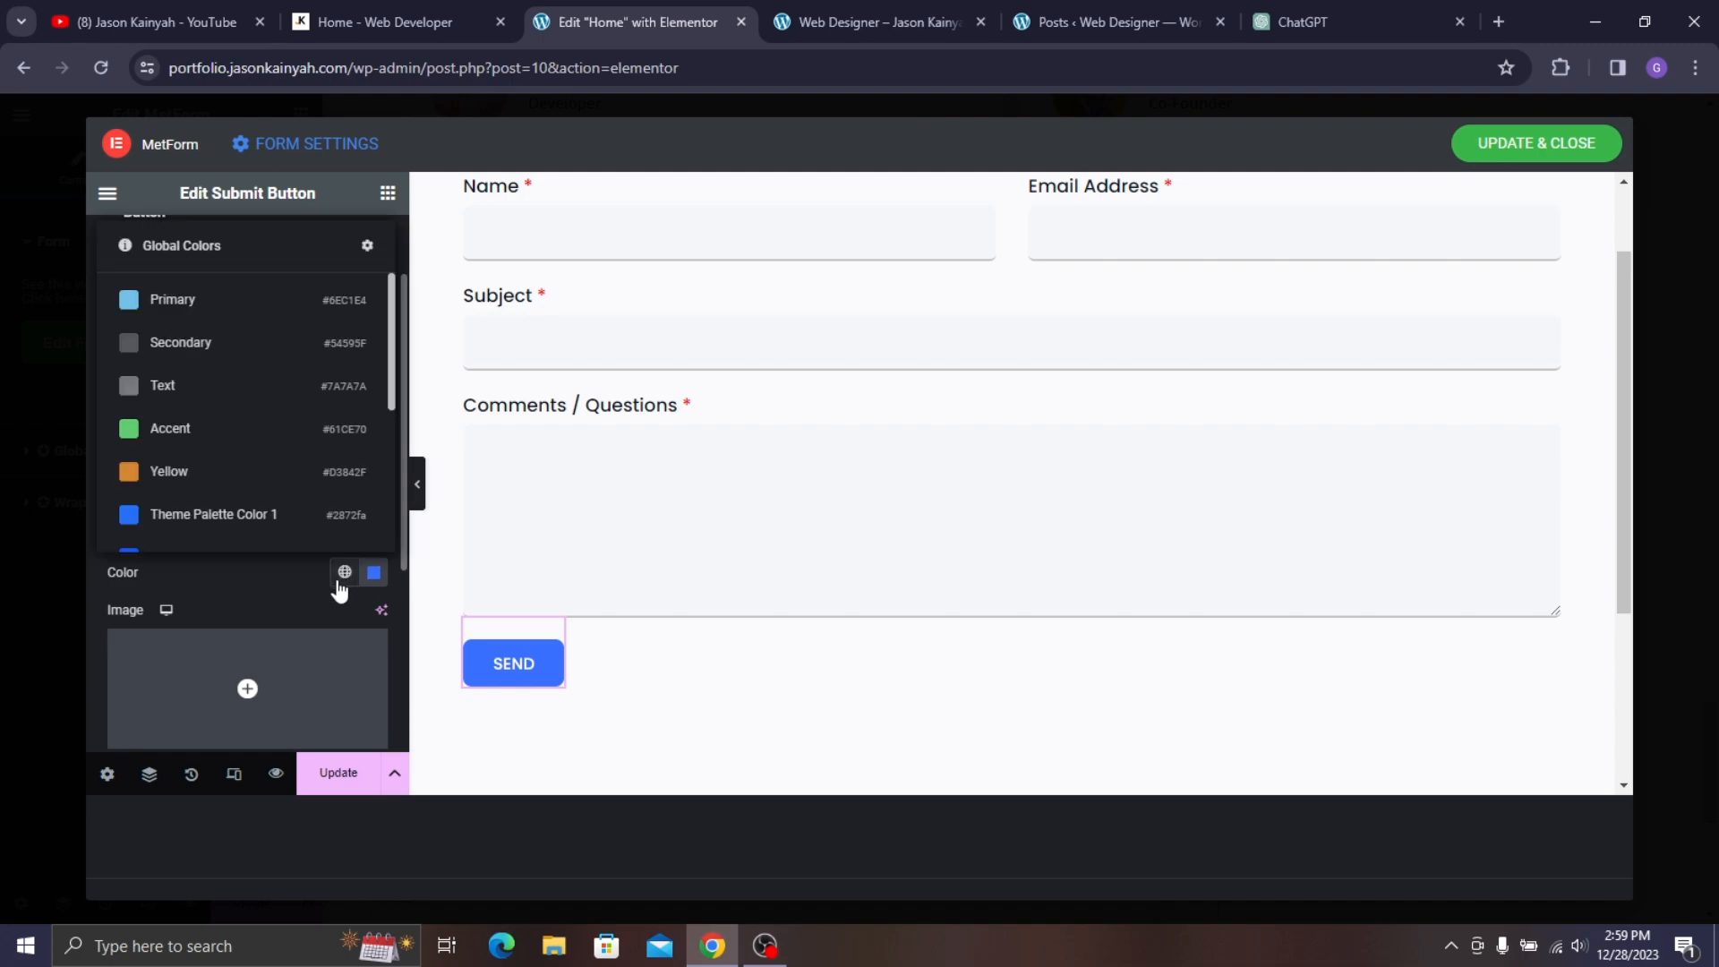
{"action": "left_click", "coordinate": [240, 473]}
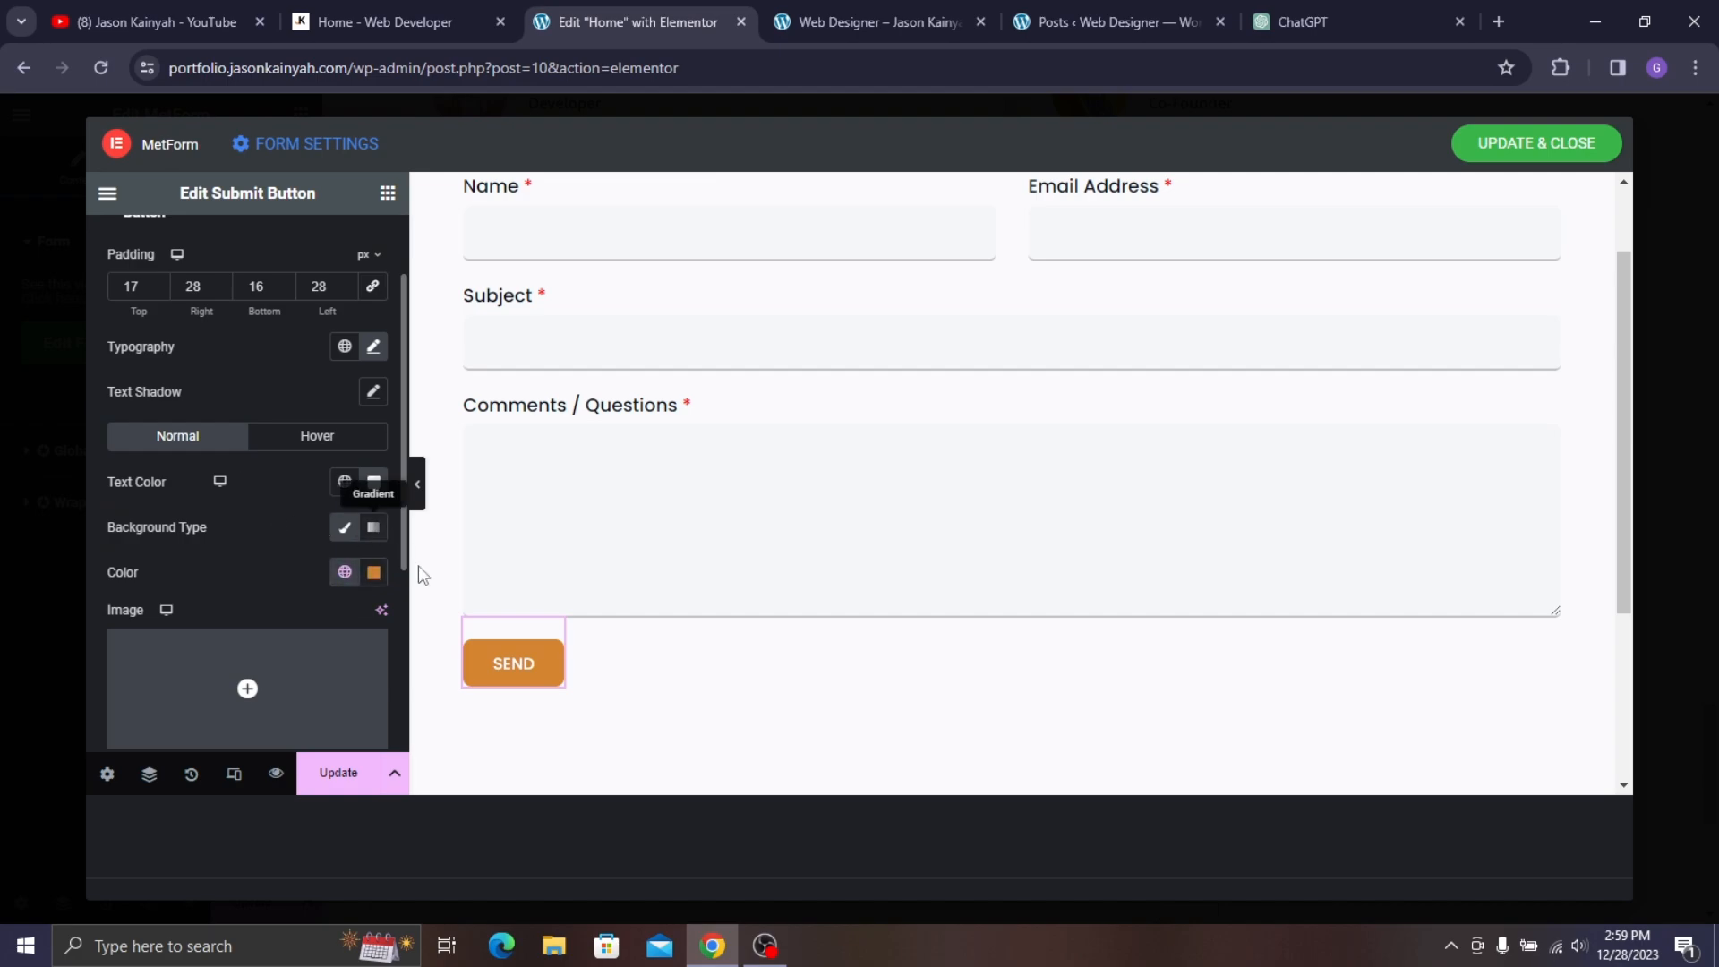
{"action": "left_click", "coordinate": [315, 436]}
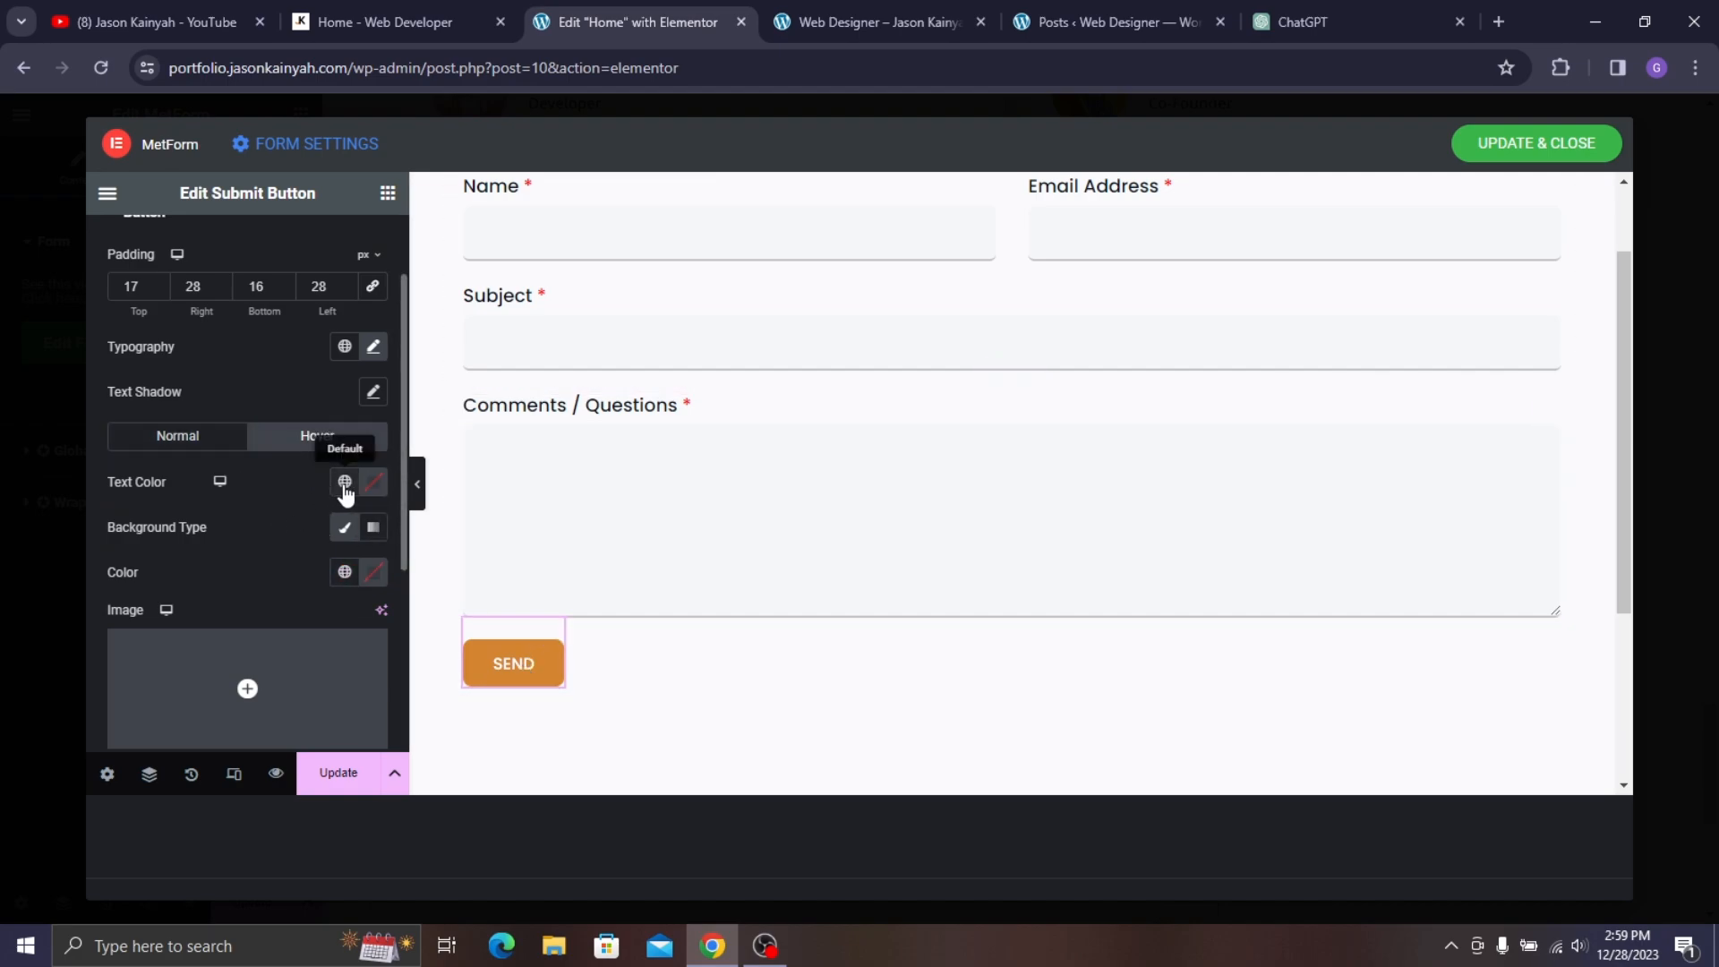
{"action": "left_click", "coordinate": [345, 484]}
{"action": "left_click", "coordinate": [257, 752]}
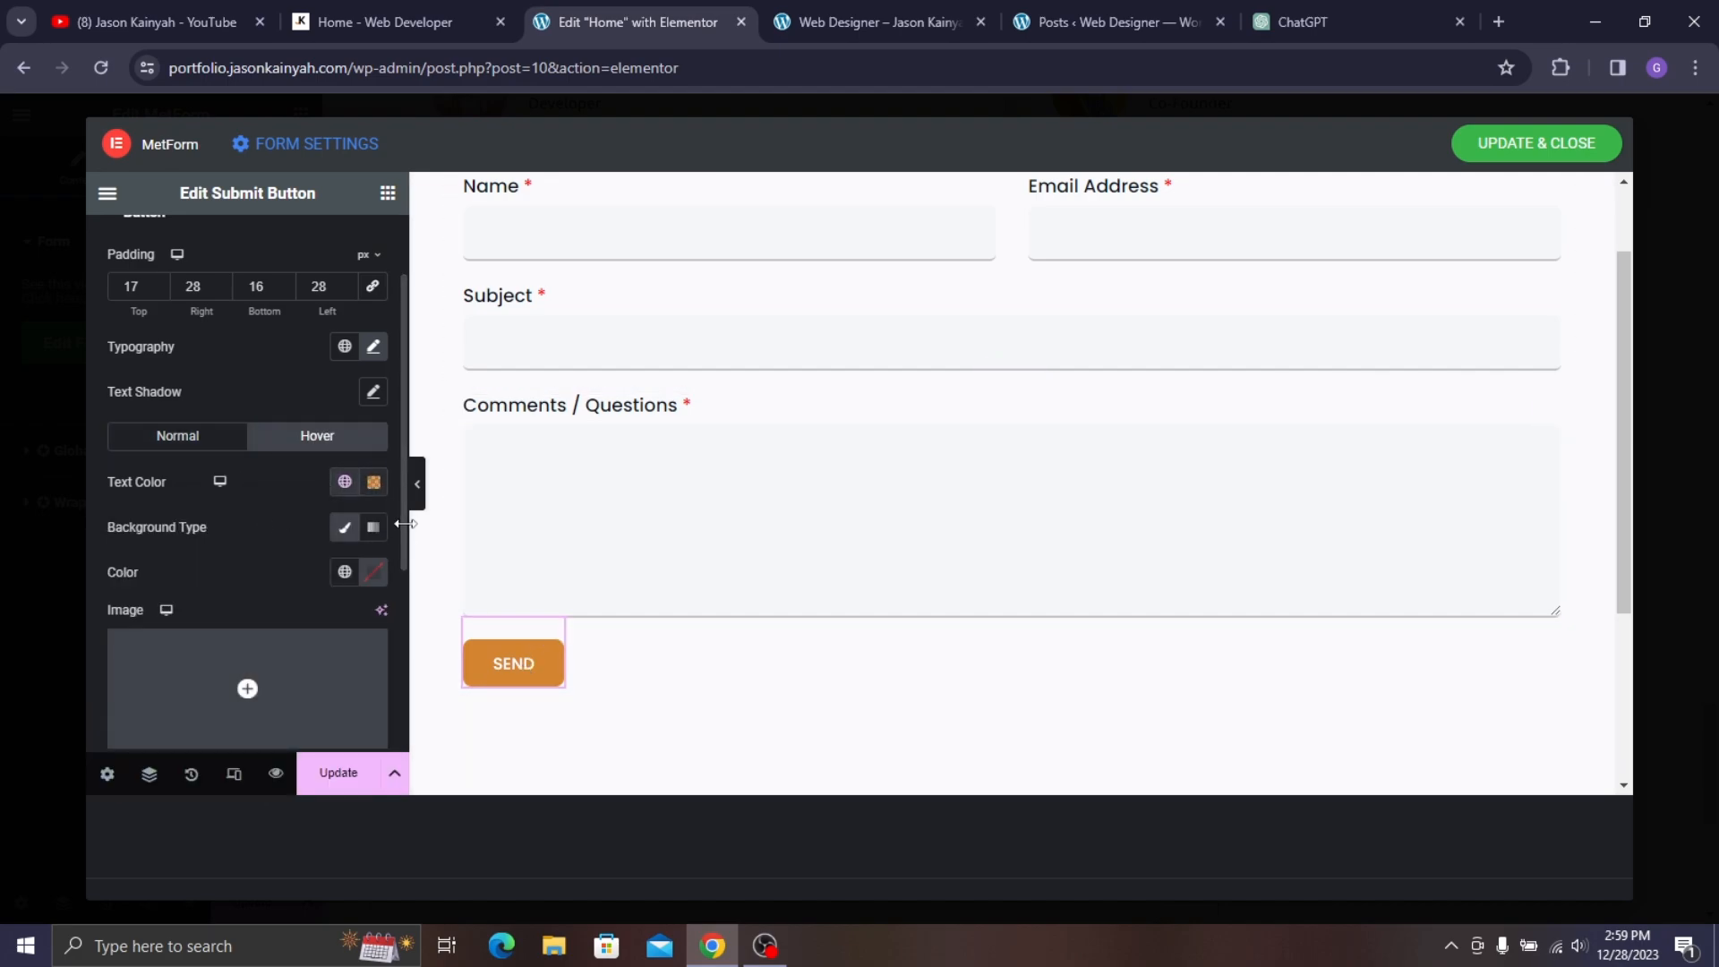
{"action": "left_click", "coordinate": [373, 573]}
{"action": "left_click_drag", "start_coordinate": [285, 324], "coordinate": [245, 291]}
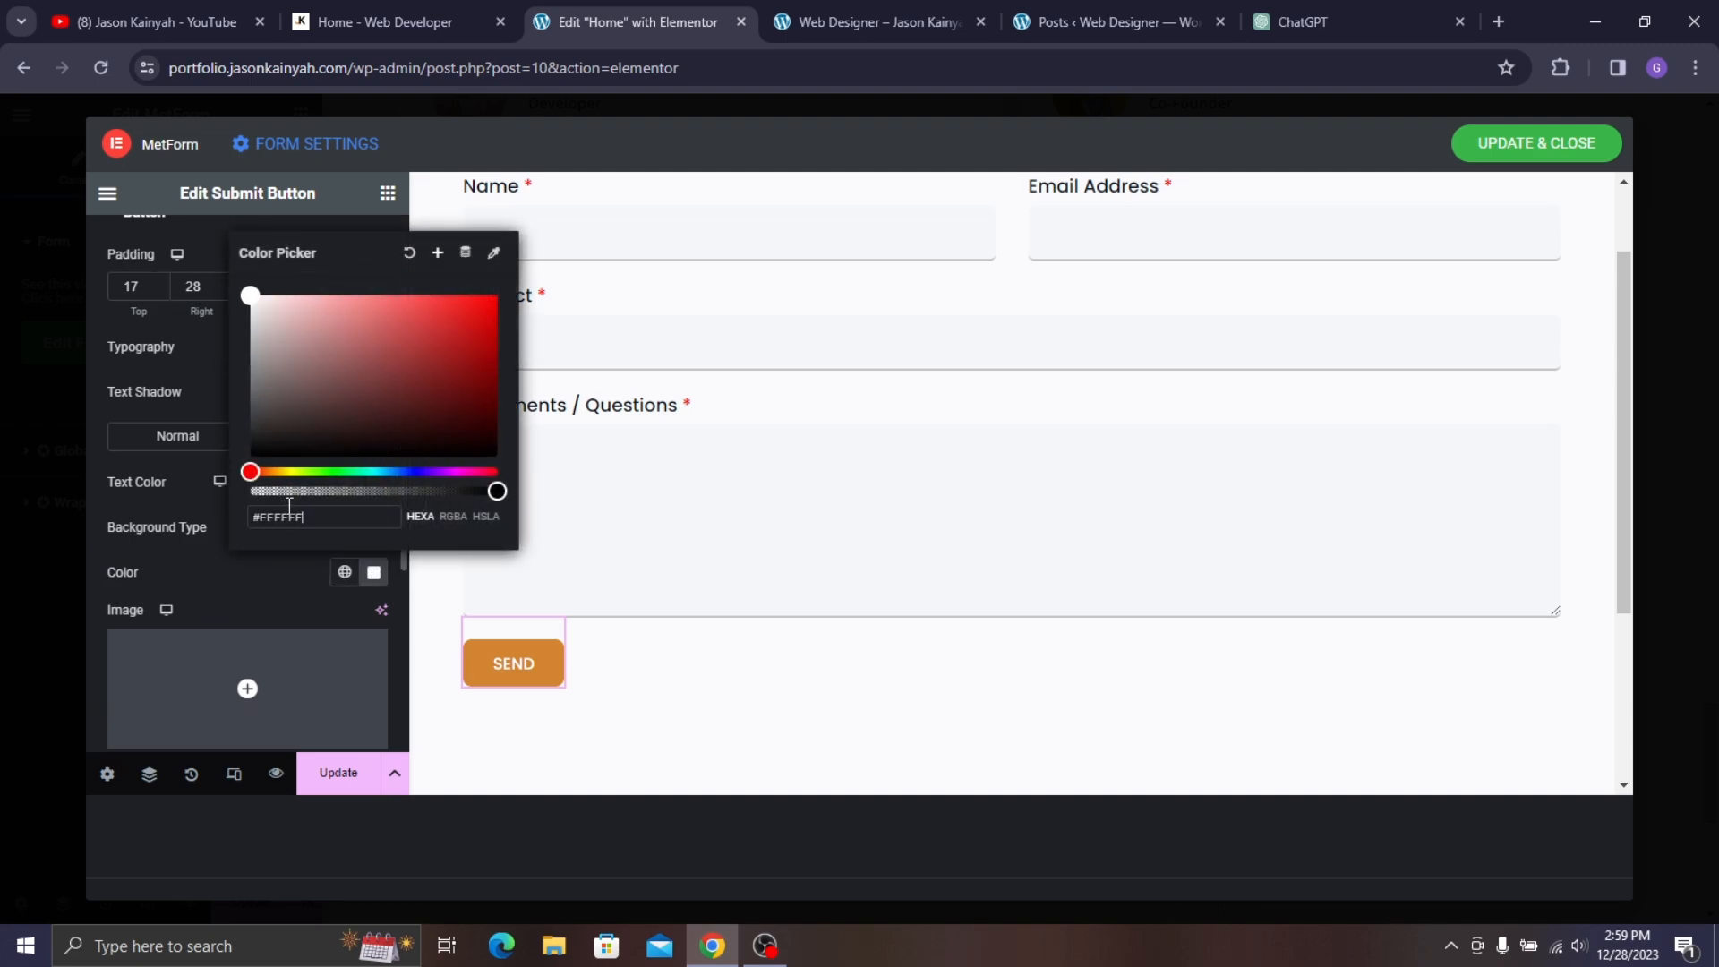
{"action": "left_click", "coordinate": [428, 647]}
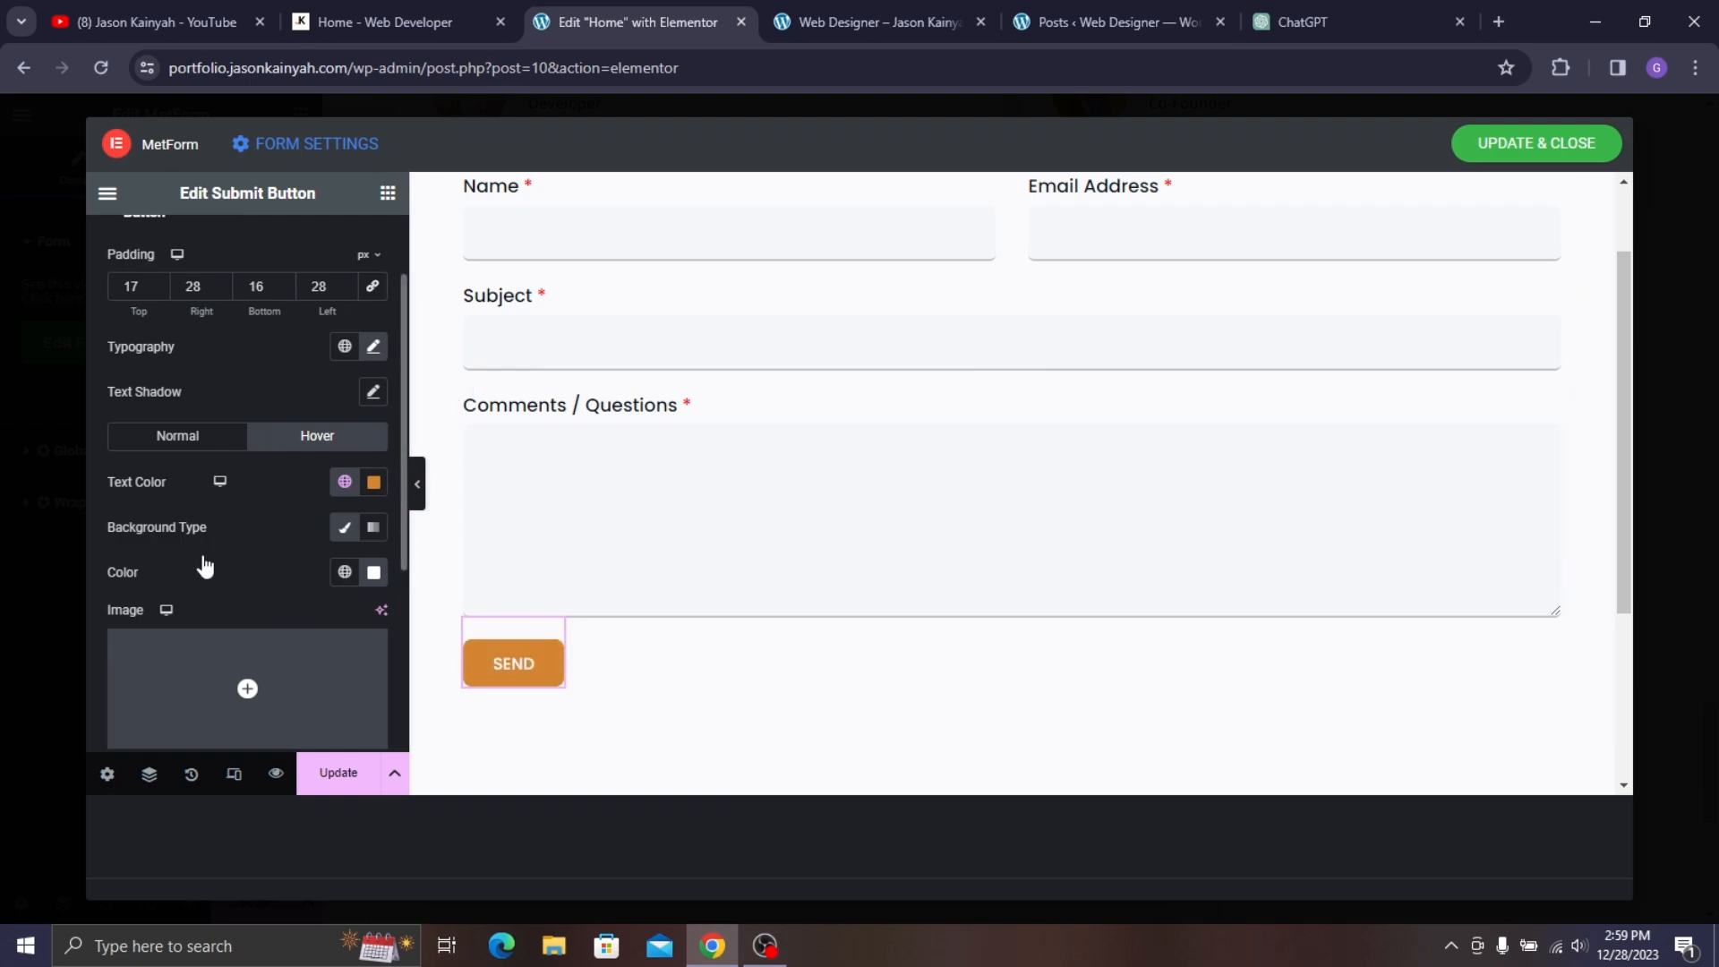
- Add a solid 2px button border that turns Yellow on hover
{"action": "scroll", "coordinate": [290, 446], "scroll_direction": "down", "scroll_amount": 4}
{"action": "scroll", "coordinate": [259, 452], "scroll_direction": "up", "scroll_amount": 3}
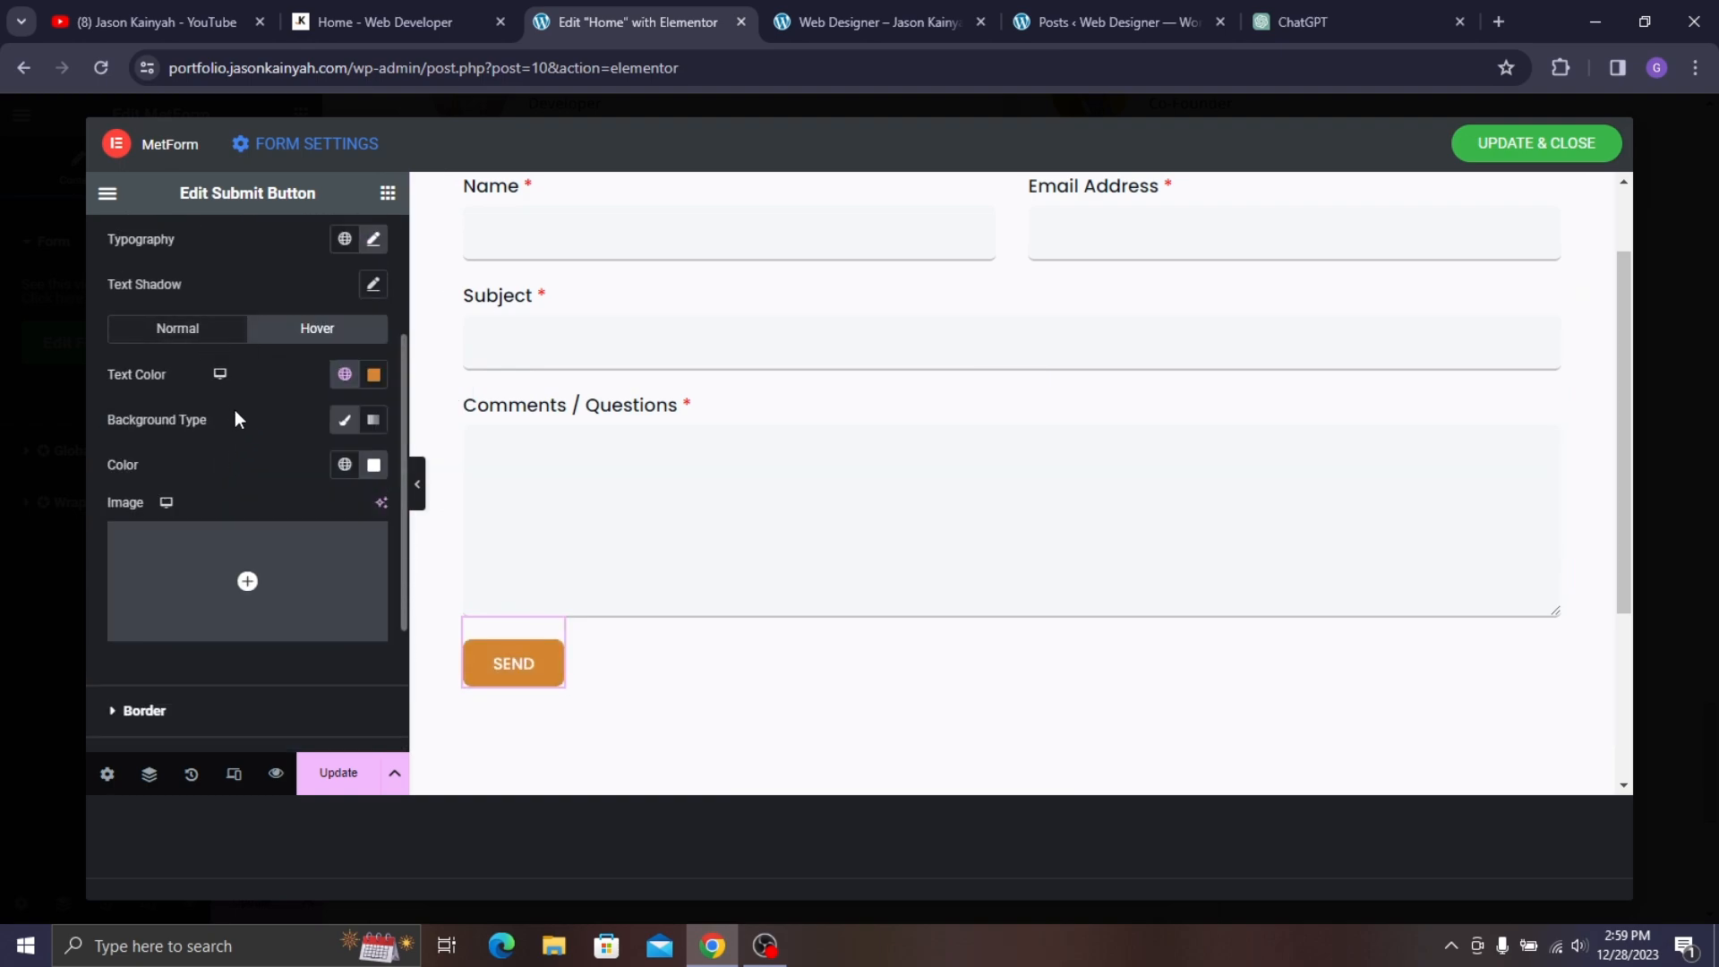
{"action": "scroll", "coordinate": [245, 473], "scroll_direction": "up", "scroll_amount": 3}
{"action": "scroll", "coordinate": [240, 519], "scroll_direction": "down", "scroll_amount": 4}
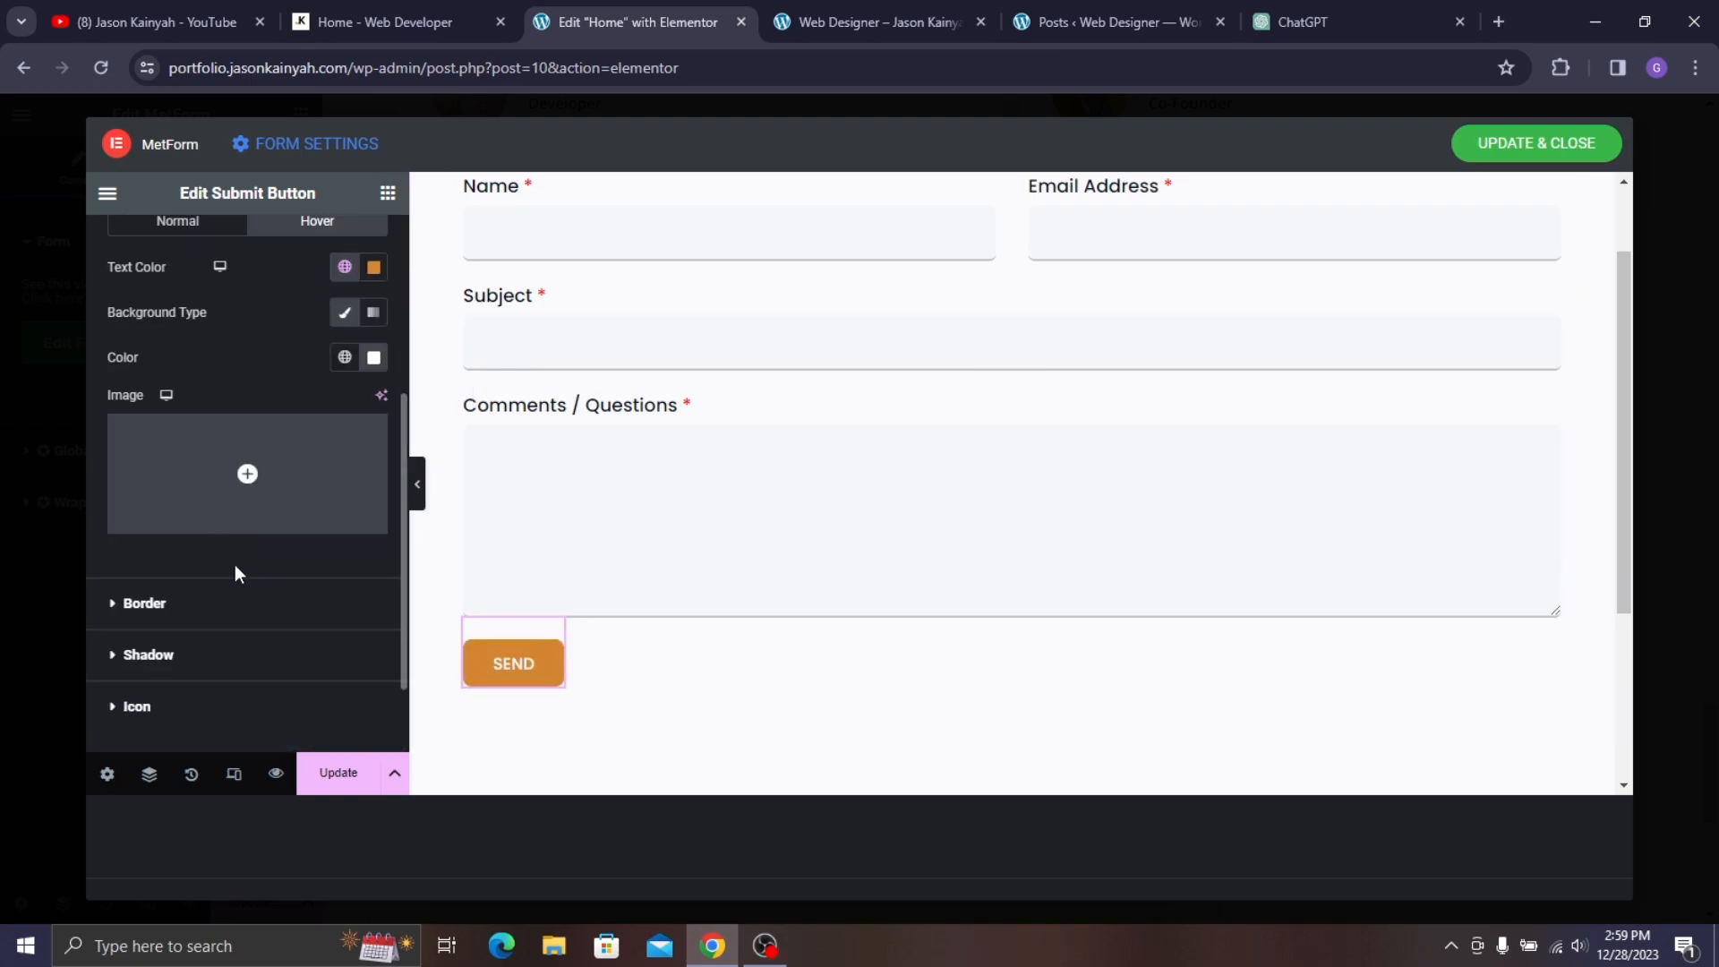
{"action": "left_click", "coordinate": [206, 604]}
{"action": "scroll", "coordinate": [295, 459], "scroll_direction": "down", "scroll_amount": 1}
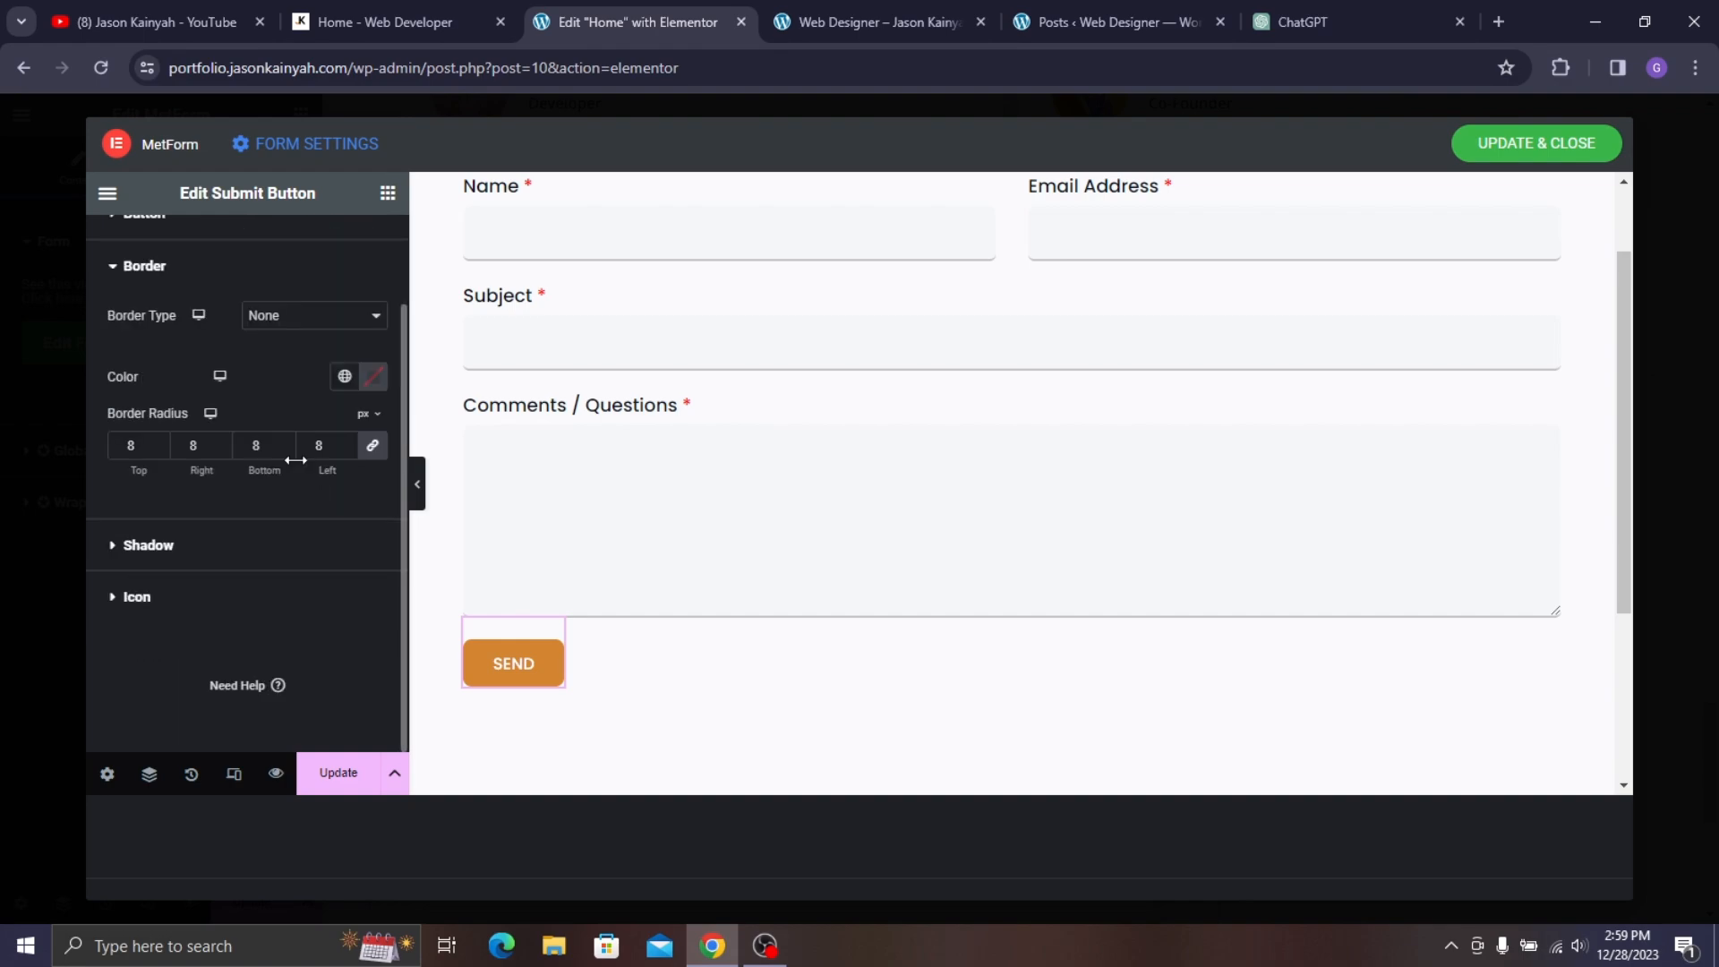
{"action": "left_click", "coordinate": [262, 321]}
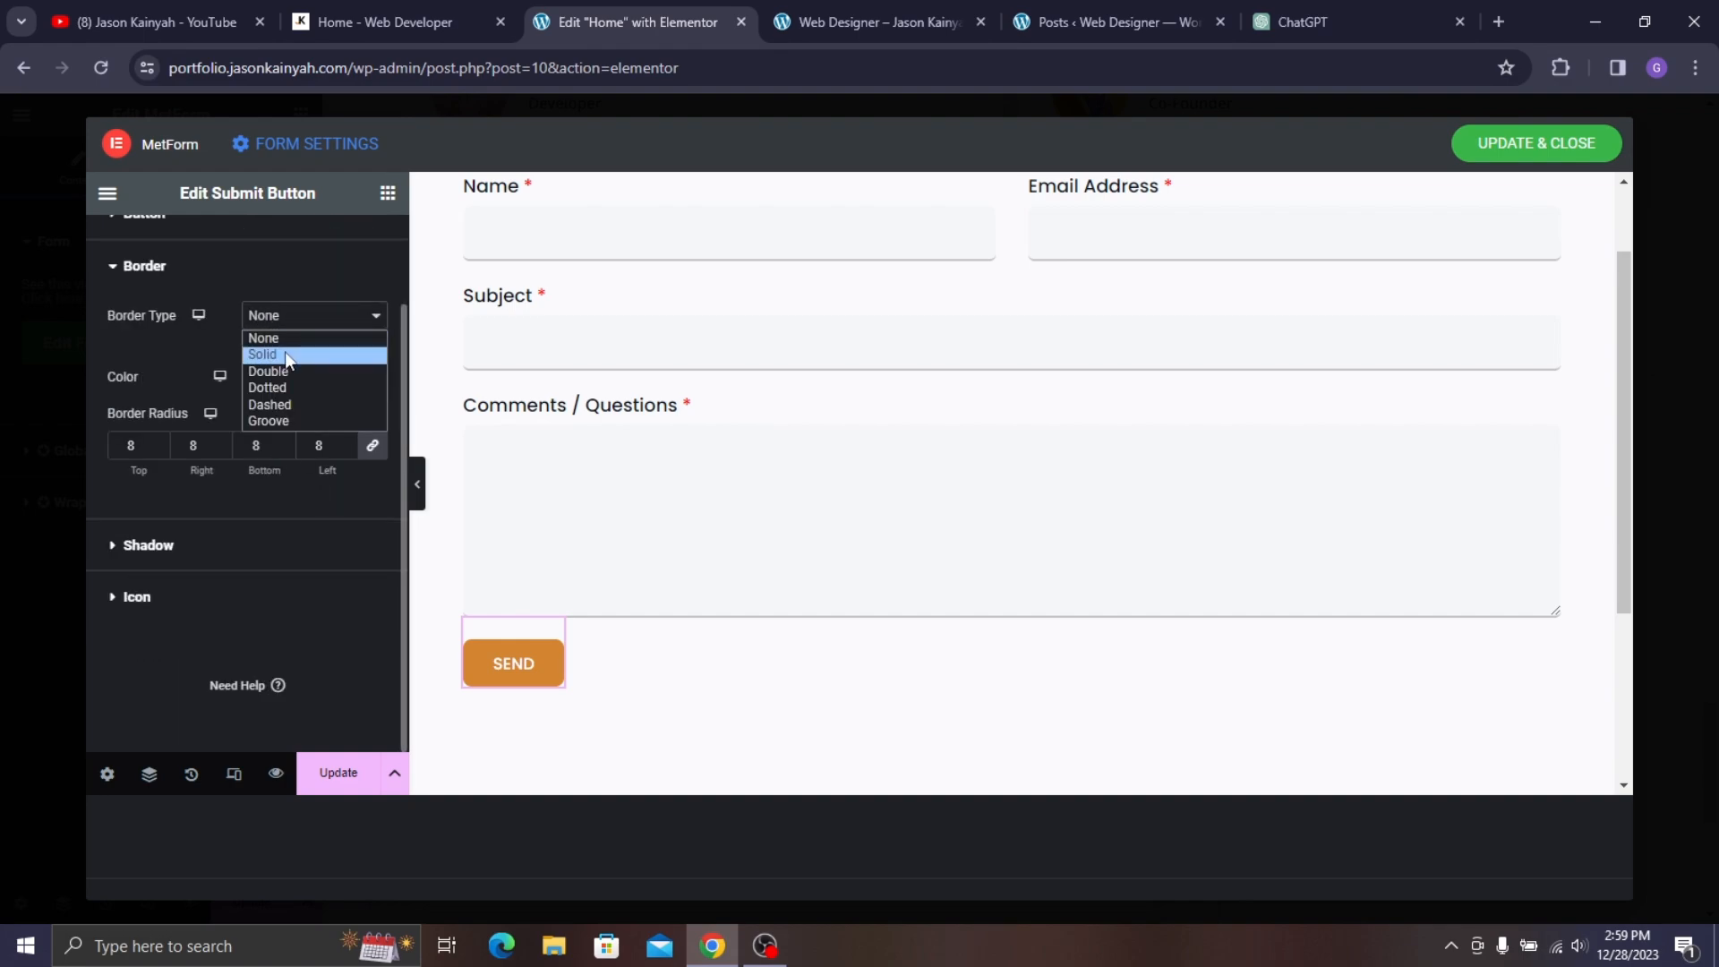
{"action": "left_click", "coordinate": [285, 352]}
{"action": "left_click", "coordinate": [324, 455]}
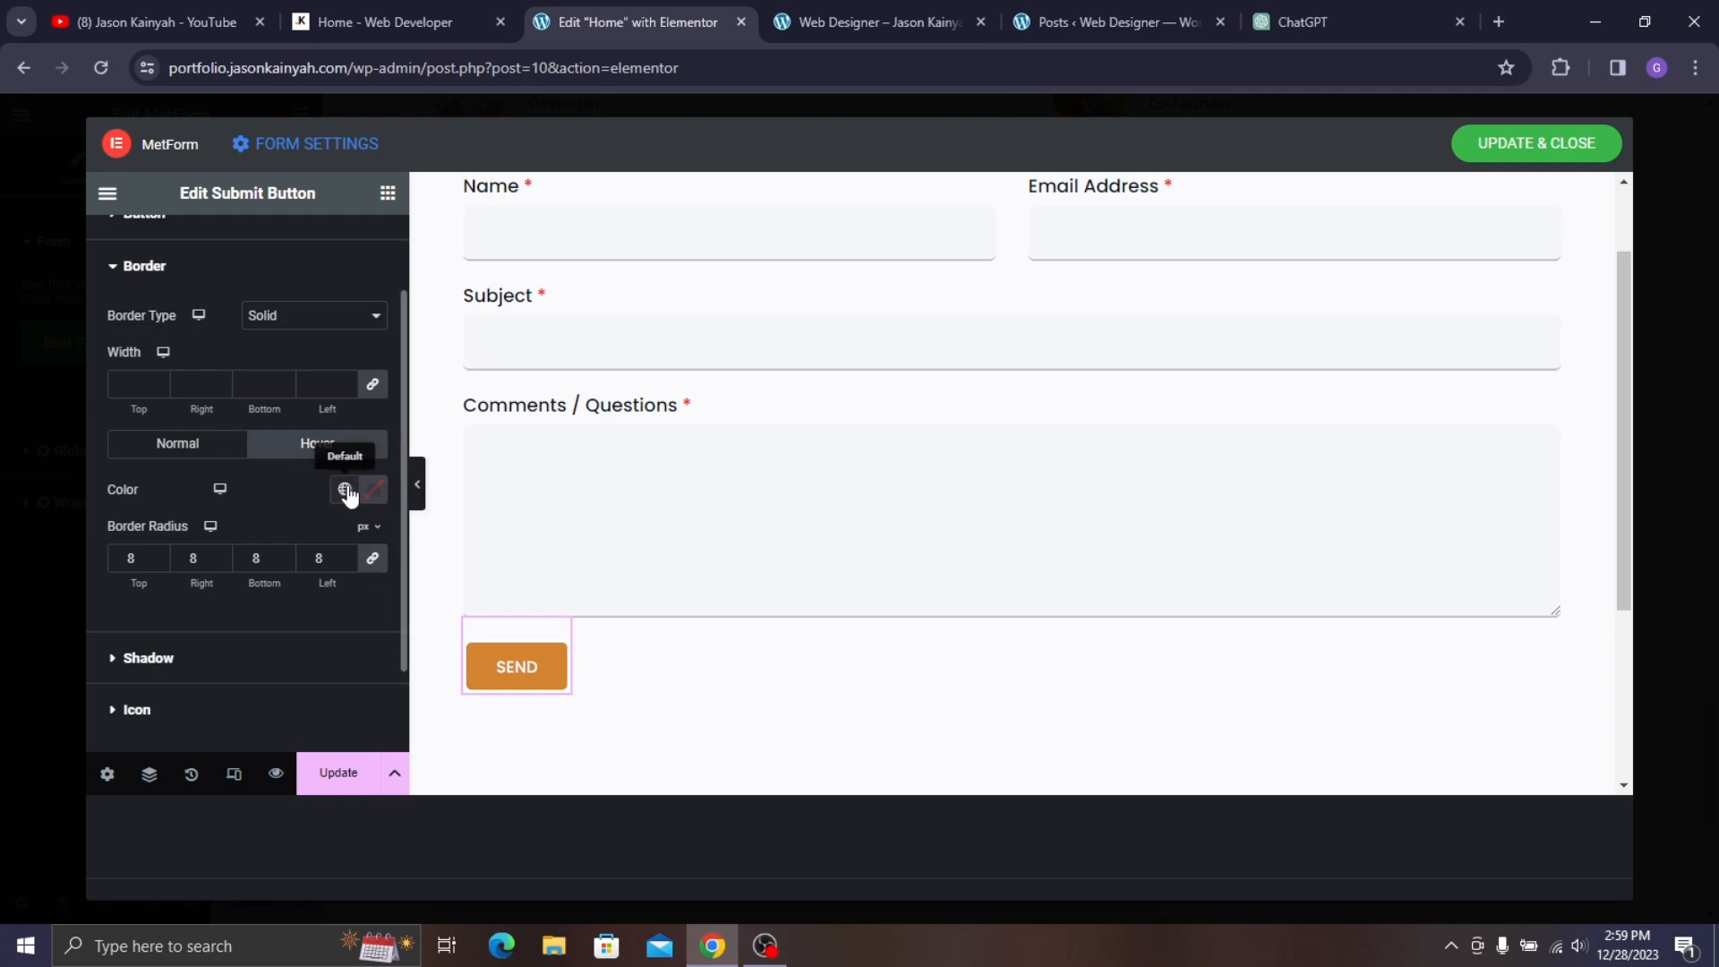
{"action": "left_click", "coordinate": [345, 489]}
{"action": "left_click", "coordinate": [168, 394]}
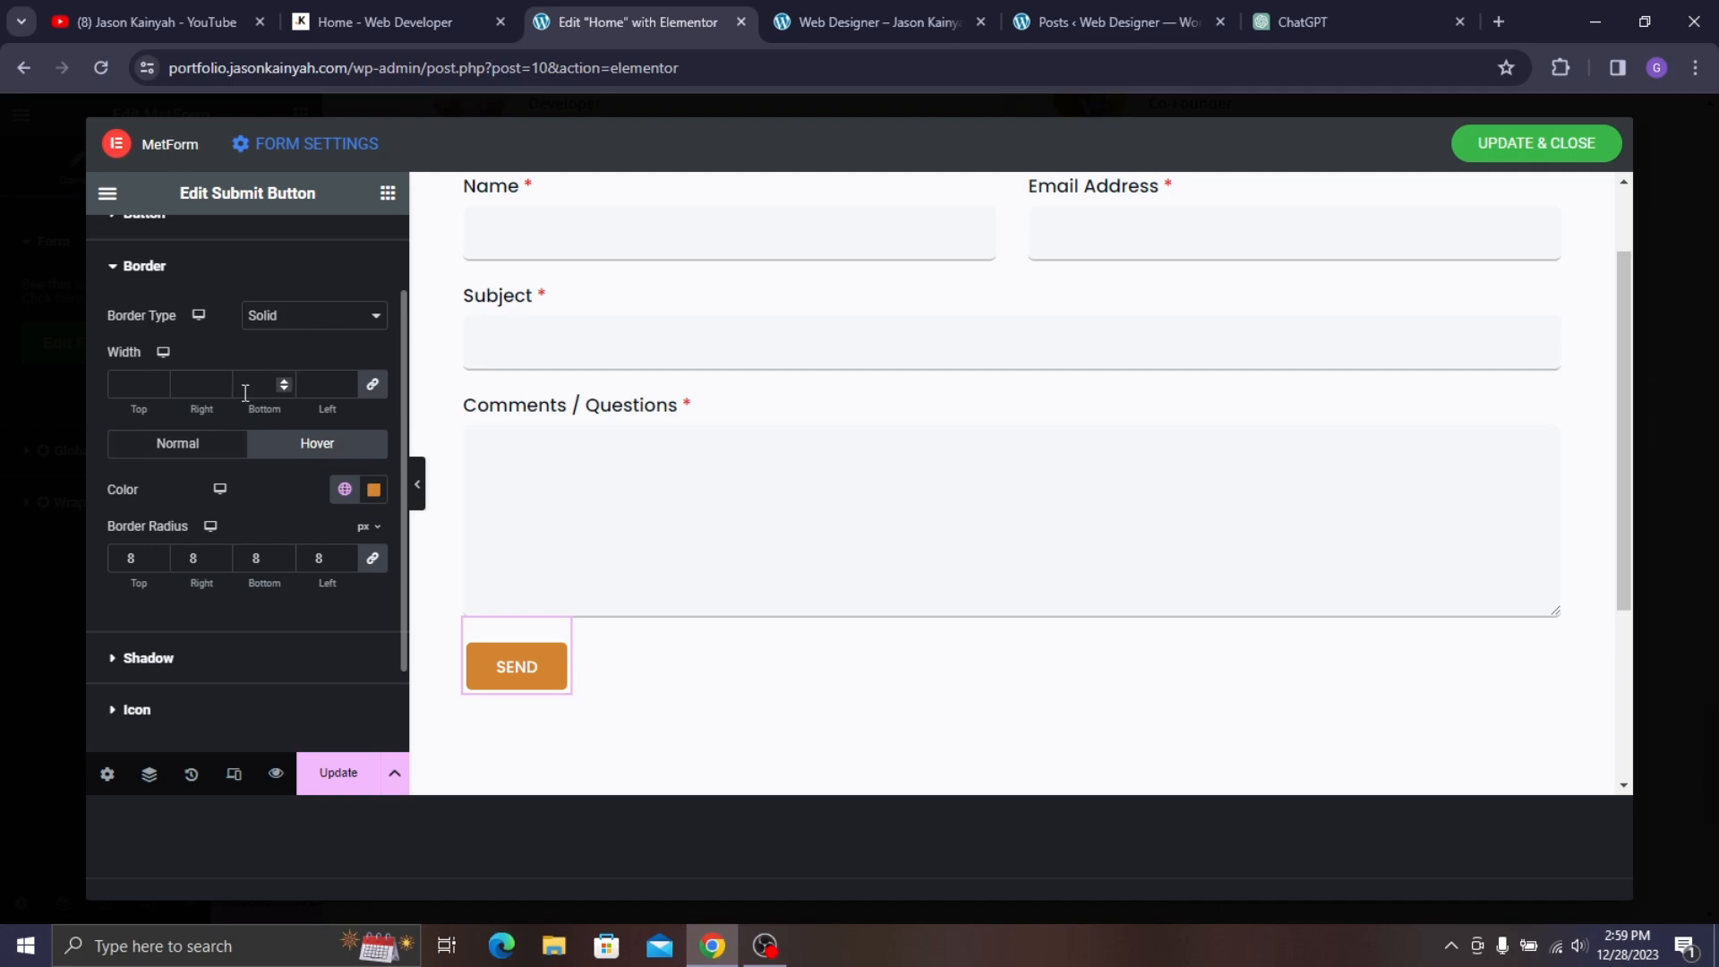
{"action": "type", "text": "2"}
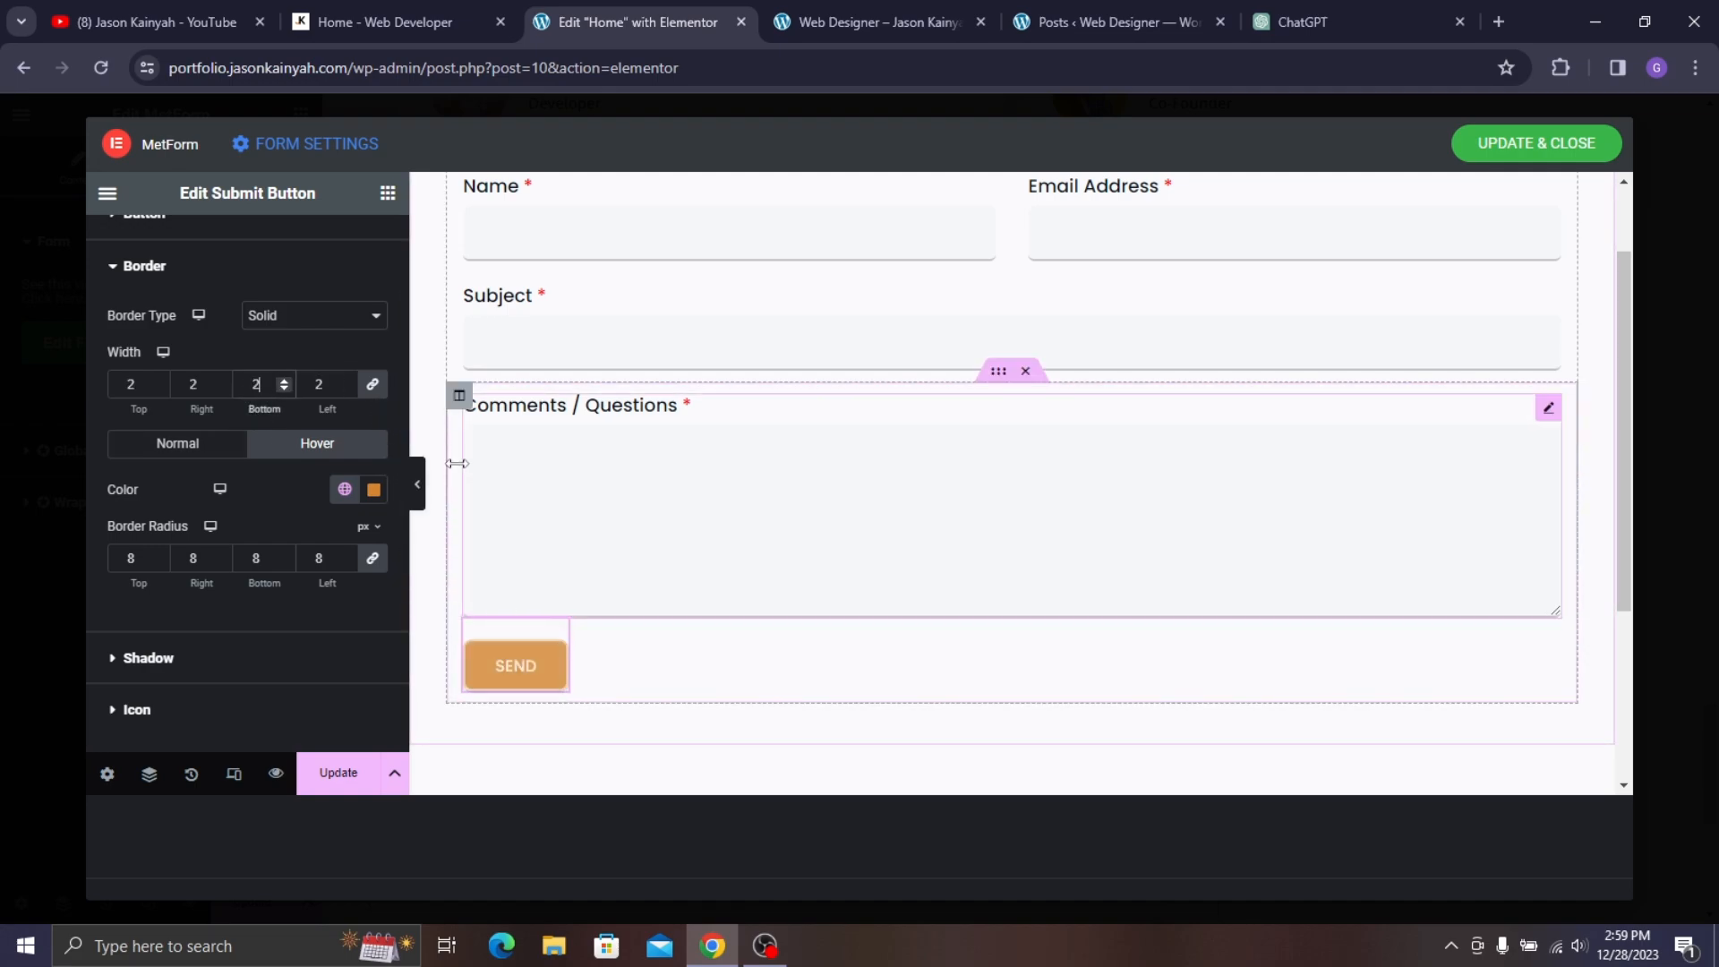
- Preview the form at full width and save the style changes
{"action": "left_click", "coordinate": [419, 497]}
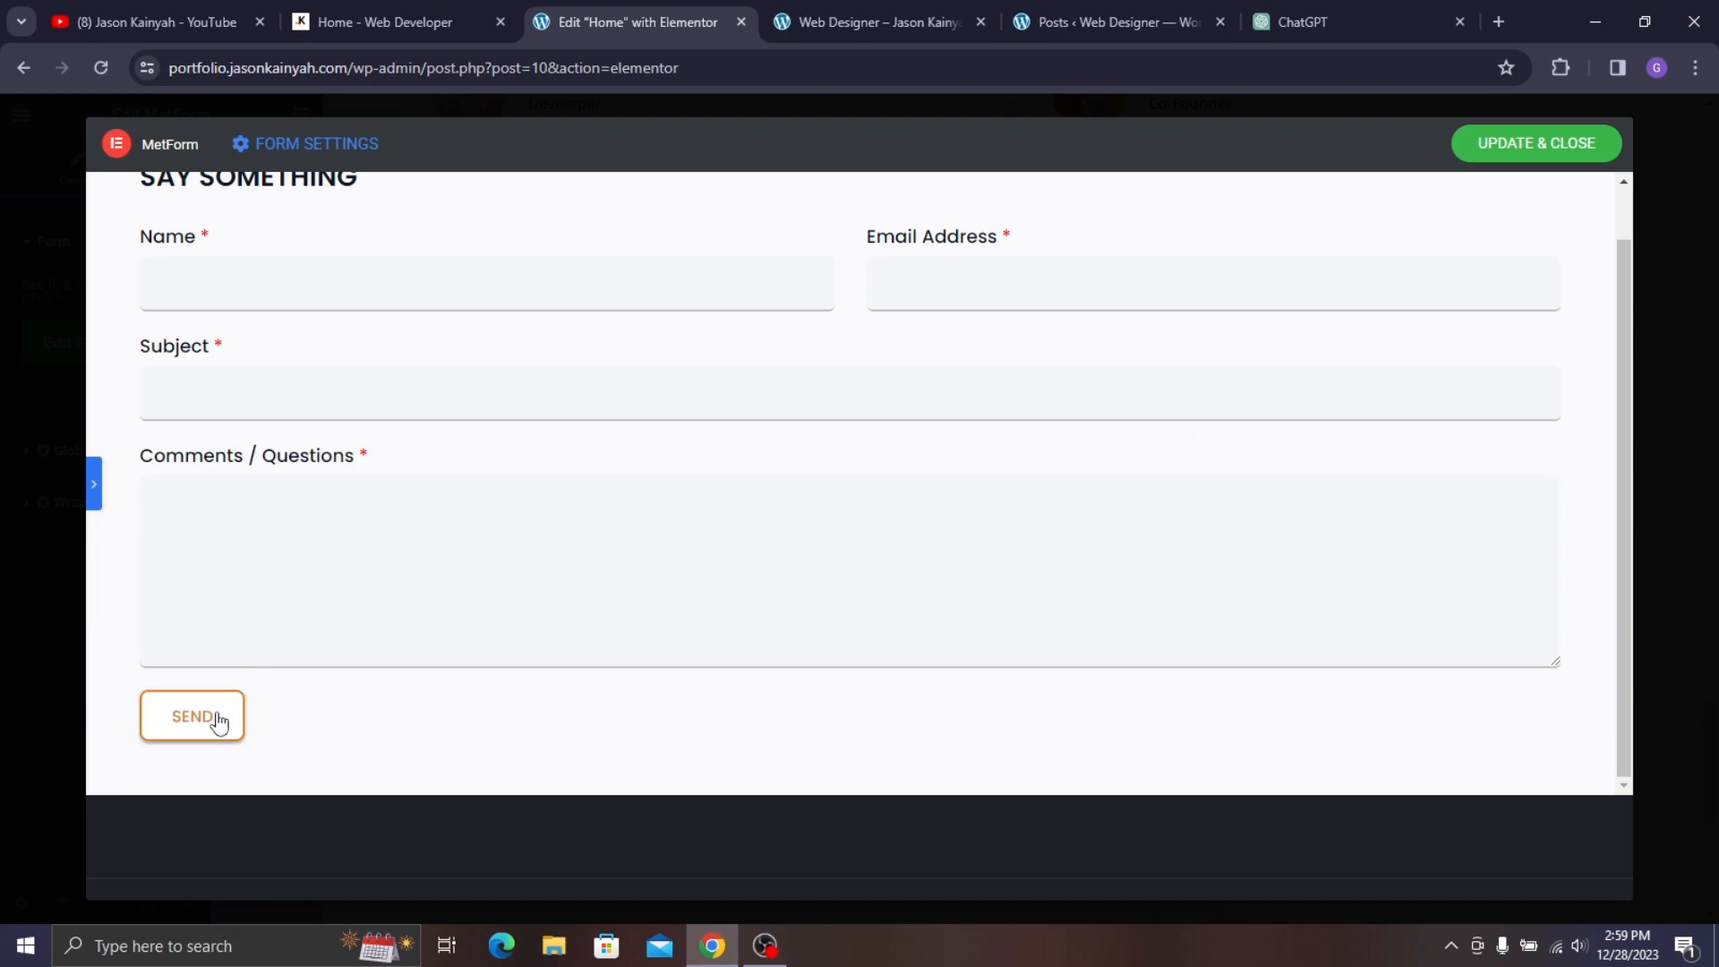
{"action": "left_click", "coordinate": [95, 484]}
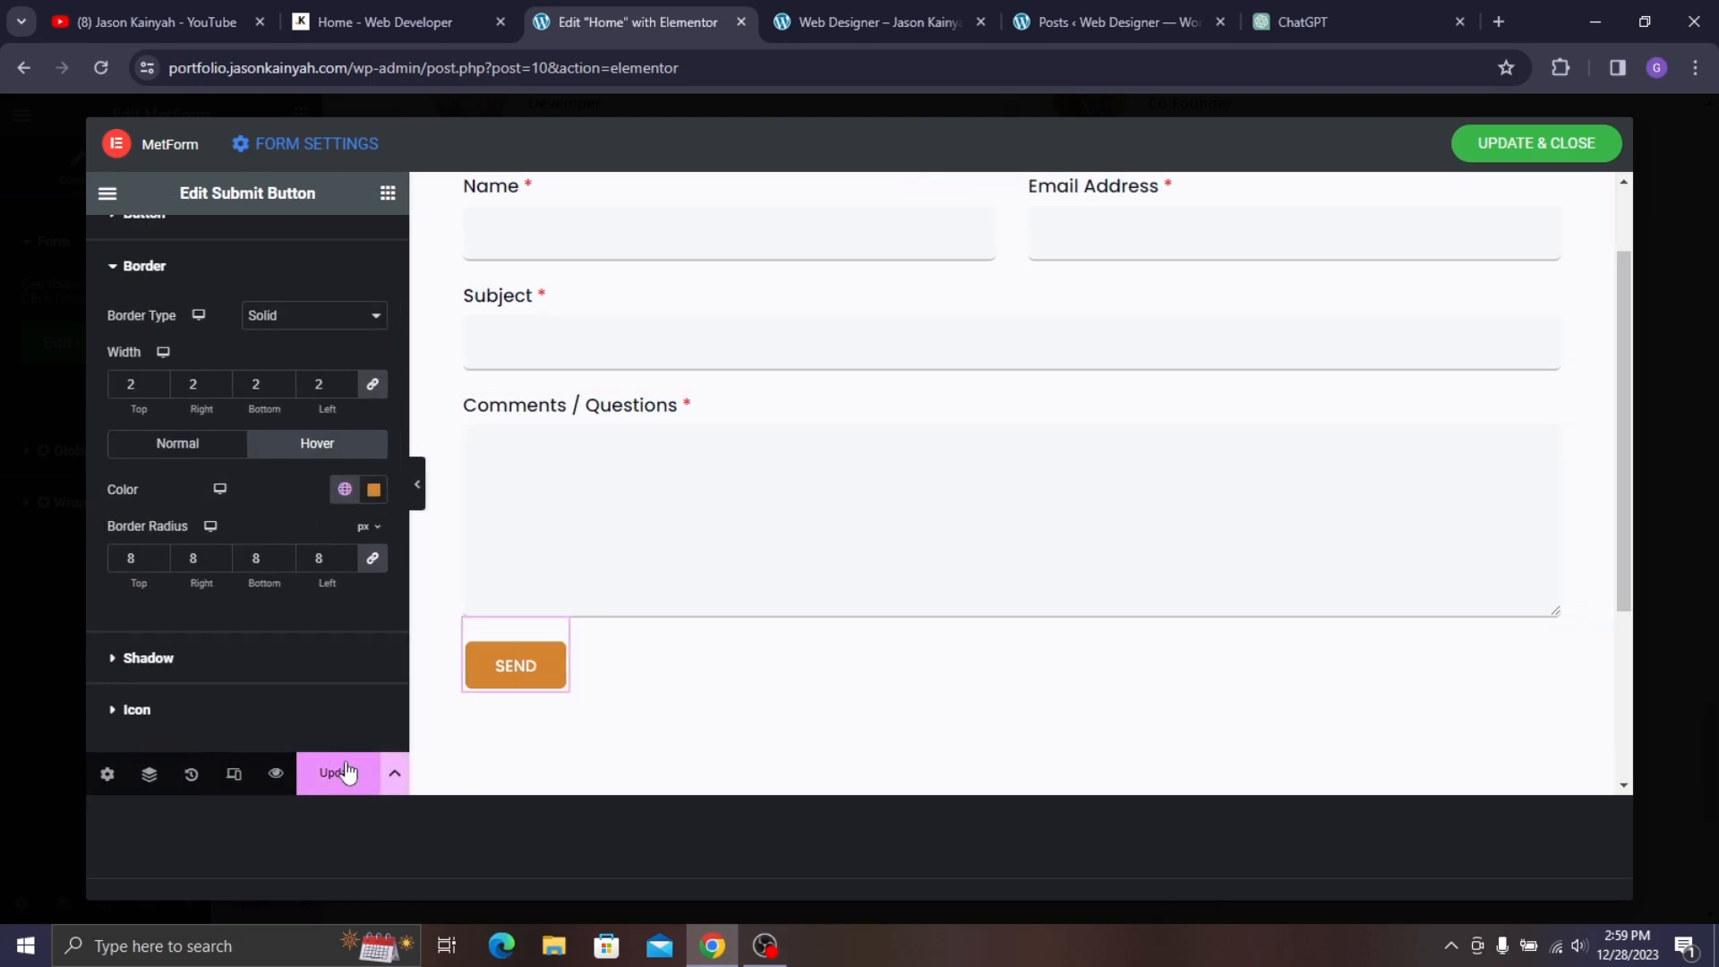
{"action": "left_click", "coordinate": [339, 773]}
{"action": "scroll", "coordinate": [1378, 233], "scroll_direction": "up", "scroll_amount": 2}
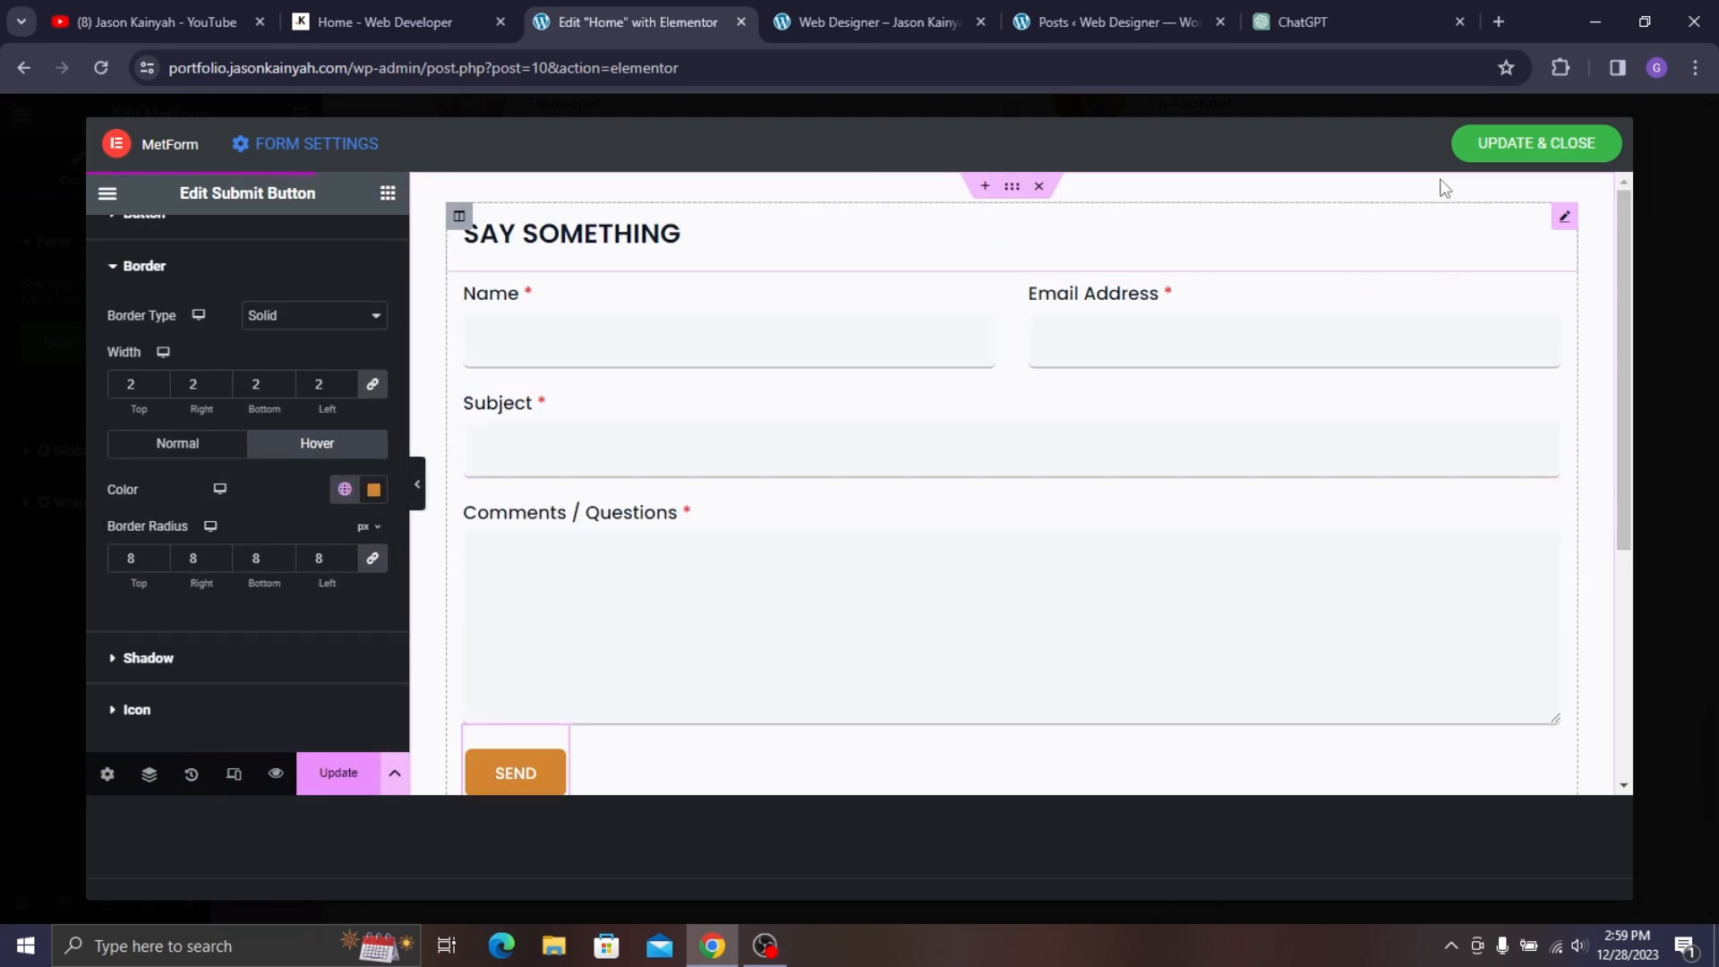
- Save the form and compare the page editor with the live site's contact section
{"action": "left_click", "coordinate": [1500, 155]}
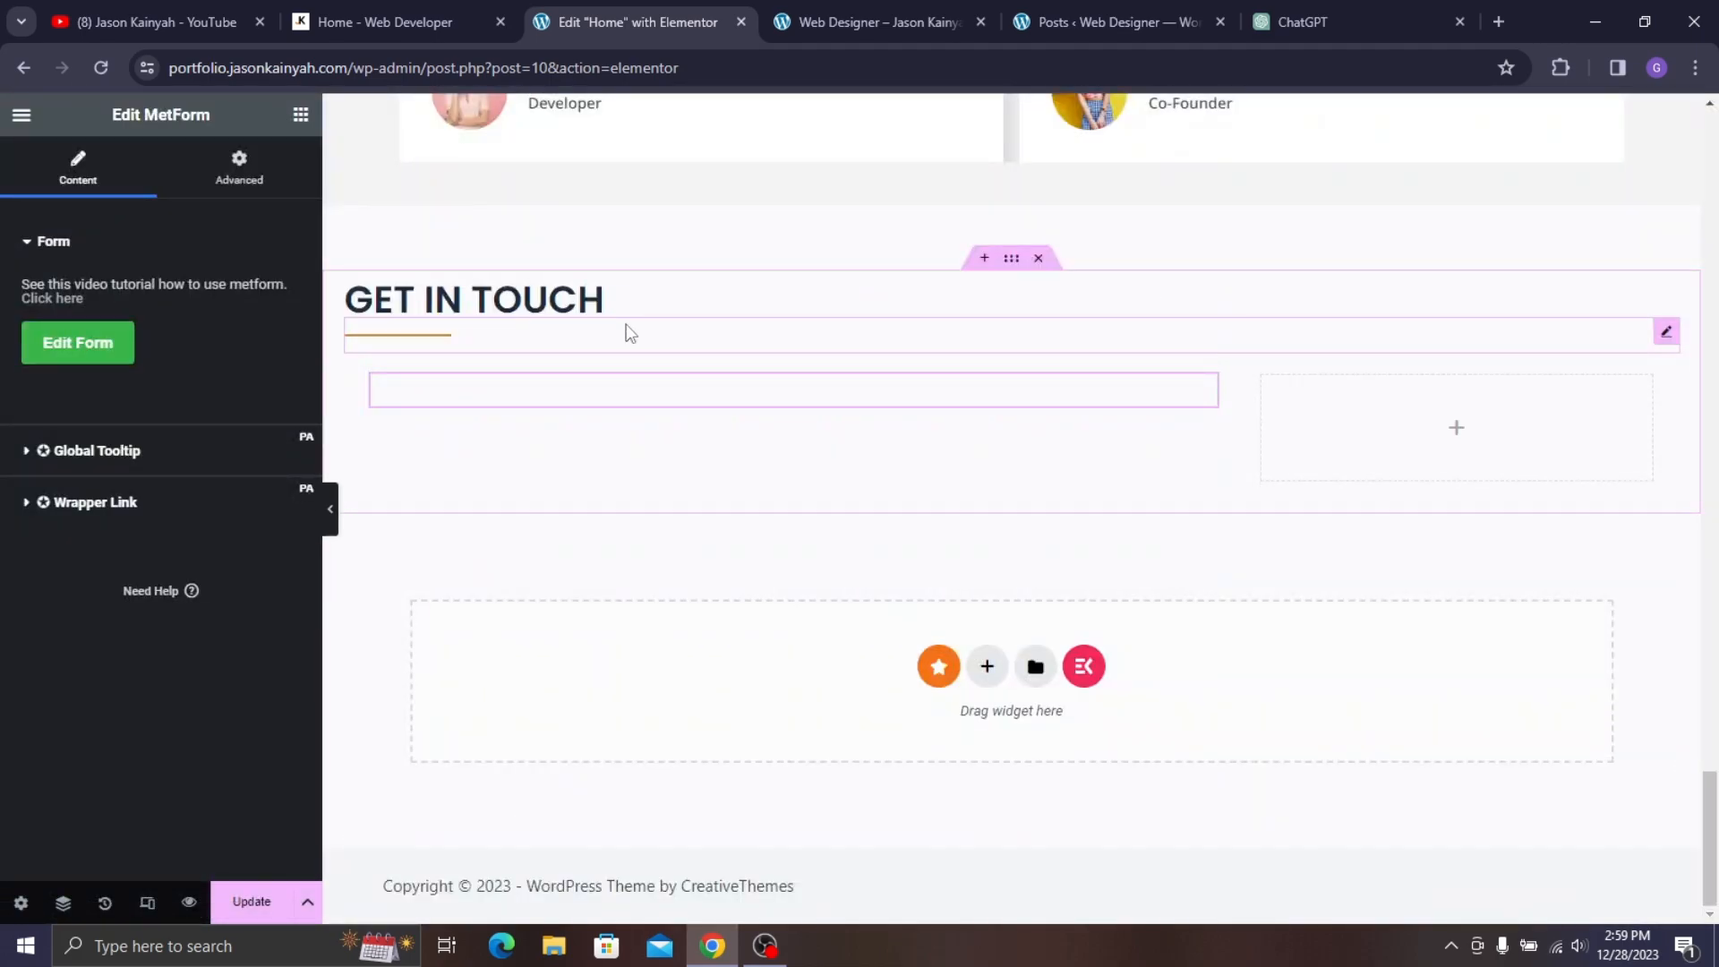
{"action": "scroll", "coordinate": [541, 188], "scroll_direction": "down", "scroll_amount": 2}
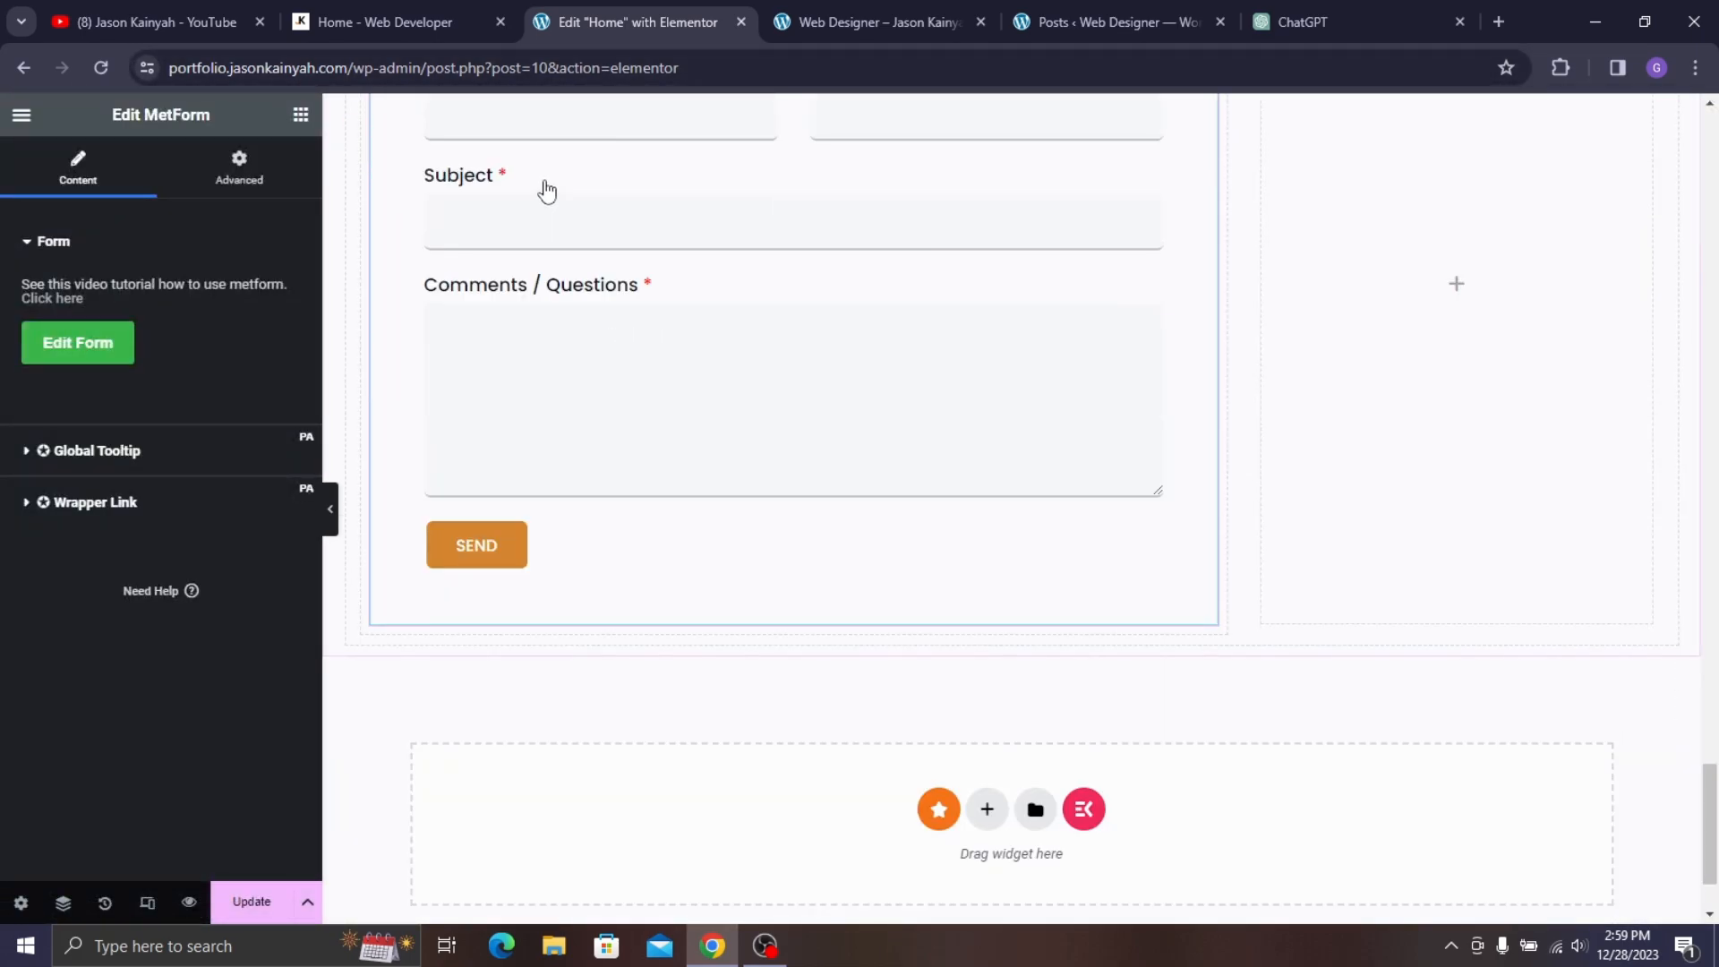
{"action": "left_click", "coordinate": [408, 14]}
{"action": "scroll", "coordinate": [1235, 412], "scroll_direction": "up", "scroll_amount": 4}
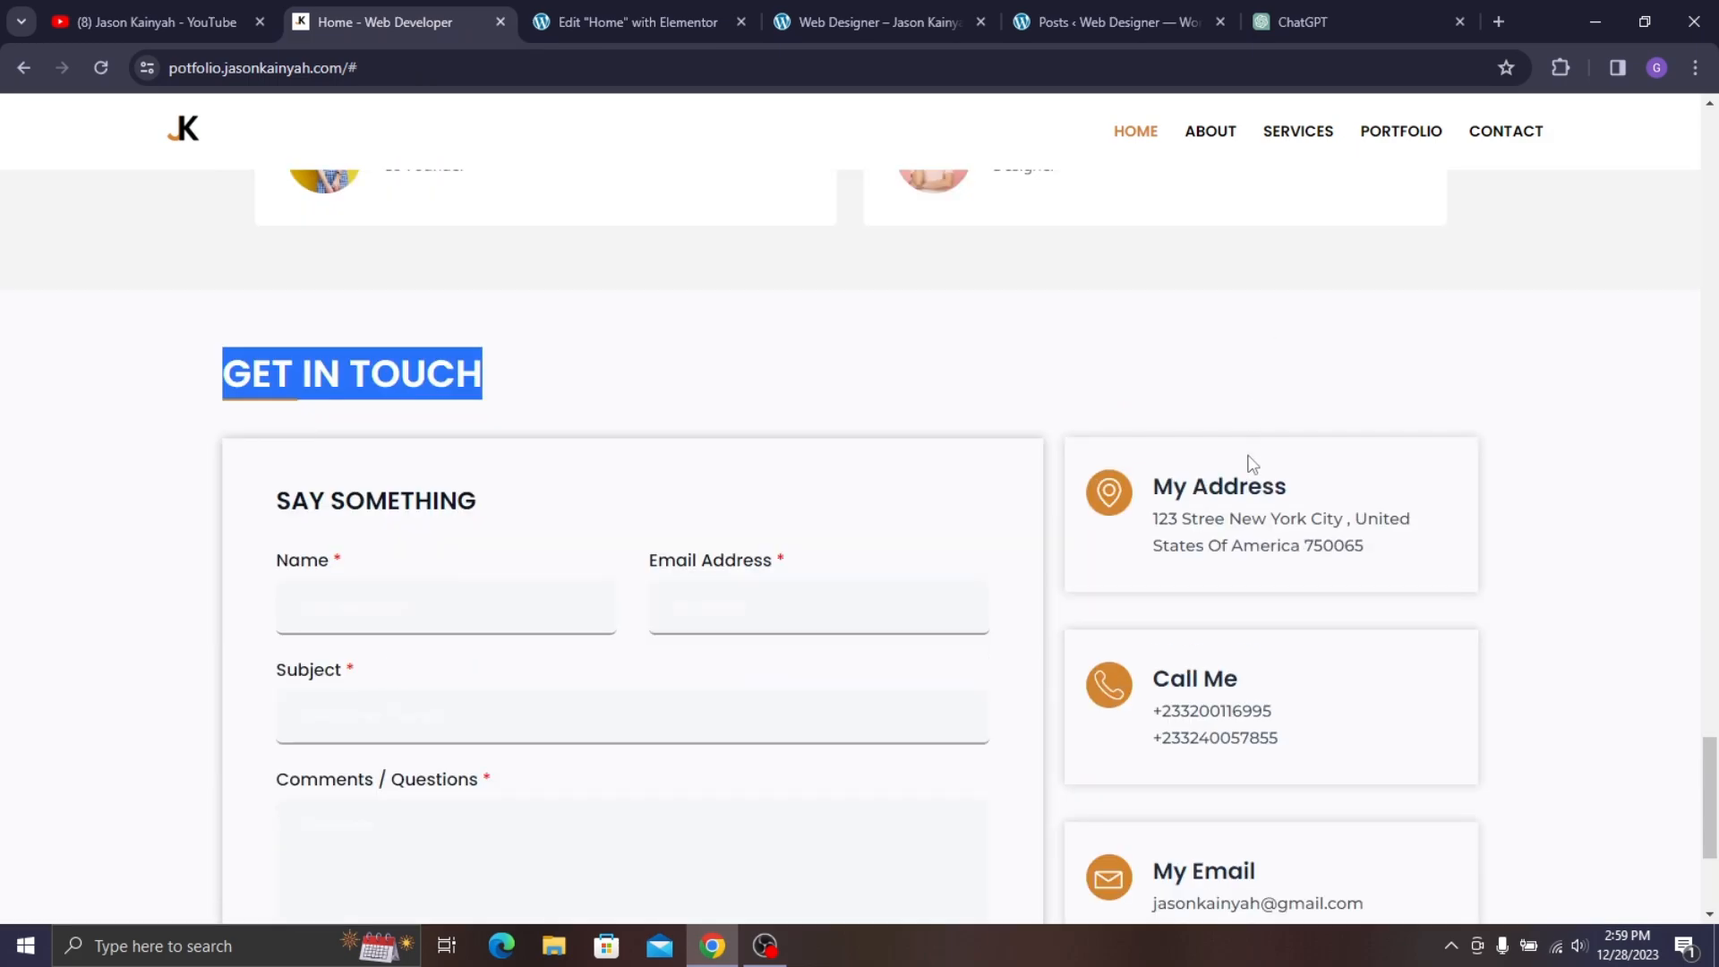
{"action": "scroll", "coordinate": [1247, 461], "scroll_direction": "down", "scroll_amount": 1}
{"action": "left_click", "coordinate": [654, 9]}
{"action": "scroll", "coordinate": [1519, 288], "scroll_direction": "up", "scroll_amount": 1}
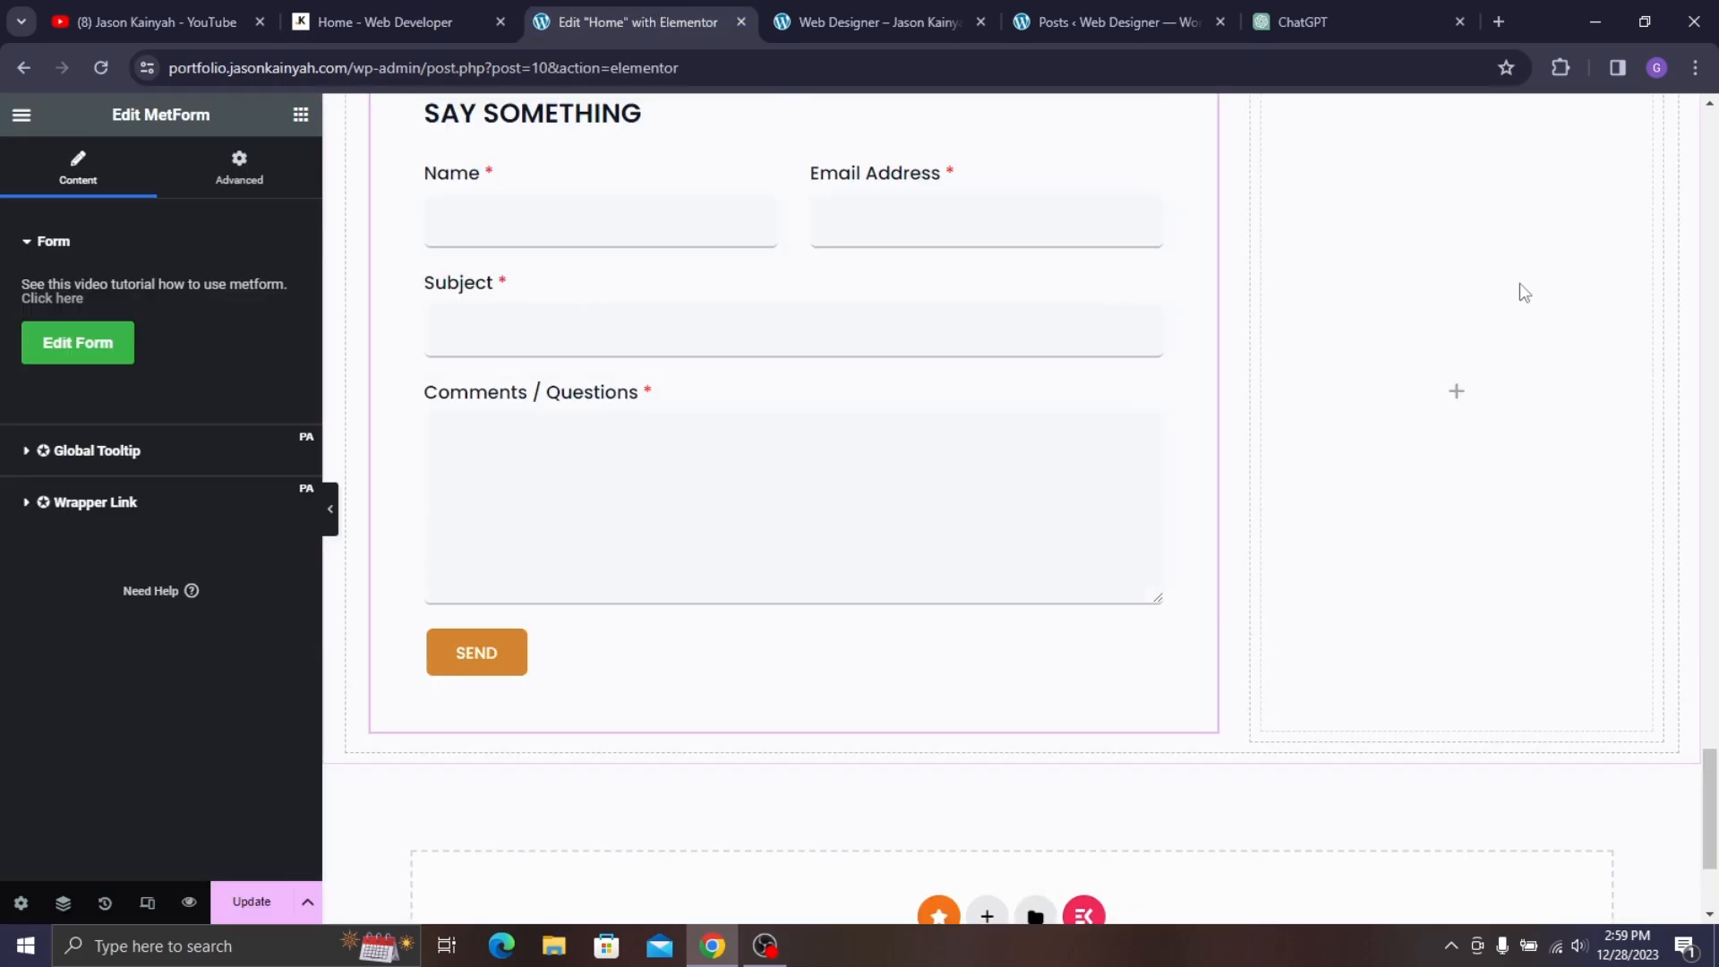
{"action": "scroll", "coordinate": [1492, 350], "scroll_direction": "up", "scroll_amount": 2}
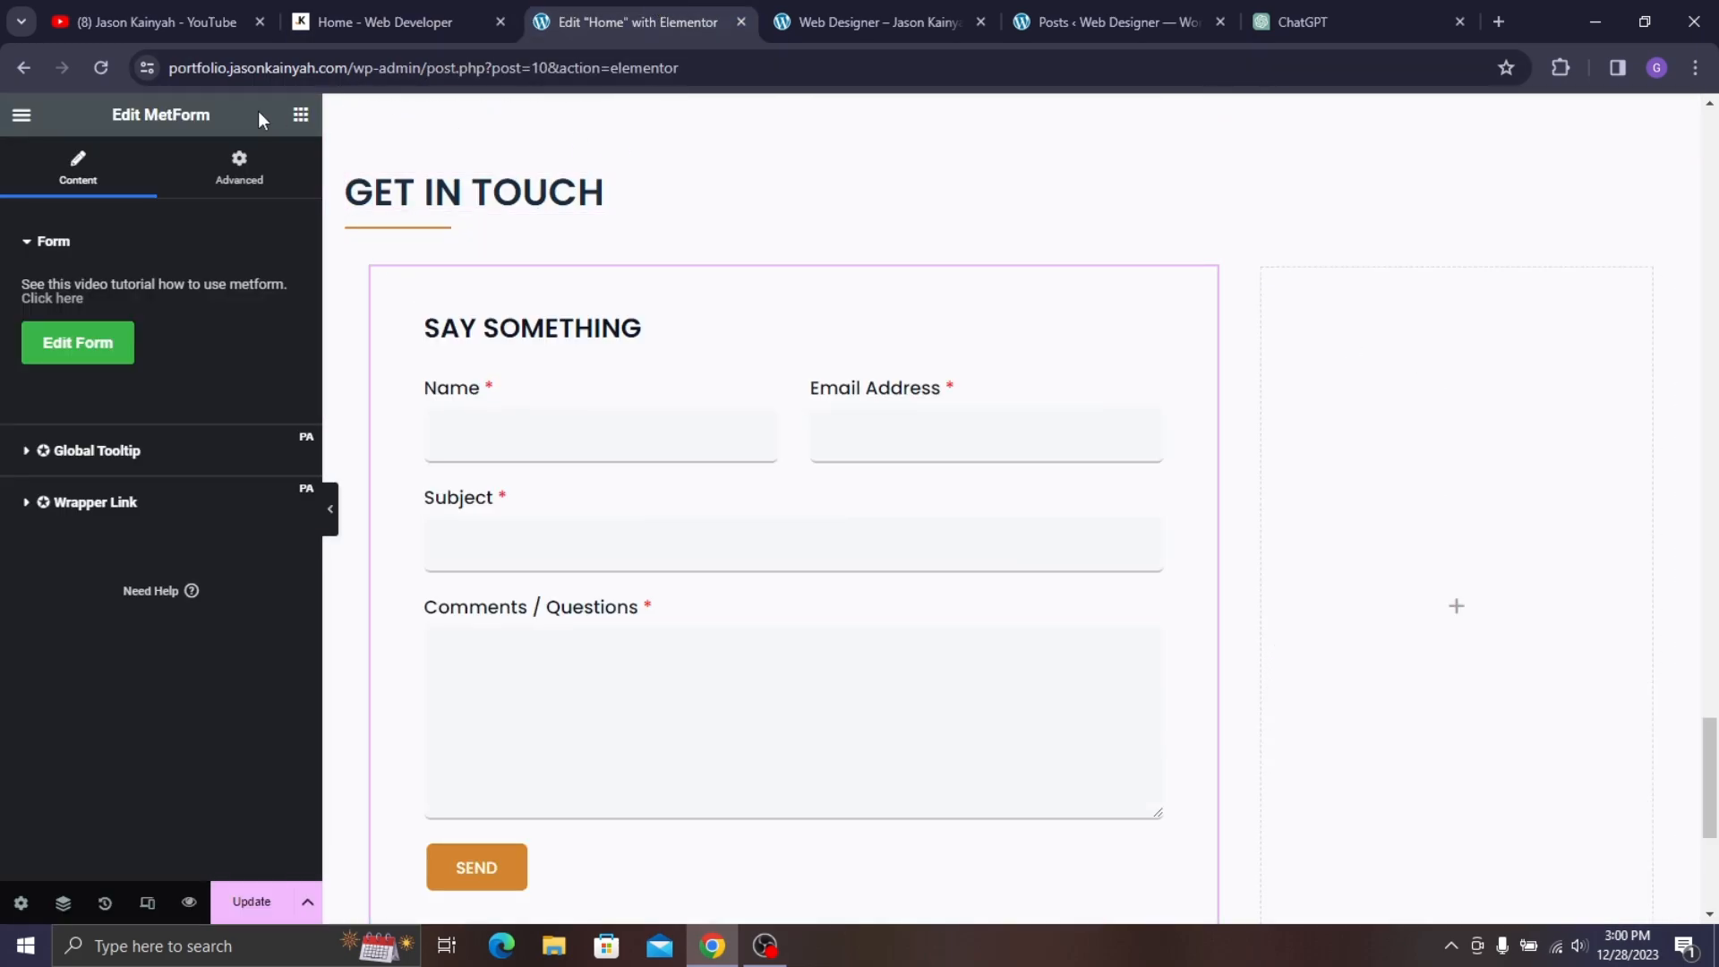
- Add a container to the empty right column and drop an Icon Box into it
{"action": "left_click", "coordinate": [300, 115]}
{"action": "left_click_drag", "start_coordinate": [86, 451], "coordinate": [1452, 394]}
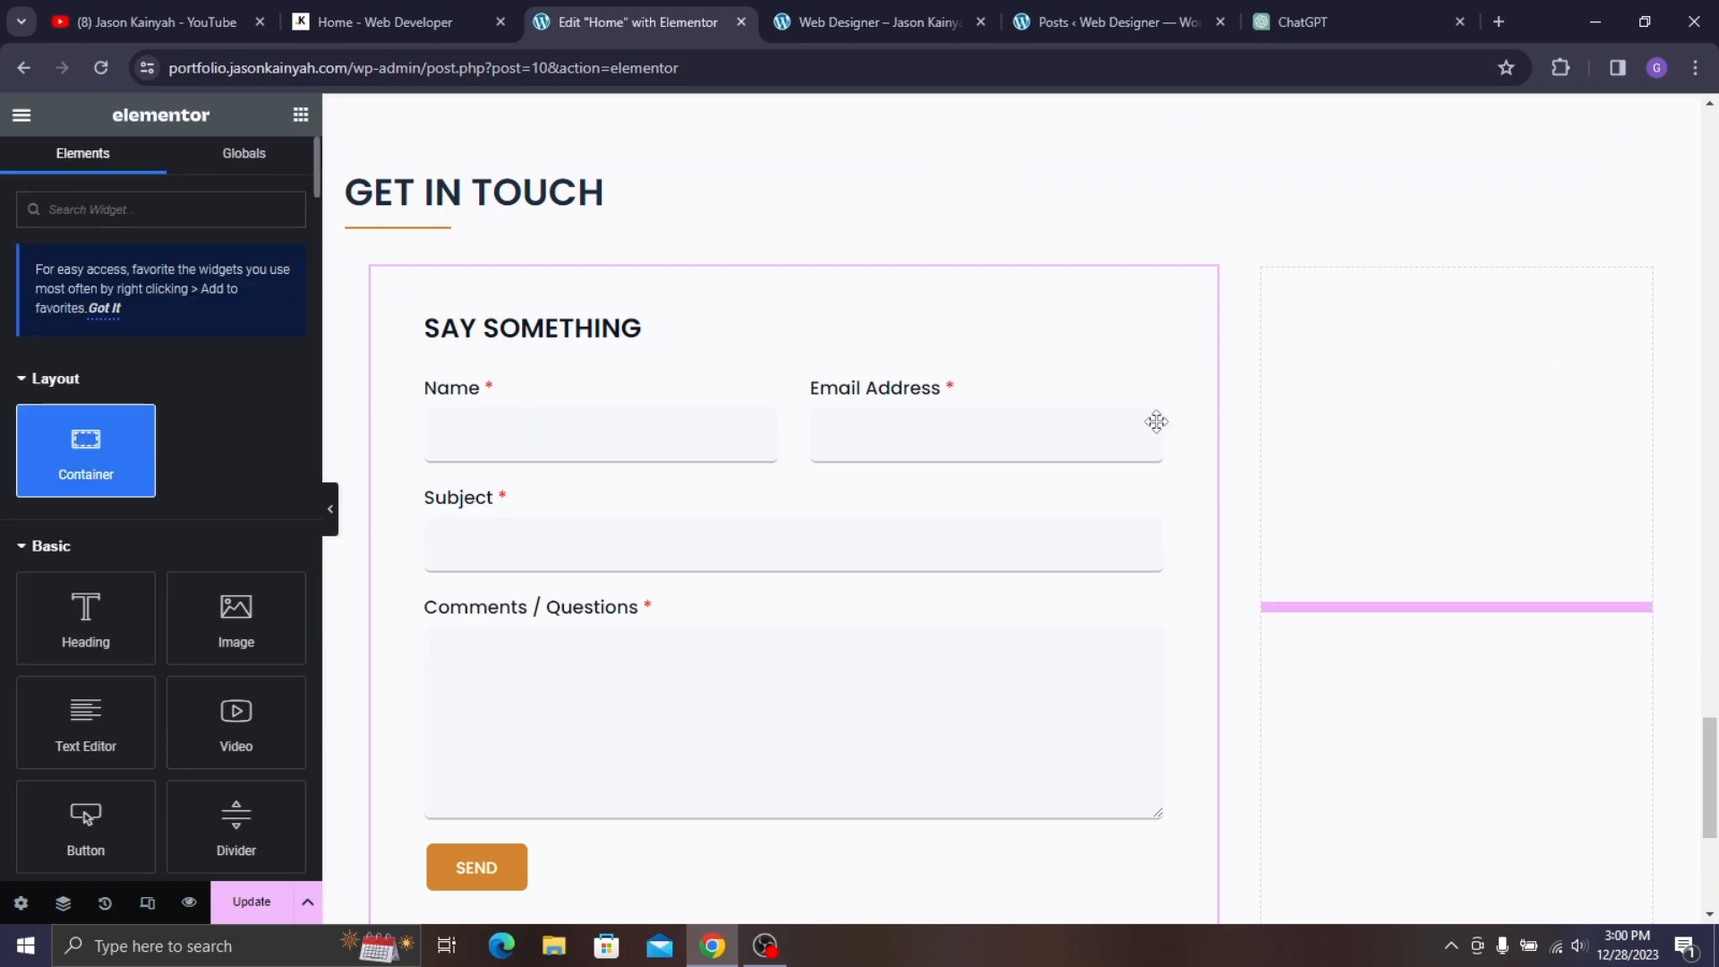
{"action": "left_click", "coordinate": [300, 115]}
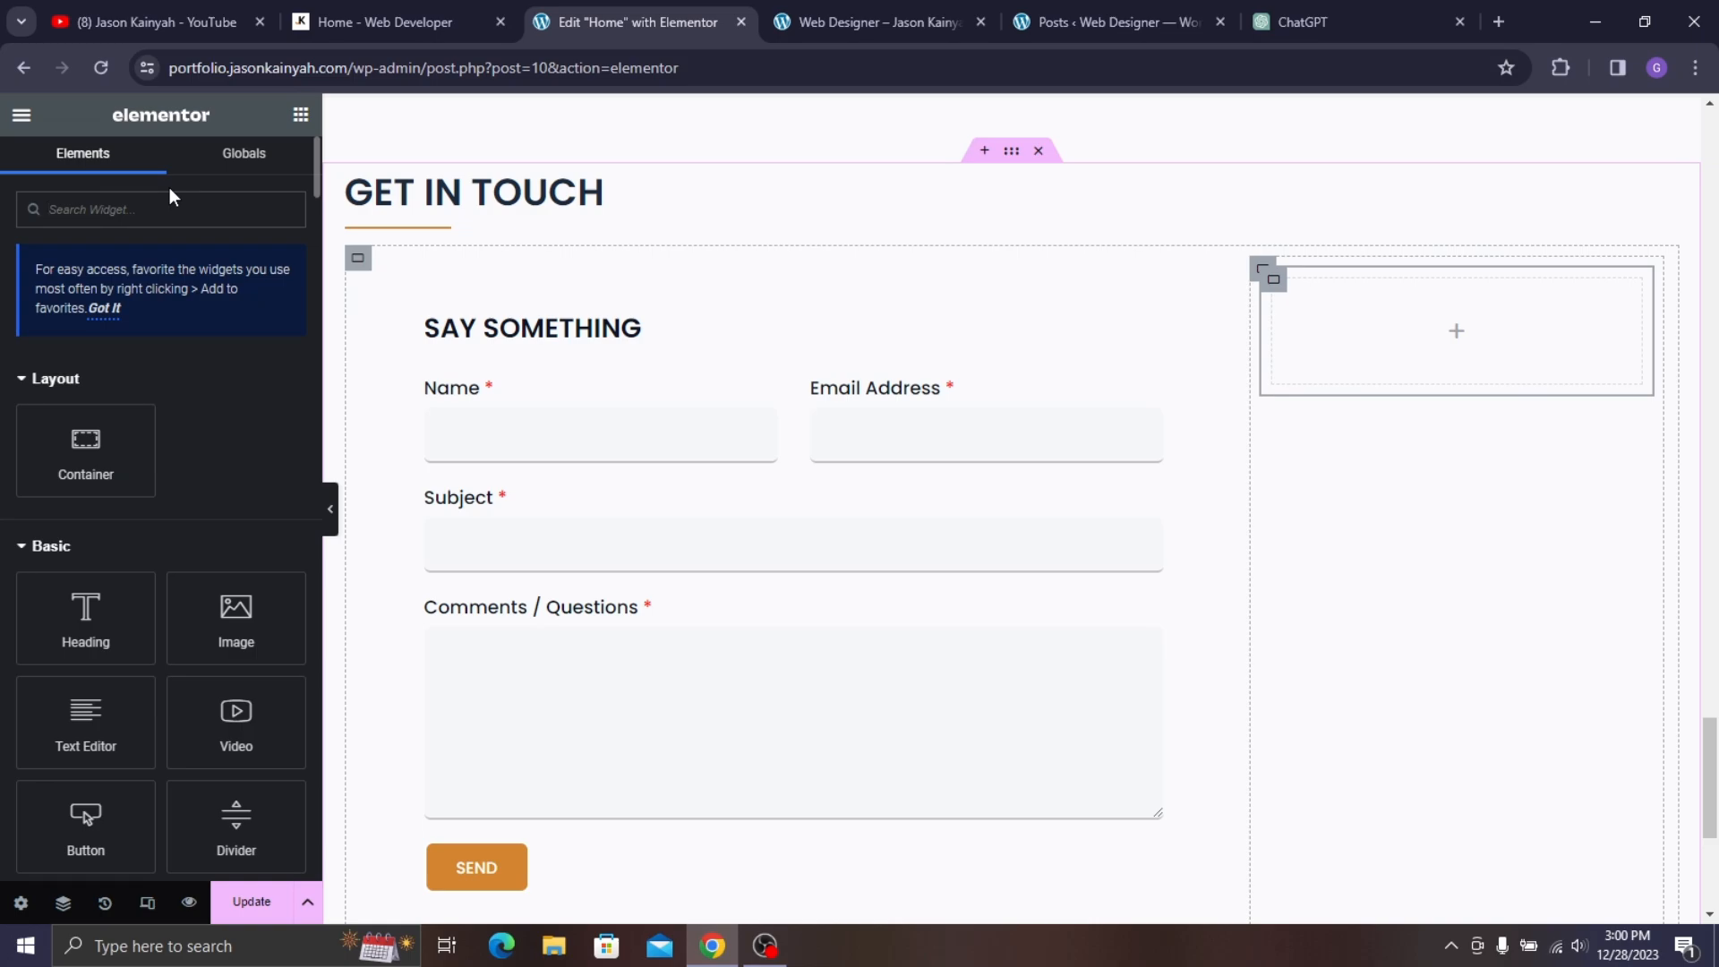
{"action": "type", "text": "icon box"}
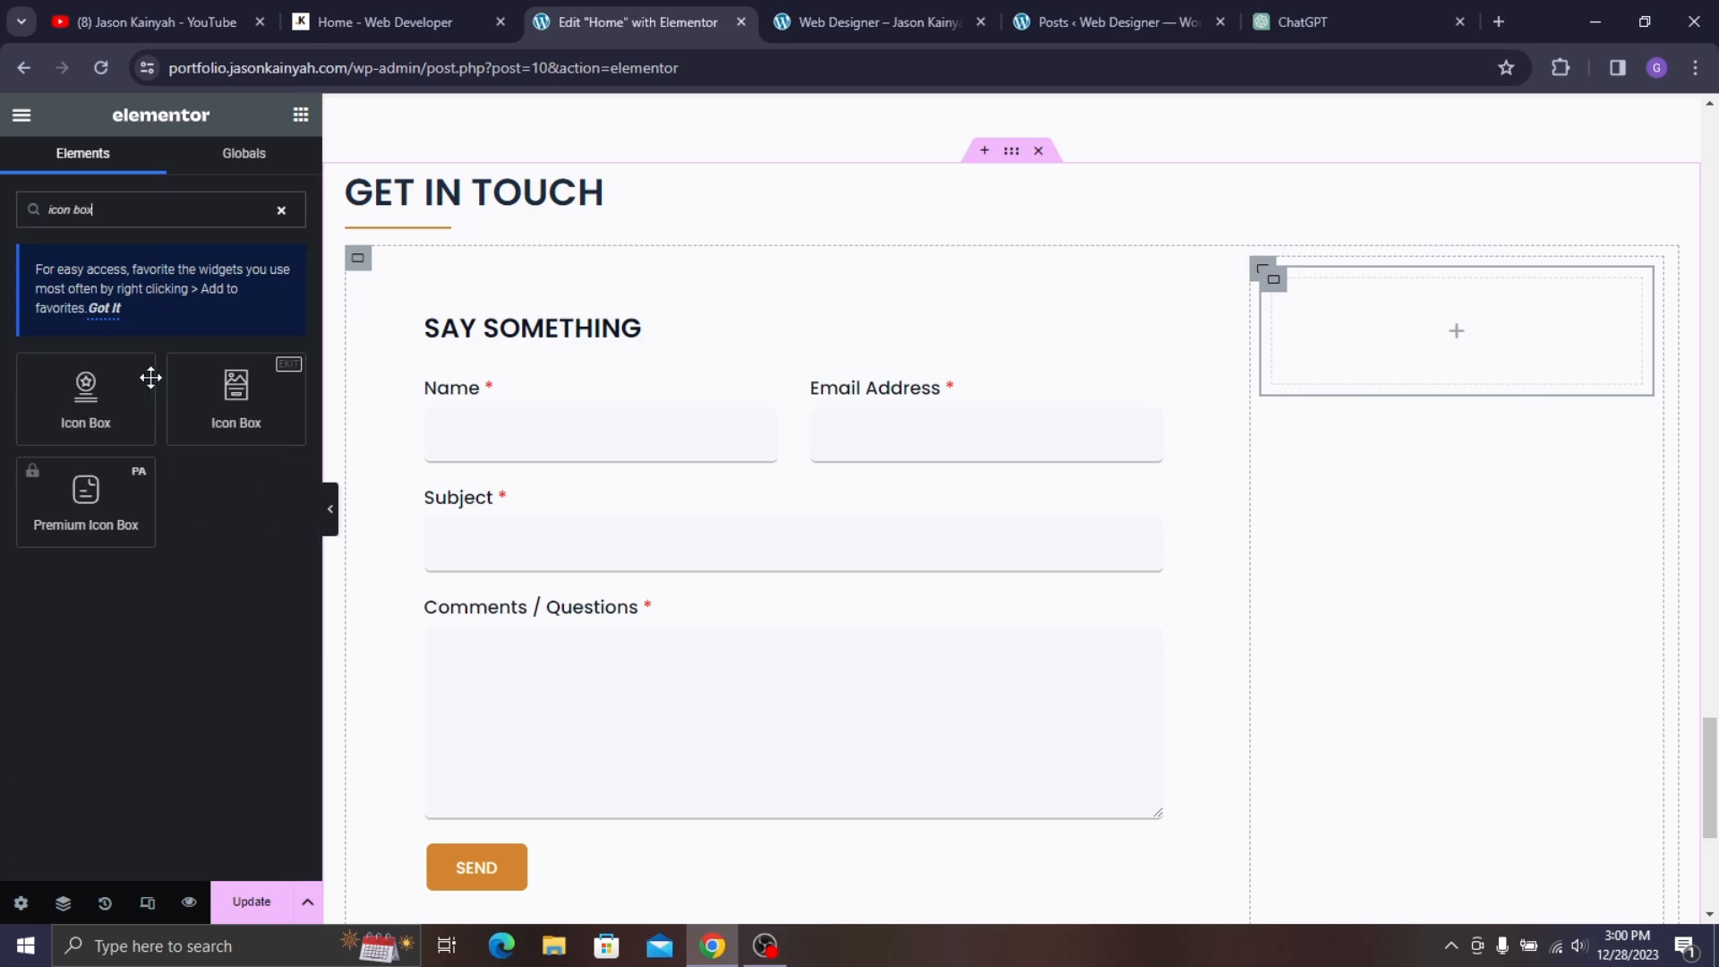
{"action": "left_click_drag", "start_coordinate": [150, 373], "coordinate": [1377, 298]}
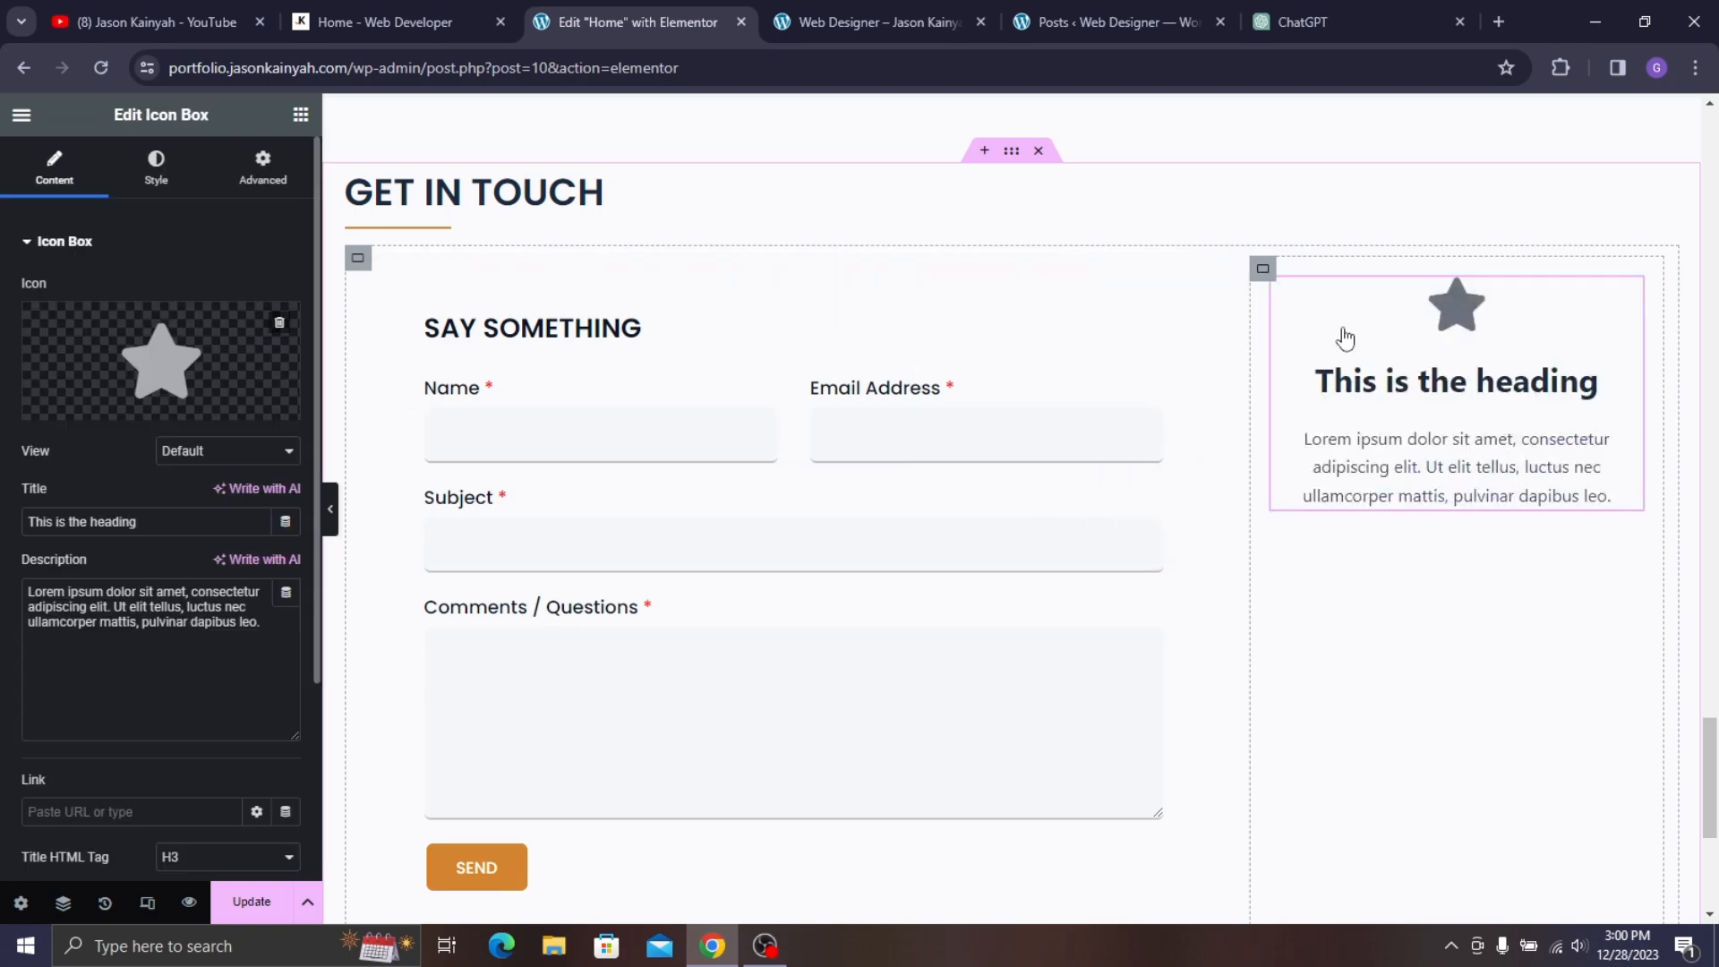
- Copy 'My Address' from the live page into the icon box title
{"action": "left_click", "coordinate": [358, 11]}
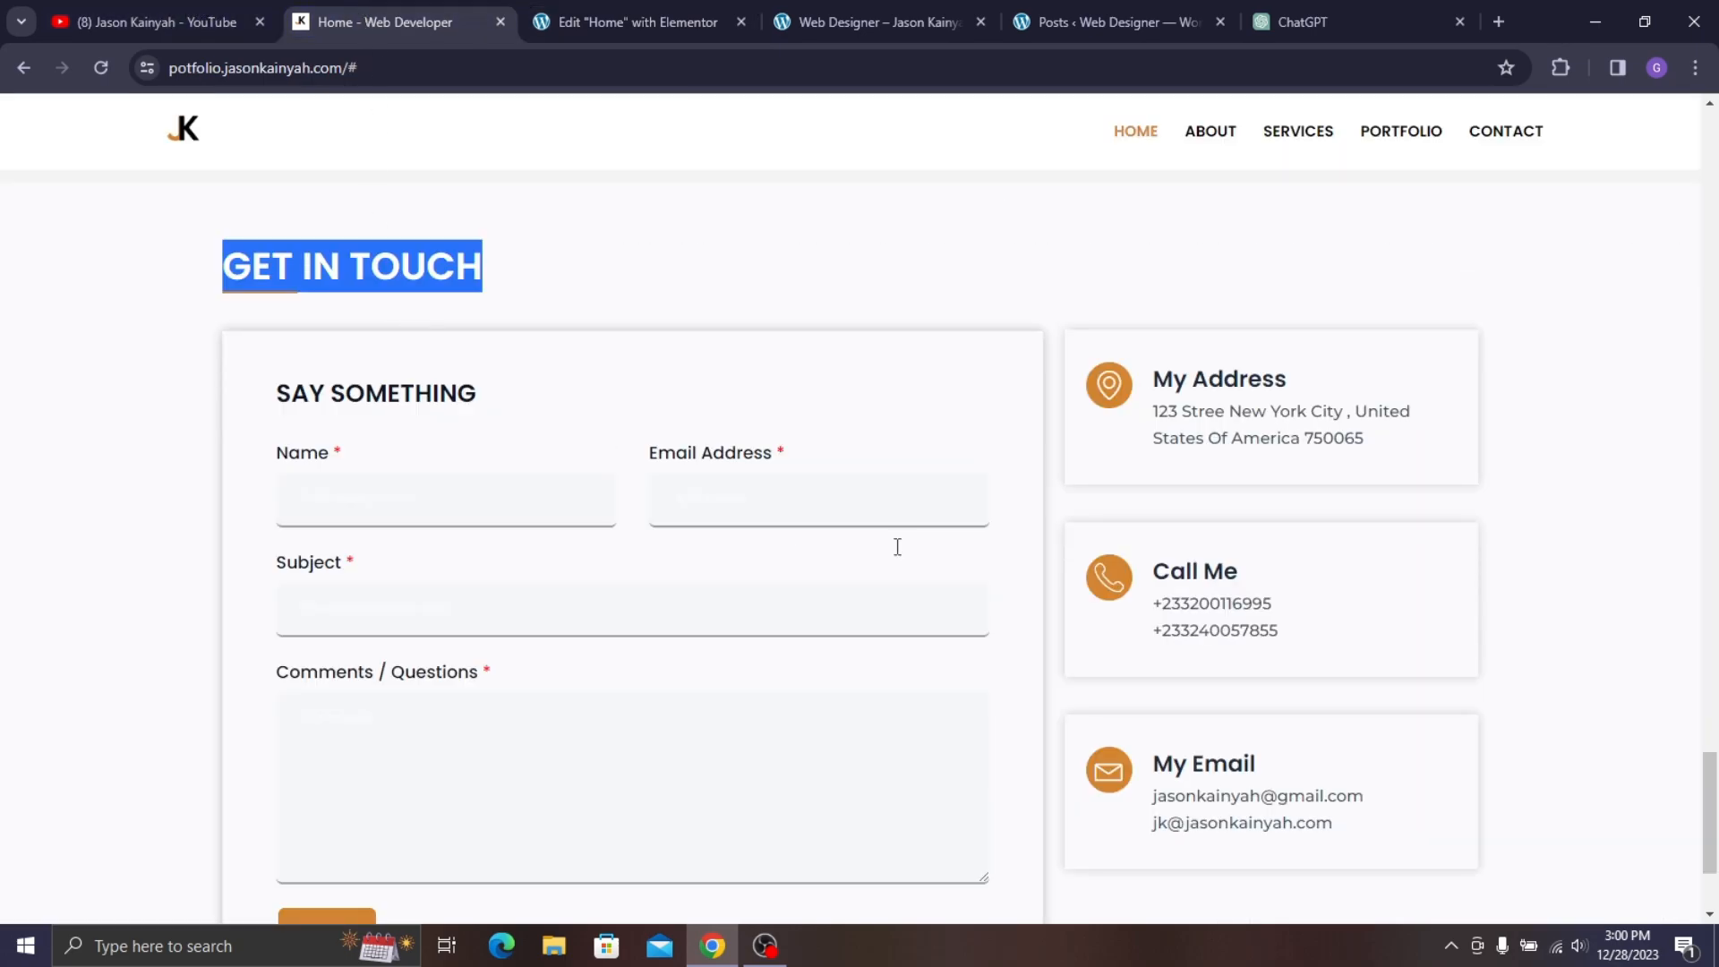
{"action": "triple_click", "coordinate": [1174, 381]}
{"action": "key", "text": "ctrl+c"}
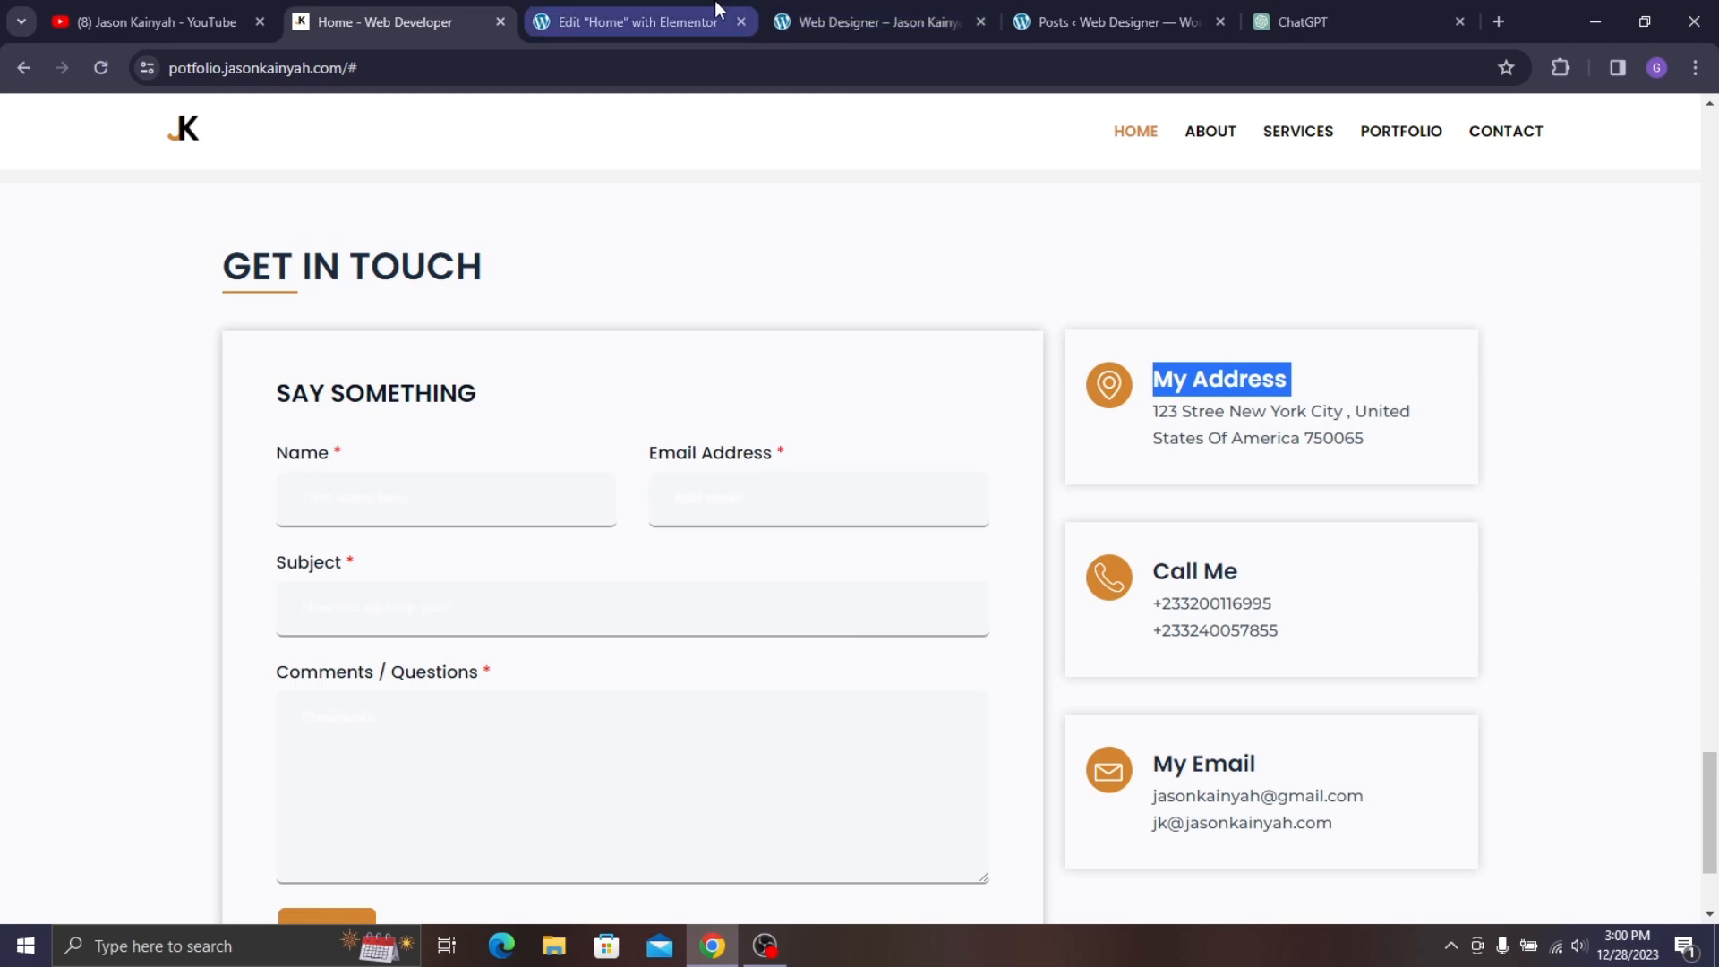
{"action": "left_click", "coordinate": [644, 20]}
{"action": "triple_click", "coordinate": [129, 524]}
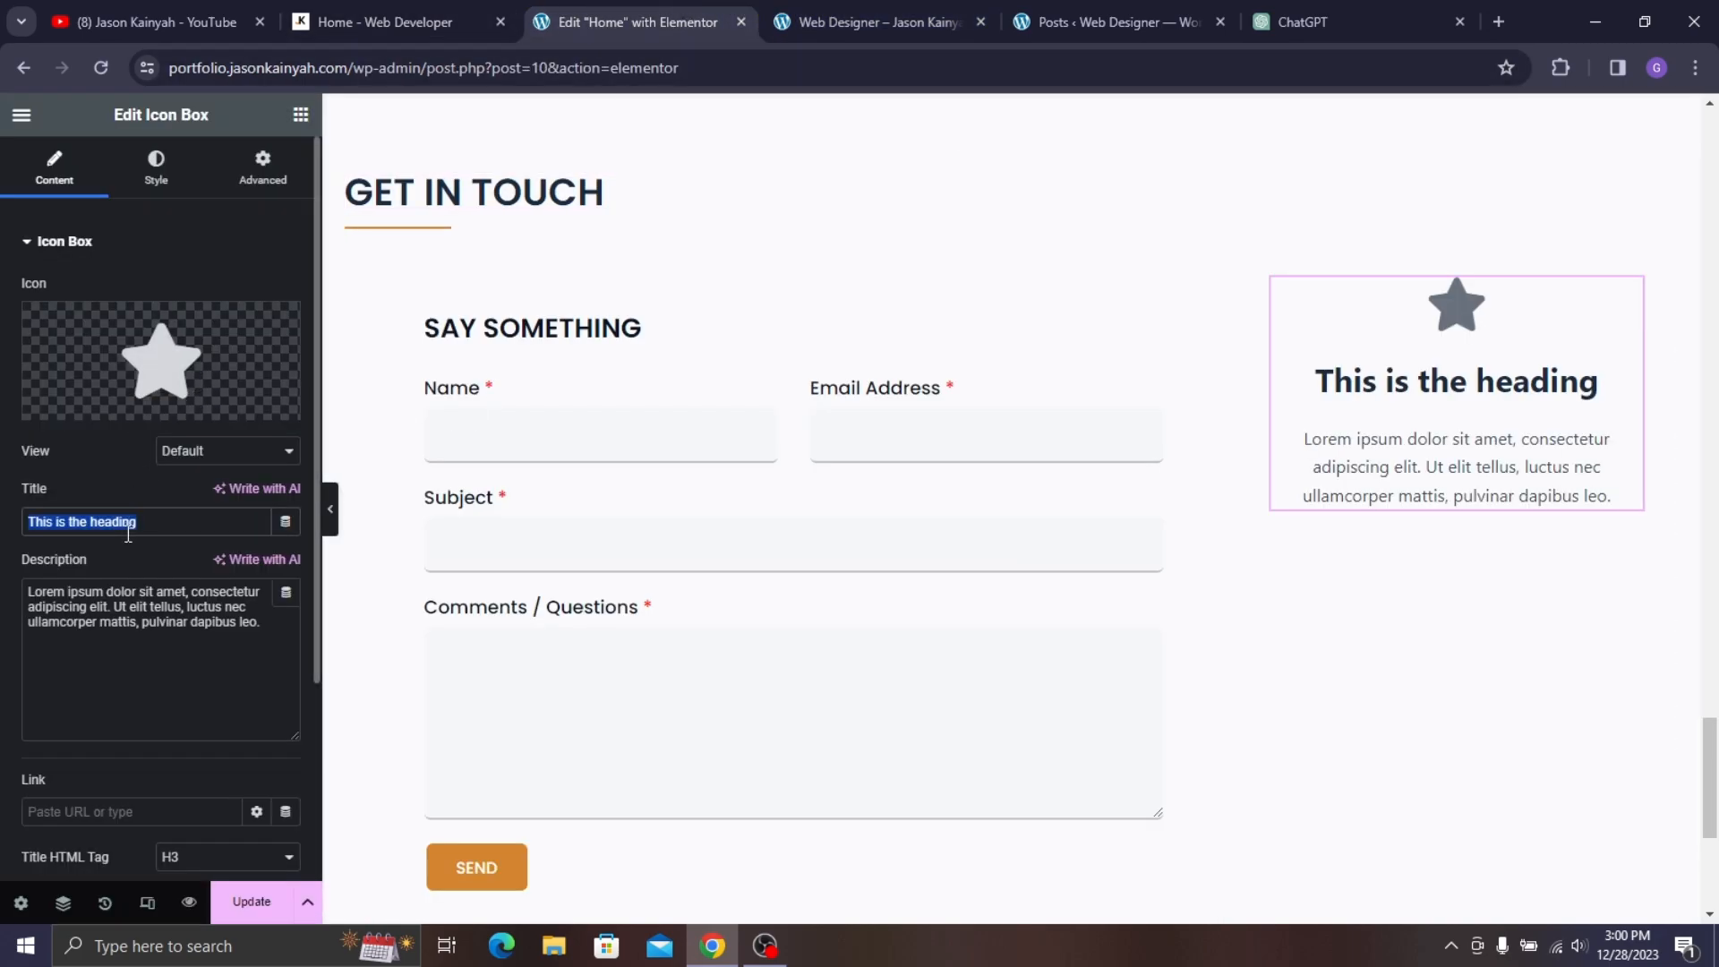
{"action": "key", "text": "ctrl+v"}
- Replace the star icon with a map-pin icon from the Icon Library
{"action": "left_click", "coordinate": [173, 385]}
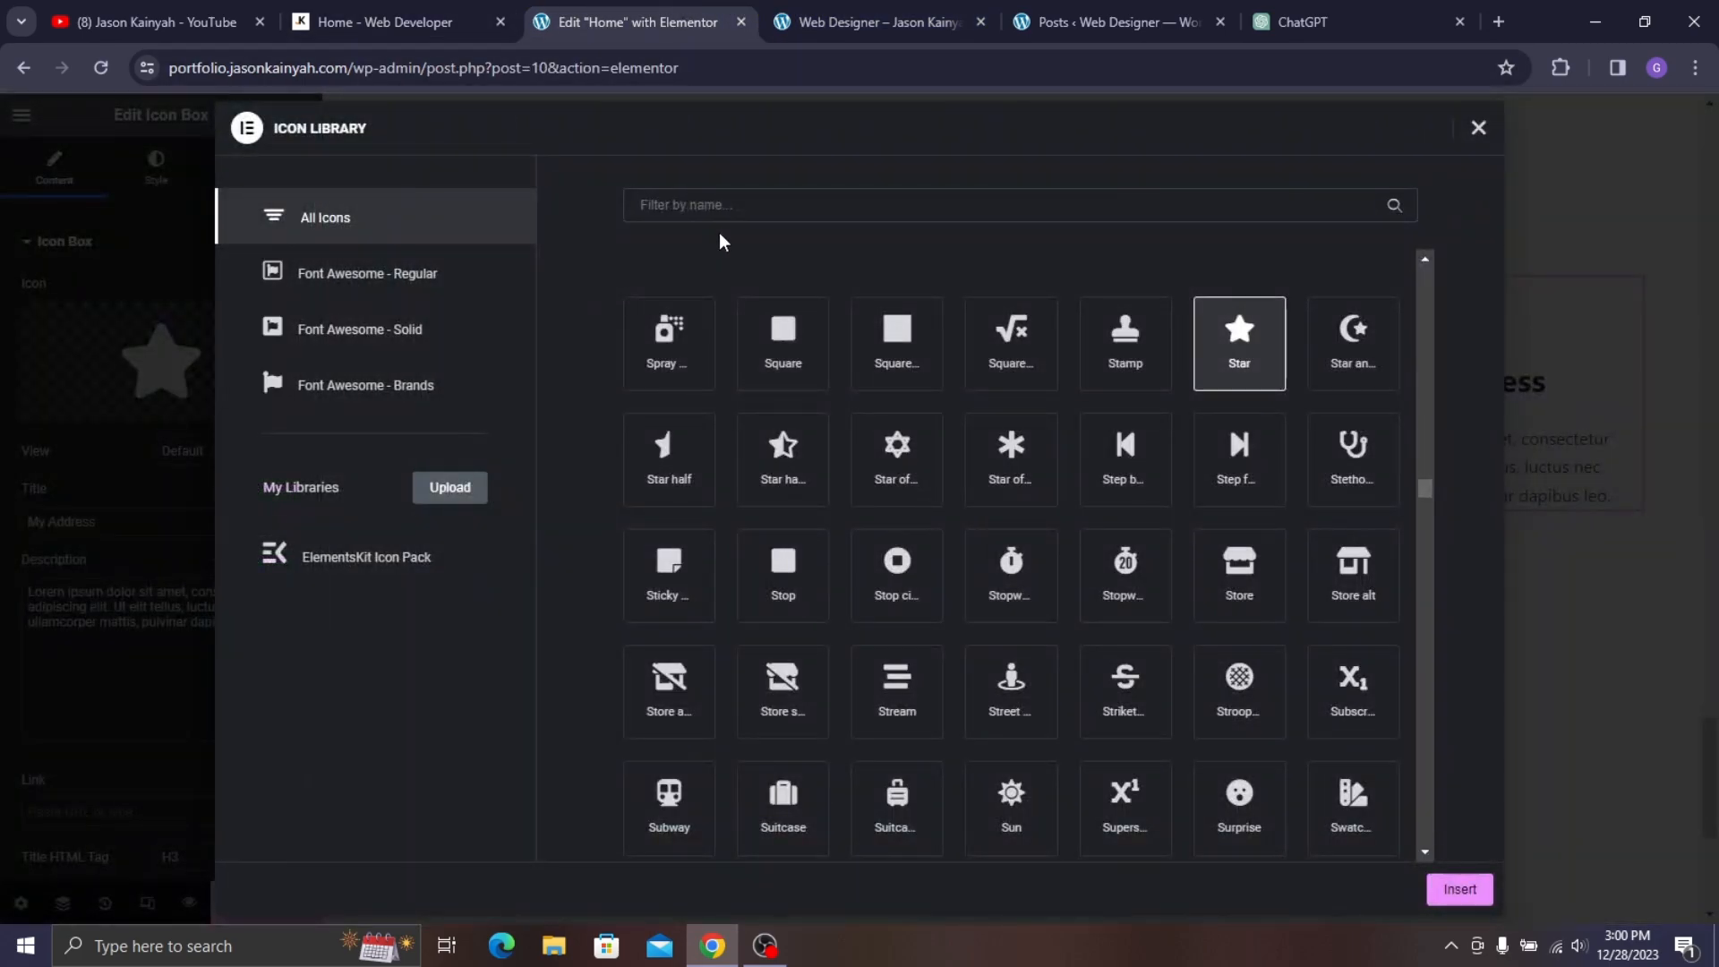
{"action": "type", "text": "map"}
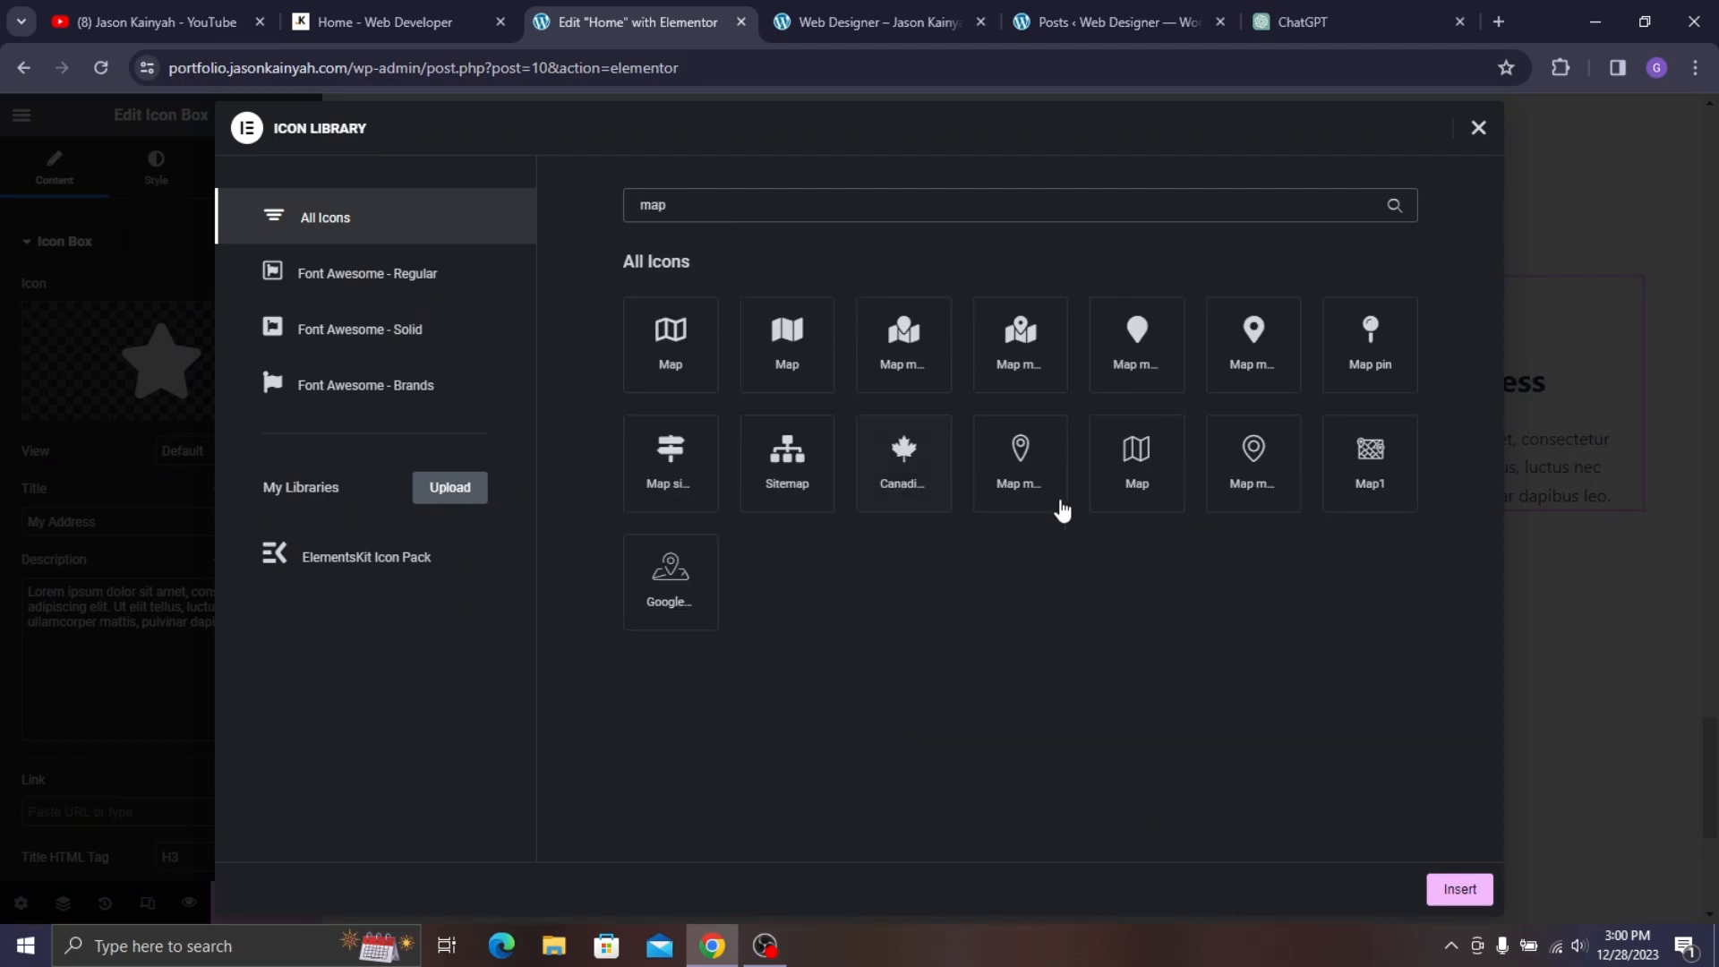
{"action": "left_click", "coordinate": [1249, 461]}
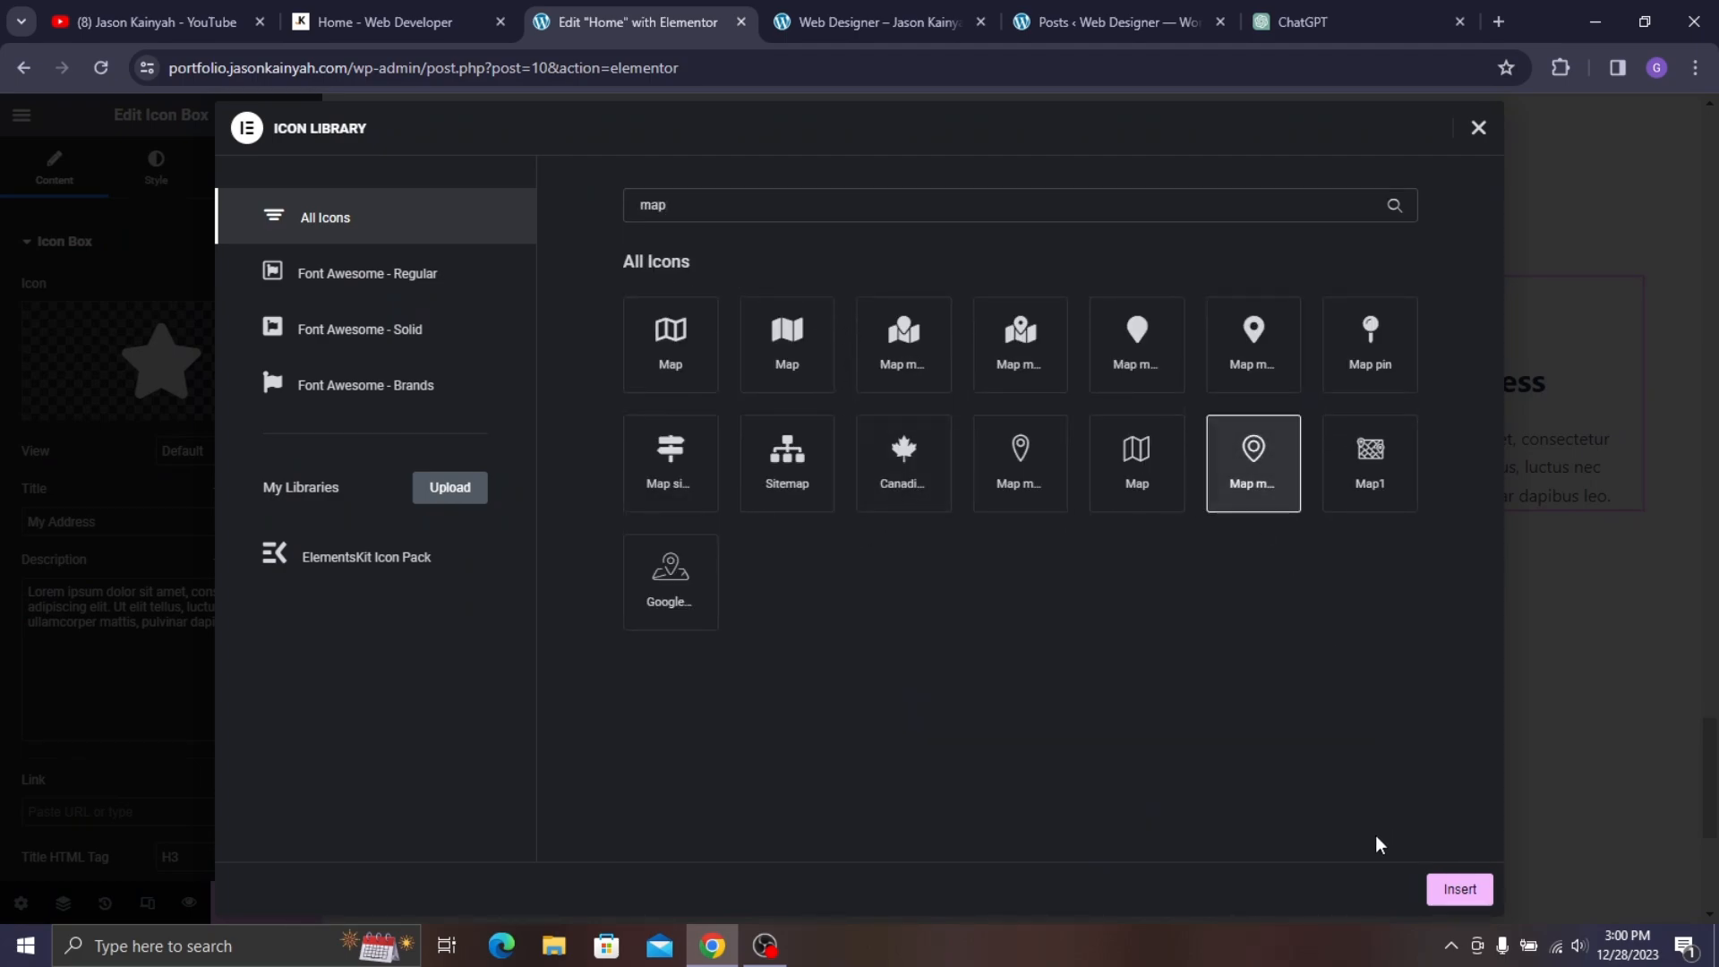
{"action": "left_click", "coordinate": [1460, 889]}
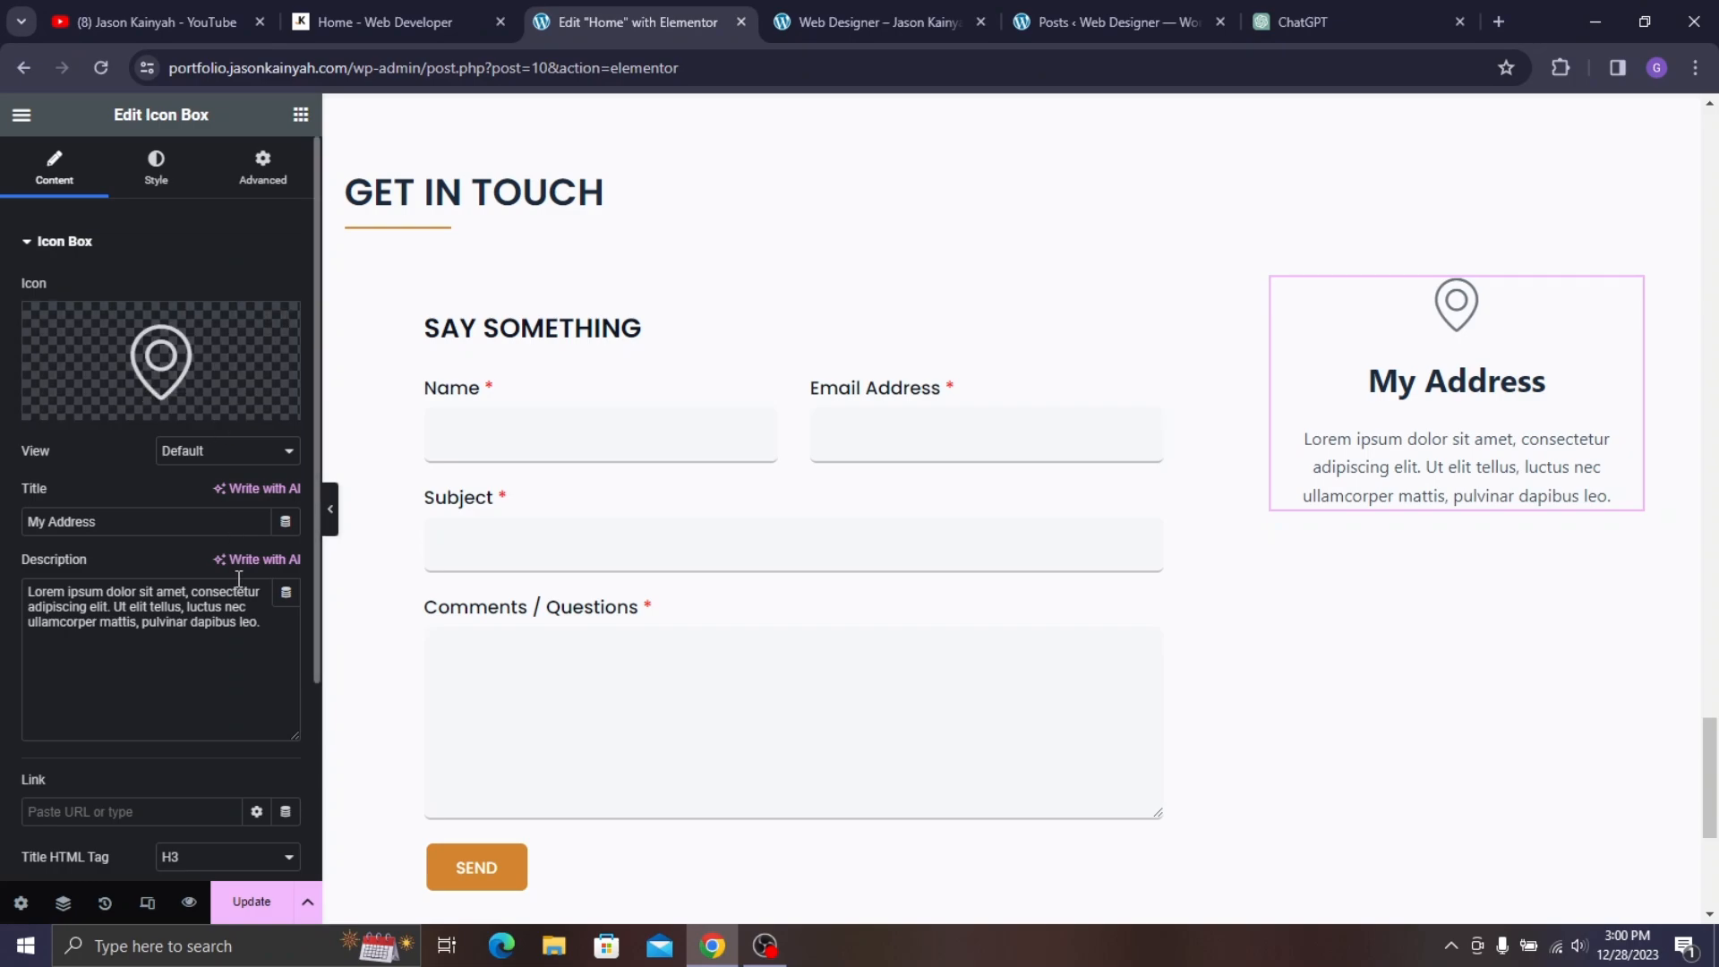
- Copy the address from the live page into the icon box description, trimming the trailing character
{"action": "left_click", "coordinate": [398, 22]}
{"action": "left_click", "coordinate": [1287, 443]}
{"action": "triple_click", "coordinate": [1287, 443]}
{"action": "key", "text": "ctrl+c"}
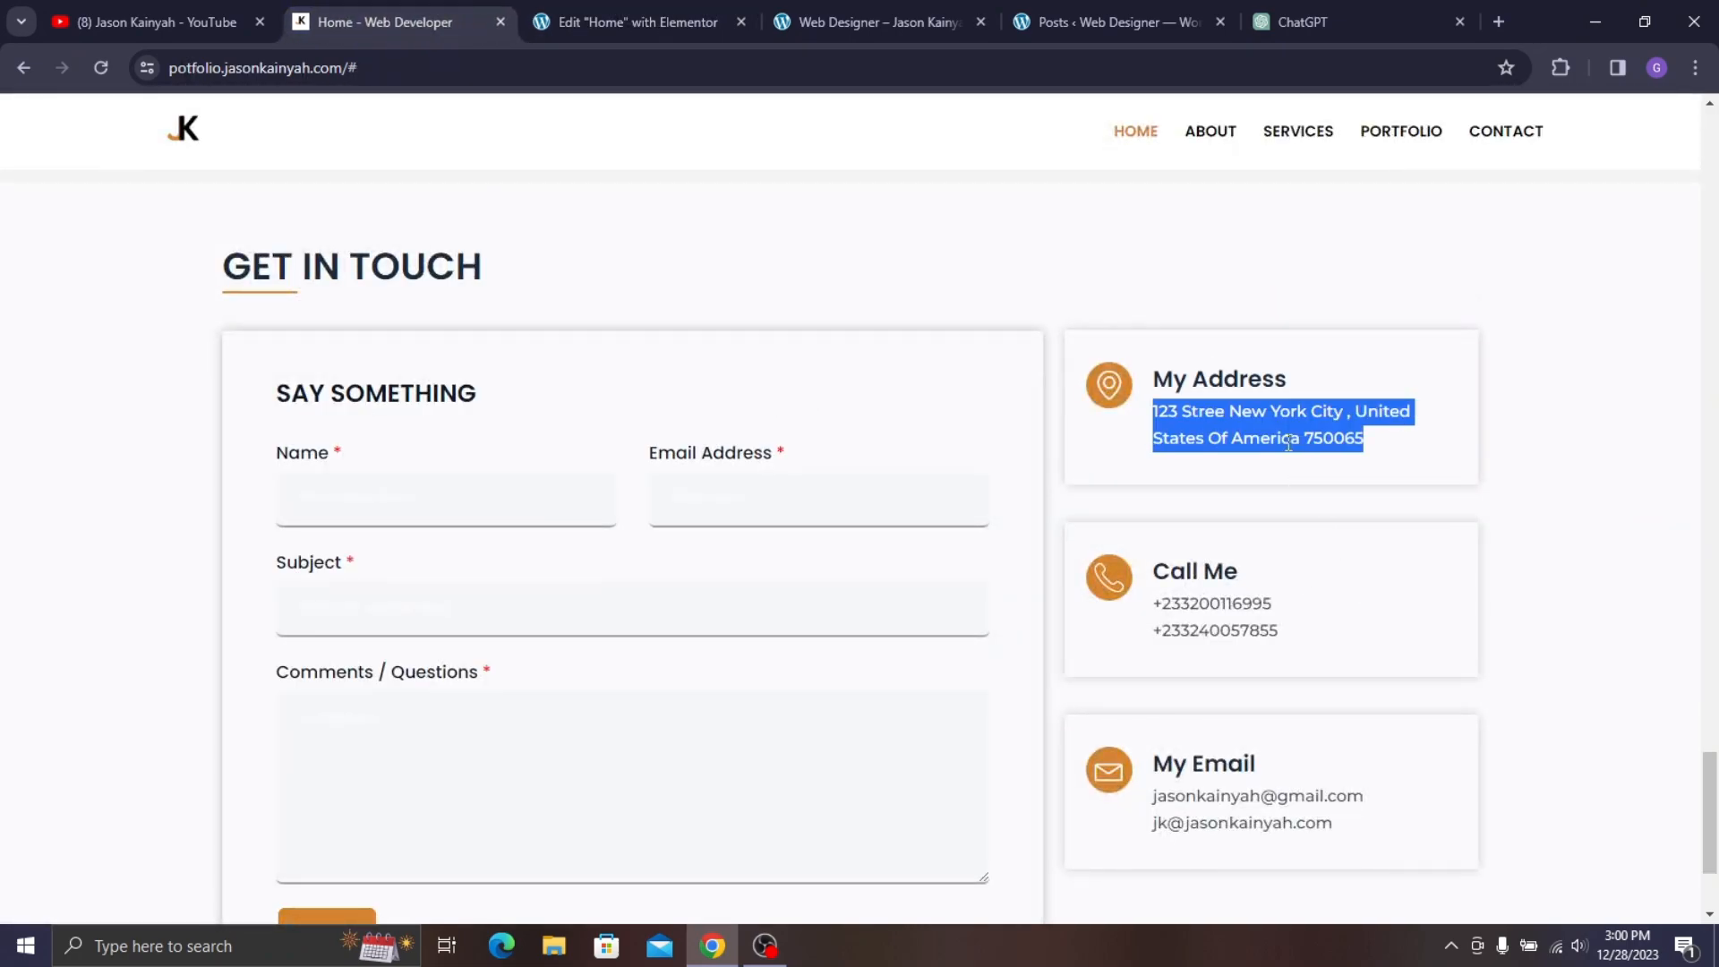
{"action": "left_click", "coordinate": [639, 22]}
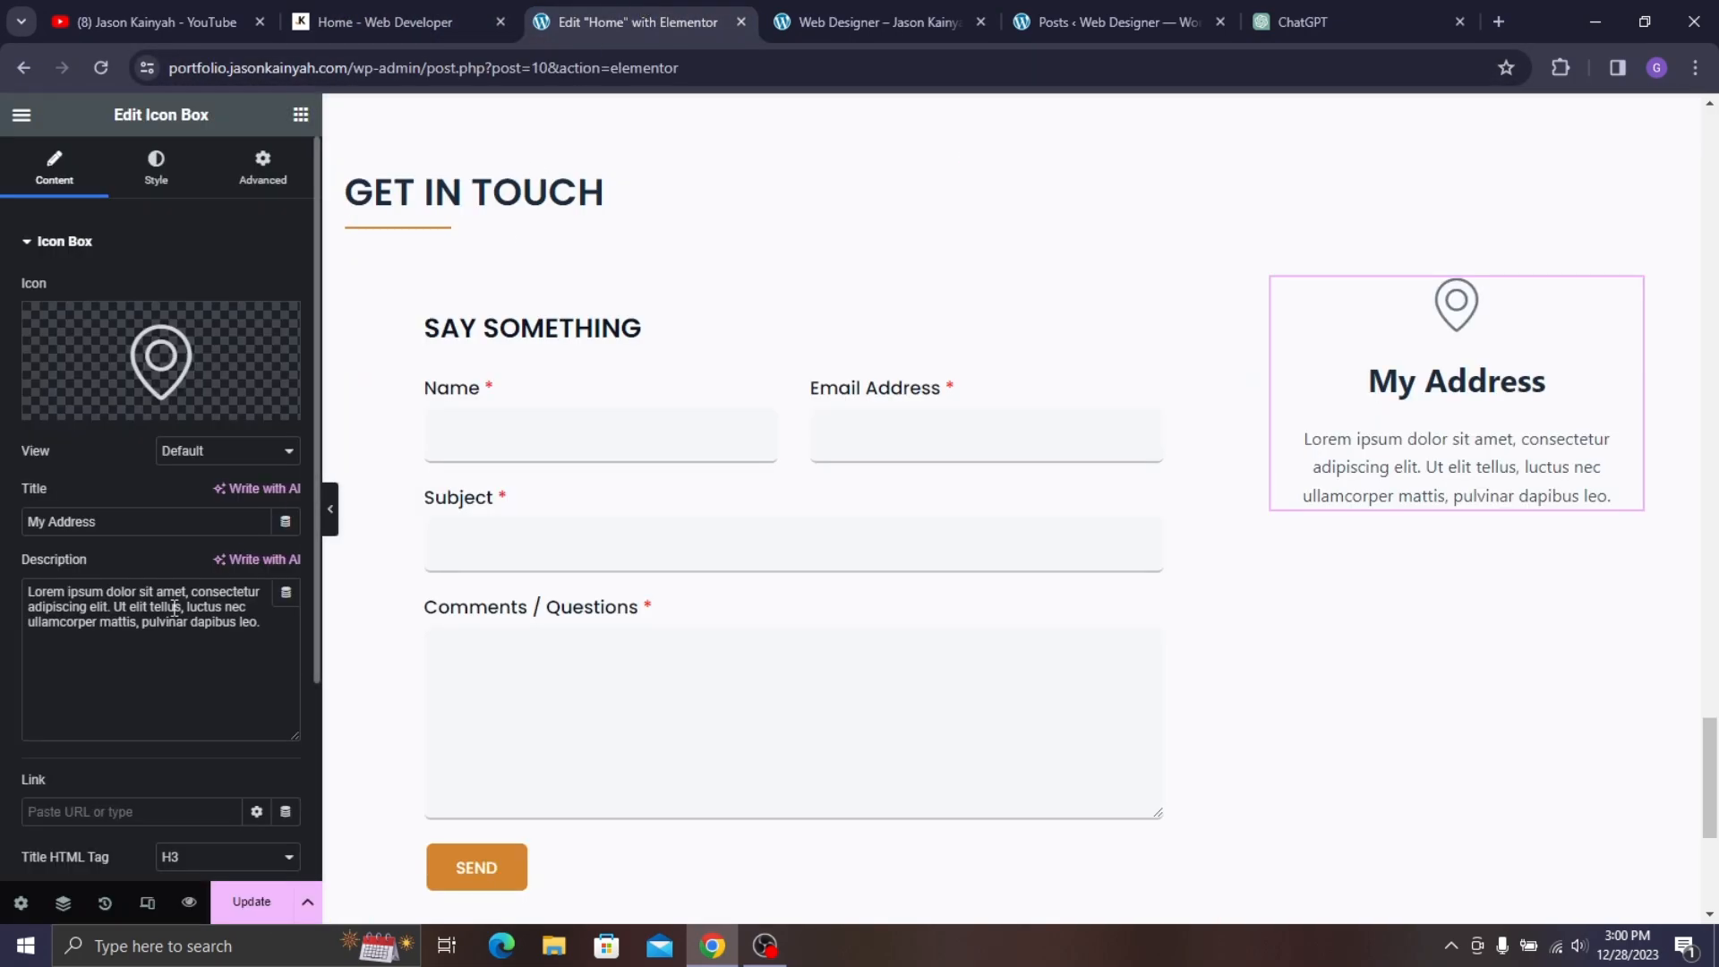
{"action": "triple_click", "coordinate": [180, 596]}
{"action": "key", "text": "ctrl+v"}
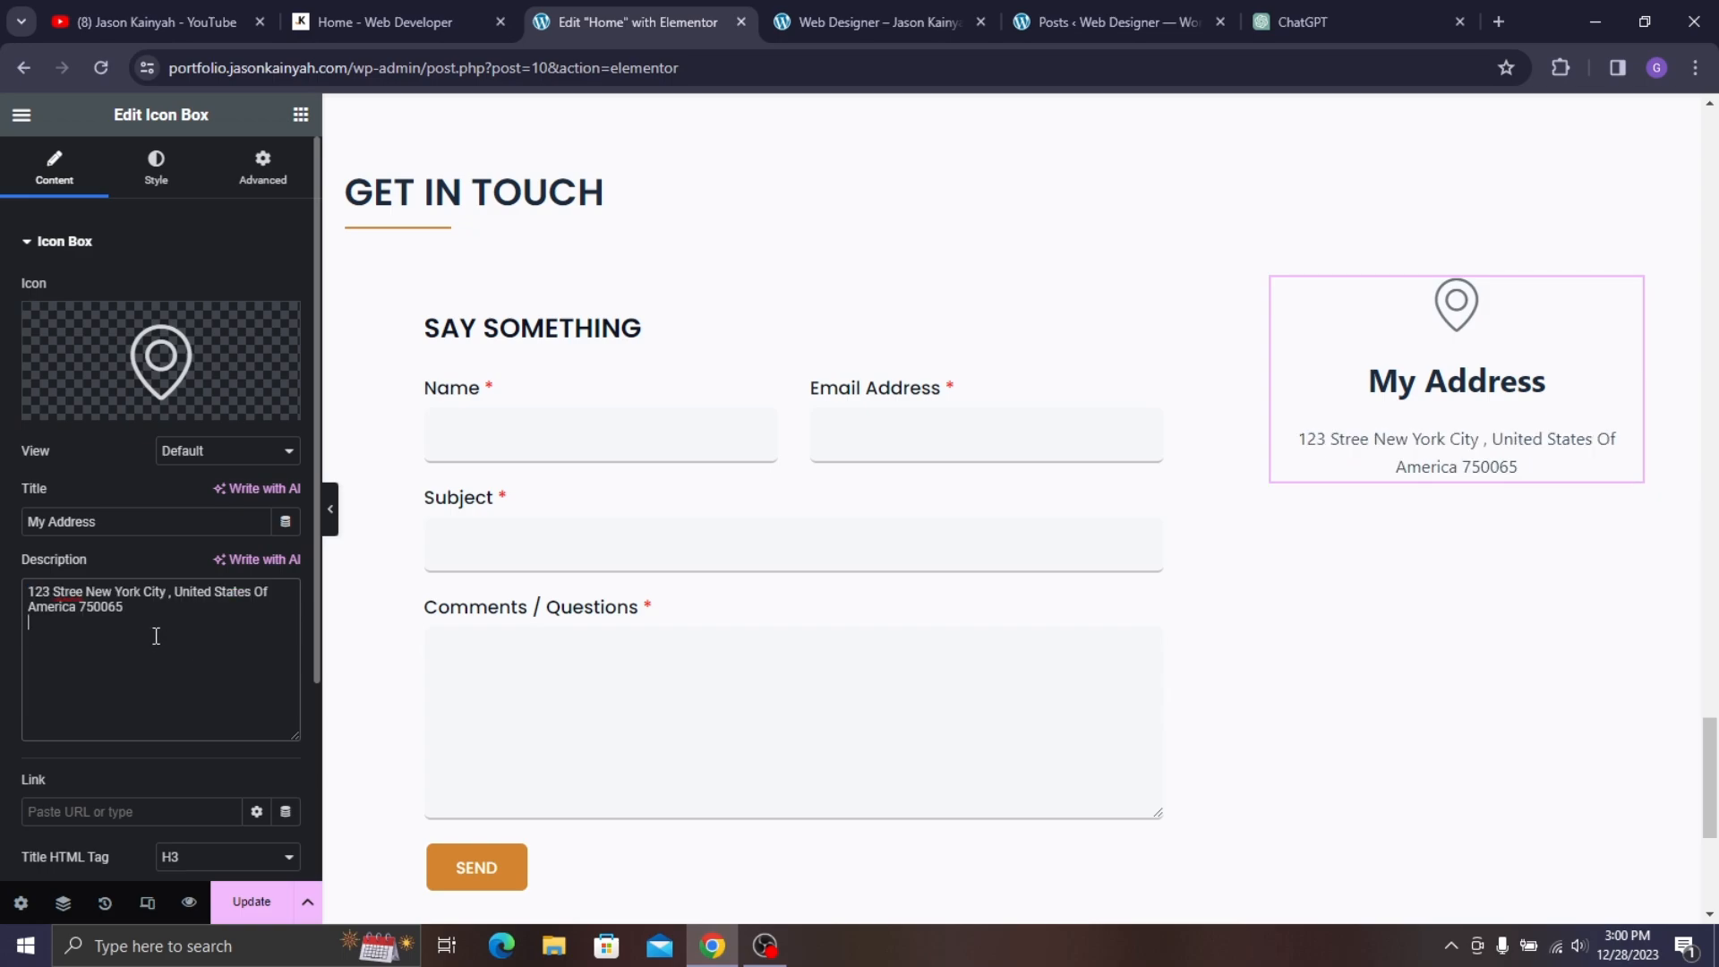
{"action": "key", "text": "BackSpace"}
- Position the icon to the left of the text, aligned to the top
{"action": "left_click", "coordinate": [155, 166]}
{"action": "left_click", "coordinate": [229, 294]}
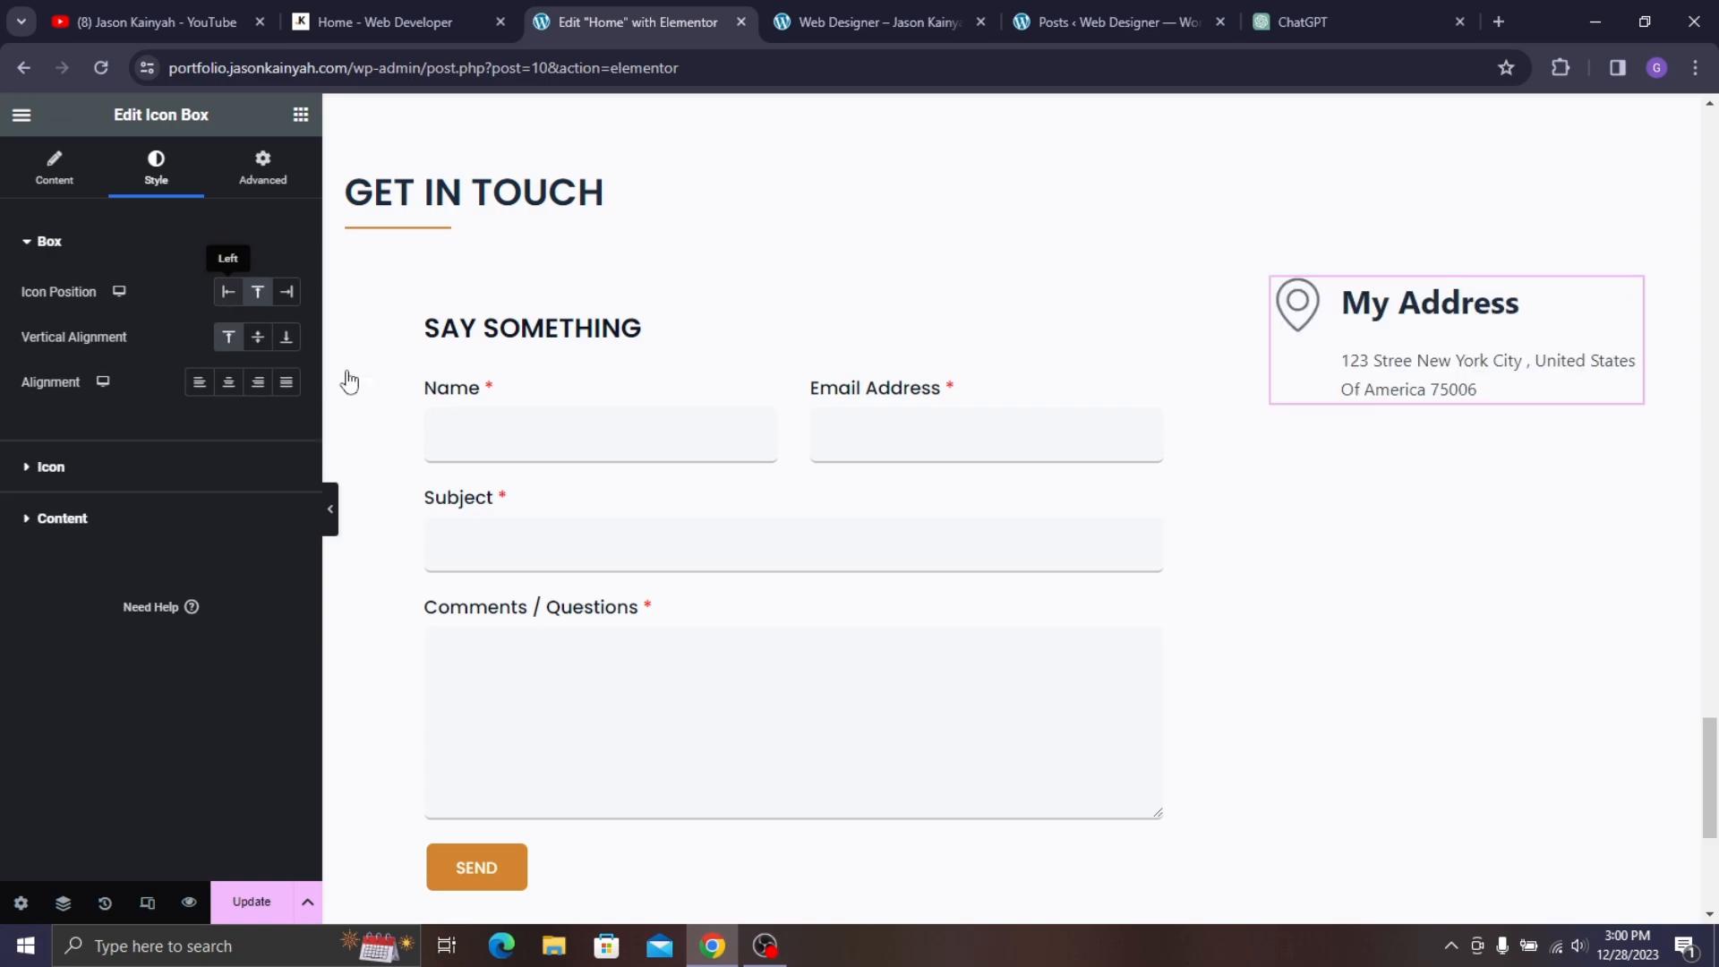
{"action": "left_click", "coordinate": [256, 302]}
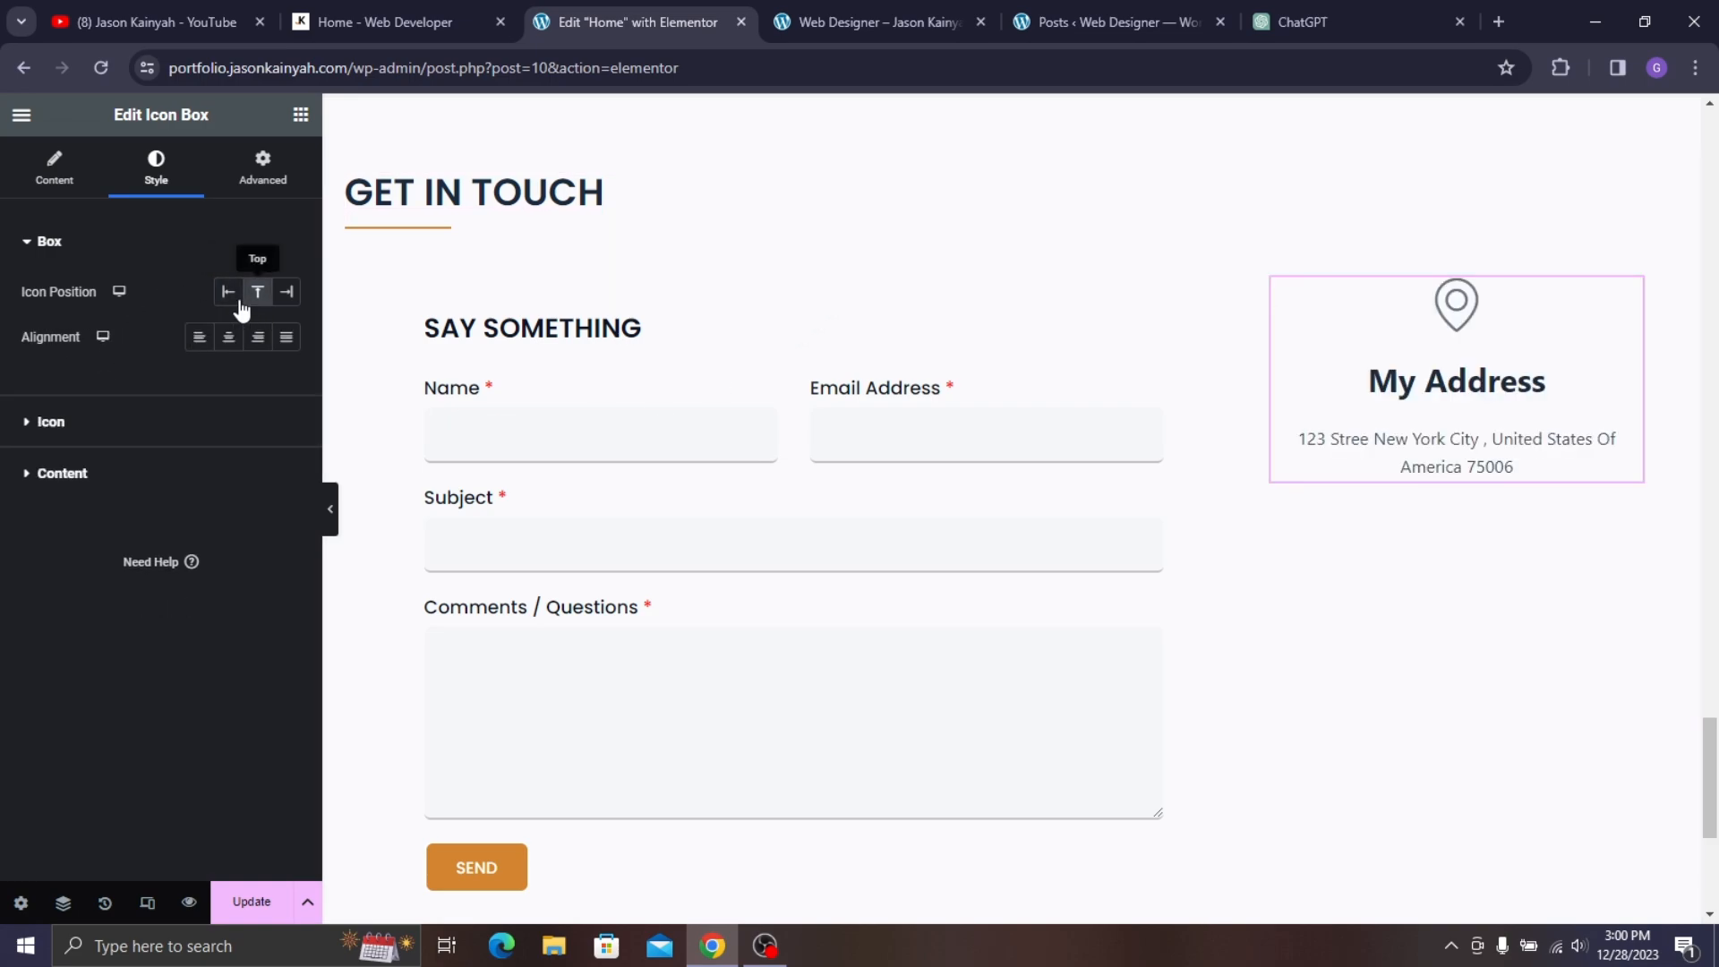
{"action": "left_click", "coordinate": [226, 302]}
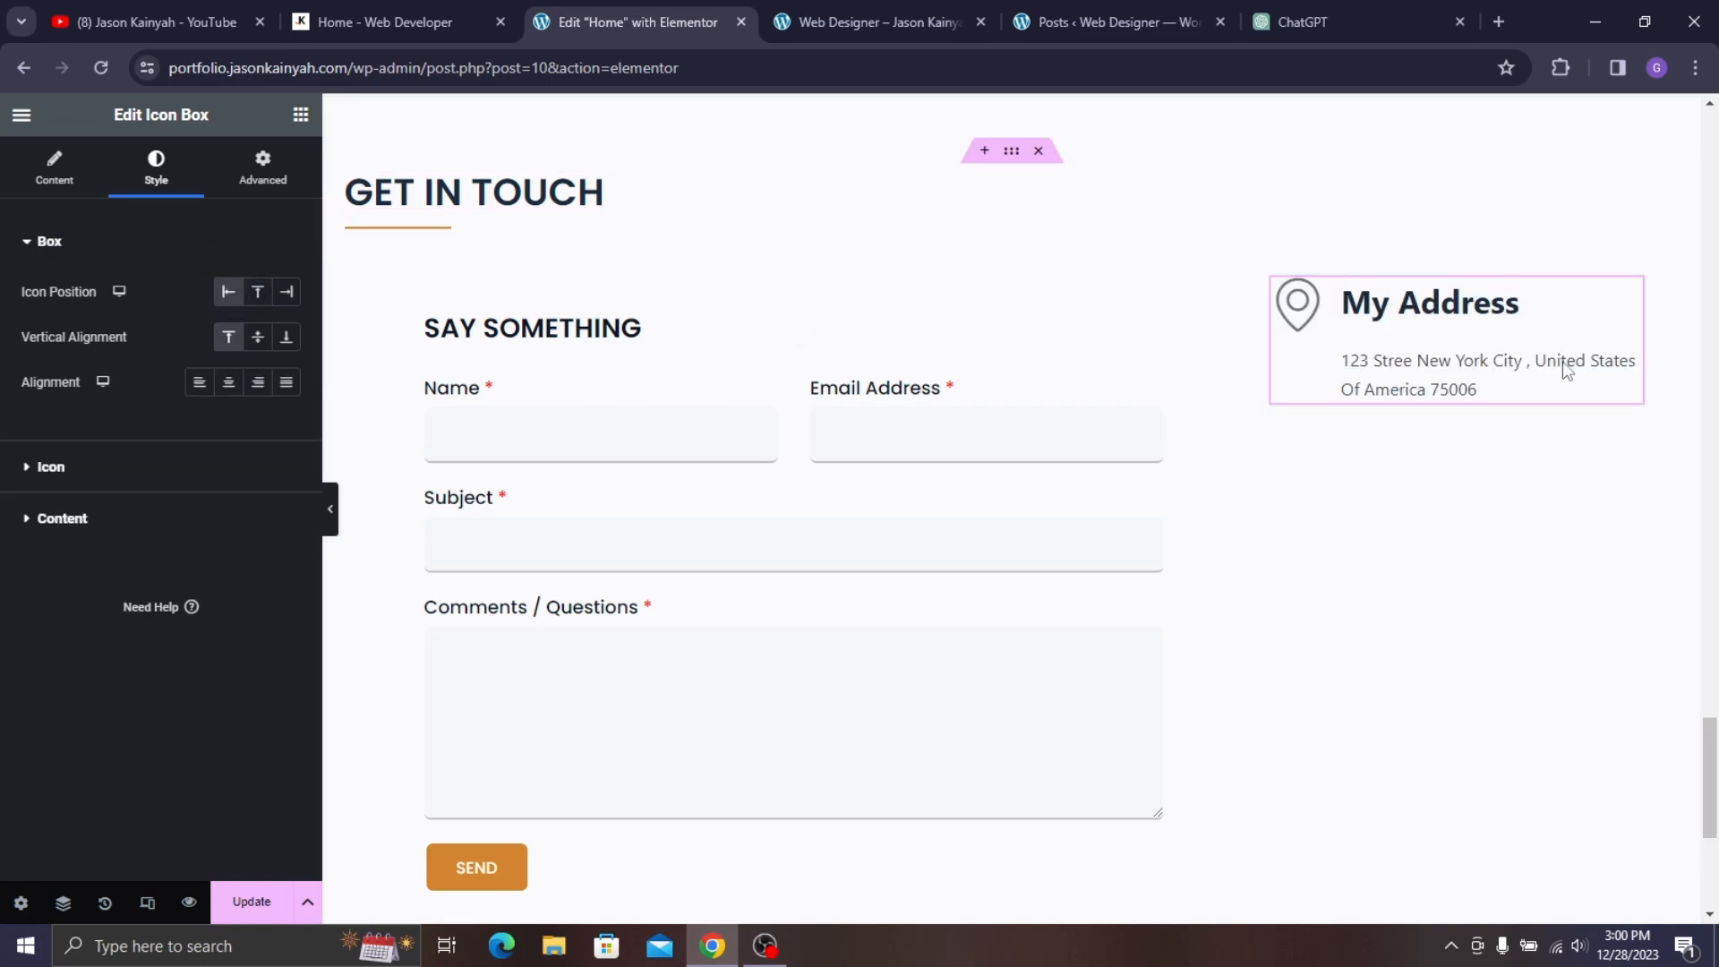
{"action": "left_click", "coordinate": [257, 337]}
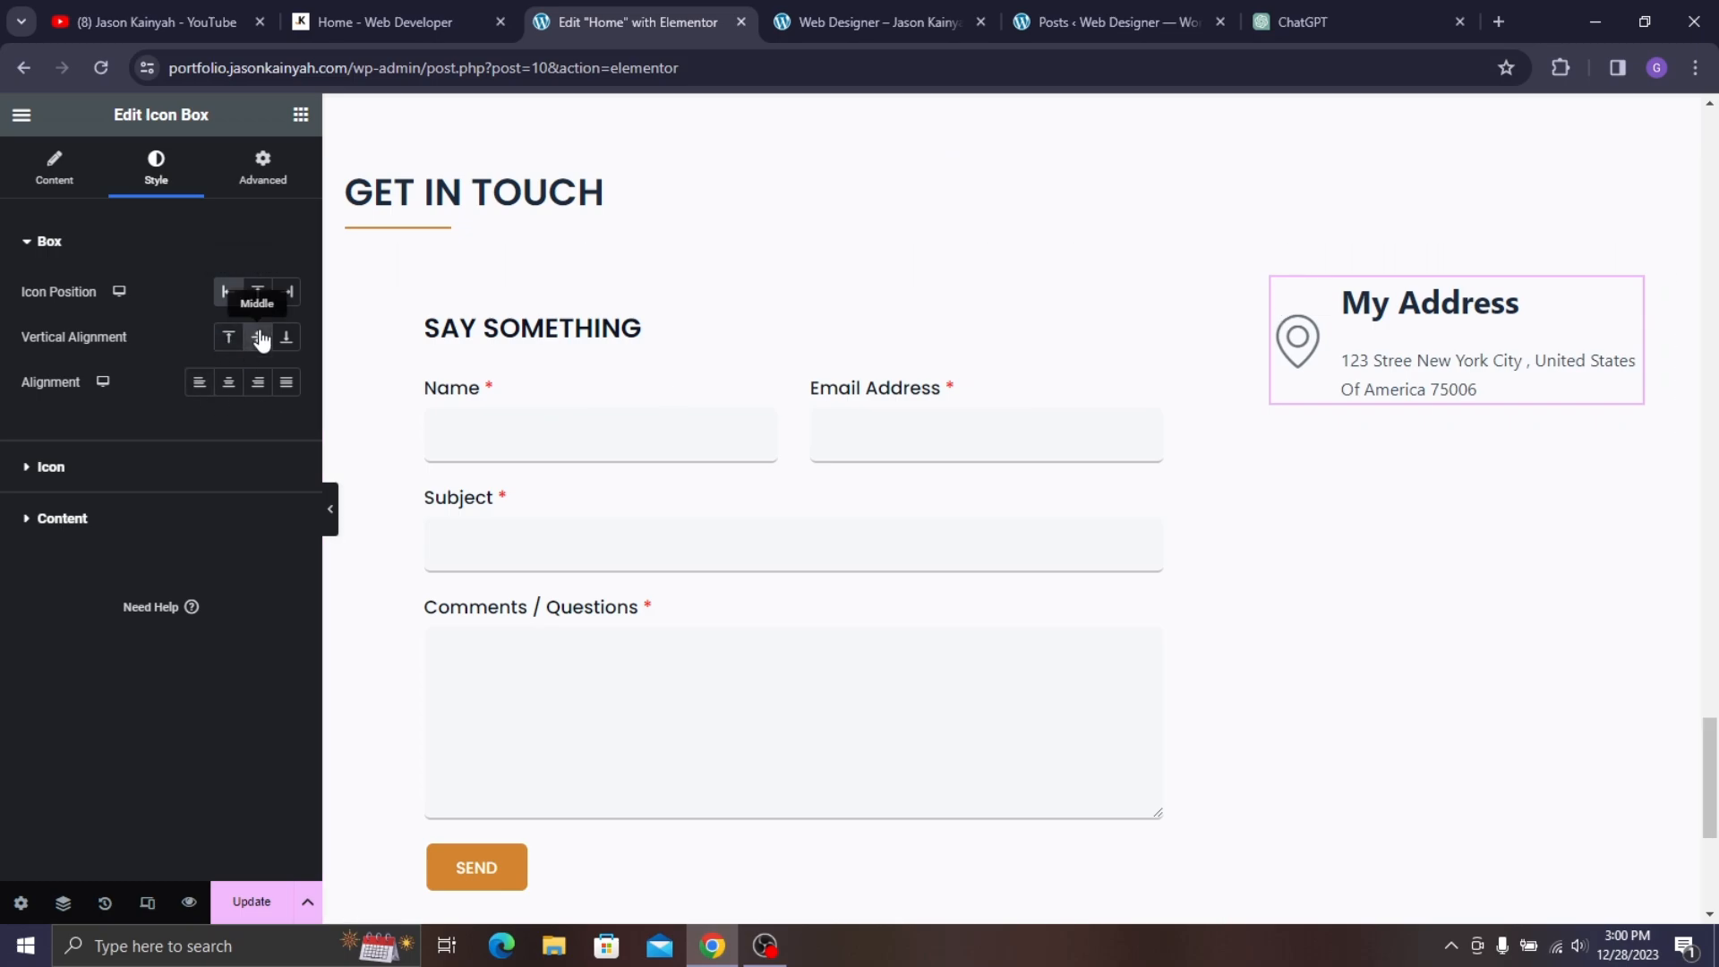
{"action": "left_click", "coordinate": [229, 337]}
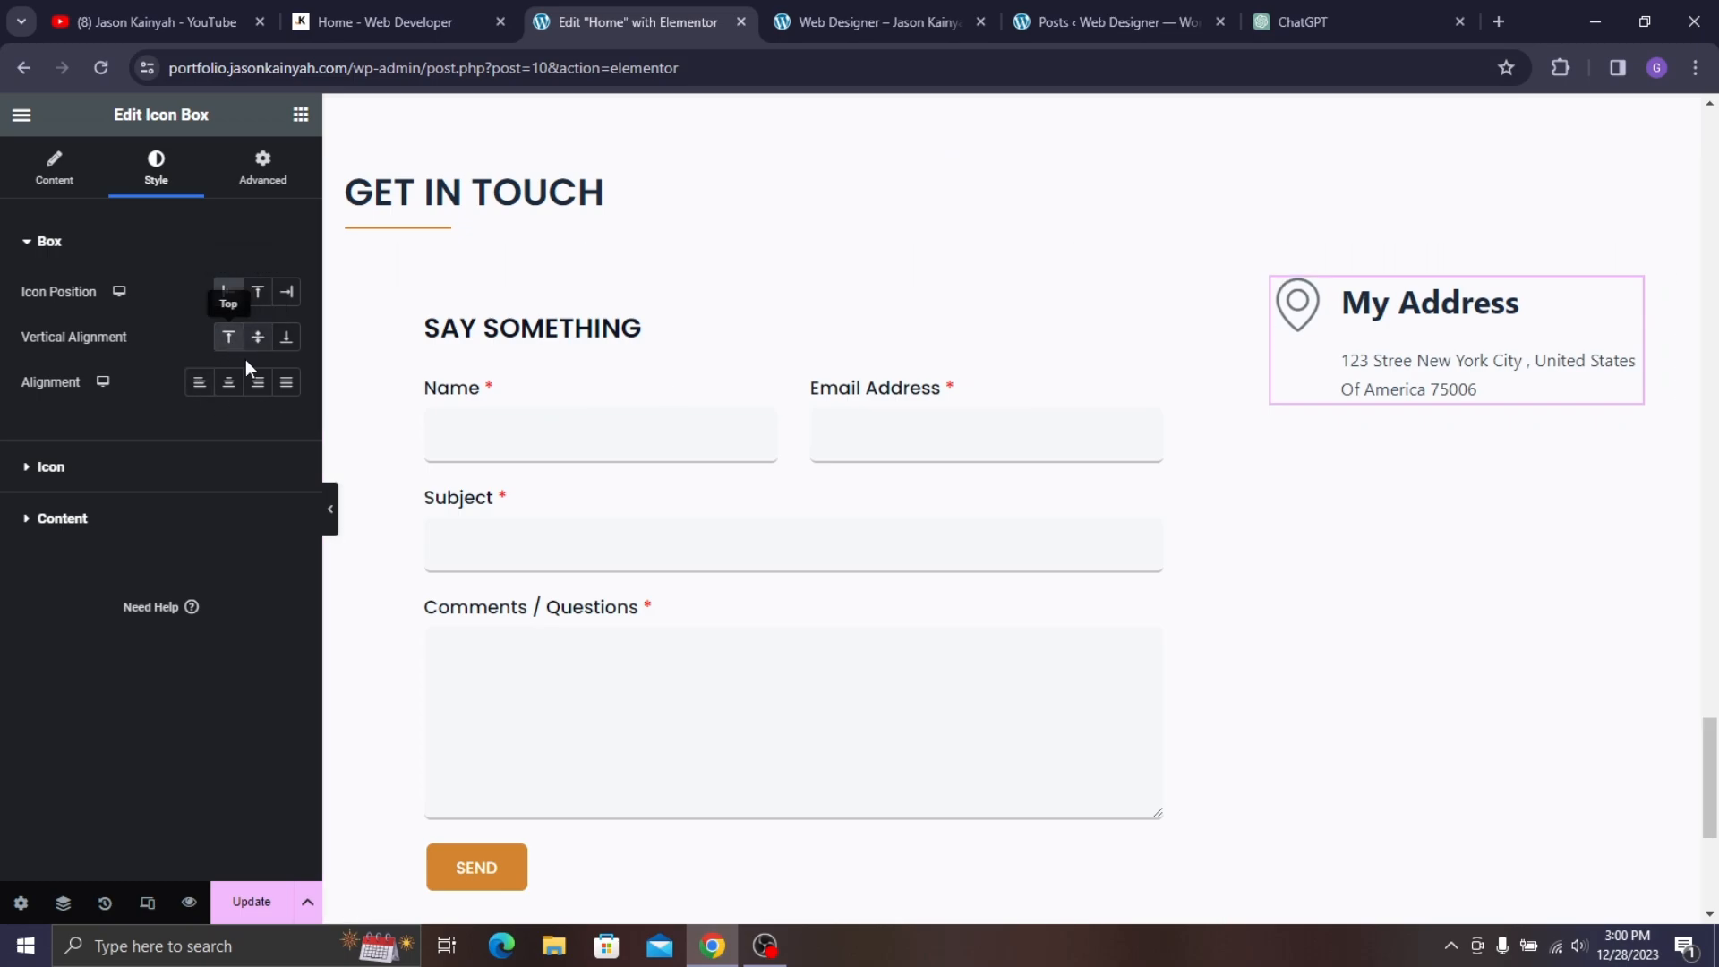
- Change the icon view so it sits inside a filled circle, matching the live page
{"action": "left_click", "coordinate": [166, 475]}
{"action": "left_click", "coordinate": [363, 2]}
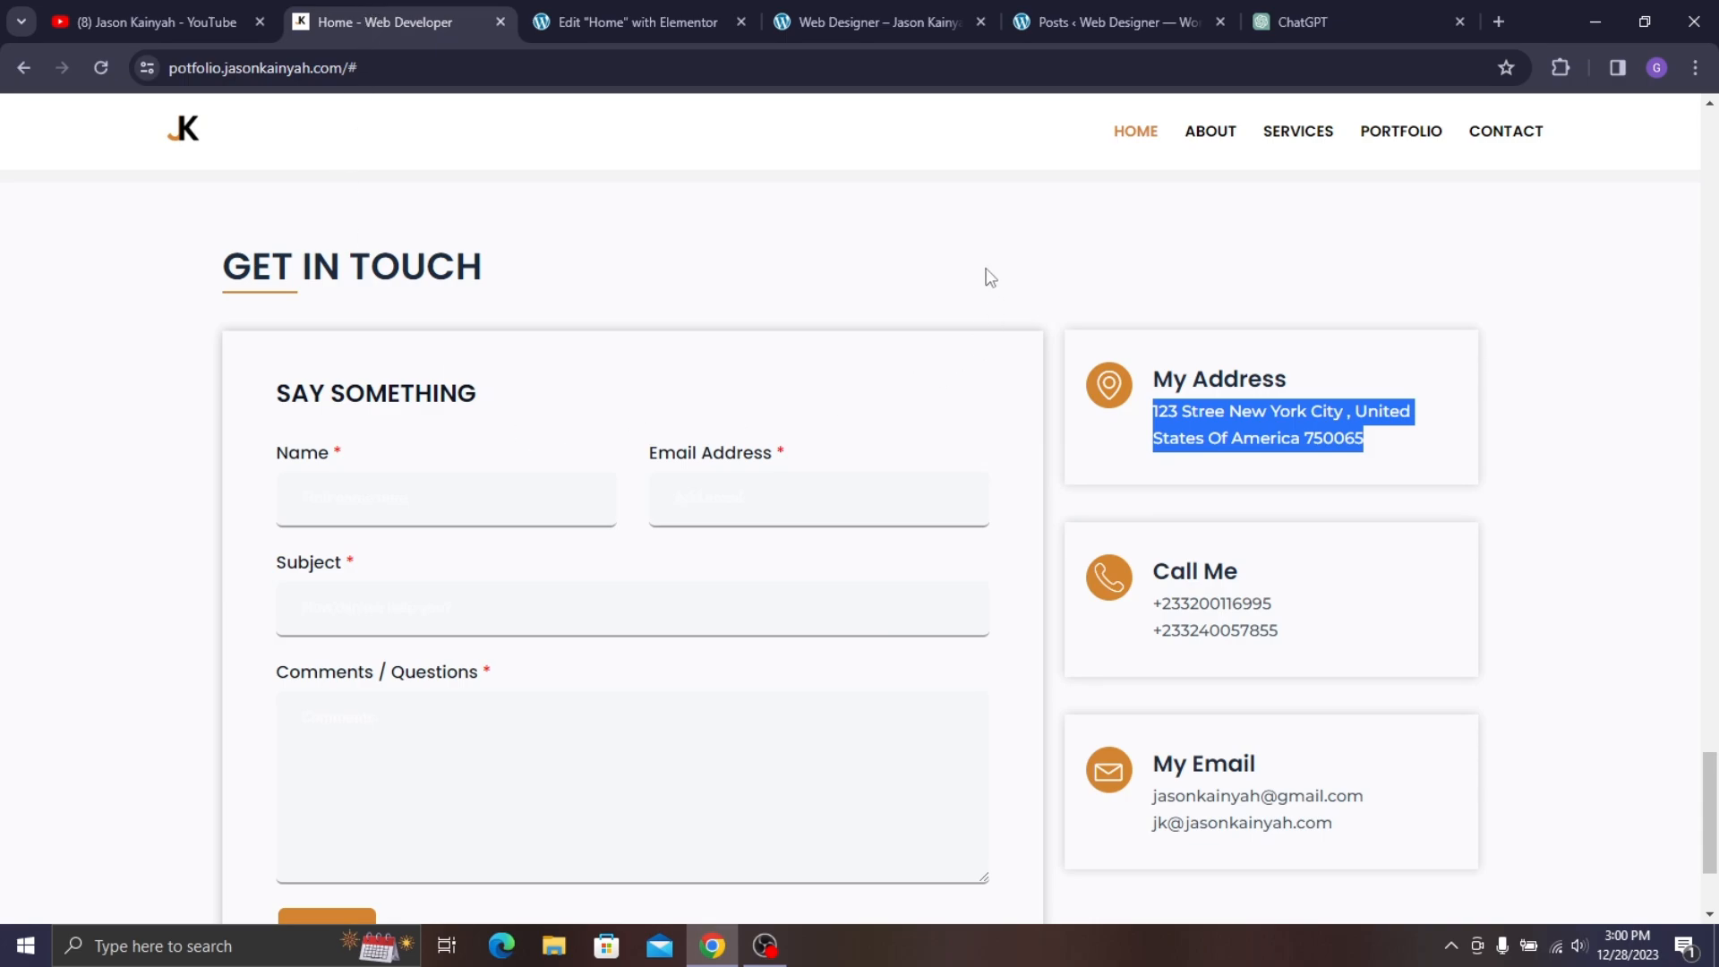
{"action": "left_click", "coordinate": [699, 16]}
{"action": "left_click", "coordinate": [38, 178]}
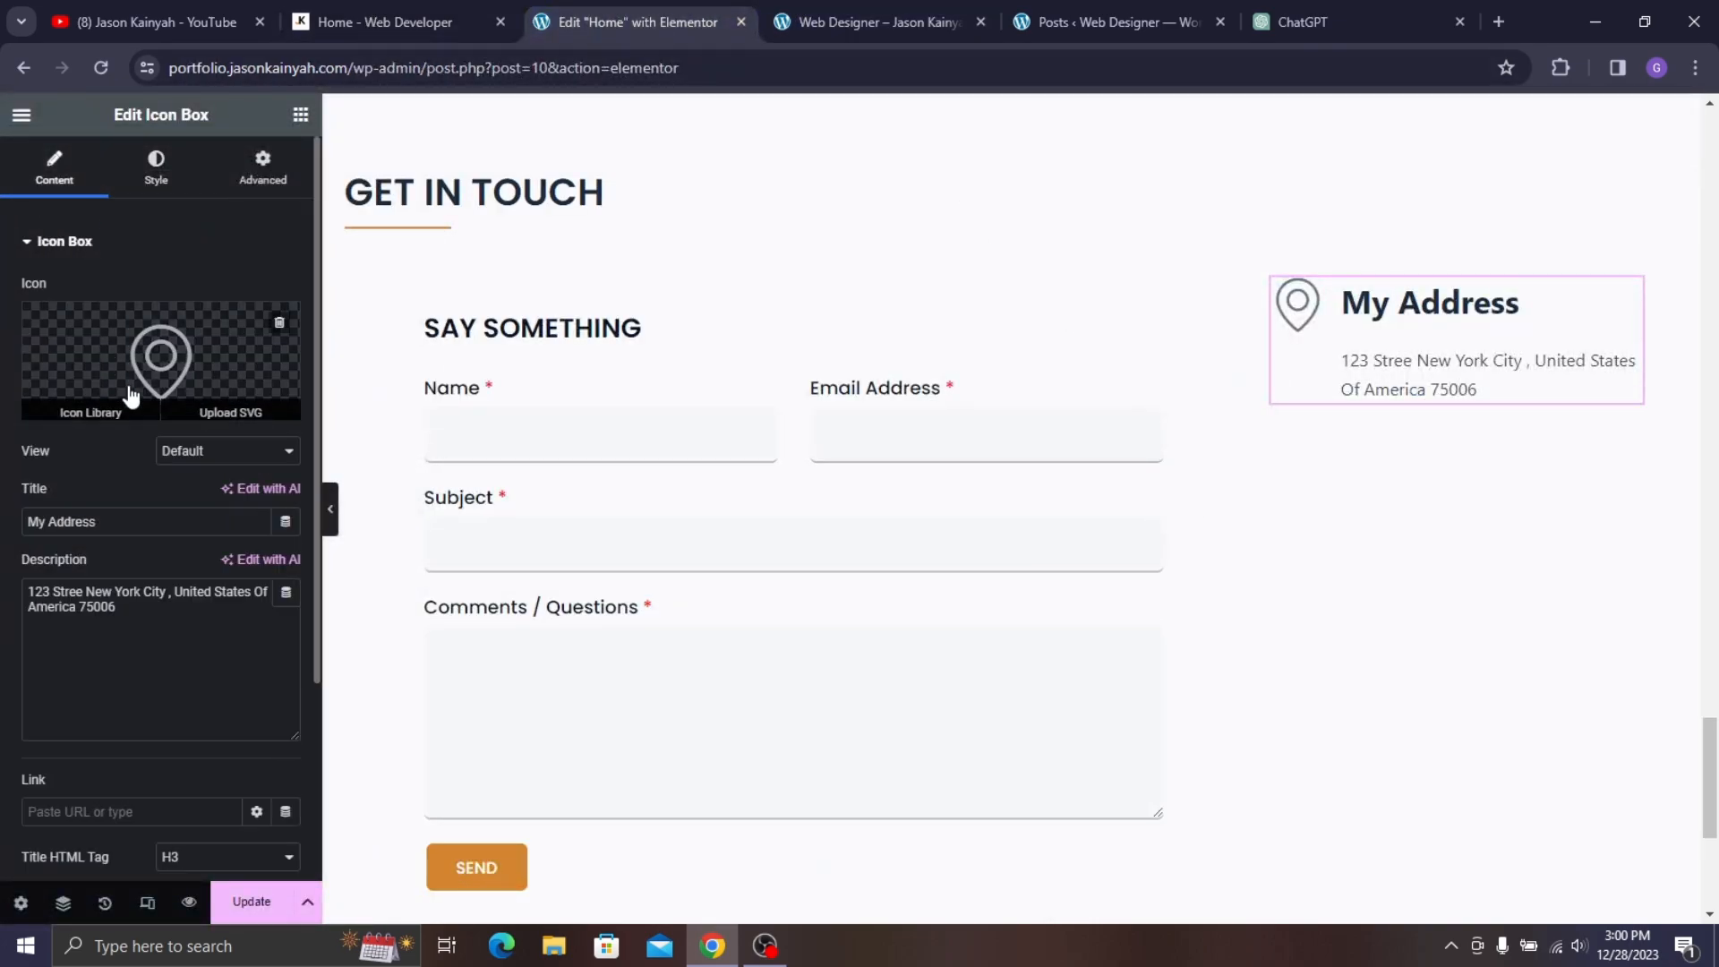
{"action": "left_click", "coordinate": [220, 451]}
{"action": "left_click", "coordinate": [220, 491]}
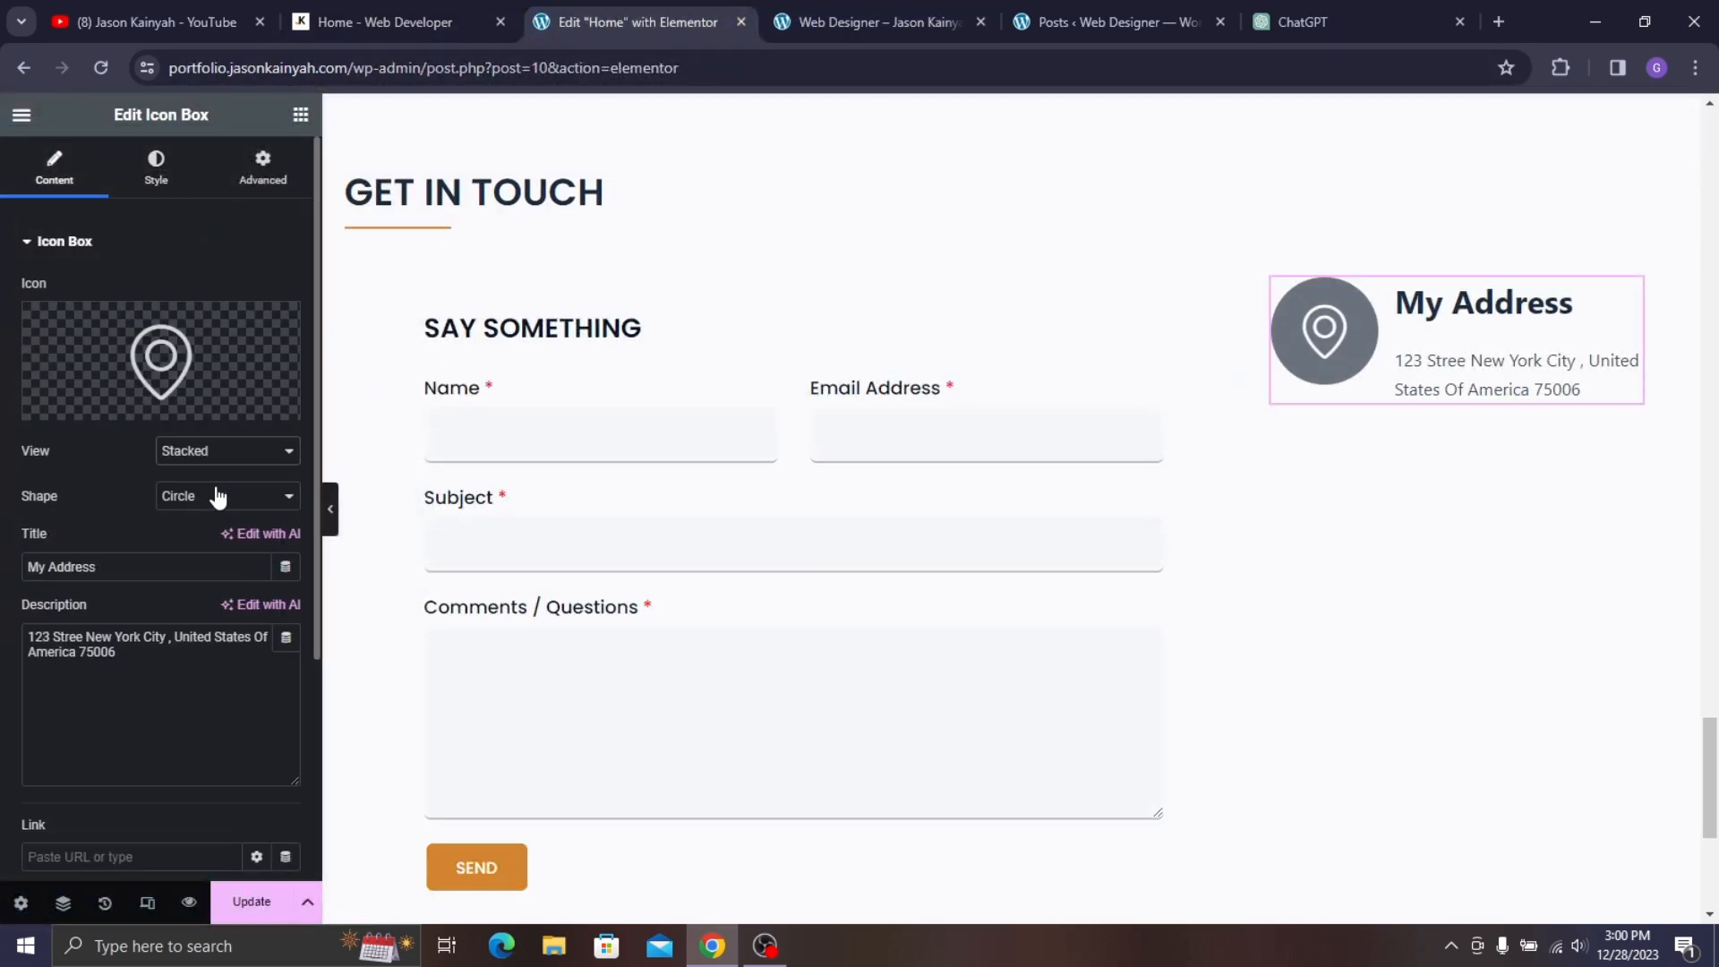
- Set the icon size to 23 with 12 padding around it
{"action": "left_click", "coordinate": [154, 167]}
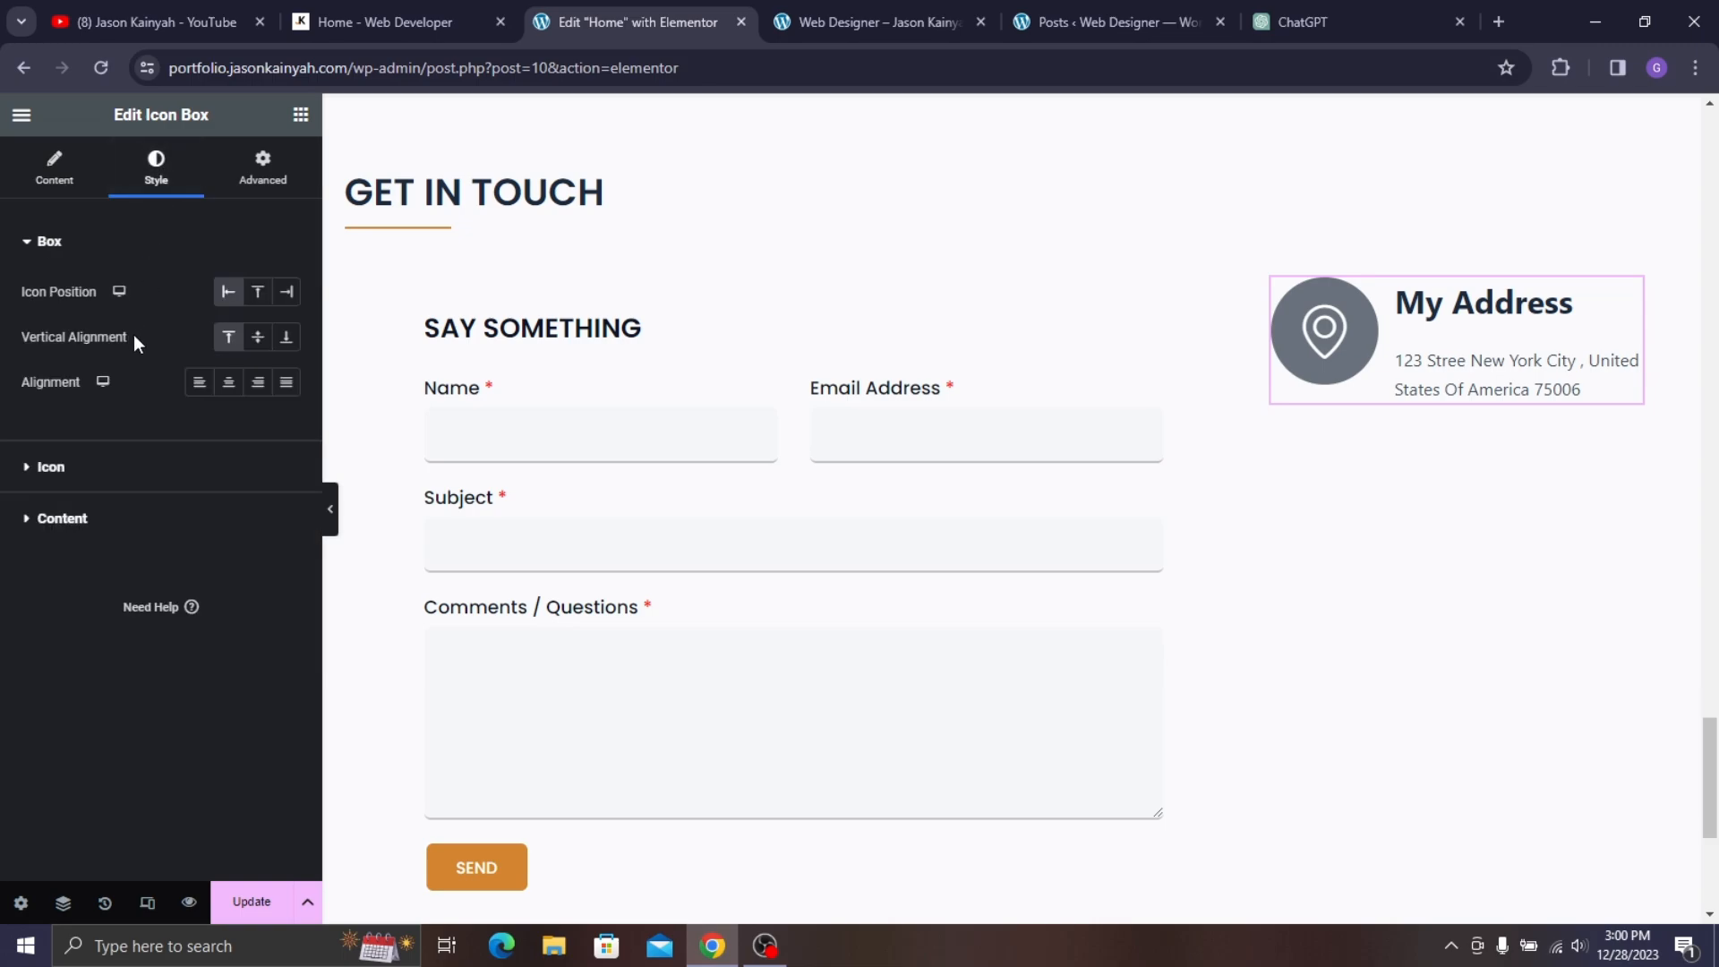
{"action": "left_click", "coordinate": [52, 466]}
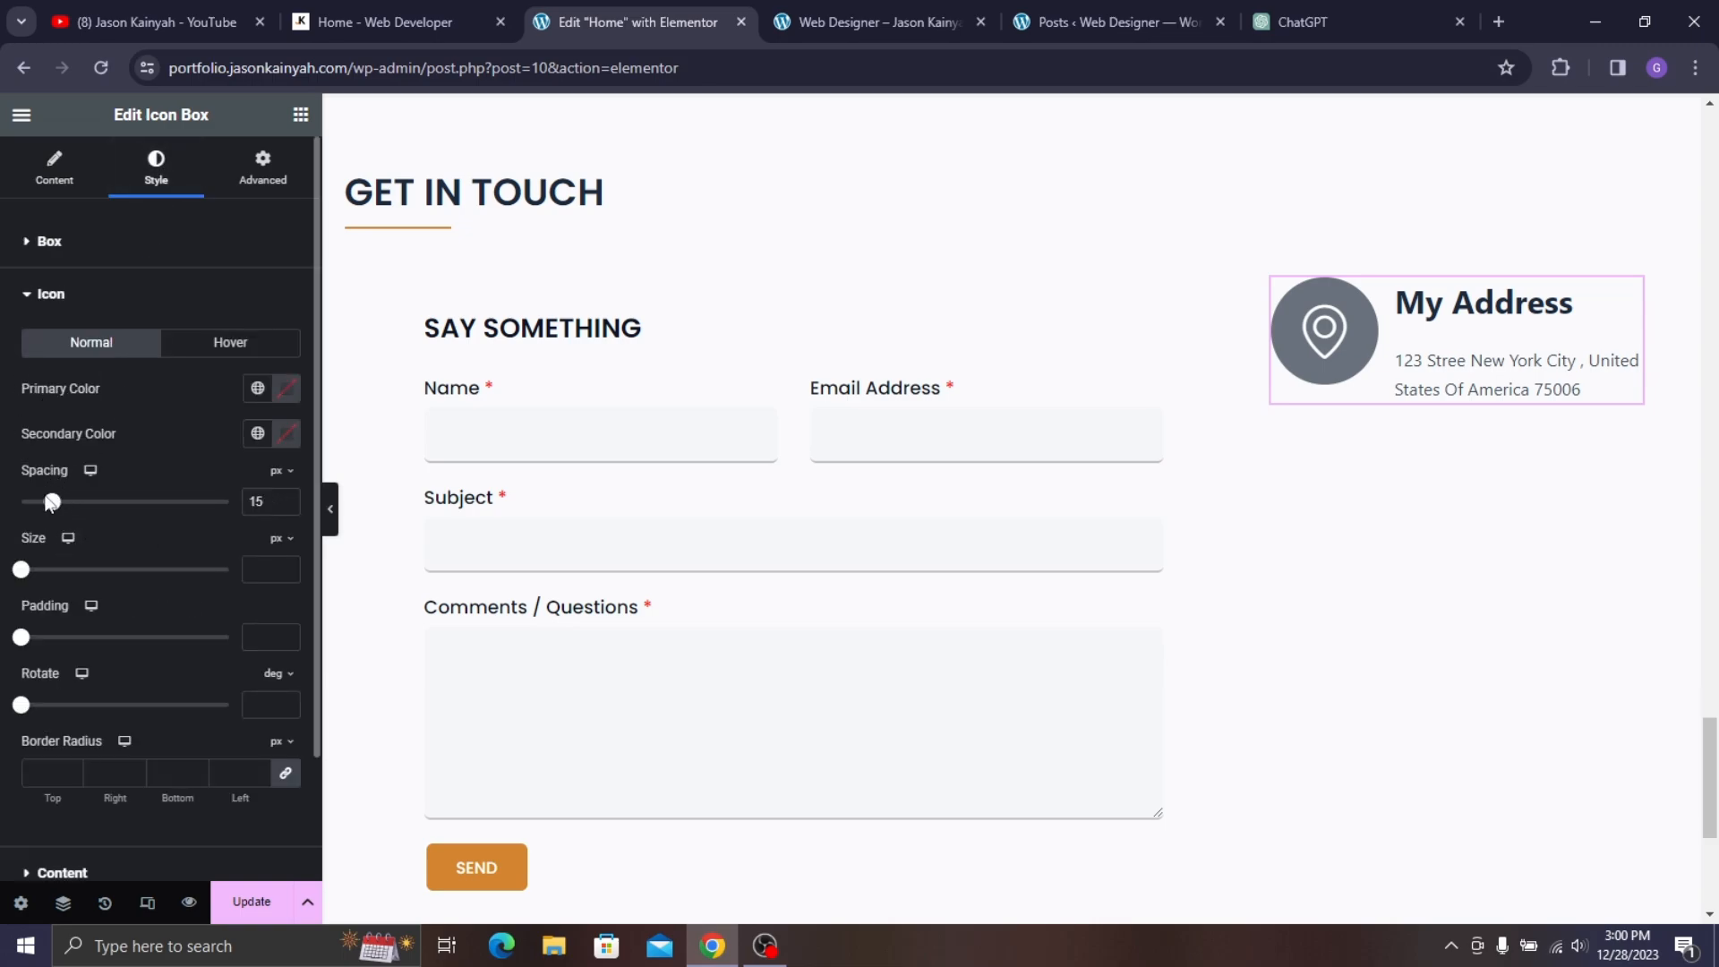
{"action": "left_click_drag", "start_coordinate": [22, 573], "coordinate": [50, 659]}
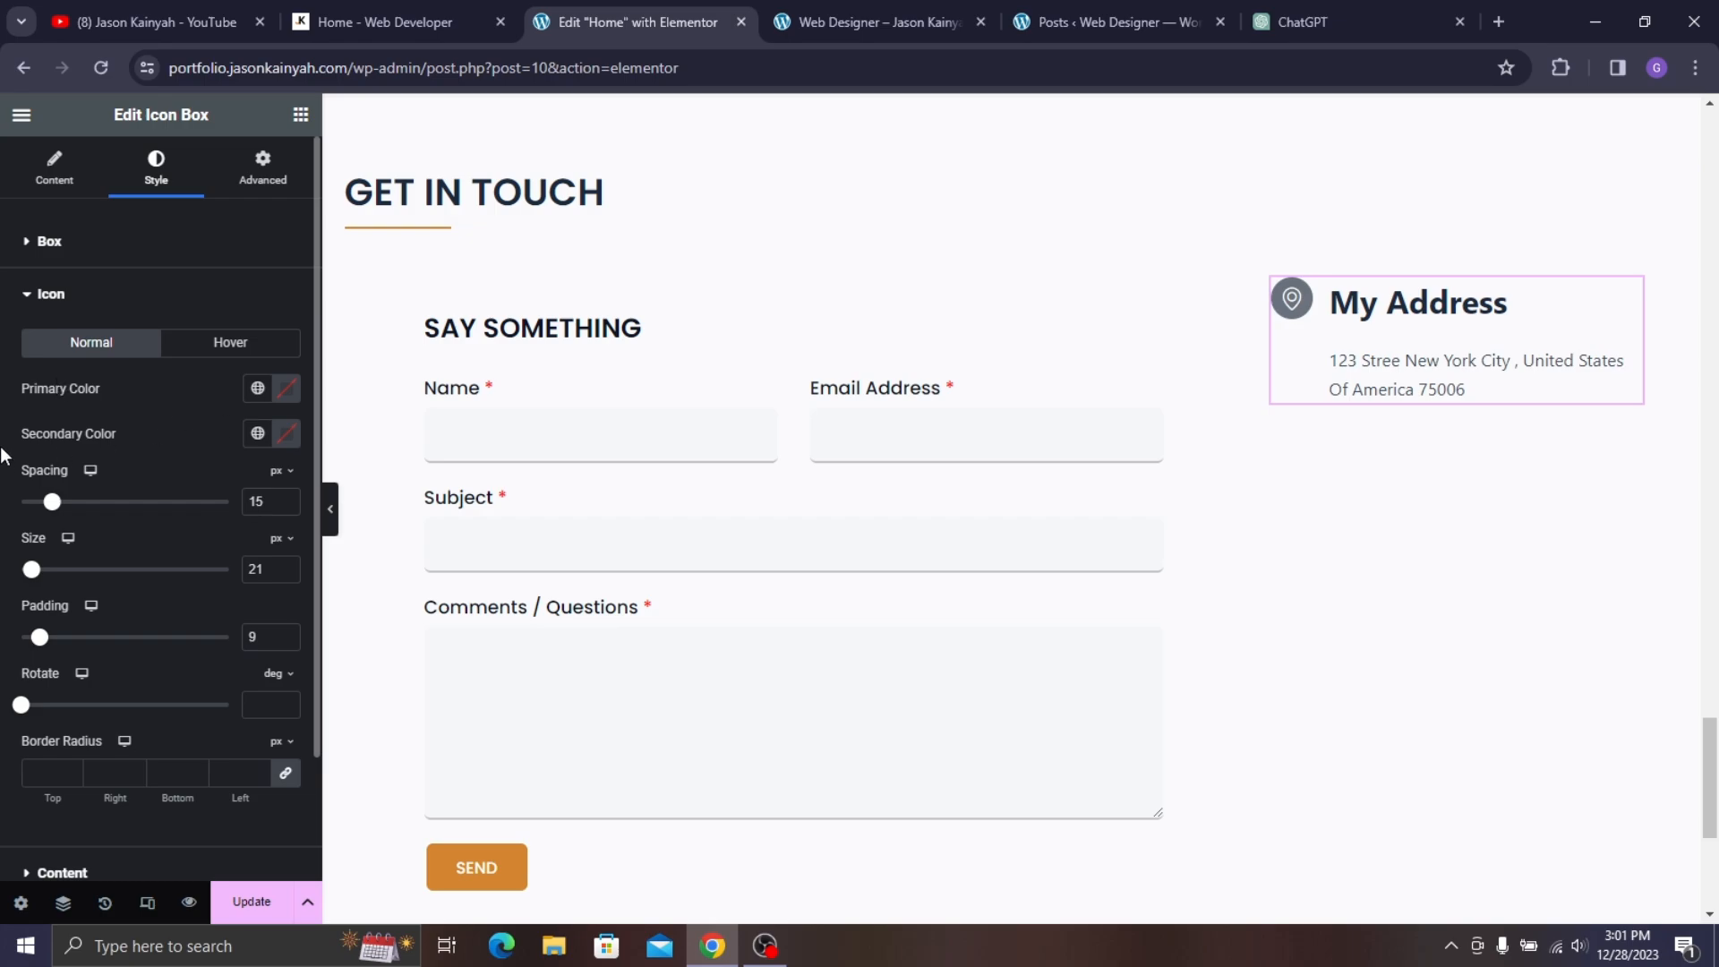
{"action": "left_click", "coordinate": [443, 4]}
{"action": "left_click", "coordinate": [659, 4]}
{"action": "left_click_drag", "start_coordinate": [46, 645], "coordinate": [50, 646]}
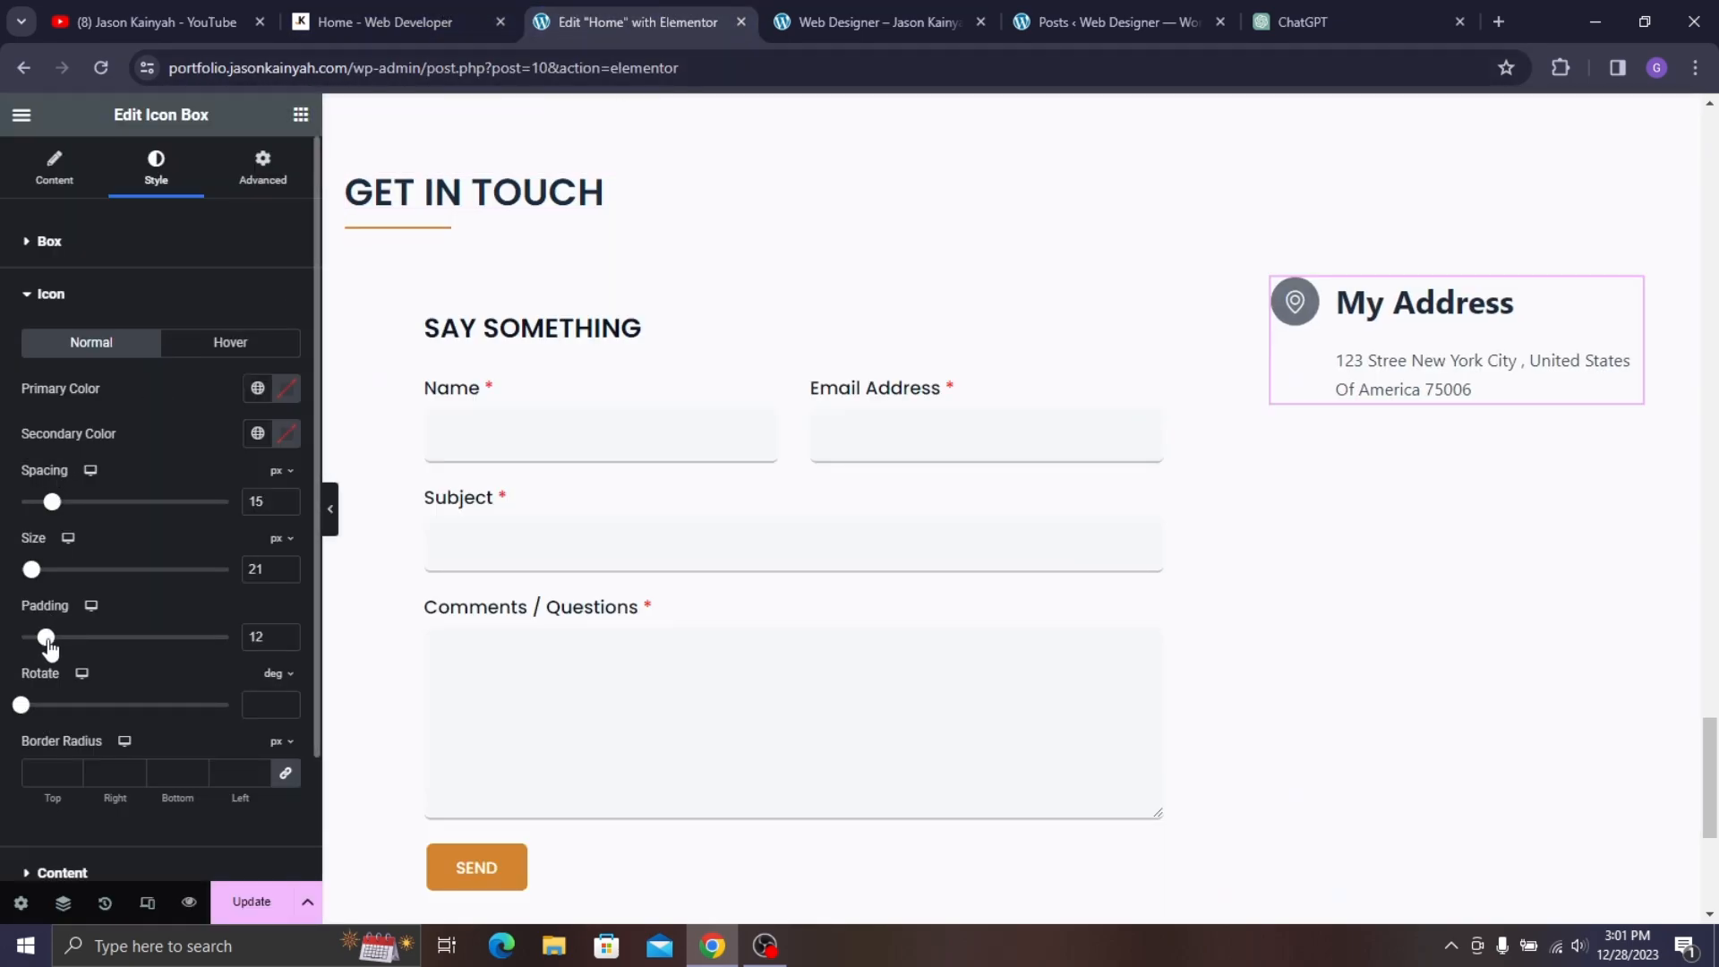
{"action": "left_click", "coordinate": [289, 565]}
{"action": "left_click", "coordinate": [288, 565]}
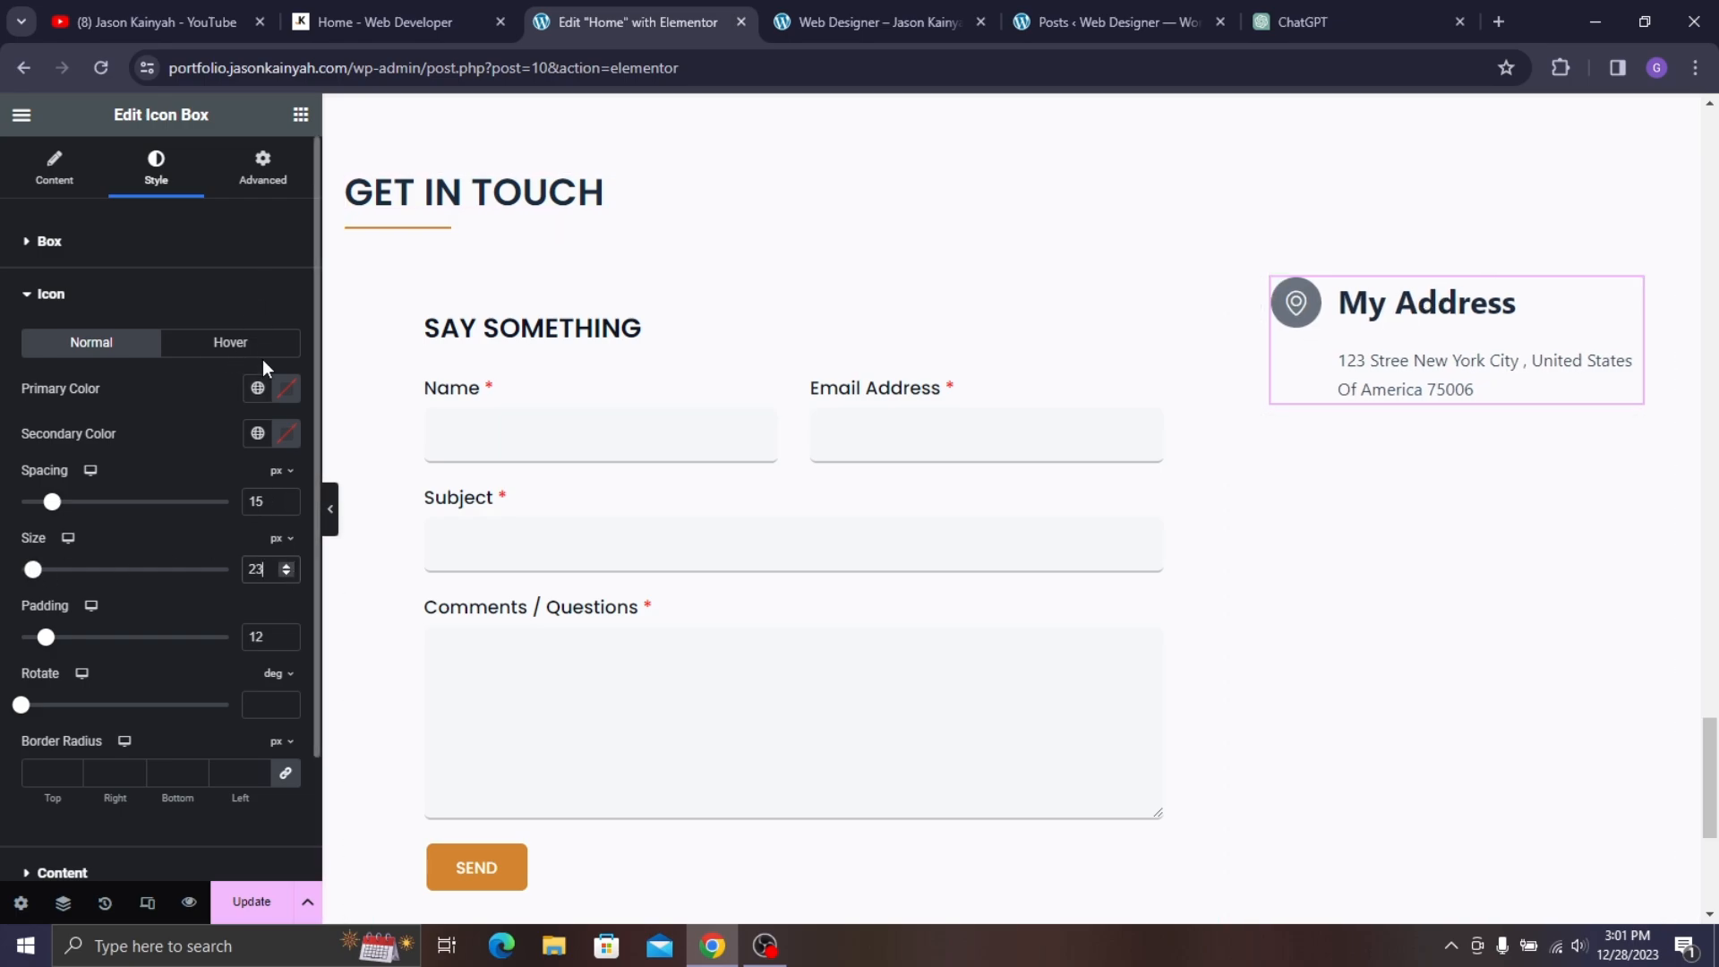
- Colour the icon circle with the Yellow global colour and set hover-state colours
{"action": "left_click", "coordinate": [258, 389]}
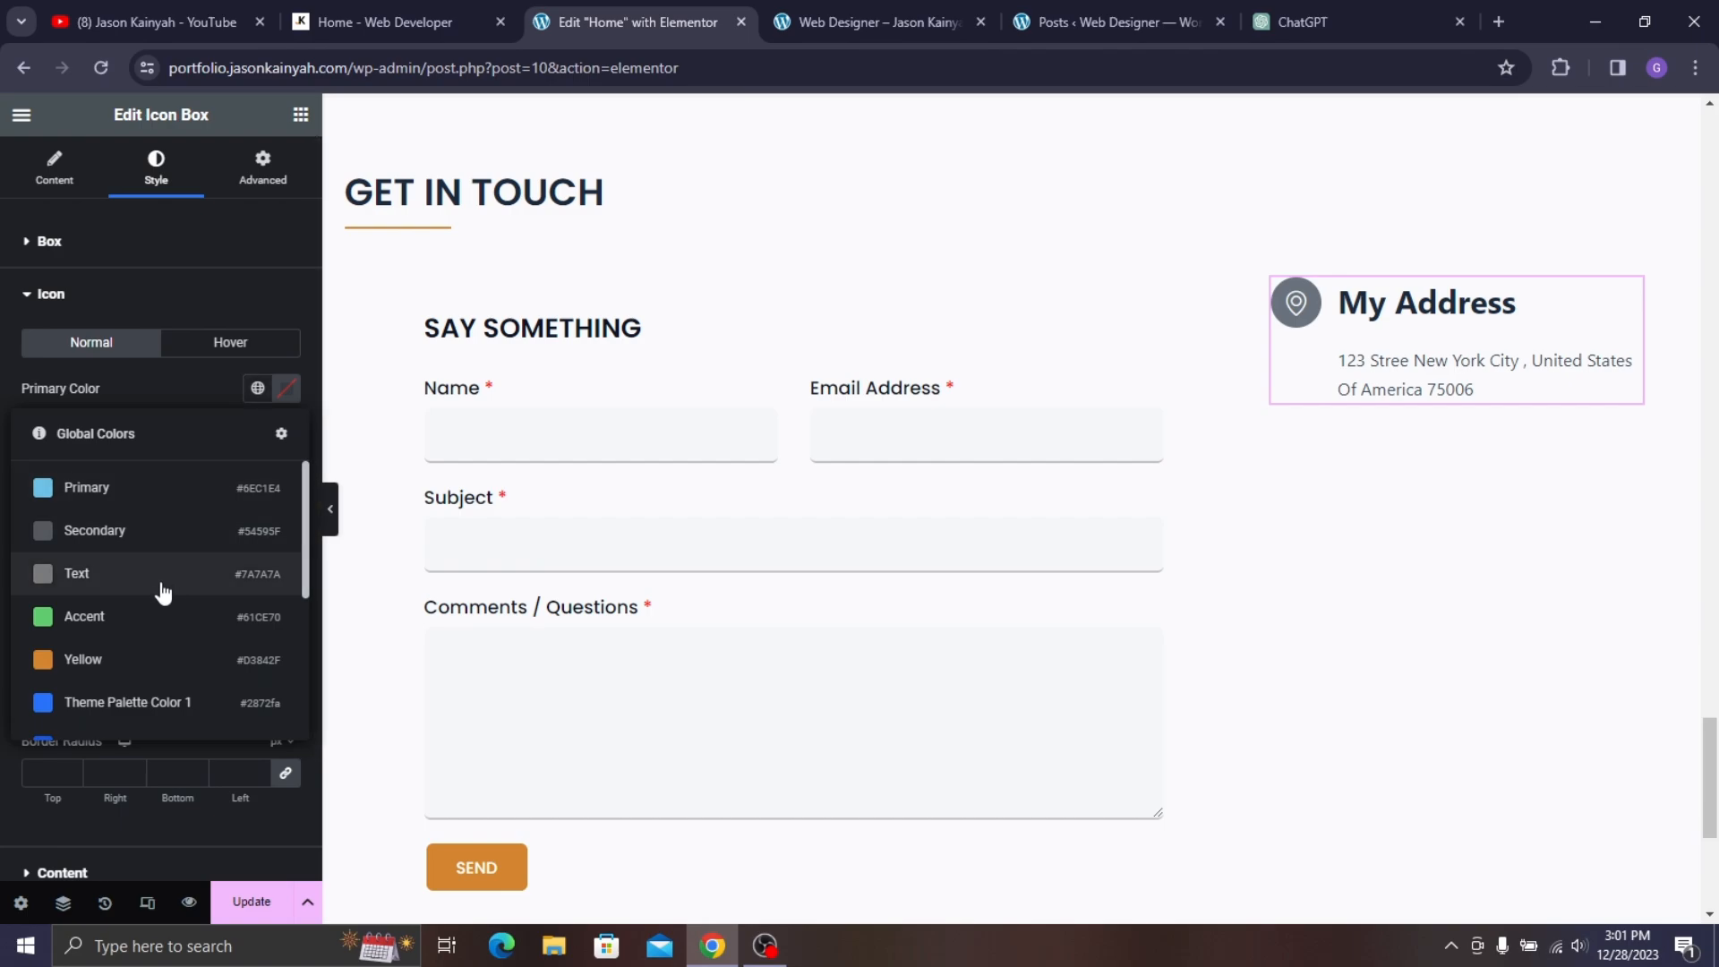
{"action": "left_click", "coordinate": [179, 667]}
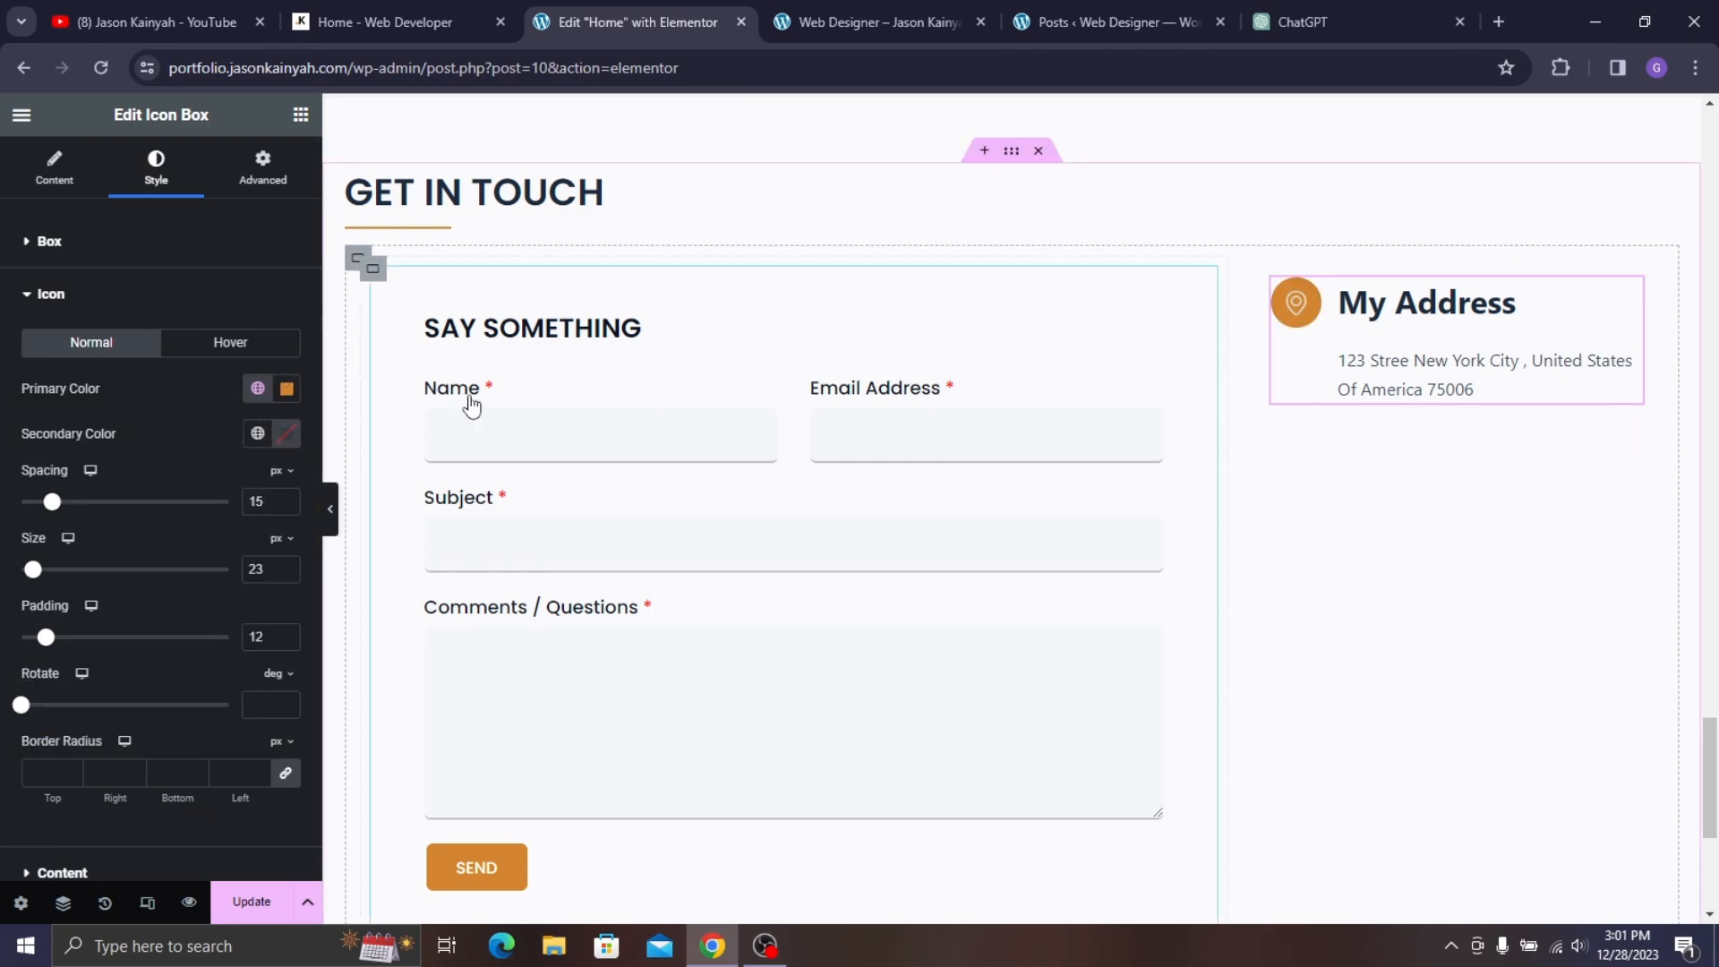
{"action": "left_click", "coordinate": [215, 303]}
{"action": "left_click", "coordinate": [213, 307]}
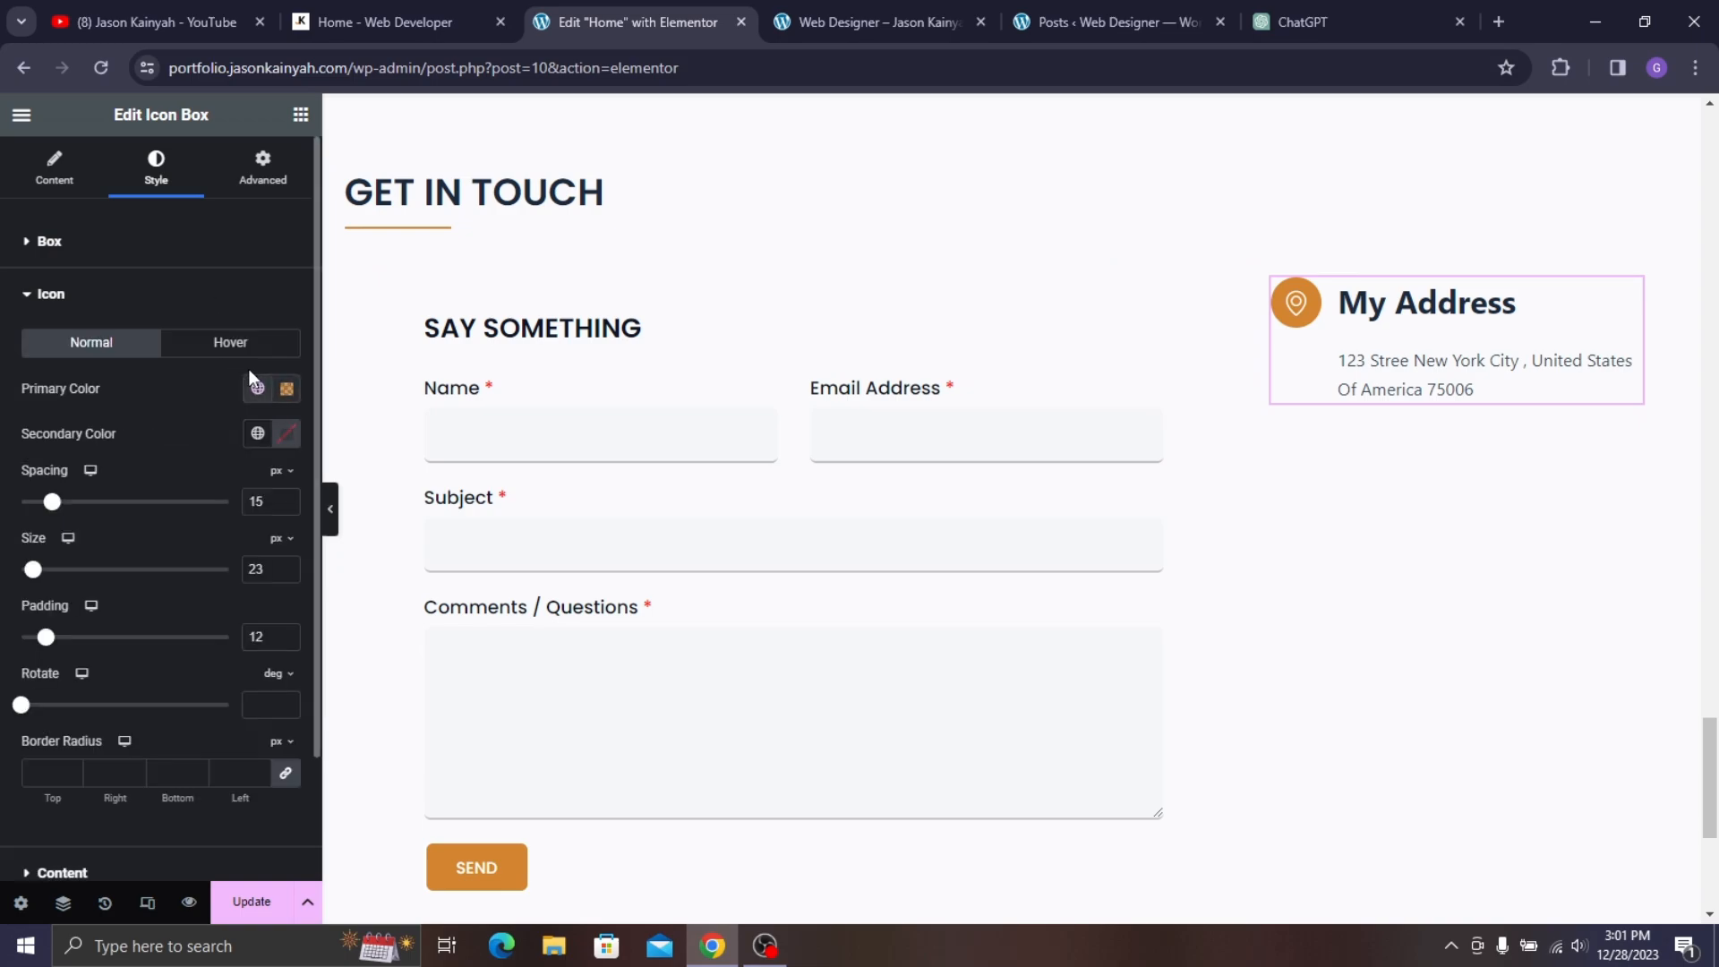
{"action": "left_click", "coordinate": [230, 342]}
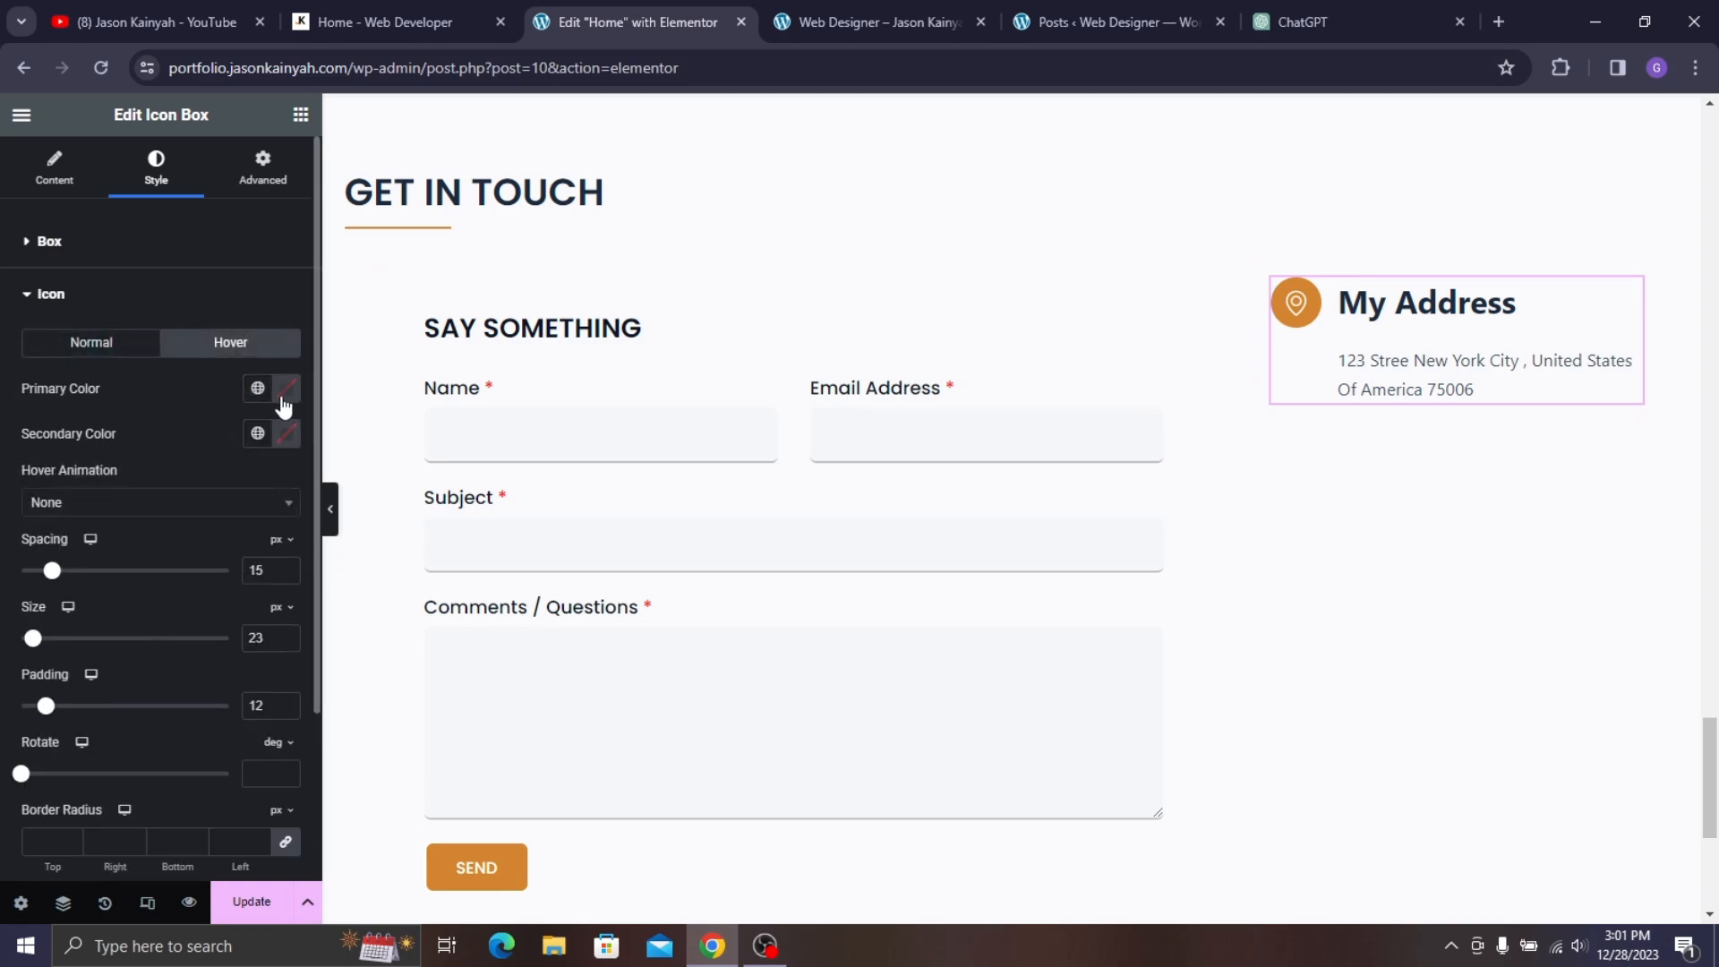
{"action": "left_click", "coordinate": [258, 388]}
{"action": "left_click", "coordinate": [127, 617]}
{"action": "left_click", "coordinate": [287, 434]}
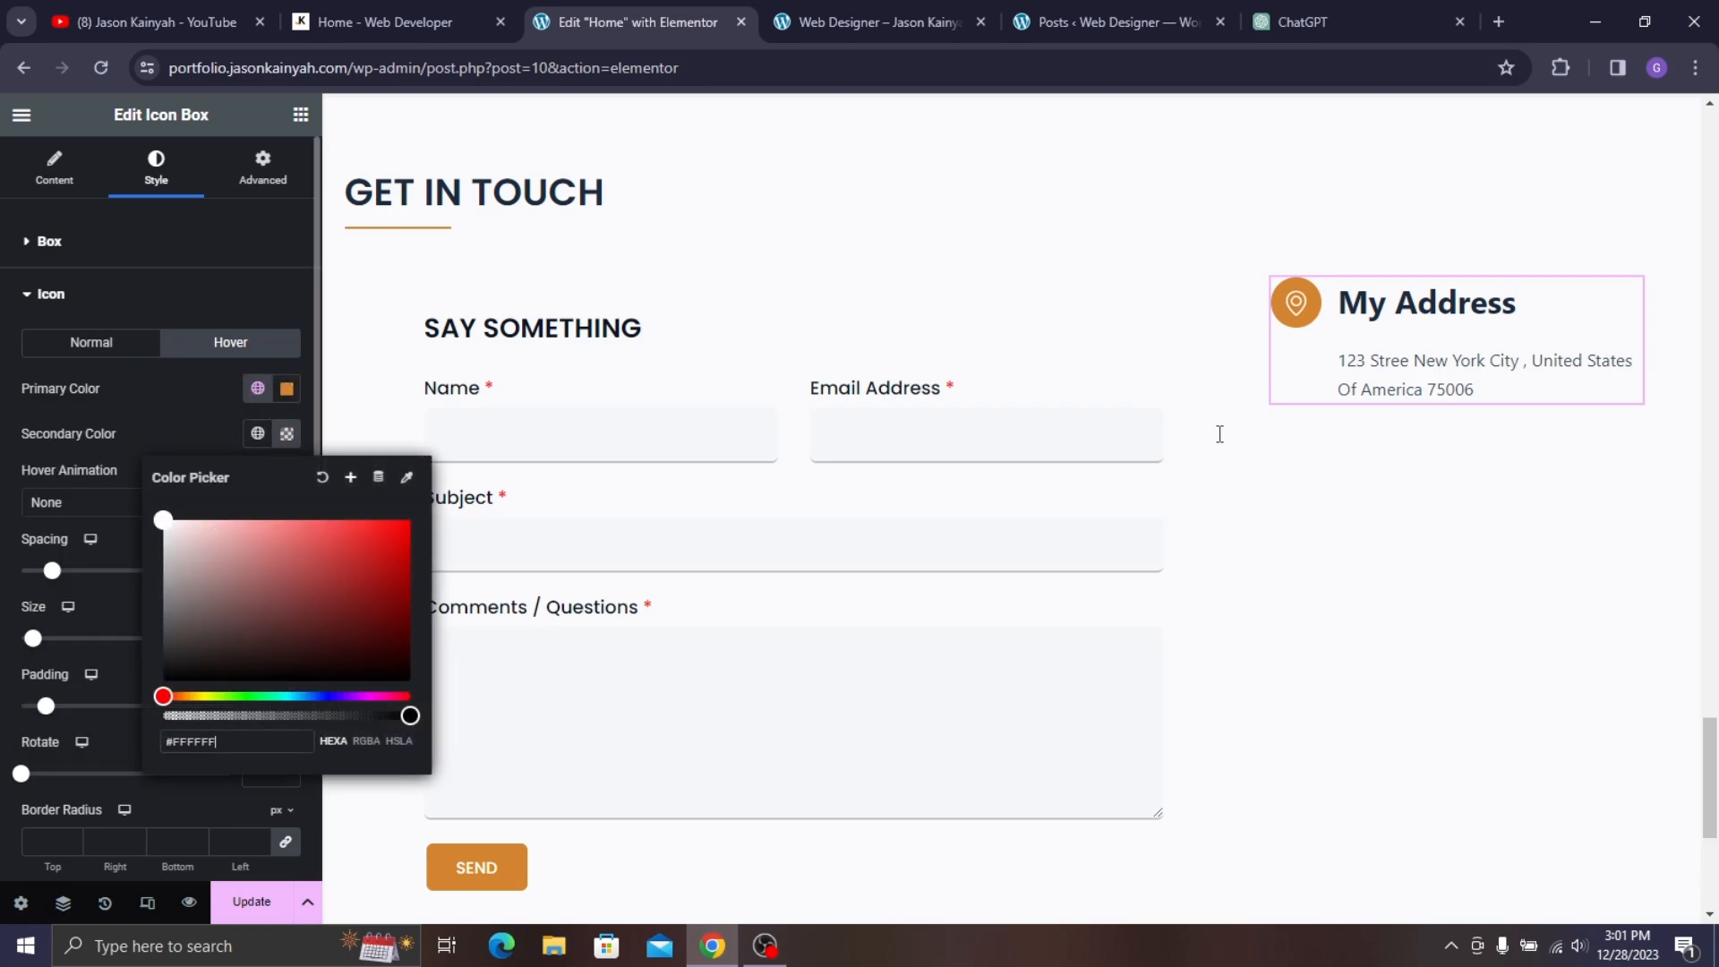
{"action": "left_click", "coordinate": [94, 342]}
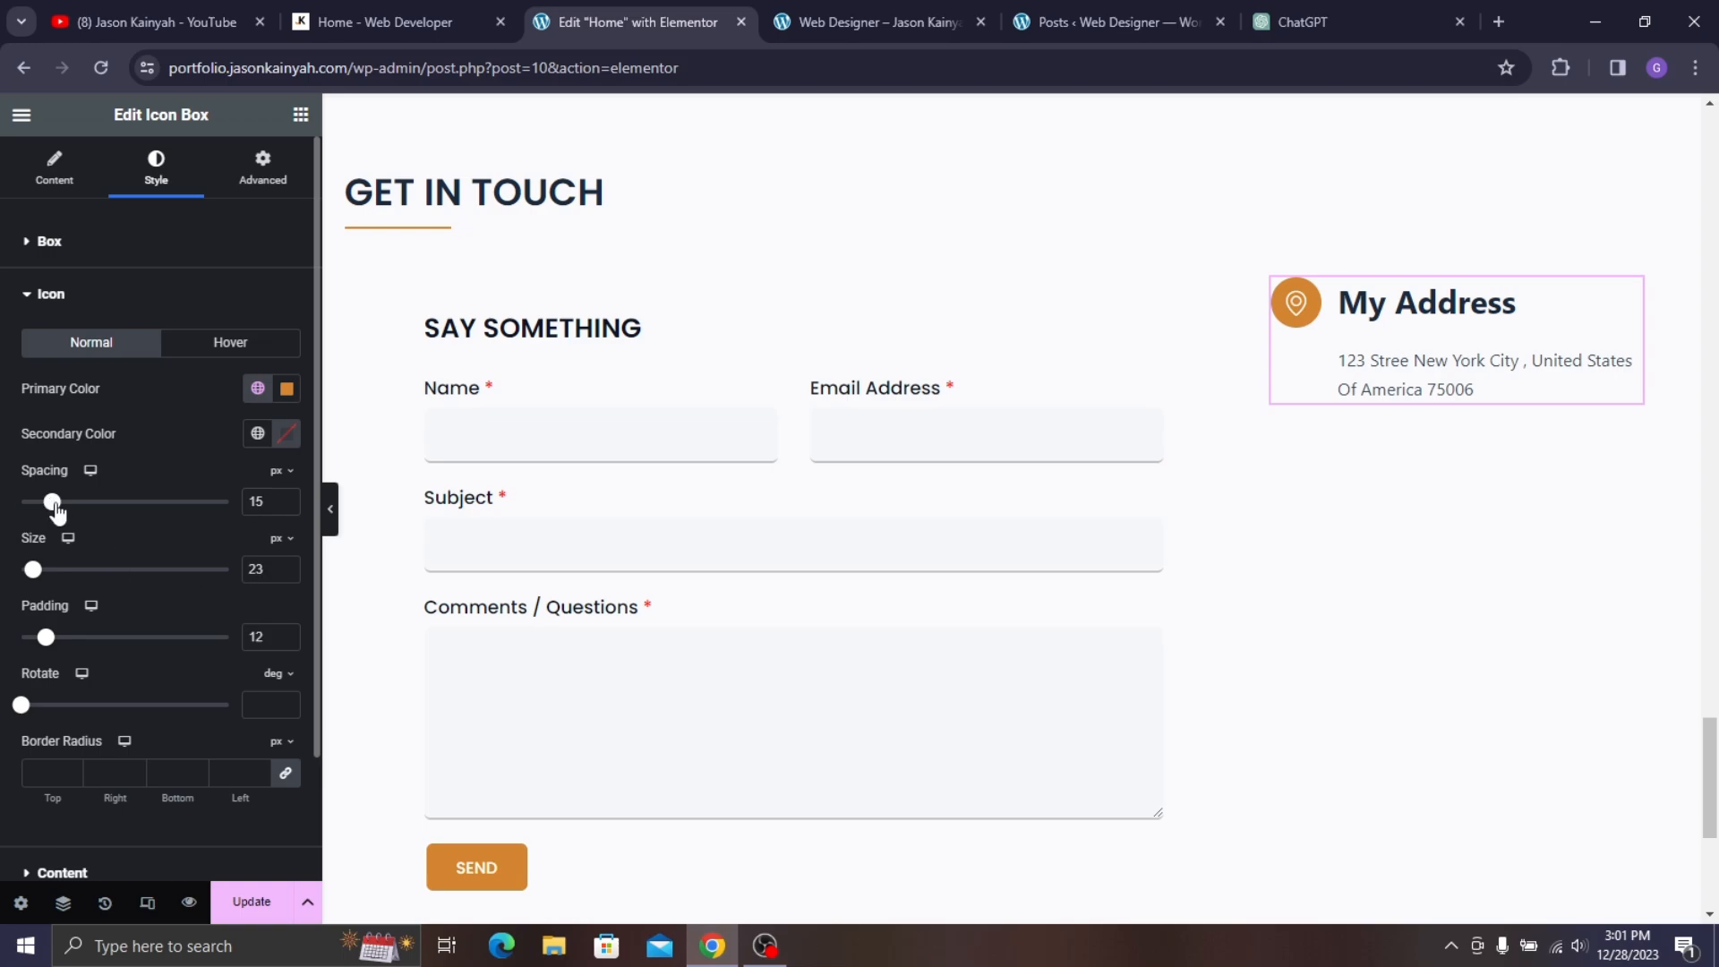
- Compare with the live contact section and expand the title and description styling
{"action": "left_click", "coordinate": [385, 21]}
{"action": "left_click", "coordinate": [627, 22]}
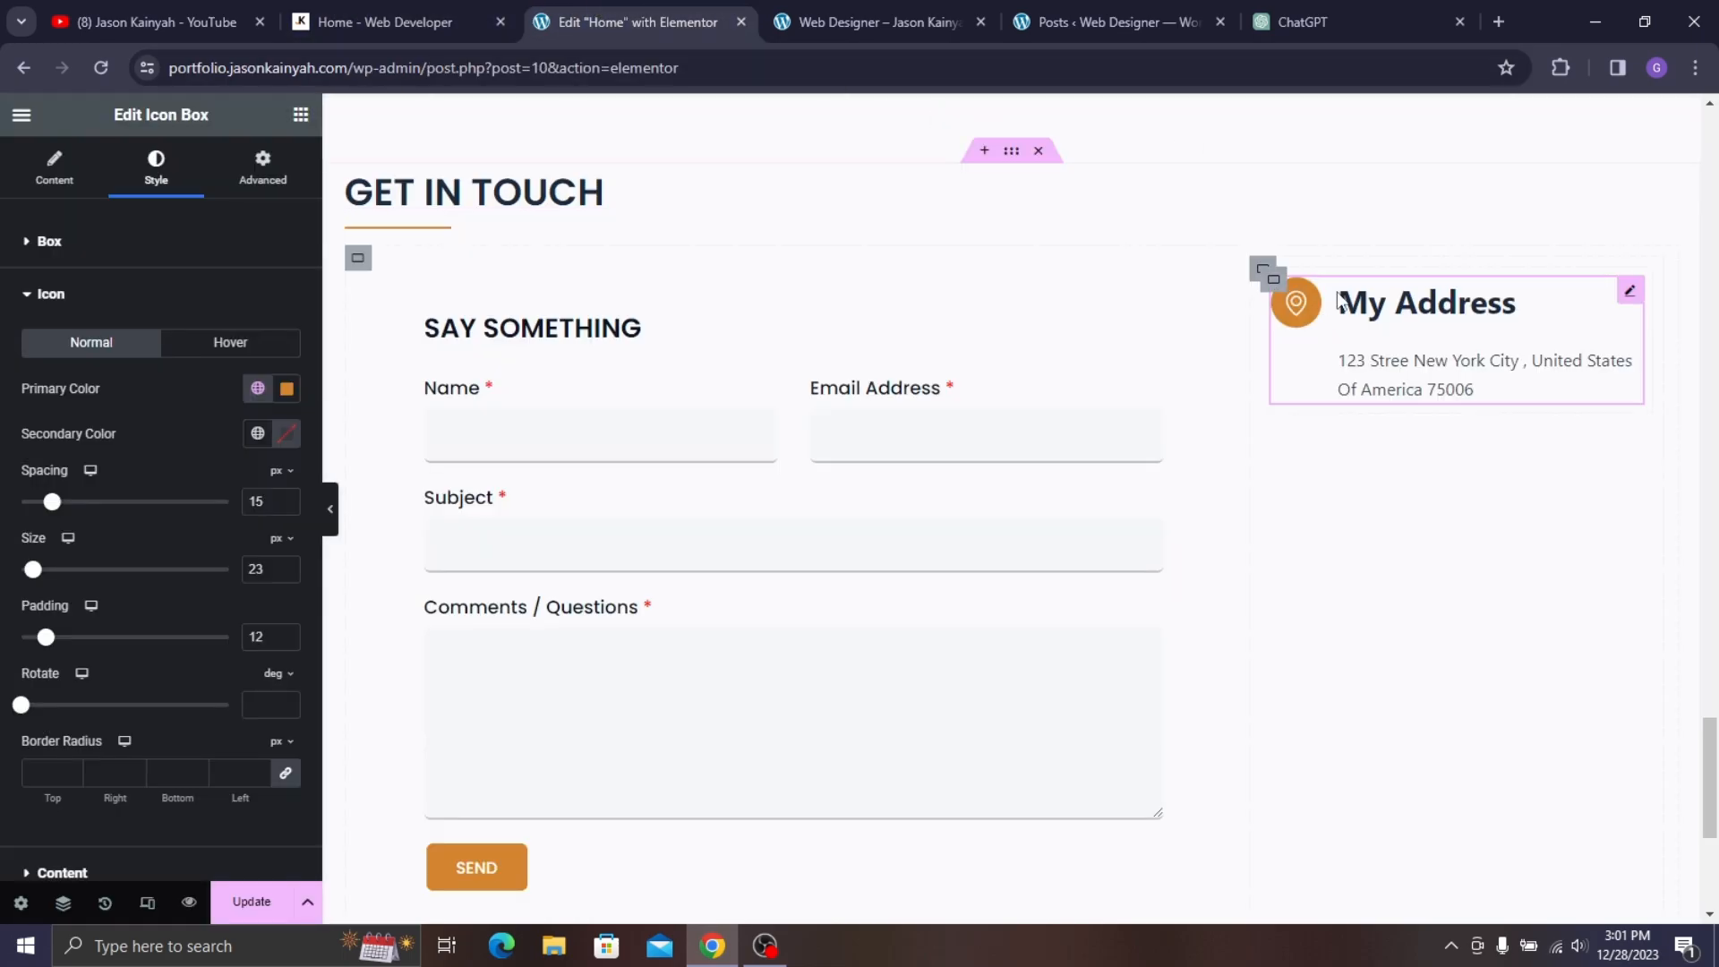
{"action": "scroll", "coordinate": [101, 584], "scroll_direction": "down", "scroll_amount": 2}
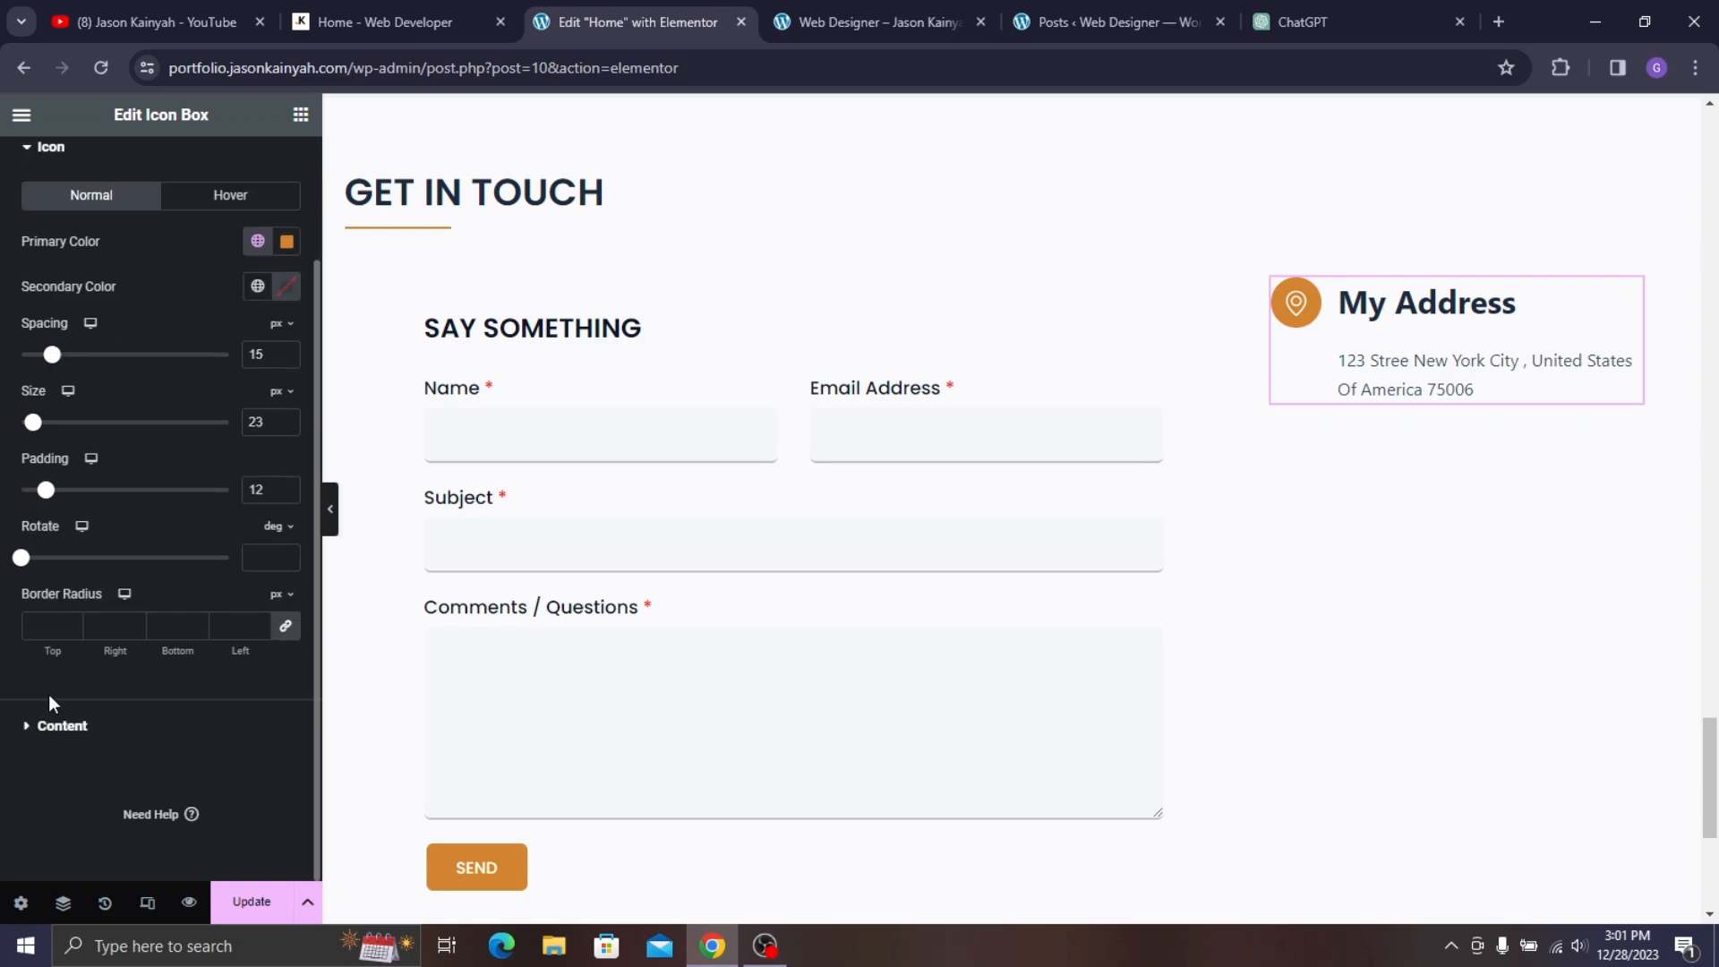
{"action": "left_click", "coordinate": [75, 732]}
- Tighten the title spacing and set the My Address title to Poppins, weight 500, about size 26
{"action": "left_click", "coordinate": [385, 21]}
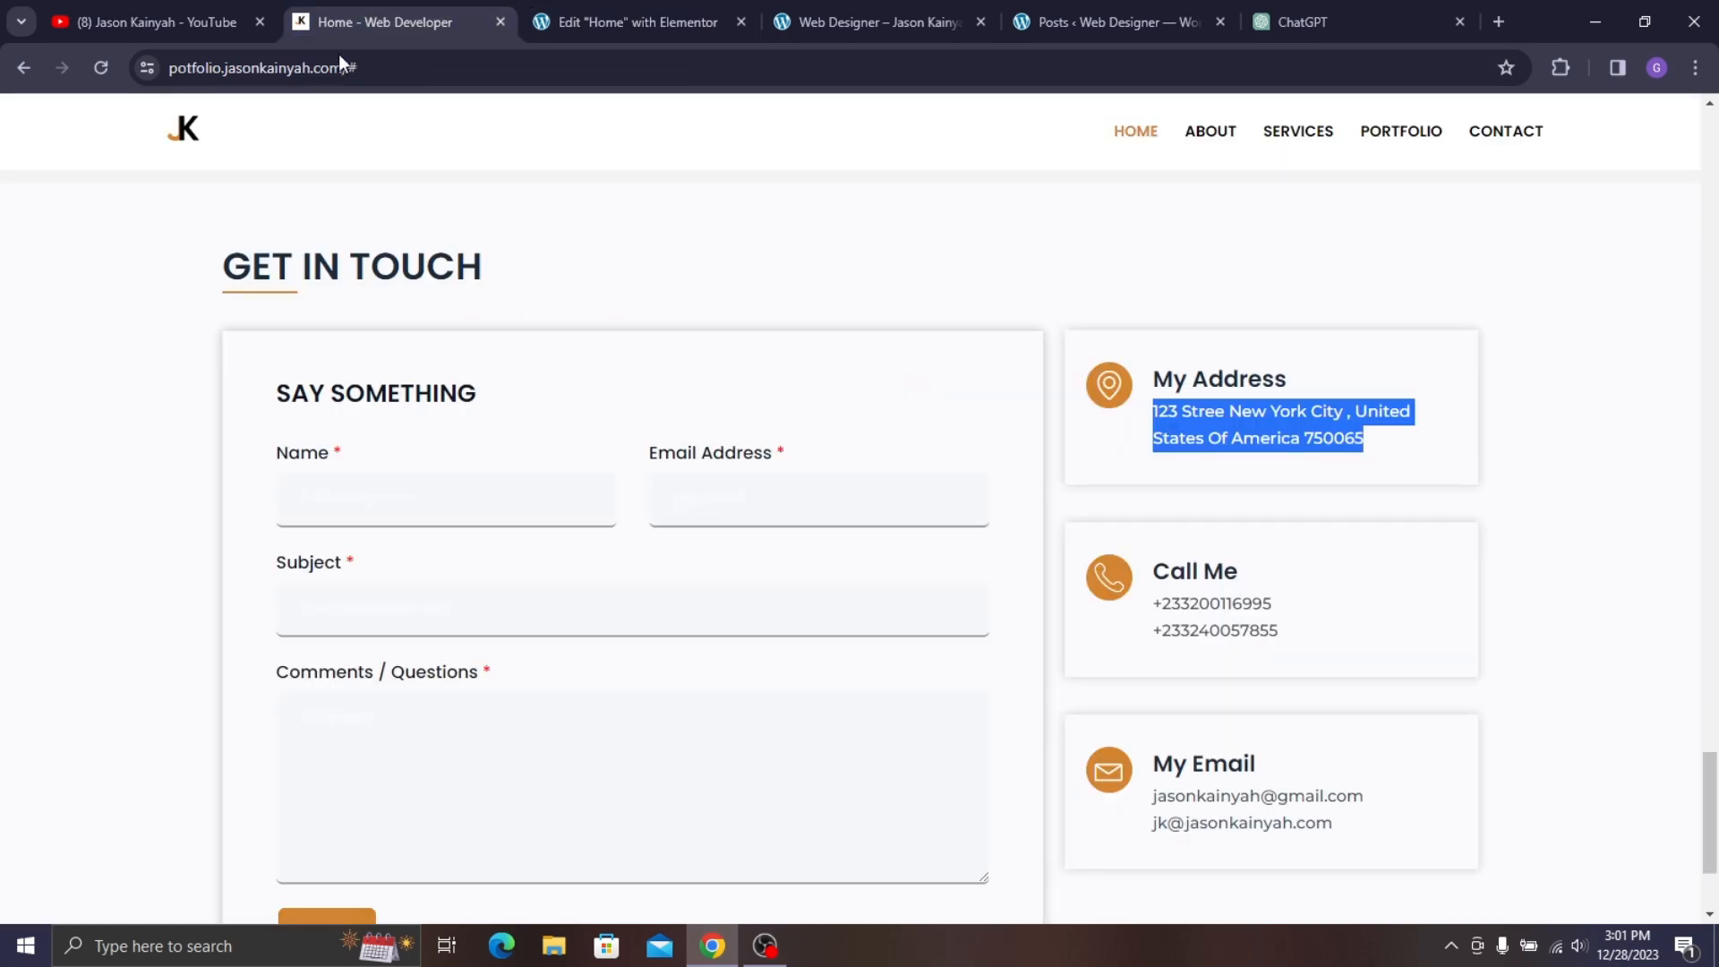
{"action": "left_click", "coordinate": [627, 22]}
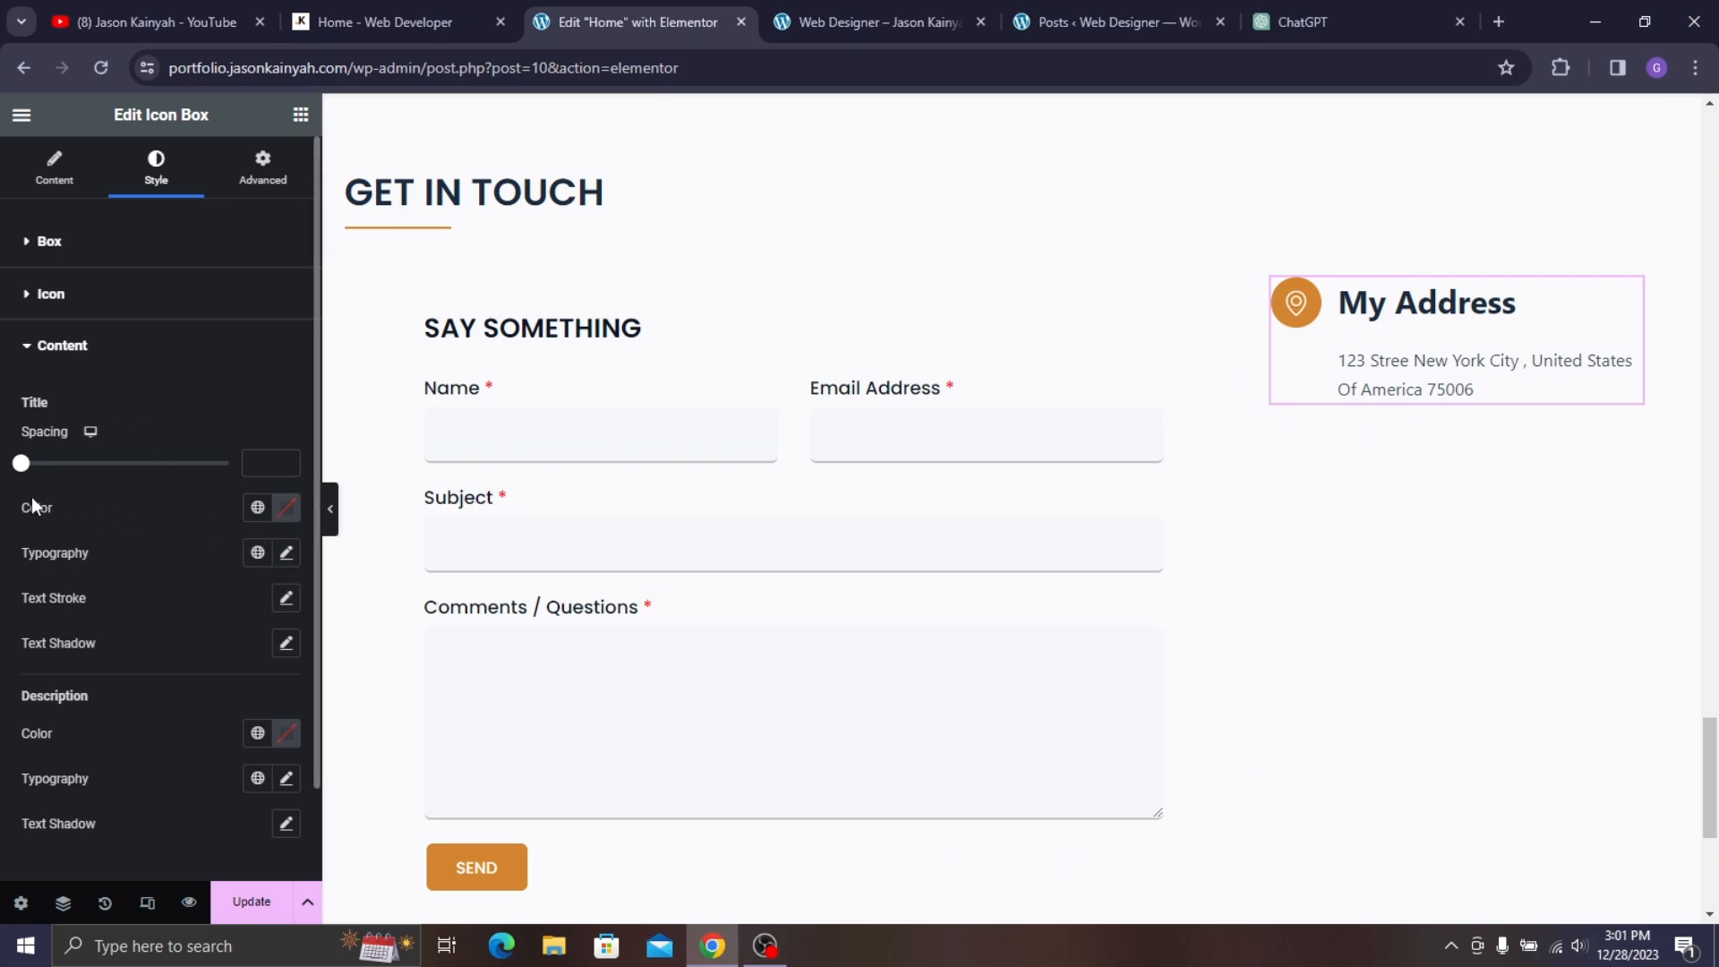
{"action": "left_click_drag", "start_coordinate": [21, 466], "coordinate": [31, 475]}
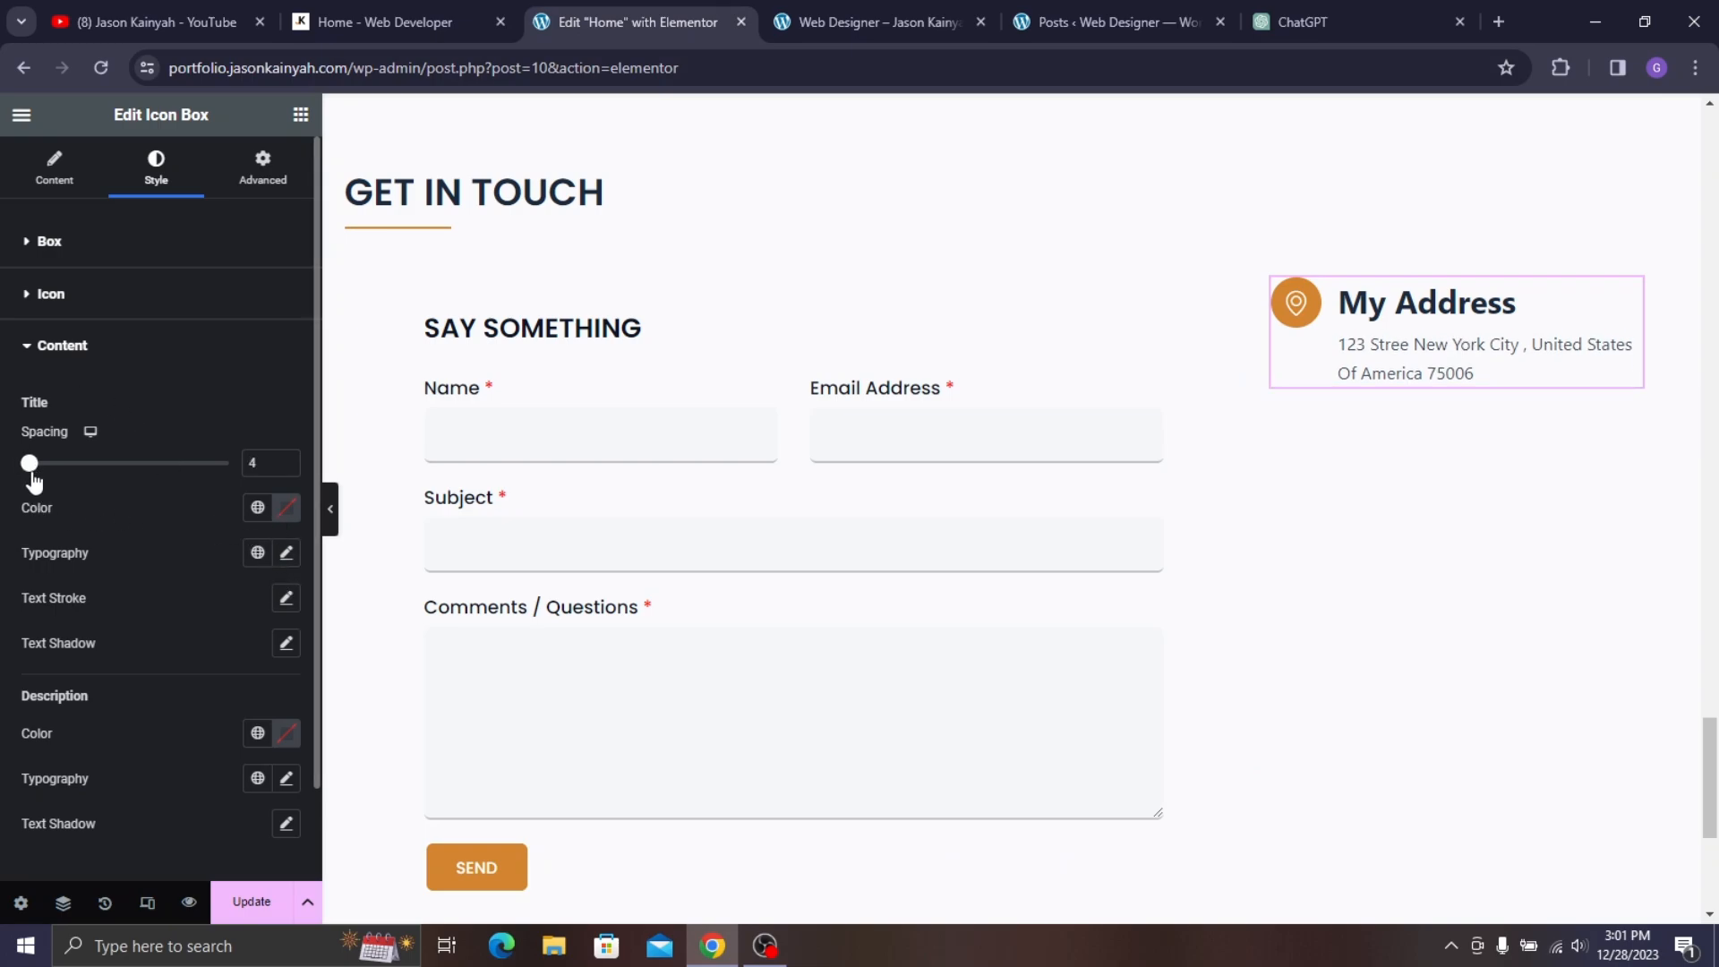
{"action": "left_click", "coordinate": [287, 553]}
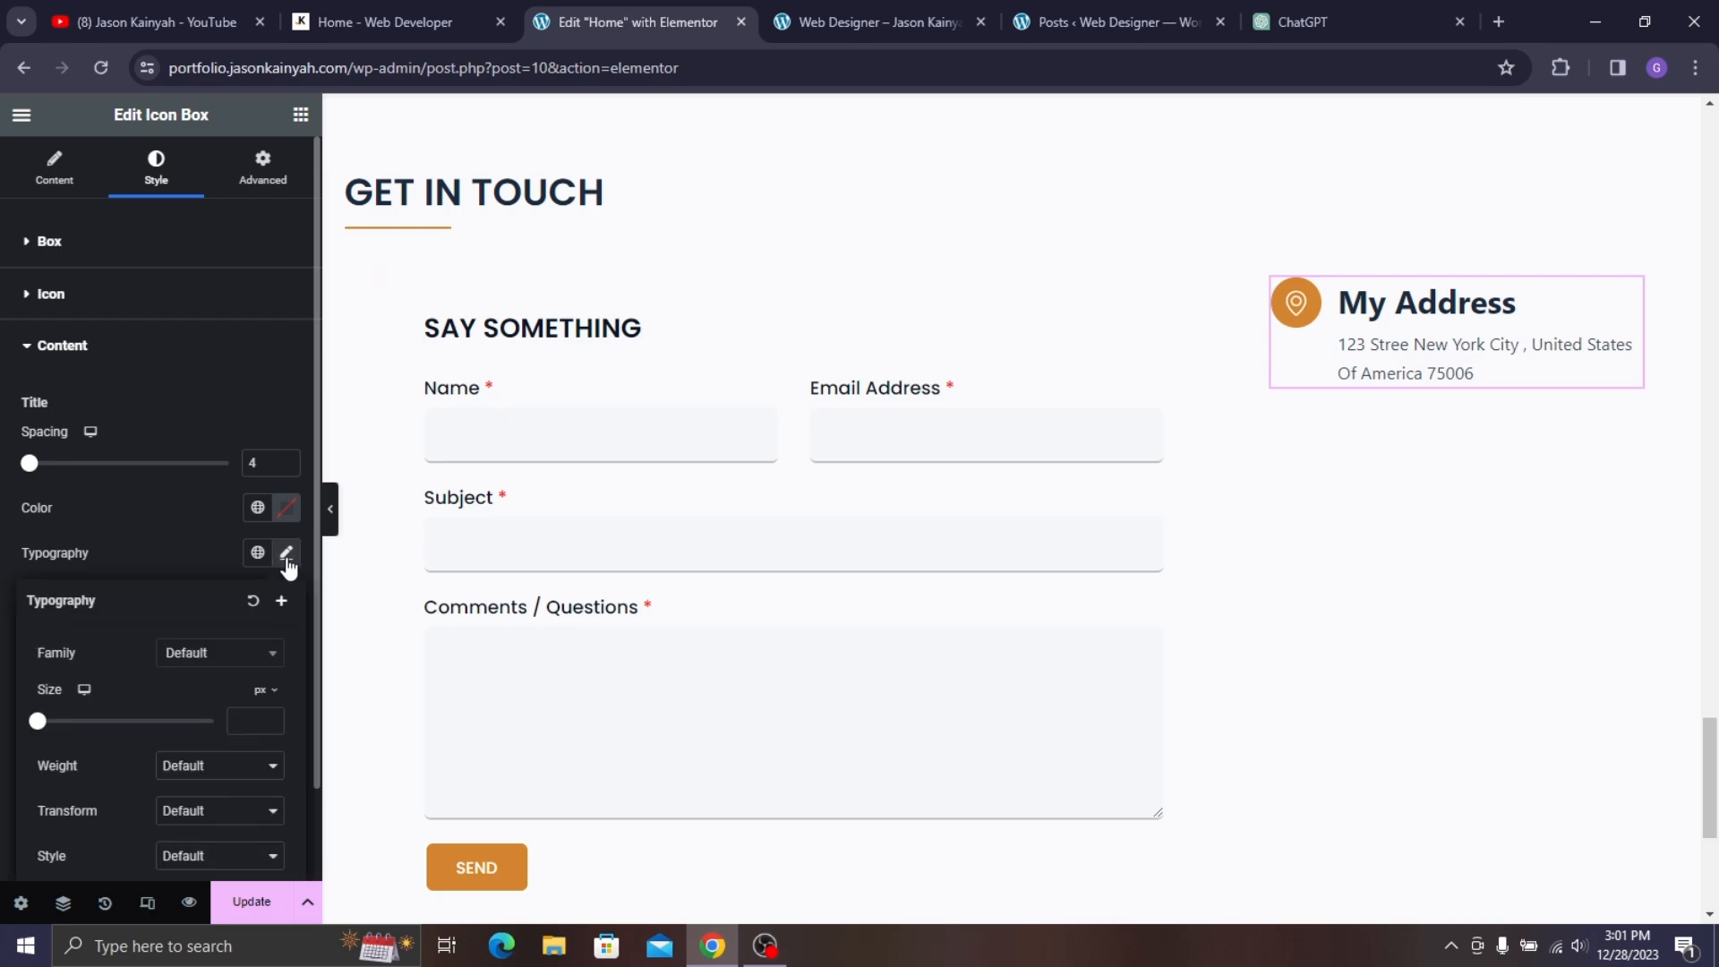
{"action": "left_click", "coordinate": [220, 658]}
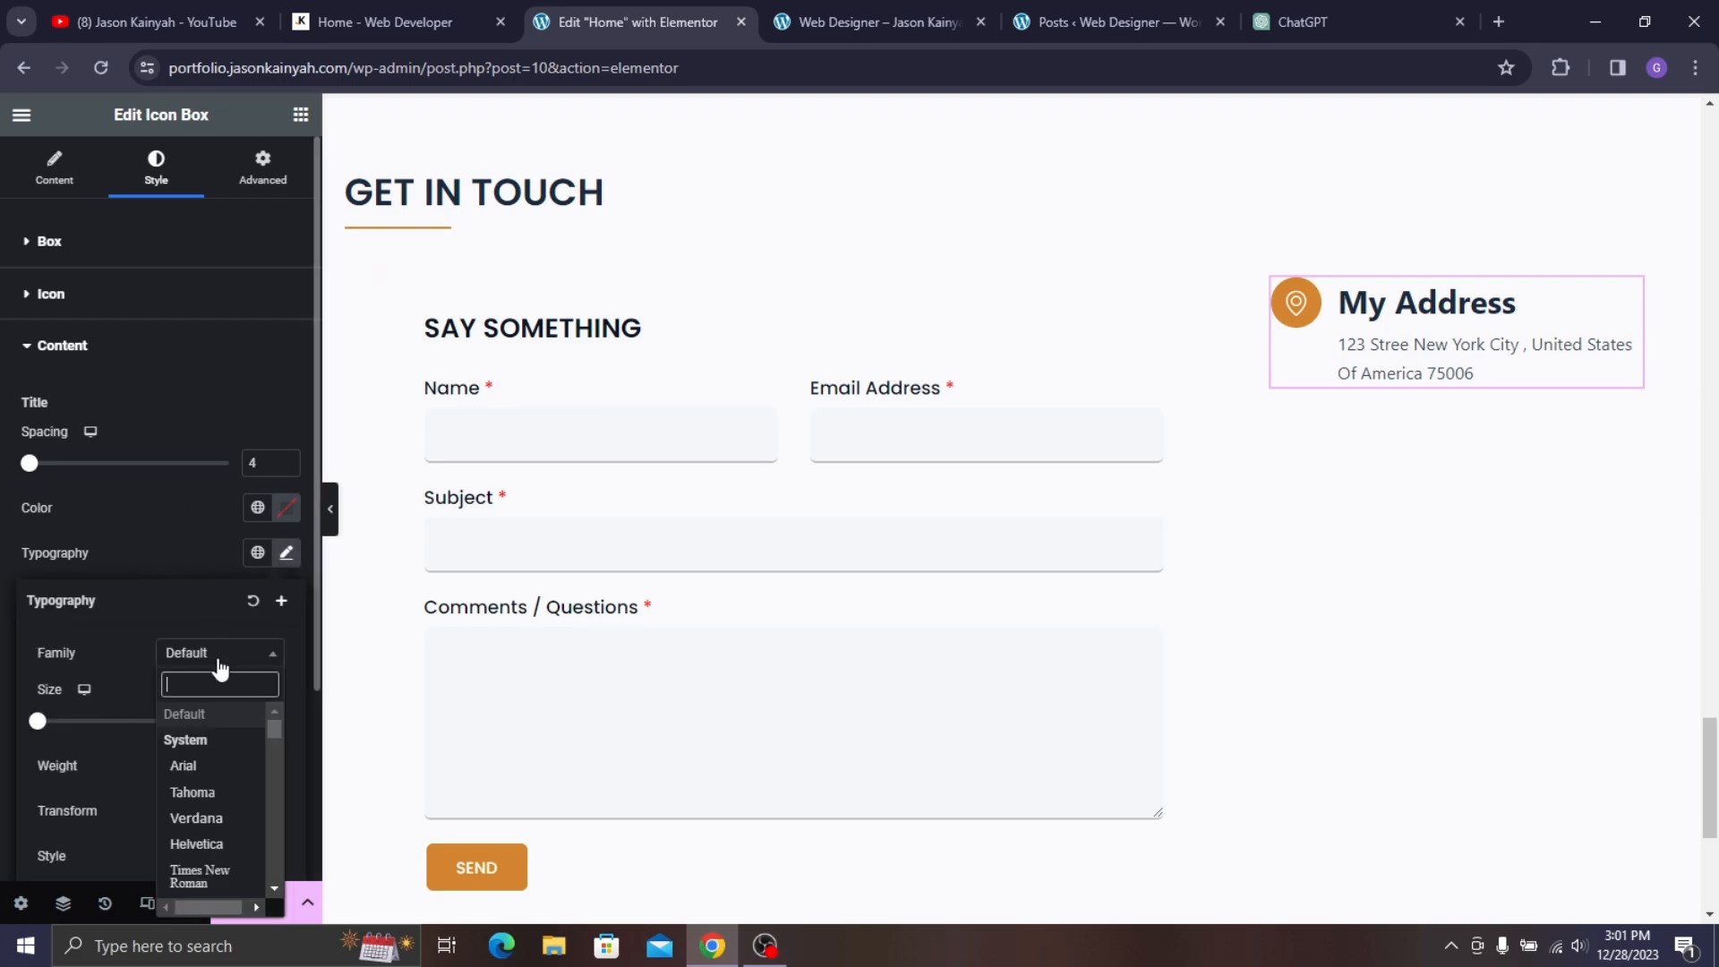
{"action": "type", "text": "popp"}
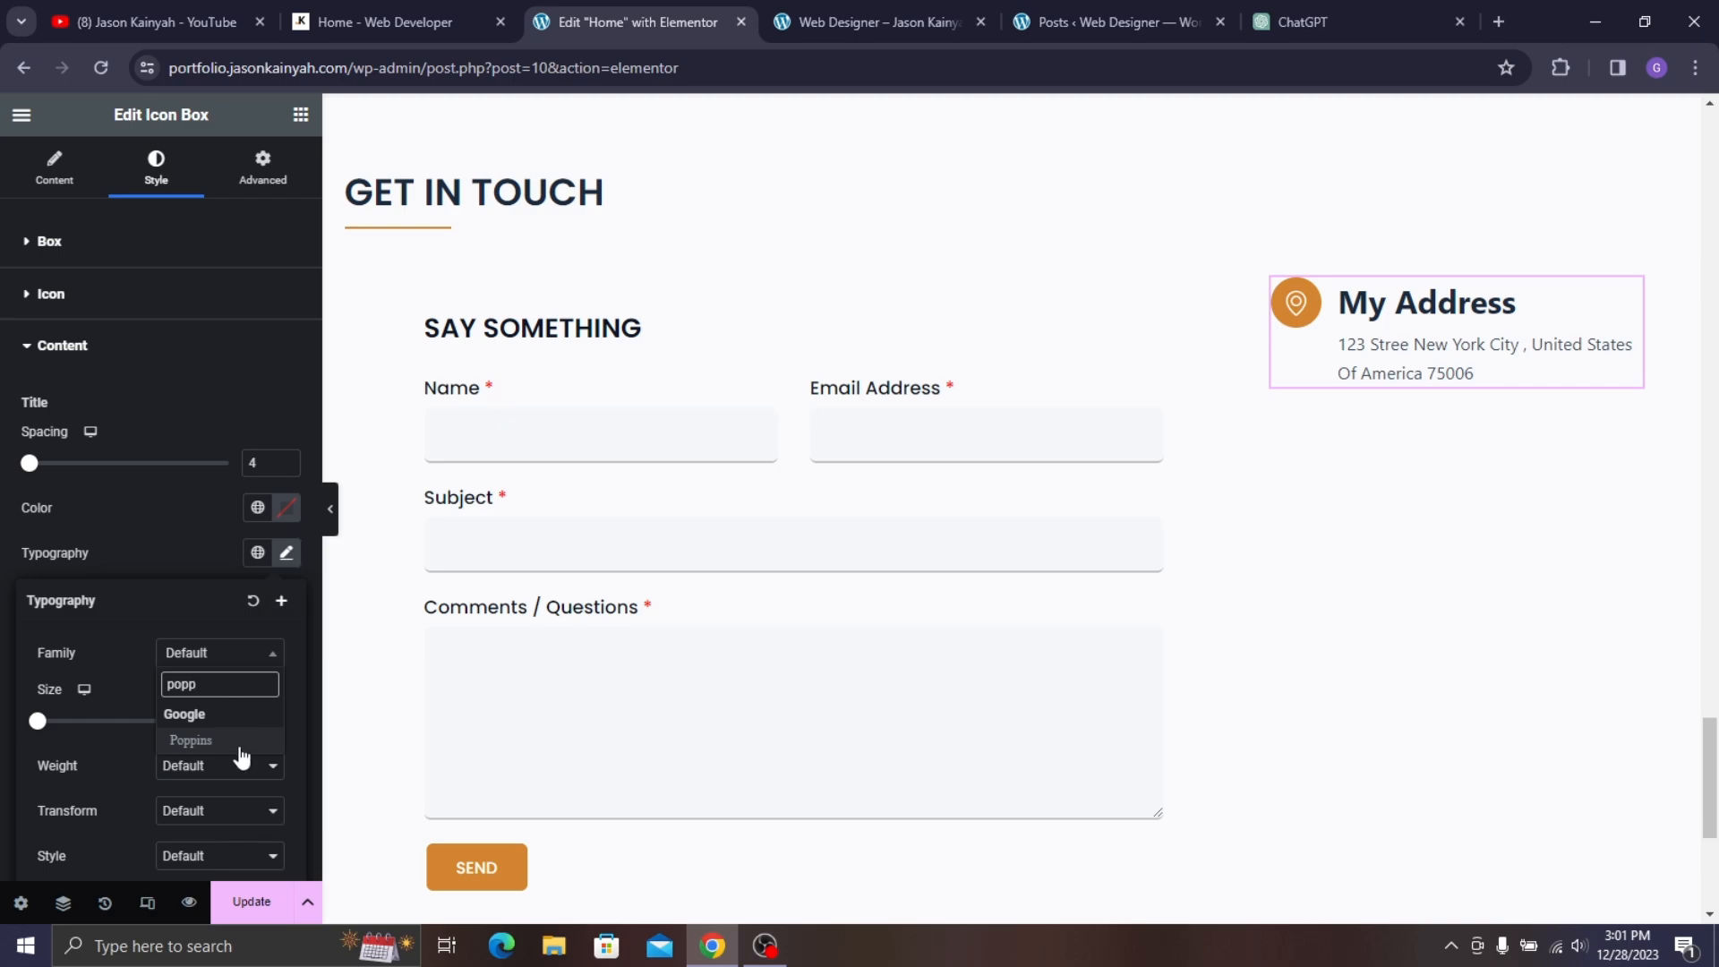
{"action": "left_click", "coordinate": [192, 740]}
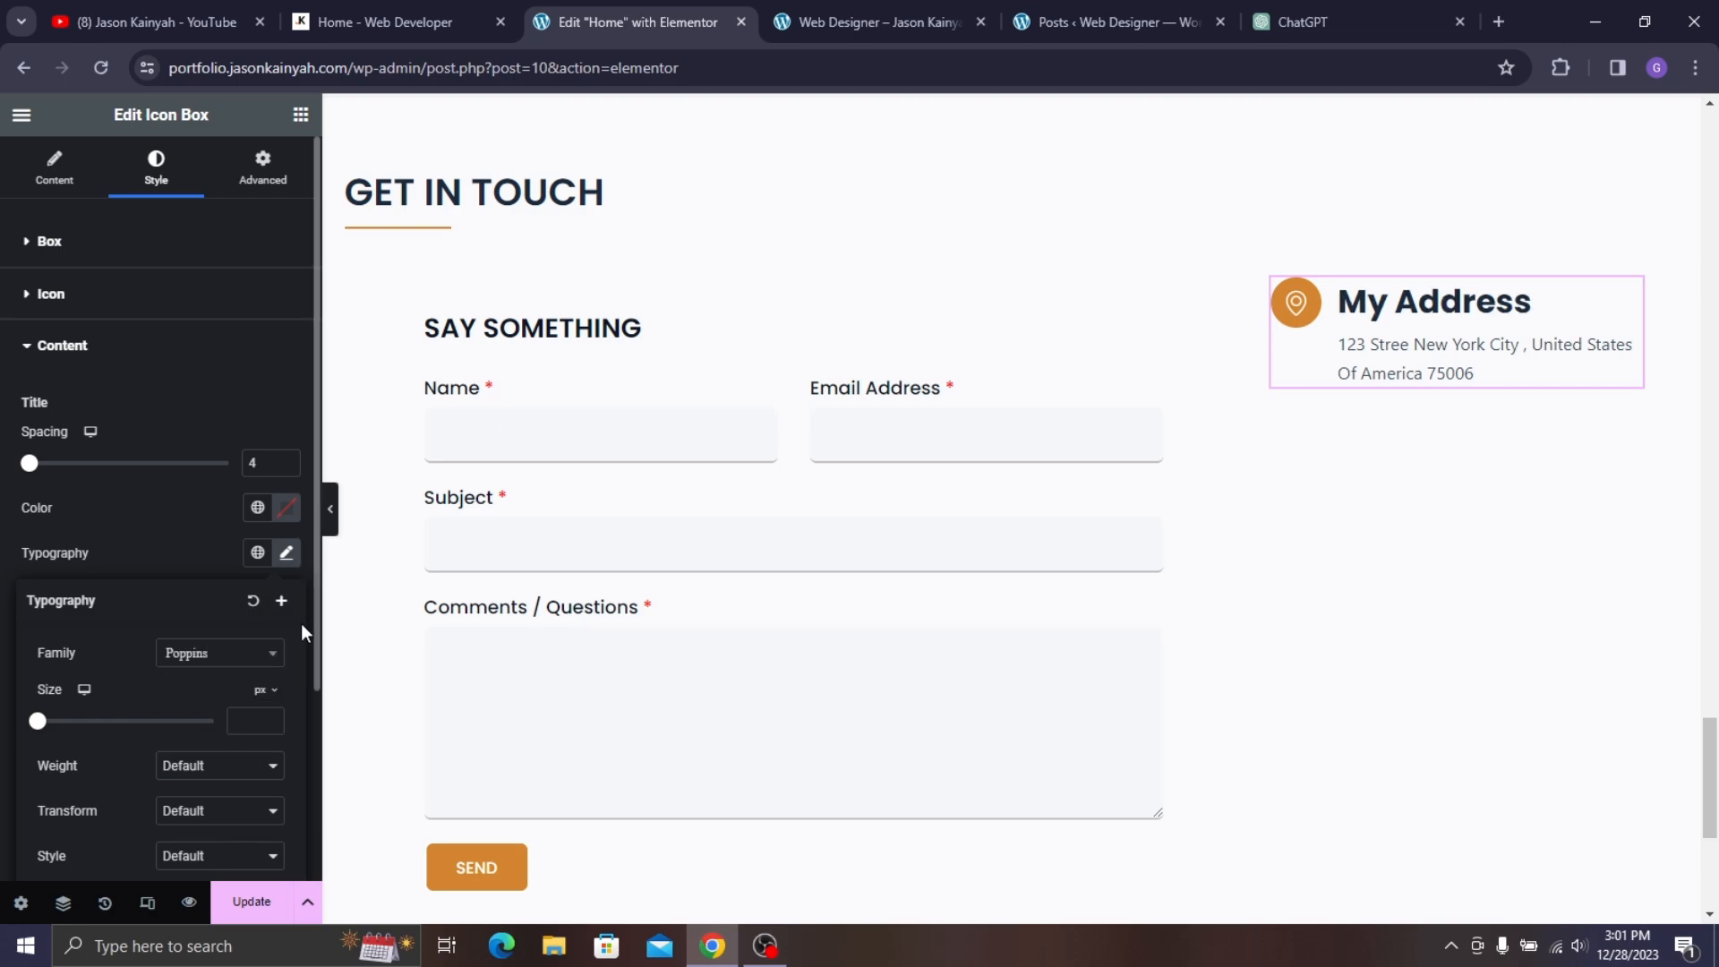
{"action": "left_click", "coordinate": [222, 766]}
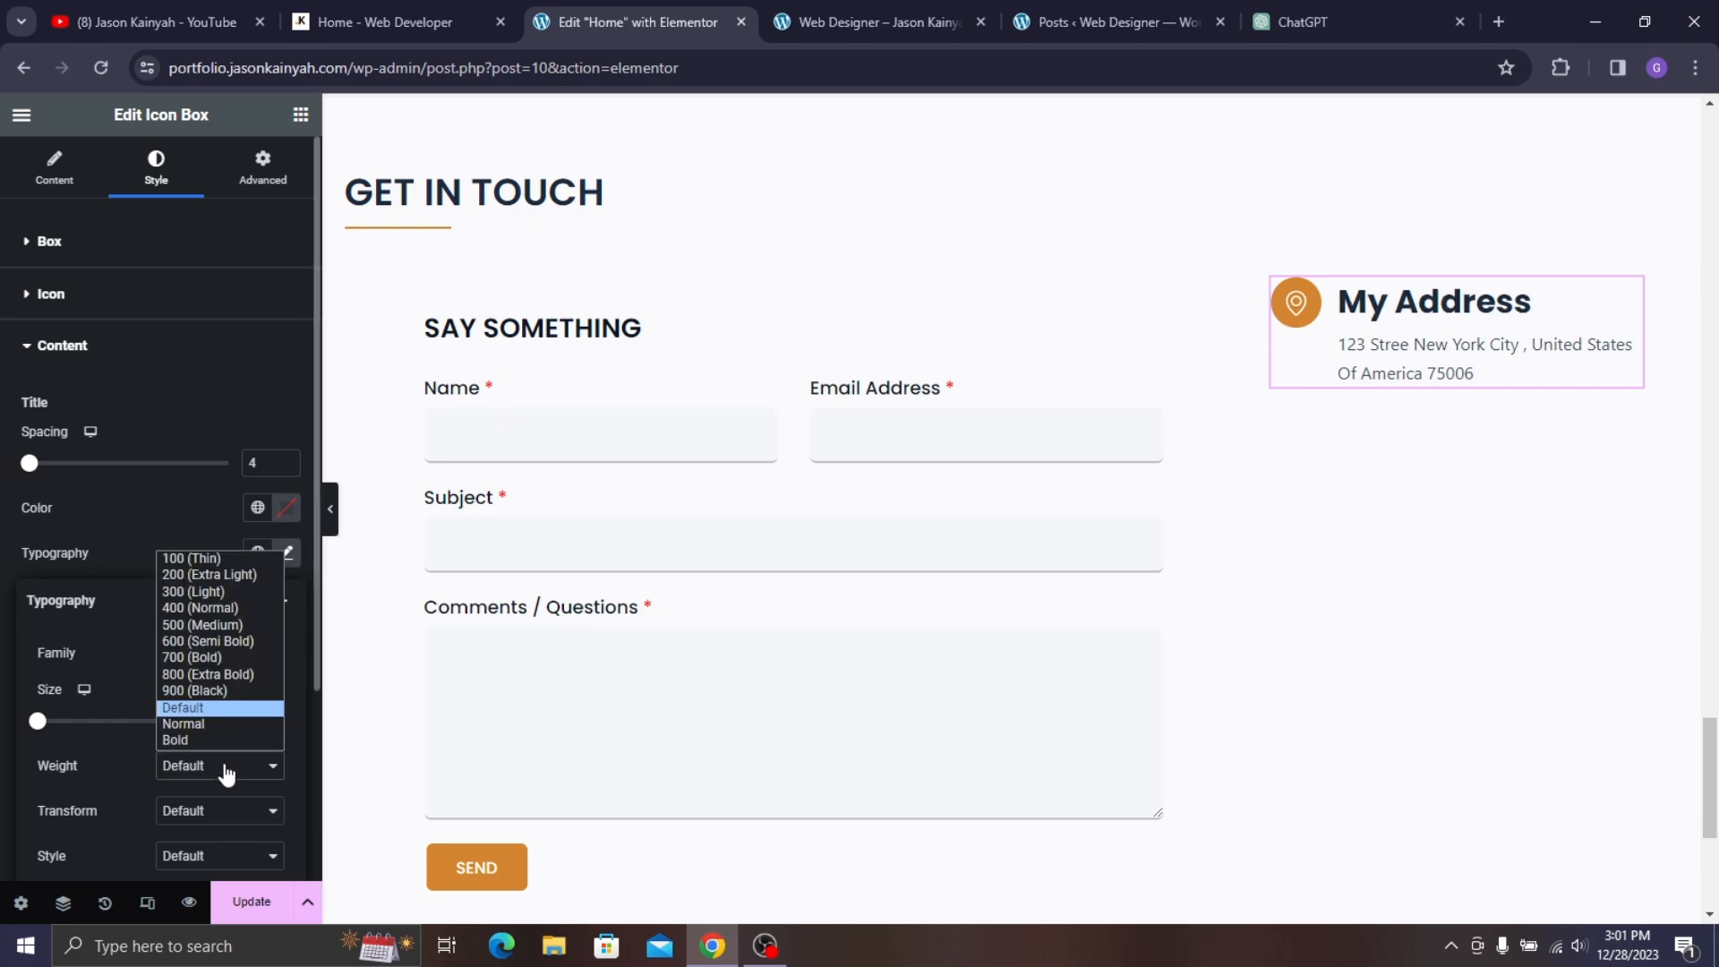
{"action": "left_click", "coordinate": [229, 630]}
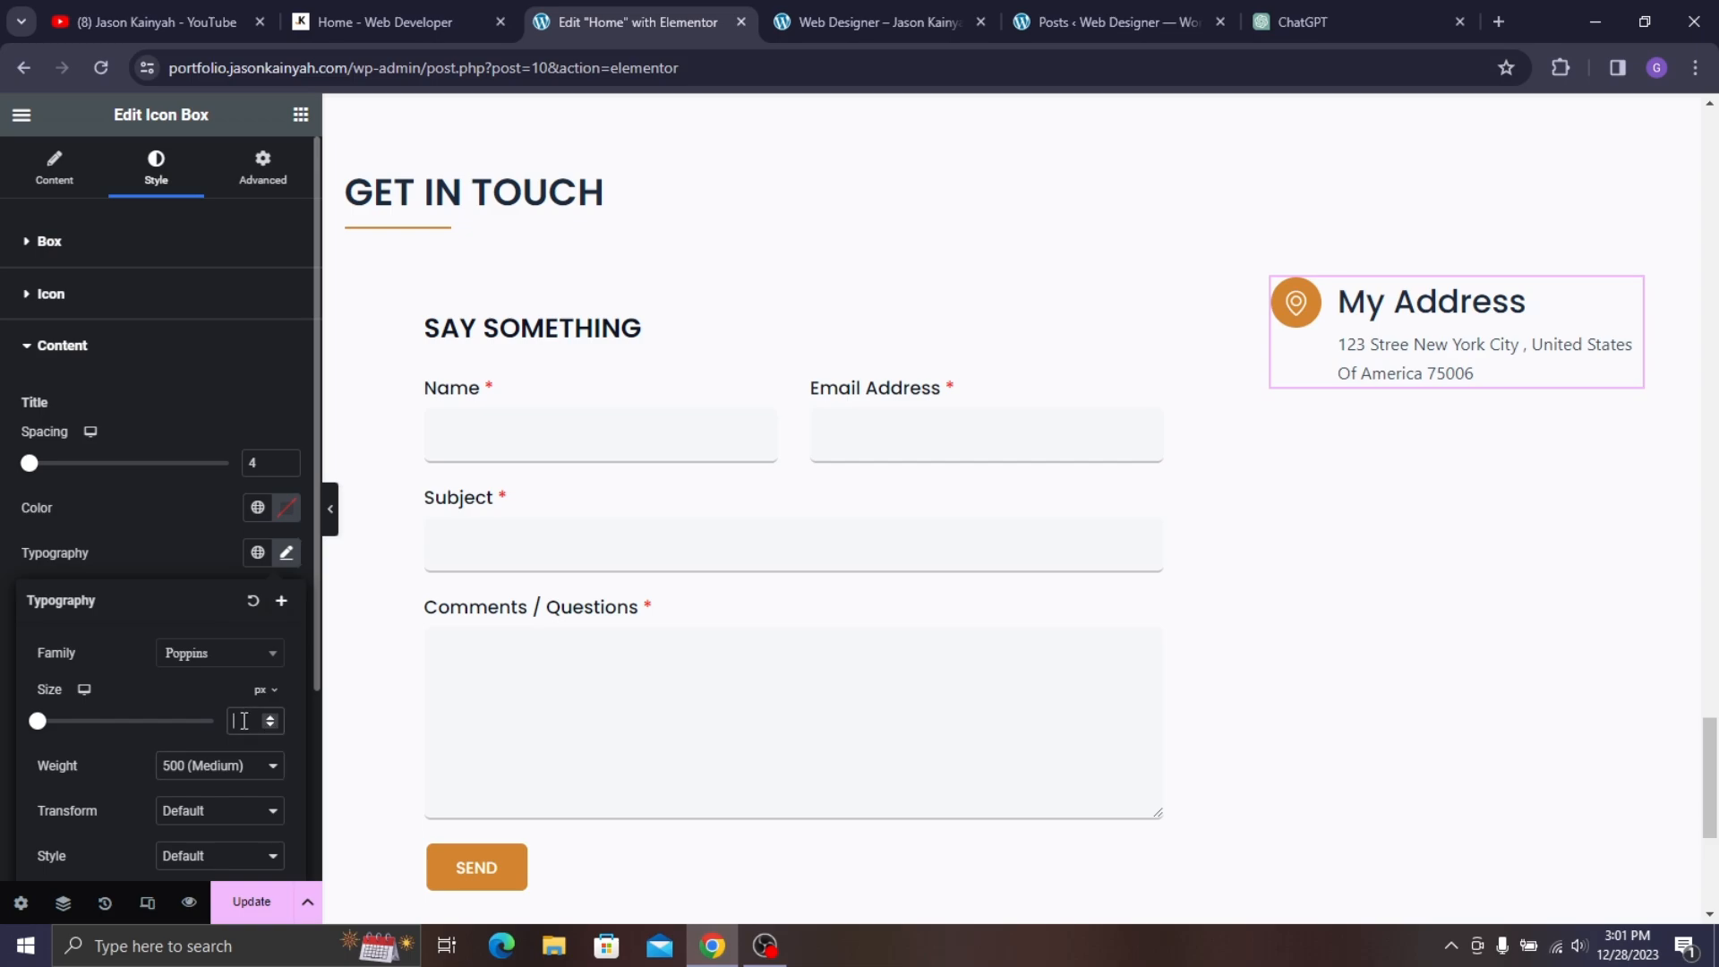
{"action": "type", "text": "26"}
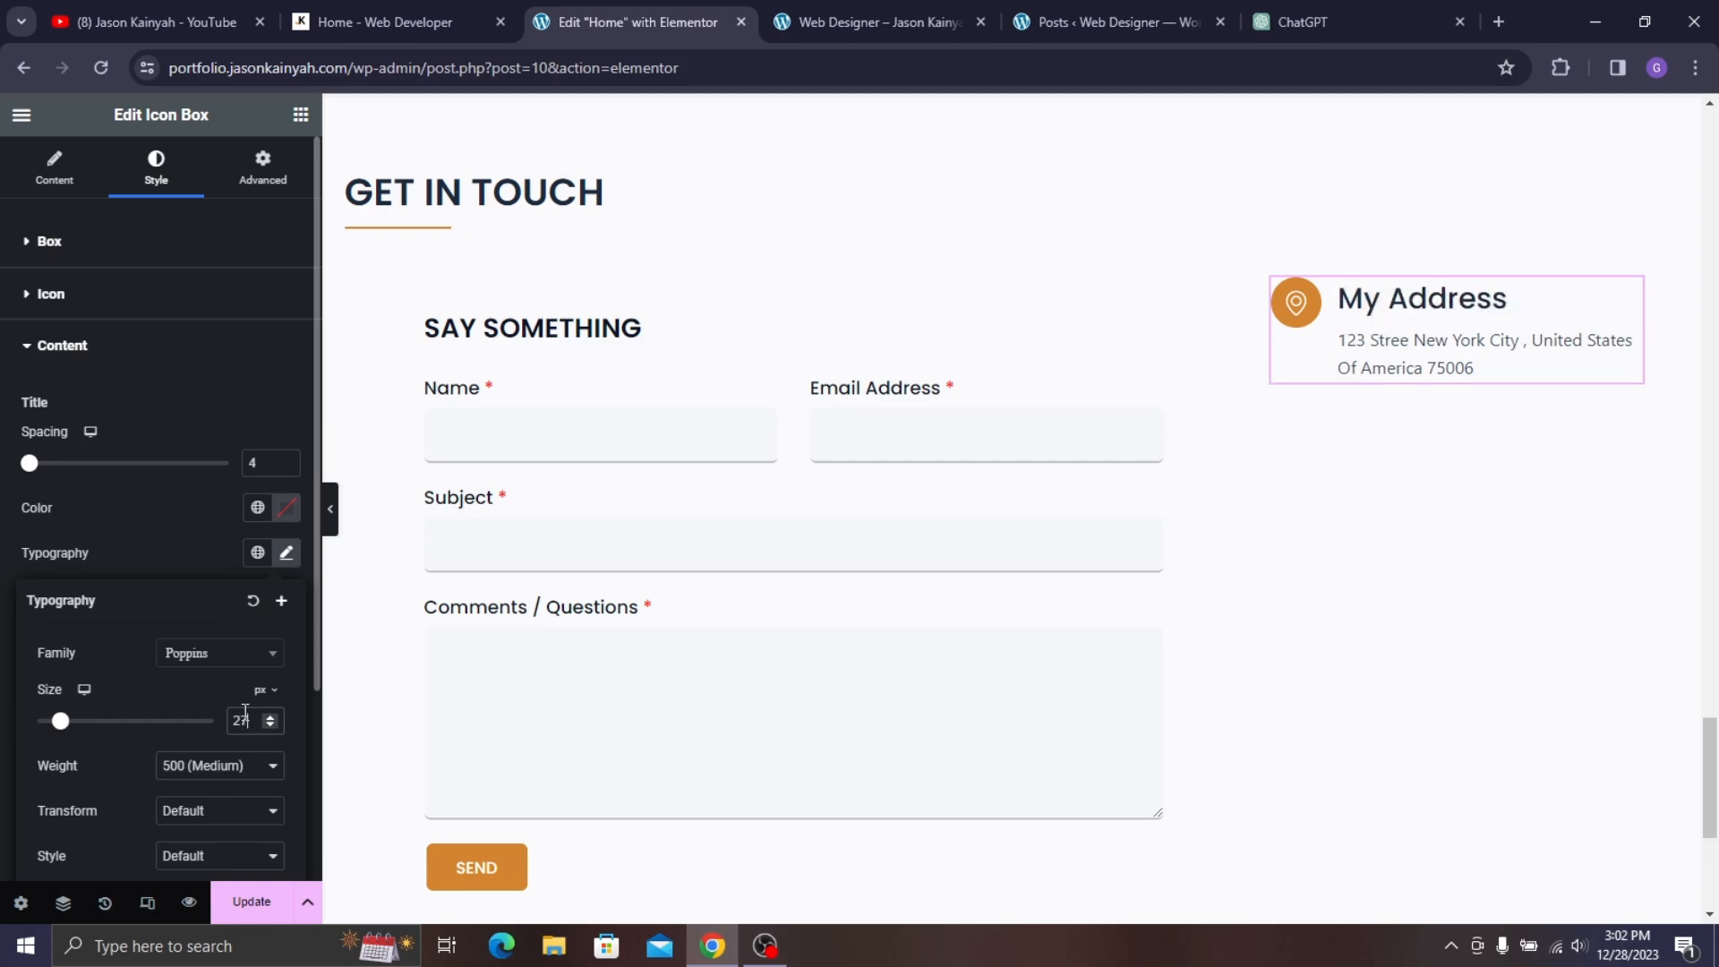
{"action": "key", "text": "Down"}
{"action": "key", "text": "Down"}
{"action": "key", "text": "Down"}
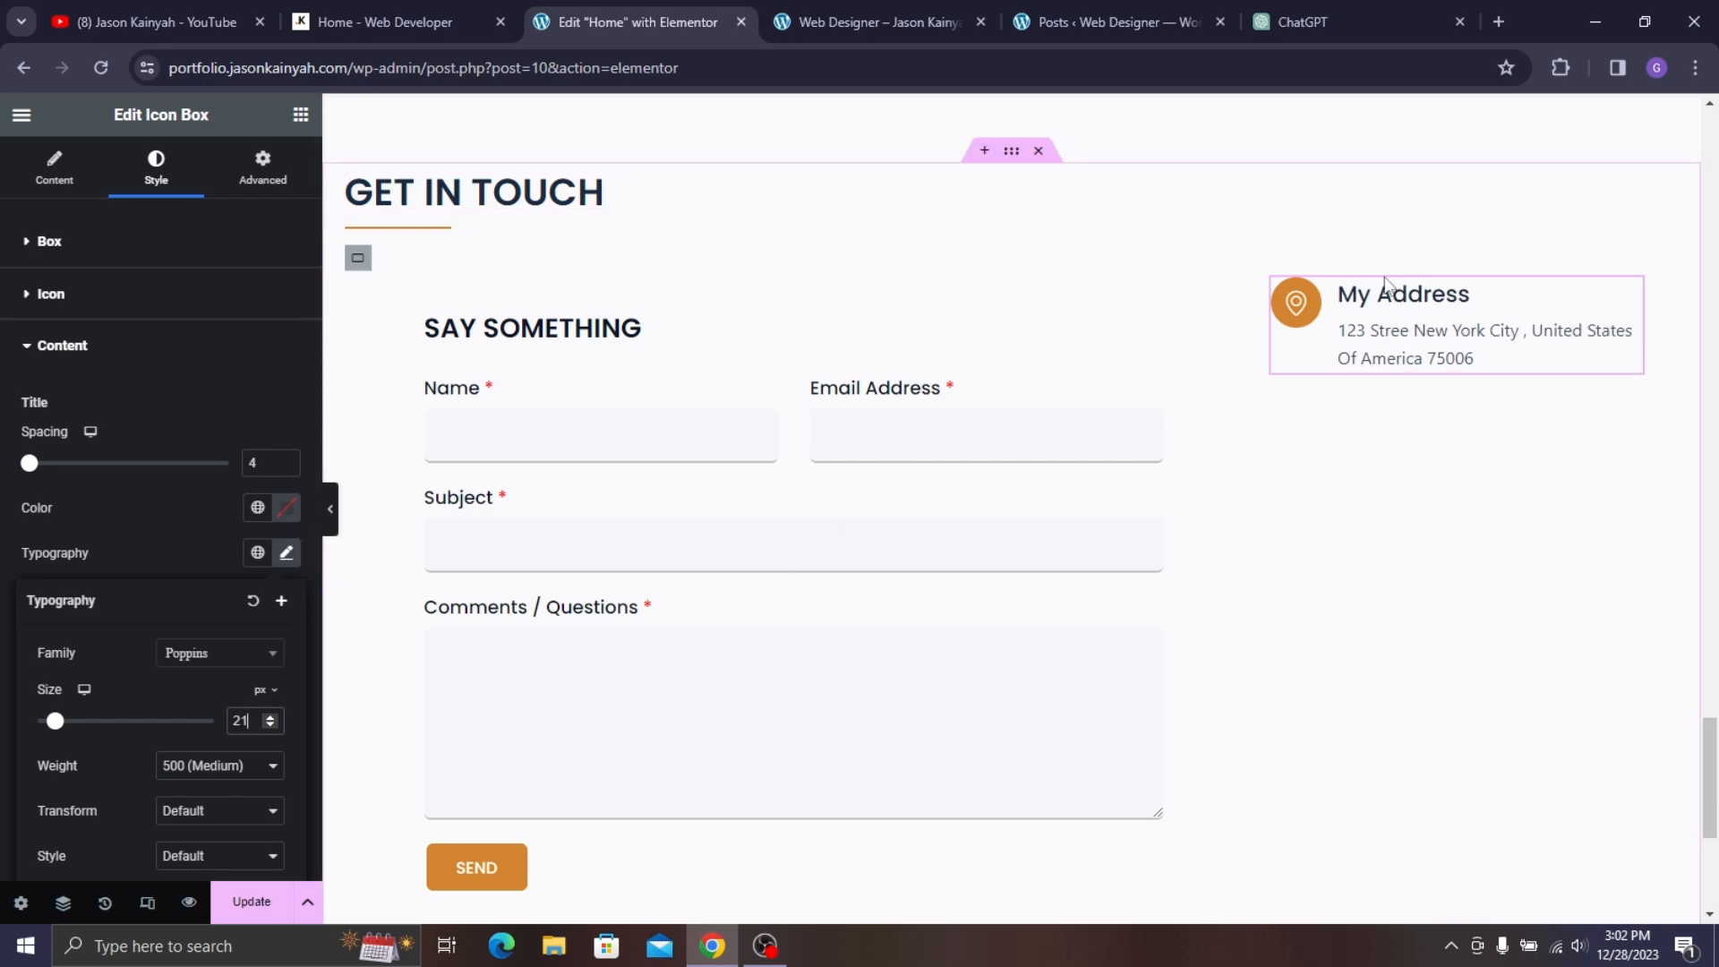
- Change the title weight to 600 (Semi Bold) and reduce the title spacing to 2
{"action": "left_click", "coordinate": [405, 2]}
{"action": "left_click", "coordinate": [626, 21]}
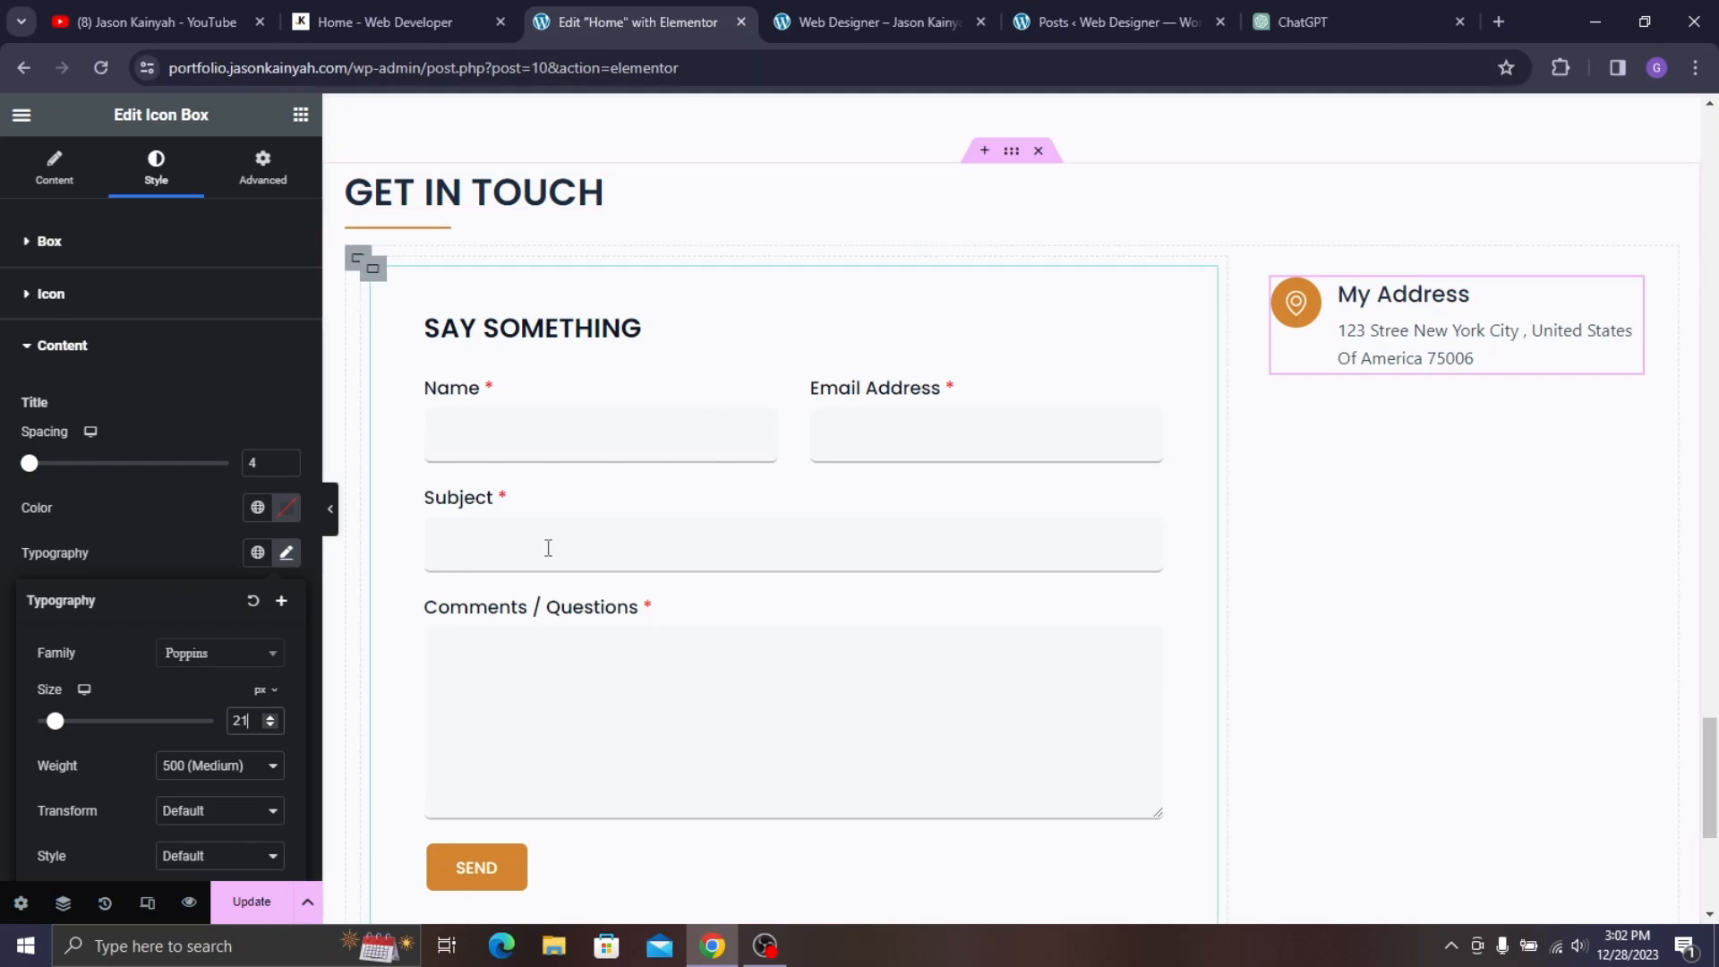
{"action": "left_click", "coordinate": [220, 765]}
{"action": "left_click", "coordinate": [206, 641]}
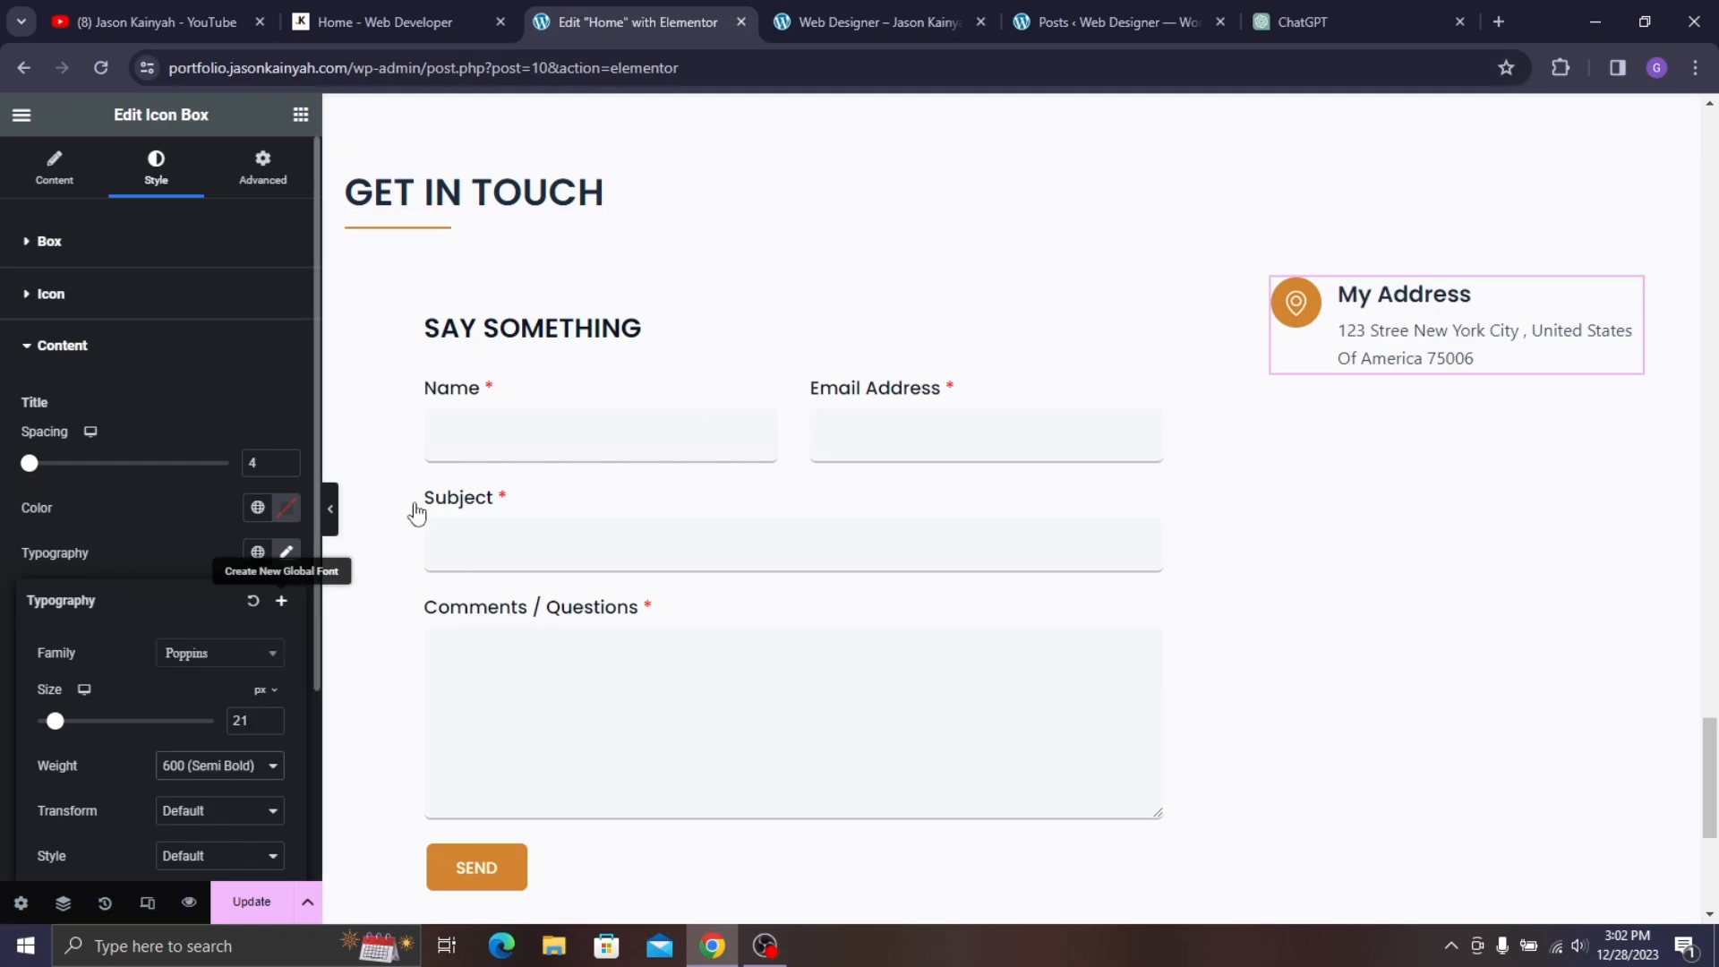
{"action": "left_click", "coordinate": [399, 5]}
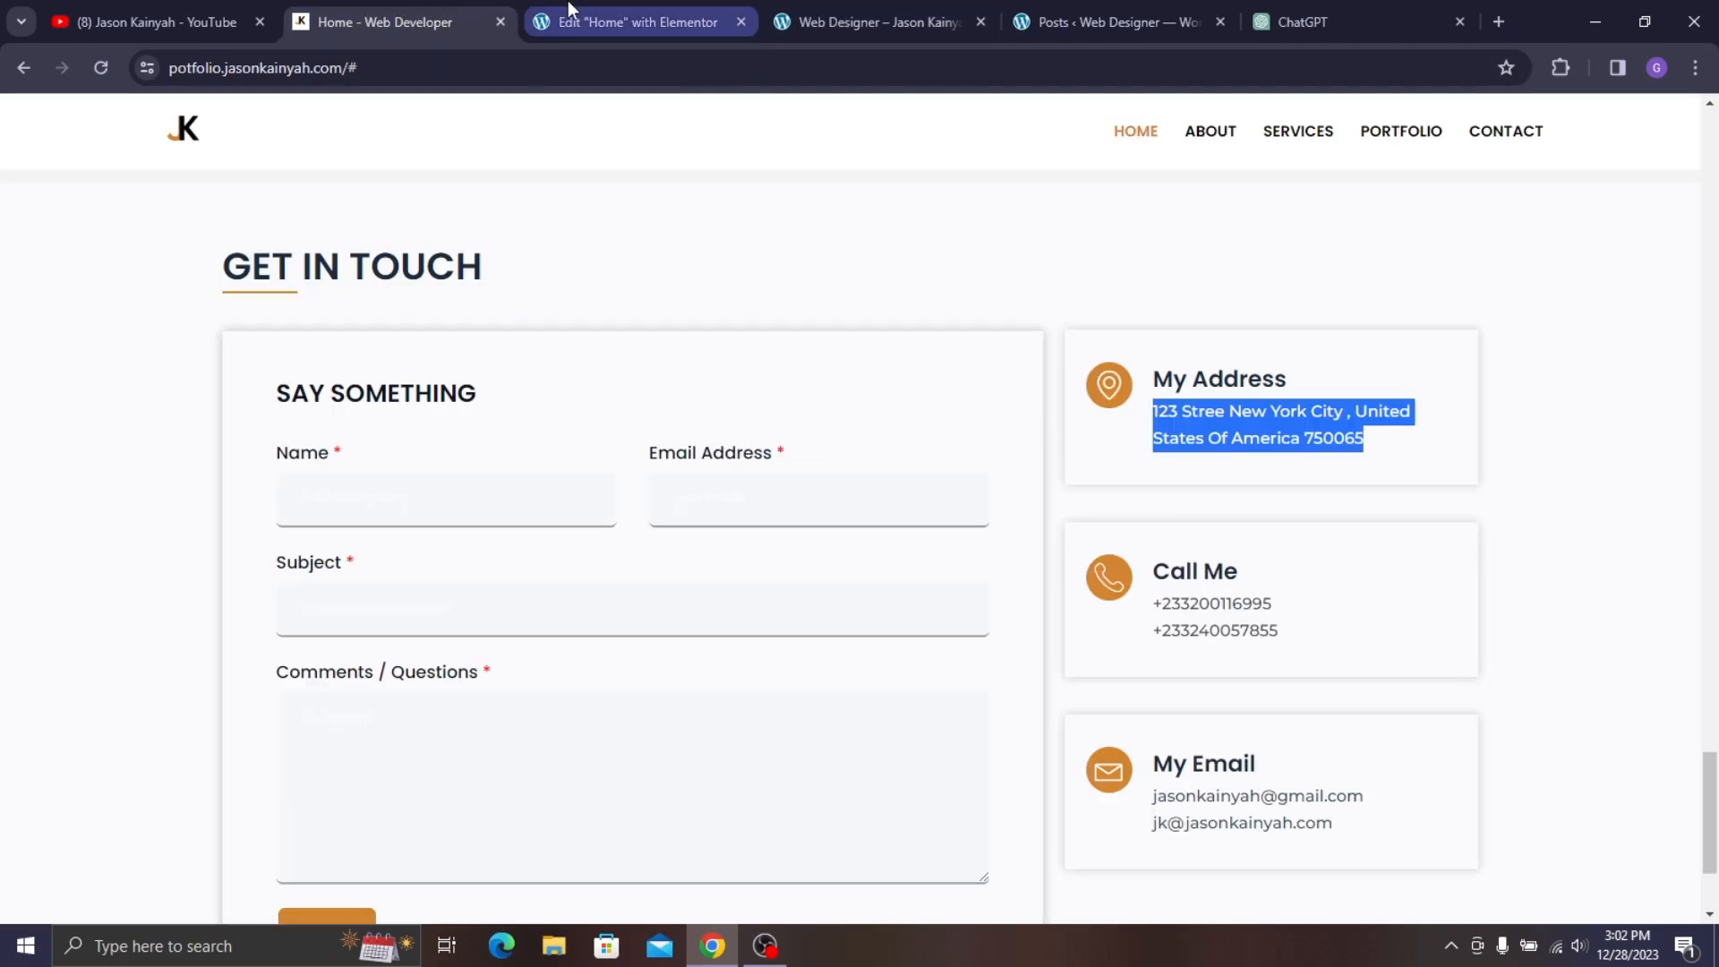
{"action": "left_click_drag", "start_coordinate": [1096, 360], "coordinate": [1155, 407]}
{"action": "left_click", "coordinate": [1188, 432]}
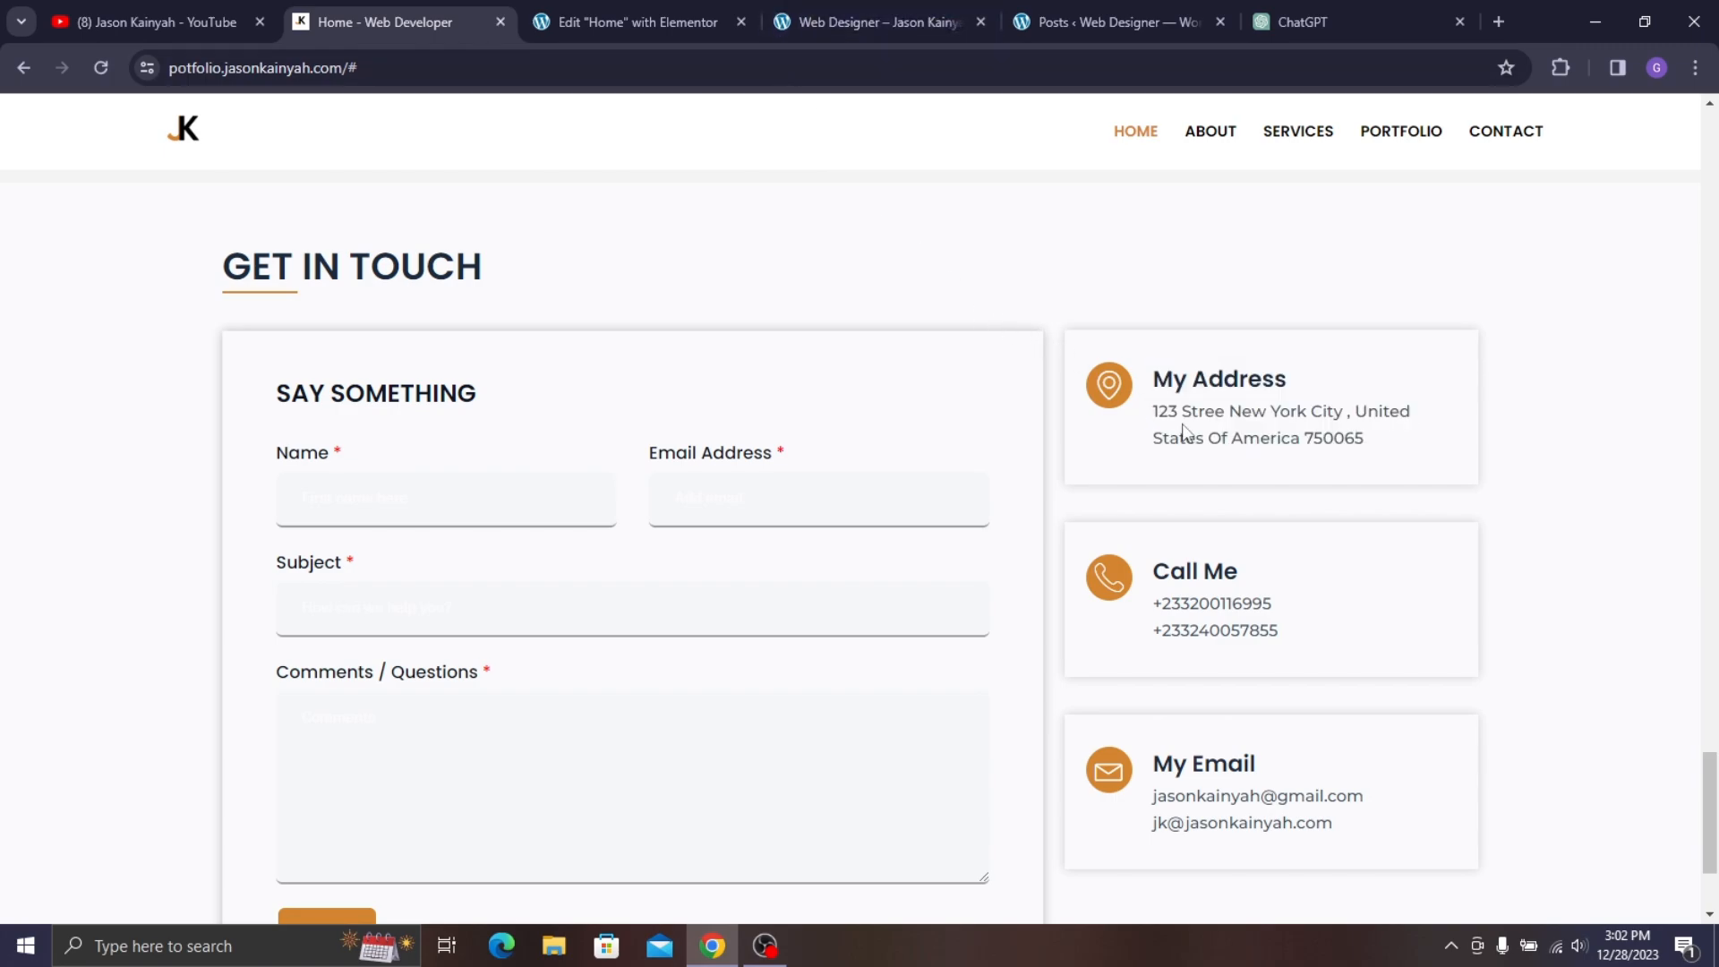
{"action": "left_click", "coordinate": [623, 3]}
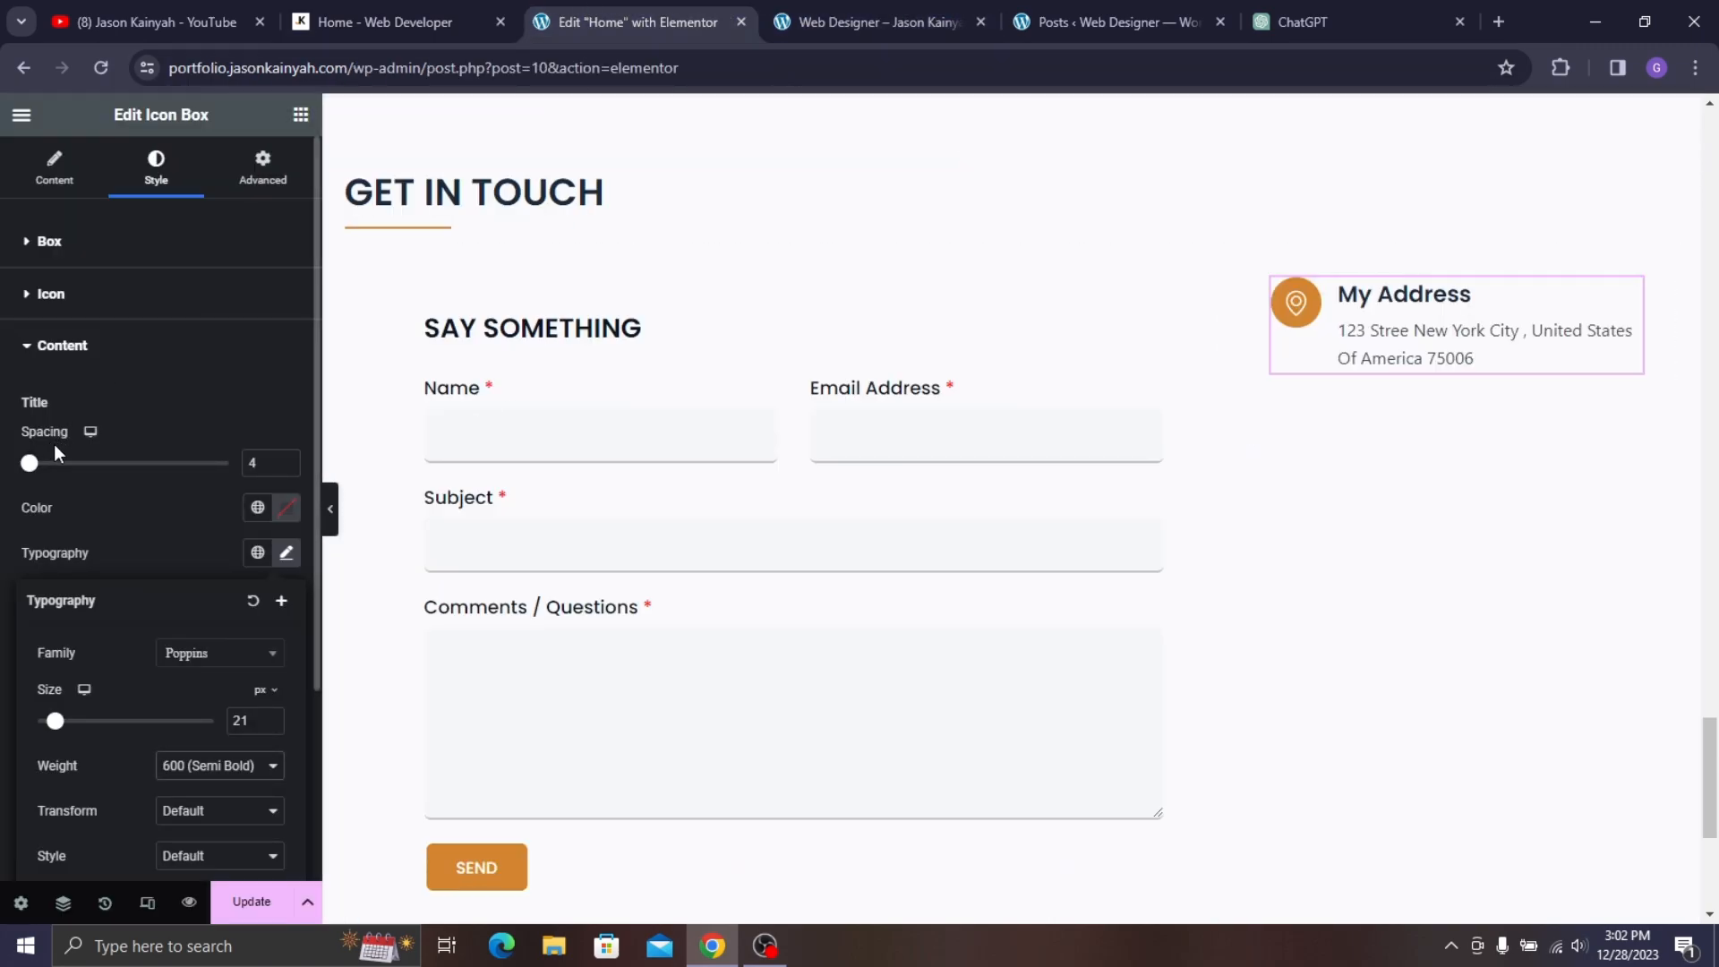
{"action": "left_click", "coordinate": [288, 467]}
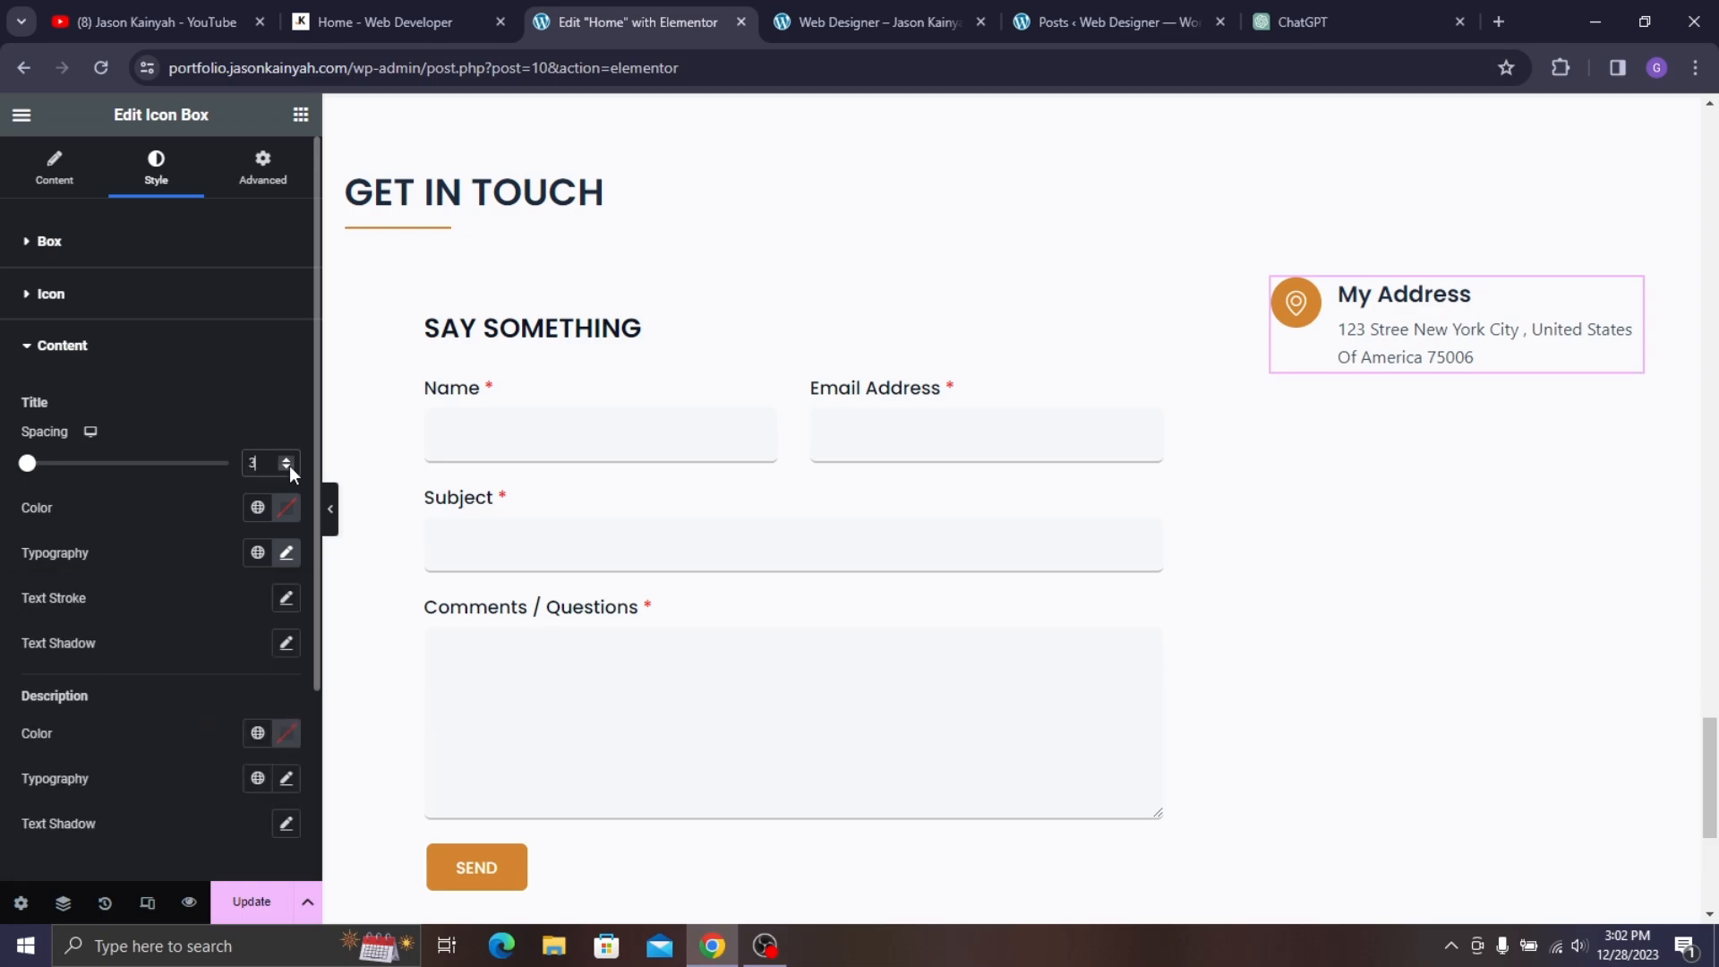
{"action": "left_click", "coordinate": [287, 466]}
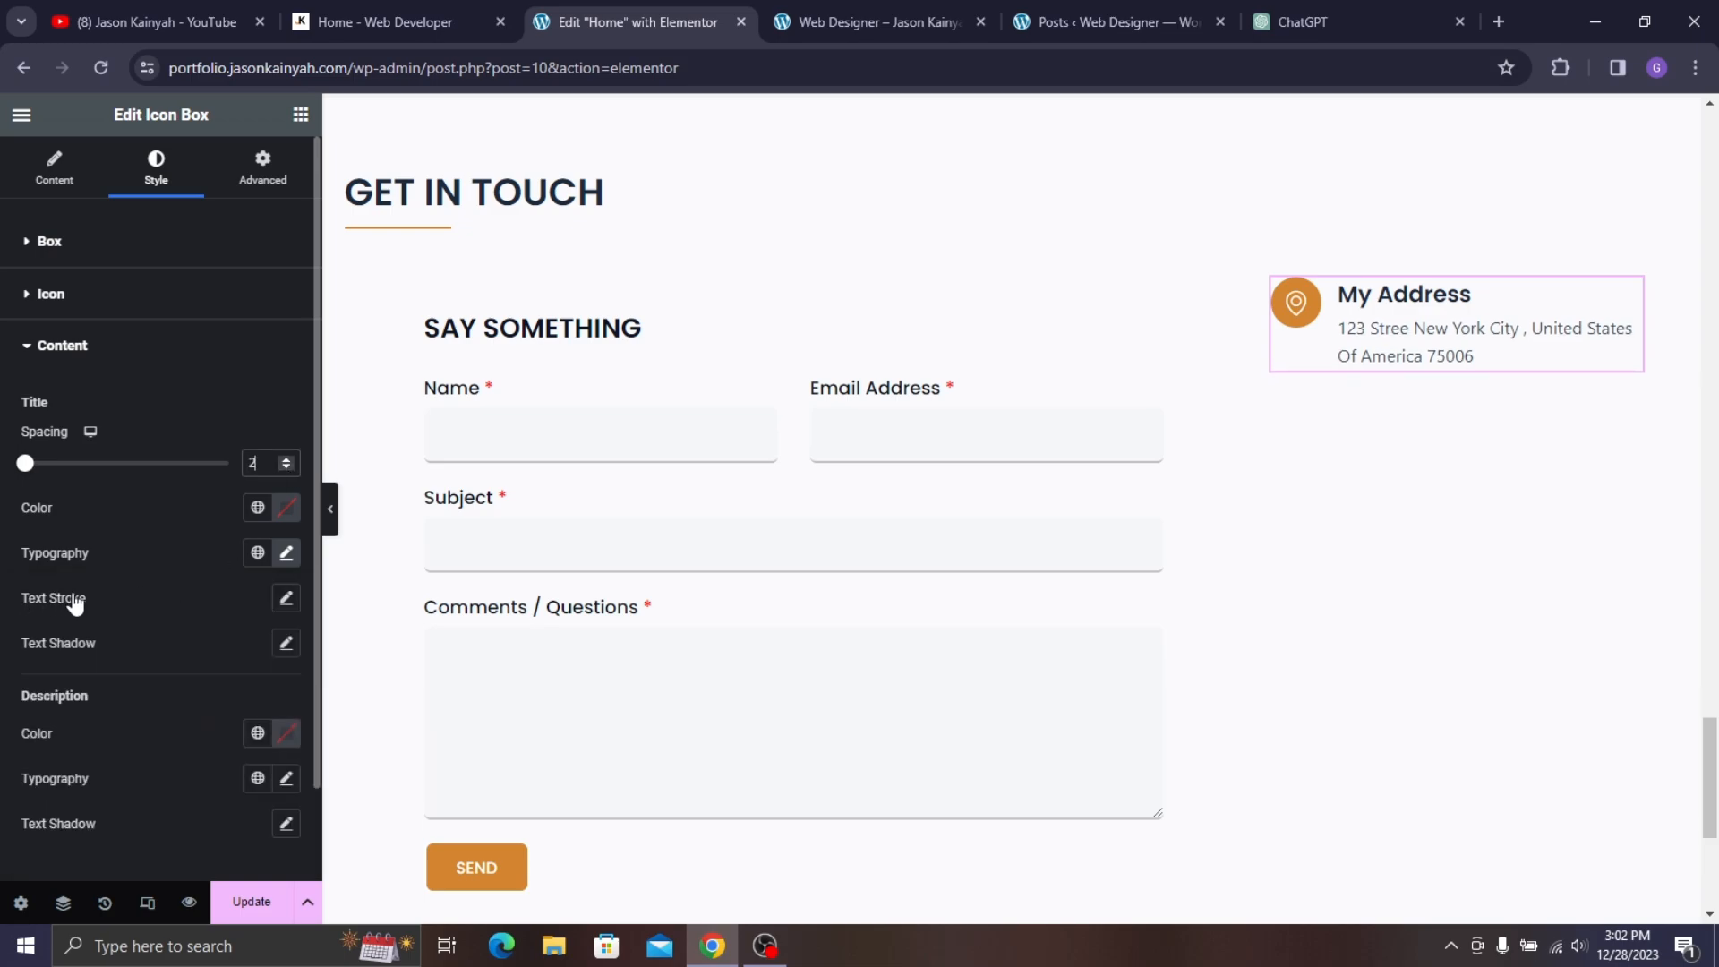
- Set the address description font to Montserrat
{"action": "scroll", "coordinate": [264, 640], "scroll_direction": "down", "scroll_amount": 2}
{"action": "left_click", "coordinate": [284, 679]}
{"action": "left_click", "coordinate": [382, 12]}
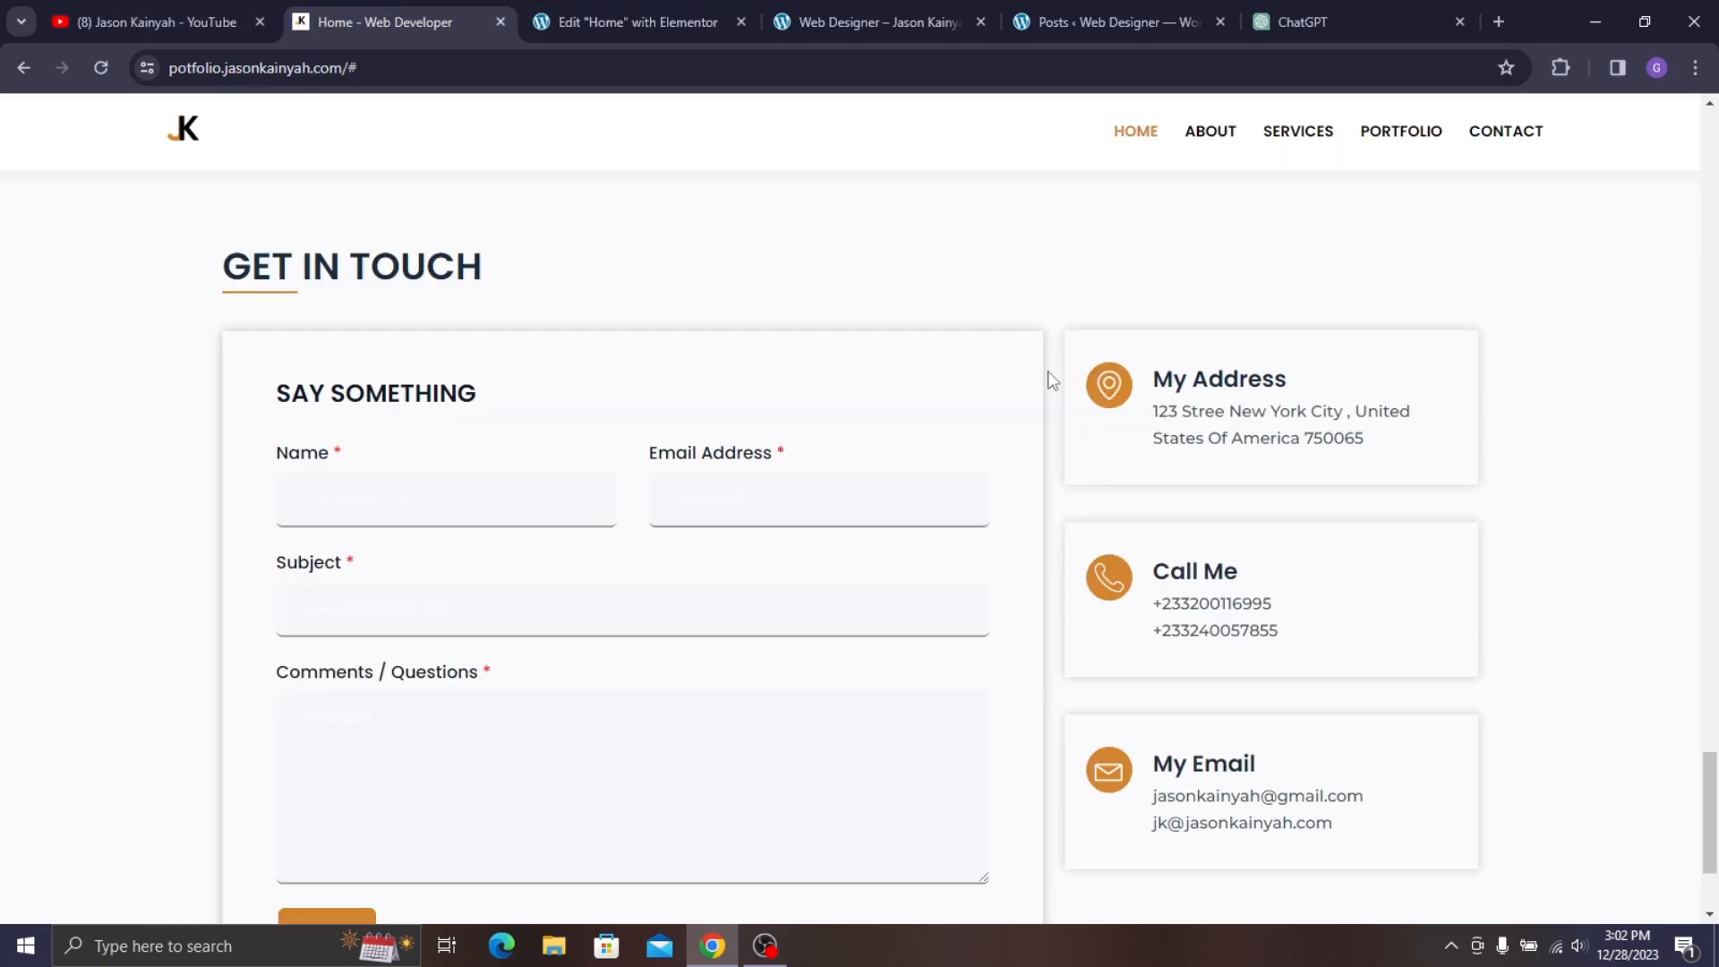
{"action": "left_click", "coordinate": [626, 19]}
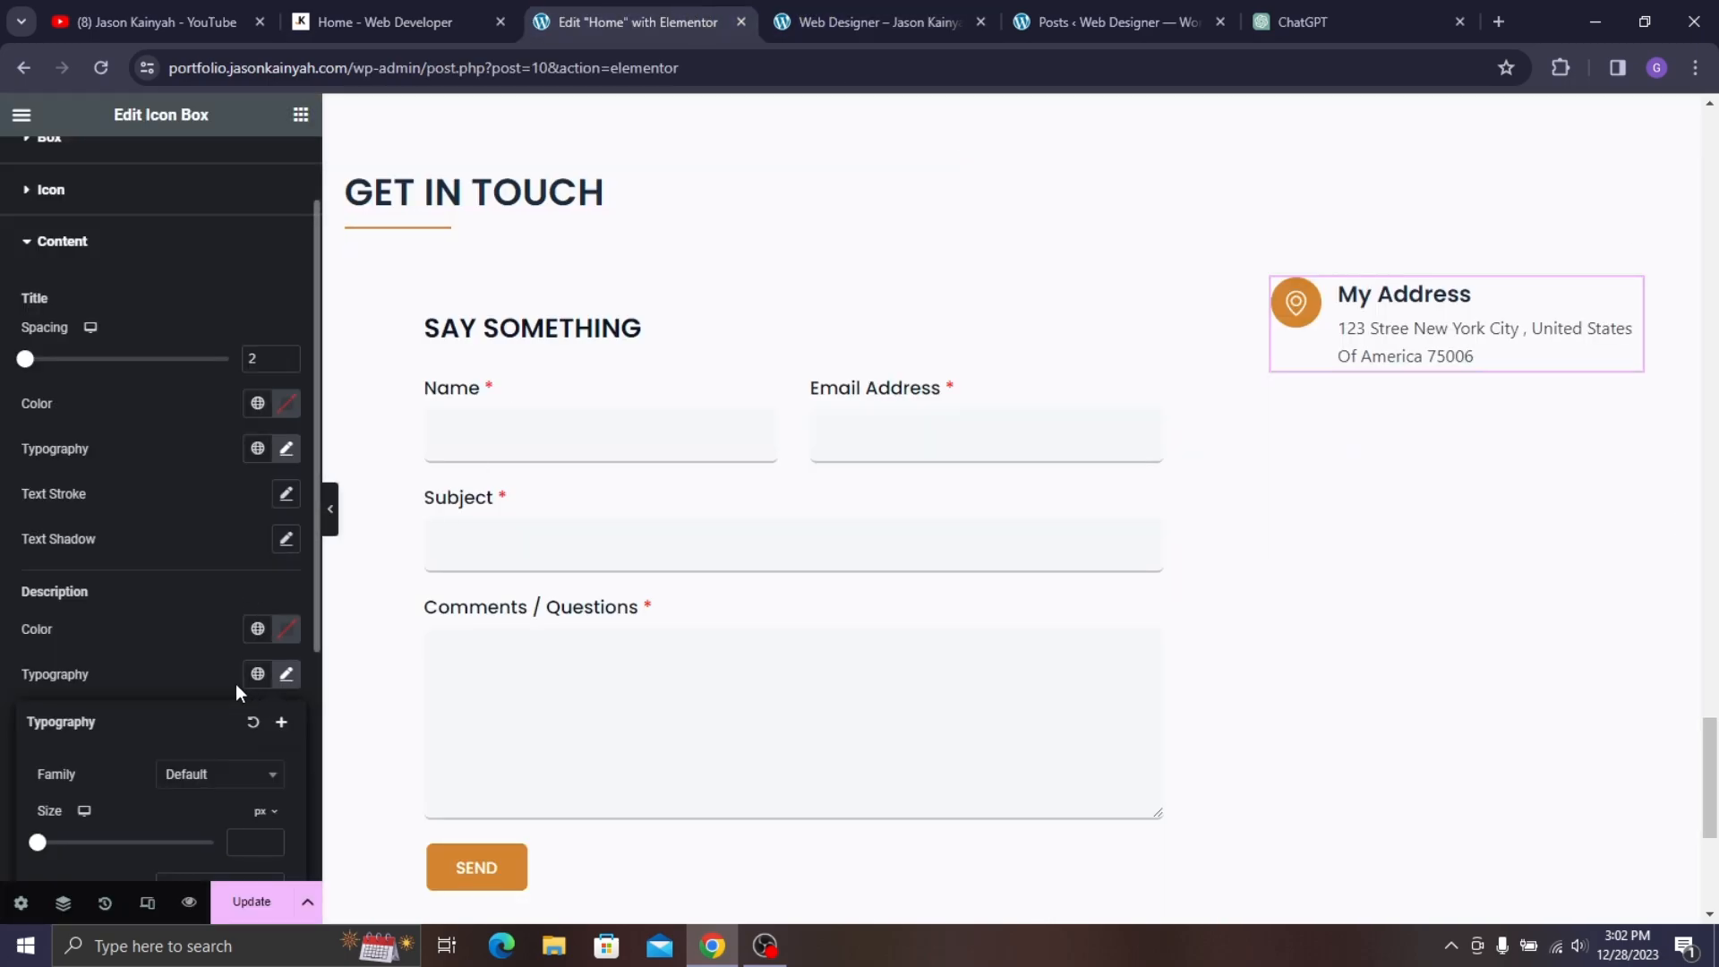
{"action": "left_click", "coordinate": [193, 559]}
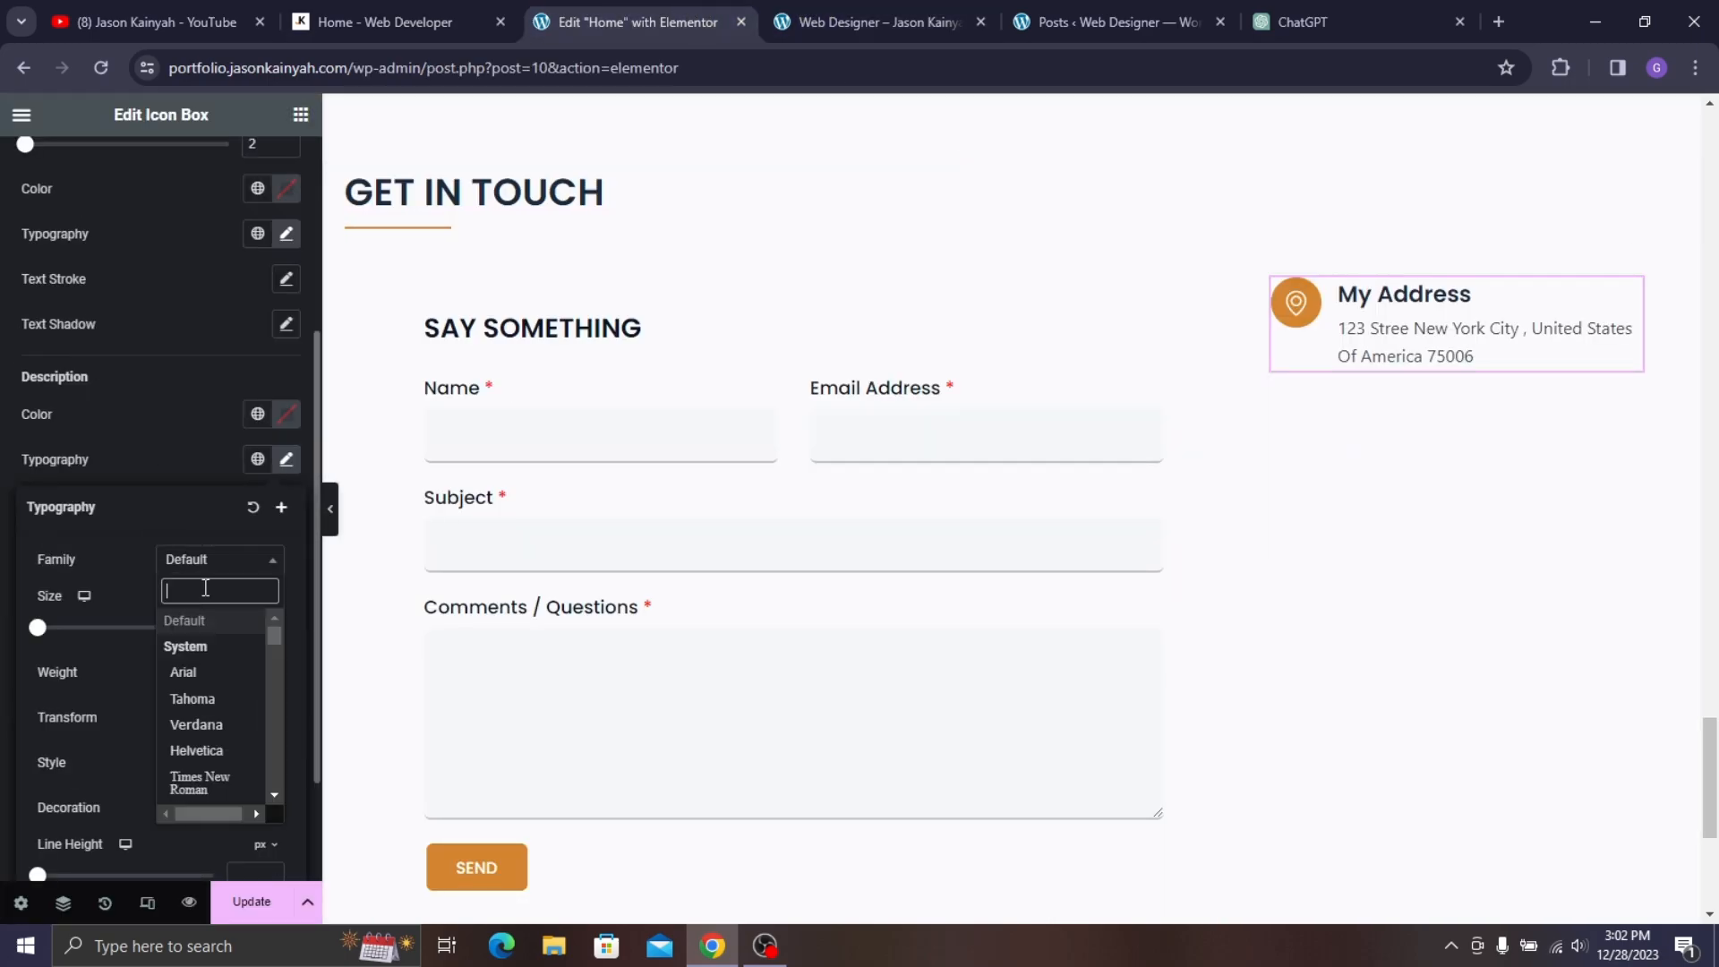
{"action": "type", "text": "mon"}
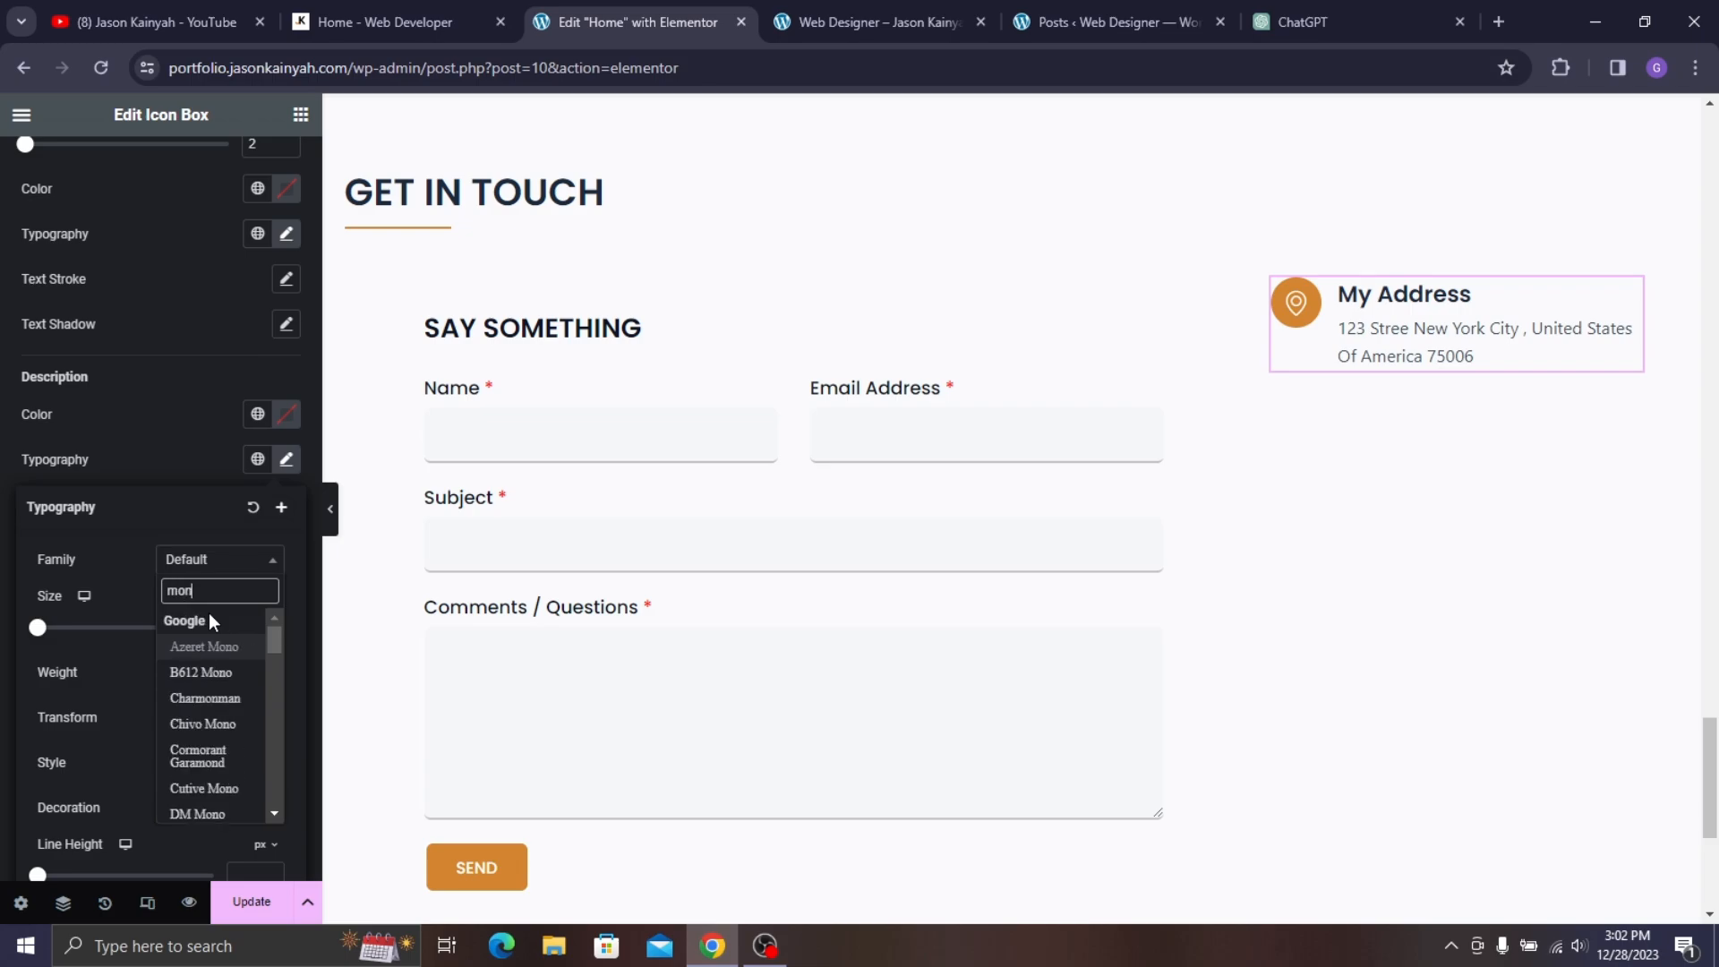
{"action": "type", "text": "tser"}
{"action": "left_click", "coordinate": [218, 648]}
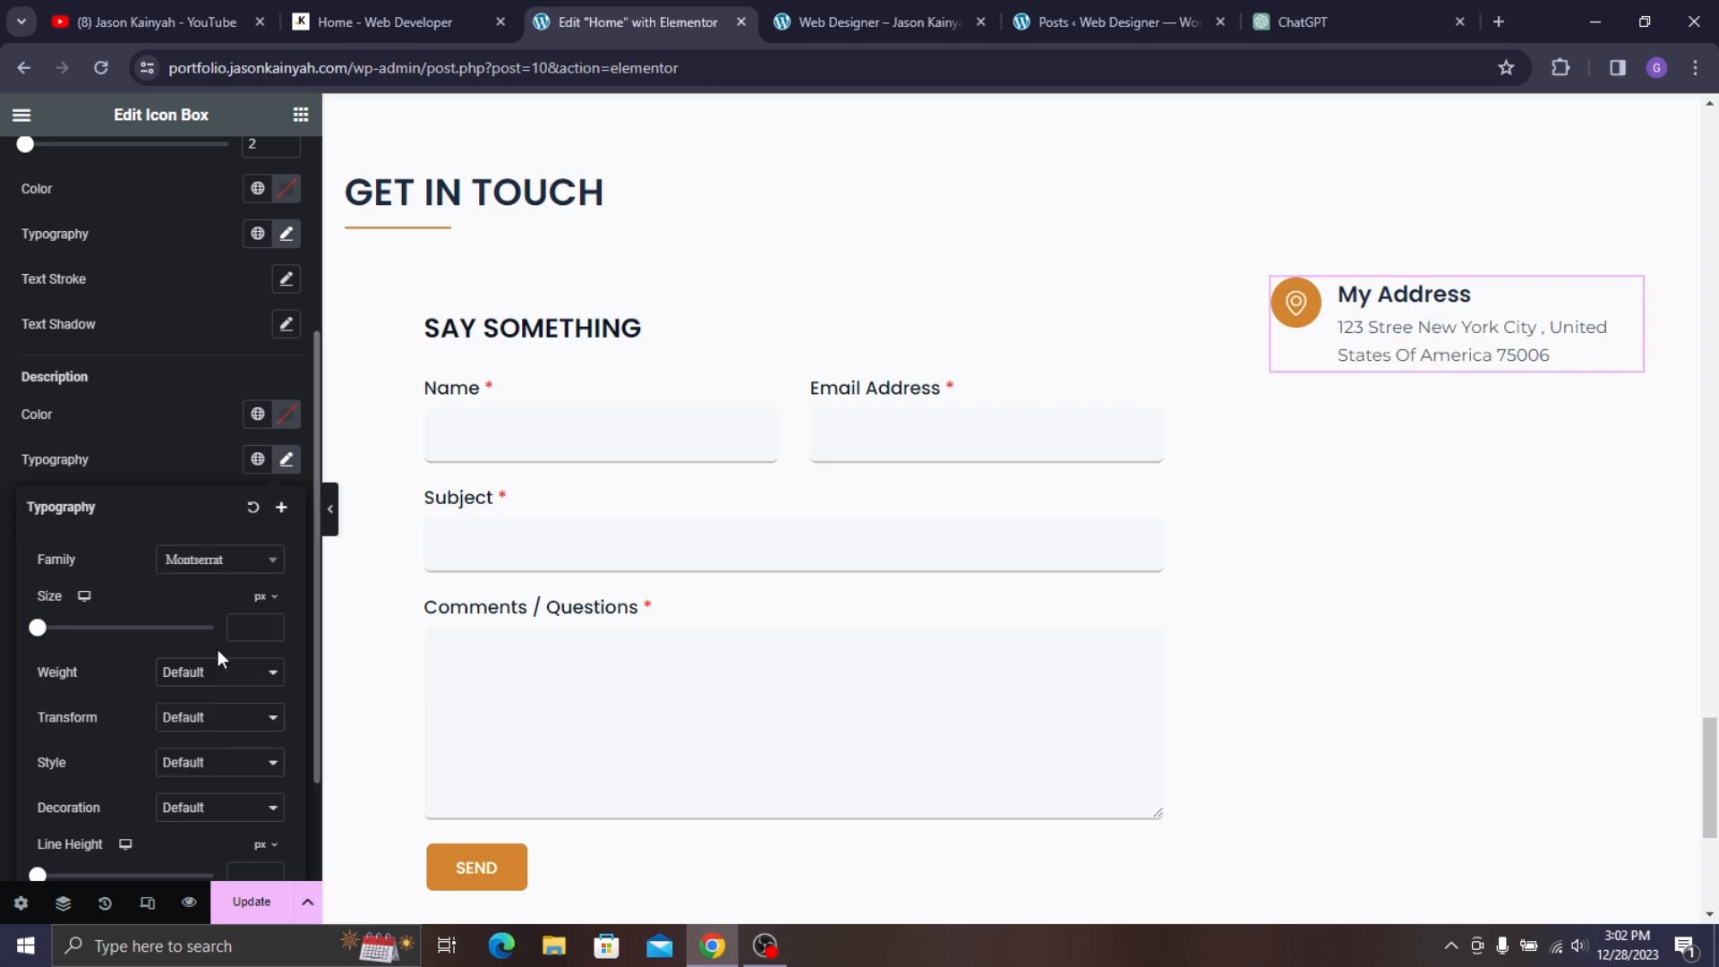
- Make the description weight 500 (Medium) with size 15, checking against the live site
{"action": "left_click", "coordinate": [226, 676]}
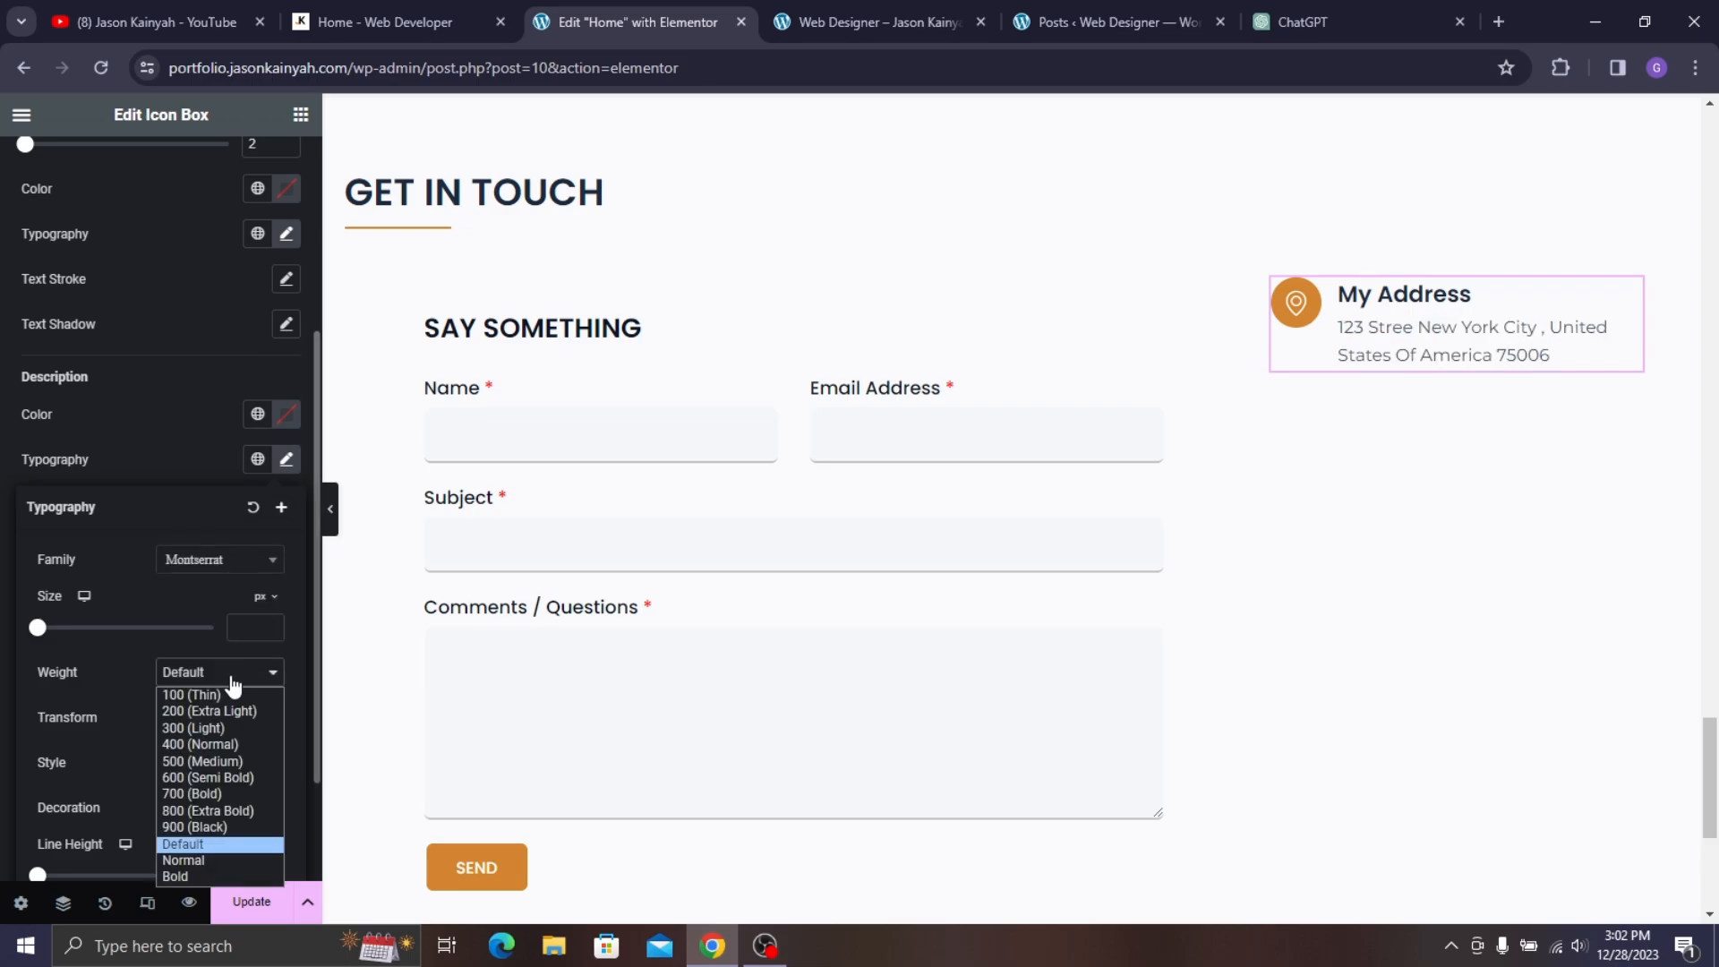
{"action": "left_click", "coordinate": [224, 762]}
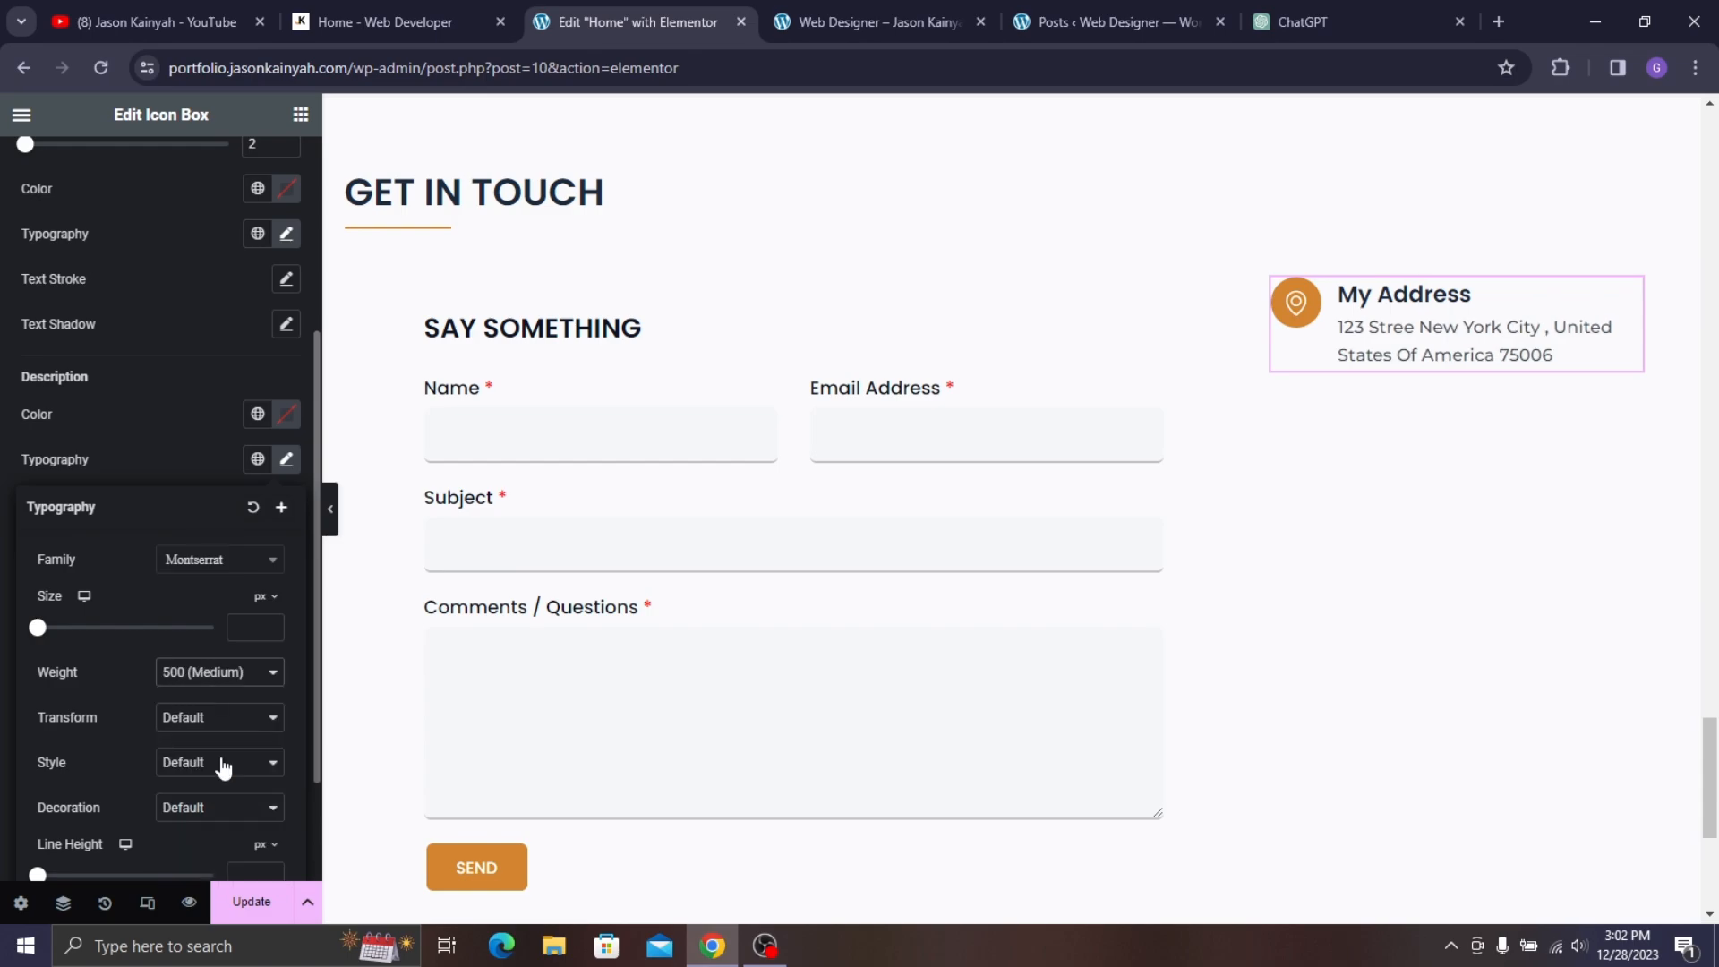
{"action": "left_click", "coordinate": [385, 21]}
{"action": "left_click", "coordinate": [607, 3]}
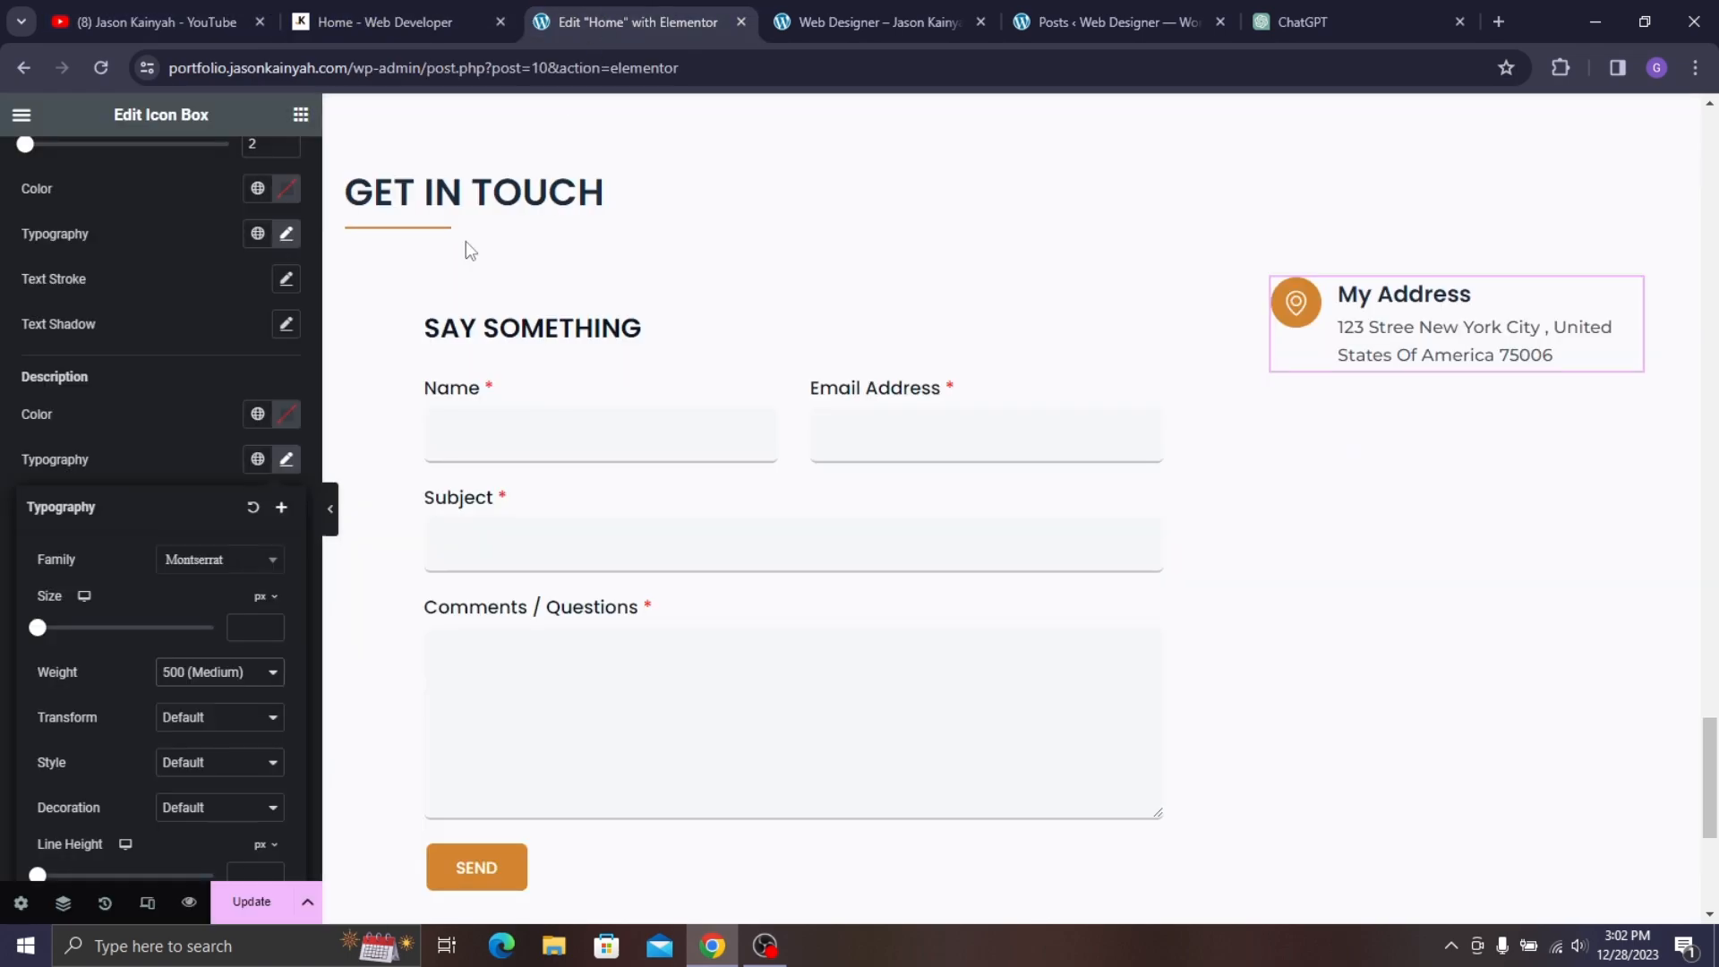
{"action": "type", "text": "15"}
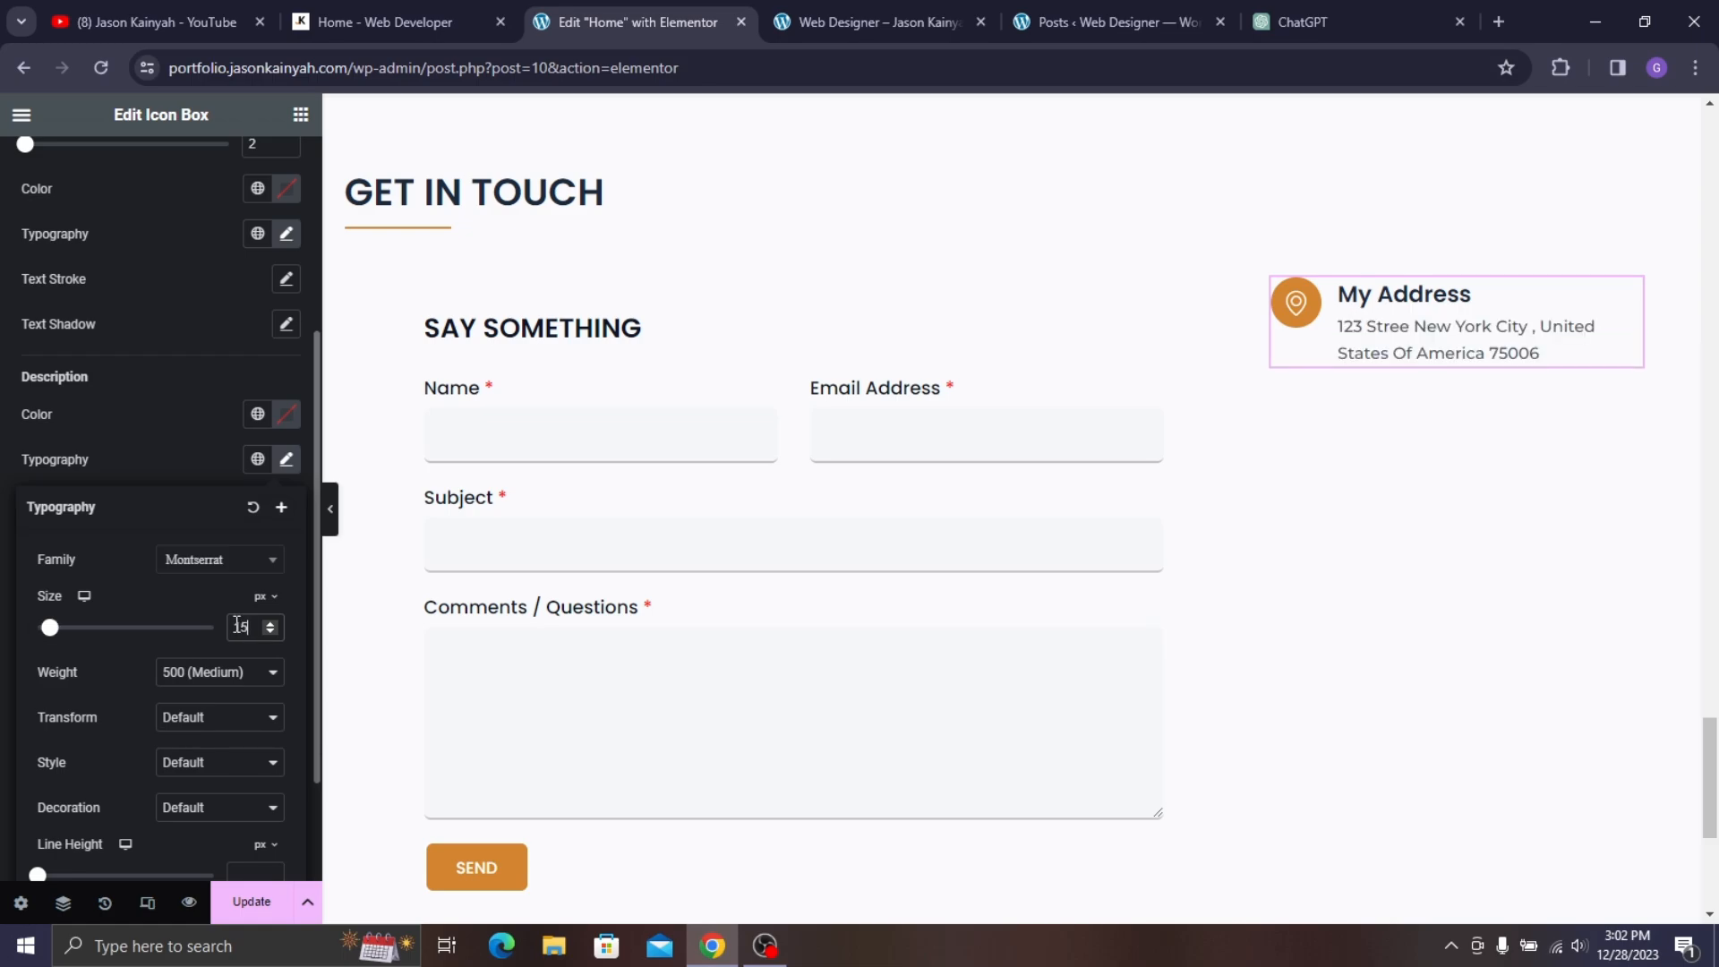
{"action": "left_click", "coordinate": [374, 2]}
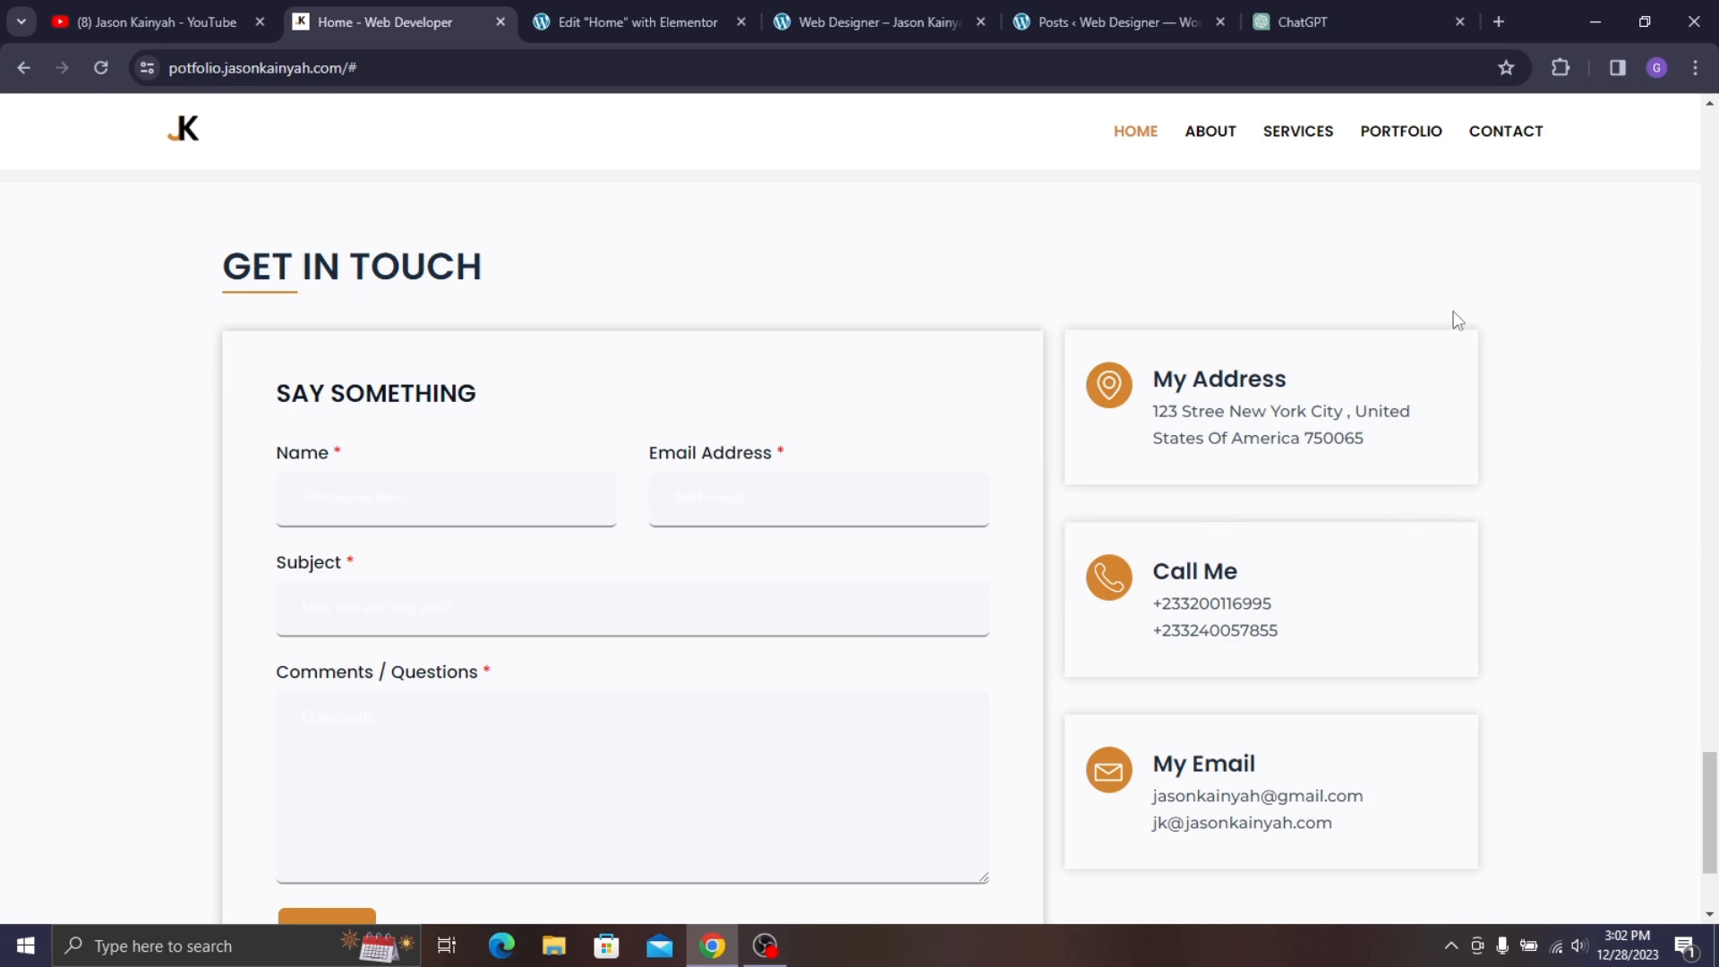
{"action": "left_click", "coordinate": [626, 11]}
{"action": "scroll", "coordinate": [516, 304], "scroll_direction": "down", "scroll_amount": 1}
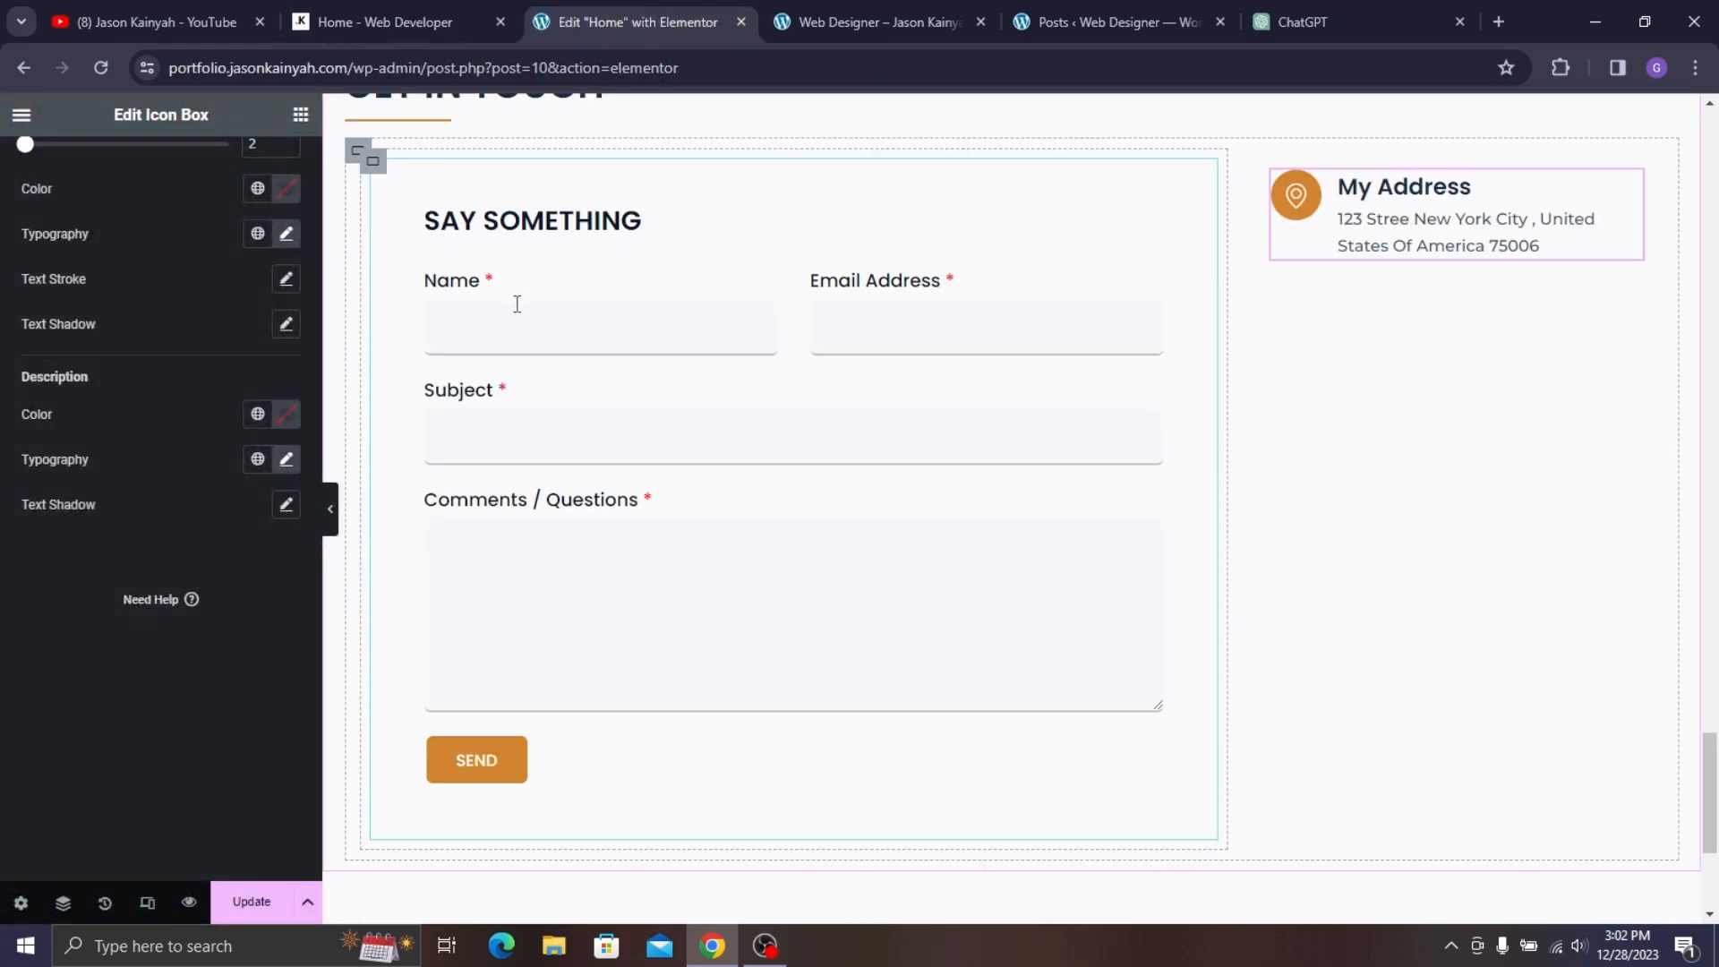
- Open the SAY SOMETHING form's saved Form1 in the form editor
{"action": "left_click", "coordinate": [418, 182]}
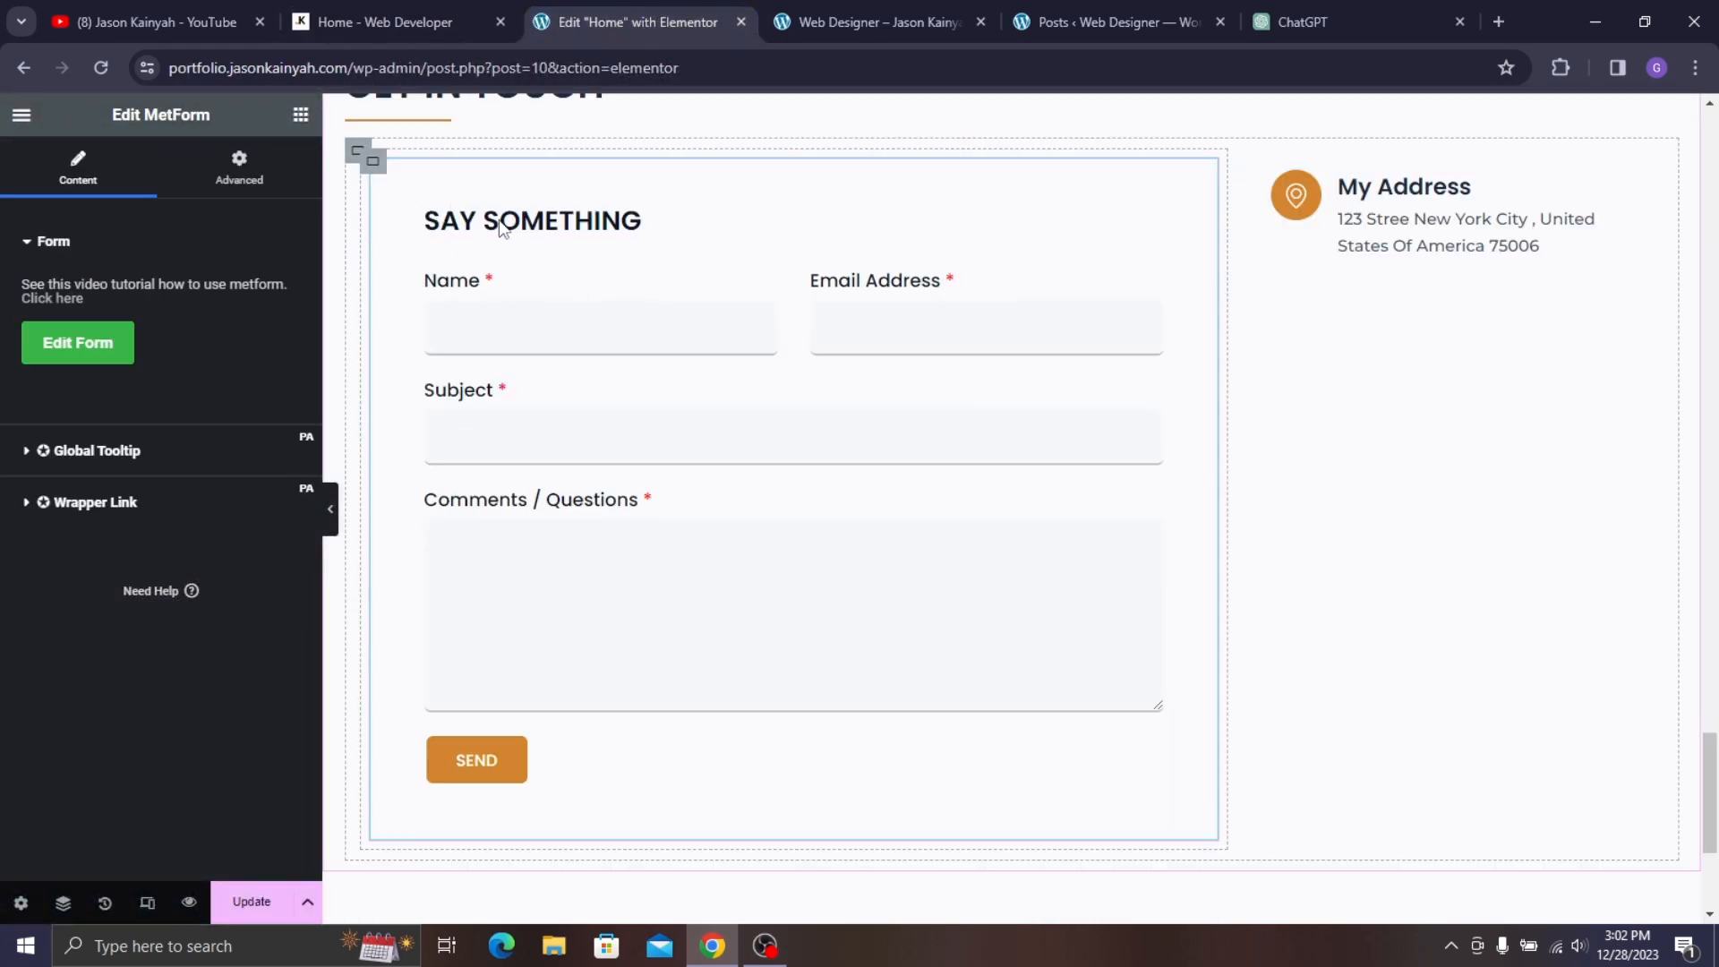
{"action": "left_click", "coordinate": [86, 356]}
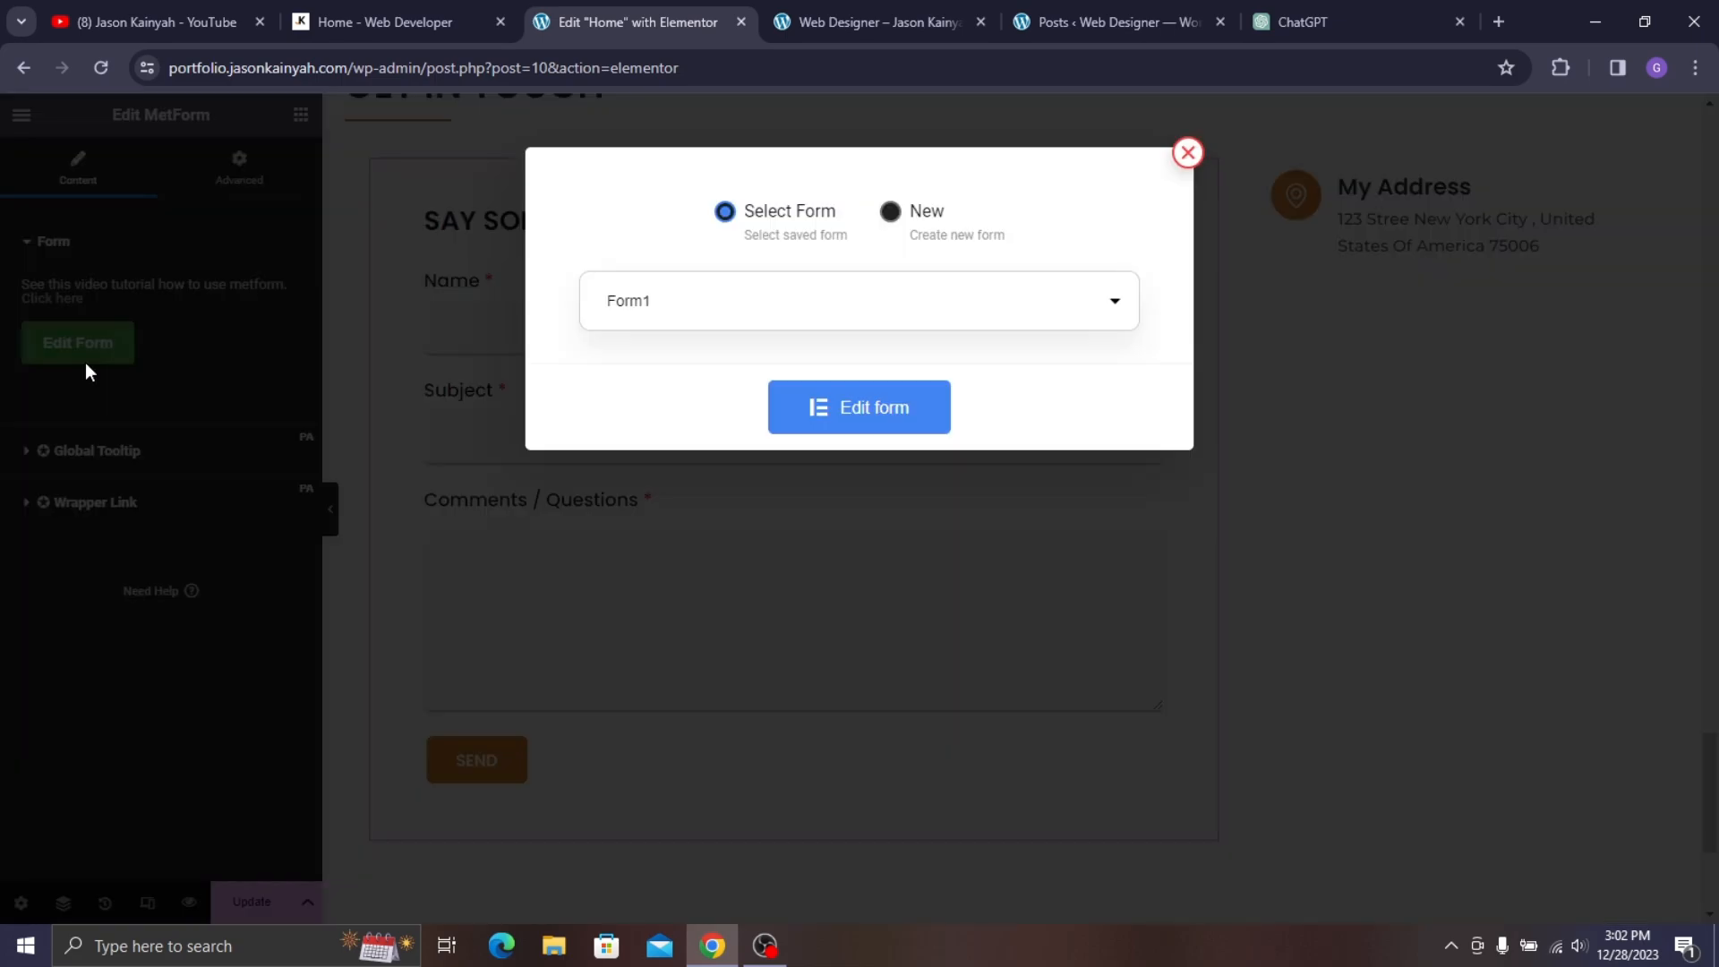
{"action": "left_click", "coordinate": [825, 414]}
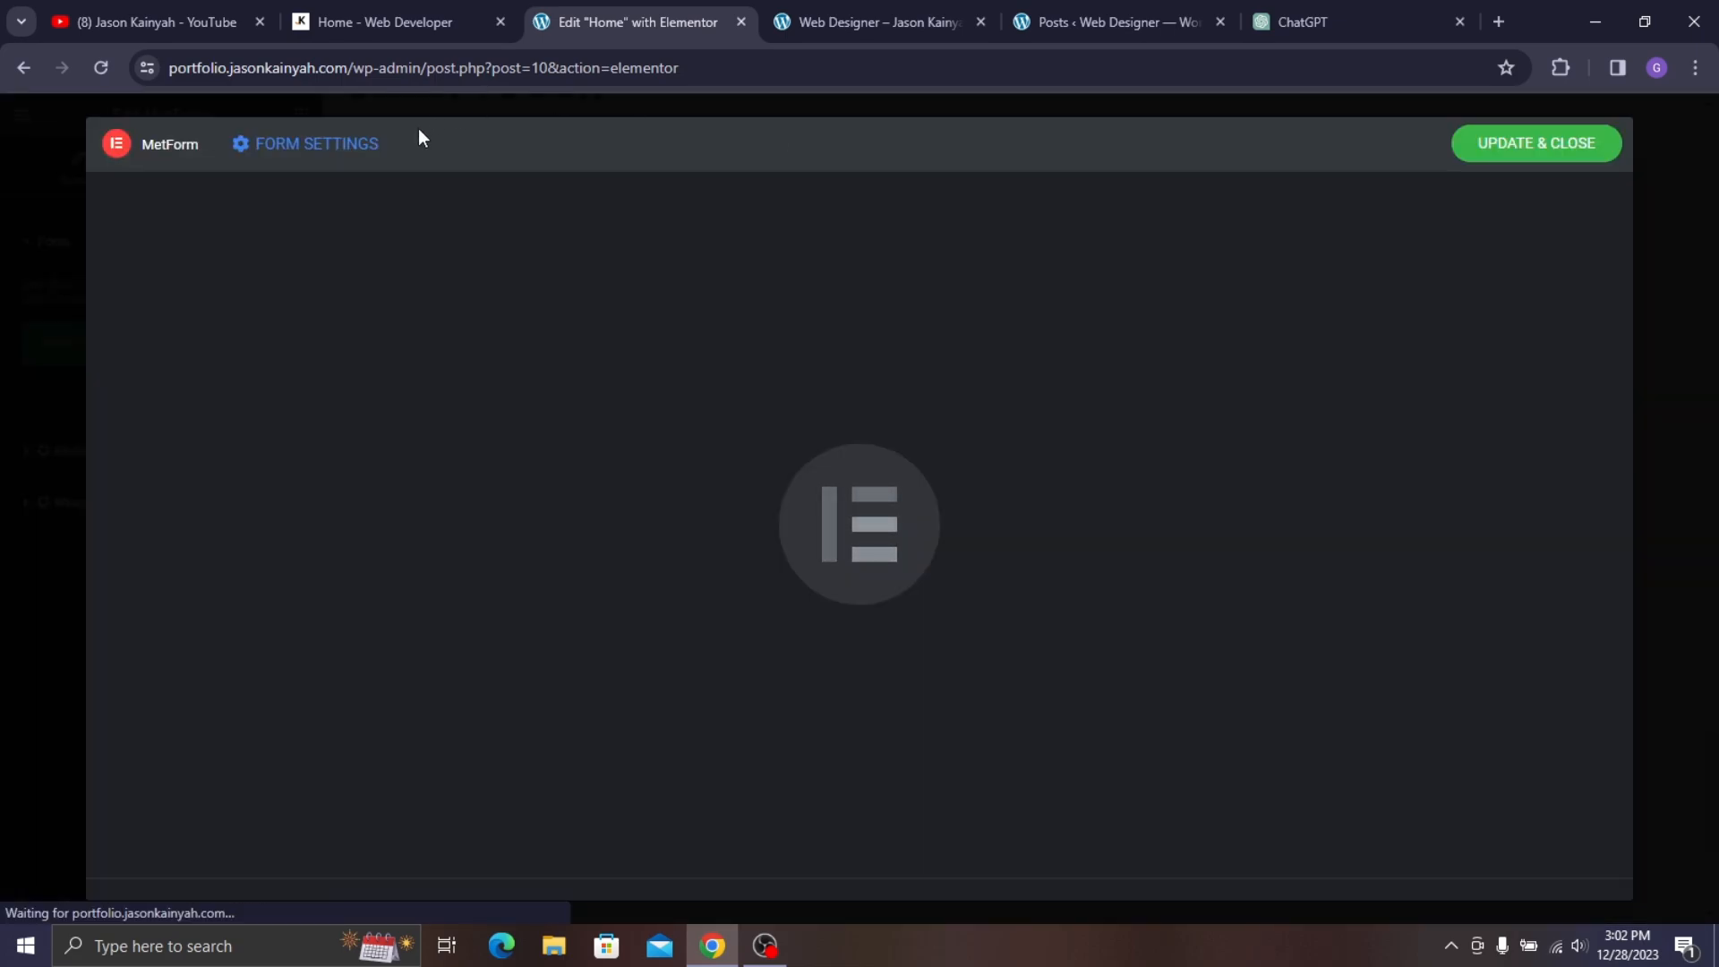
{"action": "left_click", "coordinate": [385, 22]}
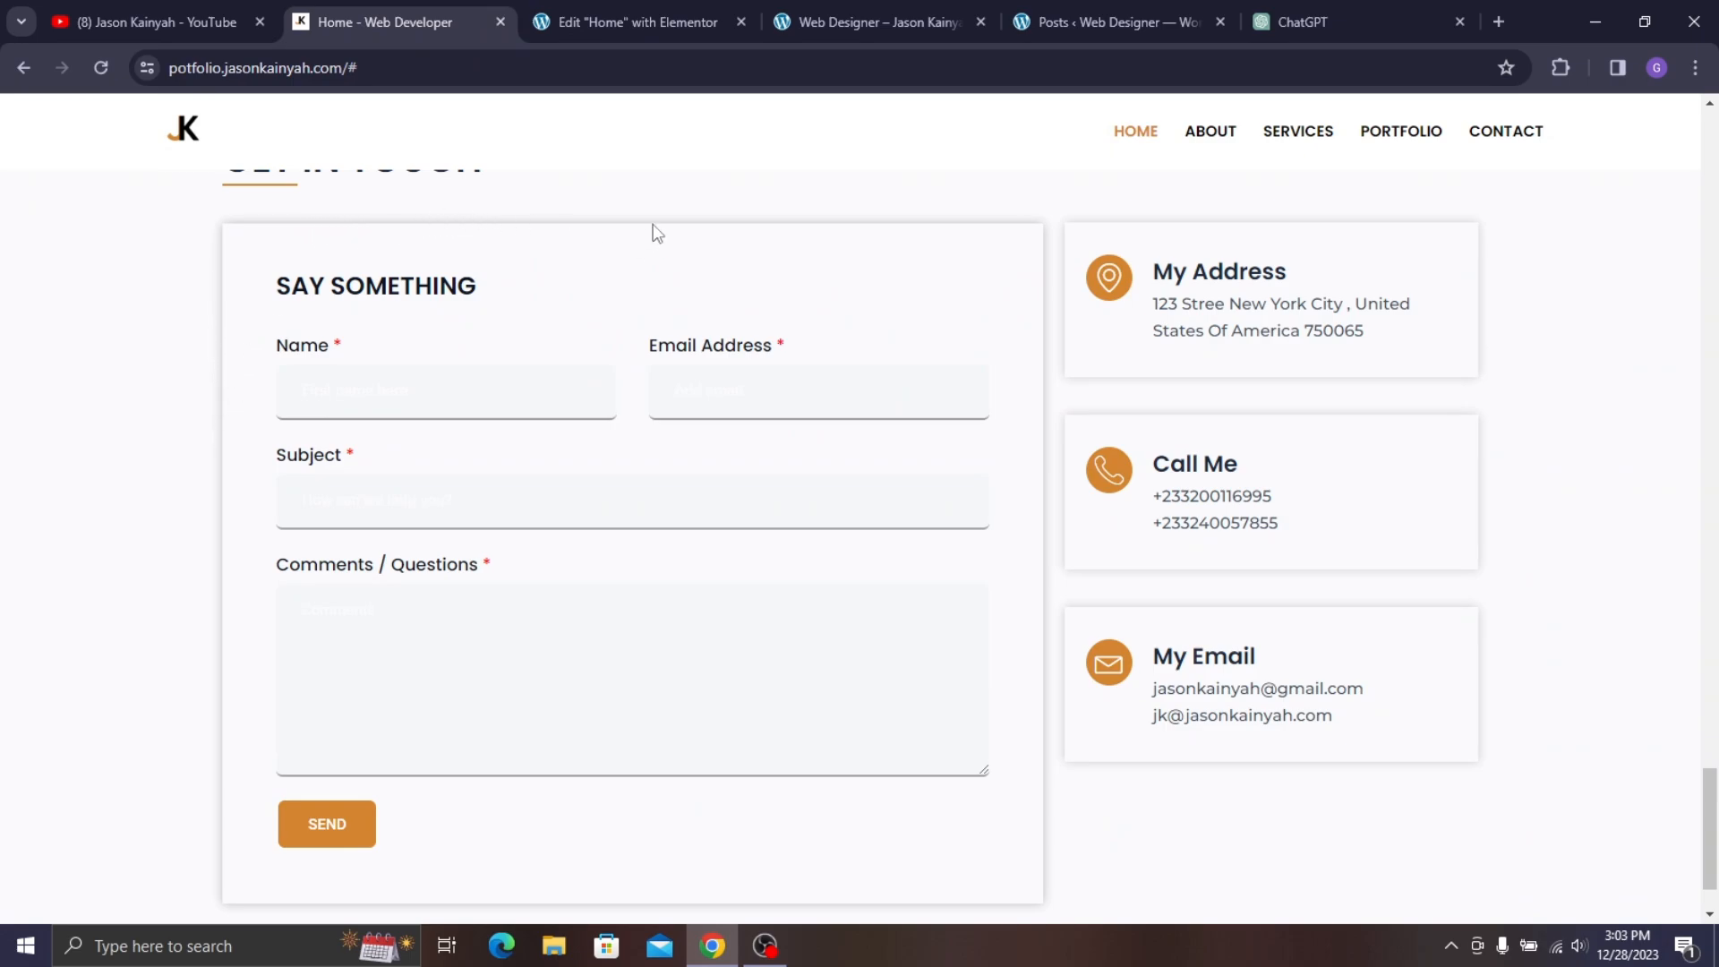
{"action": "left_click", "coordinate": [667, 16]}
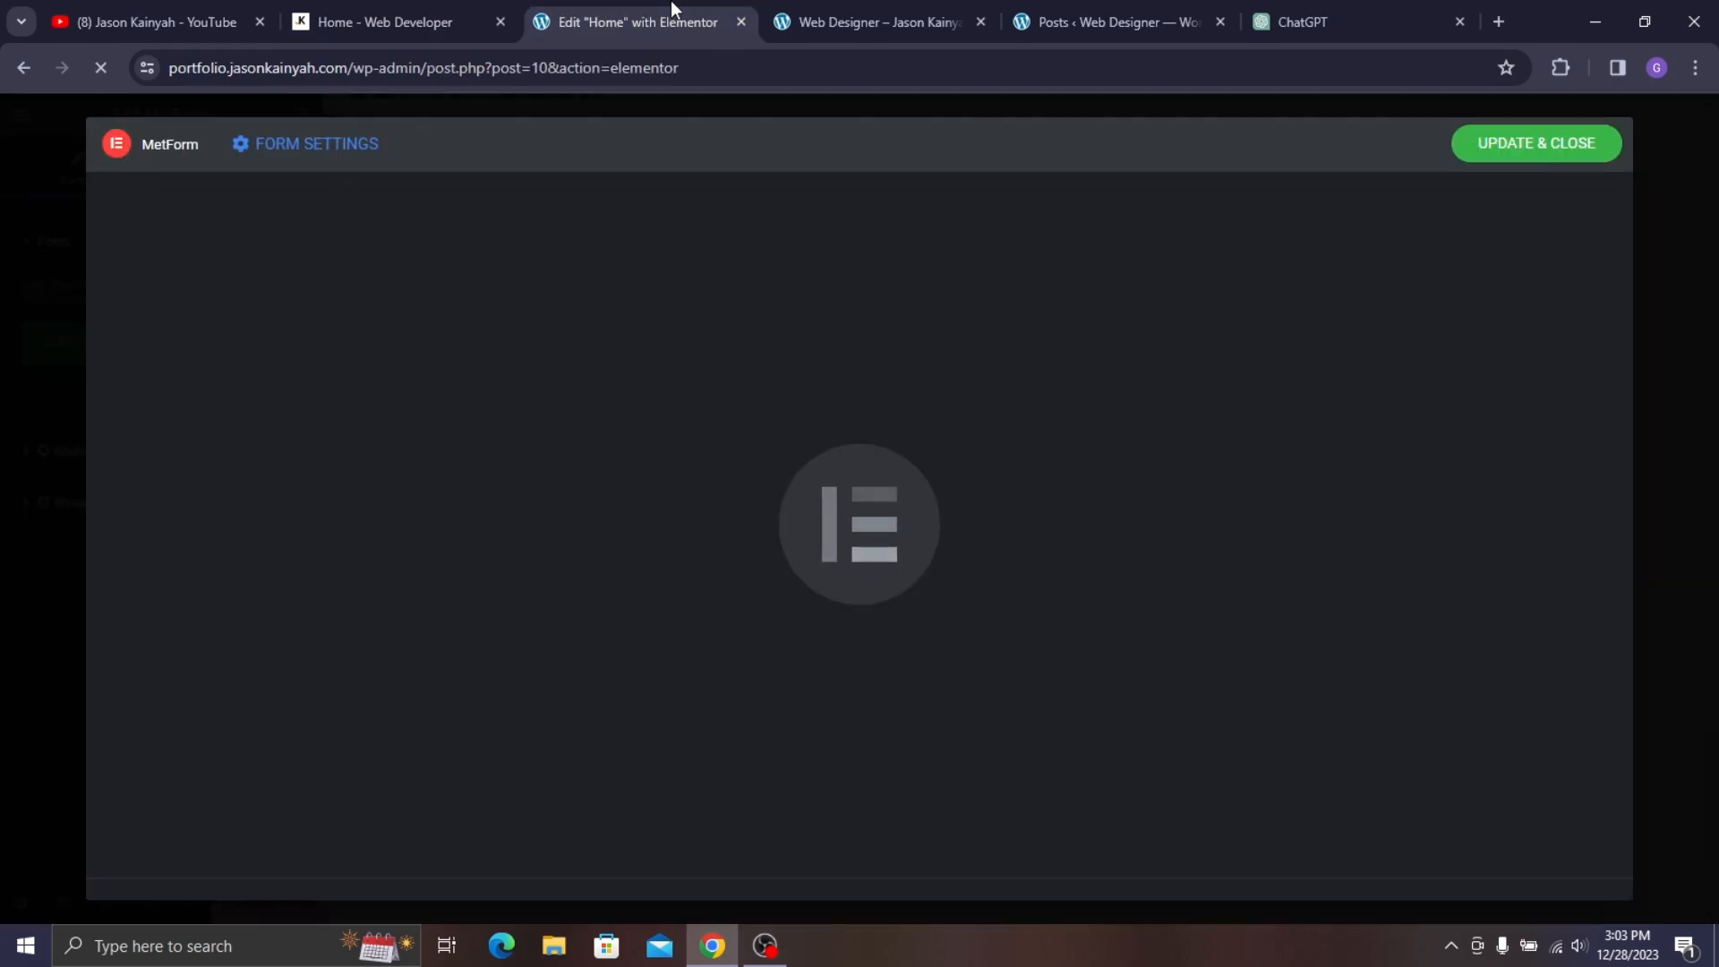
{"action": "left_click", "coordinate": [413, 16]}
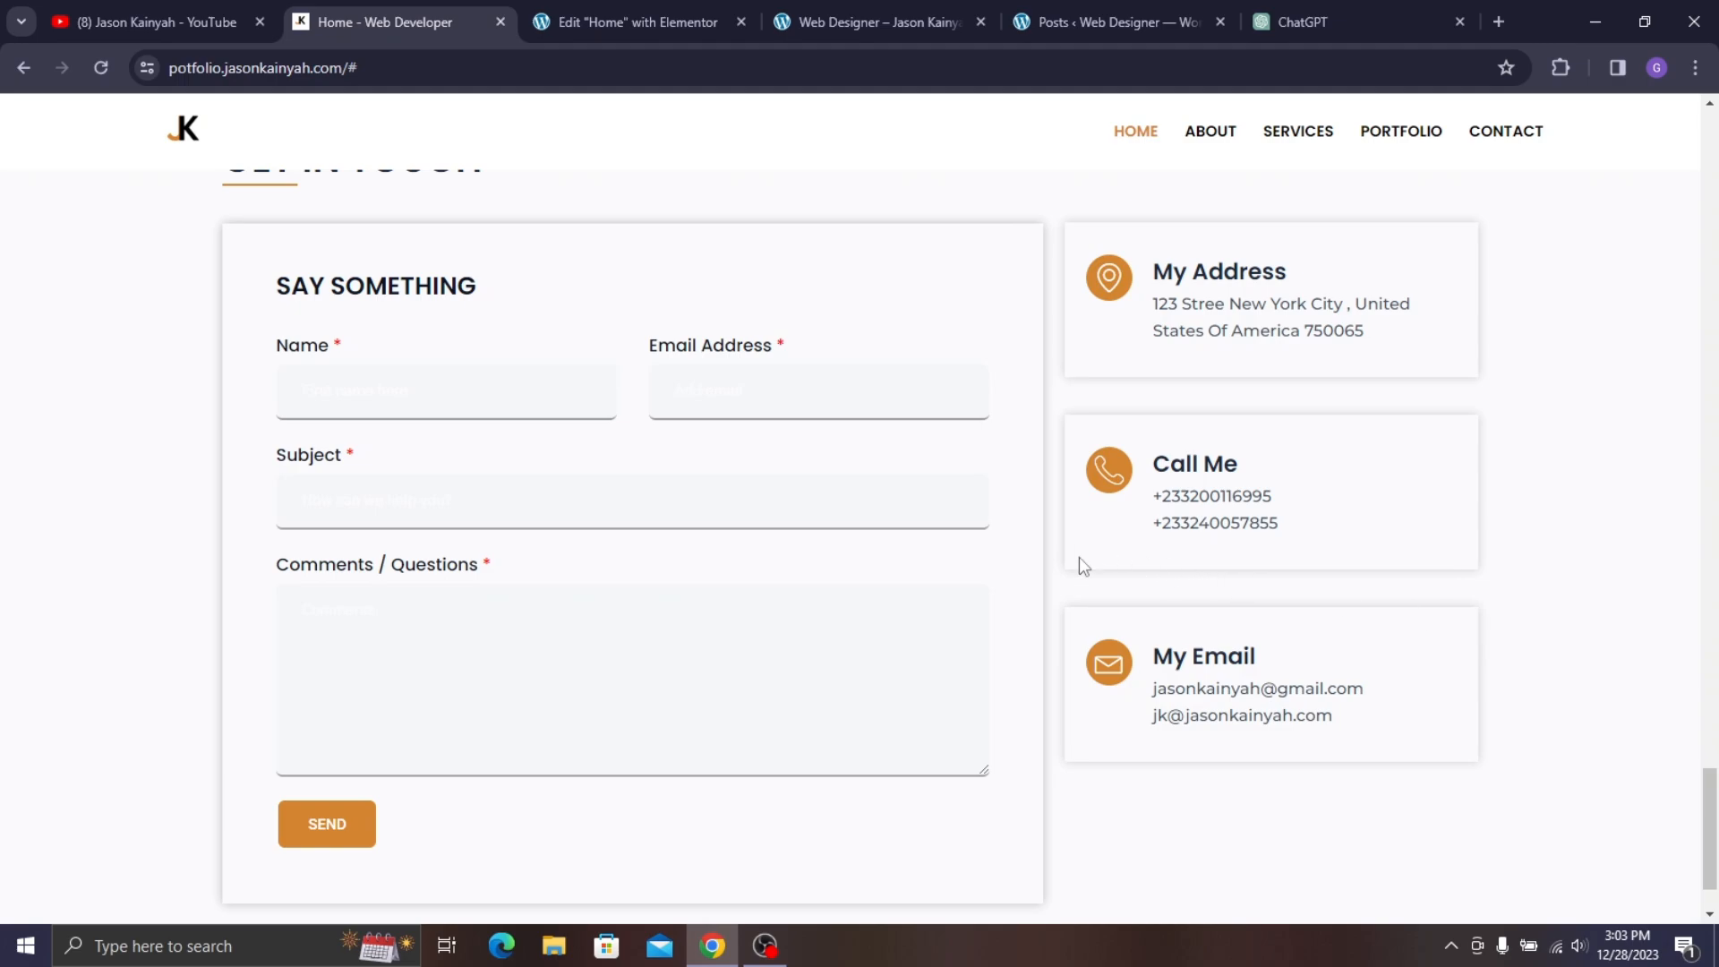
{"action": "left_click", "coordinate": [667, 16]}
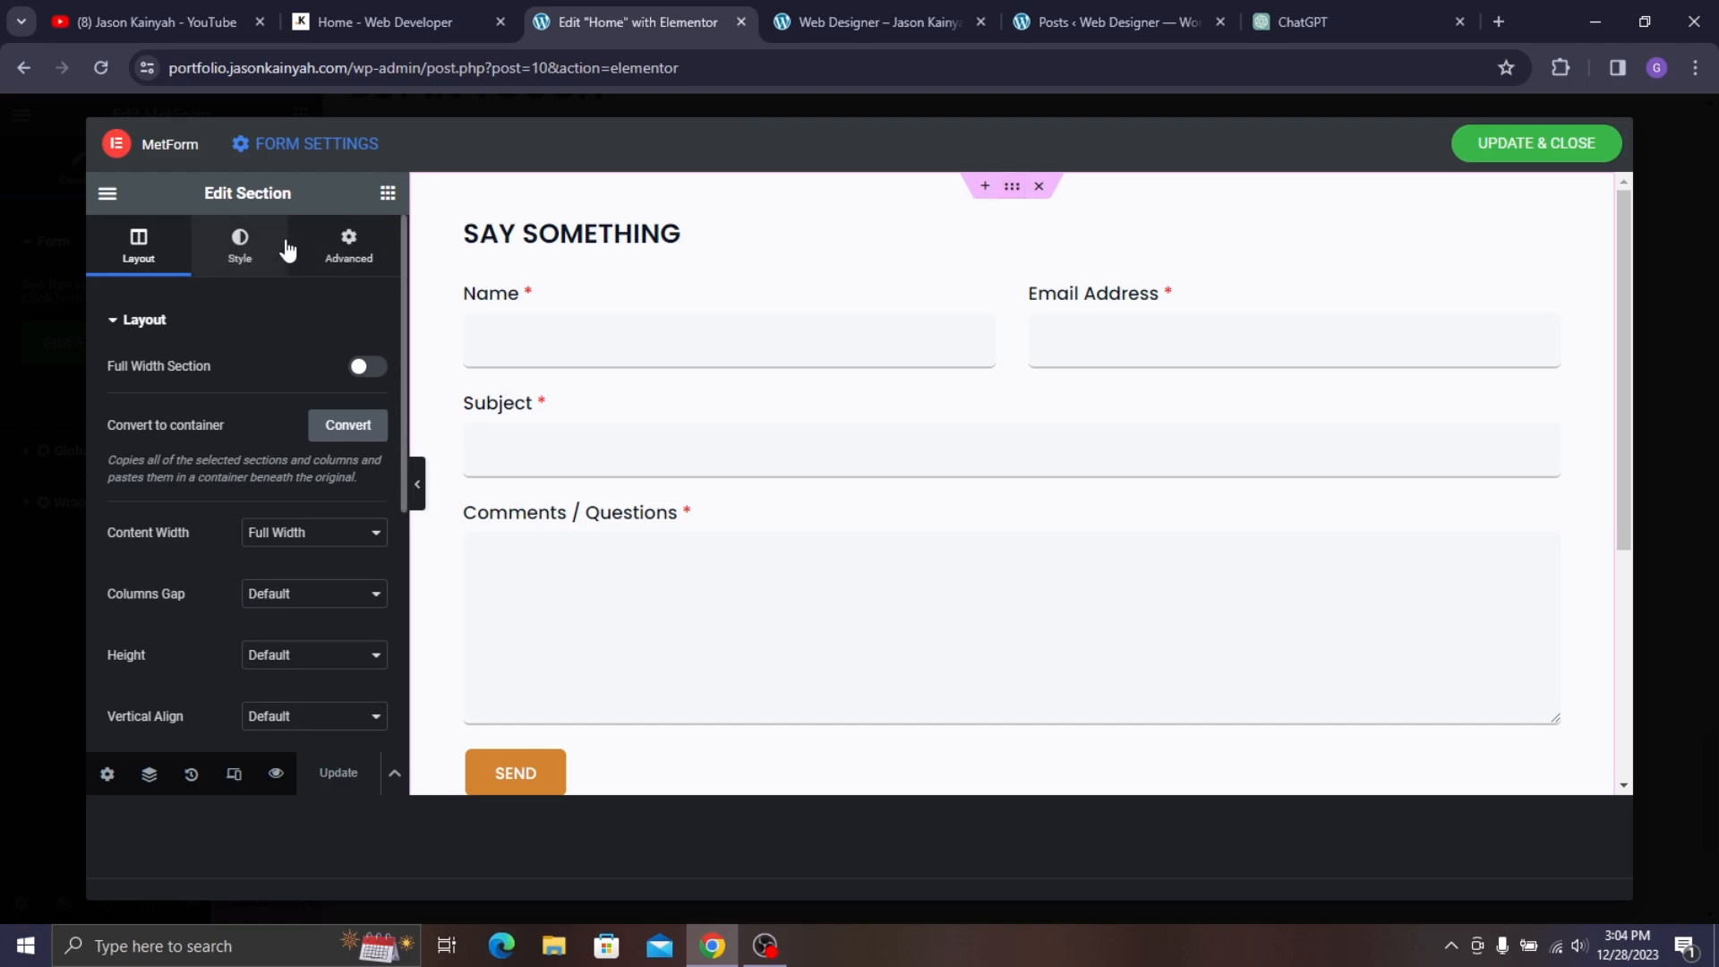
- Darken the form section's box shadow colour to 25% opacity
{"action": "left_click", "coordinate": [257, 242]}
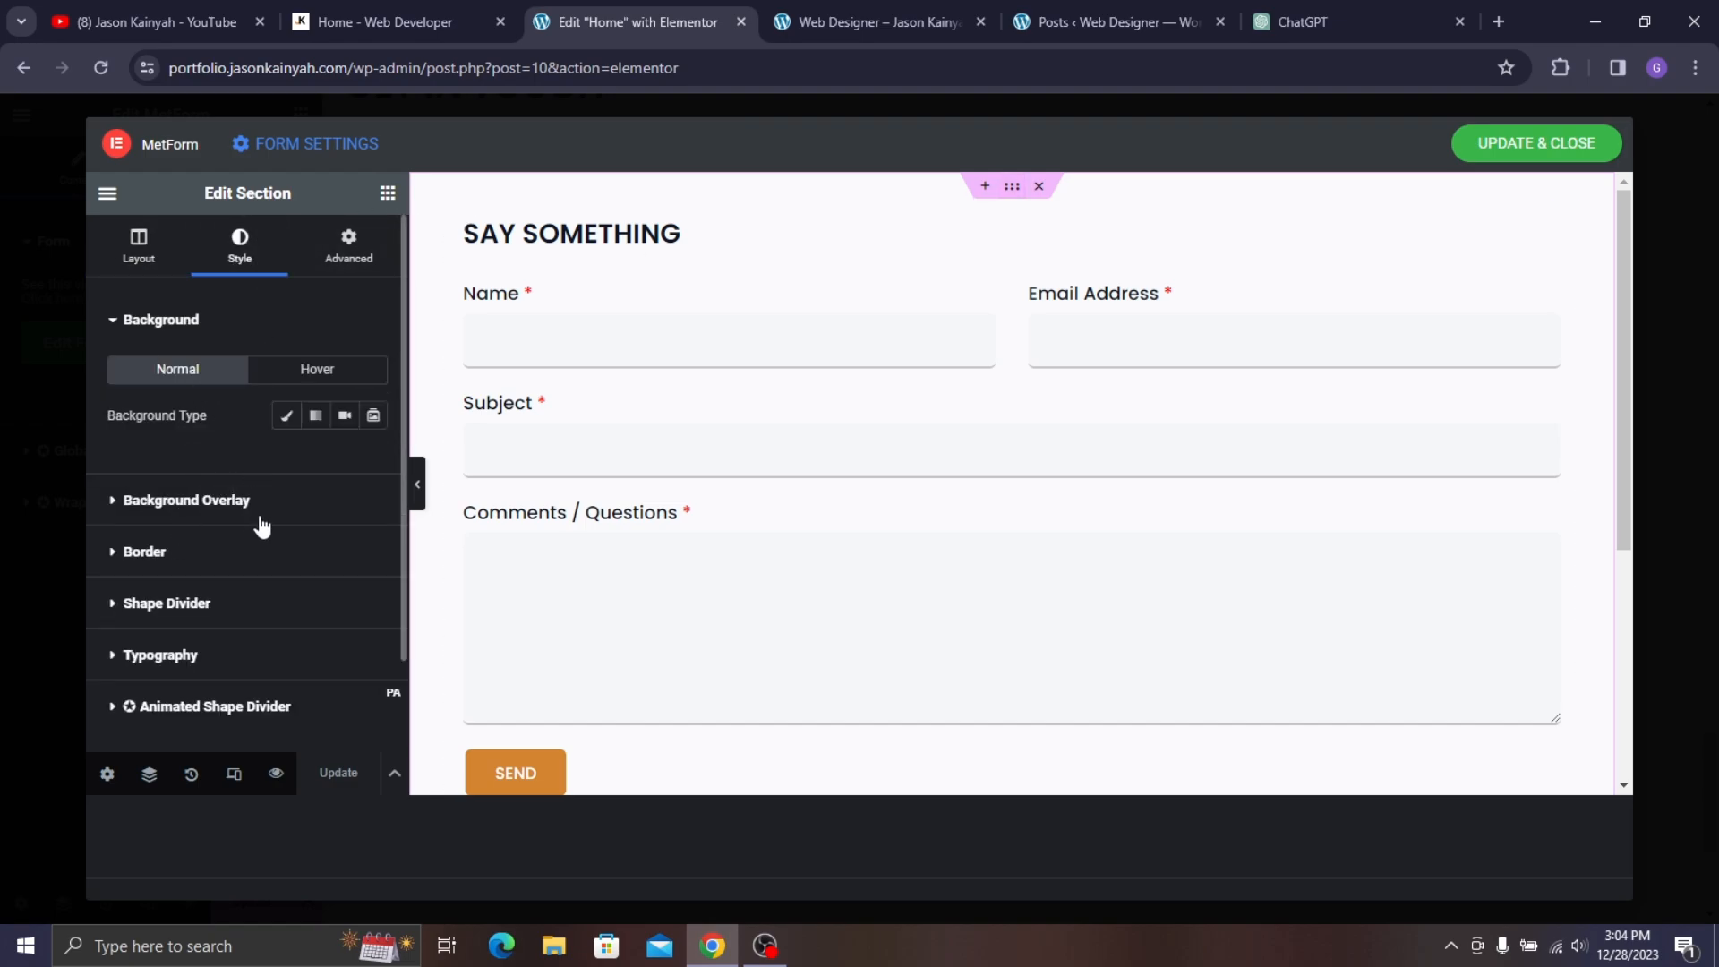
{"action": "left_click", "coordinate": [240, 552]}
{"action": "left_click", "coordinate": [373, 647]}
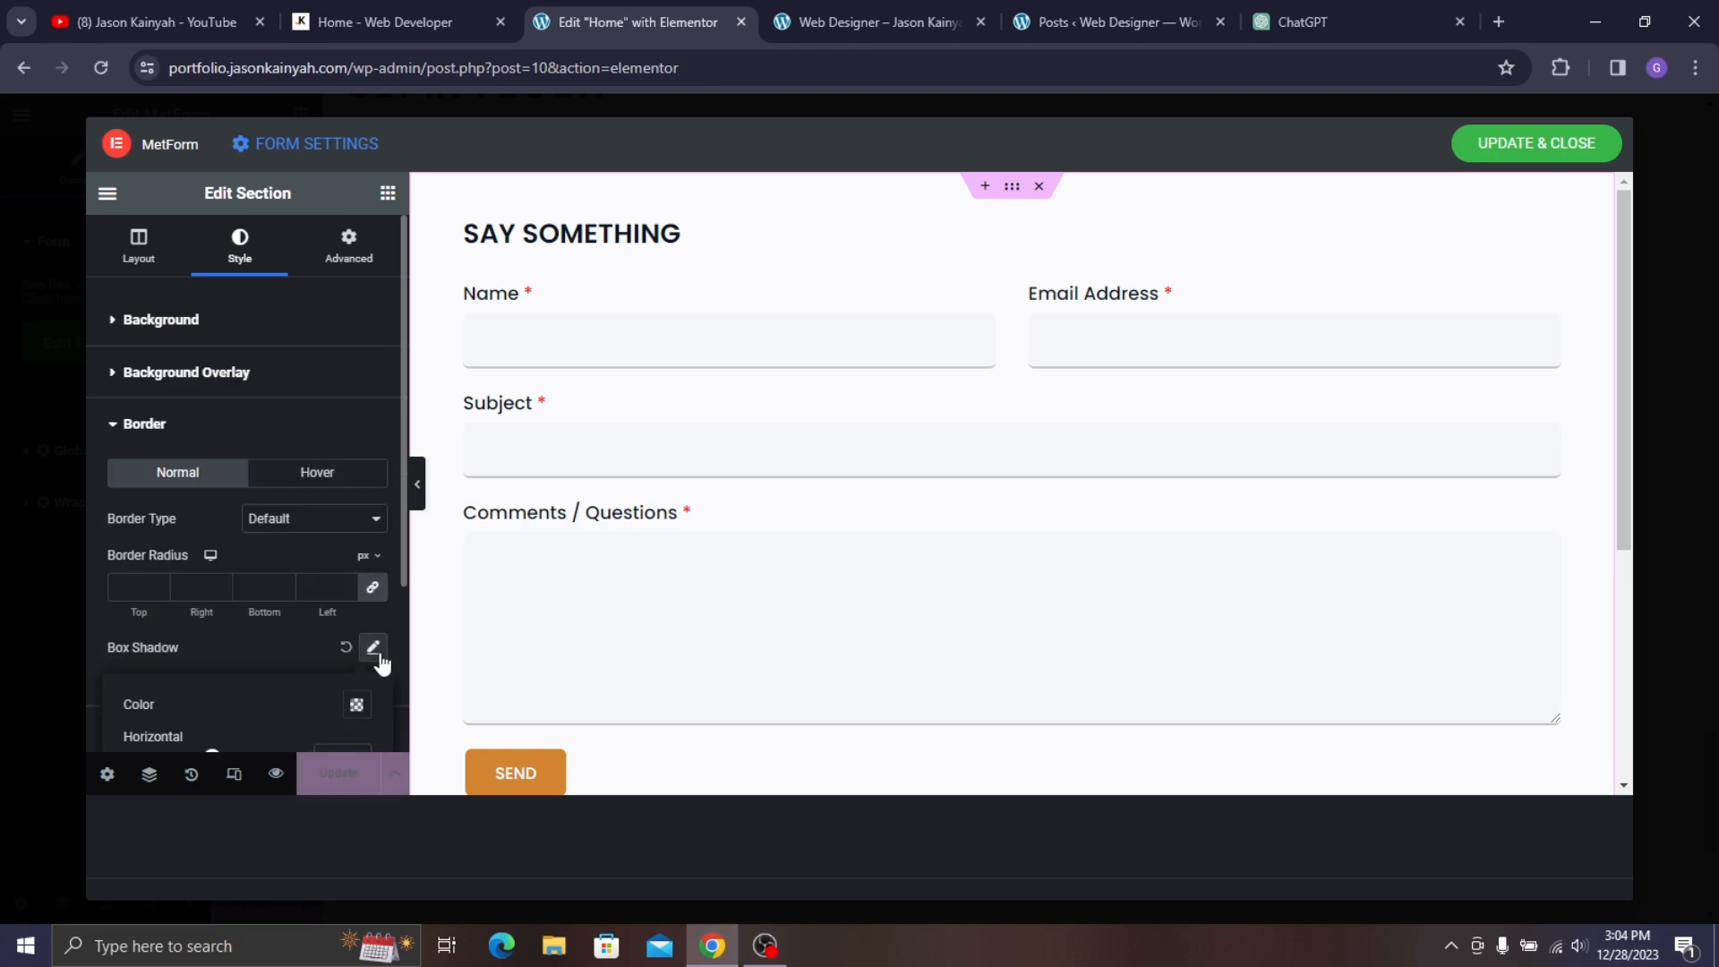
{"action": "scroll", "coordinate": [502, 445], "scroll_direction": "down", "scroll_amount": 2}
{"action": "scroll", "coordinate": [633, 518], "scroll_direction": "up", "scroll_amount": 2}
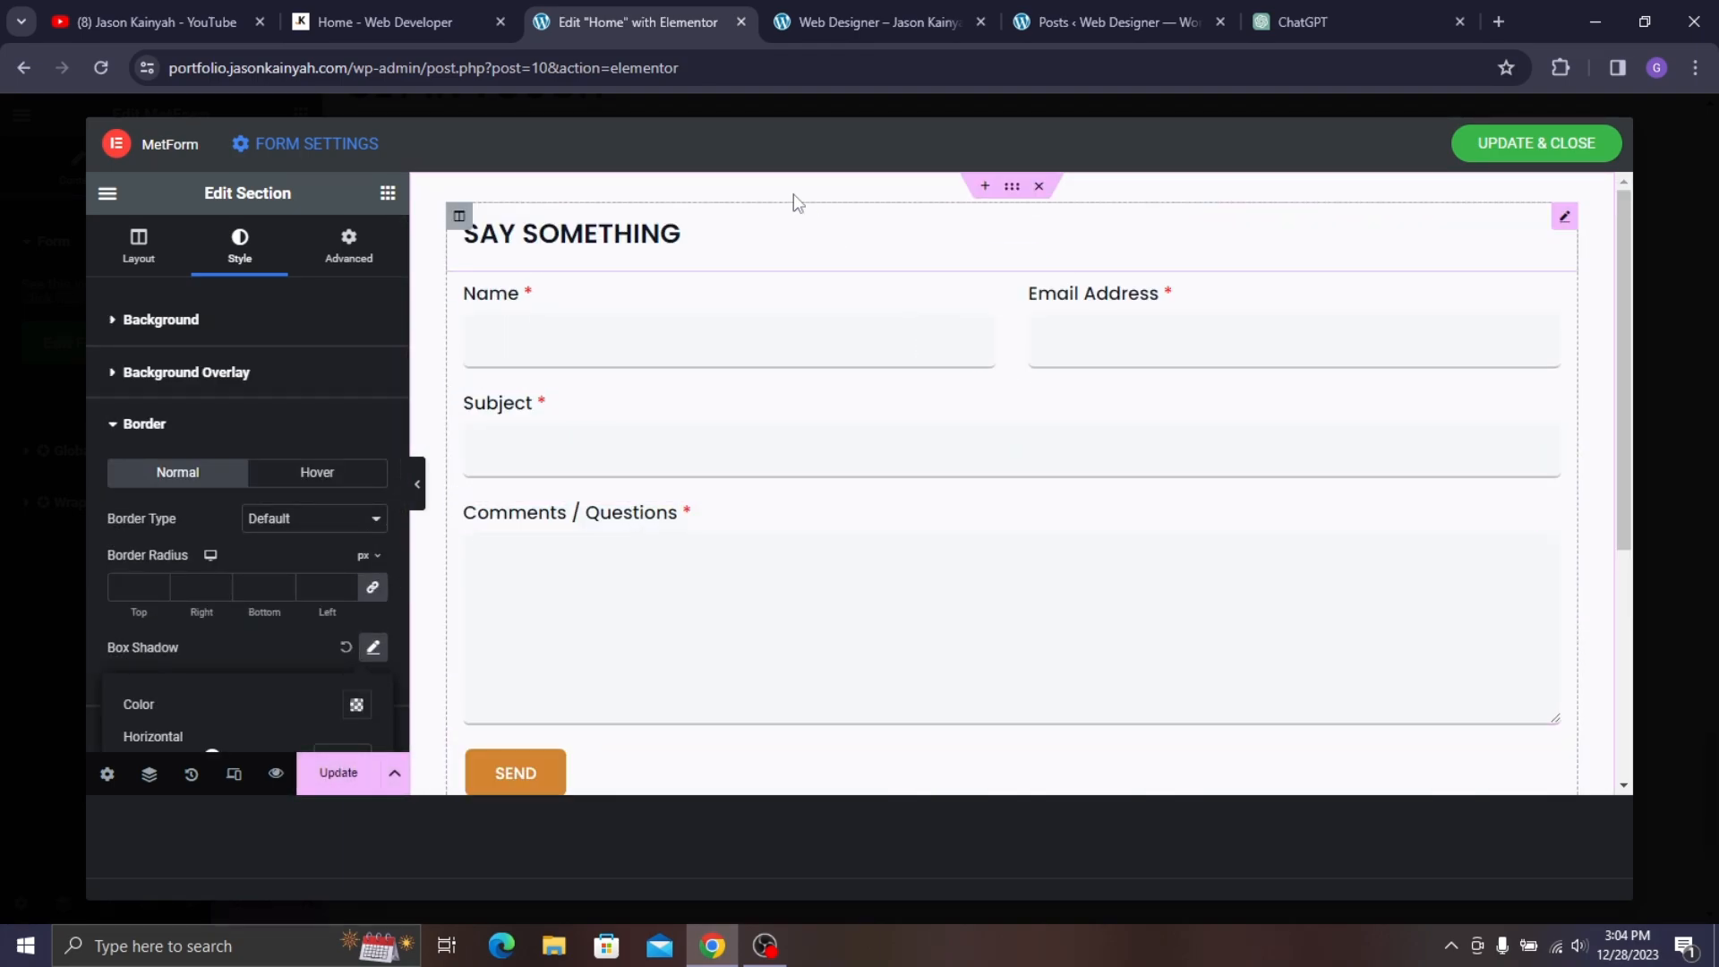
{"action": "scroll", "coordinate": [610, 583], "scroll_direction": "down", "scroll_amount": 4}
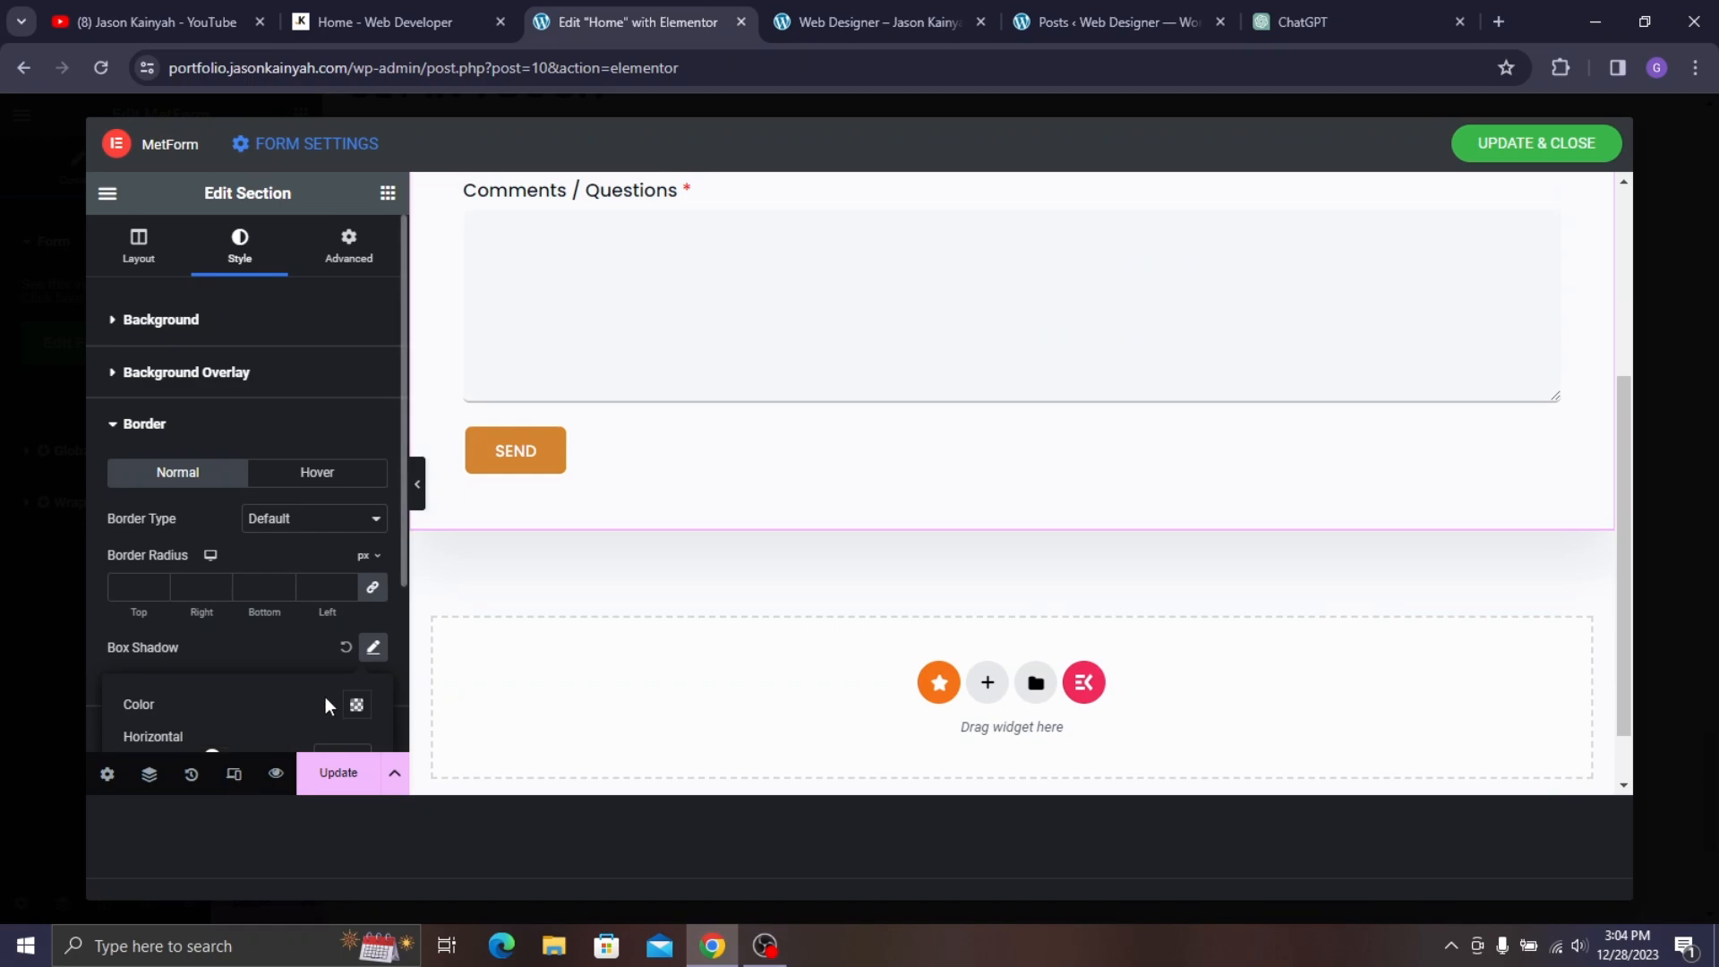
{"action": "scroll", "coordinate": [325, 697], "scroll_direction": "down", "scroll_amount": 3}
{"action": "left_click", "coordinate": [357, 466]}
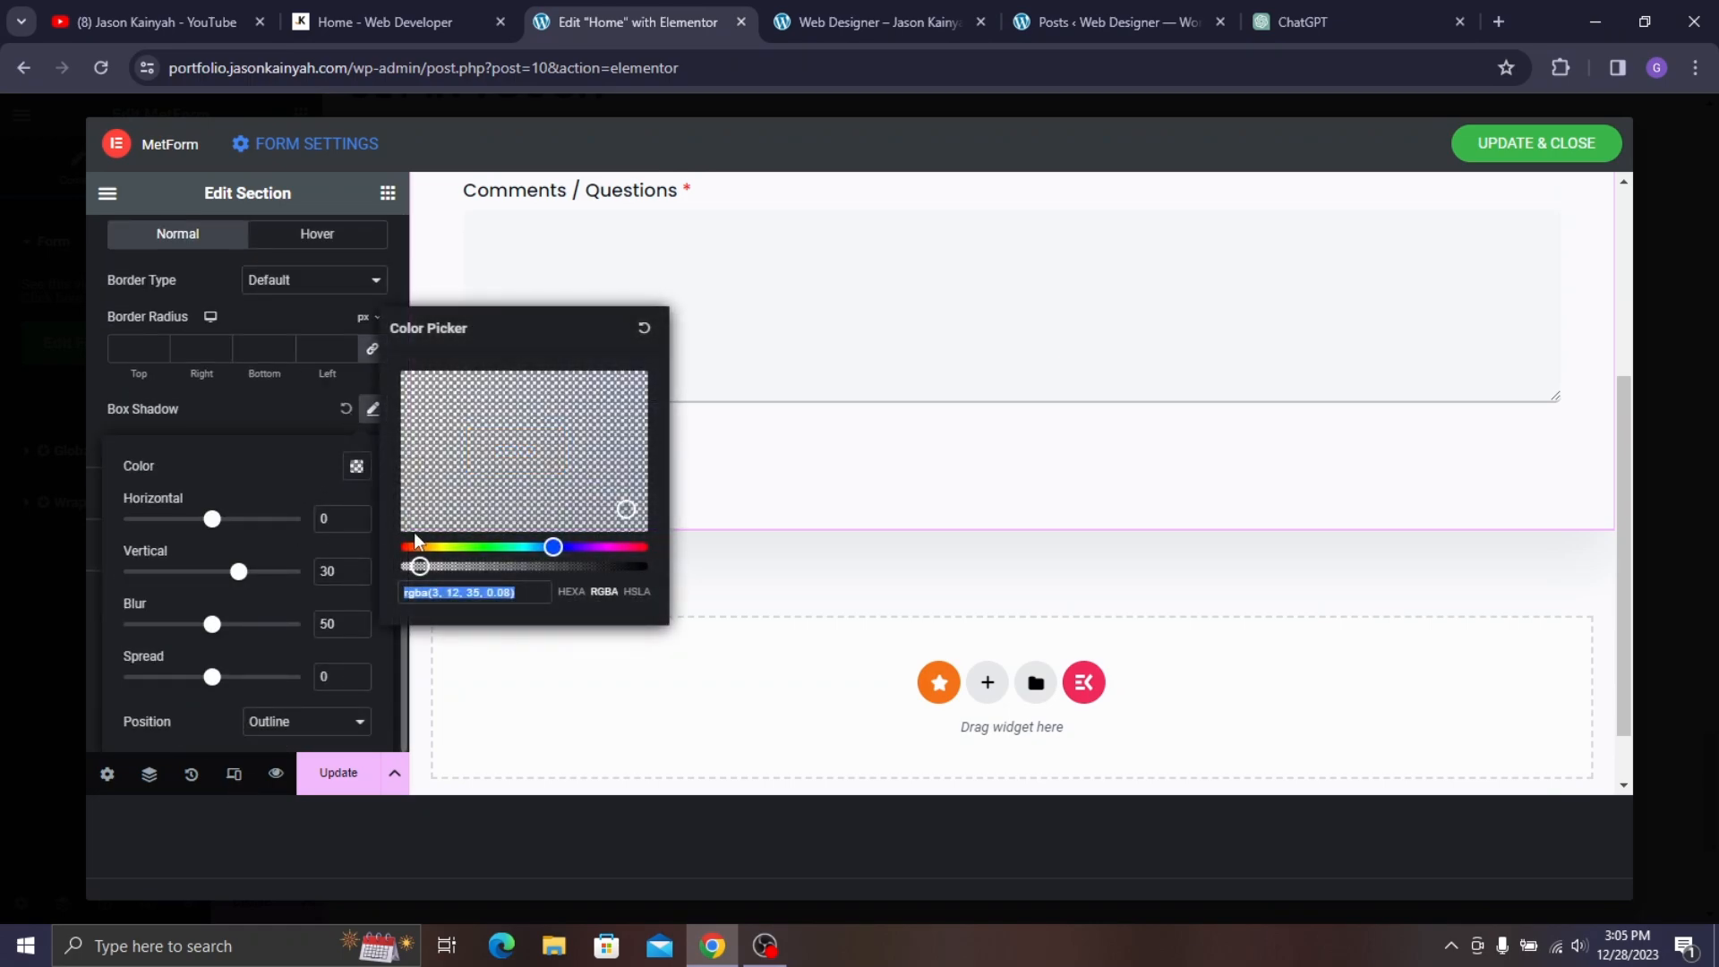
{"action": "left_click", "coordinate": [546, 528]}
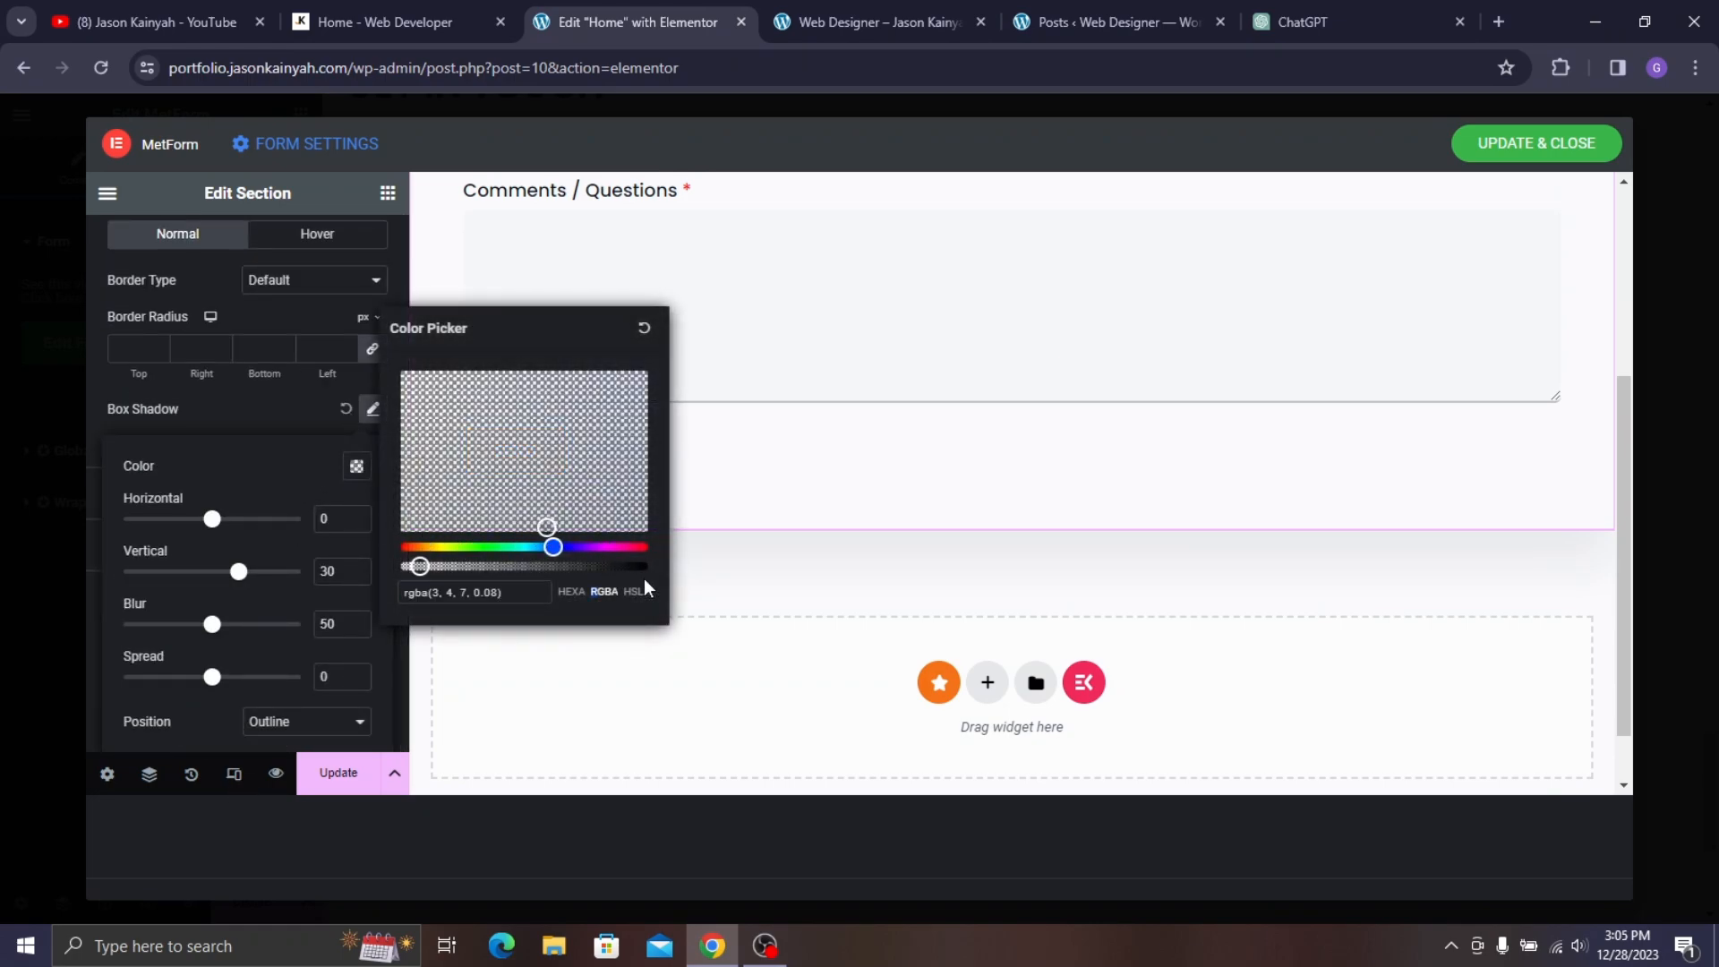
{"action": "left_click_drag", "start_coordinate": [630, 567], "coordinate": [465, 590]}
{"action": "scroll", "coordinate": [1158, 415], "scroll_direction": "up", "scroll_amount": 1}
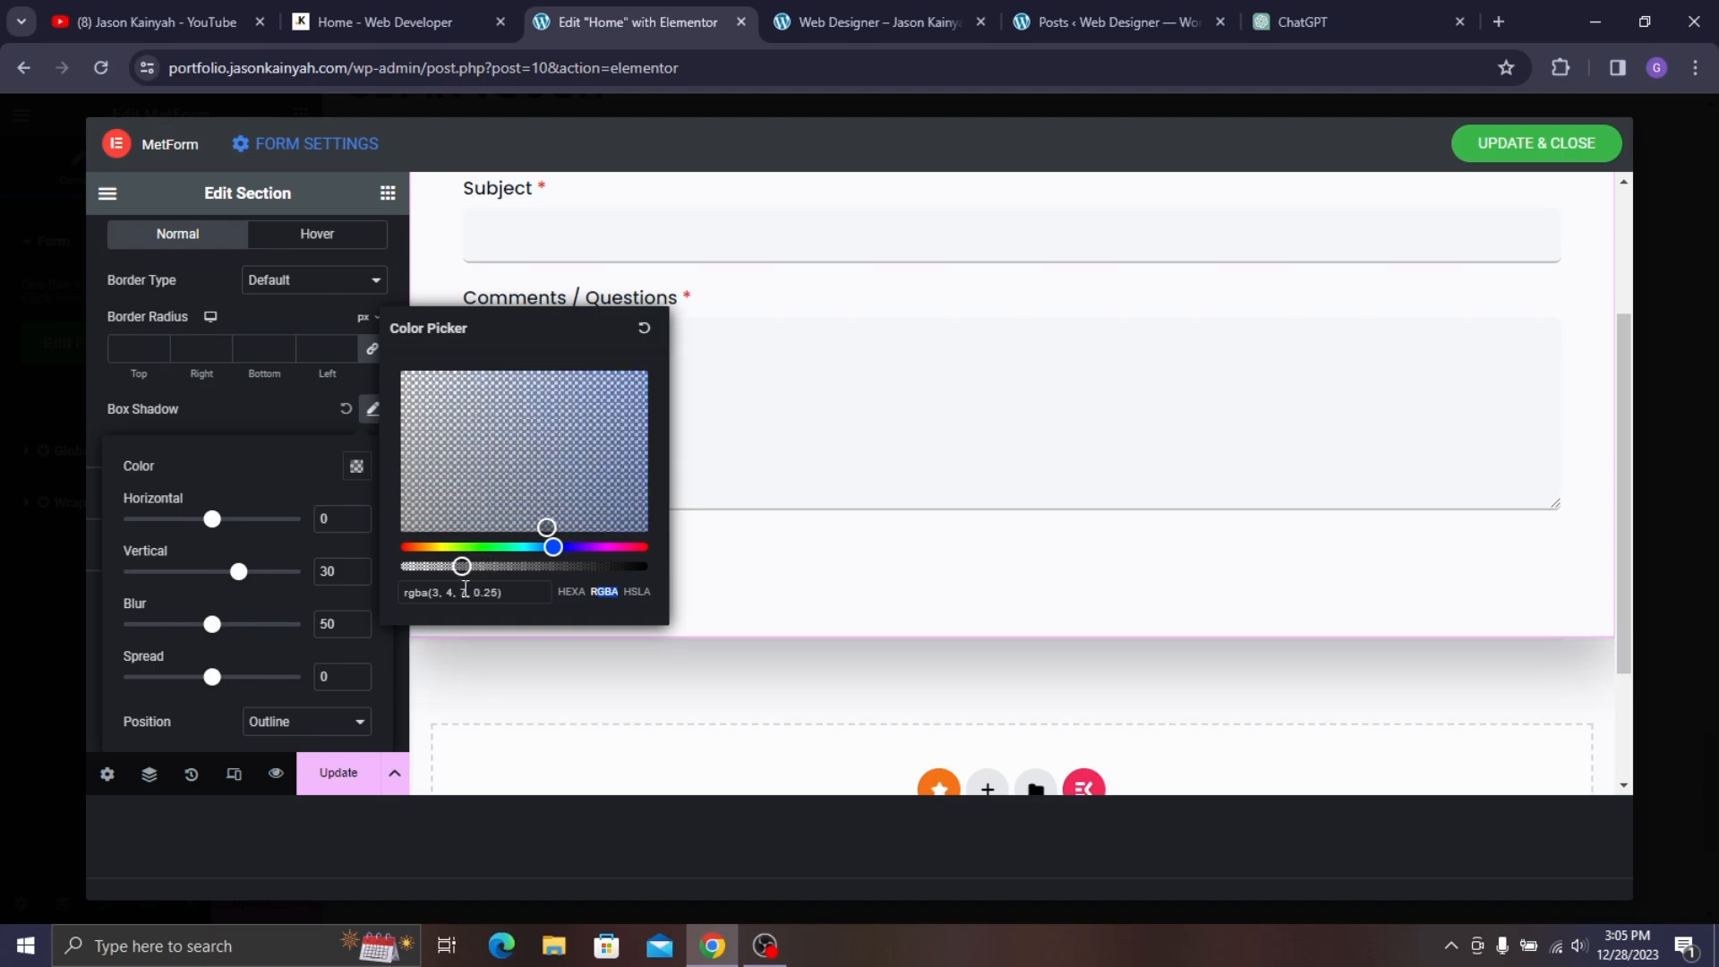
- Close the shadow settings and Update & Close the form
{"action": "left_click", "coordinate": [302, 416]}
{"action": "scroll", "coordinate": [987, 454], "scroll_direction": "up", "scroll_amount": 3}
{"action": "scroll", "coordinate": [851, 361], "scroll_direction": "down", "scroll_amount": 4}
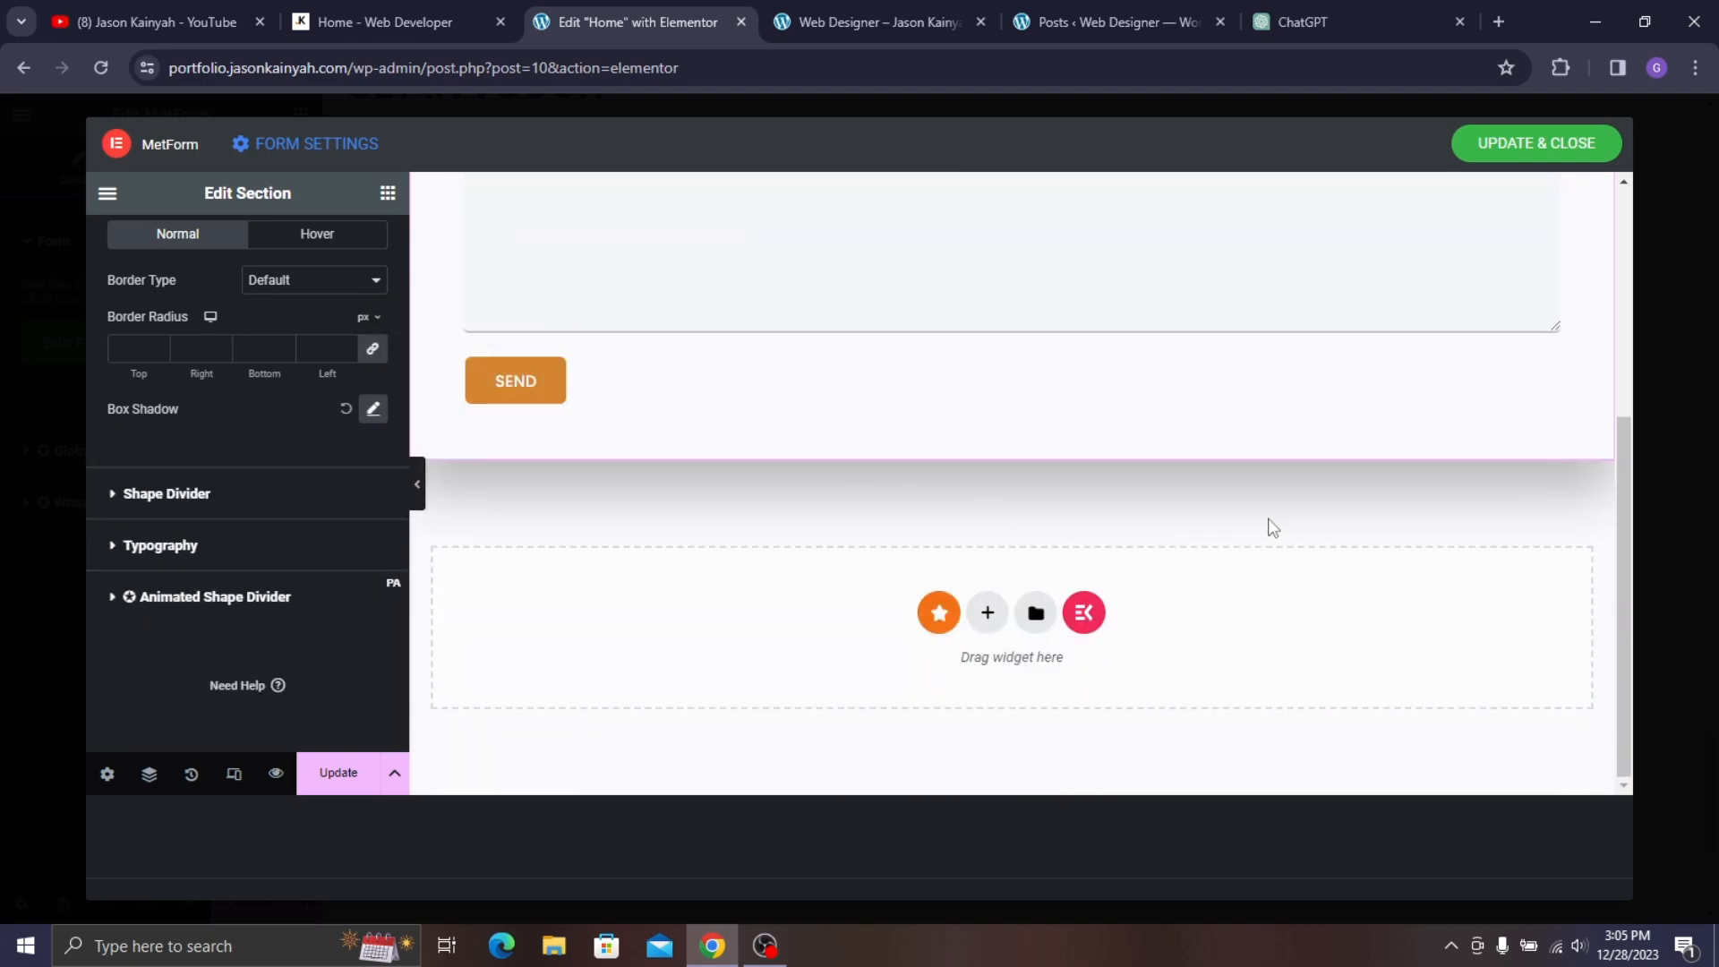
{"action": "scroll", "coordinate": [1266, 525], "scroll_direction": "up", "scroll_amount": 4}
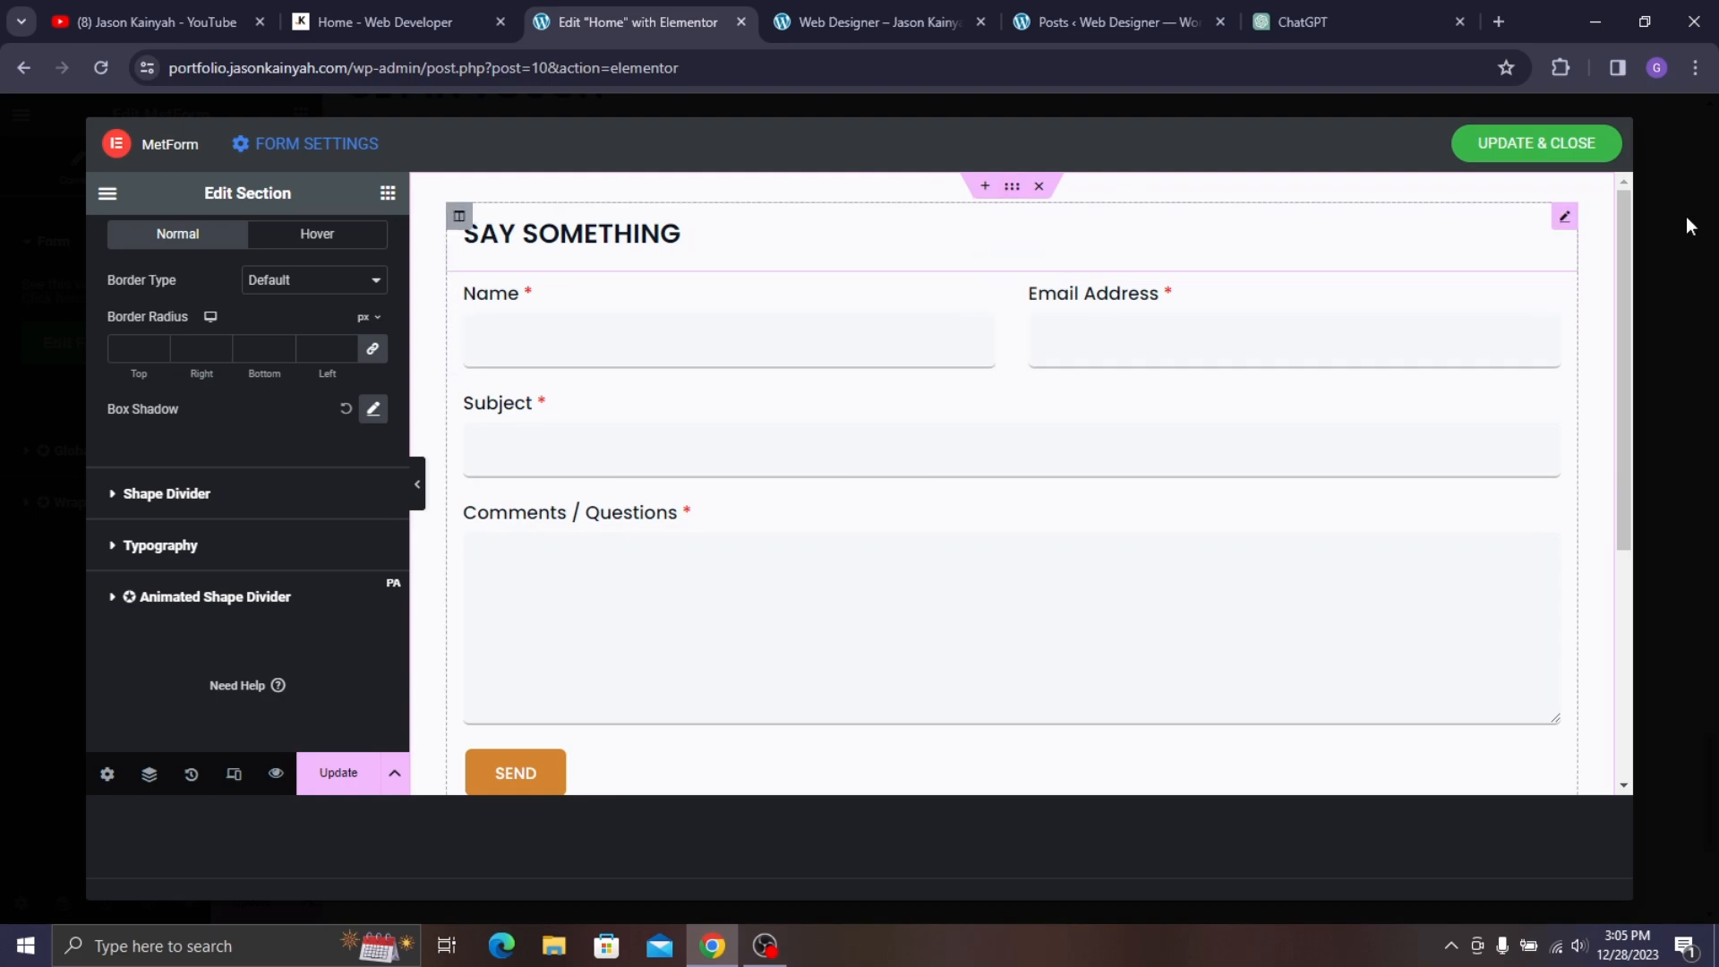
{"action": "left_click", "coordinate": [1495, 147]}
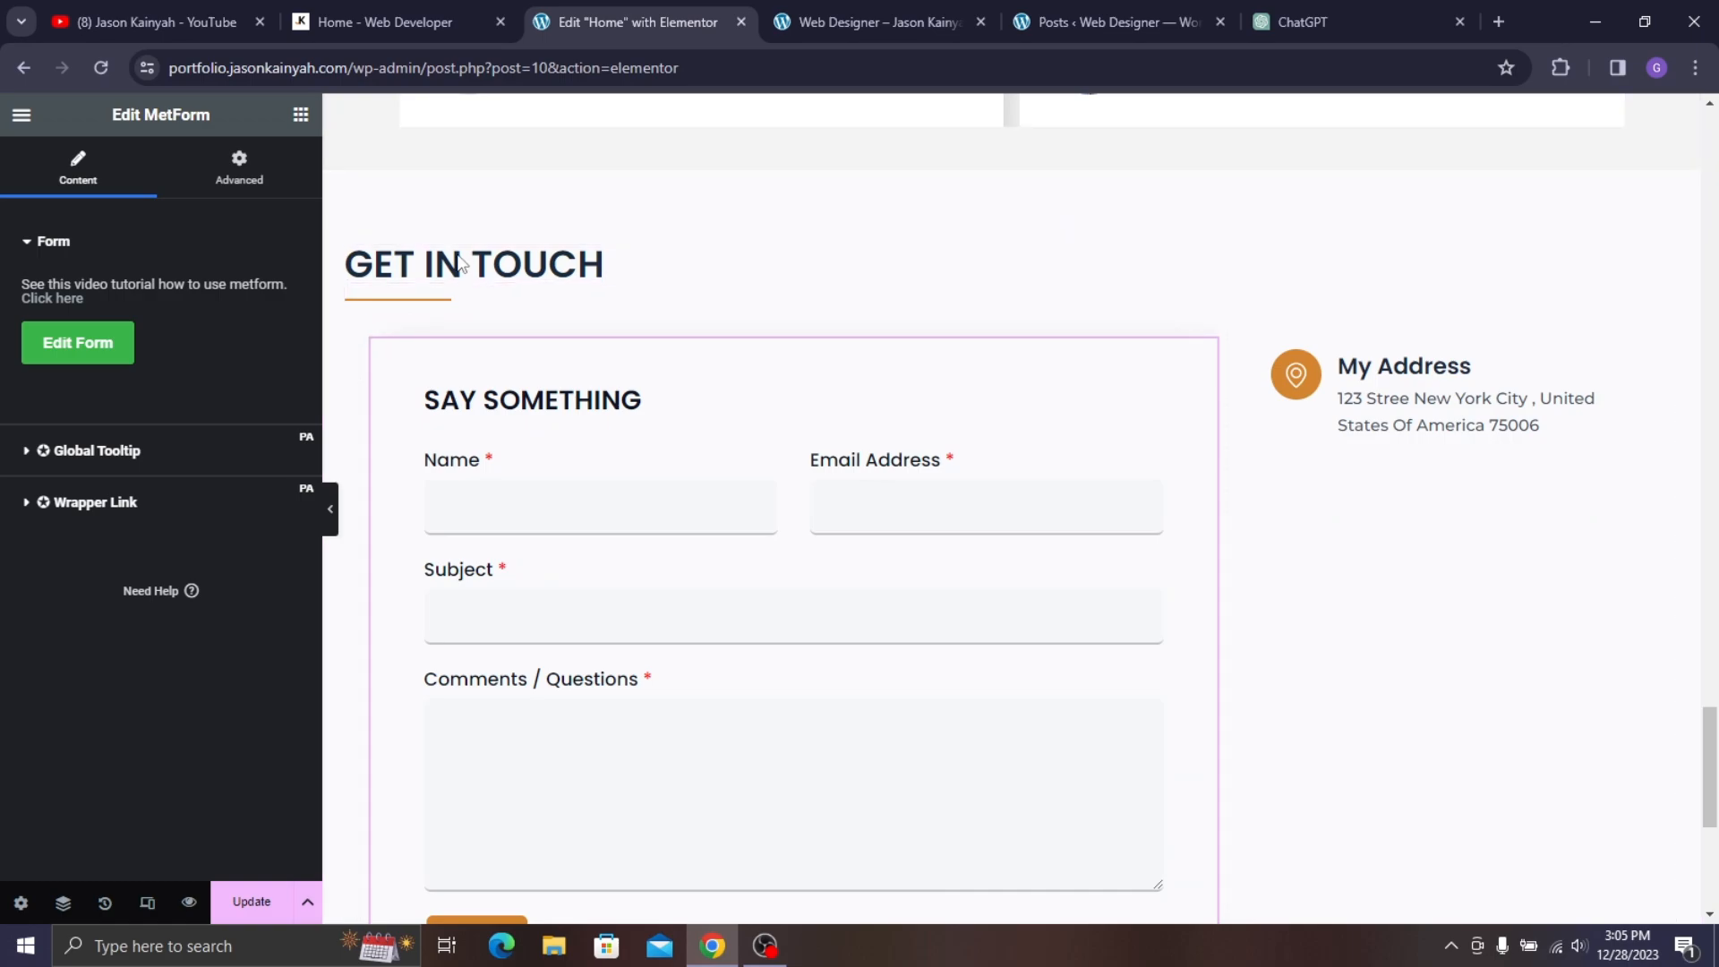
- Select the form's container and open its border settings, keeping border type Default
{"action": "left_click", "coordinate": [358, 7]}
{"action": "left_click", "coordinate": [702, 13]}
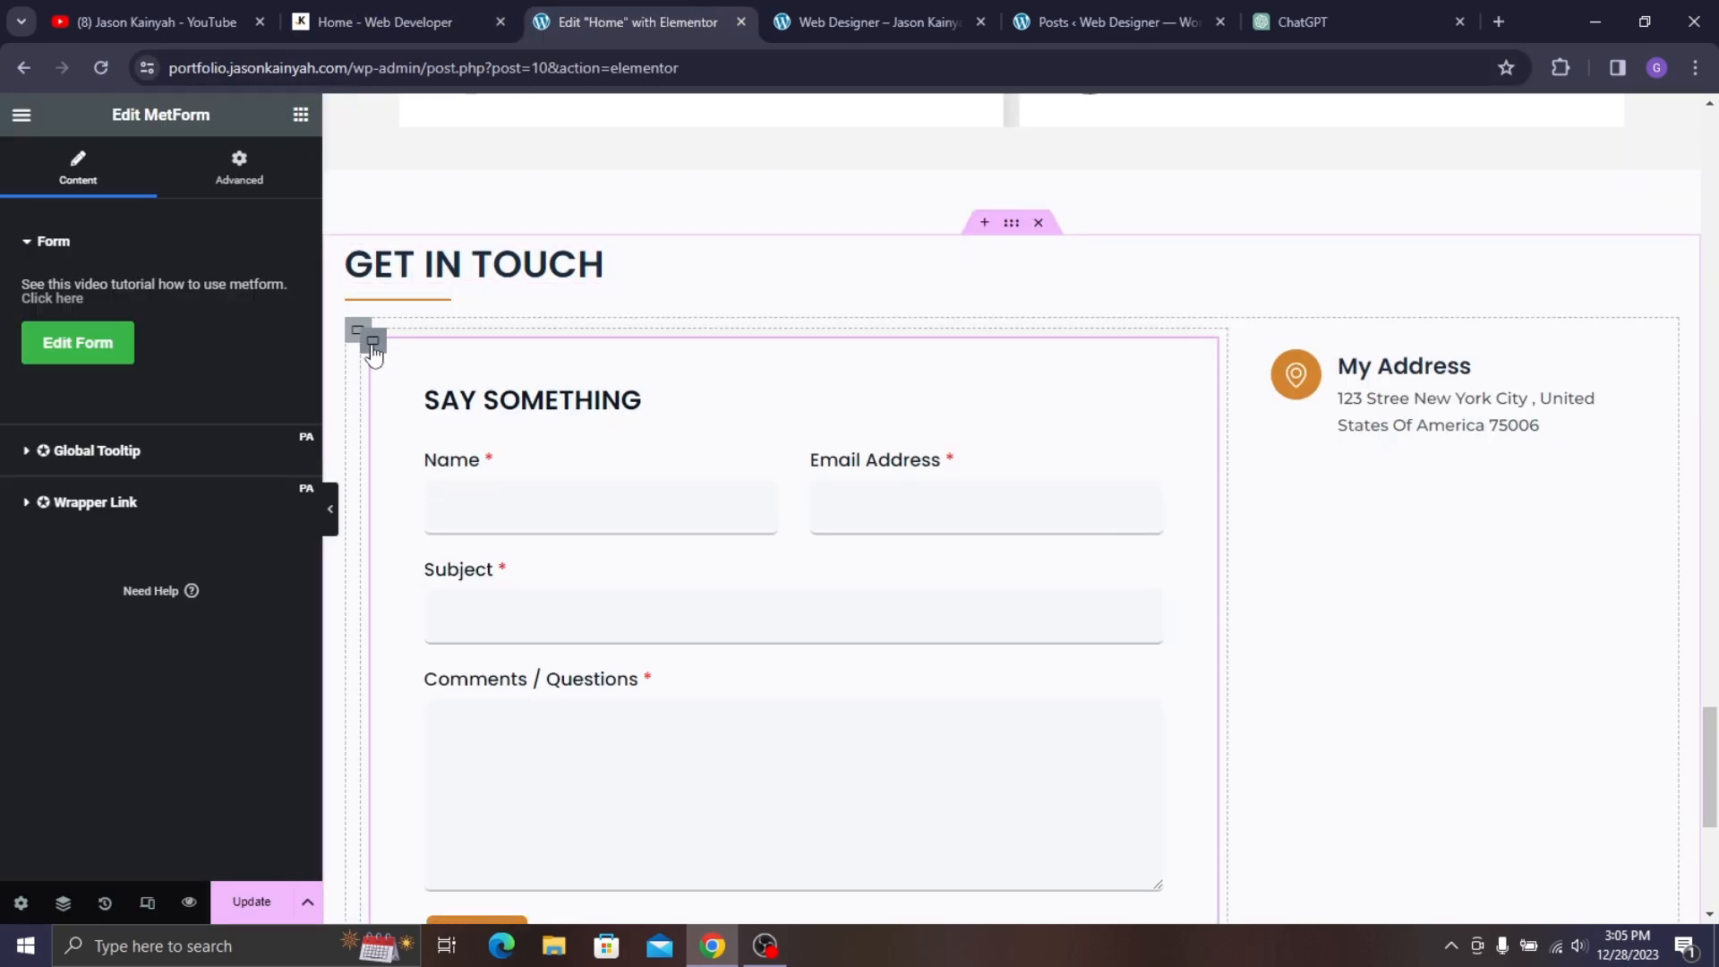
{"action": "left_click", "coordinate": [373, 346]}
{"action": "left_click", "coordinate": [180, 171]}
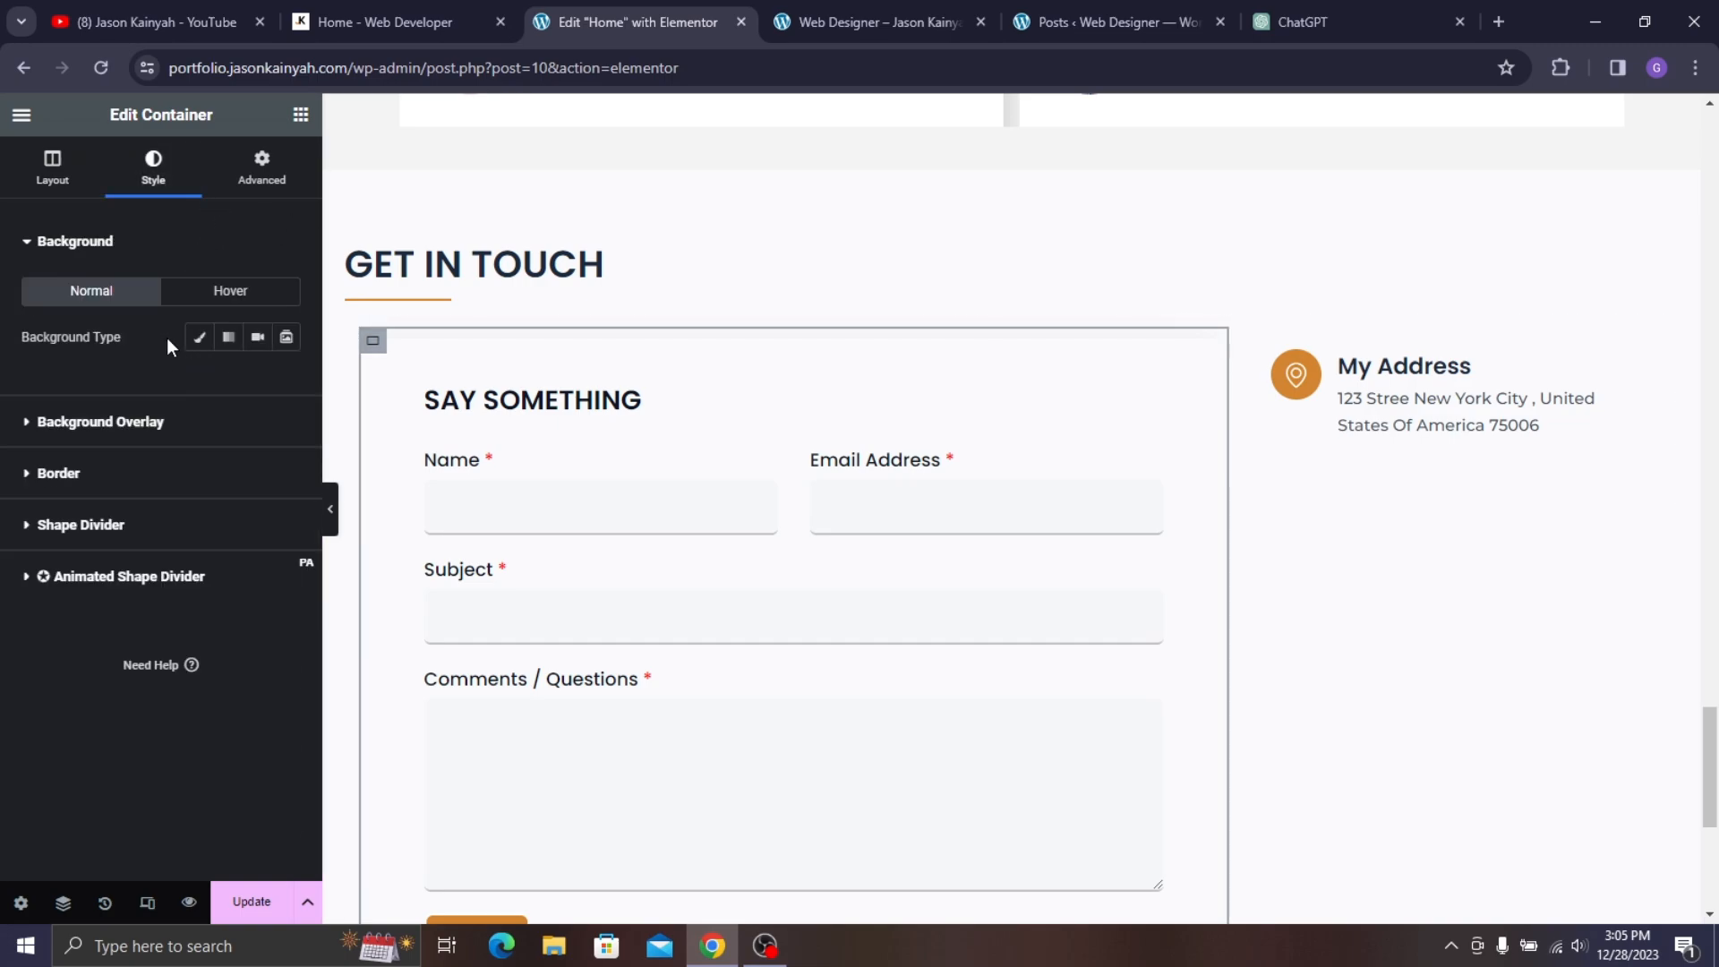
{"action": "left_click", "coordinate": [143, 475]}
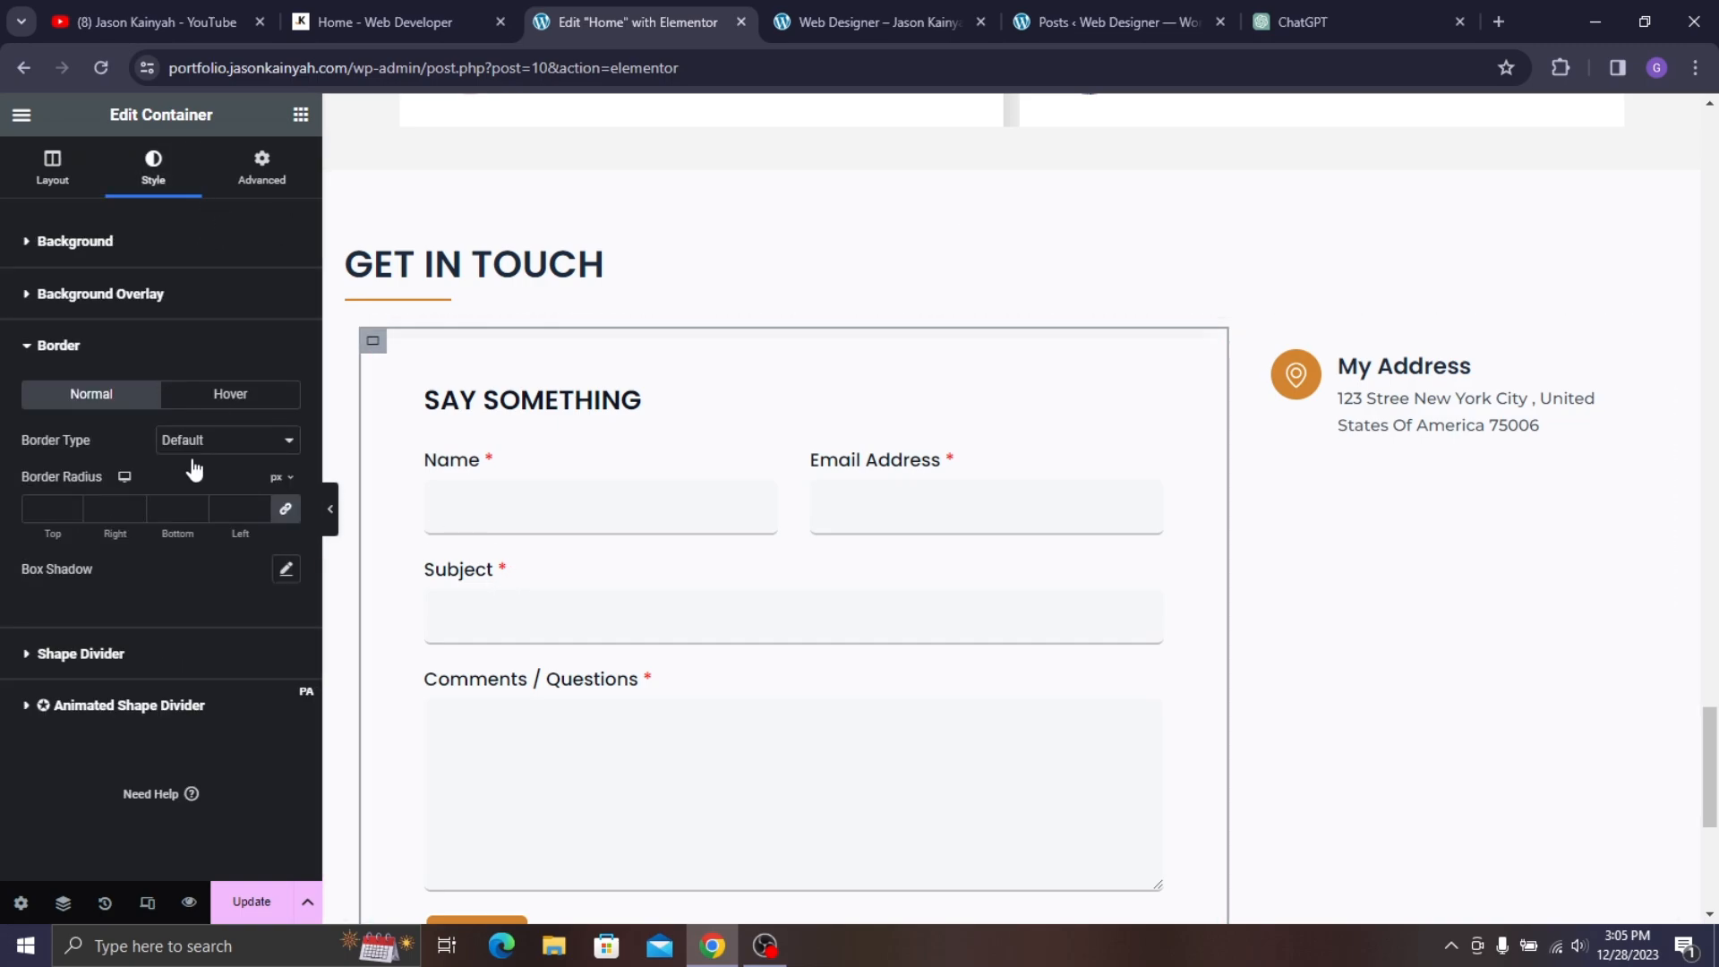
{"action": "scroll", "coordinate": [460, 385], "scroll_direction": "down", "scroll_amount": 3}
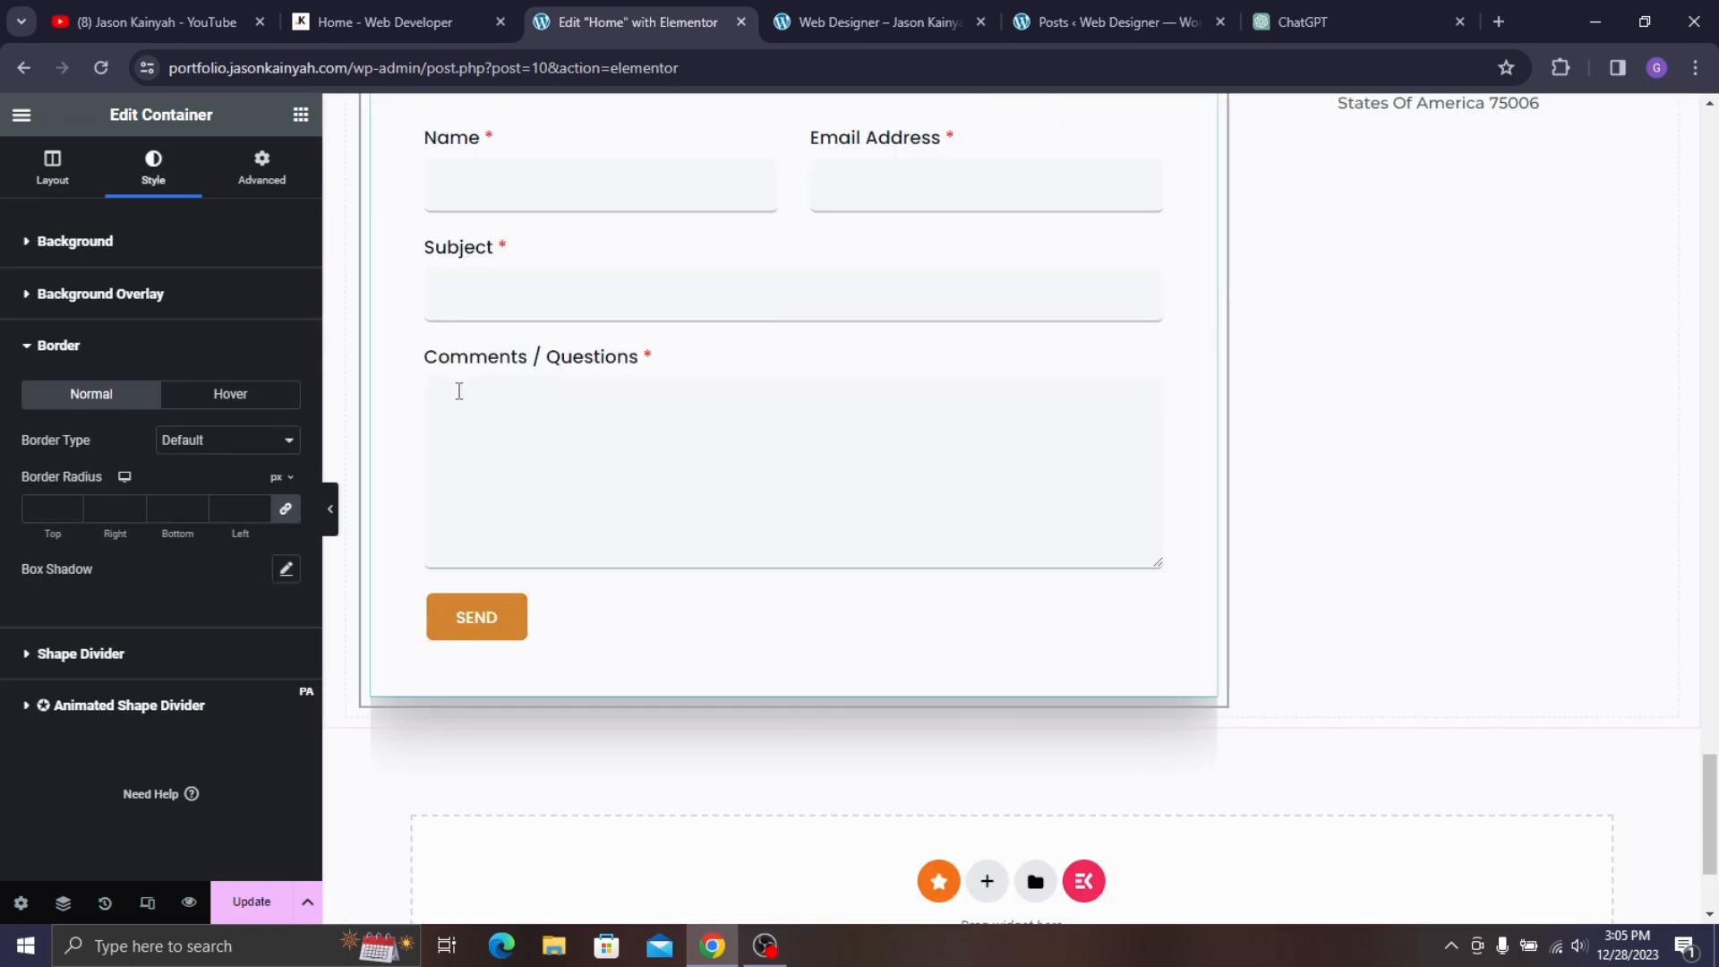
{"action": "left_click", "coordinate": [213, 456]}
{"action": "left_click", "coordinate": [199, 607]}
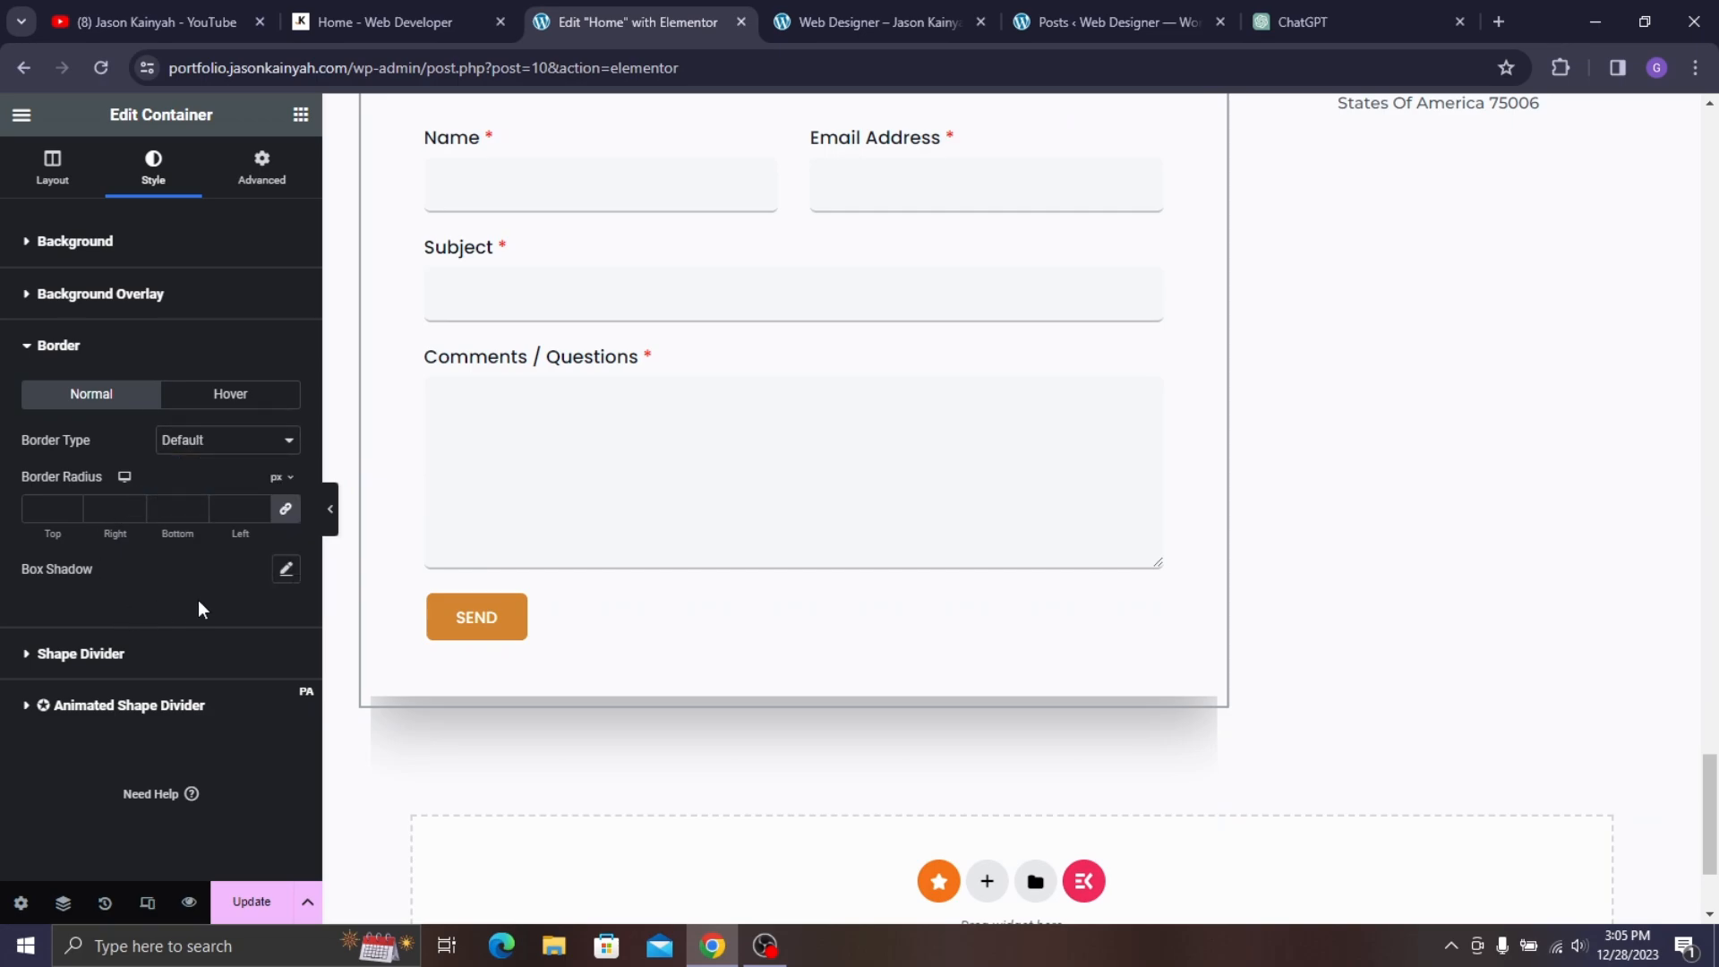
- Give the container a black box shadow with blur 10 at 0.34 opacity
{"action": "left_click", "coordinate": [292, 576]}
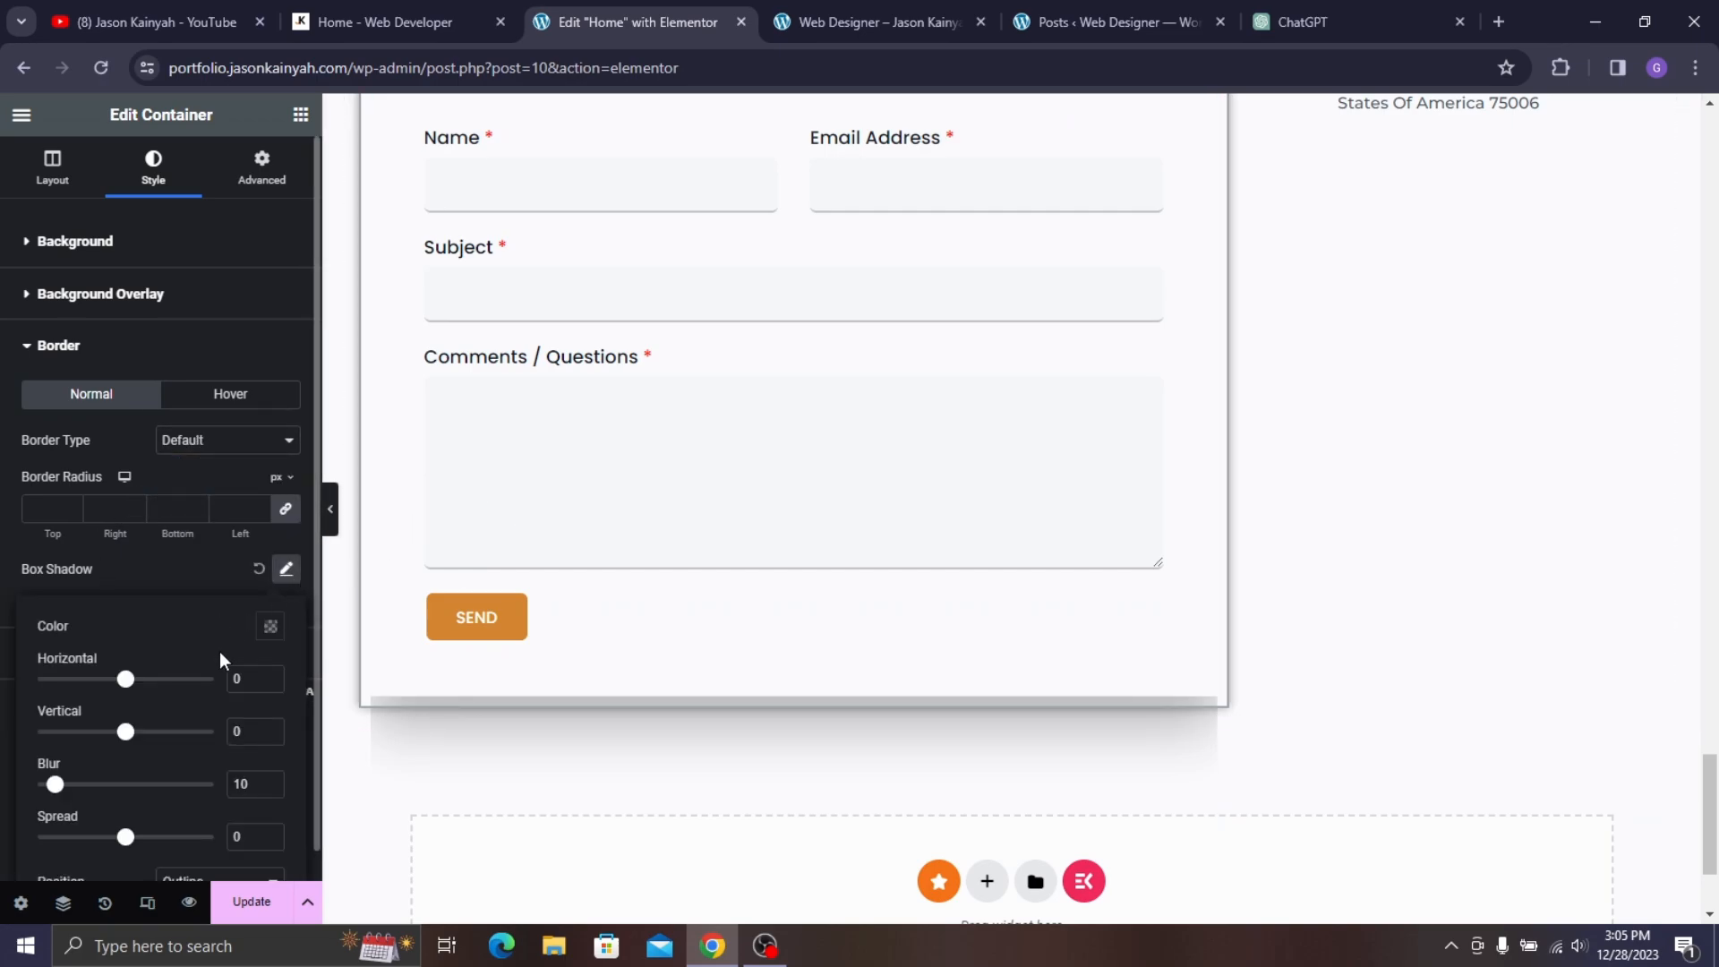
{"action": "left_click", "coordinate": [270, 627]}
{"action": "left_click_drag", "start_coordinate": [269, 544], "coordinate": [208, 543]}
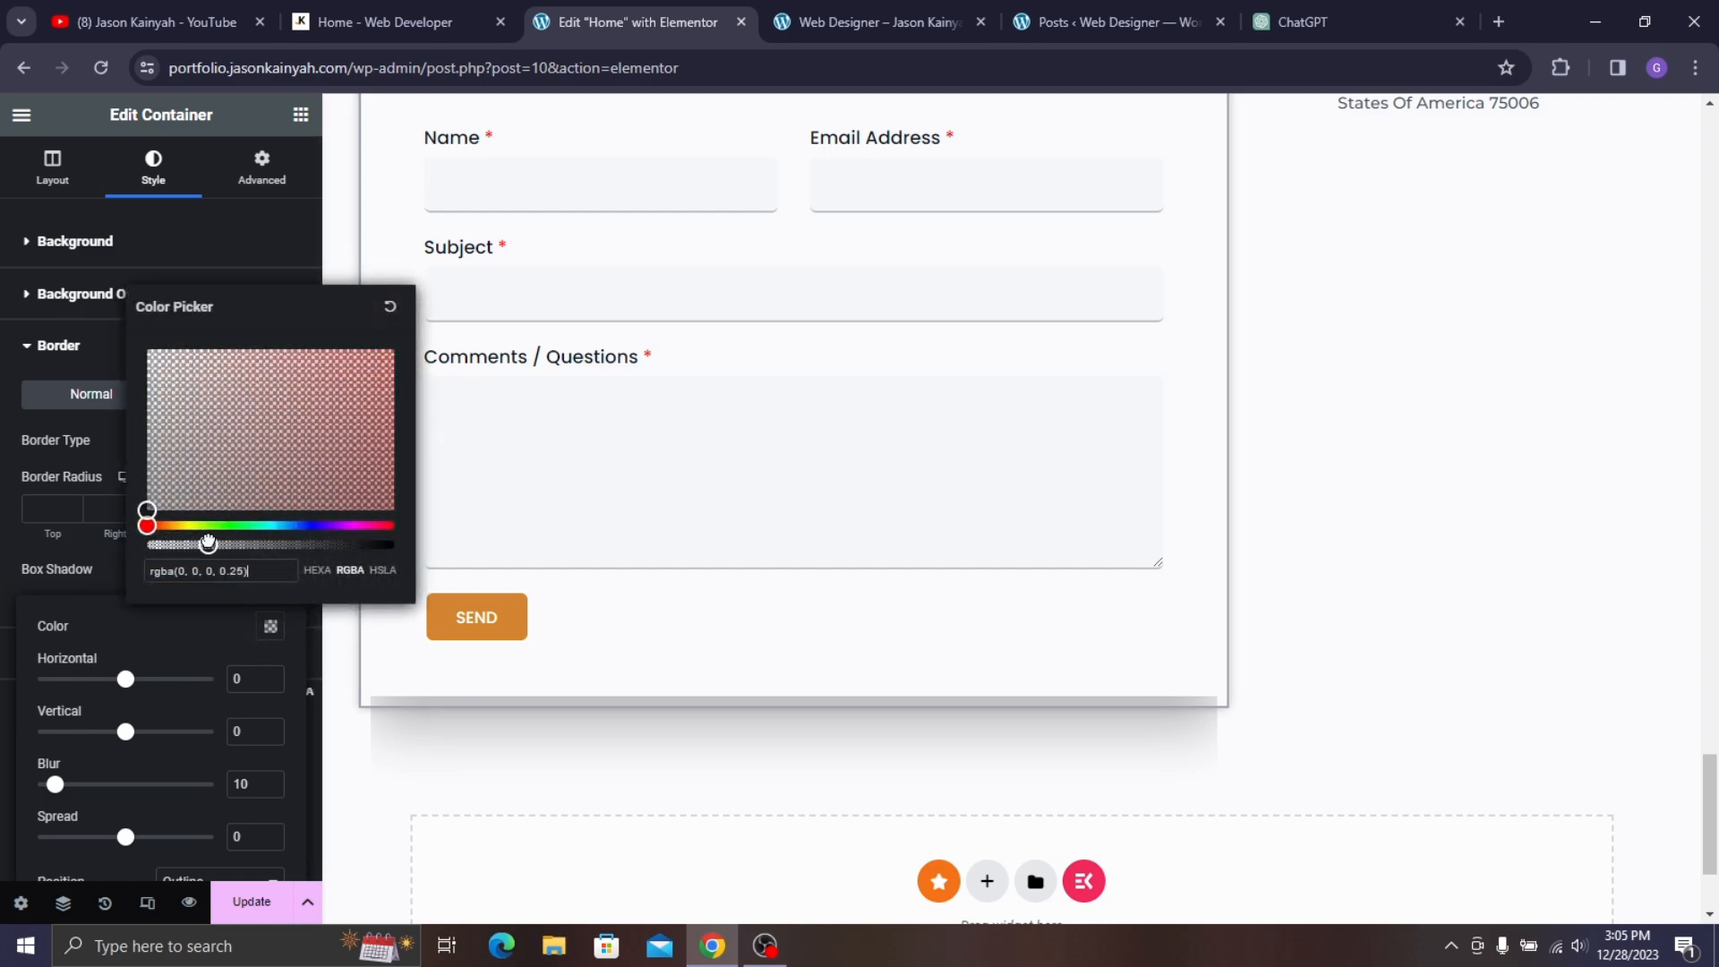
{"action": "left_click", "coordinate": [75, 551]}
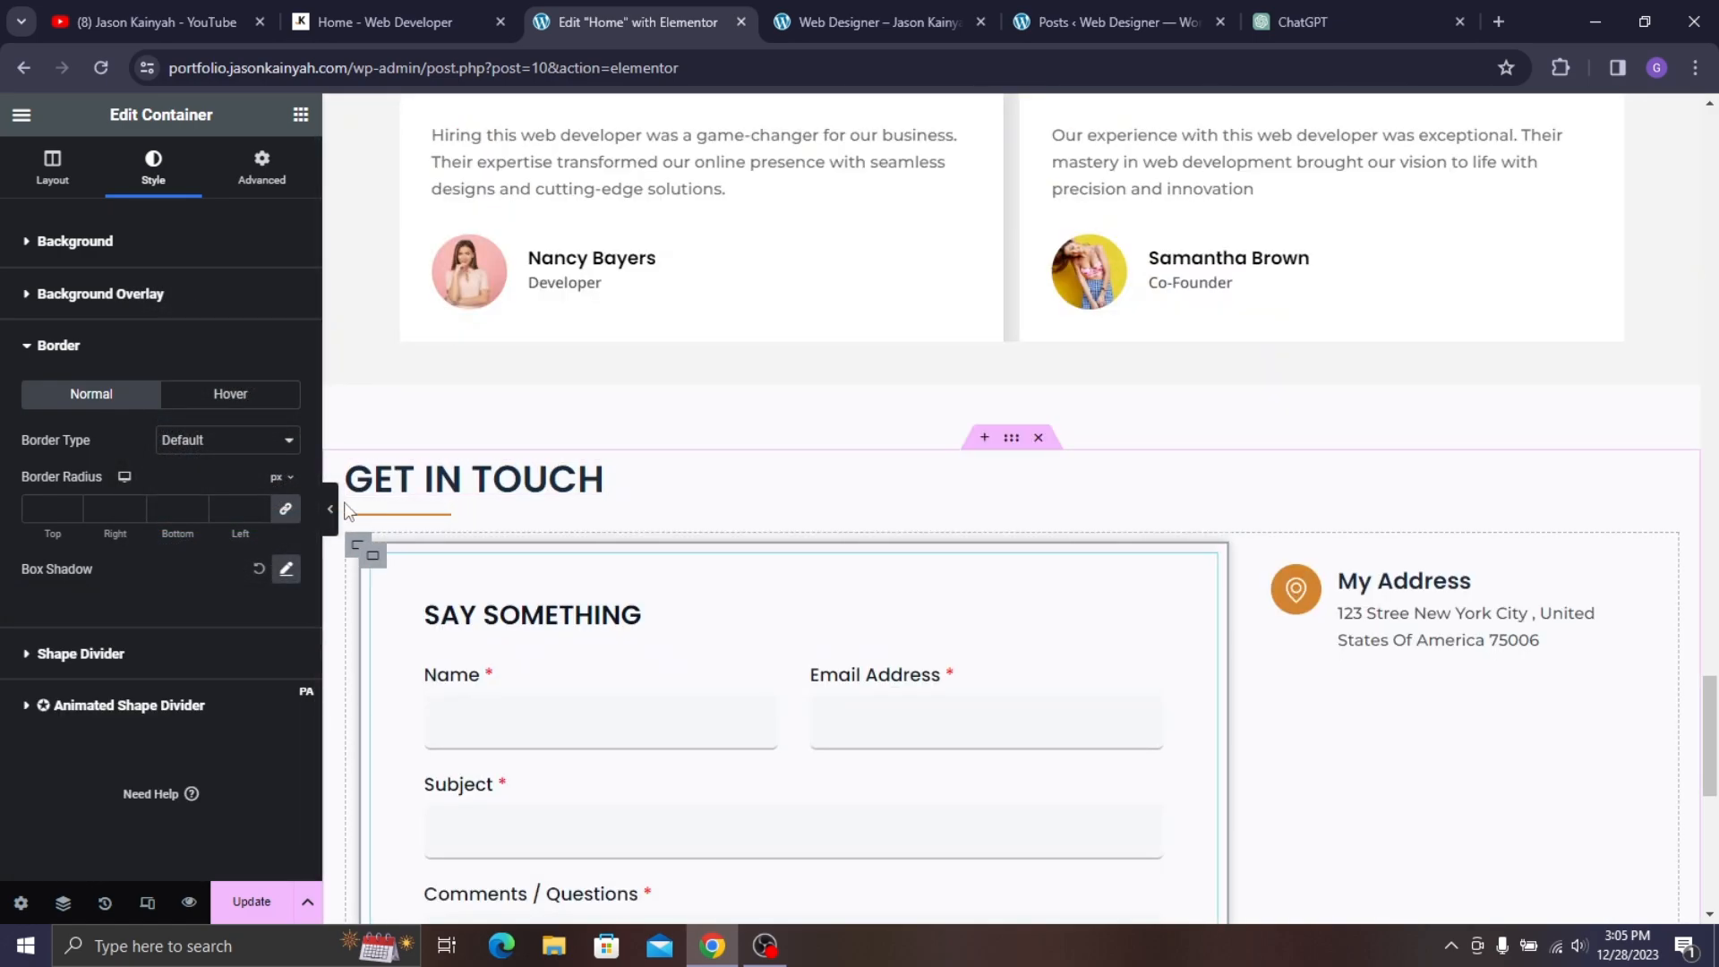
{"action": "left_click", "coordinate": [373, 555]}
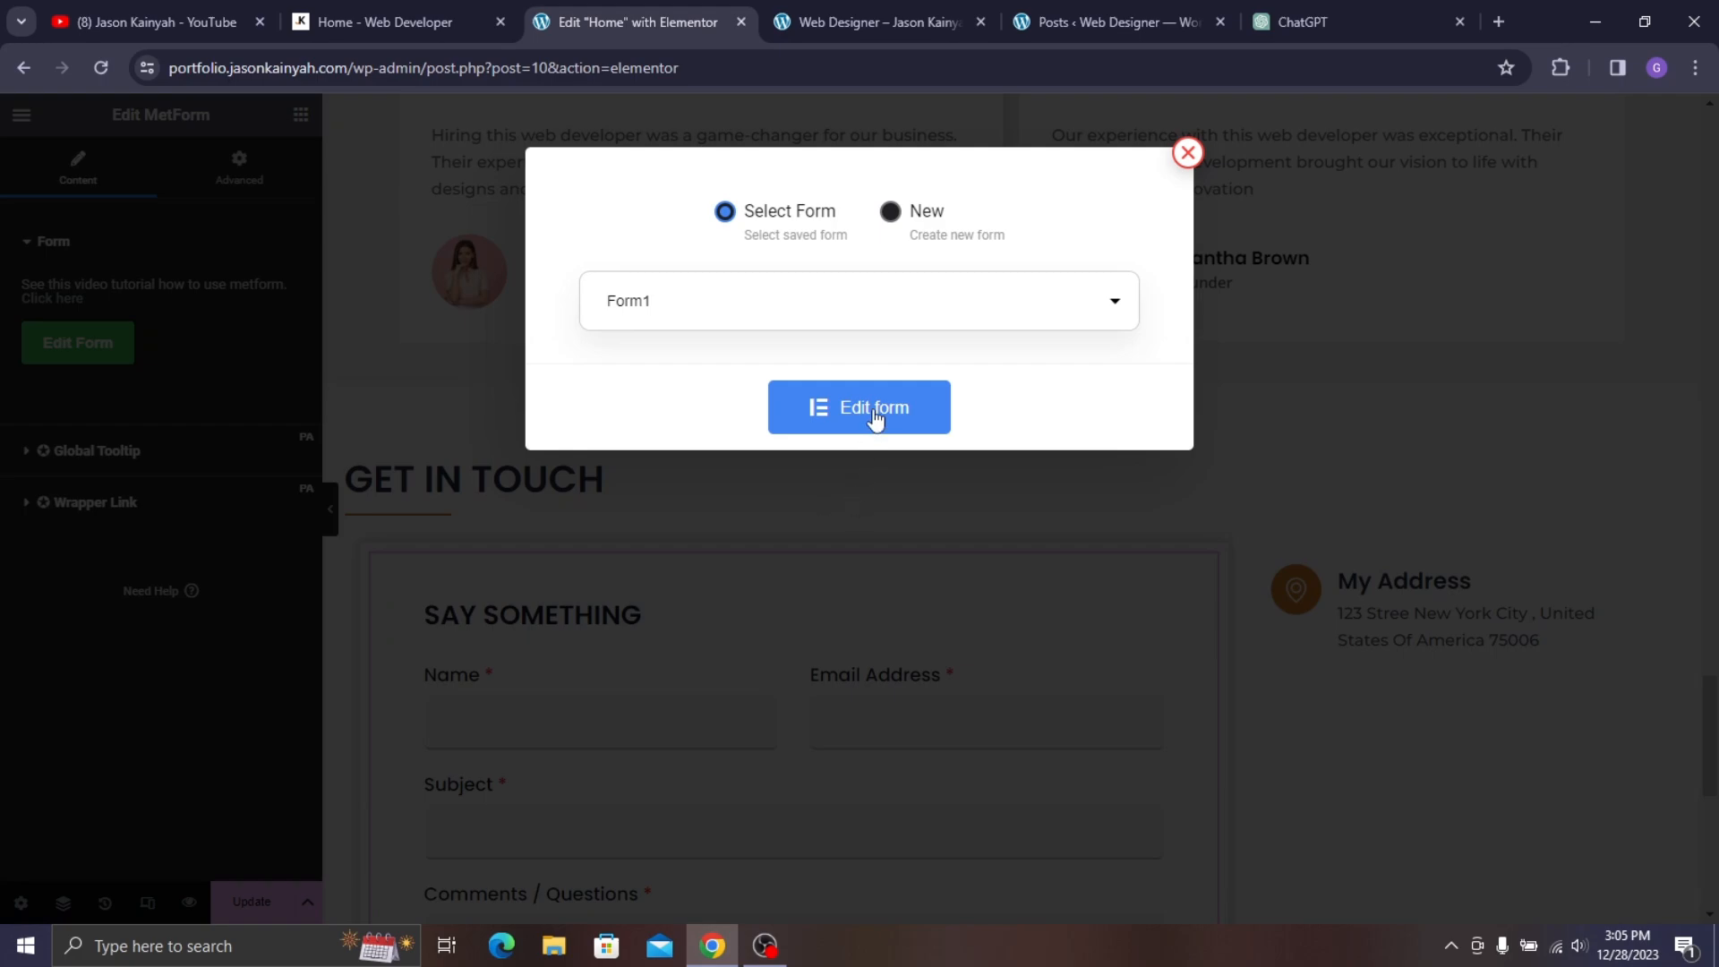
- Reset the SAY SOMETHING form section's Border box shadow to default, then Update and close the form editor
{"action": "left_click", "coordinate": [873, 407]}
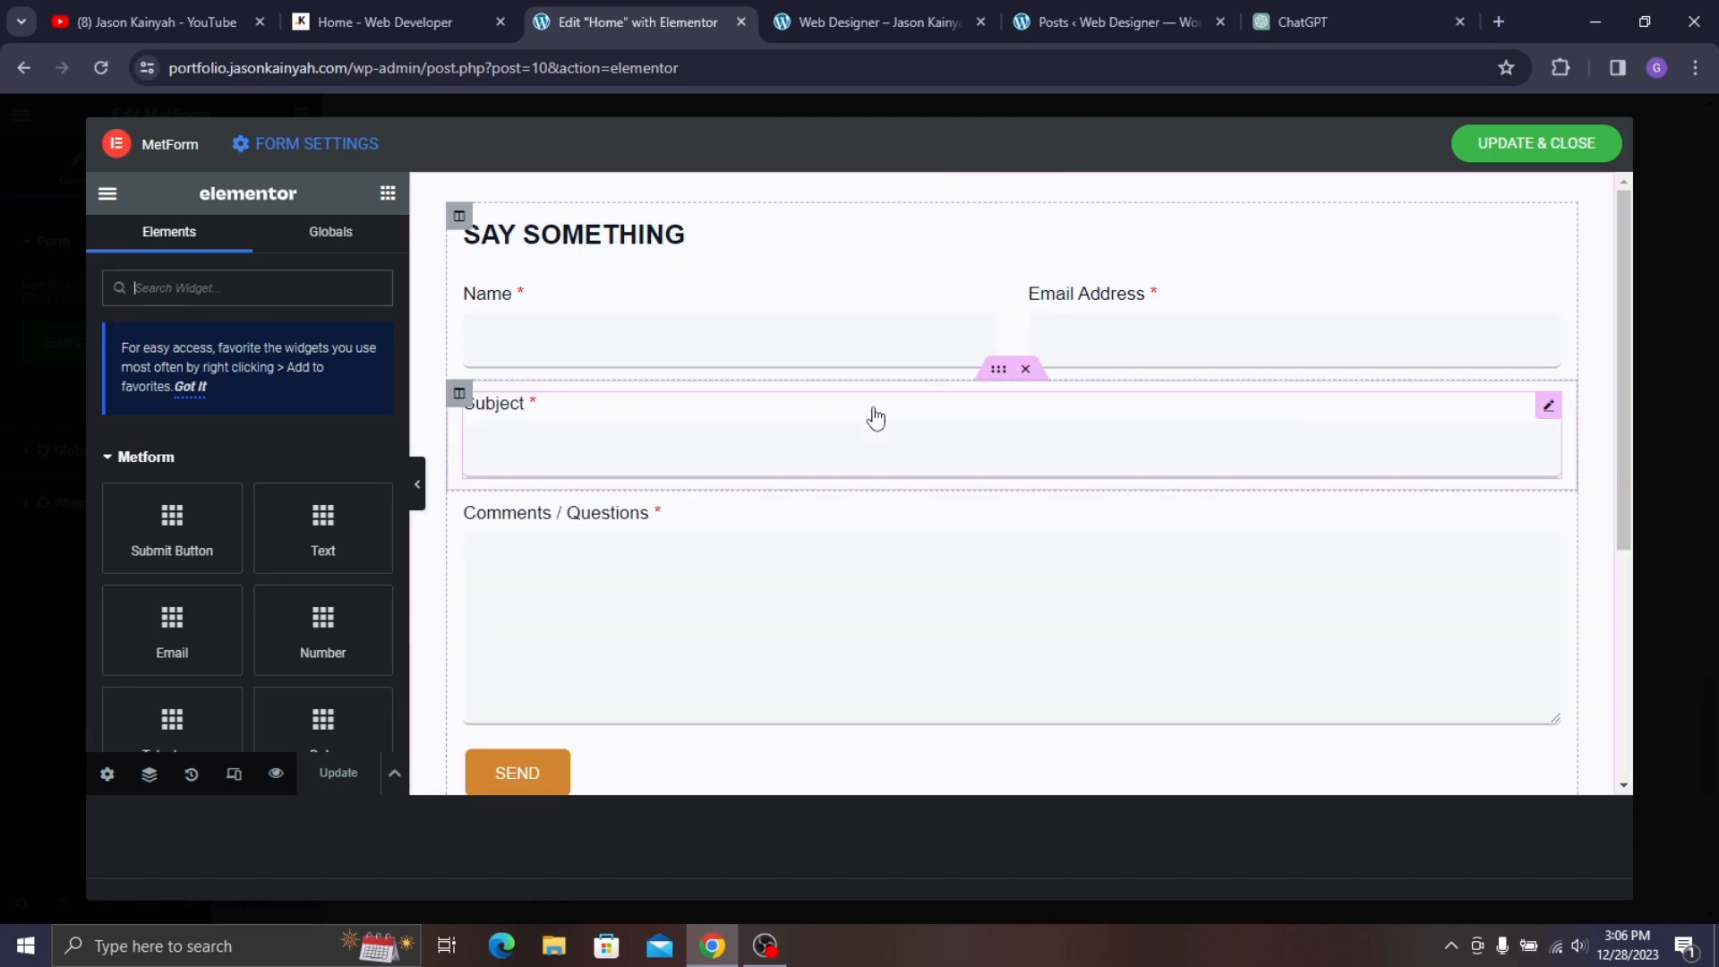
{"action": "left_click", "coordinate": [1012, 187]}
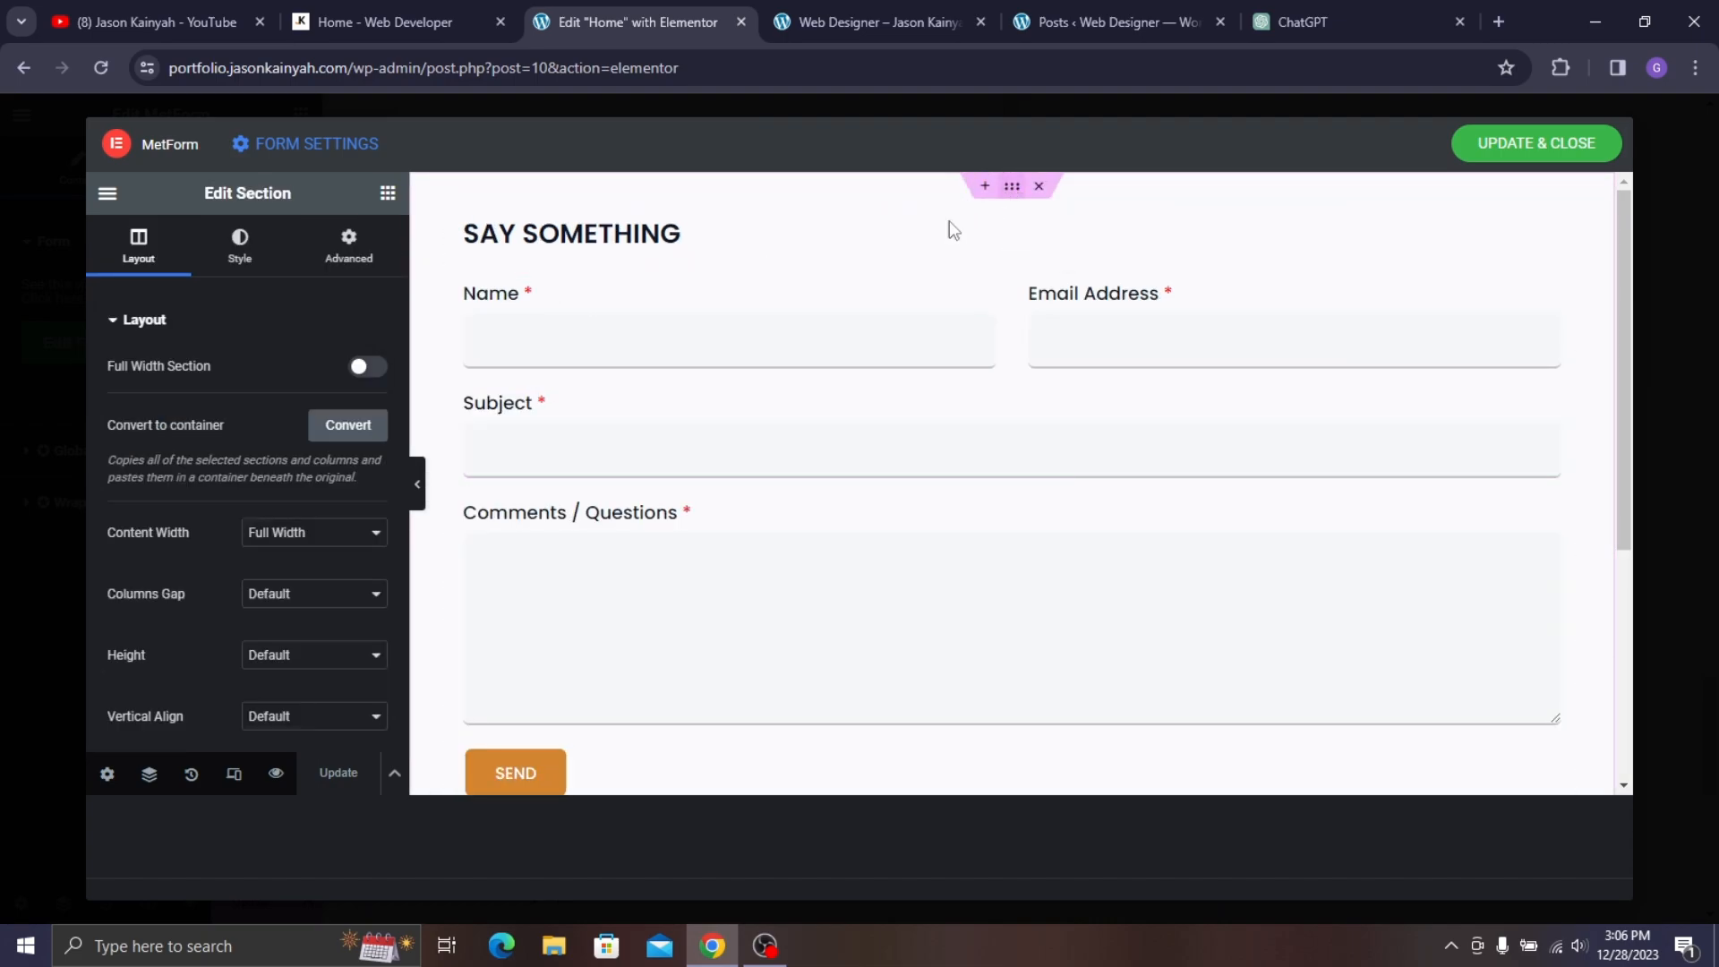
{"action": "left_click", "coordinate": [238, 240]}
{"action": "scroll", "coordinate": [327, 430], "scroll_direction": "down", "scroll_amount": 1}
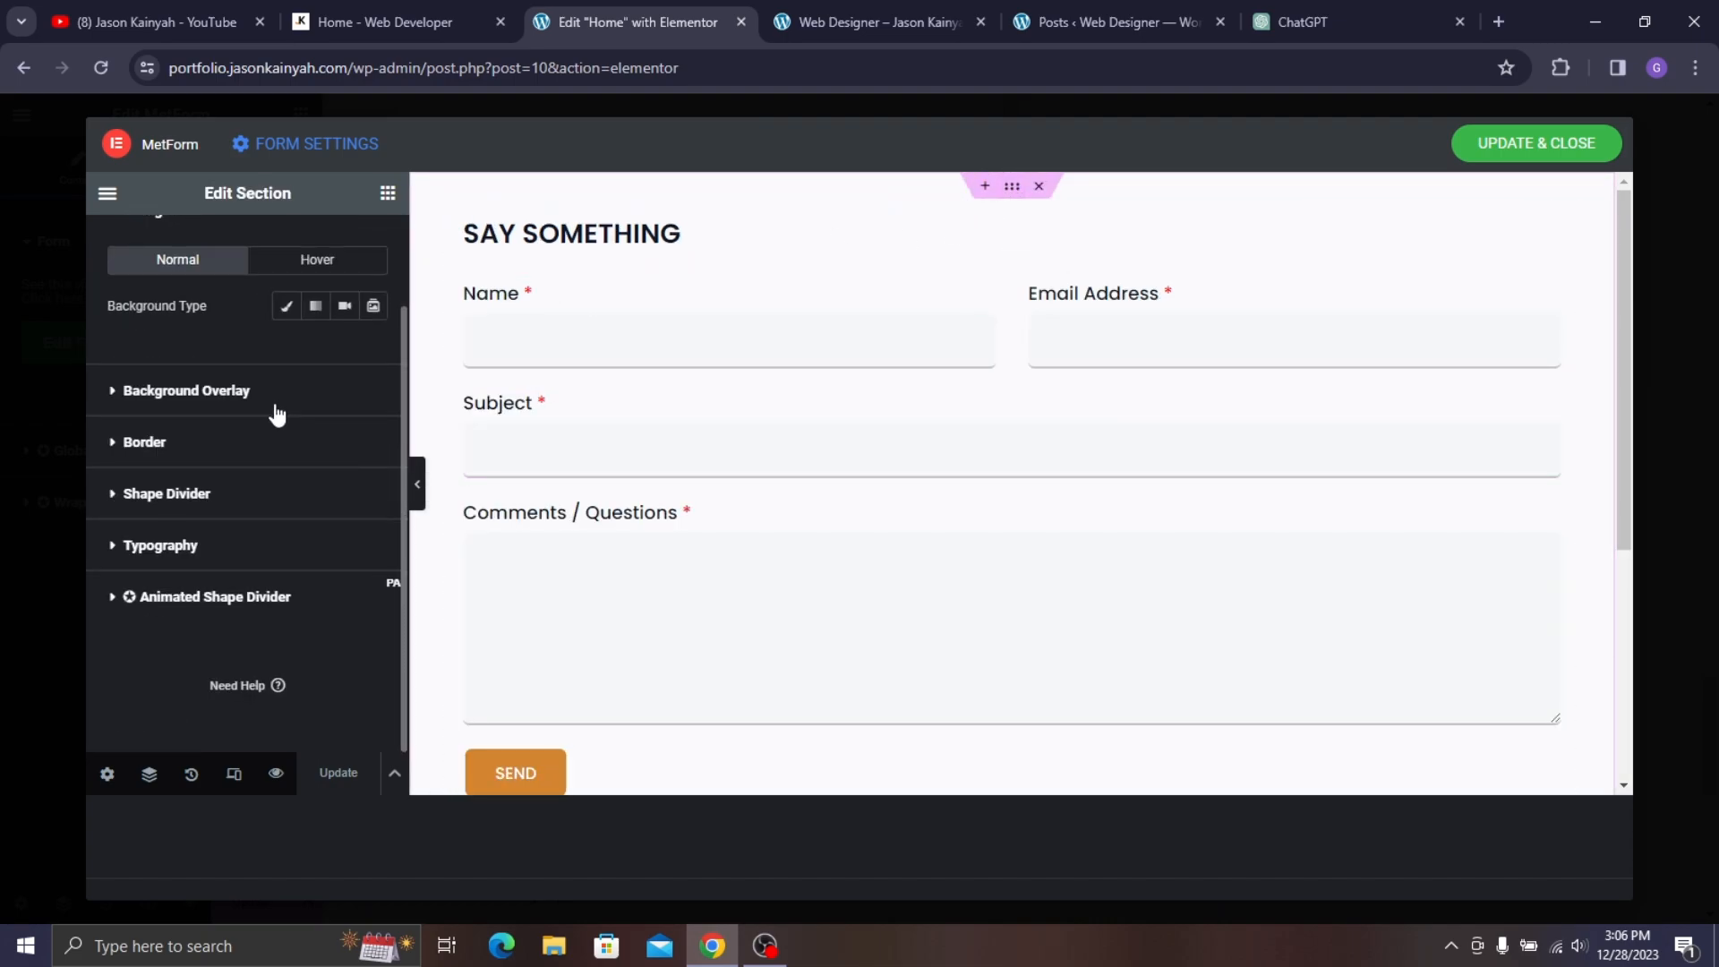
{"action": "left_click", "coordinate": [277, 450]}
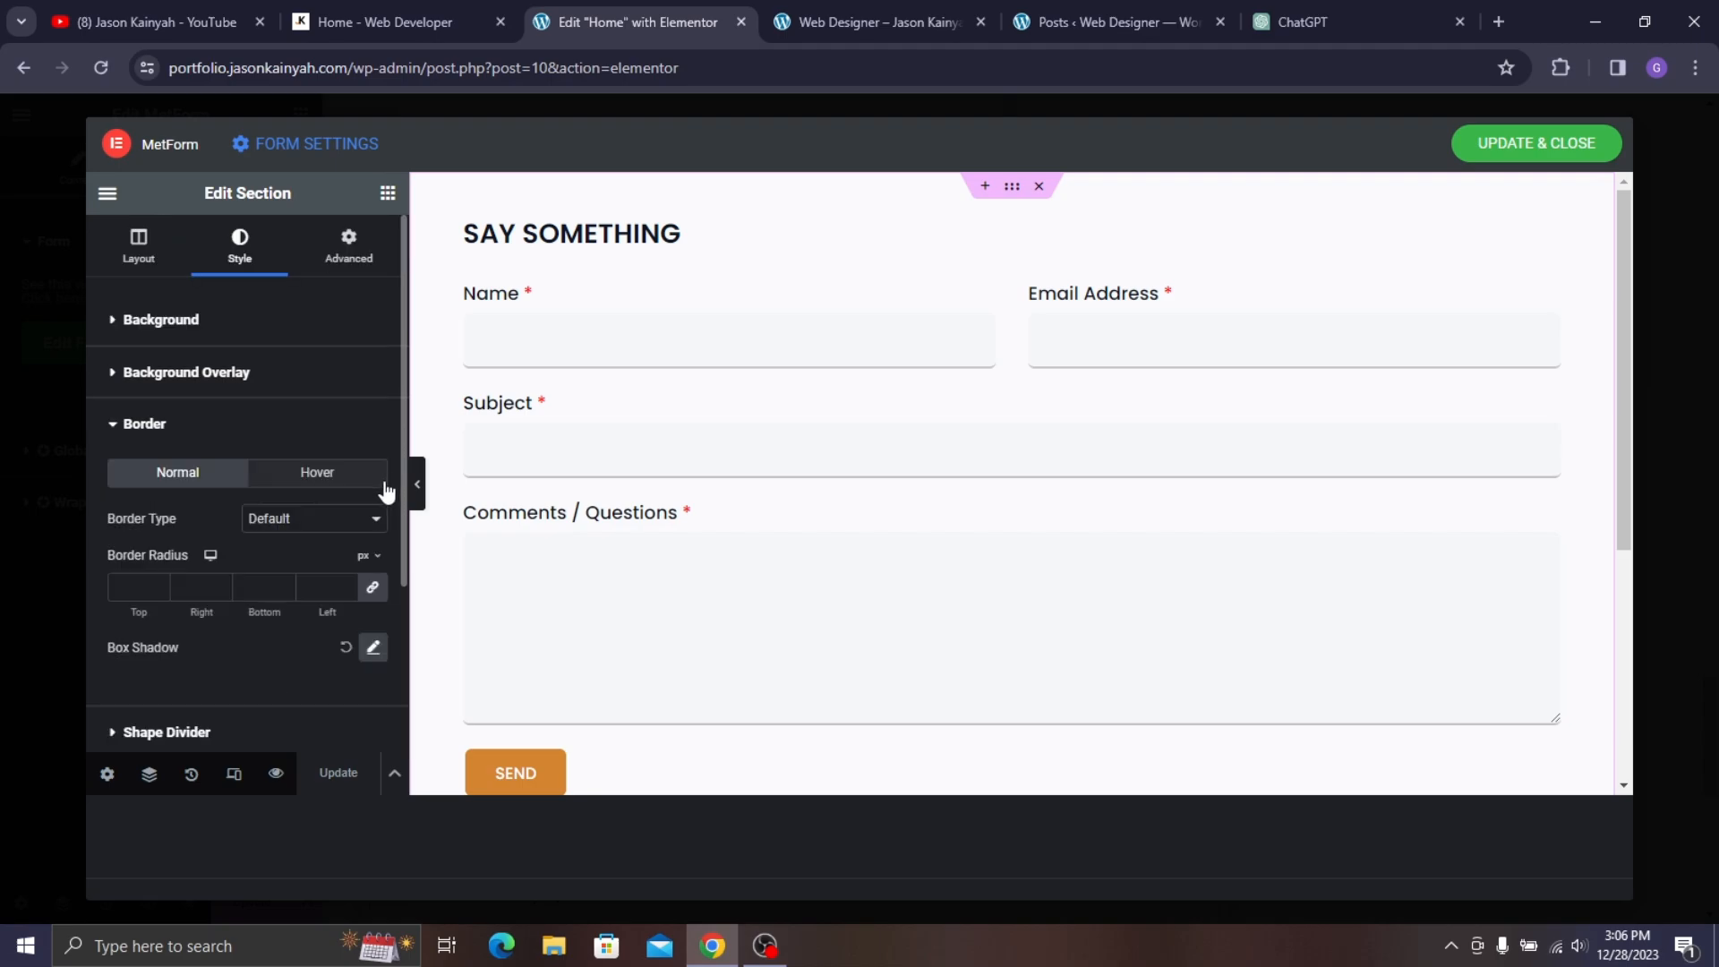
{"action": "left_click", "coordinate": [345, 648]}
{"action": "left_click", "coordinate": [339, 772]}
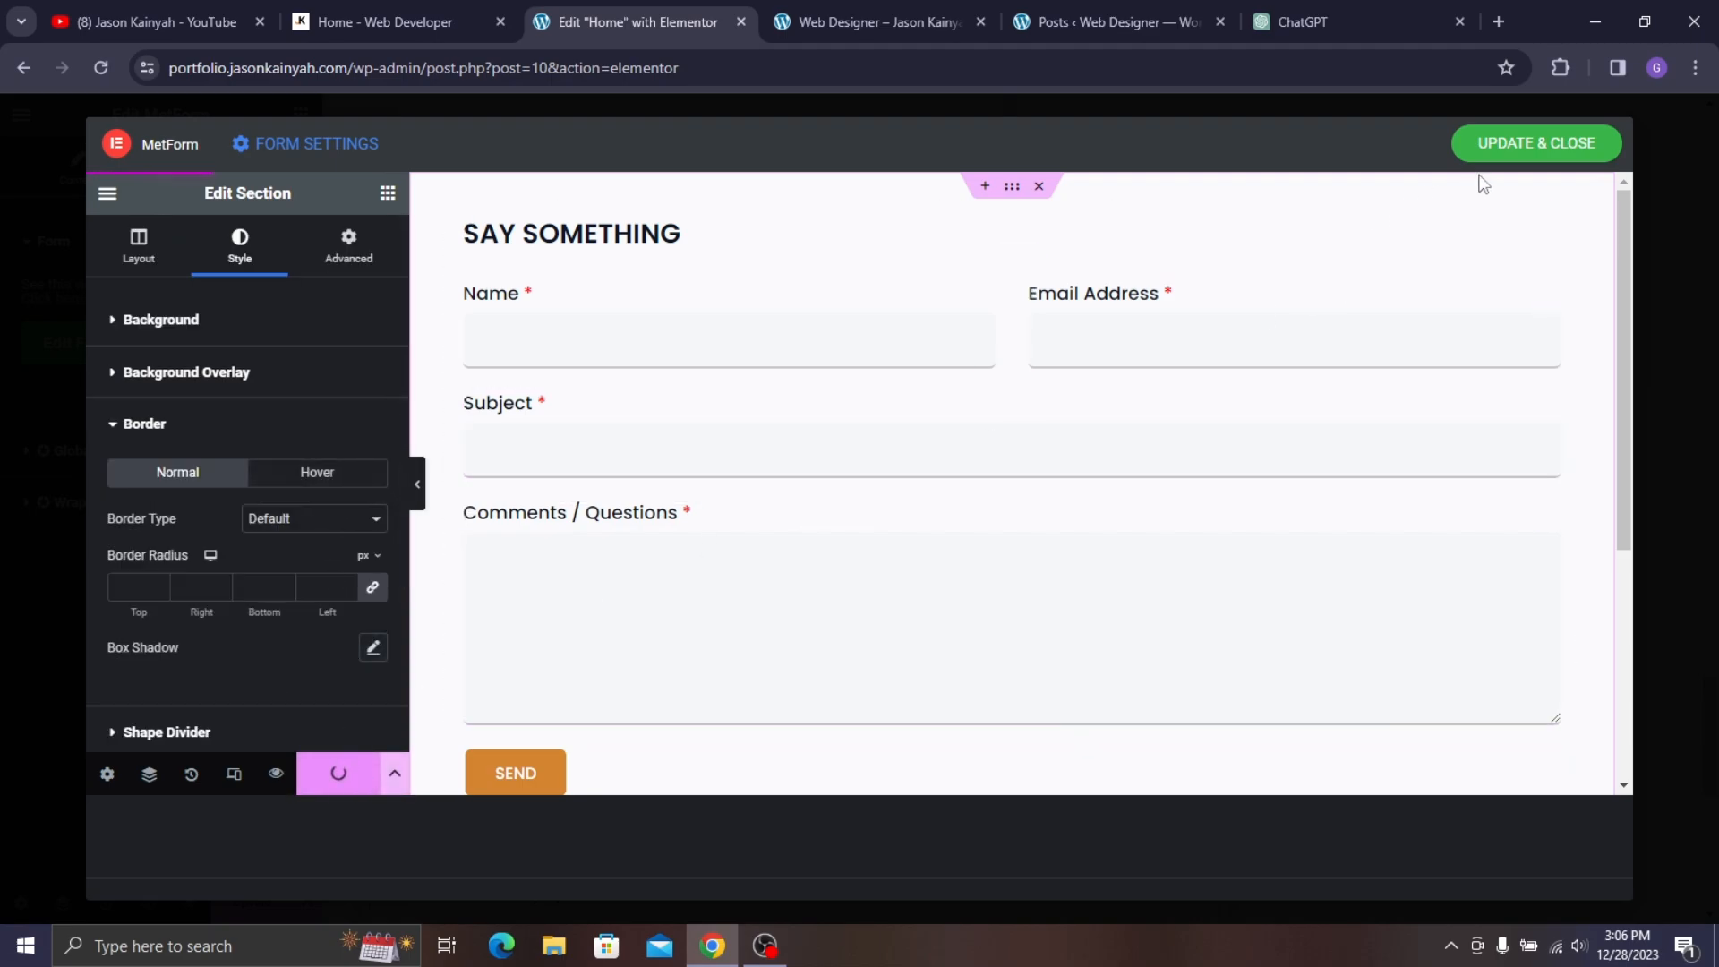
{"action": "left_click", "coordinate": [1506, 145]}
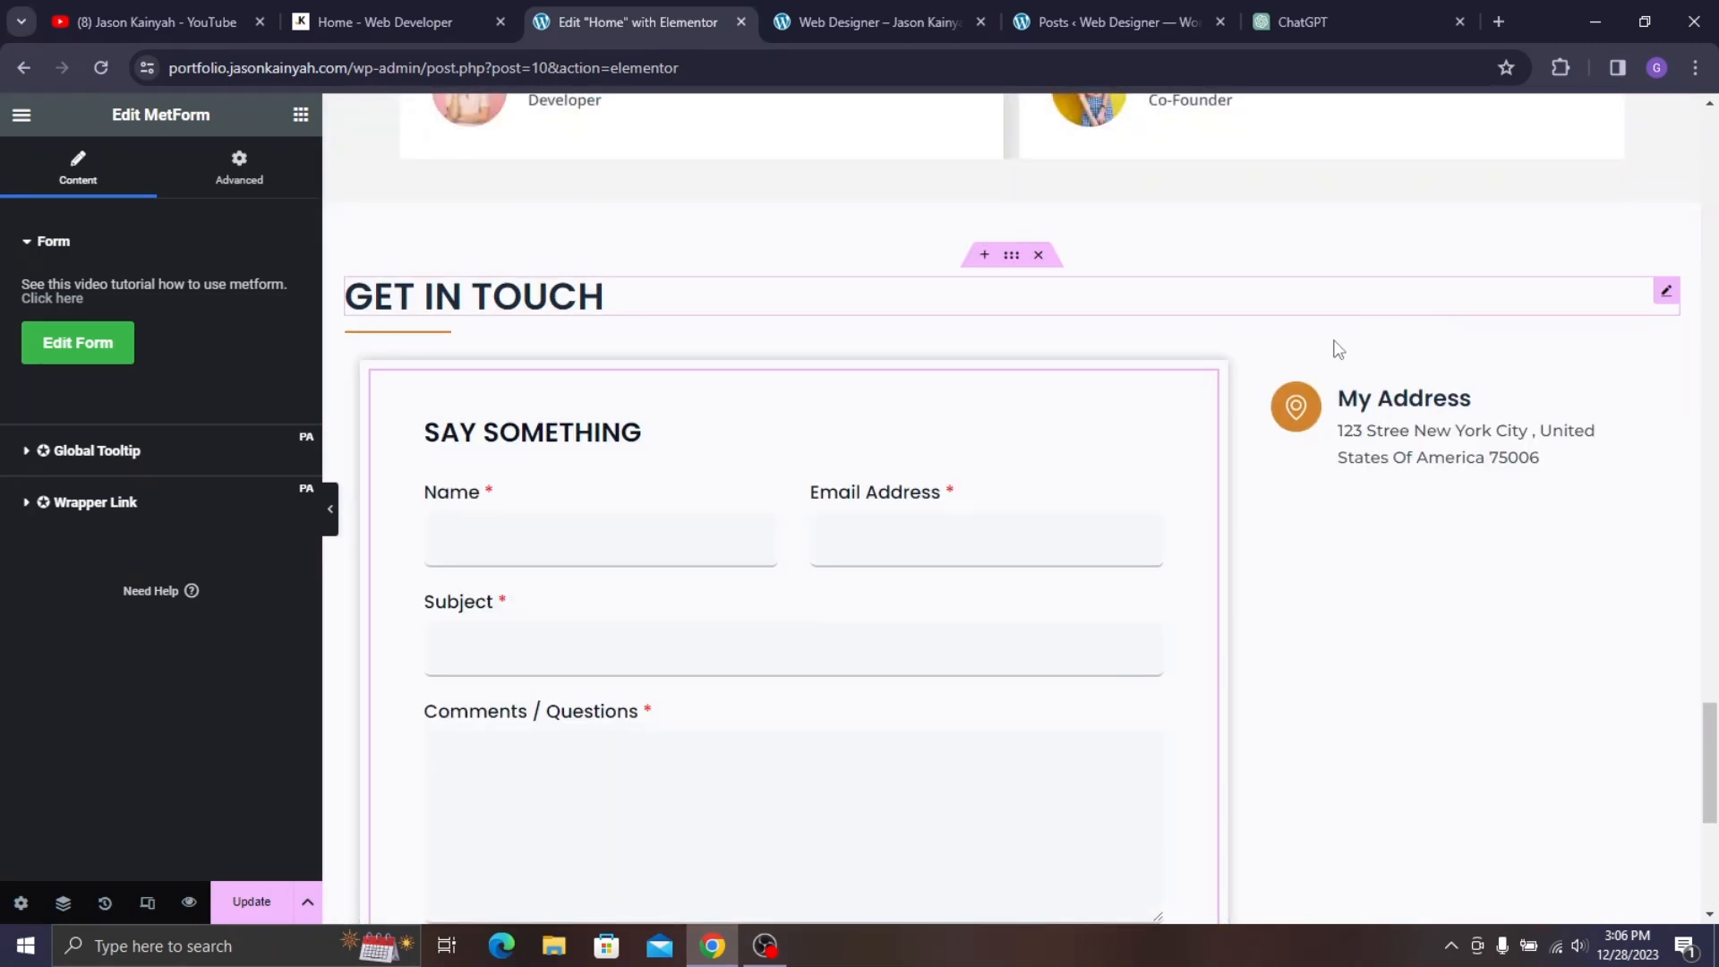
- Unlink the My Address container's padding and set it to 20 top, 10 right, 15 bottom, 10 left px
{"action": "left_click", "coordinate": [1273, 385]}
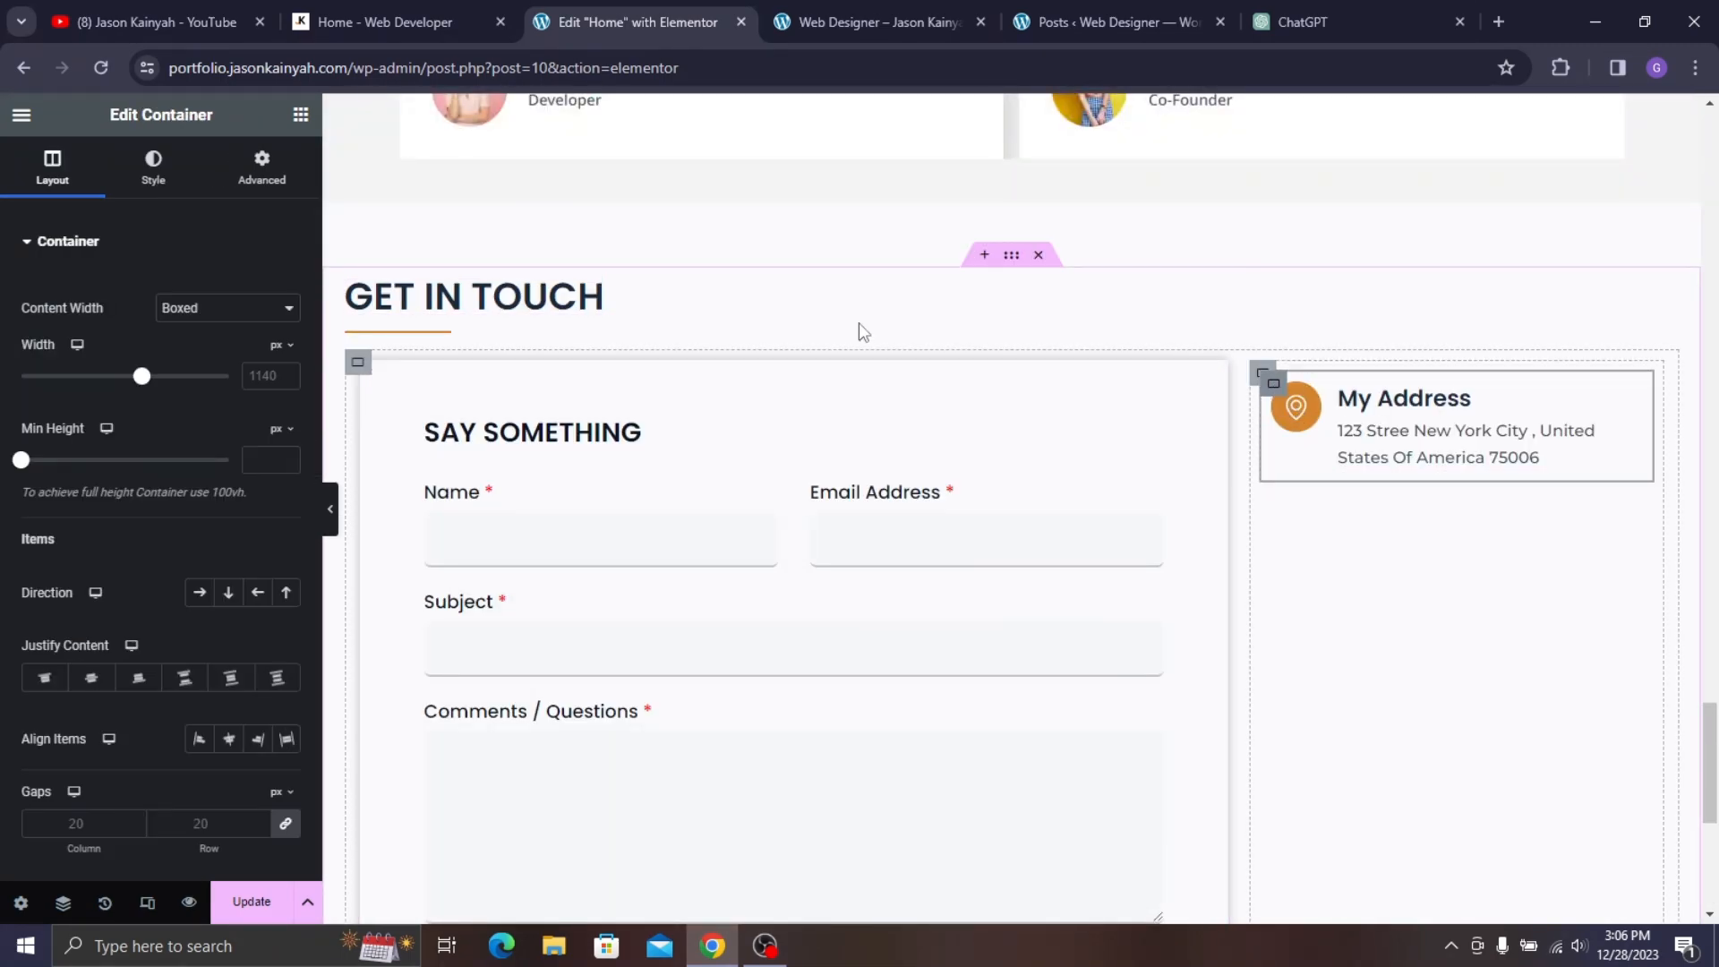
{"action": "left_click", "coordinate": [251, 170]}
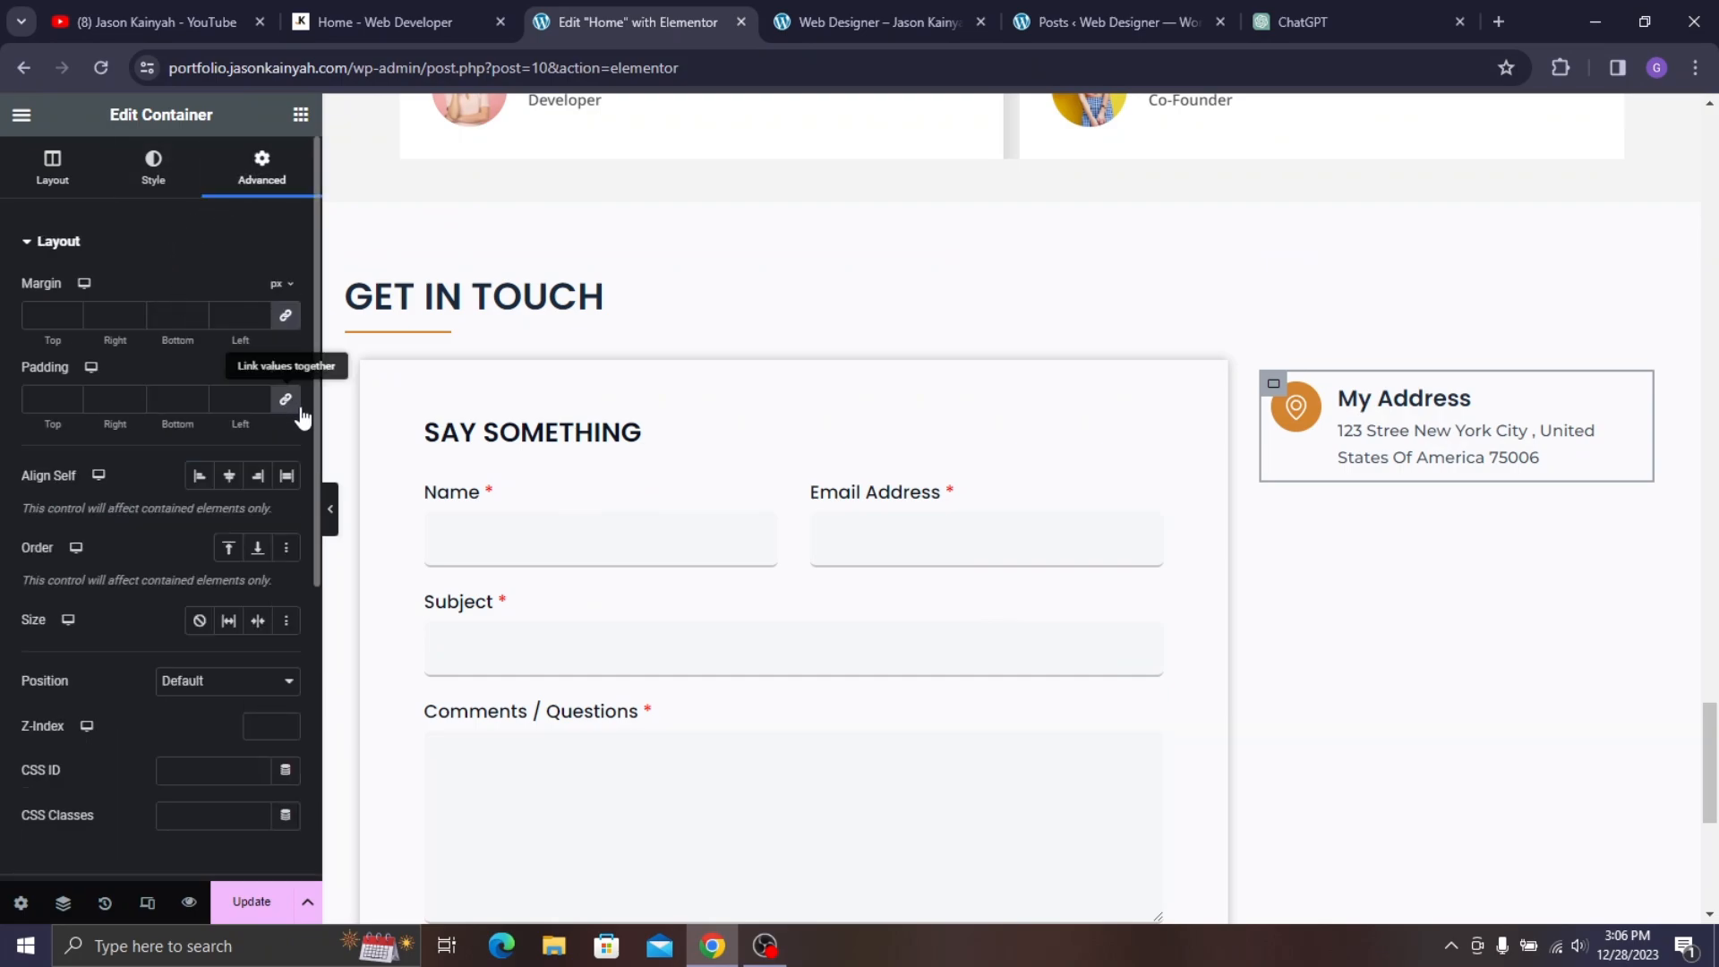
{"action": "left_click", "coordinate": [294, 409]}
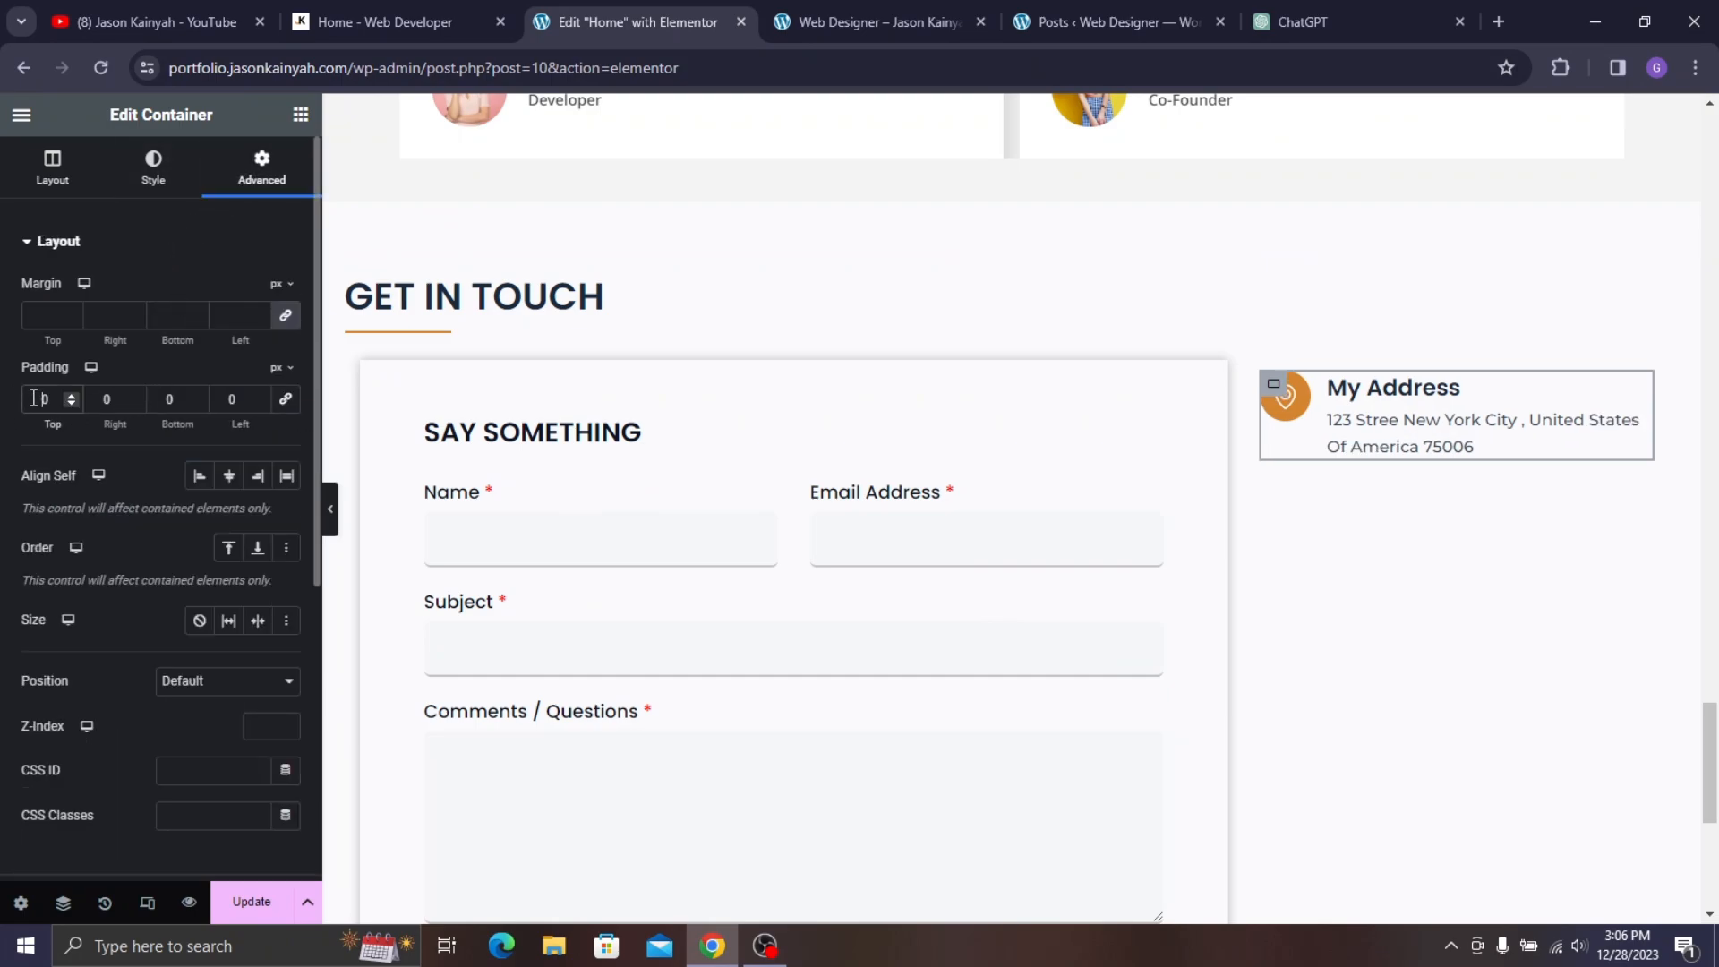
{"action": "type", "text": "2"}
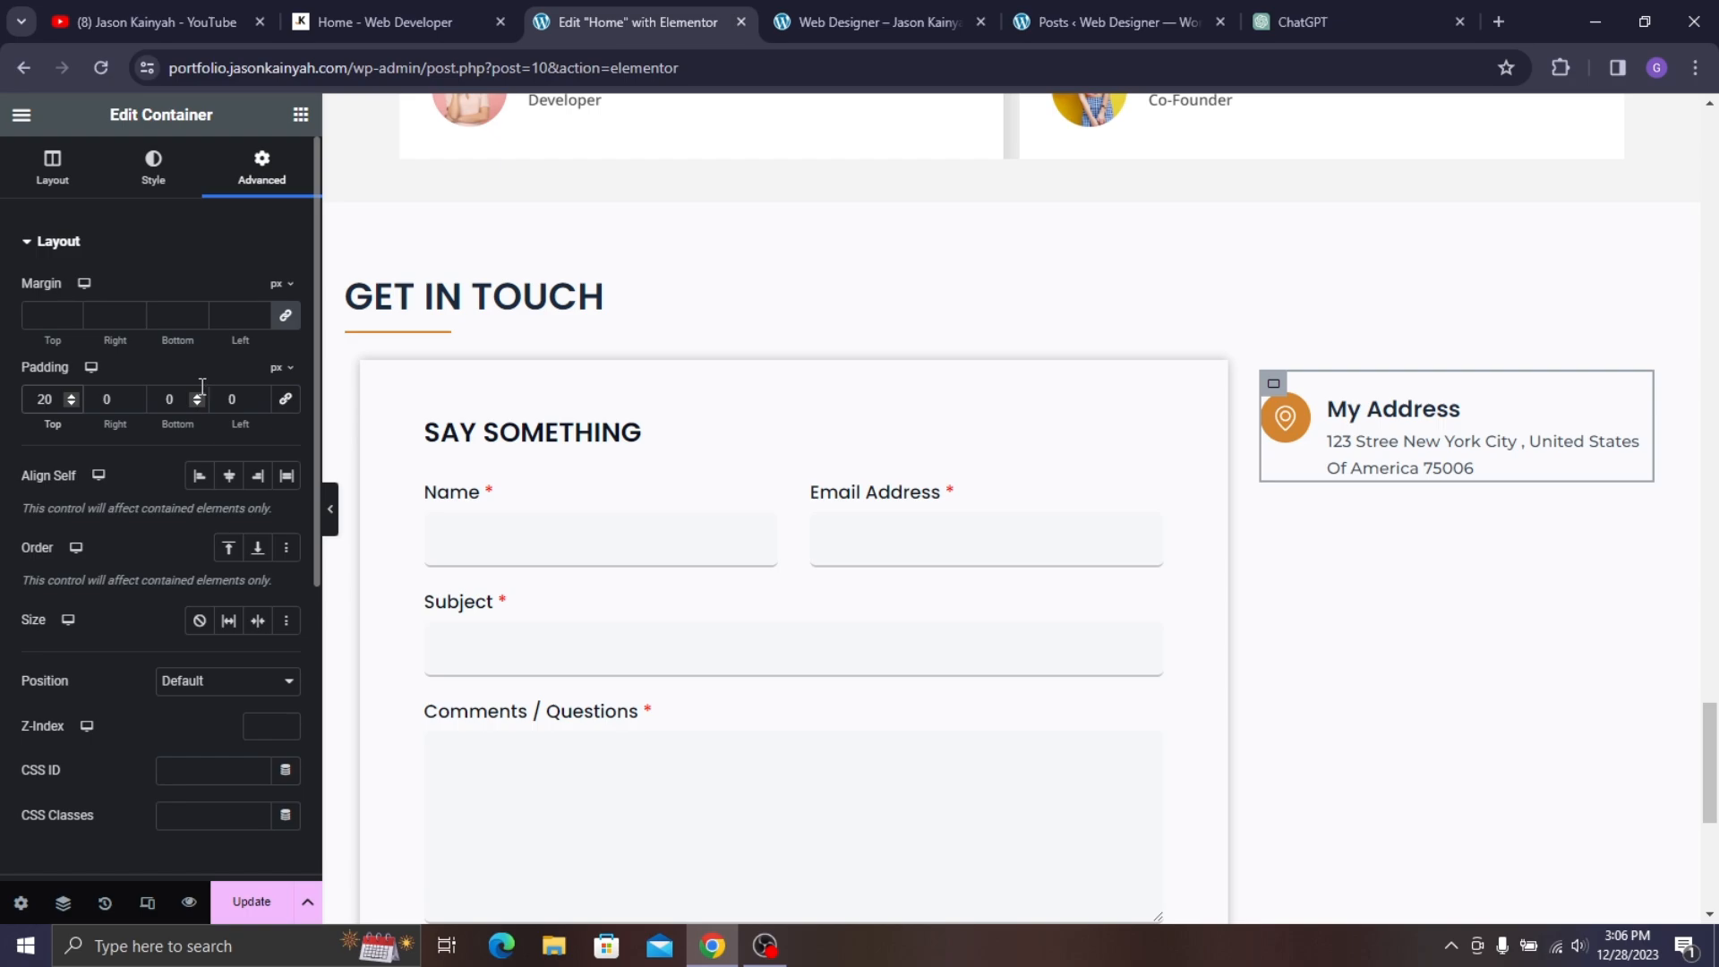
{"action": "left_click", "coordinate": [164, 398]}
{"action": "type", "text": "15"}
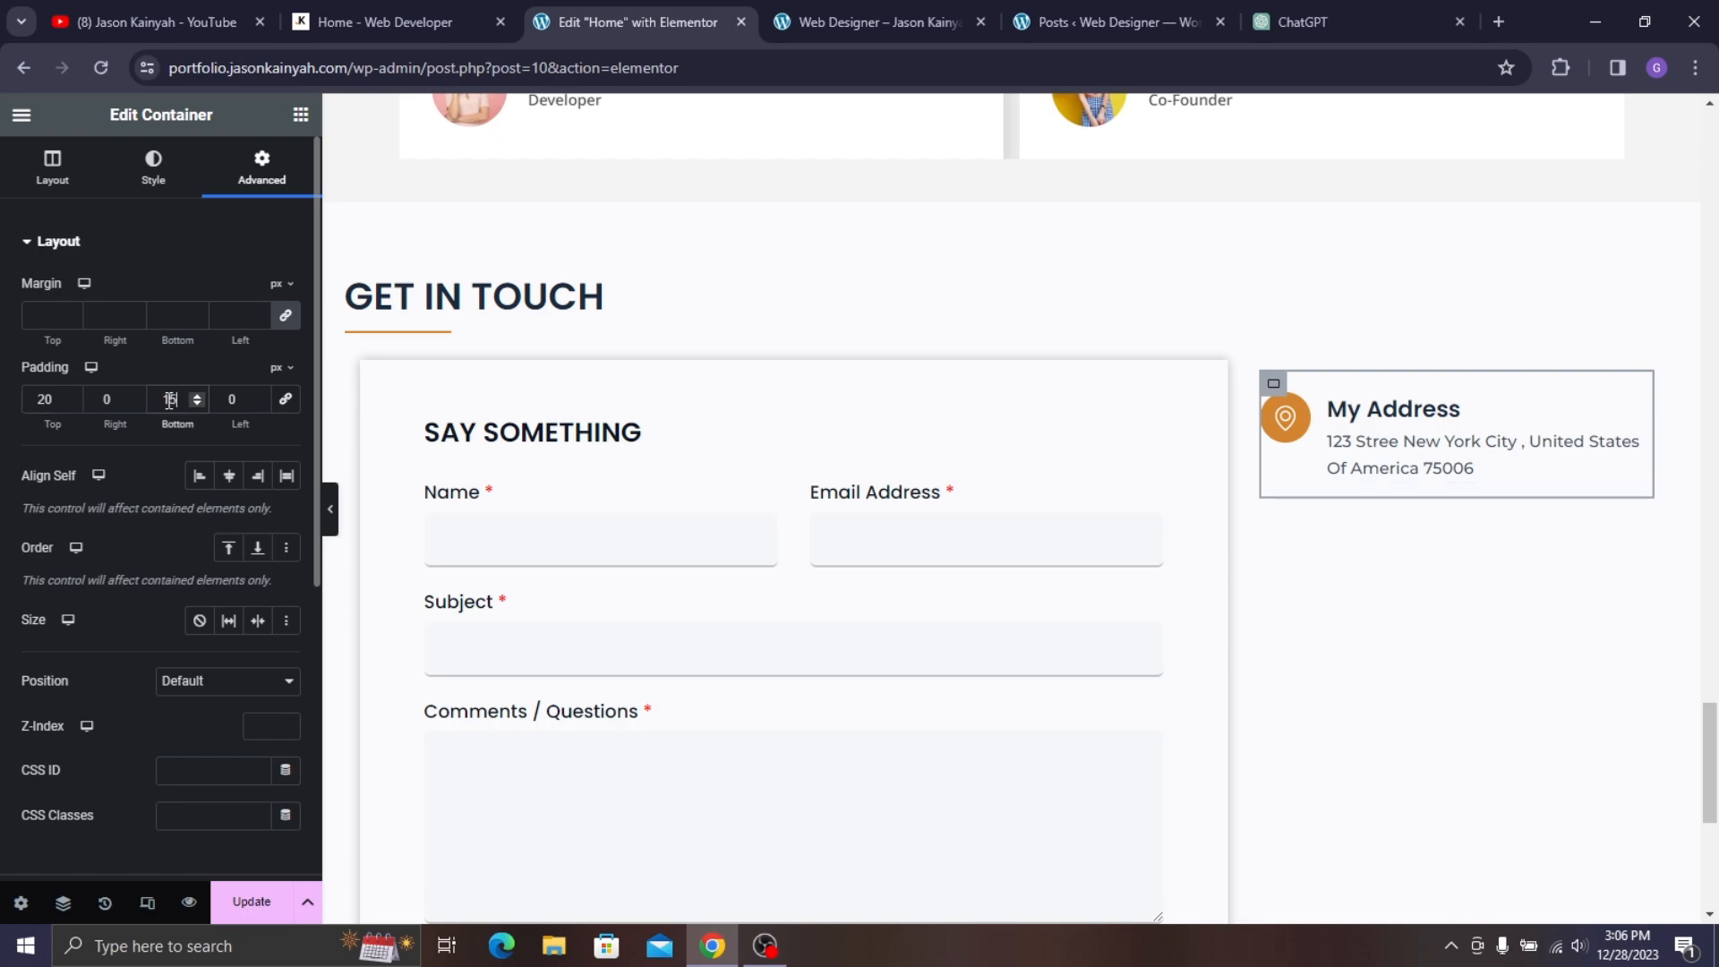
{"action": "left_click", "coordinate": [105, 400]}
{"action": "type", "text": "1"}
{"action": "left_click", "coordinate": [226, 398]}
{"action": "type", "text": "1"}
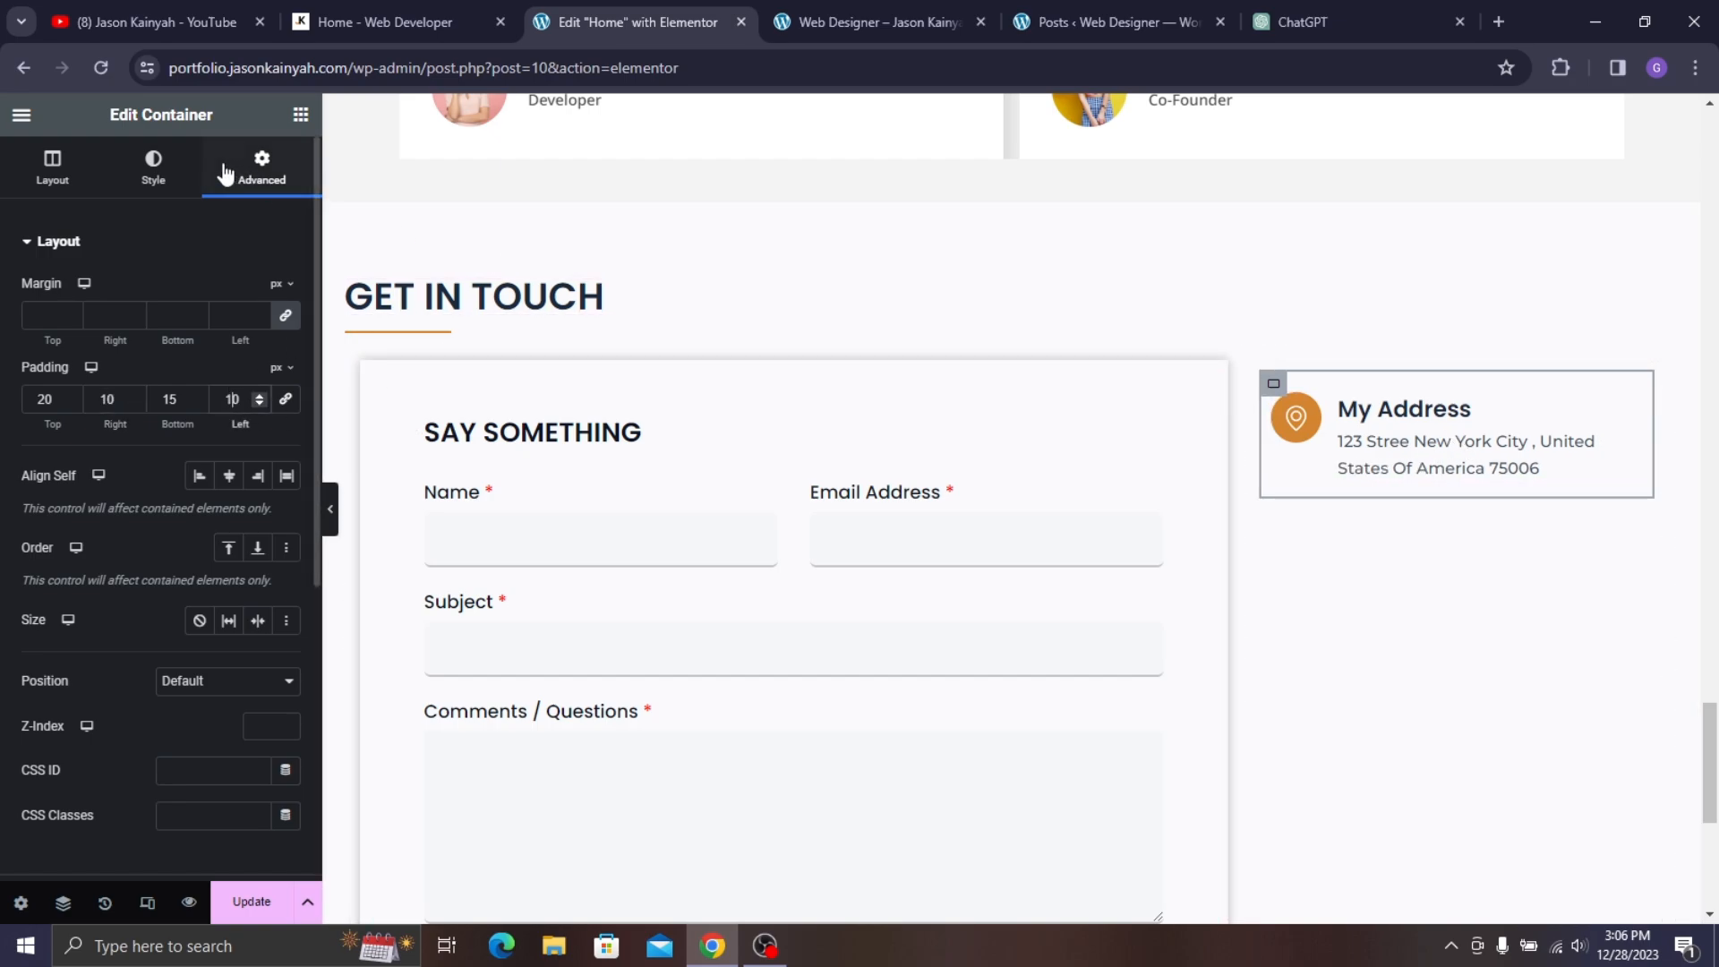
- Add a black box shadow to the My Address container with opacity lowered to rgba(0, 0, 0, 0.31)
{"action": "left_click", "coordinate": [158, 166]}
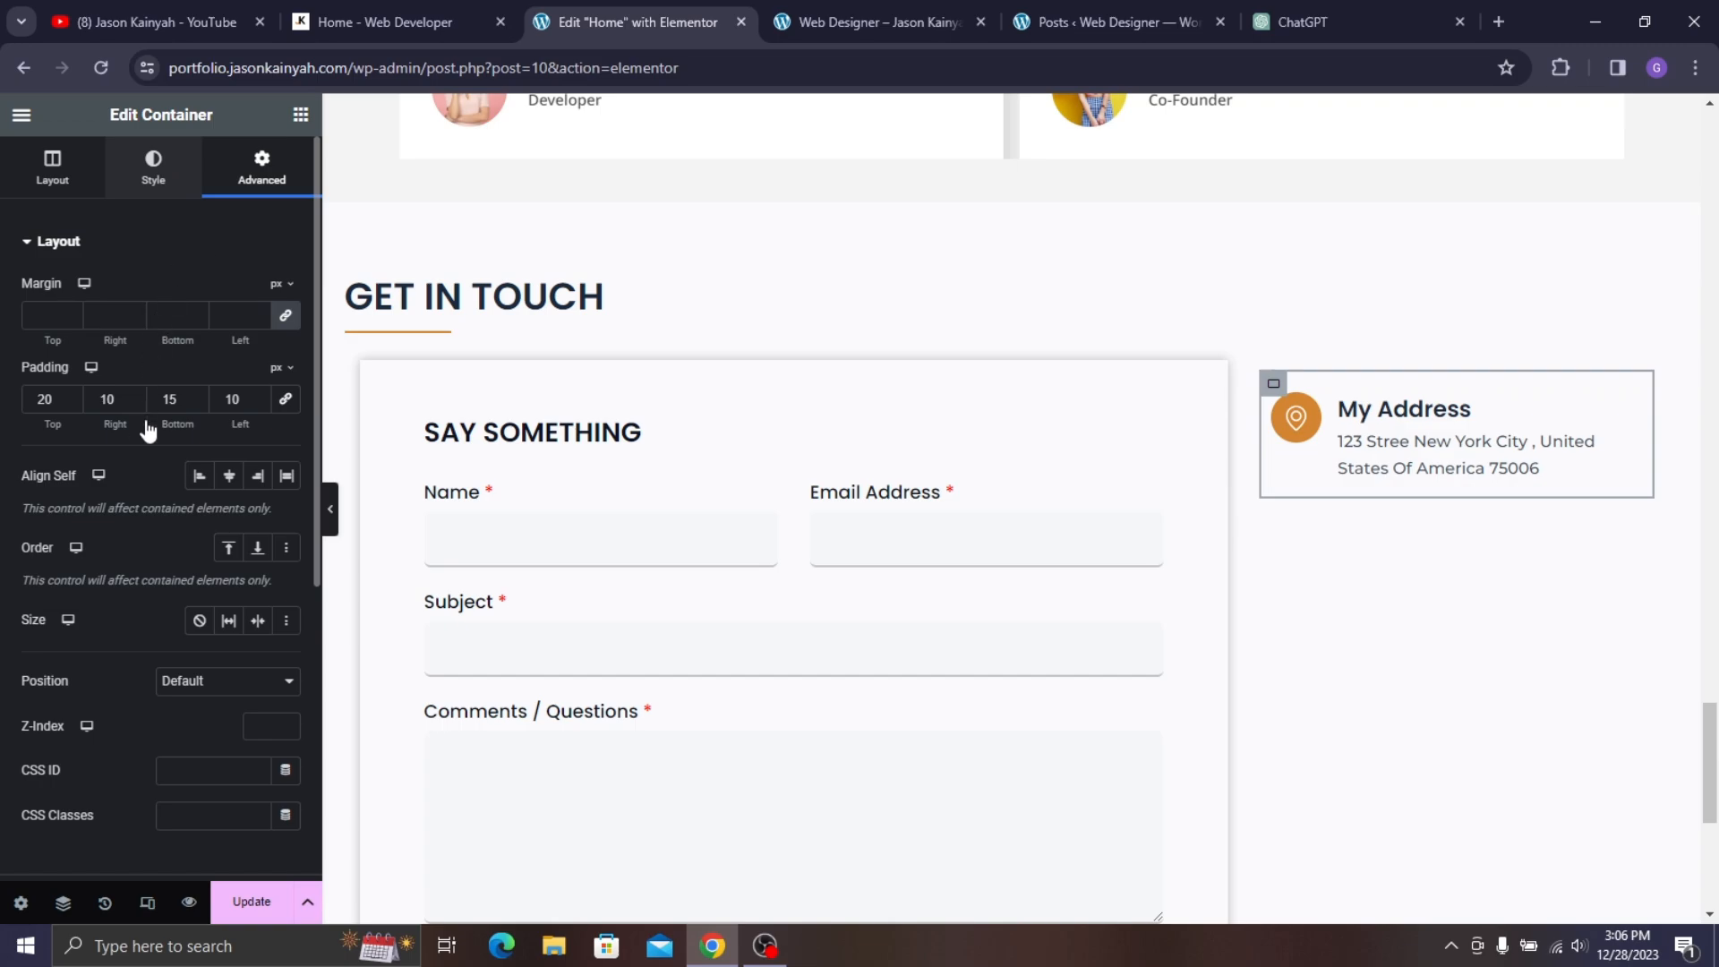
{"action": "left_click", "coordinate": [77, 479]}
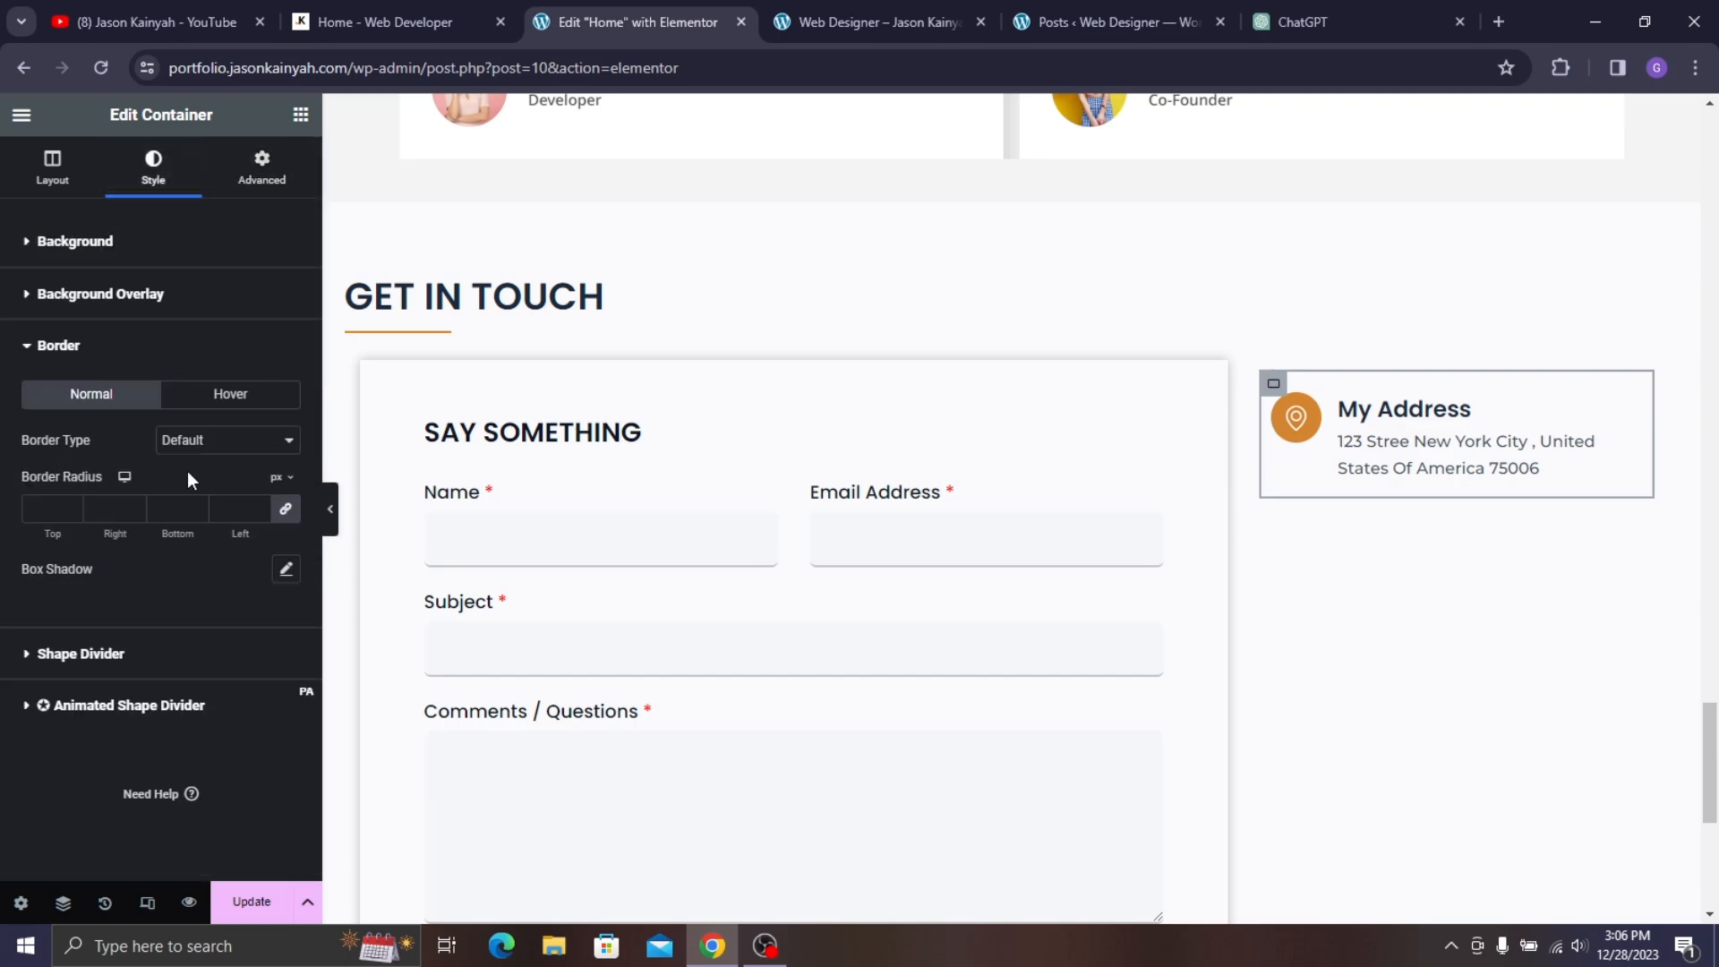
{"action": "left_click", "coordinate": [285, 570]}
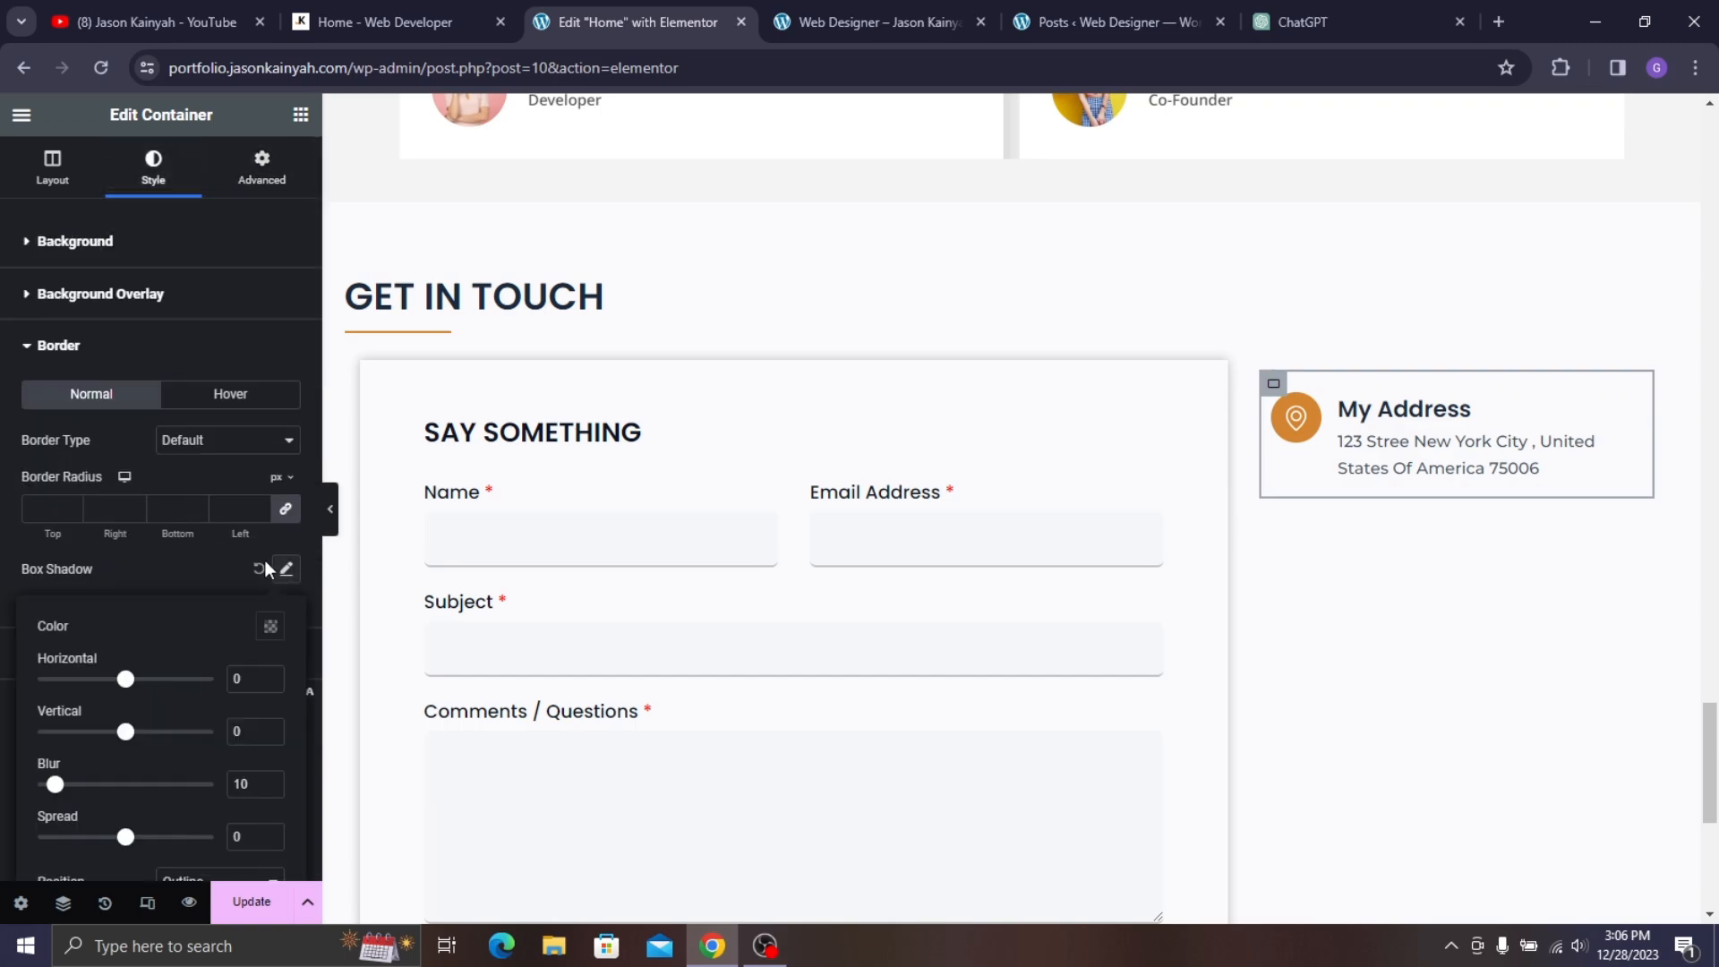
{"action": "left_click", "coordinate": [270, 625]}
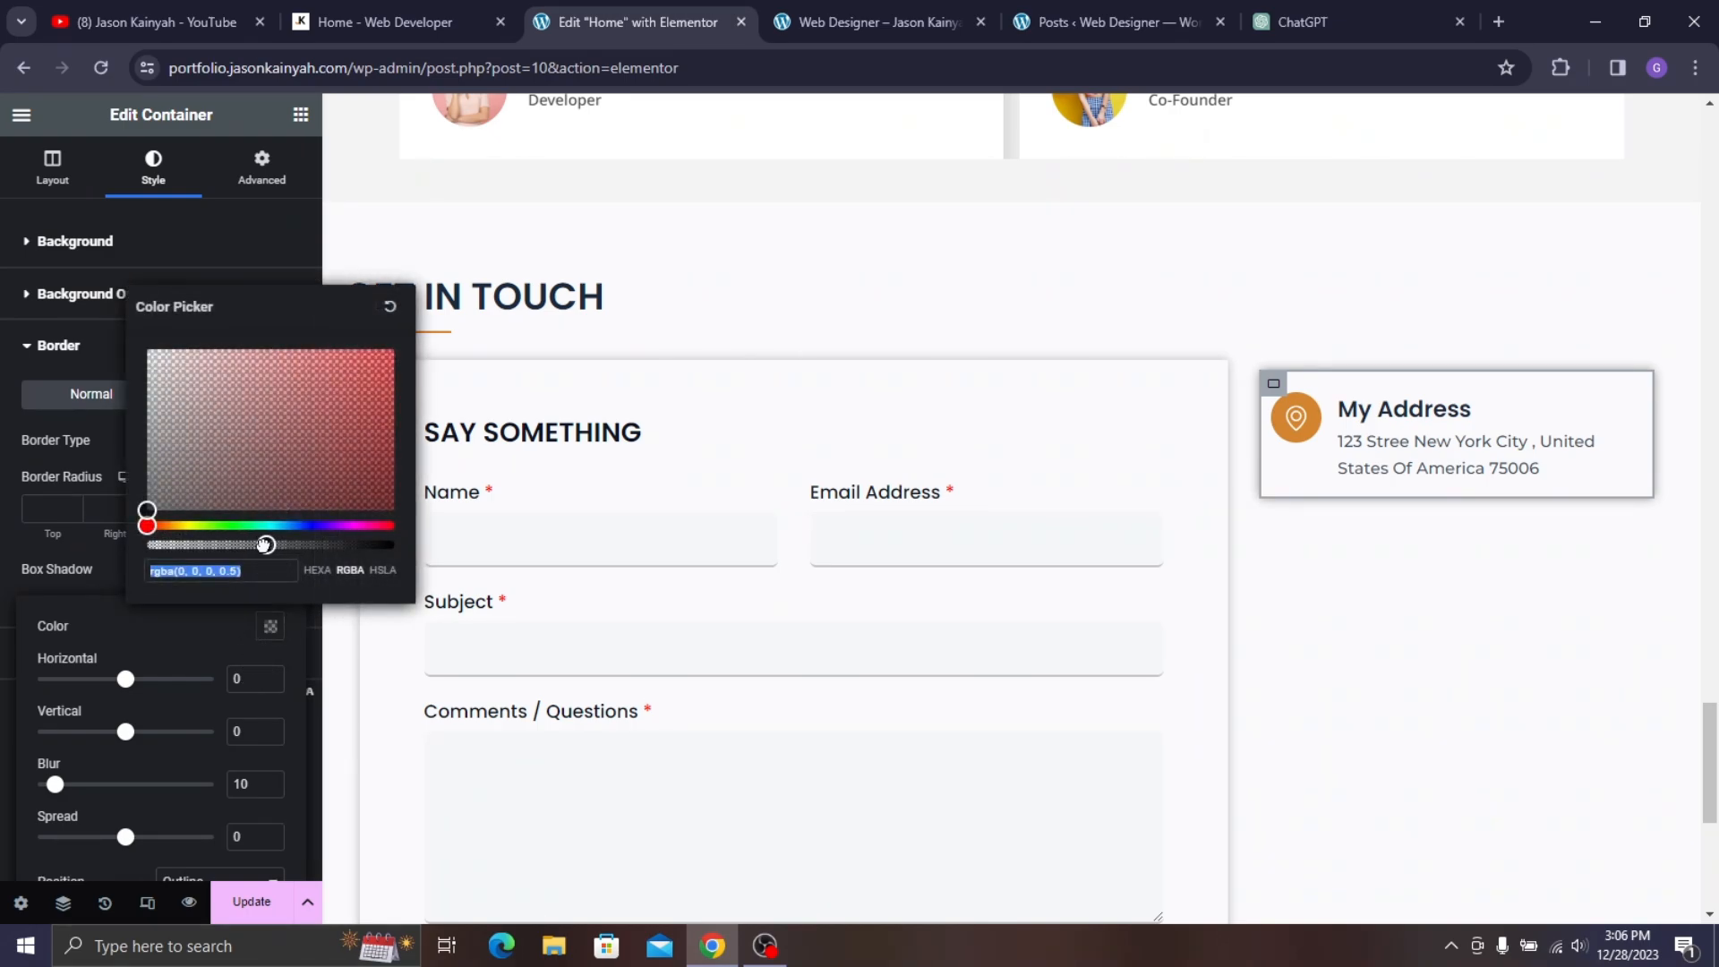
{"action": "left_click_drag", "start_coordinate": [265, 545], "coordinate": [224, 544]}
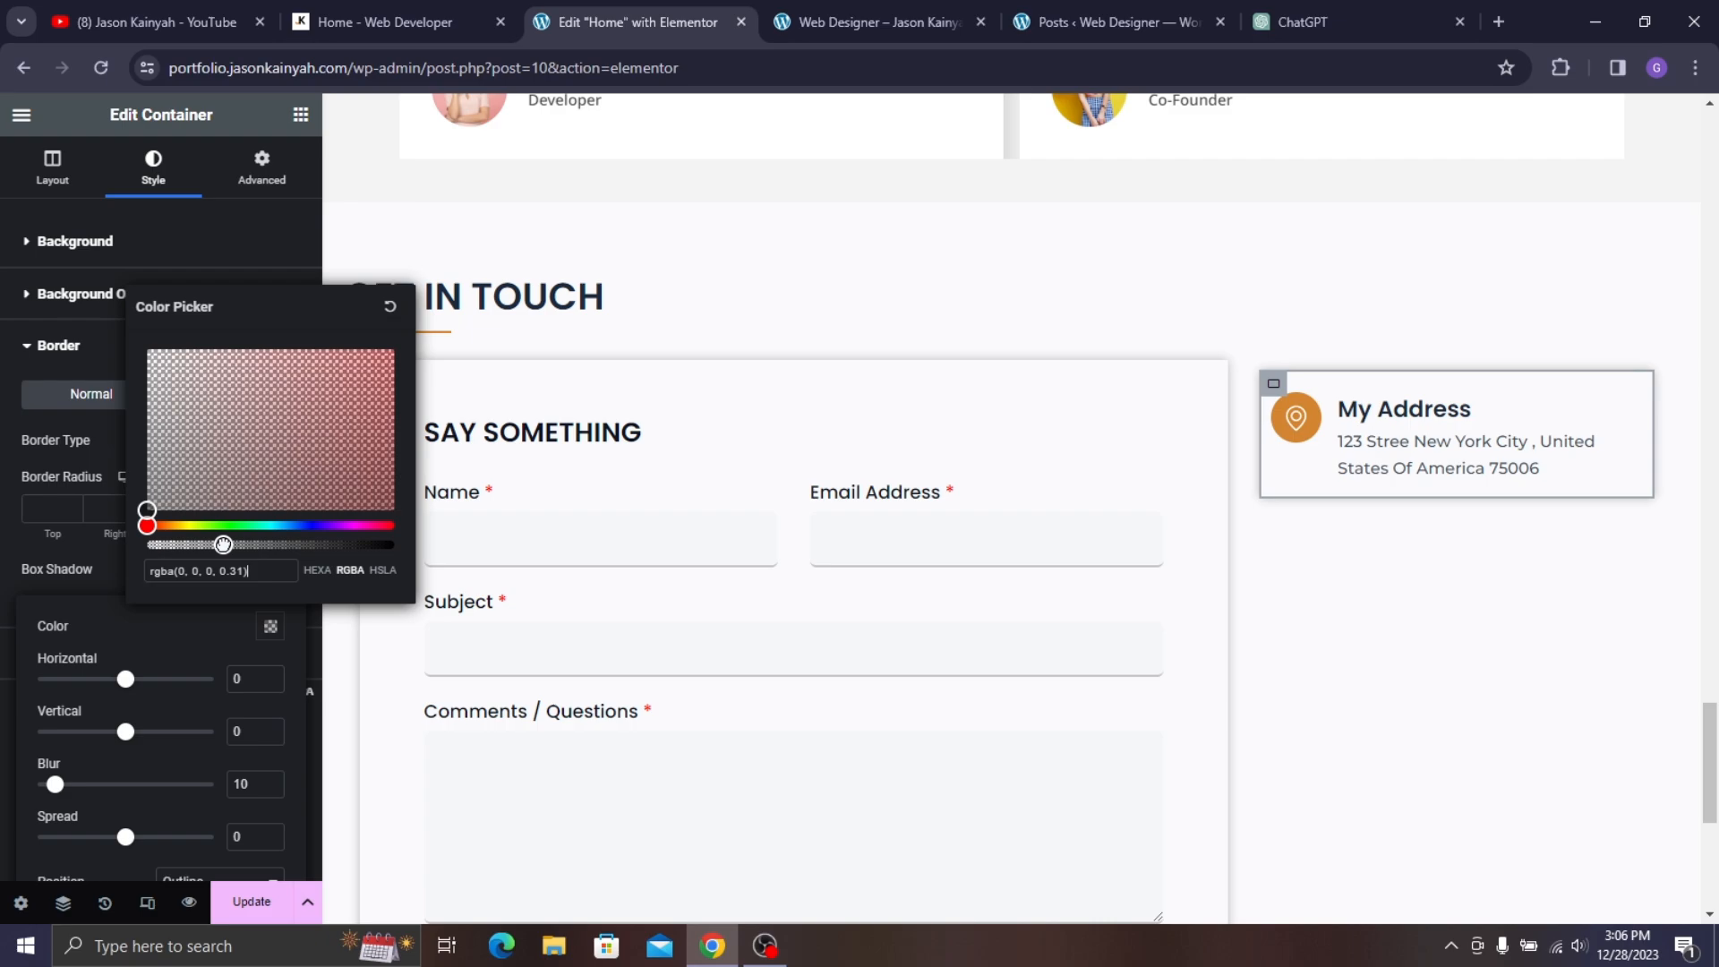
{"action": "left_click", "coordinate": [96, 548]}
- Compare the container with the live site's contact section
{"action": "scroll", "coordinate": [1235, 411], "scroll_direction": "down", "scroll_amount": 2}
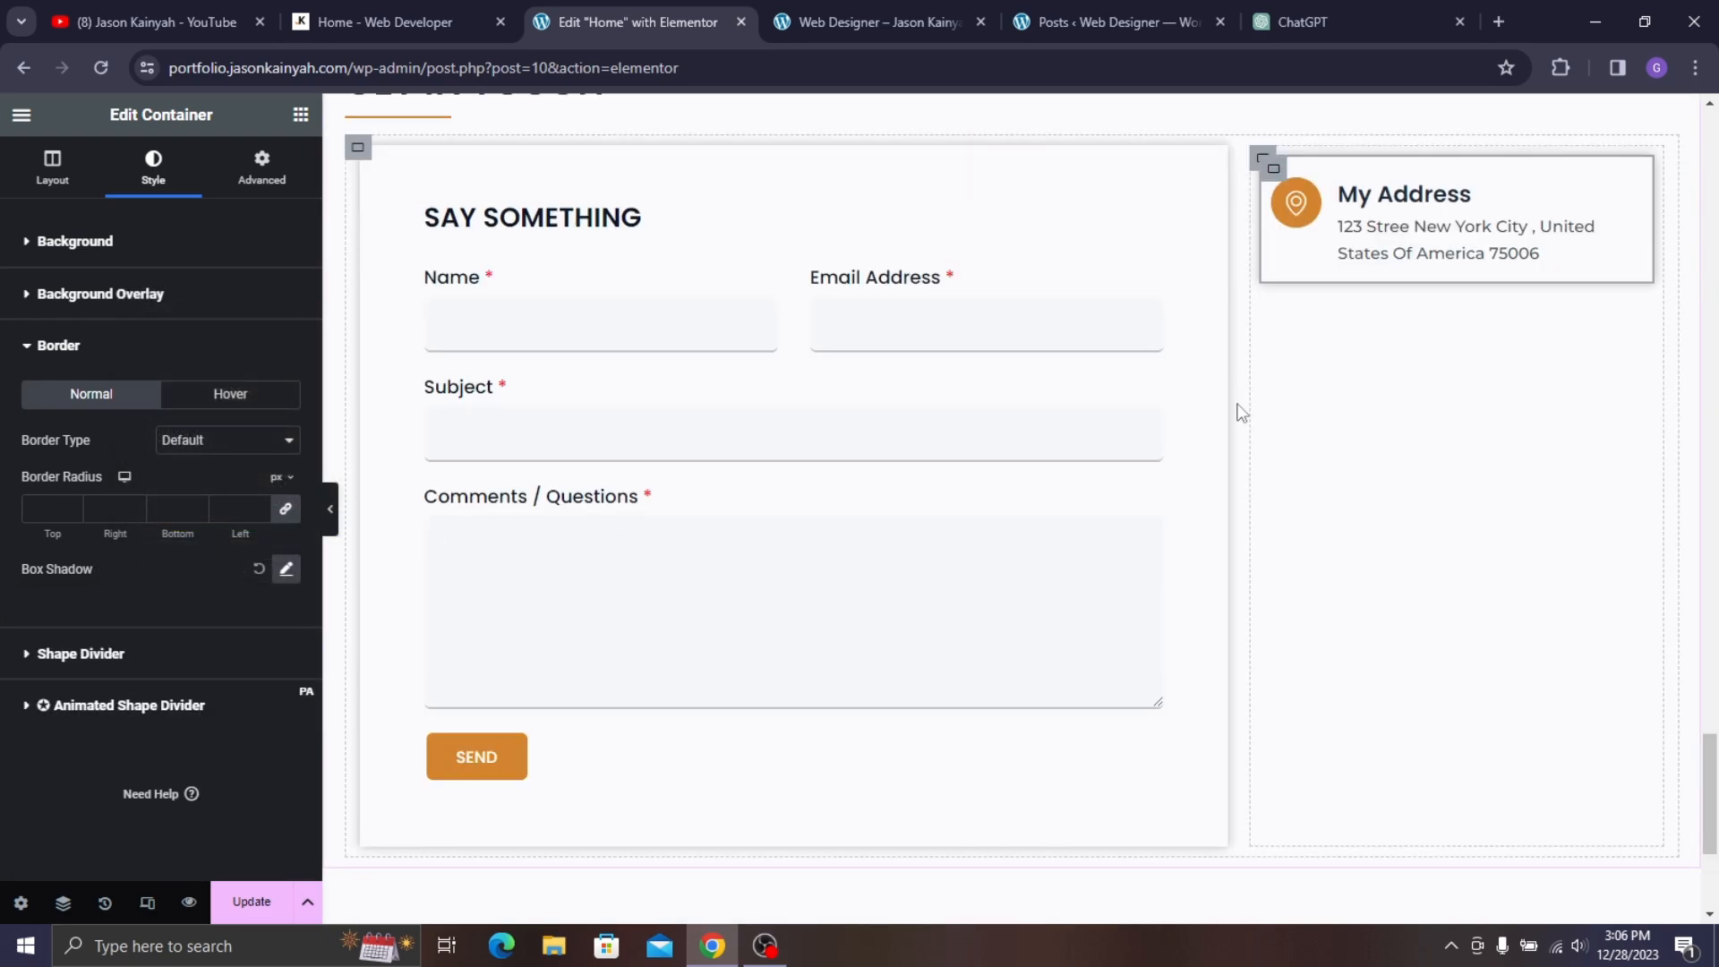
{"action": "left_click", "coordinate": [401, 16]}
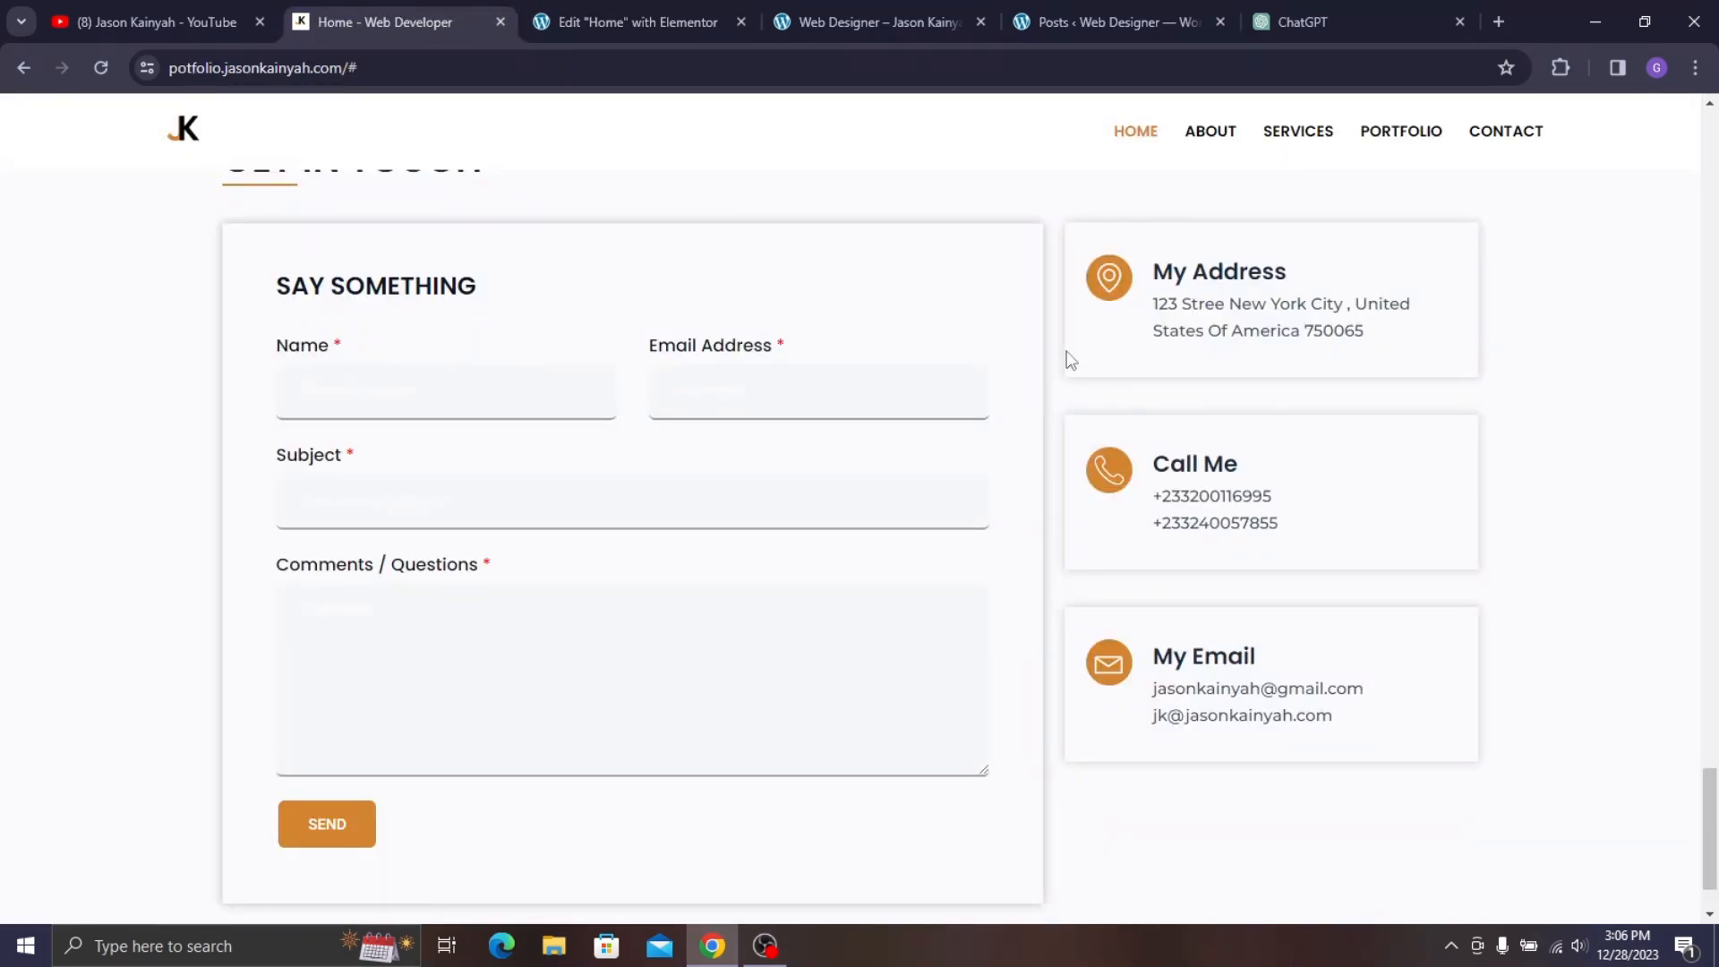
{"action": "left_click", "coordinate": [613, 9]}
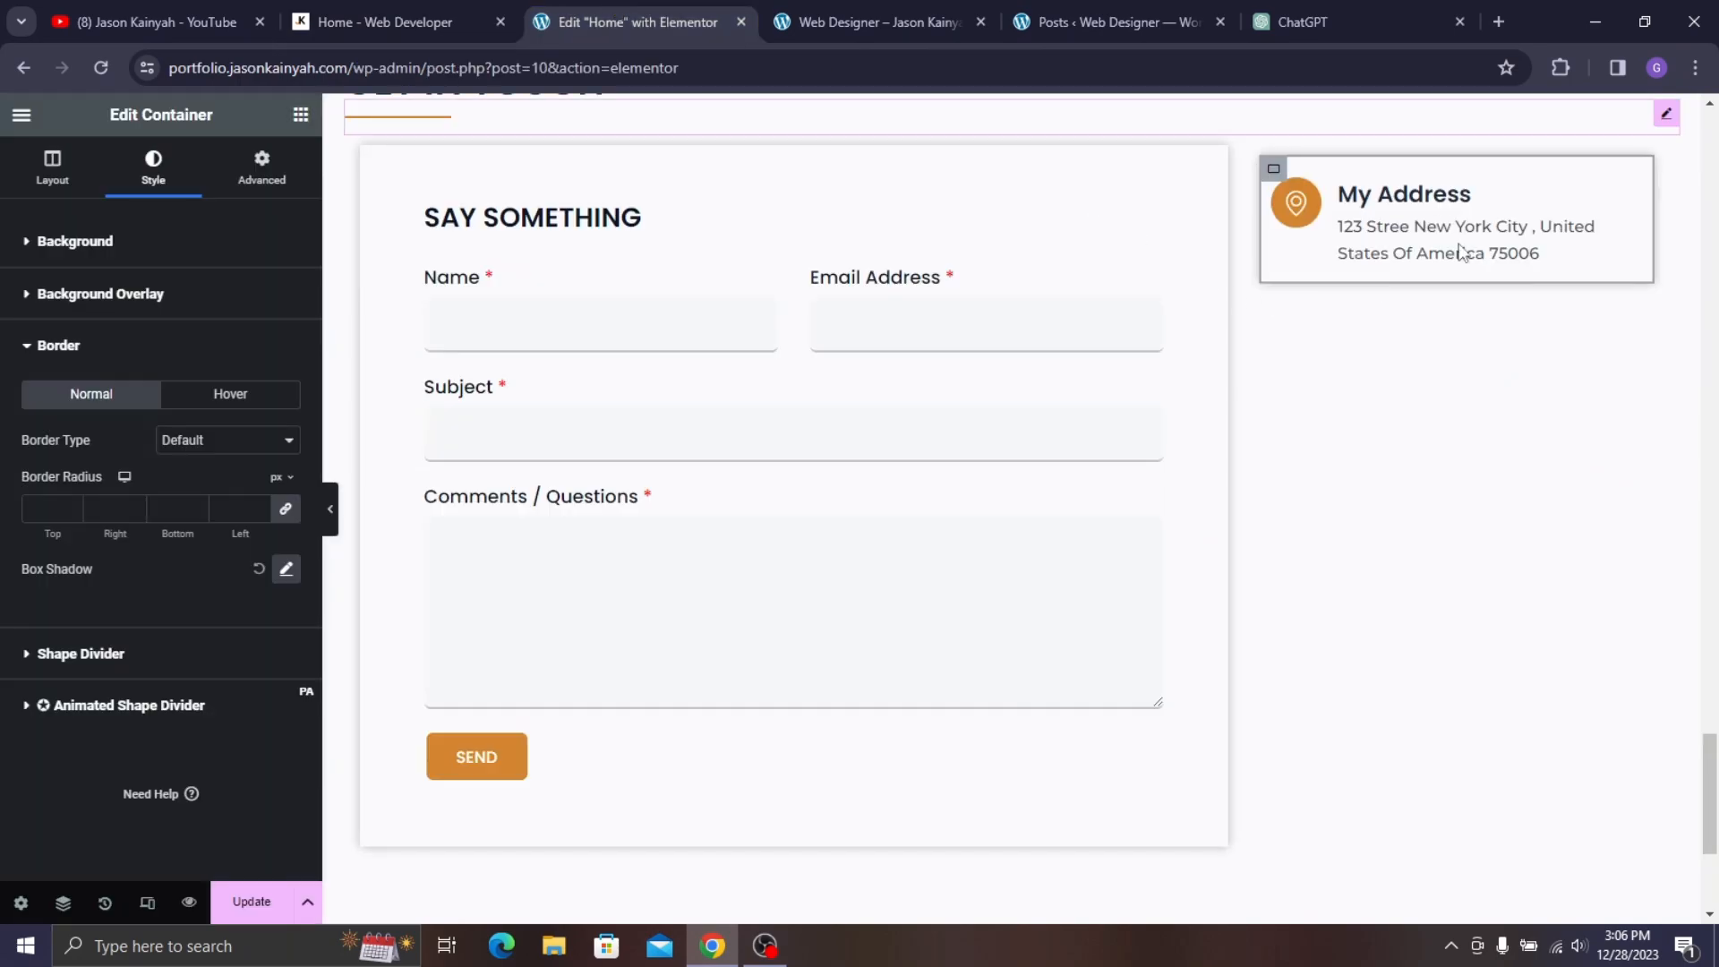
- Paste an extra My Address box below and delete it again
{"action": "right_click", "coordinate": [1501, 265]}
{"action": "left_click", "coordinate": [1491, 367]}
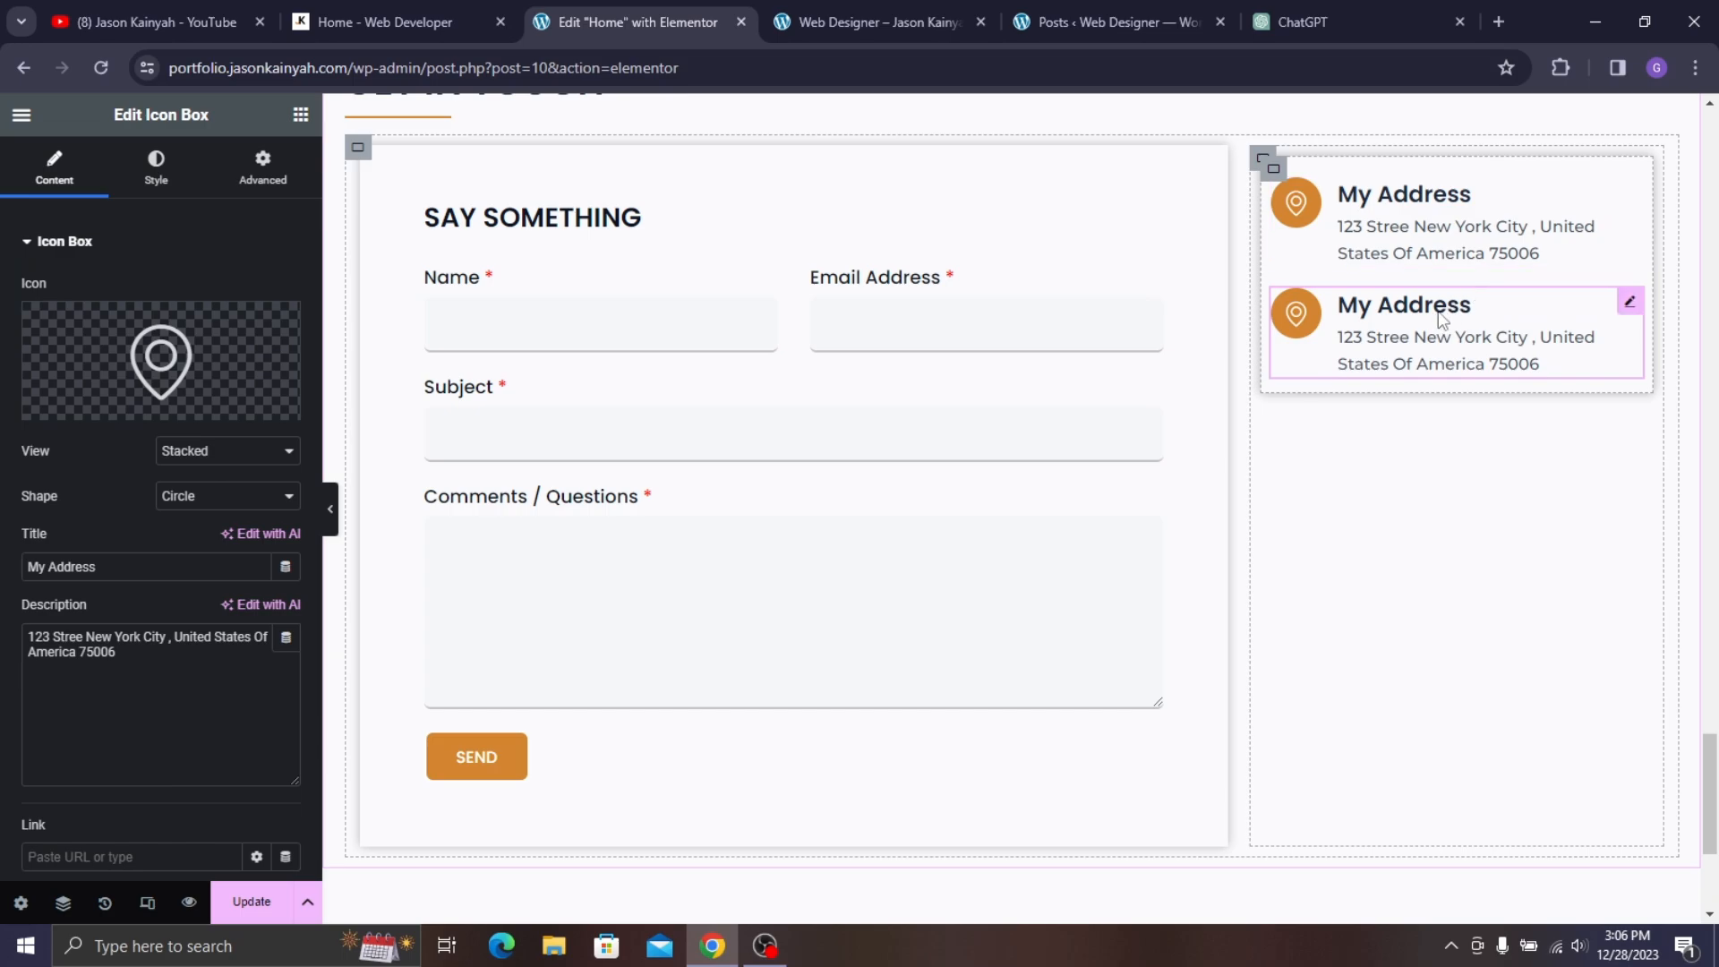
{"action": "key", "text": "Delete"}
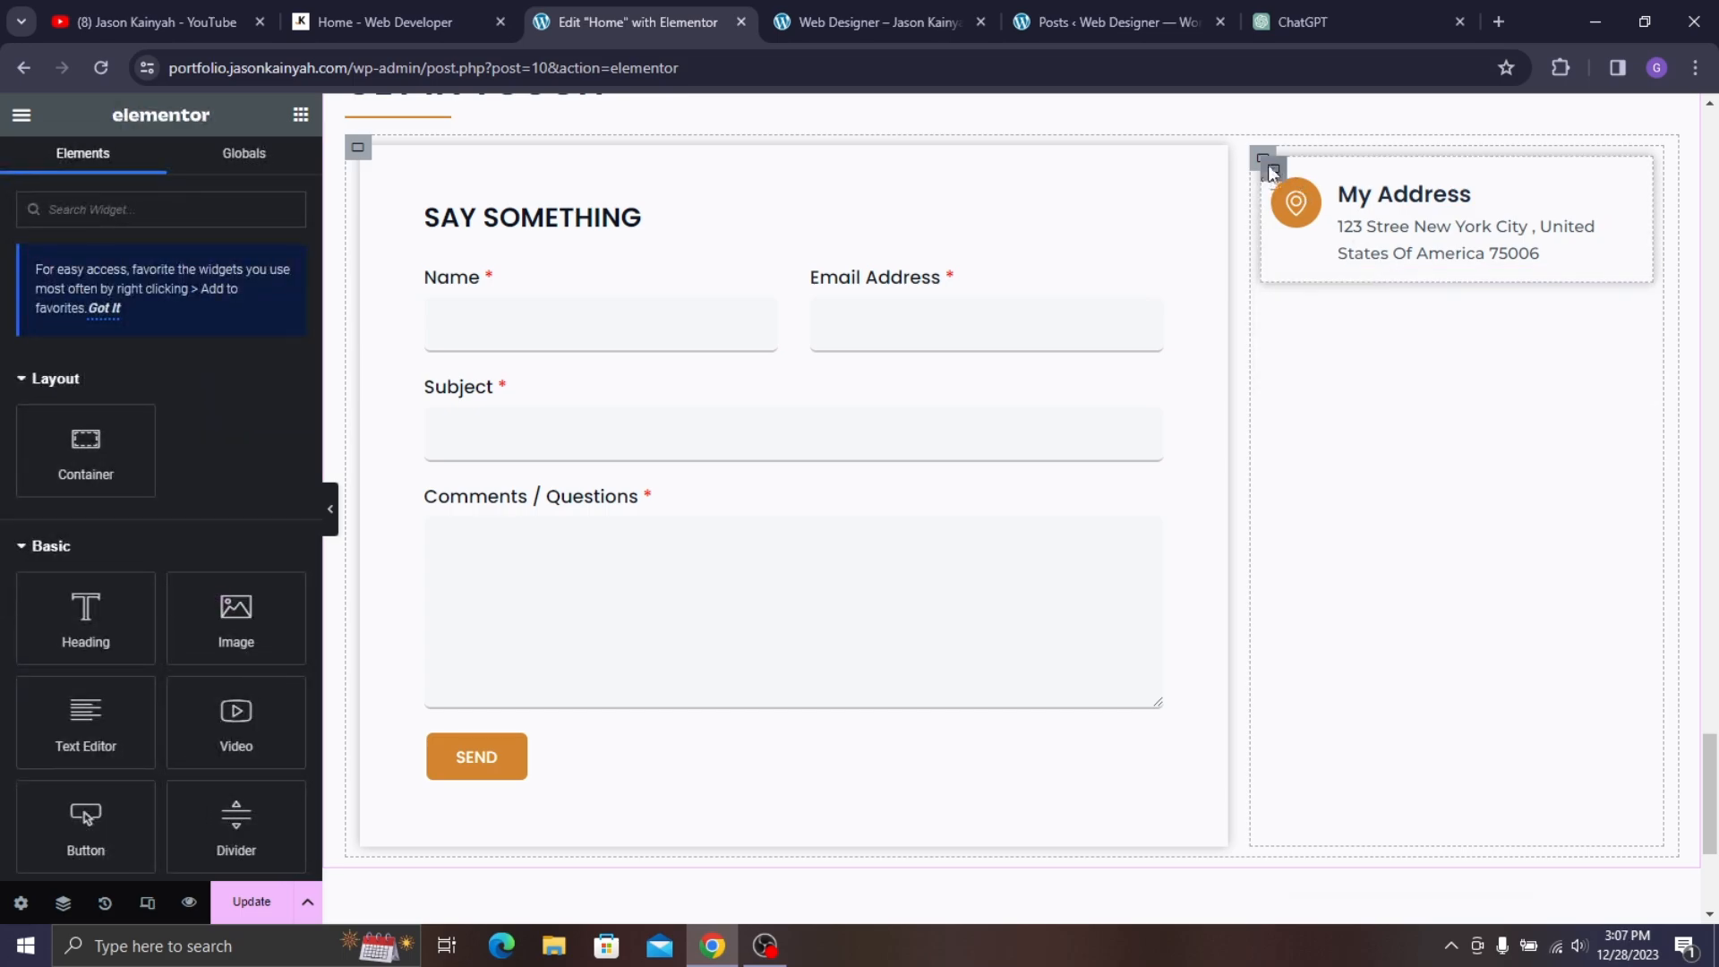
- Add a new container below My Address and duplicate it to create more contact boxes
{"action": "right_click", "coordinate": [1269, 166]}
{"action": "left_click", "coordinate": [1298, 282]}
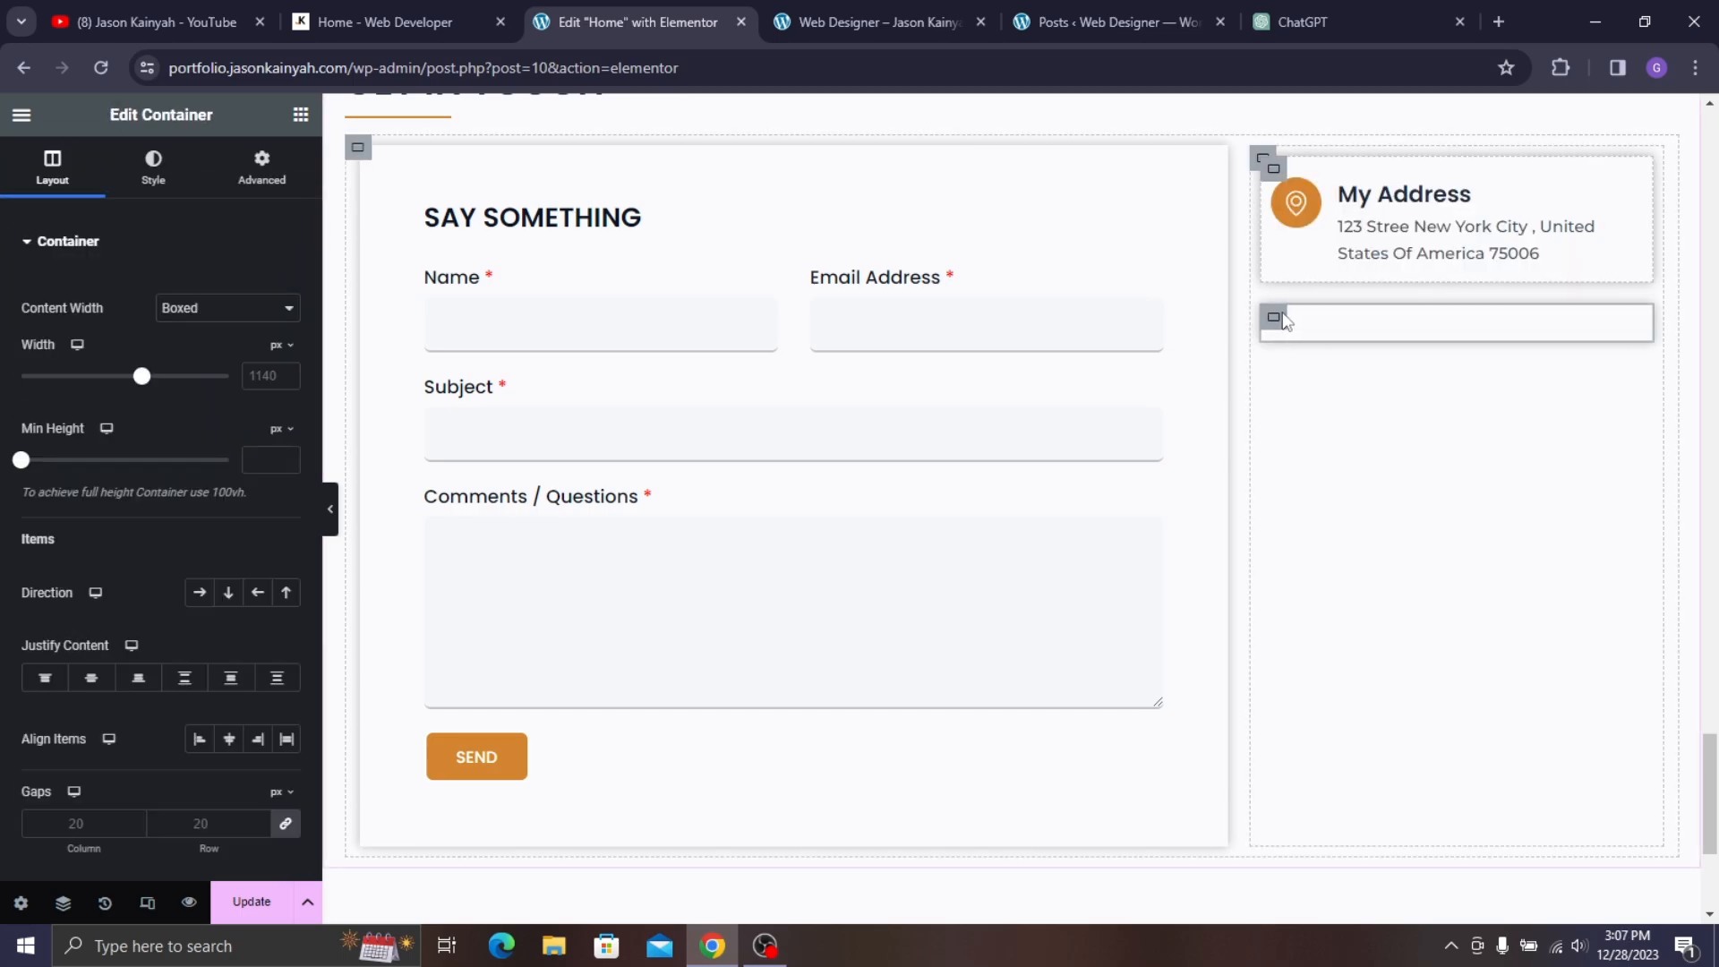
{"action": "right_click", "coordinate": [1275, 330]}
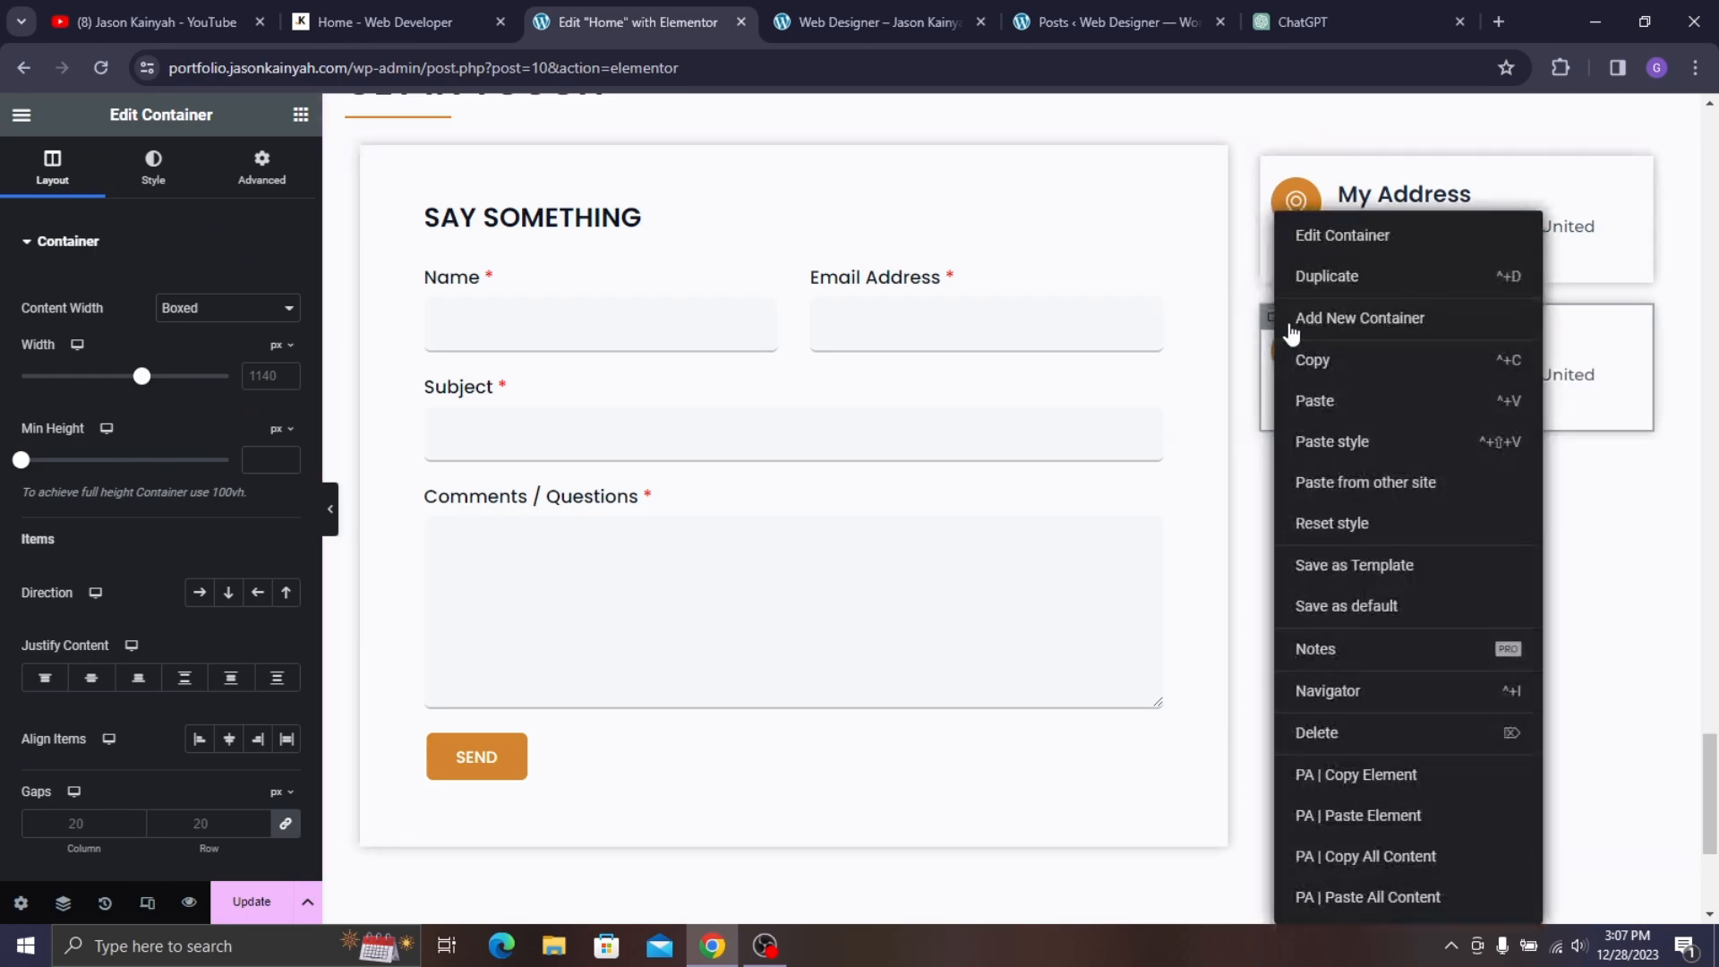
{"action": "left_click", "coordinate": [1334, 278]}
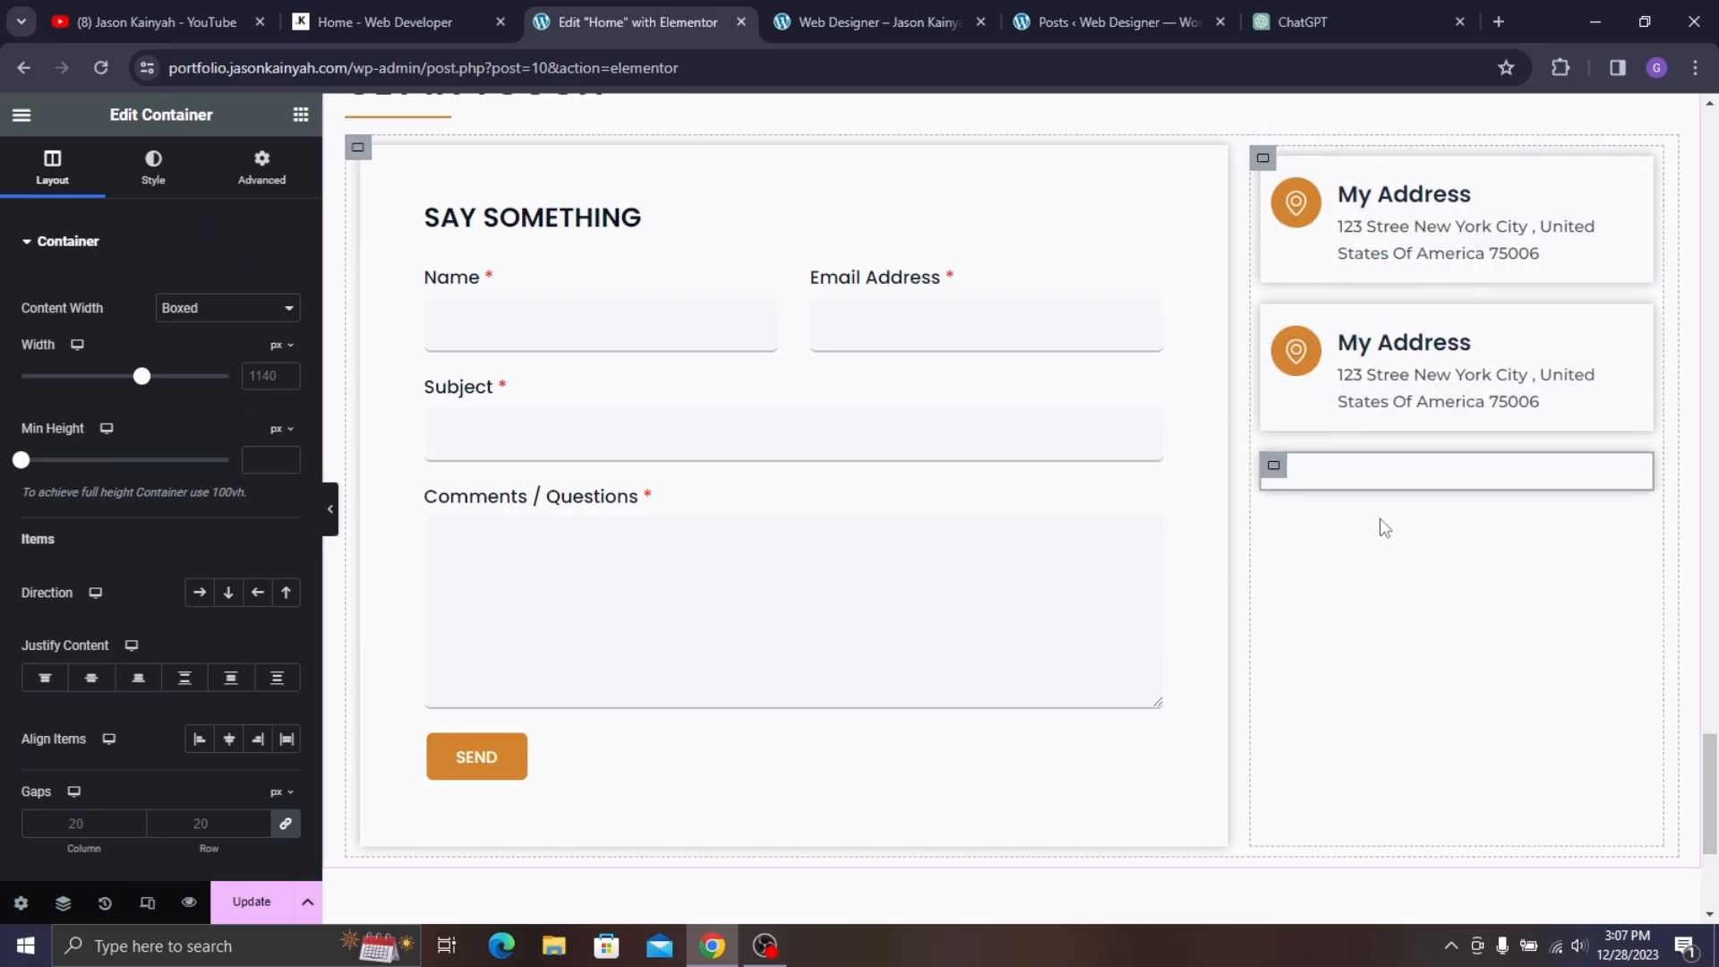
{"action": "left_click", "coordinate": [1376, 396]}
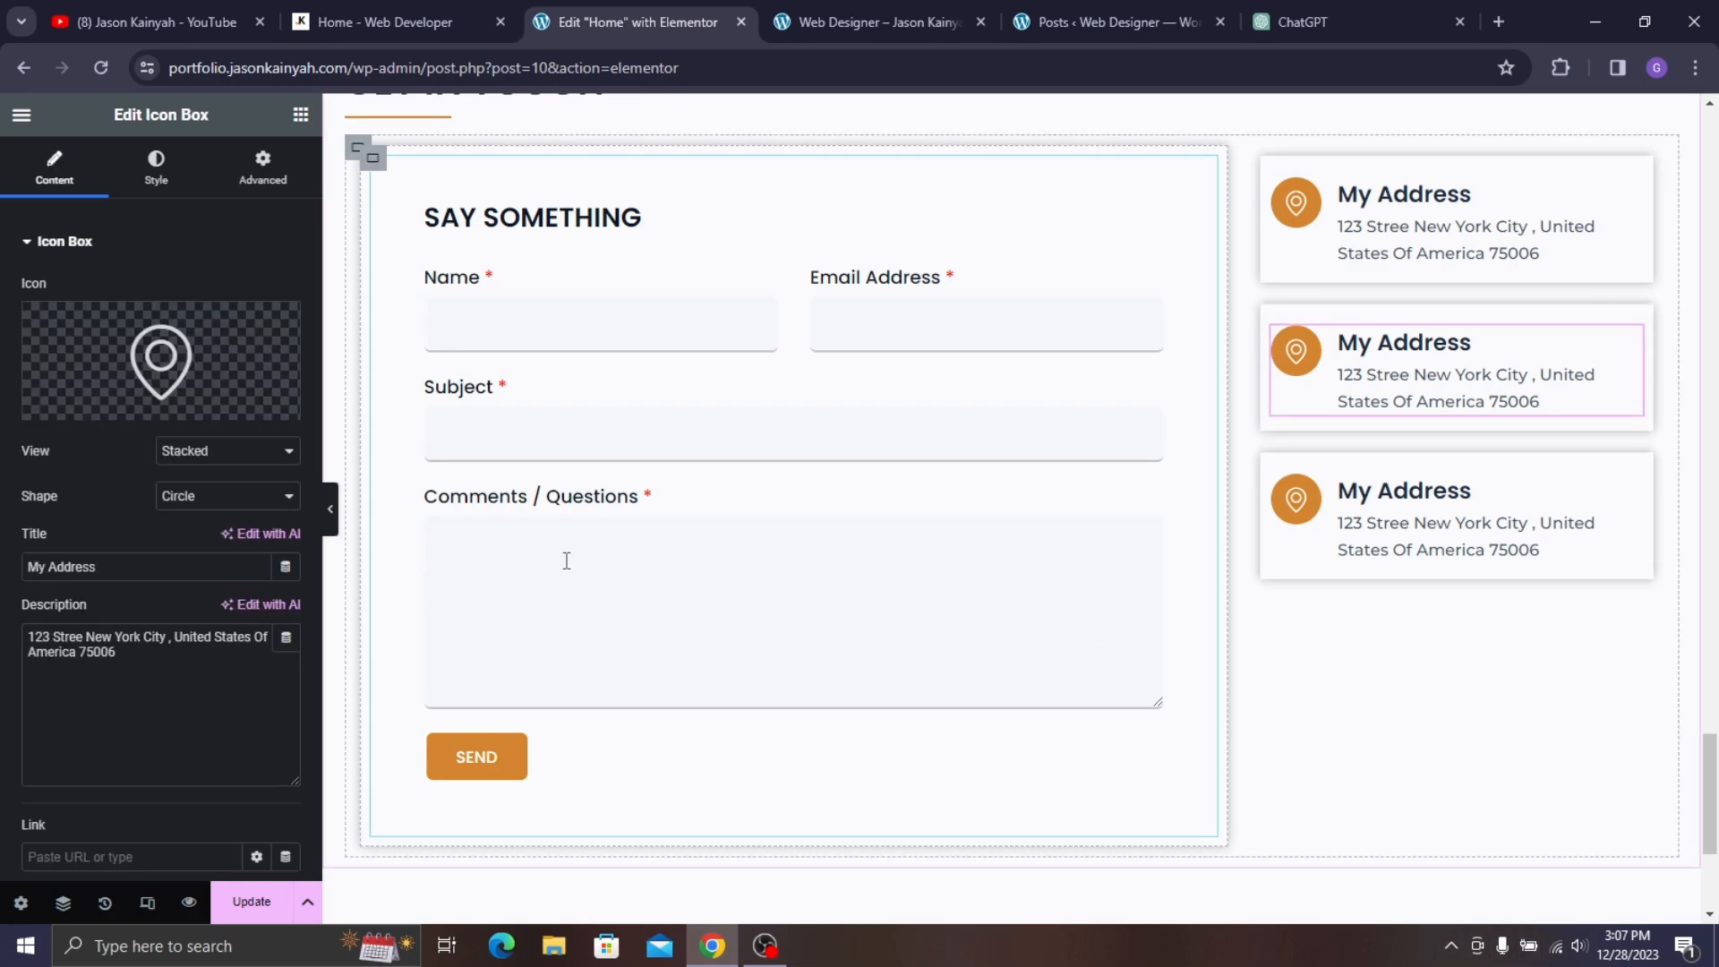
- Replace the second box's description with the two Call Me phone numbers from the live site, split by <br>, and Update
{"action": "left_click", "coordinate": [414, 23]}
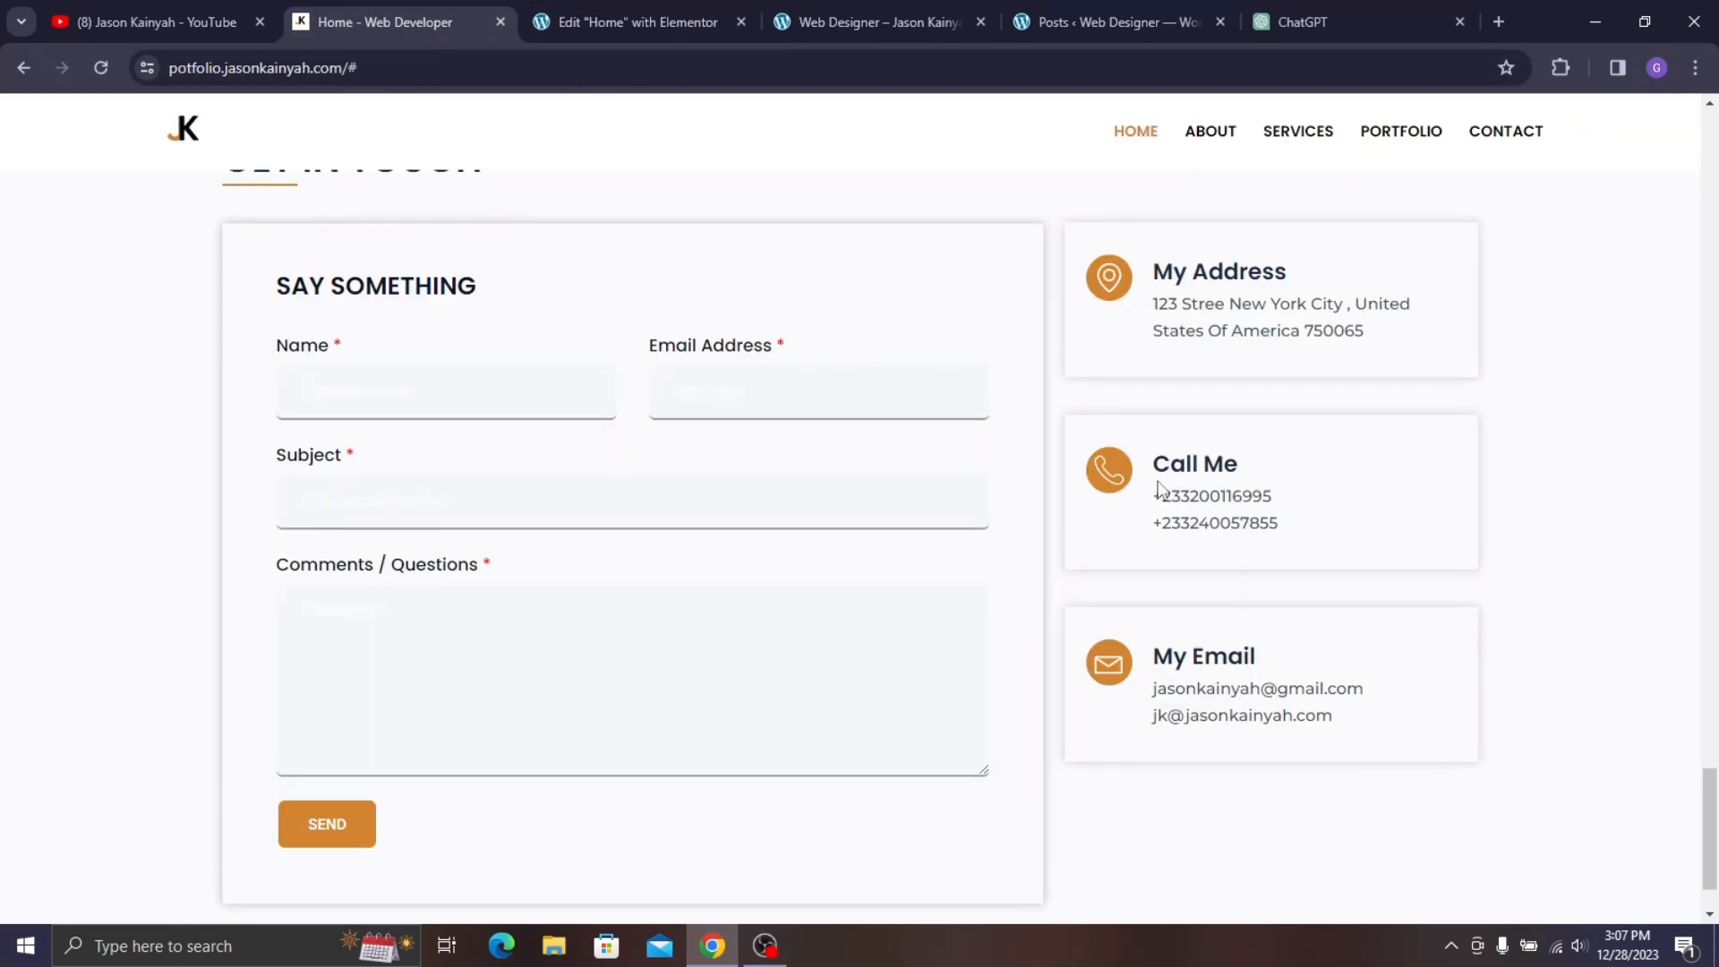
{"action": "left_click_drag", "start_coordinate": [1155, 497], "coordinate": [1277, 513]}
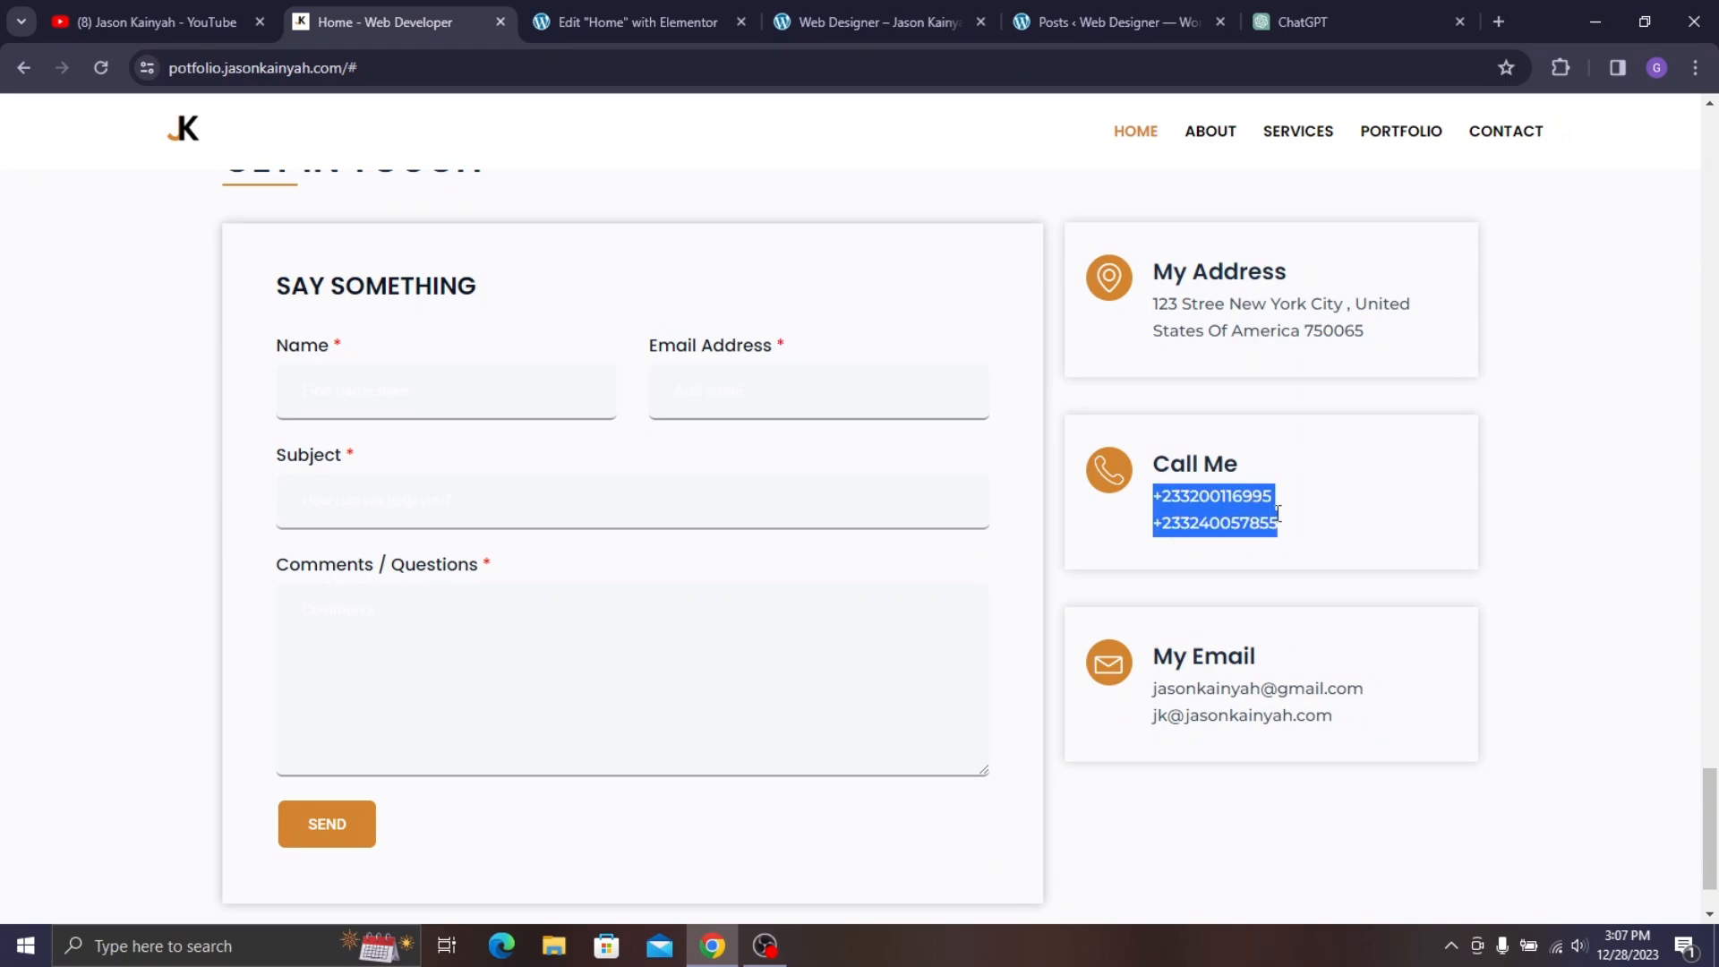
{"action": "left_click", "coordinate": [730, 22]}
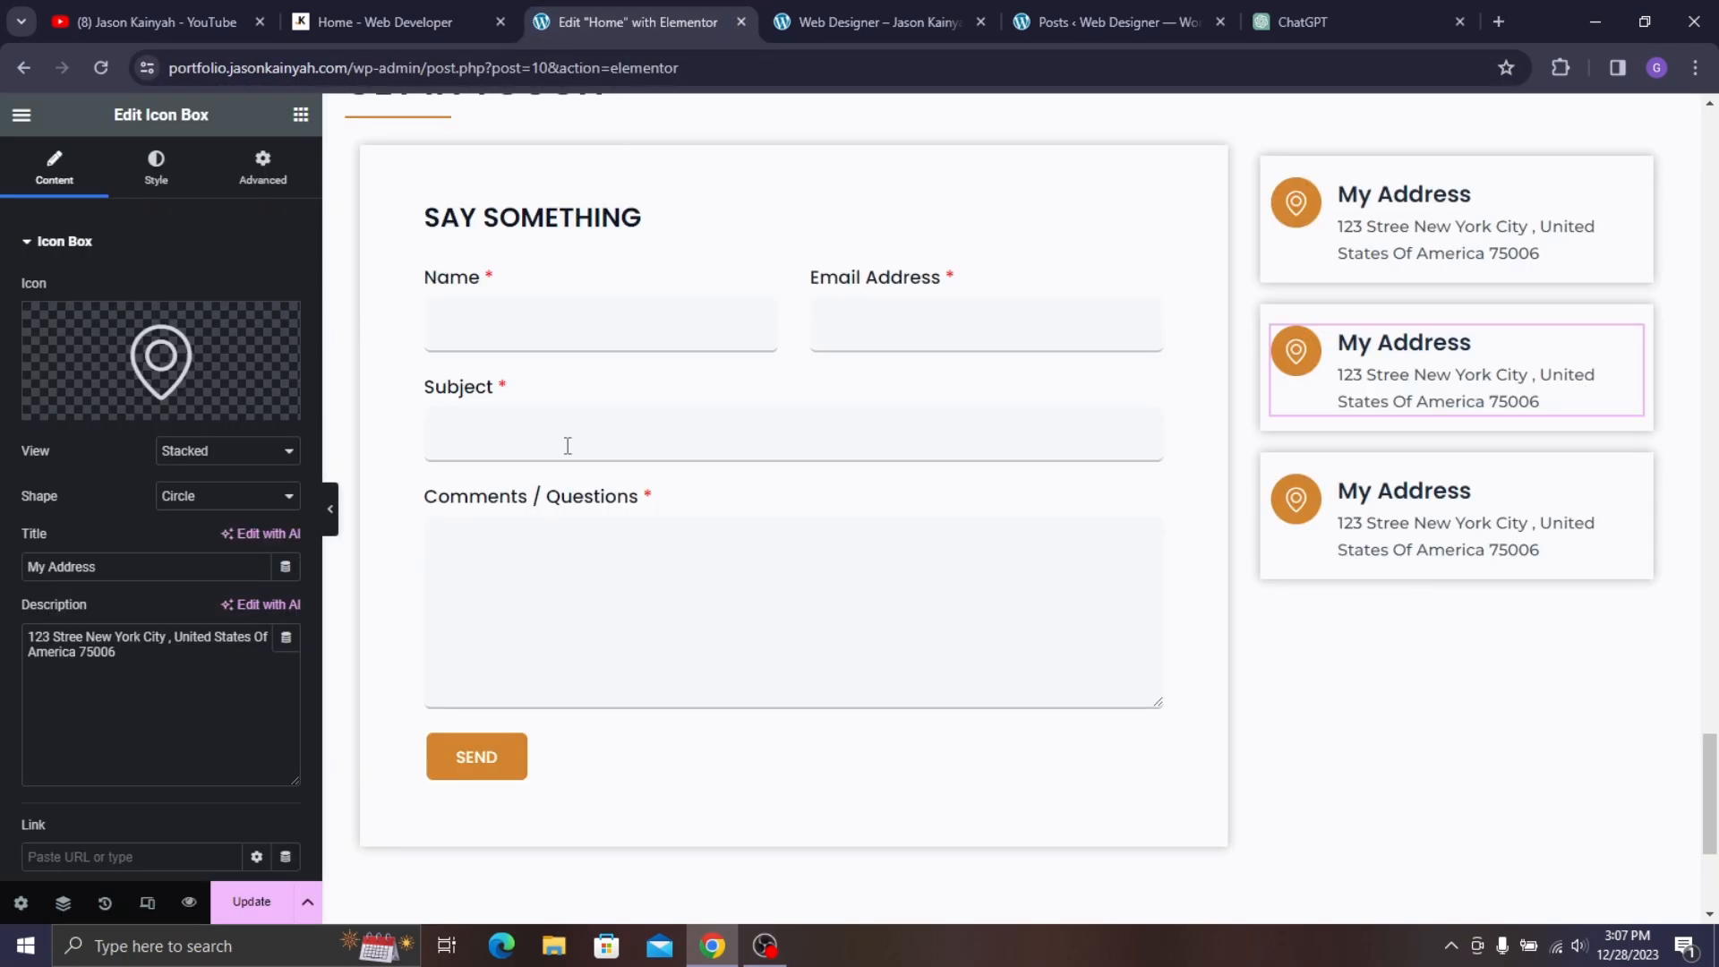
{"action": "triple_click", "coordinate": [258, 692]}
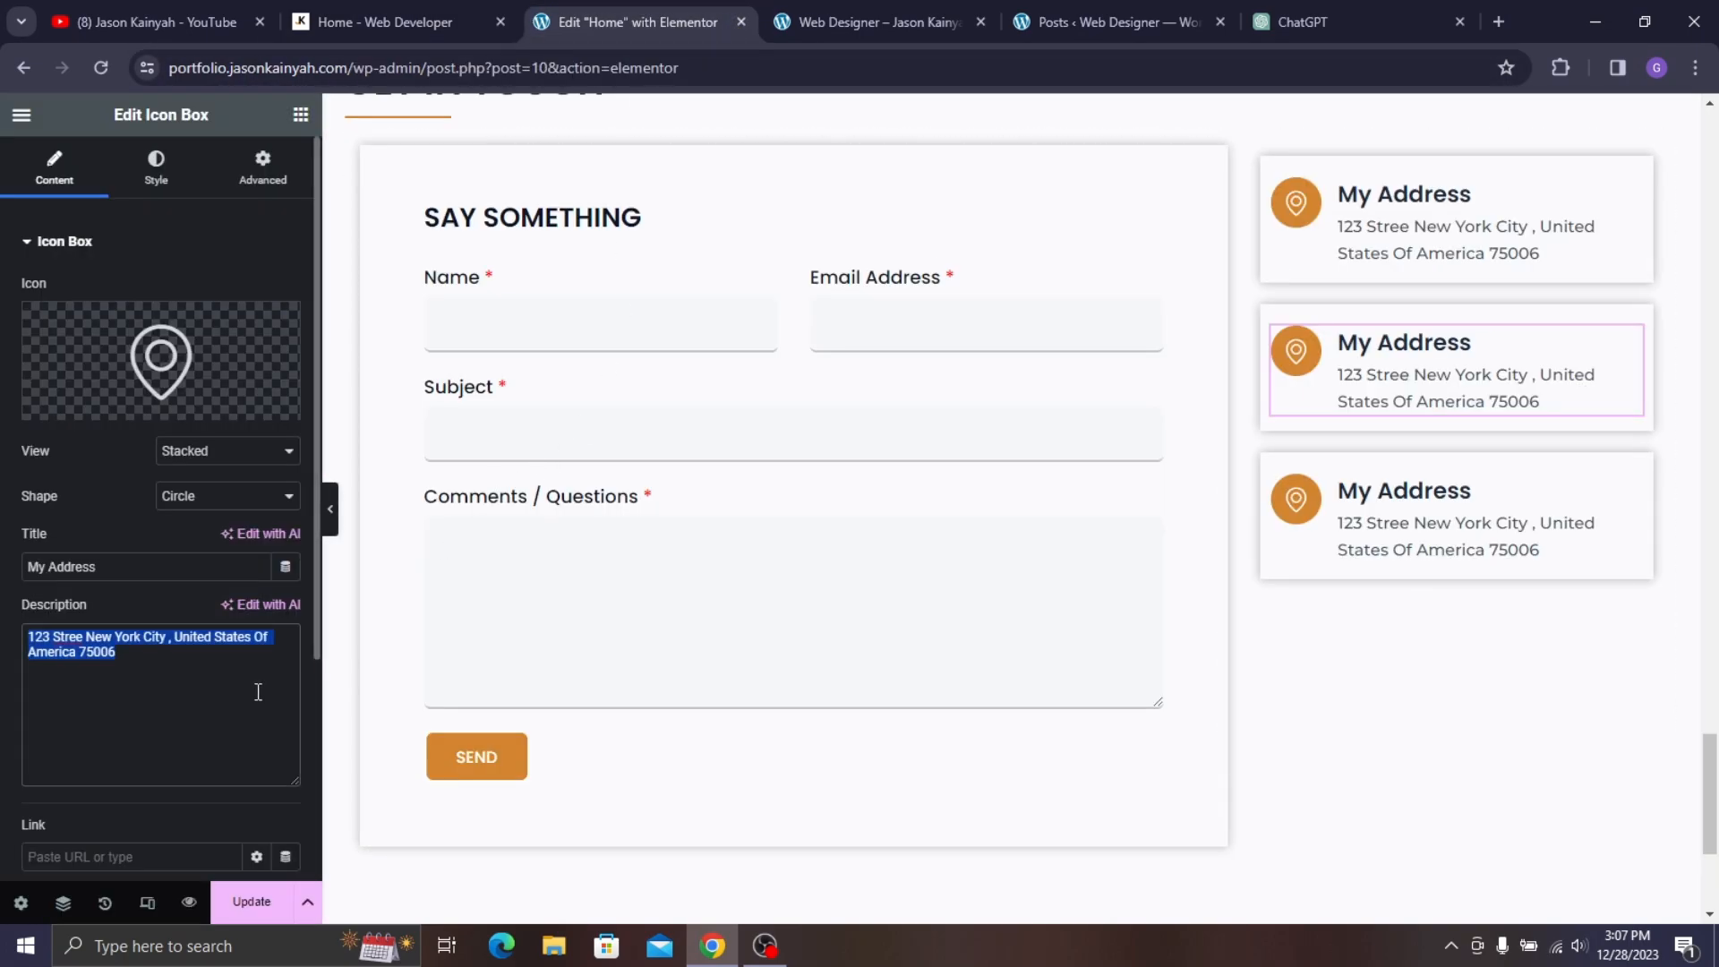
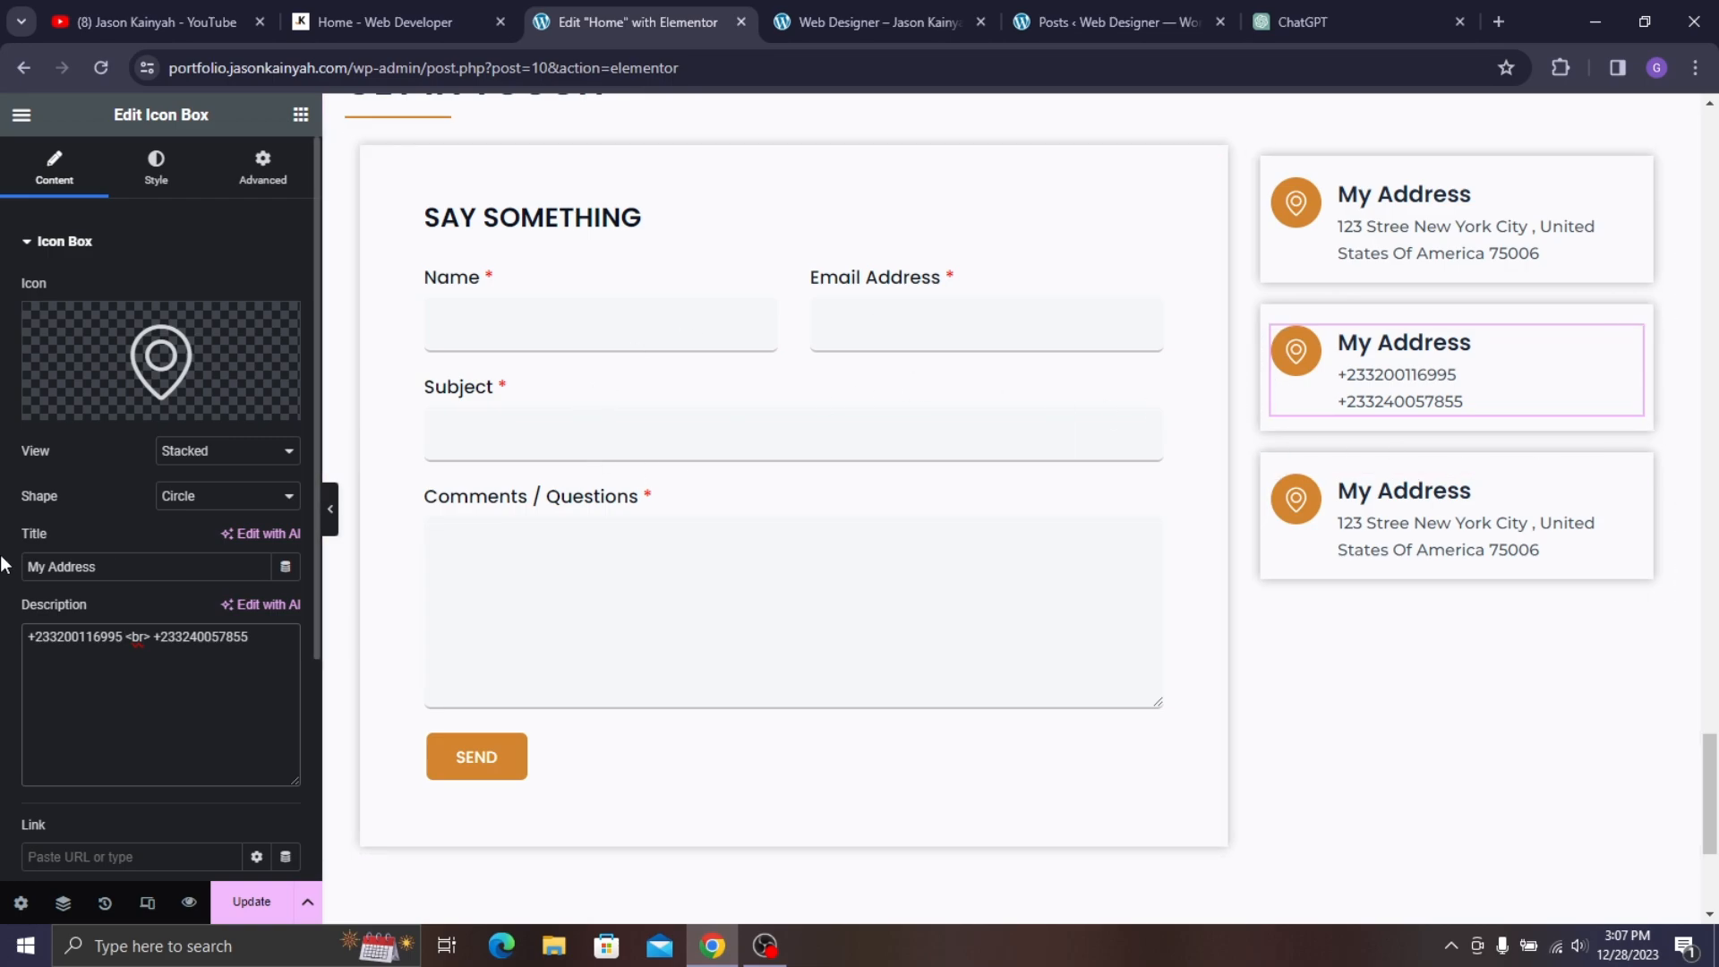
{"action": "left_click", "coordinate": [251, 902]}
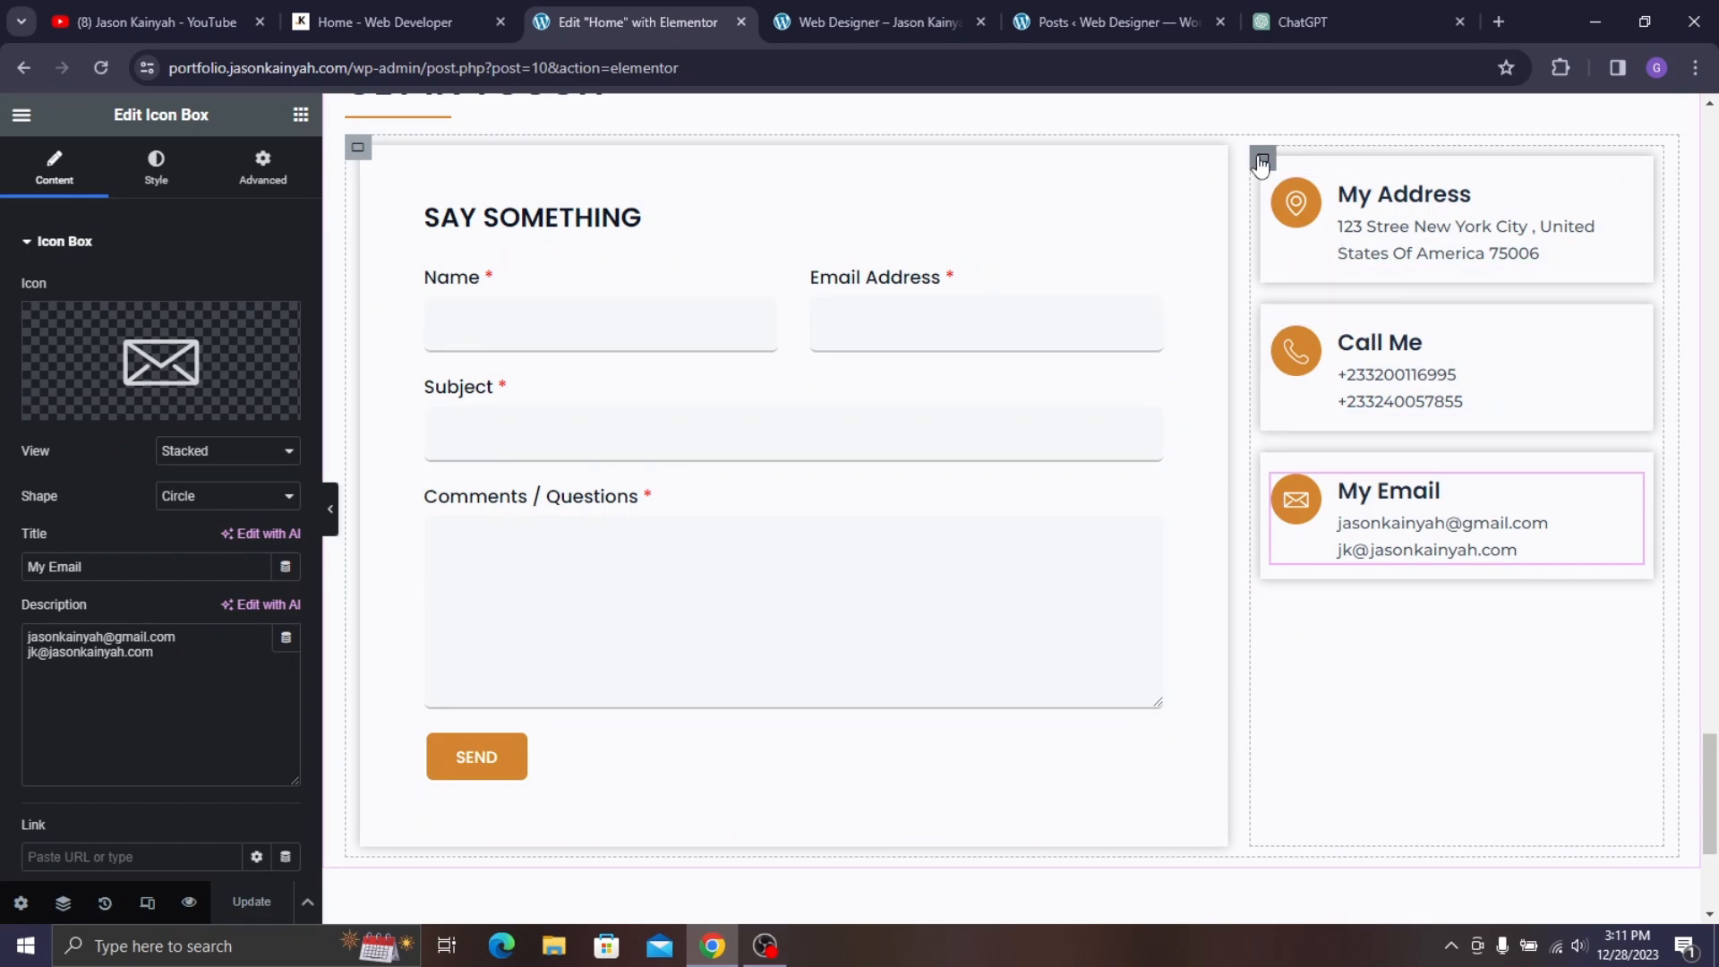
- Set the contact boxes column's gaps to 0 column and 50 px row
{"action": "left_click", "coordinate": [1260, 163]}
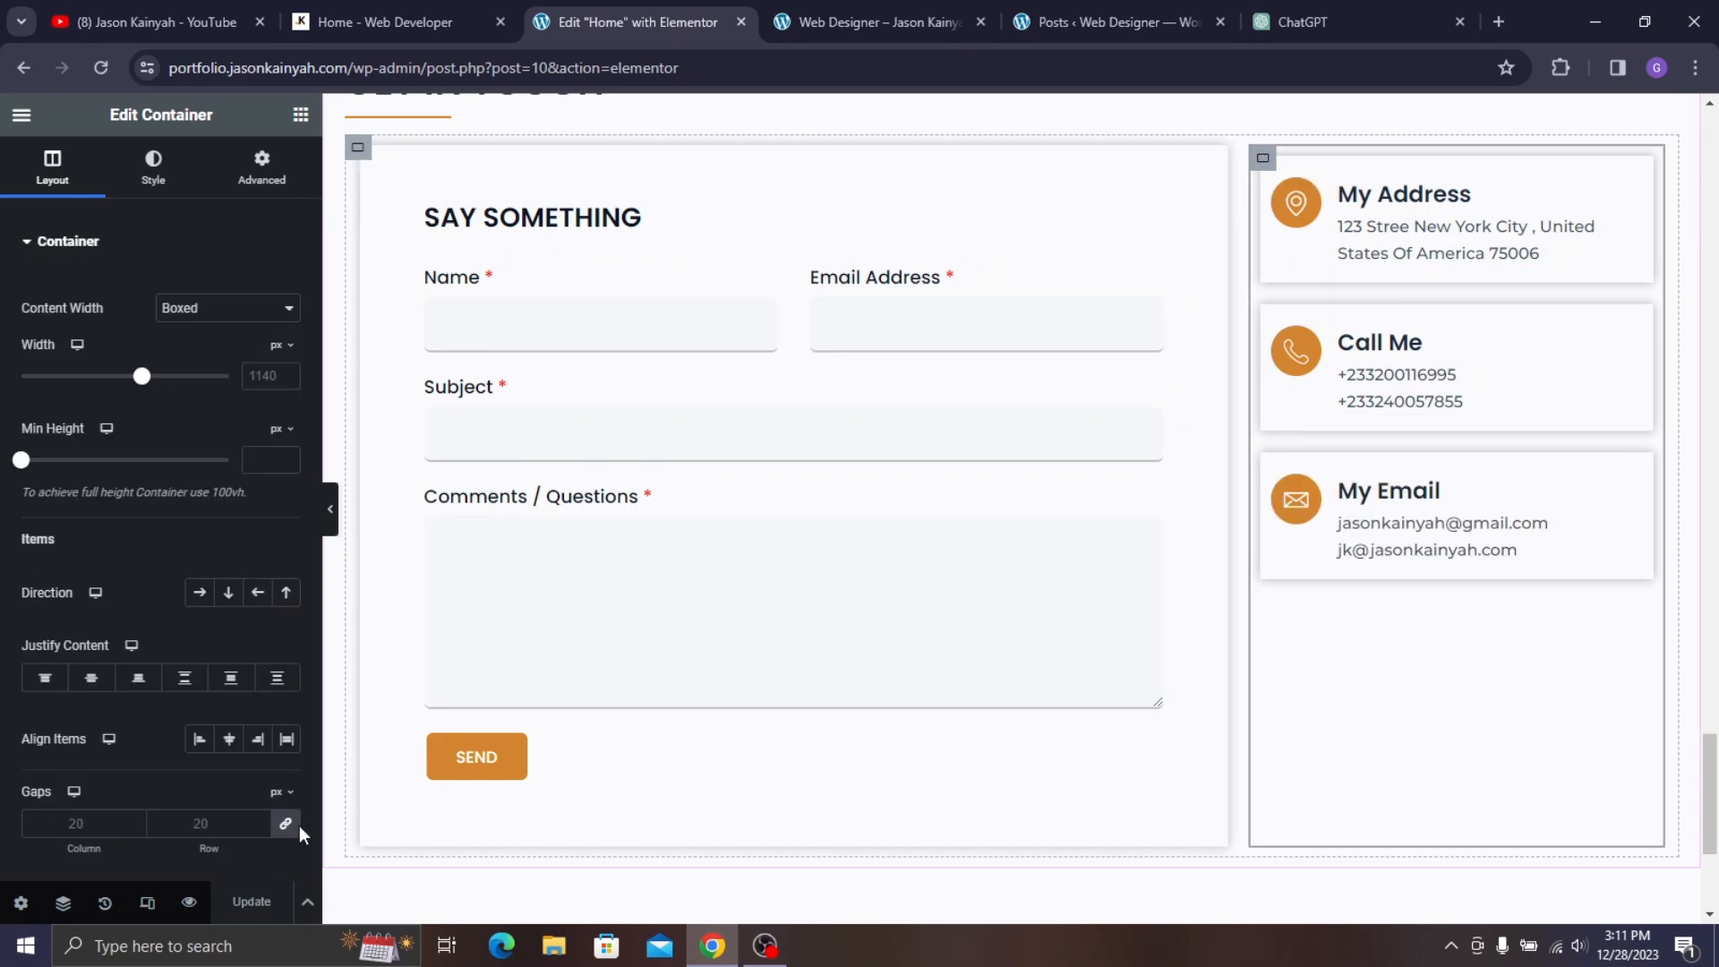
{"action": "left_click", "coordinate": [286, 824]}
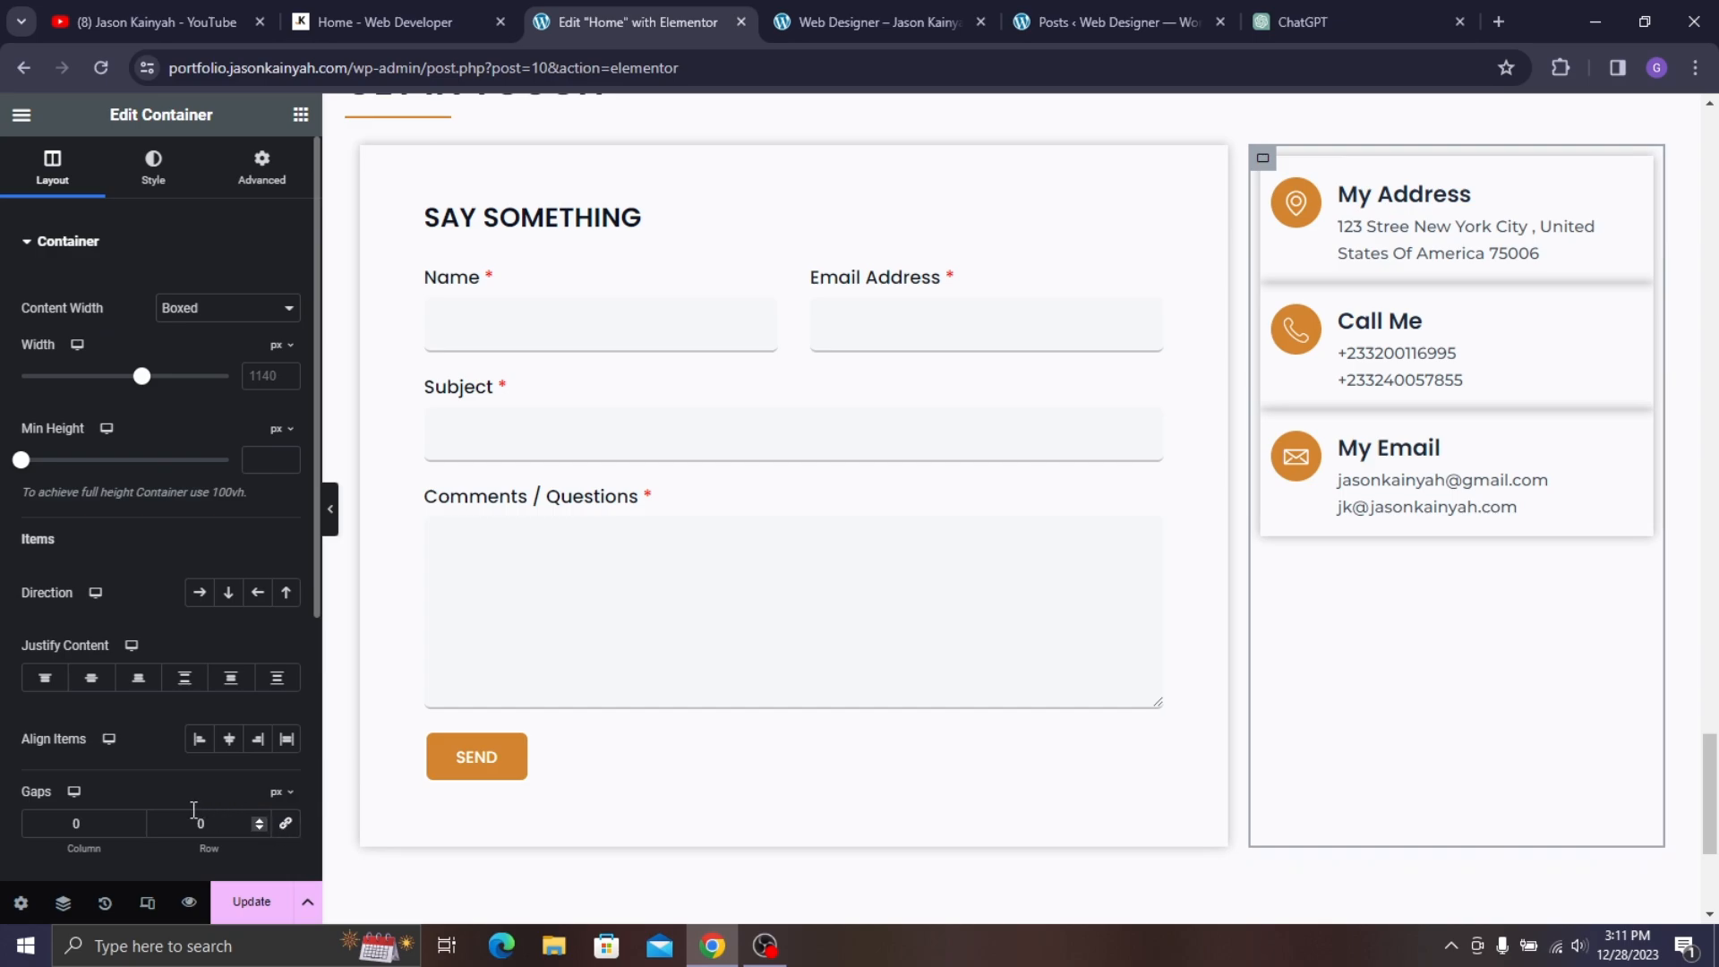
{"action": "left_click_drag", "start_coordinate": [194, 823], "coordinate": [229, 825]}
{"action": "type", "text": "7"}
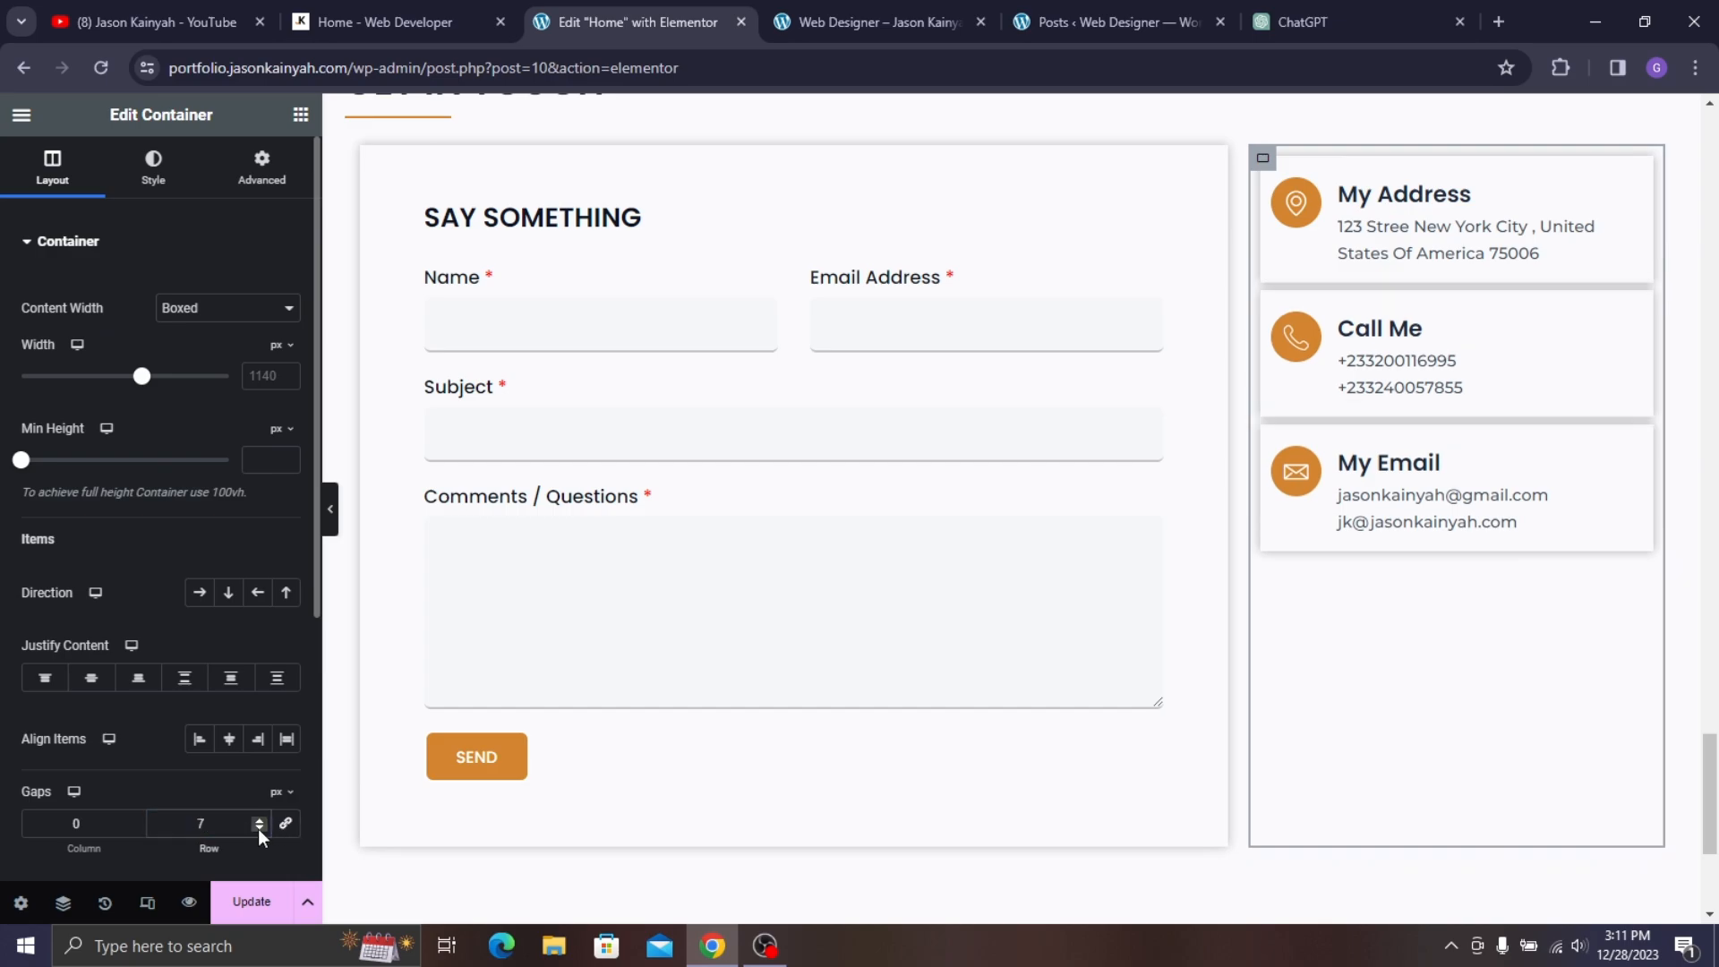
{"action": "key", "text": "ctrl+a"}
{"action": "type", "text": "15"}
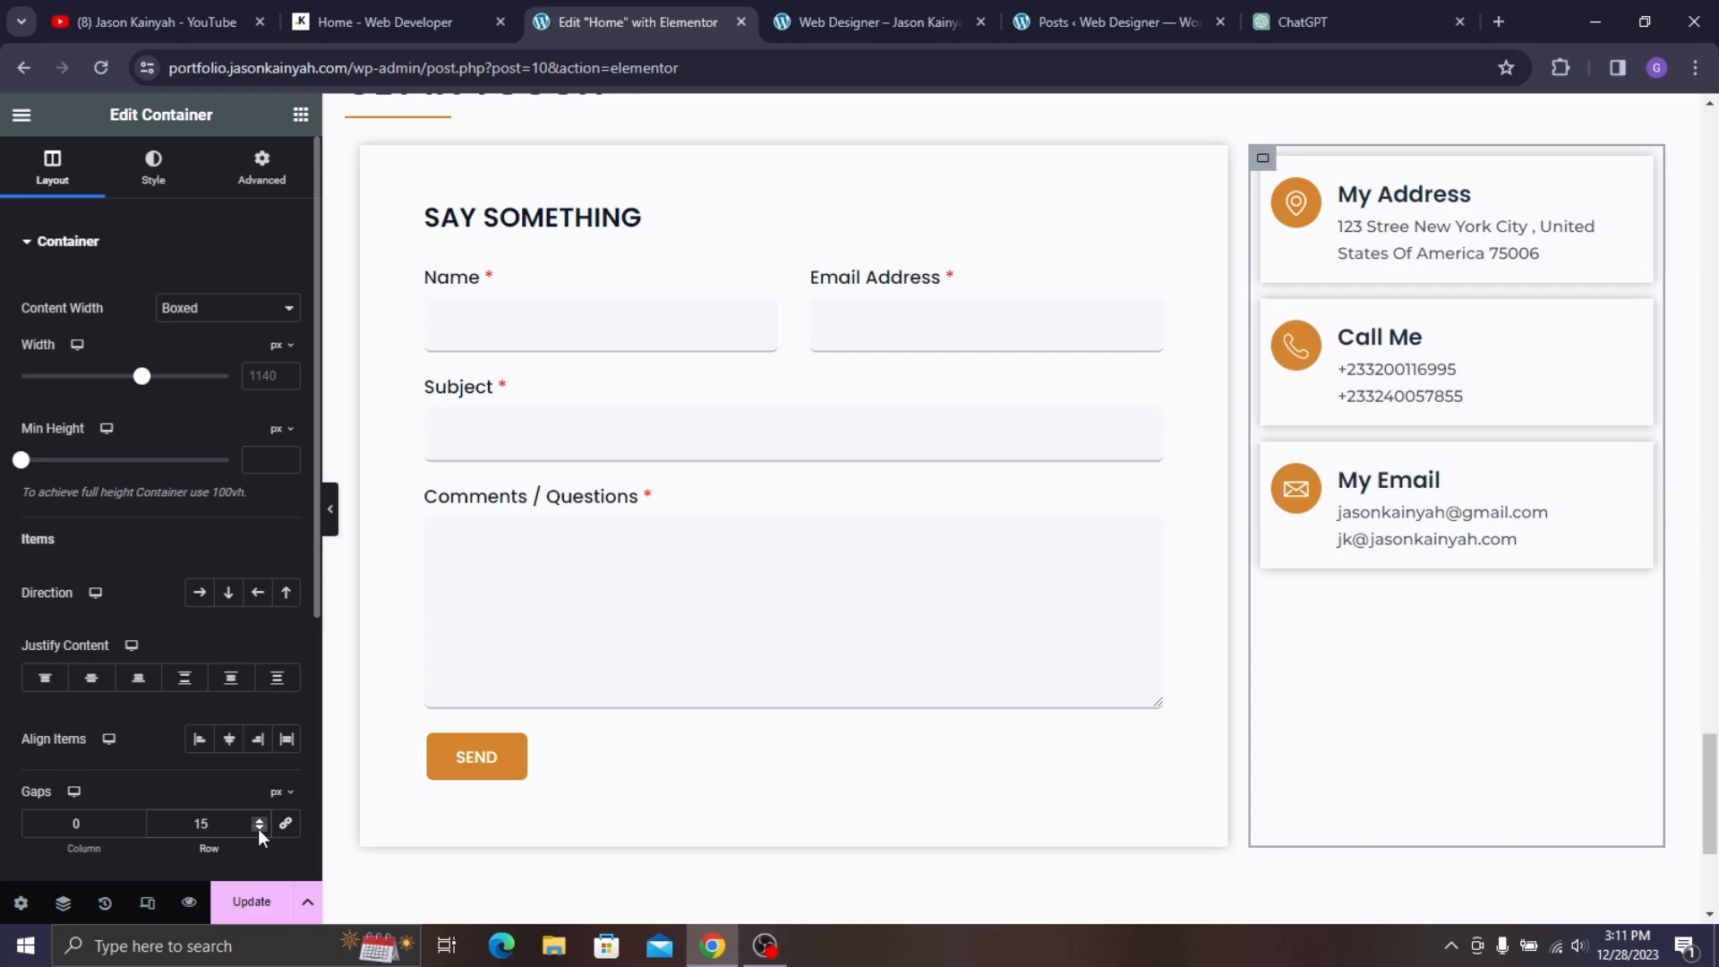
{"action": "key", "text": "ctrl+a"}
{"action": "type", "text": "20"}
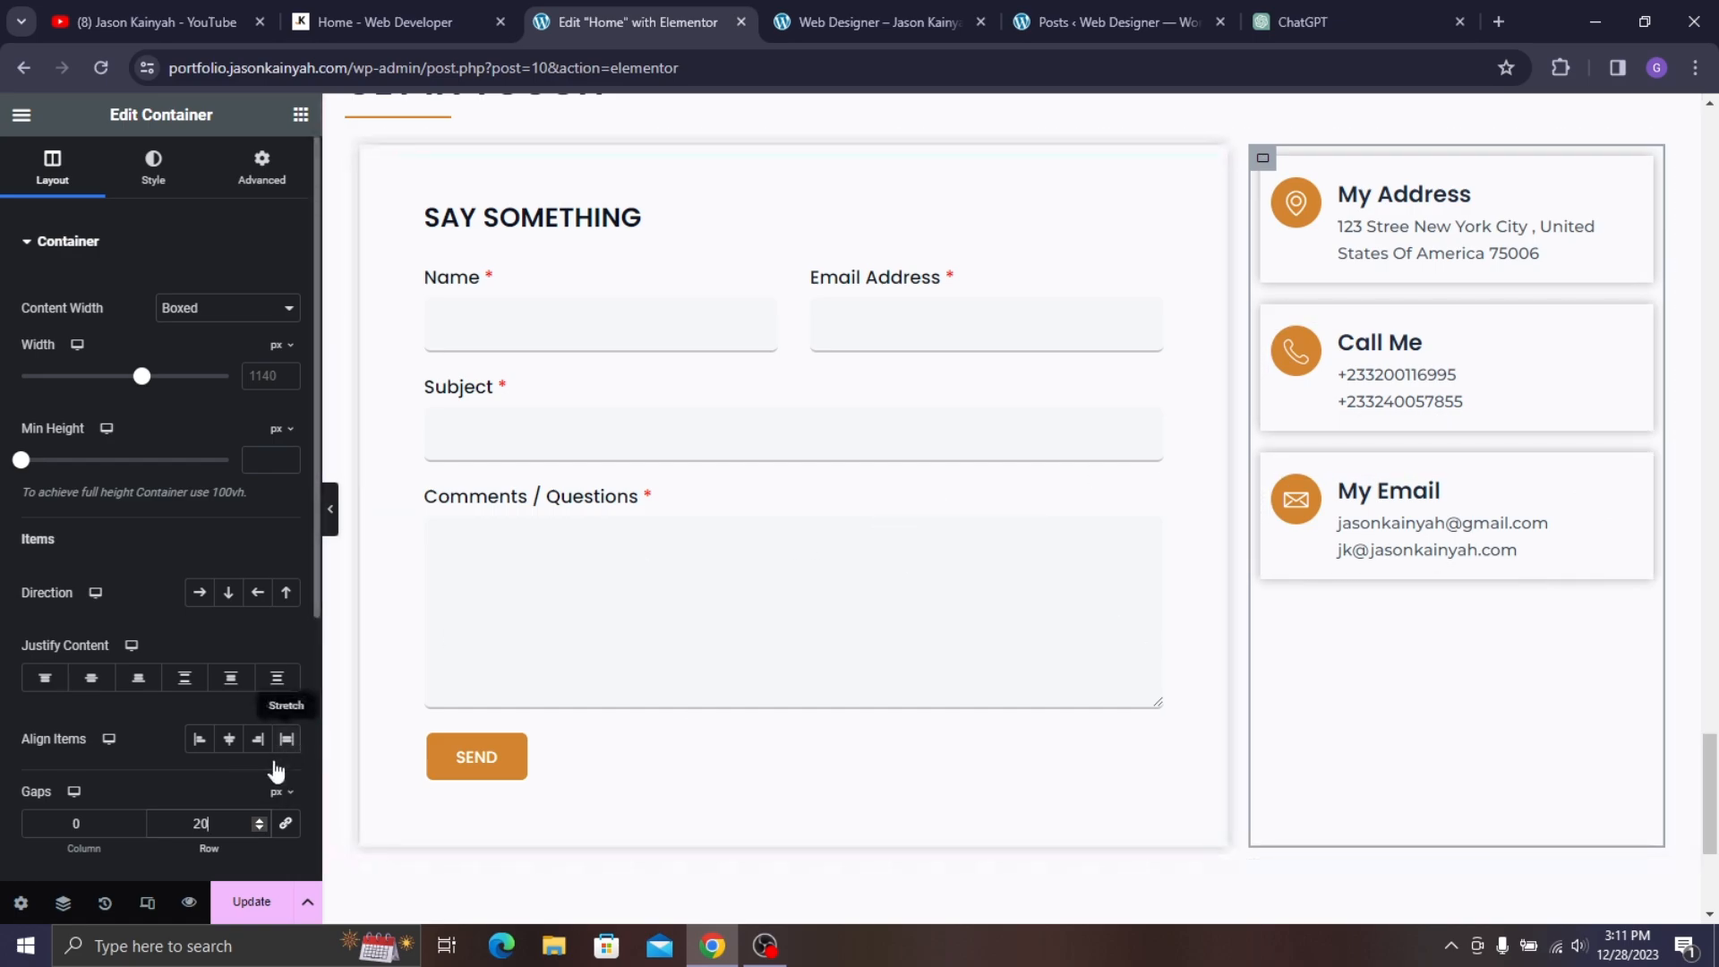
{"action": "key", "text": "ctrl+a"}
{"action": "type", "text": "50"}
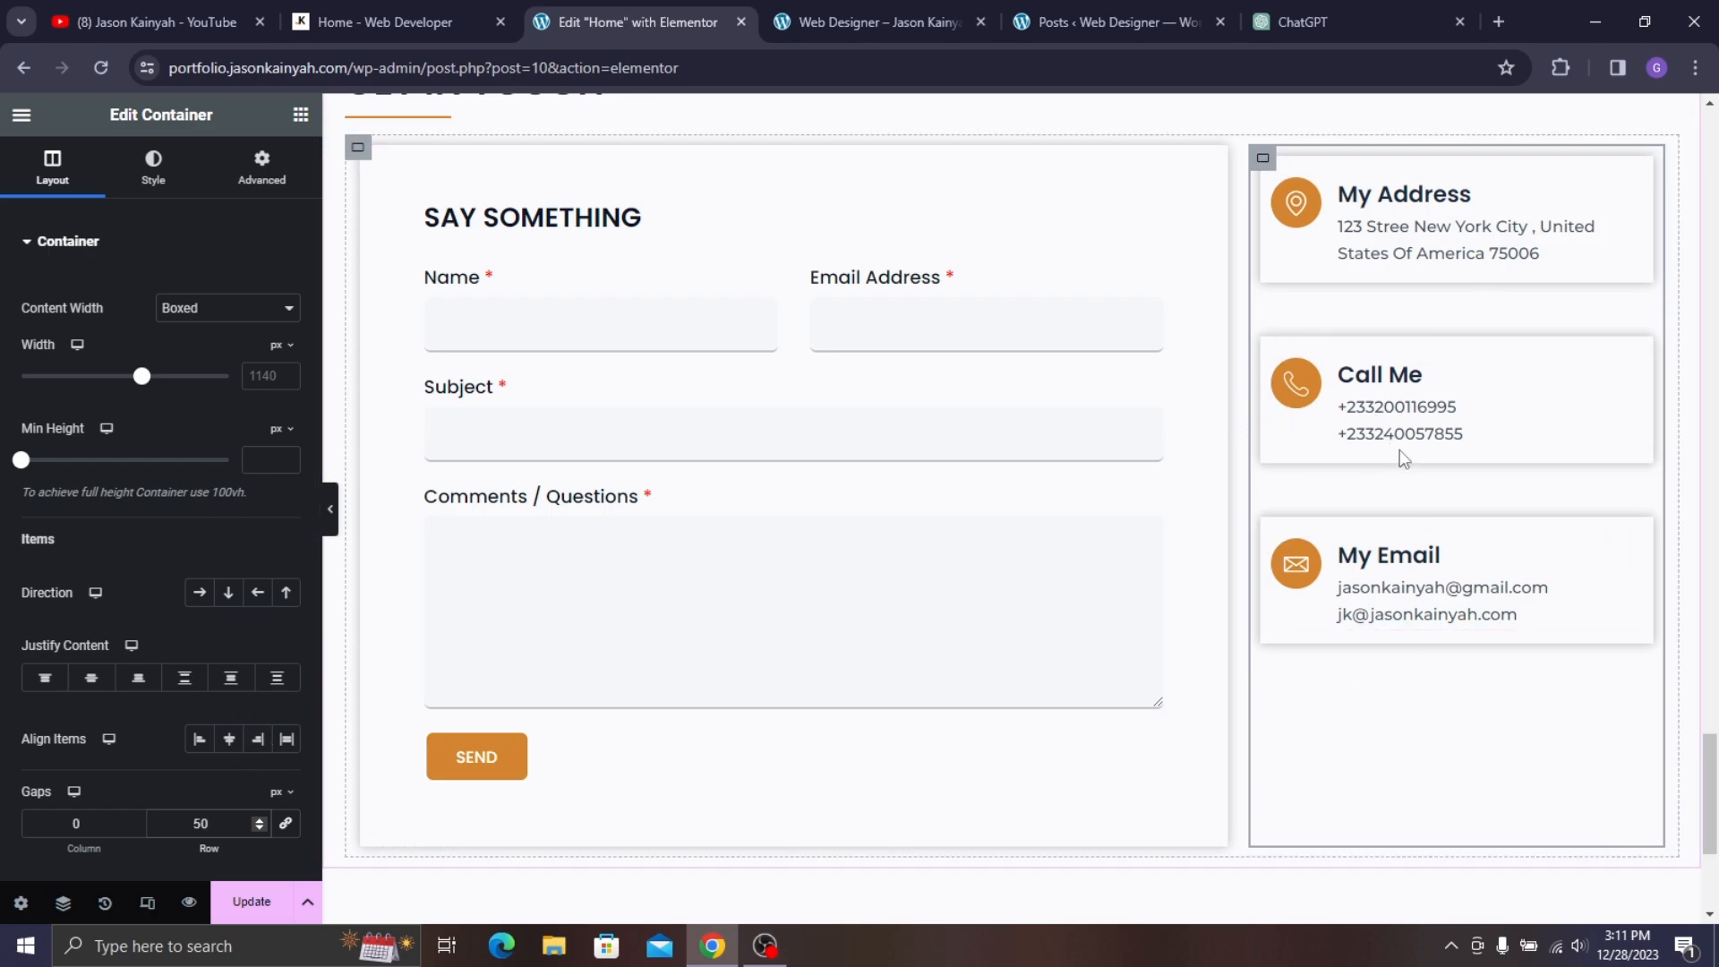
- Compare the spacing with the live site and Update the page
{"action": "scroll", "coordinate": [1083, 659], "scroll_direction": "down", "scroll_amount": 1}
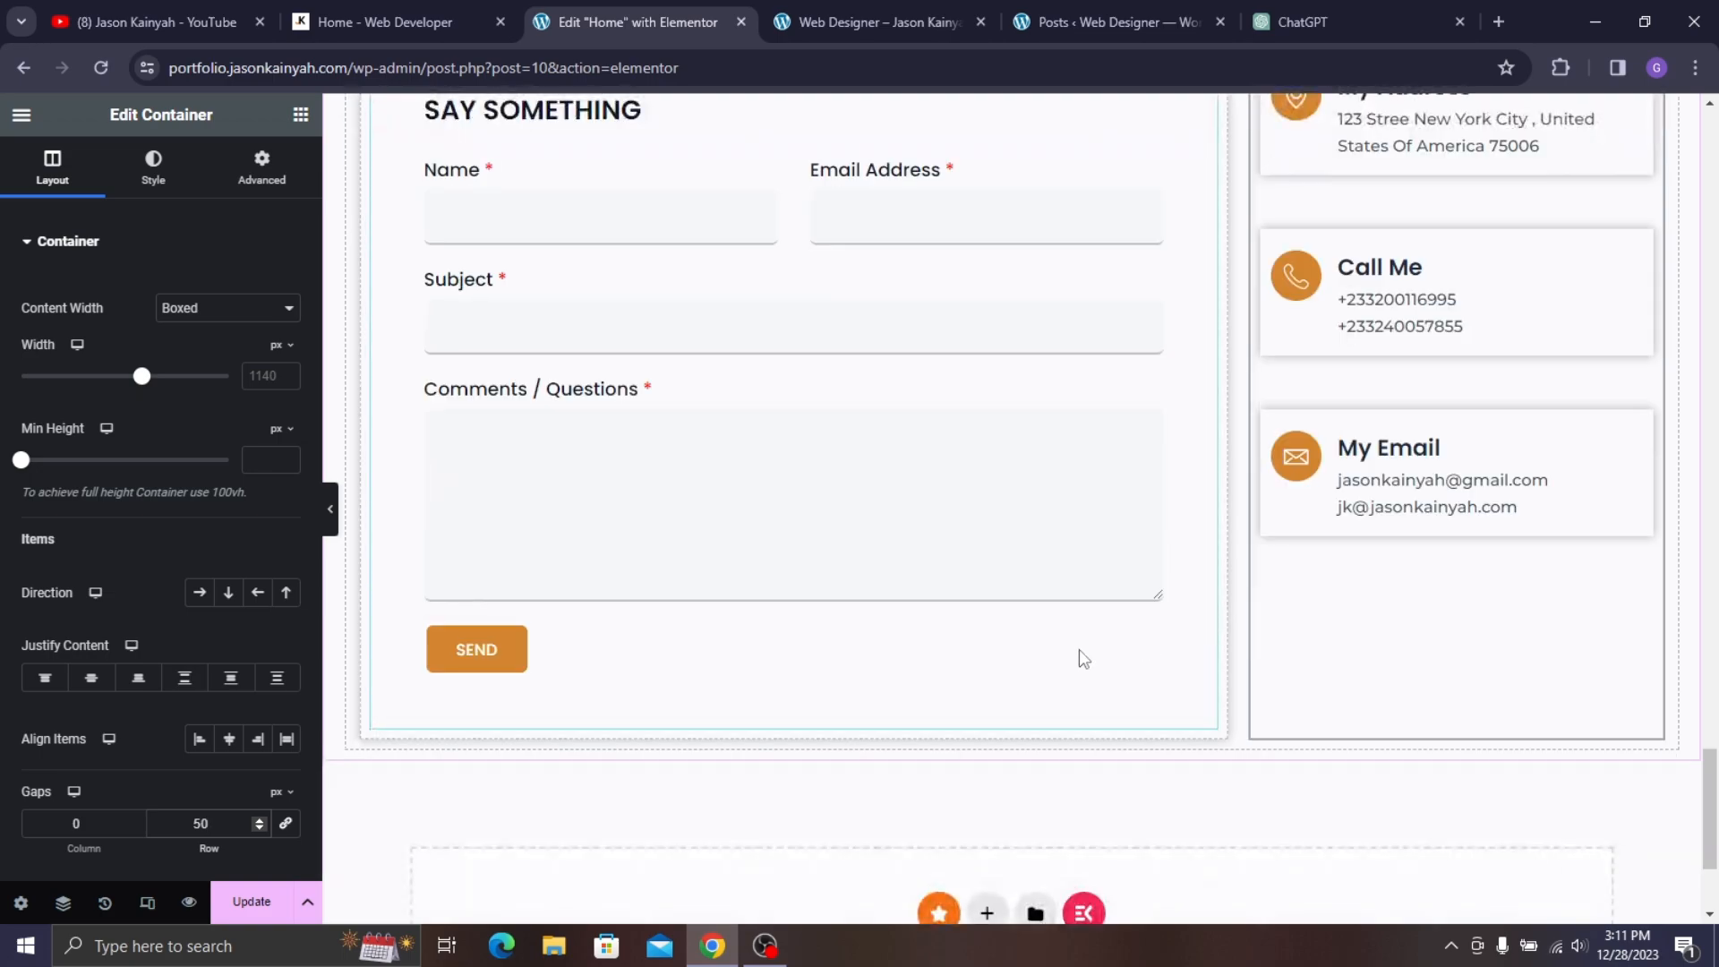
{"action": "left_click", "coordinate": [475, 20]}
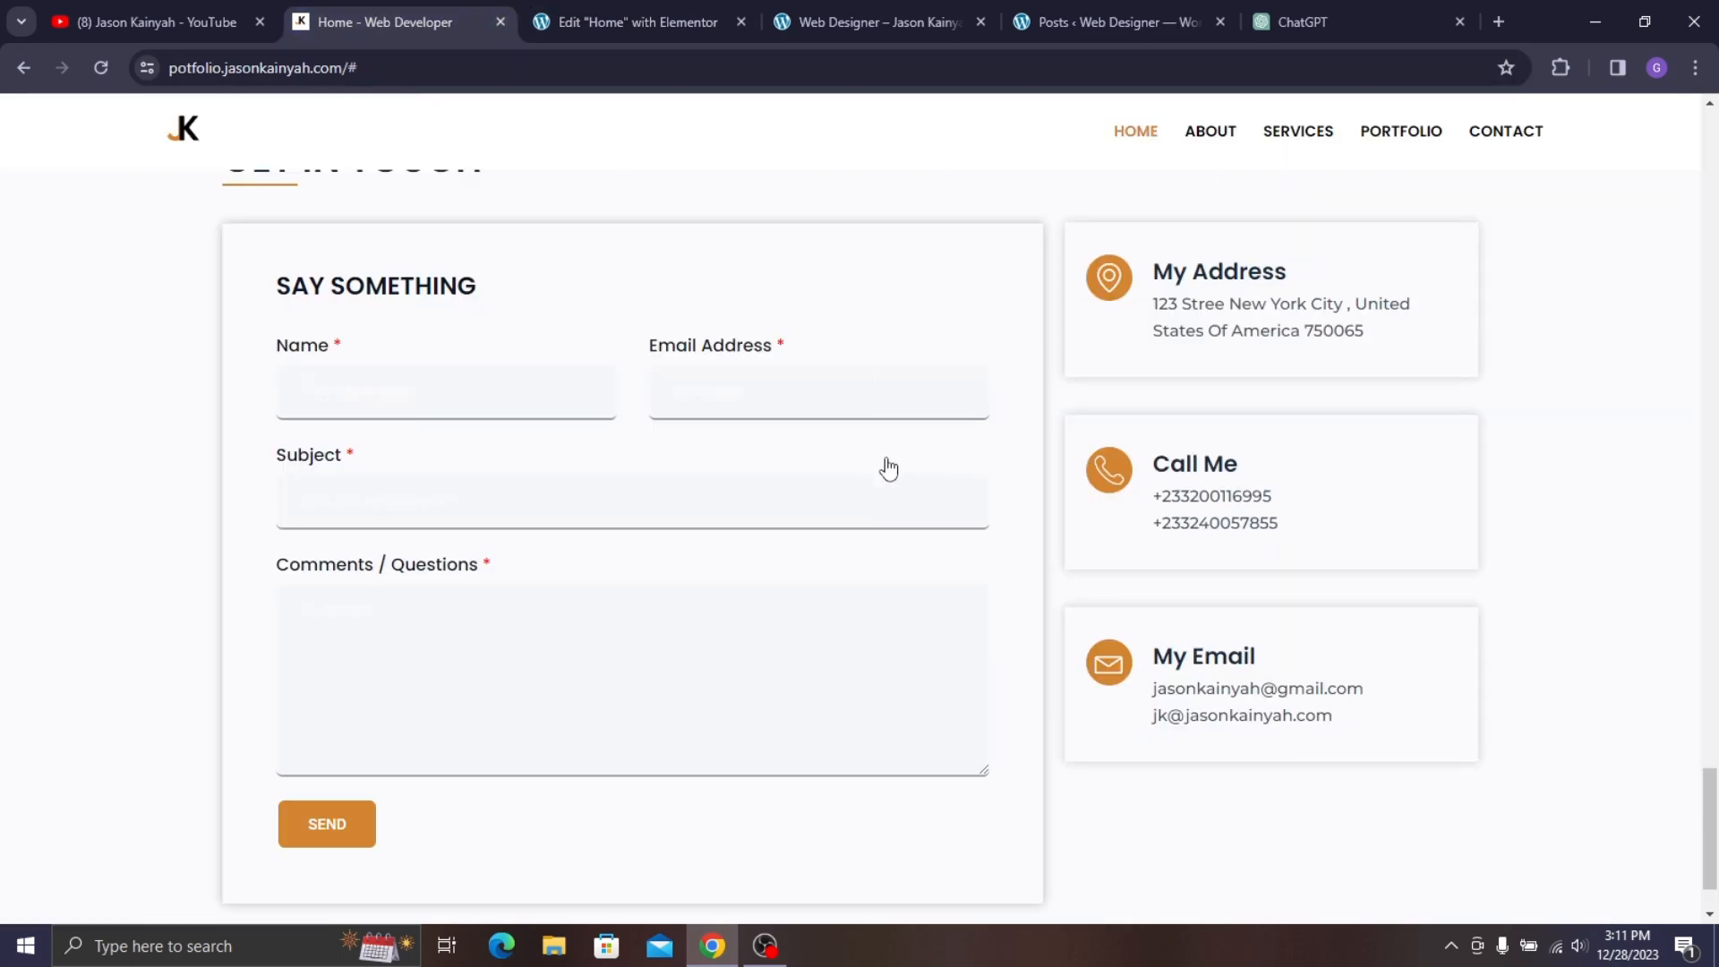
{"action": "left_click", "coordinate": [636, 19]}
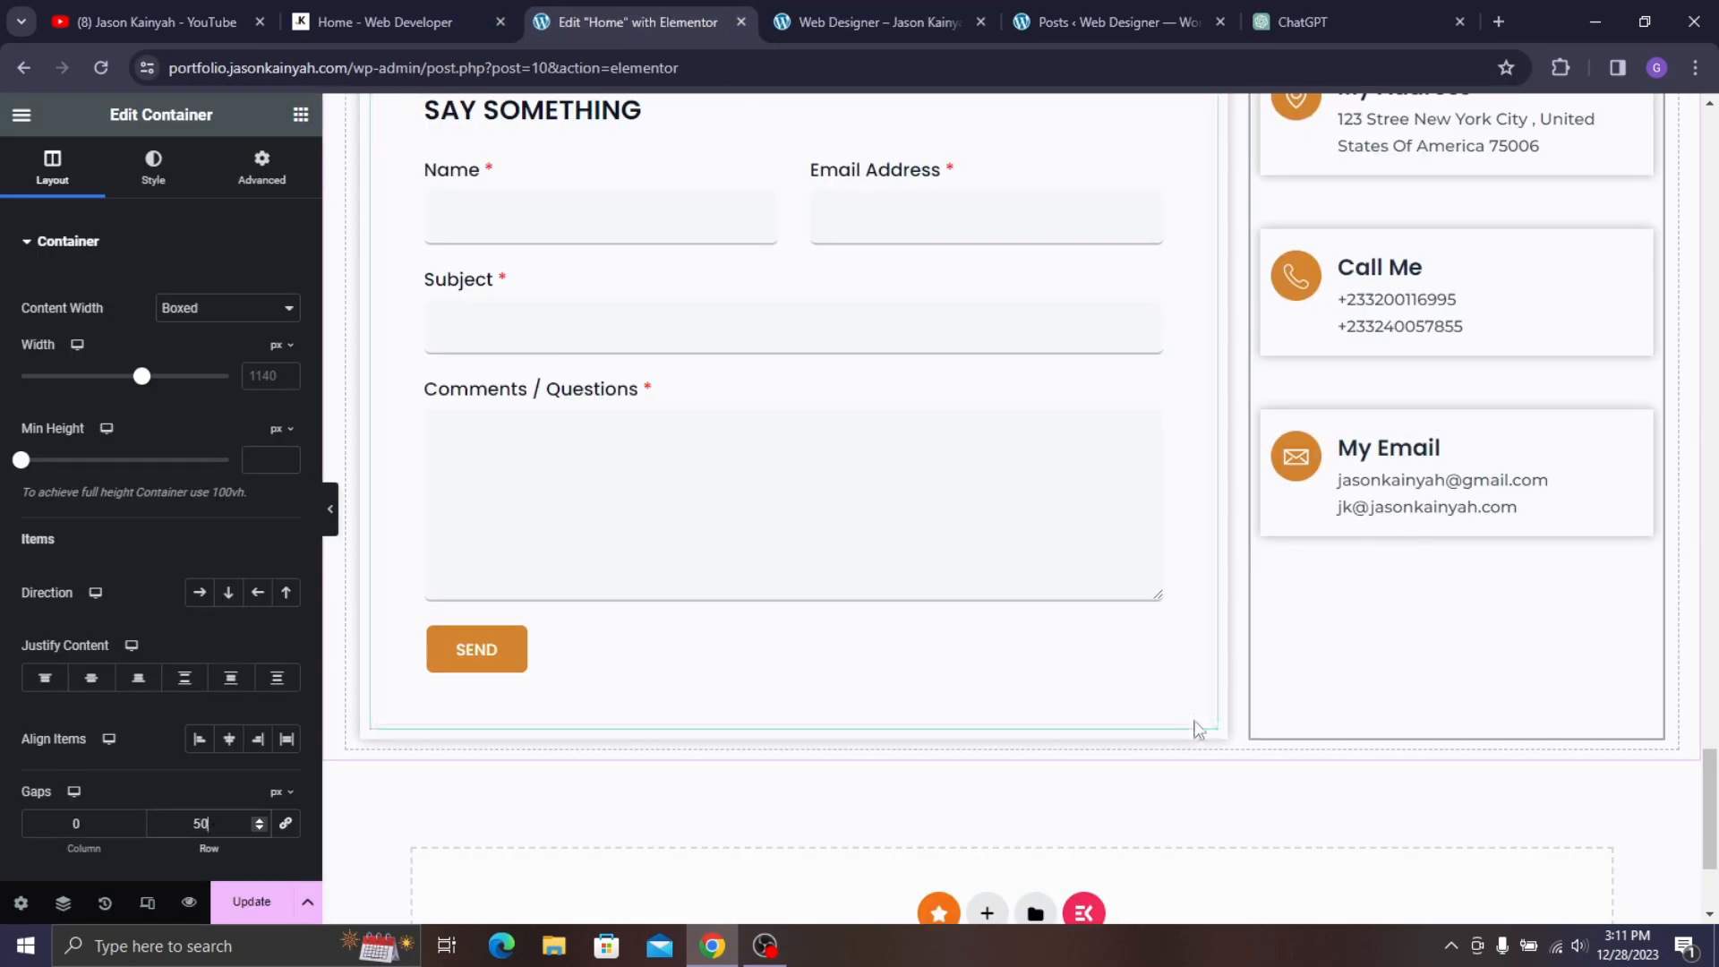
{"action": "left_click", "coordinate": [285, 903]}
{"action": "scroll", "coordinate": [1415, 396], "scroll_direction": "up", "scroll_amount": 3}
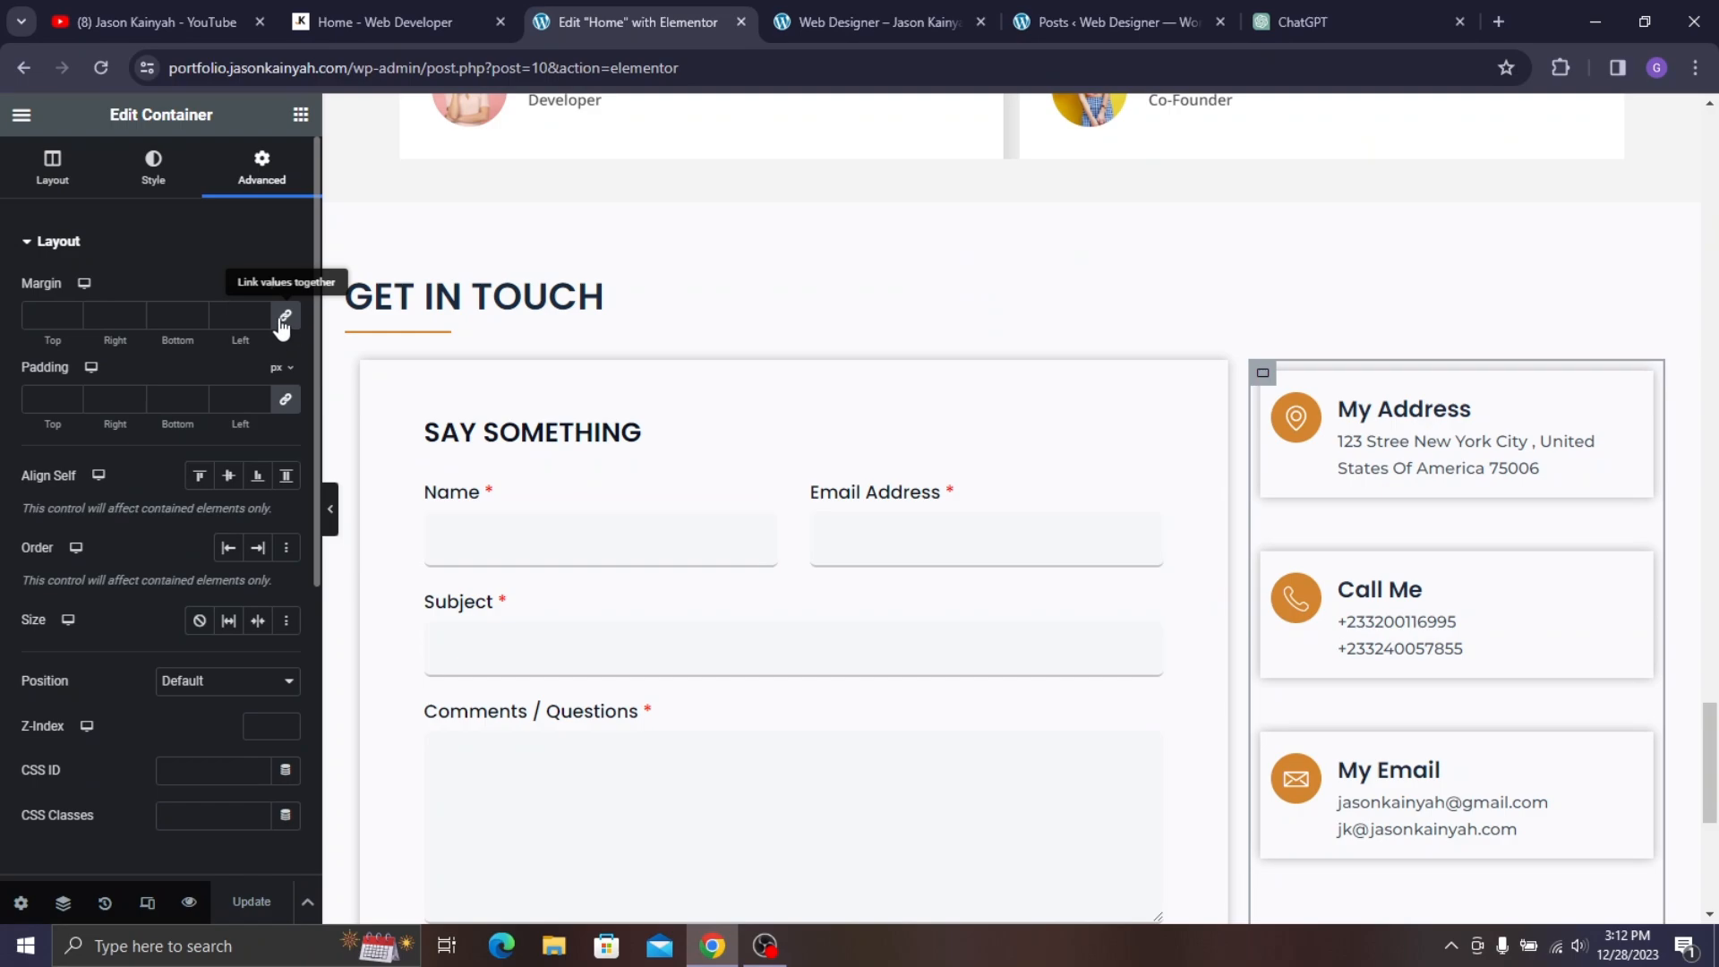
- Set the contact column's top margin to 20 px and Update the page
{"action": "left_click", "coordinate": [27, 307]}
{"action": "type", "text": "0"}
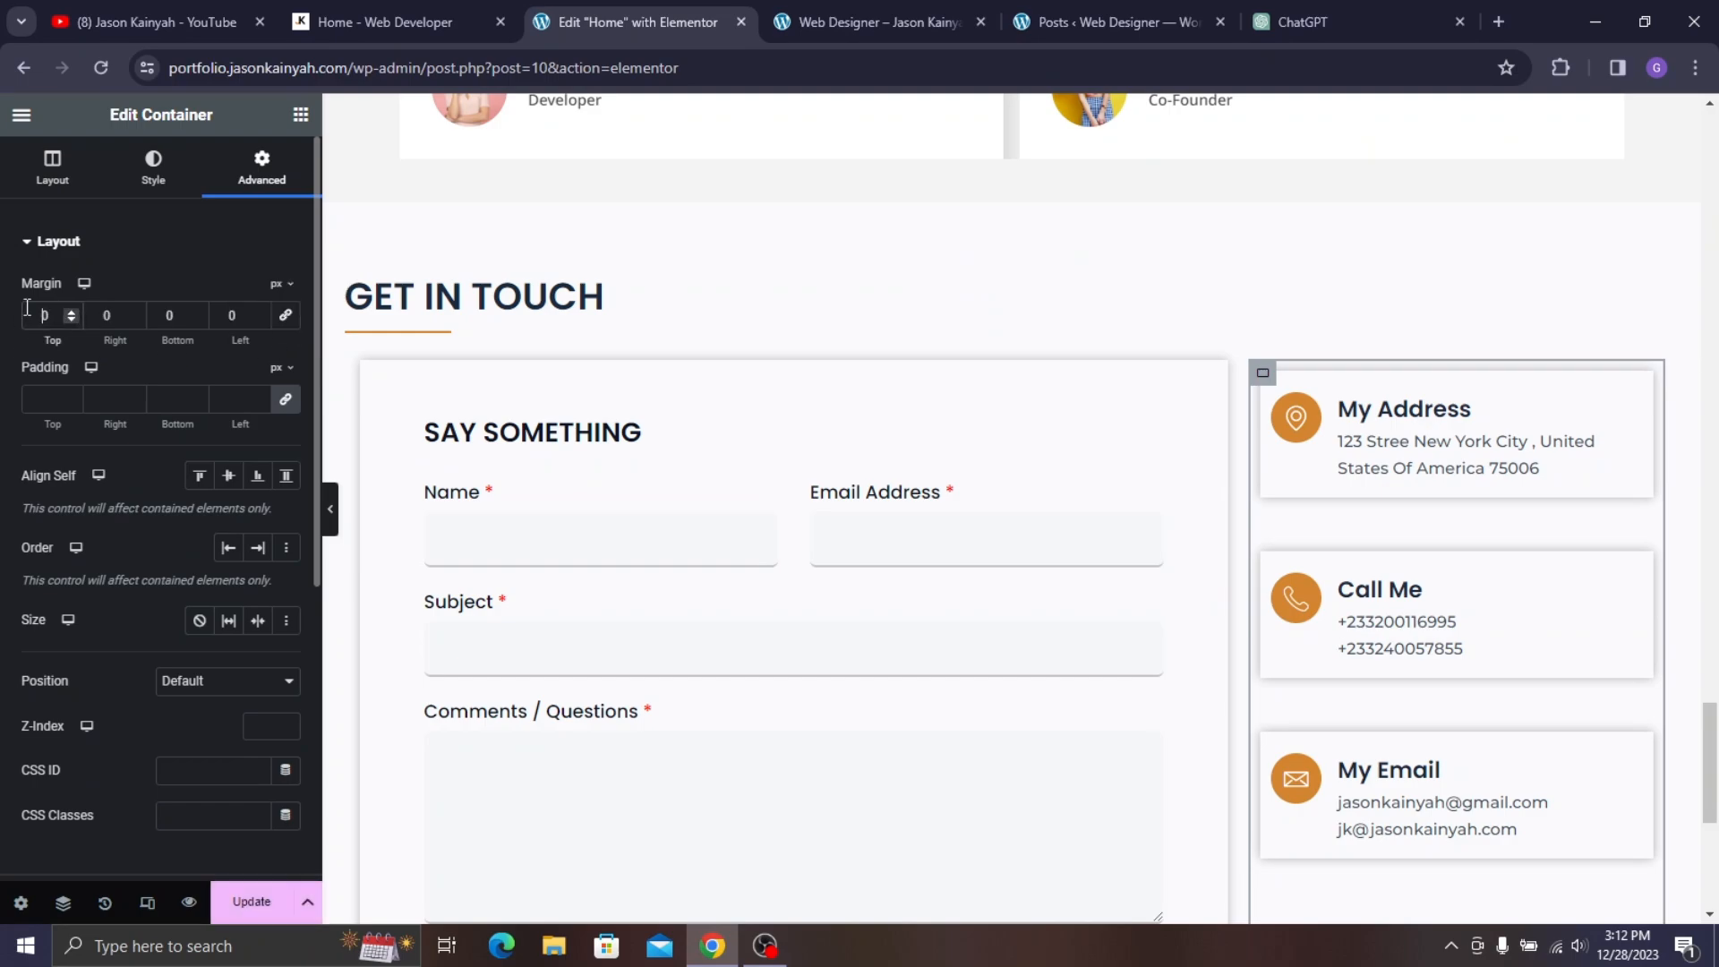
{"action": "type", "text": "2"}
{"action": "scroll", "coordinate": [1336, 368], "scroll_direction": "down", "scroll_amount": 3}
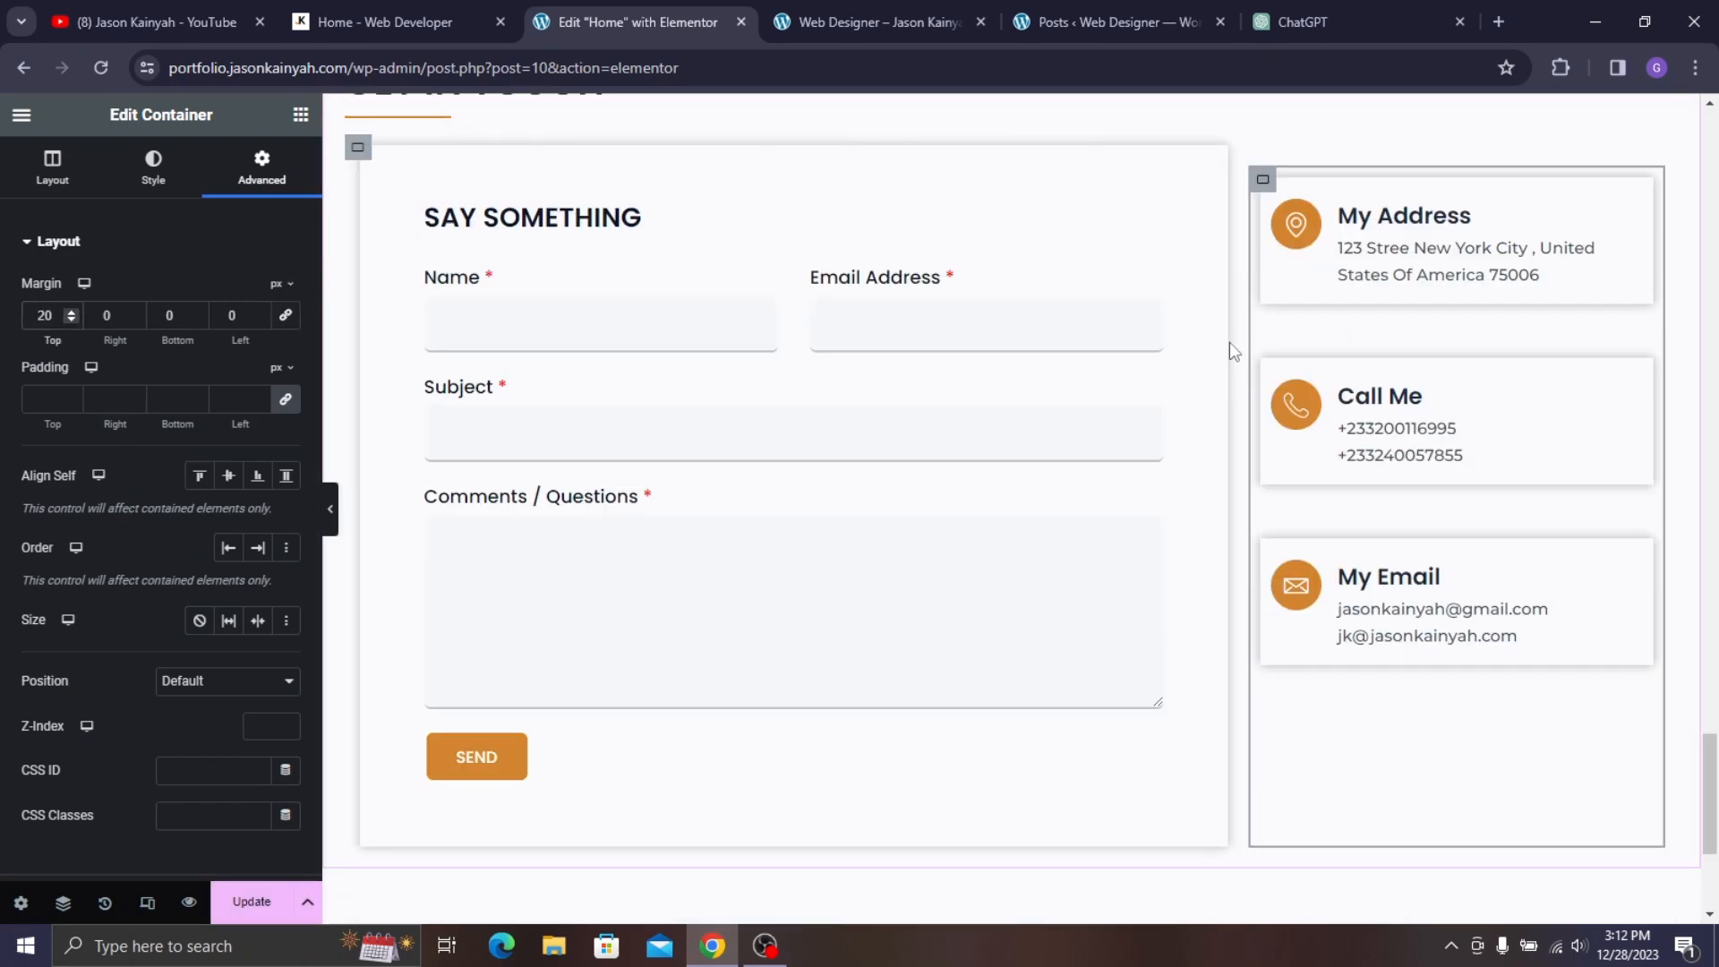
{"action": "left_click", "coordinate": [251, 902]}
{"action": "scroll", "coordinate": [955, 323], "scroll_direction": "up", "scroll_amount": 5}
- Review the GET IN TOUCH section on the live site and reload the preview to confirm the changes
{"action": "left_click", "coordinate": [394, 21]}
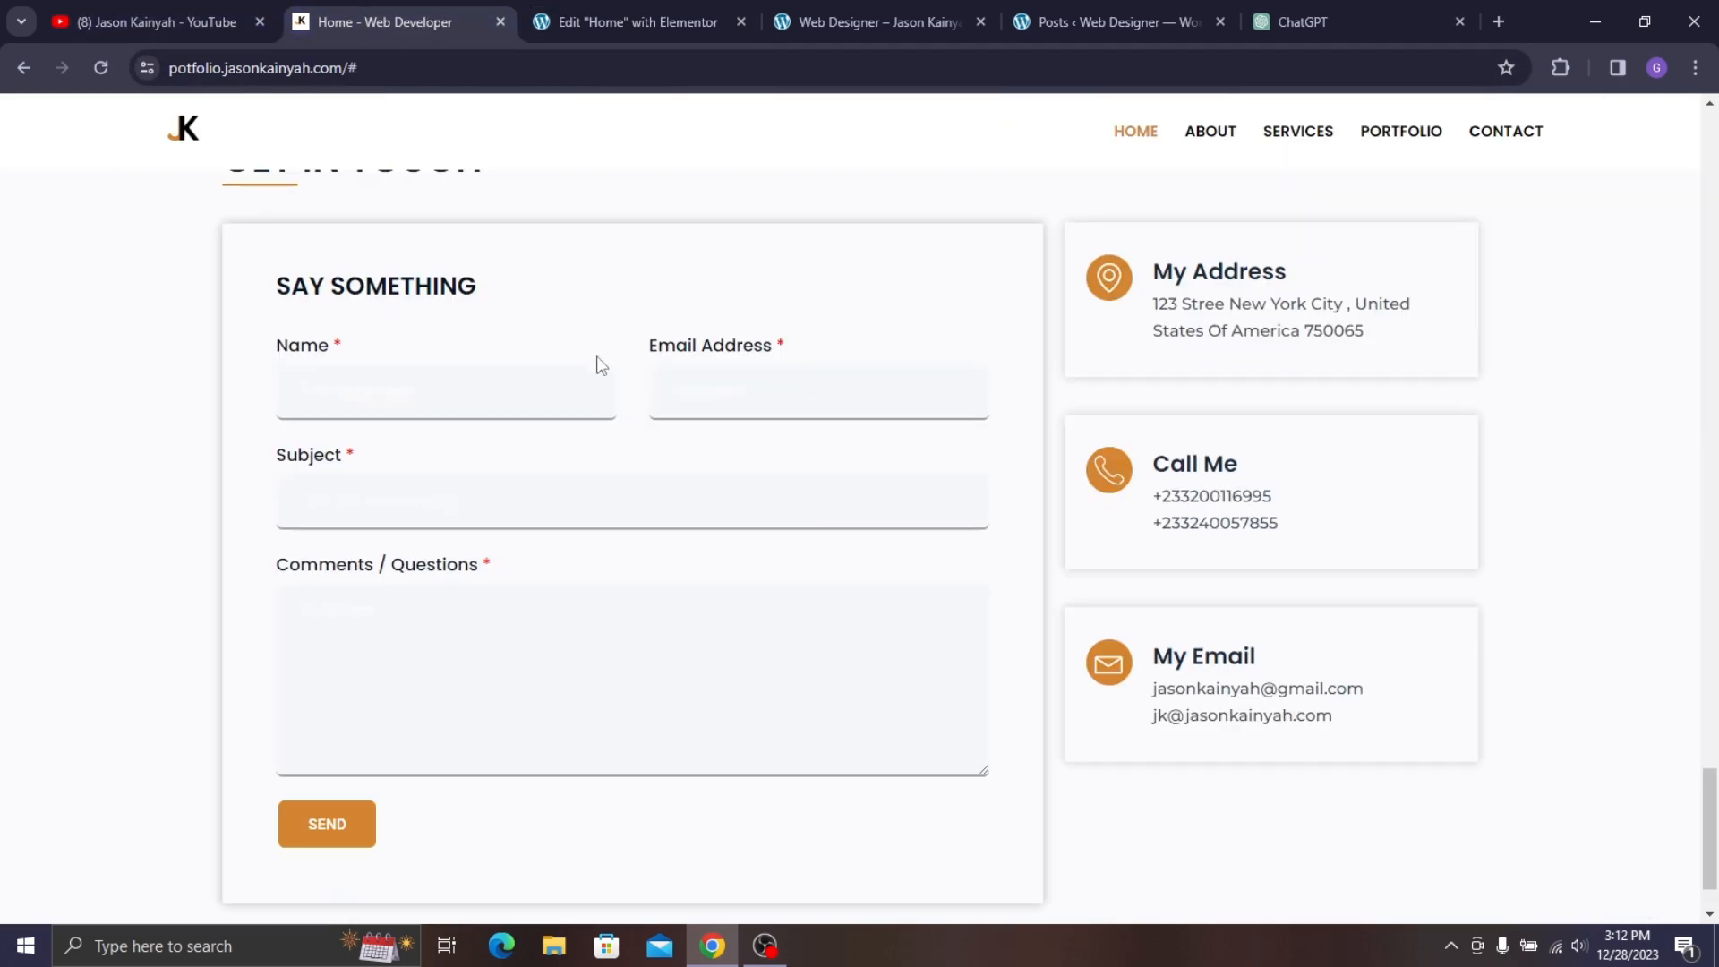
{"action": "scroll", "coordinate": [488, 636], "scroll_direction": "down", "scroll_amount": 1}
{"action": "left_click", "coordinate": [712, 27]}
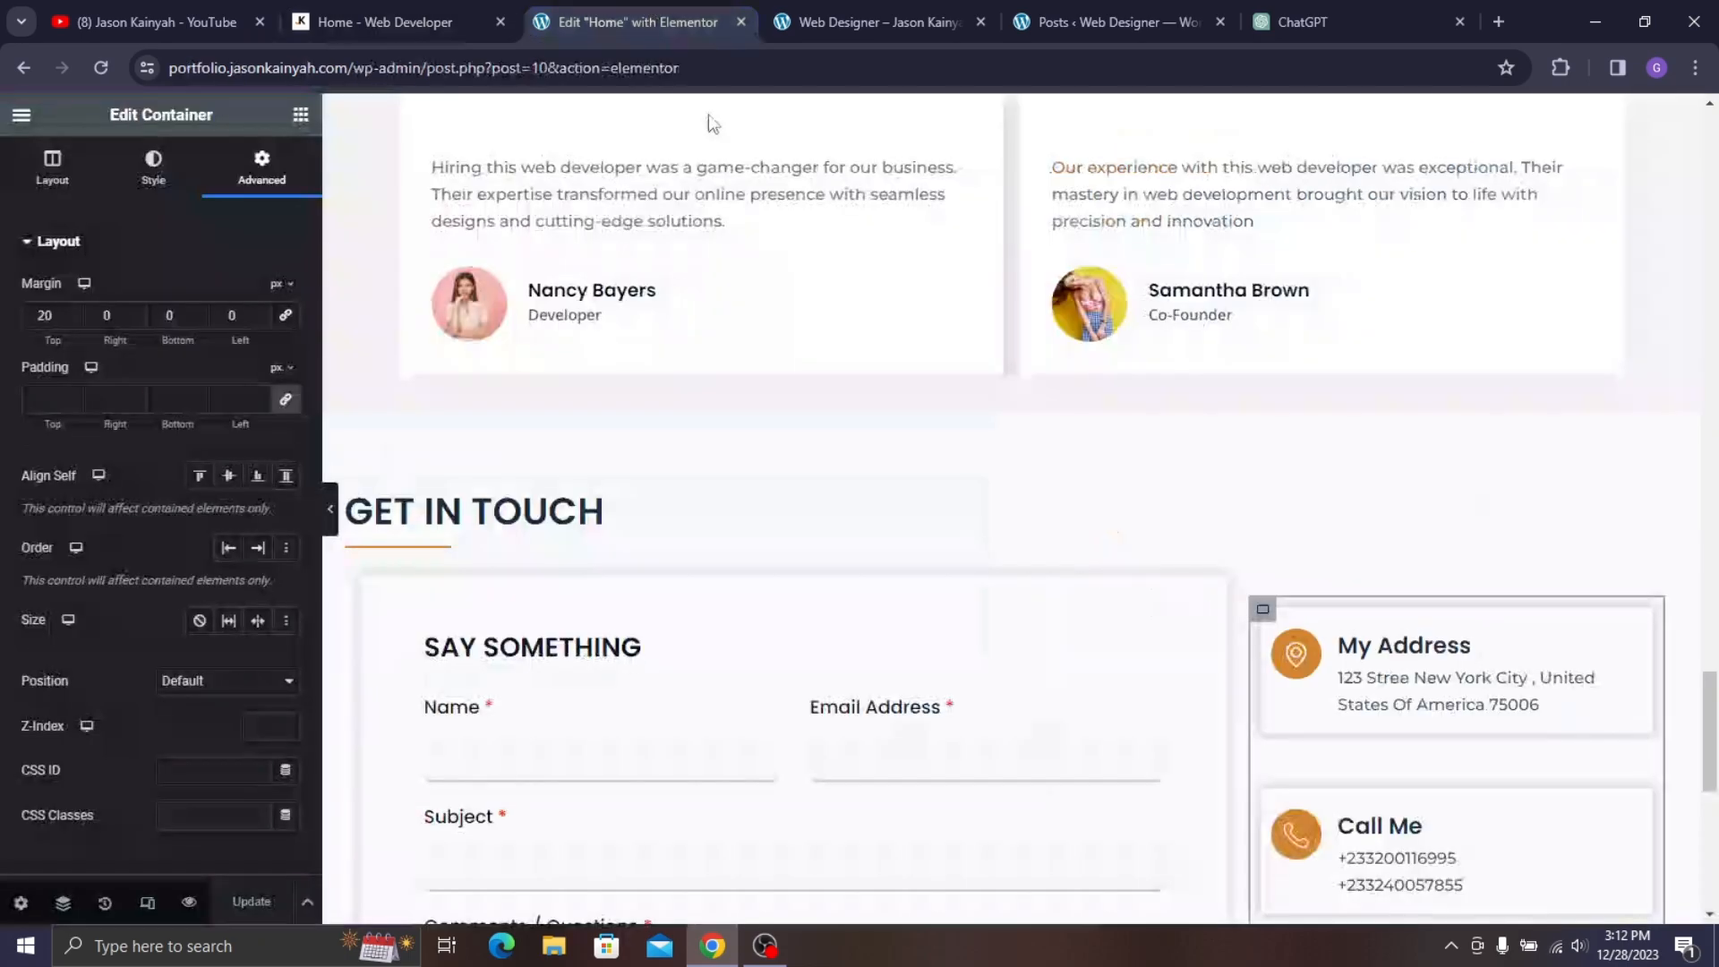
{"action": "scroll", "coordinate": [1099, 671], "scroll_direction": "down", "scroll_amount": 3}
{"action": "scroll", "coordinate": [766, 624], "scroll_direction": "down", "scroll_amount": 6}
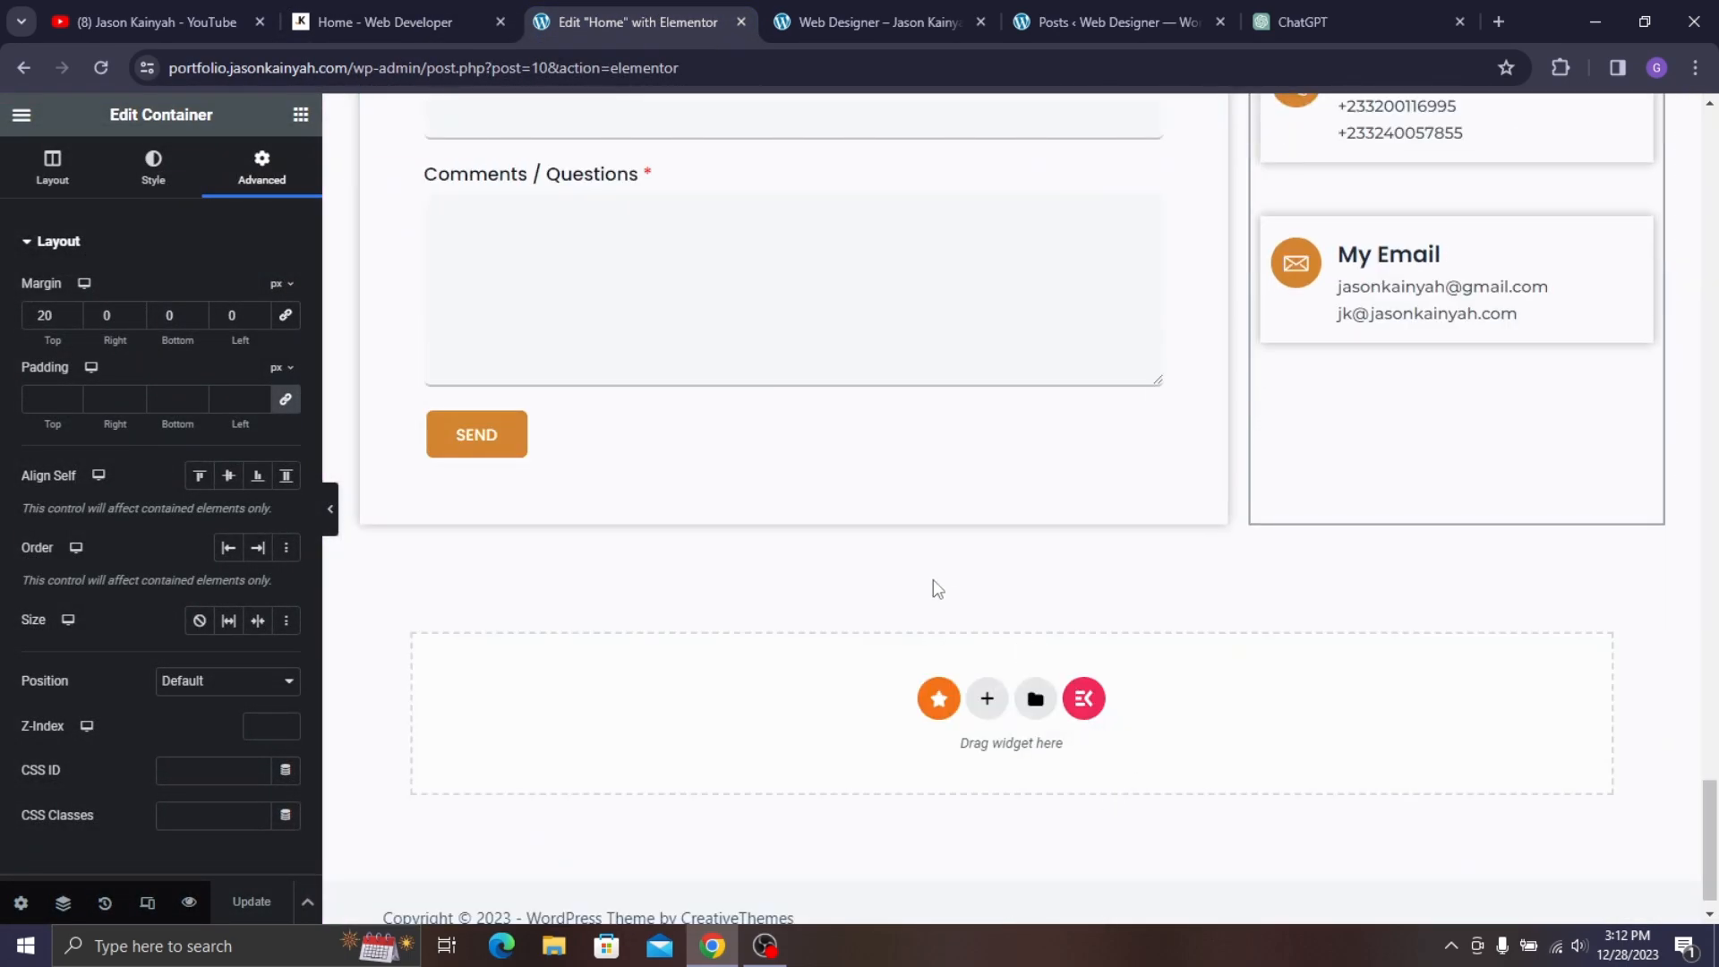
{"action": "scroll", "coordinate": [895, 667], "scroll_direction": "down", "scroll_amount": 1}
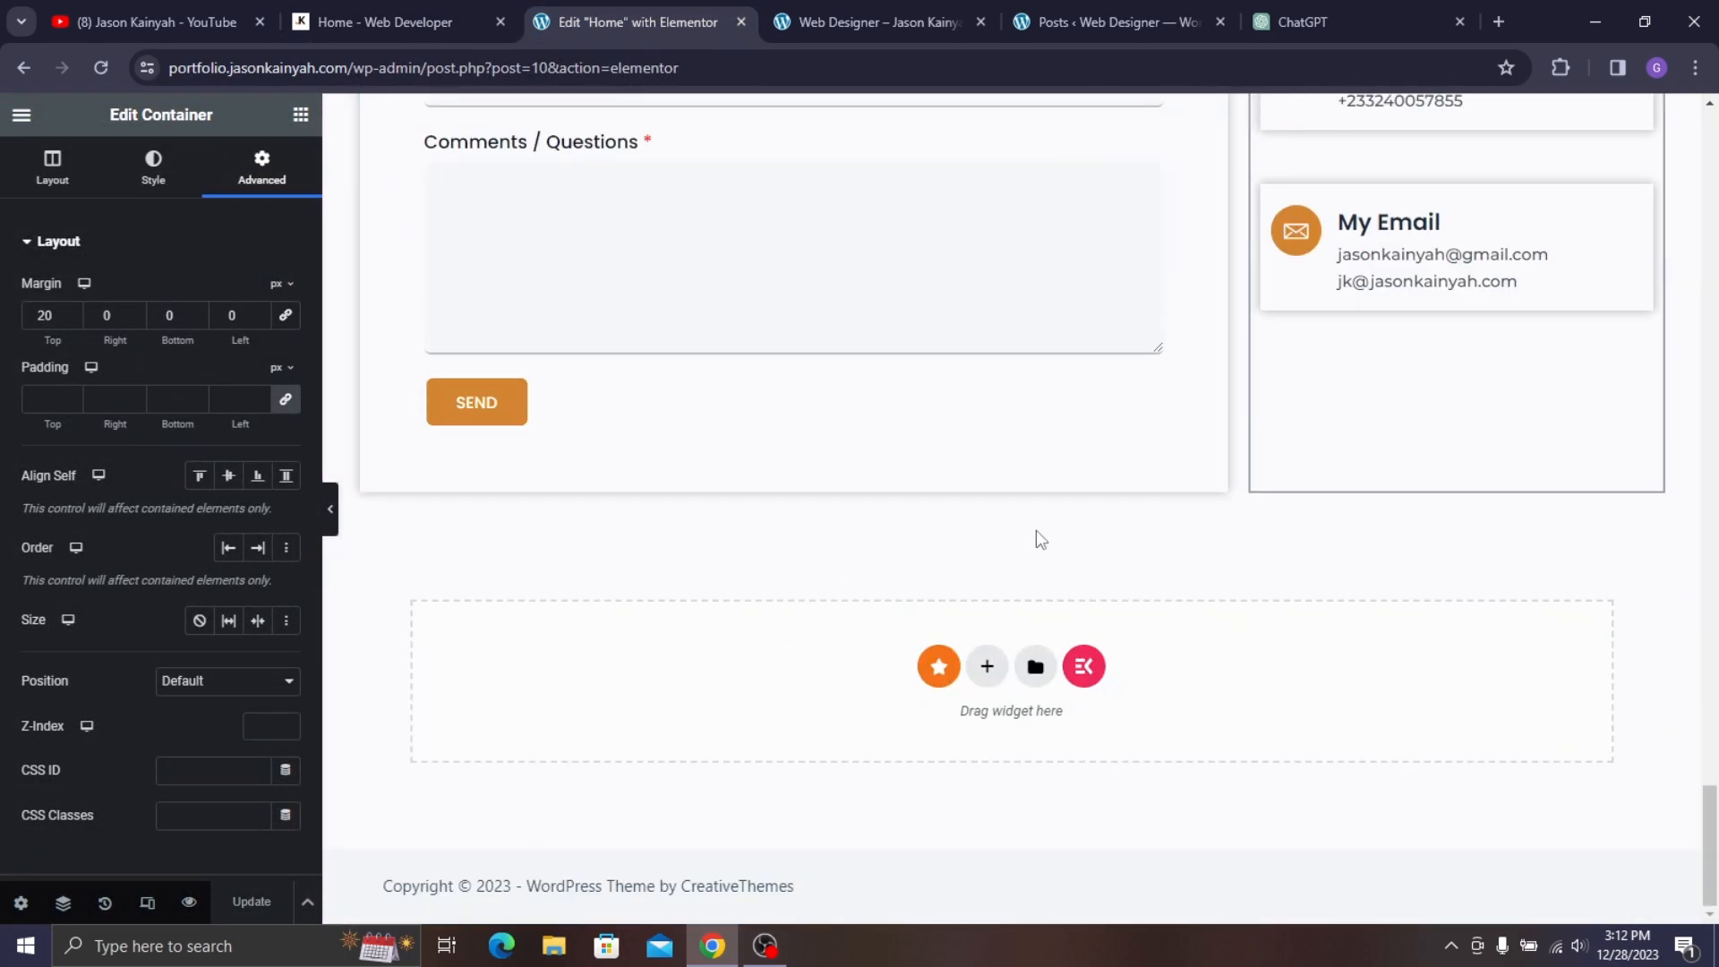
{"action": "scroll", "coordinate": [949, 568], "scroll_direction": "up", "scroll_amount": 20}
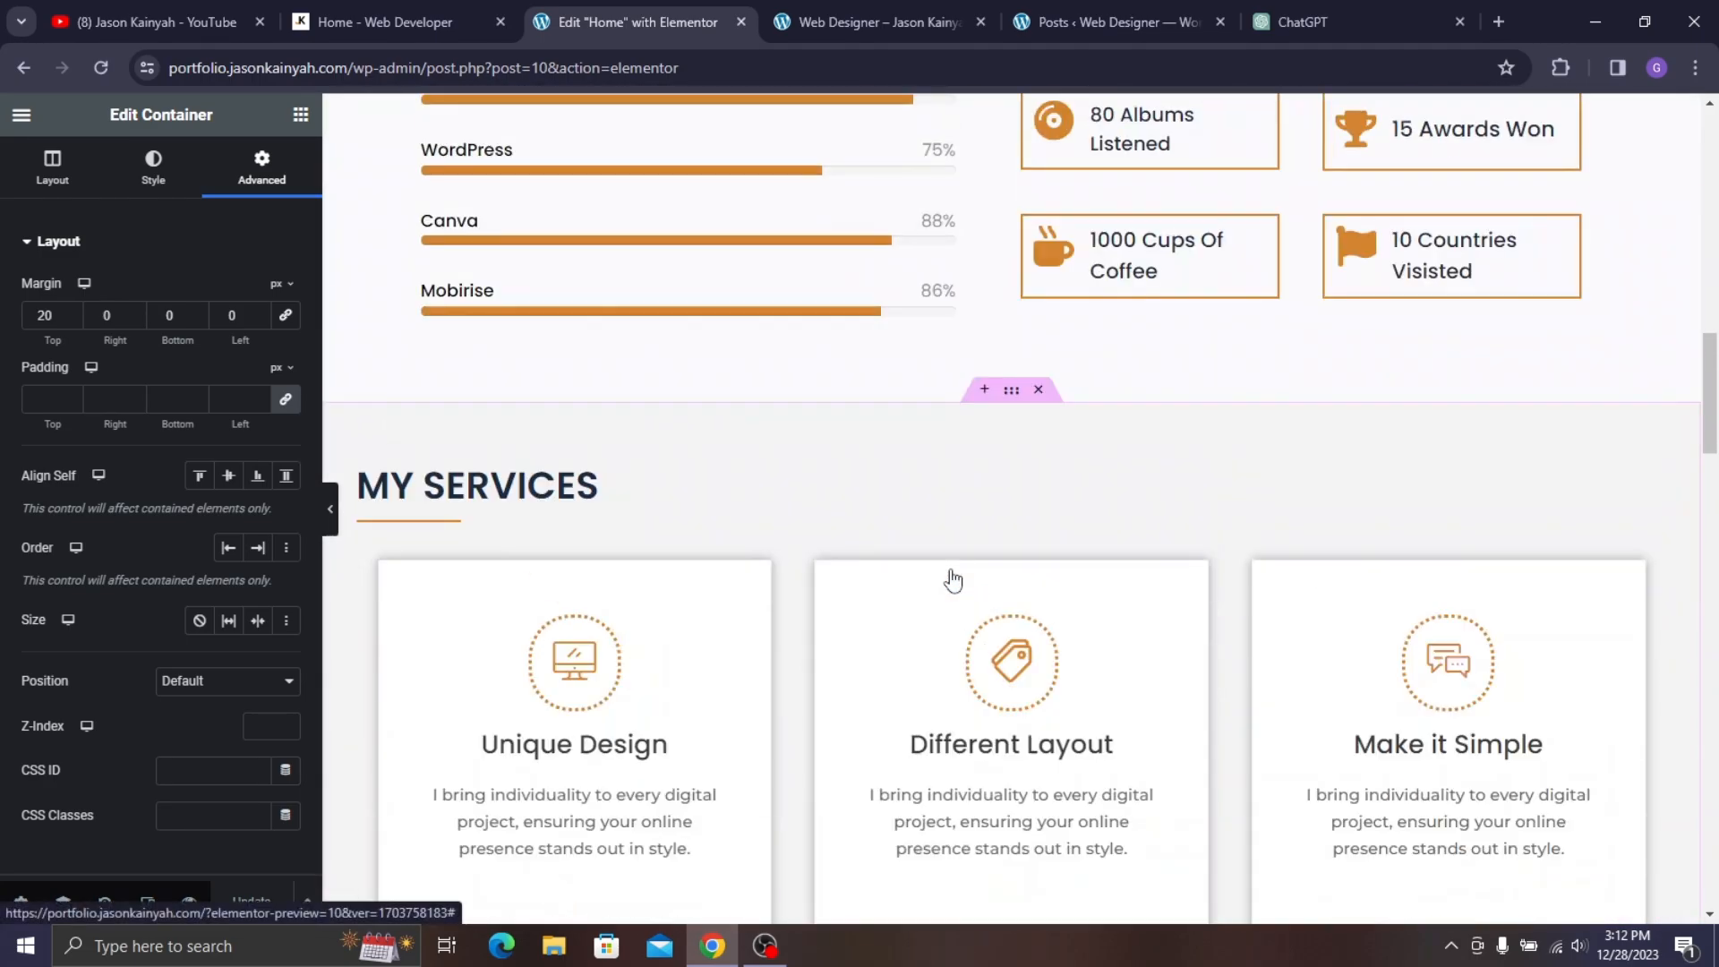
{"action": "scroll", "coordinate": [952, 580], "scroll_direction": "up", "scroll_amount": 20}
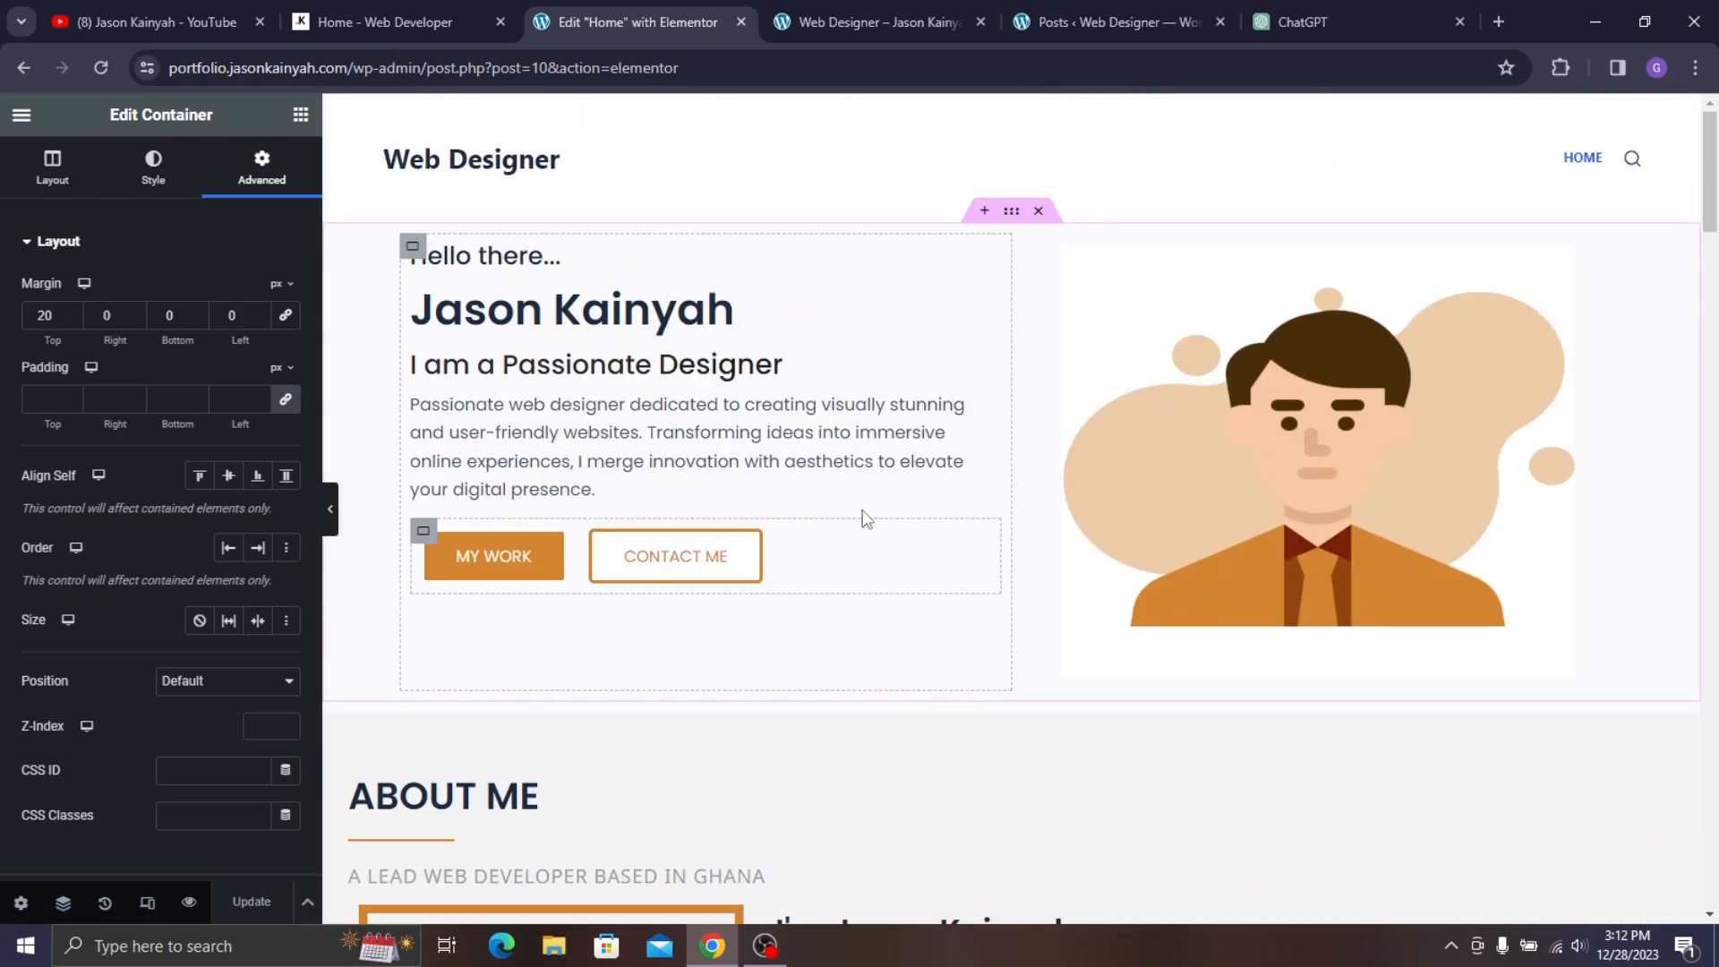
{"action": "left_click", "coordinate": [772, 8]}
{"action": "scroll", "coordinate": [223, 168], "scroll_direction": "up", "scroll_amount": 15}
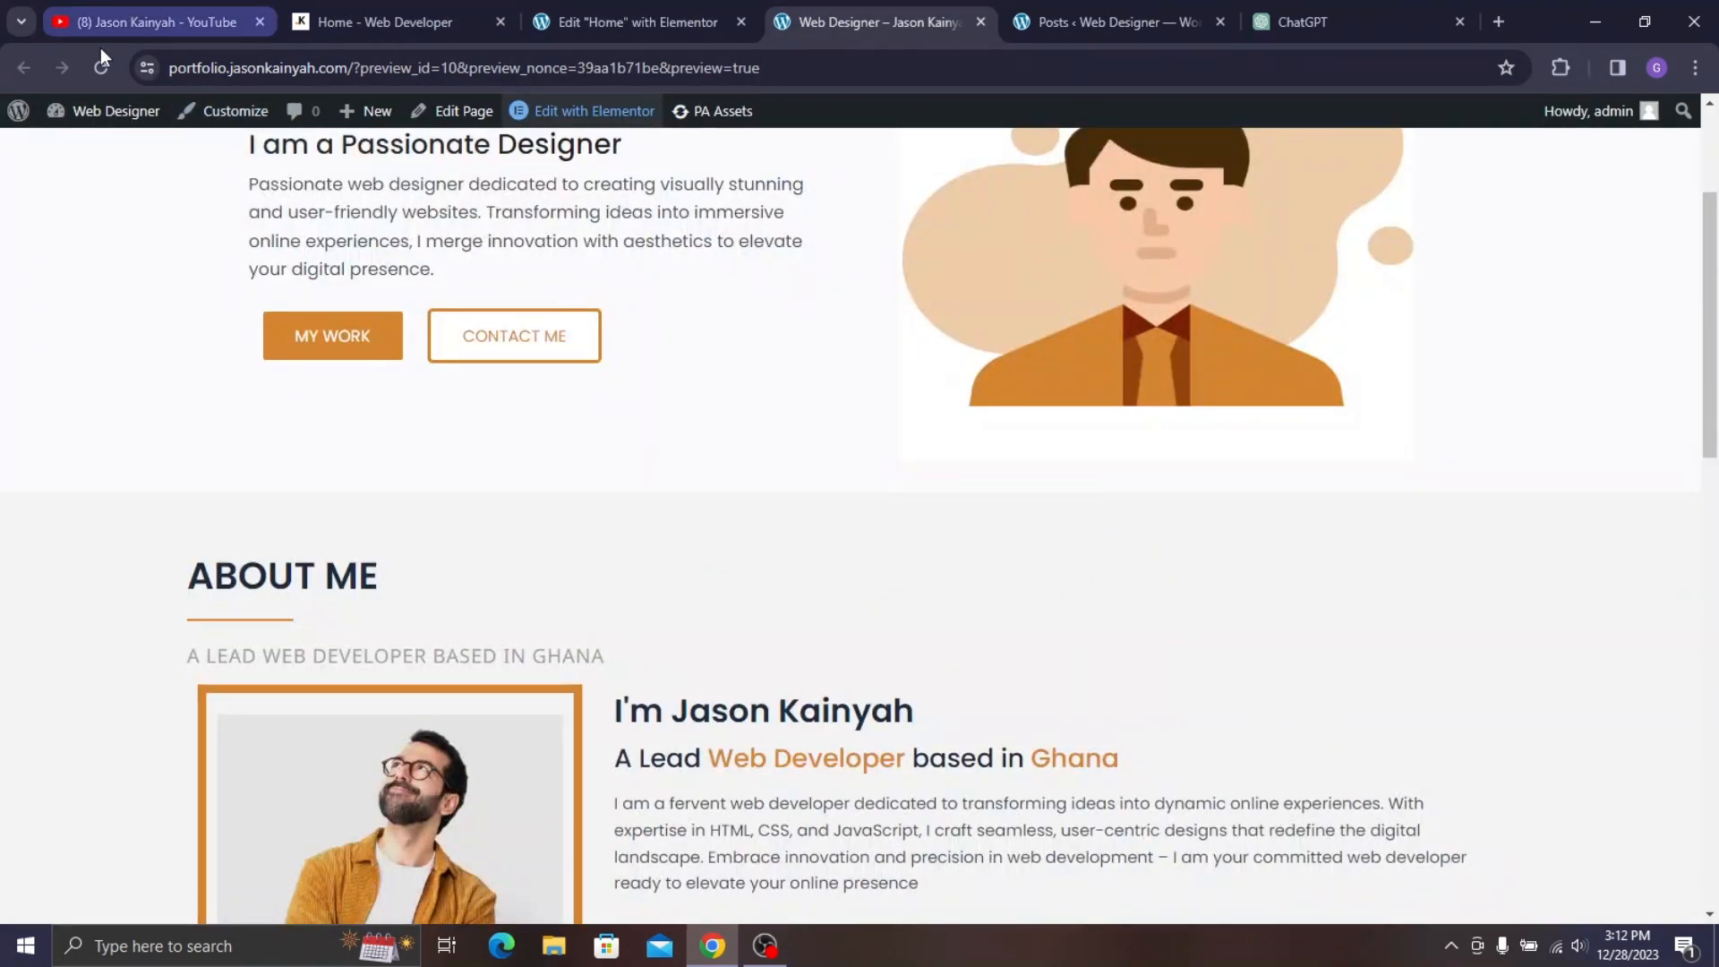
{"action": "left_click", "coordinate": [102, 66]}
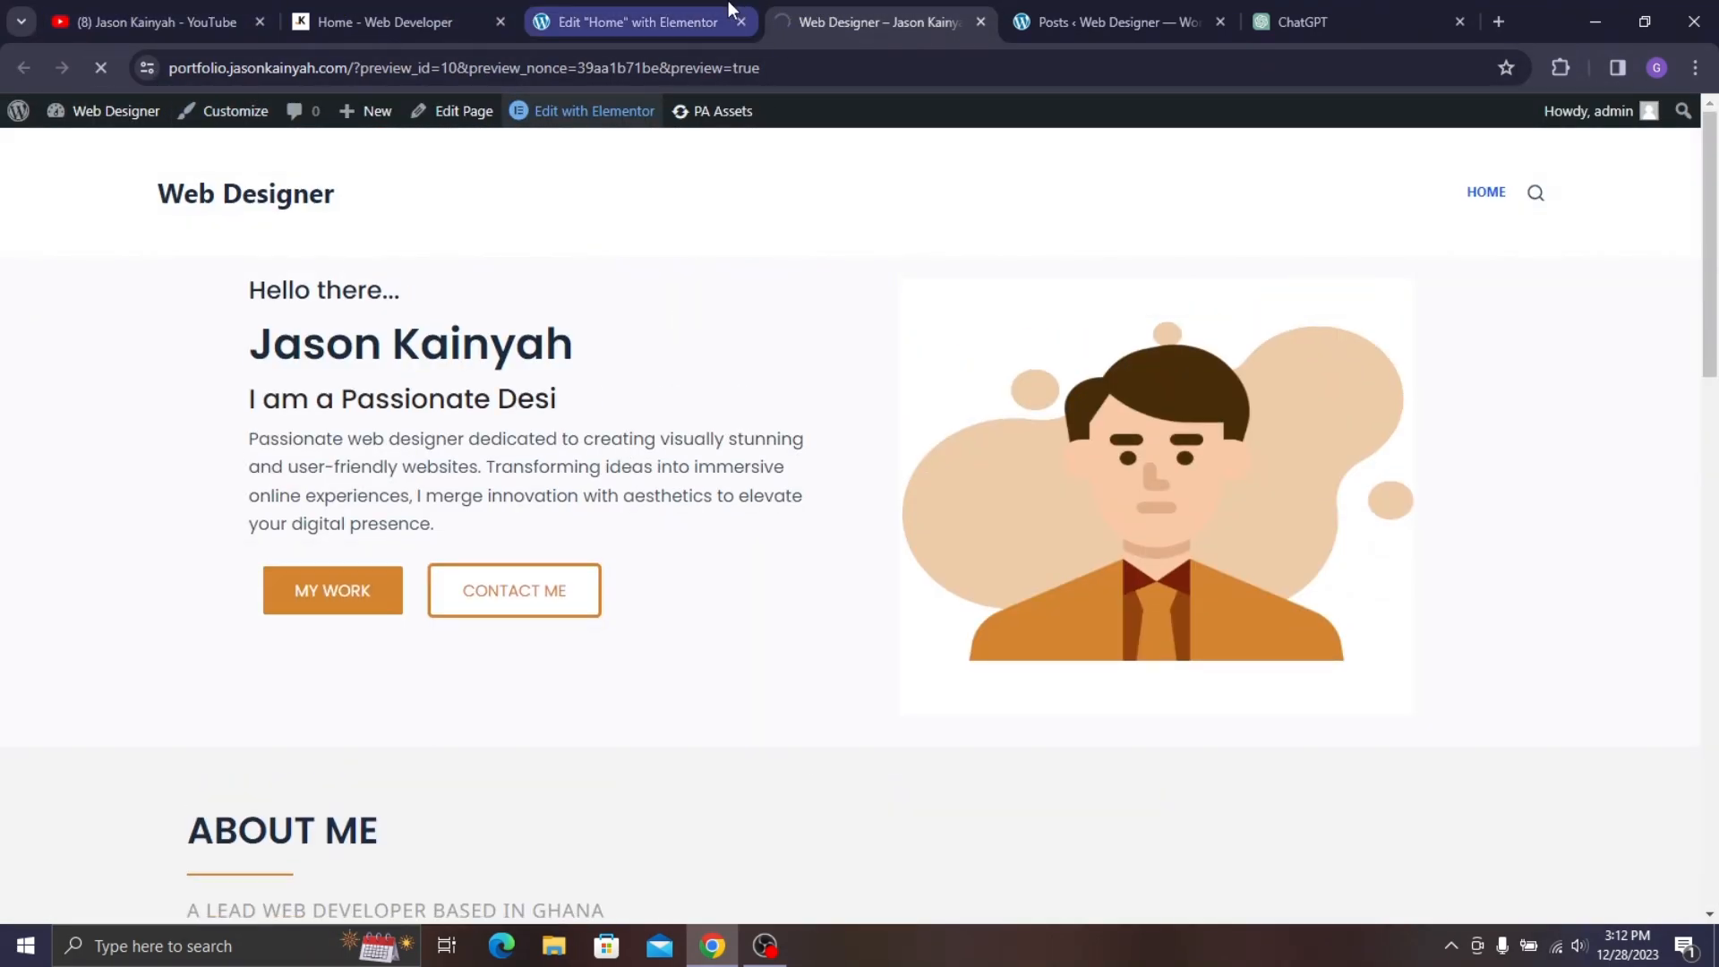
{"action": "left_click", "coordinate": [728, 3]}
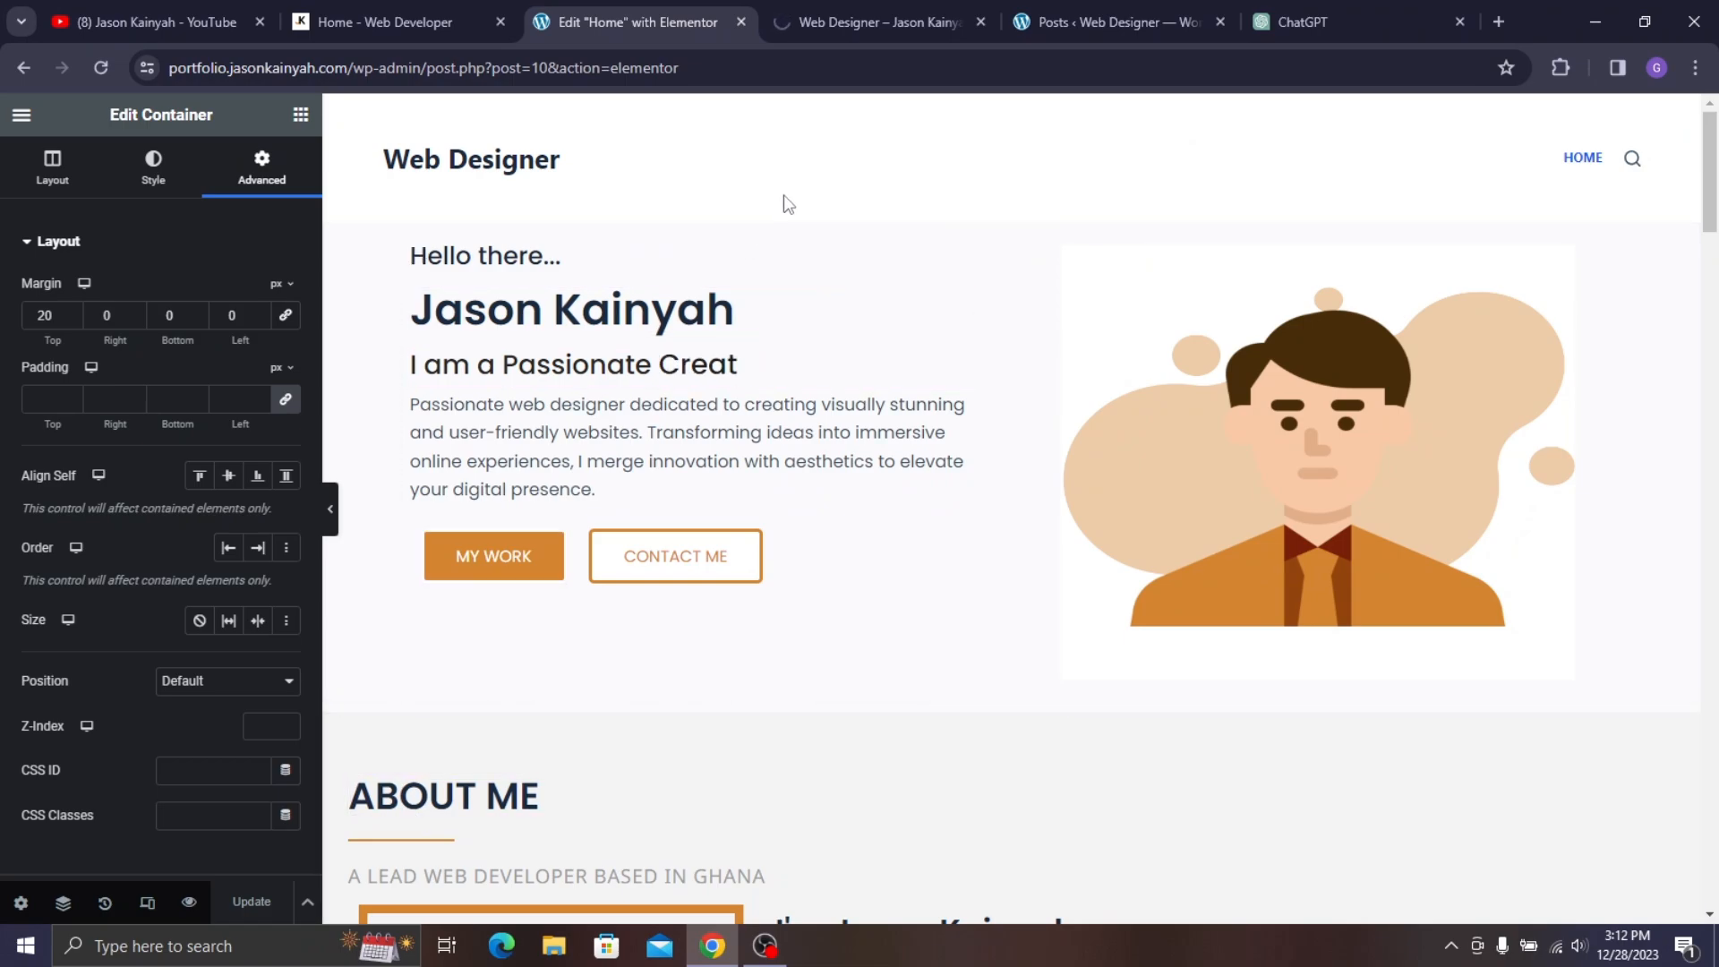
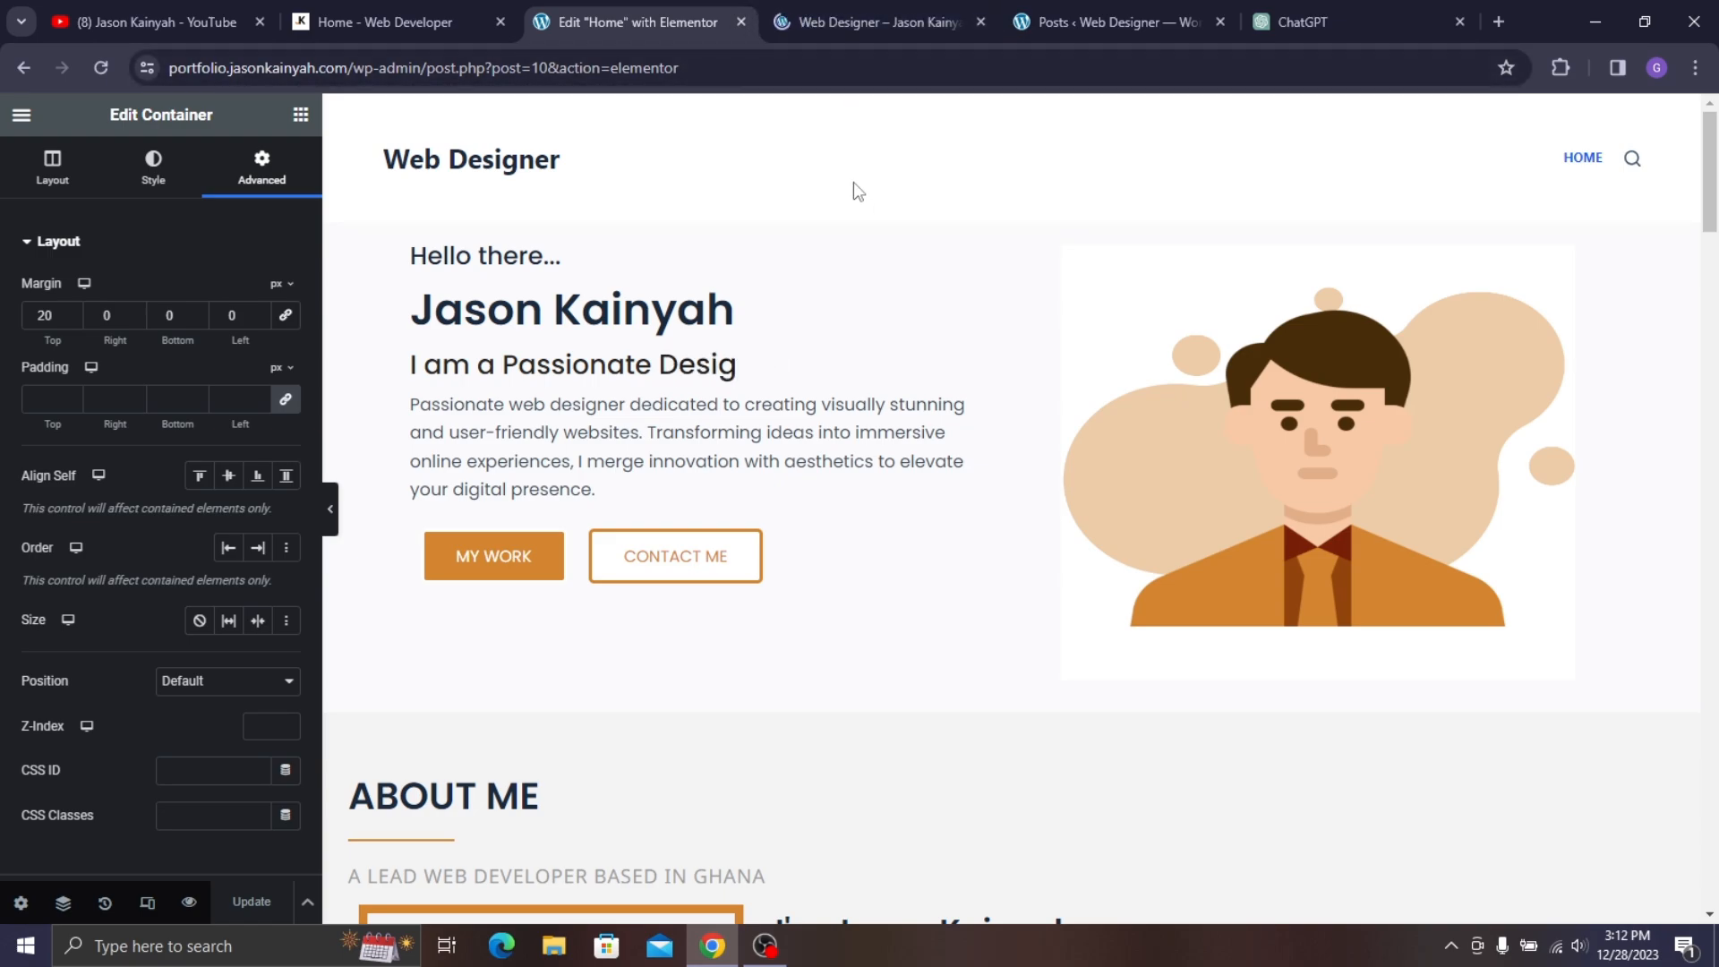
- In the preview, scroll past About, Skills, Services, Latest Works and Testimonials to the Get in Touch form
{"action": "left_click", "coordinate": [891, 3]}
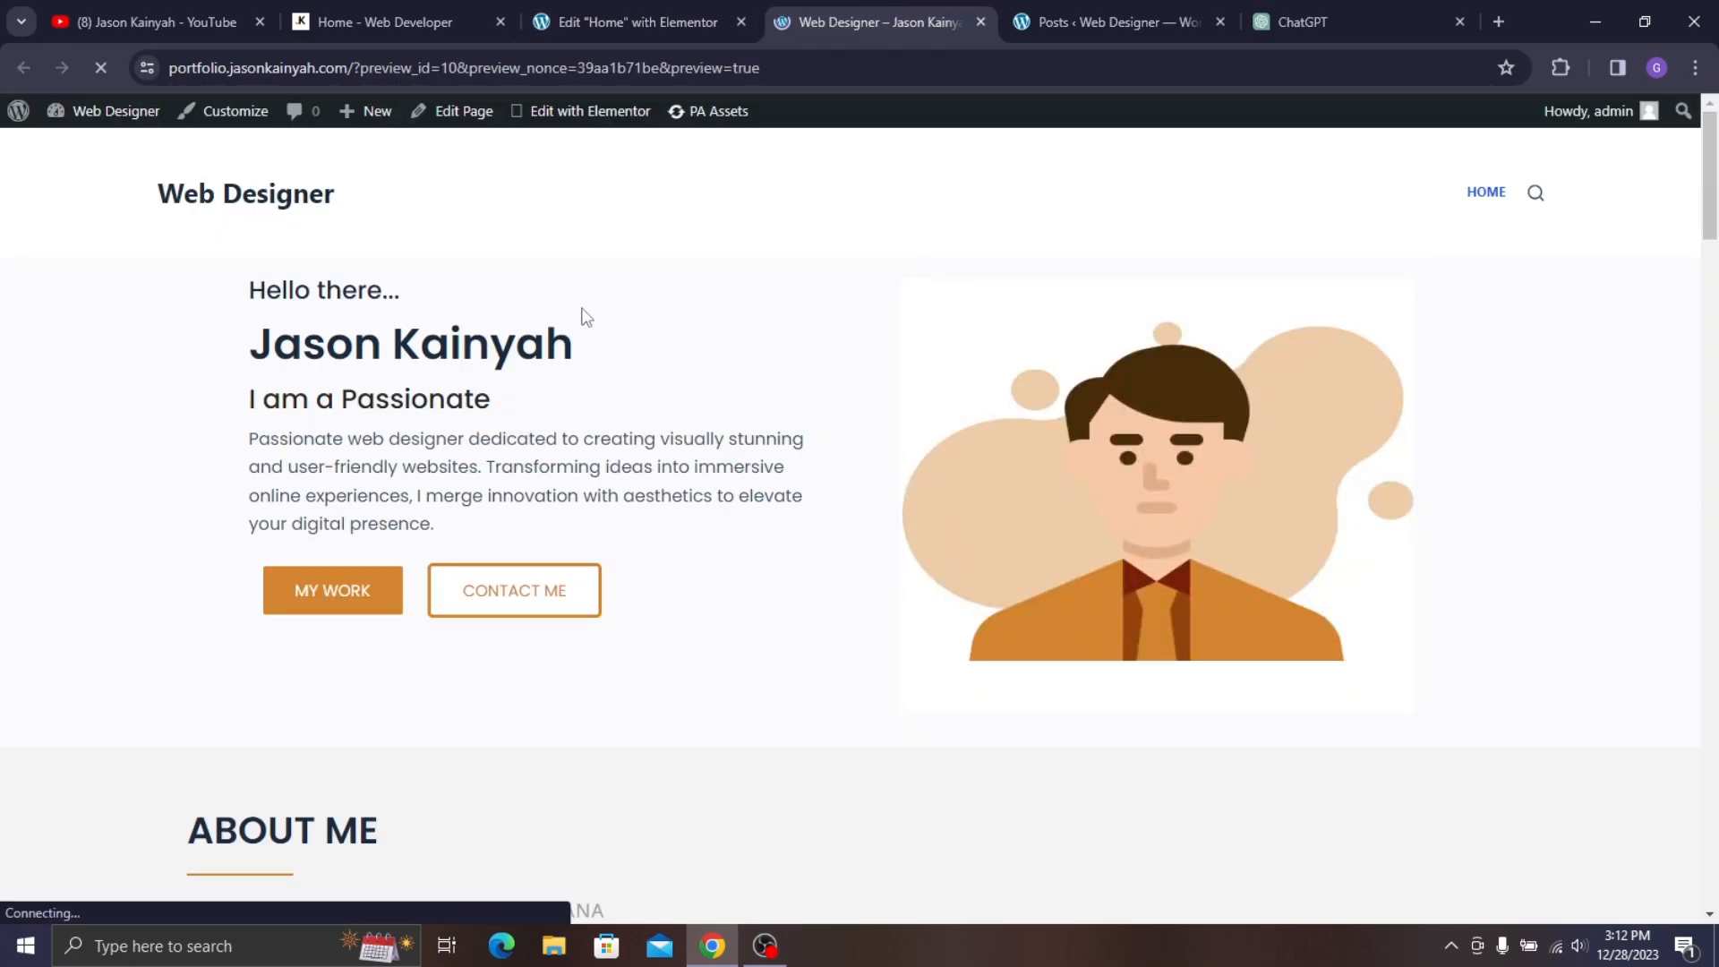
{"action": "scroll", "coordinate": [774, 560], "scroll_direction": "down", "scroll_amount": 2}
{"action": "scroll", "coordinate": [775, 559], "scroll_direction": "down", "scroll_amount": 5}
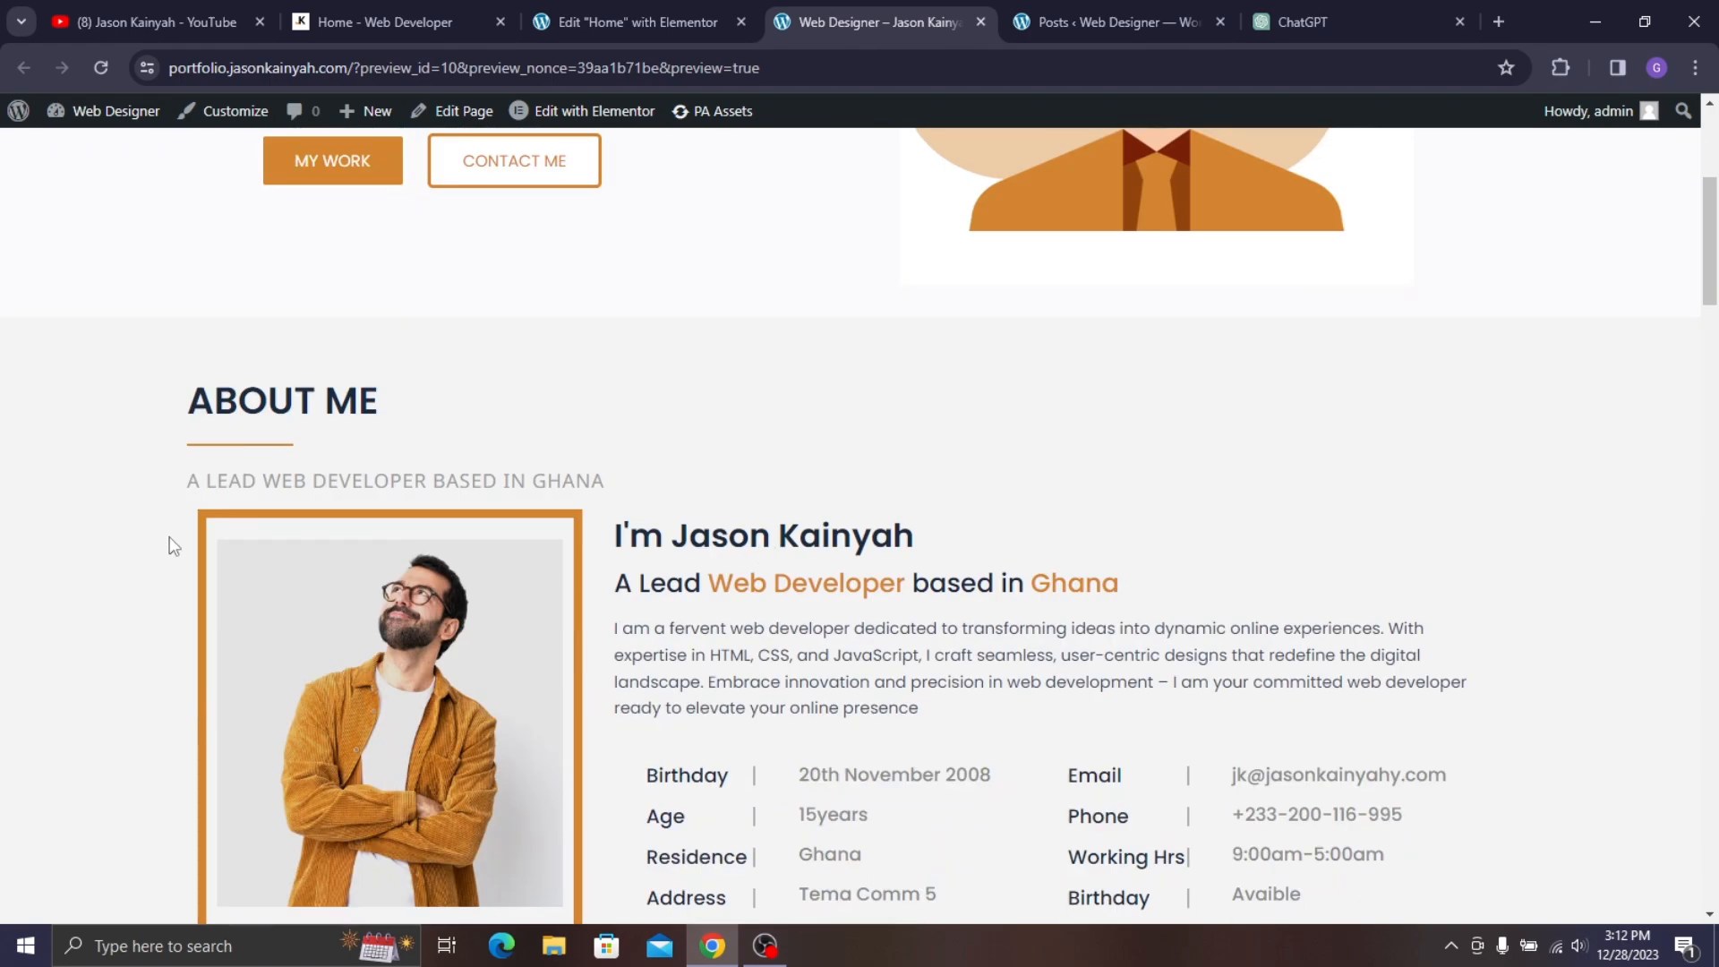
{"action": "mouse_move", "coordinate": [412, 449]}
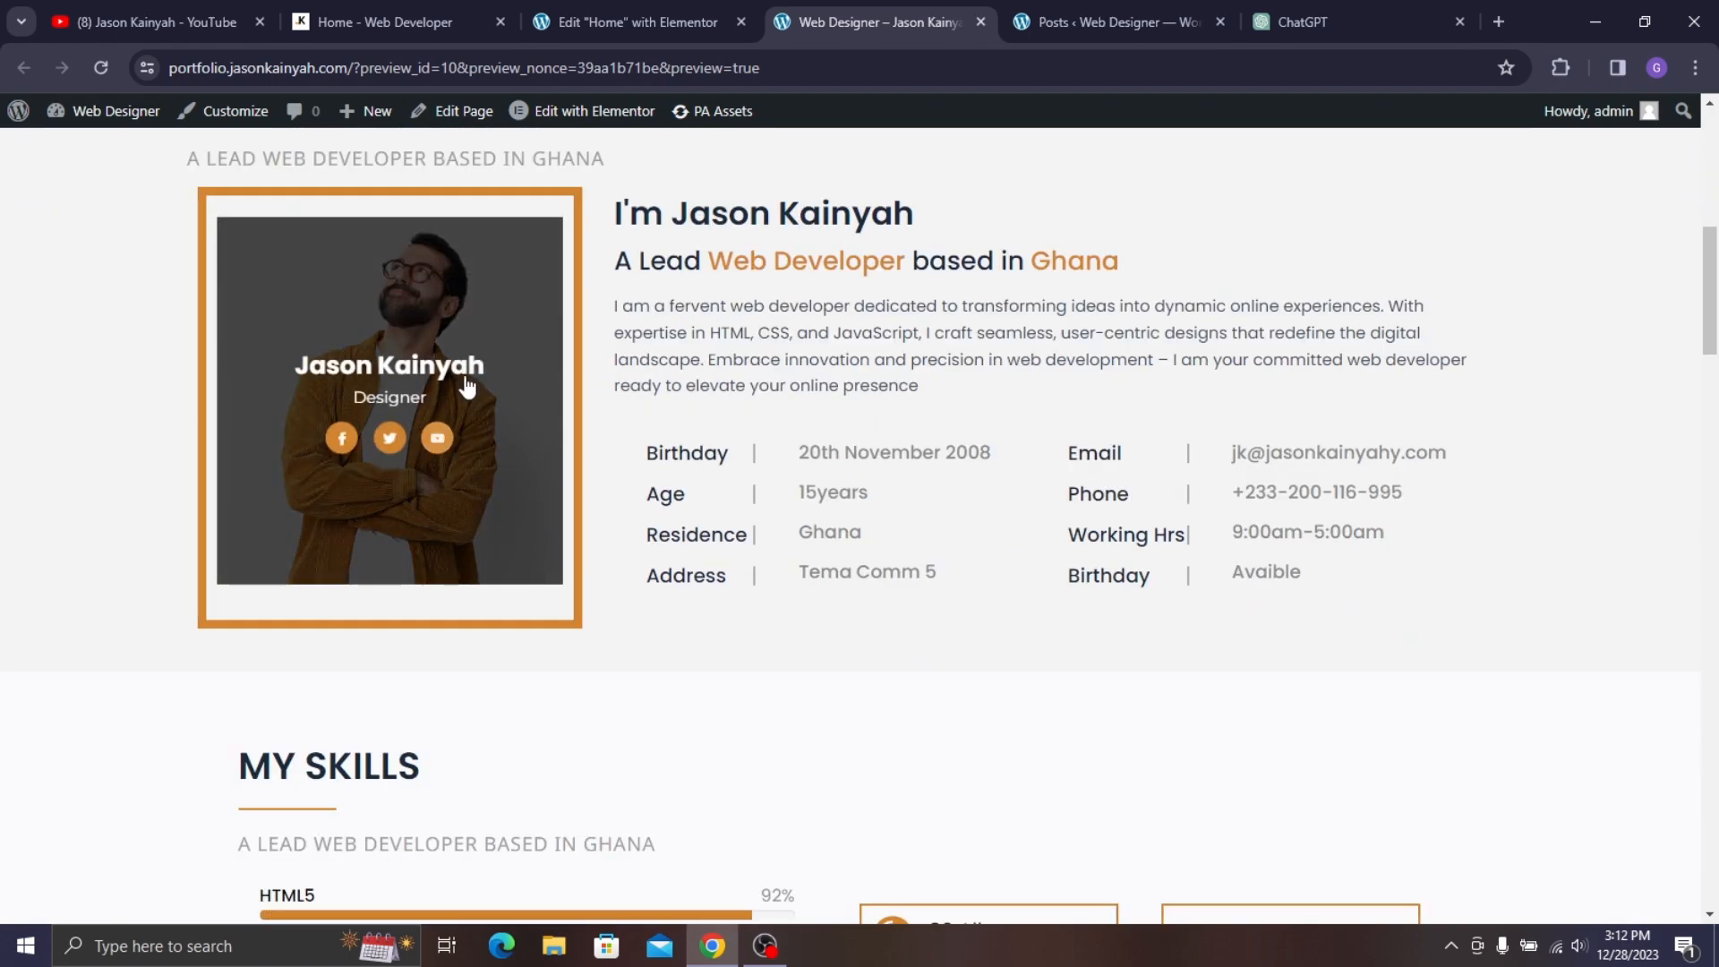
{"action": "scroll", "coordinate": [774, 499], "scroll_direction": "down", "scroll_amount": 6}
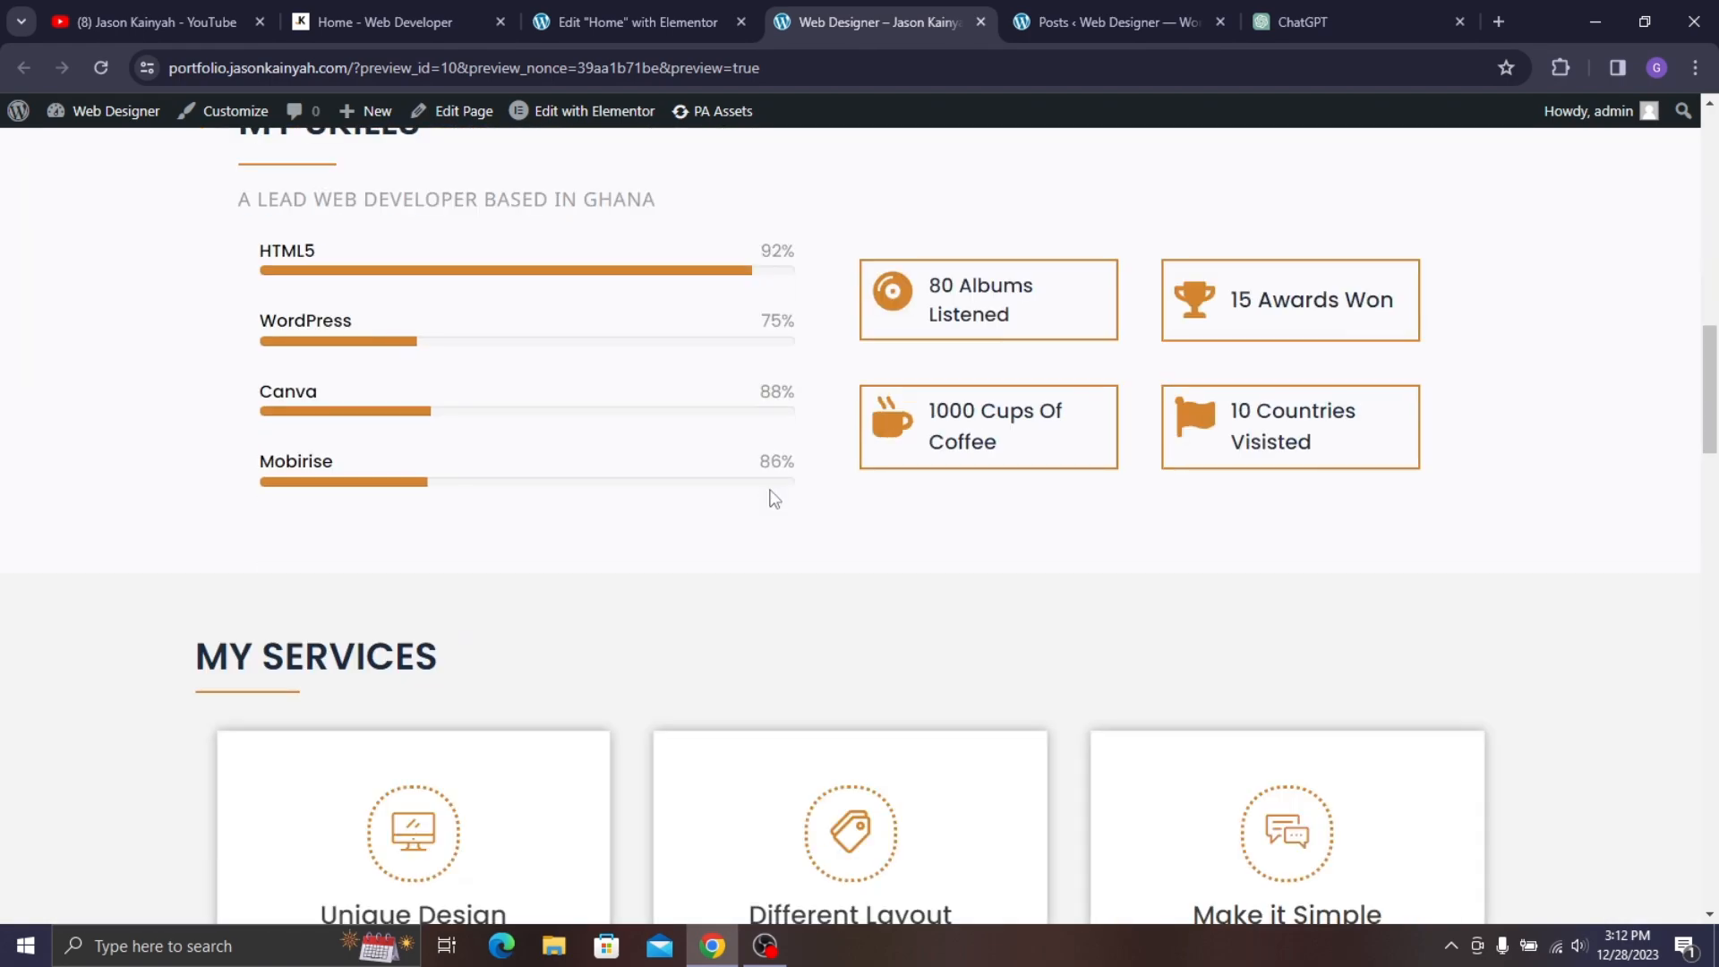
{"action": "scroll", "coordinate": [614, 384], "scroll_direction": "down", "scroll_amount": 6}
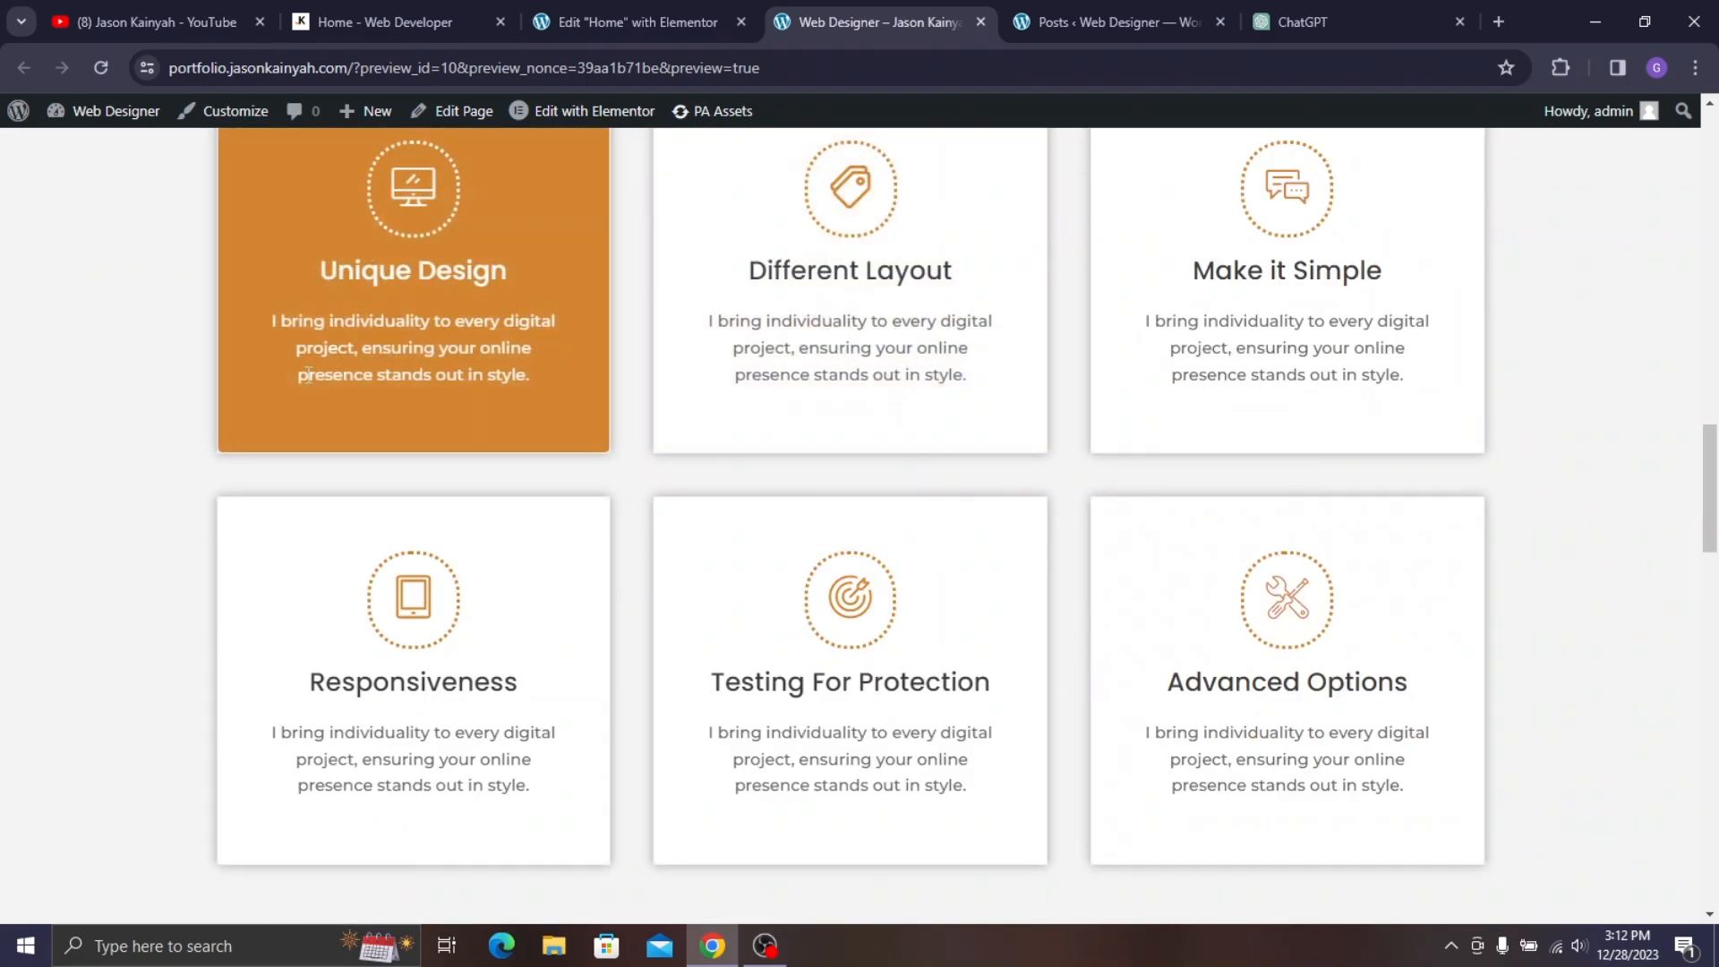
{"action": "scroll", "coordinate": [707, 376], "scroll_direction": "down", "scroll_amount": 6}
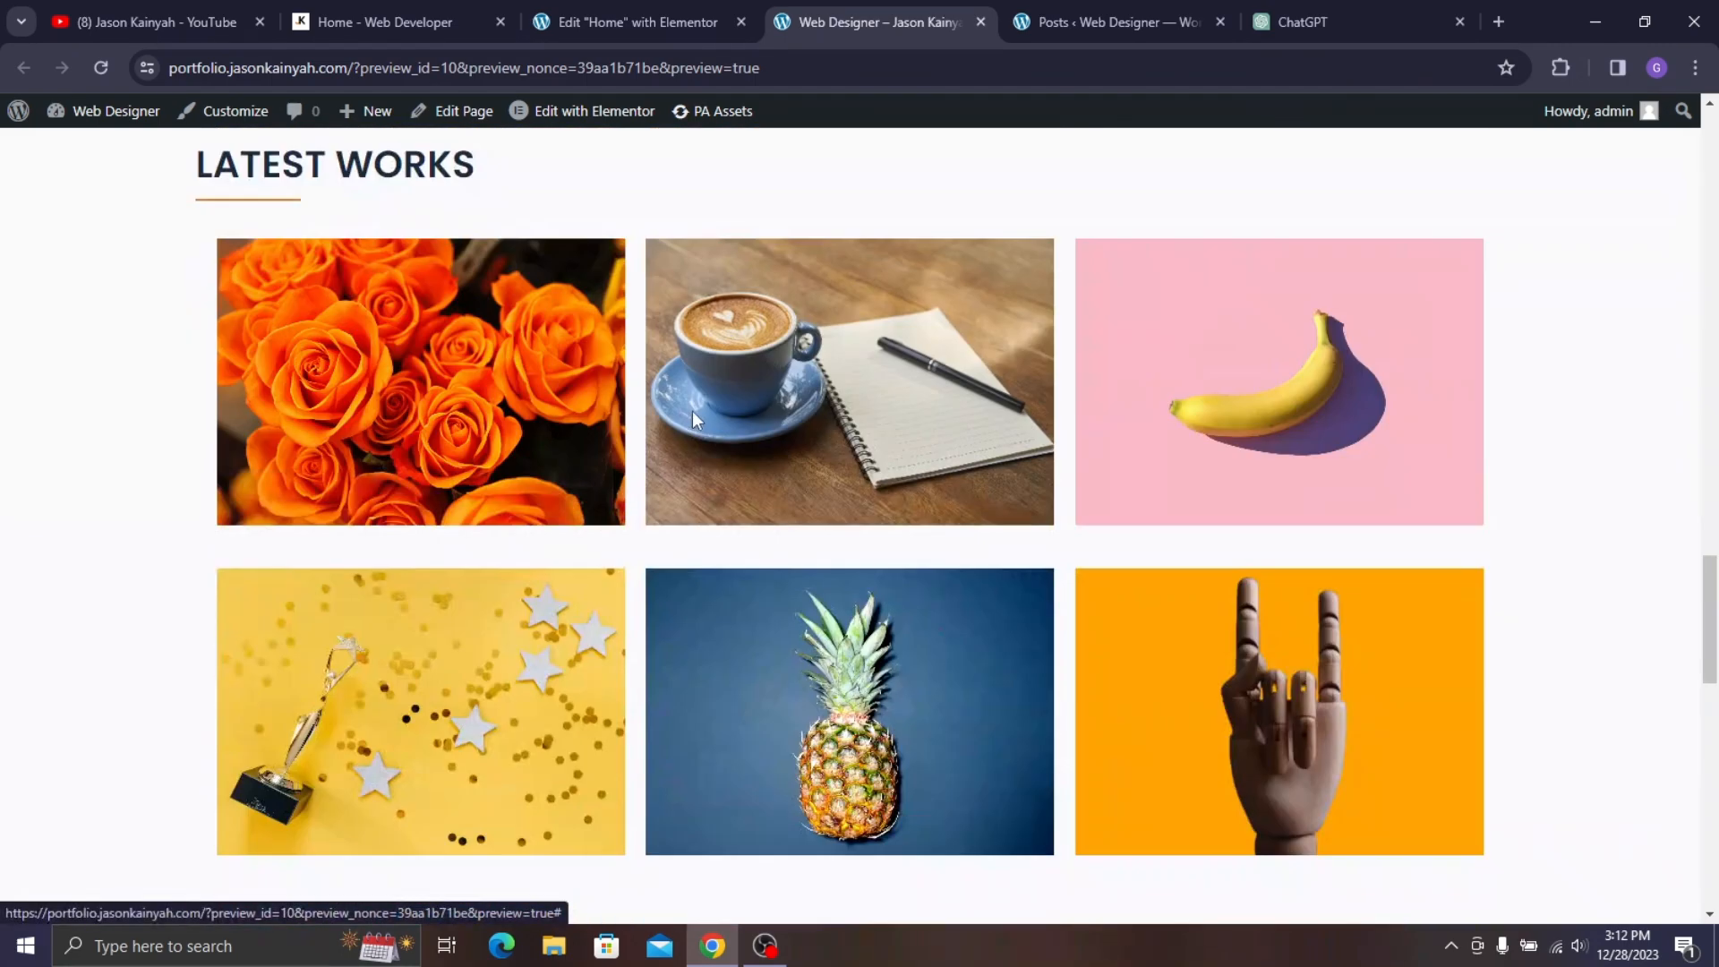
{"action": "scroll", "coordinate": [668, 438], "scroll_direction": "down", "scroll_amount": 7}
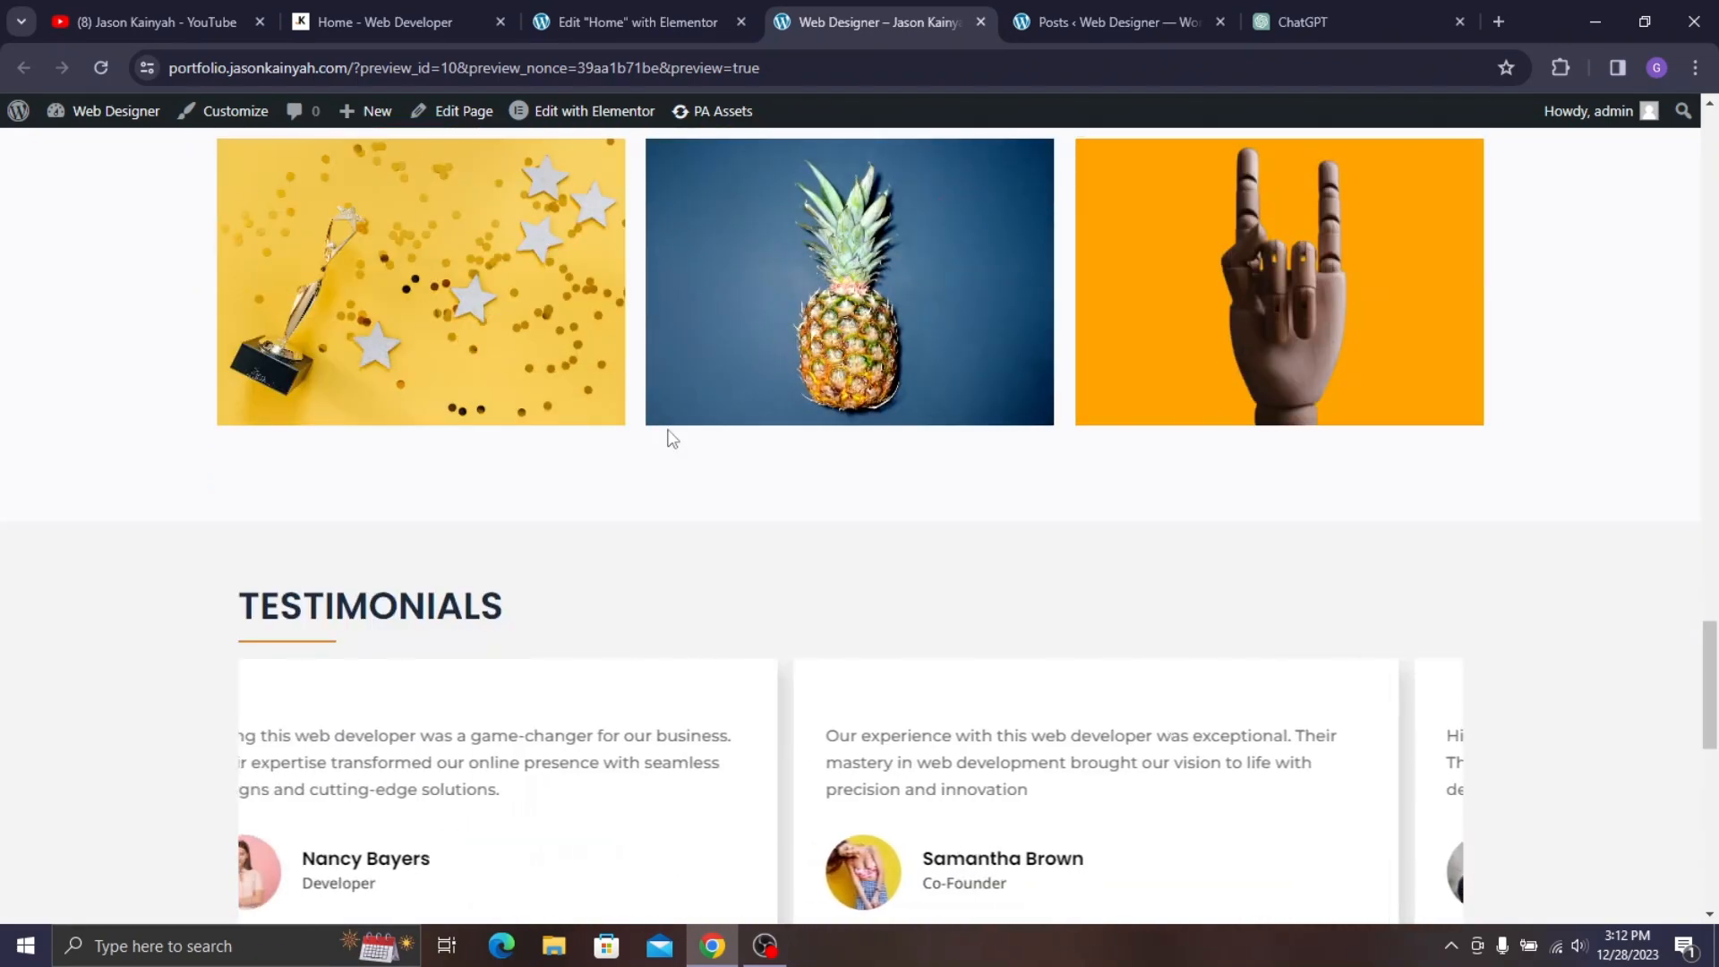
{"action": "scroll", "coordinate": [841, 417], "scroll_direction": "down", "scroll_amount": 6}
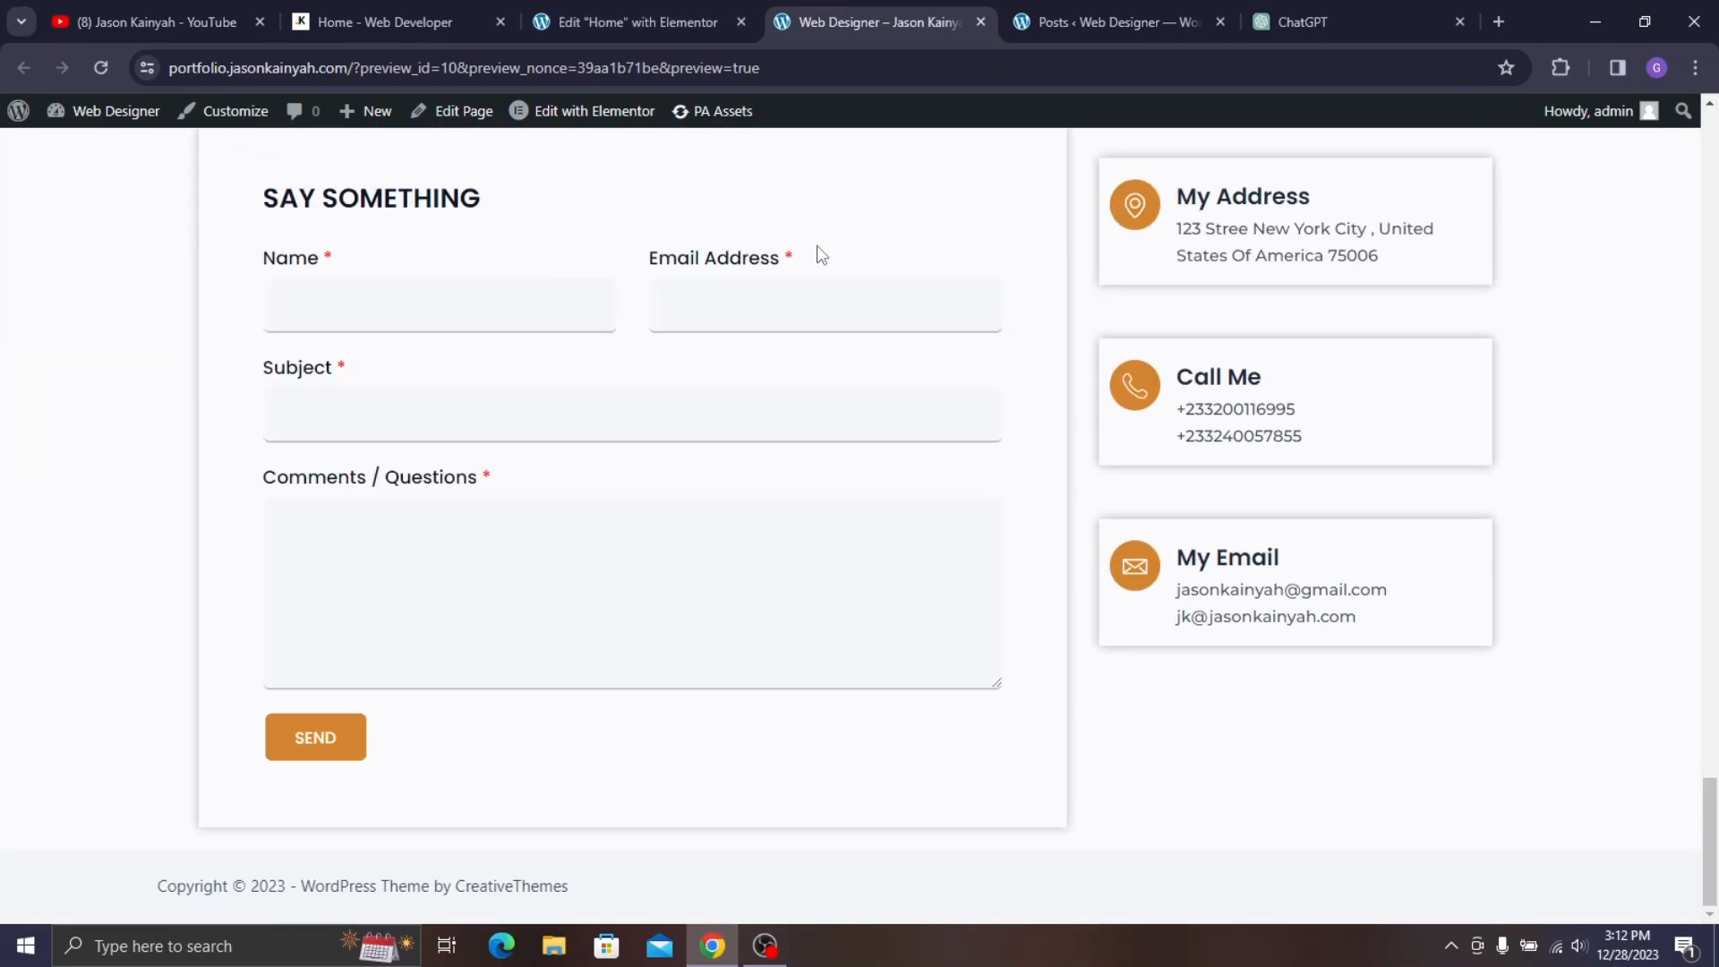
- Select the Get in Touch container and compare its spacing with the live site's contact footer
{"action": "left_click", "coordinate": [664, 3]}
{"action": "scroll", "coordinate": [882, 504], "scroll_direction": "down", "scroll_amount": 5}
{"action": "scroll", "coordinate": [882, 504], "scroll_direction": "down", "scroll_amount": 15}
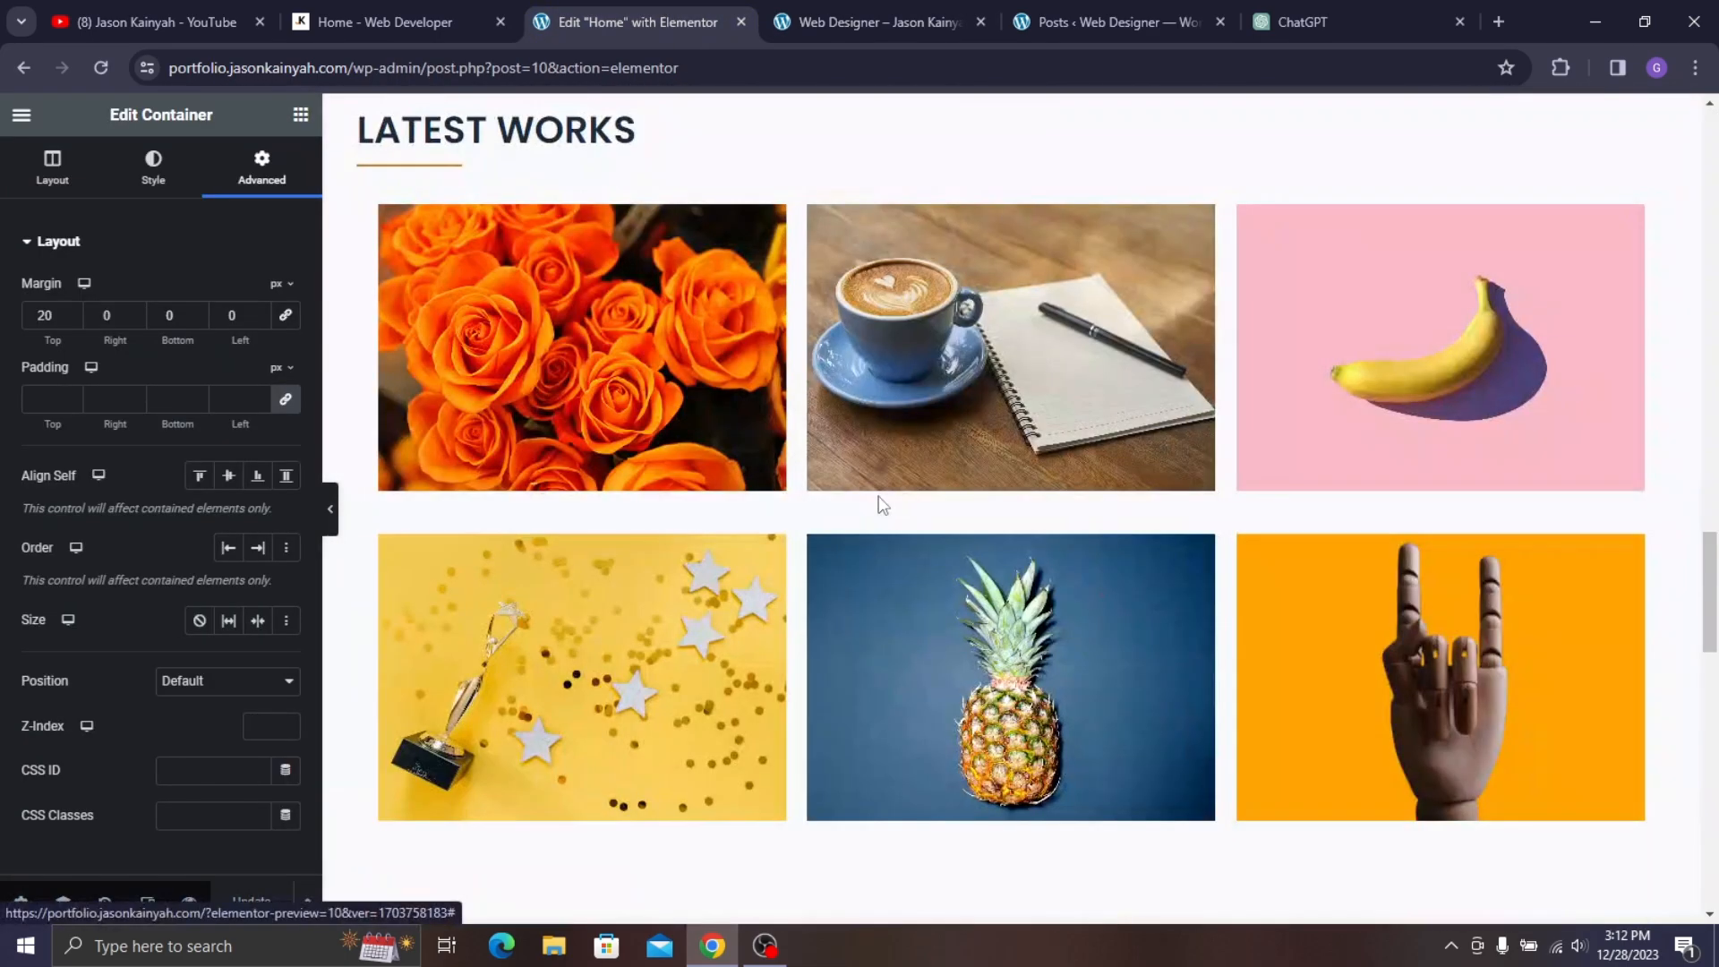
{"action": "scroll", "coordinate": [936, 315], "scroll_direction": "up", "scroll_amount": 4}
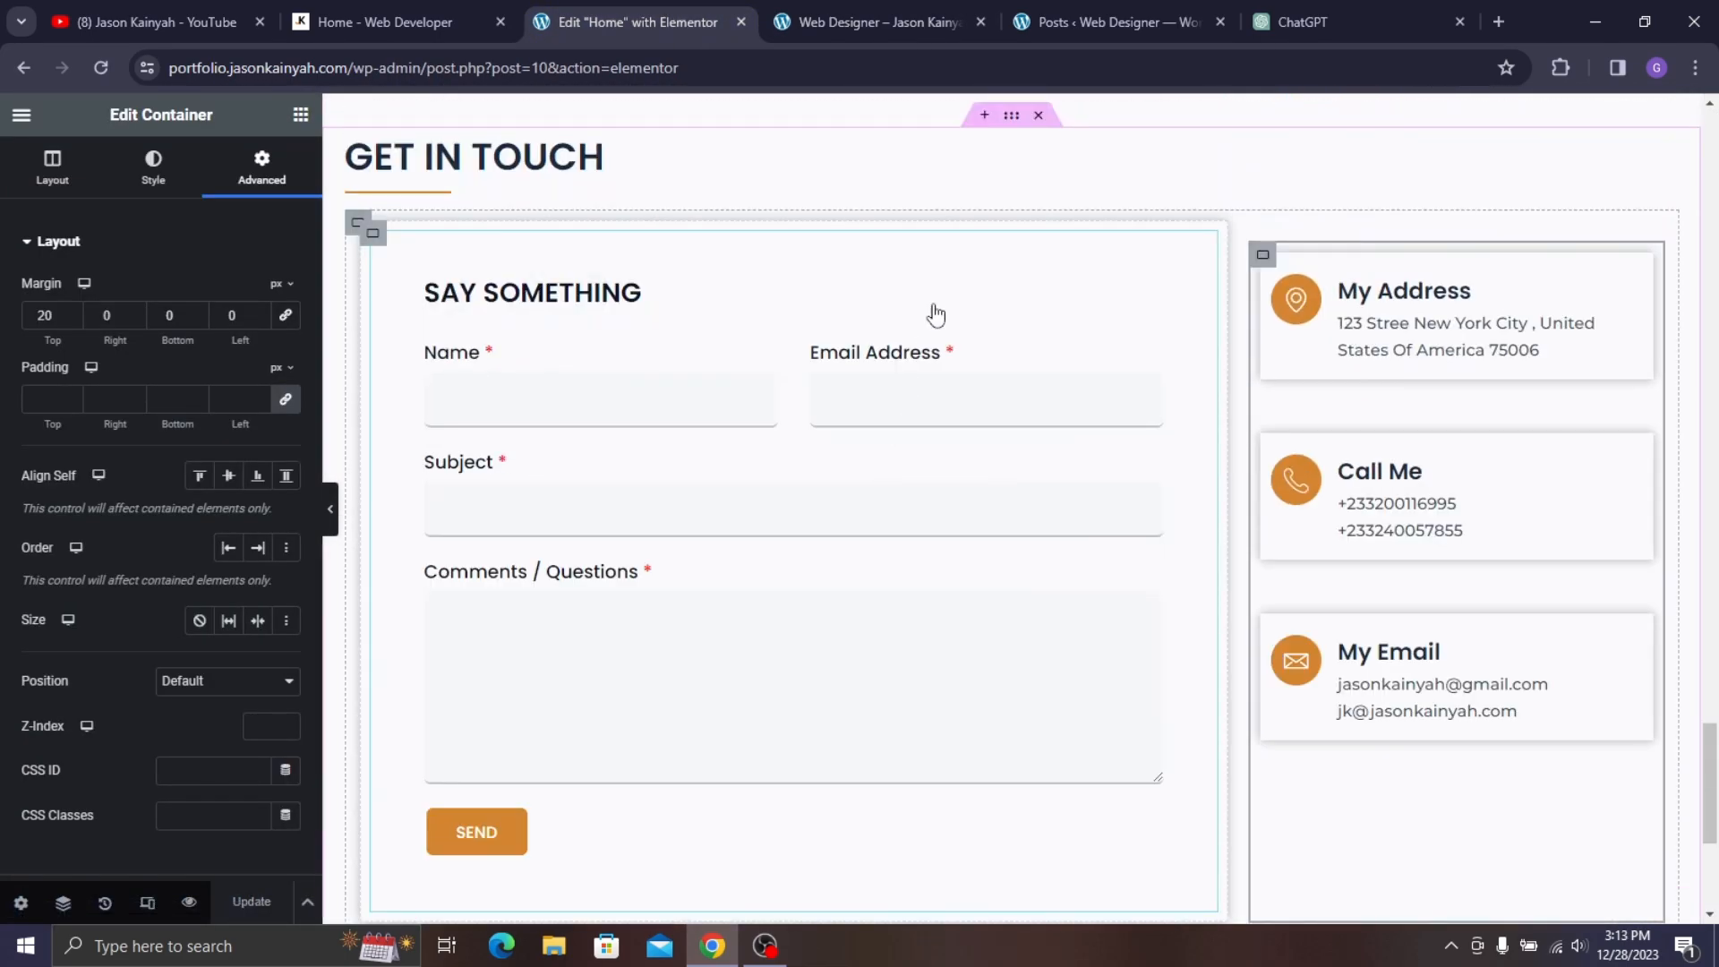
{"action": "left_click", "coordinate": [1011, 116]}
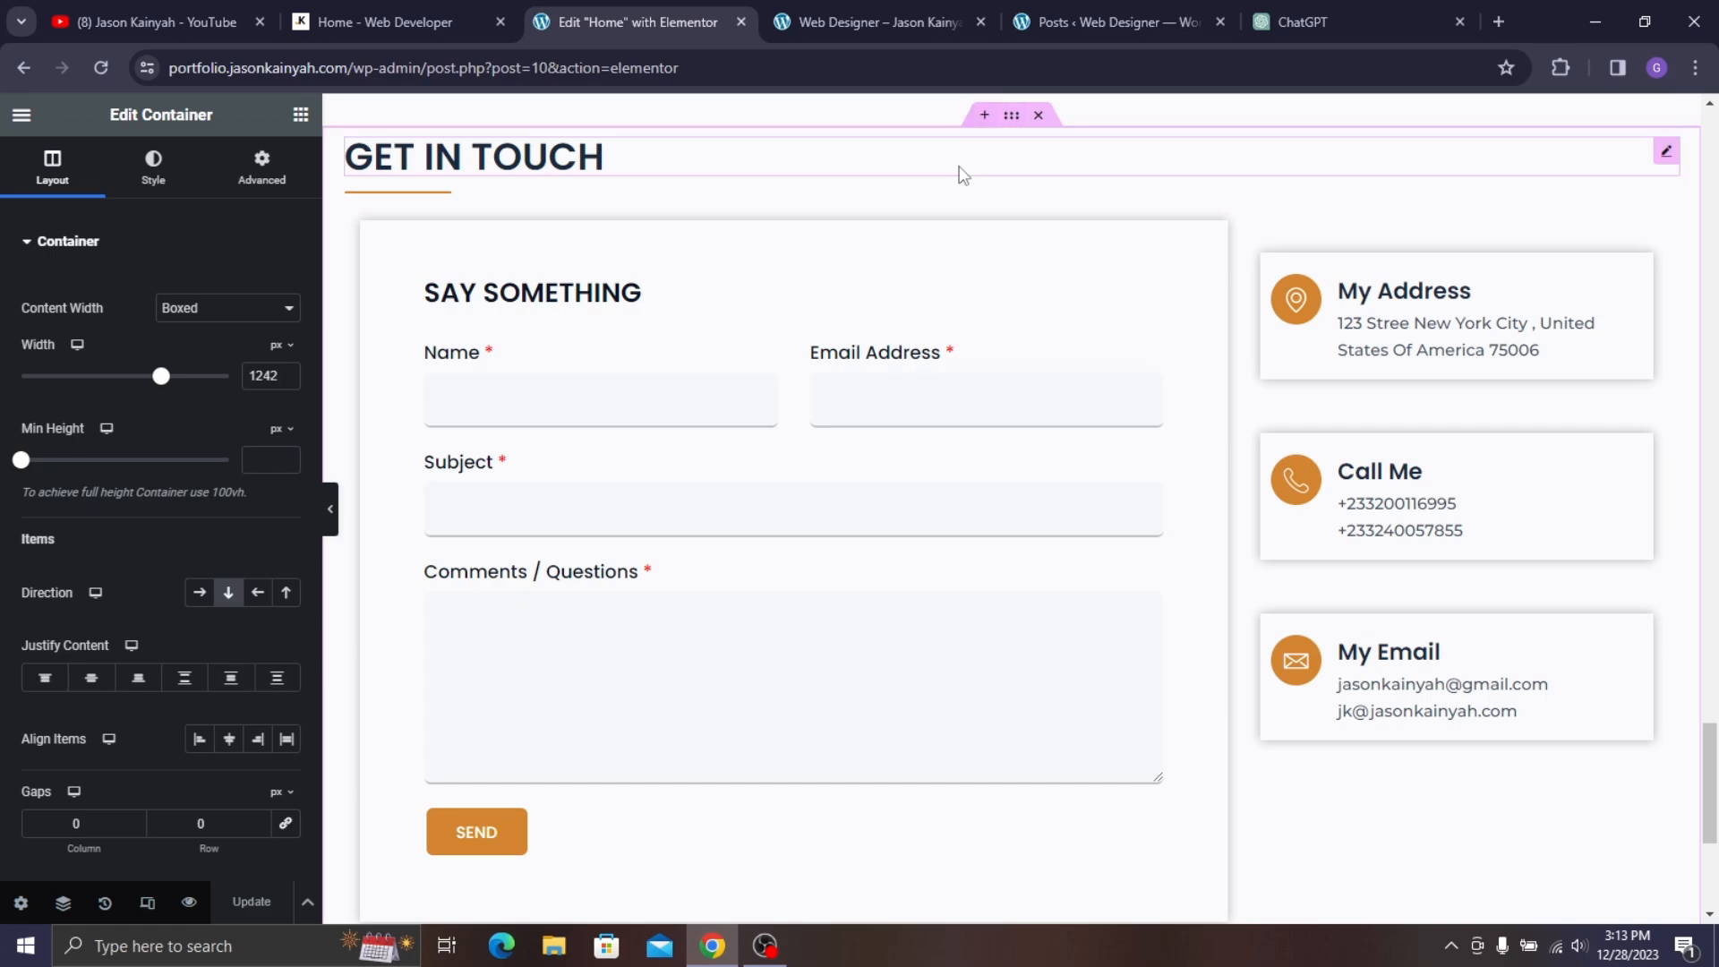
{"action": "scroll", "coordinate": [750, 781], "scroll_direction": "down", "scroll_amount": 5}
{"action": "left_click", "coordinate": [434, 20]}
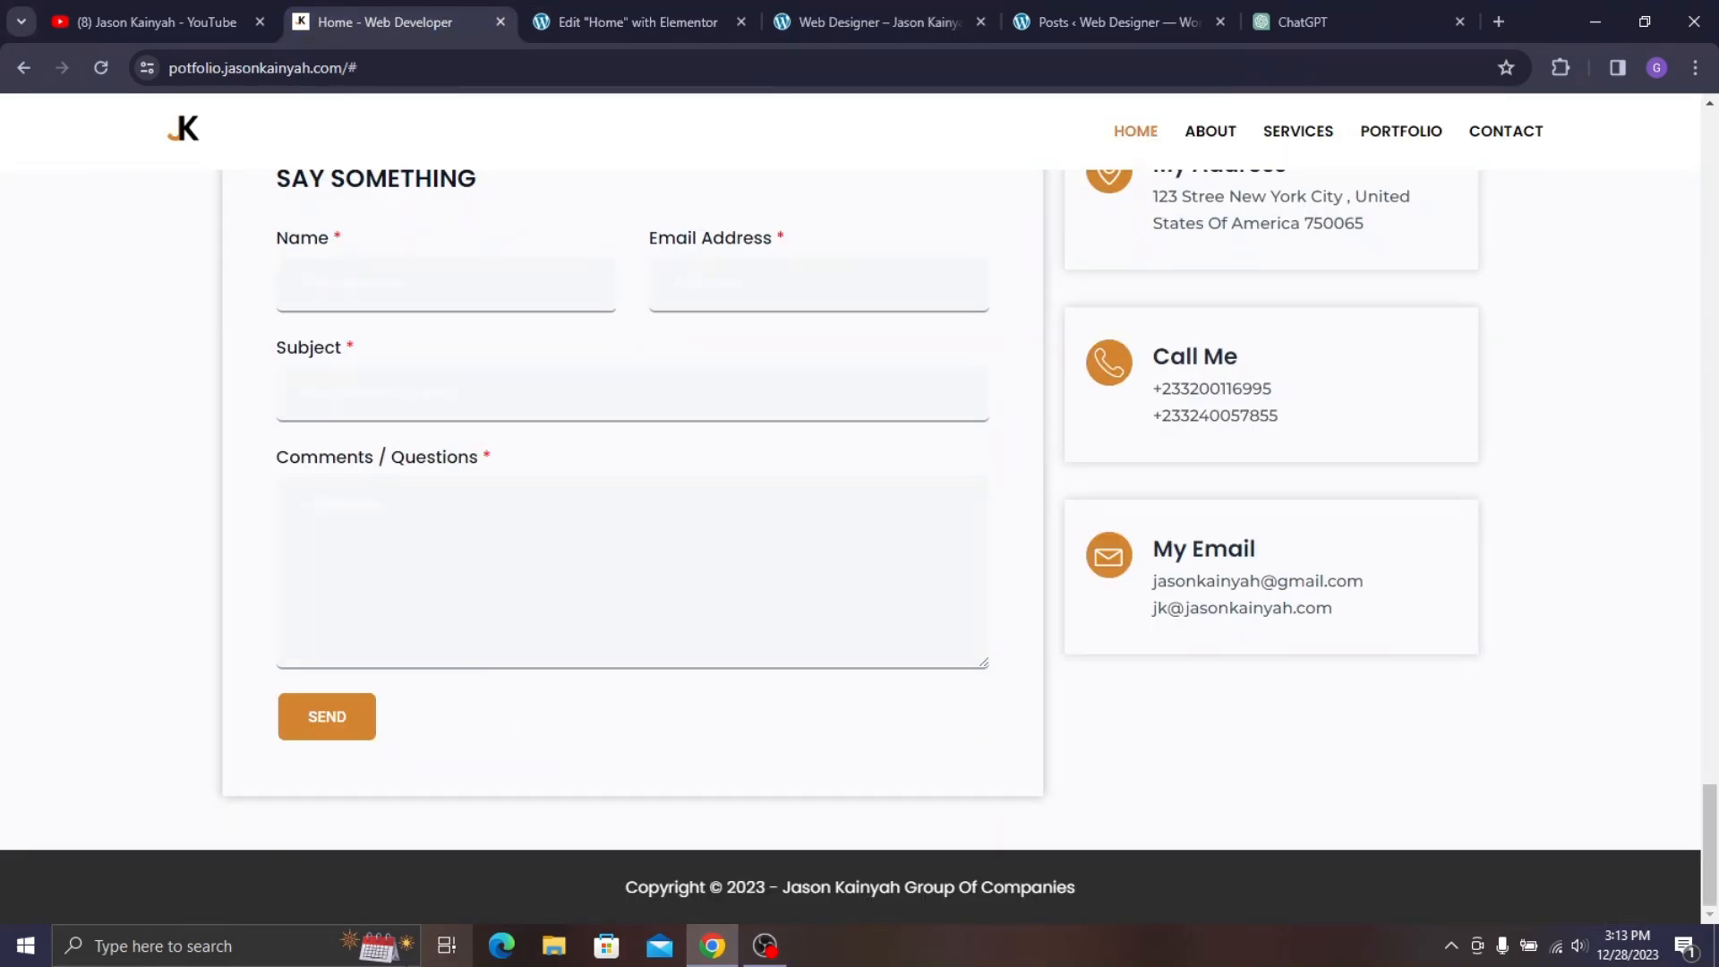
{"action": "left_click", "coordinate": [667, 19]}
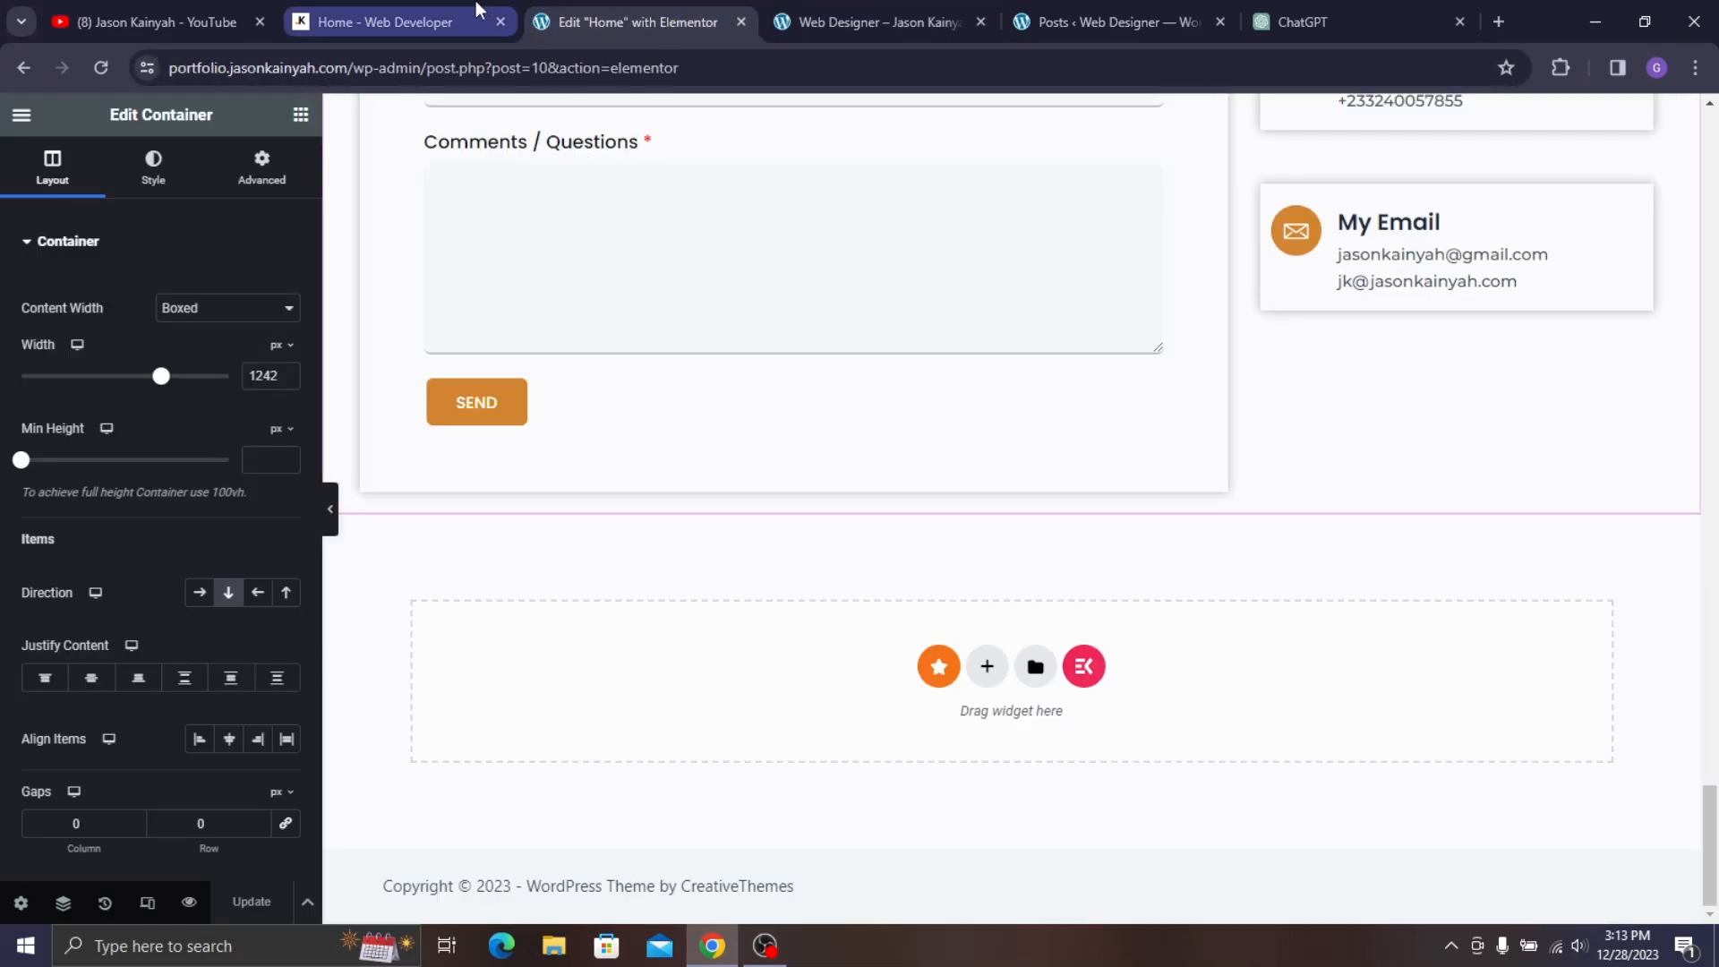
{"action": "left_click", "coordinate": [393, 20]}
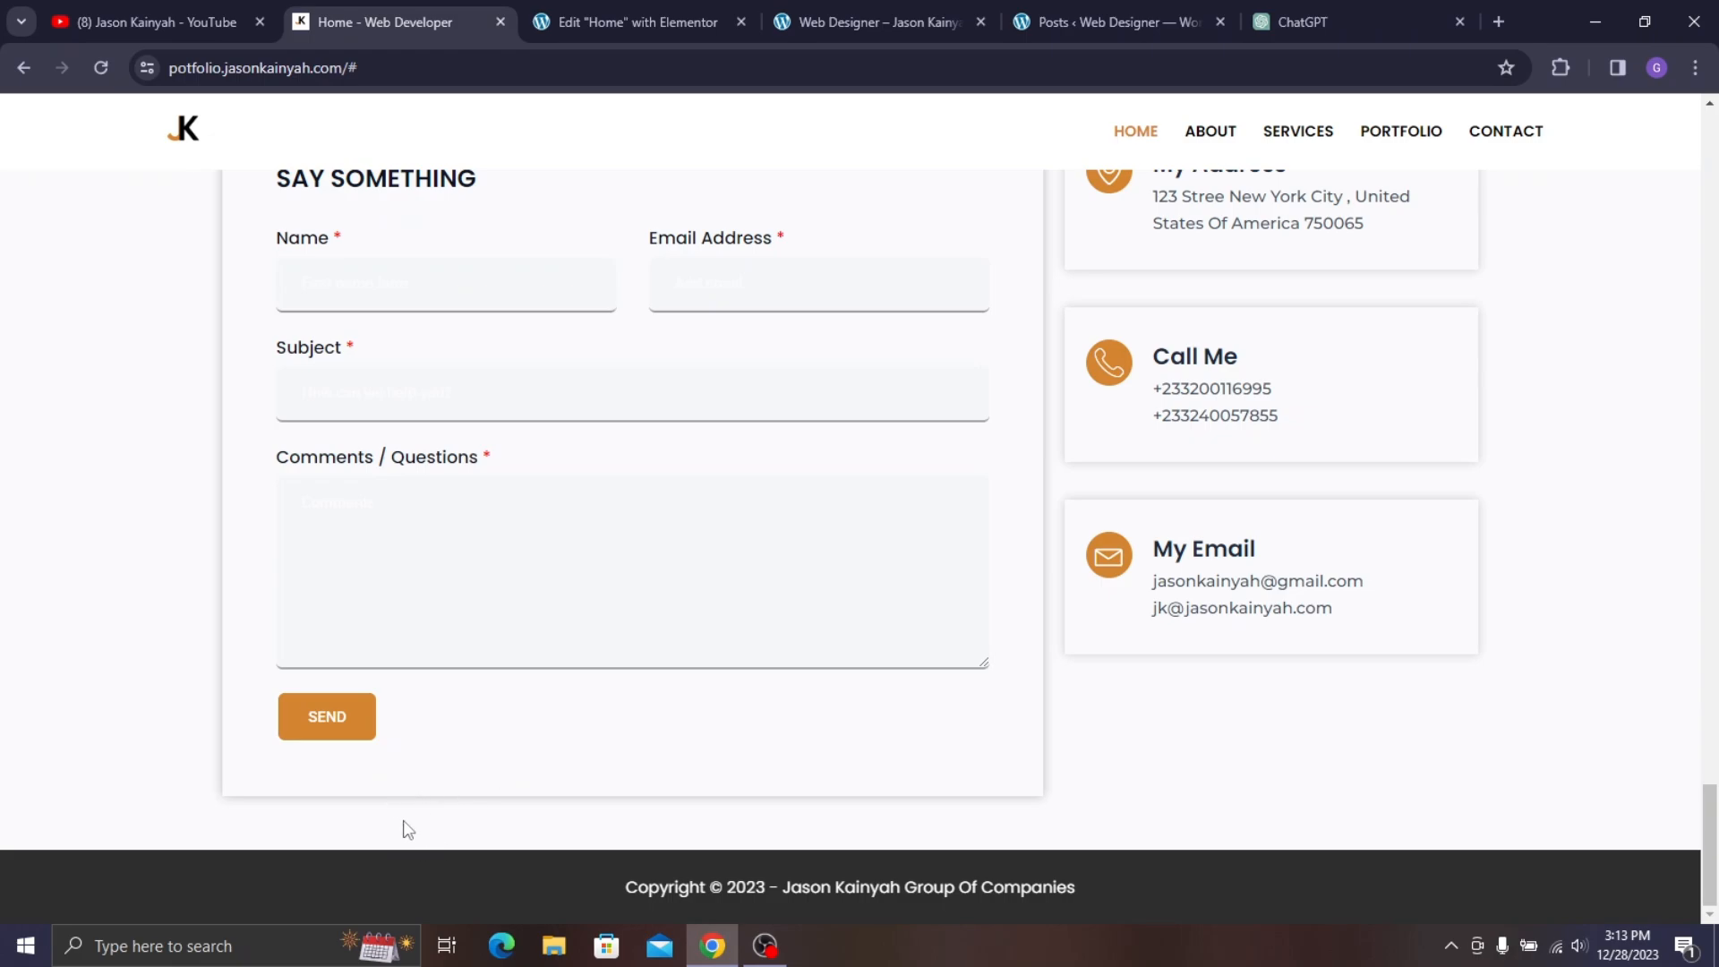
{"action": "left_click", "coordinate": [667, 20]}
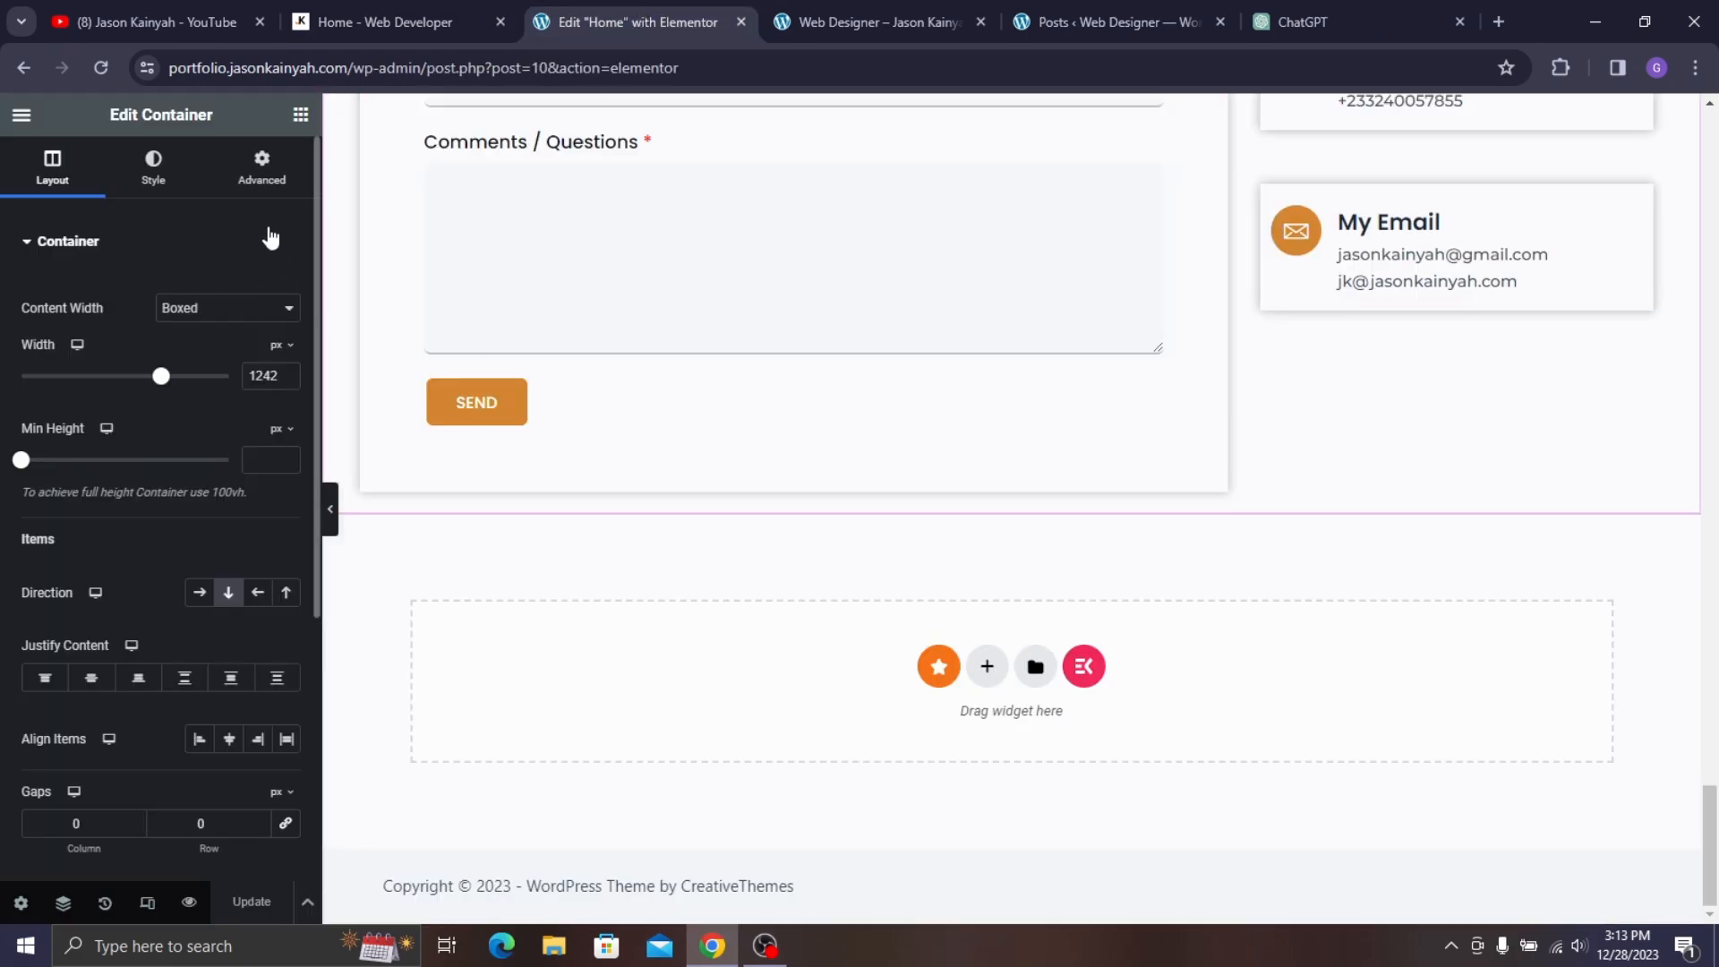
- Set the container's bottom margin to 60 and Update the page
{"action": "left_click", "coordinate": [261, 168]}
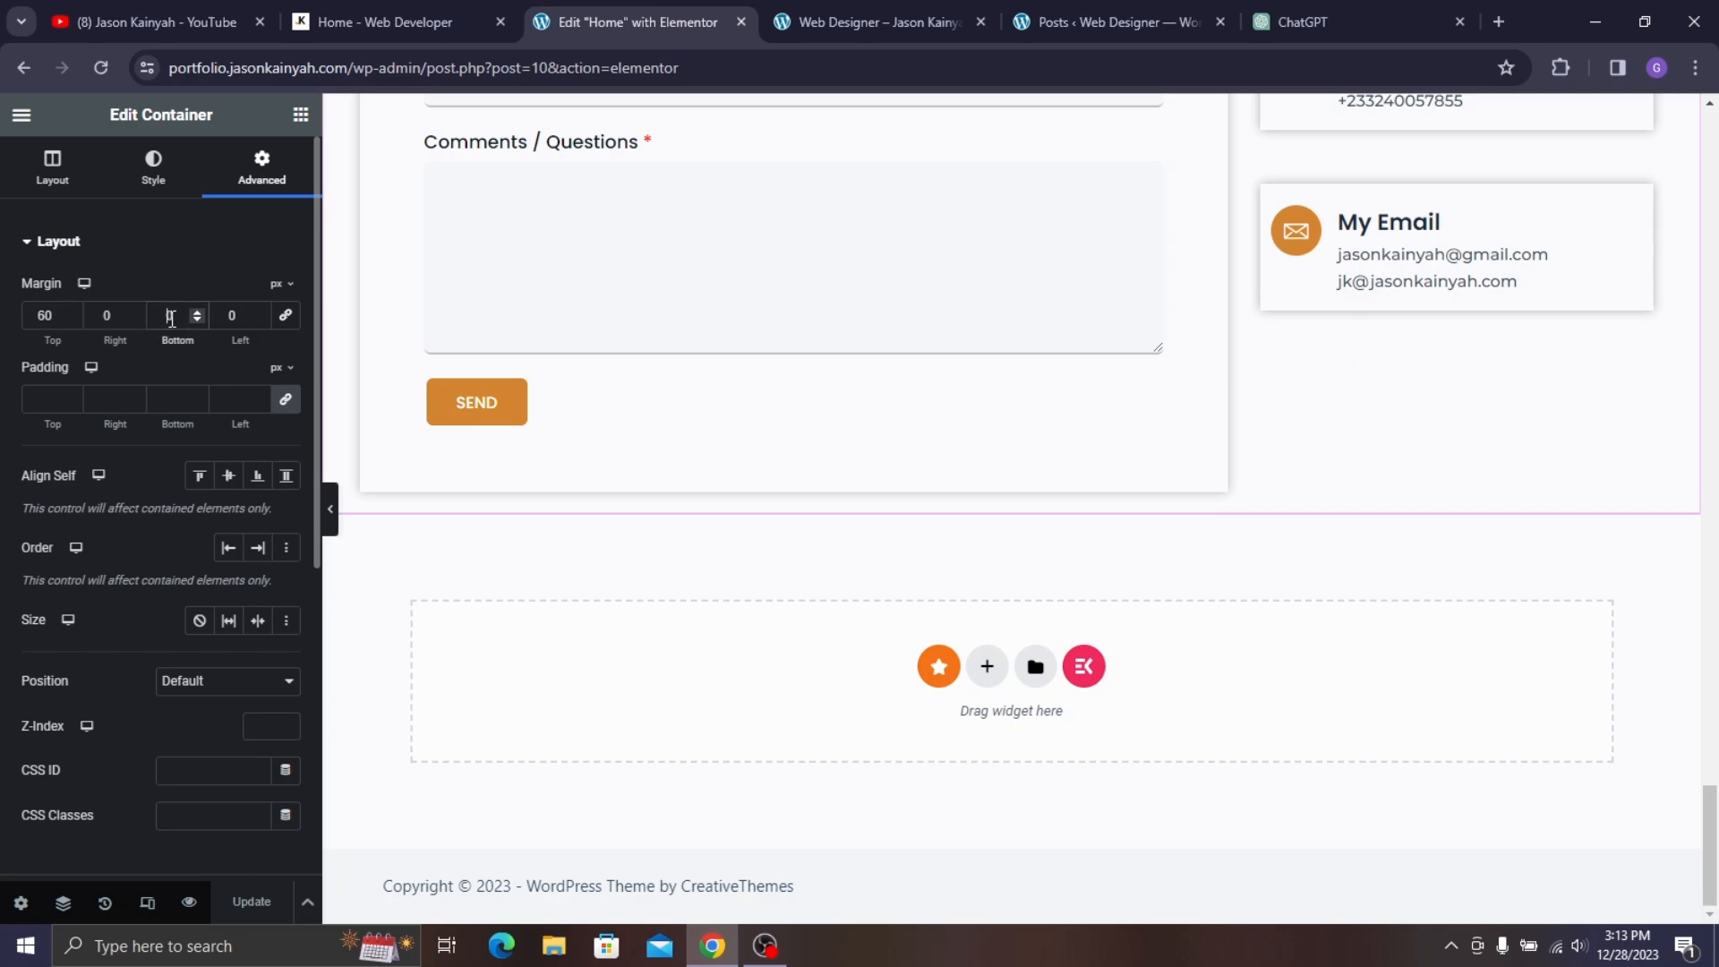
{"action": "type", "text": "60"}
{"action": "left_click", "coordinate": [282, 878]}
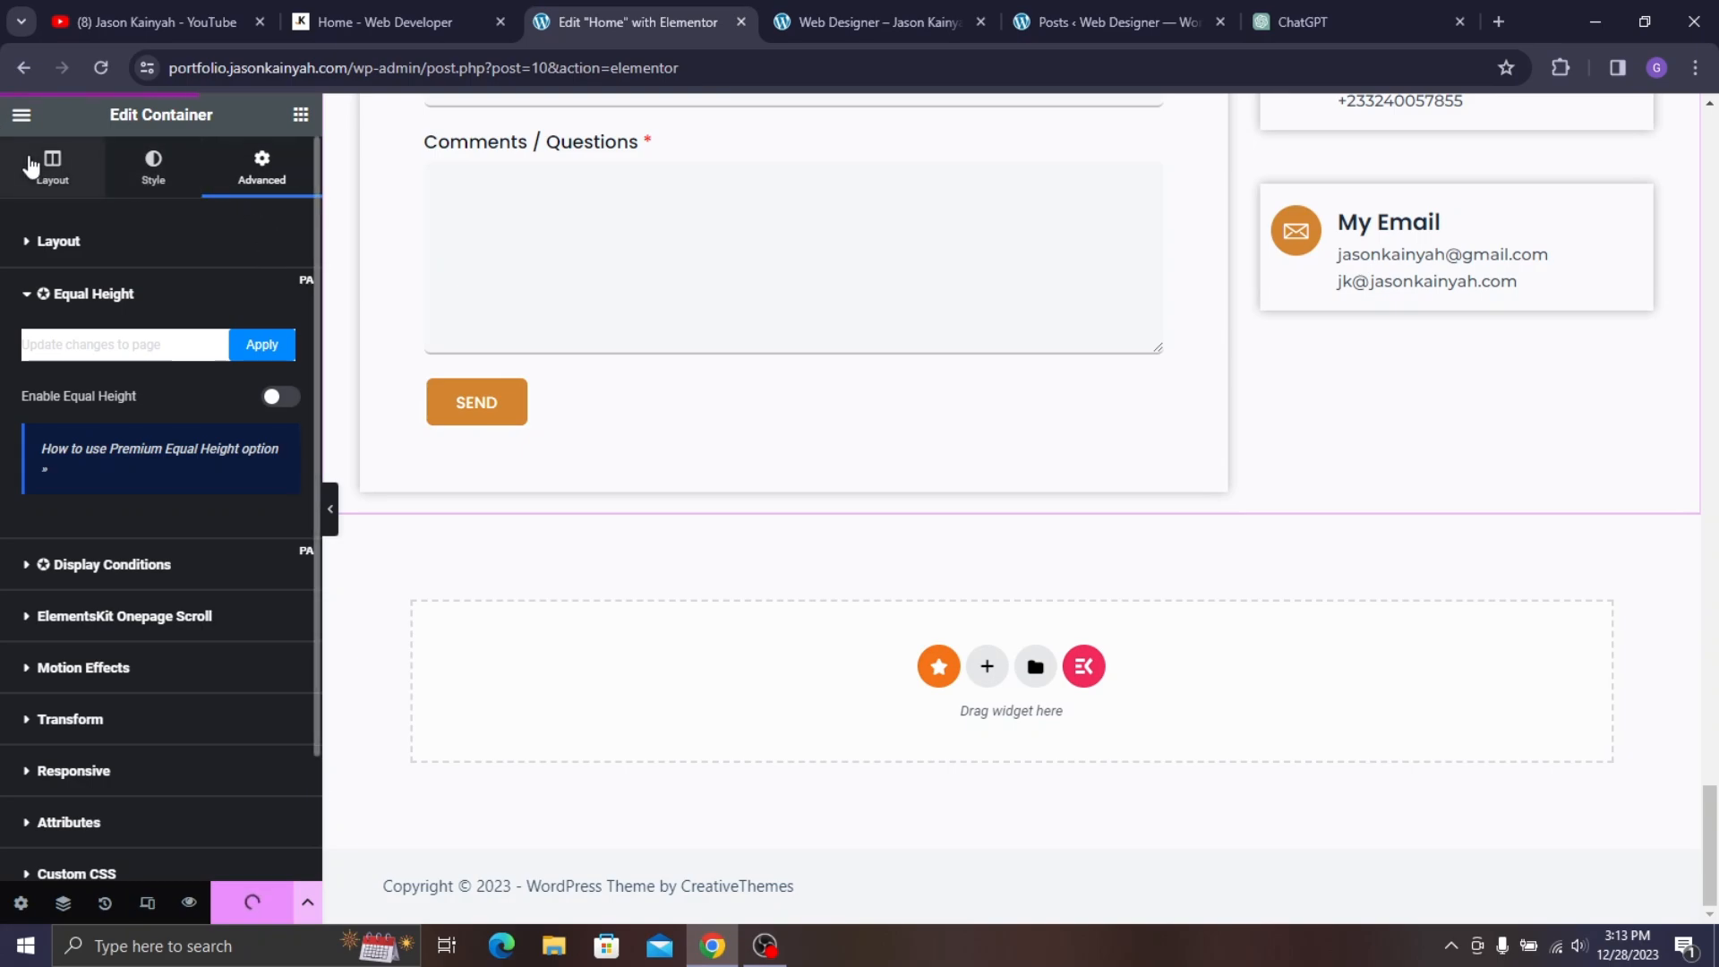
{"action": "scroll", "coordinate": [1282, 582], "scroll_direction": "up", "scroll_amount": 15}
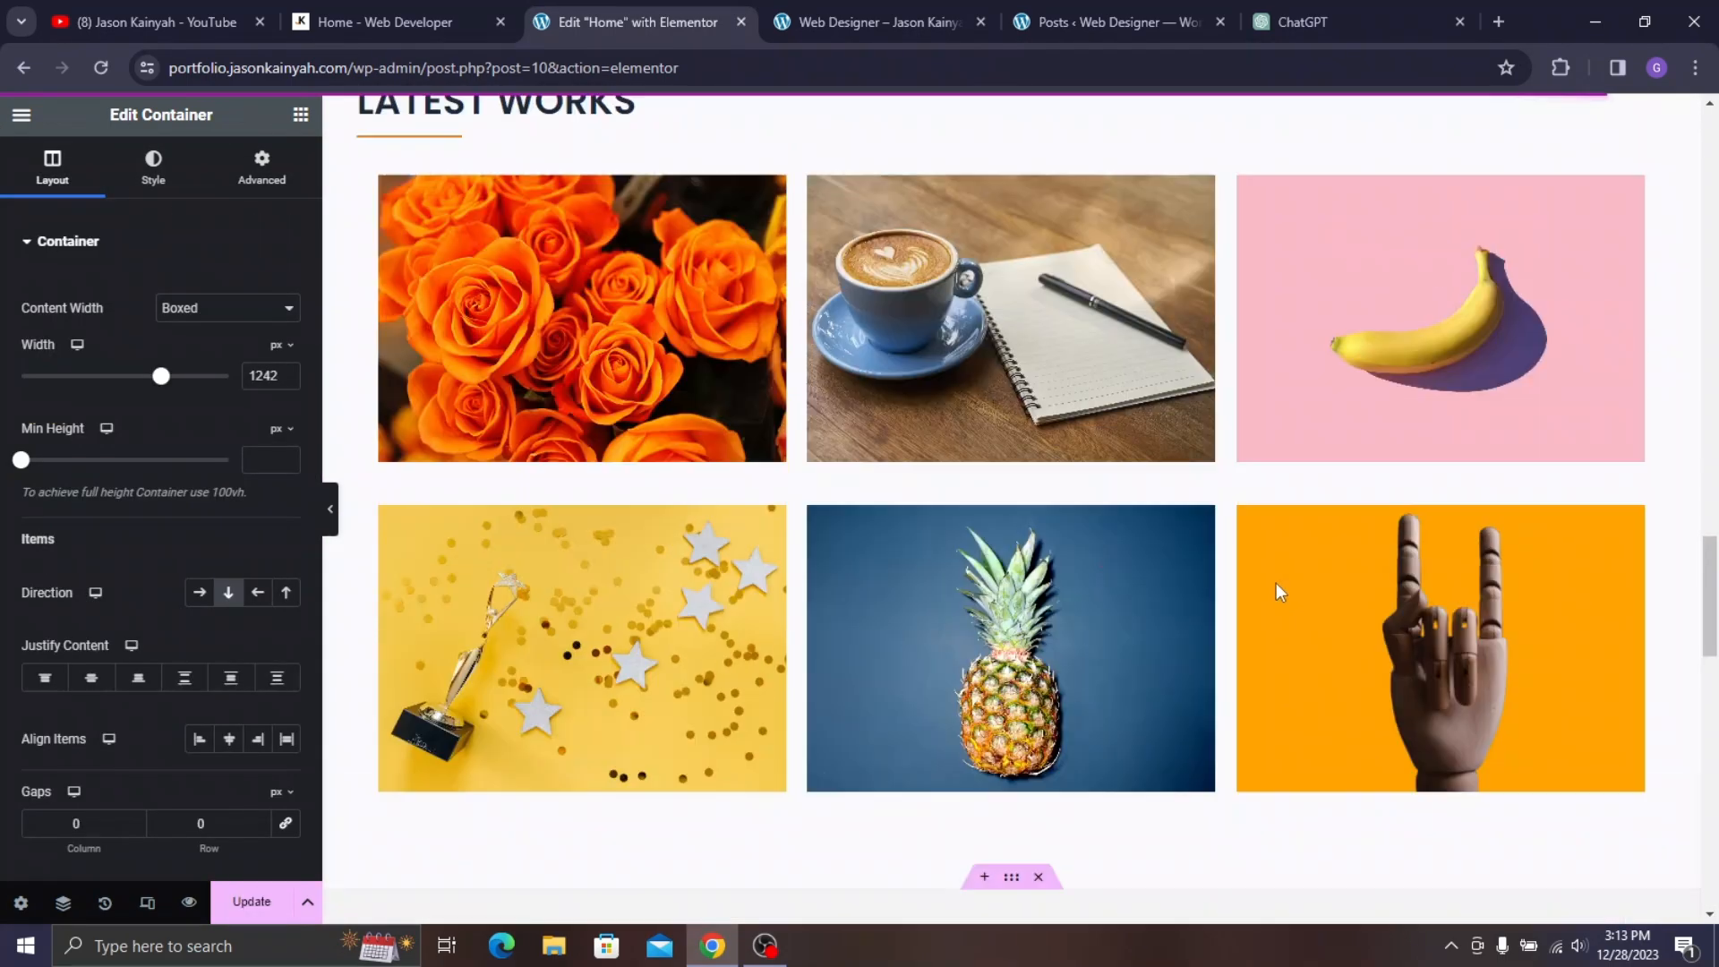
{"action": "scroll", "coordinate": [1257, 599], "scroll_direction": "up", "scroll_amount": 10}
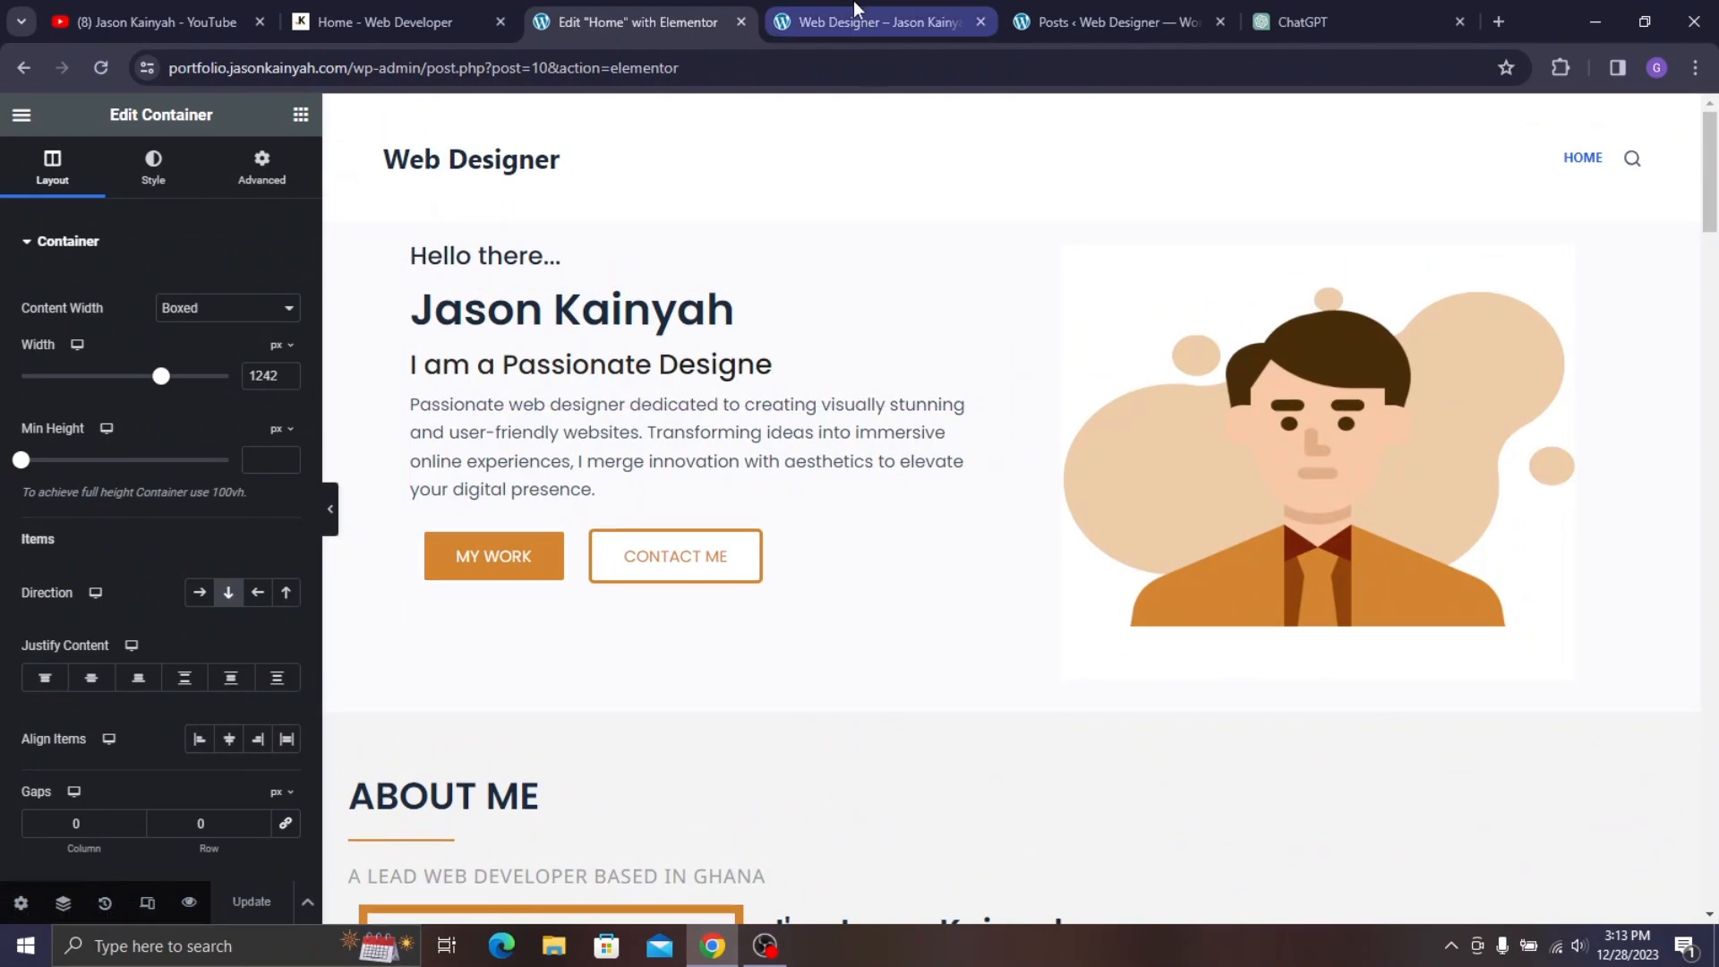
{"action": "left_click", "coordinate": [852, 4]}
{"action": "left_click", "coordinate": [374, 4]}
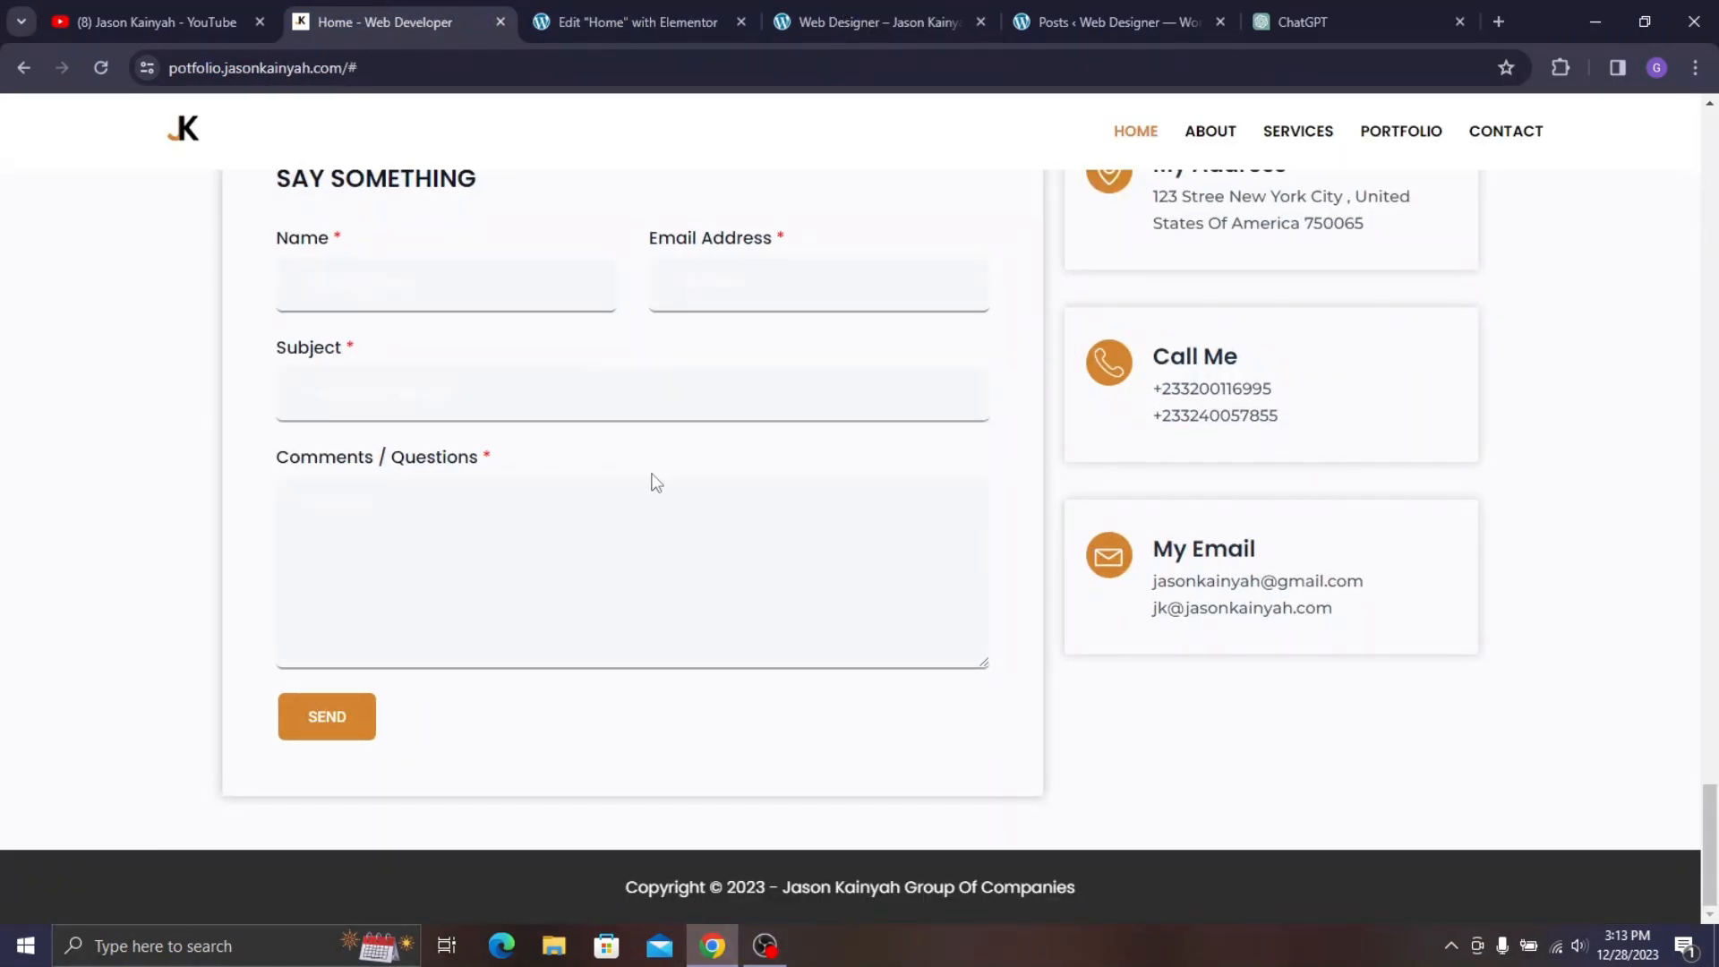
{"action": "scroll", "coordinate": [1460, 610], "scroll_direction": "up", "scroll_amount": 8}
{"action": "scroll", "coordinate": [1460, 610], "scroll_direction": "up", "scroll_amount": 2}
{"action": "left_click", "coordinate": [1717, 770]}
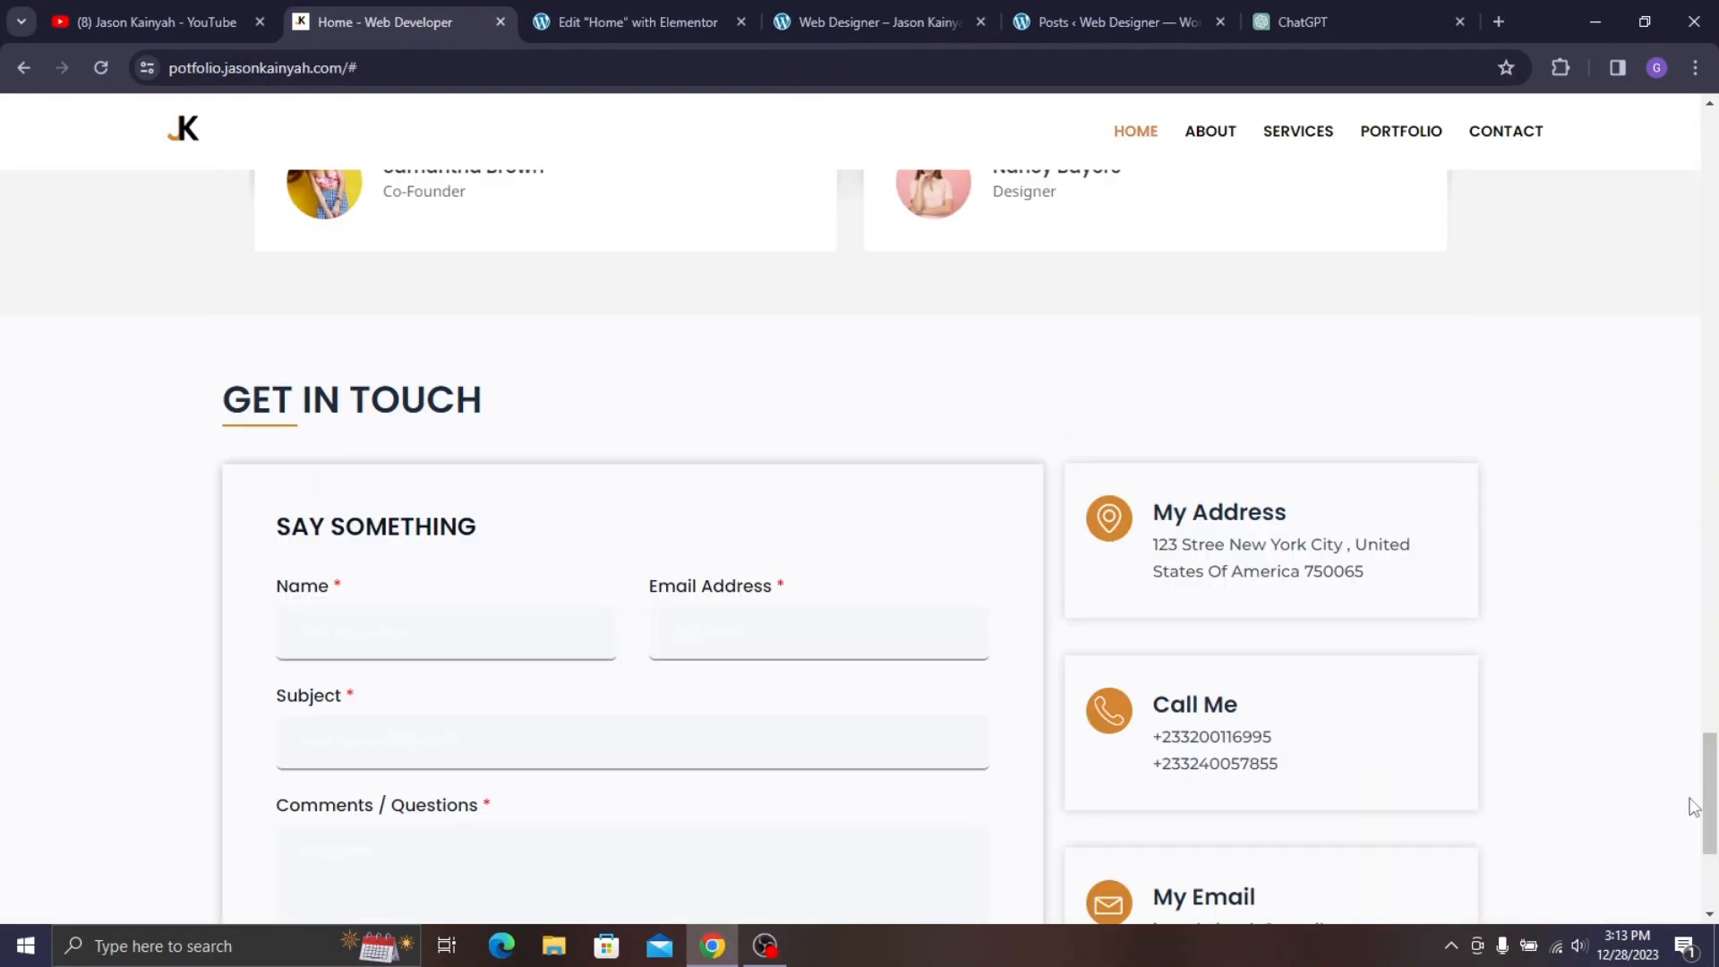
{"action": "left_click_drag", "start_coordinate": [1709, 796], "coordinate": [1714, 233]}
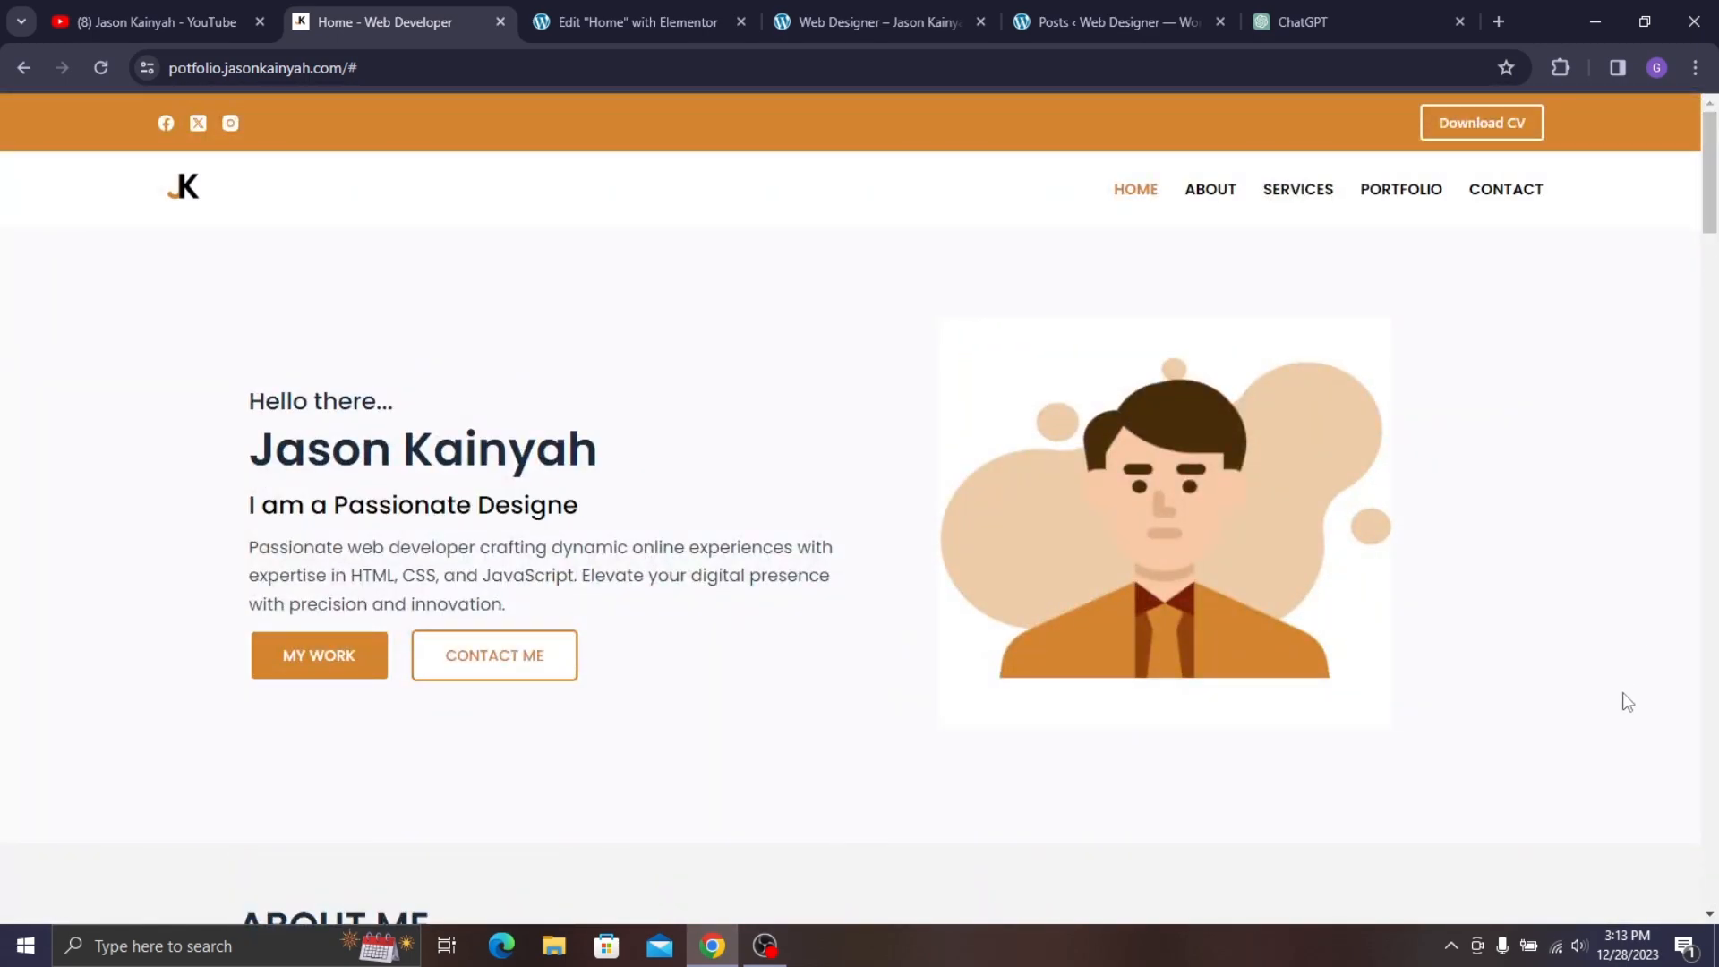
{"action": "left_click", "coordinate": [650, 3]}
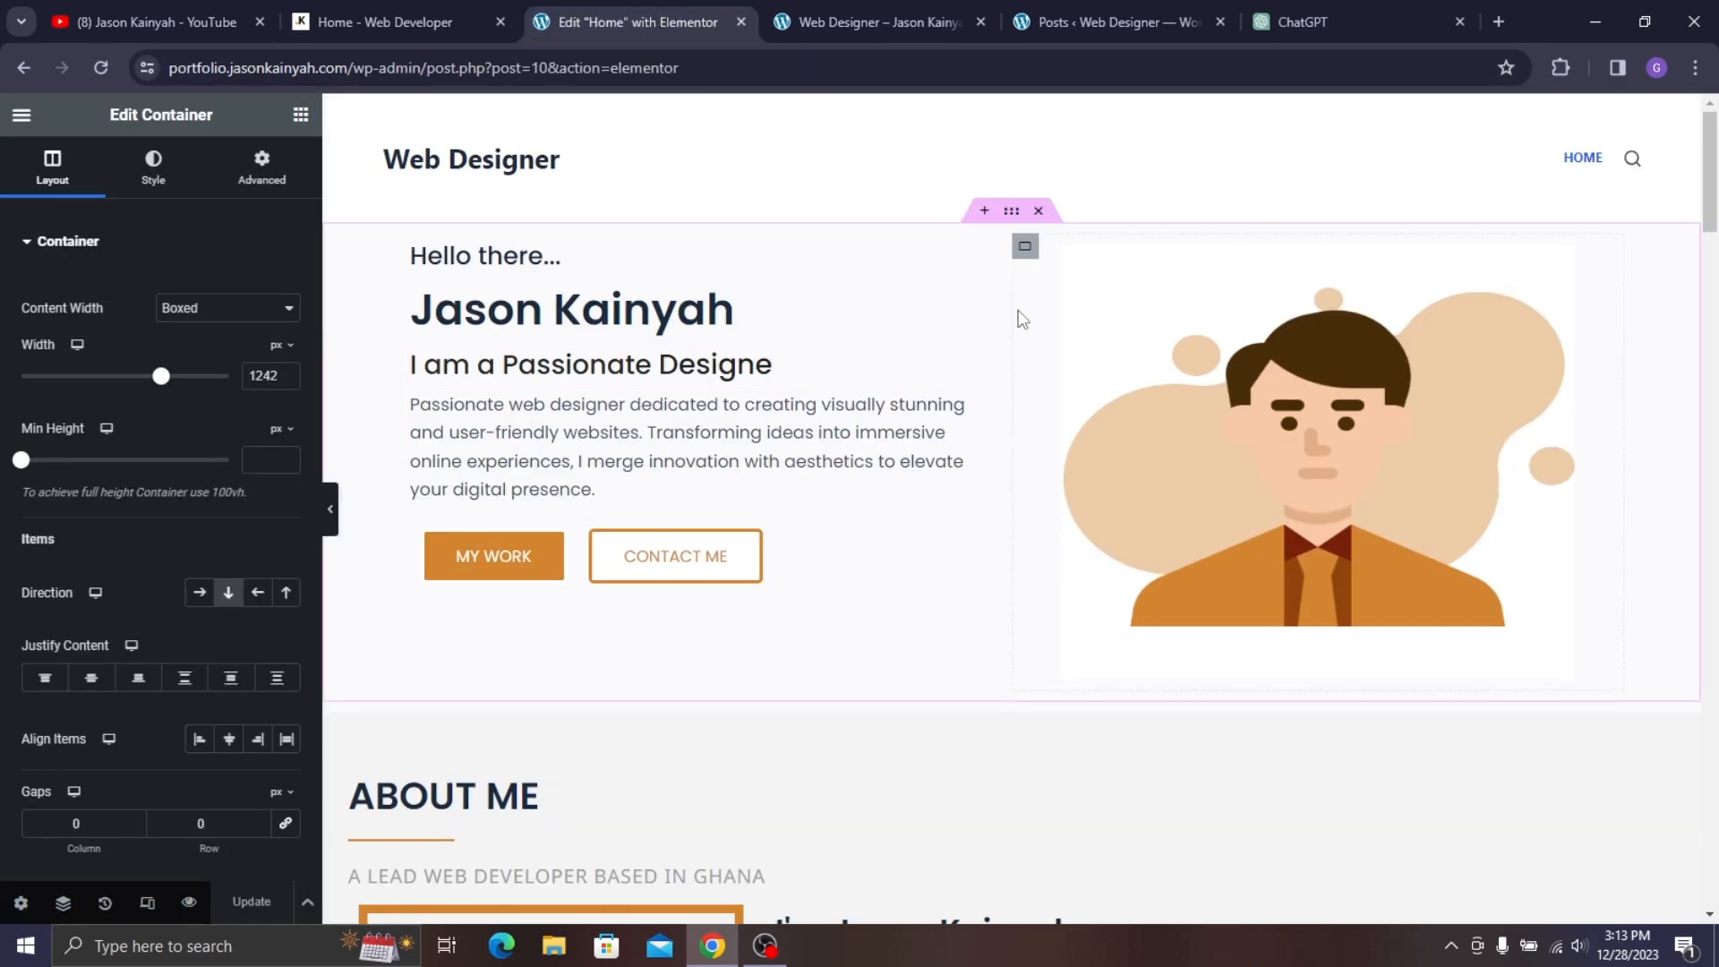
{"action": "scroll", "coordinate": [803, 430], "scroll_direction": "down", "scroll_amount": 5}
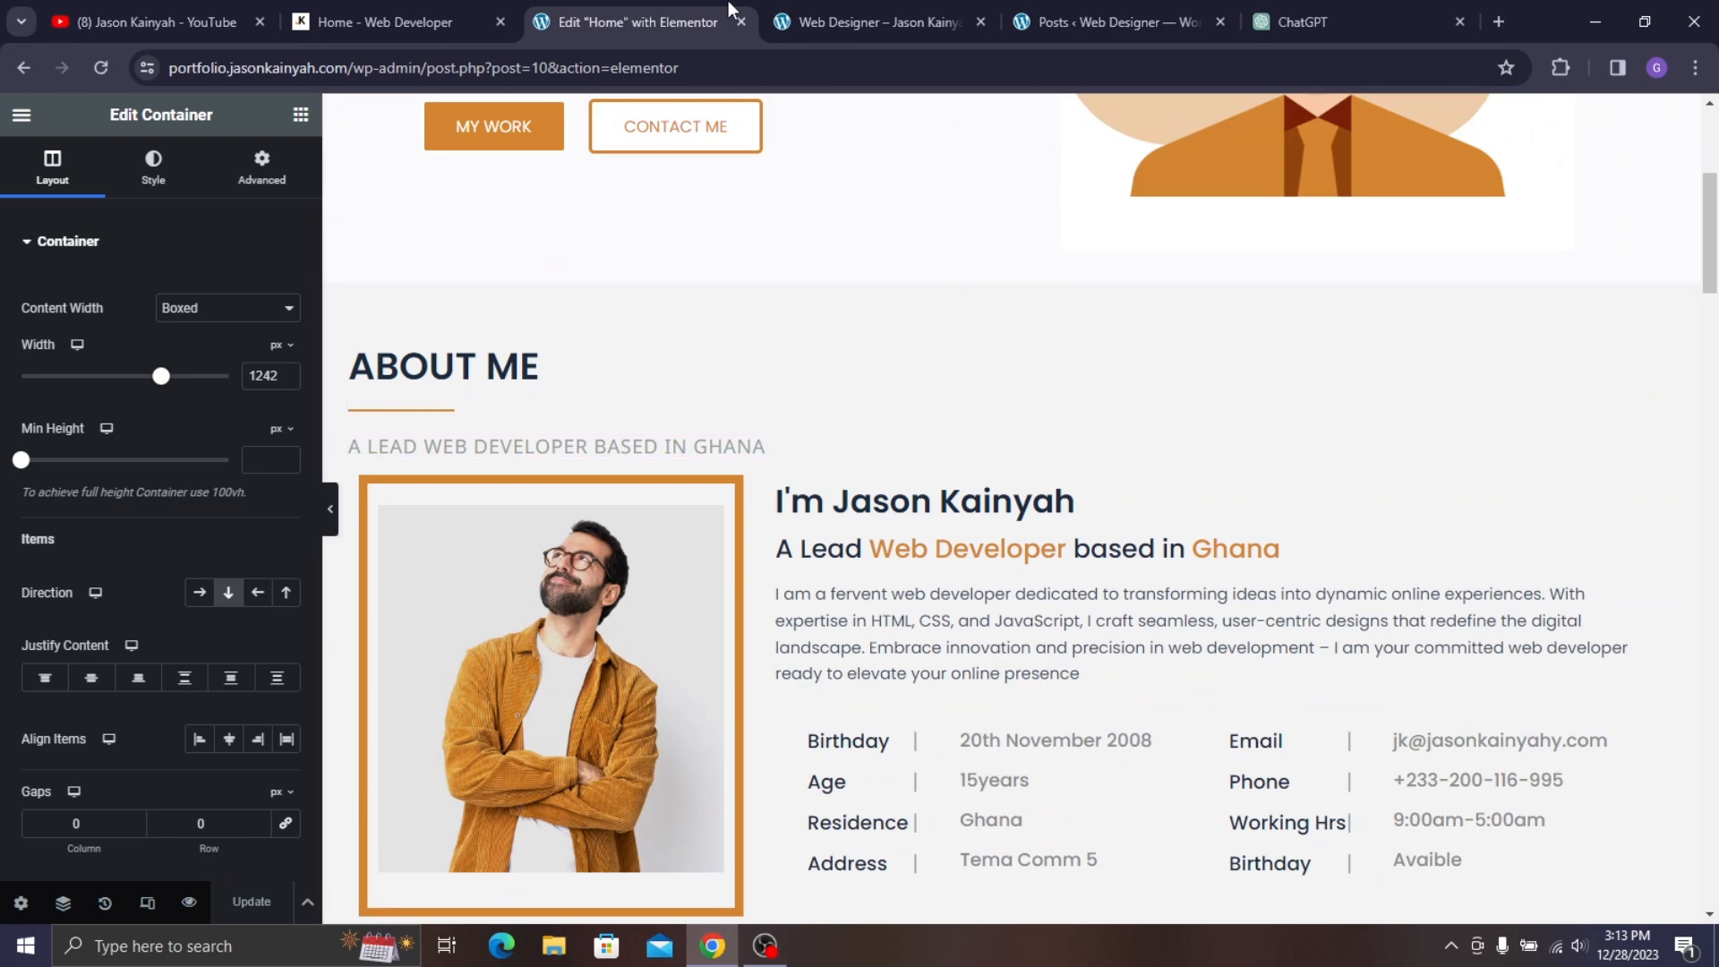
{"action": "left_click", "coordinate": [385, 21]}
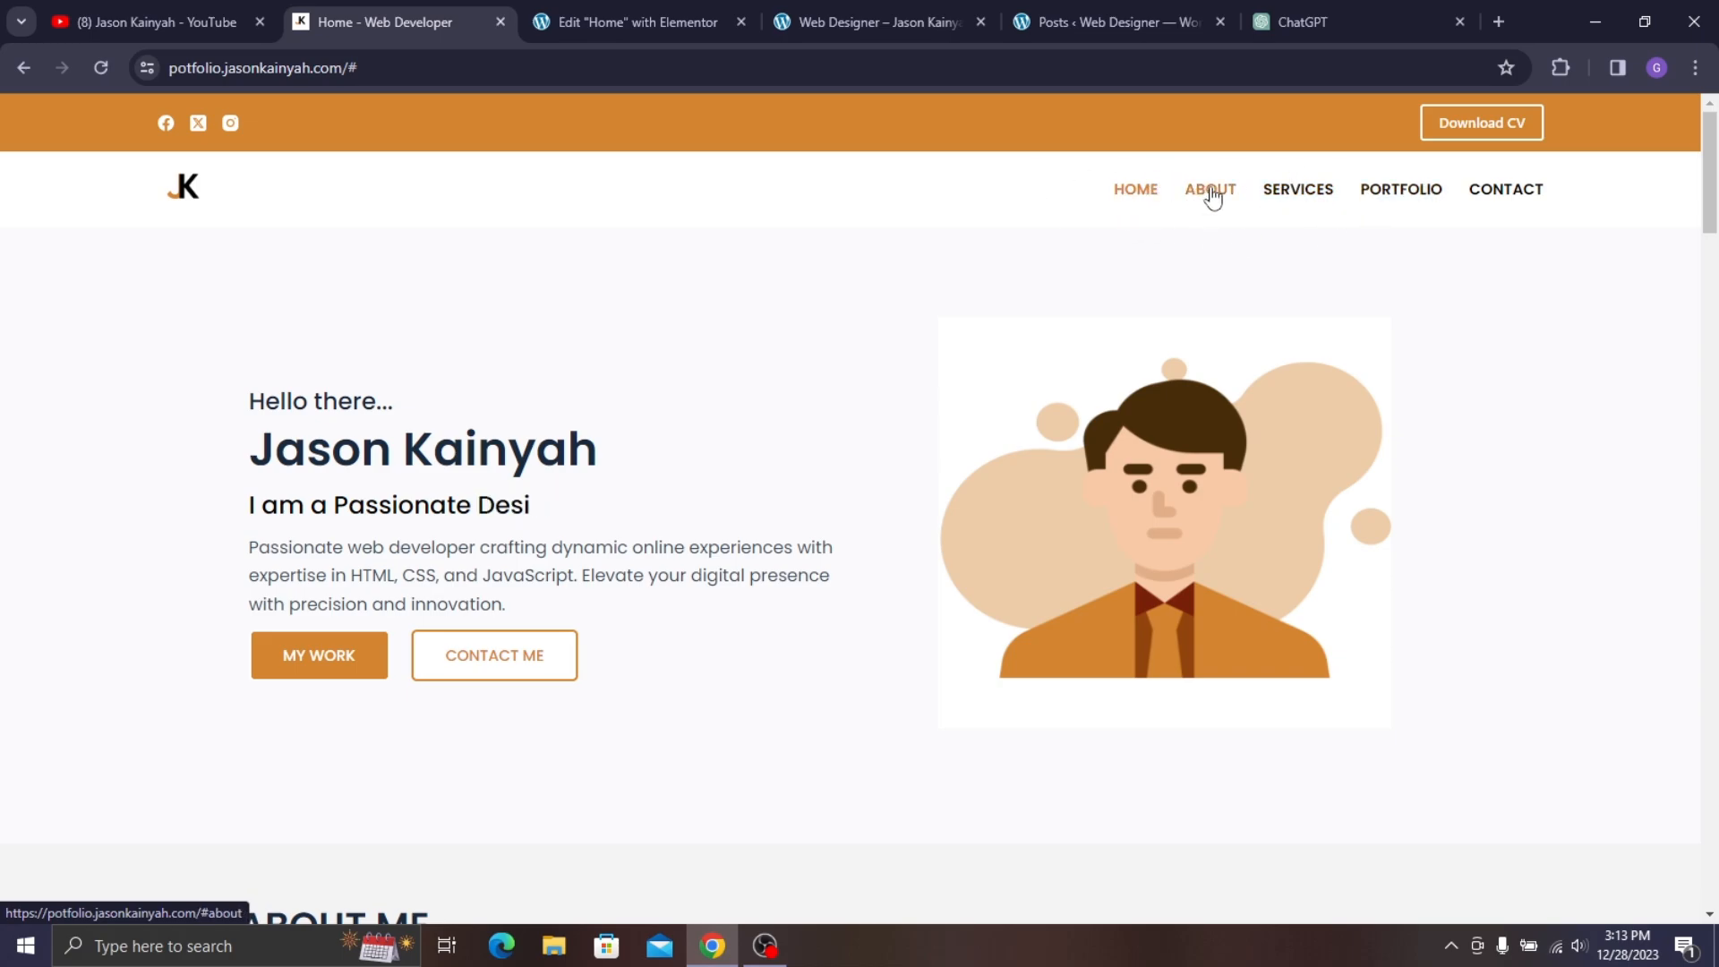
{"action": "left_click", "coordinate": [1212, 189]}
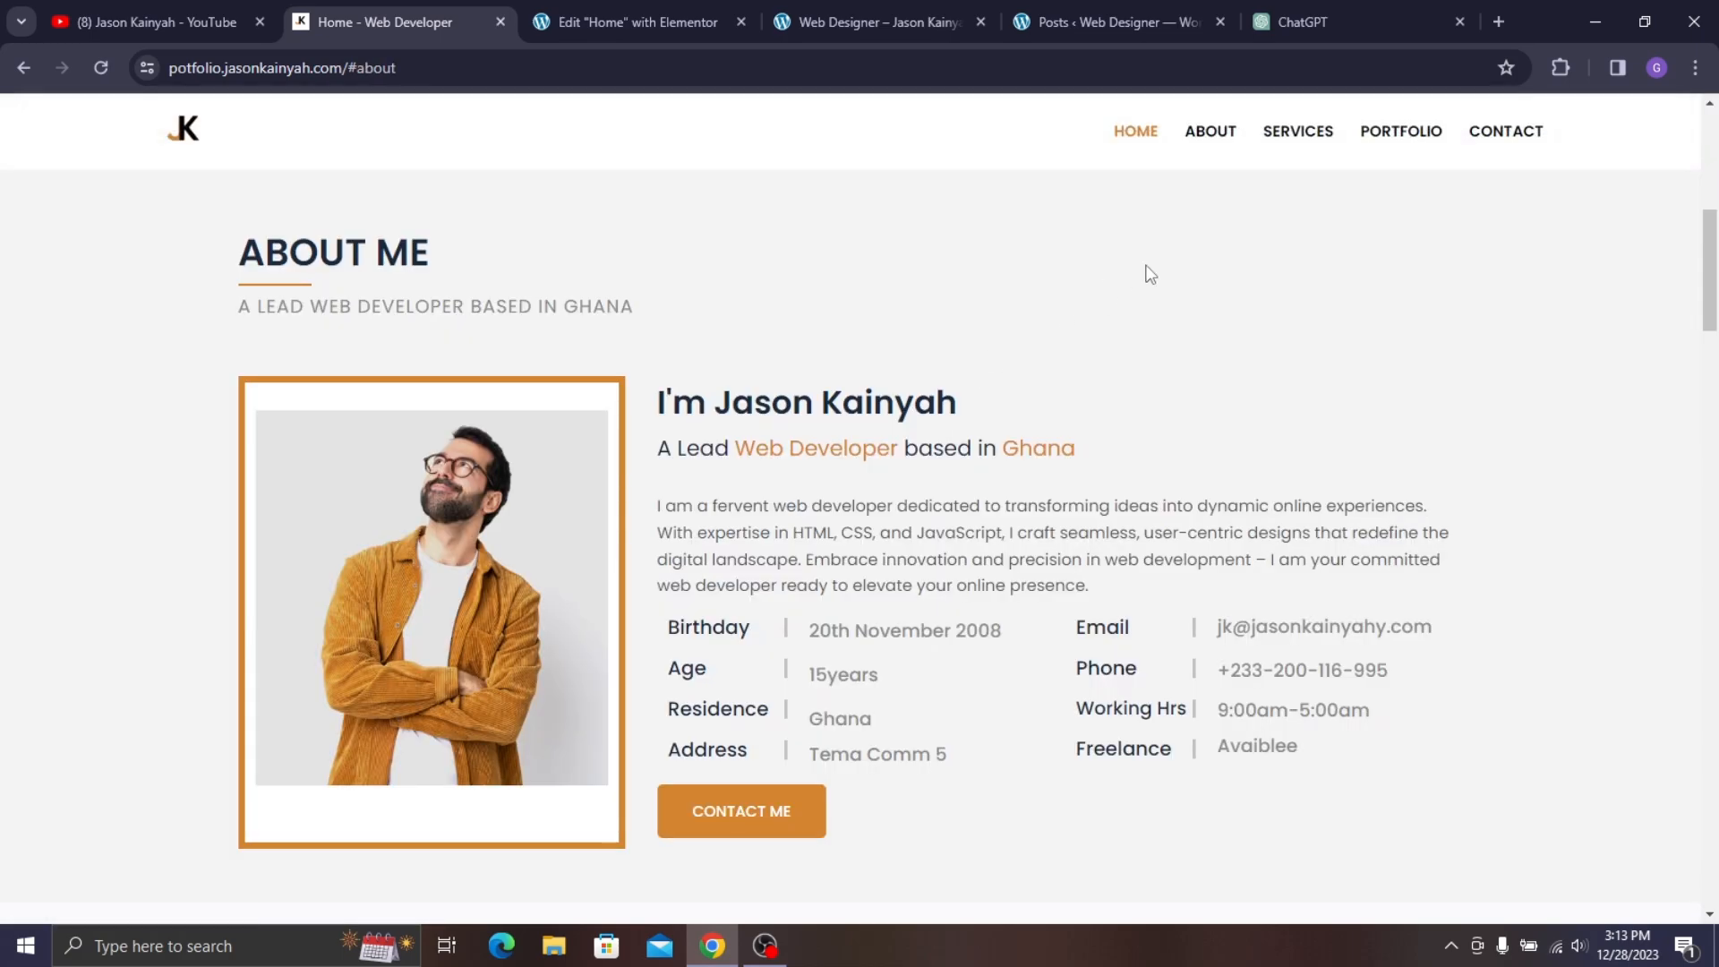
{"action": "left_click", "coordinate": [1322, 143]}
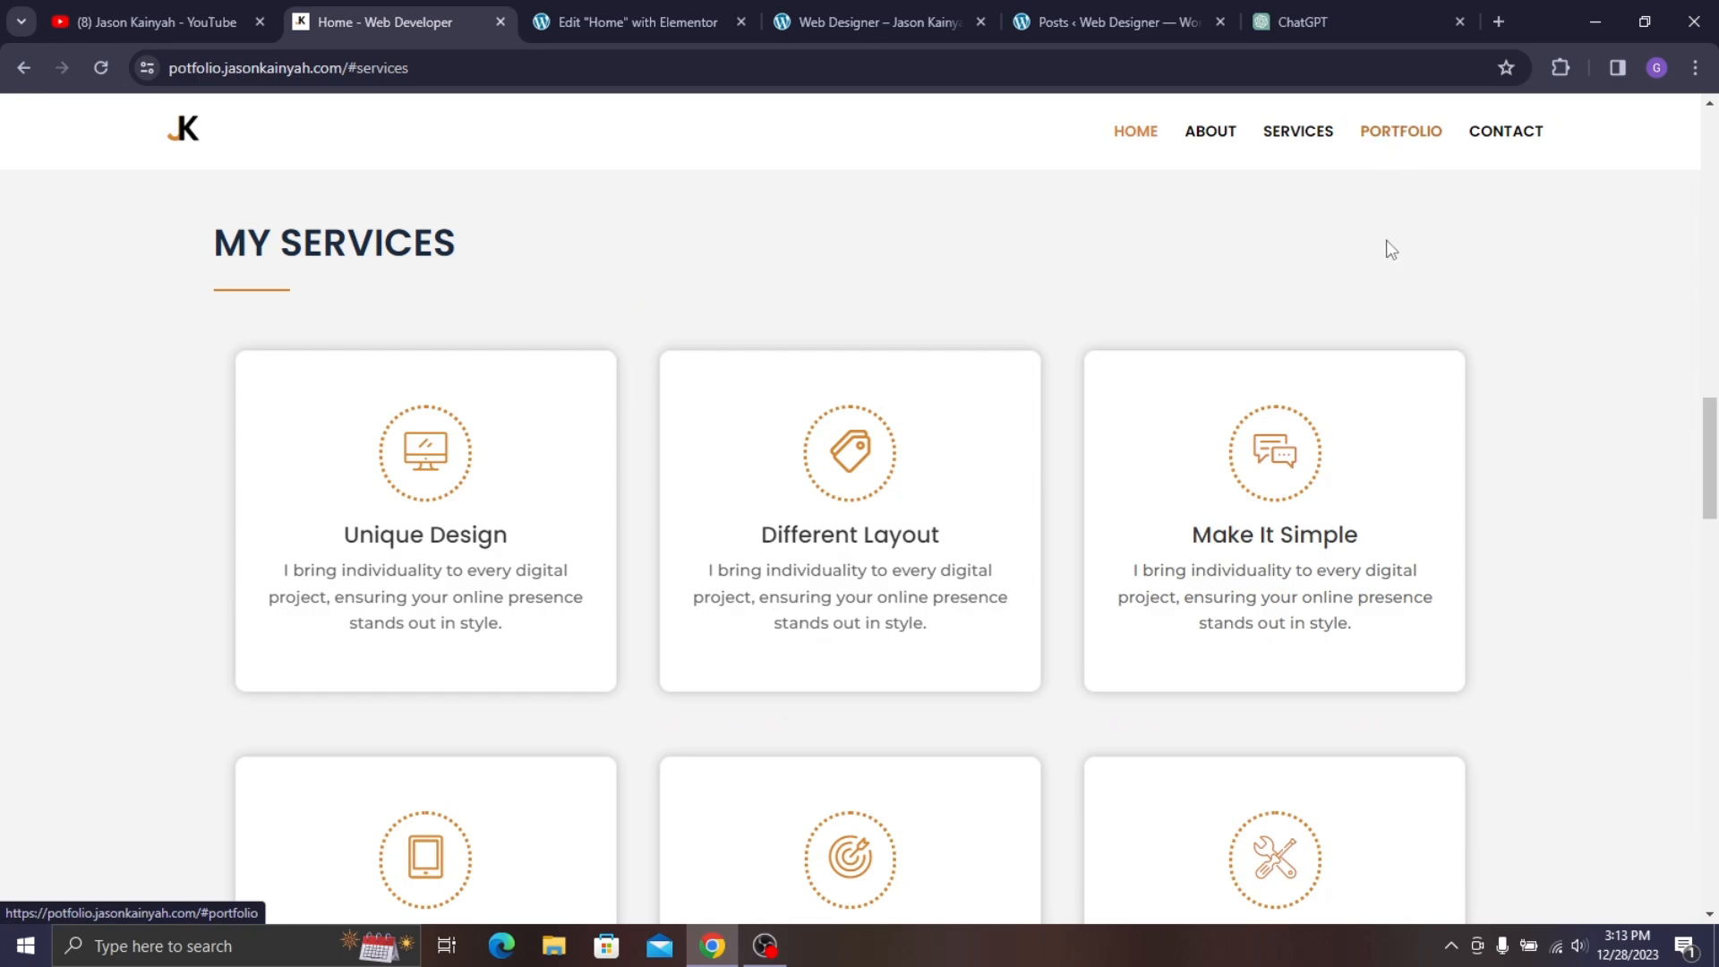
{"action": "scroll", "coordinate": [1390, 250], "scroll_direction": "up", "scroll_amount": 15}
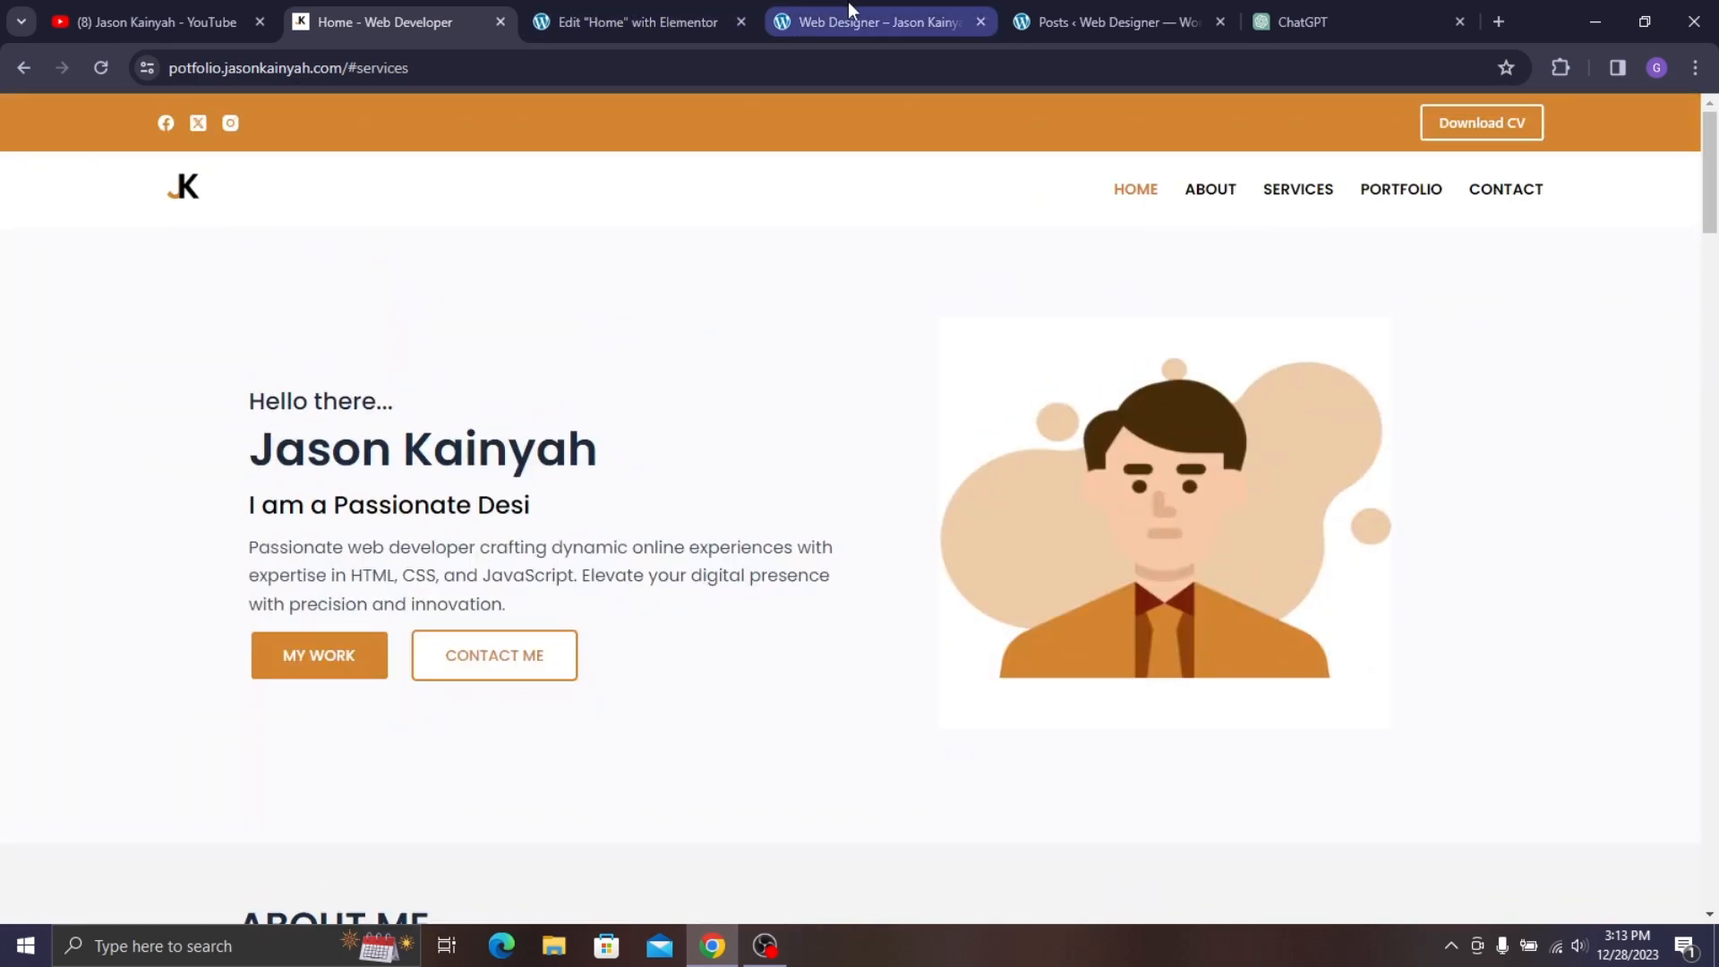
{"action": "mouse_move", "coordinate": [852, 2]}
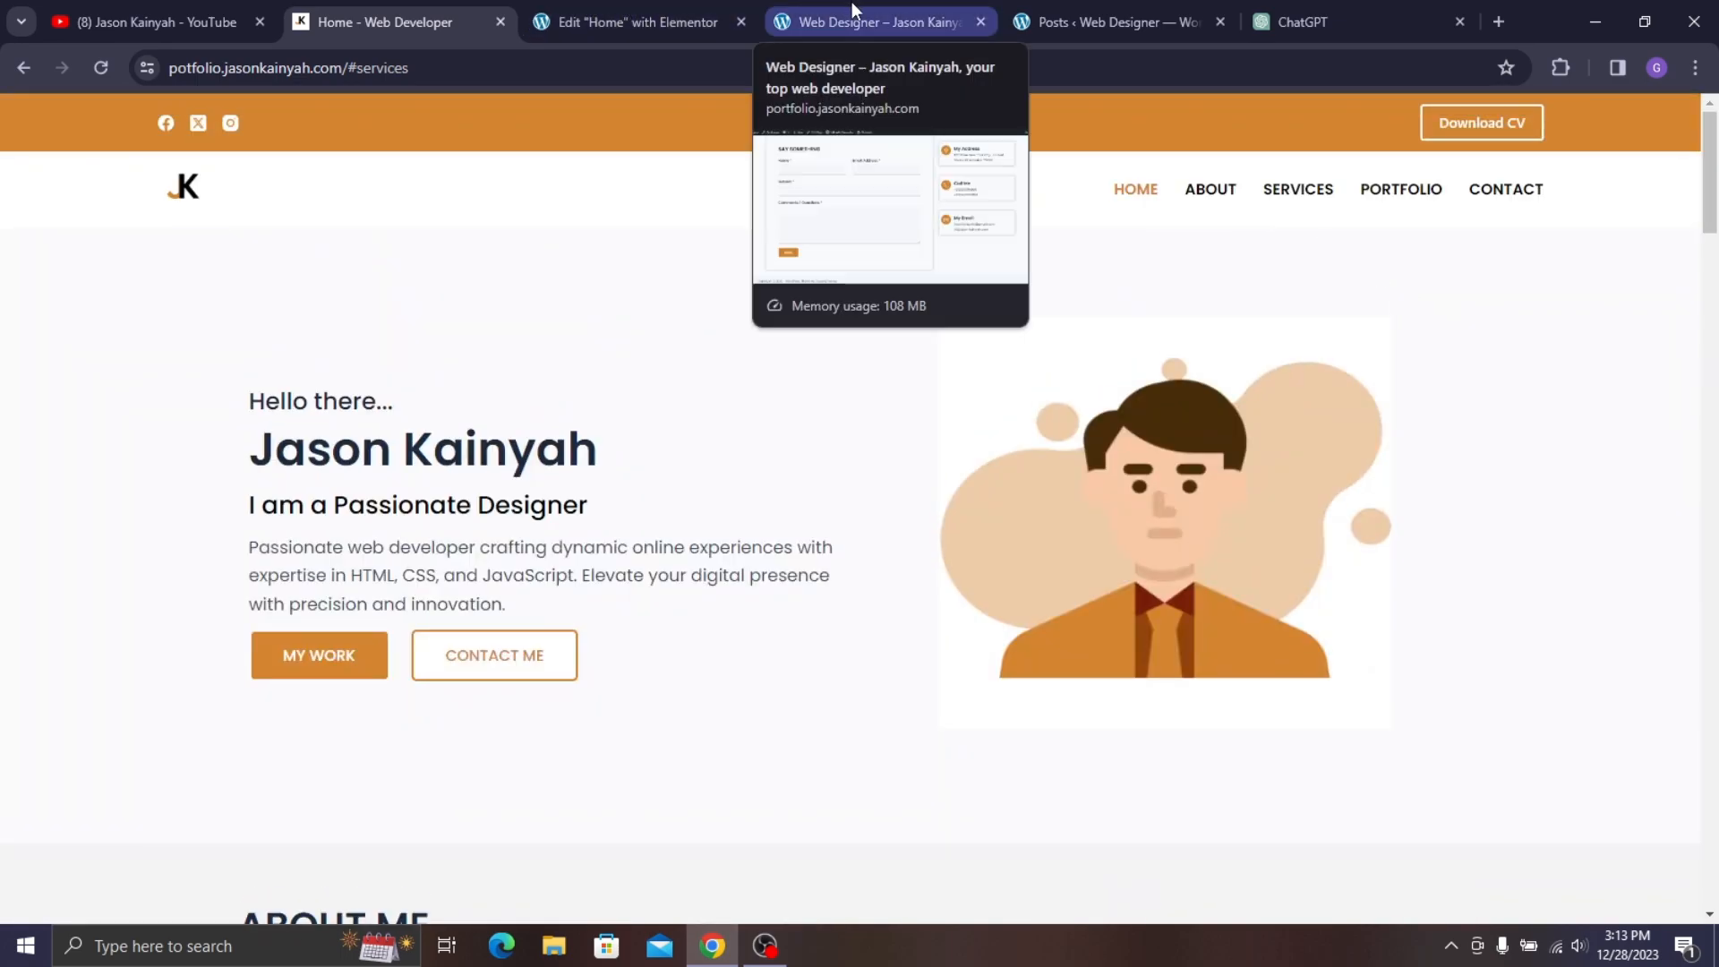
{"action": "left_click", "coordinate": [663, 2]}
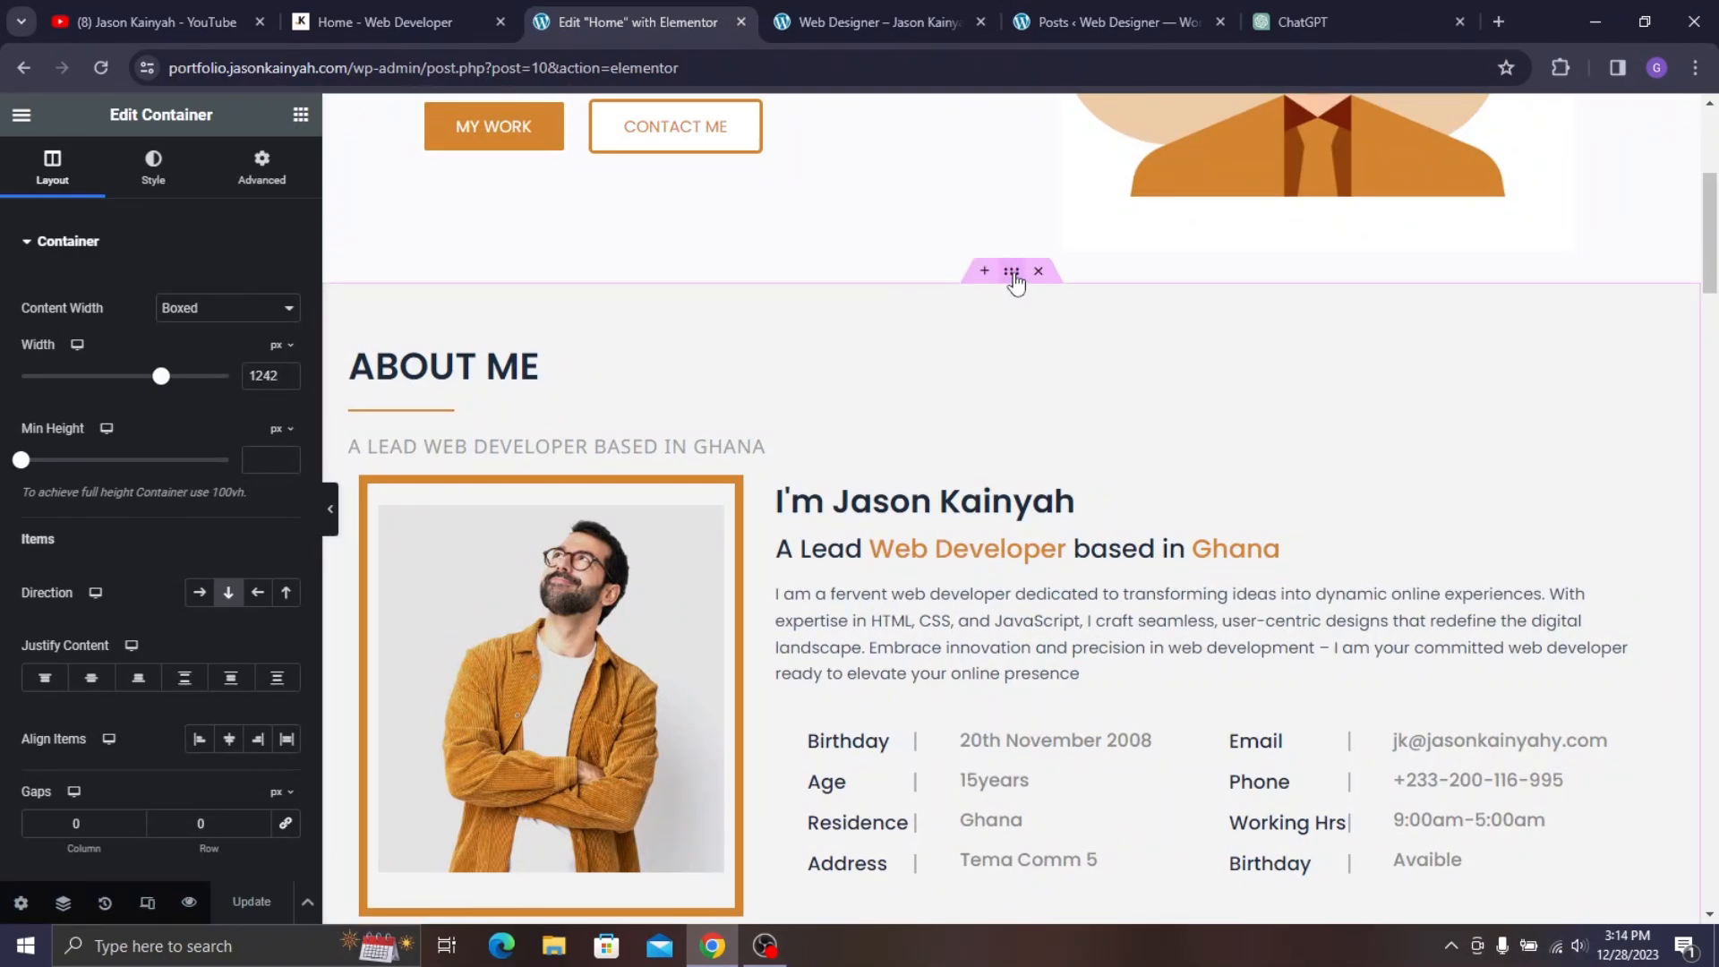
- Give the About Me container the CSS ID 'about'
{"action": "left_click", "coordinate": [578, 313]}
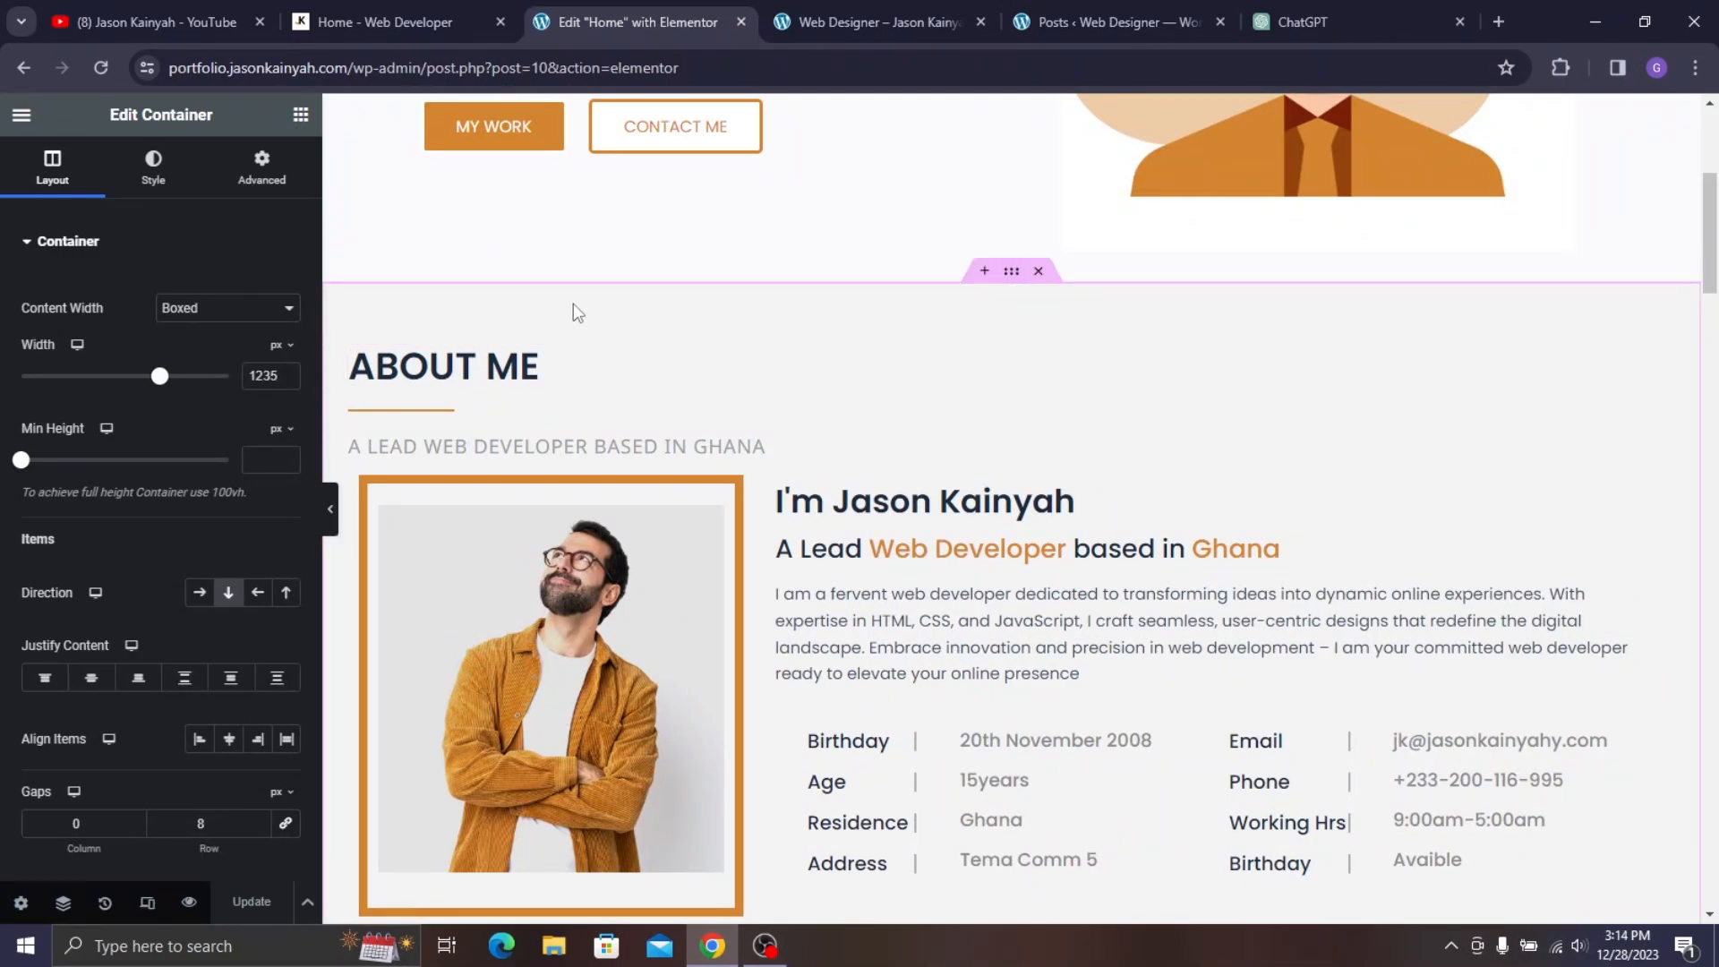
{"action": "left_click", "coordinate": [265, 153]}
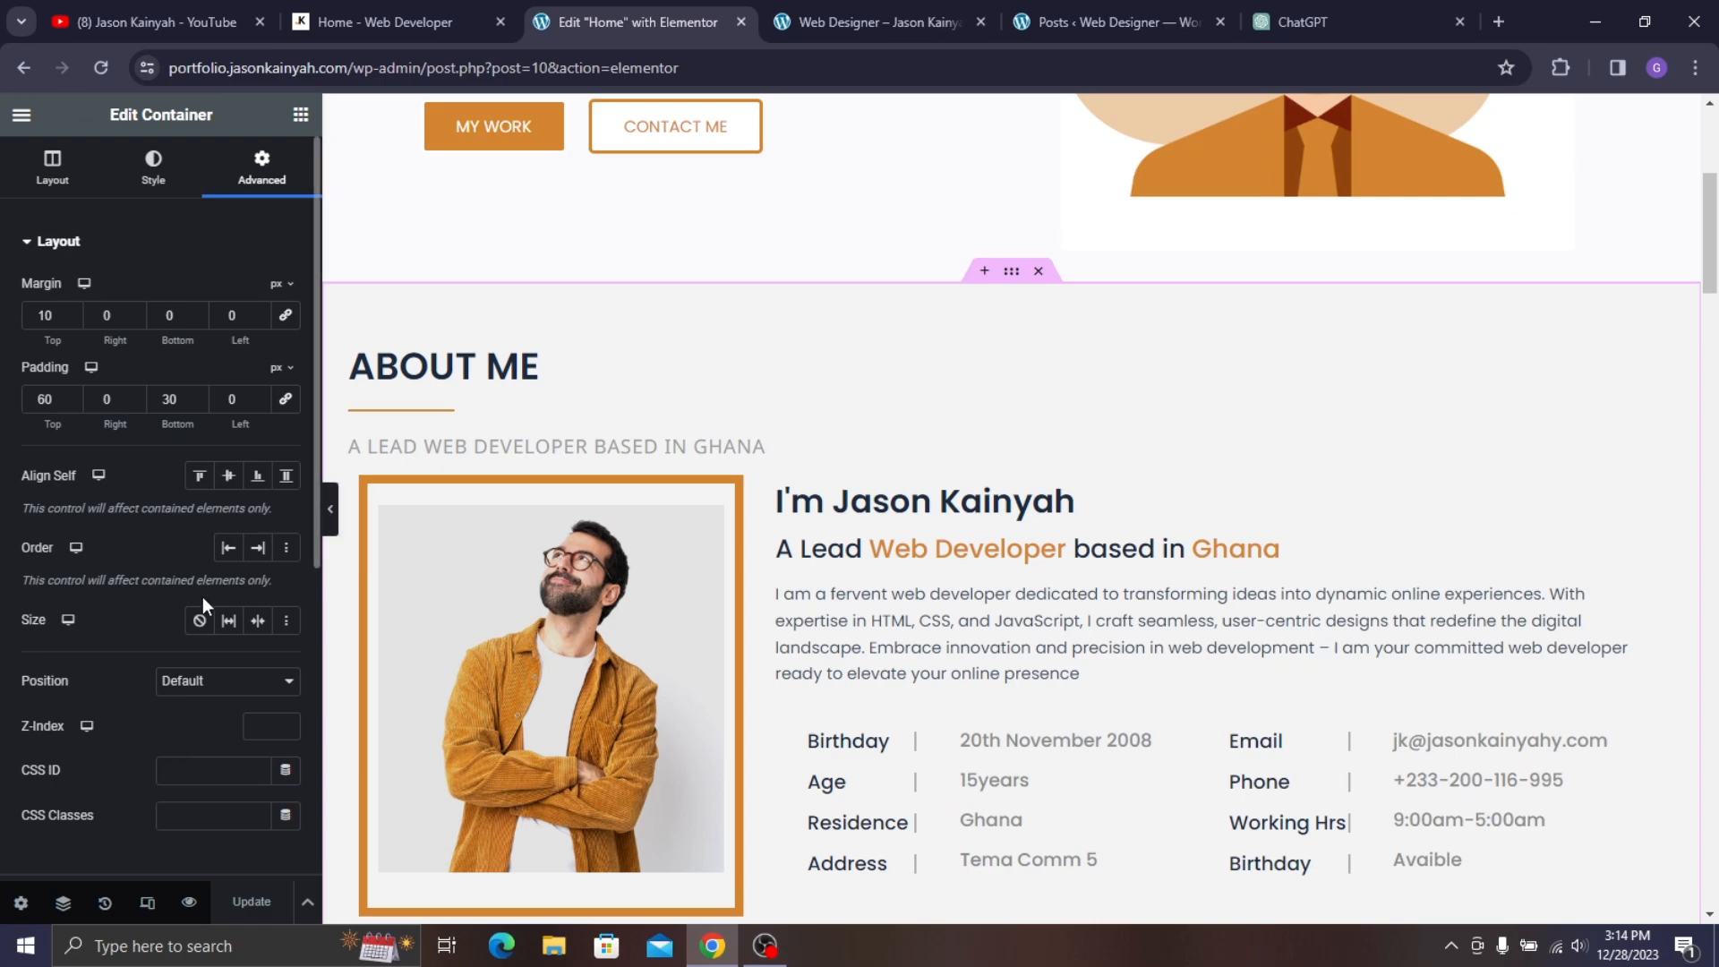
{"action": "scroll", "coordinate": [203, 596], "scroll_direction": "down", "scroll_amount": 1}
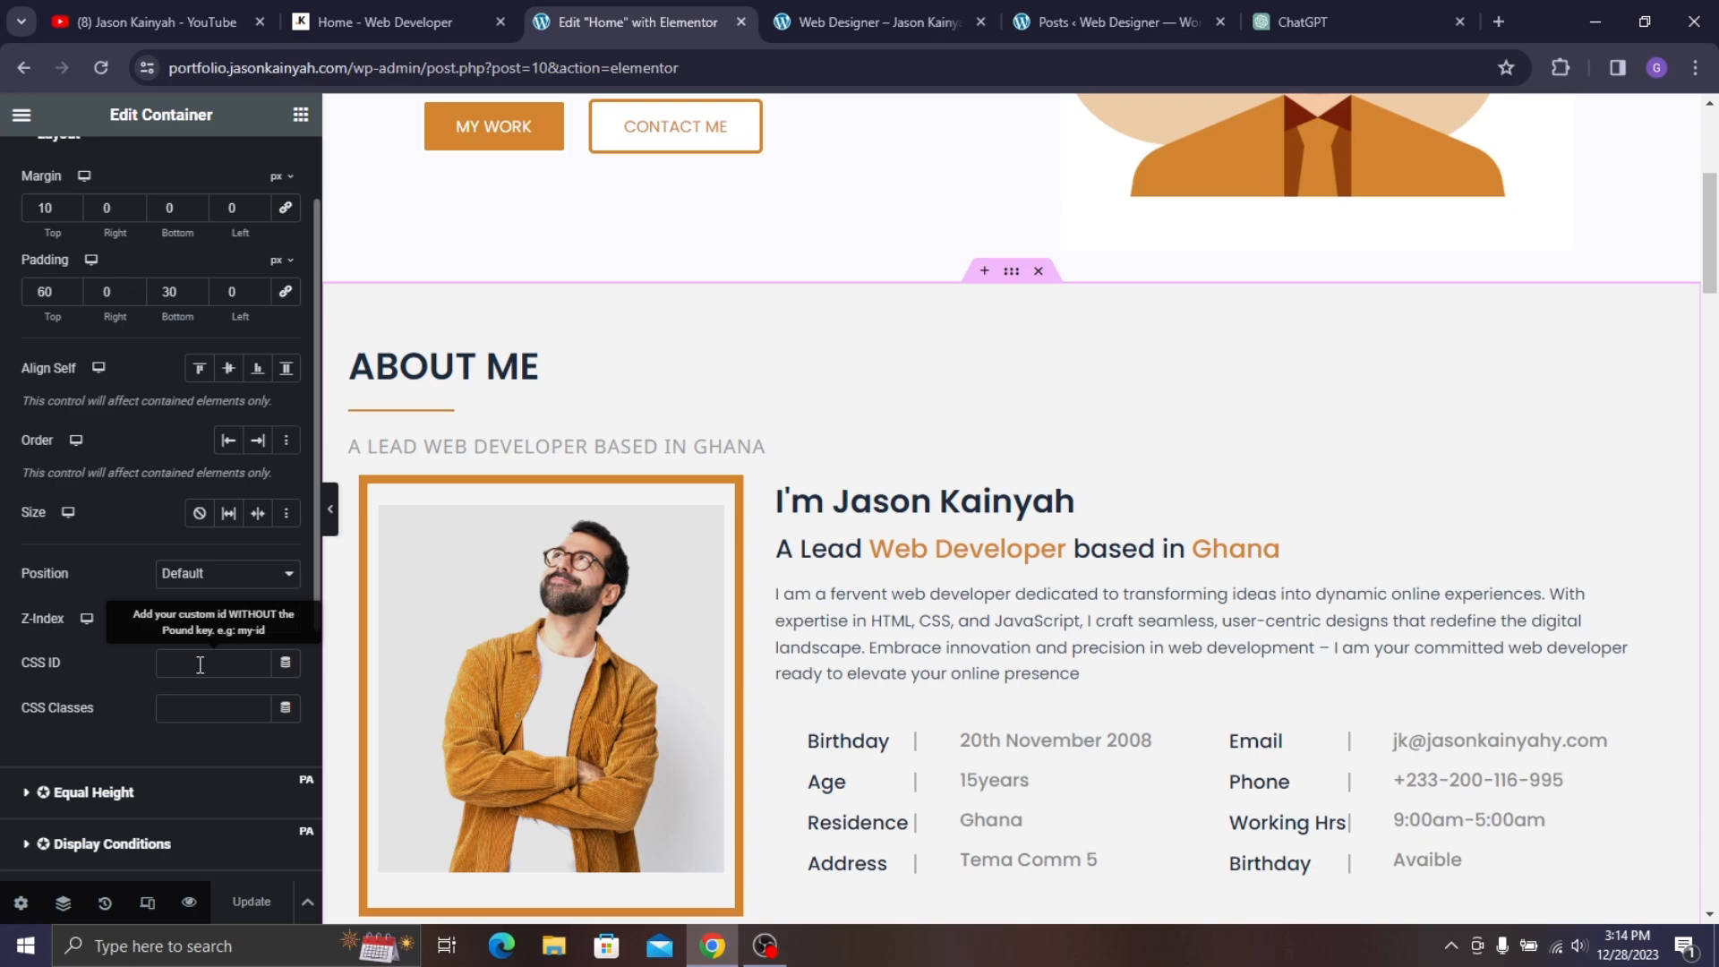
{"action": "type", "text": "about"}
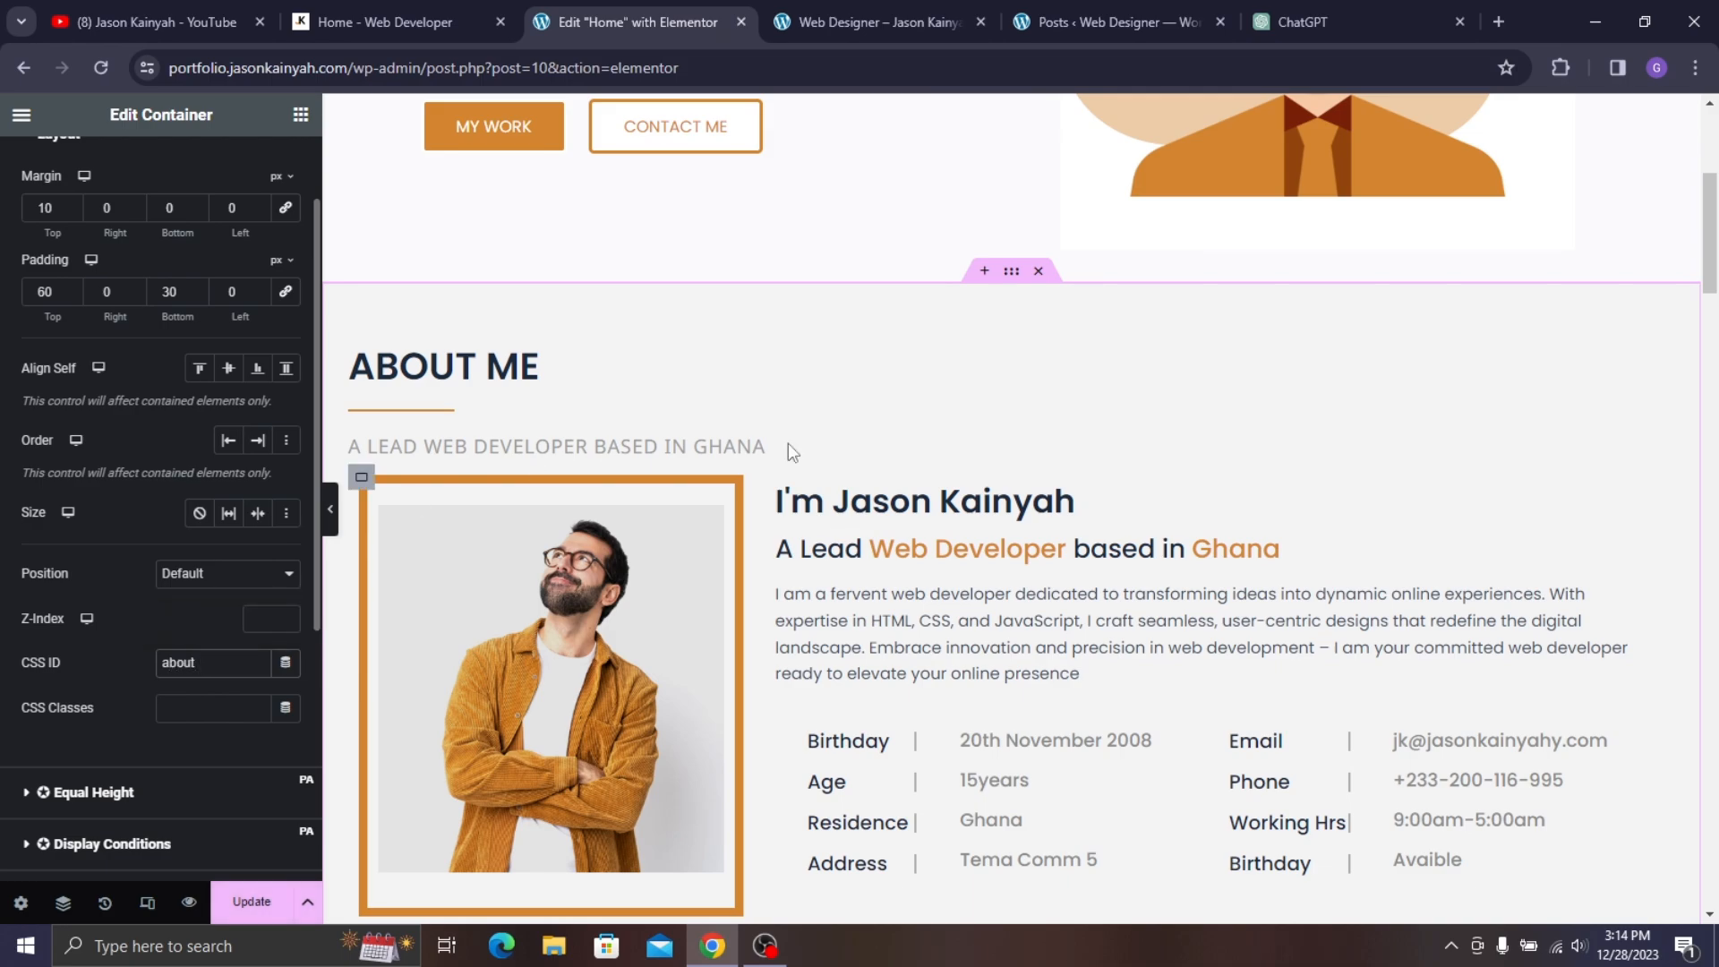
{"action": "scroll", "coordinate": [955, 475], "scroll_direction": "down", "scroll_amount": 15}
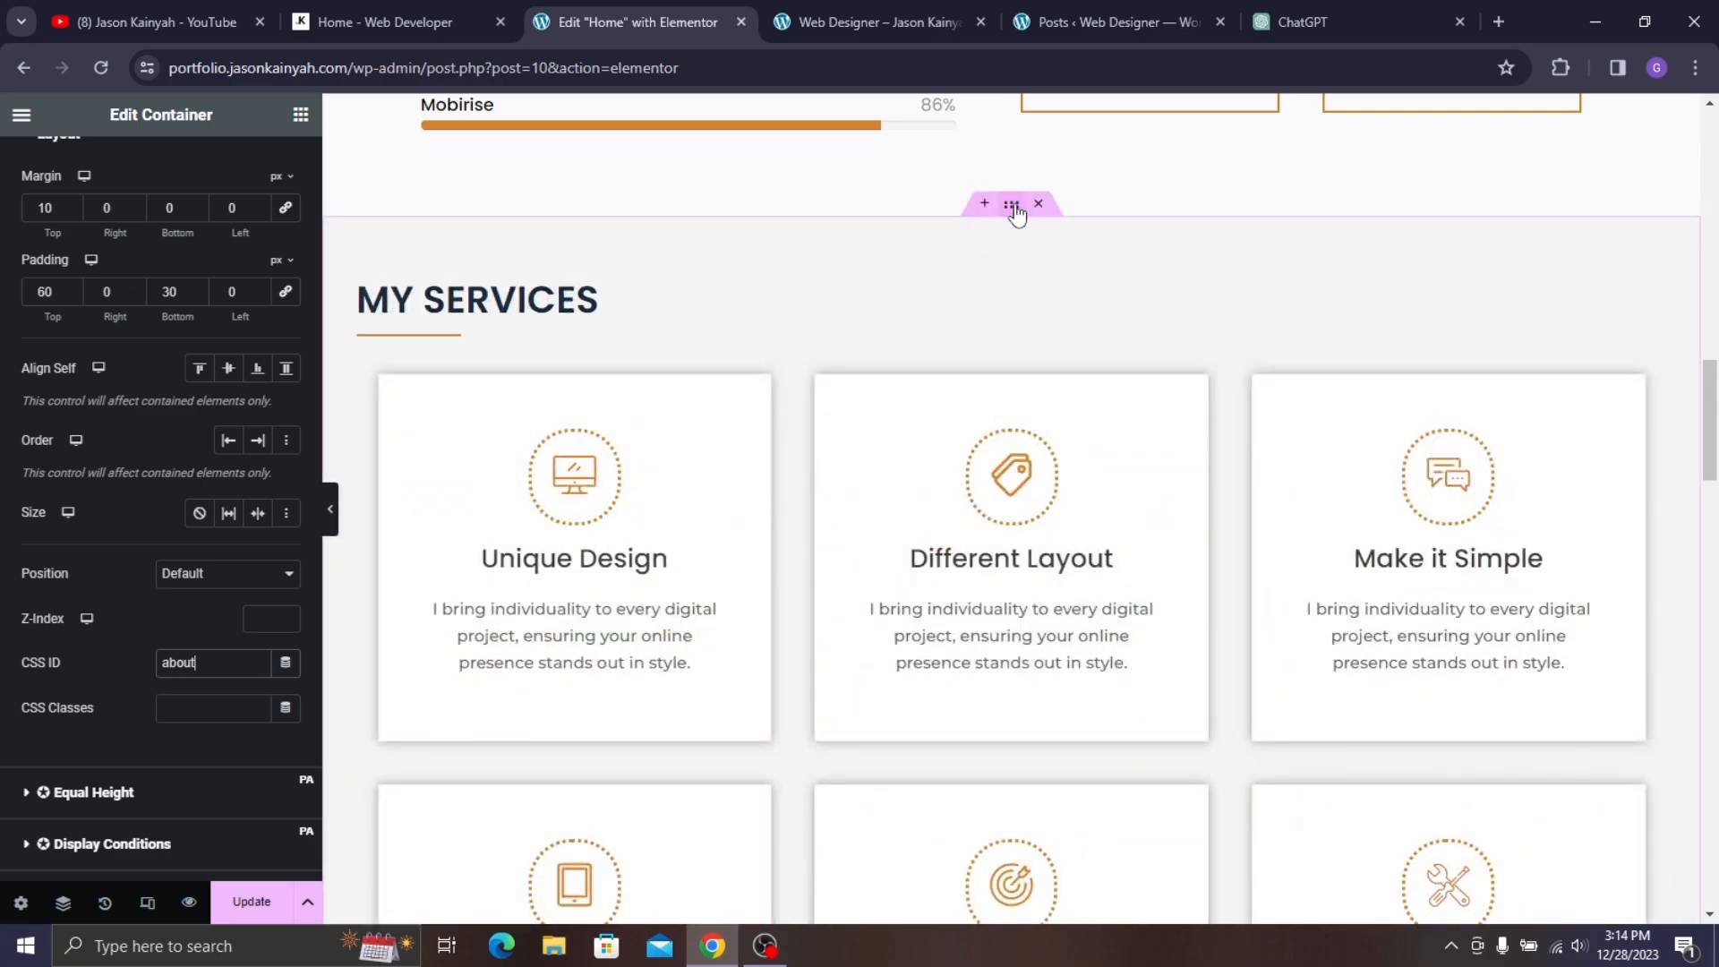
- Give the My Services container the CSS ID 'services'
{"action": "left_click", "coordinate": [1010, 205]}
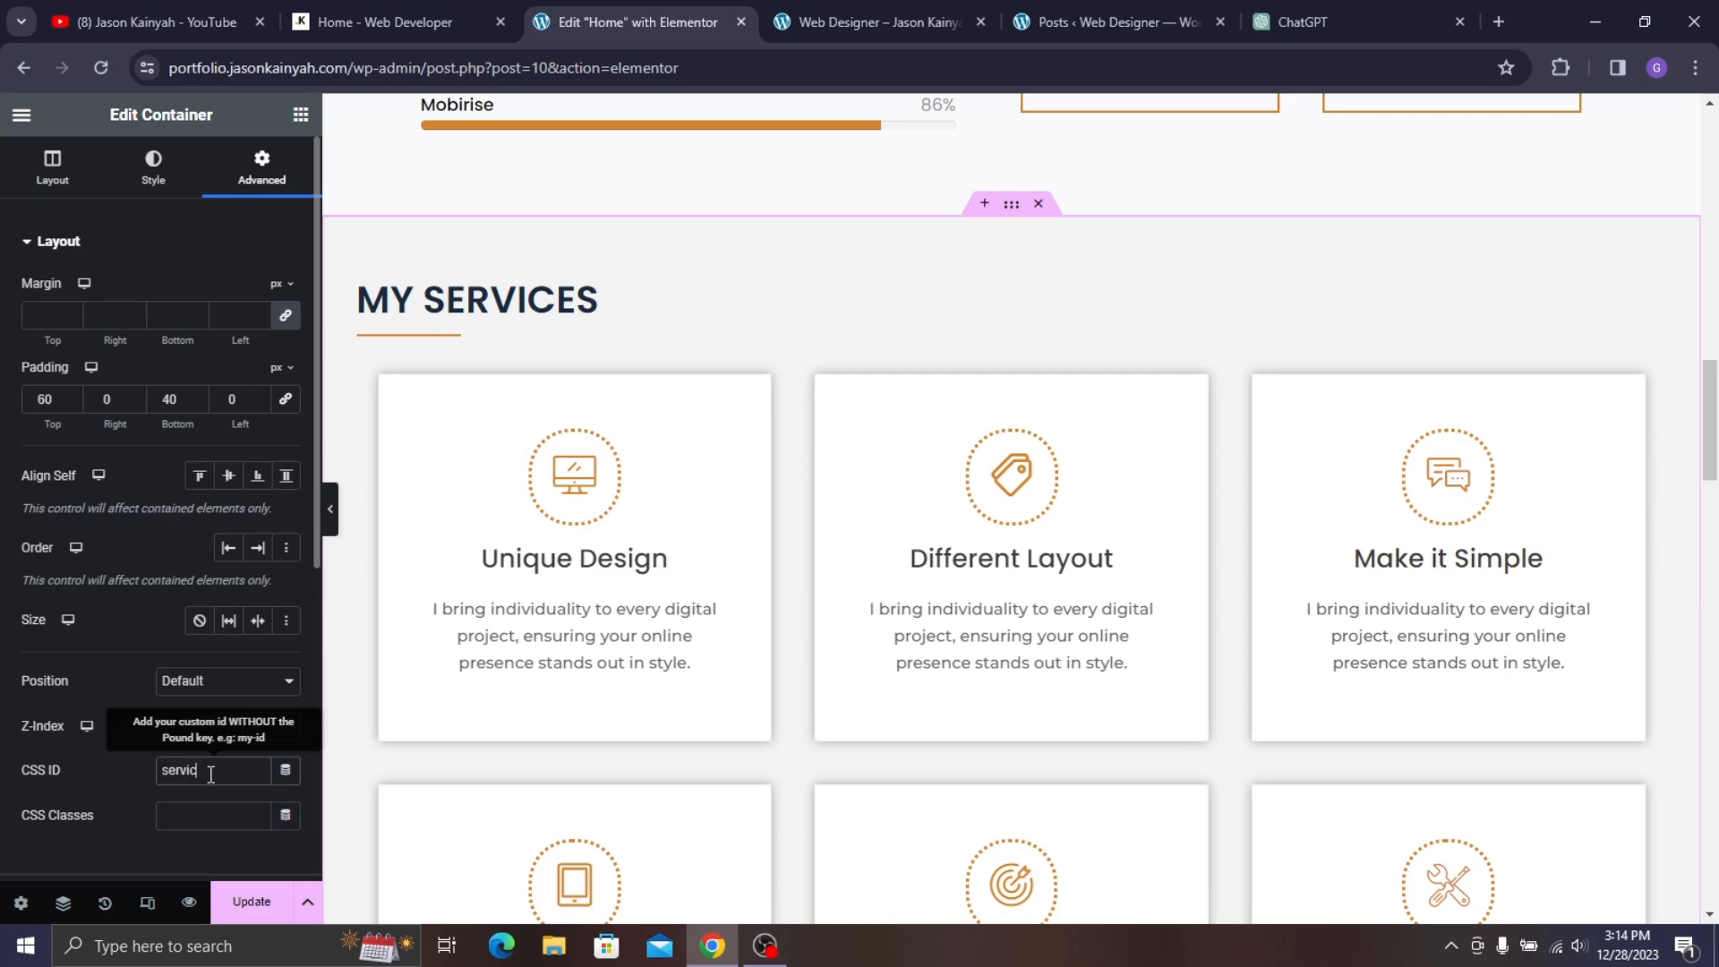
{"action": "left_click", "coordinate": [210, 773]}
{"action": "type", "text": "services"}
{"action": "scroll", "coordinate": [928, 287], "scroll_direction": "down", "scroll_amount": 14}
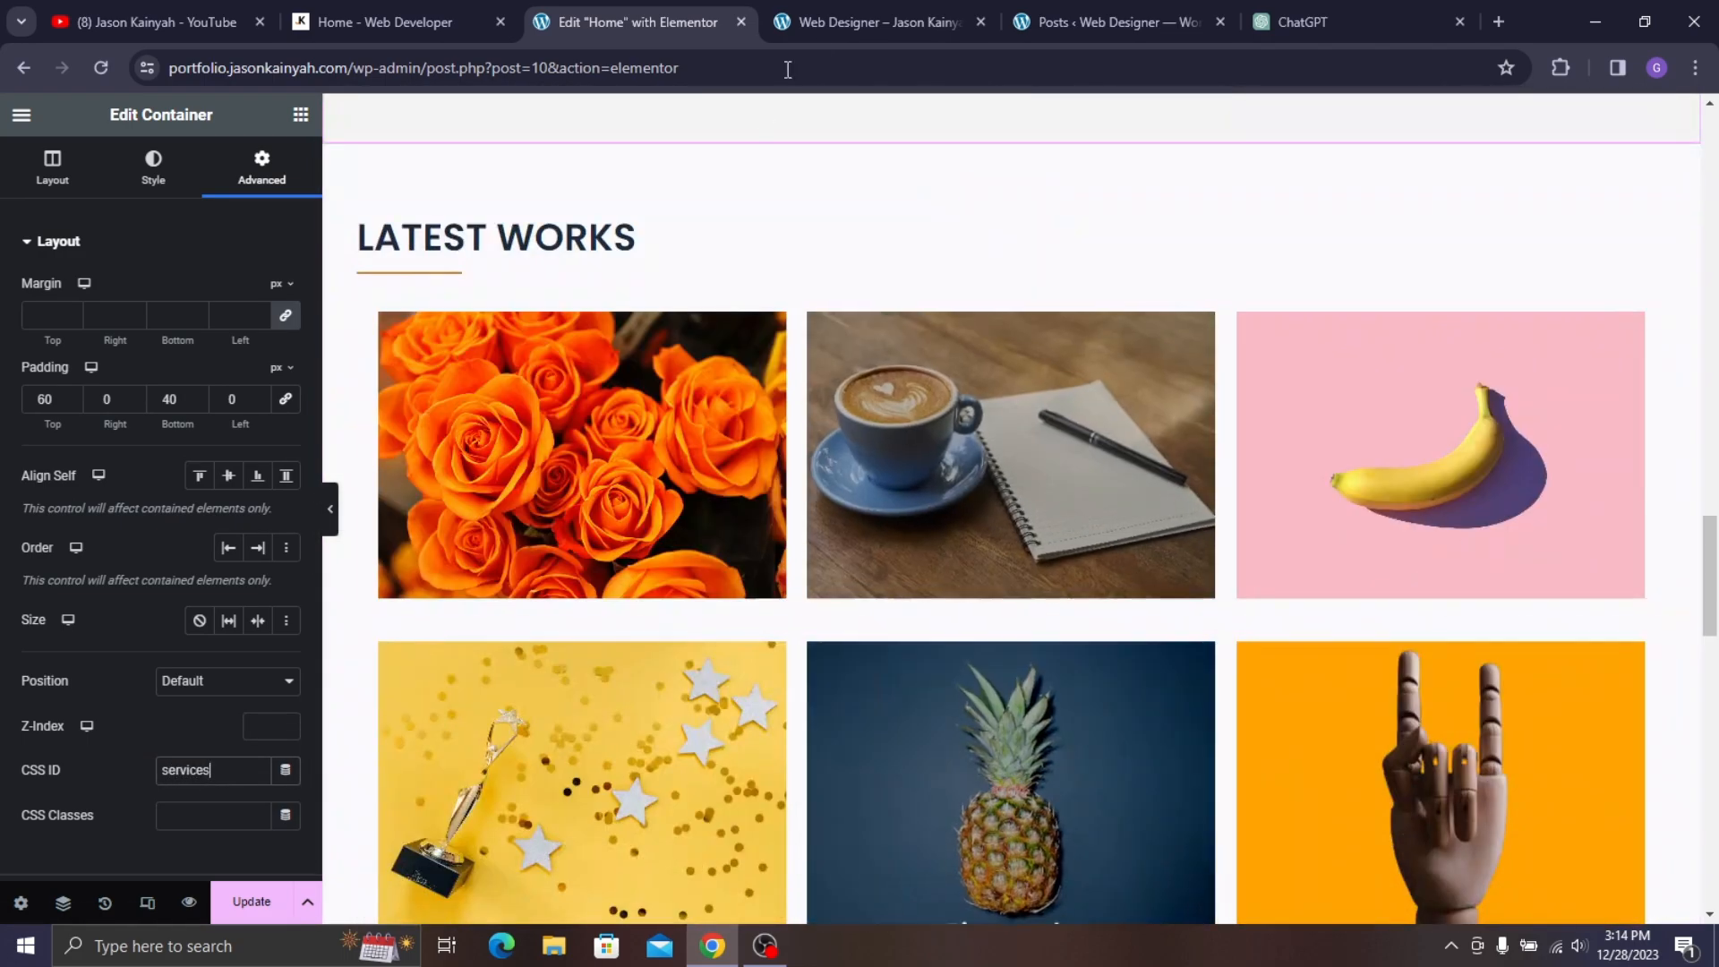
{"action": "scroll", "coordinate": [927, 287], "scroll_direction": "up", "scroll_amount": 3}
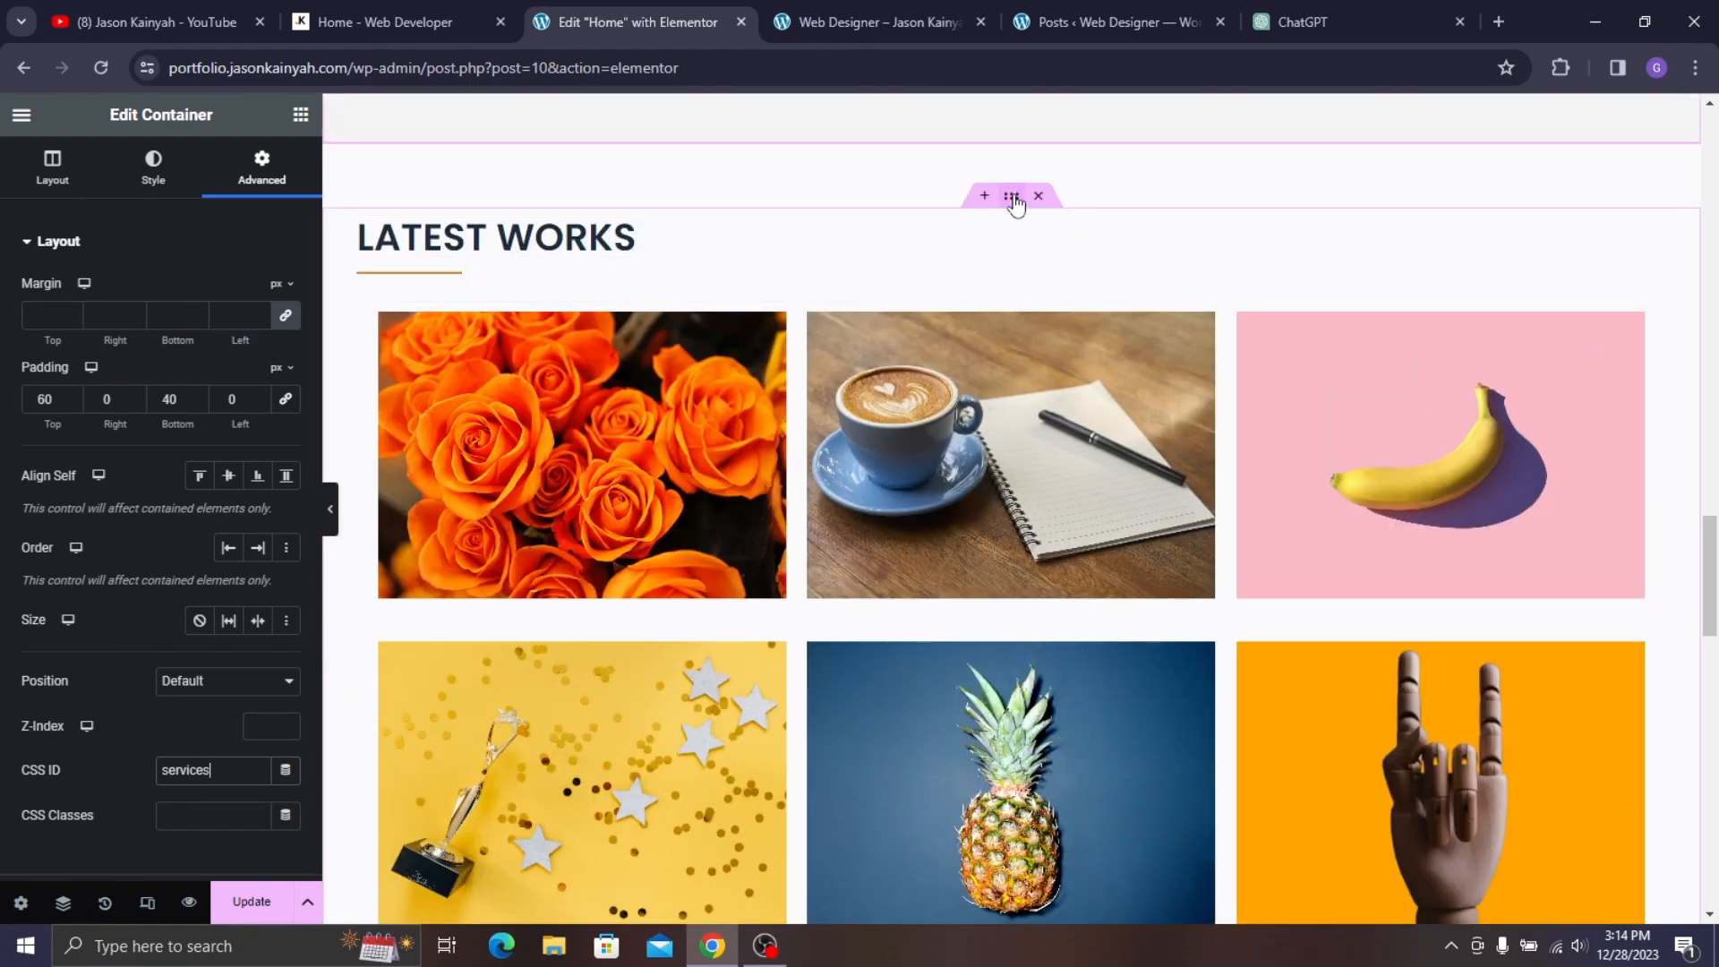
- Give the Latest Works container the CSS ID 'portfolio'
{"action": "left_click", "coordinate": [1011, 196]}
{"action": "left_click", "coordinate": [260, 169]}
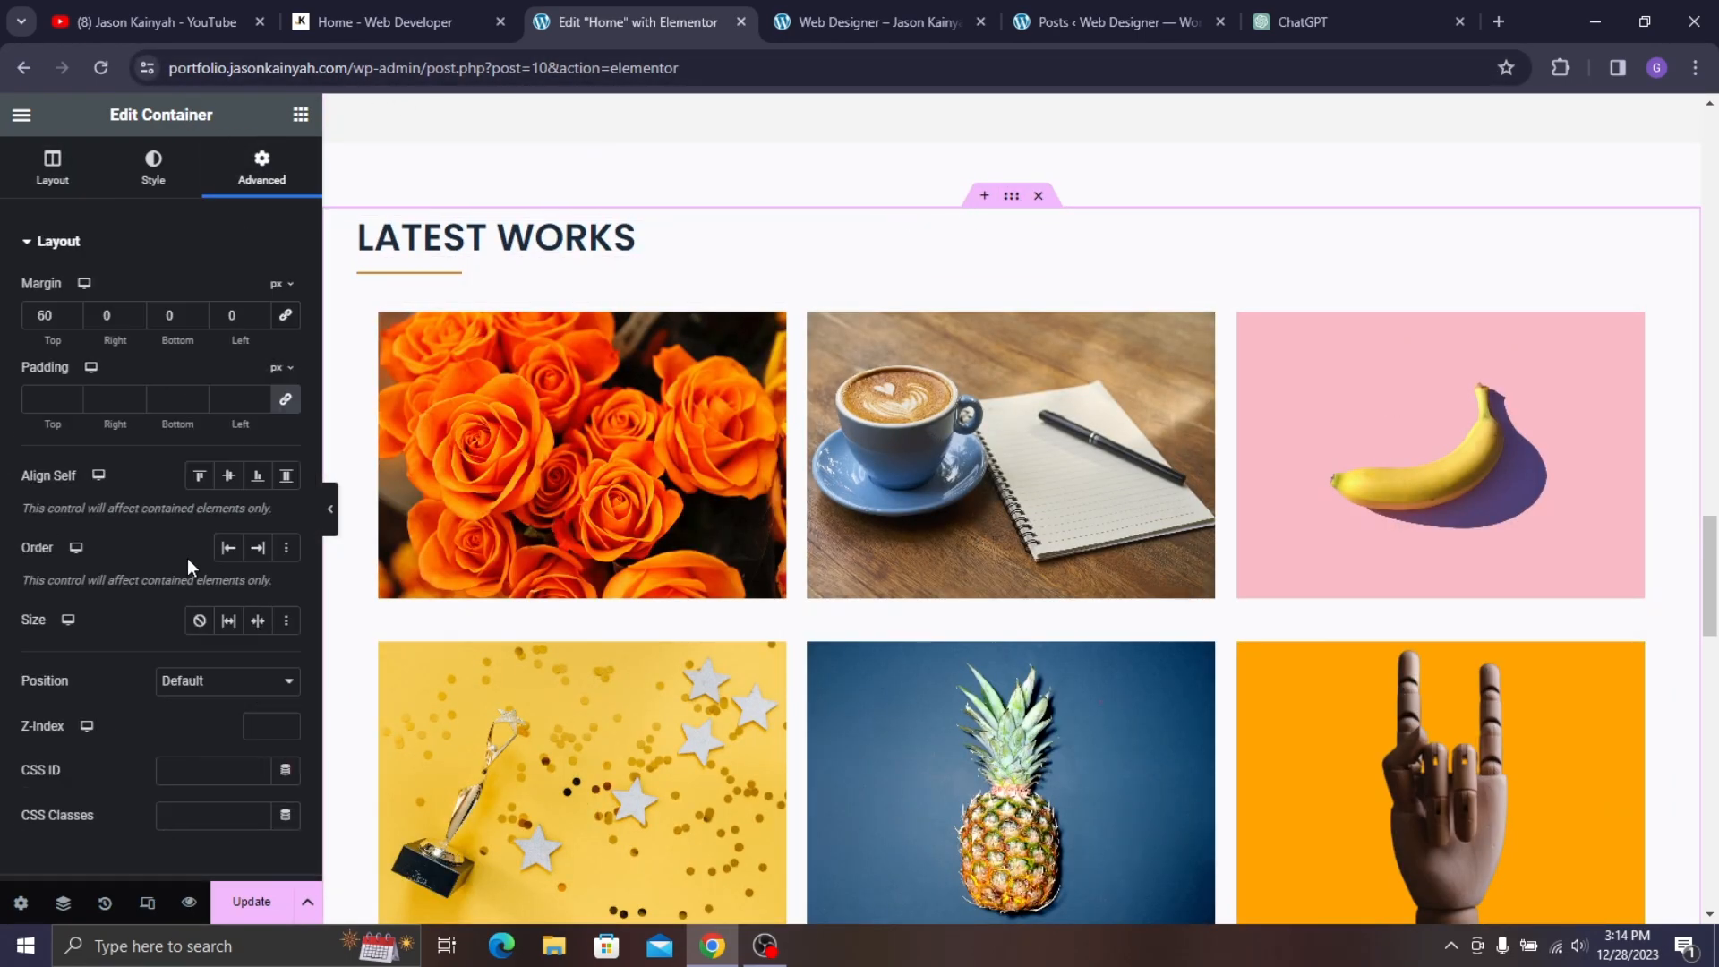
{"action": "scroll", "coordinate": [184, 591], "scroll_direction": "down", "scroll_amount": 3}
{"action": "left_click", "coordinate": [189, 552]}
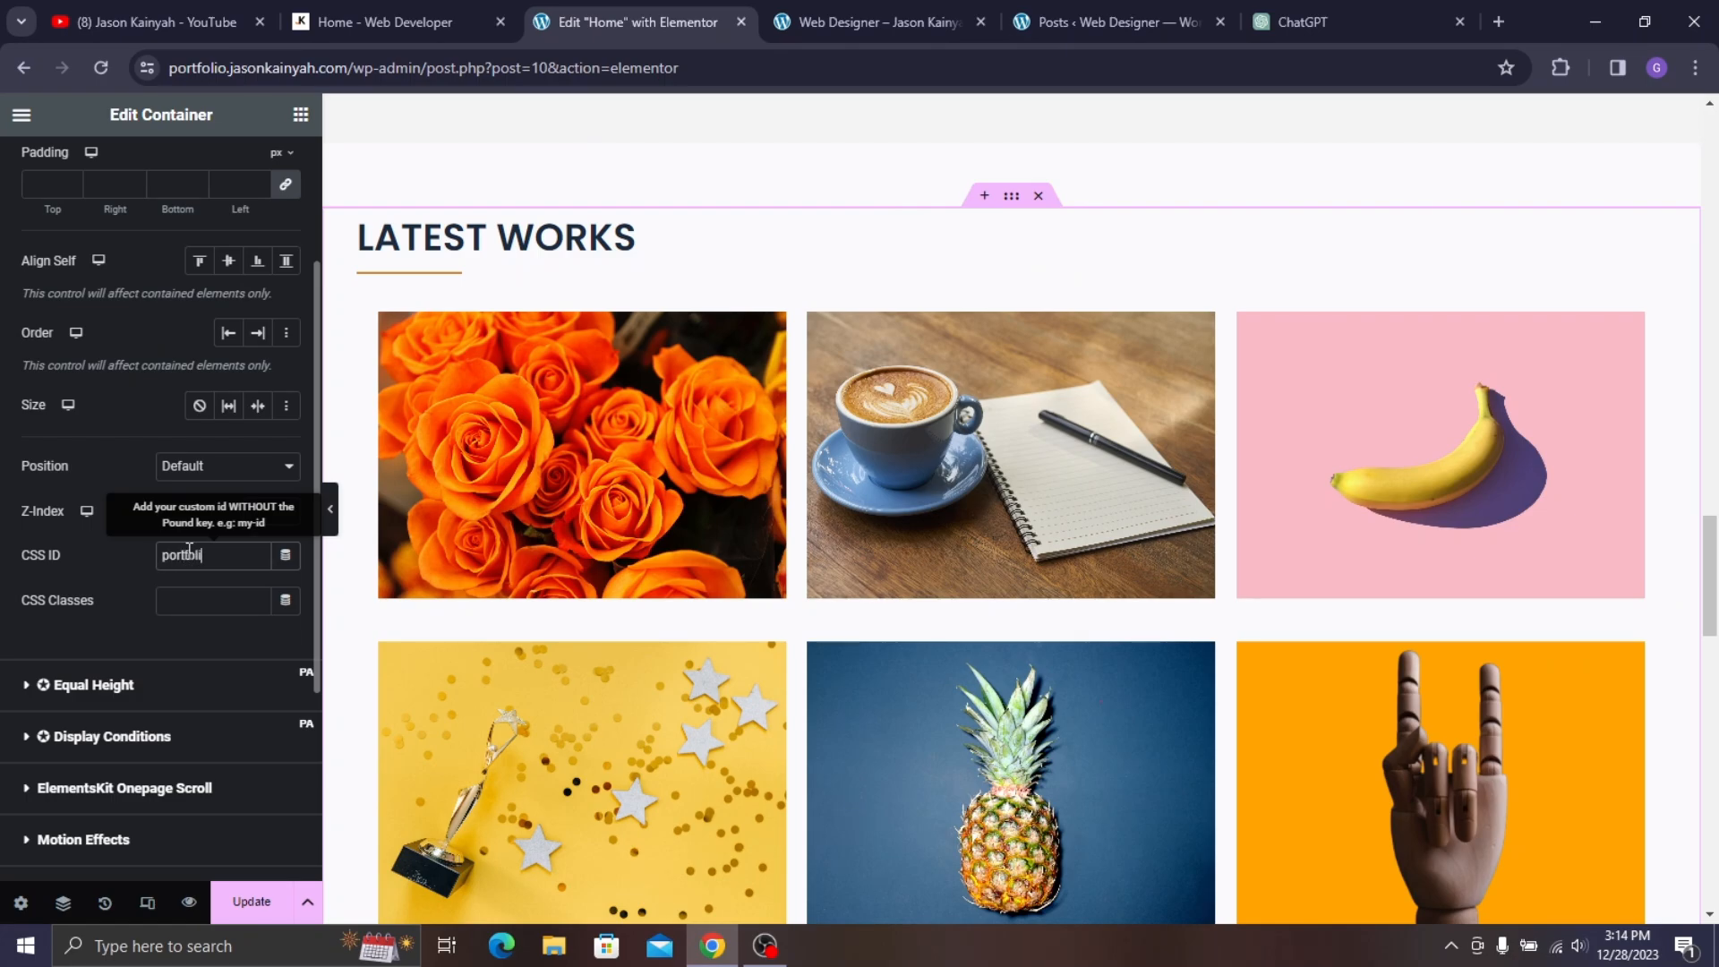
{"action": "scroll", "coordinate": [825, 487], "scroll_direction": "down", "scroll_amount": 15}
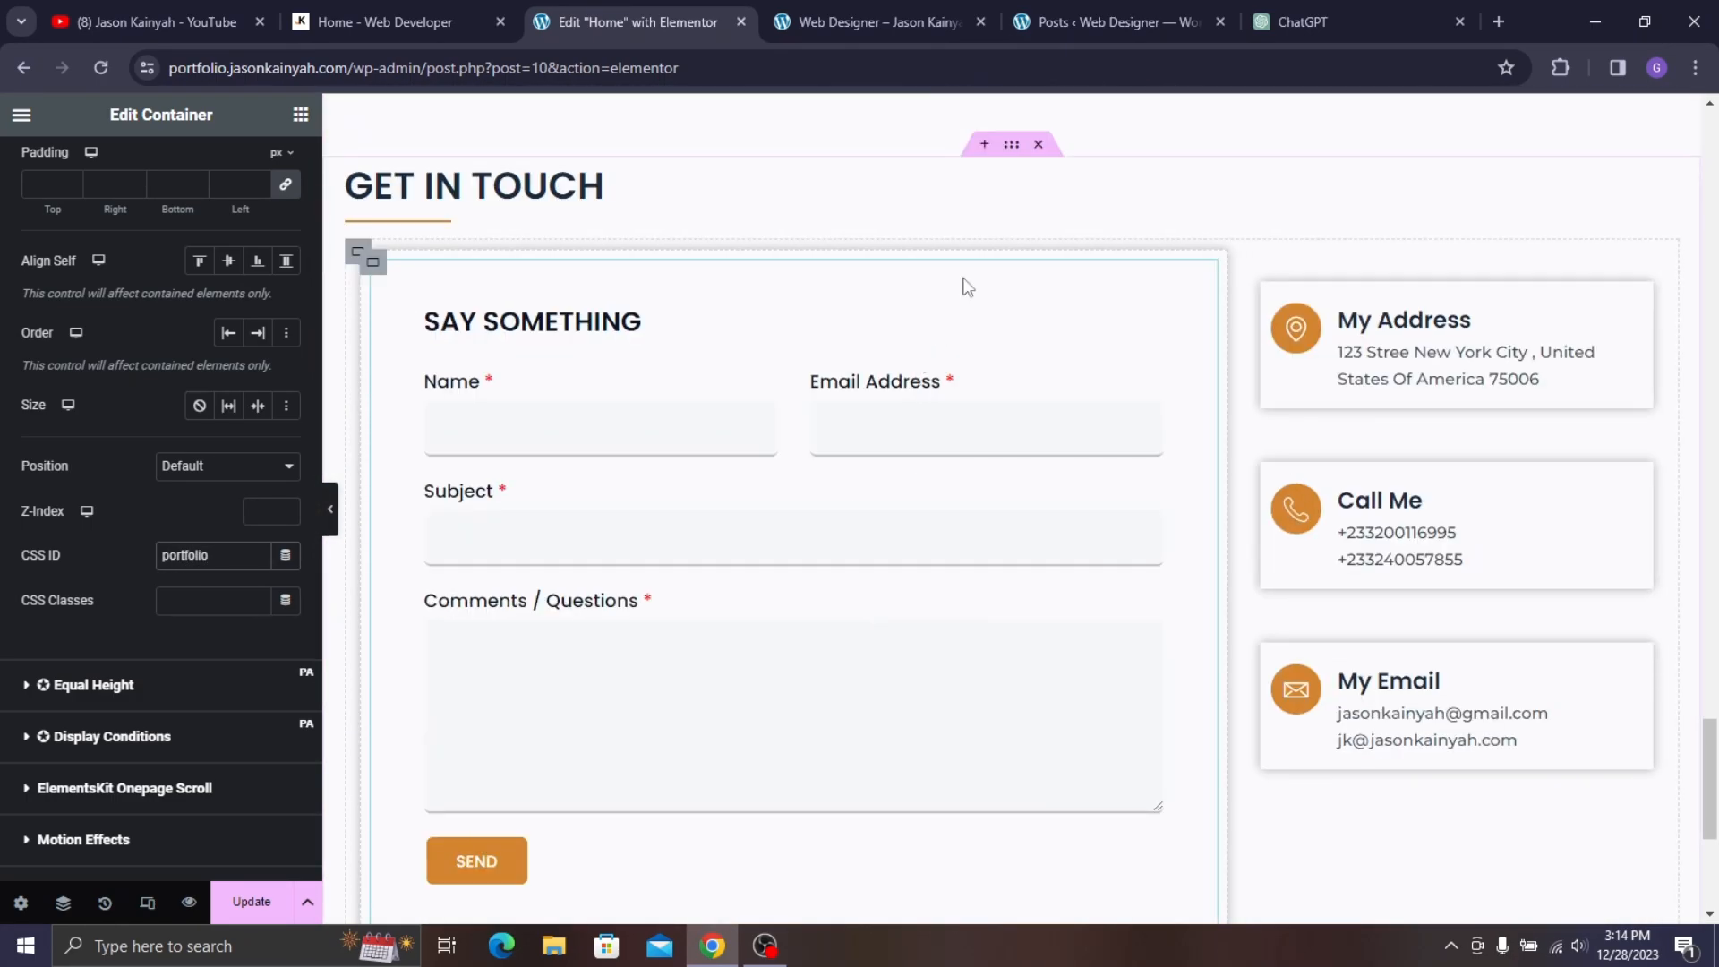
- Give the Get in Touch container the CSS ID 'contact' and Update the page
{"action": "left_click", "coordinate": [1021, 152]}
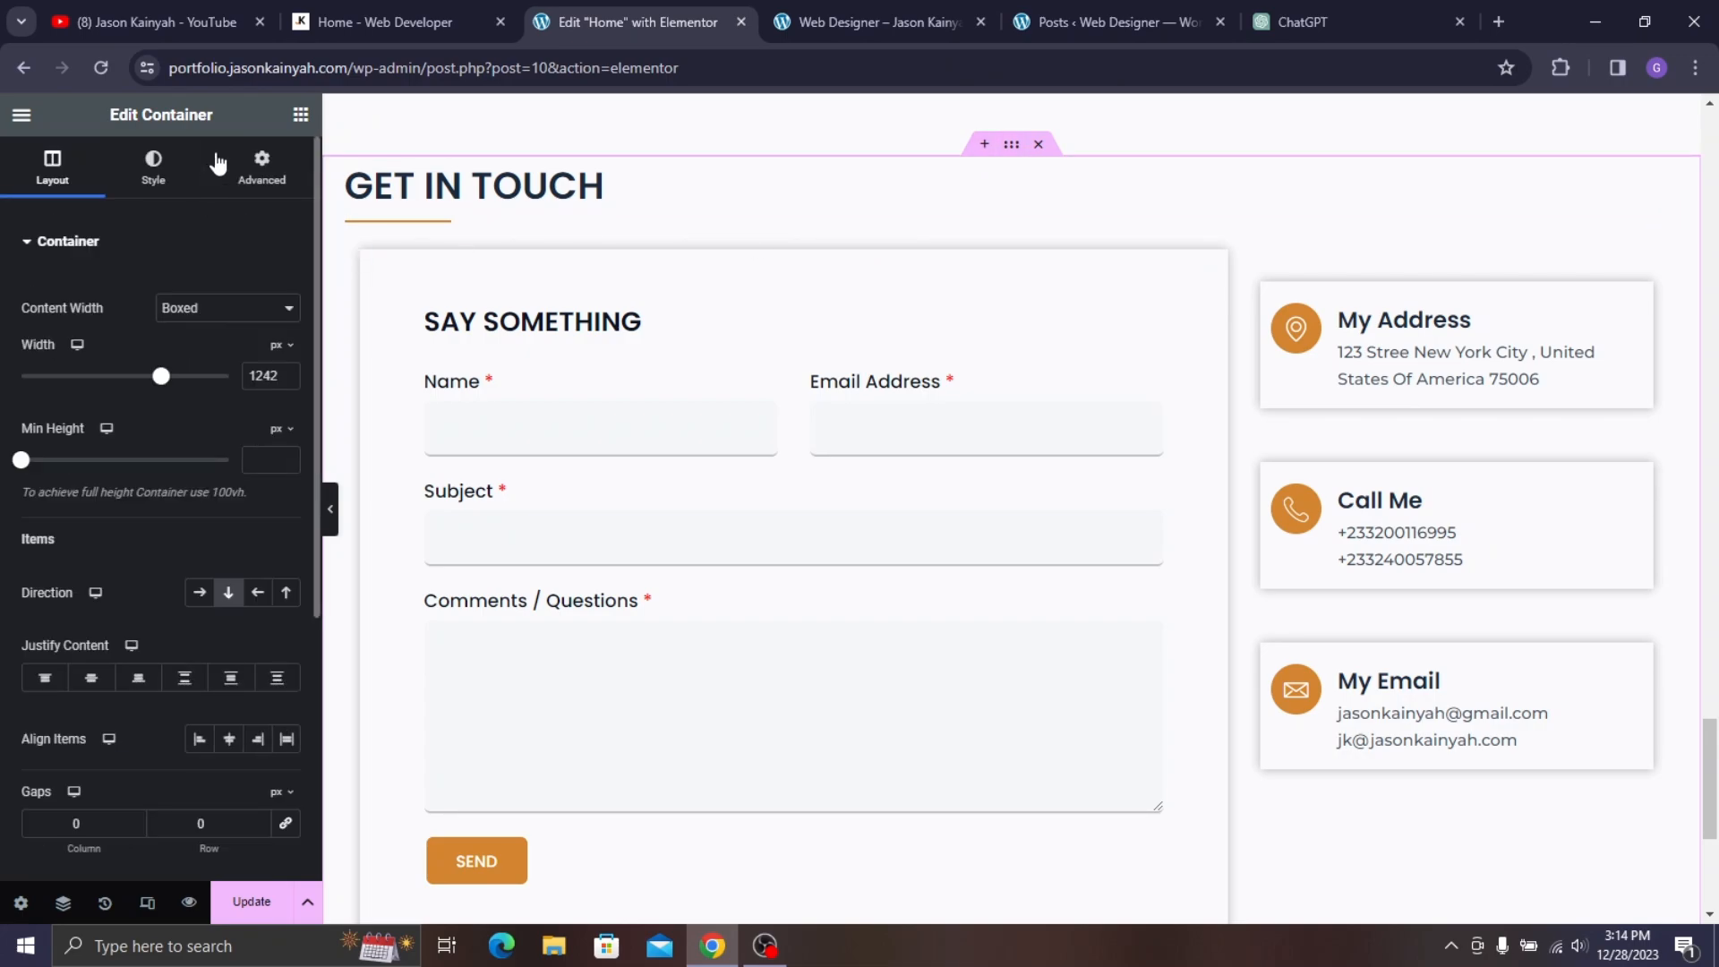
{"action": "left_click", "coordinate": [260, 169]}
{"action": "scroll", "coordinate": [206, 573], "scroll_direction": "down", "scroll_amount": 1}
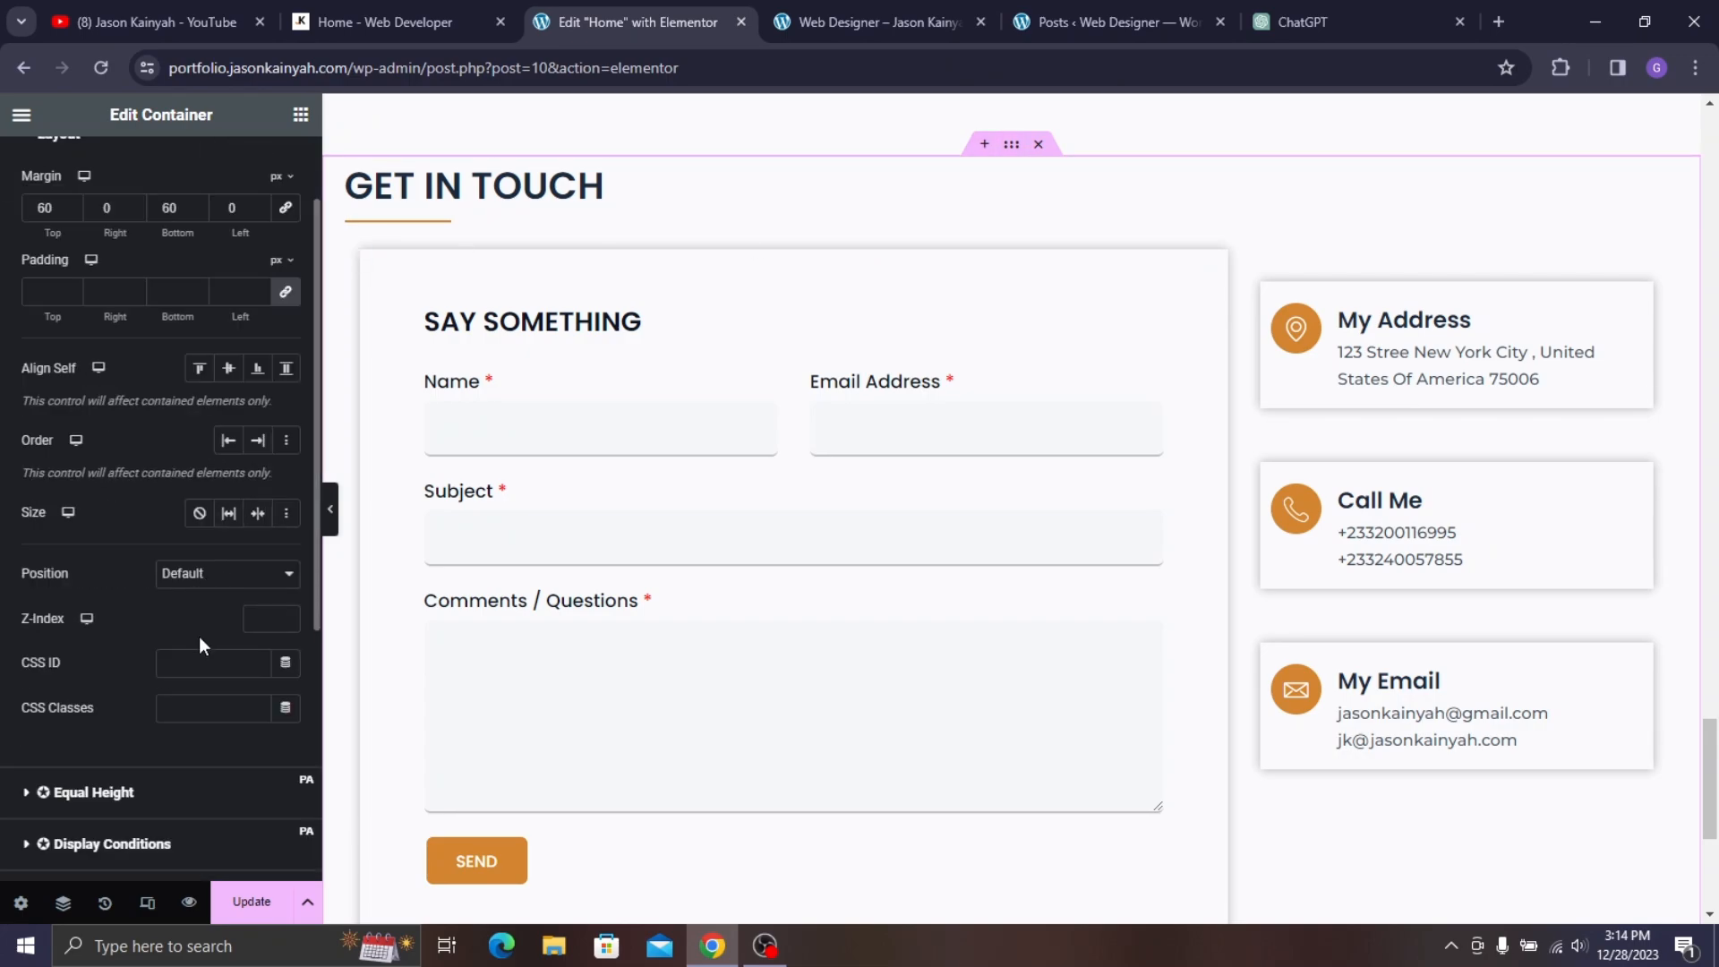
{"action": "left_click", "coordinate": [214, 671]}
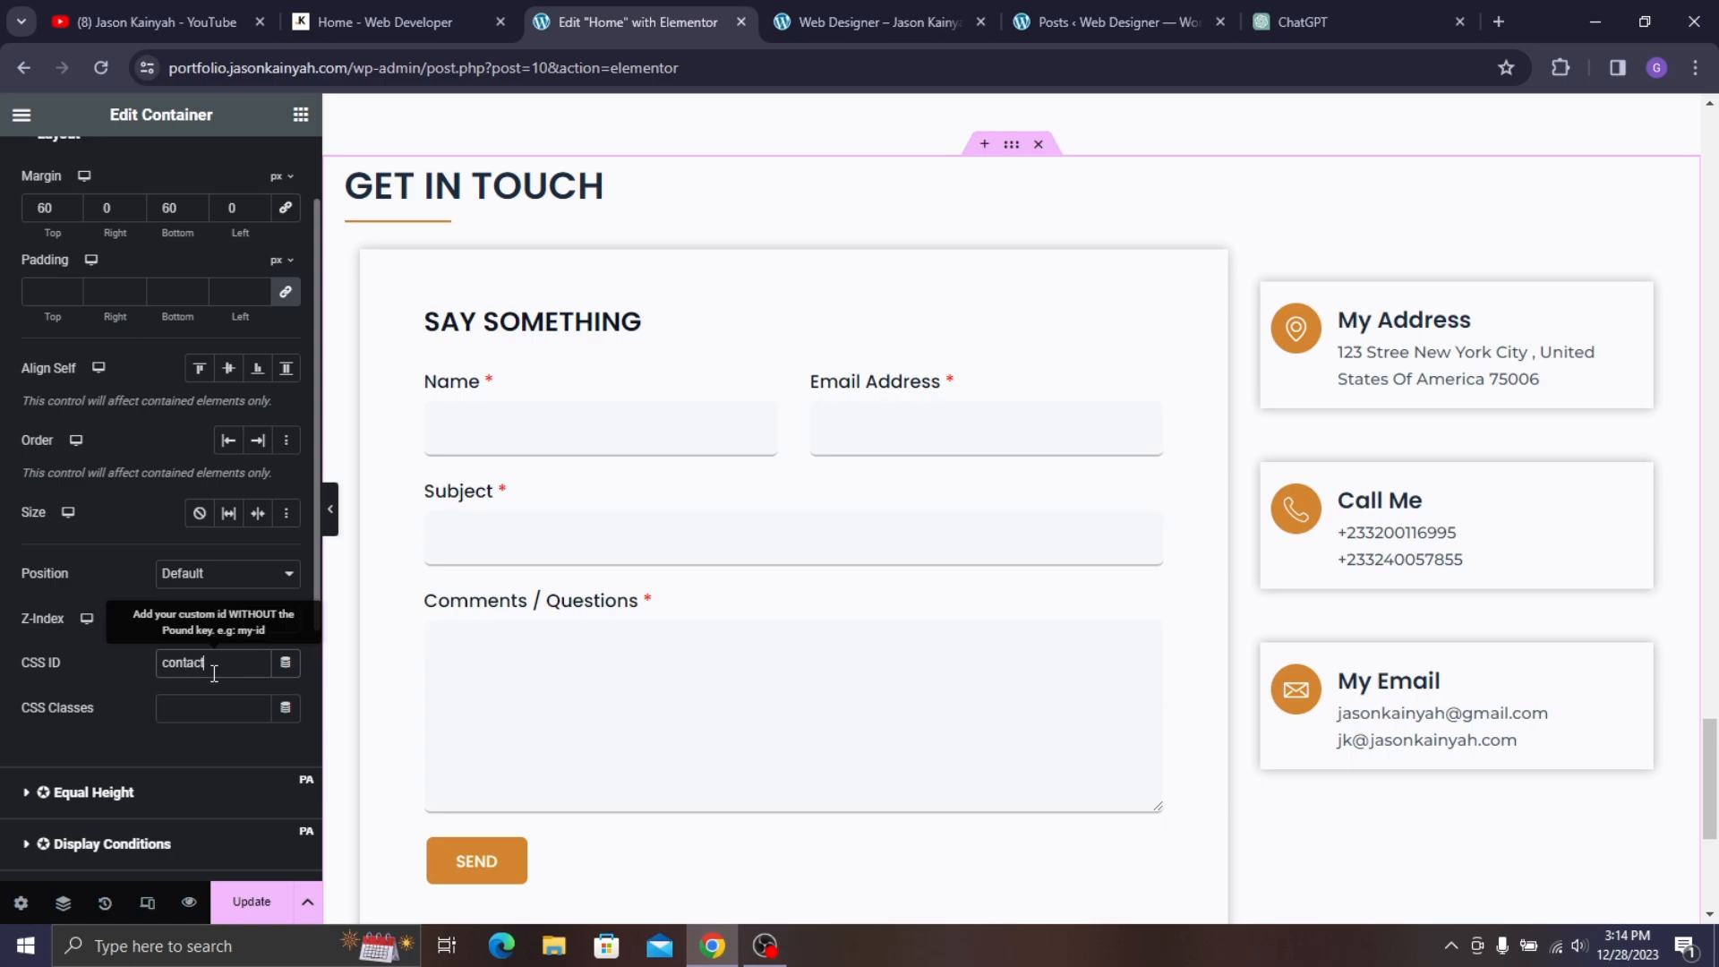
{"action": "left_click", "coordinate": [263, 902]}
{"action": "scroll", "coordinate": [729, 444], "scroll_direction": "down", "scroll_amount": 5}
{"action": "scroll", "coordinate": [745, 528], "scroll_direction": "up", "scroll_amount": 20}
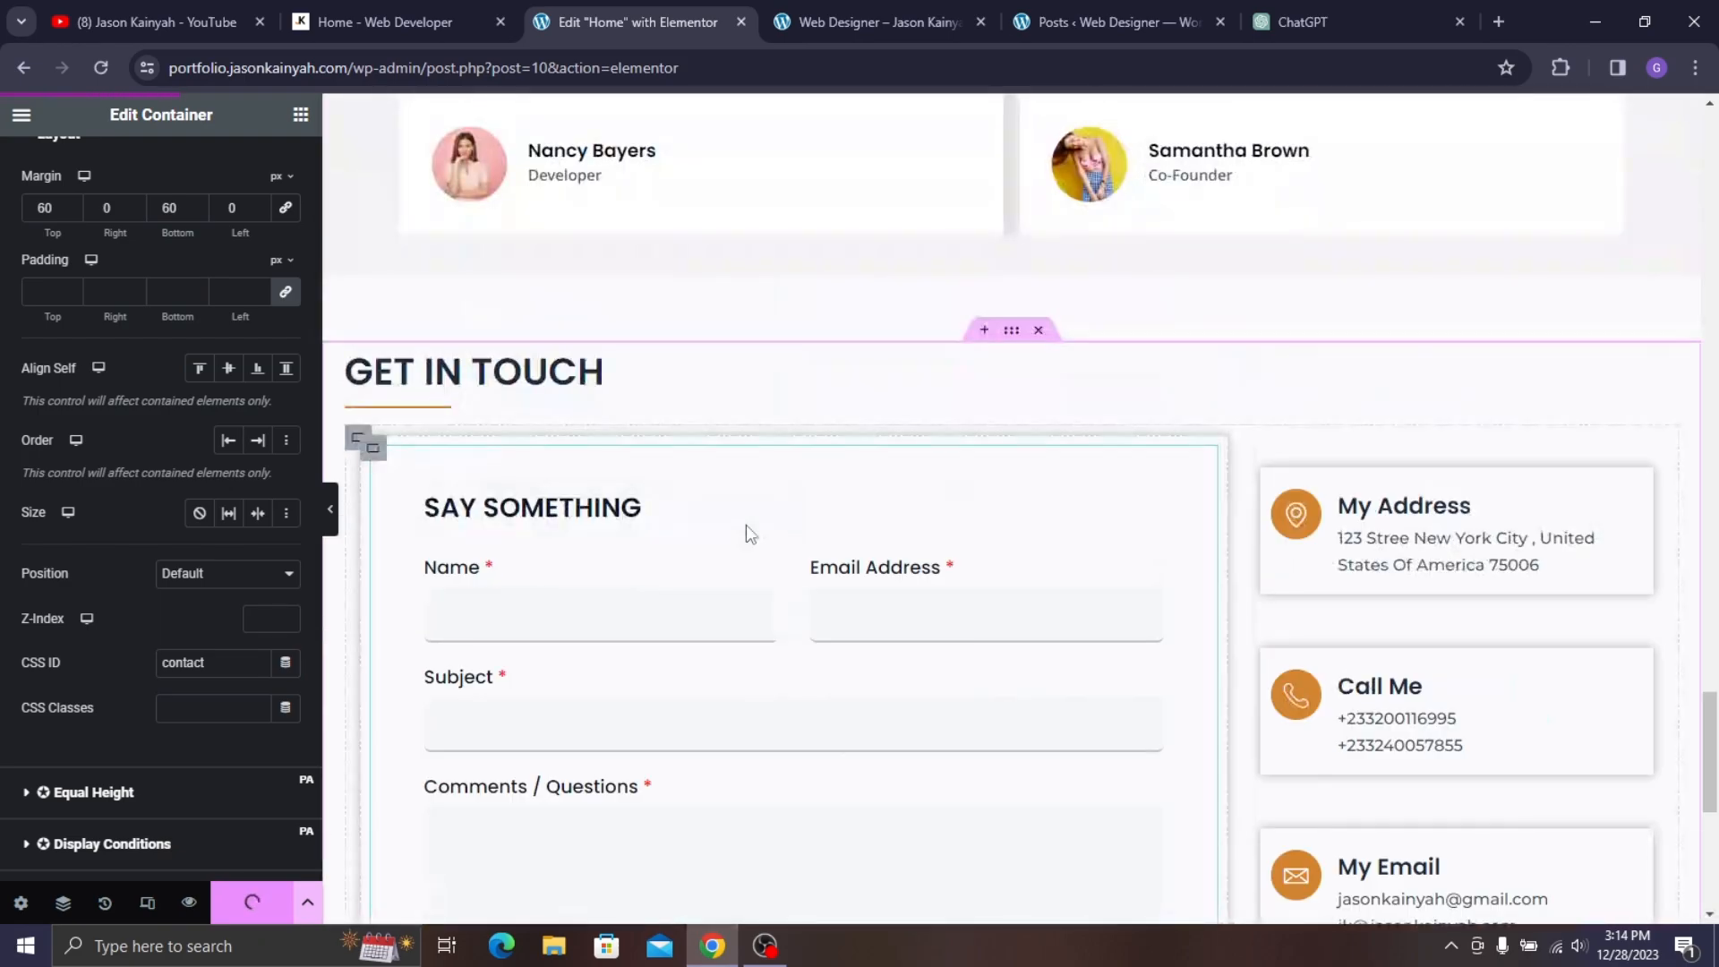
{"action": "scroll", "coordinate": [833, 463], "scroll_direction": "up", "scroll_amount": 20}
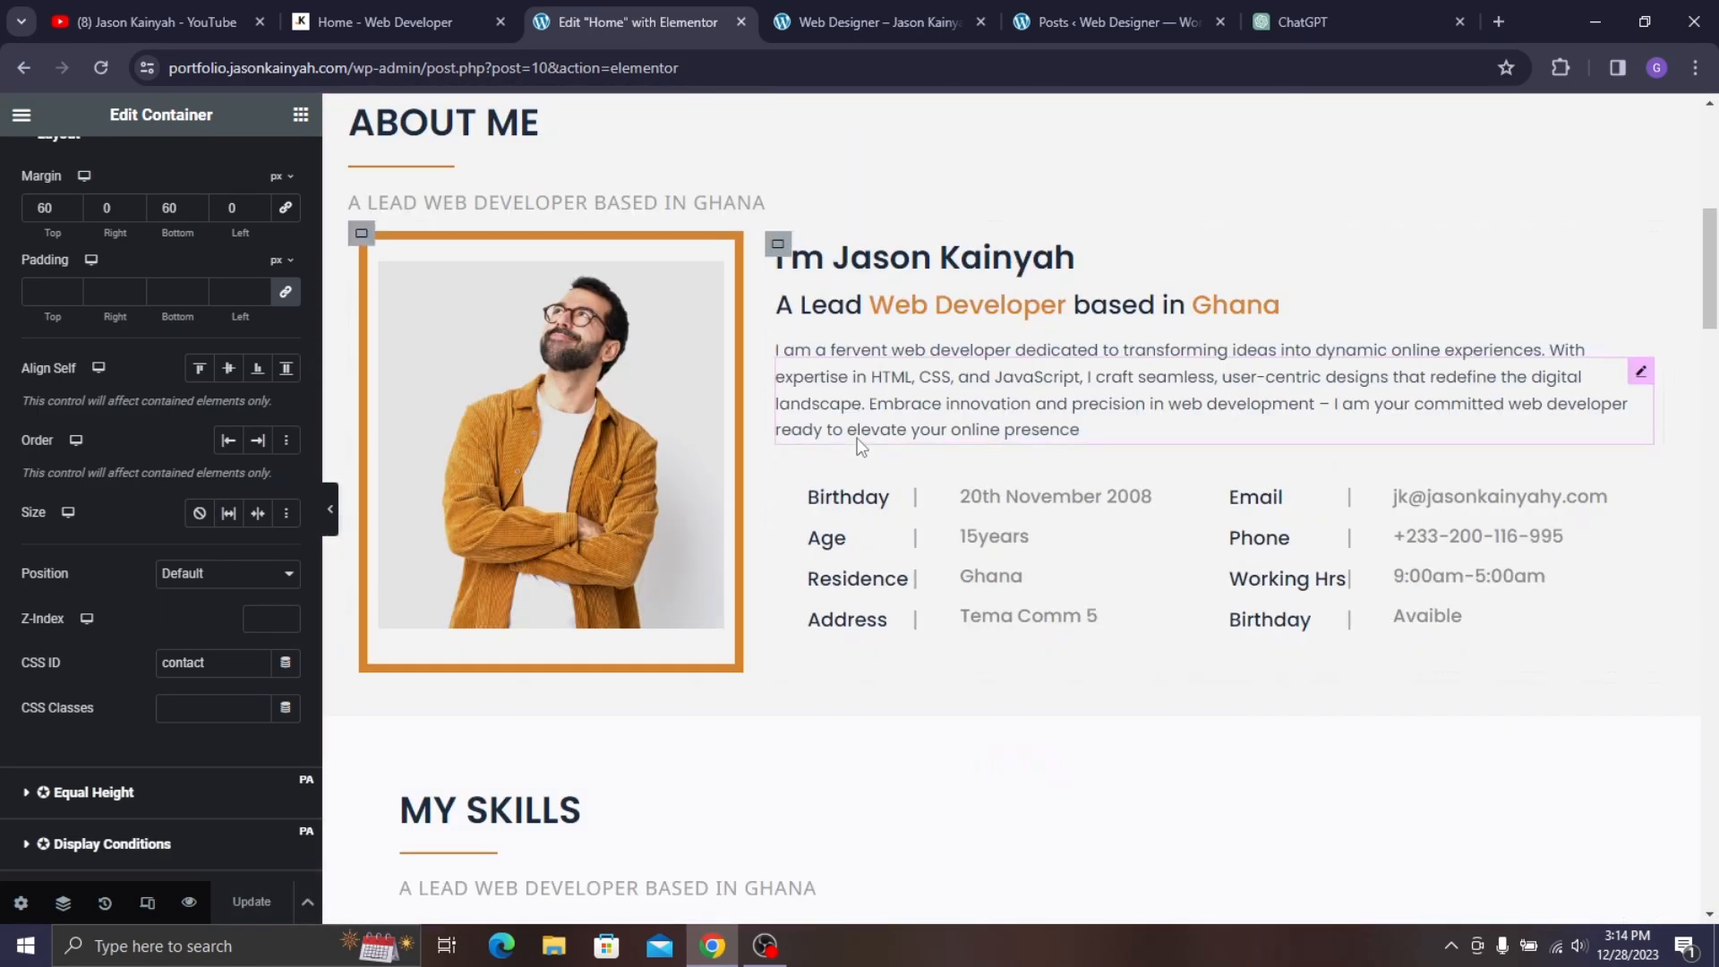
{"action": "scroll", "coordinate": [853, 442], "scroll_direction": "down", "scroll_amount": 7}
{"action": "scroll", "coordinate": [852, 452], "scroll_direction": "down", "scroll_amount": 6}
{"action": "scroll", "coordinate": [847, 457], "scroll_direction": "up", "scroll_amount": 7}
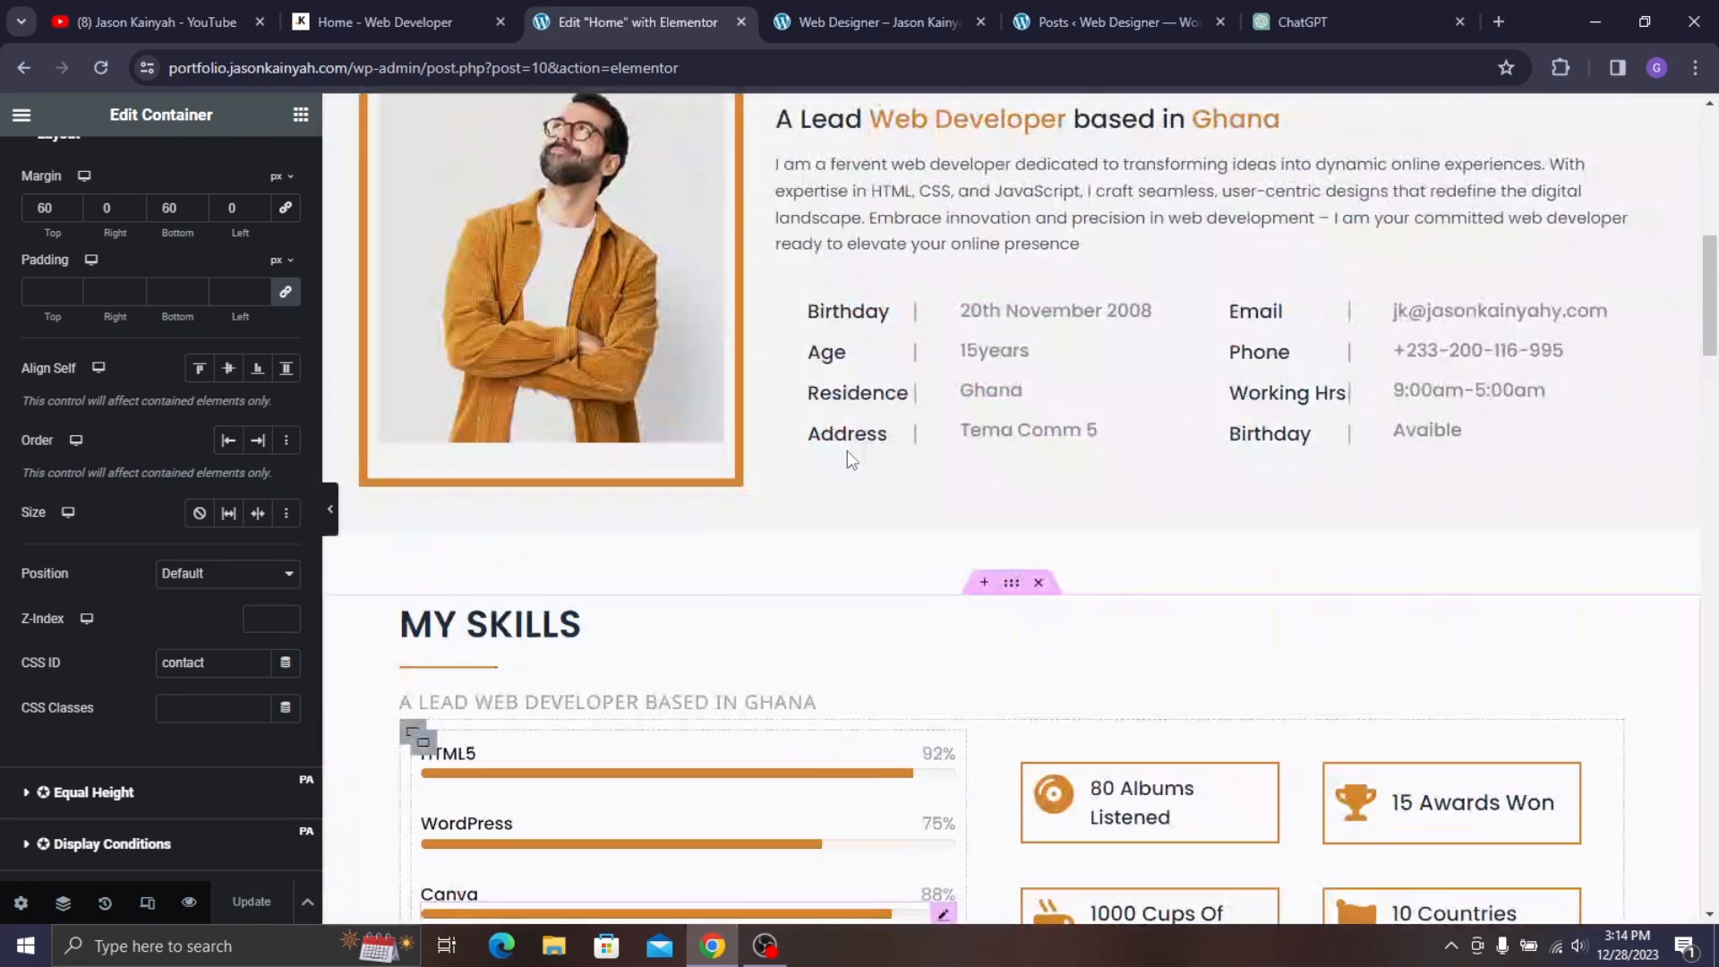
- Compare the saved page preview with the reference site, then go to the admin Dashboard
{"action": "left_click", "coordinate": [821, 2]}
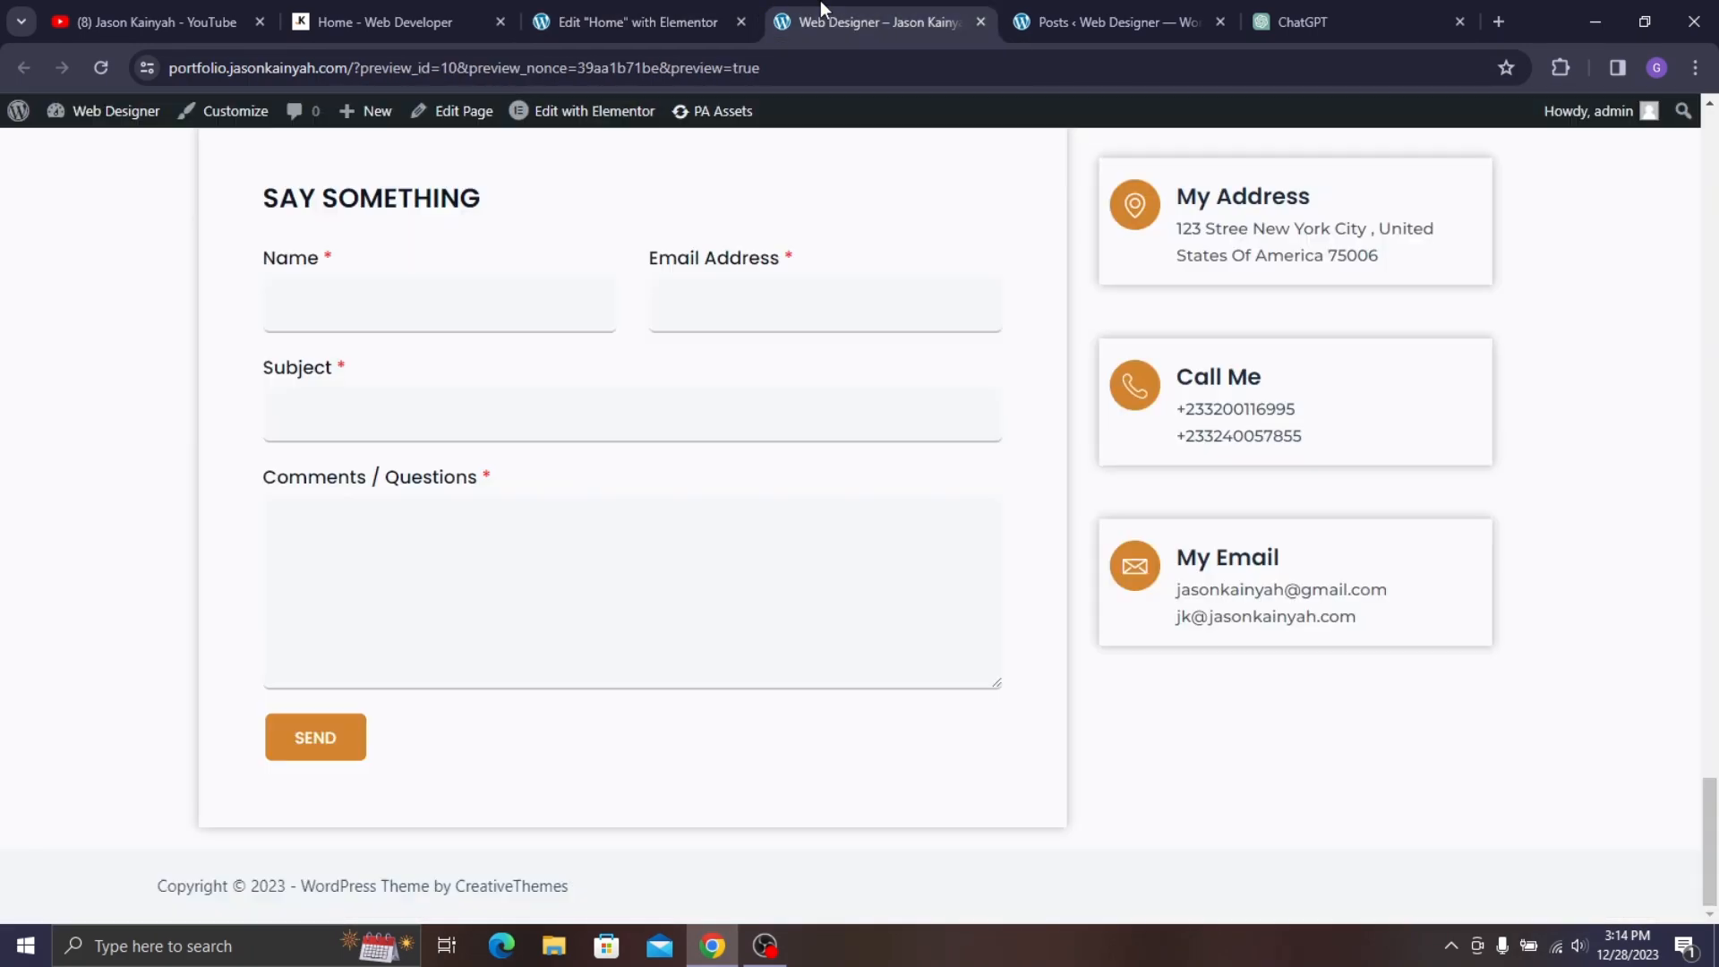
{"action": "scroll", "coordinate": [741, 235], "scroll_direction": "up", "scroll_amount": 7}
{"action": "scroll", "coordinate": [742, 236], "scroll_direction": "up", "scroll_amount": 10}
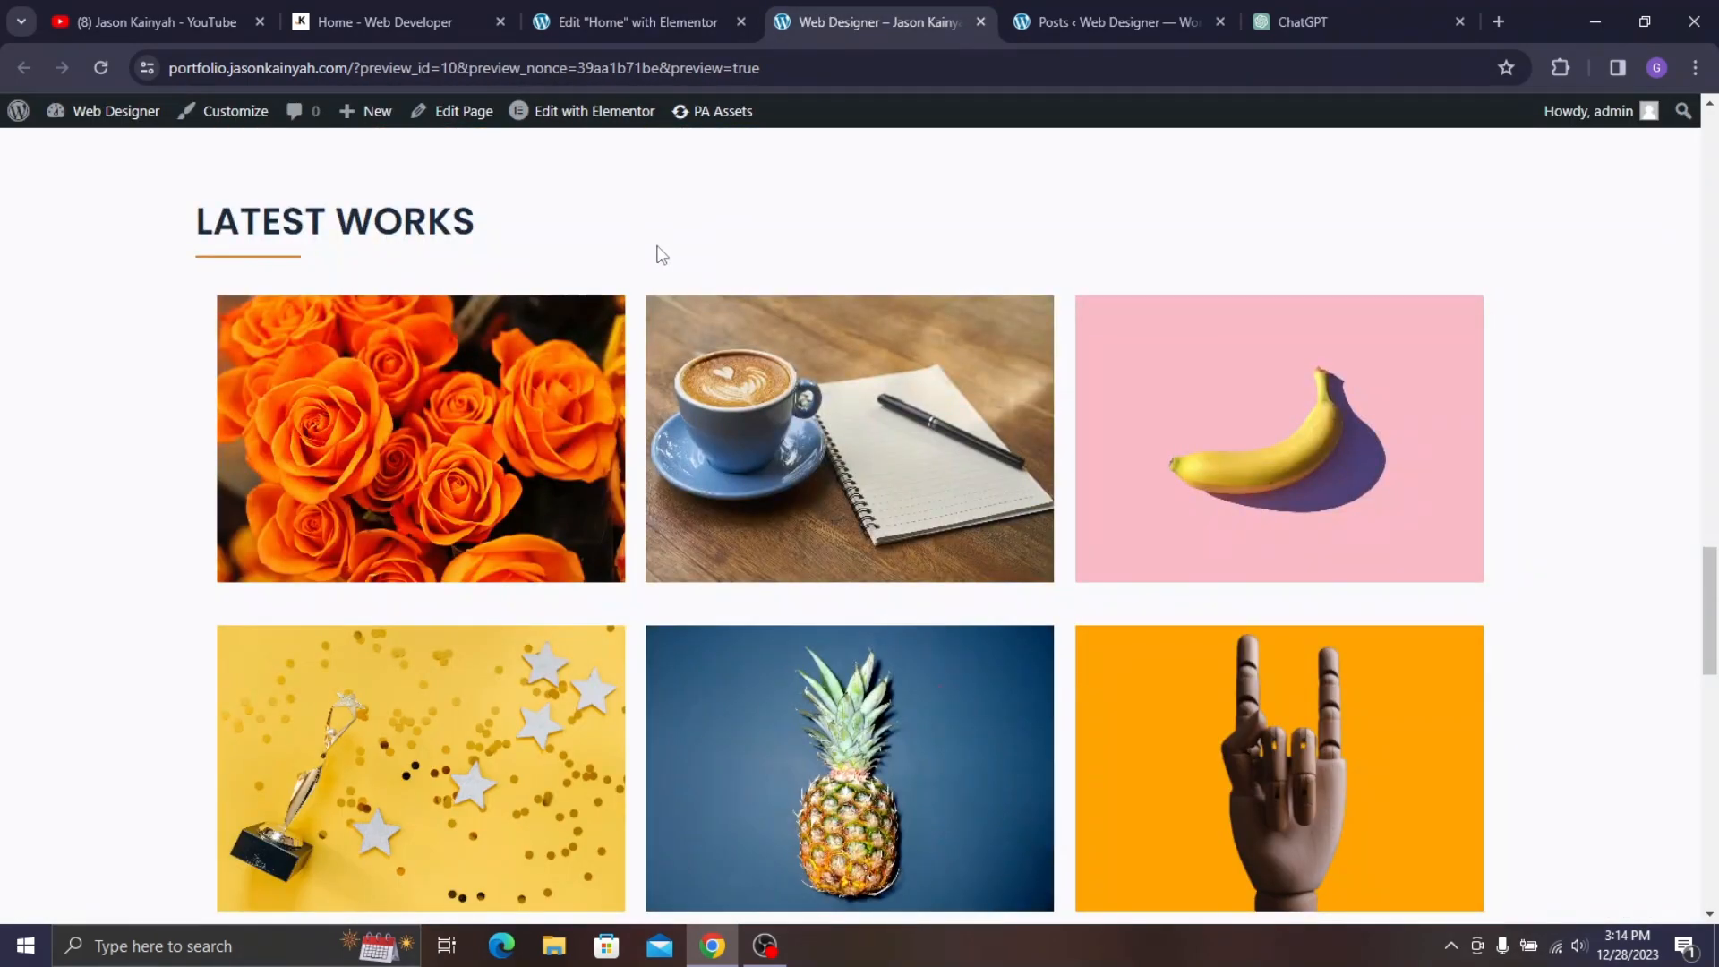
{"action": "scroll", "coordinate": [660, 254], "scroll_direction": "up", "scroll_amount": 8}
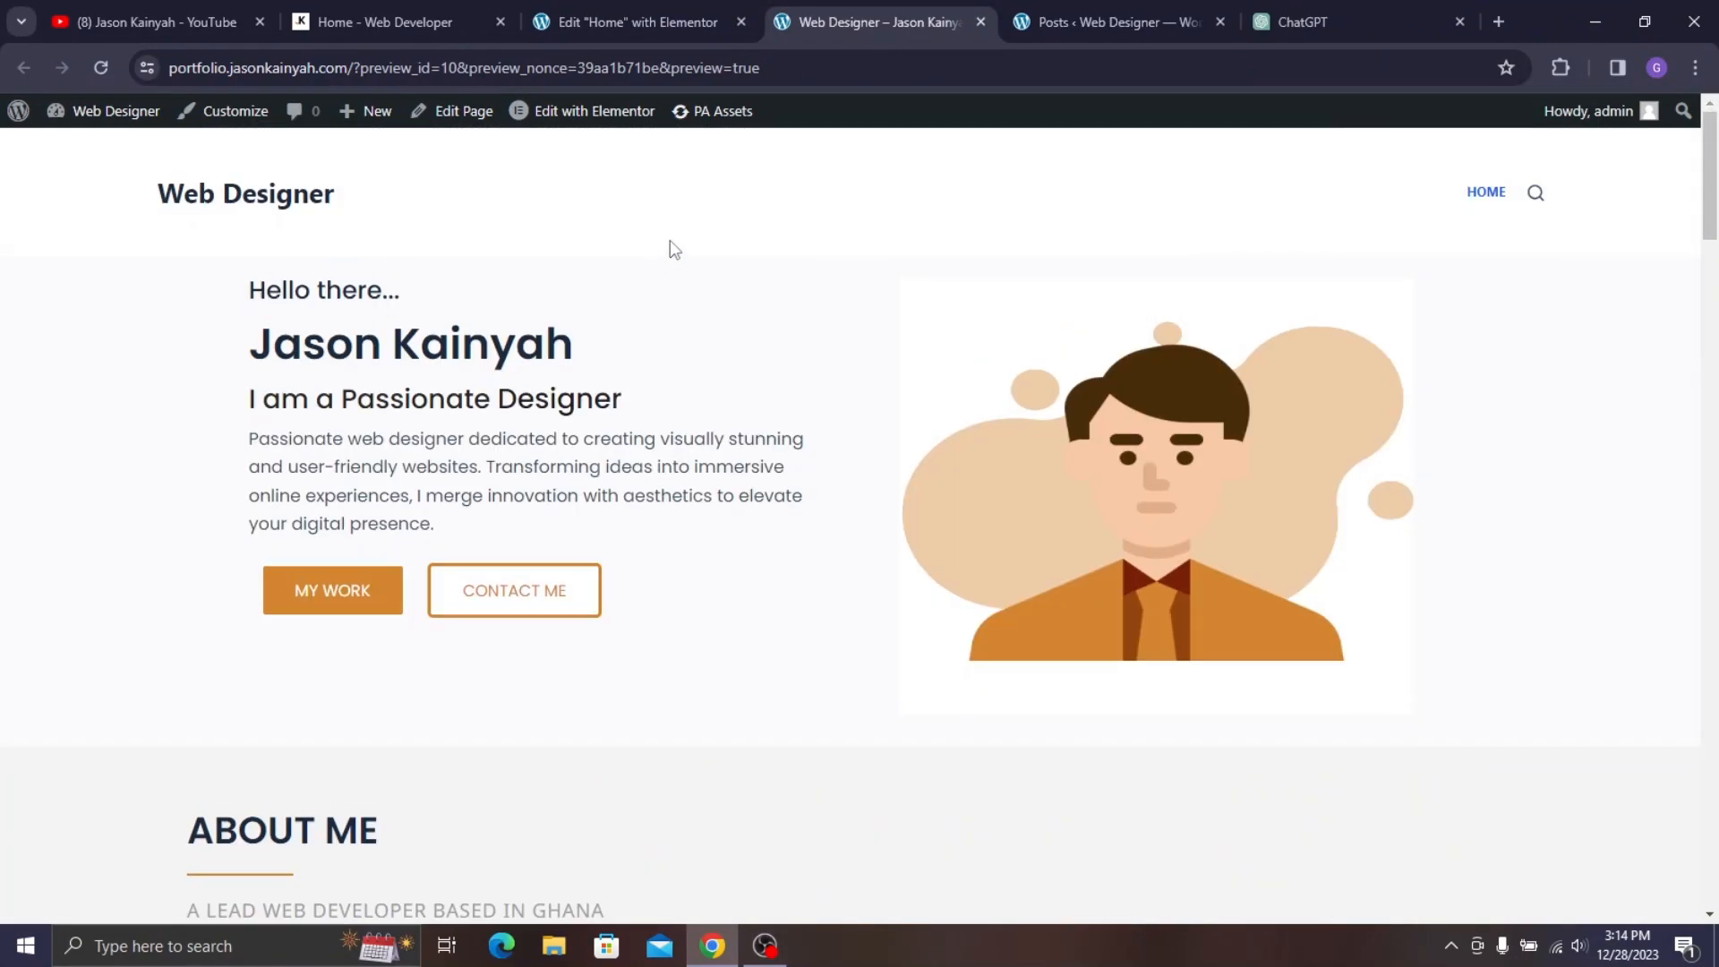
{"action": "left_click", "coordinate": [403, 20]}
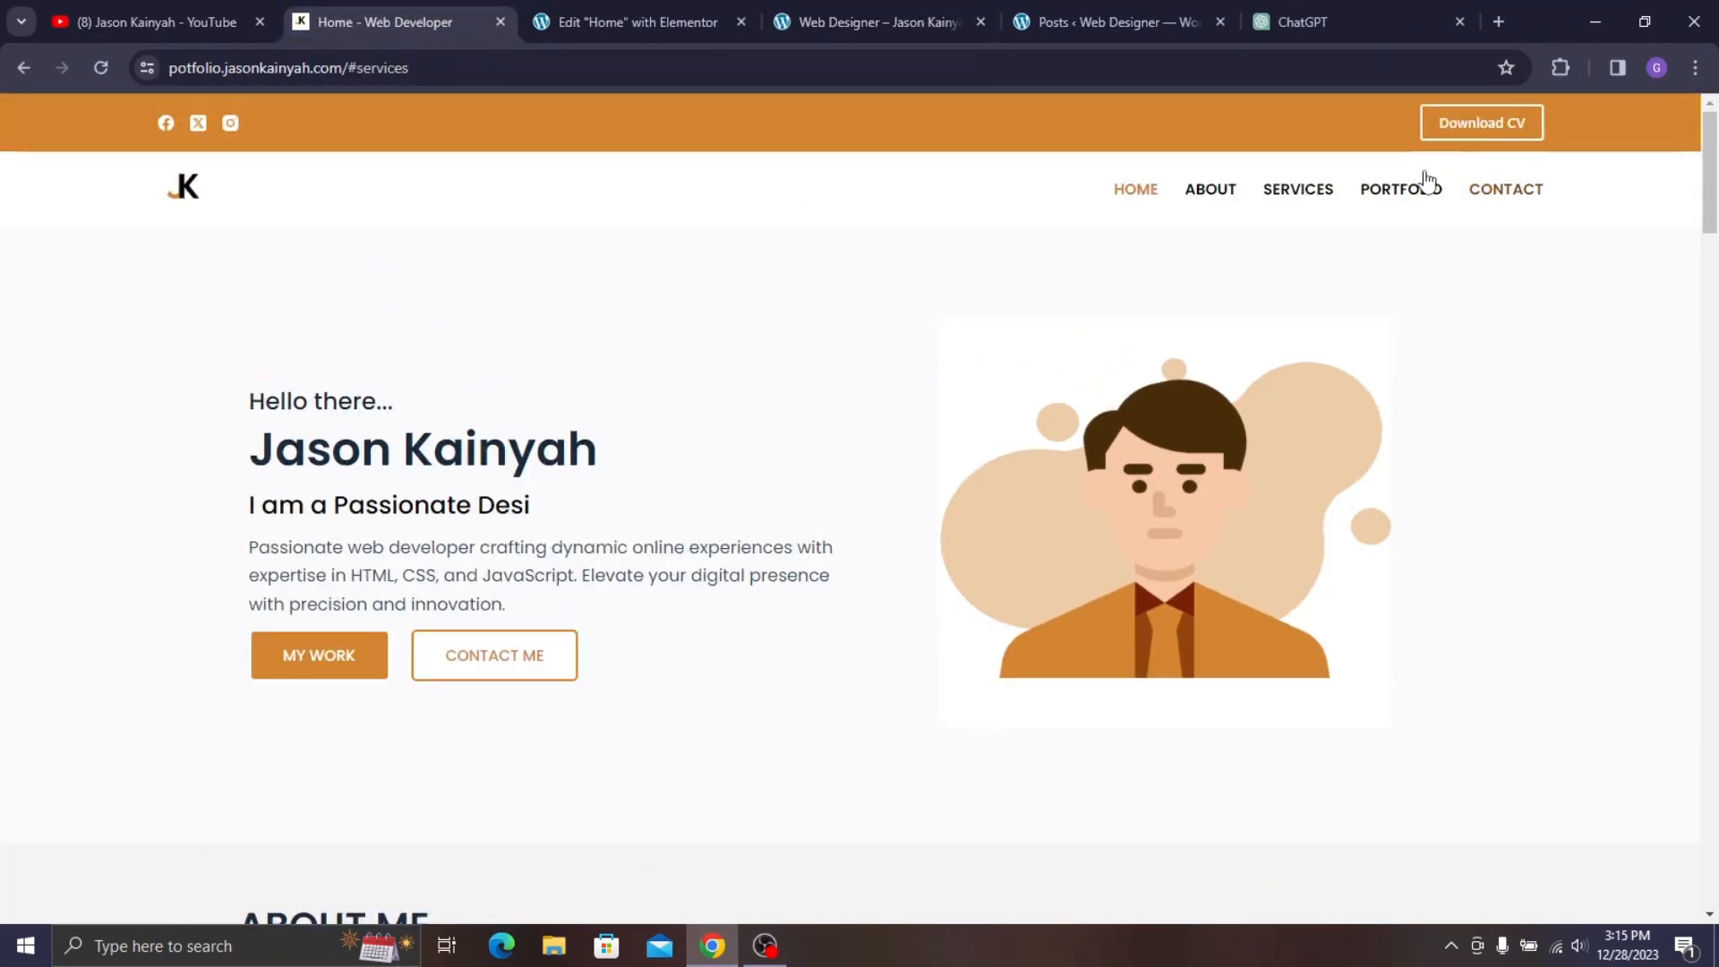
{"action": "left_click", "coordinate": [701, 11]}
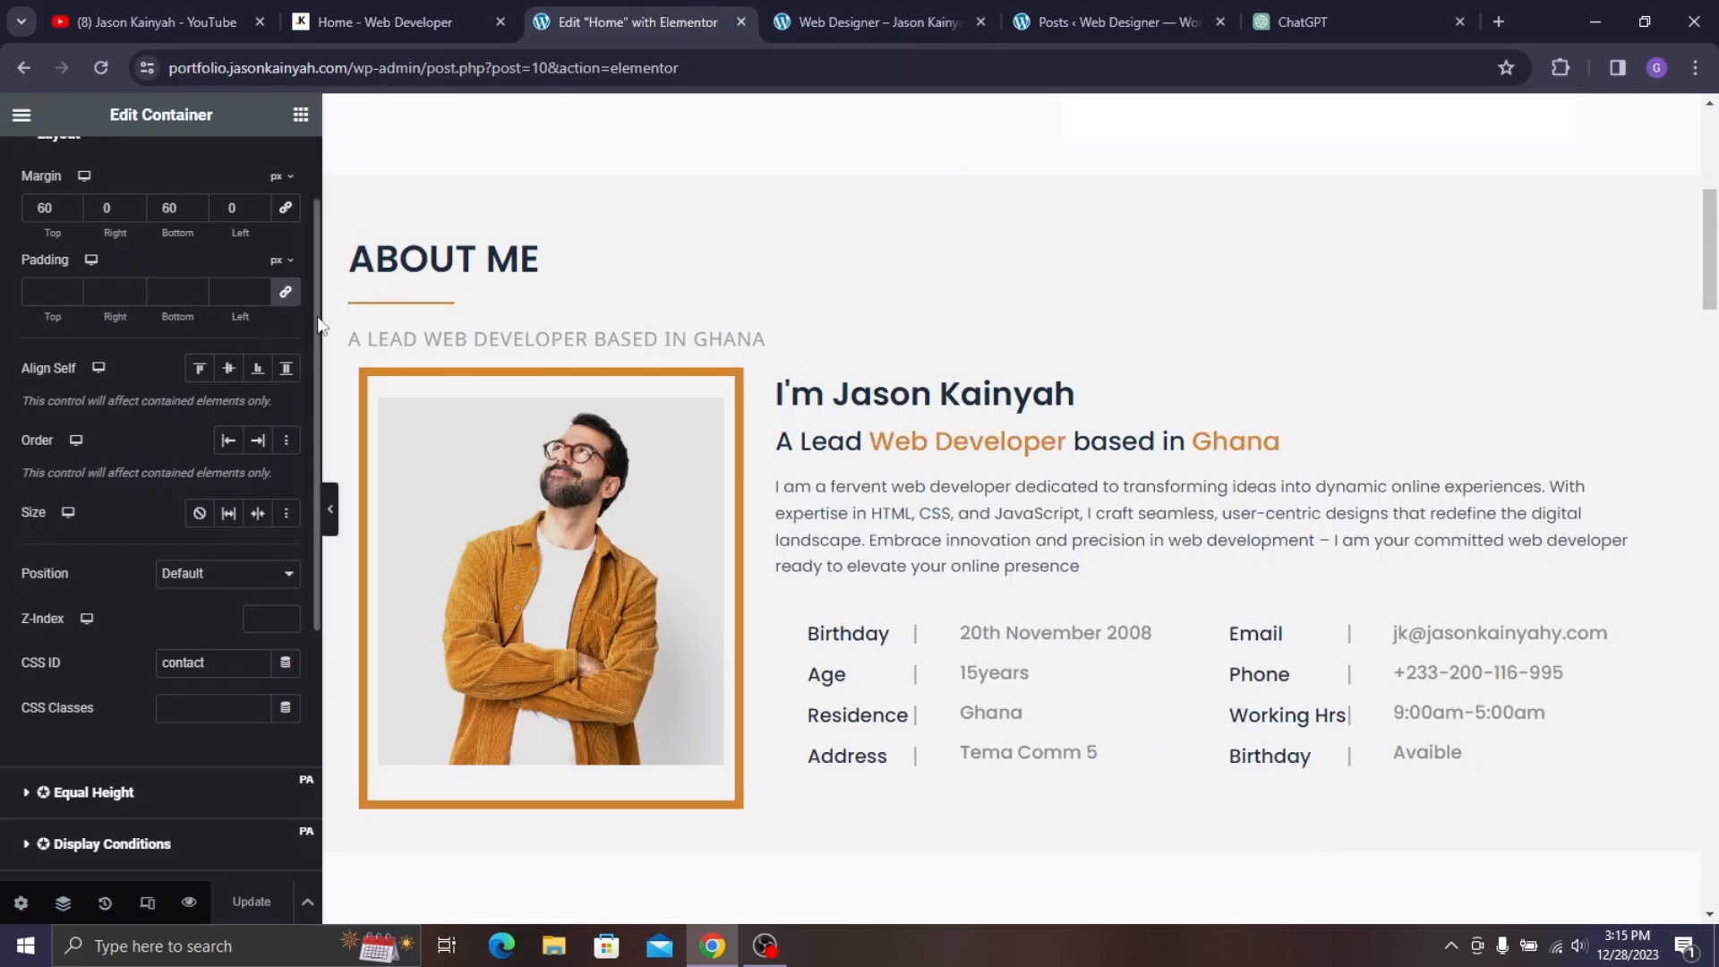
{"action": "left_click", "coordinate": [777, 10]}
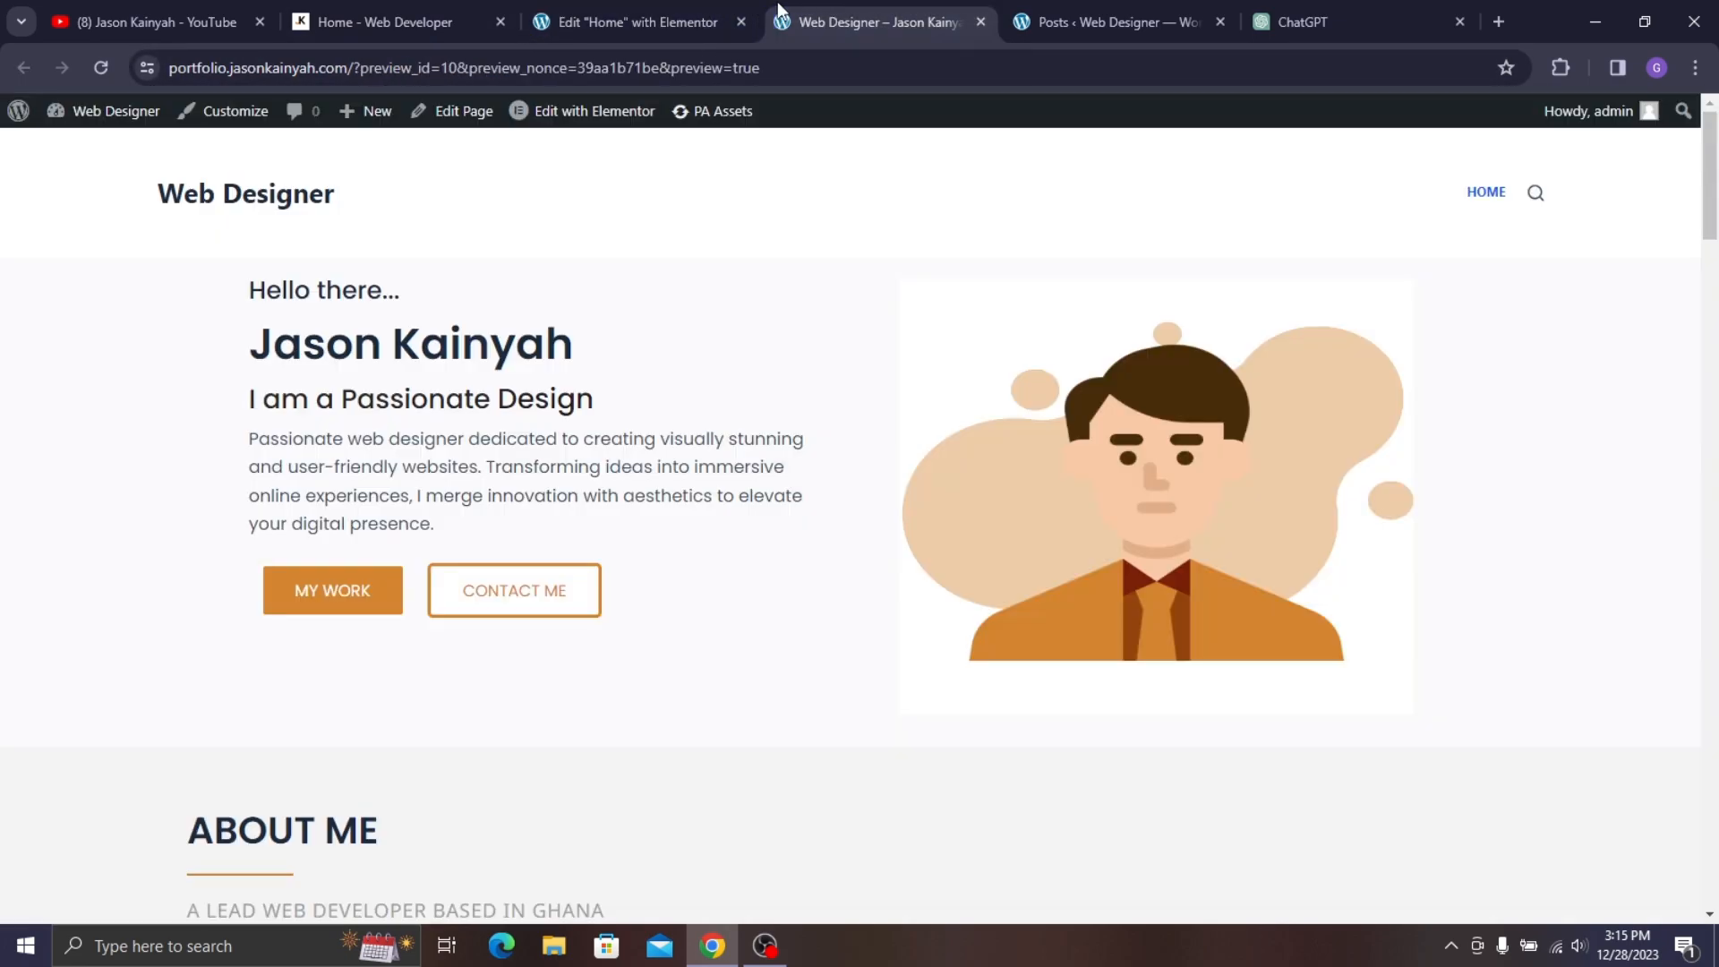
{"action": "left_click", "coordinate": [106, 120]}
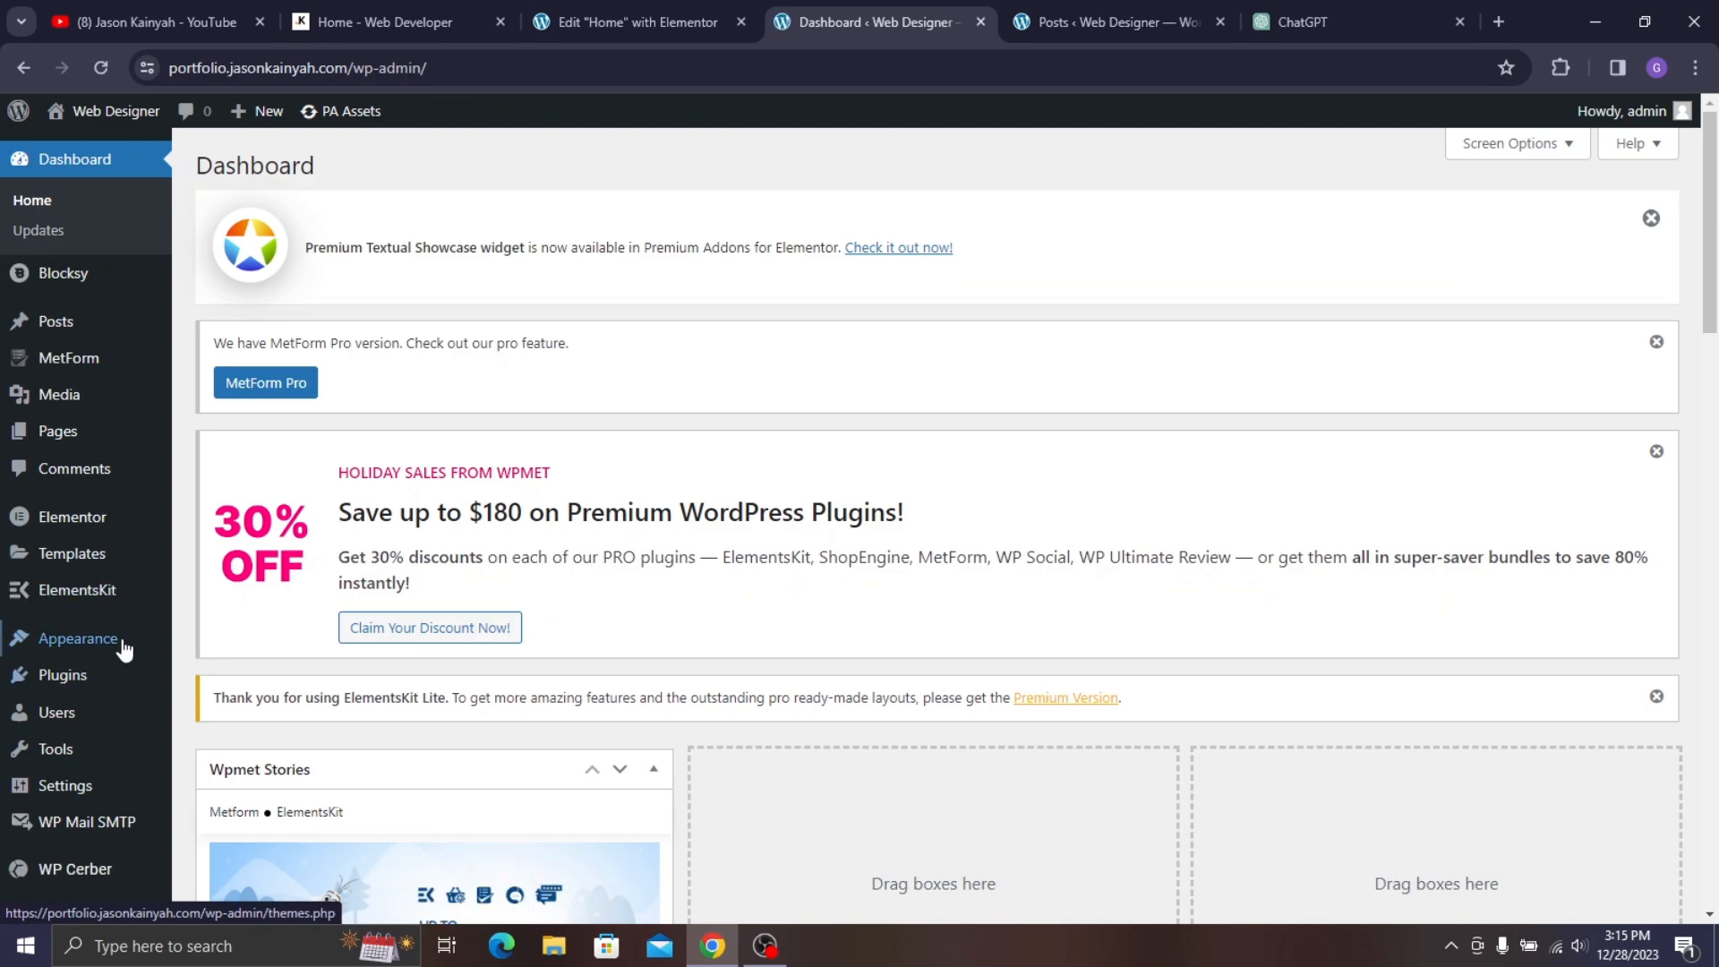
- Under Appearance > Menus, create a new menu named 'mainmen'
{"action": "mouse_move", "coordinate": [116, 648]}
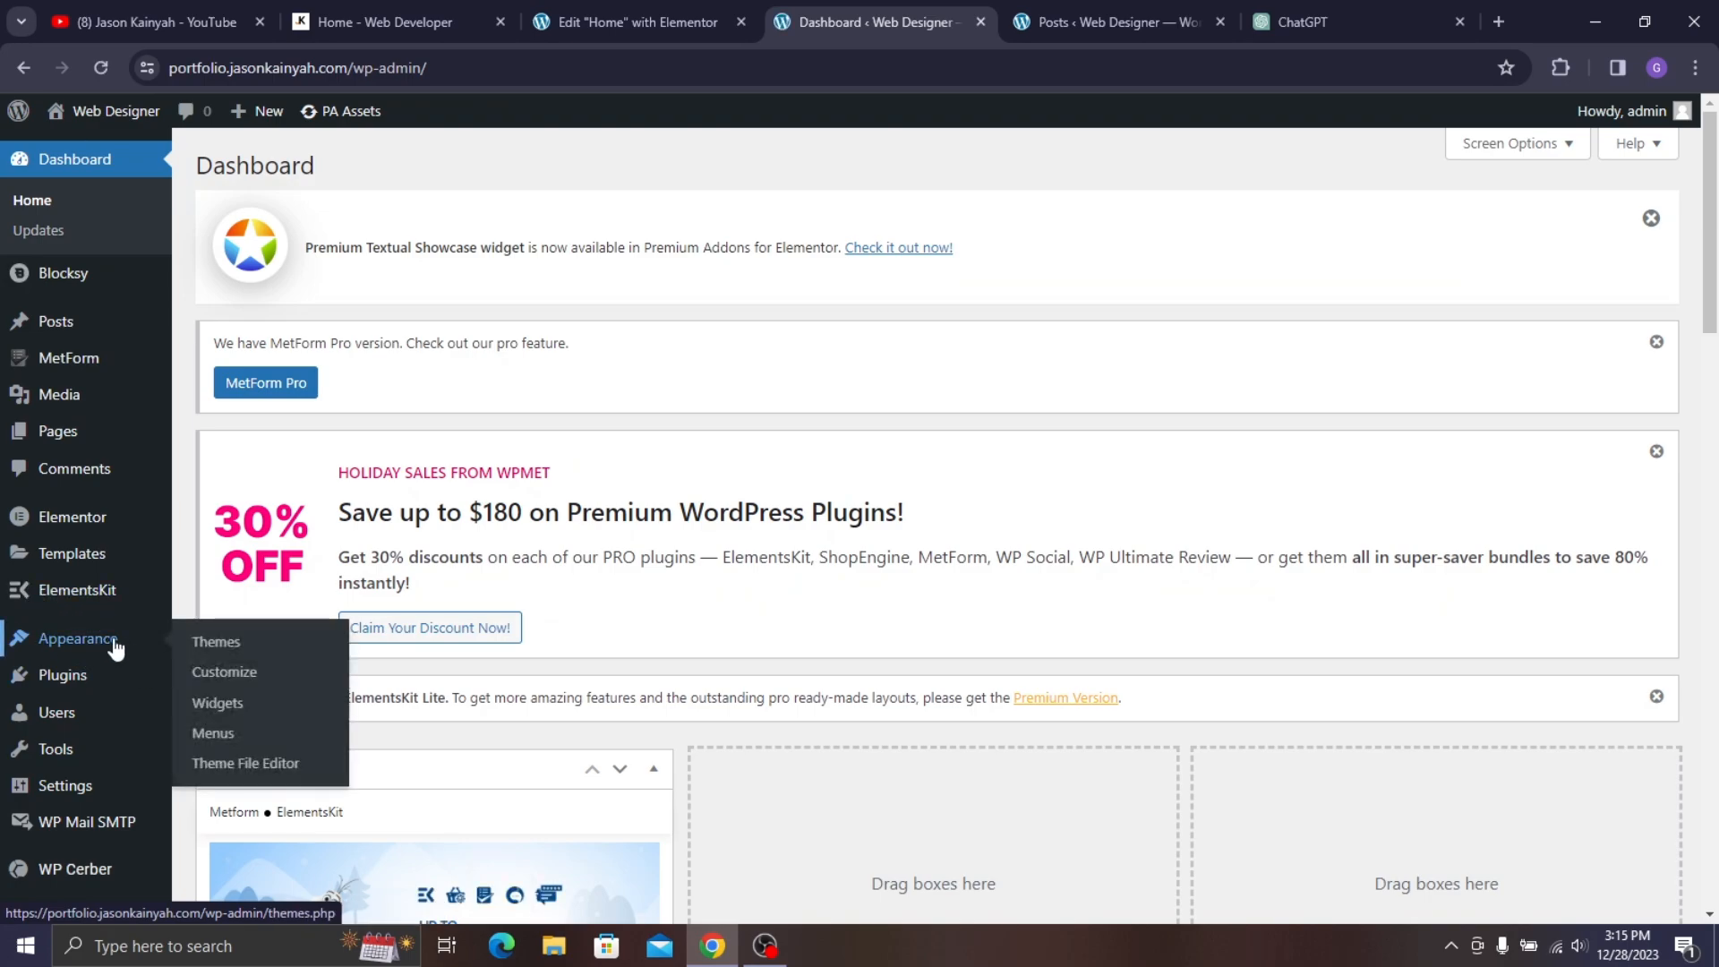
{"action": "left_click", "coordinate": [205, 732]}
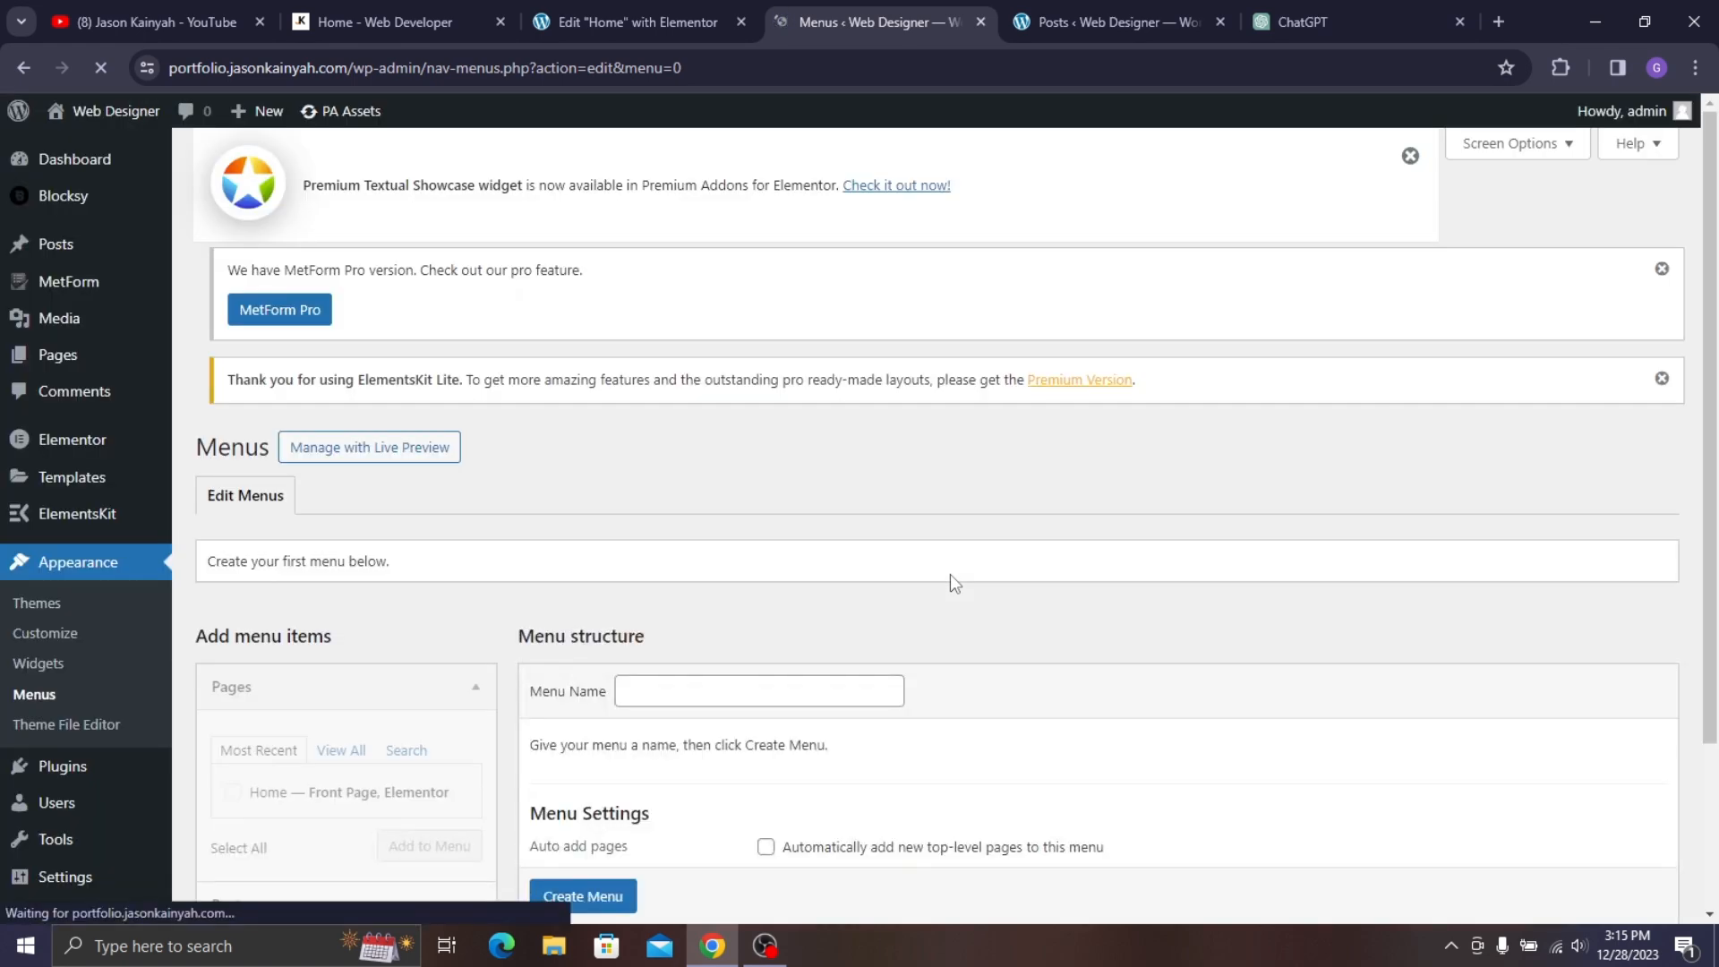
{"action": "scroll", "coordinate": [812, 533], "scroll_direction": "down", "scroll_amount": 2}
{"action": "left_click", "coordinate": [635, 478]}
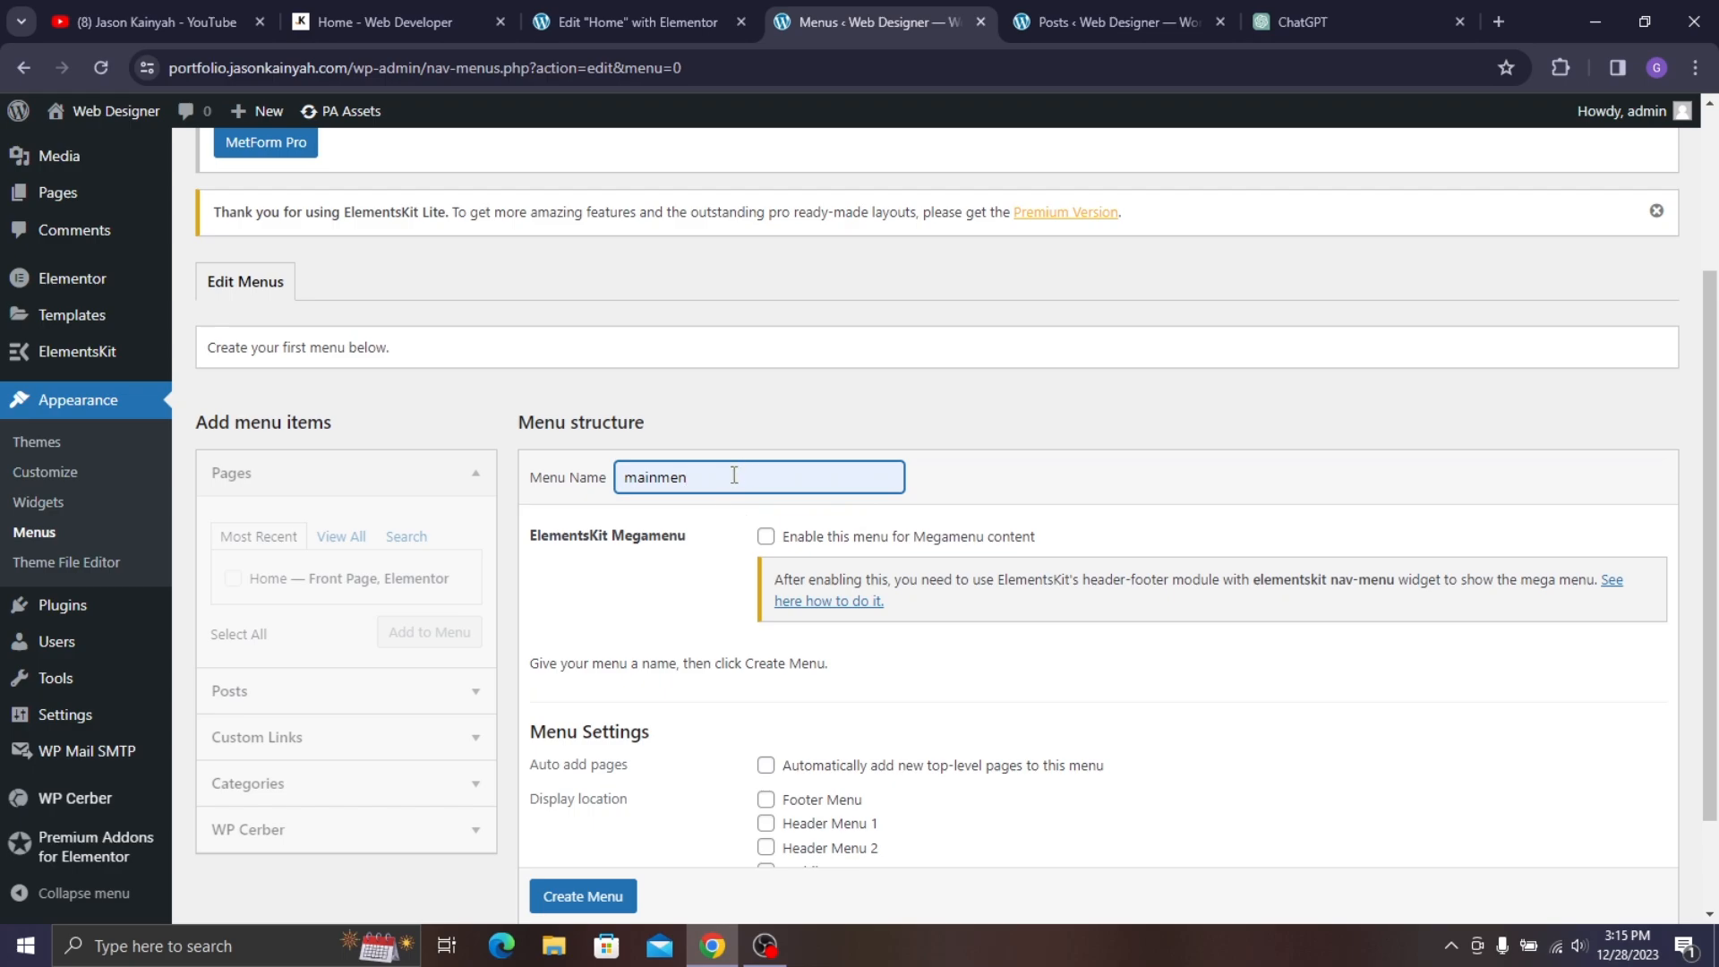
{"action": "scroll", "coordinate": [922, 600], "scroll_direction": "down", "scroll_amount": 2}
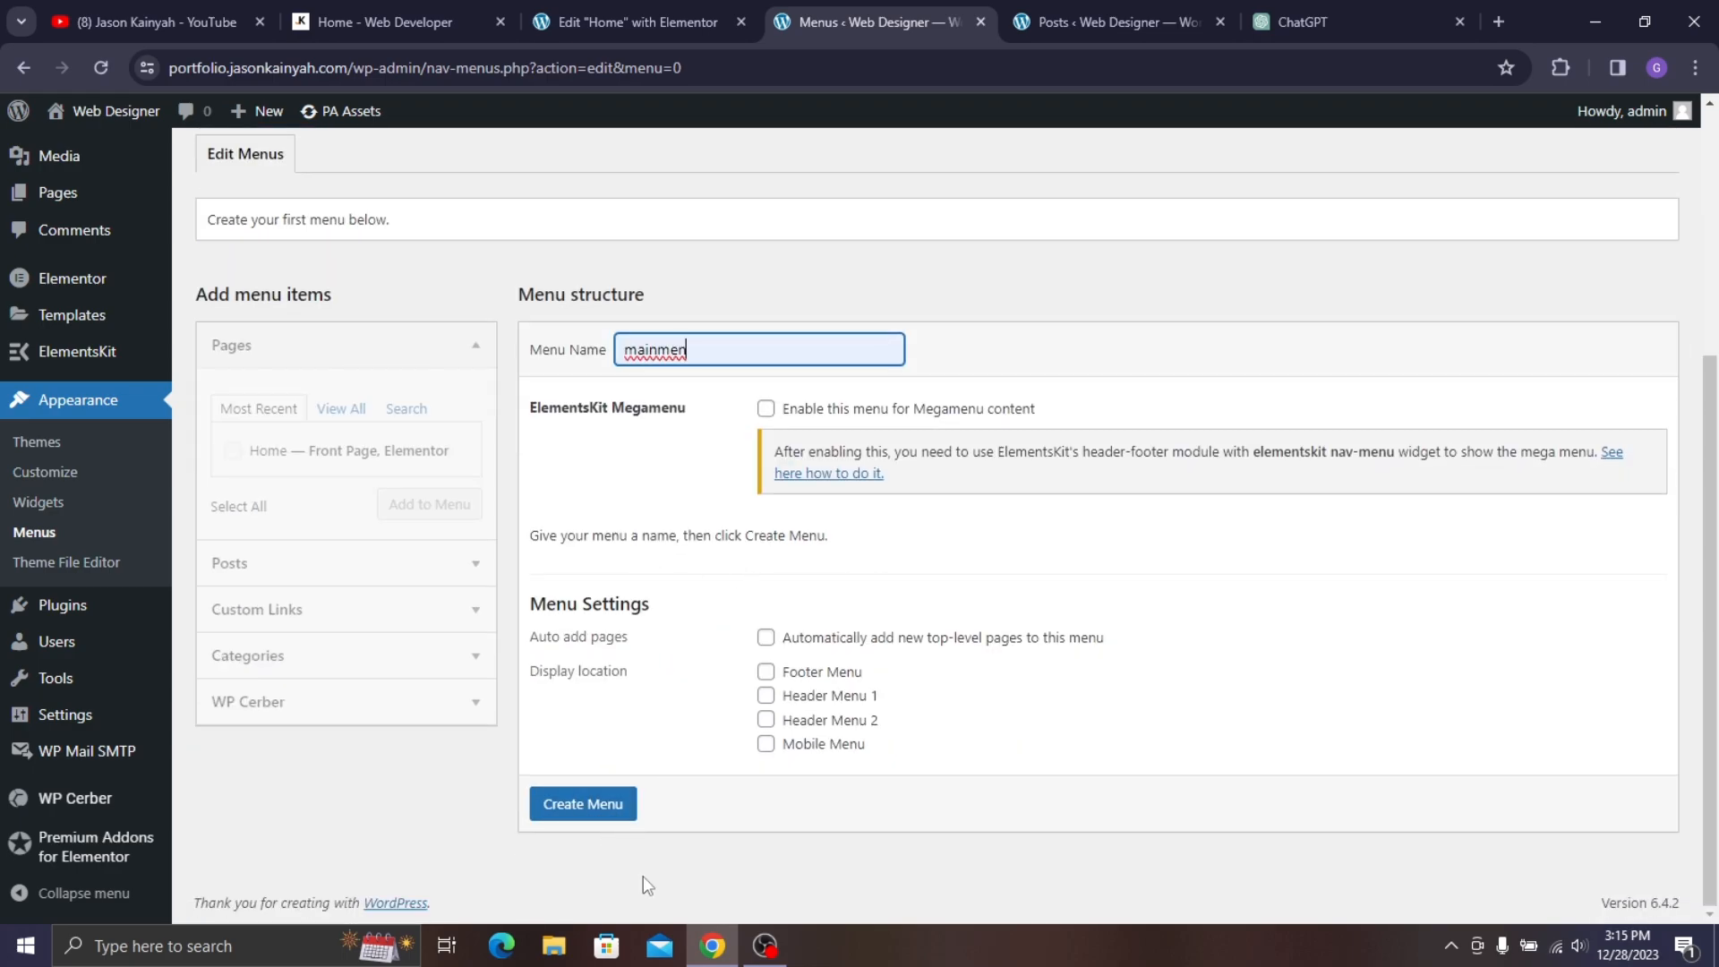
{"action": "left_click", "coordinate": [585, 806]}
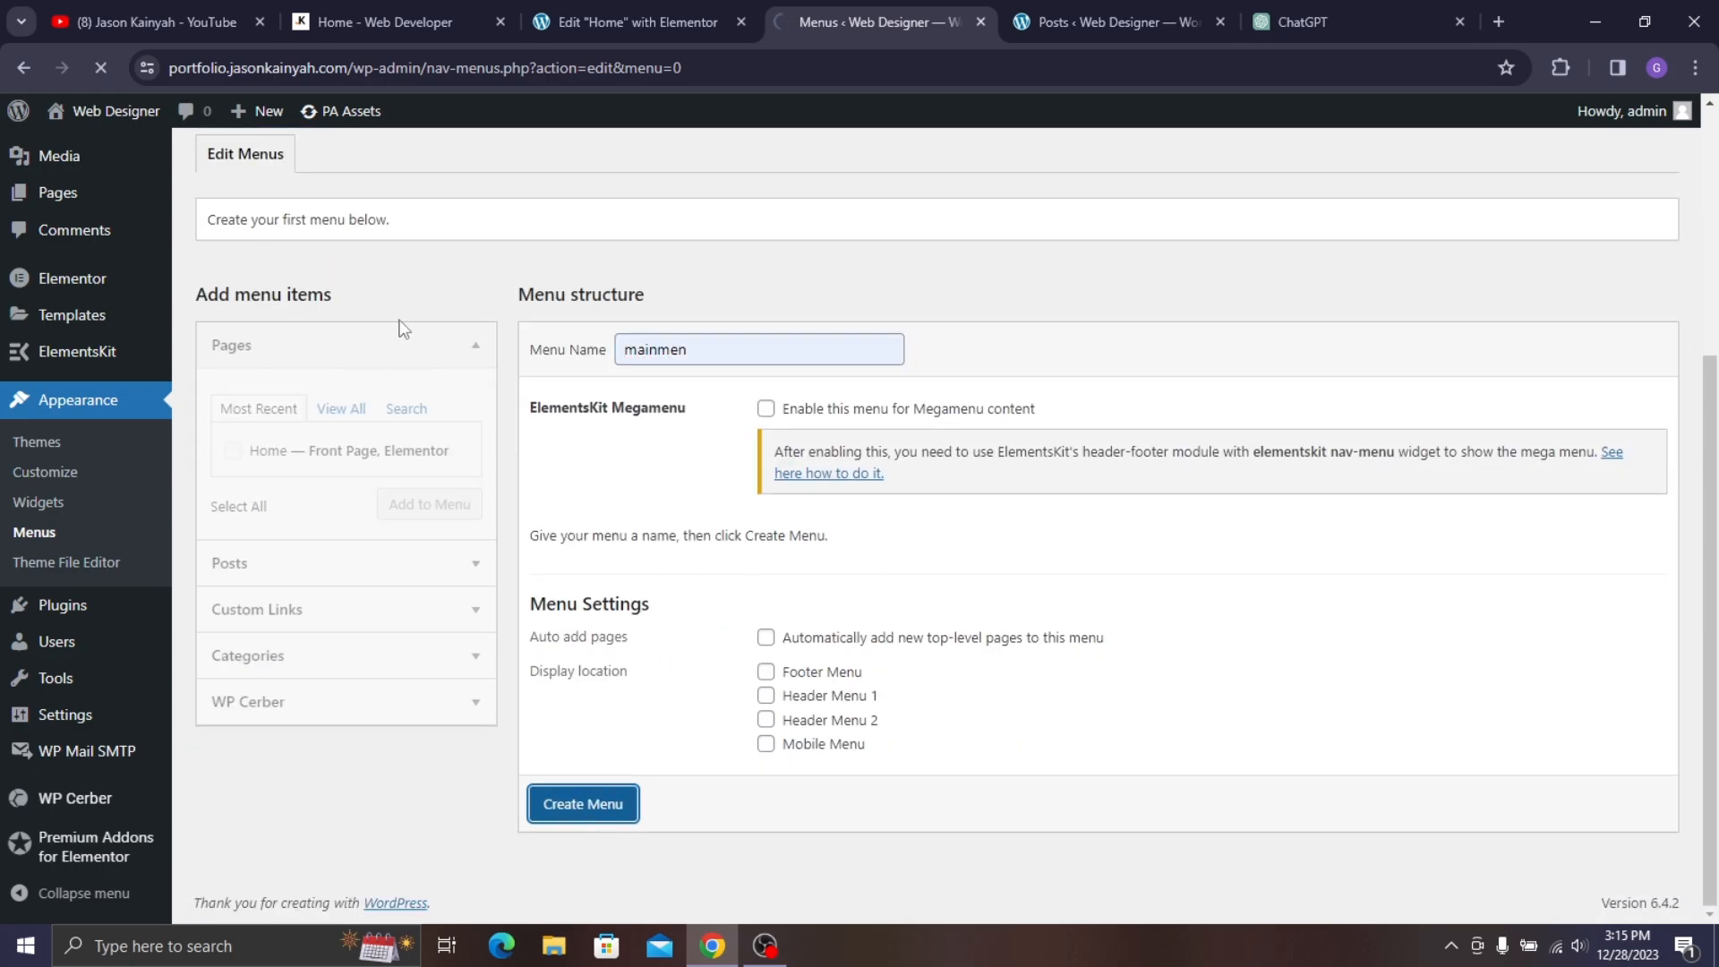
{"action": "scroll", "coordinate": [320, 403], "scroll_direction": "down", "scroll_amount": 3}
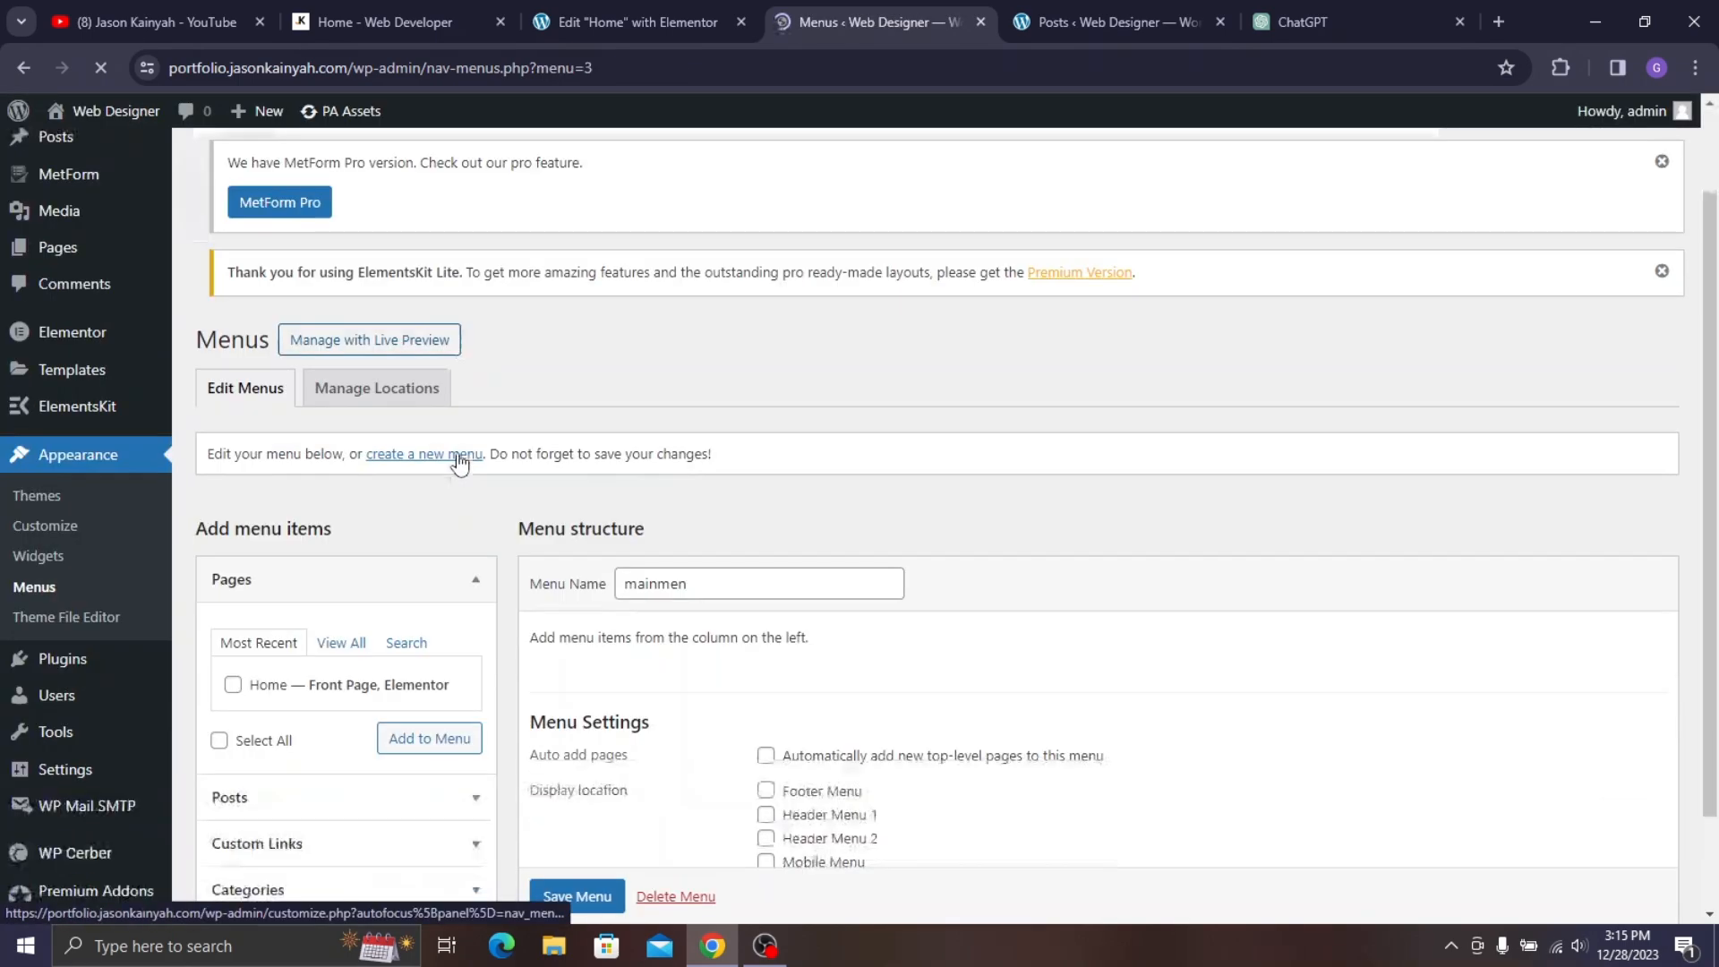
{"action": "scroll", "coordinate": [312, 535], "scroll_direction": "down", "scroll_amount": 1}
- Add the Home page to the mainmen menu
{"action": "left_click", "coordinate": [234, 497]}
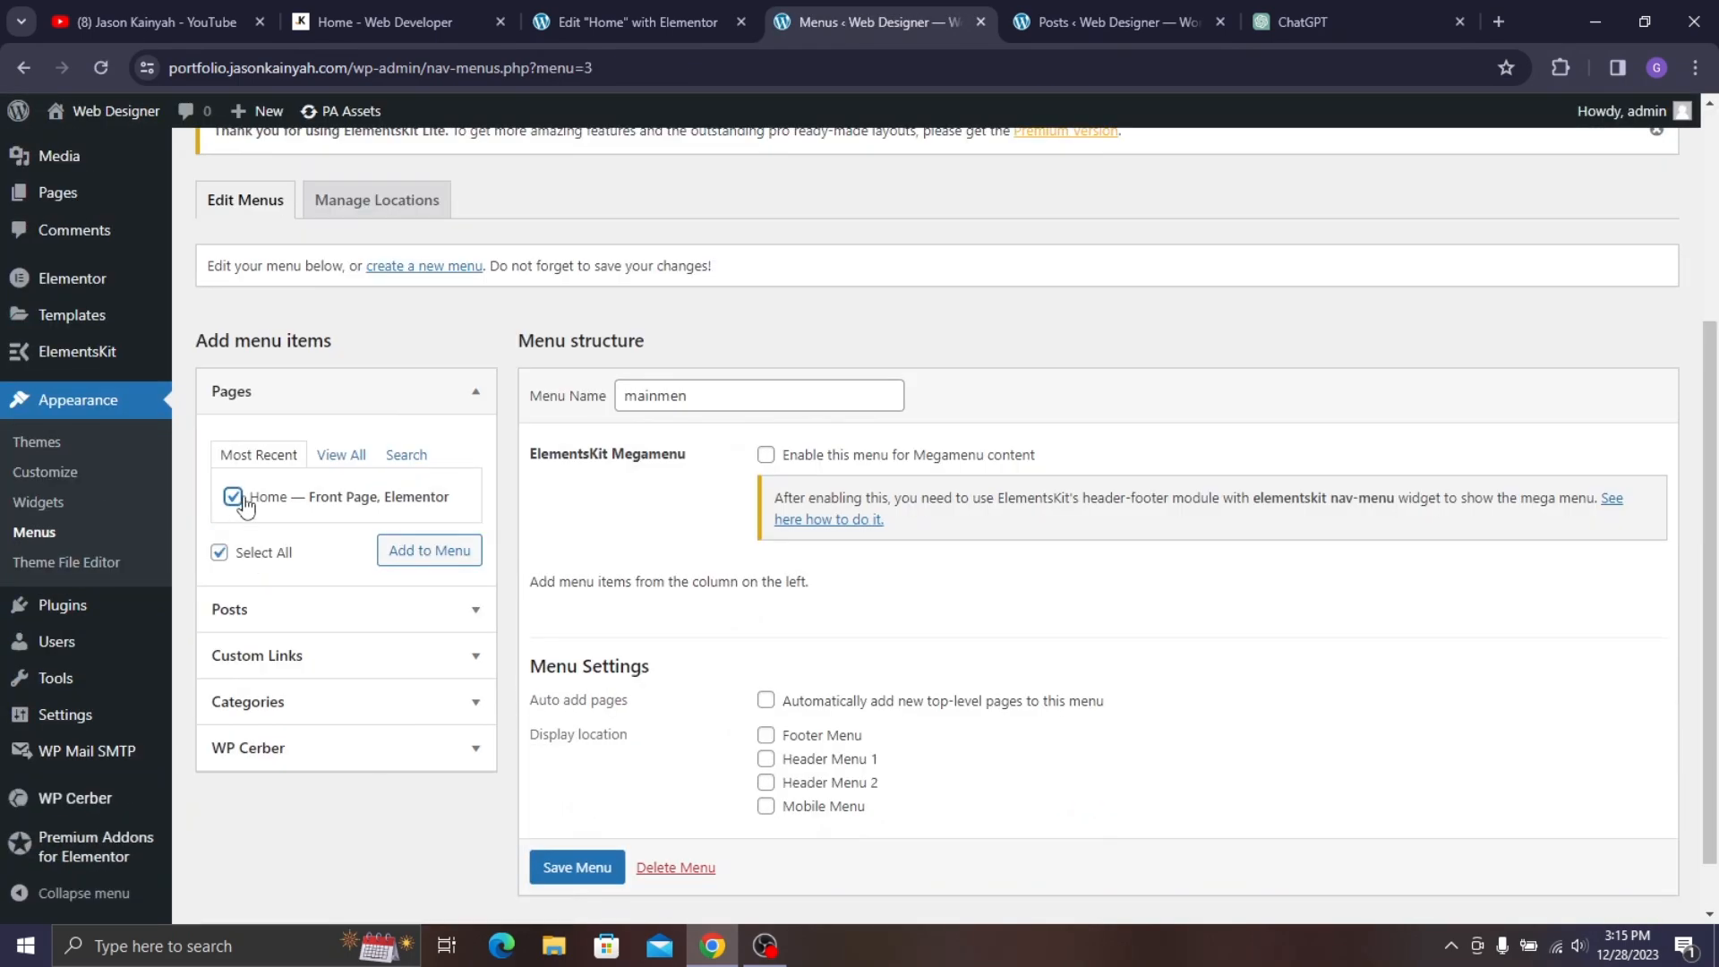
{"action": "left_click", "coordinate": [439, 559]}
{"action": "scroll", "coordinate": [804, 521], "scroll_direction": "down", "scroll_amount": 2}
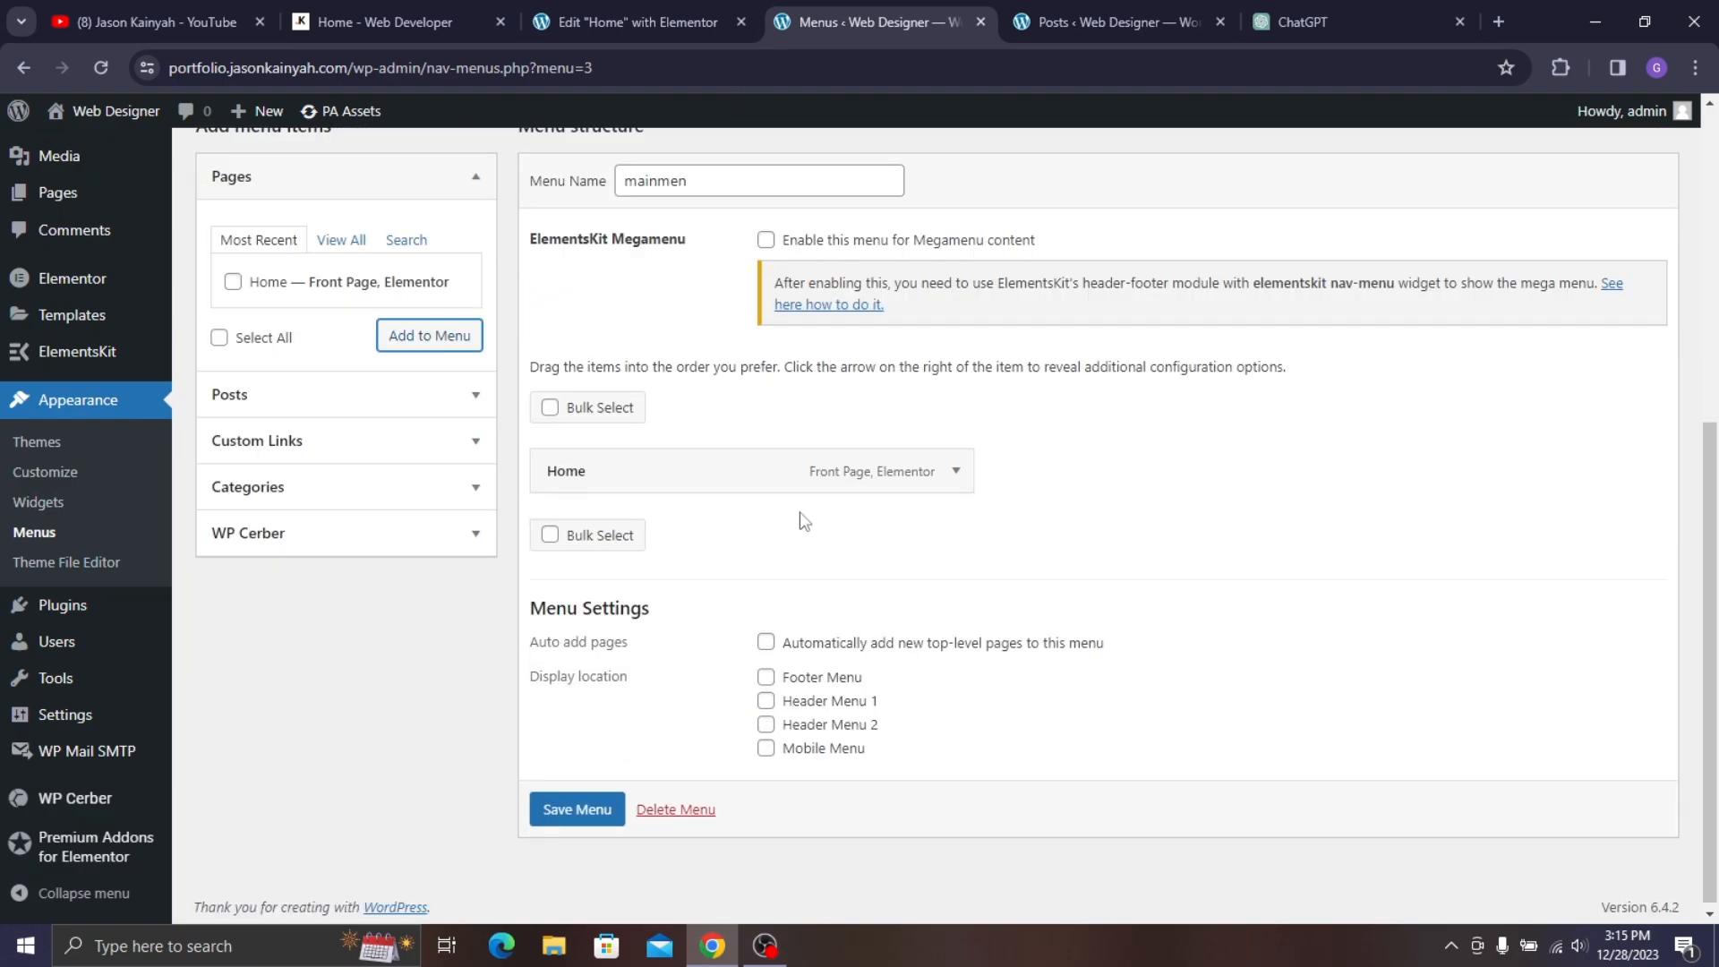
- Add a custom link with URL #about and link text 'About' to the menu
{"action": "left_click", "coordinate": [286, 441]}
{"action": "left_click", "coordinate": [324, 344]}
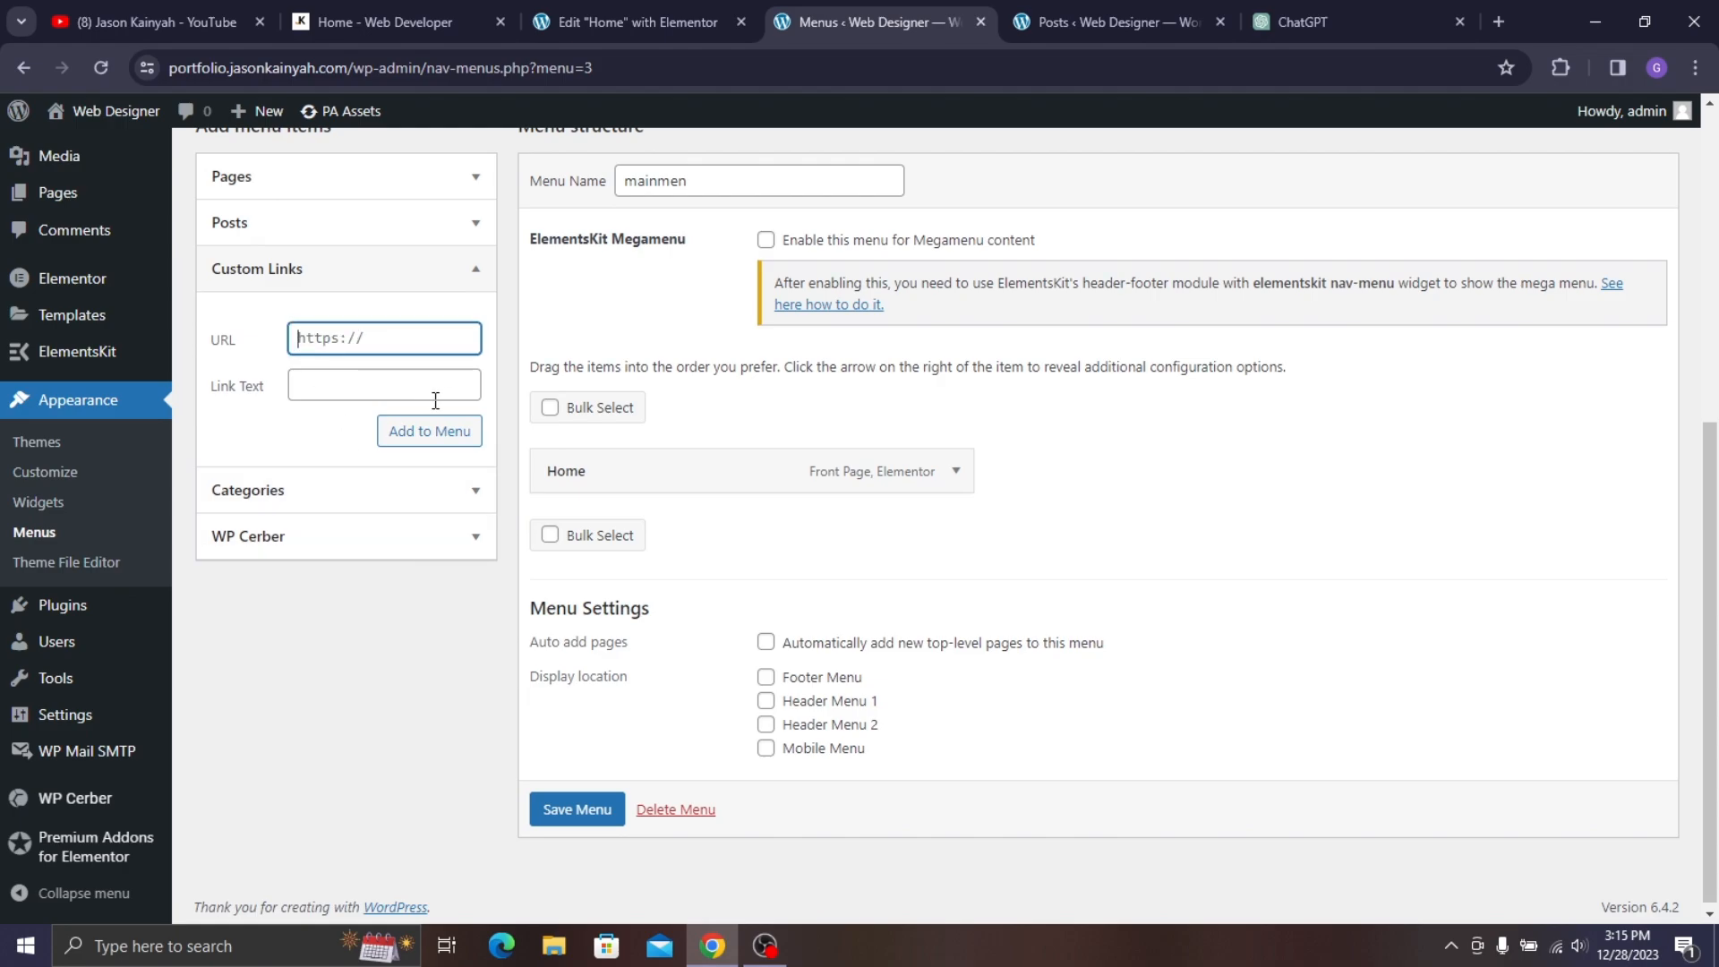
{"action": "type", "text": "#about"}
{"action": "left_click", "coordinate": [702, 7]}
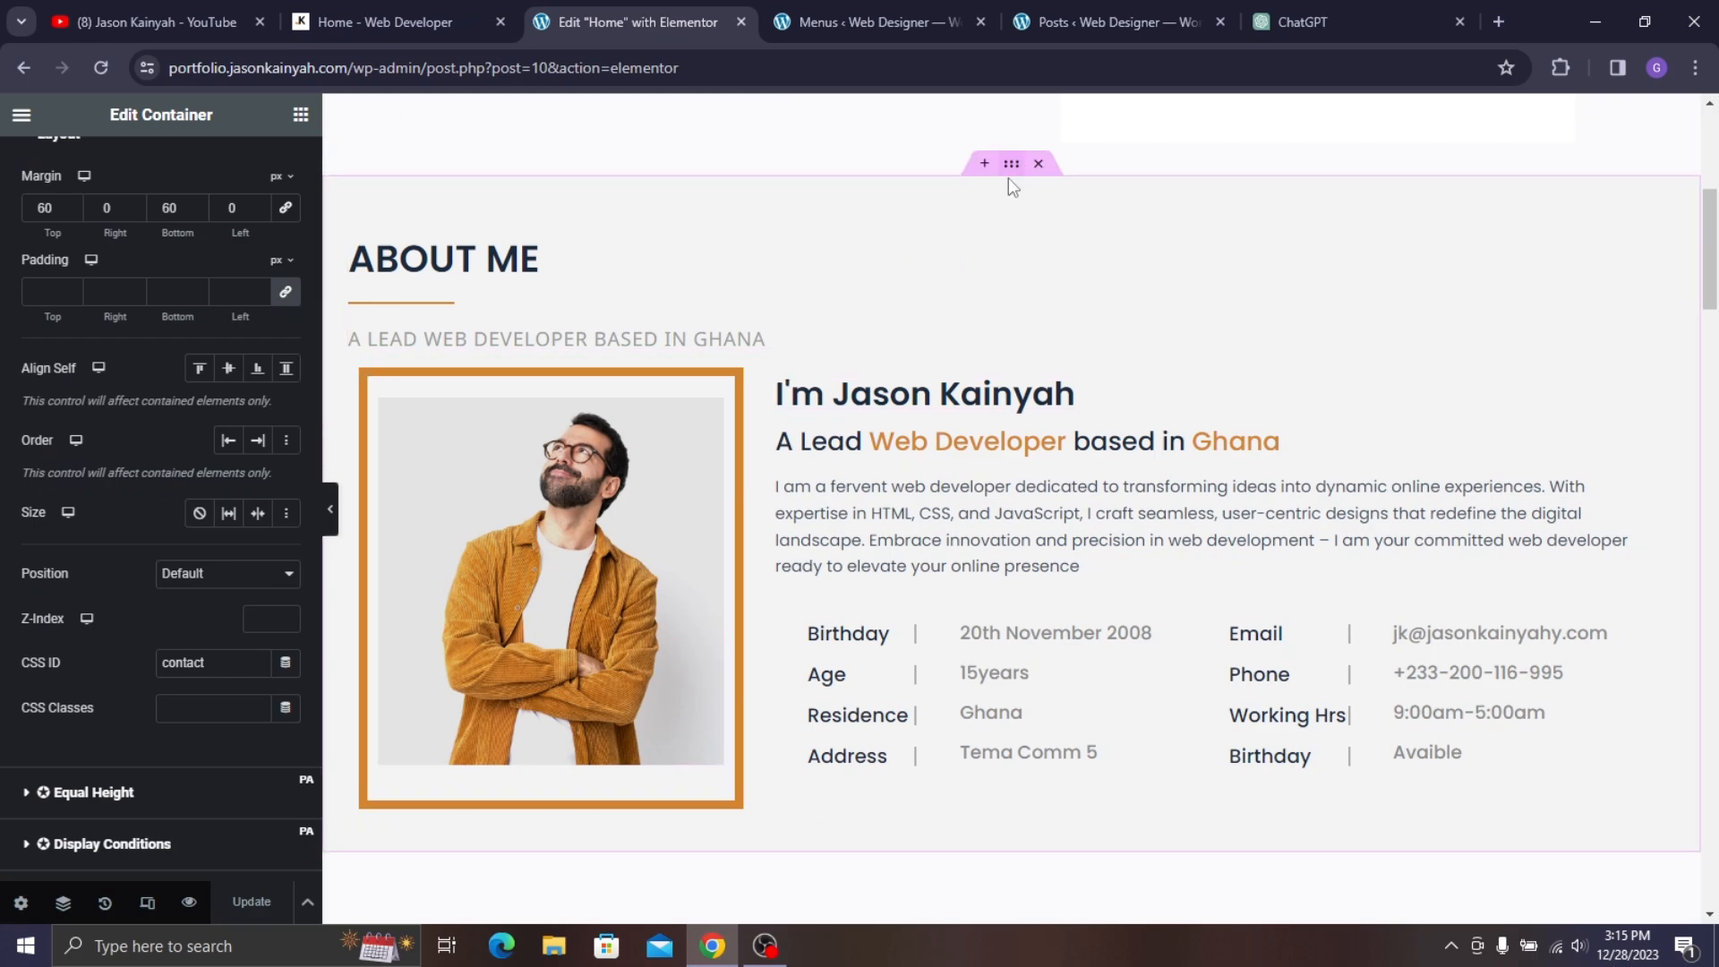
{"action": "left_click", "coordinate": [415, 193]}
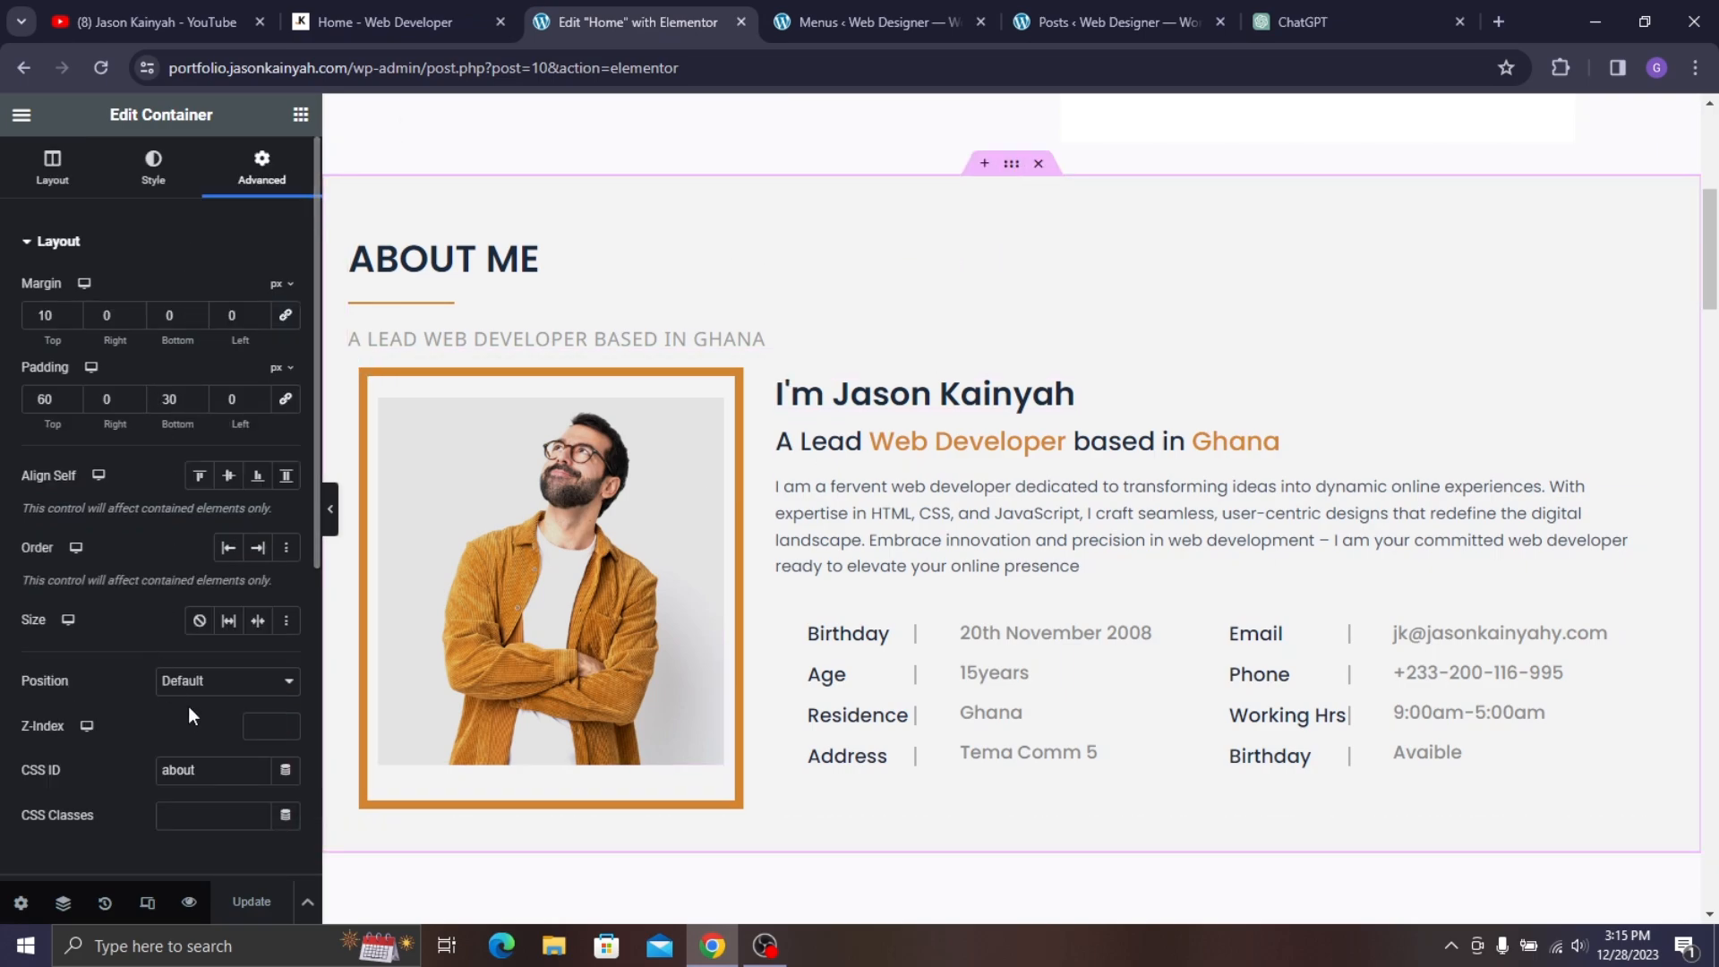
{"action": "left_click", "coordinate": [448, 18]}
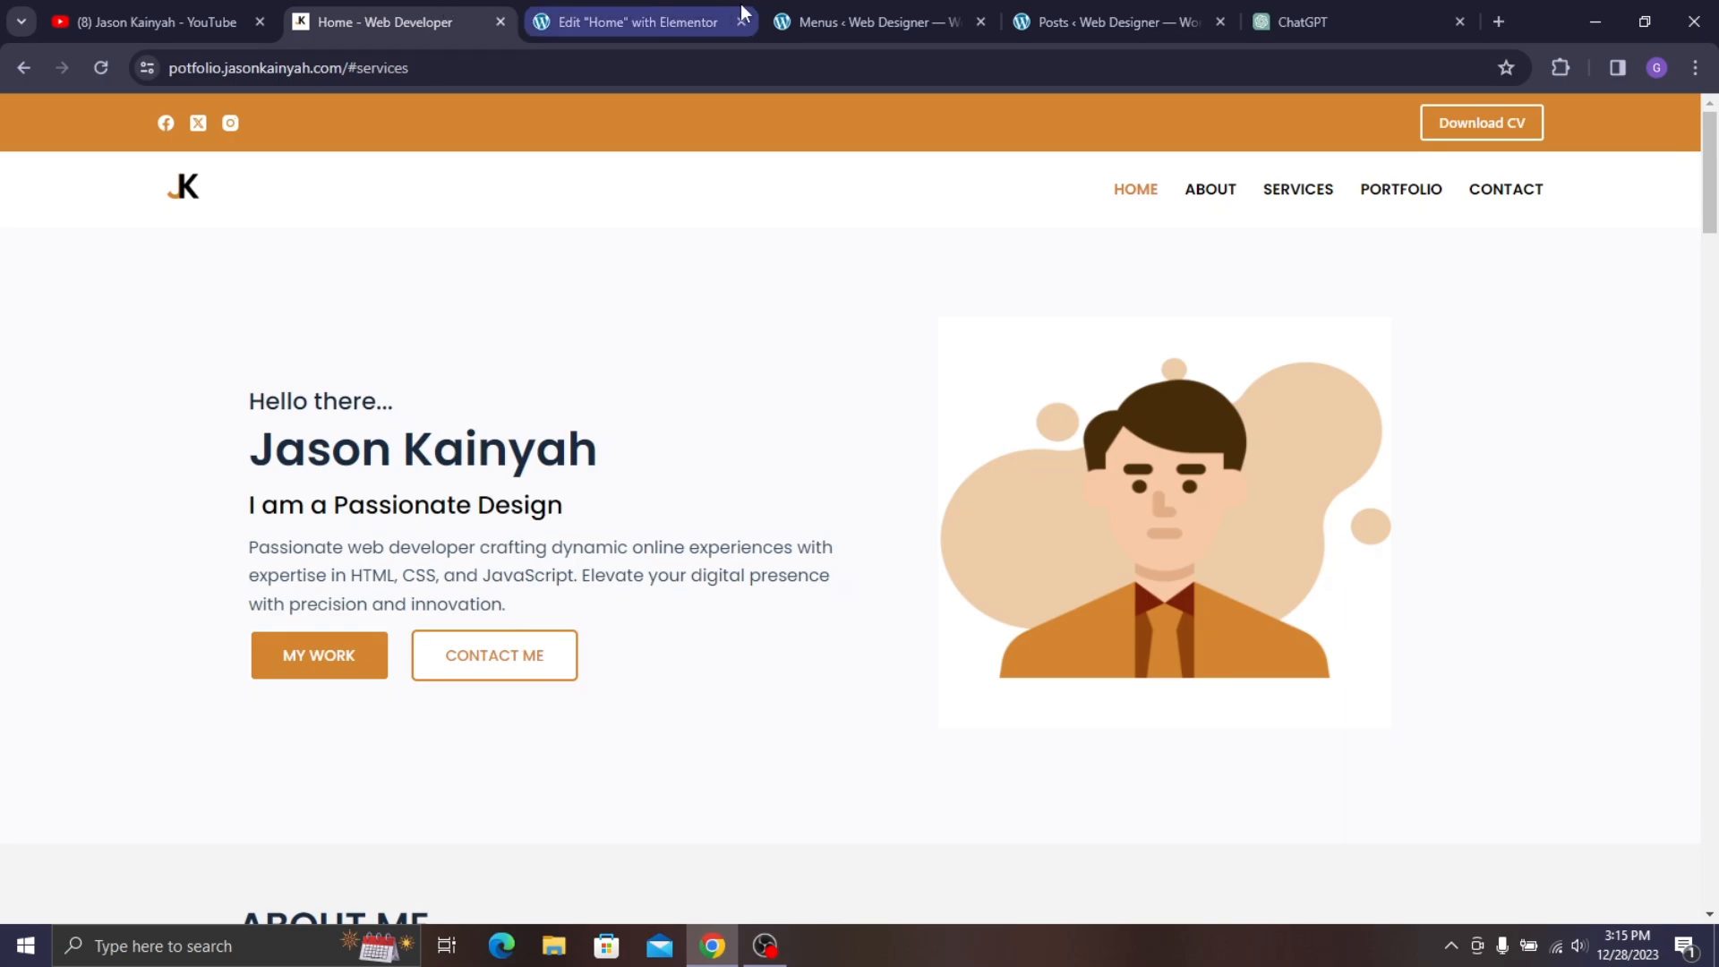
{"action": "left_click", "coordinate": [868, 21]}
{"action": "left_click", "coordinate": [399, 397]}
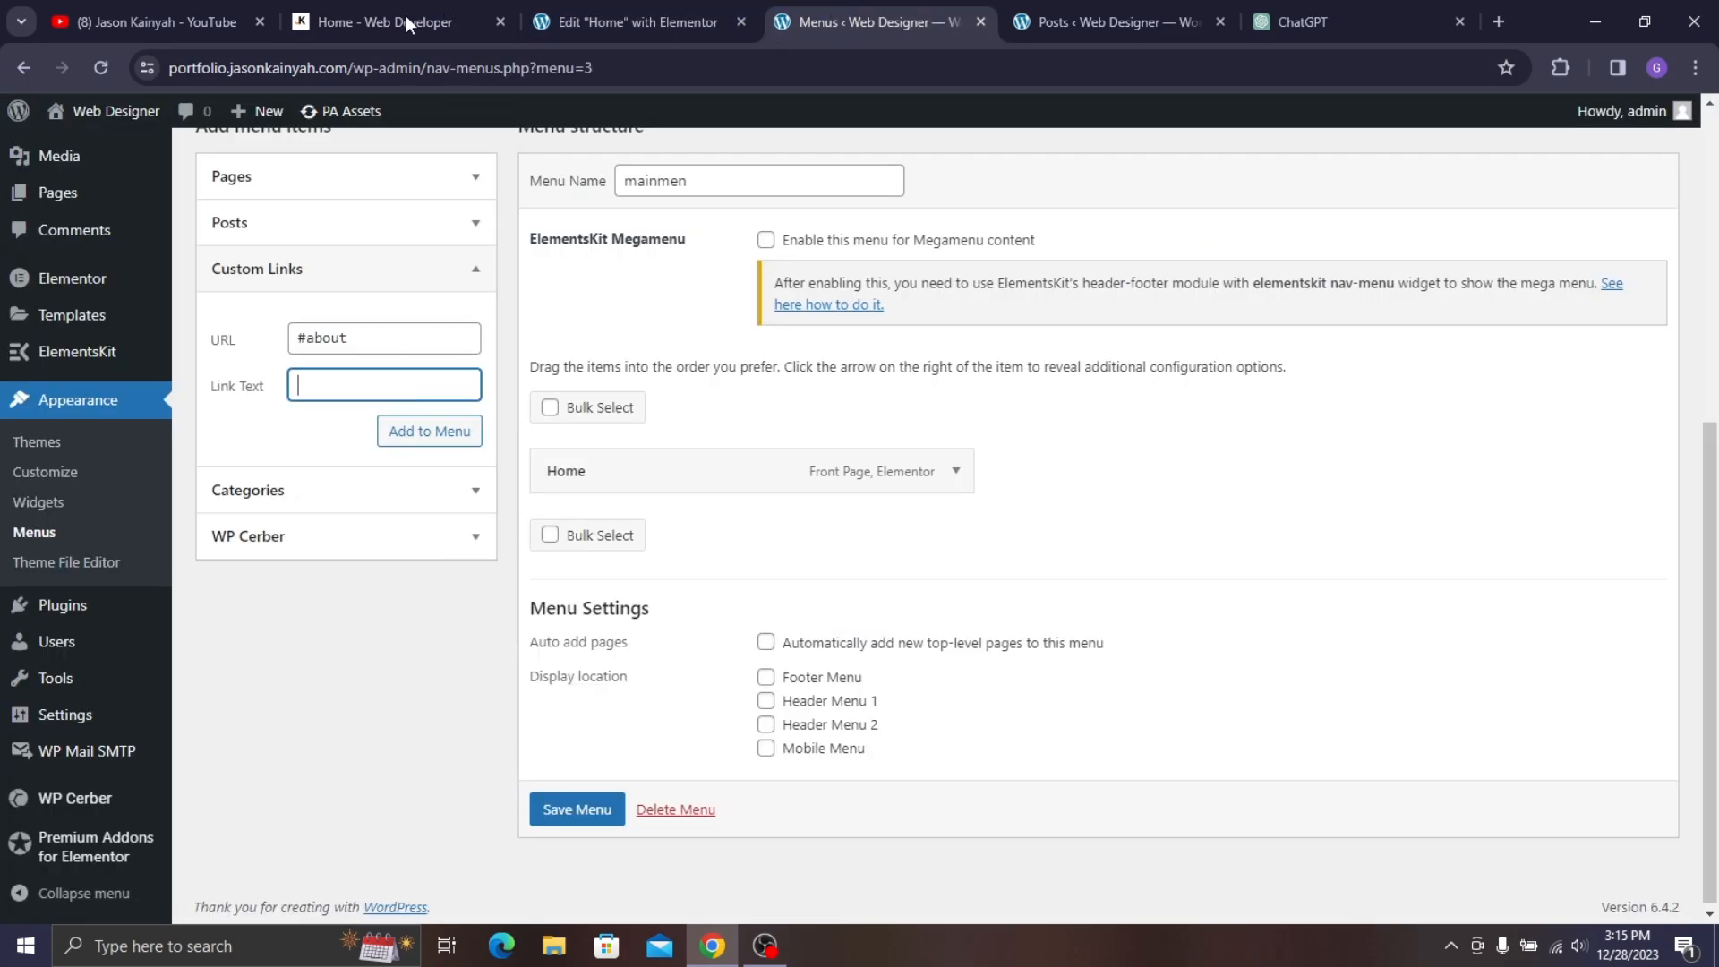
{"action": "left_click", "coordinate": [406, 18]}
{"action": "left_click", "coordinate": [887, 23]}
{"action": "left_click", "coordinate": [405, 432]}
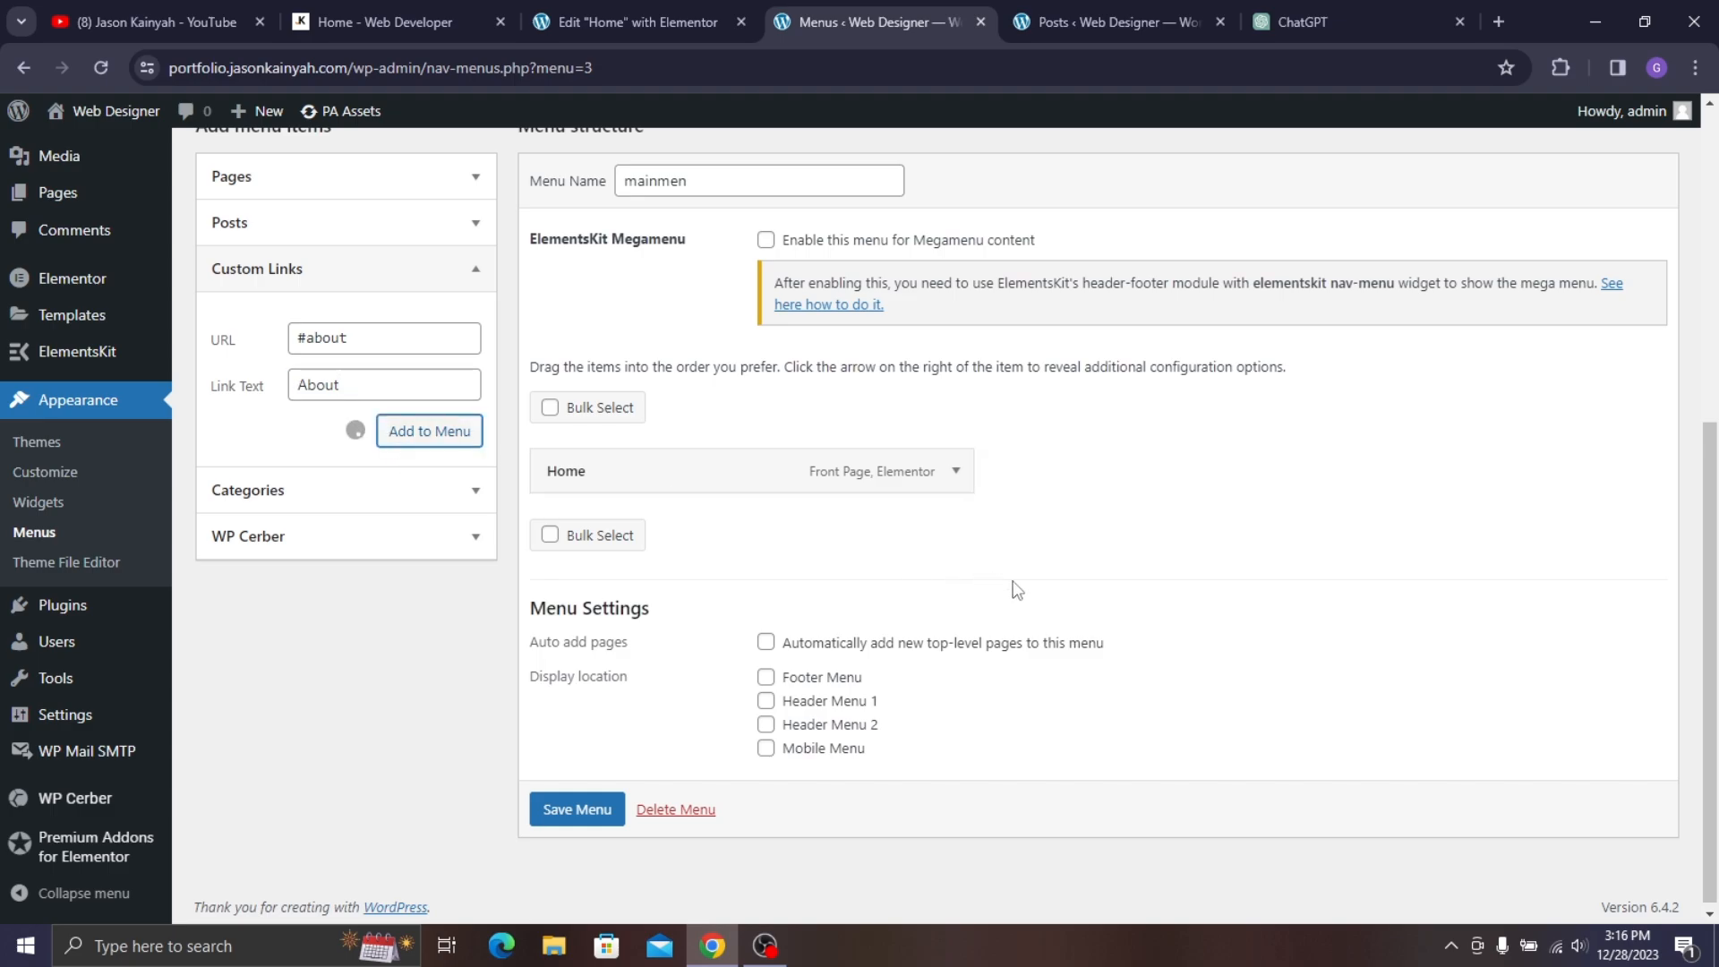
- Add a custom link with URL #services and link text 'Services' to the menu
{"action": "left_click", "coordinate": [958, 480]}
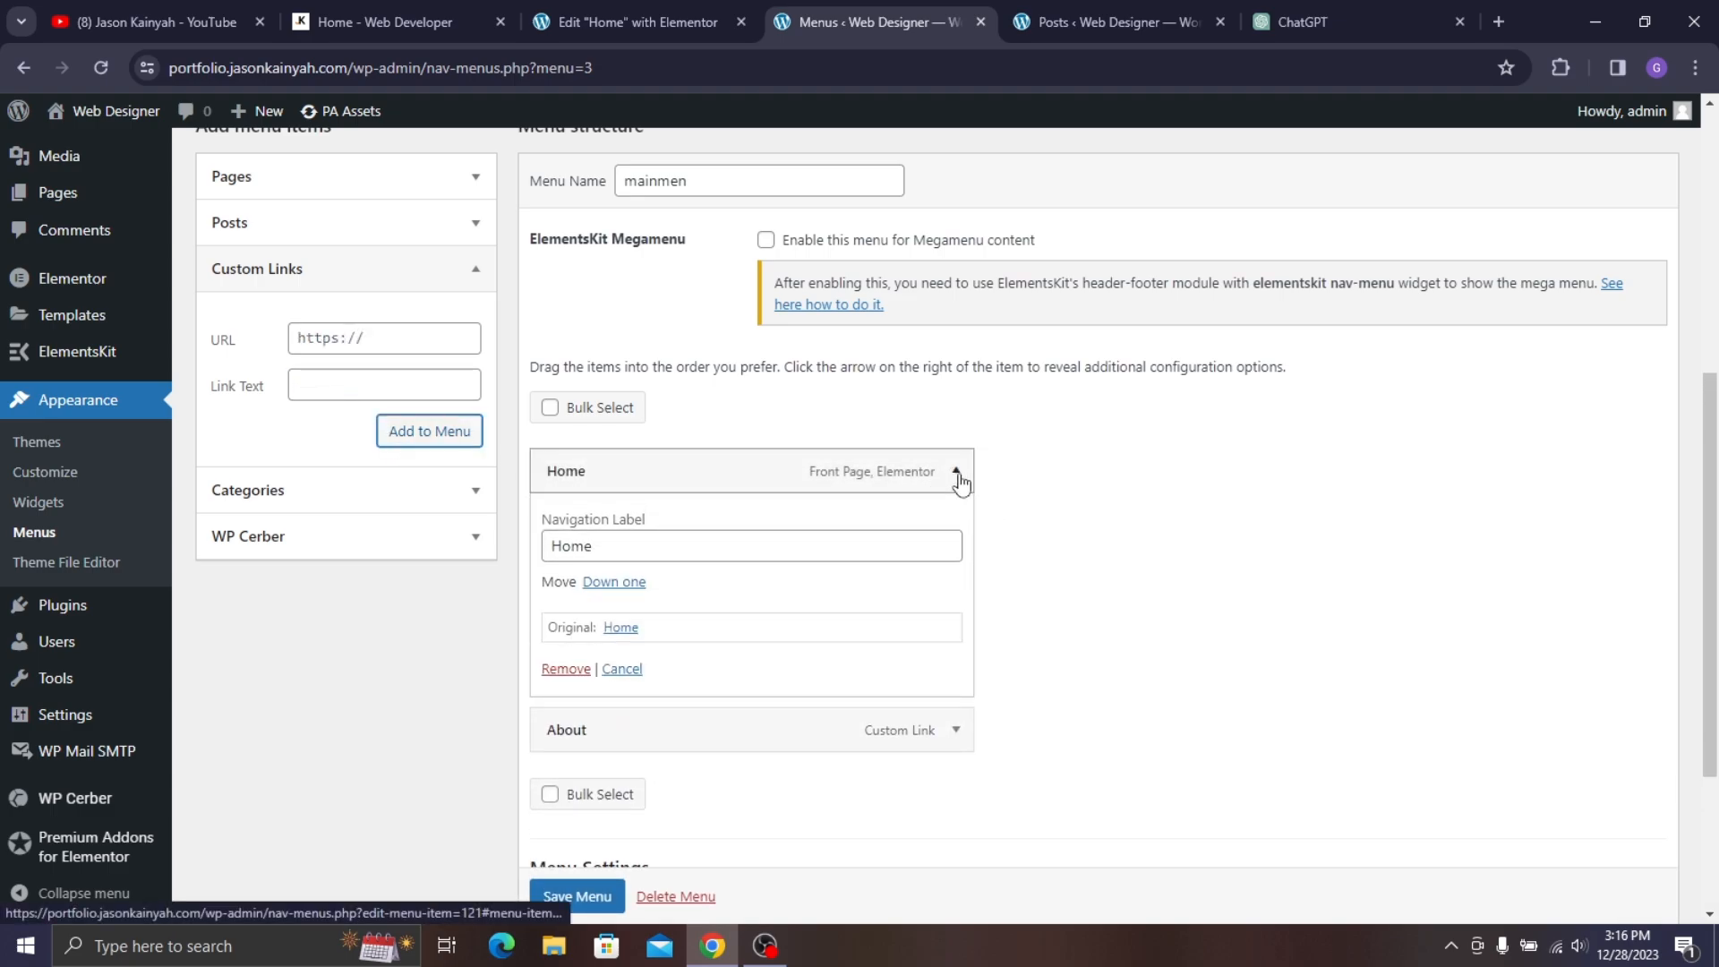
{"action": "left_click", "coordinate": [957, 475]}
{"action": "left_click", "coordinate": [627, 21]}
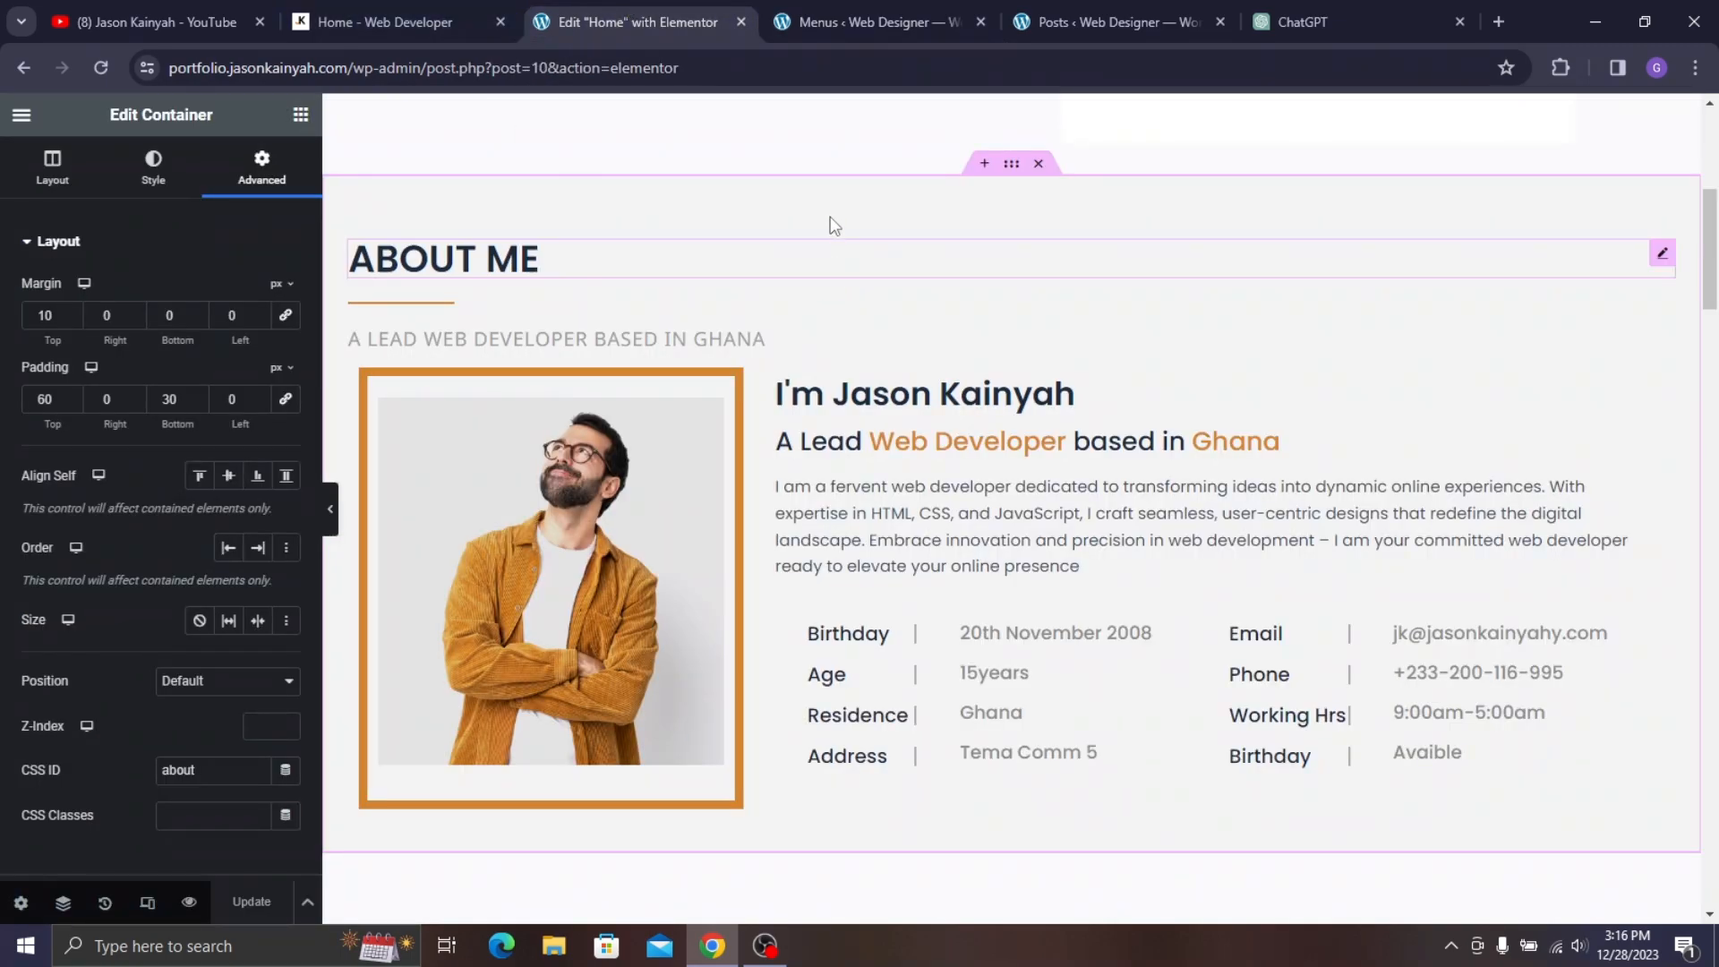
{"action": "left_click", "coordinate": [449, 2]}
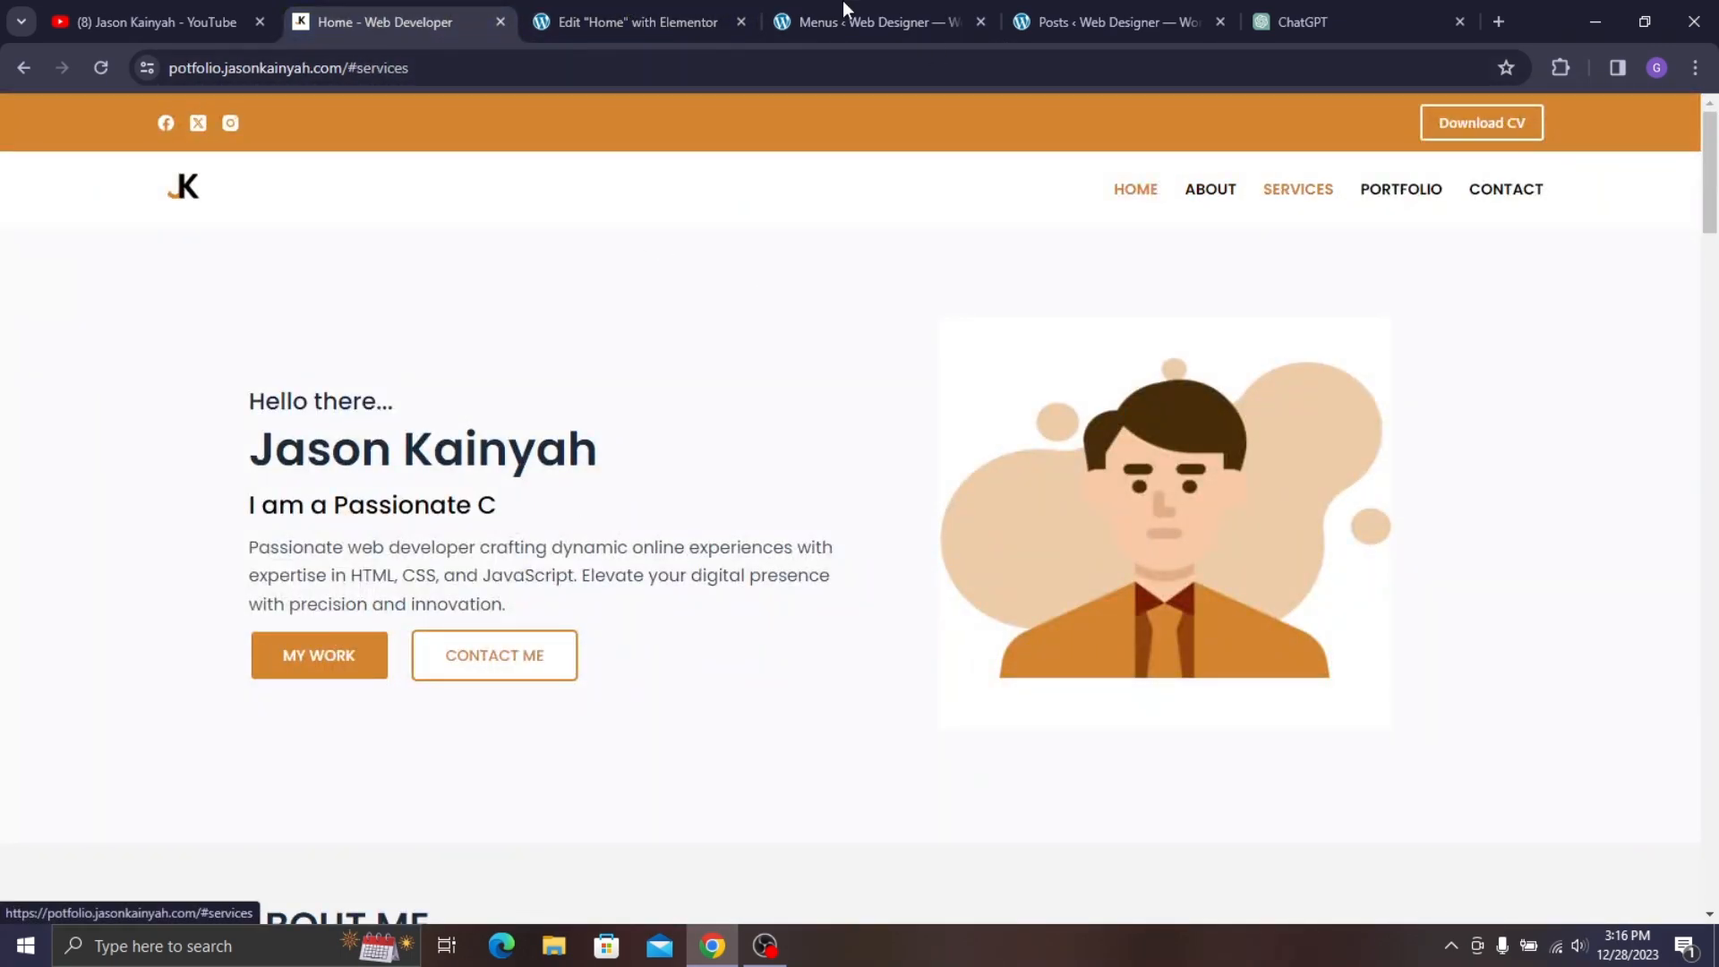
{"action": "left_click", "coordinate": [694, 22]}
{"action": "scroll", "coordinate": [732, 541], "scroll_direction": "down", "scroll_amount": 12}
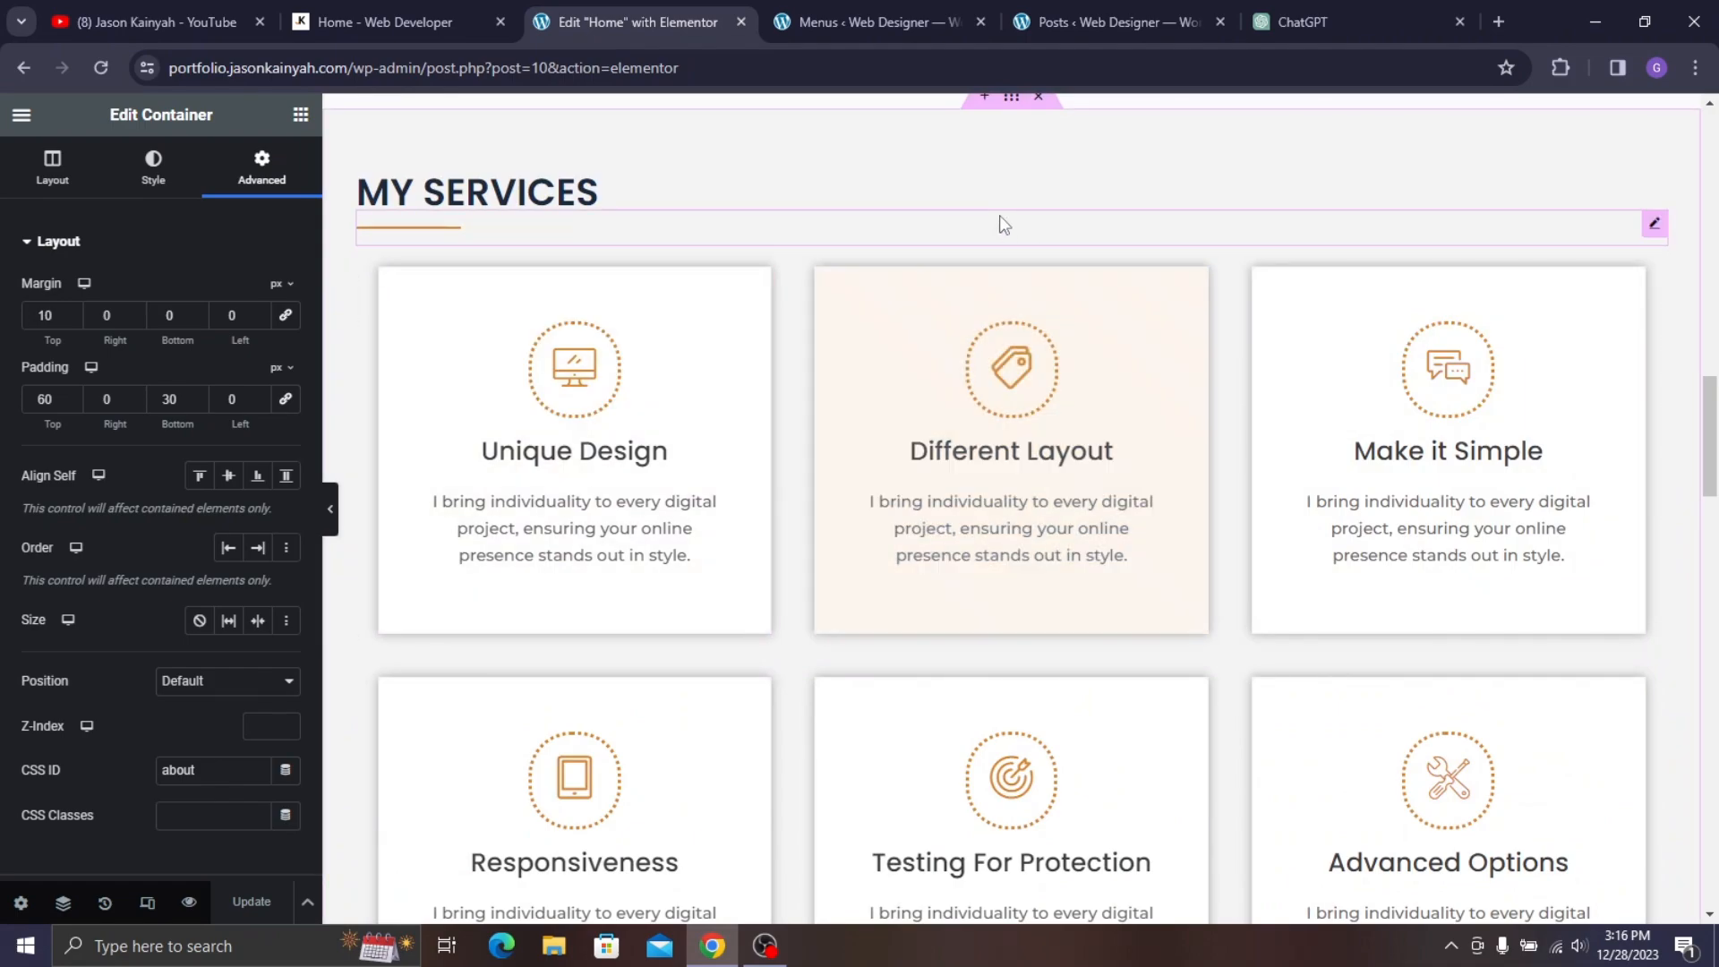
{"action": "left_click", "coordinate": [1011, 107]}
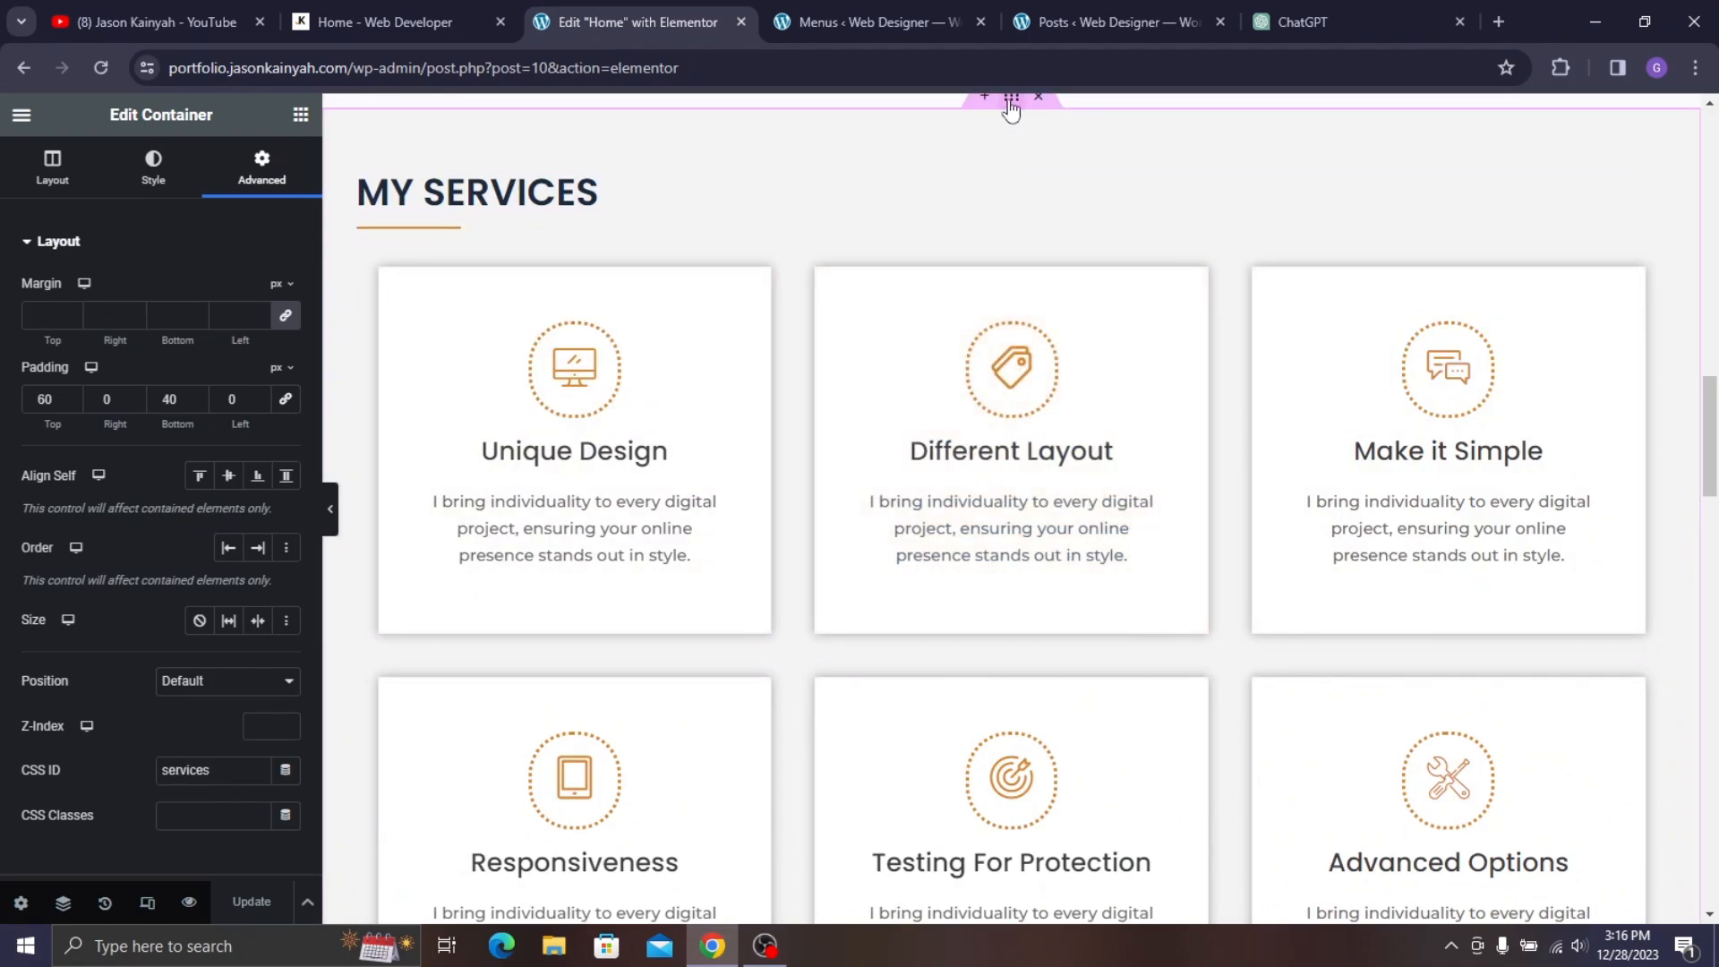
{"action": "left_click", "coordinate": [832, 19]}
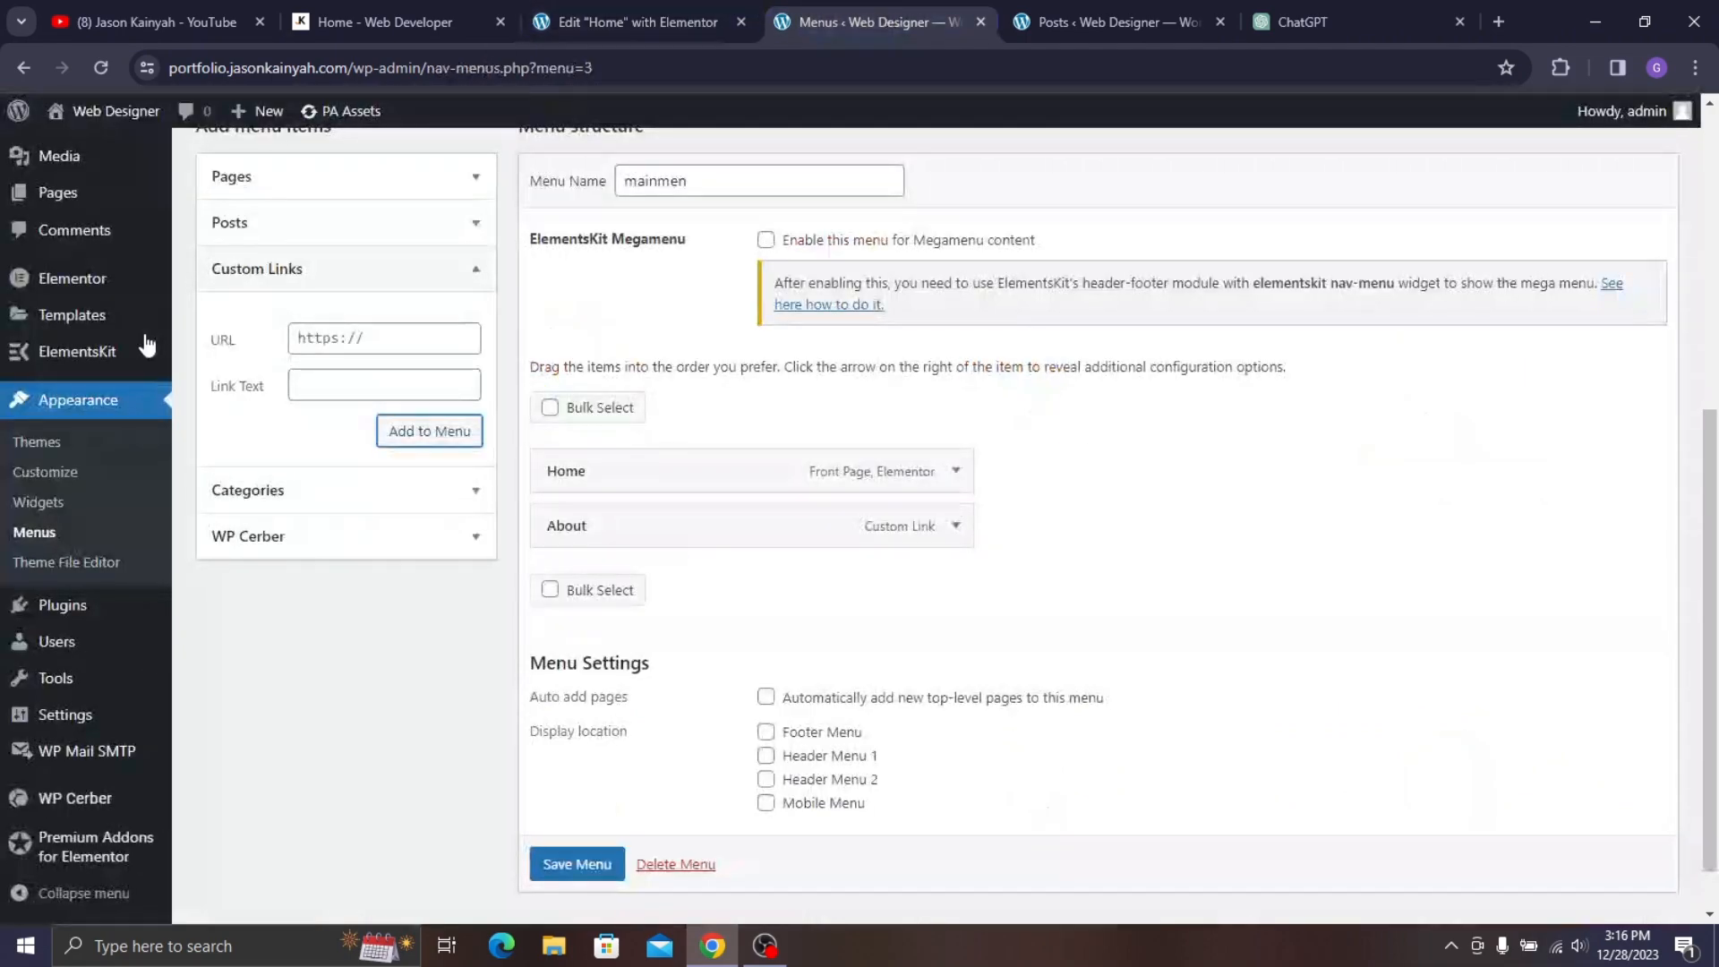
{"action": "left_click", "coordinate": [314, 349]}
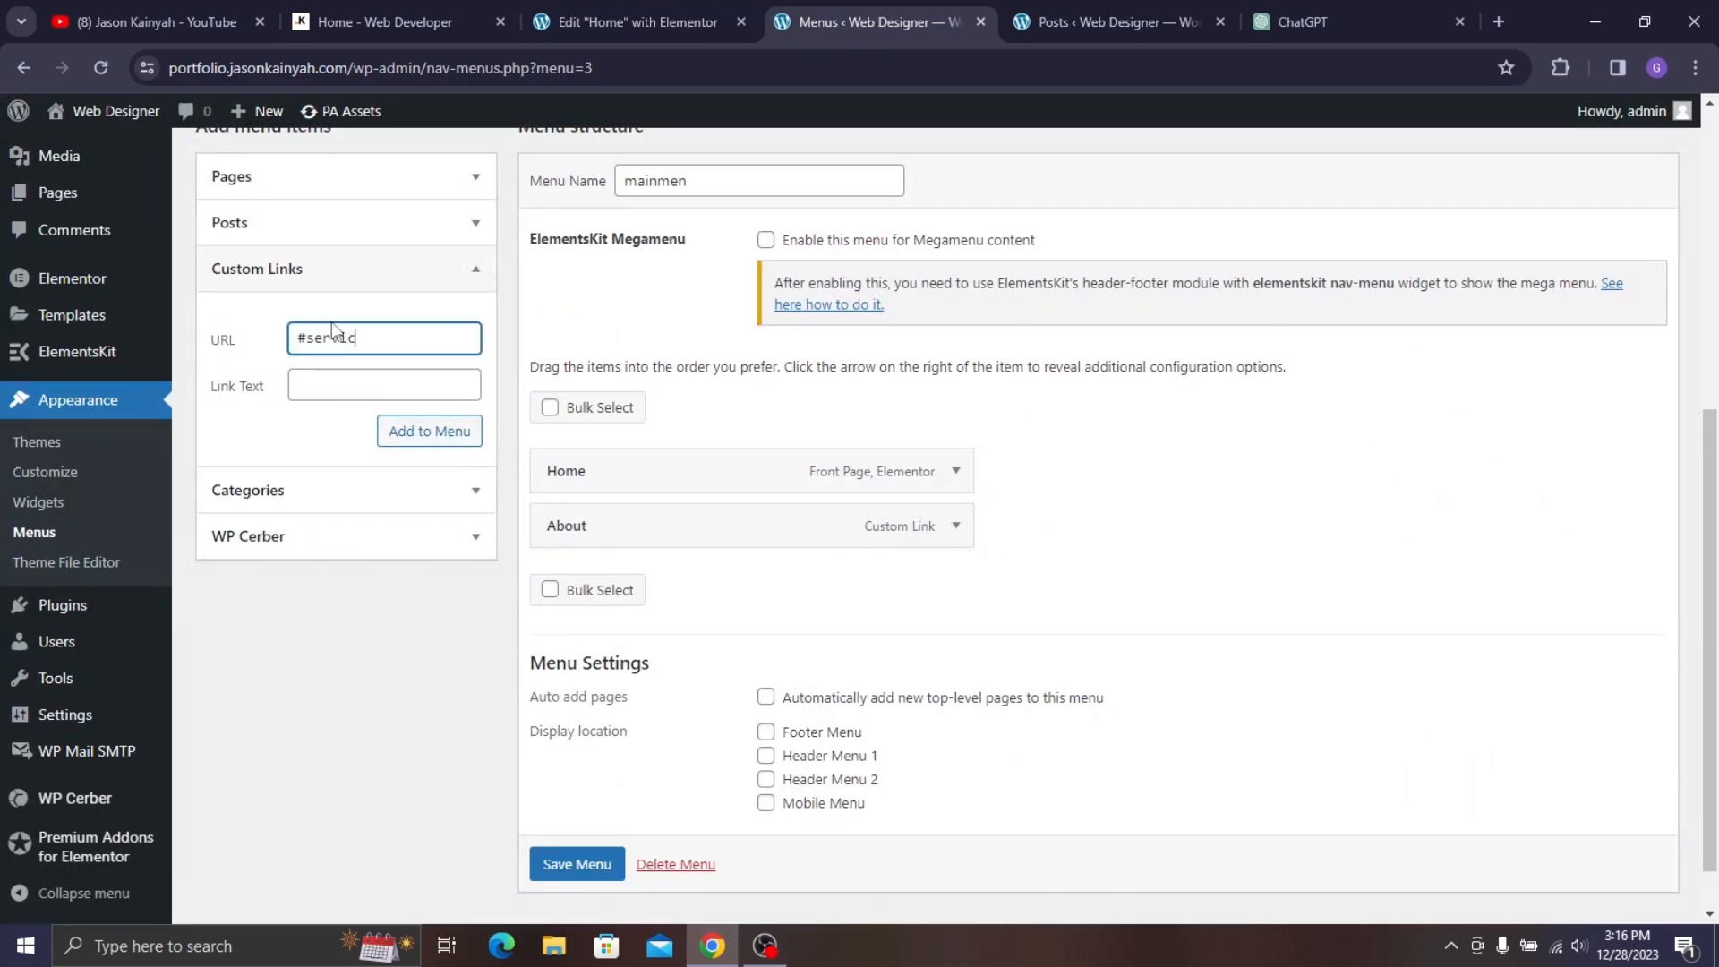
{"action": "left_click", "coordinate": [324, 376]}
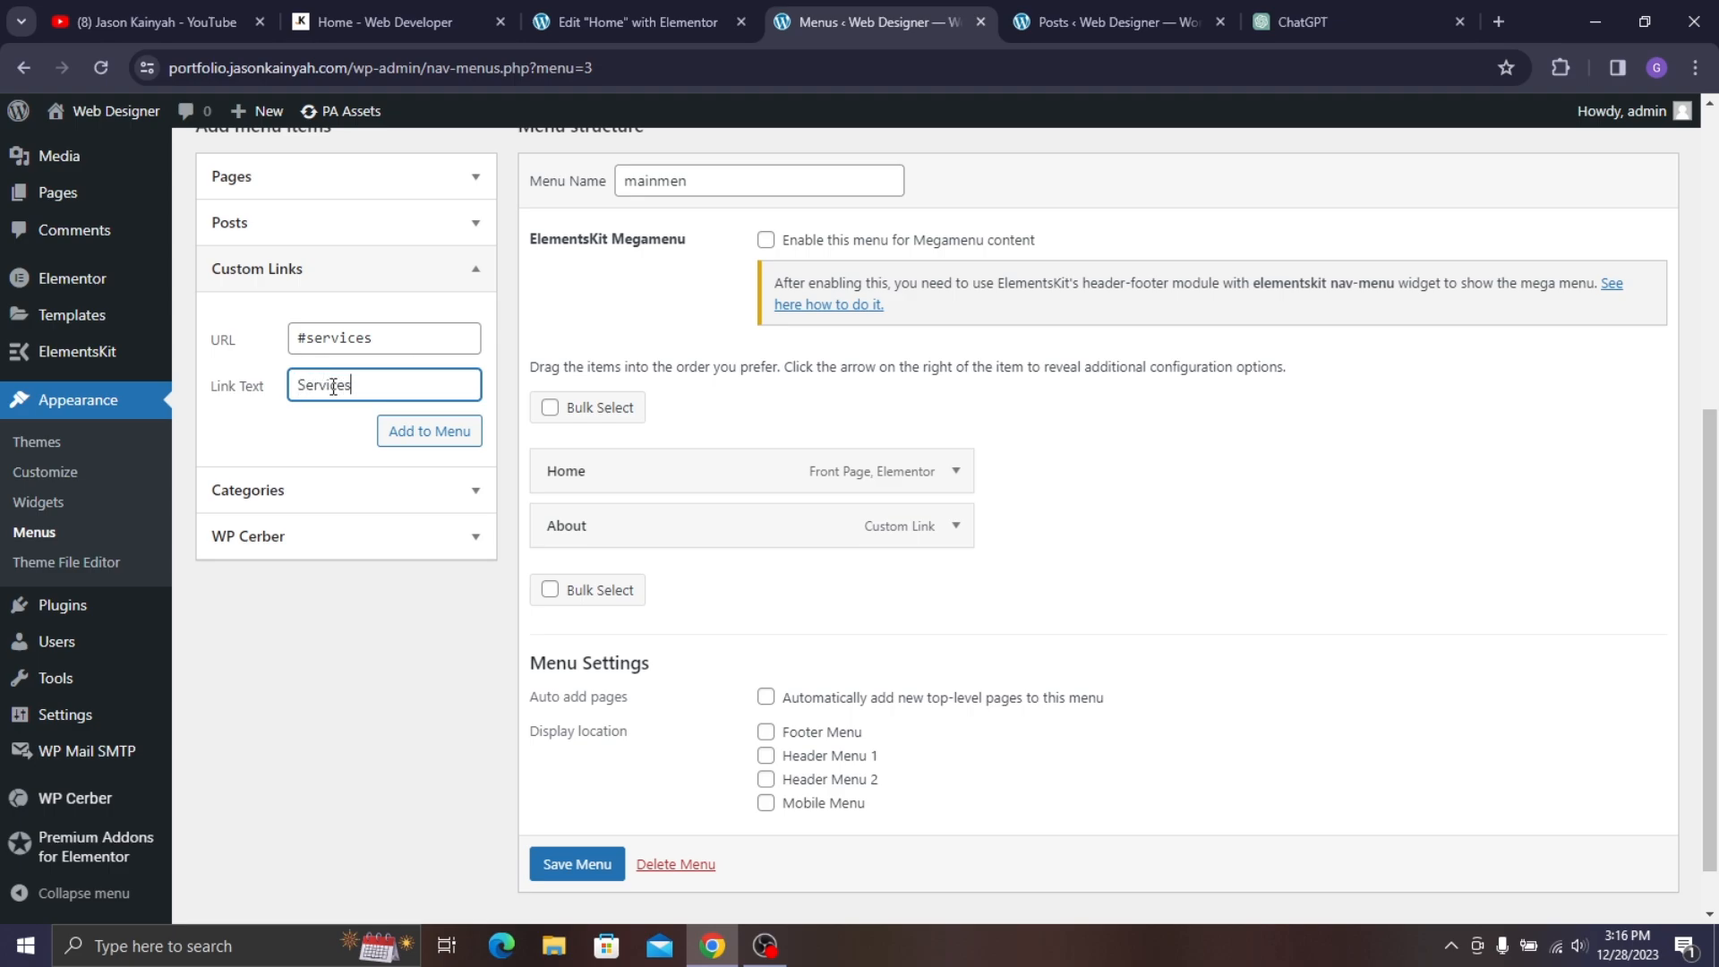
{"action": "left_click", "coordinate": [448, 431]}
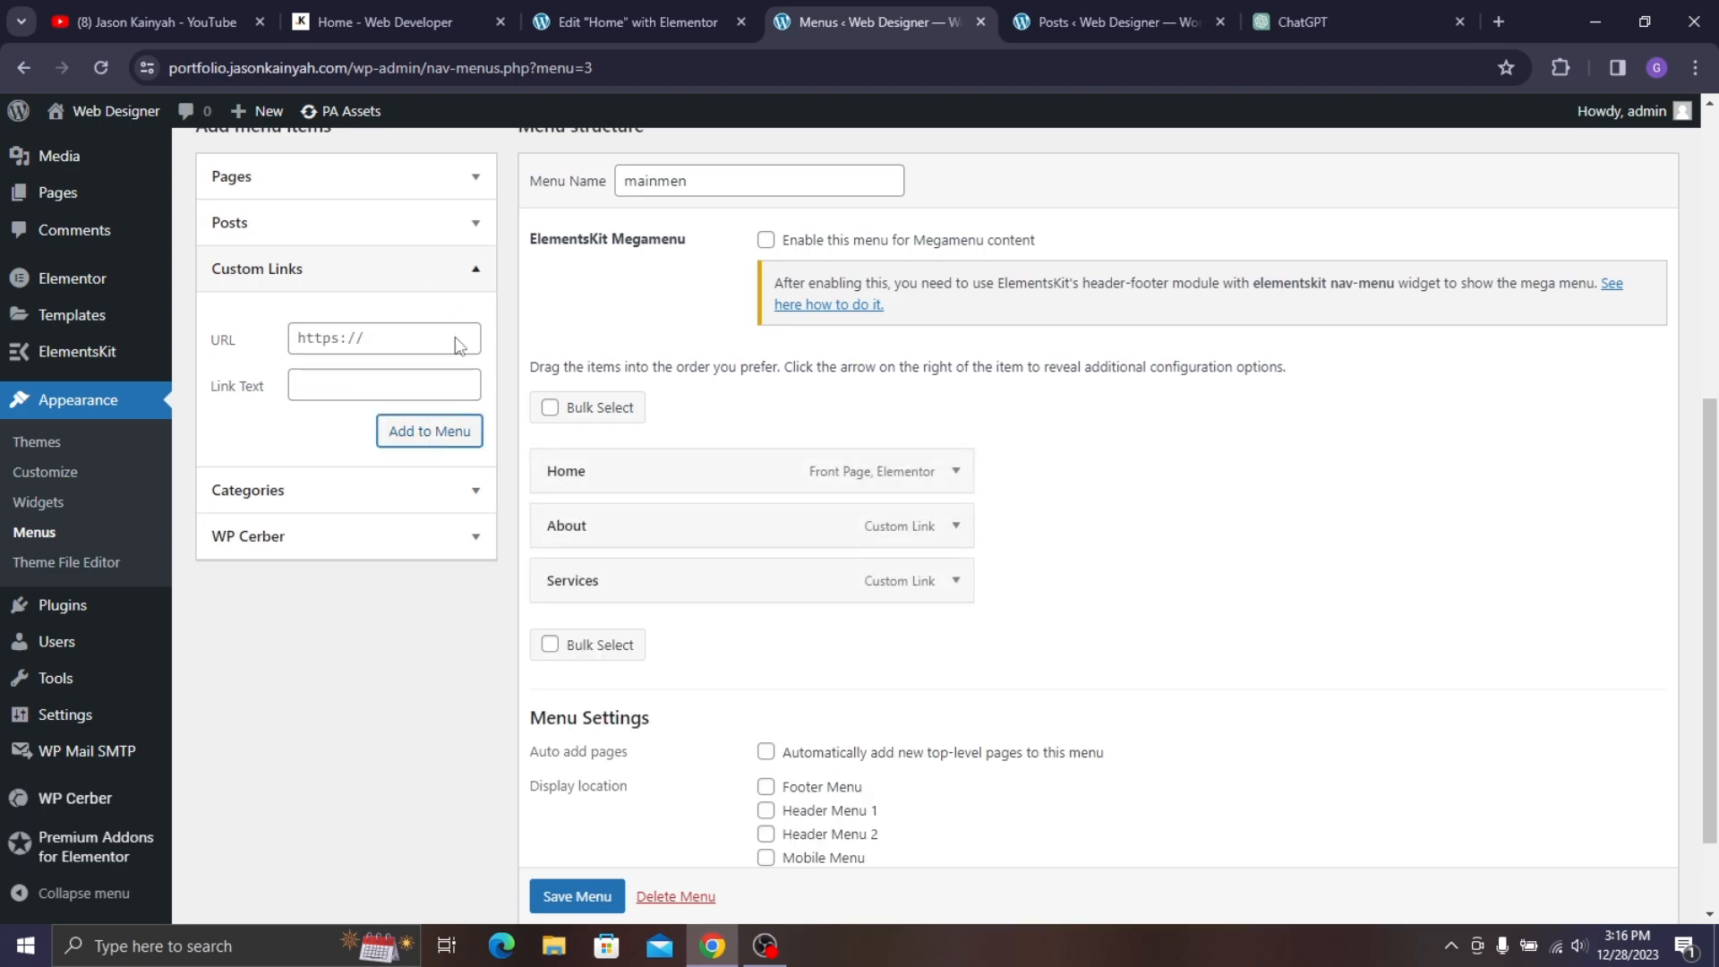
- Add a custom link with URL #portfolio and link text 'Portfolio' to the menu
{"action": "left_click", "coordinate": [457, 22]}
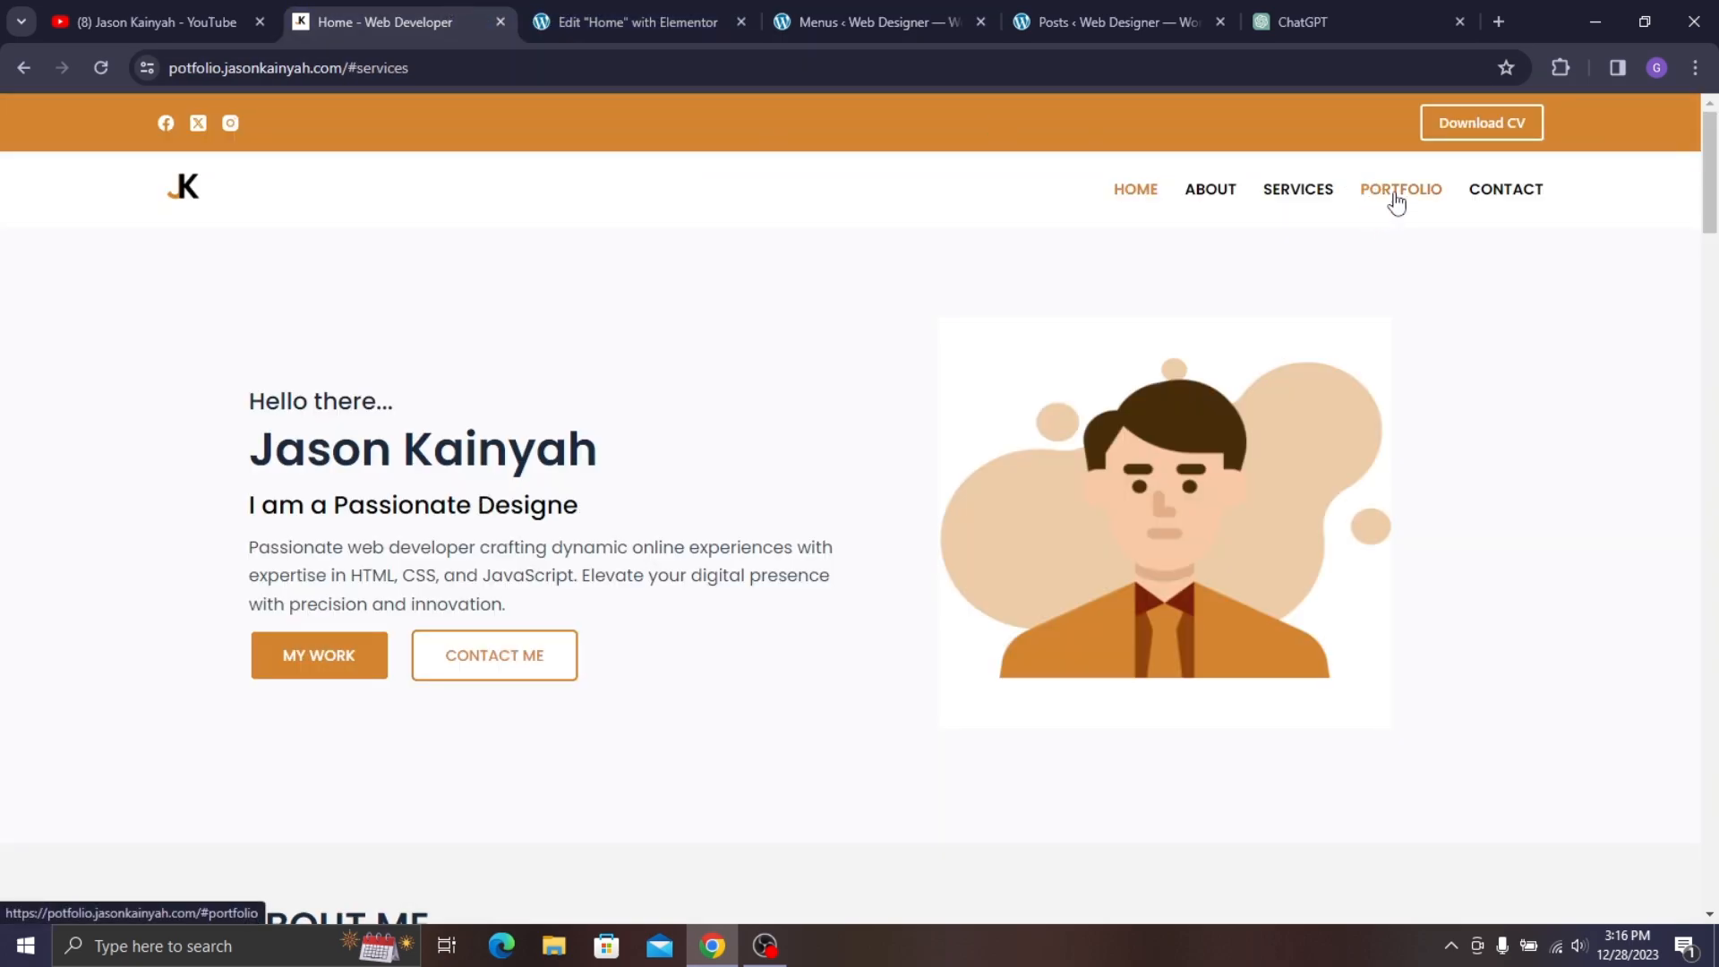
{"action": "left_click", "coordinate": [865, 11]}
{"action": "left_click", "coordinate": [689, 13]}
{"action": "scroll", "coordinate": [814, 395], "scroll_direction": "down", "scroll_amount": 5}
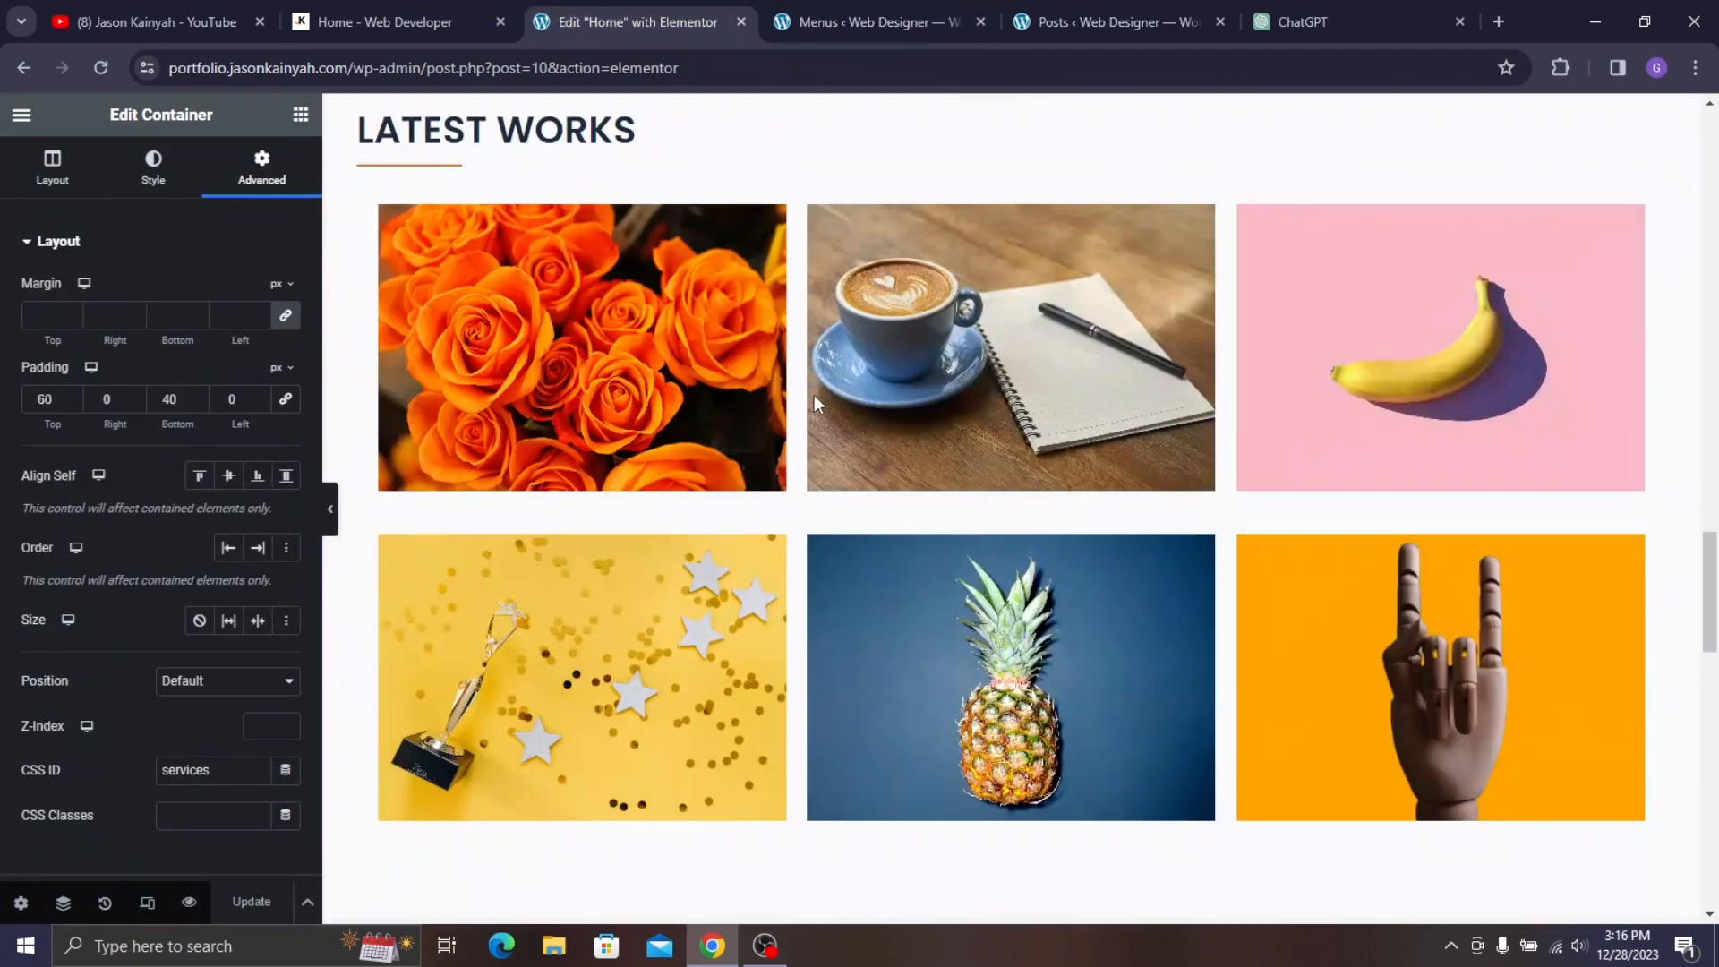
{"action": "scroll", "coordinate": [822, 383], "scroll_direction": "down", "scroll_amount": 6}
{"action": "scroll", "coordinate": [846, 331], "scroll_direction": "up", "scroll_amount": 7}
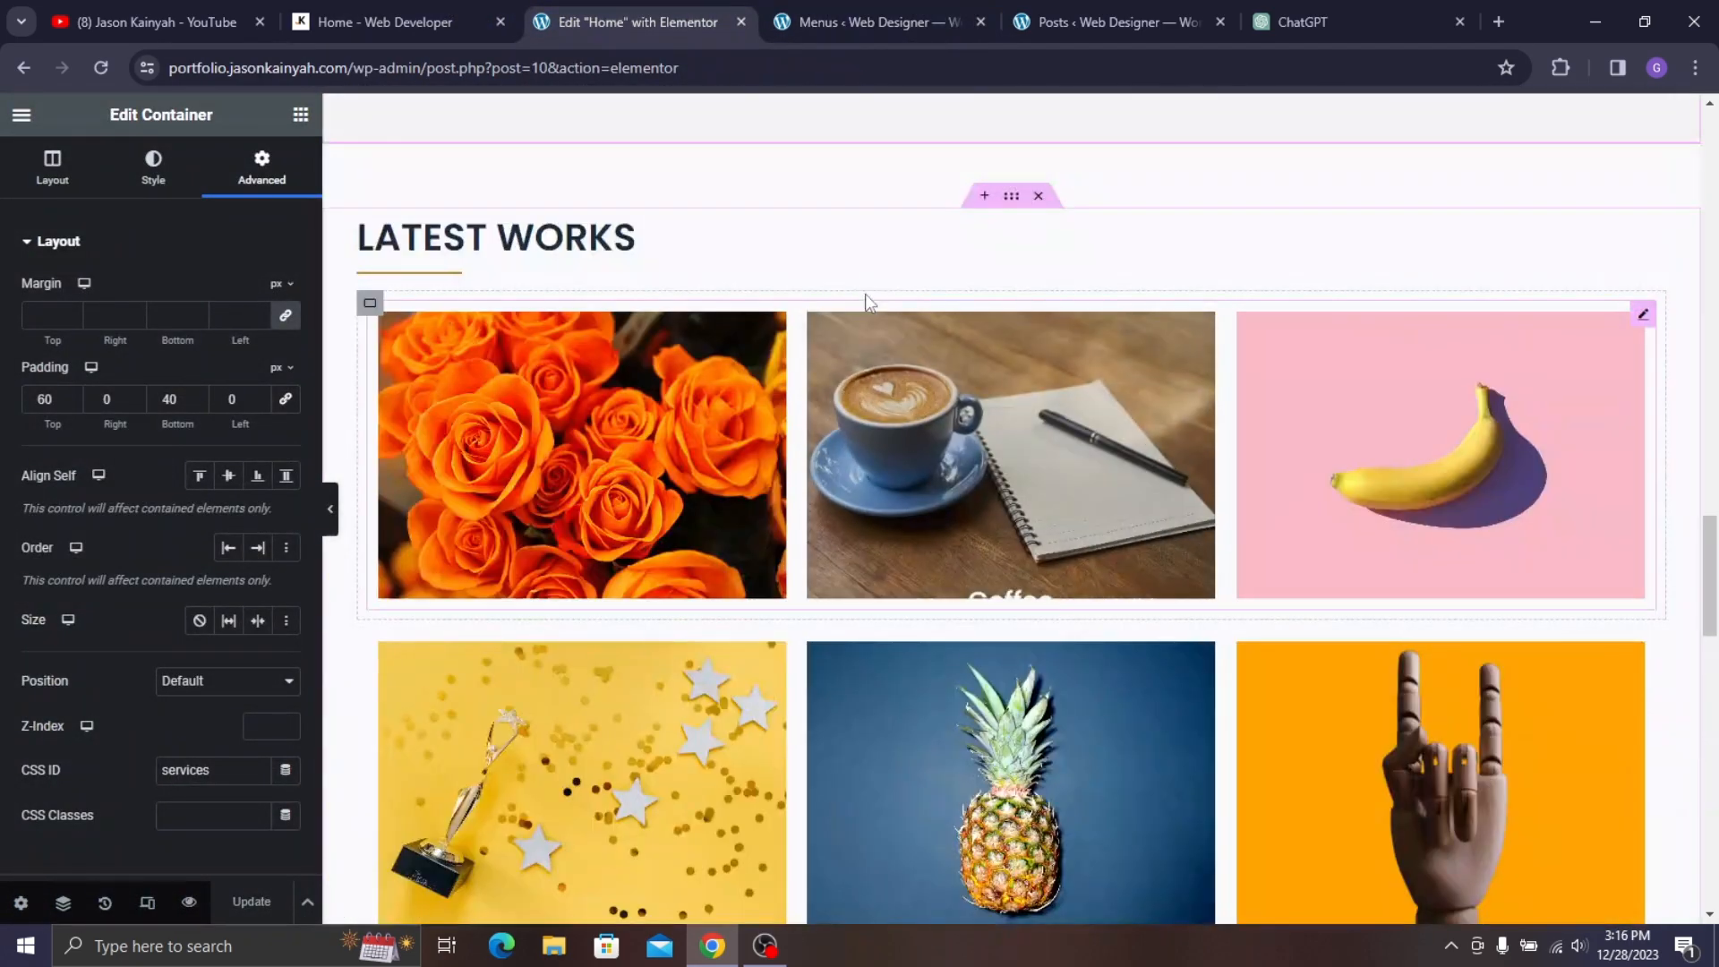
{"action": "left_click", "coordinate": [1012, 196]}
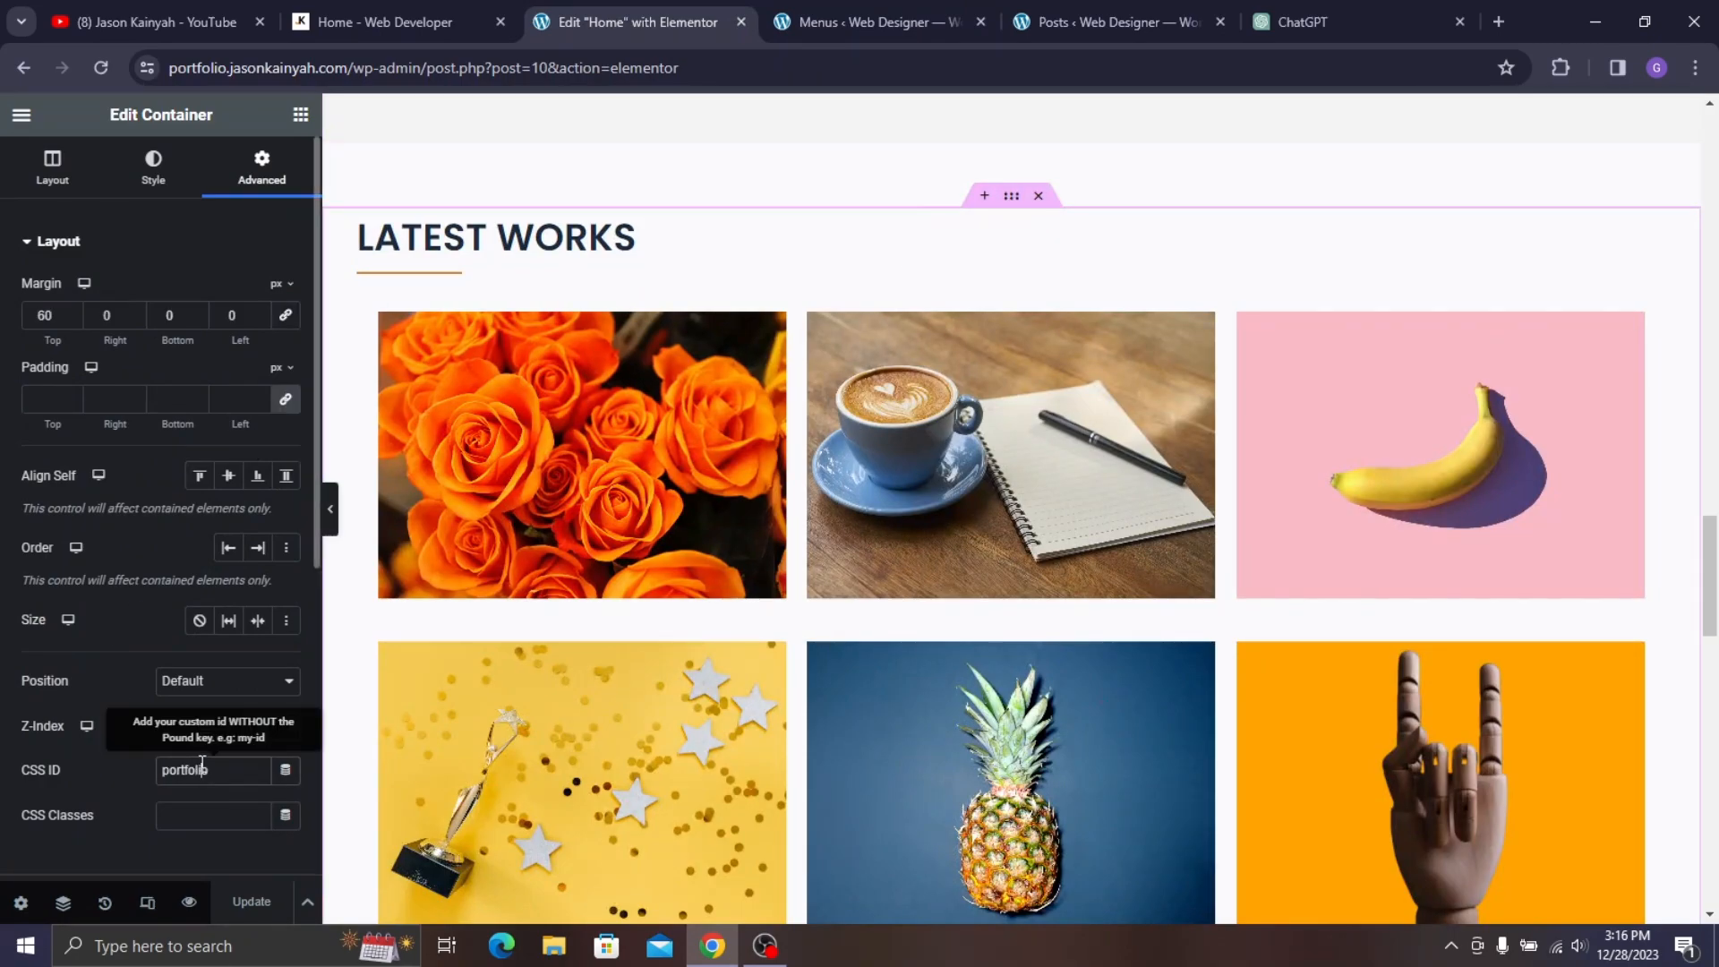
{"action": "left_click", "coordinate": [865, 22]}
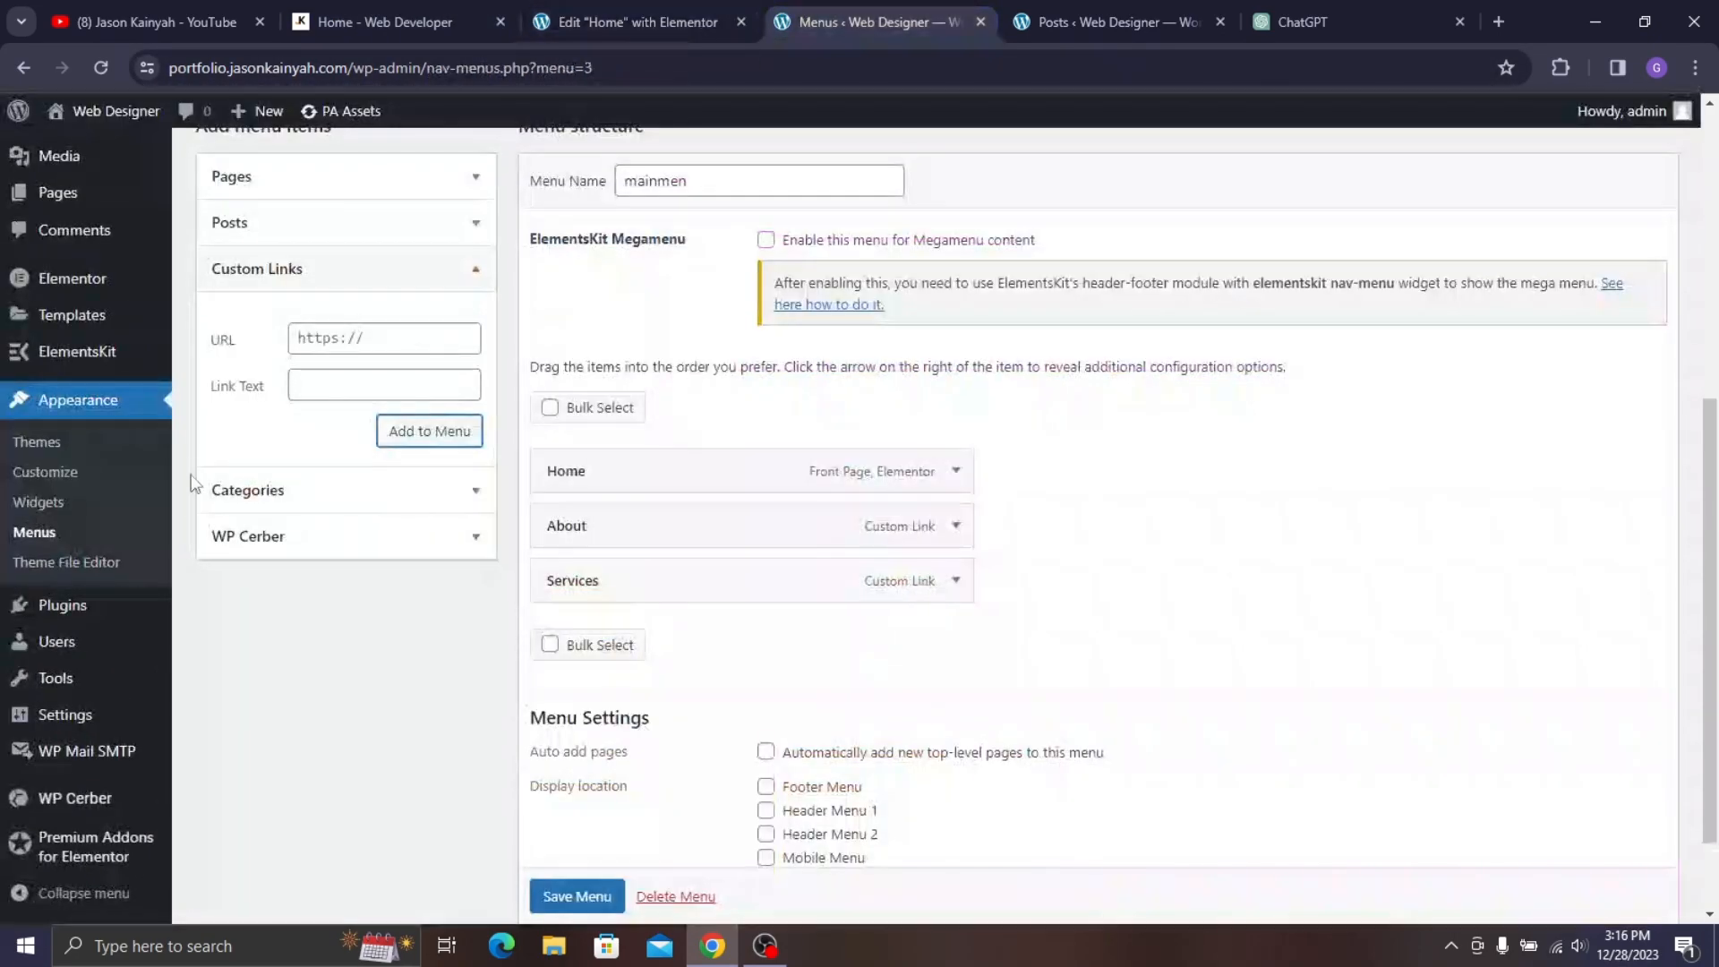
{"action": "left_click", "coordinate": [365, 339]}
{"action": "key", "text": "BackSpace"}
{"action": "key", "text": "BackSpace"}
{"action": "key", "text": "BackSpace"}
{"action": "key", "text": "BackSpace"}
{"action": "key", "text": "BackSpace"}
{"action": "key", "text": "BackSpace"}
{"action": "key", "text": "BackSpace"}
{"action": "key", "text": "BackSpace"}
{"action": "type", "text": "#"}
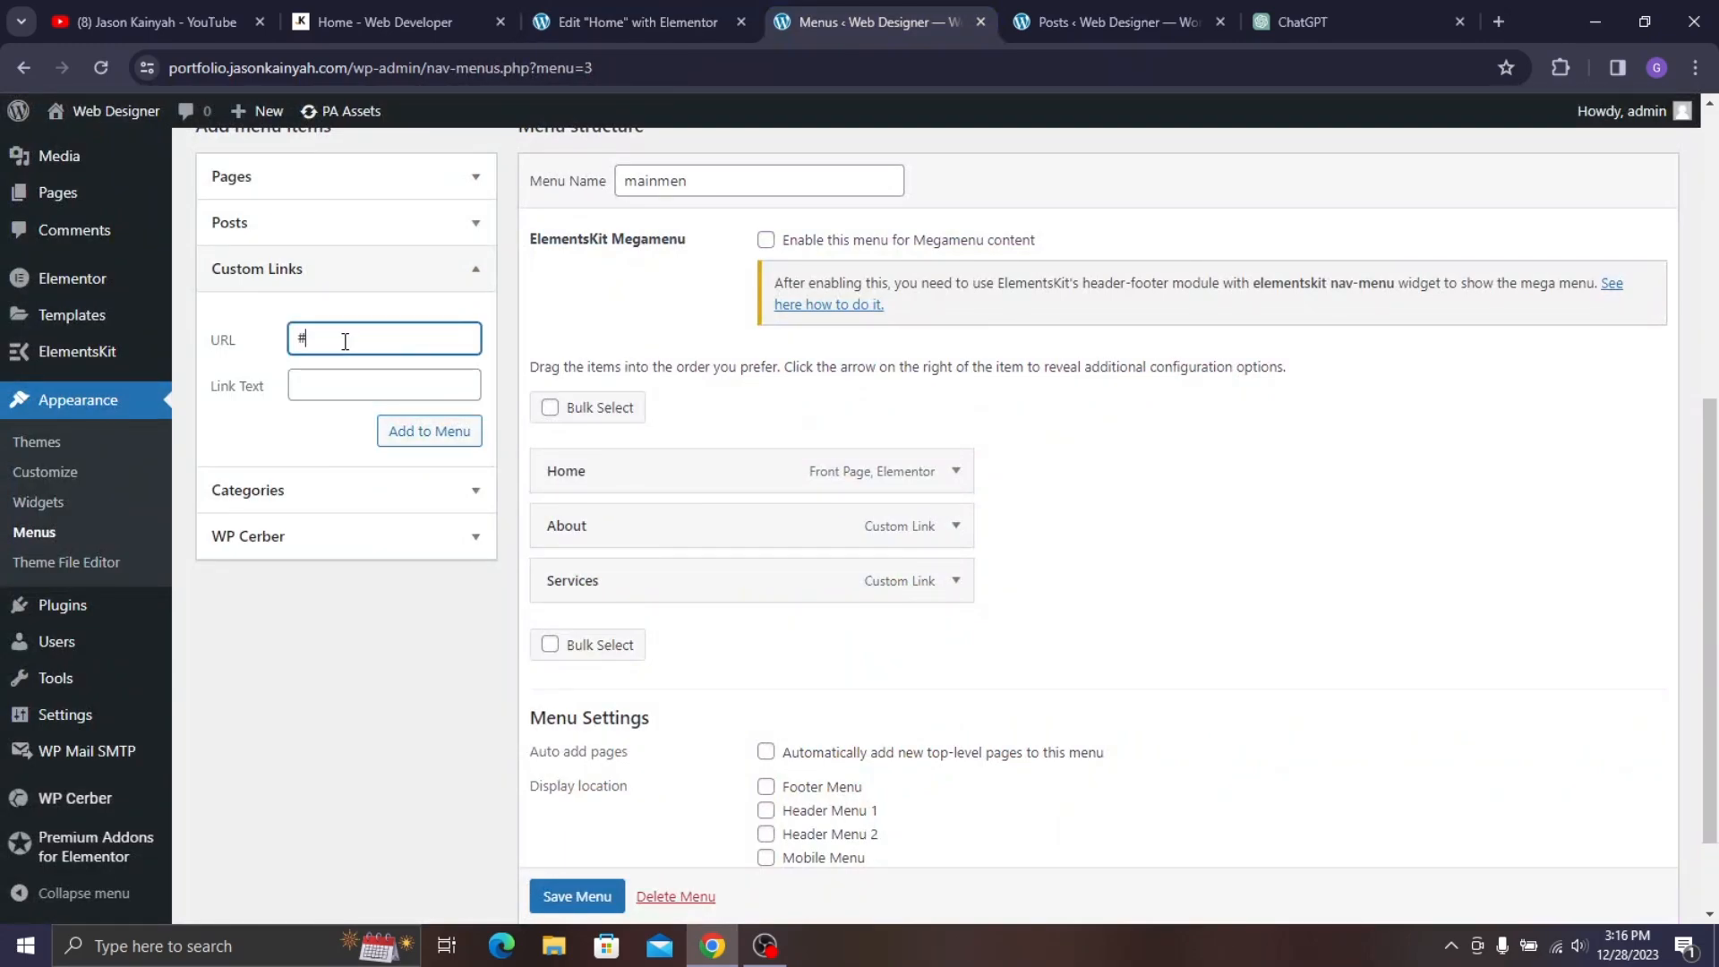
{"action": "type", "text": "portfolio"}
{"action": "left_click", "coordinate": [325, 385]}
{"action": "type", "text": "portfolio"}
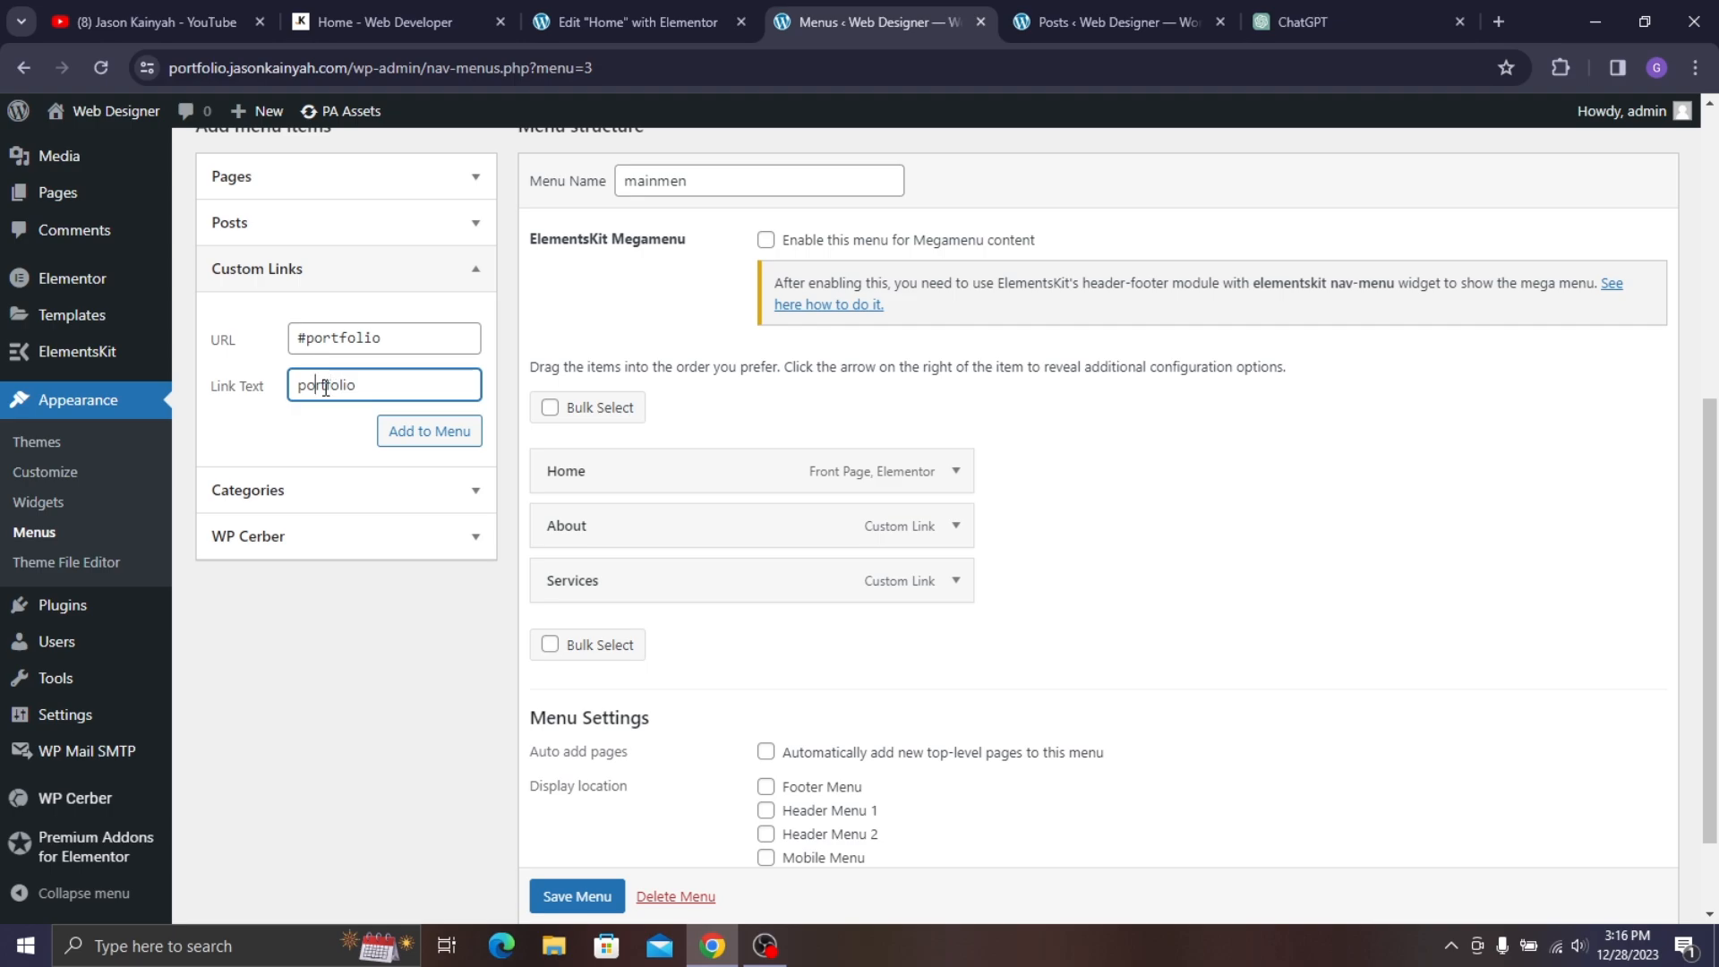
{"action": "type", "text": "P"}
{"action": "left_click", "coordinate": [418, 436]}
- Copy the Get in Touch container's CSS ID 'contact' from the Elementor editor
{"action": "key", "text": "ctrl+shift+Tab"}
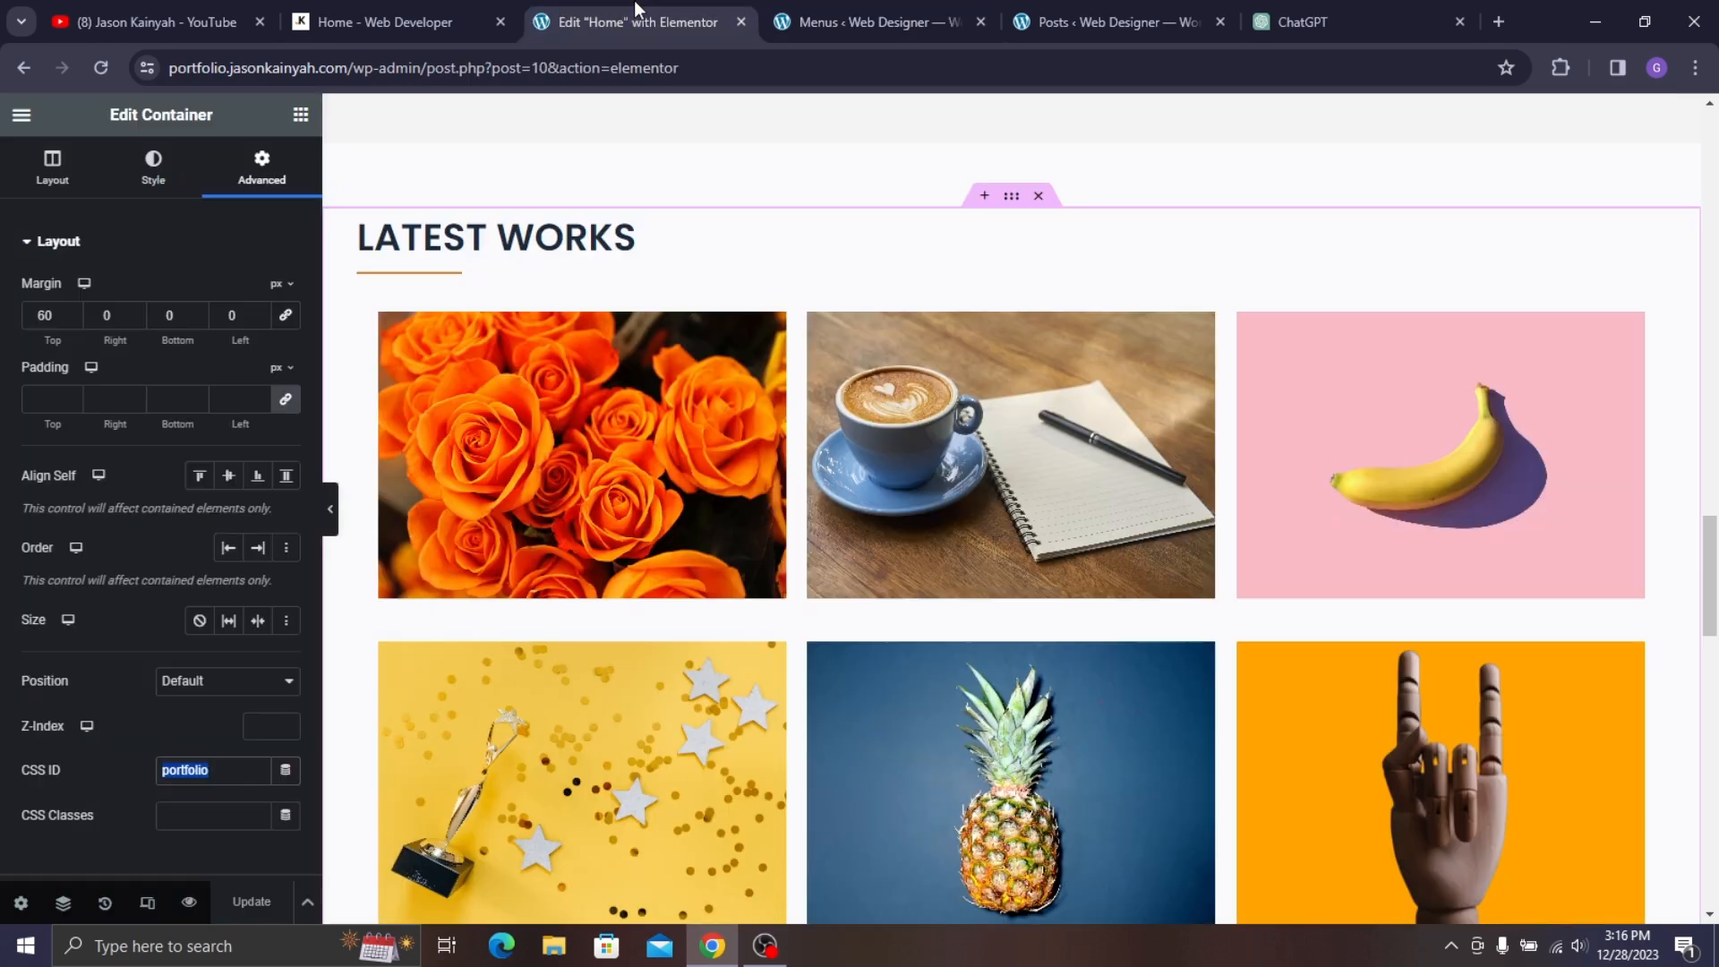
{"action": "scroll", "coordinate": [667, 571], "scroll_direction": "down", "scroll_amount": 10}
{"action": "scroll", "coordinate": [967, 269], "scroll_direction": "down", "scroll_amount": 5}
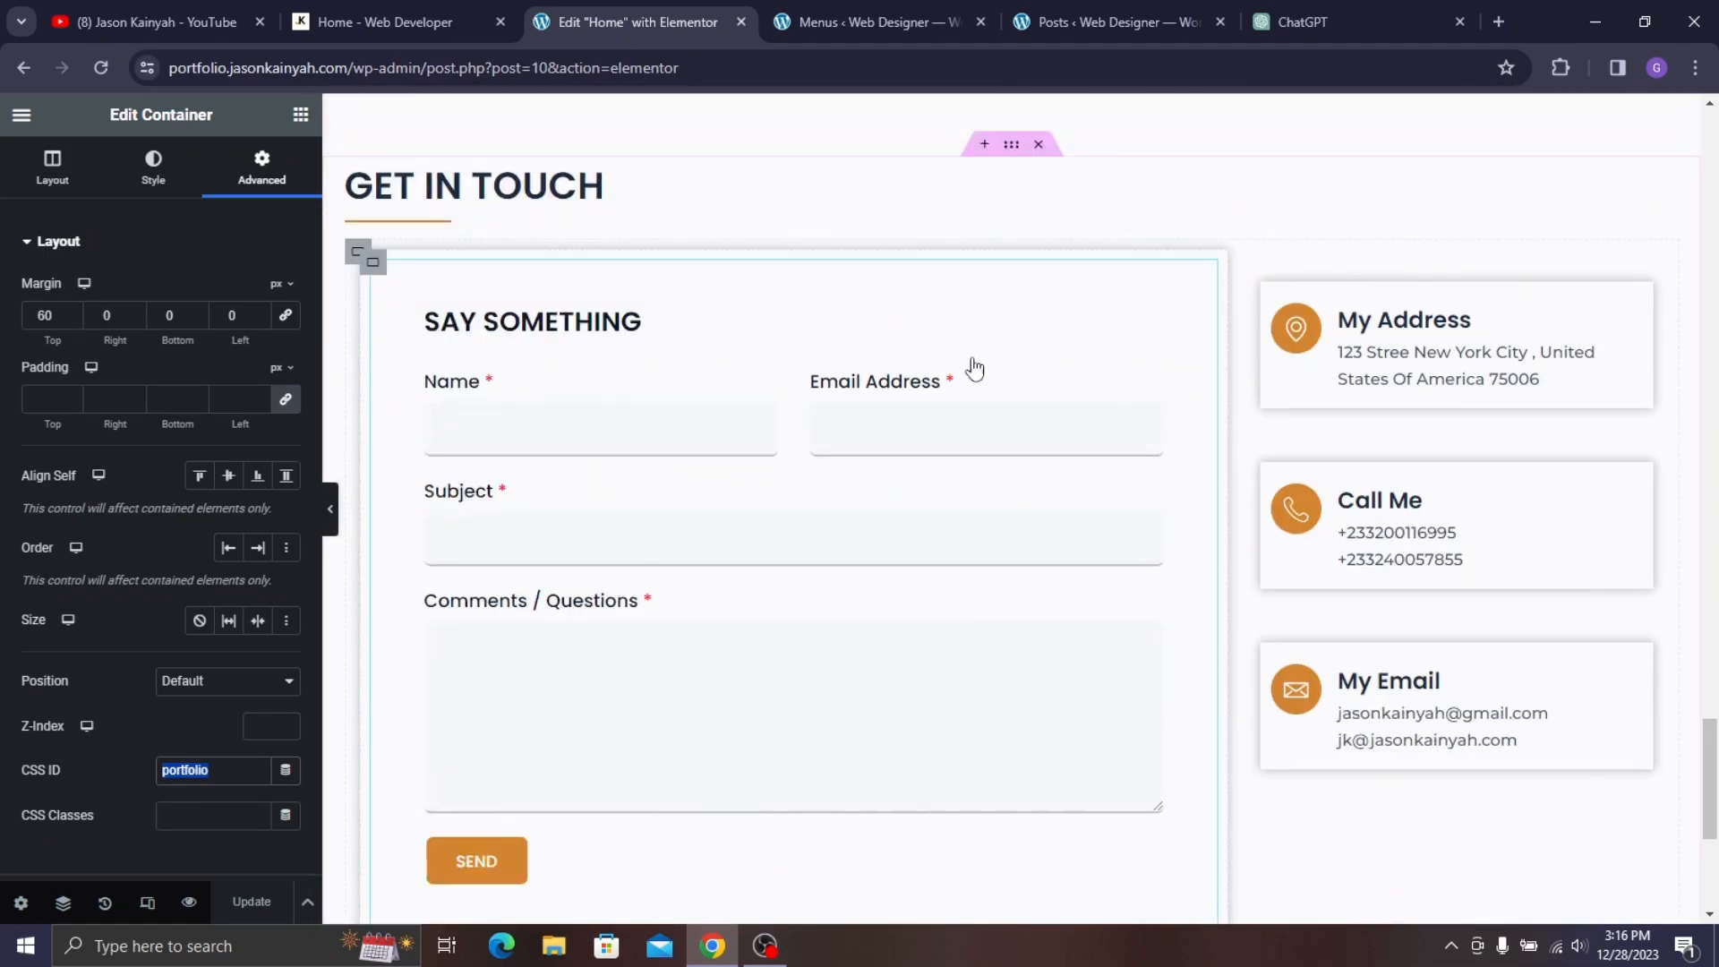
{"action": "left_click", "coordinate": [1011, 152]}
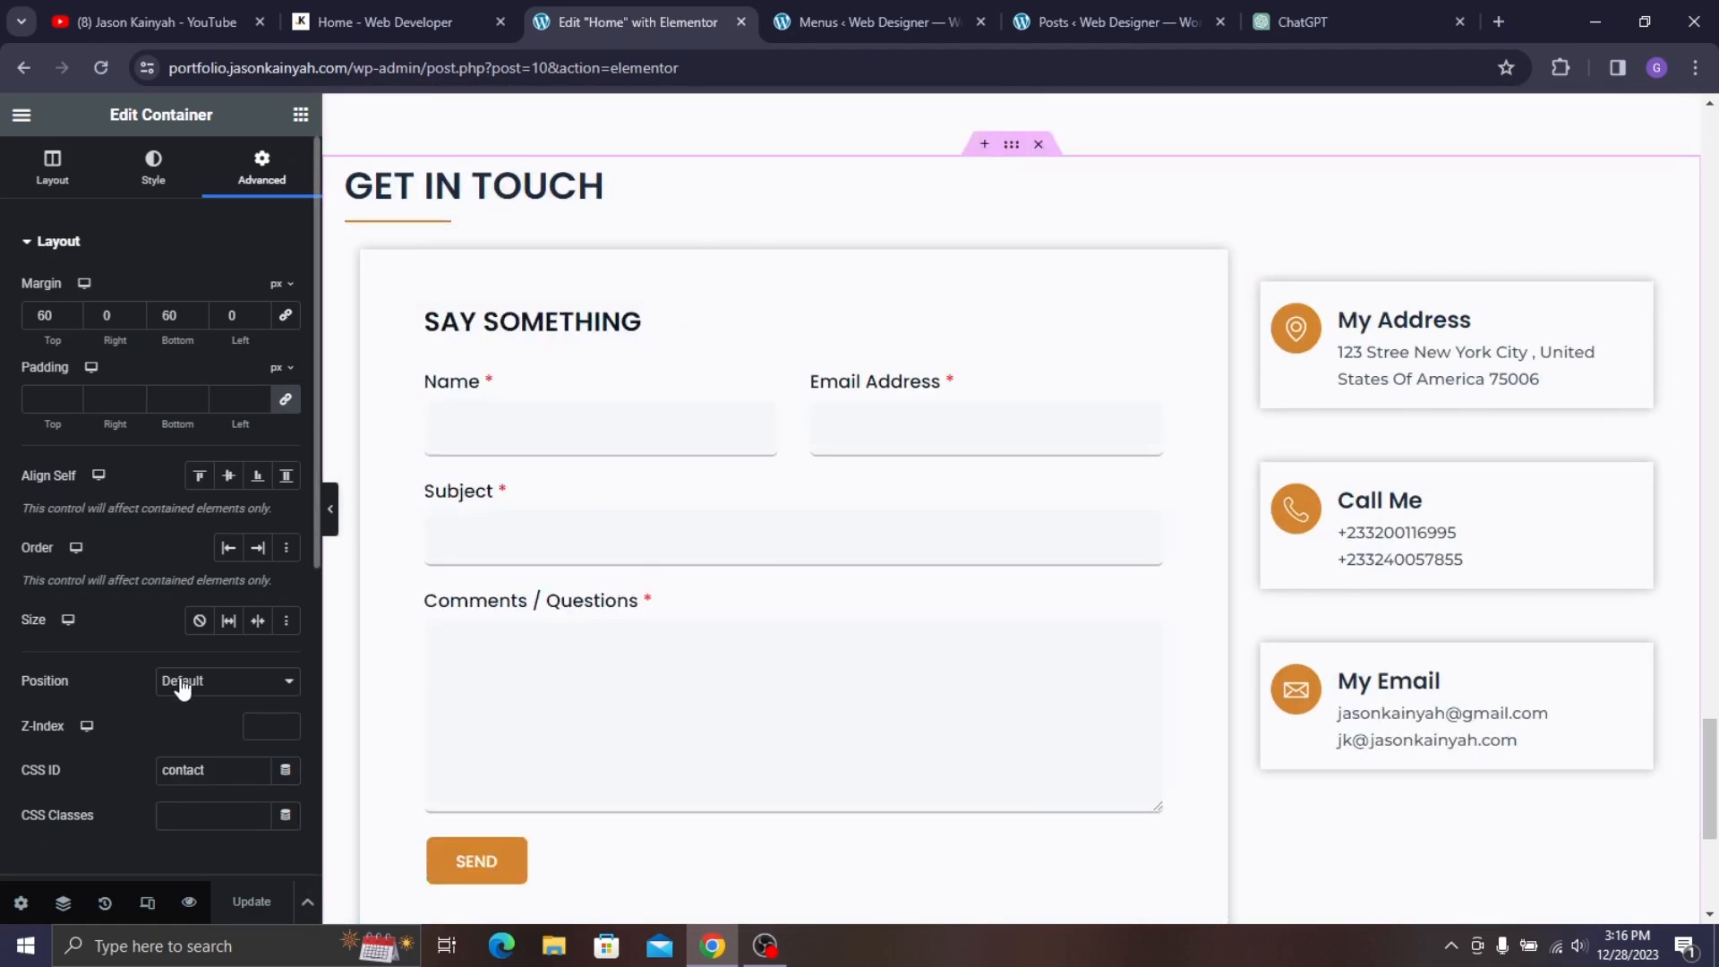
{"action": "double_click", "coordinate": [226, 770]}
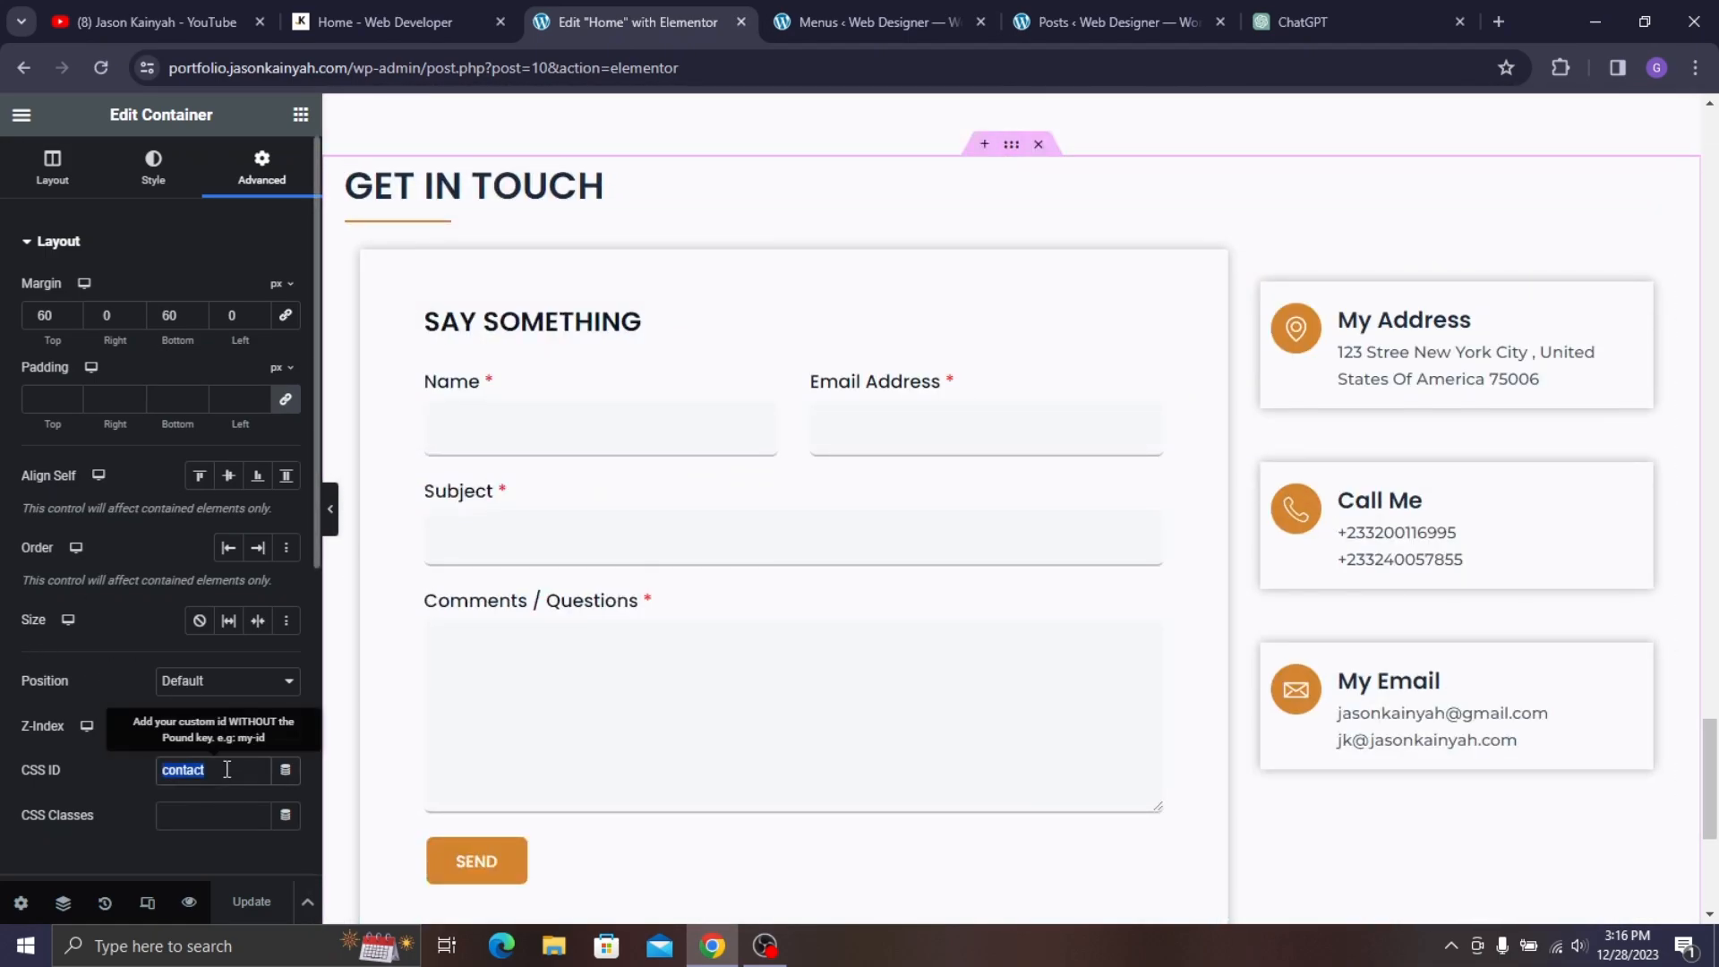
{"action": "left_click", "coordinate": [892, 7]}
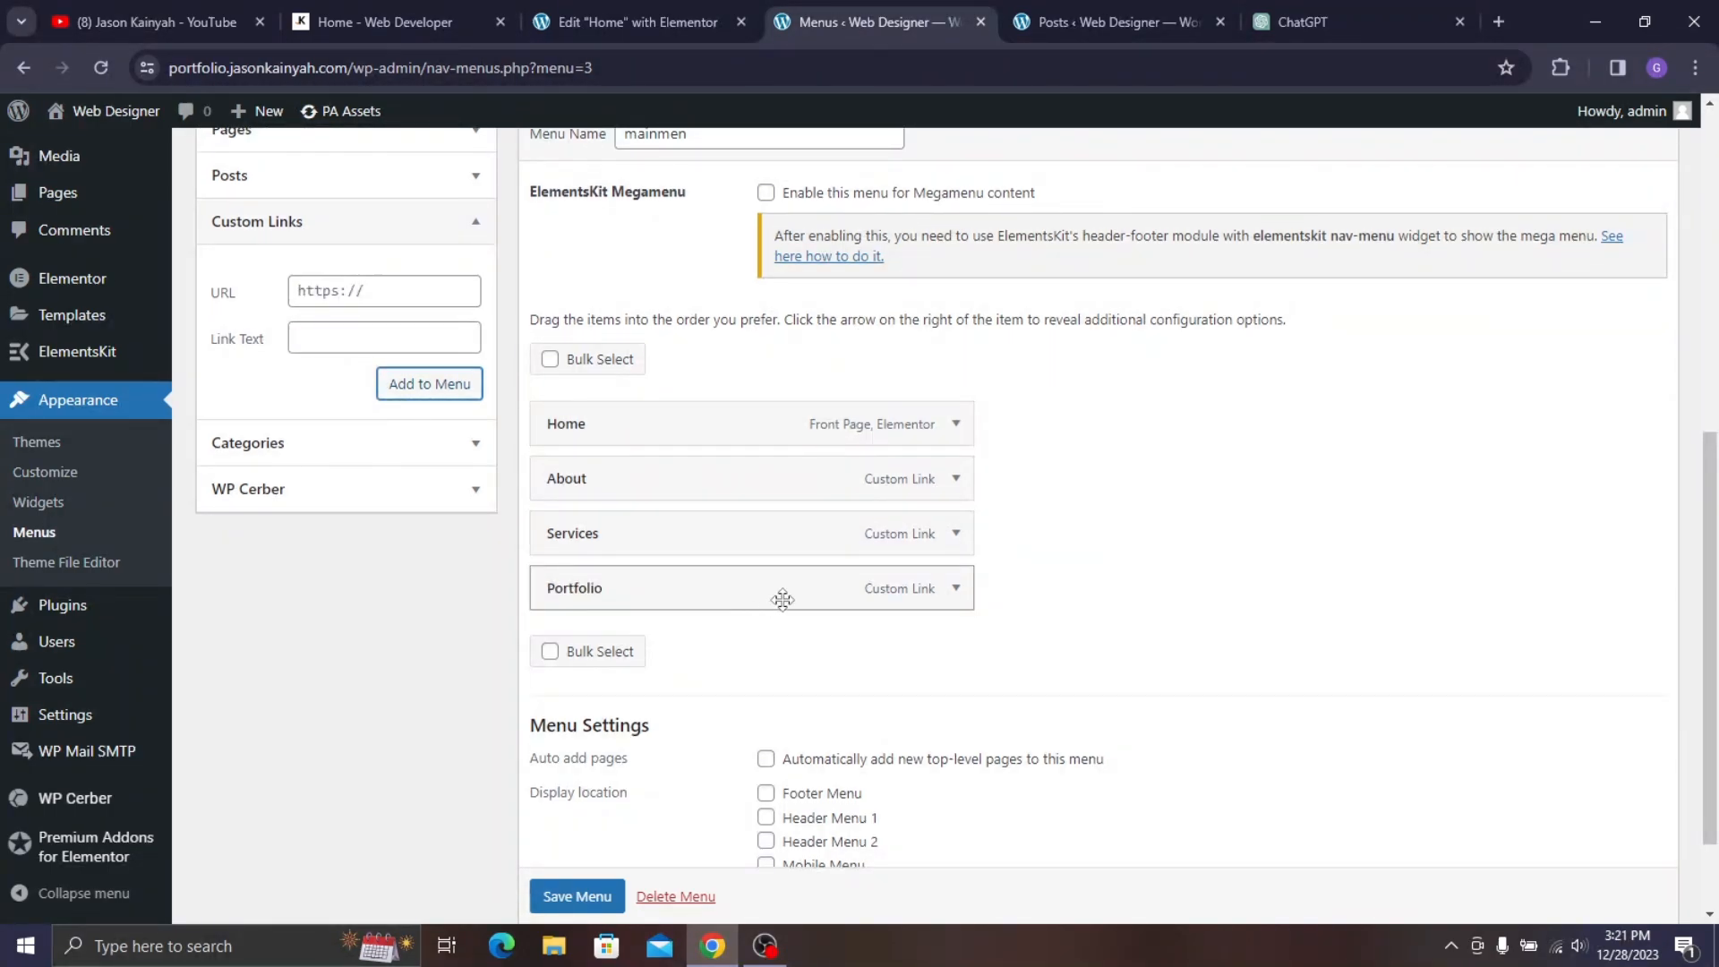
- Enter #contact as the URL of a new custom link
{"action": "left_click", "coordinate": [956, 591]}
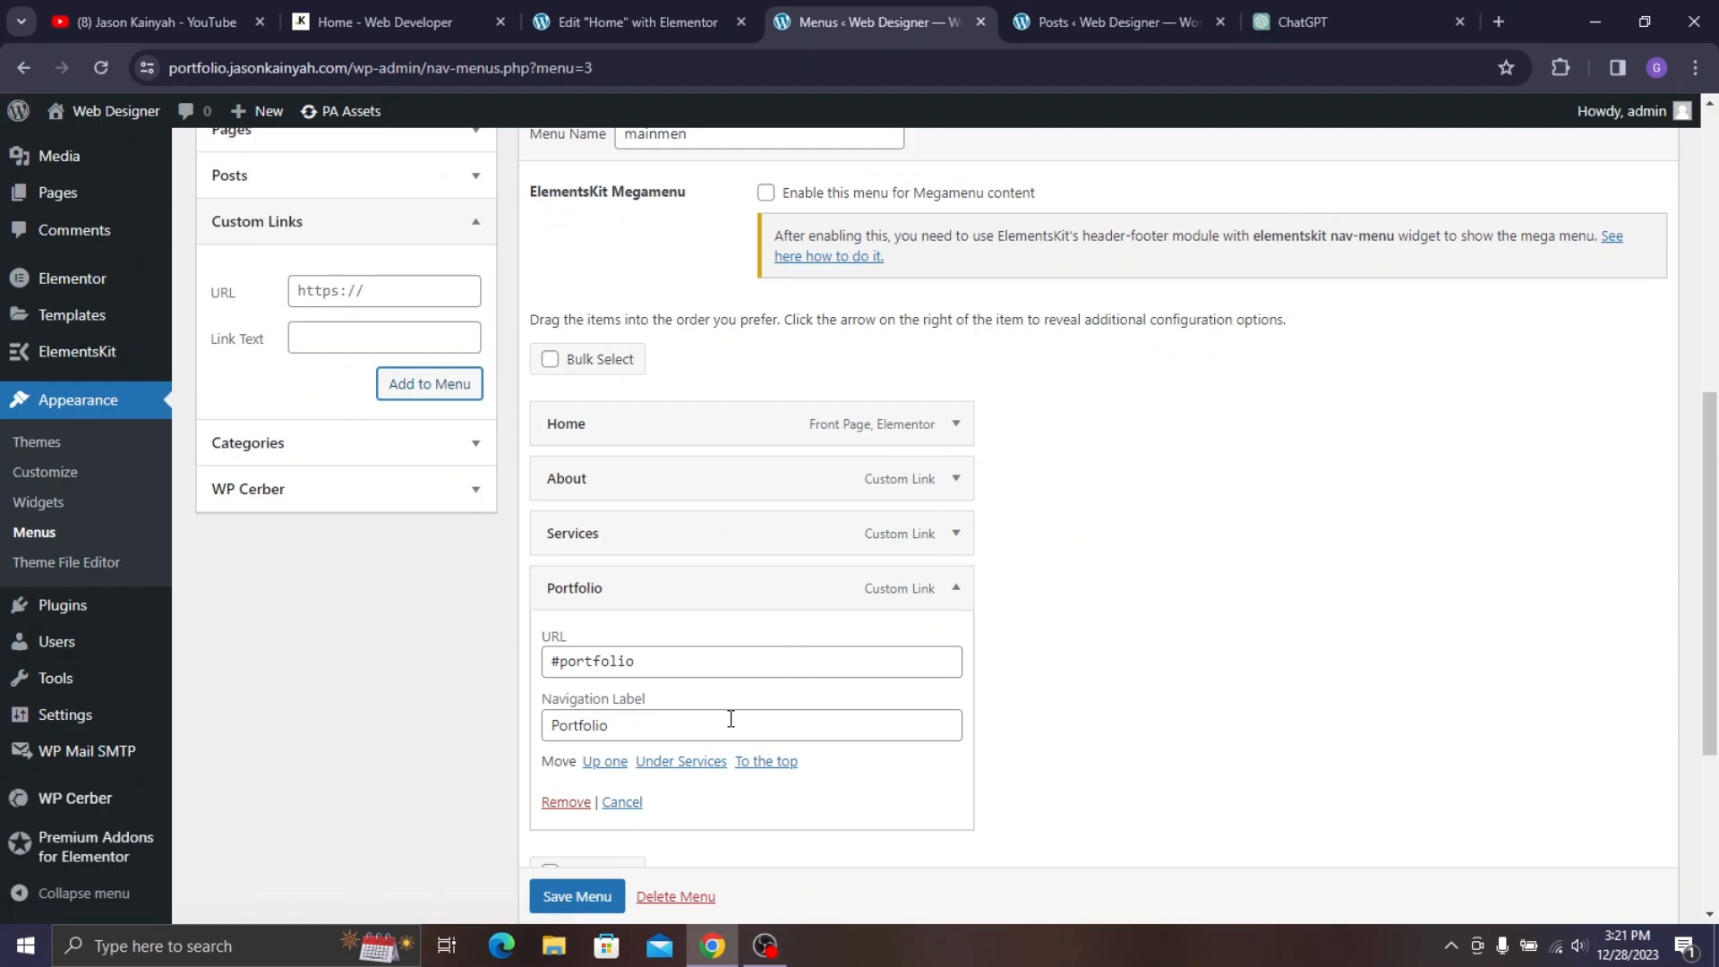
{"action": "left_click", "coordinate": [956, 587]}
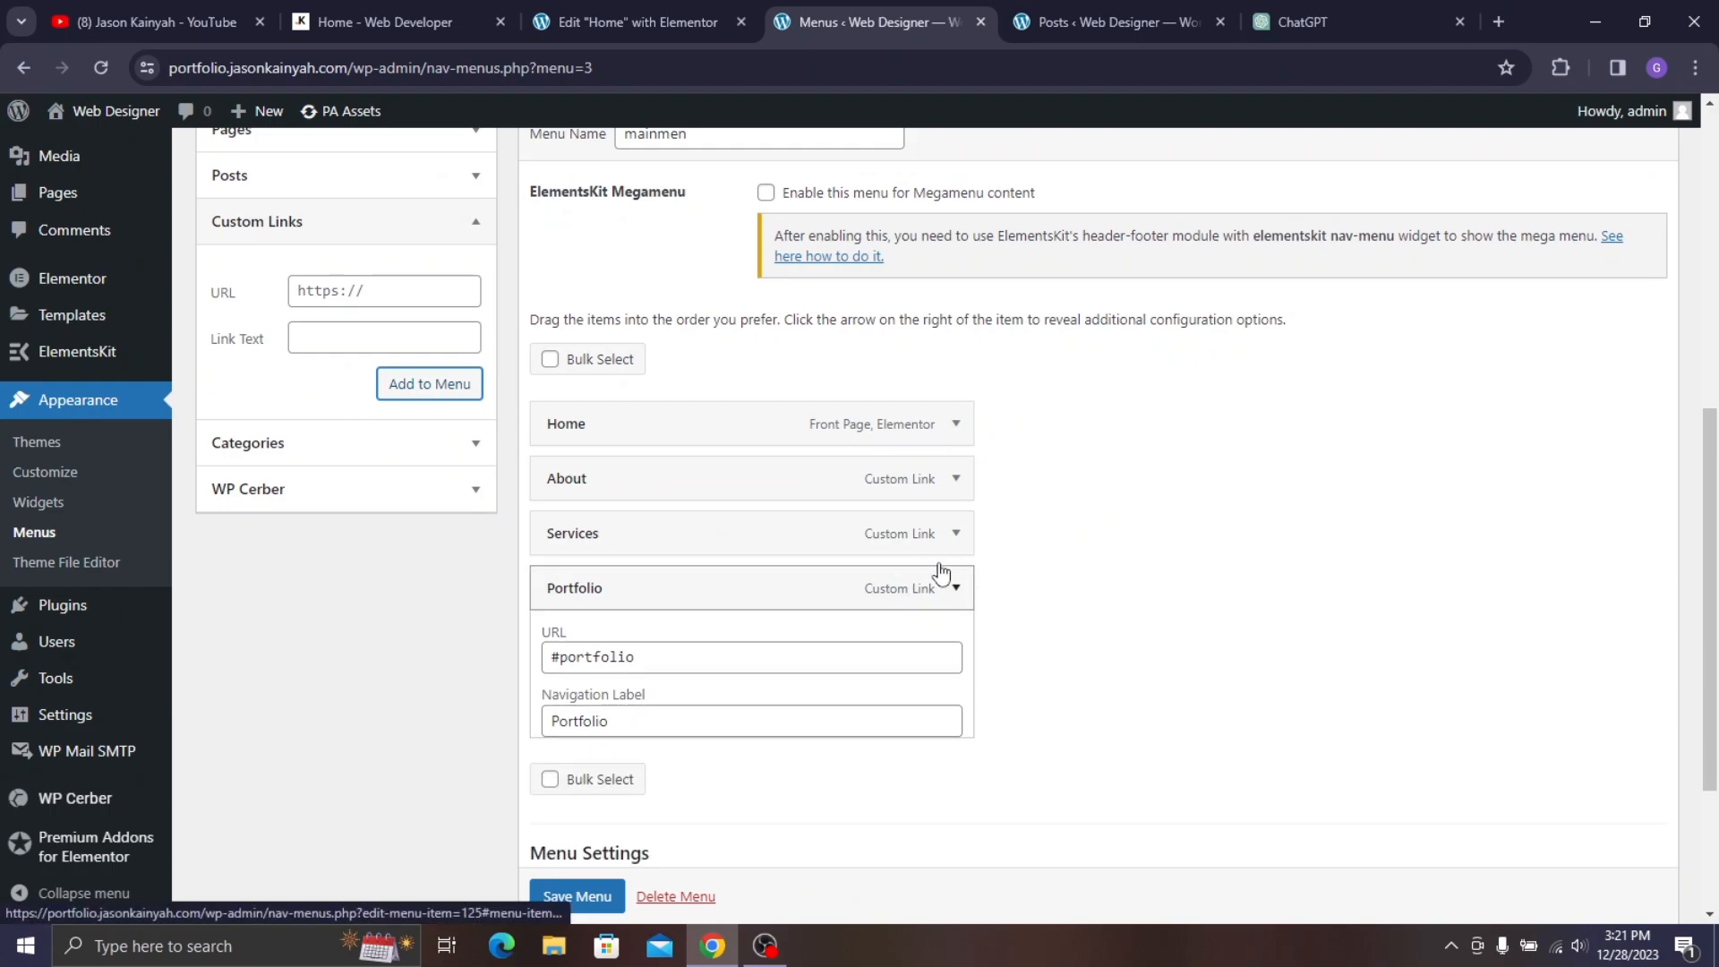
{"action": "left_click", "coordinate": [358, 293]}
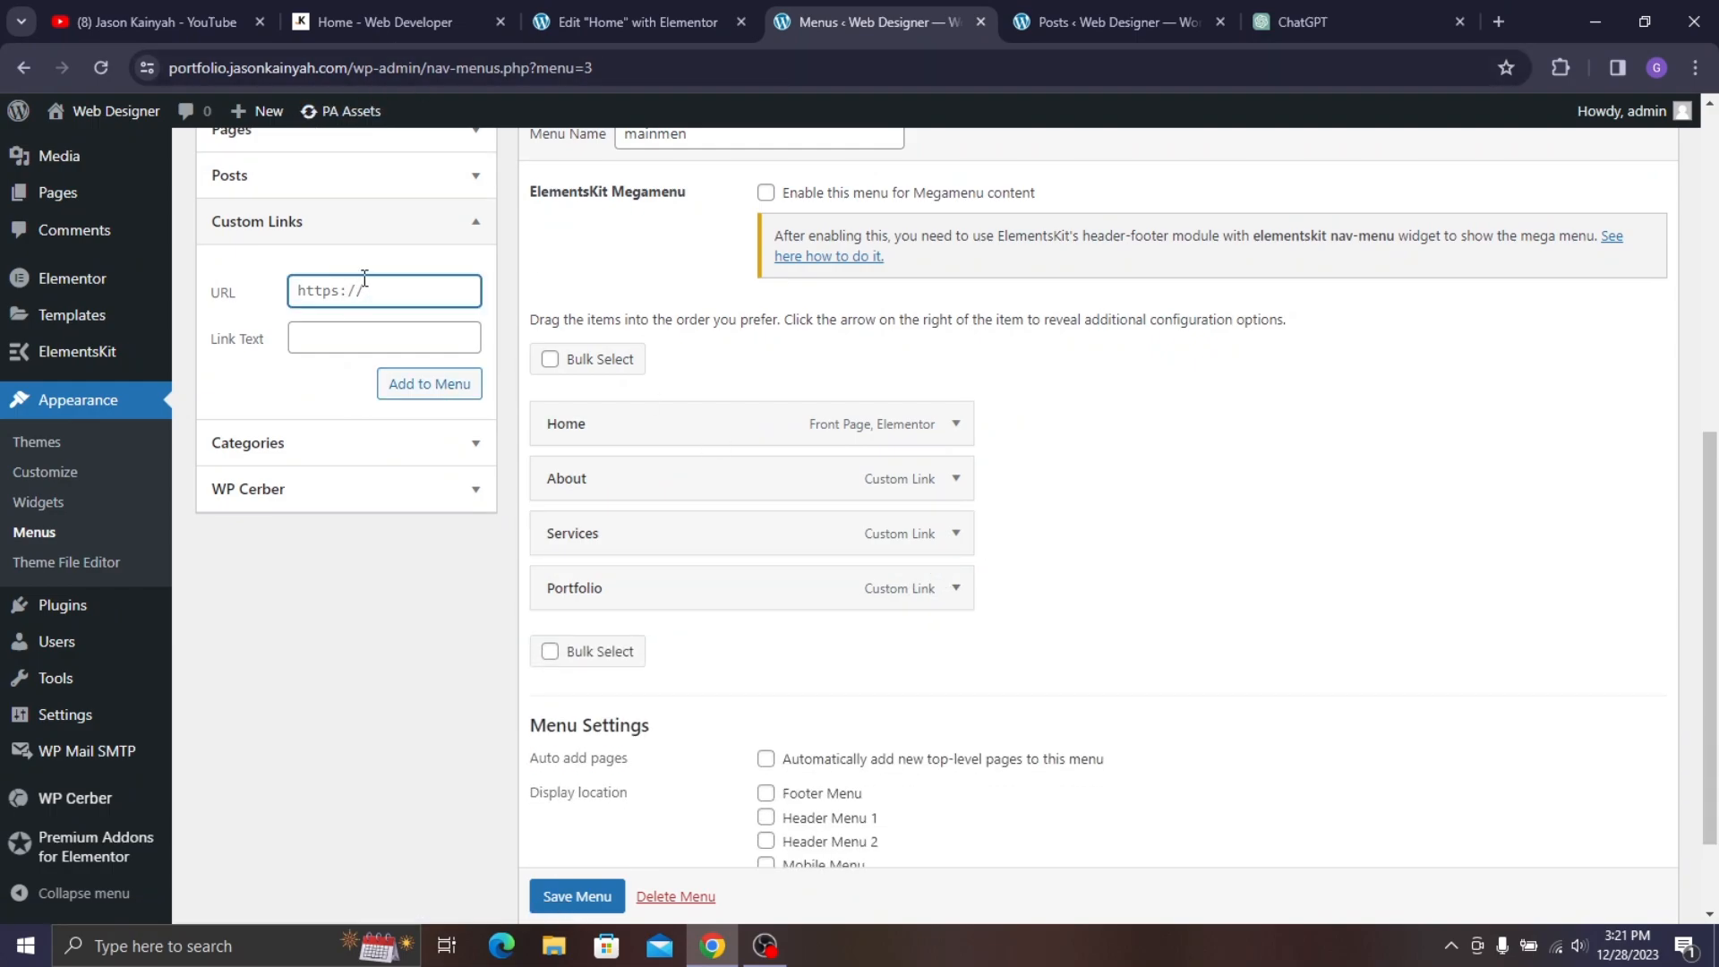
{"action": "type", "text": "#portfolio"}
{"action": "left_click_drag", "start_coordinate": [392, 303], "coordinate": [312, 285]}
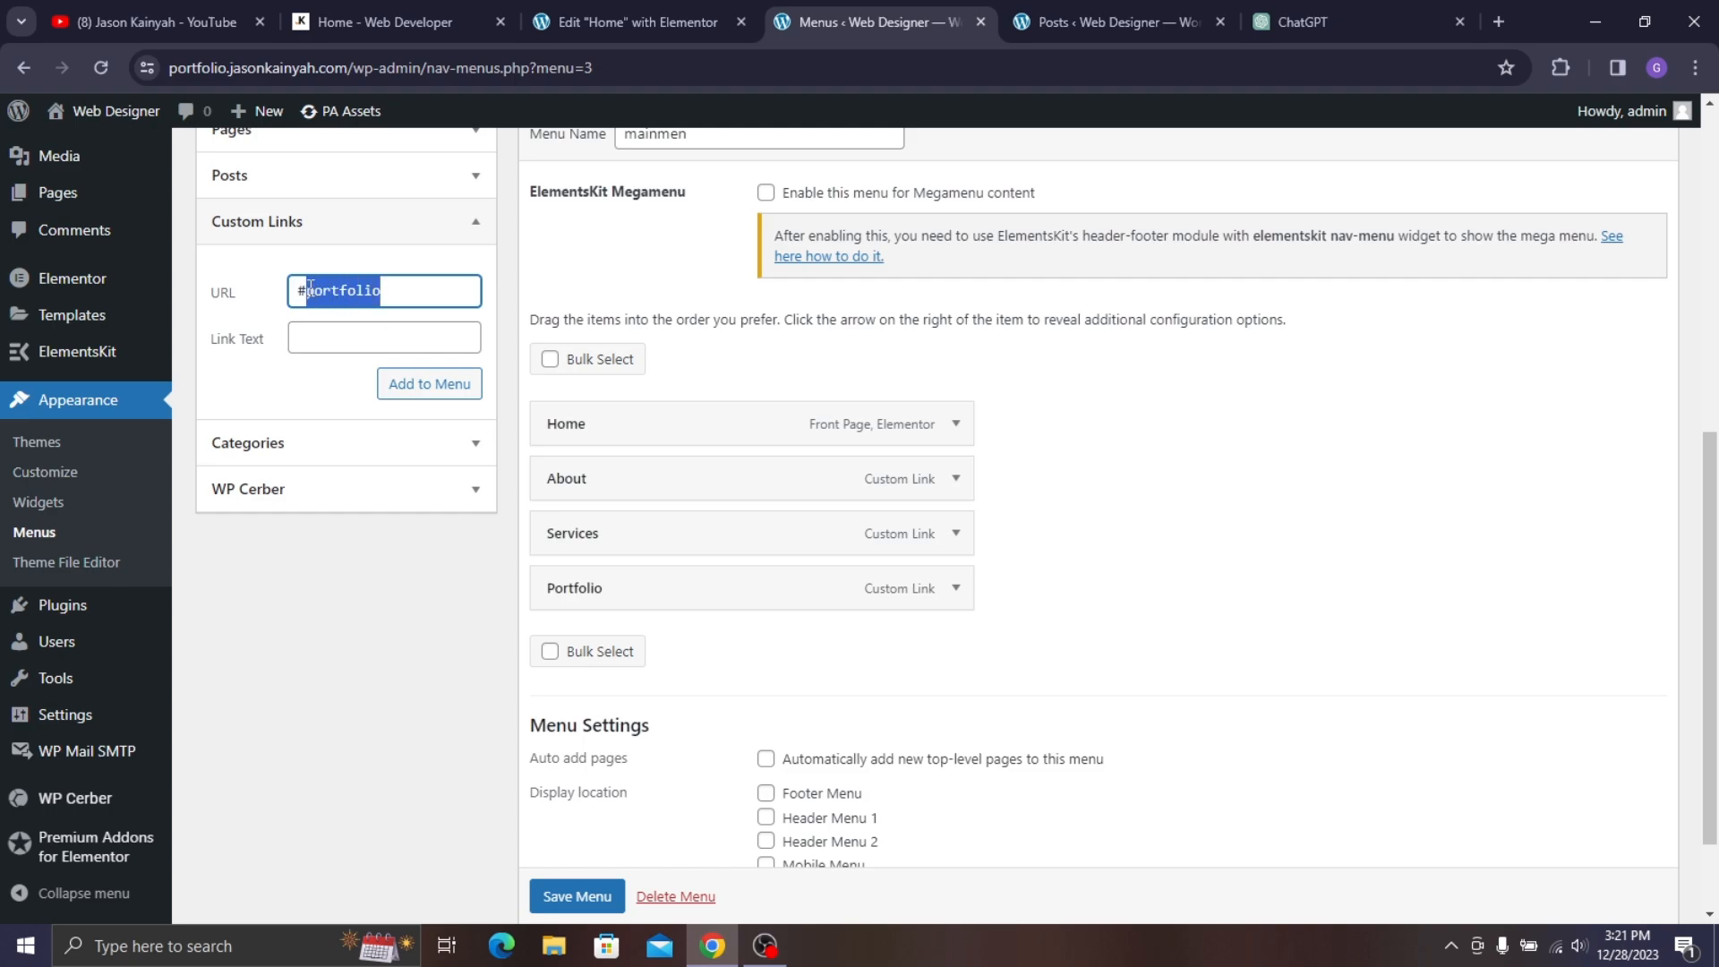
{"action": "type", "text": "contact"}
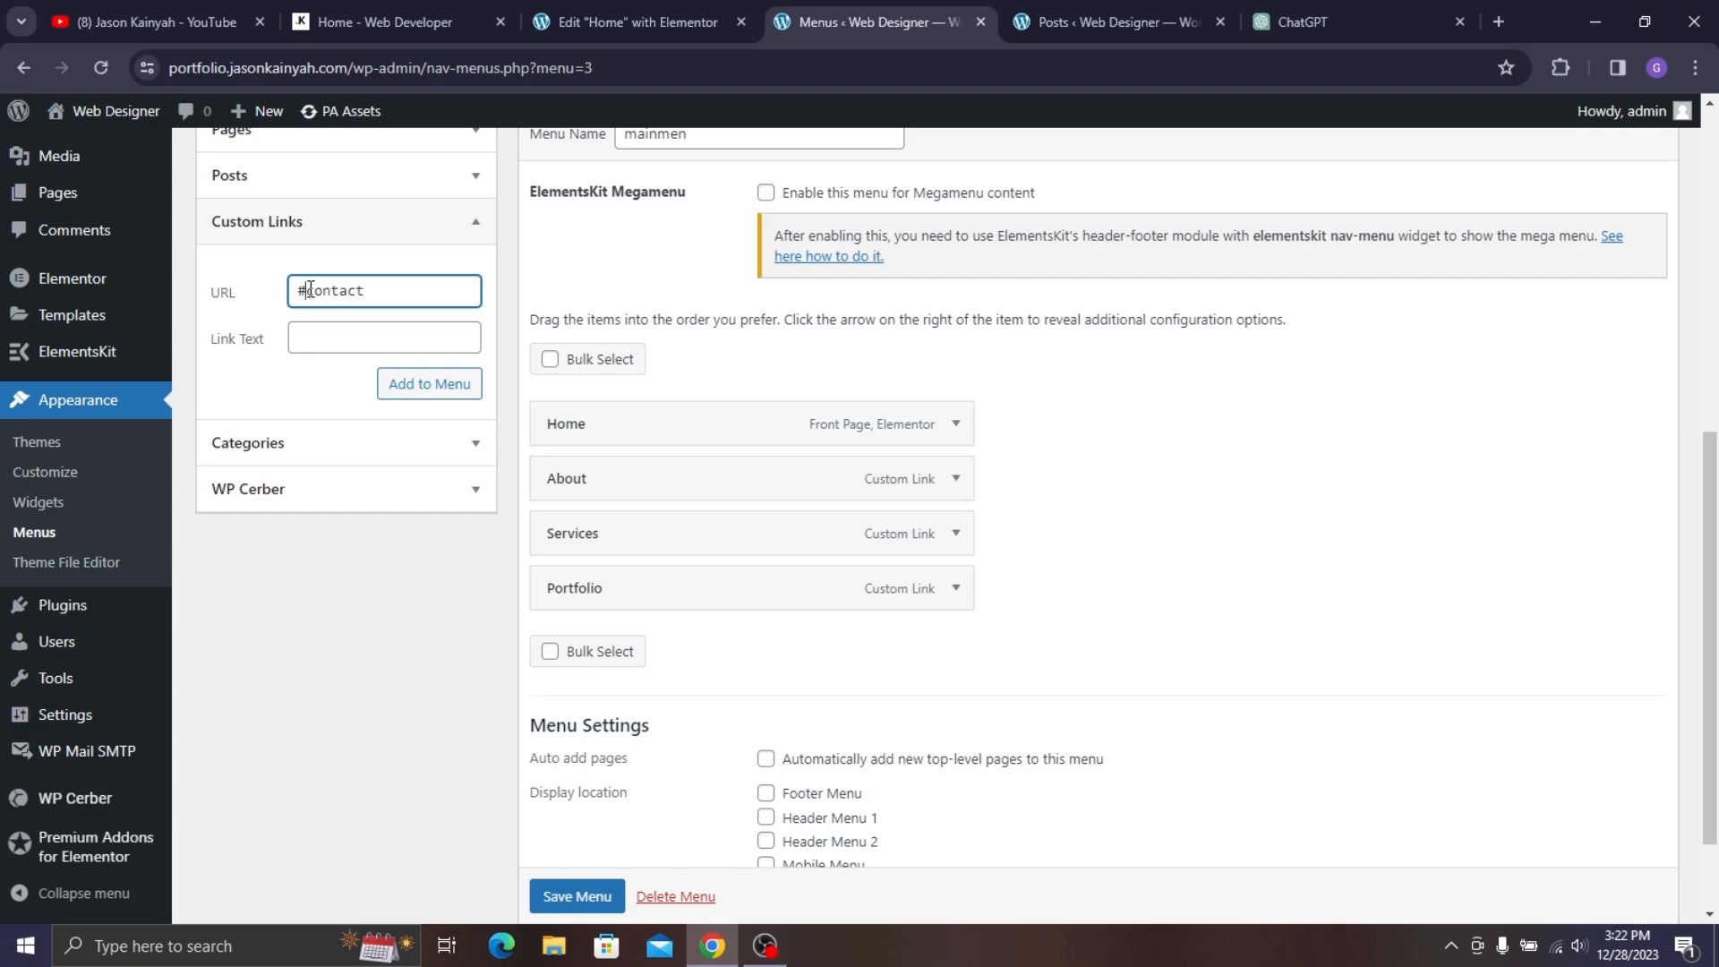
{"action": "left_click_drag", "start_coordinate": [309, 289], "coordinate": [371, 289]}
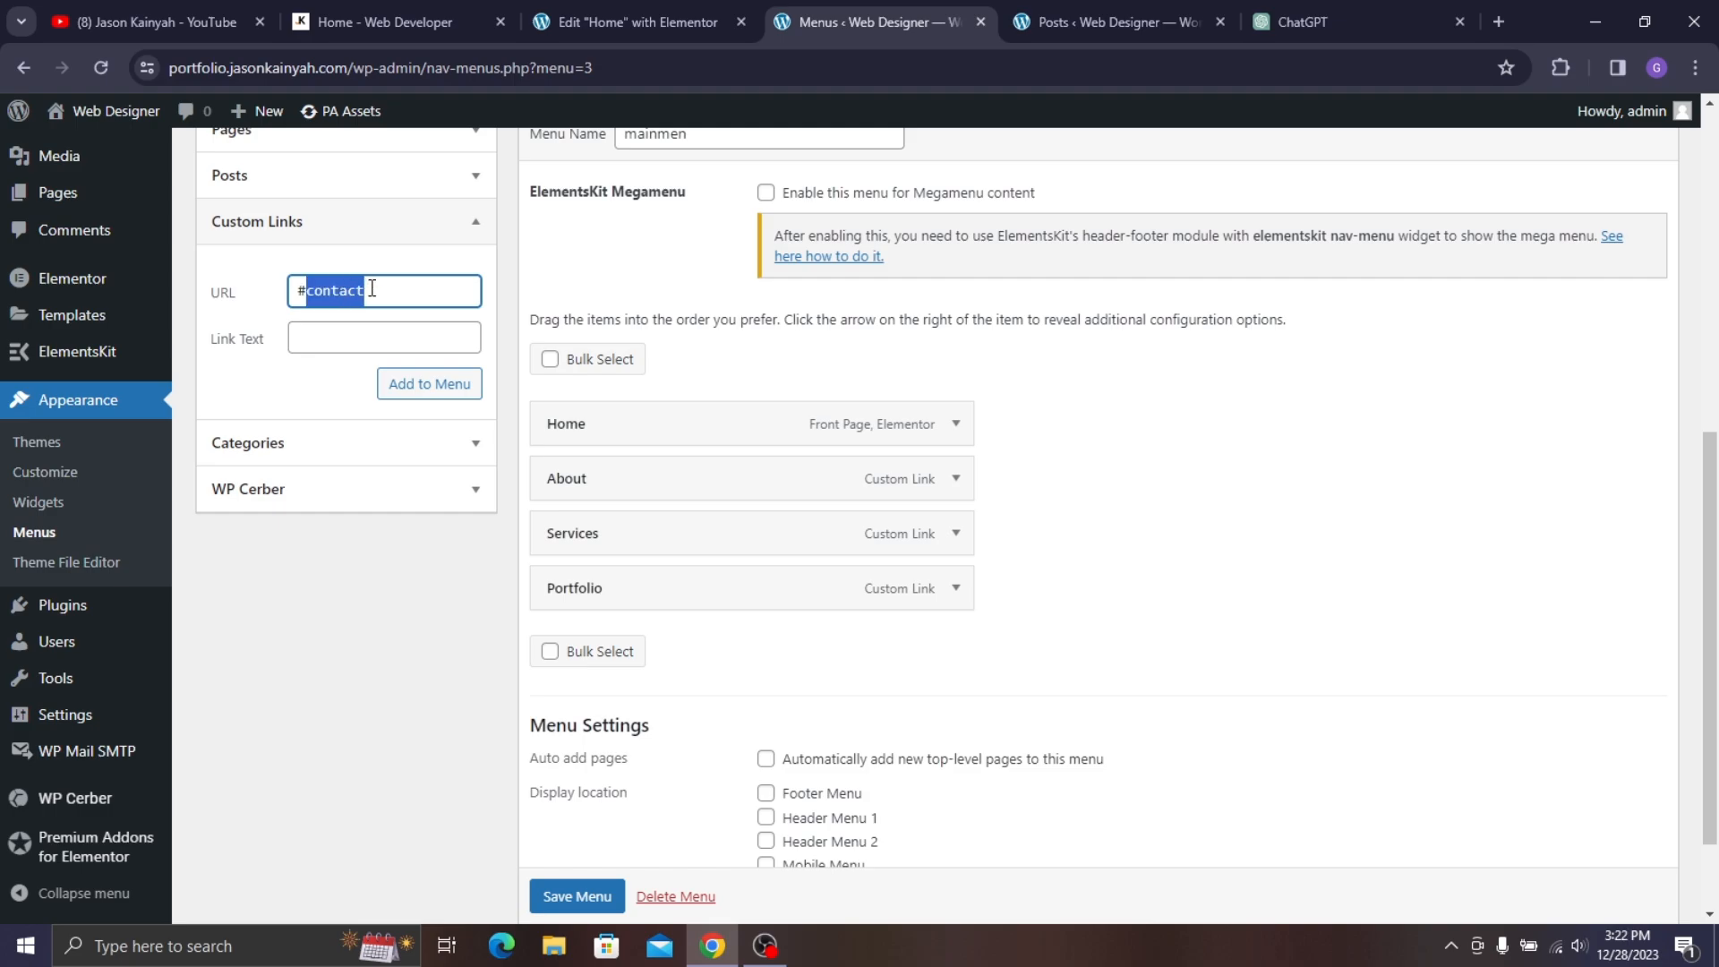
- Label the link 'Contact', add it after Portfolio, and save the mainmen menu
{"action": "left_click", "coordinate": [343, 335]}
{"action": "type", "text": "portfolio"}
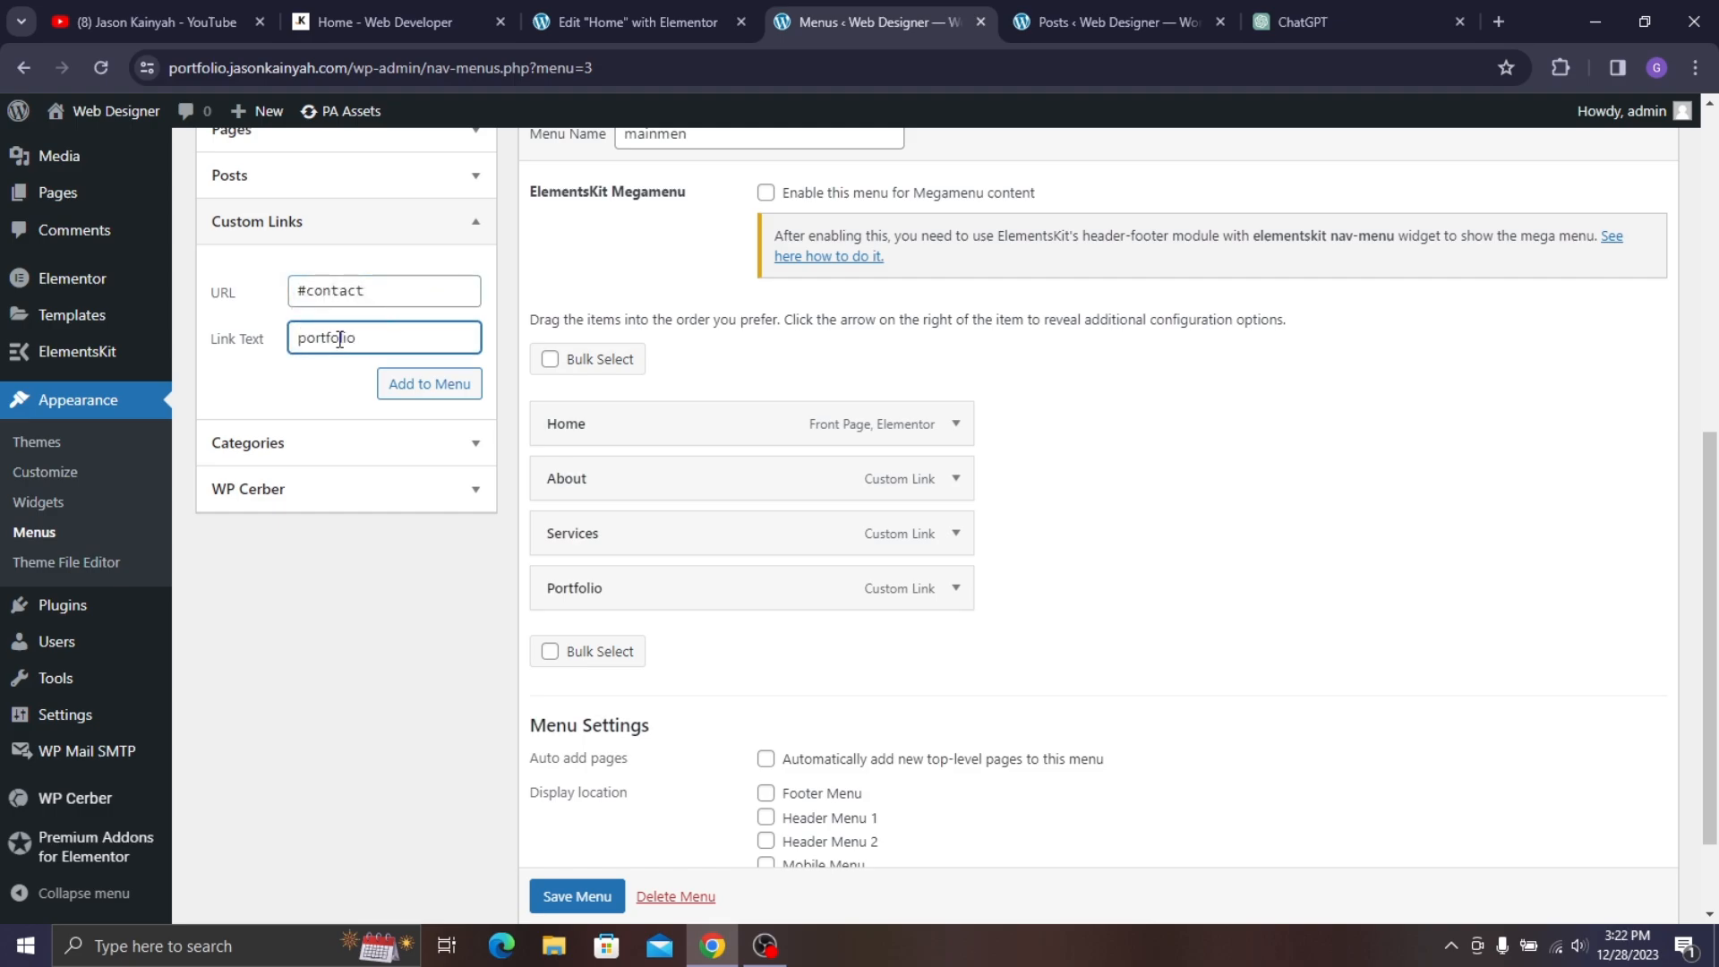
{"action": "double_click", "coordinate": [340, 338]}
{"action": "left_click_drag", "start_coordinate": [380, 289], "coordinate": [306, 280]}
{"action": "key", "text": "ctrl+c"}
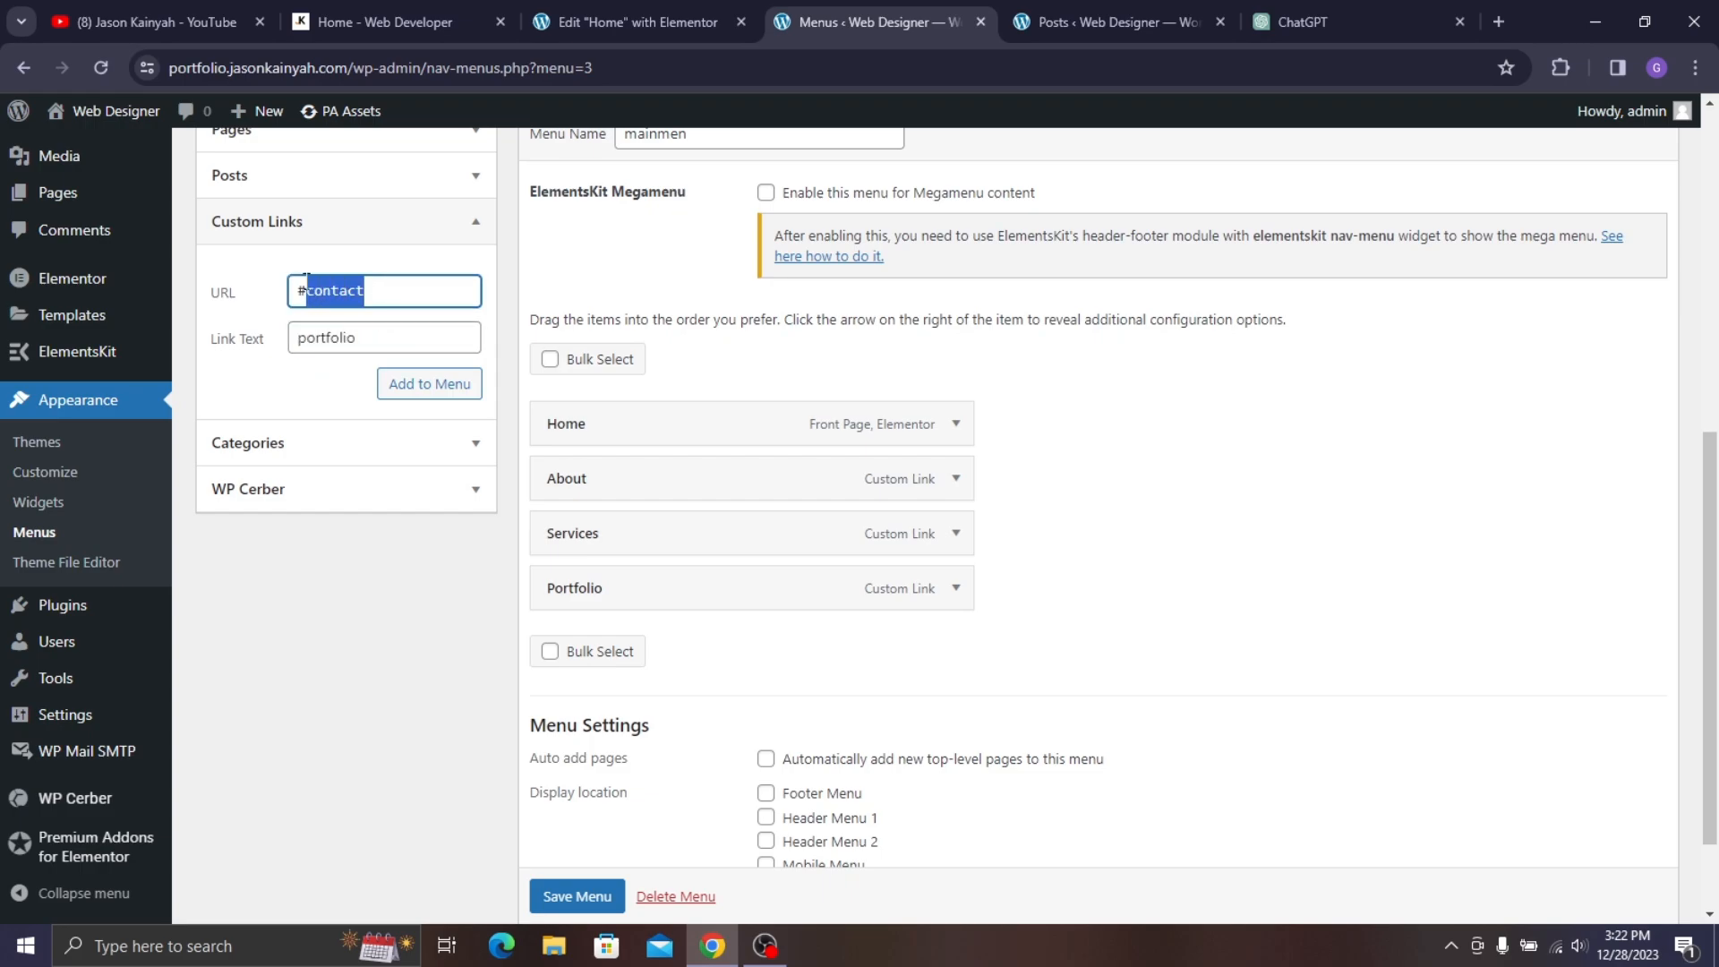
{"action": "left_click_drag", "start_coordinate": [358, 339], "coordinate": [253, 340]}
{"action": "key", "text": "ctrl+v"}
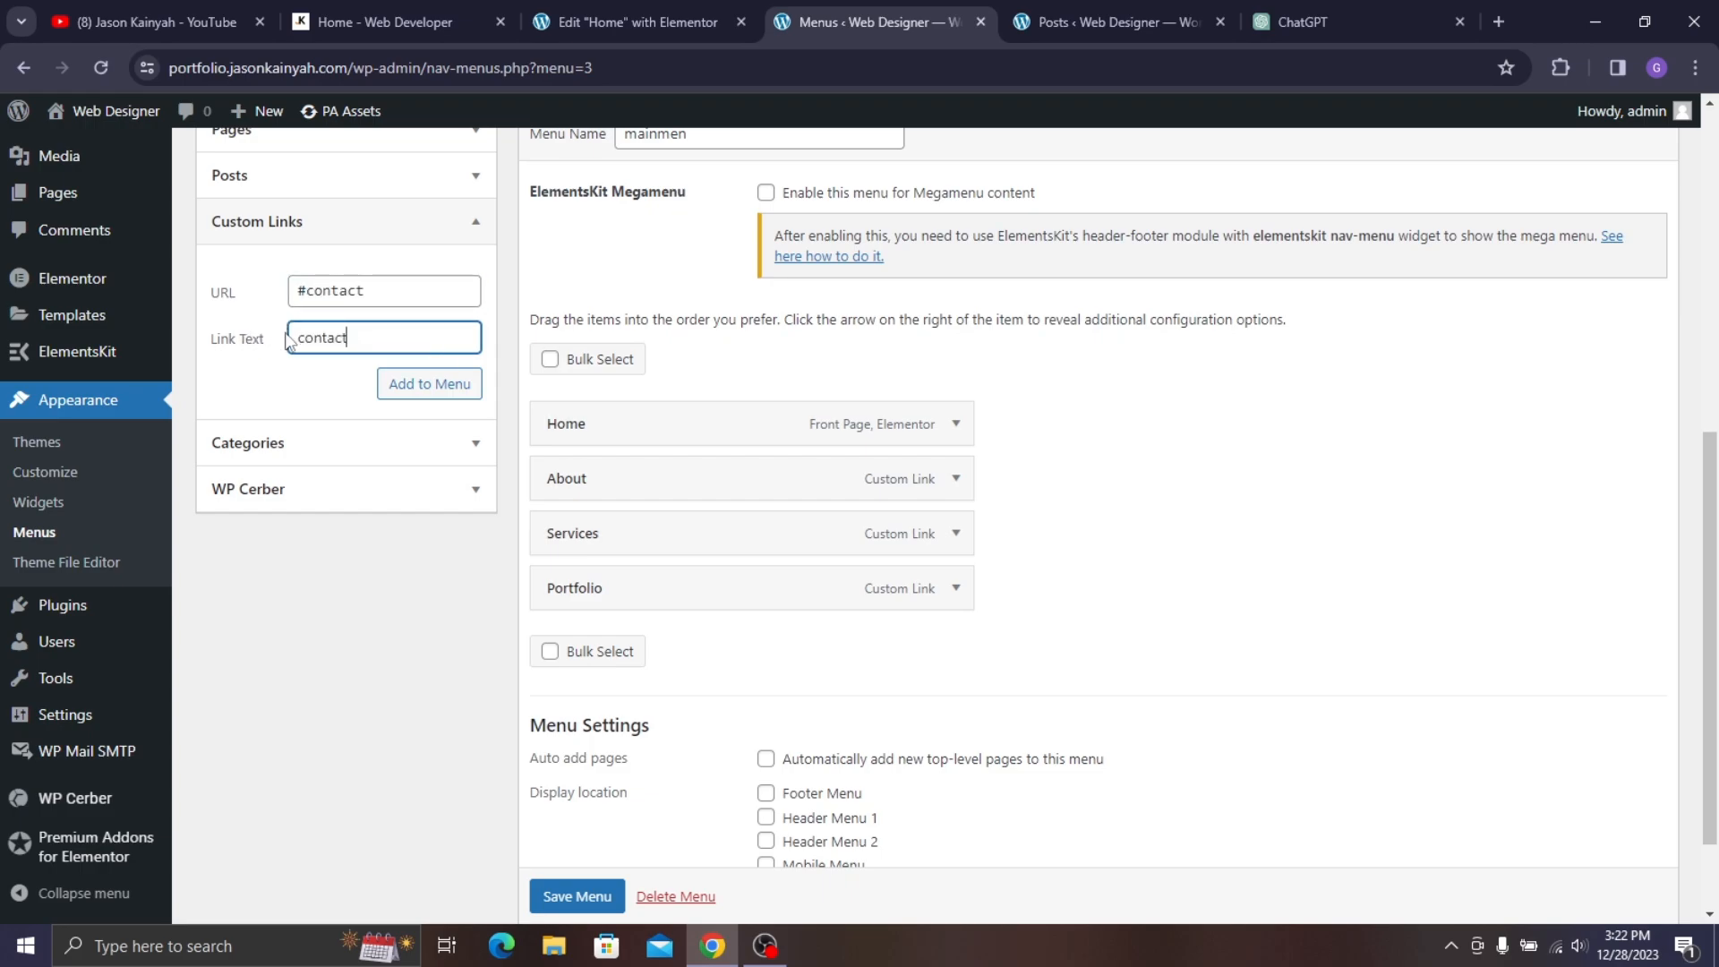
{"action": "type", "text": "C"}
{"action": "left_click", "coordinate": [391, 394]}
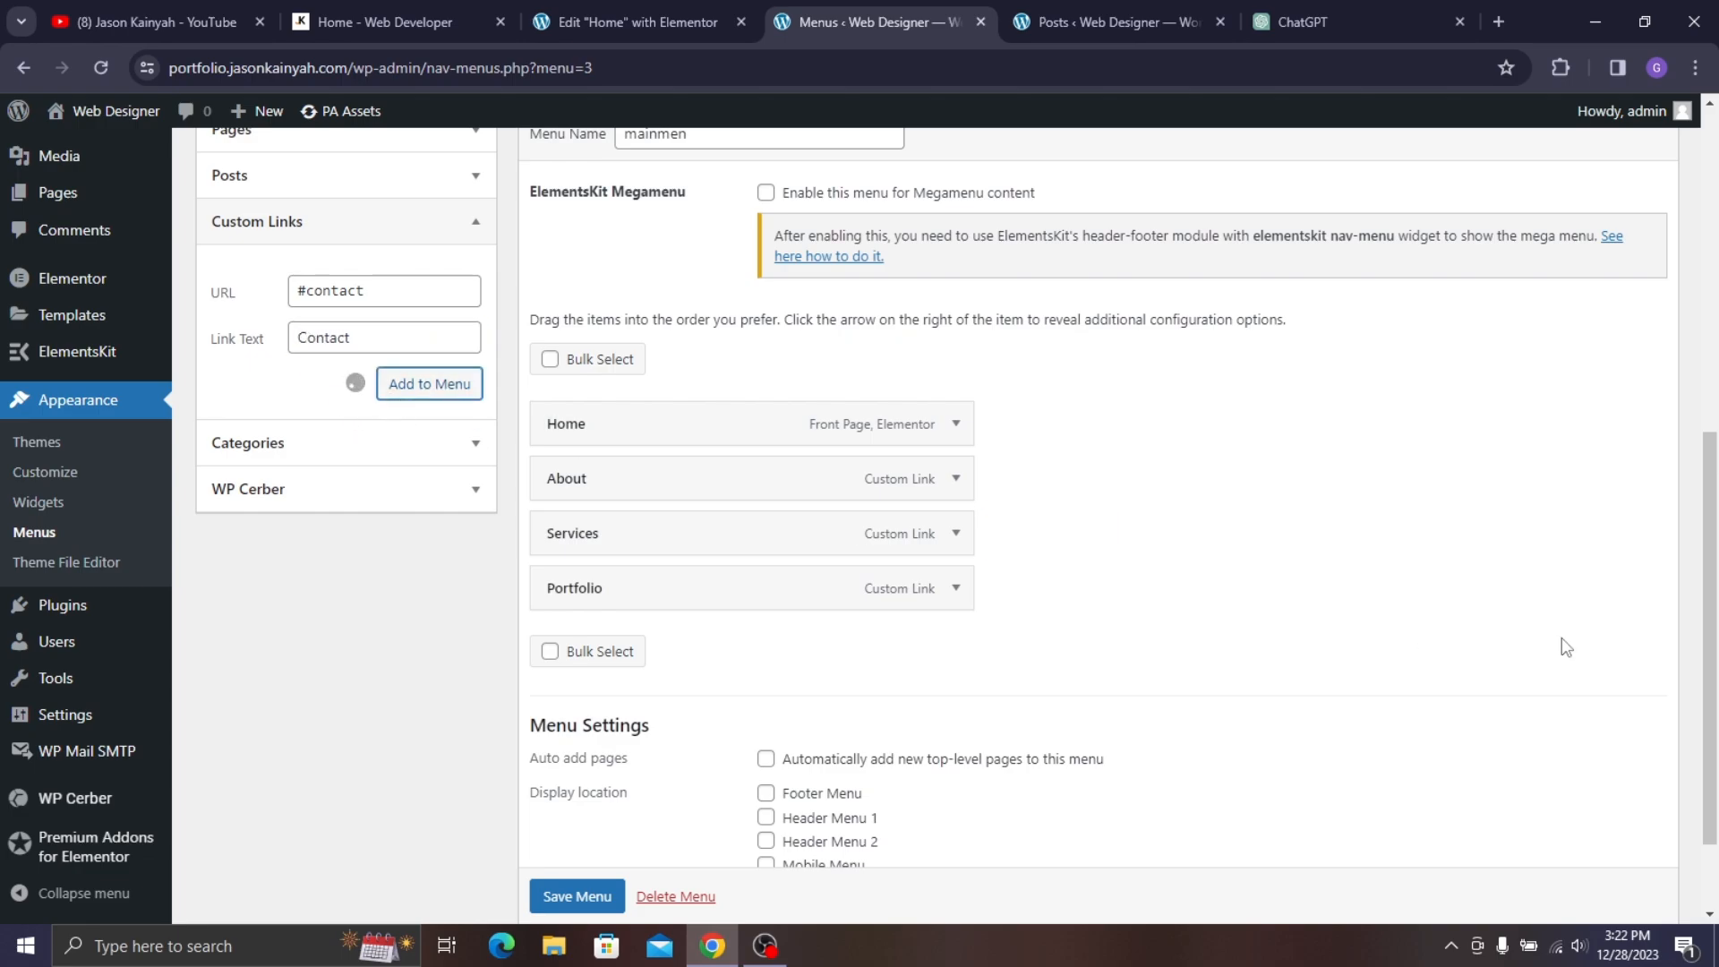
{"action": "scroll", "coordinate": [676, 403], "scroll_direction": "down", "scroll_amount": 1}
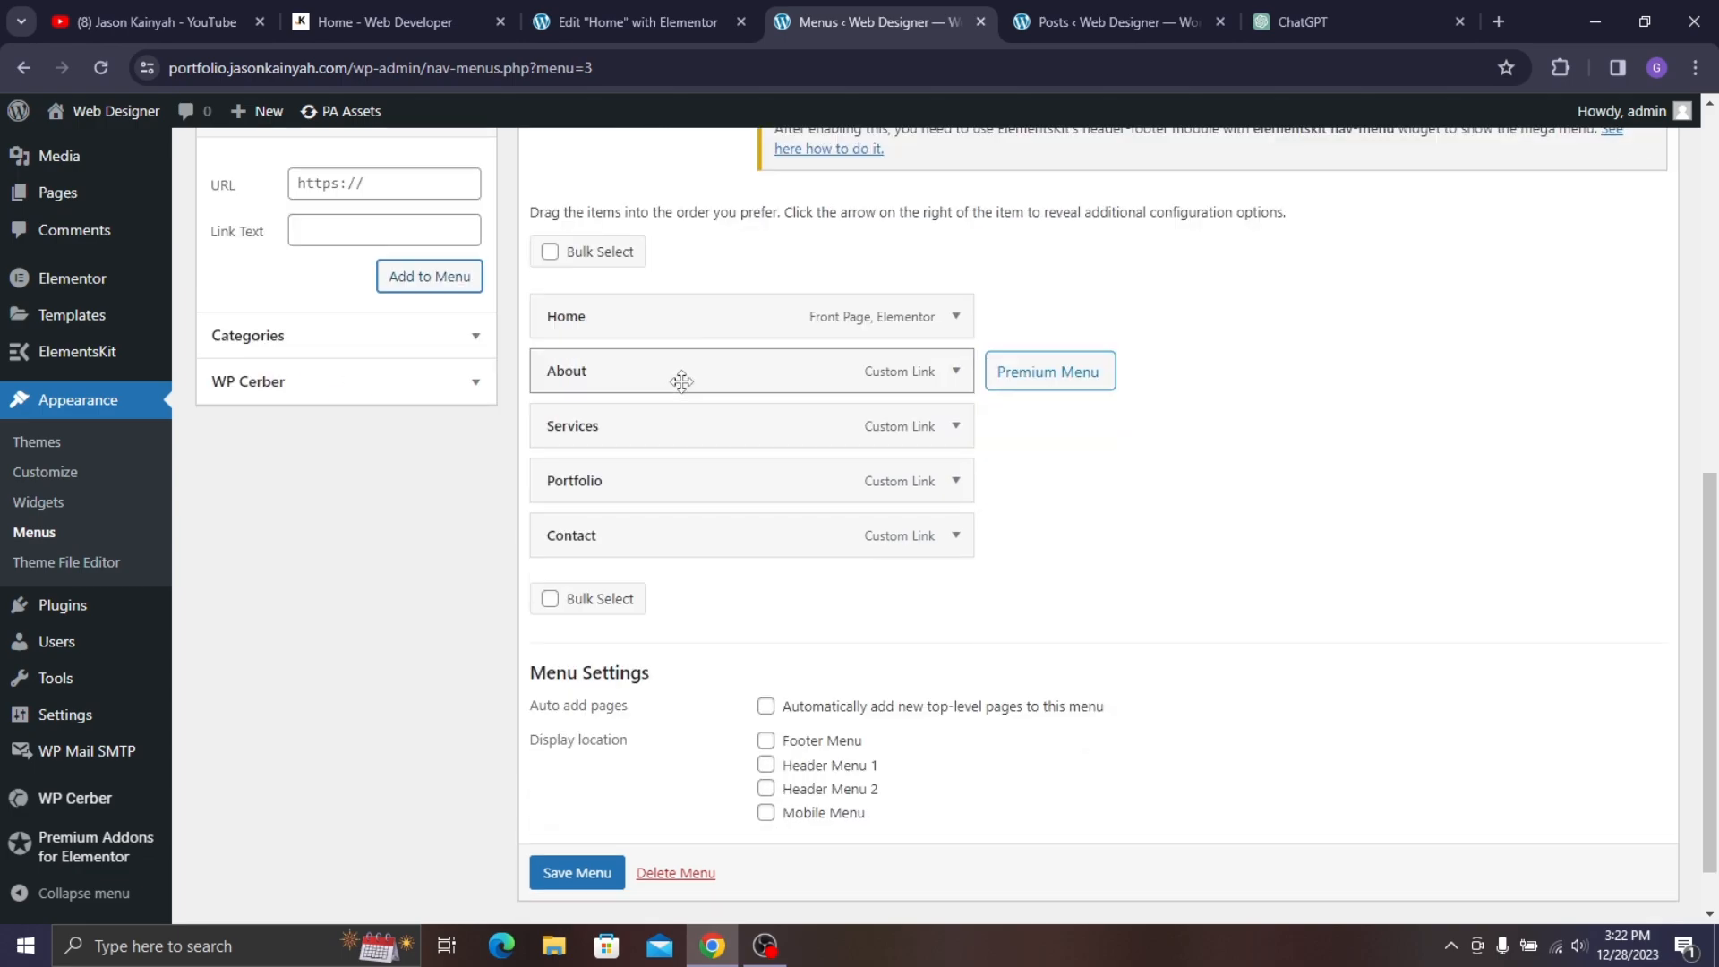
{"action": "scroll", "coordinate": [681, 381], "scroll_direction": "down", "scroll_amount": 1}
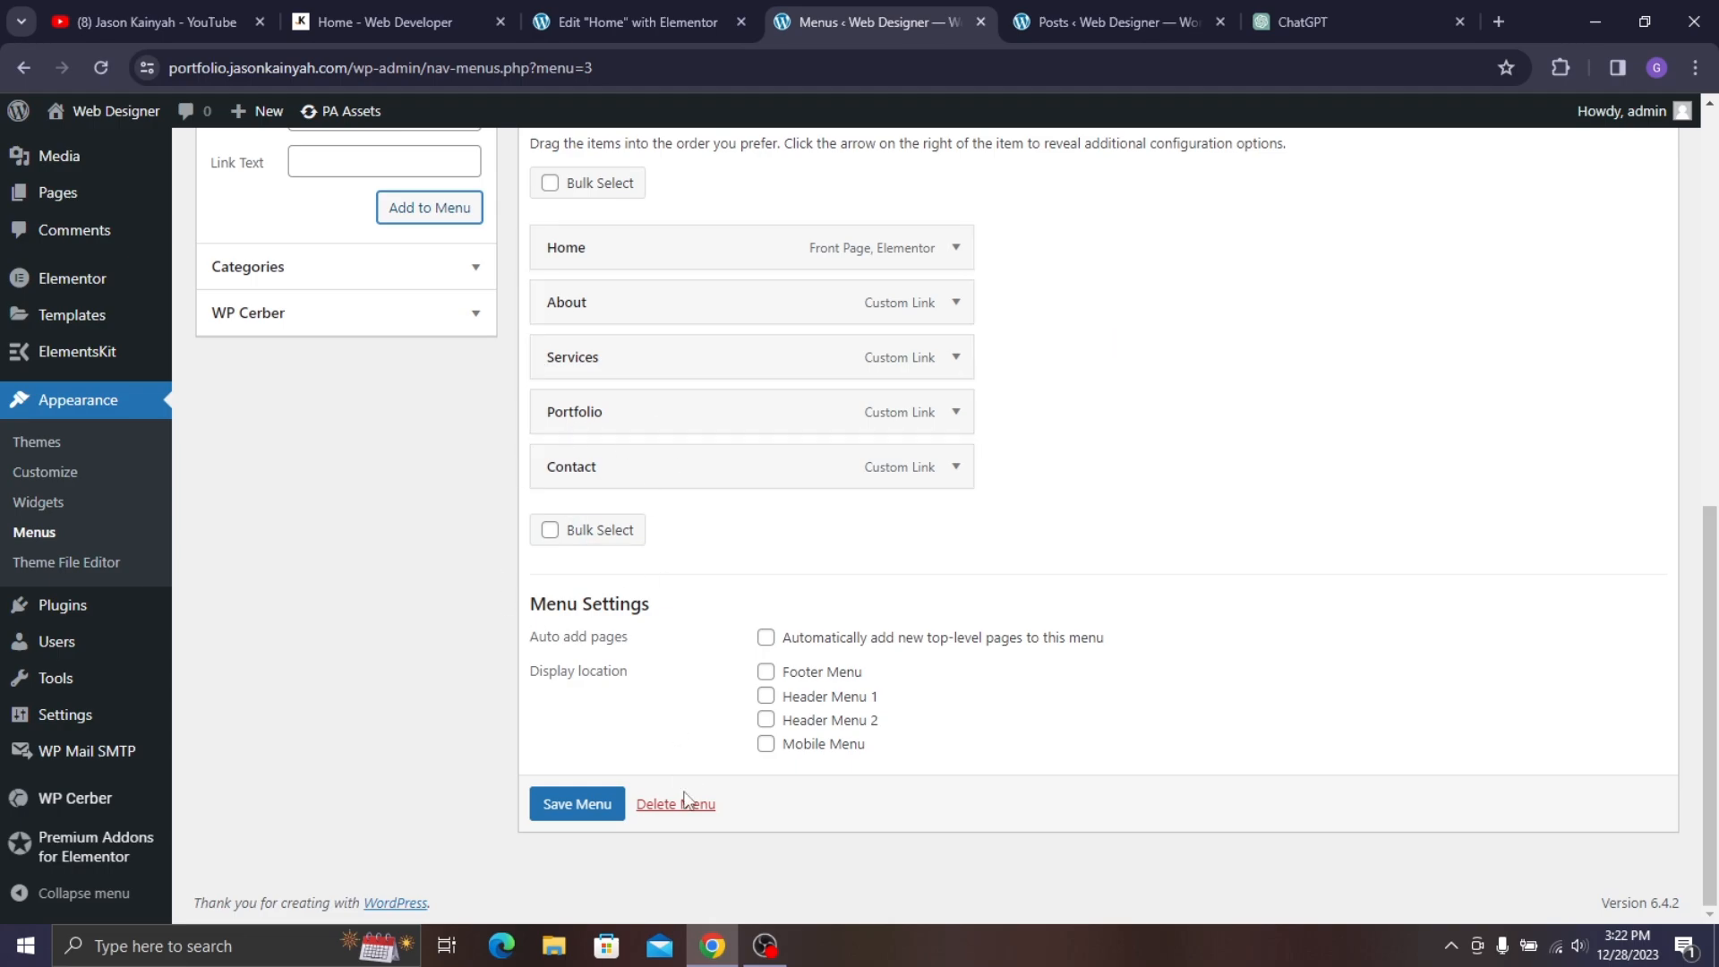
{"action": "left_click", "coordinate": [591, 812]}
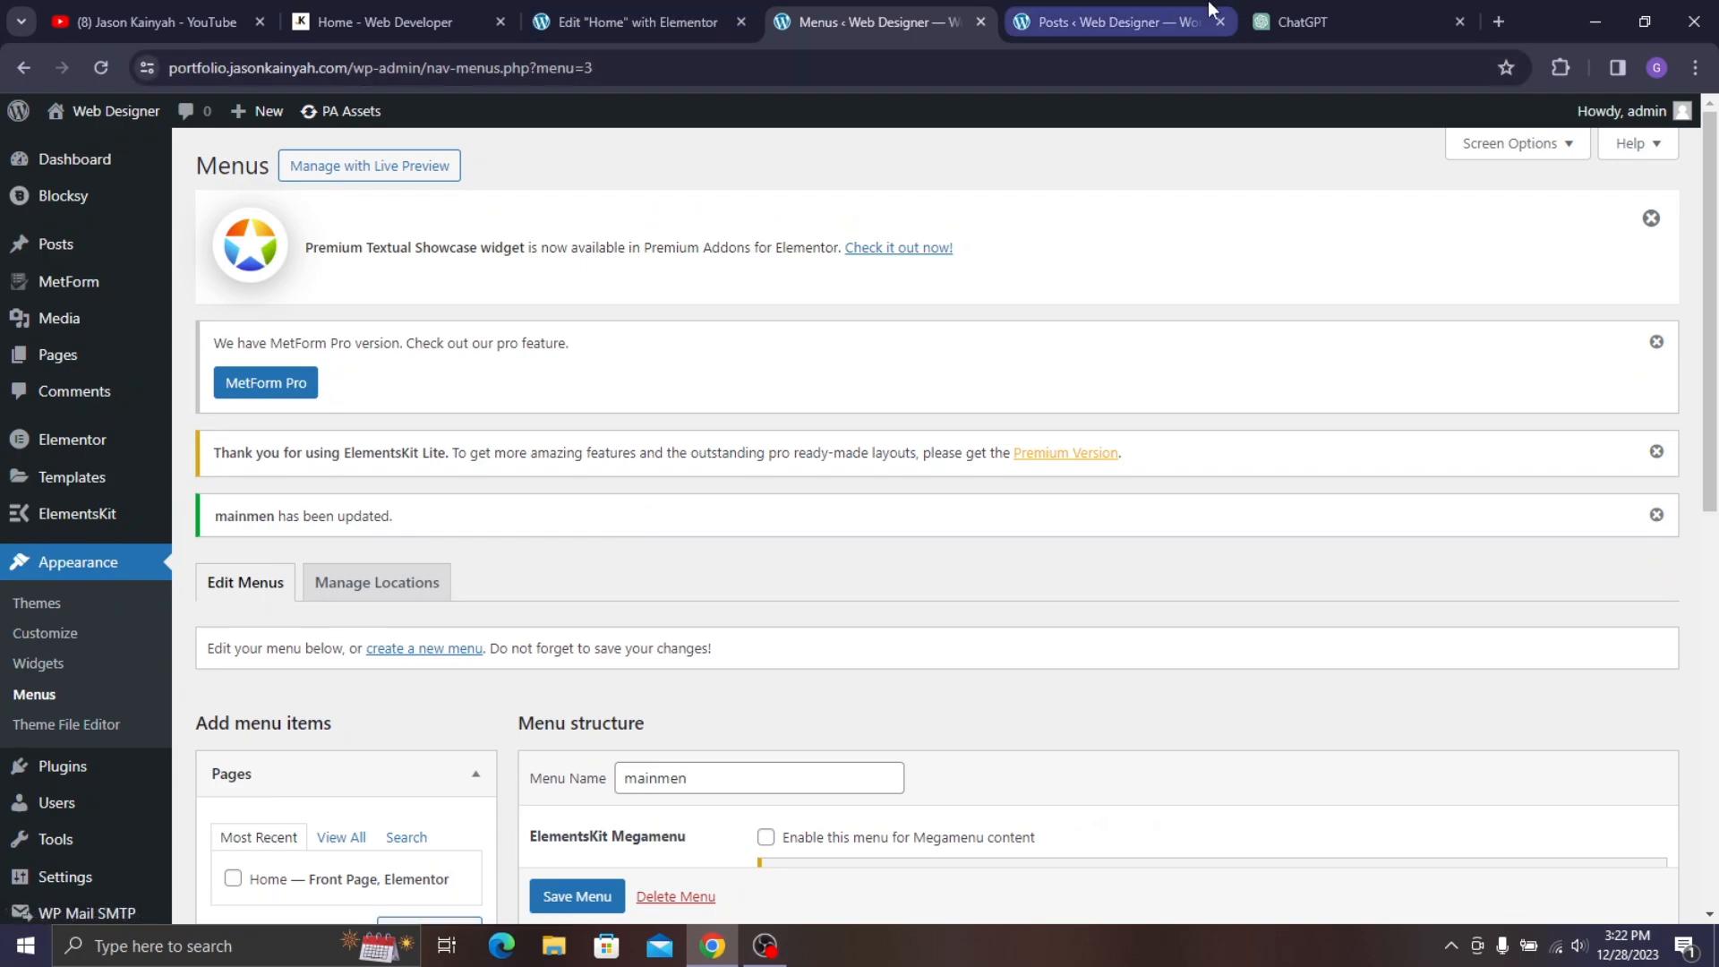
- Launch Appearance > Customize and go to Site Identity, showing the 'Web Designer' site title
{"action": "left_click", "coordinate": [45, 633]}
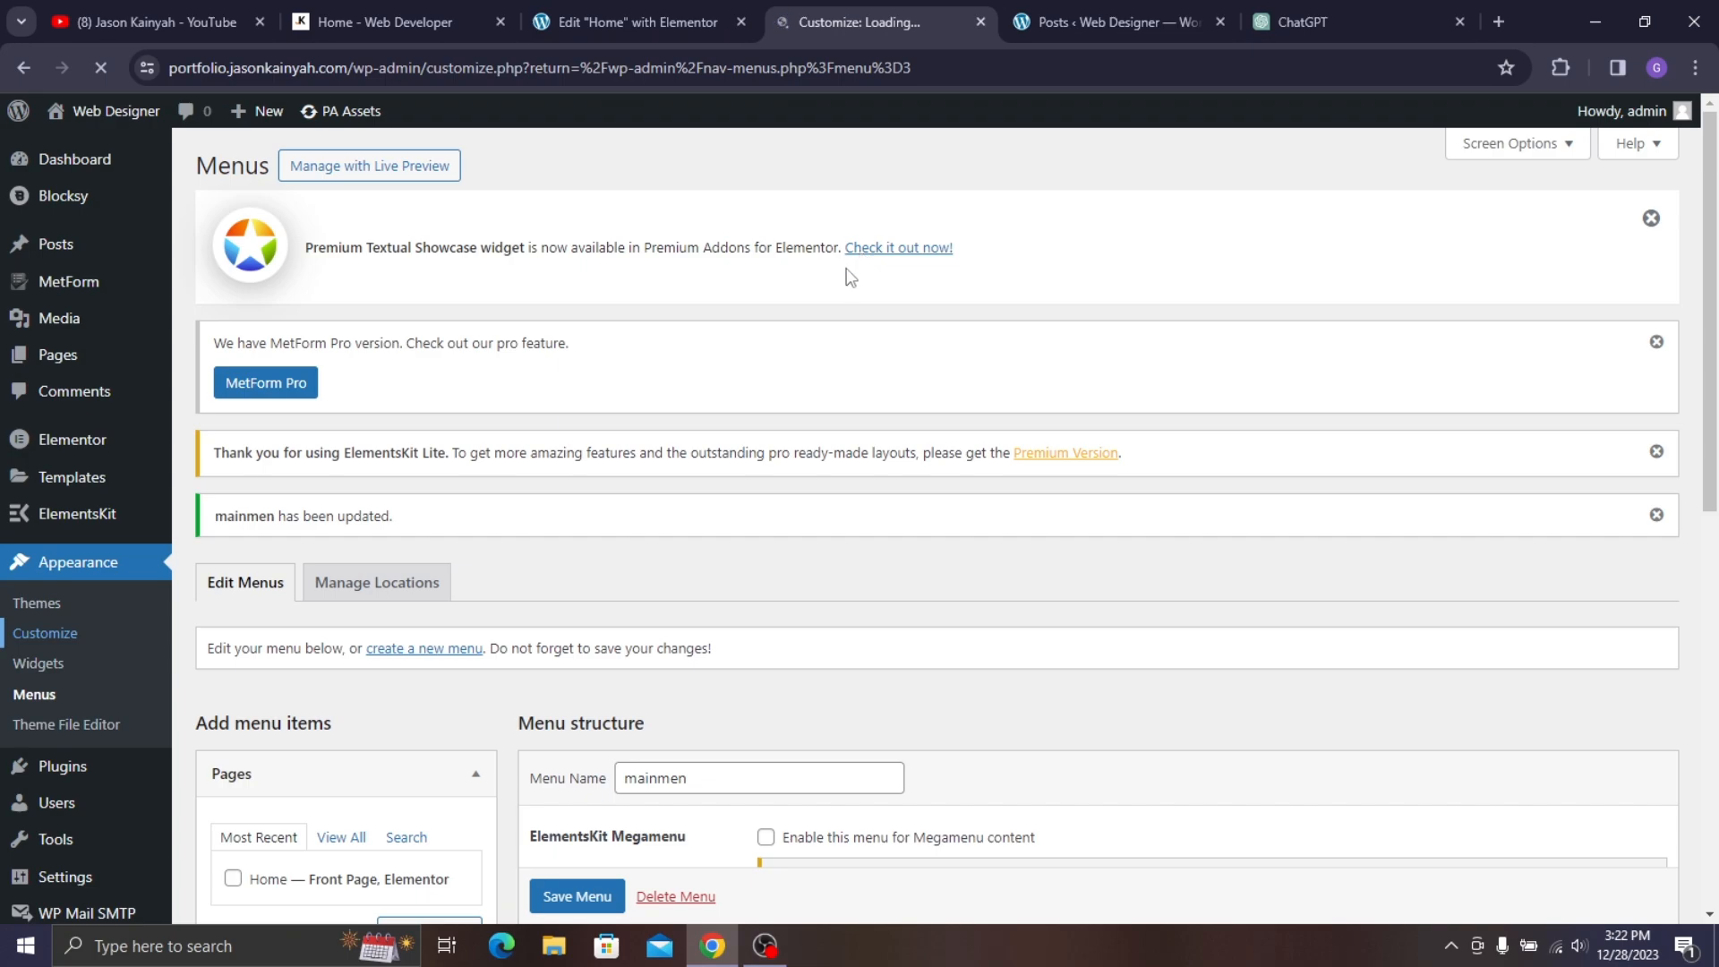
{"action": "left_click", "coordinate": [663, 18]}
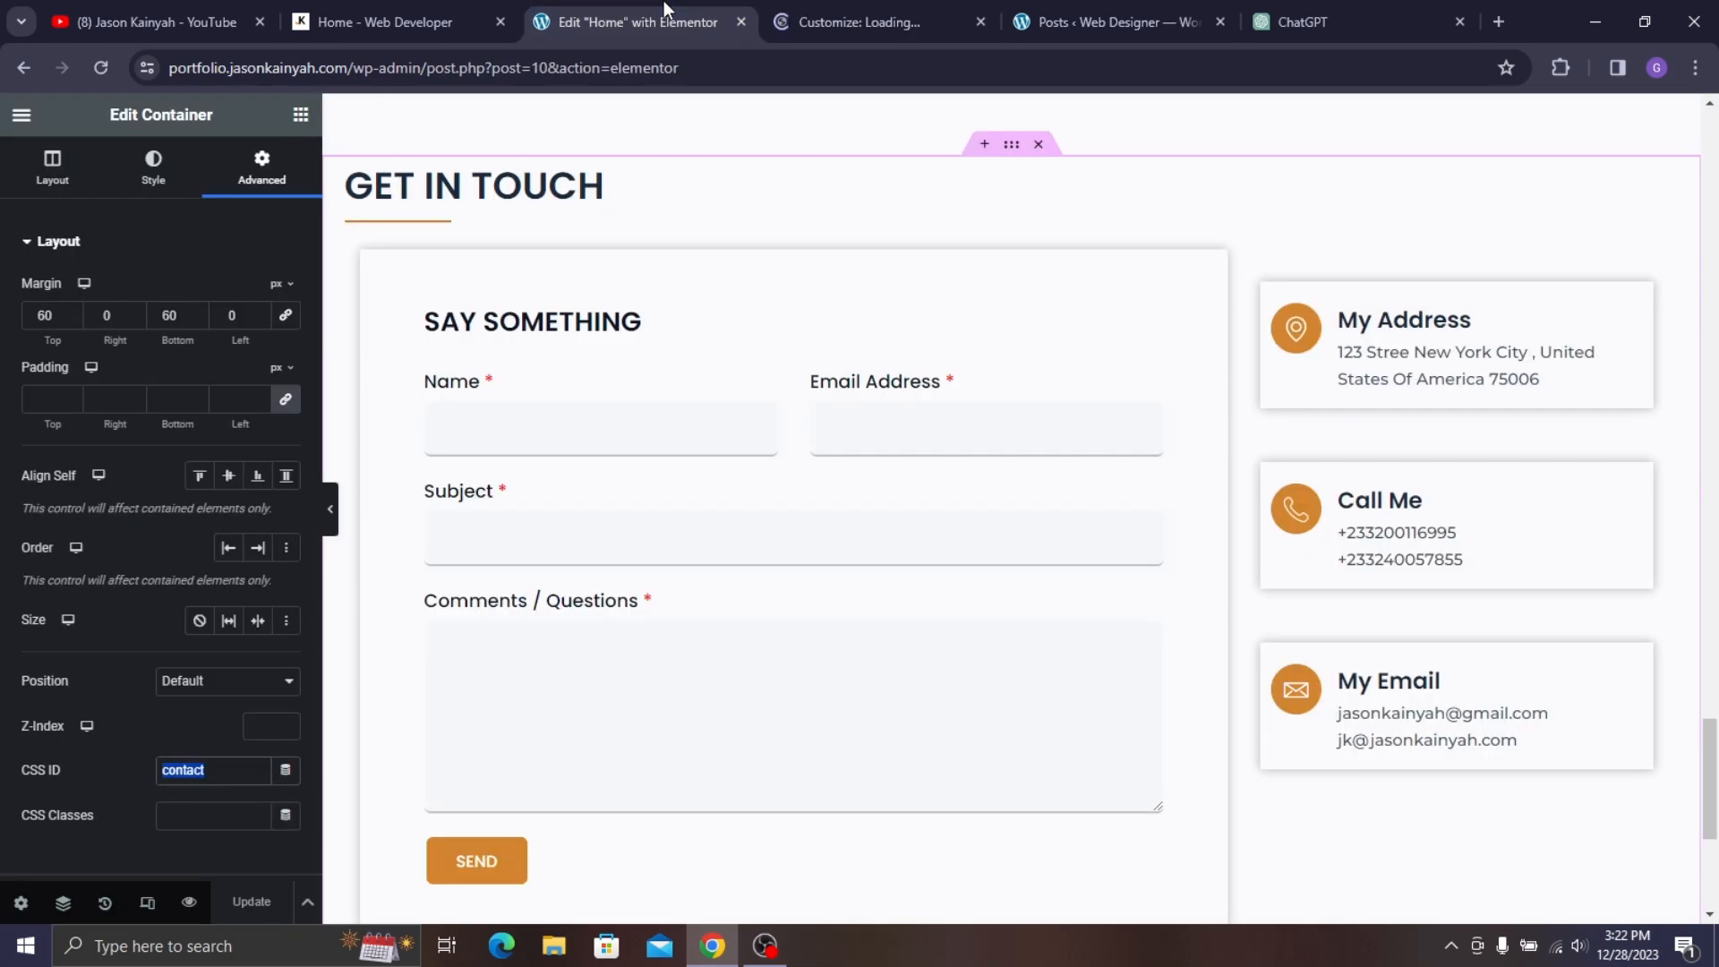
{"action": "left_click", "coordinate": [394, 21]}
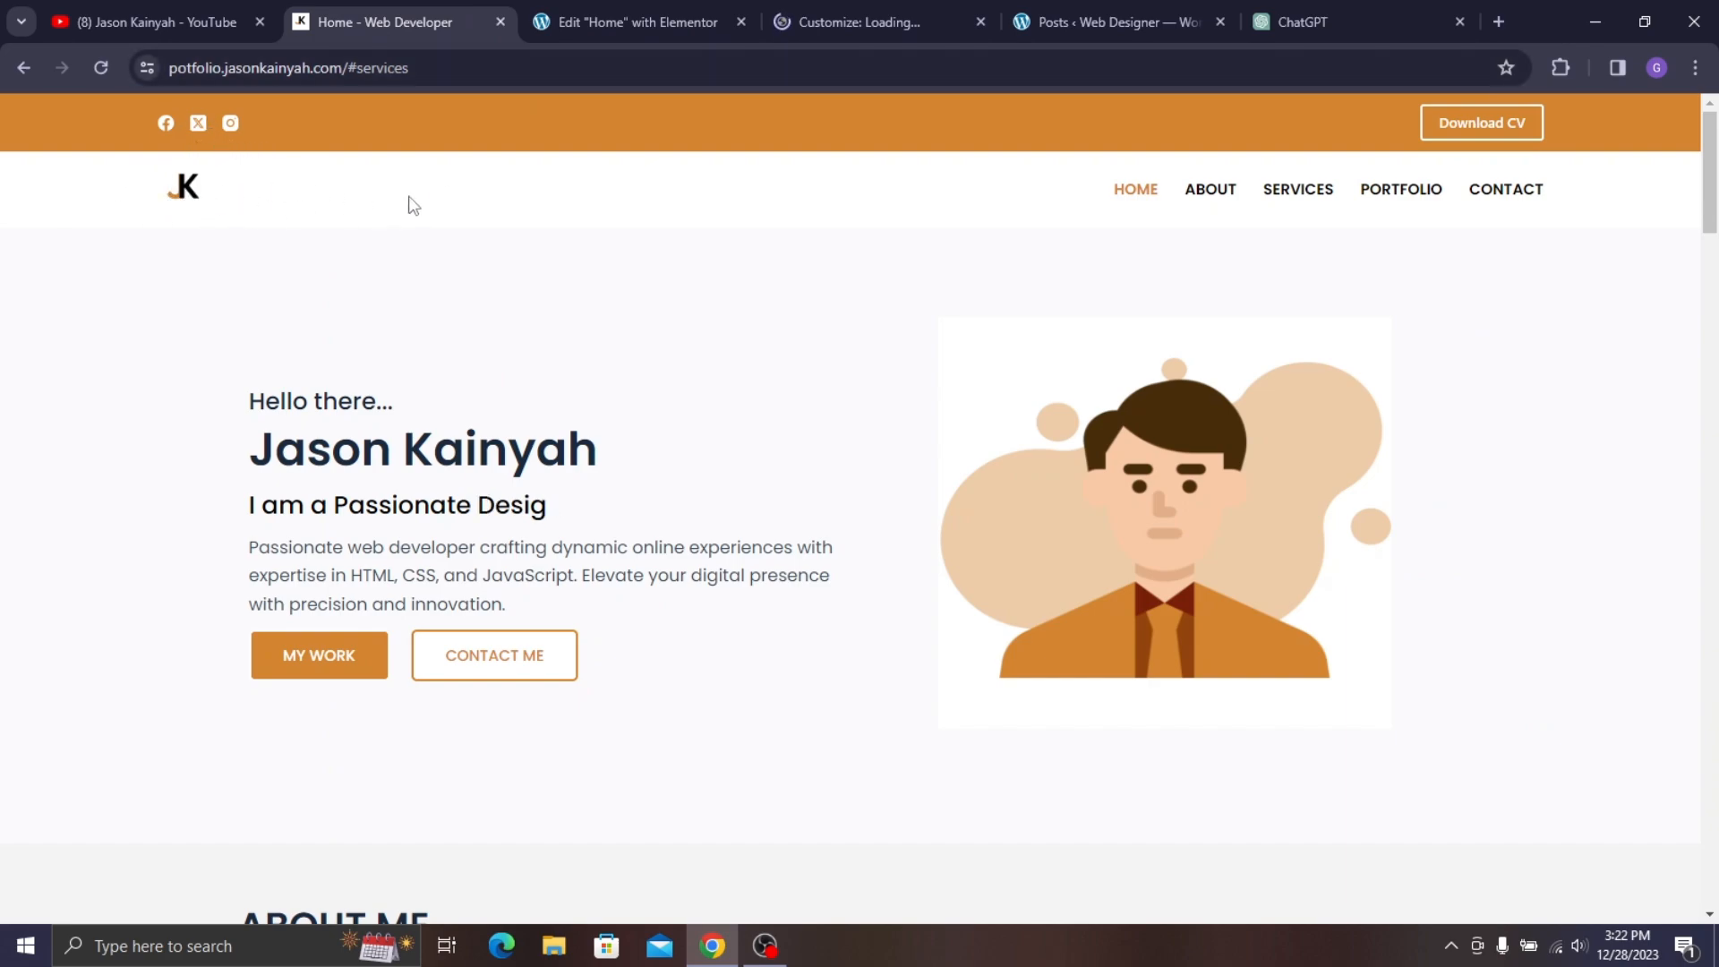
{"action": "left_click", "coordinate": [863, 4]}
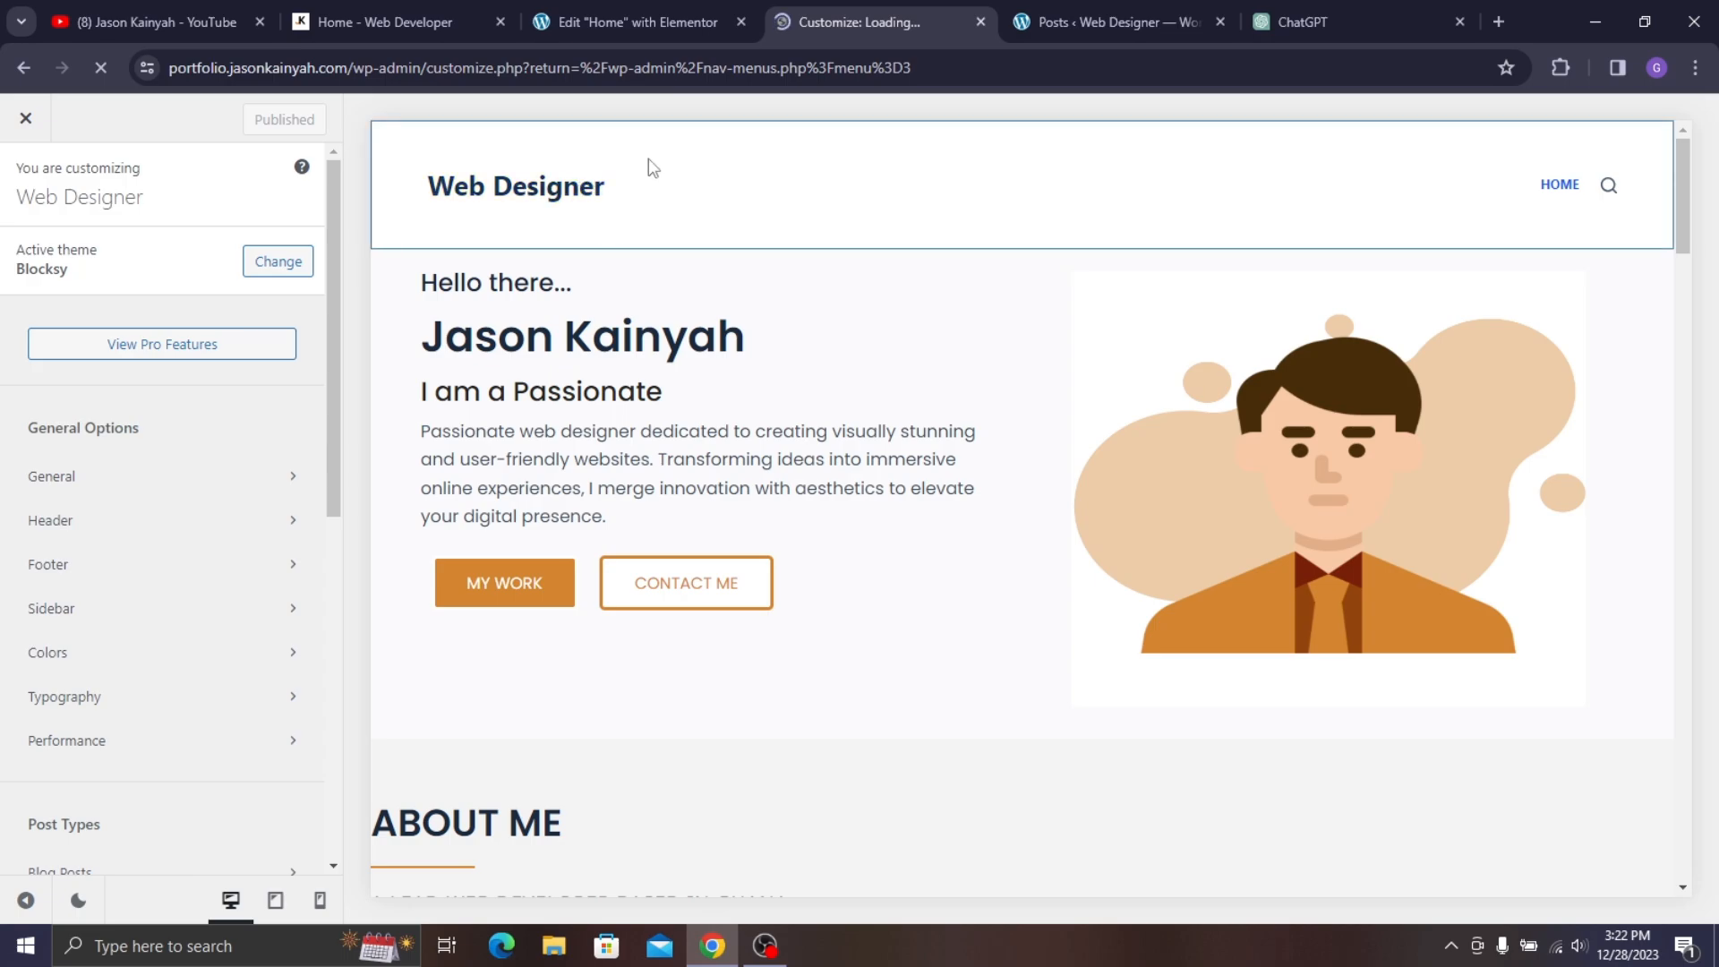
{"action": "scroll", "coordinate": [241, 412], "scroll_direction": "down", "scroll_amount": 8}
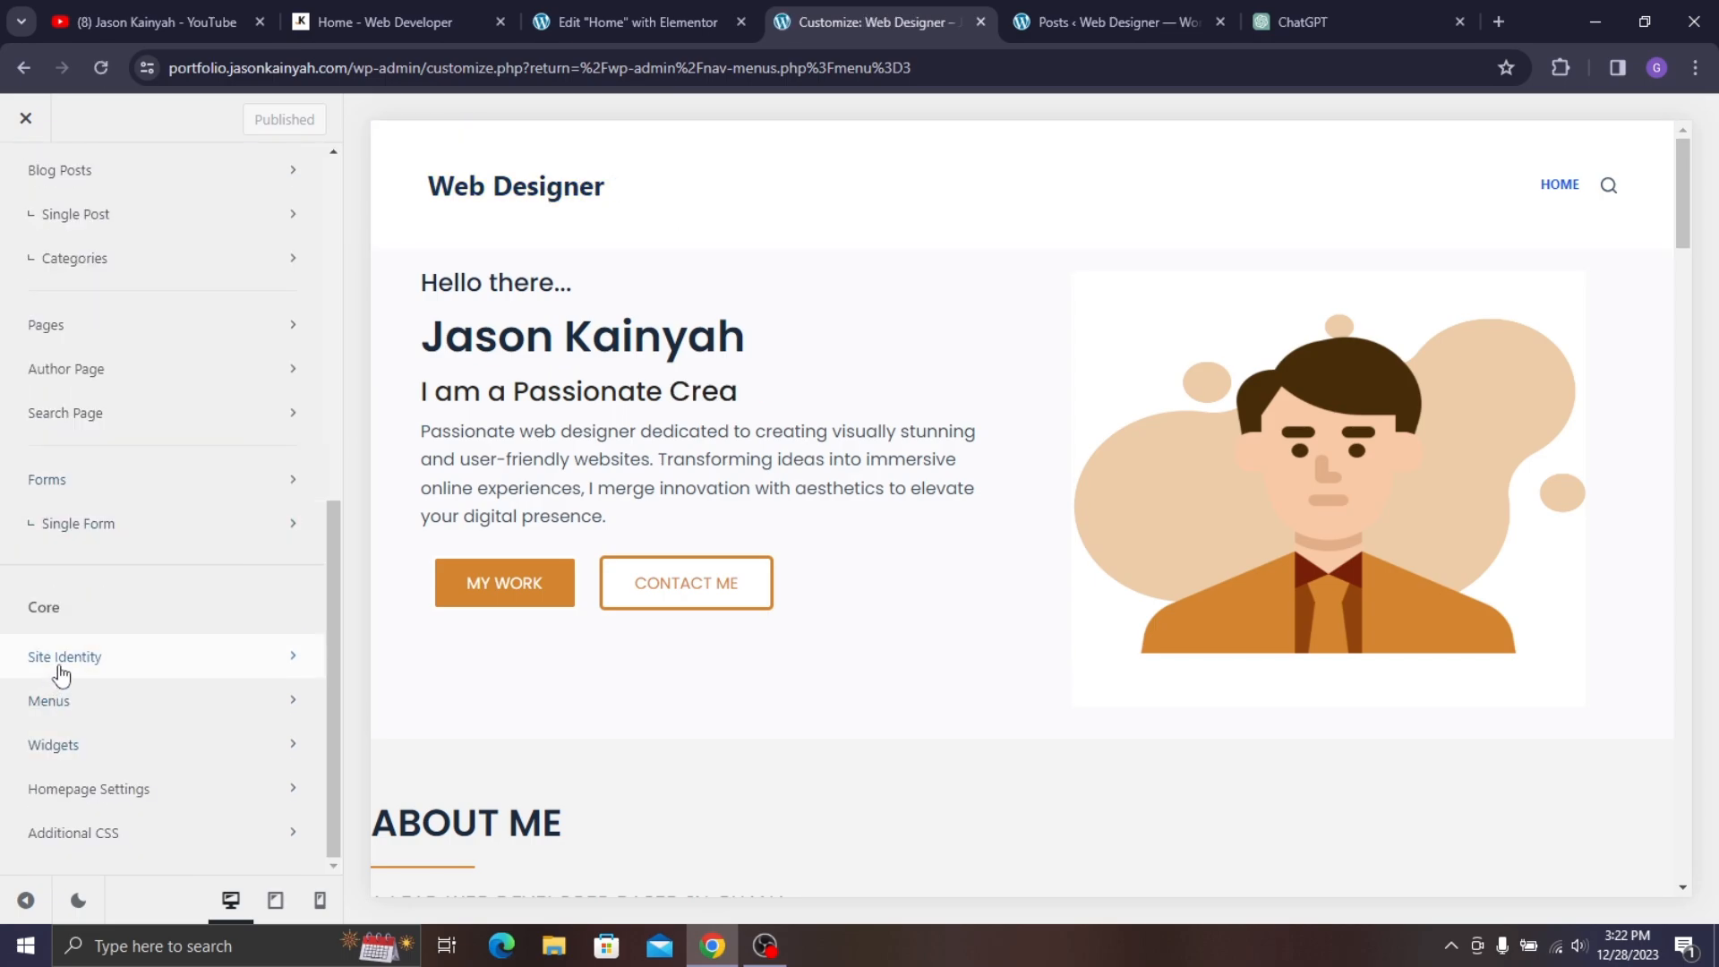
{"action": "left_click", "coordinate": [57, 665]}
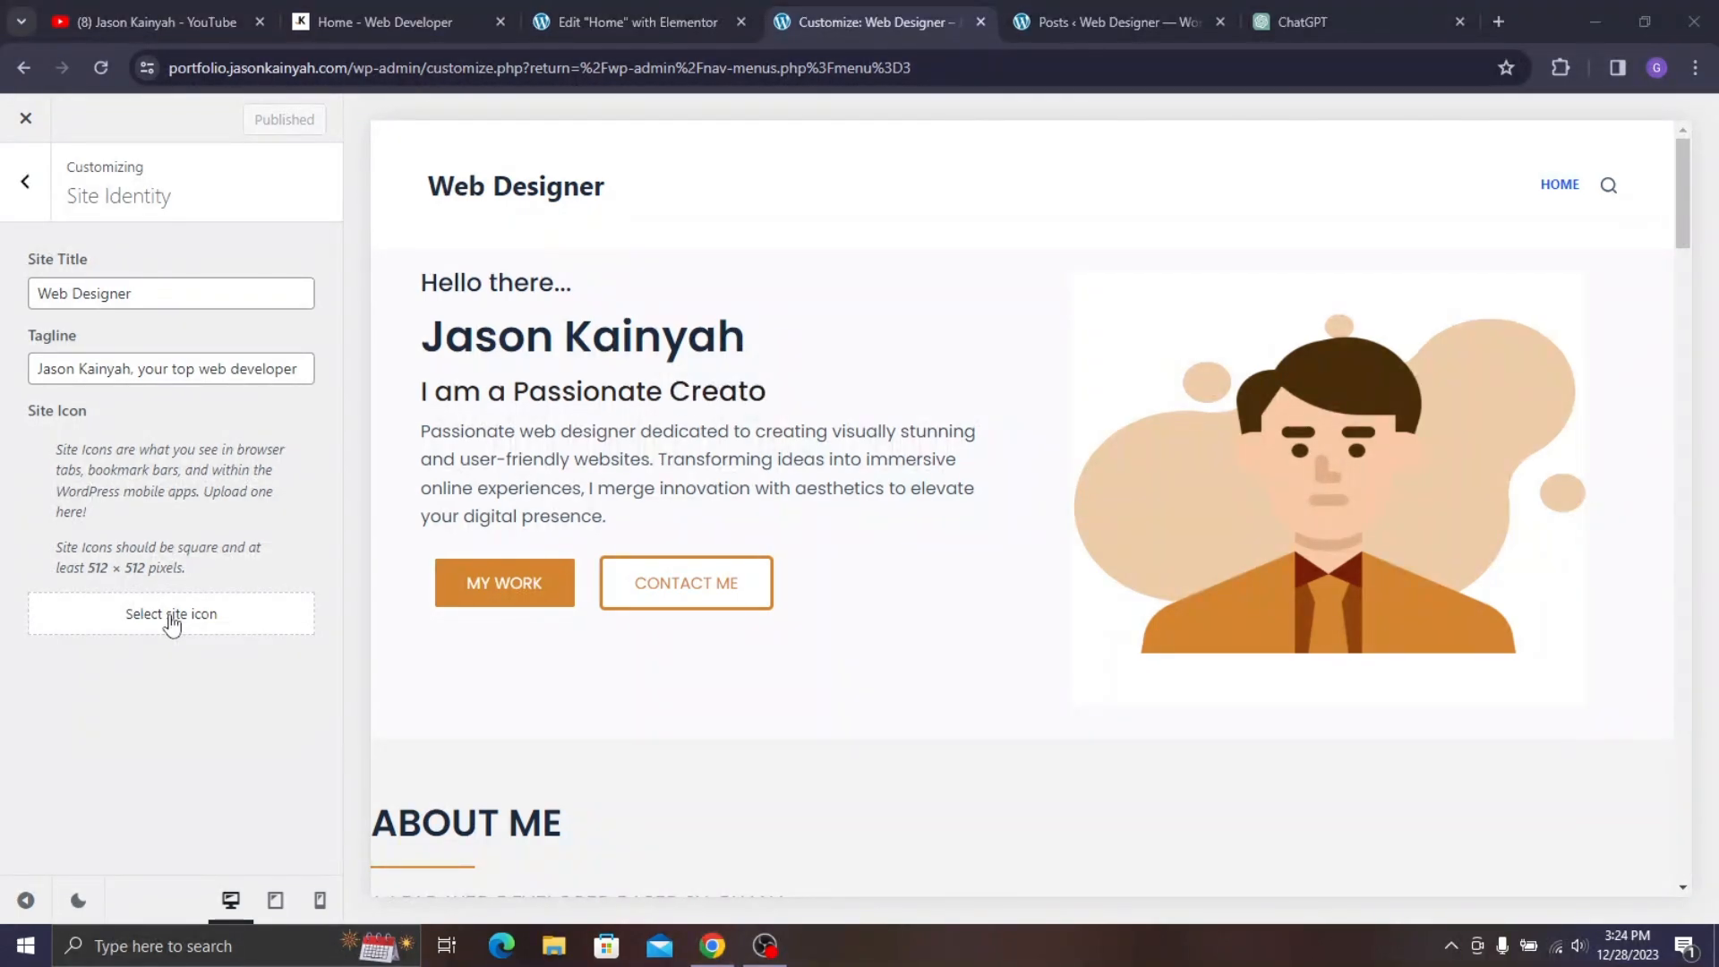
- Set logo-1.png (the JK logo) as the cropped site icon and publish it
{"action": "left_click", "coordinate": [172, 624]}
{"action": "left_click", "coordinate": [787, 404]}
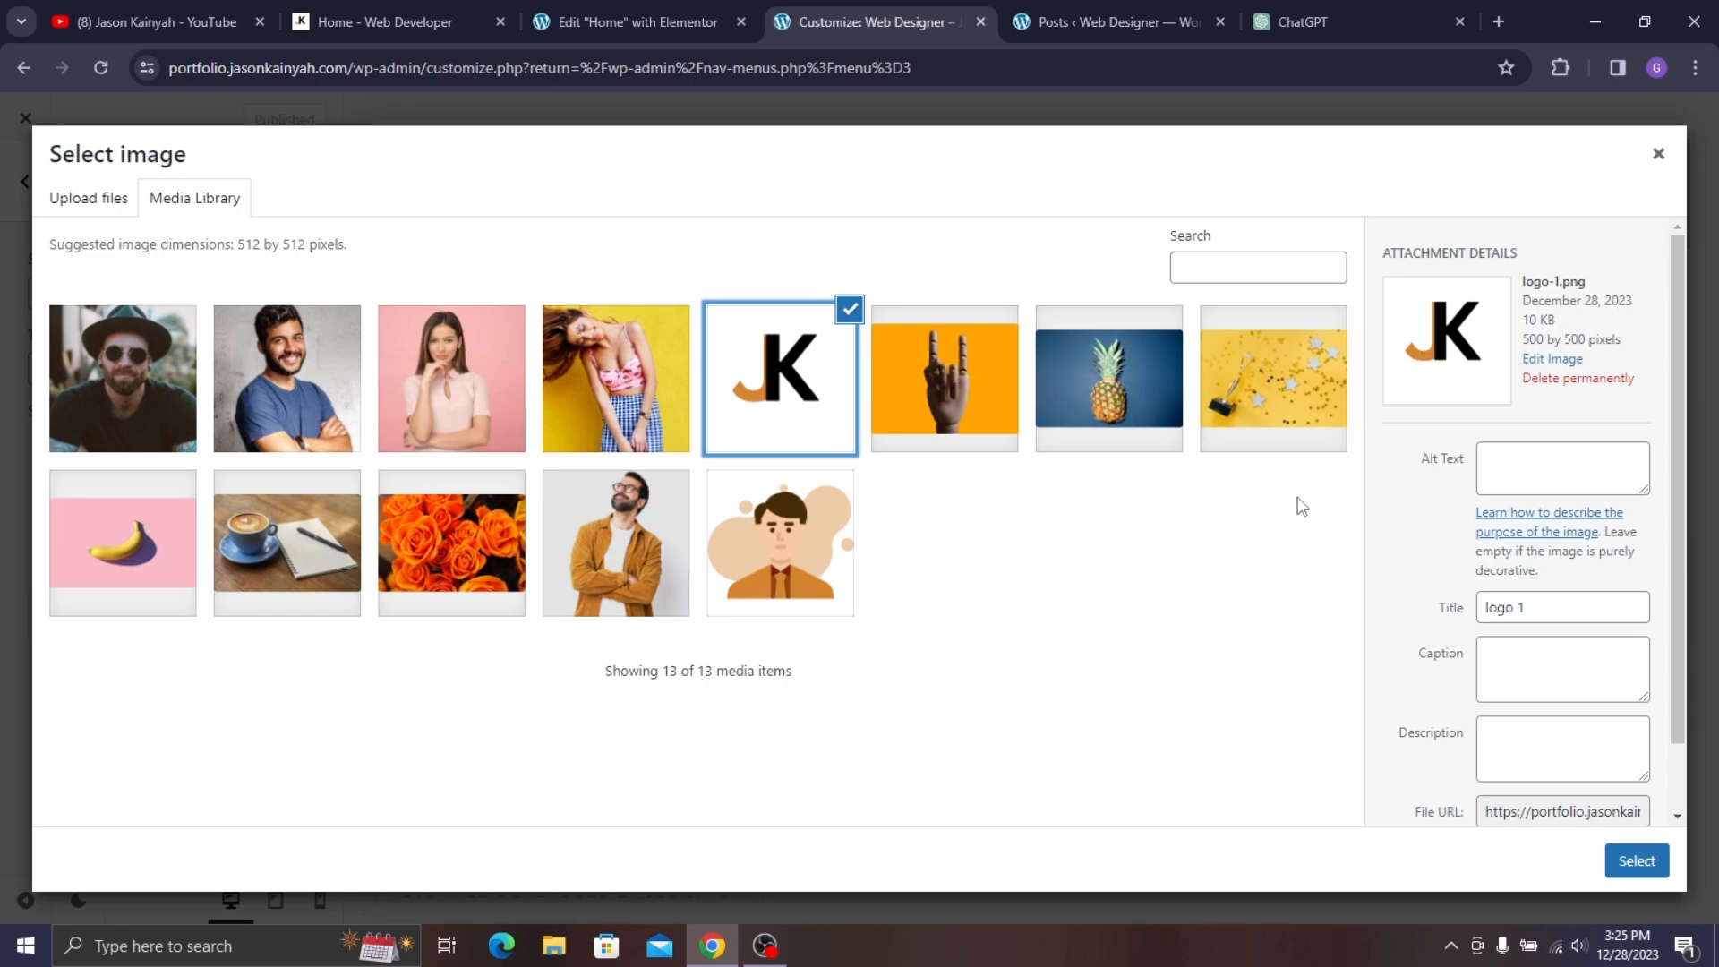
{"action": "left_click", "coordinate": [1637, 861]}
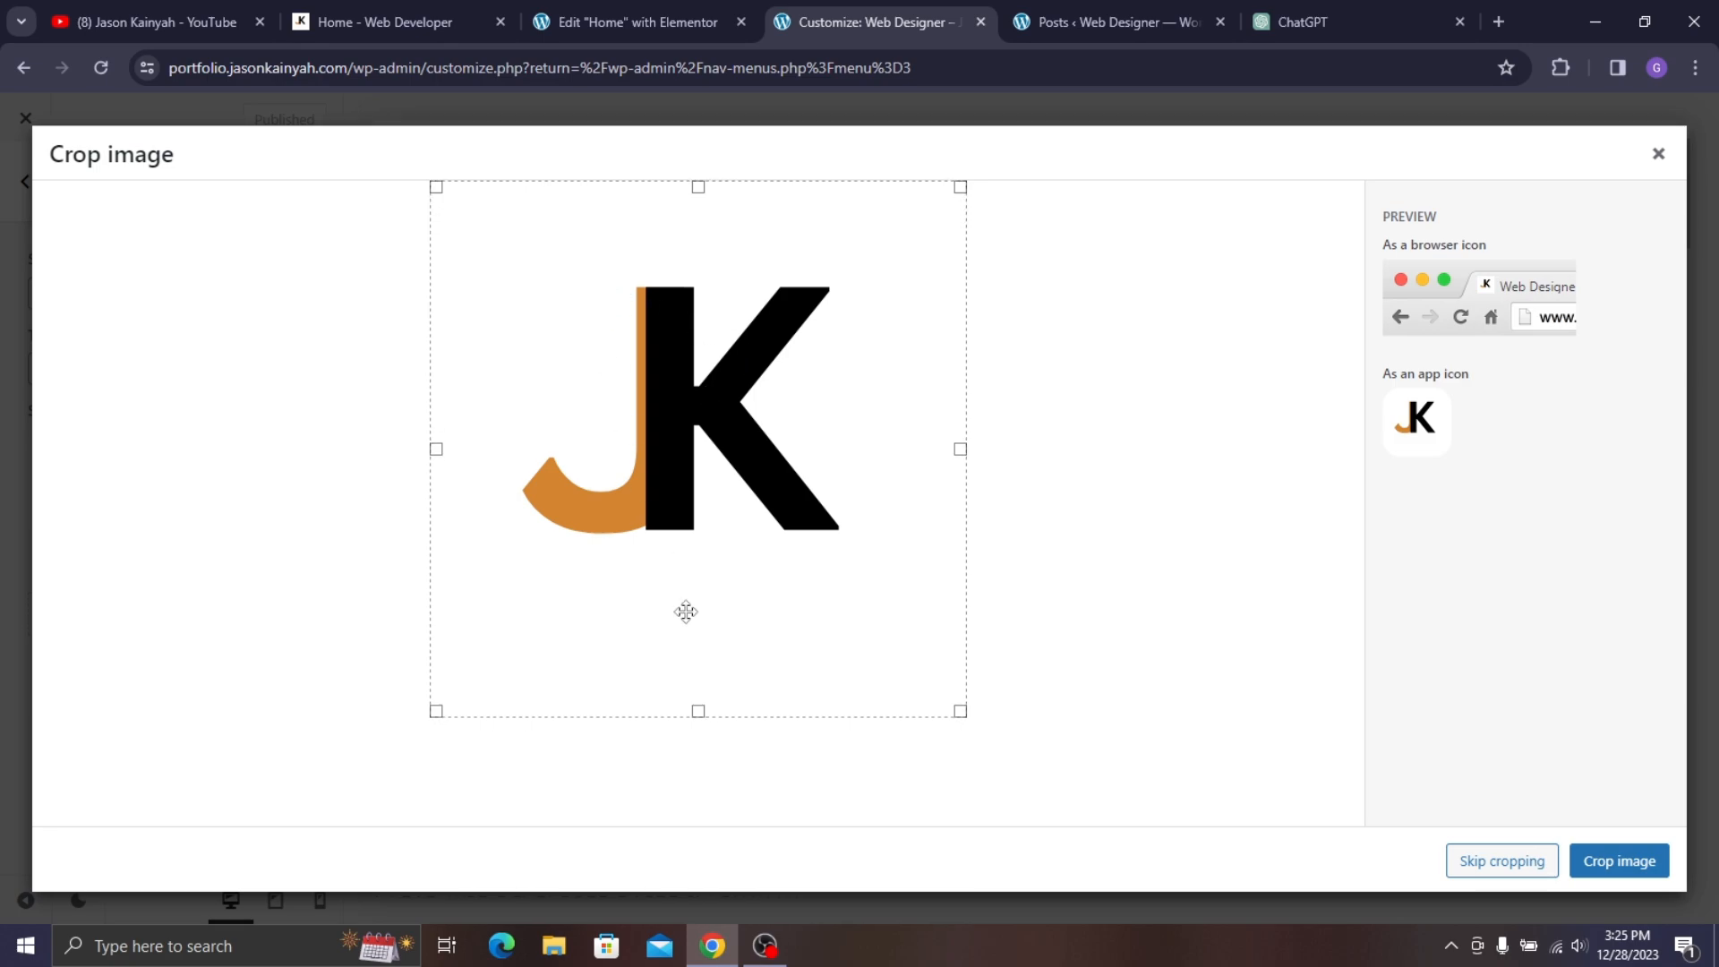
{"action": "left_click", "coordinate": [1623, 865]}
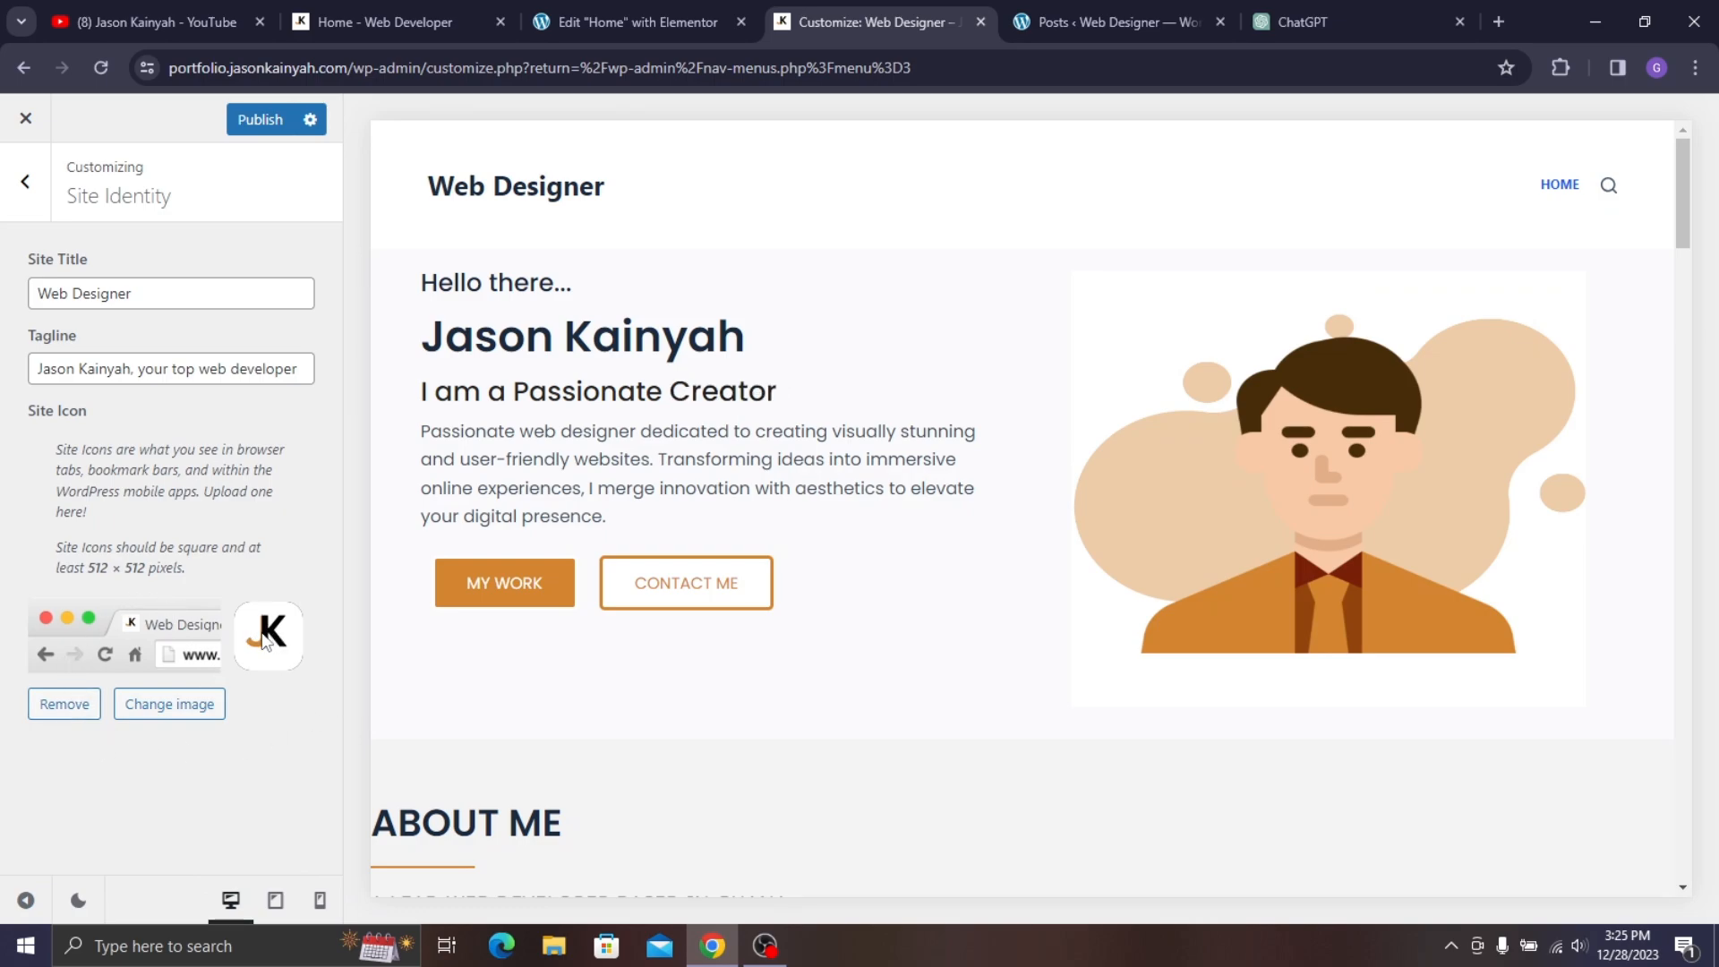
{"action": "left_click", "coordinate": [260, 124]}
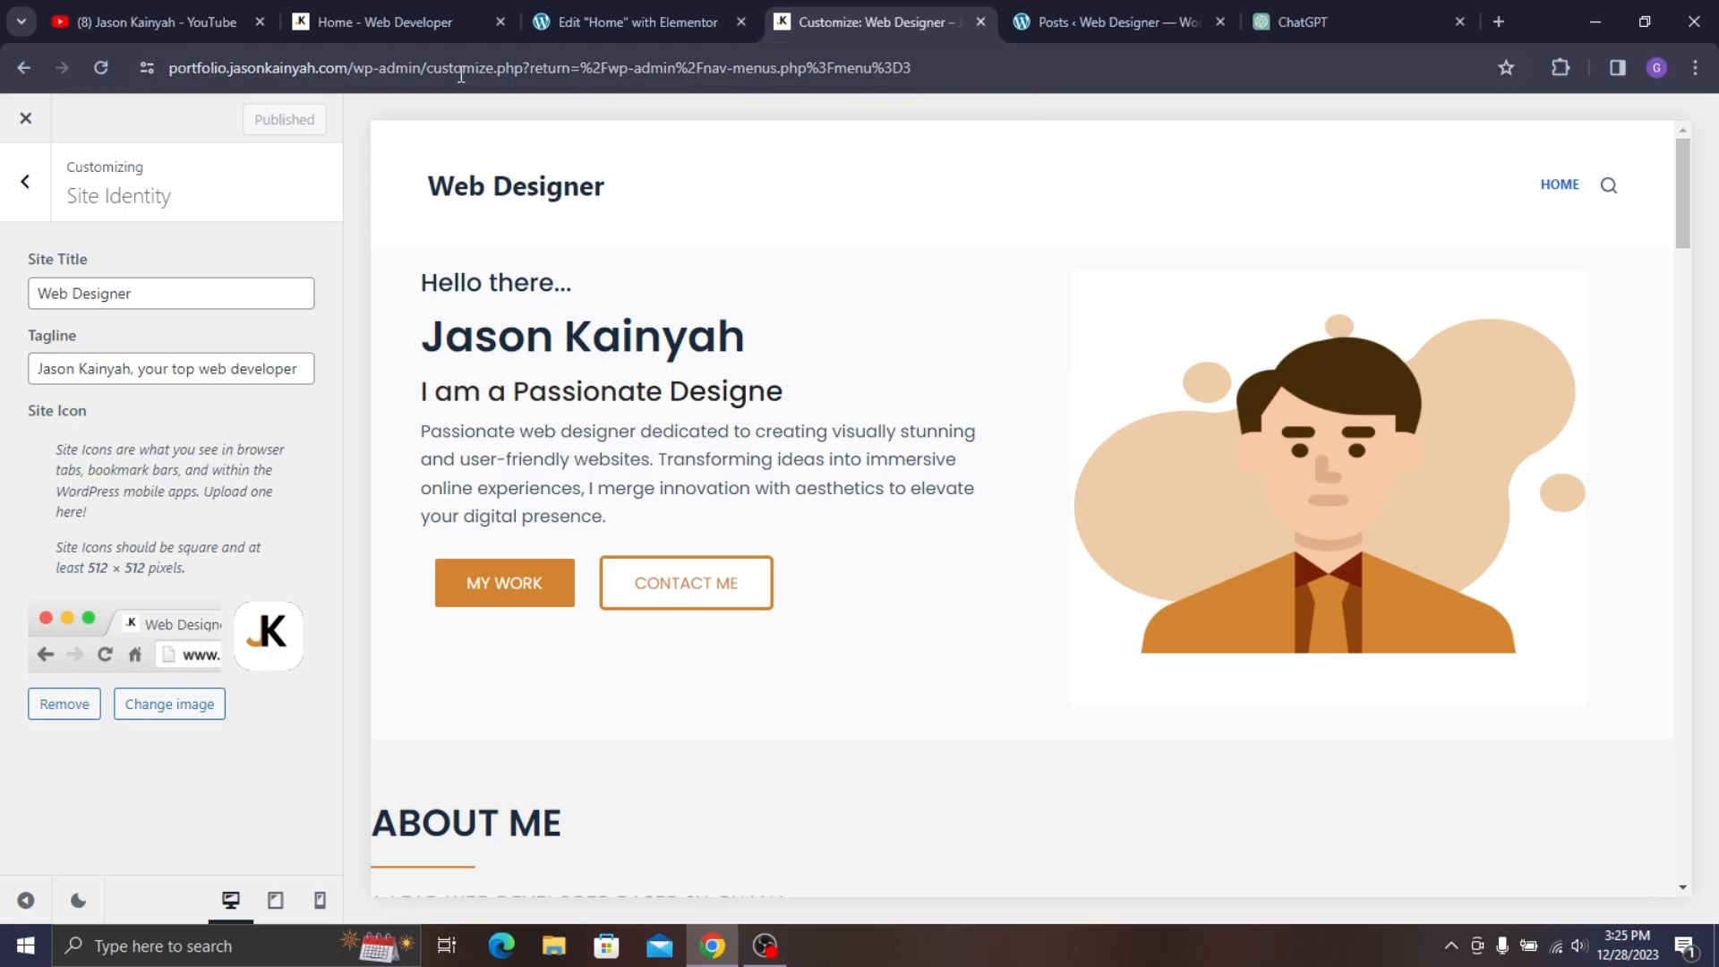
{"action": "left_click", "coordinate": [25, 181]}
{"action": "scroll", "coordinate": [93, 285], "scroll_direction": "up", "scroll_amount": 8}
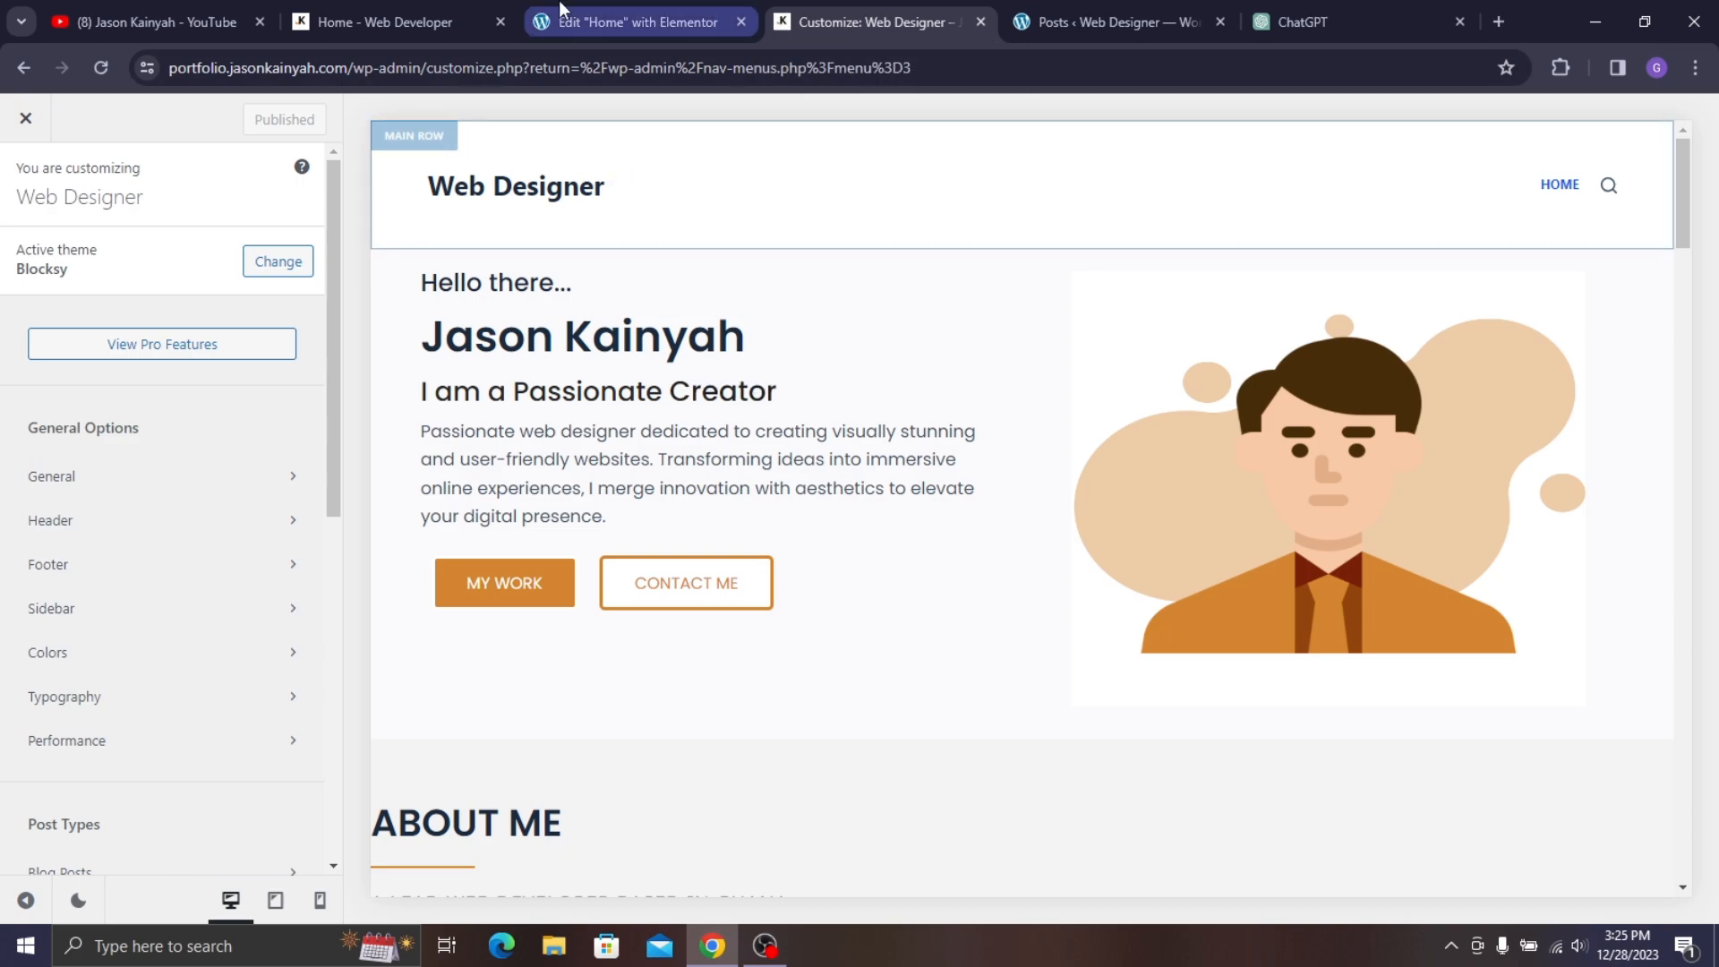
- Open the background colour choices in the header top row's Design settings
{"action": "left_click", "coordinate": [174, 520]}
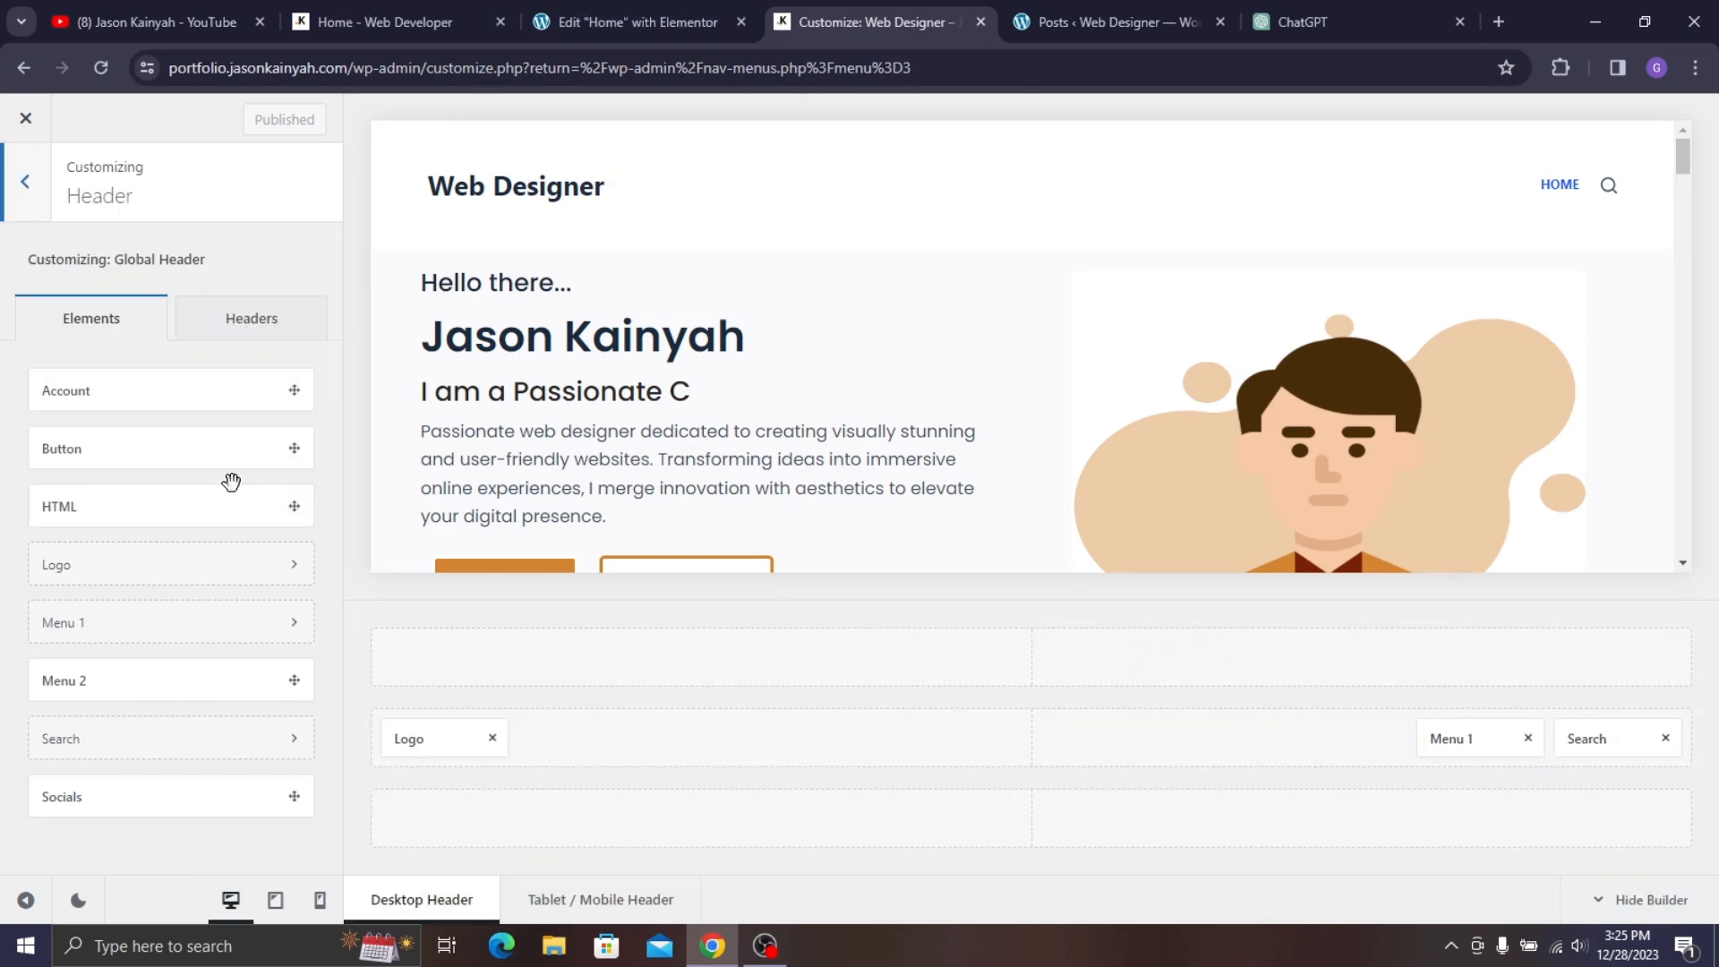
{"action": "left_click", "coordinate": [414, 616]}
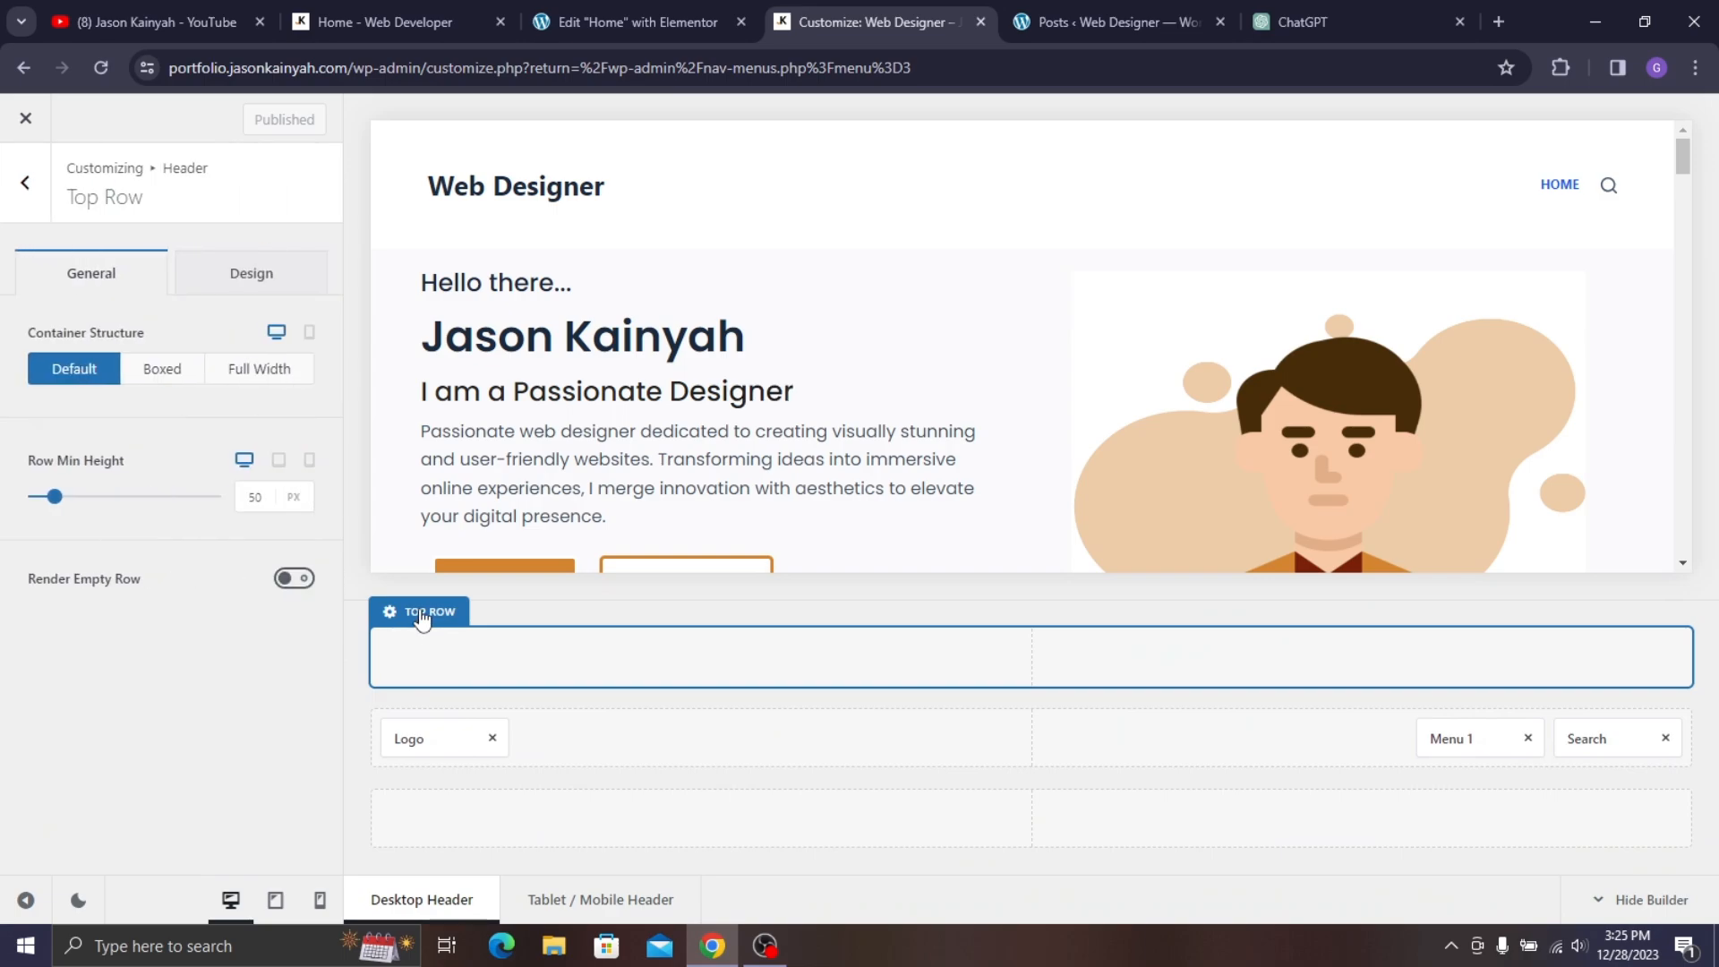
{"action": "left_click", "coordinate": [217, 288]}
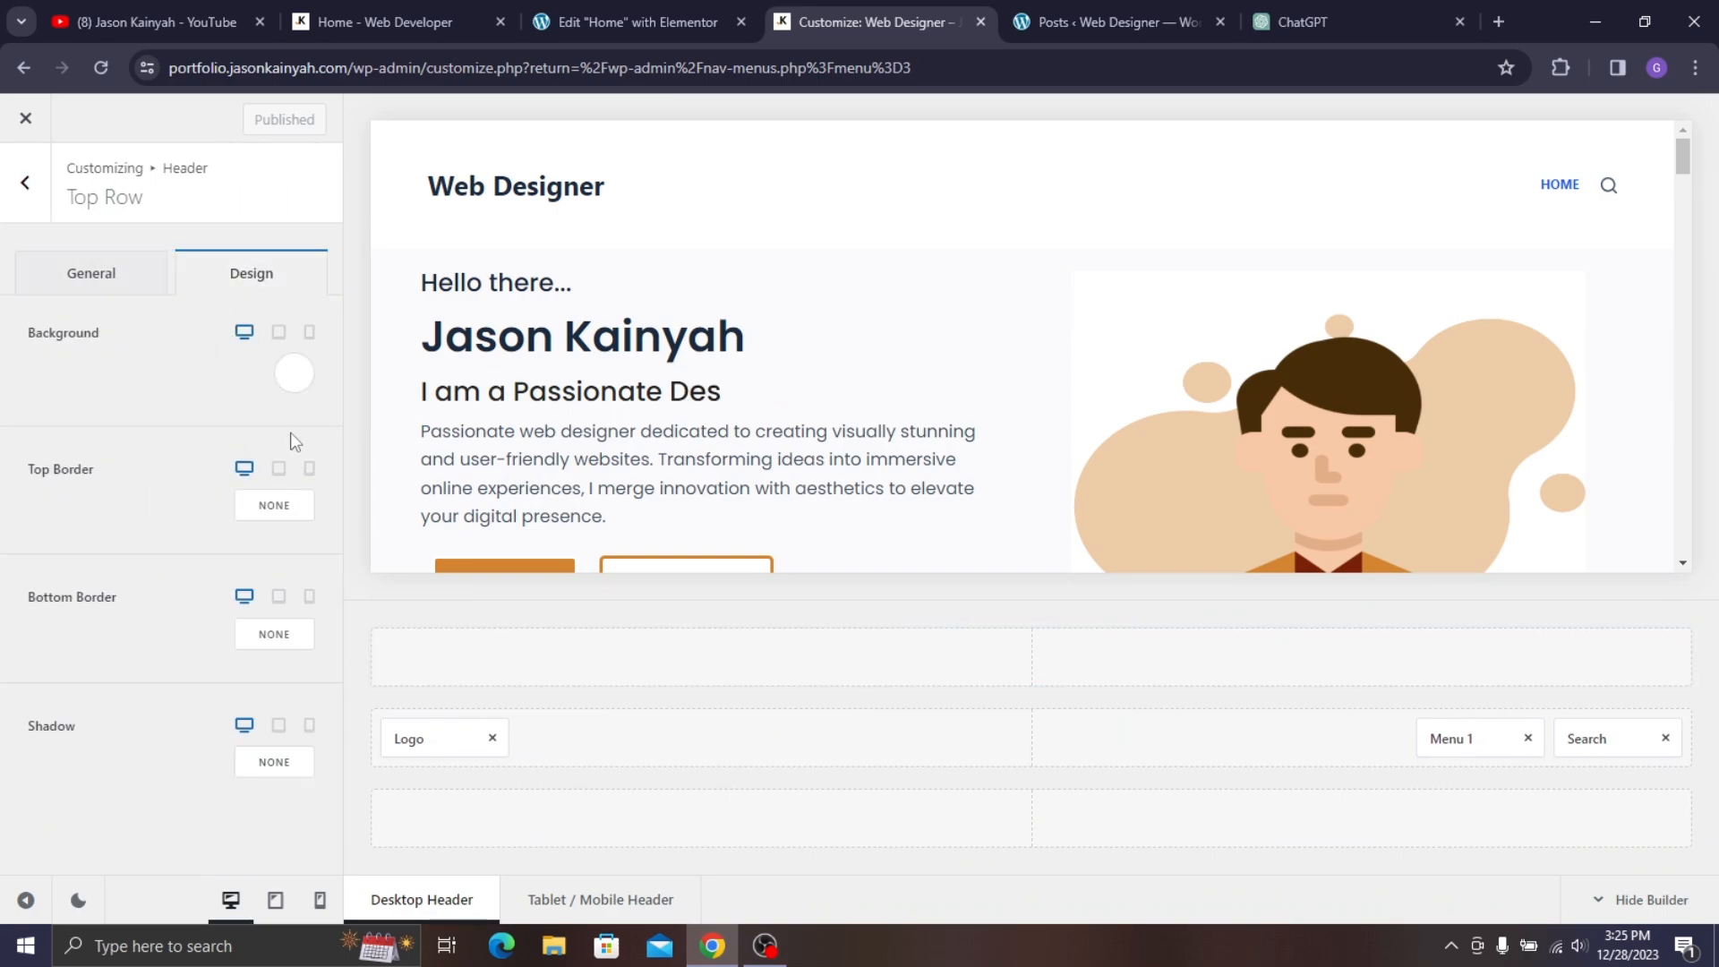
{"action": "left_click", "coordinate": [293, 376]}
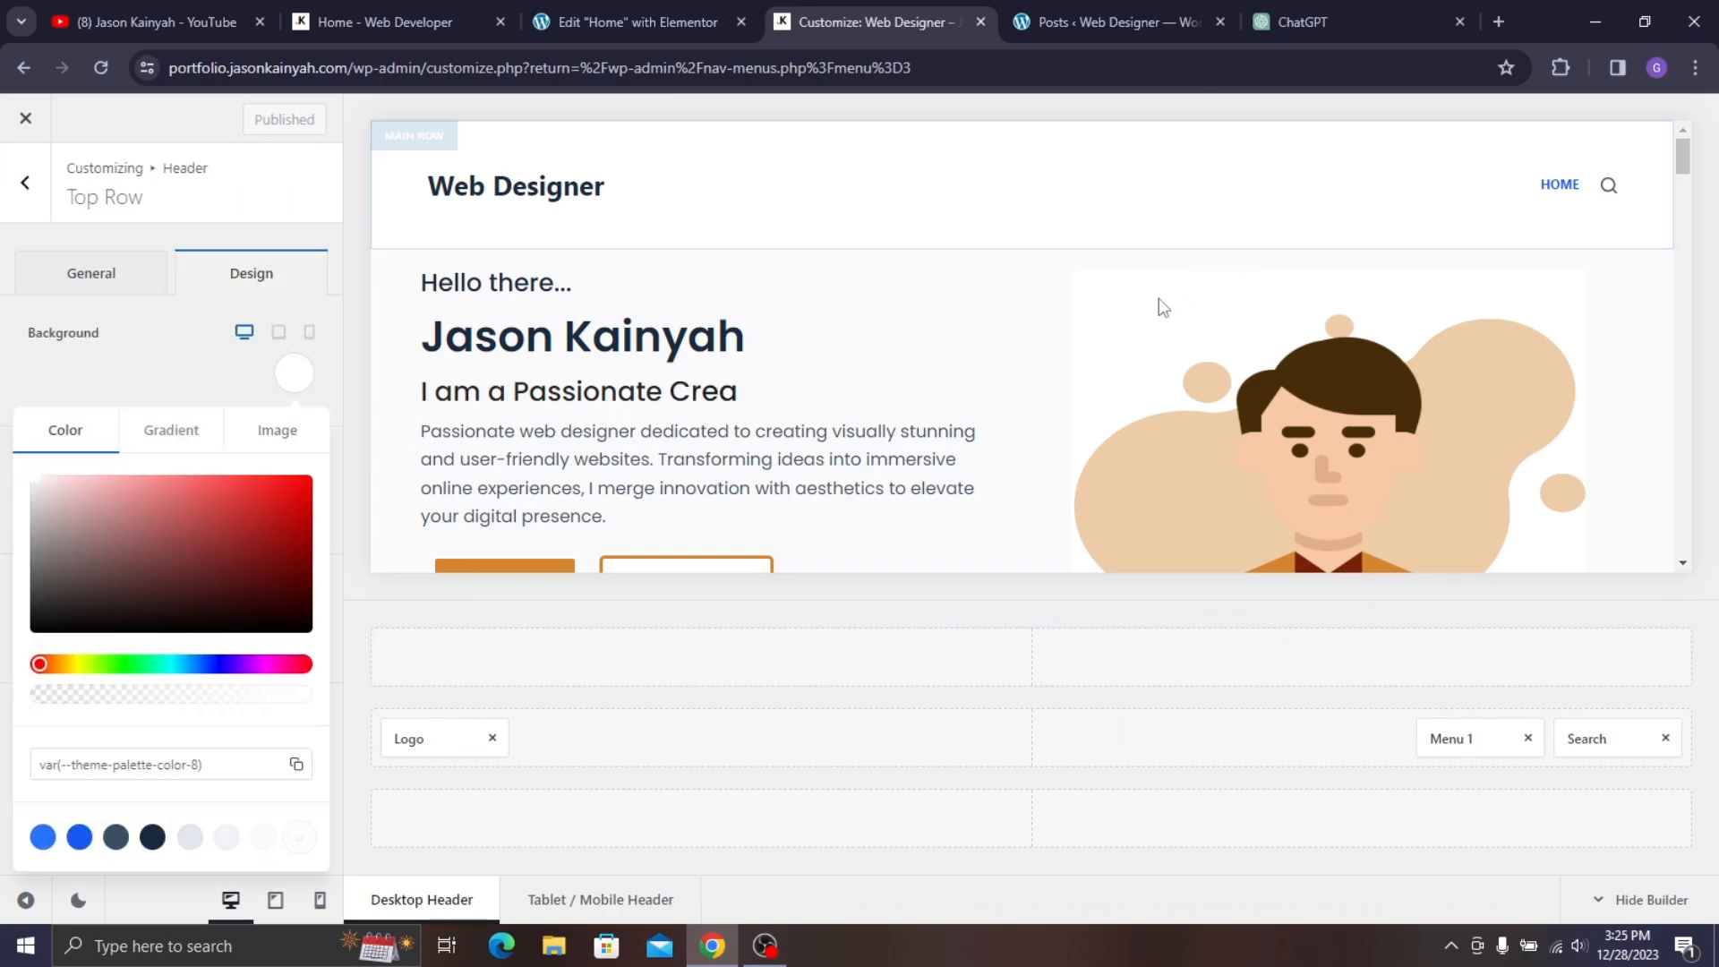
{"action": "scroll", "coordinate": [1096, 280], "scroll_direction": "down", "scroll_amount": 3}
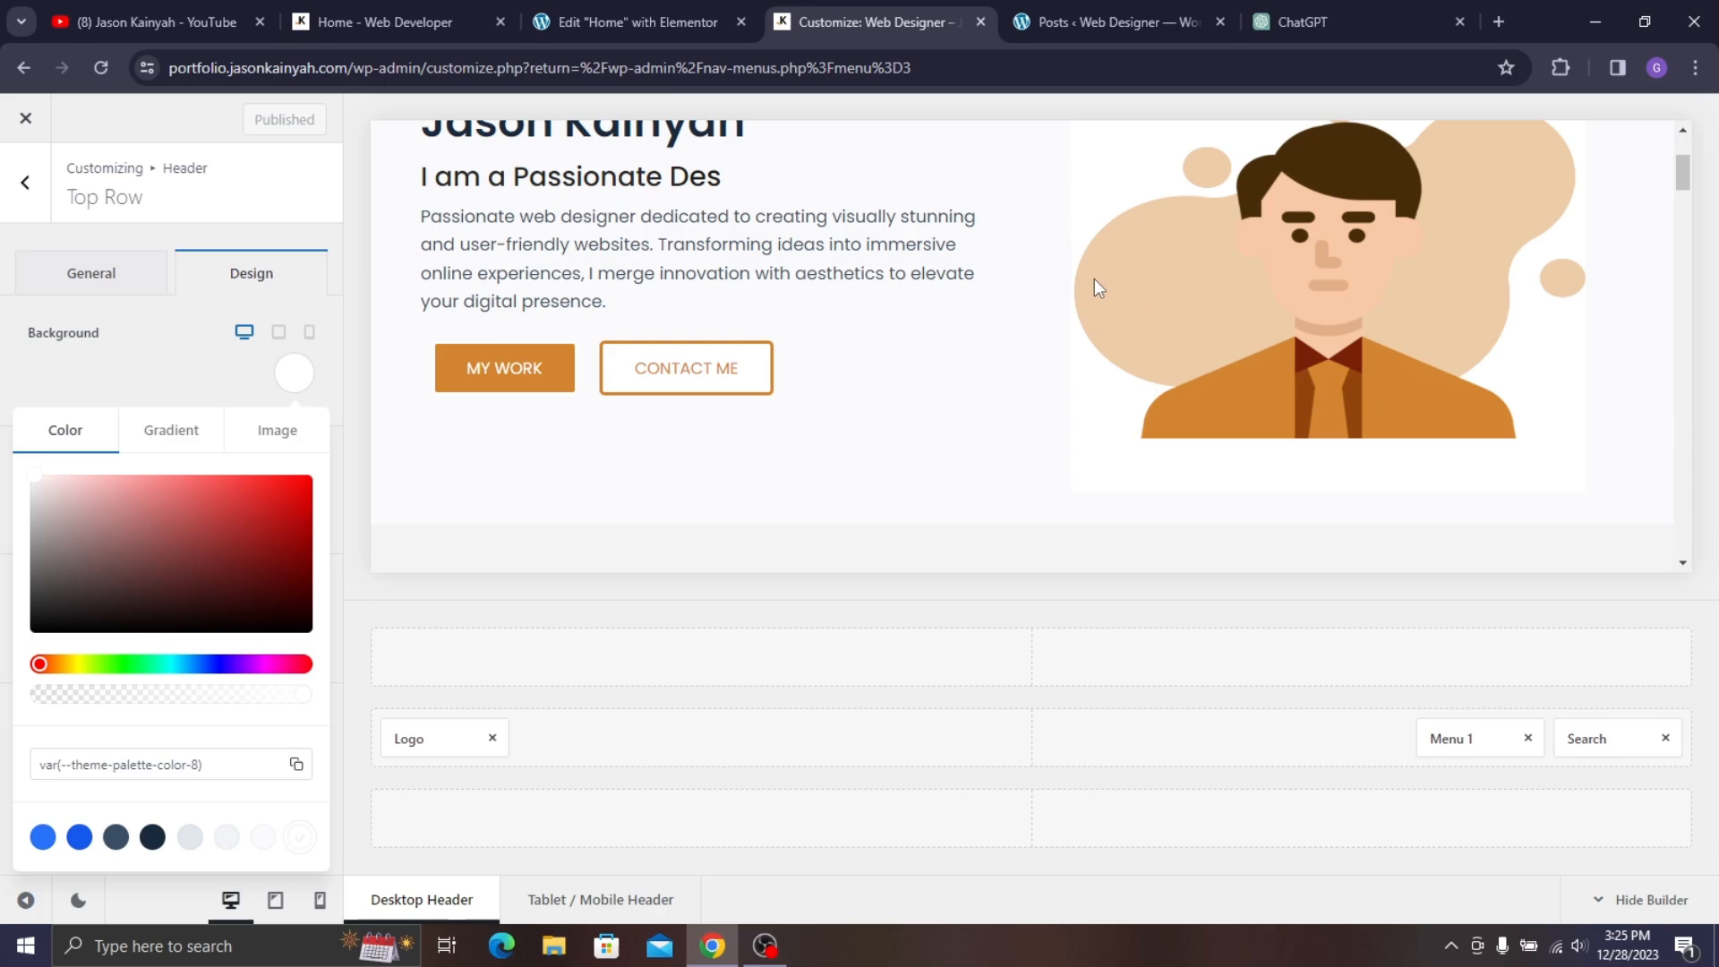
- Copy the site's orange hex value D3842F with the browser colour picker extension
{"action": "left_click", "coordinate": [1550, 64]}
{"action": "left_click", "coordinate": [1389, 234]}
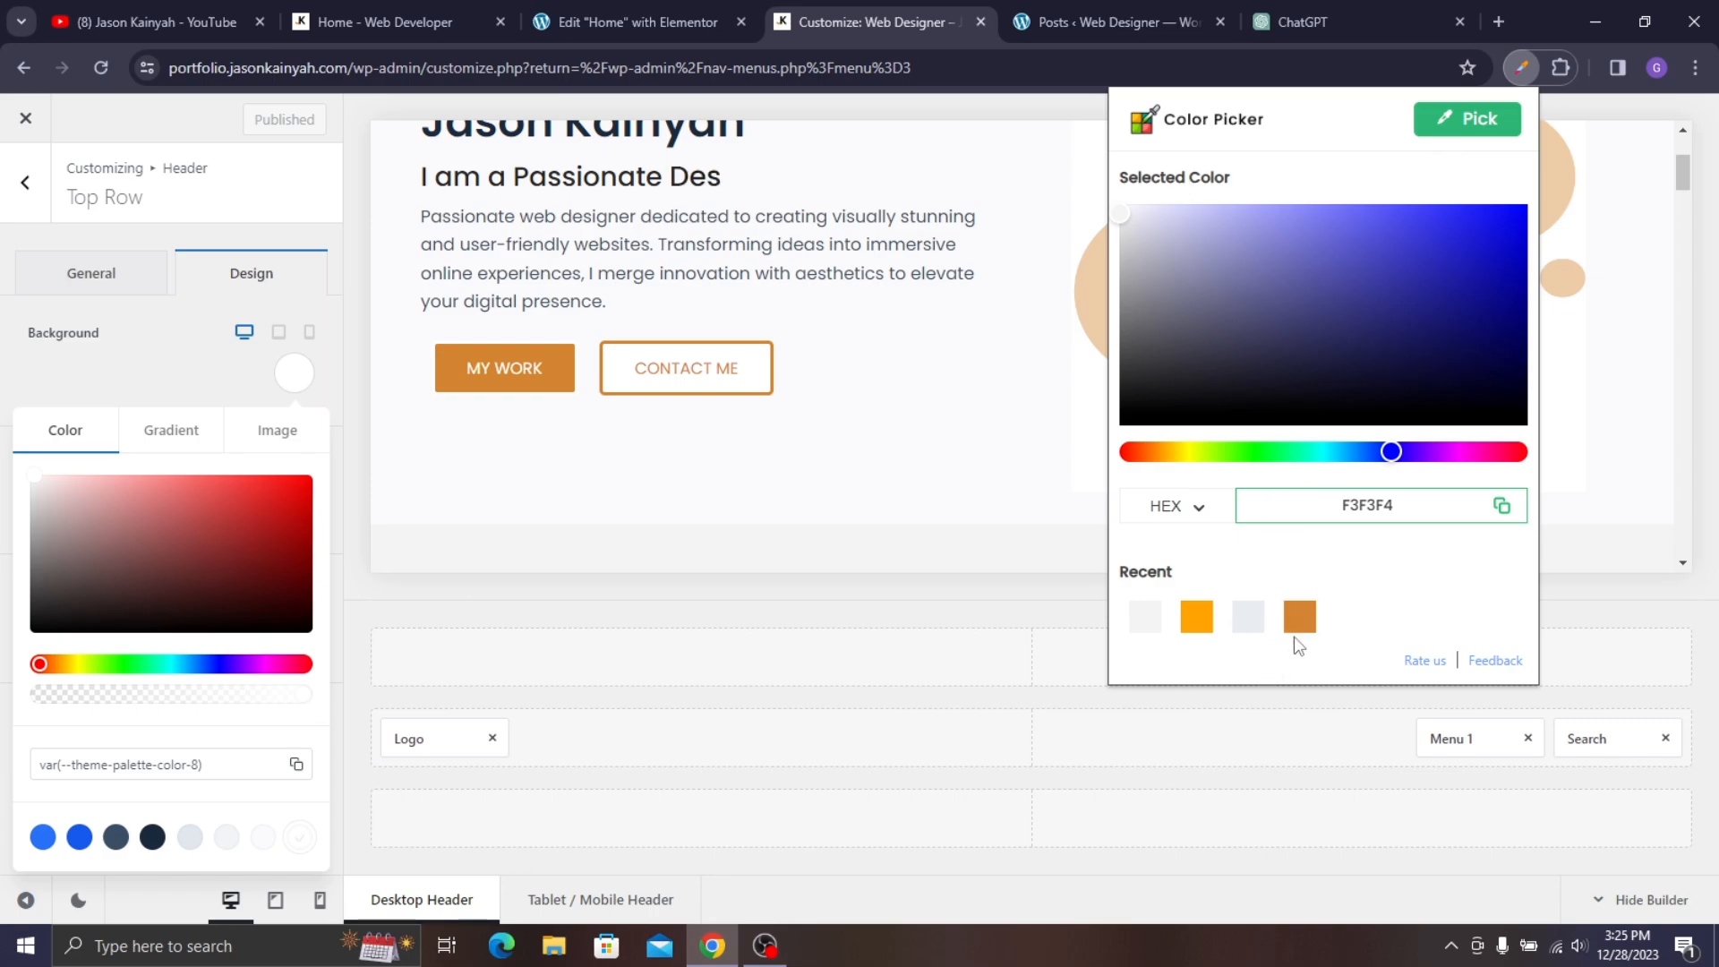
{"action": "left_click", "coordinate": [1299, 622]}
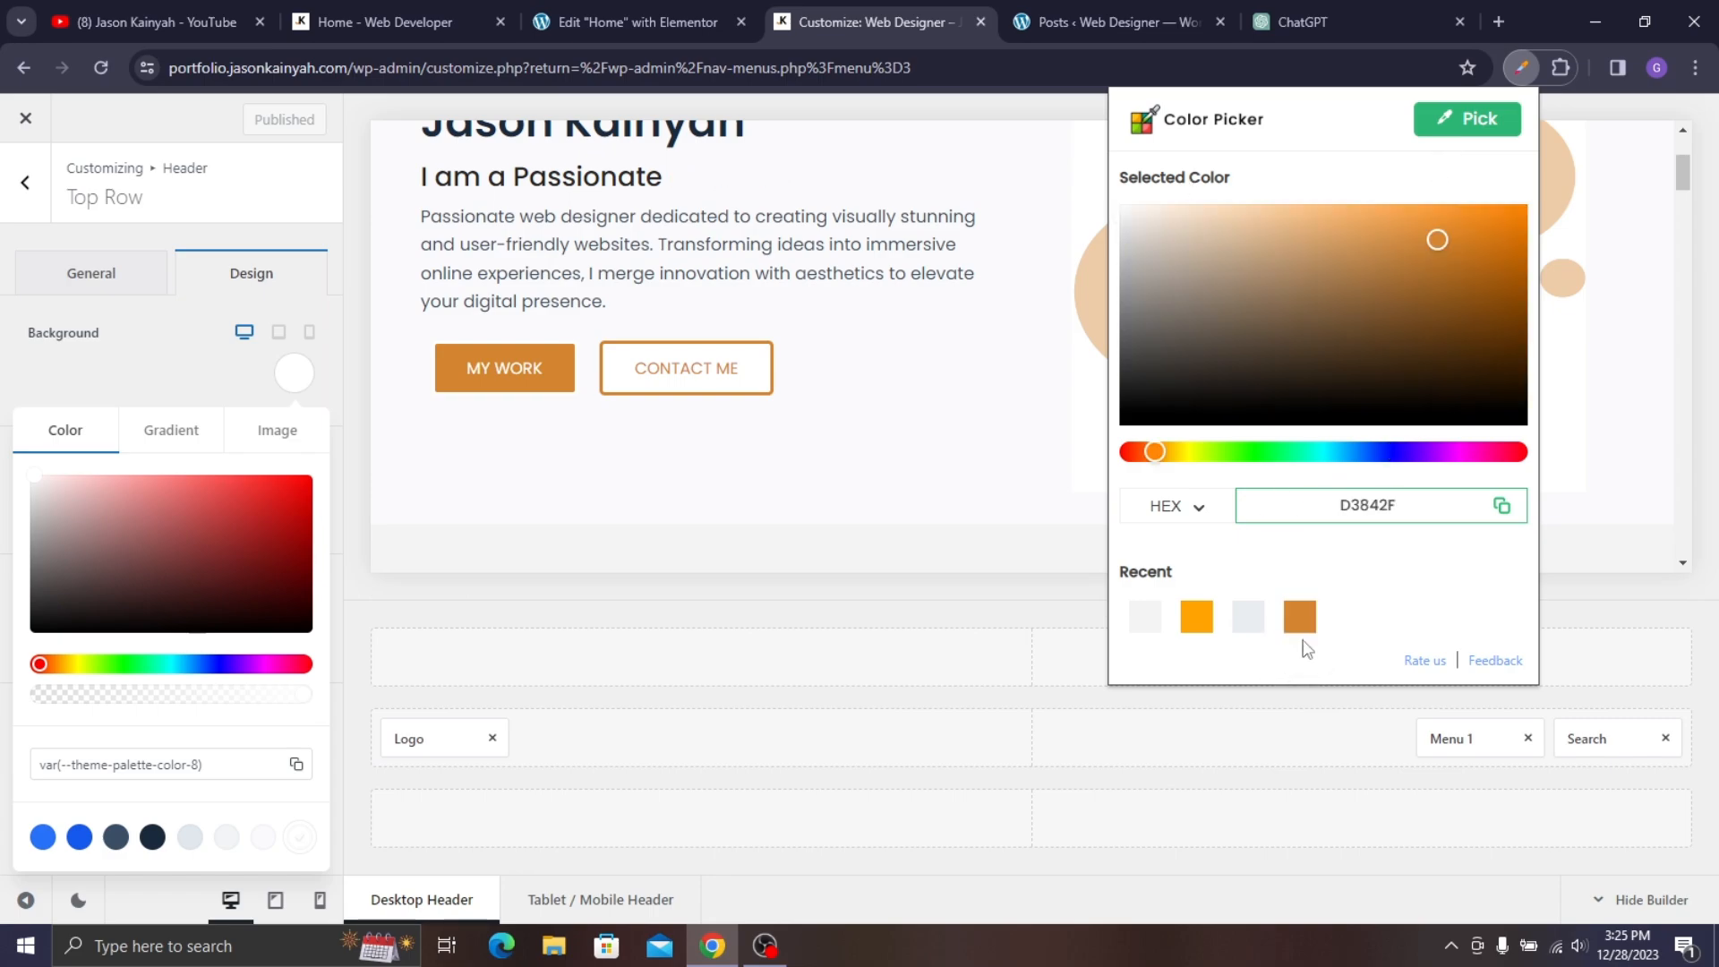
{"action": "double_click", "coordinate": [1340, 501]}
{"action": "right_click", "coordinate": [1351, 507]}
{"action": "left_click", "coordinate": [1395, 527]}
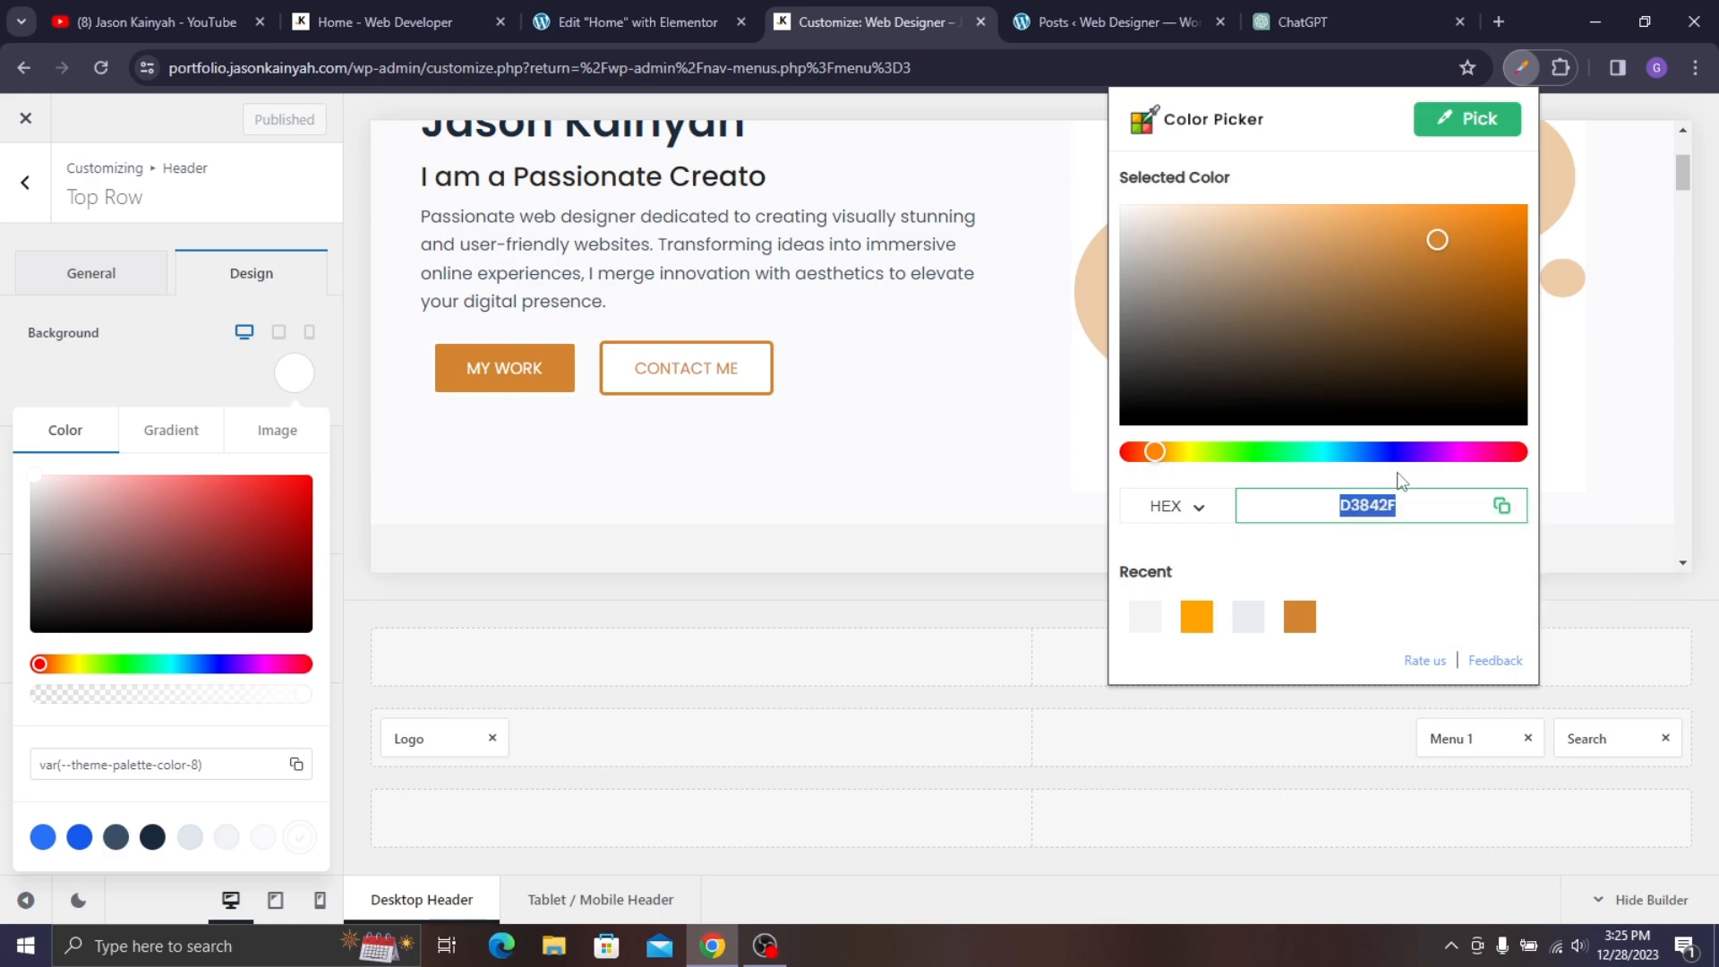
{"action": "key", "text": "Escape"}
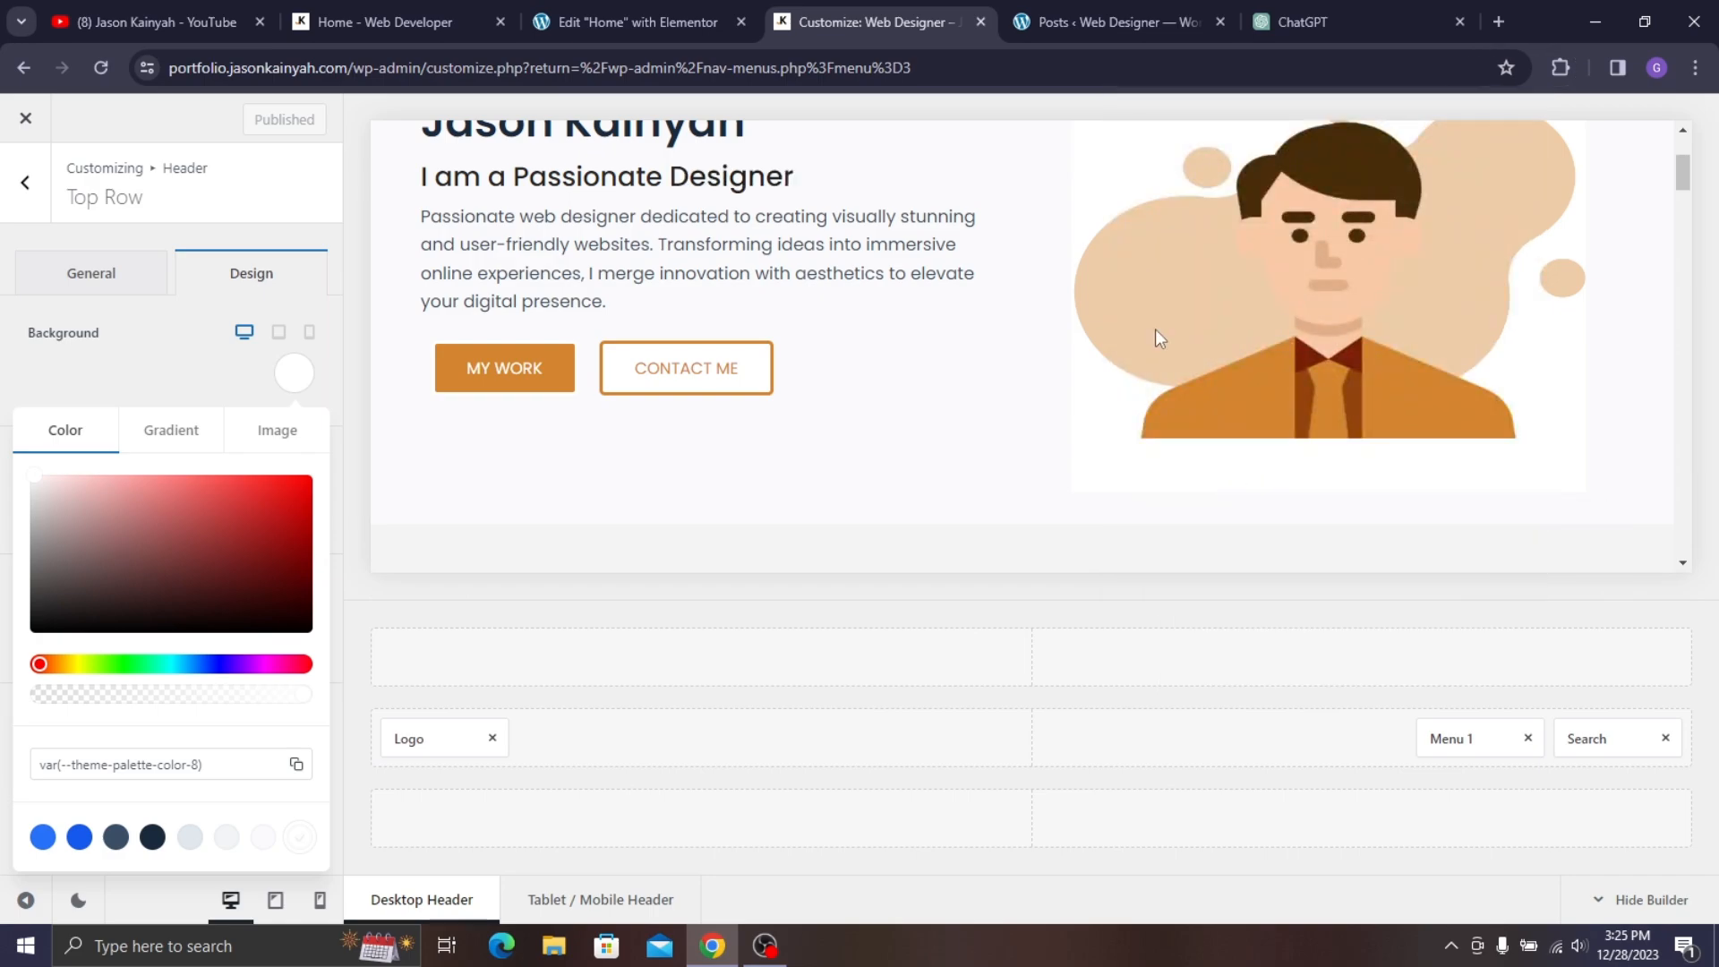
- Paste #D3842F as the top row background colour and check it on the live page
{"action": "left_click", "coordinate": [120, 757]}
{"action": "key", "text": "ctrl+a"}
{"action": "key", "text": "ctrl+v"}
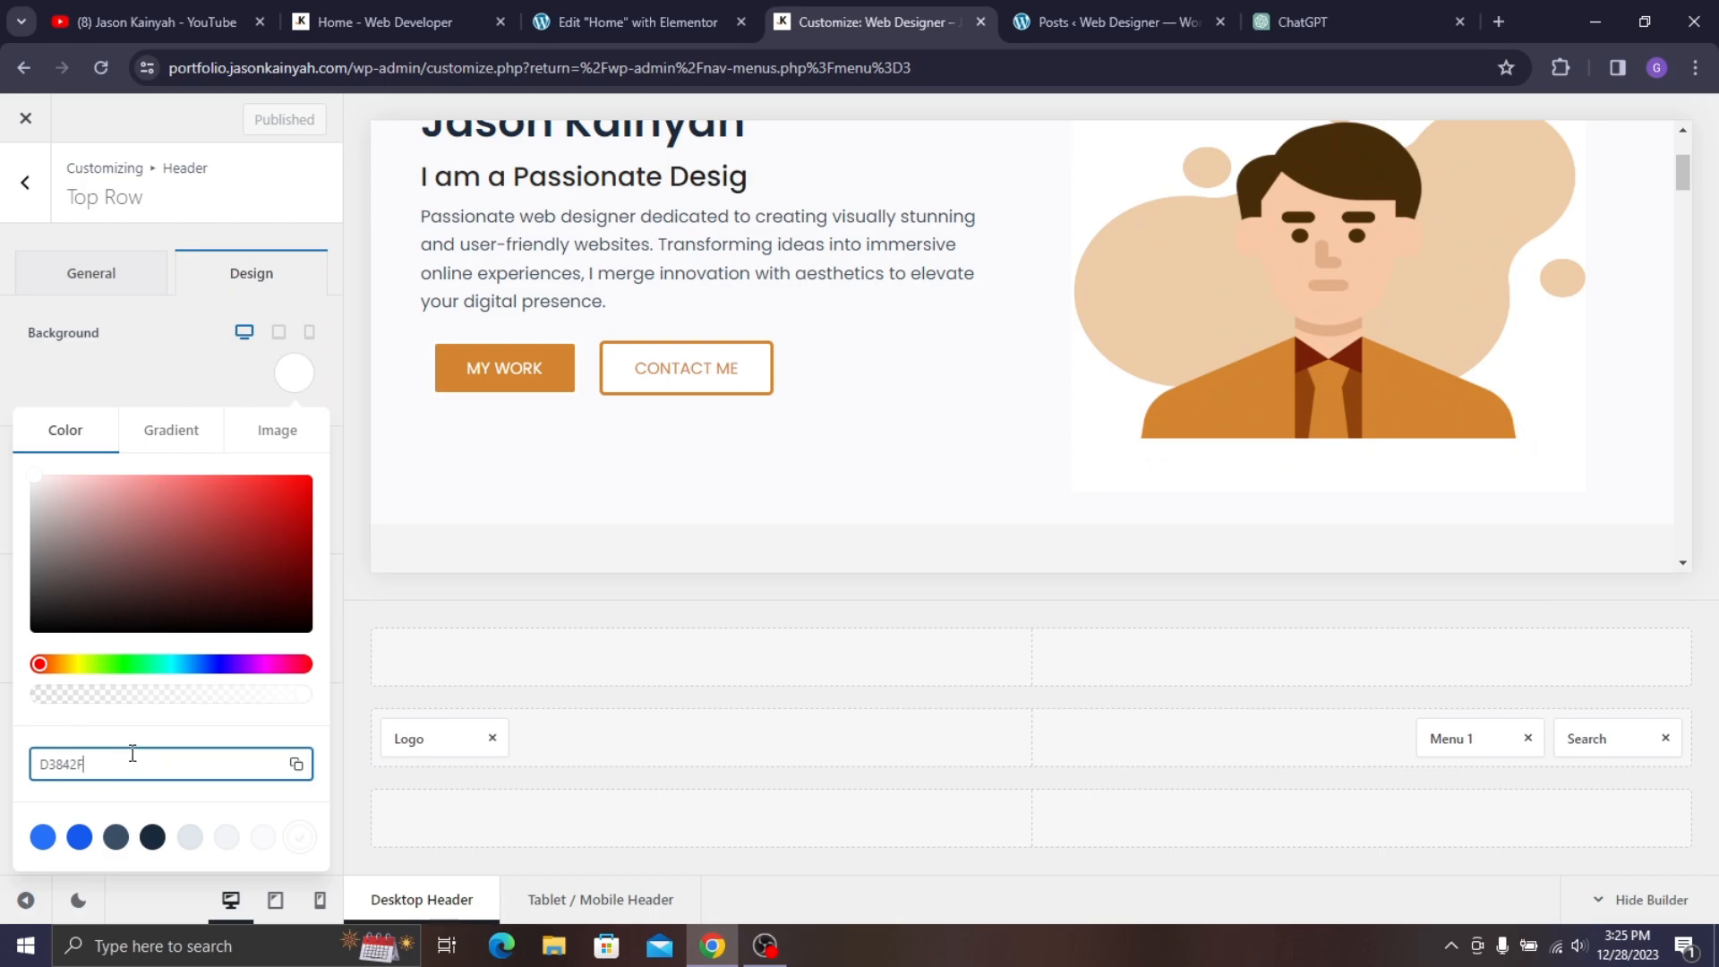
{"action": "type", "text": "#"}
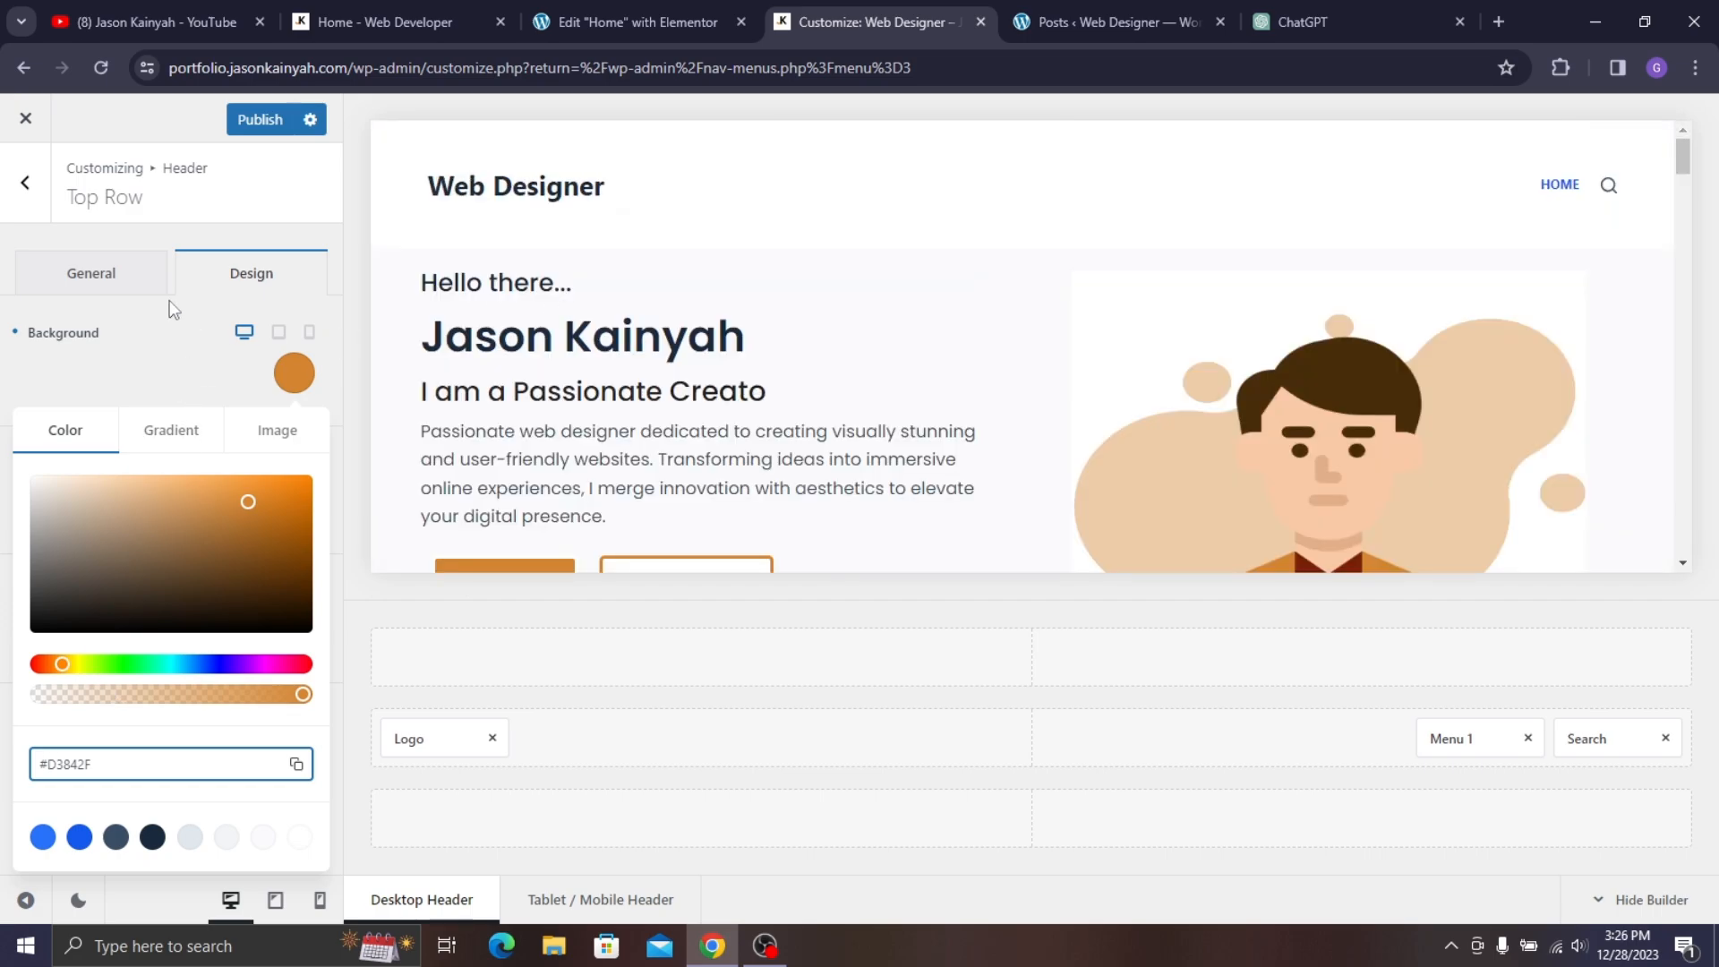
{"action": "left_click", "coordinate": [144, 378]}
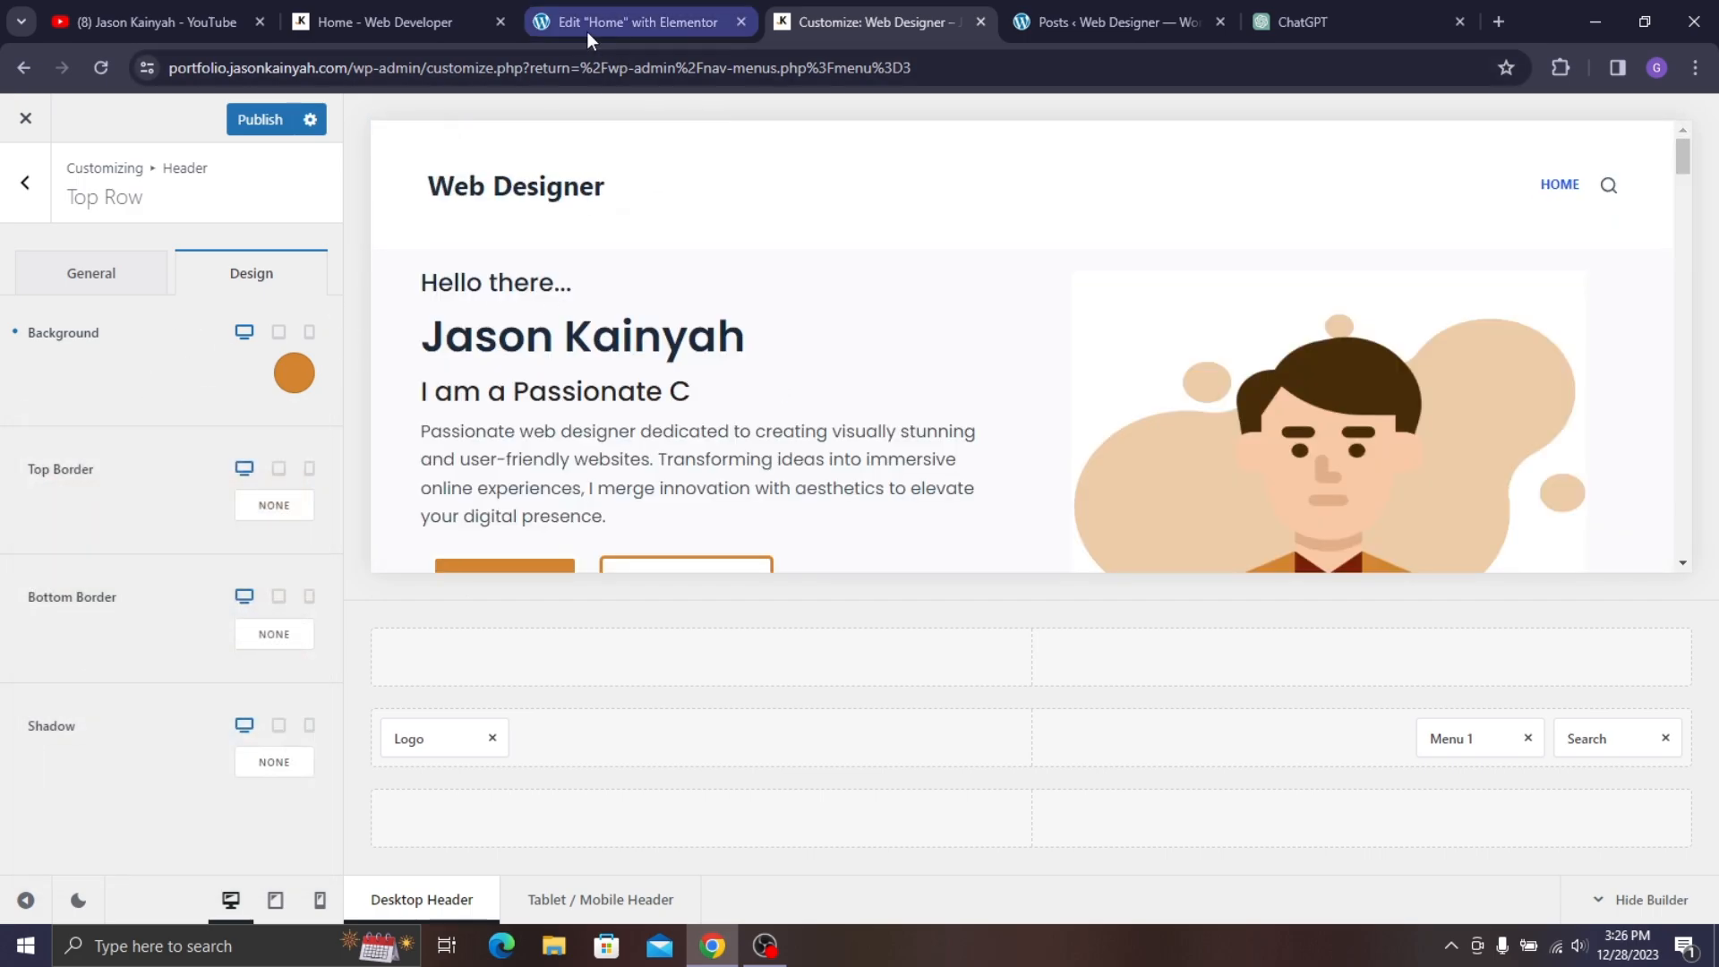
{"action": "left_click", "coordinate": [350, 19]}
{"action": "left_click", "coordinate": [864, 22]}
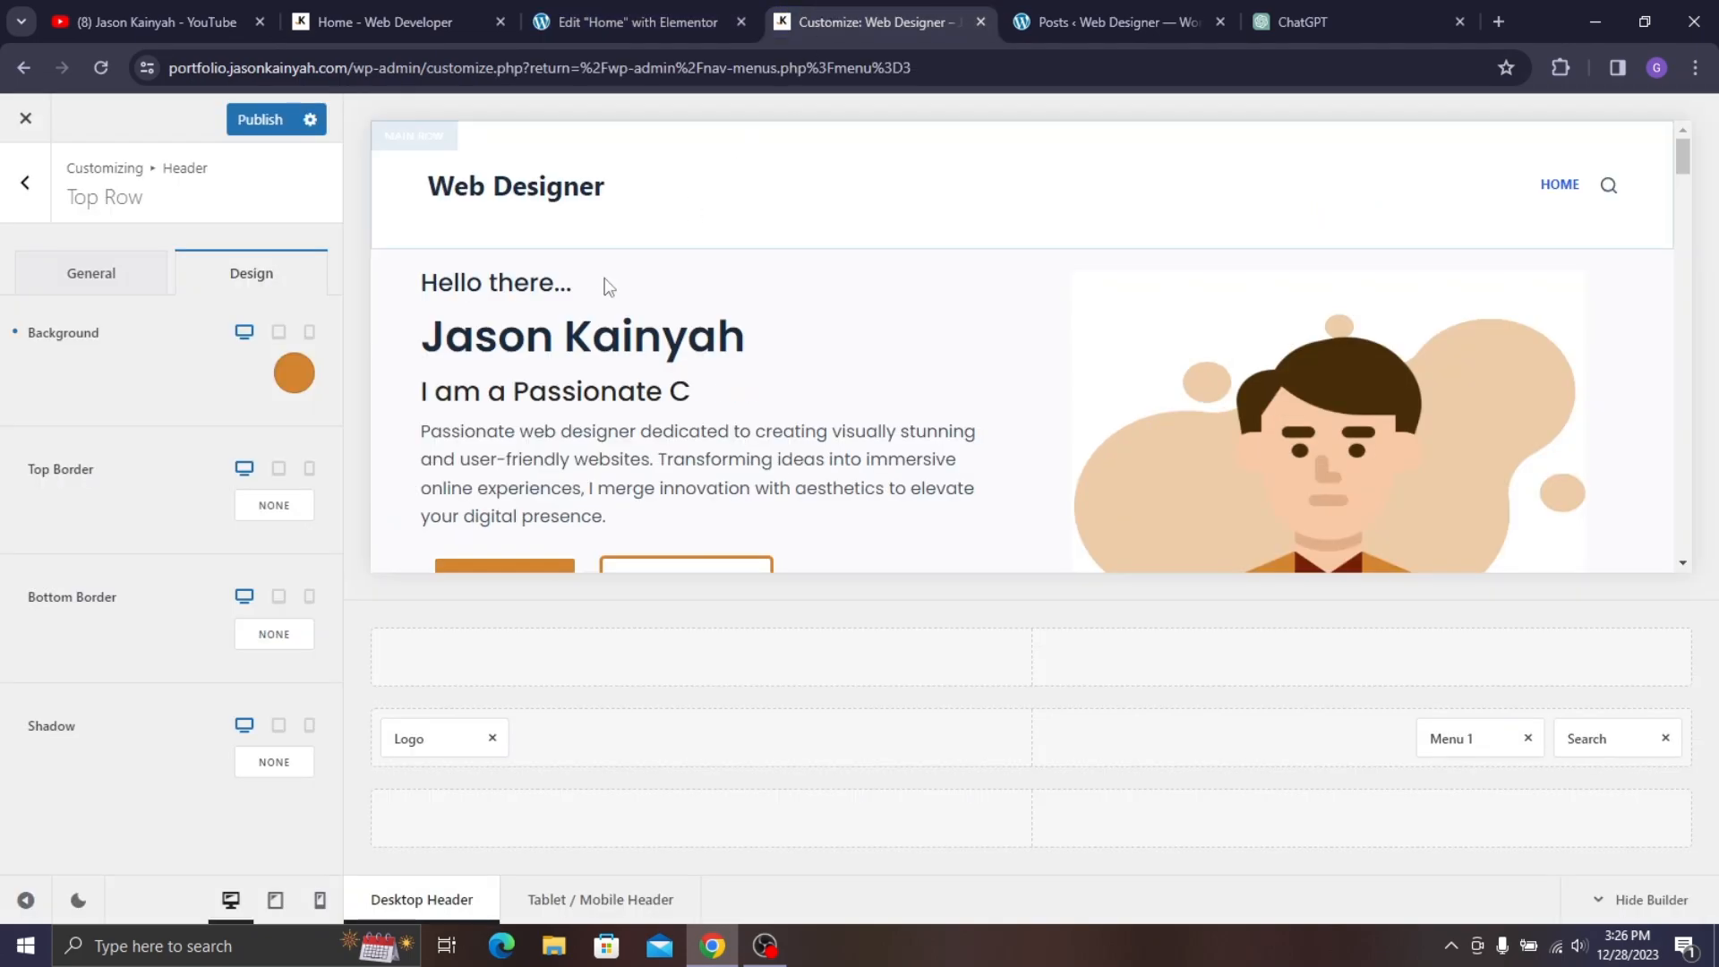
{"action": "left_click", "coordinate": [28, 188]}
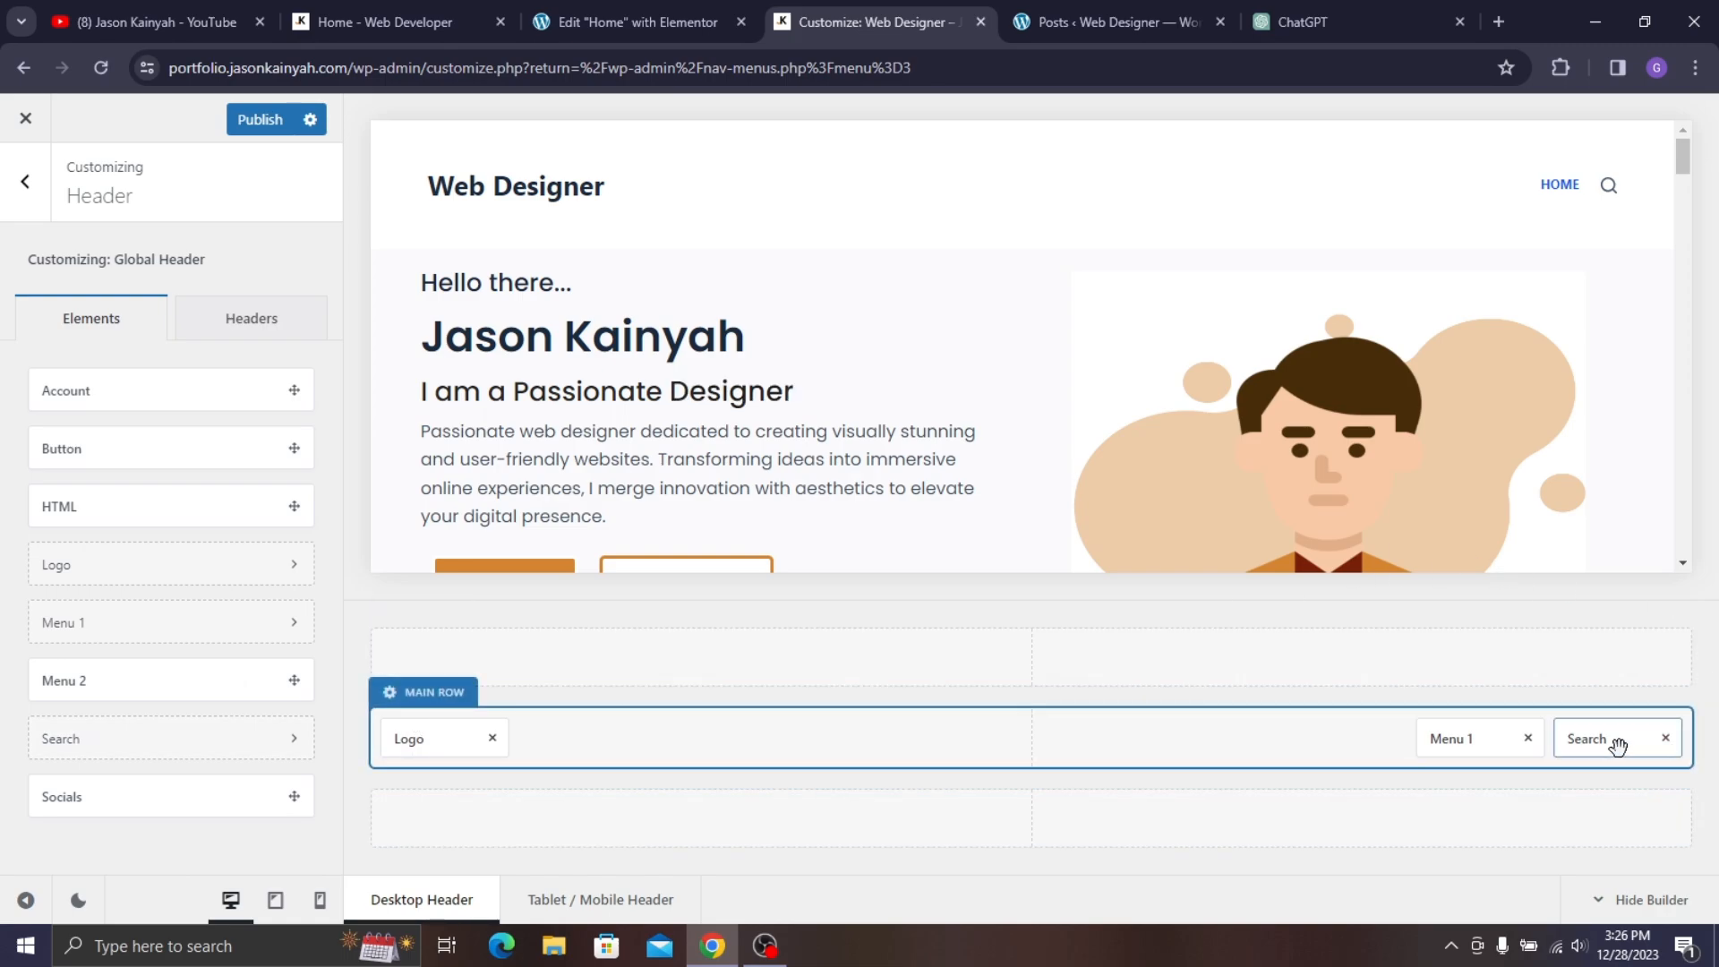
- Add social icons and a button to the top row, and remove Search from the main row
{"action": "left_click_drag", "start_coordinate": [113, 799], "coordinate": [501, 671]}
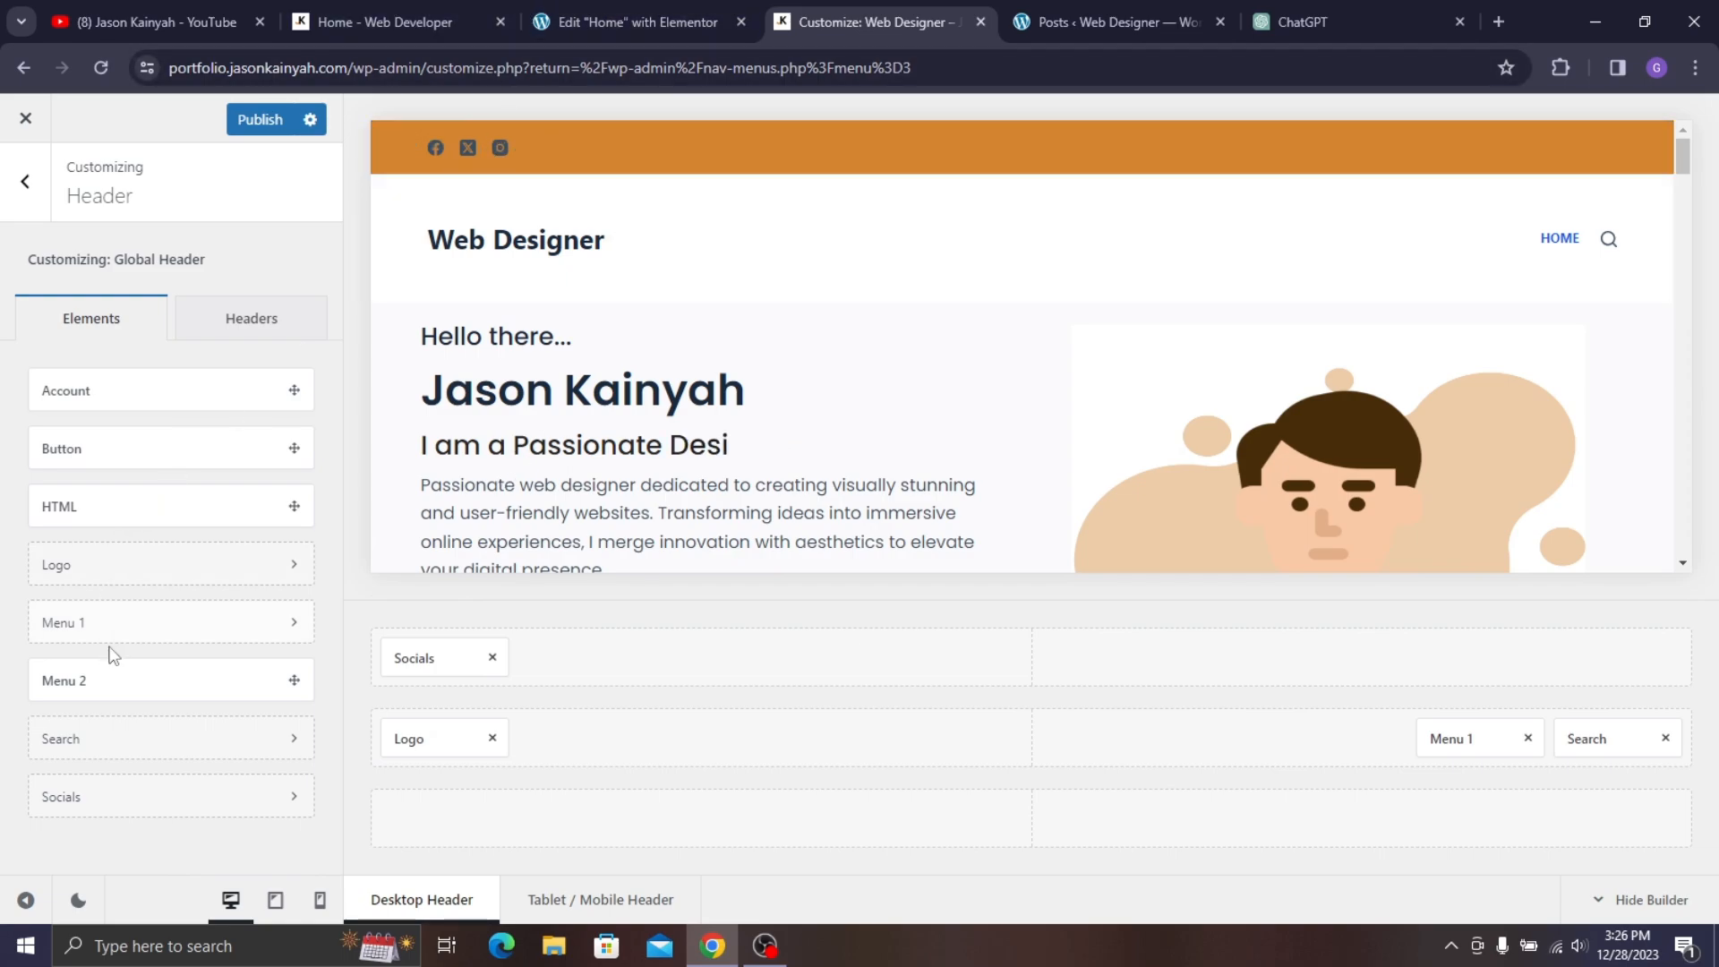
{"action": "left_click_drag", "start_coordinate": [84, 449], "coordinate": [1595, 669]}
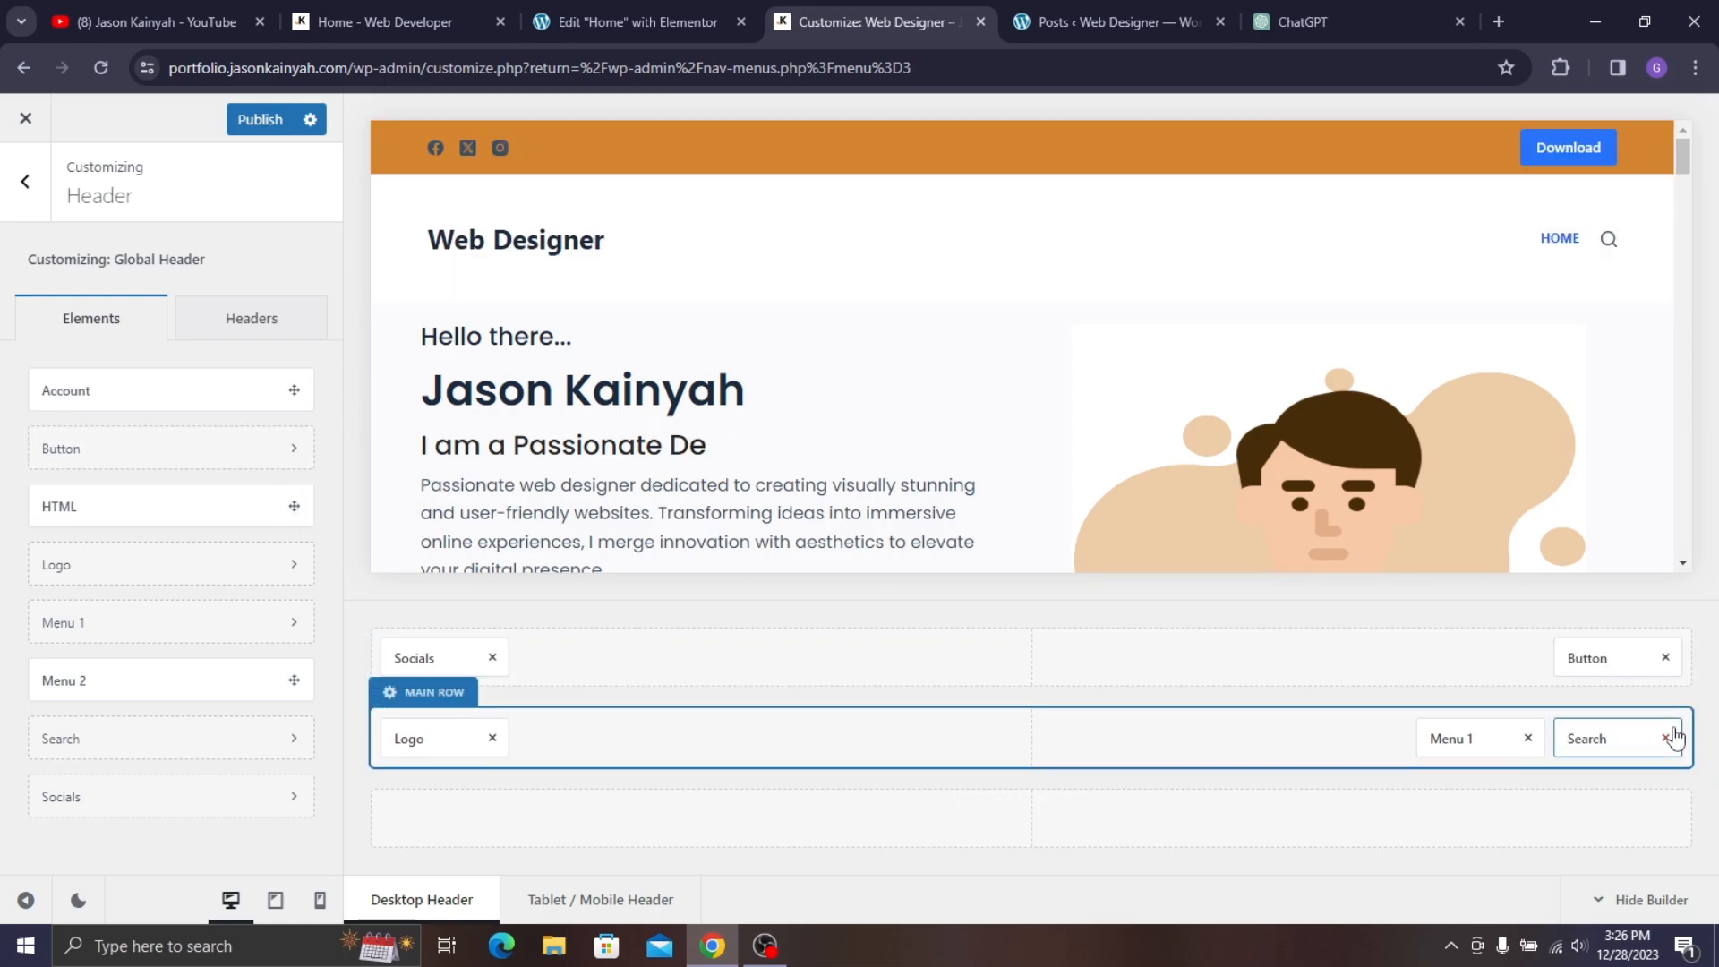
{"action": "left_click", "coordinate": [427, 11]}
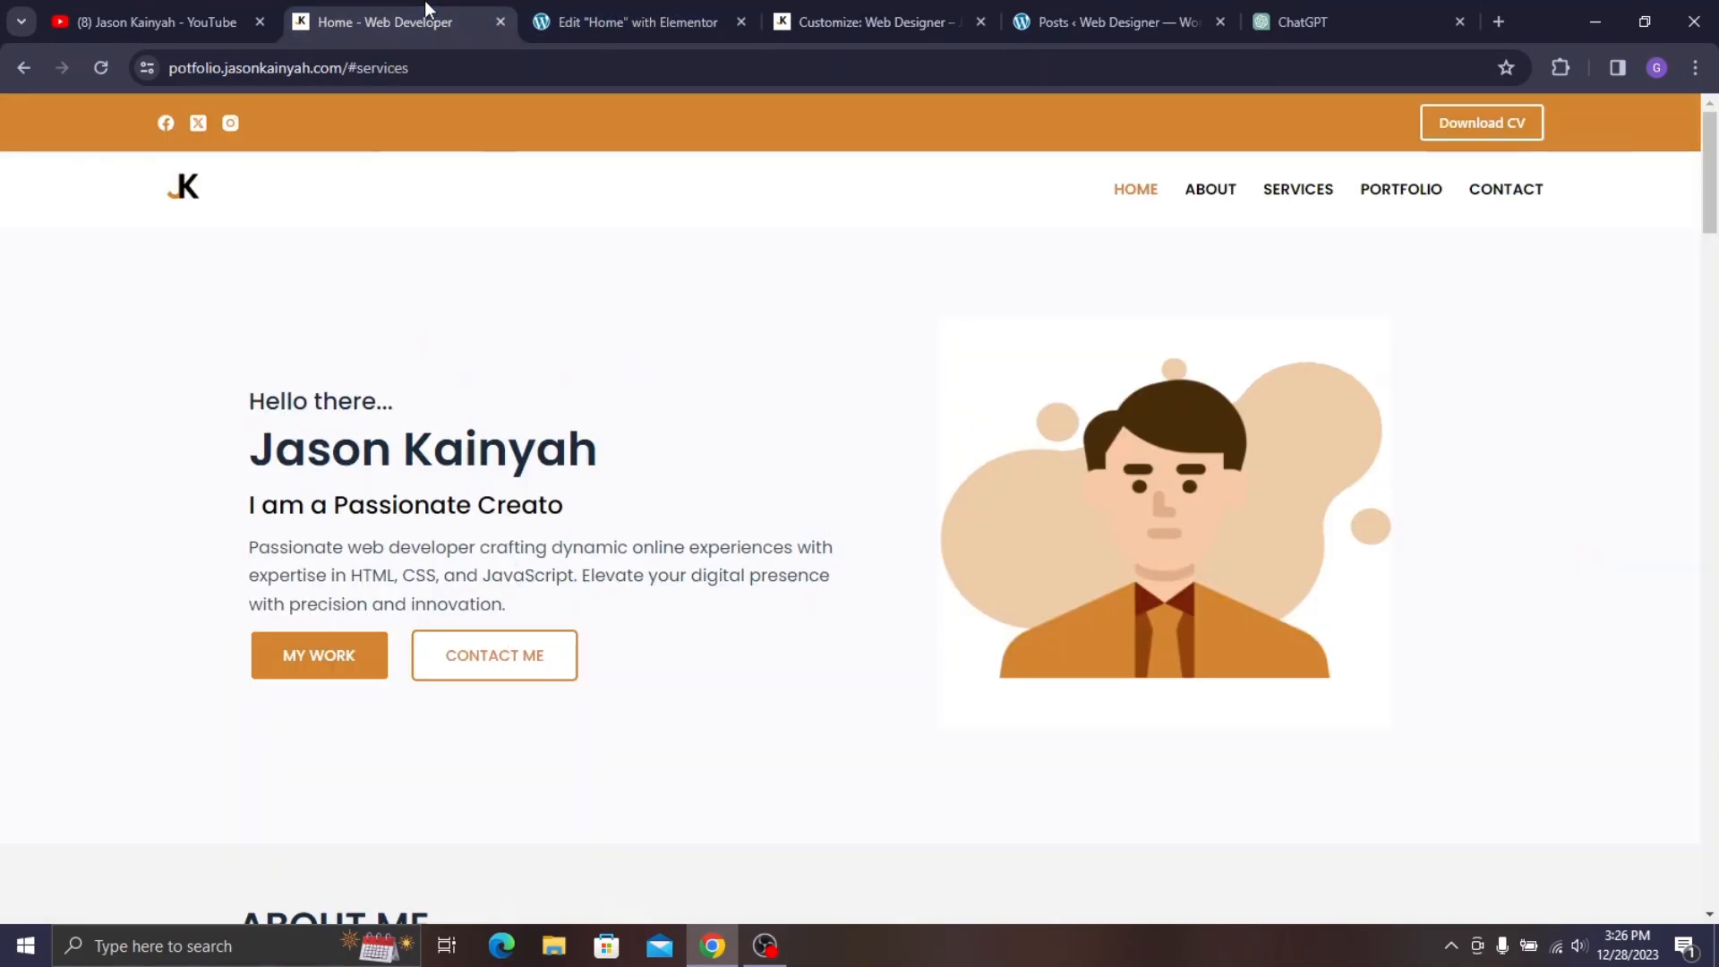
{"action": "left_click", "coordinate": [917, 11]}
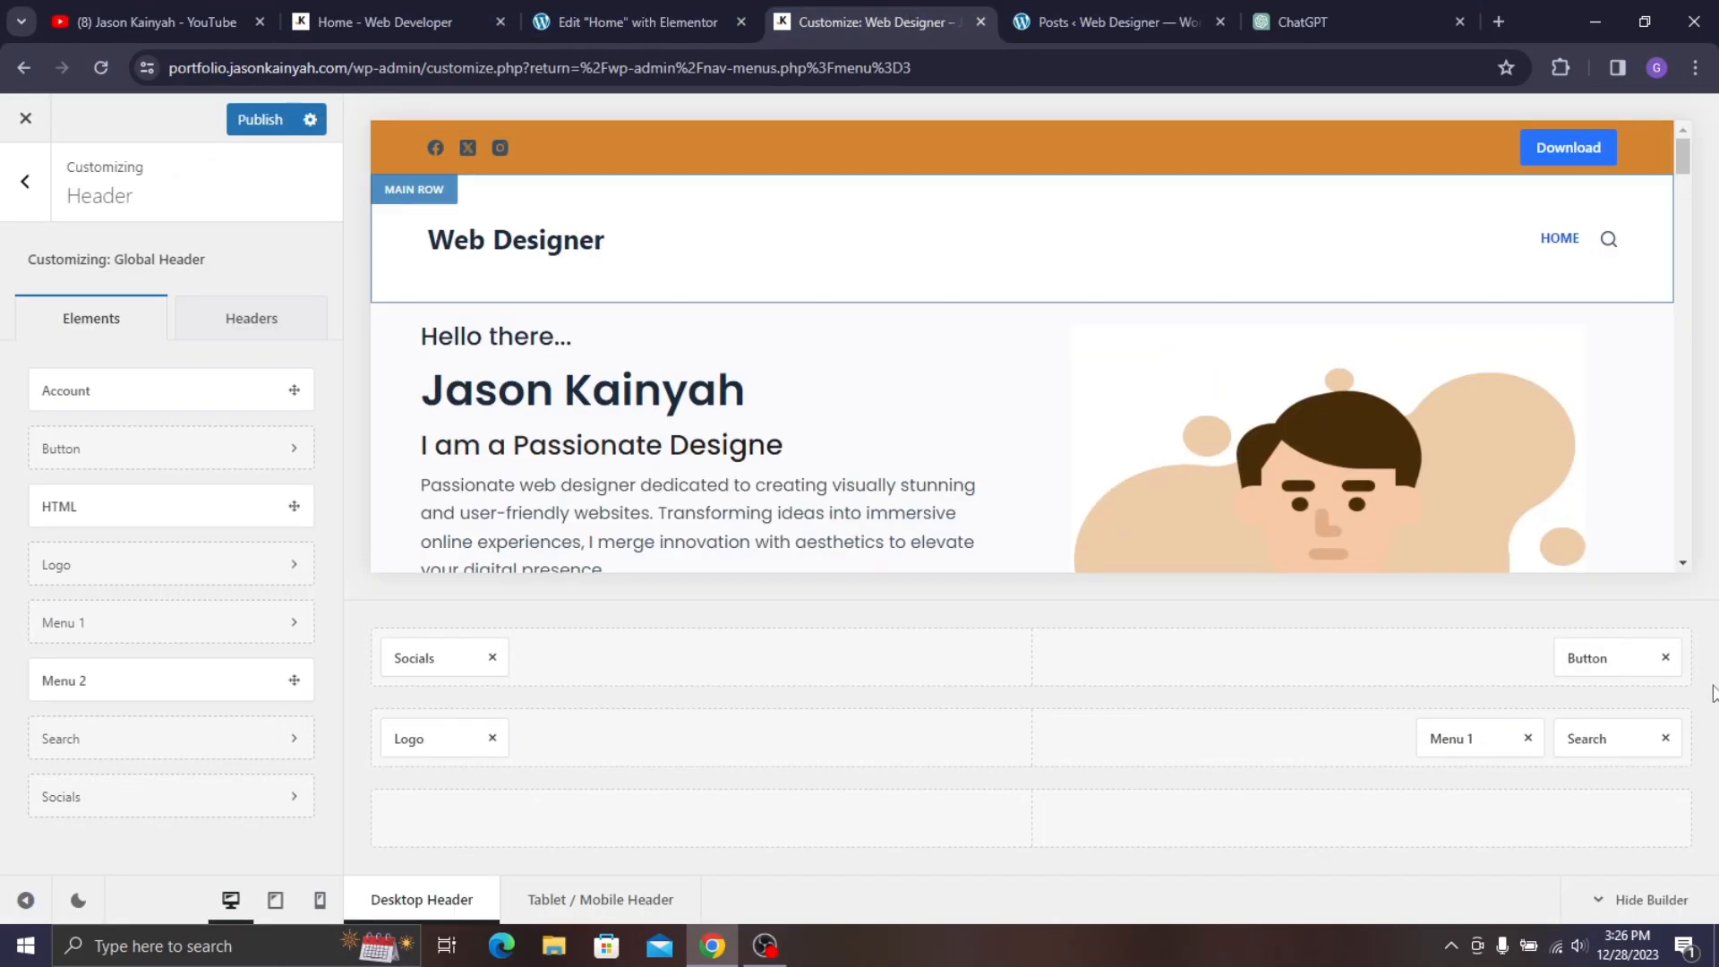
{"action": "left_click", "coordinate": [1666, 740]}
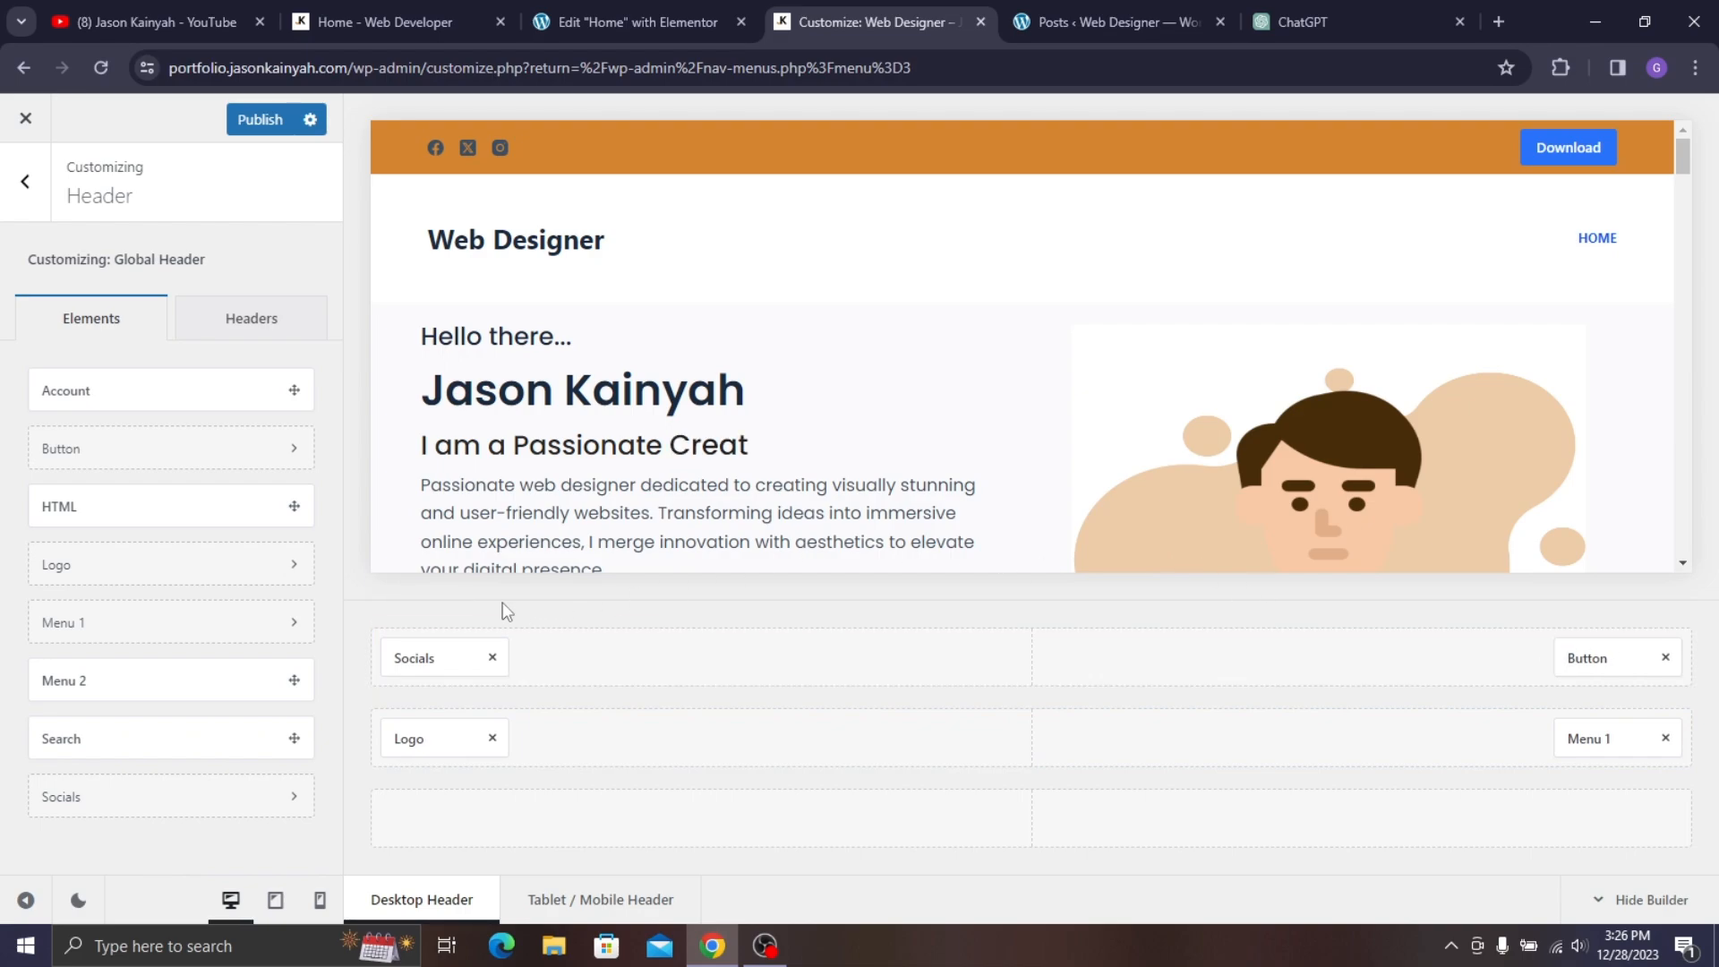
- Set the social icons' normal and hover colours to white (#ffffff)
{"action": "left_click", "coordinate": [438, 659]}
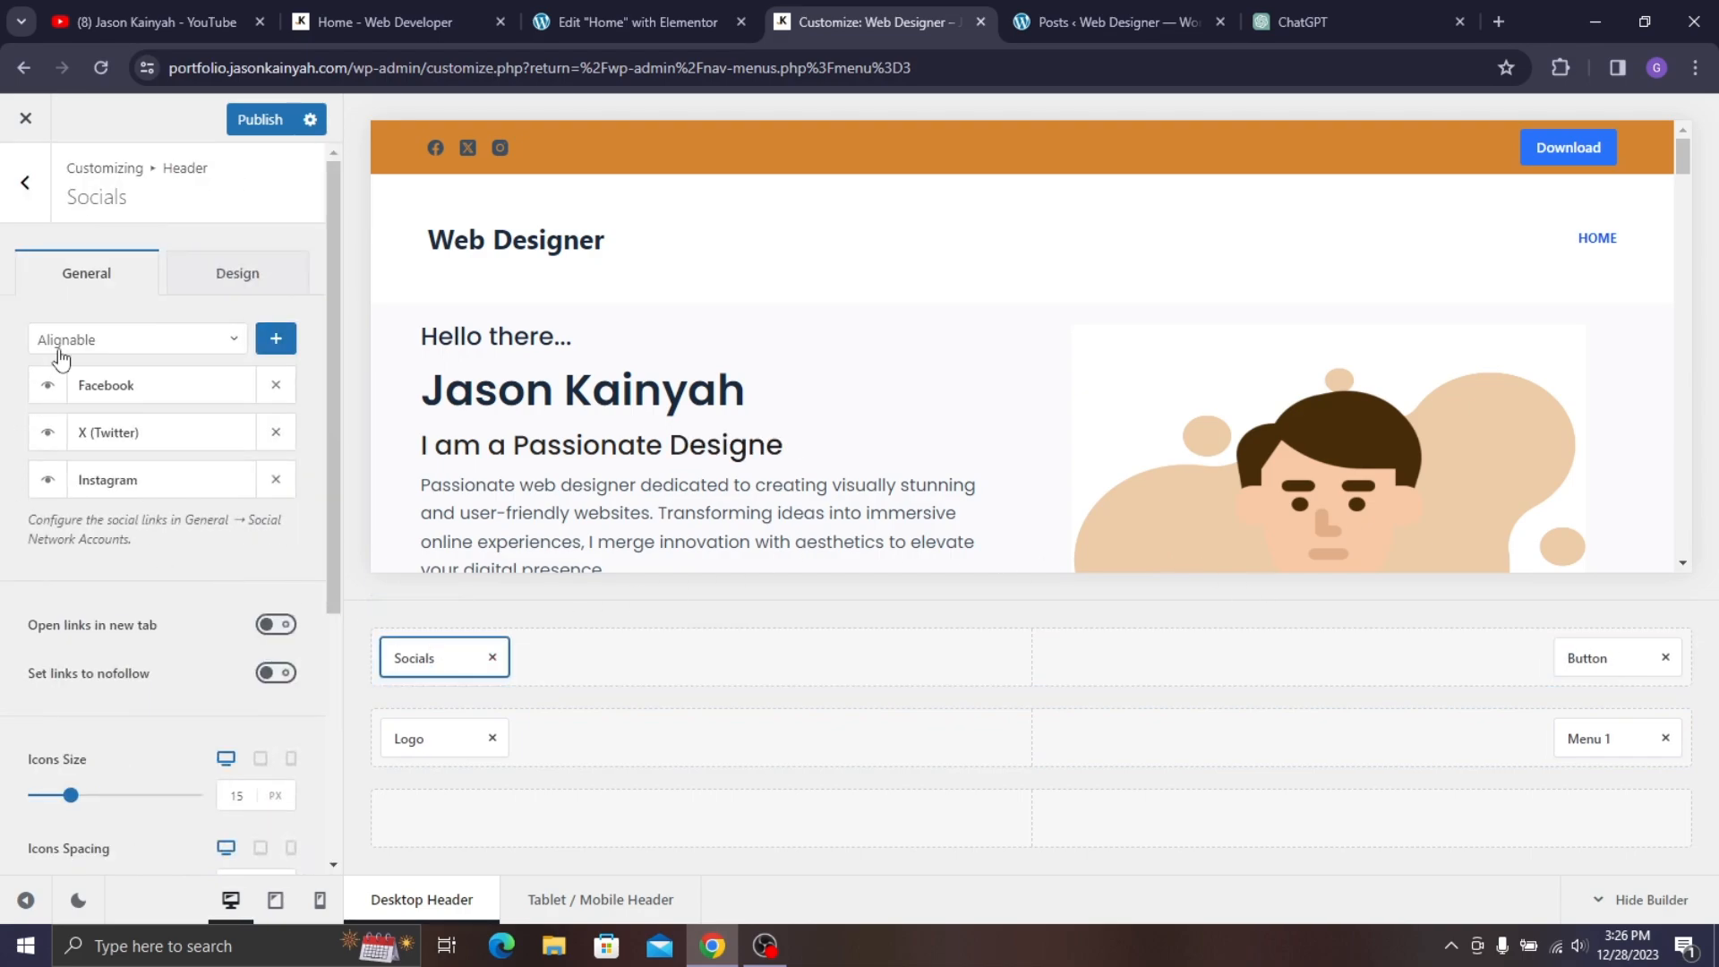
{"action": "scroll", "coordinate": [181, 647], "scroll_direction": "down", "scroll_amount": 4}
{"action": "scroll", "coordinate": [161, 376], "scroll_direction": "up", "scroll_amount": 4}
{"action": "left_click", "coordinate": [237, 273]}
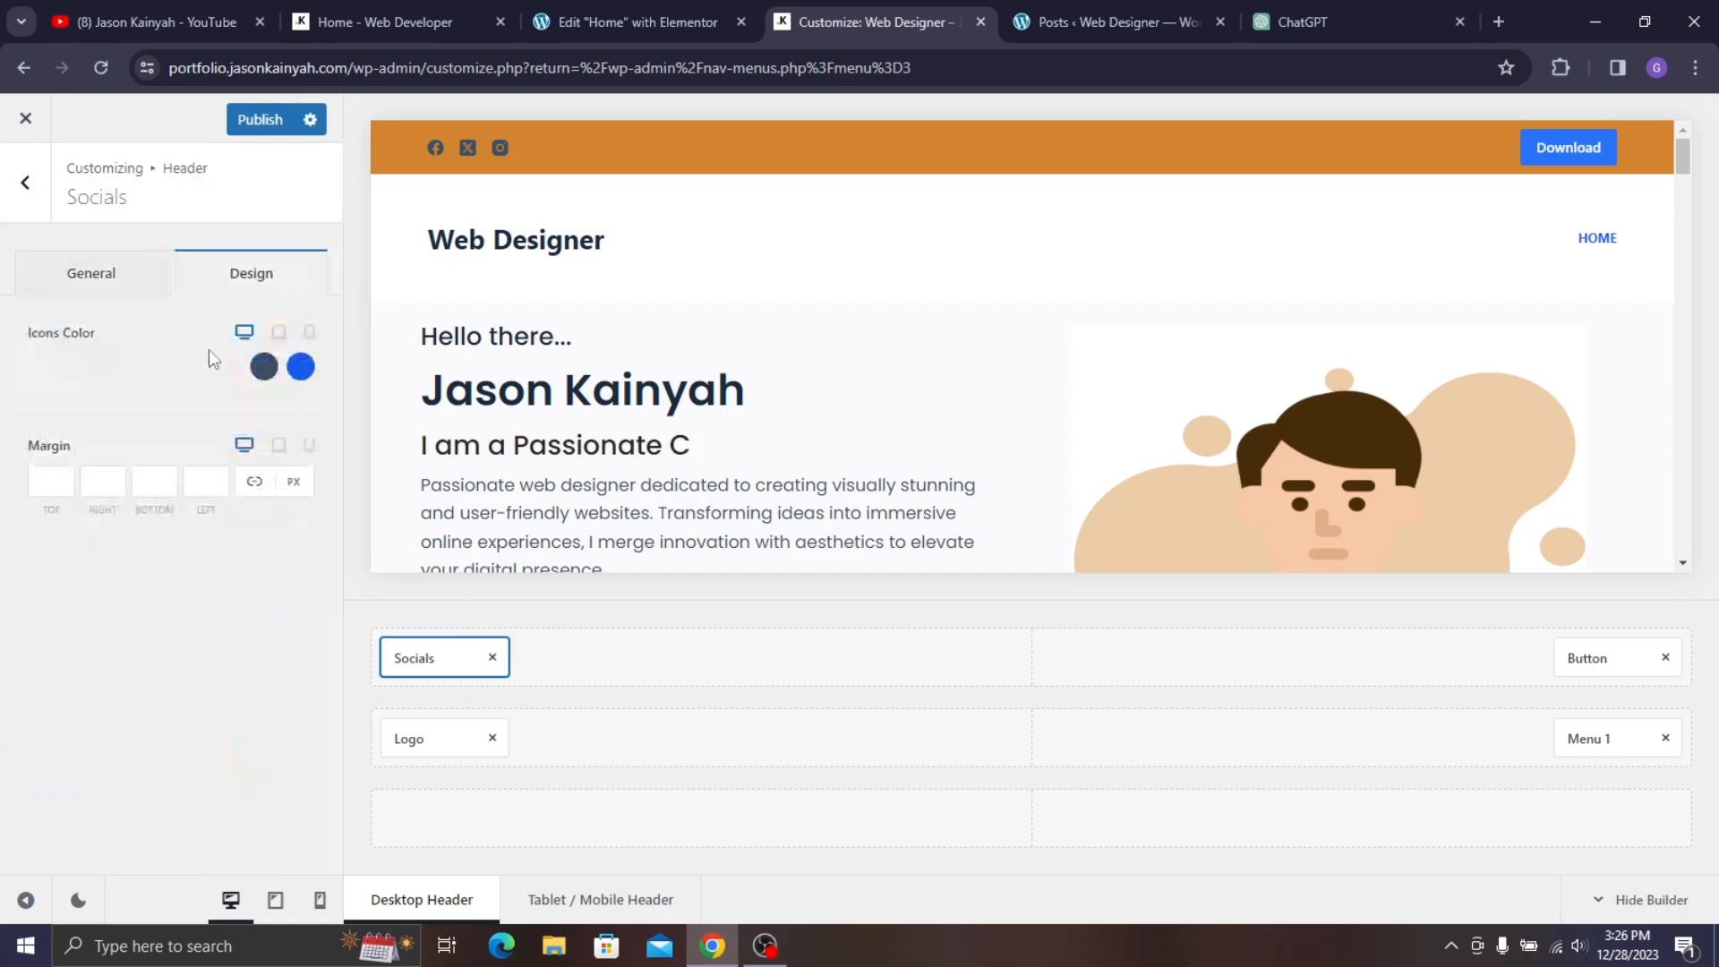
{"action": "left_click", "coordinate": [264, 367]}
{"action": "left_click_drag", "start_coordinate": [132, 526], "coordinate": [36, 414]}
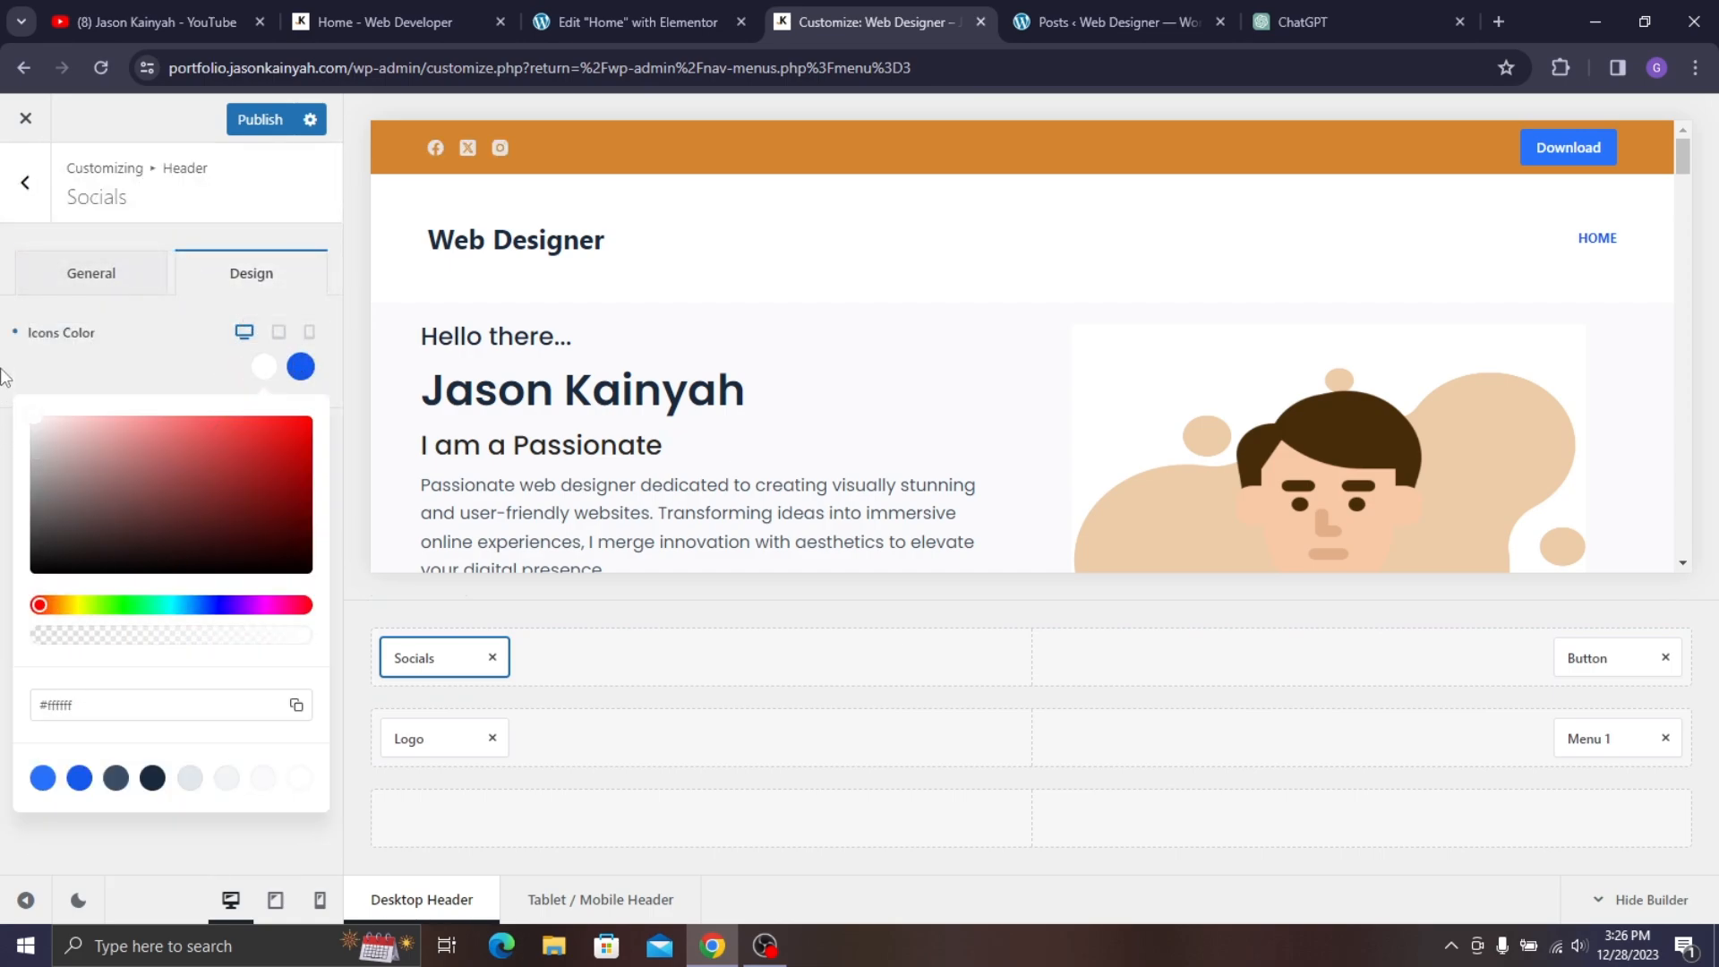
{"action": "left_click", "coordinate": [49, 371]}
{"action": "left_click", "coordinate": [301, 367]}
{"action": "left_click_drag", "start_coordinate": [190, 471], "coordinate": [35, 413]}
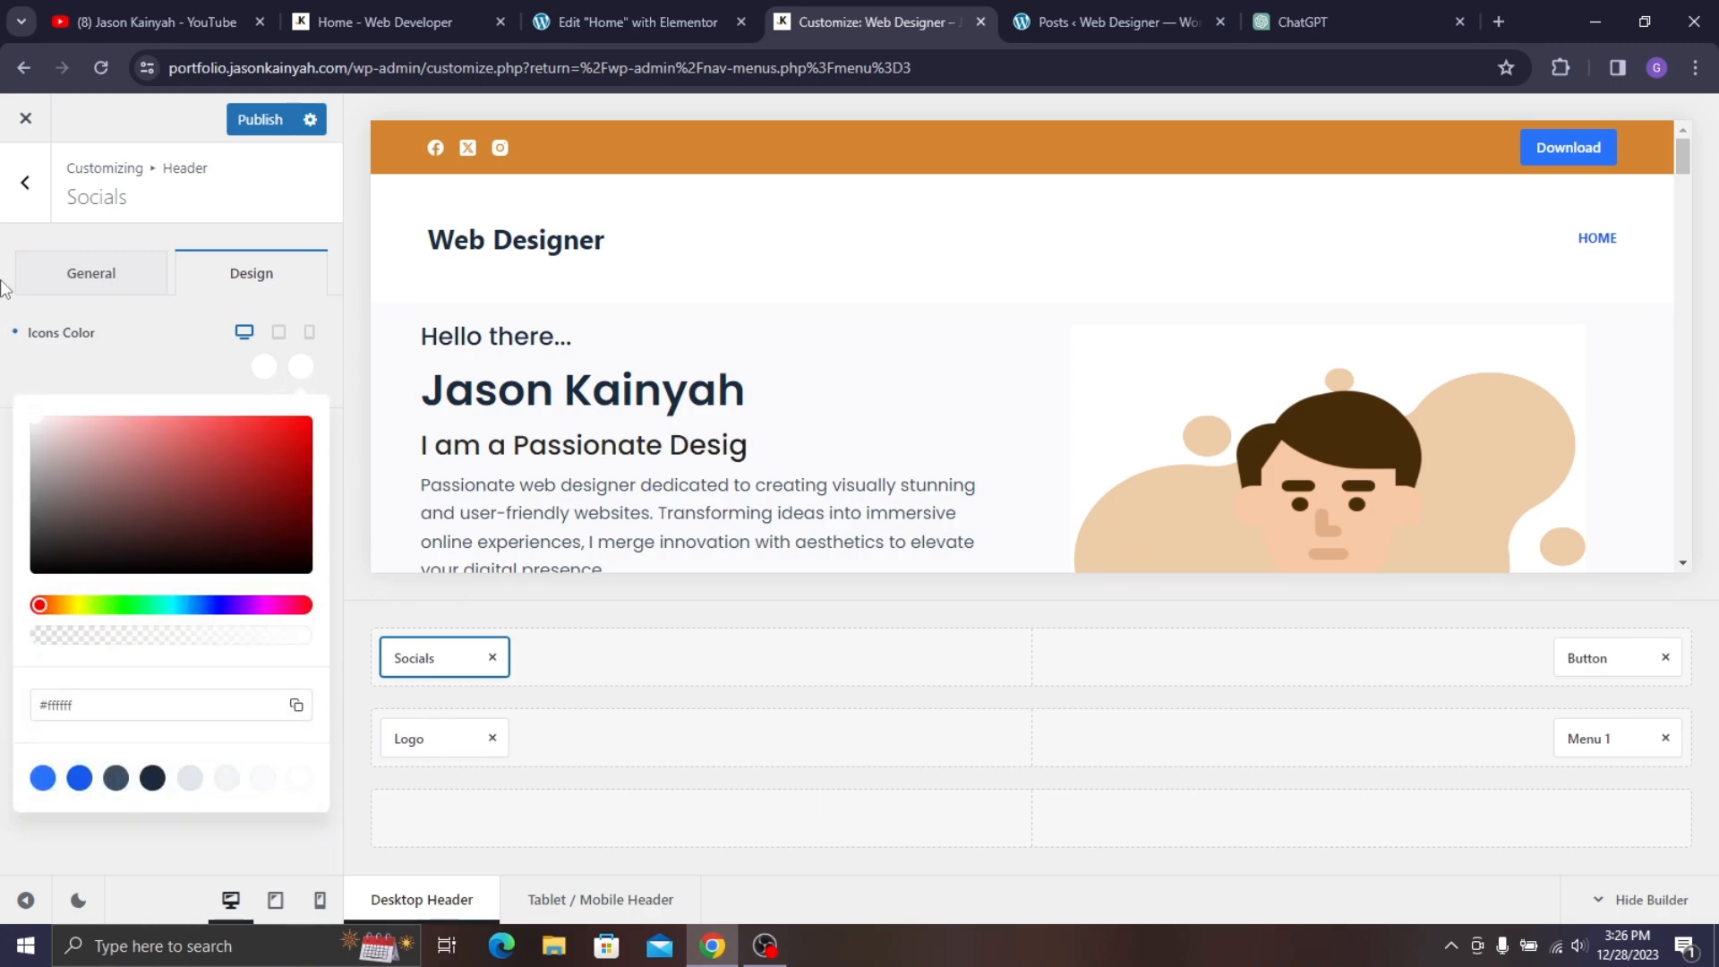
{"action": "left_click", "coordinate": [112, 281]}
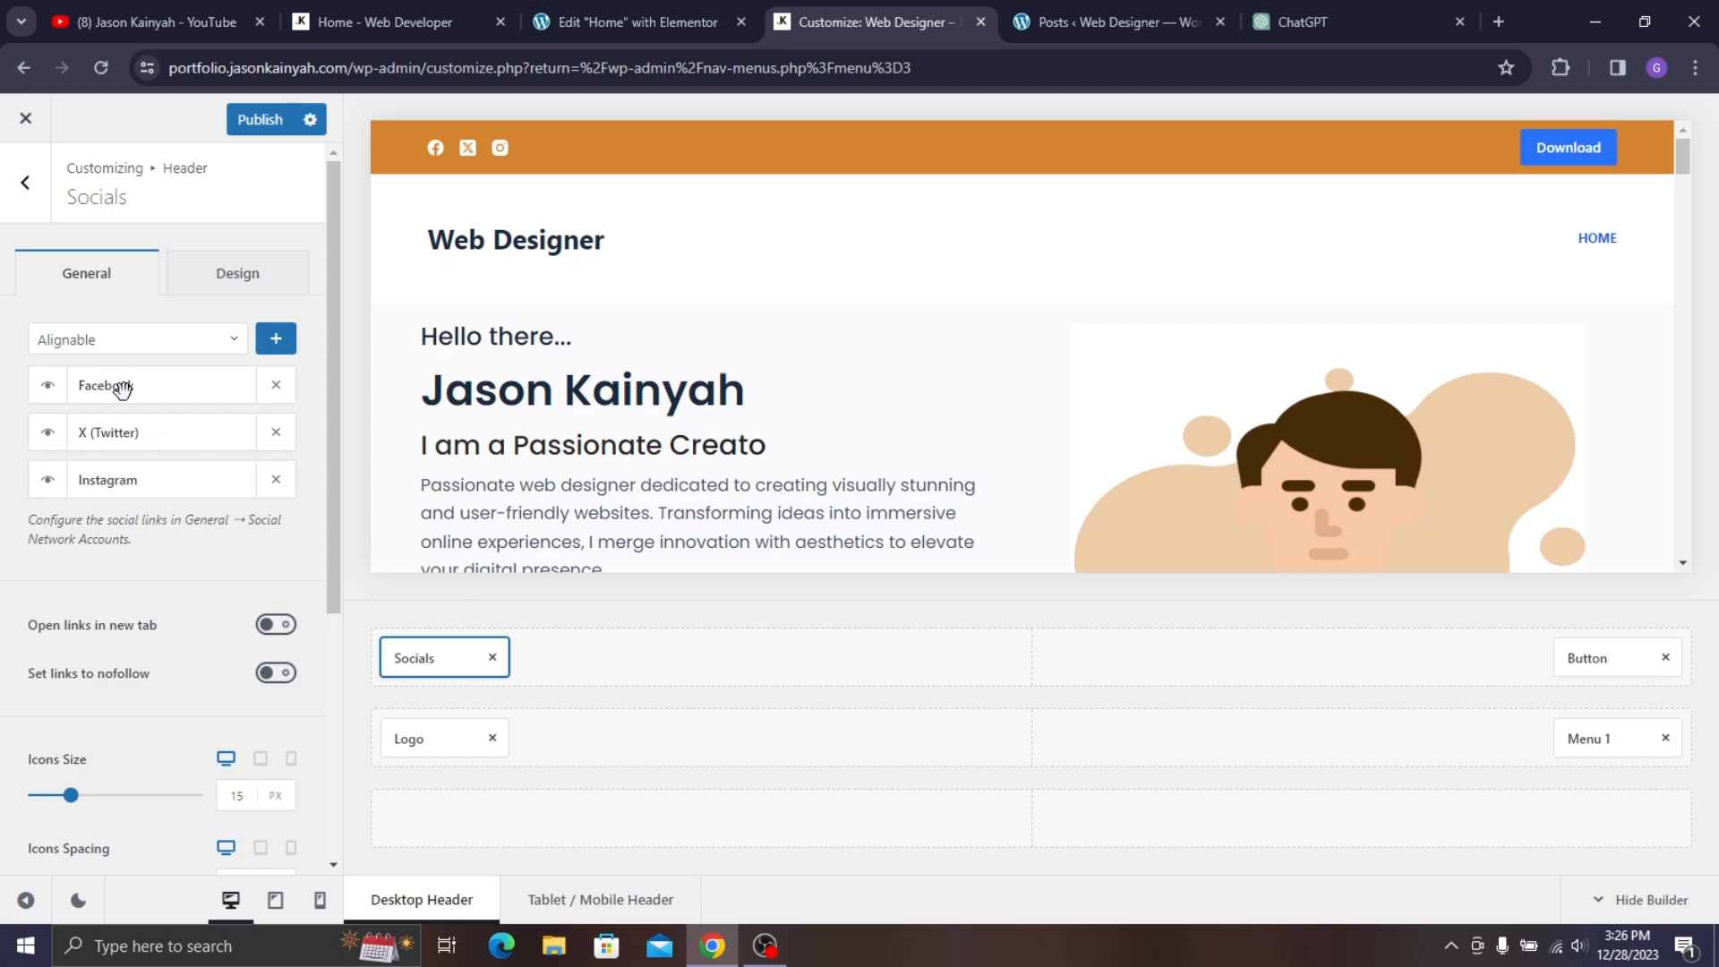
- Browse the available social networks without adding one, keeping Facebook visible
{"action": "left_click", "coordinate": [235, 341]}
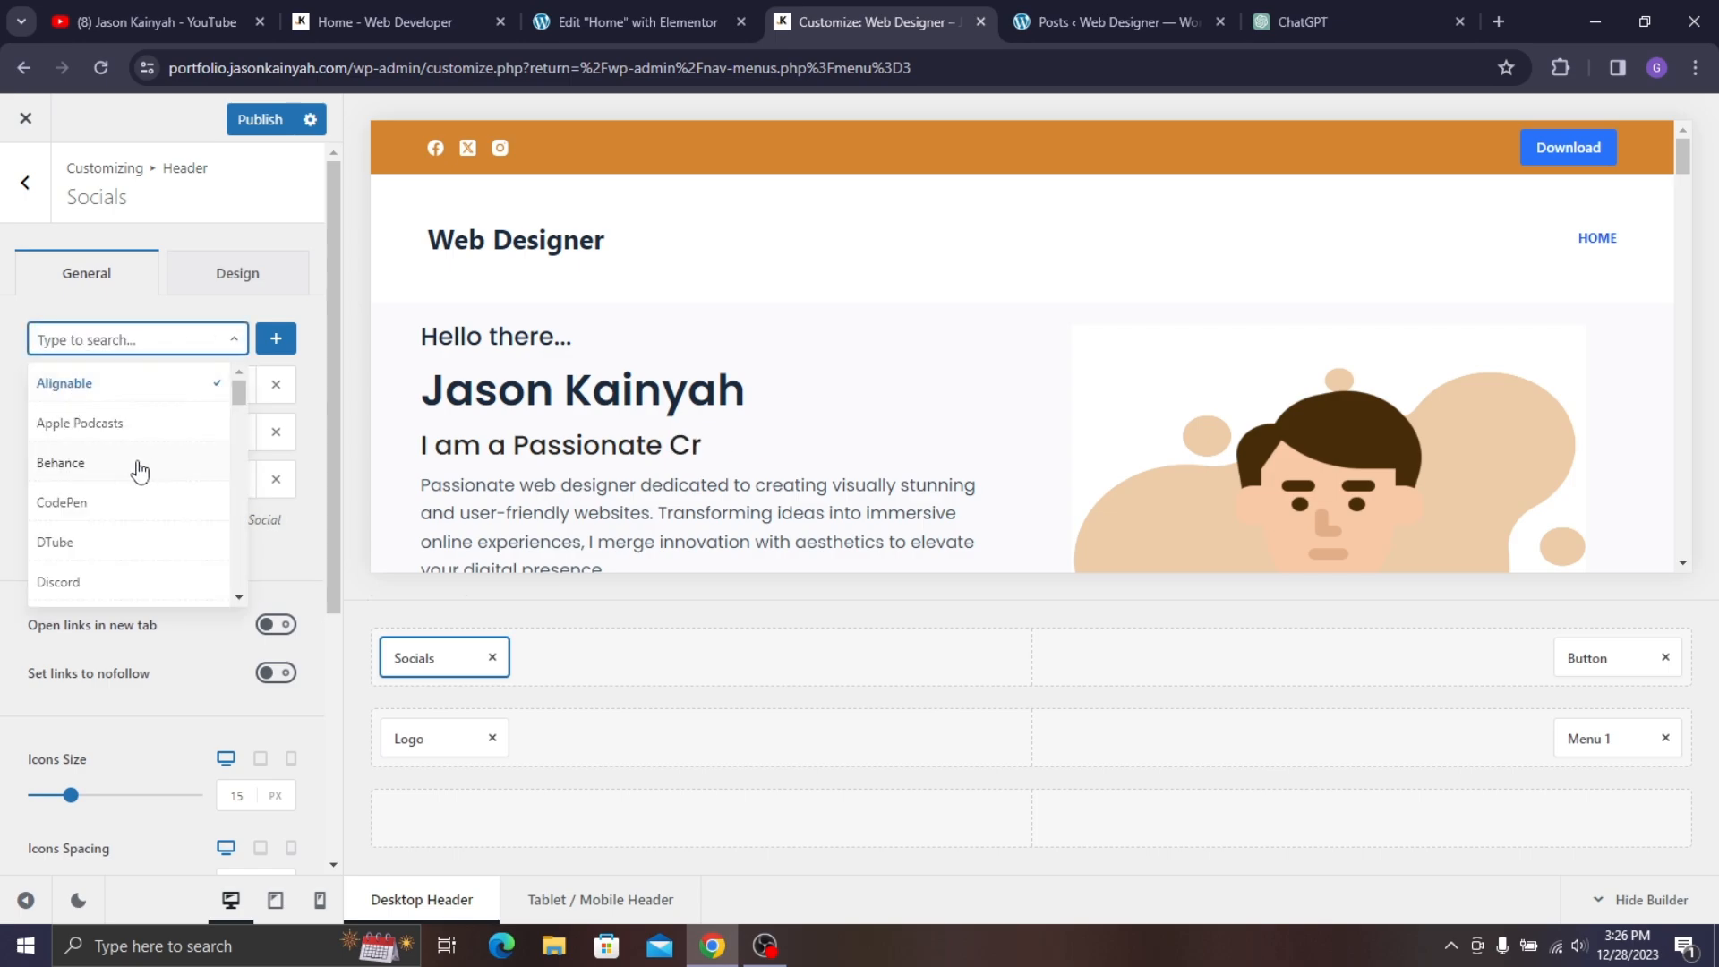
{"action": "scroll", "coordinate": [105, 548], "scroll_direction": "down", "scroll_amount": 2}
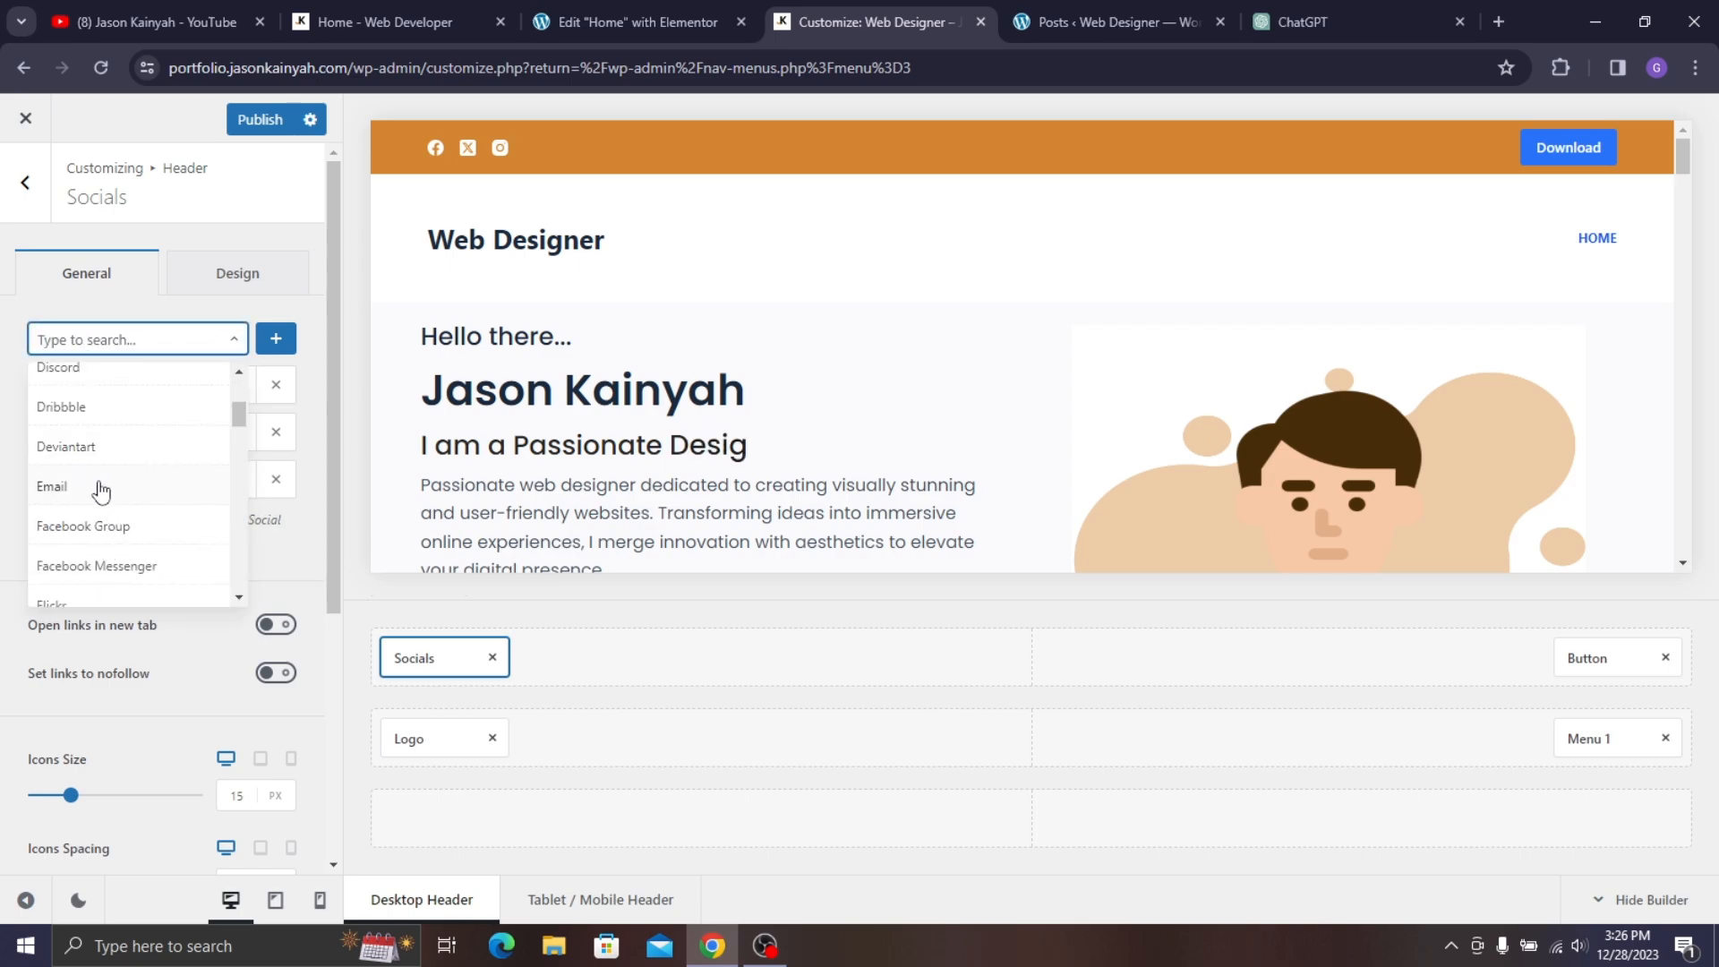
{"action": "scroll", "coordinate": [114, 498], "scroll_direction": "down", "scroll_amount": 6}
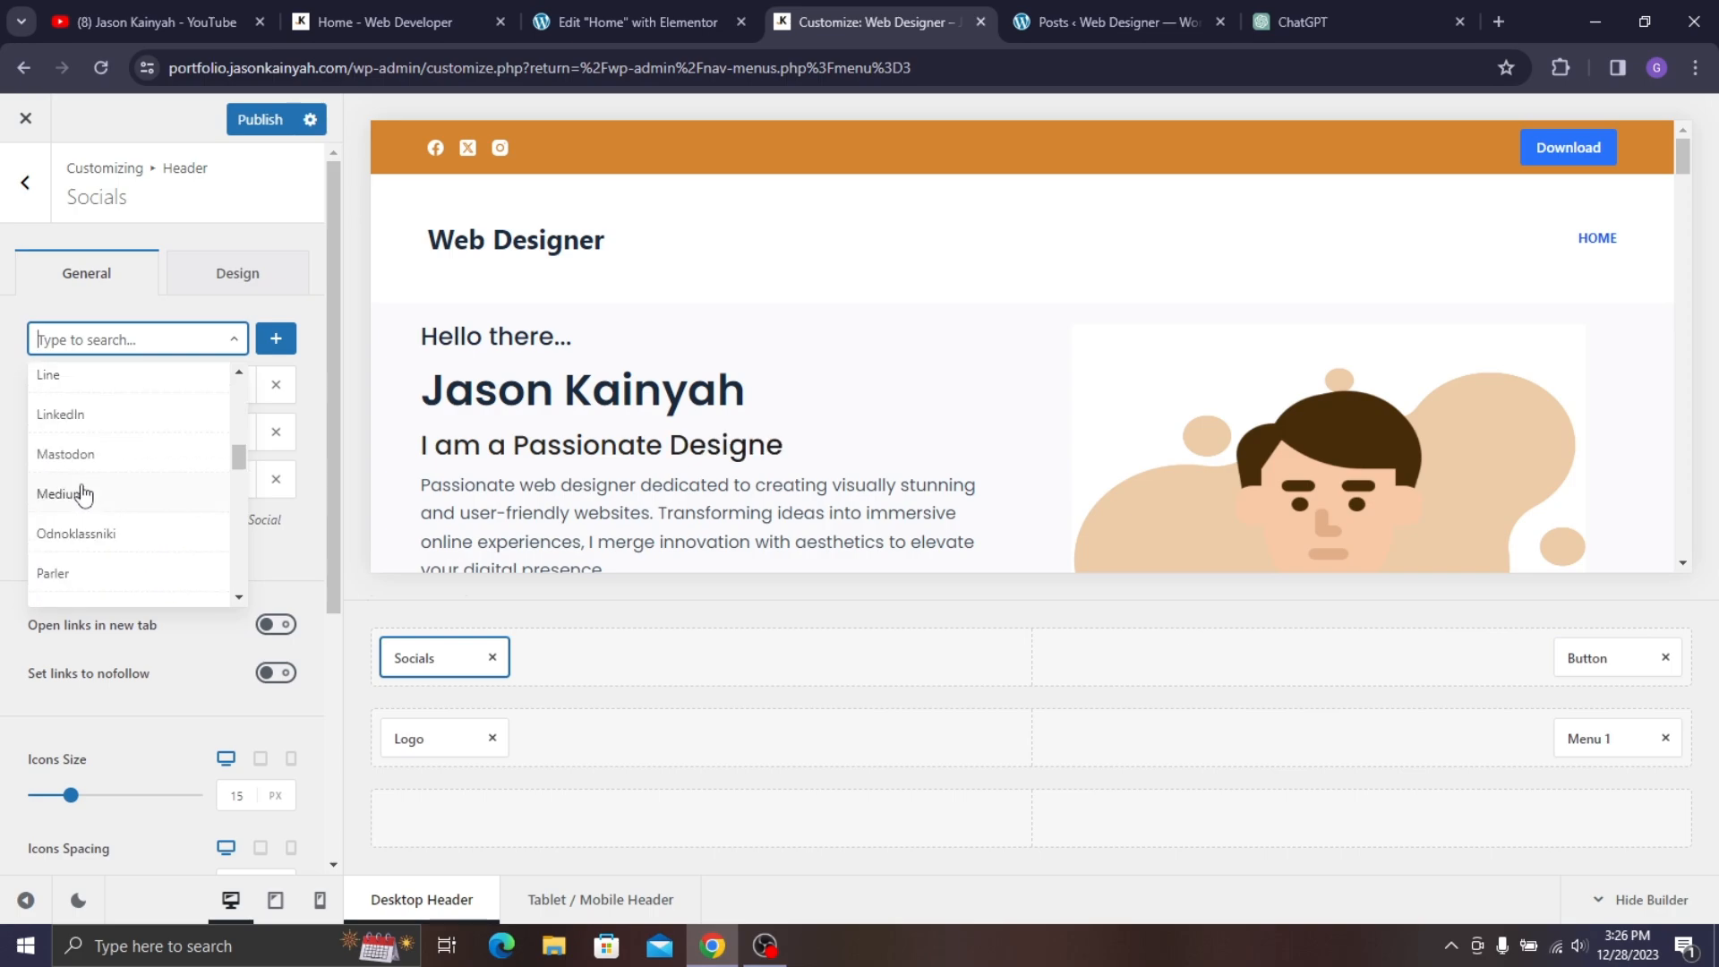
{"action": "left_click", "coordinate": [2, 380]}
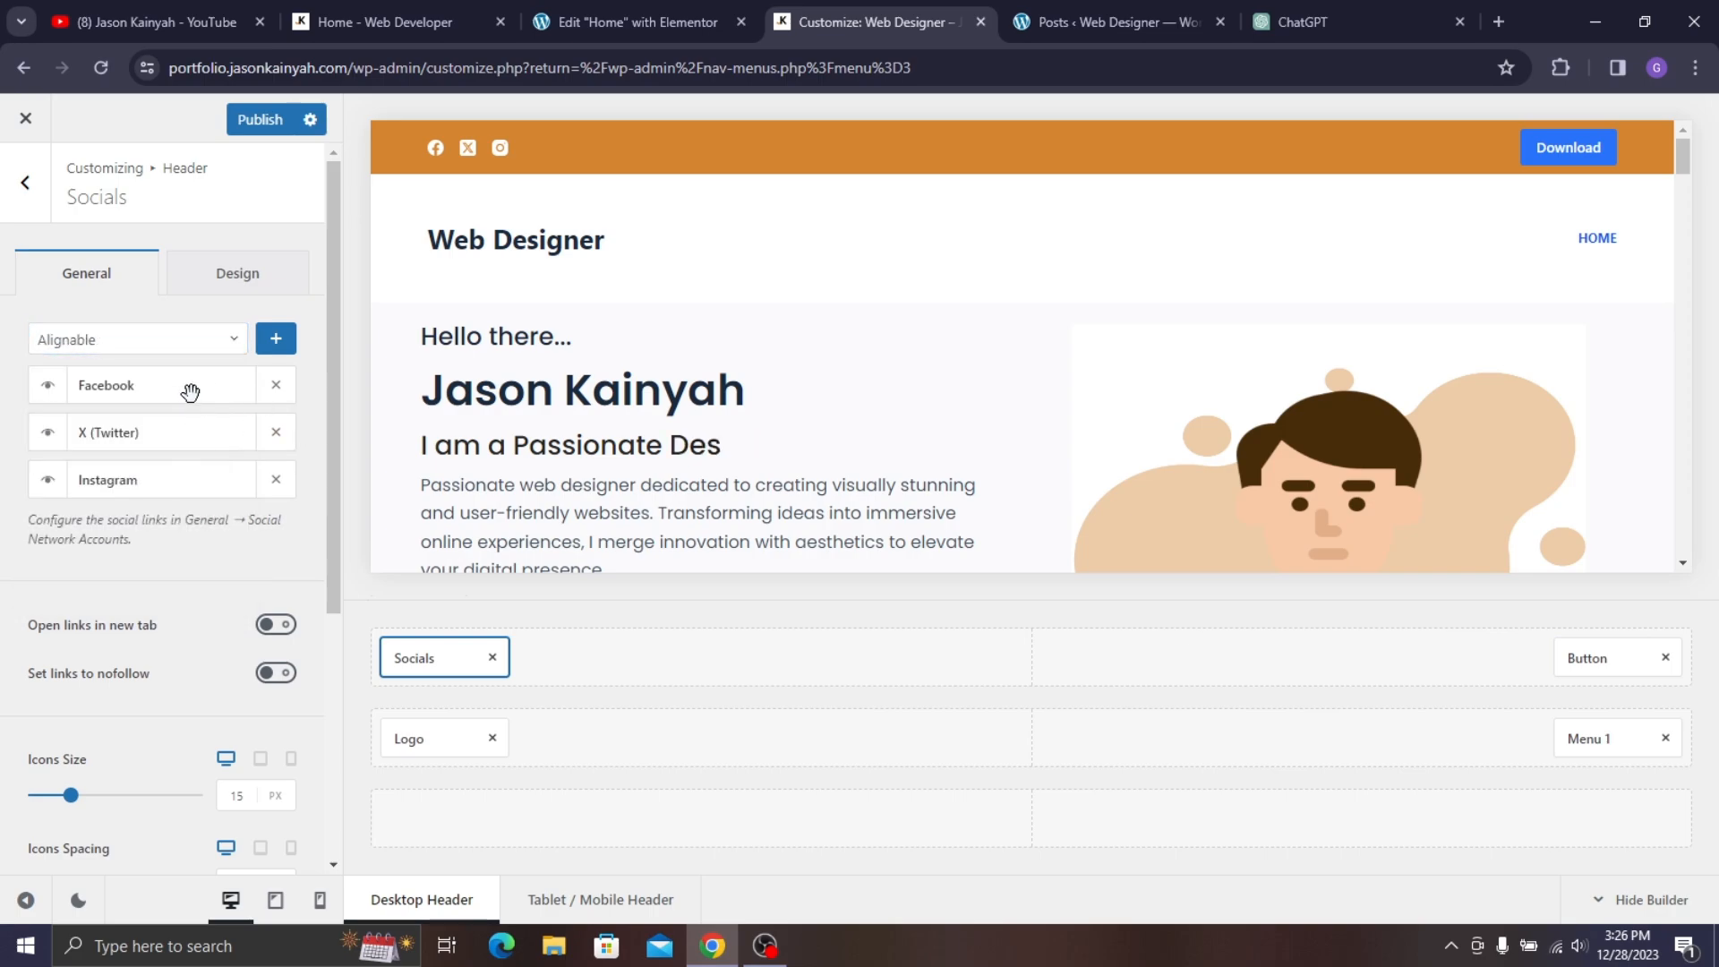
{"action": "left_click", "coordinate": [49, 390]}
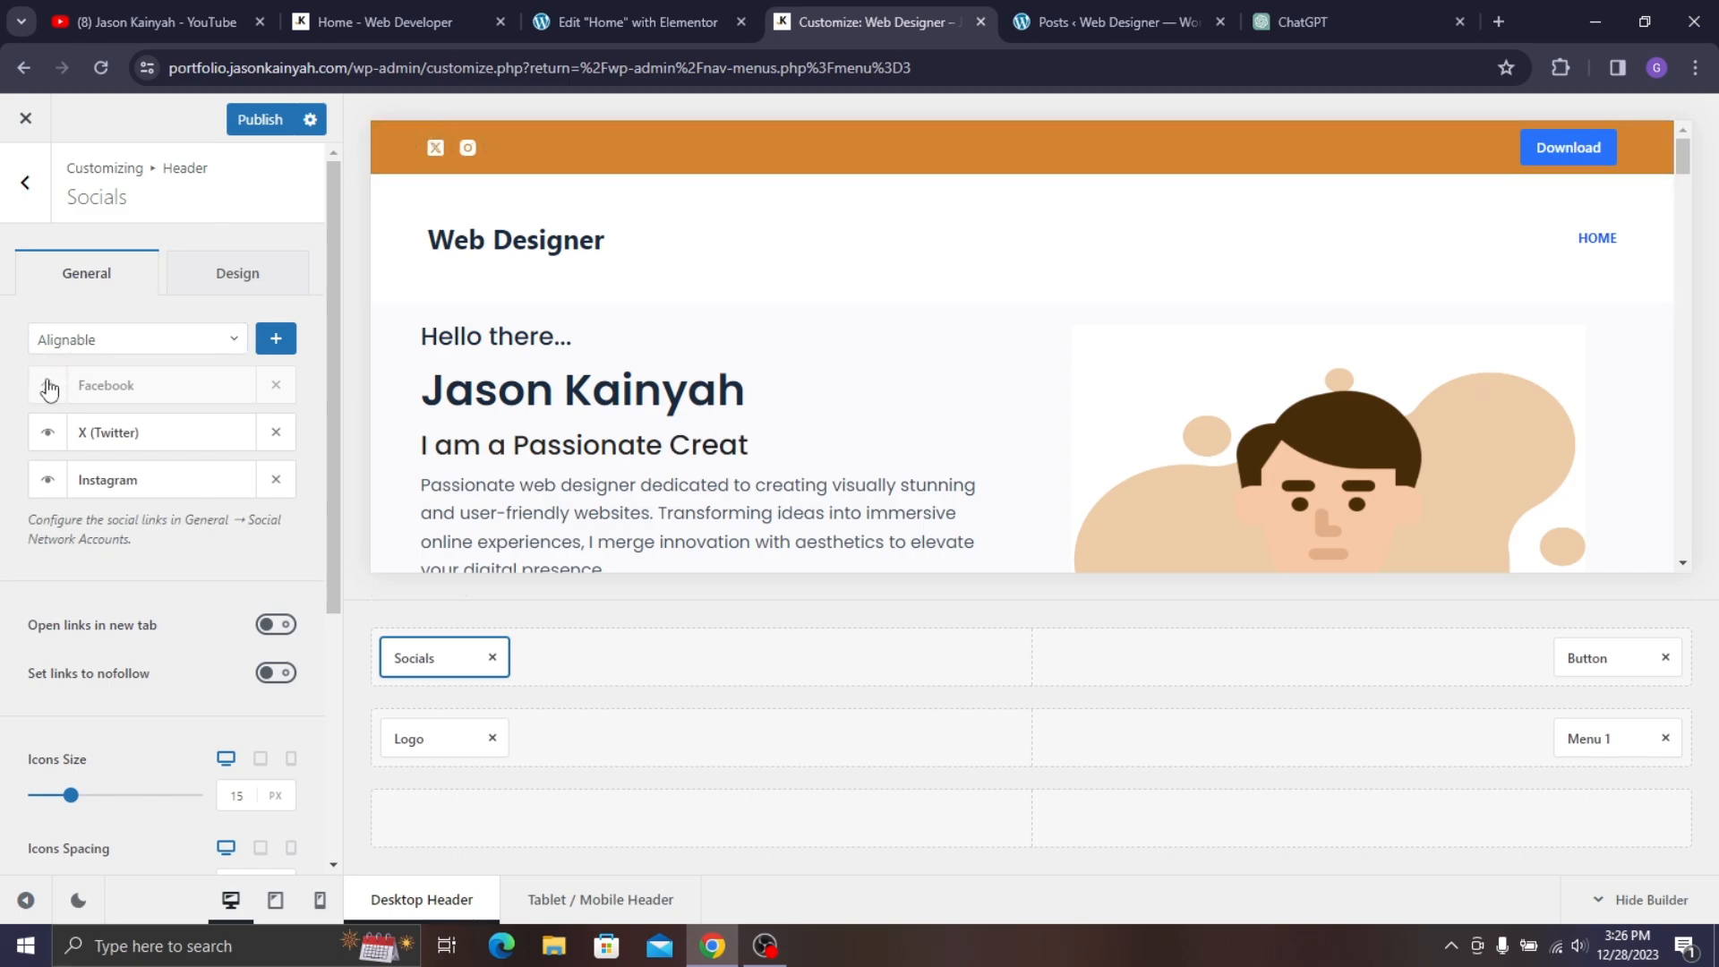
{"action": "left_click", "coordinate": [48, 388]}
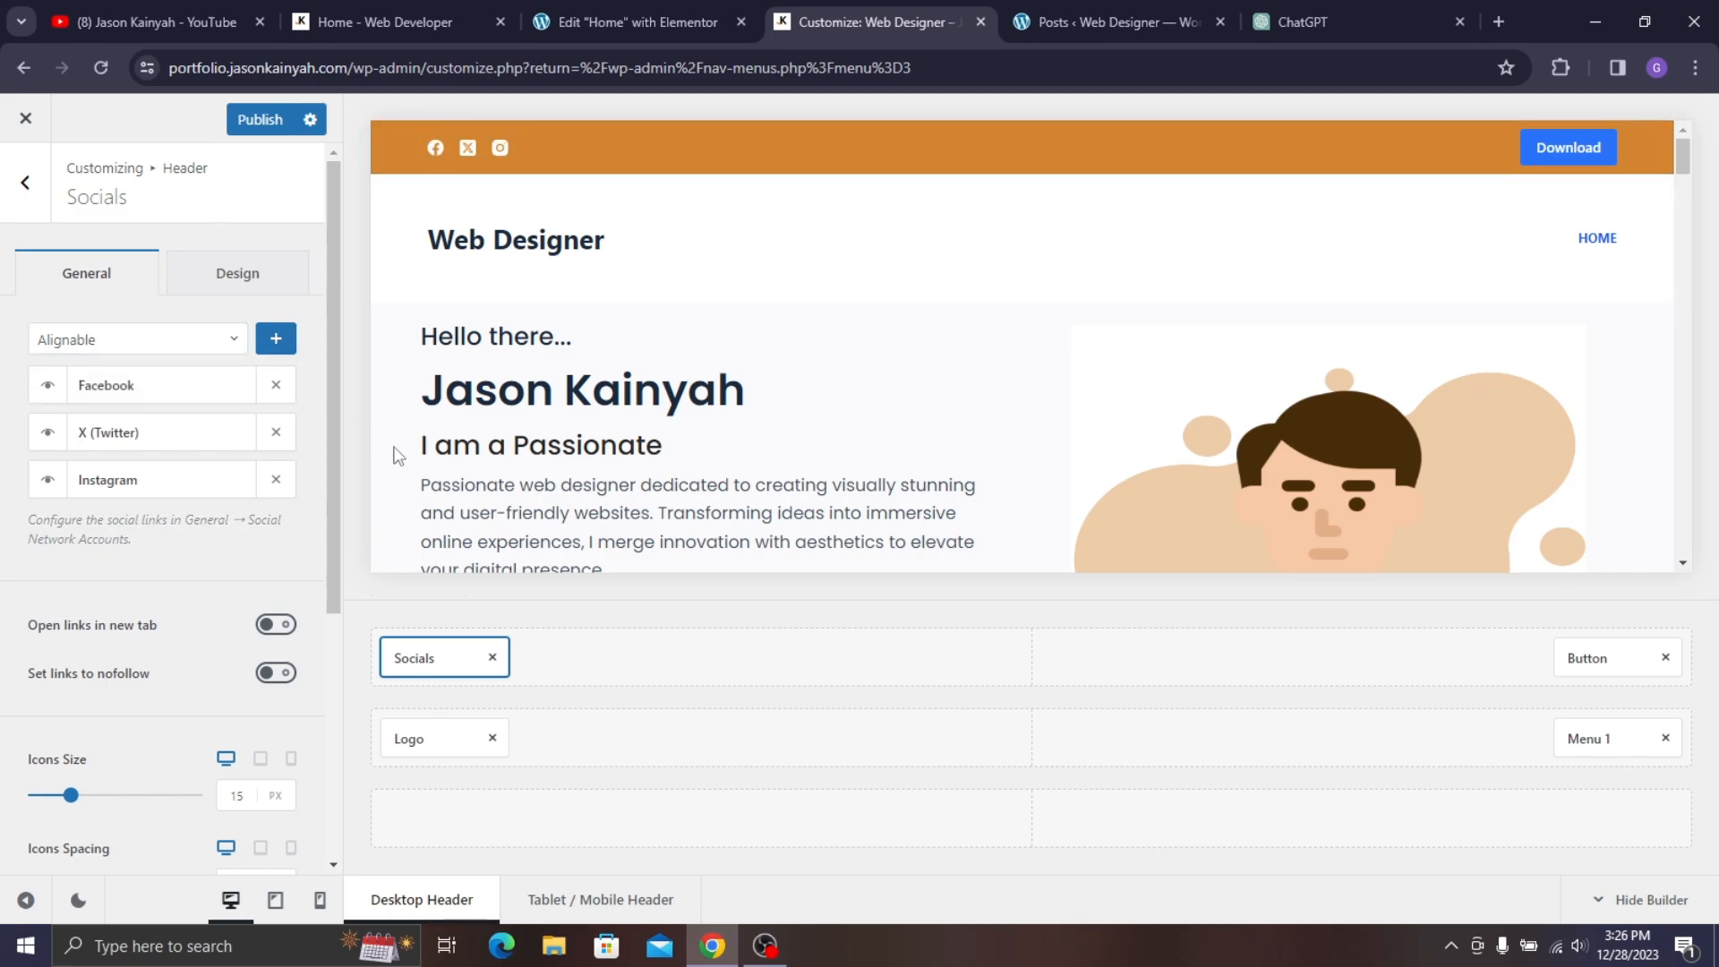
- Try rounded and square icon shapes, then leave the shape type at None
{"action": "scroll", "coordinate": [179, 376], "scroll_direction": "down", "scroll_amount": 3}
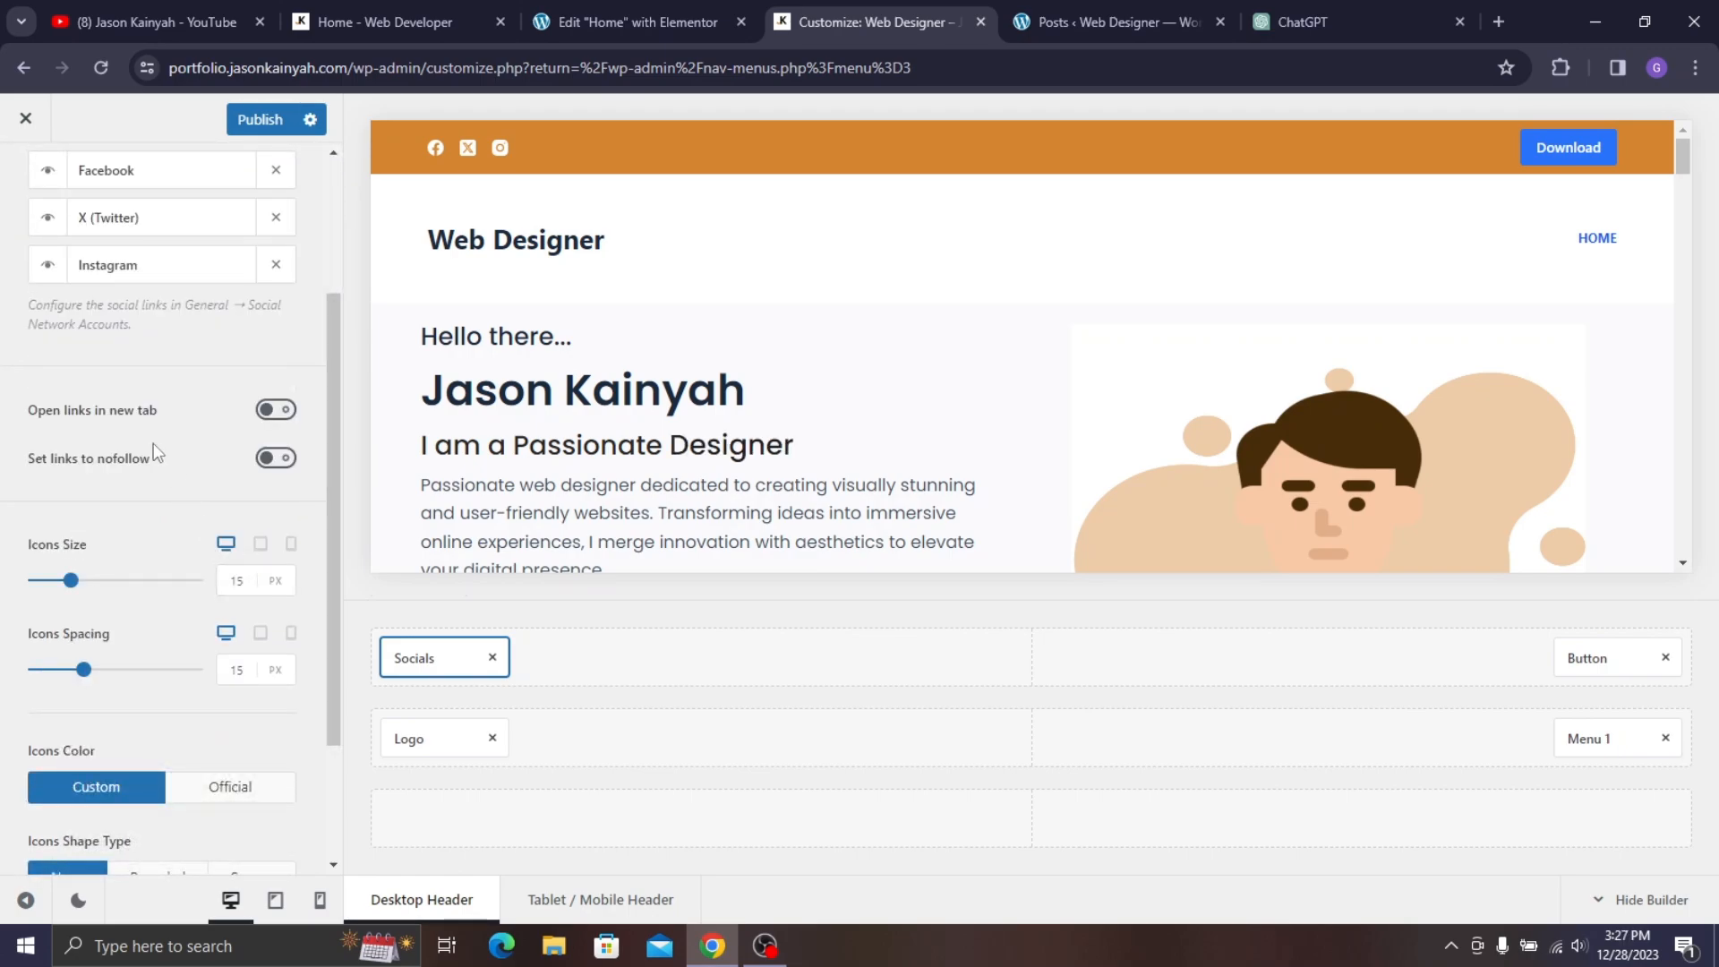
{"action": "scroll", "coordinate": [182, 610], "scroll_direction": "down", "scroll_amount": 2}
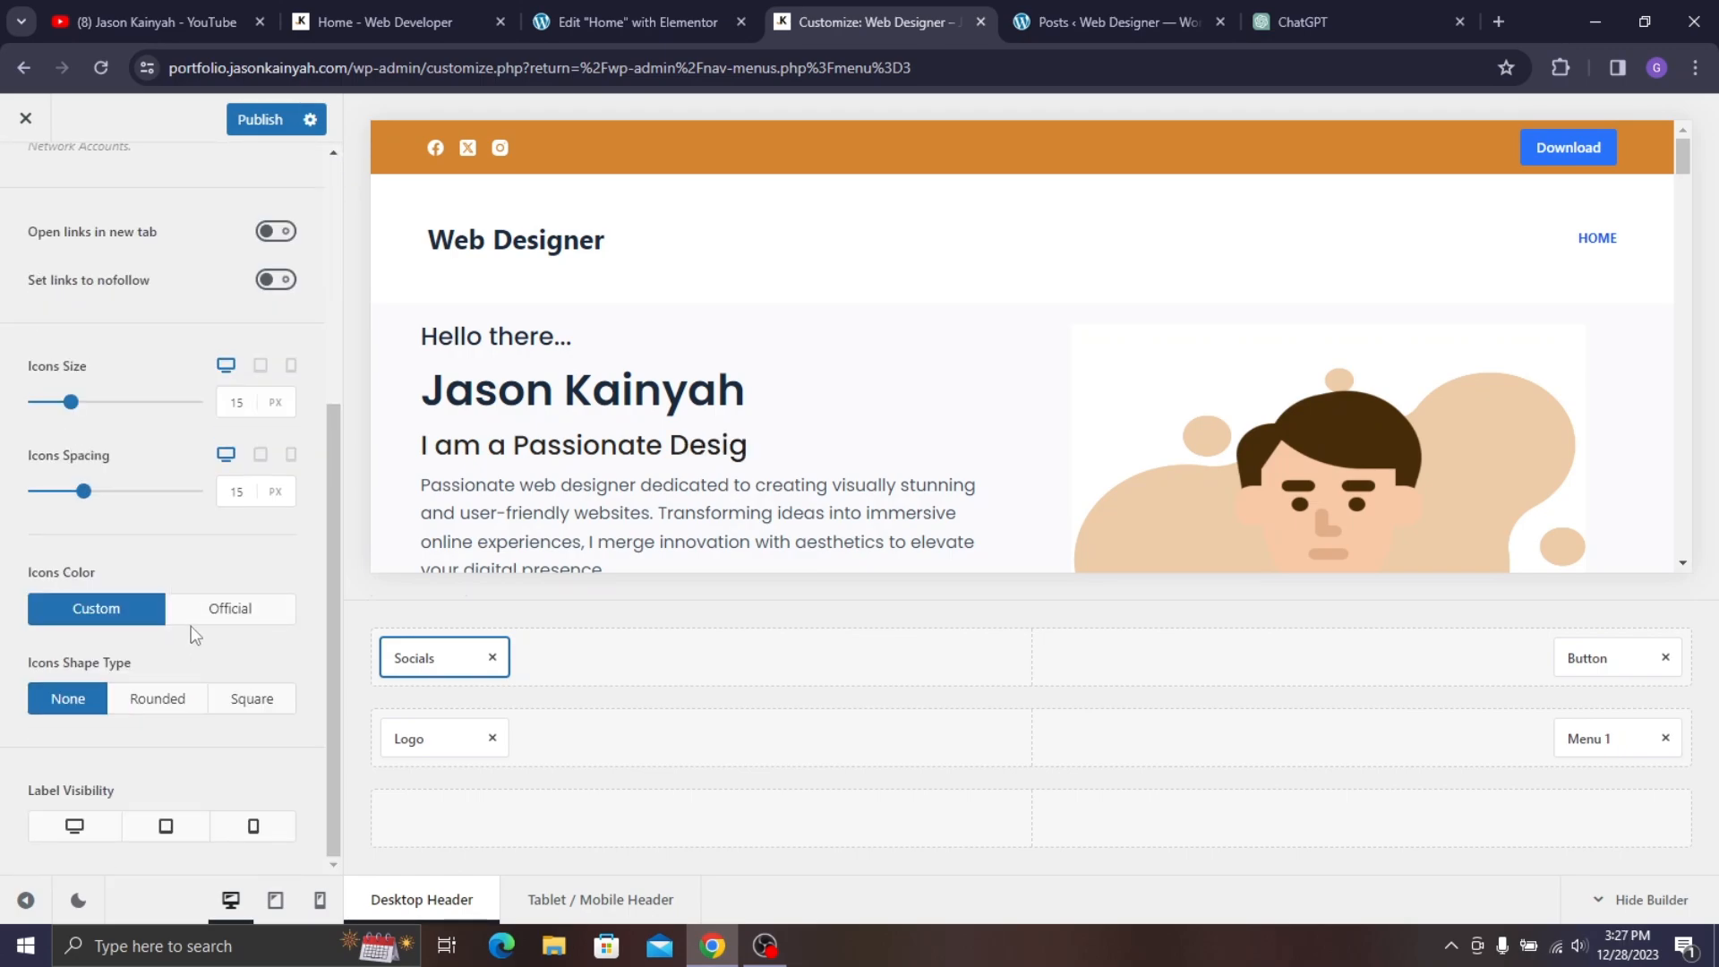
{"action": "left_click", "coordinate": [149, 709]}
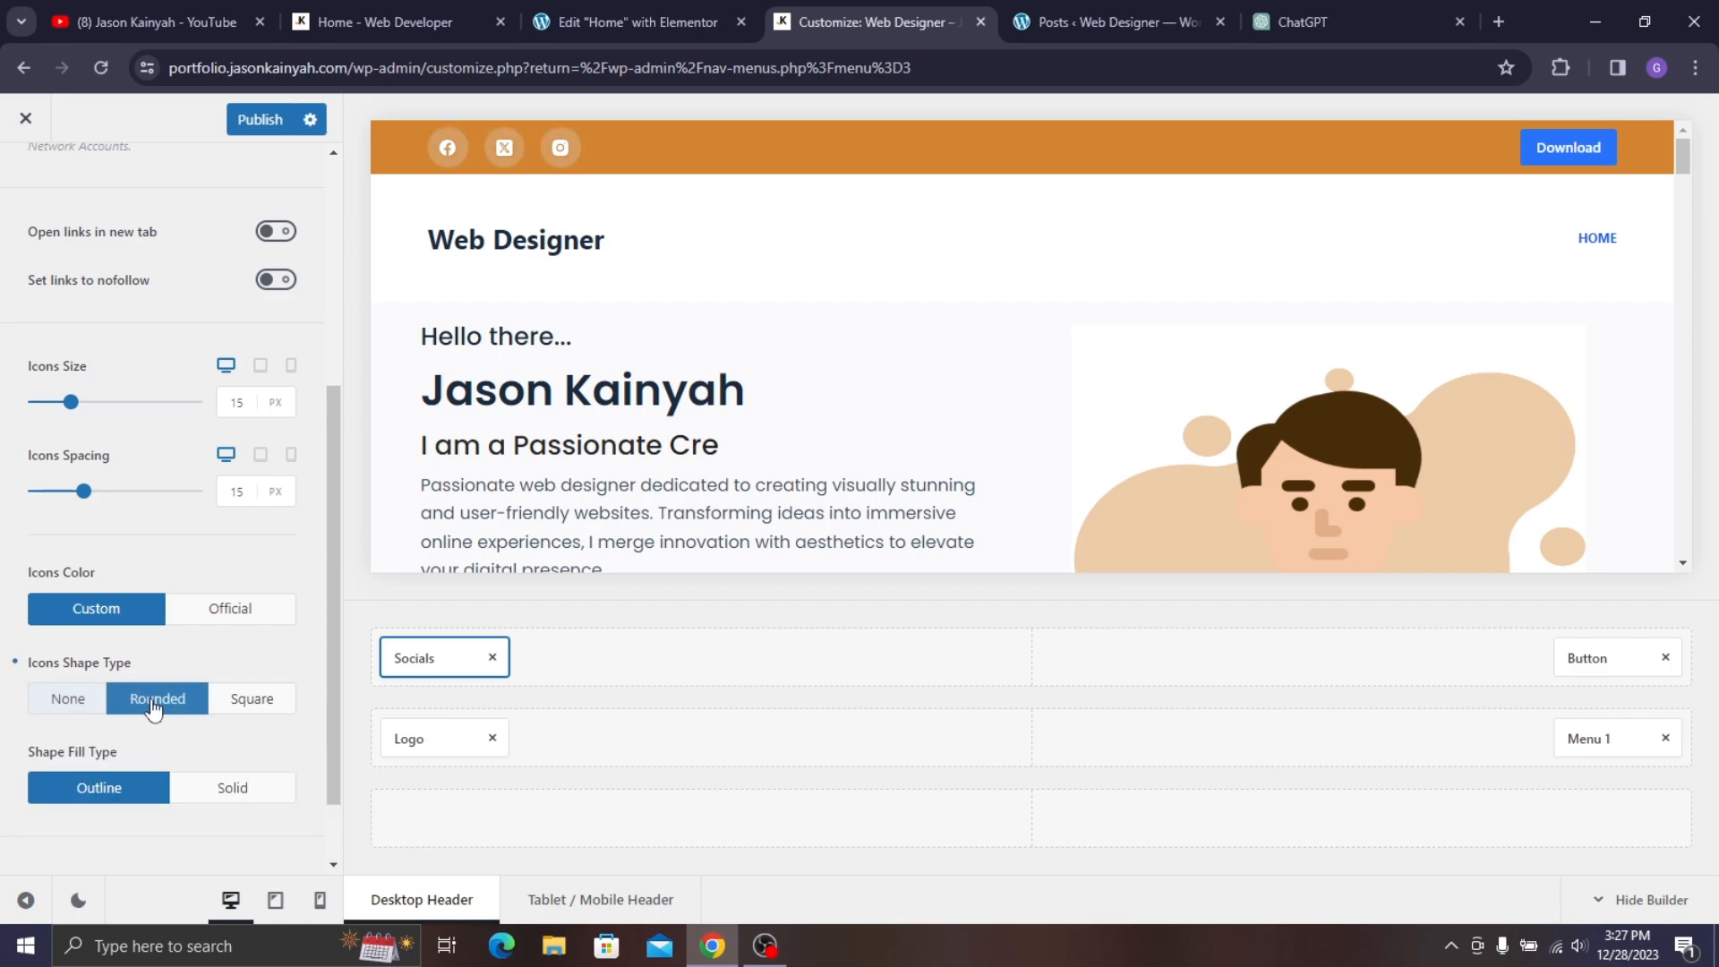
{"action": "left_click", "coordinate": [252, 695]}
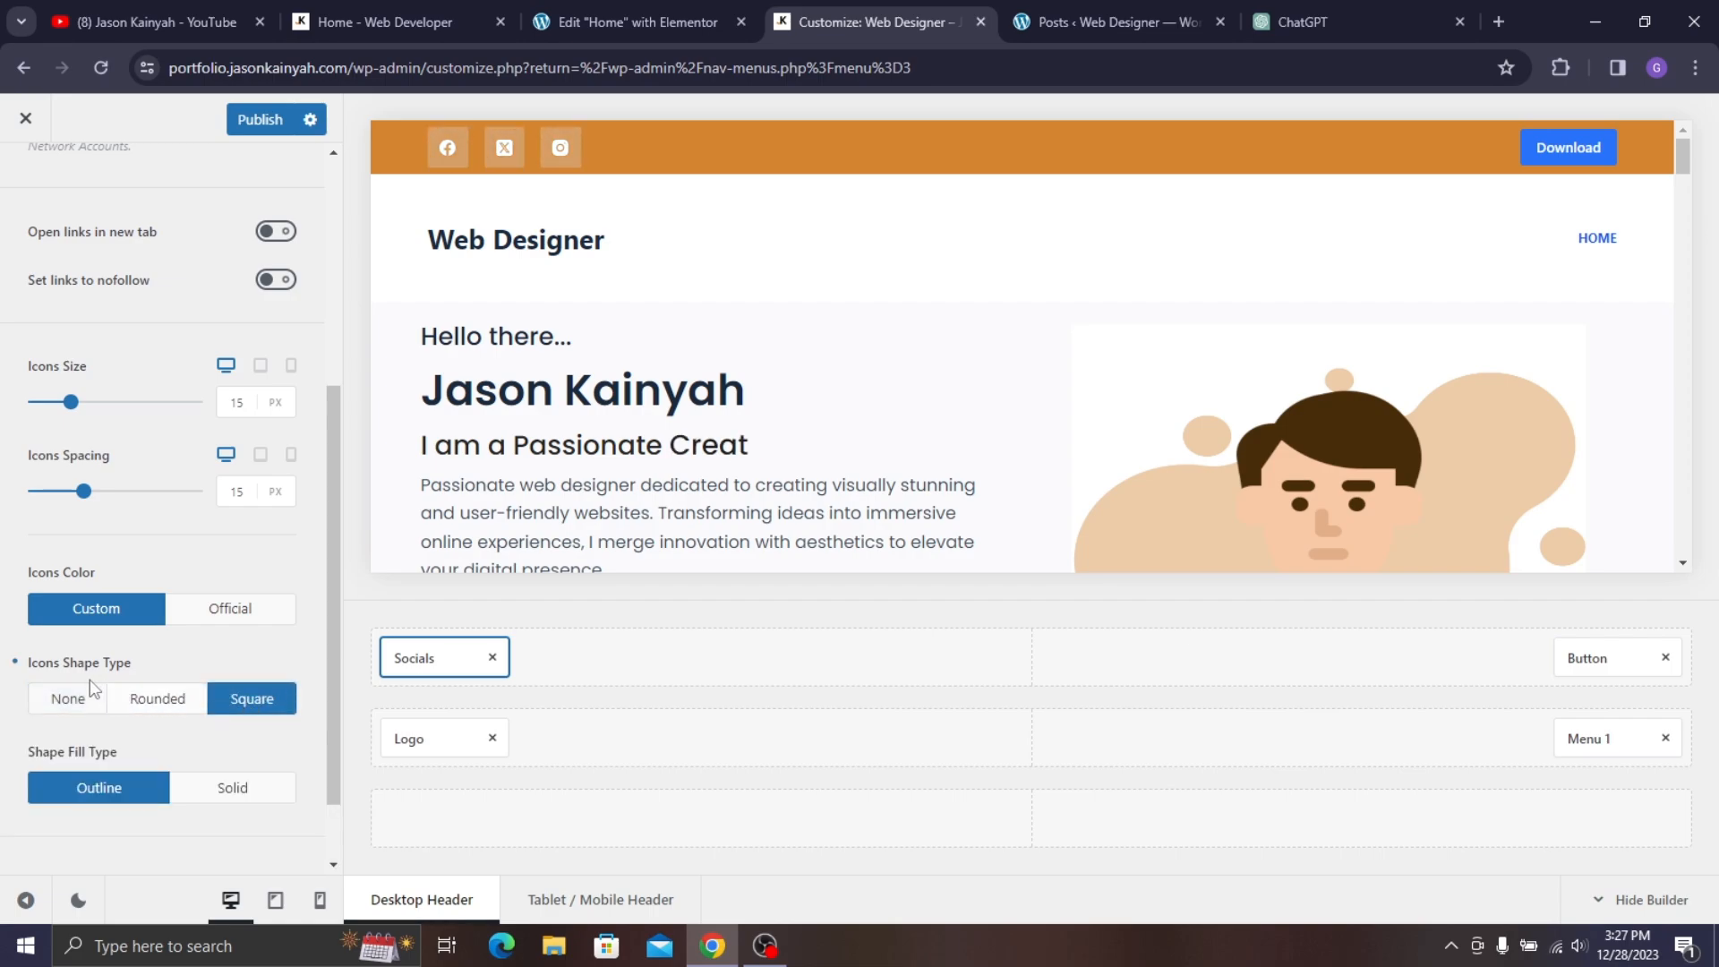
{"action": "left_click", "coordinate": [72, 700]}
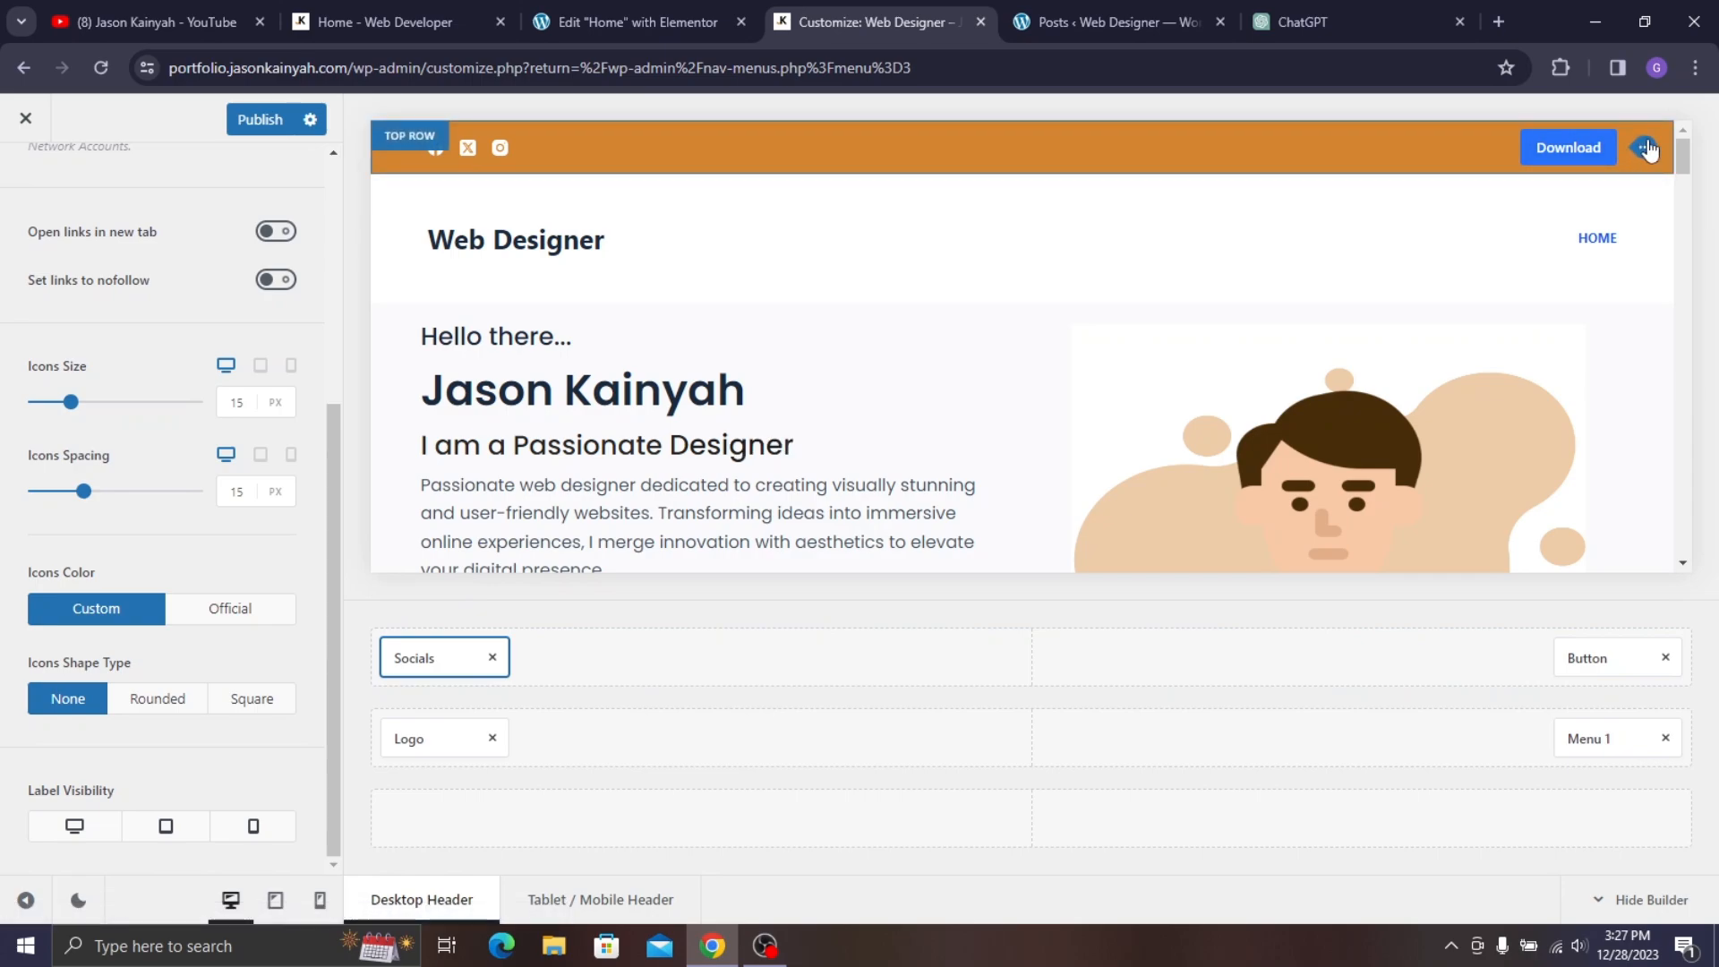
- Give the header button the Ghost style and the label 'Download CV'
{"action": "left_click", "coordinate": [1645, 150]}
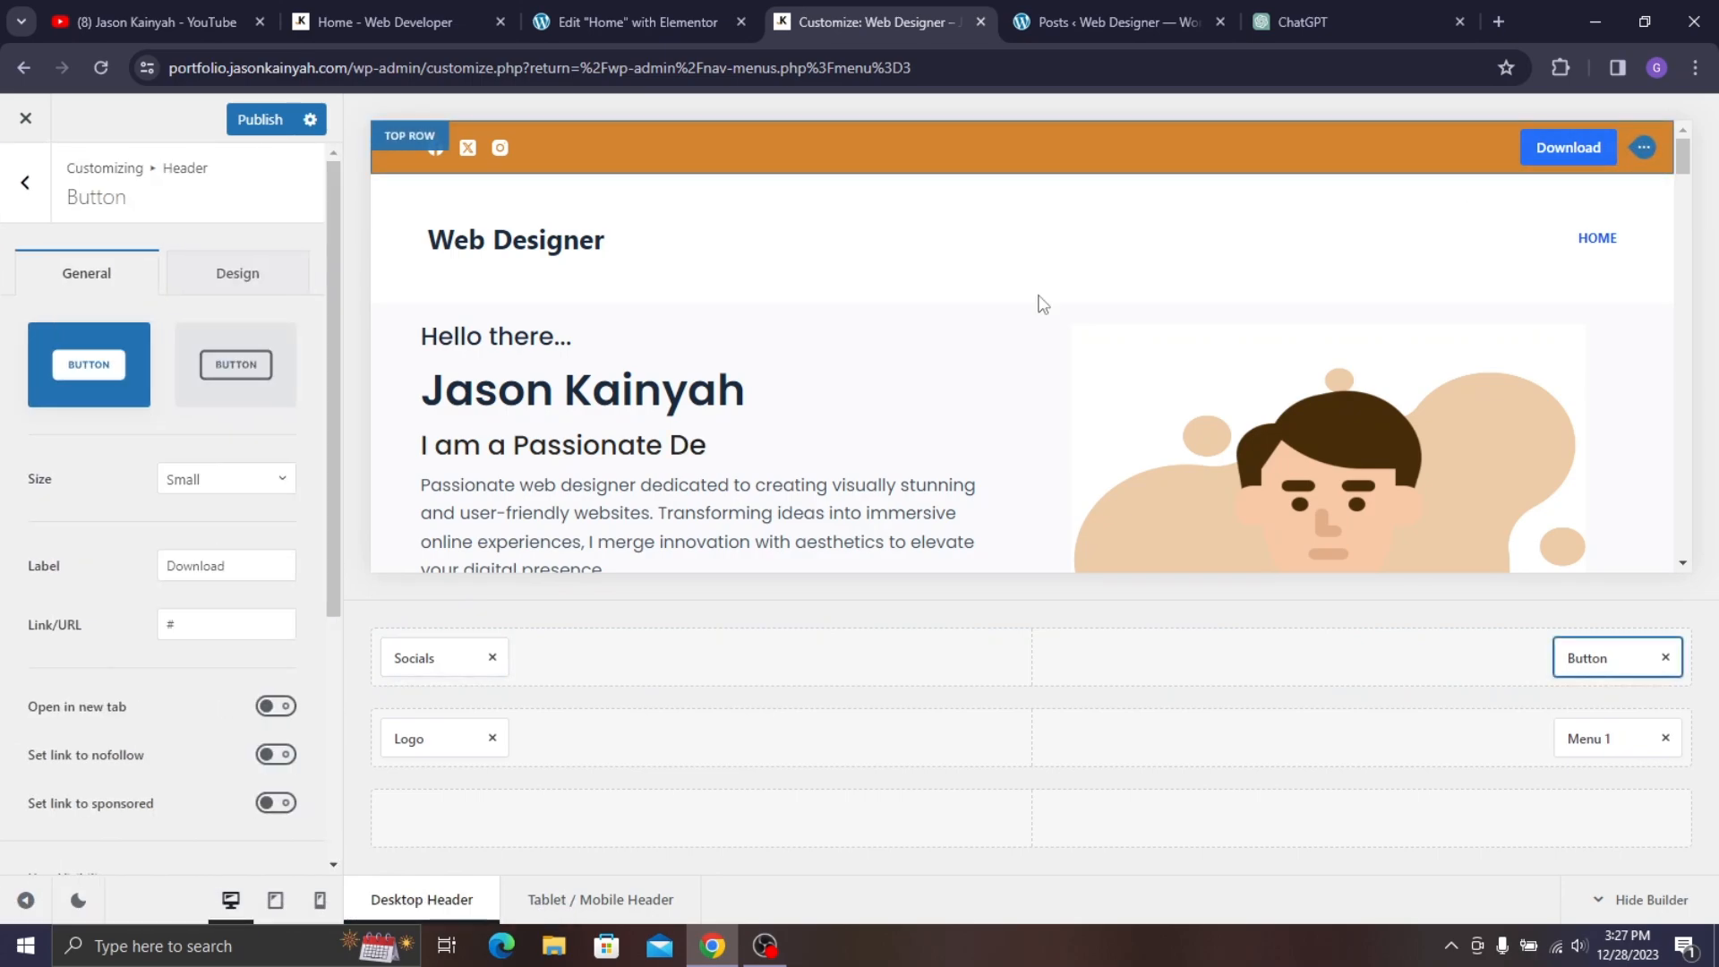
{"action": "left_click", "coordinate": [215, 385]}
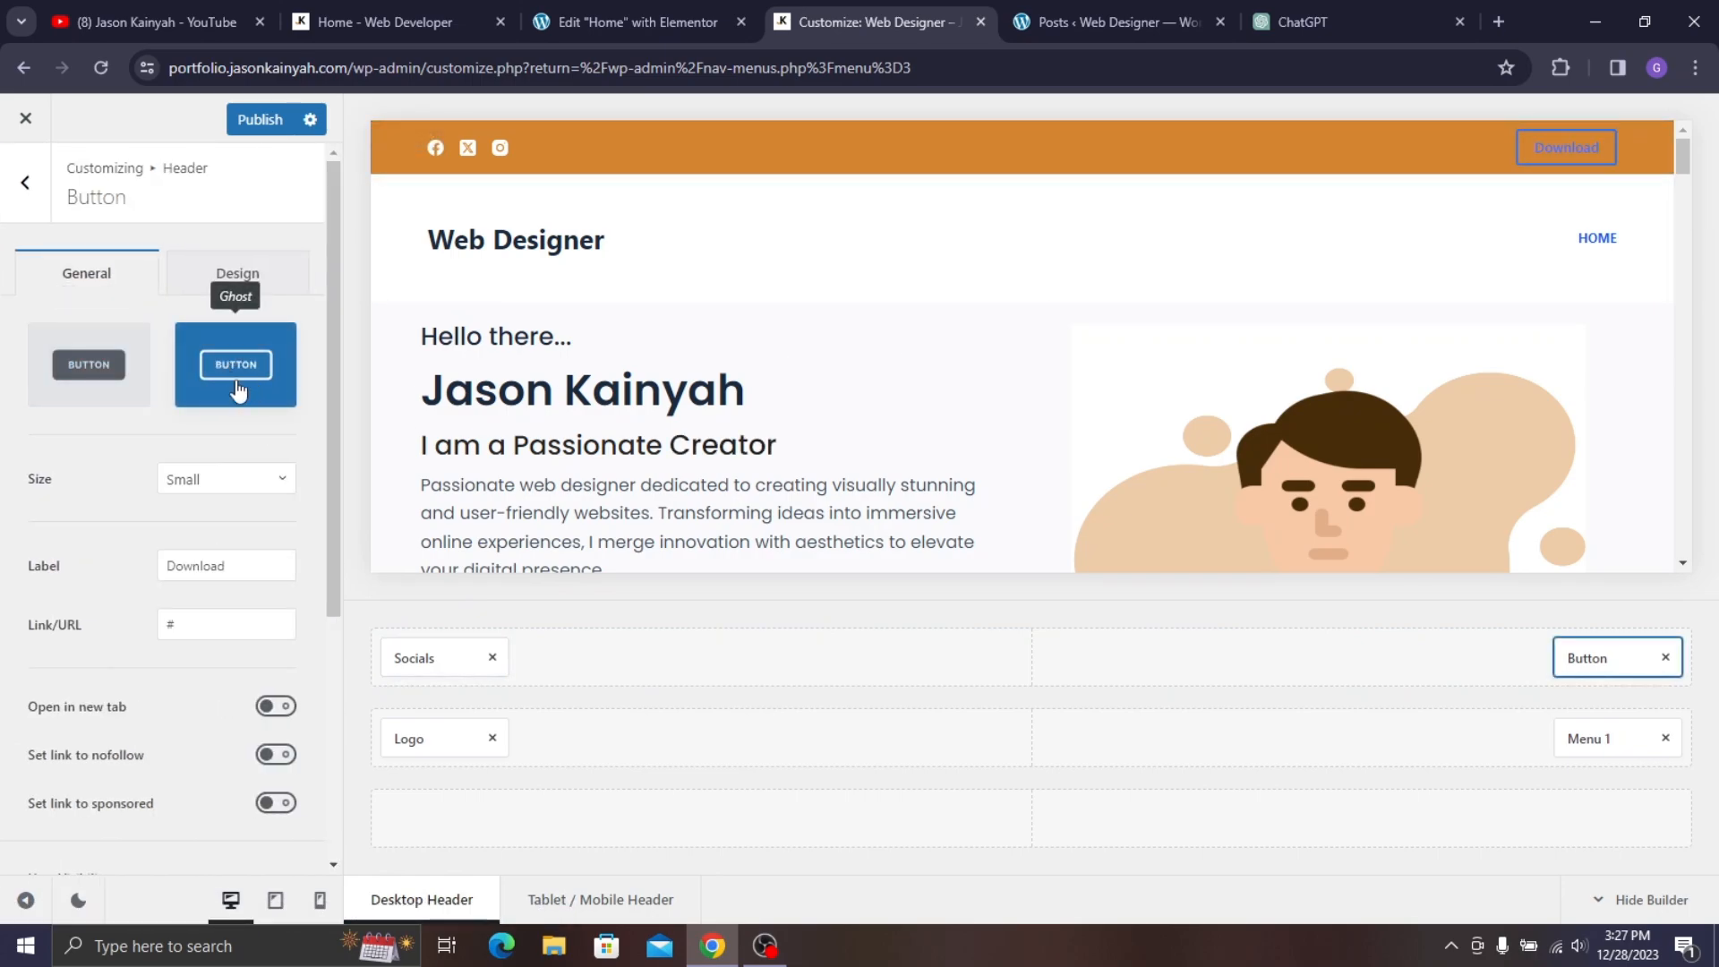
{"action": "left_click", "coordinate": [233, 562]}
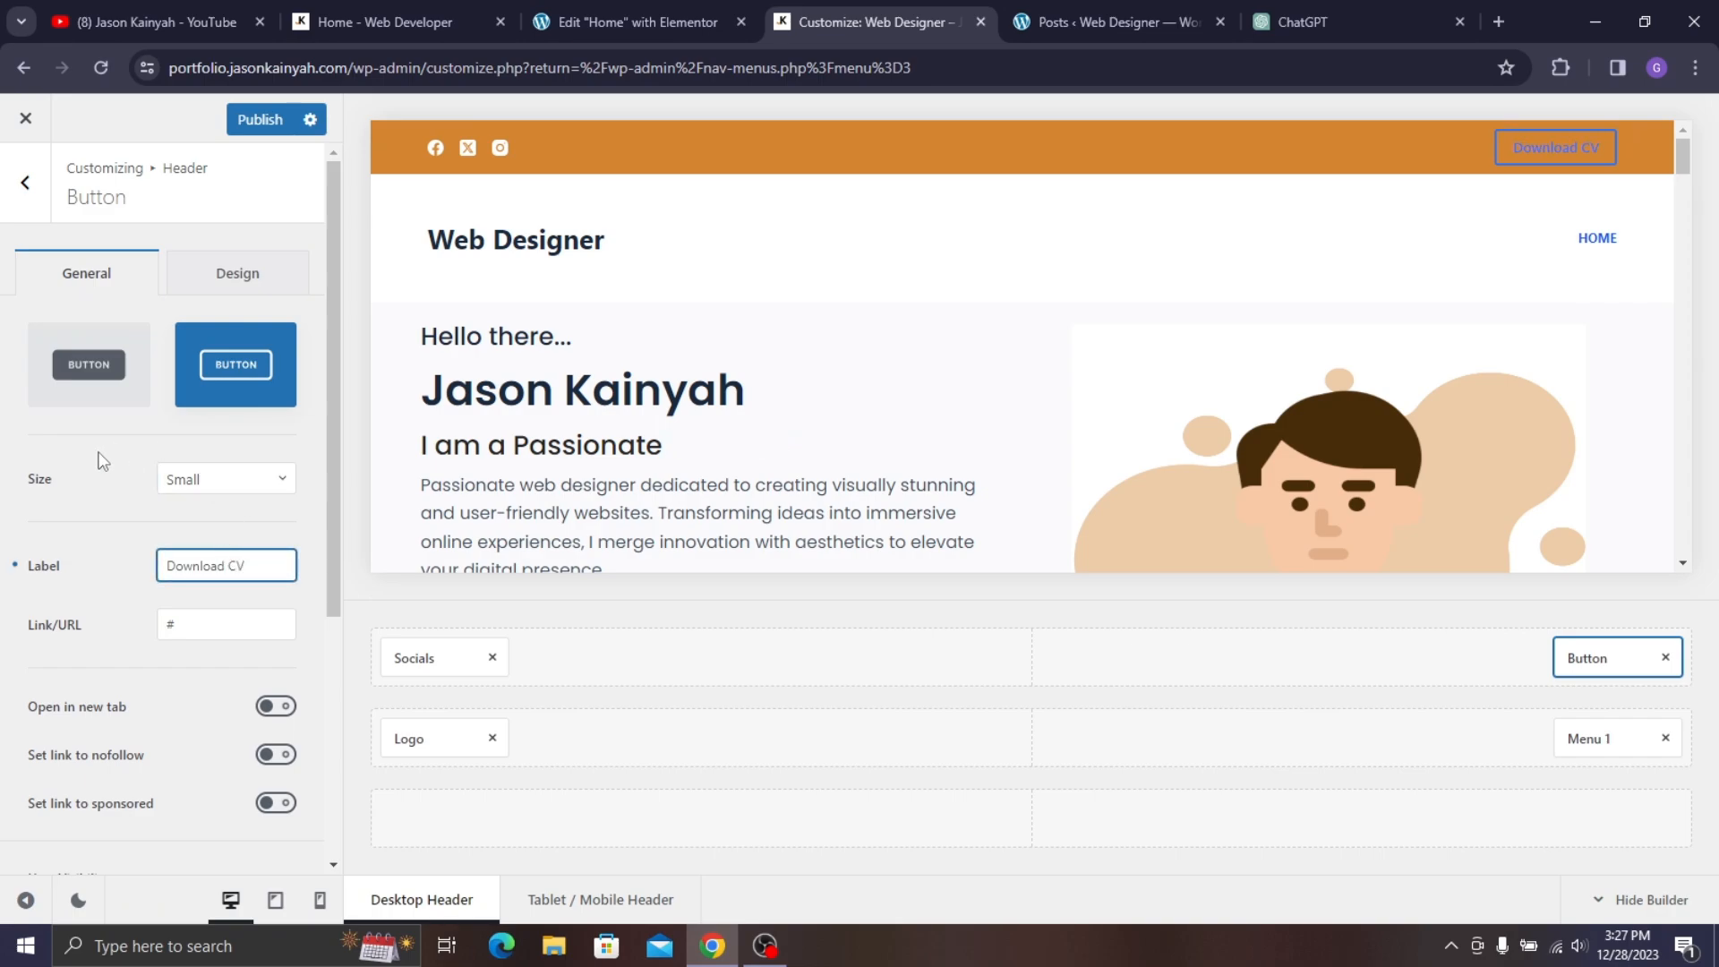
{"action": "left_click", "coordinate": [86, 528]}
- Make the button's font colour and normal and hover button colours white
{"action": "left_click", "coordinate": [247, 278]}
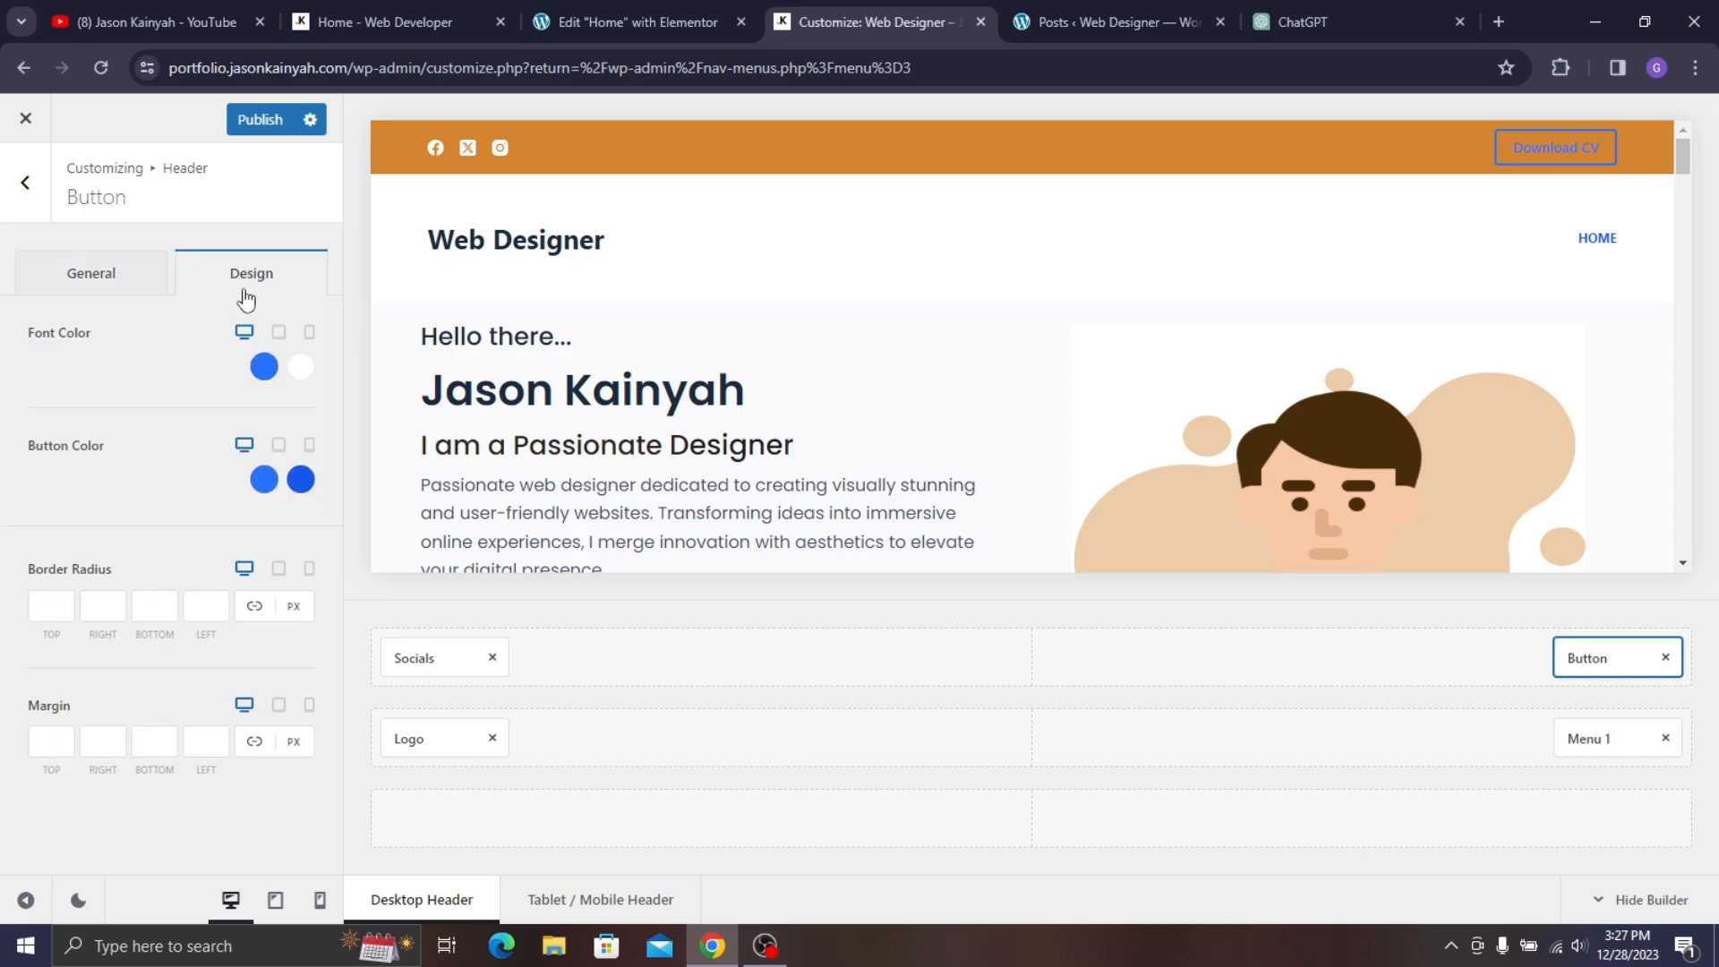
{"action": "left_click", "coordinate": [264, 366]}
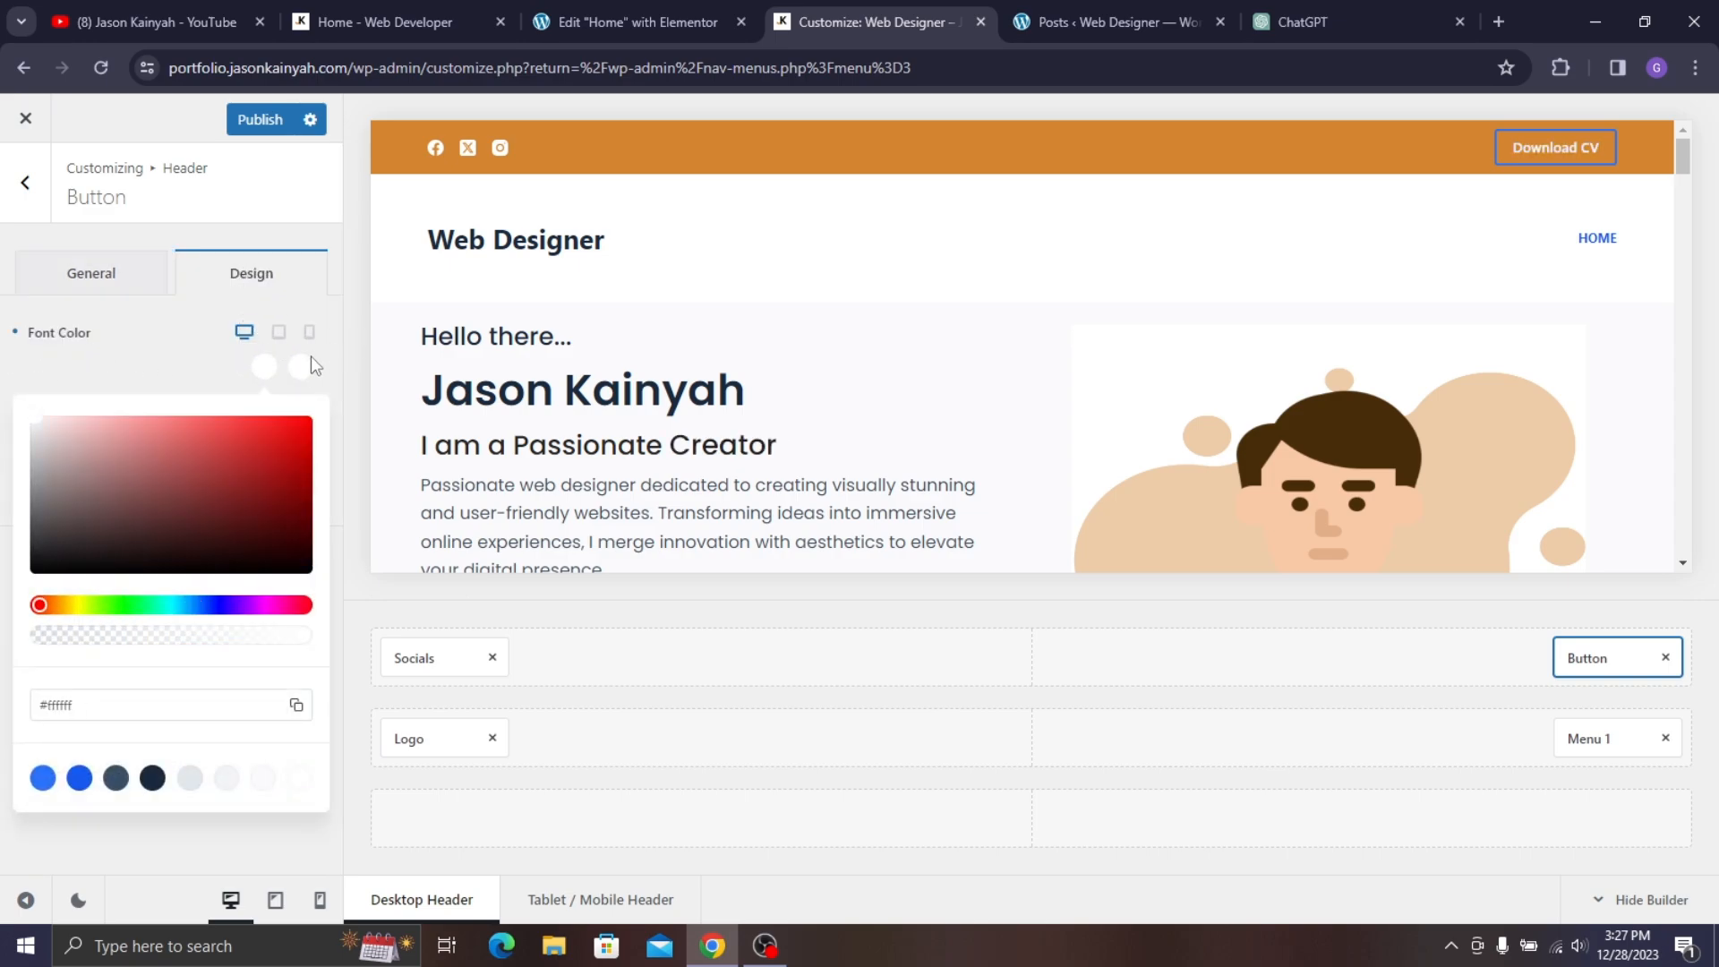
{"action": "left_click", "coordinate": [186, 355]}
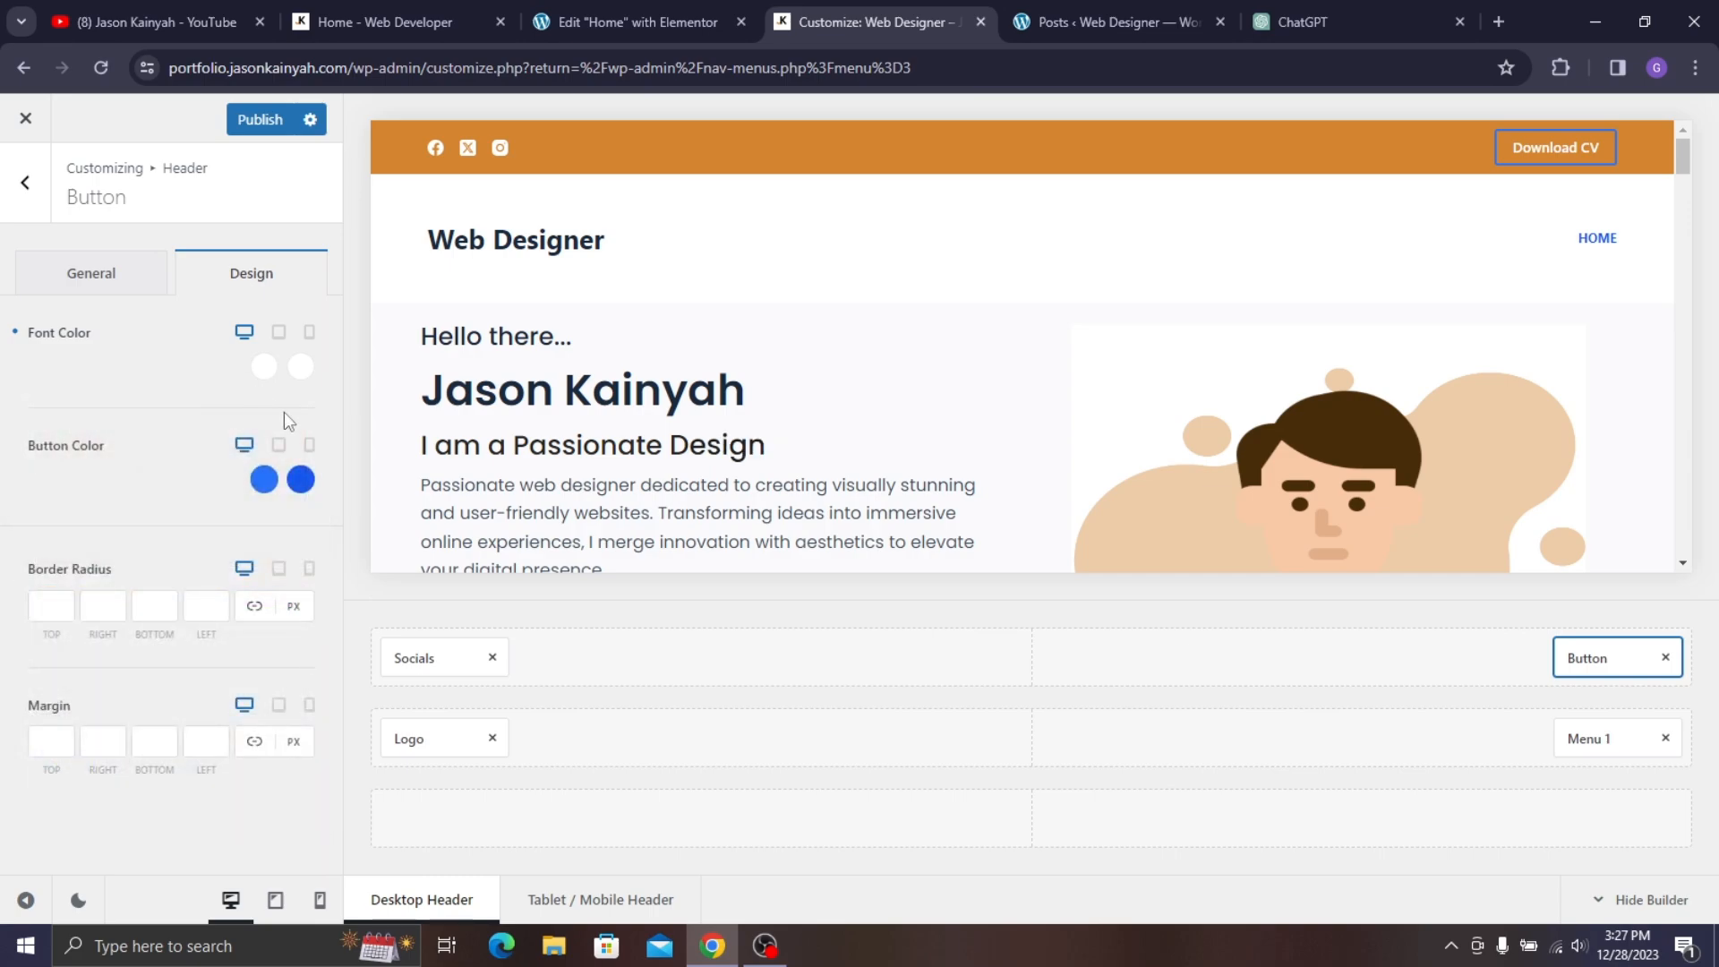
{"action": "left_click", "coordinate": [265, 480]}
{"action": "left_click_drag", "start_coordinate": [142, 594], "coordinate": [32, 528]}
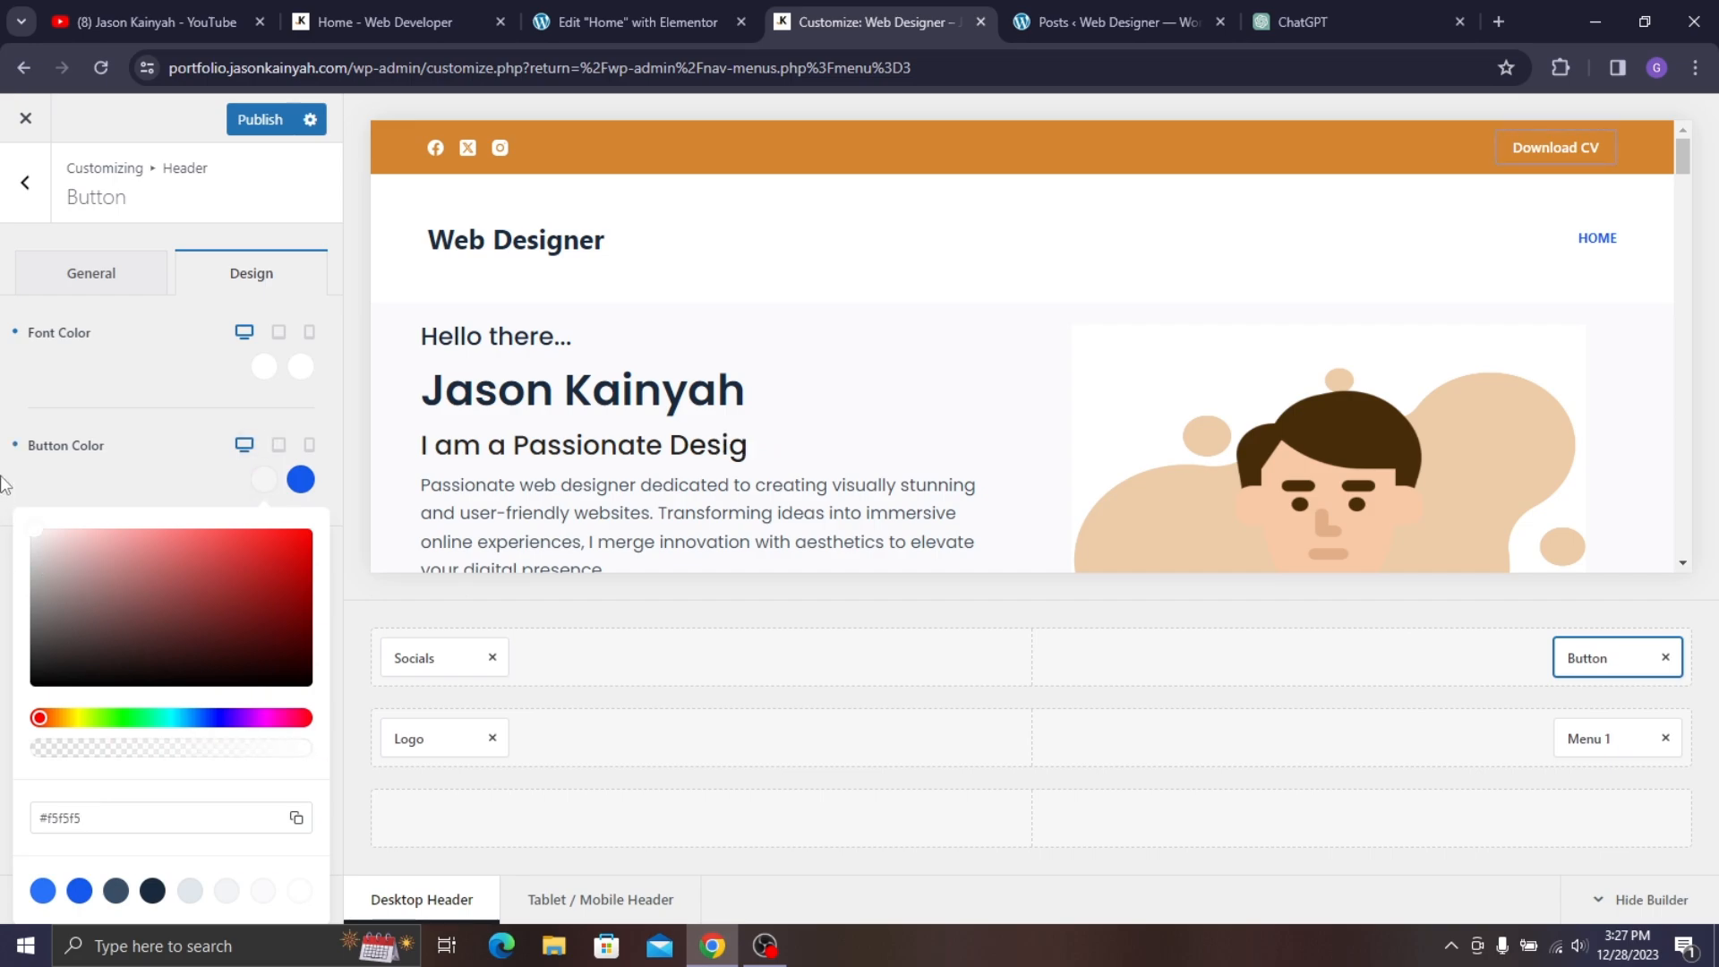
{"action": "left_click", "coordinate": [307, 478]}
{"action": "left_click_drag", "start_coordinate": [173, 564], "coordinate": [4, 412]}
{"action": "left_click_drag", "start_coordinate": [91, 491], "coordinate": [107, 484]}
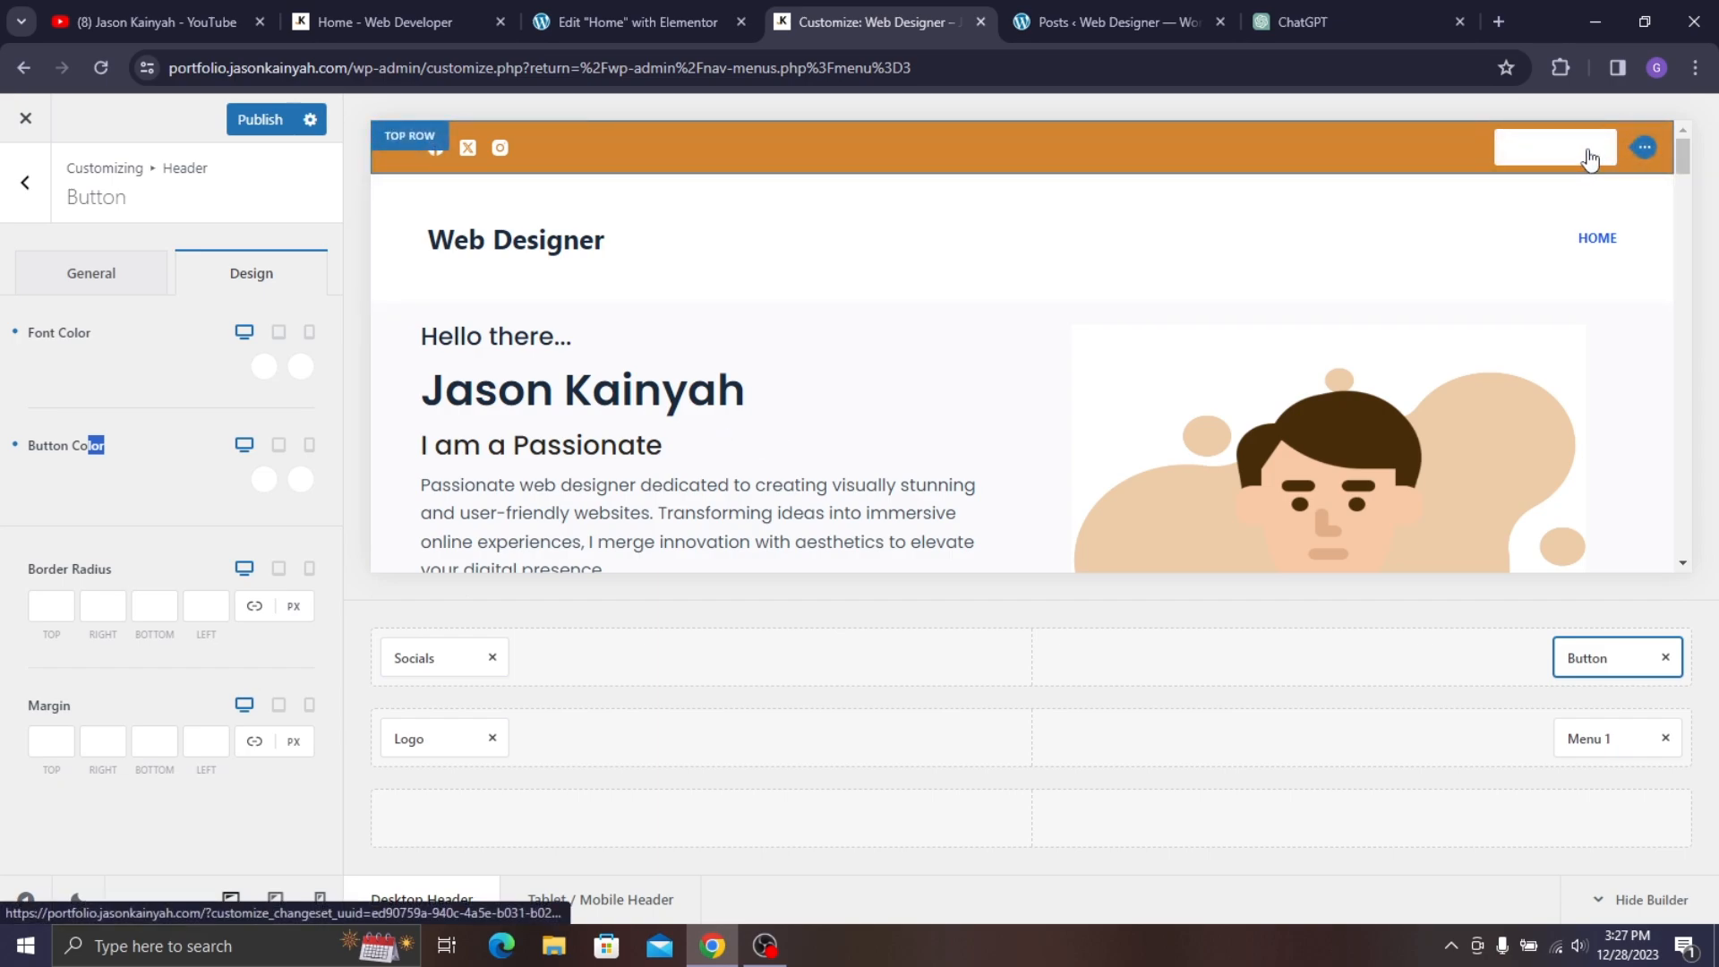
- Set the button's hover font colour to orange #D3842F
{"action": "left_click", "coordinate": [301, 366]}
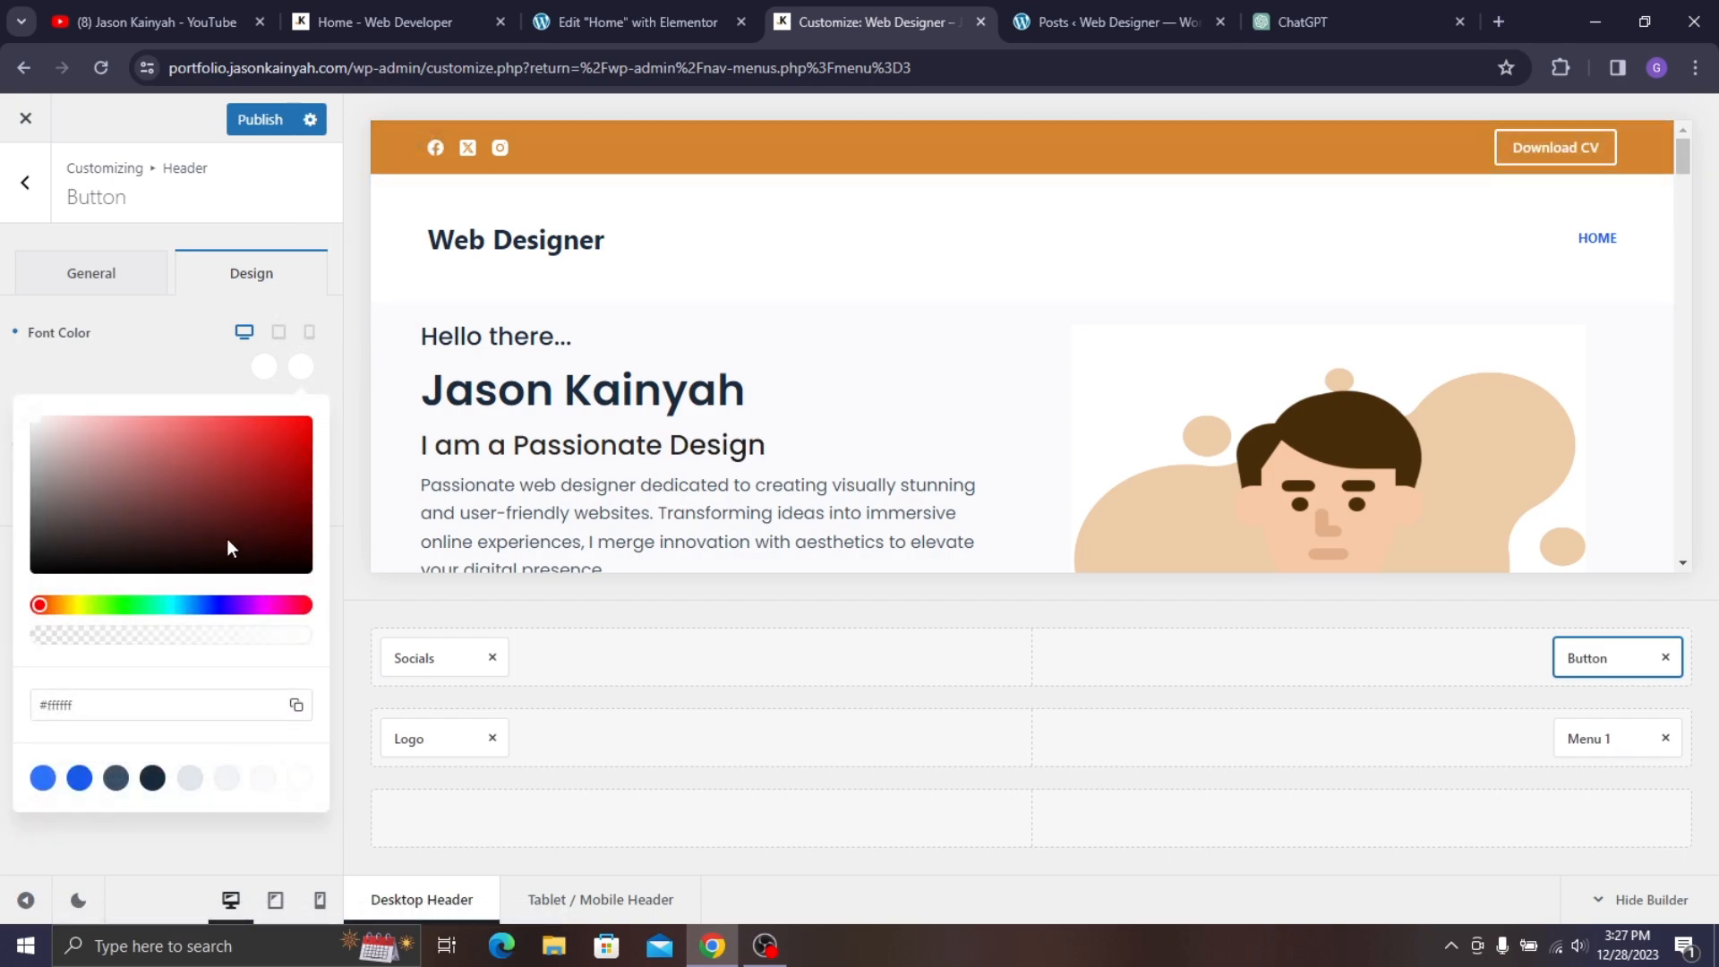
{"action": "left_click", "coordinate": [84, 705]}
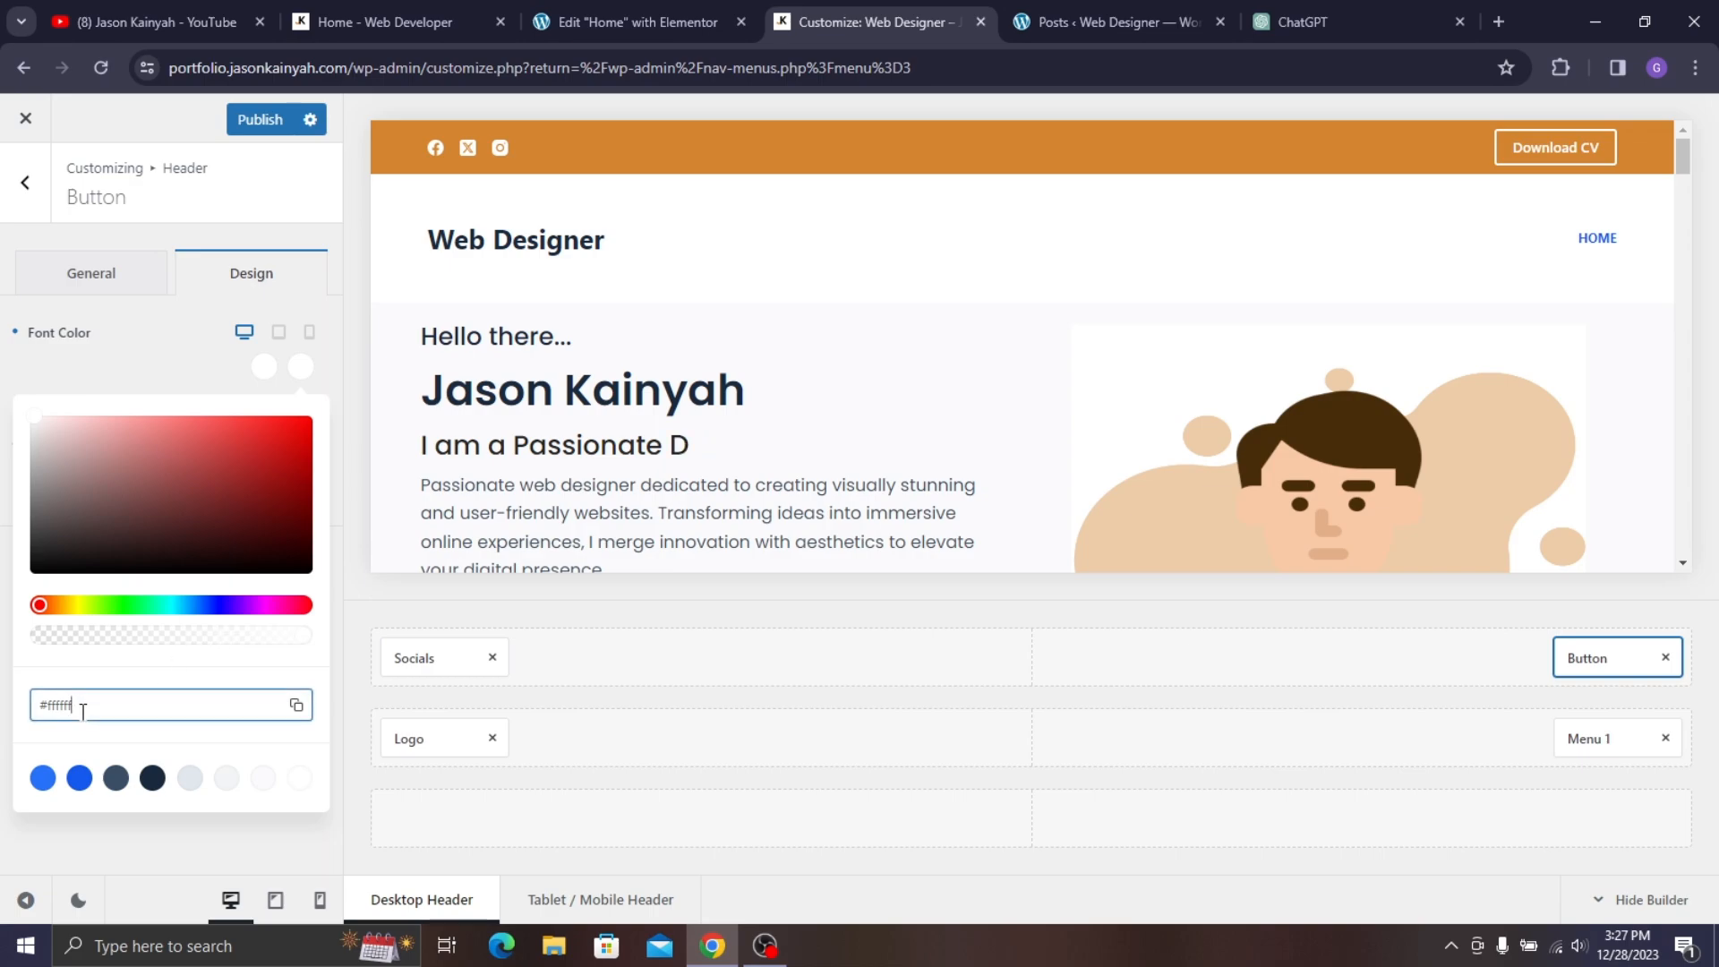
{"action": "key", "text": "ctrl+a"}
{"action": "type", "text": "D3842F"}
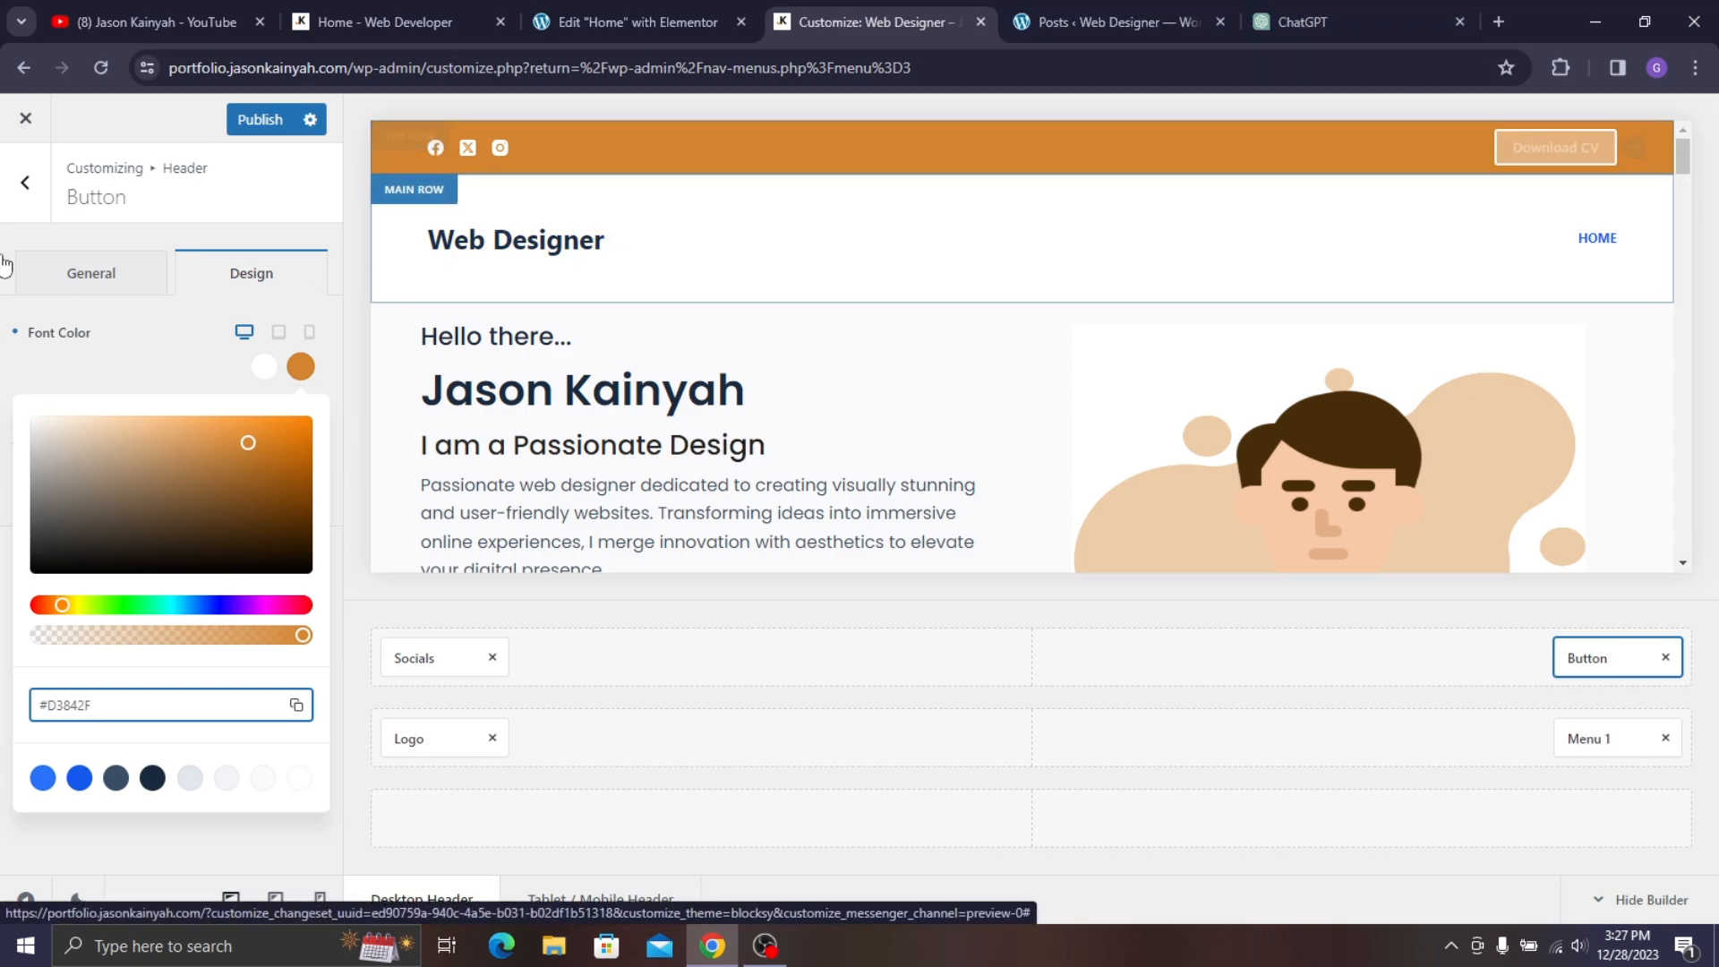
{"action": "left_click", "coordinate": [151, 356]}
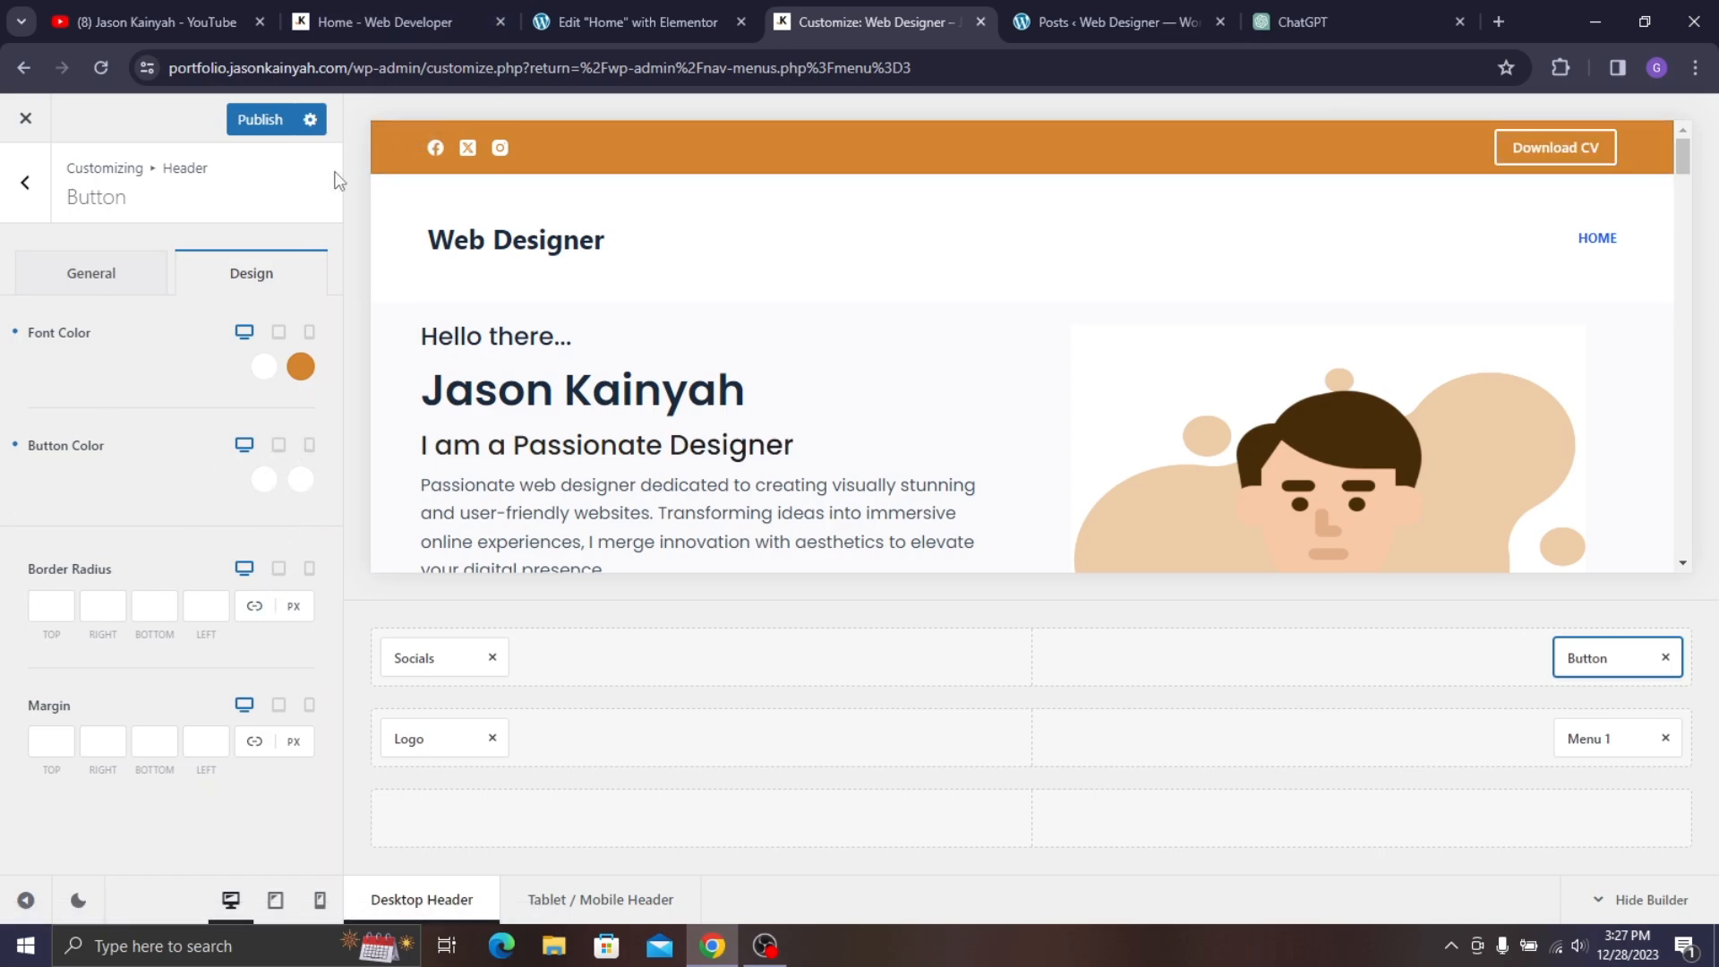
- Set the top row's Row Min Height to 55 px and lower the main row's to 114 px
{"action": "left_click", "coordinate": [421, 150]}
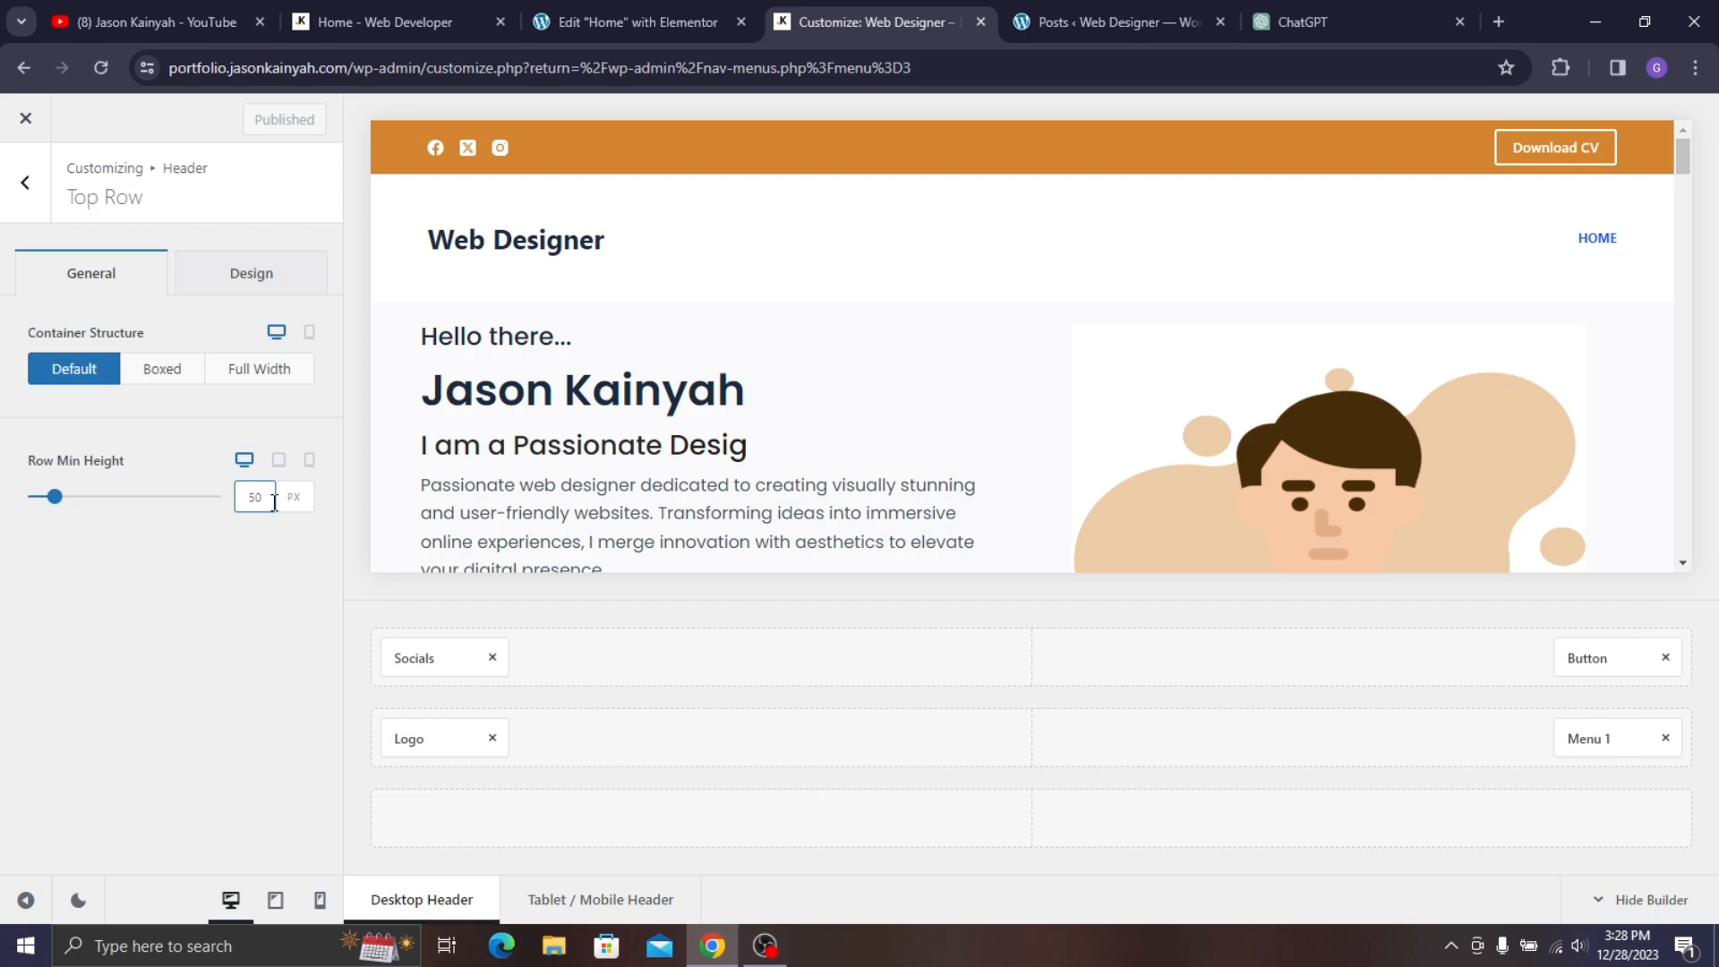
{"action": "left_click_drag", "start_coordinate": [274, 502], "coordinate": [105, 478]}
{"action": "type", "text": "55"}
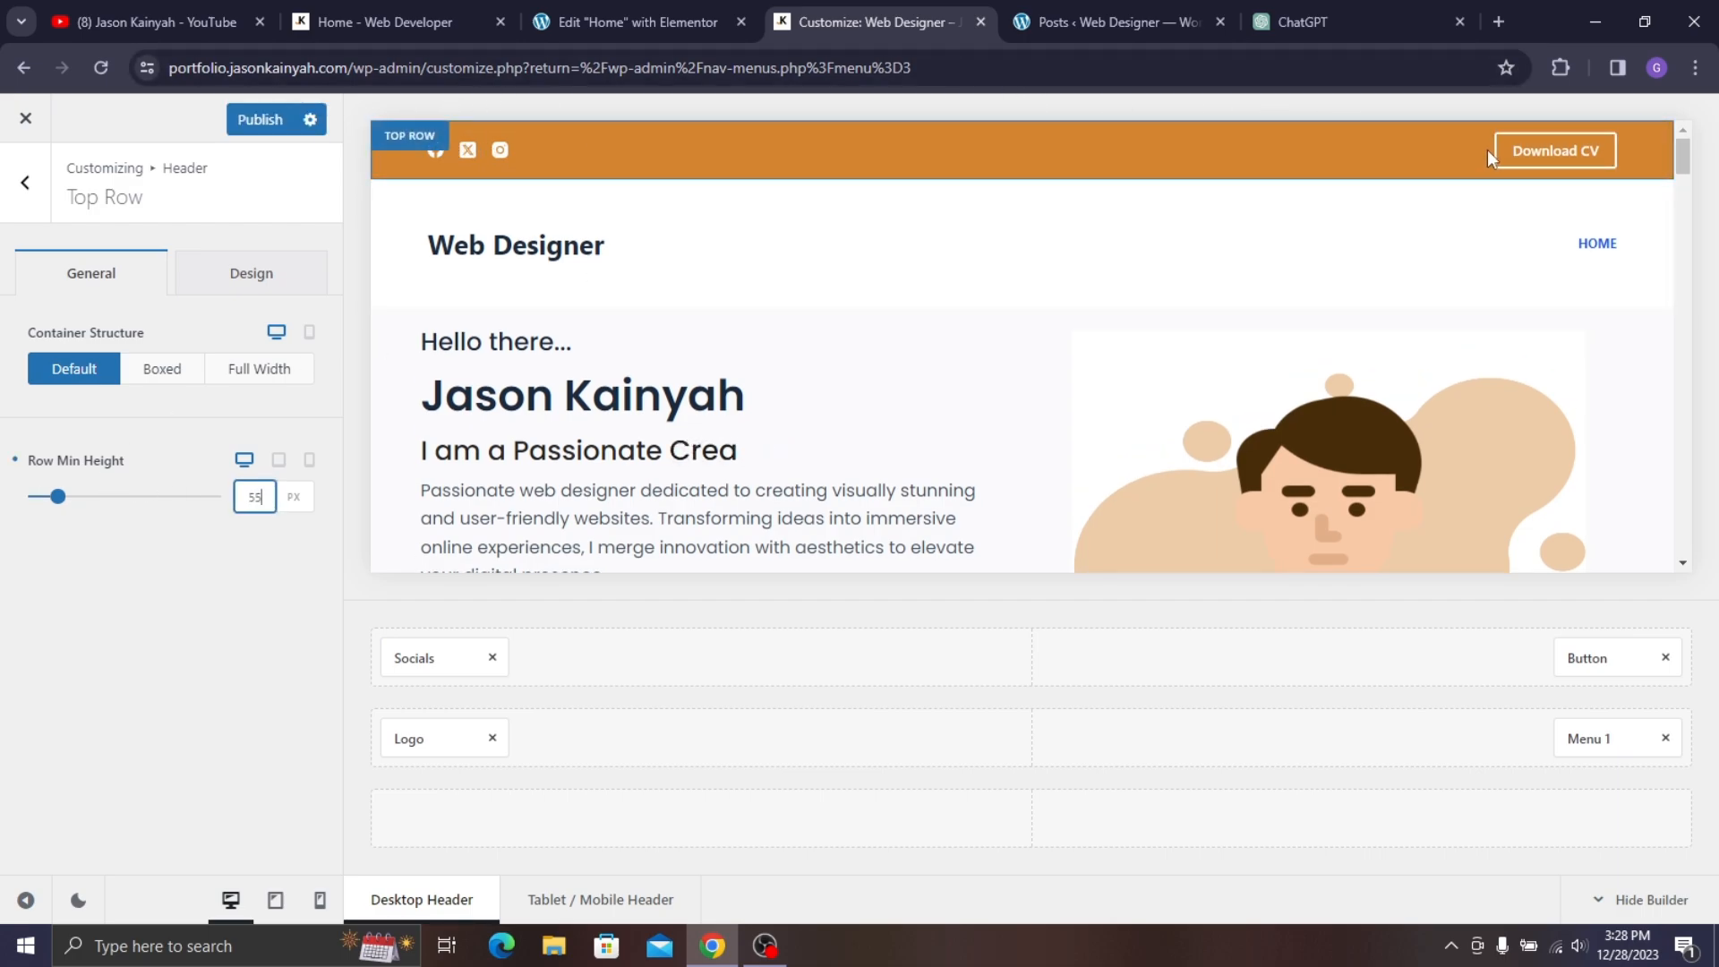
{"action": "left_click", "coordinate": [430, 205]}
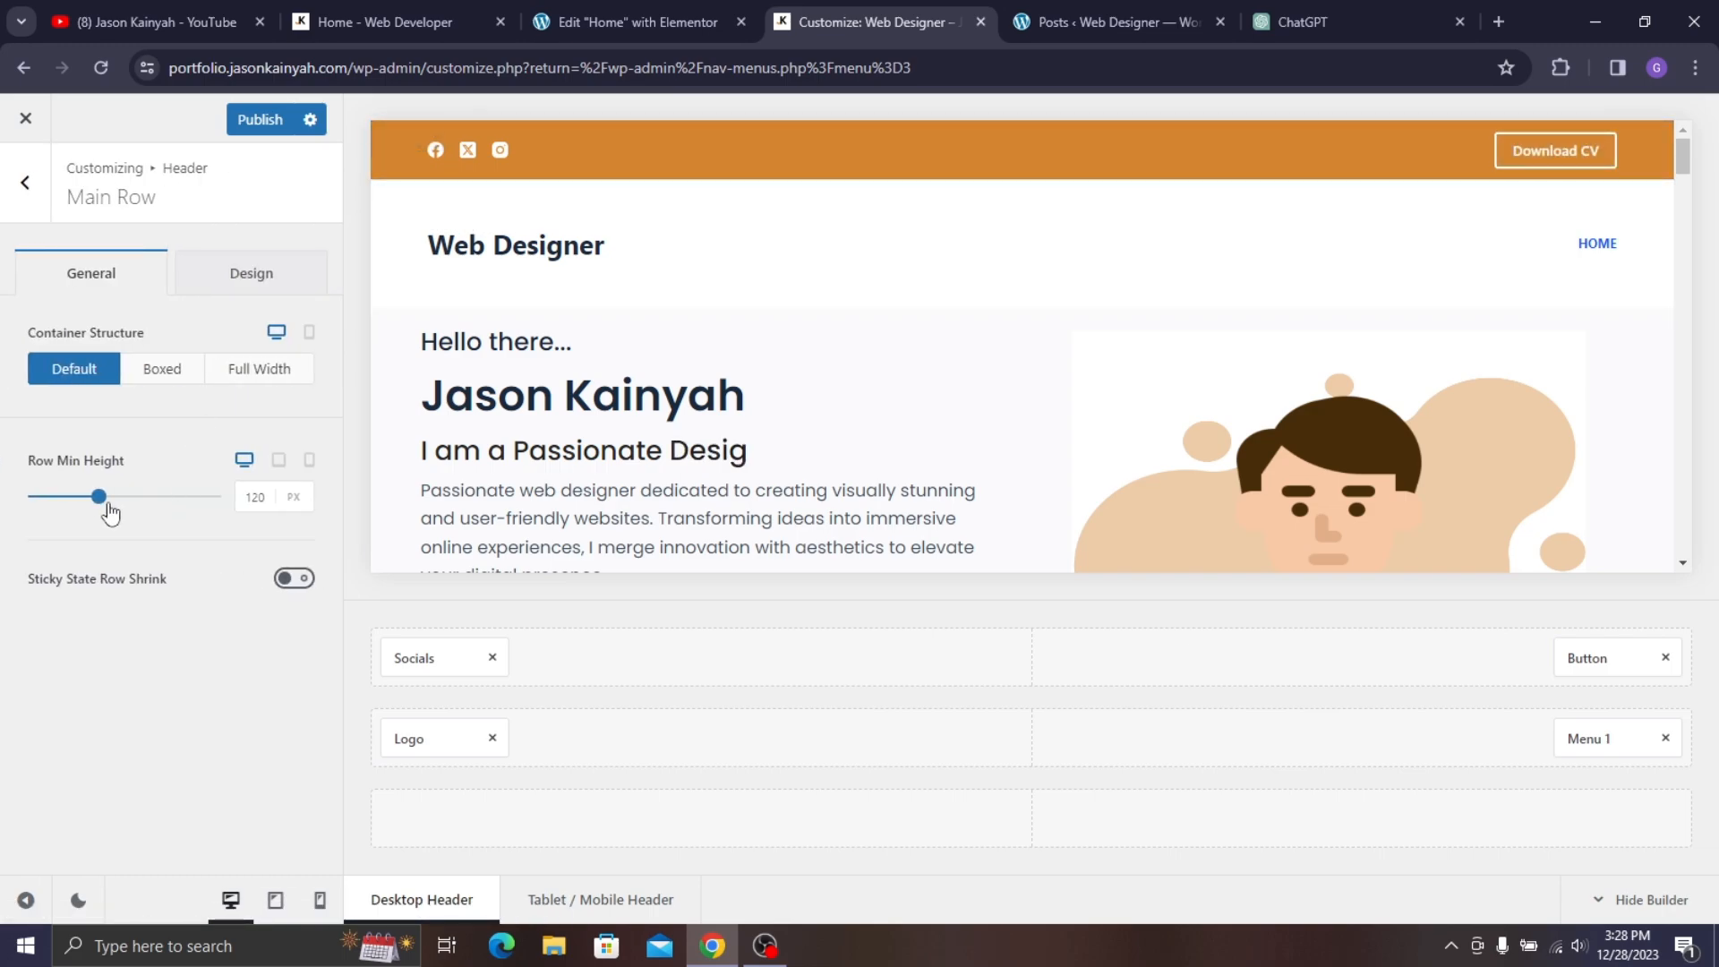
{"action": "left_click_drag", "start_coordinate": [101, 506], "coordinate": [93, 502]}
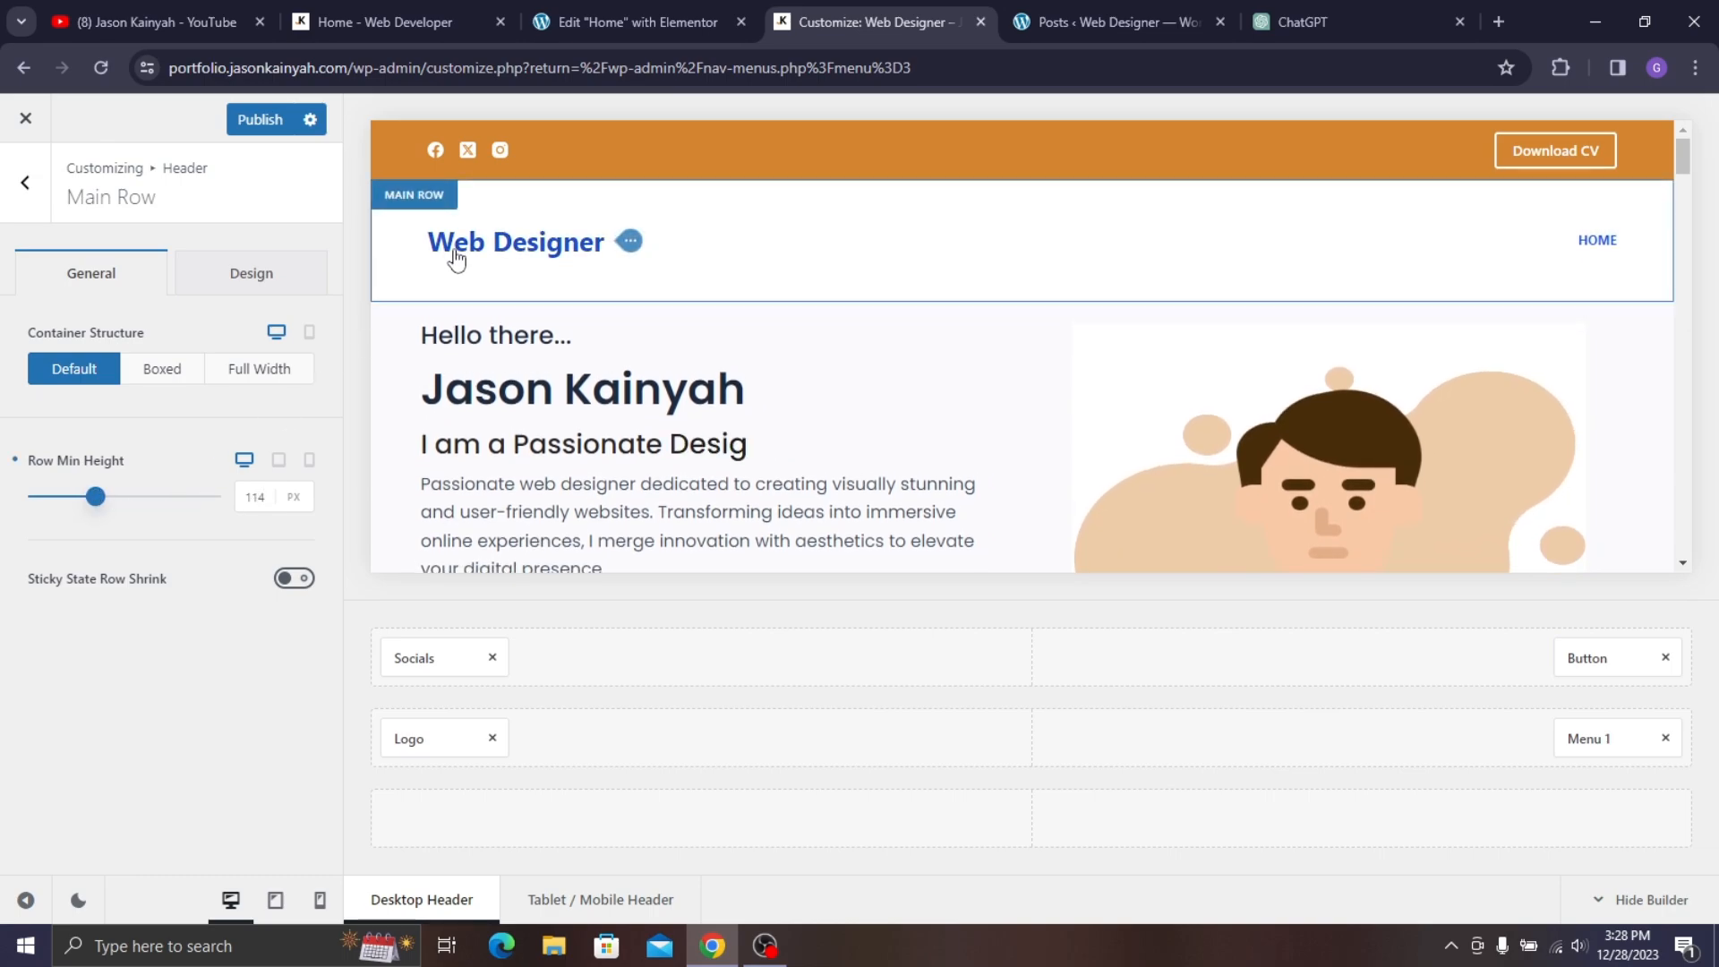
- Clear the 'Web Designer' site title and use logo-1.png as the header logo
{"action": "left_click", "coordinate": [632, 243]}
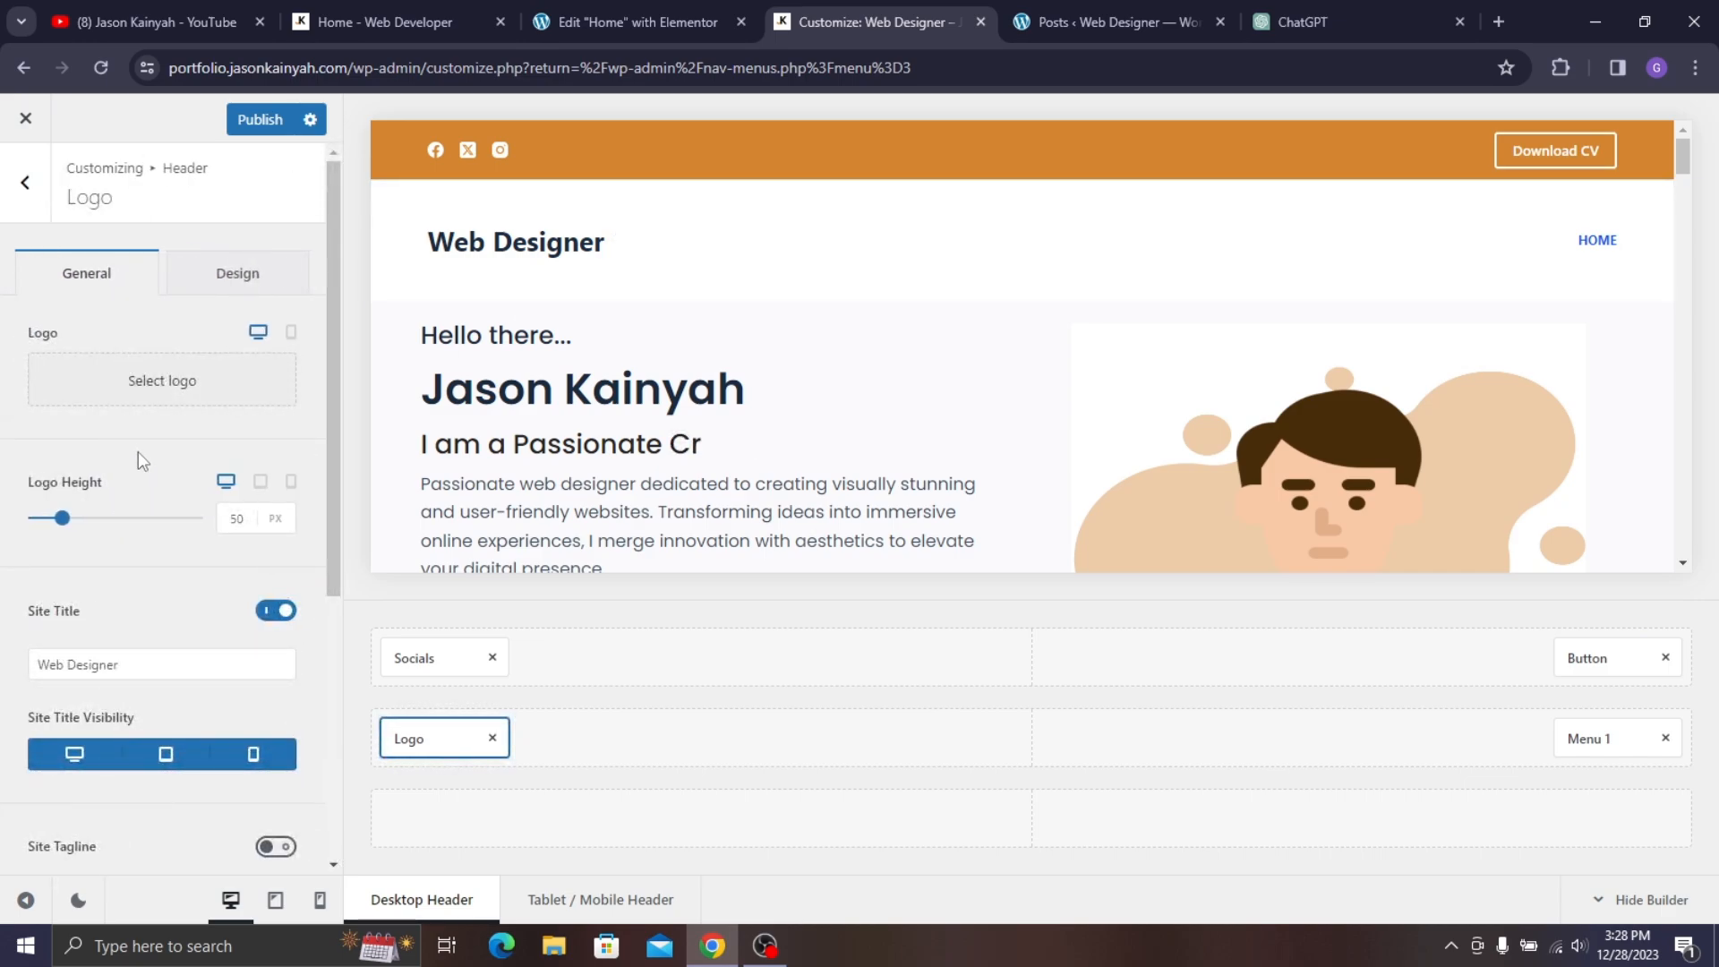
{"action": "left_click", "coordinate": [166, 659]}
{"action": "left_click_drag", "start_coordinate": [165, 659], "coordinate": [4, 607]}
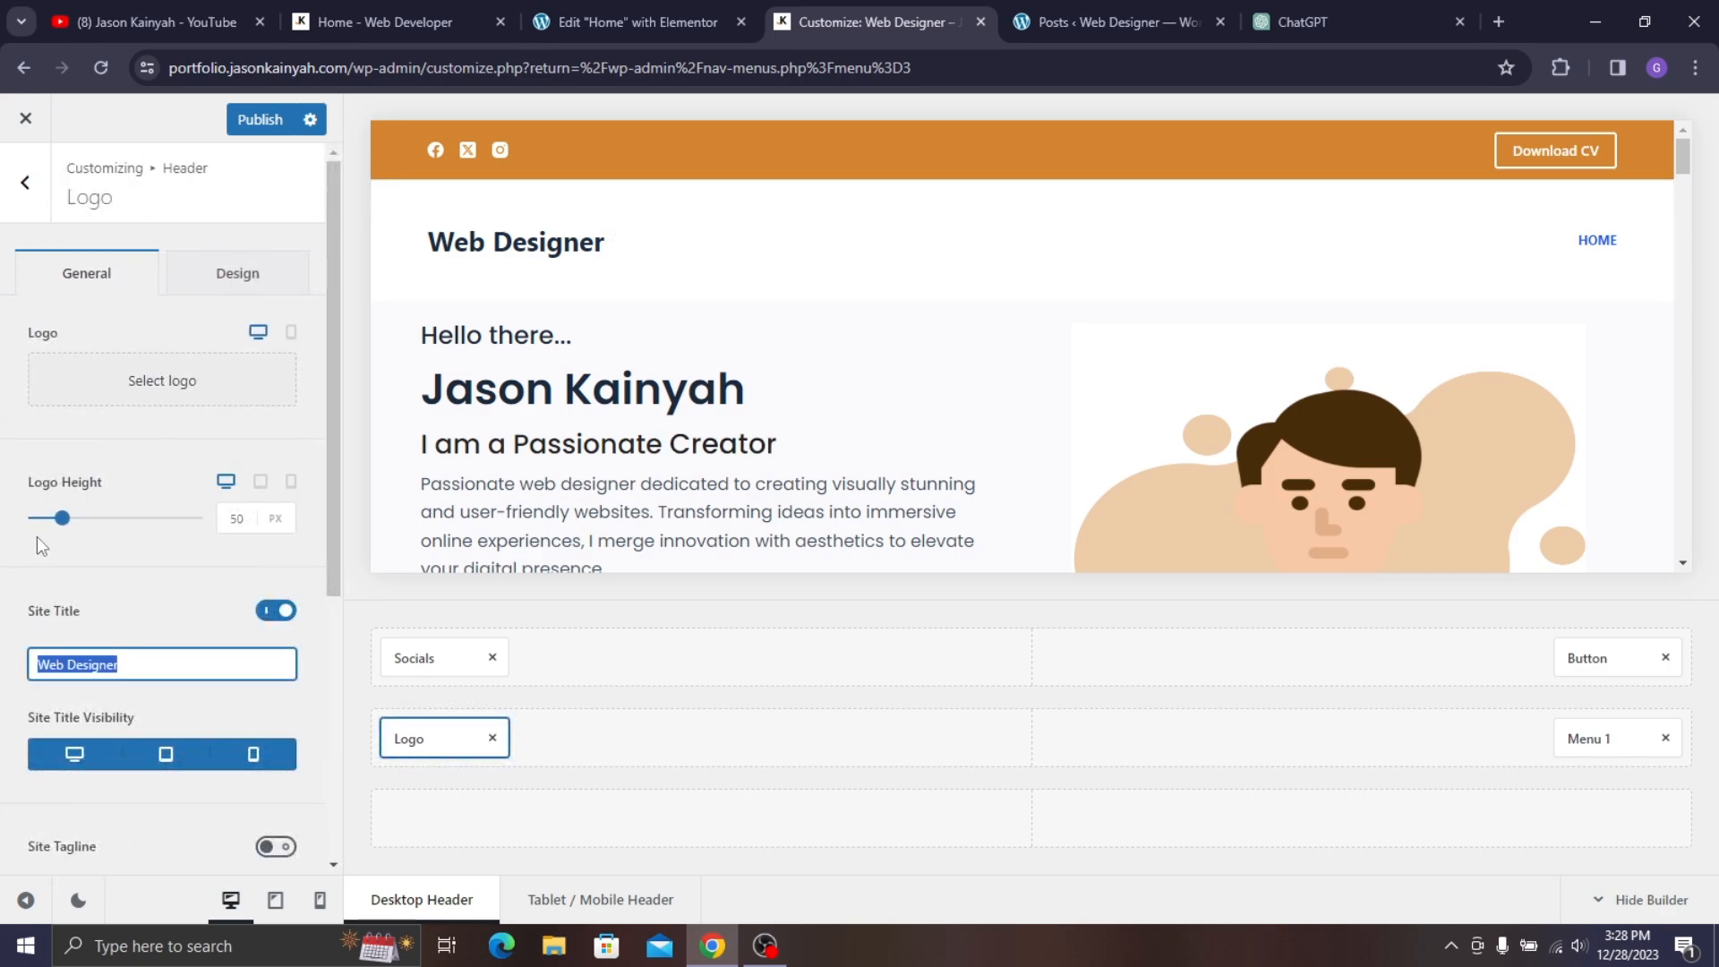
{"action": "key", "text": "BackSpace"}
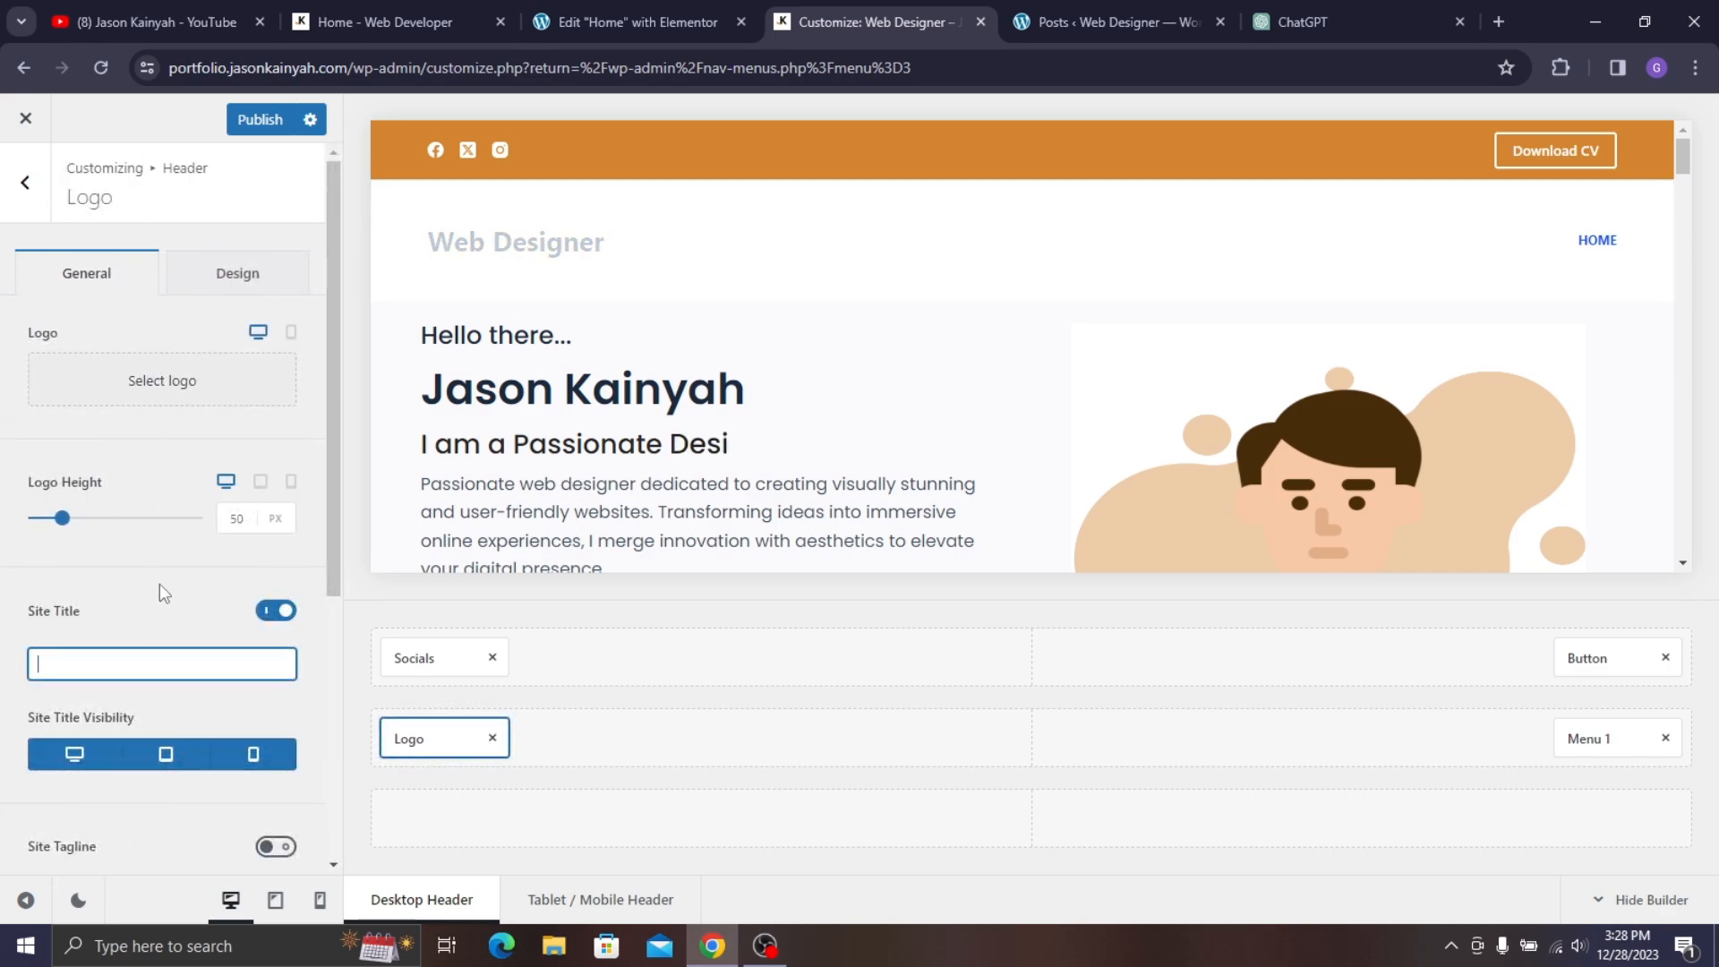
{"action": "left_click", "coordinate": [138, 390]}
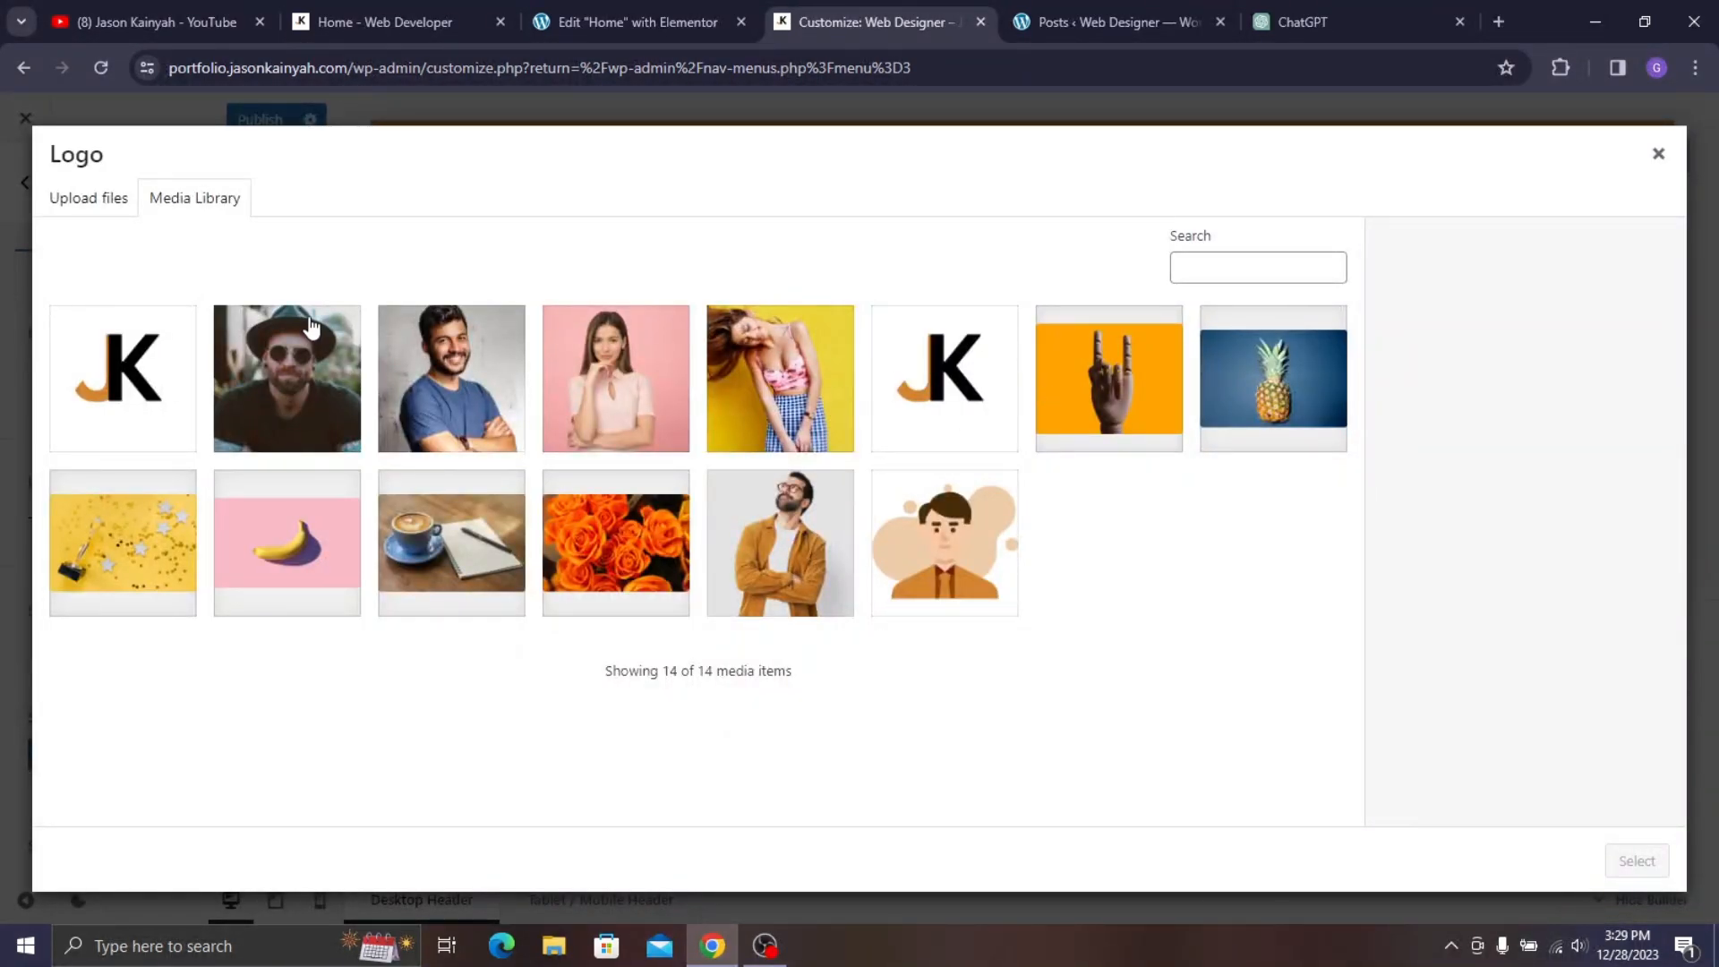
{"action": "left_click", "coordinate": [86, 404]}
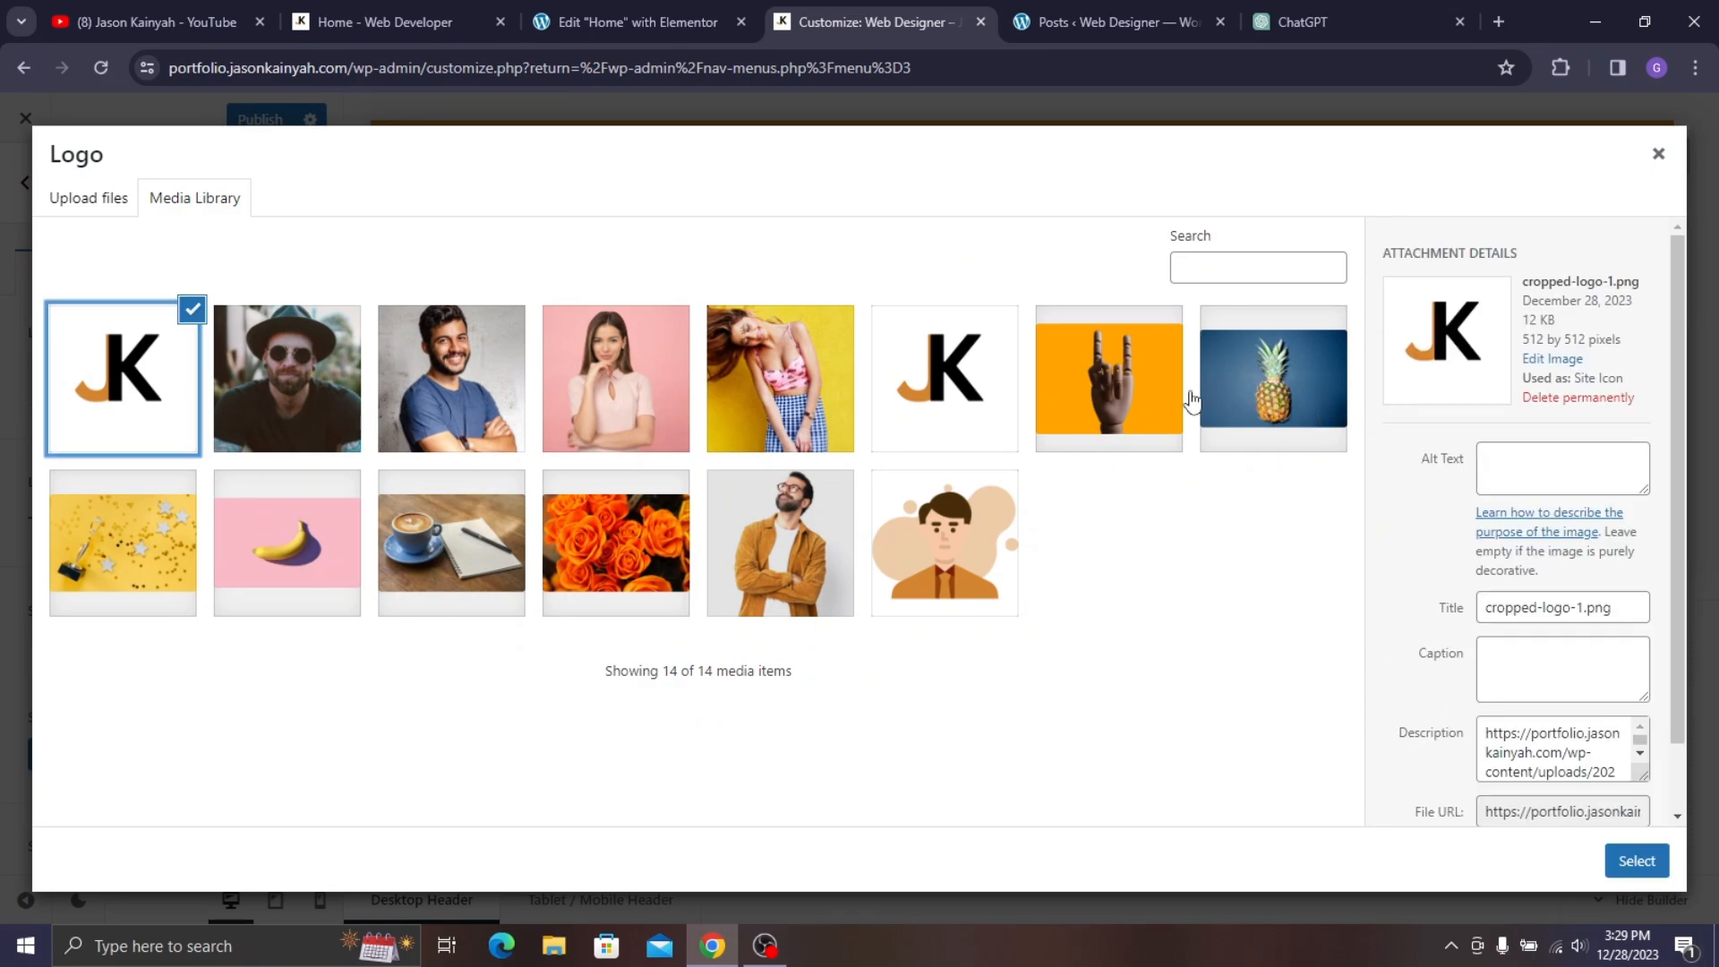
{"action": "left_click", "coordinate": [926, 391]}
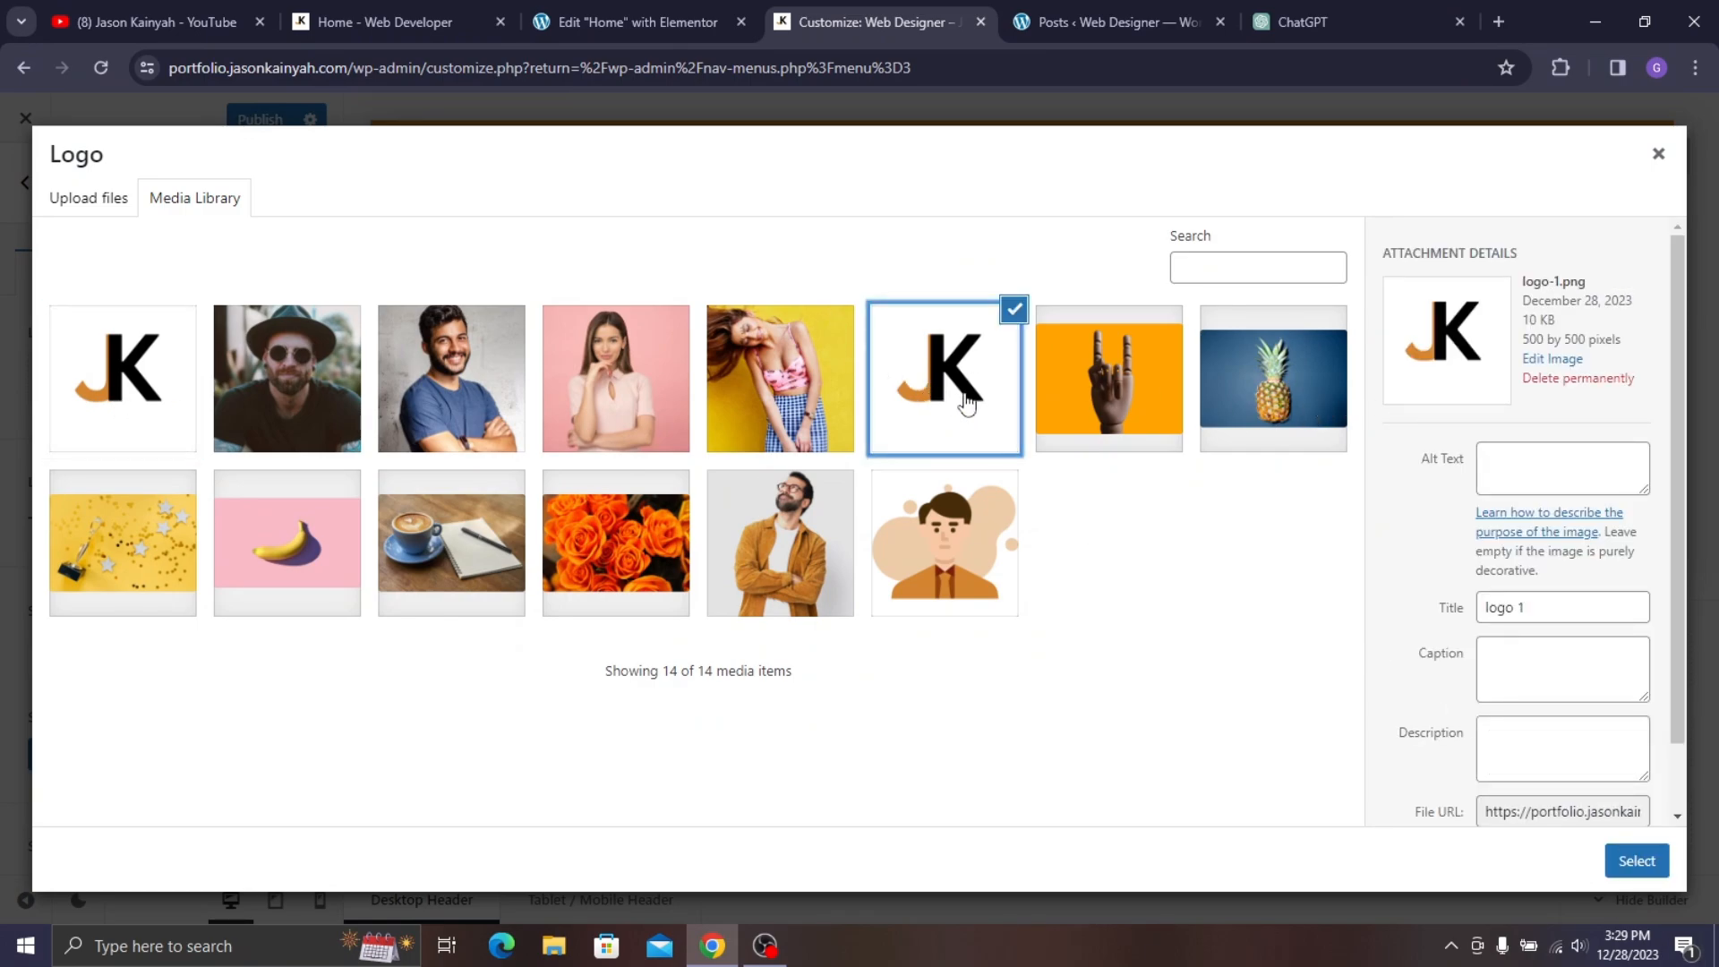
{"action": "left_click", "coordinate": [1637, 860]}
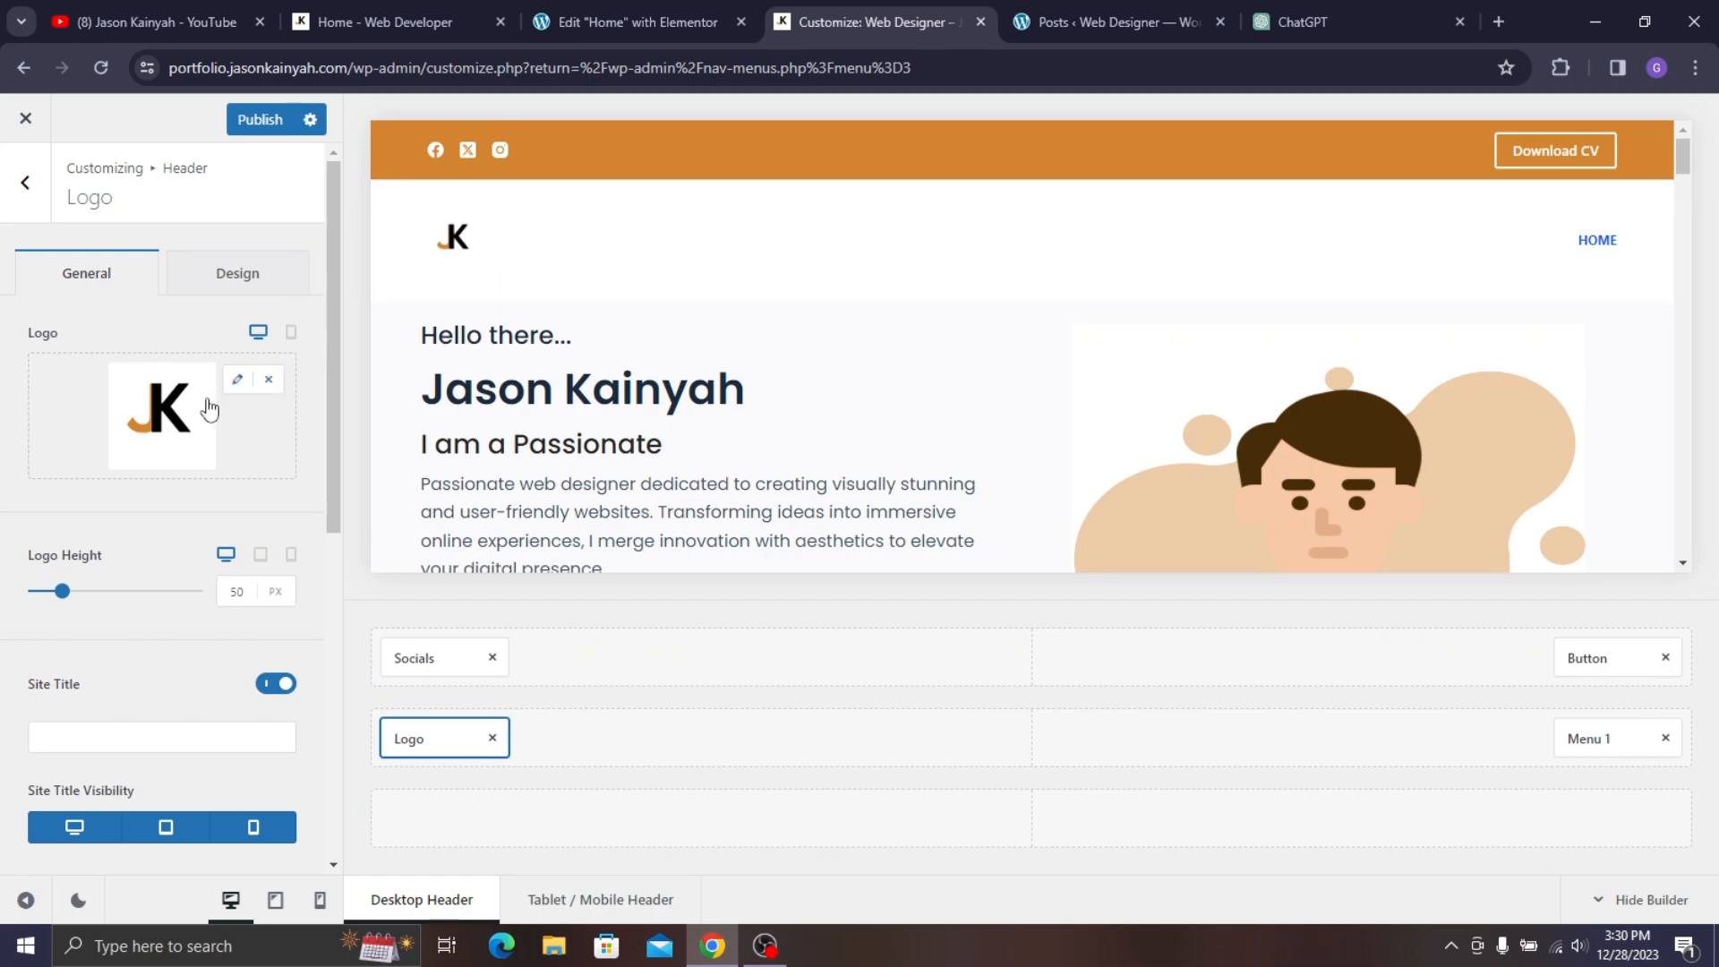
- Reduce the main row's minimum height to 101 px and open the Menu 1 settings
{"action": "left_click", "coordinate": [433, 198]}
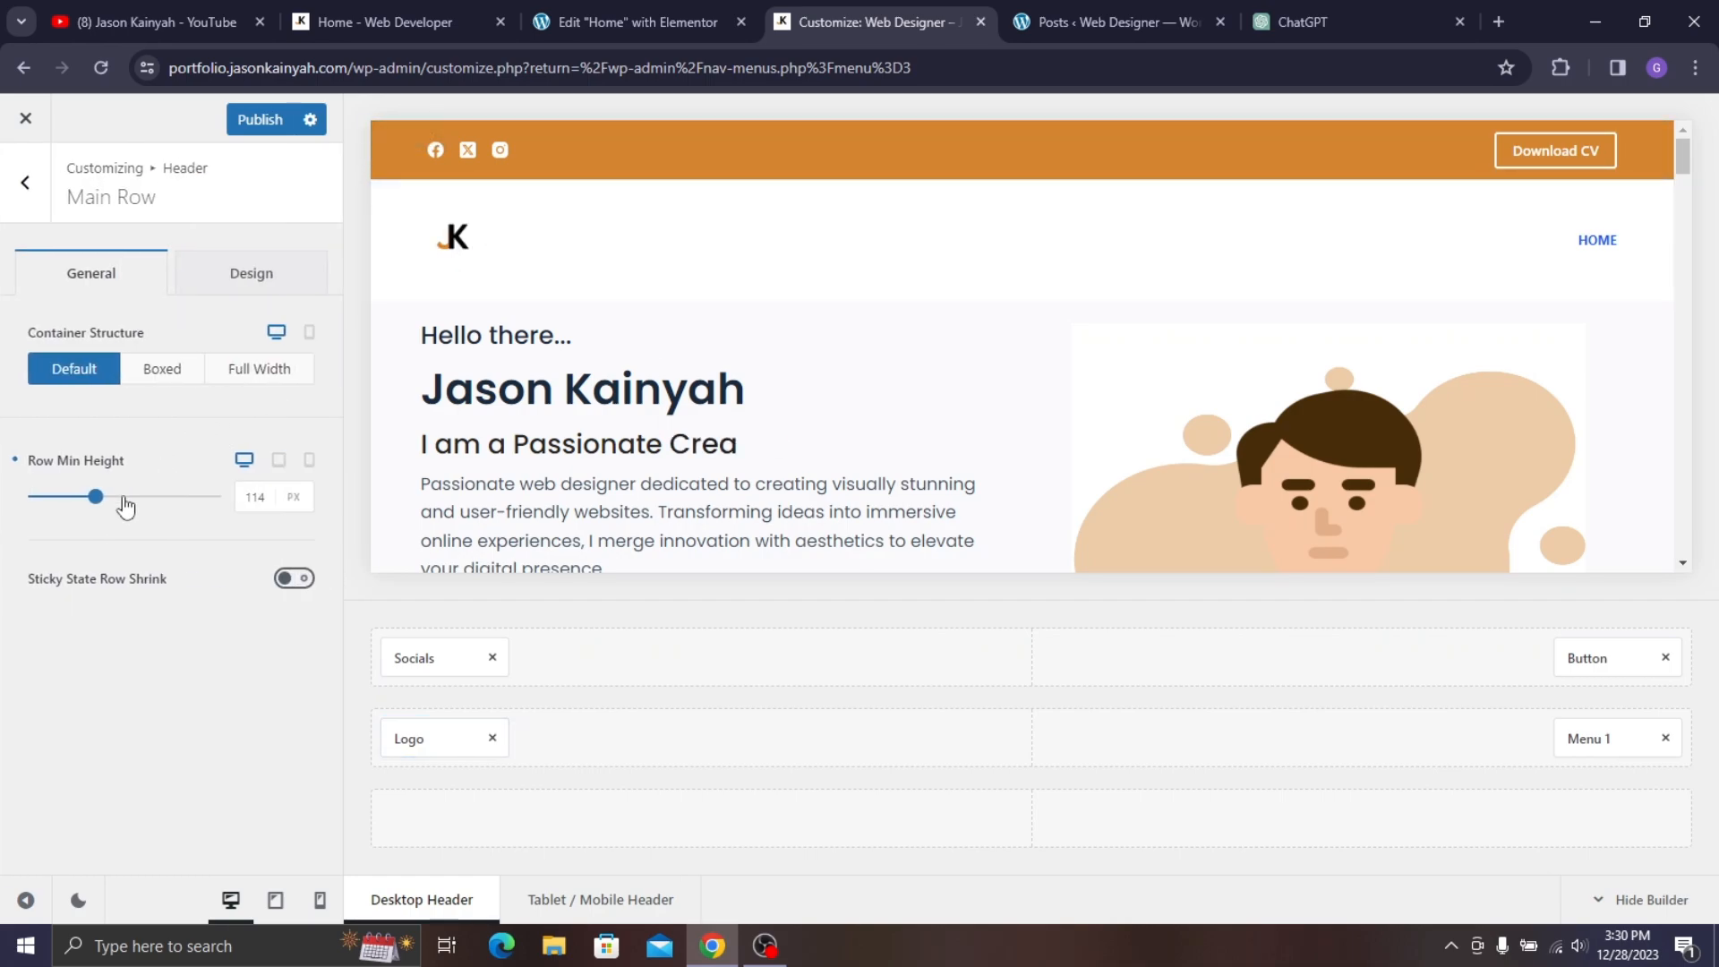
{"action": "left_click", "coordinate": [93, 496]}
{"action": "left_click_drag", "start_coordinate": [91, 497], "coordinate": [83, 498]}
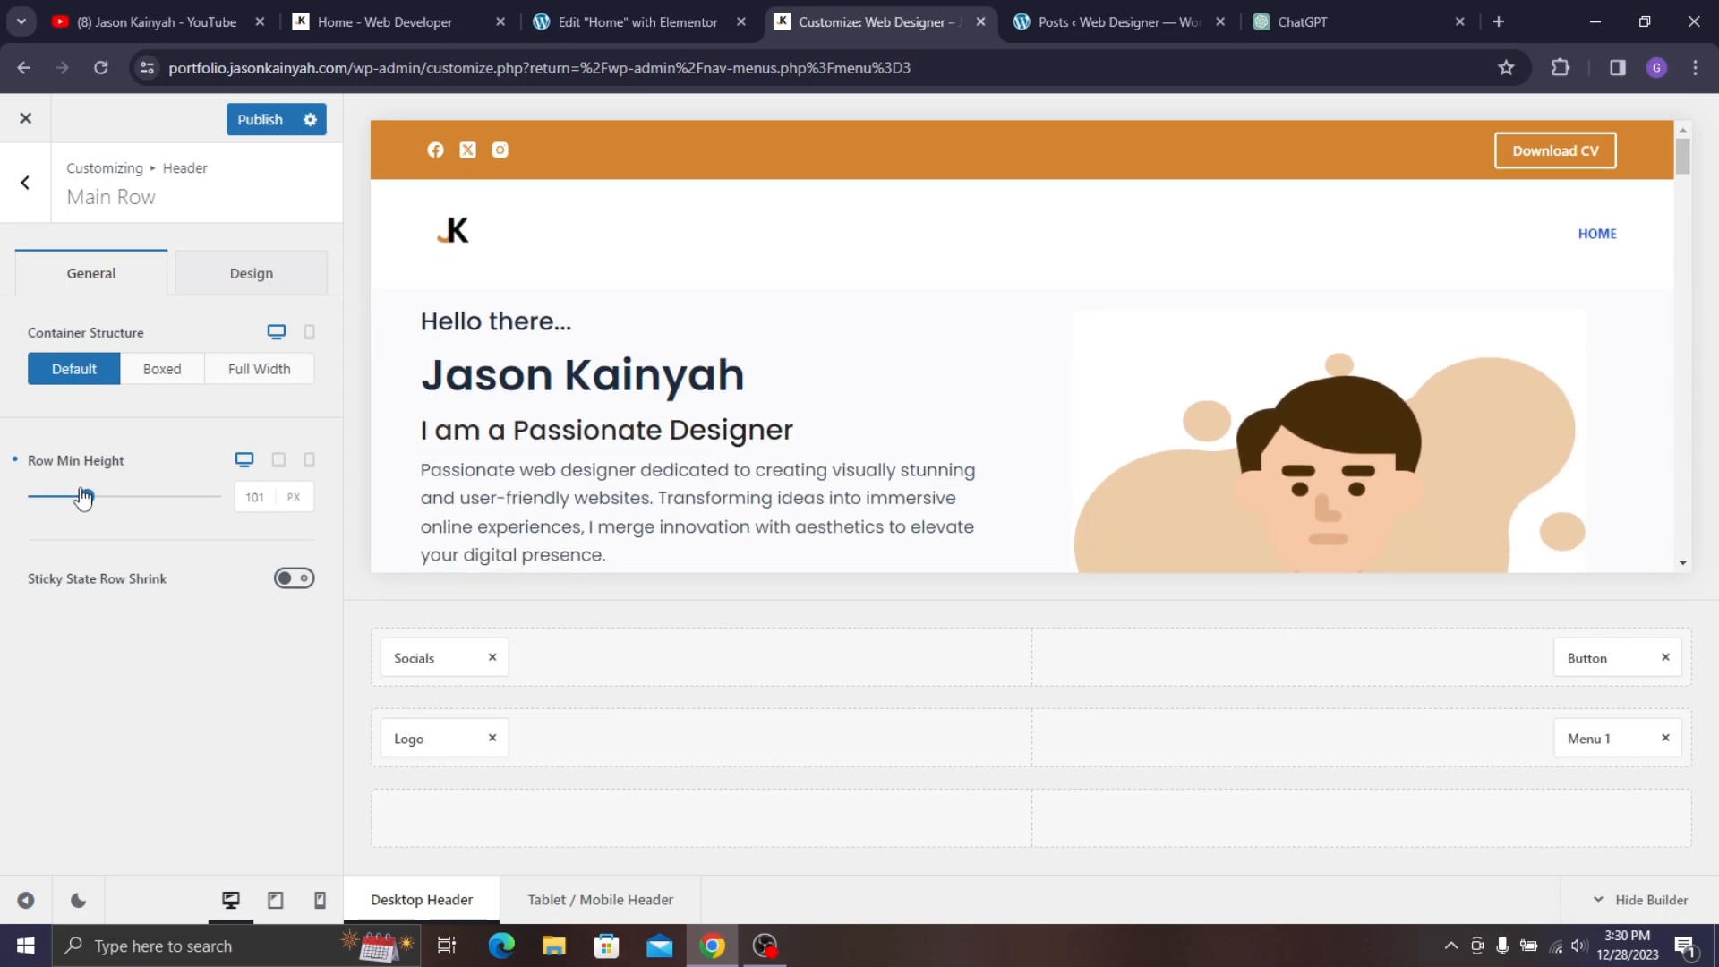
{"action": "left_click", "coordinate": [1644, 235]}
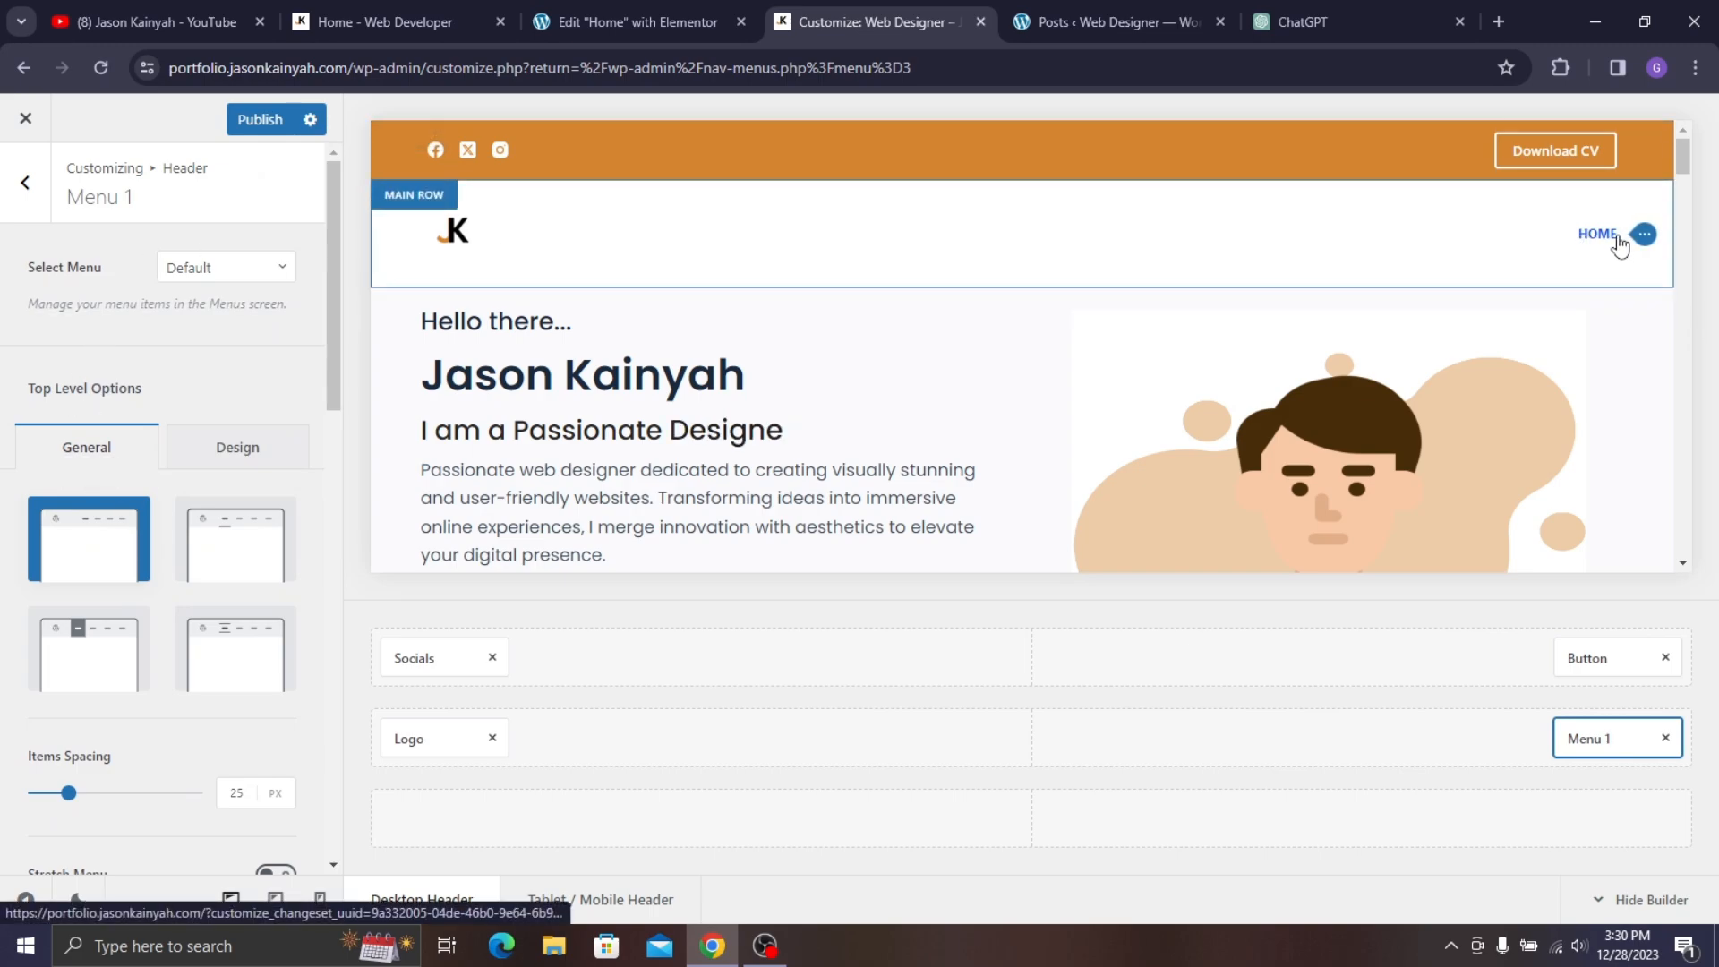
- Assign the mainmen menu to the header's Menu 1
{"action": "left_click", "coordinate": [215, 267]}
{"action": "left_click", "coordinate": [201, 358]}
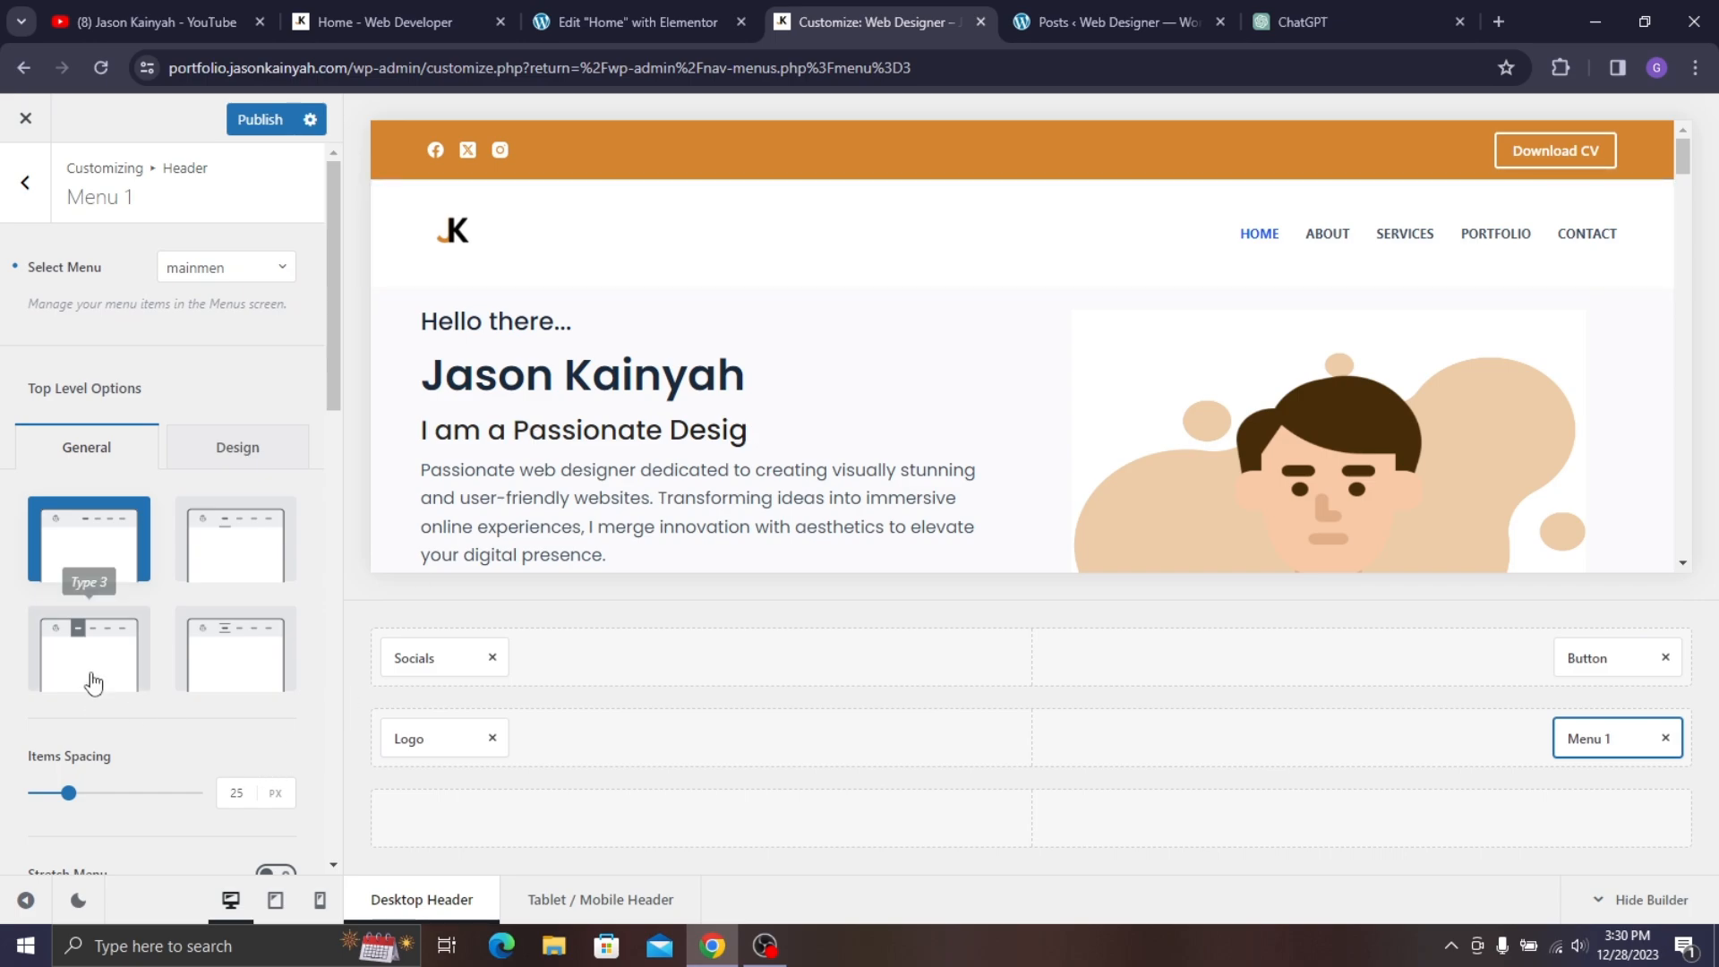
{"action": "scroll", "coordinate": [98, 582], "scroll_direction": "down", "scroll_amount": 2}
{"action": "scroll", "coordinate": [204, 389], "scroll_direction": "down", "scroll_amount": 2}
{"action": "scroll", "coordinate": [204, 390], "scroll_direction": "up", "scroll_amount": 3}
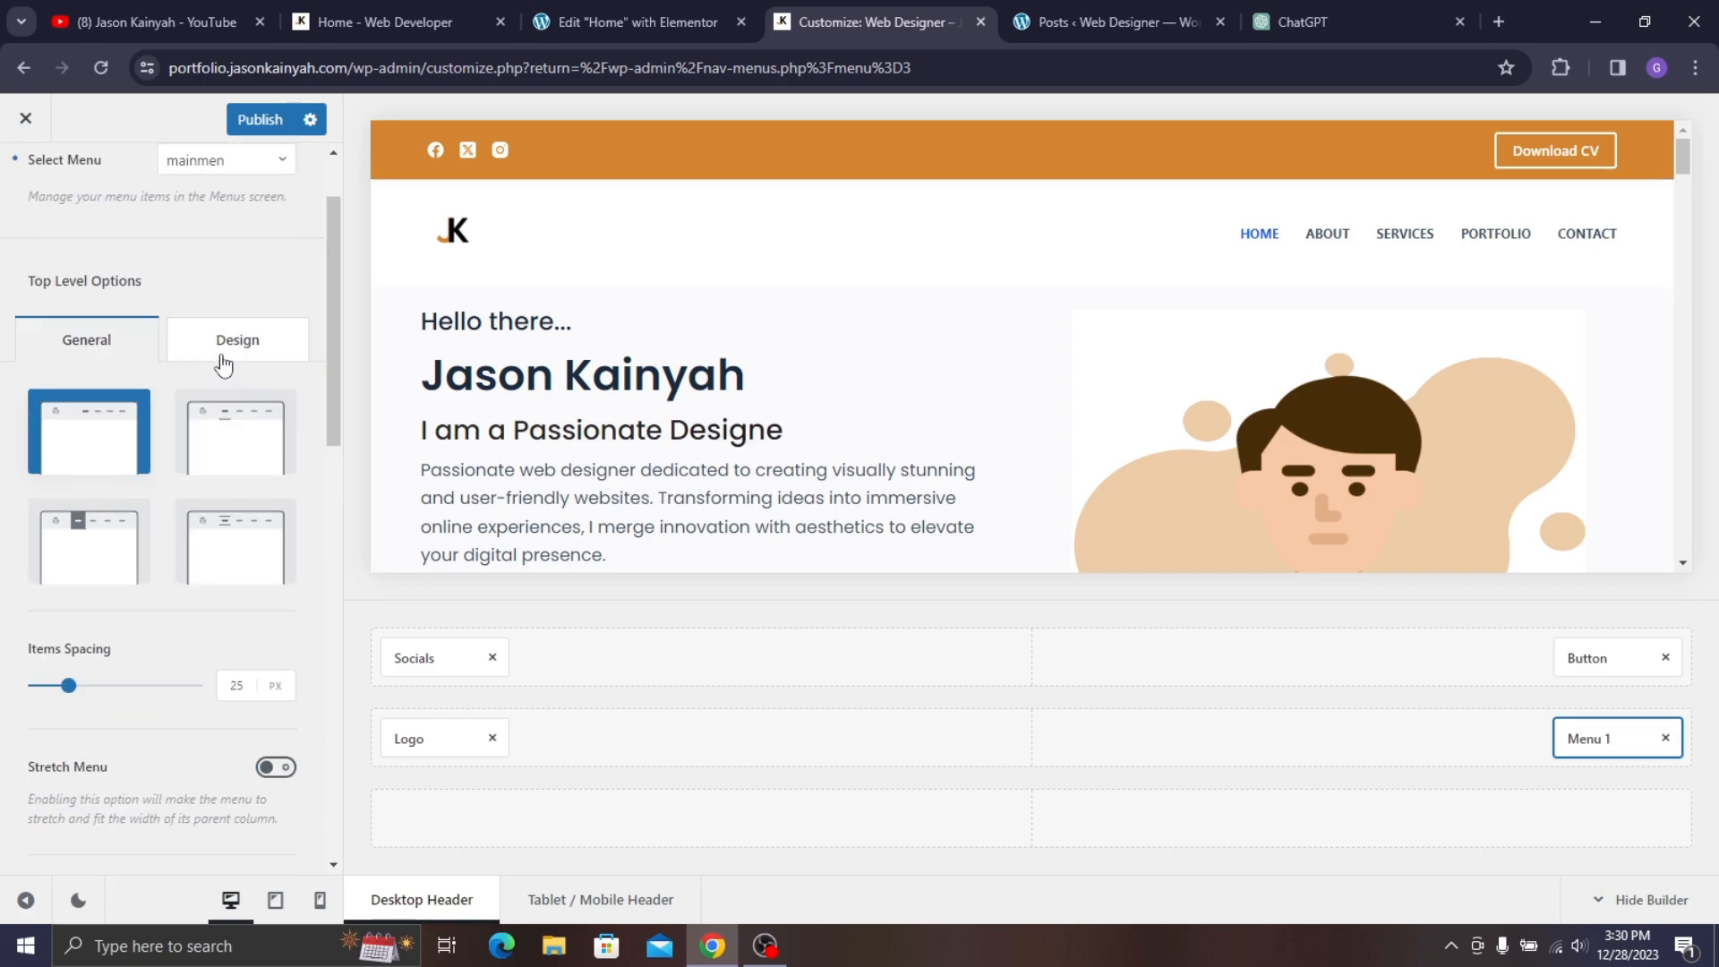
- Set the menu font to Poppins, accepting the Google Font notice
{"action": "left_click", "coordinate": [224, 363]}
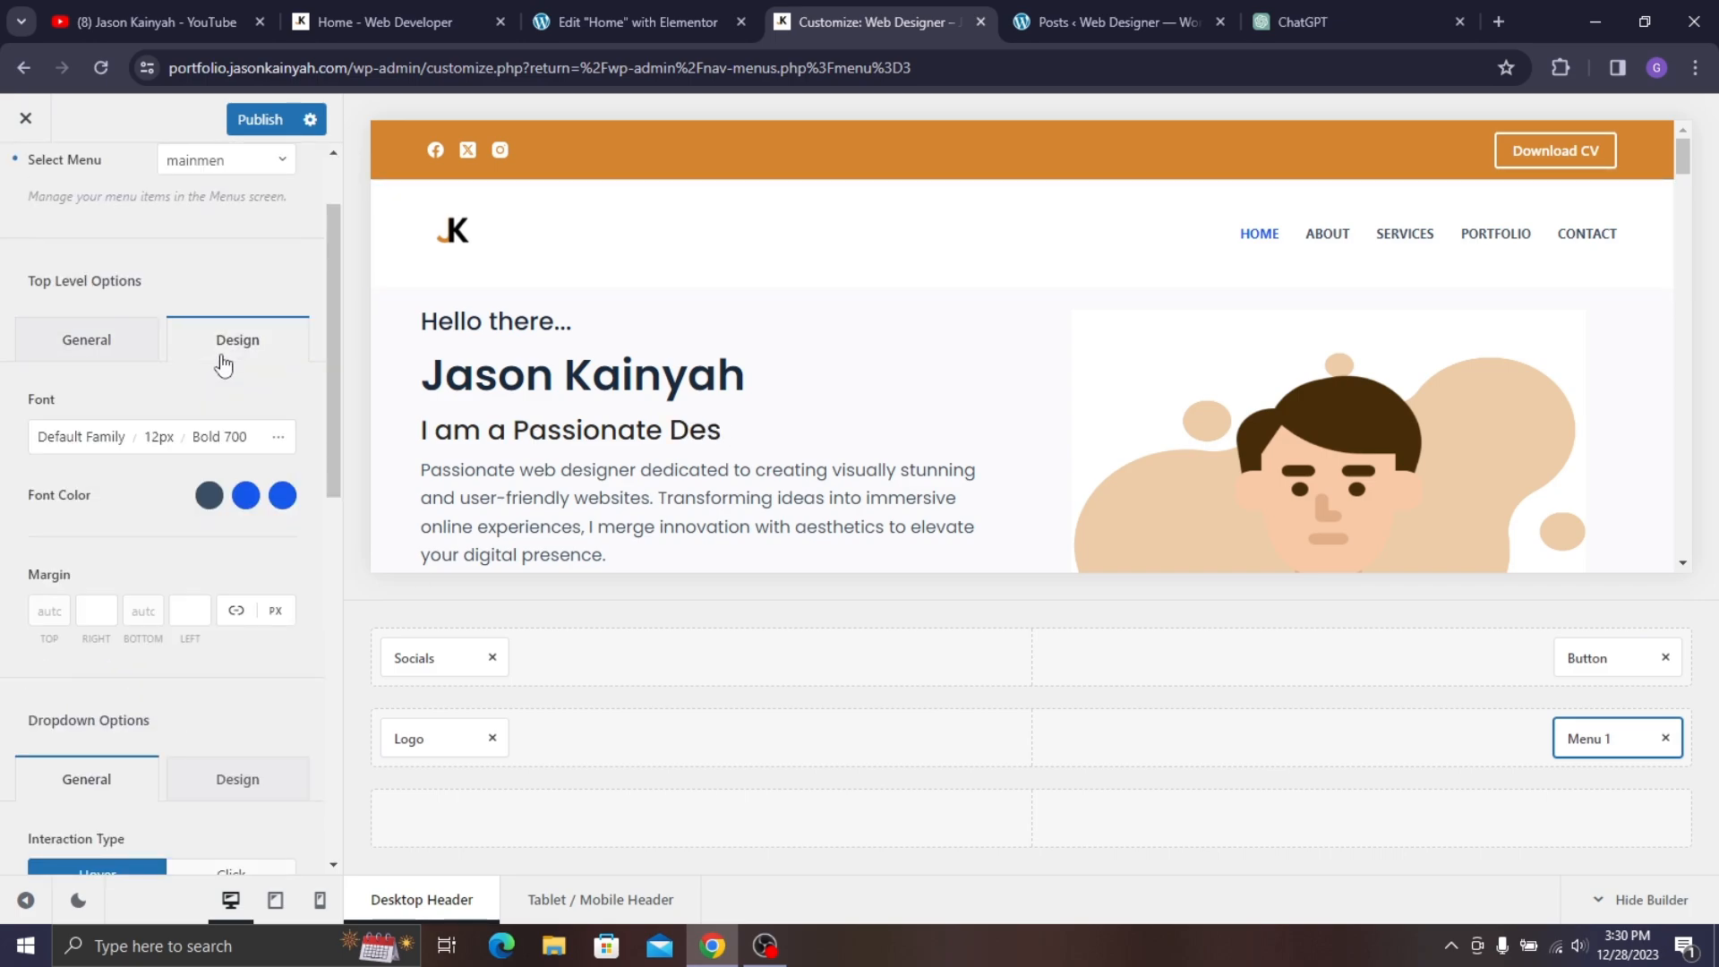
{"action": "left_click", "coordinate": [94, 436]}
{"action": "type", "text": "popp"}
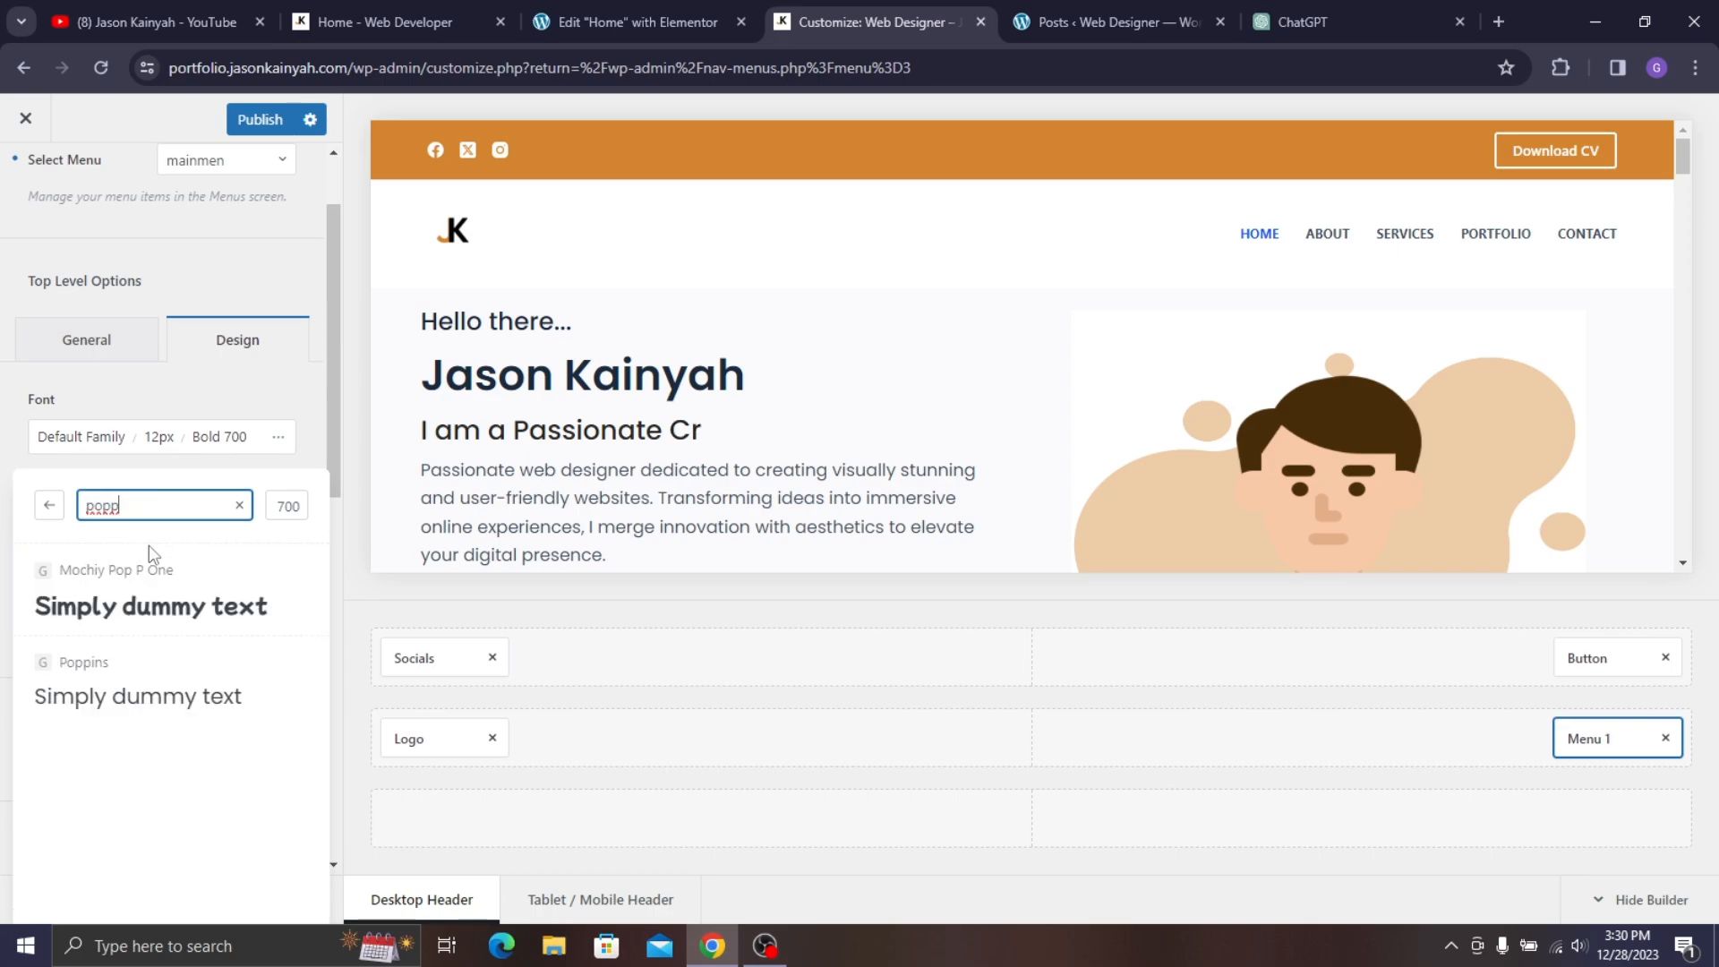
{"action": "left_click", "coordinate": [138, 685]}
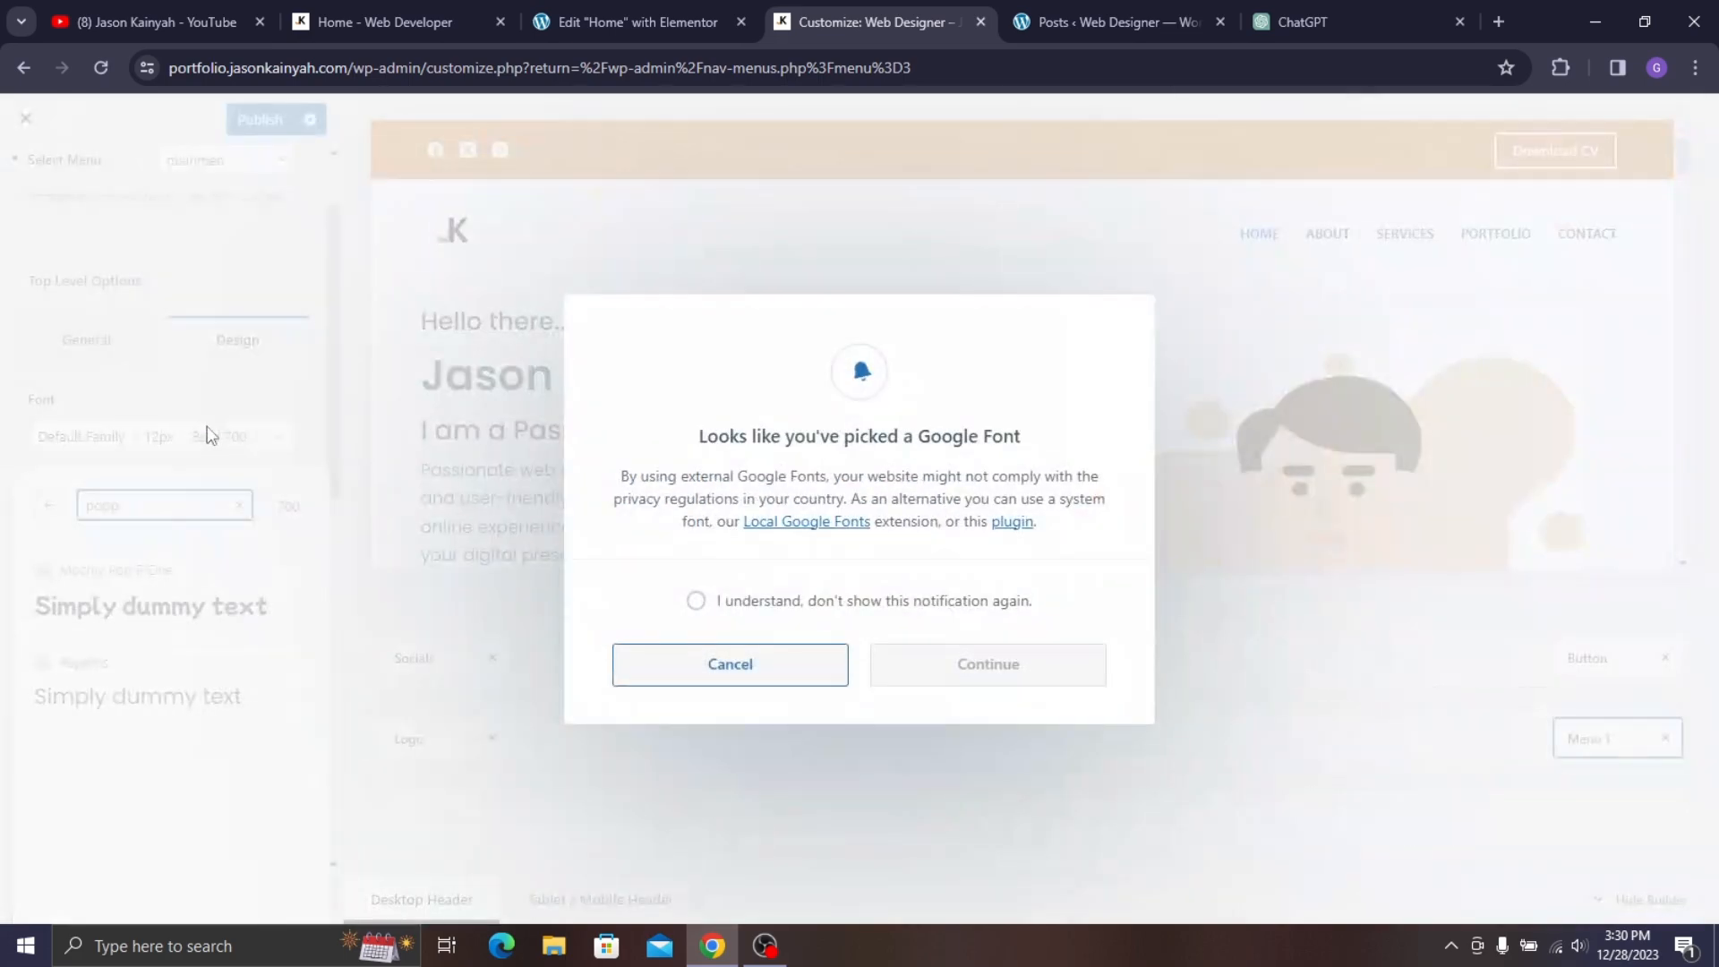
{"action": "left_click", "coordinate": [863, 609]}
{"action": "left_click", "coordinate": [928, 671]}
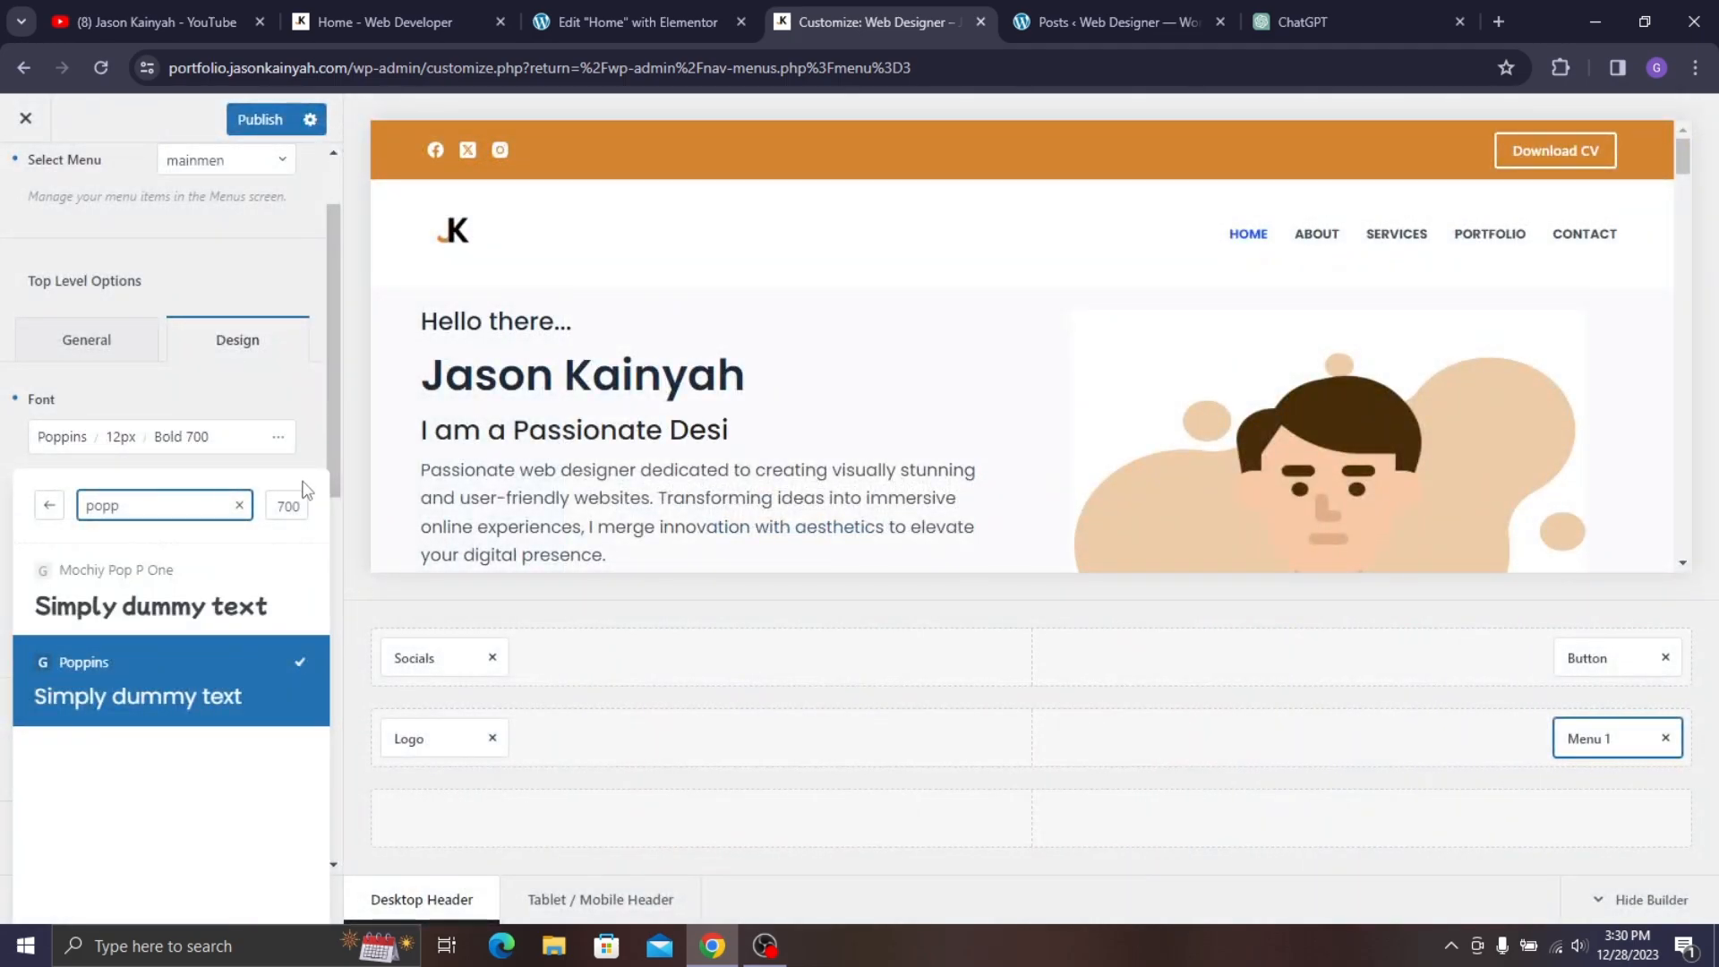
- Set the menu font to Semi-Bold 600 at 14 px
{"action": "left_click", "coordinate": [288, 508]}
{"action": "scroll", "coordinate": [182, 638], "scroll_direction": "up", "scroll_amount": 2}
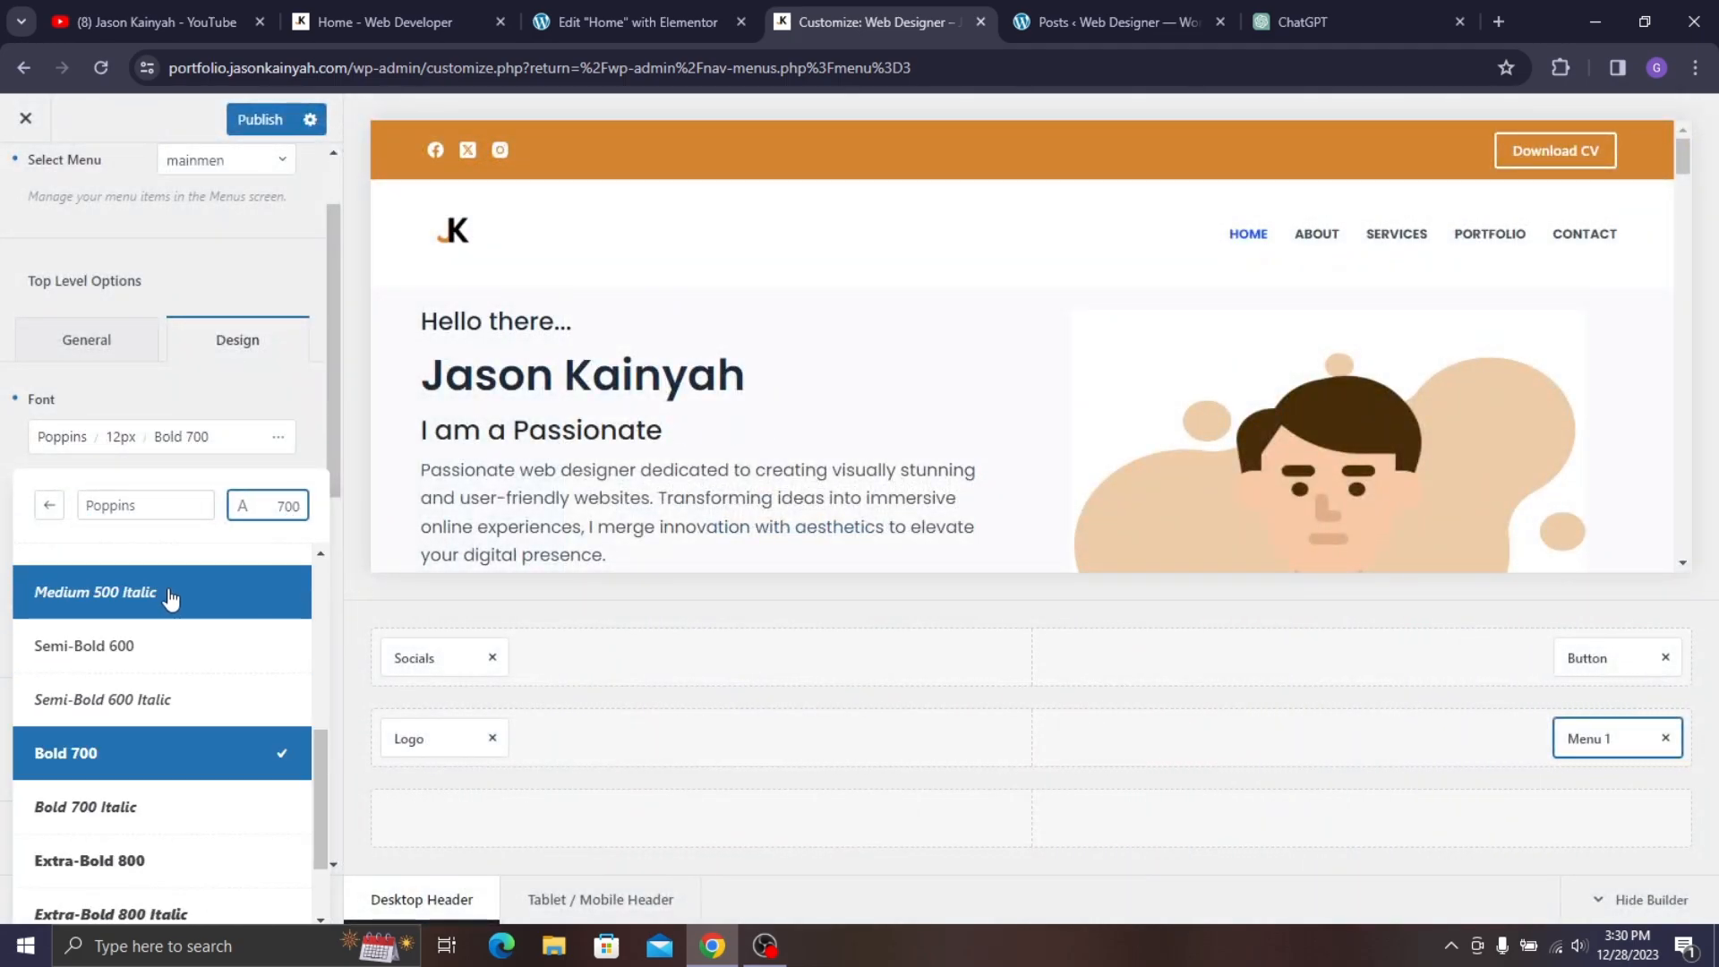
{"action": "left_click", "coordinate": [142, 644]}
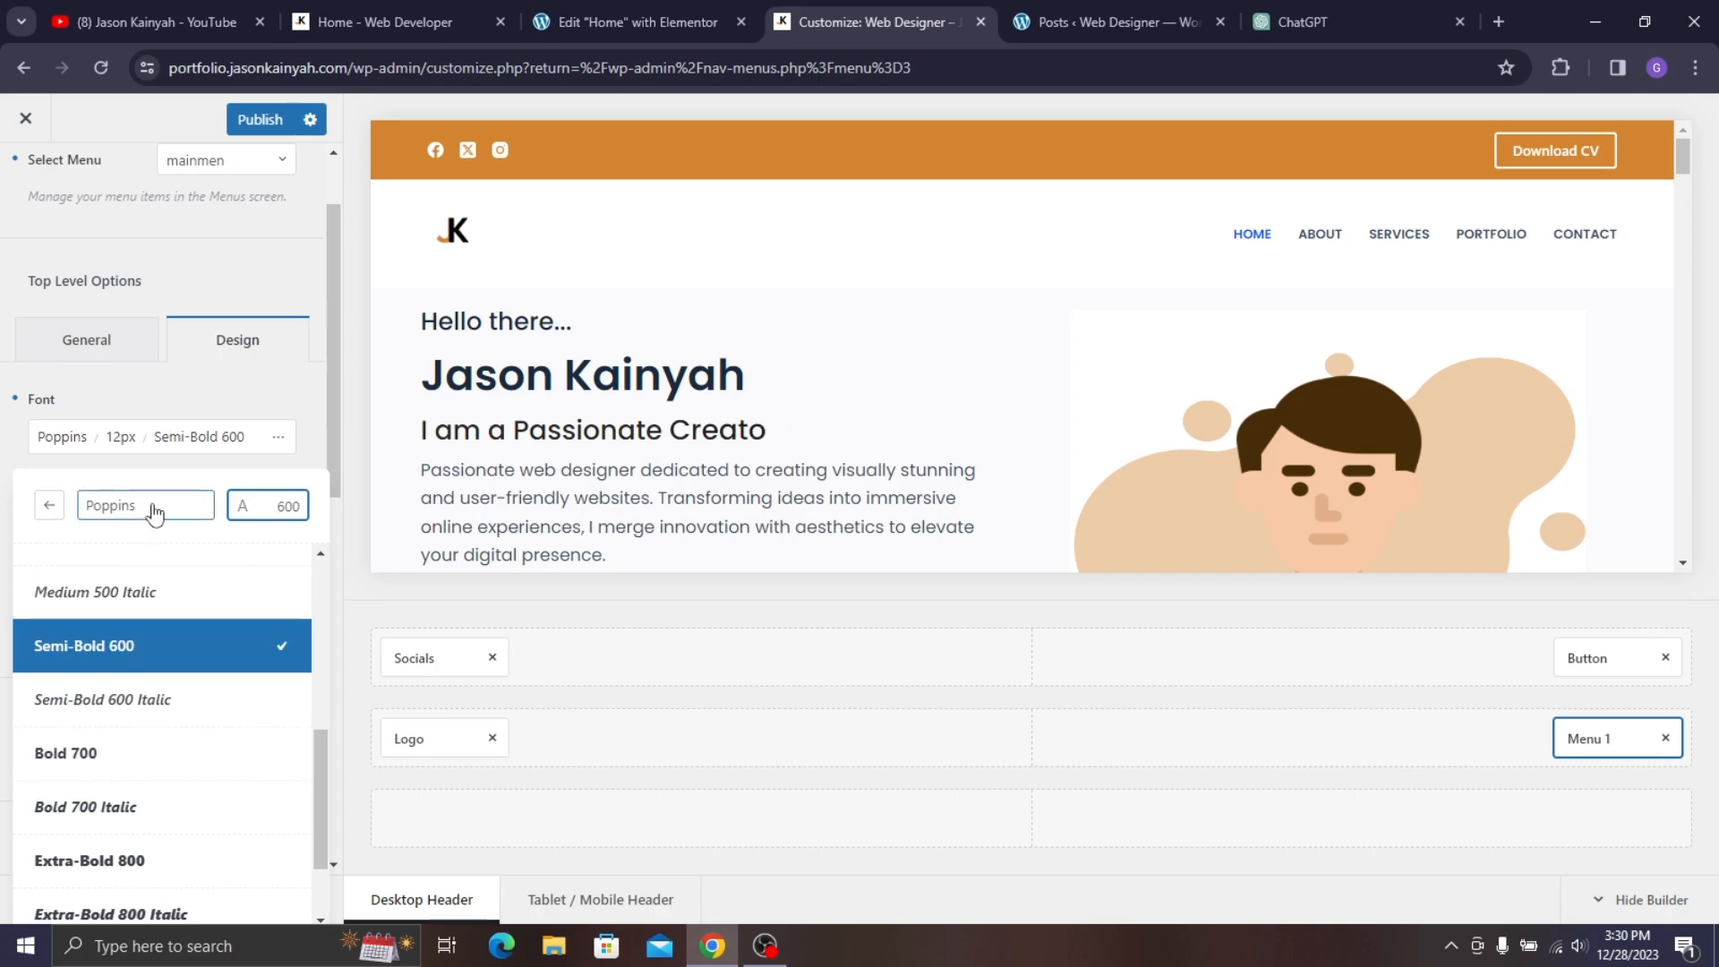
{"action": "left_click", "coordinate": [116, 436]}
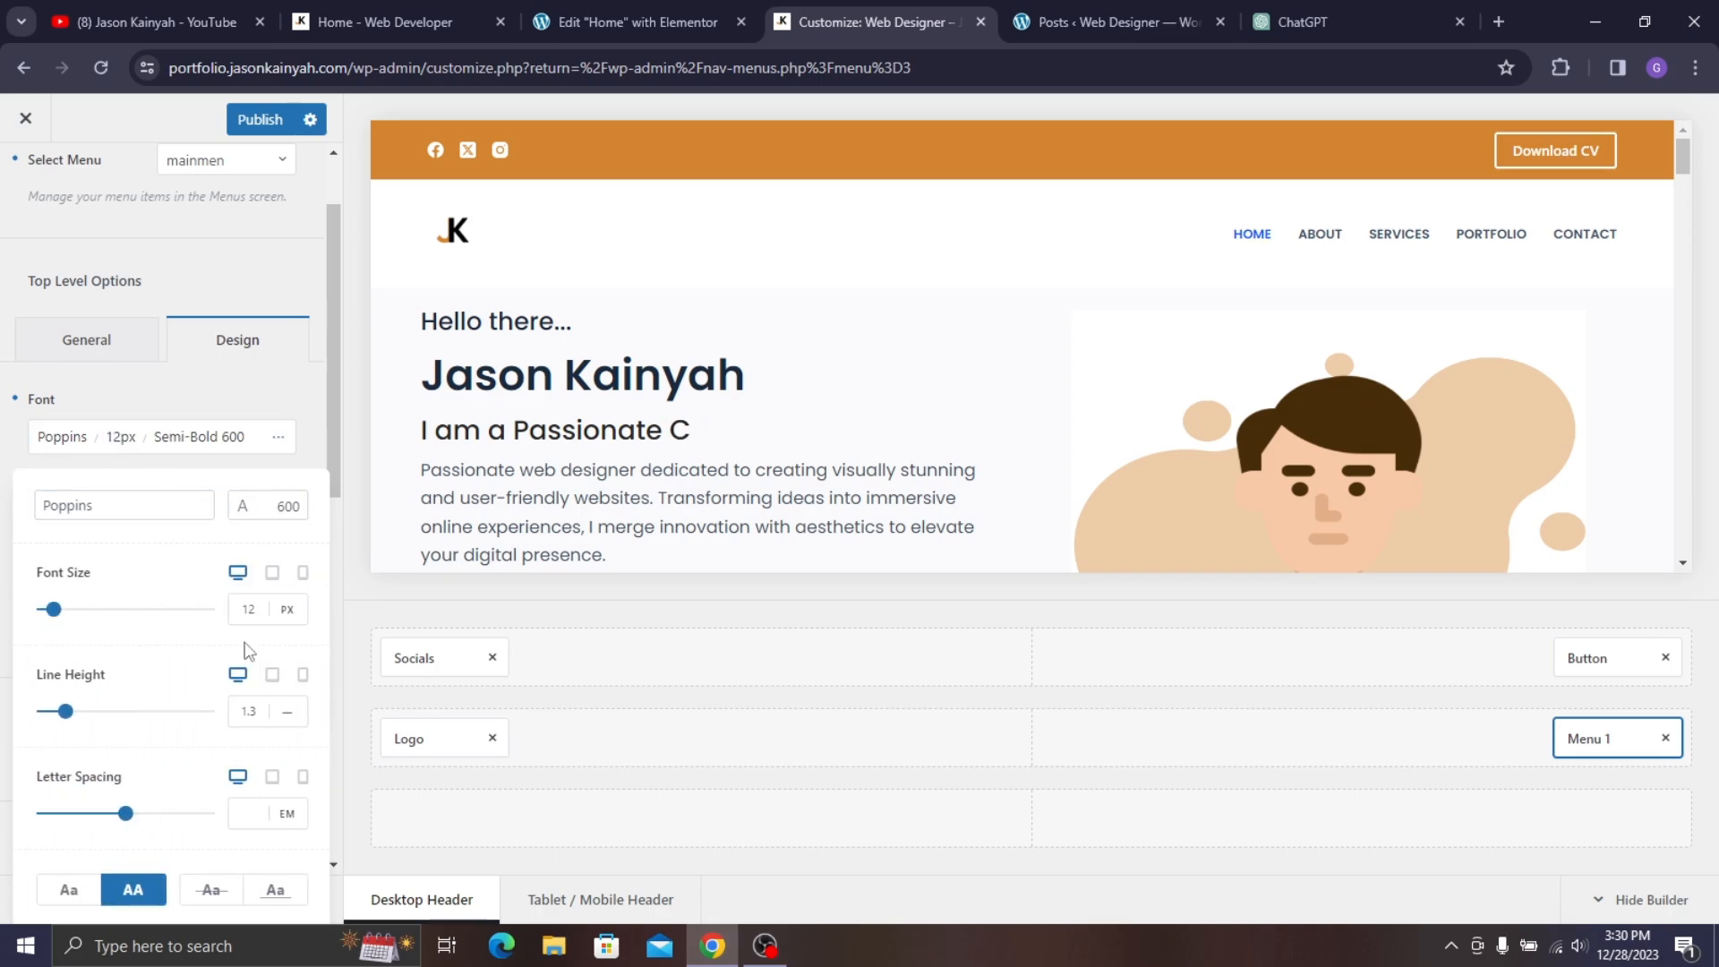
{"action": "left_click_drag", "start_coordinate": [59, 618], "coordinate": [54, 614]}
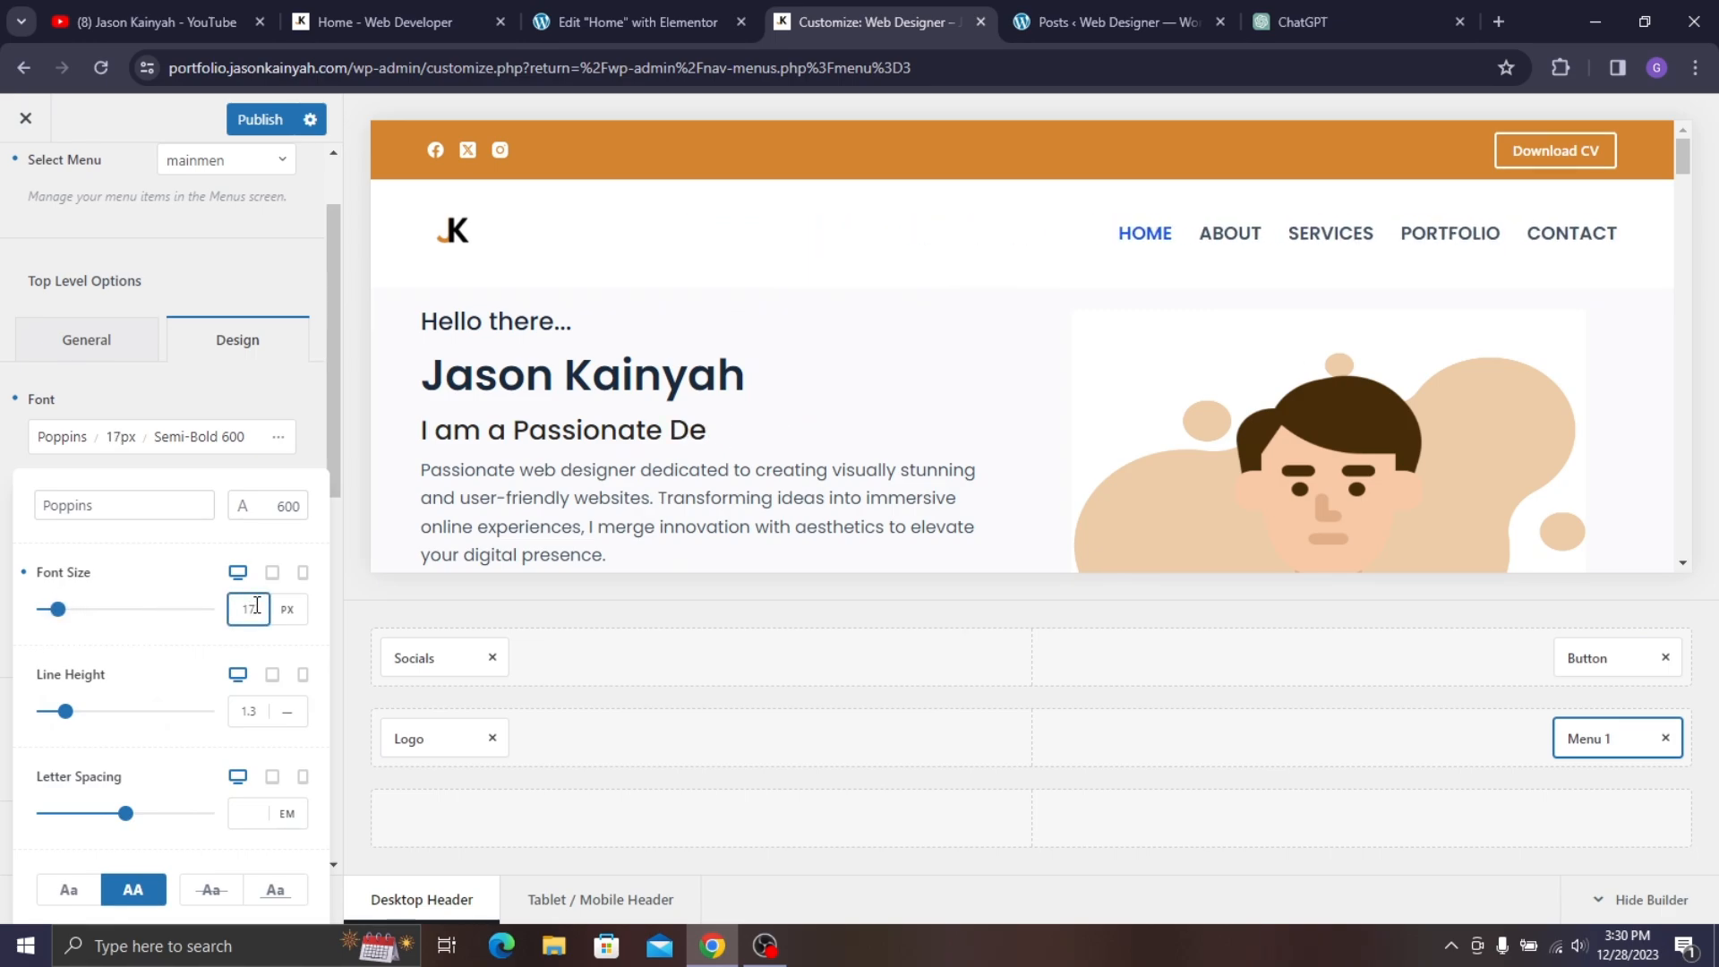
{"action": "key", "text": "Down"}
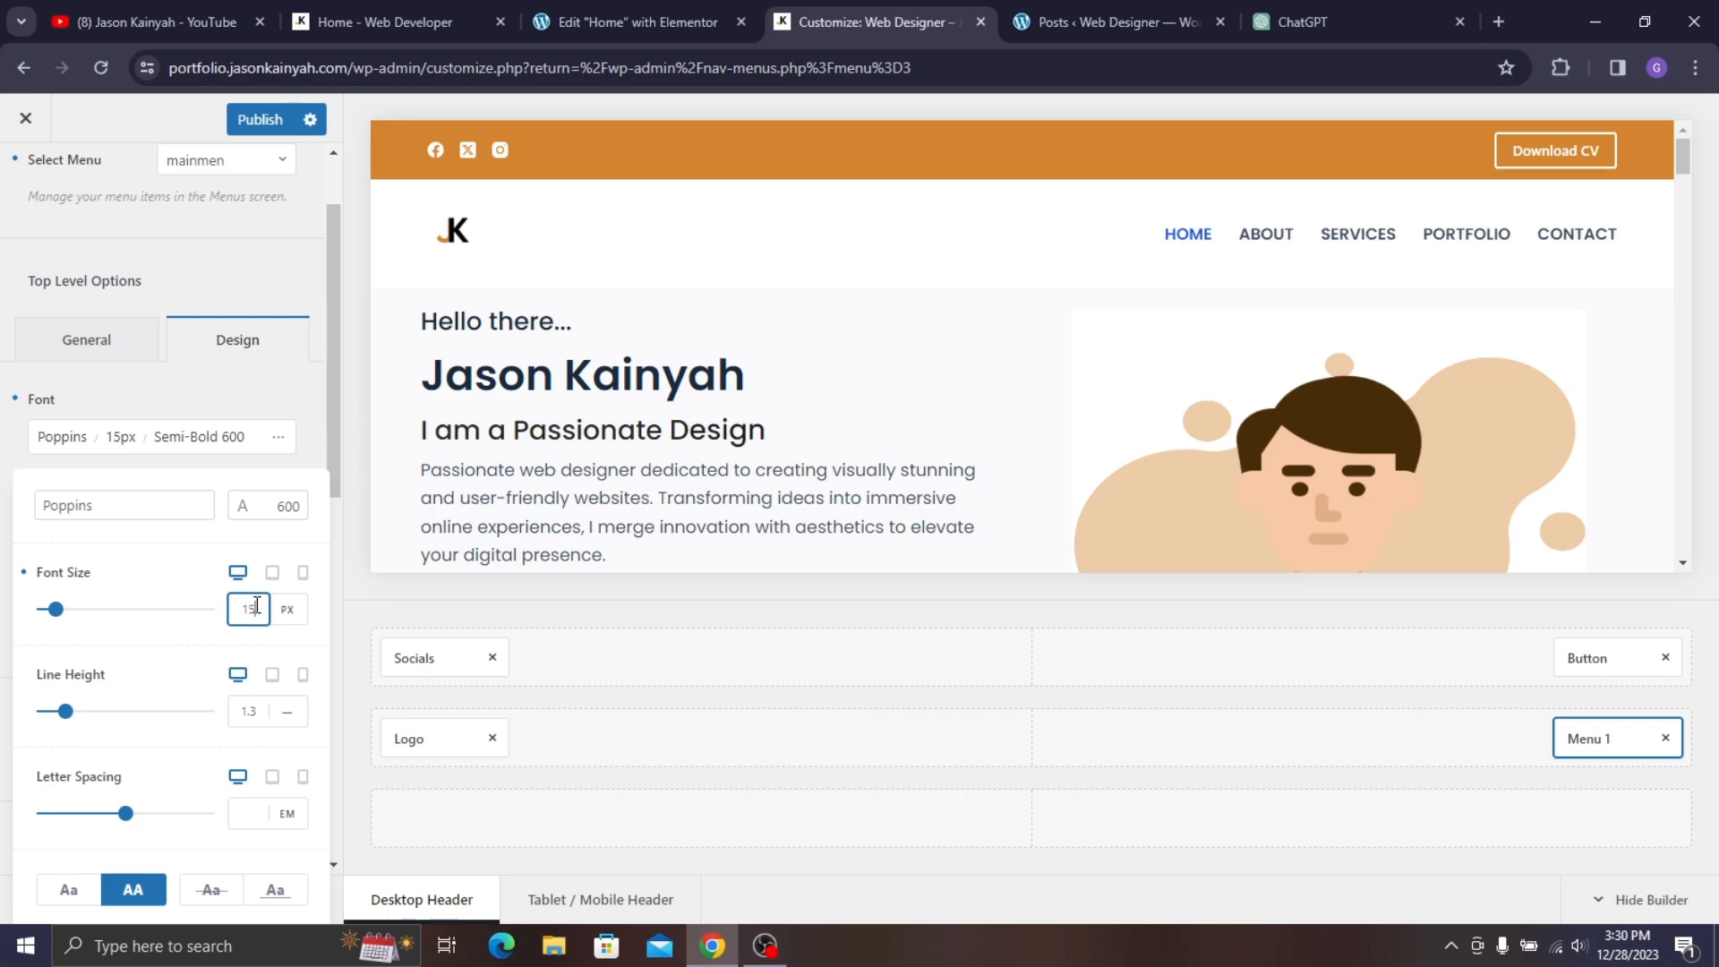
{"action": "left_click", "coordinate": [369, 3]}
{"action": "left_click", "coordinate": [825, 3]}
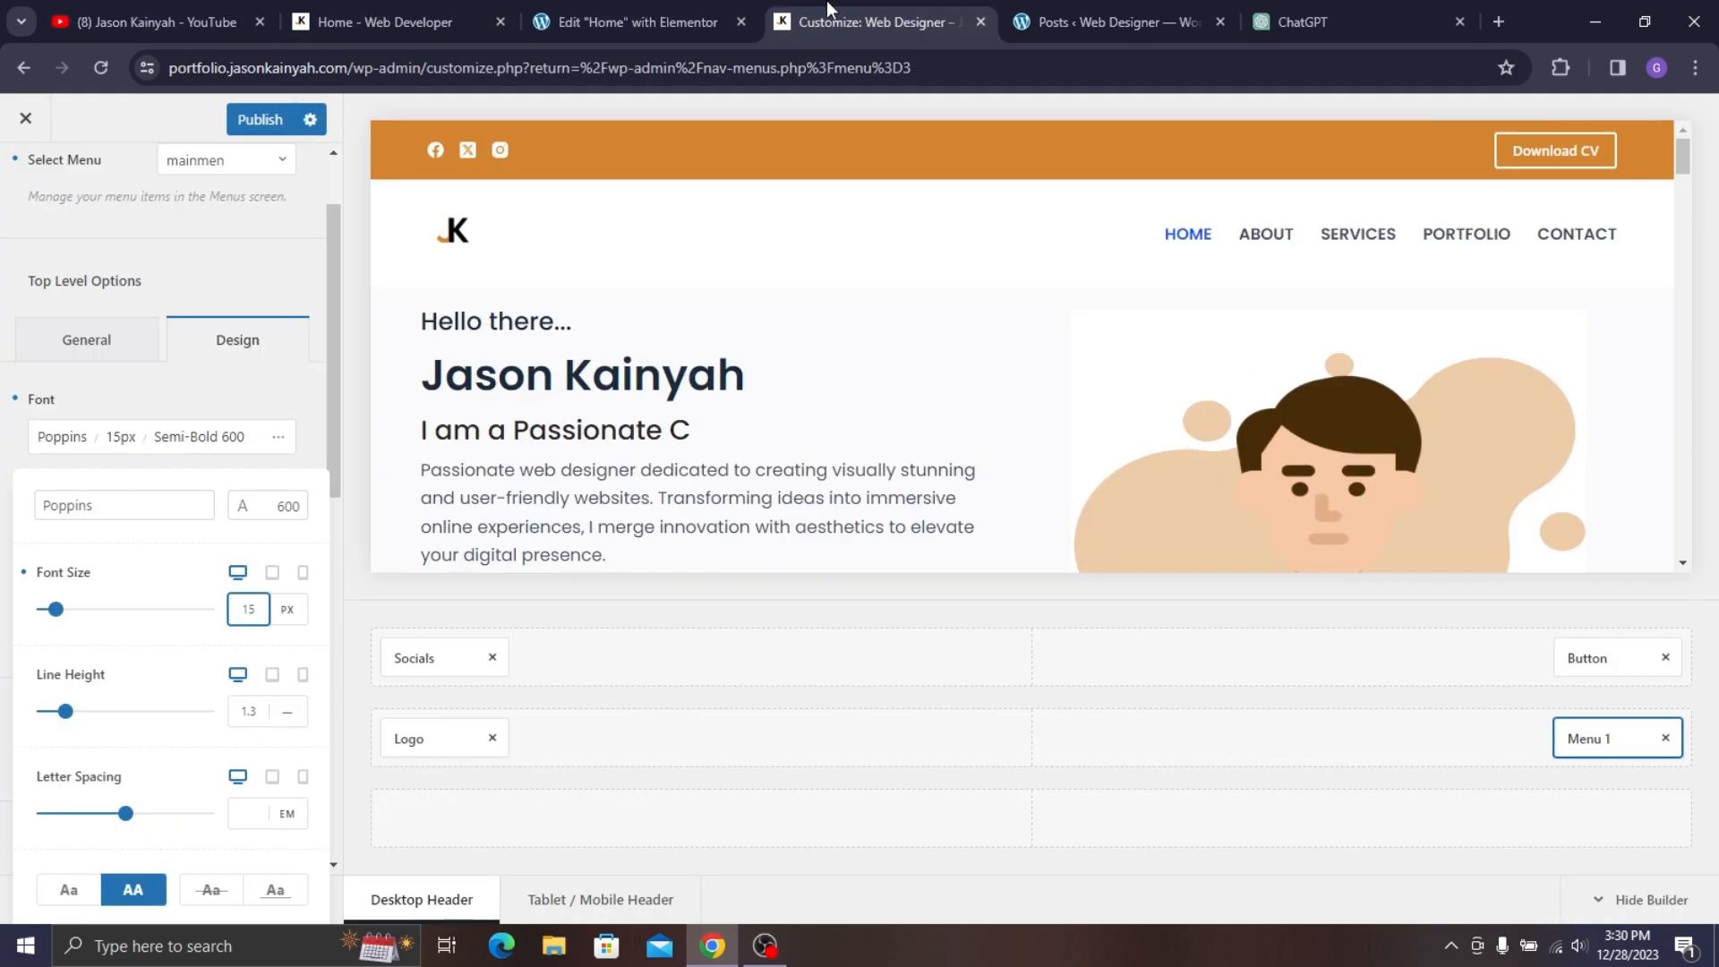
{"action": "key", "text": "Down"}
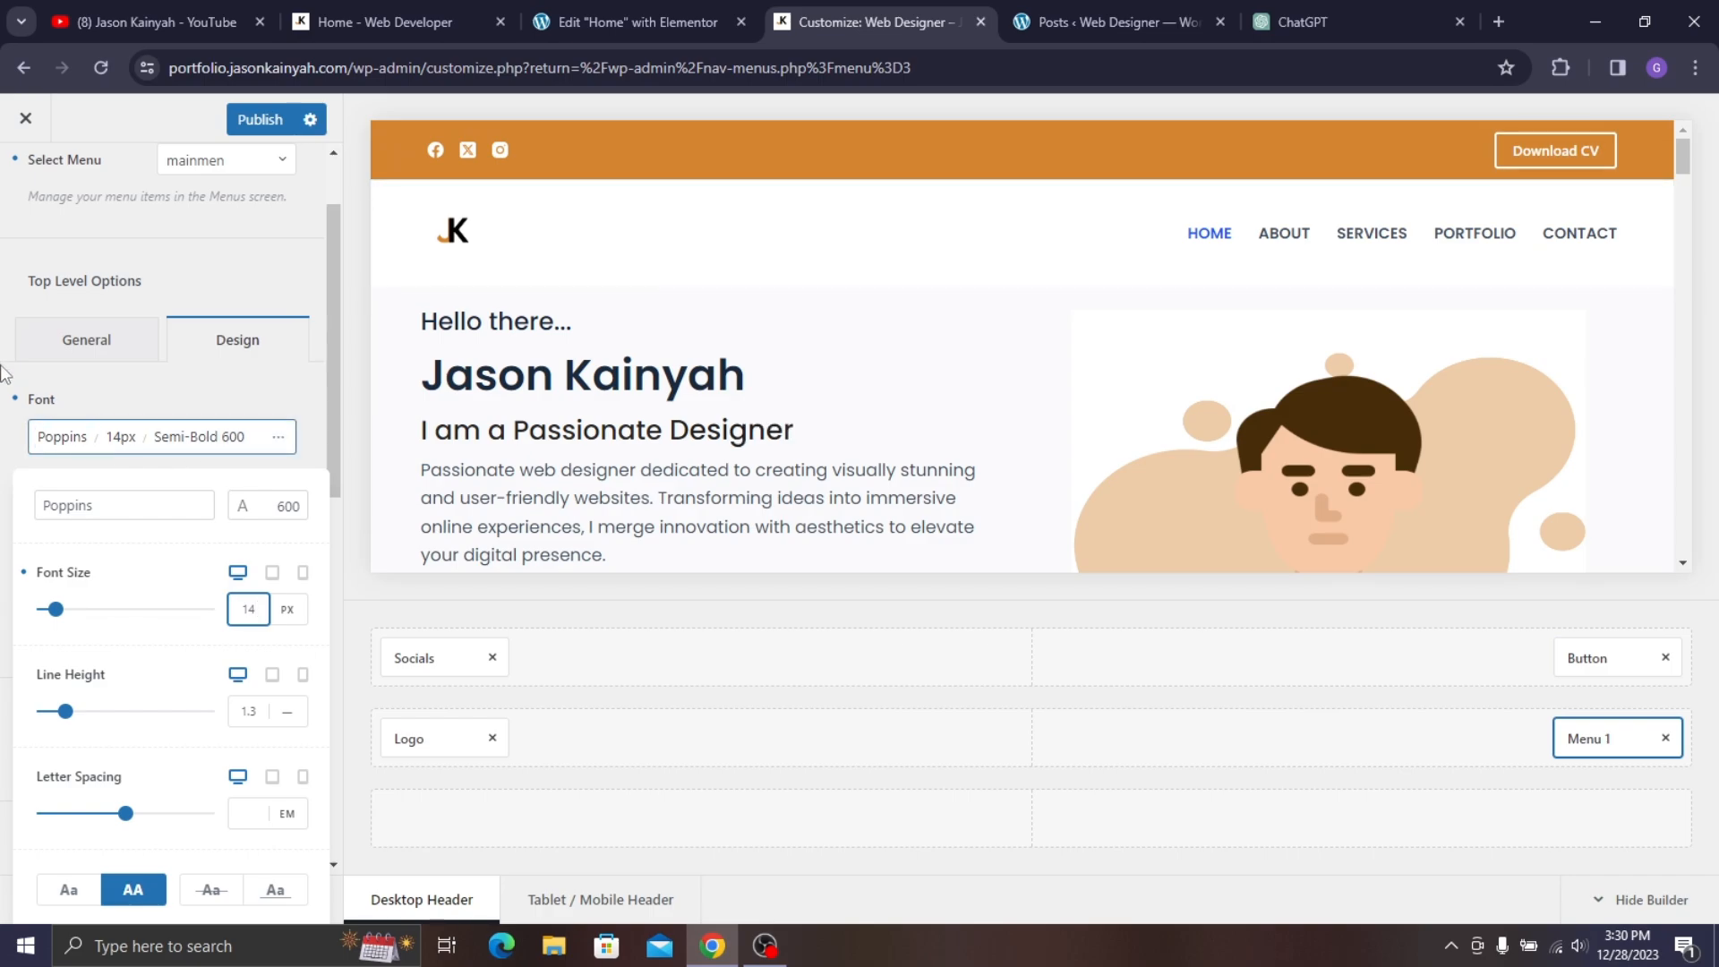
{"action": "left_click", "coordinate": [123, 418]}
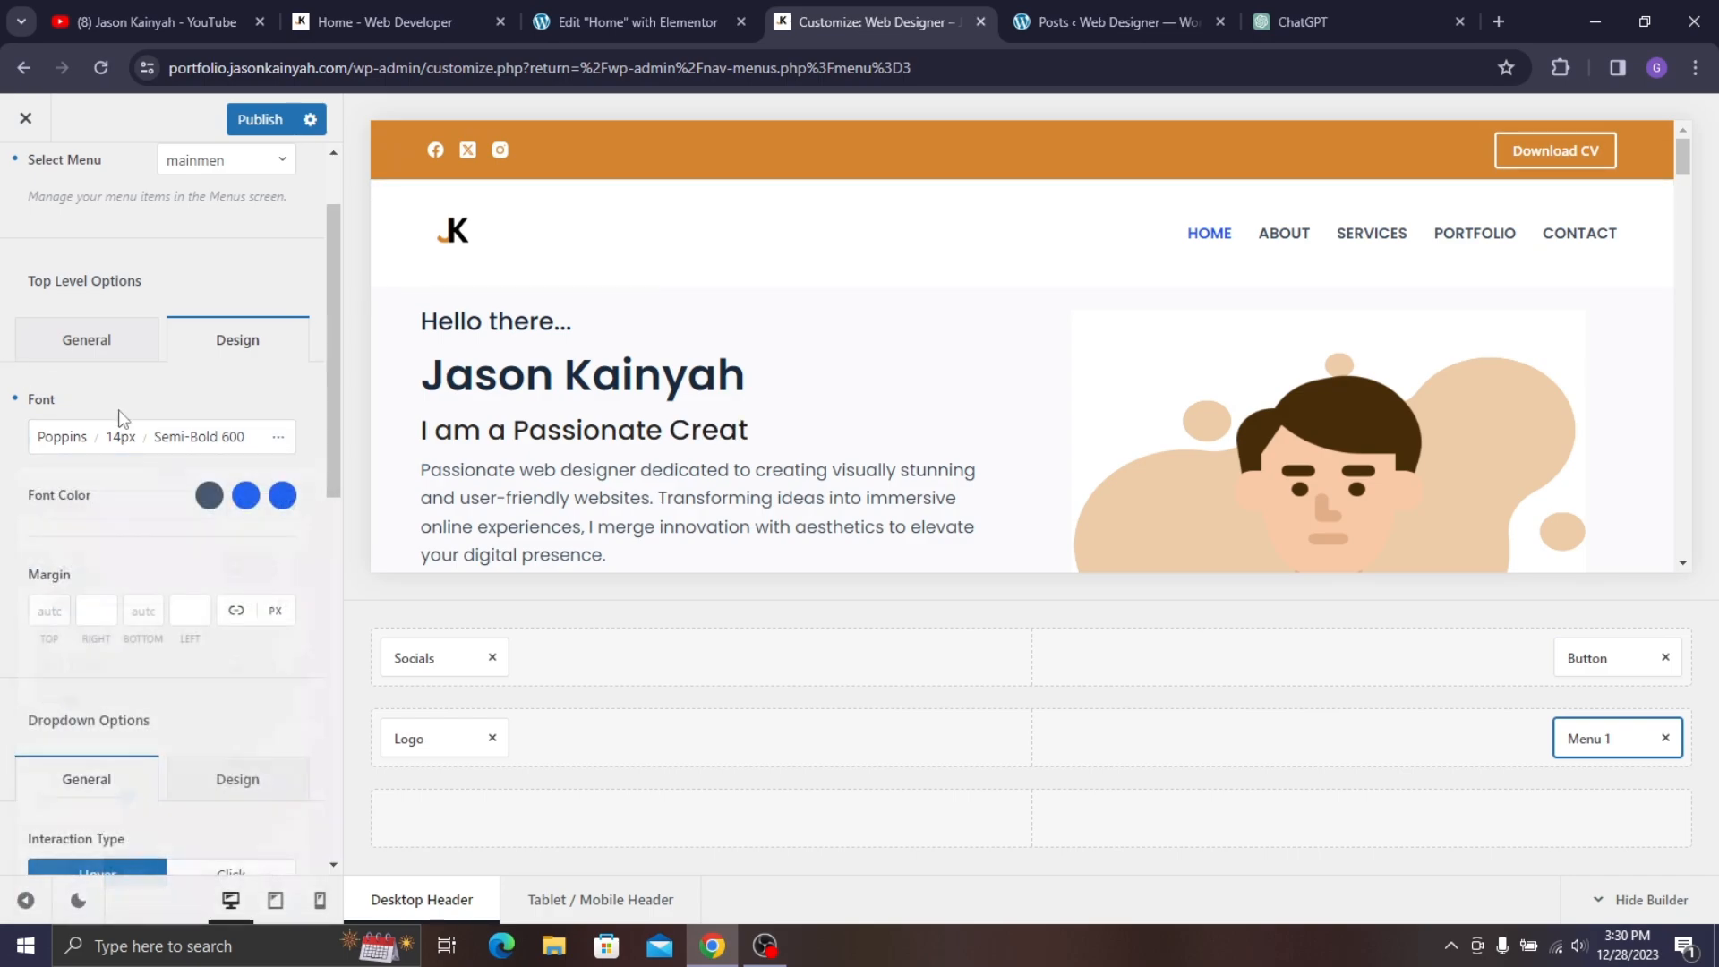
- Make the menu link colour black and compare with the live site
{"action": "left_click", "coordinate": [209, 495]}
{"action": "left_click_drag", "start_coordinate": [347, 696], "coordinate": [359, 733]}
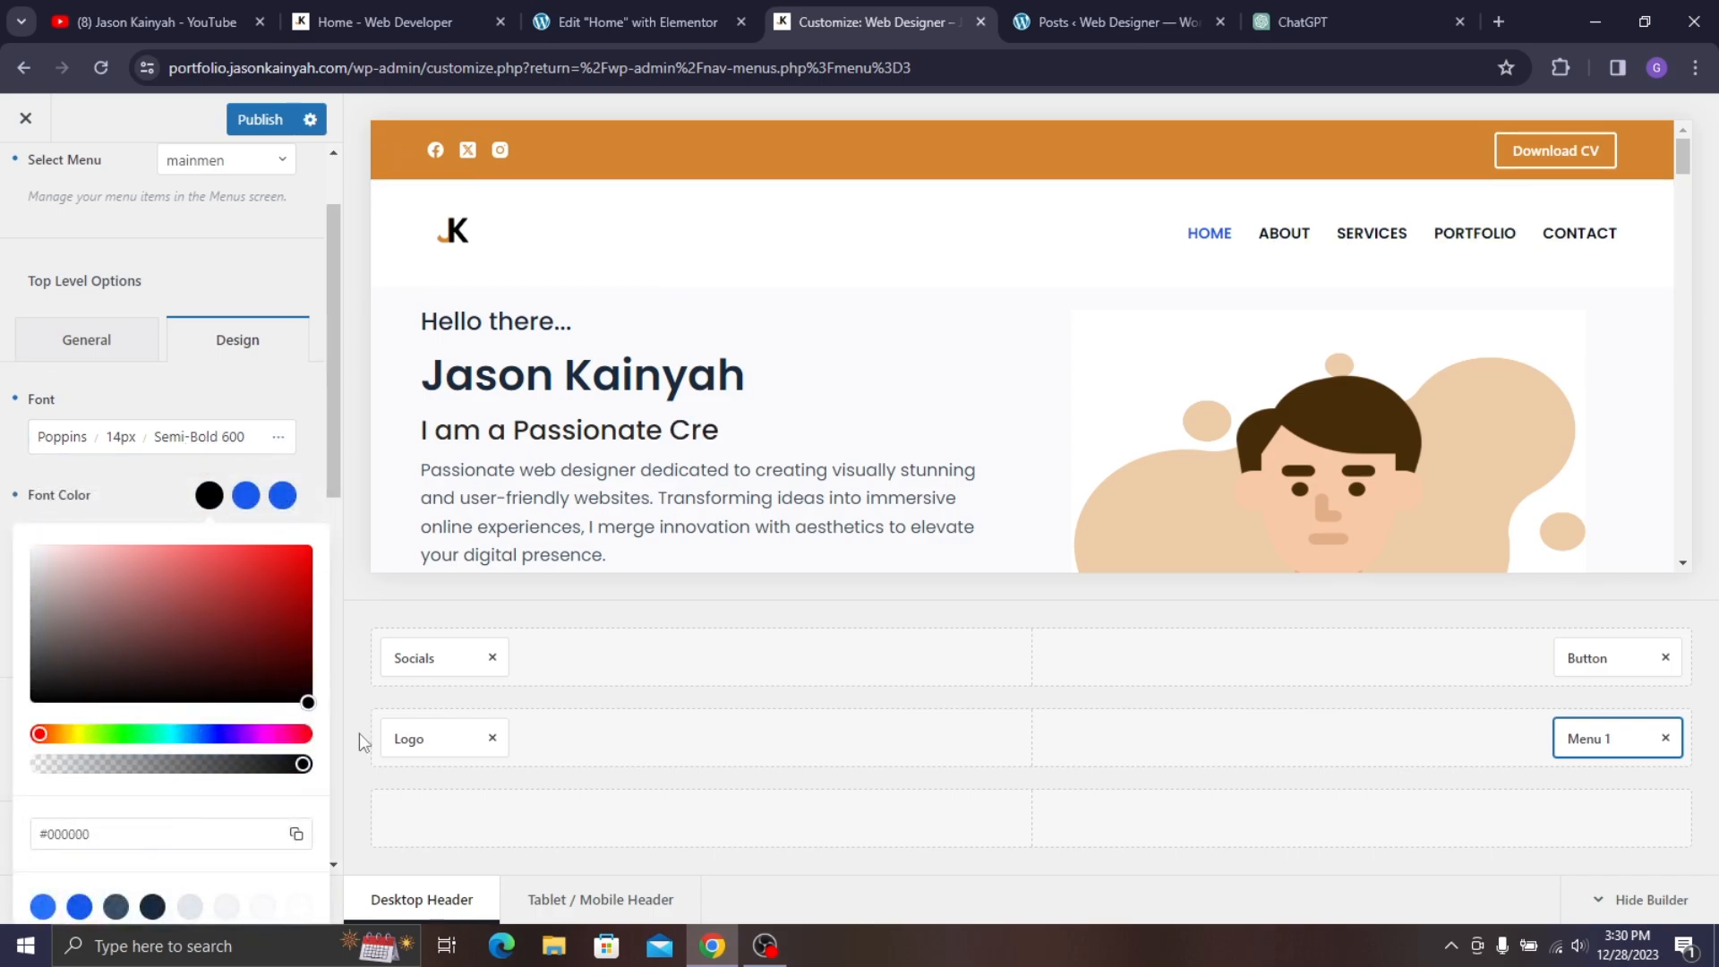
{"action": "left_click", "coordinate": [639, 12]}
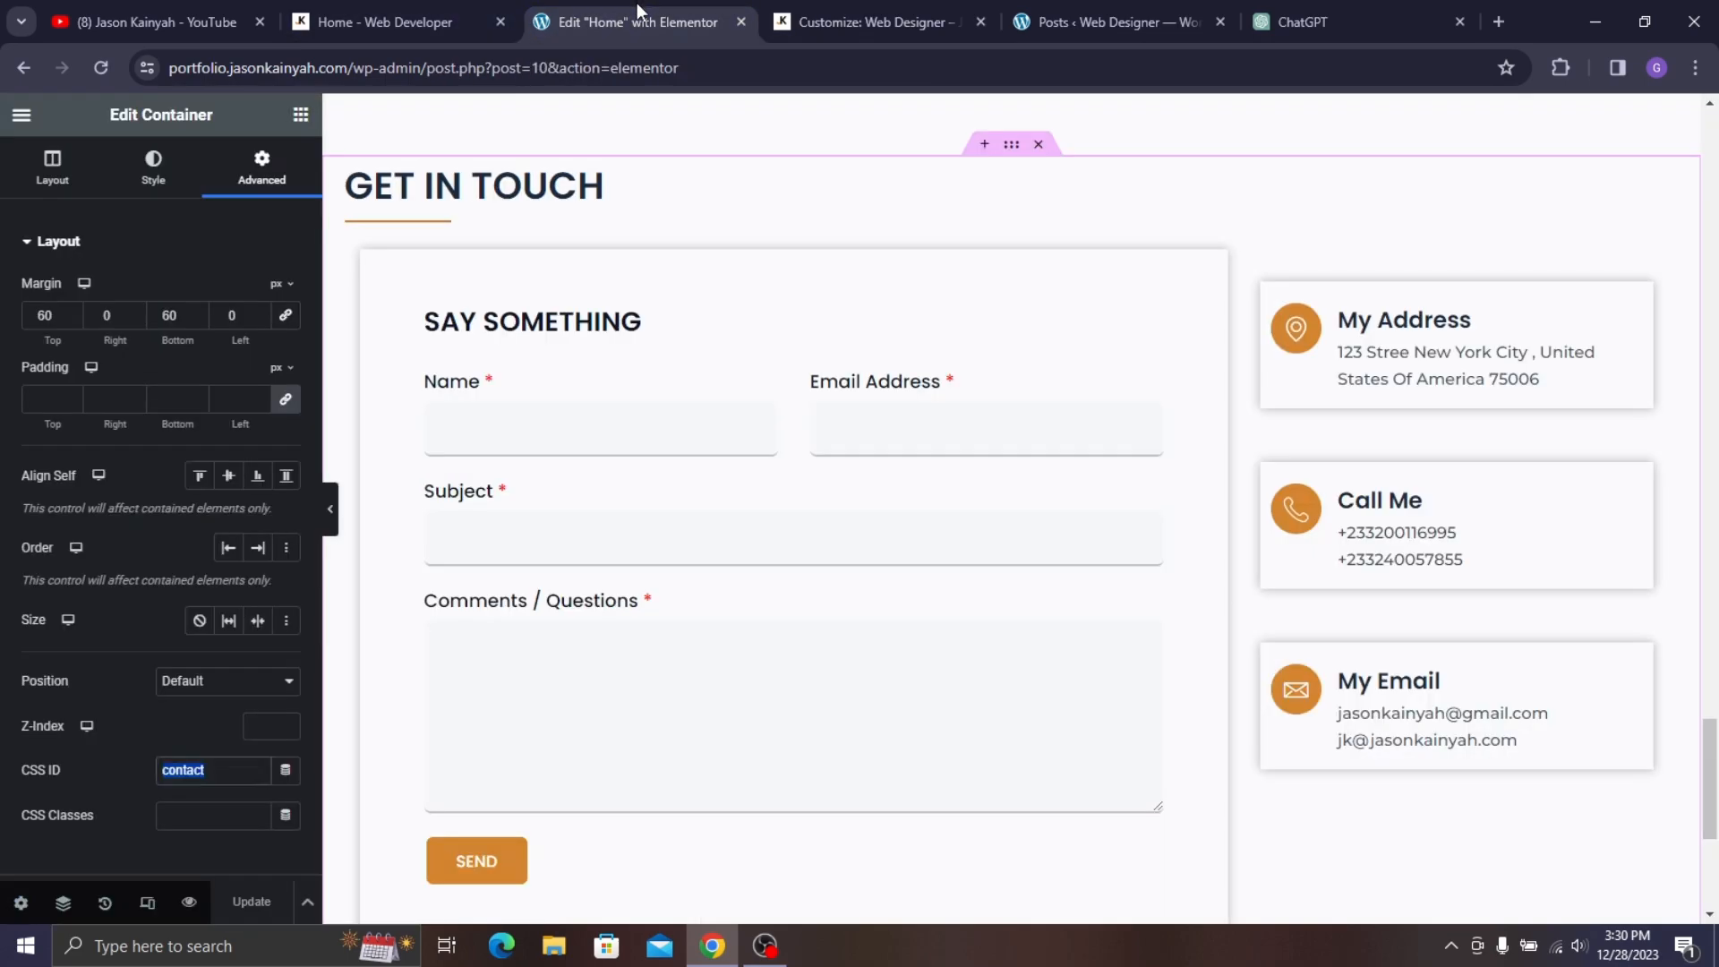
{"action": "left_click", "coordinate": [385, 20]}
{"action": "left_click", "coordinate": [827, 12]}
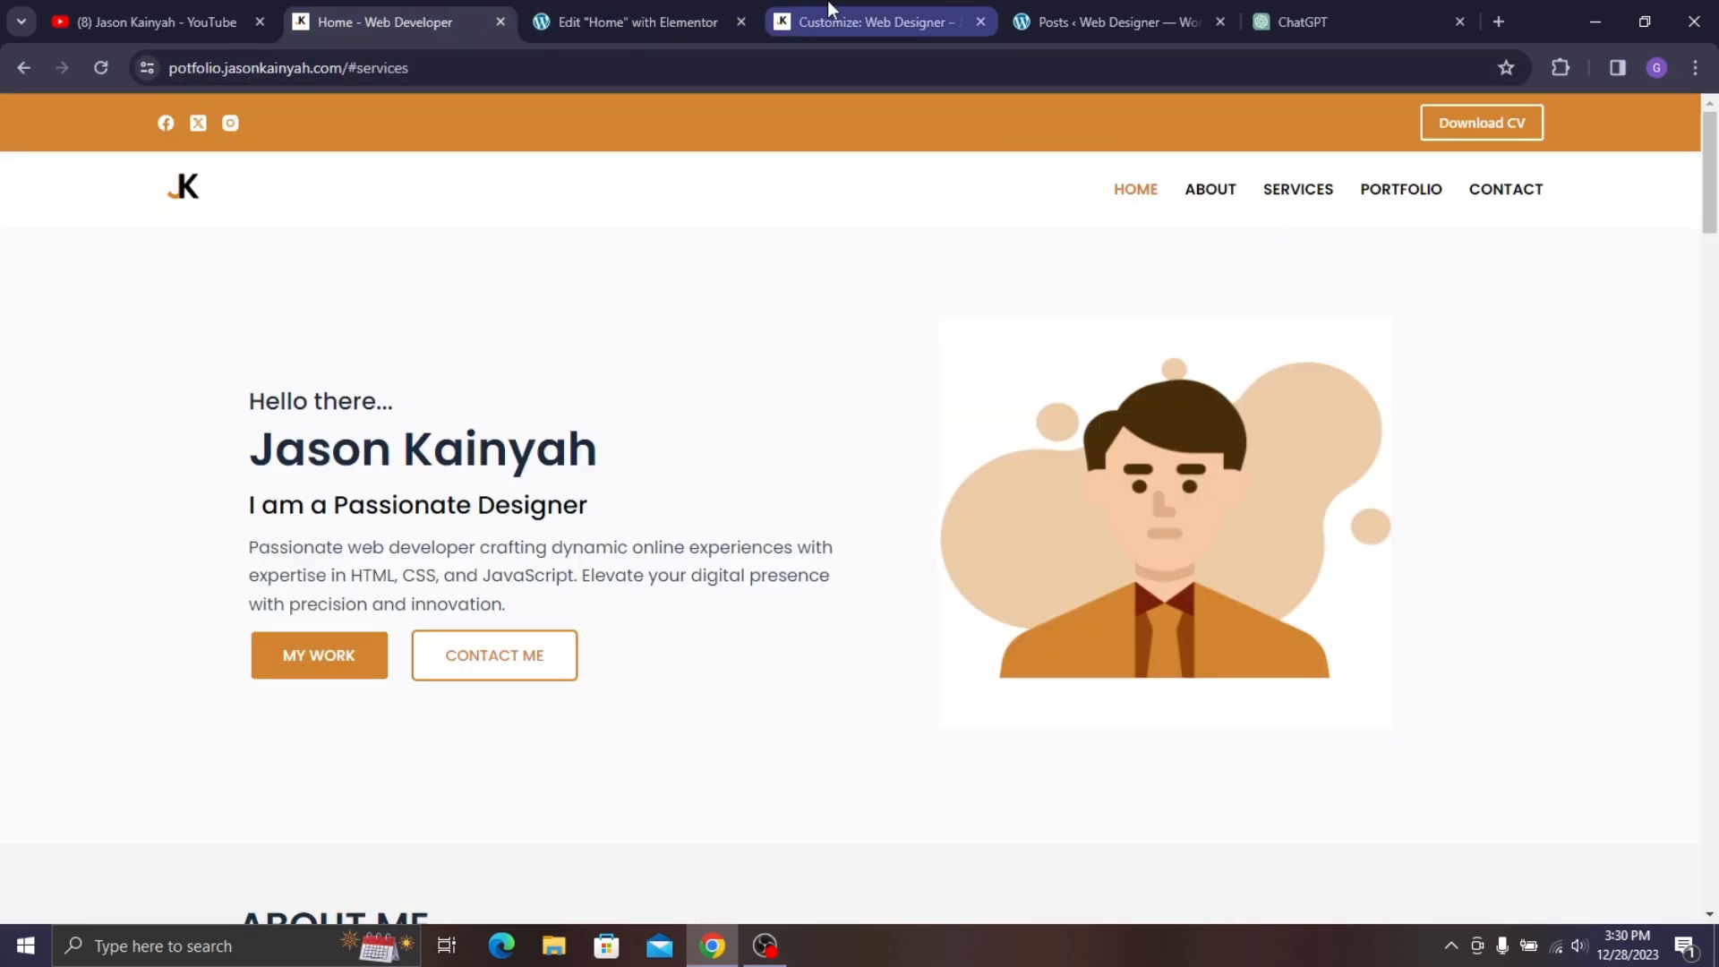
- Set the menu hover colour to orange #D3842F and publish the changes
{"action": "left_click", "coordinate": [245, 495]}
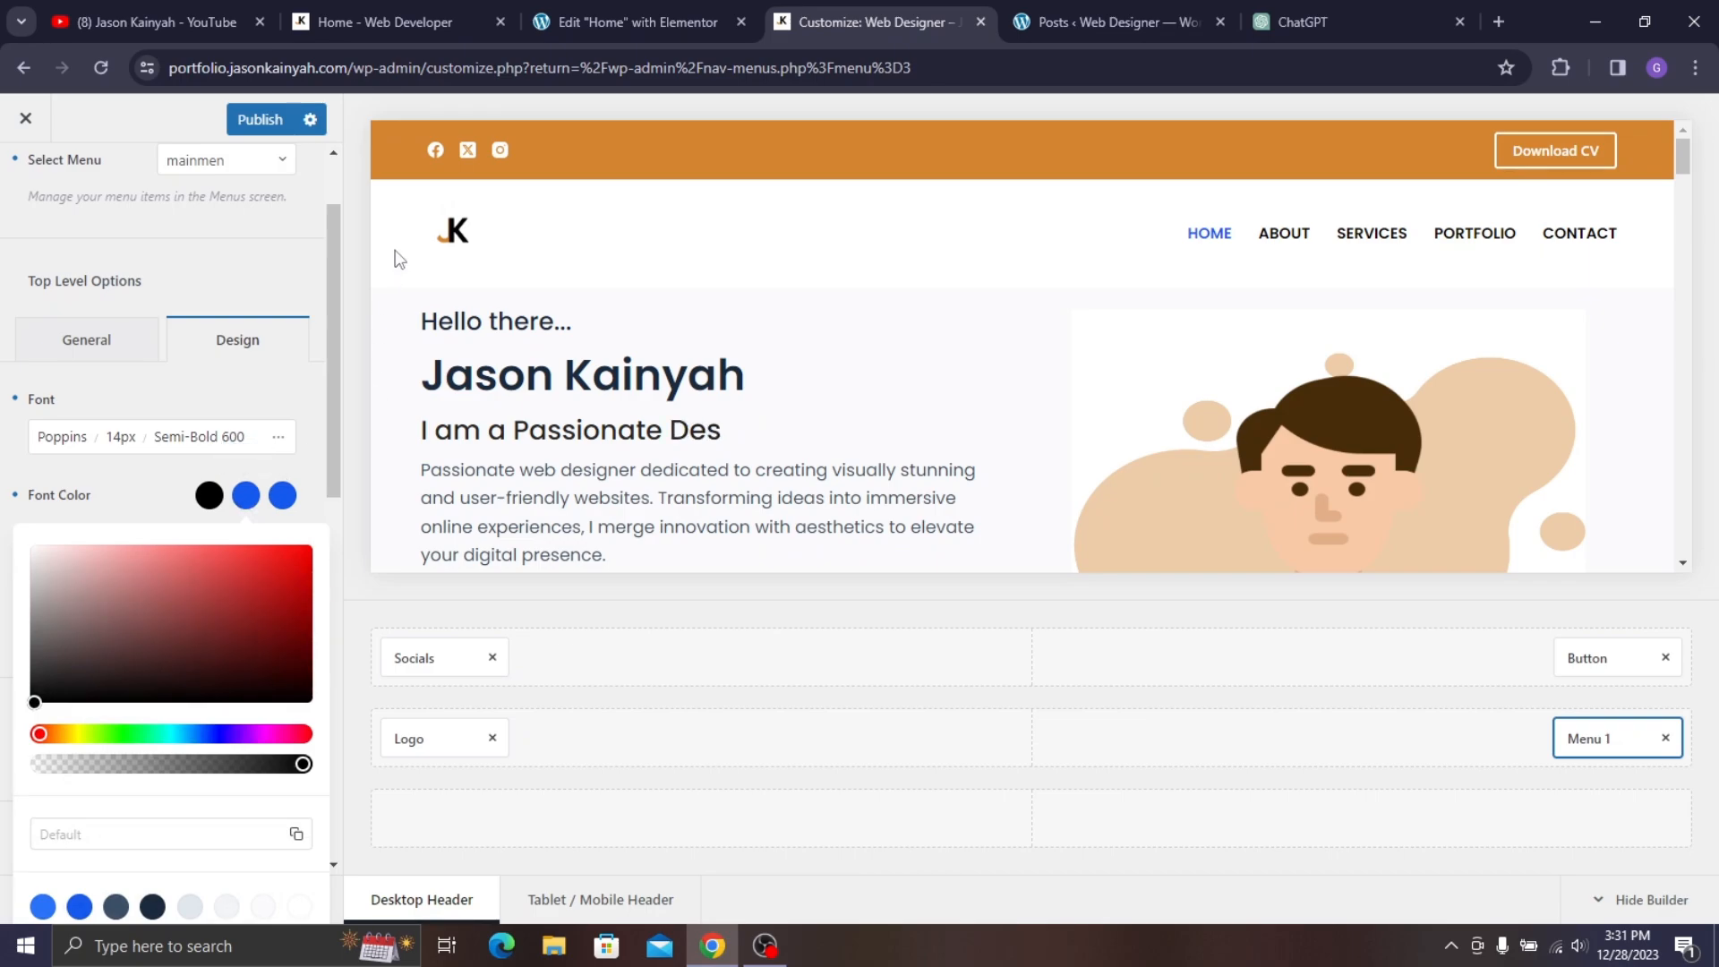
{"action": "left_click", "coordinate": [38, 837]}
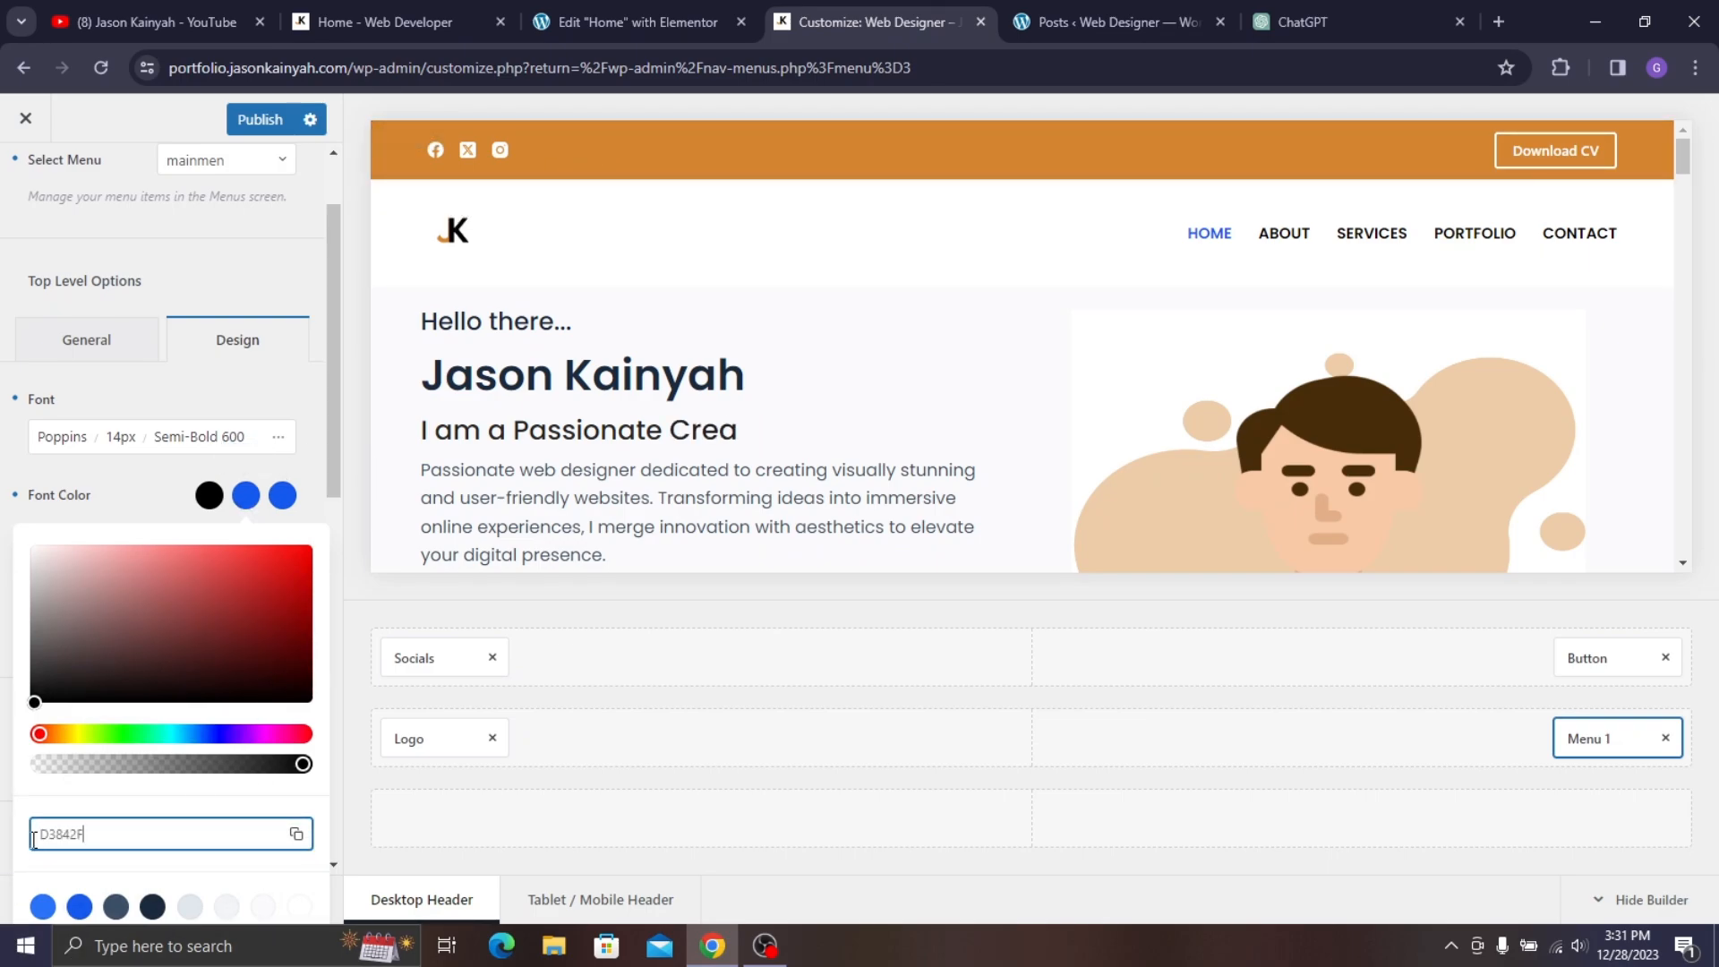
{"action": "type", "text": "#"}
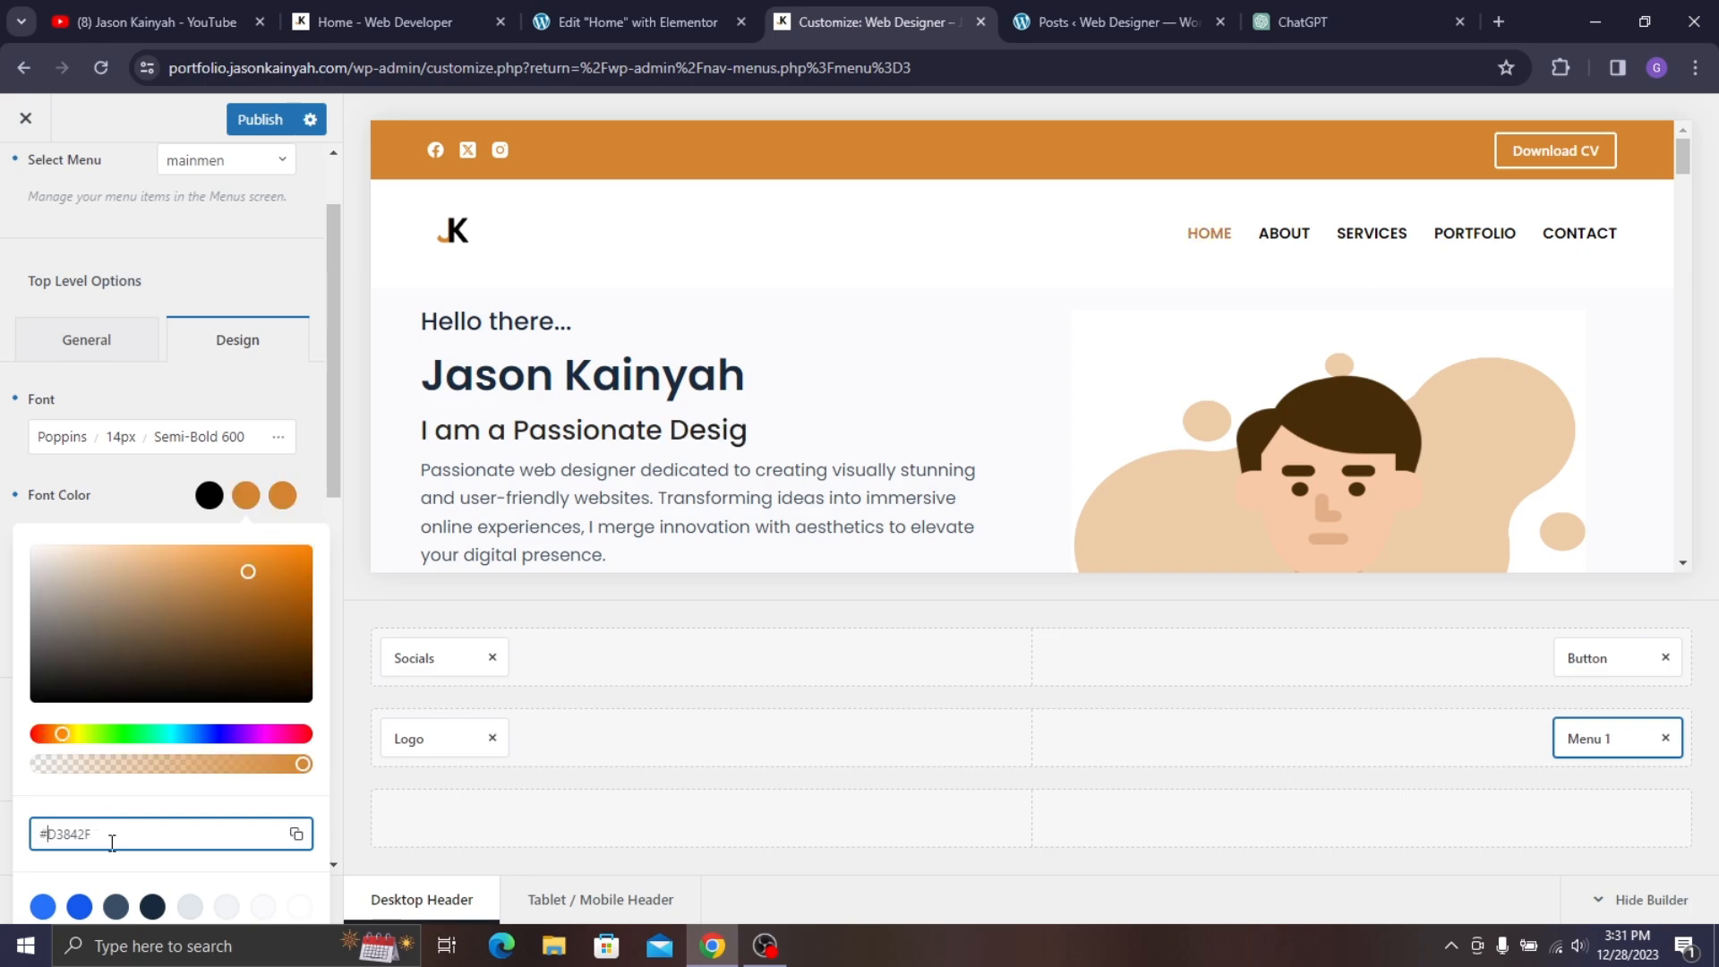
{"action": "left_click", "coordinate": [140, 503]}
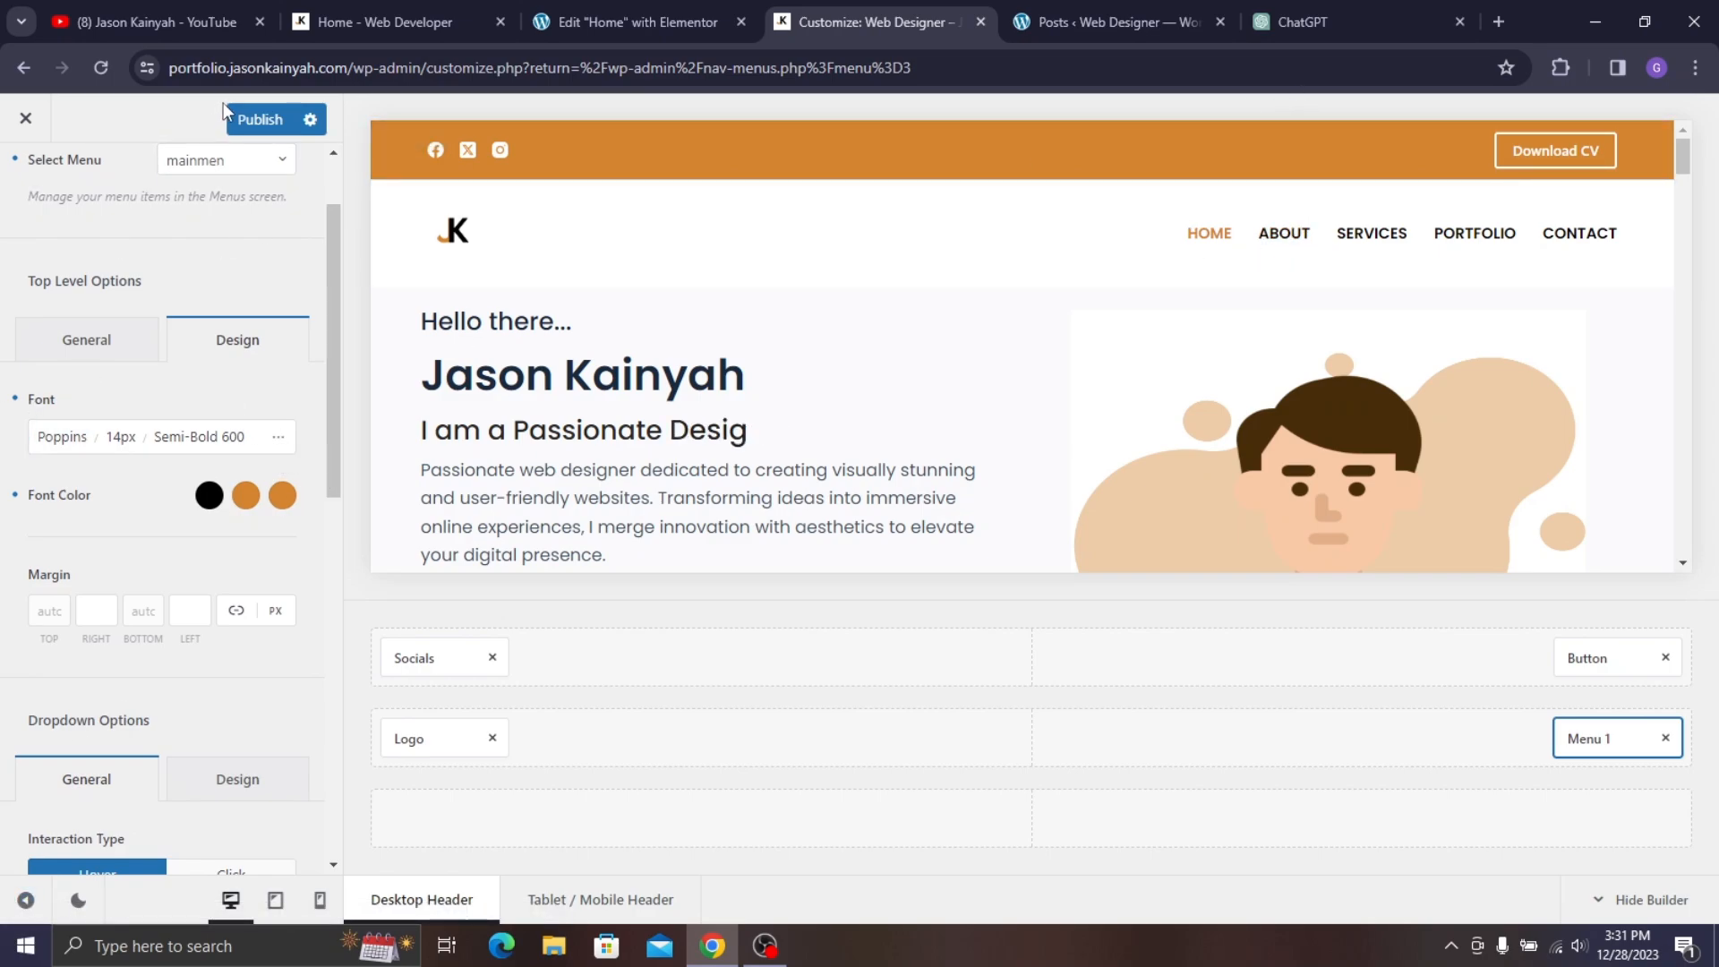
{"action": "left_click", "coordinate": [264, 119]}
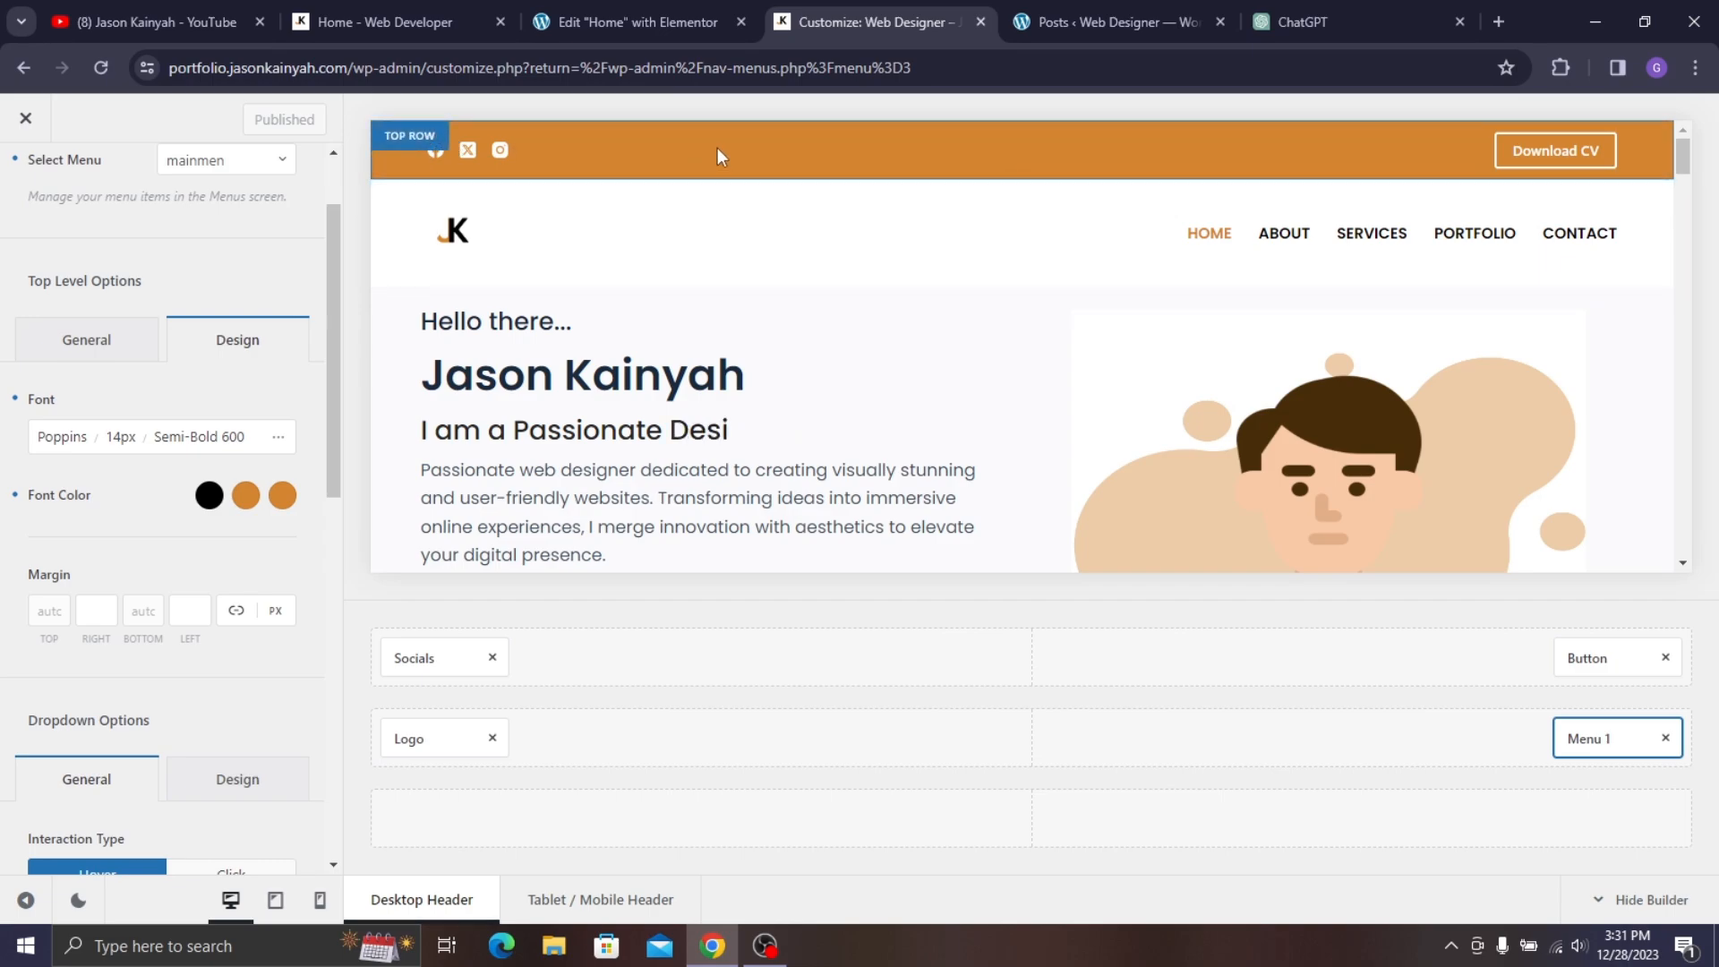
{"action": "left_click", "coordinate": [444, 4]}
- Switch to the Tablet / Mobile header, inspect its top row design, and return to the elements list
{"action": "left_click", "coordinate": [896, 9]}
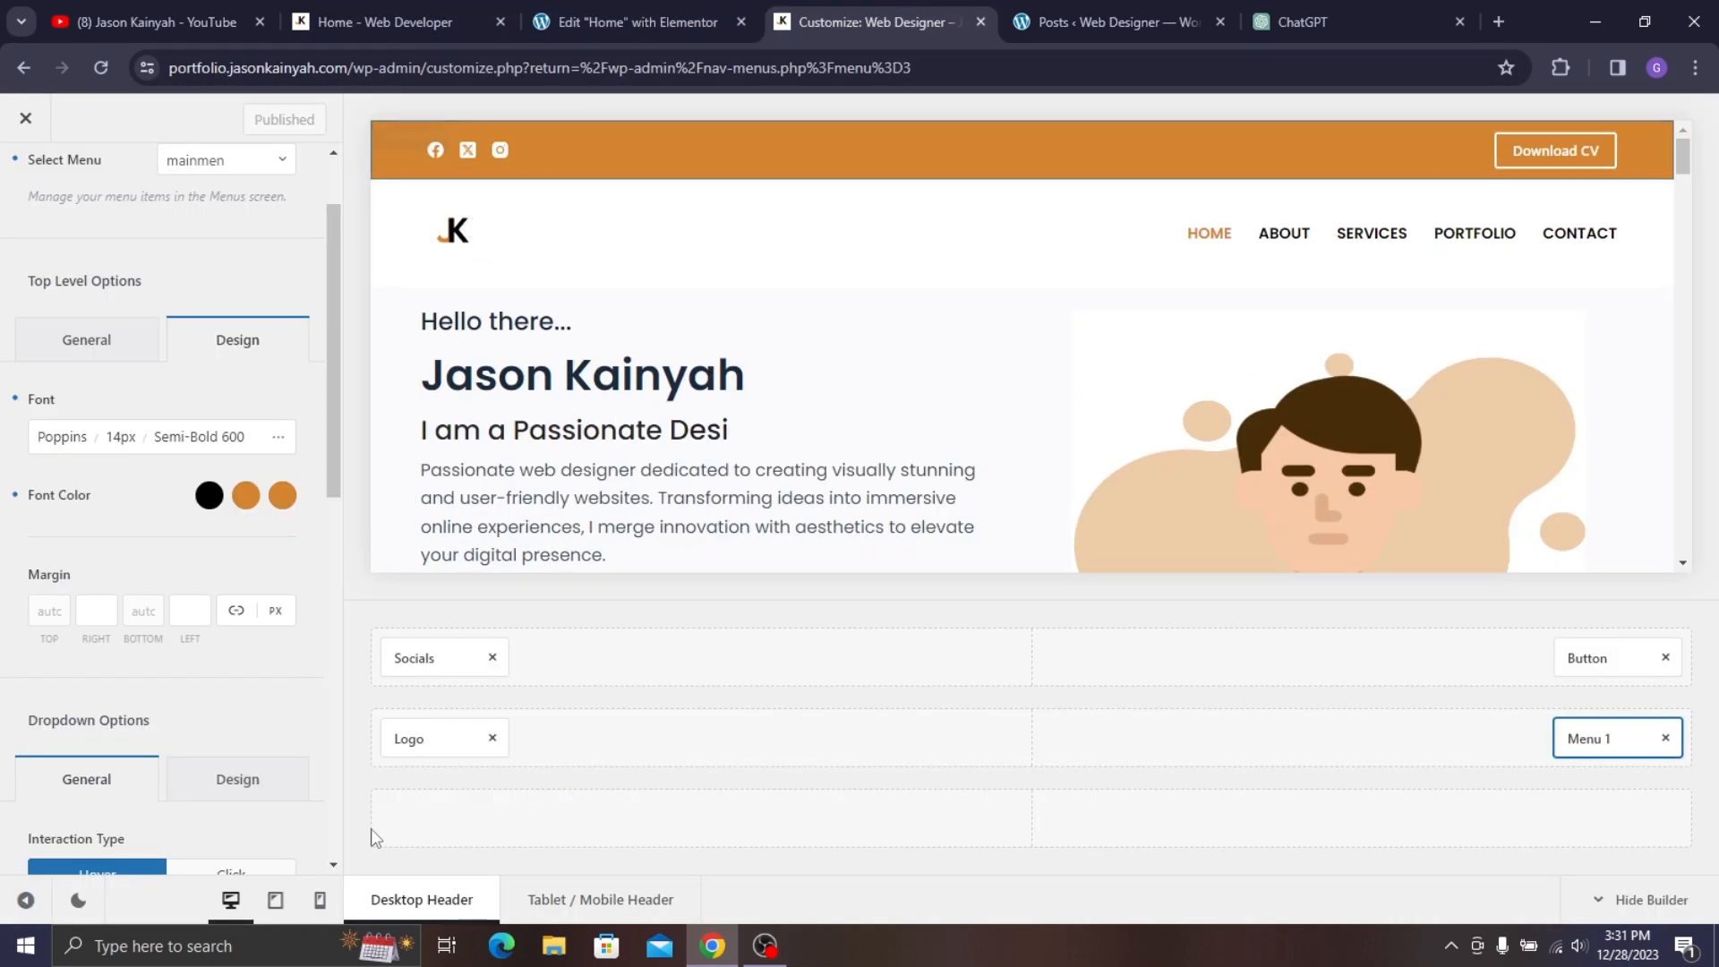
{"action": "left_click", "coordinate": [320, 901]}
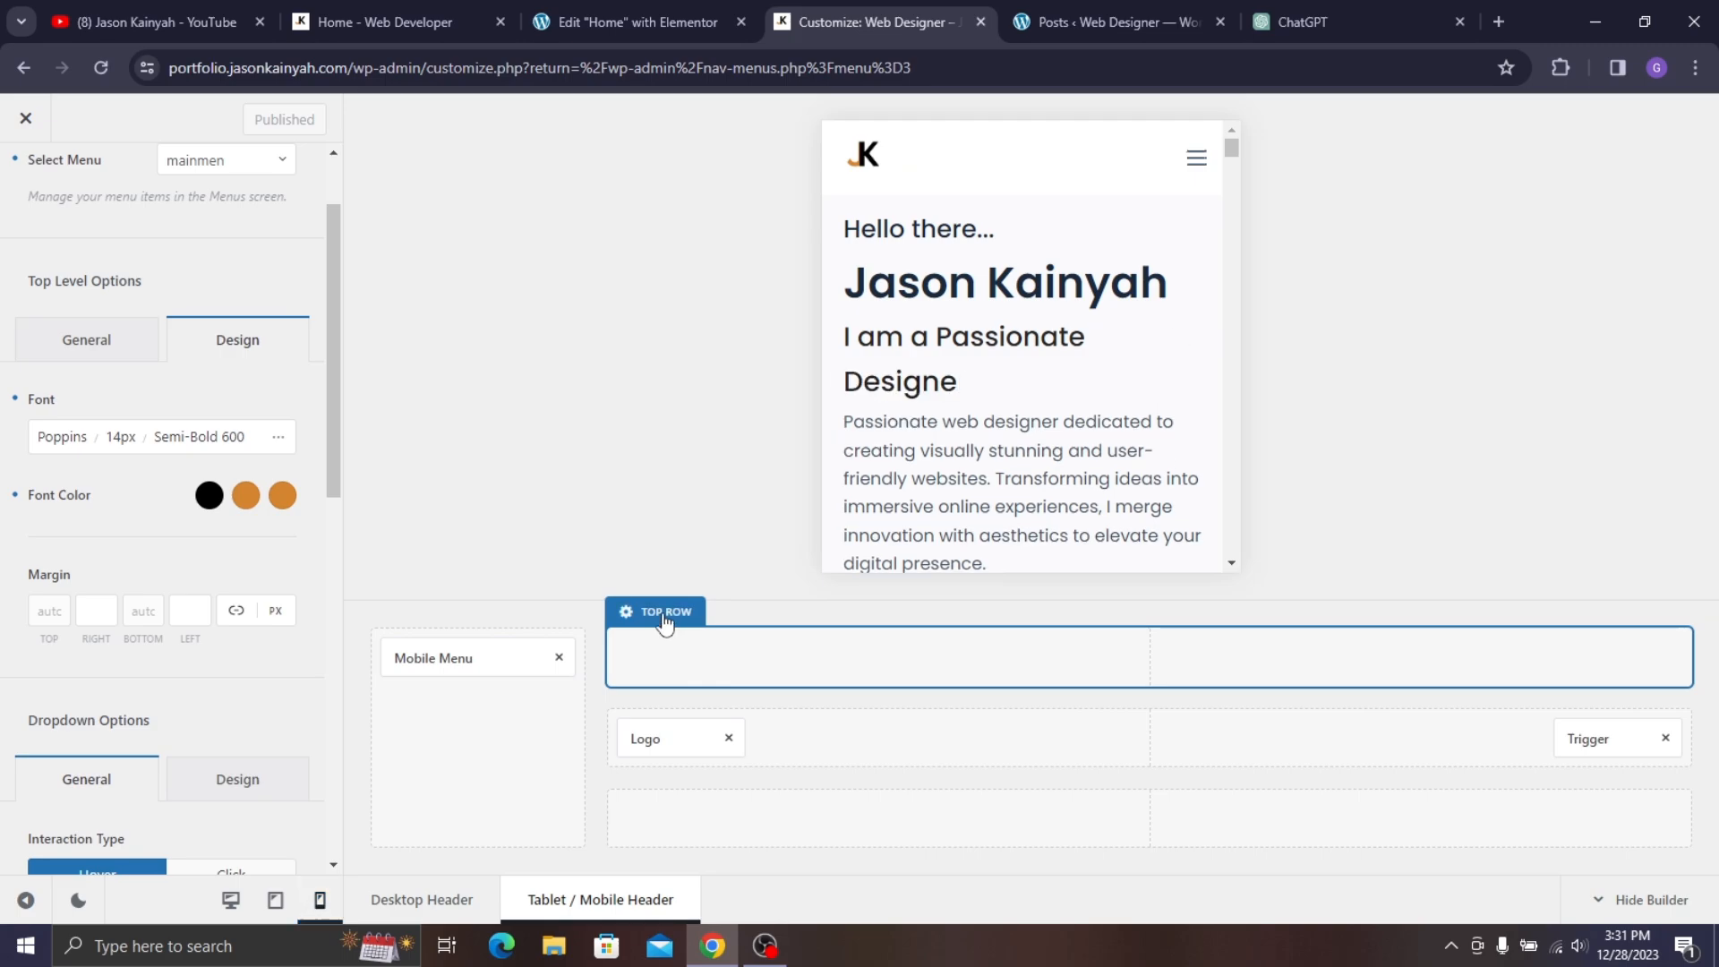
{"action": "left_click", "coordinate": [664, 624]}
{"action": "left_click", "coordinate": [204, 283]}
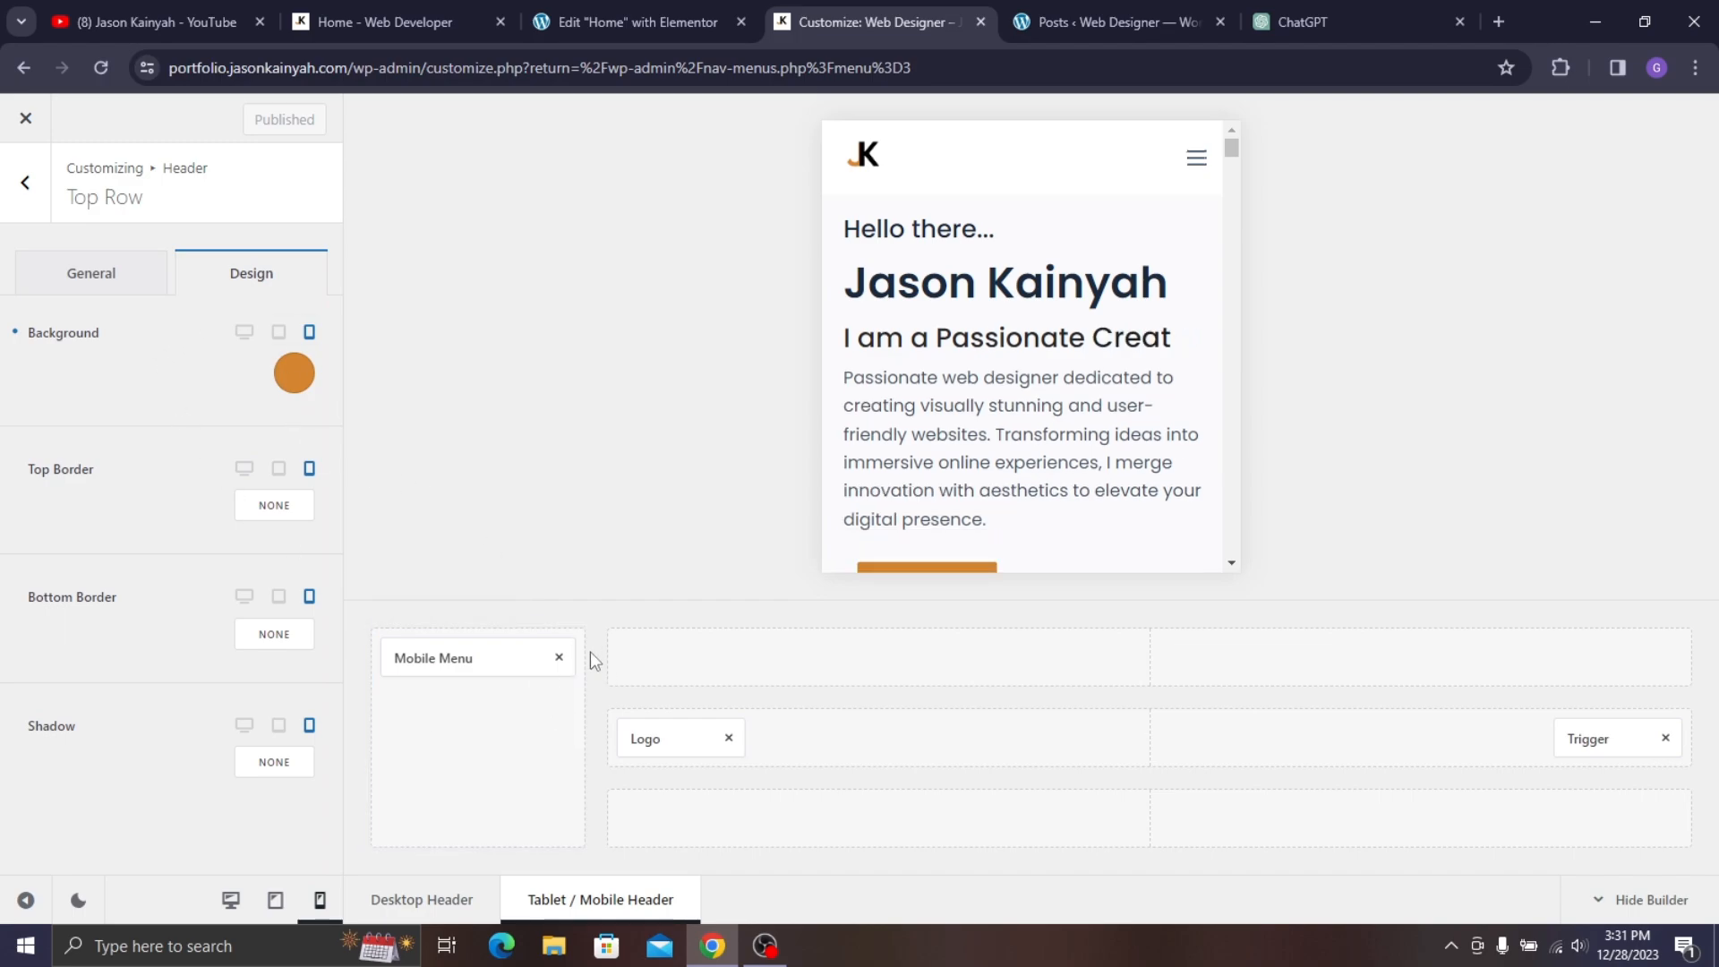
{"action": "mouse_move", "coordinate": [660, 642]}
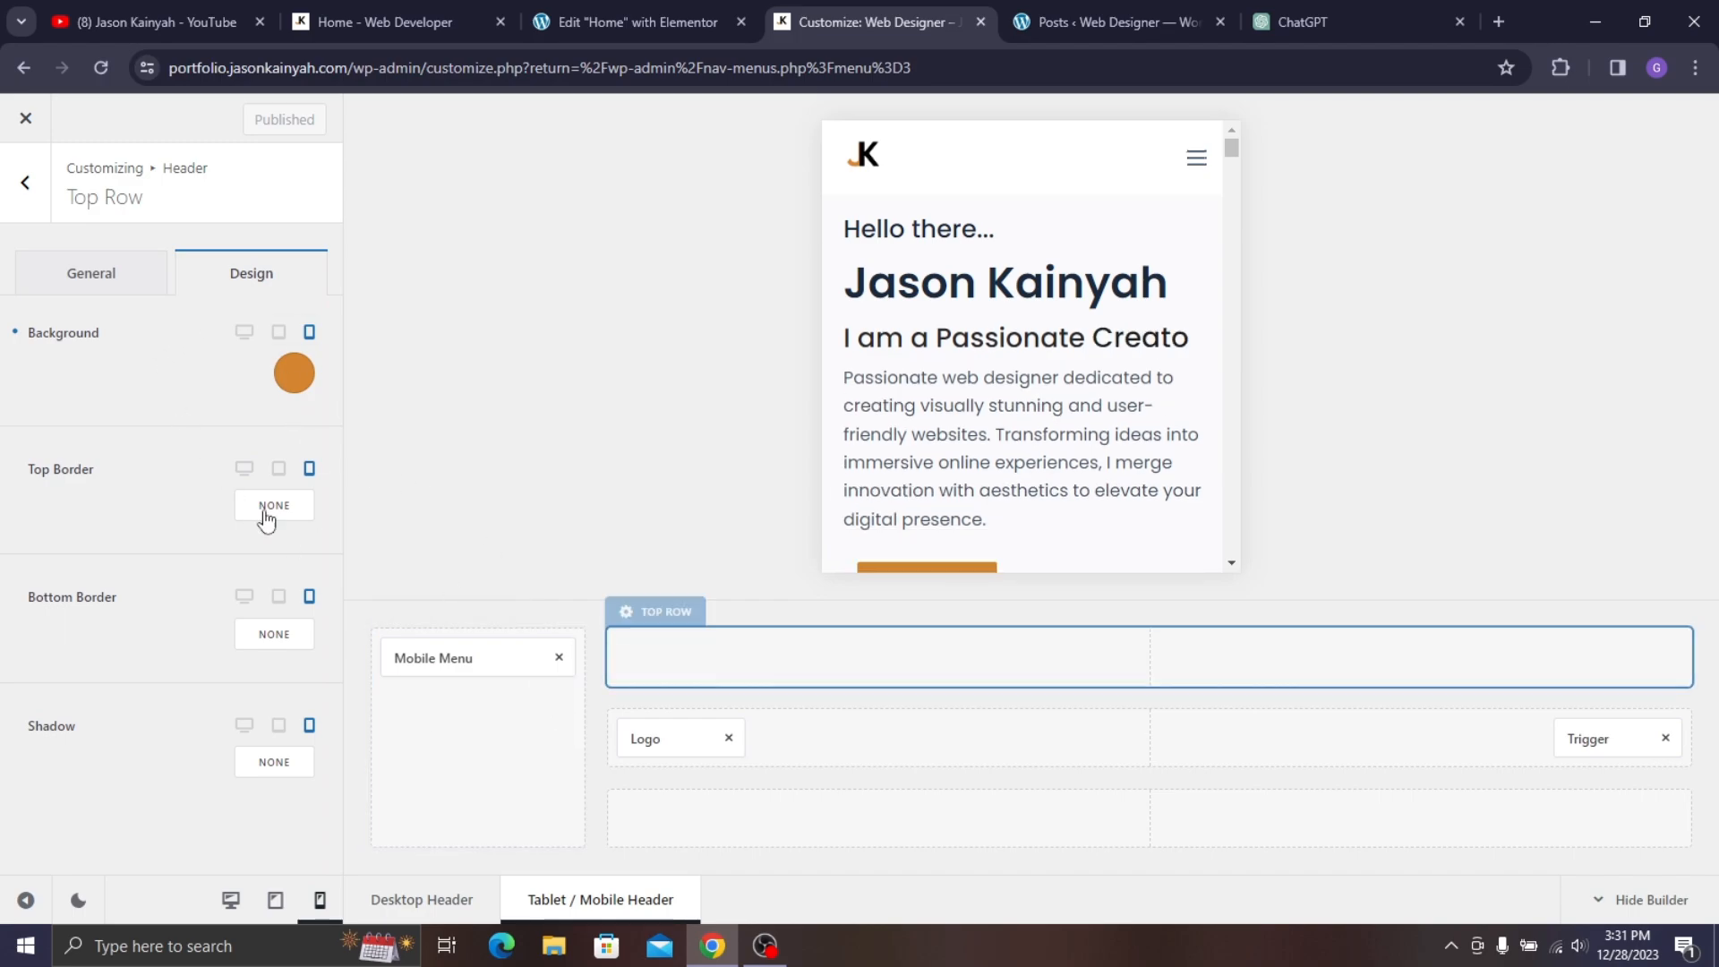
{"action": "left_click", "coordinate": [15, 215]}
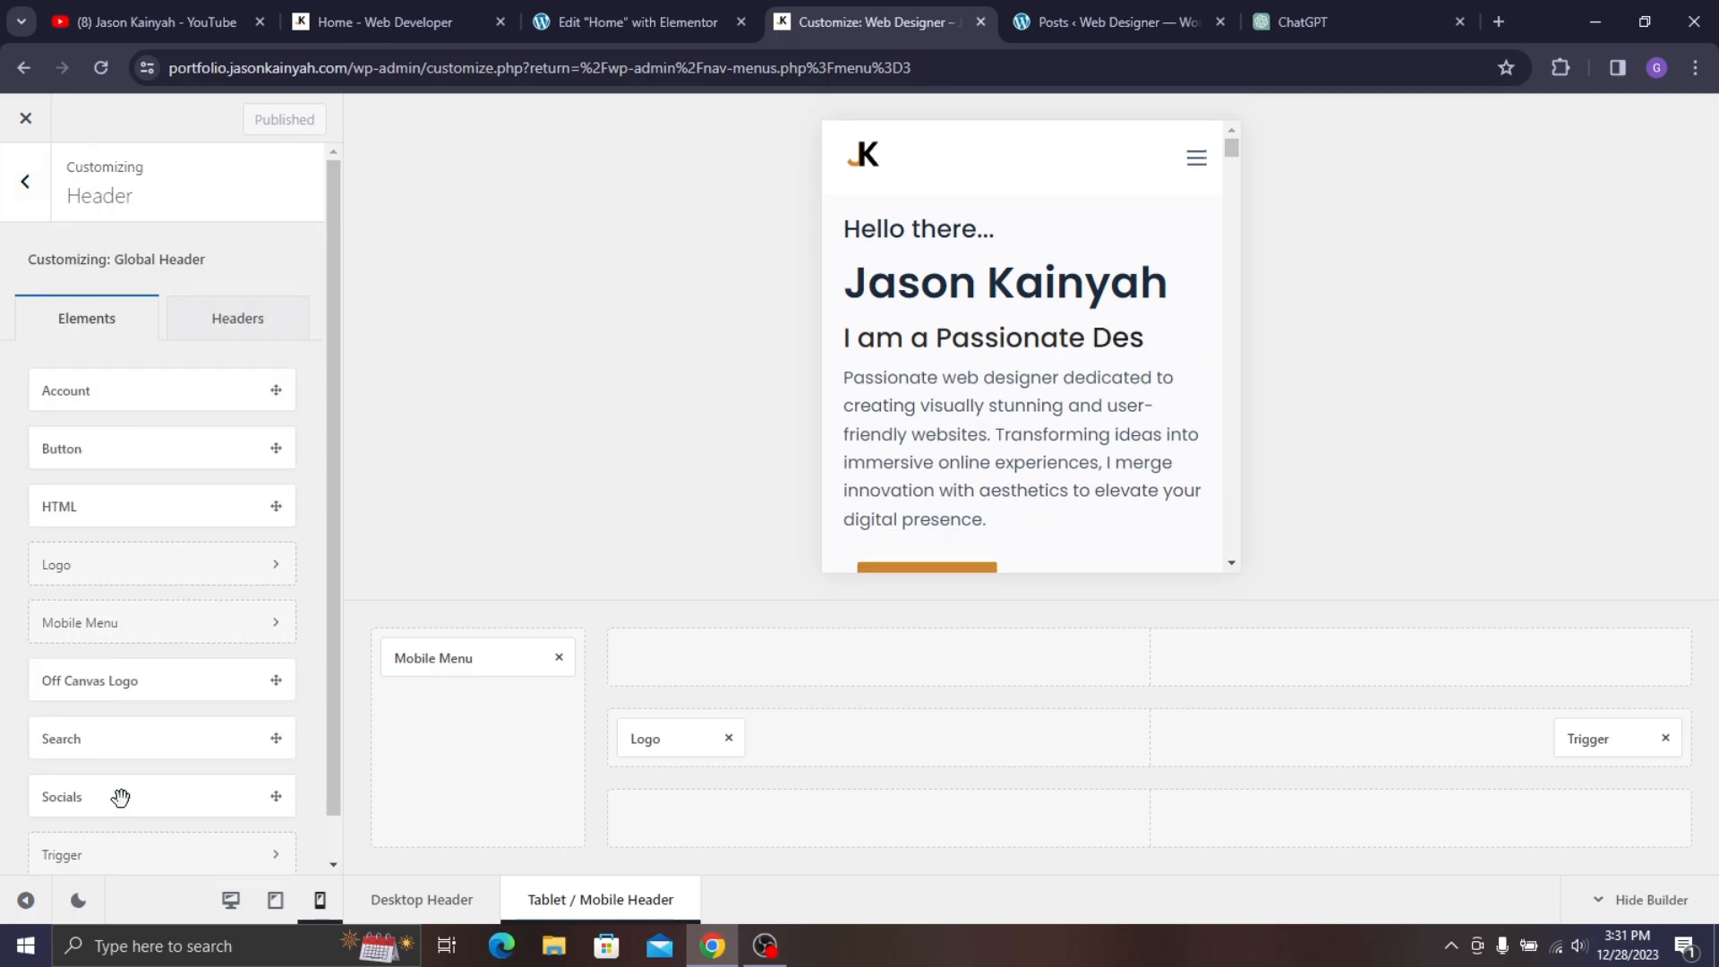
- Centre Socials in the mobile header's top row and open the Mobile Menu settings
{"action": "left_click_drag", "start_coordinate": [123, 795], "coordinate": [1128, 666]}
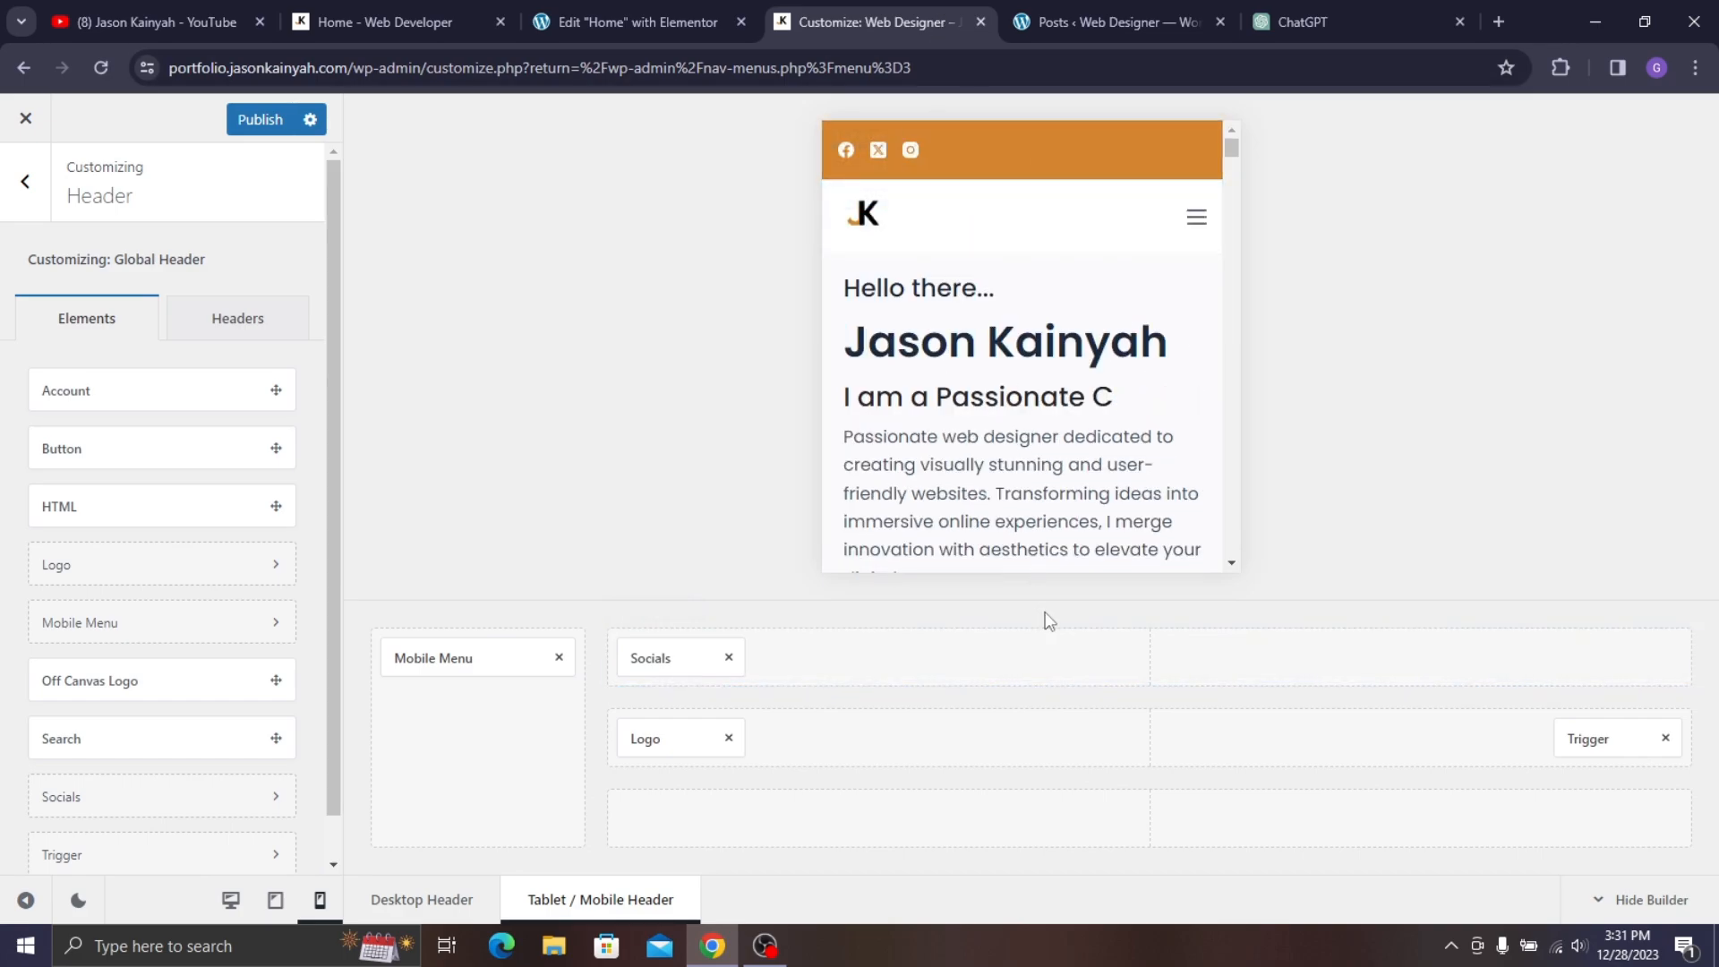
{"action": "left_click_drag", "start_coordinate": [690, 658], "coordinate": [1155, 662]}
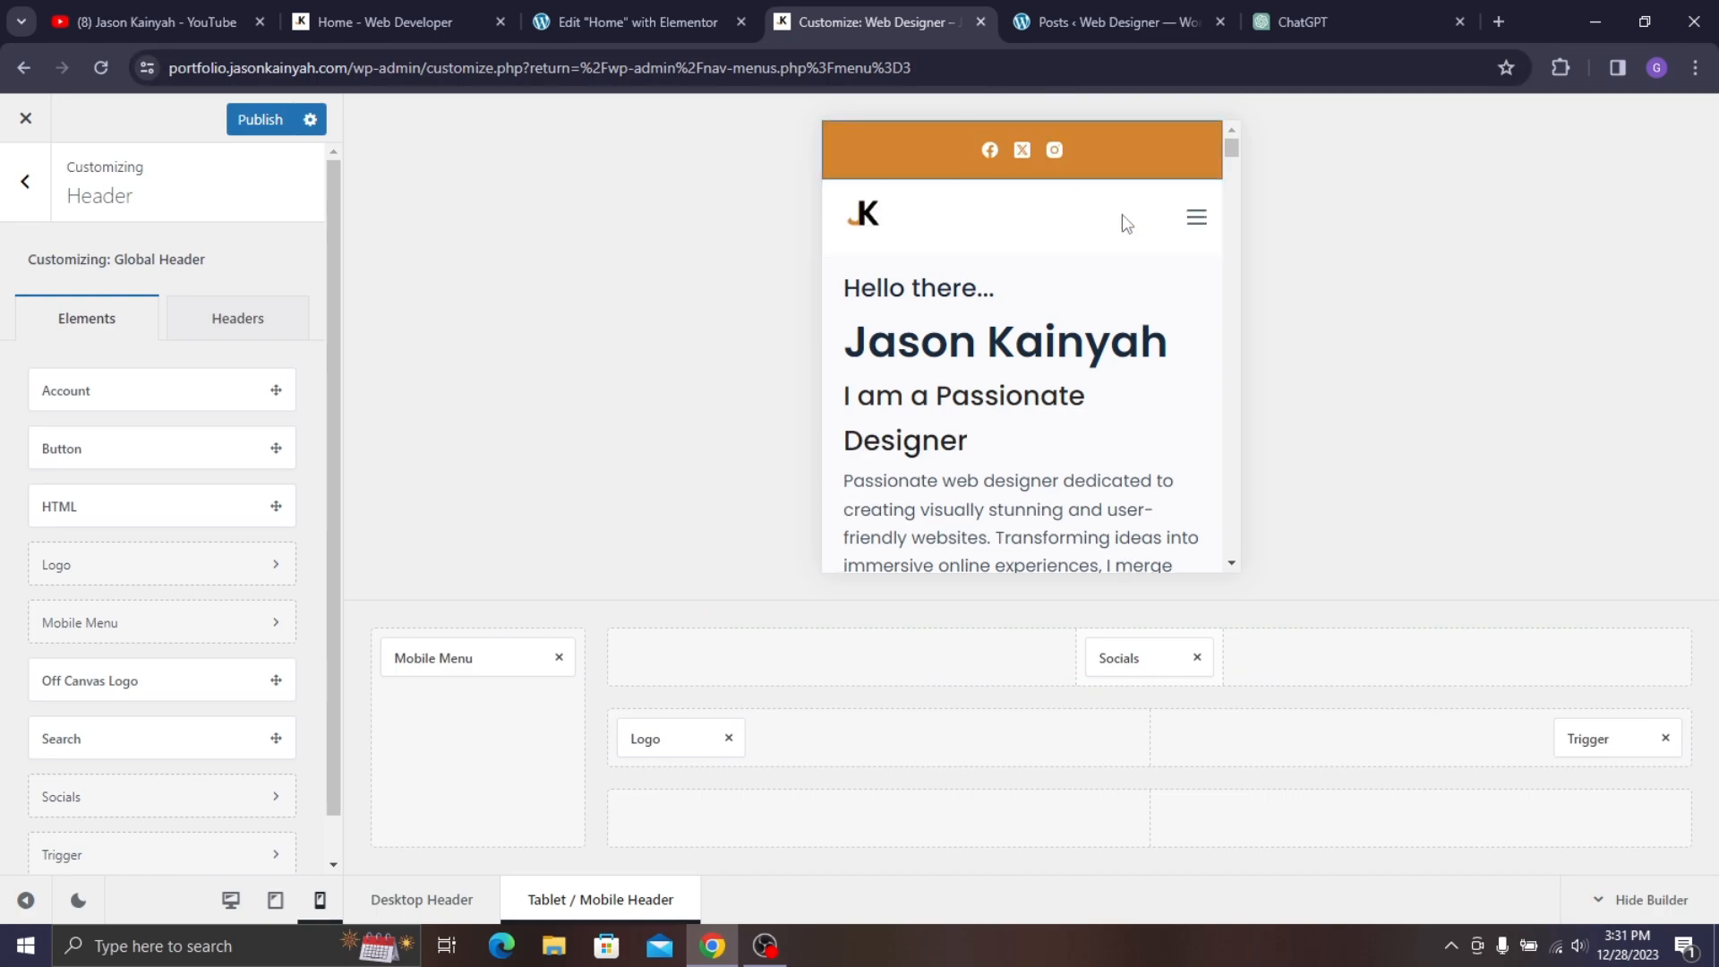
{"action": "left_click", "coordinate": [1197, 224]}
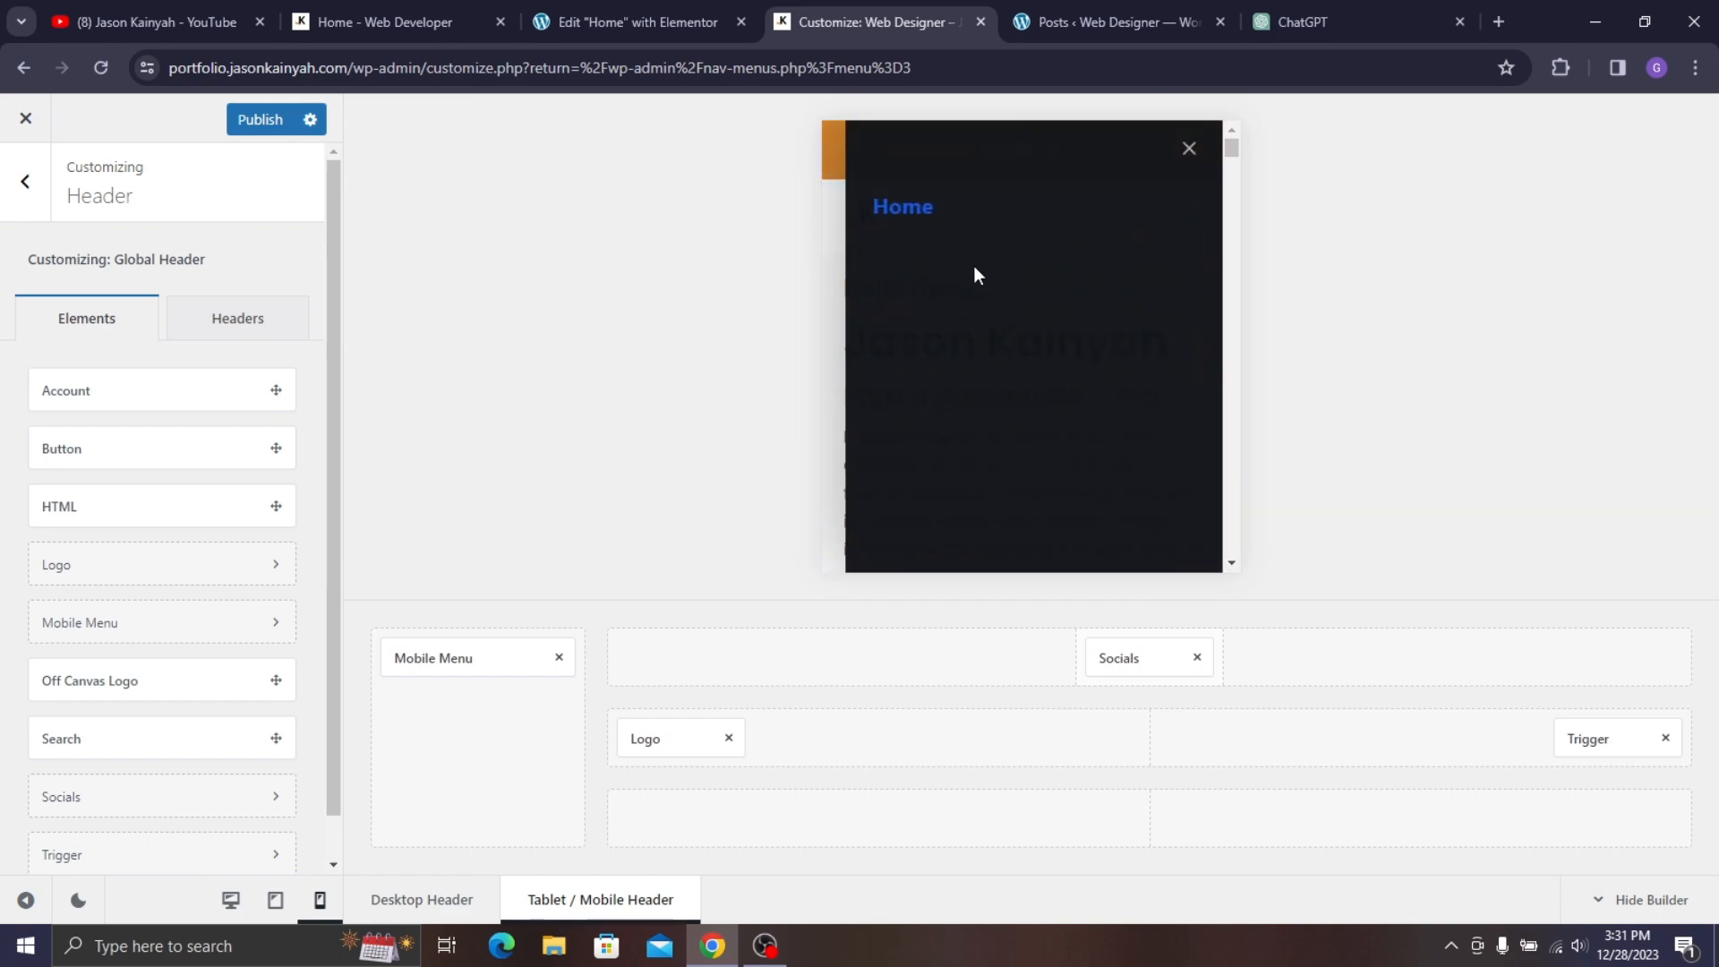
{"action": "left_click", "coordinate": [439, 660]}
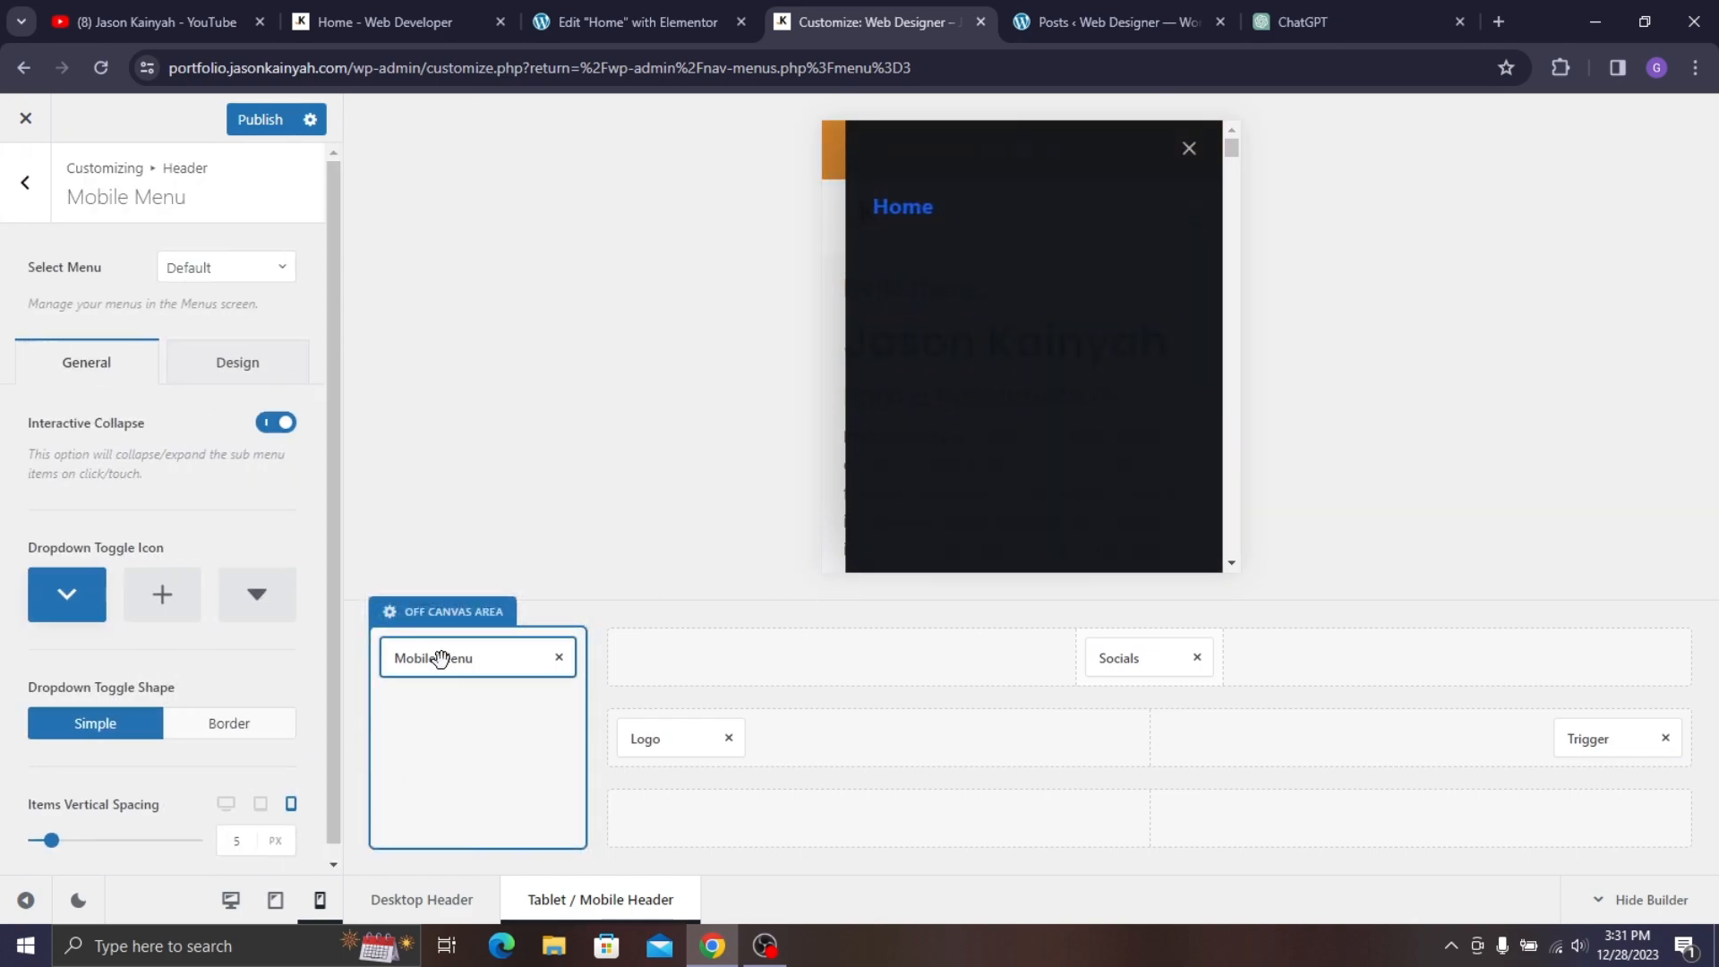
- Set the mobile menu's Select Menu to mainmenu
{"action": "left_click", "coordinate": [226, 267]}
{"action": "left_click", "coordinate": [220, 355]}
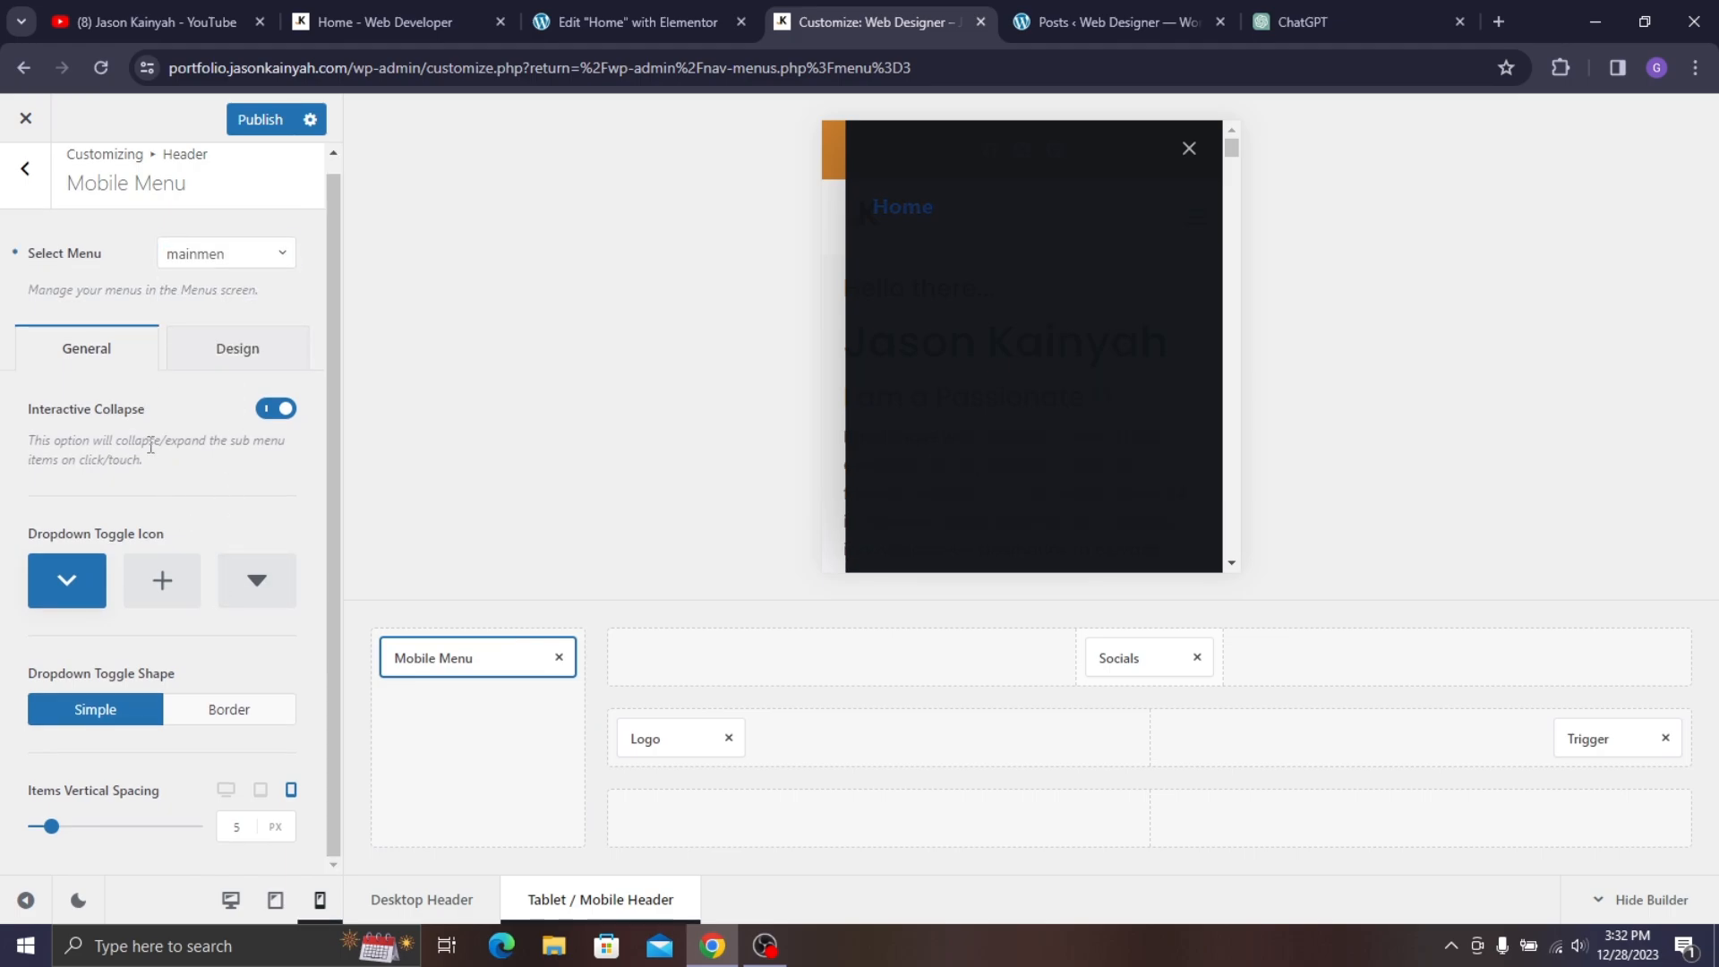
{"action": "left_click", "coordinate": [219, 362]}
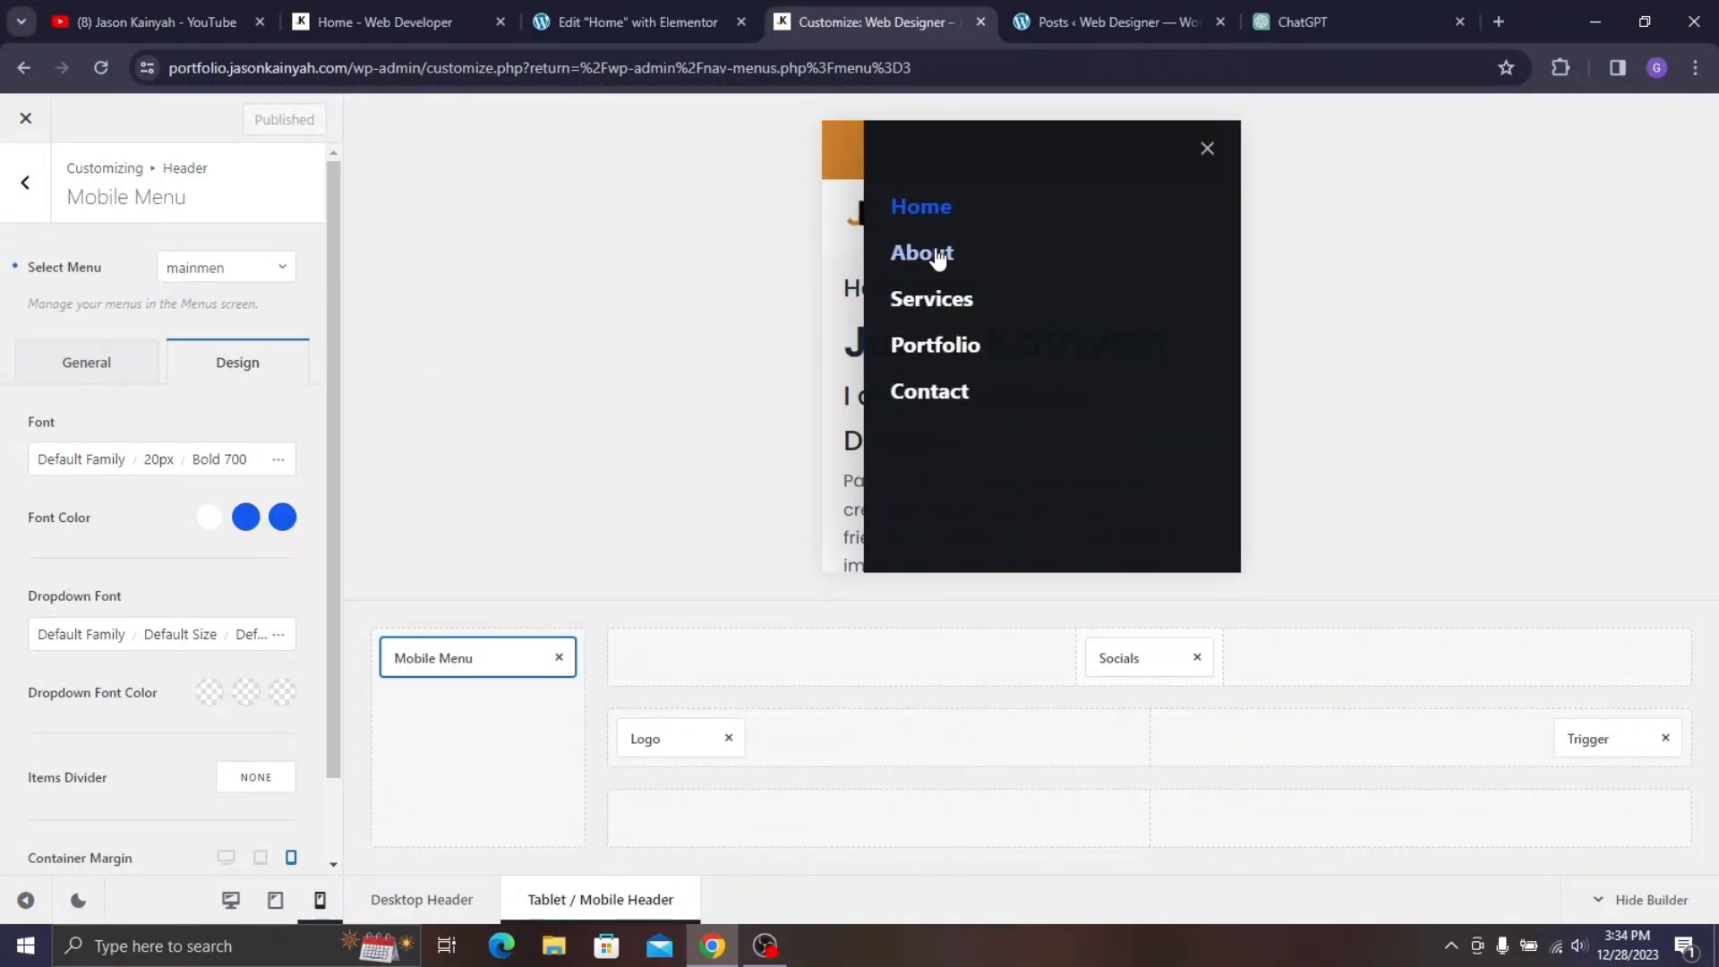
- Set the mobile menu font to Poppins Semi-Bold 600
{"action": "left_click", "coordinate": [103, 464]}
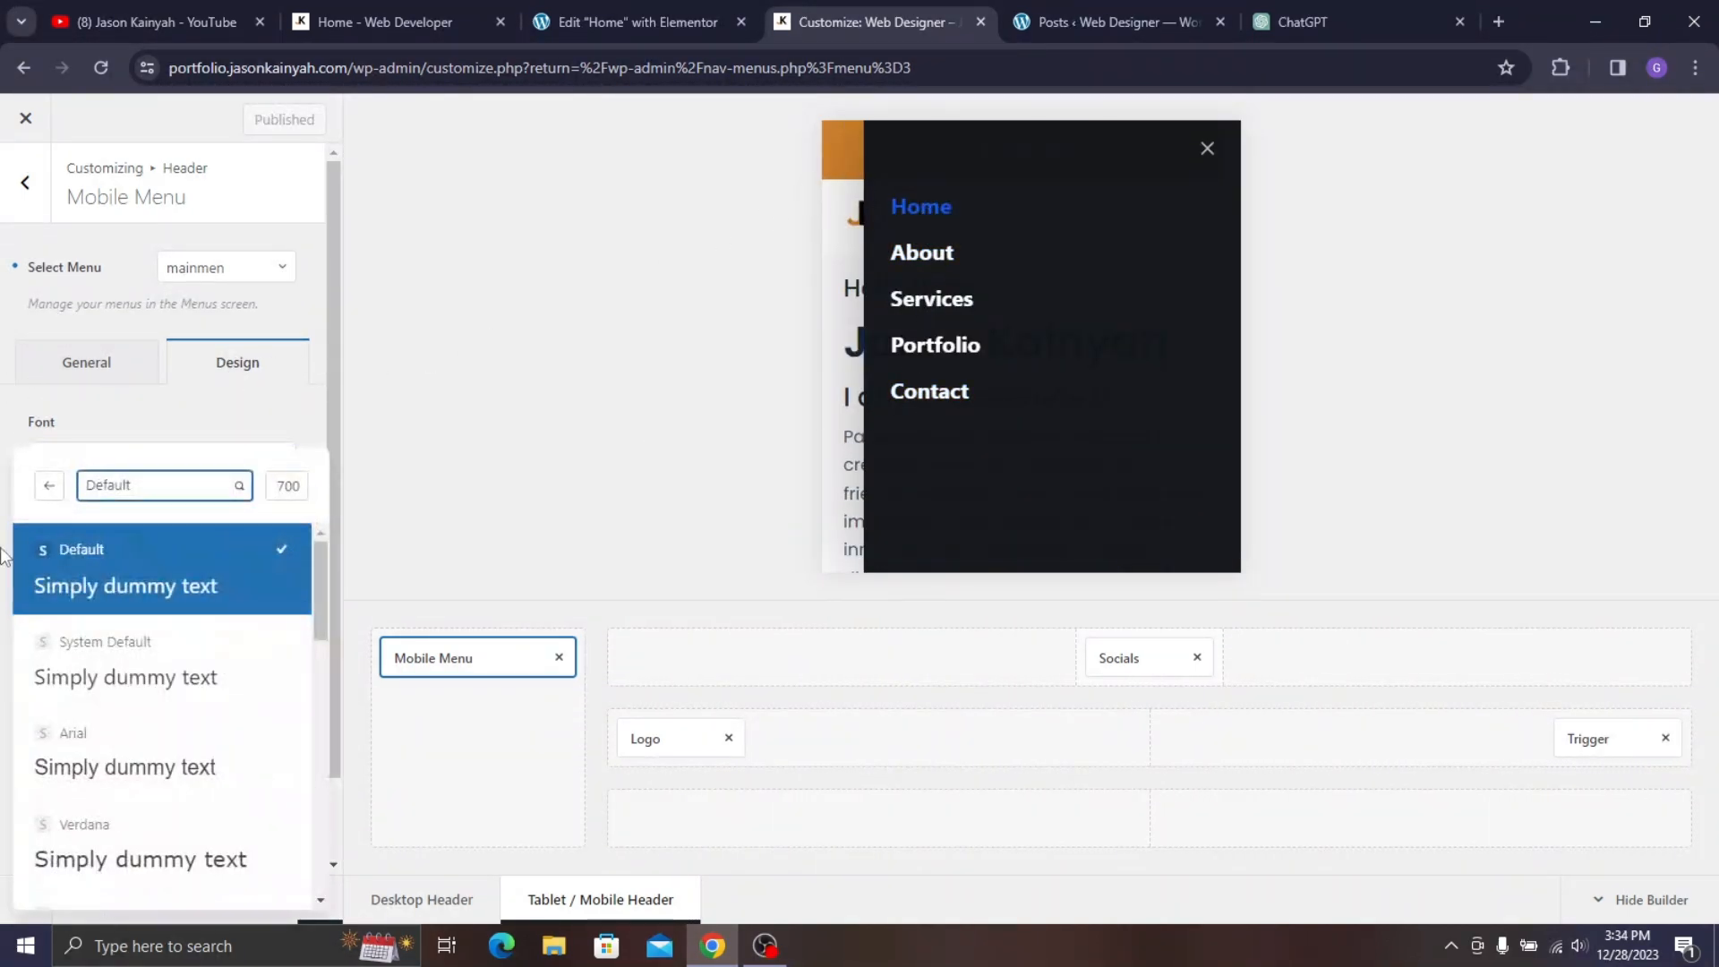
{"action": "left_click", "coordinate": [112, 488]}
{"action": "type", "text": "pop"}
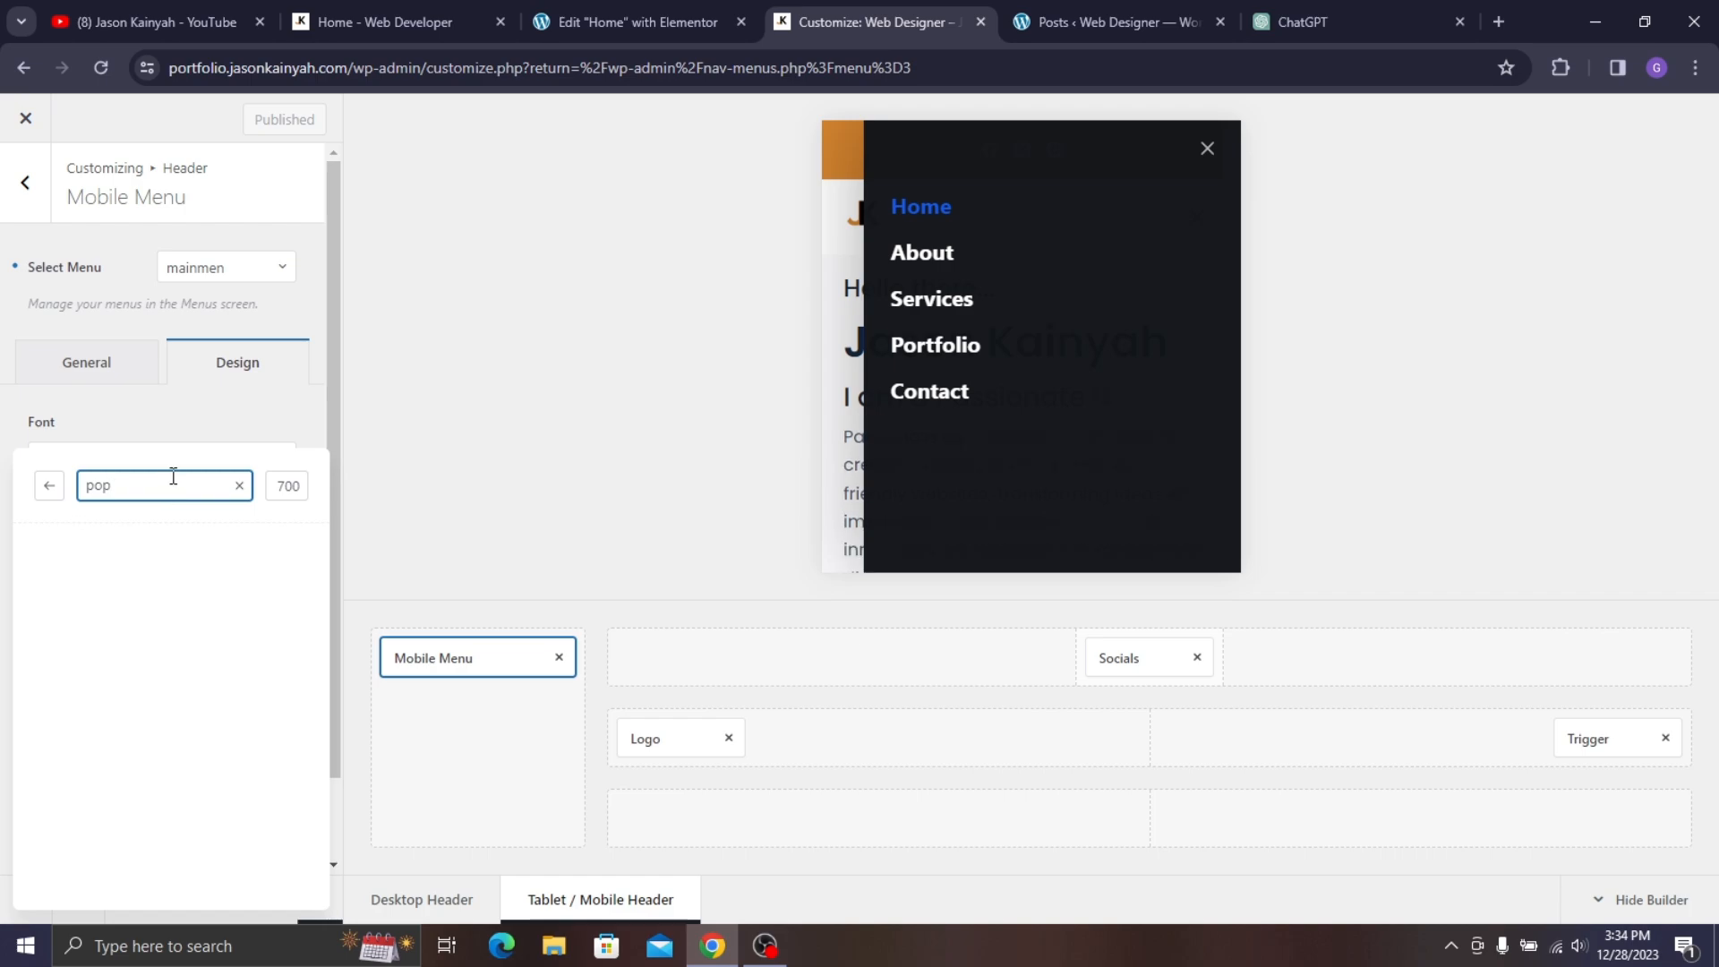
{"action": "left_click", "coordinate": [54, 486]}
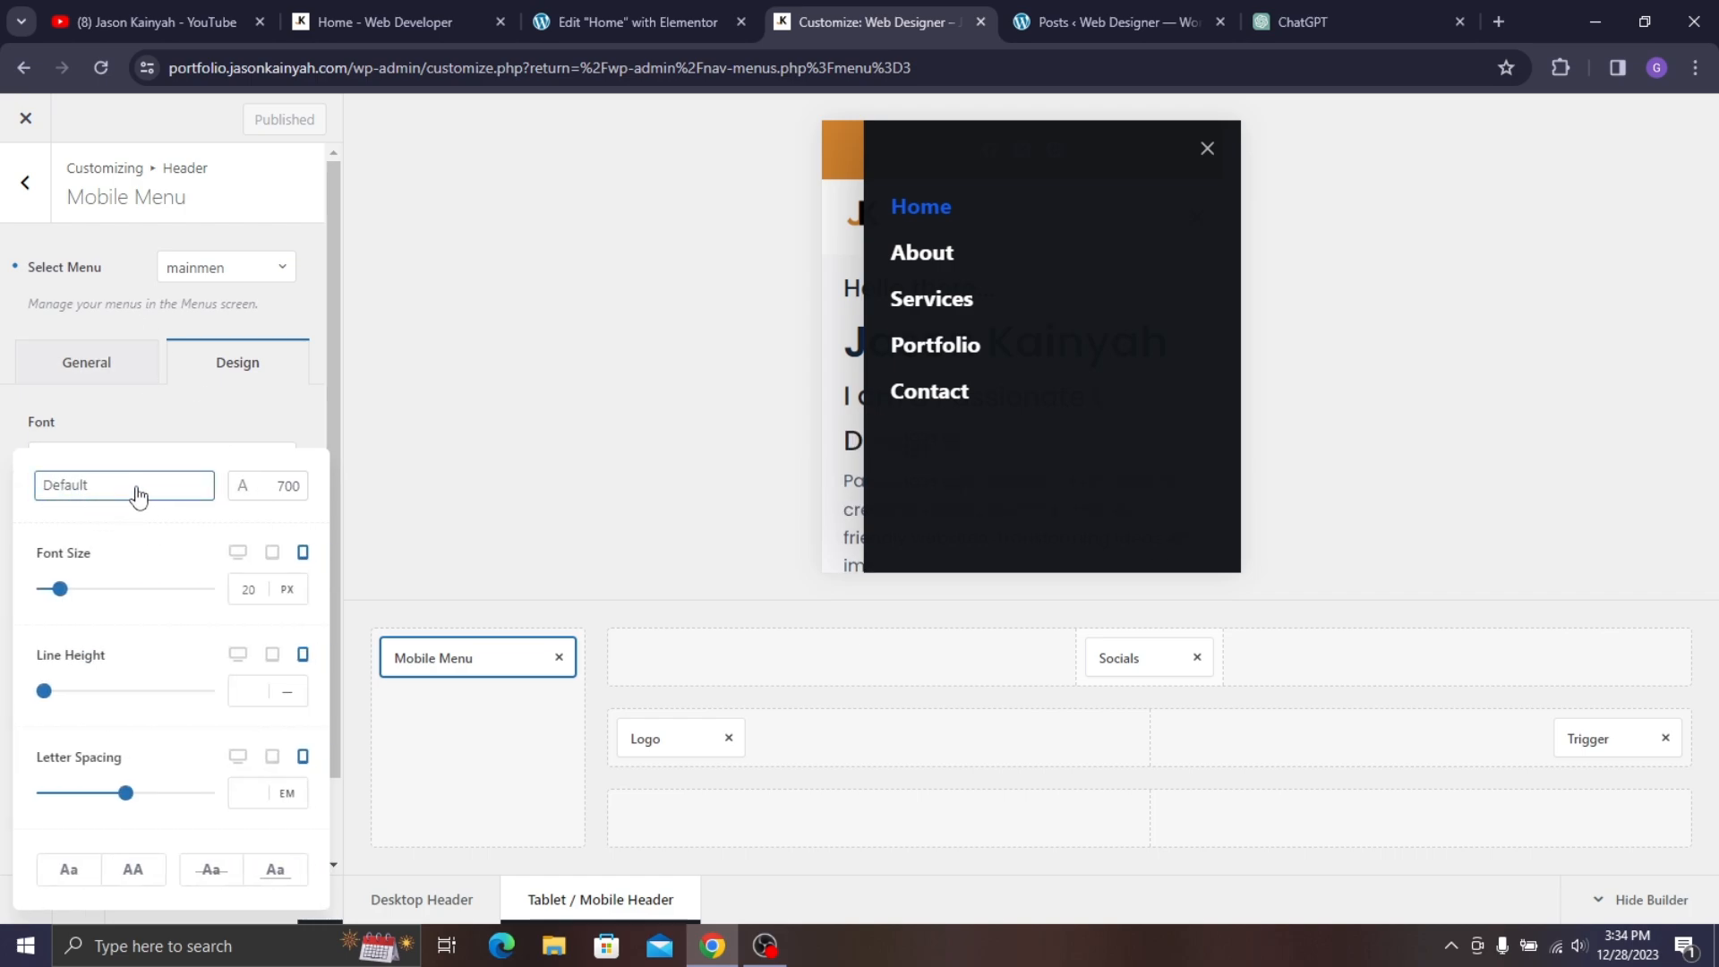
{"action": "left_click", "coordinate": [137, 488]}
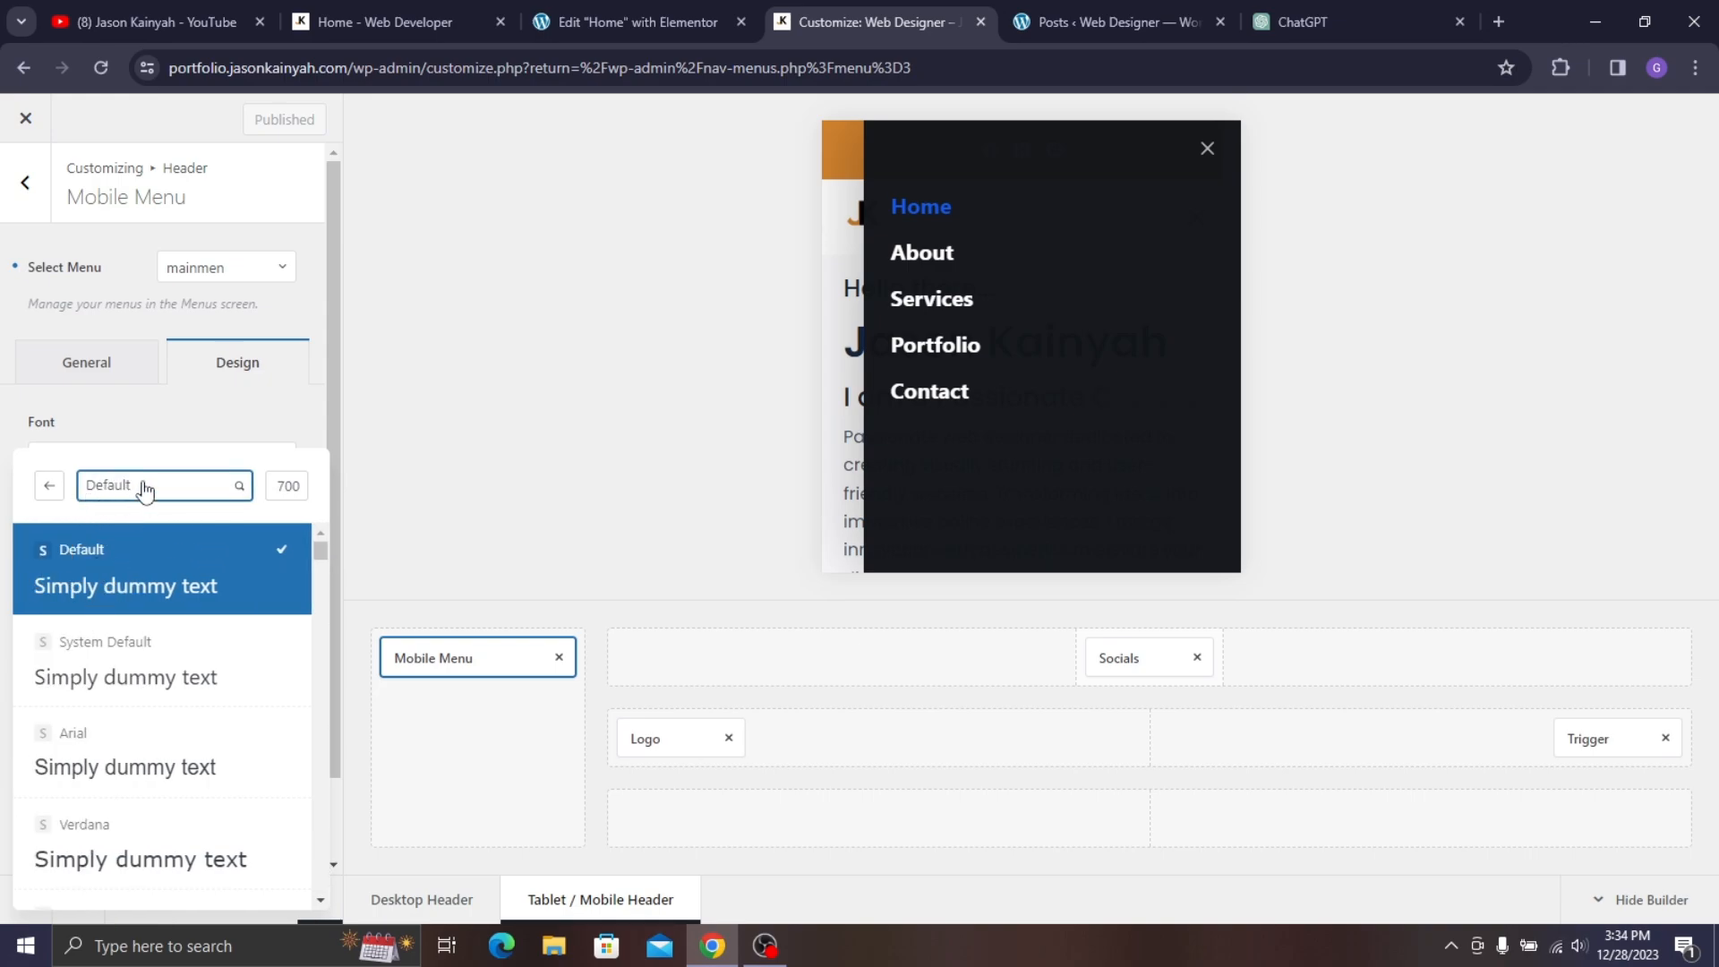
{"action": "type", "text": "popp"}
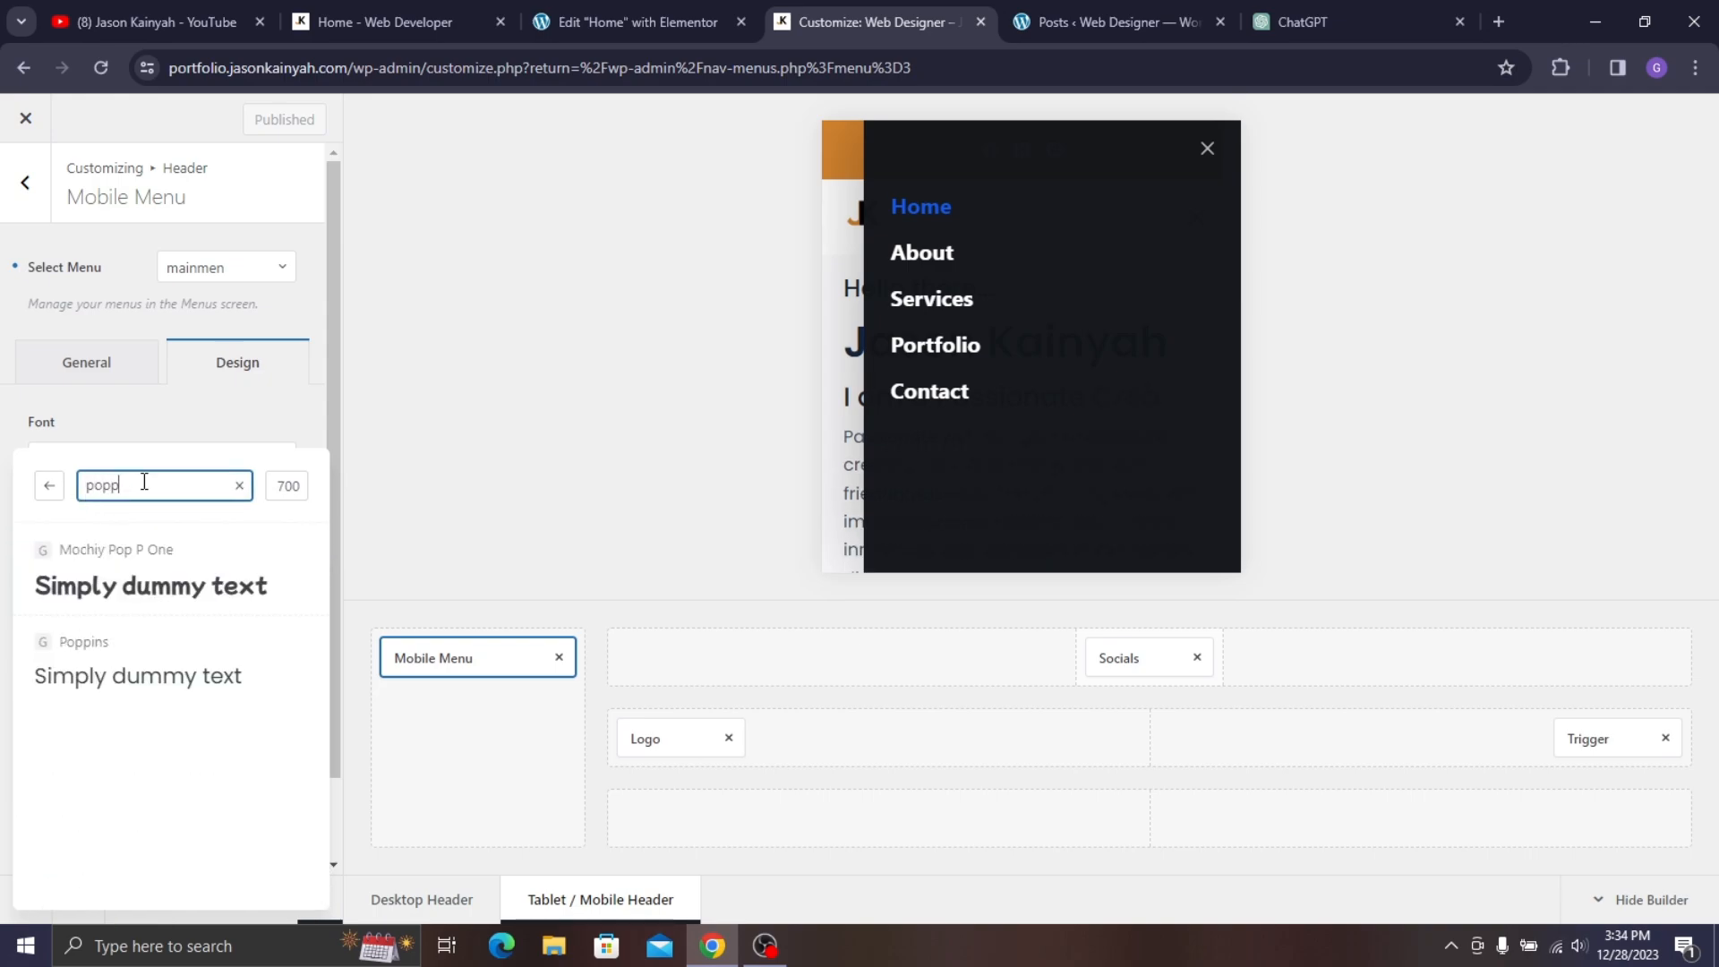
{"action": "left_click", "coordinate": [191, 675]}
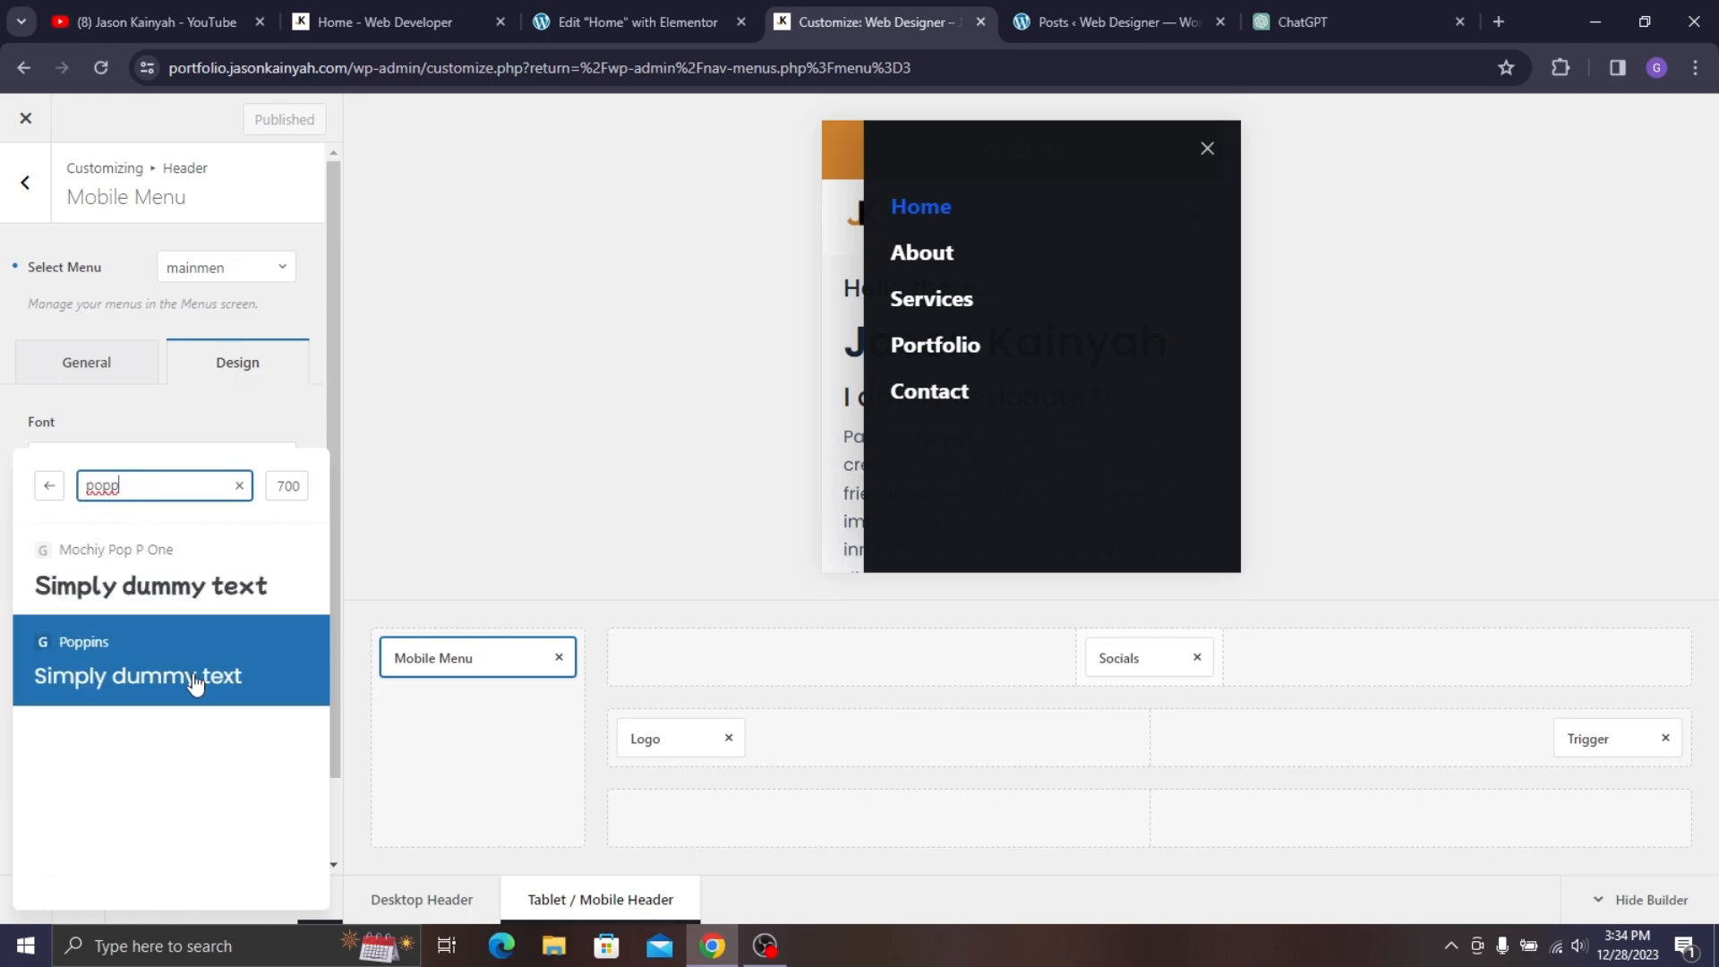
{"action": "left_click", "coordinate": [291, 486]}
{"action": "scroll", "coordinate": [143, 627], "scroll_direction": "up", "scroll_amount": 3}
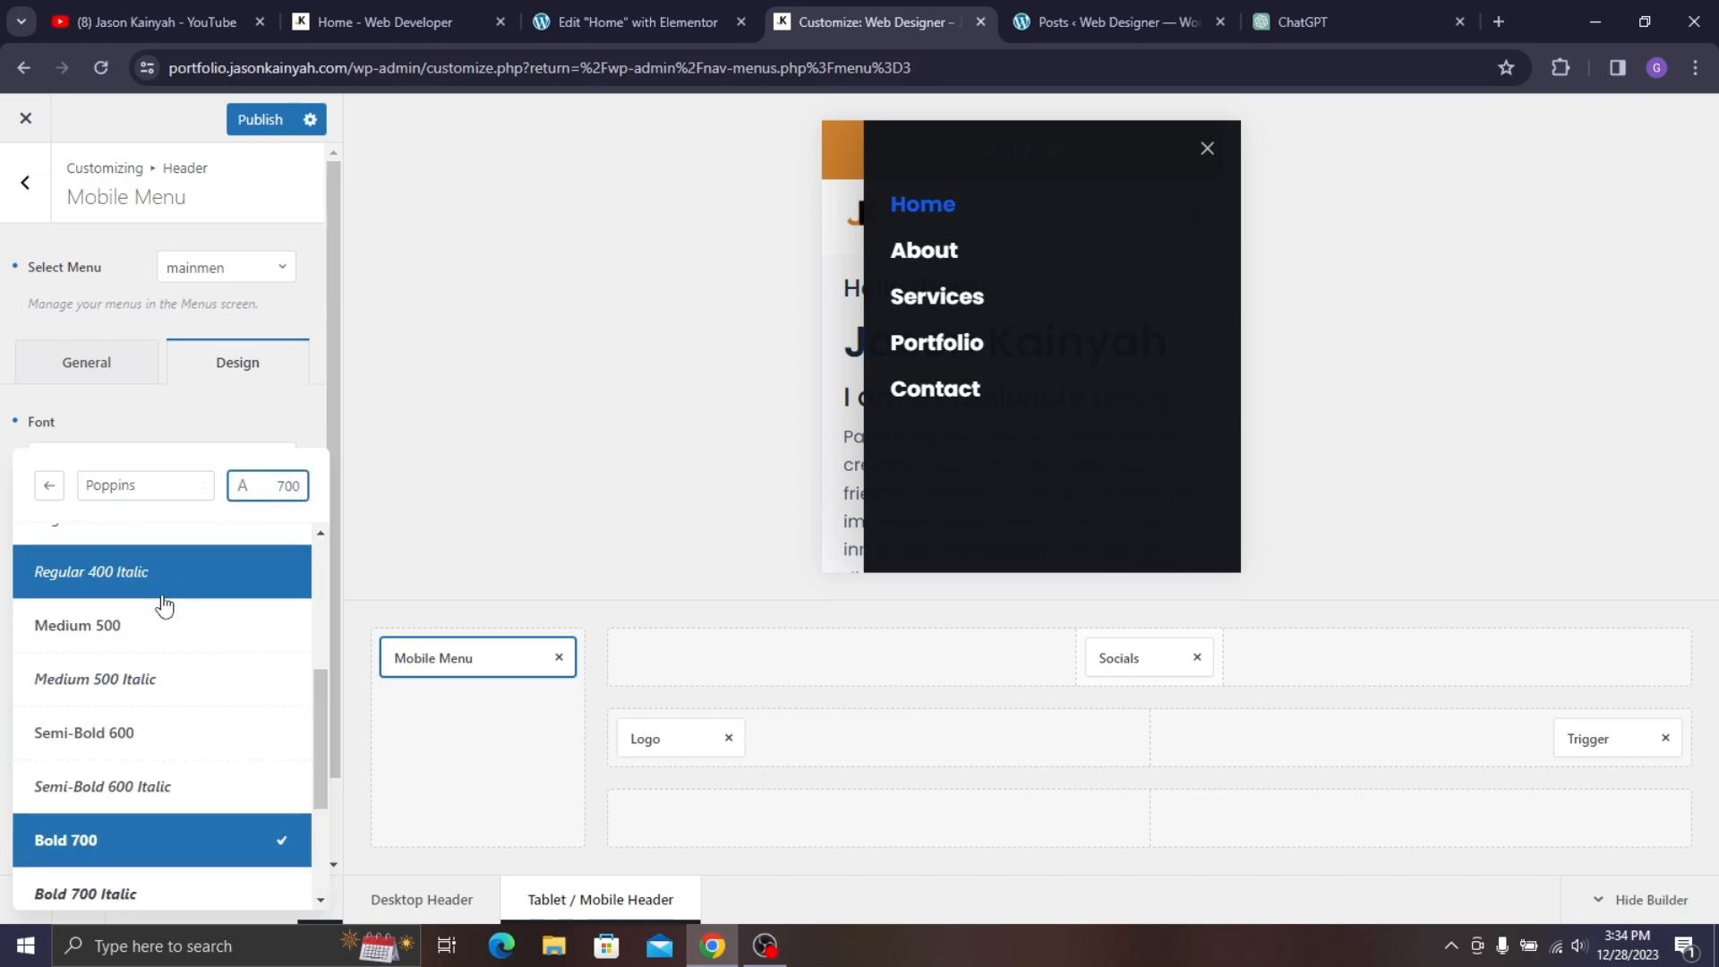
{"action": "left_click", "coordinate": [148, 733]}
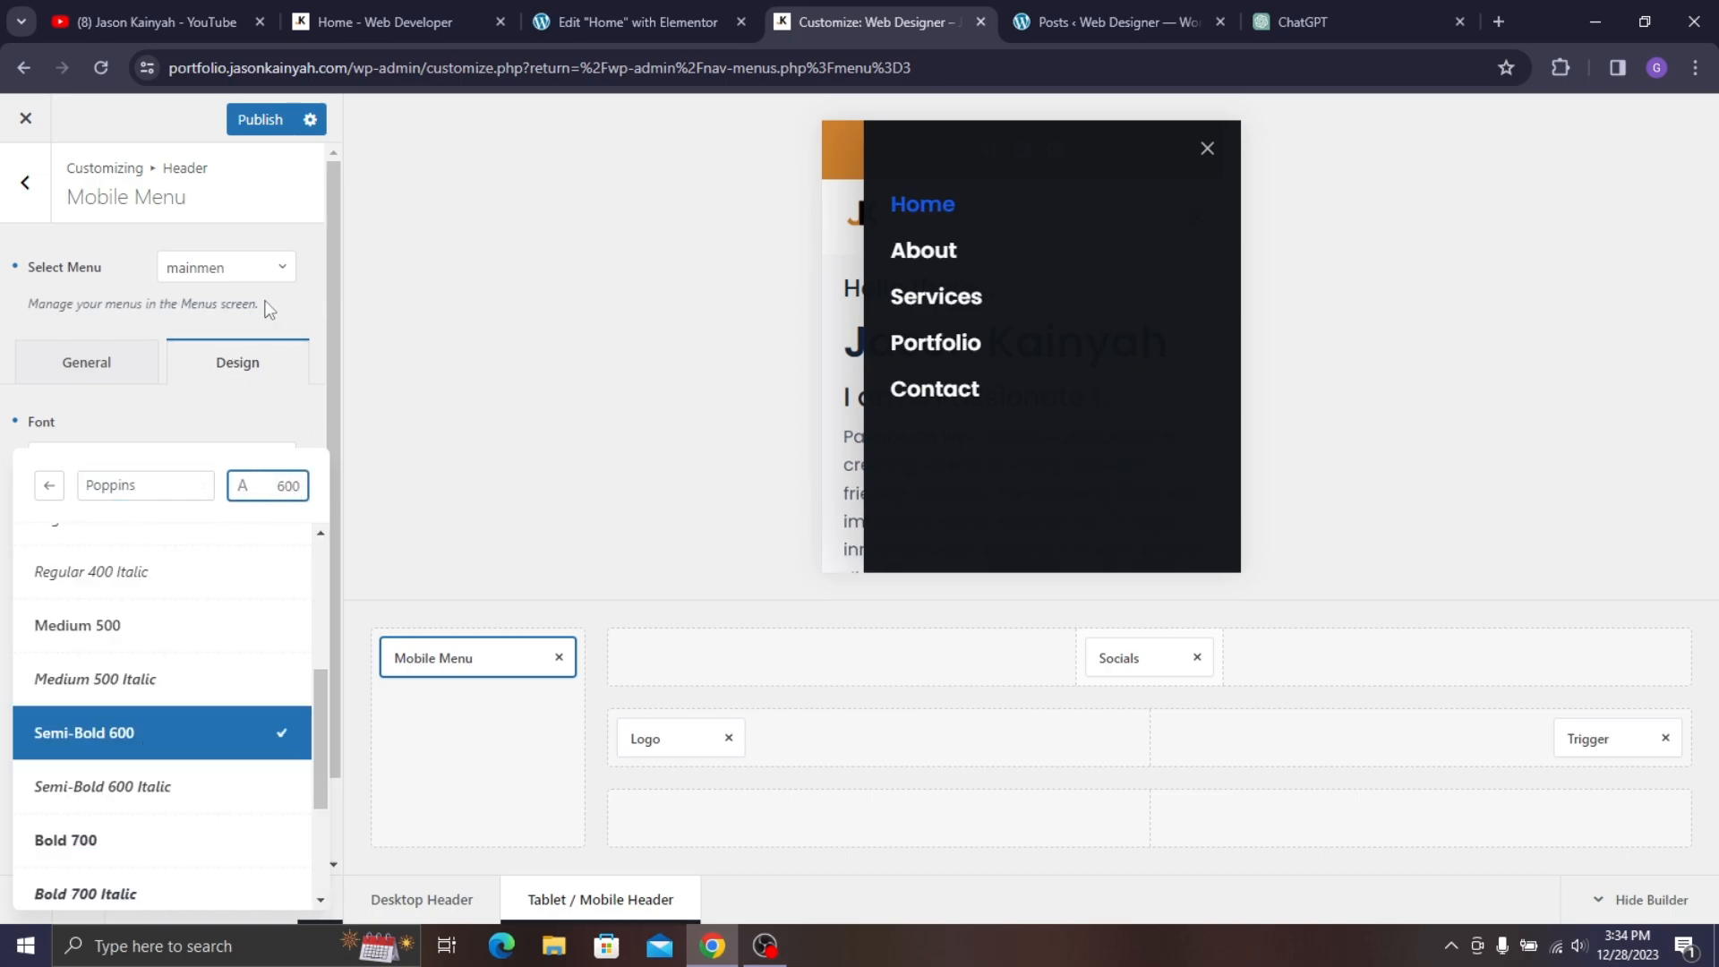
{"action": "left_click", "coordinate": [183, 441]}
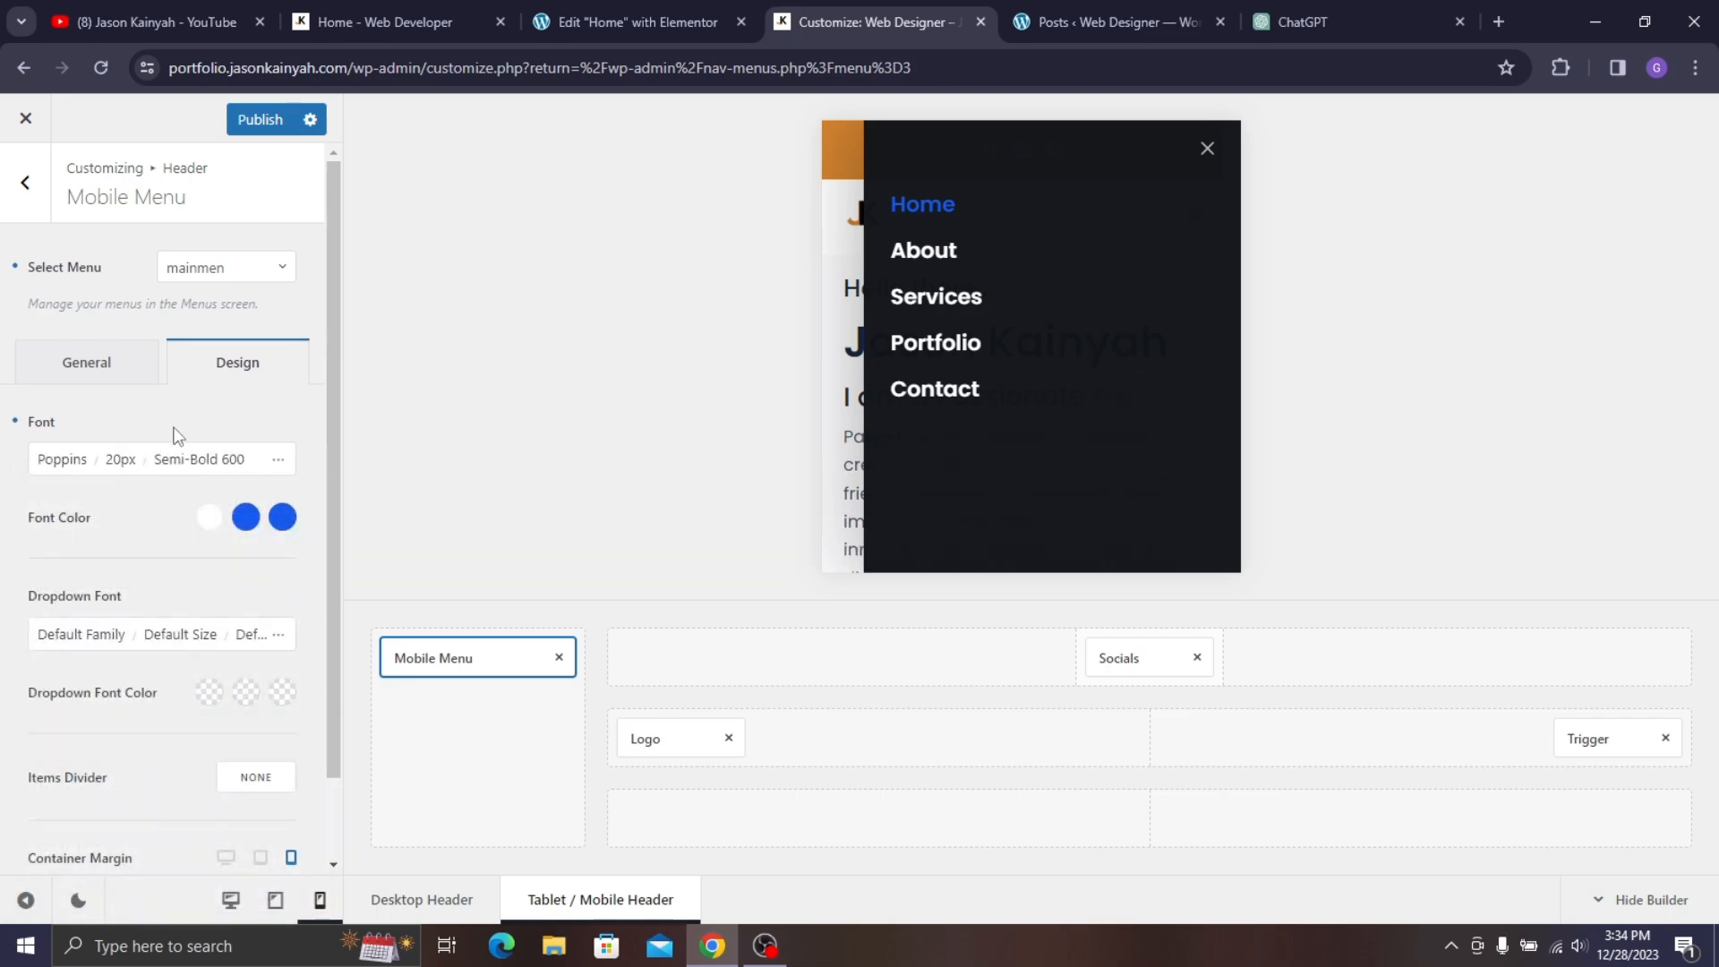
- Make the mobile menu's hover colour orange #D3842F
{"action": "left_click", "coordinate": [247, 518]}
{"action": "left_click", "coordinate": [88, 802]}
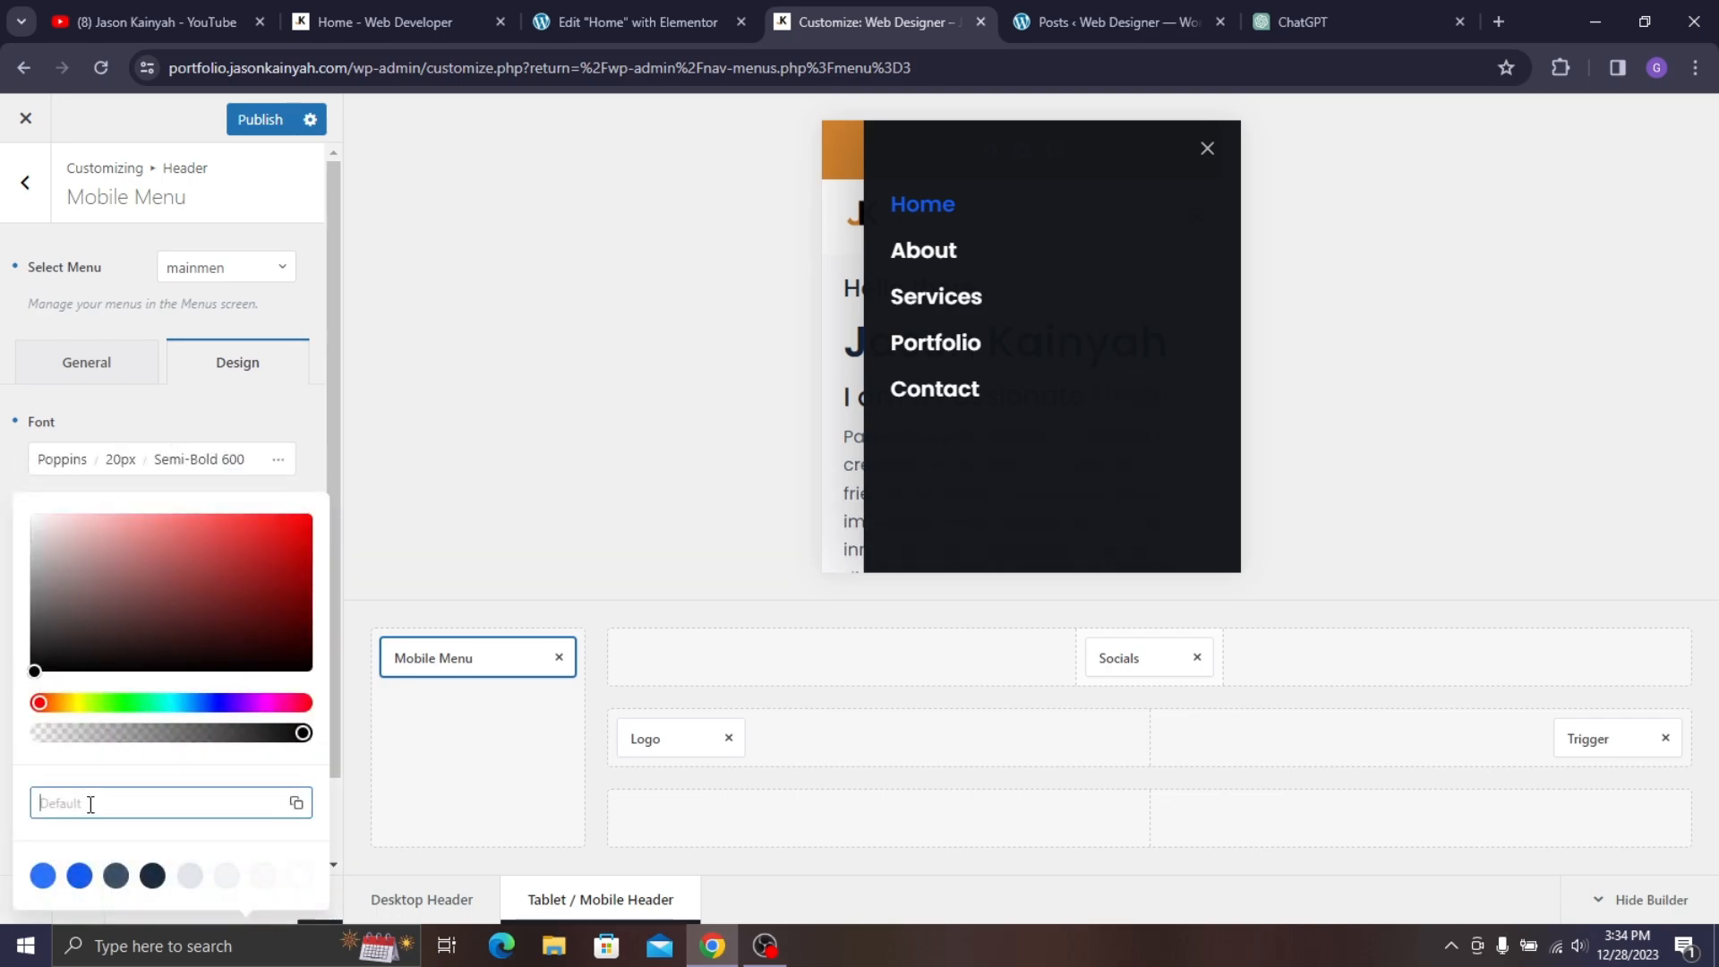
{"action": "type", "text": "#D3842F"}
{"action": "left_click", "coordinate": [229, 493]}
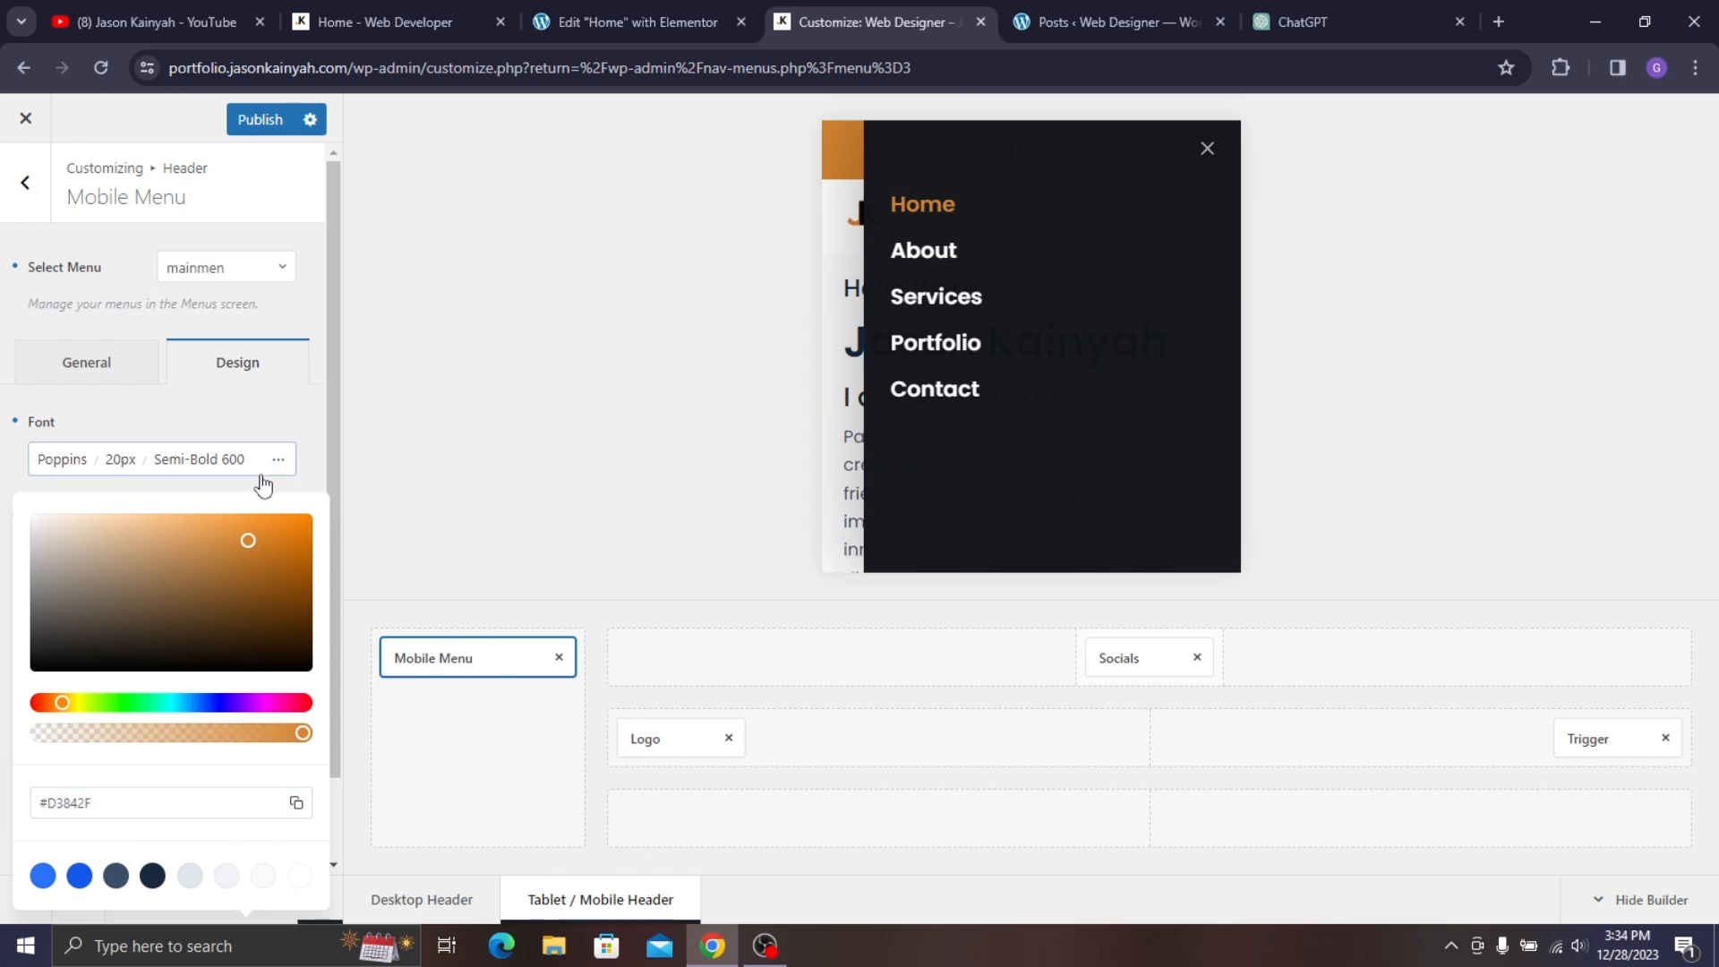
{"action": "left_click", "coordinate": [614, 287]}
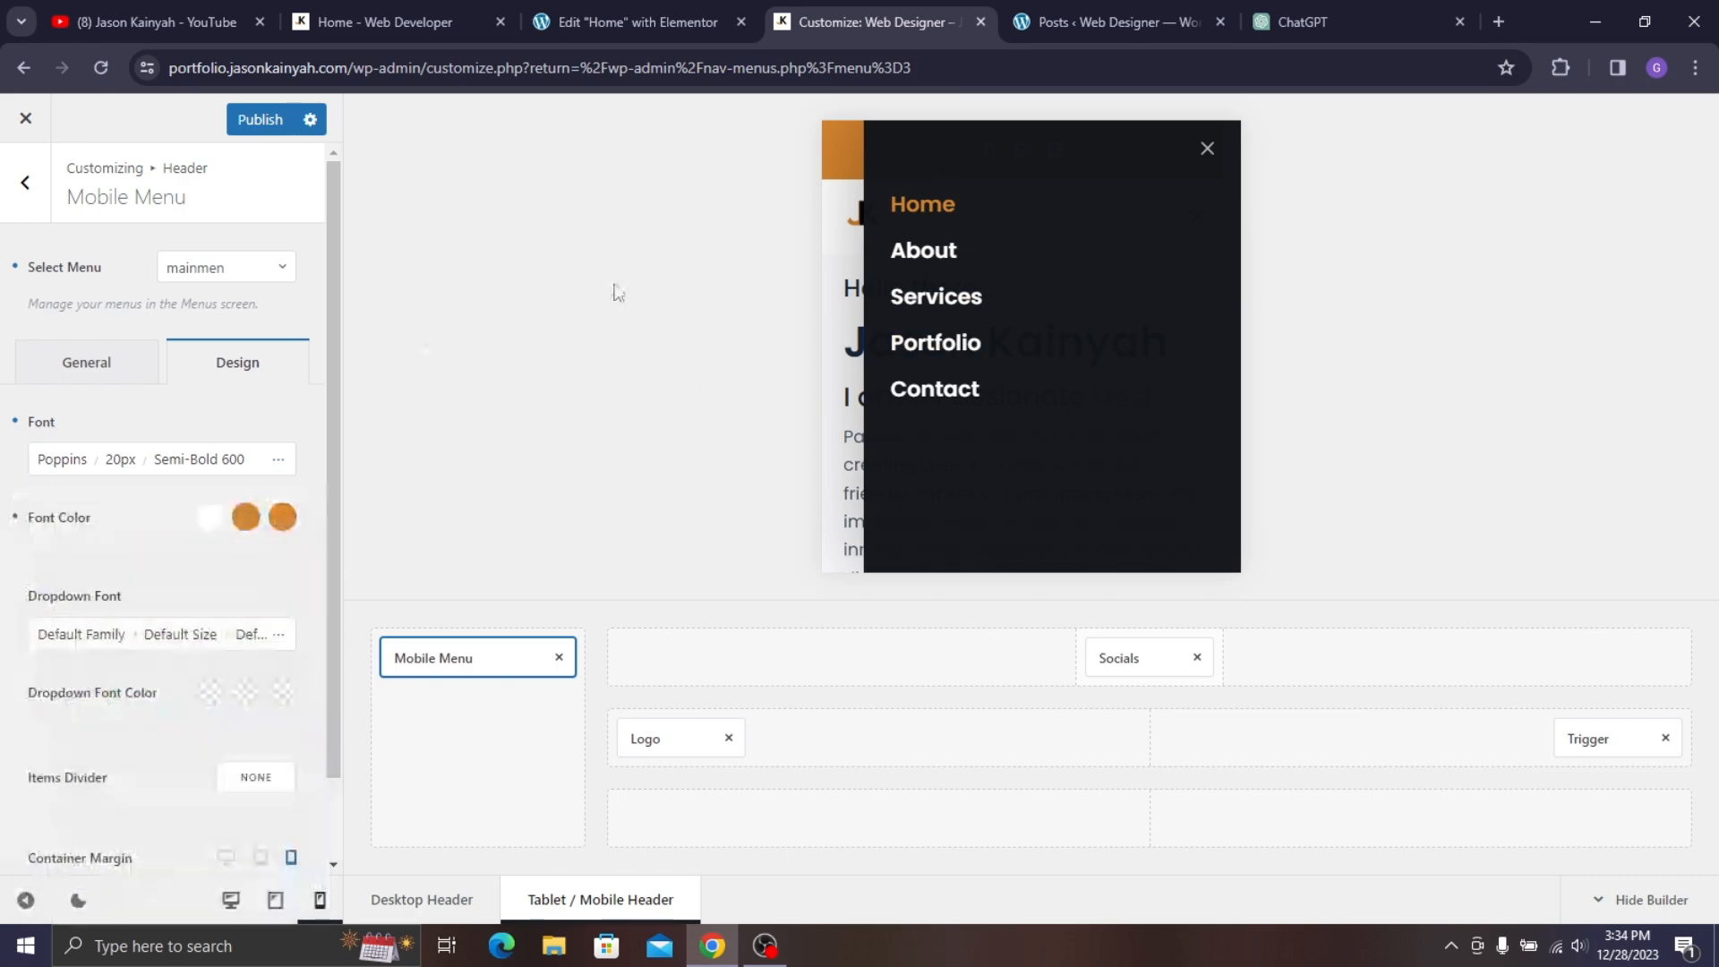
- Set Items Vertical Spacing to 8 px and publish the mobile menu changes
{"action": "left_click", "coordinate": [138, 358]}
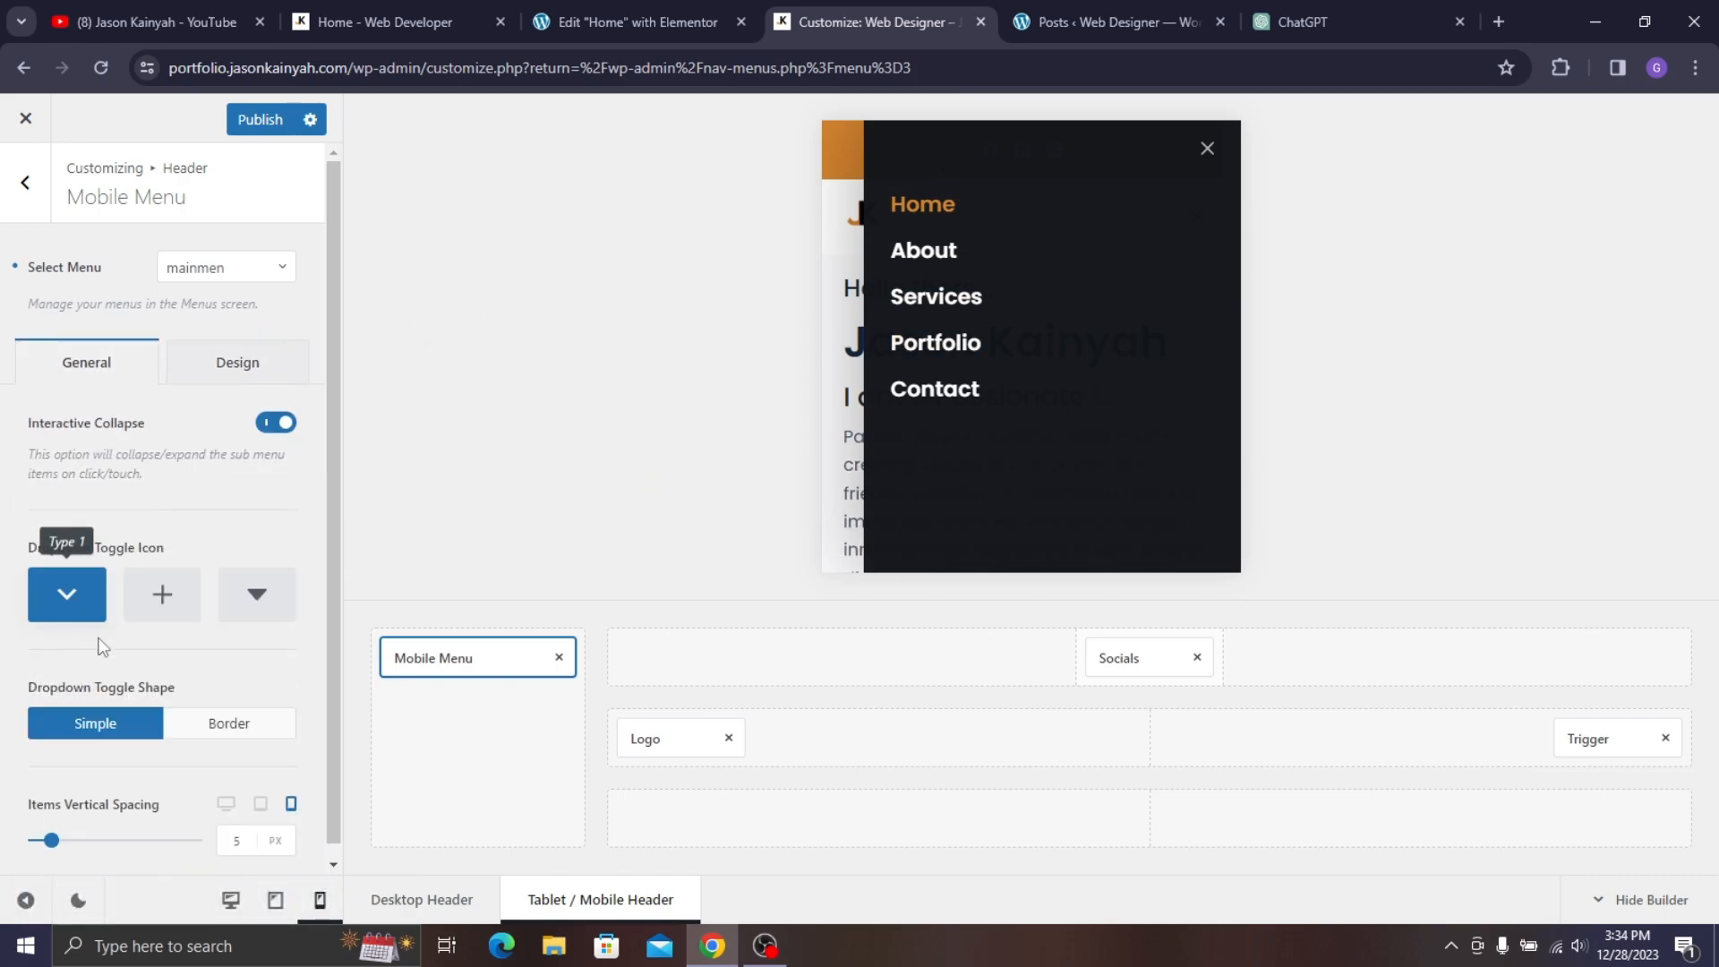
{"action": "scroll", "coordinate": [63, 680], "scroll_direction": "down", "scroll_amount": 1}
{"action": "left_click_drag", "start_coordinate": [50, 828], "coordinate": [59, 829]}
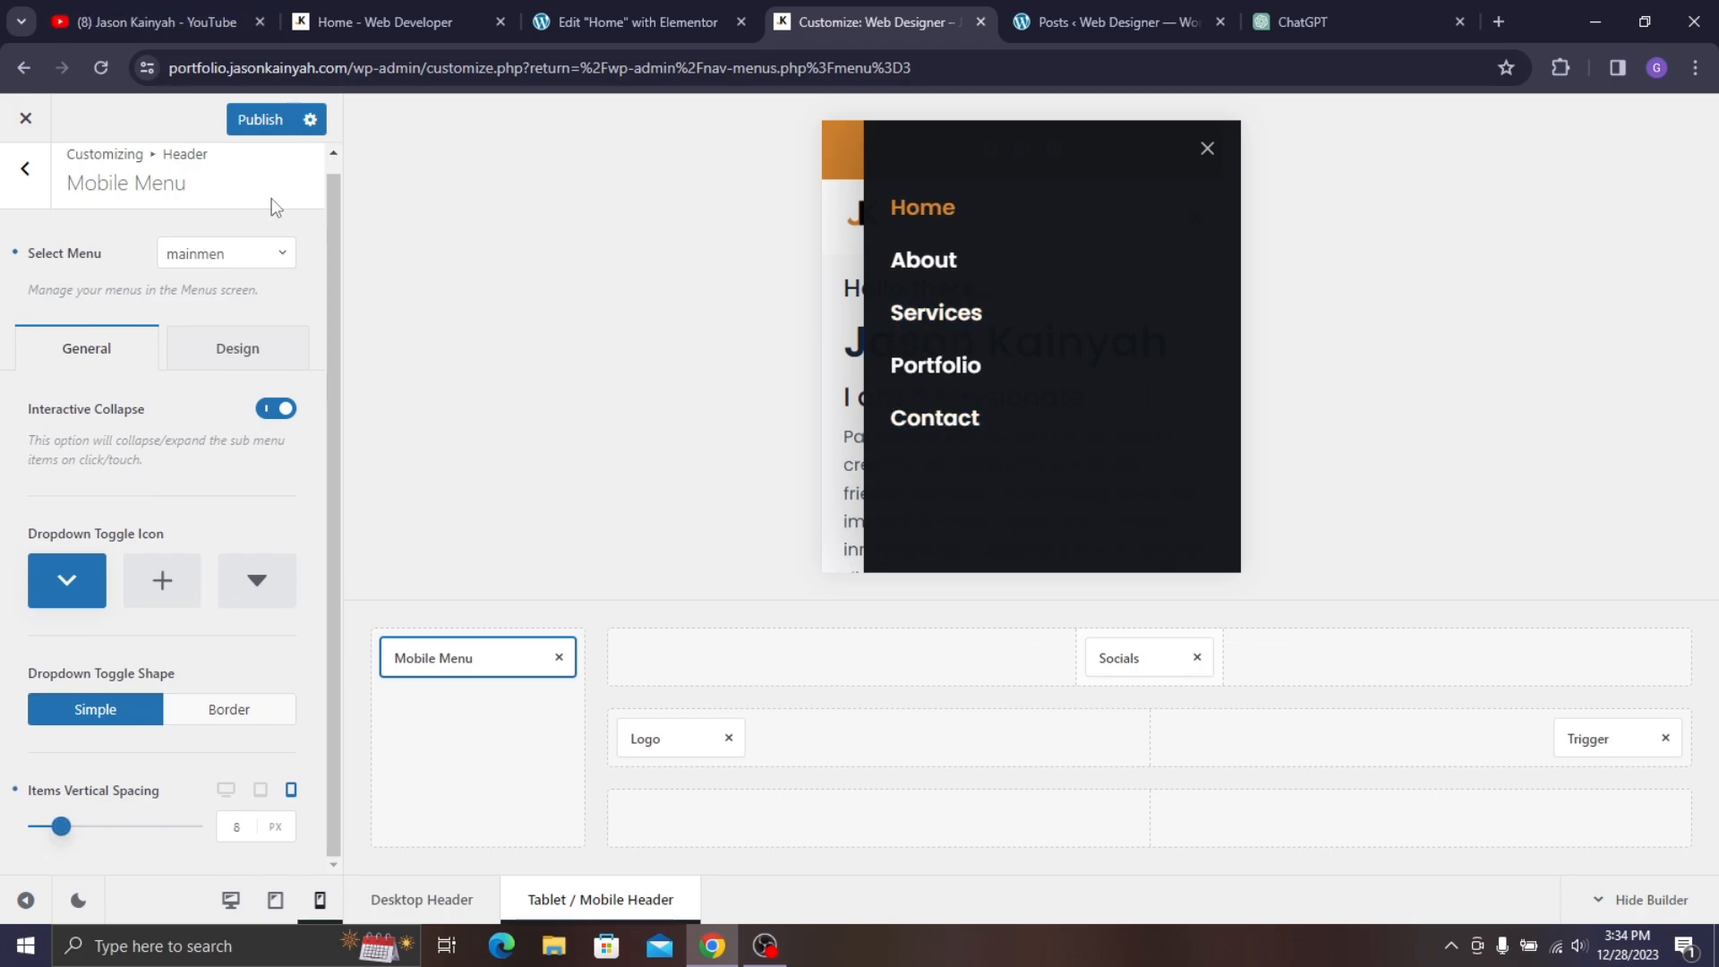
{"action": "left_click", "coordinate": [260, 120]}
{"action": "left_click", "coordinate": [1209, 146]}
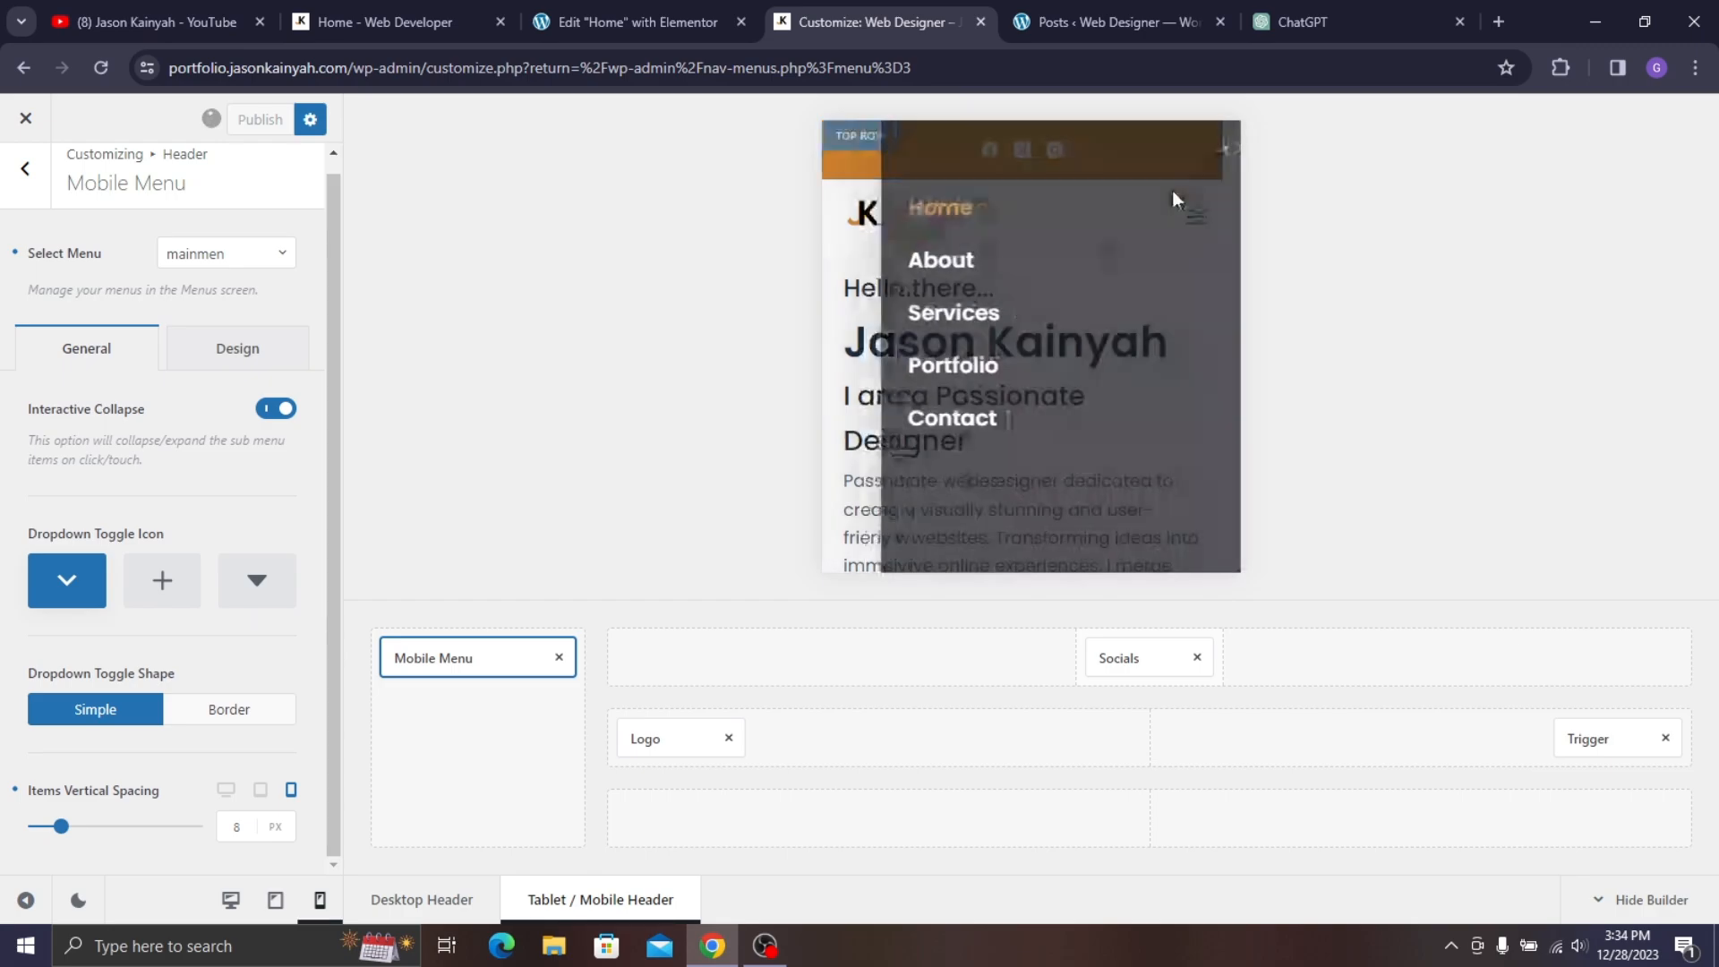
{"action": "scroll", "coordinate": [933, 357], "scroll_direction": "down", "scroll_amount": 5}
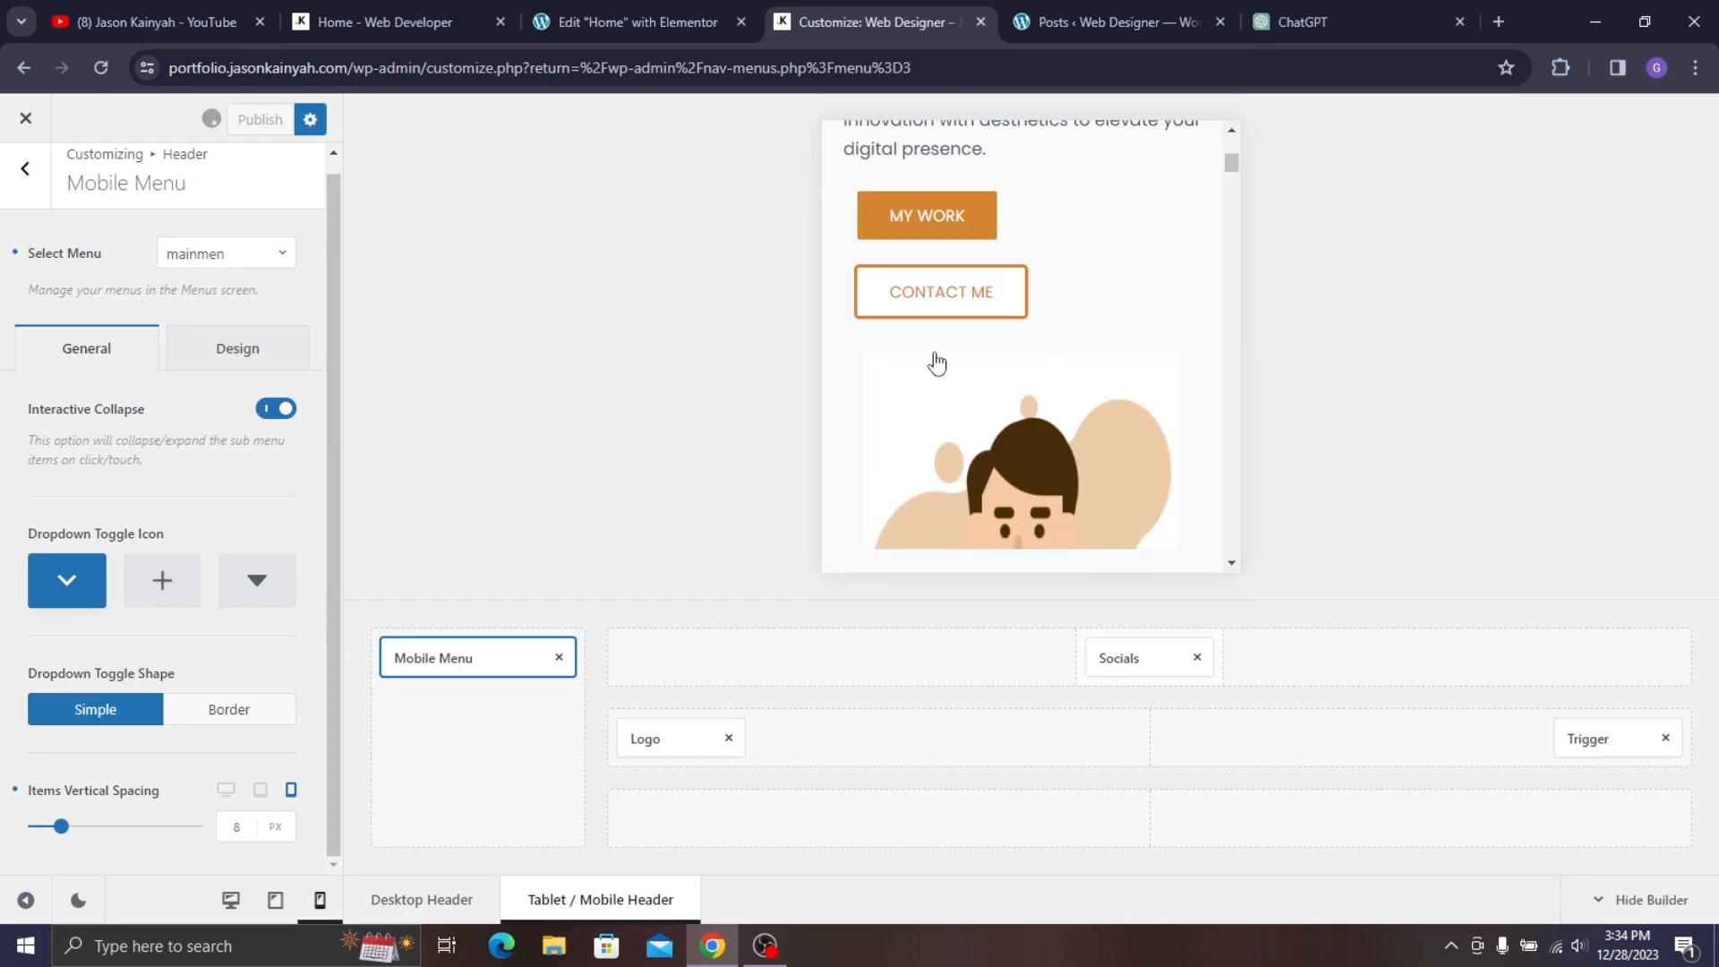
{"action": "left_click", "coordinate": [5, 179]}
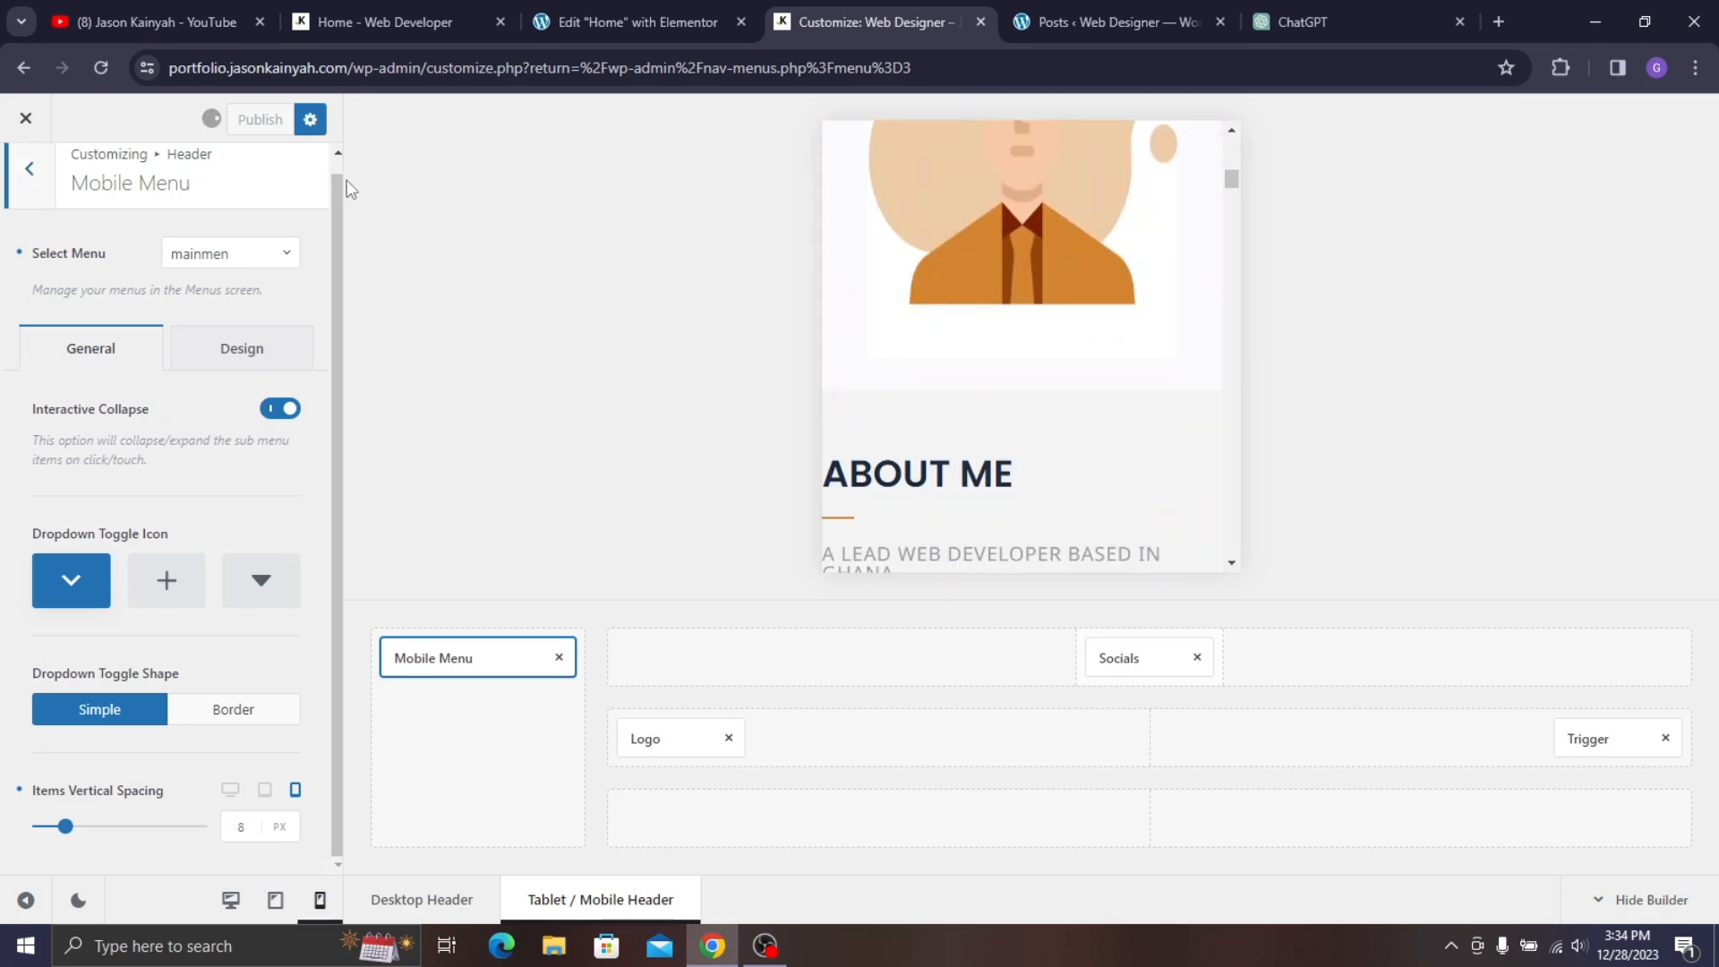
- In desktop preview, set the footer Bottom Row's vertical alignment to middle
{"action": "left_click", "coordinate": [238, 900]}
{"action": "scroll", "coordinate": [1493, 387], "scroll_direction": "down", "scroll_amount": 15}
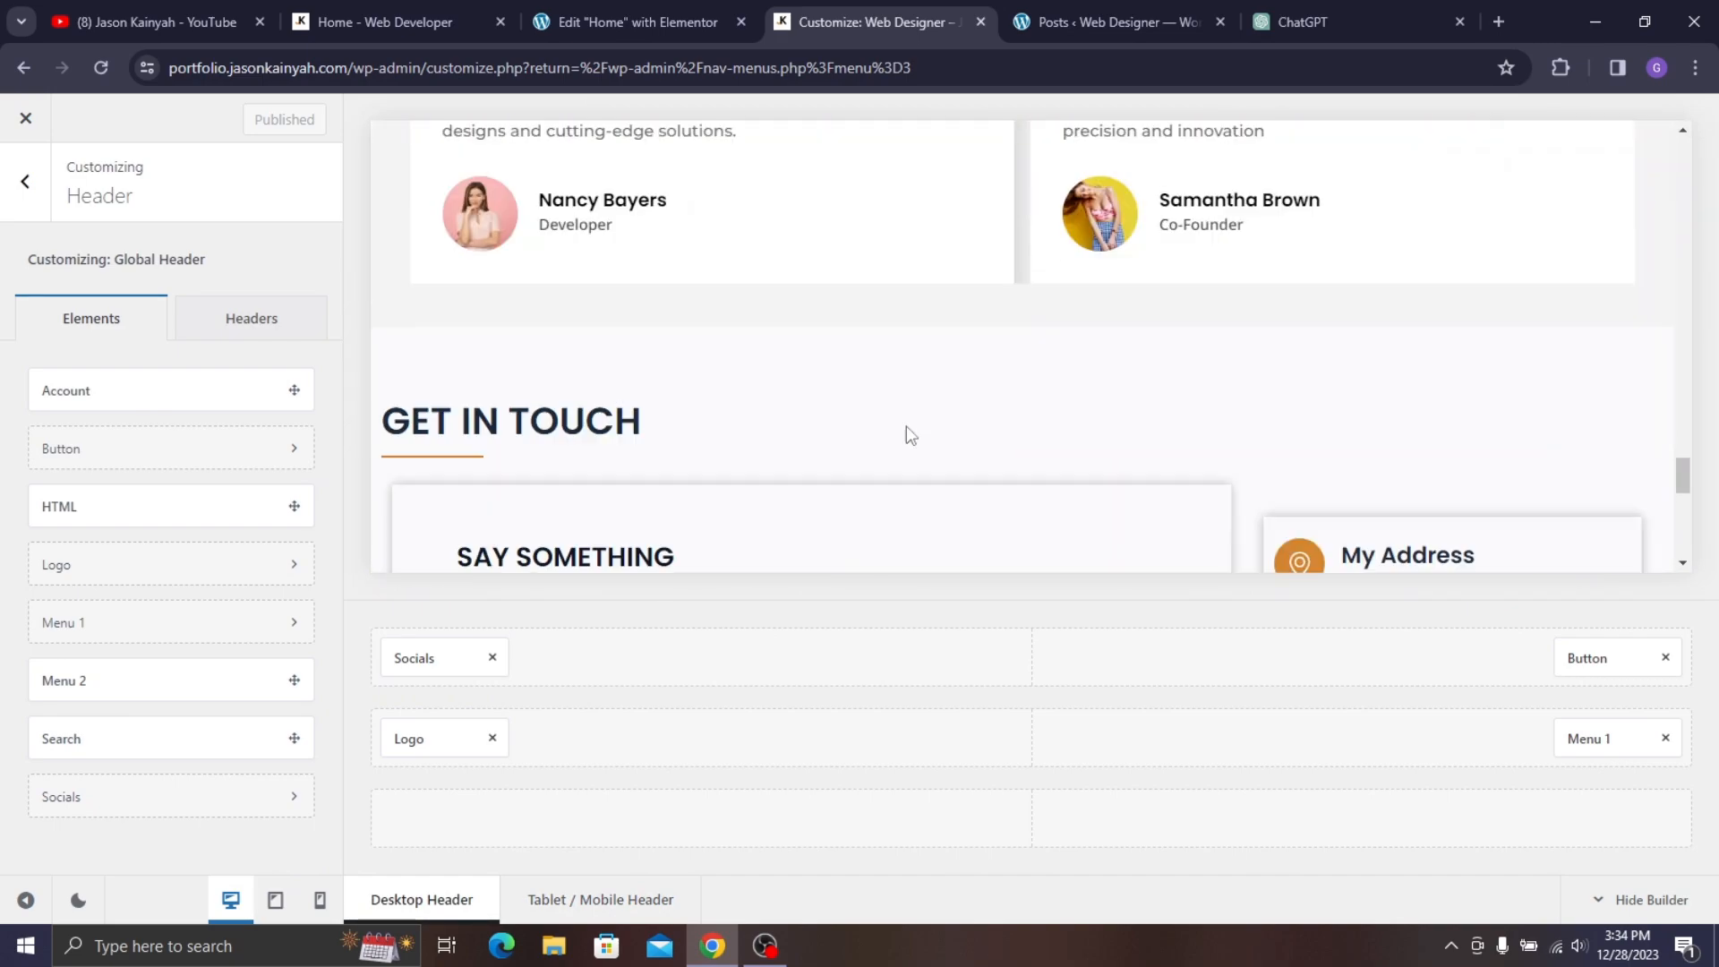
{"action": "scroll", "coordinate": [910, 435], "scroll_direction": "down", "scroll_amount": 5}
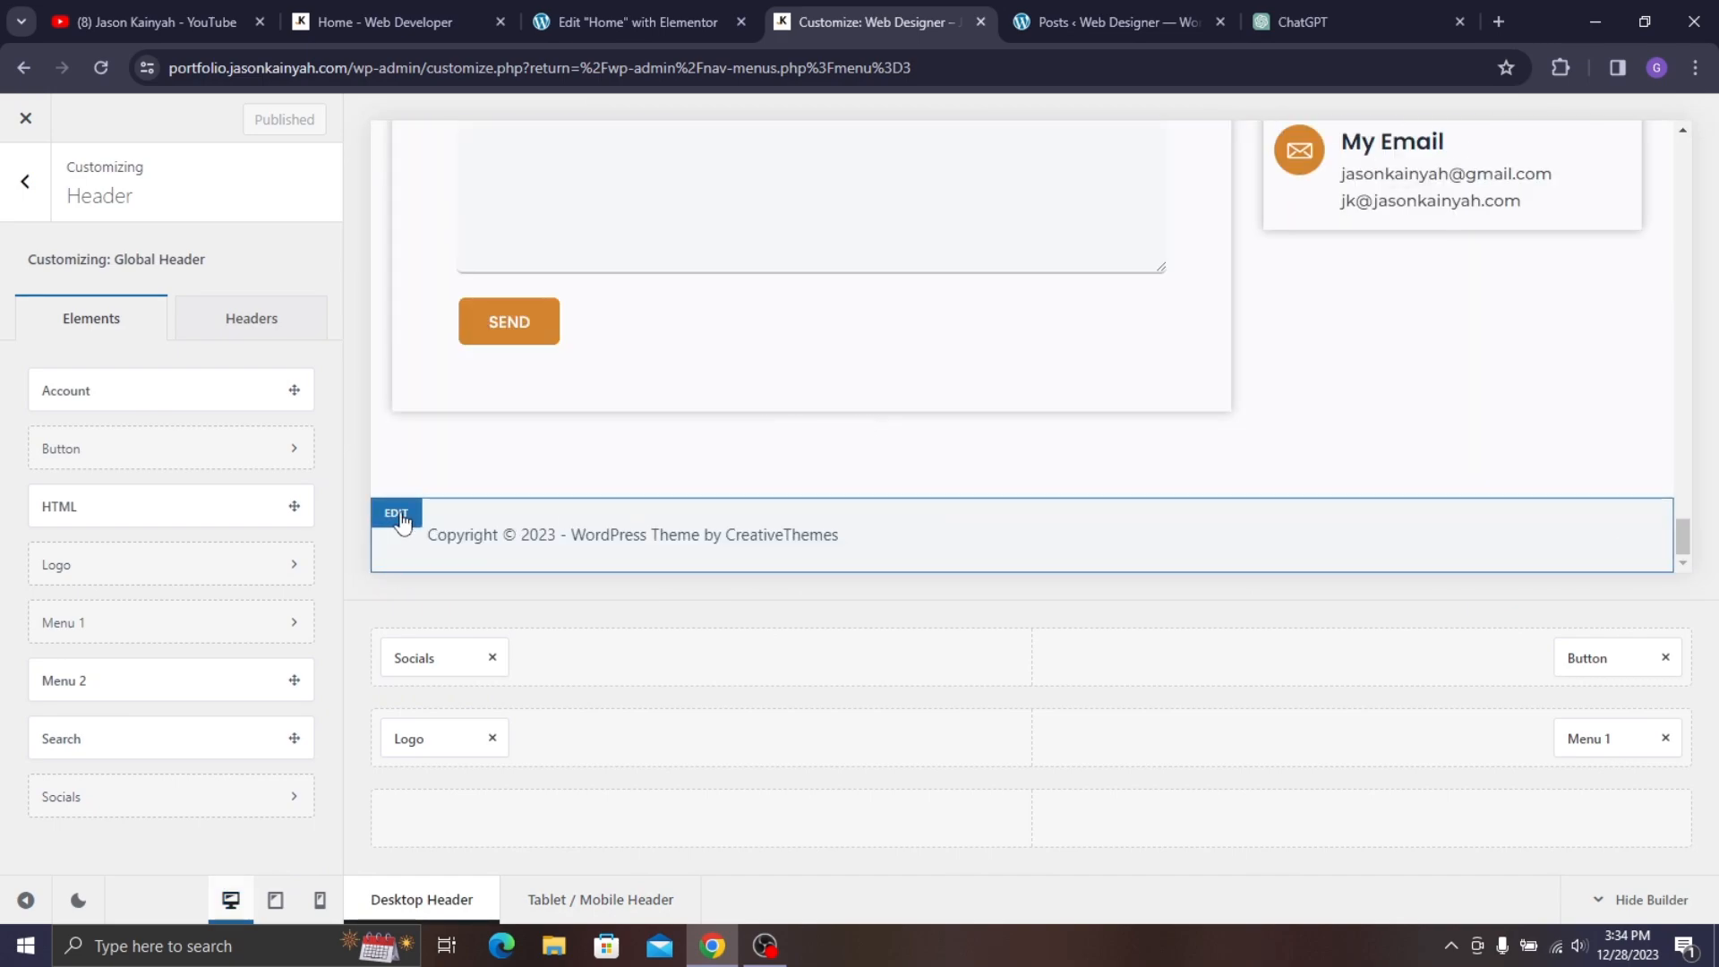
{"action": "left_click", "coordinate": [396, 514]}
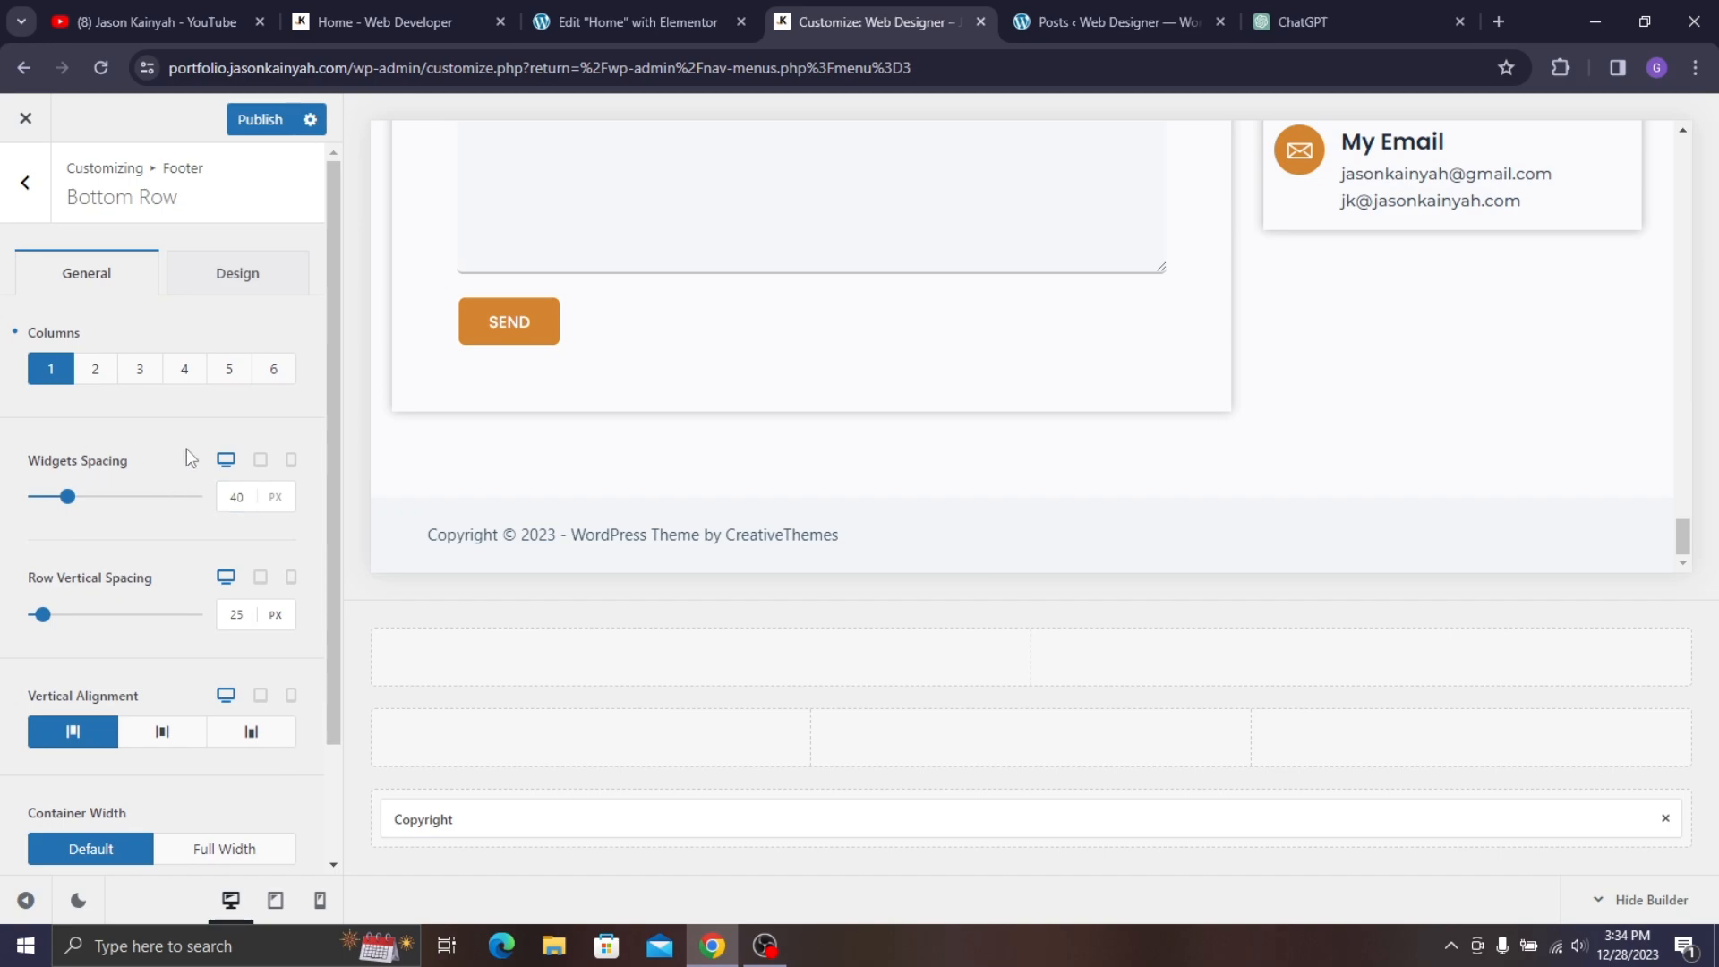
{"action": "left_click", "coordinate": [163, 735]}
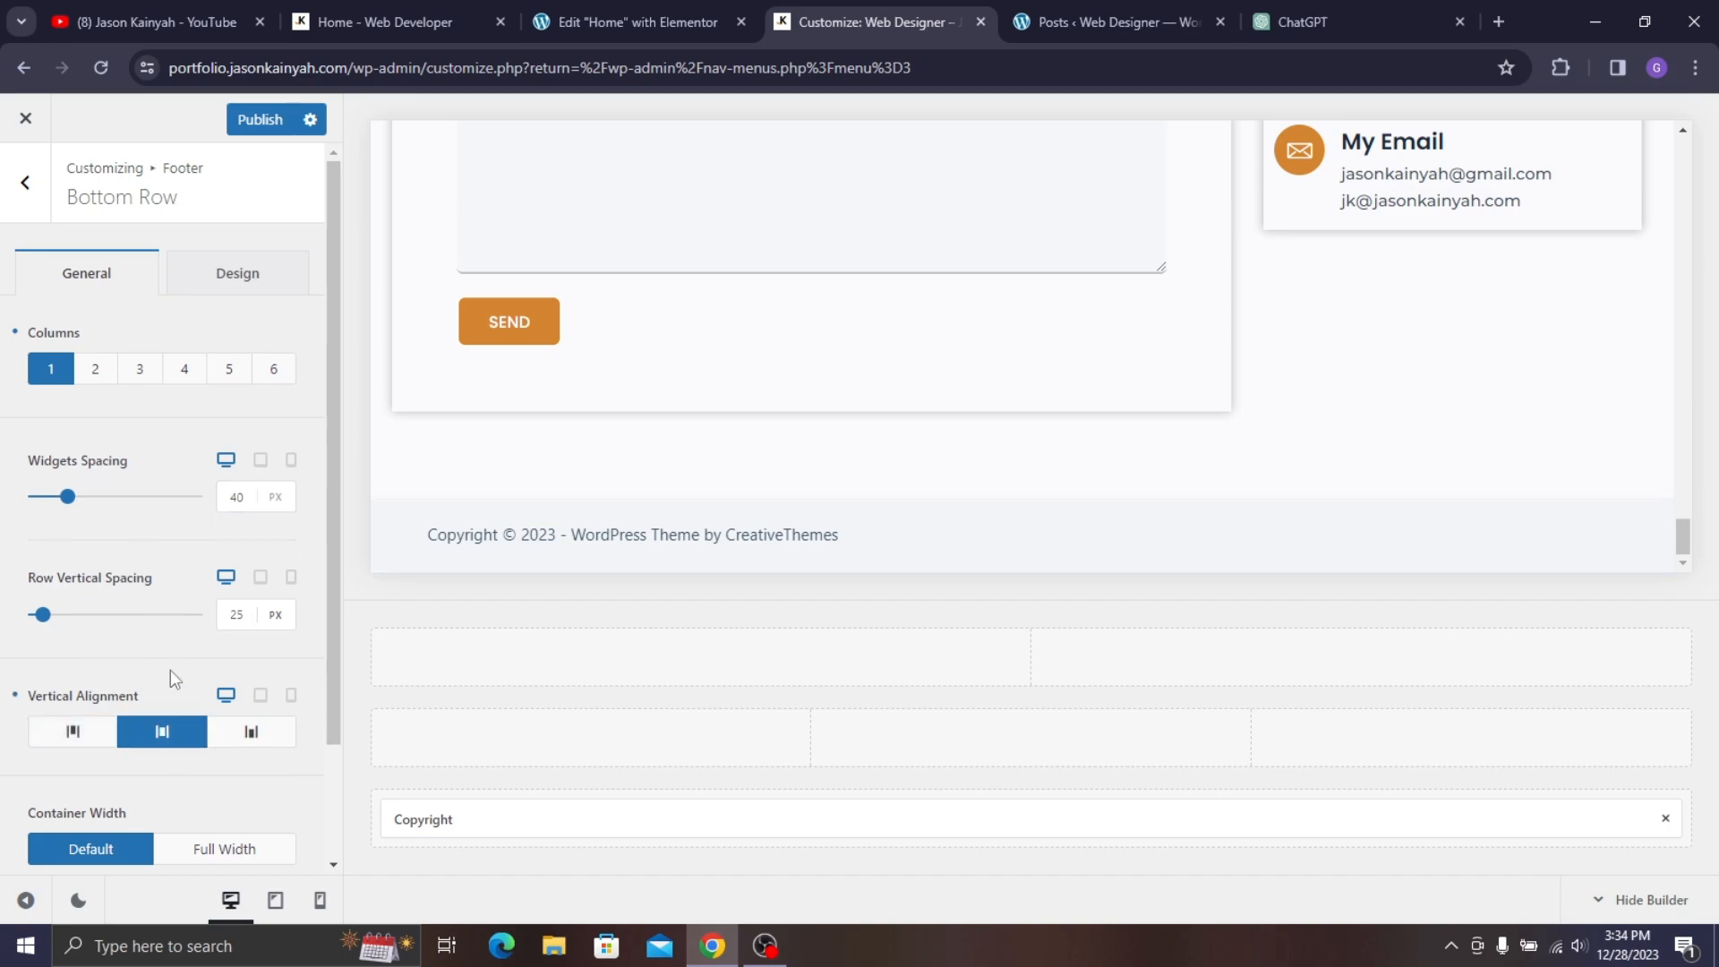
- Give the footer Bottom Row a dark #262626 background colour
{"action": "scroll", "coordinate": [172, 673], "scroll_direction": "down", "scroll_amount": 2}
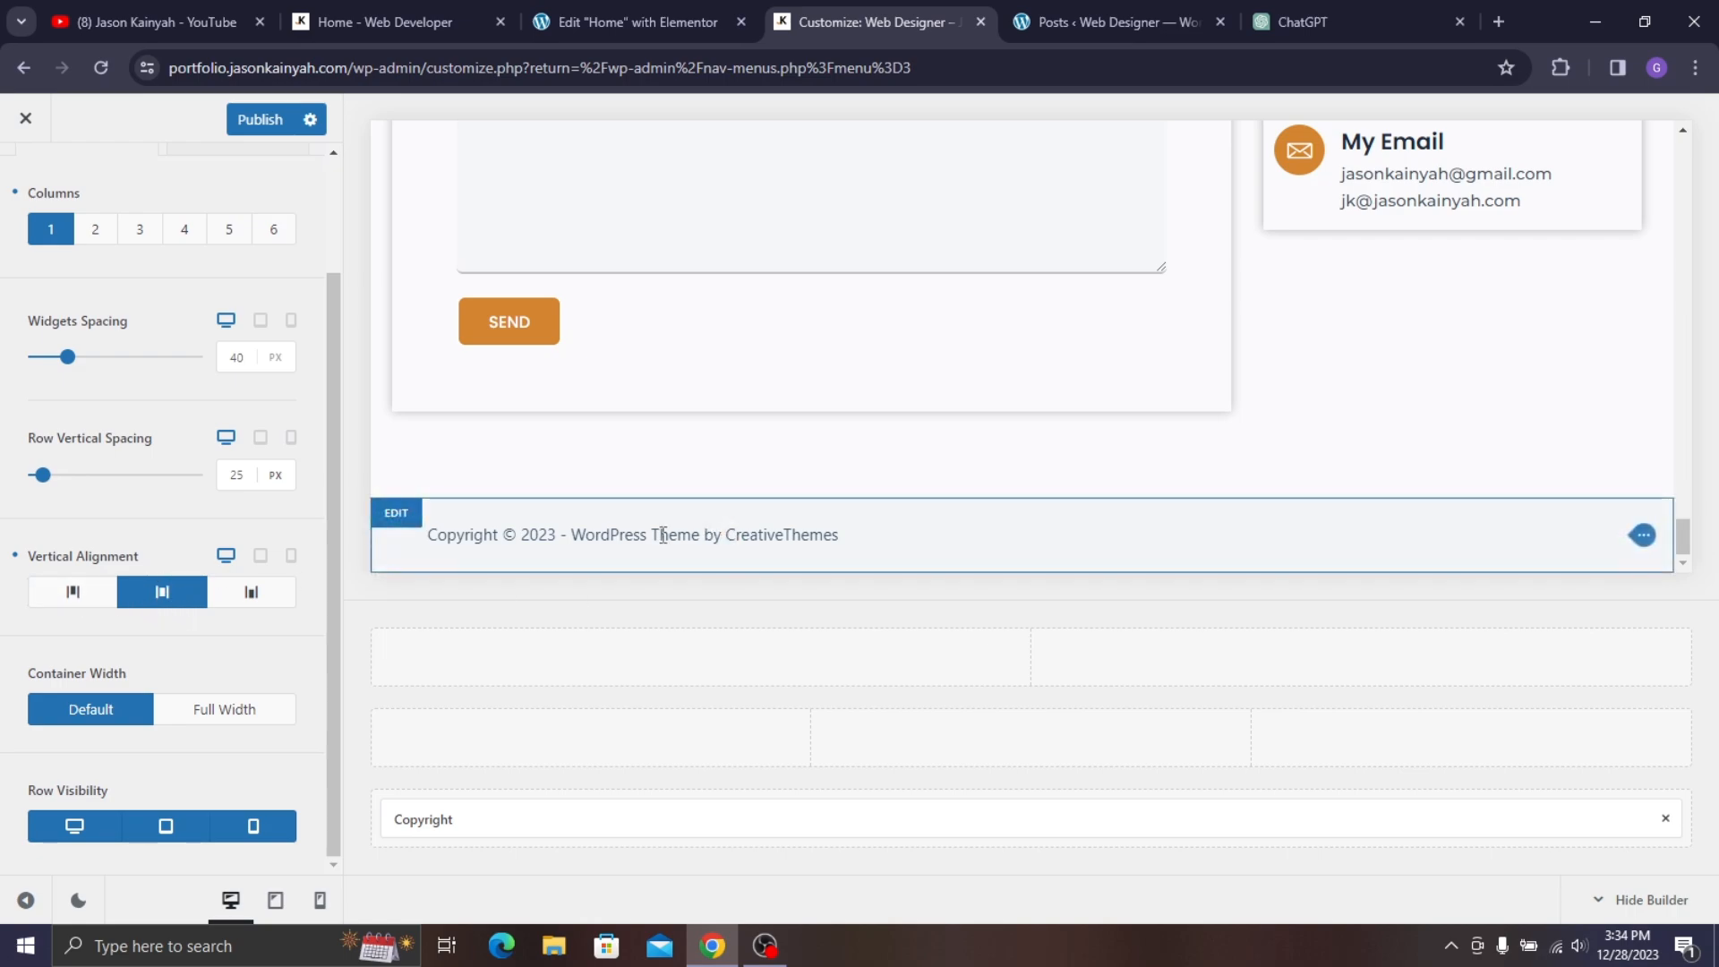
{"action": "left_click", "coordinate": [412, 521]}
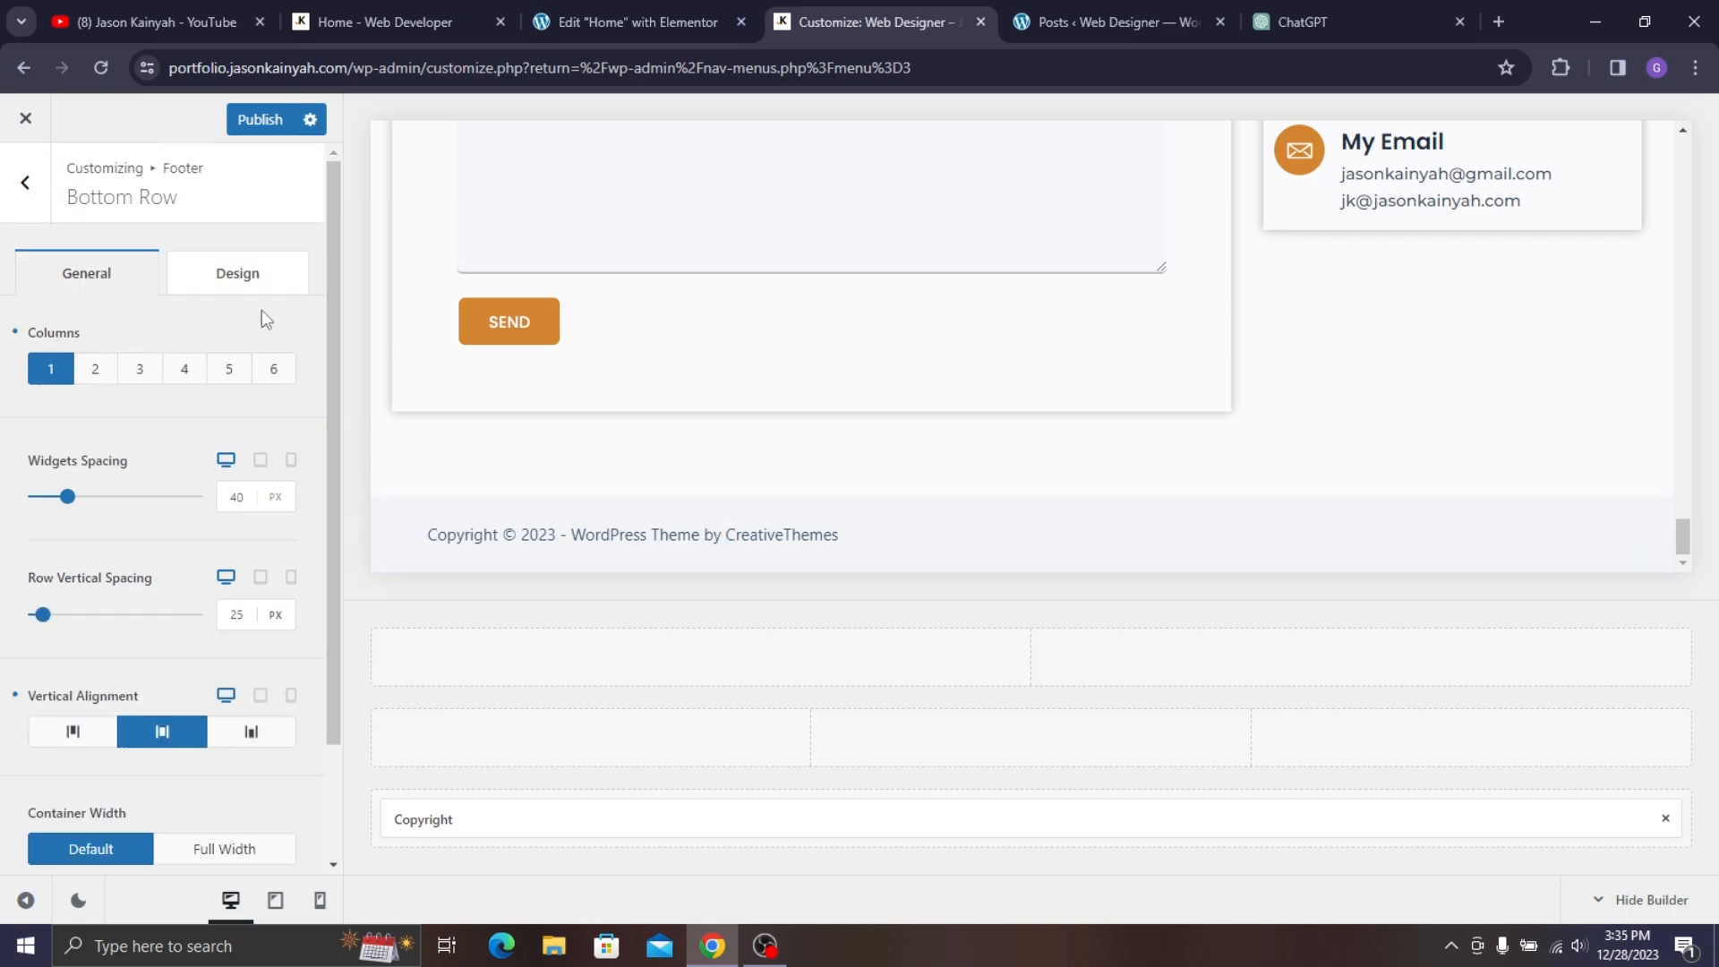
{"action": "left_click", "coordinate": [269, 278]}
{"action": "left_click", "coordinate": [291, 374]}
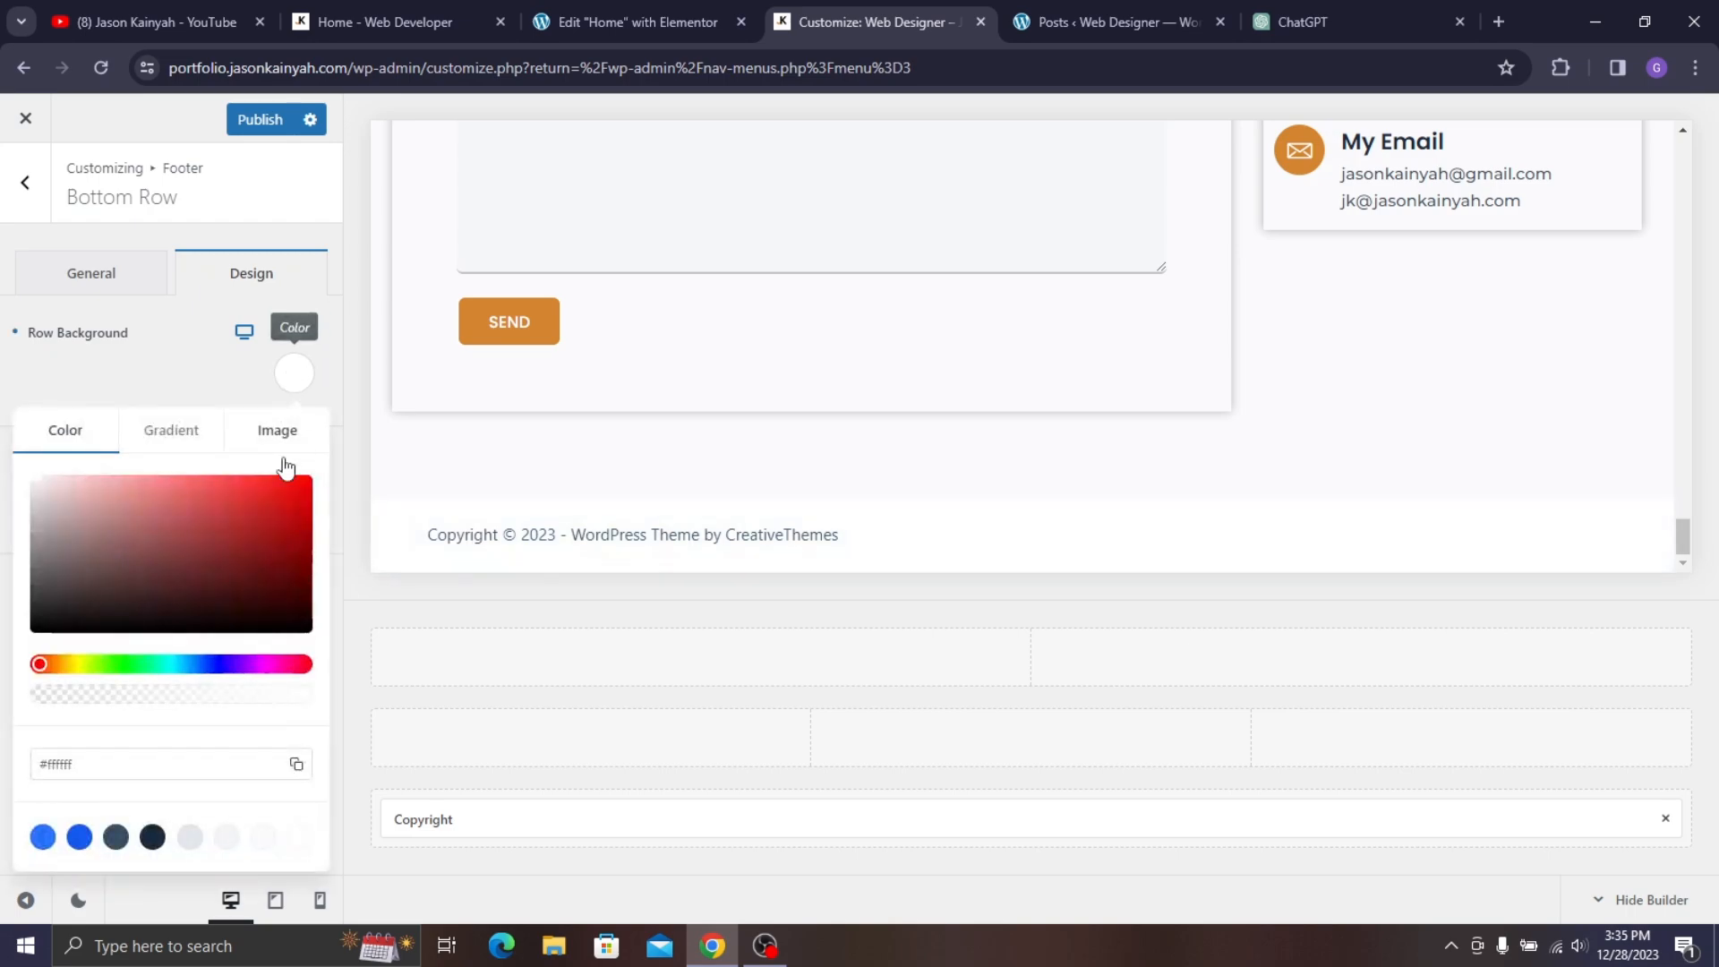
{"action": "left_click_drag", "start_coordinate": [88, 557], "coordinate": [2, 620]}
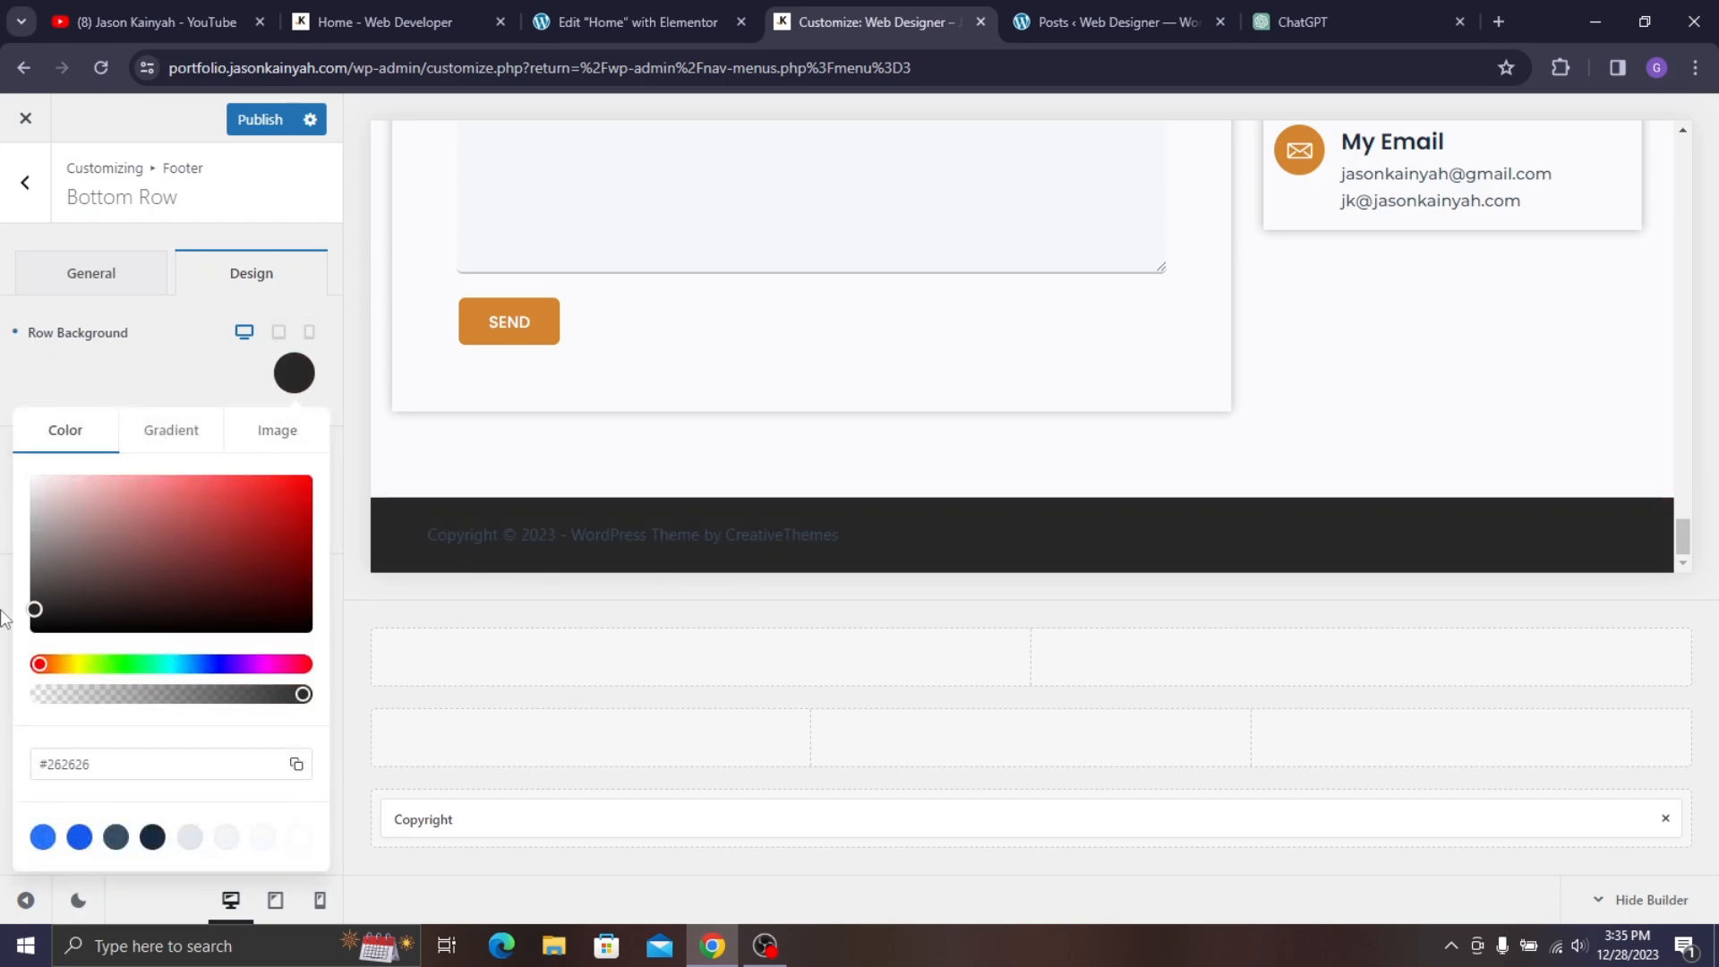
{"action": "left_click", "coordinate": [154, 369]}
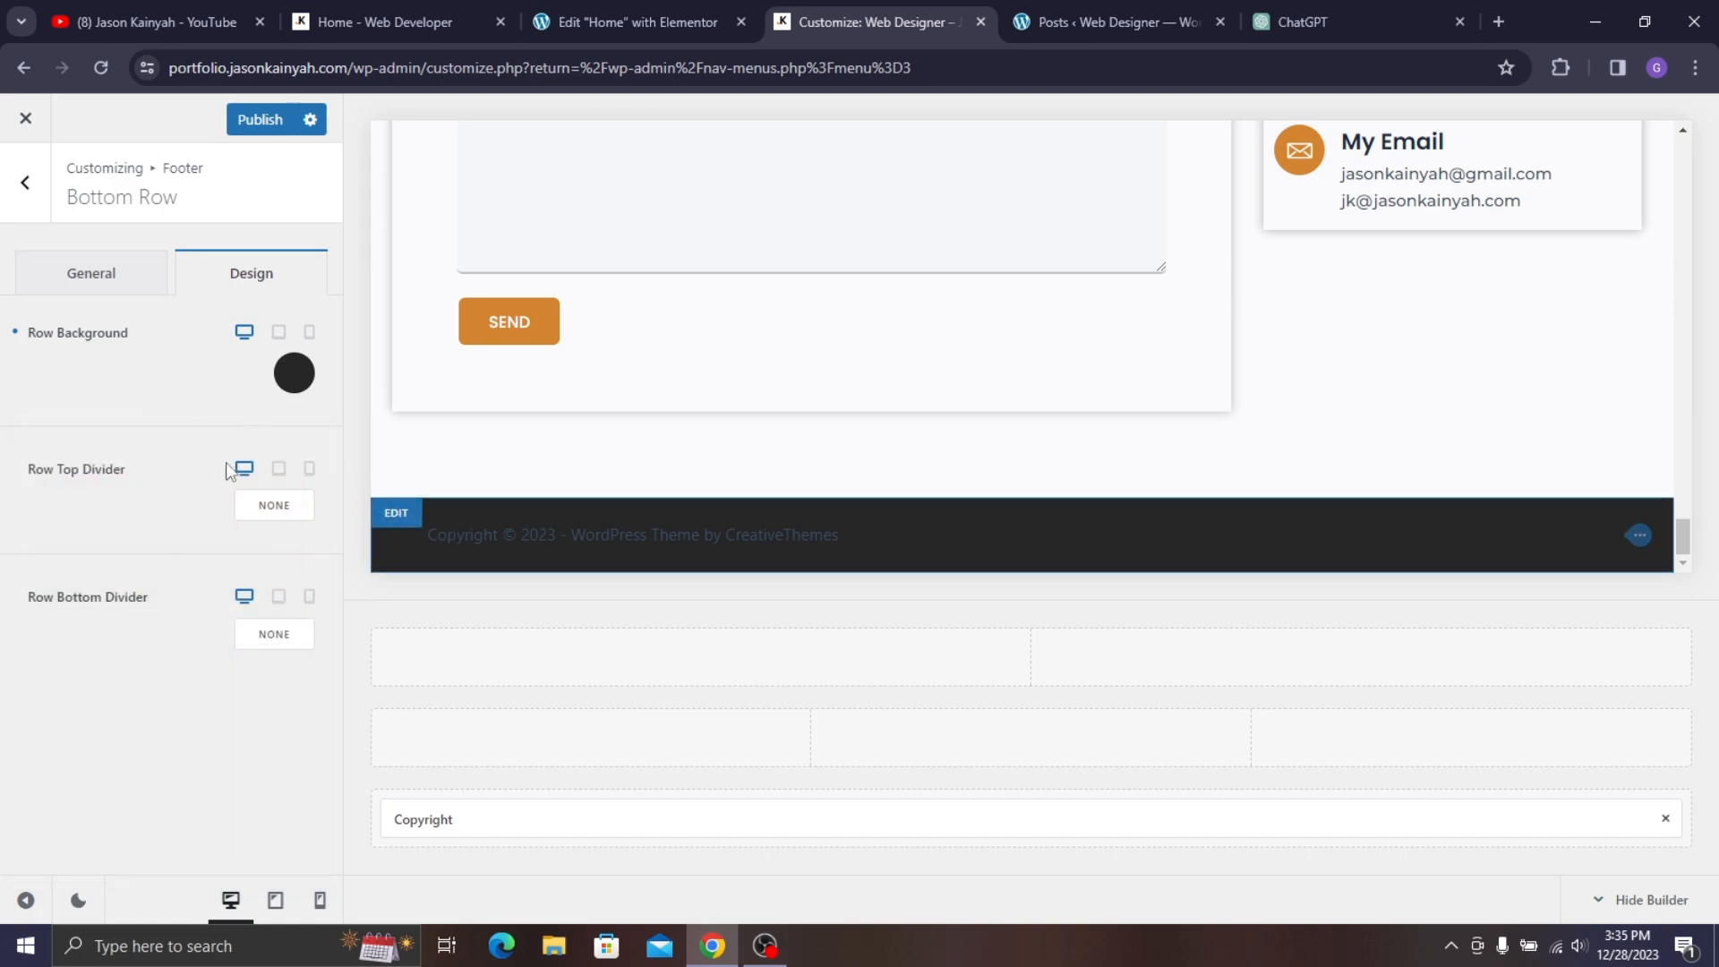
- Centre the footer copyright text horizontally and check it on the live homepage
{"action": "left_click", "coordinate": [1646, 539]}
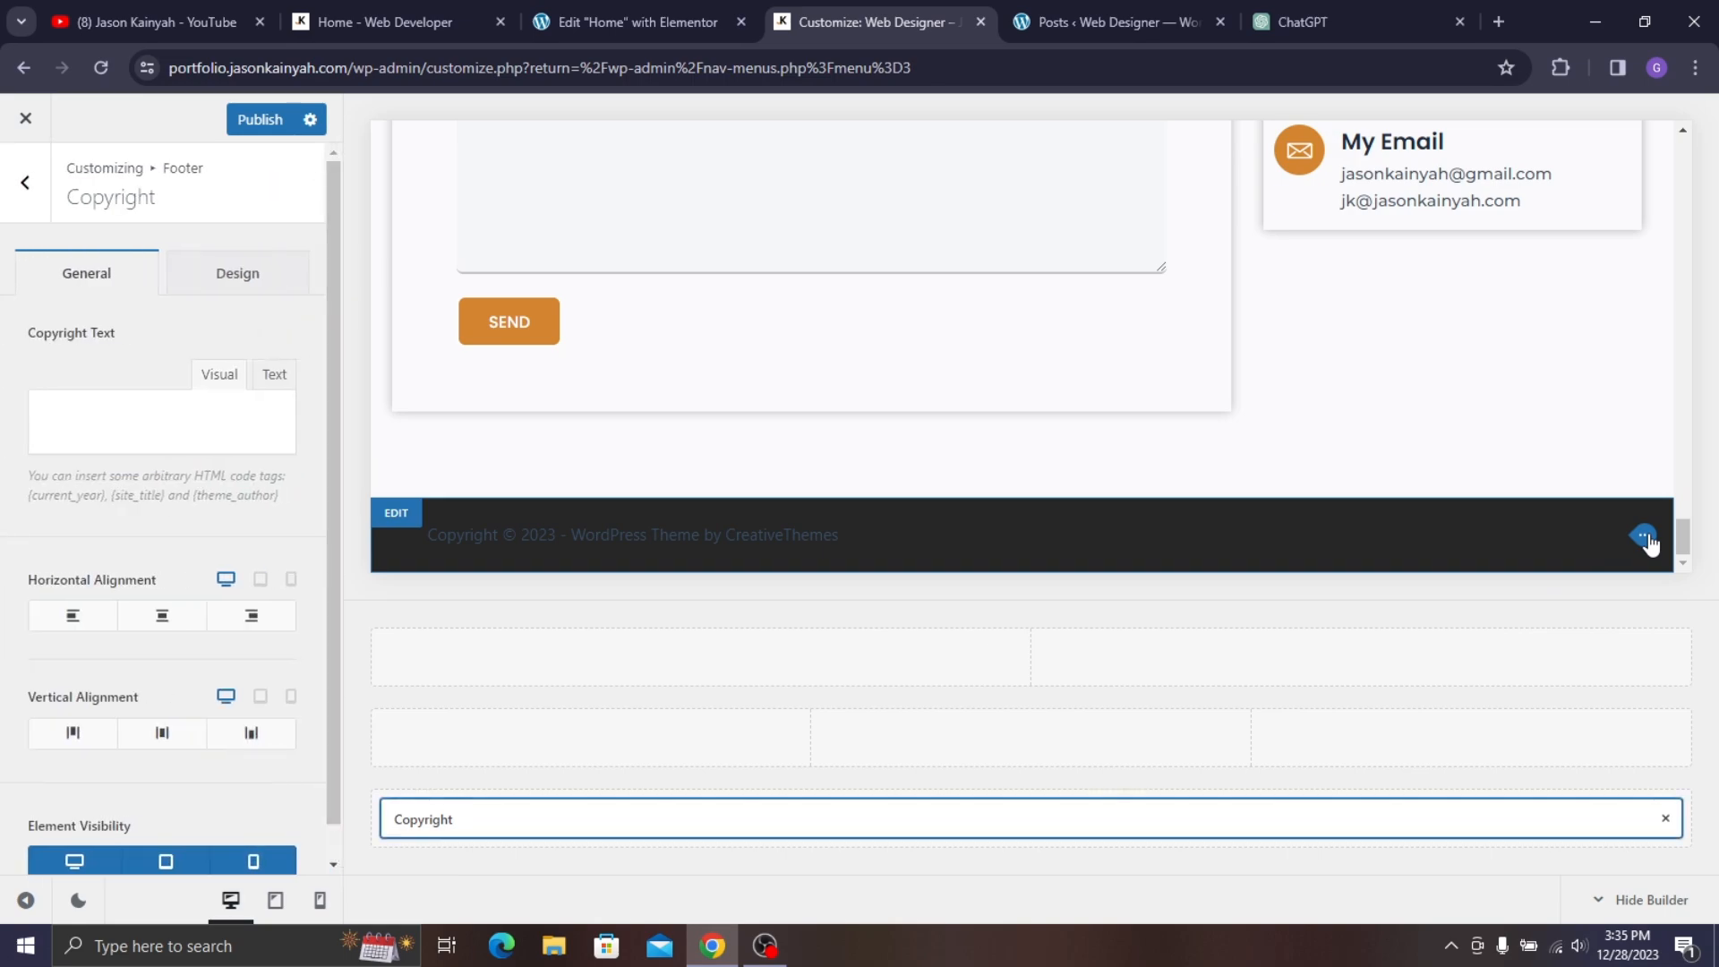
{"action": "scroll", "coordinate": [179, 716], "scroll_direction": "down", "scroll_amount": 1}
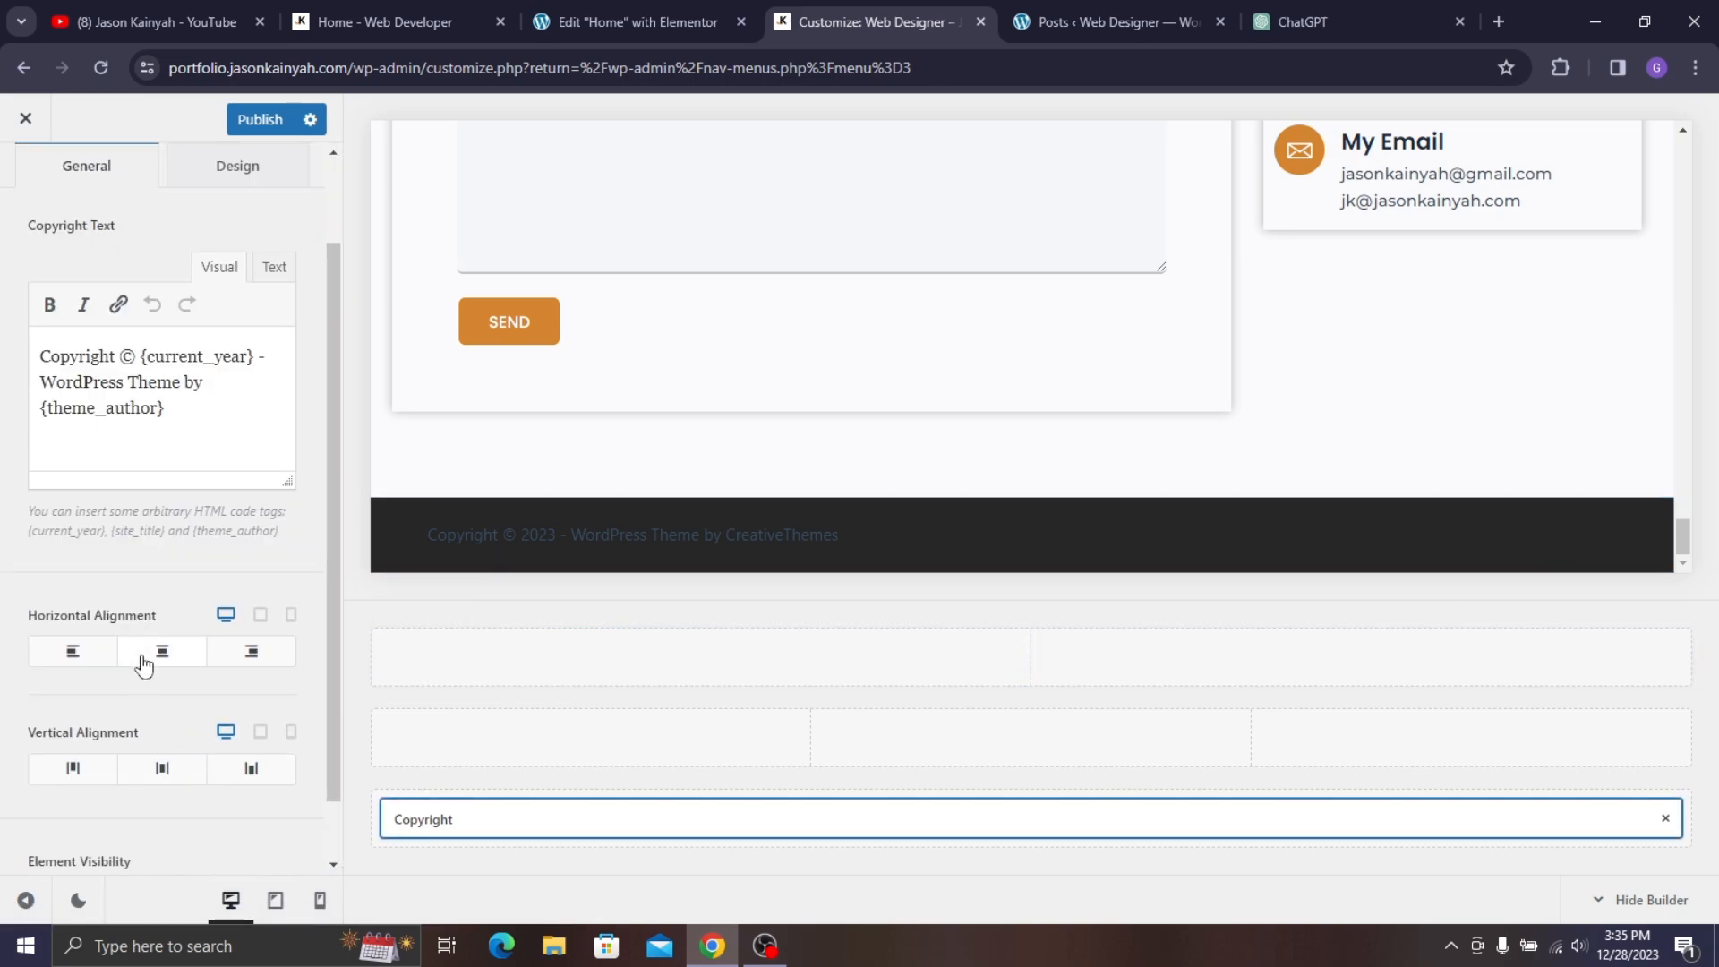
{"action": "left_click", "coordinate": [161, 658]}
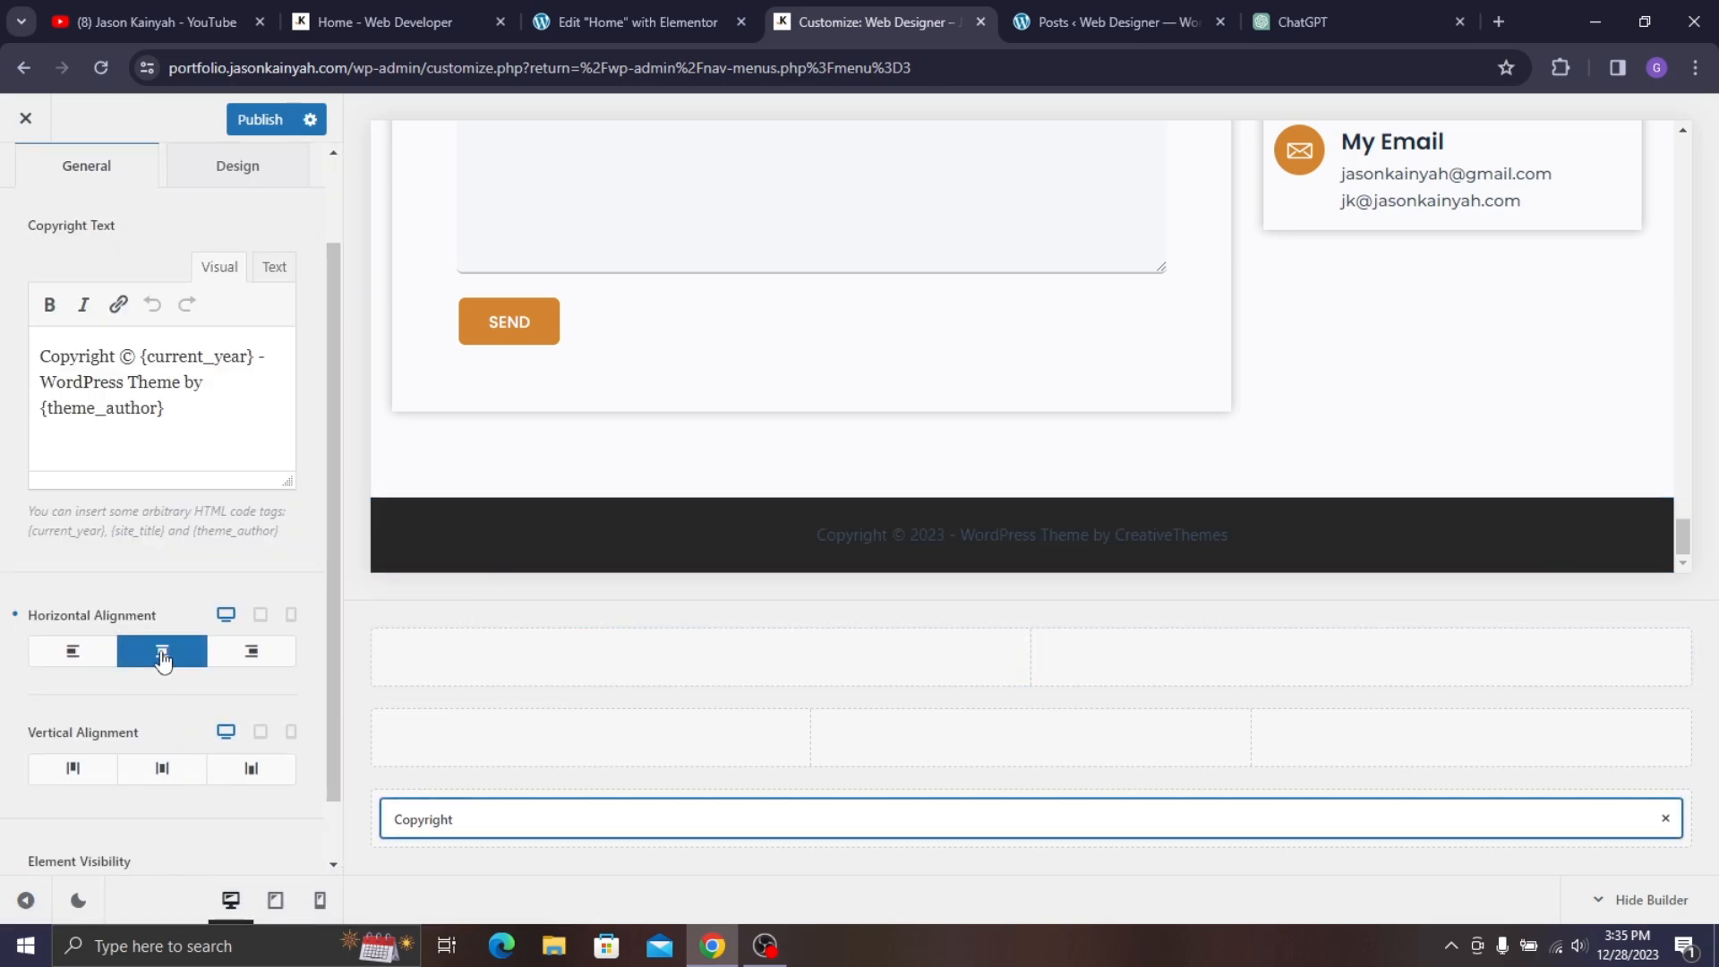
{"action": "left_click", "coordinate": [384, 20]}
{"action": "left_click_drag", "start_coordinate": [1716, 179], "coordinate": [1716, 855]}
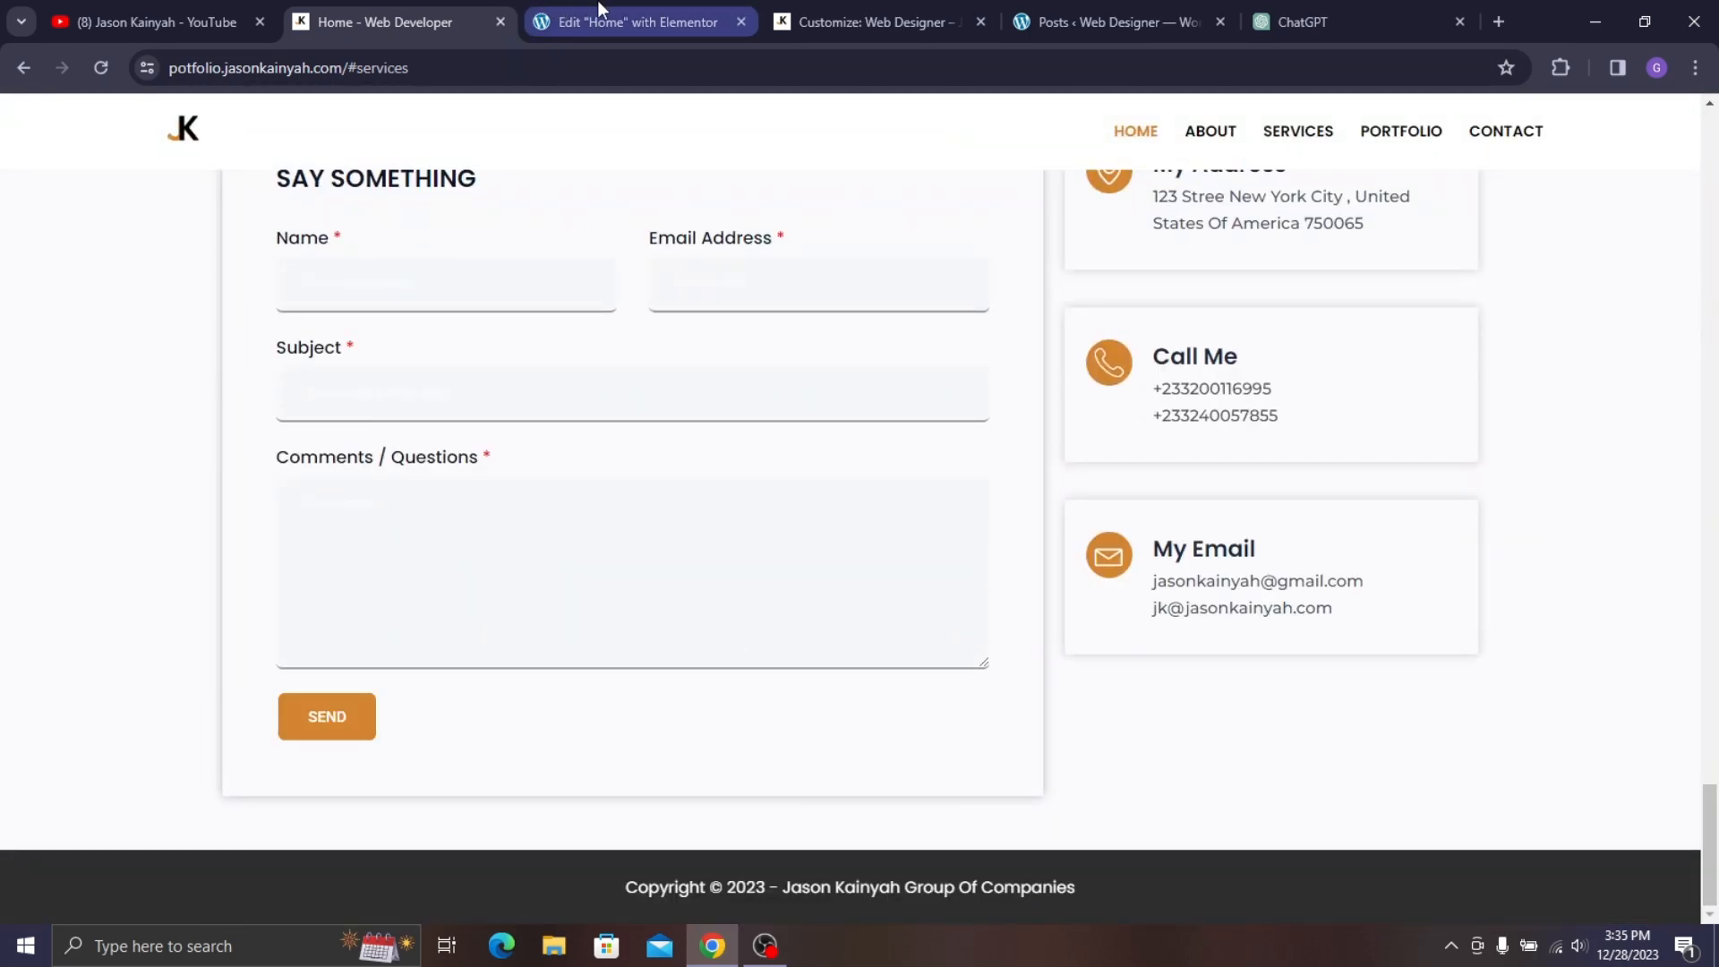
- Replace 'WordPress Theme by {theme_author}' in the copyright with the company name
{"action": "left_click", "coordinate": [917, 2]}
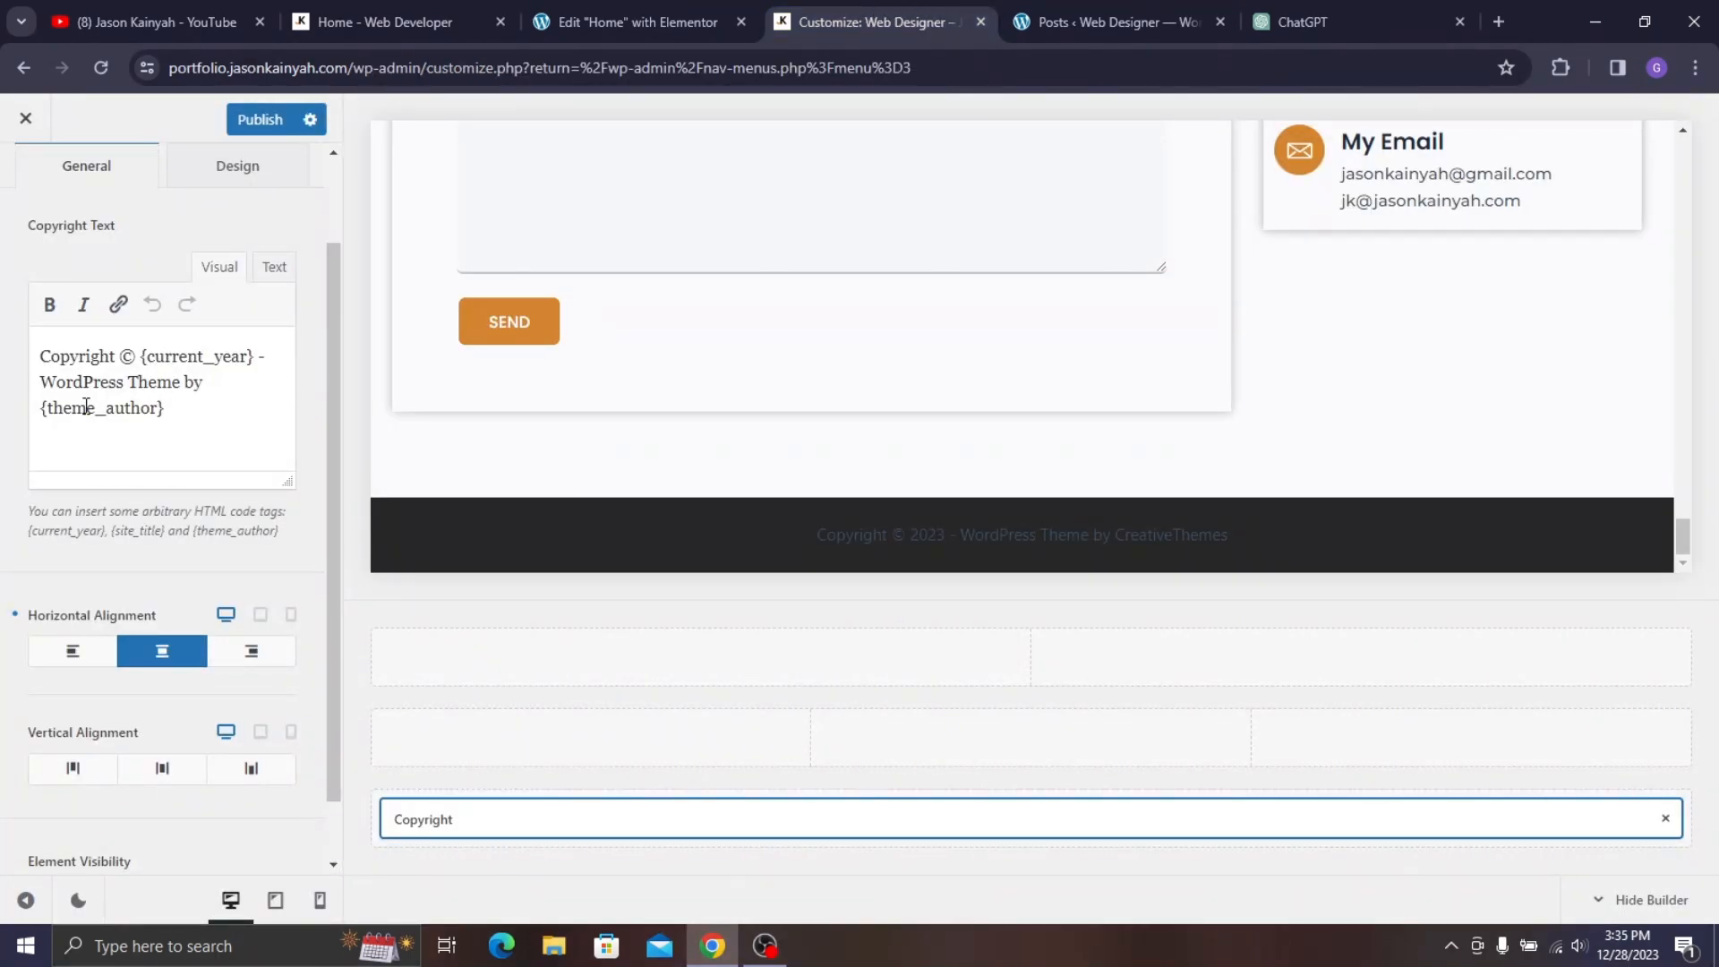
{"action": "left_click_drag", "start_coordinate": [45, 390], "coordinate": [232, 423]}
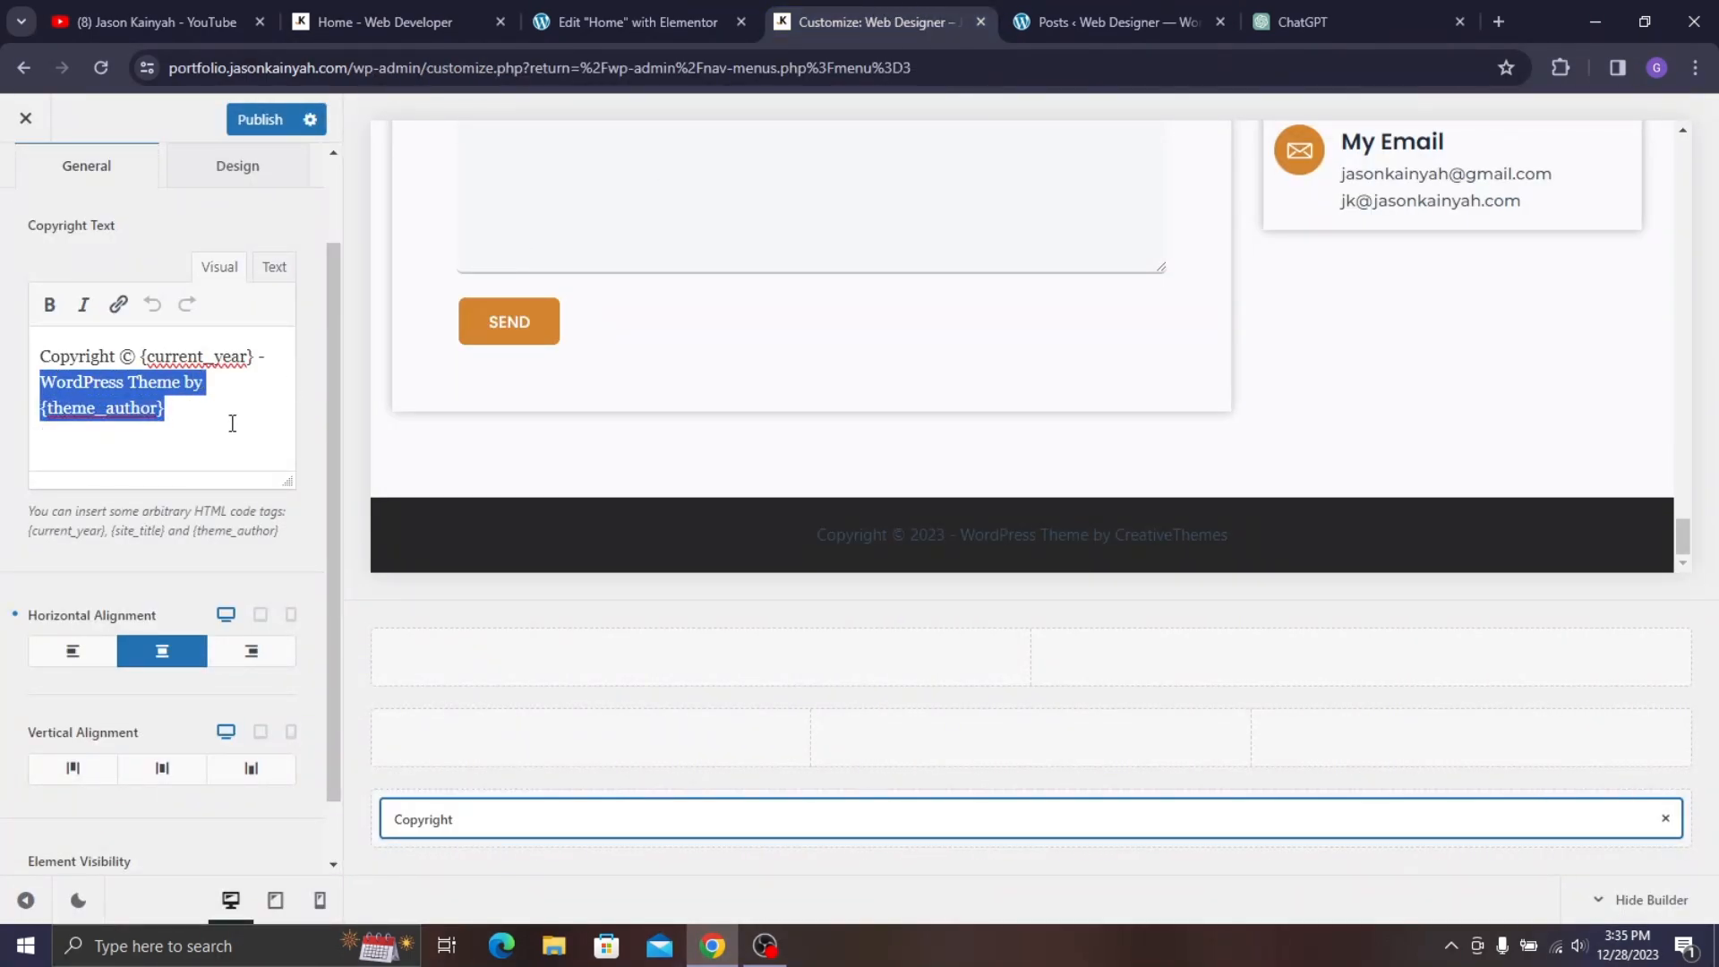
{"action": "type", "text": "Jason Kainyah G"}
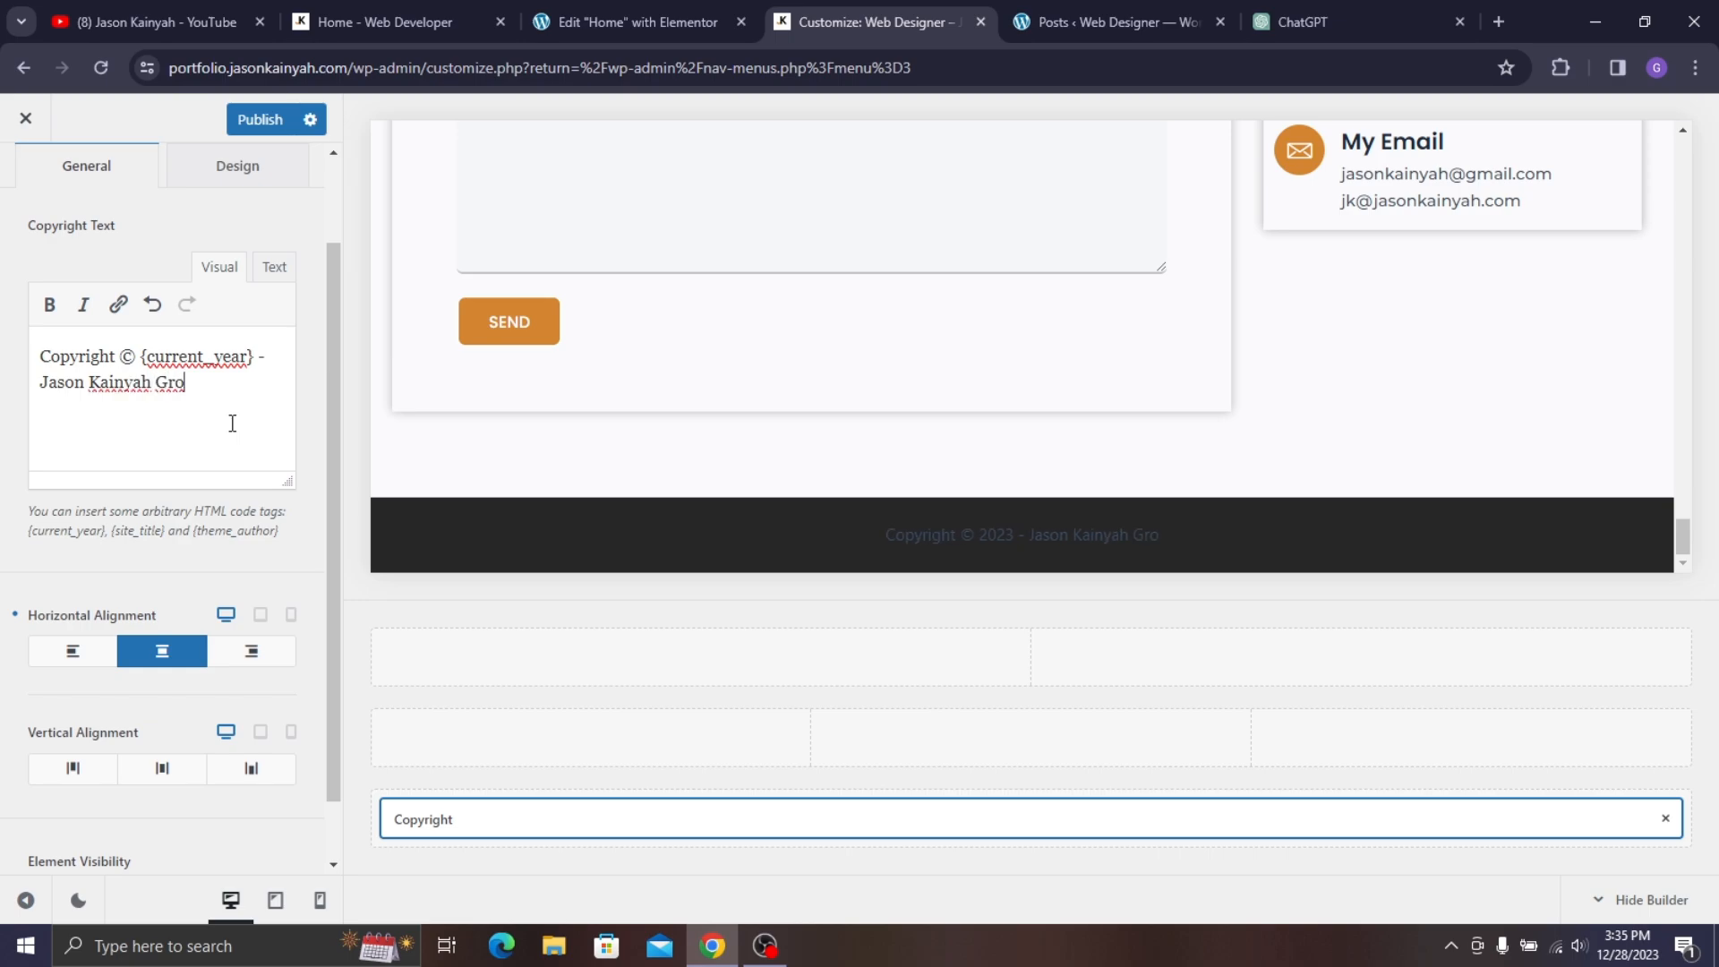
{"action": "type", "text": "f Com"}
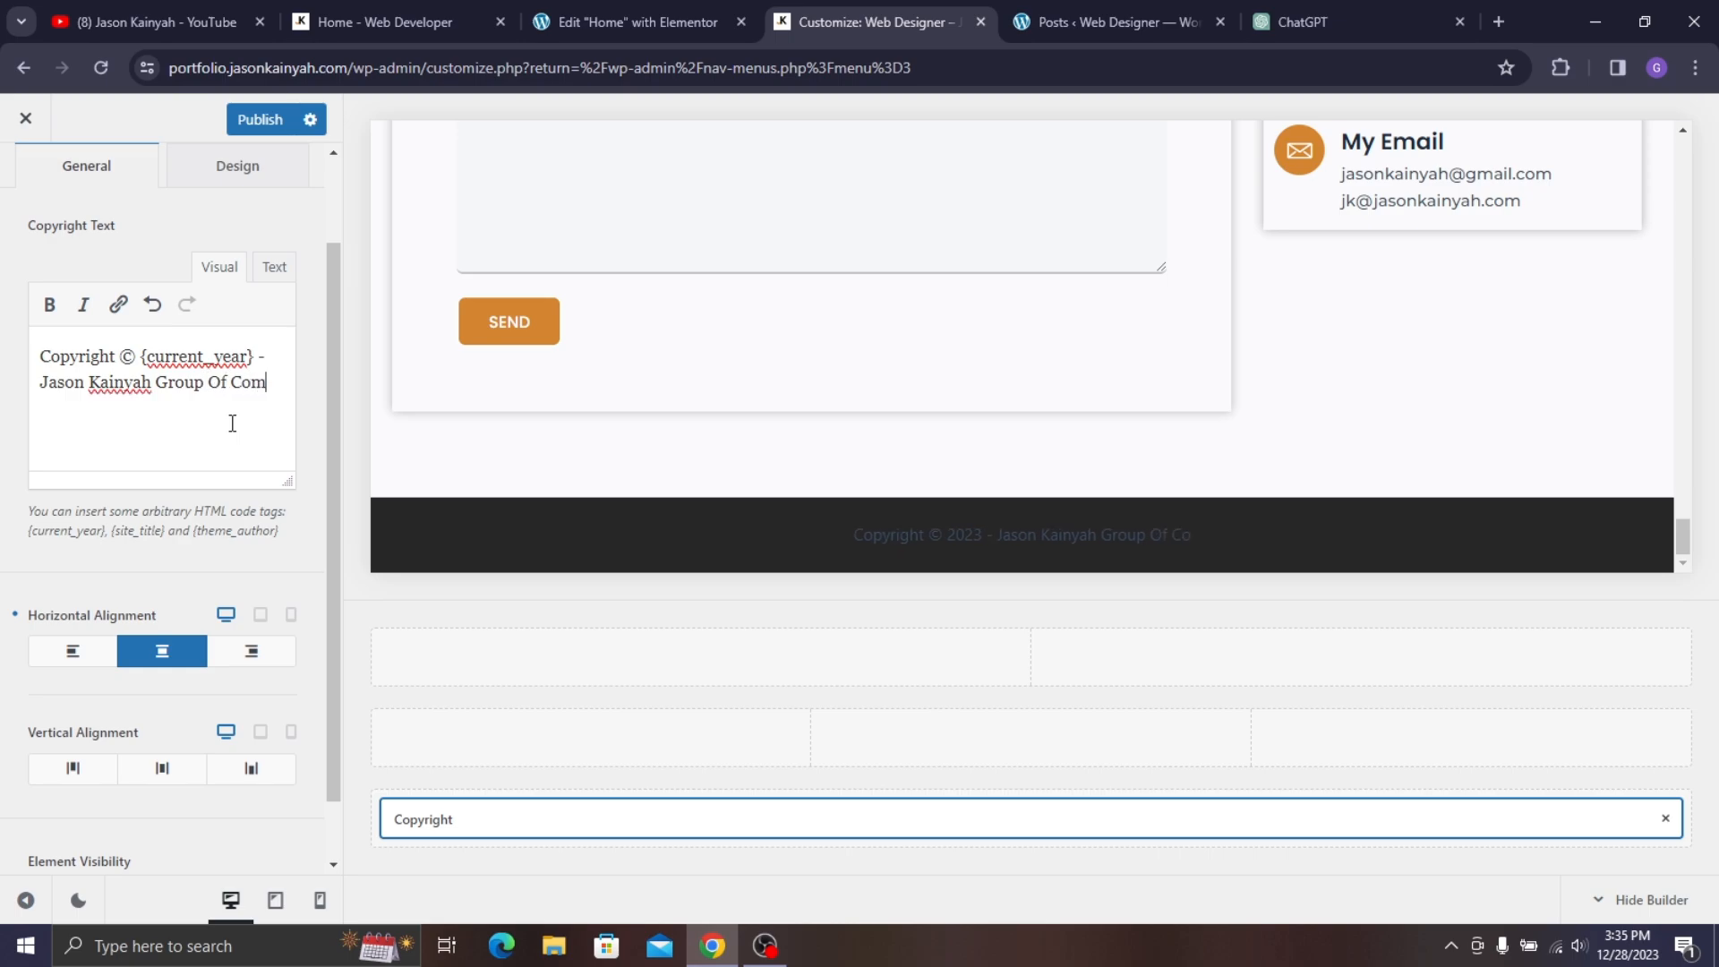
{"action": "type", "text": "panies"}
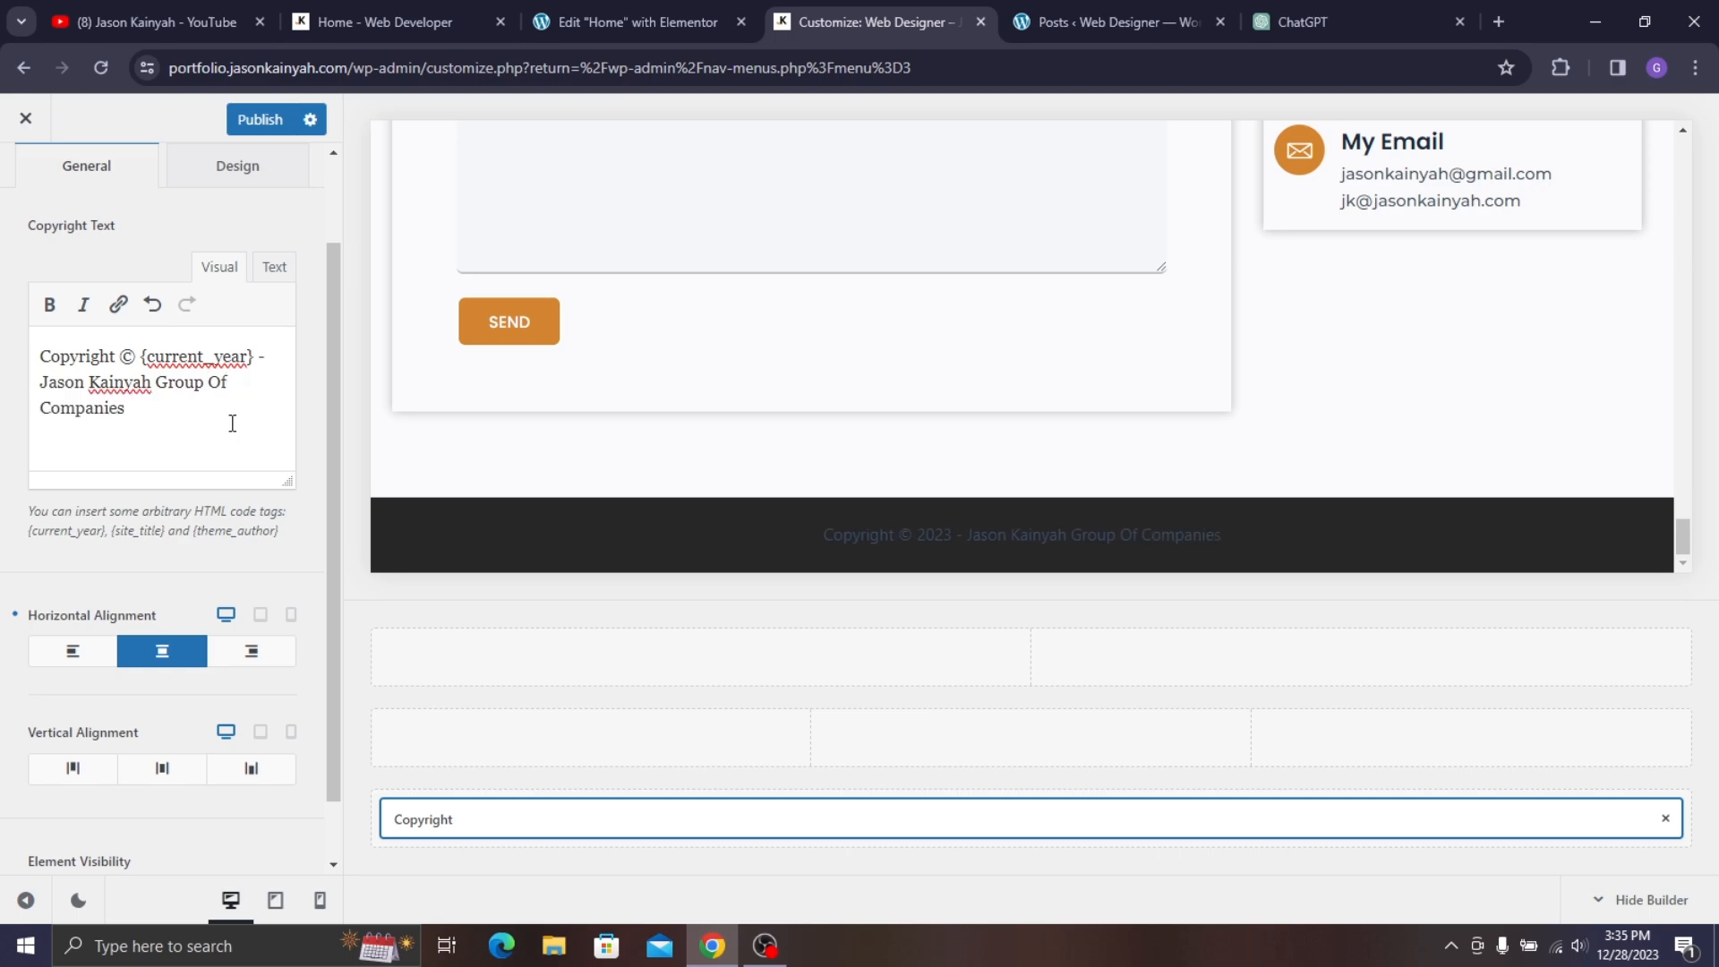
{"action": "left_click", "coordinate": [237, 166]}
{"action": "left_click", "coordinate": [637, 22]}
{"action": "left_click", "coordinate": [385, 22]}
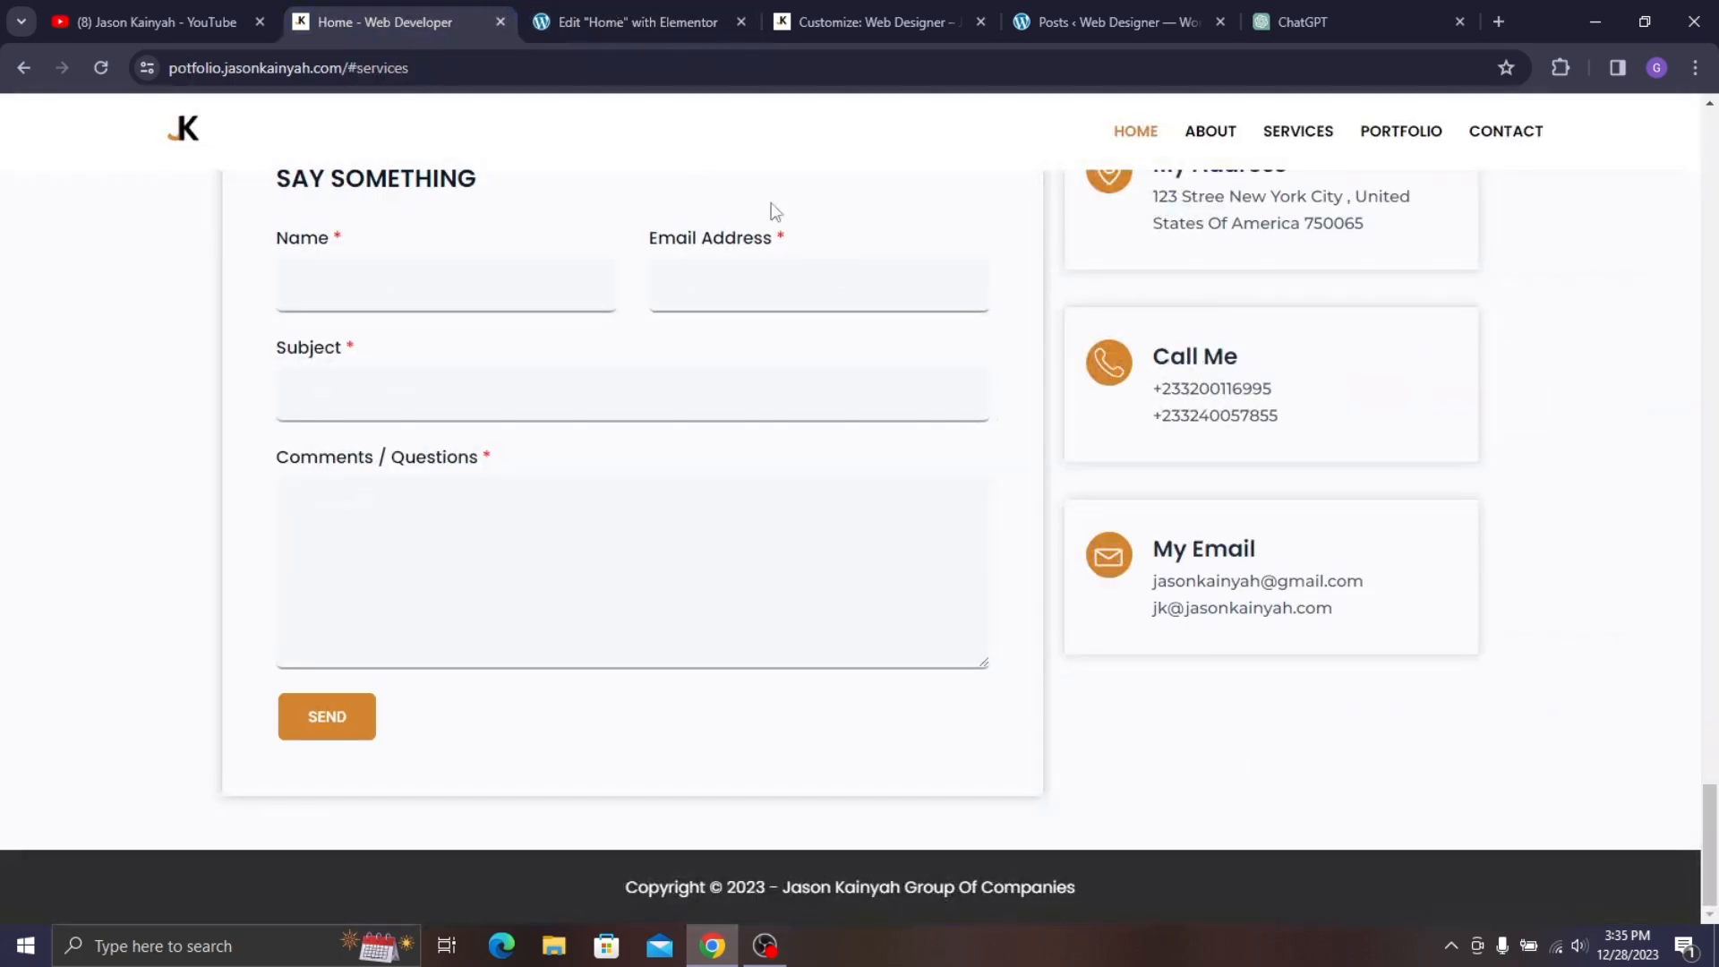
- Set the footer copyright font to Poppins
{"action": "left_click", "coordinate": [867, 21]}
{"action": "left_click", "coordinate": [71, 374]}
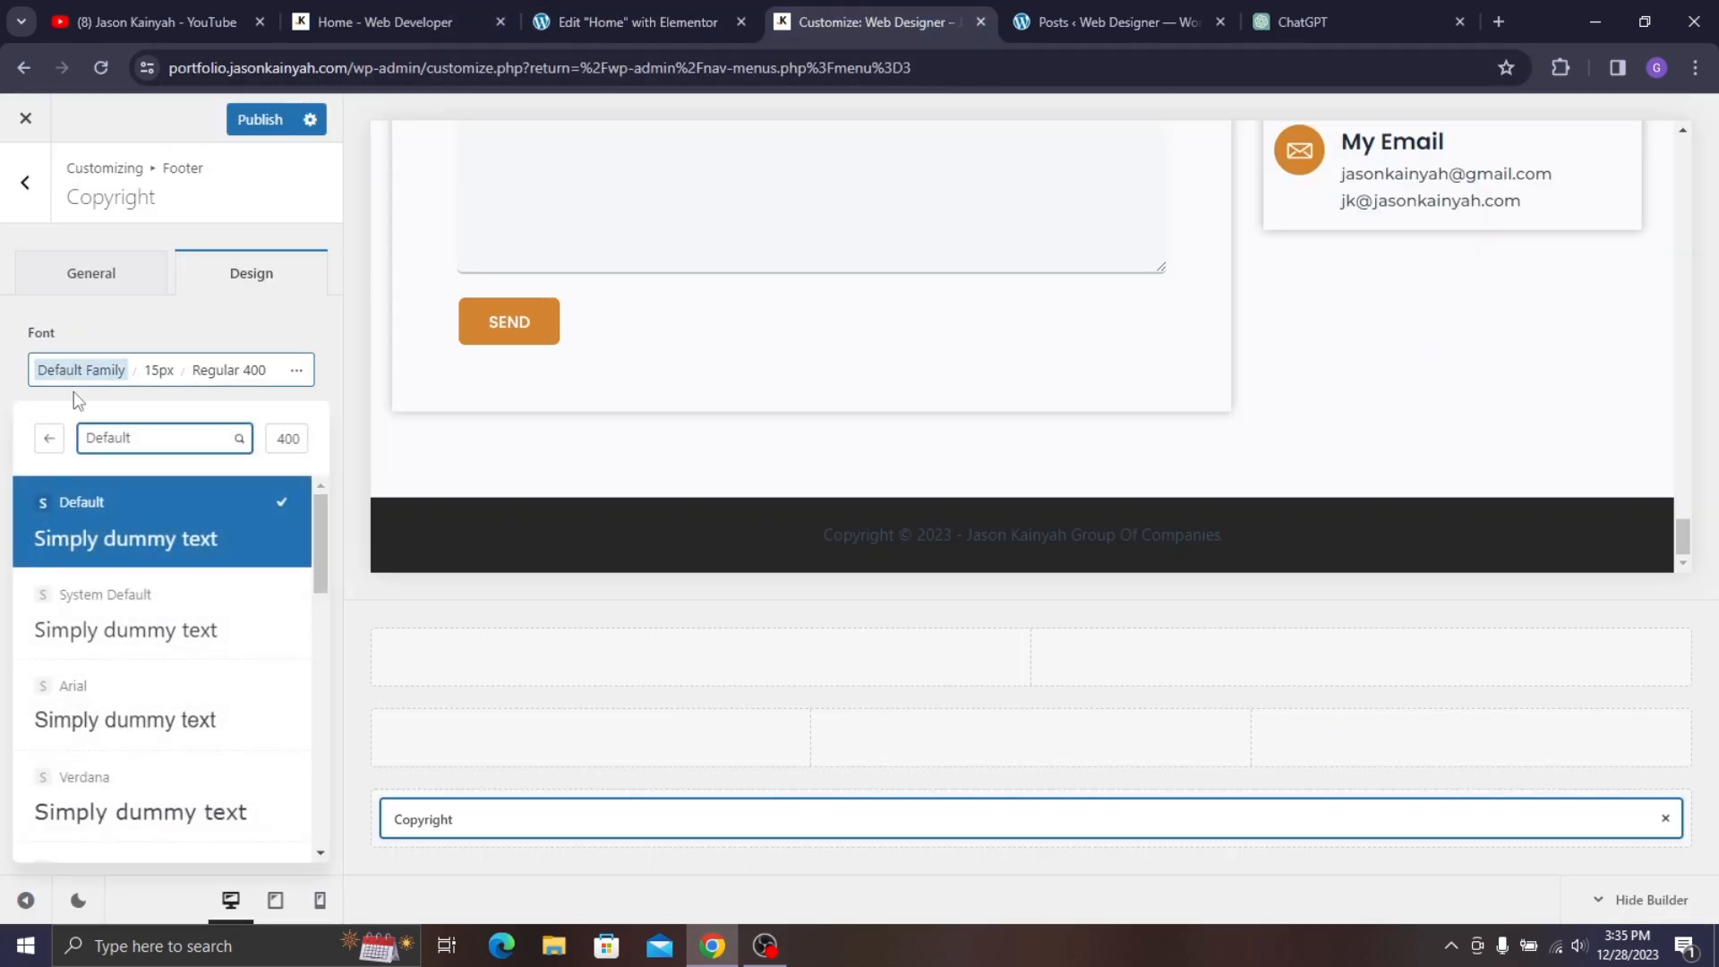
{"action": "left_click", "coordinate": [149, 434]}
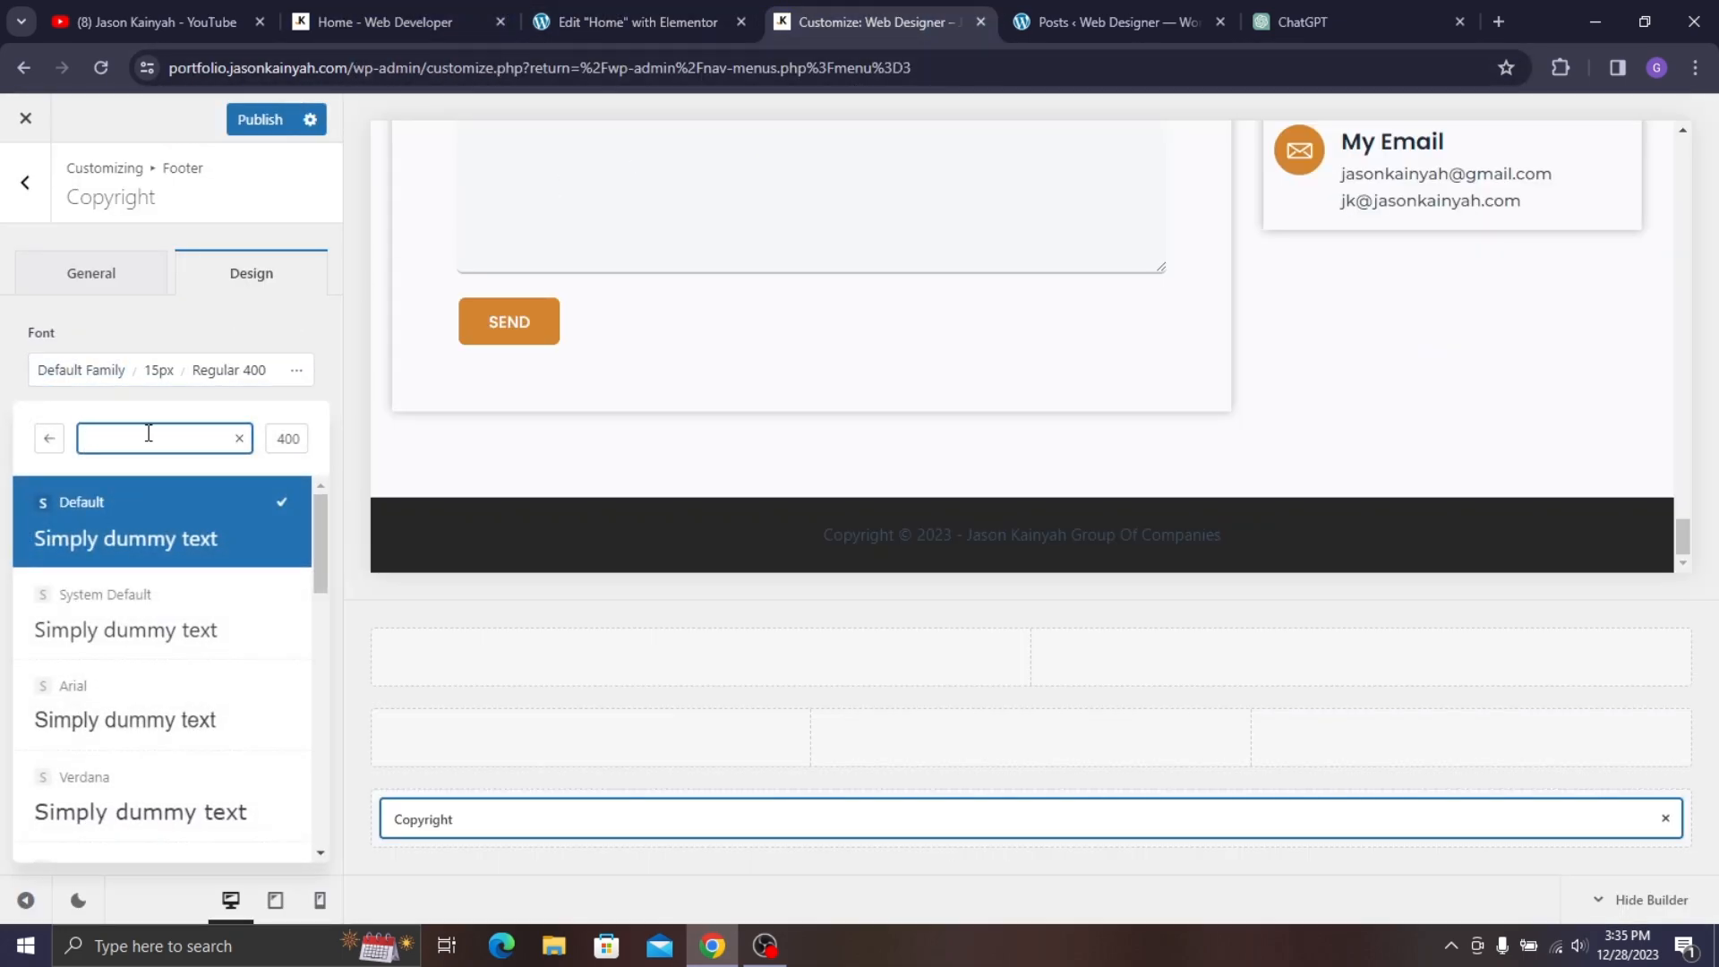
{"action": "type", "text": "popp"}
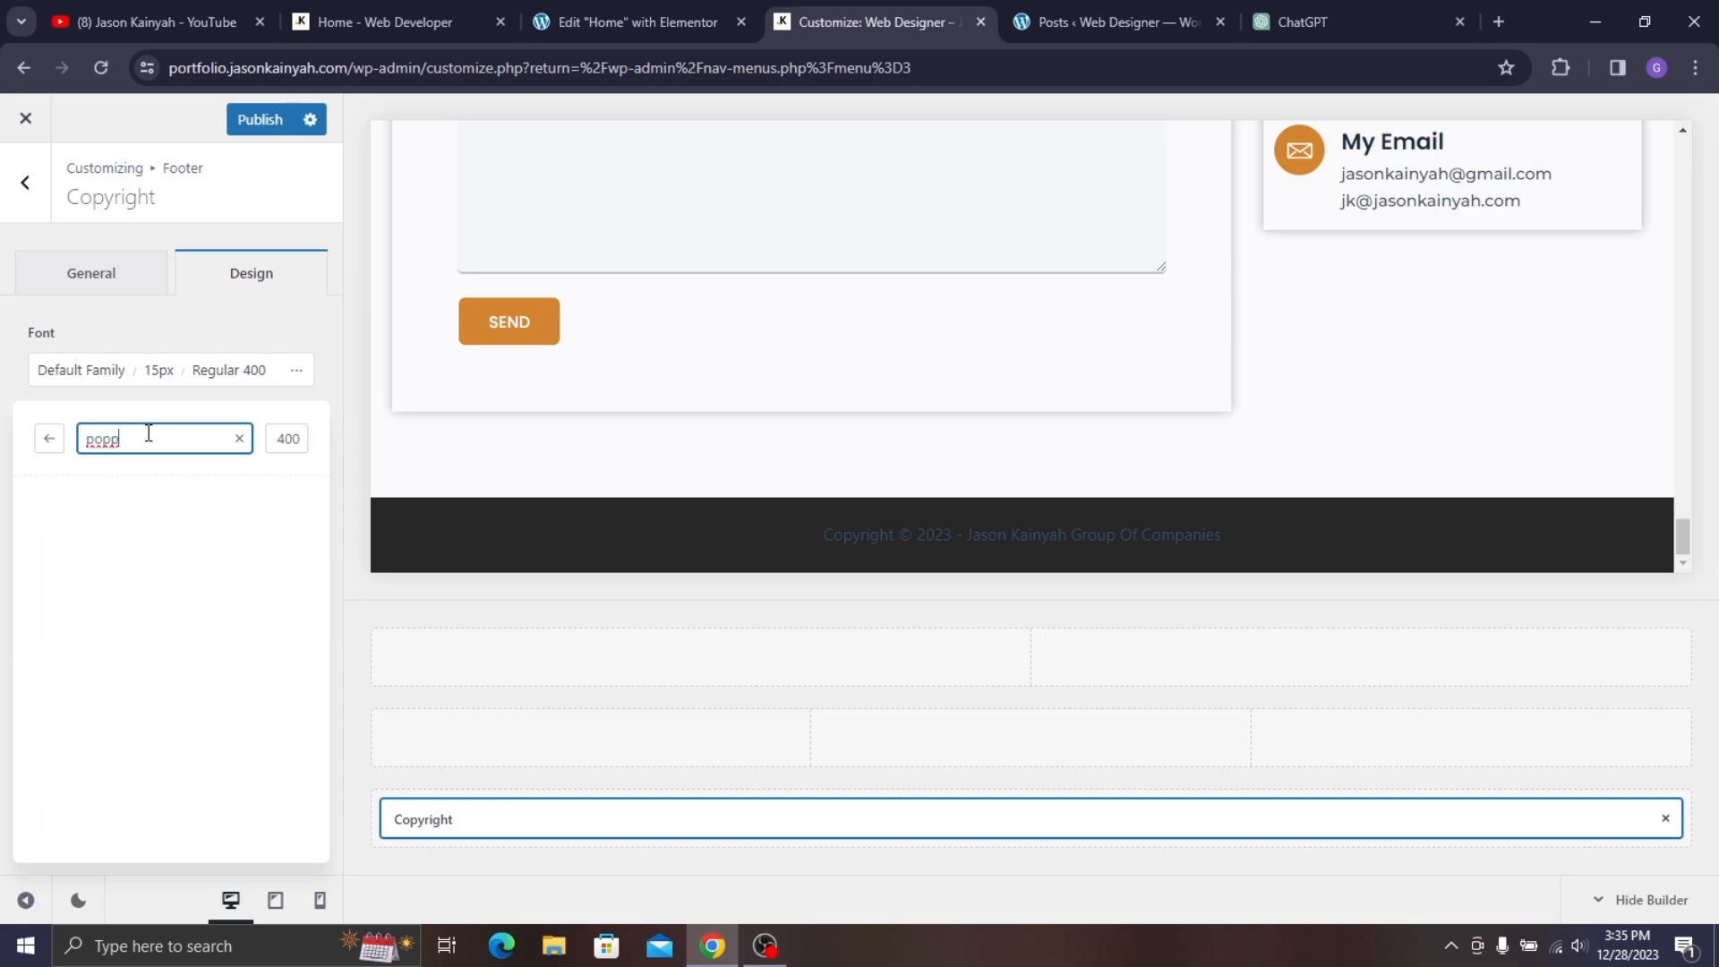
{"action": "key", "text": "BackSpace"}
{"action": "key", "text": "BackSpace"}
{"action": "key", "text": "BackSpace"}
{"action": "type", "text": "pop"}
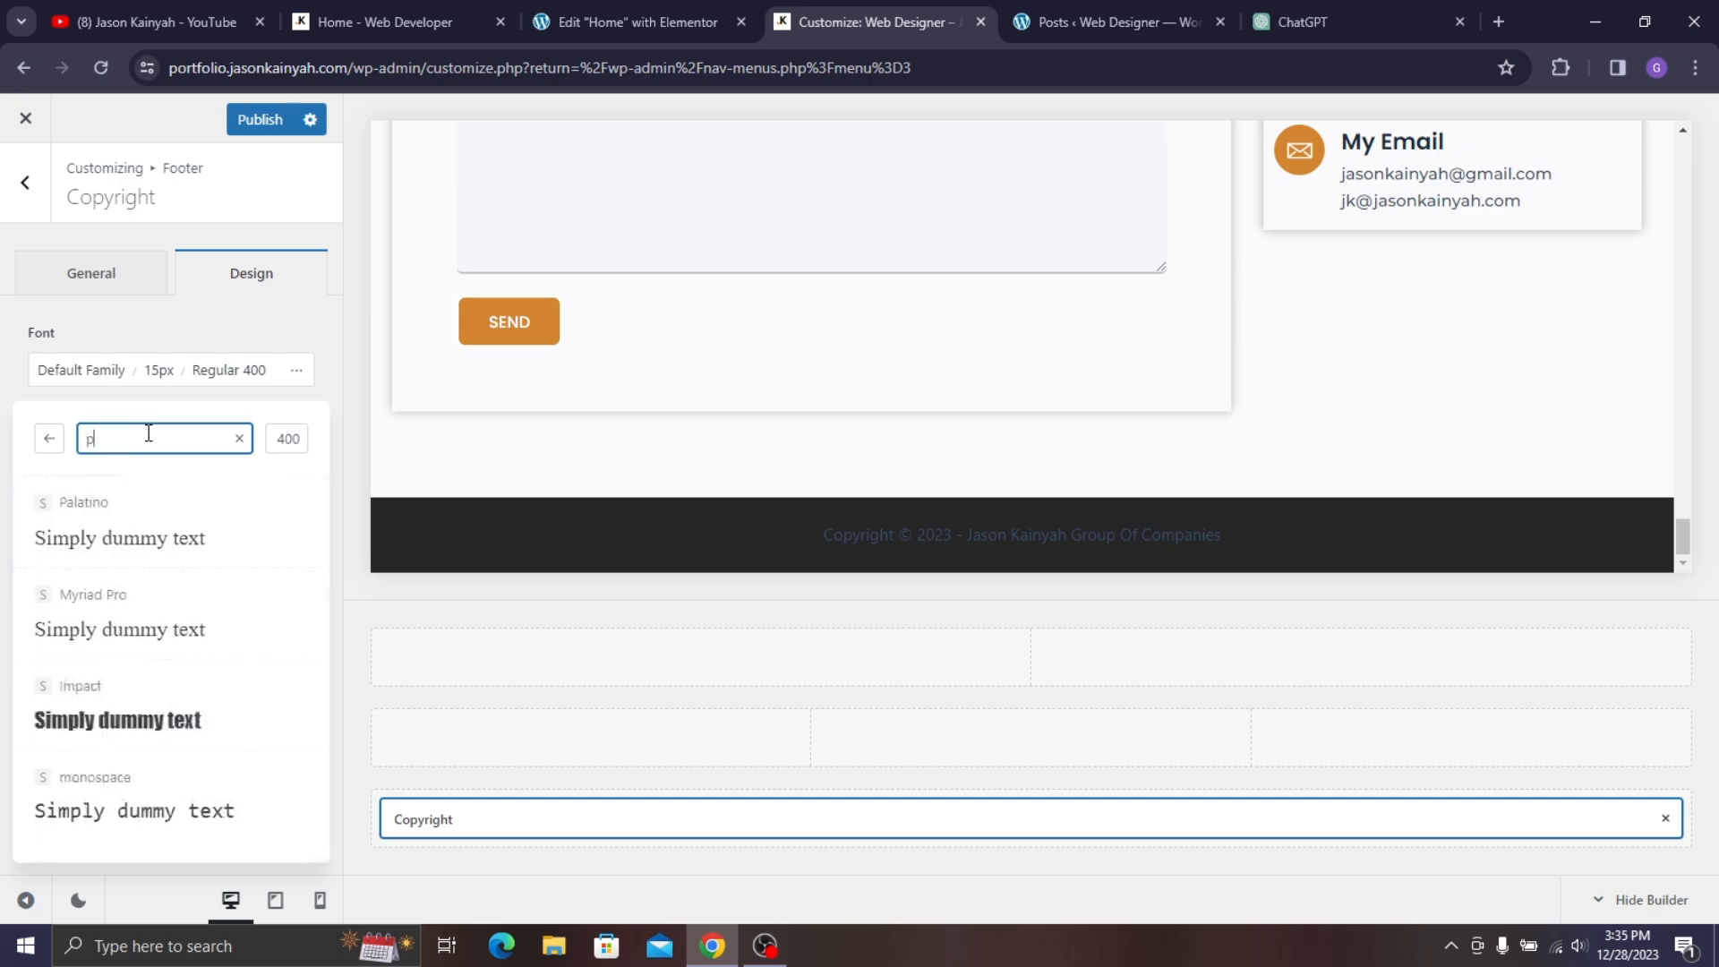
{"action": "key", "text": "BackSpace"}
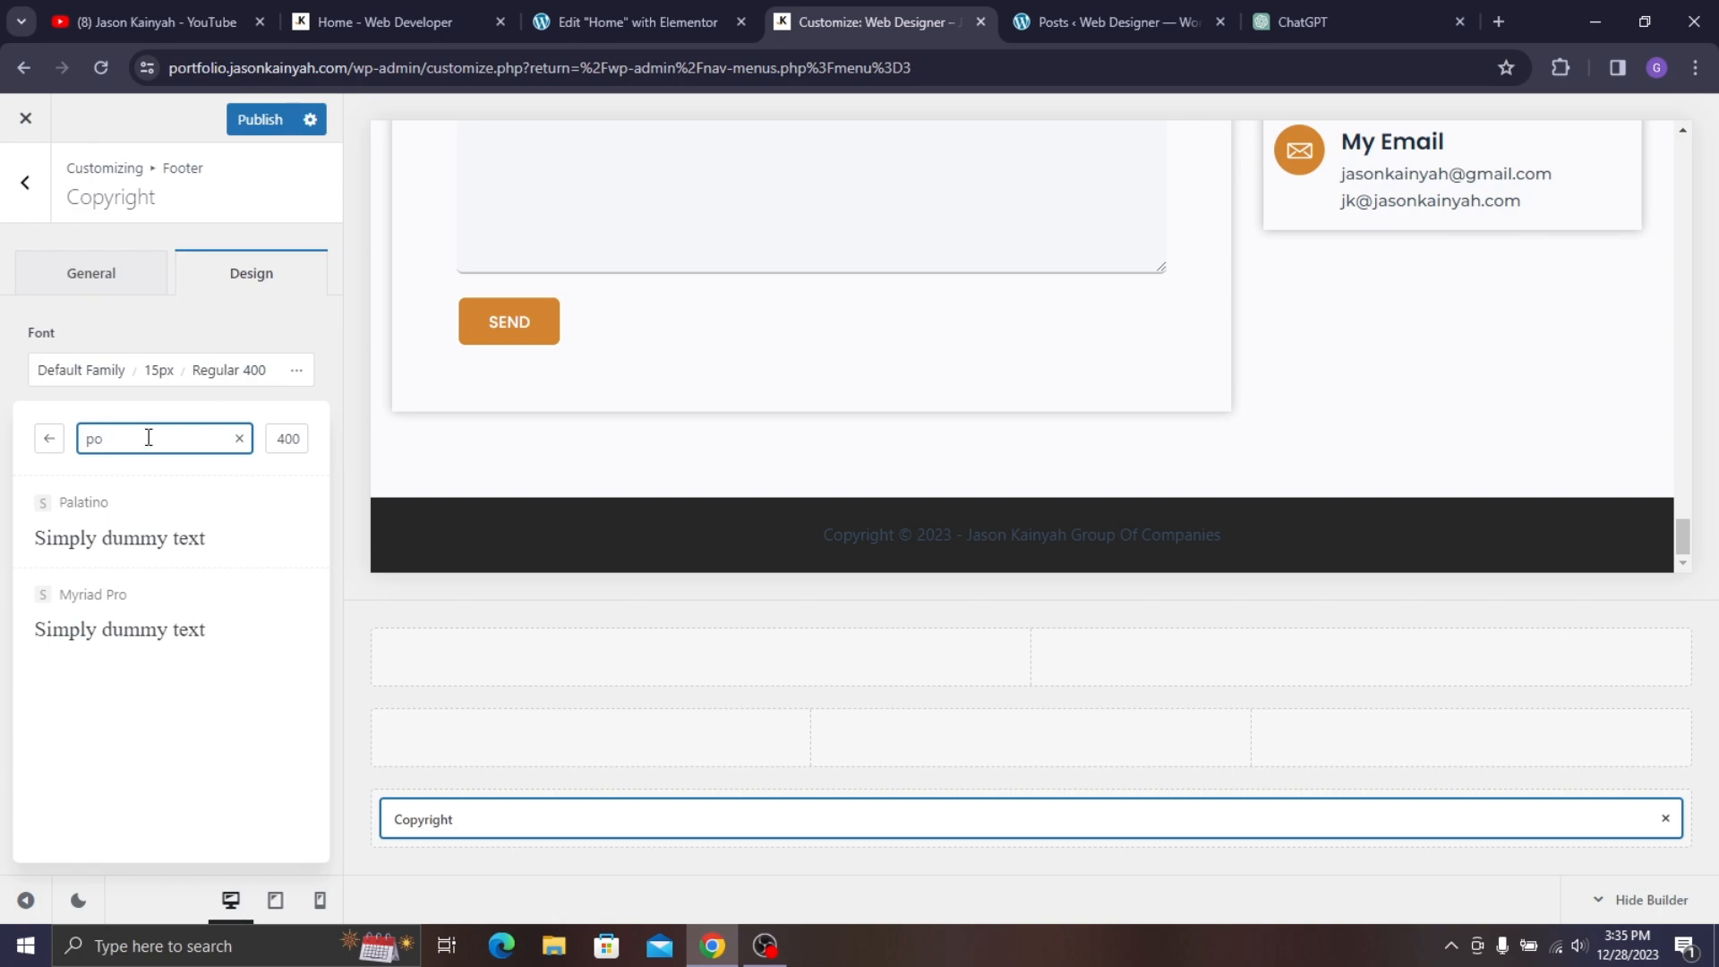
{"action": "left_click", "coordinate": [86, 385]}
{"action": "left_click", "coordinate": [164, 434]}
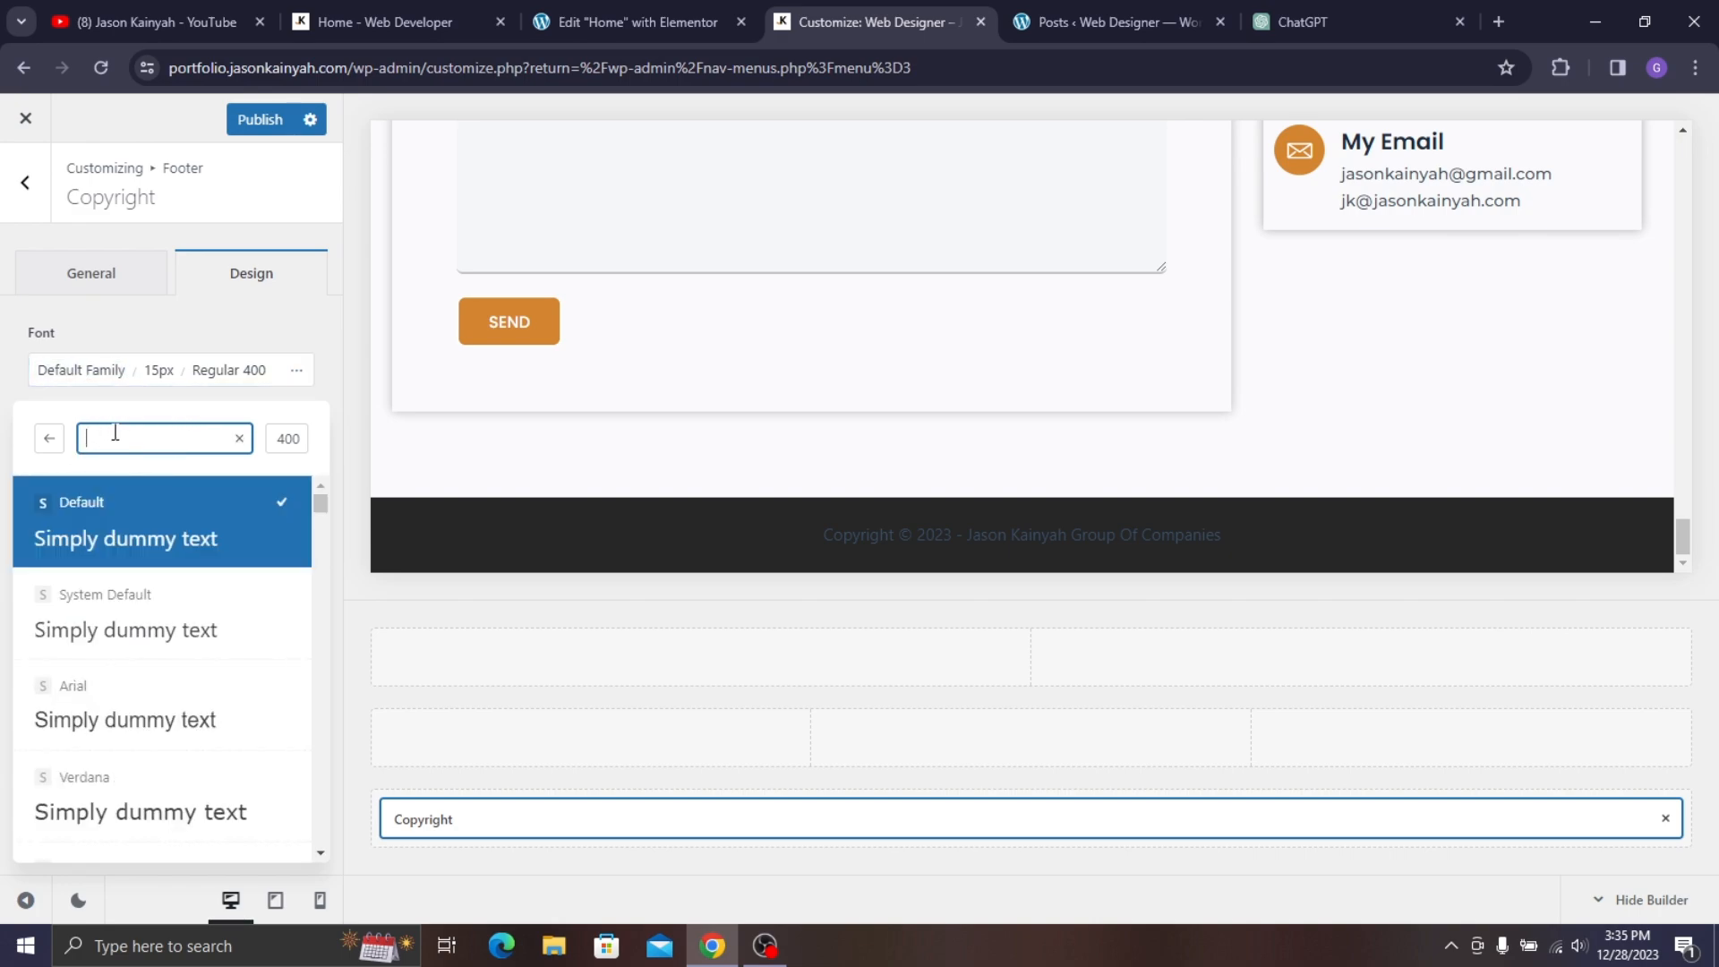
{"action": "type", "text": "popp"}
{"action": "left_click", "coordinate": [138, 626]}
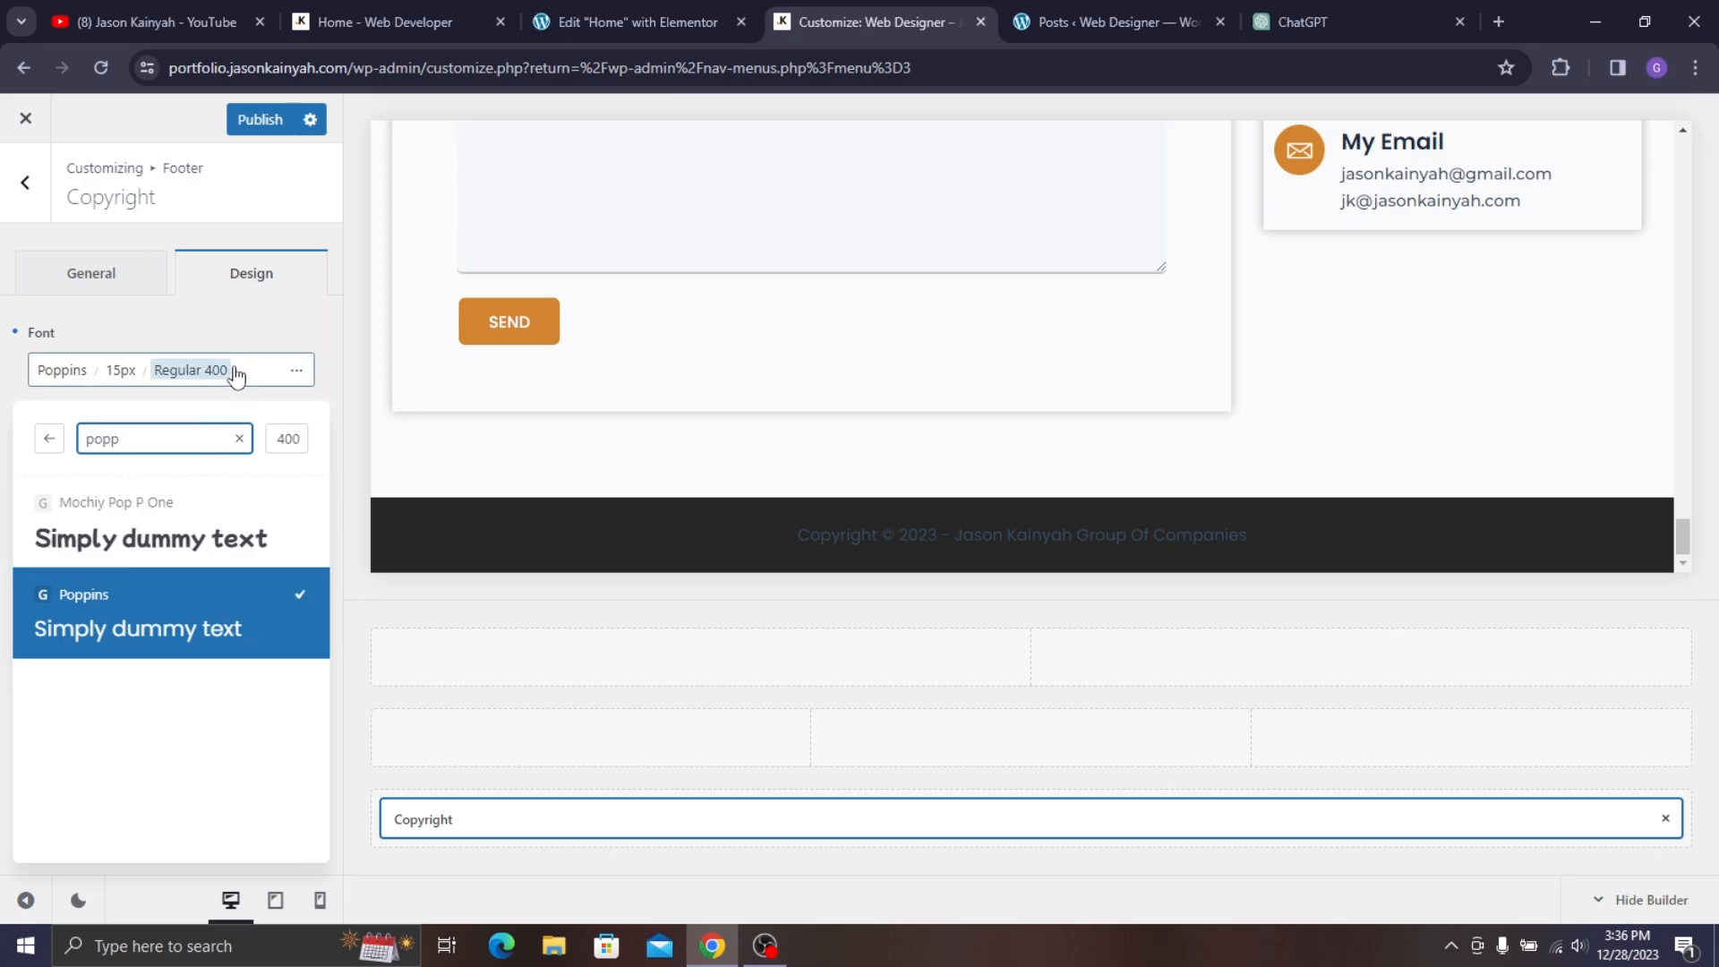
{"action": "left_click", "coordinate": [280, 385]}
- Make the copyright text and link hover colours white #ffffff
{"action": "left_click", "coordinate": [226, 459]}
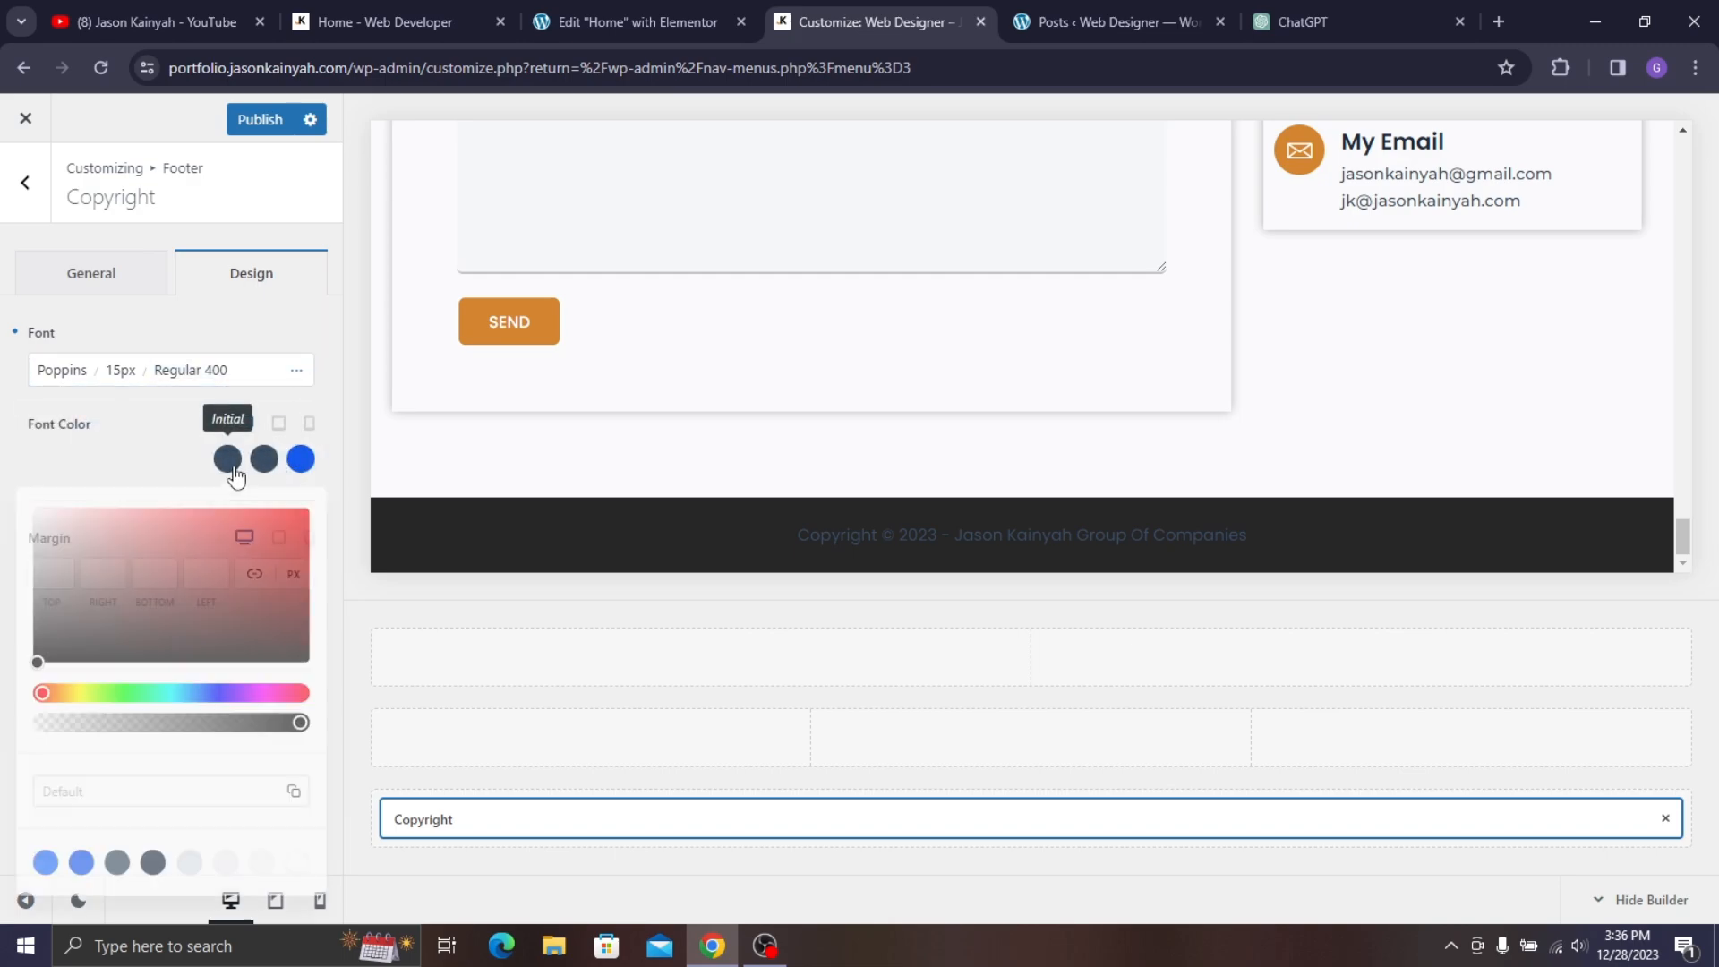
{"action": "left_click_drag", "start_coordinate": [45, 521], "coordinate": [30, 509]}
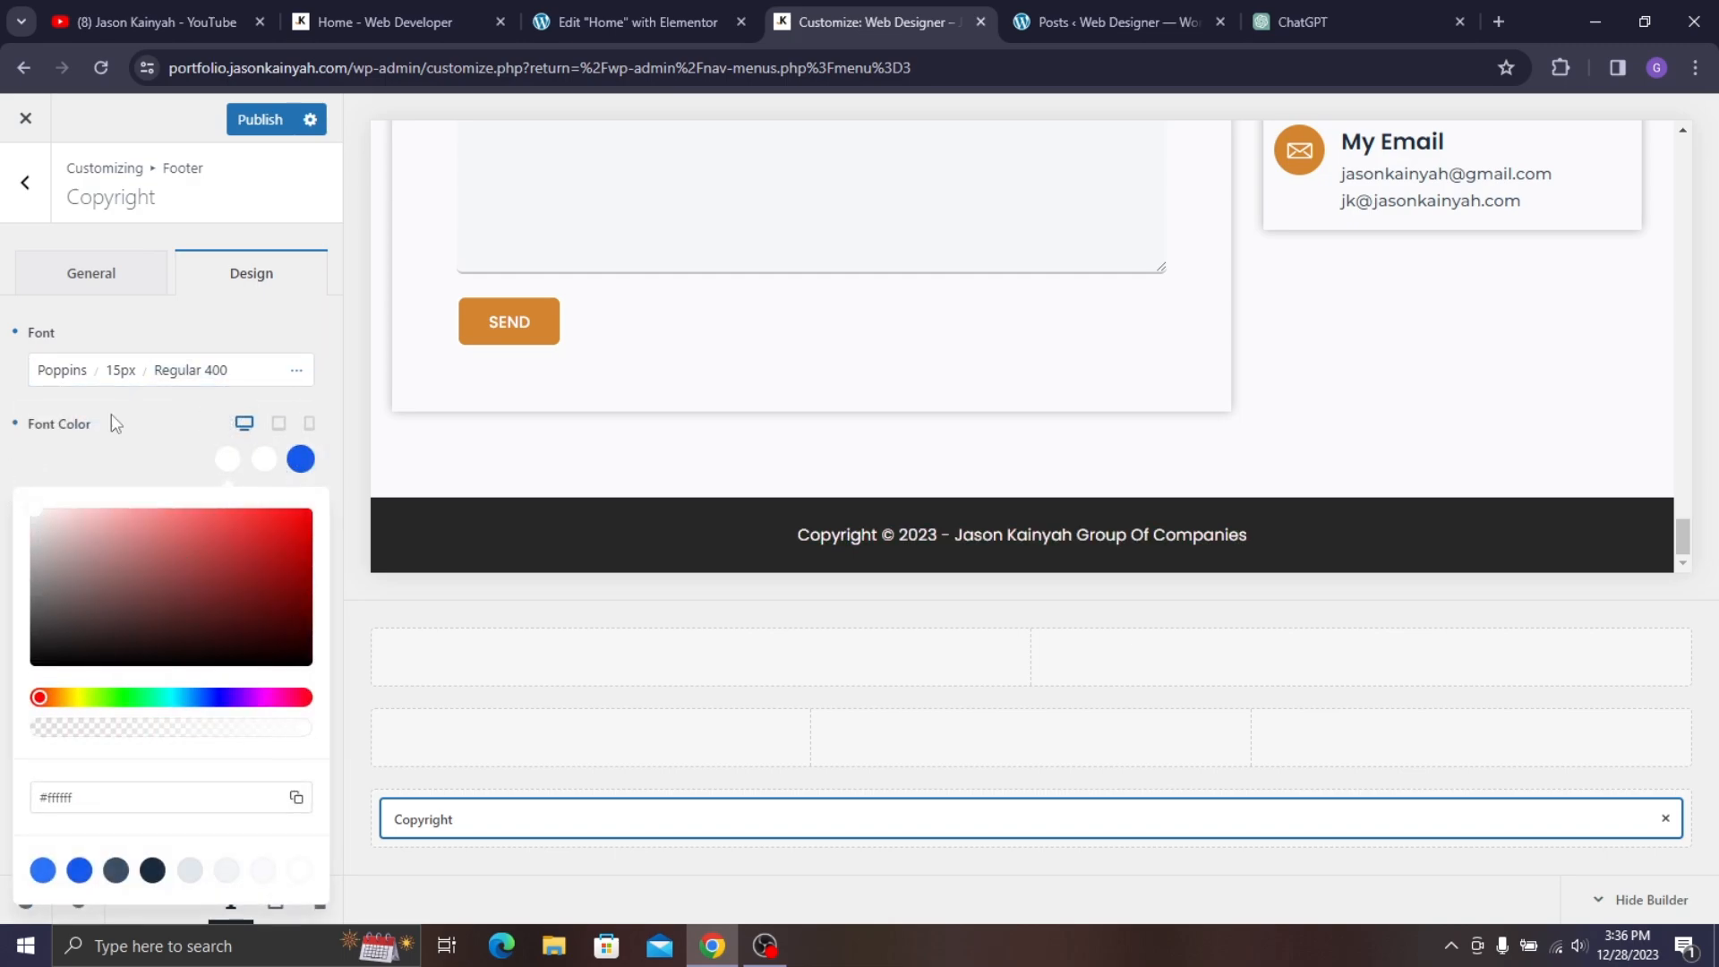
{"action": "left_click", "coordinate": [304, 467]}
{"action": "left_click_drag", "start_coordinate": [97, 578], "coordinate": [2, 466]}
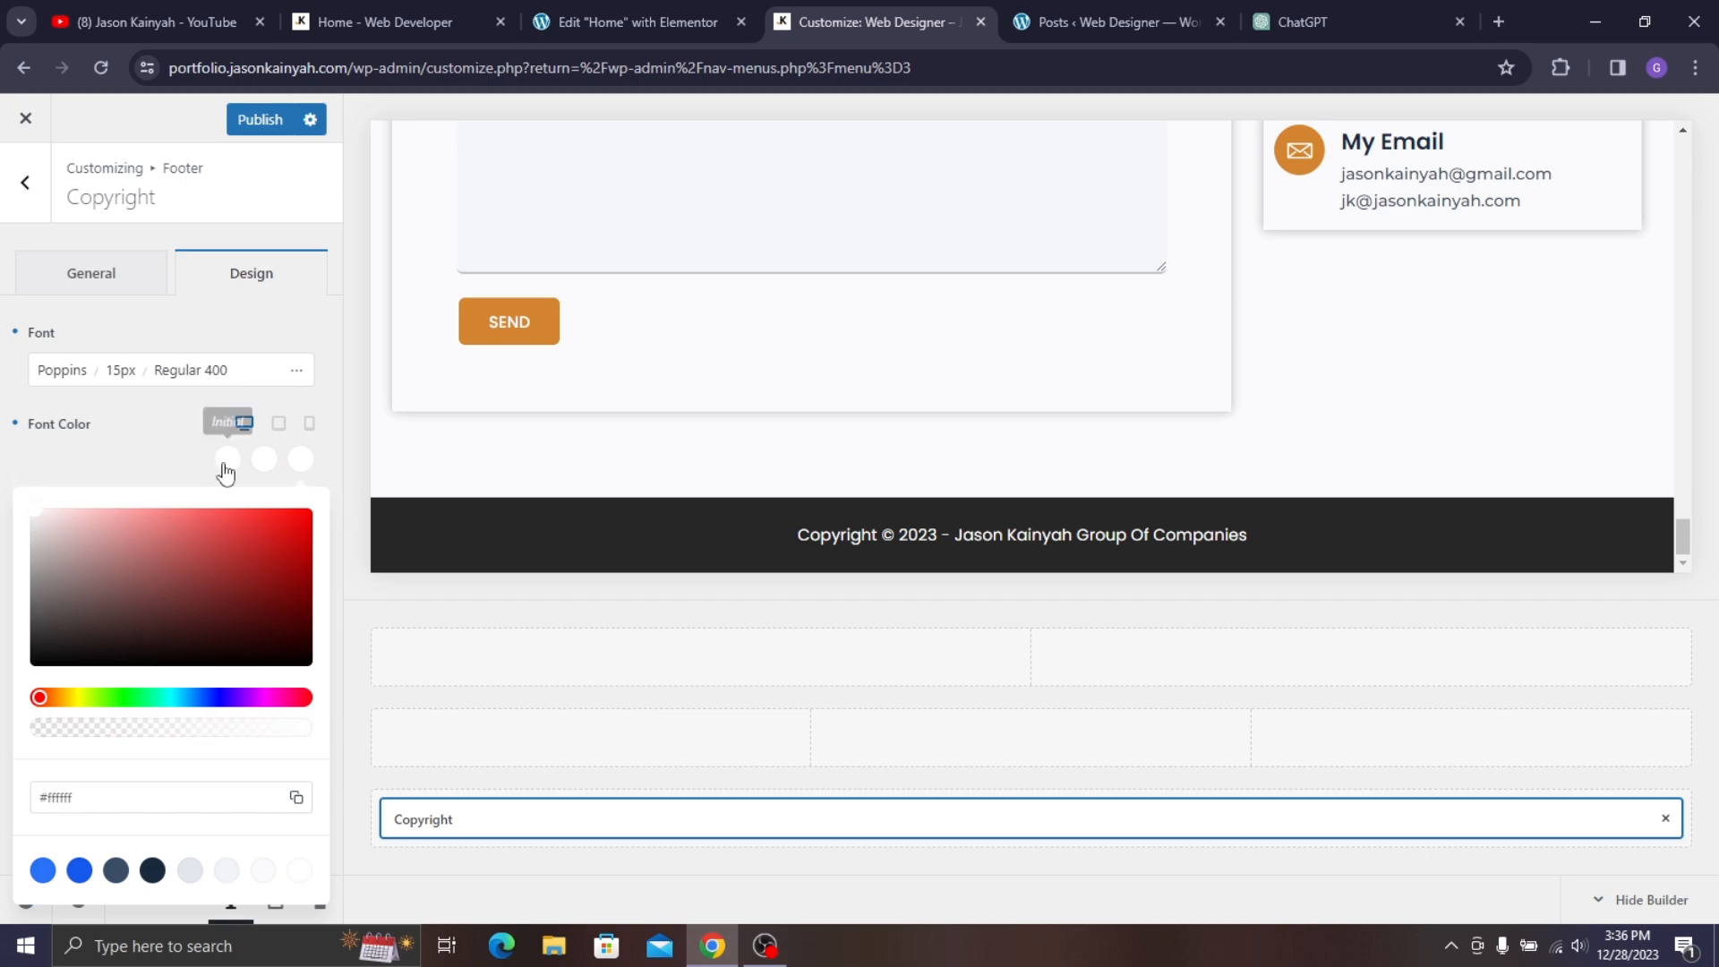
{"action": "left_click", "coordinate": [145, 457]}
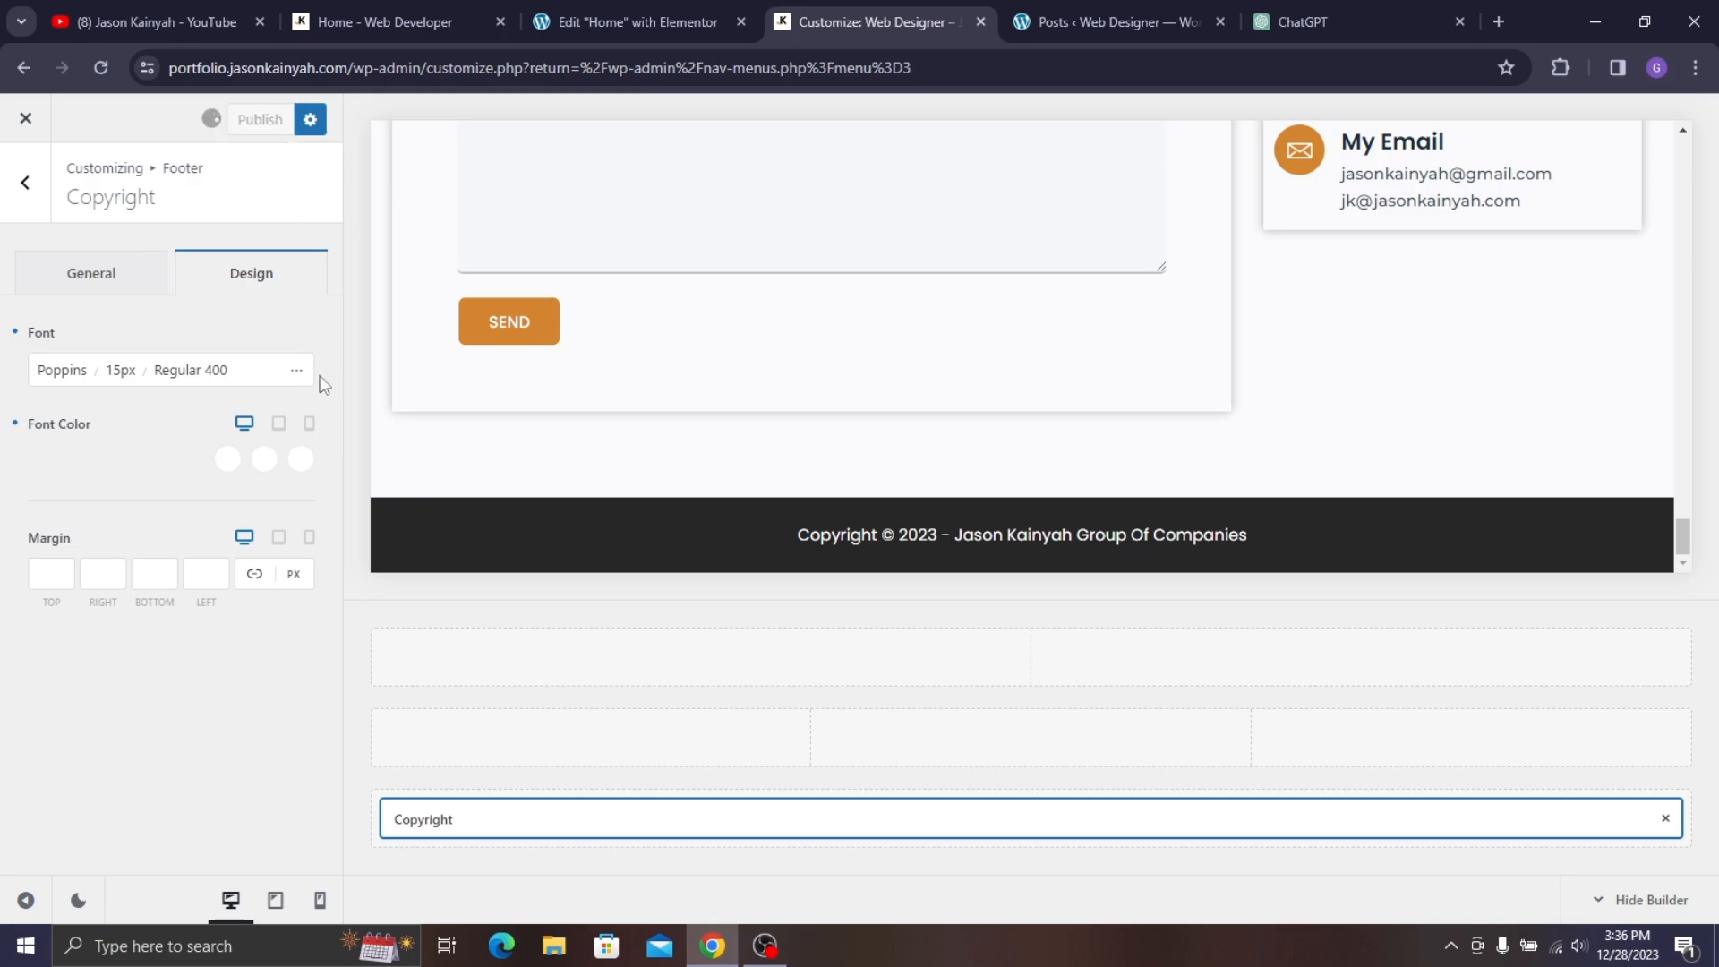
- In mobile preview, reduce the copyright font size from 15px to 14px and publish
{"action": "left_click", "coordinate": [320, 900]}
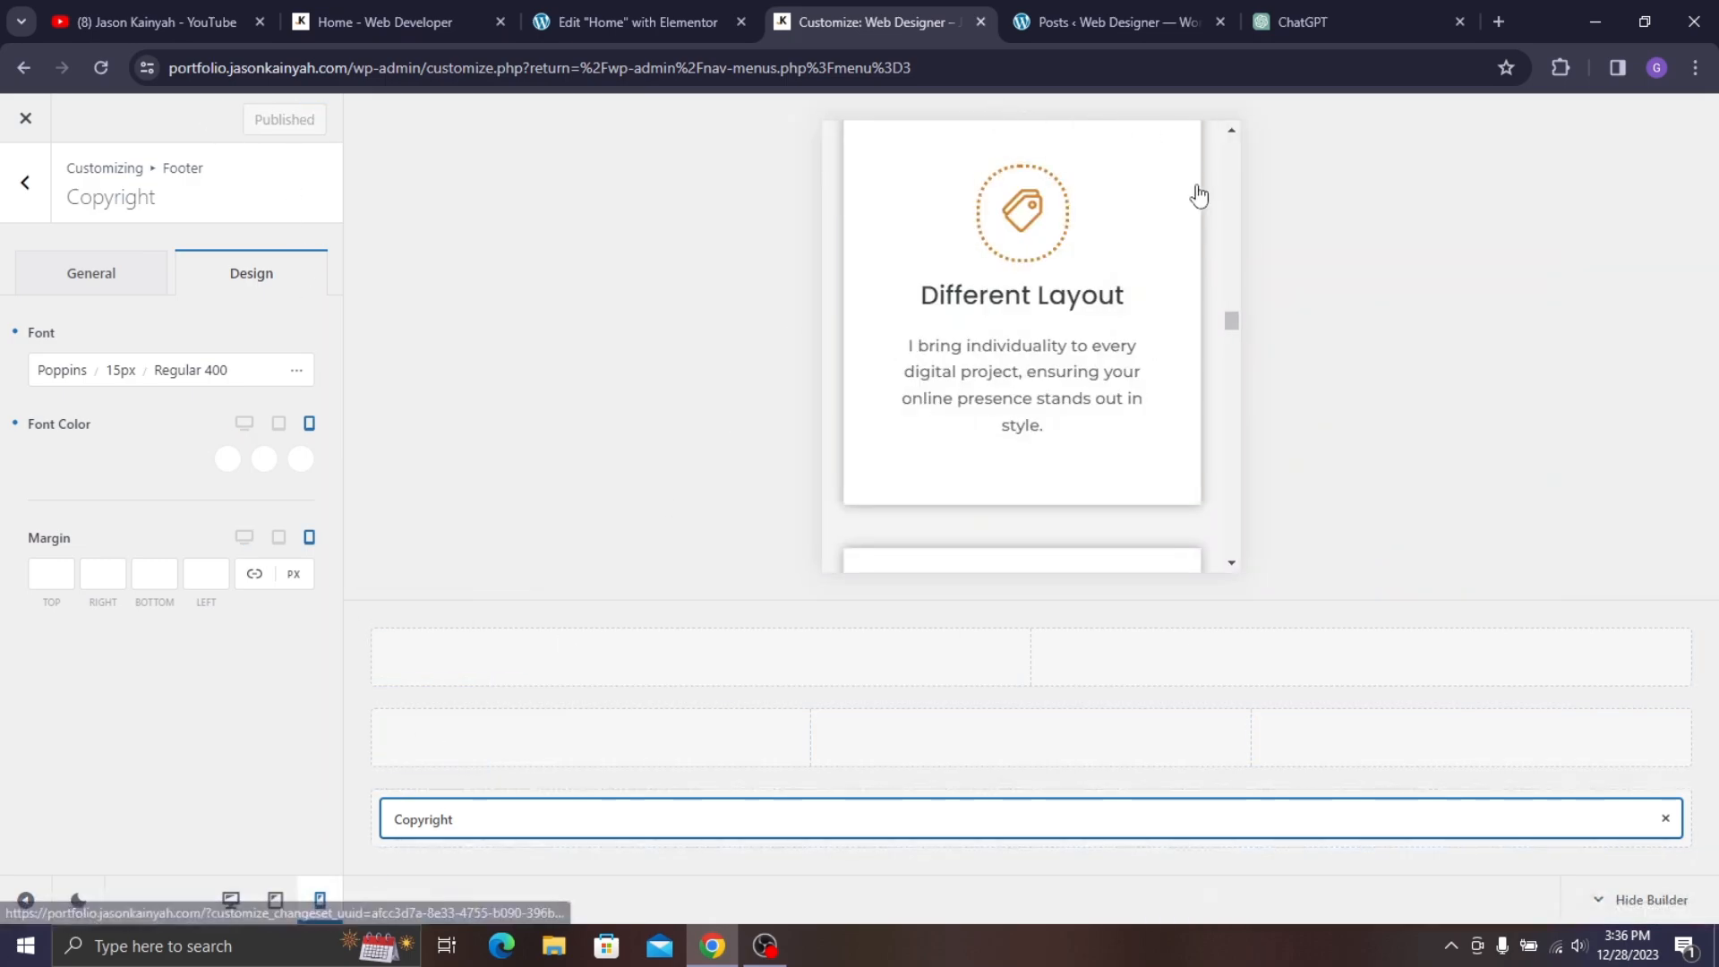
{"action": "scroll", "coordinate": [1200, 196], "scroll_direction": "down", "scroll_amount": 15}
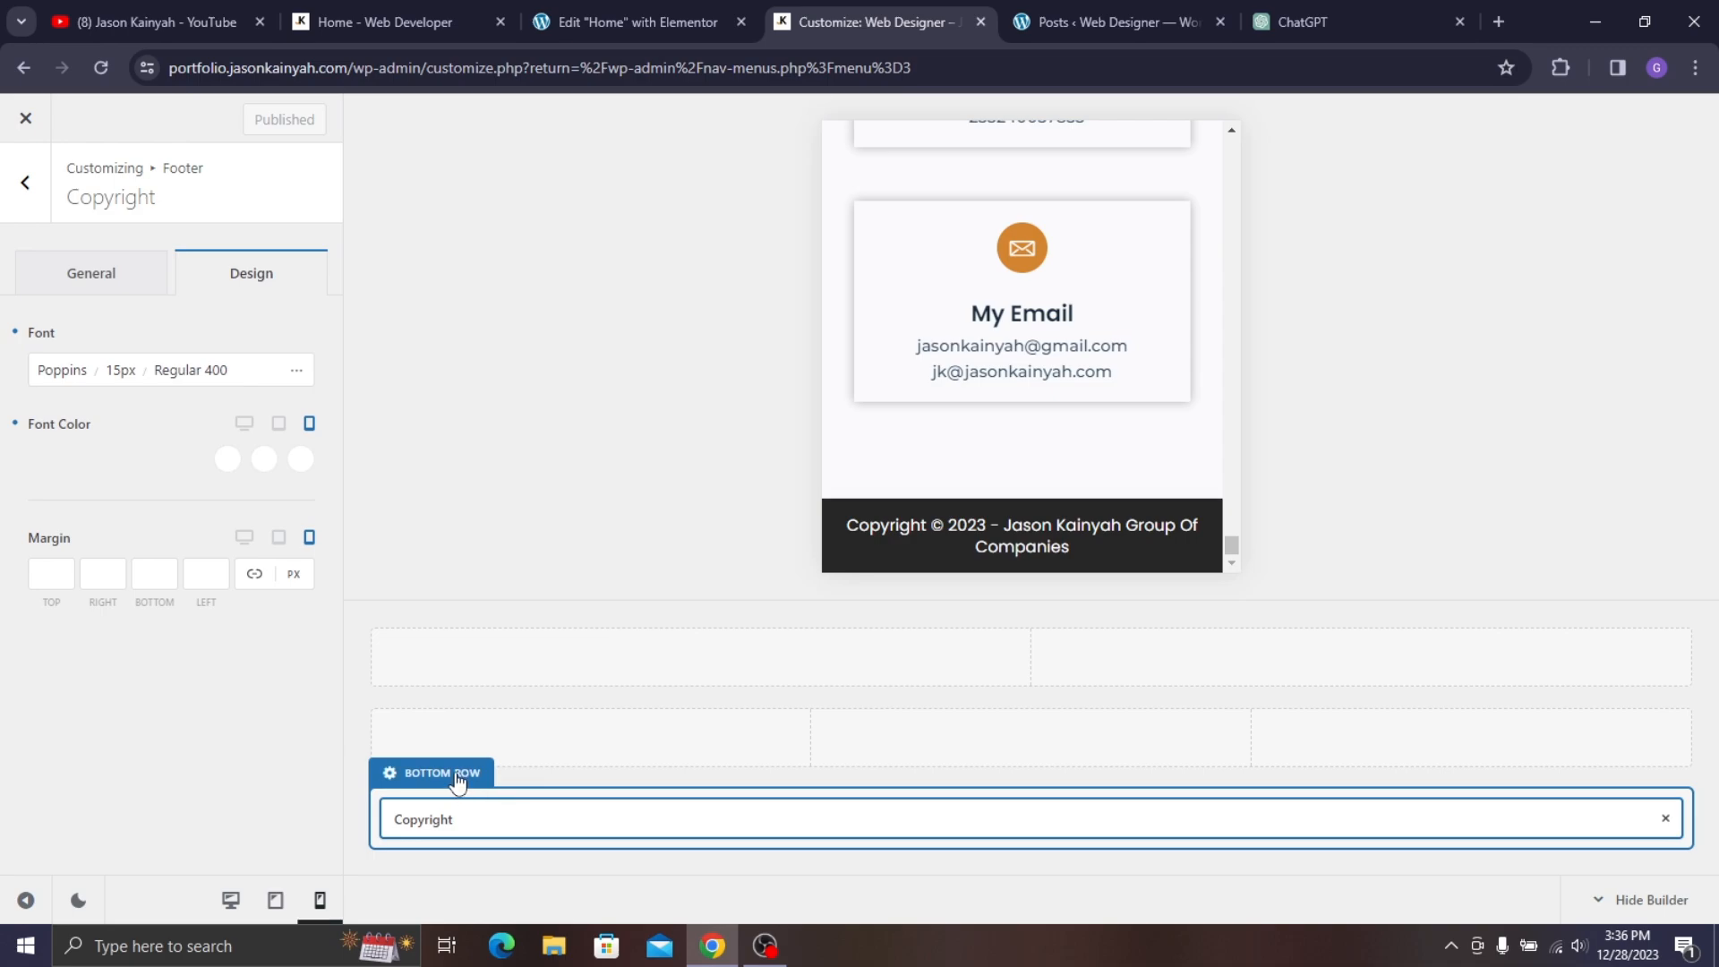
{"action": "left_click", "coordinate": [458, 778]}
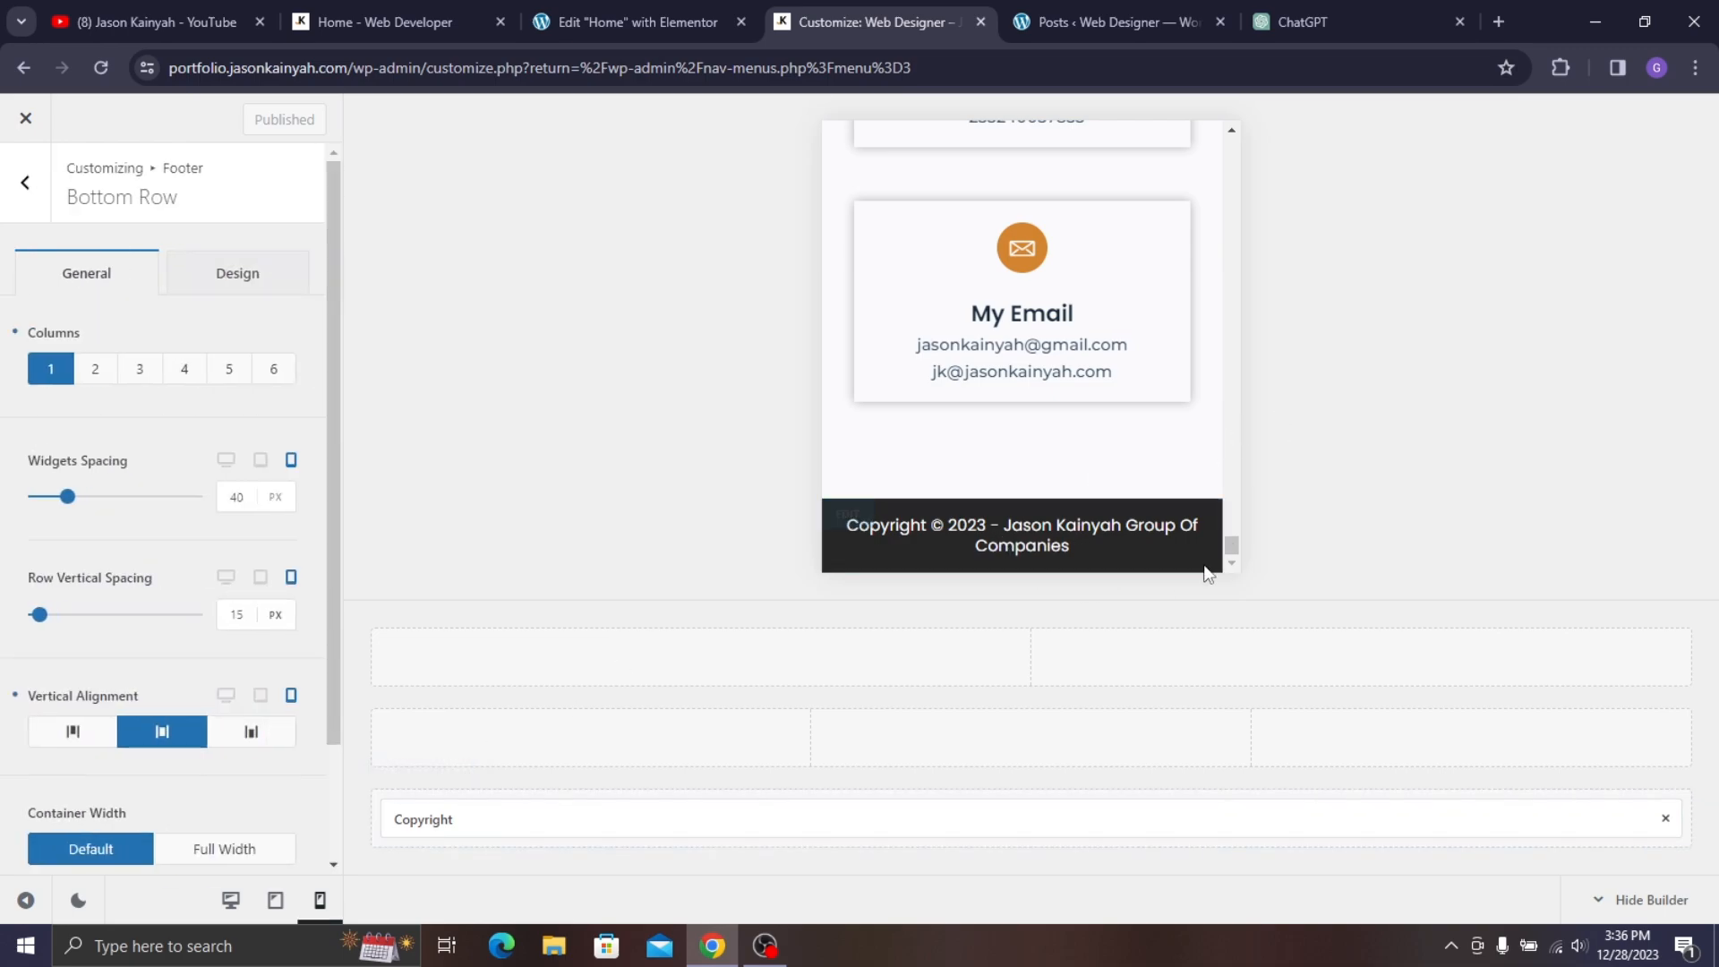
{"action": "left_click", "coordinate": [416, 819]}
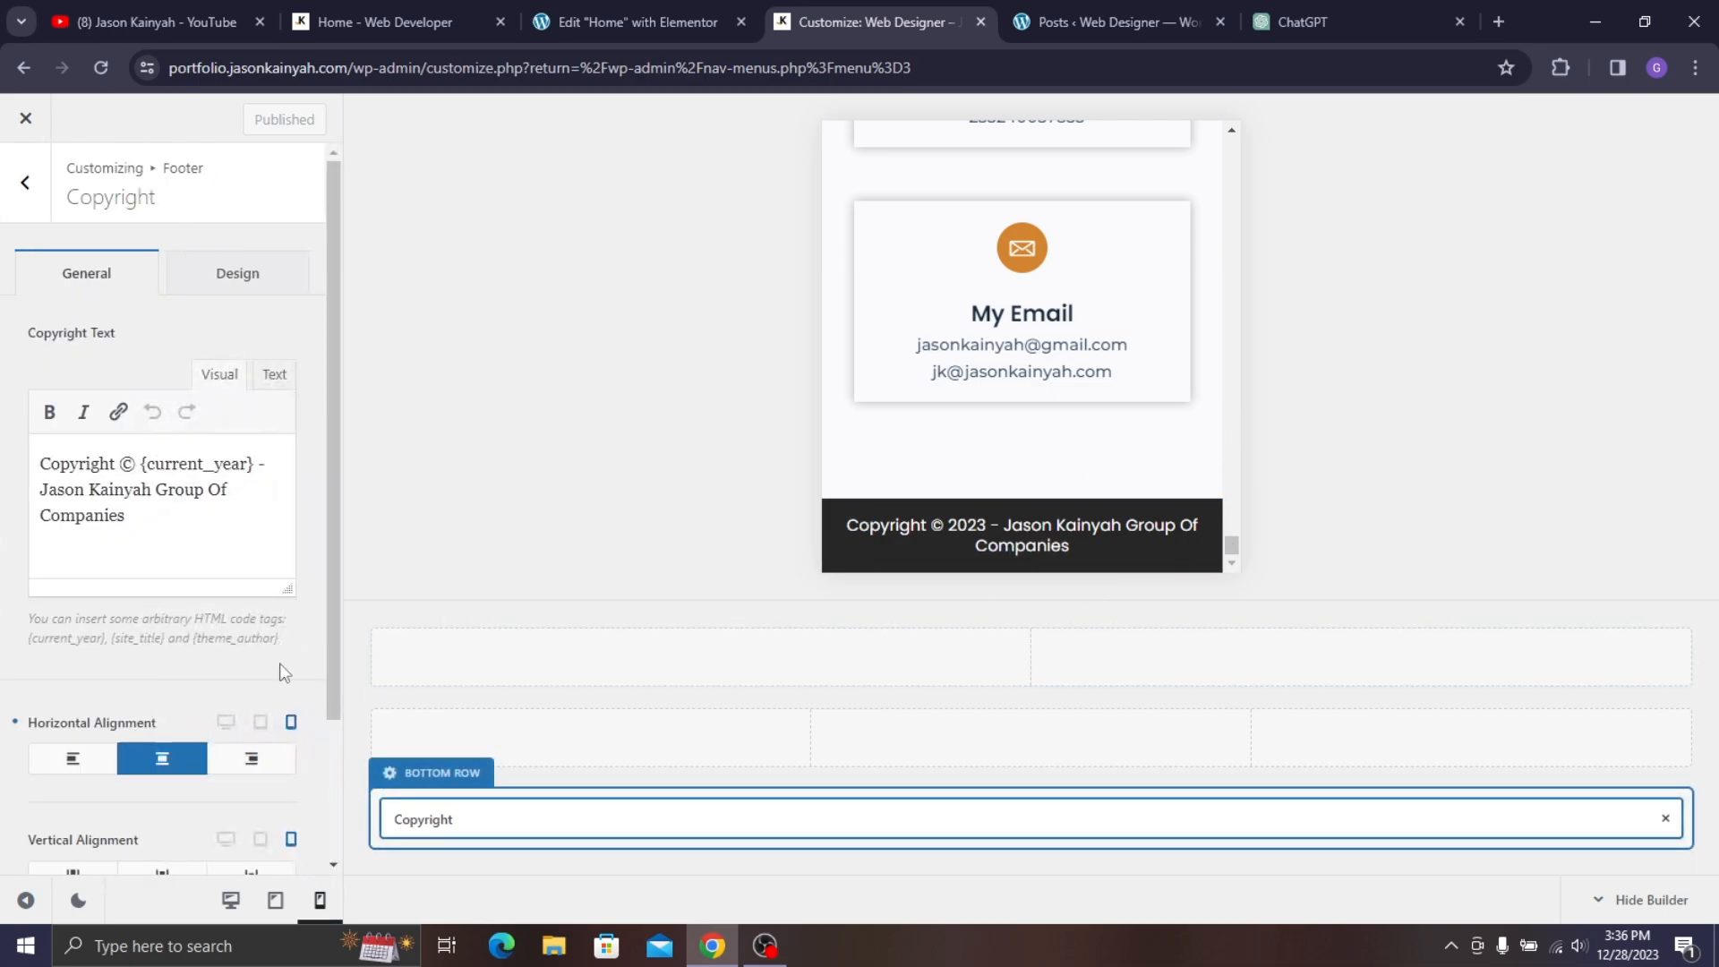
{"action": "left_click", "coordinate": [231, 278]}
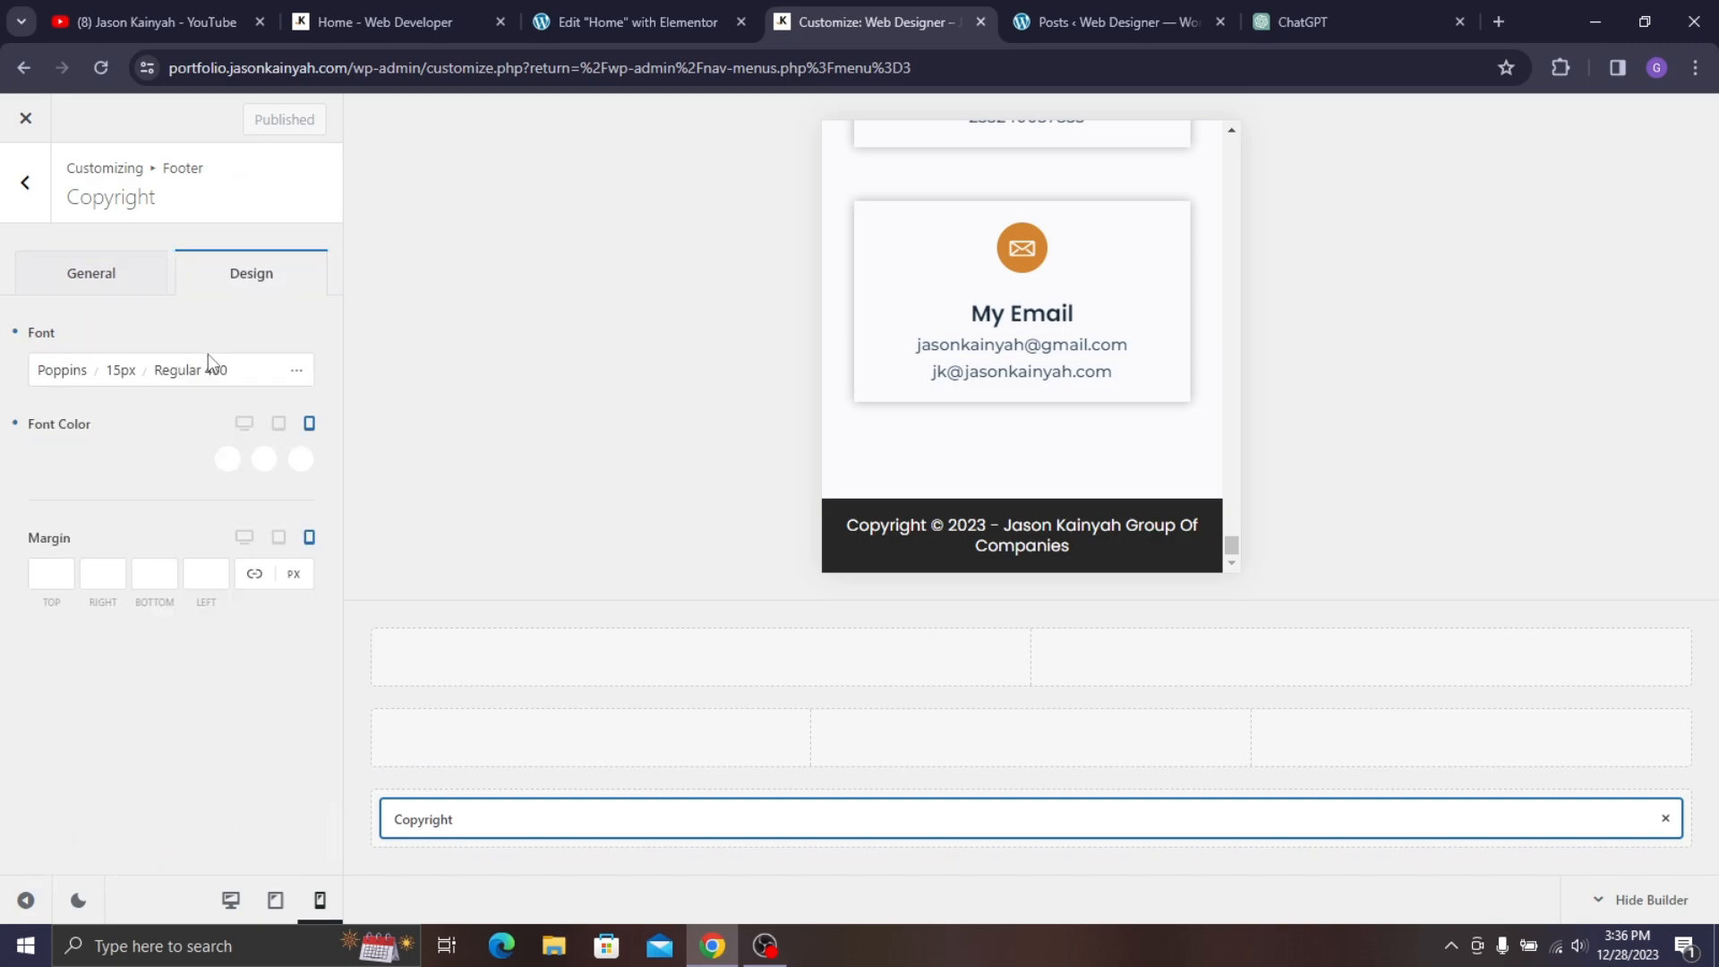
{"action": "left_click", "coordinate": [131, 370]}
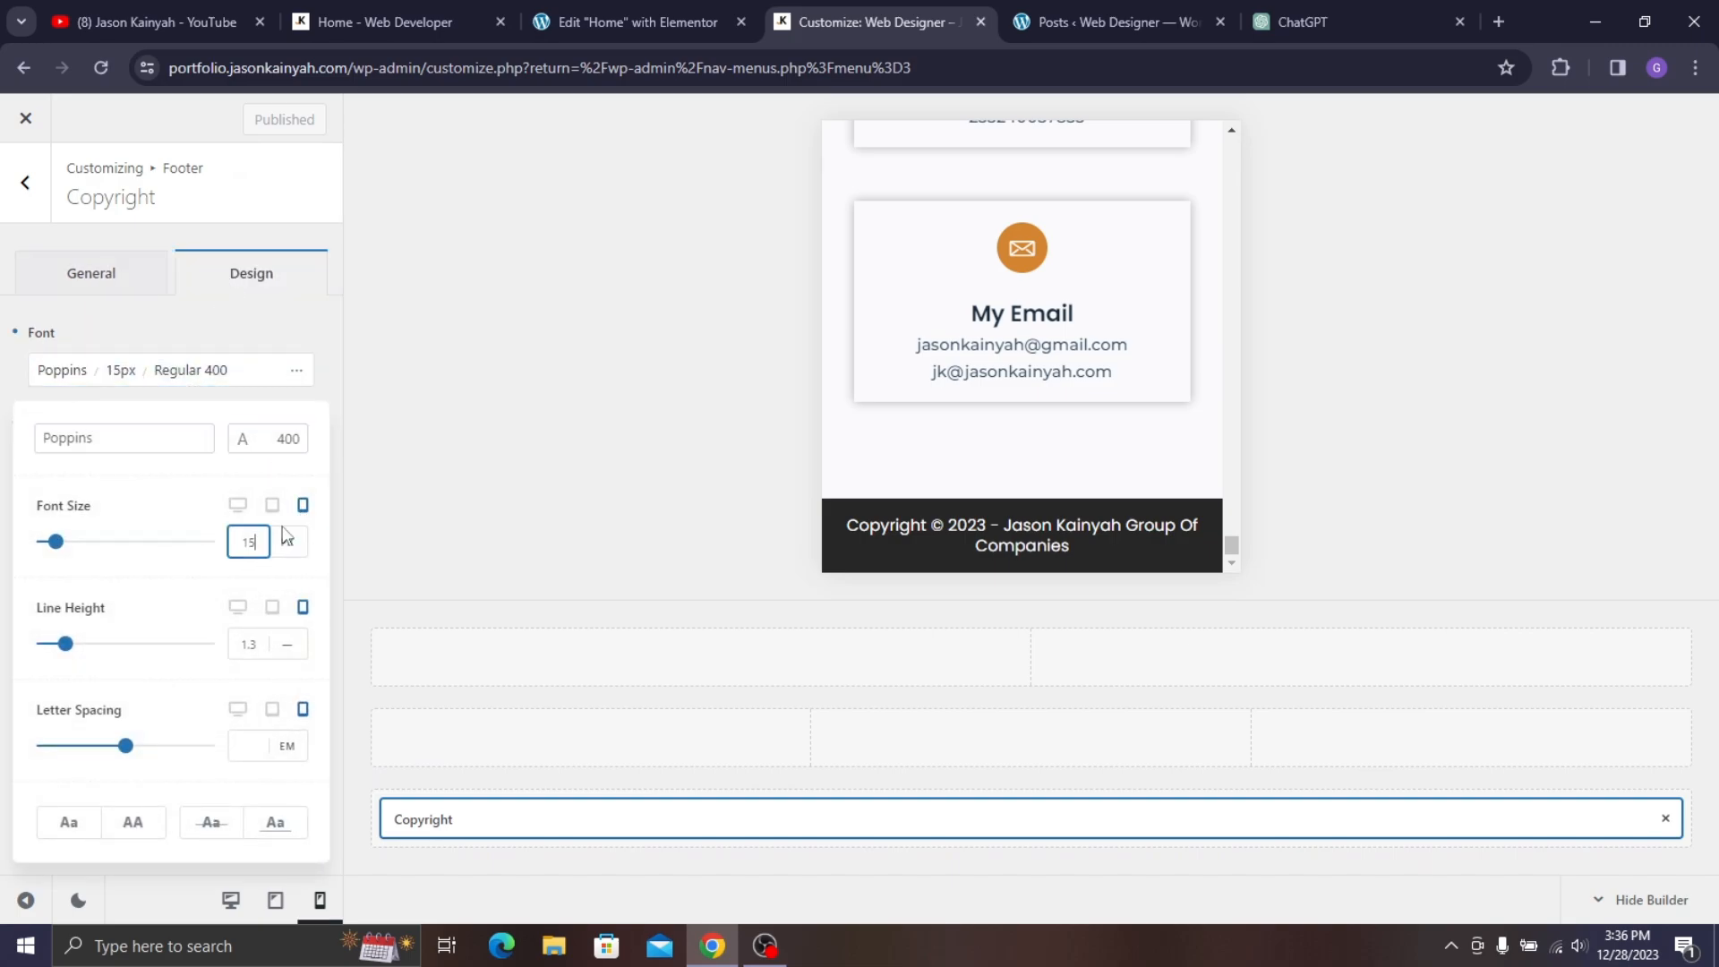
{"action": "key", "text": "Down"}
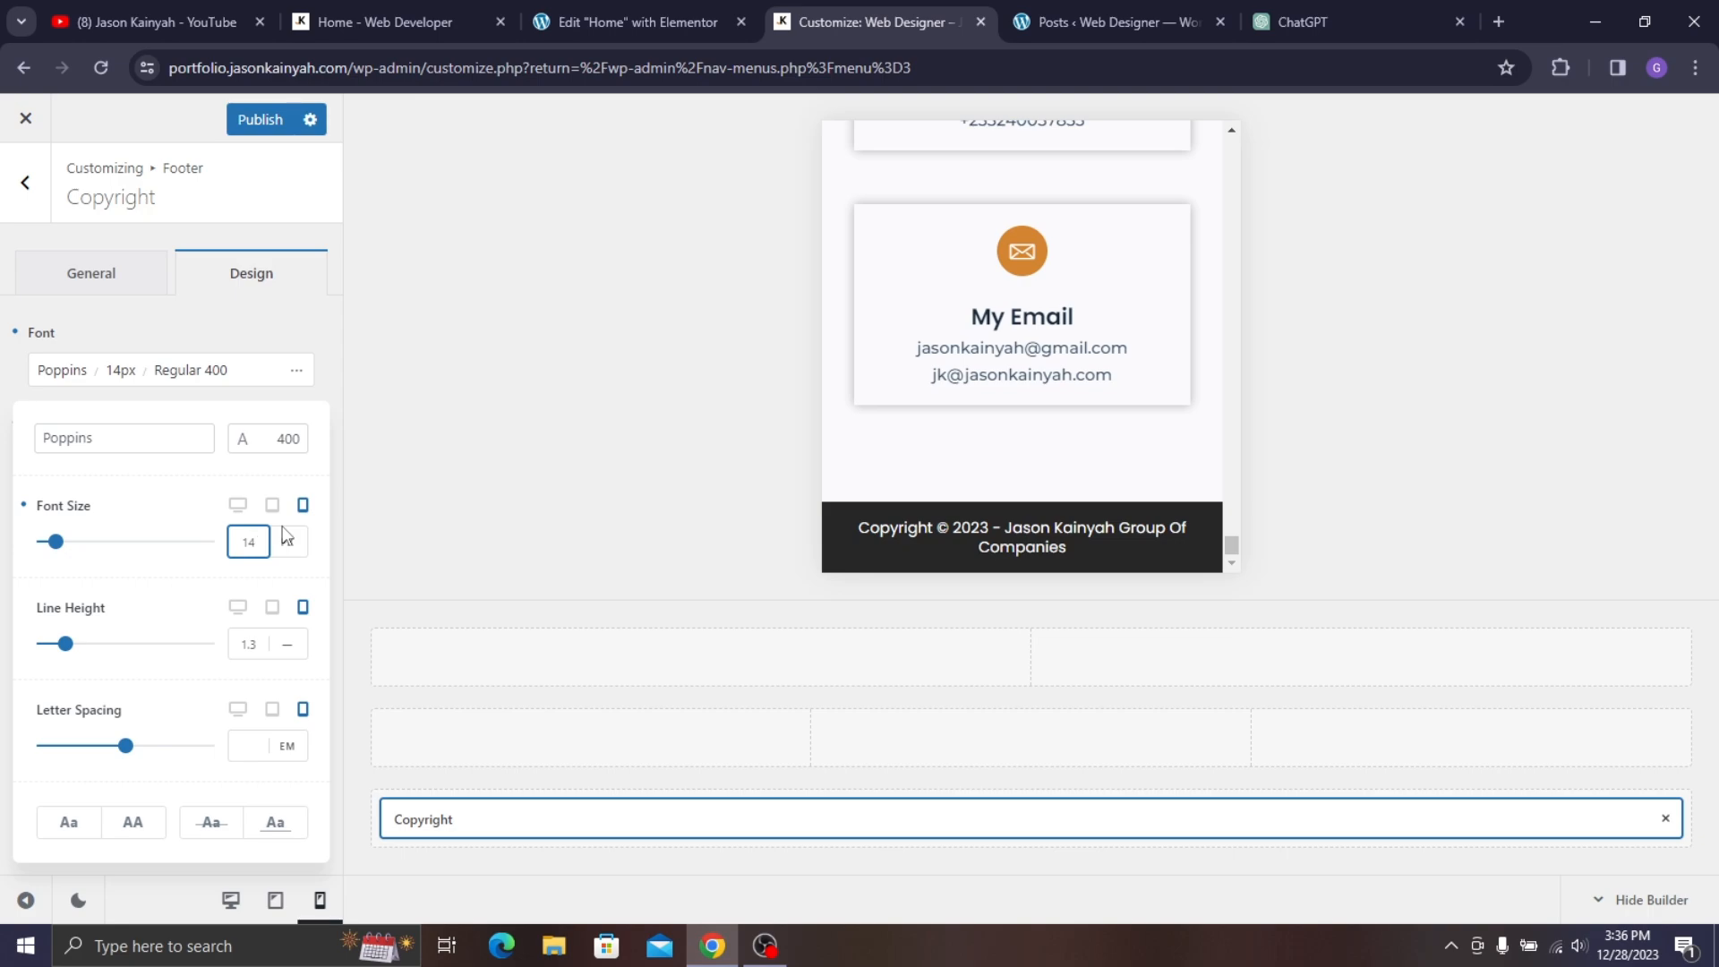
{"action": "left_click", "coordinate": [259, 119]}
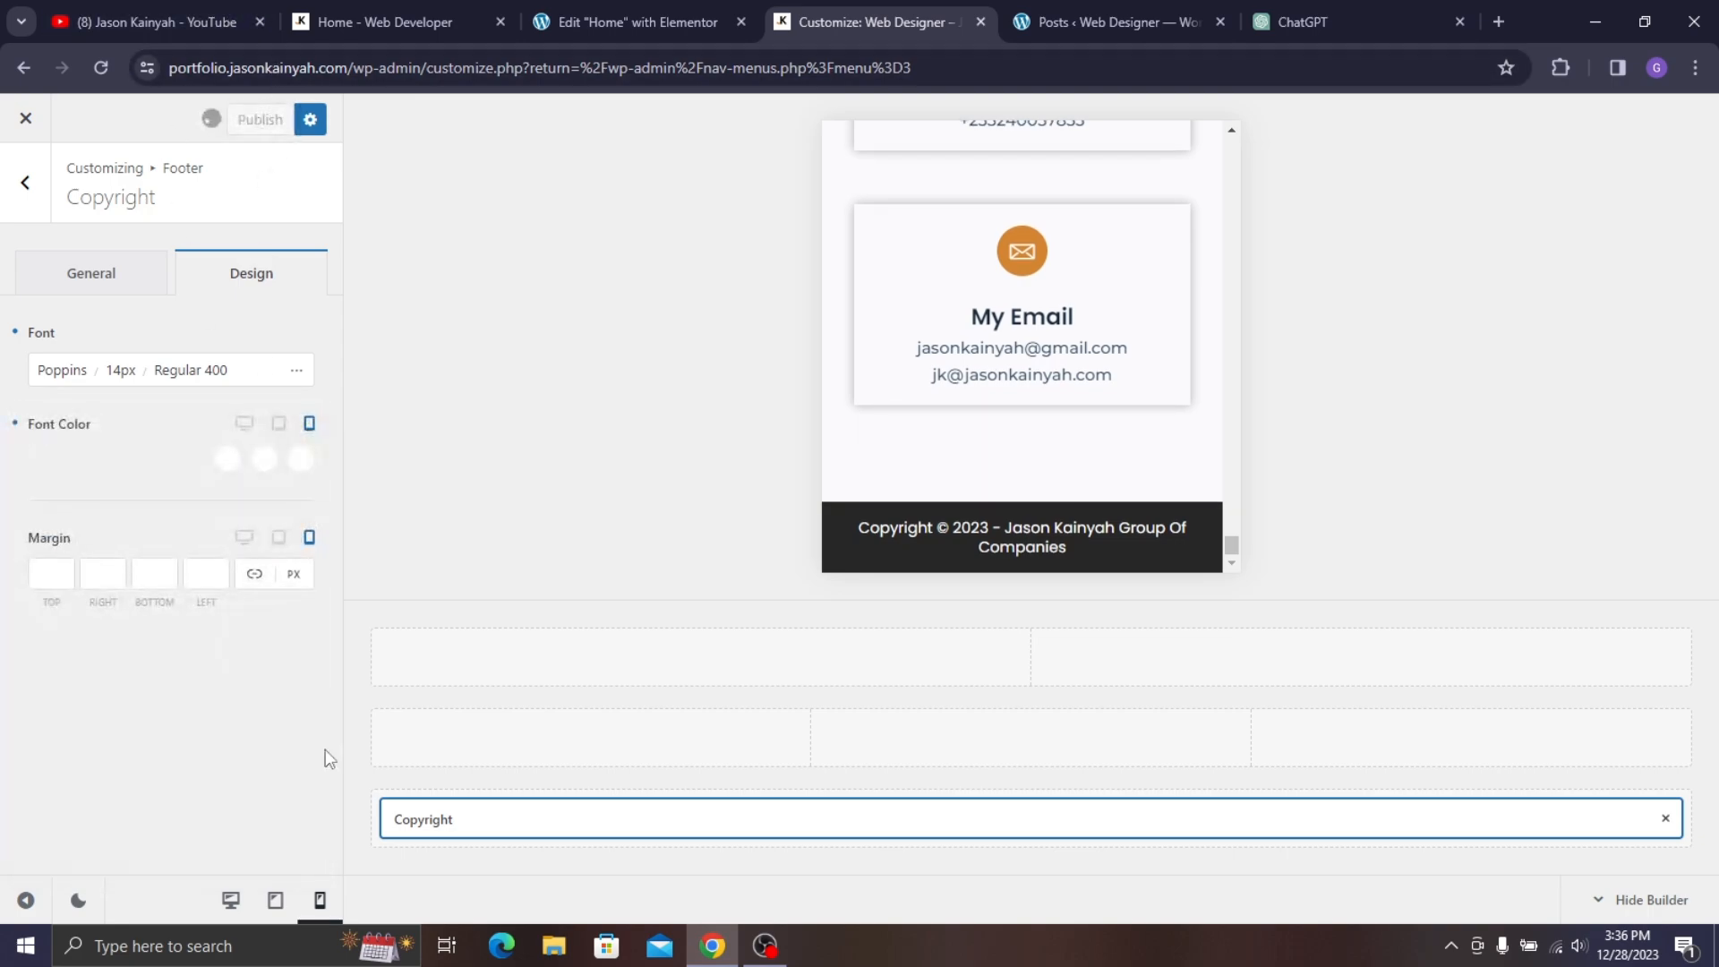
{"action": "left_click", "coordinate": [241, 904]}
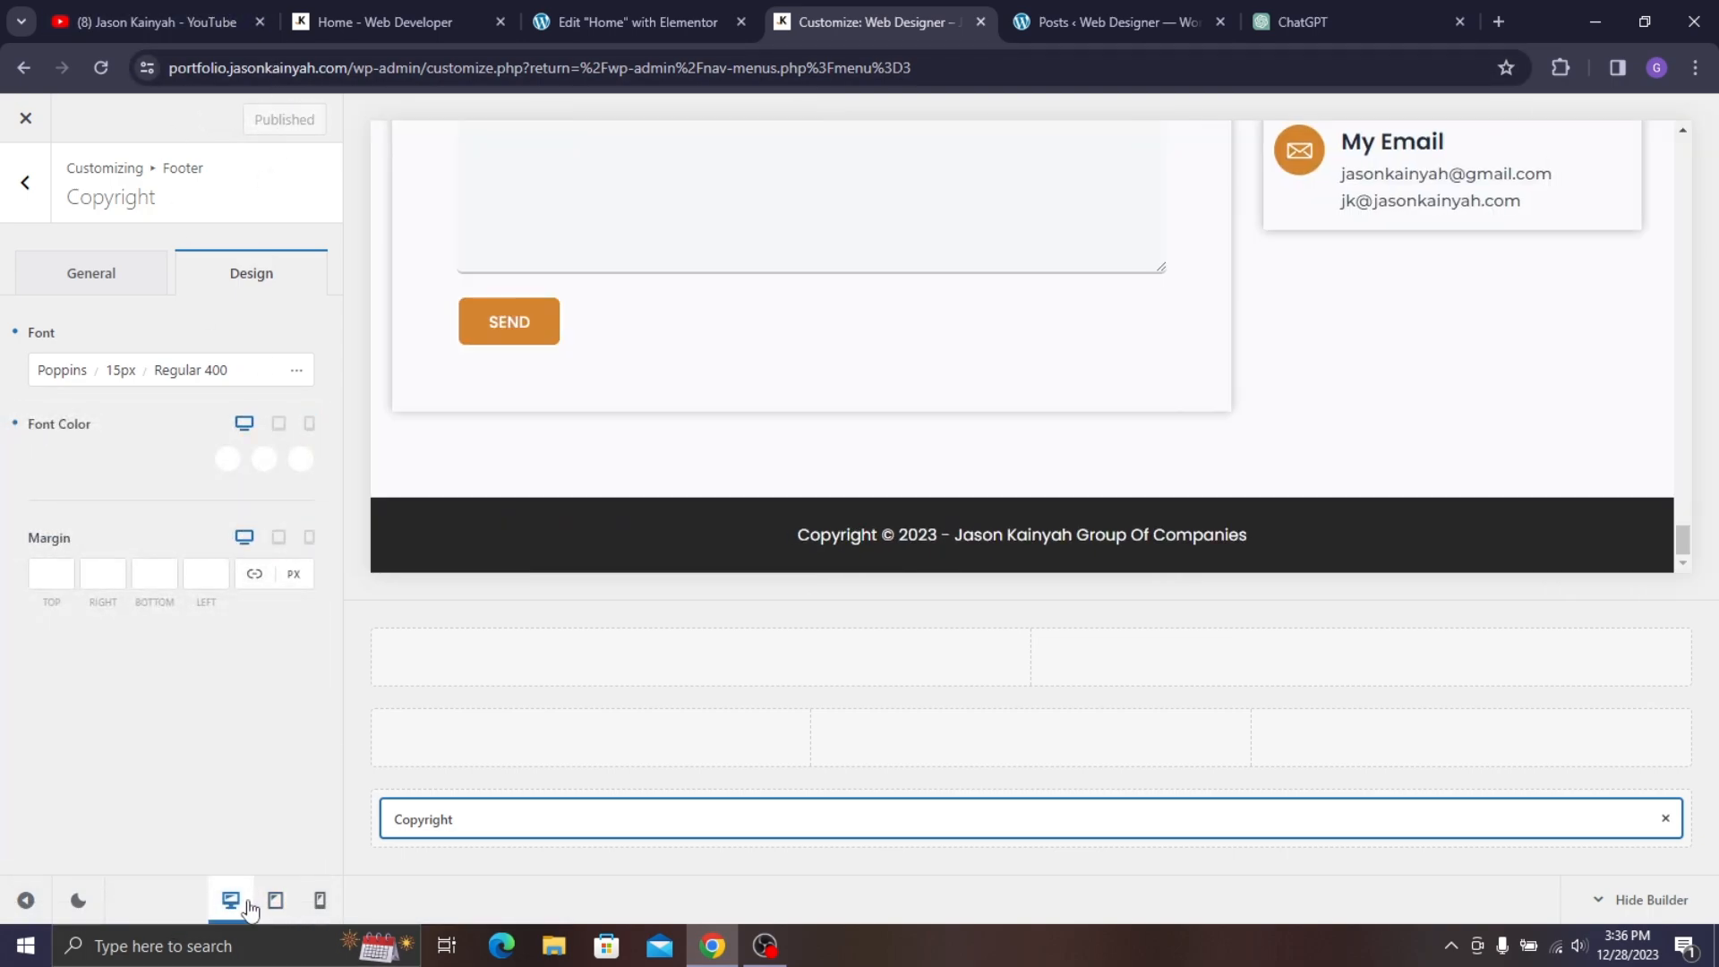
- Return to the main Customizer panel, publish the changes, and close the Customizer
{"action": "left_click", "coordinate": [25, 182]}
{"action": "scroll", "coordinate": [940, 439], "scroll_direction": "up", "scroll_amount": 10}
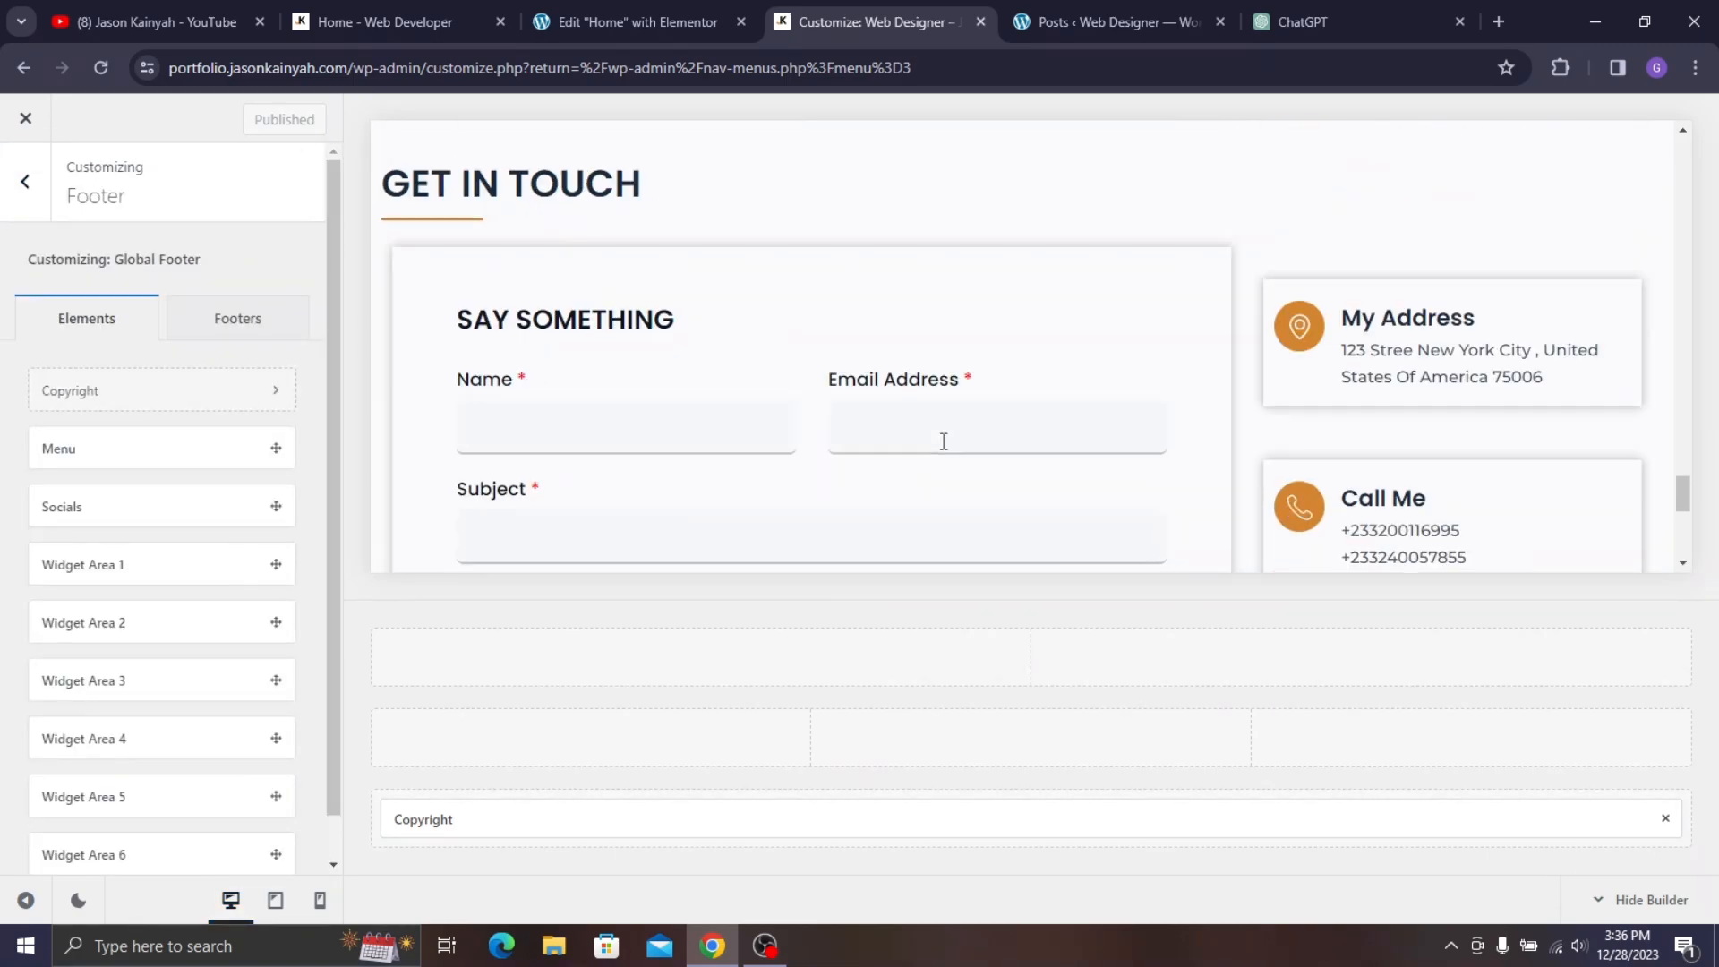
{"action": "scroll", "coordinate": [1000, 413], "scroll_direction": "up", "scroll_amount": 15}
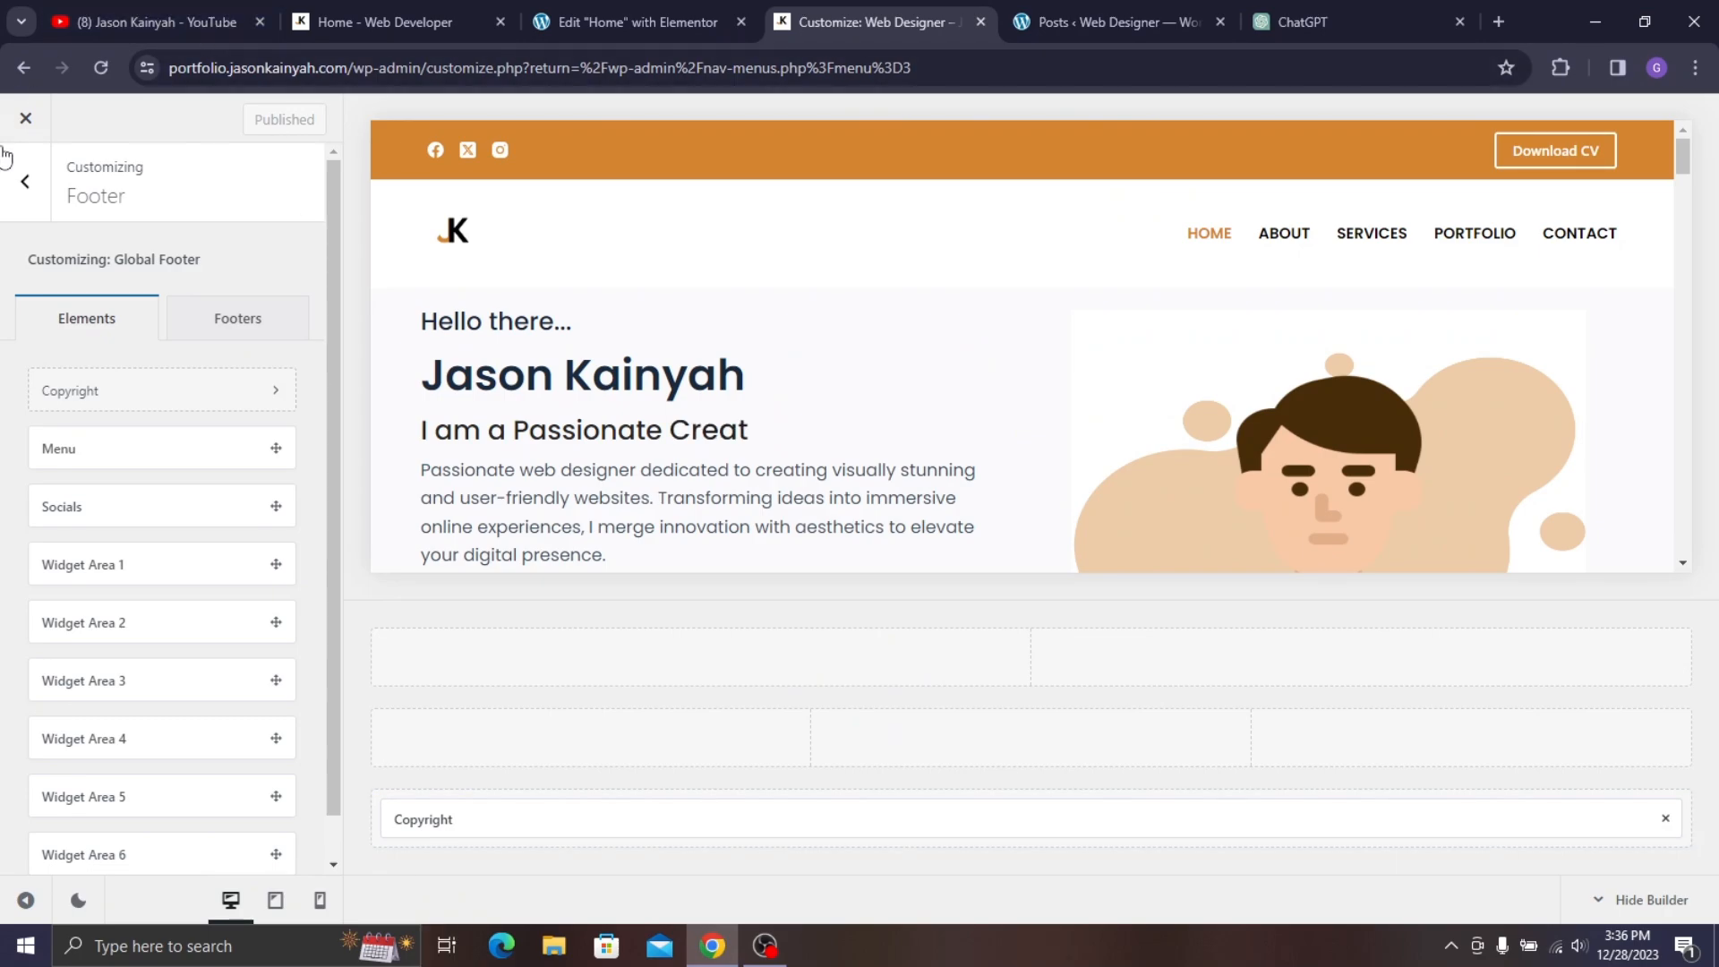
{"action": "left_click", "coordinate": [18, 182]}
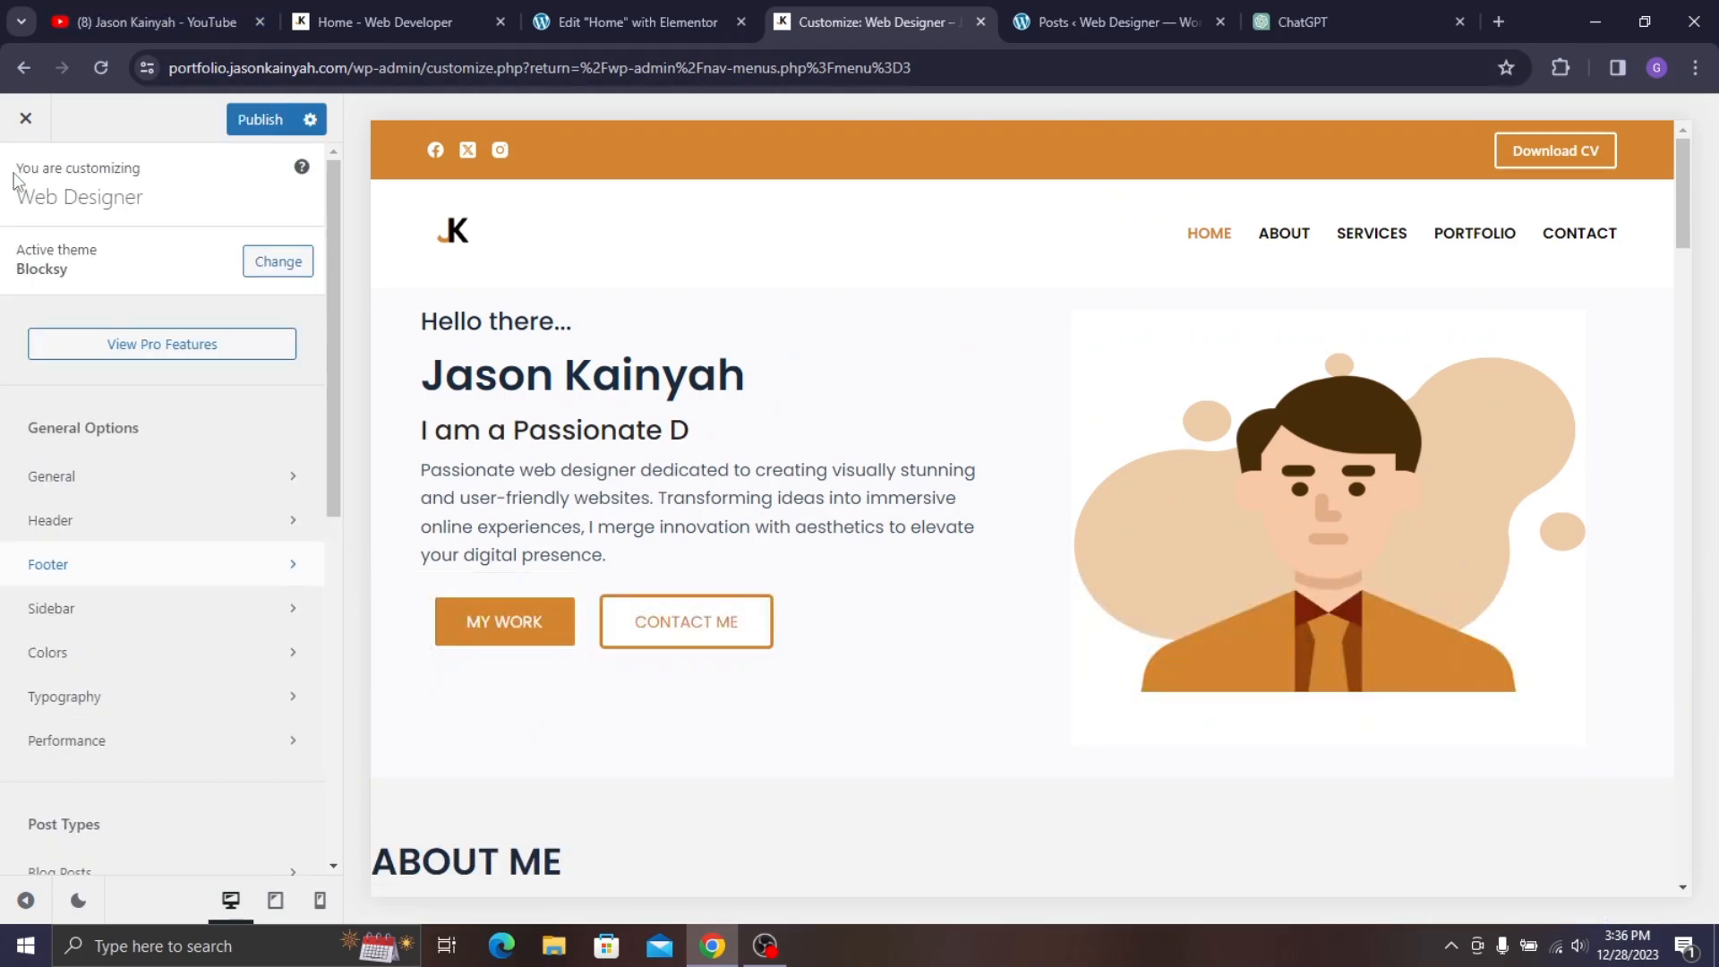
{"action": "left_click", "coordinate": [263, 123]}
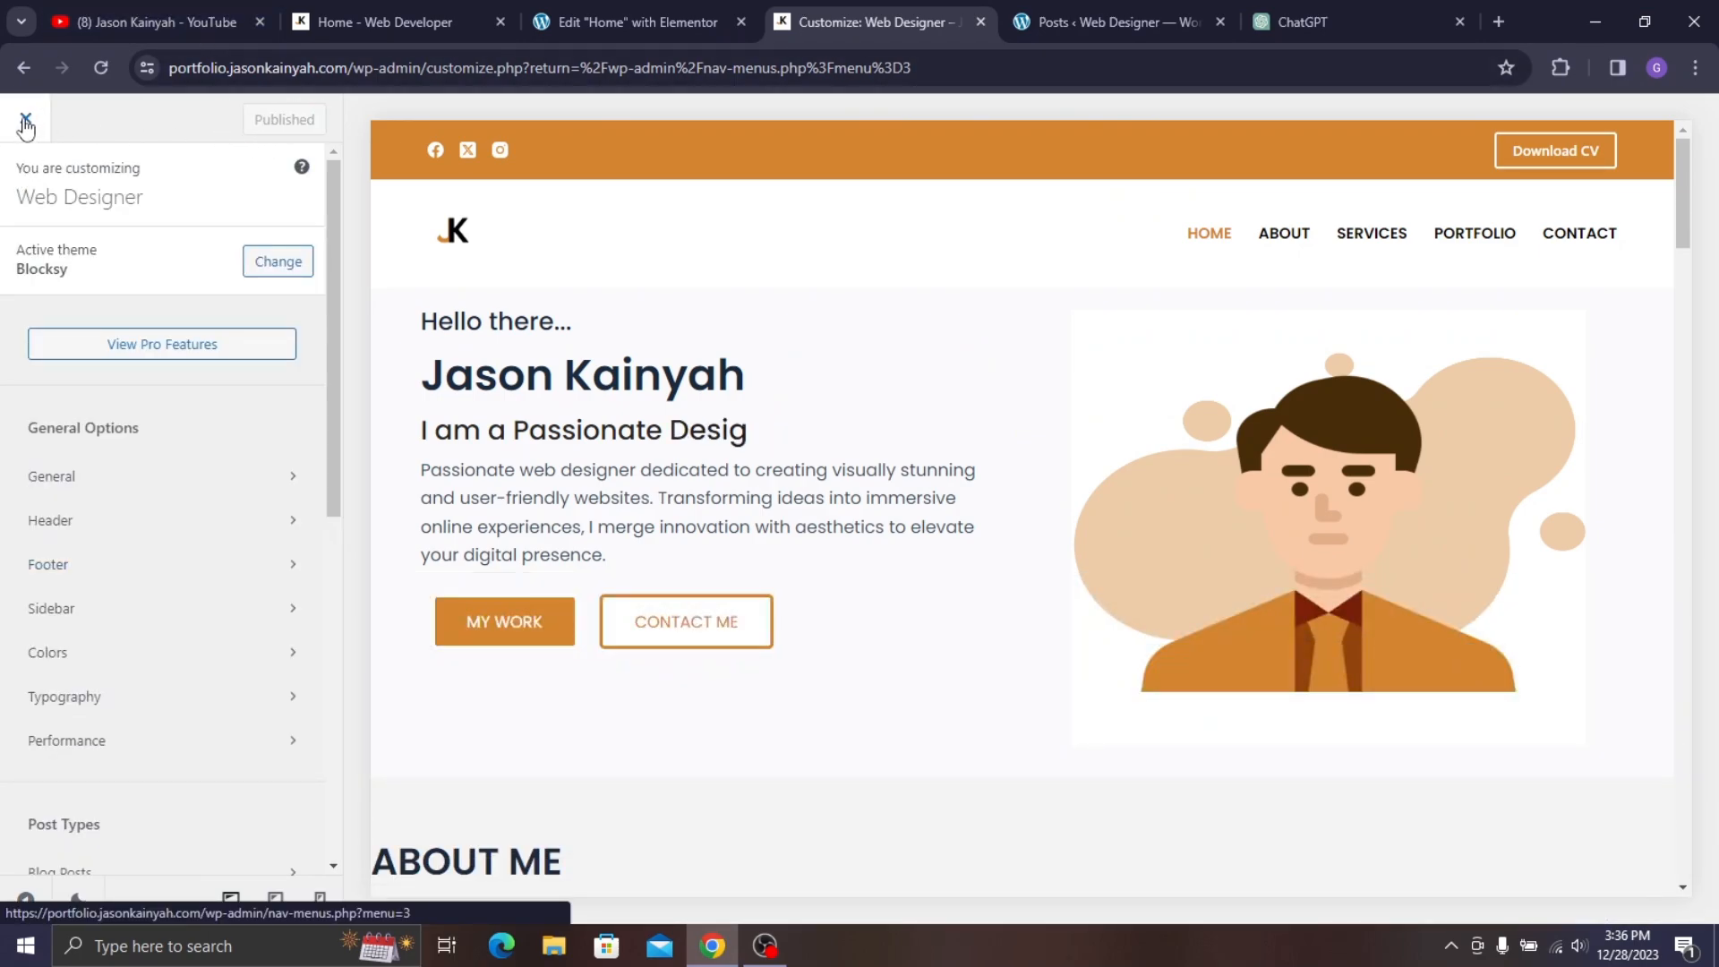
{"action": "left_click", "coordinate": [25, 125]}
- Open the live site in a new browser tab
{"action": "left_click", "coordinate": [1019, 3]}
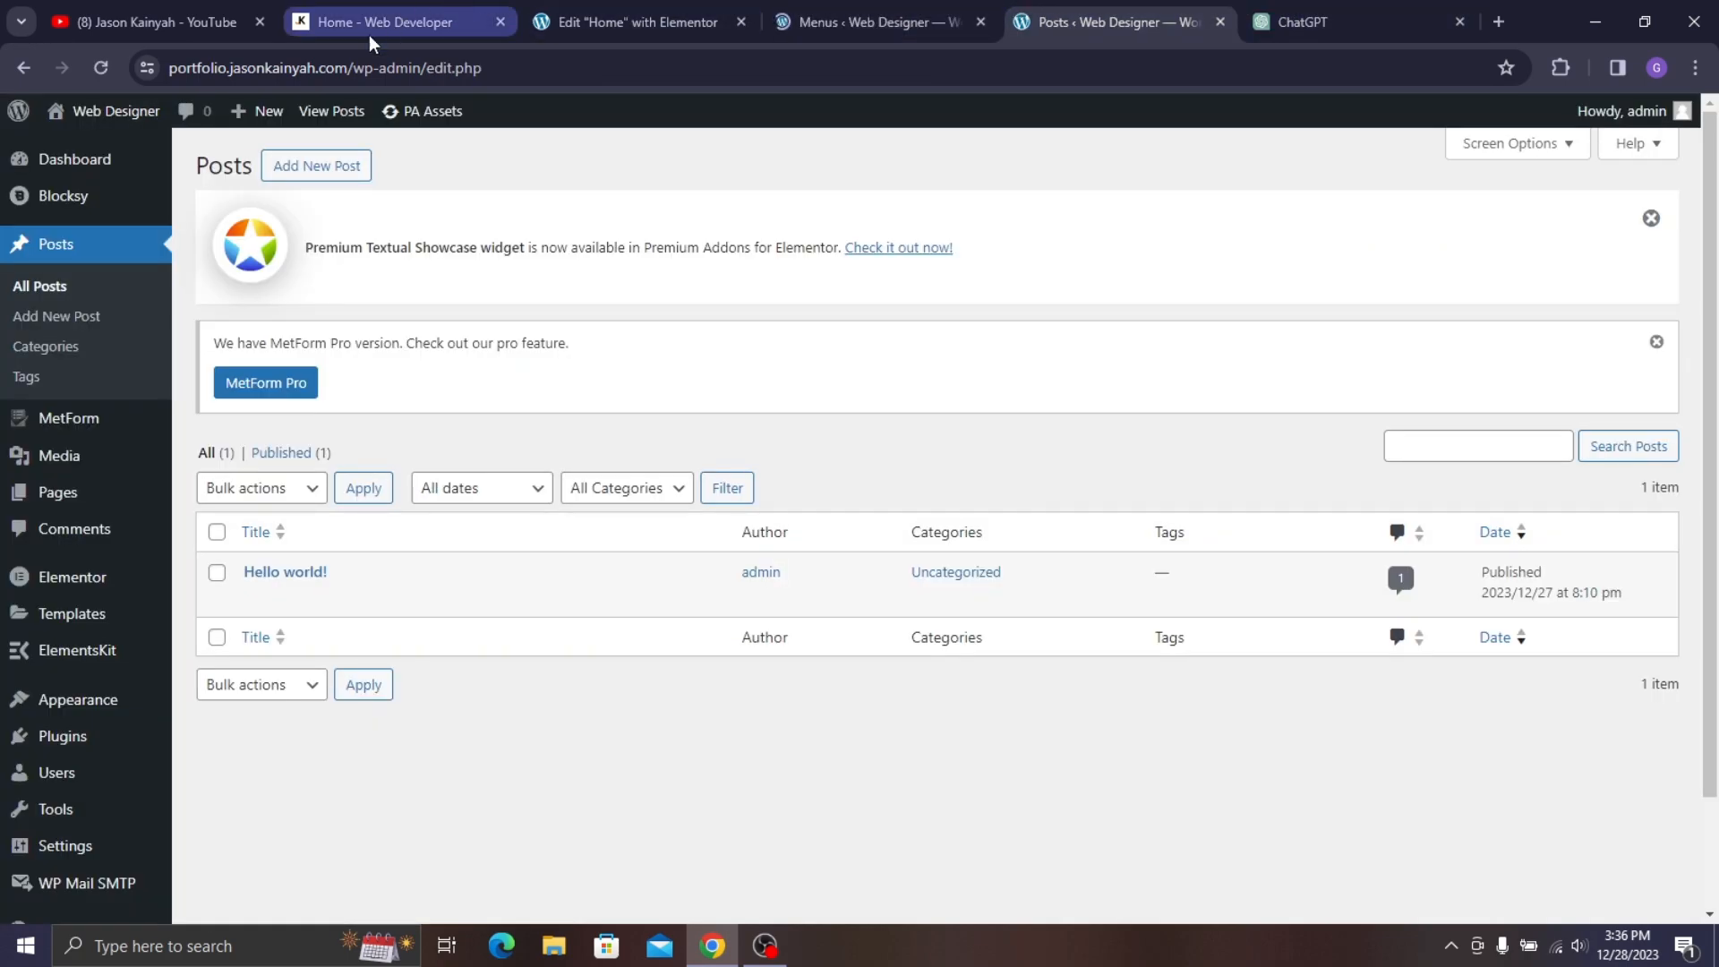
{"action": "mouse_move", "coordinate": [115, 111]}
{"action": "right_click", "coordinate": [128, 151]}
{"action": "left_click", "coordinate": [188, 181]}
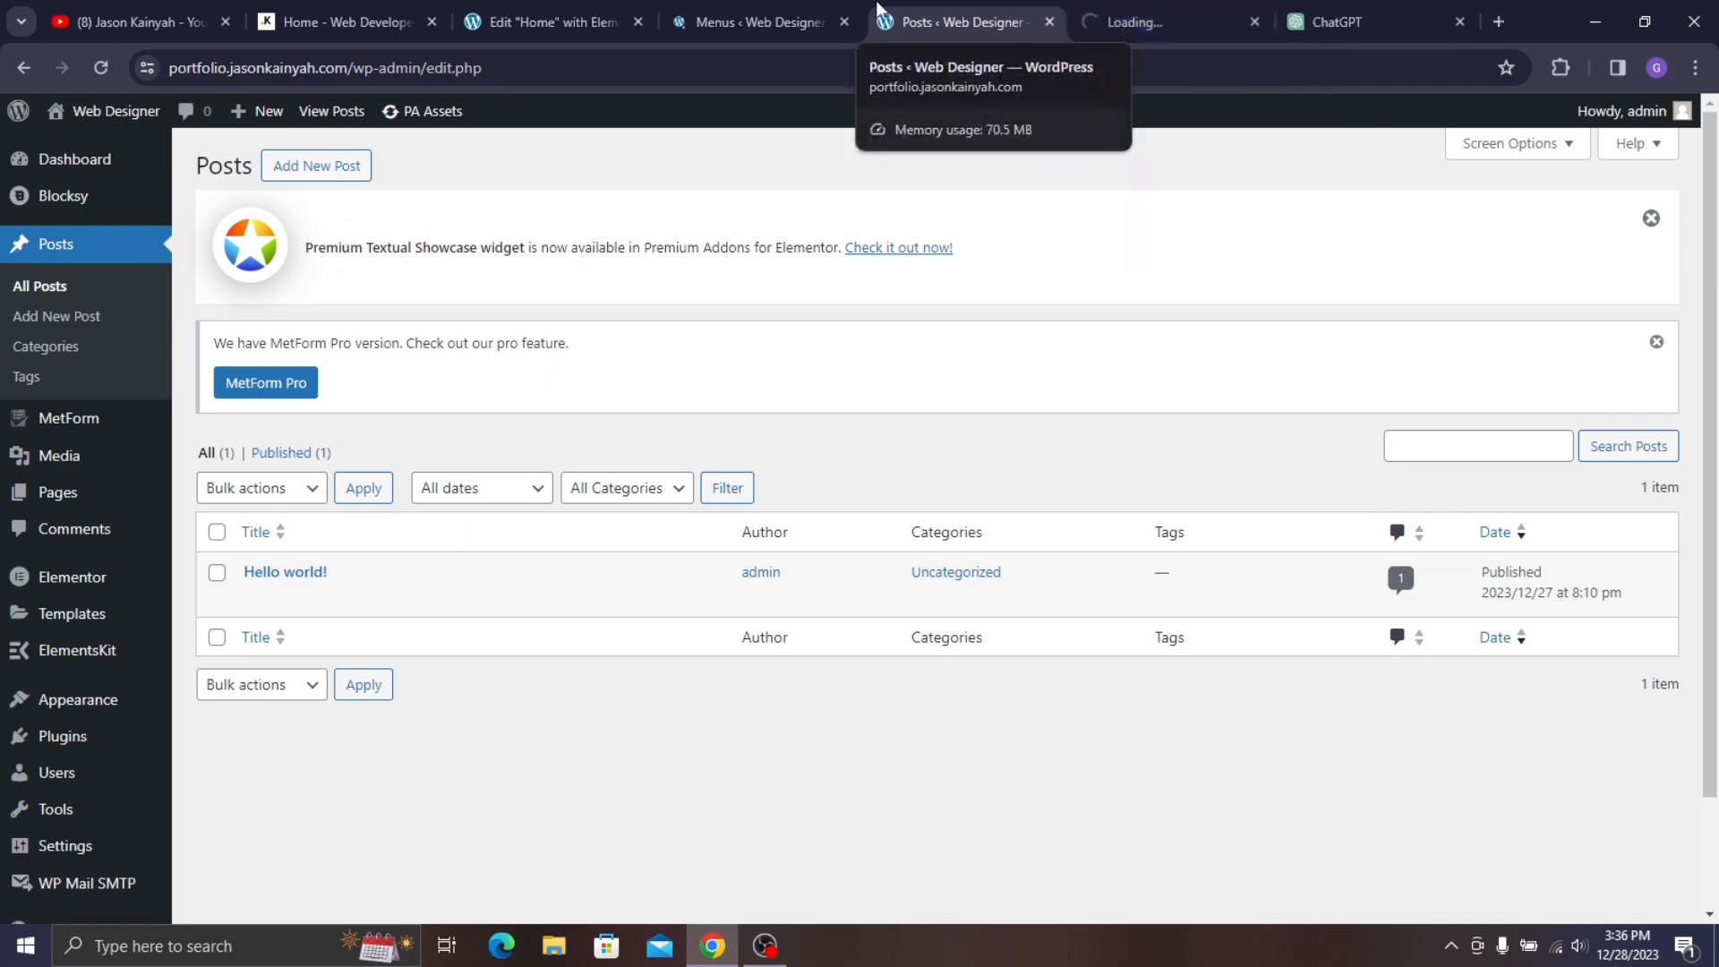
{"action": "left_click", "coordinate": [804, 6]}
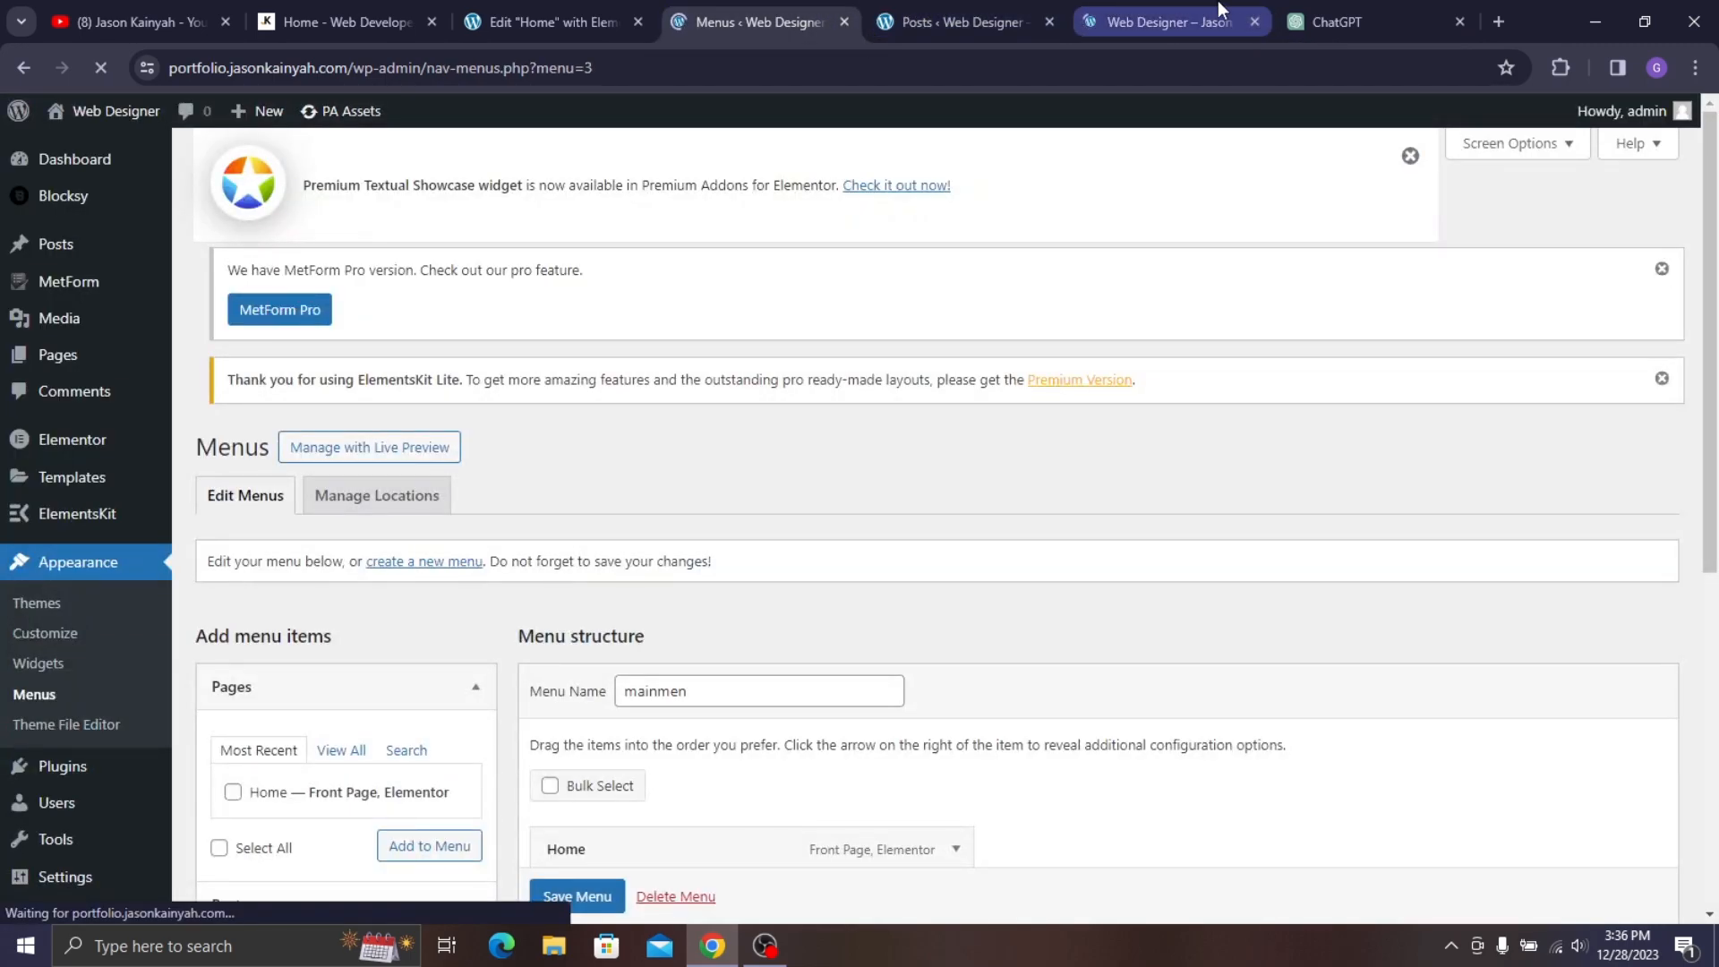
{"action": "left_click", "coordinate": [1218, 10]}
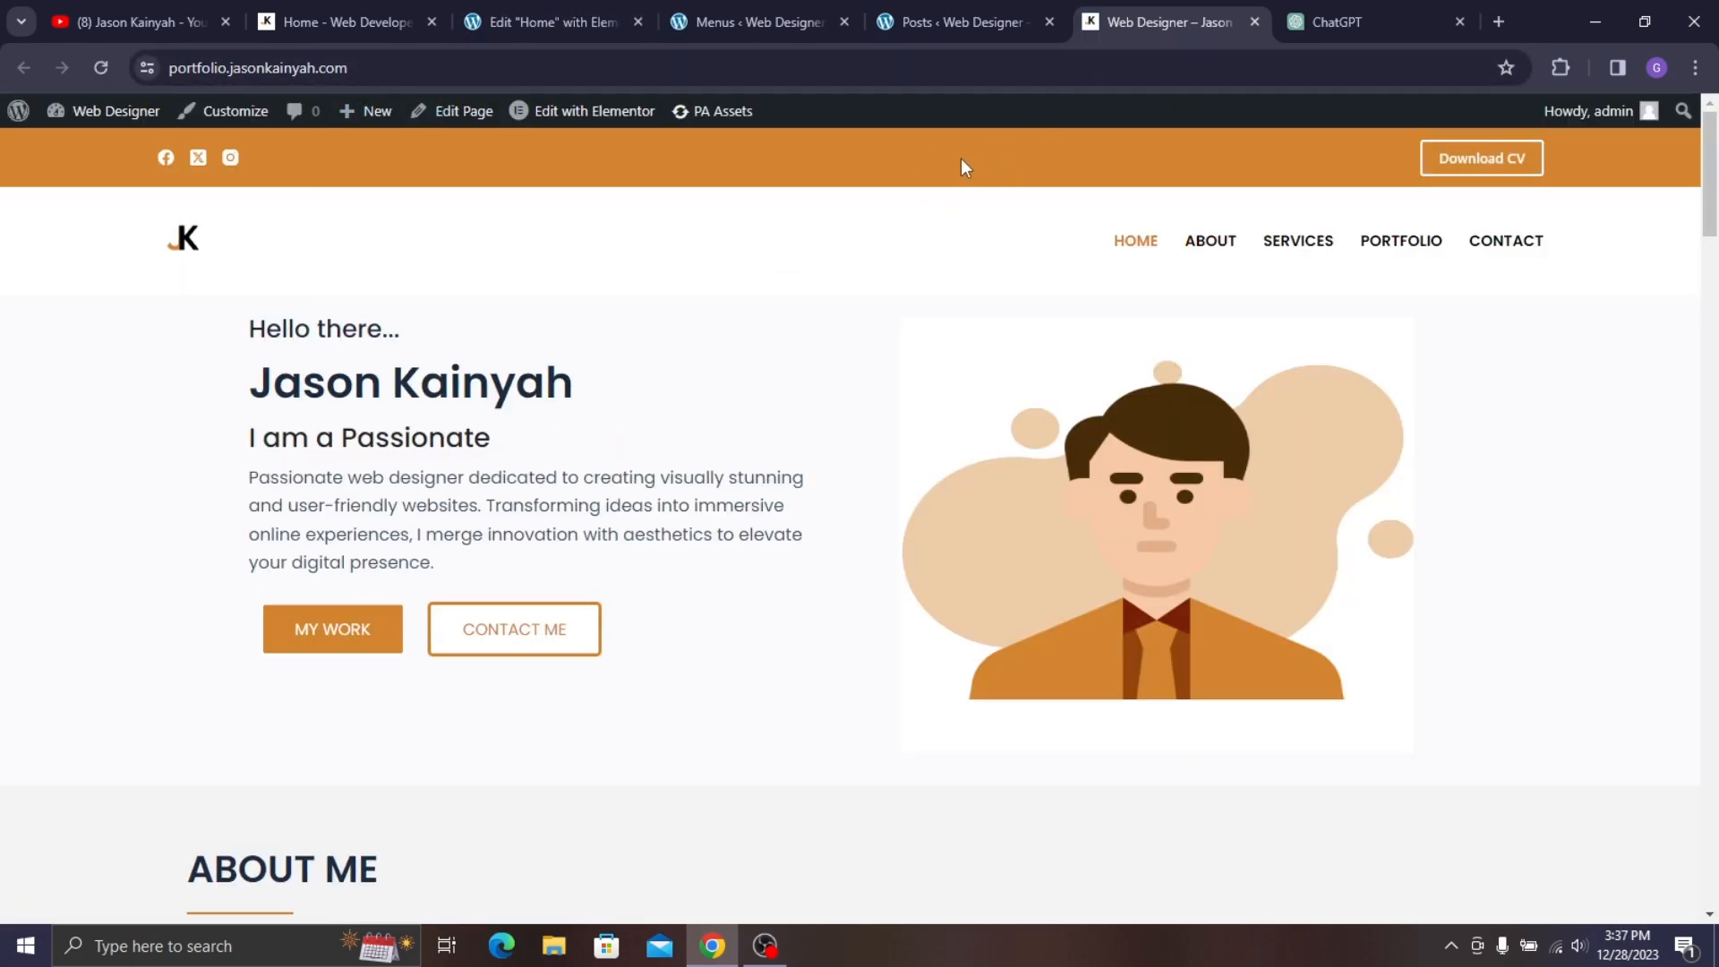
- Review the orange header and dark footer, then choose Edit with Elementor for Home
{"action": "scroll", "coordinate": [1311, 128], "scroll_direction": "down", "scroll_amount": 3}
{"action": "scroll", "coordinate": [1240, 161], "scroll_direction": "up", "scroll_amount": 3}
{"action": "scroll", "coordinate": [1194, 230], "scroll_direction": "down", "scroll_amount": 20}
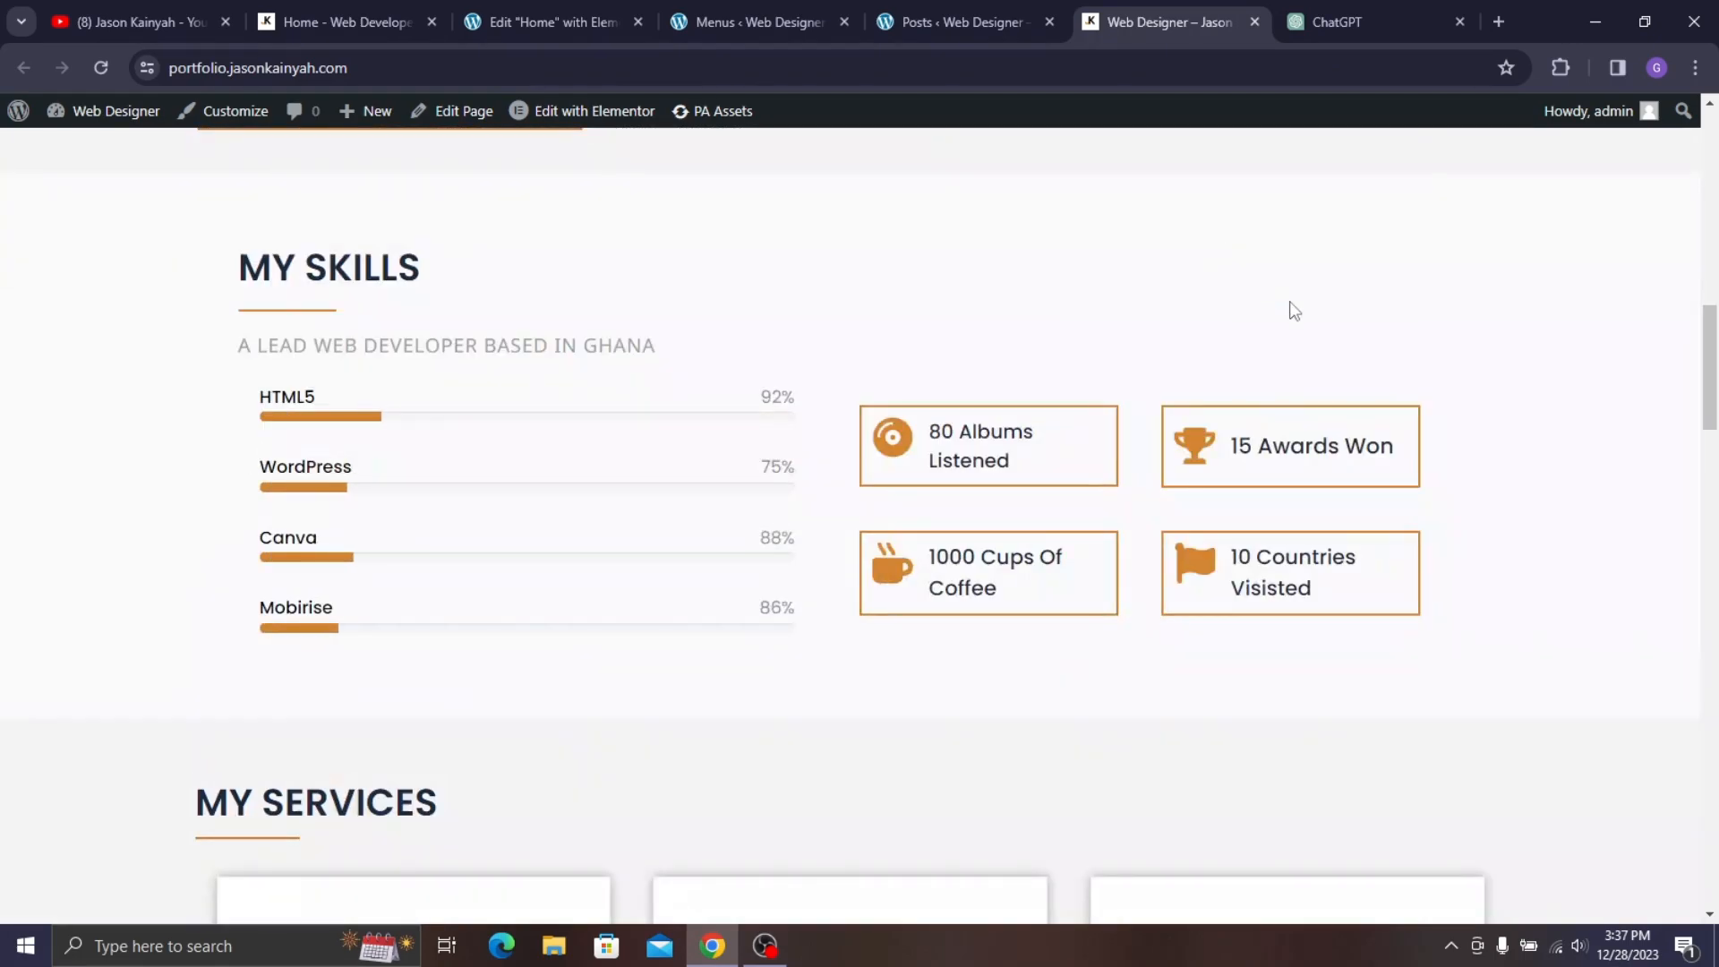
{"action": "scroll", "coordinate": [1472, 441], "scroll_direction": "down", "scroll_amount": 15}
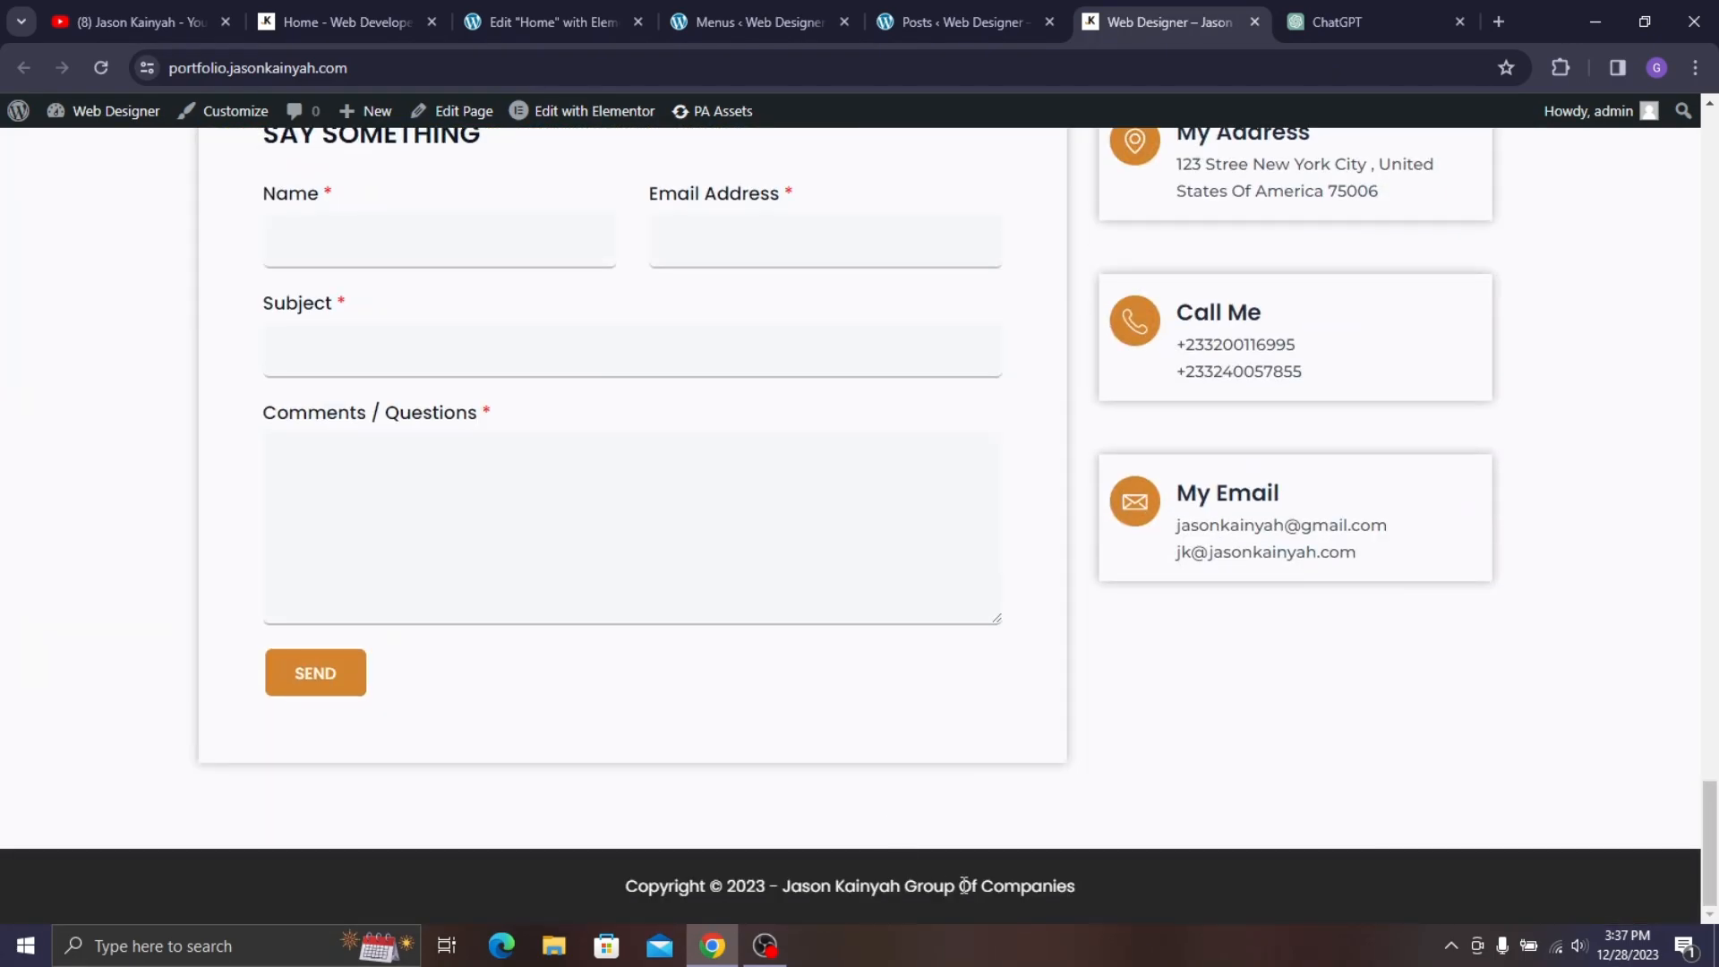
{"action": "scroll", "coordinate": [868, 274], "scroll_direction": "up", "scroll_amount": 20}
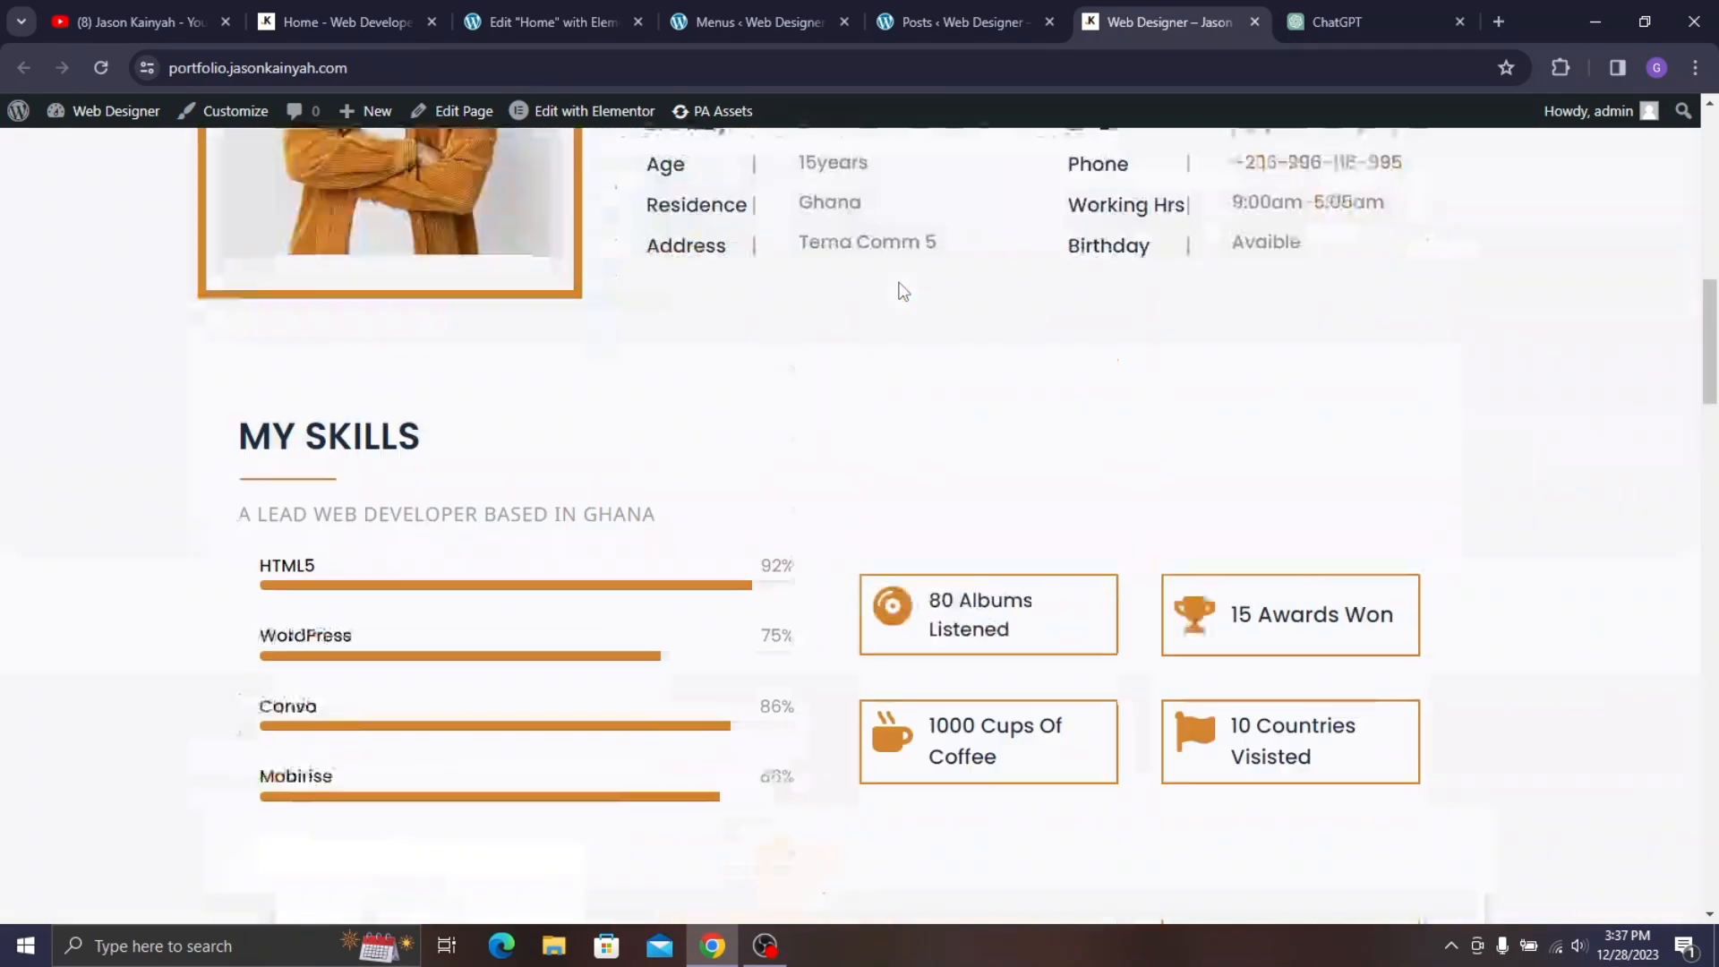
{"action": "scroll", "coordinate": [820, 287], "scroll_direction": "down", "scroll_amount": 9}
{"action": "scroll", "coordinate": [691, 300], "scroll_direction": "up", "scroll_amount": 9}
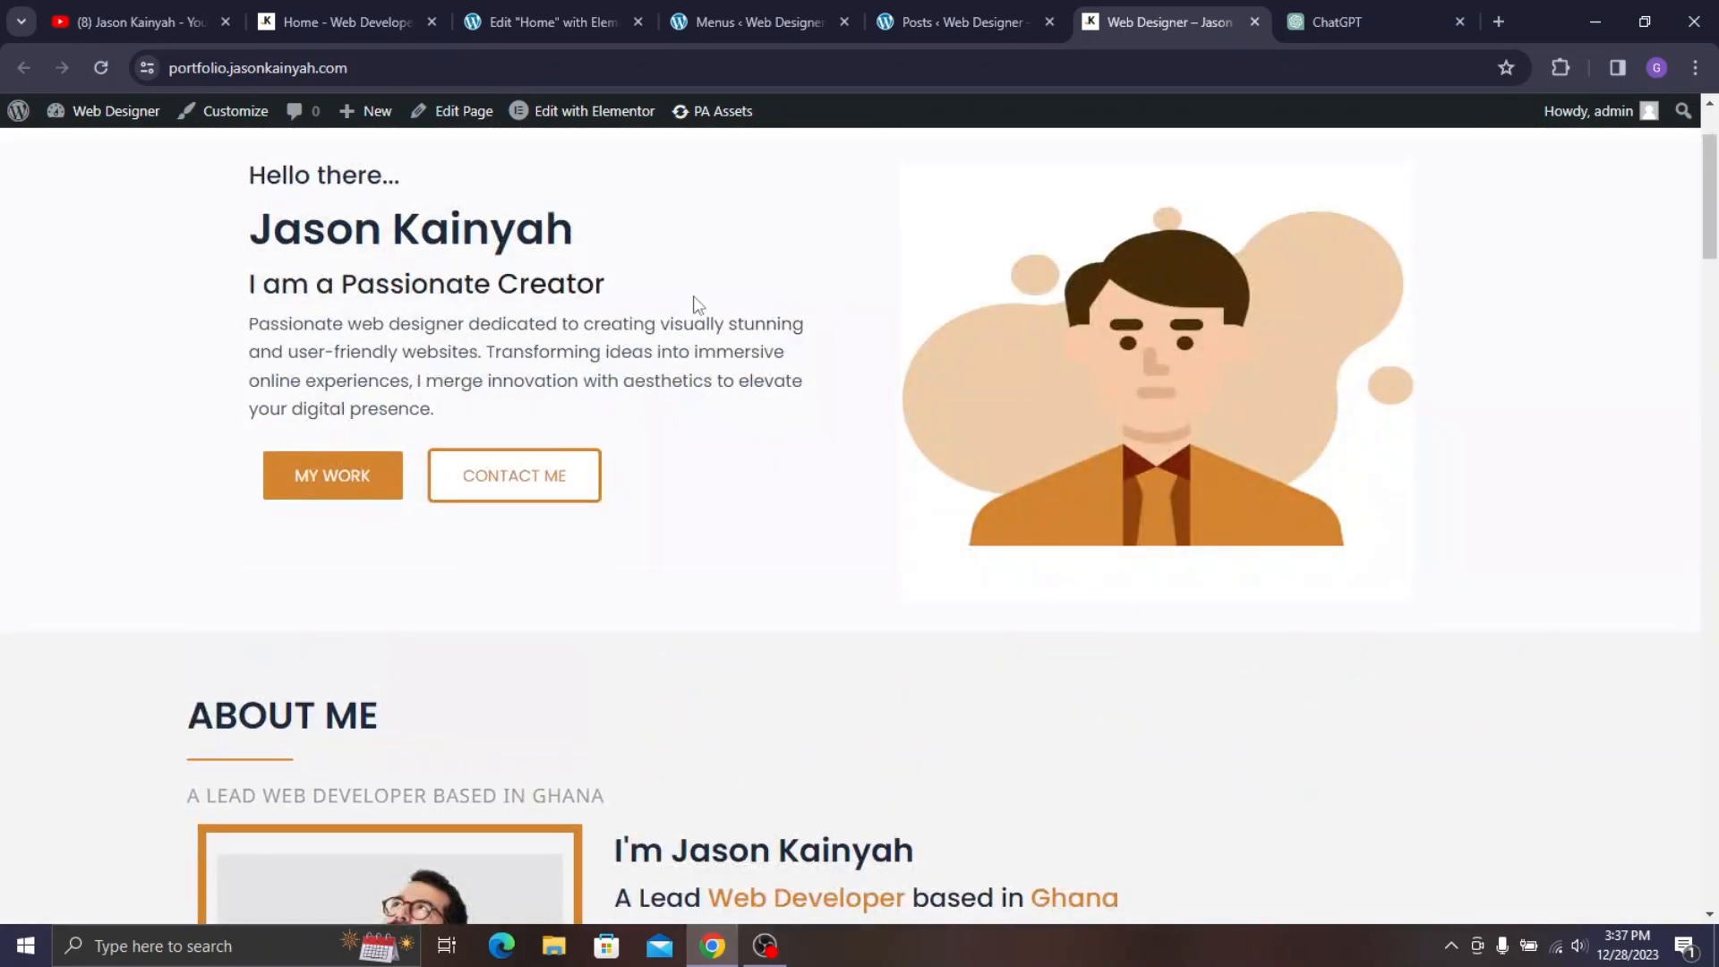
{"action": "scroll", "coordinate": [775, 339], "scroll_direction": "down", "scroll_amount": 10}
{"action": "scroll", "coordinate": [775, 338], "scroll_direction": "down", "scroll_amount": 20}
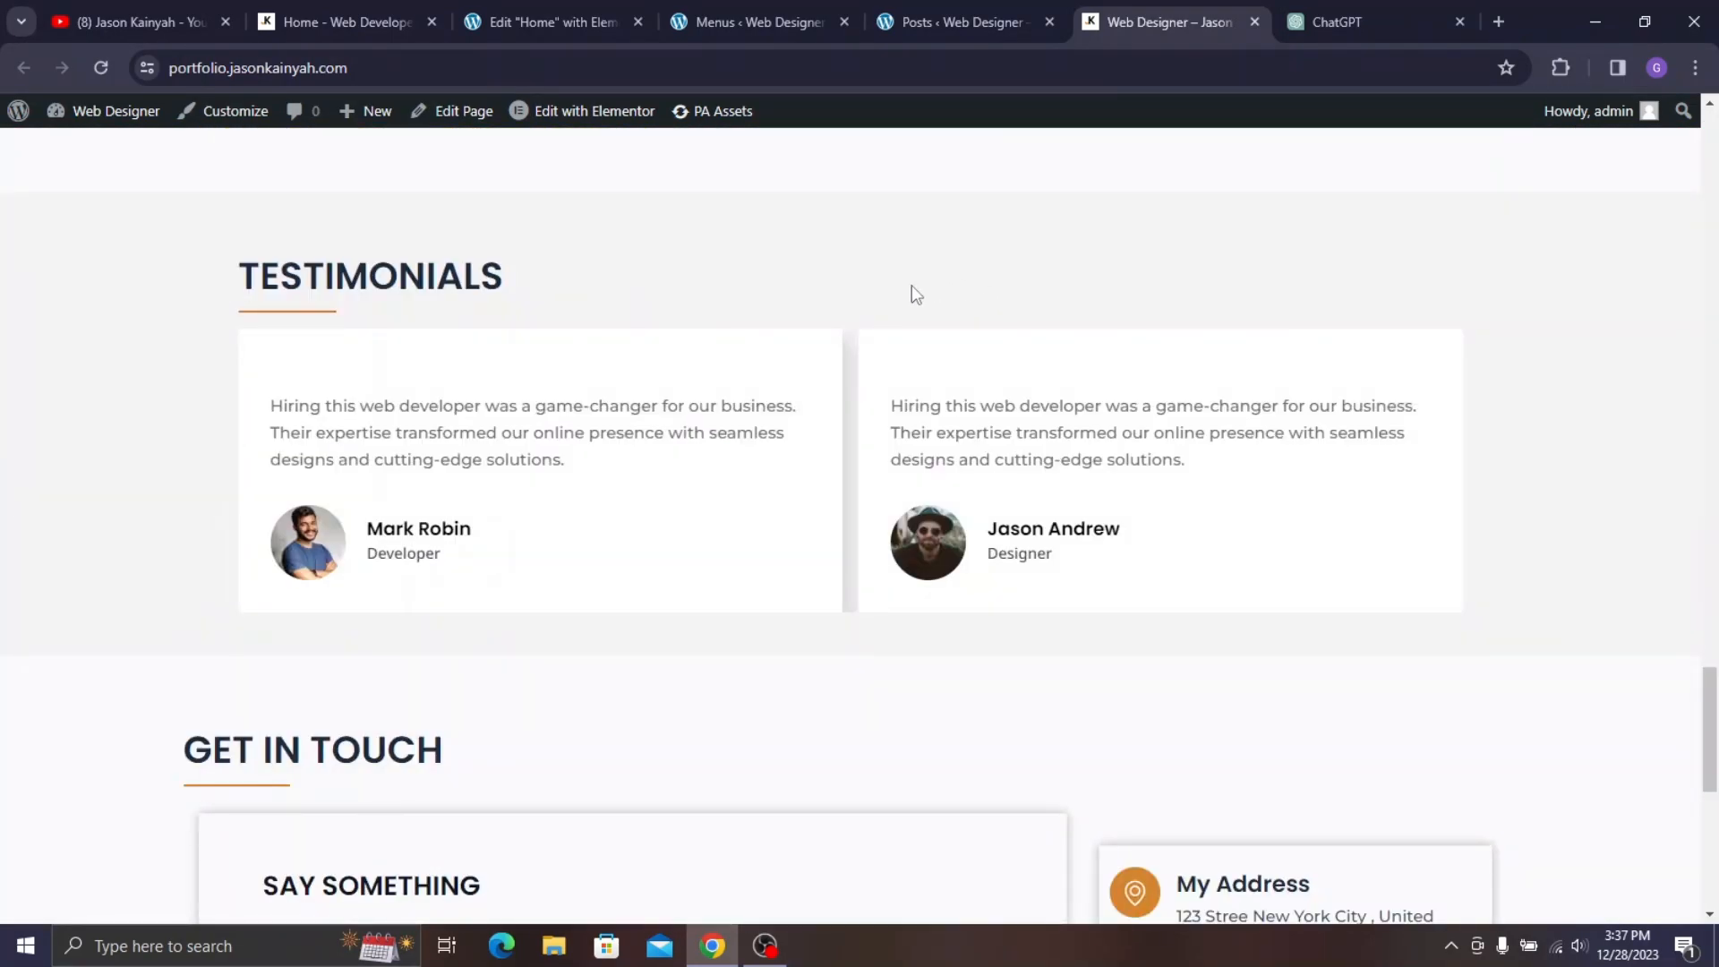
{"action": "scroll", "coordinate": [1168, 250], "scroll_direction": "up", "scroll_amount": 20}
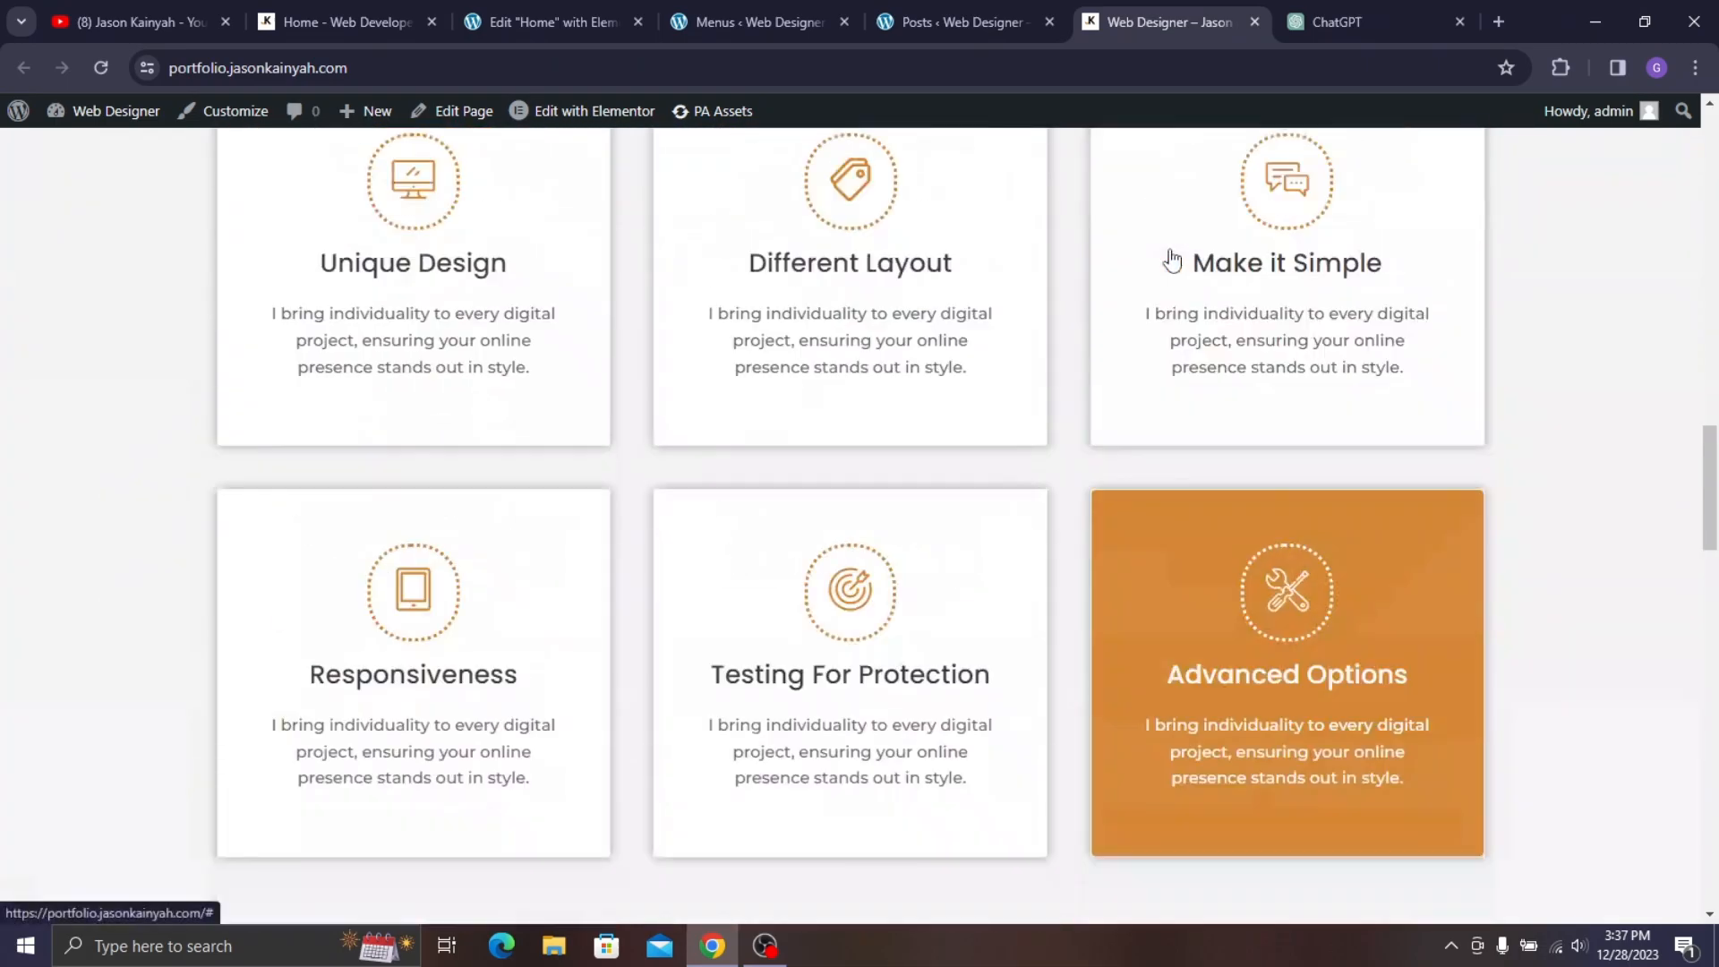
{"action": "scroll", "coordinate": [846, 325], "scroll_direction": "up", "scroll_amount": 5}
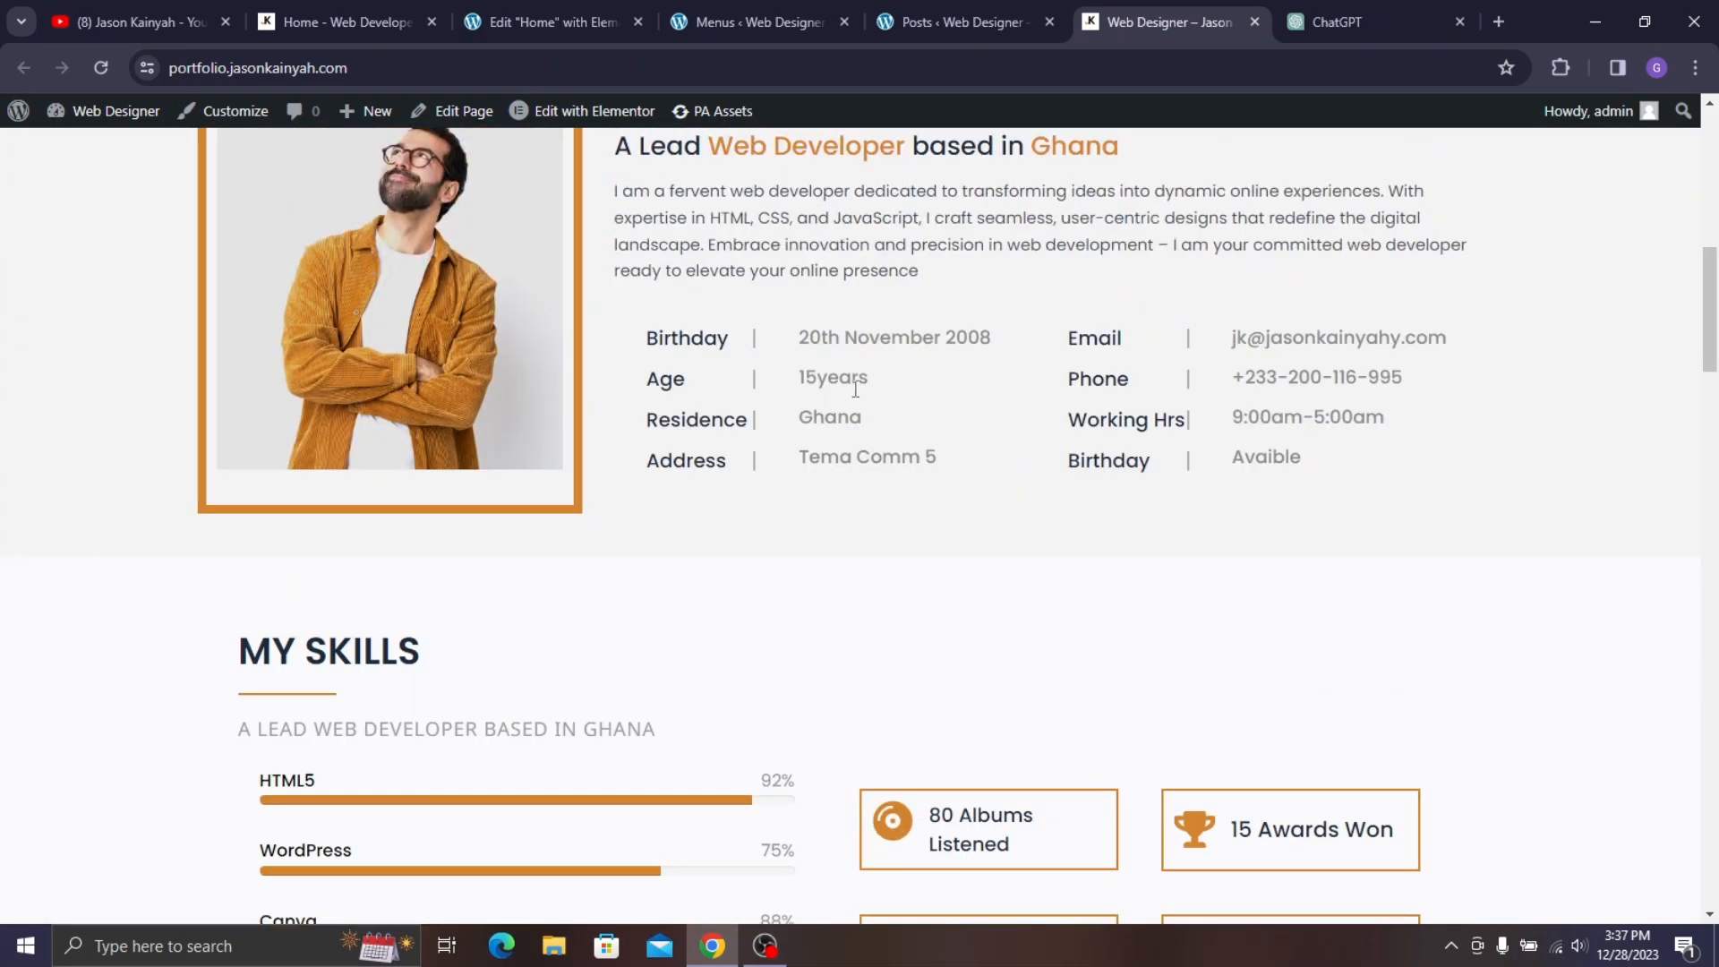
{"action": "scroll", "coordinate": [847, 390], "scroll_direction": "up", "scroll_amount": 7}
{"action": "scroll", "coordinate": [716, 448], "scroll_direction": "up", "scroll_amount": 3}
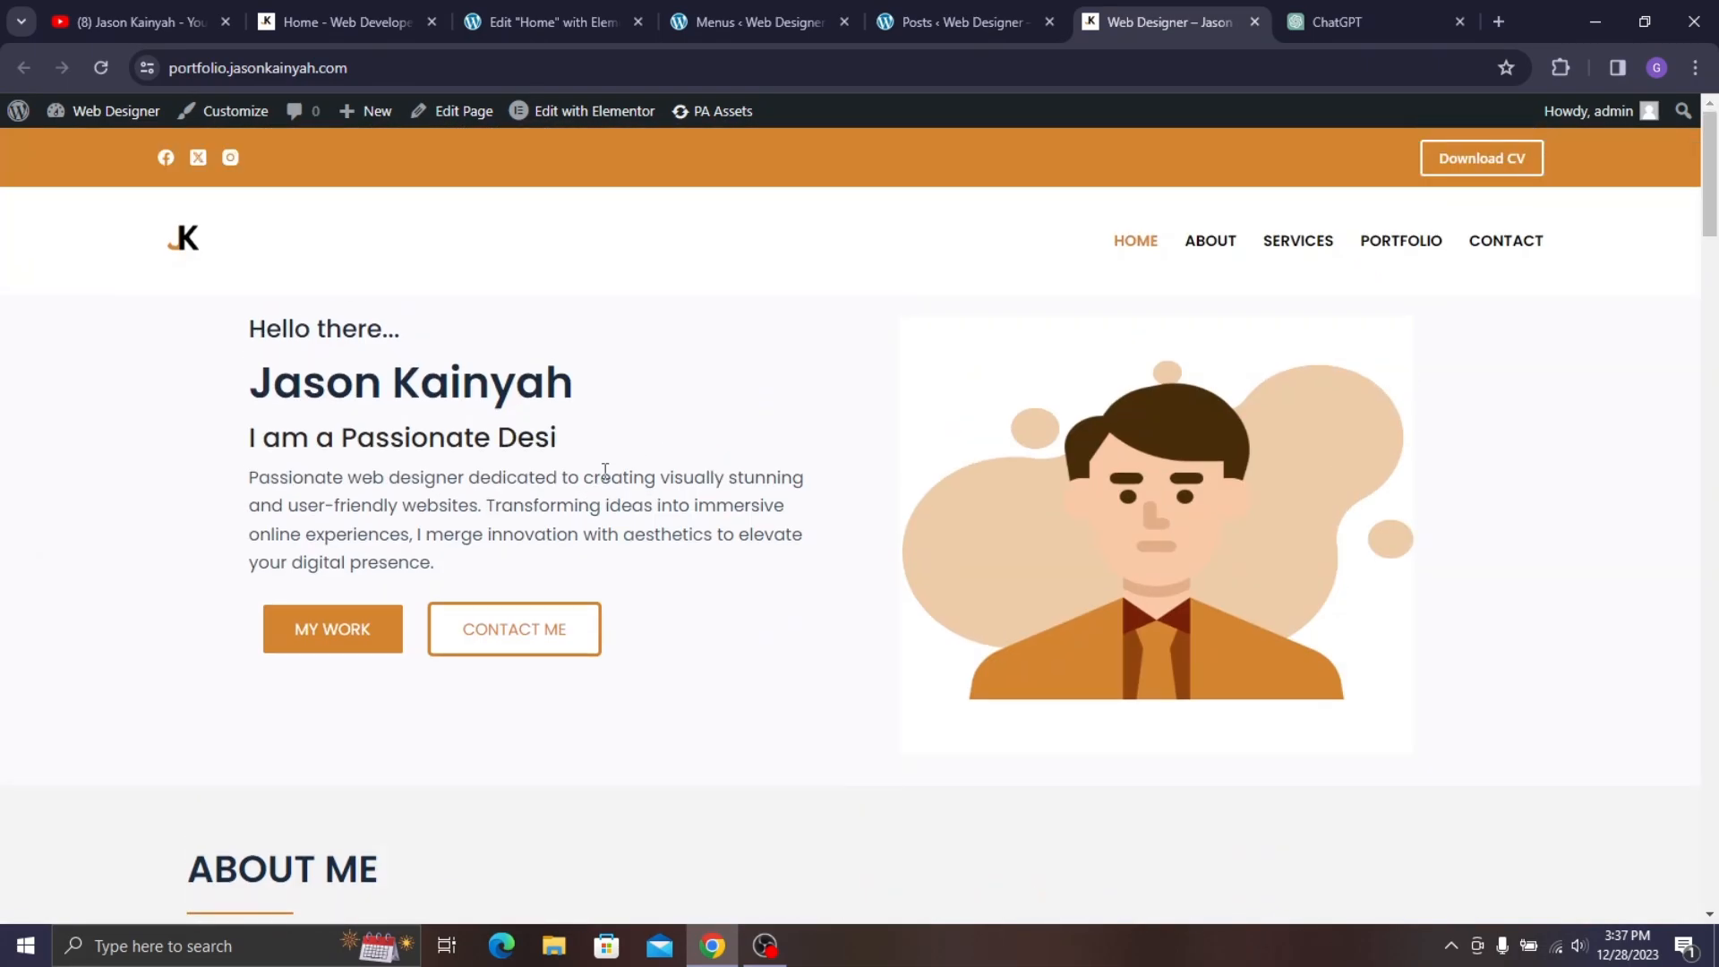
{"action": "scroll", "coordinate": [805, 484], "scroll_direction": "down", "scroll_amount": 6}
{"action": "scroll", "coordinate": [877, 493], "scroll_direction": "down", "scroll_amount": 5}
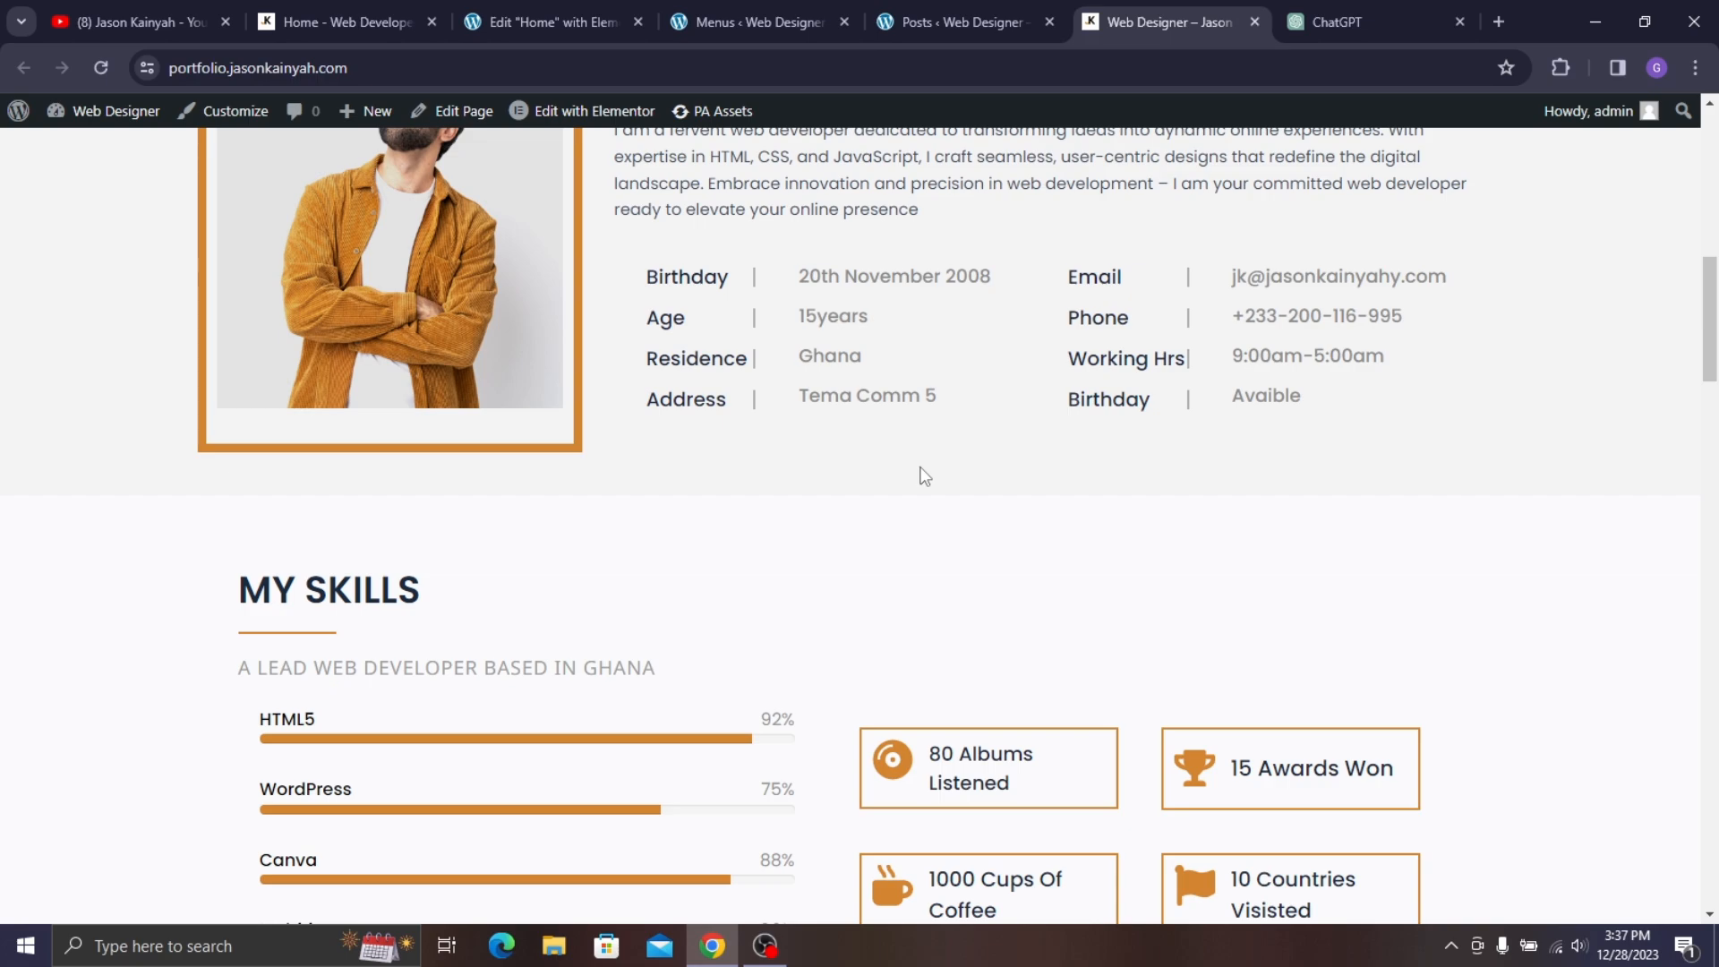
{"action": "scroll", "coordinate": [922, 477], "scroll_direction": "up", "scroll_amount": 10}
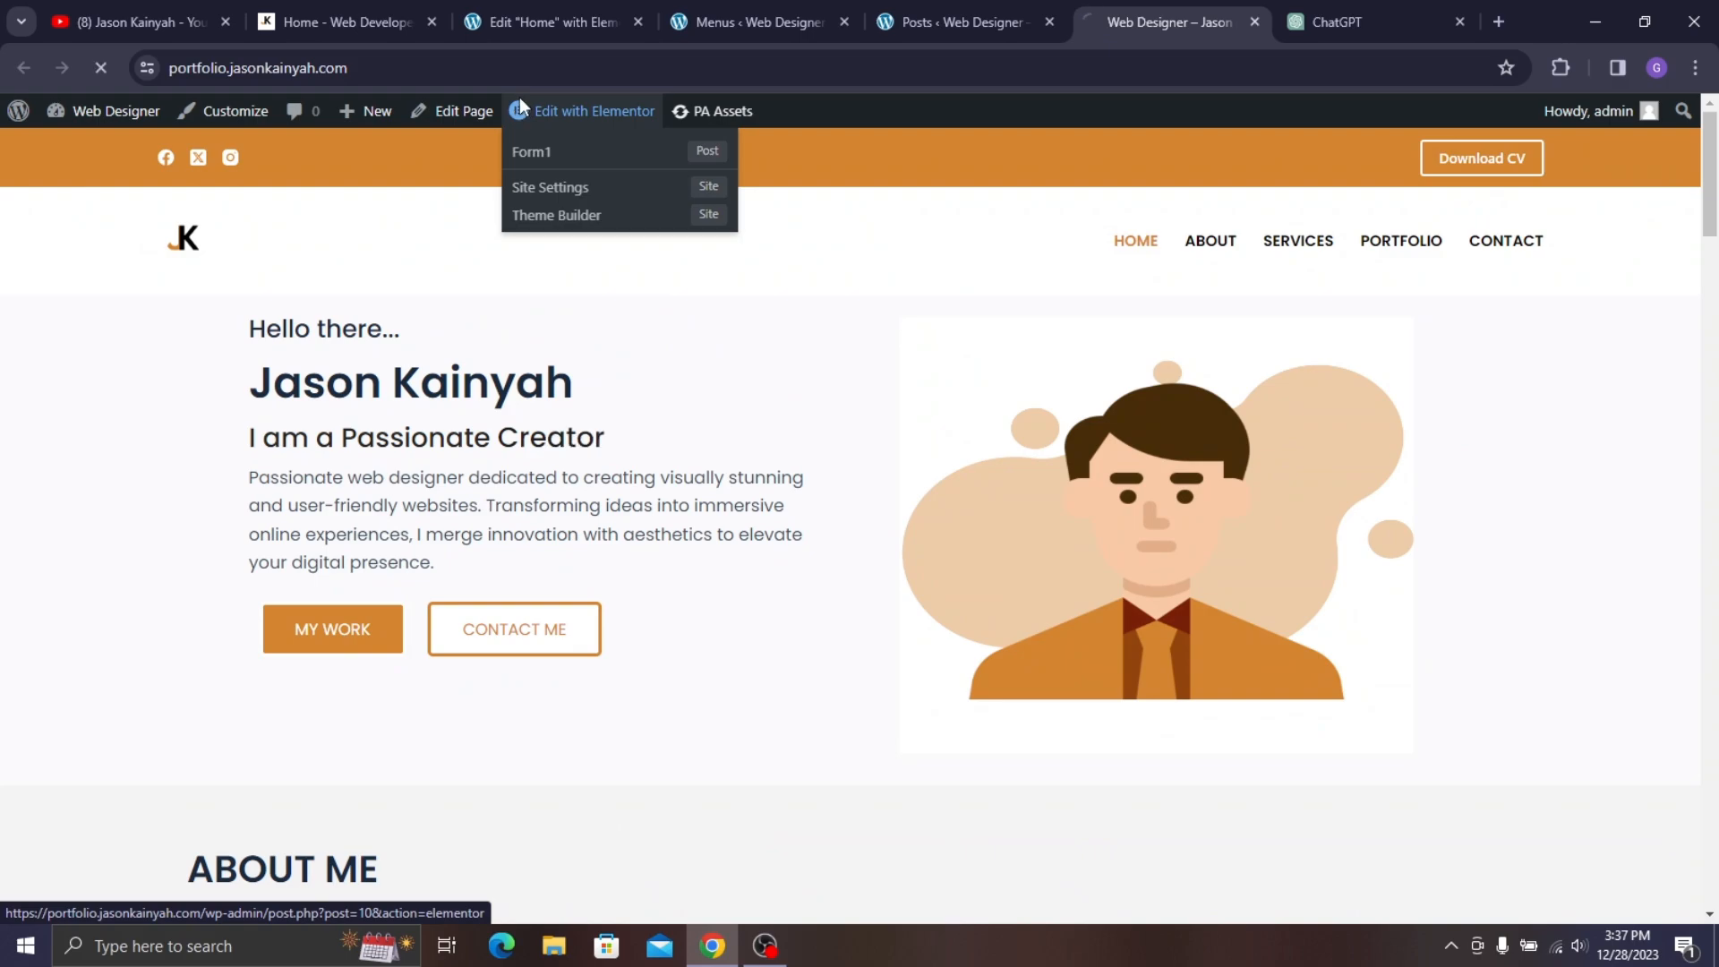
{"action": "left_click", "coordinate": [520, 105]}
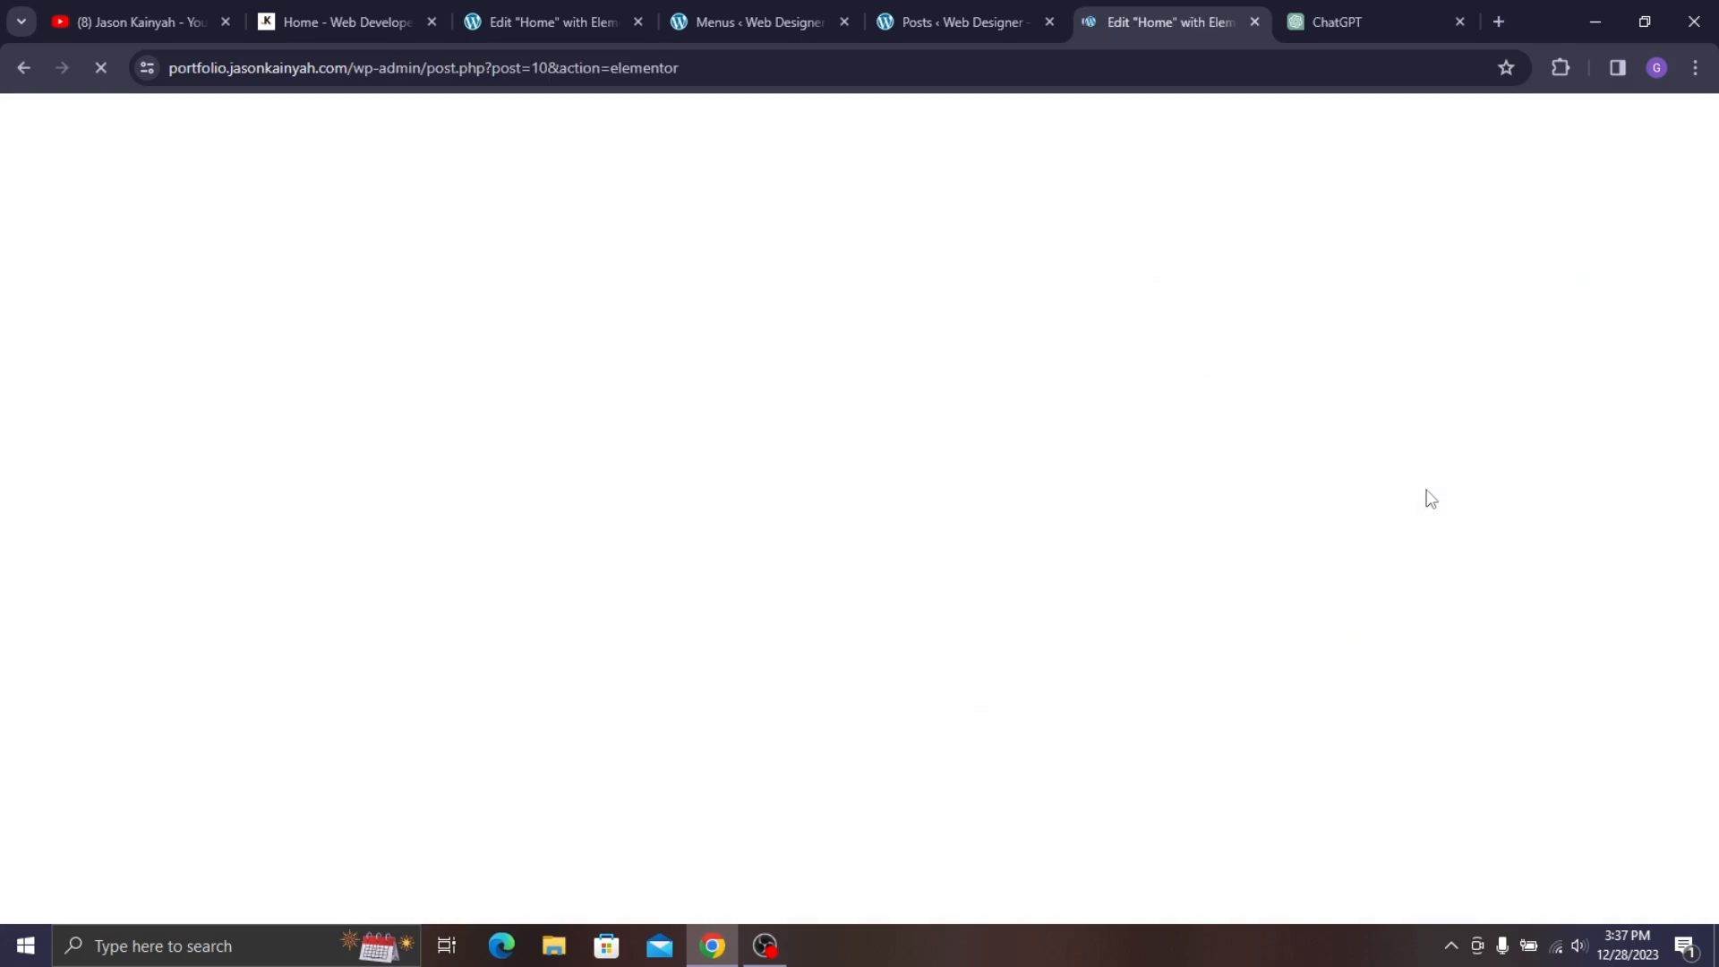
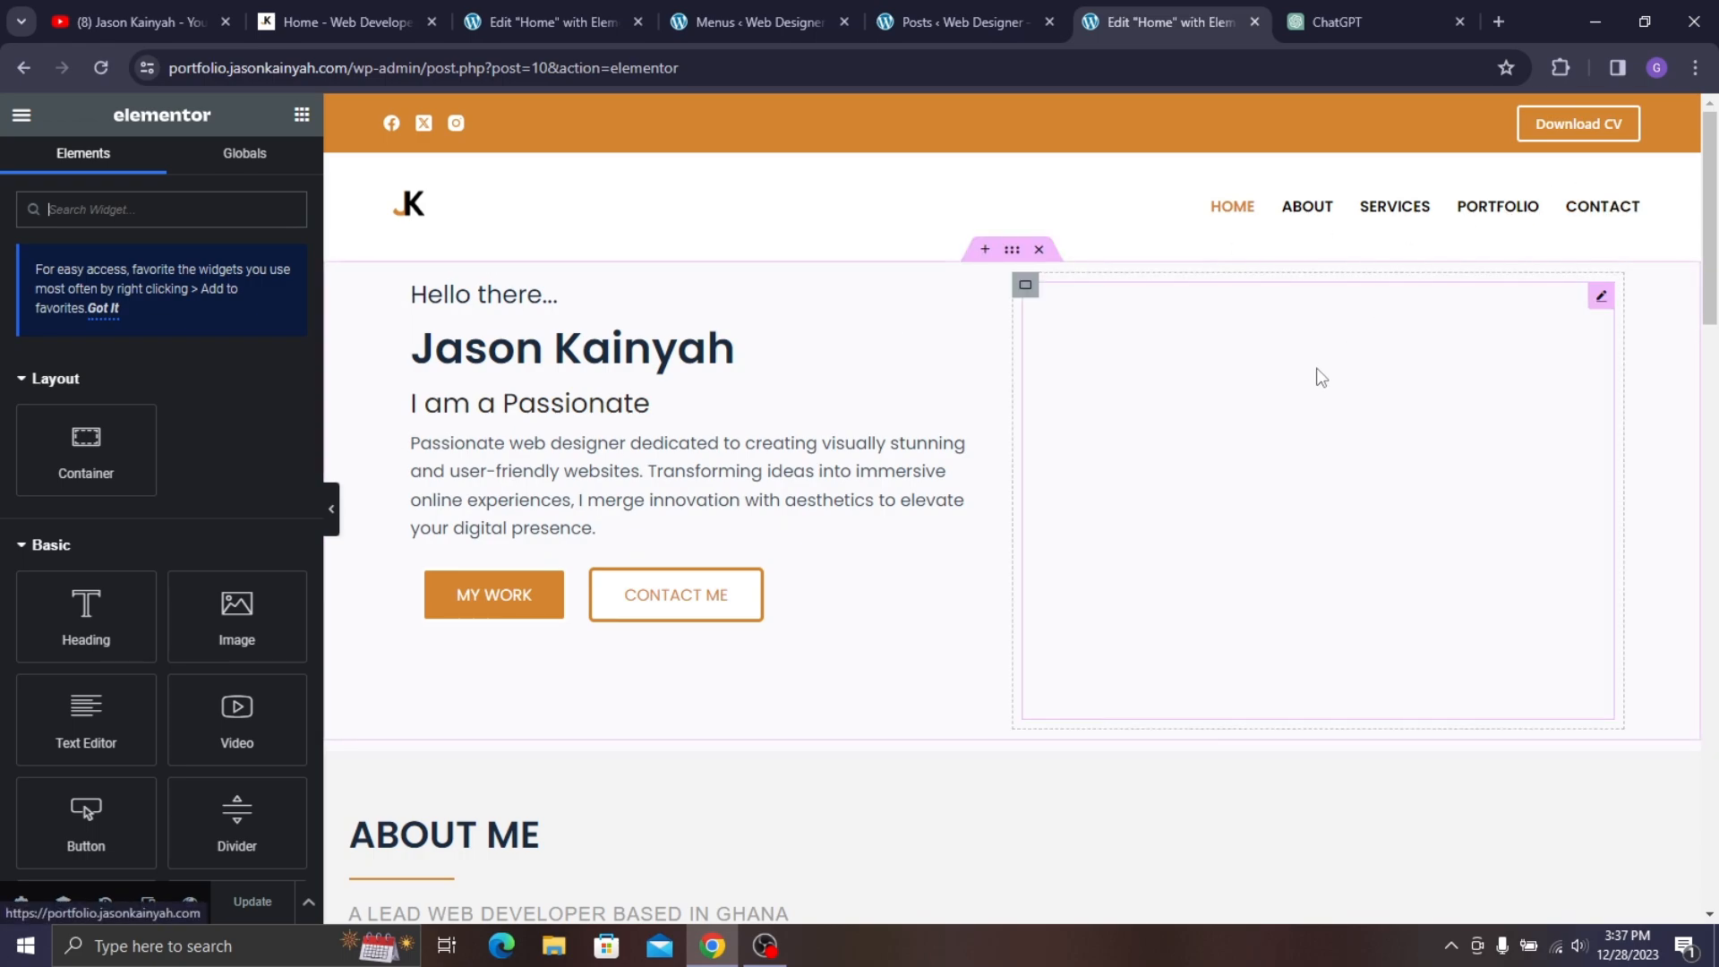
- Give the hero container a 40 px top margin under Advanced, then save with Update
{"action": "left_click", "coordinate": [1011, 254]}
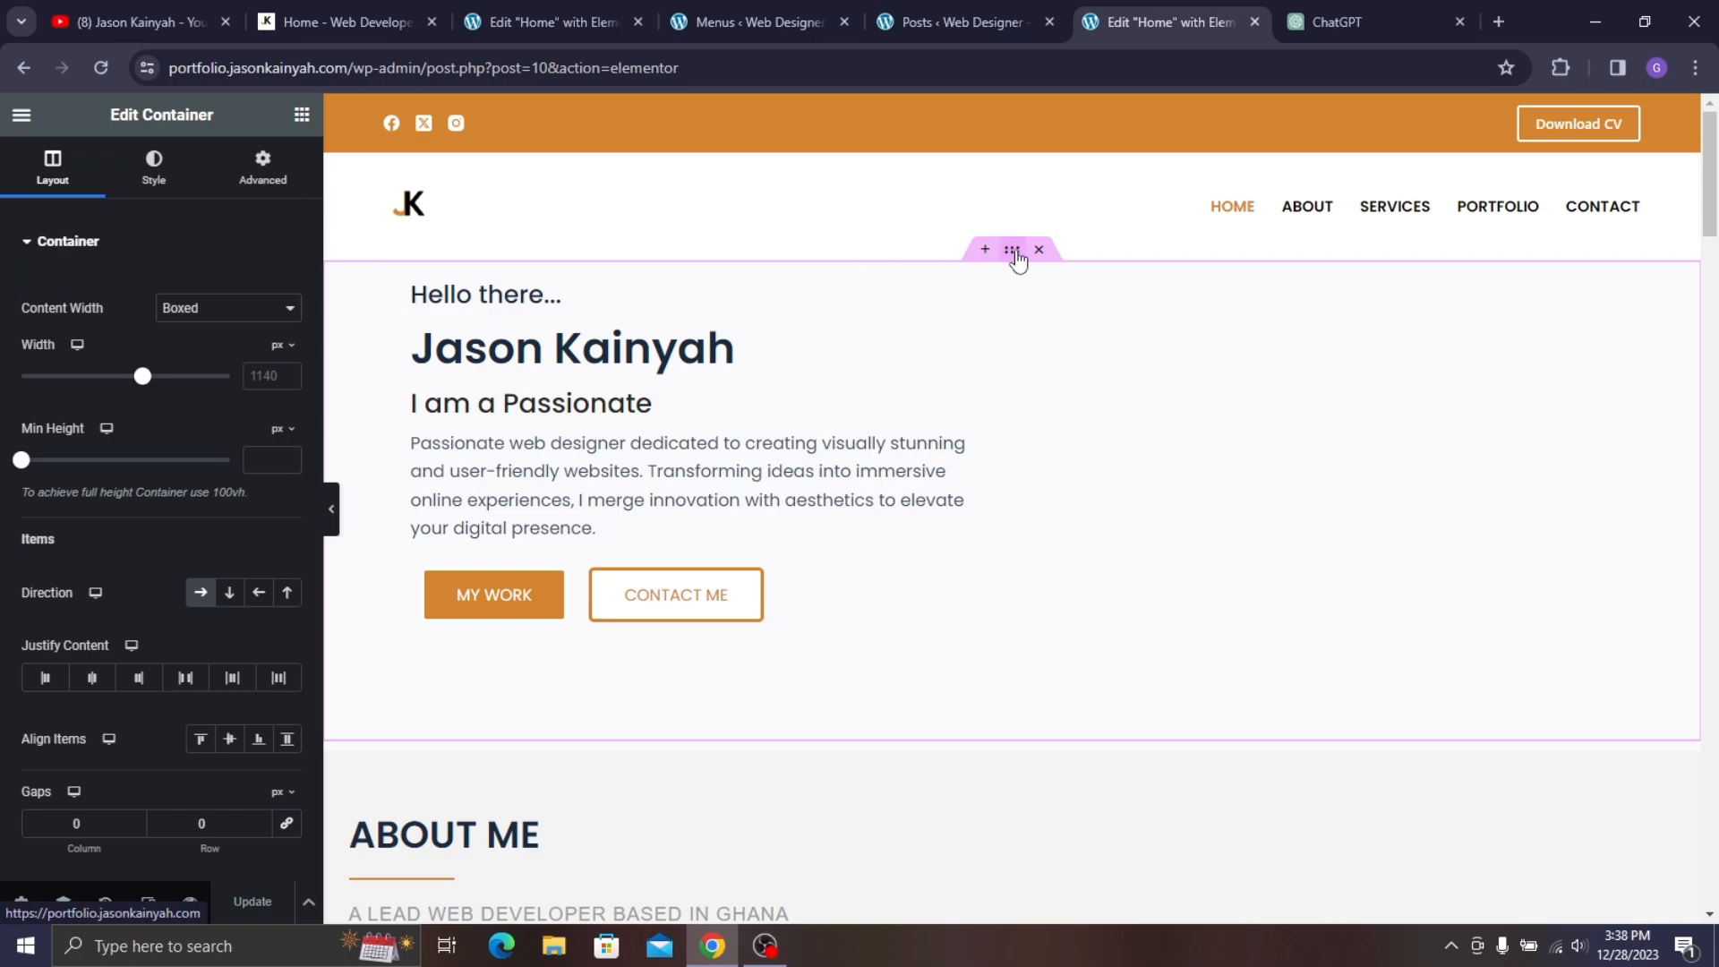
{"action": "left_click", "coordinate": [251, 199]}
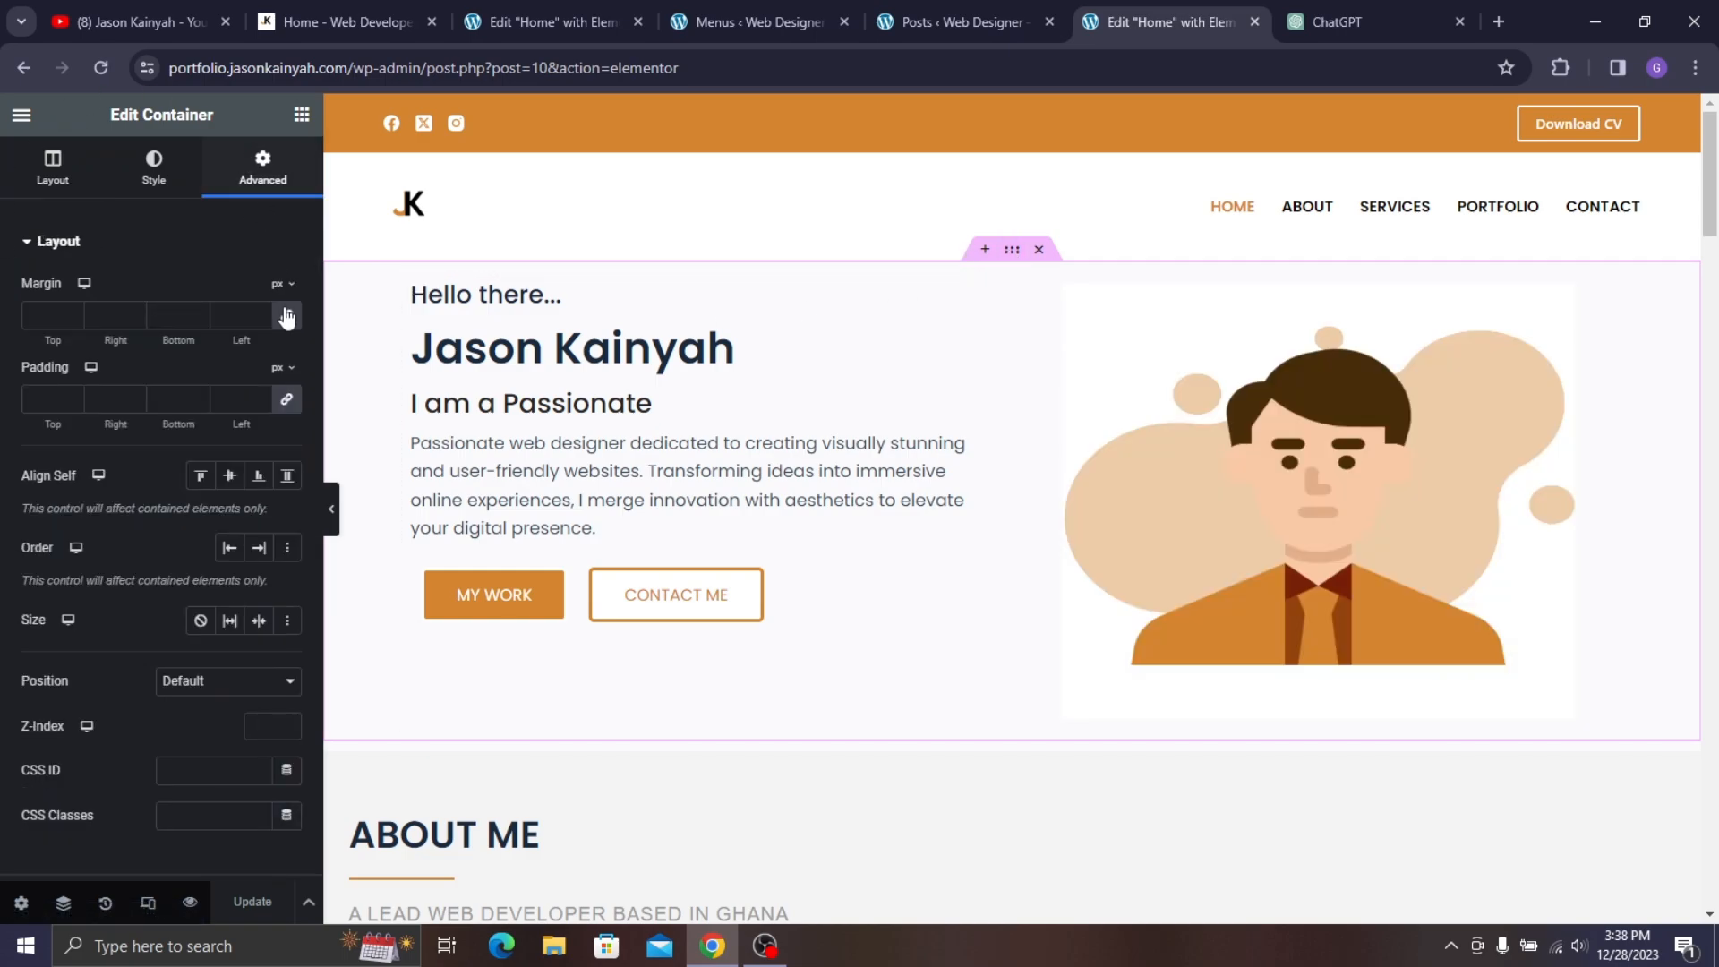
{"action": "left_click", "coordinate": [31, 317]}
{"action": "type", "text": "4"}
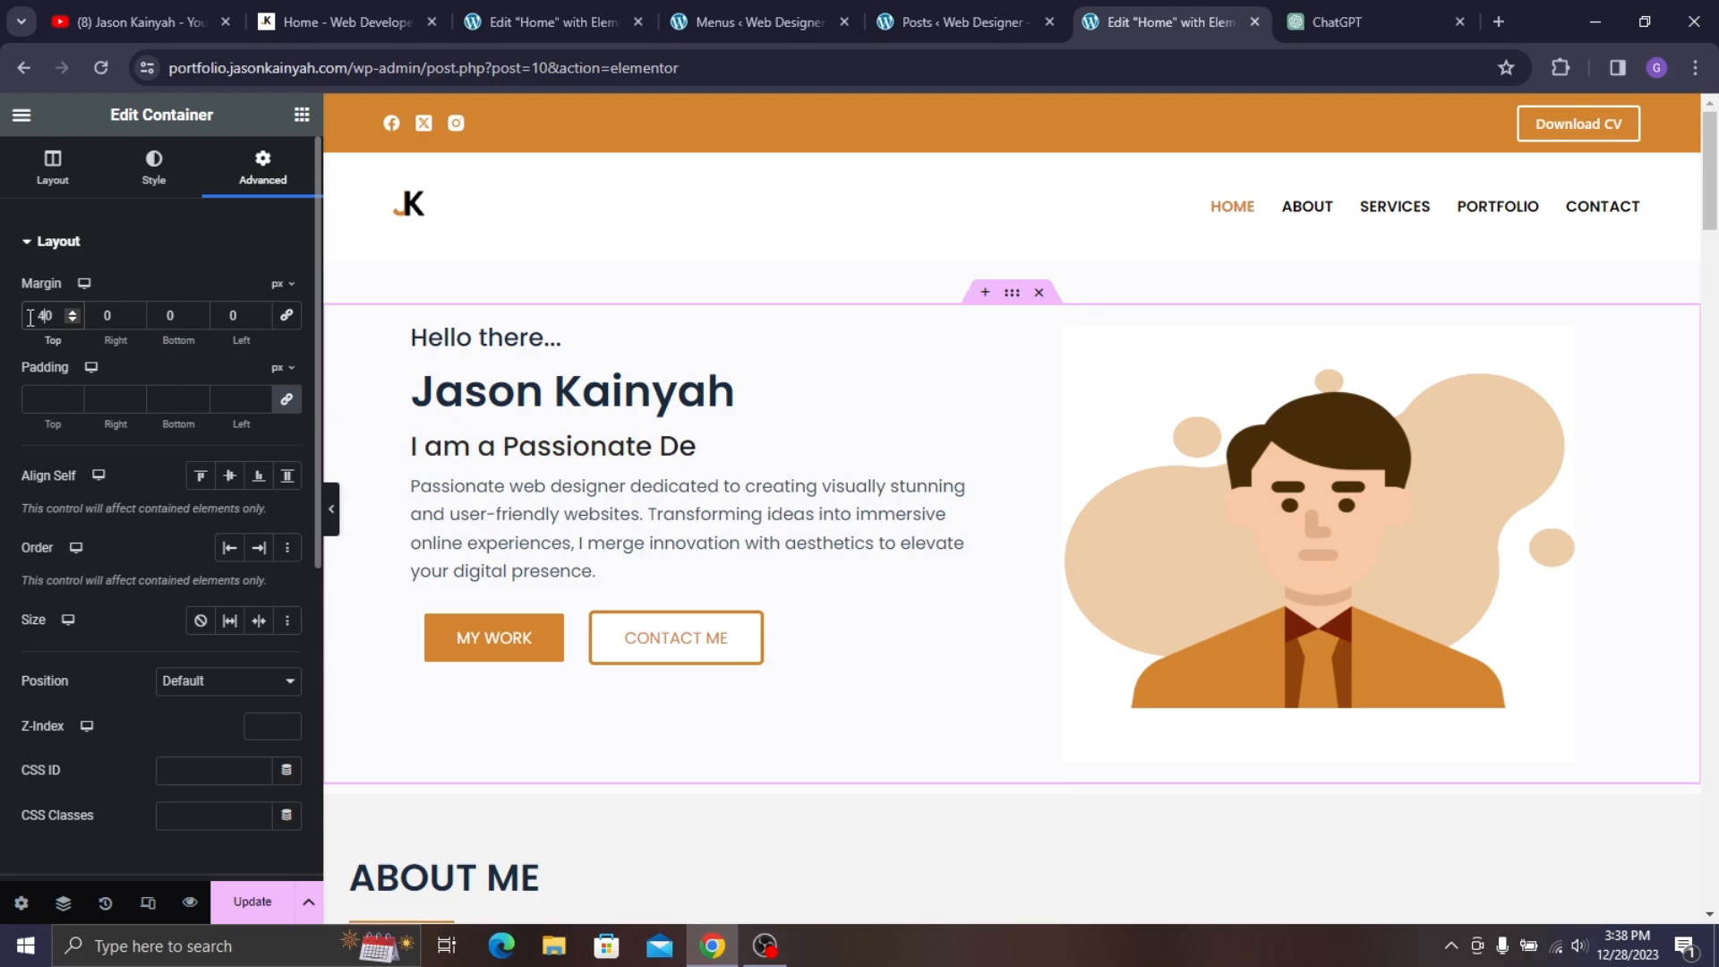
{"action": "left_click", "coordinate": [253, 902]}
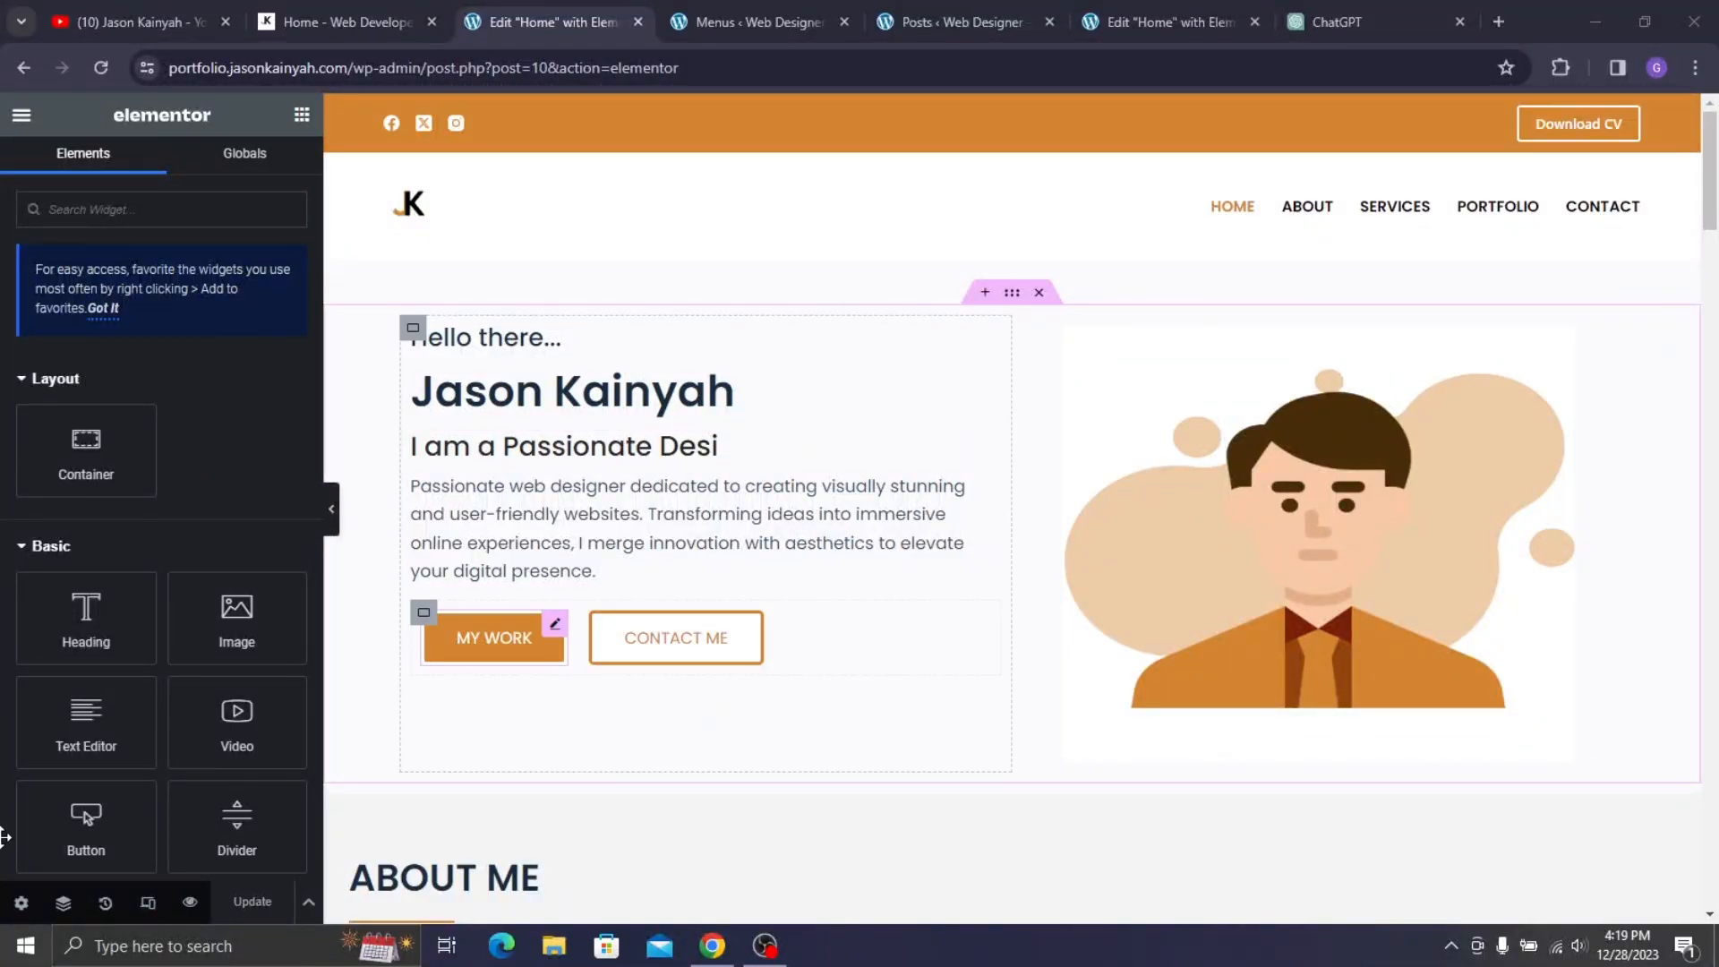
- Switch the editor to the Mobile Portrait responsive preview
{"action": "left_click", "coordinate": [146, 905]}
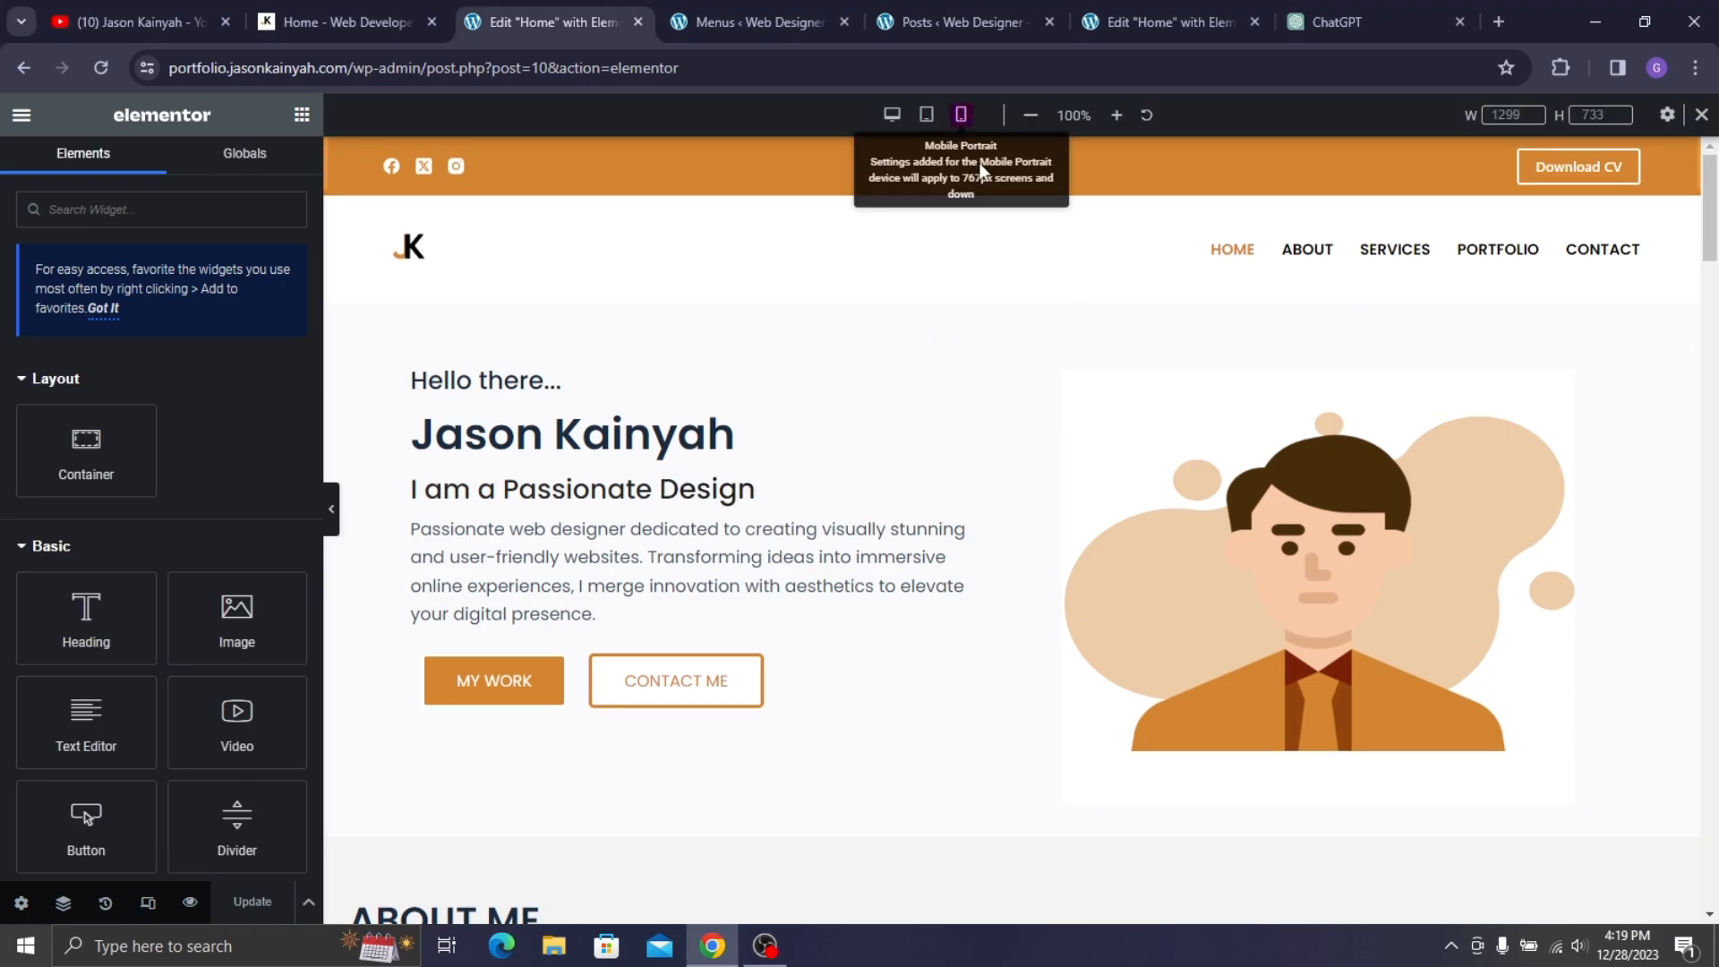
{"action": "left_click", "coordinate": [961, 114]}
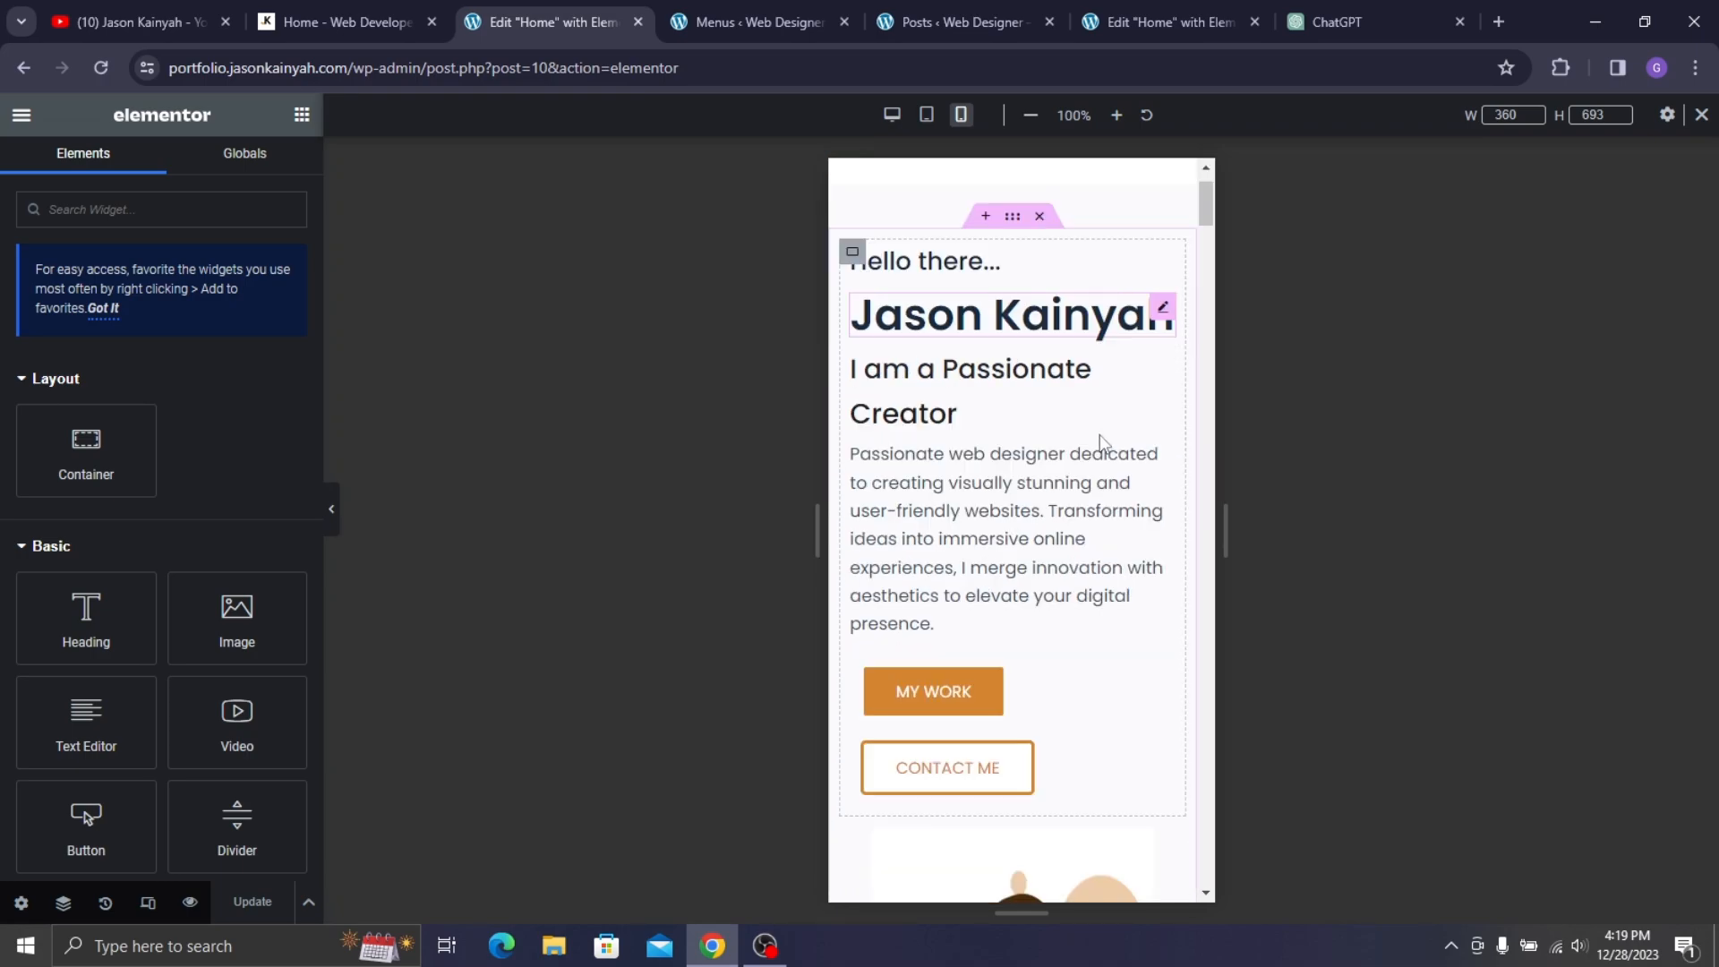
{"action": "scroll", "coordinate": [1101, 436], "scroll_direction": "down", "scroll_amount": 4}
{"action": "scroll", "coordinate": [919, 252], "scroll_direction": "up", "scroll_amount": 5}
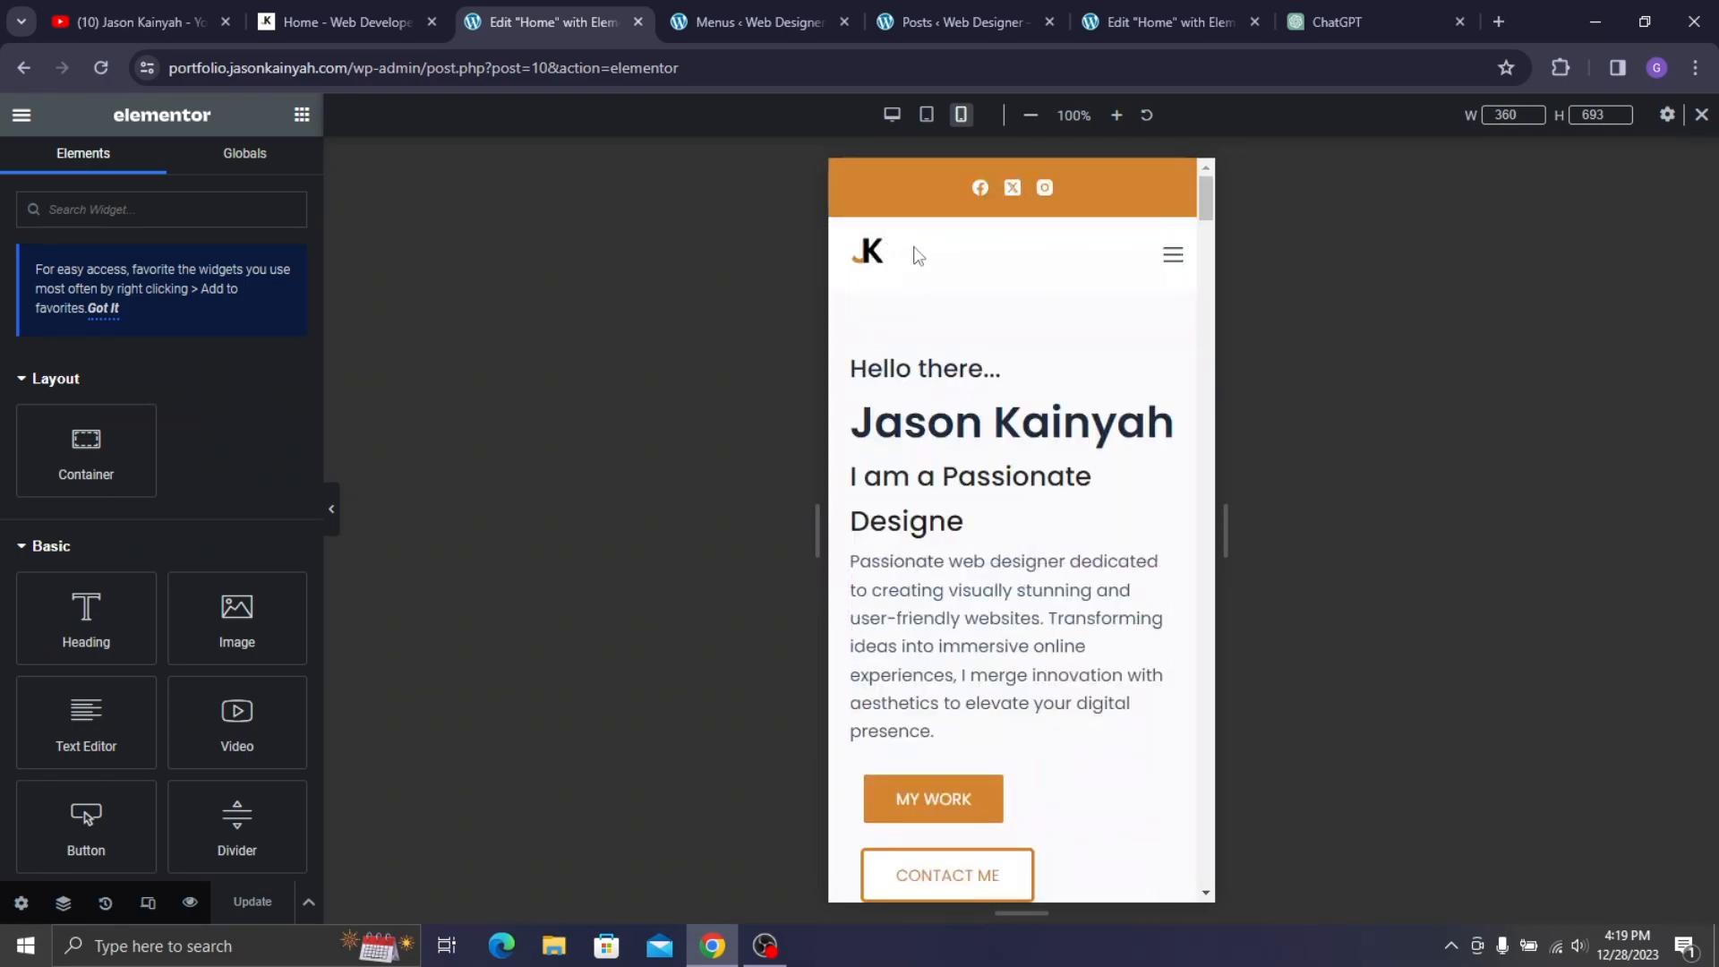
- Set the 'Hello there...' heading's mobile typography size to 19 px
{"action": "left_click", "coordinate": [942, 376]}
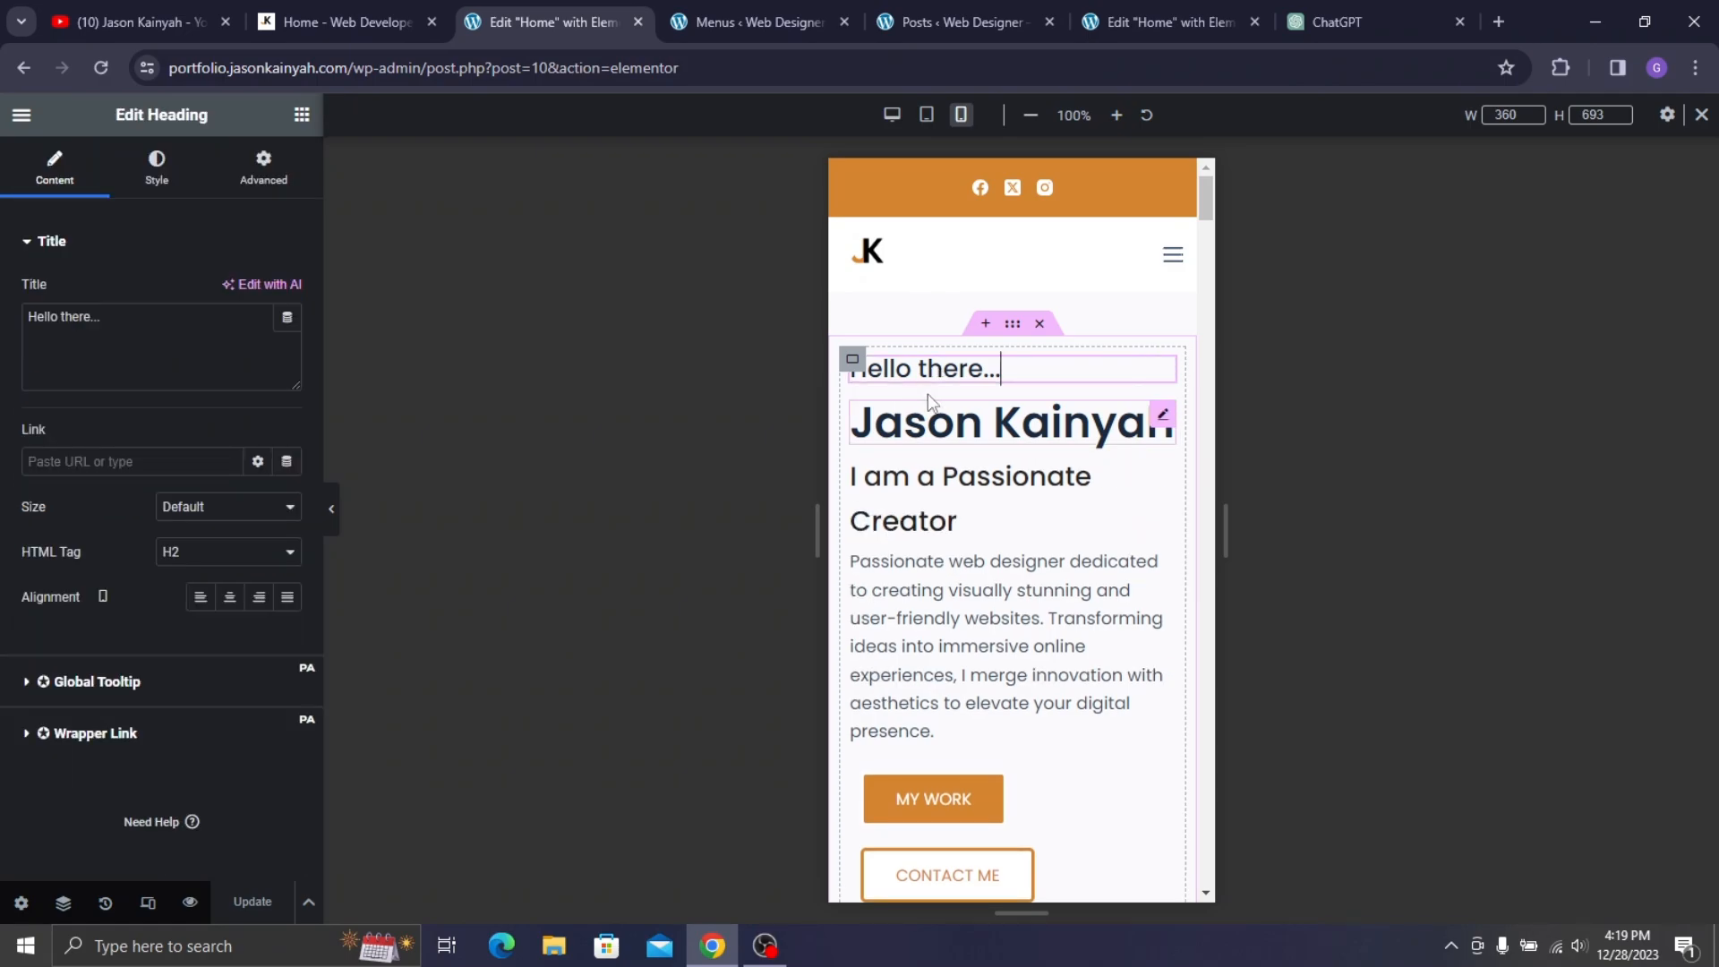
{"action": "left_click", "coordinate": [156, 172]}
{"action": "left_click", "coordinate": [287, 340]}
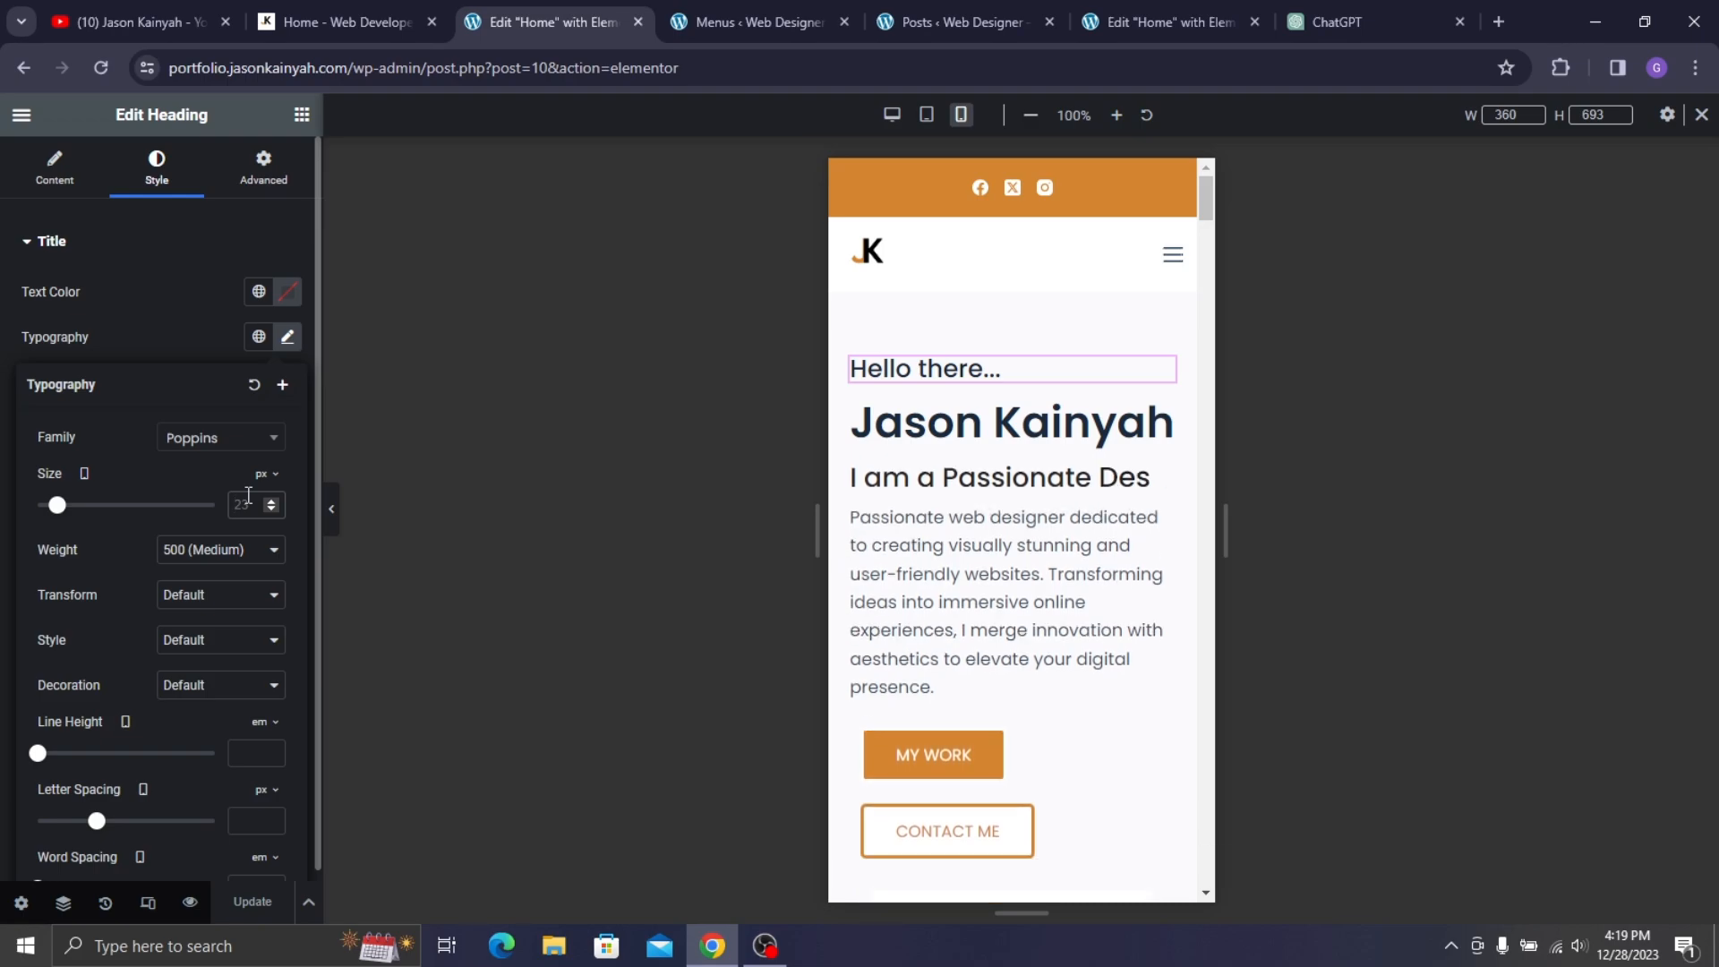
{"action": "type", "text": "1"}
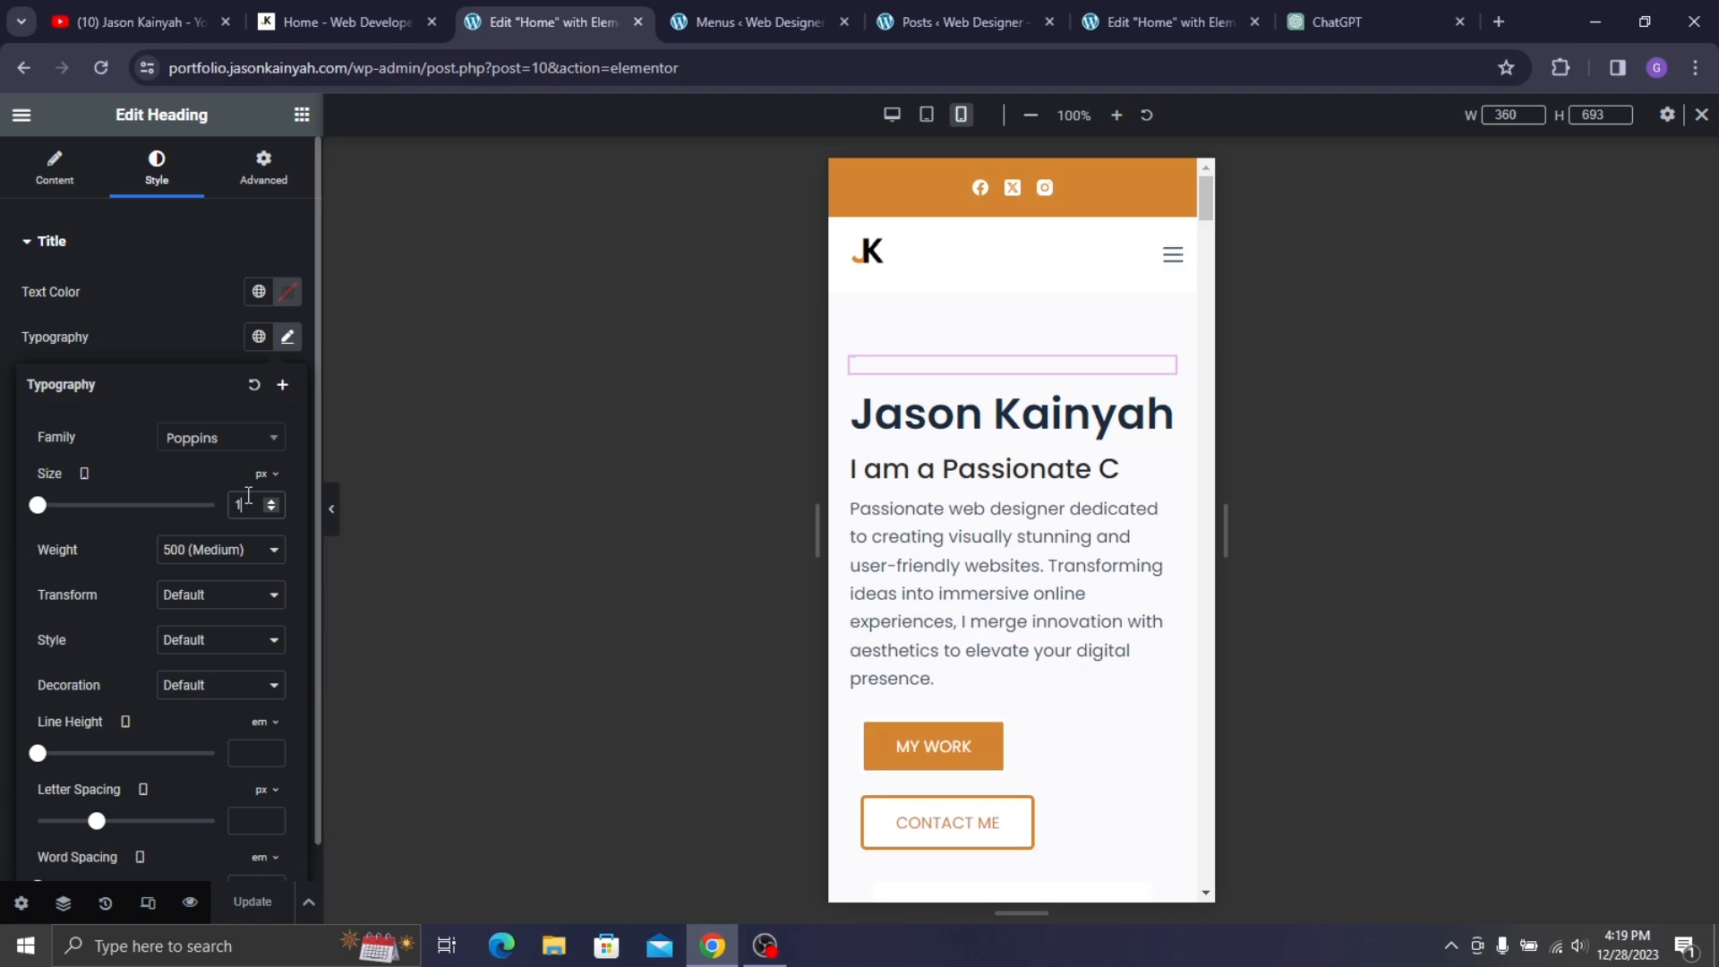
{"action": "type", "text": "9"}
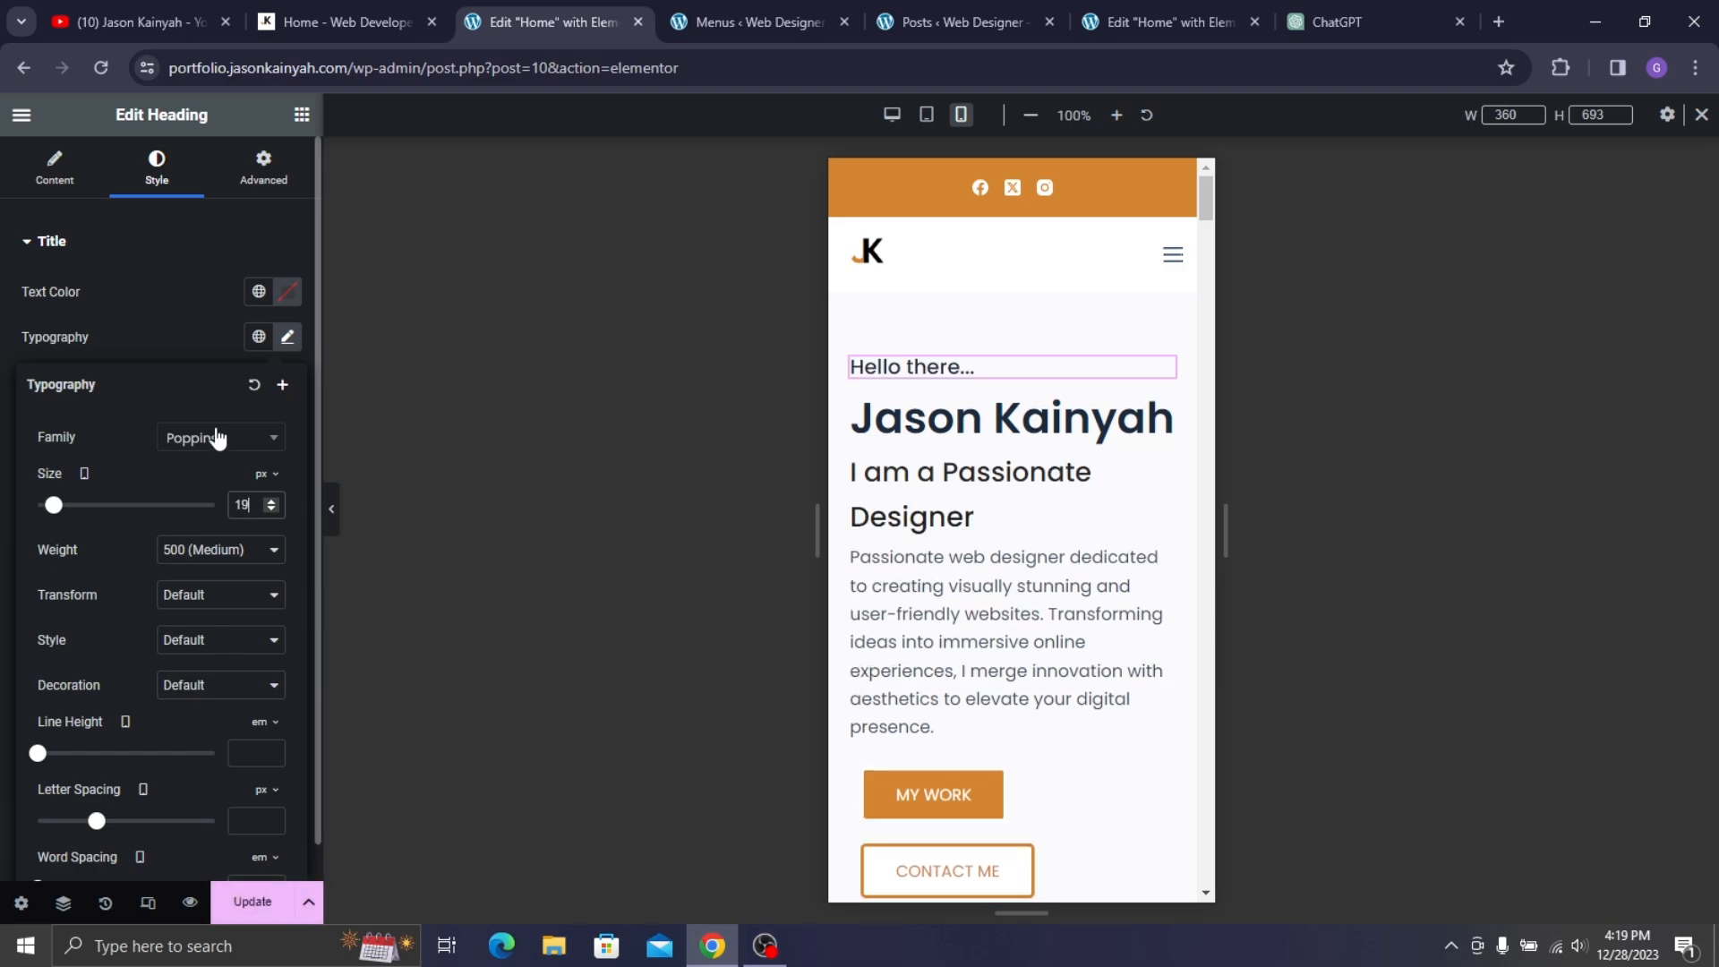
{"action": "left_click", "coordinate": [219, 315]}
{"action": "left_click", "coordinate": [54, 168]}
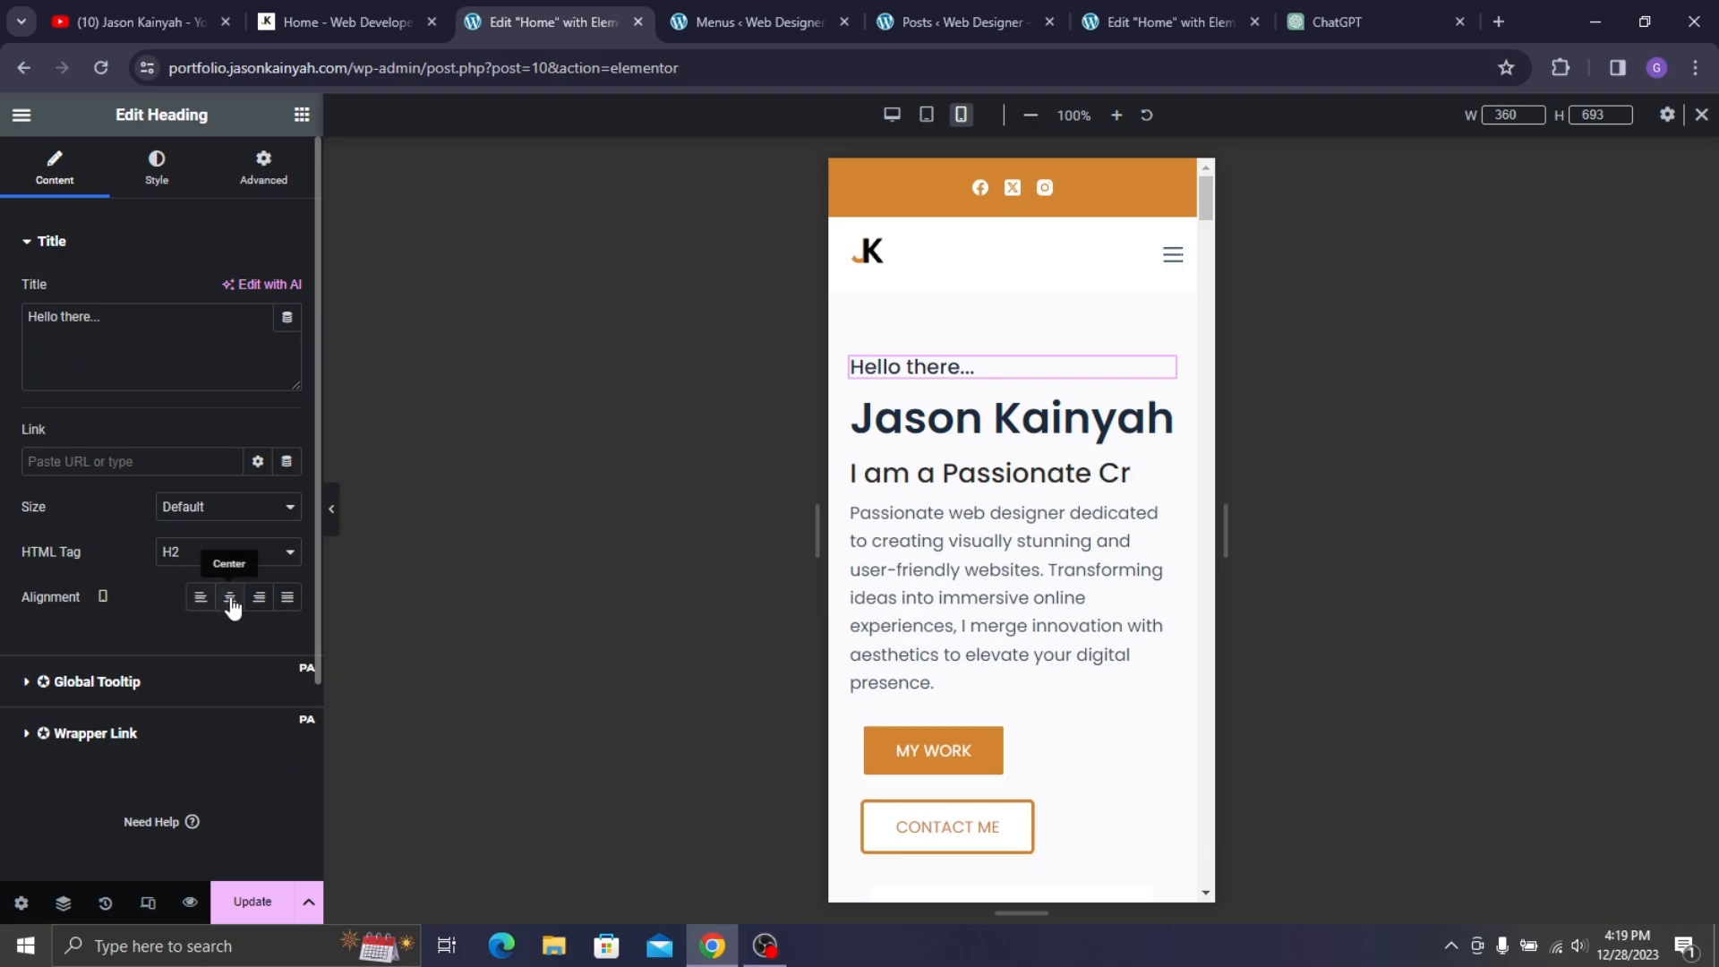
- Centre 'Hello there...', then make the Jason Kainyah heading 30 px and centred on mobile
{"action": "left_click", "coordinate": [230, 600]}
{"action": "left_click", "coordinate": [1163, 417]}
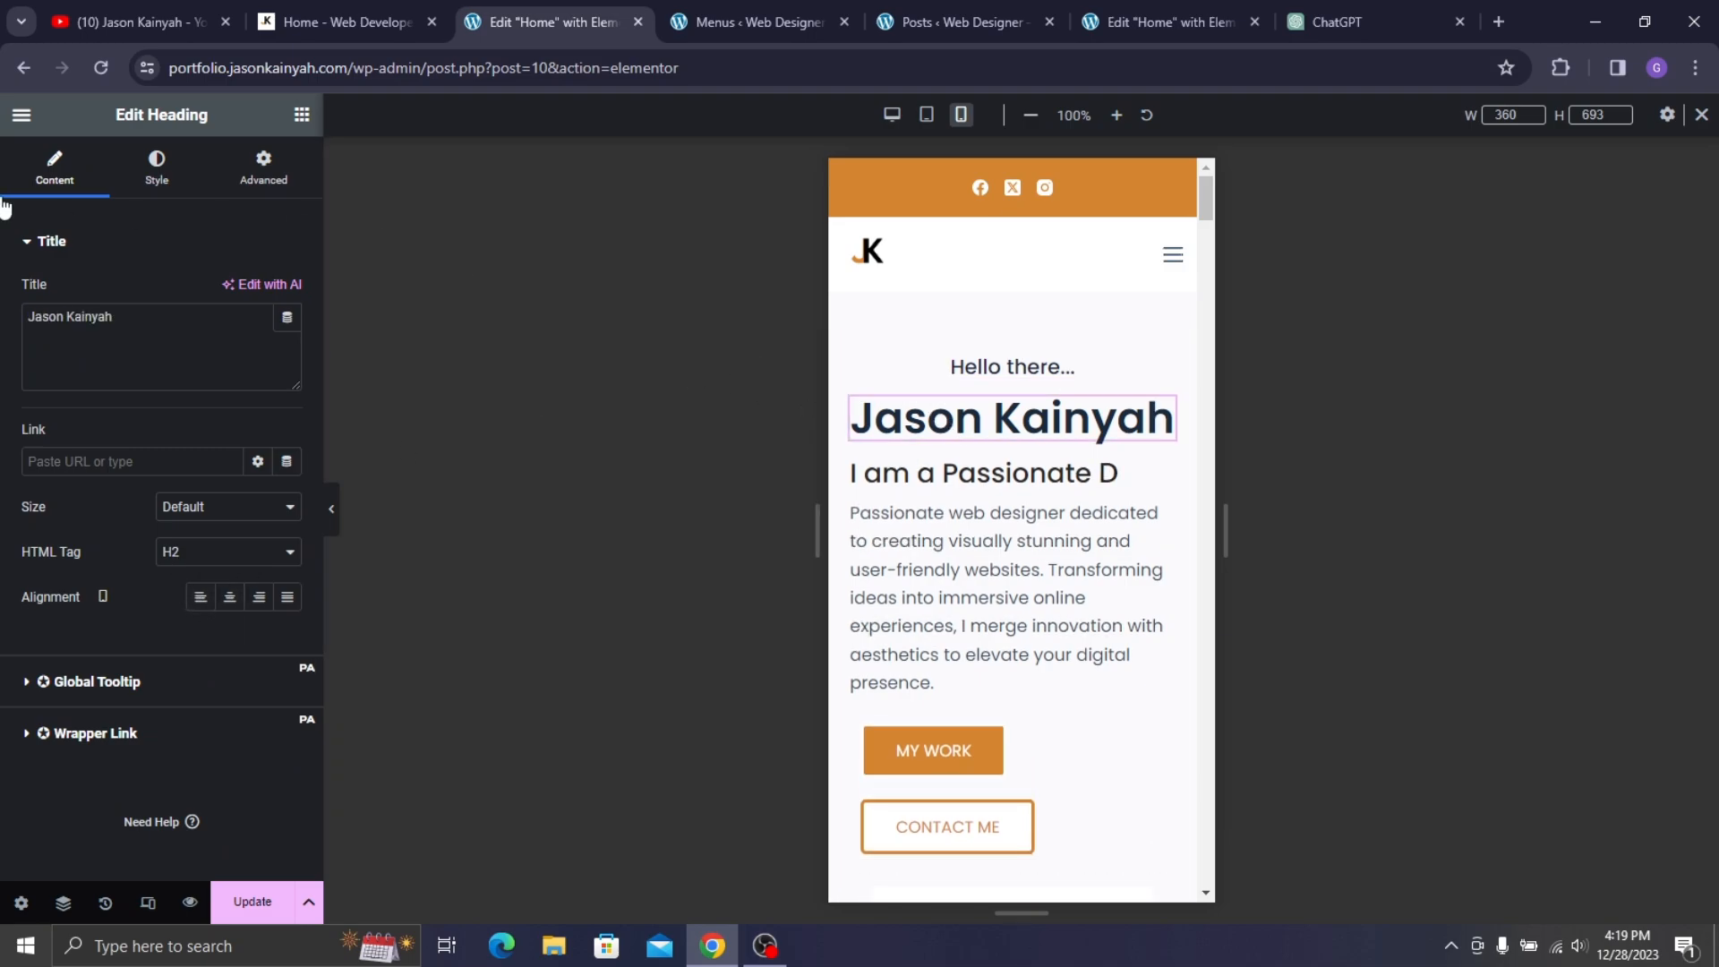
{"action": "left_click", "coordinate": [155, 179]}
{"action": "left_click", "coordinate": [287, 337]}
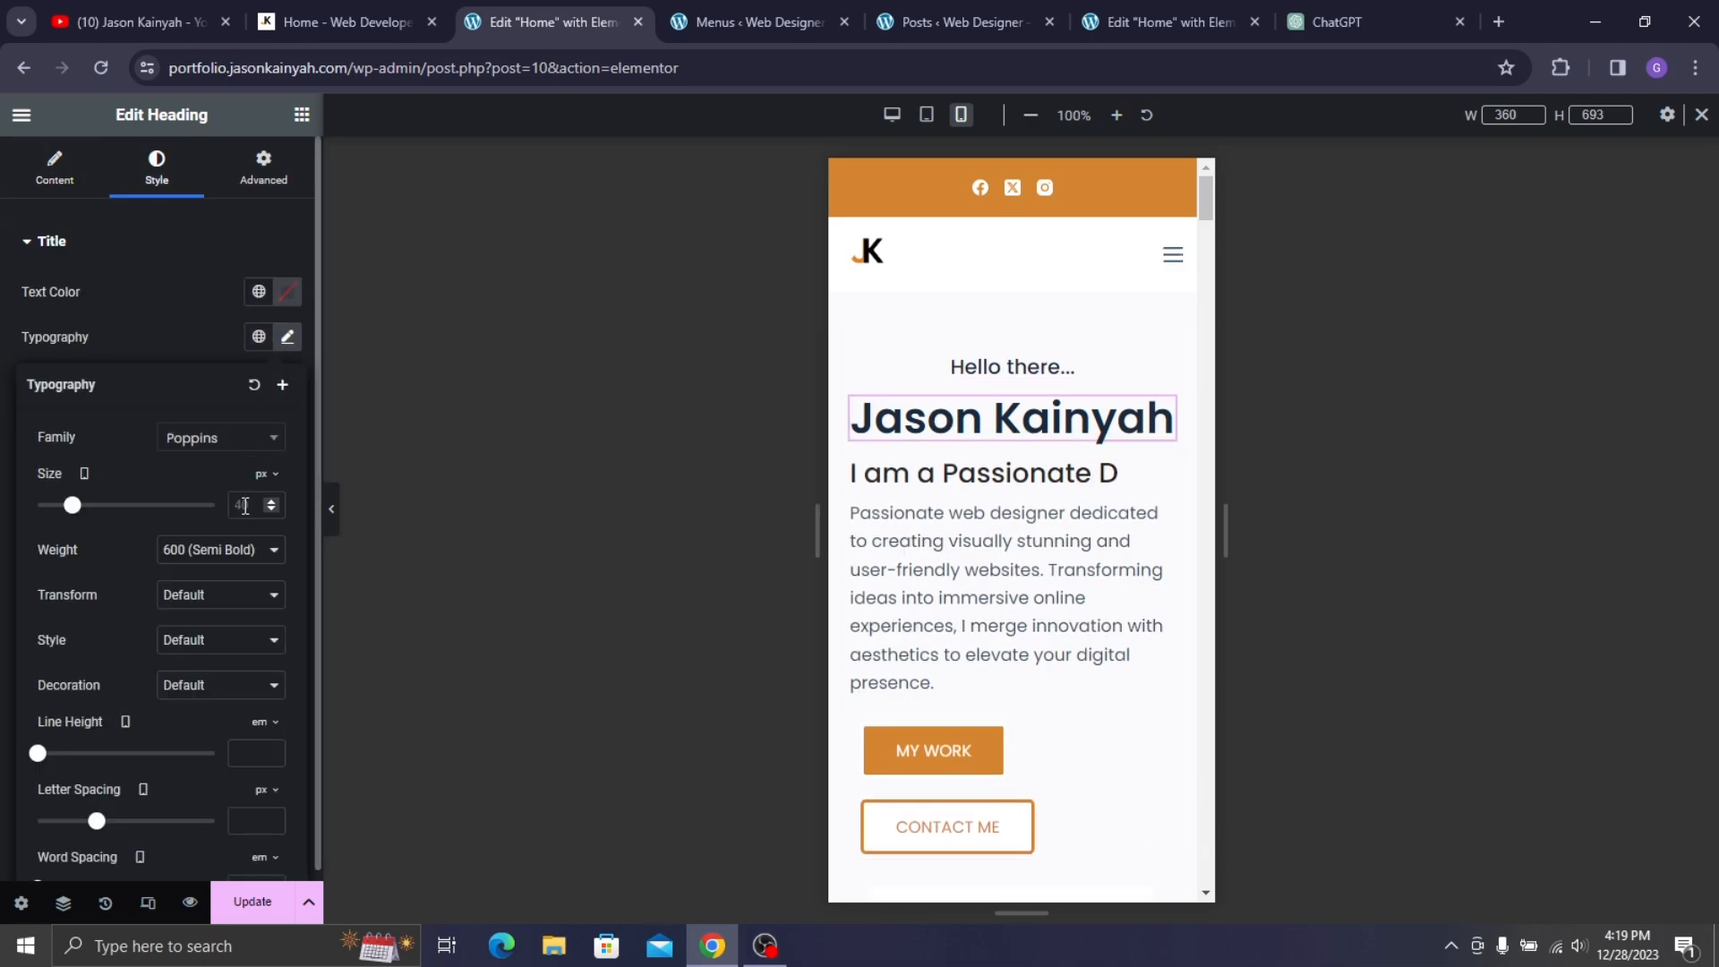
{"action": "type", "text": "30"}
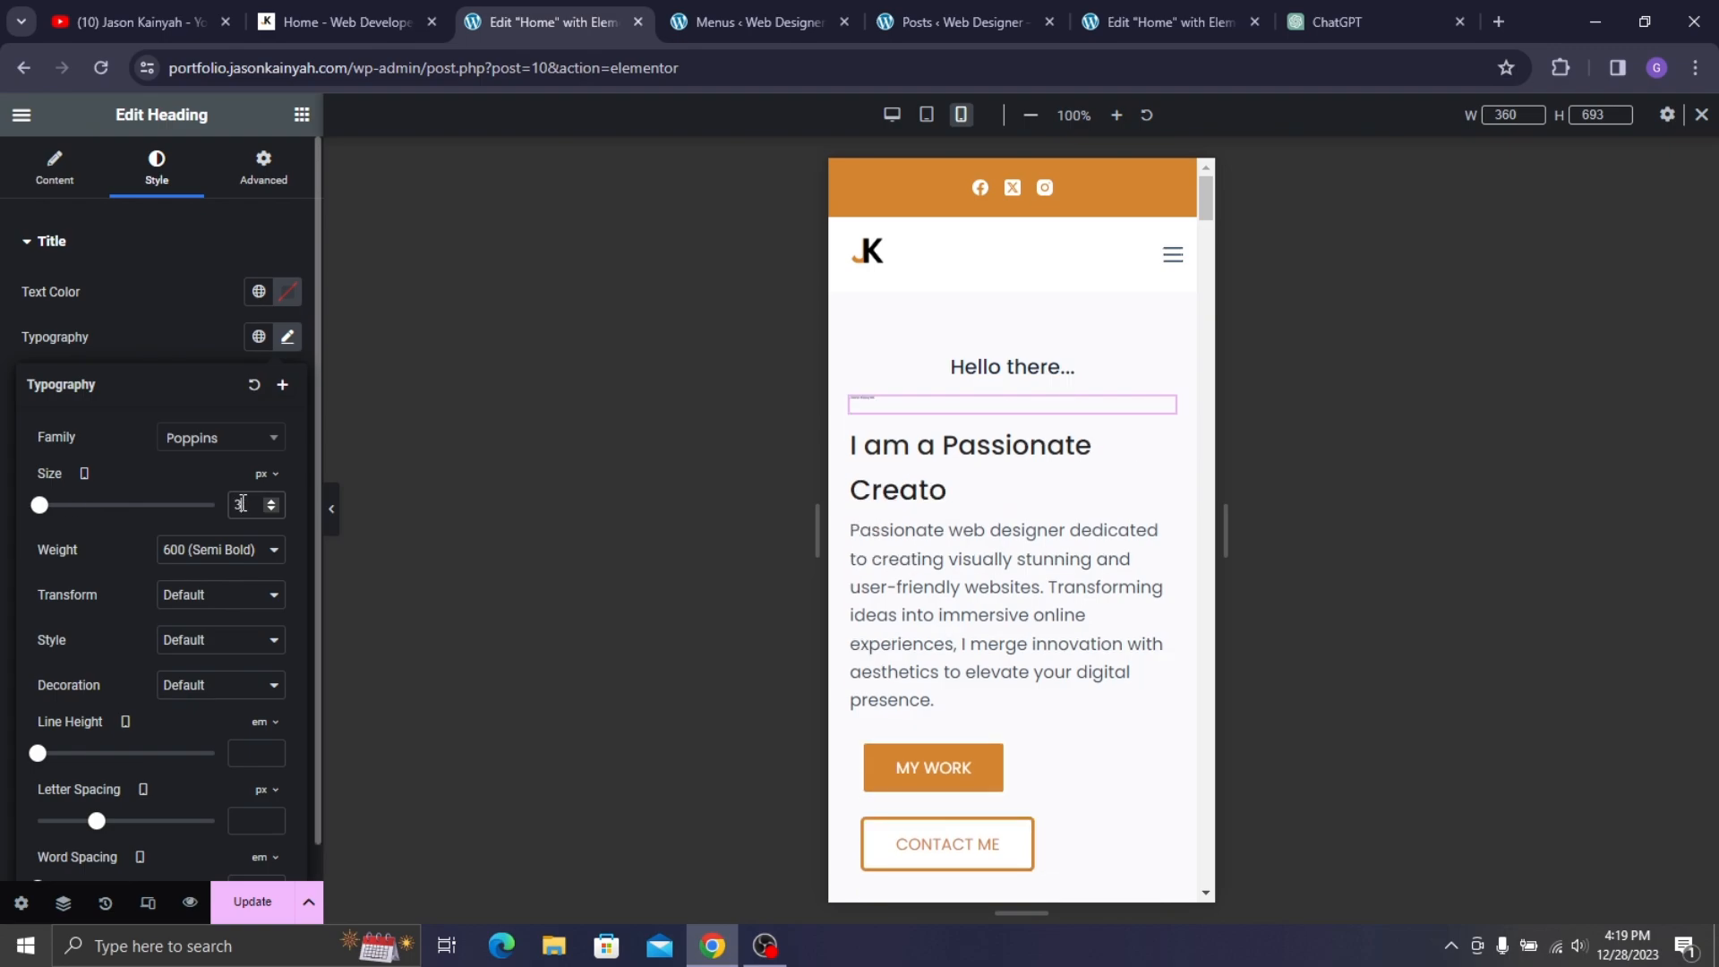
{"action": "left_click", "coordinate": [142, 182]}
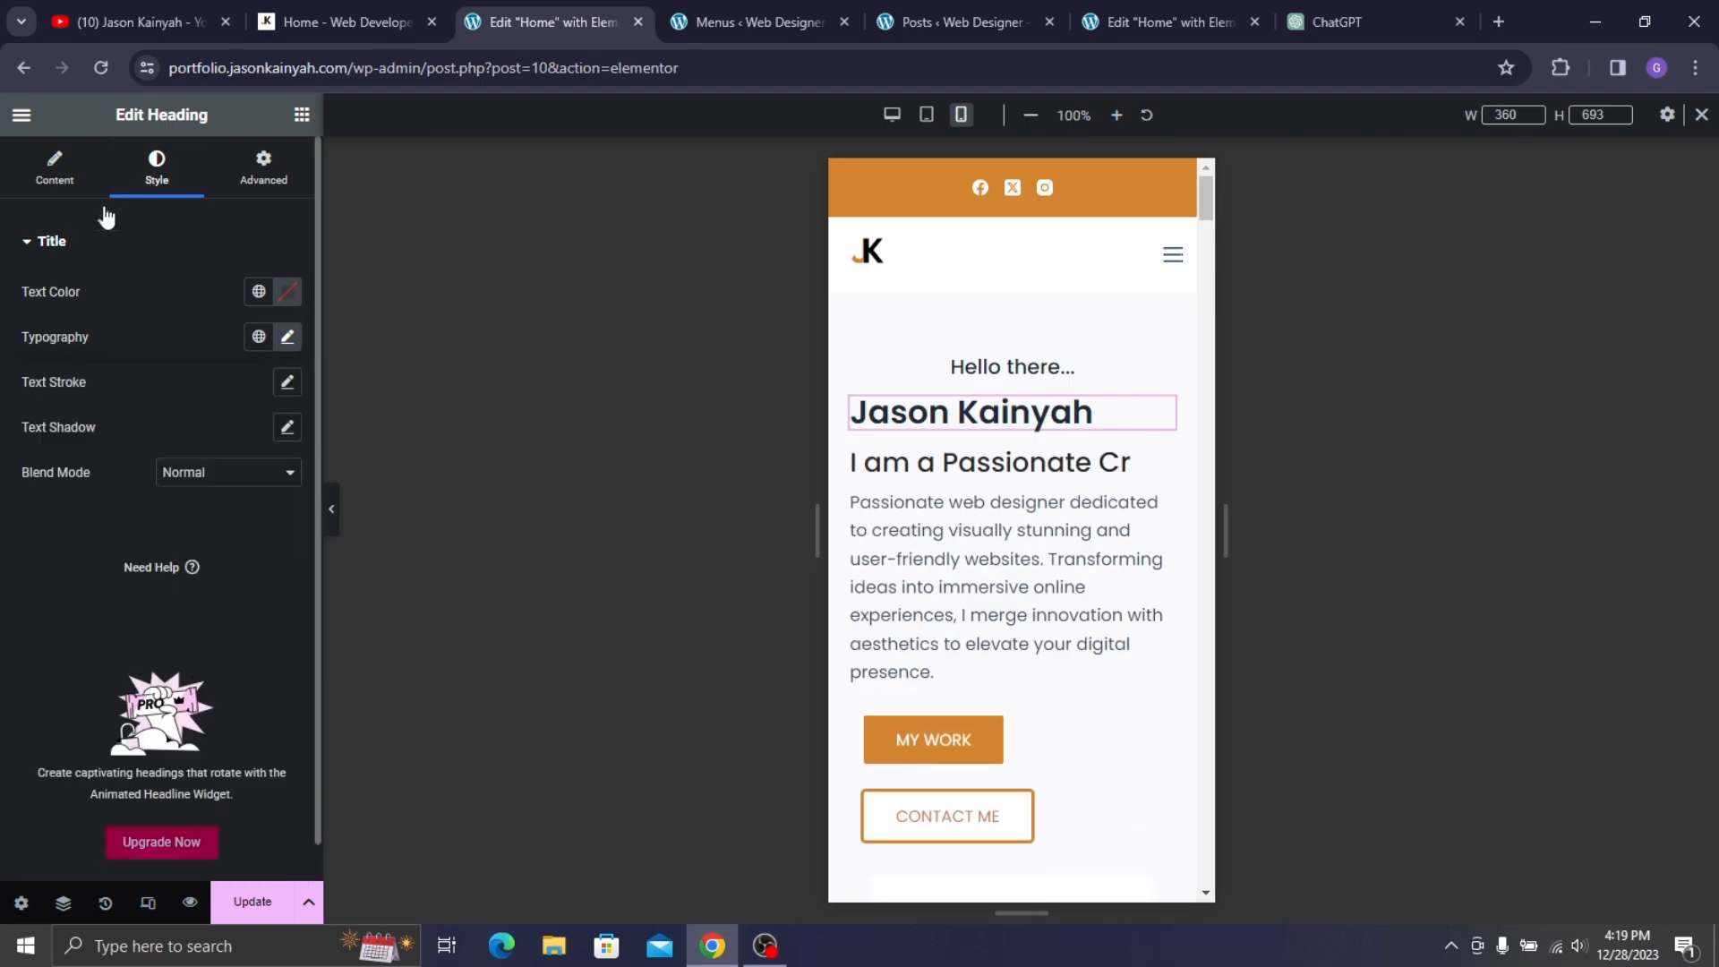
{"action": "left_click", "coordinate": [62, 184]}
{"action": "left_click", "coordinate": [230, 605]}
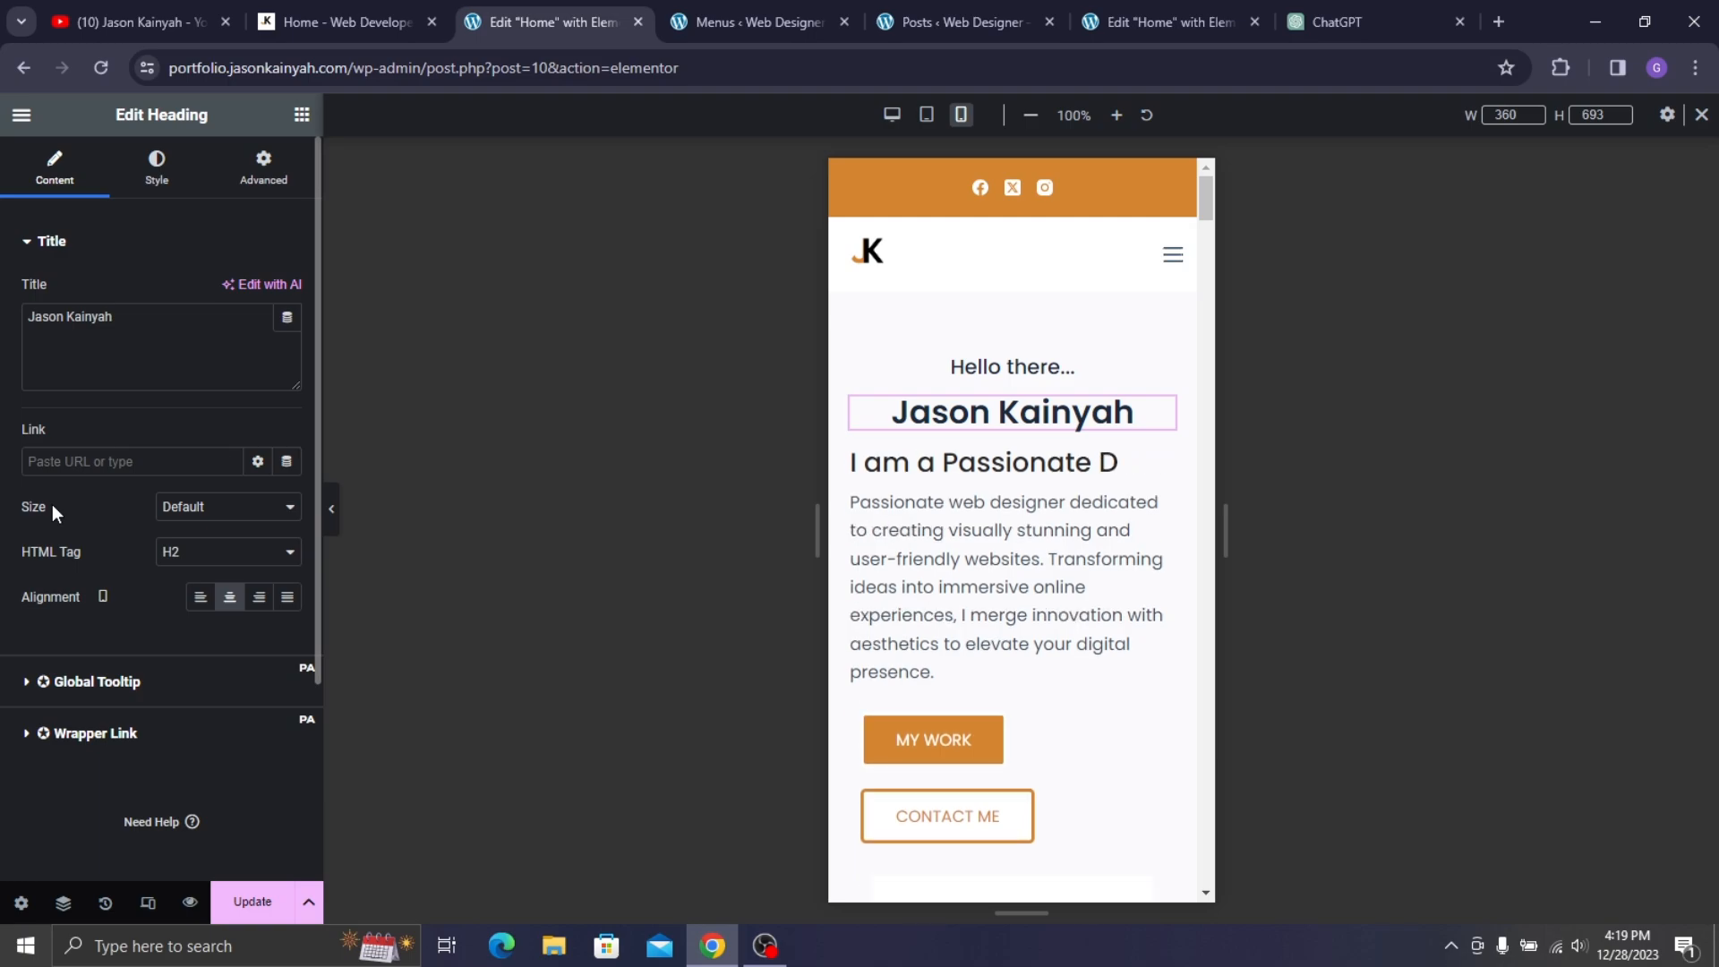
- Centre the animated 'I am a Passionate' headline and set its fancy text size to 20 px
{"action": "left_click", "coordinate": [990, 503]}
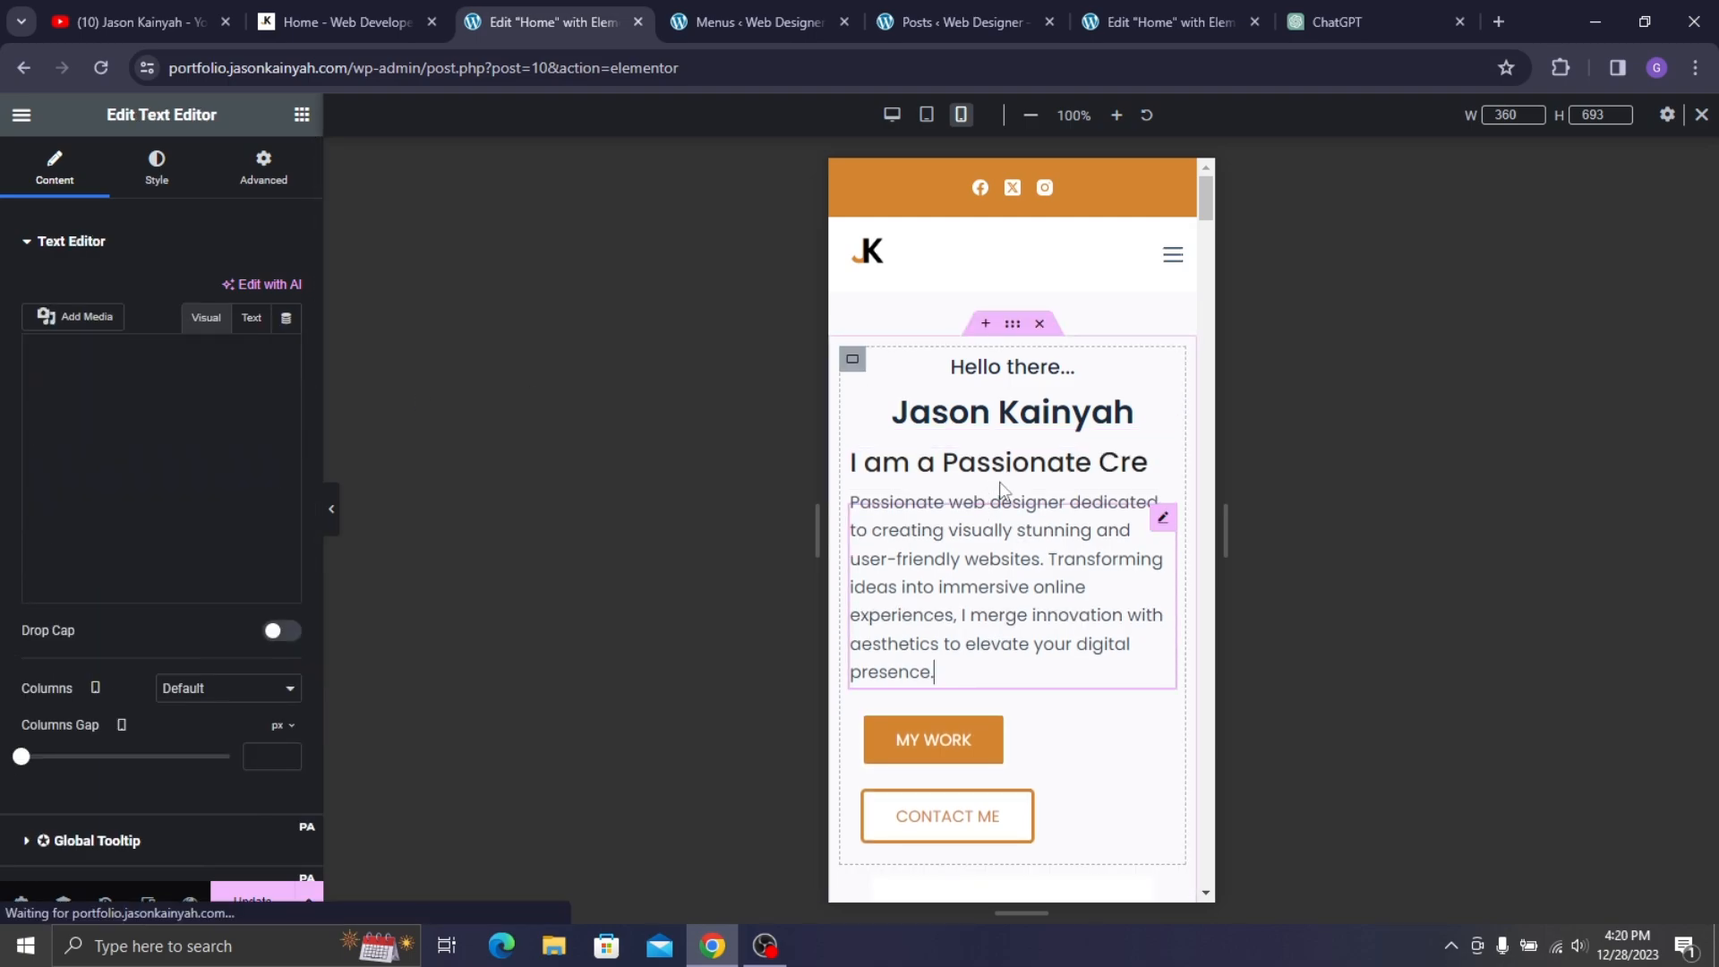
{"action": "left_click", "coordinate": [1010, 484]}
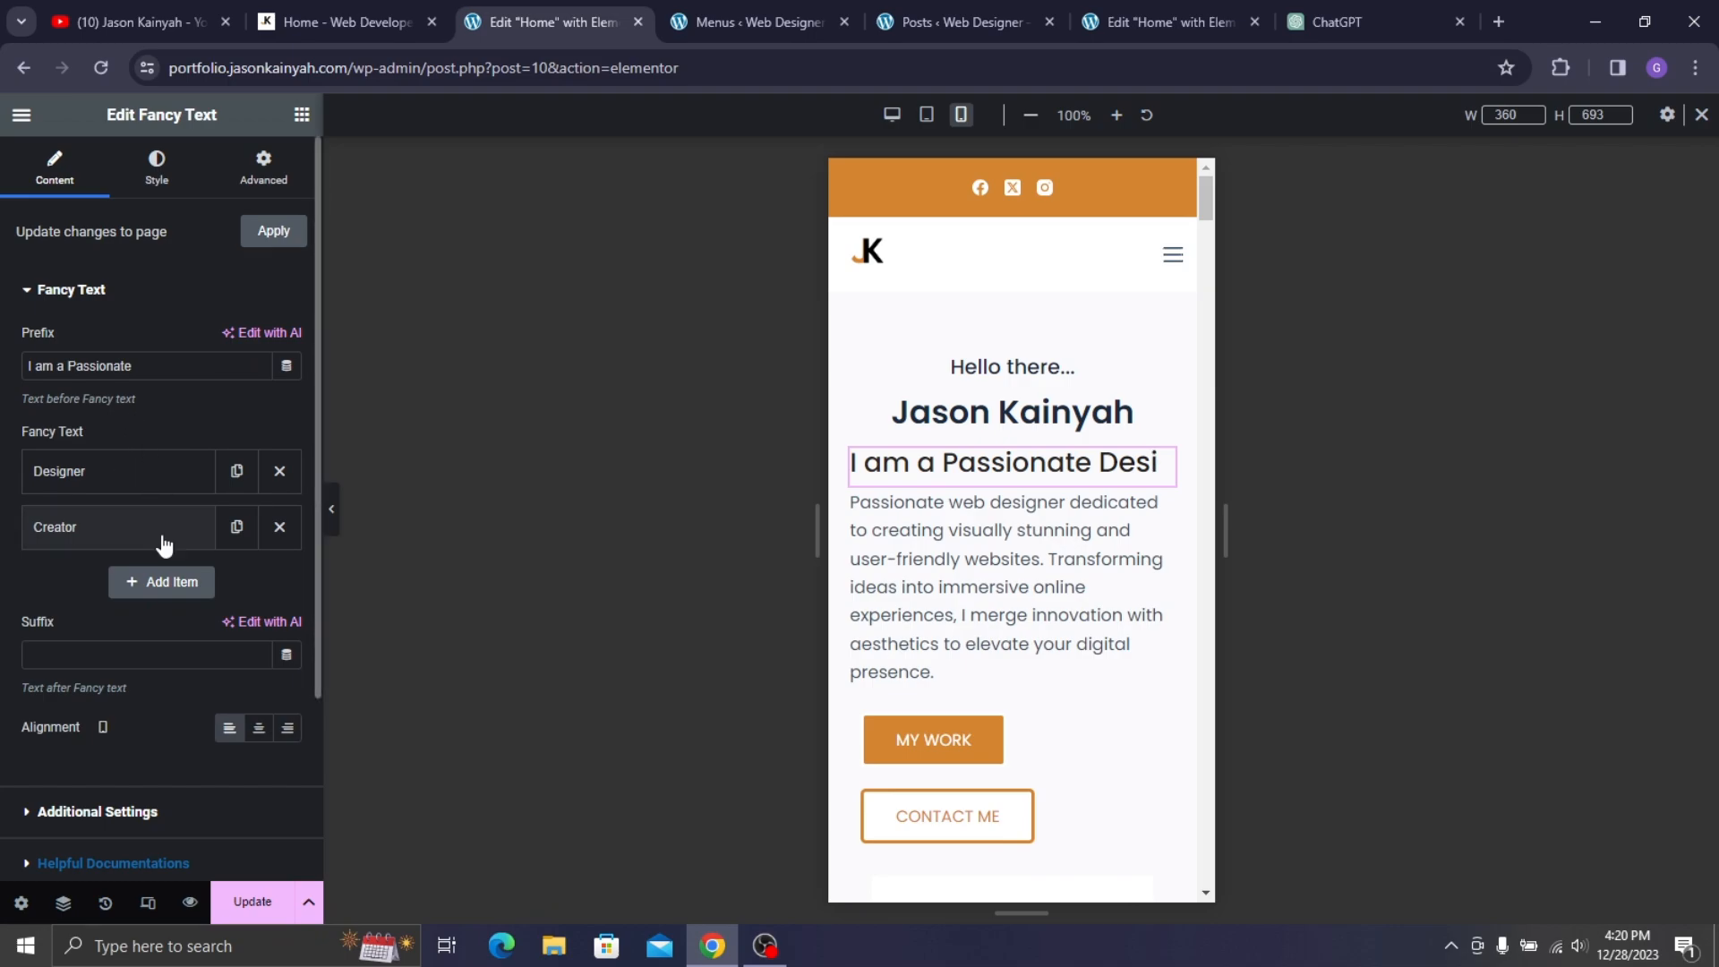
{"action": "left_click", "coordinate": [259, 727]}
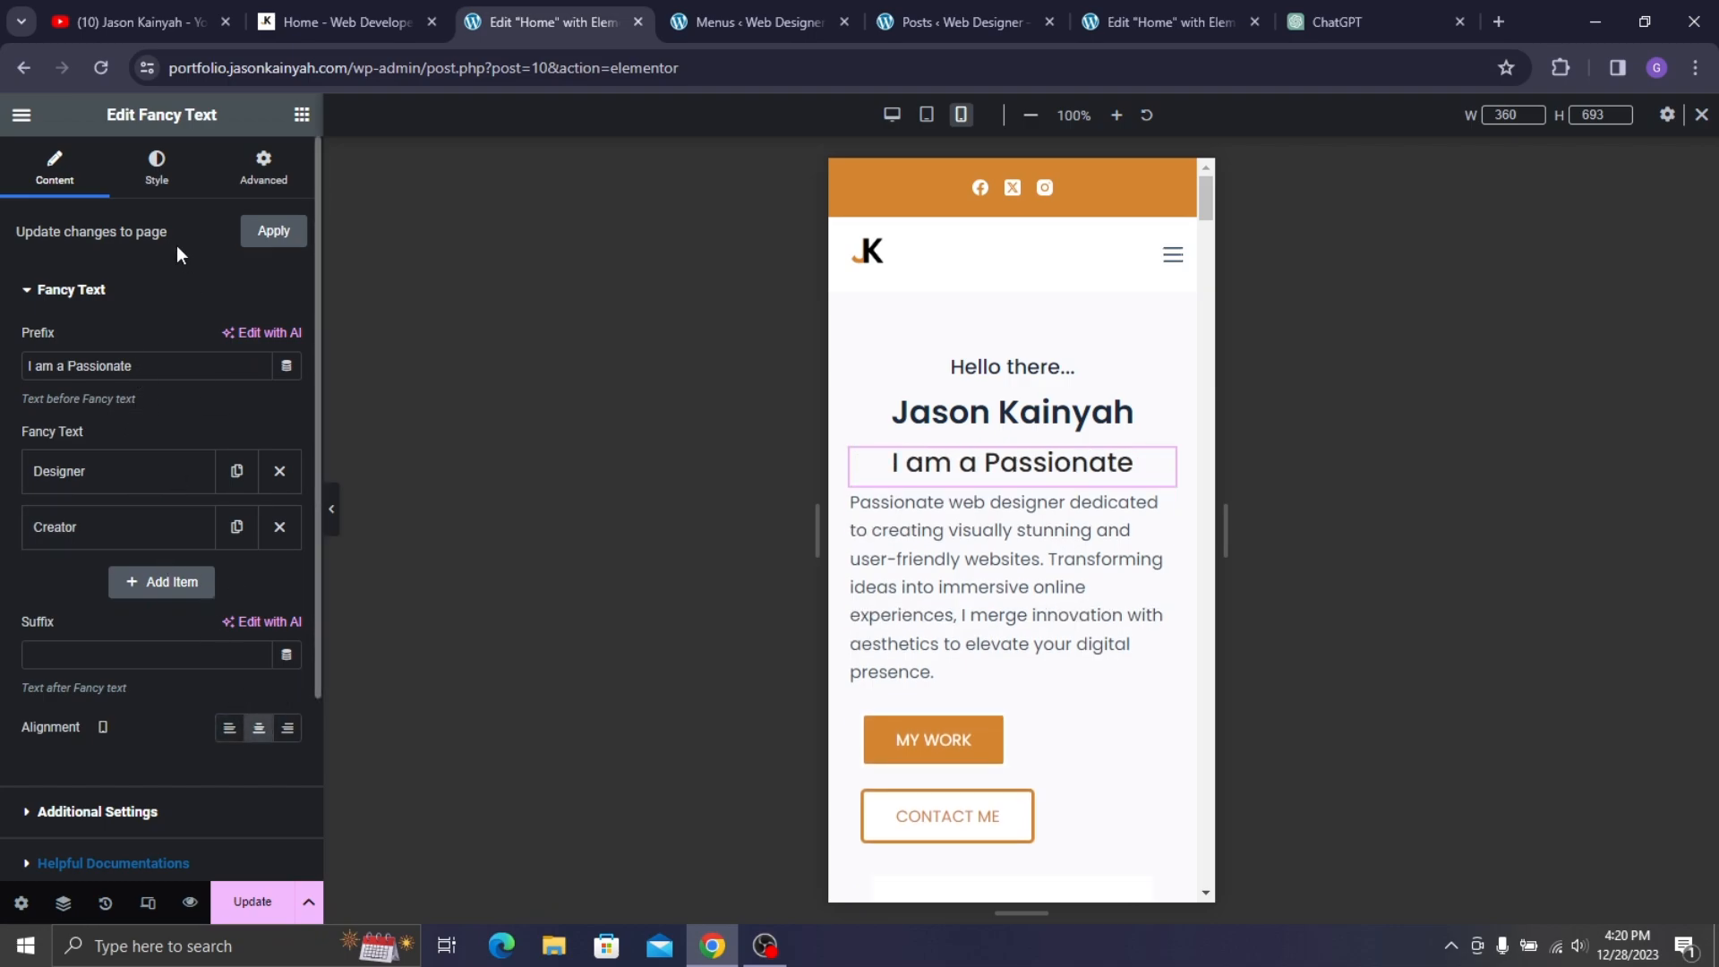
{"action": "left_click", "coordinate": [154, 170]}
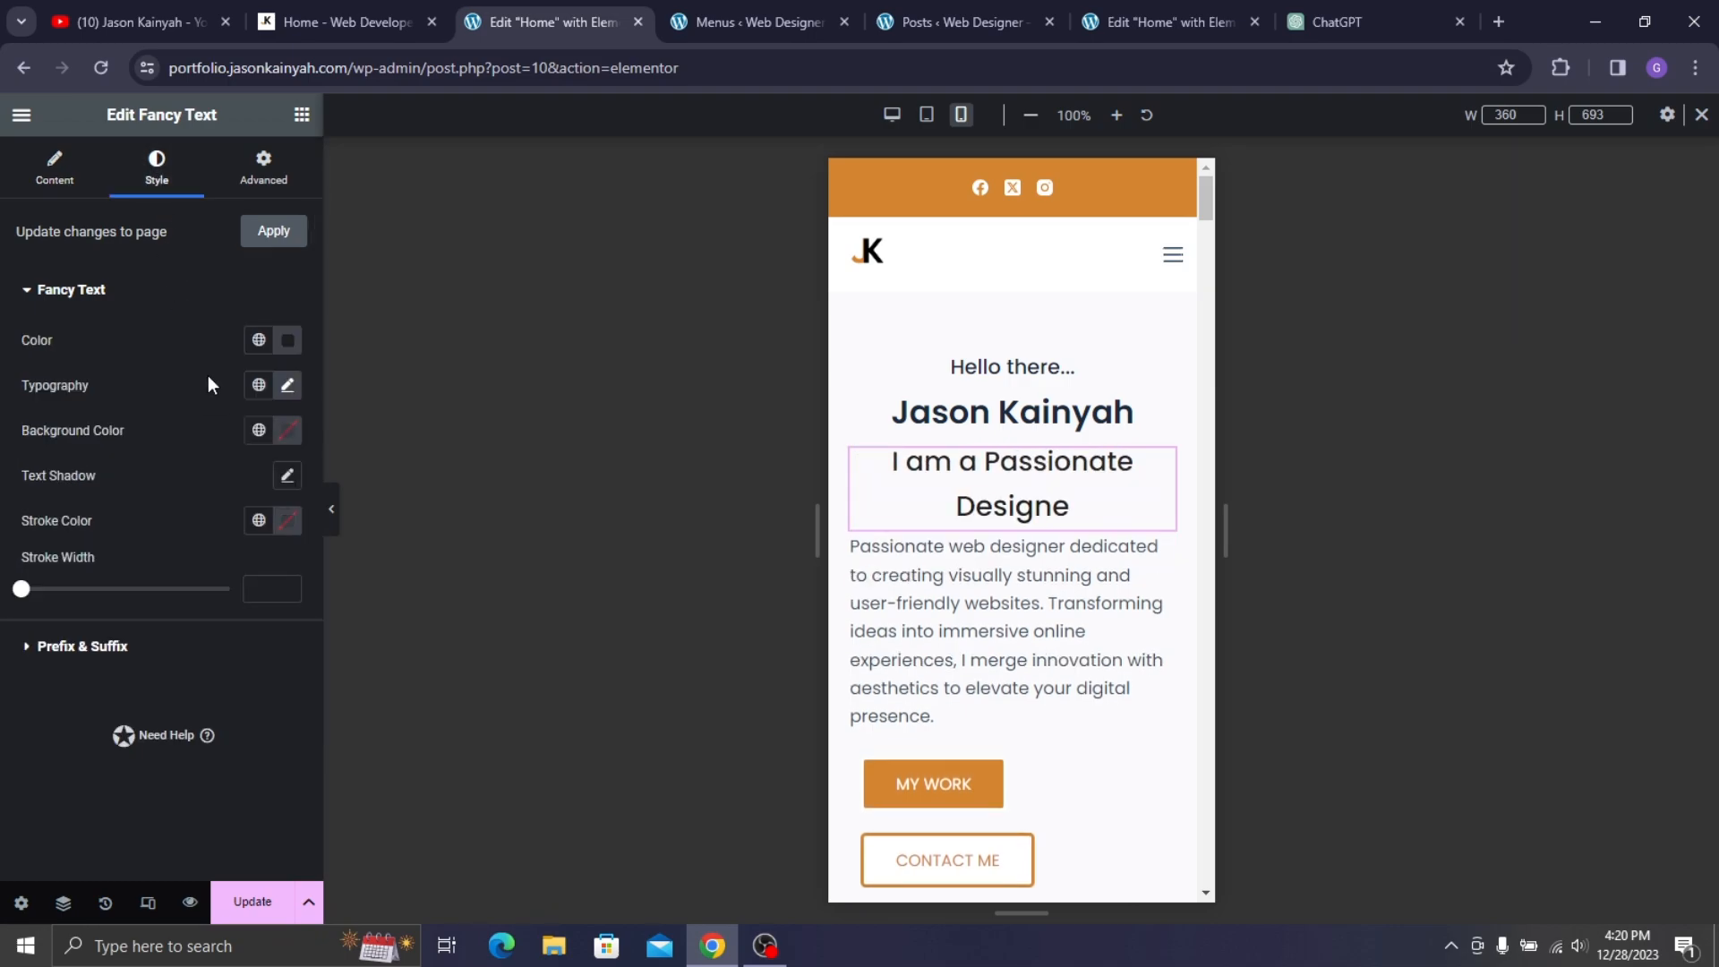
{"action": "left_click", "coordinate": [287, 385]}
{"action": "left_click", "coordinate": [242, 554]}
{"action": "type", "text": "2"}
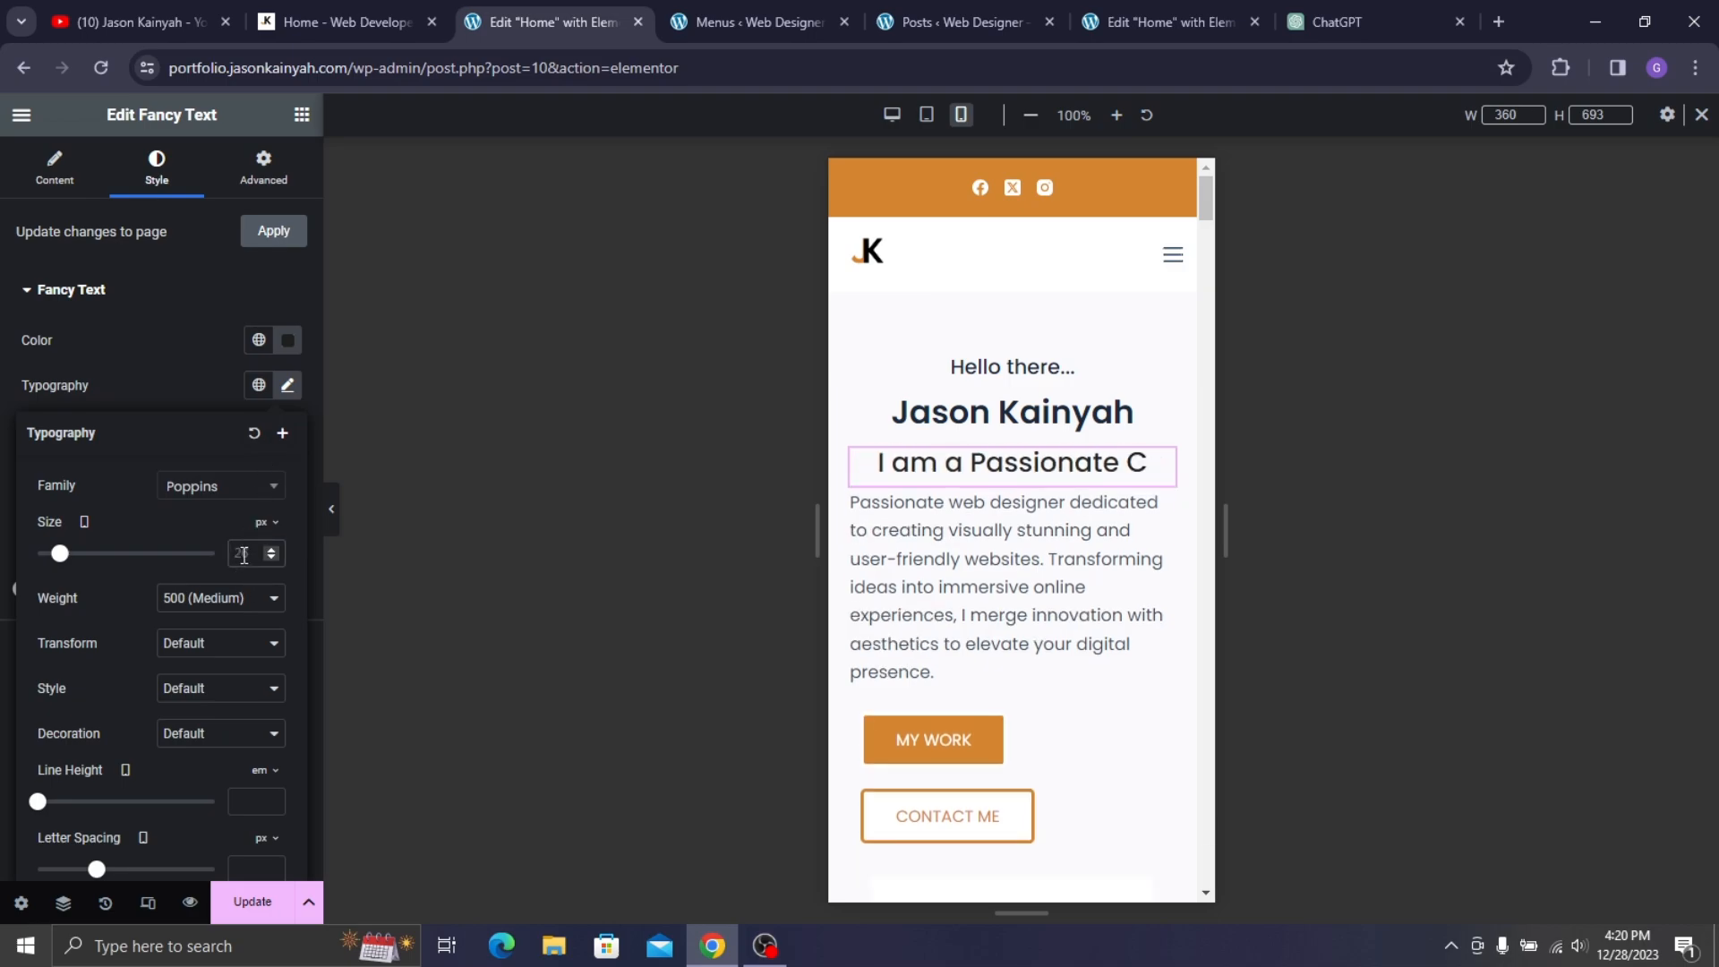
{"action": "type", "text": "0"}
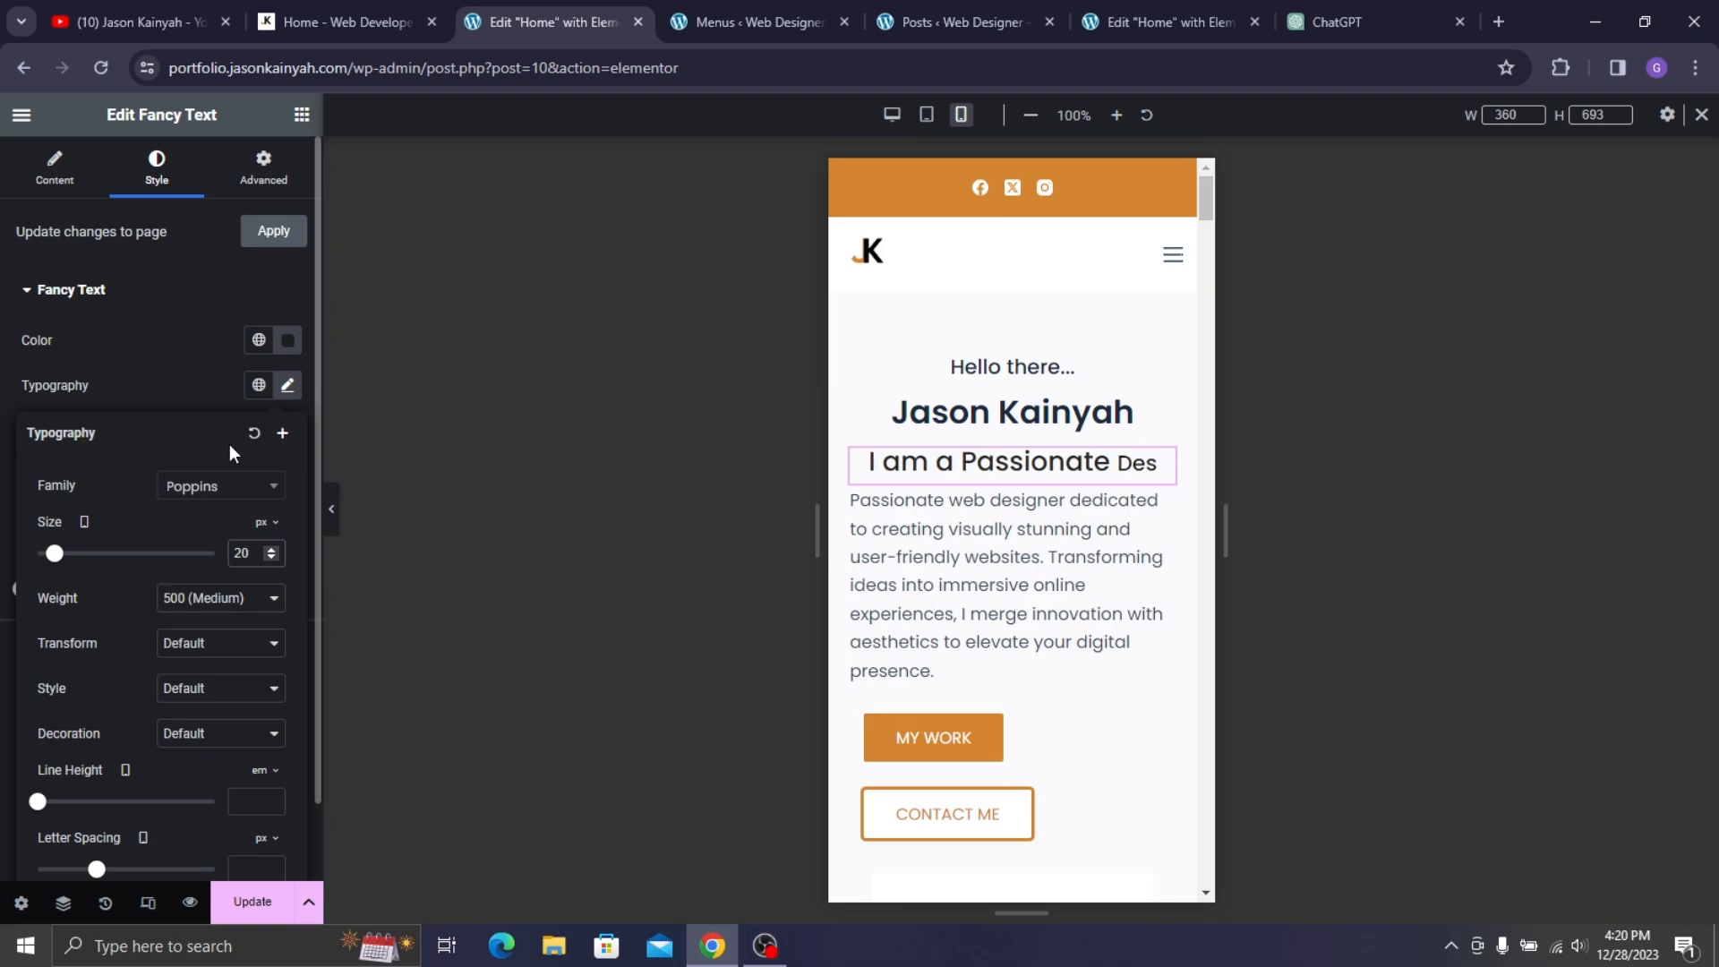
{"action": "key", "text": "BackSpace"}
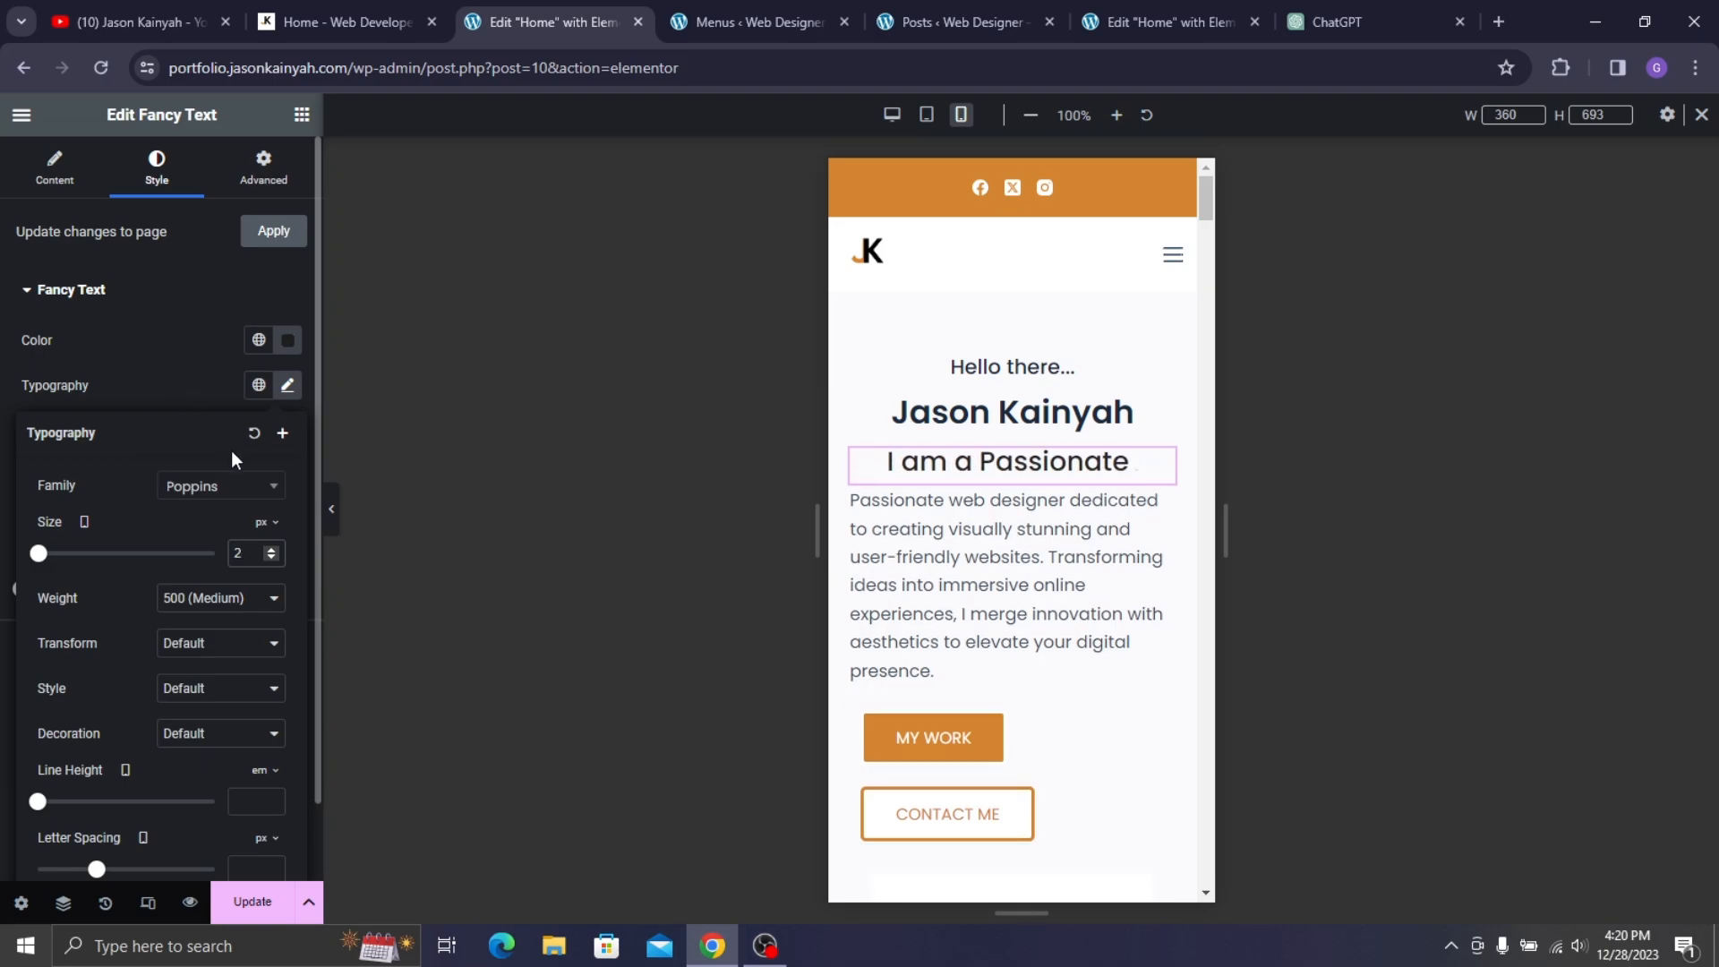
{"action": "left_click", "coordinate": [127, 388]}
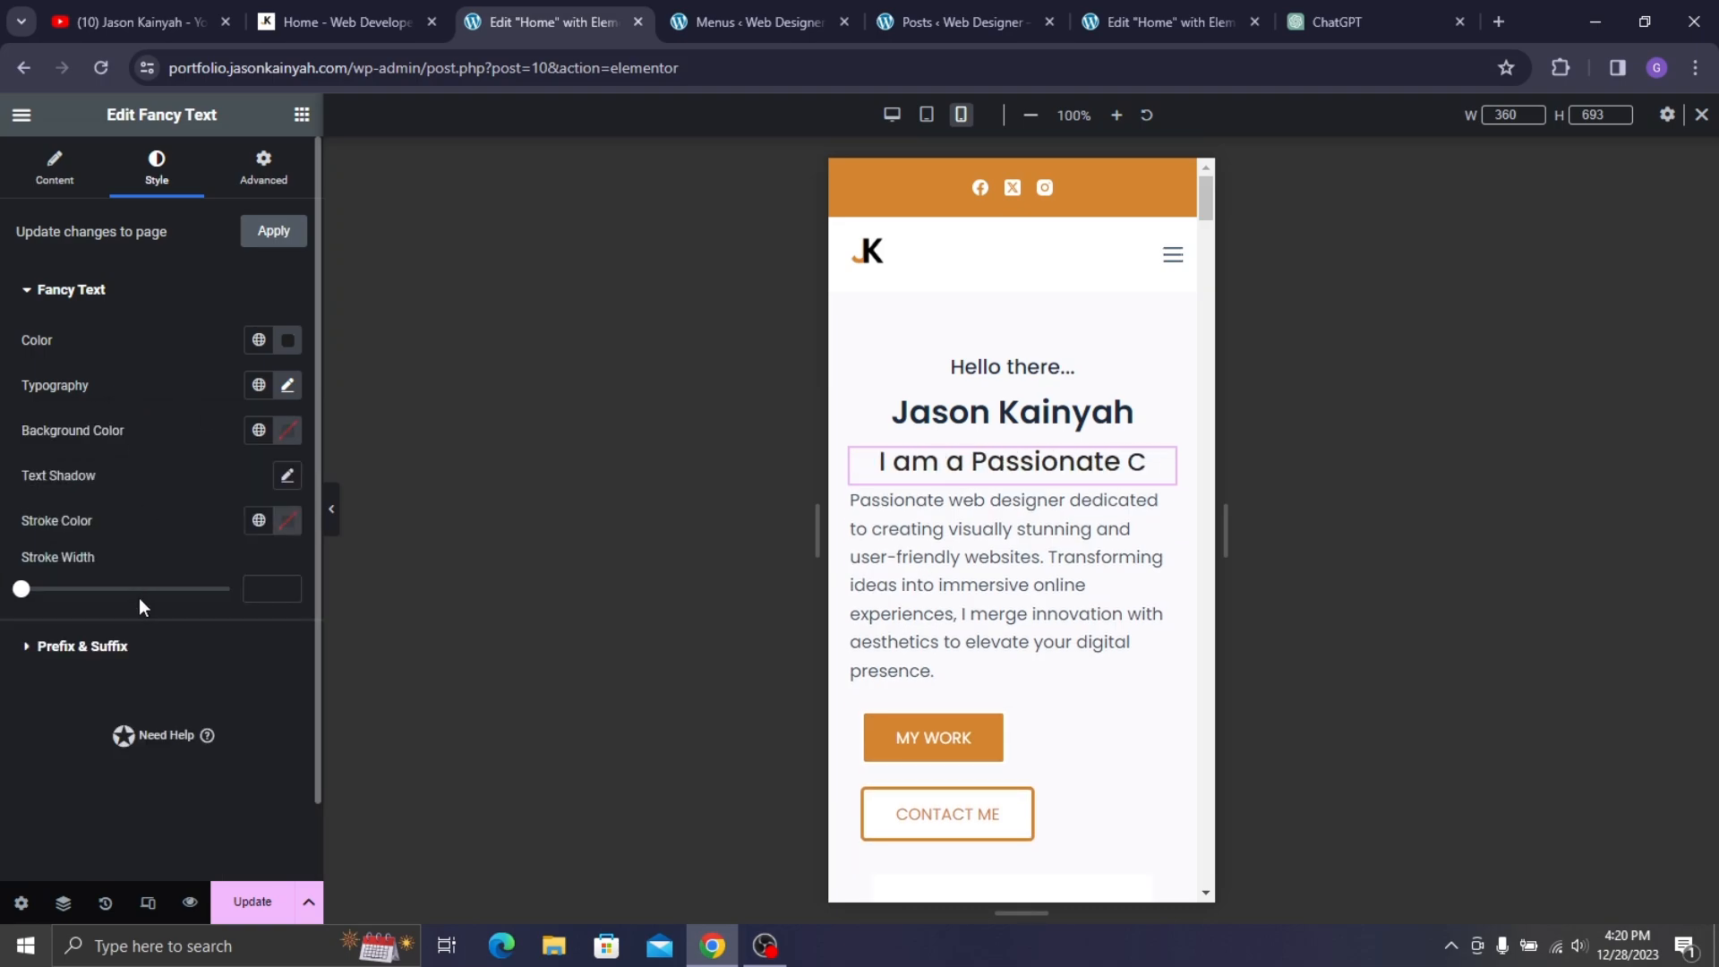
- Set the headline's prefix typography size to 20 px on mobile
{"action": "left_click", "coordinate": [158, 654]}
{"action": "left_click", "coordinate": [287, 438]}
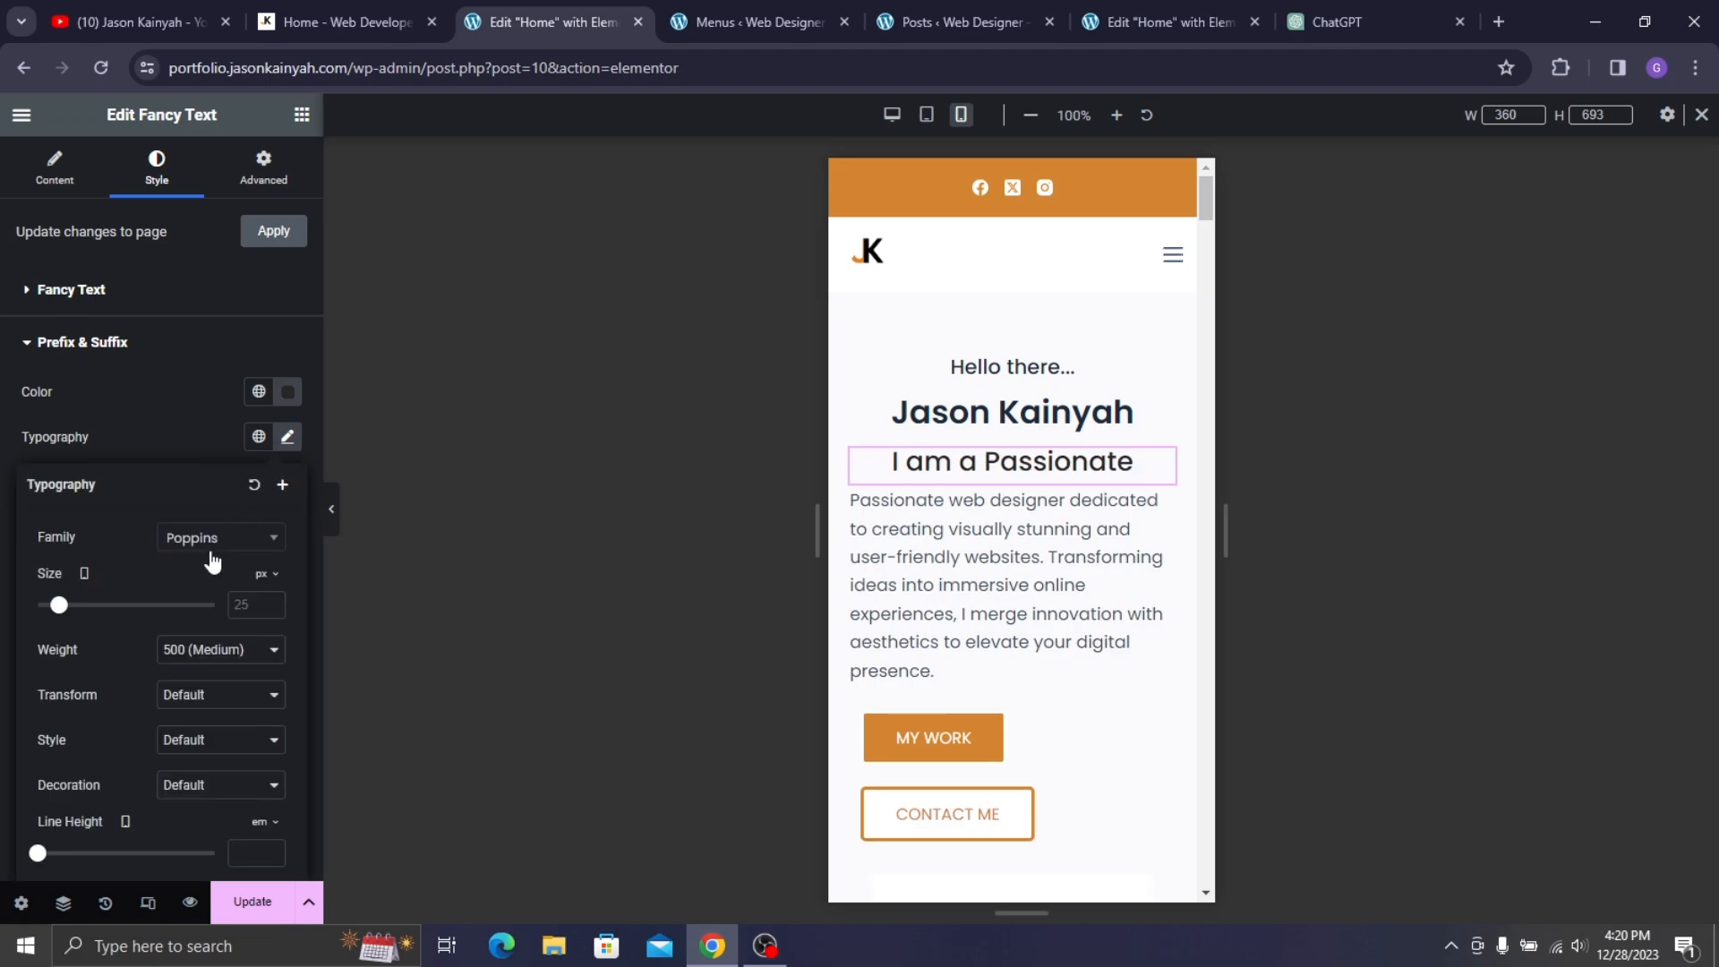
{"action": "left_click", "coordinate": [234, 606]}
{"action": "type", "text": "20"}
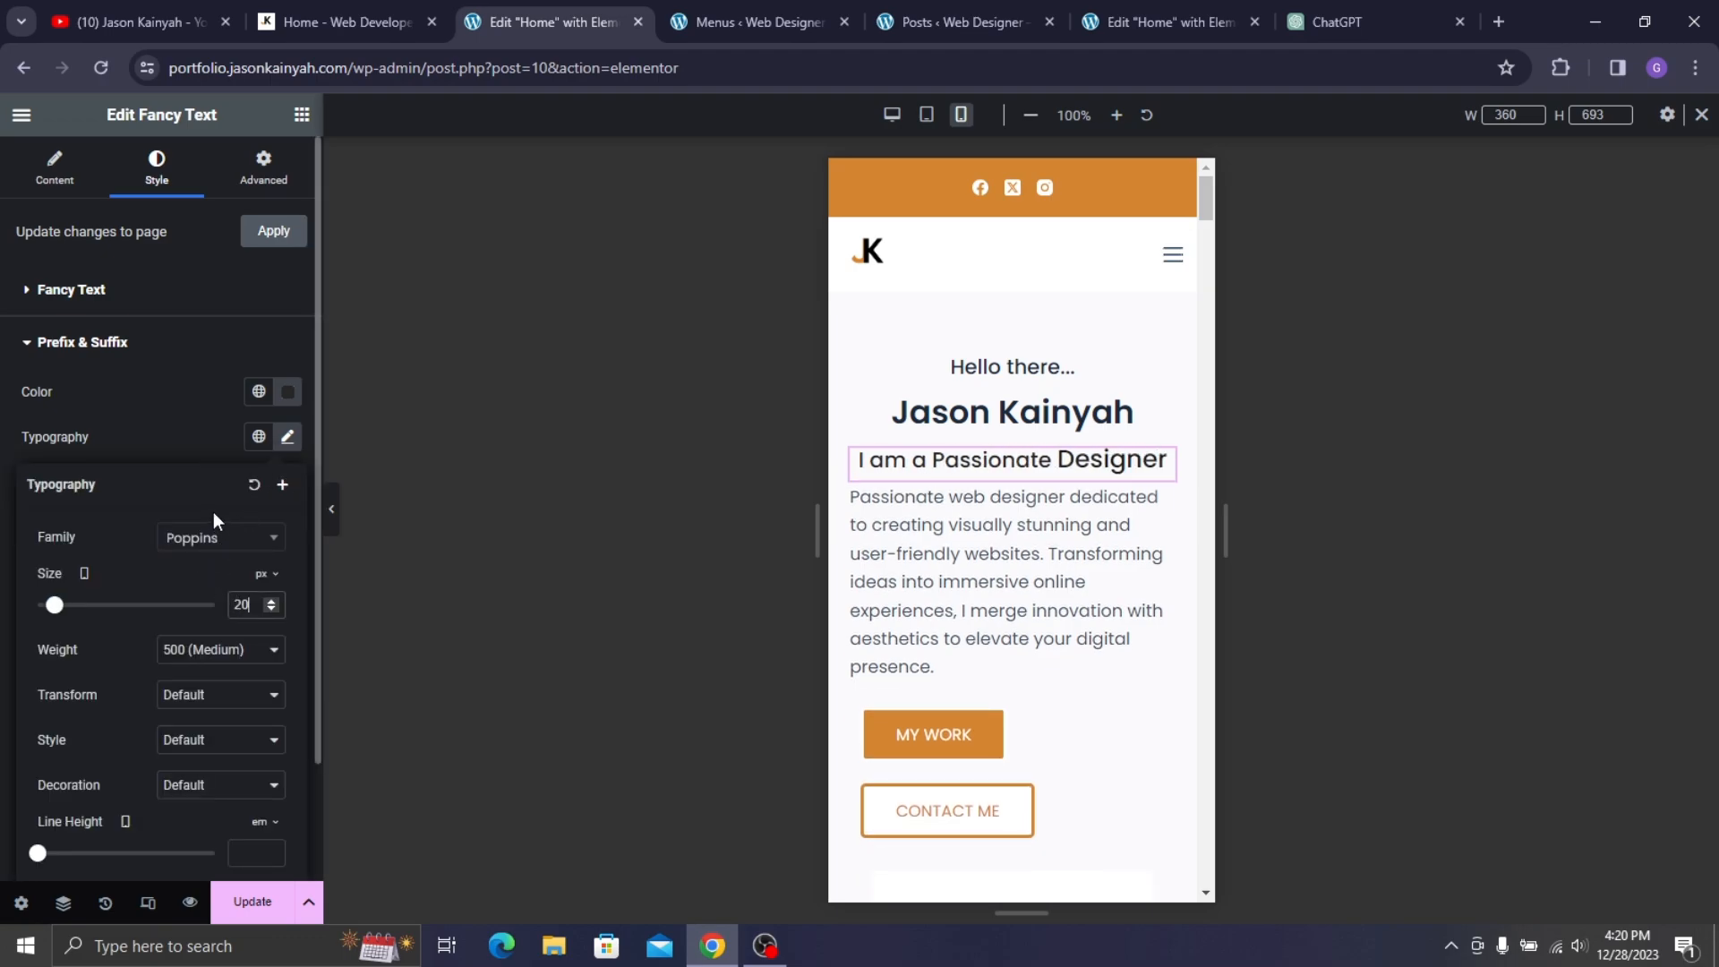
{"action": "left_click", "coordinate": [177, 390]}
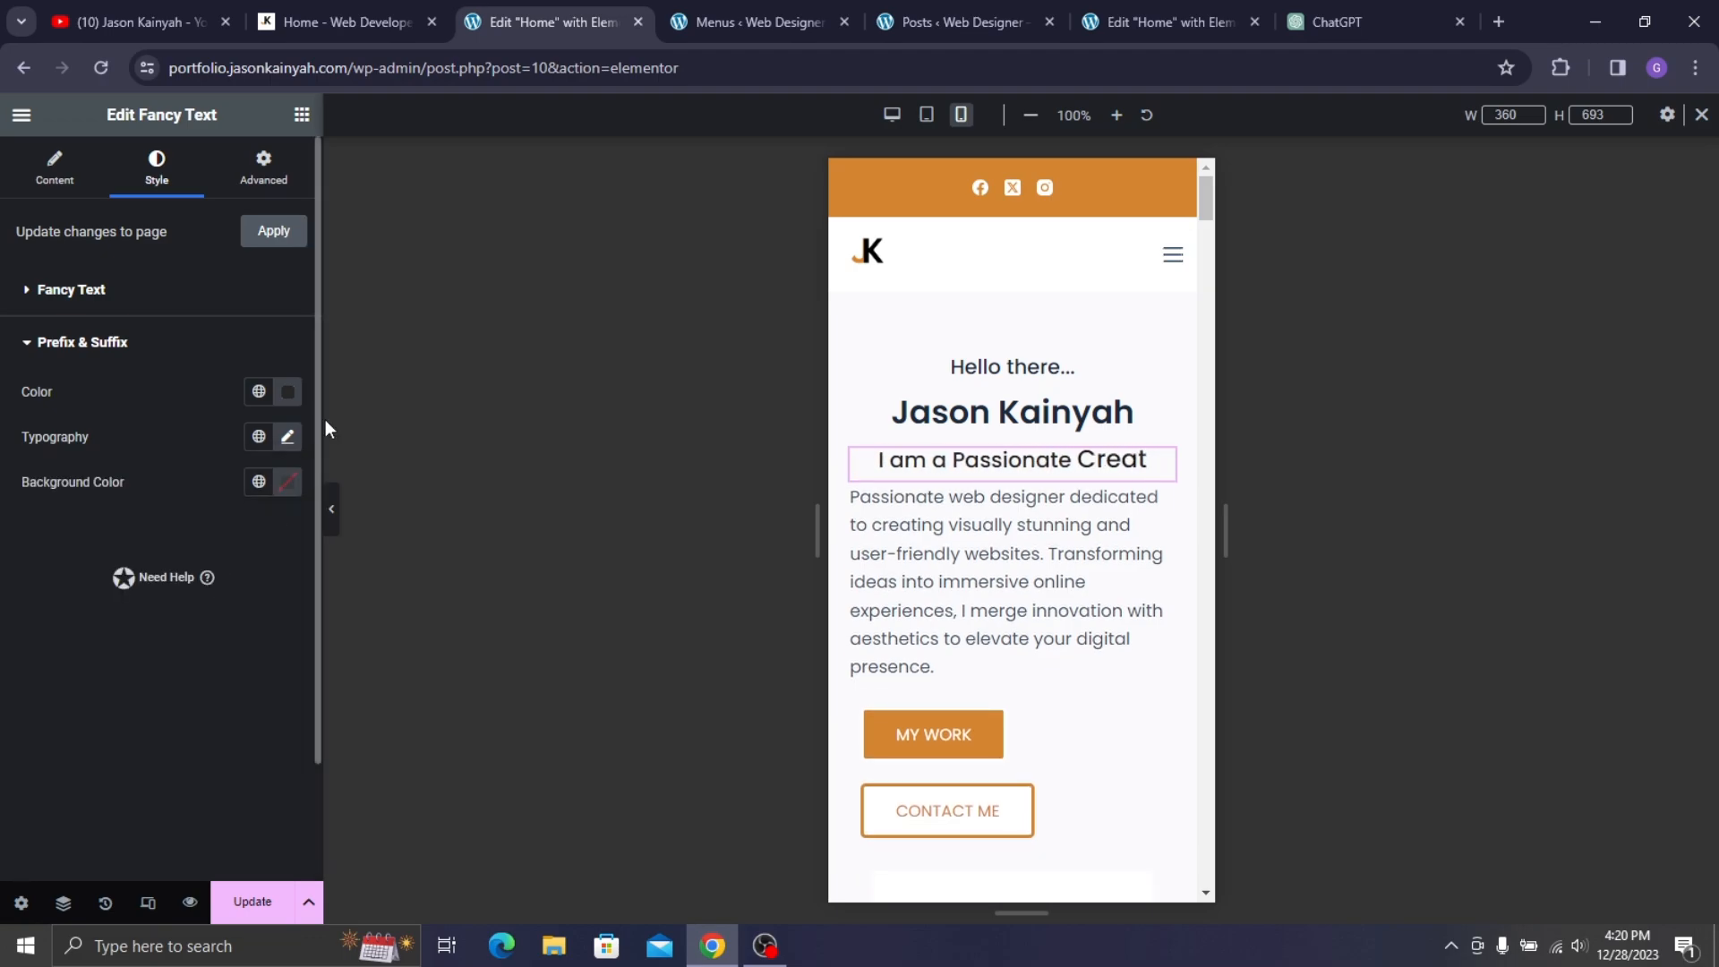
{"action": "left_click", "coordinate": [982, 606]}
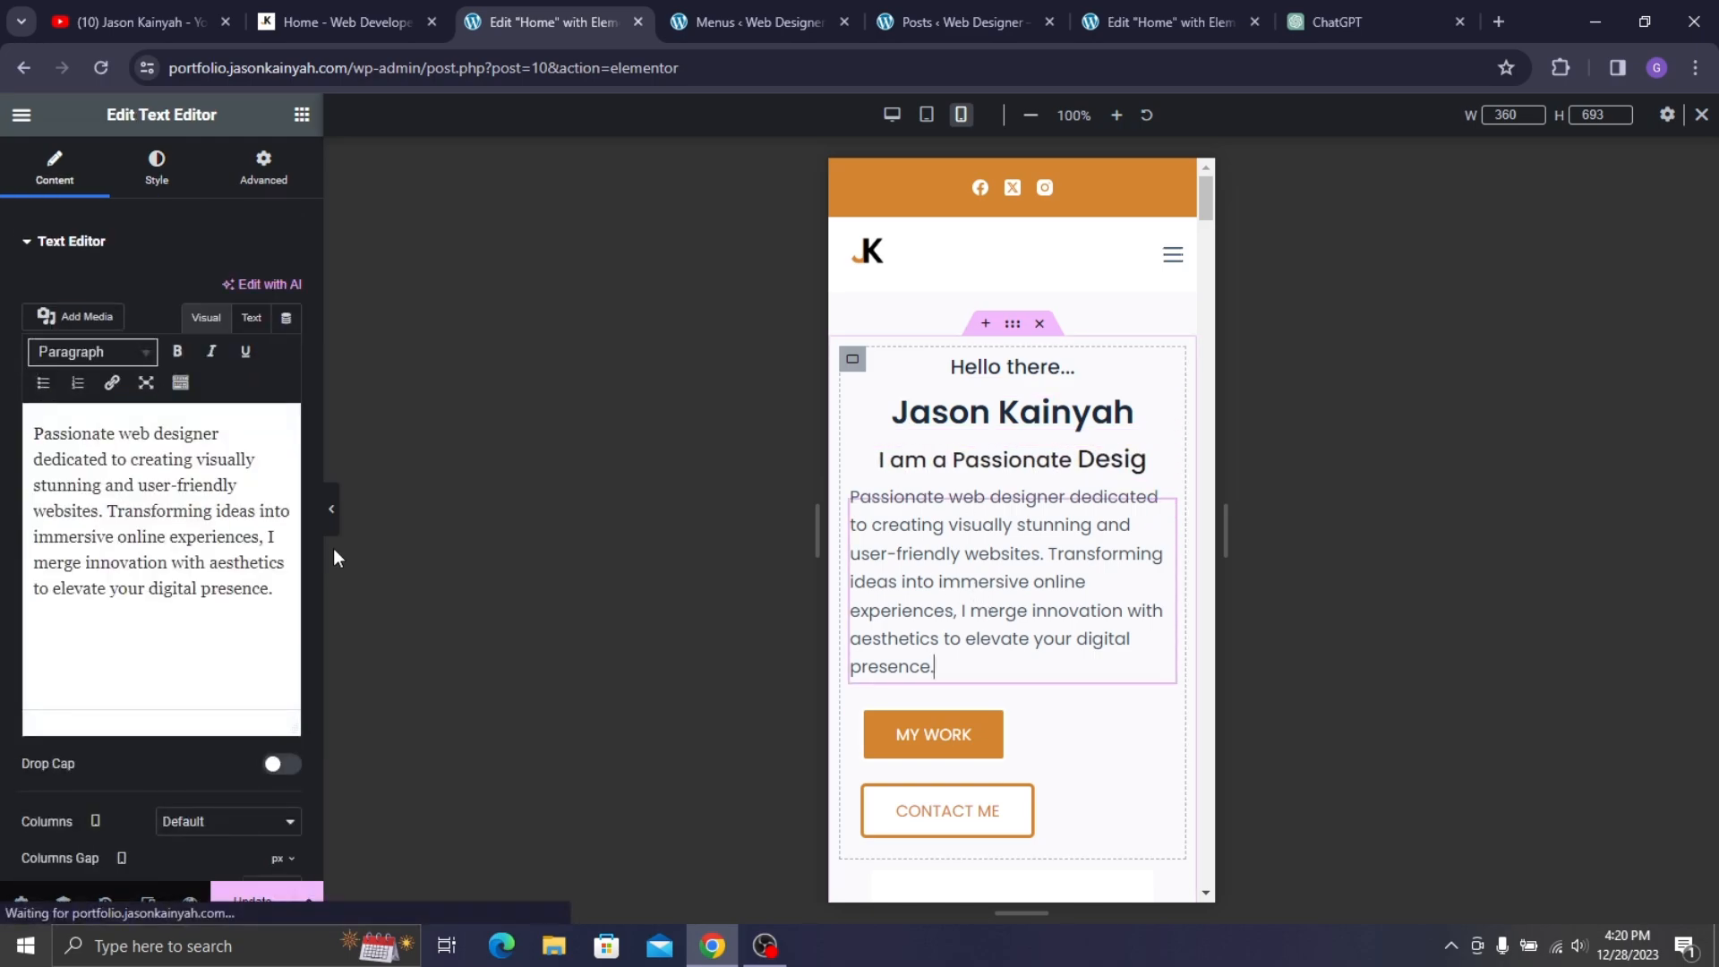
- Centre the description paragraph and set its mobile typography size to 15 px
{"action": "left_click", "coordinate": [156, 179]}
{"action": "left_click", "coordinate": [229, 292]}
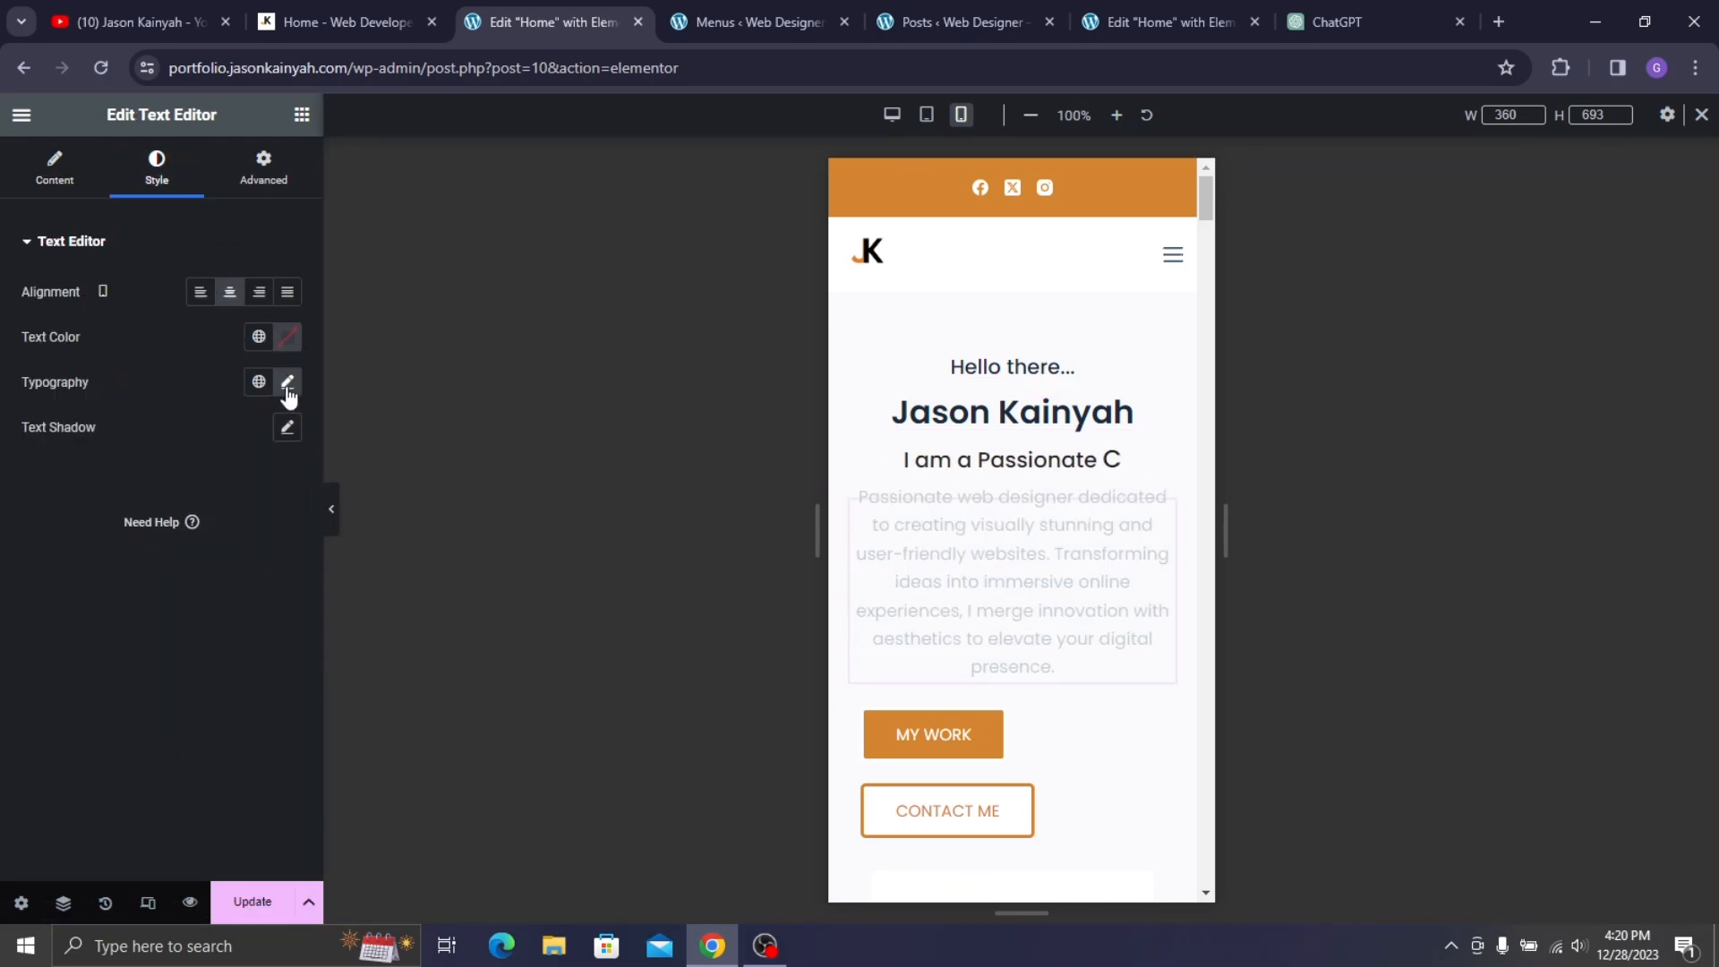
{"action": "left_click", "coordinate": [288, 385]}
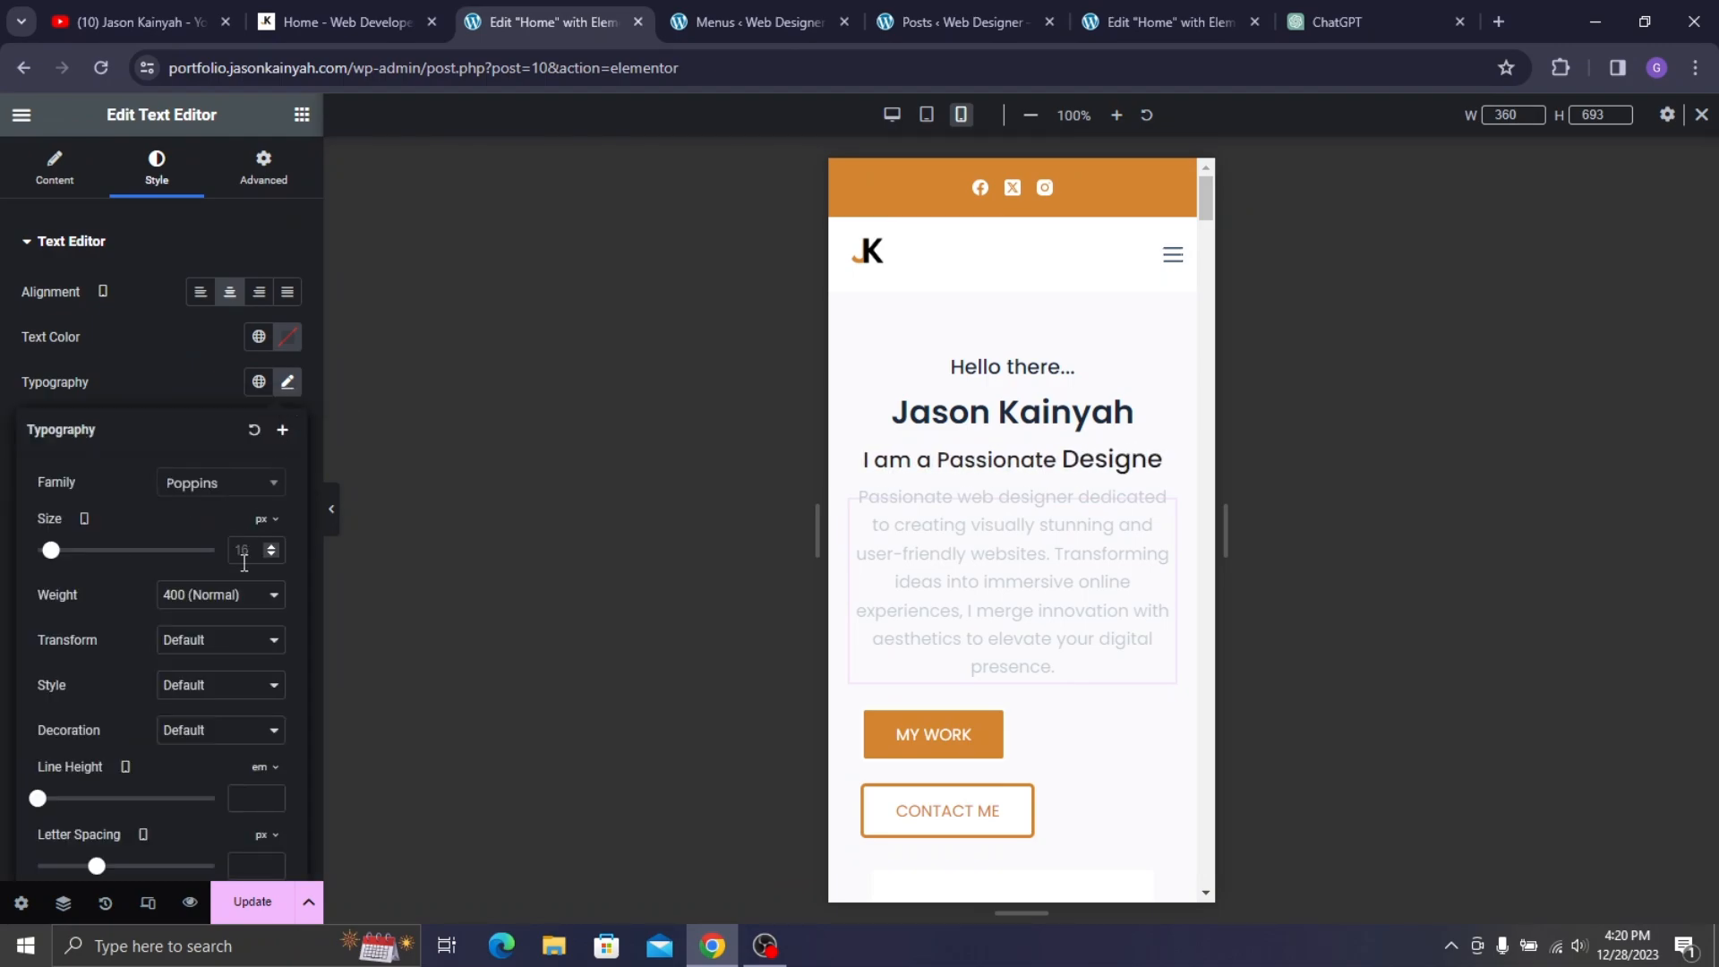
{"action": "type", "text": "1"}
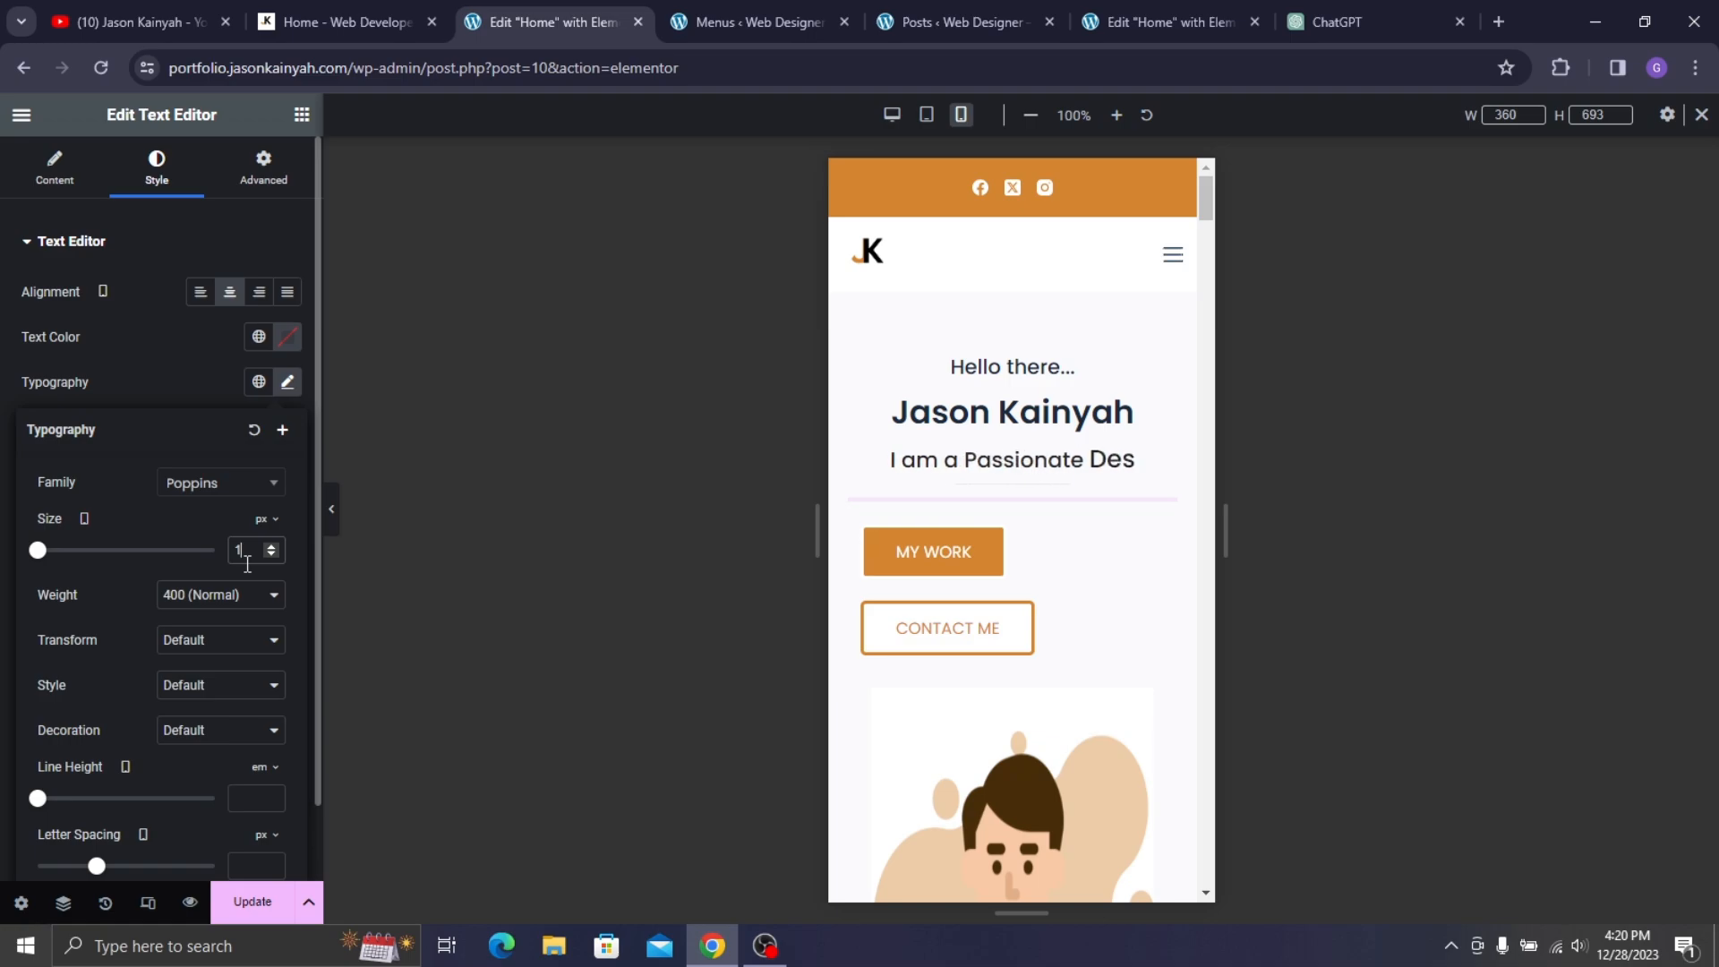
{"action": "type", "text": "5"}
{"action": "left_click", "coordinate": [213, 401]}
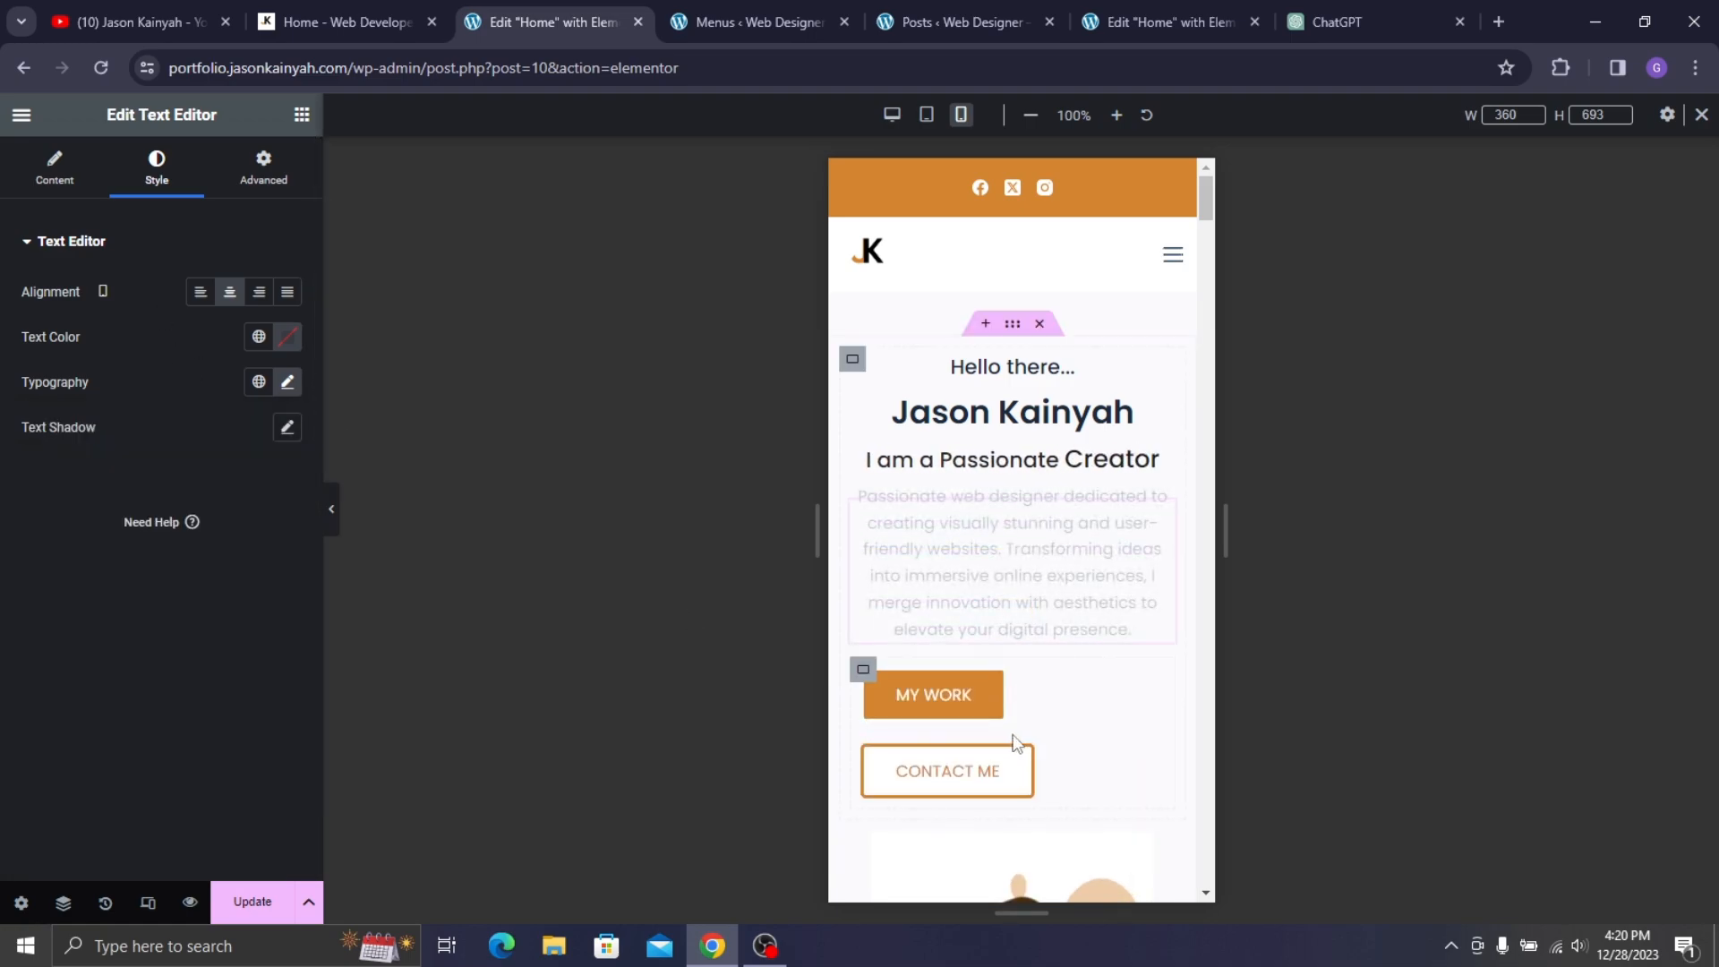
- Set the button container's gaps to 0
{"action": "left_click", "coordinate": [863, 674]}
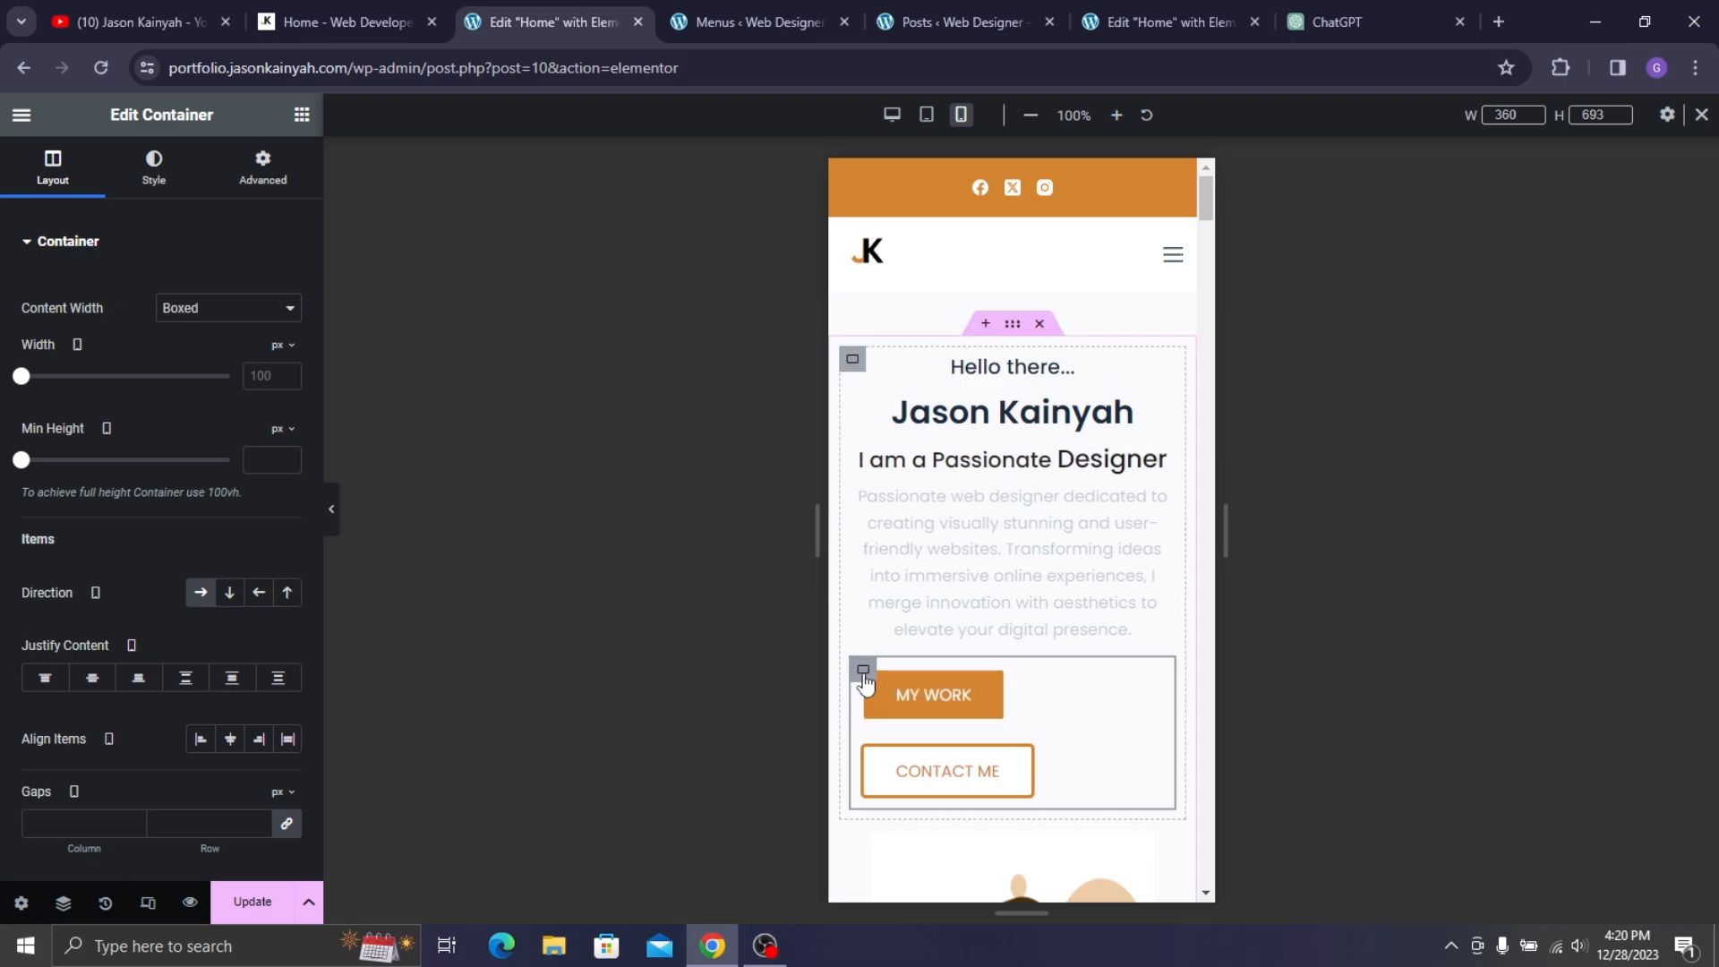
{"action": "scroll", "coordinate": [269, 681], "scroll_direction": "down", "scroll_amount": 1}
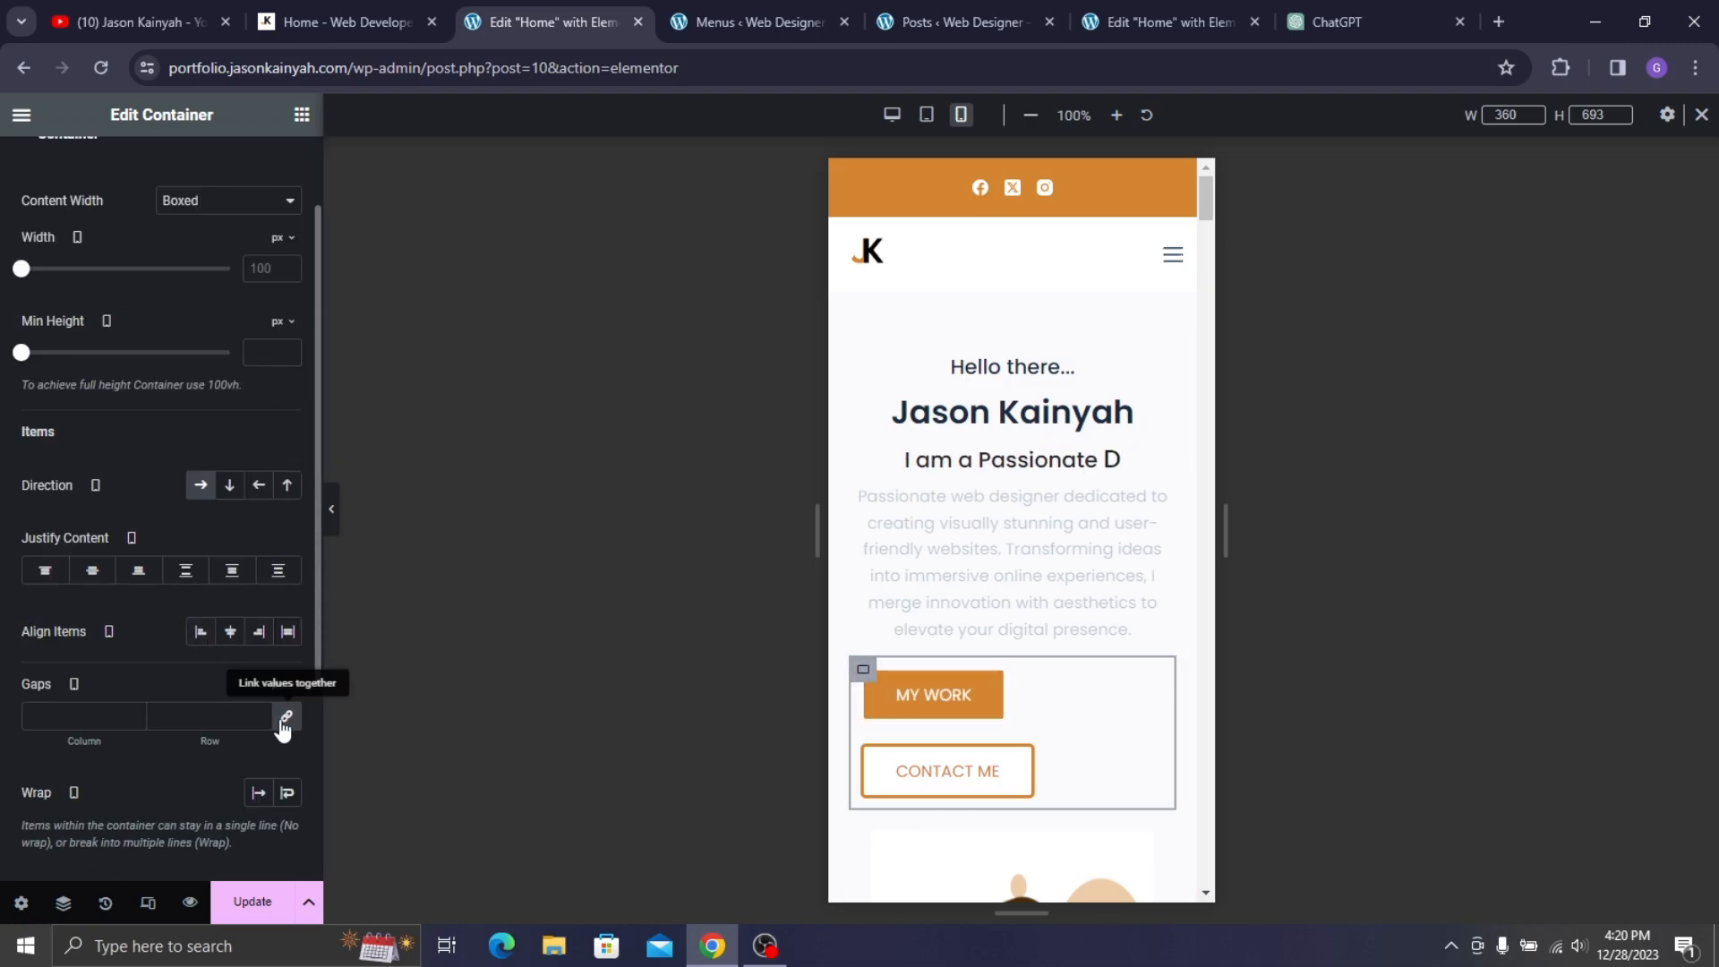
{"action": "left_click", "coordinate": [283, 723]}
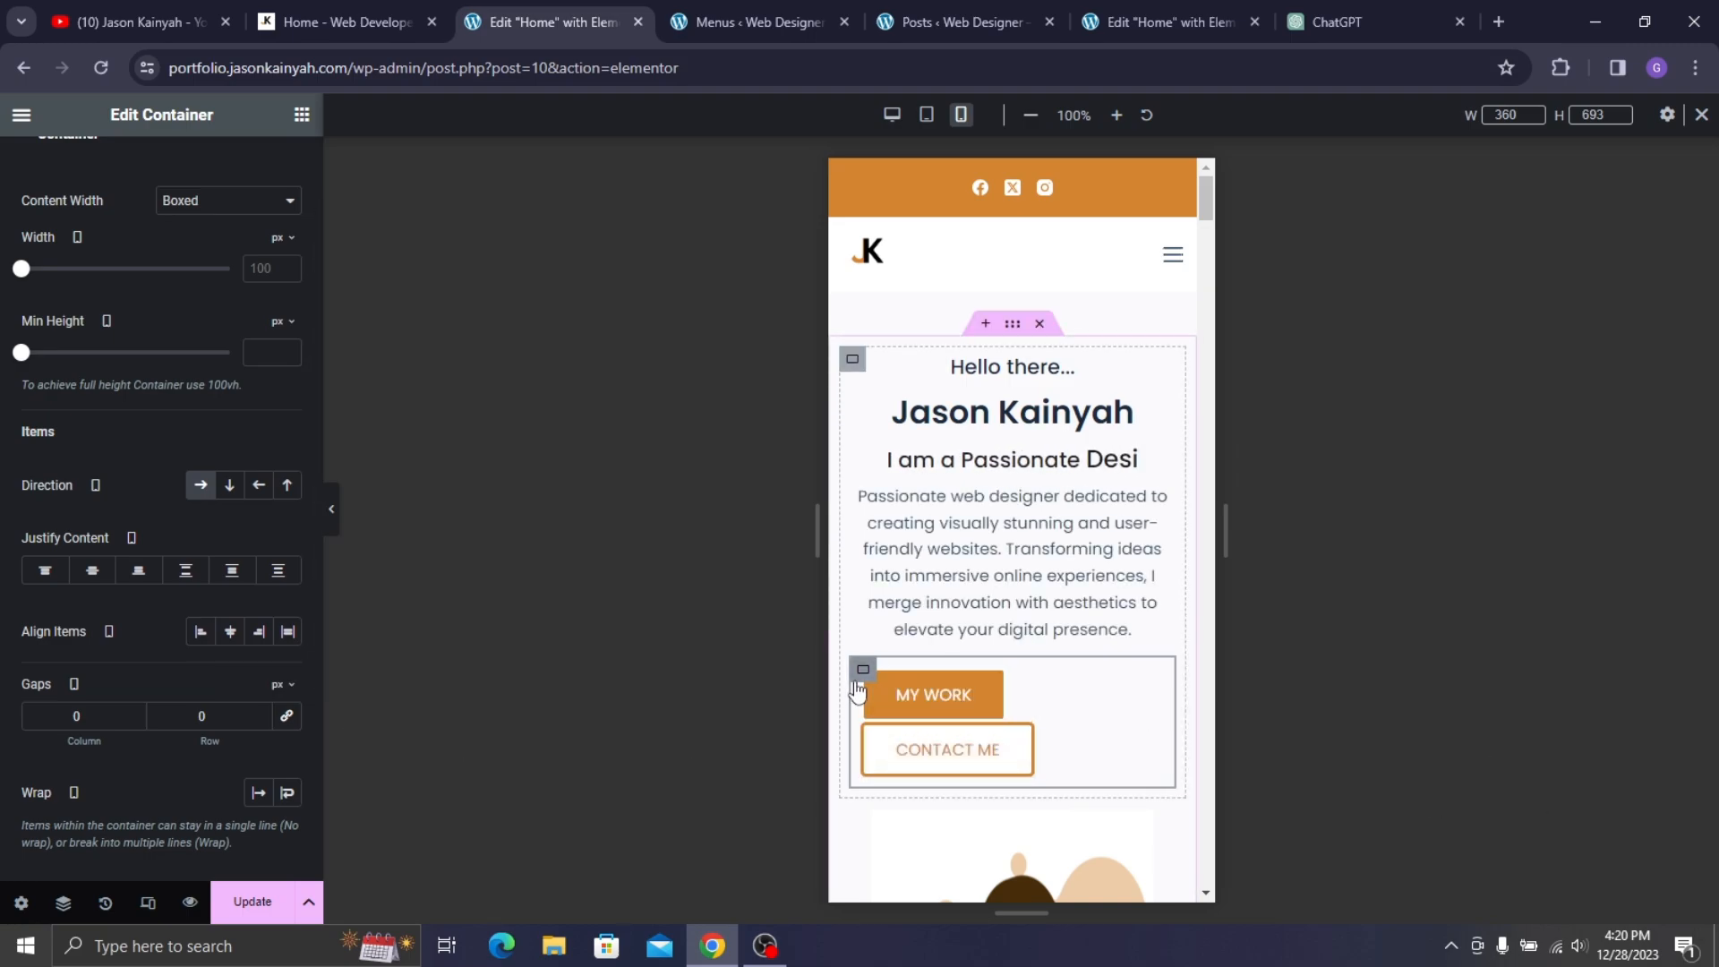
- Clear both buttons' padding and give CONTACT ME 20/23/20/23 px padding
{"action": "left_click", "coordinate": [992, 684]}
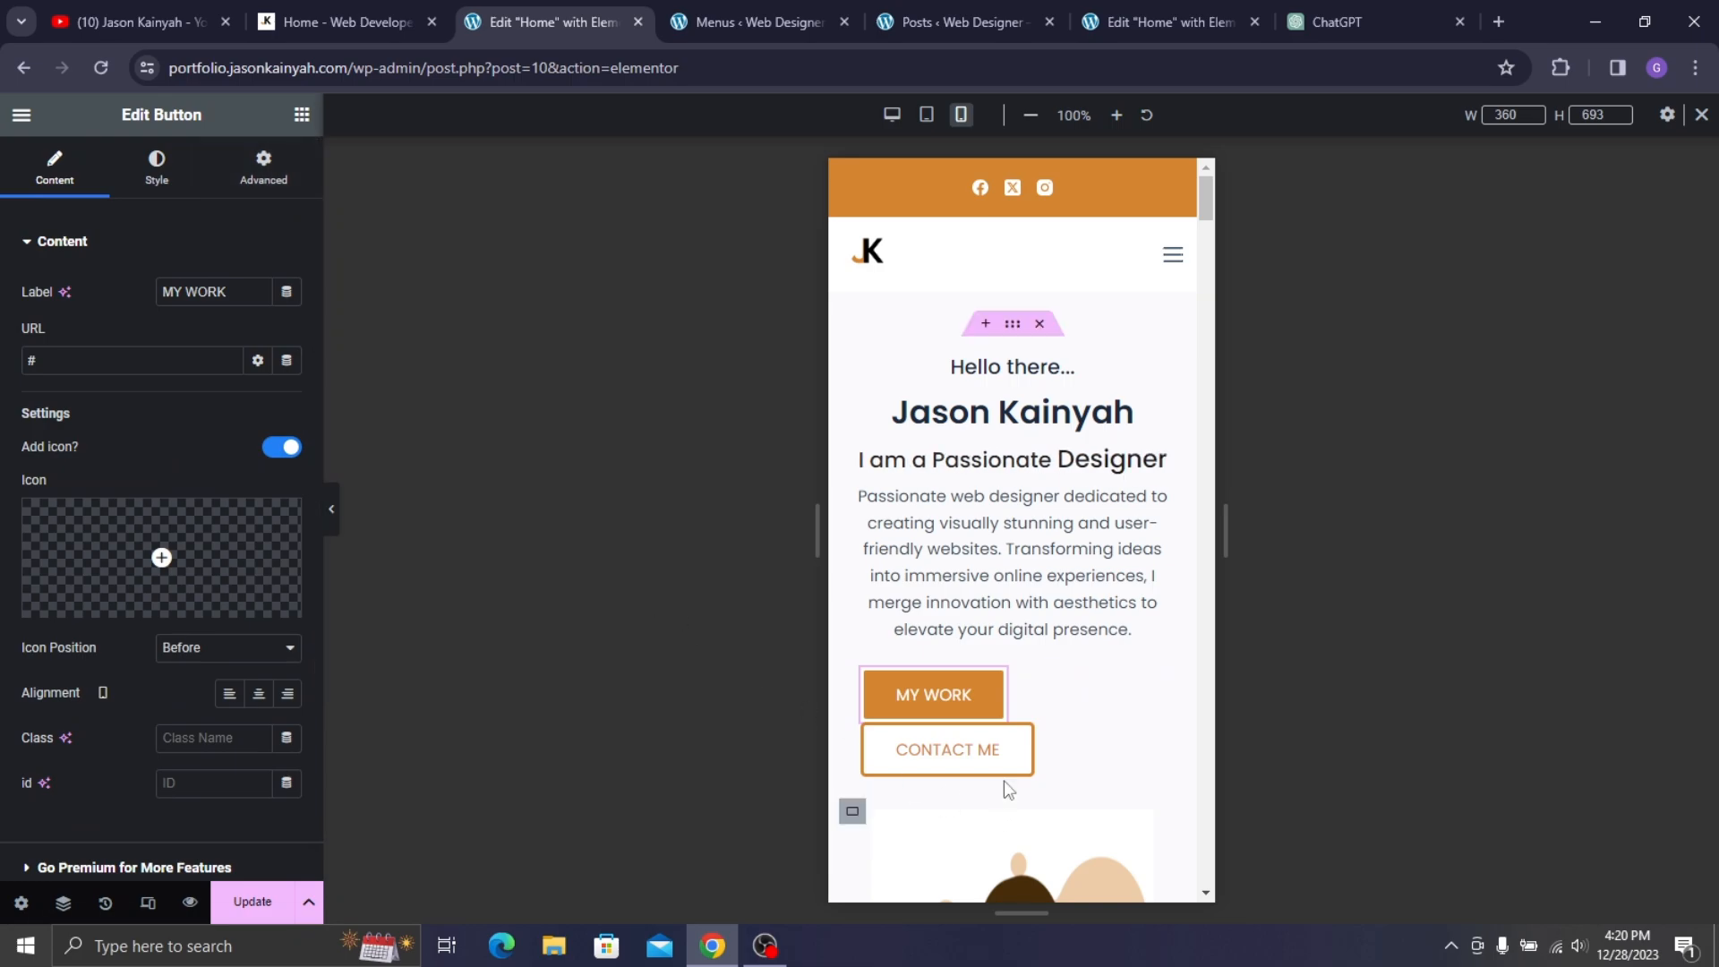
{"action": "left_click", "coordinate": [157, 166]}
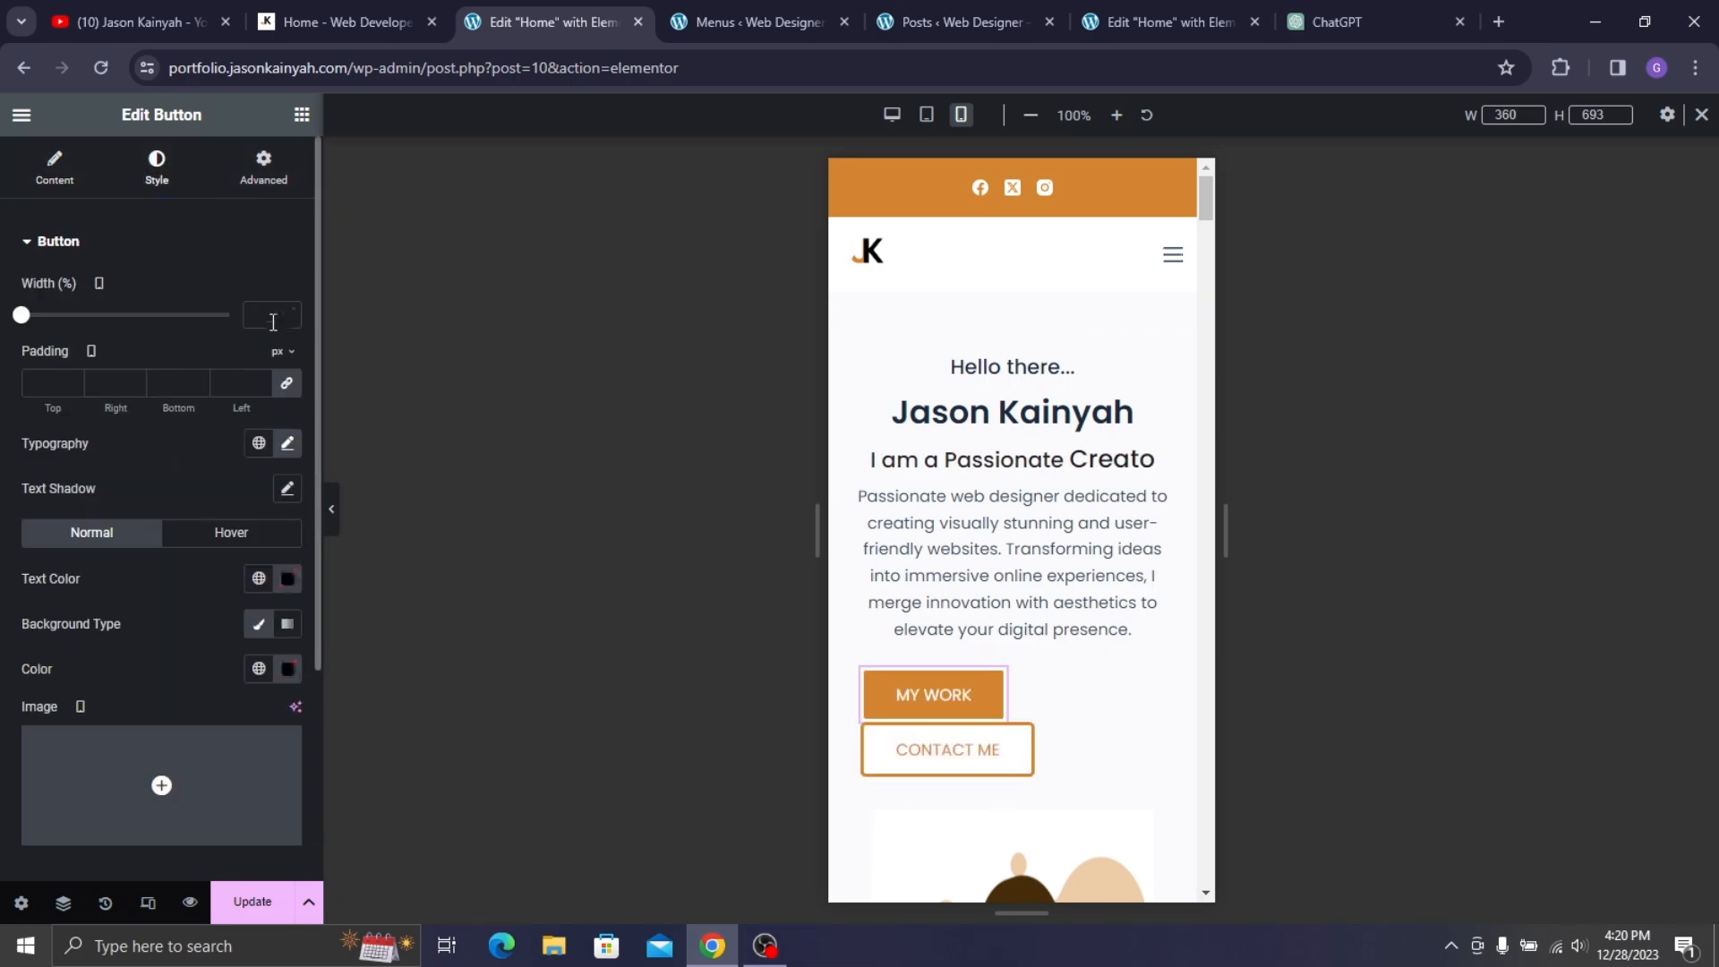
{"action": "left_click", "coordinate": [287, 385]}
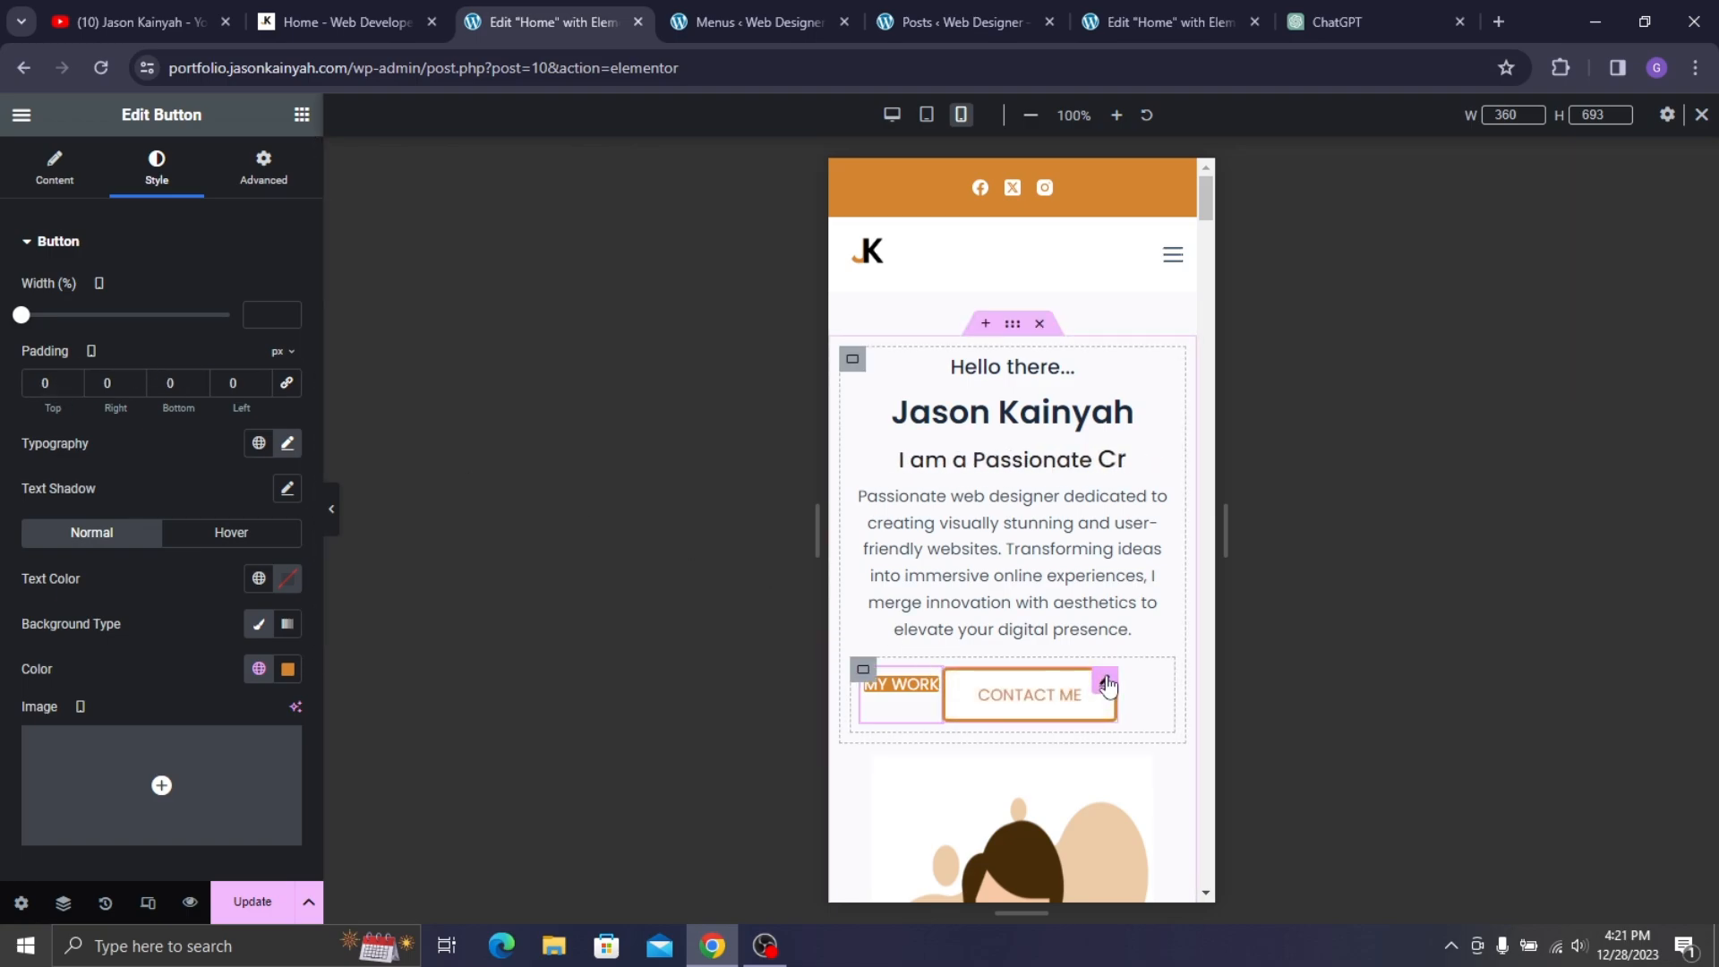
{"action": "left_click", "coordinate": [1105, 684]}
{"action": "left_click", "coordinate": [157, 167]}
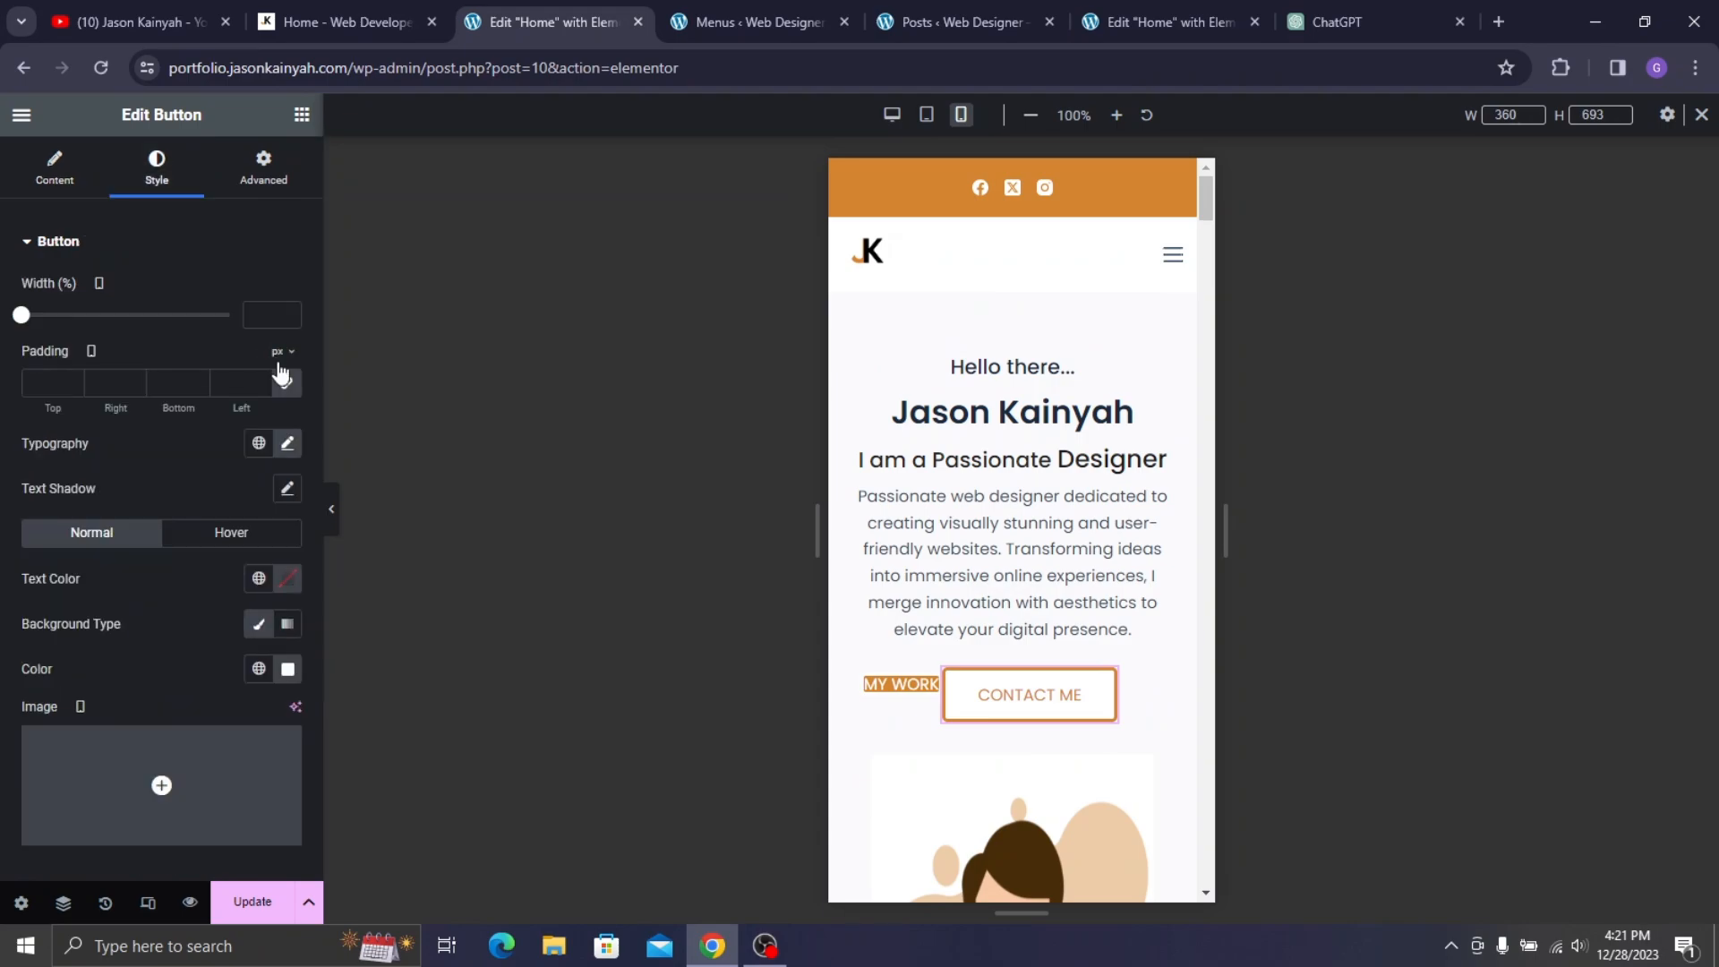
{"action": "left_click", "coordinate": [288, 384]}
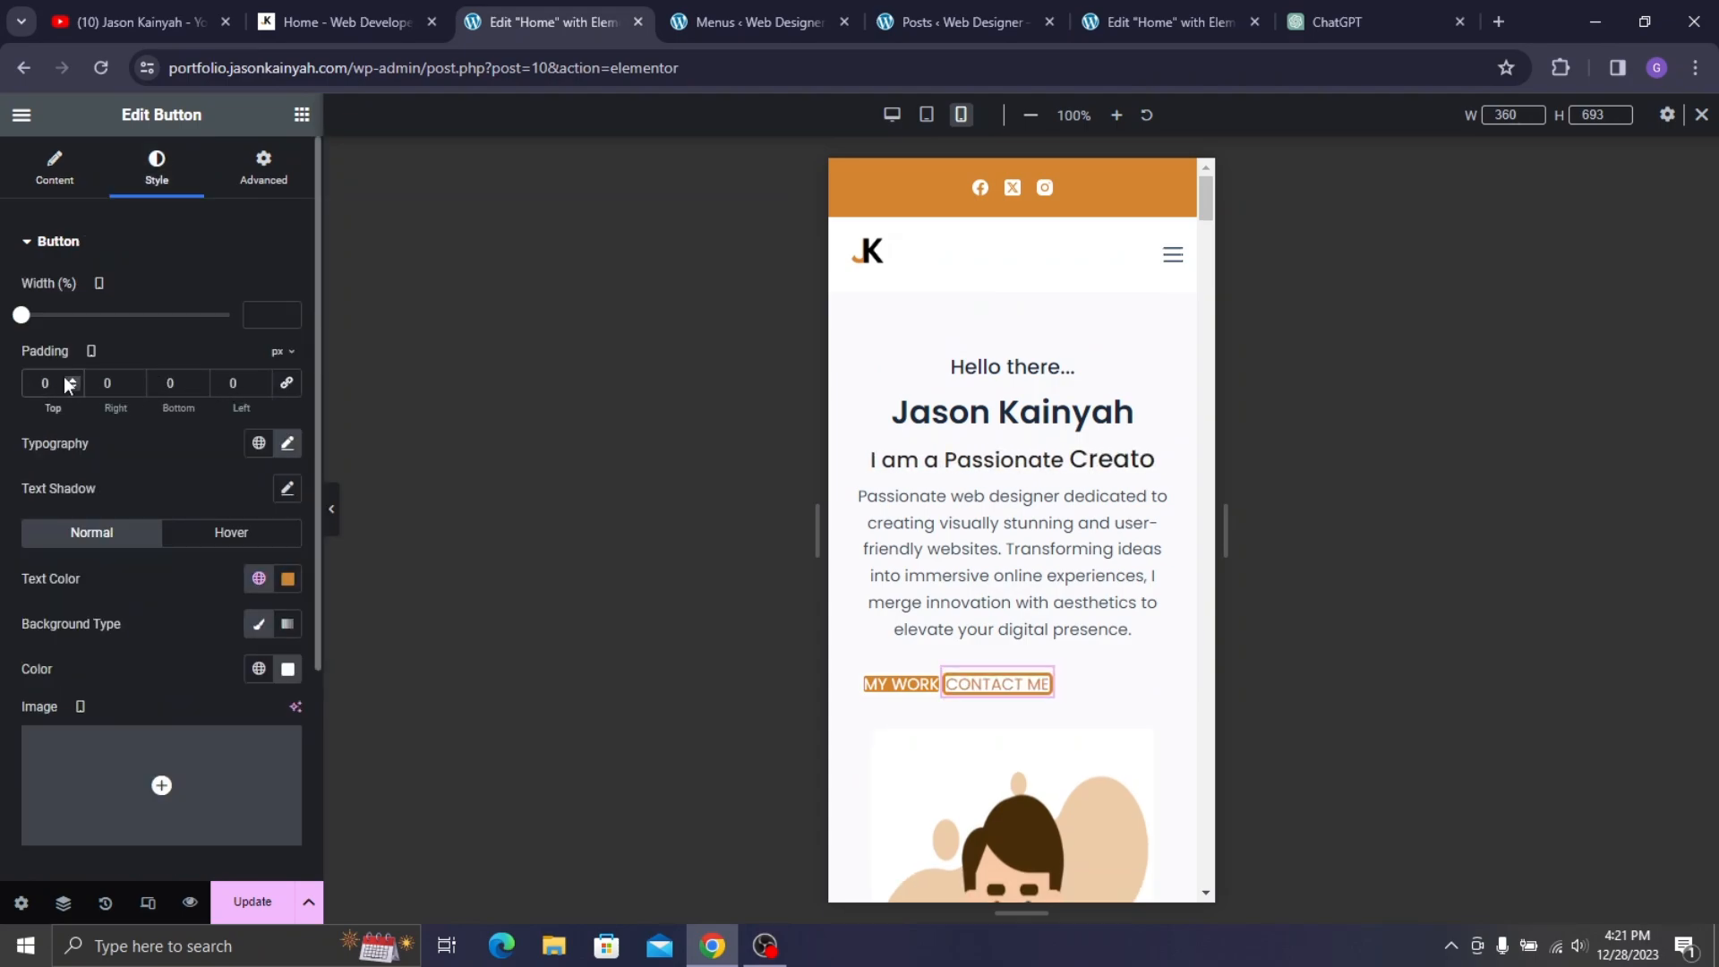
{"action": "type", "text": "2"}
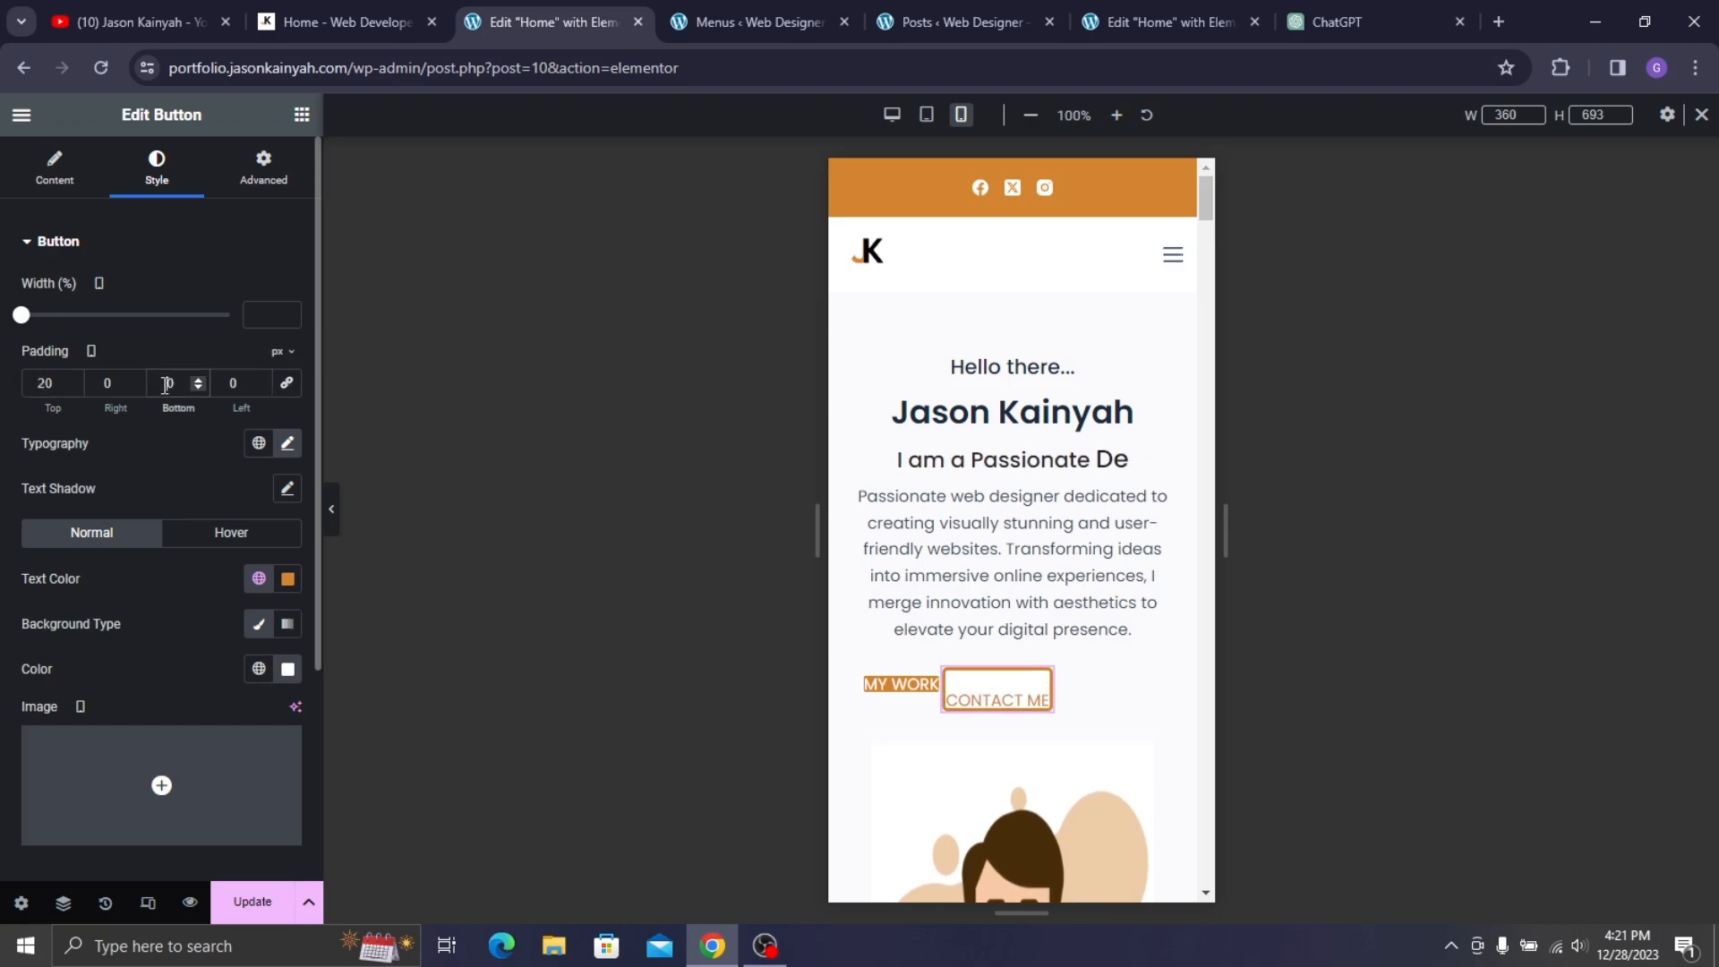
{"action": "left_click", "coordinate": [165, 383]}
{"action": "type", "text": "22"}
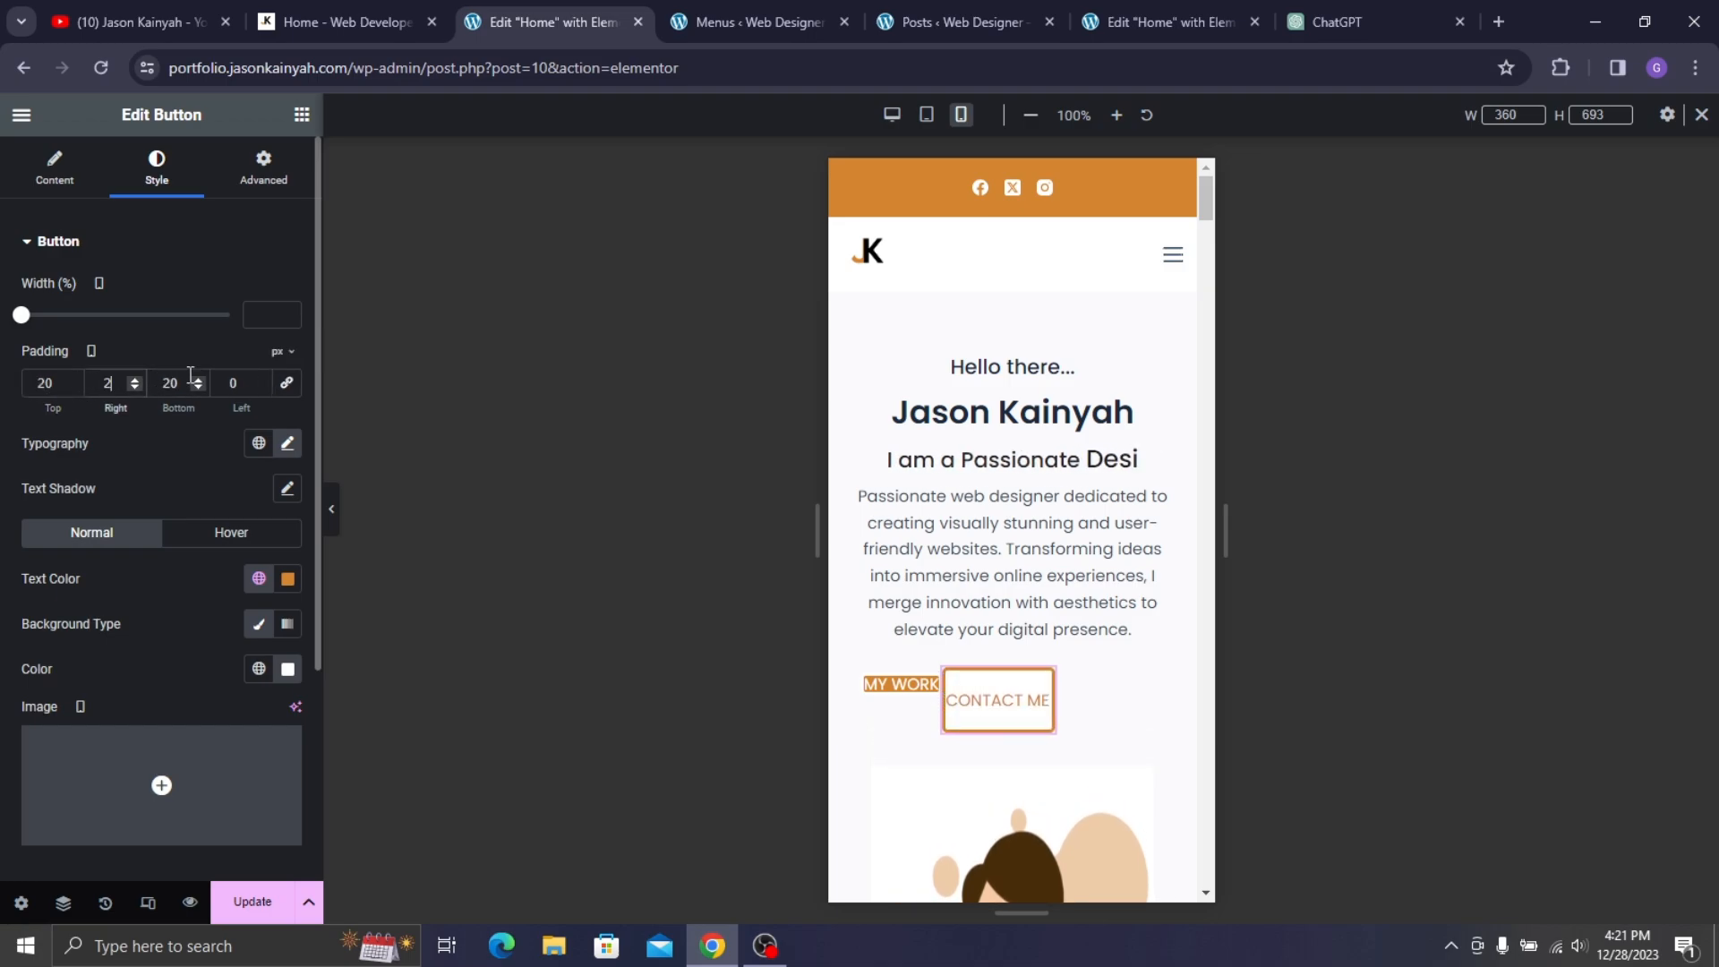
{"action": "type", "text": "323"}
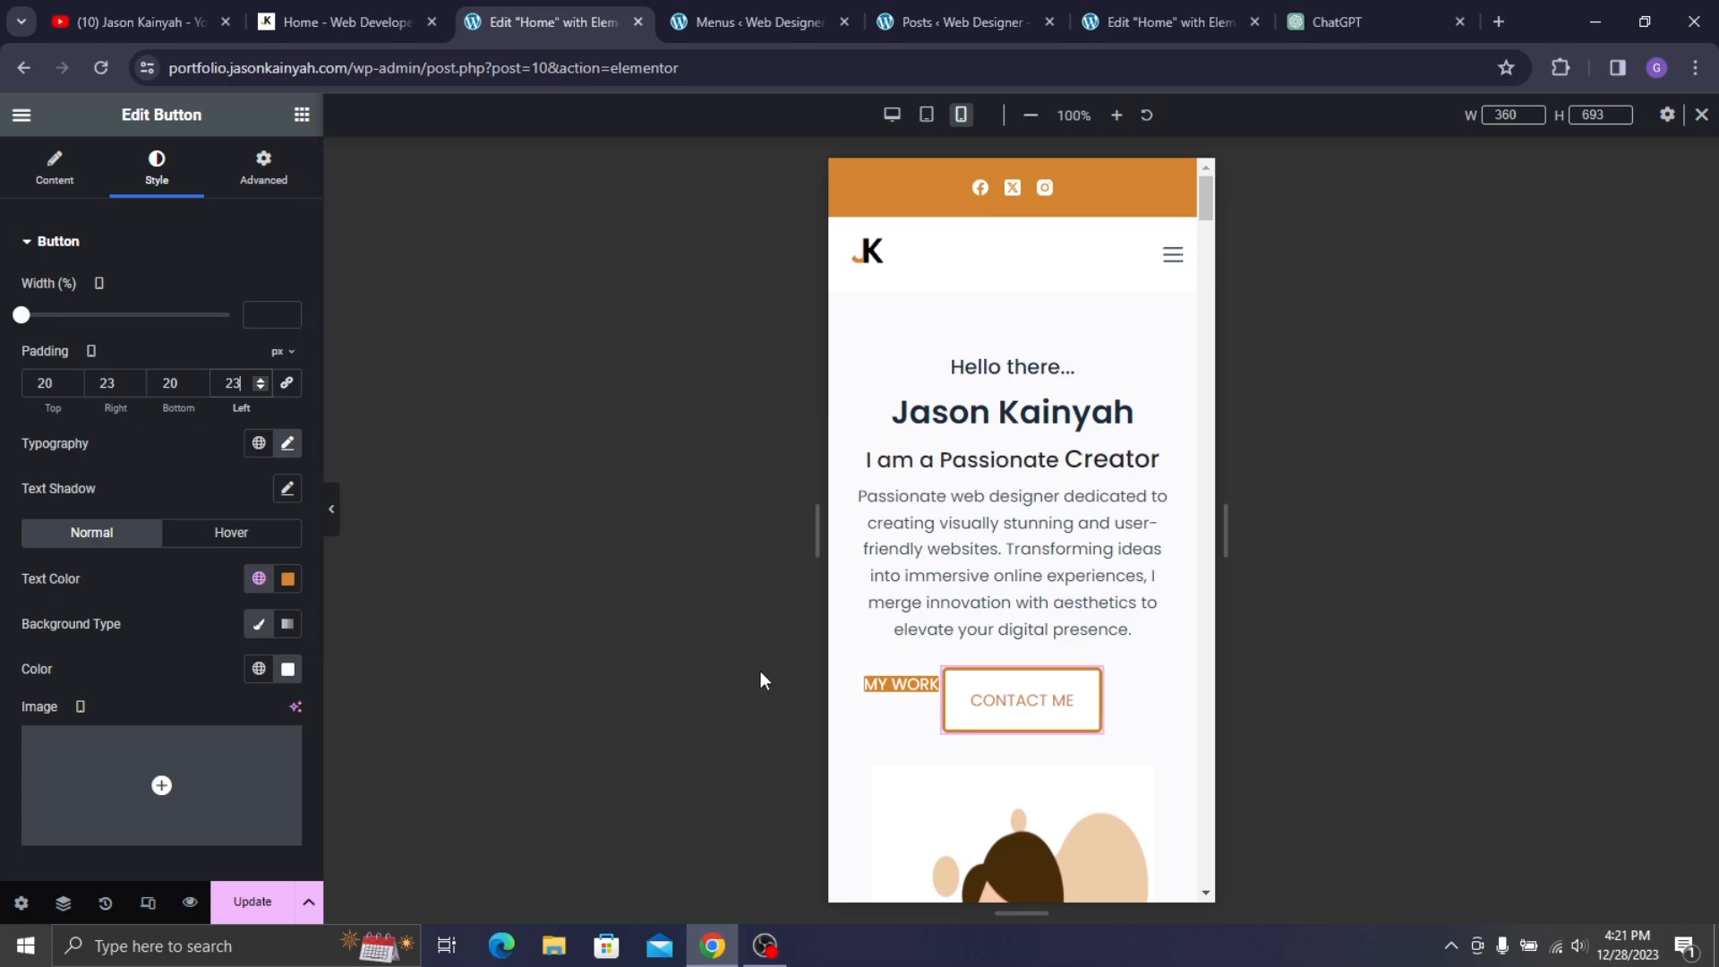
- Give the MY WORK button 20/23/20/23 px padding
{"action": "left_click", "coordinate": [895, 684]}
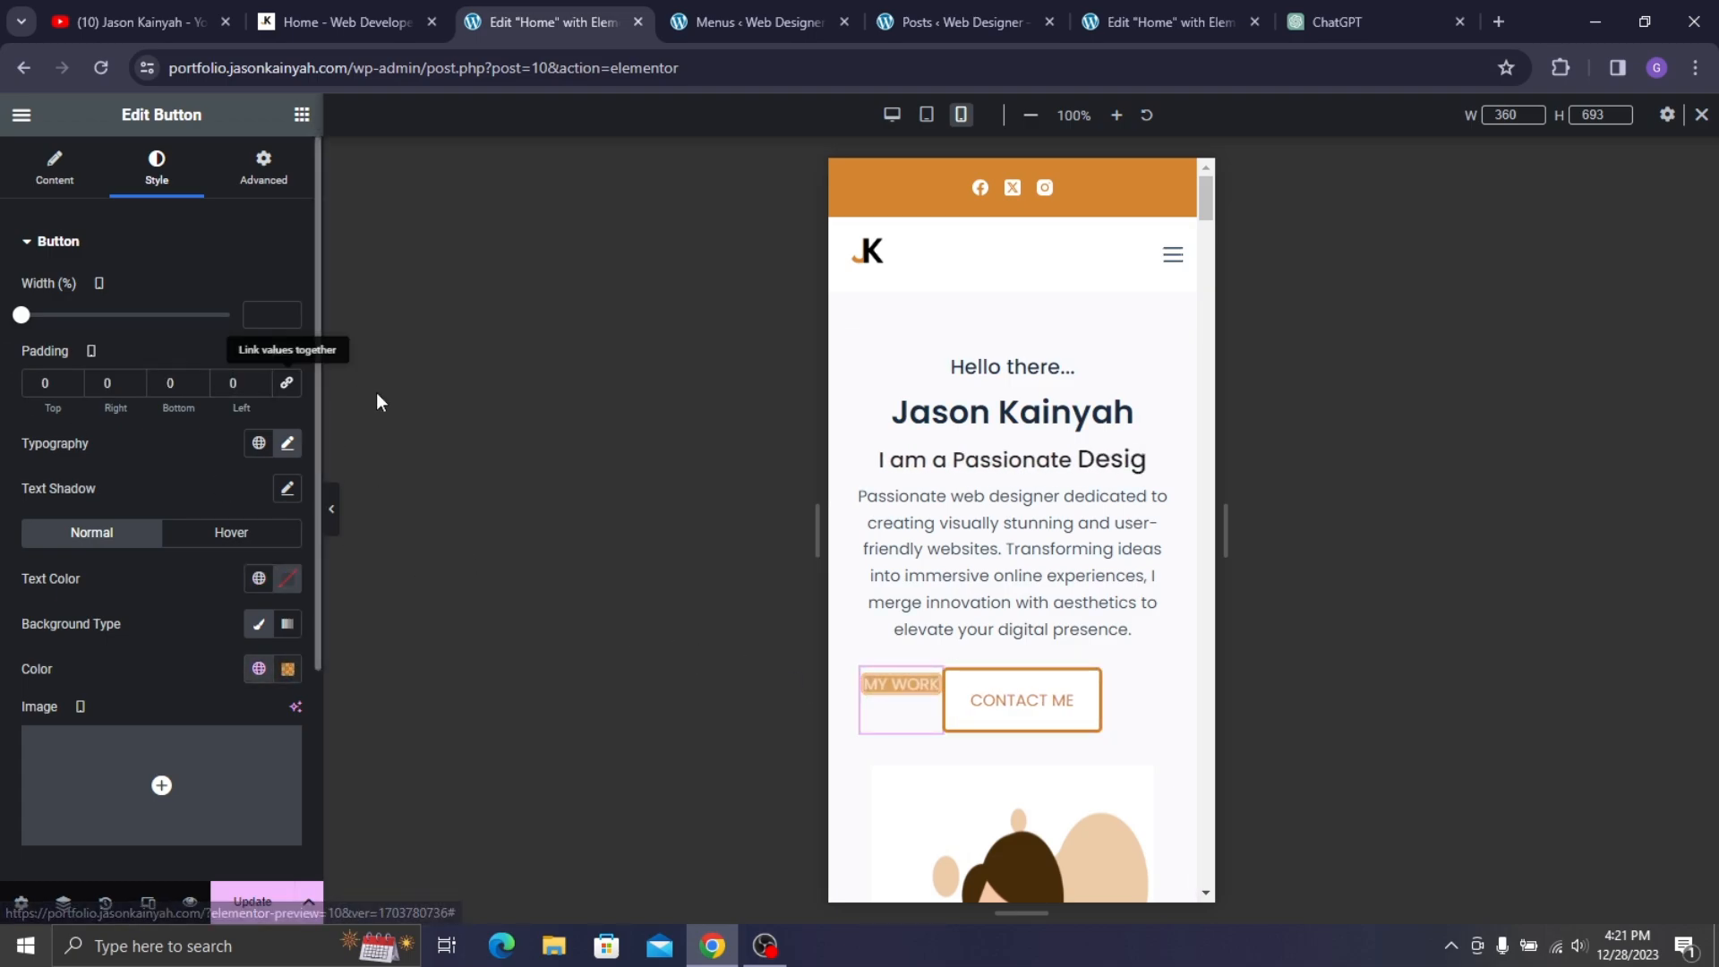
{"action": "type", "text": "2"}
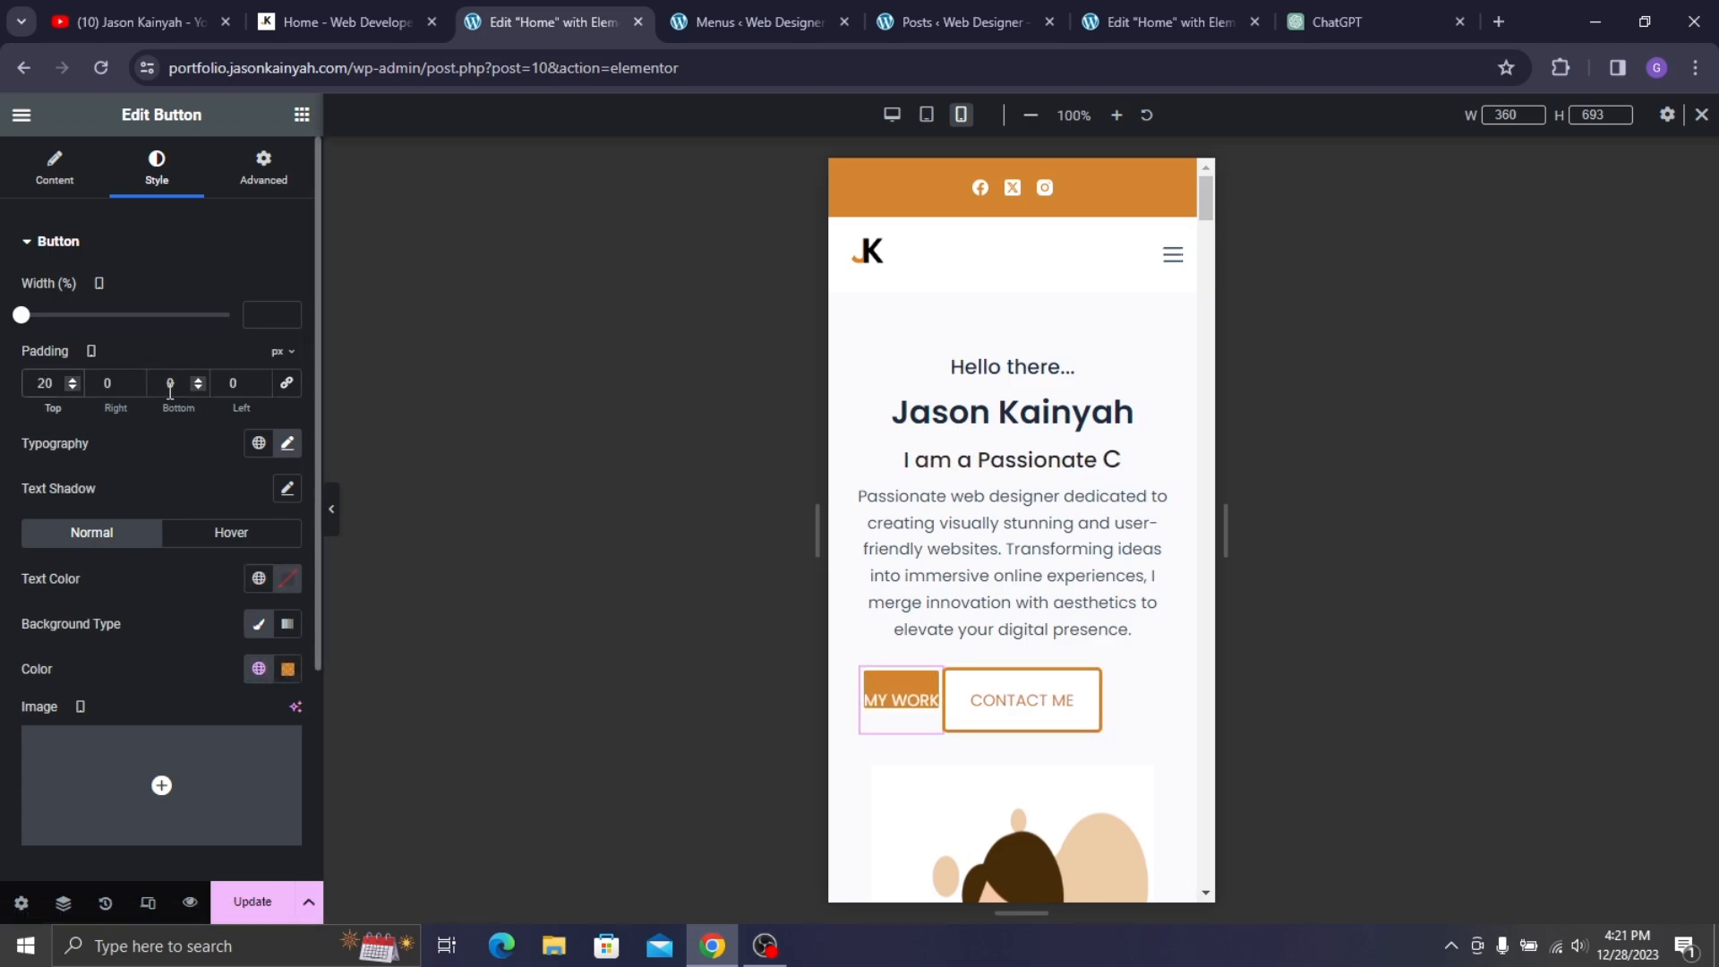
{"action": "left_click", "coordinate": [103, 383]}
{"action": "type", "text": "2"}
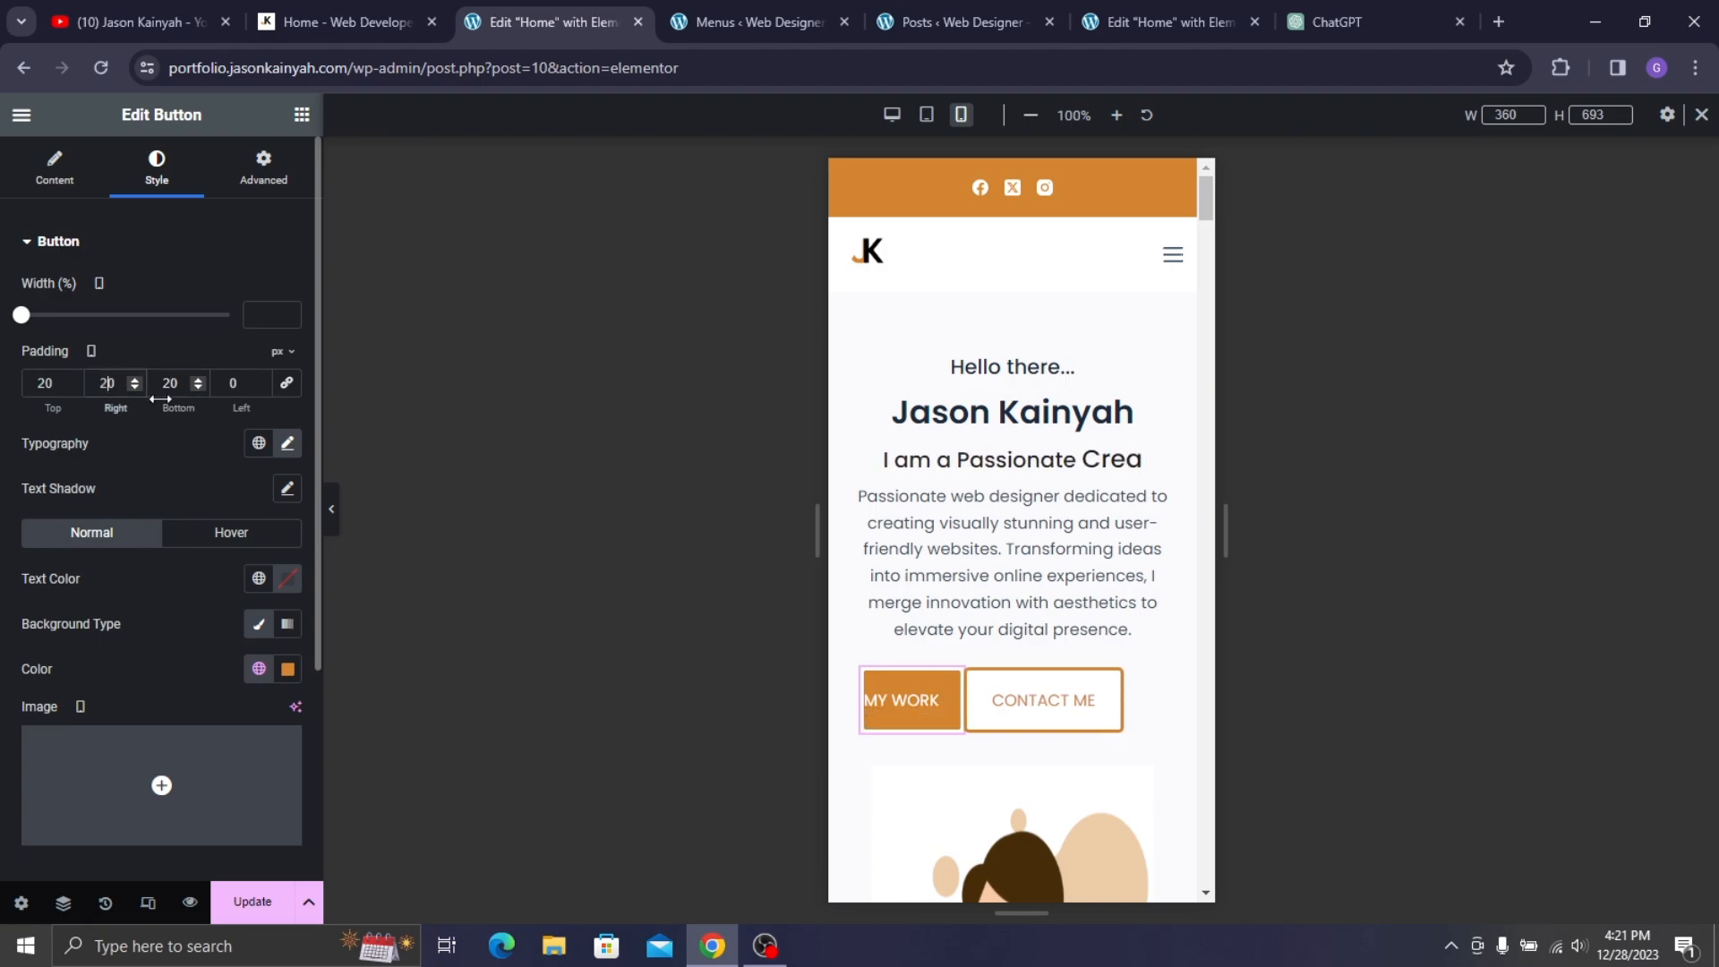
{"action": "key", "text": "Up"}
{"action": "key", "text": "Up"}
{"action": "key", "text": "Up"}
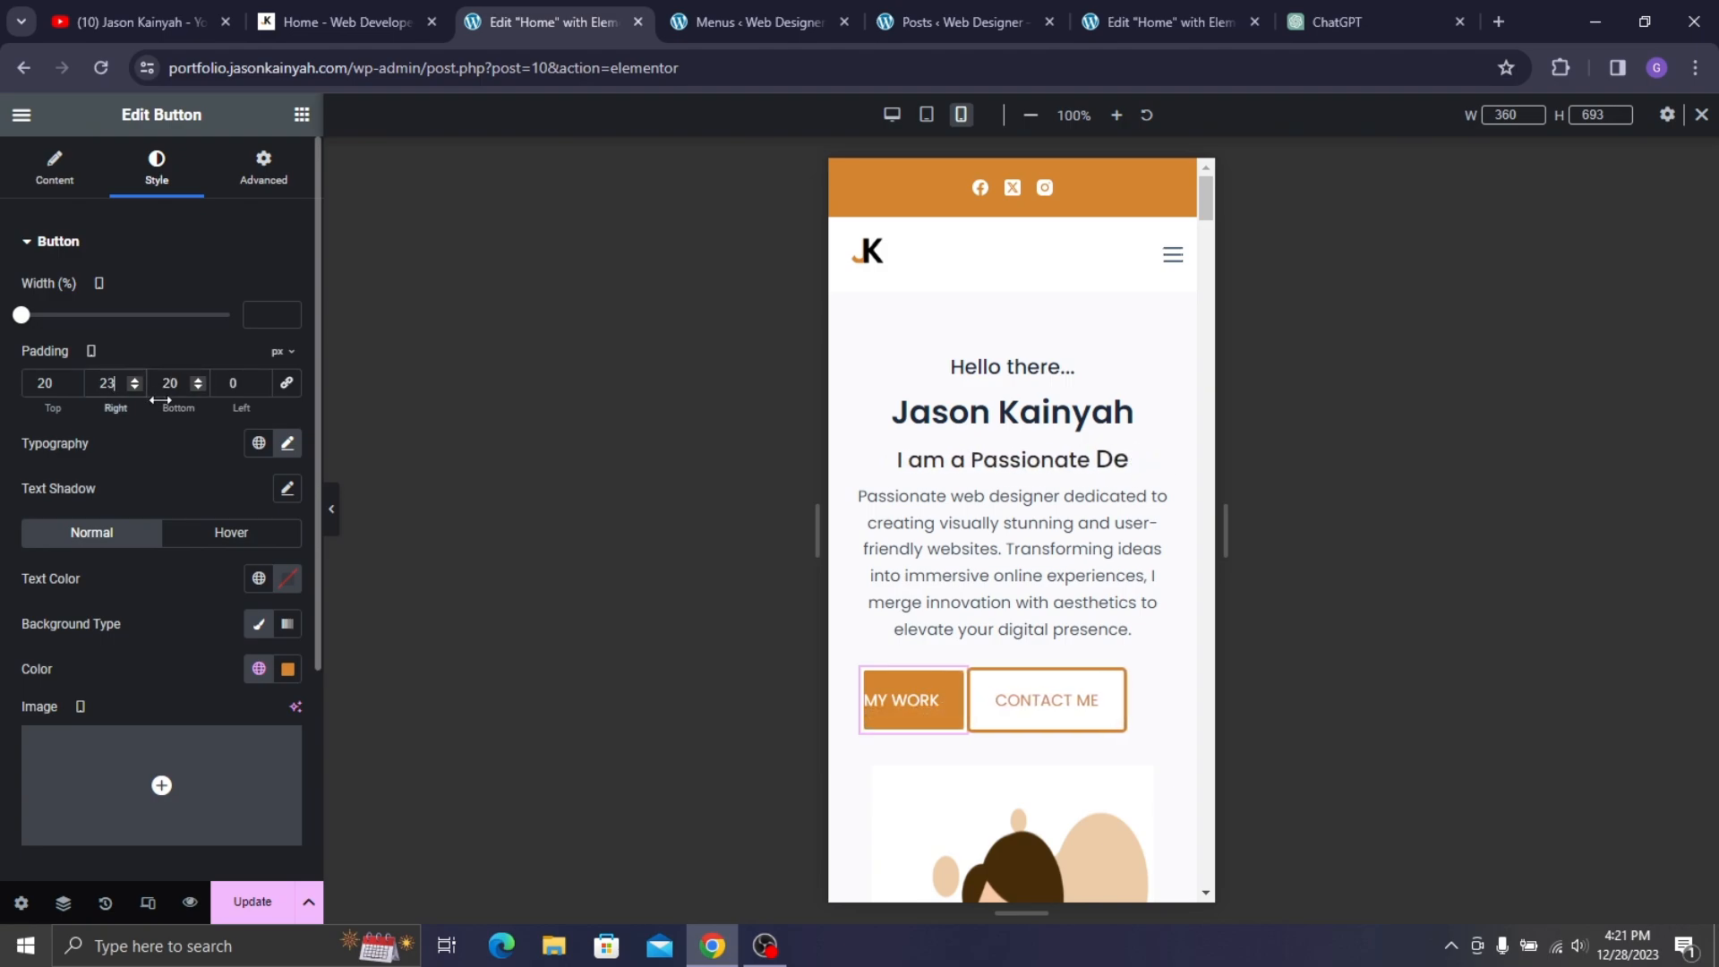
{"action": "type", "text": "23"}
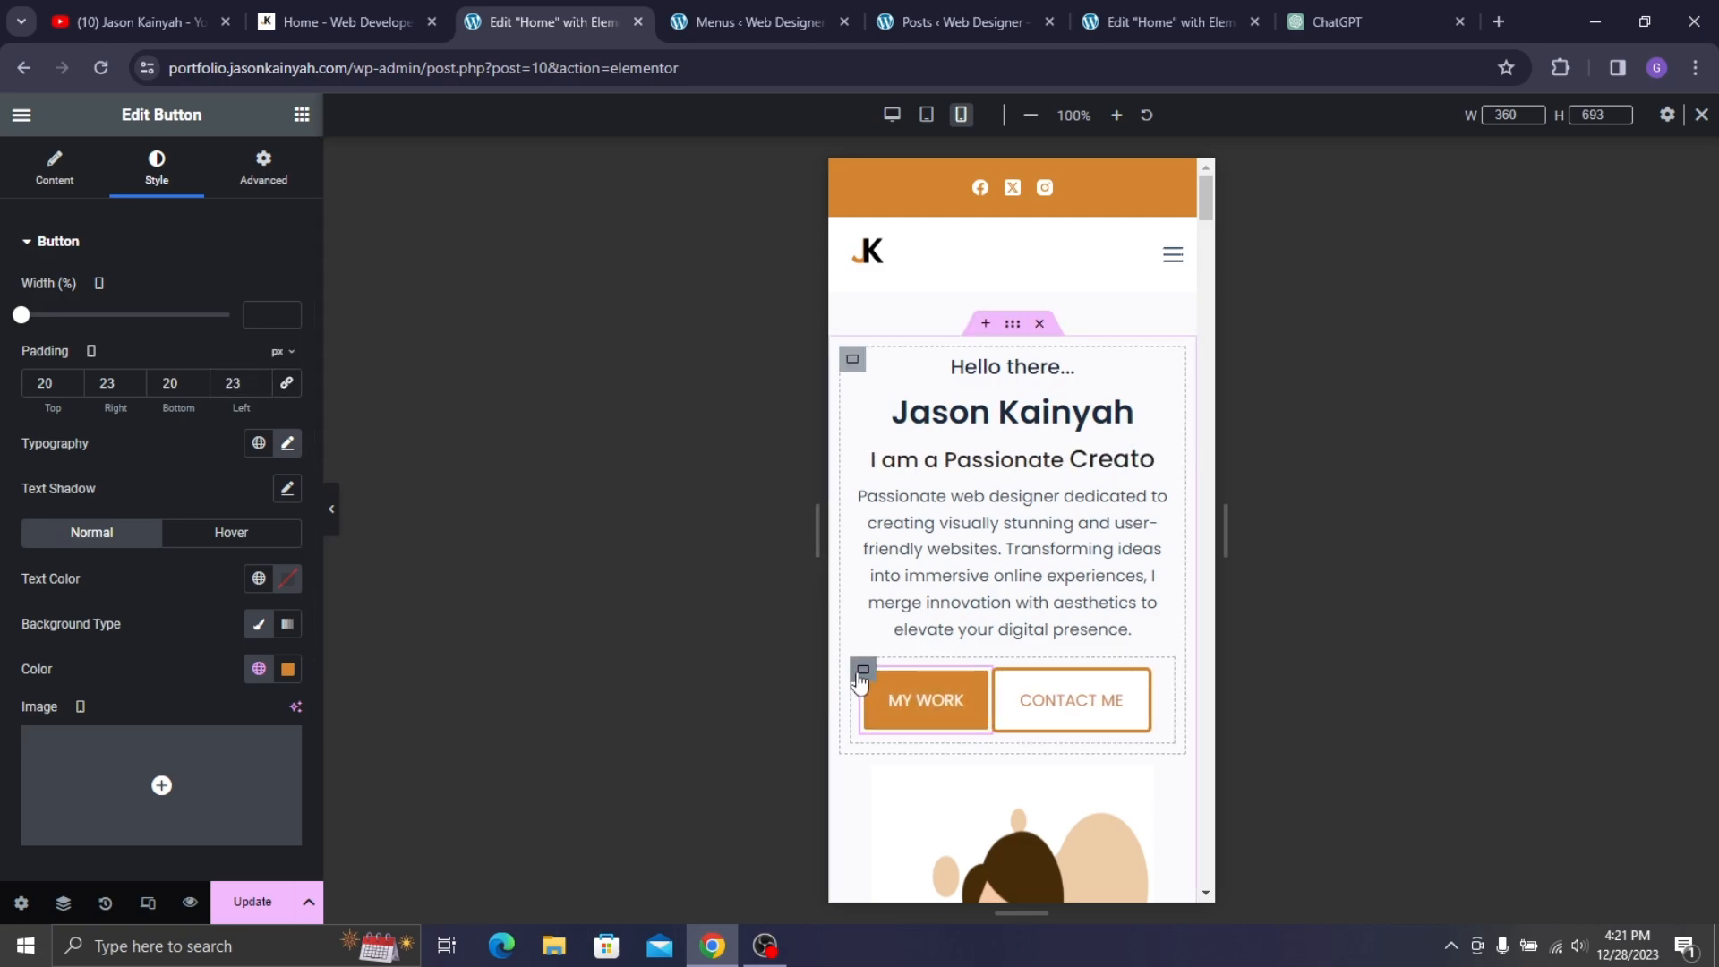
- Set the button container's column gap to 10 px
{"action": "left_click", "coordinate": [863, 670]}
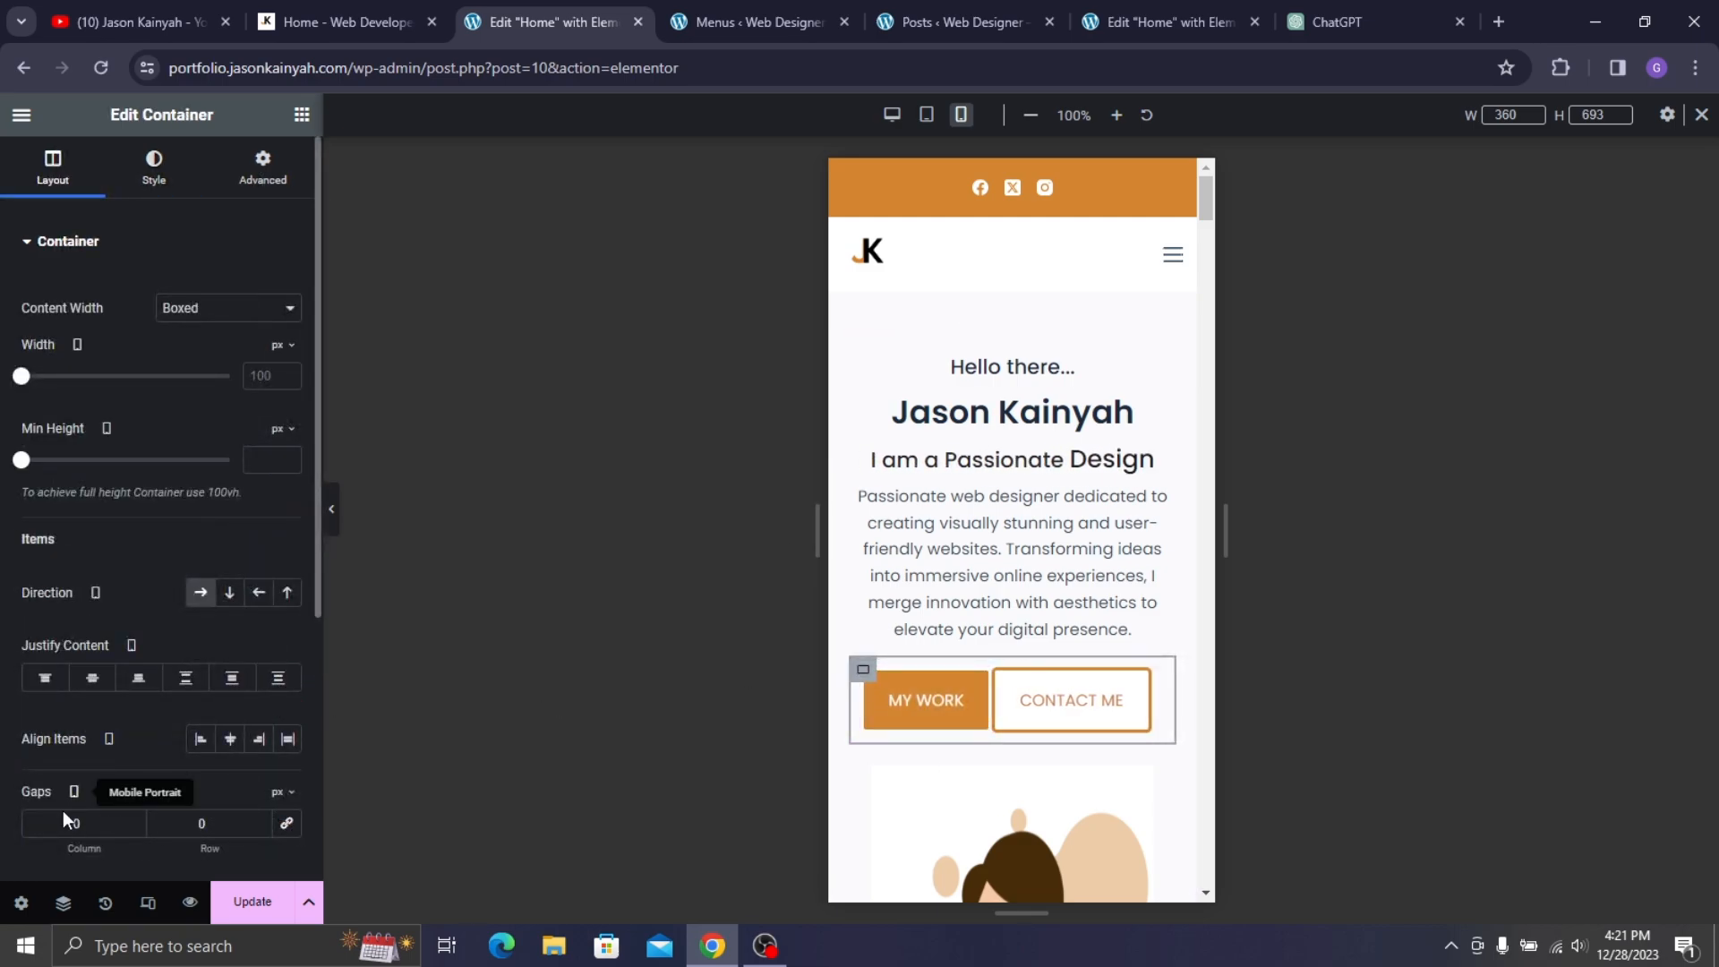
{"action": "double_click", "coordinate": [145, 834]}
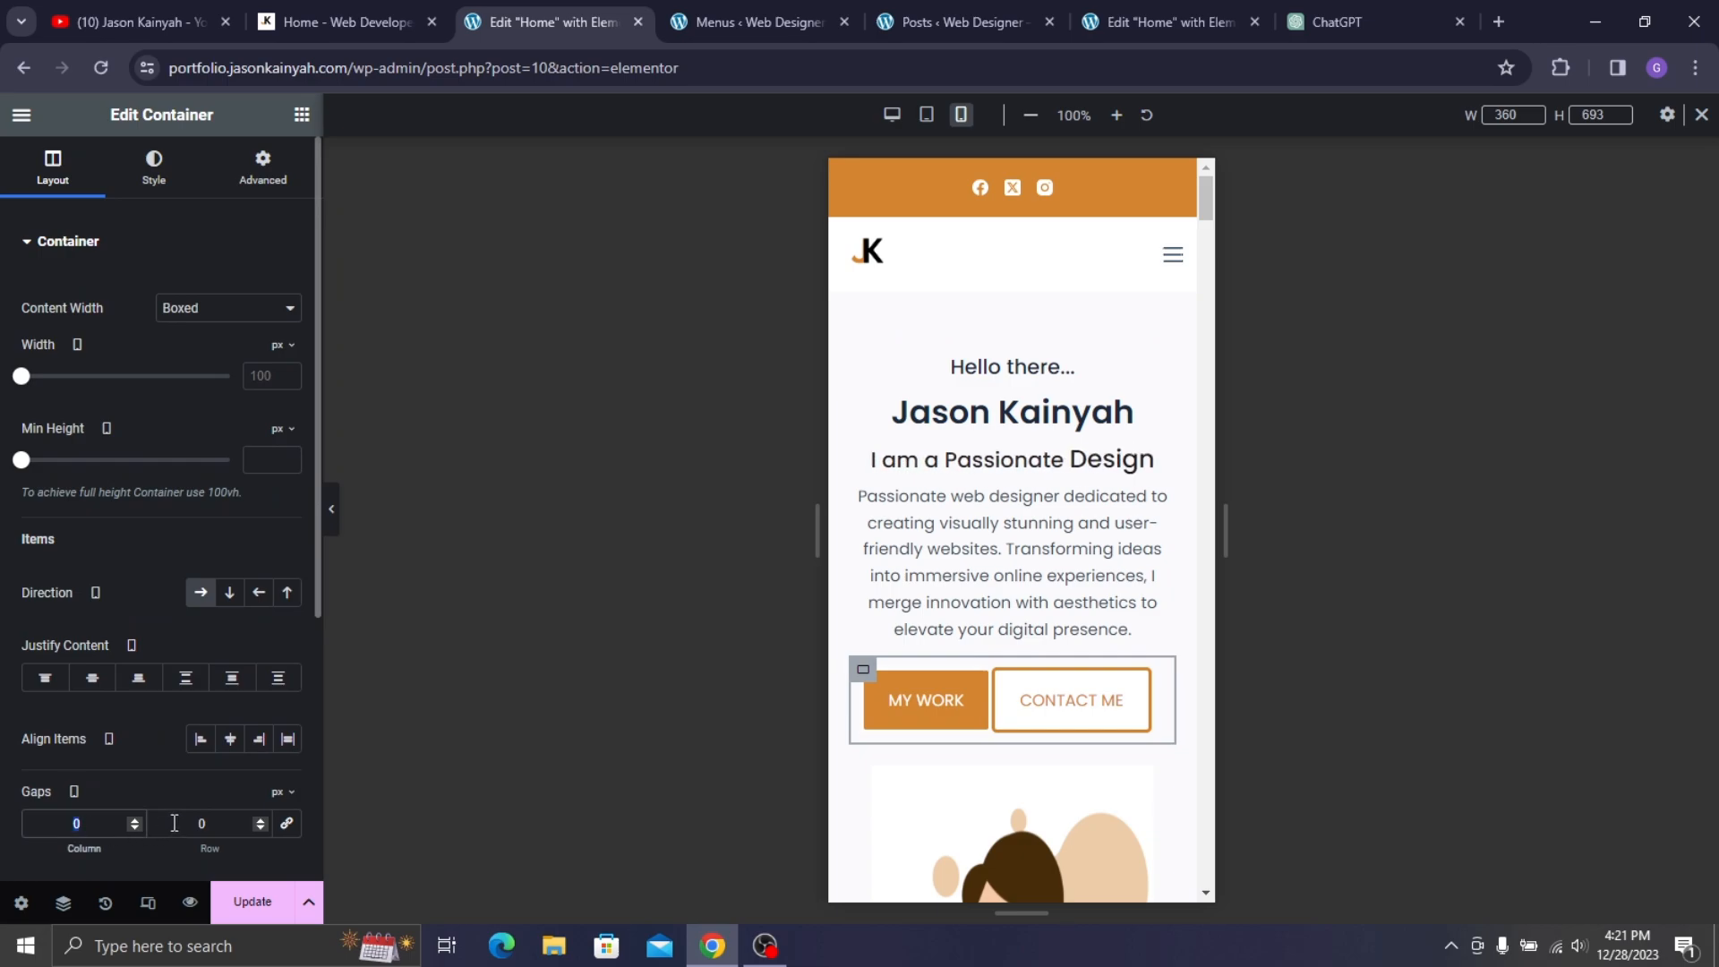
{"action": "type", "text": "7"}
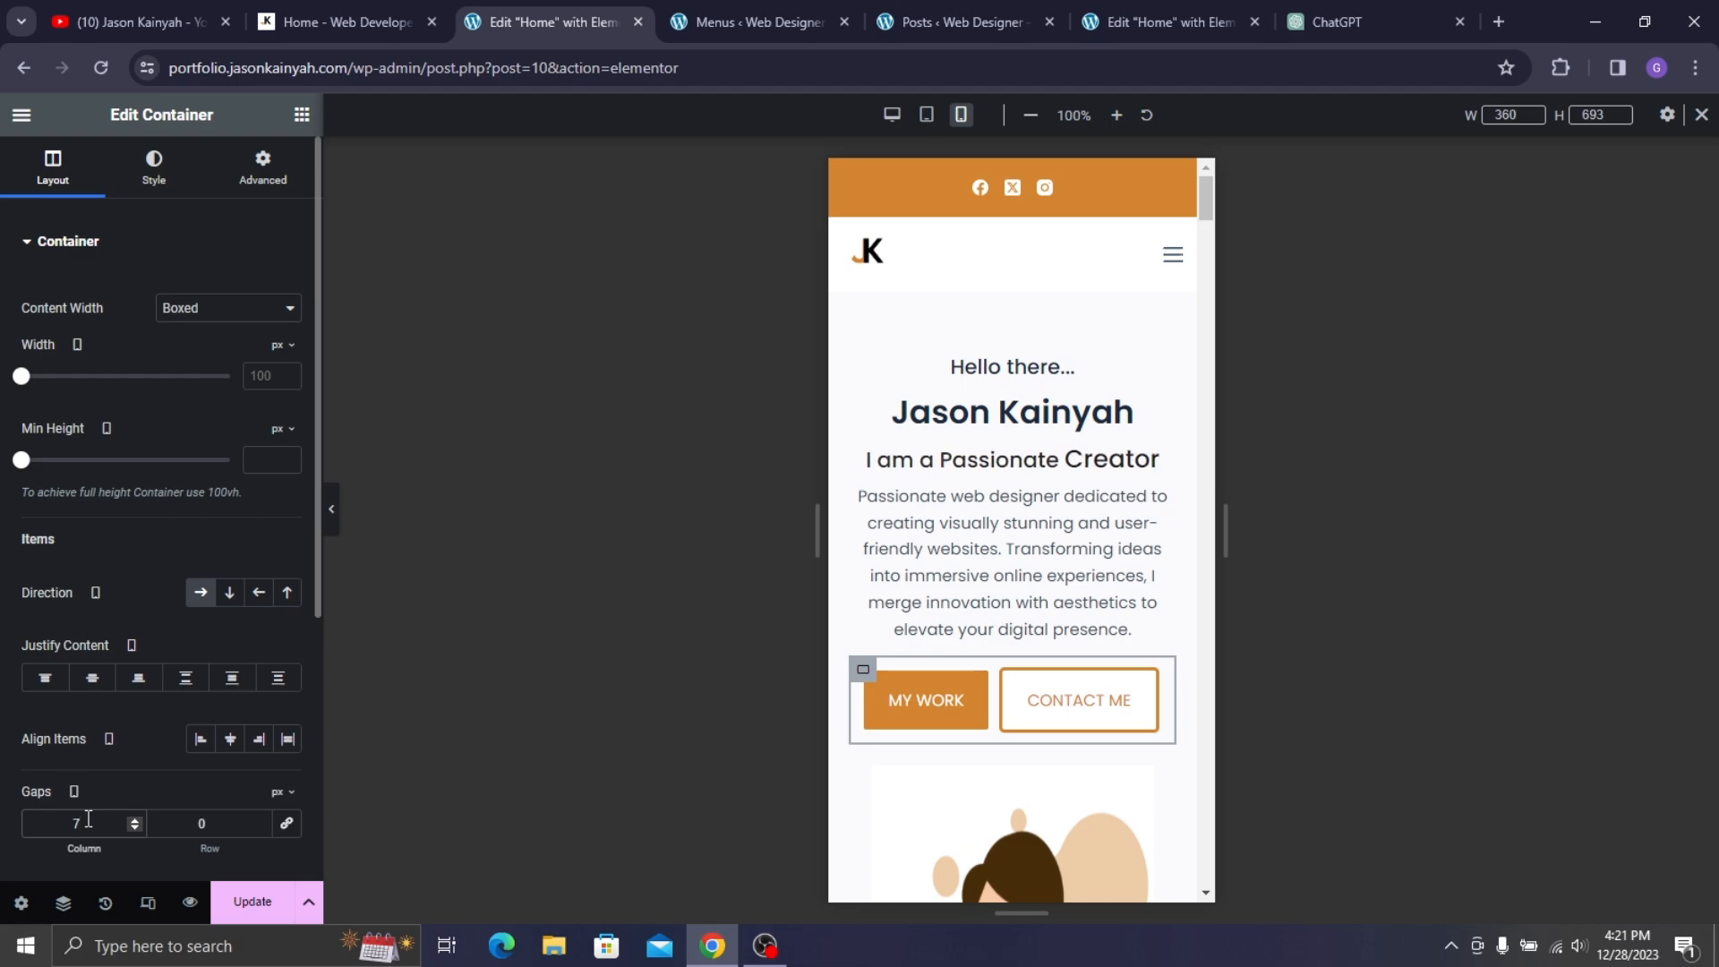
{"action": "key", "text": "BackSpace"}
{"action": "type", "text": "10"}
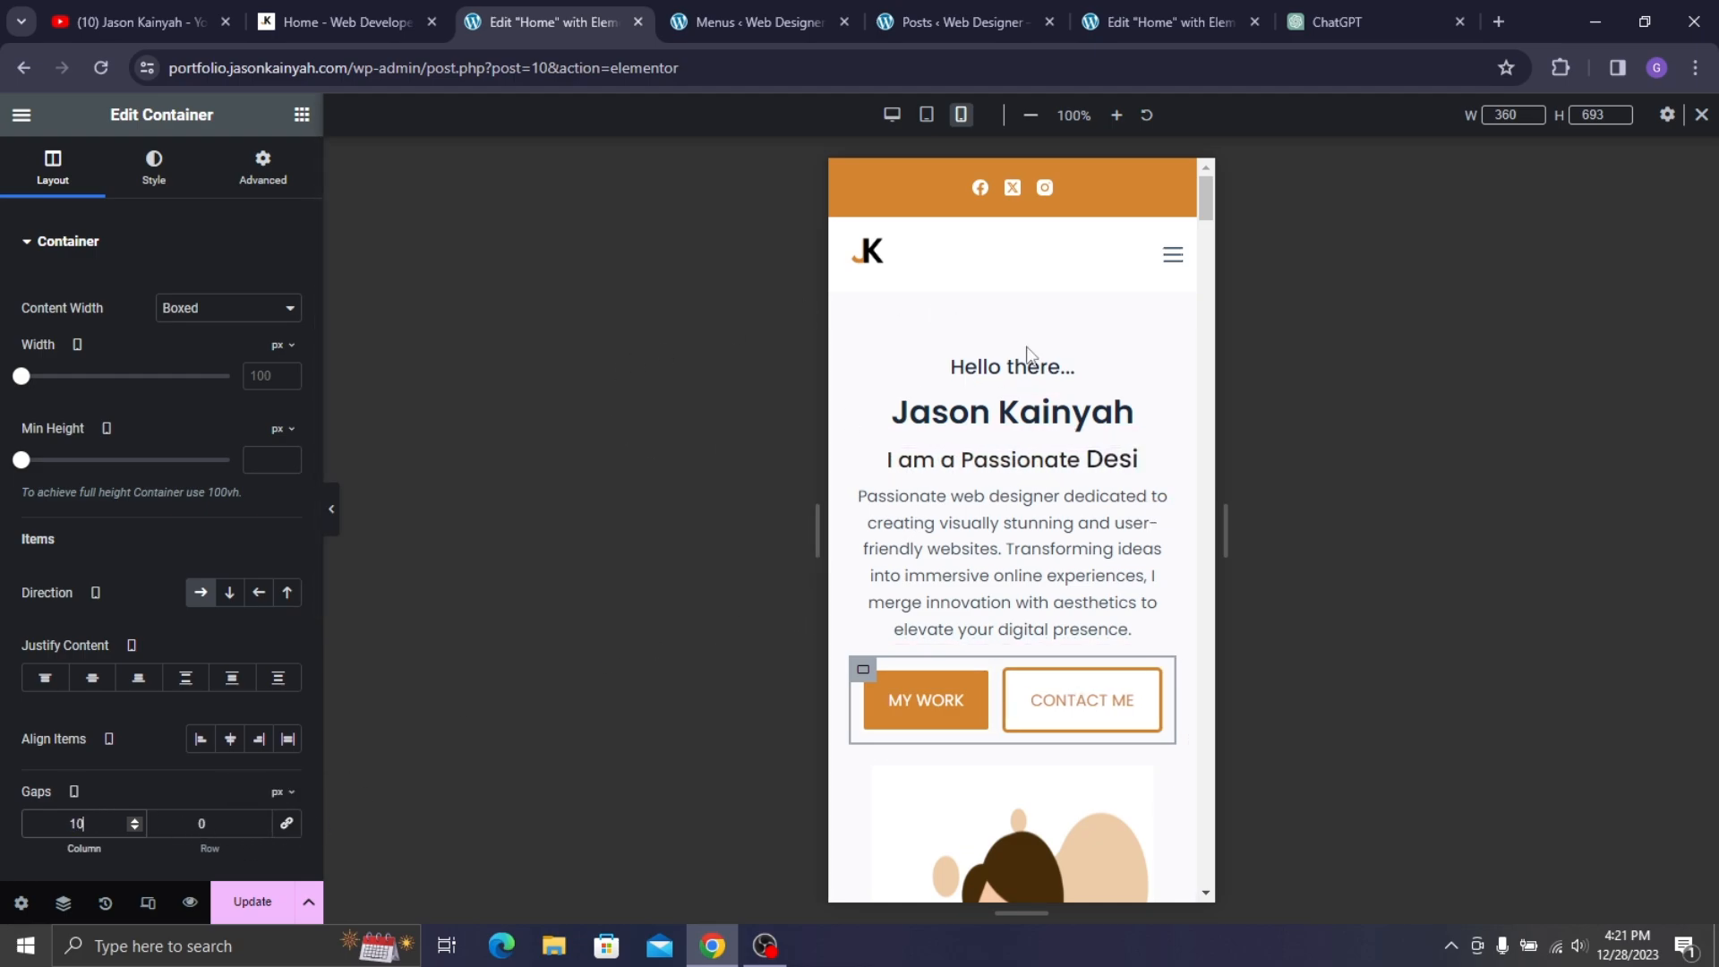
{"action": "scroll", "coordinate": [976, 475], "scroll_direction": "down", "scroll_amount": 3}
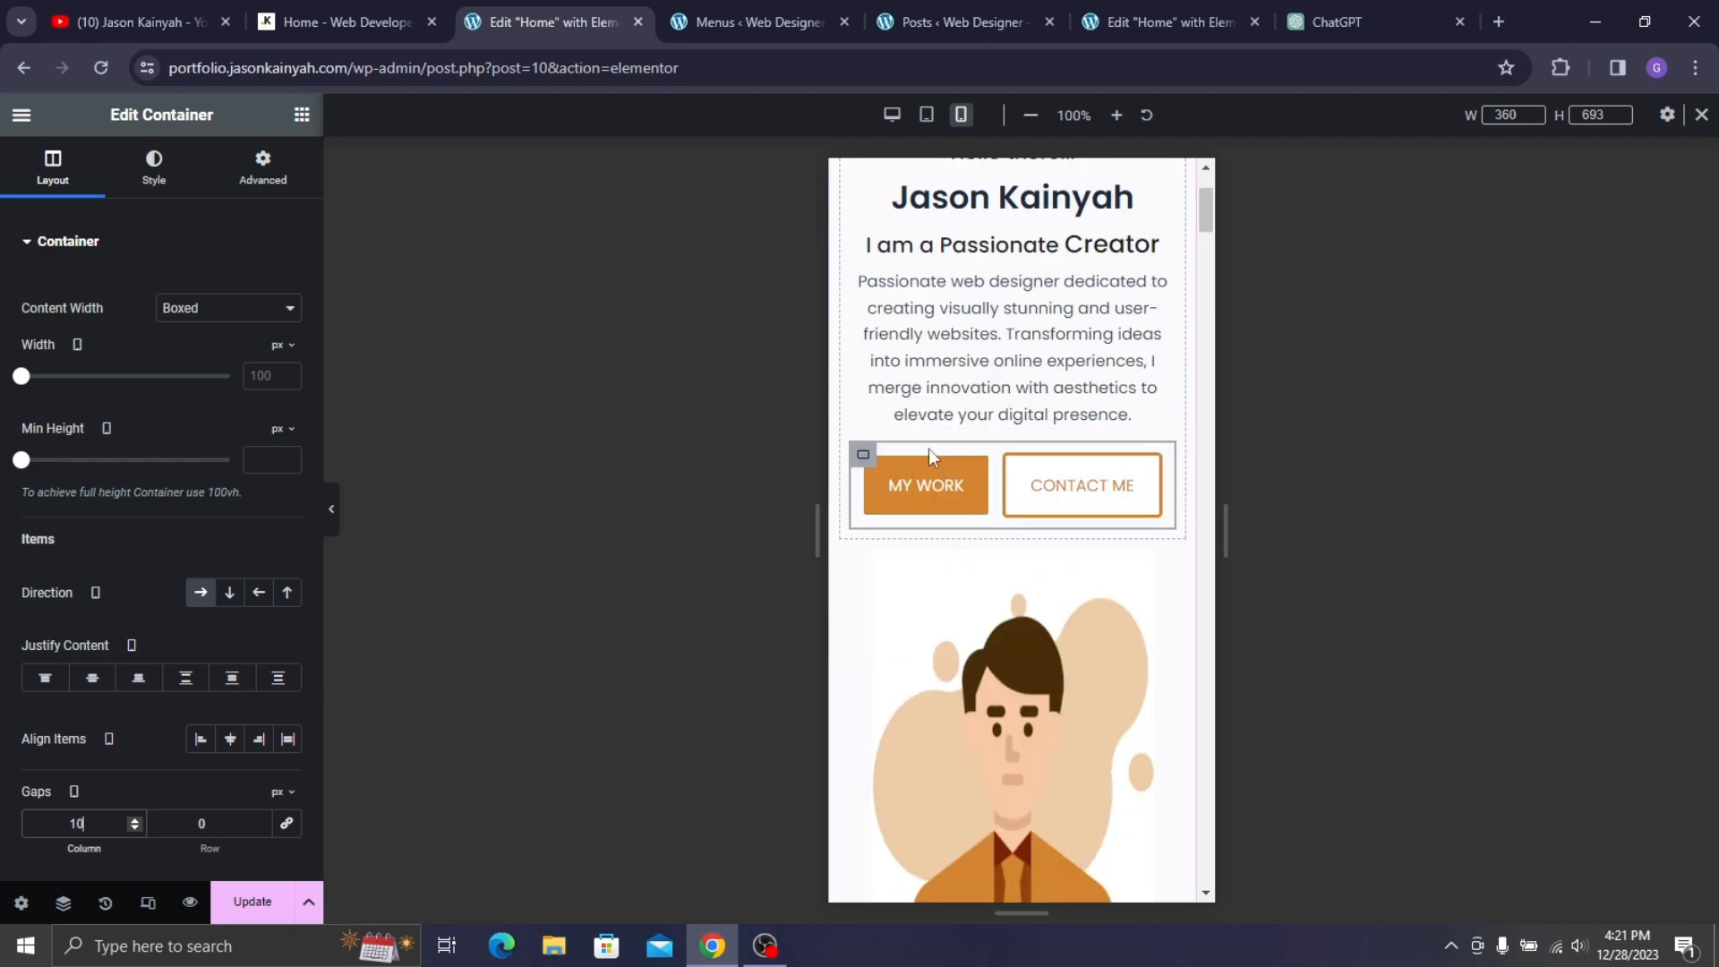
{"action": "scroll", "coordinate": [972, 408], "scroll_direction": "down", "scroll_amount": 5}
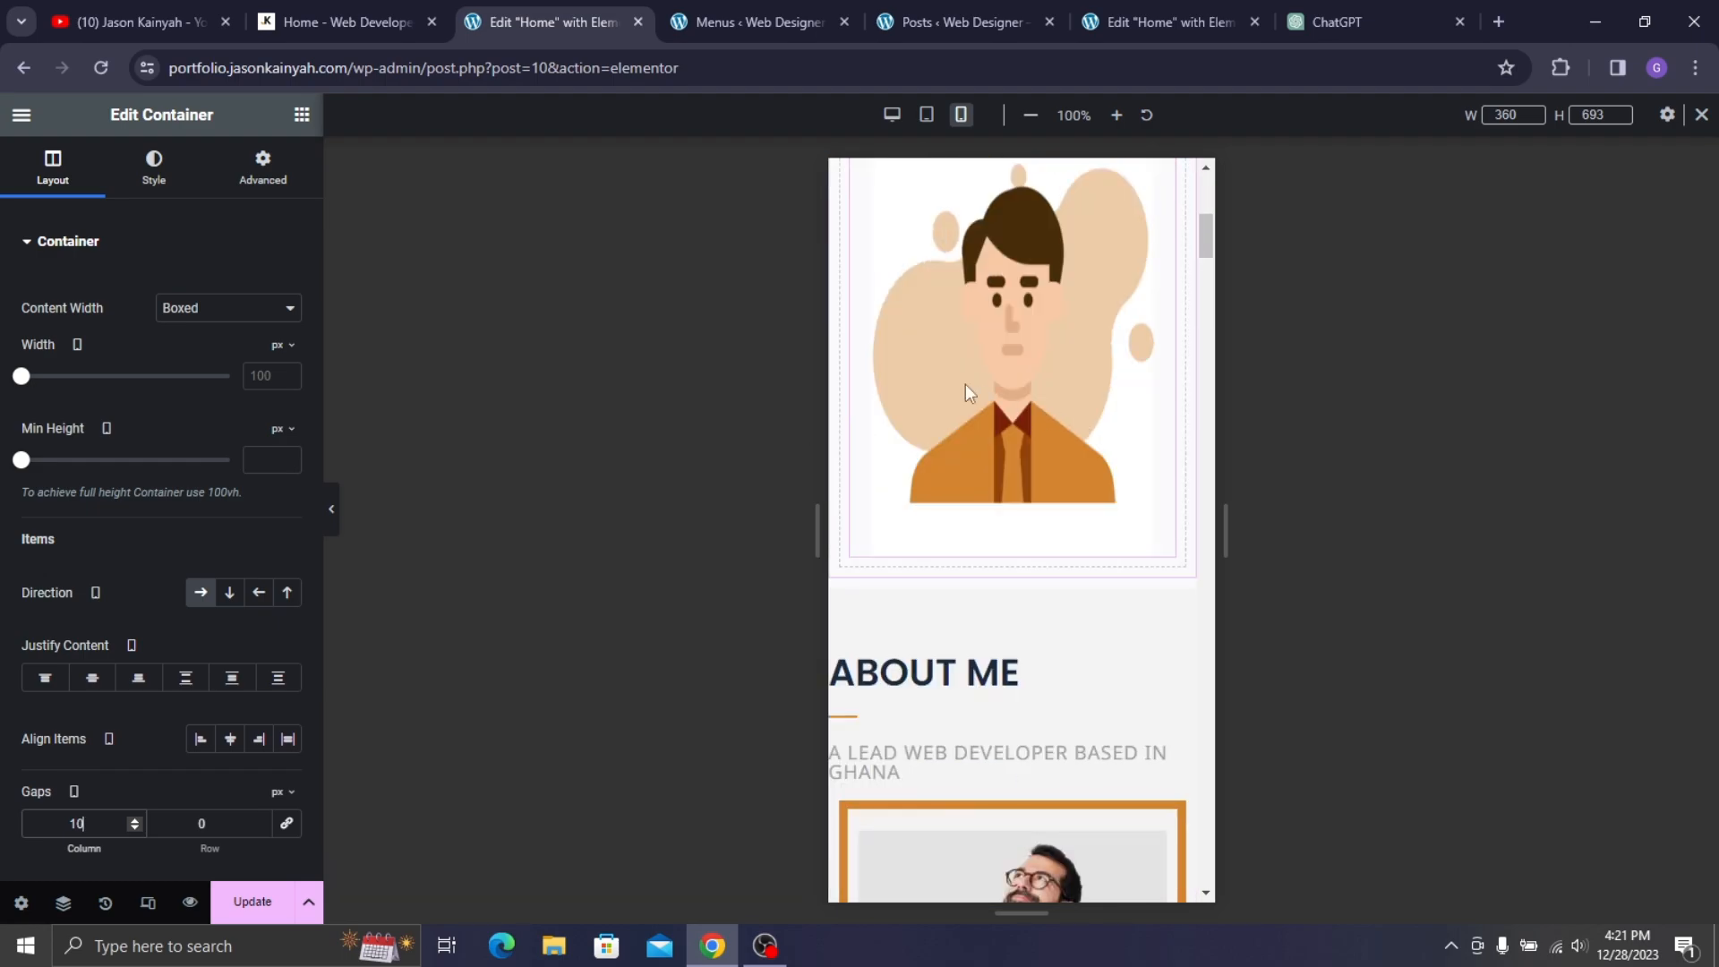
- Inspect the portrait illustration's Advanced responsive visibility options
{"action": "left_click", "coordinate": [990, 331]}
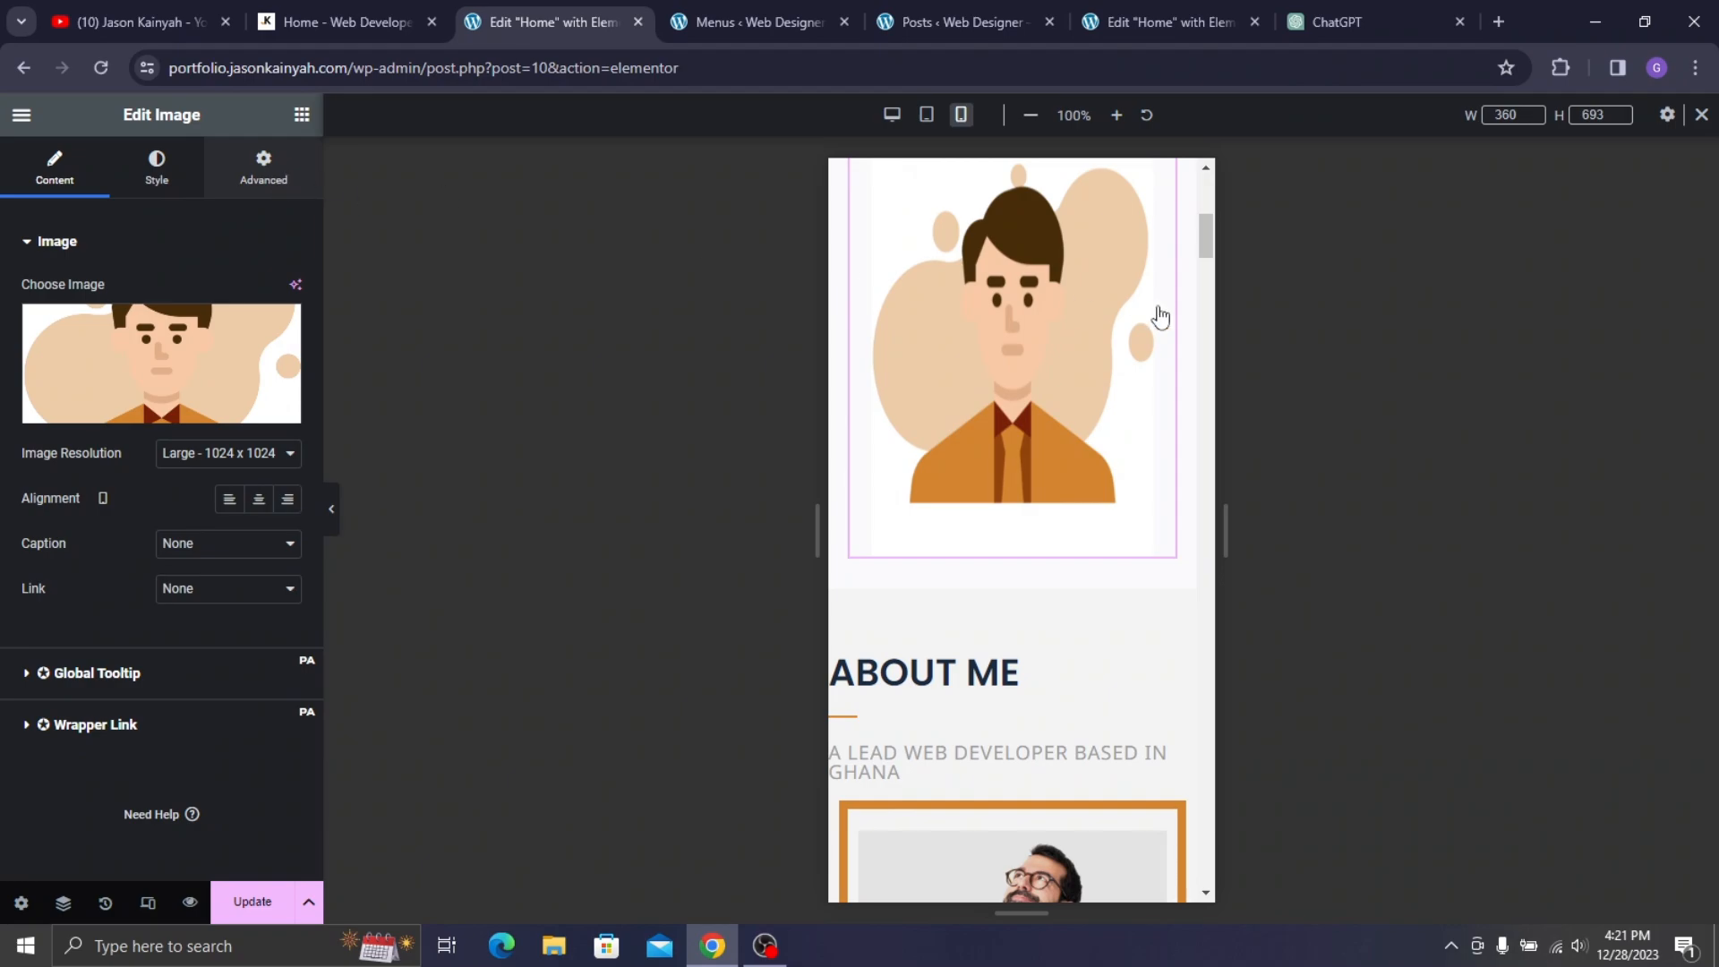
{"action": "left_click", "coordinate": [263, 167]}
{"action": "scroll", "coordinate": [148, 441], "scroll_direction": "down", "scroll_amount": 5}
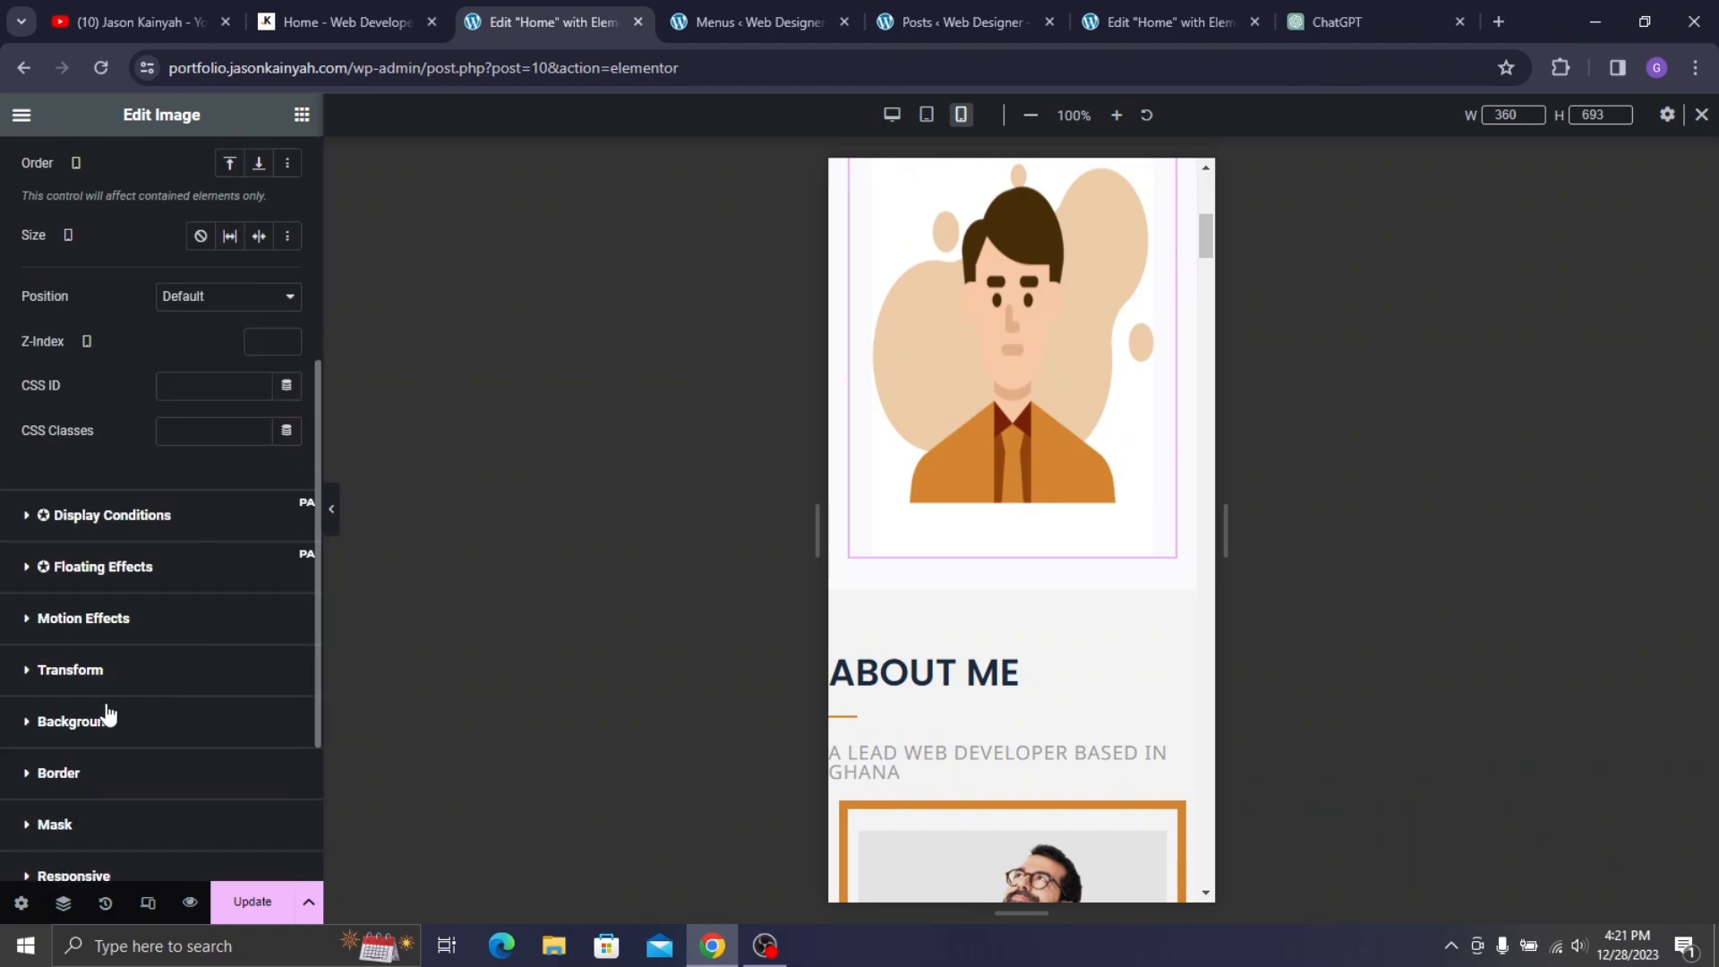
{"action": "scroll", "coordinate": [107, 713], "scroll_direction": "down", "scroll_amount": 3}
{"action": "left_click", "coordinate": [61, 638]}
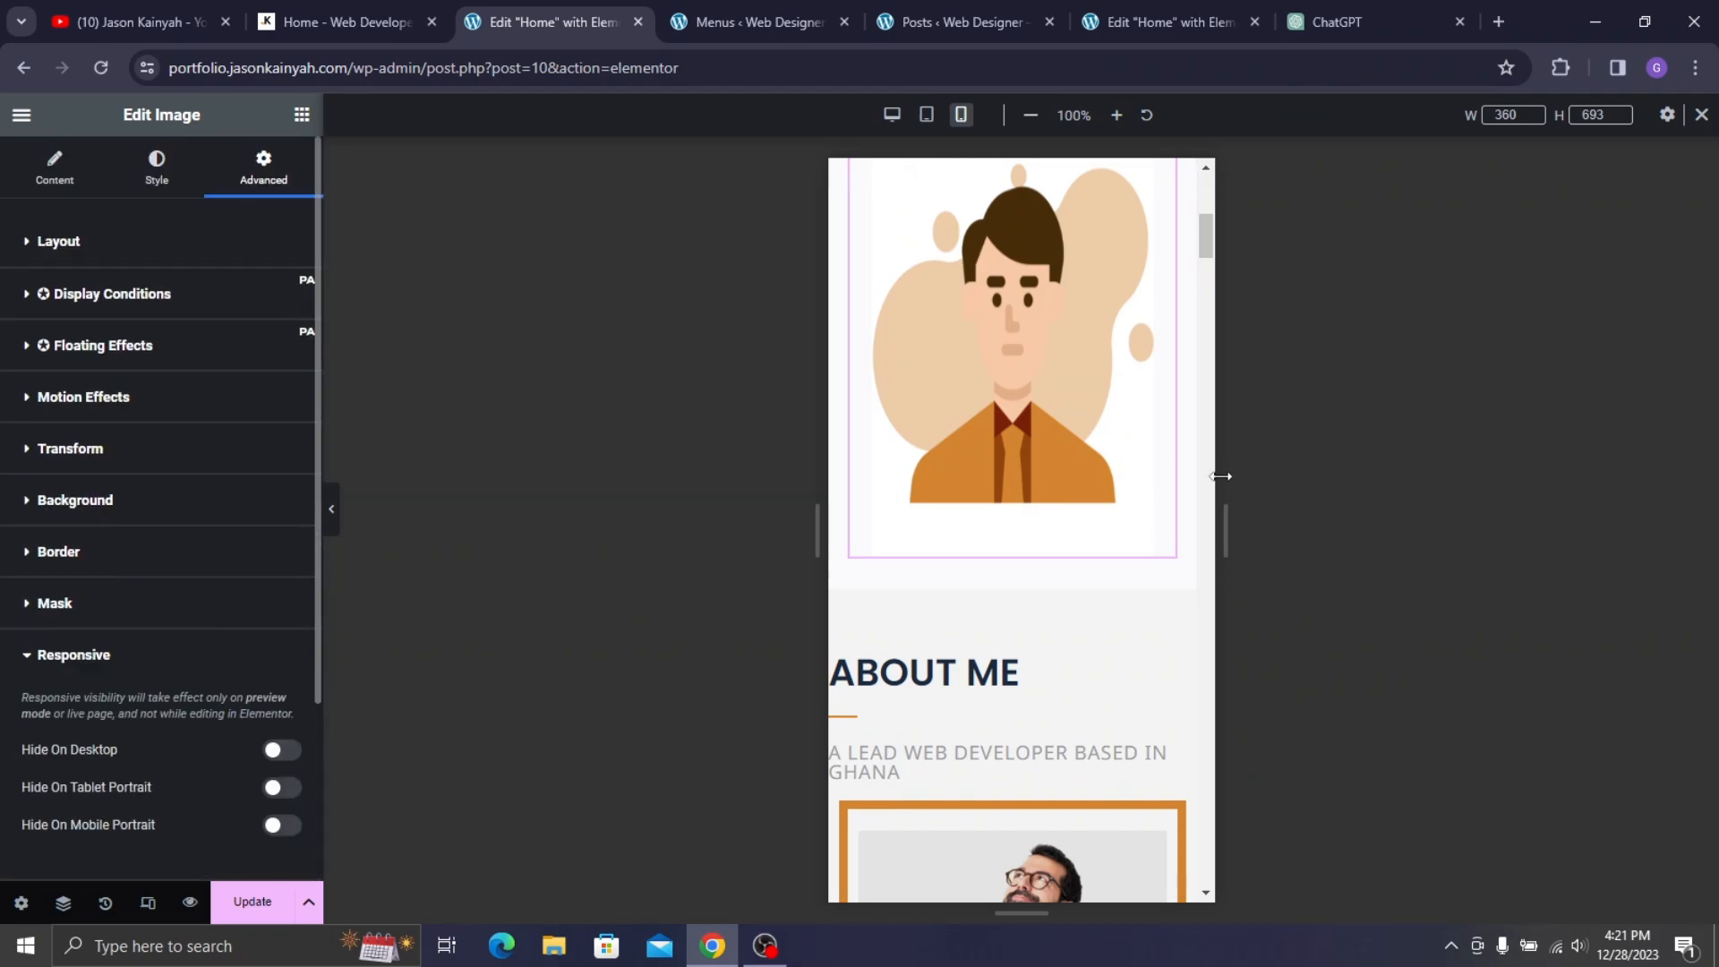
{"action": "scroll", "coordinate": [975, 454], "scroll_direction": "up", "scroll_amount": 3}
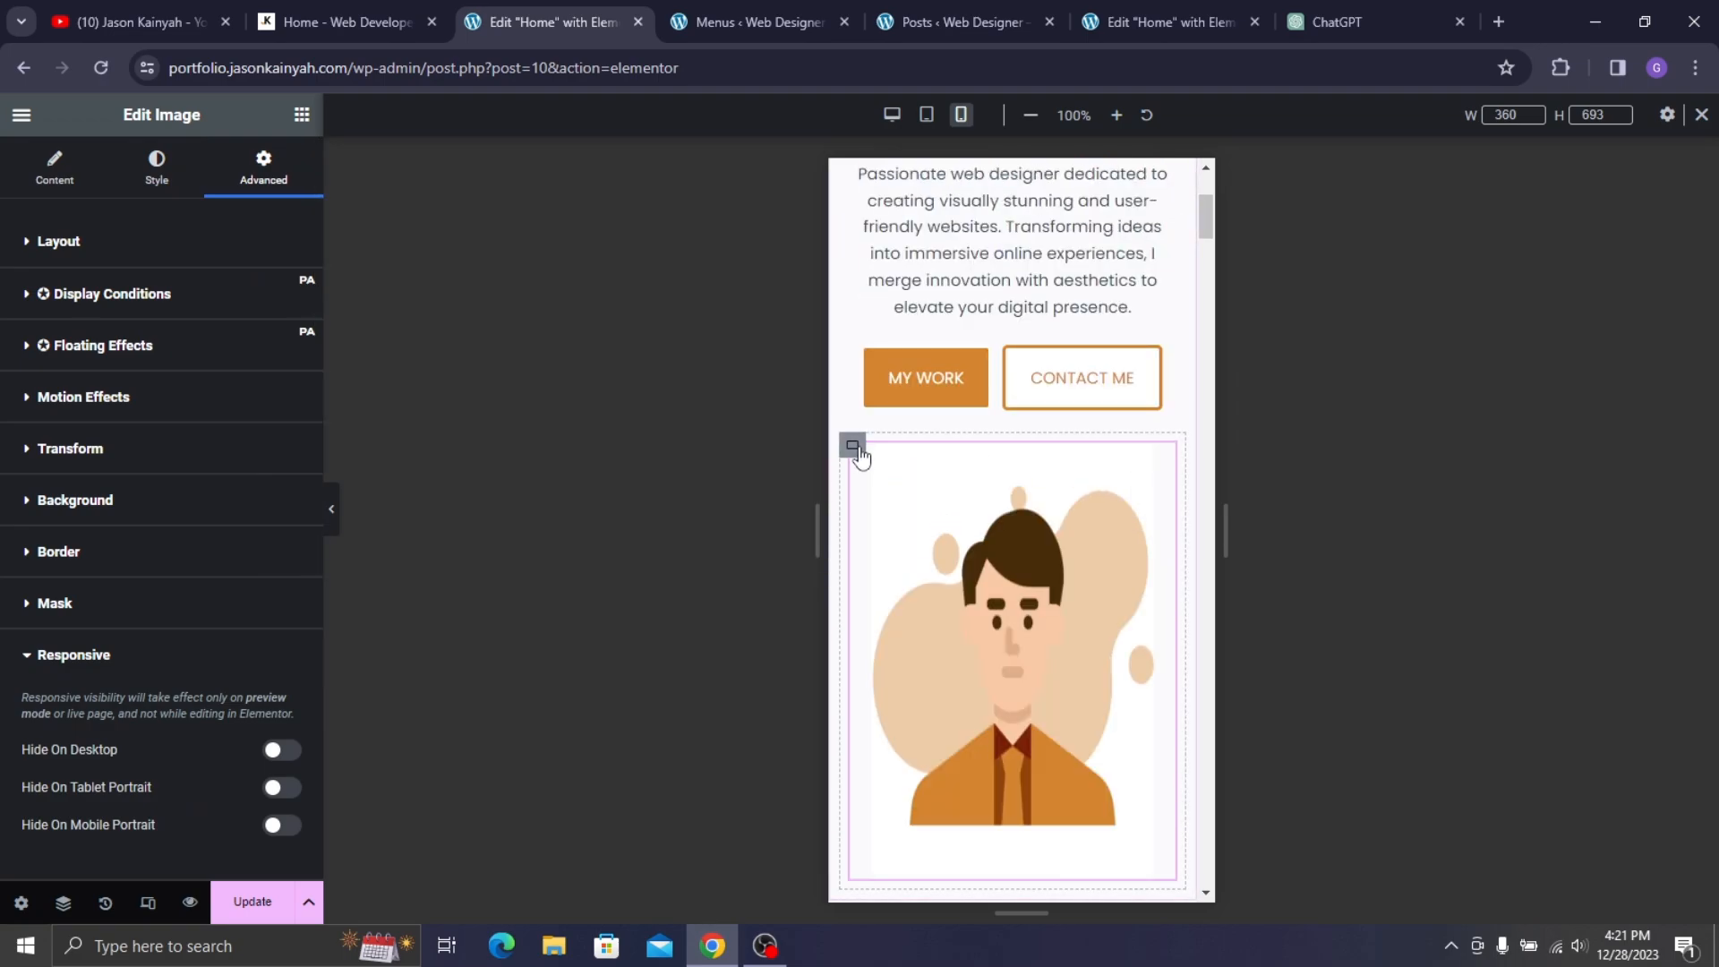
- Turn on Hide On Mobile Portrait for the container around the portrait image
{"action": "left_click", "coordinate": [855, 447]}
{"action": "left_click", "coordinate": [262, 169]}
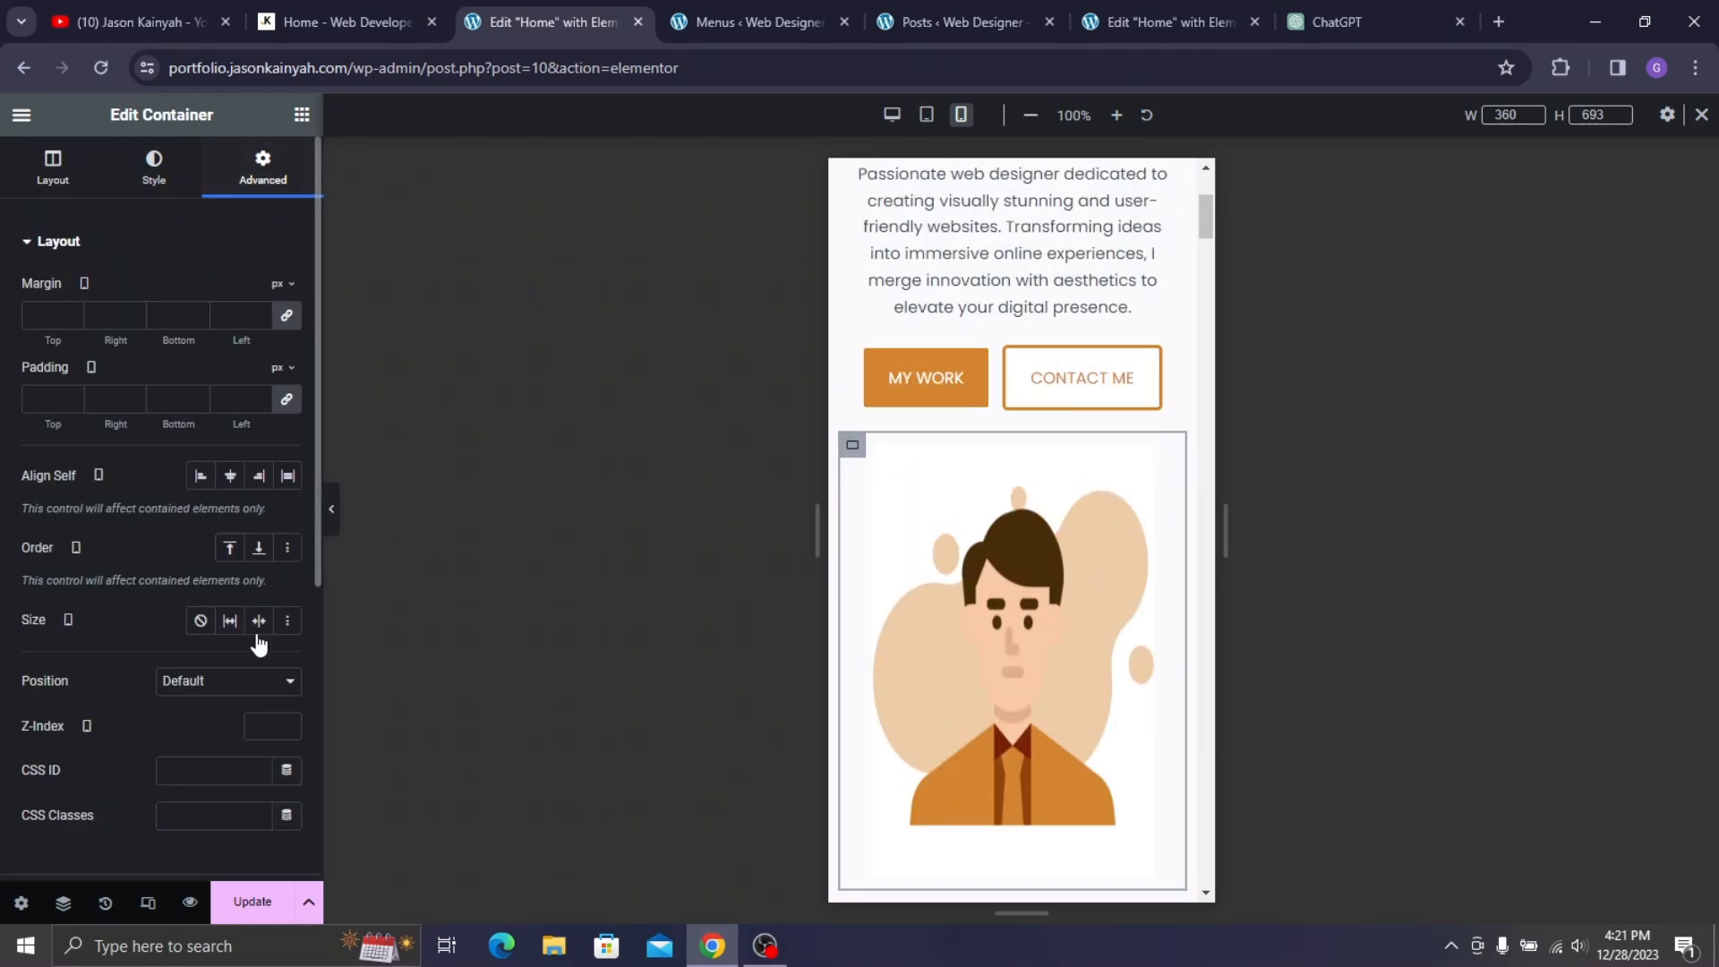
{"action": "scroll", "coordinate": [197, 681], "scroll_direction": "down", "scroll_amount": 5}
{"action": "left_click", "coordinate": [122, 640]}
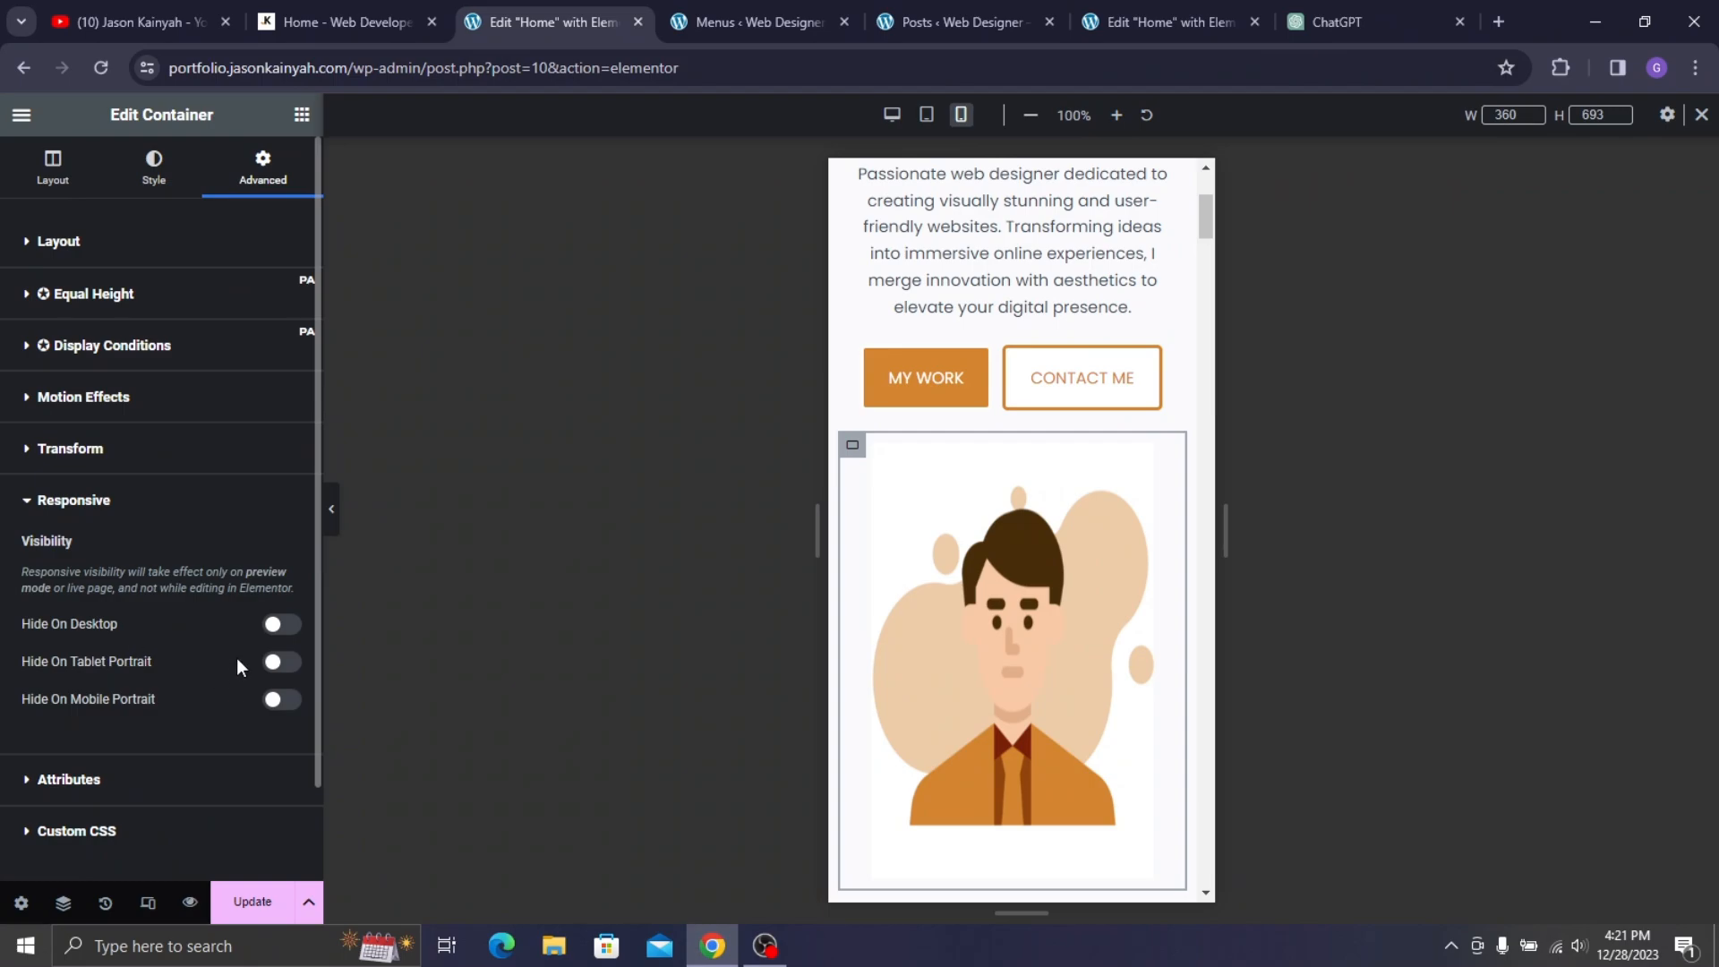
{"action": "left_click", "coordinate": [282, 700]}
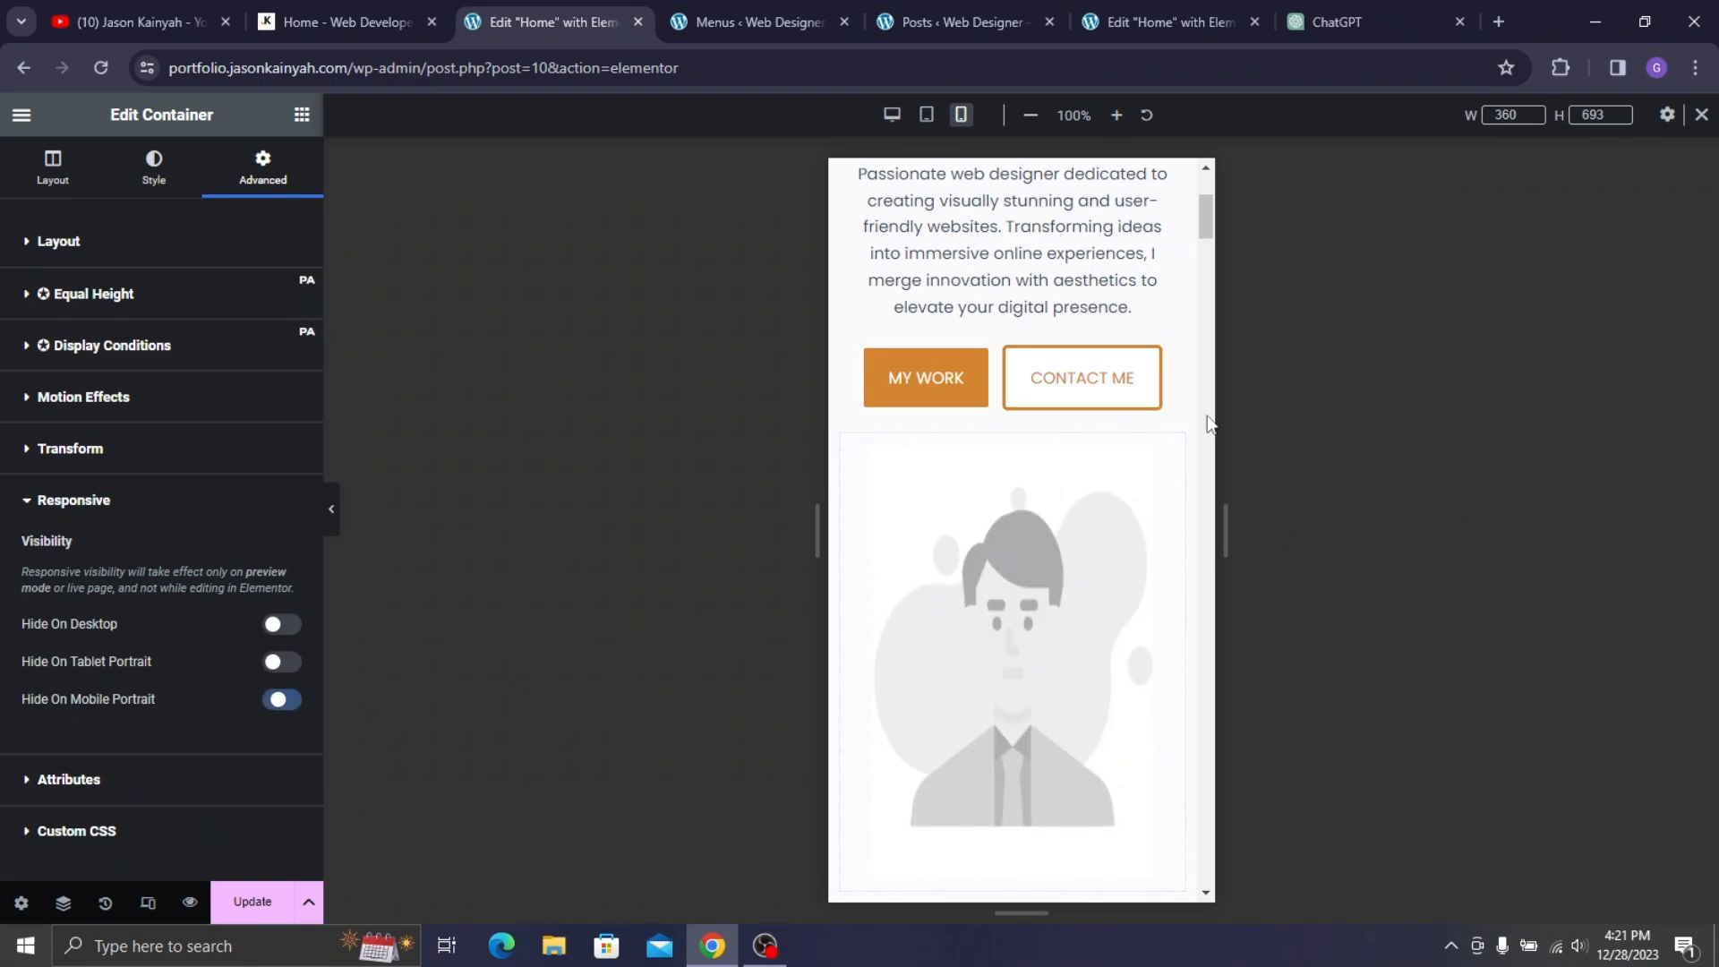
{"action": "scroll", "coordinate": [1017, 480], "scroll_direction": "up", "scroll_amount": 4}
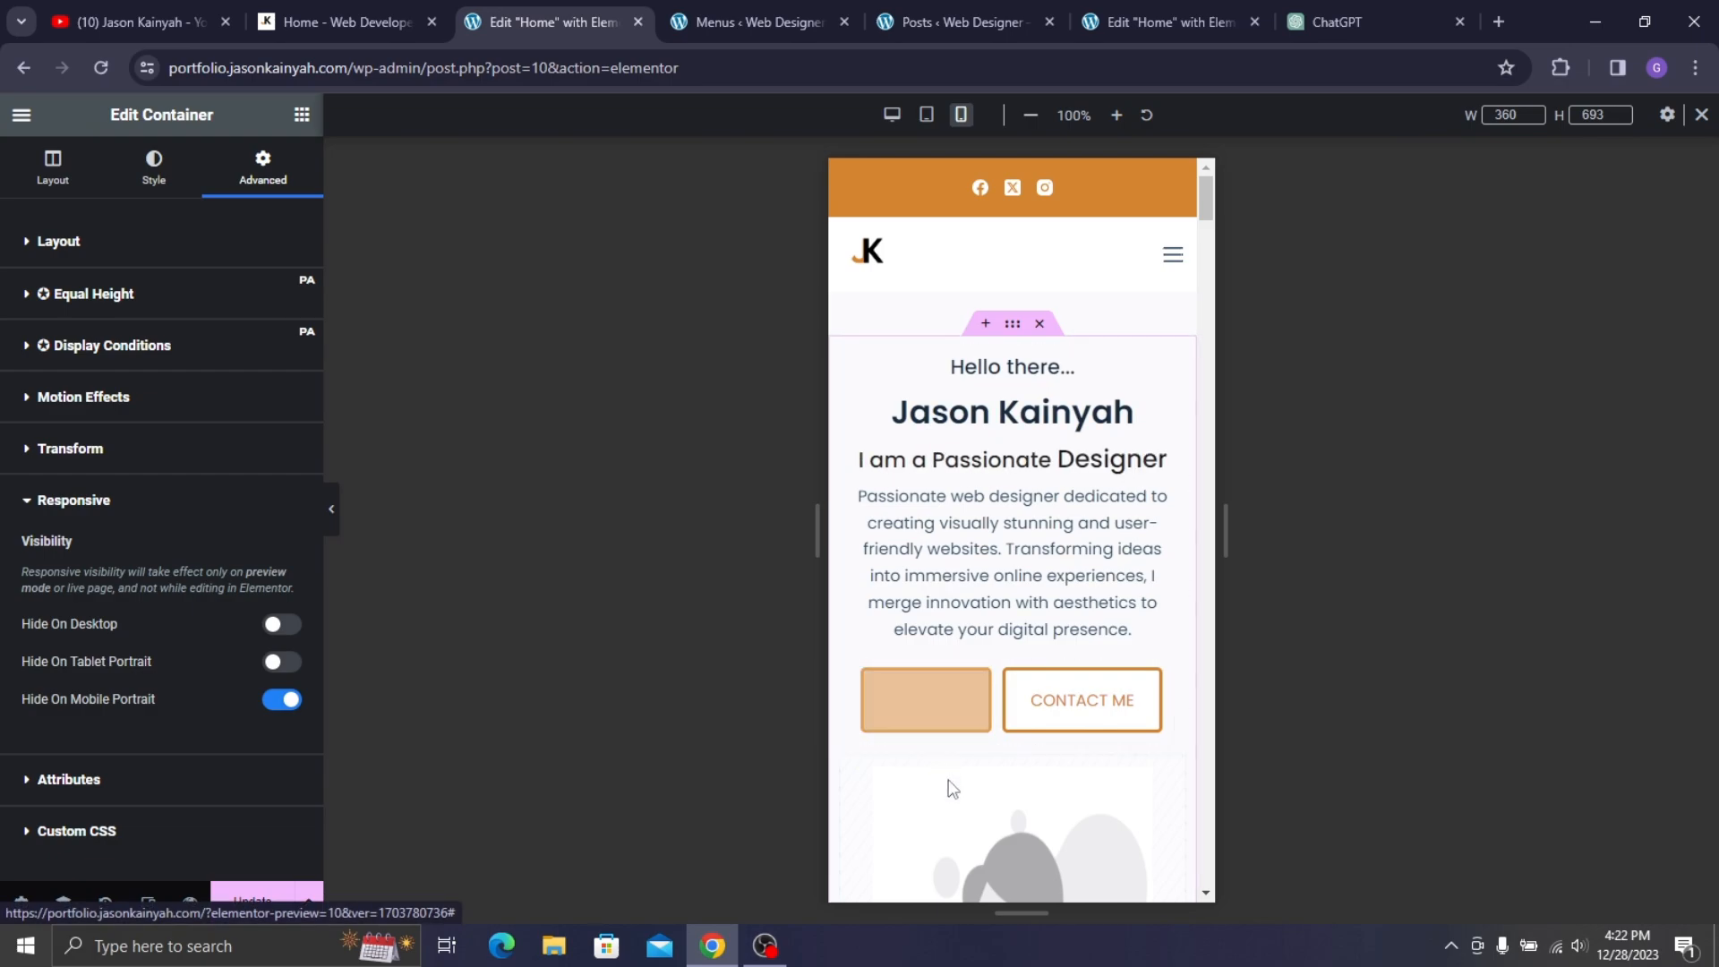
- Centre the ABOUT ME heading and set its mobile font size to 29 px
{"action": "scroll", "coordinate": [1013, 666], "scroll_direction": "down", "scroll_amount": 10}
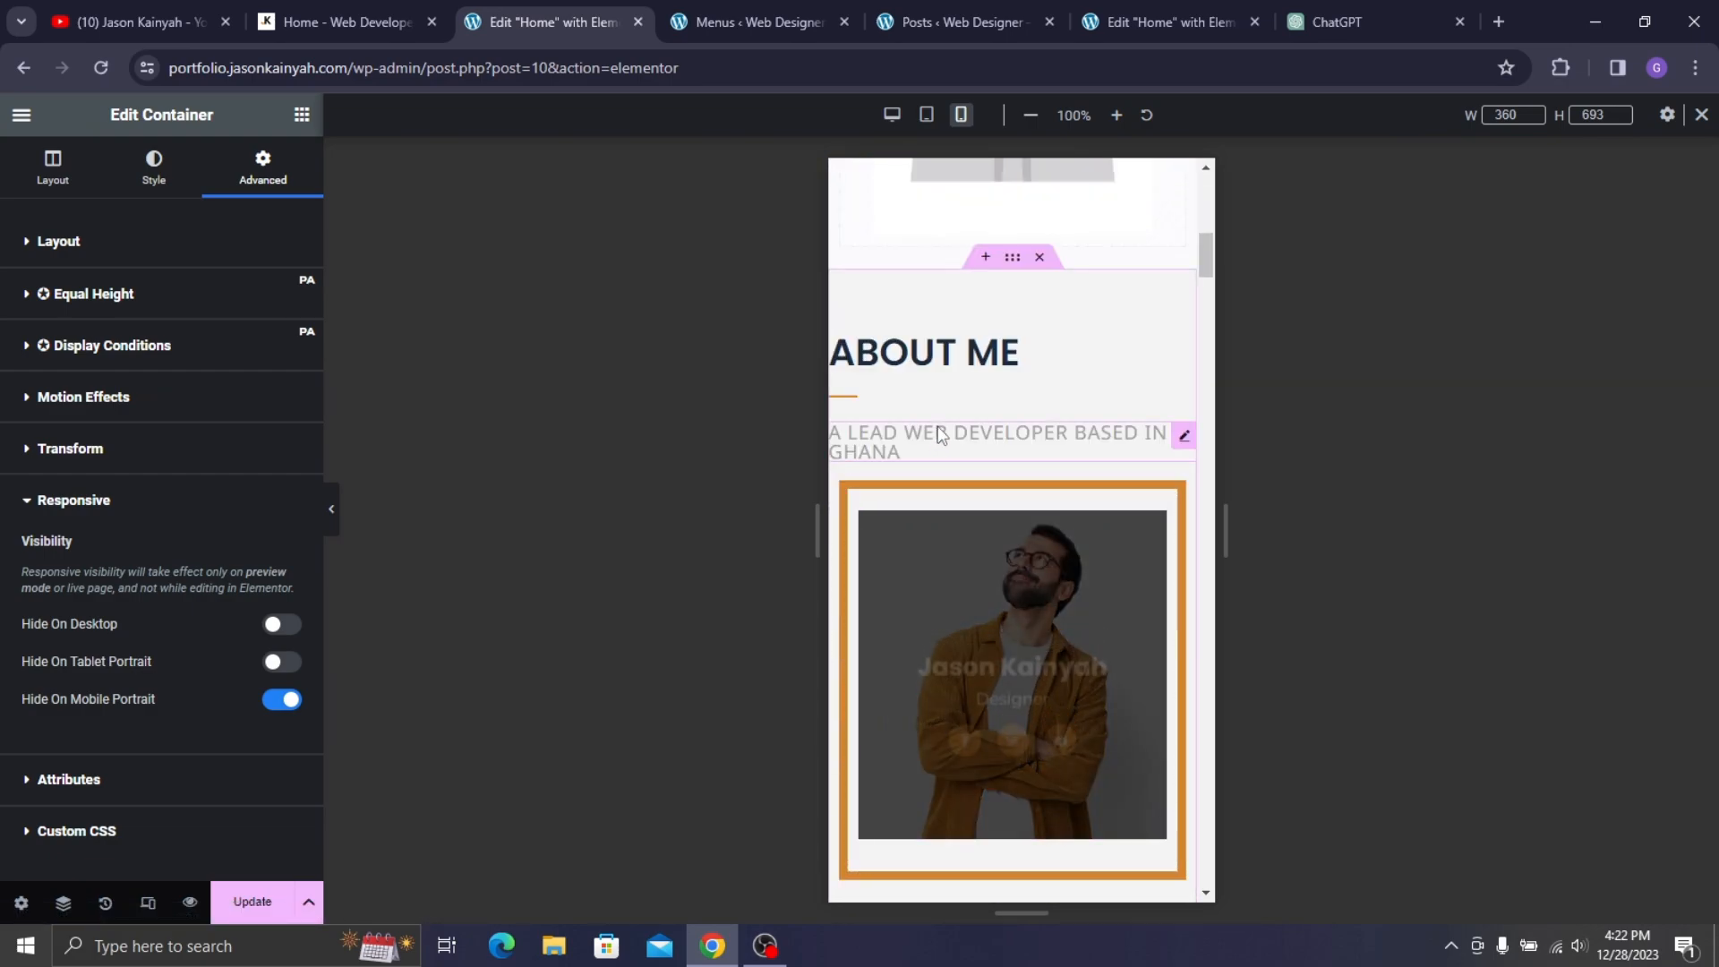
{"action": "left_click", "coordinate": [956, 361]}
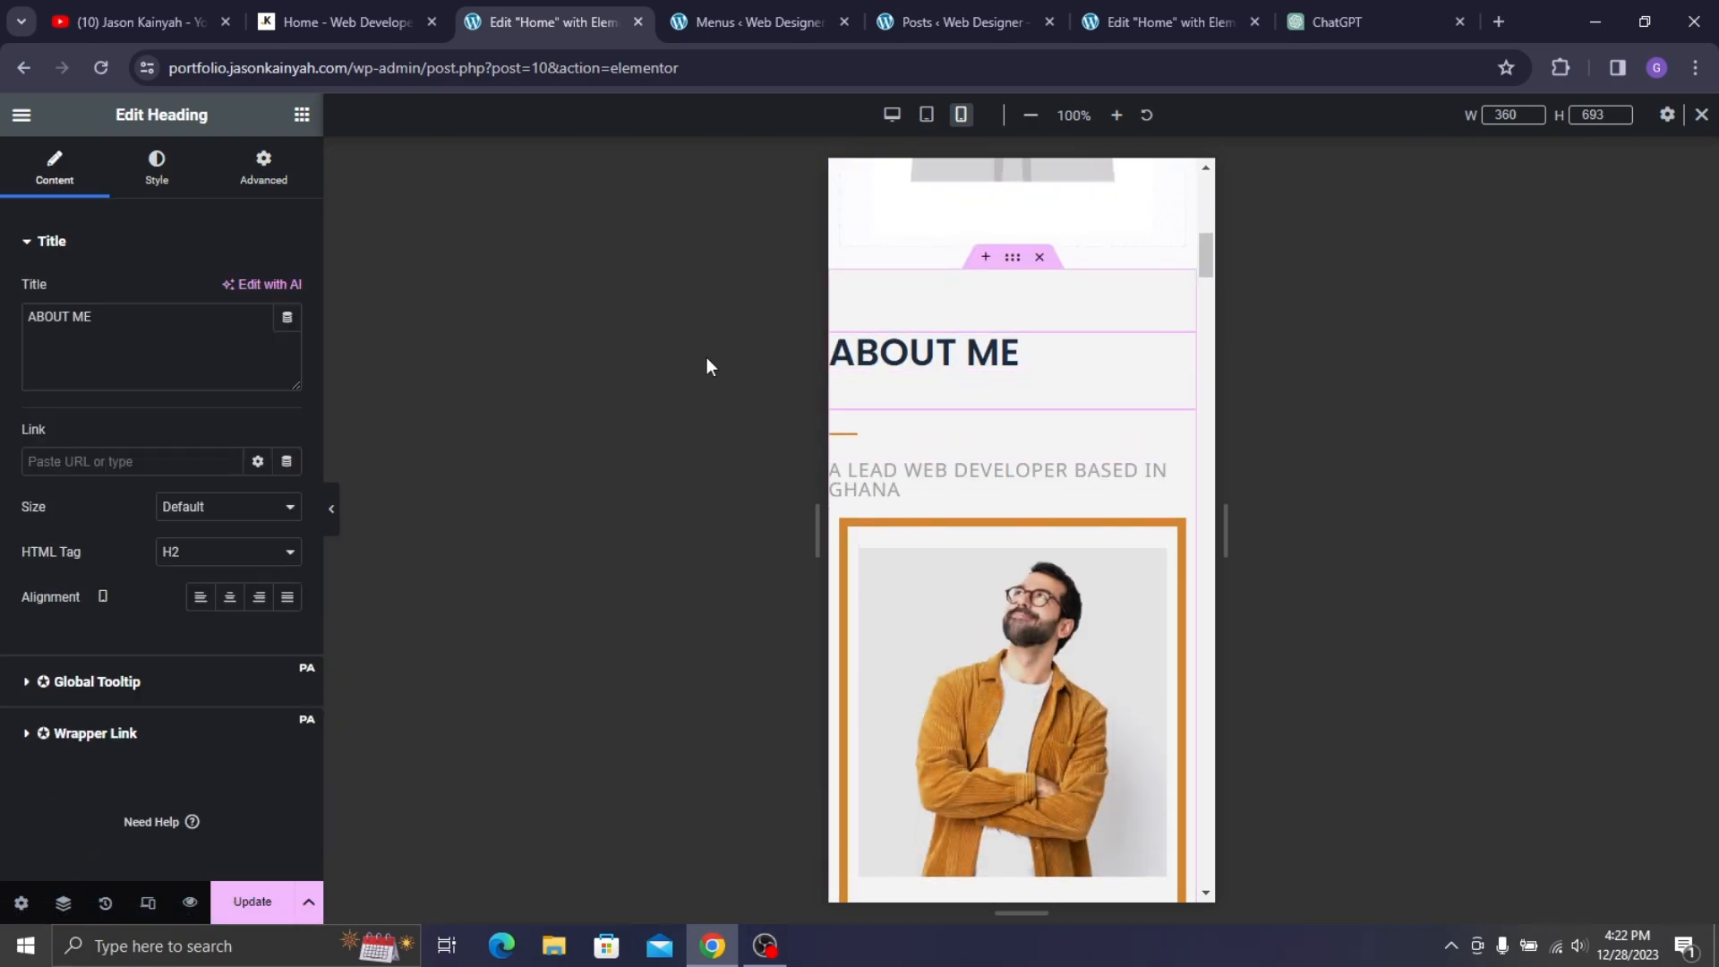
{"action": "left_click", "coordinate": [229, 598]}
{"action": "left_click", "coordinate": [145, 190]}
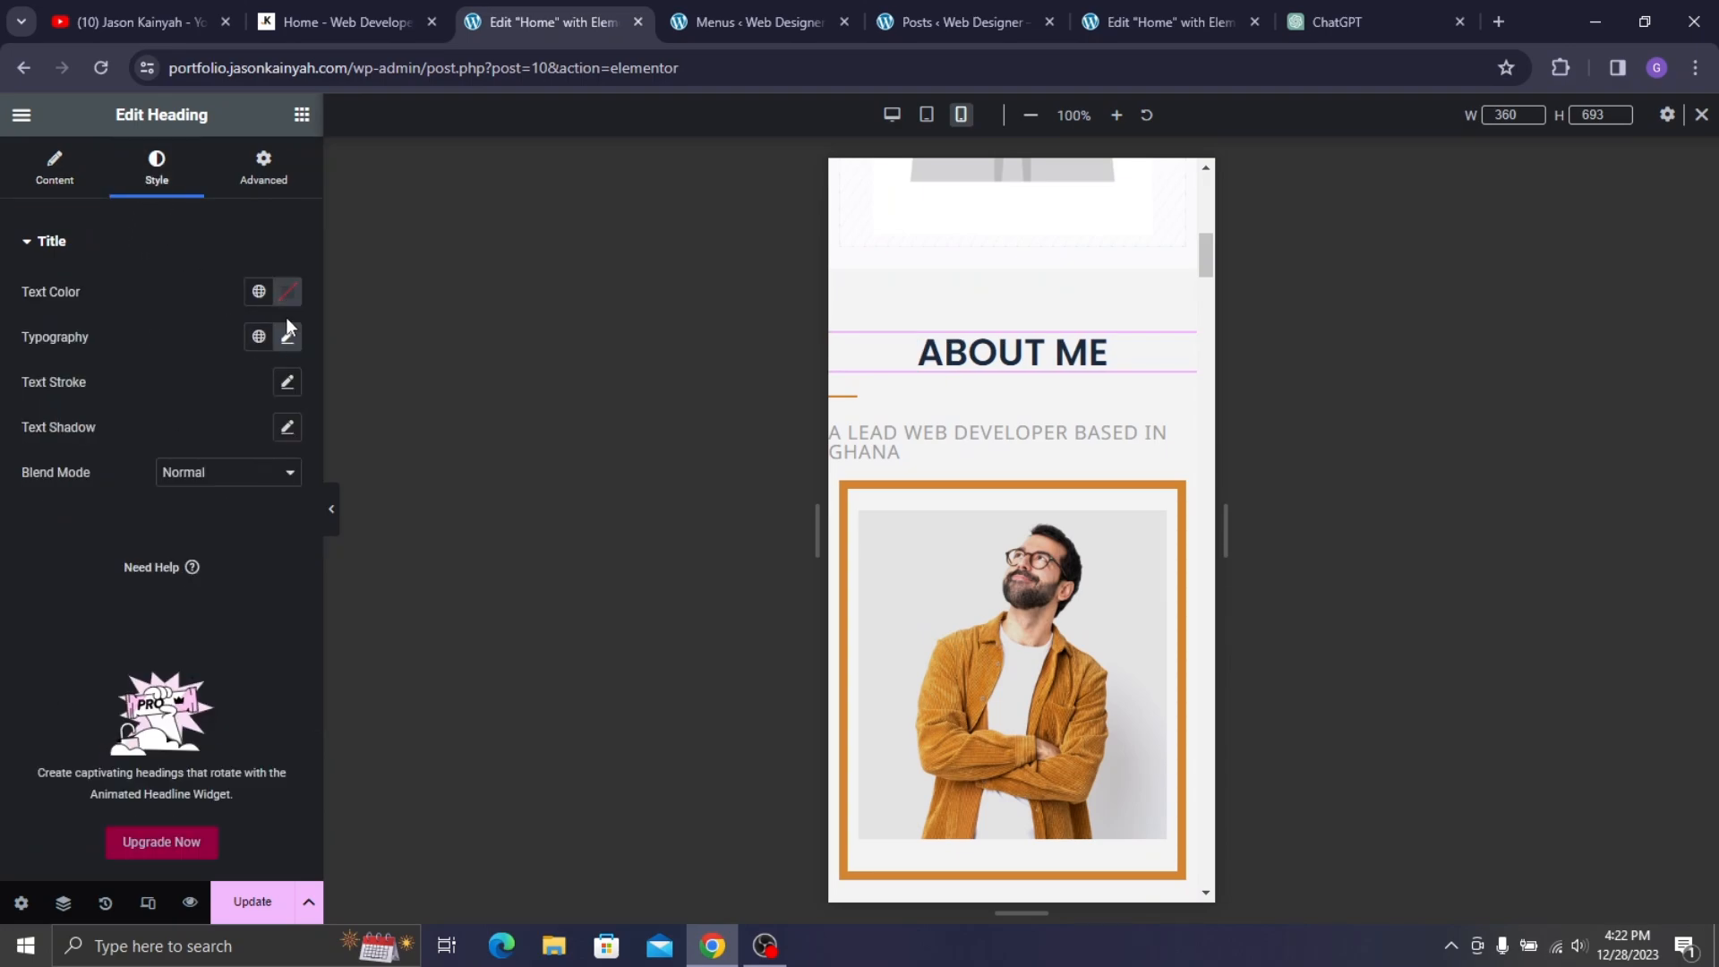
{"action": "left_click", "coordinate": [287, 337]}
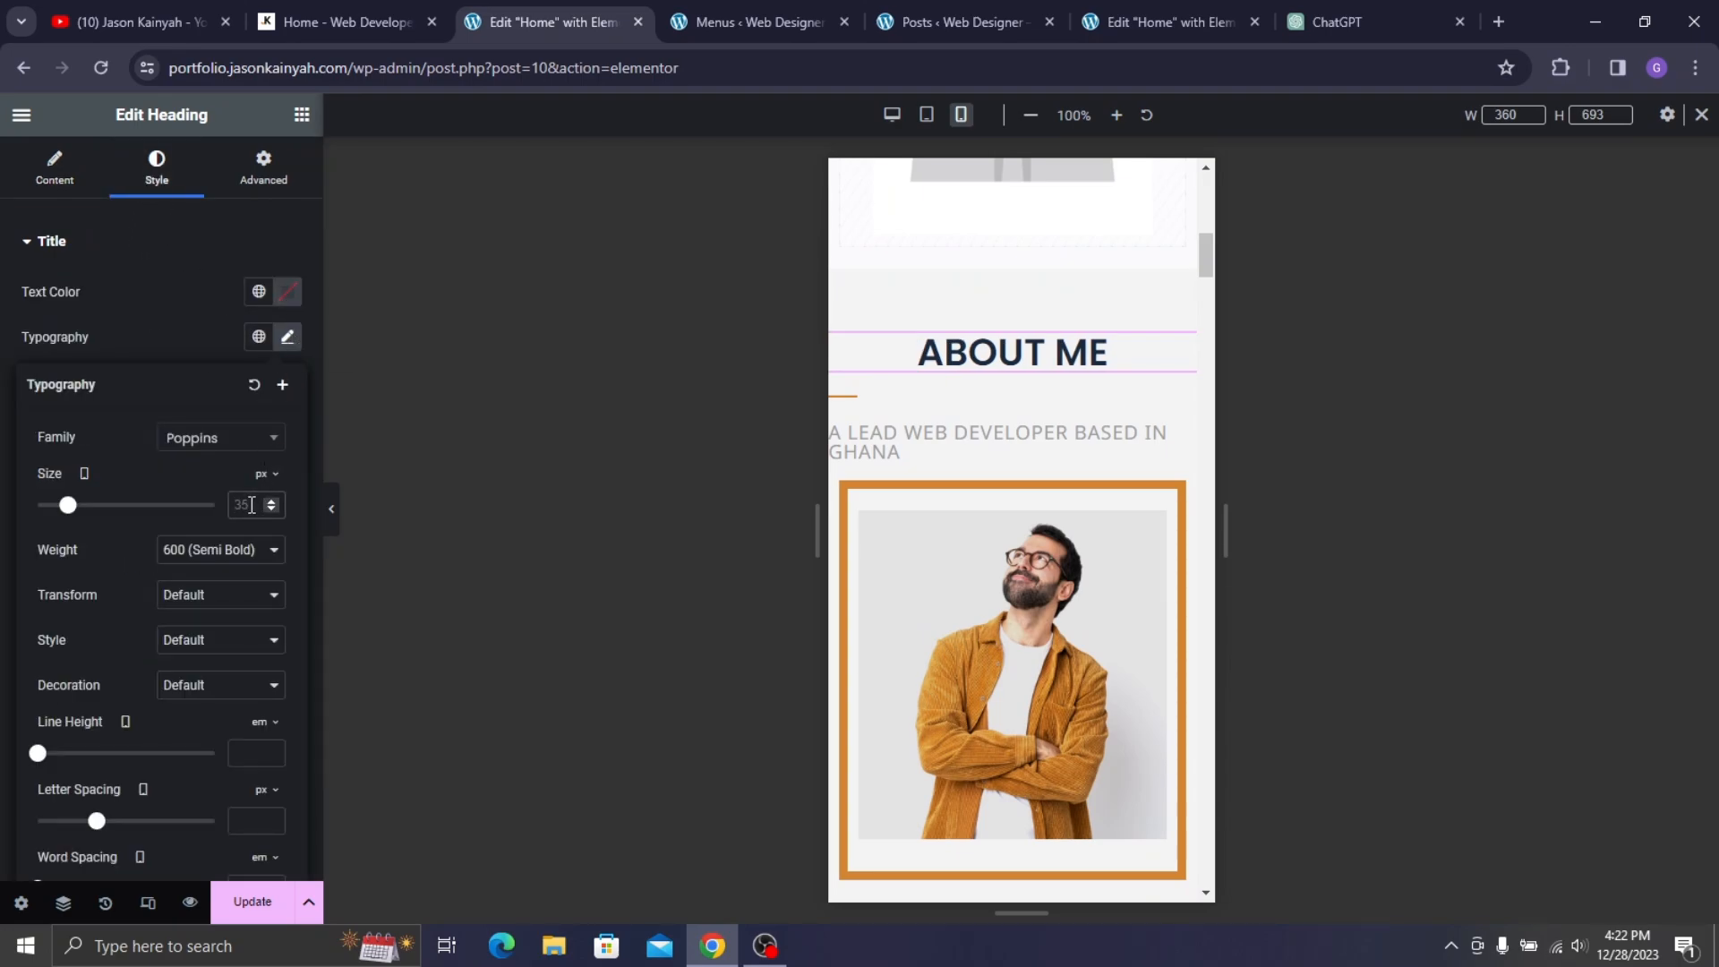
{"action": "left_click", "coordinate": [251, 505]}
{"action": "type", "text": "29"}
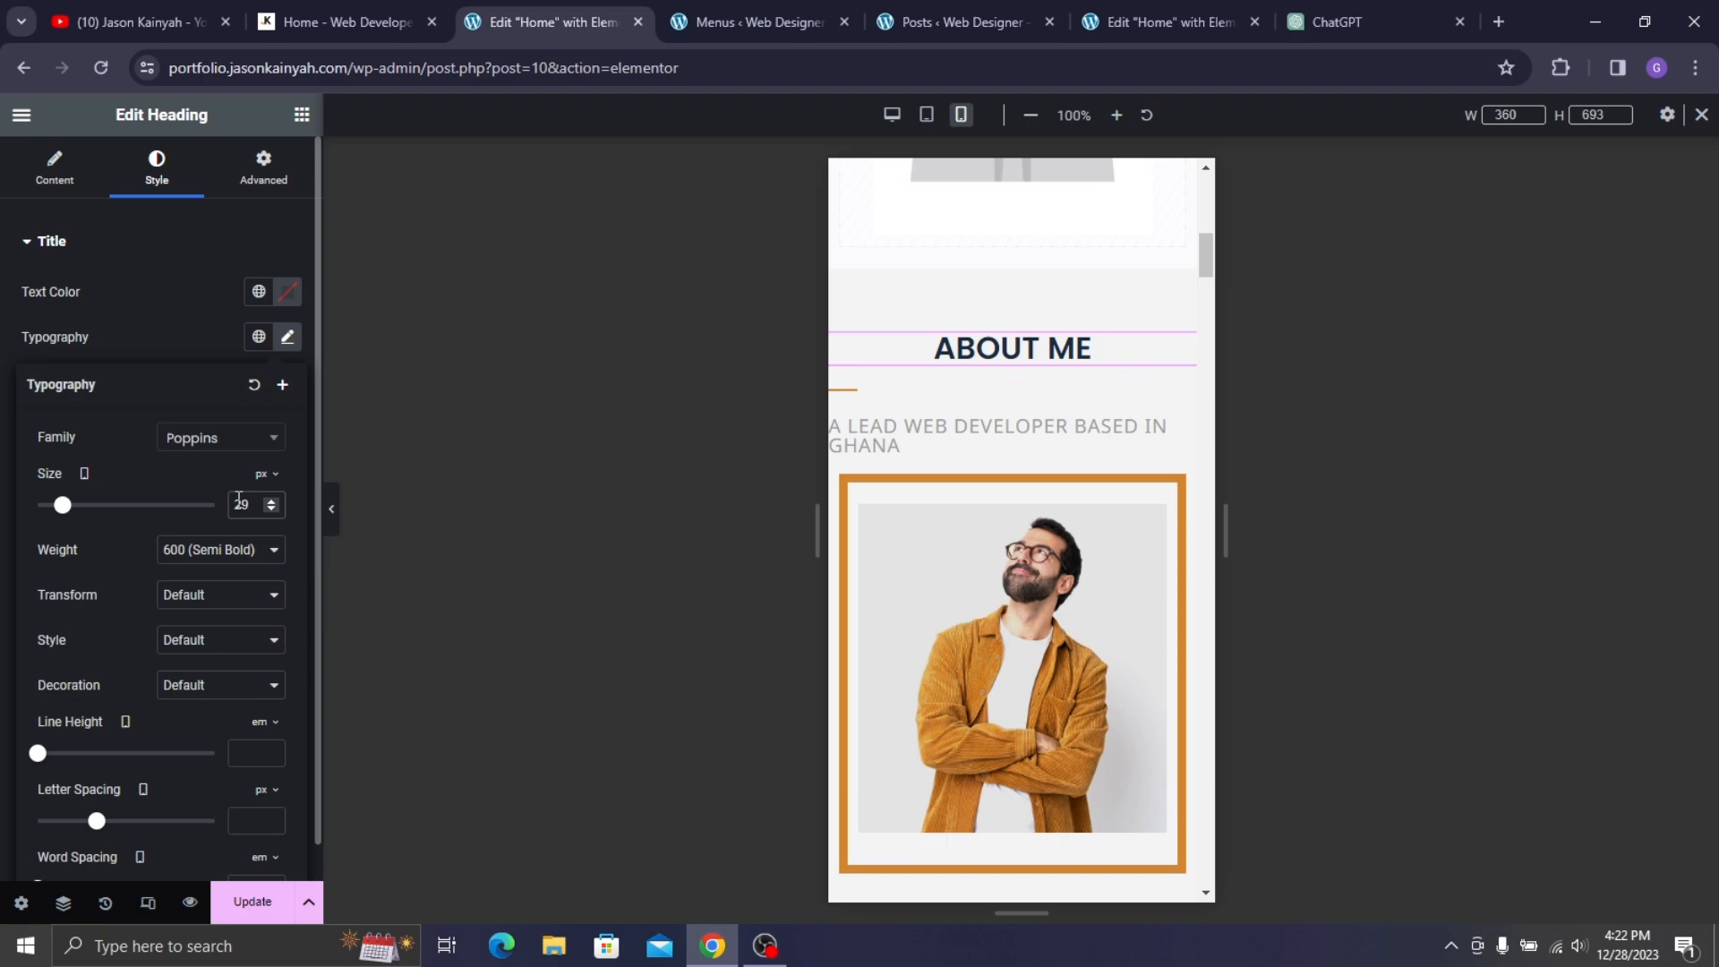
- Centre the divider and the 'A LEAD WEB DEVELOPER BASED IN GHANA' subtitle, sizing the subtitle 15 px
{"action": "left_click", "coordinate": [853, 394]}
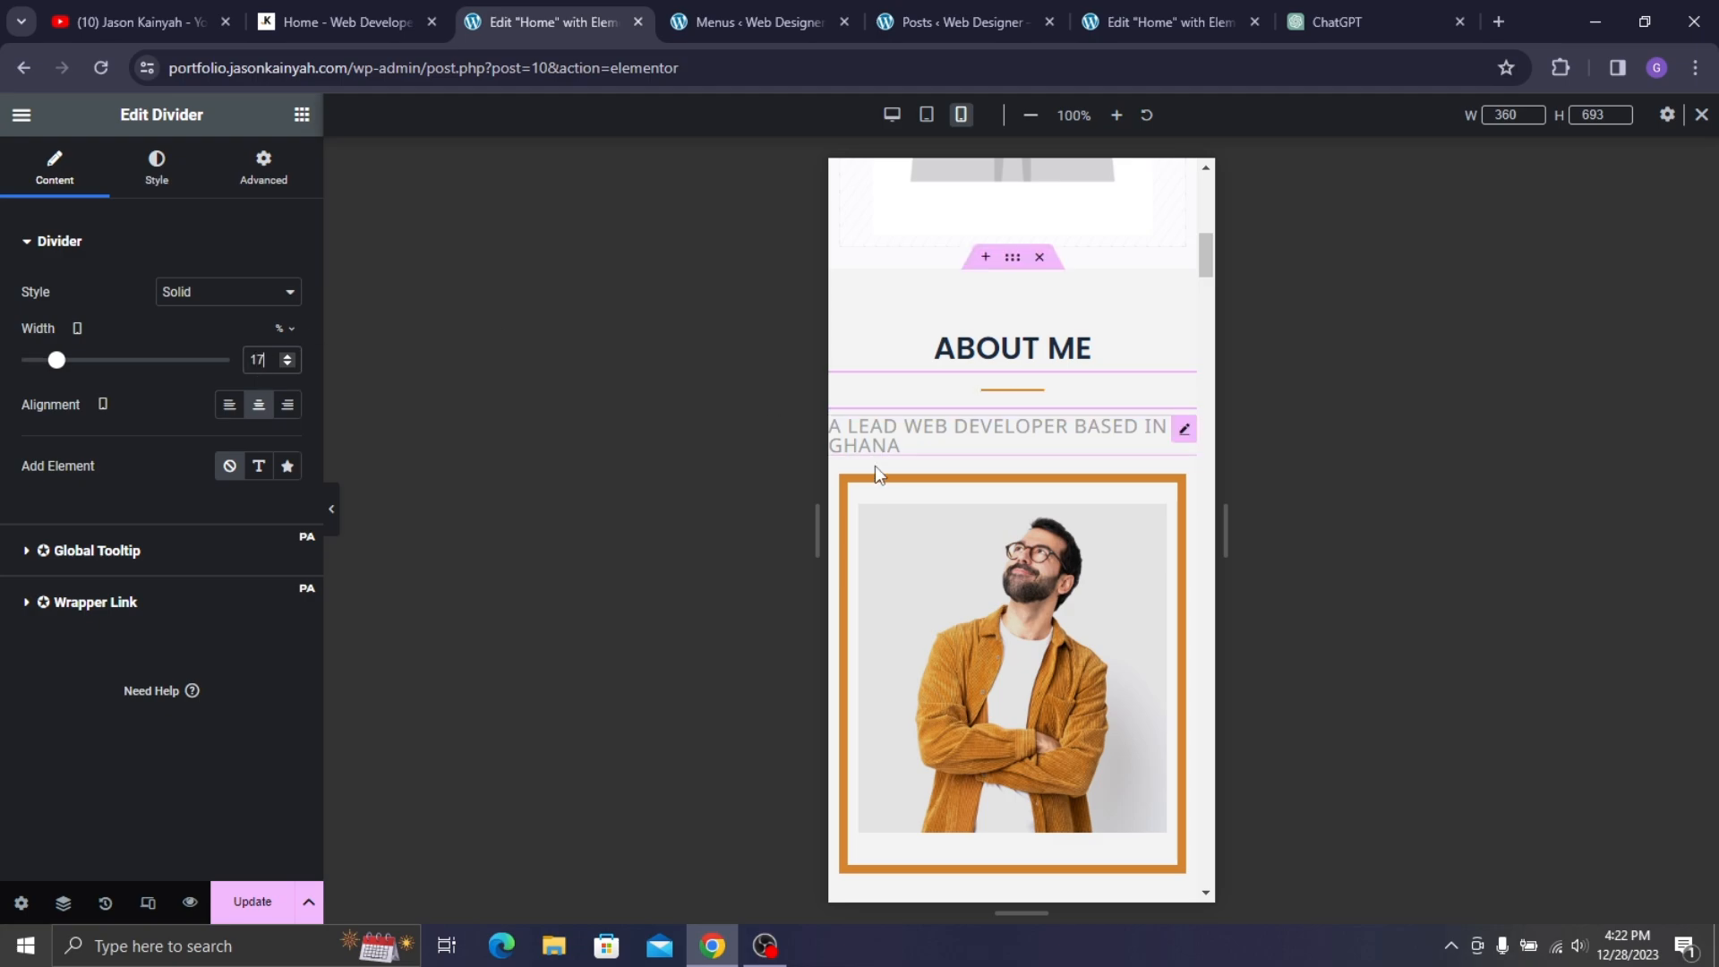
{"action": "left_click", "coordinate": [902, 445]}
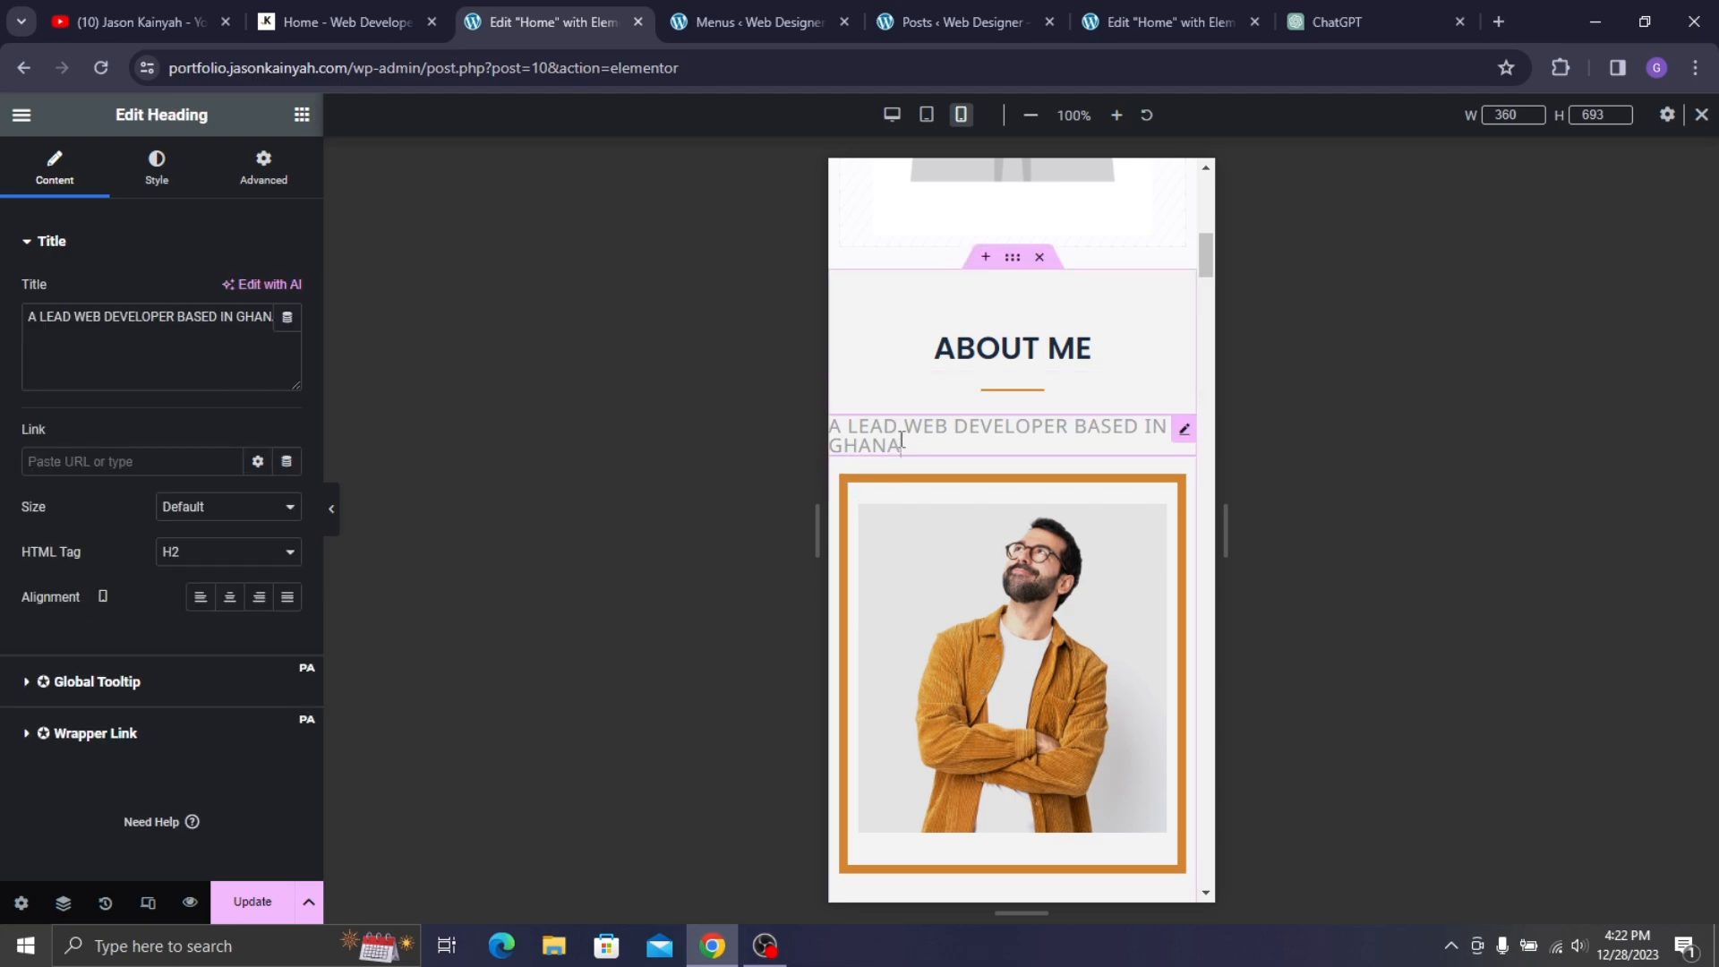
{"action": "left_click", "coordinate": [221, 608]}
{"action": "left_click", "coordinate": [157, 168]}
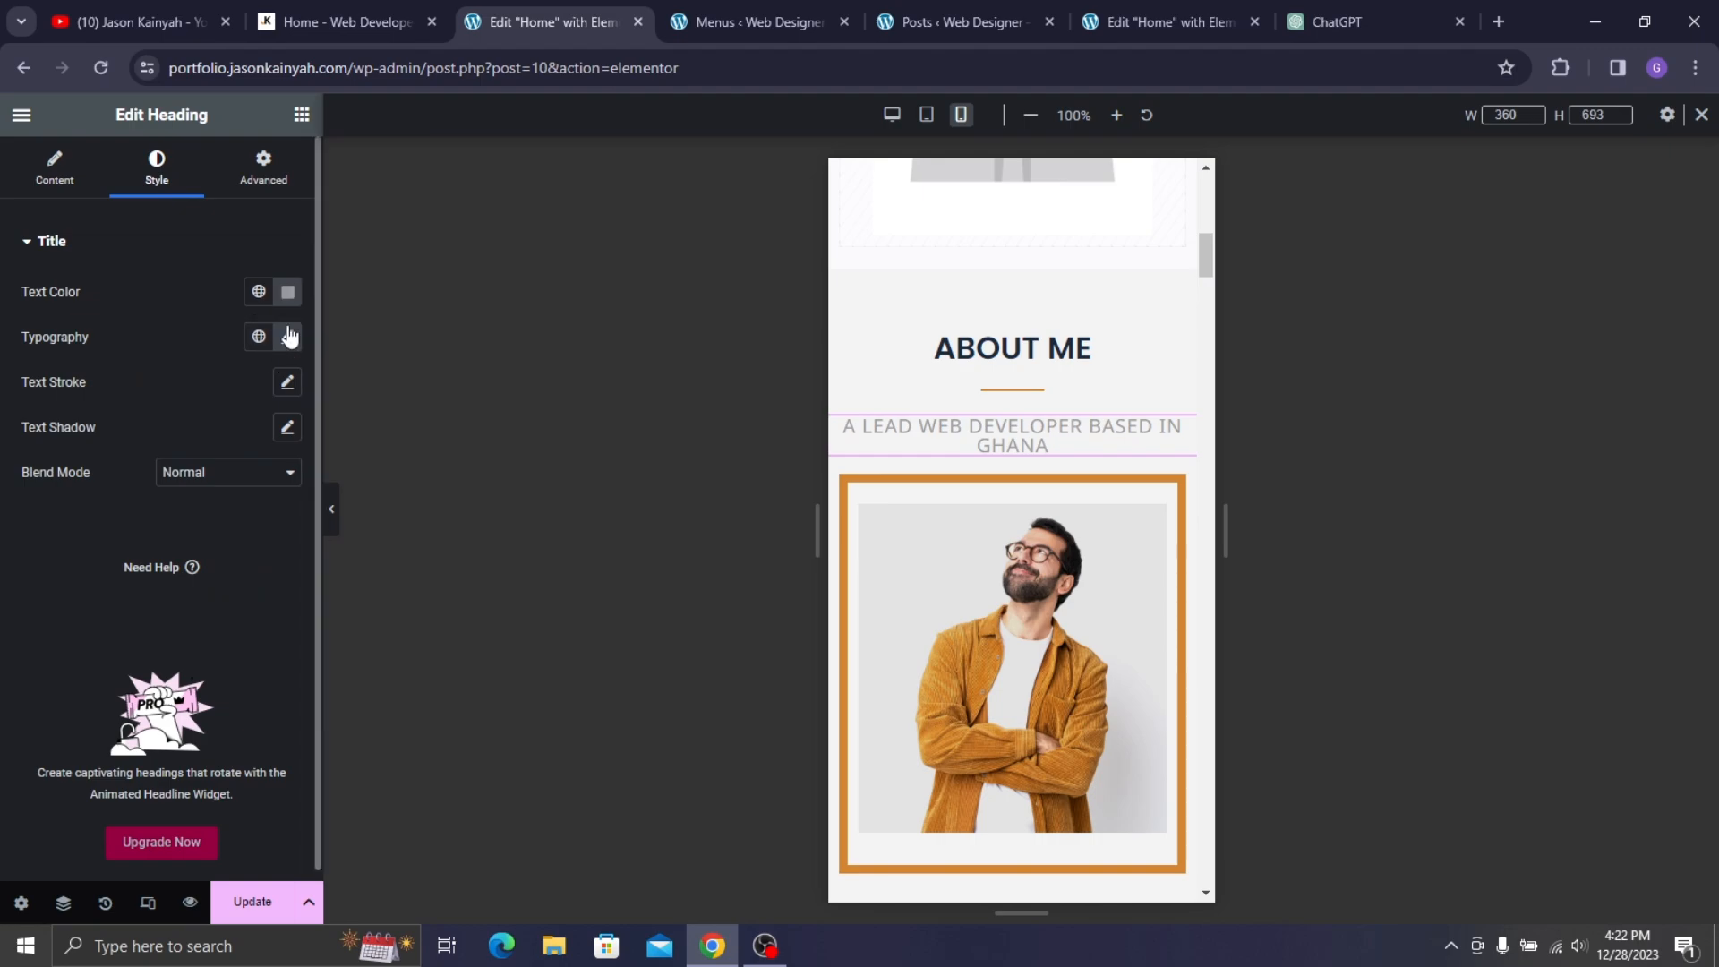
{"action": "left_click", "coordinate": [289, 339]}
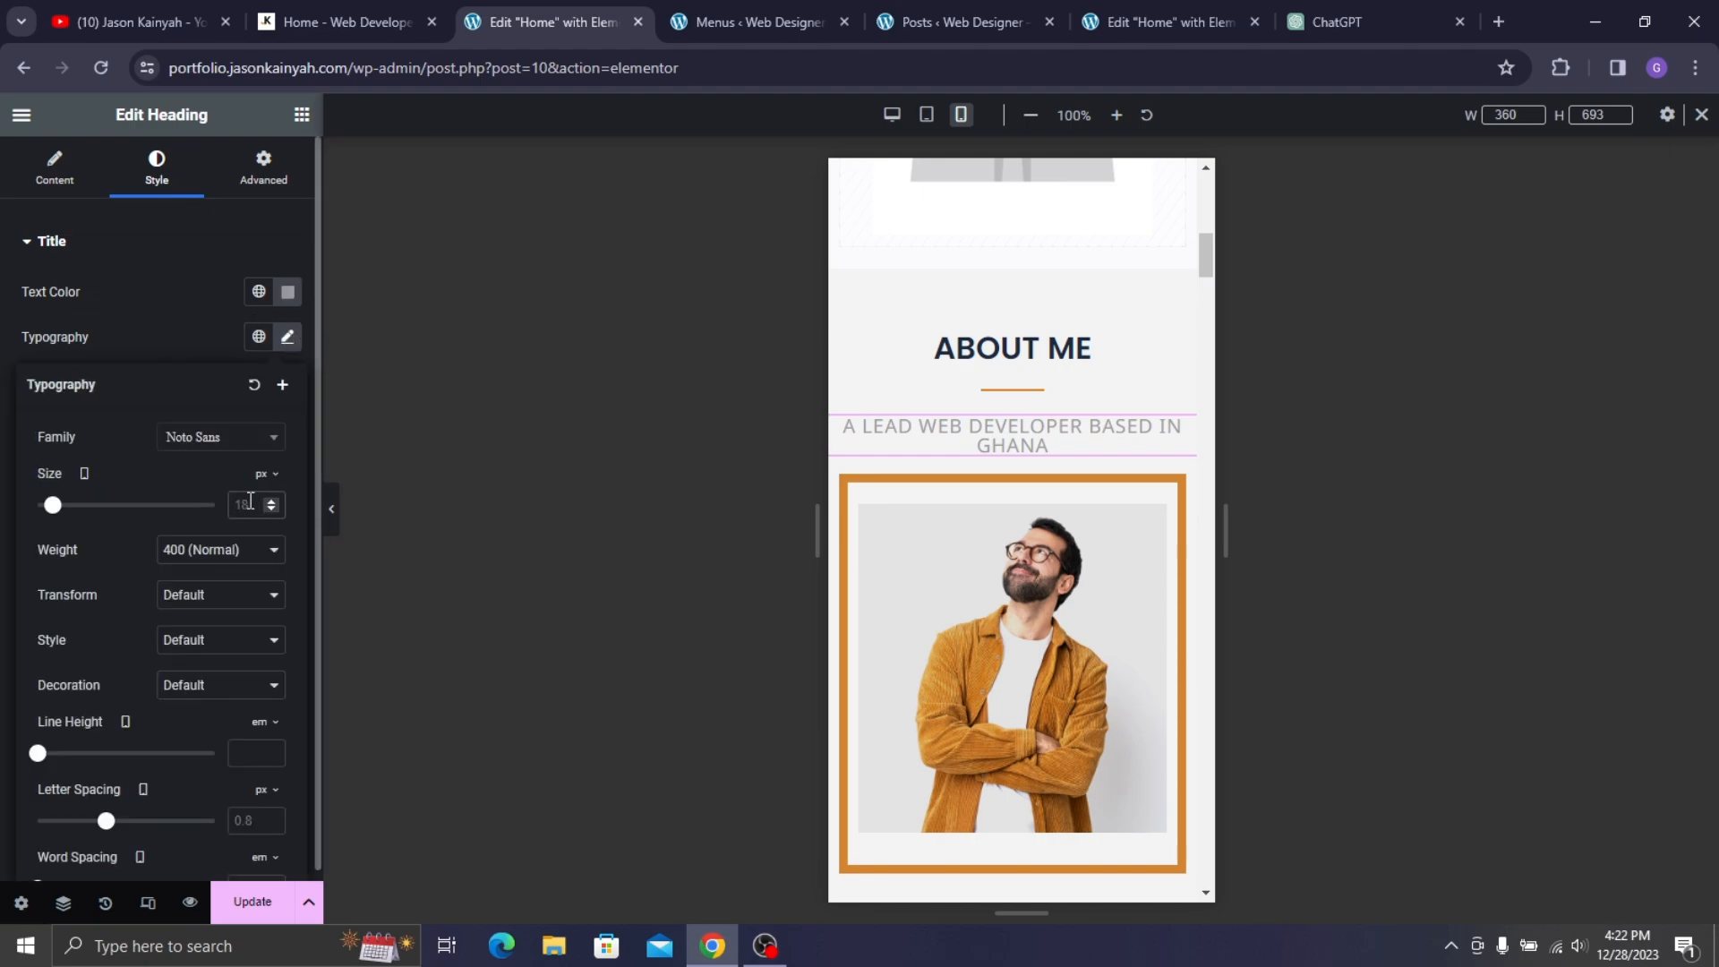
{"action": "left_click", "coordinate": [250, 504]}
{"action": "type", "text": "15"}
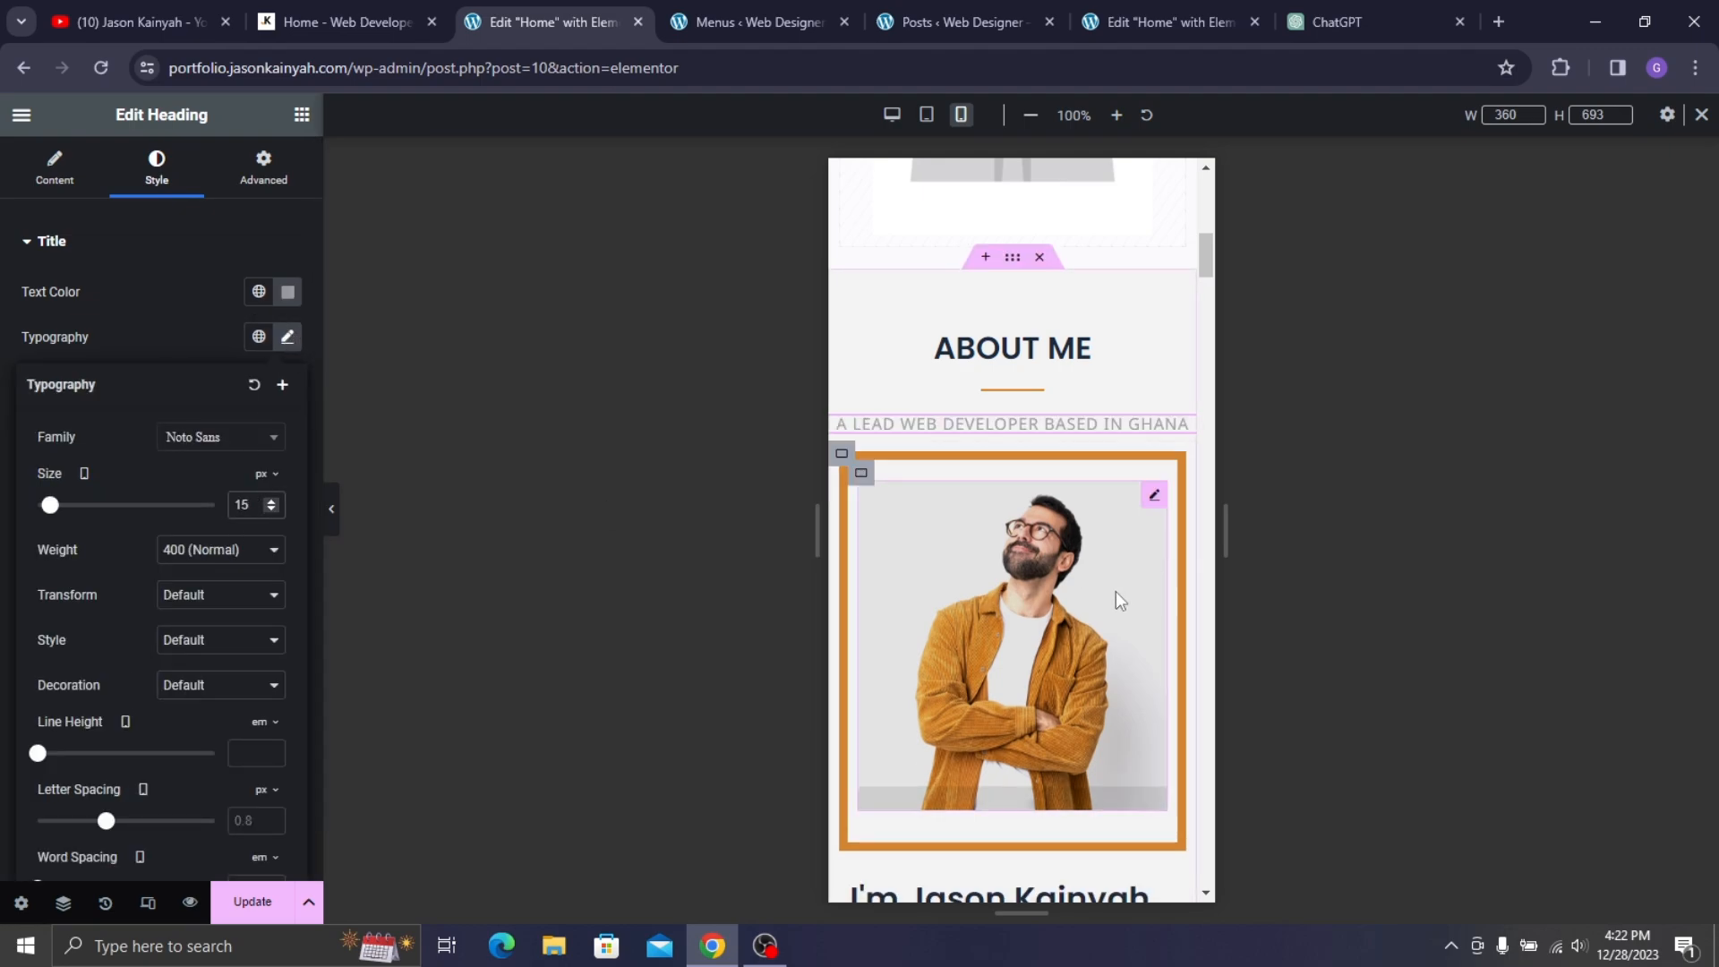
{"action": "scroll", "coordinate": [1024, 508], "scroll_direction": "down", "scroll_amount": 7}
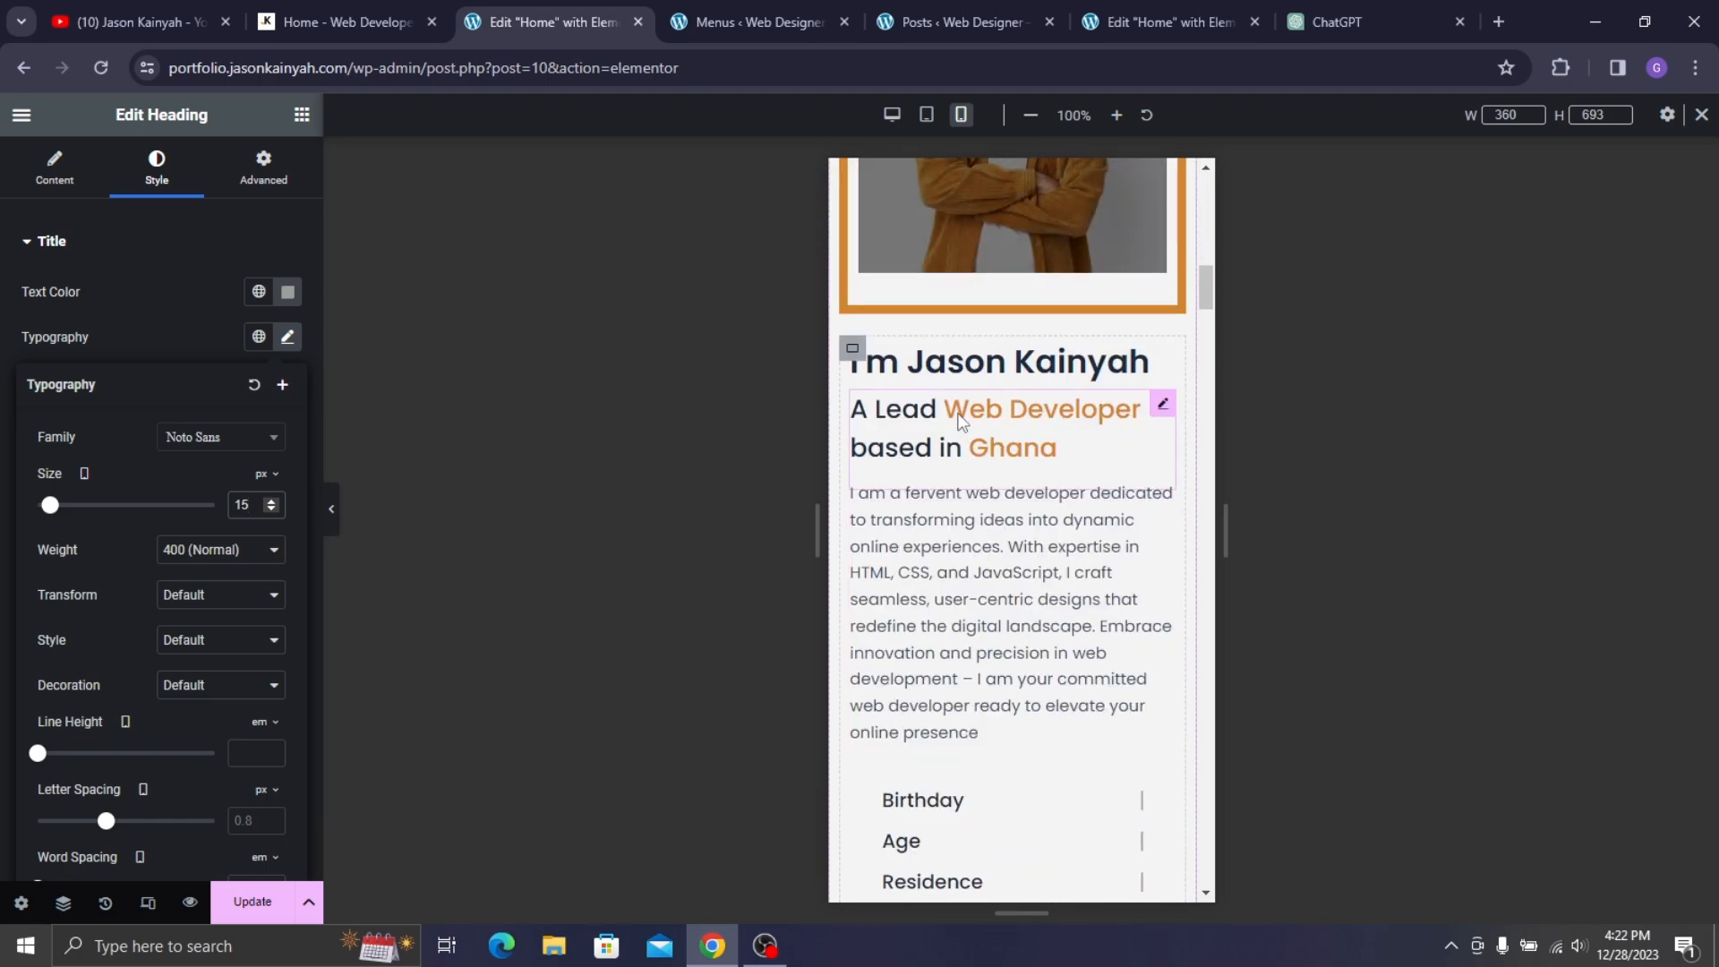
- Centre the name heading below the photo and set it to 25 px
{"action": "left_click", "coordinate": [980, 356]}
{"action": "left_click", "coordinate": [229, 596]}
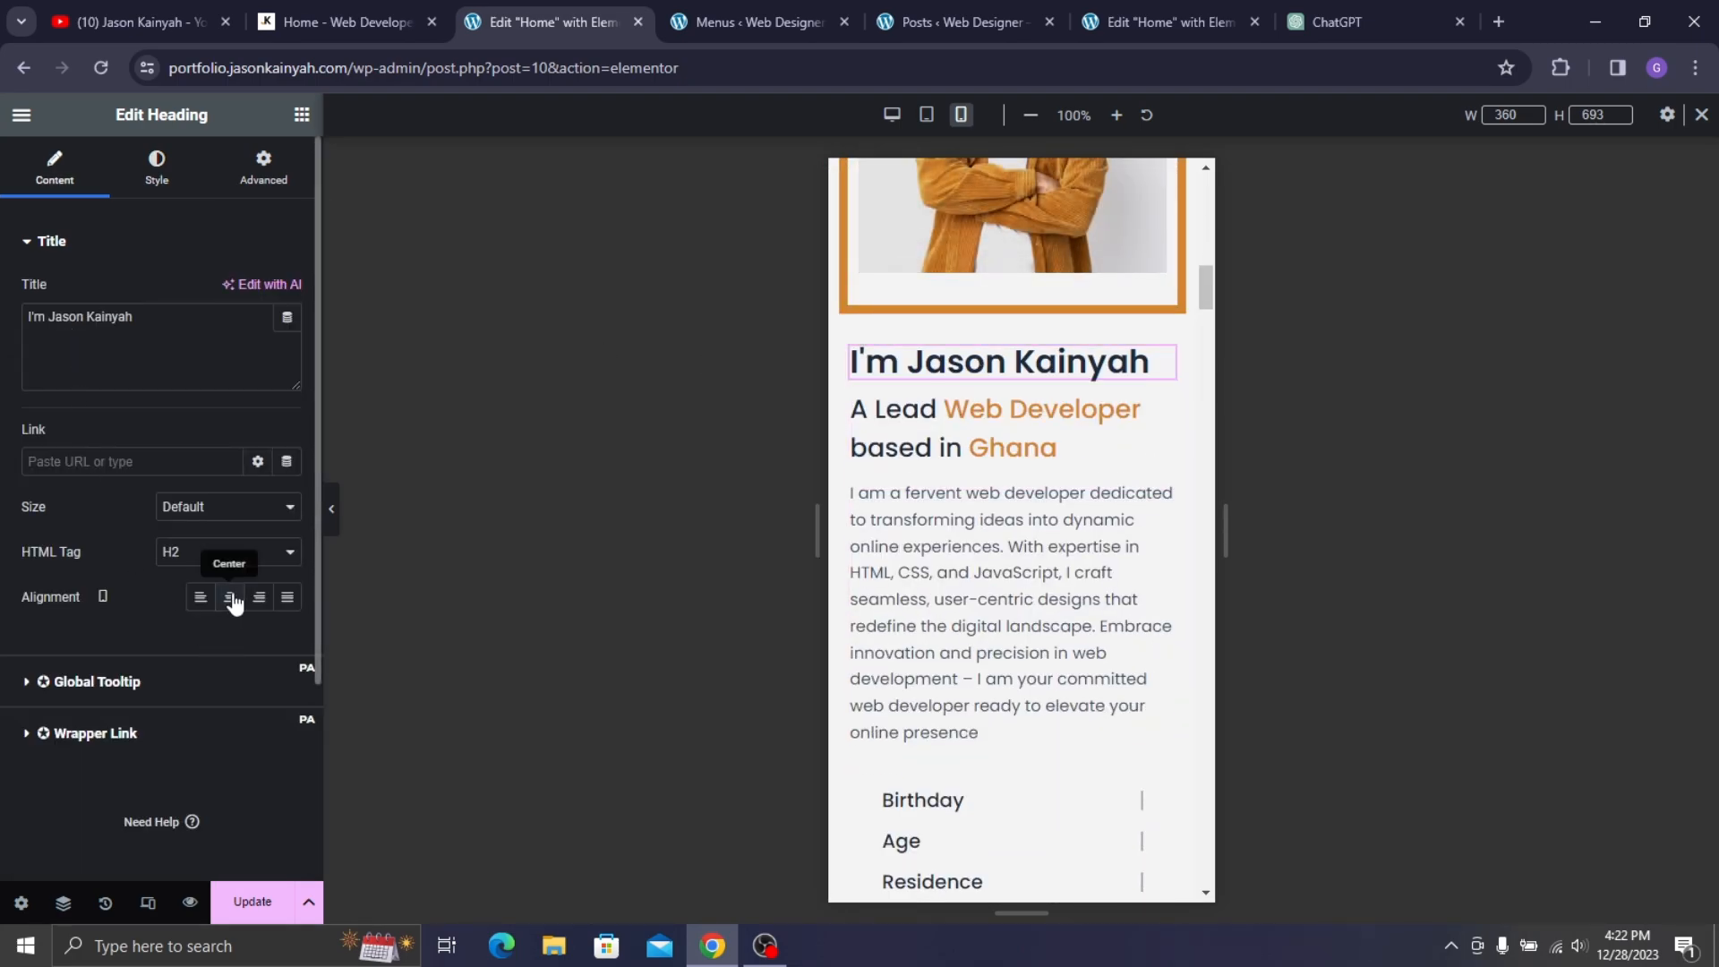
{"action": "left_click", "coordinate": [157, 170]}
{"action": "left_click", "coordinate": [288, 336]}
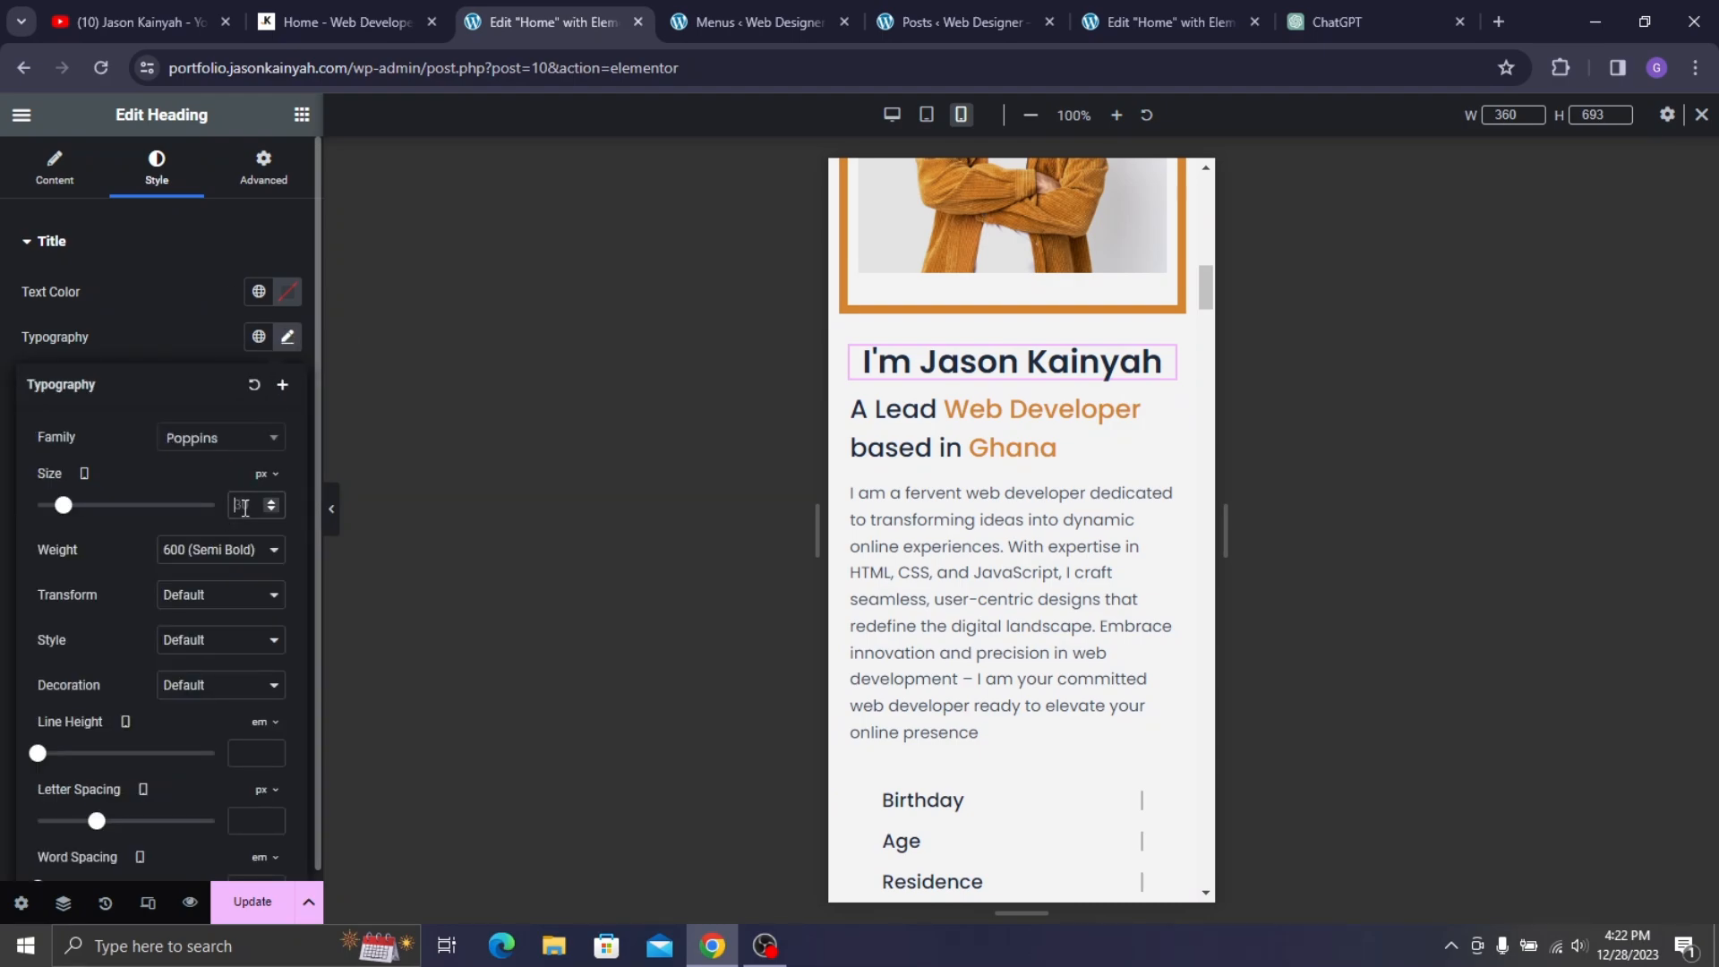
{"action": "type", "text": "25"}
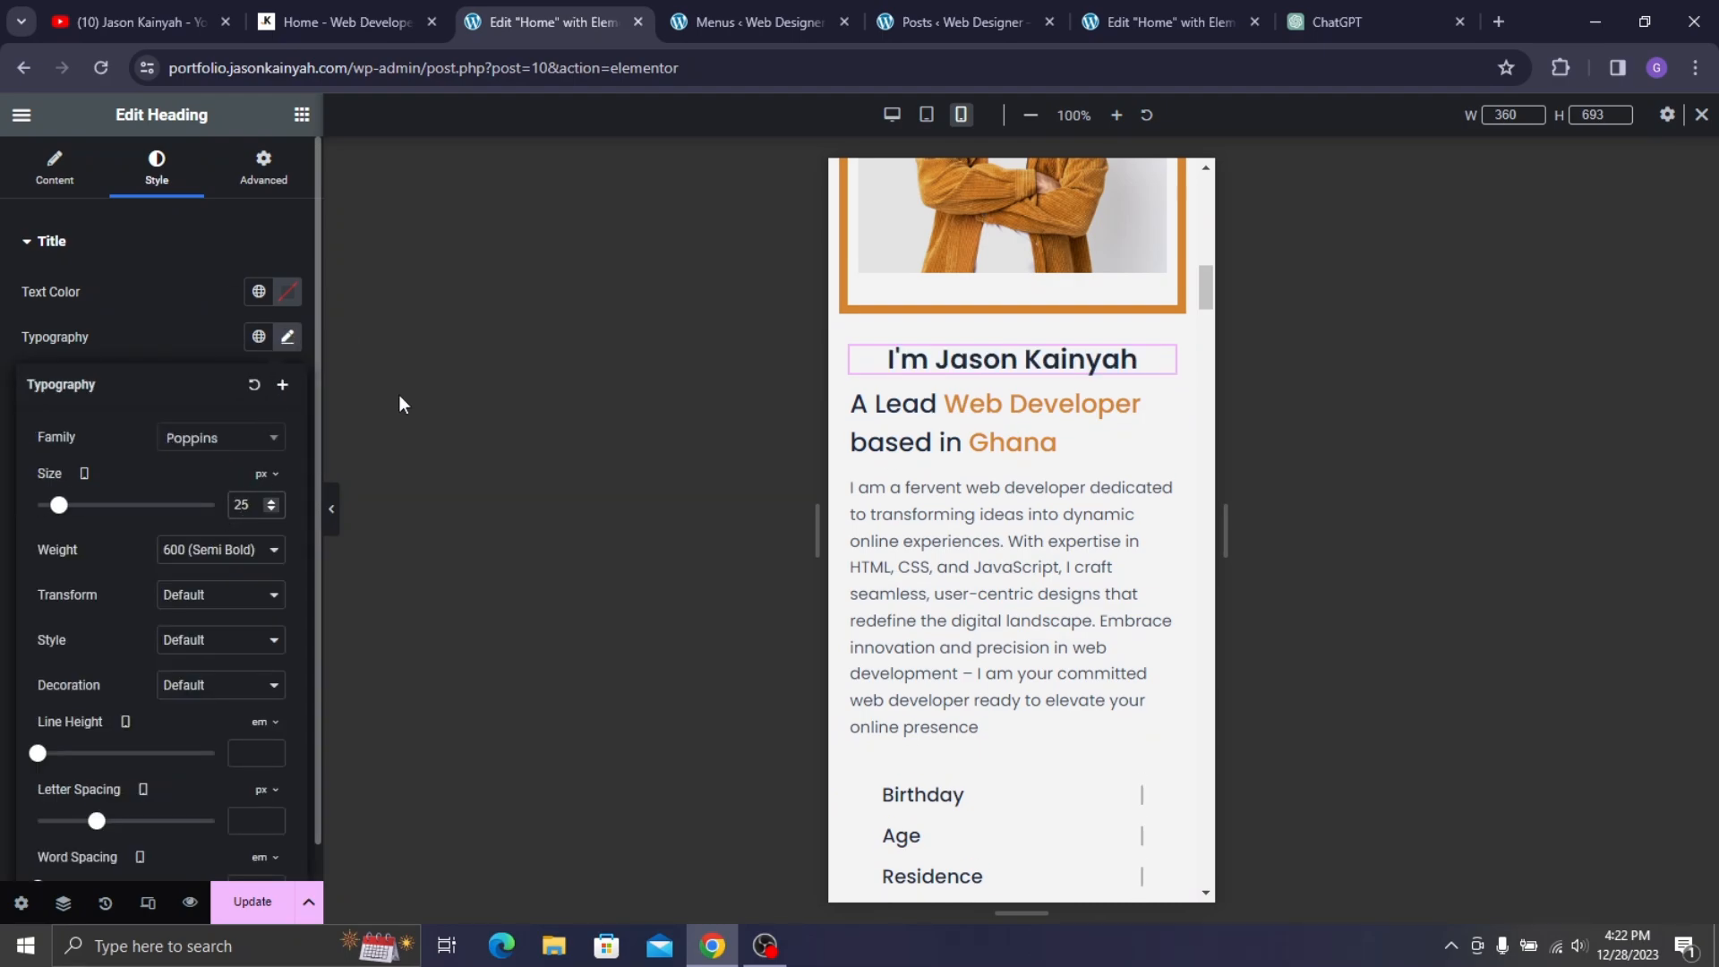
- Set the Lead Web Developer tagline's Title and Focused Title sizes to 19 px
{"action": "left_click", "coordinate": [896, 439]}
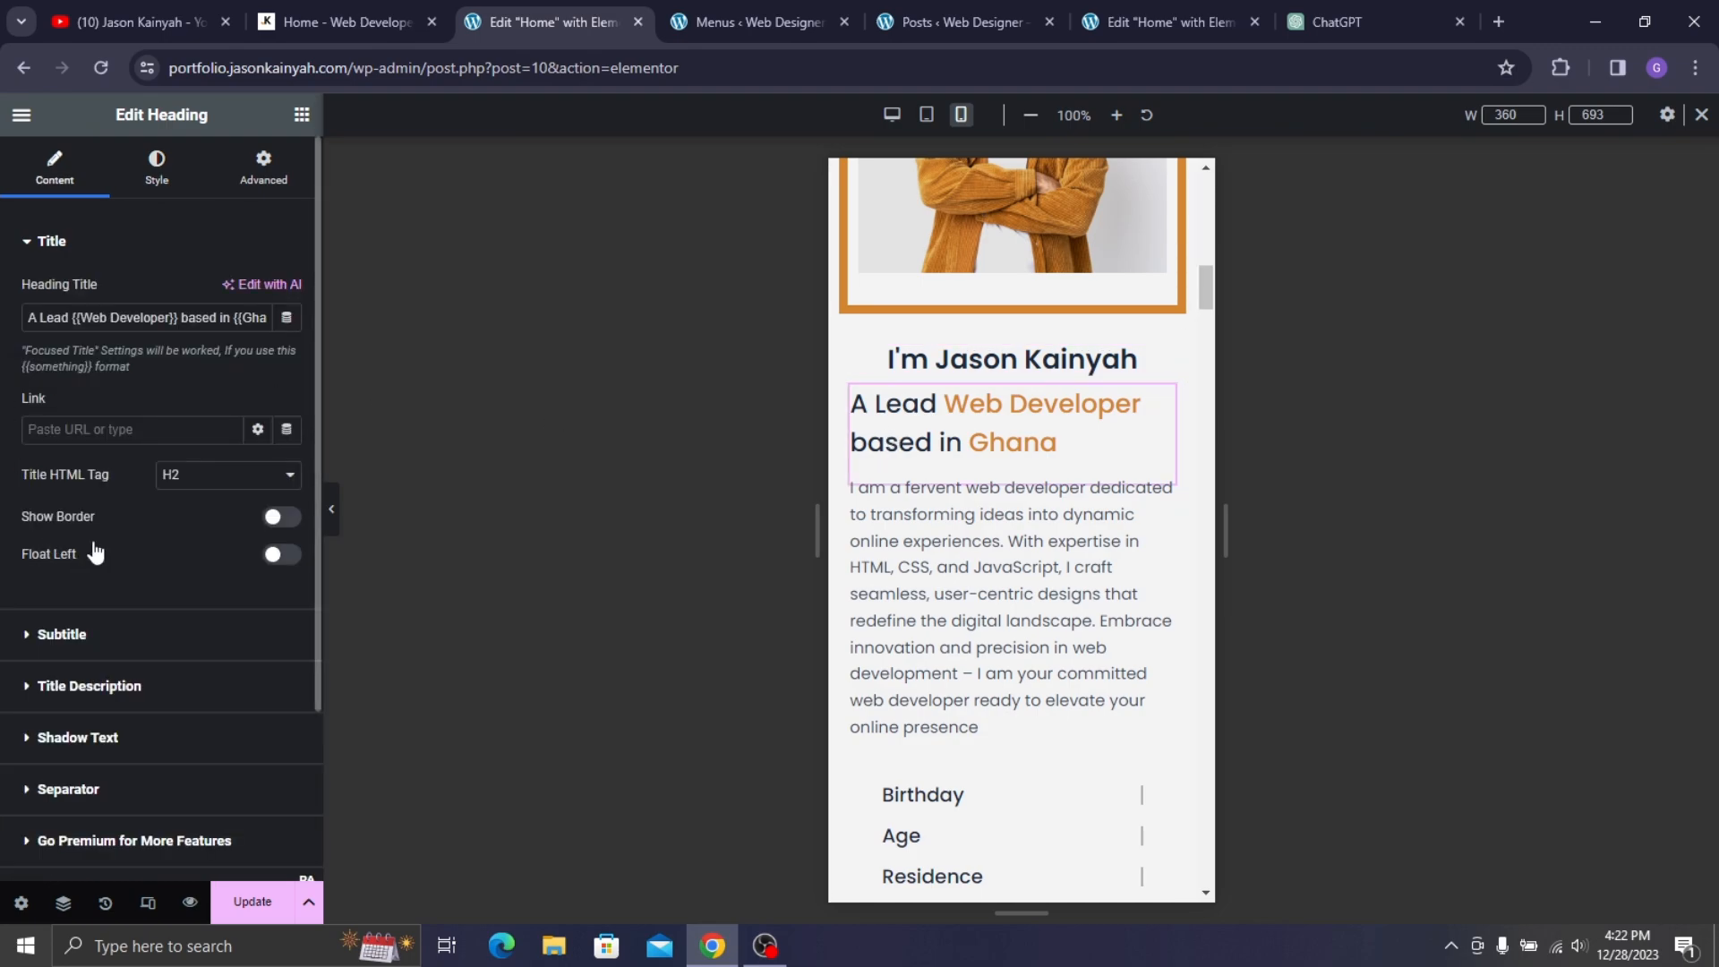
{"action": "left_click", "coordinate": [157, 170]}
{"action": "left_click", "coordinate": [171, 387]}
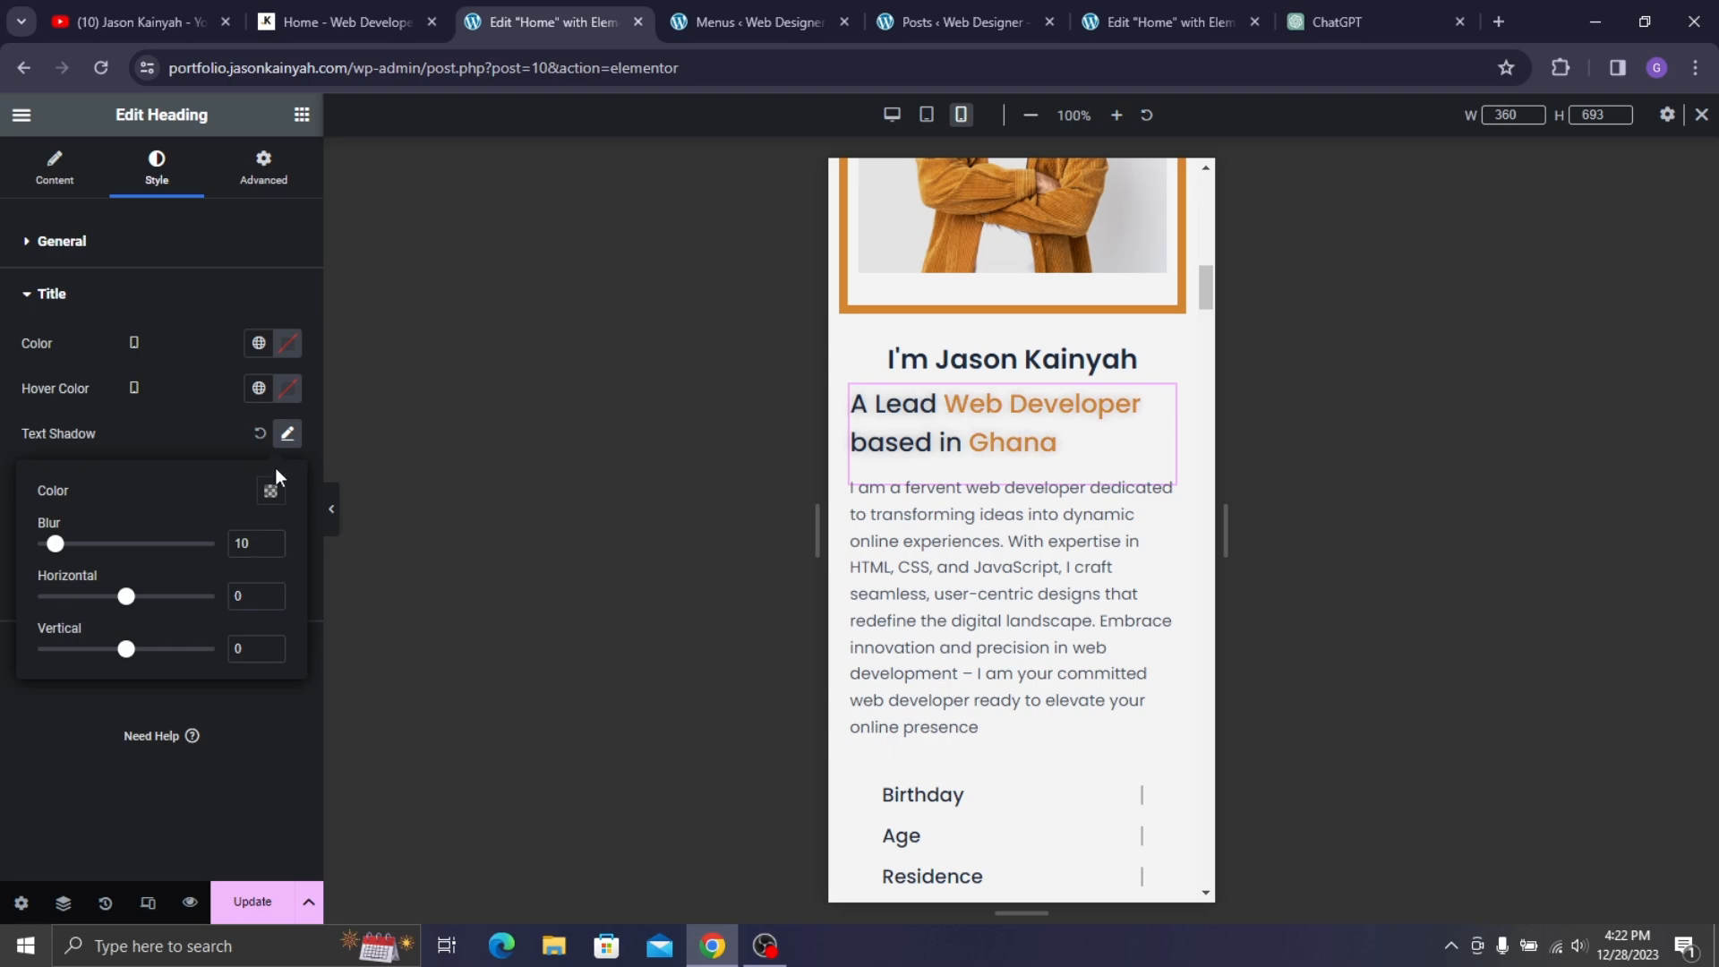
{"action": "left_click", "coordinate": [286, 434]}
{"action": "left_click", "coordinate": [286, 562]}
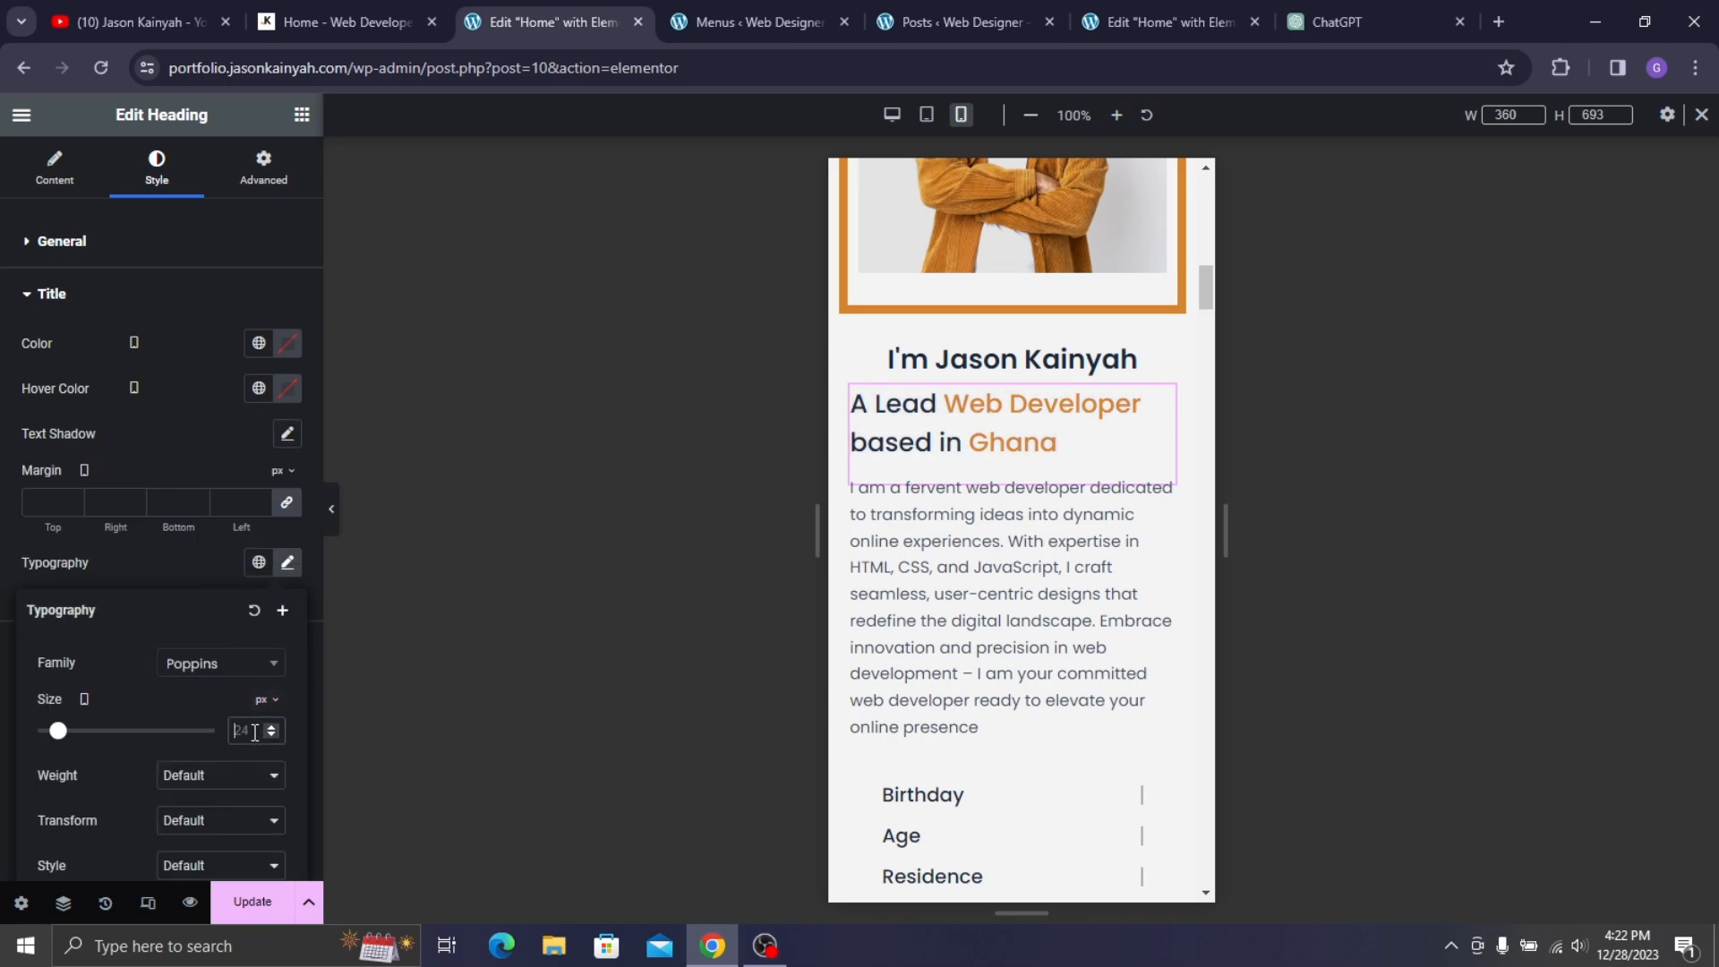
{"action": "type", "text": "1"}
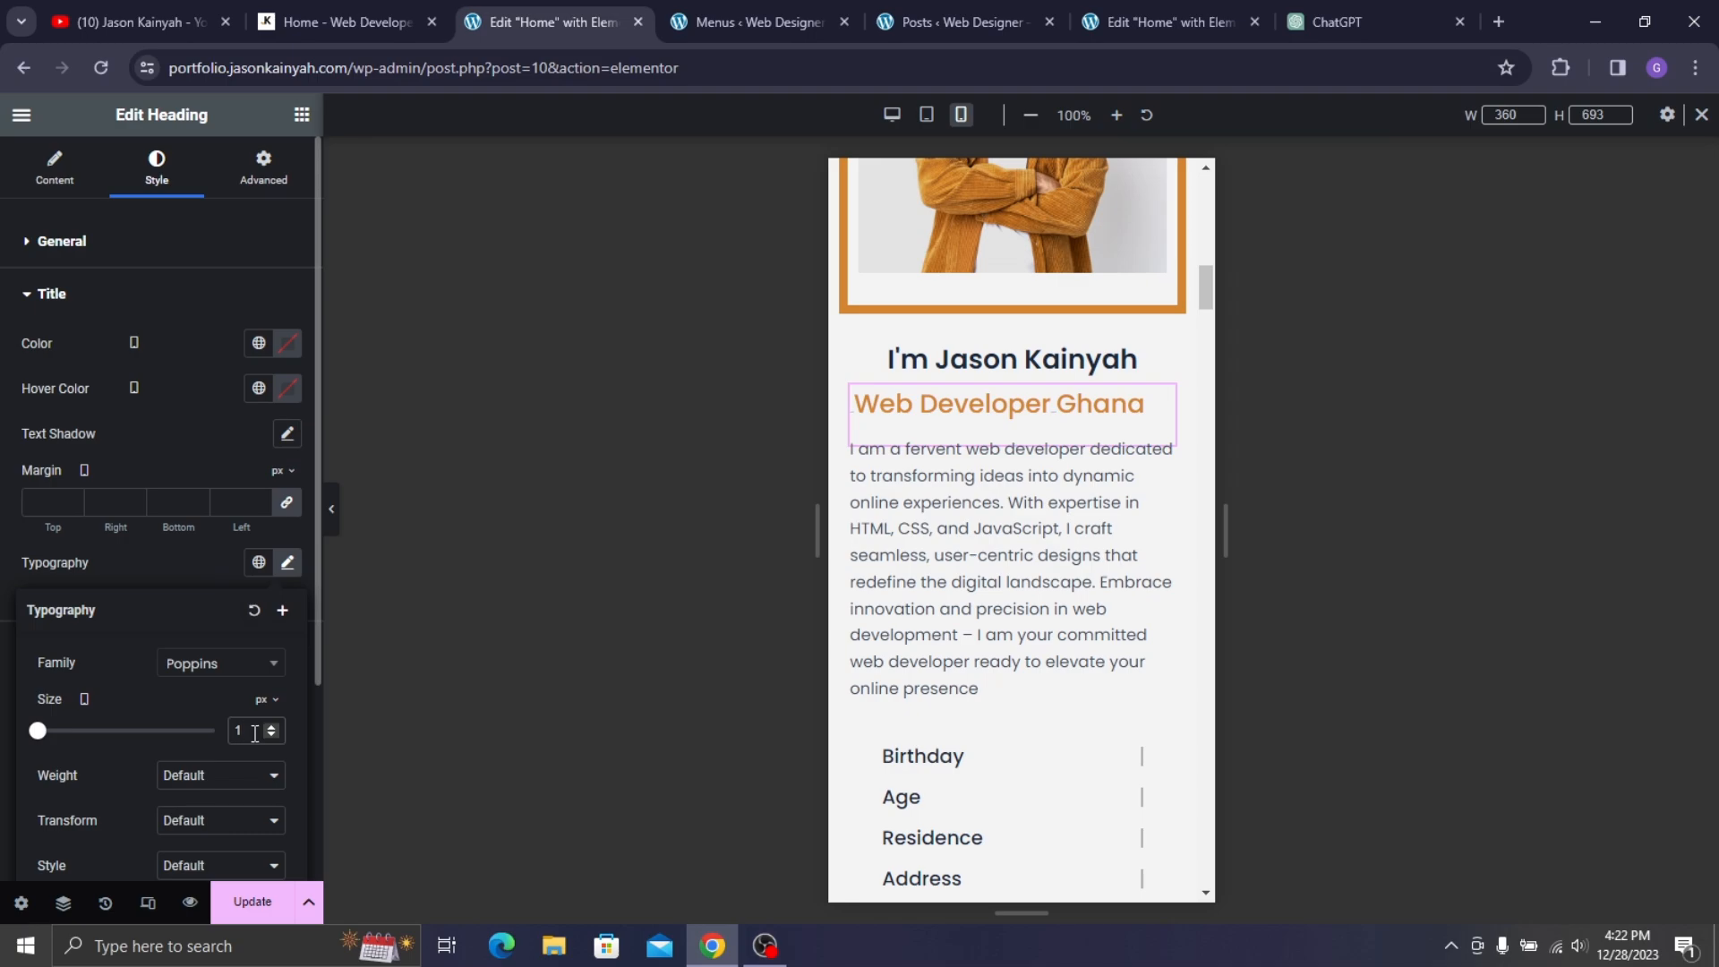
{"action": "type", "text": "9"}
{"action": "left_click", "coordinate": [199, 586]}
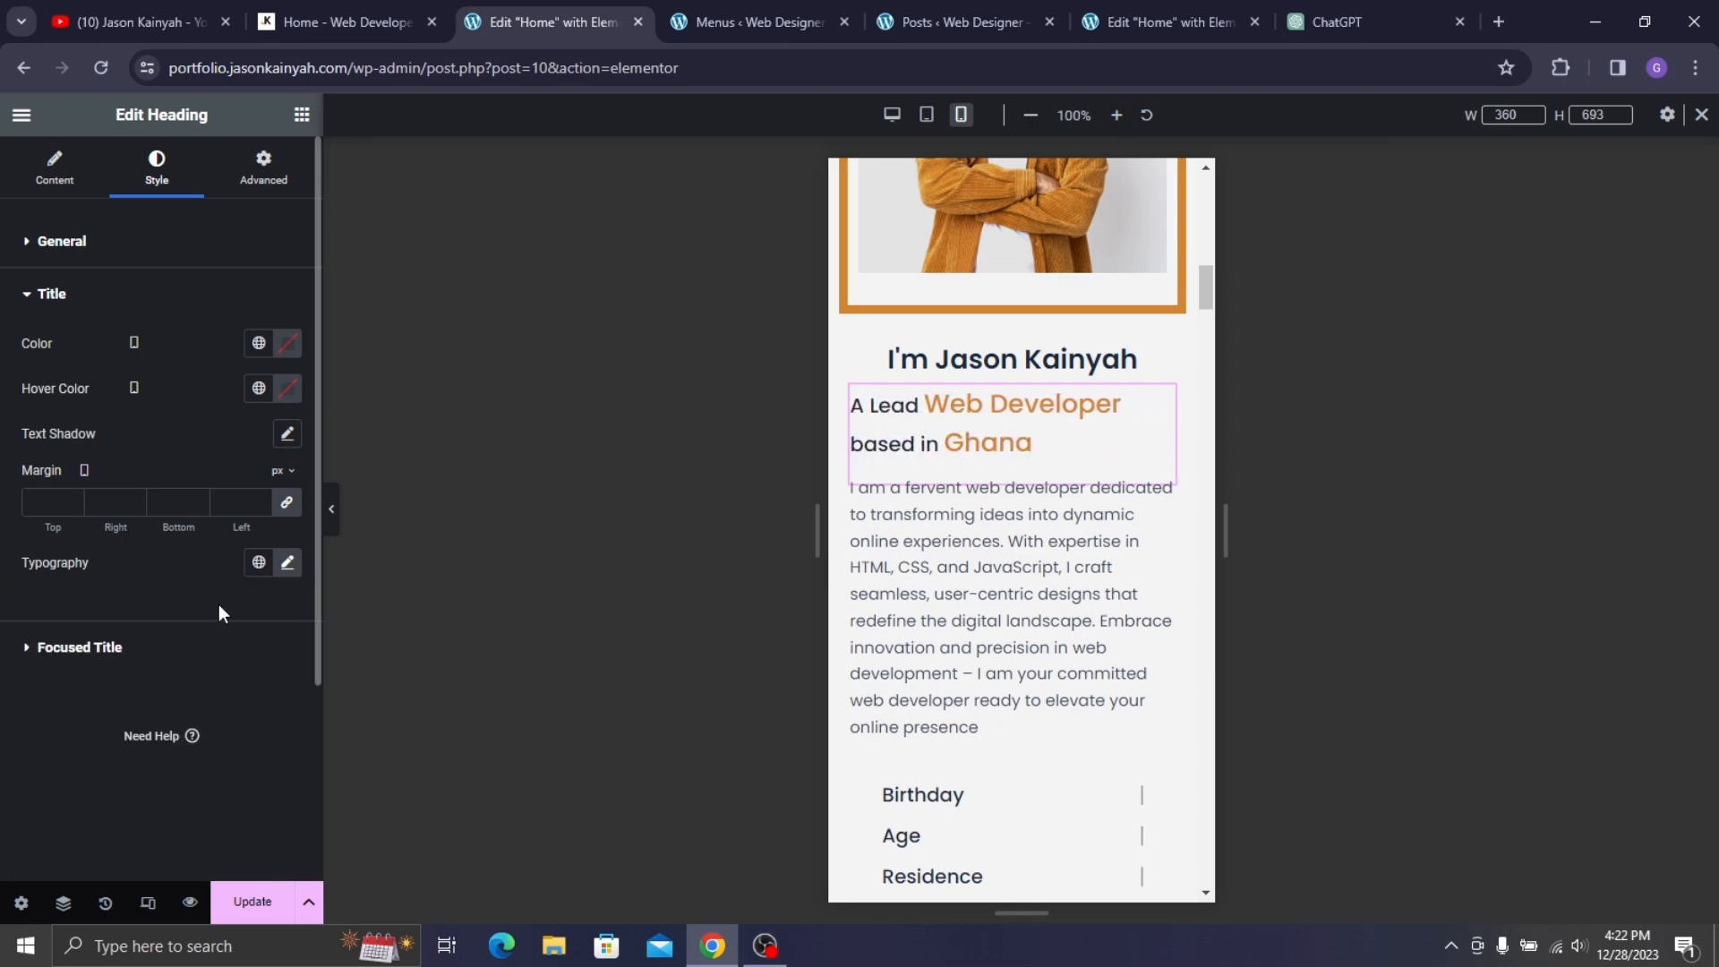
{"action": "left_click", "coordinate": [223, 660]}
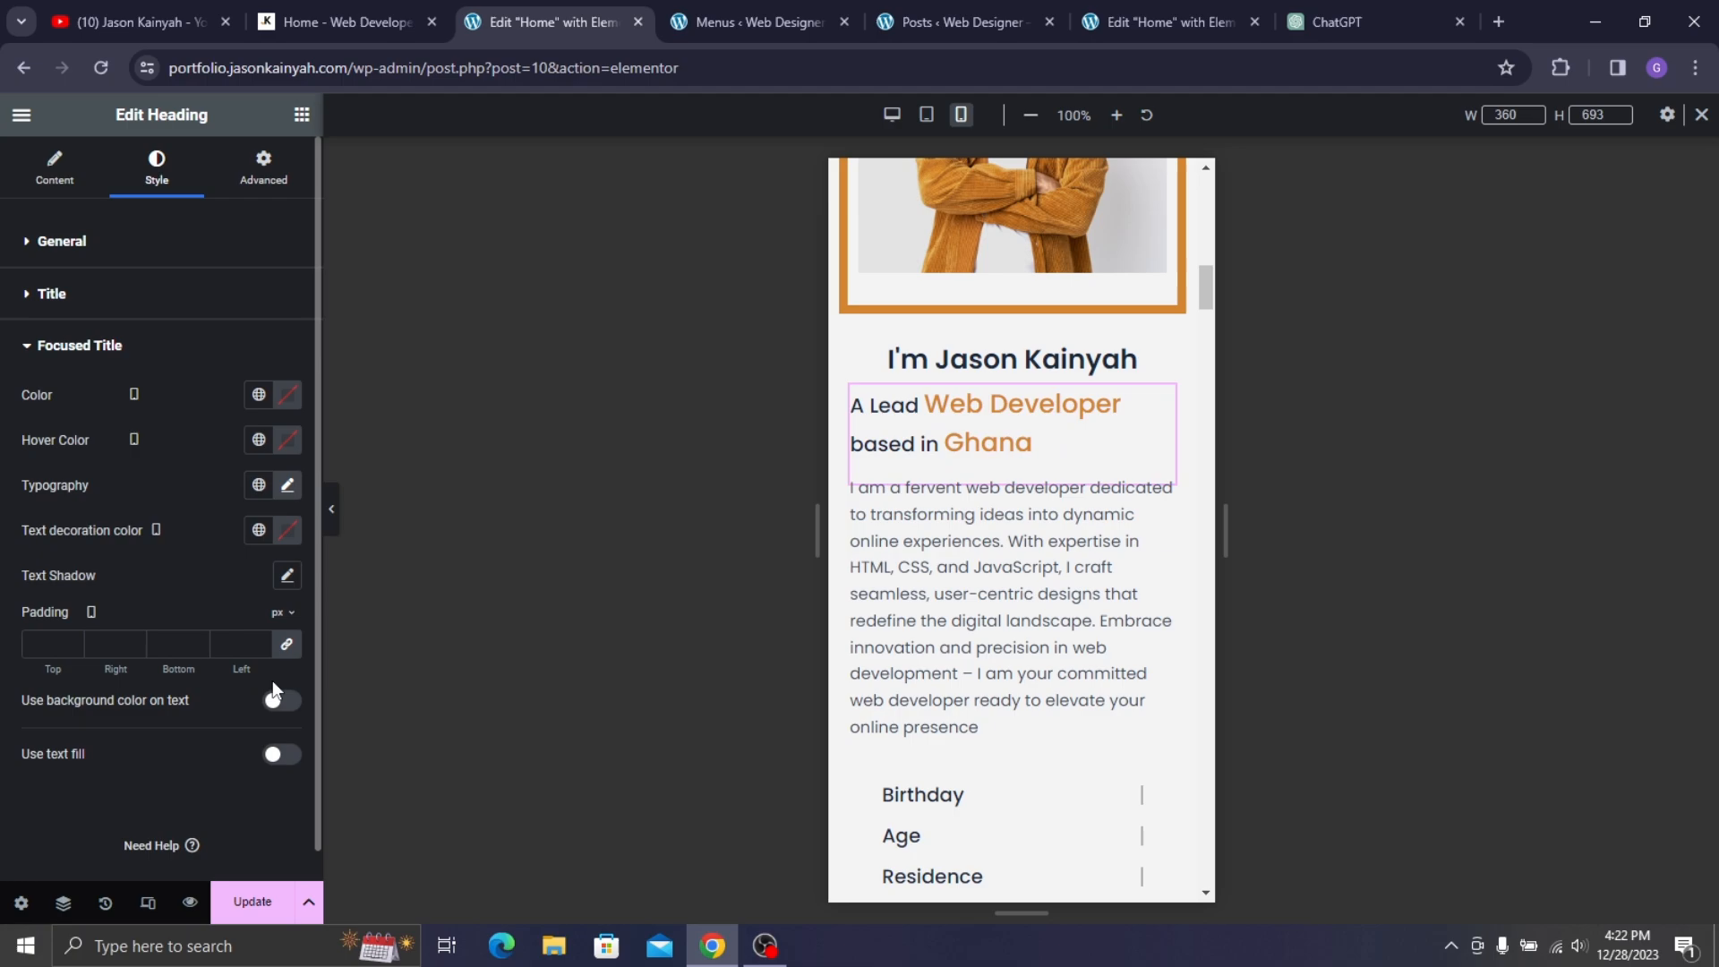
{"action": "left_click", "coordinate": [288, 488]}
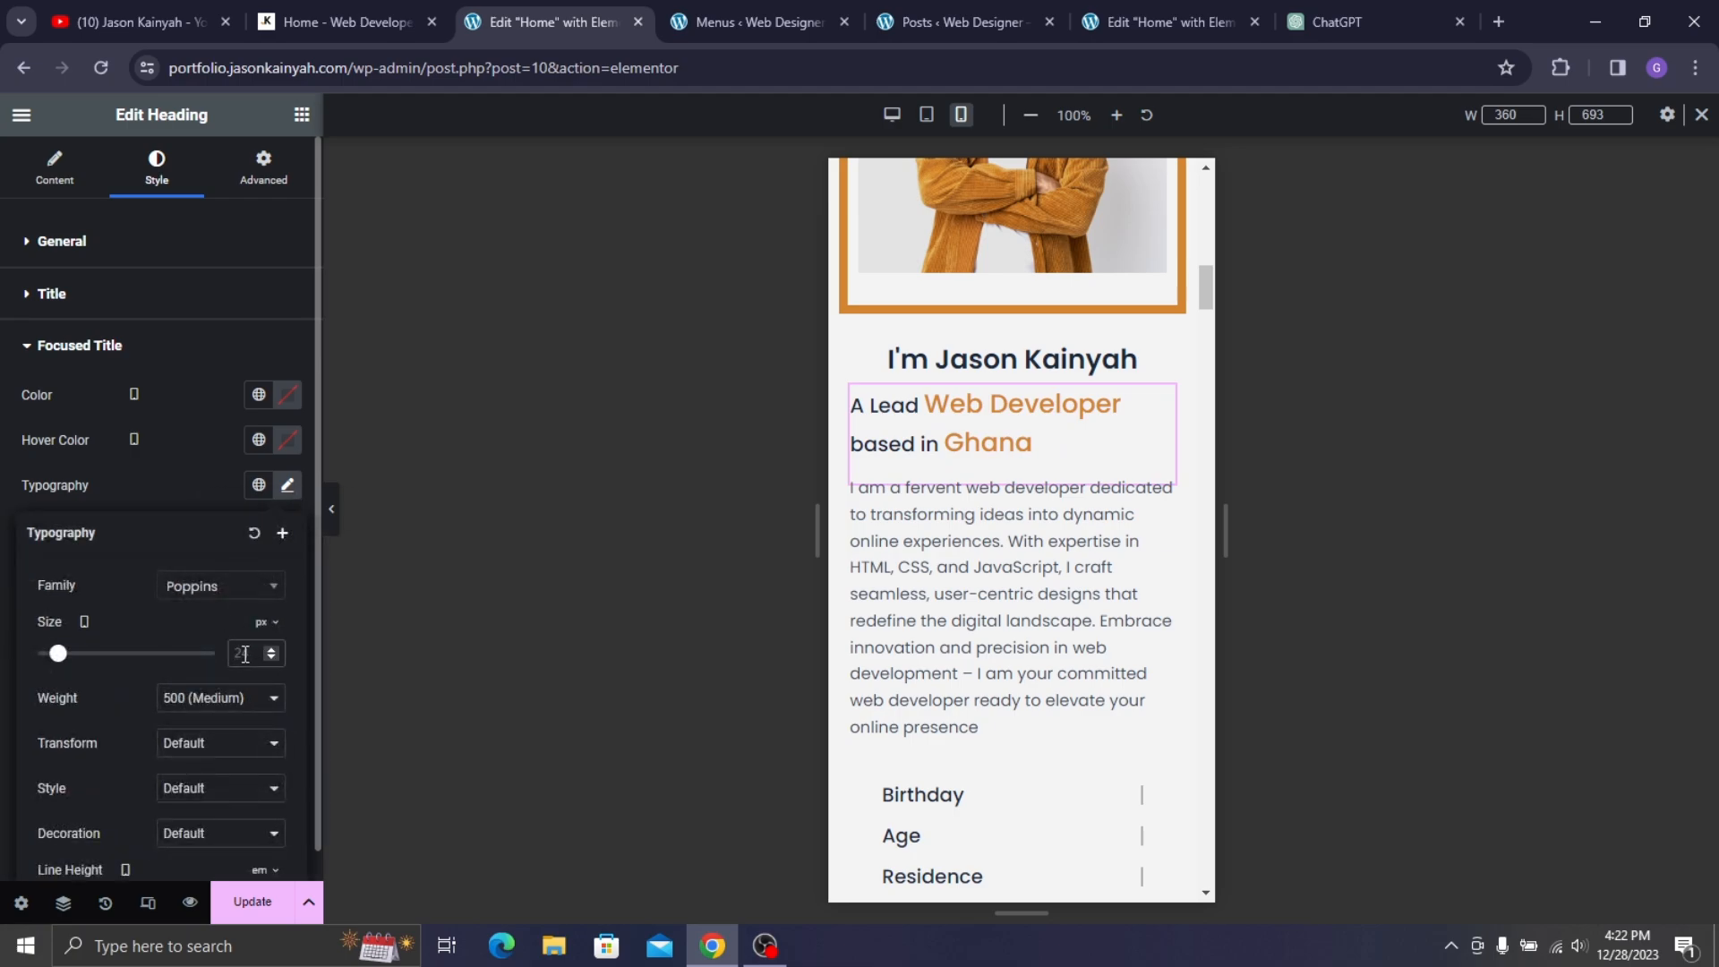
{"action": "type", "text": "19"}
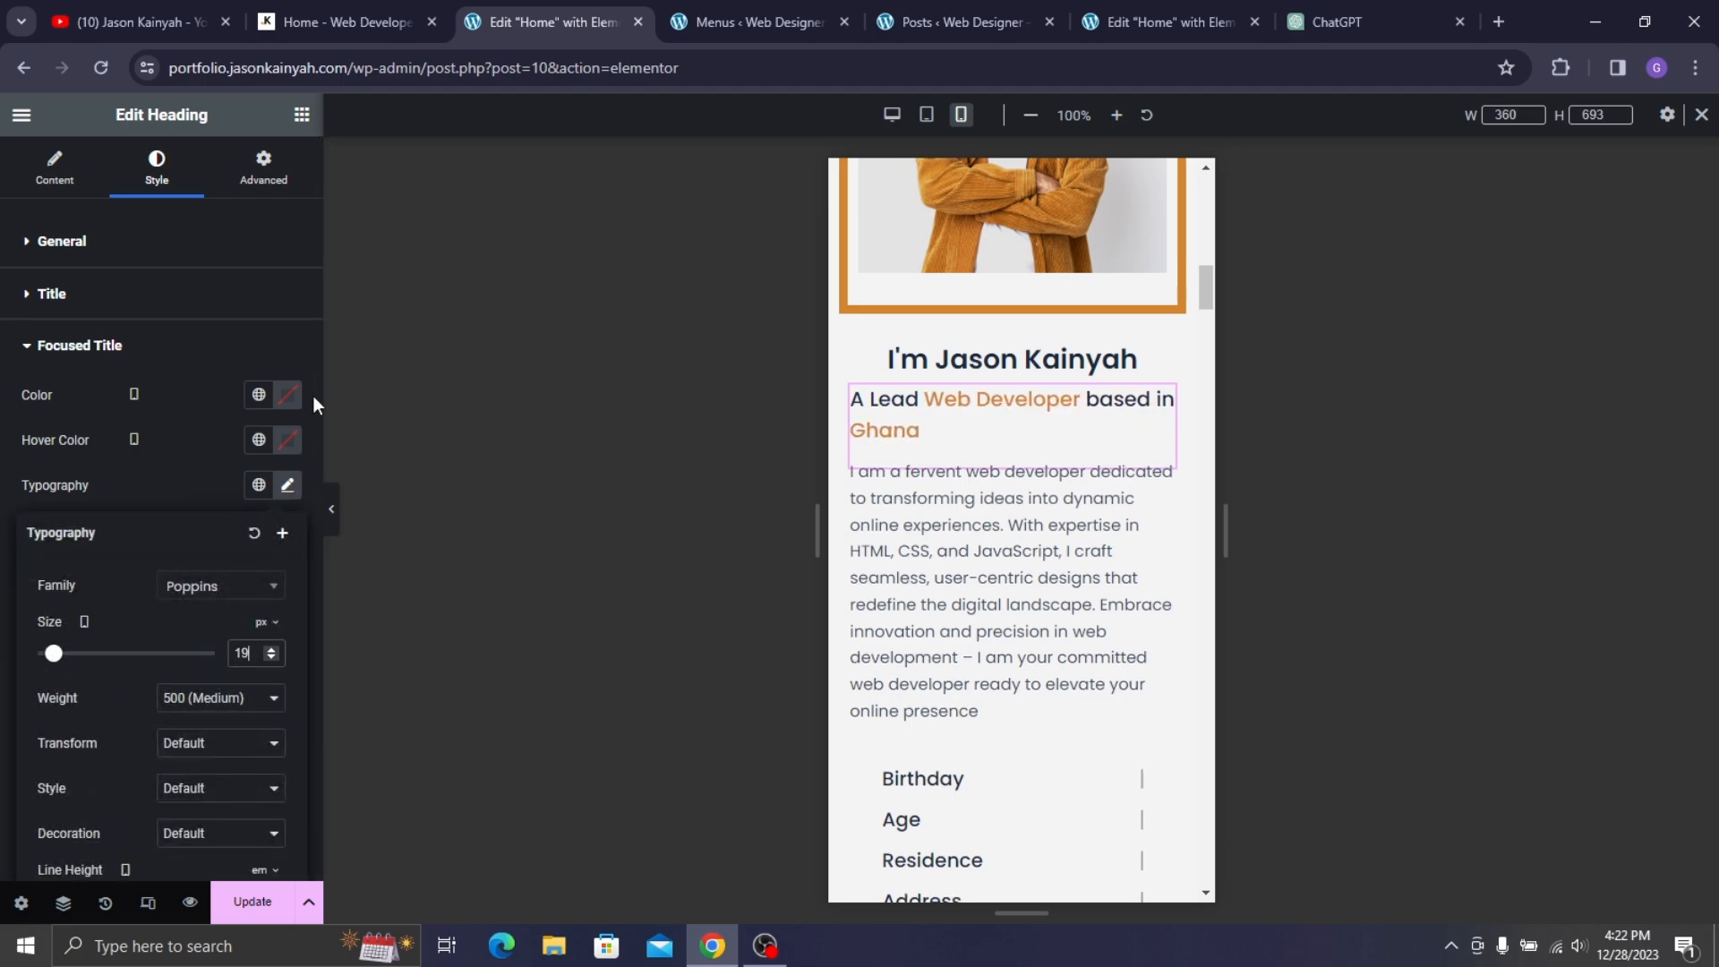
{"action": "left_click", "coordinate": [228, 453]}
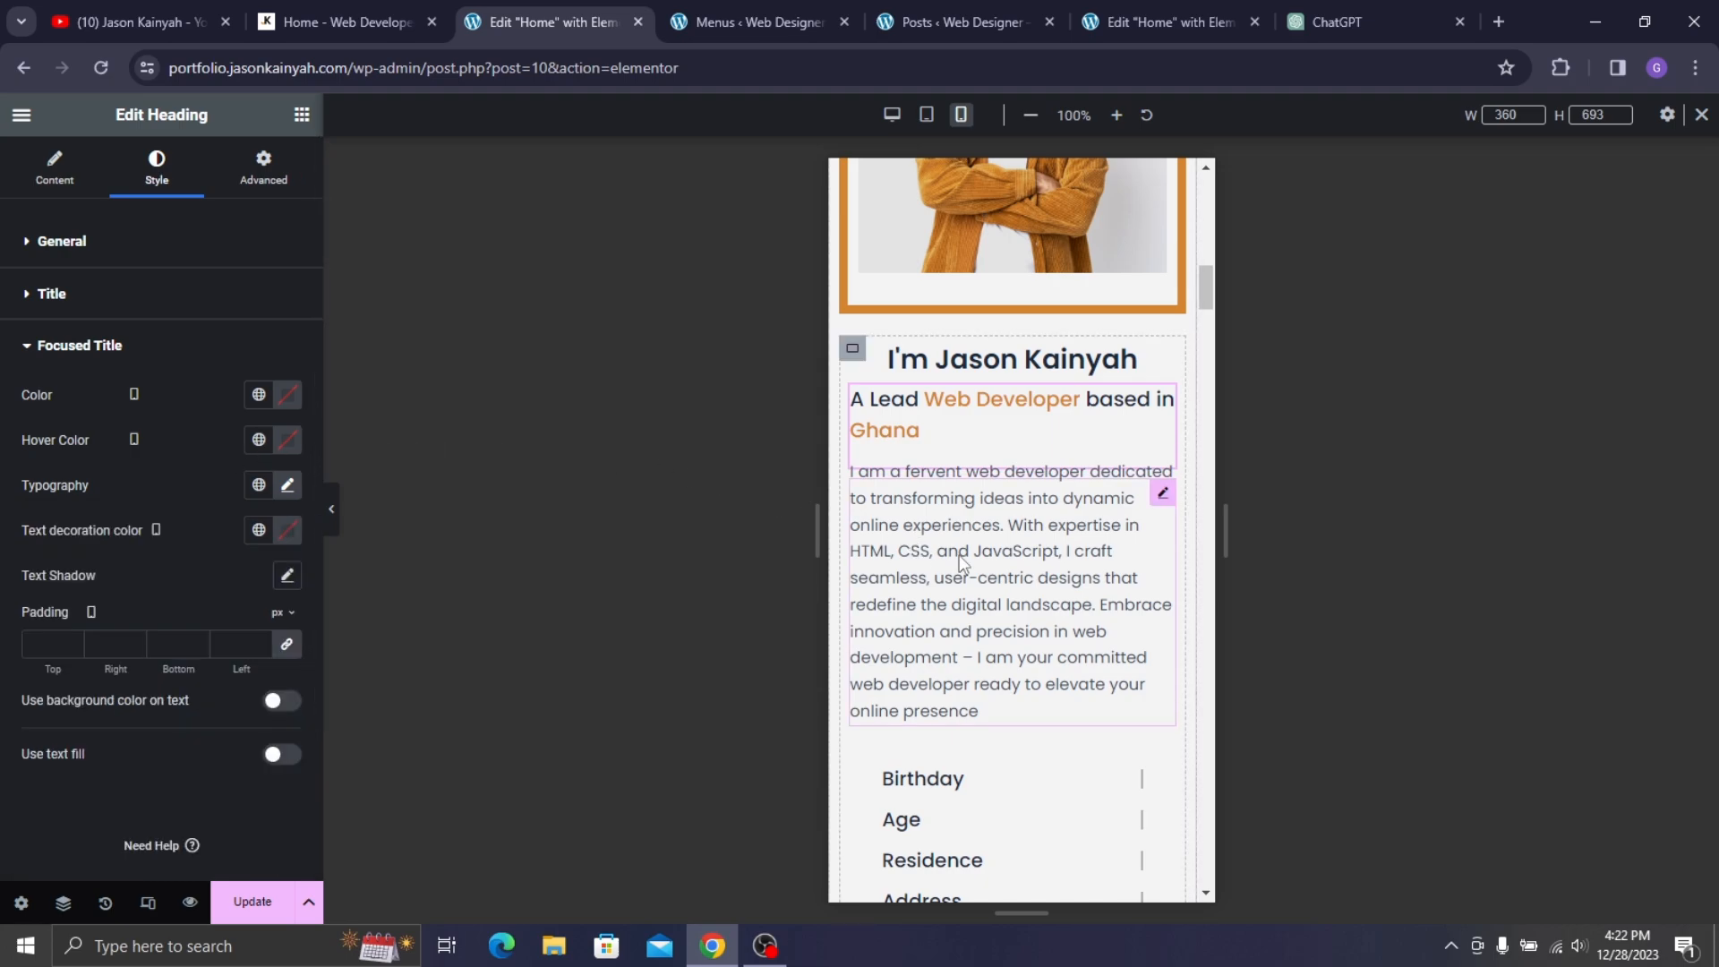
- Centre the bio paragraph text on mobile
{"action": "left_click", "coordinate": [1005, 576]}
{"action": "left_click", "coordinate": [154, 161]}
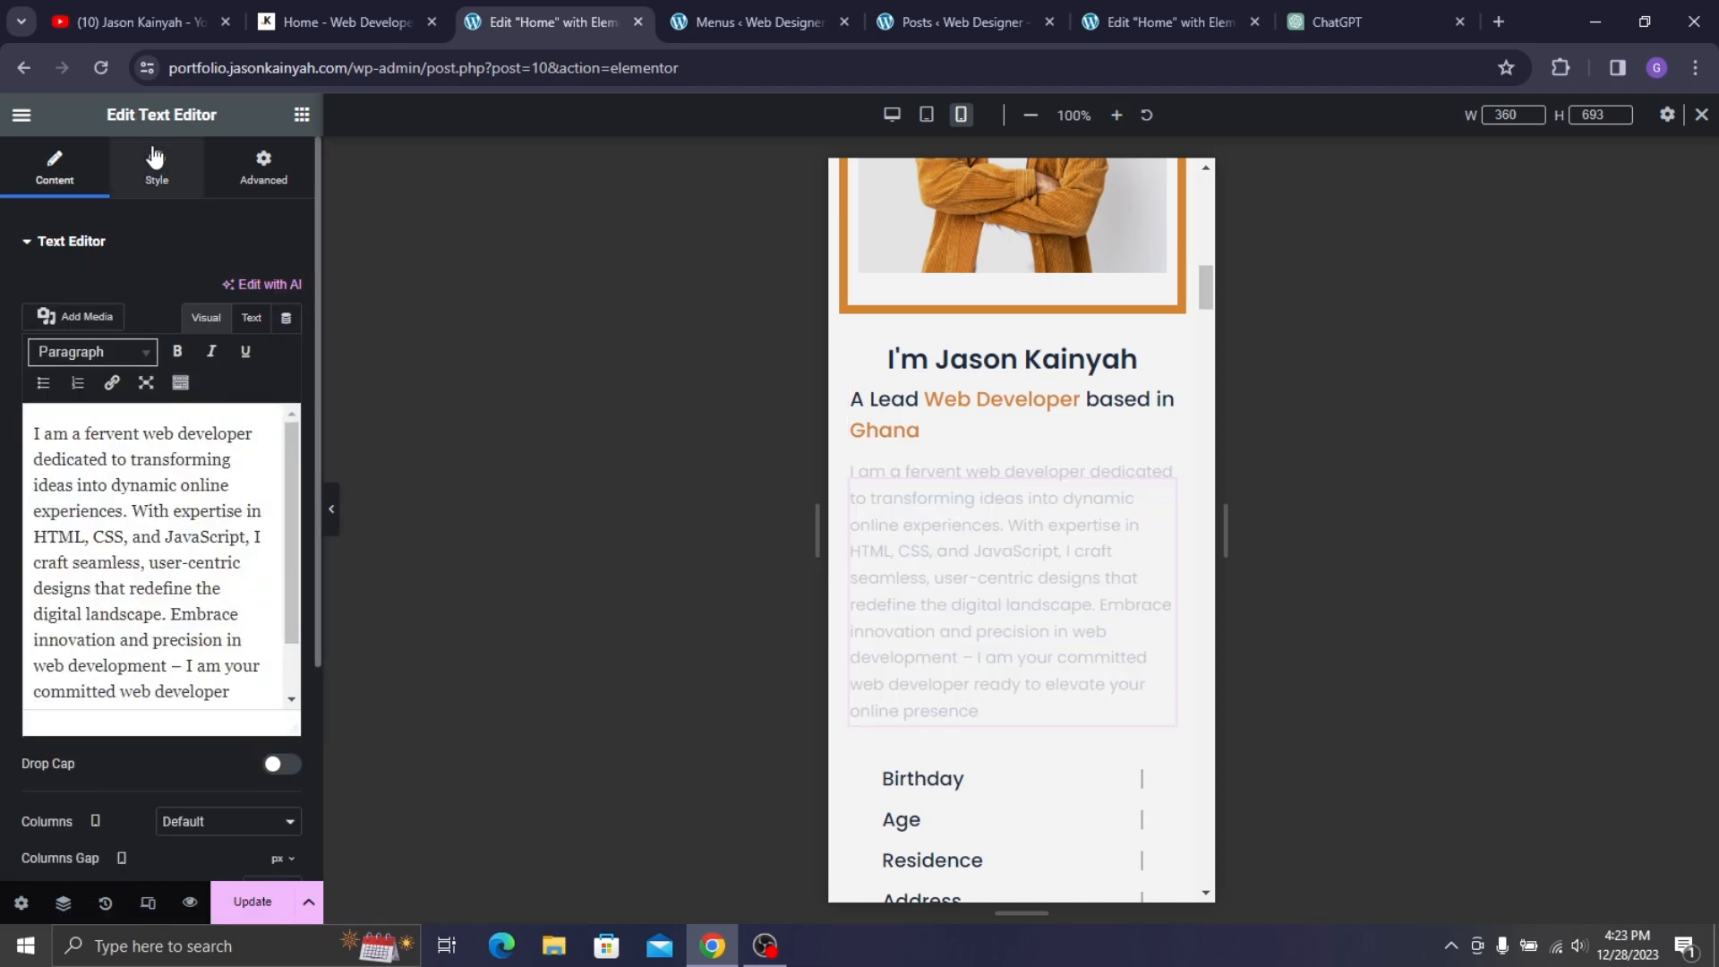
{"action": "left_click", "coordinate": [230, 293]}
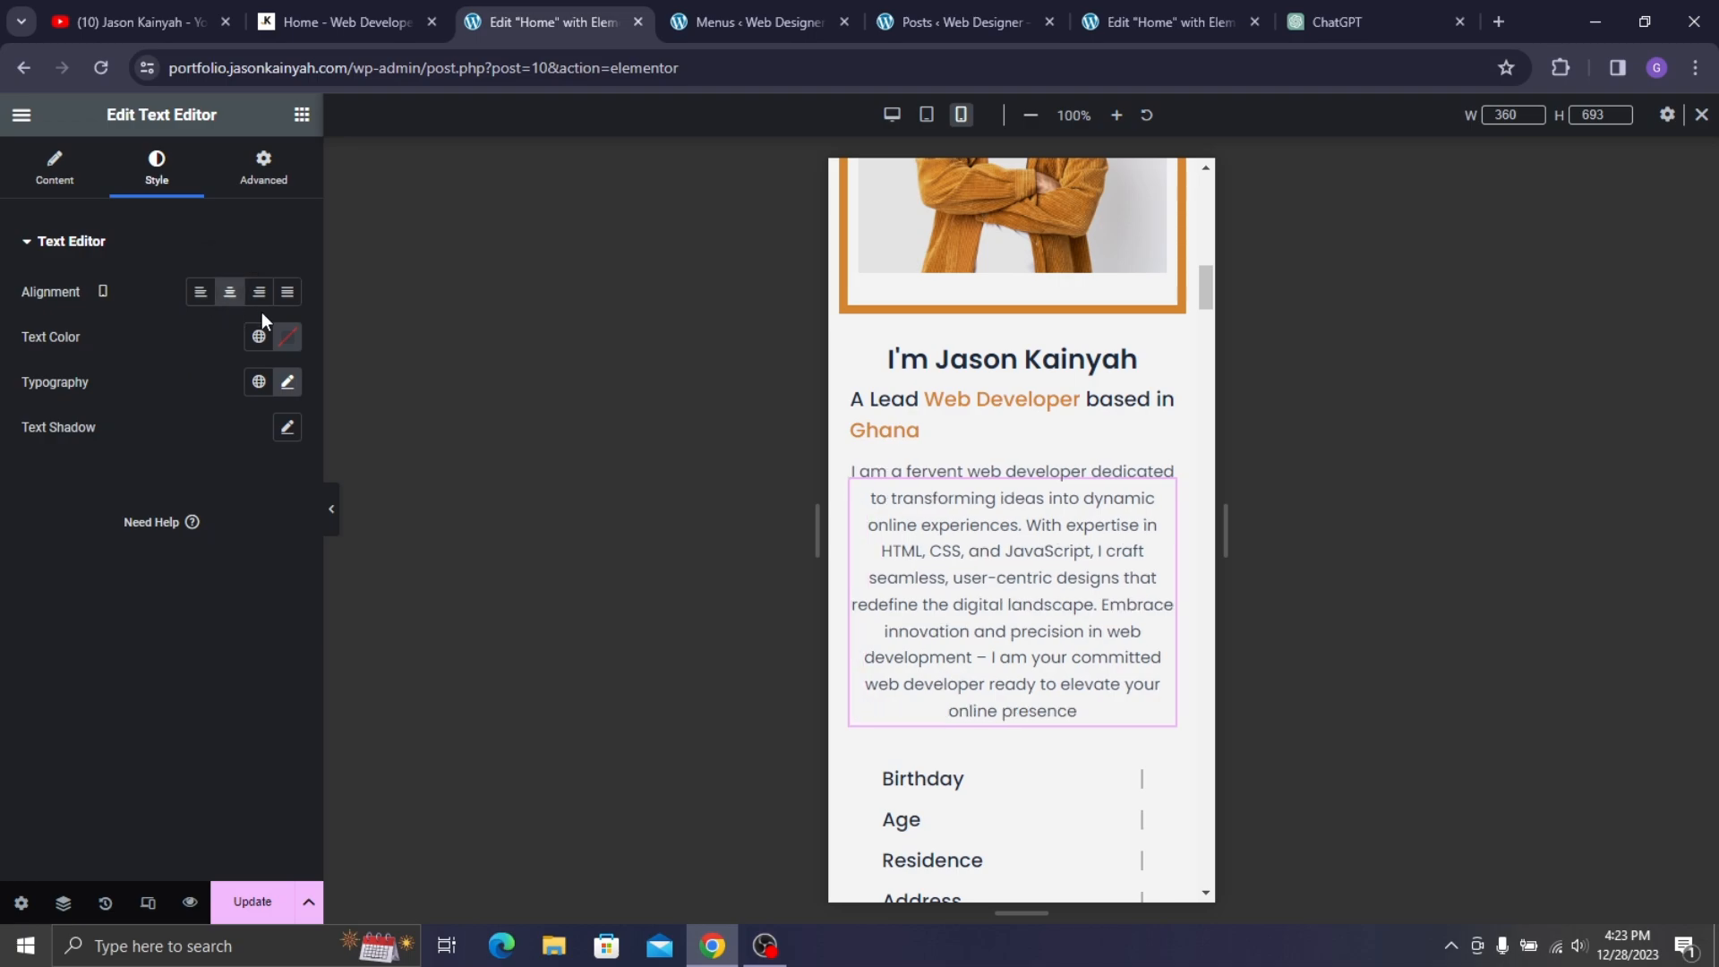
{"action": "left_click", "coordinate": [287, 382]}
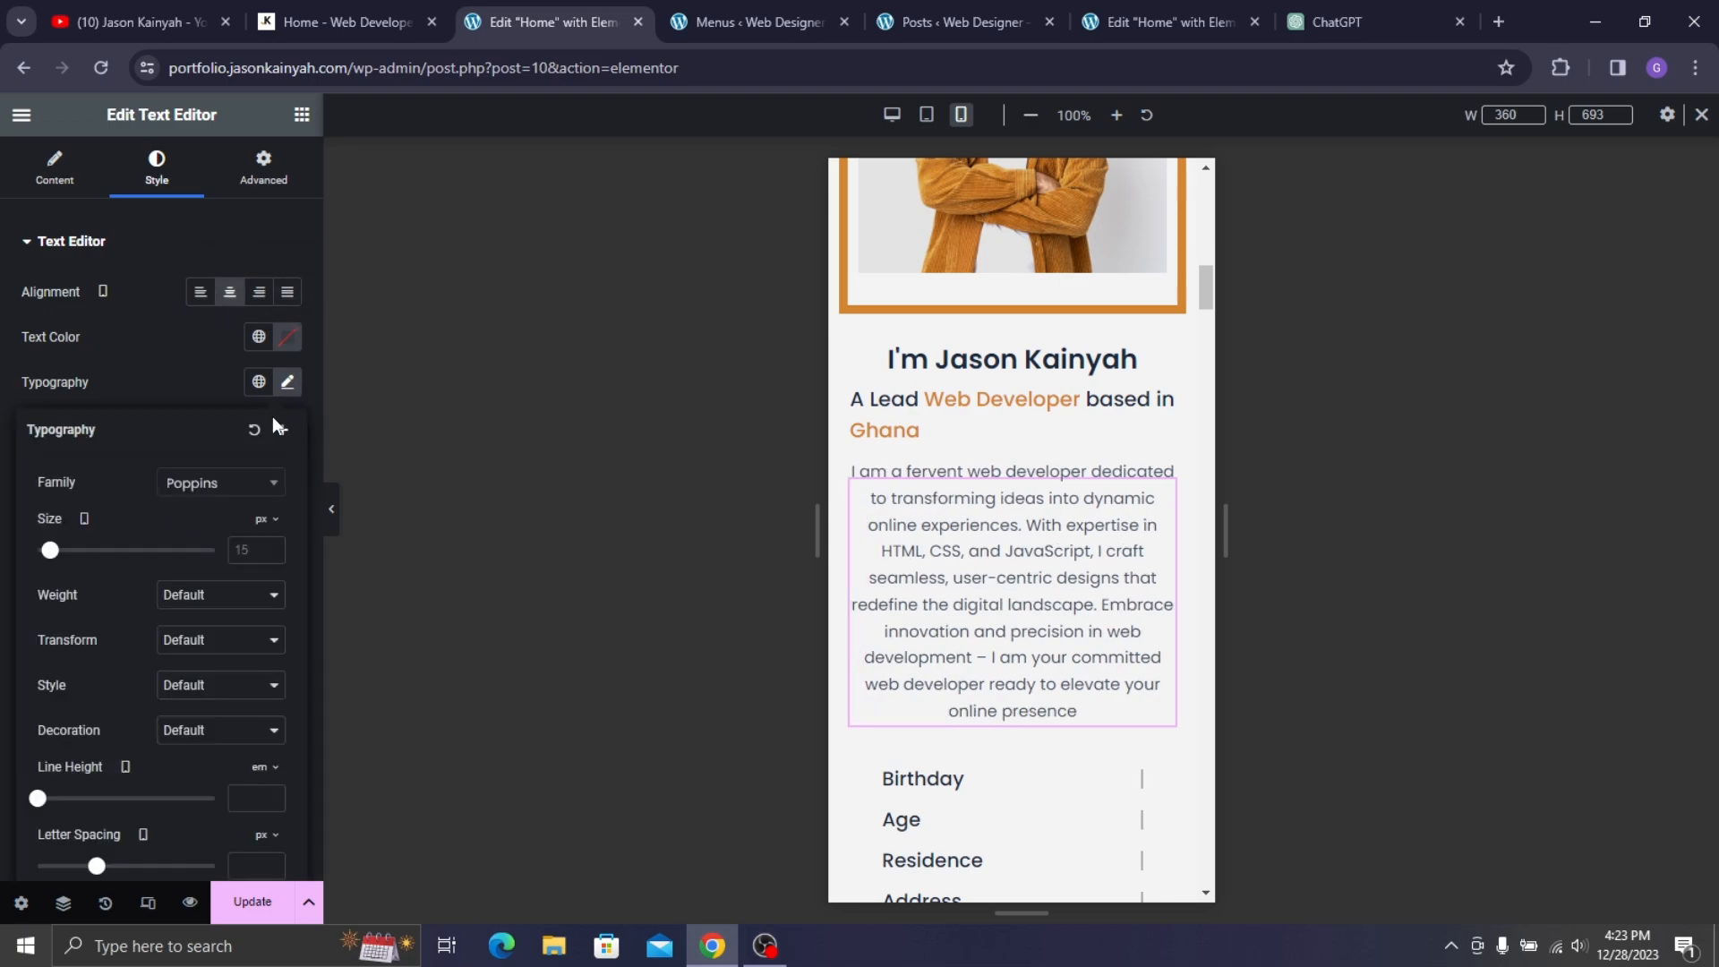
{"action": "left_click", "coordinate": [197, 376]}
{"action": "scroll", "coordinate": [980, 481], "scroll_direction": "down", "scroll_amount": 3}
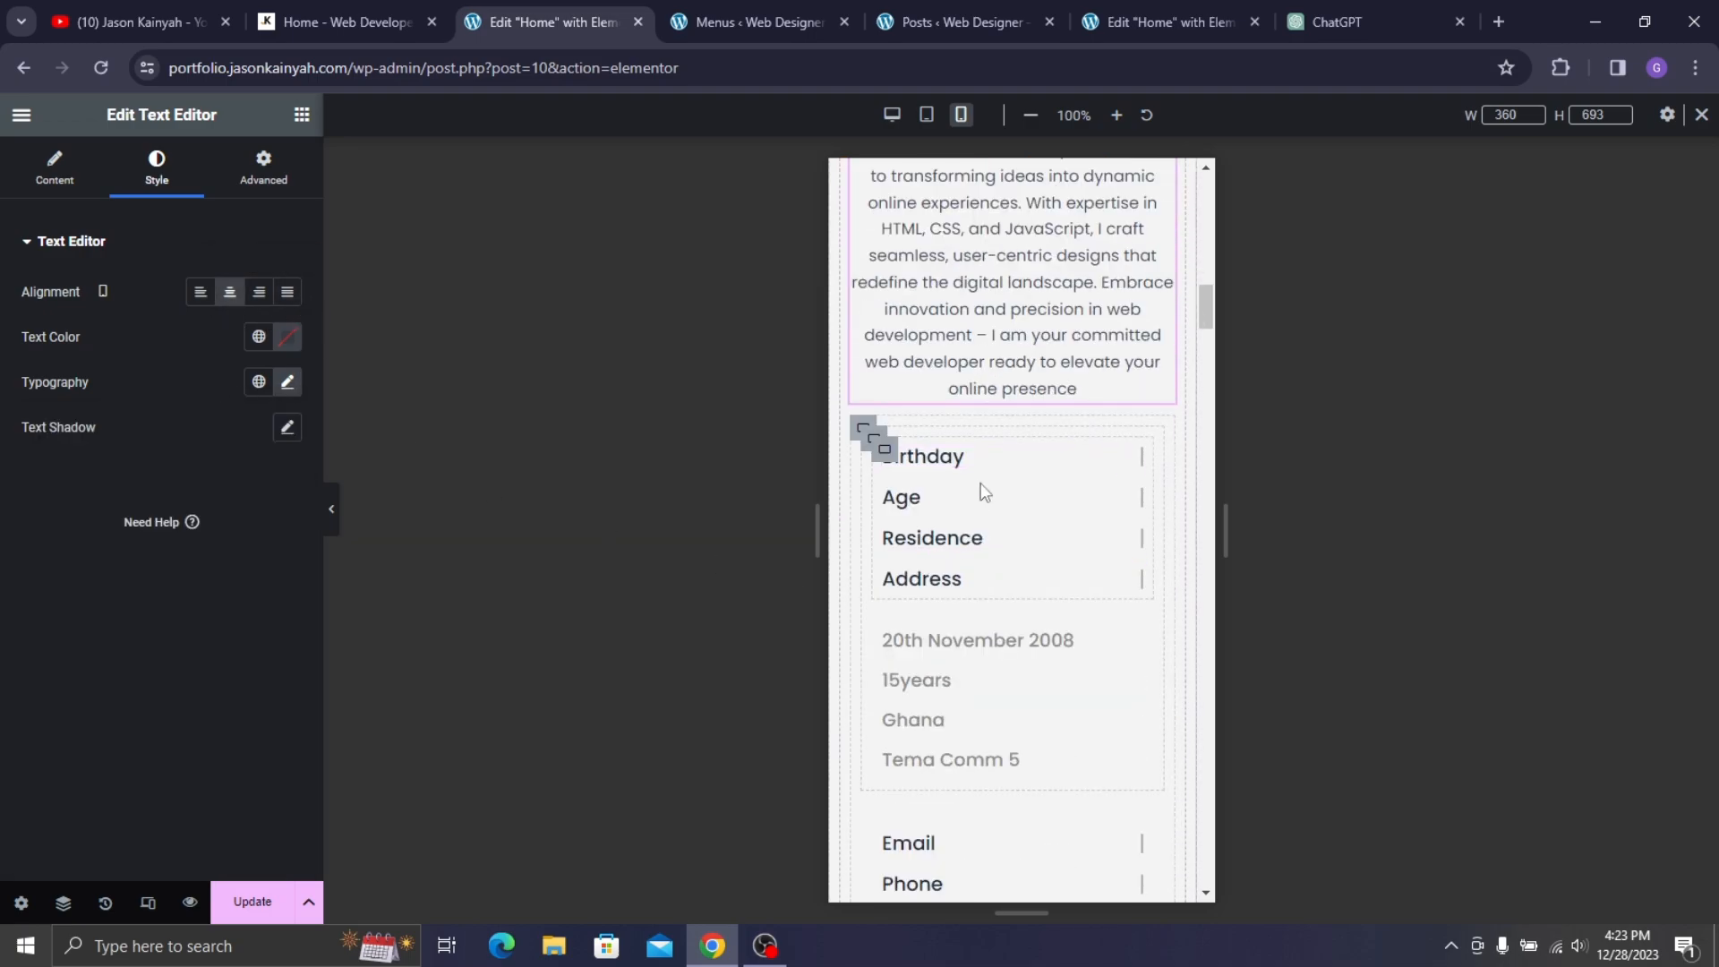
{"action": "left_click", "coordinate": [861, 430]}
{"action": "scroll", "coordinate": [1013, 483], "scroll_direction": "down", "scroll_amount": 7}
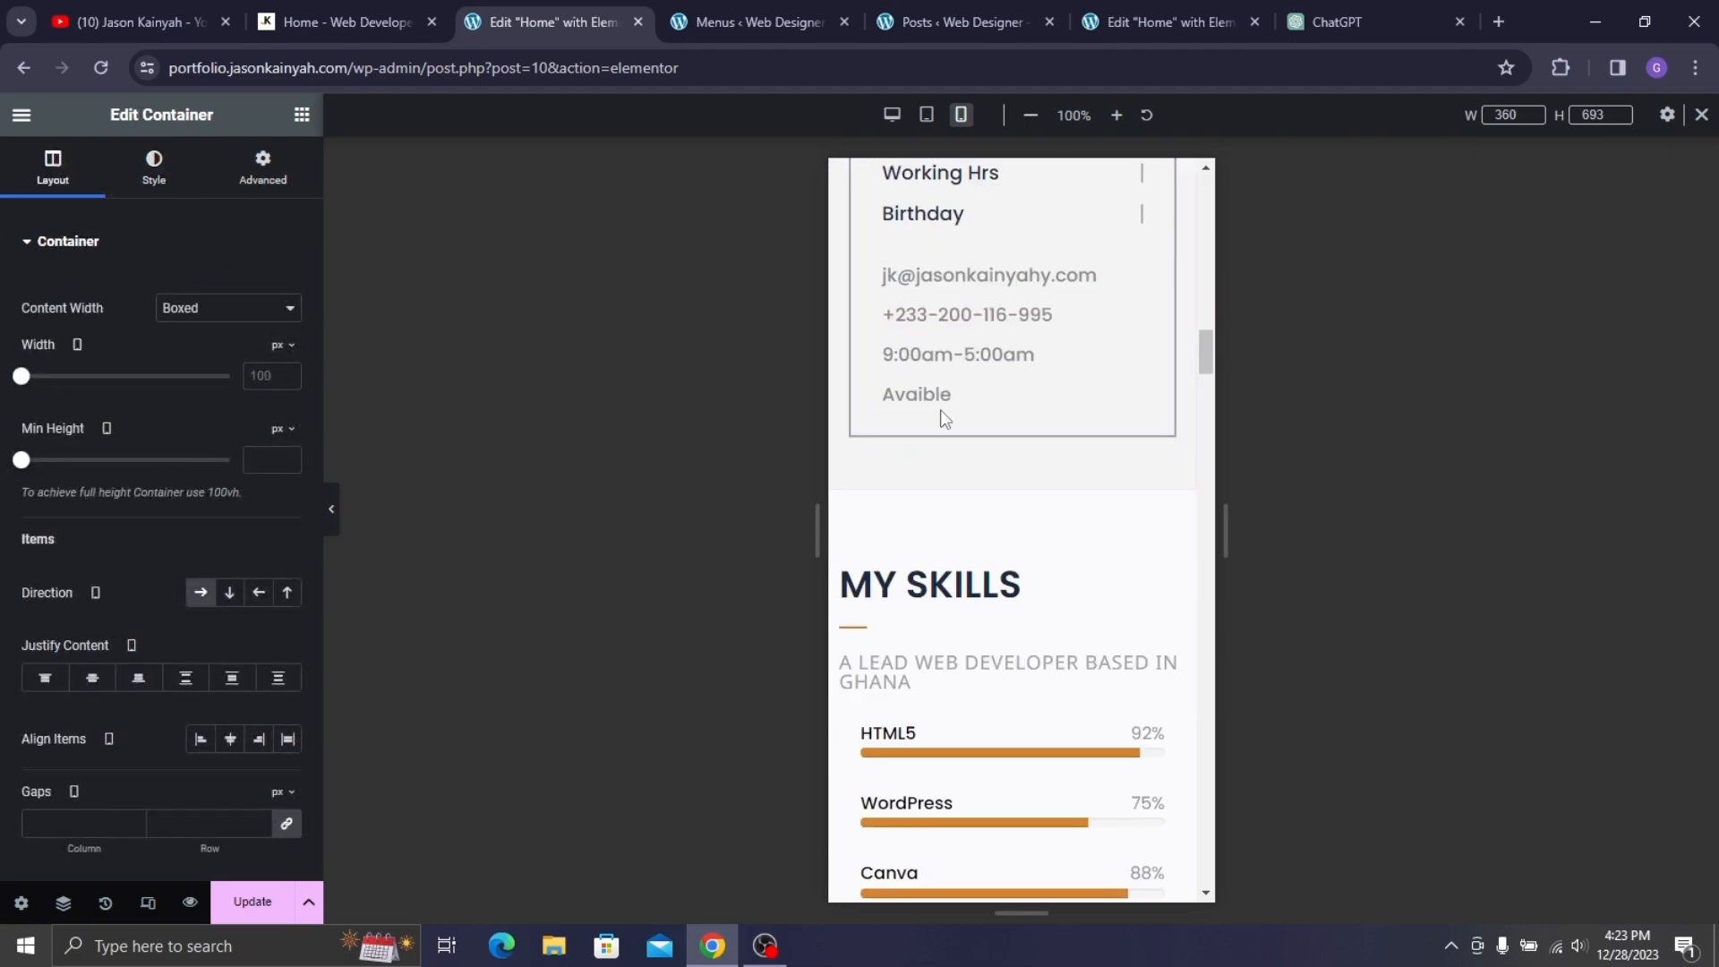
- Centre the MY SKILLS heading and widen the divider beneath it
{"action": "scroll", "coordinate": [944, 418], "scroll_direction": "up", "scroll_amount": 8}
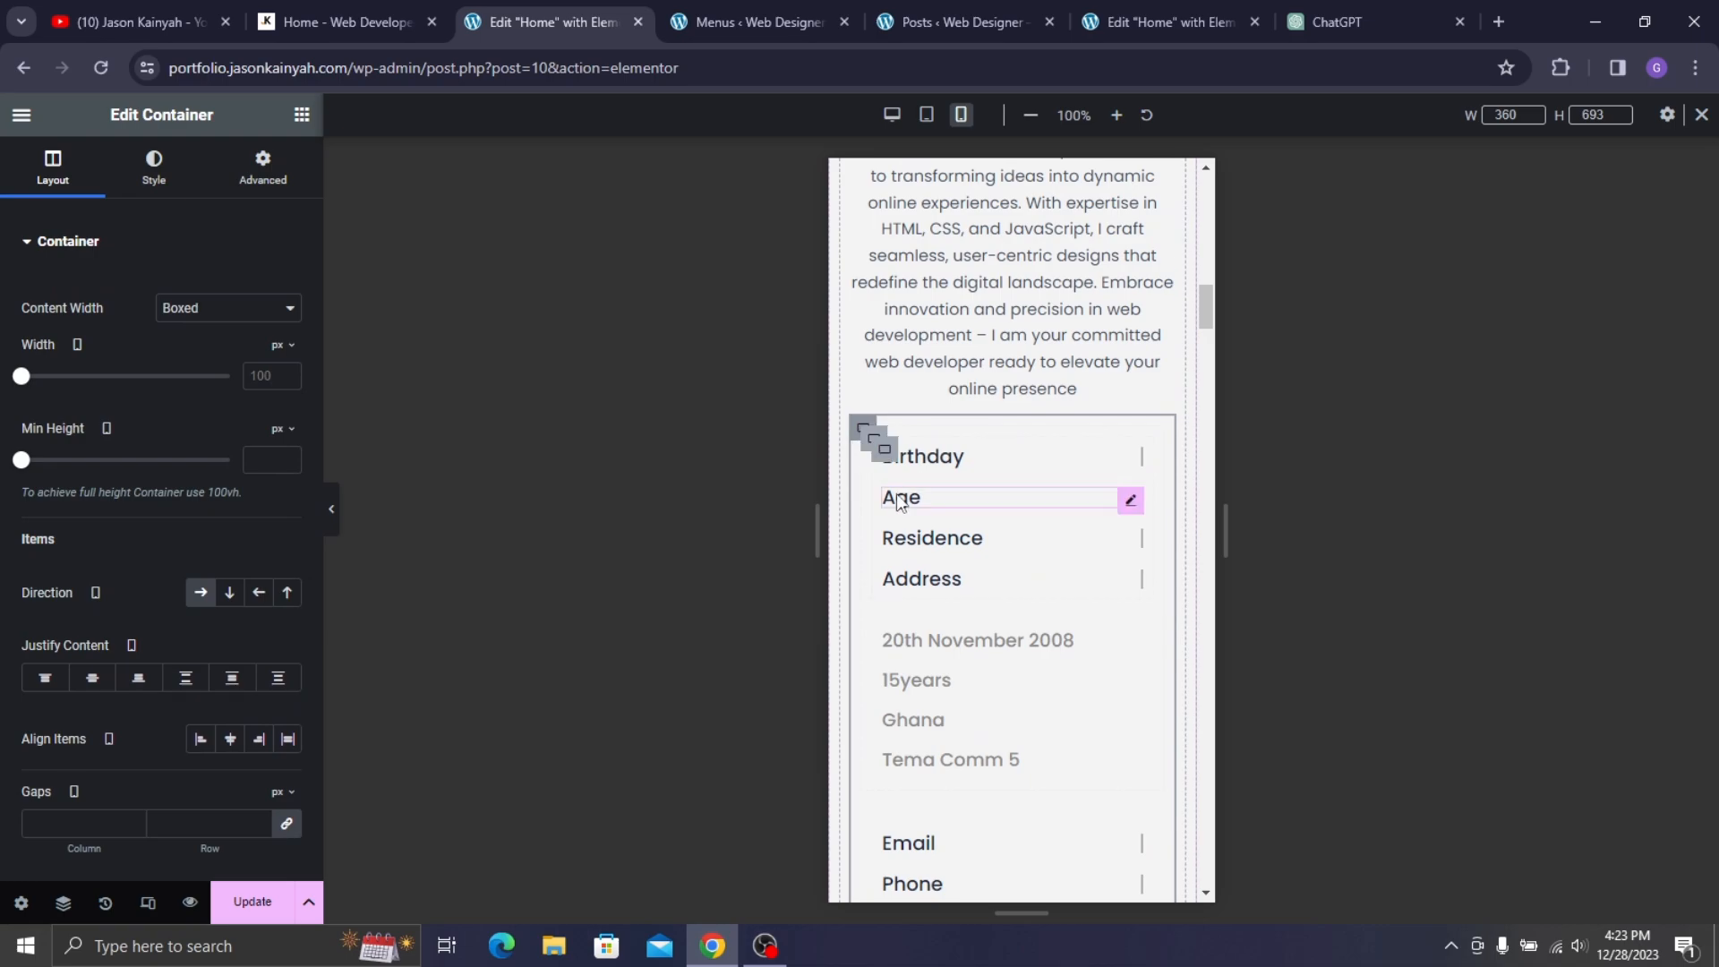
{"action": "scroll", "coordinate": [900, 484], "scroll_direction": "down", "scroll_amount": 10}
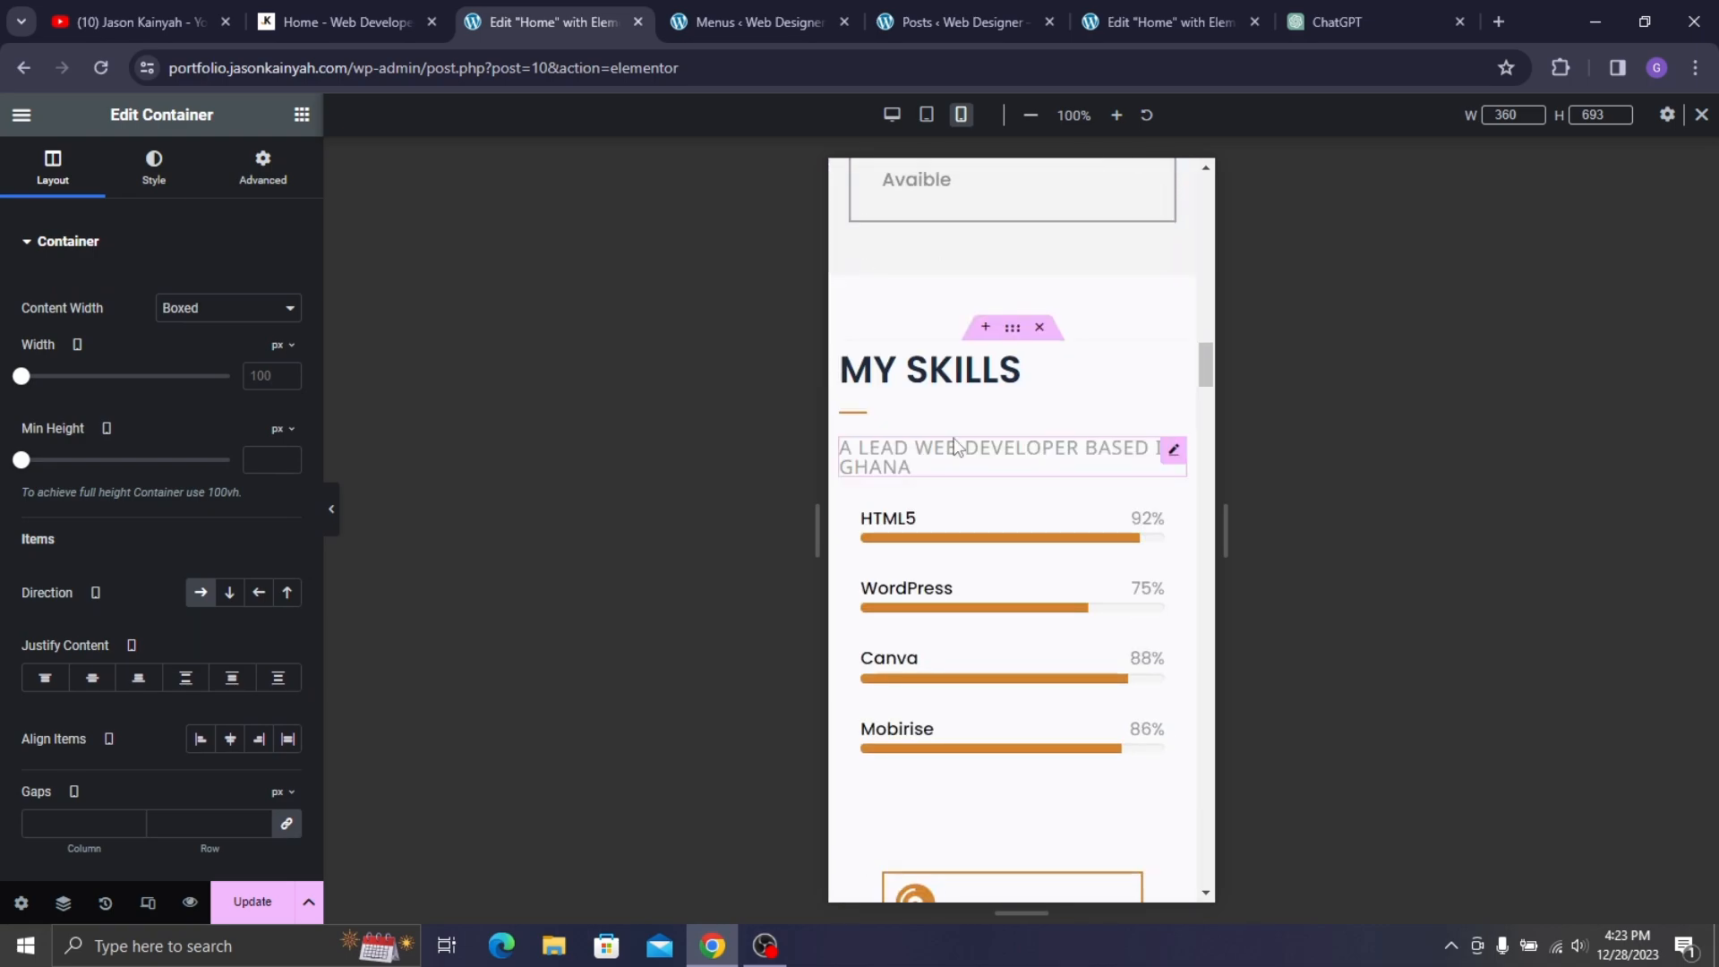
{"action": "left_click", "coordinate": [889, 375]}
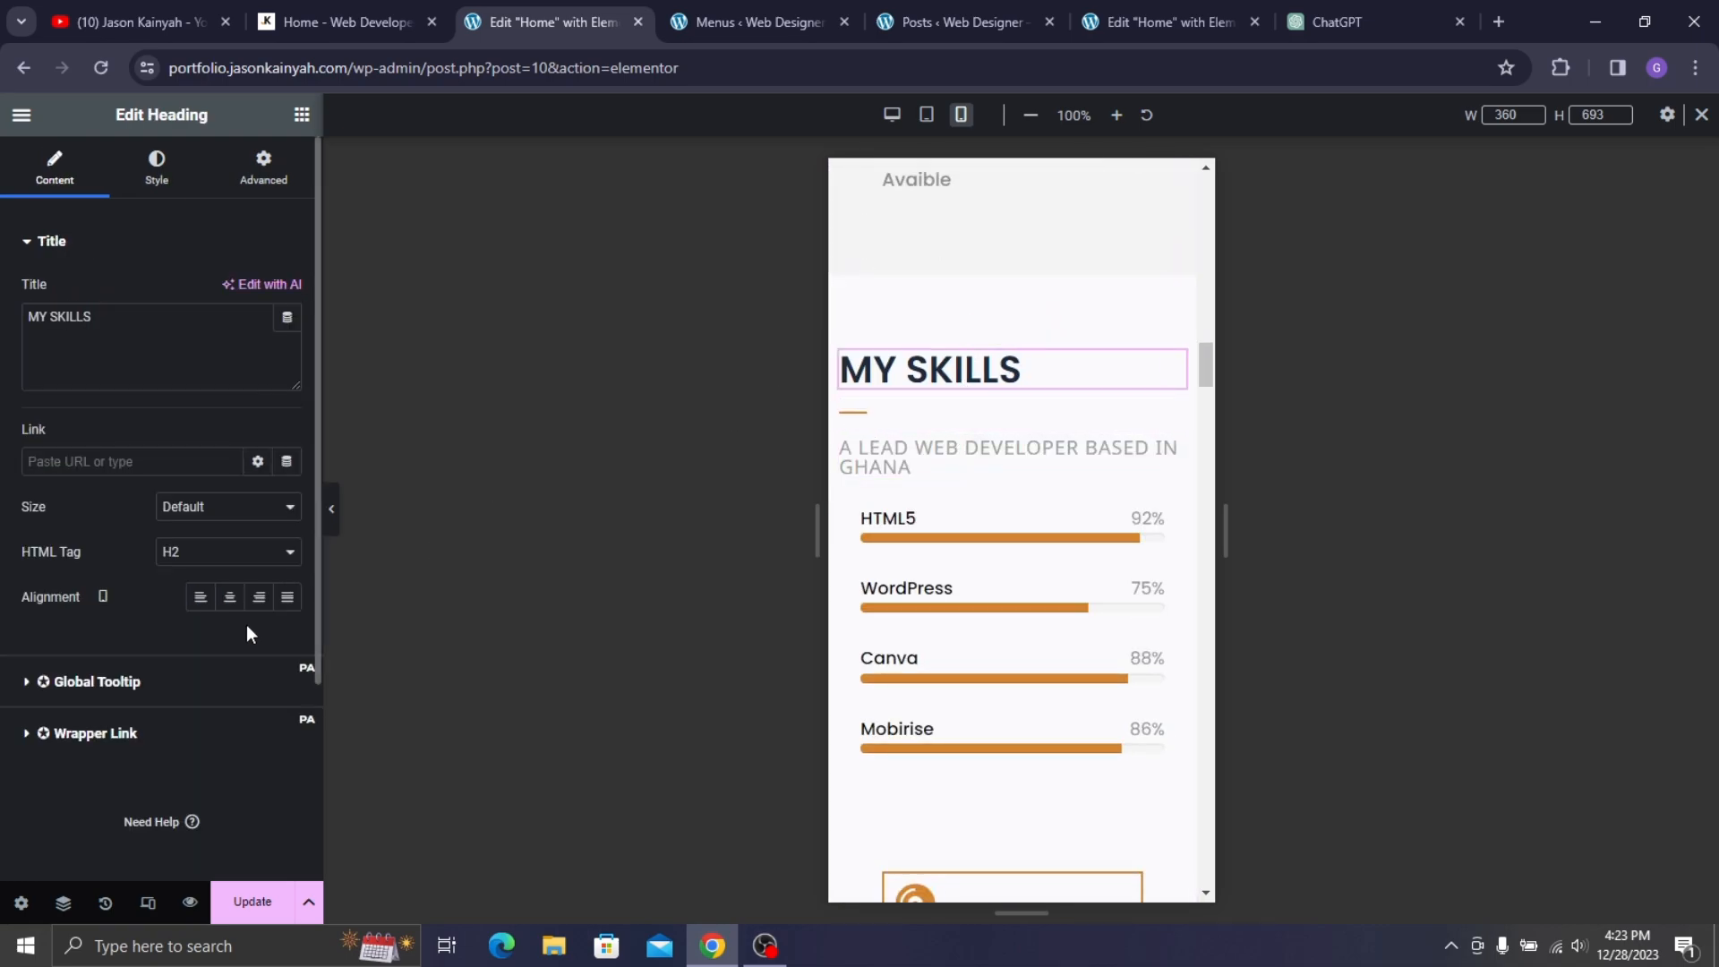
{"action": "left_click", "coordinate": [229, 597]}
{"action": "left_click", "coordinate": [856, 414]}
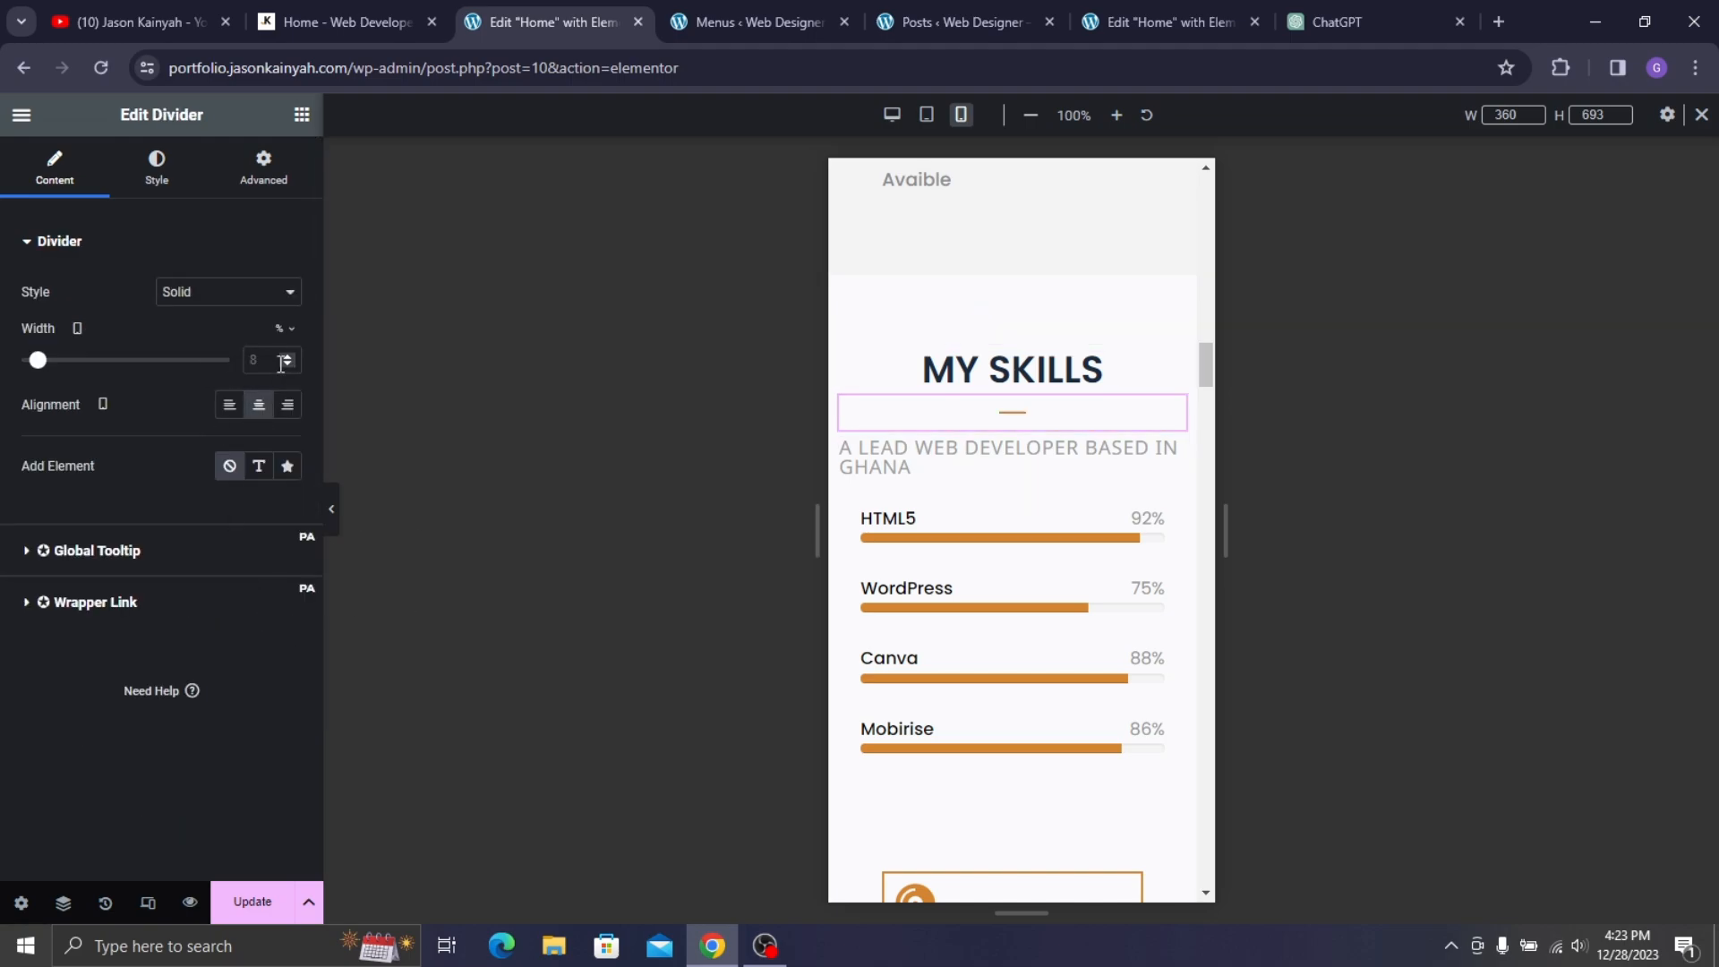
{"action": "type", "text": "17"}
- Set the MY SKILLS heading to 29 px and its subheading to 15 px
{"action": "left_click", "coordinate": [944, 387]}
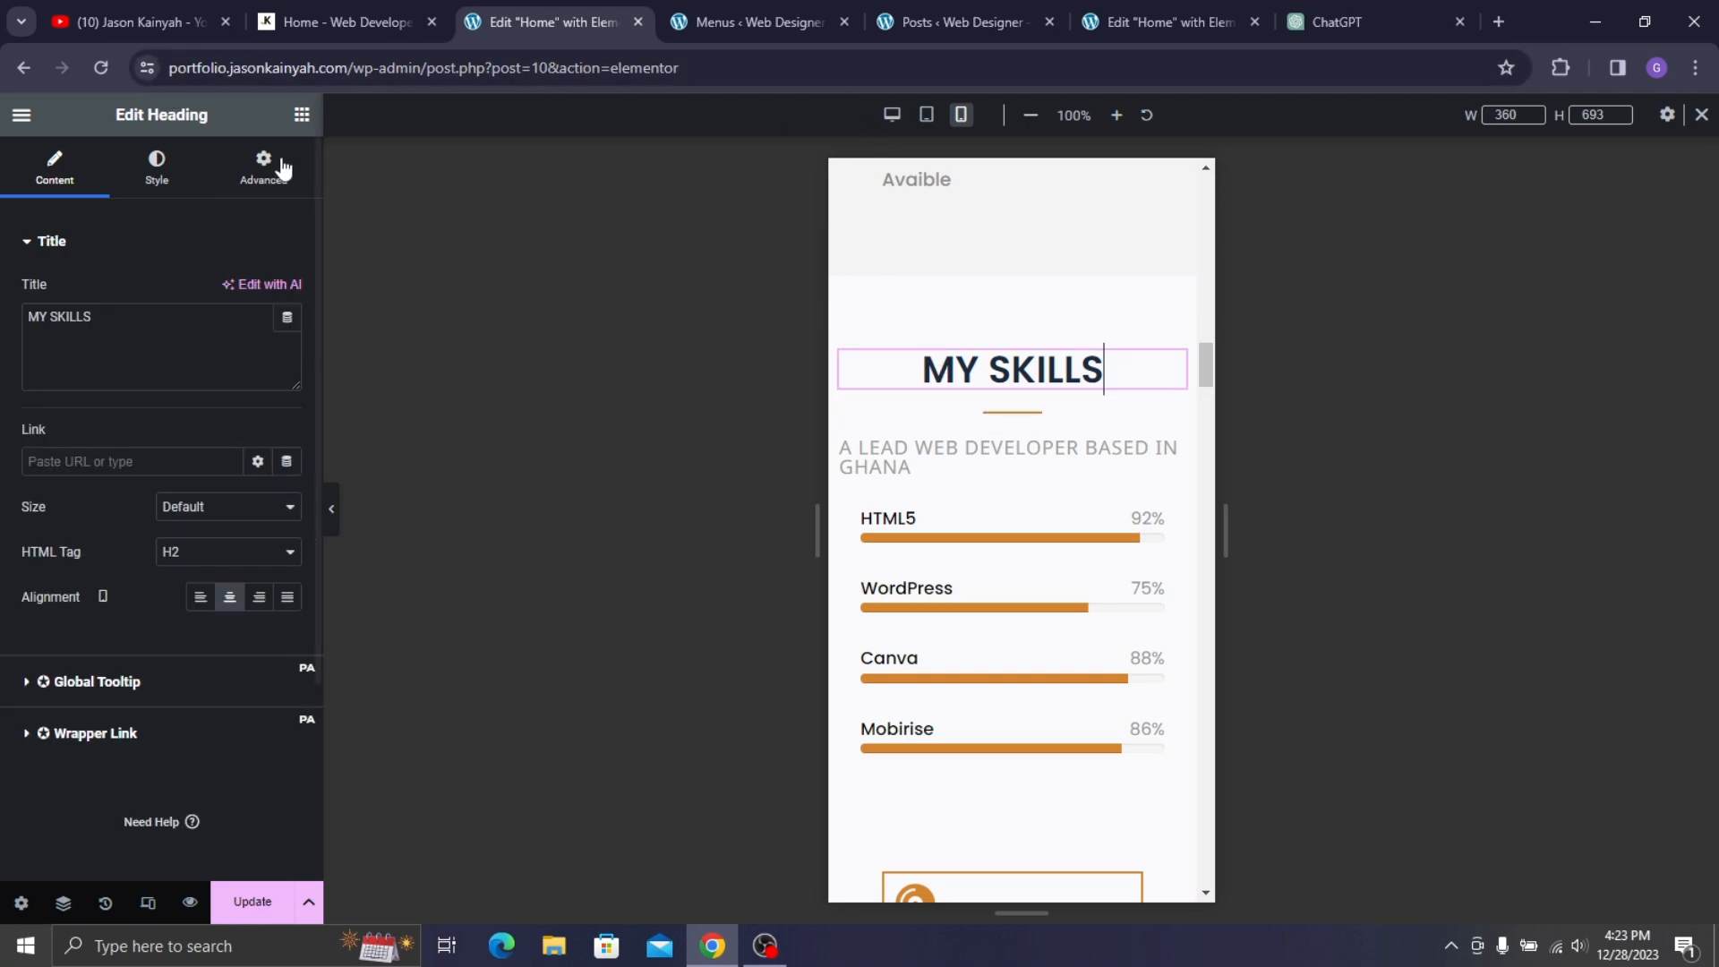
{"action": "left_click", "coordinate": [158, 174]}
{"action": "left_click", "coordinate": [287, 340]}
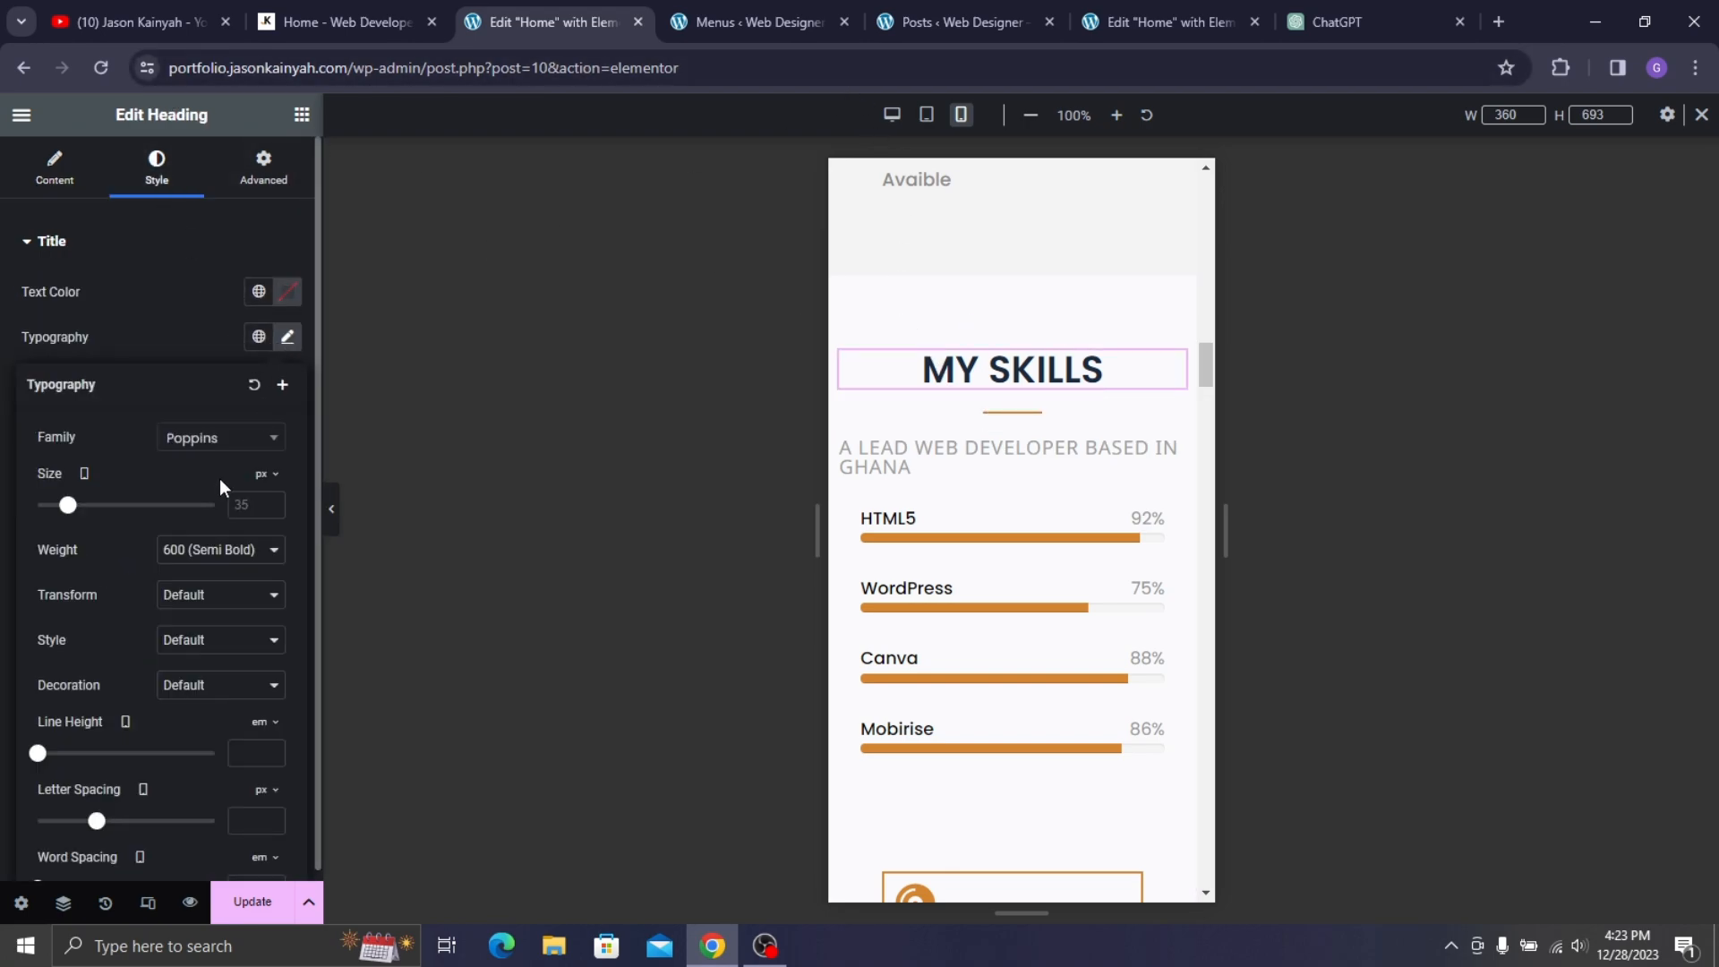
{"action": "left_click", "coordinate": [243, 493]}
{"action": "type", "text": "29"}
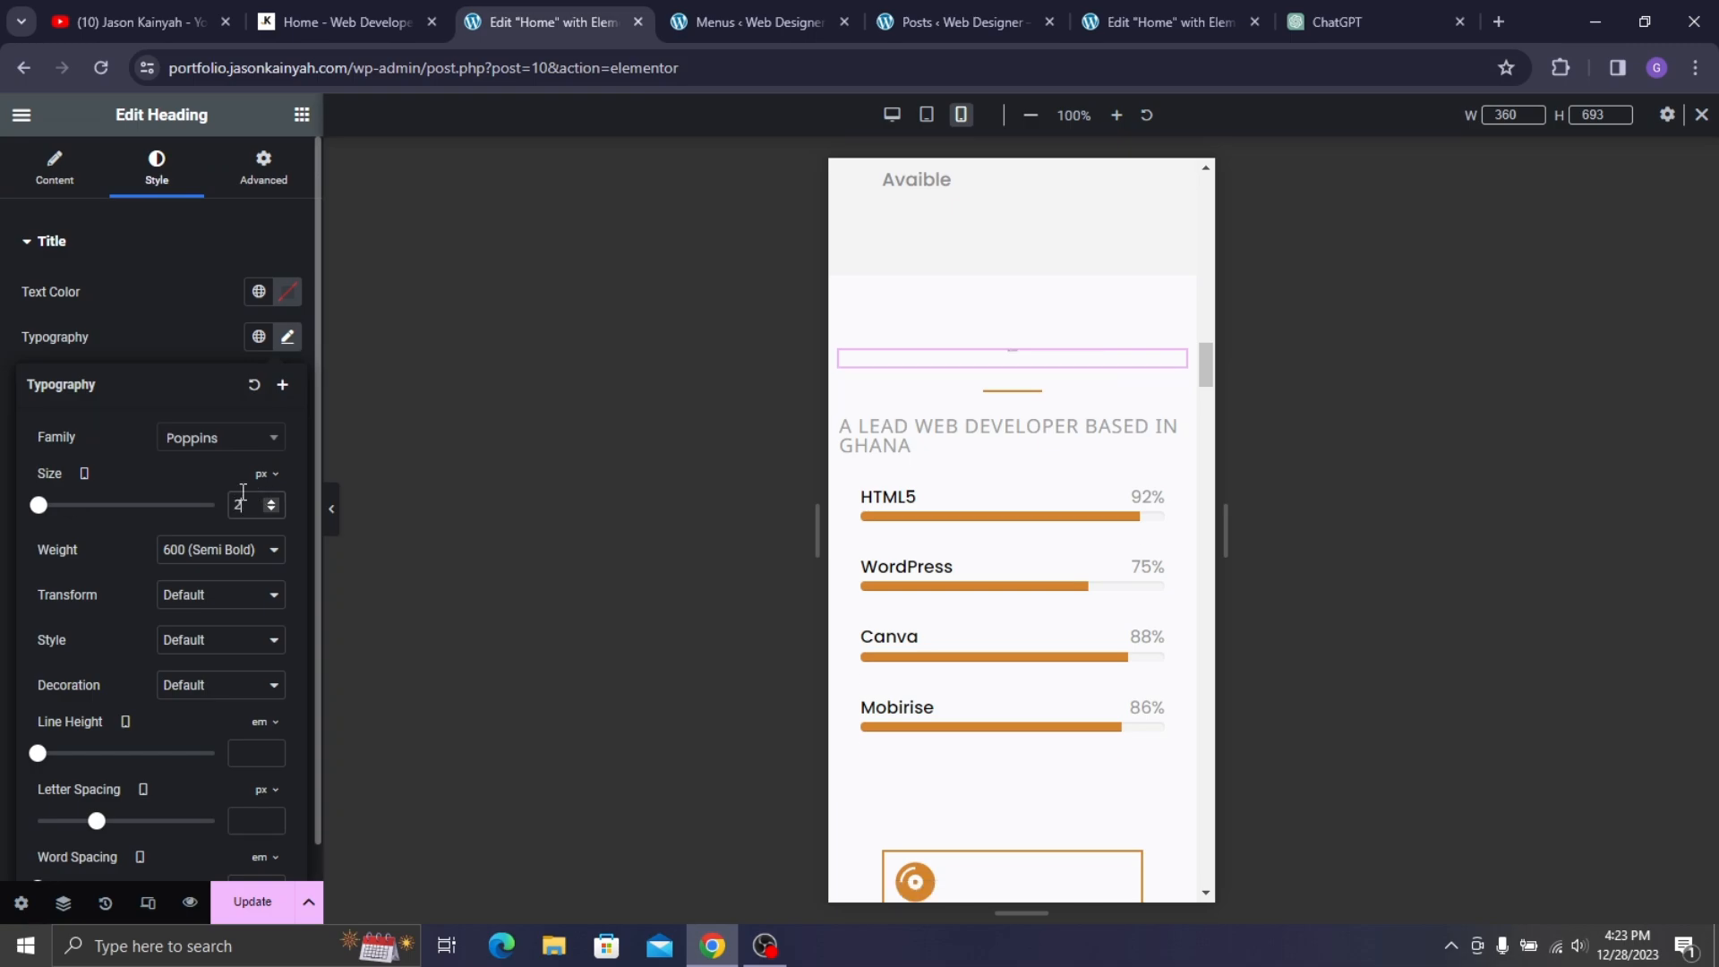
{"action": "left_click", "coordinate": [922, 455]}
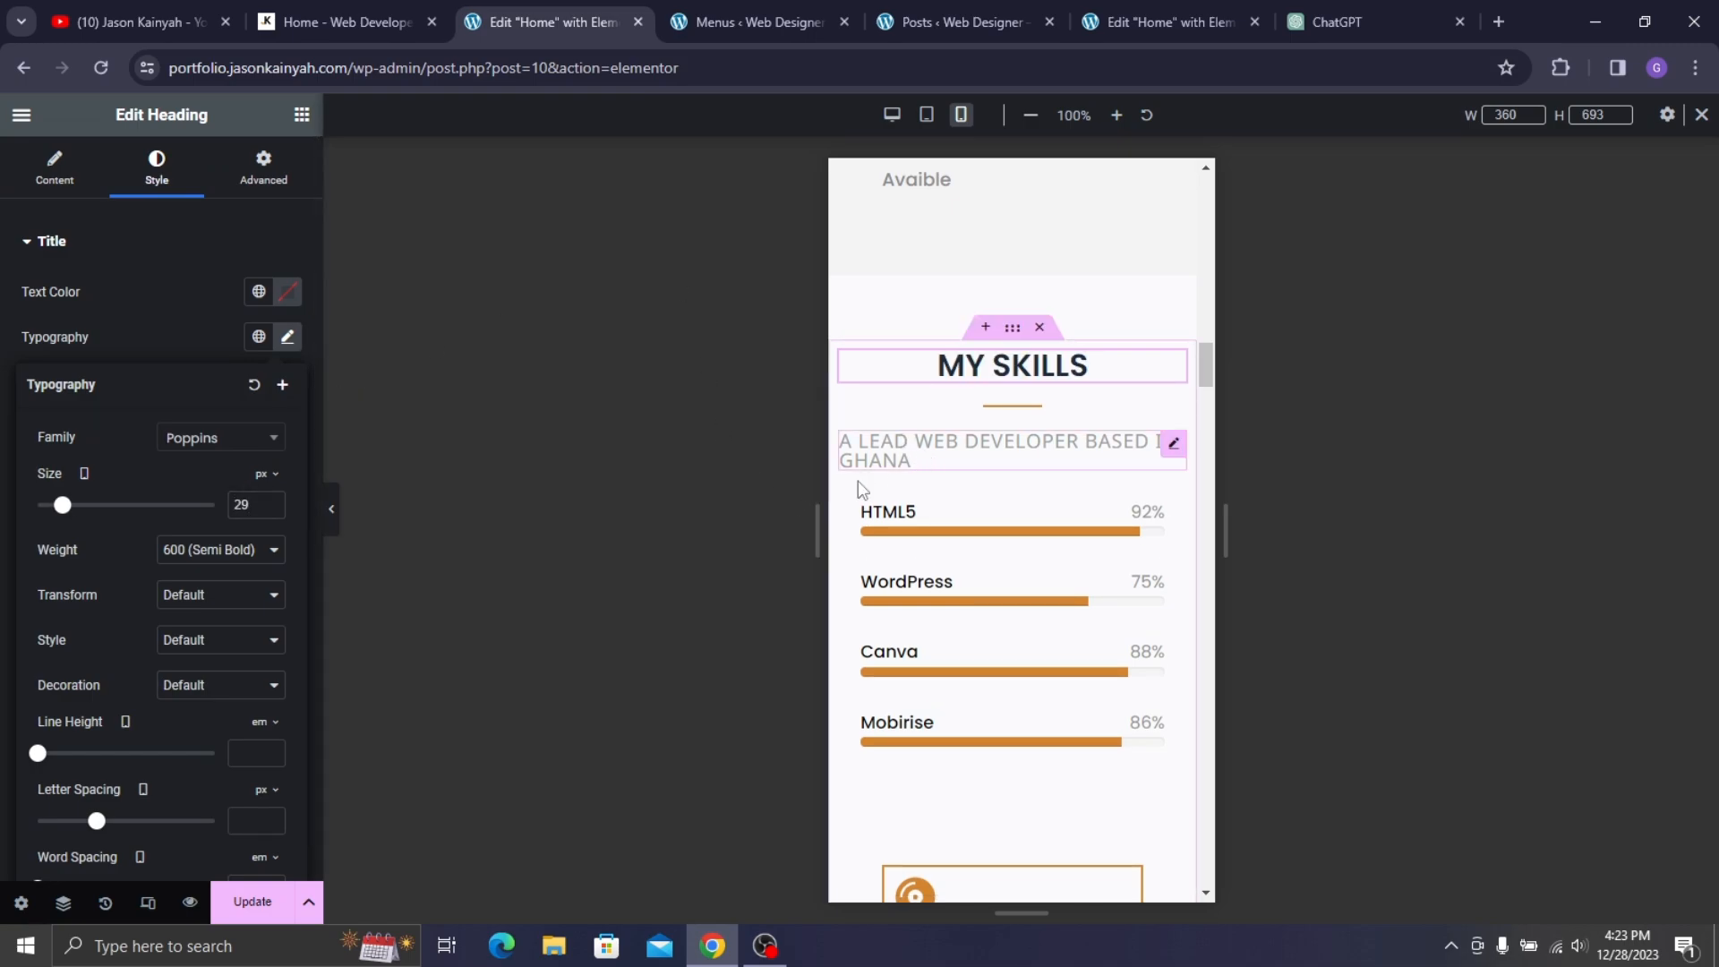
{"action": "left_click", "coordinate": [161, 180]}
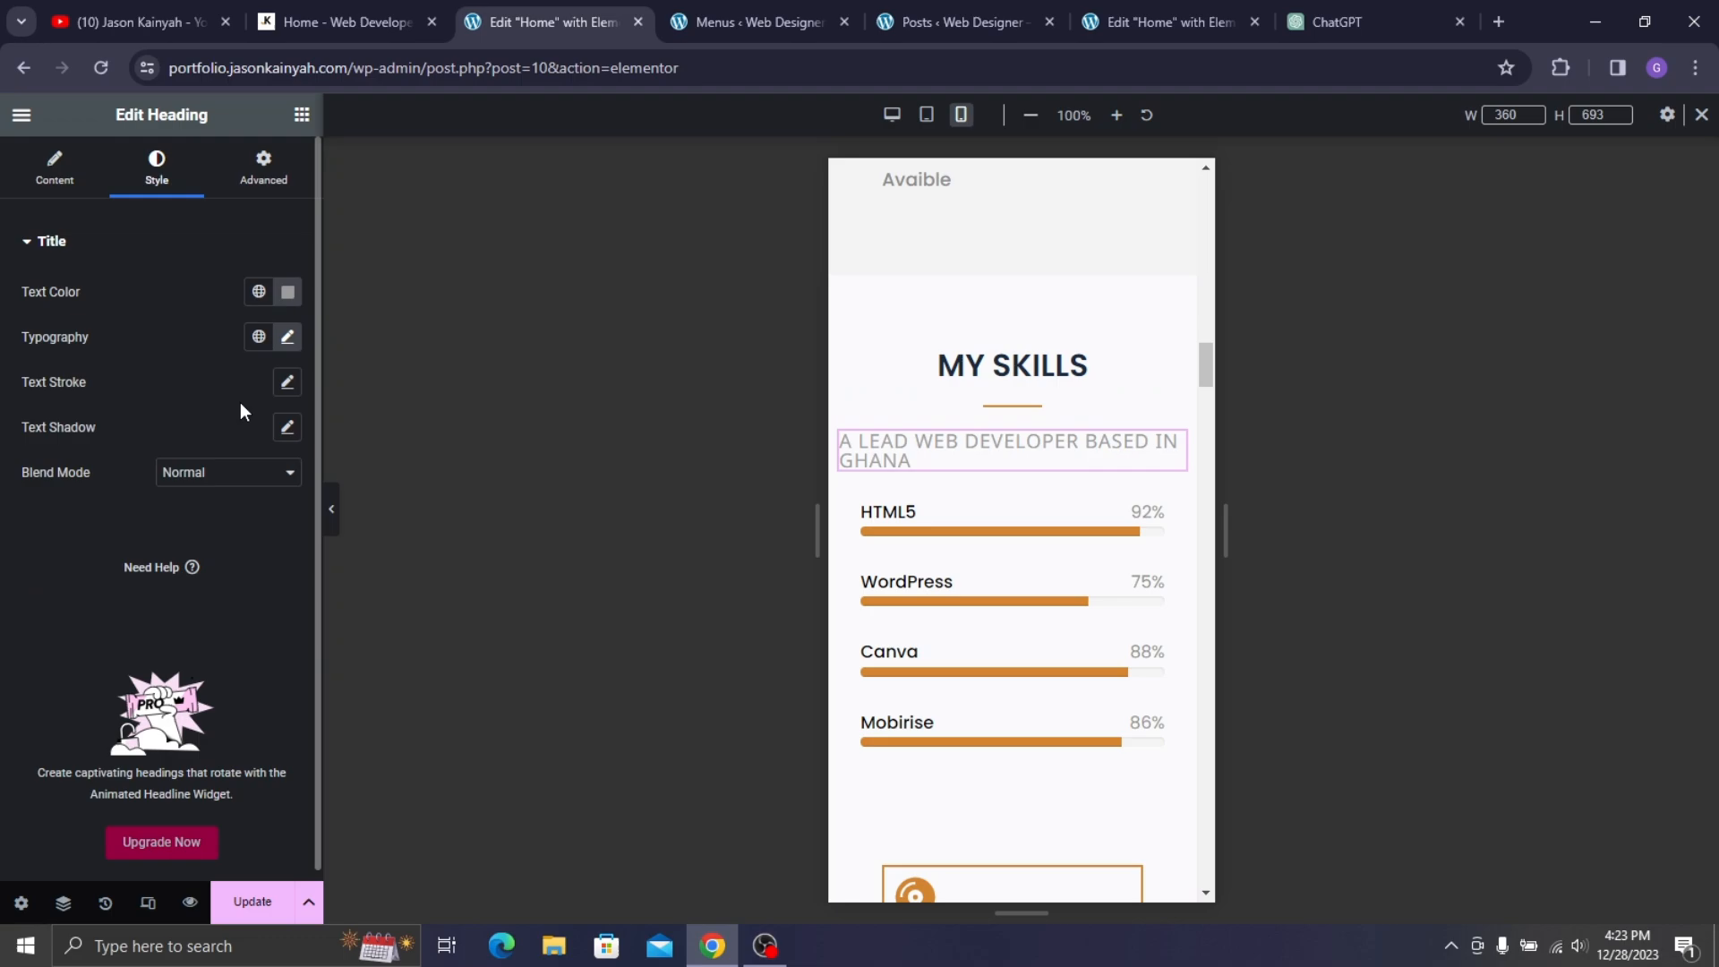
{"action": "left_click", "coordinate": [288, 338]}
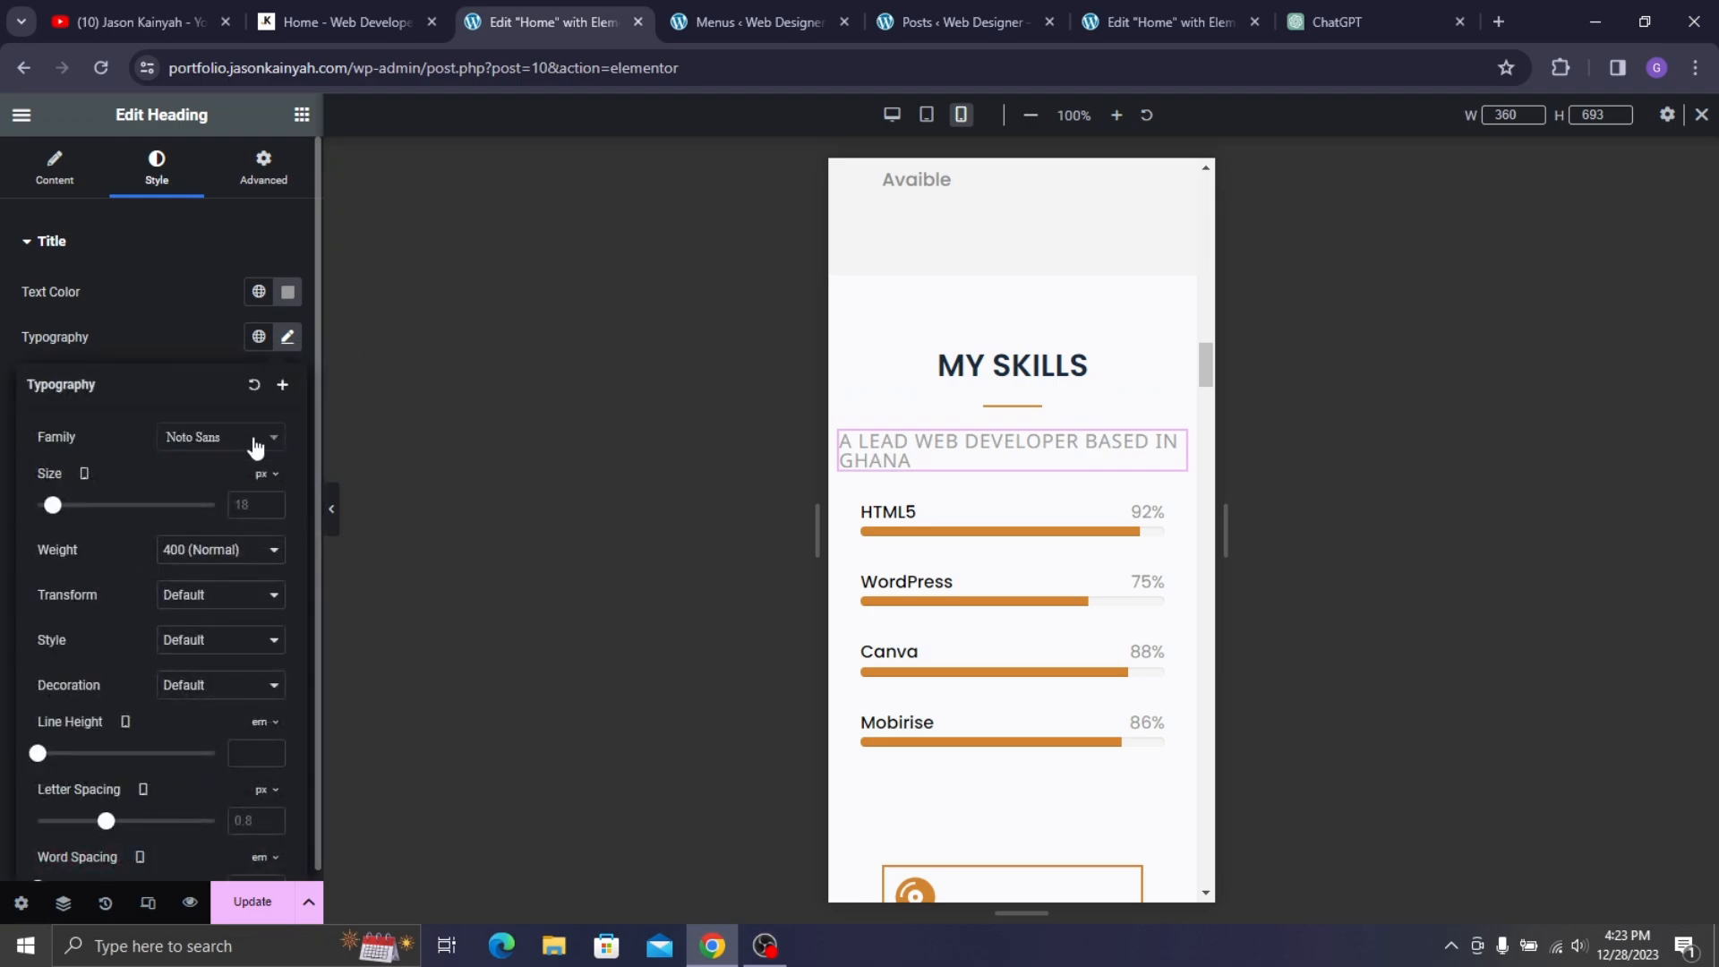
{"action": "left_click", "coordinate": [252, 507]}
{"action": "type", "text": "15"}
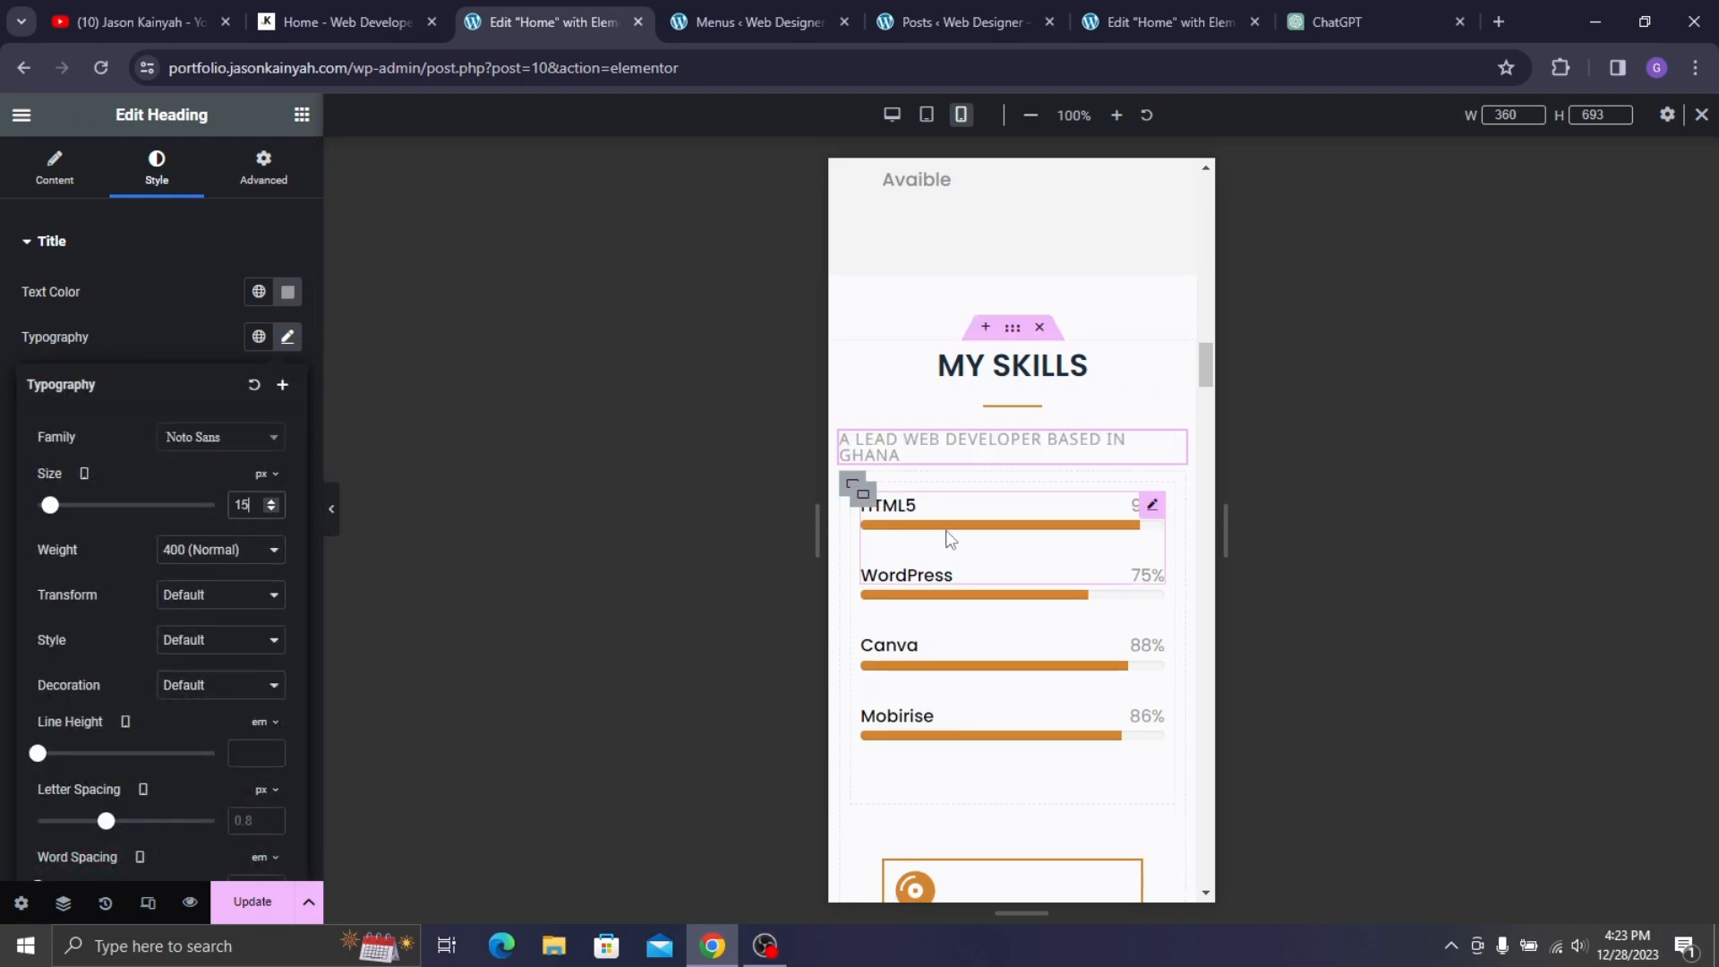
- Lower the HTML5 progress bar height from 9 to 6
{"action": "left_click", "coordinate": [949, 538]}
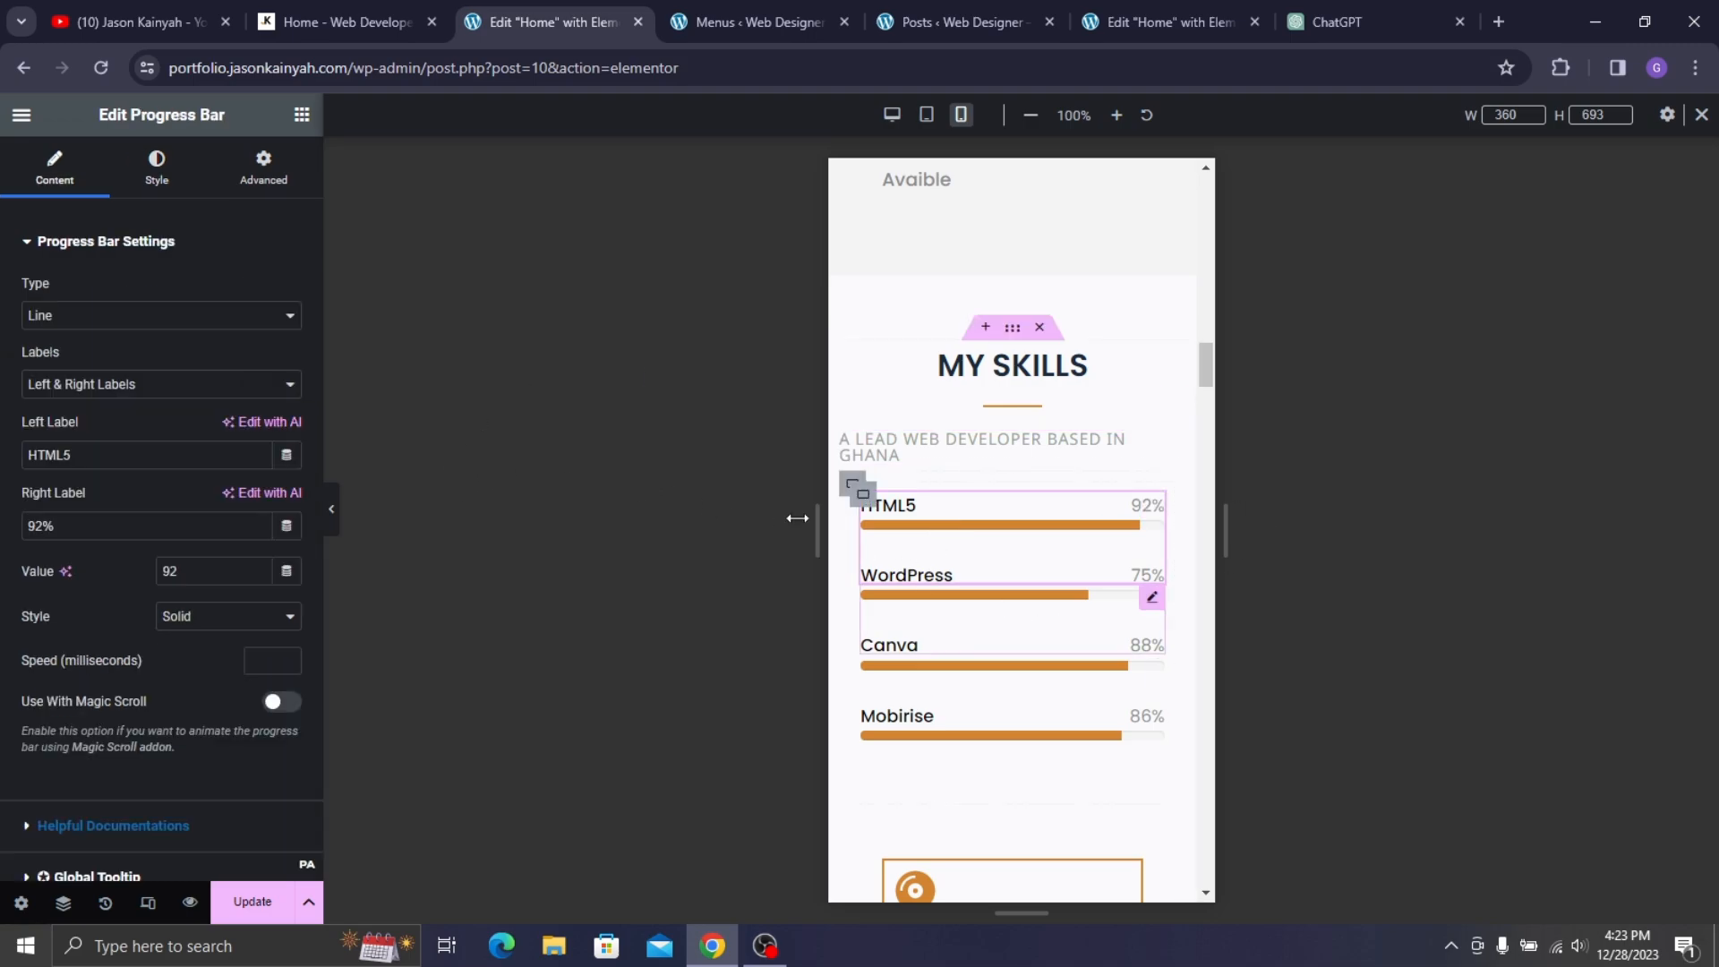
{"action": "left_click", "coordinate": [166, 179]}
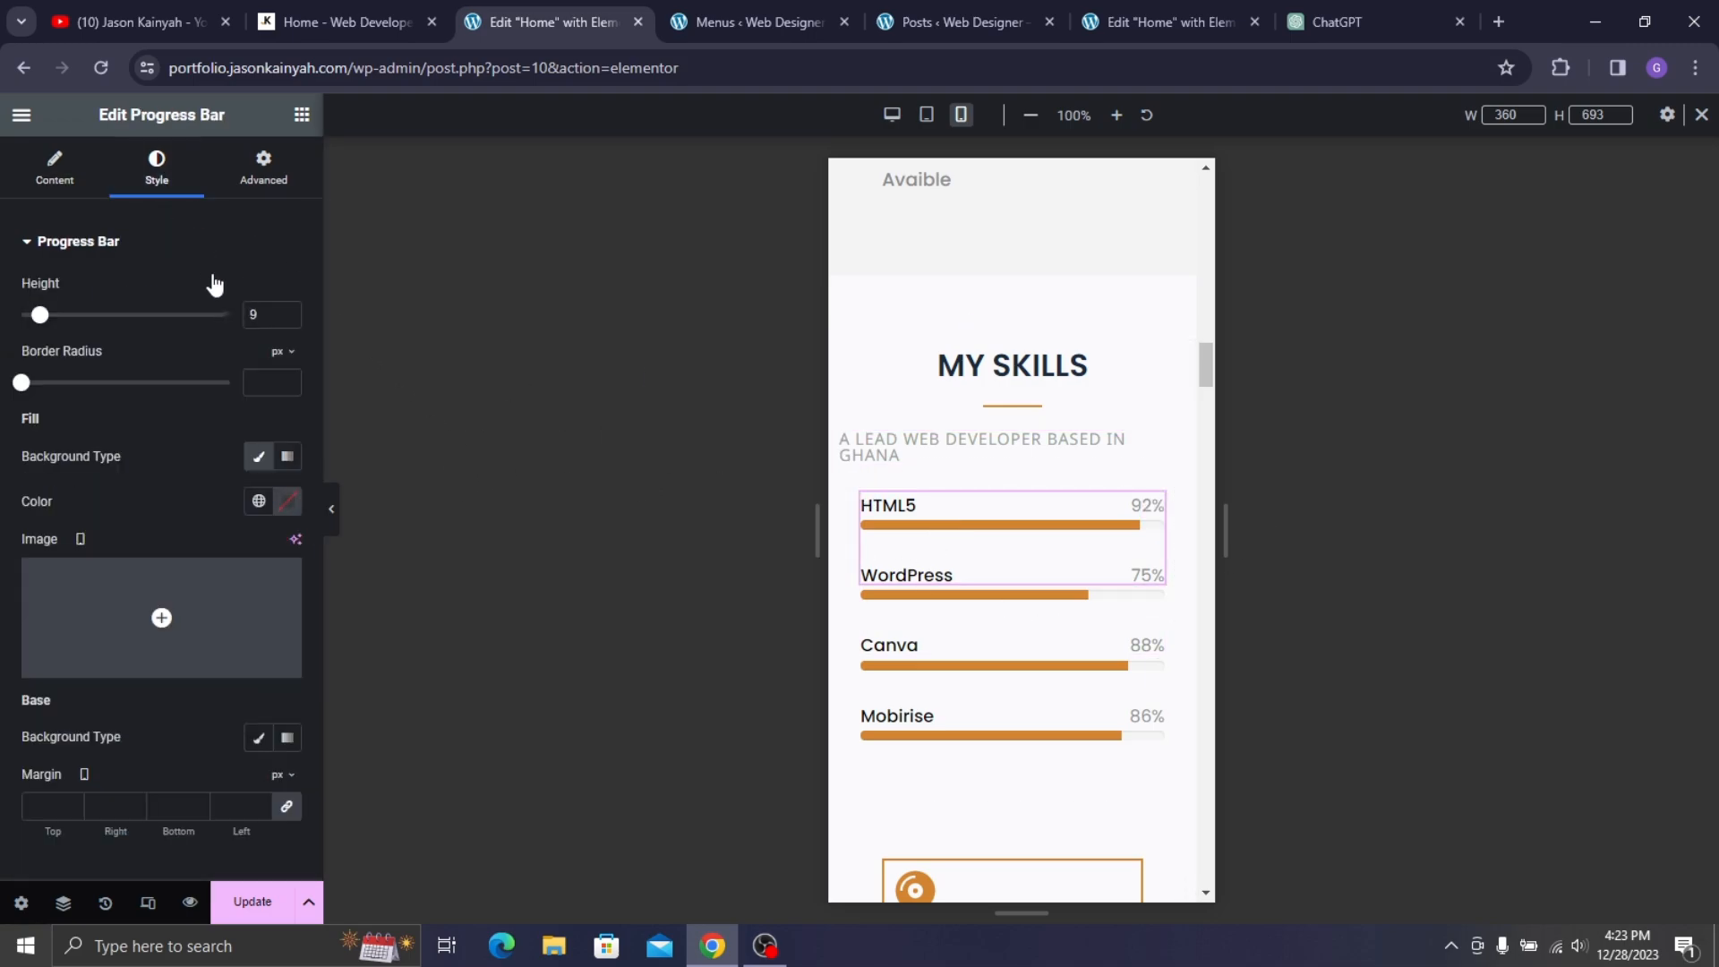
{"action": "left_click", "coordinate": [287, 318]}
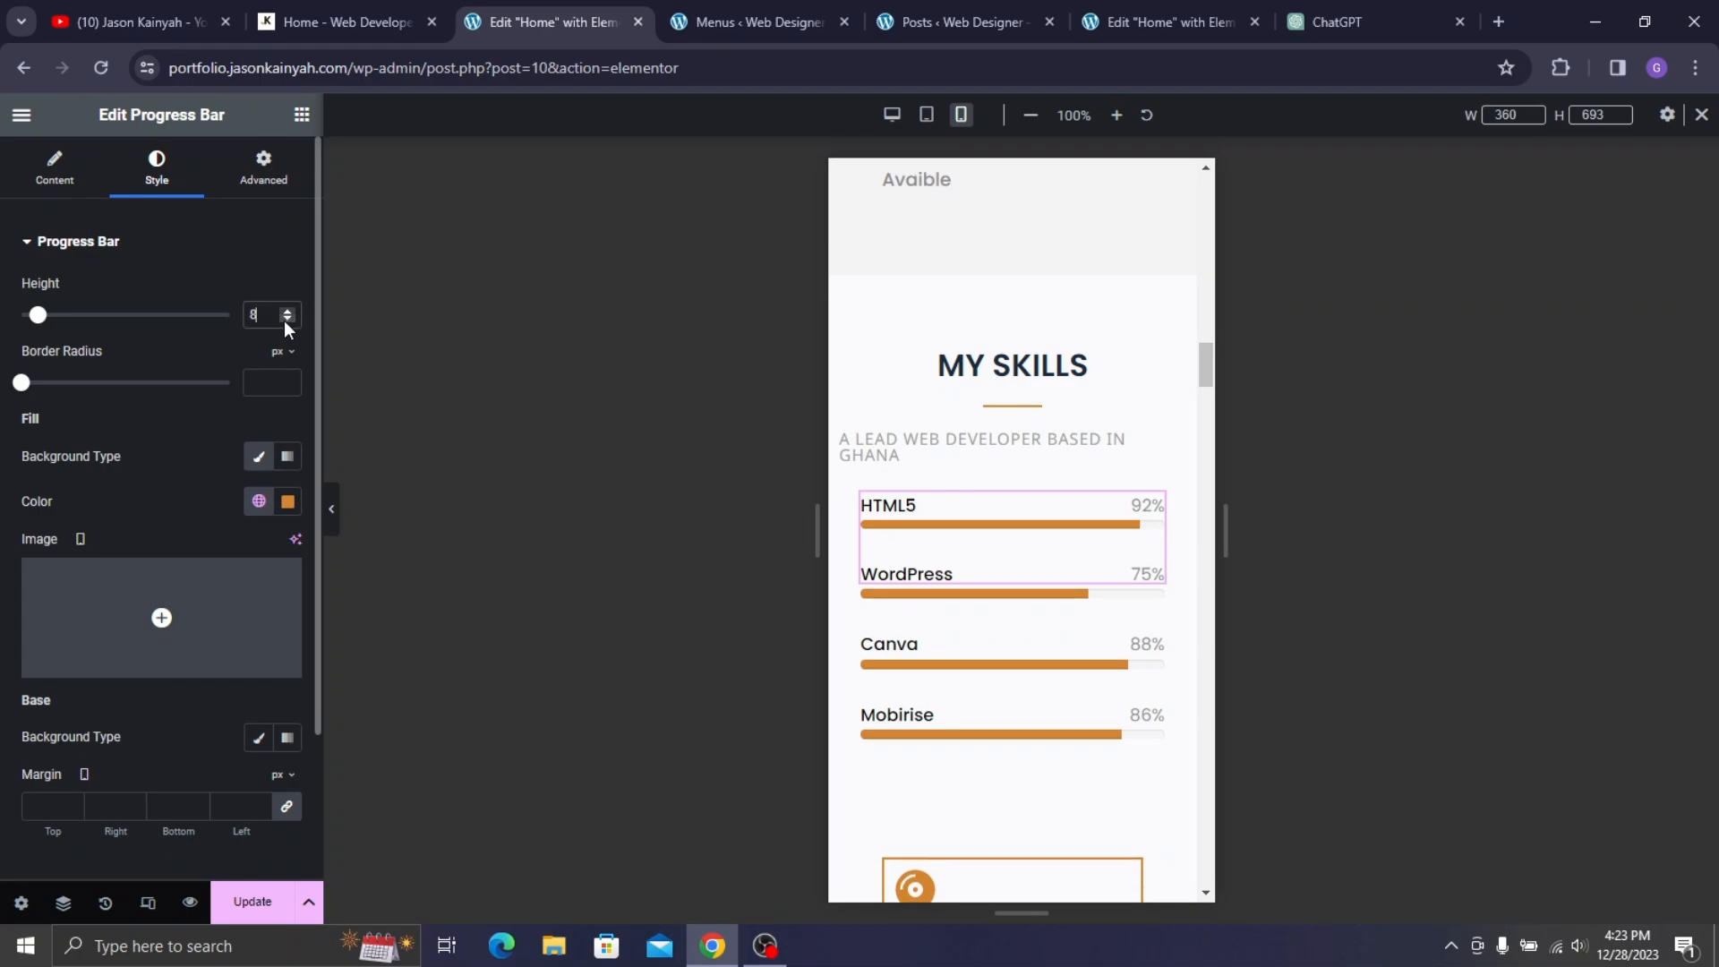
{"action": "left_click", "coordinate": [288, 319]}
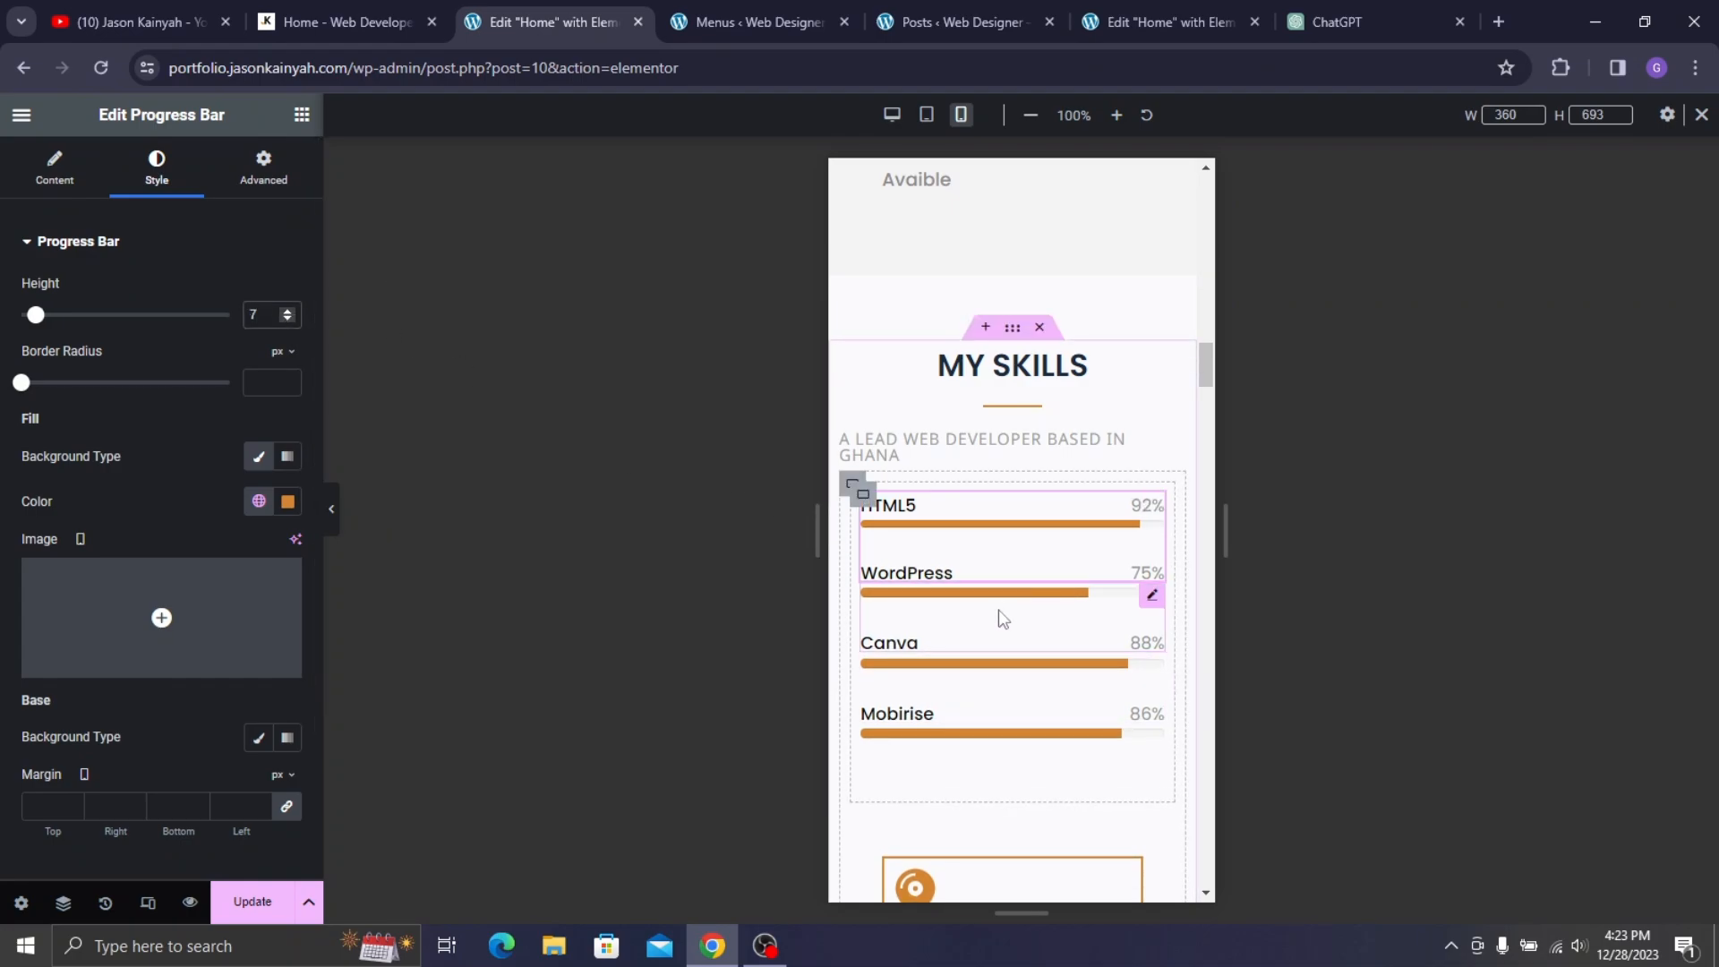
{"action": "left_click", "coordinate": [288, 320]}
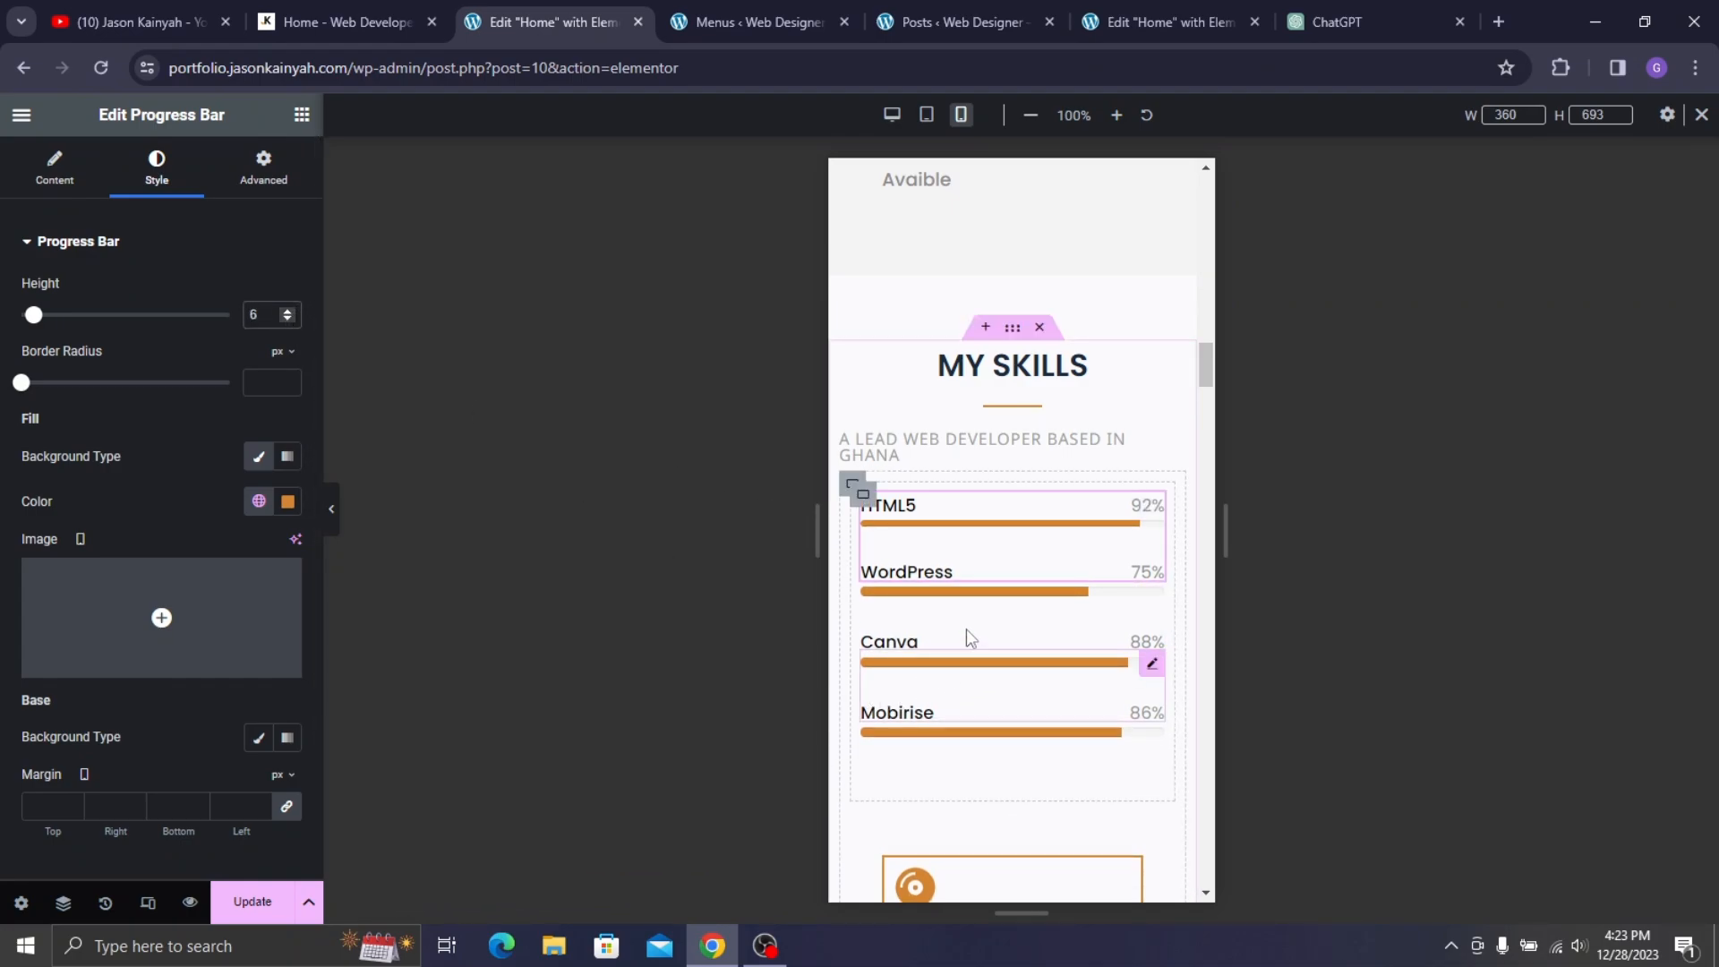
- Set the WordPress progress bar height to 6, then select the Mobirise bar's style settings
{"action": "left_click", "coordinate": [922, 614]}
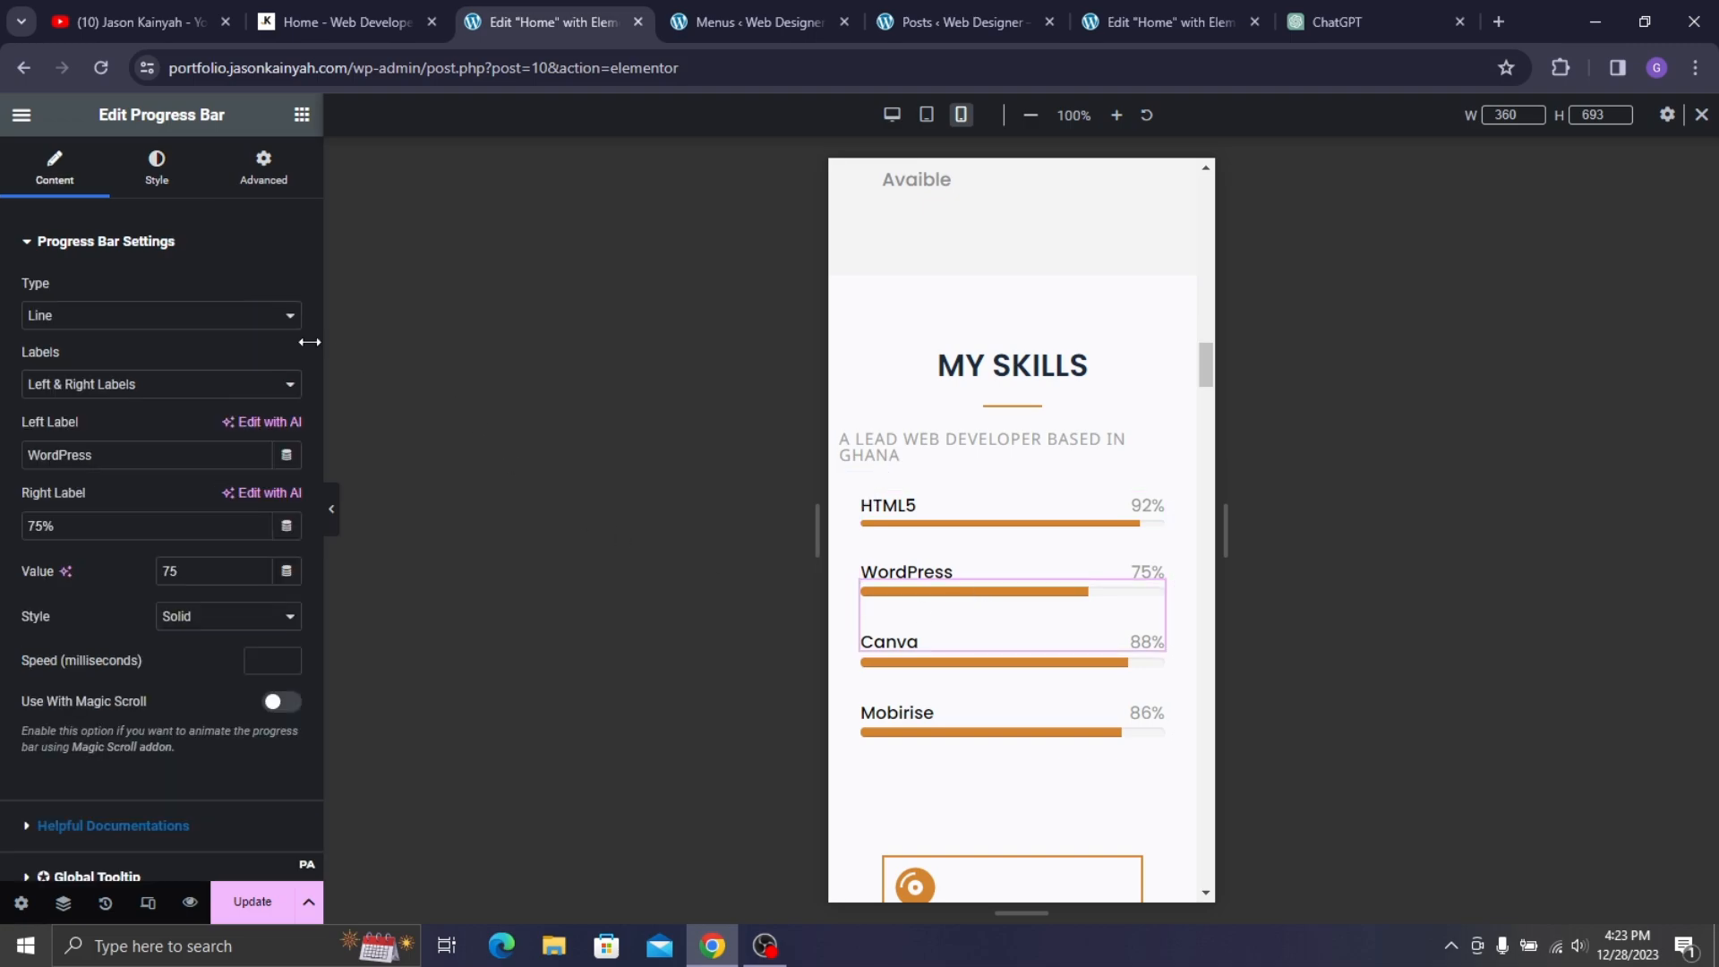
{"action": "left_click", "coordinate": [156, 166]}
{"action": "left_click_drag", "start_coordinate": [261, 316], "coordinate": [232, 319]}
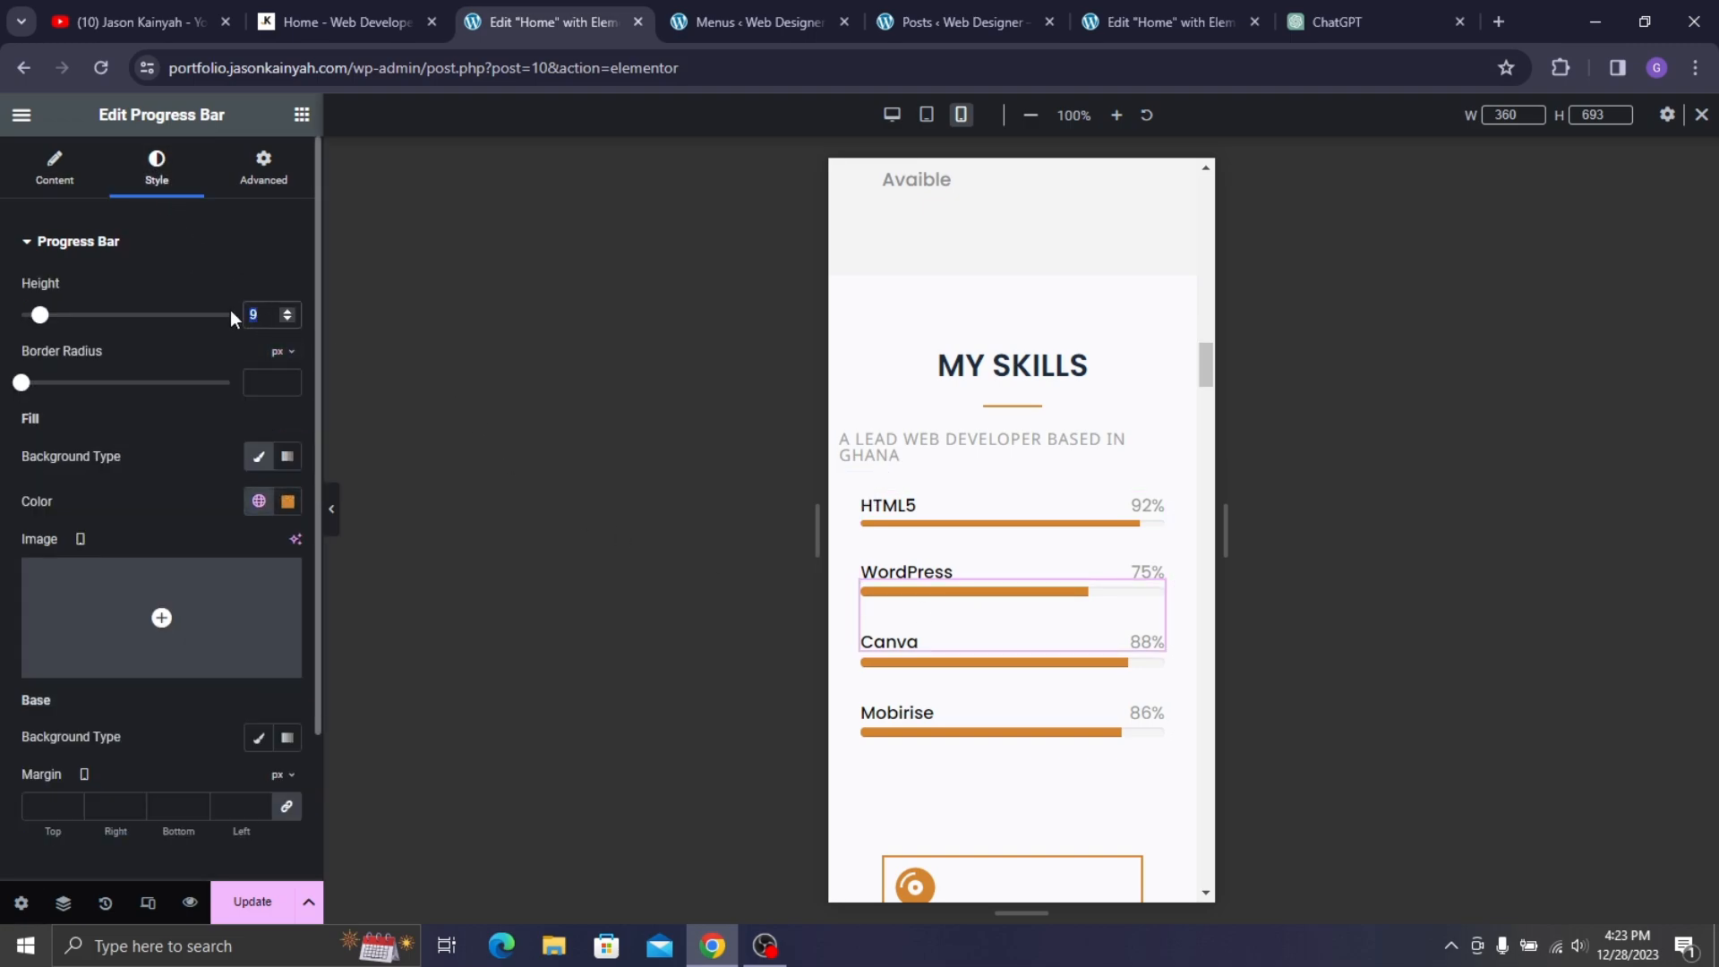
{"action": "type", "text": "6"}
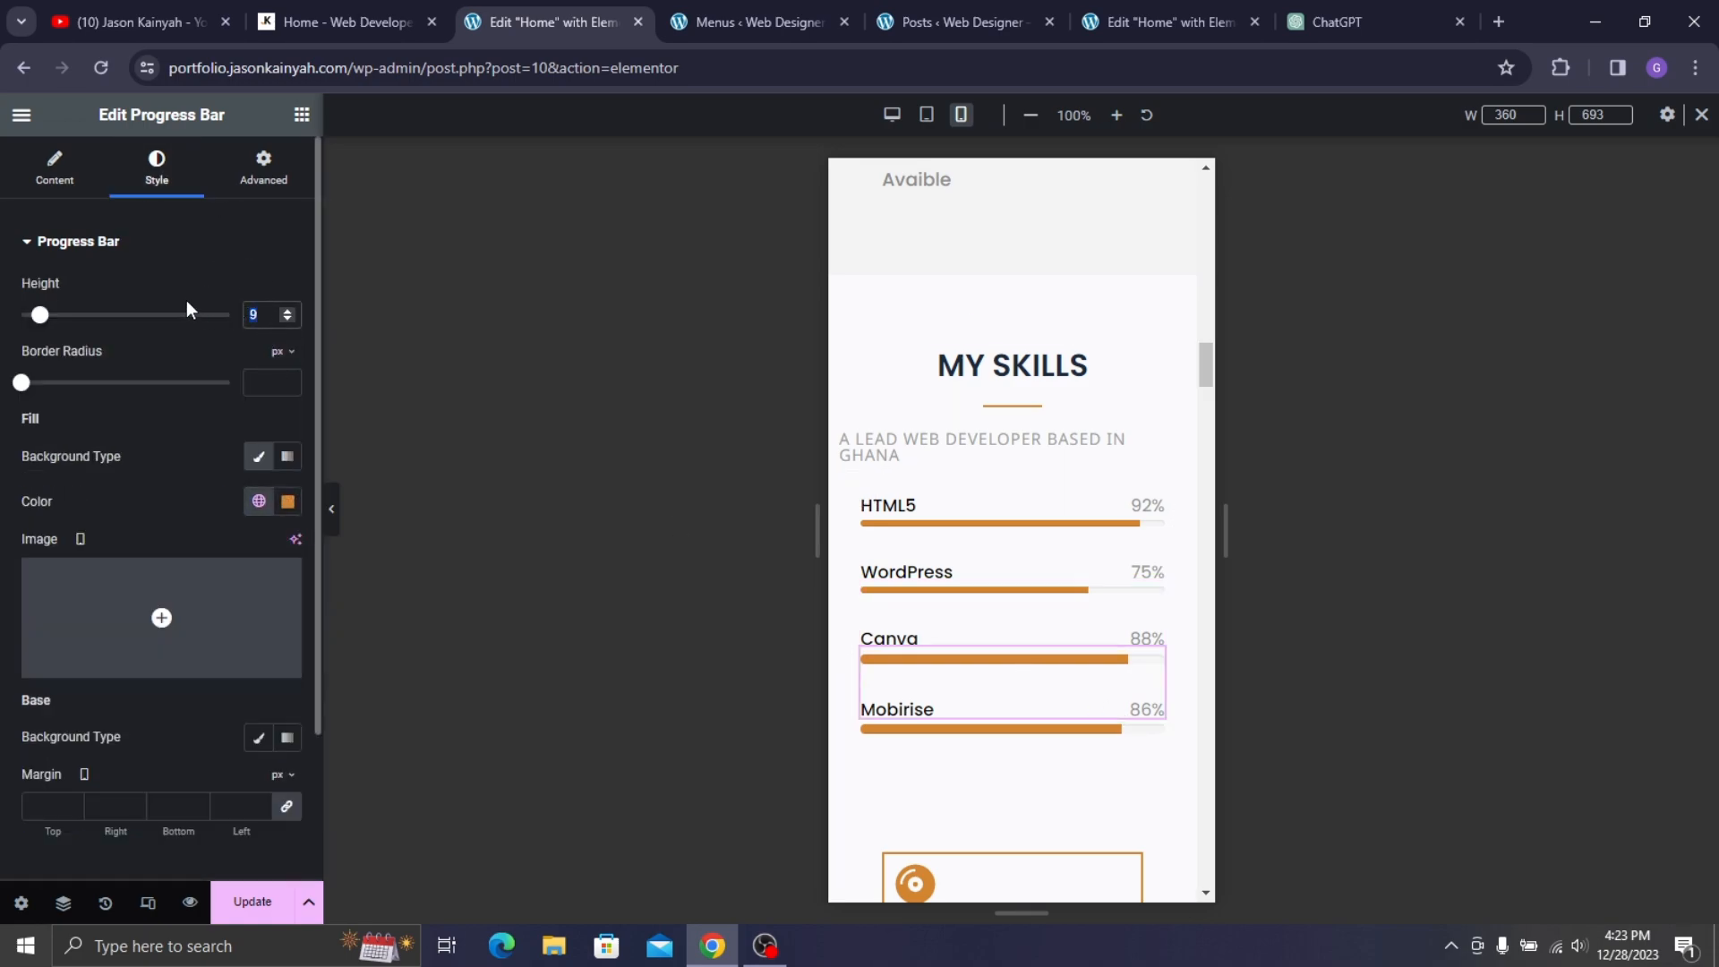
{"action": "type", "text": "6"}
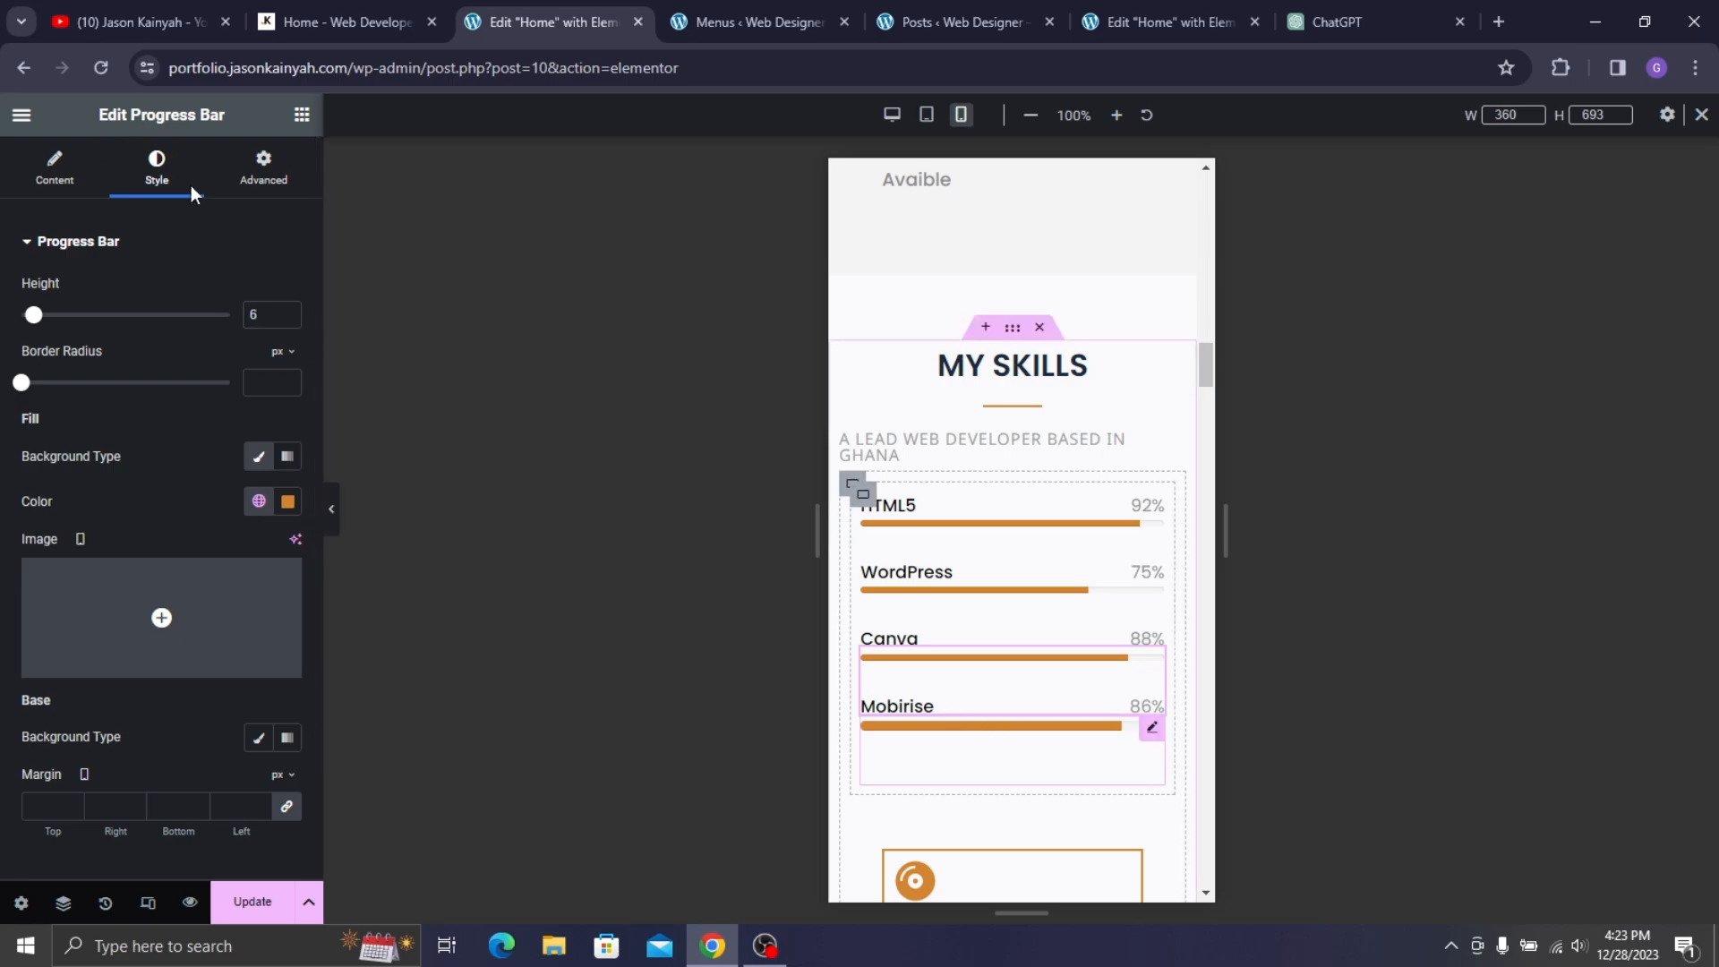
{"action": "left_click", "coordinate": [134, 173]}
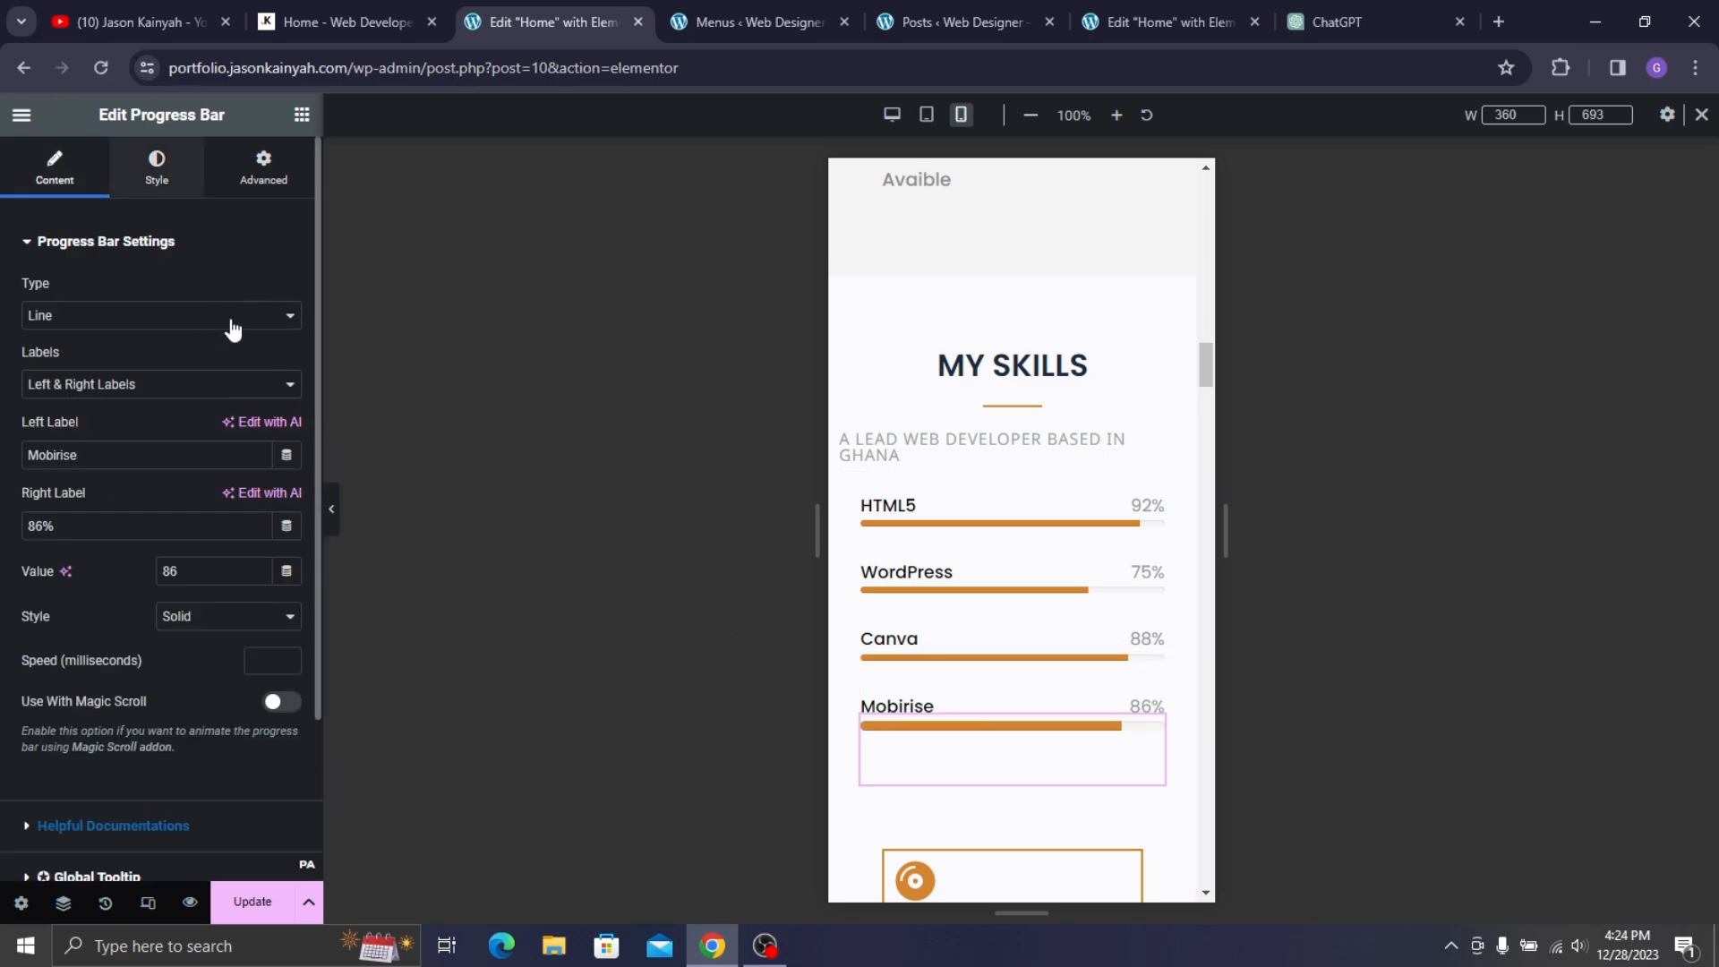
- Set the Mobirise progress bar height to 6
{"action": "type", "text": "6"}
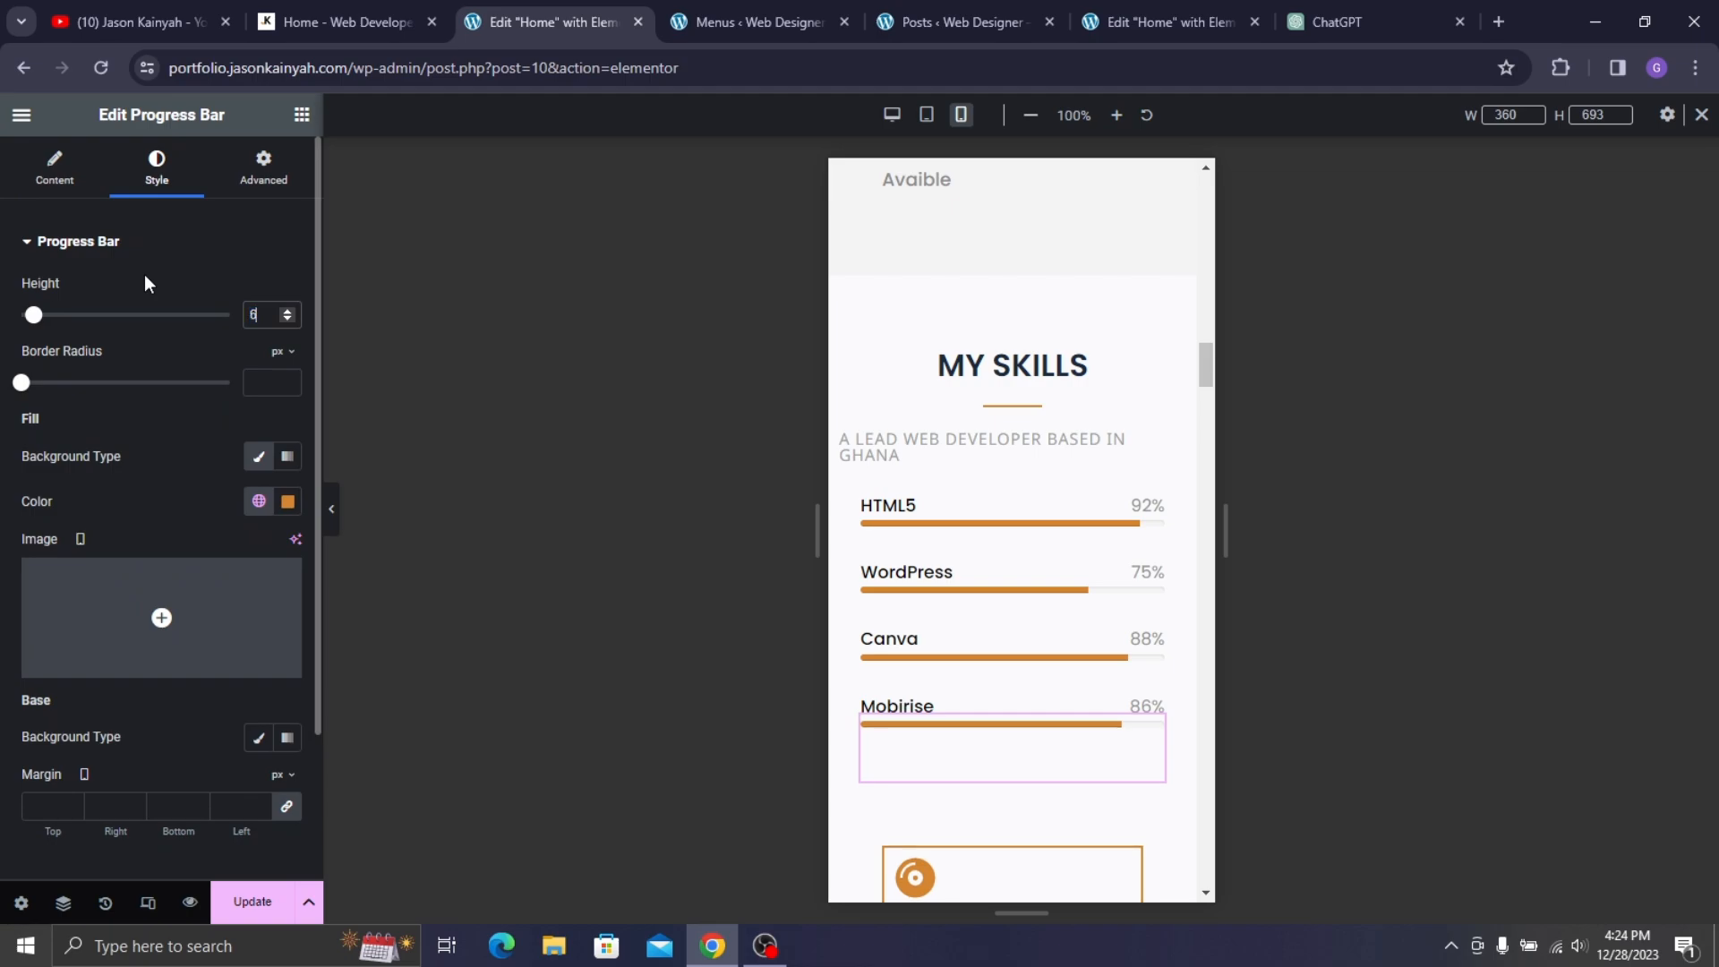
{"action": "scroll", "coordinate": [982, 507], "scroll_direction": "down", "scroll_amount": 5}
{"action": "scroll", "coordinate": [1000, 525], "scroll_direction": "down", "scroll_amount": 5}
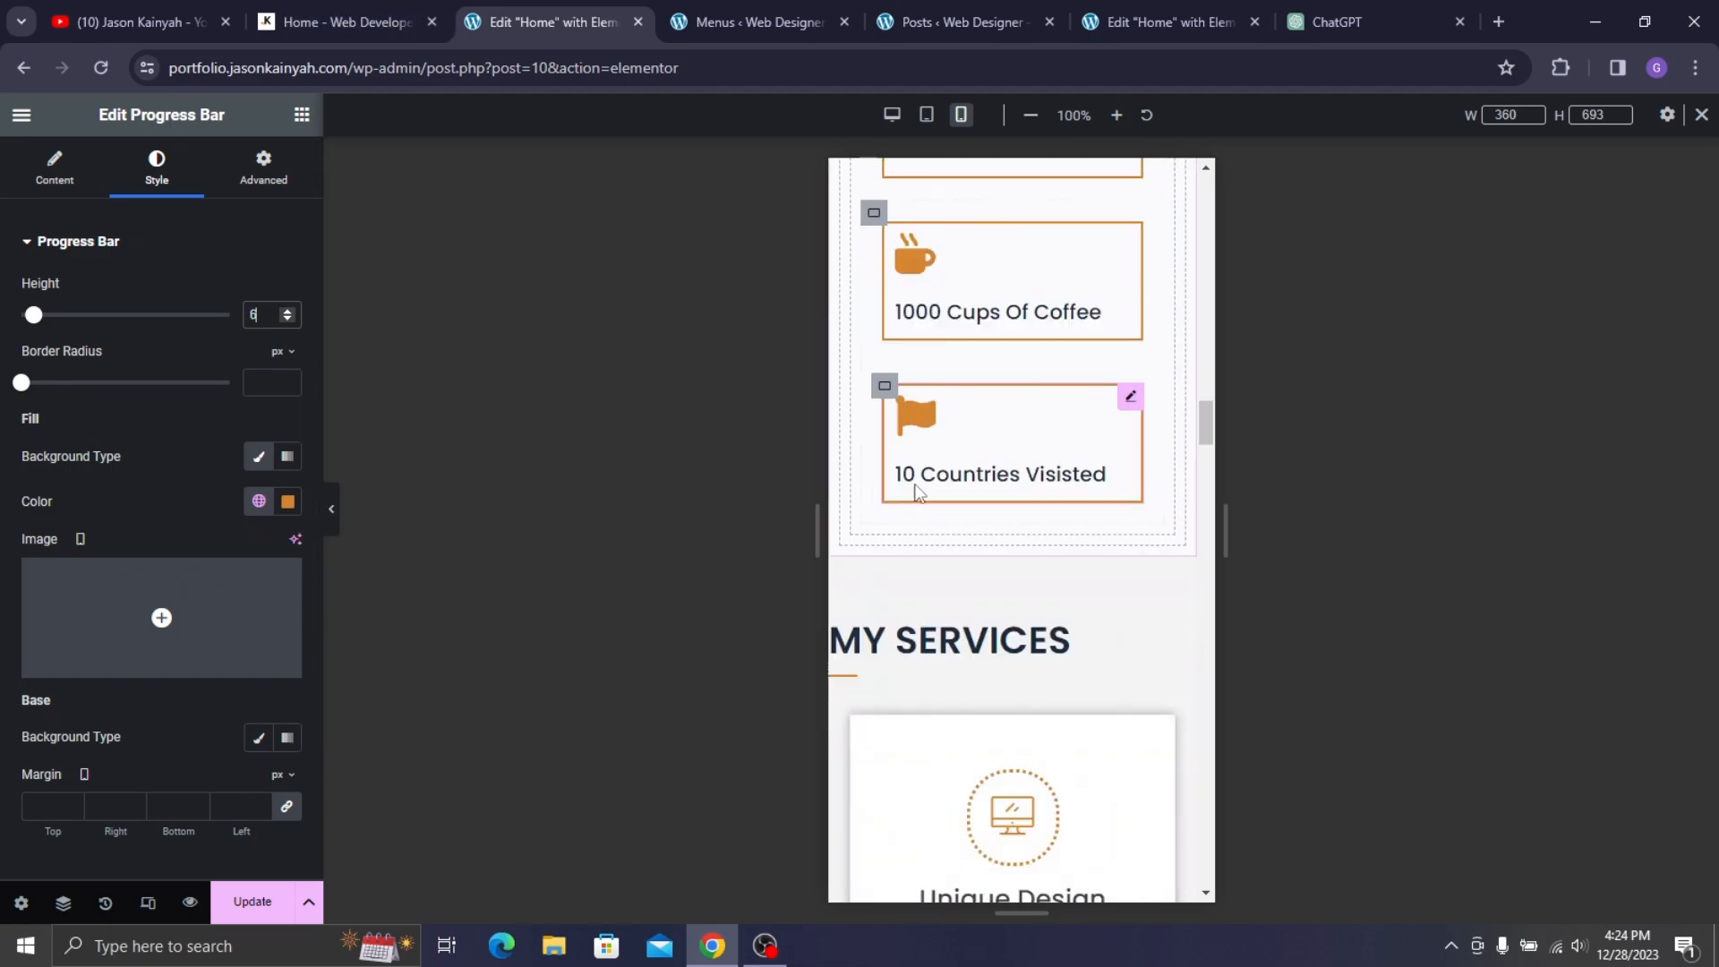
{"action": "scroll", "coordinate": [913, 492], "scroll_direction": "up", "scroll_amount": 4}
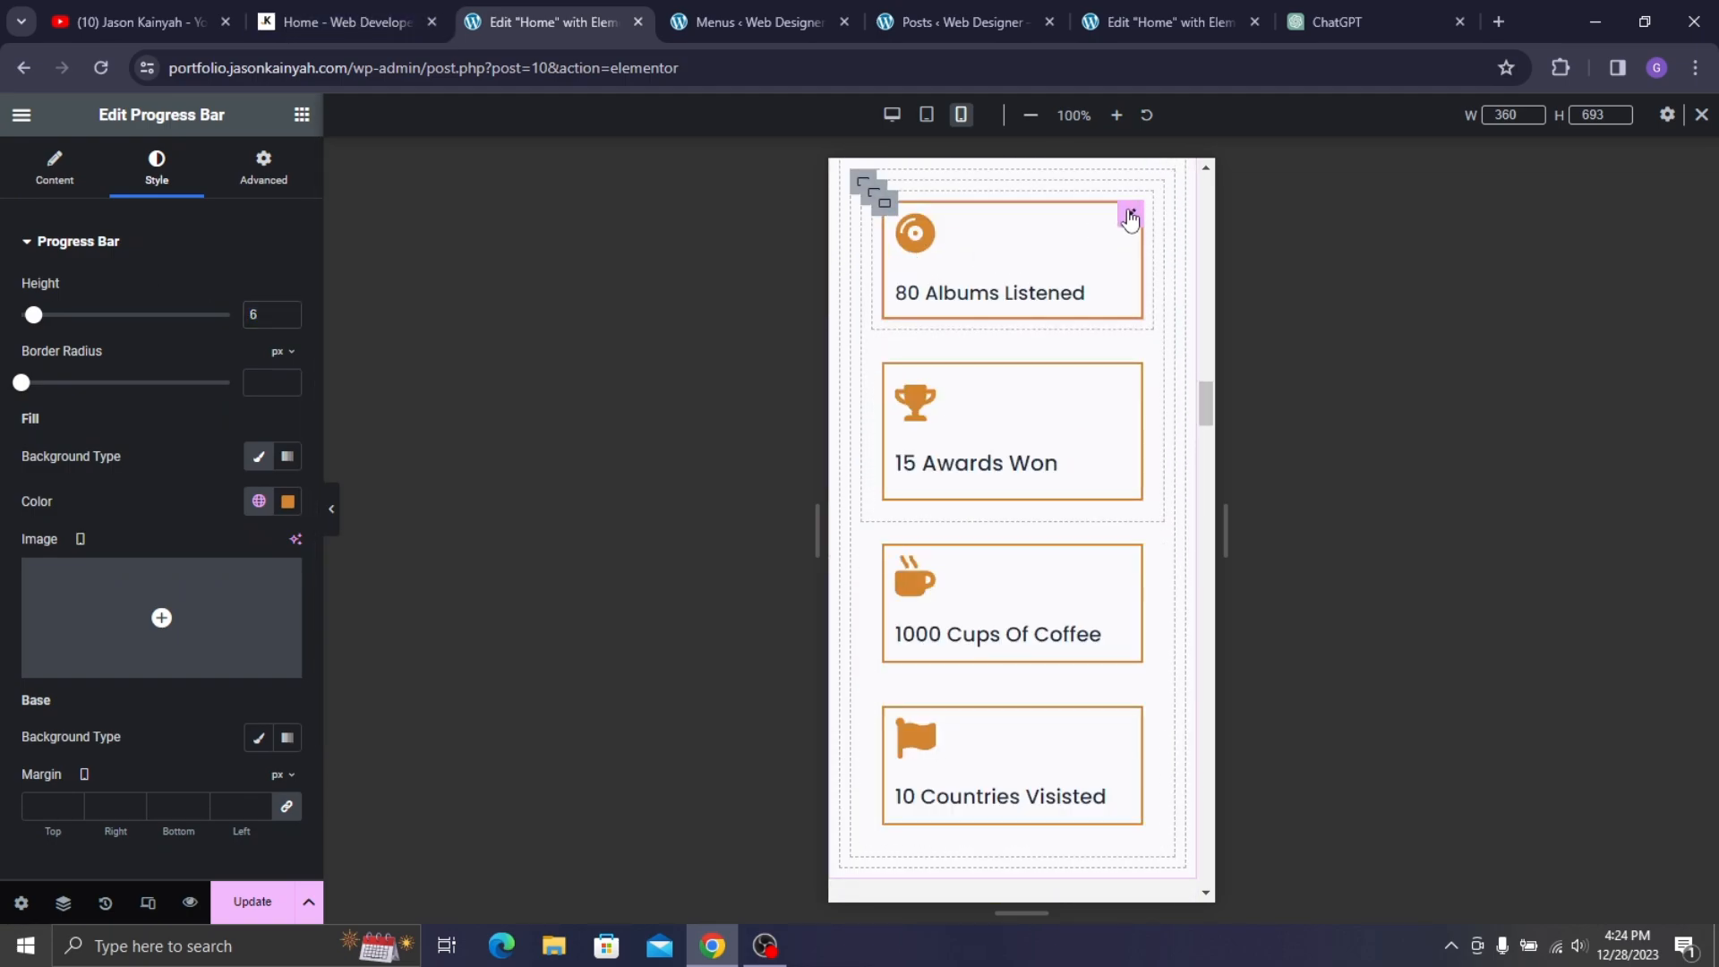
- Centre the 80 Albums Listened box and set its icon spacing to 4 px
{"action": "left_click", "coordinate": [1131, 218]}
{"action": "left_click", "coordinate": [161, 179]}
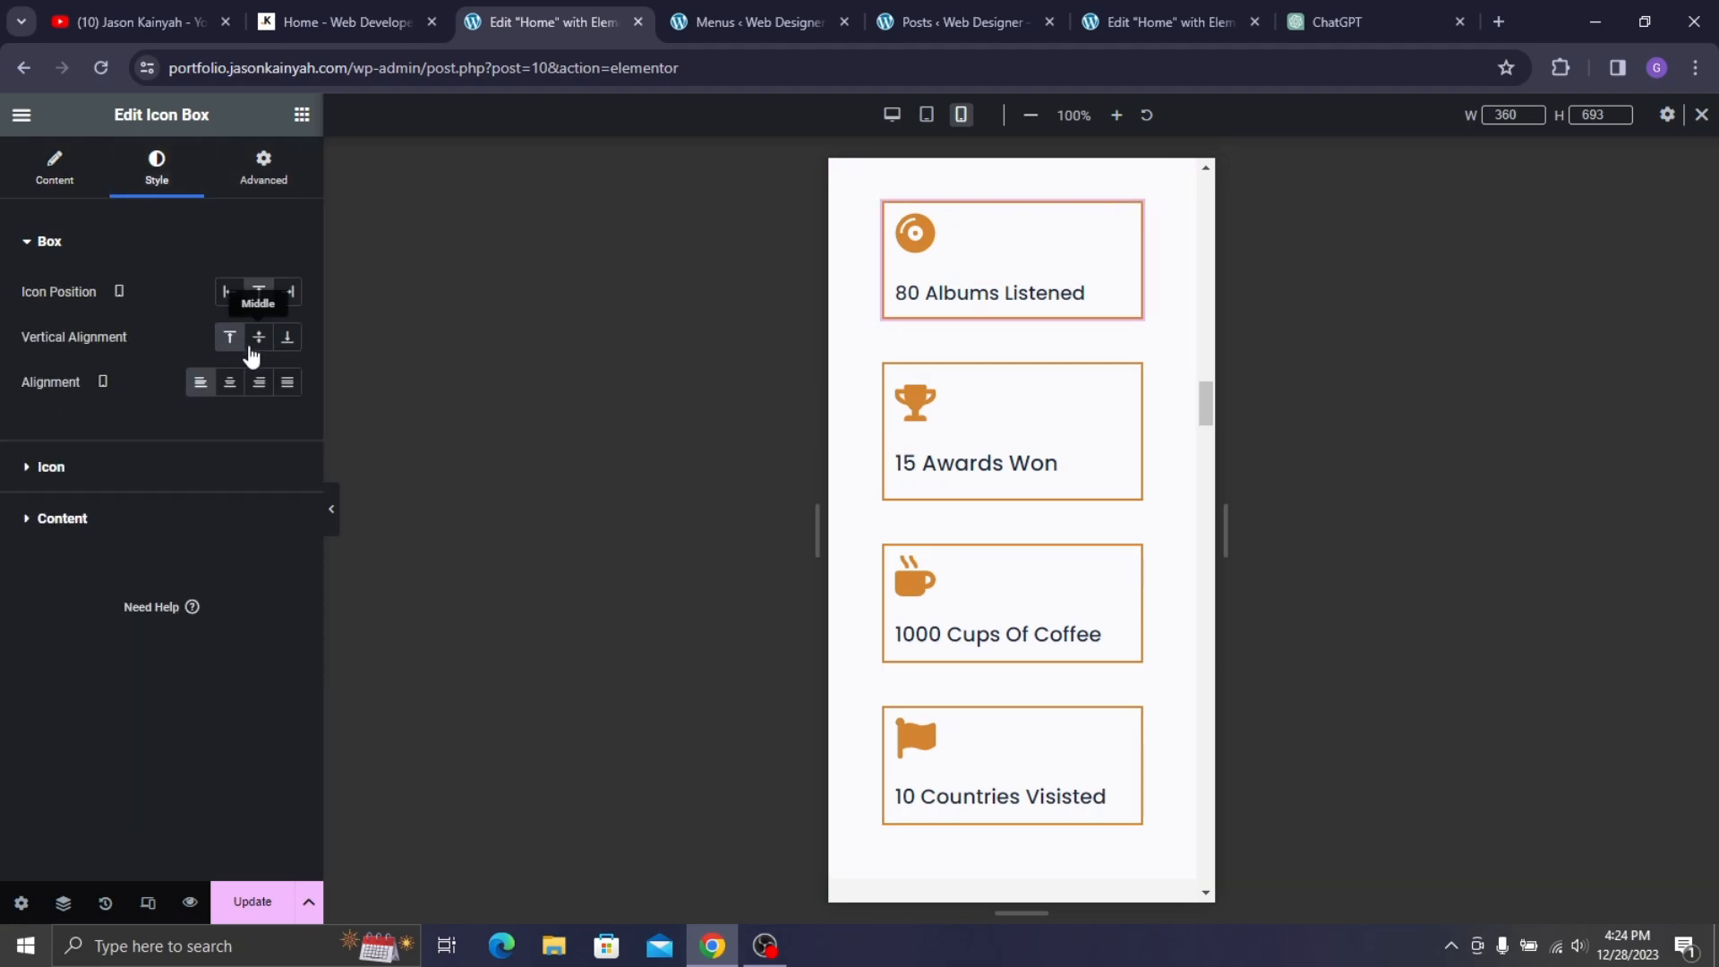
{"action": "left_click", "coordinate": [236, 394]}
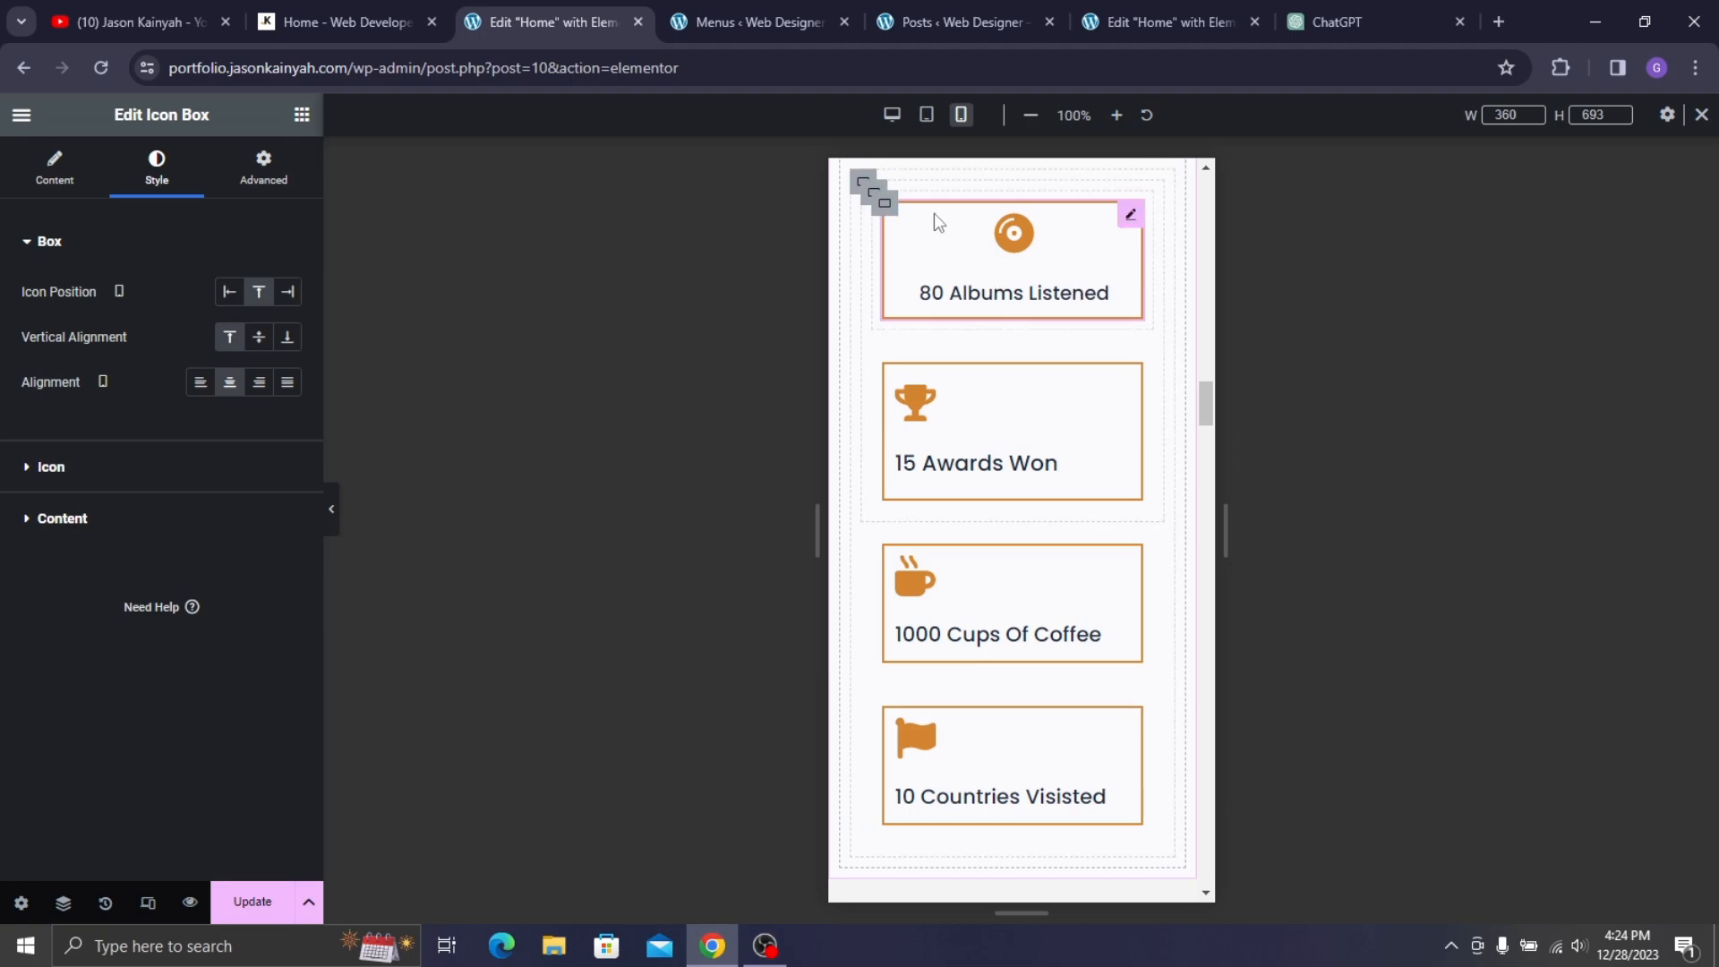
{"action": "left_click", "coordinate": [242, 467]}
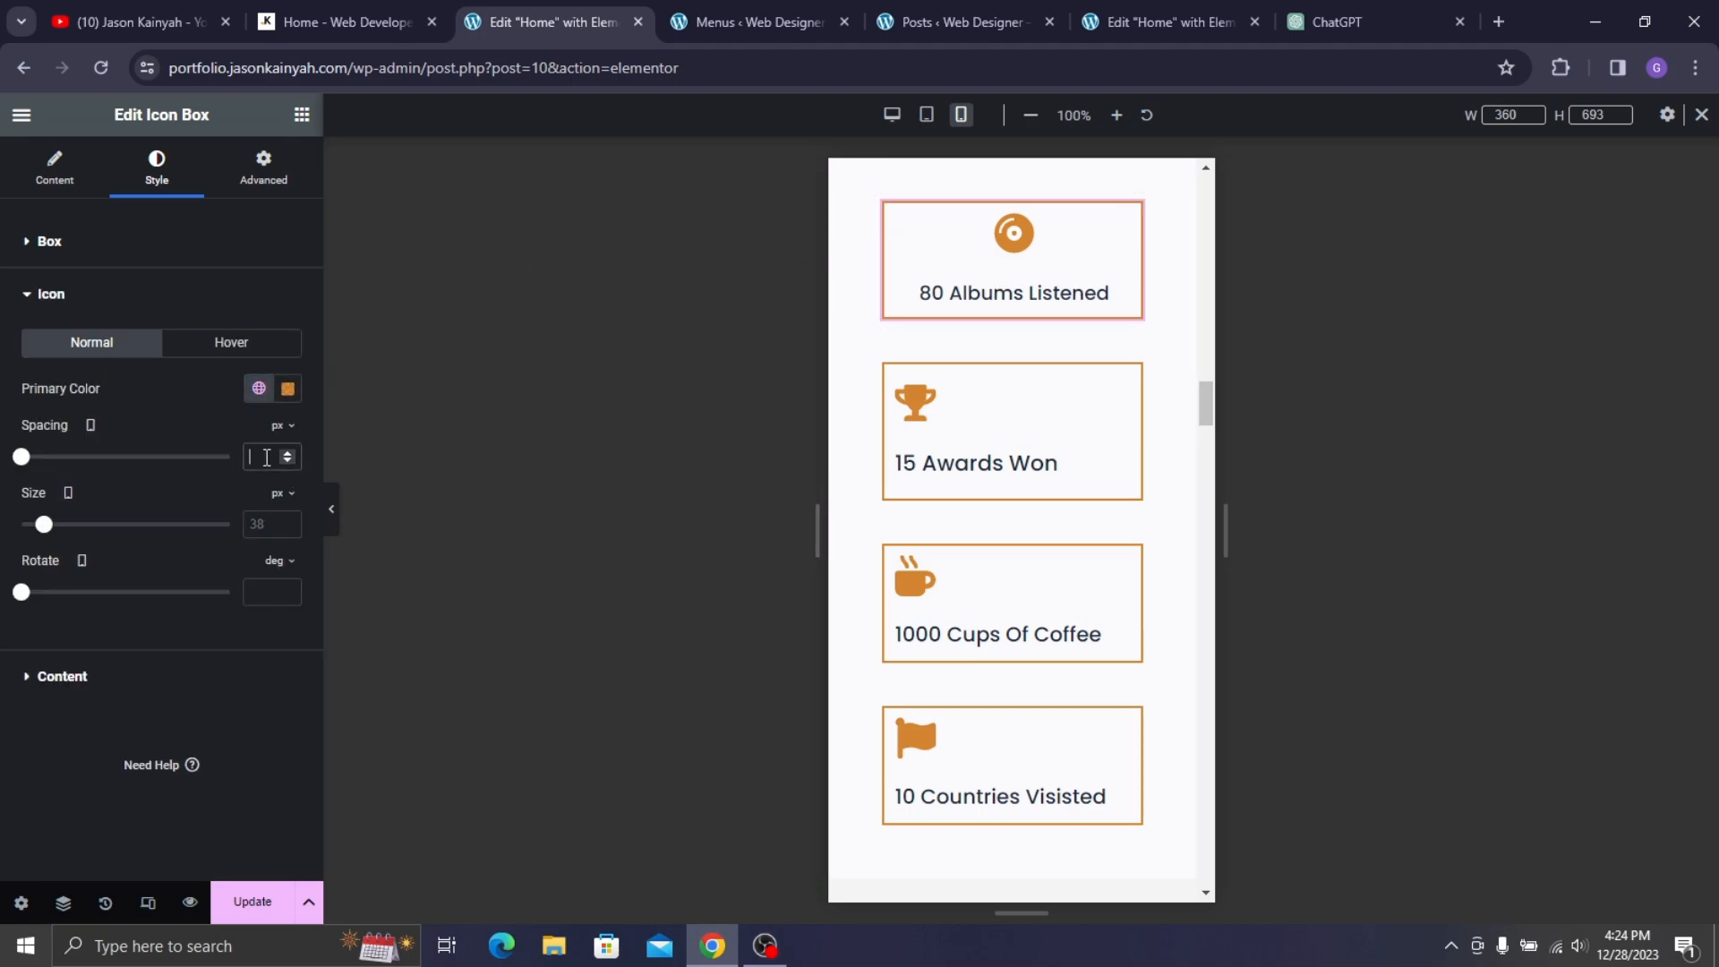
{"action": "left_click", "coordinate": [267, 458]}
{"action": "type", "text": "4"}
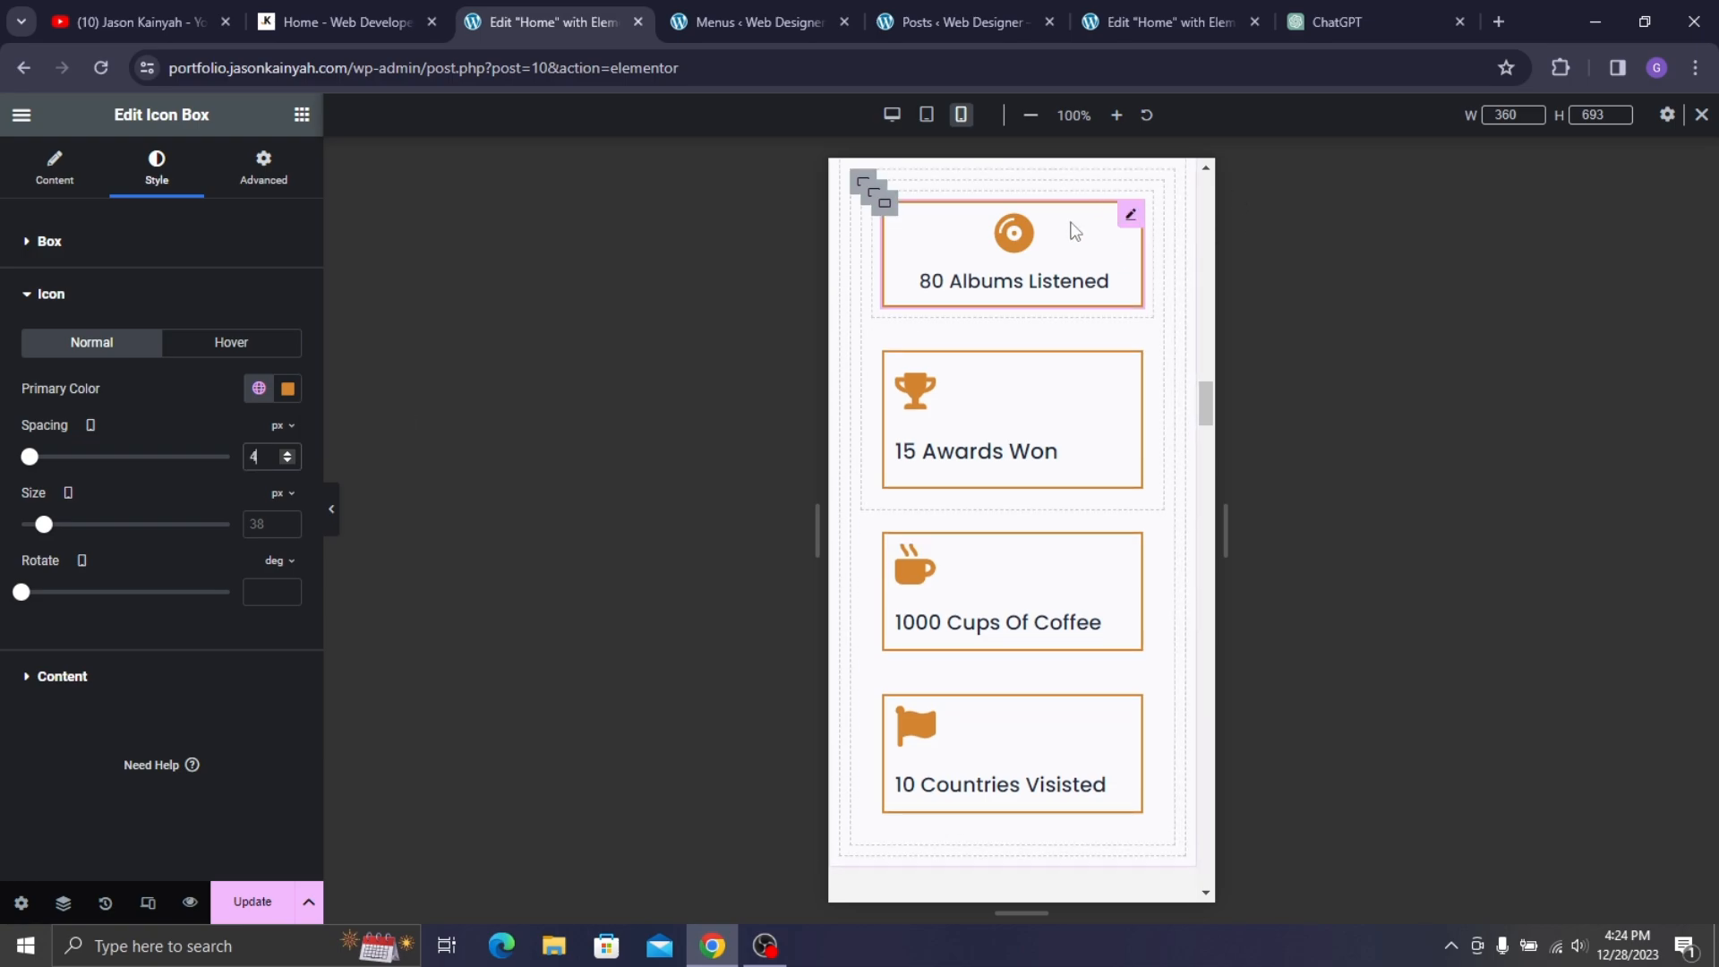
- Centre the 15 Awards Won box and set its icon spacing to 4 px
{"action": "left_click", "coordinate": [959, 399]}
{"action": "left_click", "coordinate": [155, 172]}
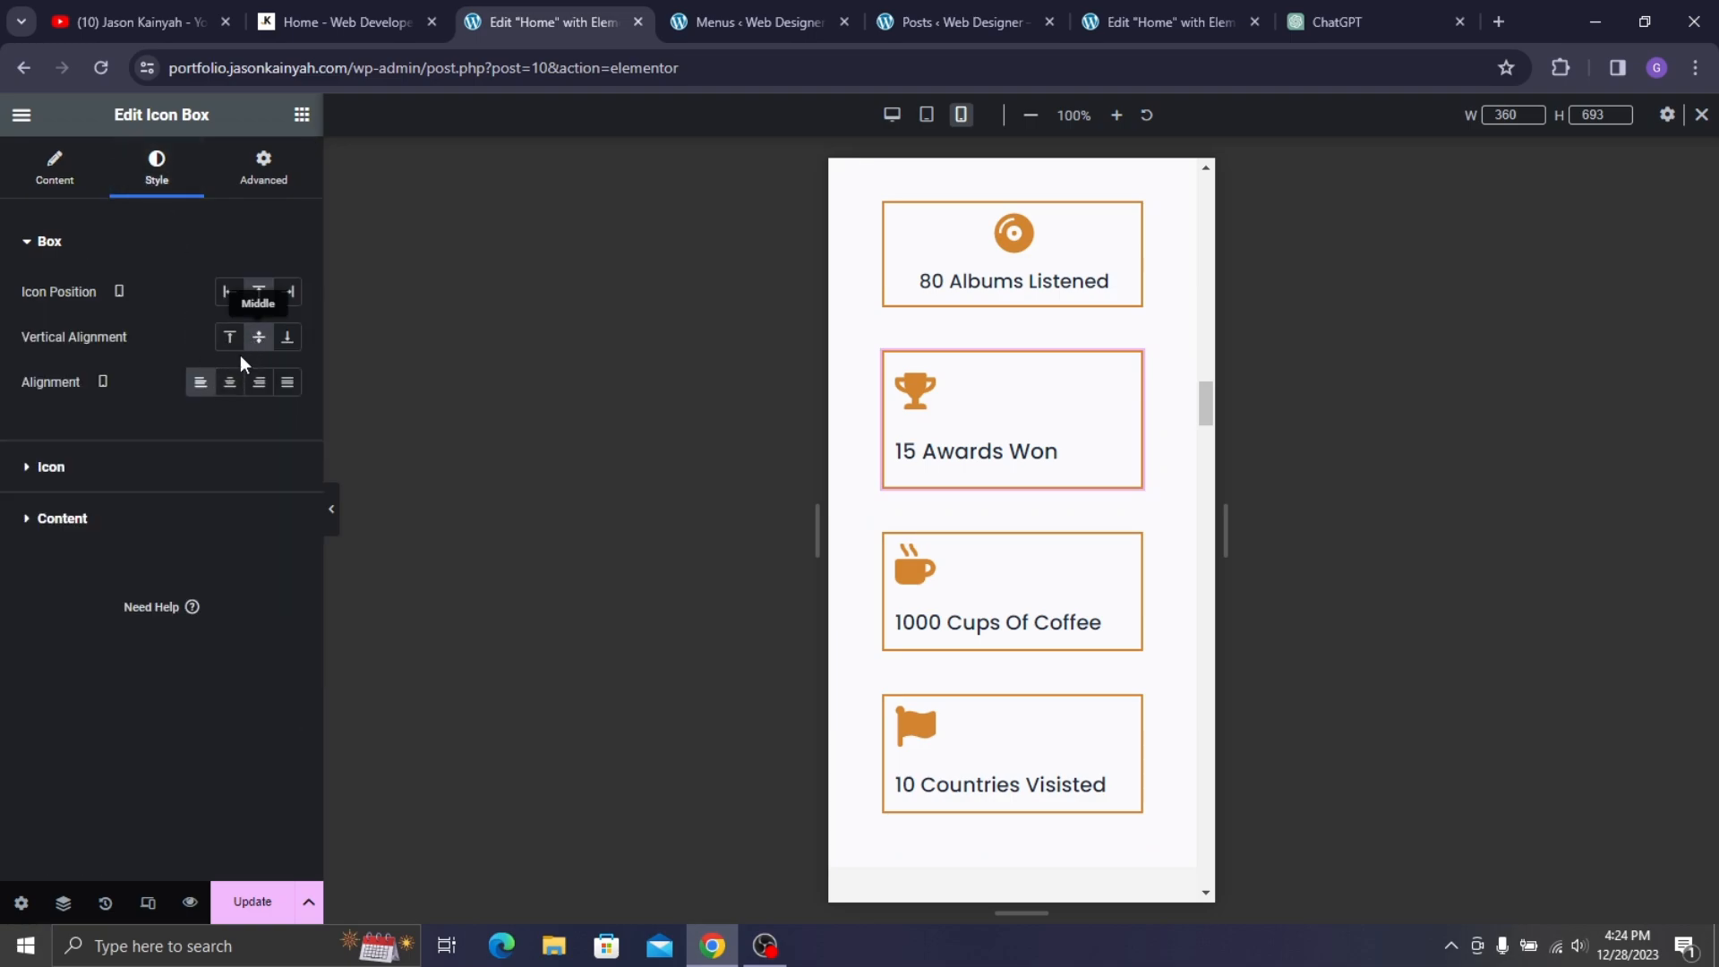
{"action": "left_click", "coordinate": [229, 382]}
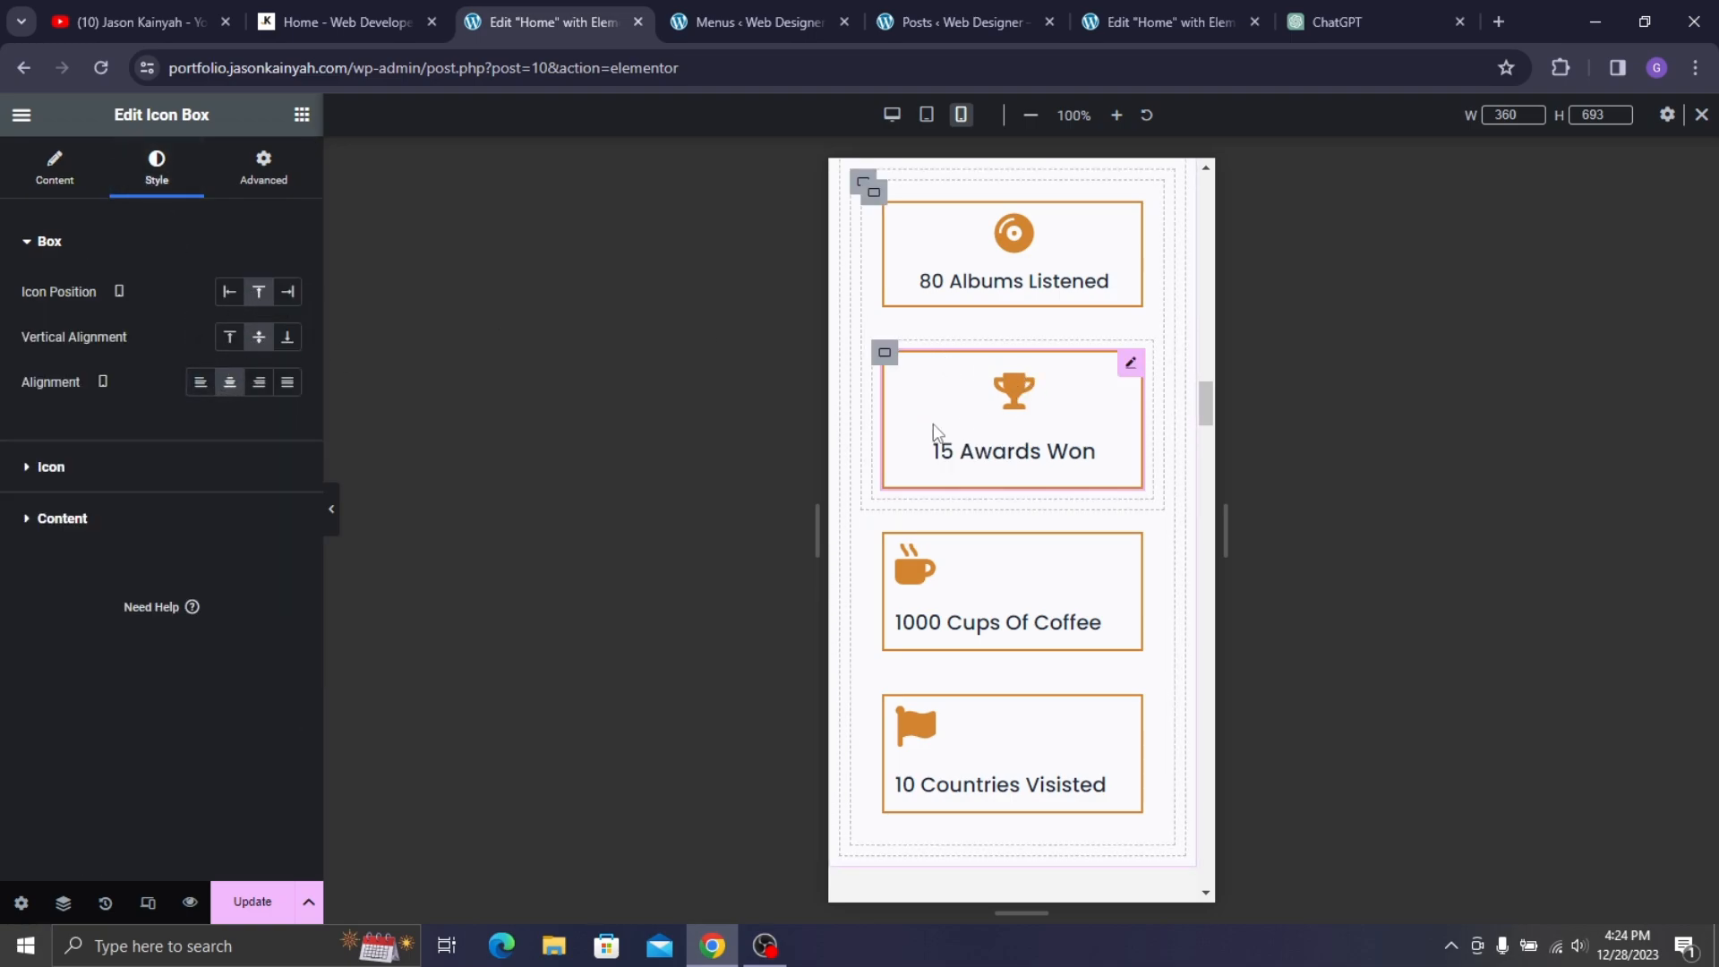
{"action": "left_click", "coordinate": [170, 464]}
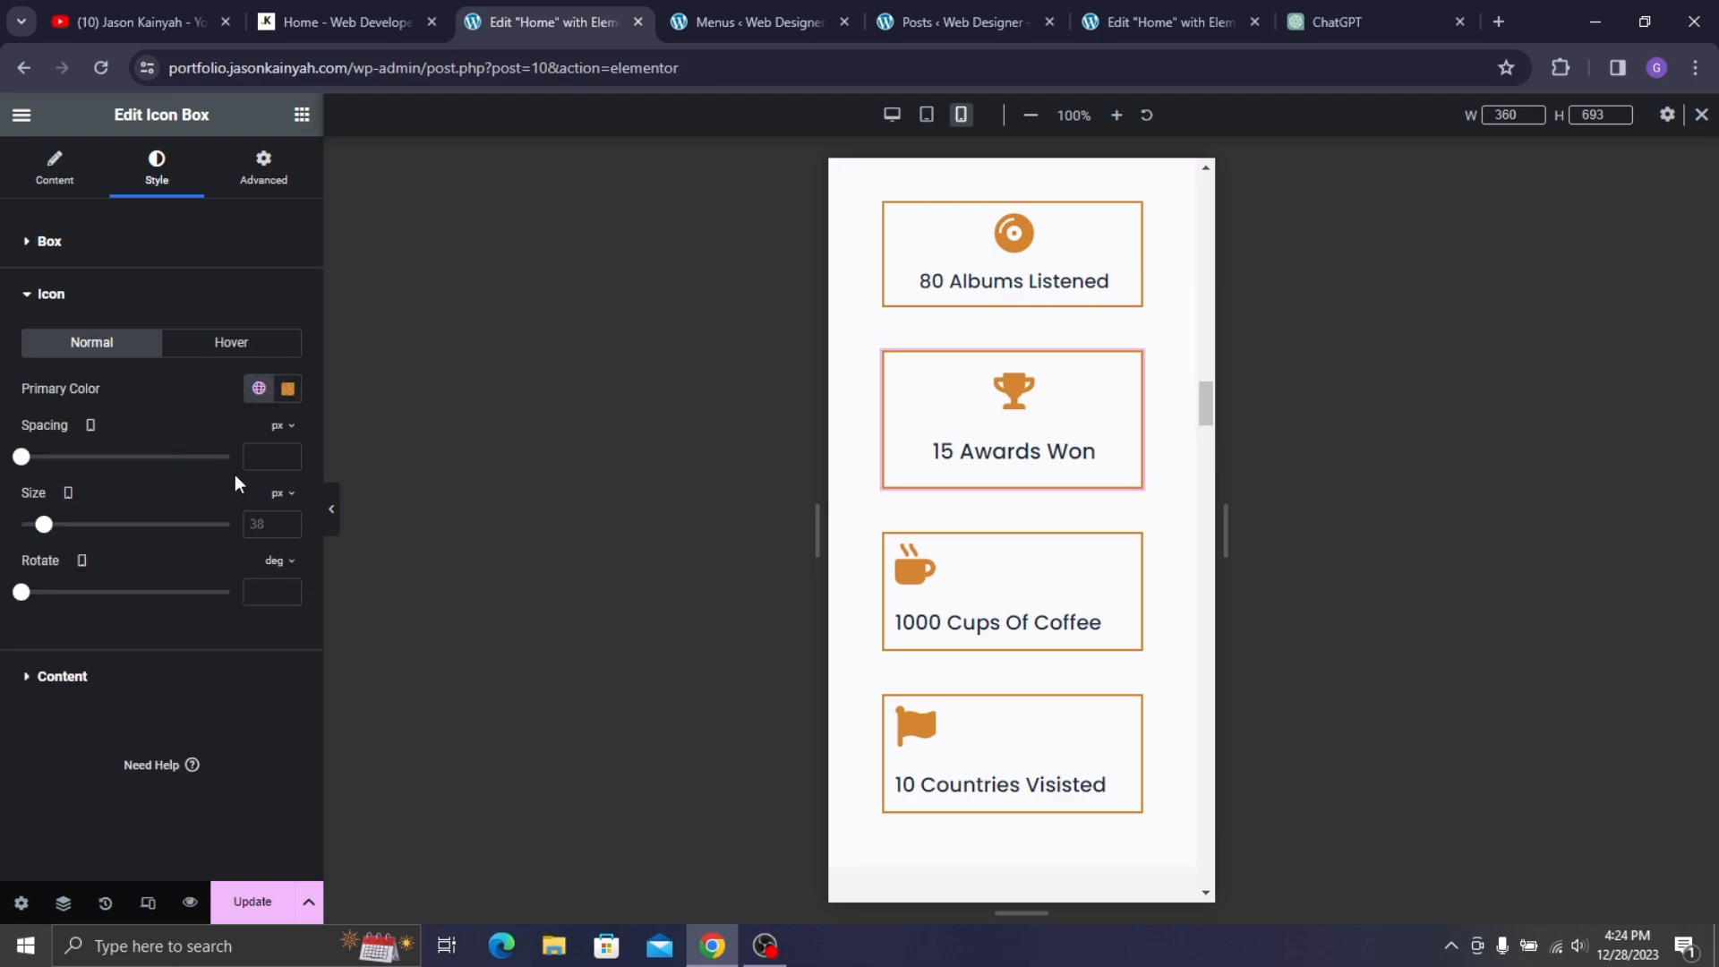
{"action": "type", "text": "4"}
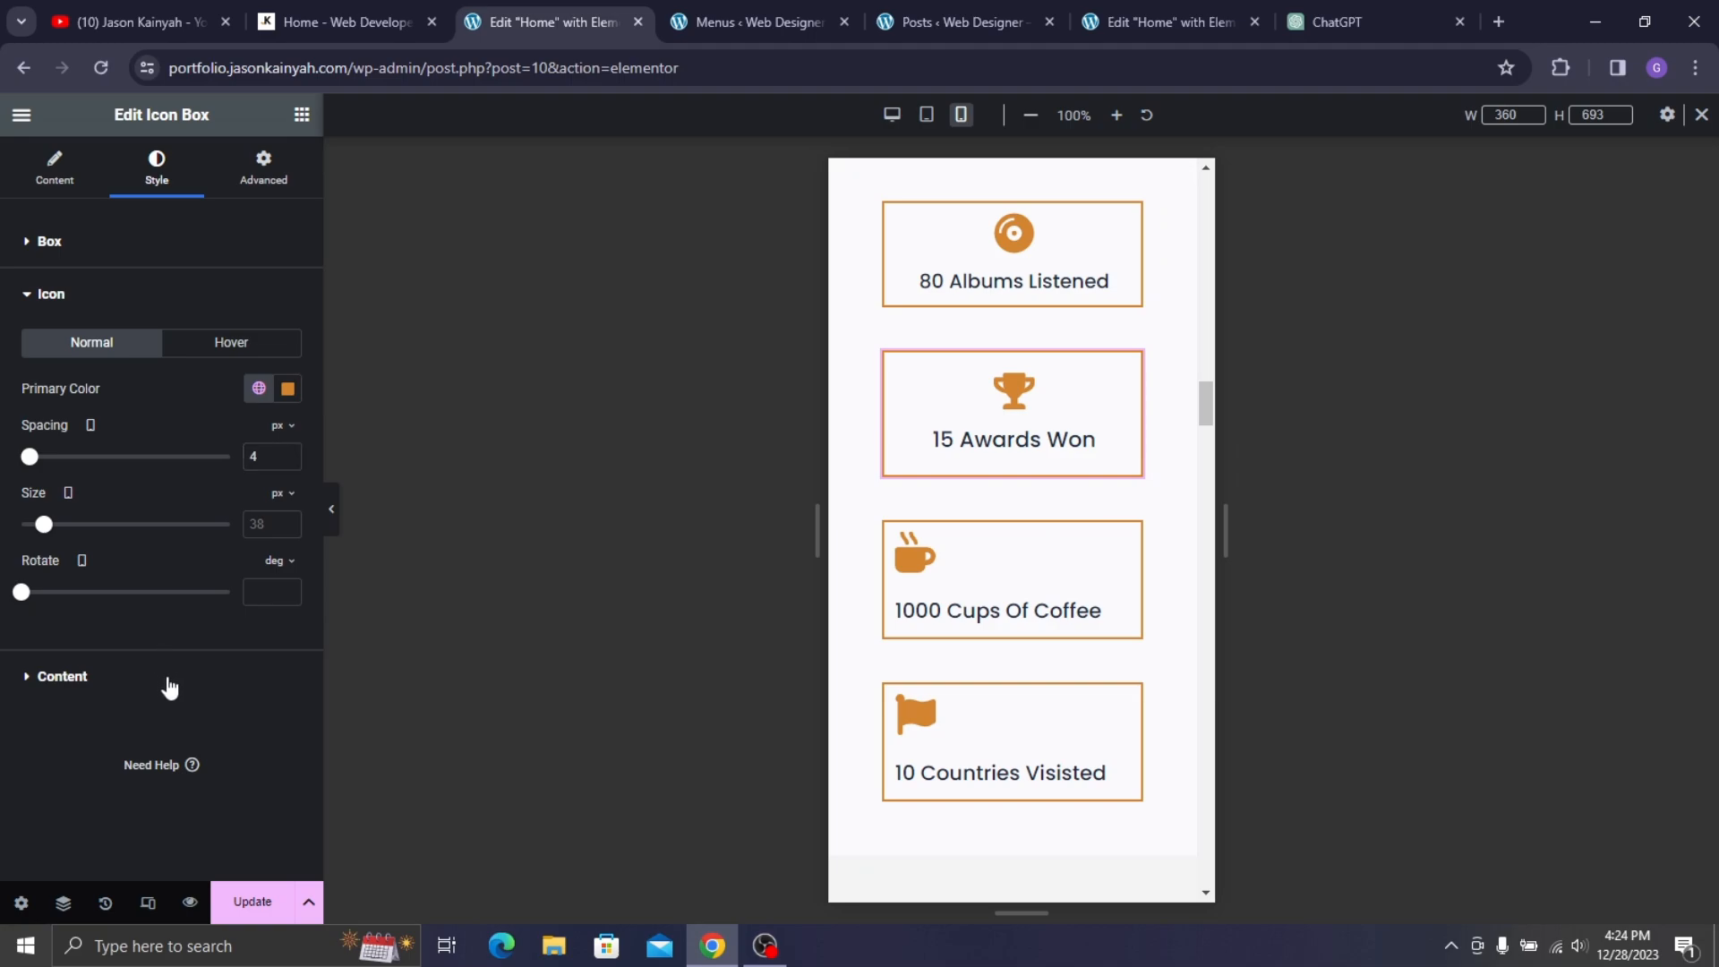
- Set the 15 Awards Won title typography size to 18
{"action": "left_click", "coordinate": [170, 685]}
{"action": "left_click", "coordinate": [287, 553]}
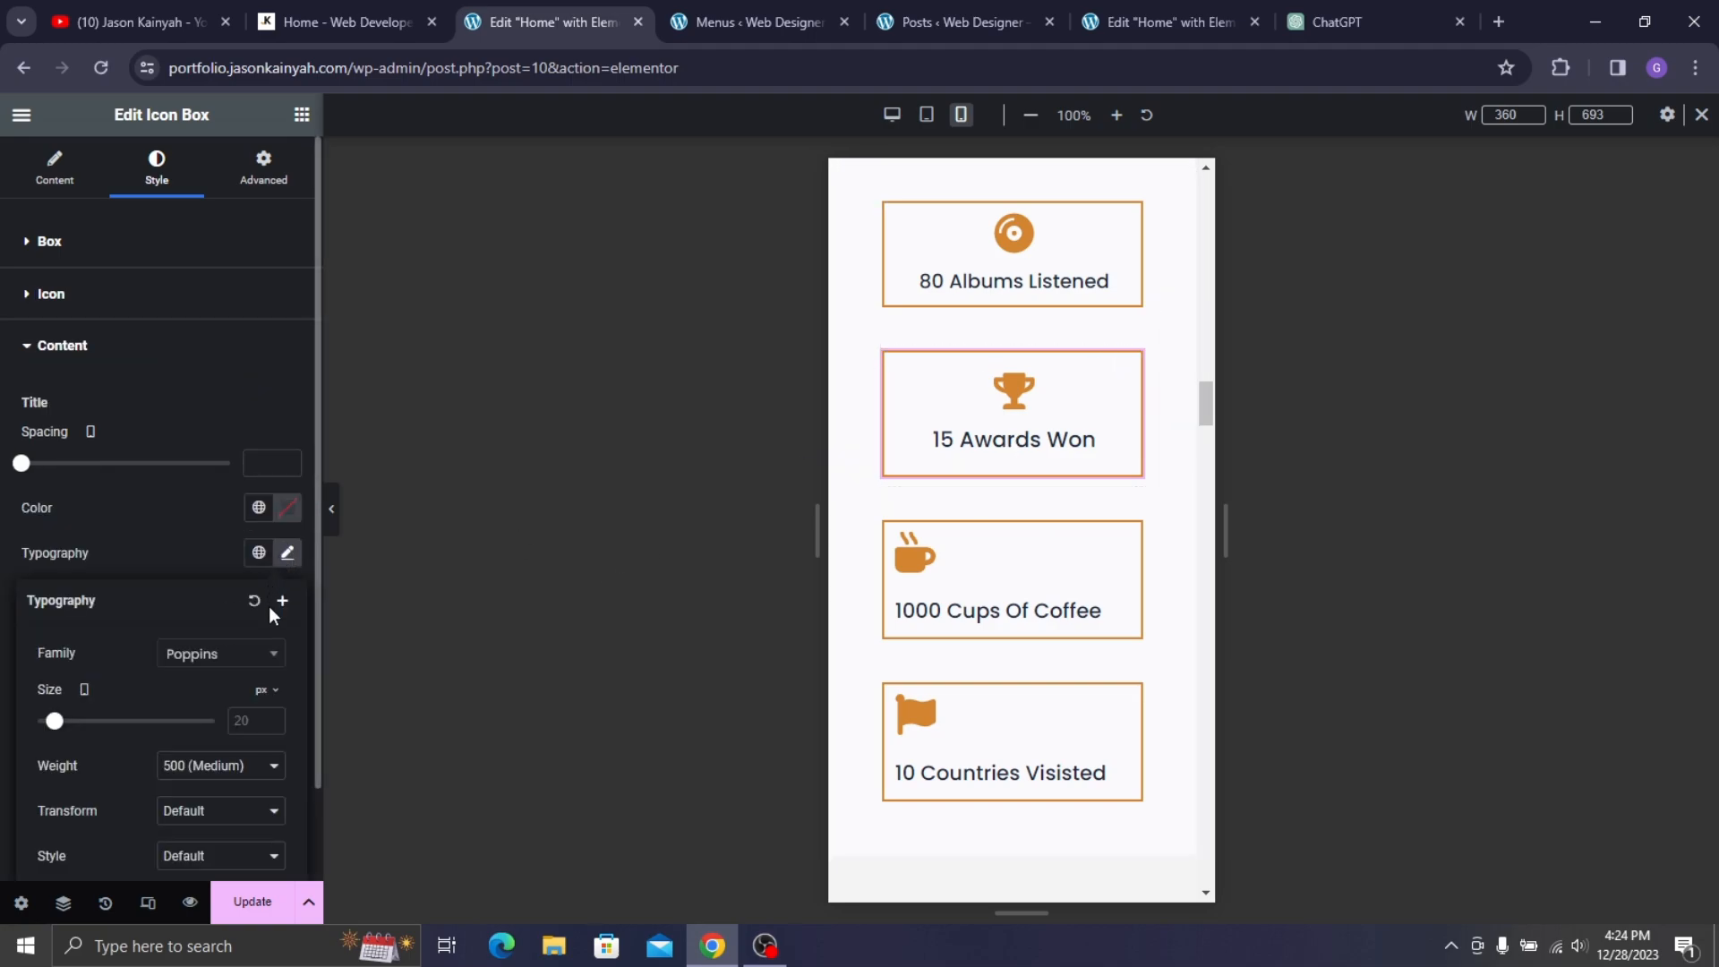
{"action": "type", "text": "18"}
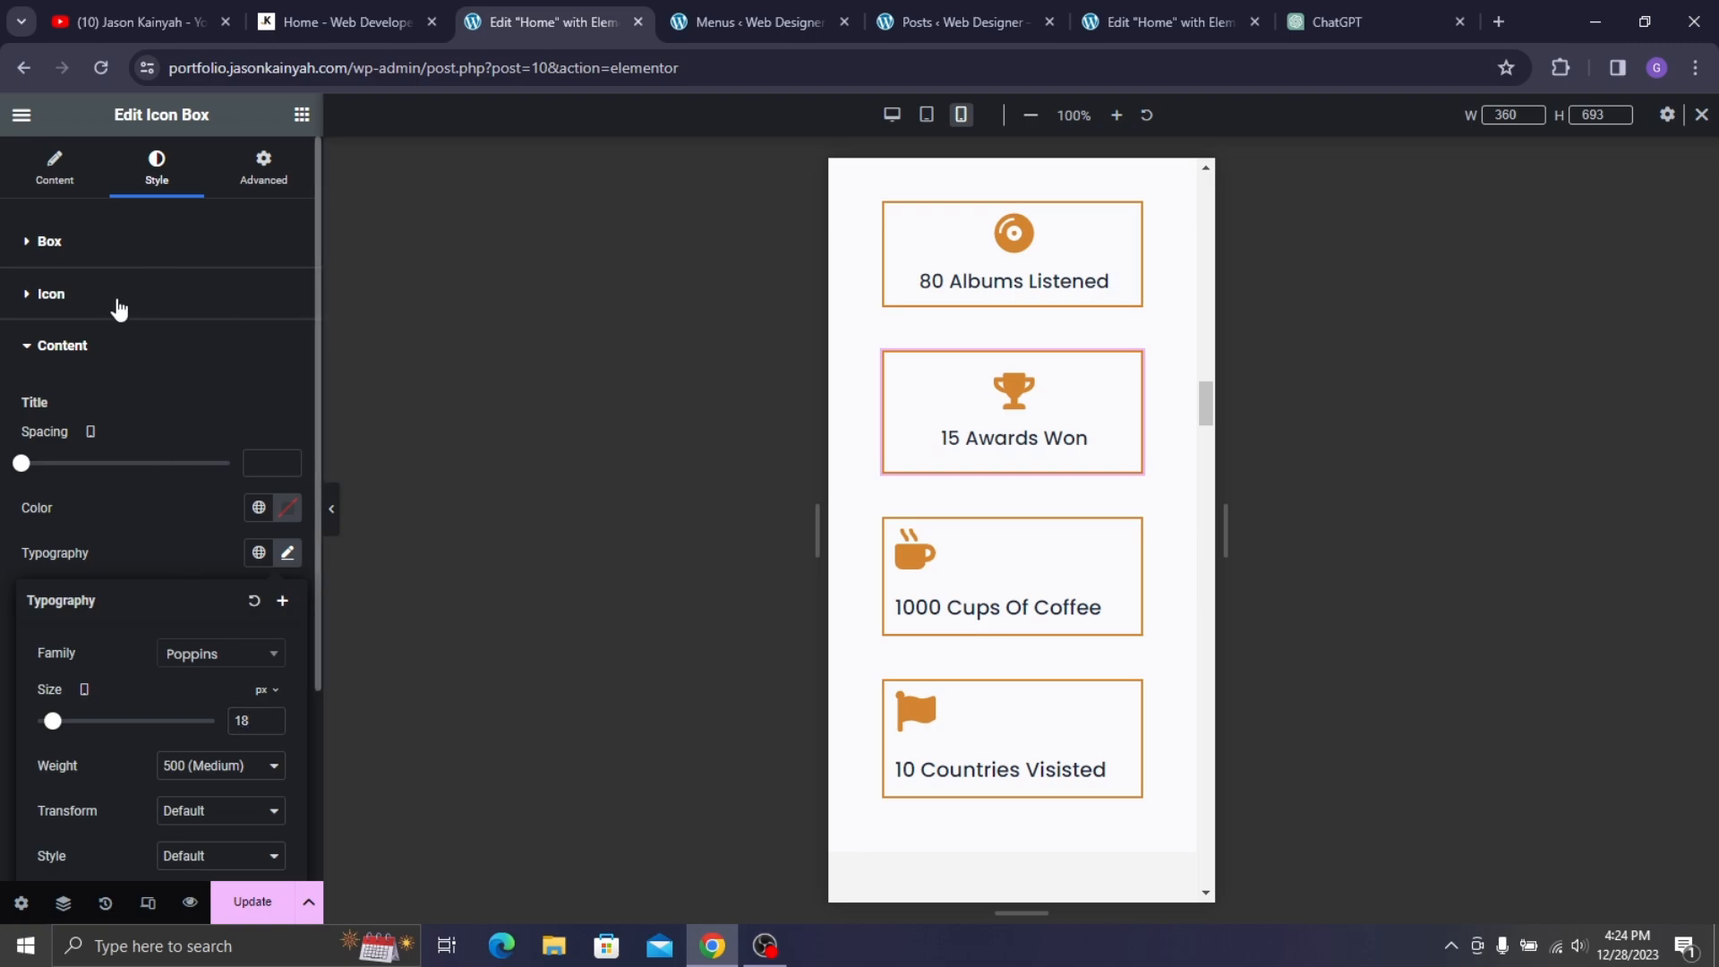
{"action": "left_click", "coordinate": [118, 306]}
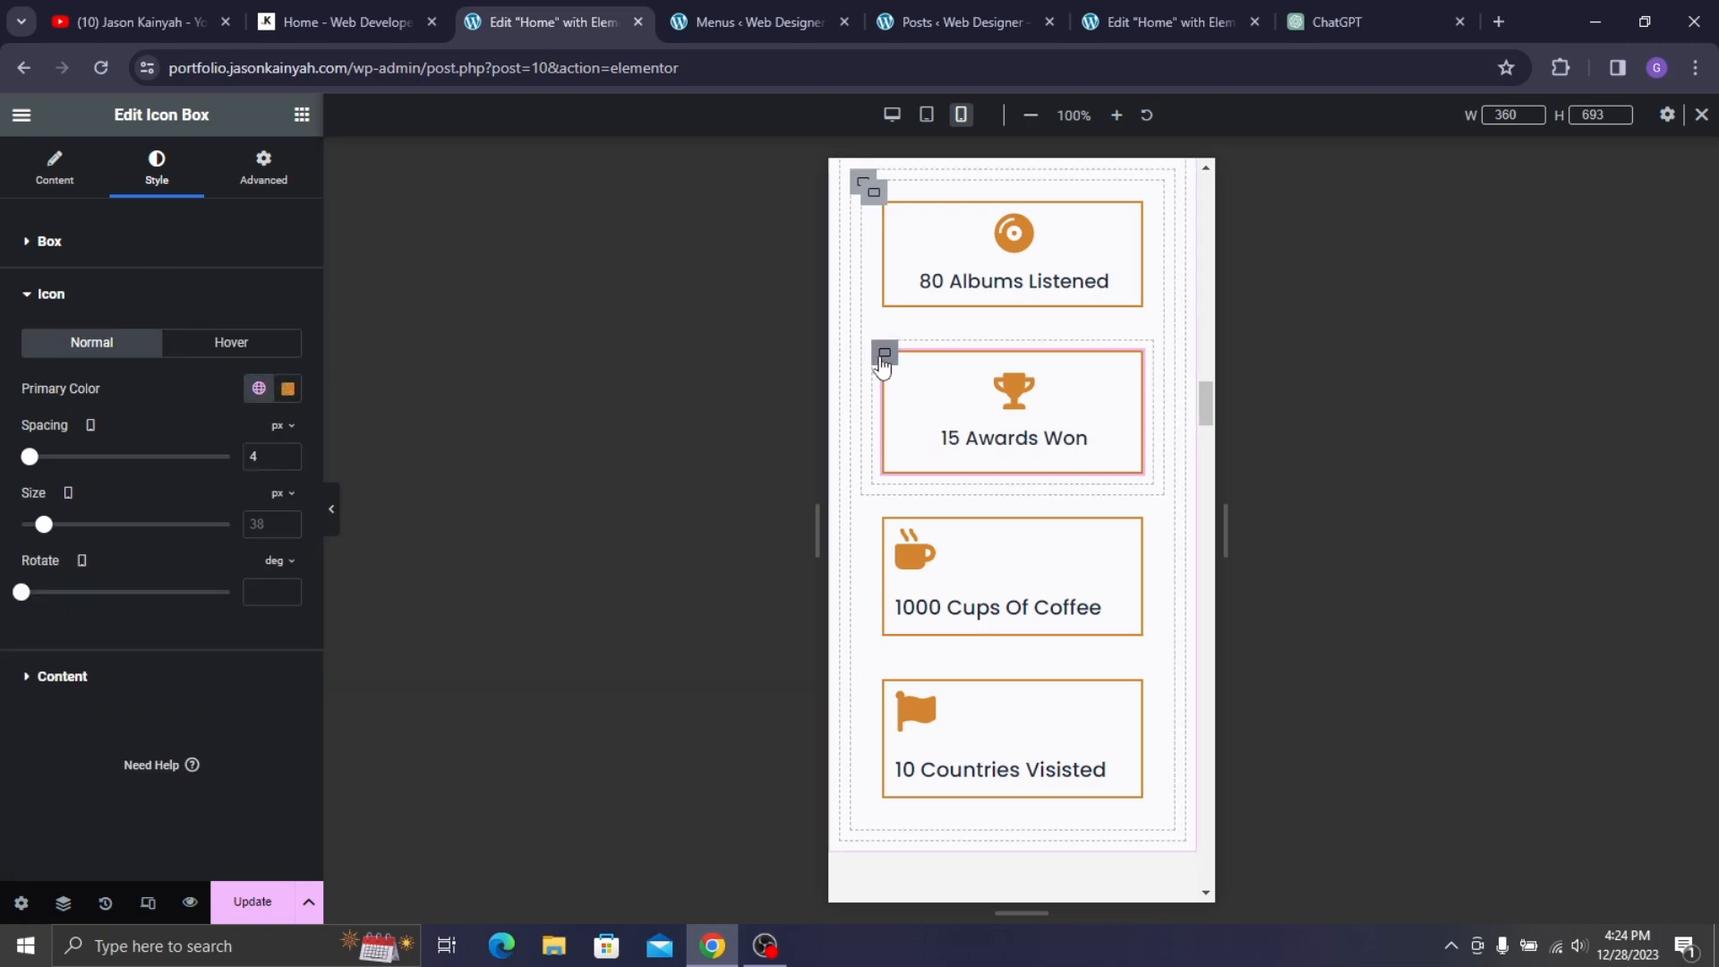
- Check the 80 Albums container's spacing and advanced settings, then revisit the Awards icon settings
{"action": "left_click", "coordinate": [883, 355]}
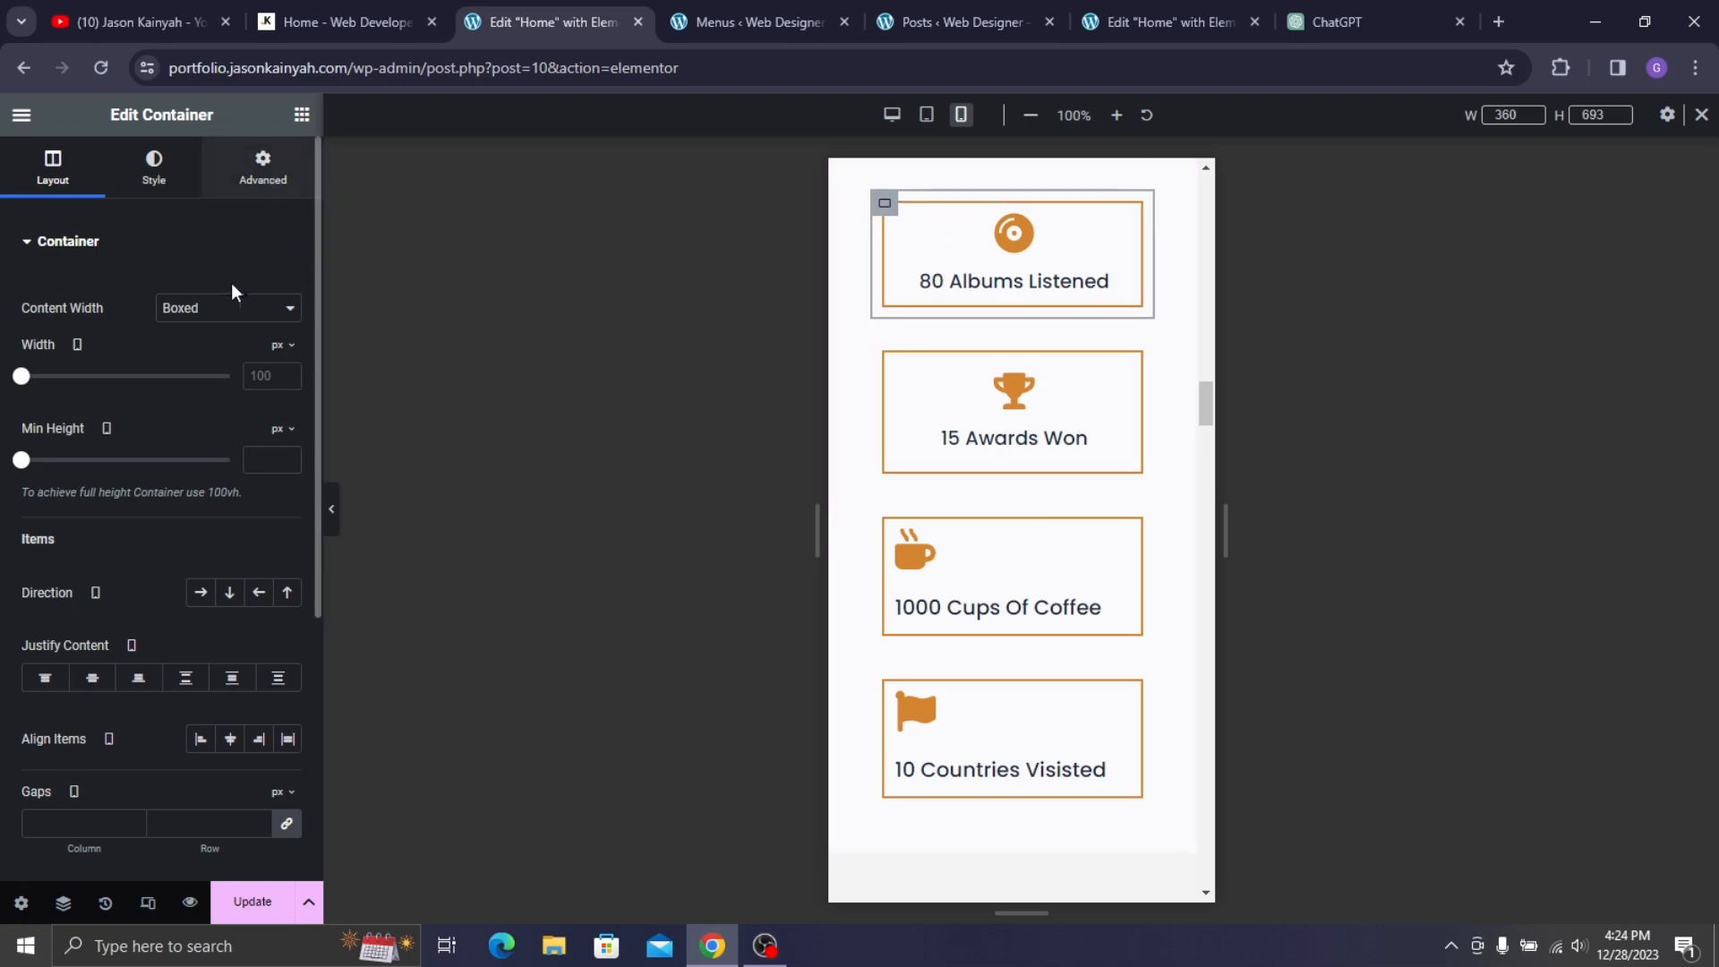
{"action": "left_click", "coordinate": [262, 165]}
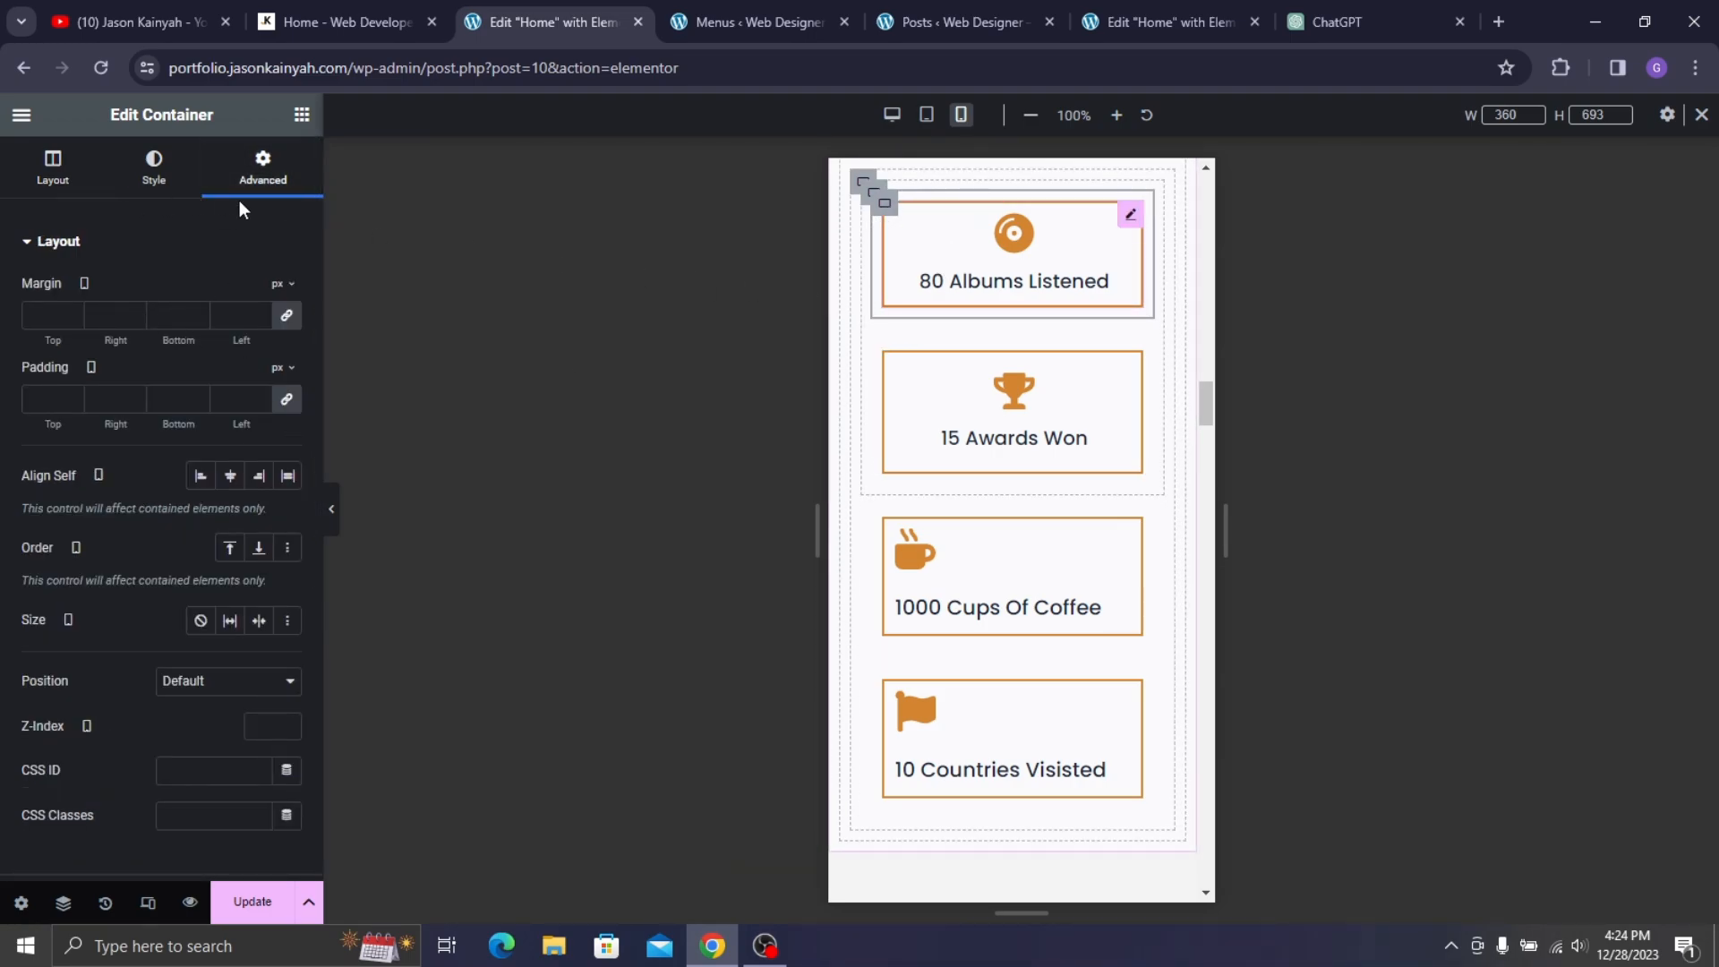
{"action": "left_click", "coordinate": [263, 171]}
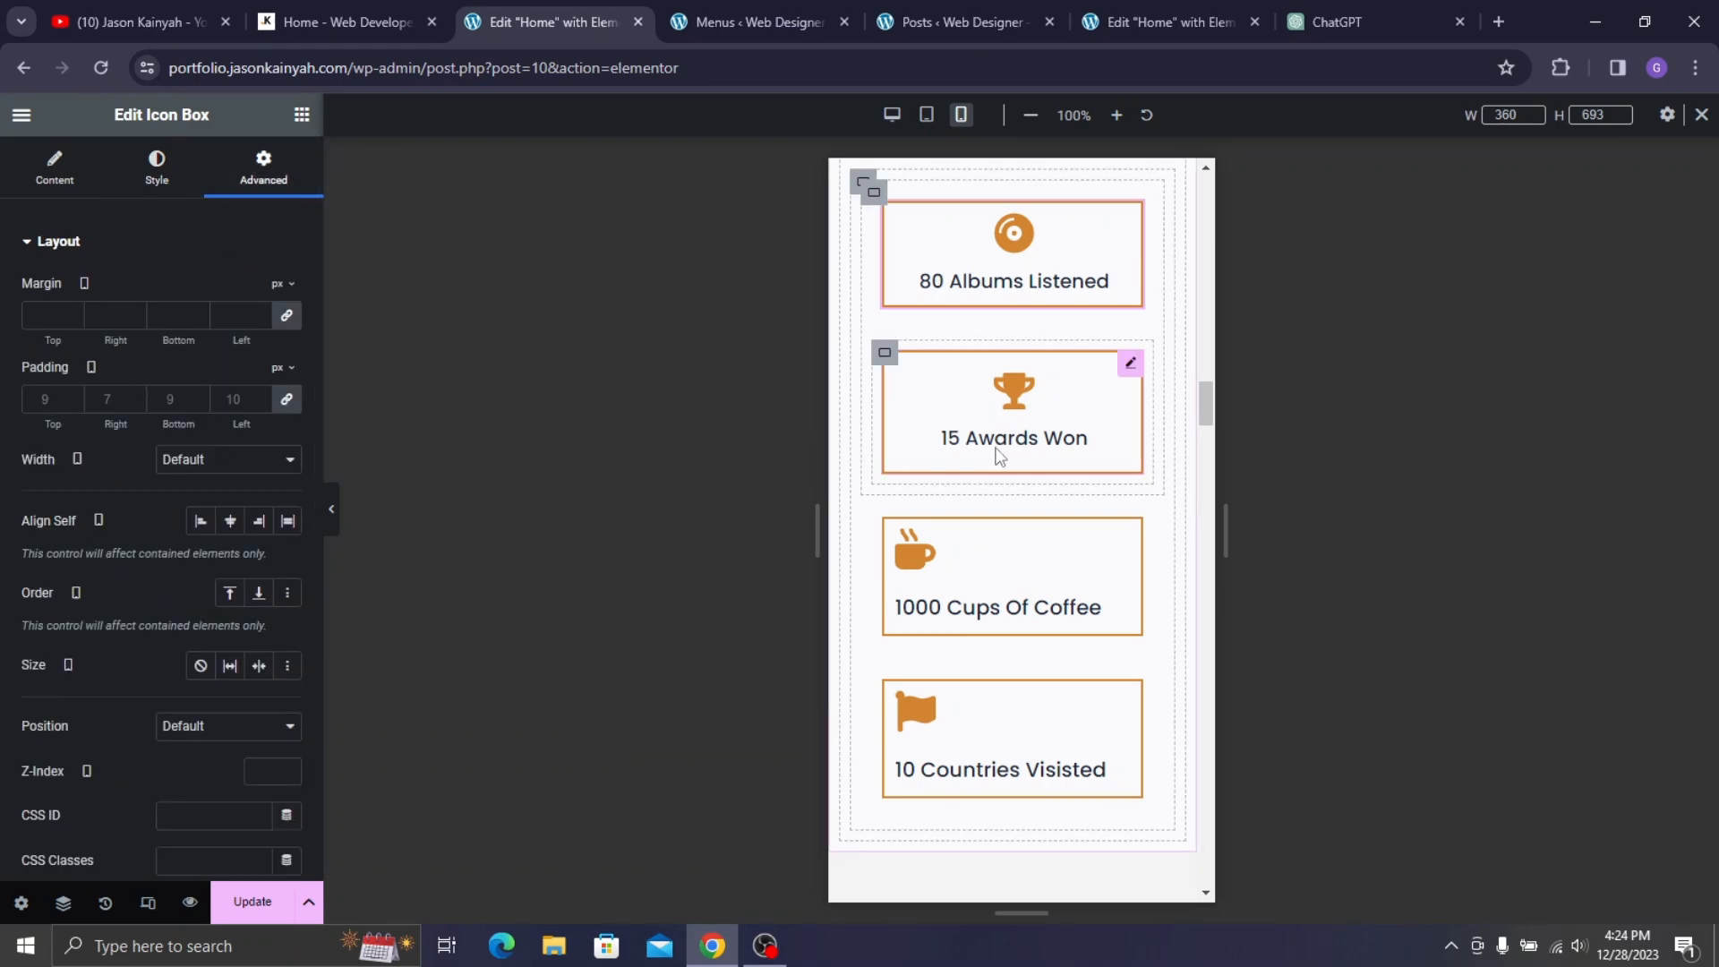
{"action": "left_click", "coordinate": [999, 455]}
{"action": "left_click", "coordinate": [131, 470]}
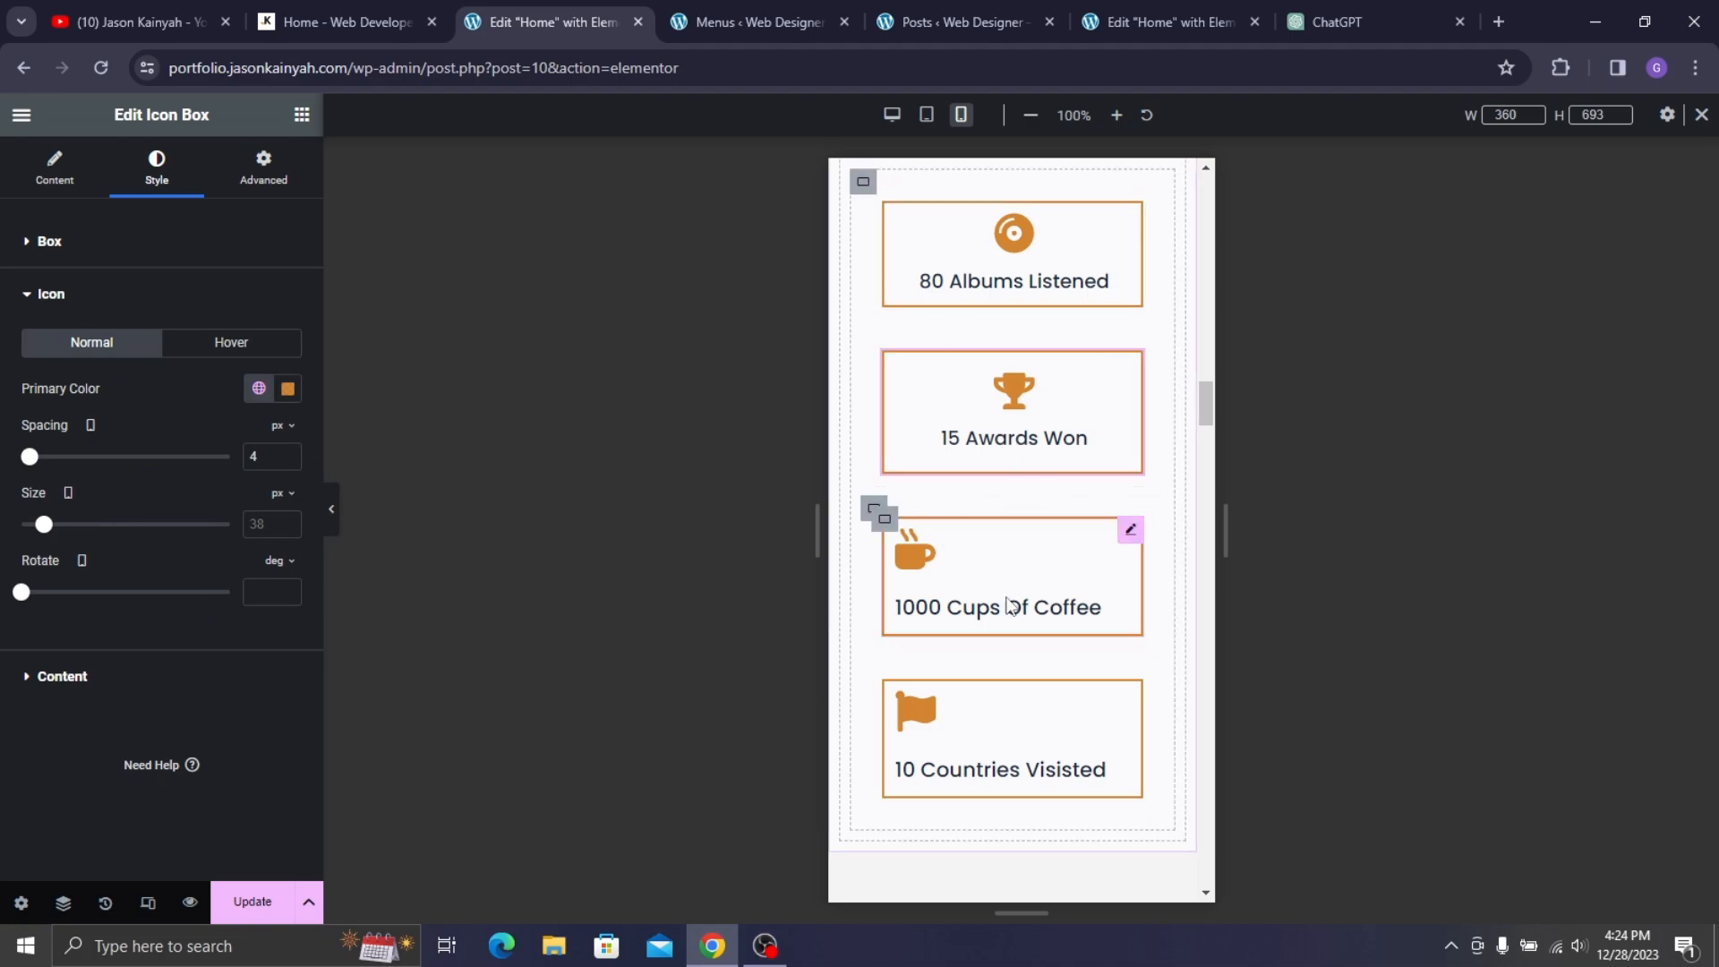
- Centre the 1000 Cups Of Coffee box and set its icon spacing to 4 px
{"action": "left_click", "coordinate": [943, 602]}
{"action": "left_click", "coordinate": [157, 170]}
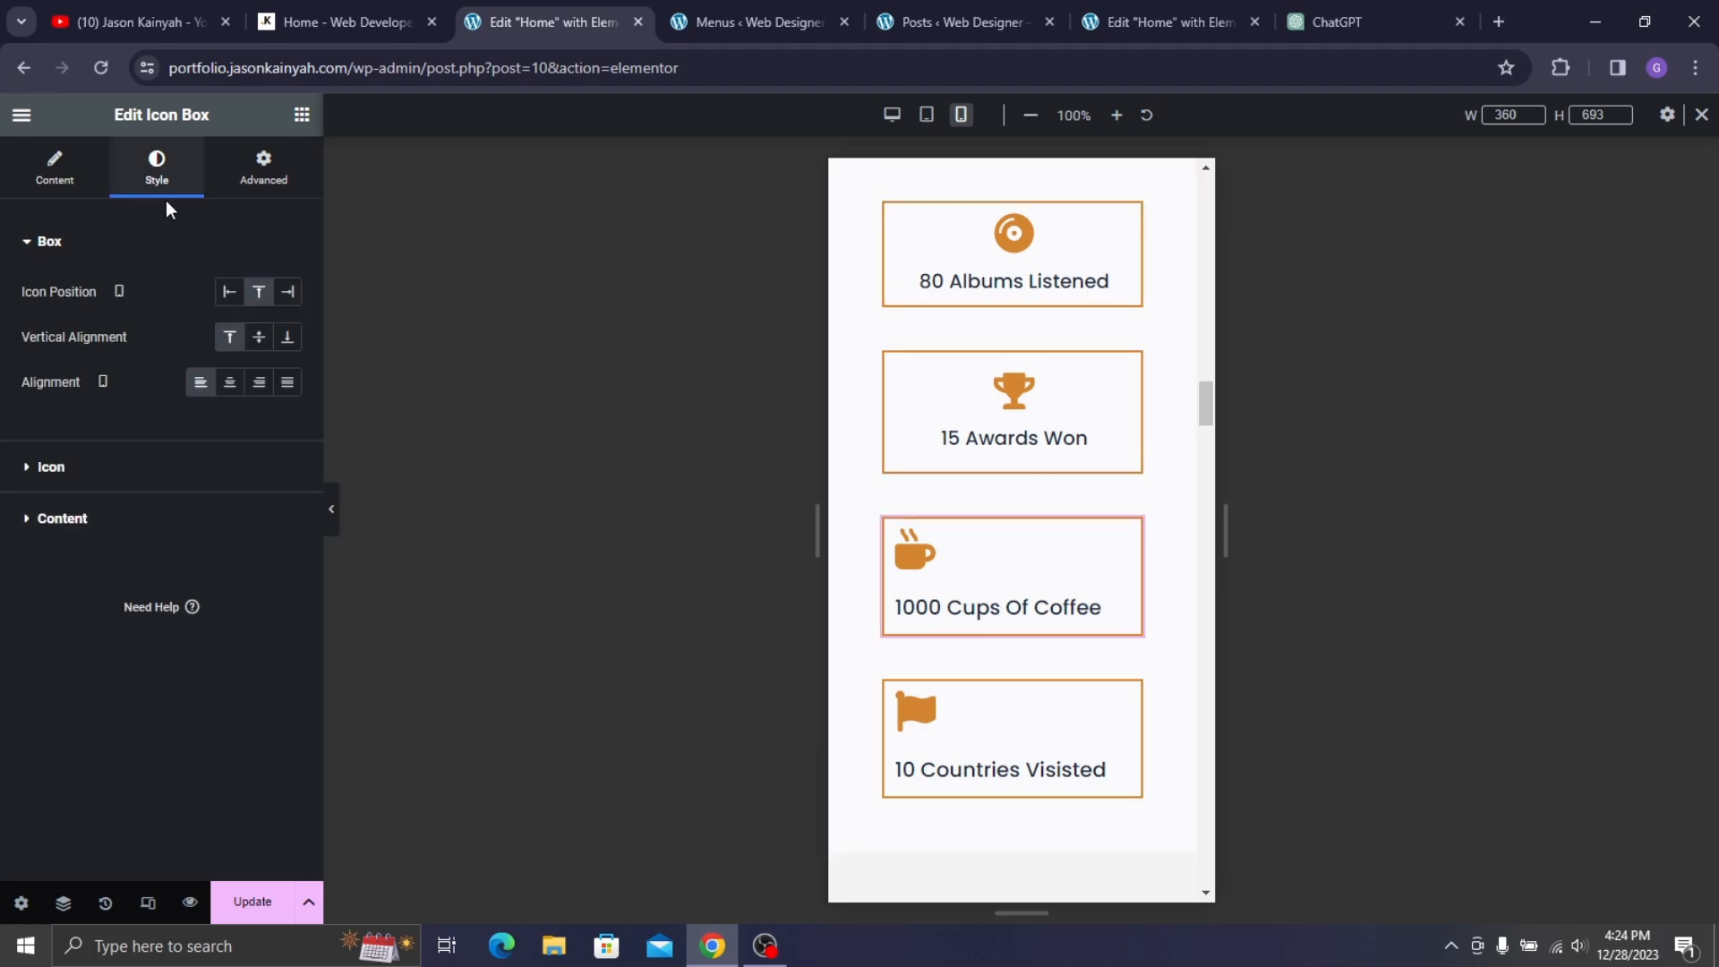
{"action": "left_click", "coordinate": [230, 383]}
{"action": "left_click", "coordinate": [230, 383]}
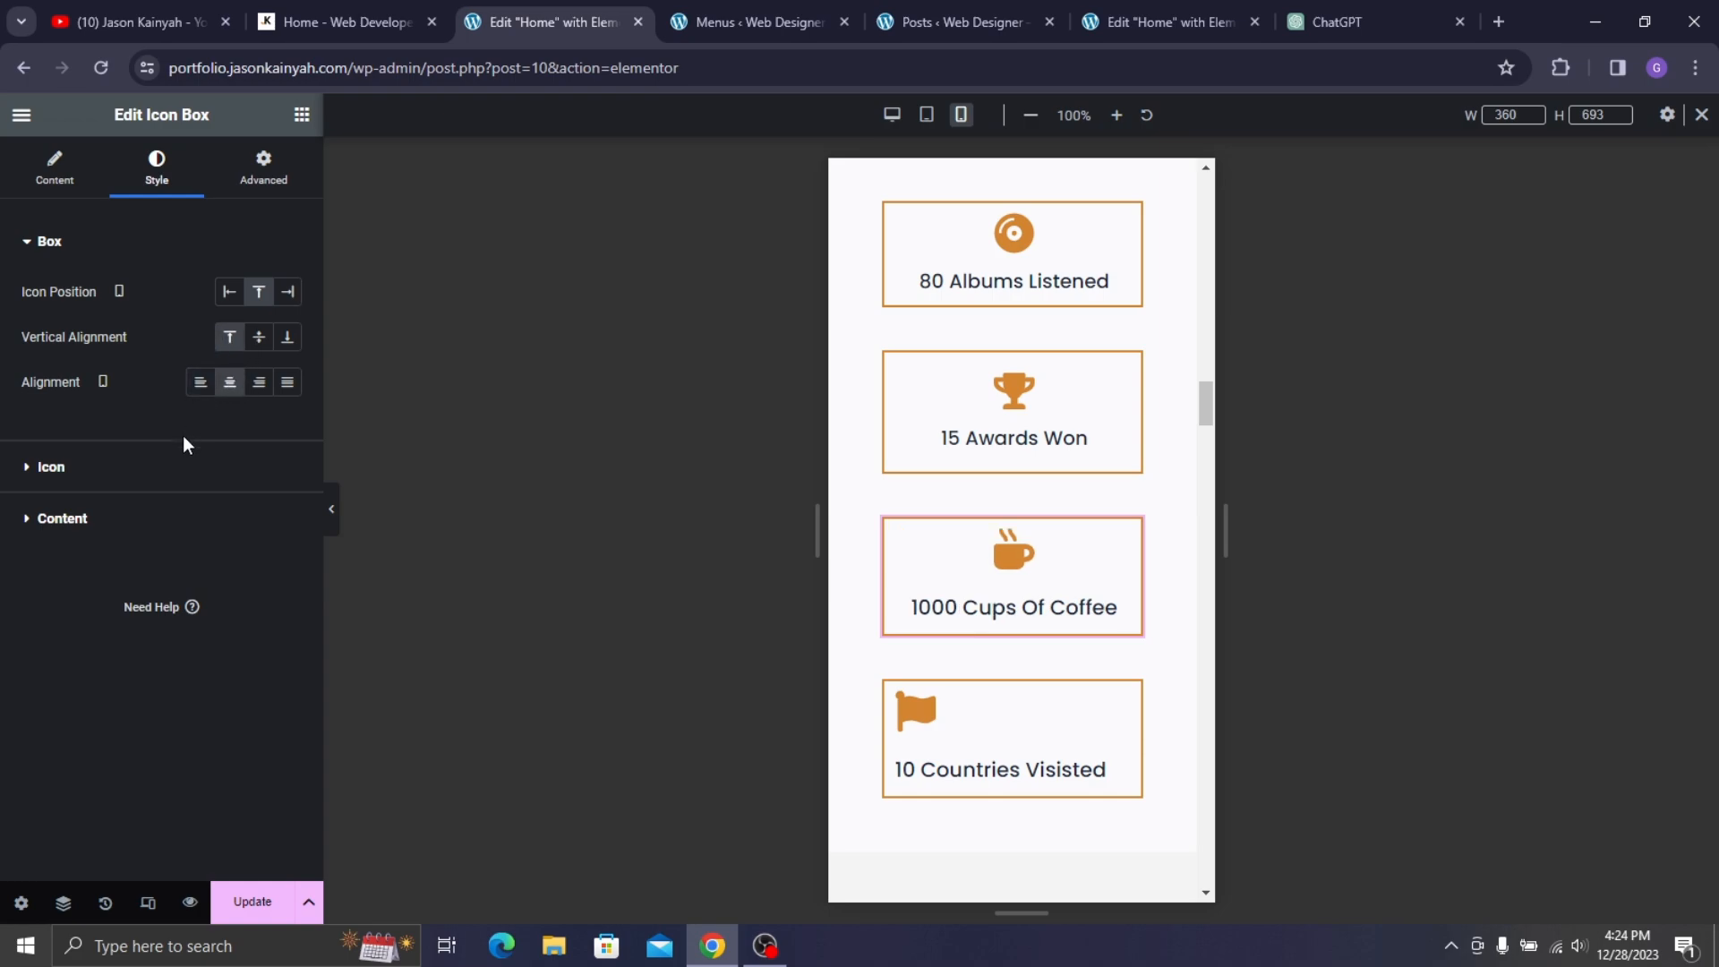
{"action": "left_click", "coordinate": [156, 485]}
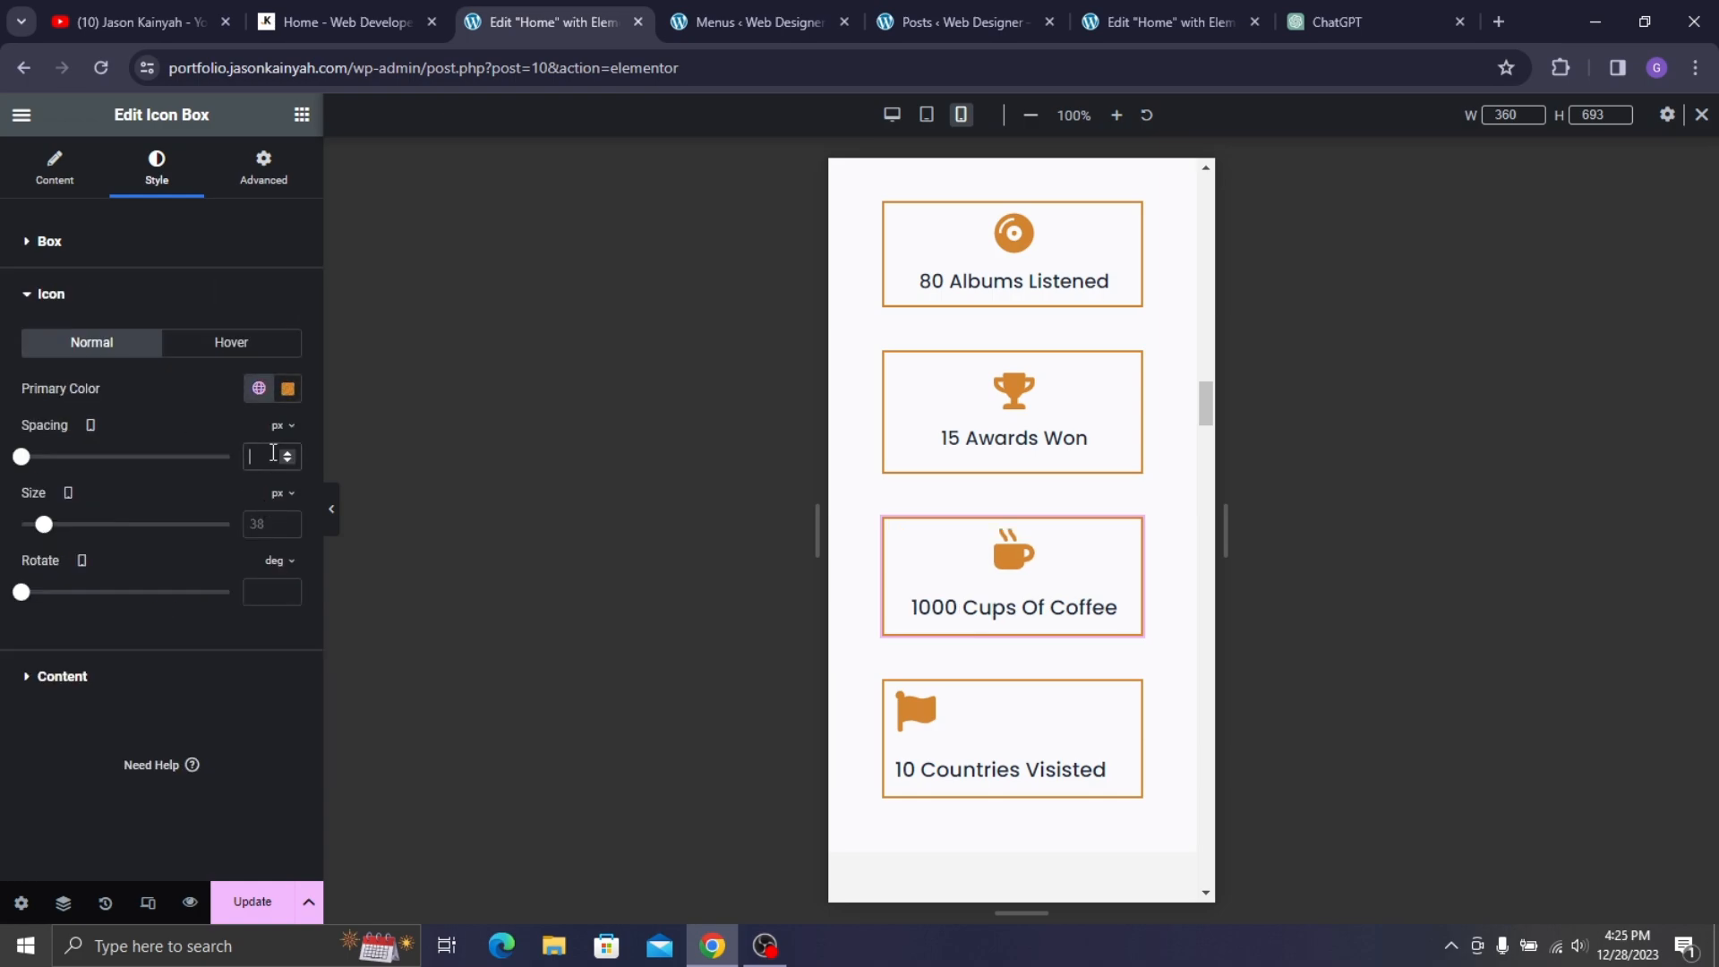
{"action": "left_click", "coordinate": [274, 456]}
{"action": "type", "text": "4"}
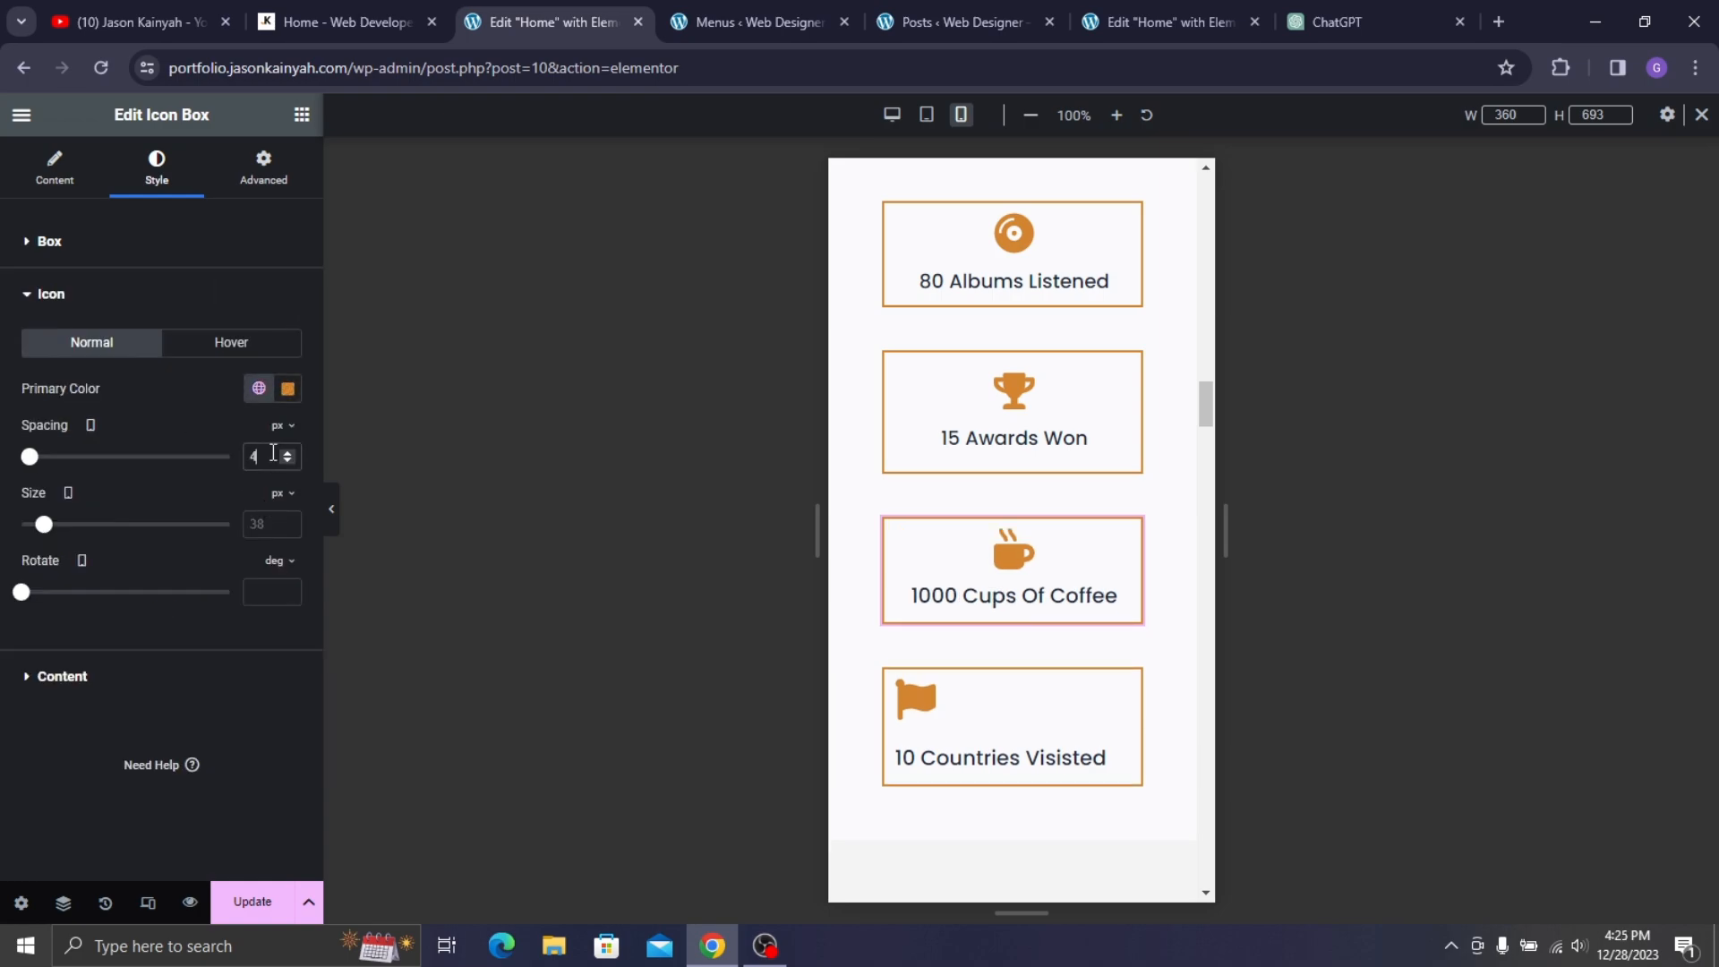
- Centre the 10 Countries Visited box and select its icon-to-title spacing field
{"action": "left_click", "coordinate": [1018, 766]}
{"action": "left_click", "coordinate": [156, 165]}
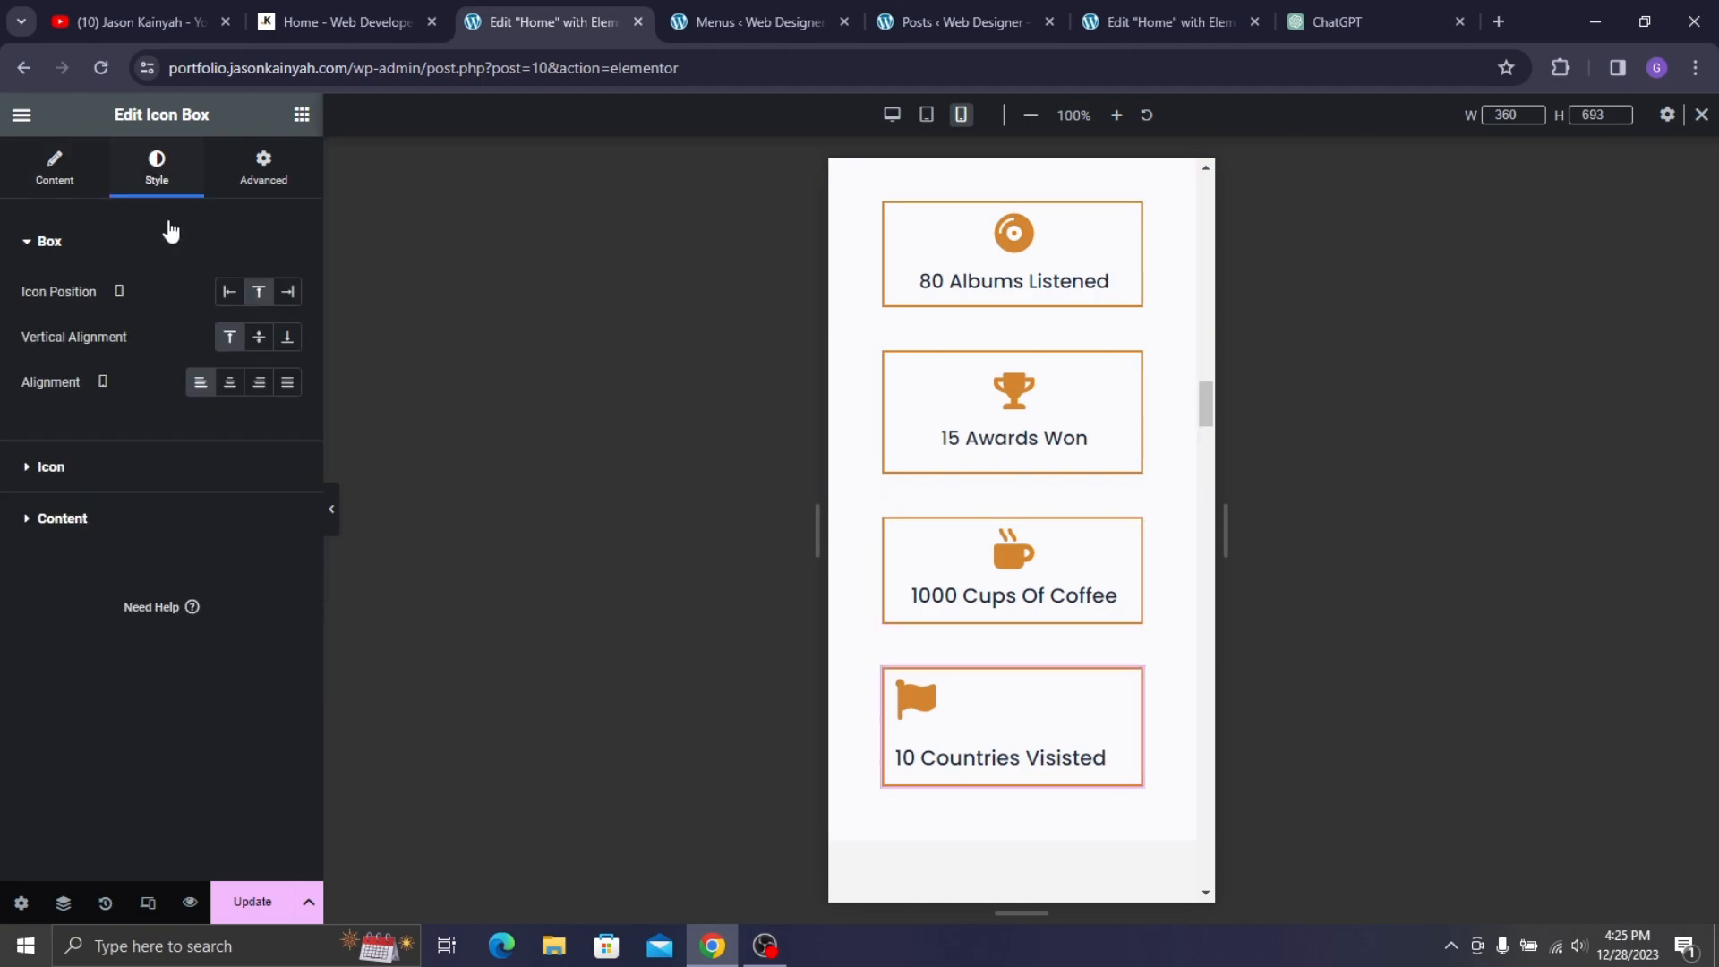
{"action": "left_click", "coordinate": [229, 382]}
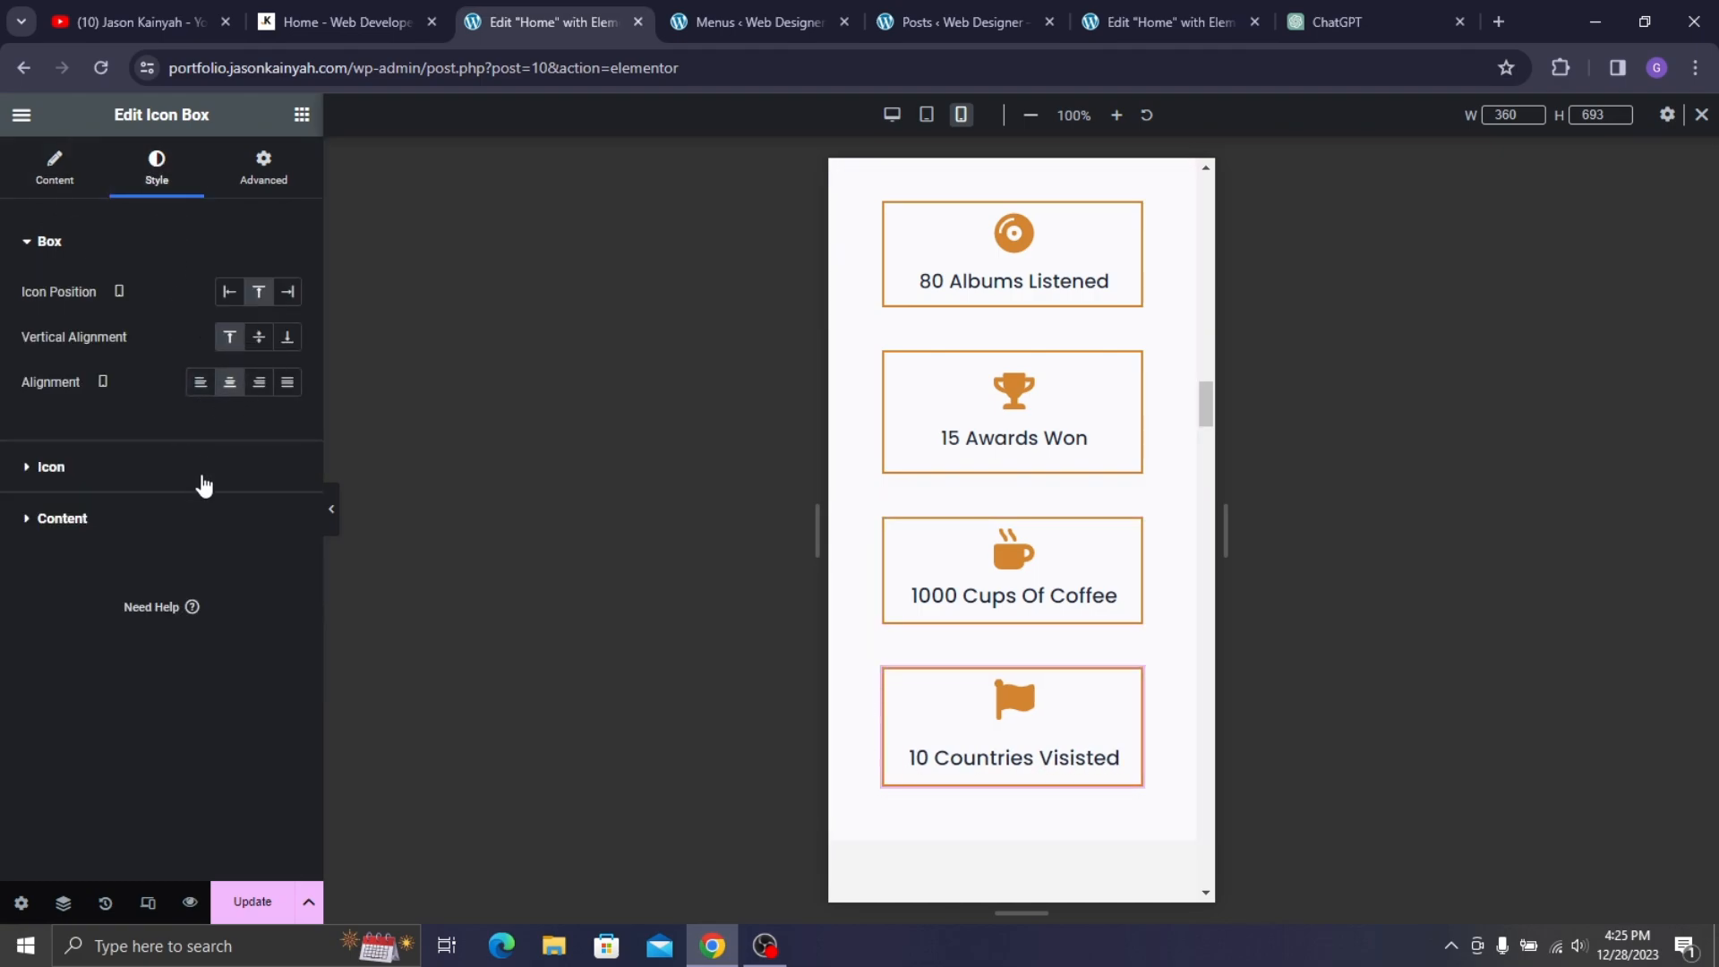
{"action": "left_click", "coordinate": [204, 469]}
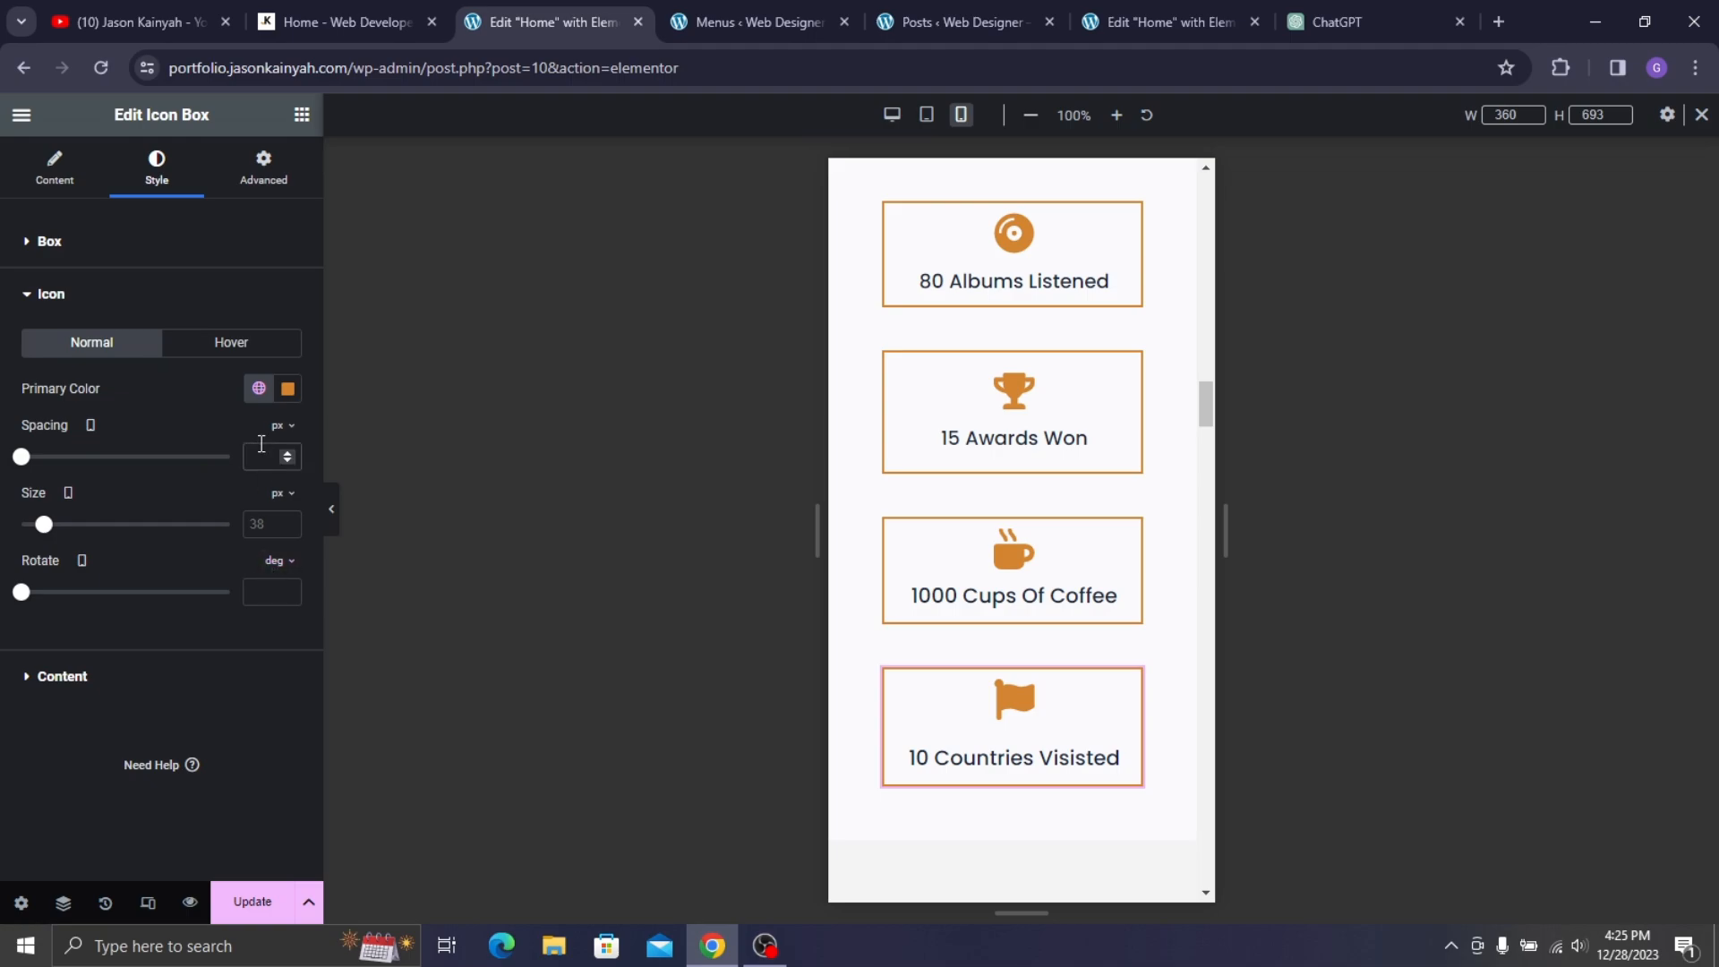
{"action": "left_click", "coordinate": [261, 448]}
- Set the Countries box icon spacing to 4 px
{"action": "type", "text": "4"}
{"action": "scroll", "coordinate": [1021, 506], "scroll_direction": "down", "scroll_amount": 8}
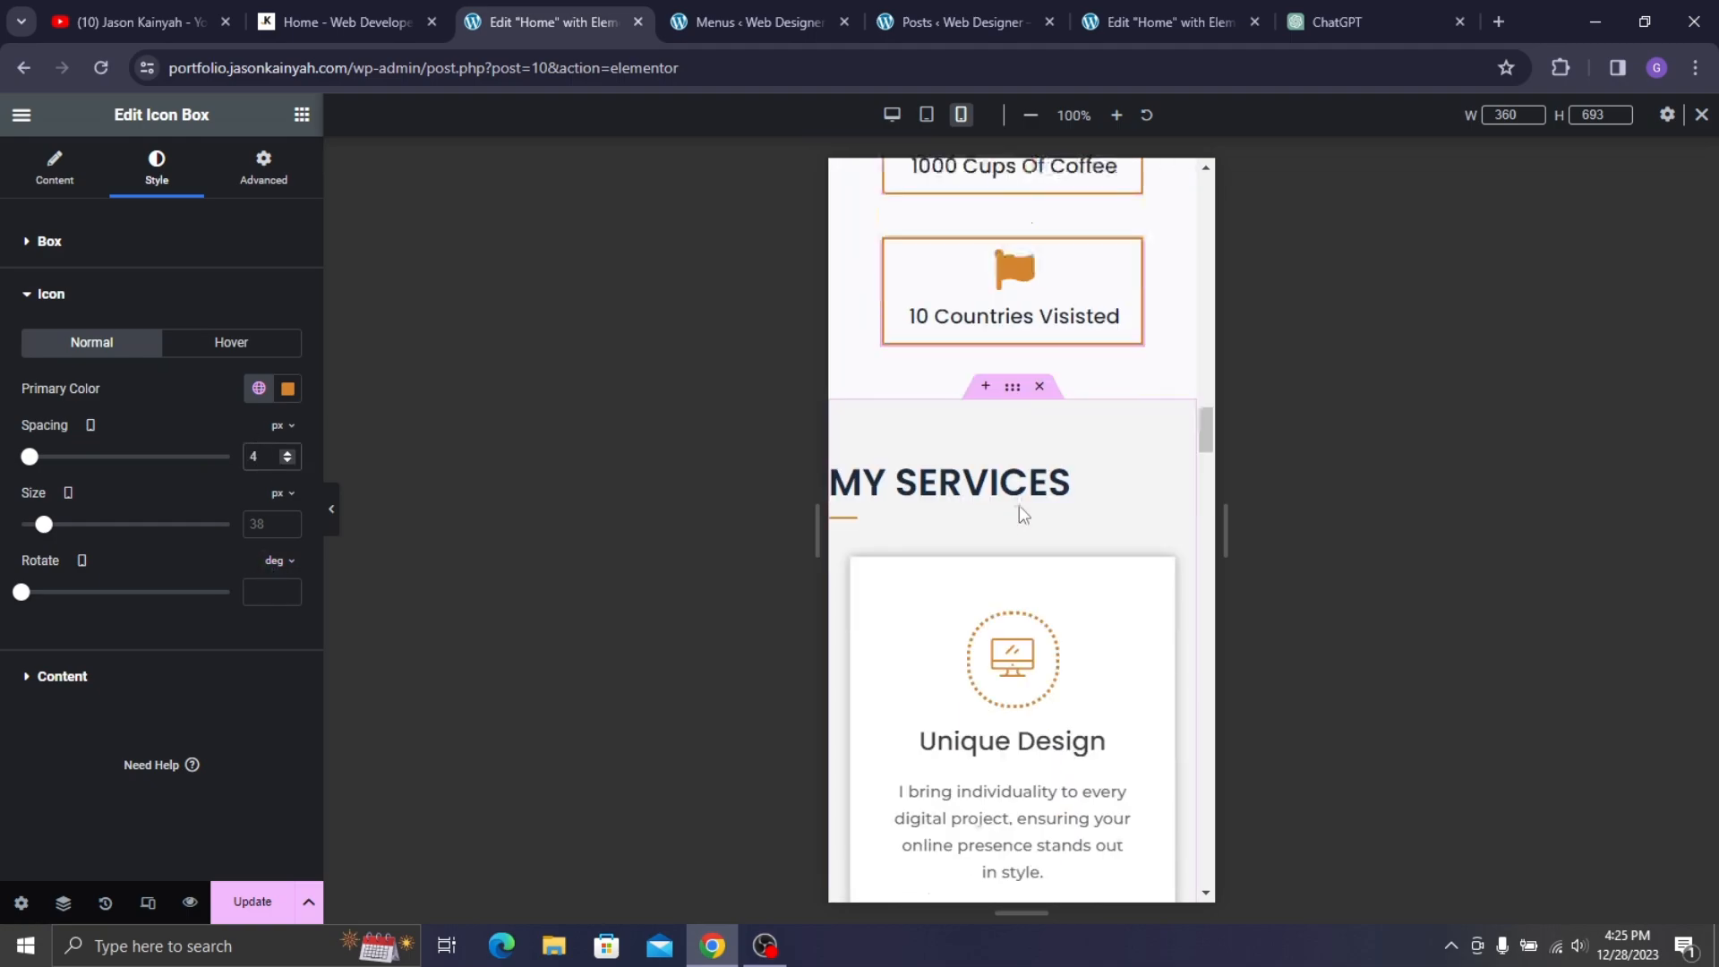
{"action": "scroll", "coordinate": [979, 286], "scroll_direction": "up", "scroll_amount": 3}
- Centre the MY SERVICES heading and set its font size to 29 px
{"action": "left_click", "coordinate": [976, 374]}
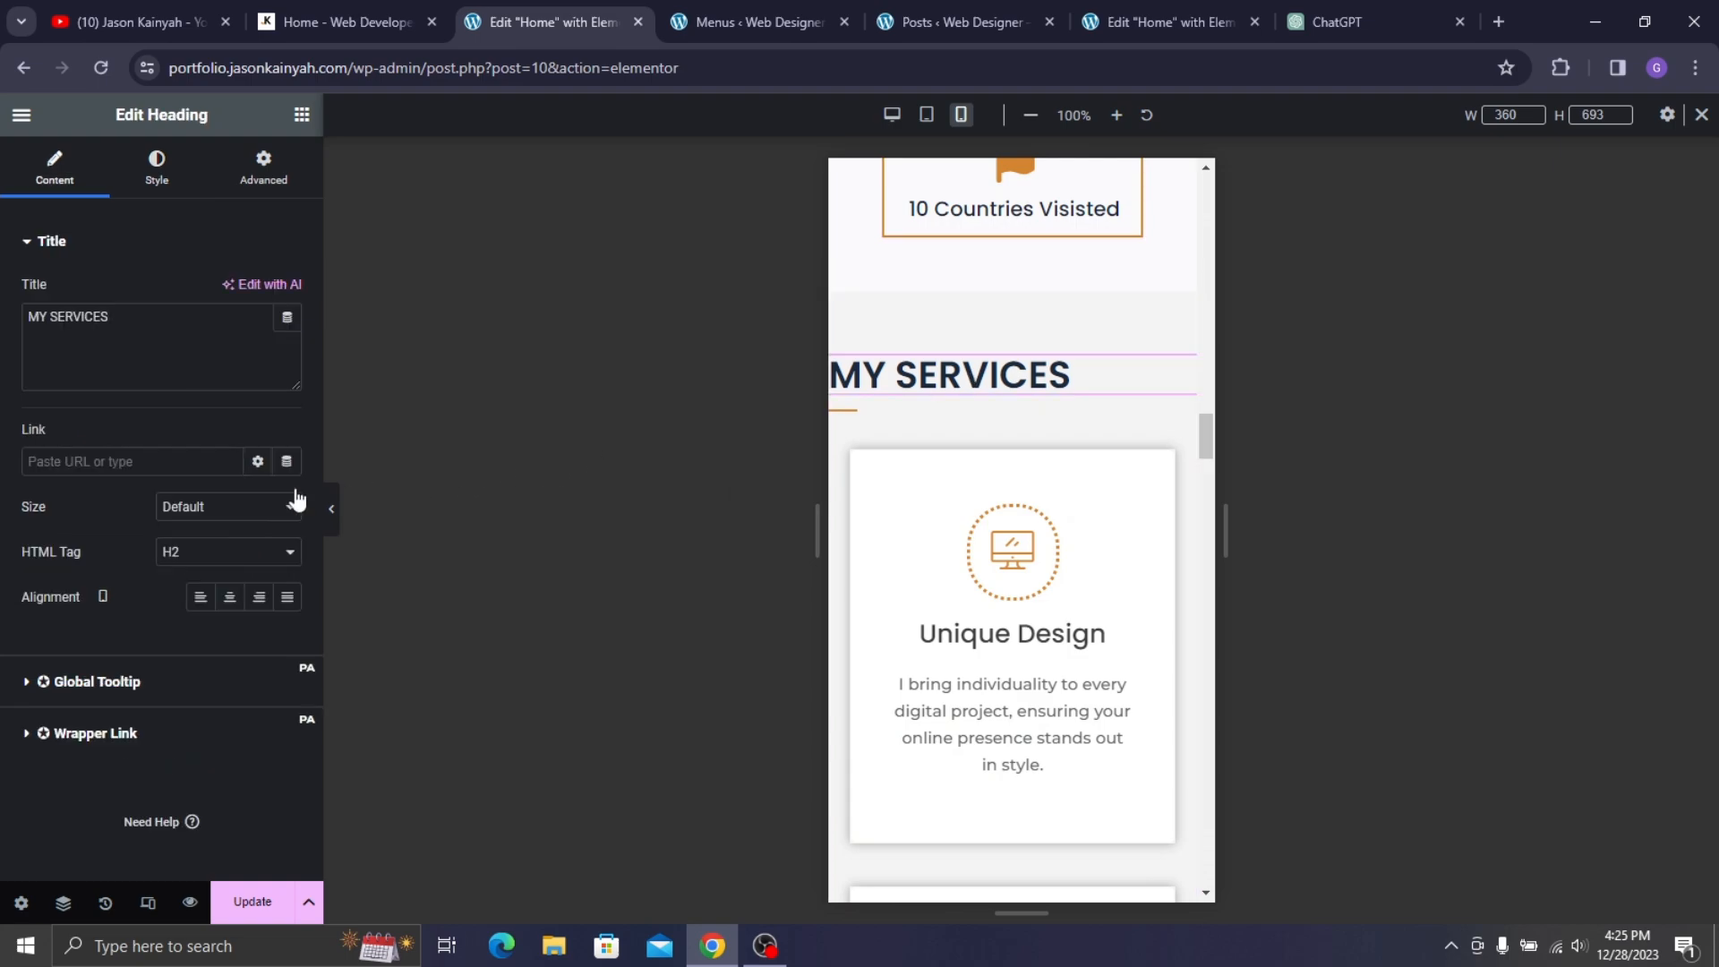
{"action": "left_click", "coordinate": [229, 597]}
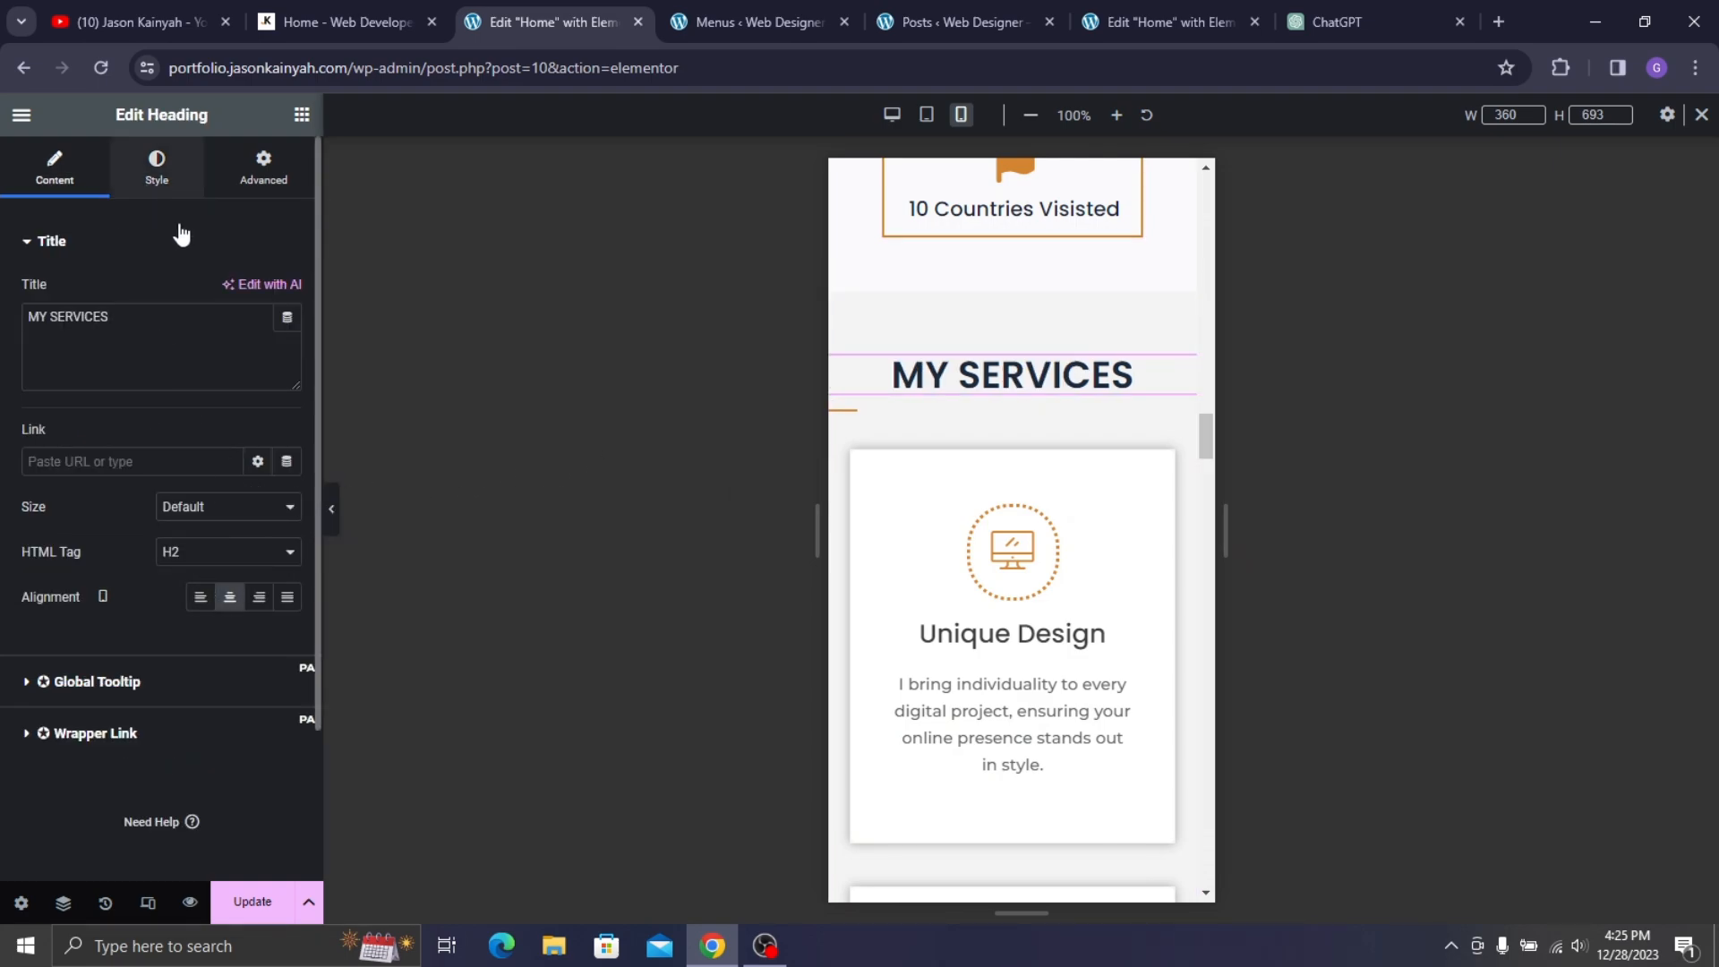
{"action": "left_click", "coordinate": [157, 166]}
{"action": "left_click", "coordinate": [287, 337]}
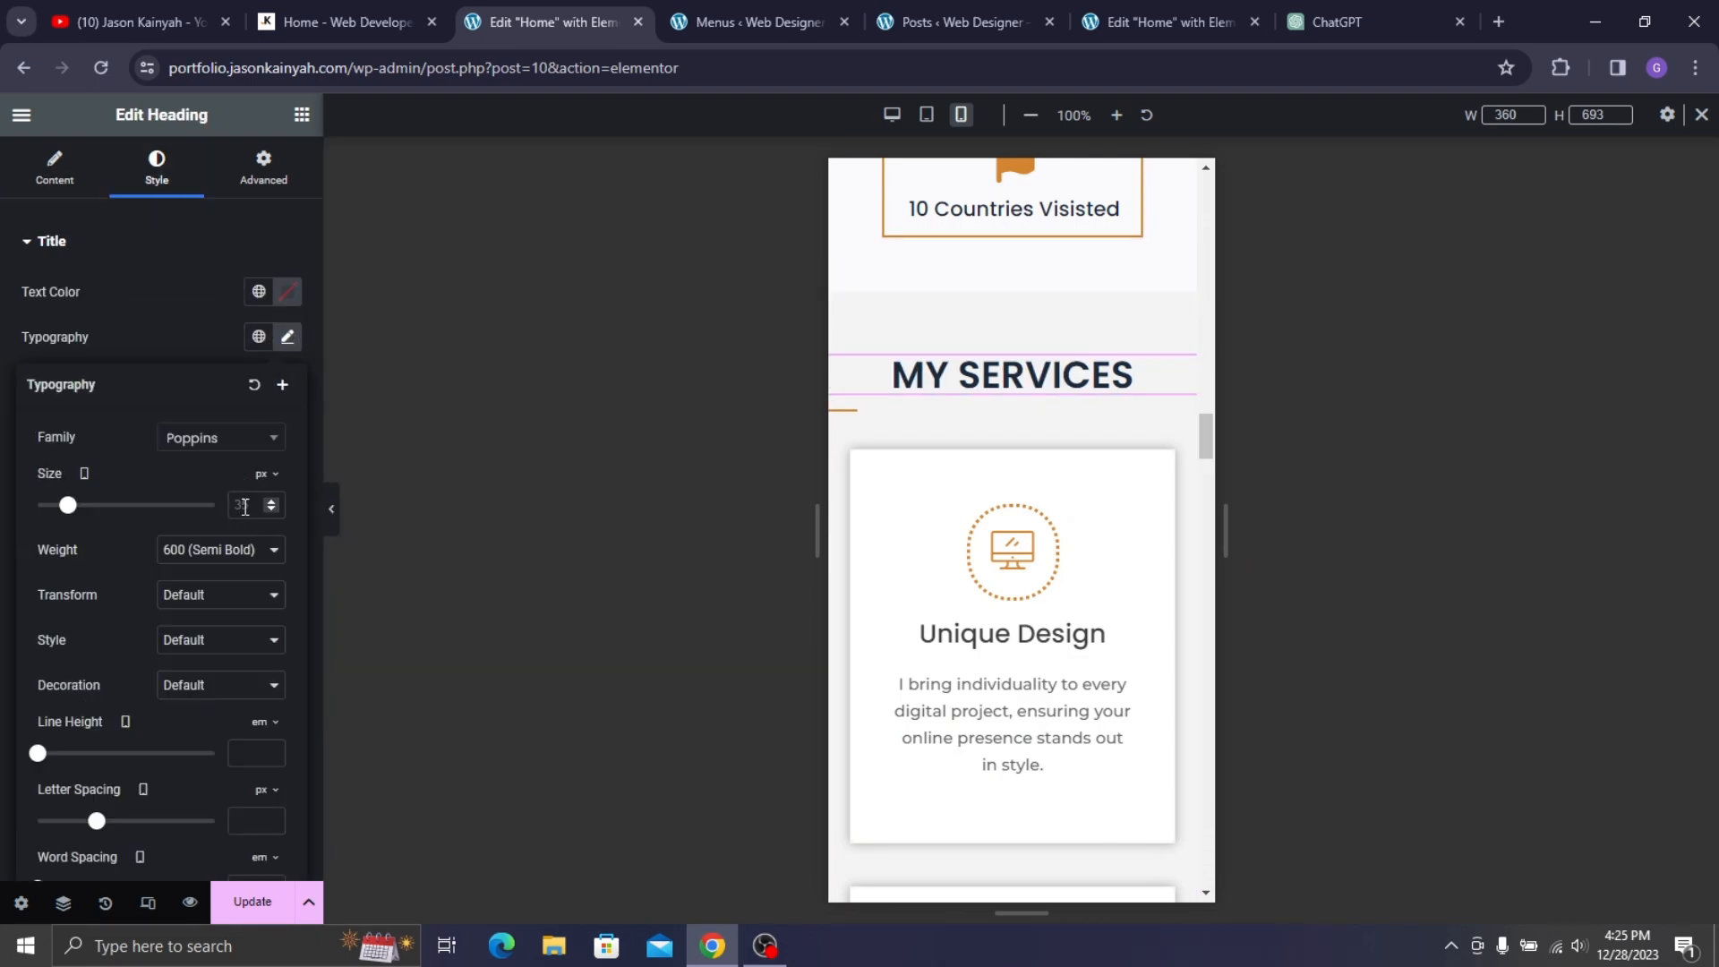
{"action": "type", "text": "29"}
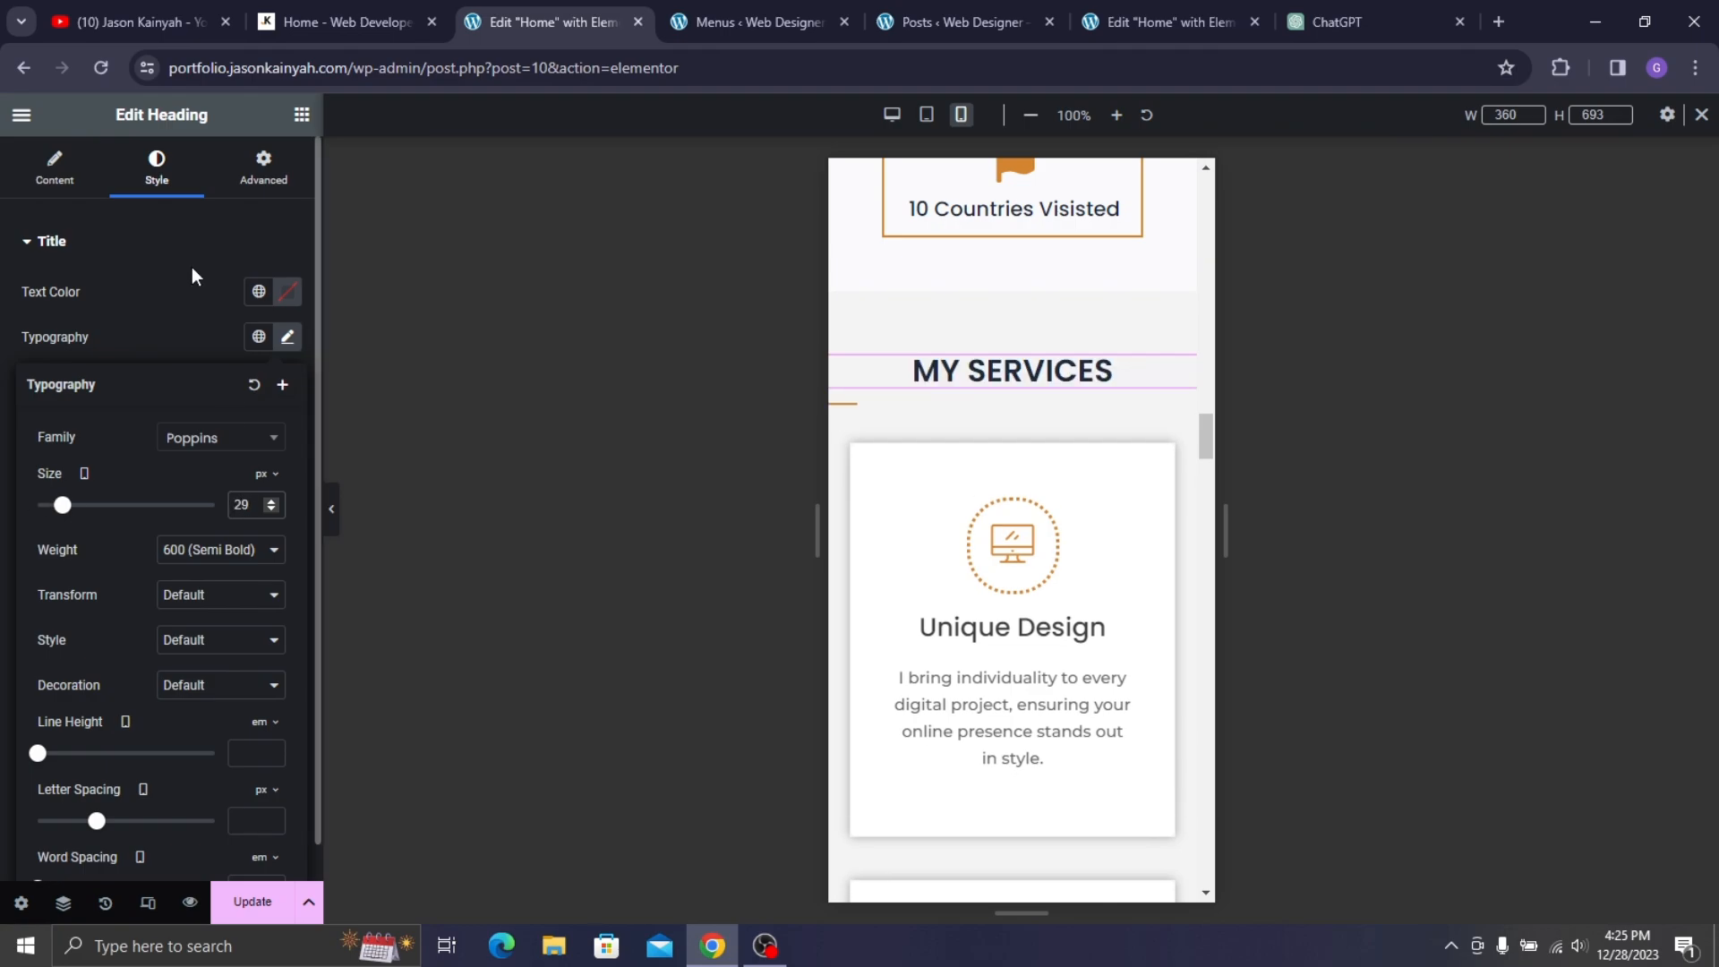
{"action": "left_click", "coordinate": [190, 344]}
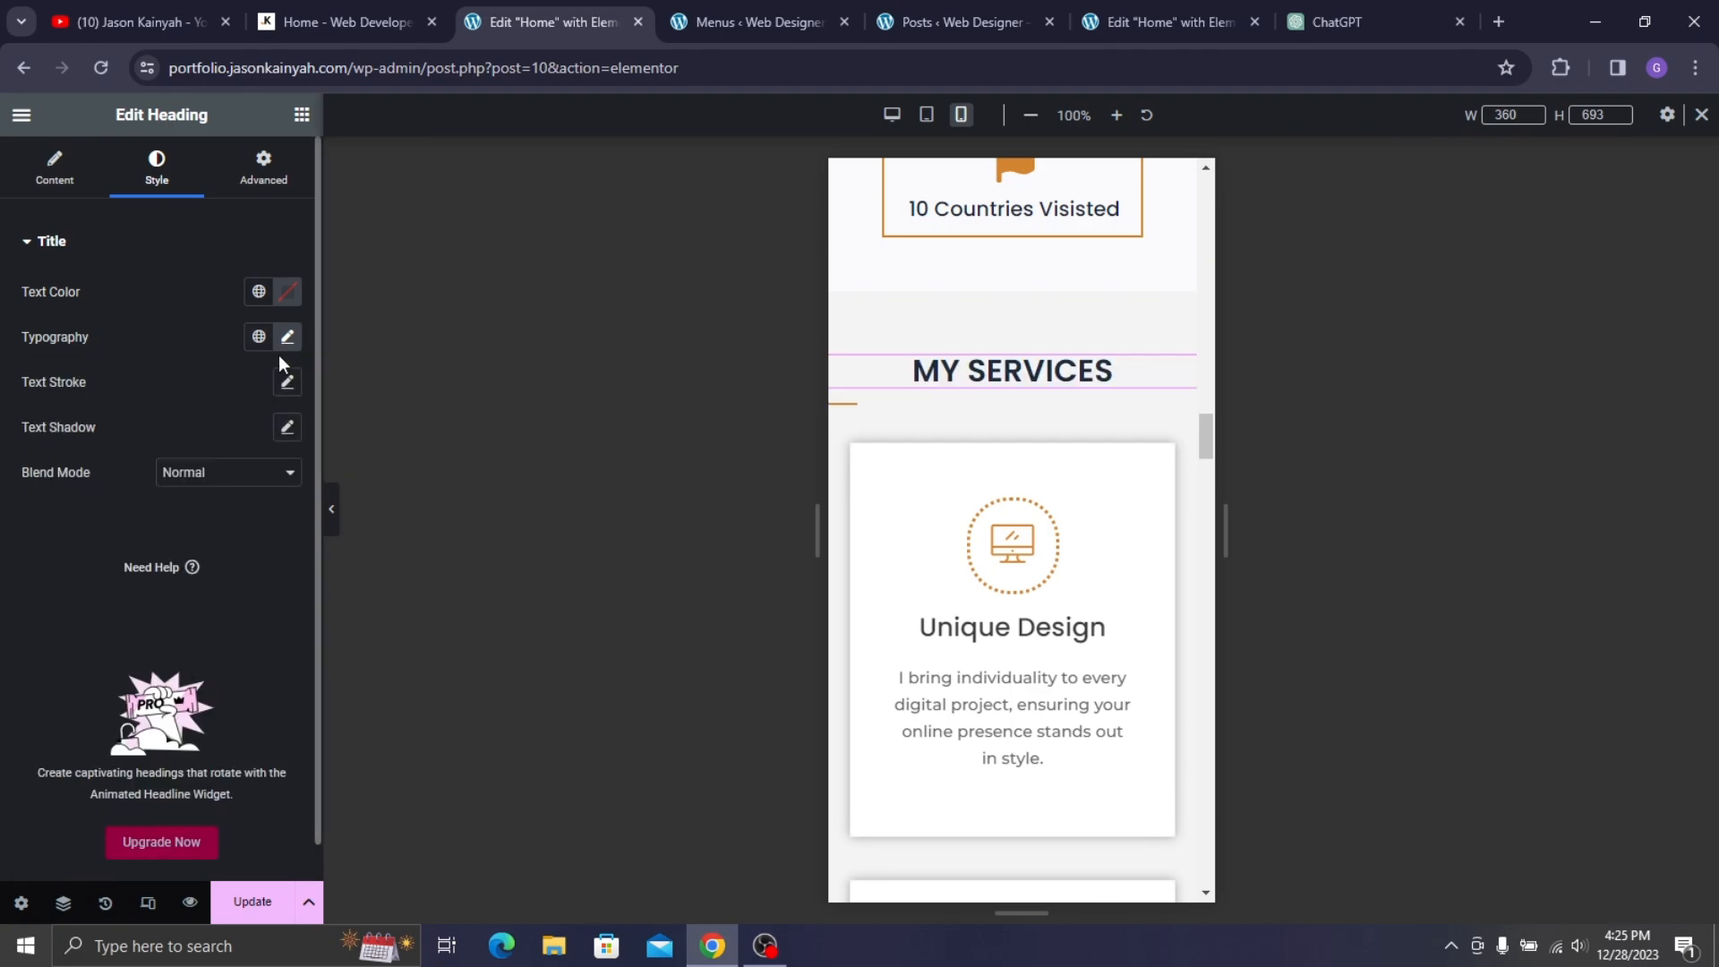
- Centre the divider under MY SERVICES and set its width to 17%
{"action": "left_click", "coordinate": [863, 411]}
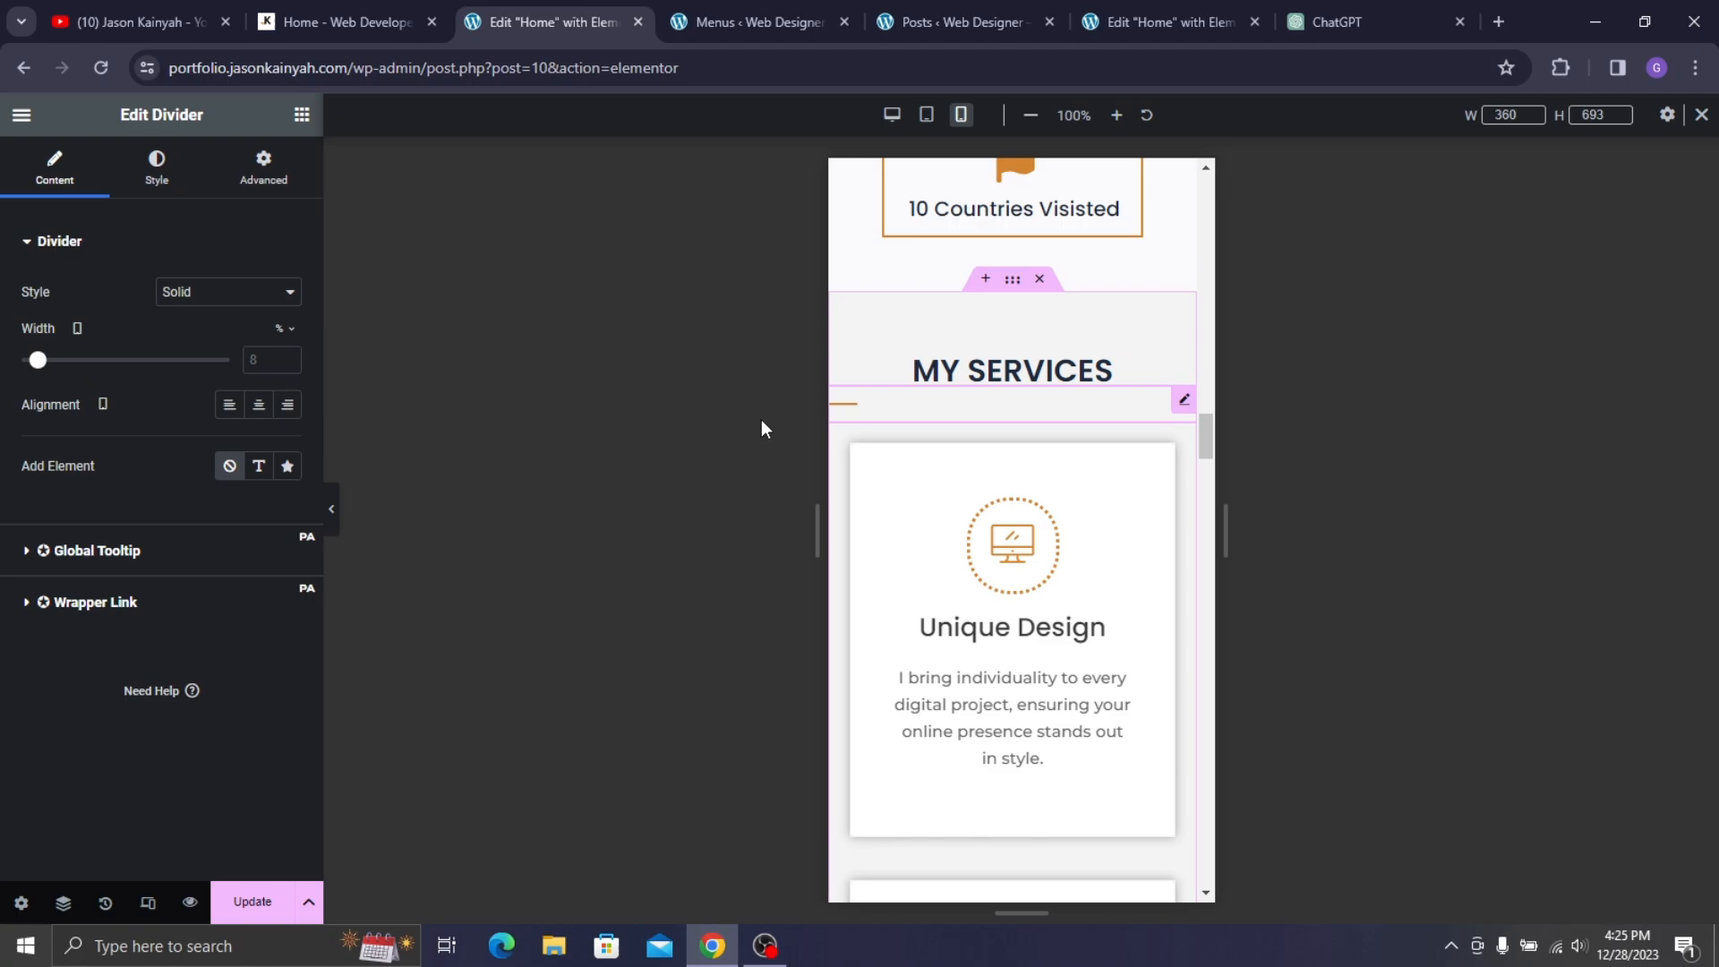
{"action": "left_click", "coordinate": [259, 404]}
{"action": "left_click", "coordinate": [273, 358]}
{"action": "type", "text": "17"}
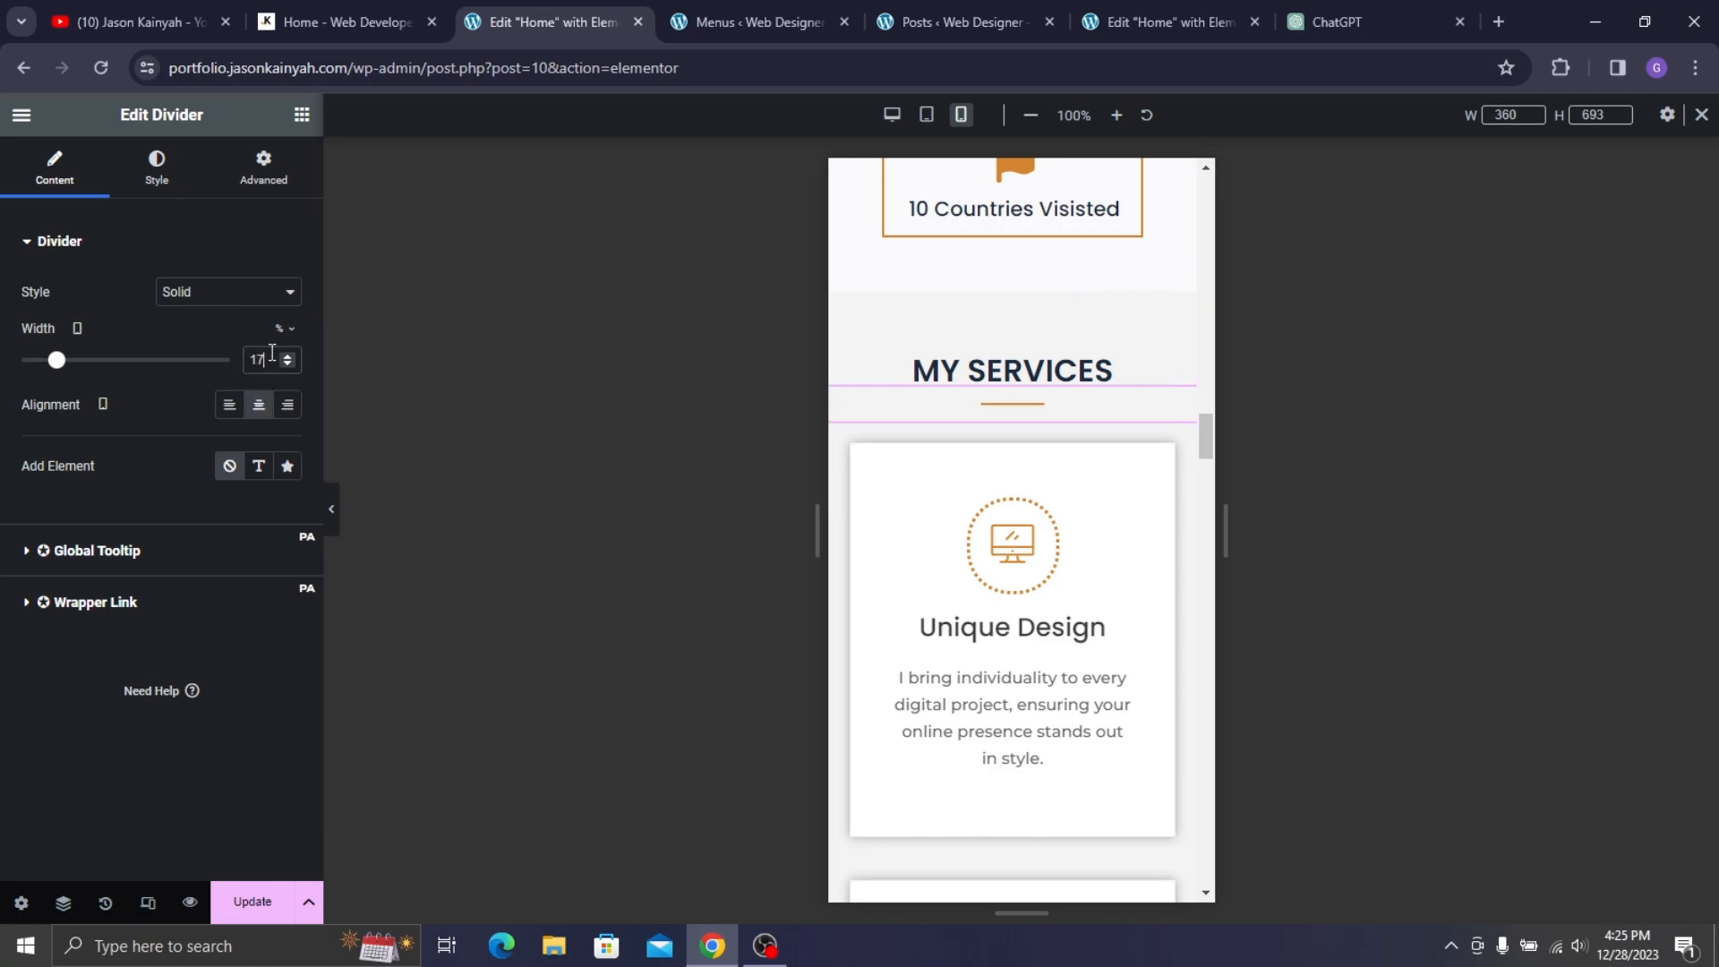
{"action": "scroll", "coordinate": [1055, 486], "scroll_direction": "down", "scroll_amount": 20}
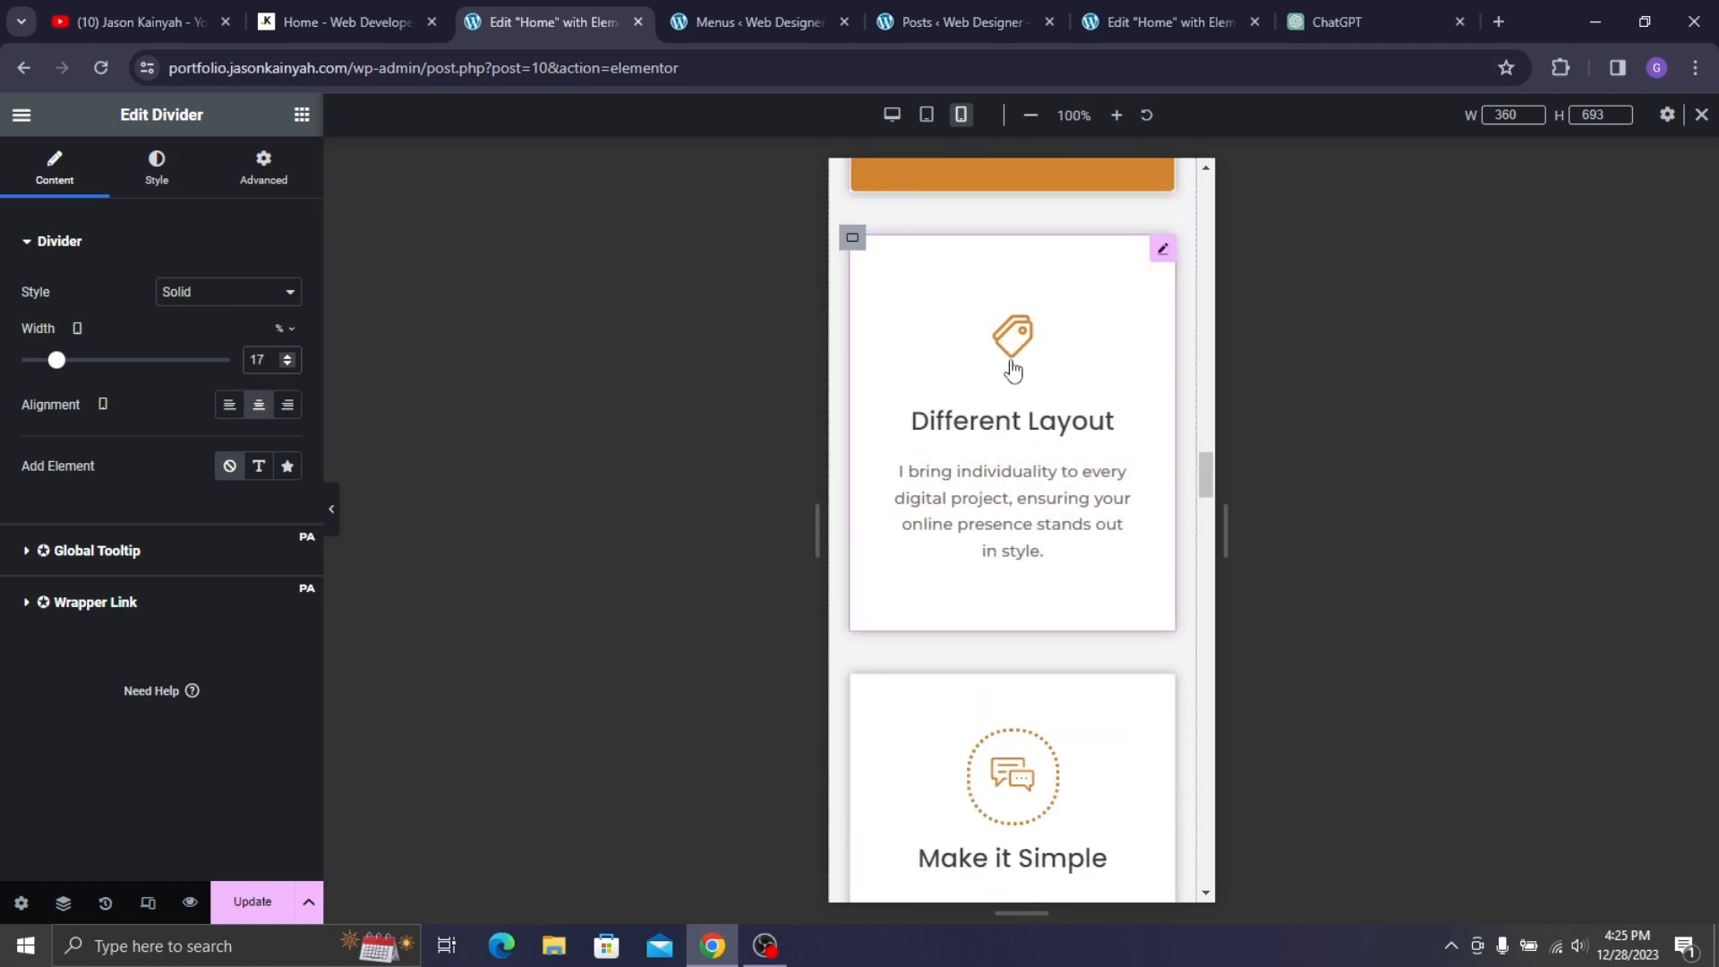
{"action": "scroll", "coordinate": [1029, 368], "scroll_direction": "down", "scroll_amount": 10}
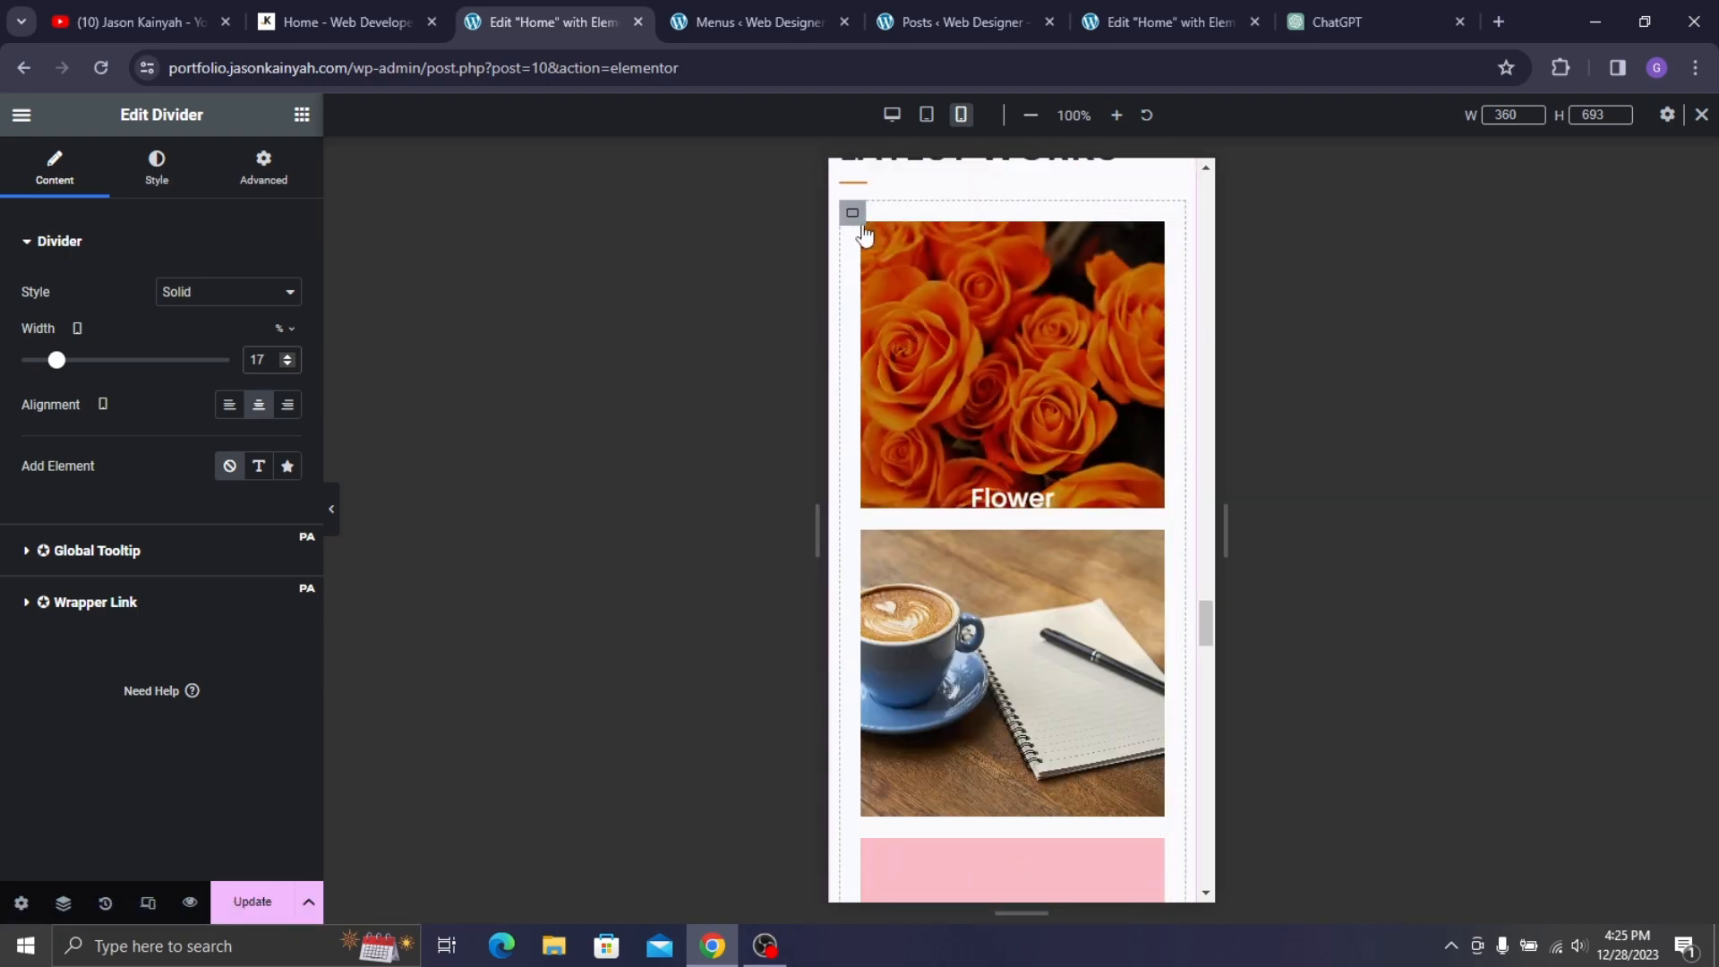
- Set the height of both Latest Works media grids to 230 px
{"action": "left_click", "coordinate": [947, 252]}
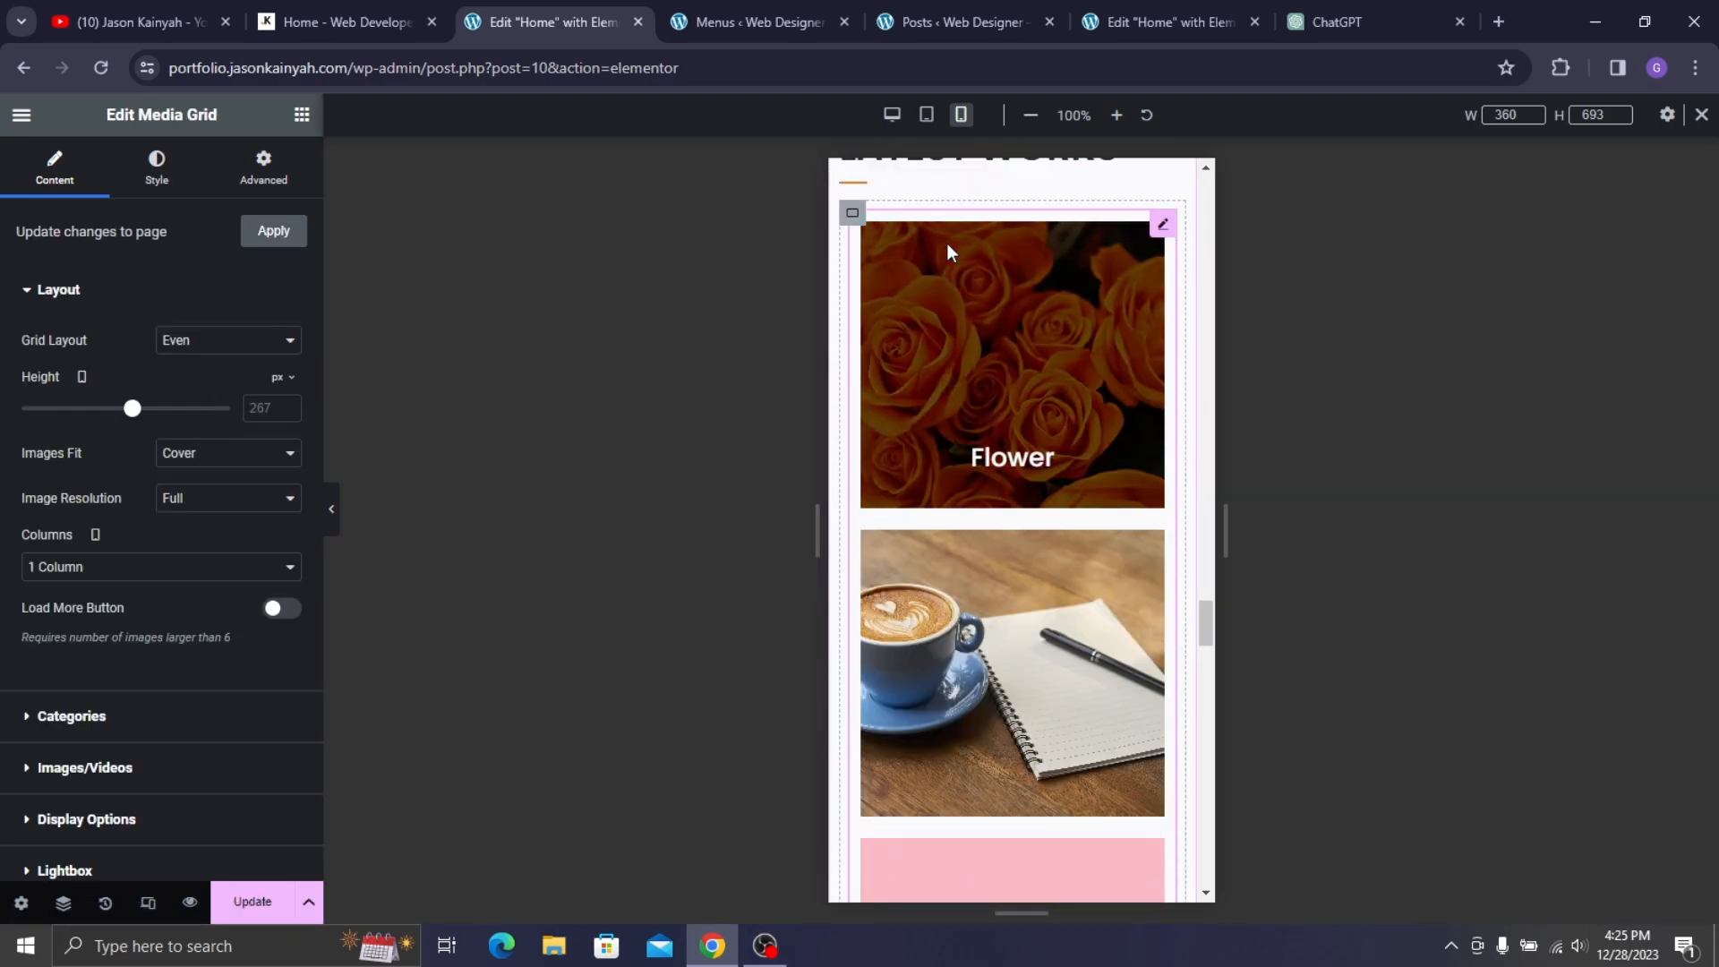
{"action": "double_click", "coordinate": [260, 407]}
{"action": "type", "text": "230"}
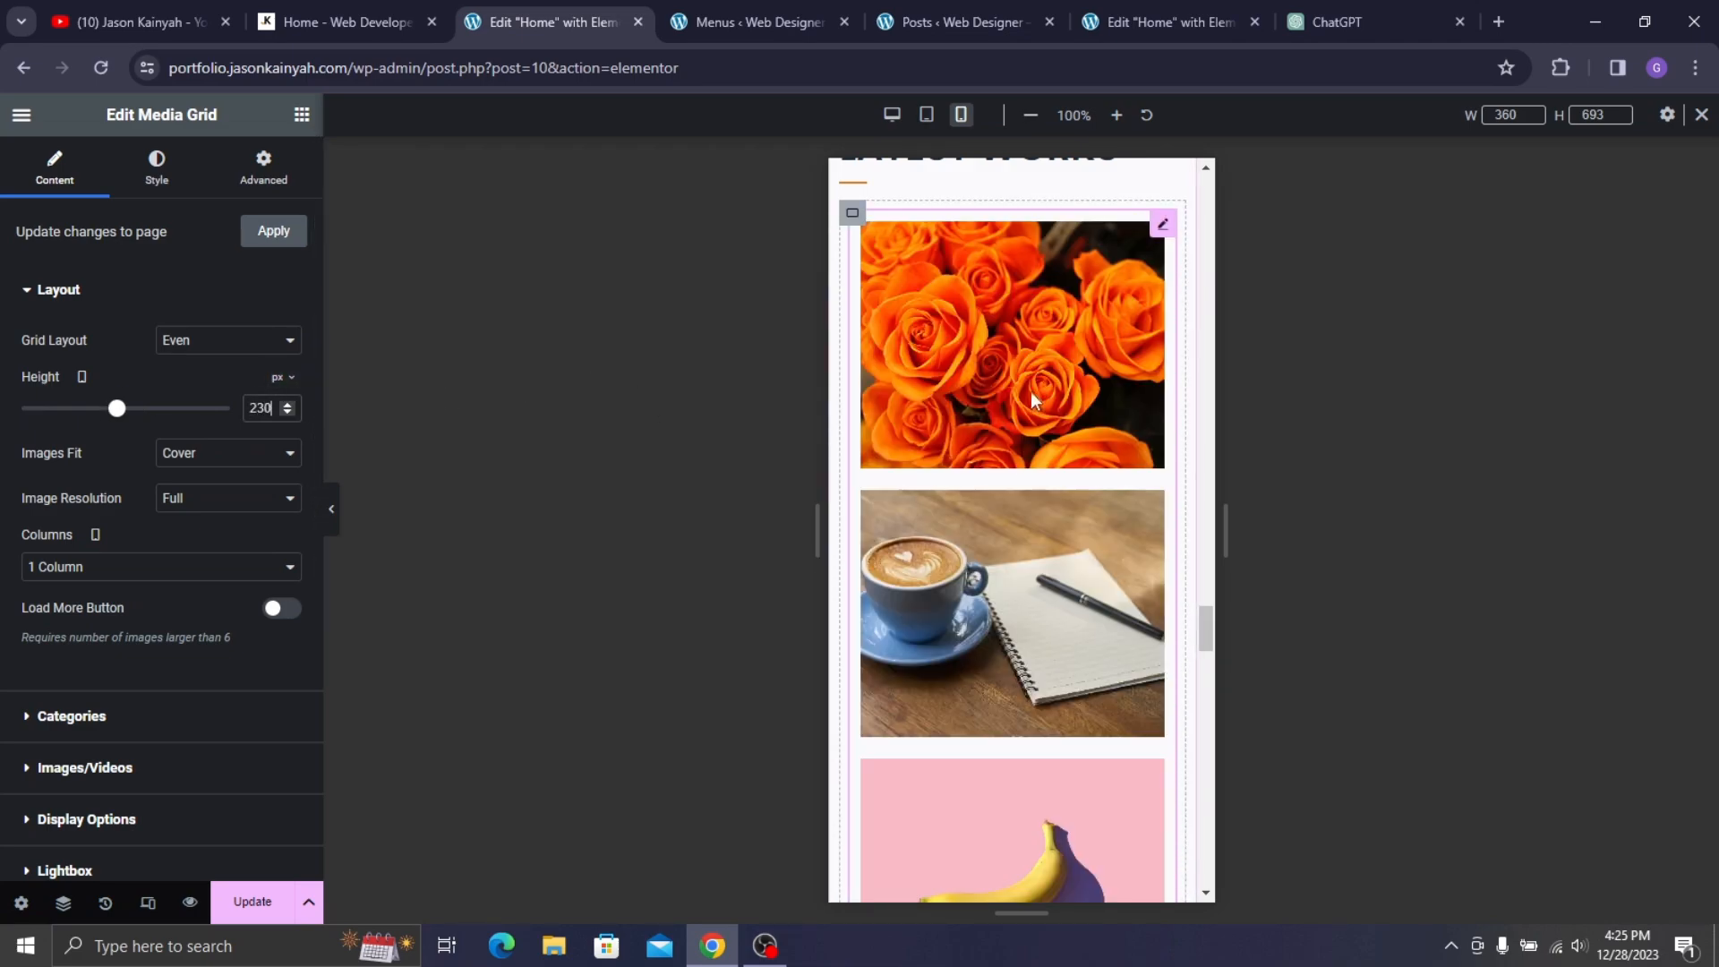
{"action": "scroll", "coordinate": [1074, 528], "scroll_direction": "down", "scroll_amount": 8}
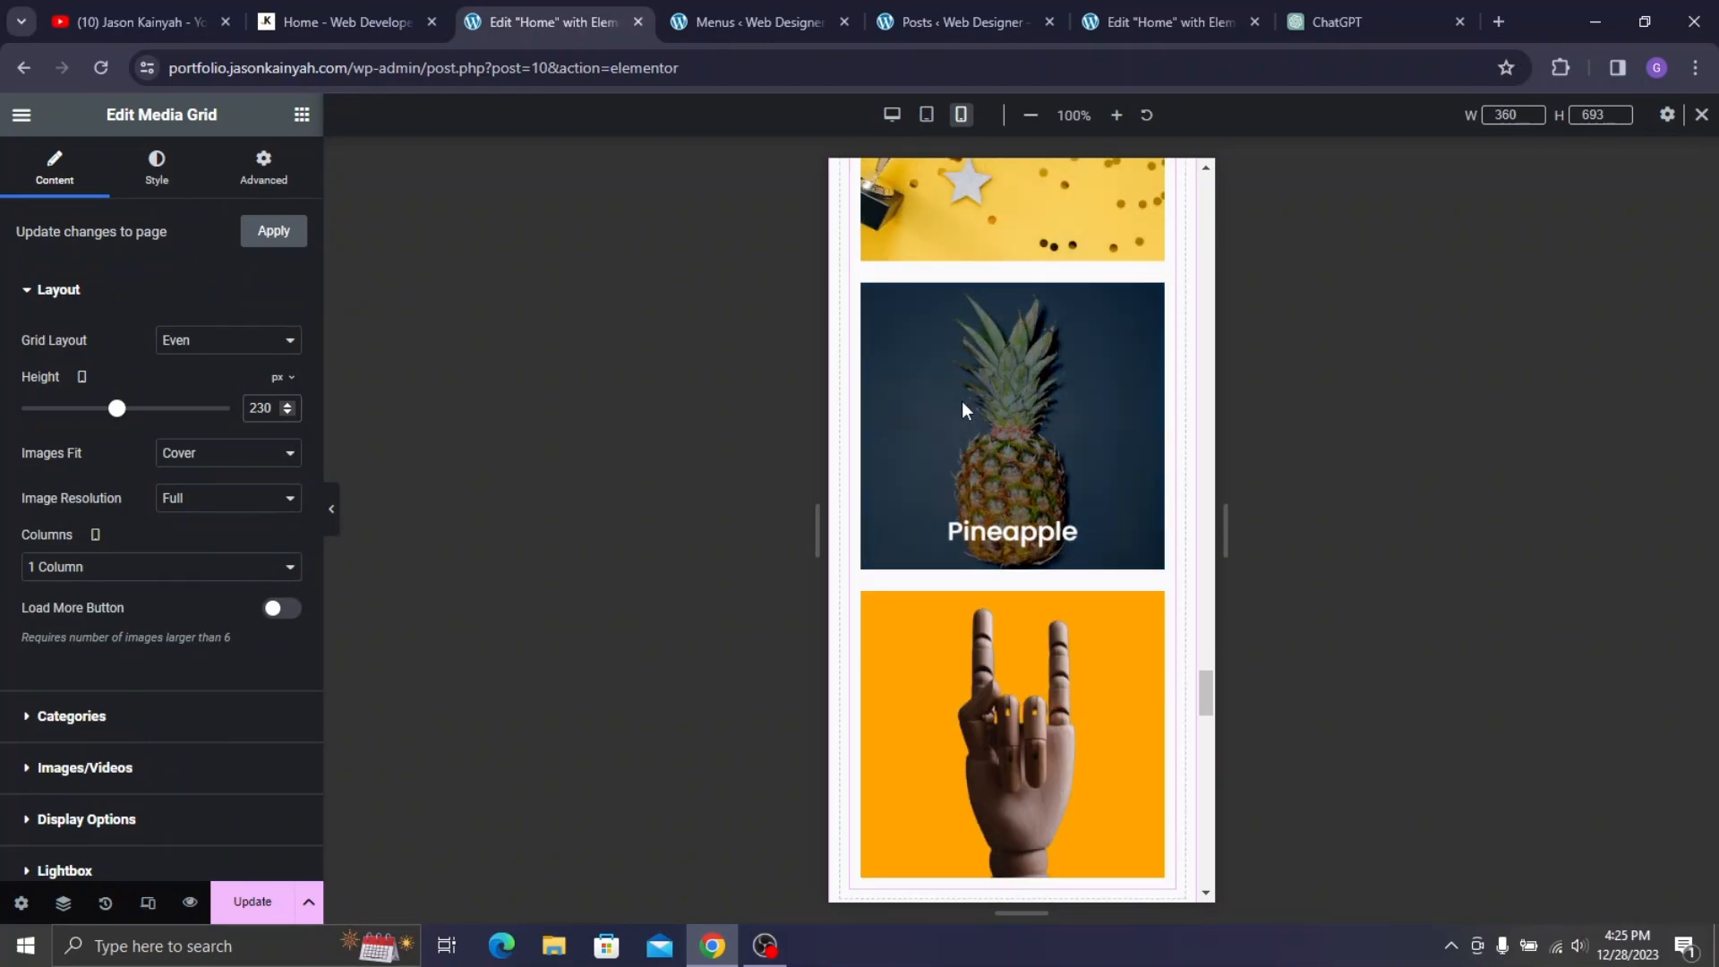
{"action": "left_click", "coordinate": [852, 287]}
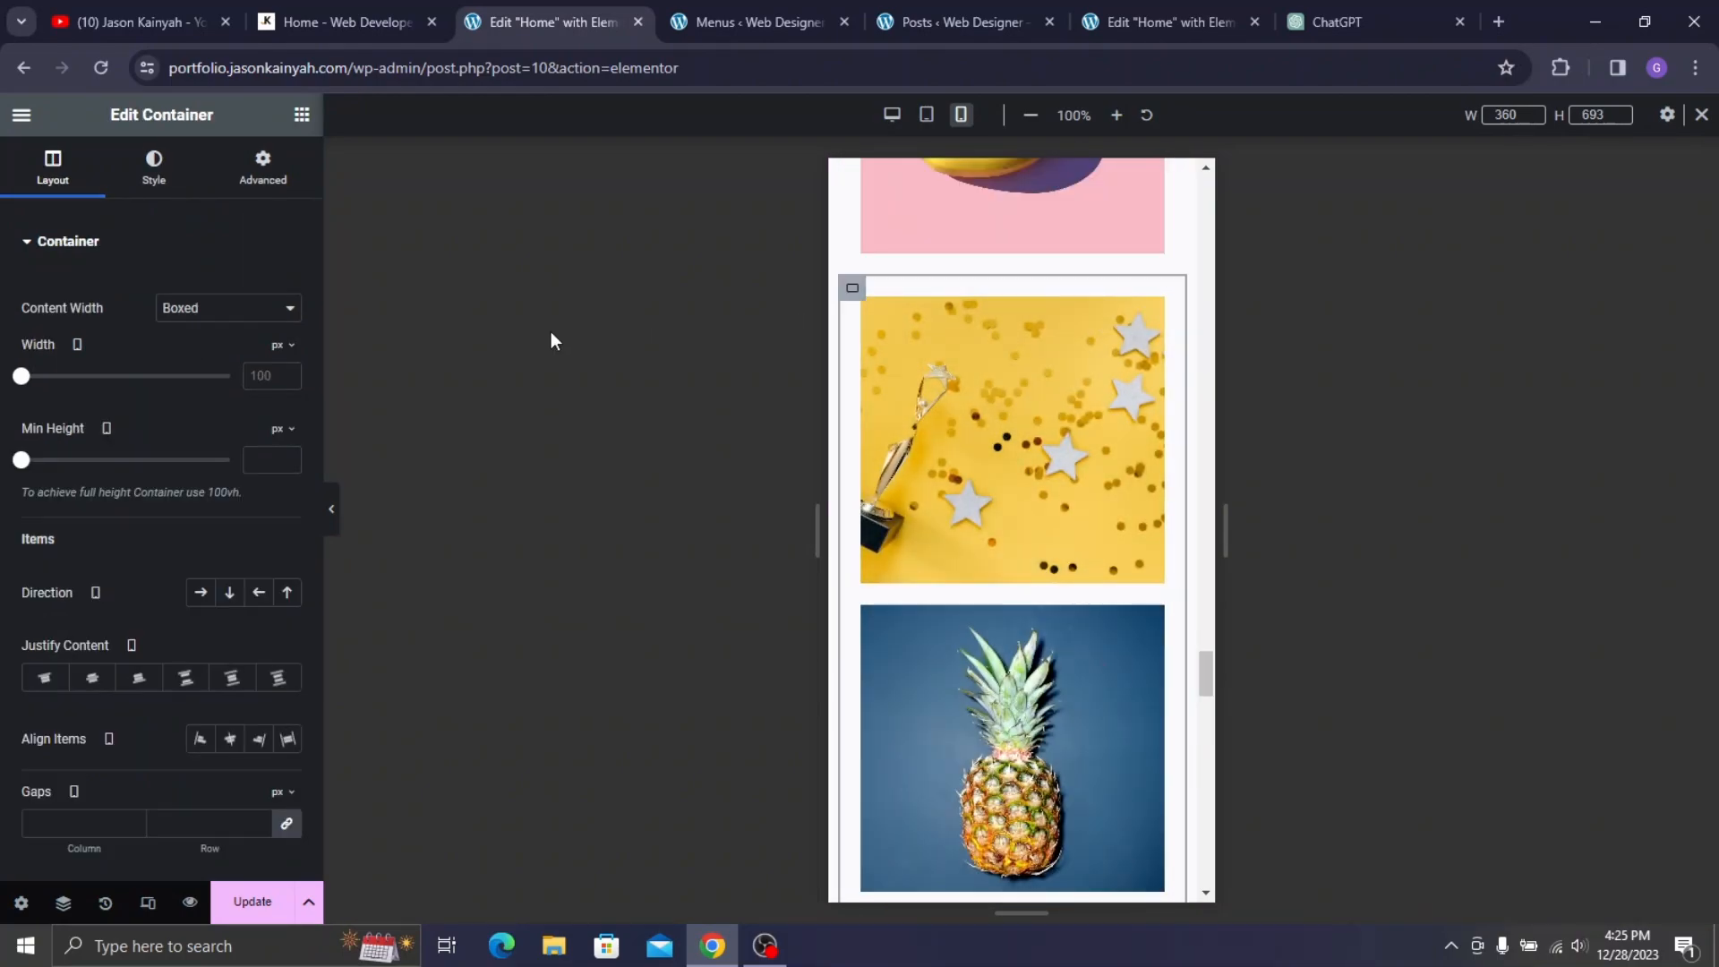
{"action": "left_click", "coordinate": [1028, 374]}
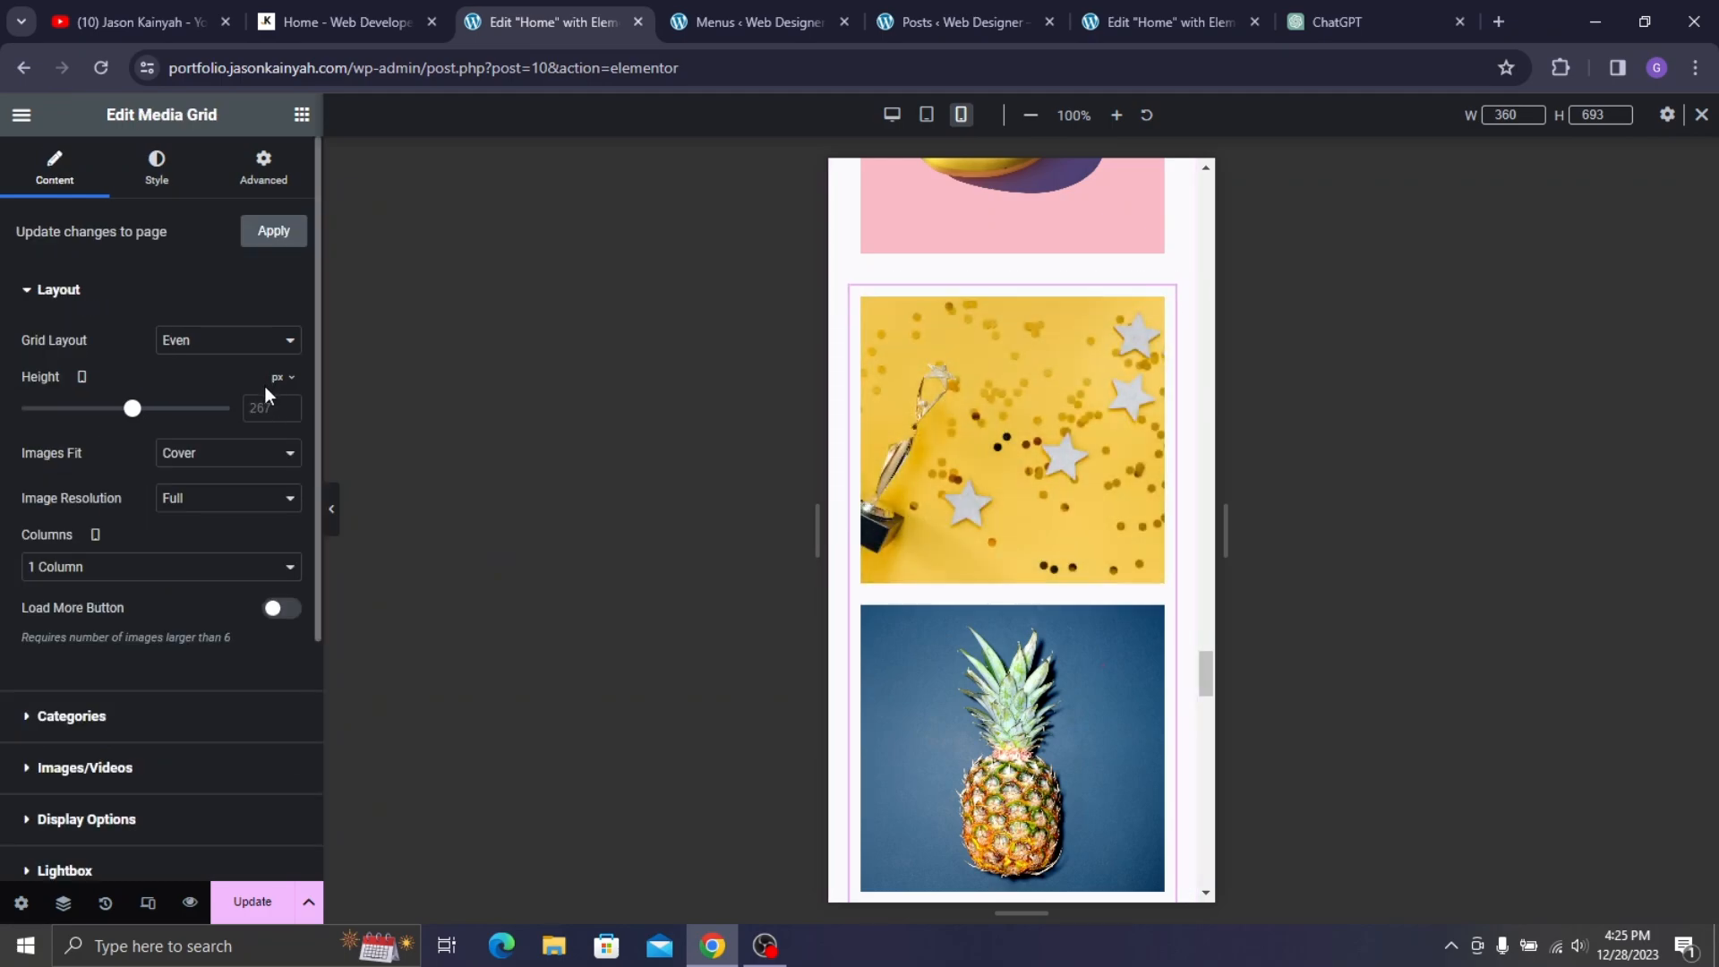
{"action": "type", "text": "230"}
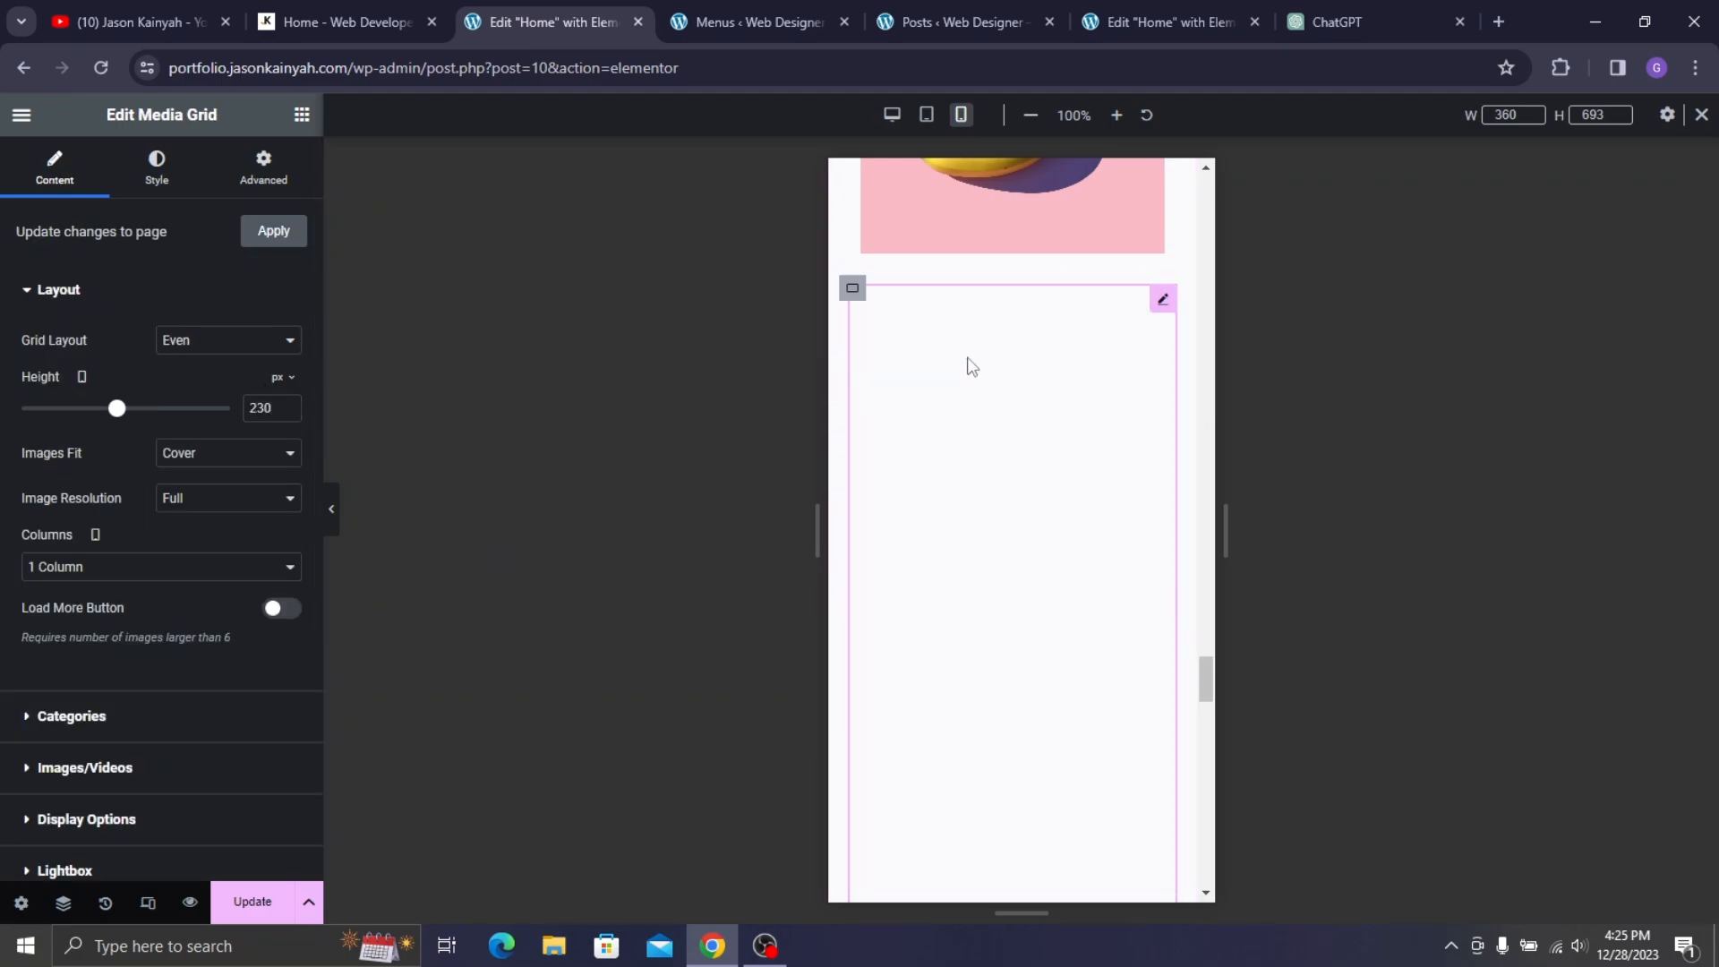
{"action": "scroll", "coordinate": [1012, 403], "scroll_direction": "down", "scroll_amount": 4}
{"action": "scroll", "coordinate": [1026, 408], "scroll_direction": "up", "scroll_amount": 6}
{"action": "scroll", "coordinate": [1029, 394], "scroll_direction": "down", "scroll_amount": 15}
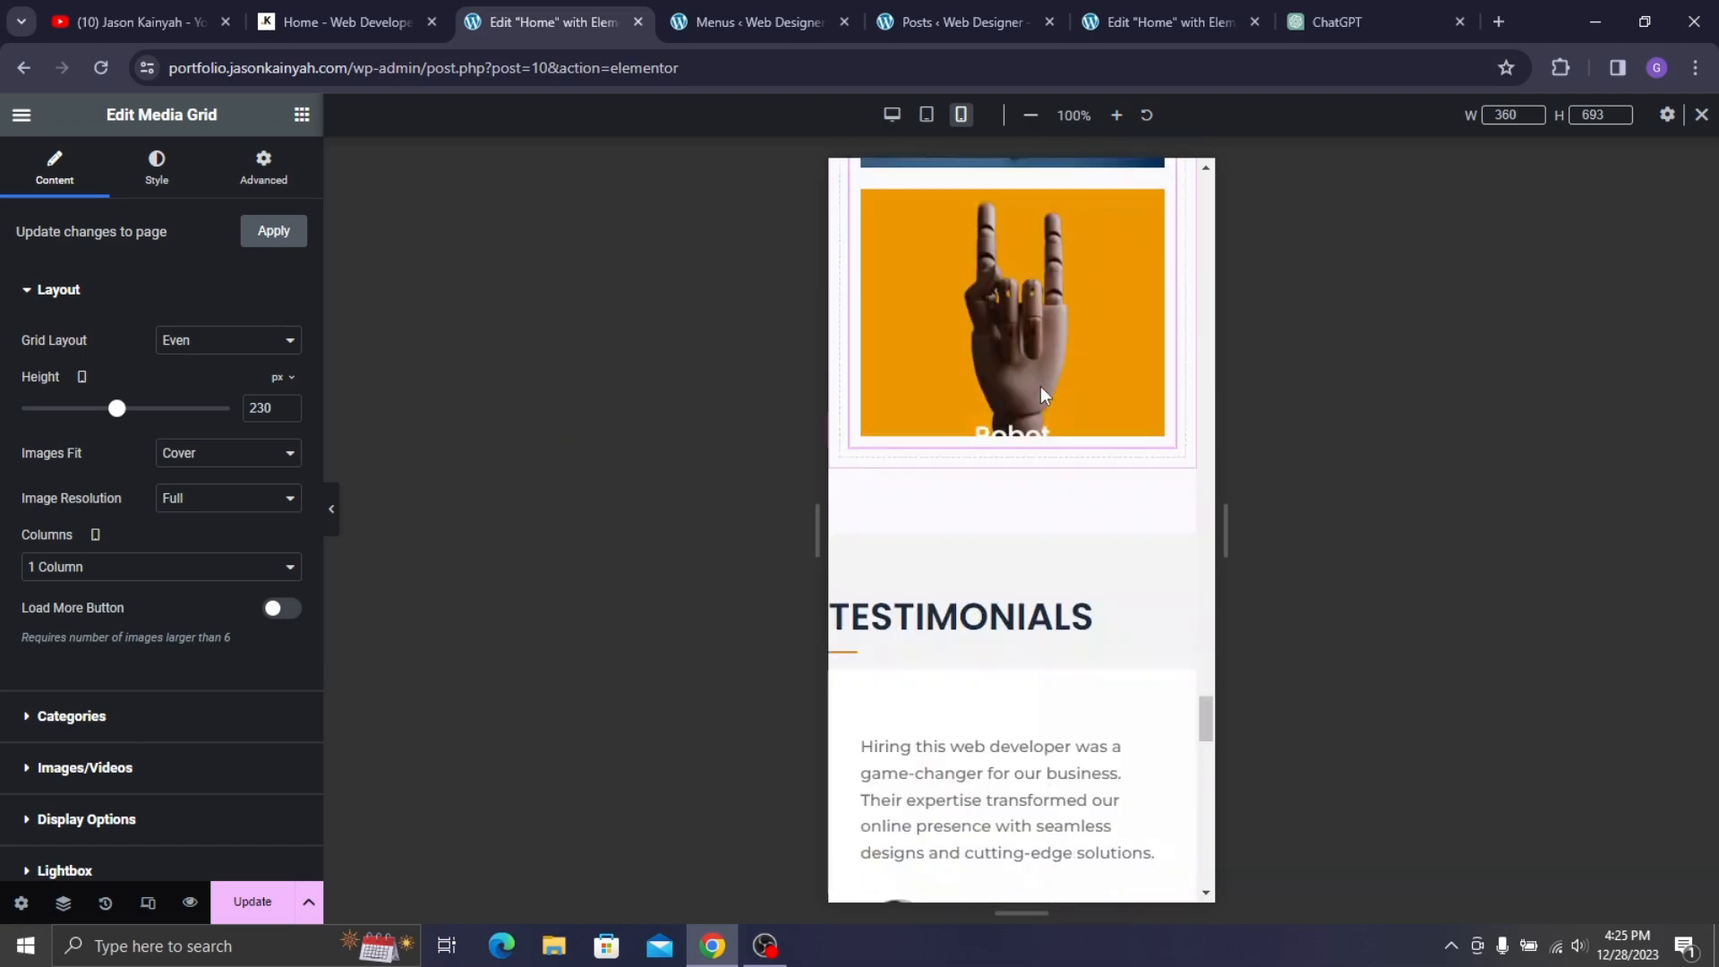
{"action": "scroll", "coordinate": [1025, 340], "scroll_direction": "up", "scroll_amount": 5}
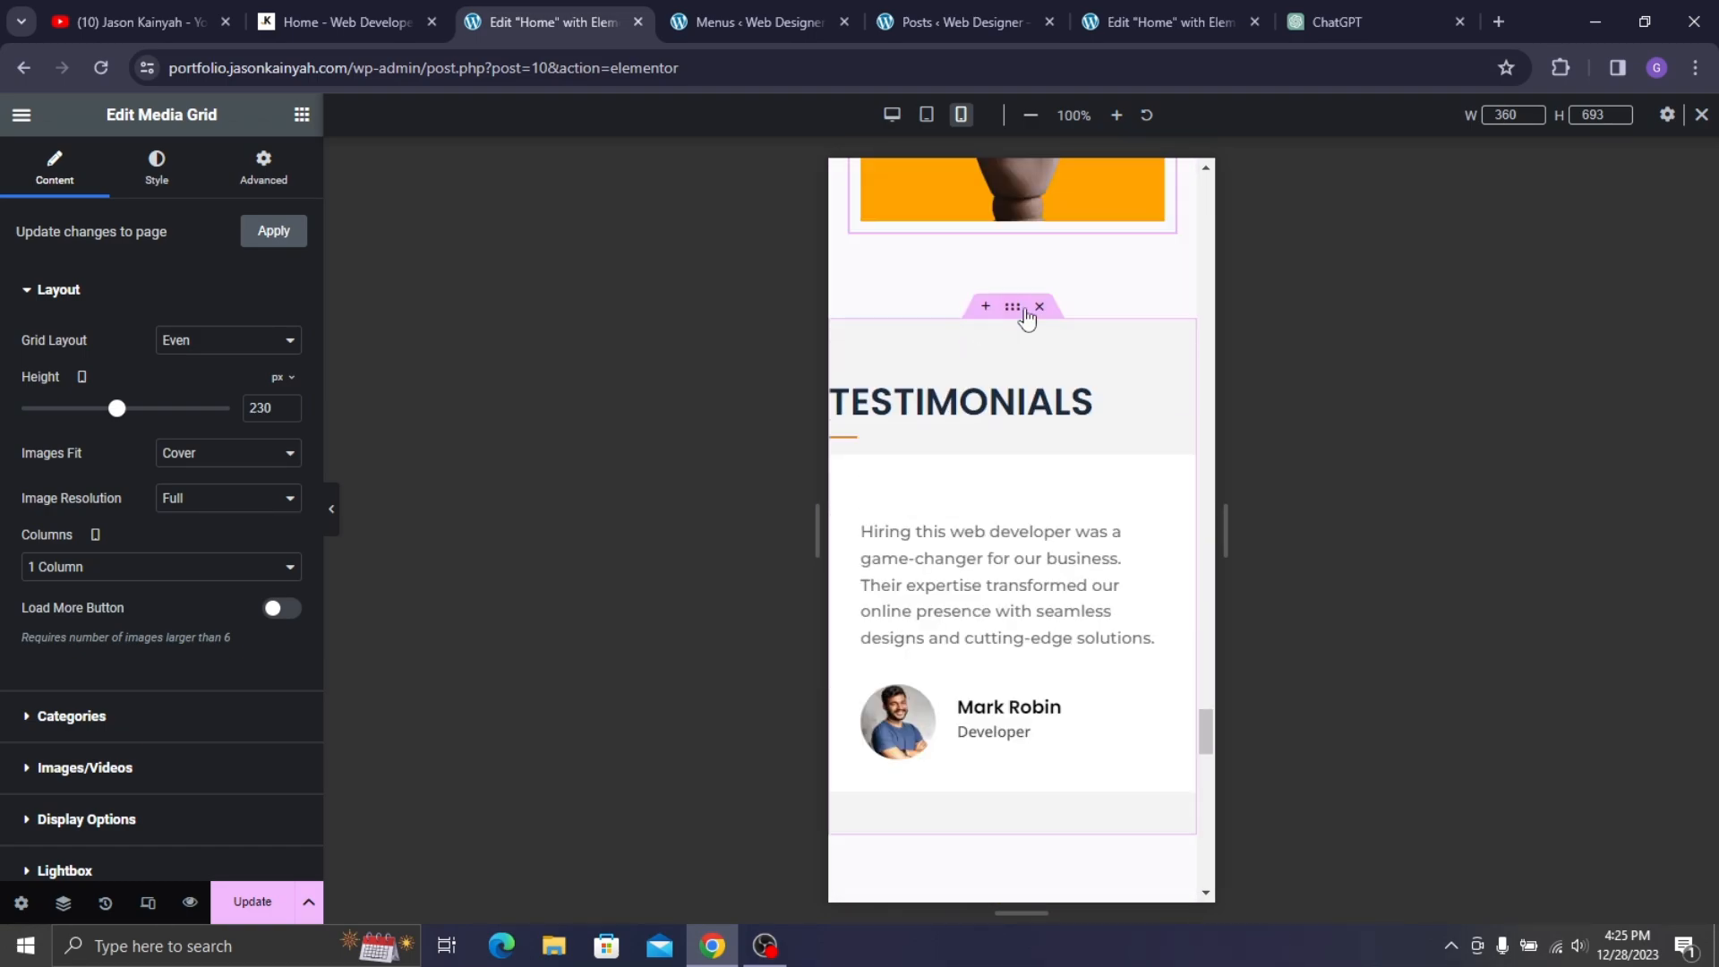
- Centre the TESTIMONIALS heading and set its font size to 29 px
{"action": "left_click", "coordinate": [976, 403]}
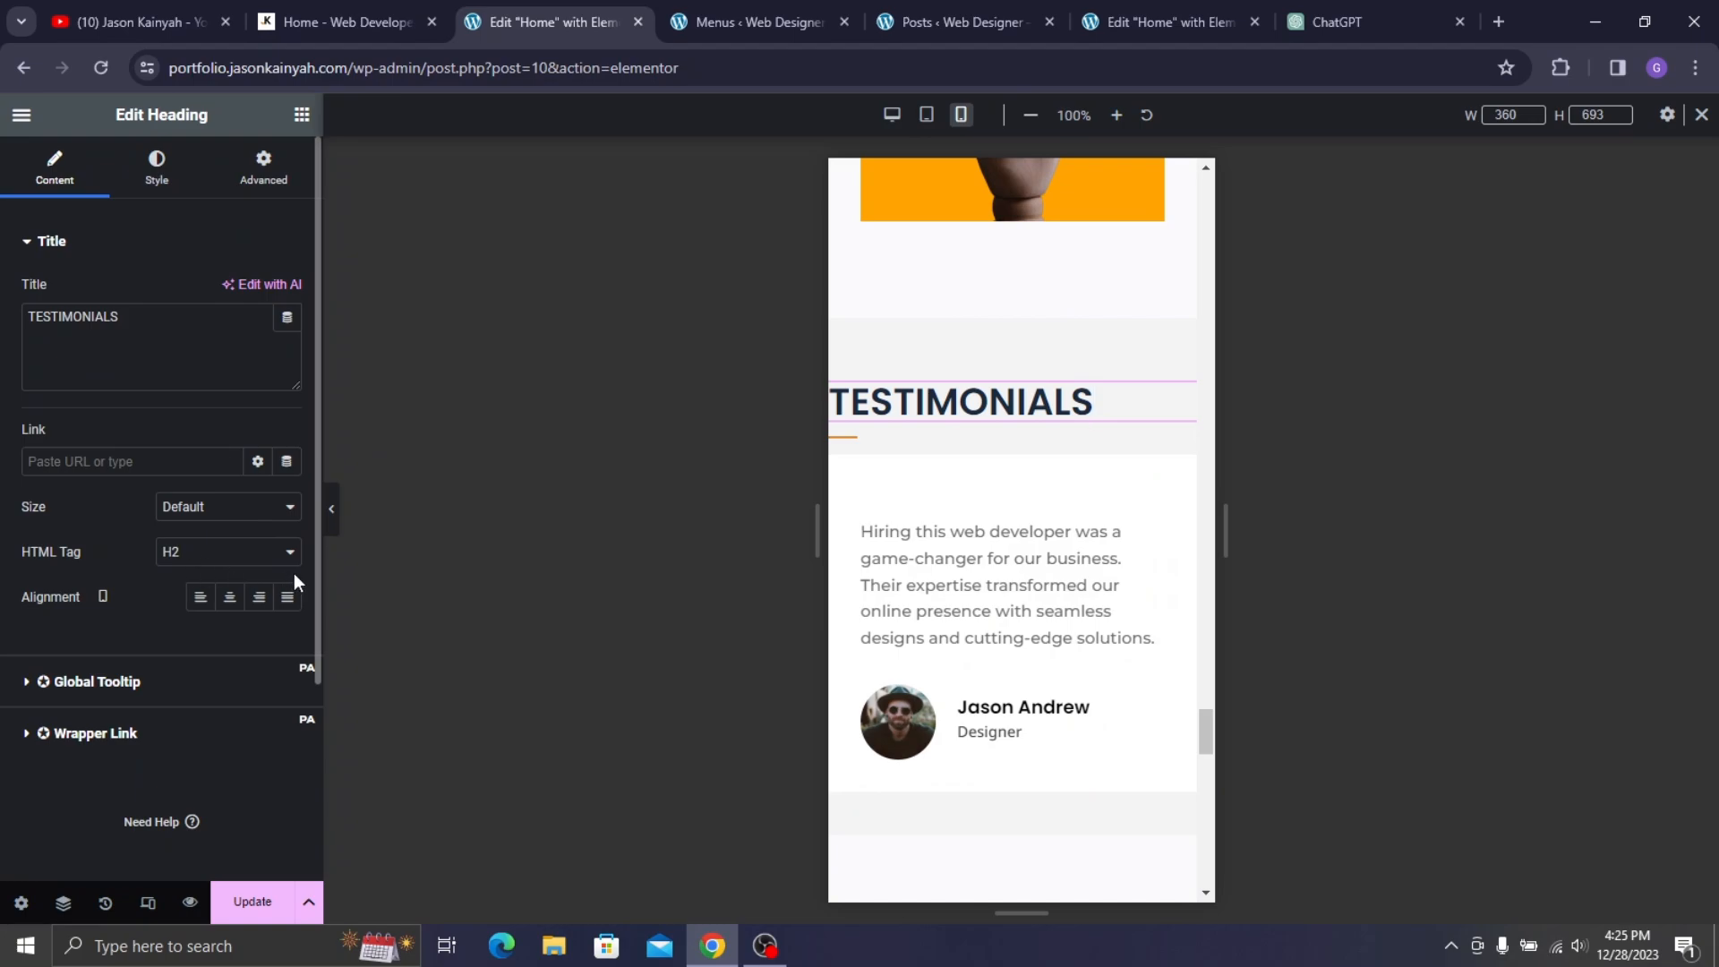
{"action": "left_click", "coordinate": [229, 596]}
{"action": "left_click", "coordinate": [184, 192]}
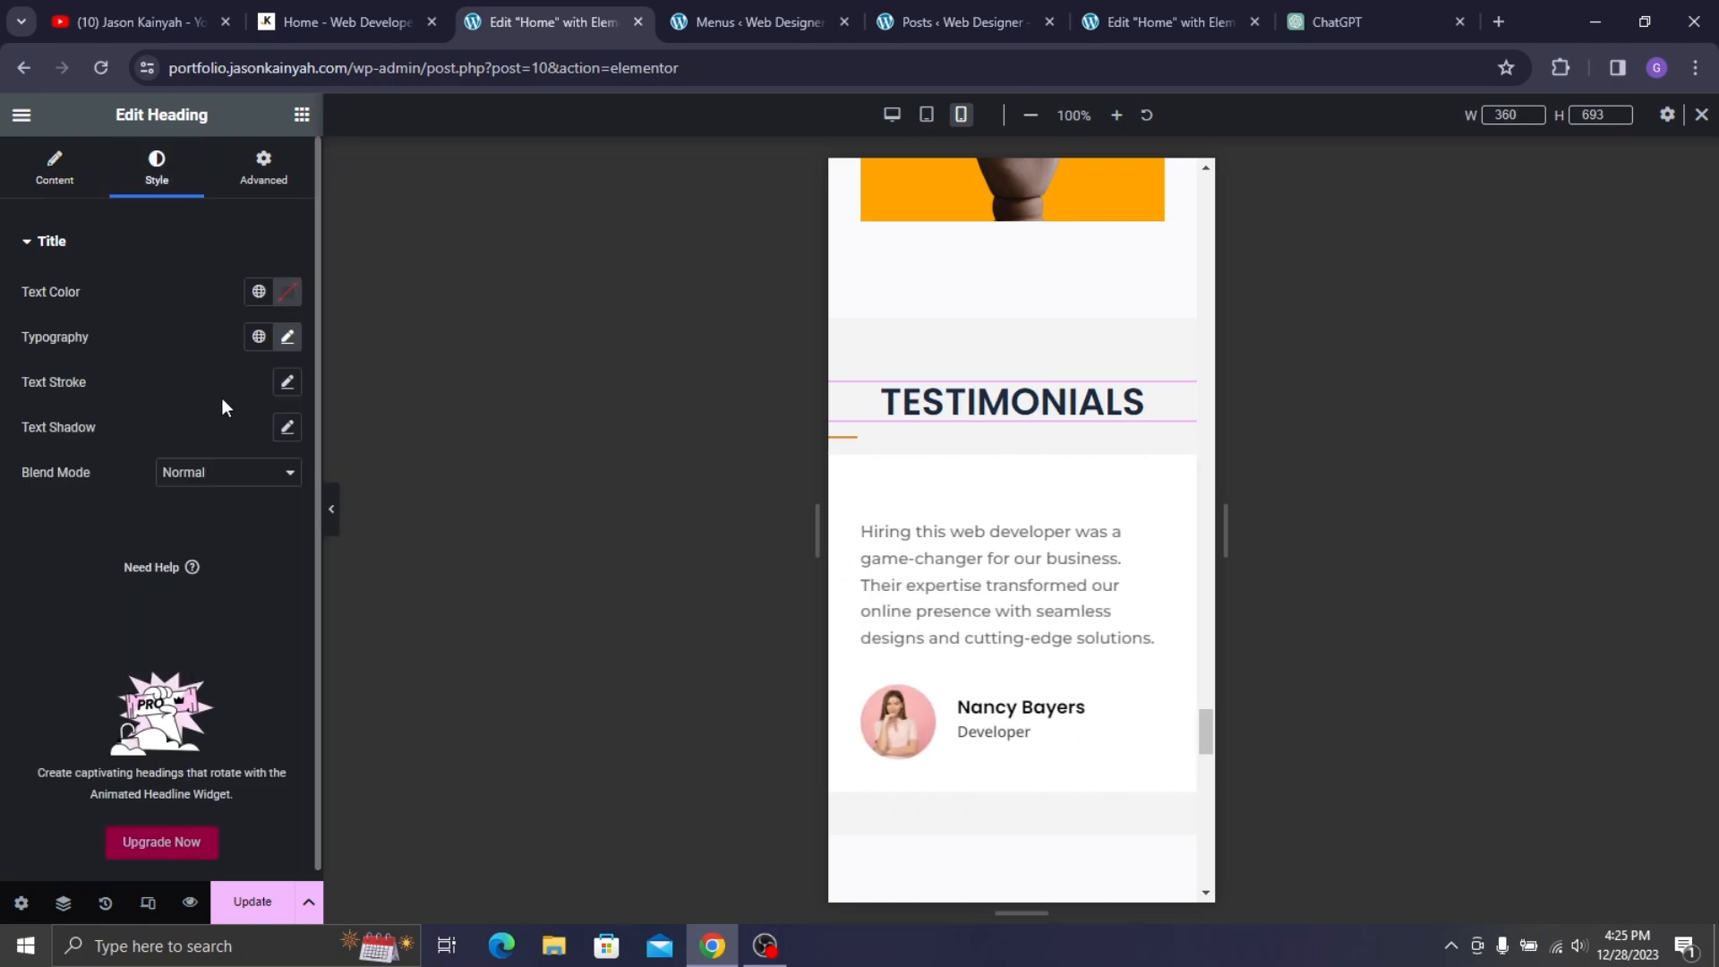
{"action": "left_click", "coordinate": [285, 337]}
{"action": "left_click", "coordinate": [241, 504]}
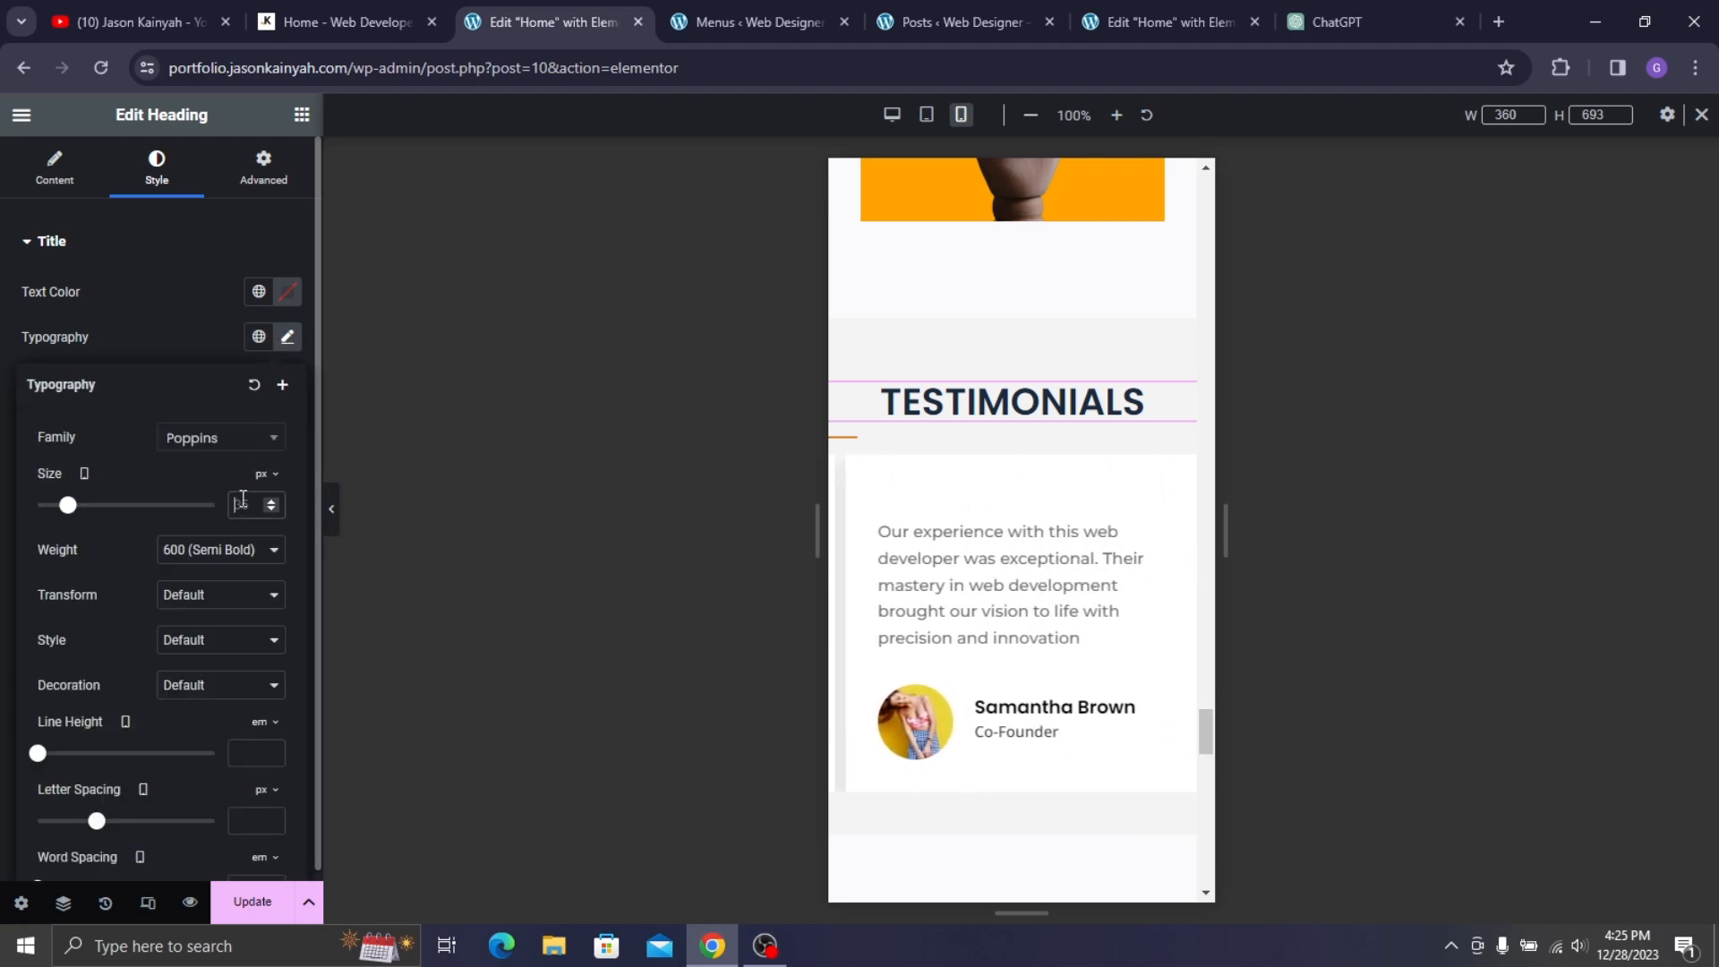
{"action": "type", "text": "29"}
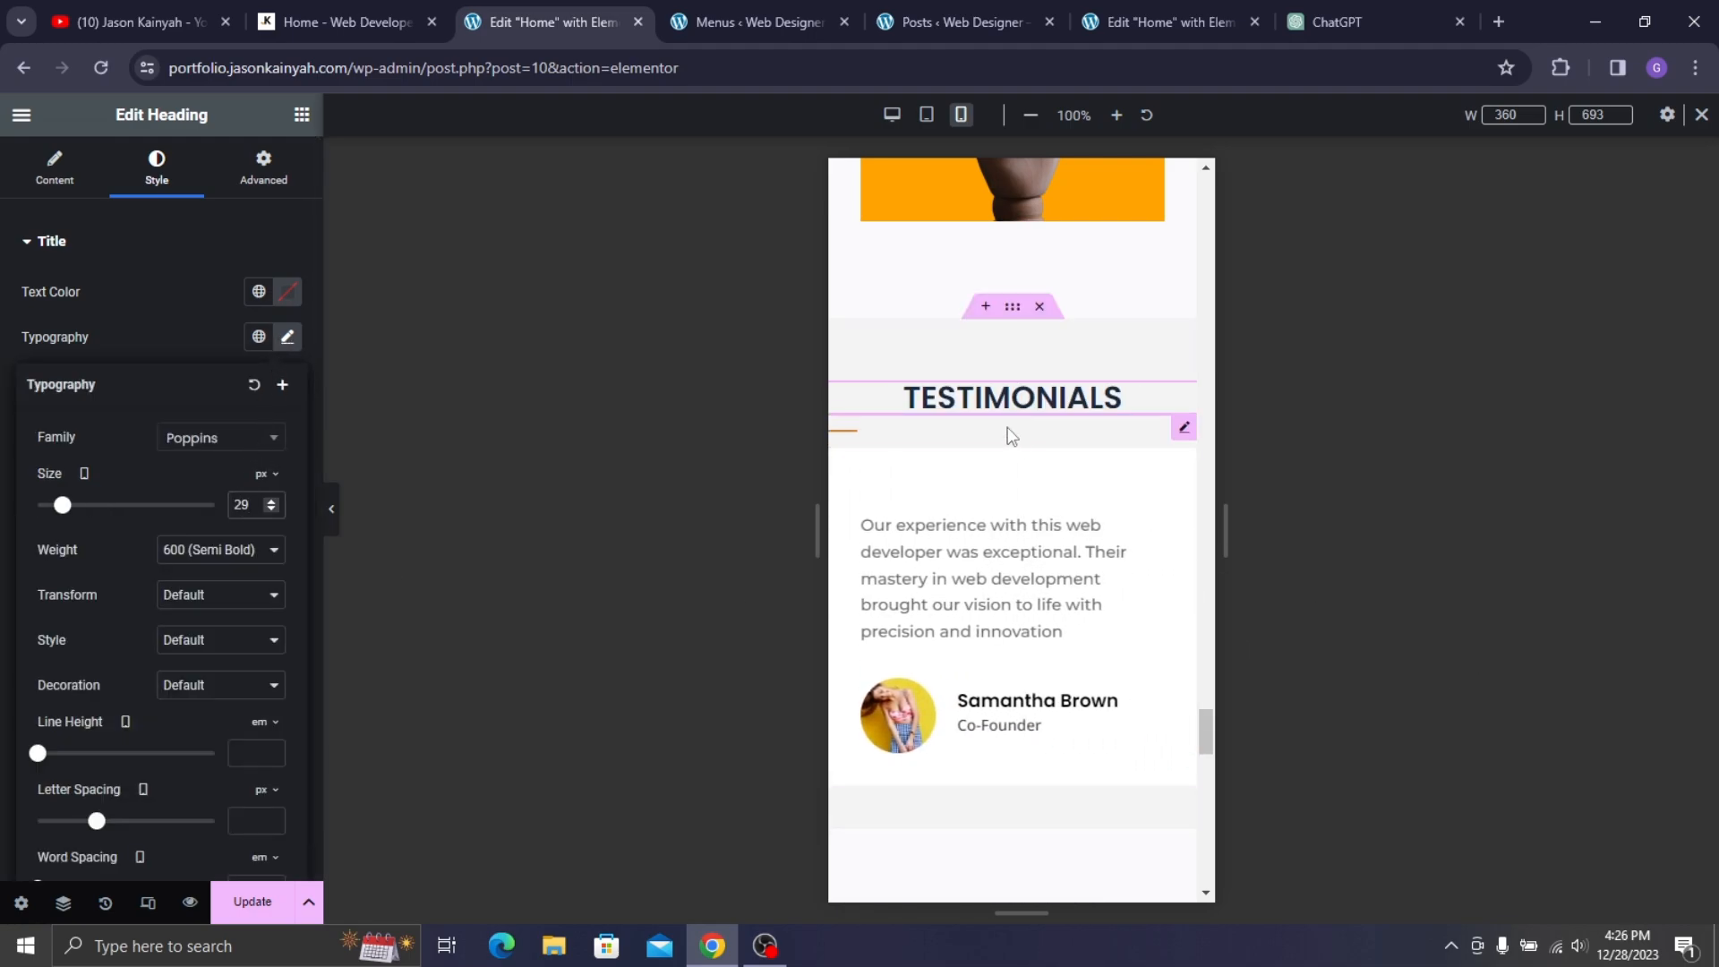
- Set the TESTIMONIALS divider width to 17%
{"action": "left_click", "coordinate": [974, 445]}
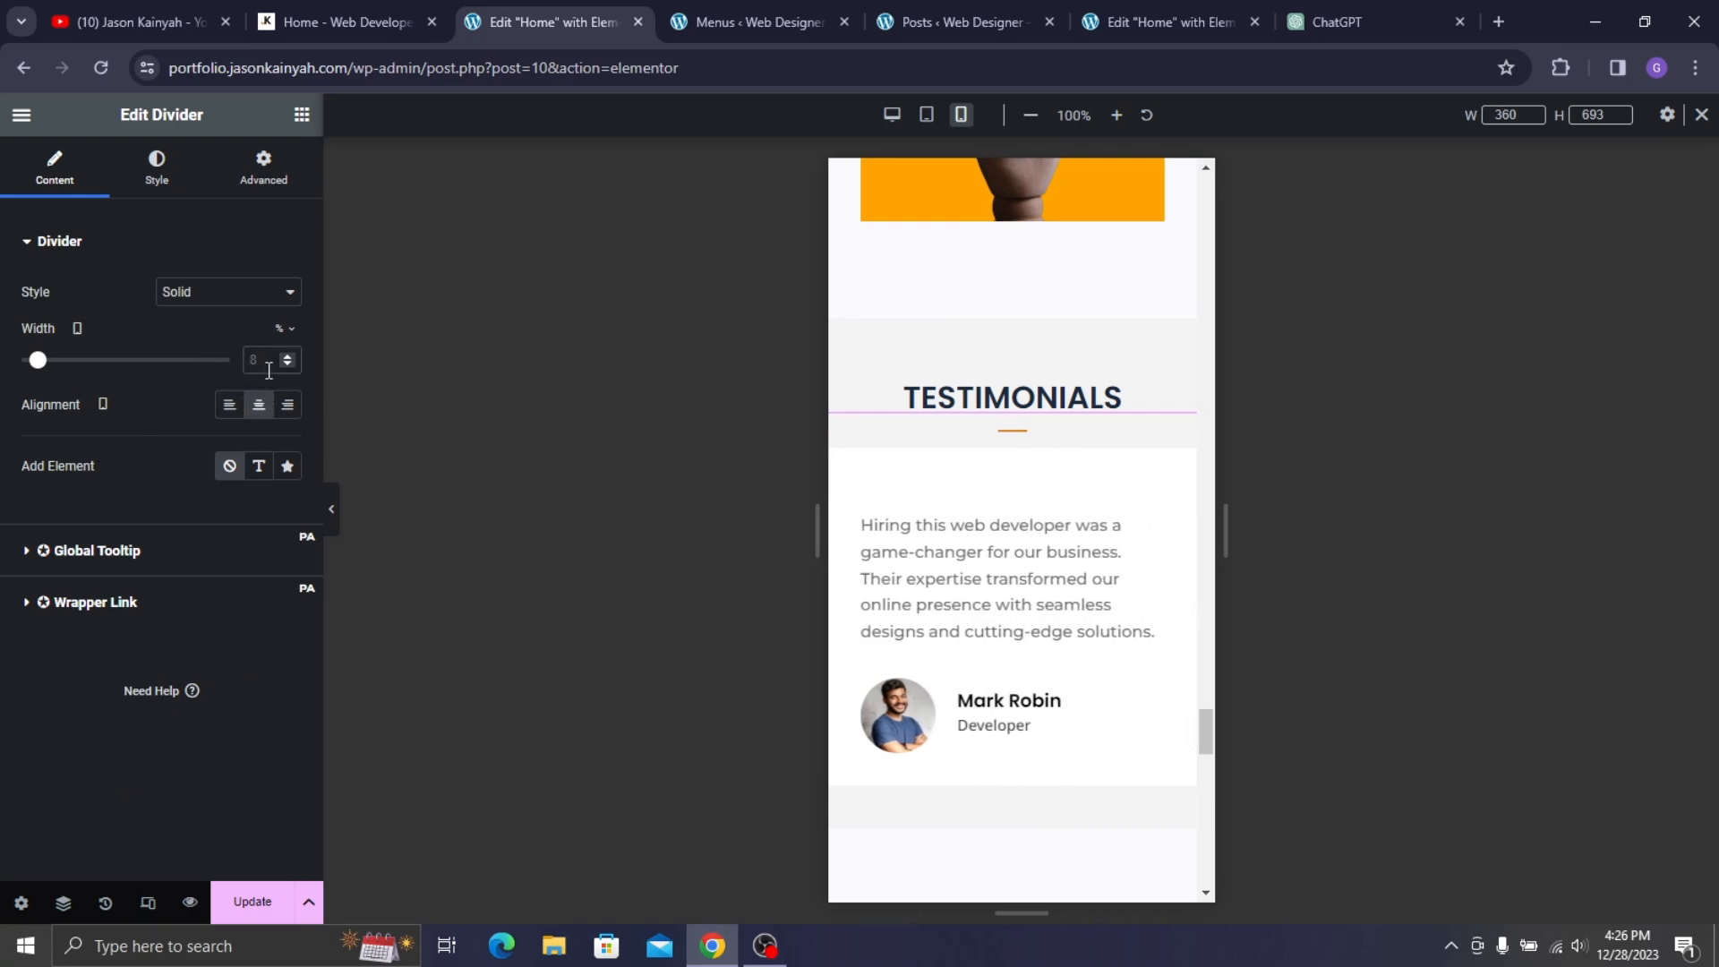
{"action": "type", "text": "17"}
{"action": "scroll", "coordinate": [990, 429], "scroll_direction": "down", "scroll_amount": 3}
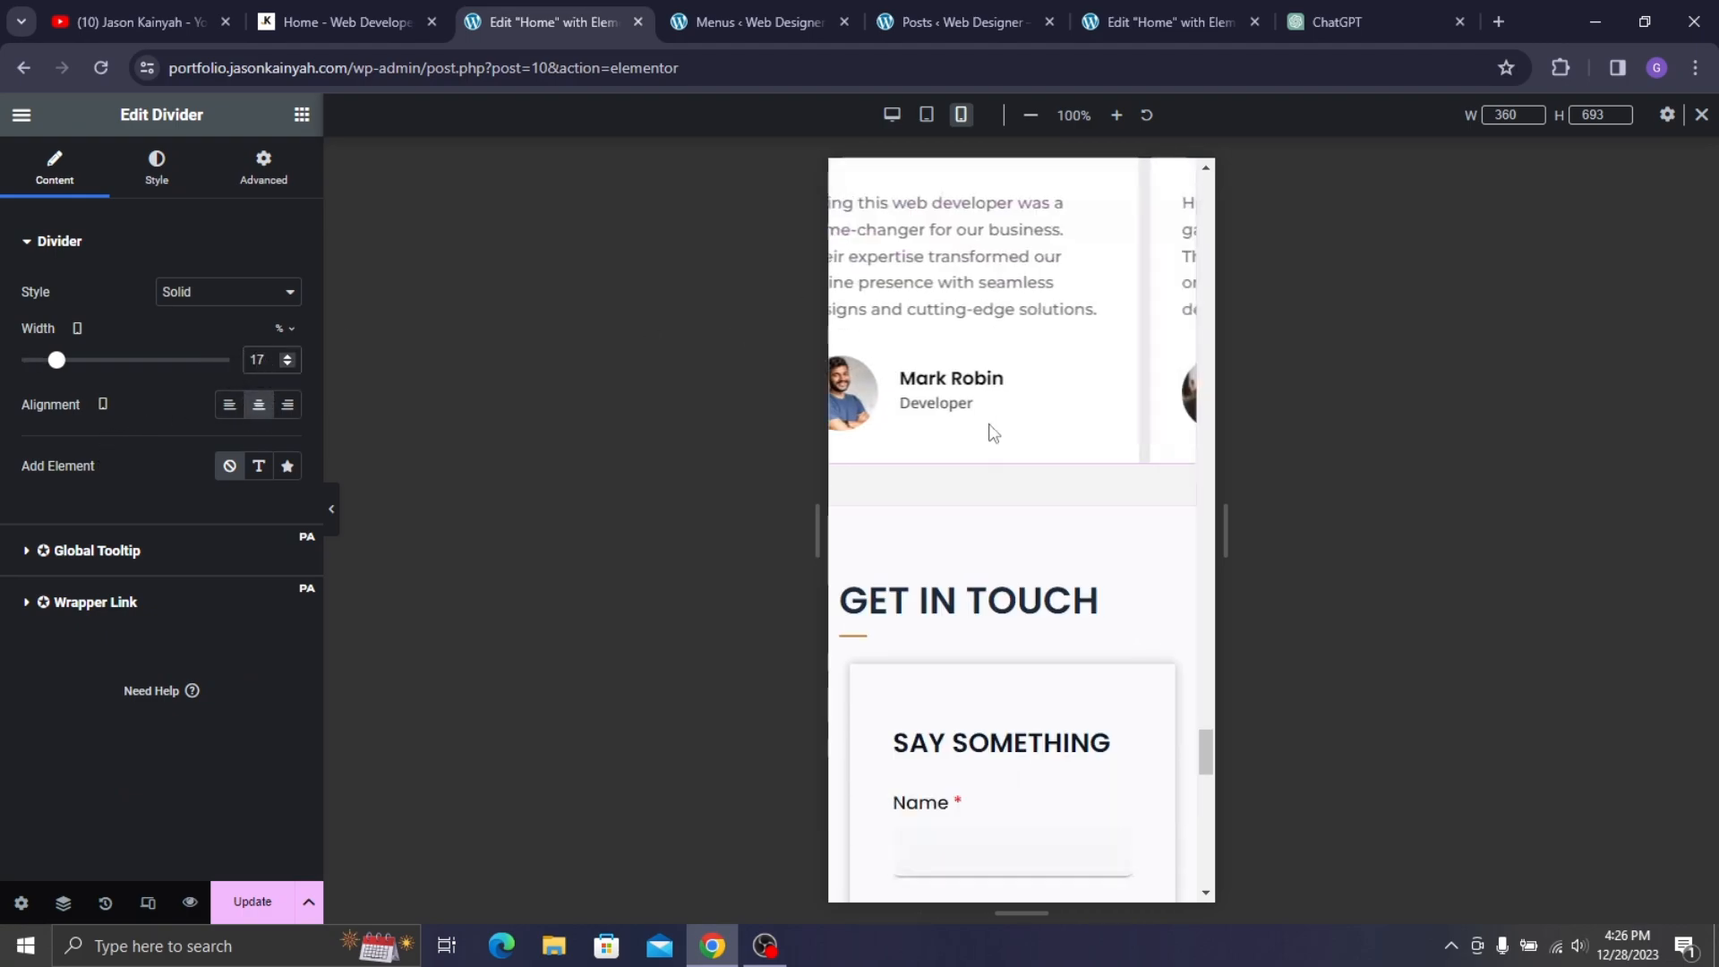
{"action": "left_click", "coordinate": [1004, 286]}
- Set the testimonial description font size to 14 px
{"action": "left_click", "coordinate": [157, 172]}
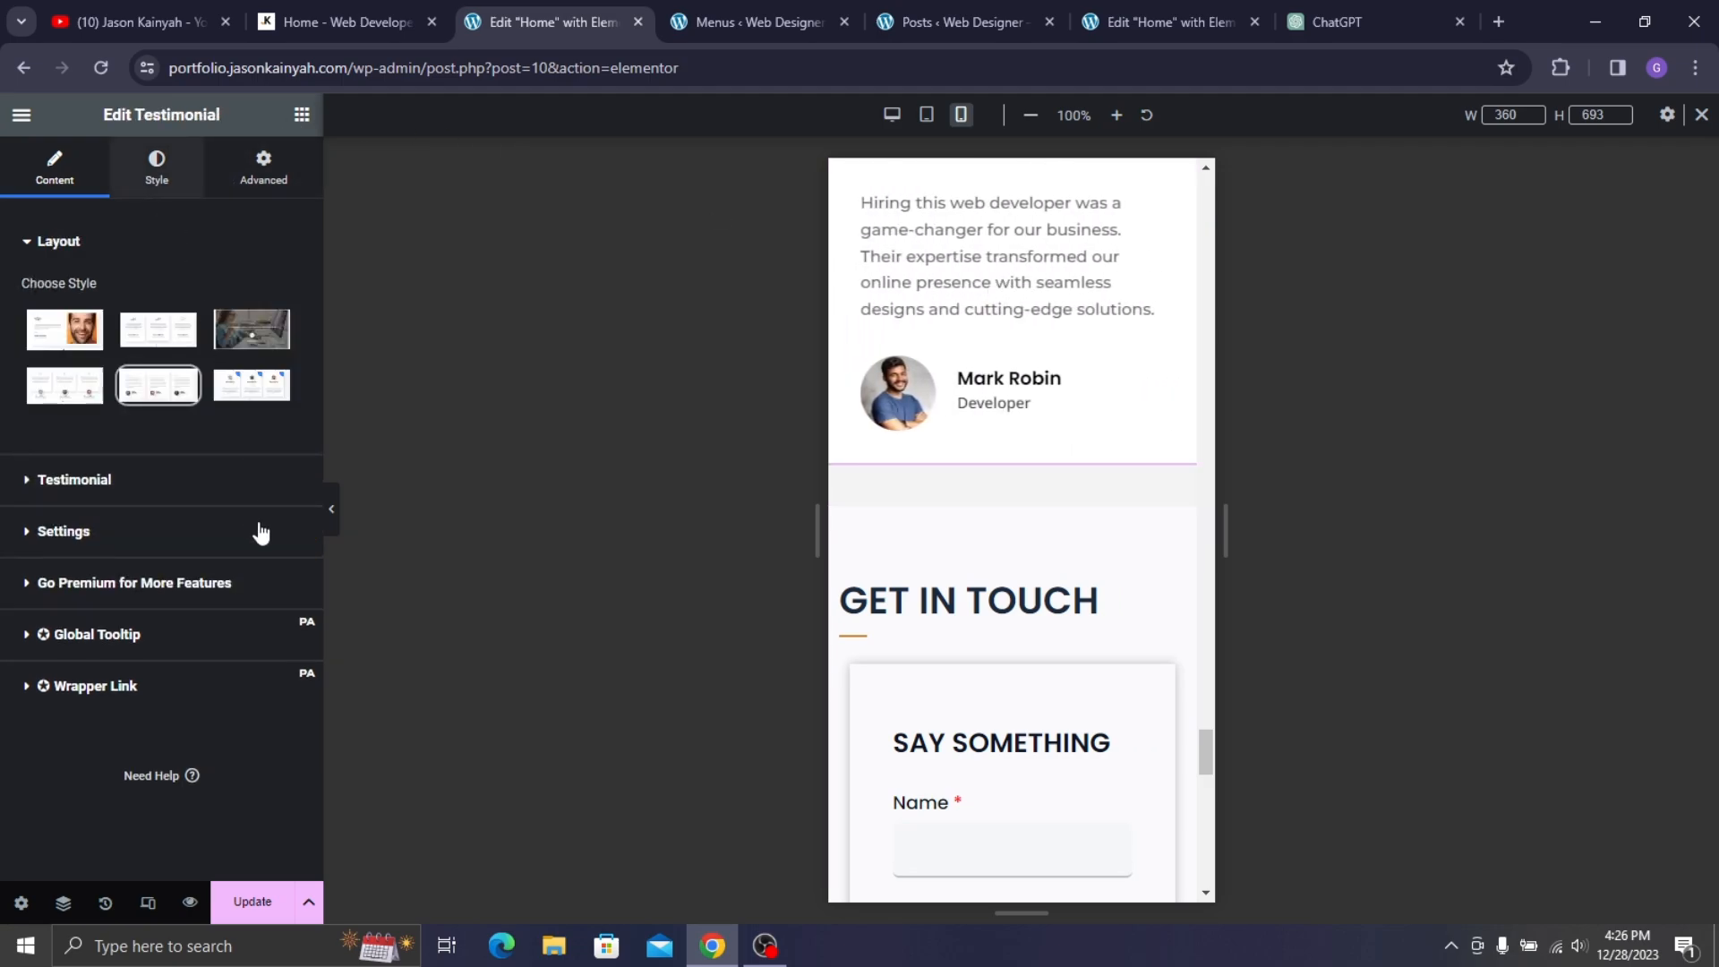
{"action": "scroll", "coordinate": [197, 662], "scroll_direction": "down", "scroll_amount": 2}
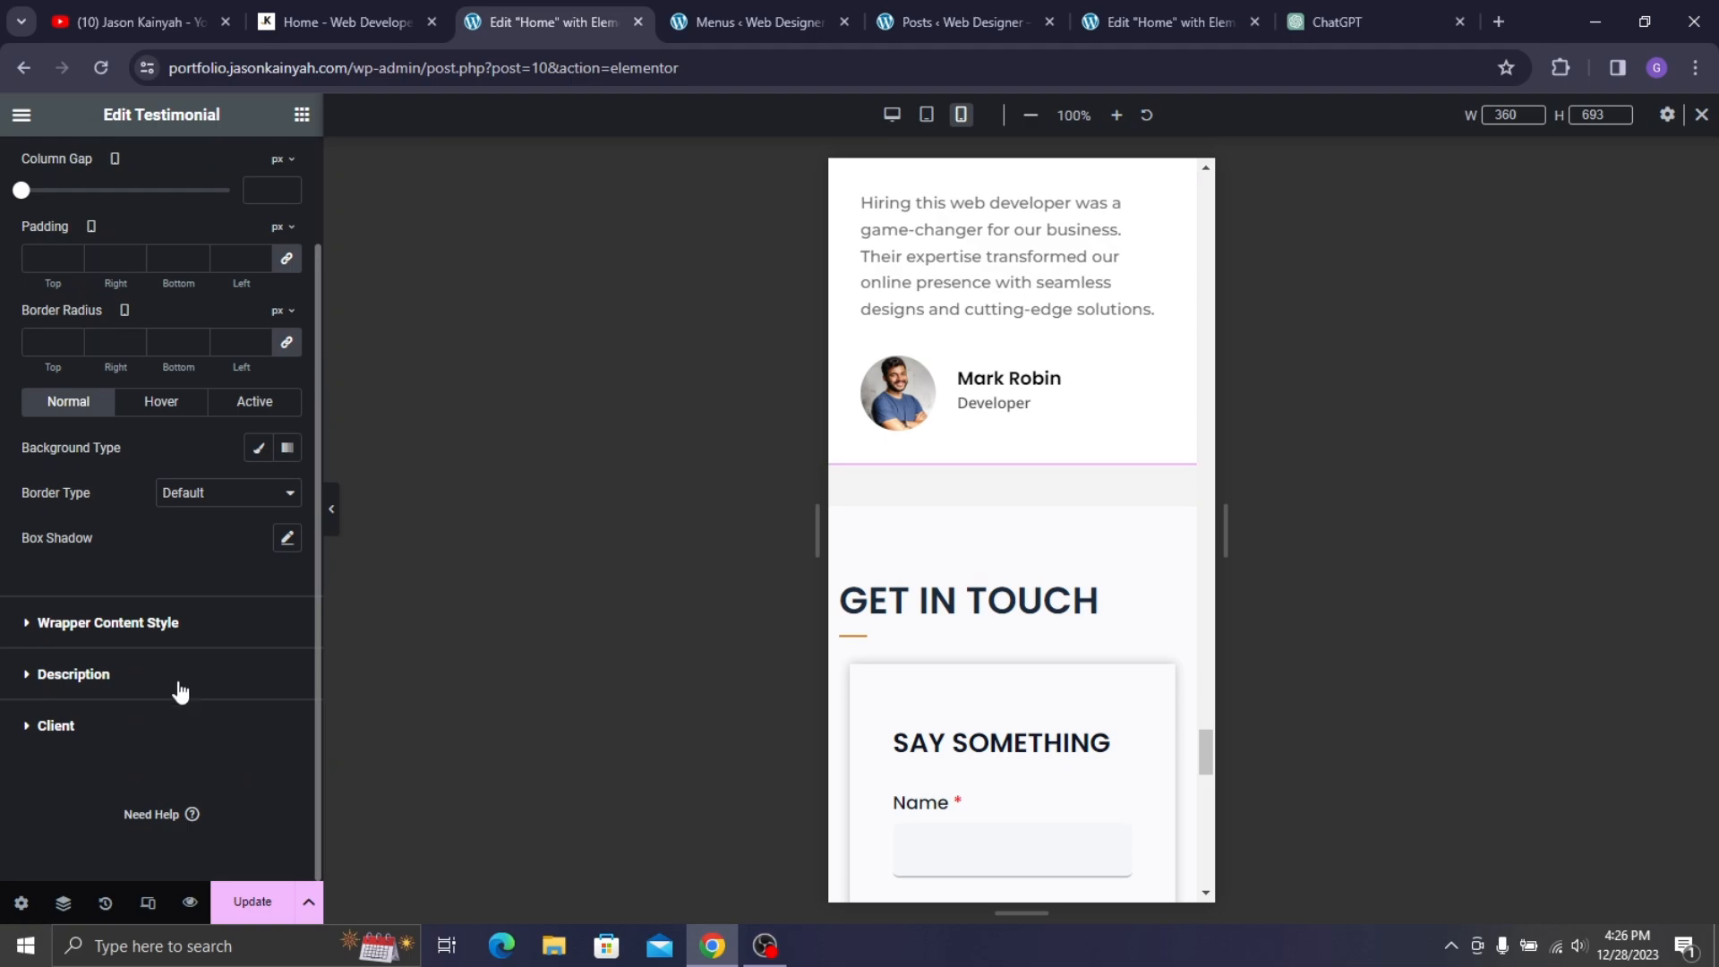
{"action": "left_click", "coordinate": [177, 681]}
{"action": "left_click", "coordinate": [287, 486]}
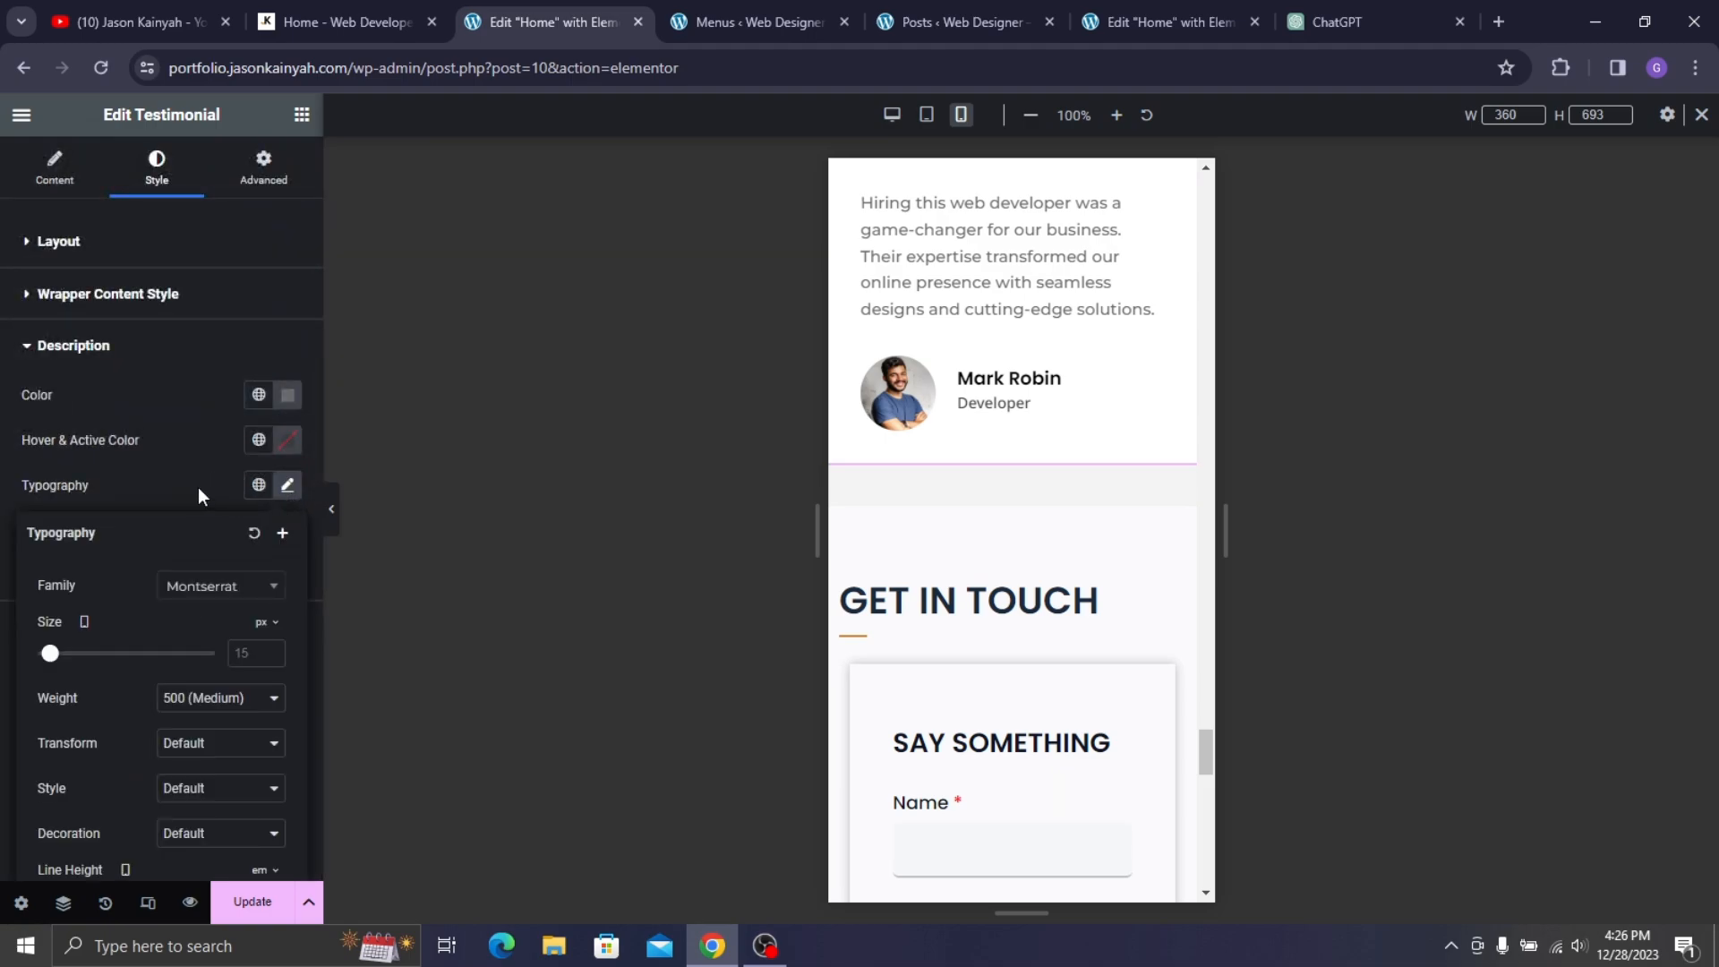
{"action": "left_click", "coordinate": [256, 652]}
{"action": "type", "text": "1"}
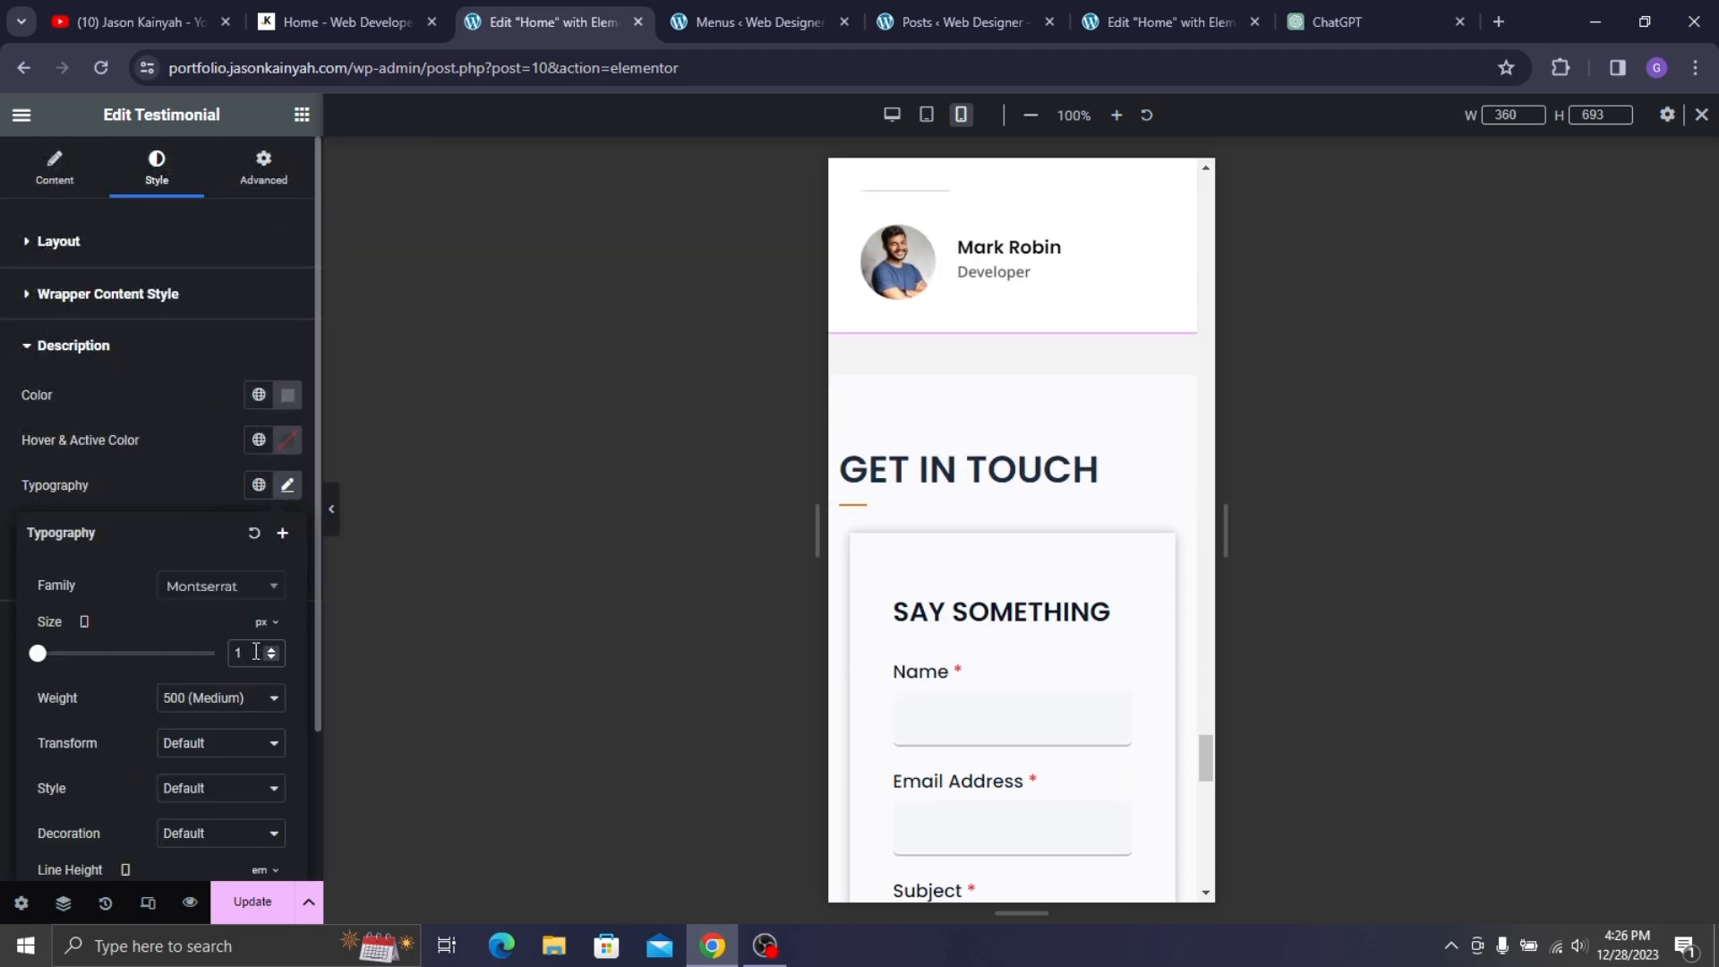
{"action": "type", "text": "4"}
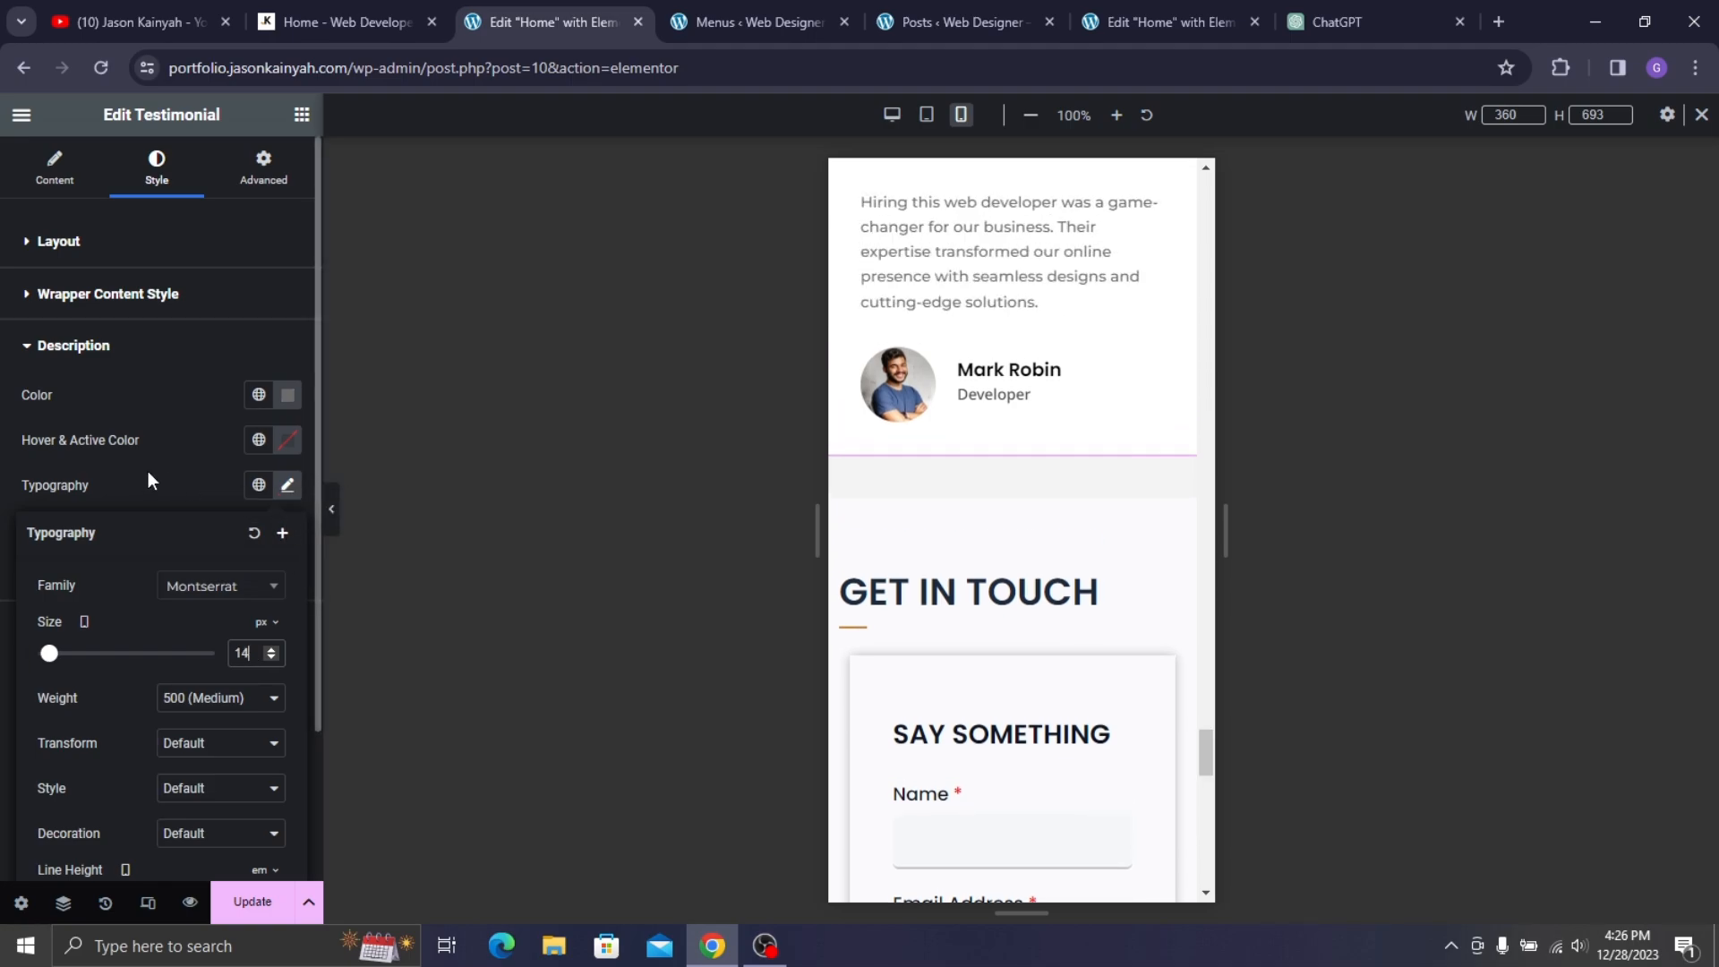
{"action": "left_click", "coordinate": [147, 472]}
{"action": "scroll", "coordinate": [997, 326], "scroll_direction": "up", "scroll_amount": 2}
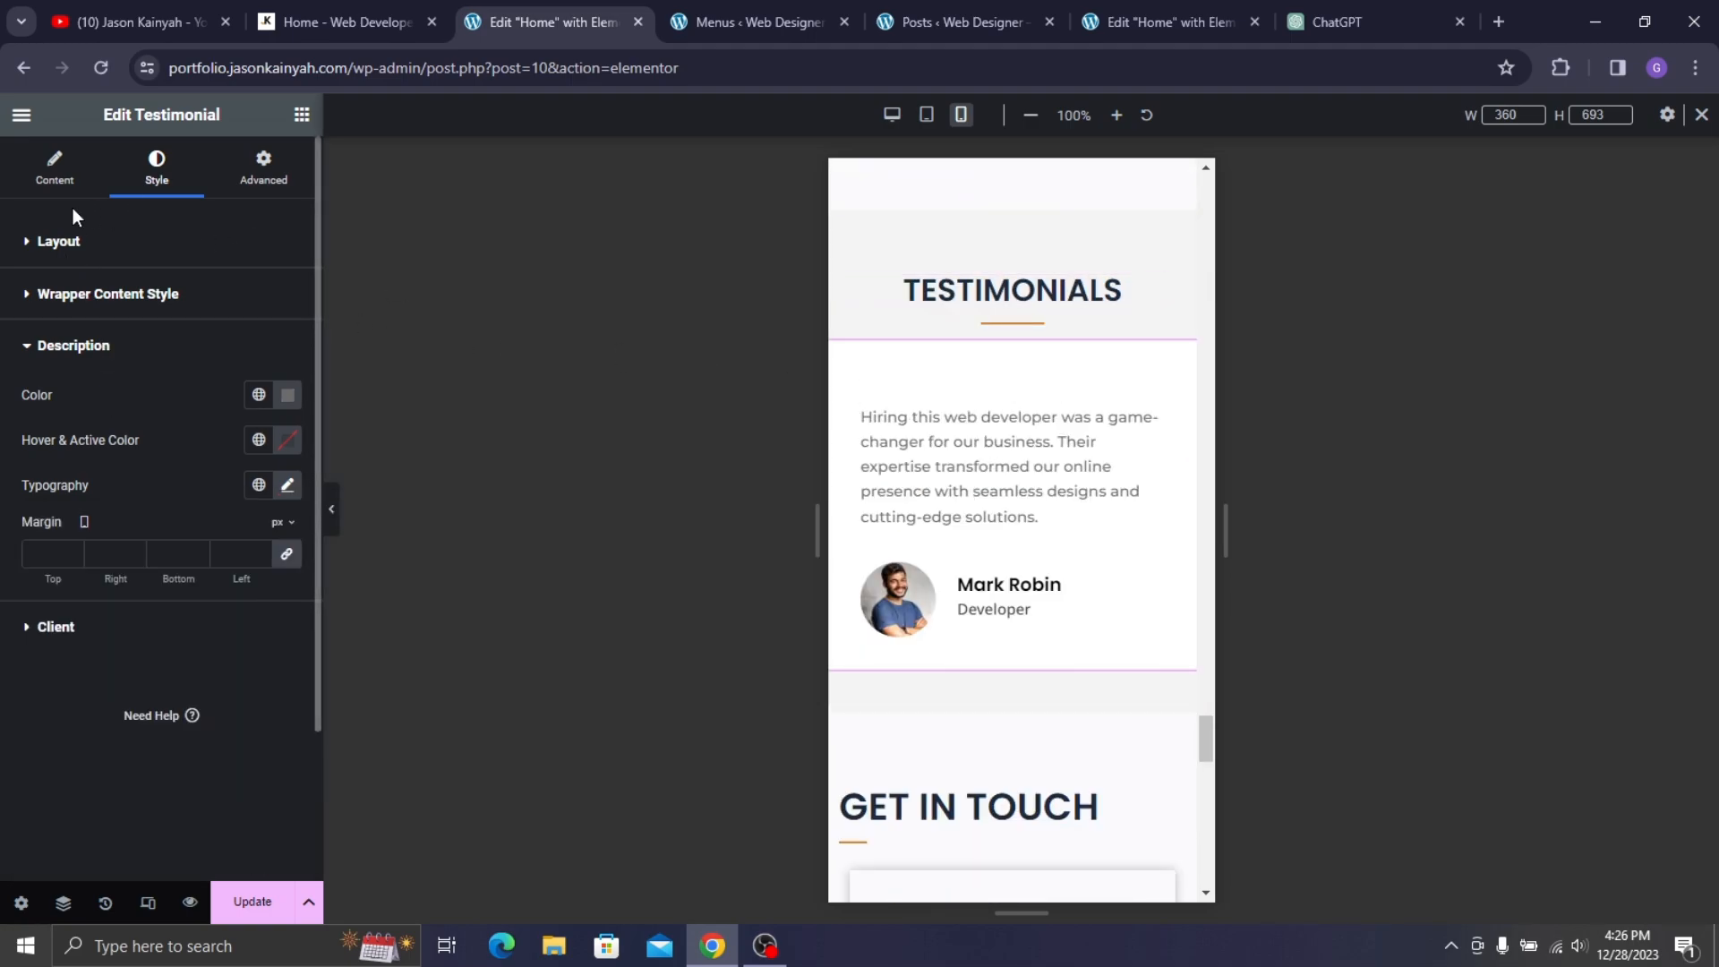
- Set the testimonial client name font size to 16 px
{"action": "left_click", "coordinate": [43, 192]}
{"action": "left_click", "coordinate": [128, 177]}
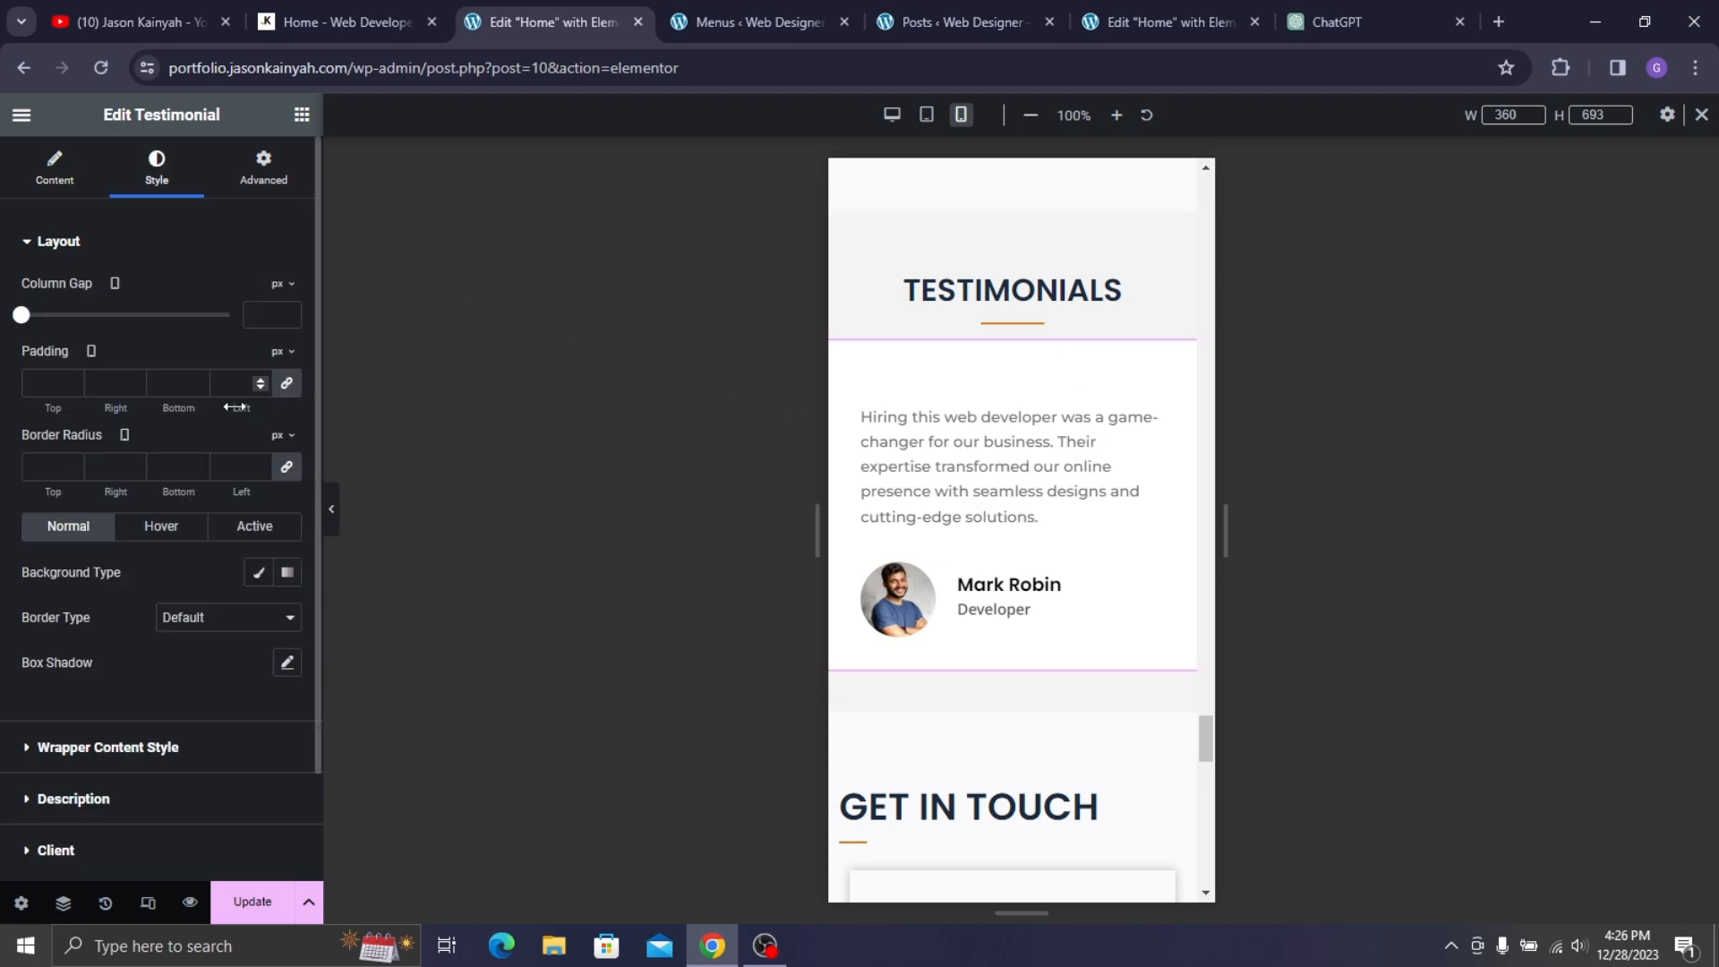
{"action": "scroll", "coordinate": [191, 658], "scroll_direction": "down", "scroll_amount": 2}
{"action": "left_click", "coordinate": [170, 737]}
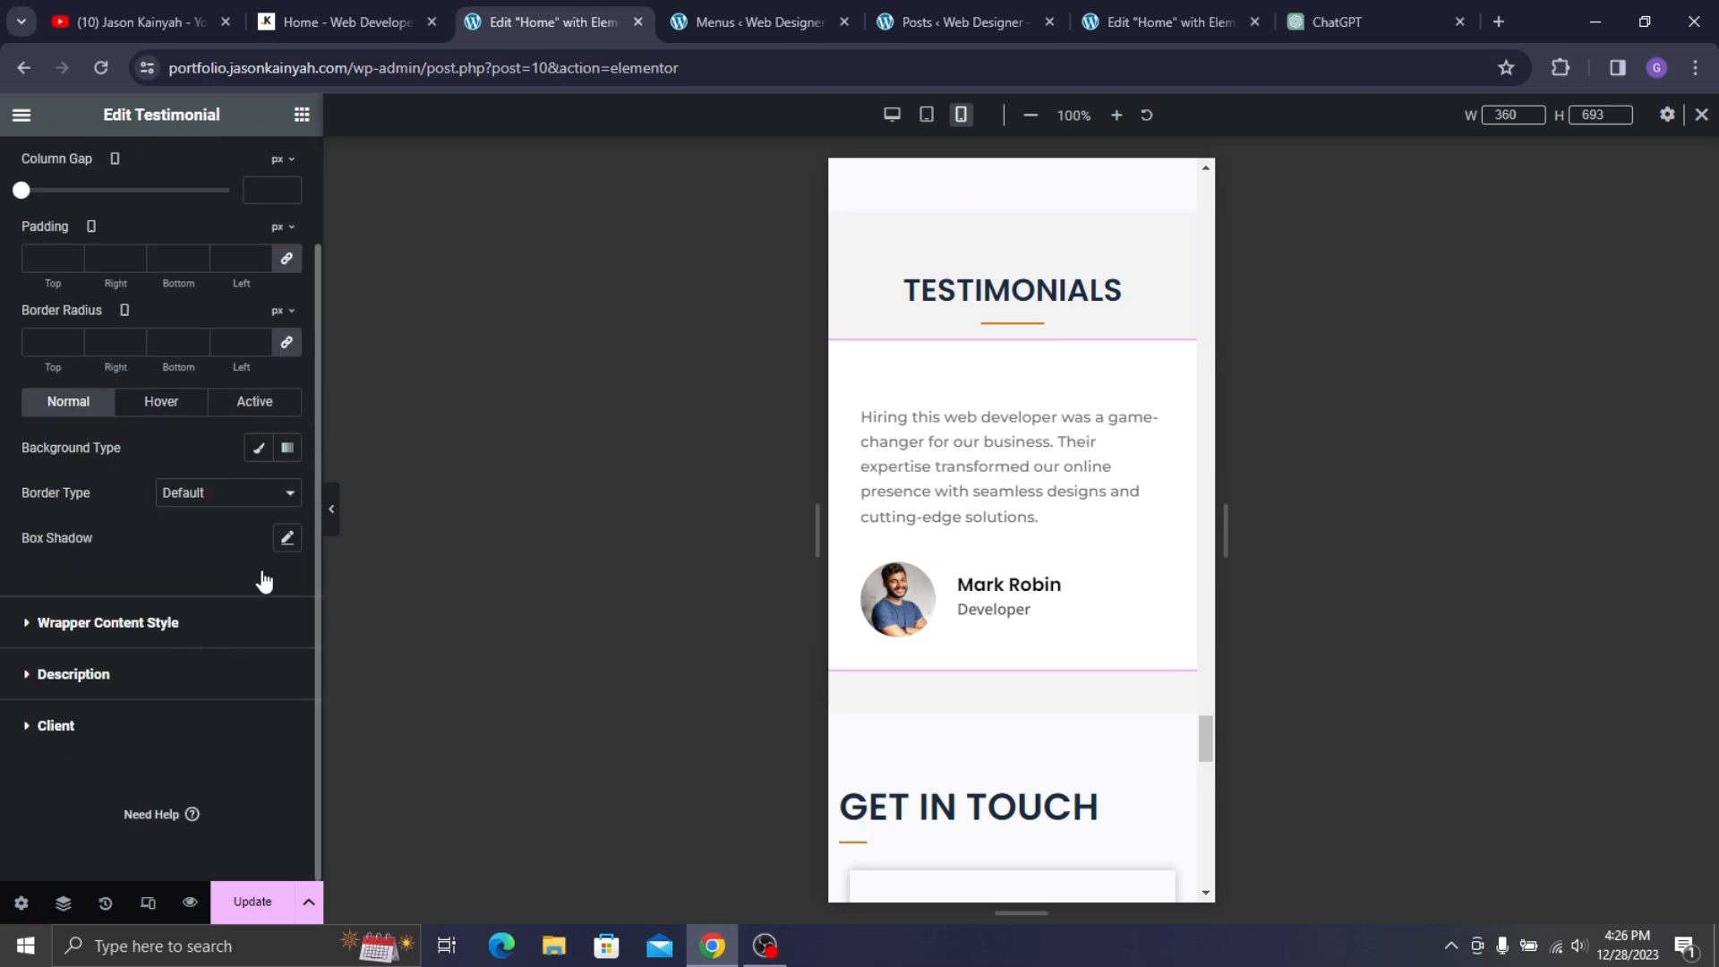
{"action": "left_click", "coordinate": [288, 565]}
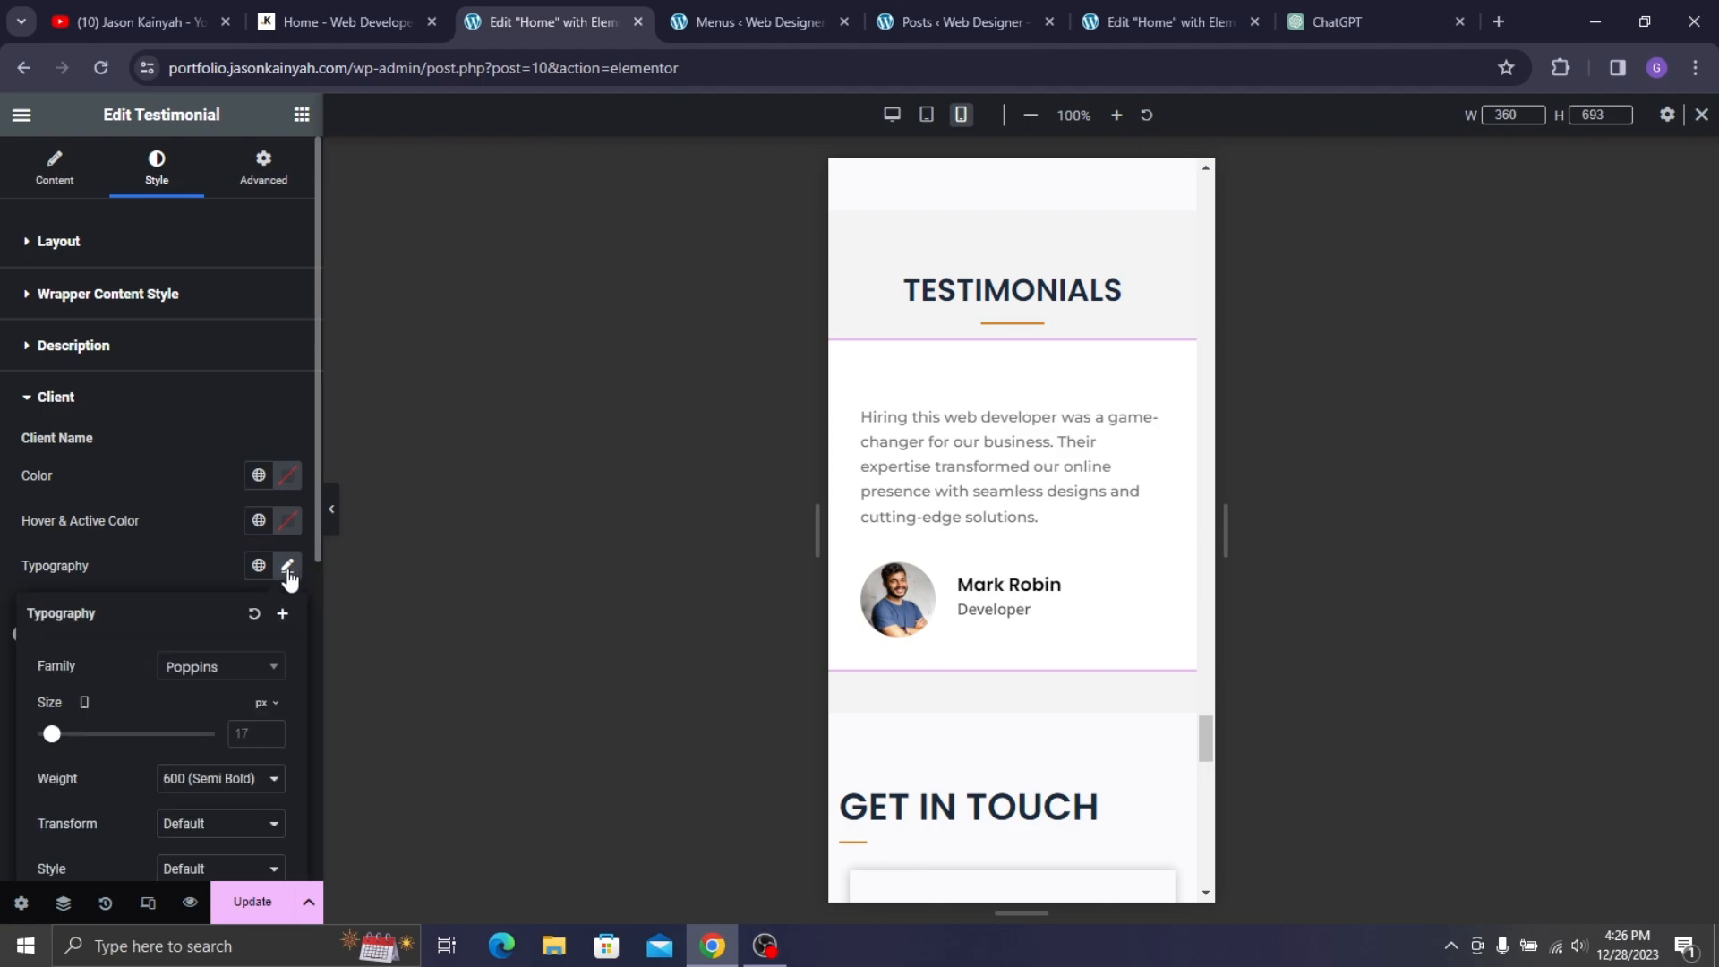
{"action": "type", "text": "15"}
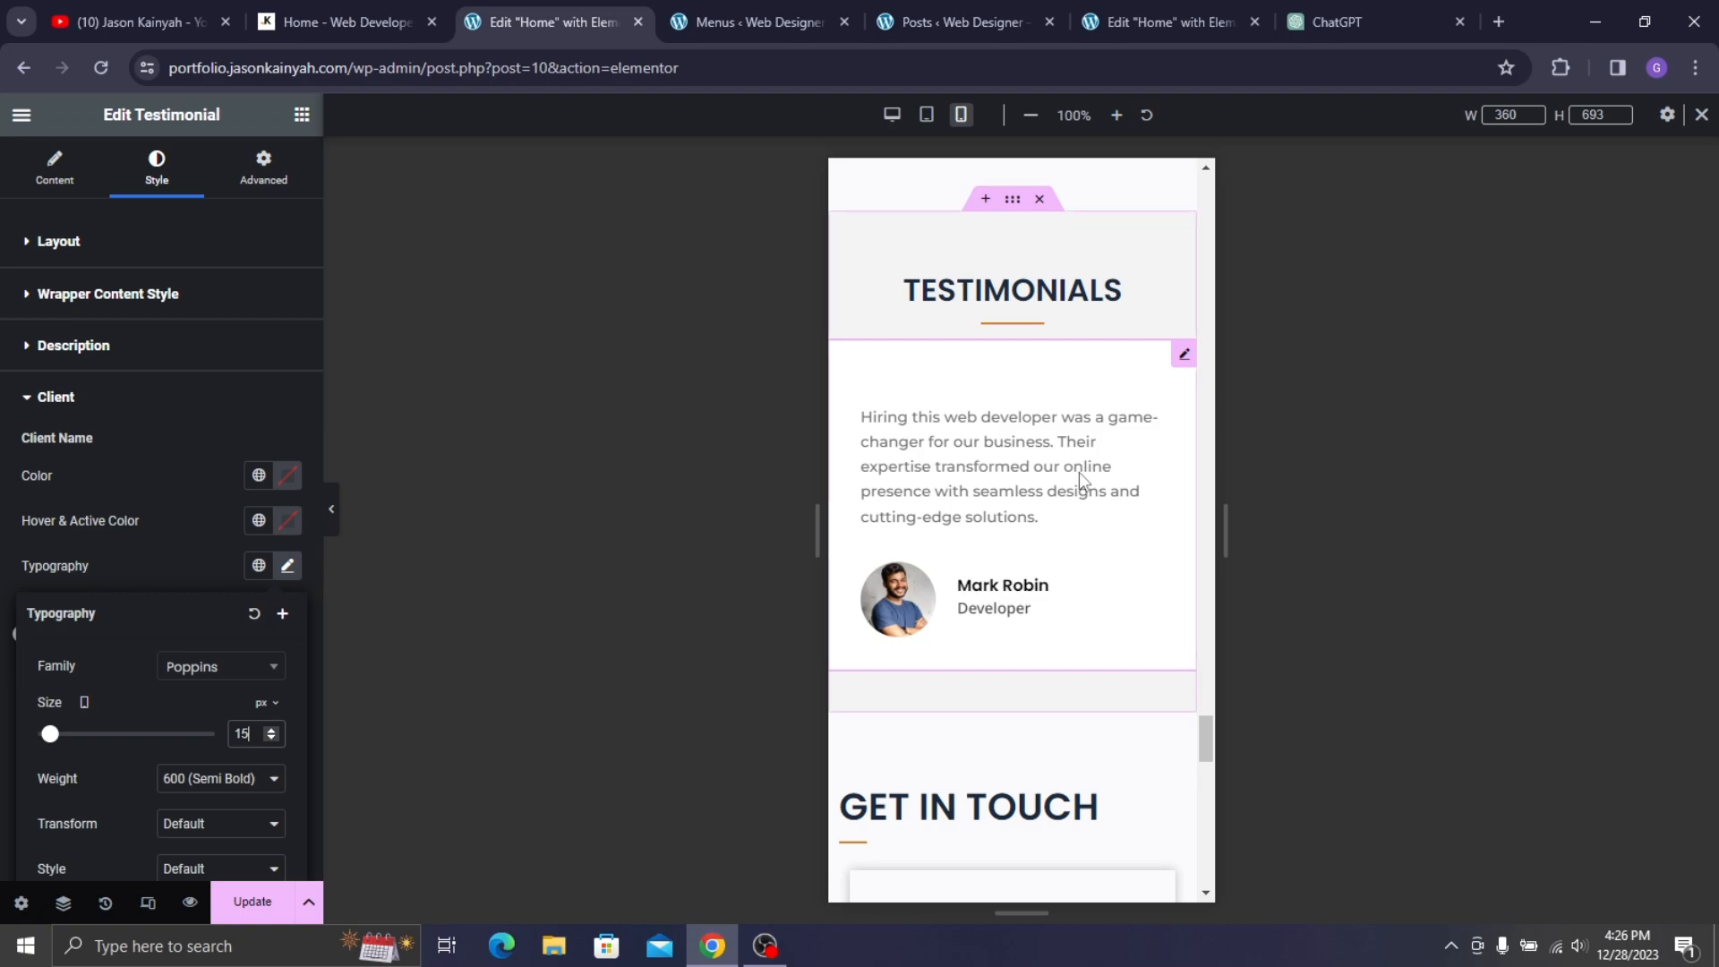
{"action": "key", "text": "Up"}
{"action": "left_click", "coordinate": [207, 541]}
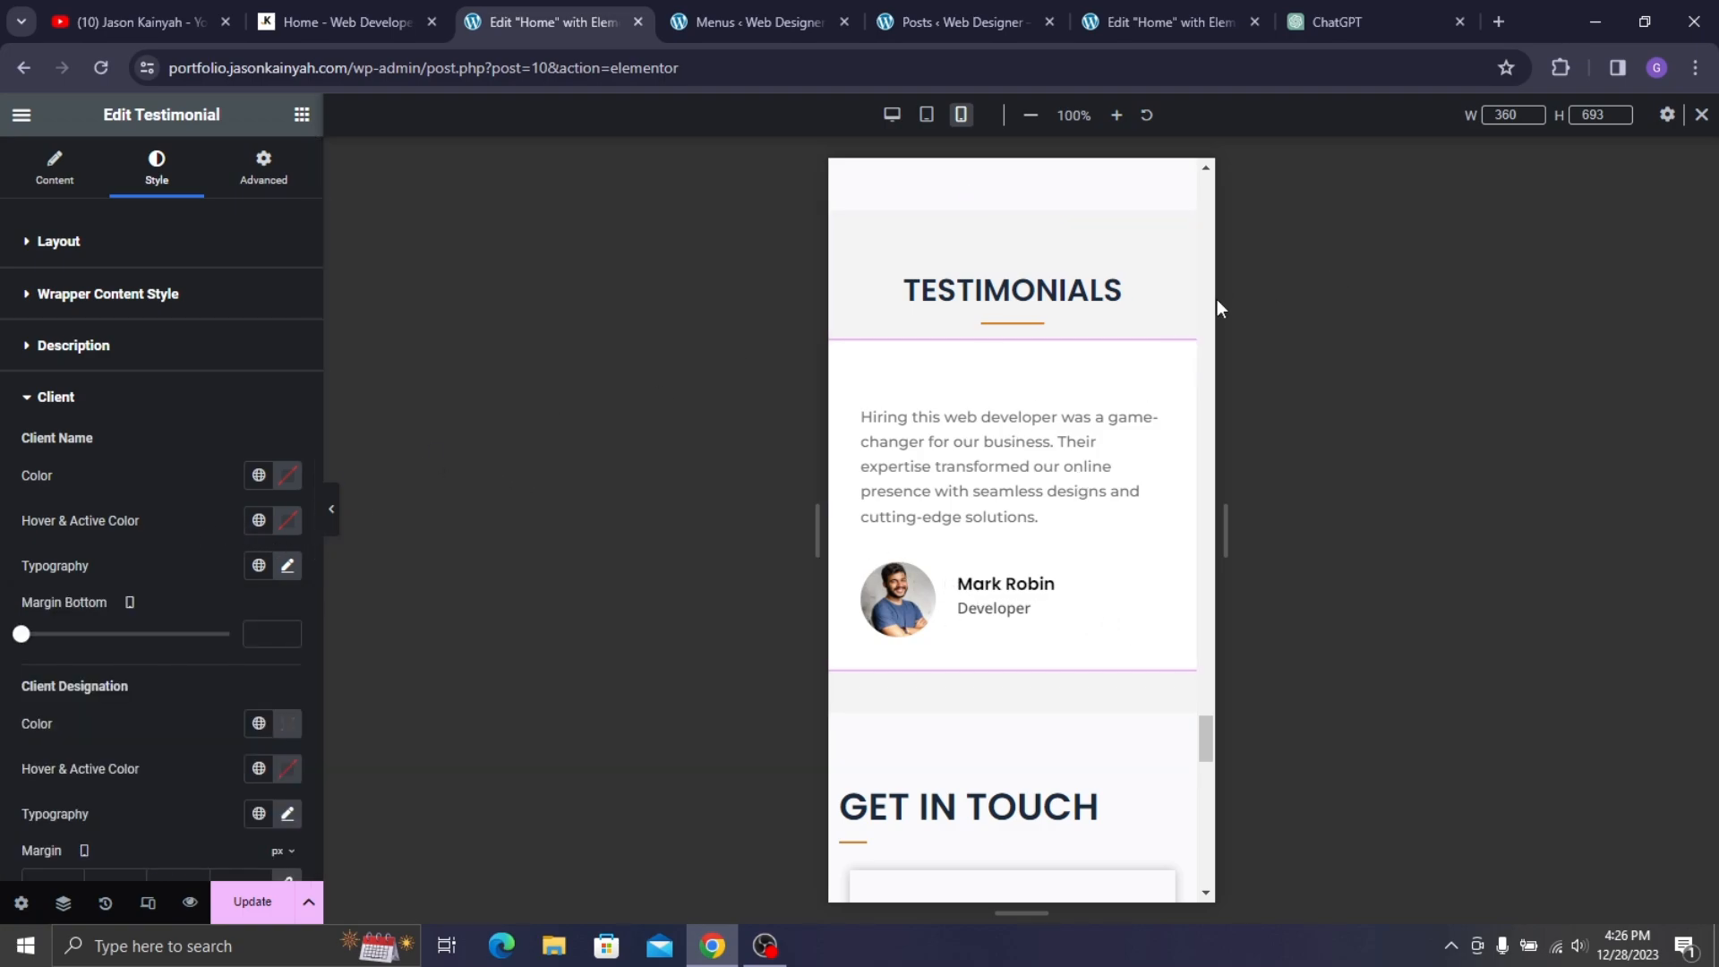
{"action": "scroll", "coordinate": [1012, 500], "scroll_direction": "down", "scroll_amount": 3}
- Centre the GET IN TOUCH heading and set its font size to 29 px
{"action": "left_click", "coordinate": [1011, 499]}
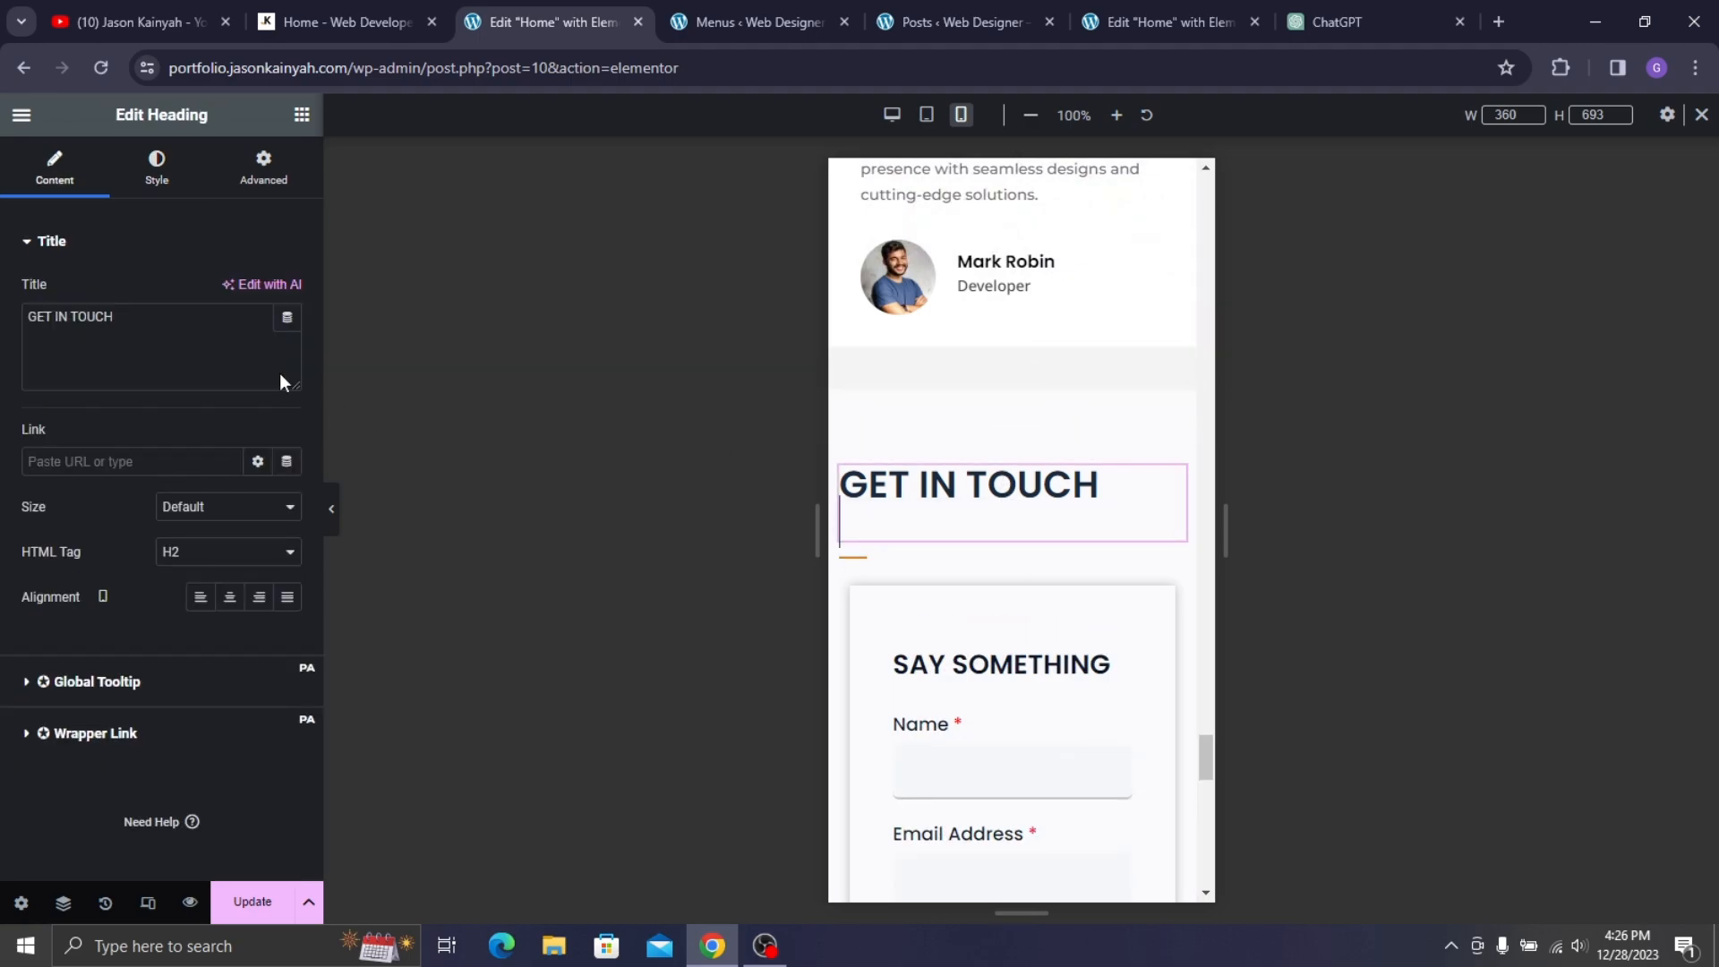
{"action": "left_click", "coordinate": [229, 596]}
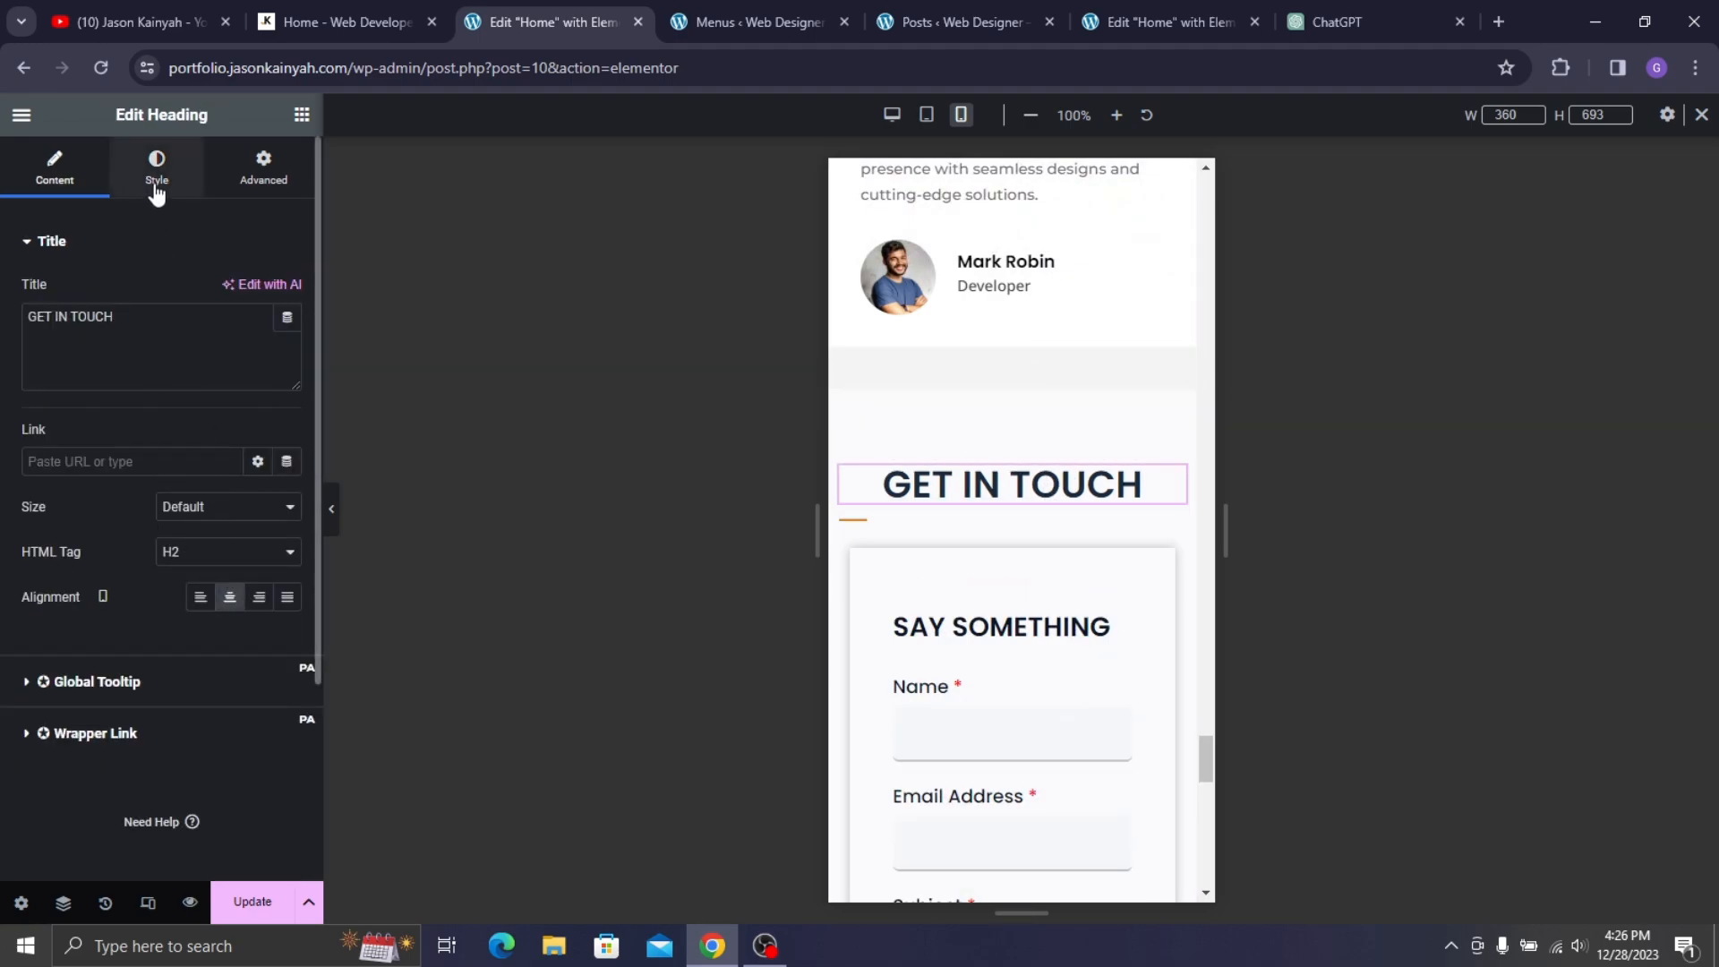
{"action": "left_click", "coordinate": [159, 186]}
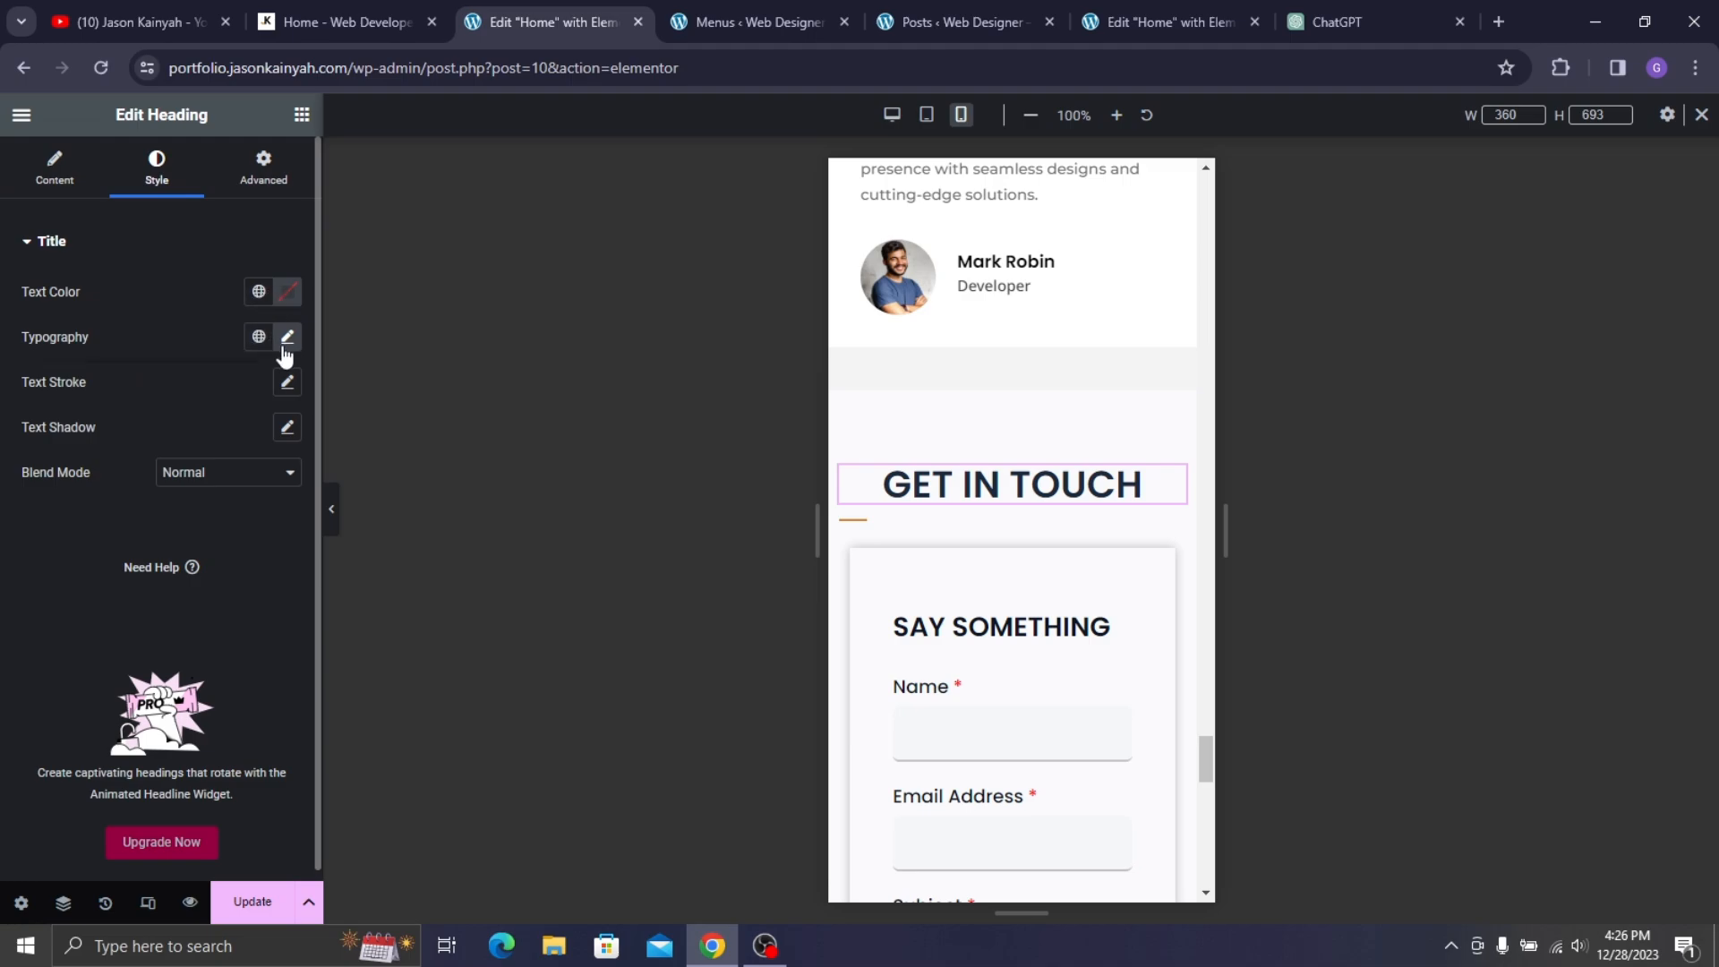
{"action": "left_click", "coordinate": [287, 337]}
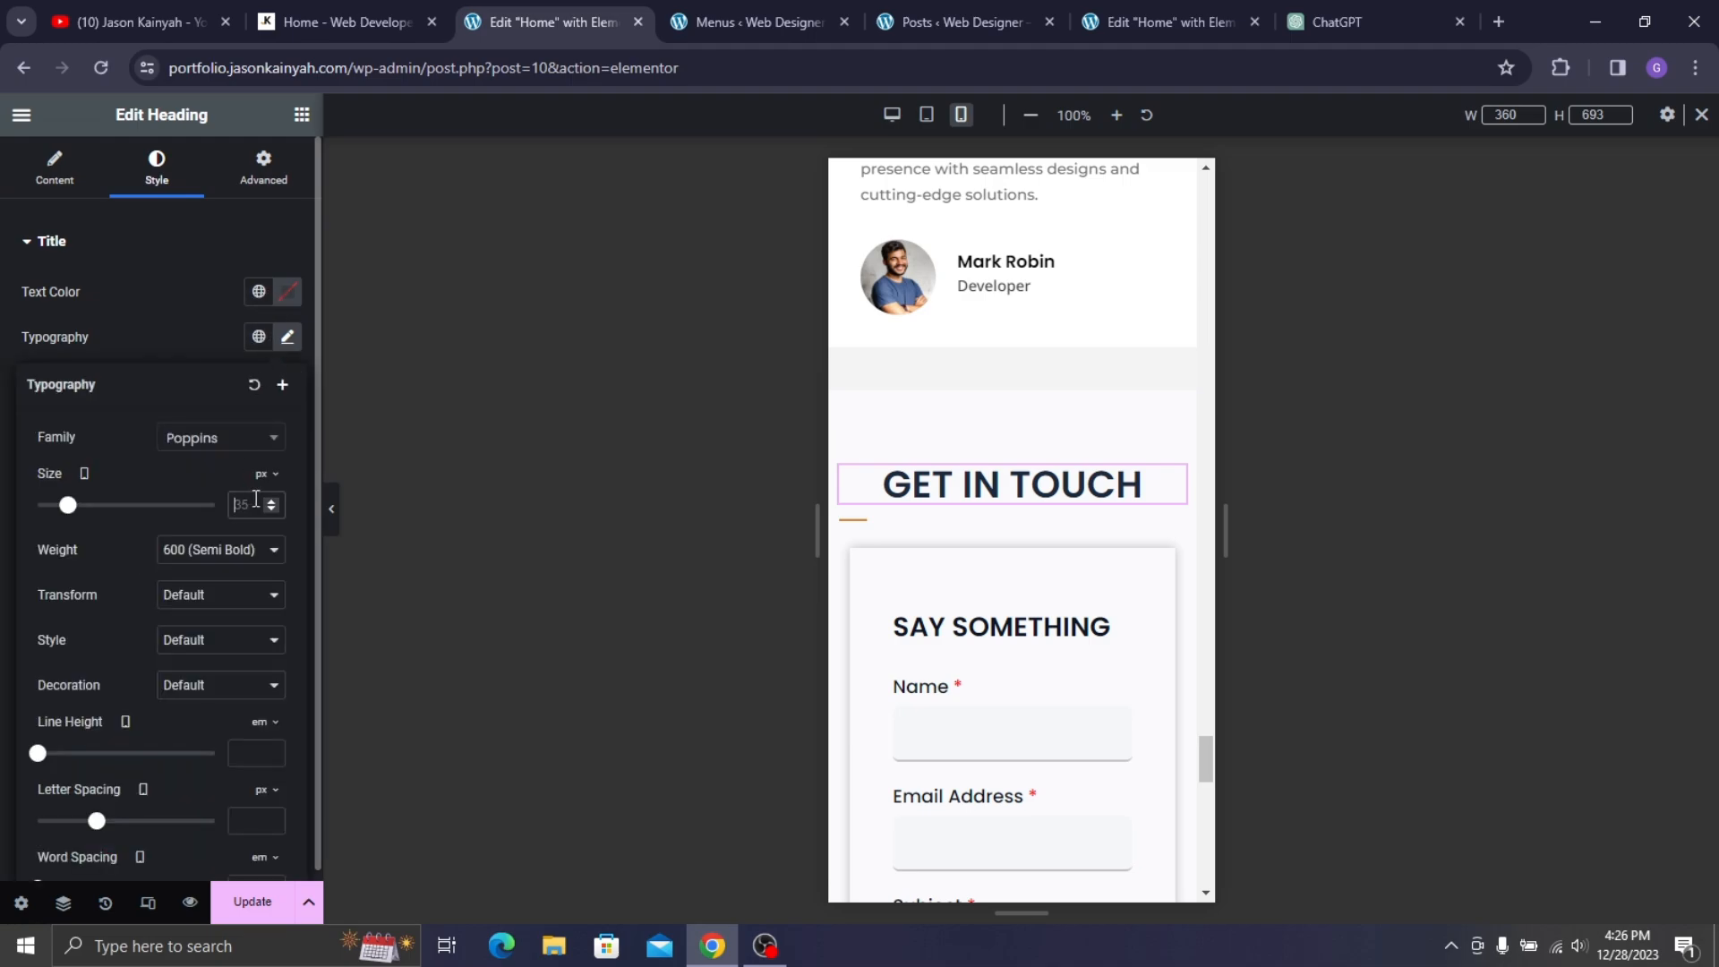
{"action": "type", "text": "29"}
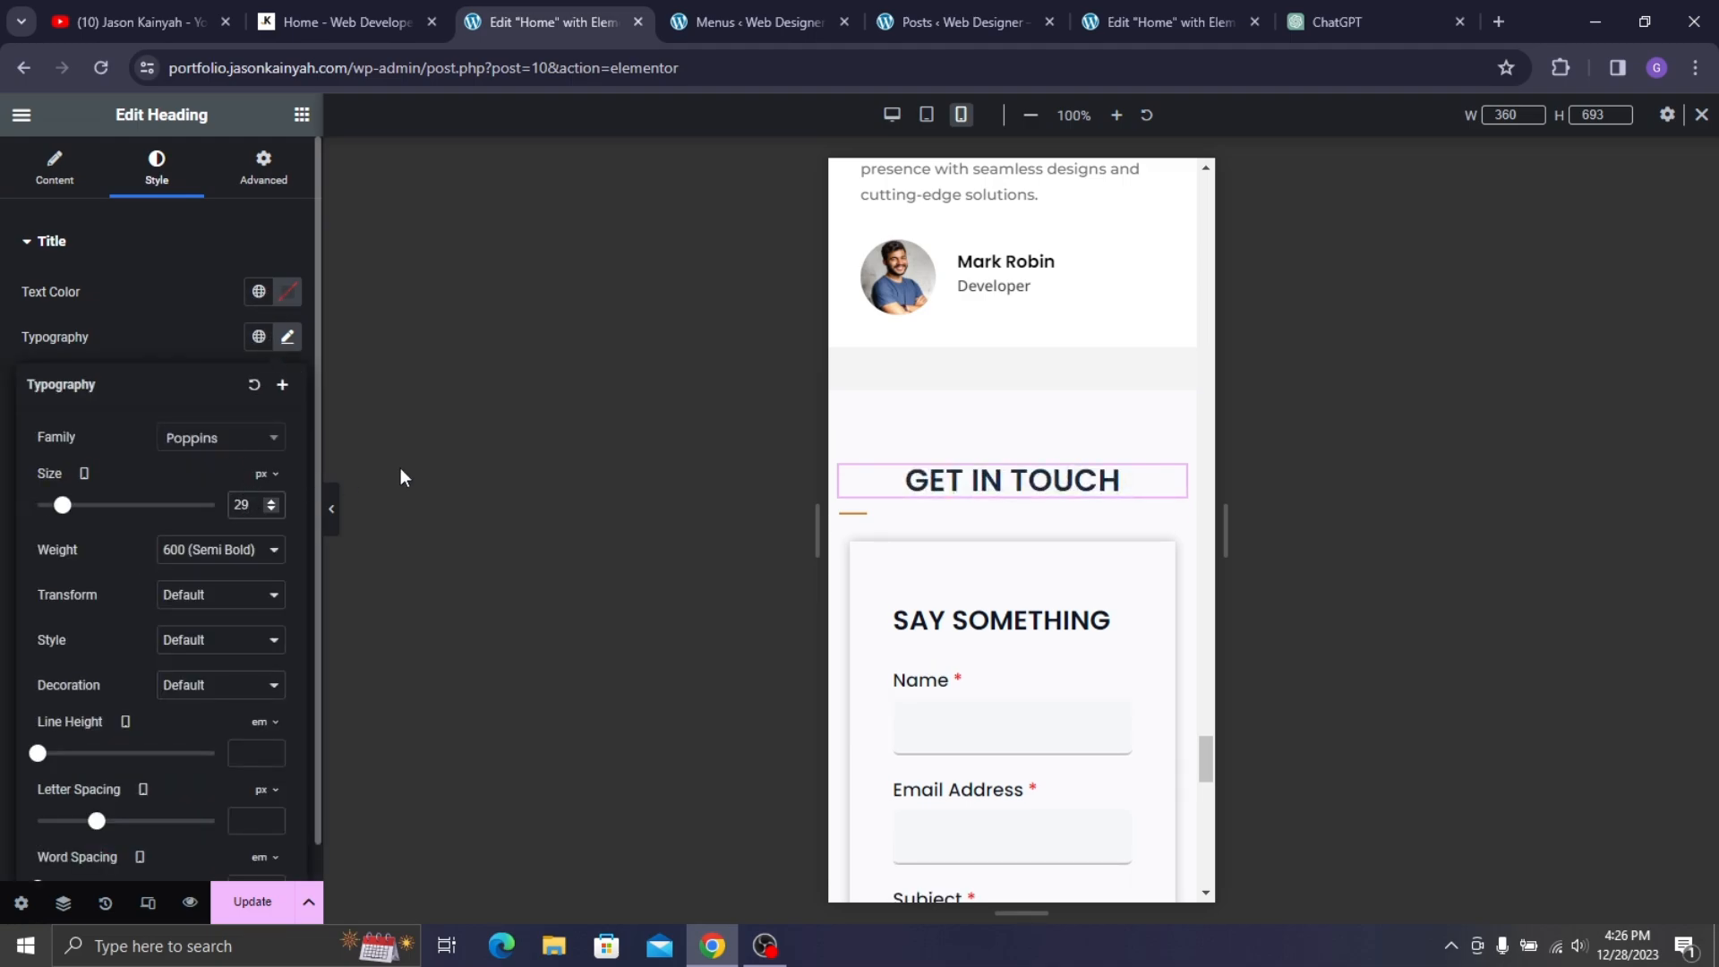
- Set the GET IN TOUCH divider width to 17%
{"action": "left_click", "coordinate": [857, 524]}
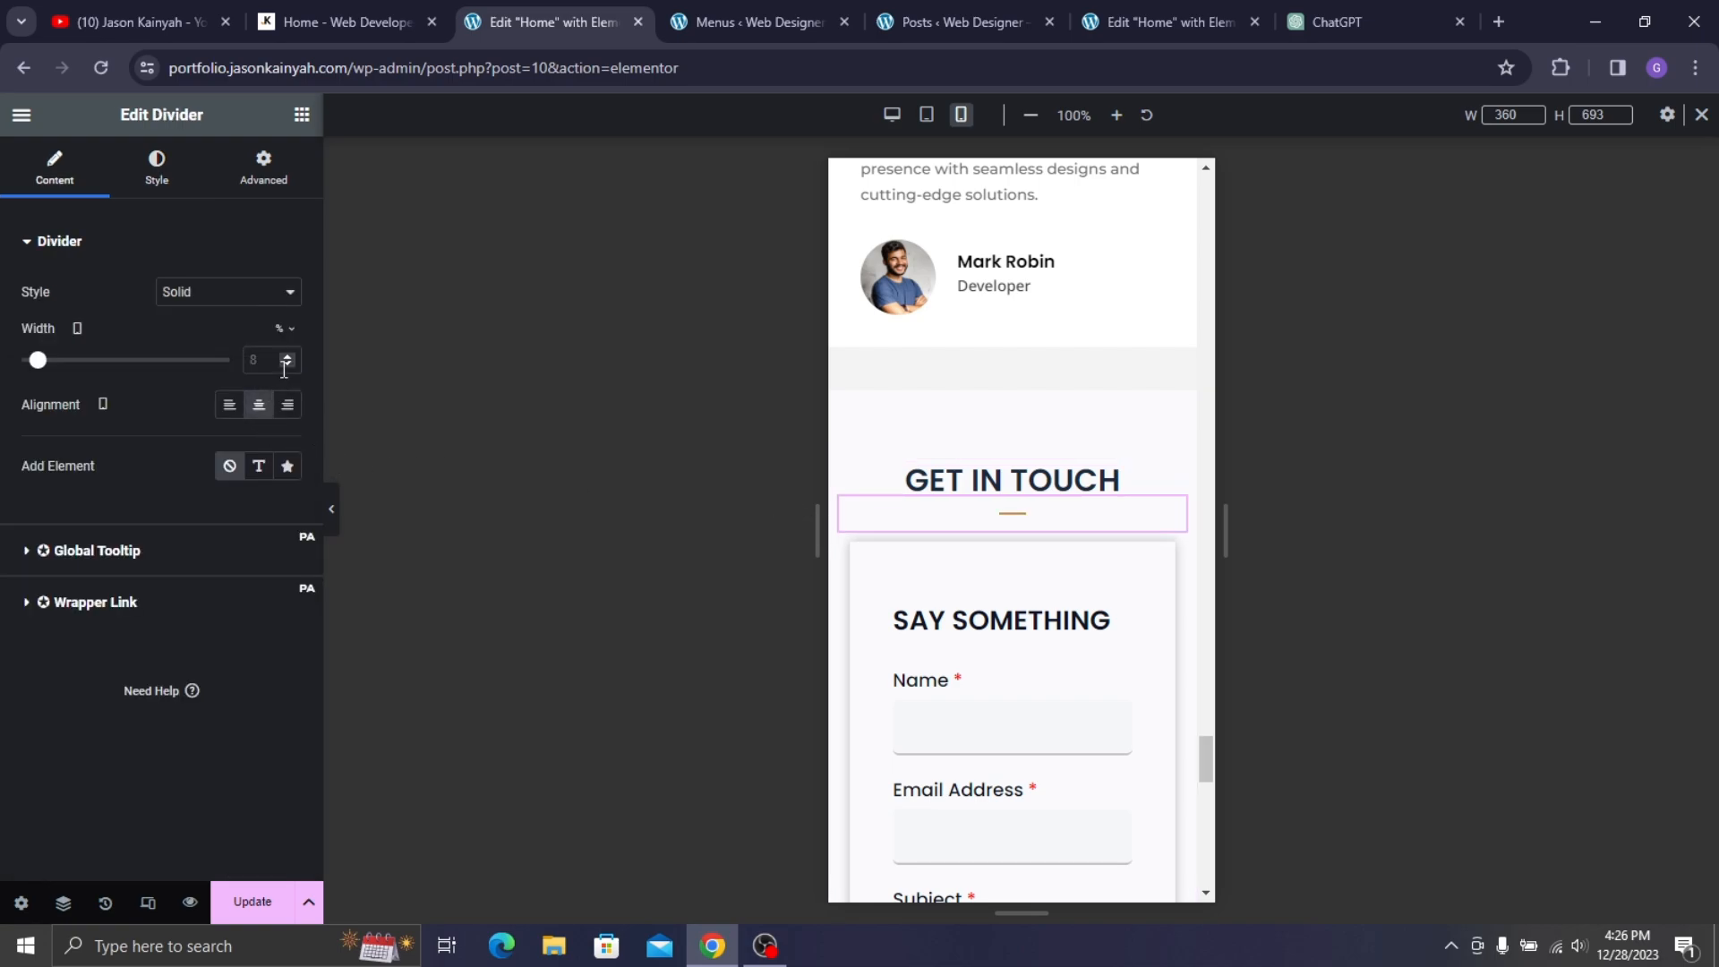
{"action": "type", "text": "17"}
{"action": "scroll", "coordinate": [1051, 525], "scroll_direction": "down", "scroll_amount": 7}
{"action": "scroll", "coordinate": [948, 376], "scroll_direction": "up", "scroll_amount": 5}
- Select the MetForm contact widget and open saved form Form1 for editing
{"action": "left_click", "coordinate": [924, 356]}
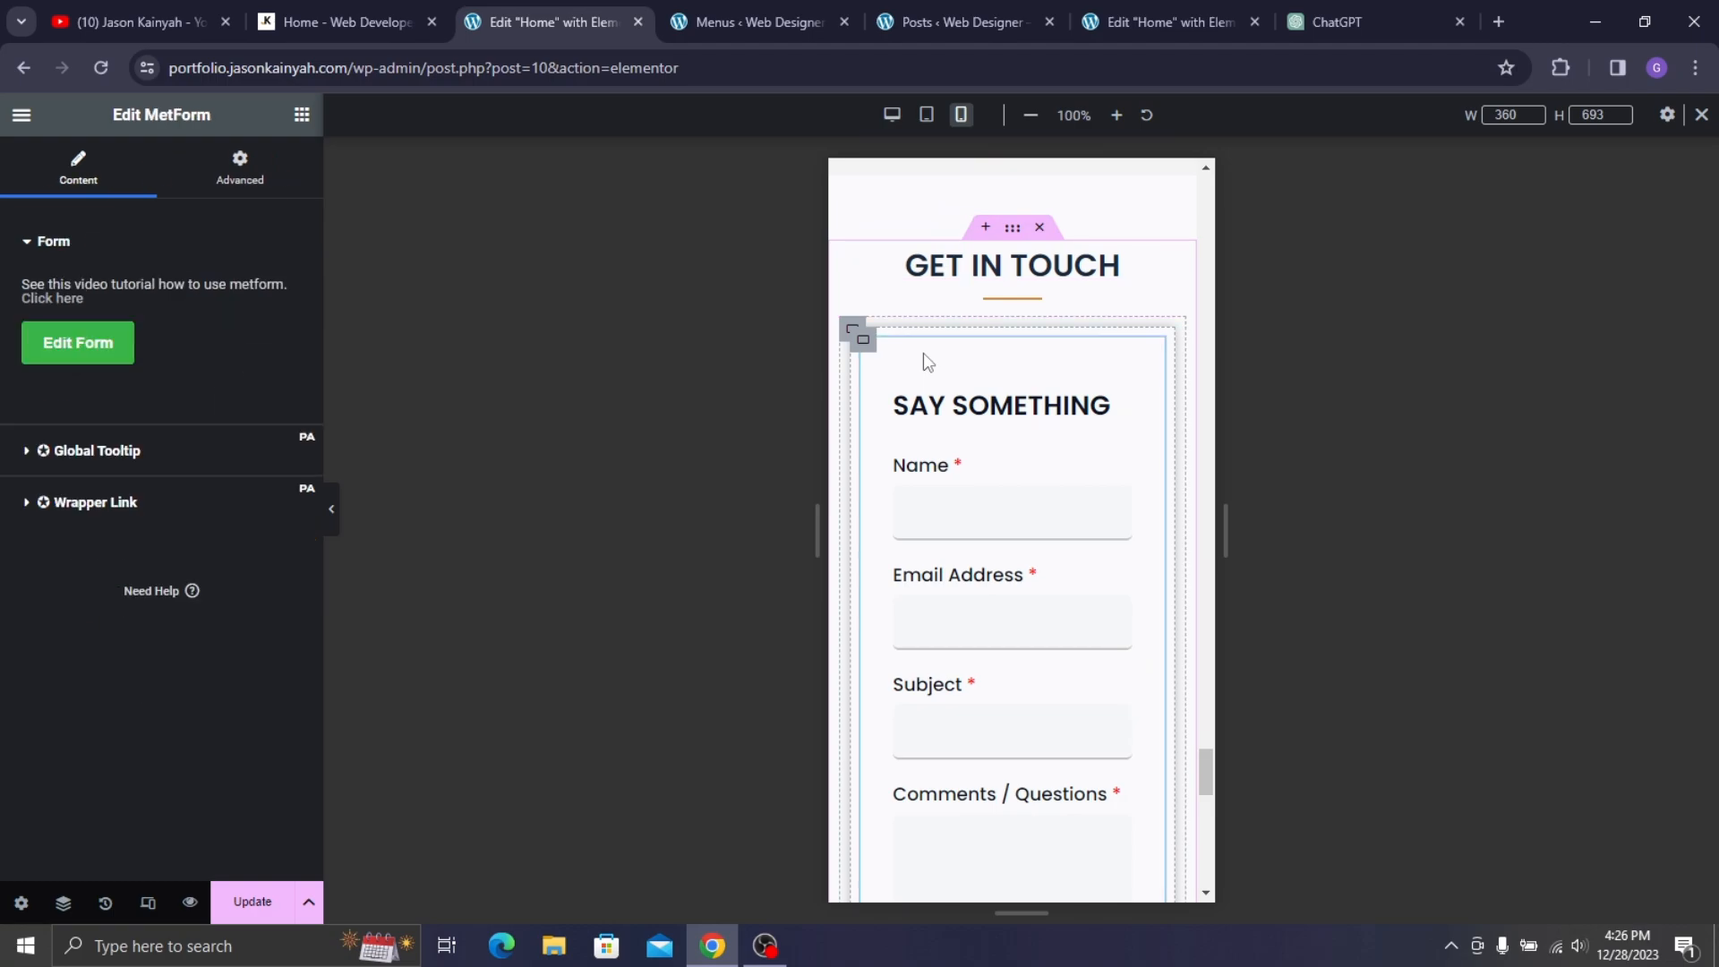
{"action": "scroll", "coordinate": [1016, 575], "scroll_direction": "down", "scroll_amount": 6}
{"action": "scroll", "coordinate": [997, 422], "scroll_direction": "up", "scroll_amount": 6}
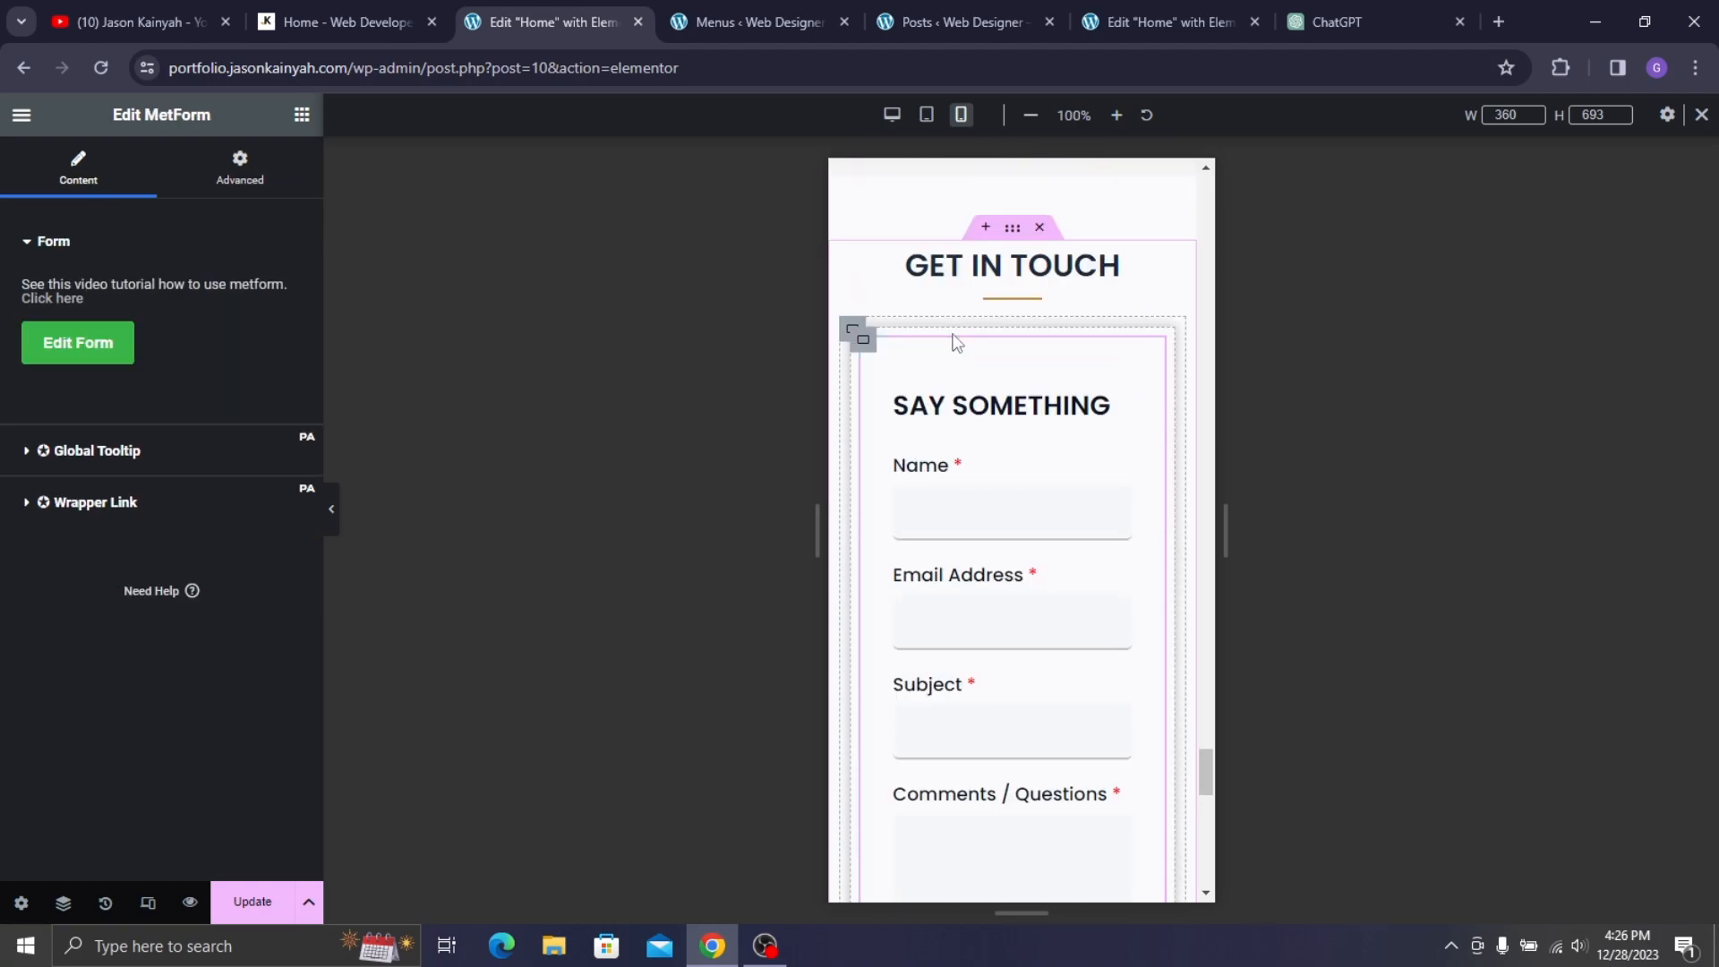
{"action": "left_click", "coordinate": [59, 339]}
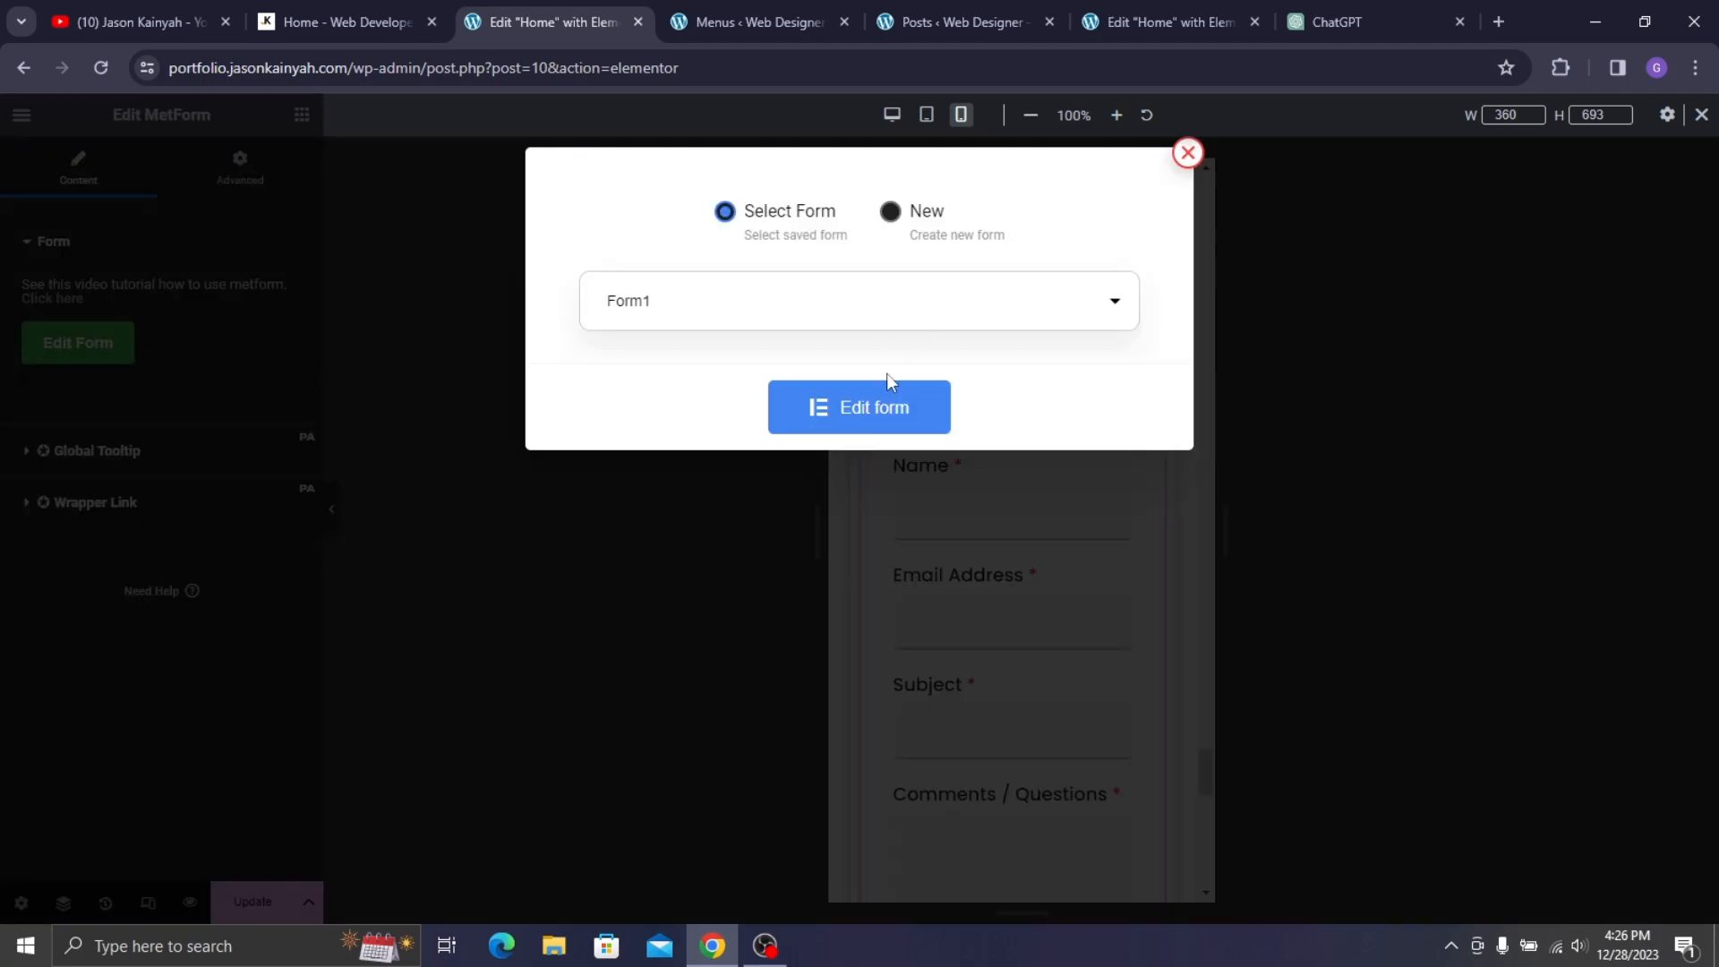
{"action": "left_click", "coordinate": [874, 406]}
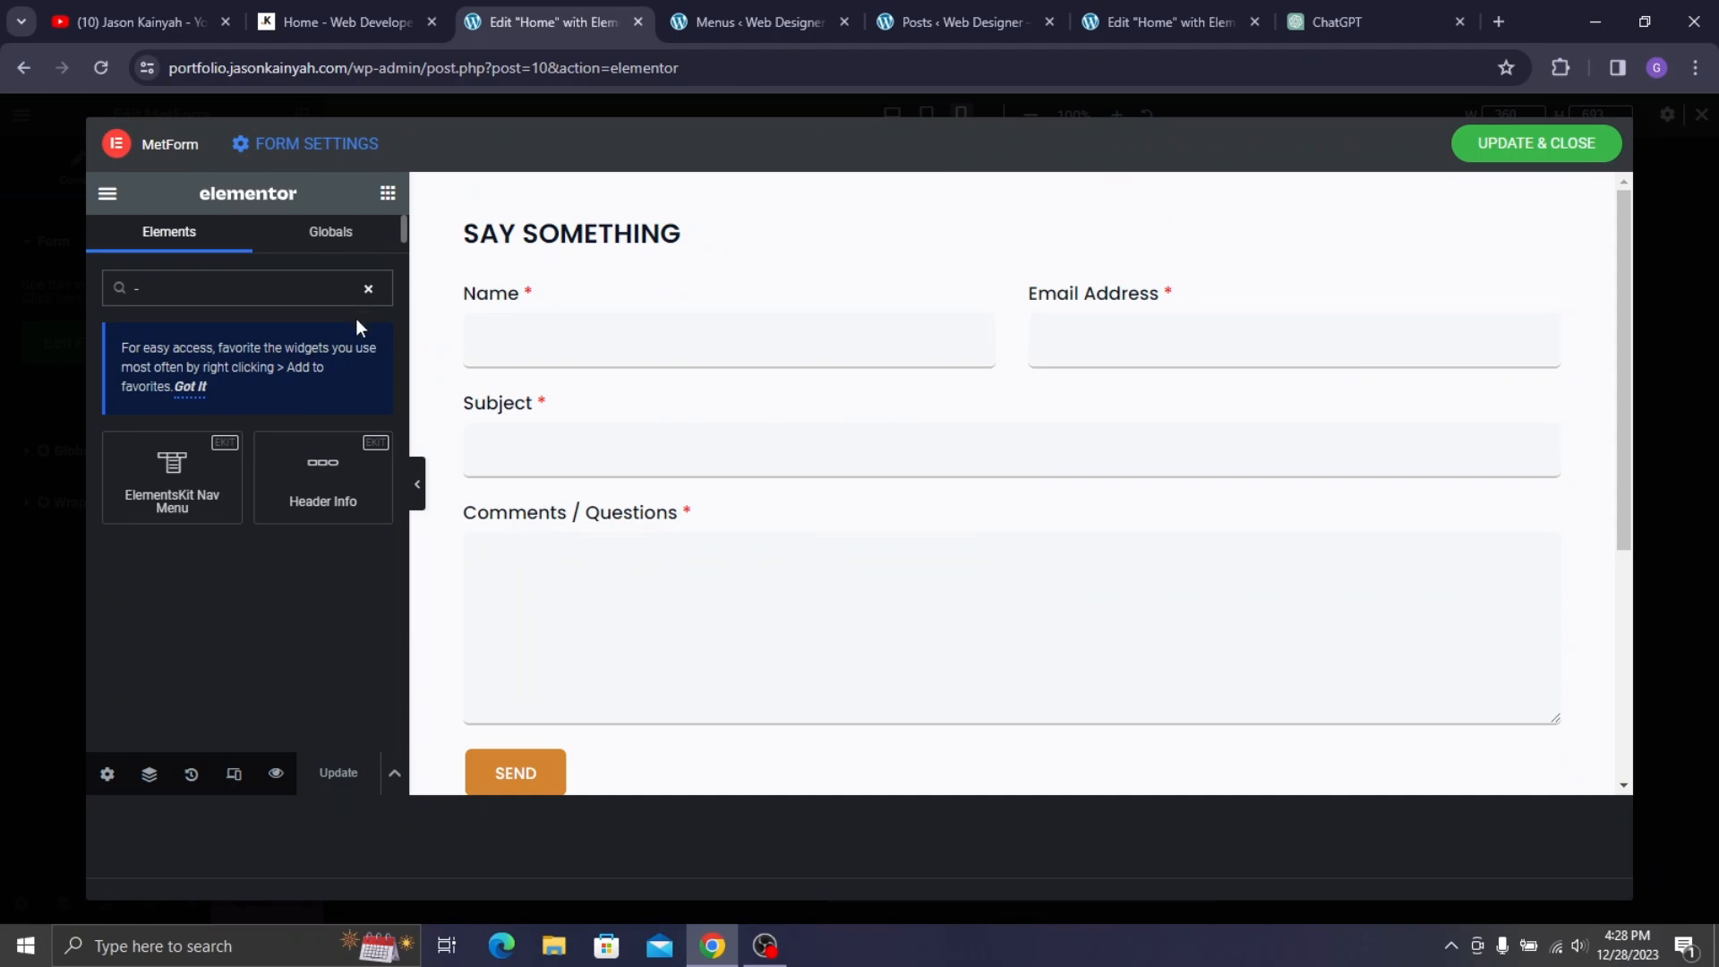
- Preview the form at mobile size and set the SAY SOMETHING heading font size to 20
{"action": "left_click", "coordinate": [233, 774]}
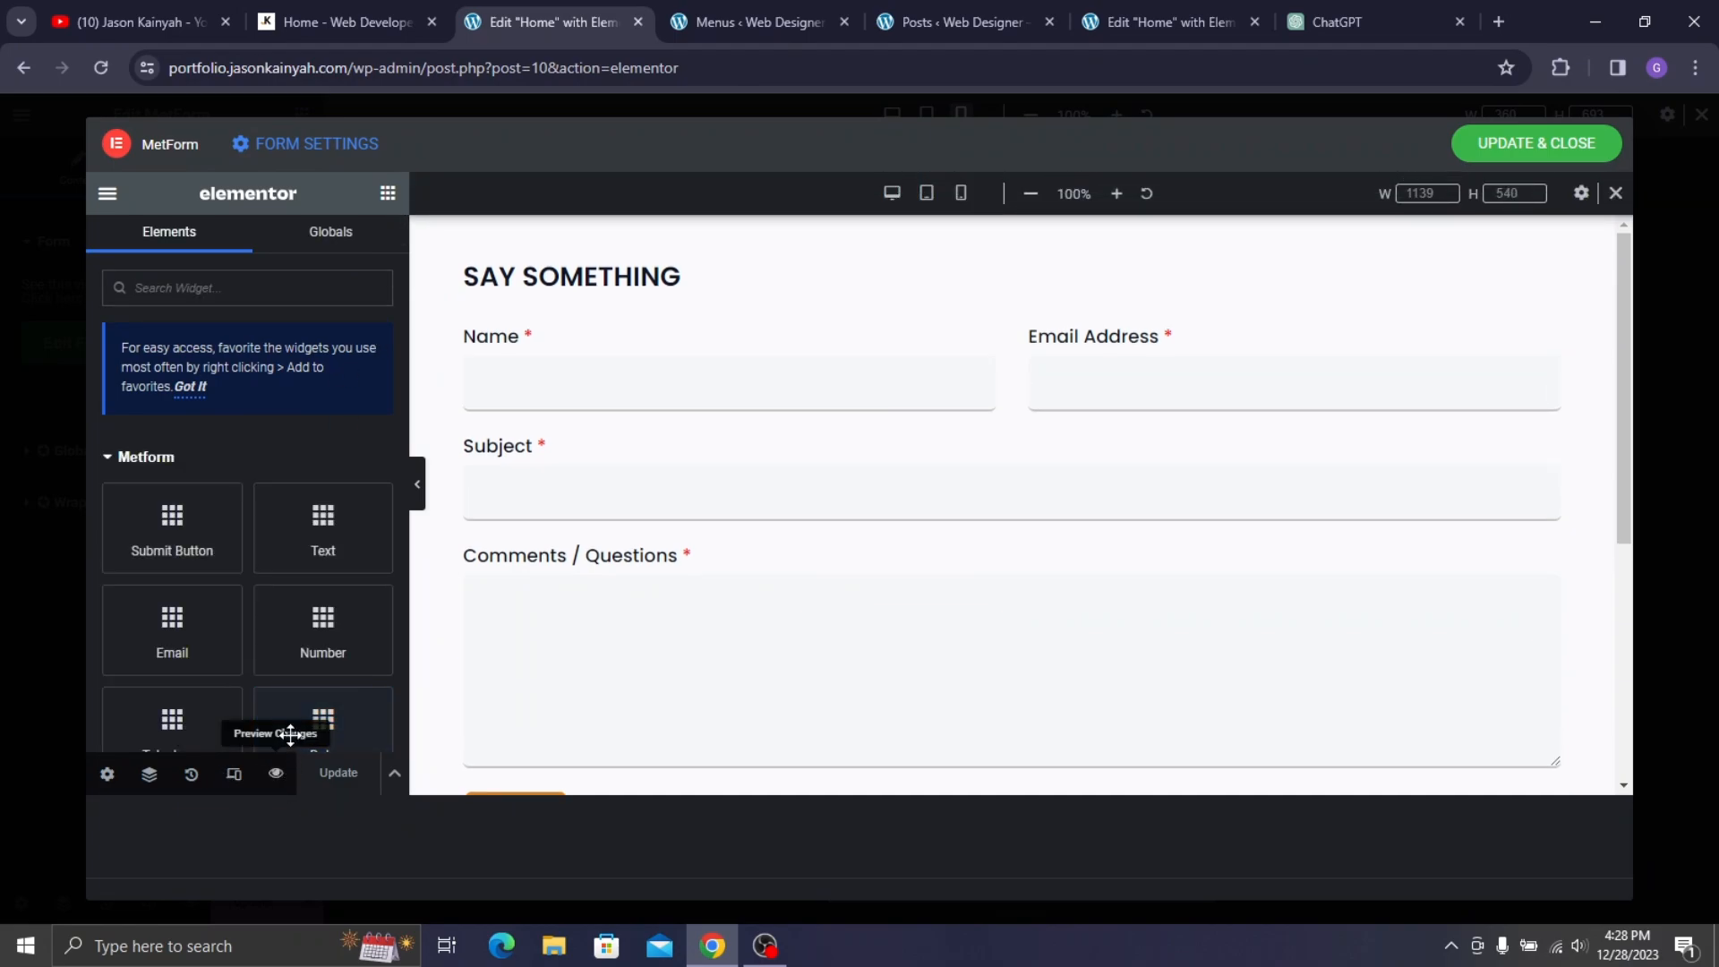
{"action": "left_click", "coordinate": [963, 194]}
{"action": "left_click", "coordinate": [950, 315]}
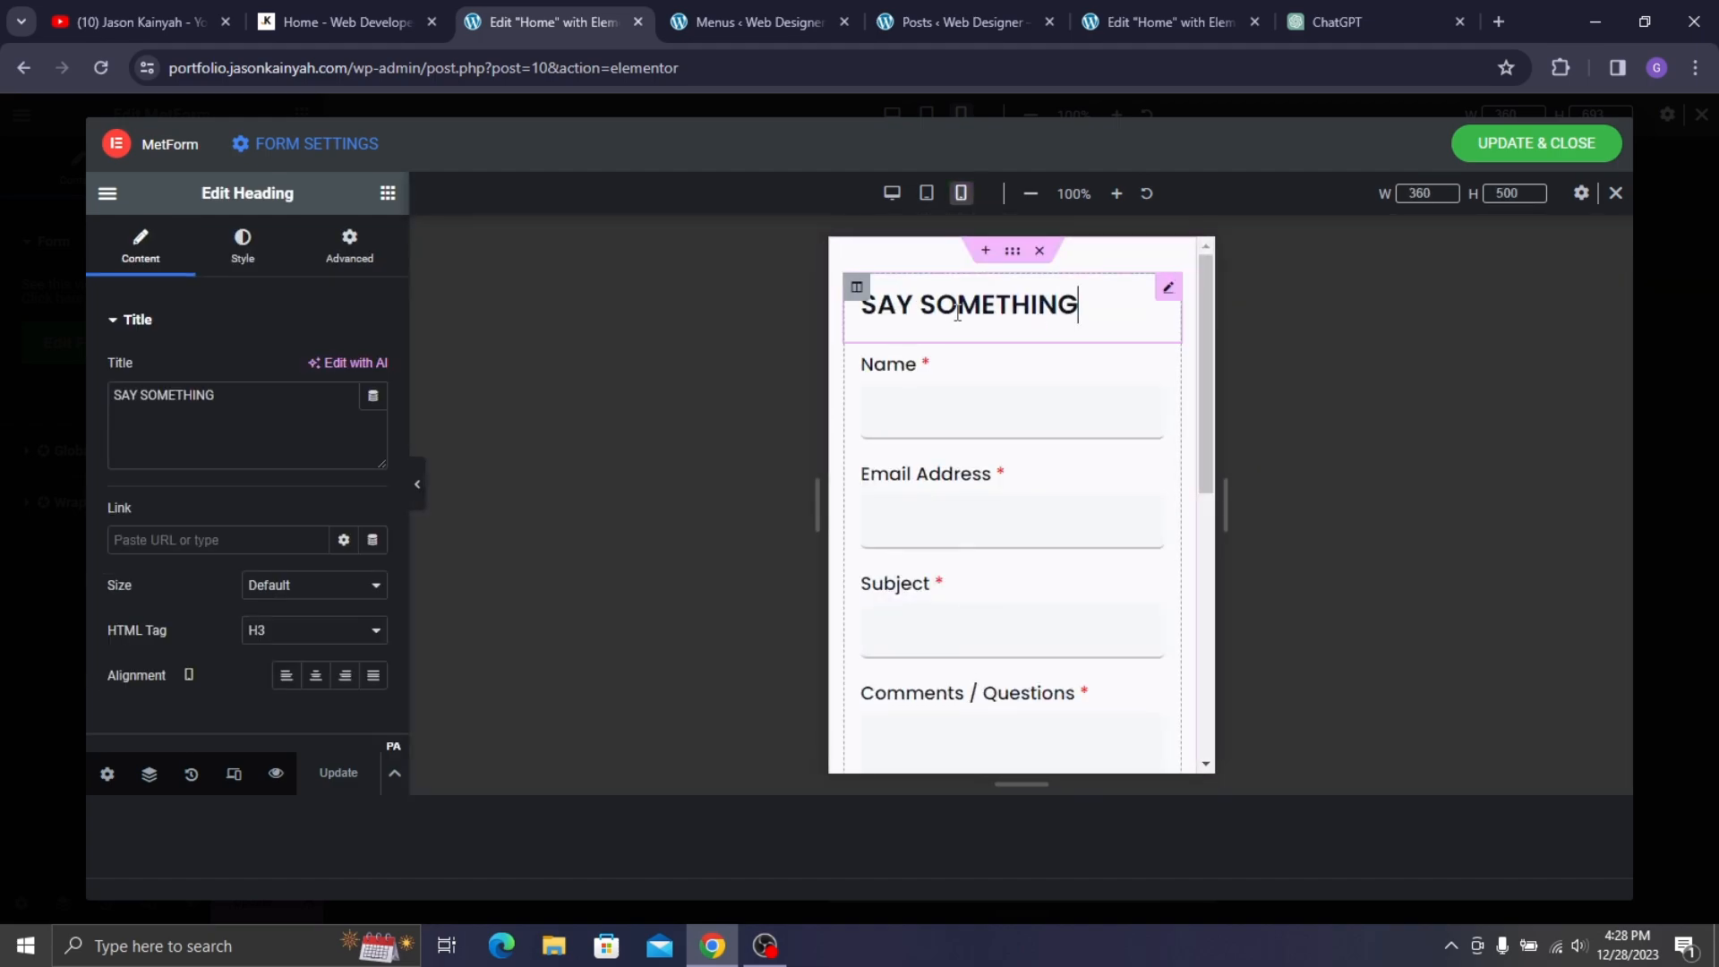
{"action": "left_click", "coordinate": [220, 269]}
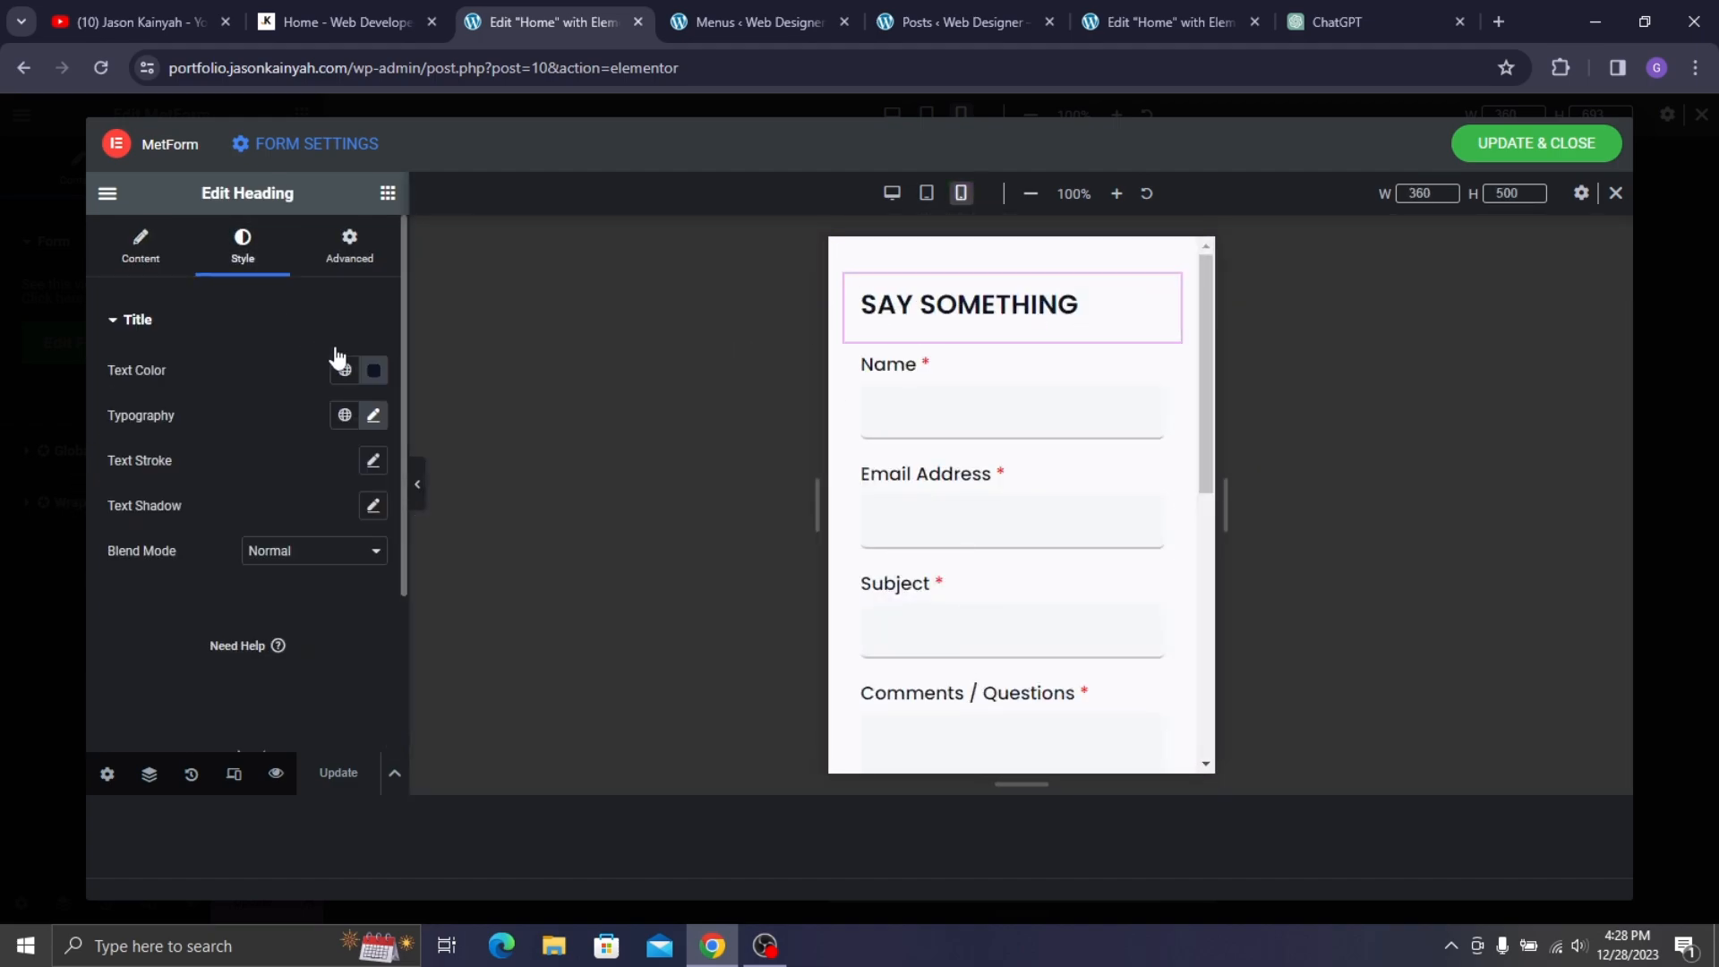
{"action": "left_click", "coordinate": [373, 418]}
{"action": "left_click", "coordinate": [328, 586]}
{"action": "type", "text": "20"}
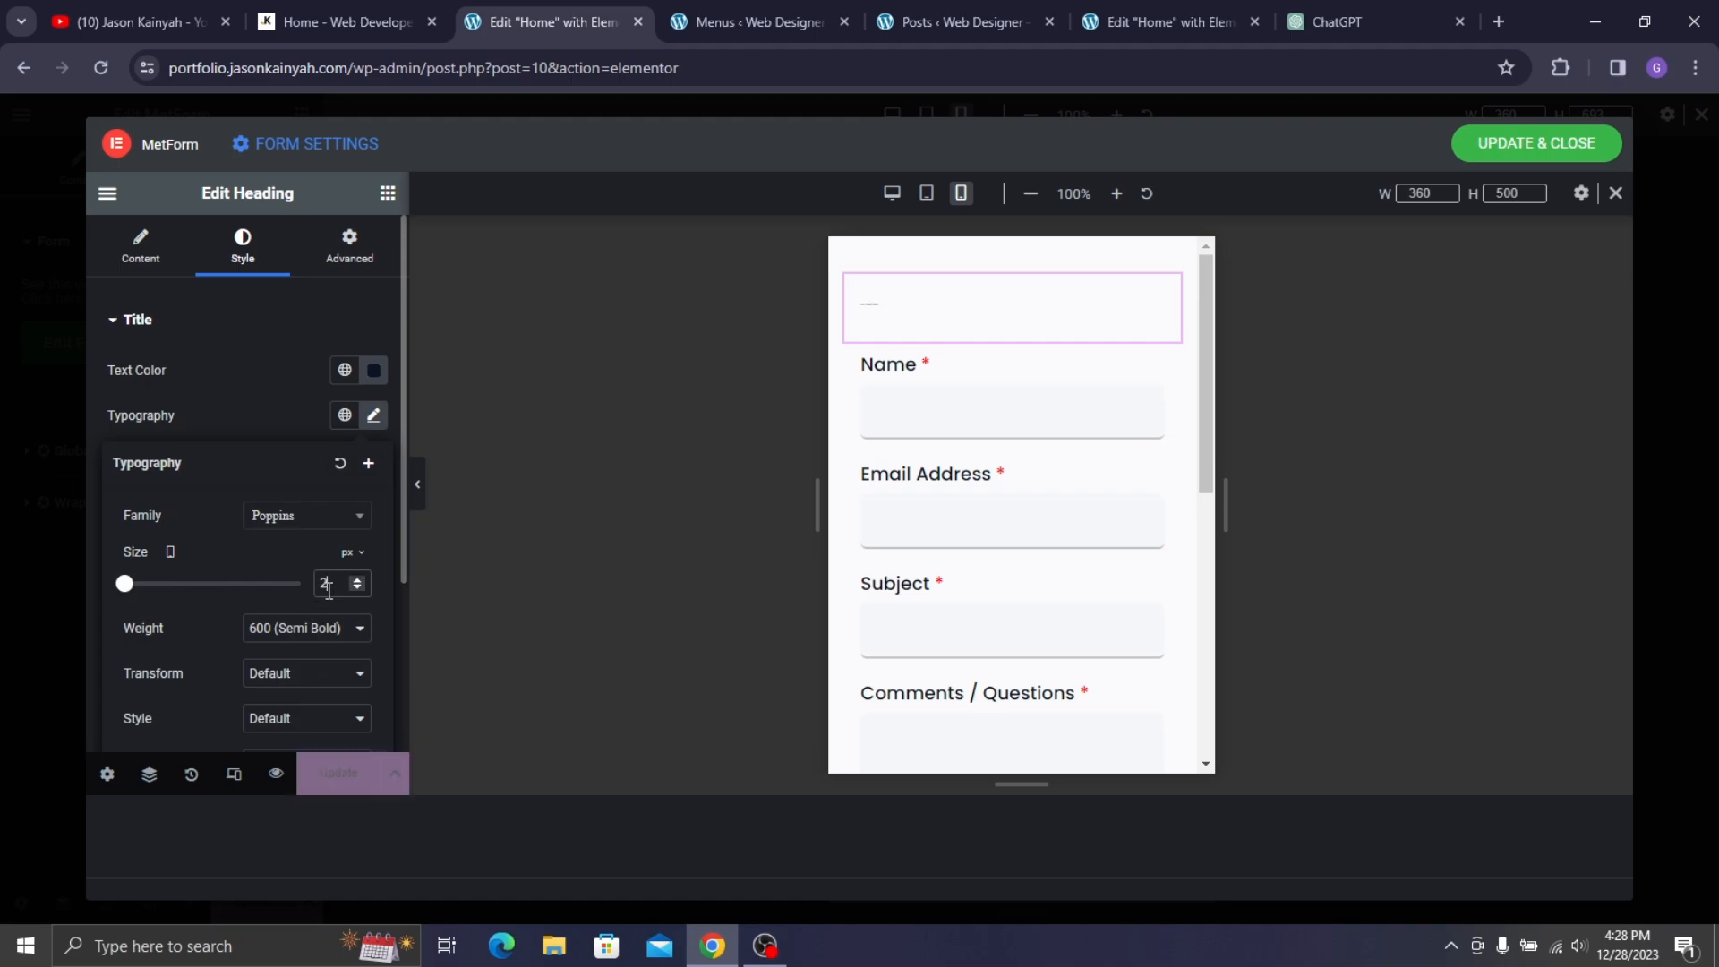
- Set the Name field's label size to 16 px on mobile
{"action": "left_click", "coordinate": [917, 388]}
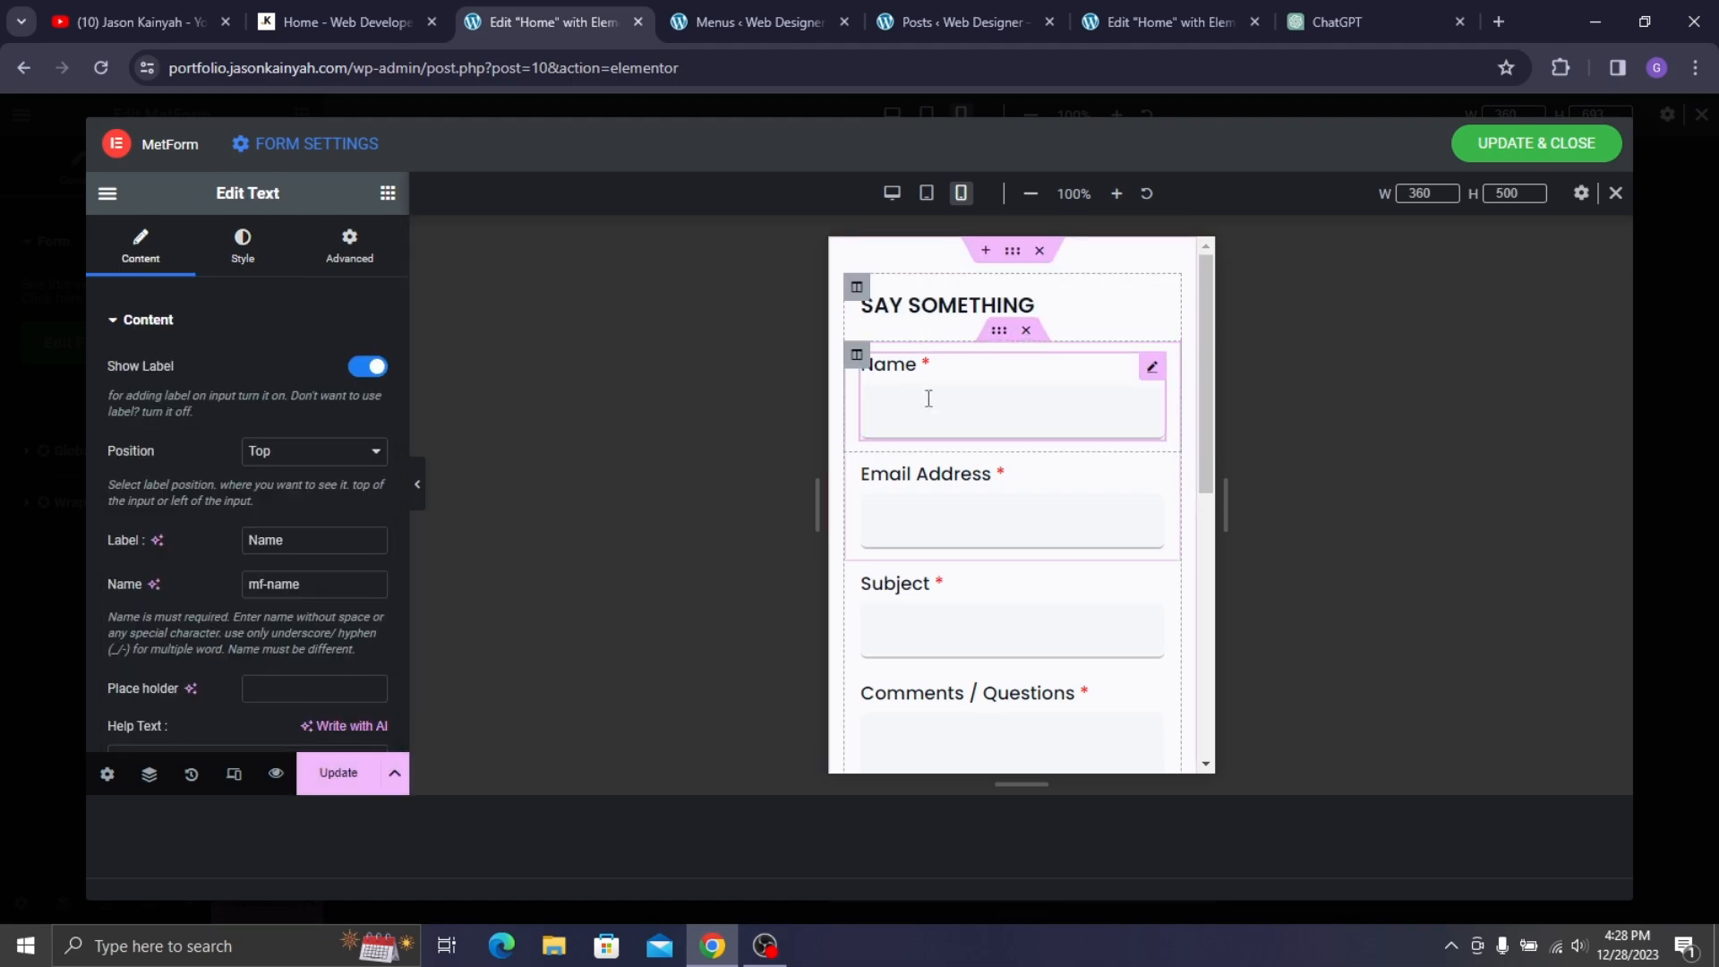
{"action": "left_click", "coordinate": [281, 271]}
{"action": "scroll", "coordinate": [278, 459], "scroll_direction": "down", "scroll_amount": 3}
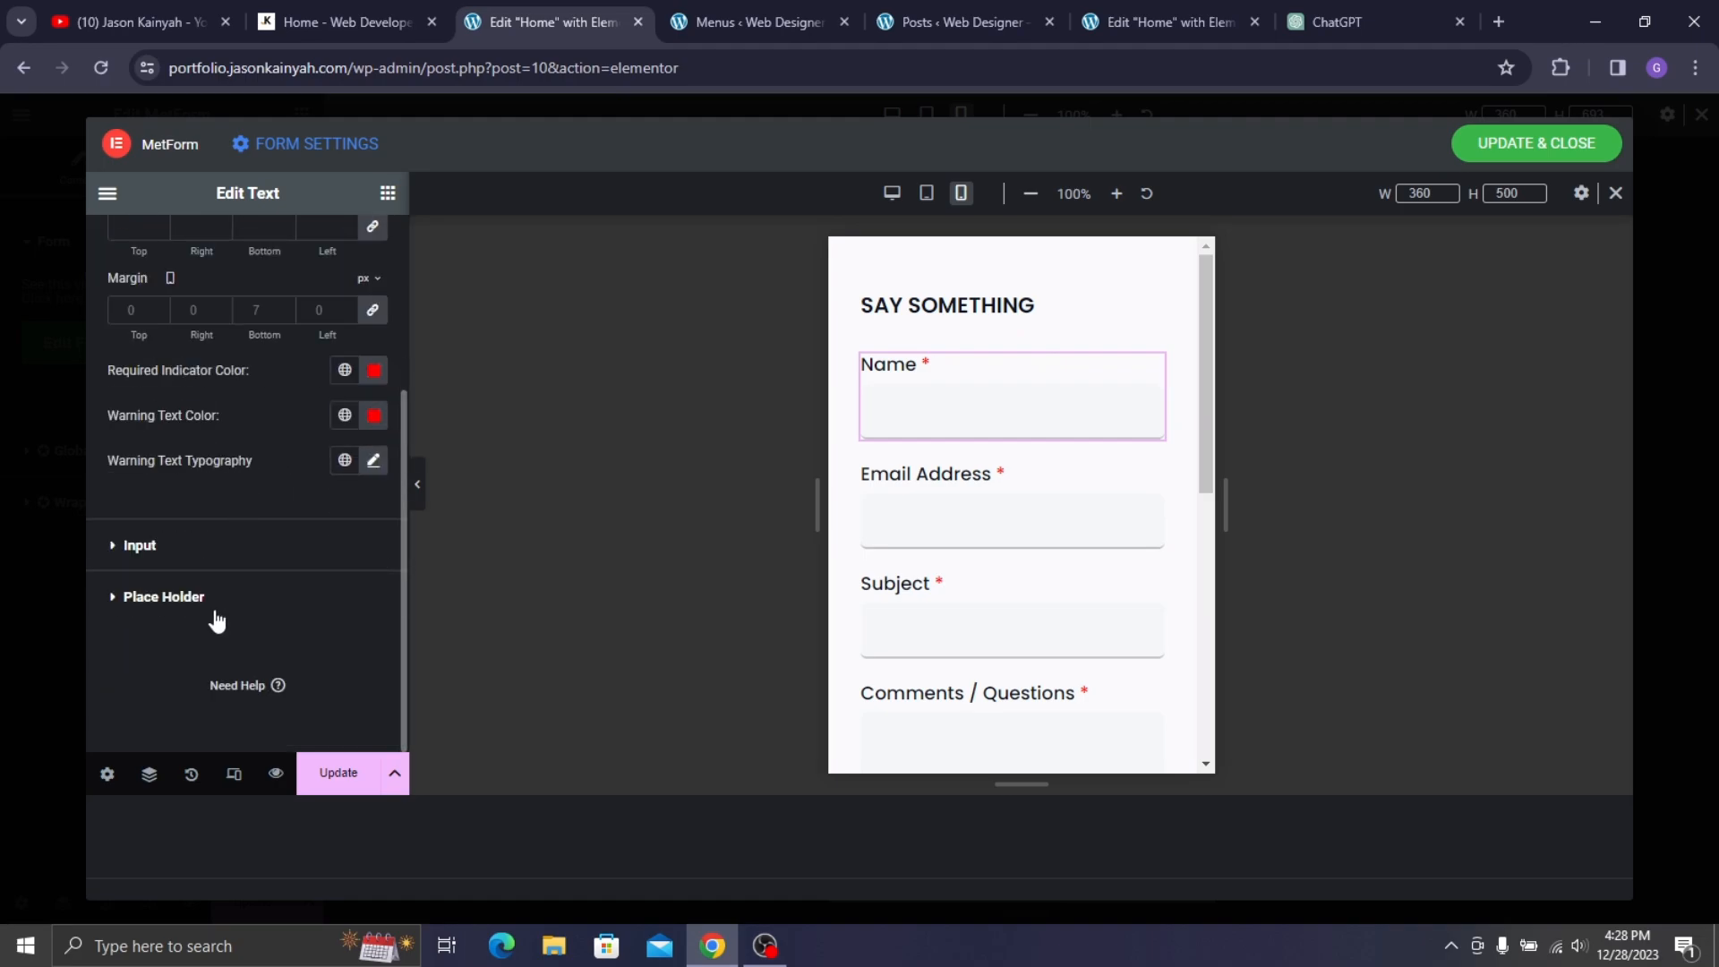
{"action": "scroll", "coordinate": [215, 619], "scroll_direction": "up", "scroll_amount": 3}
{"action": "left_click", "coordinate": [373, 415]}
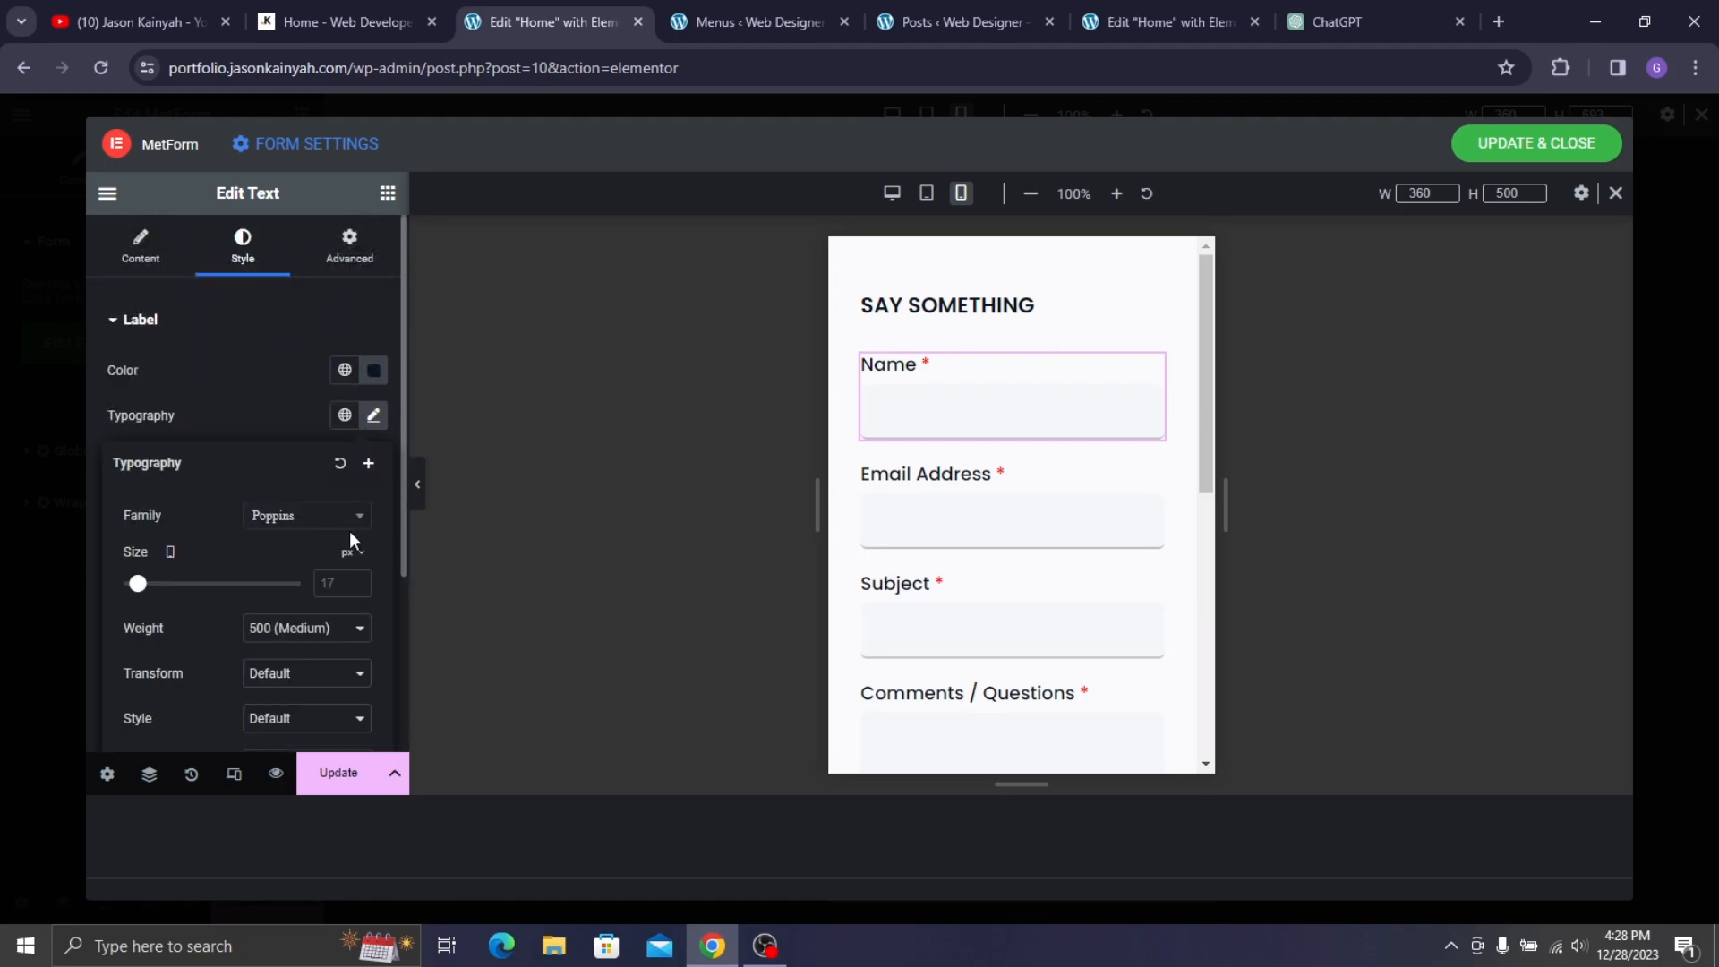
{"action": "type", "text": "15"}
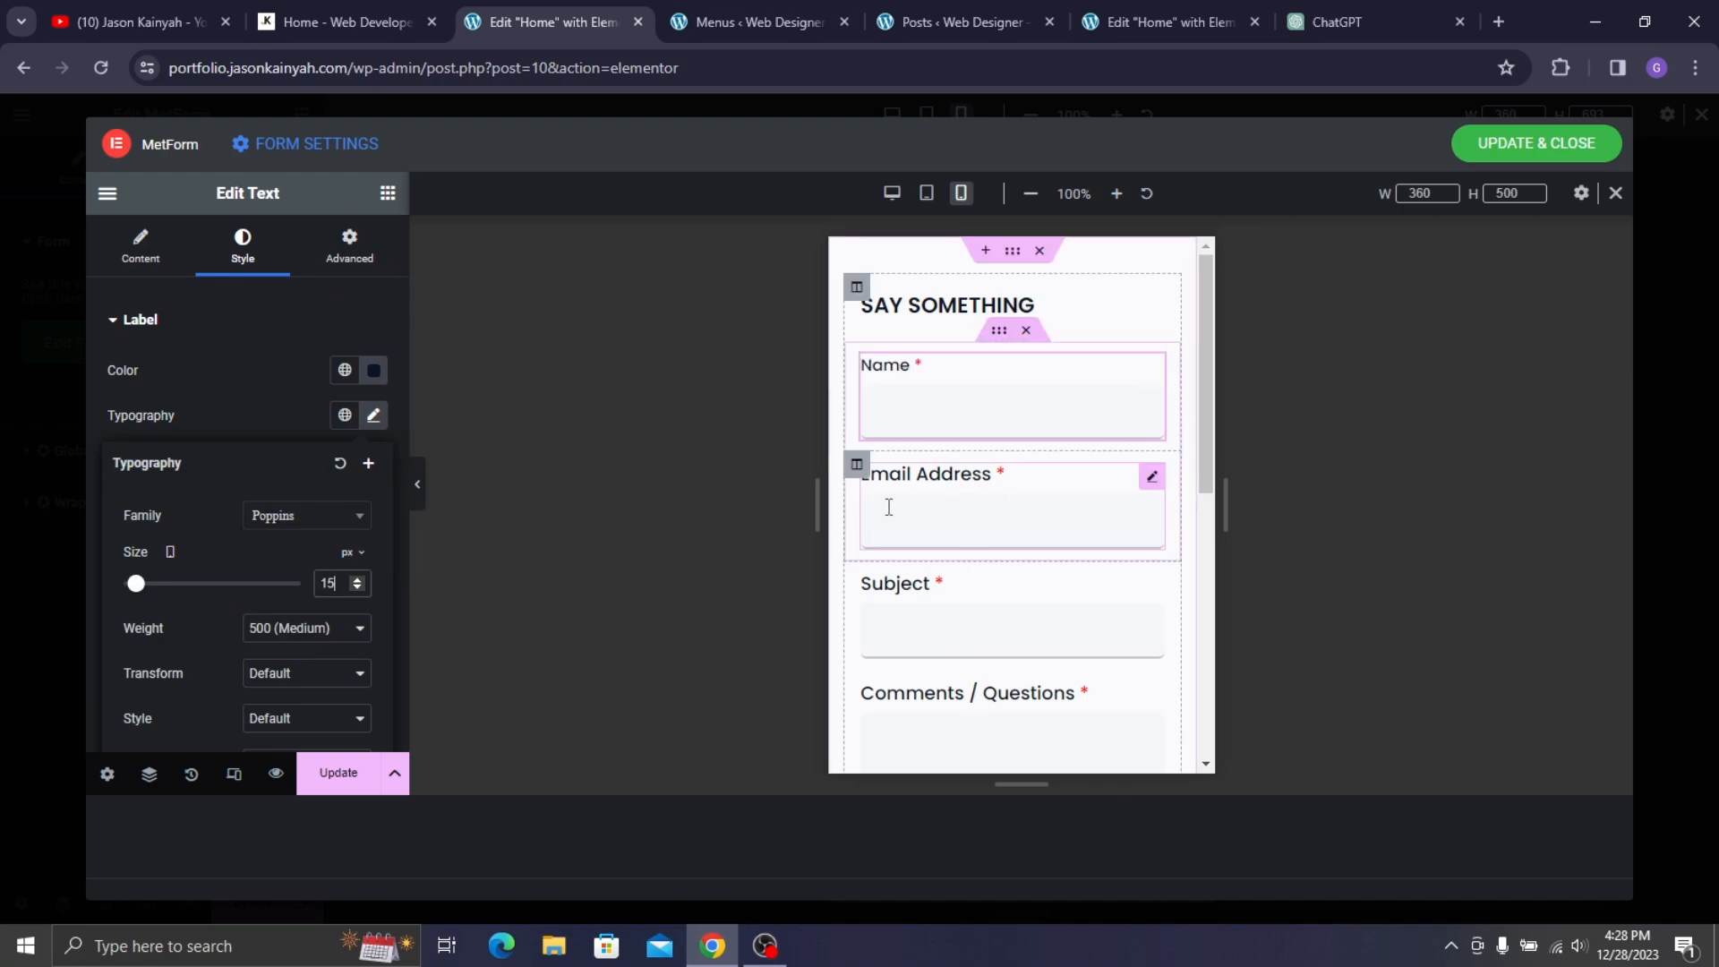
{"action": "key", "text": "Up"}
- Reduce the Email Address and Subject label sizes to 16 px
{"action": "left_click", "coordinate": [869, 488]}
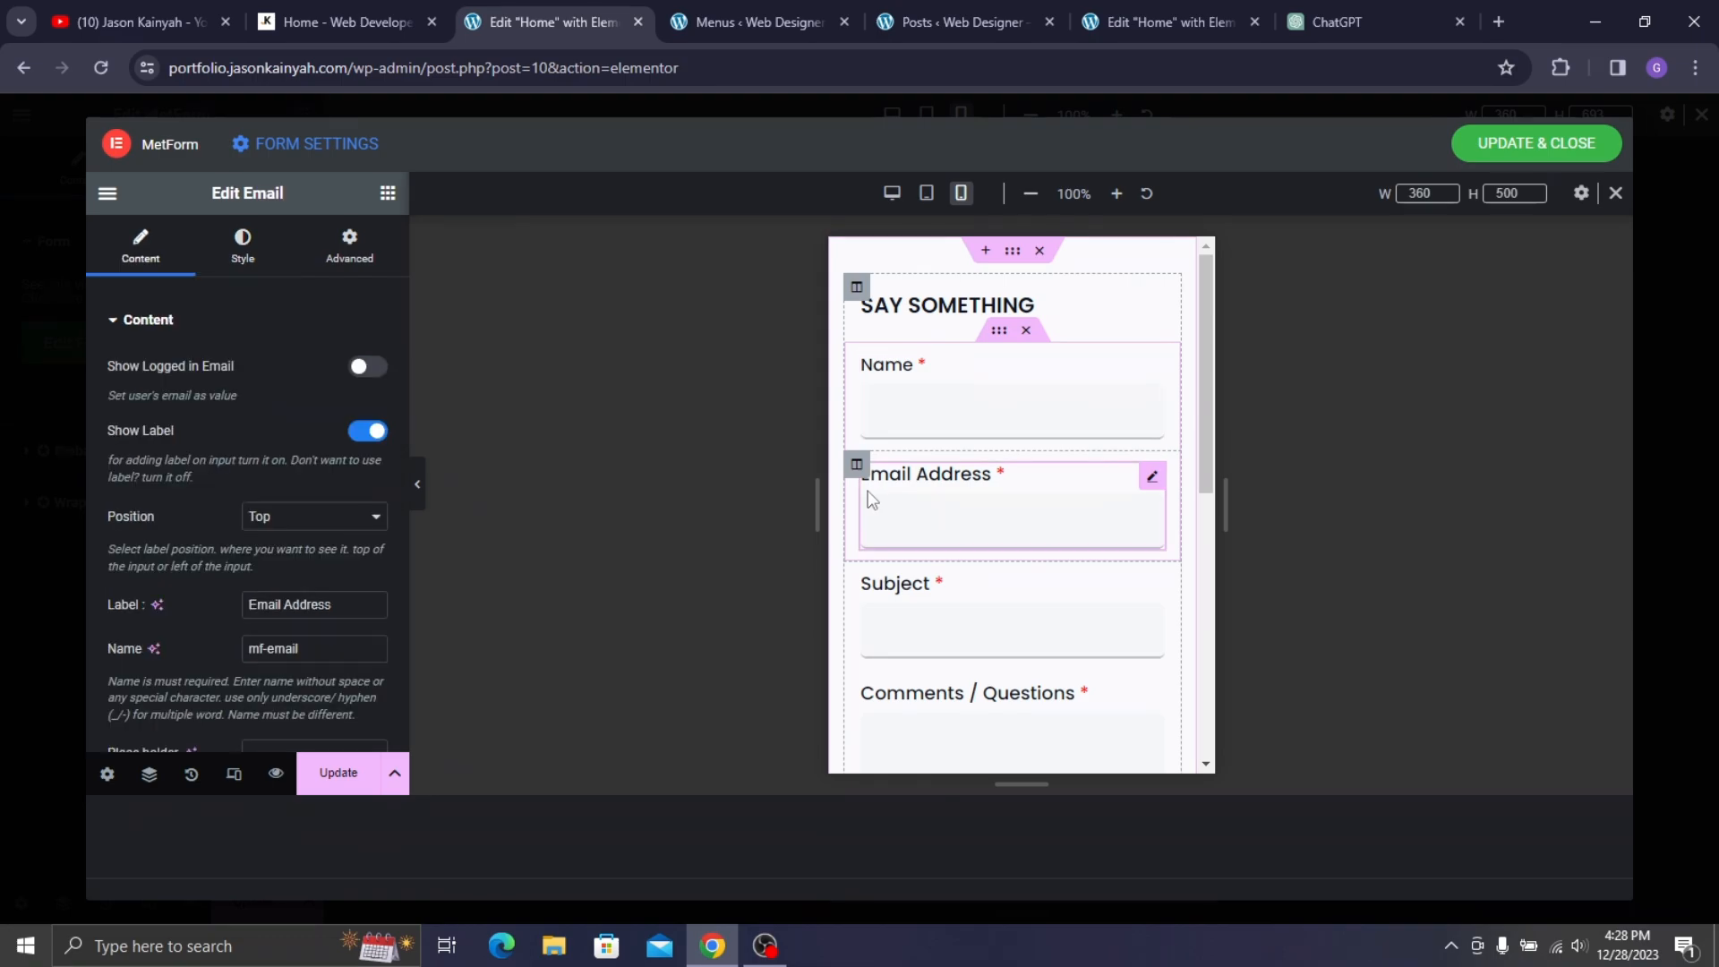
{"action": "left_click", "coordinate": [240, 263]}
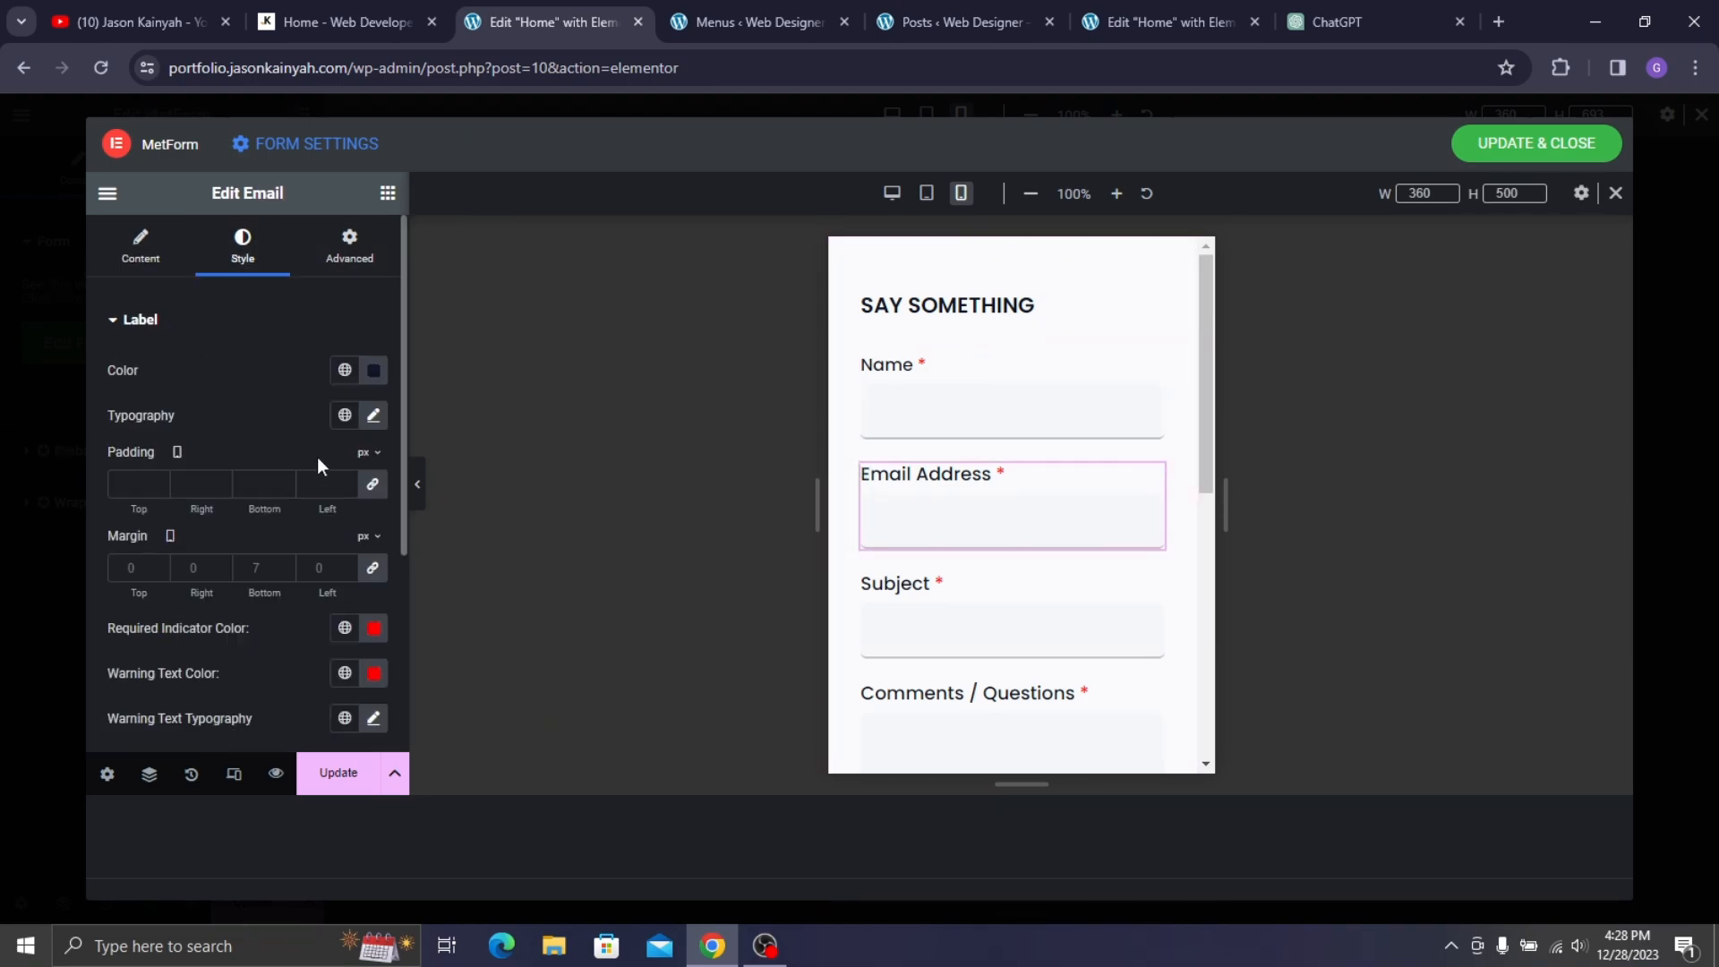
{"action": "left_click", "coordinate": [372, 418]}
{"action": "key", "text": "Down"}
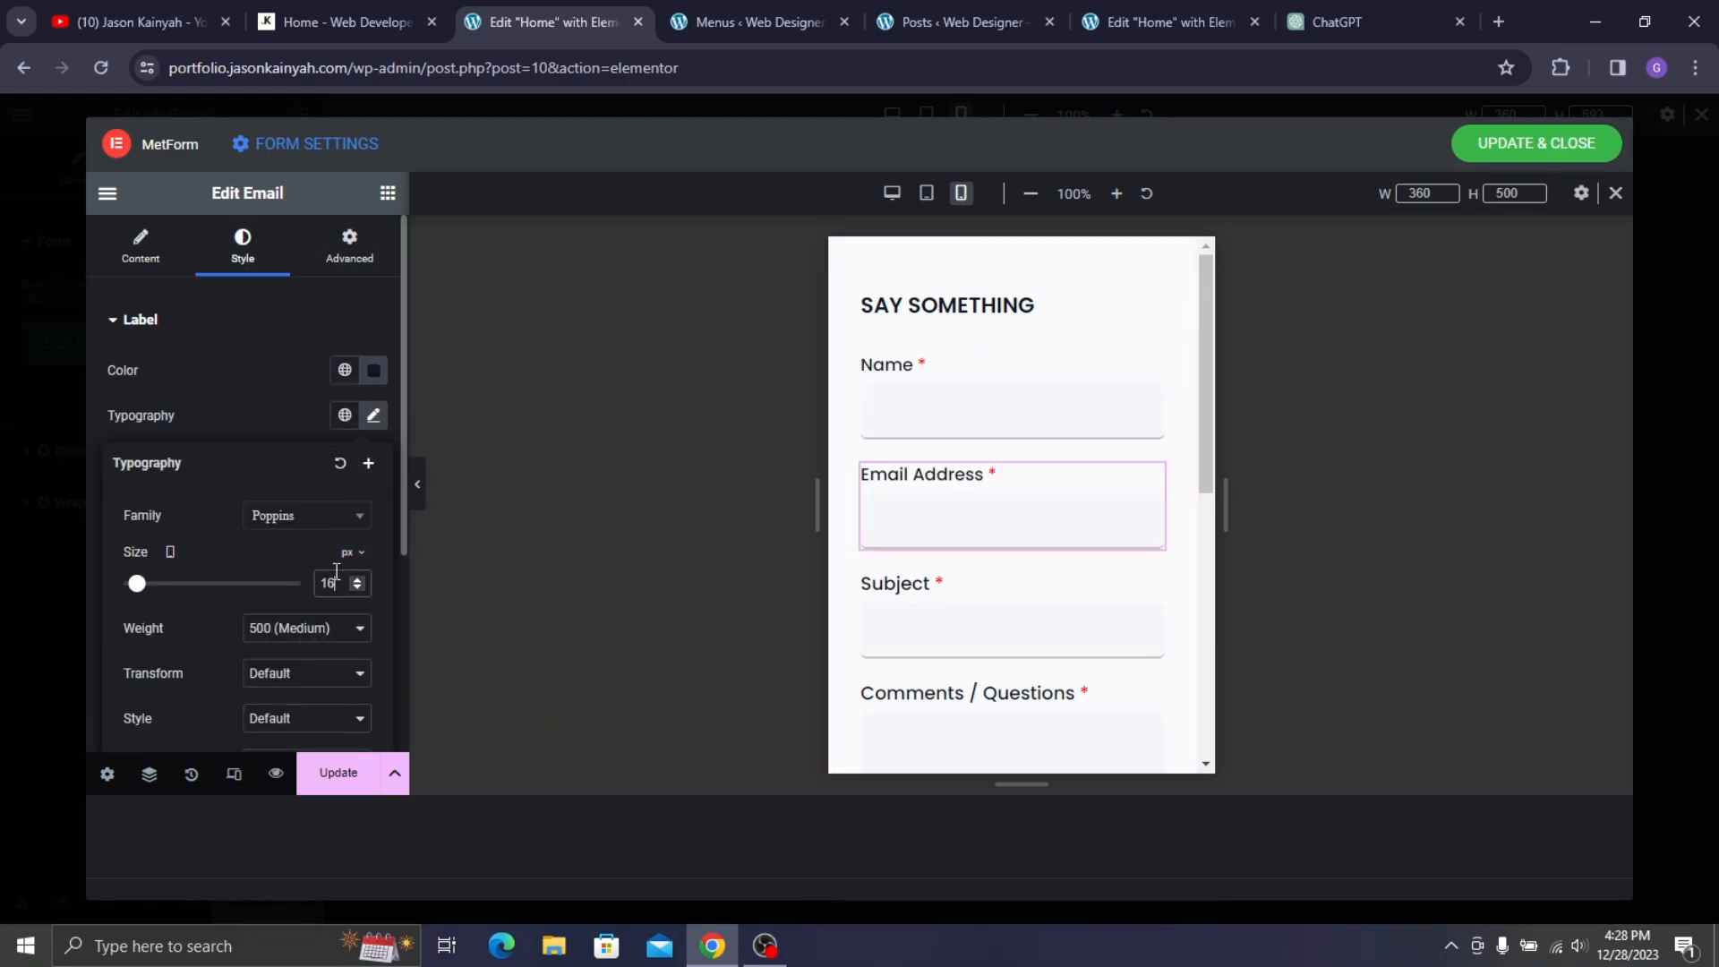
{"action": "left_click", "coordinate": [929, 644]}
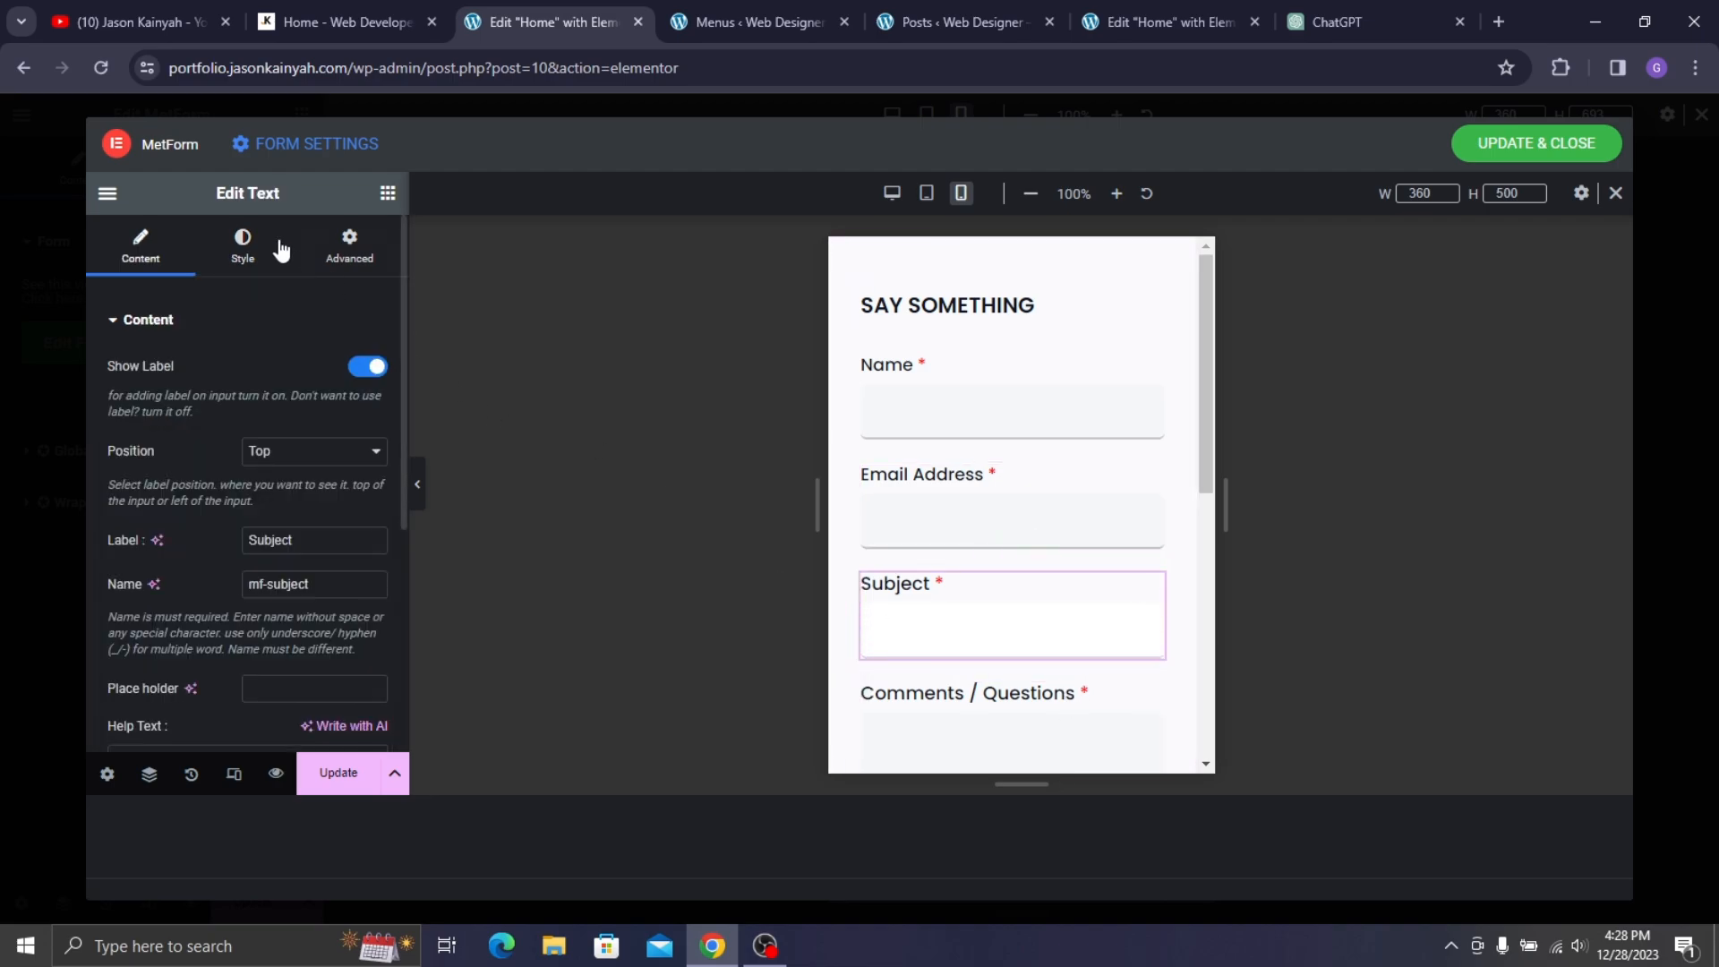
{"action": "left_click", "coordinate": [242, 260]}
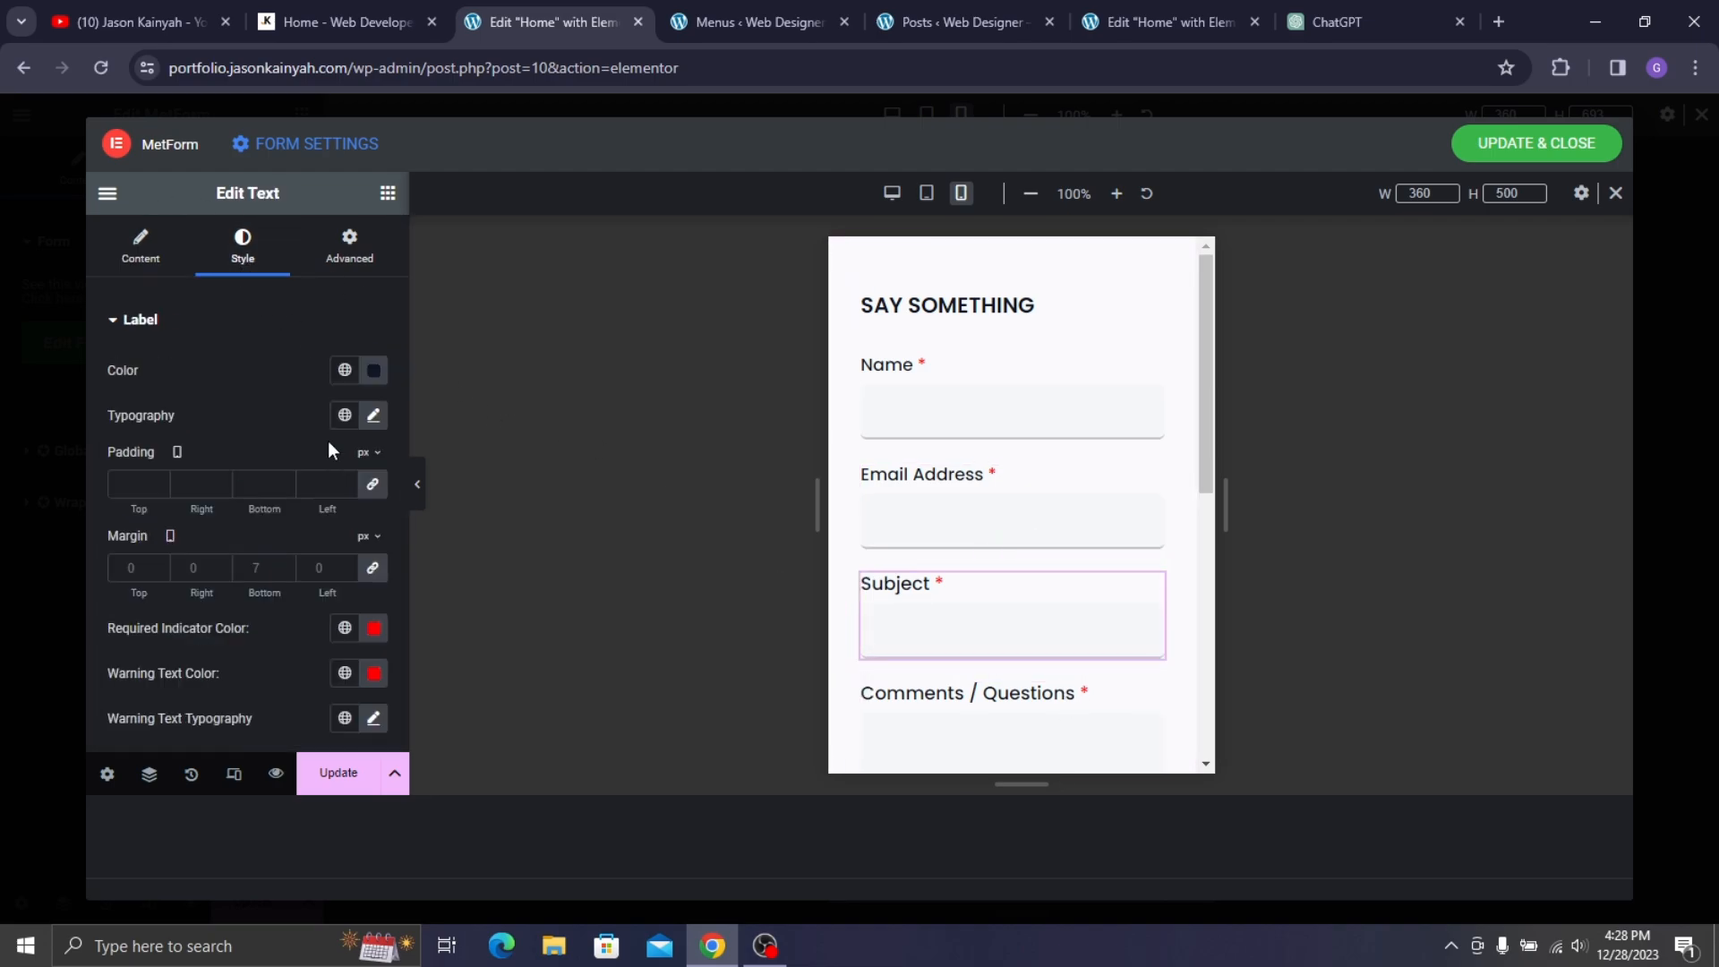
{"action": "left_click", "coordinate": [375, 417]}
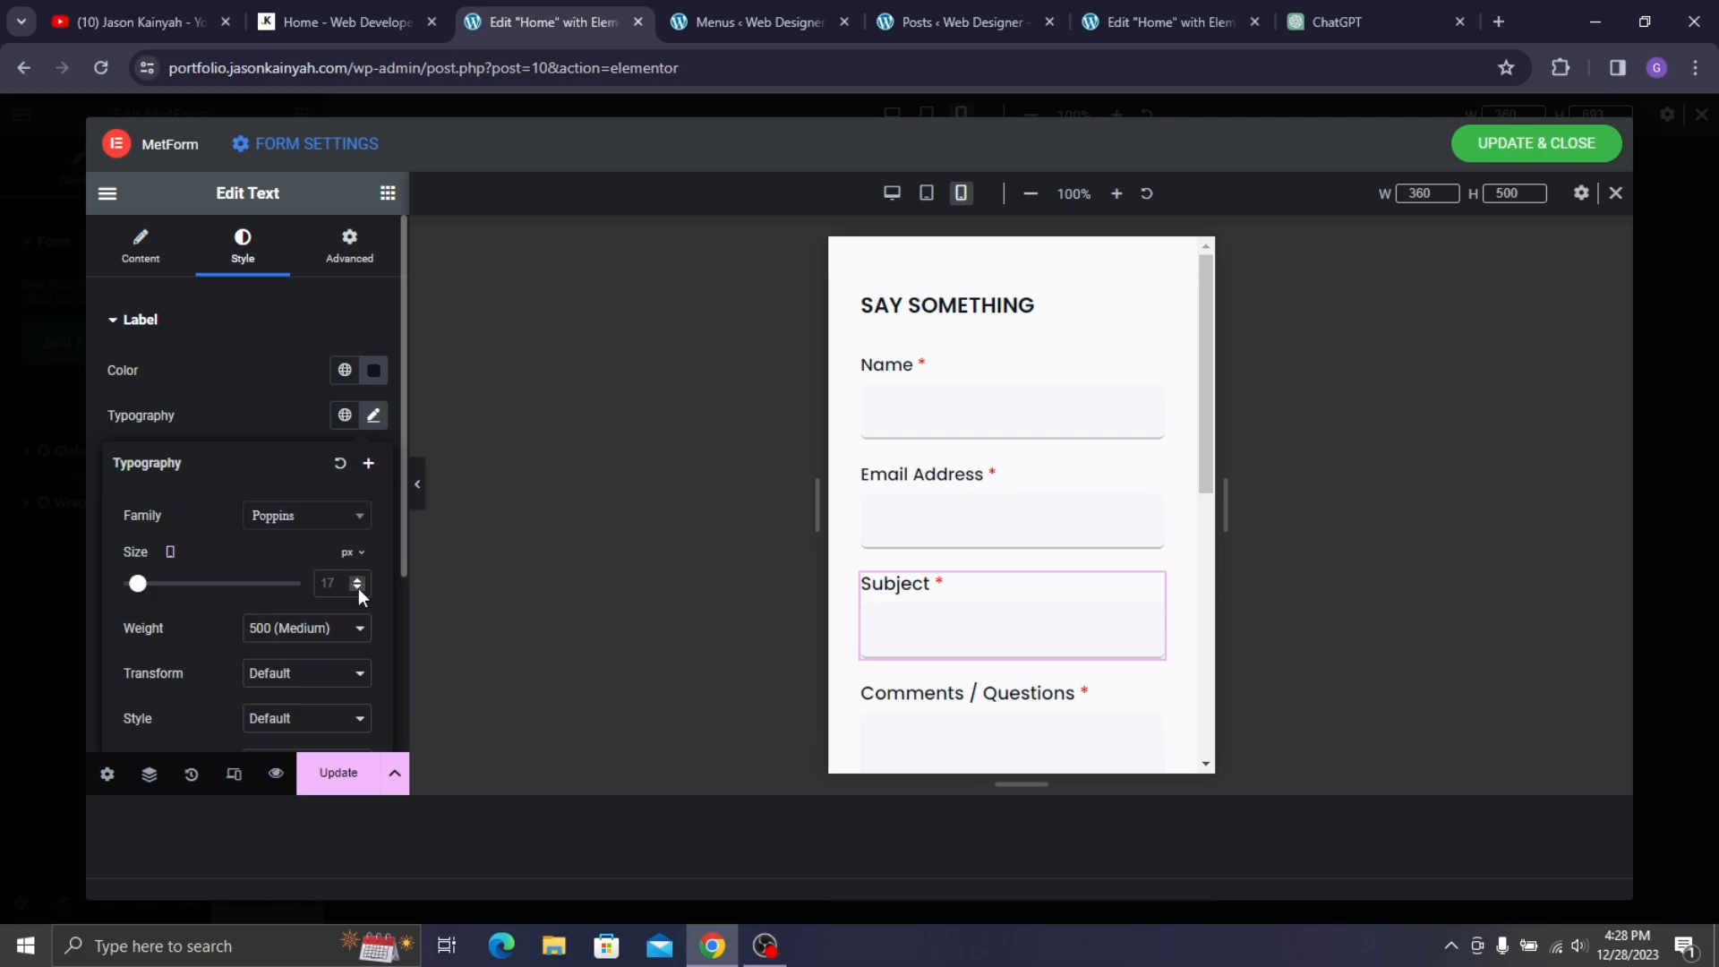
{"action": "key", "text": "Down"}
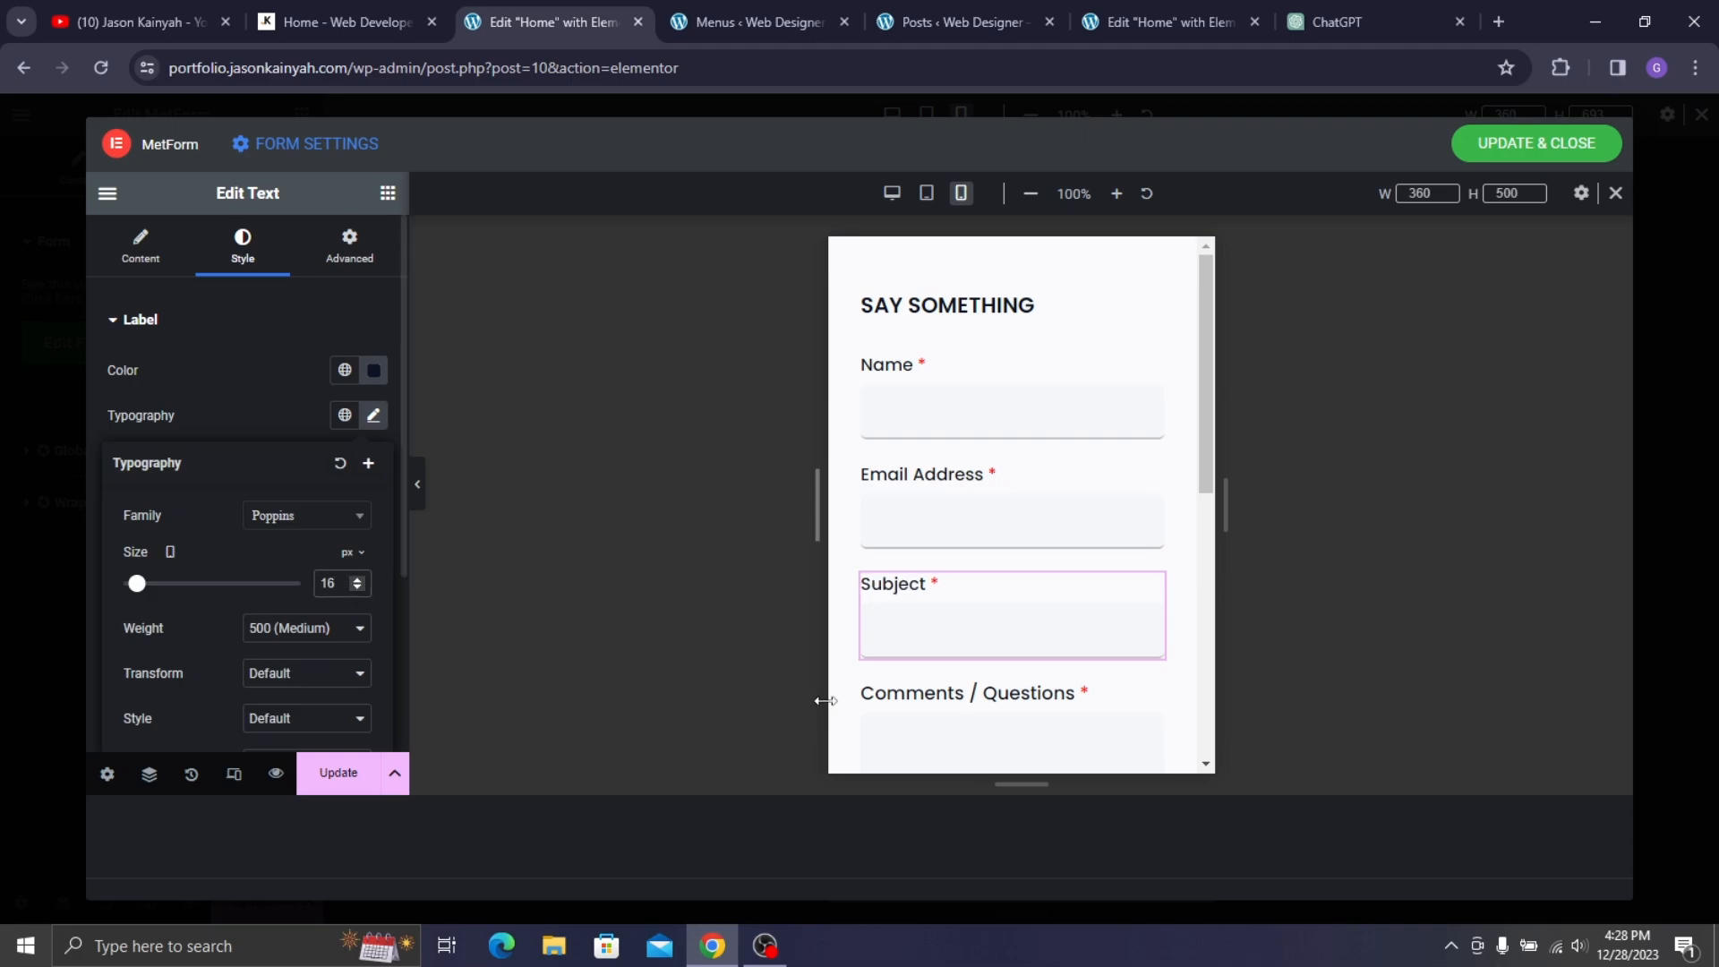
- Reduce the Comments / Questions label size to 16 px
{"action": "scroll", "coordinate": [970, 632], "scroll_direction": "down", "scroll_amount": 5}
{"action": "left_click", "coordinate": [980, 358]}
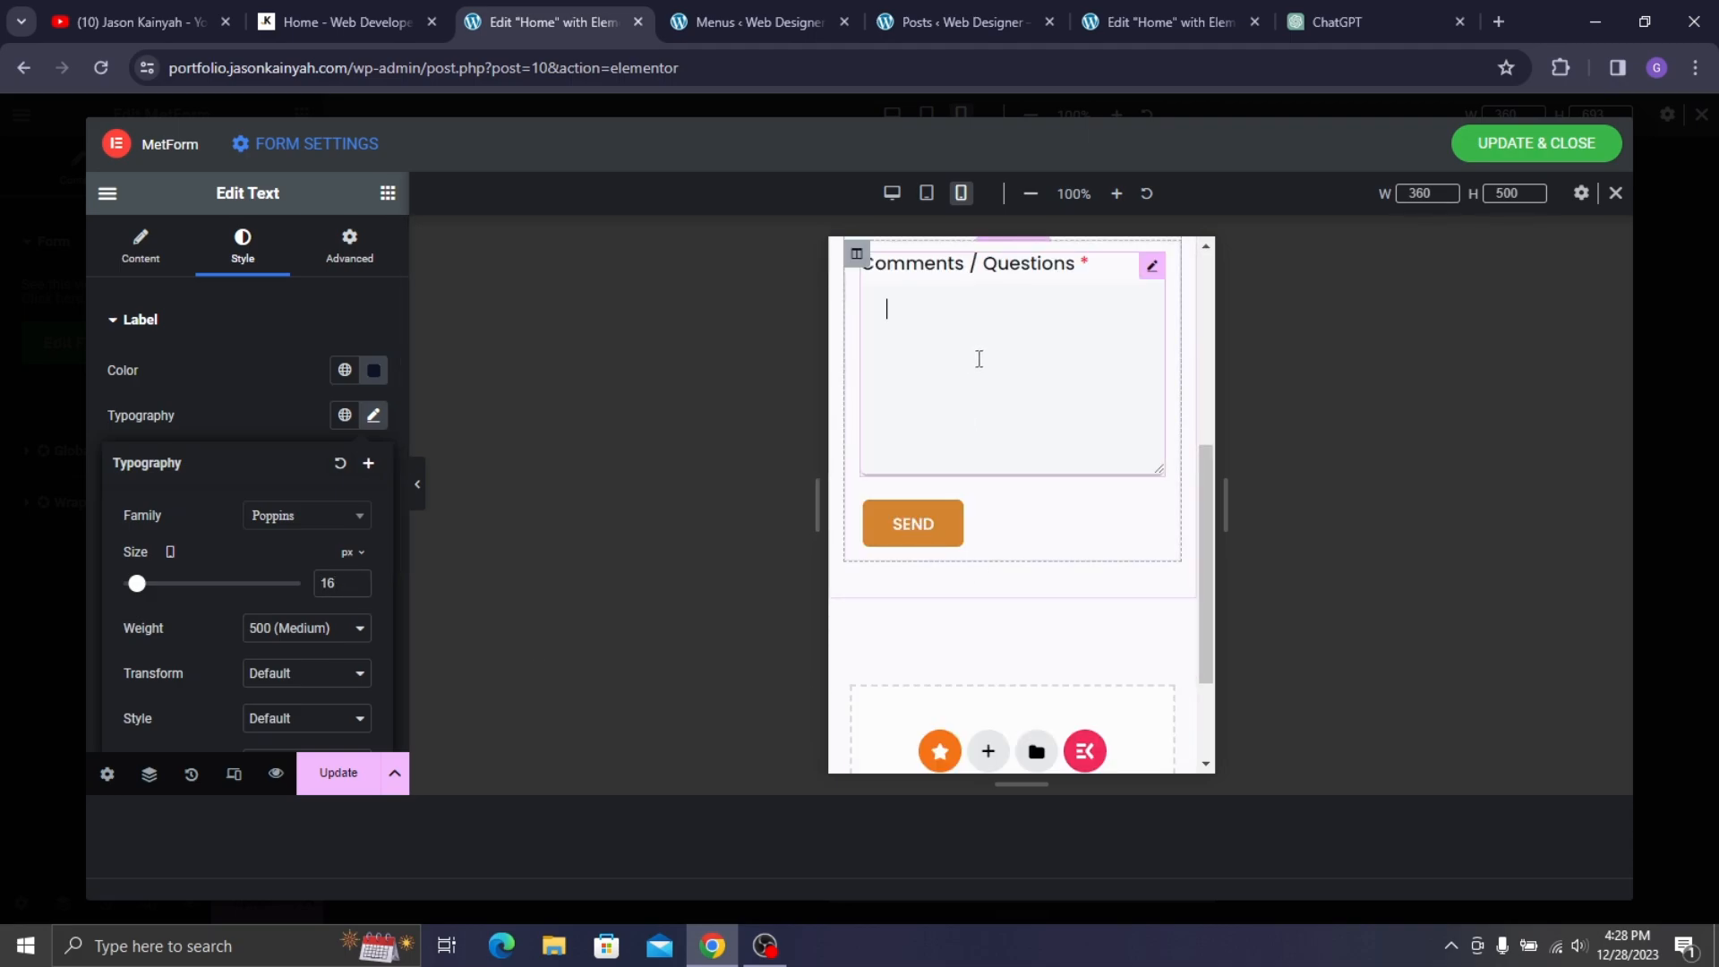
{"action": "left_click", "coordinate": [262, 262]}
{"action": "left_click", "coordinate": [373, 416]}
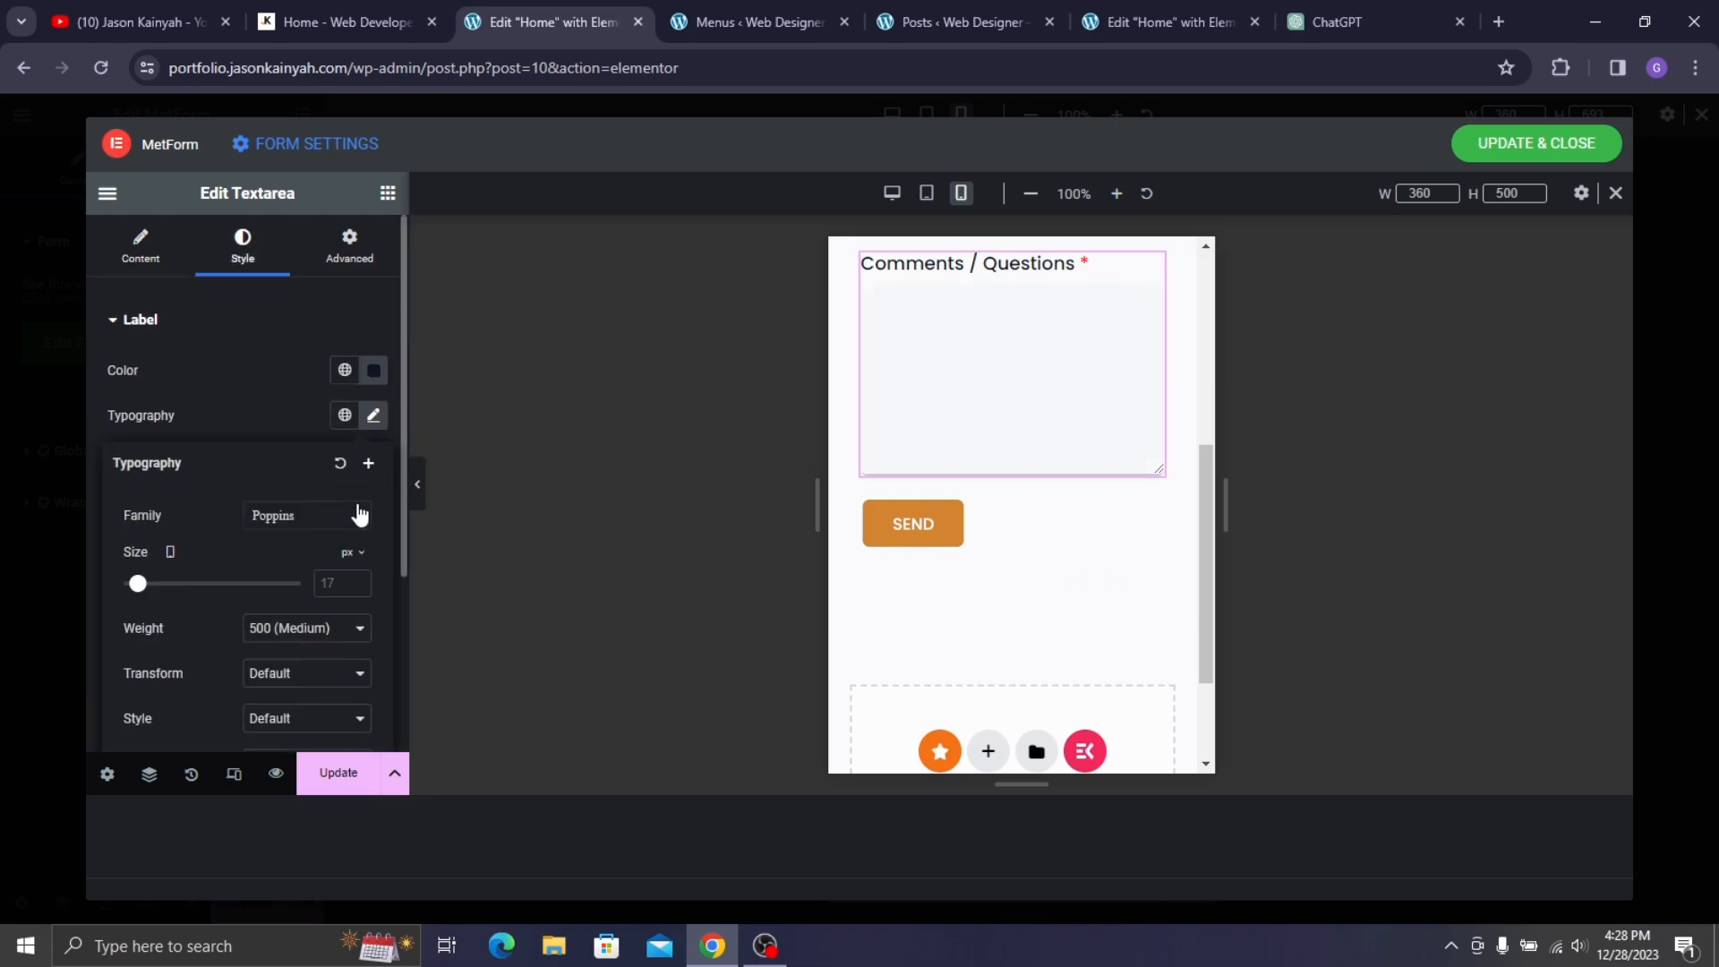
{"action": "key", "text": "Down"}
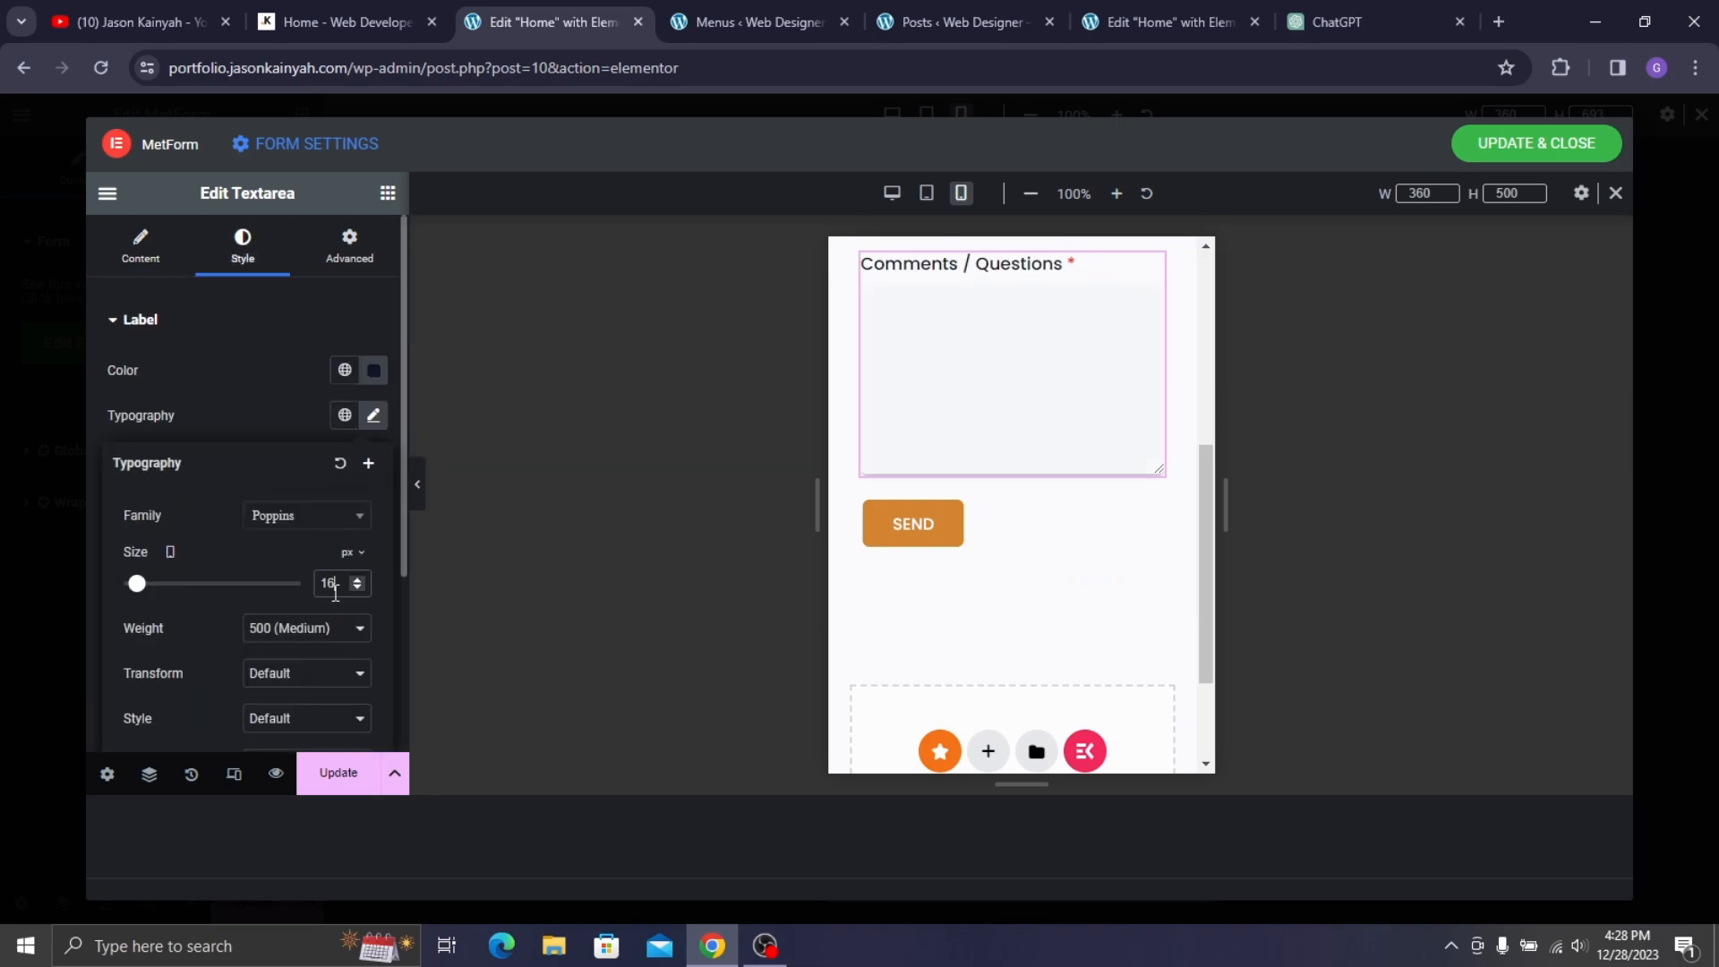
{"action": "left_click_drag", "start_coordinate": [958, 493], "coordinate": [958, 495]}
- Set the SEND button's text size to 14 px
{"action": "left_click", "coordinate": [953, 492]}
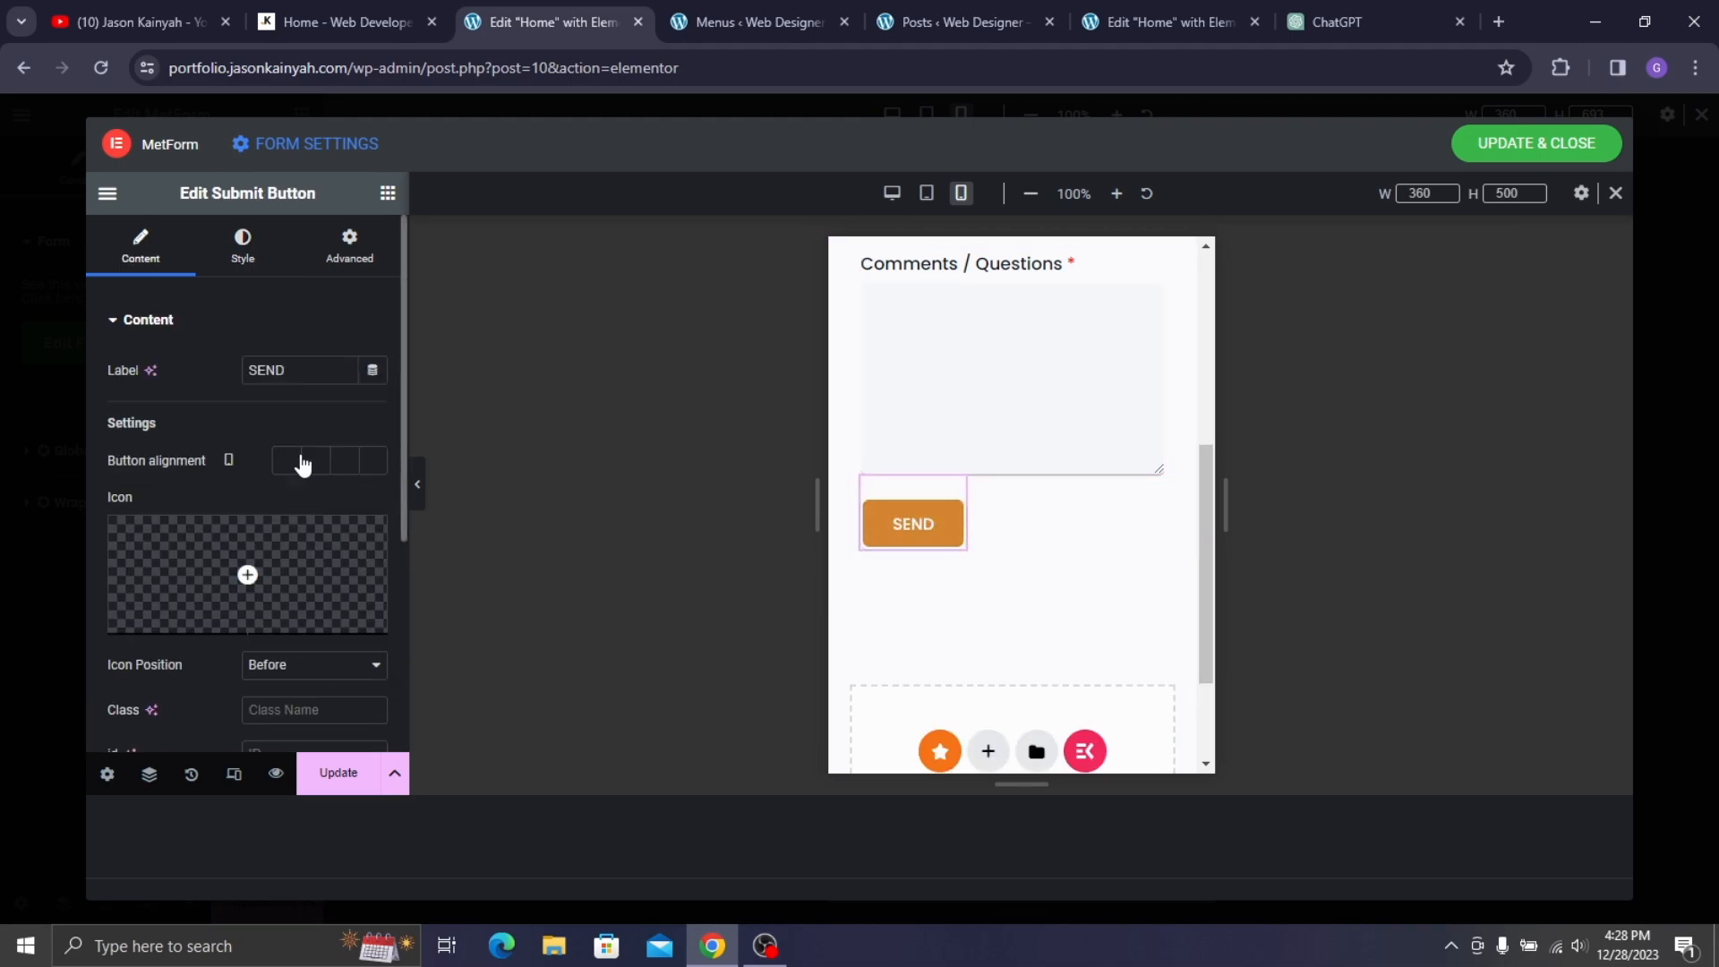
{"action": "scroll", "coordinate": [299, 460], "scroll_direction": "down", "scroll_amount": 4}
{"action": "scroll", "coordinate": [249, 480], "scroll_direction": "up", "scroll_amount": 4}
{"action": "left_click", "coordinate": [236, 264]}
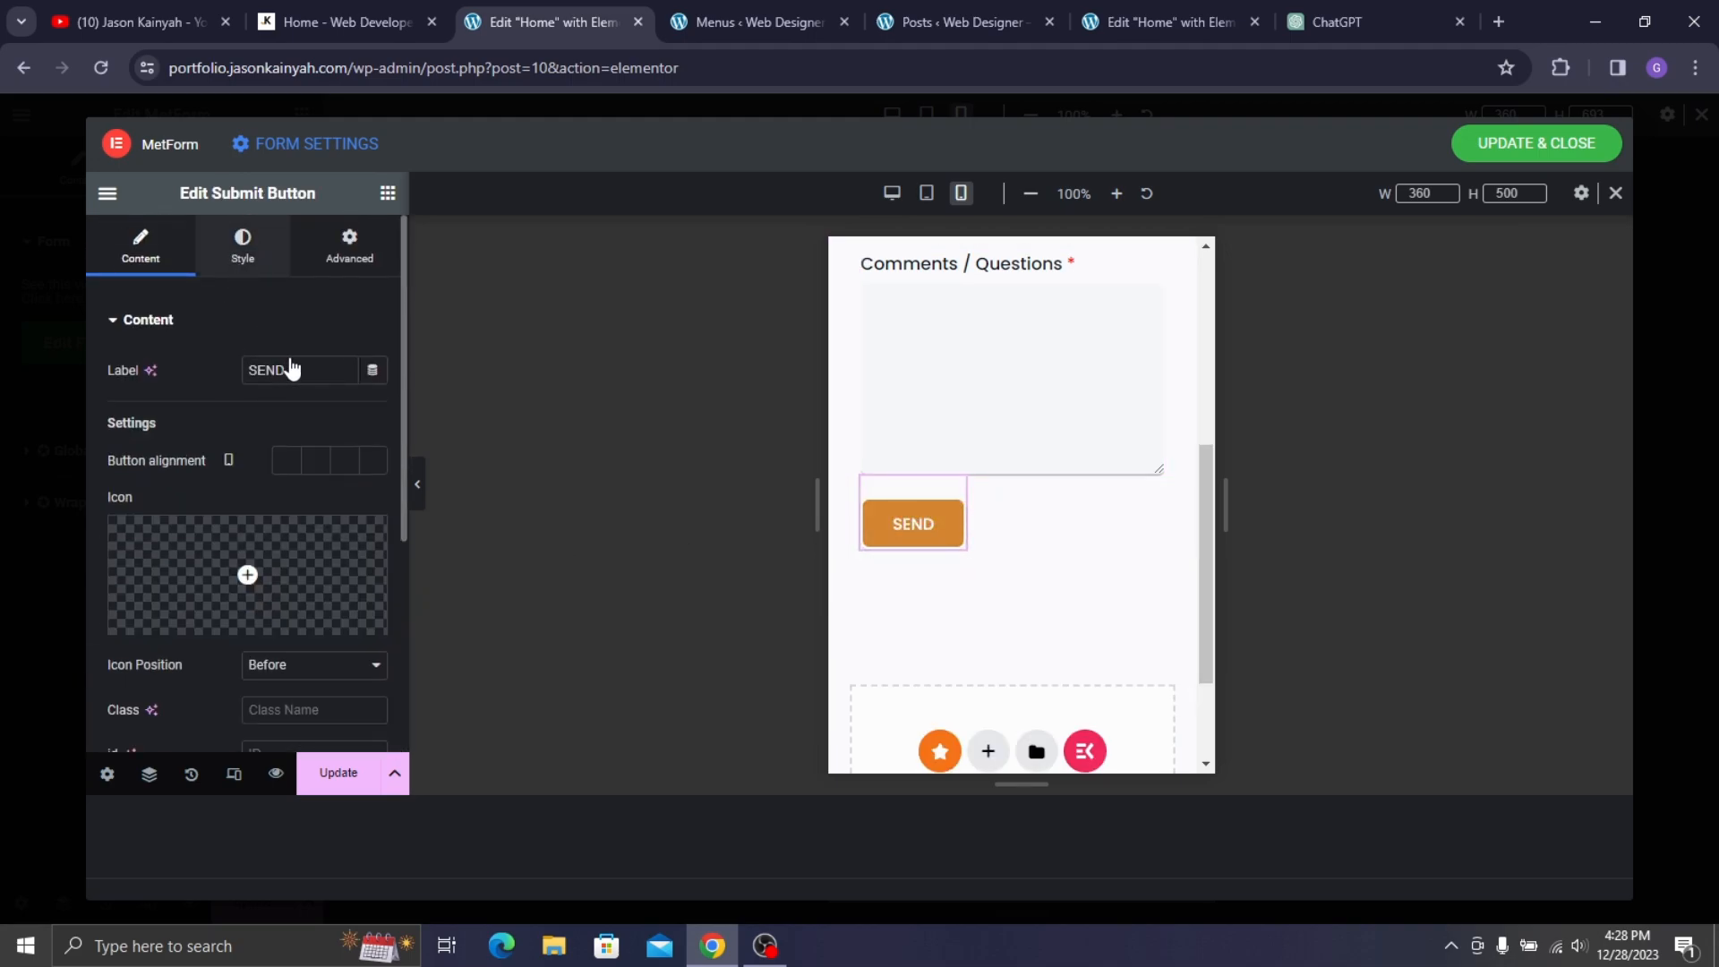
{"action": "scroll", "coordinate": [206, 381], "scroll_direction": "down", "scroll_amount": 3}
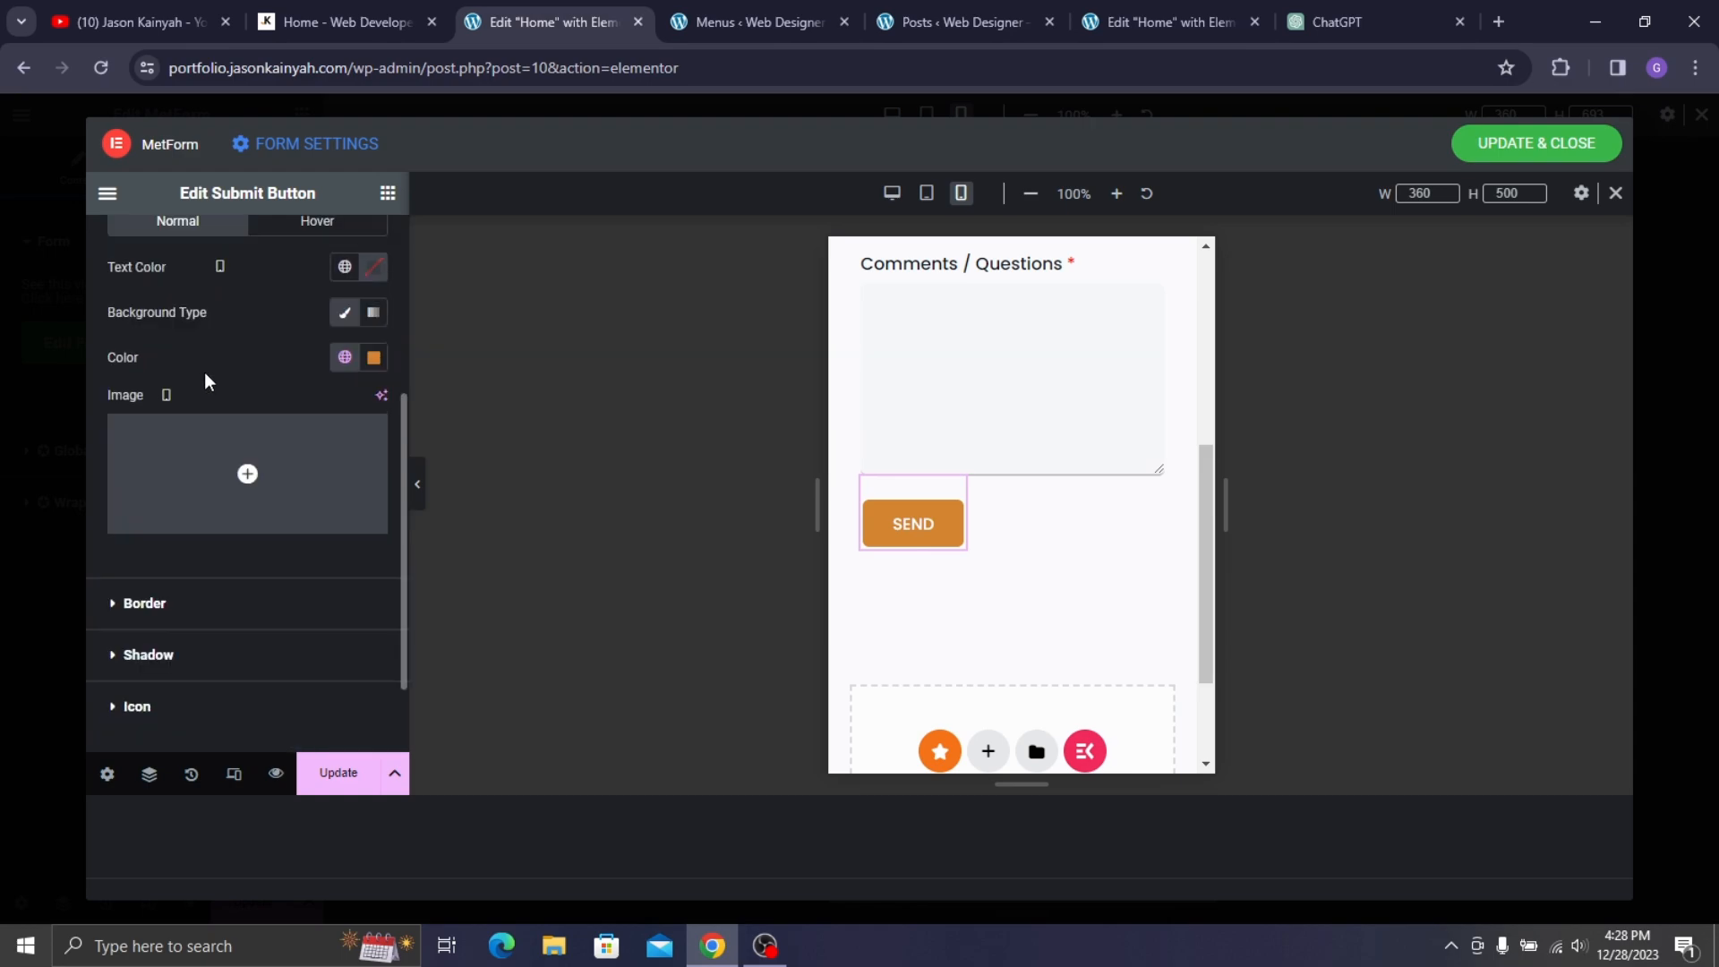
{"action": "scroll", "coordinate": [259, 394], "scroll_direction": "up", "scroll_amount": 3}
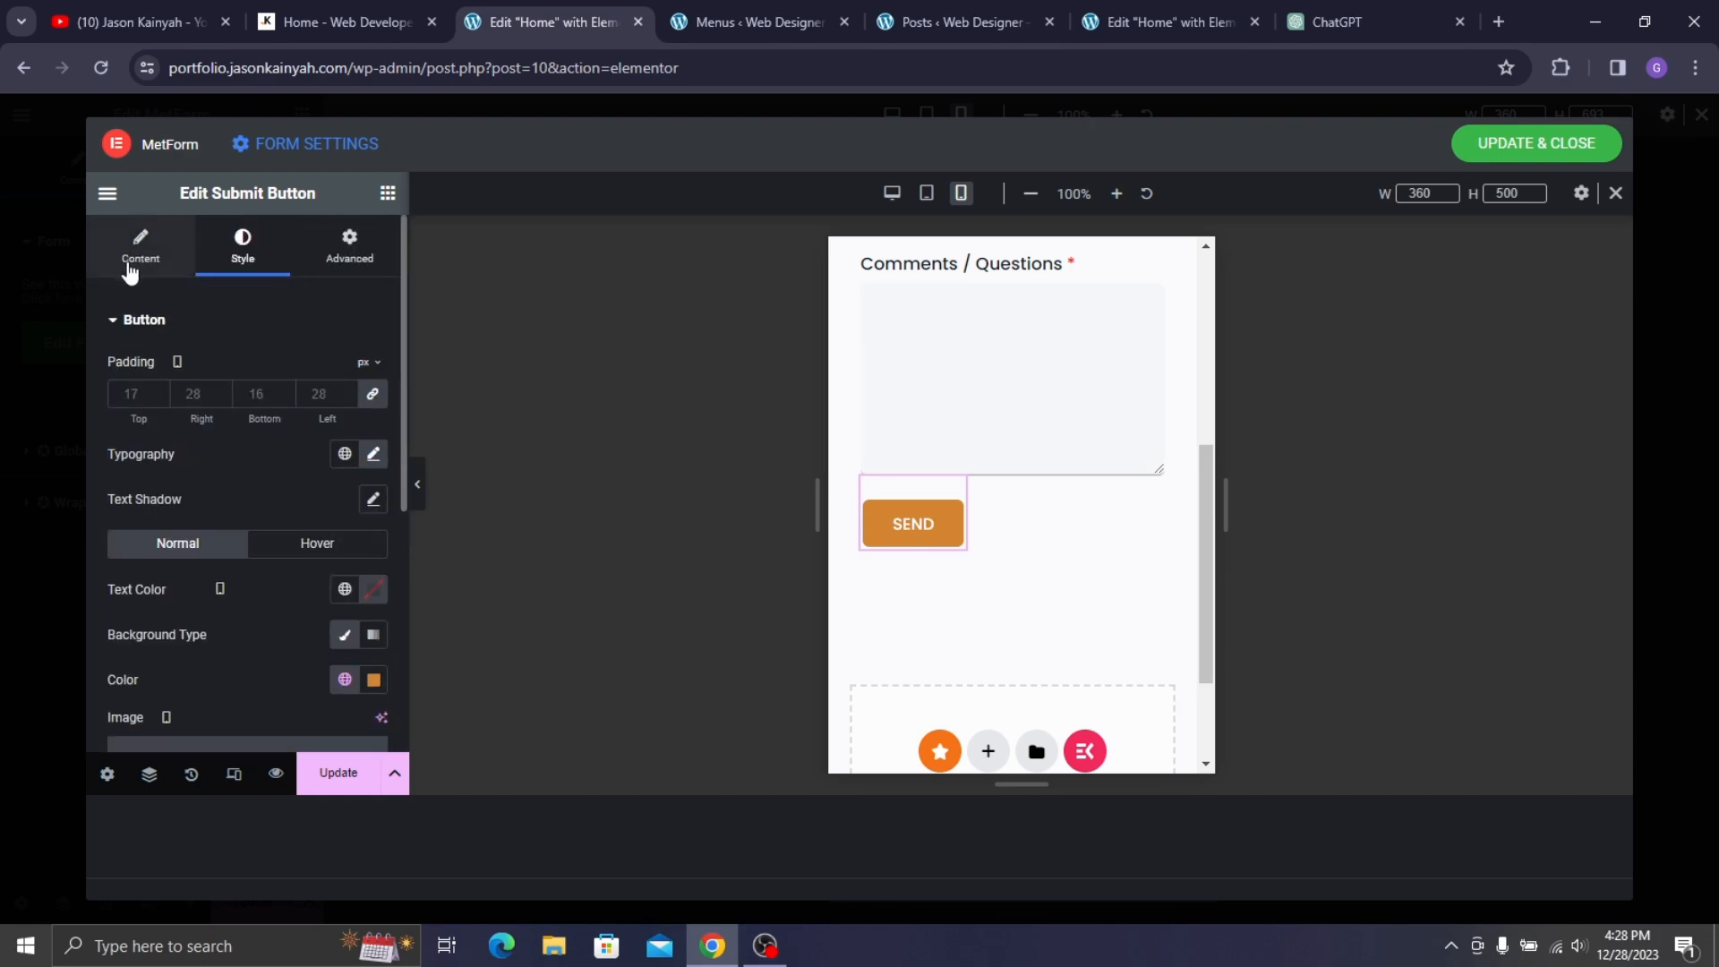
{"action": "left_click", "coordinate": [371, 455]}
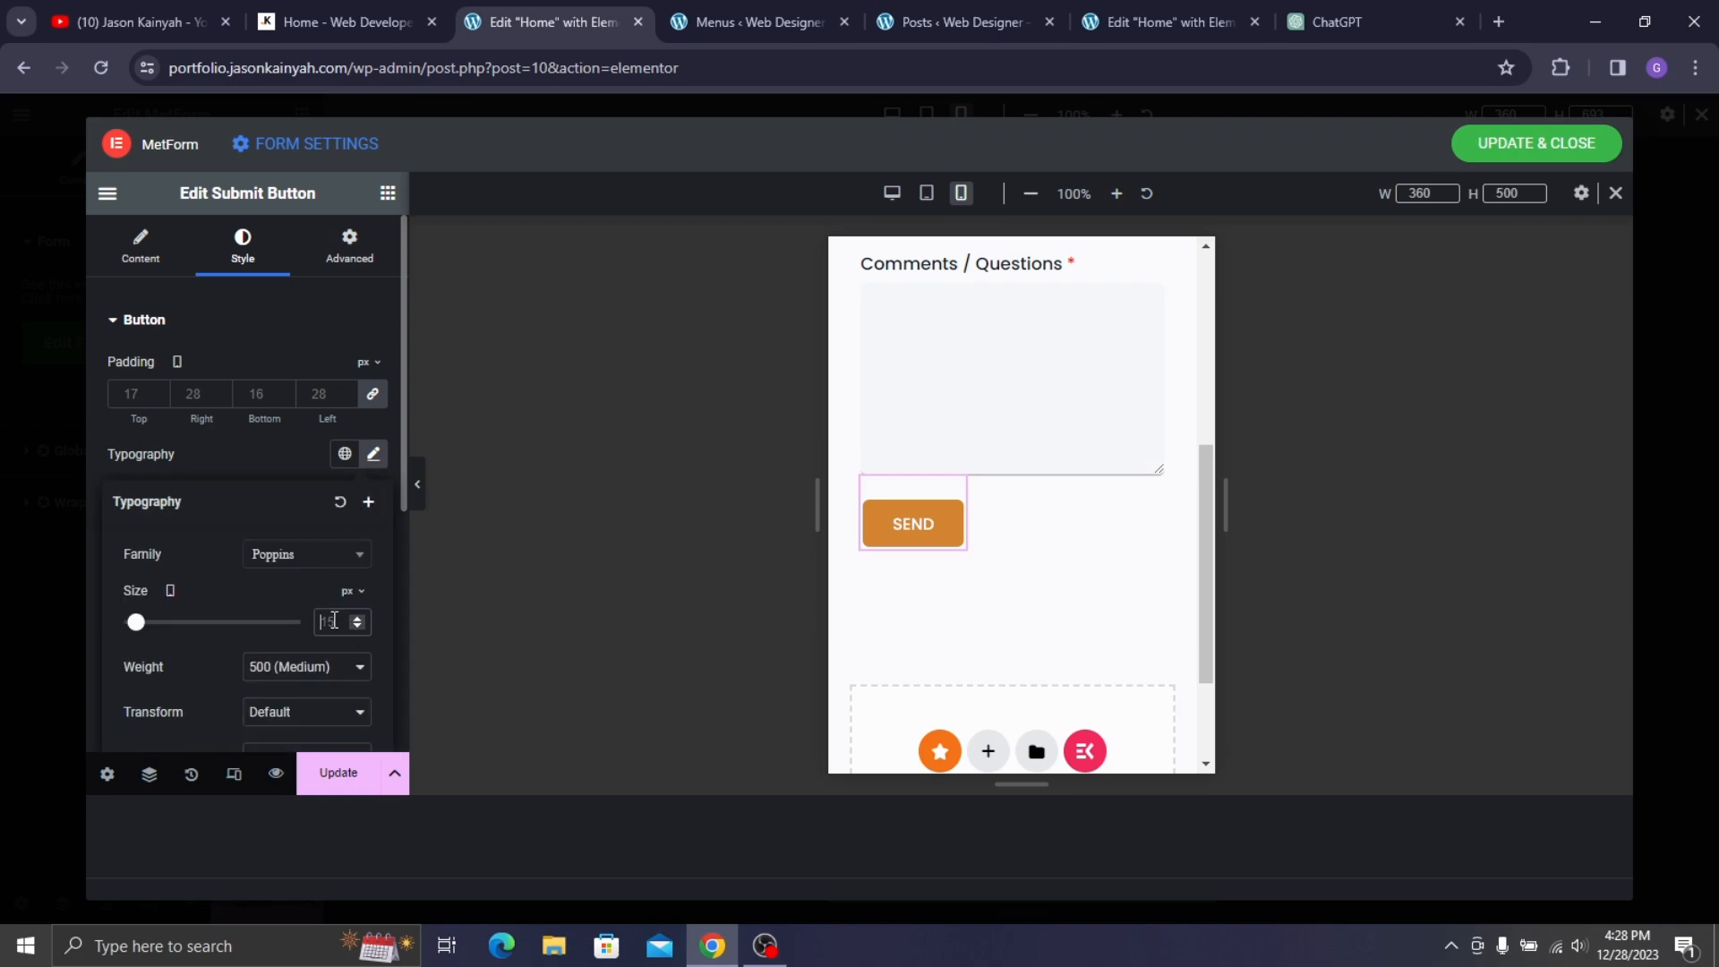
{"action": "type", "text": "14"}
{"action": "left_click", "coordinate": [275, 444]}
- Unlink the SEND button's margin sides and give it a 20 px top margin
{"action": "left_click", "coordinate": [151, 258]}
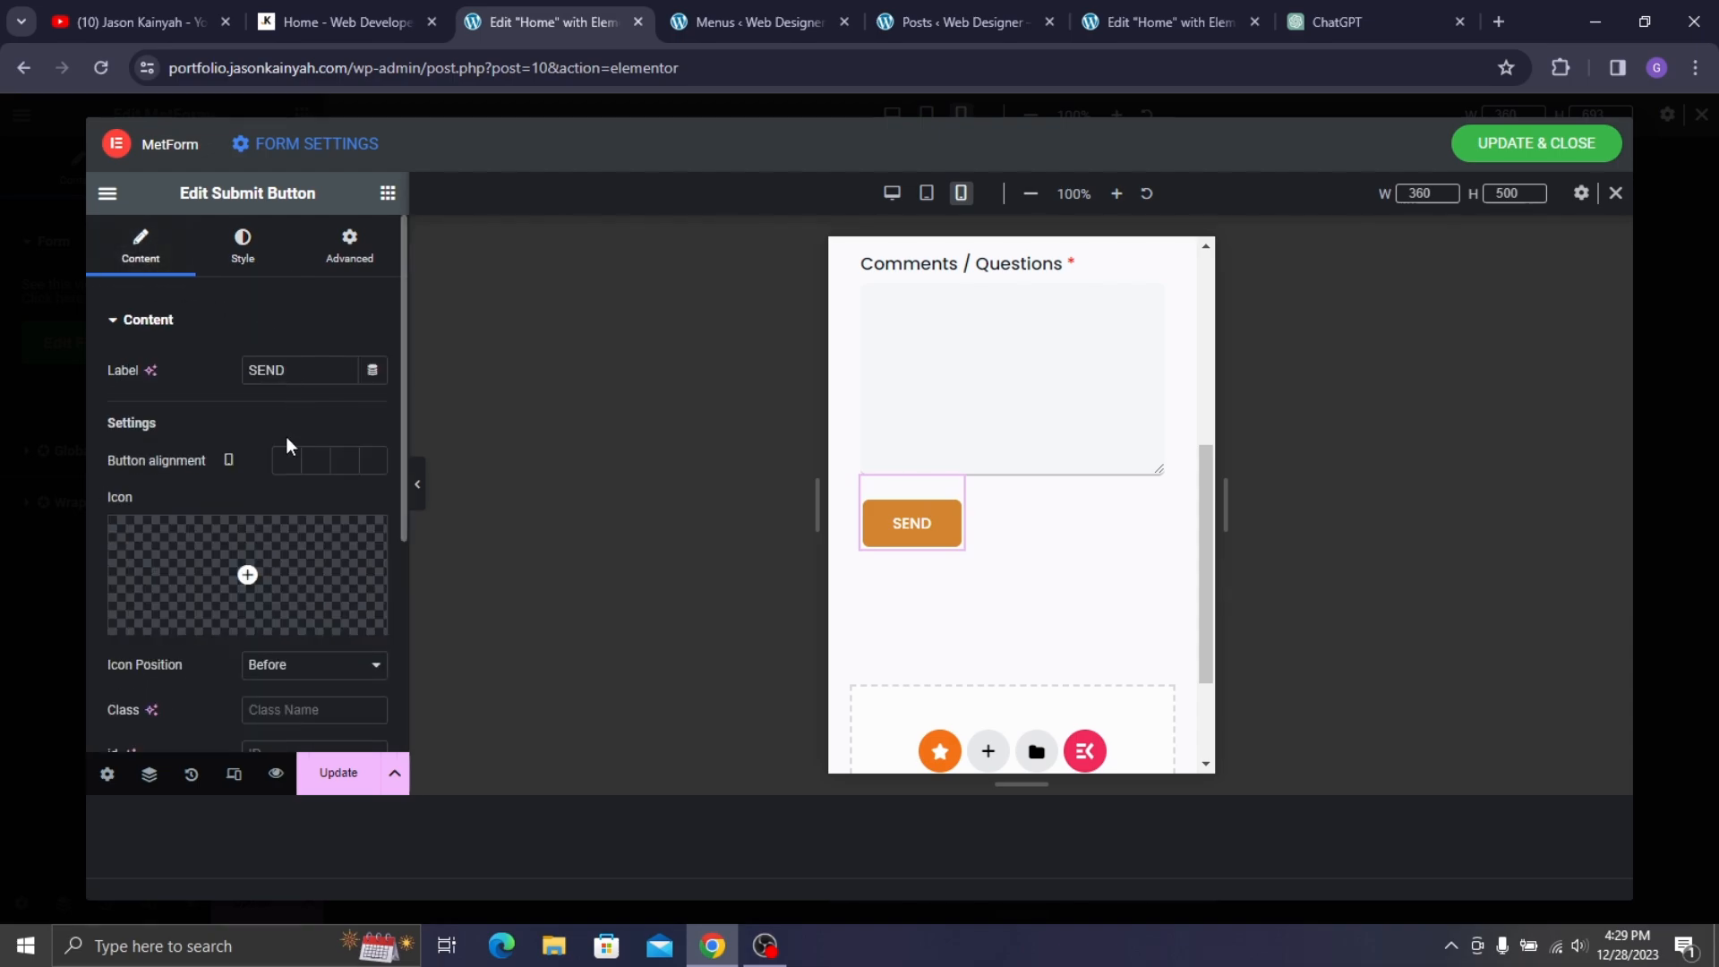
{"action": "scroll", "coordinate": [286, 445], "scroll_direction": "down", "scroll_amount": 1}
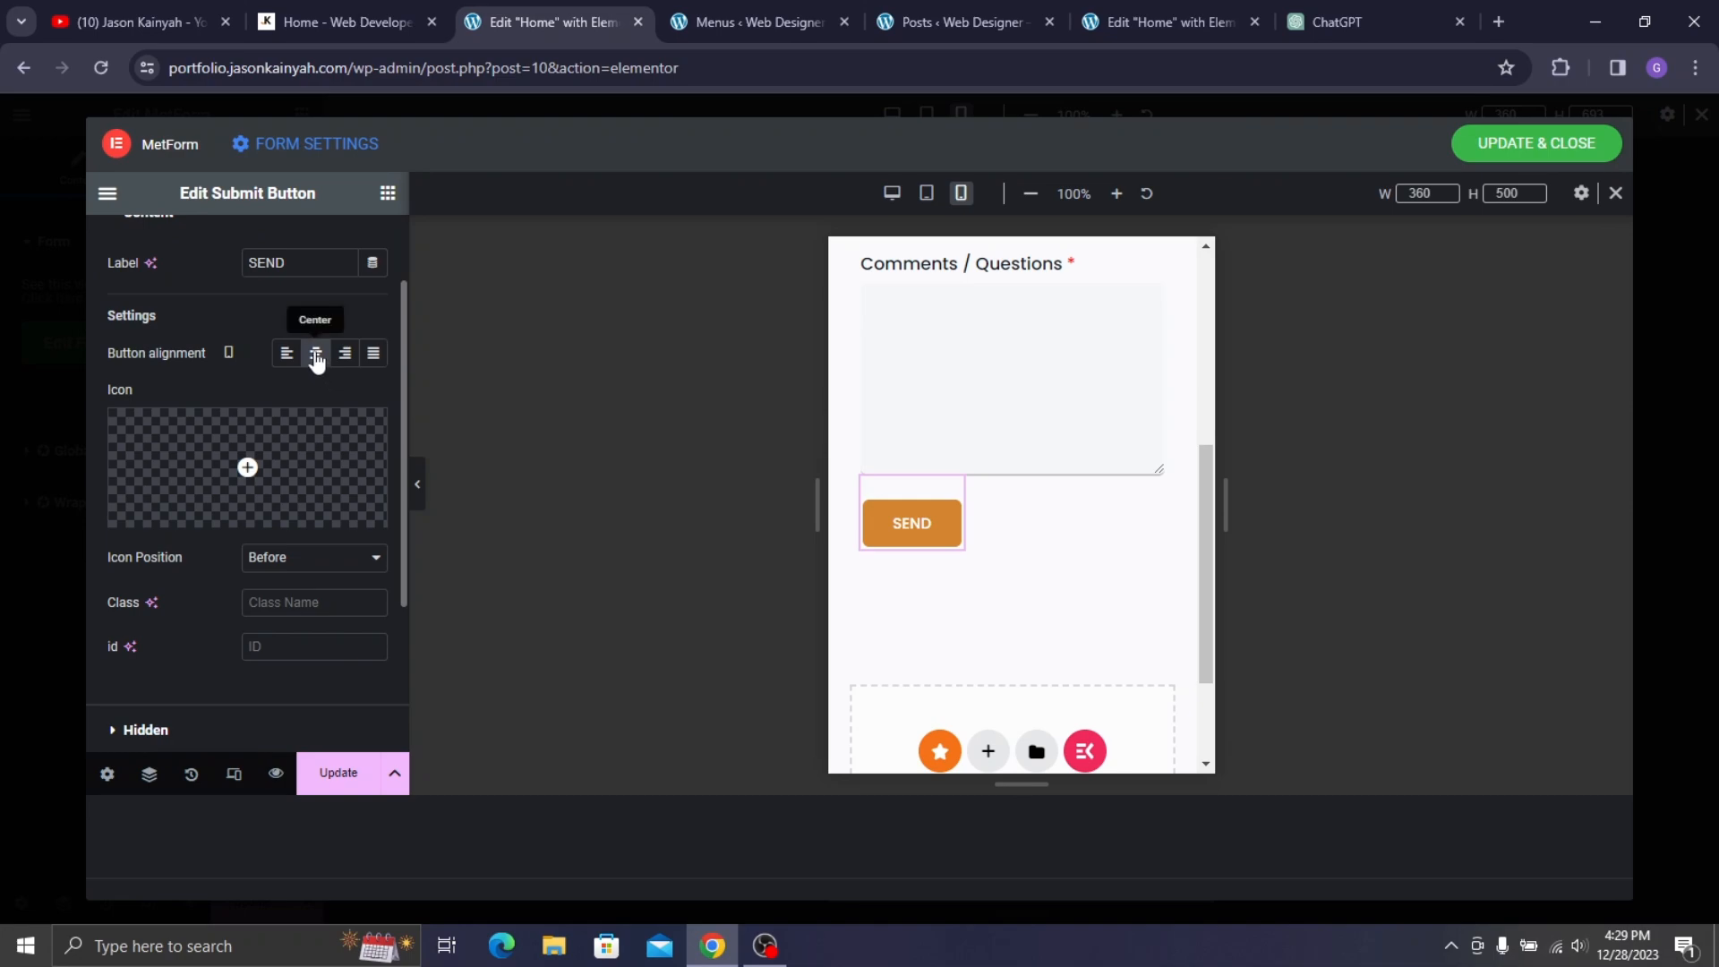
{"action": "left_click", "coordinate": [418, 485]}
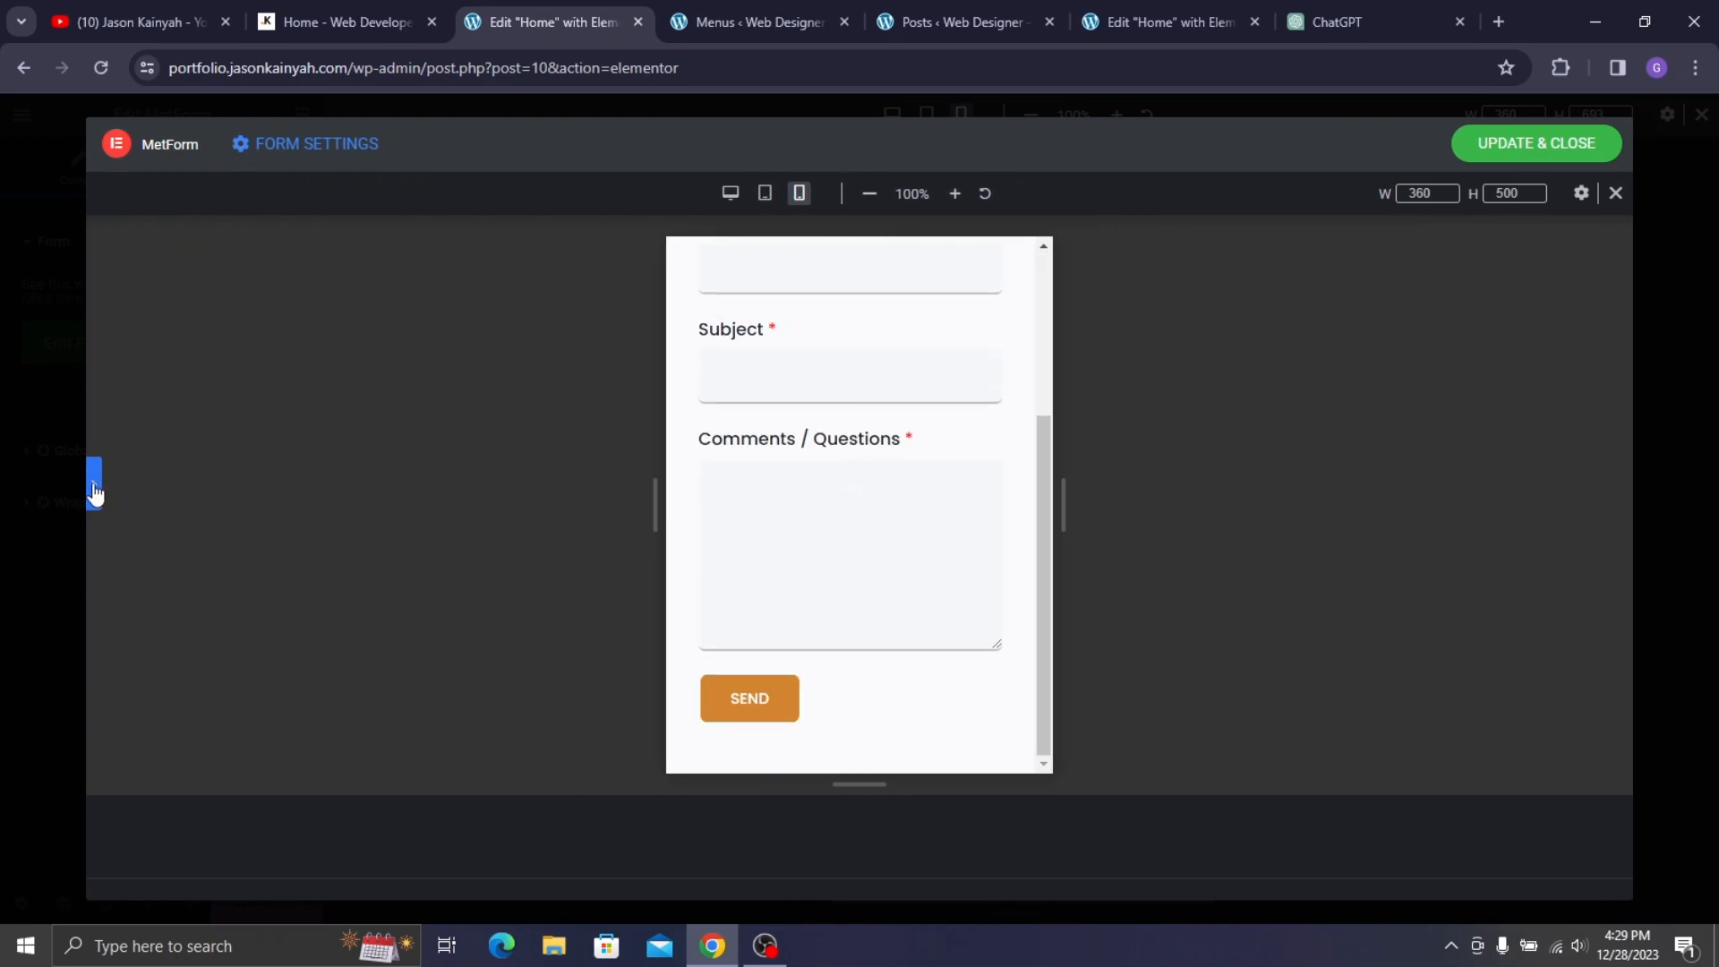
{"action": "left_click", "coordinate": [95, 493]}
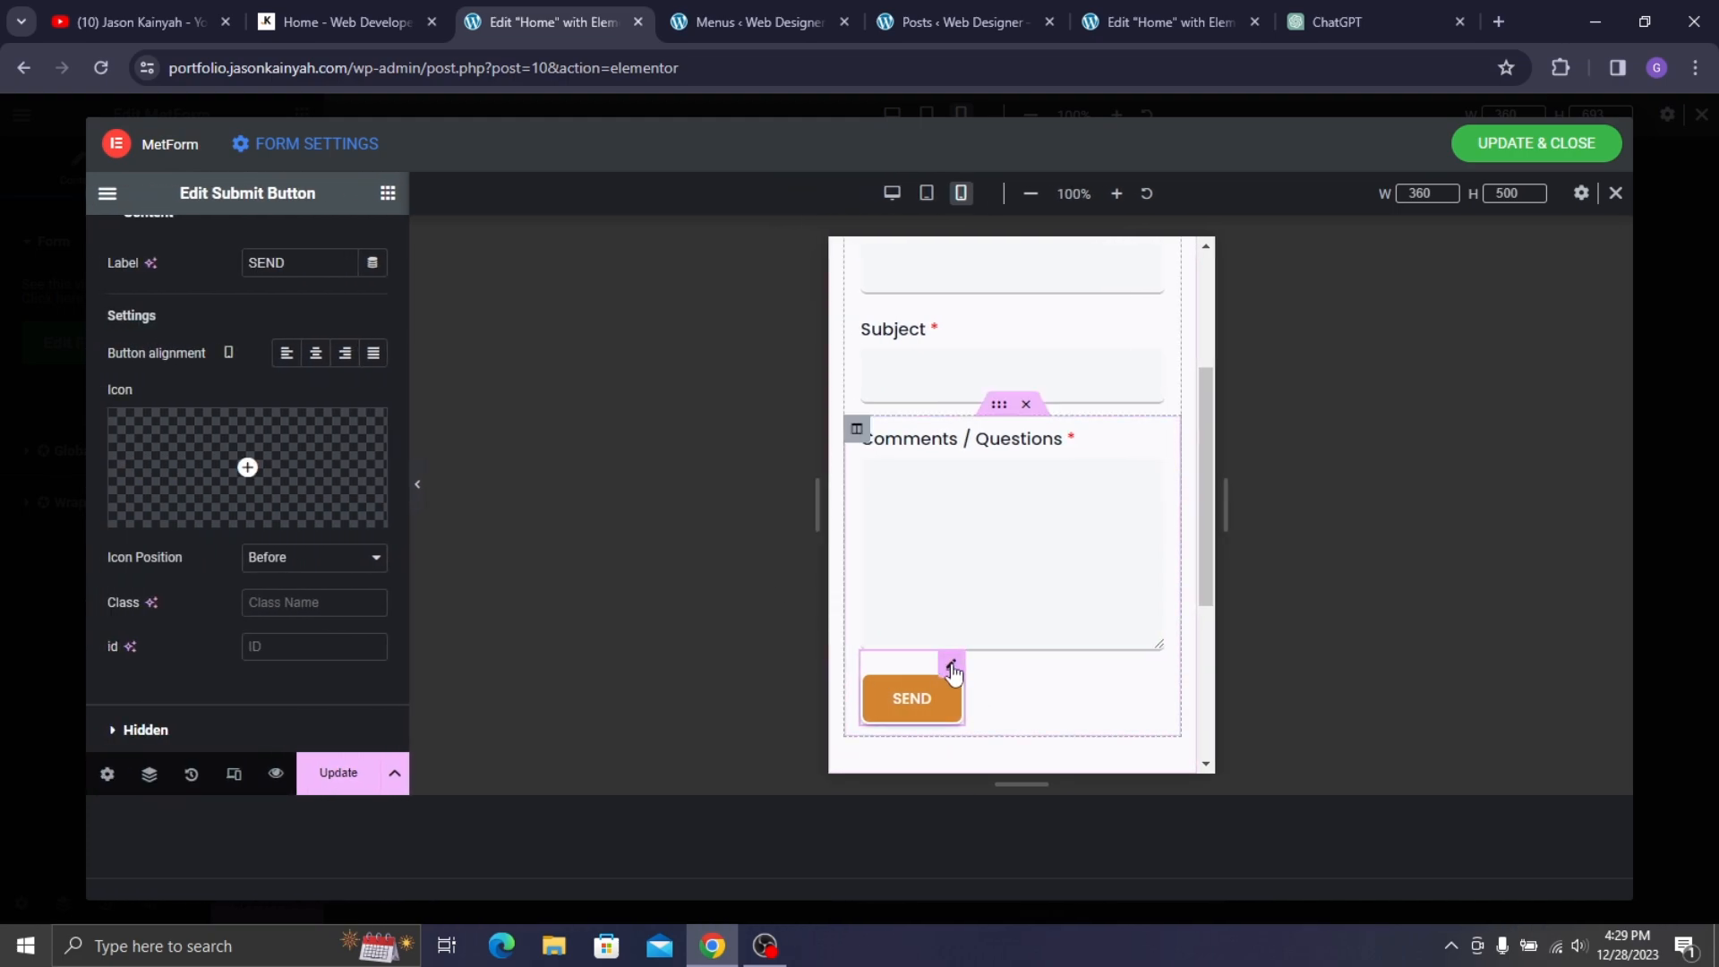
{"action": "left_click", "coordinate": [953, 671]}
{"action": "left_click", "coordinate": [340, 248]}
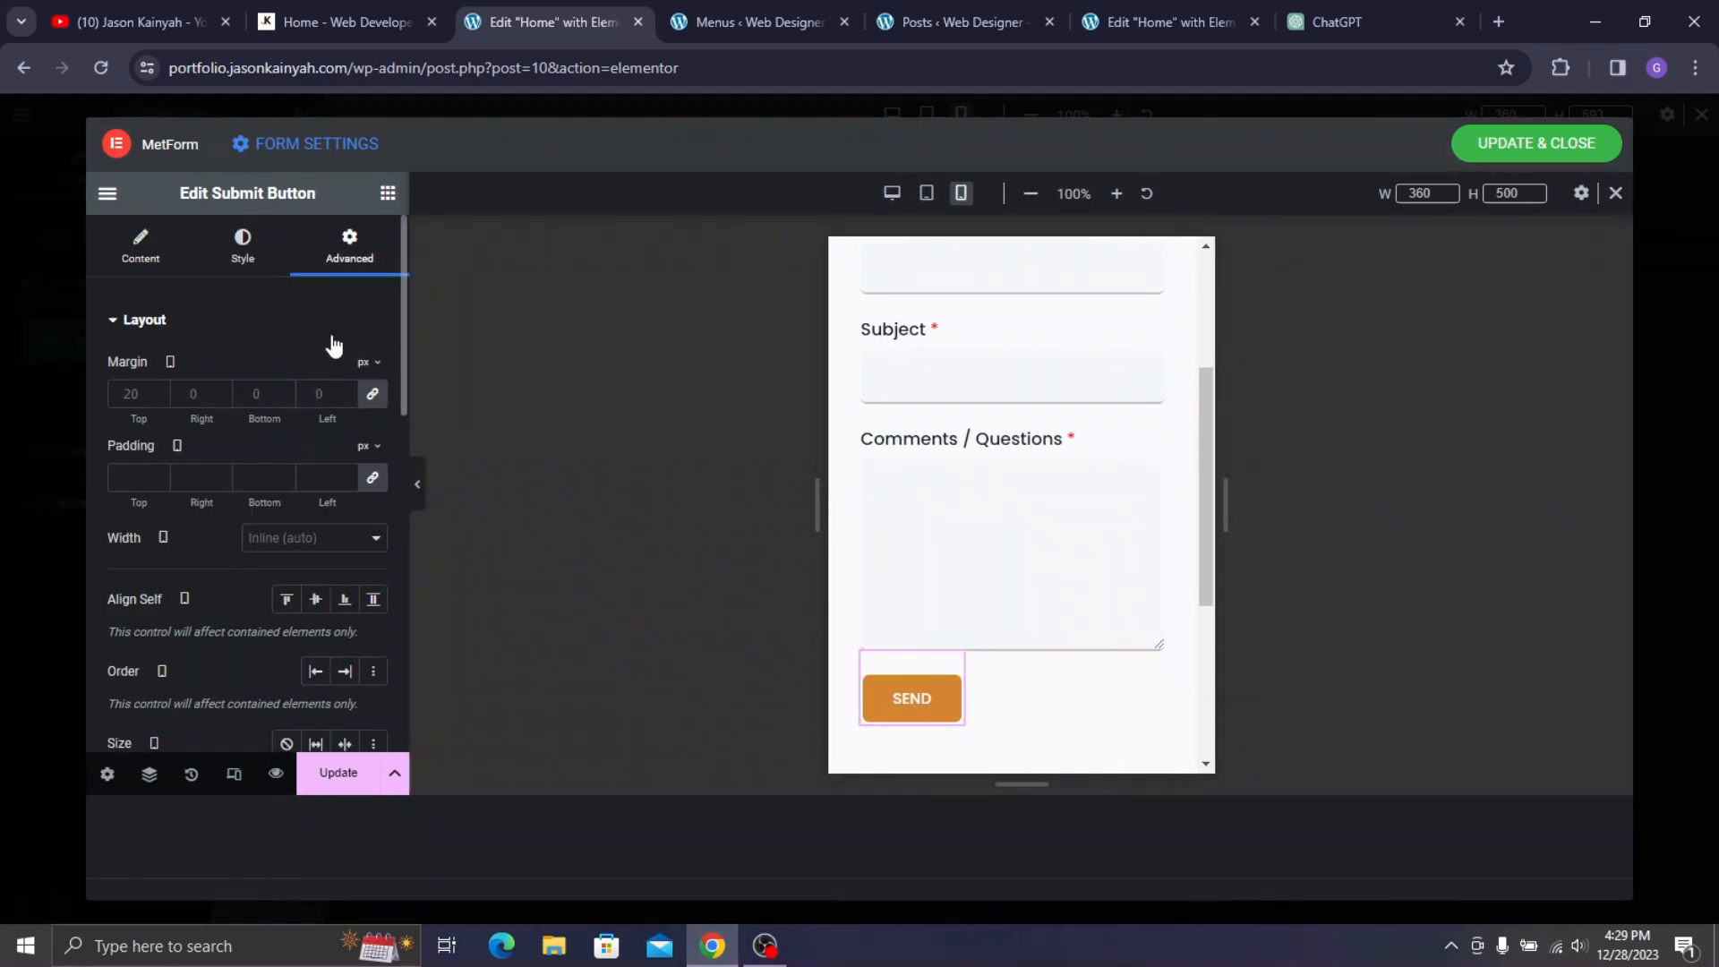
{"action": "left_click", "coordinate": [373, 394]}
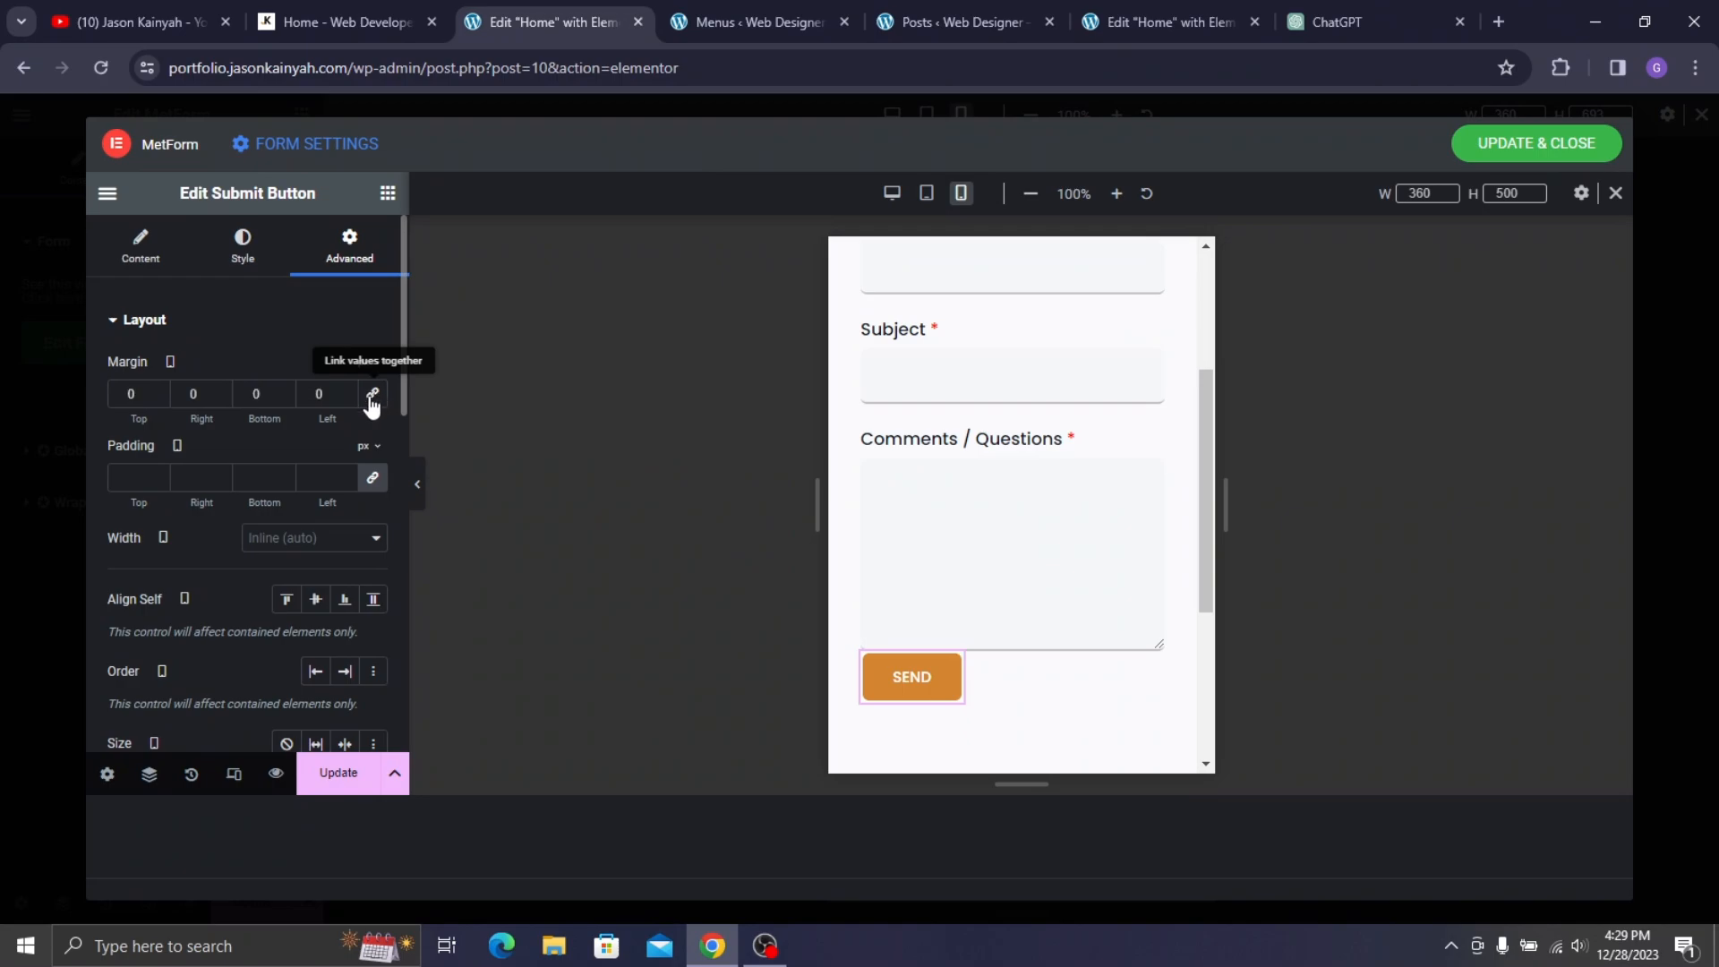
{"action": "left_click", "coordinate": [136, 400]}
{"action": "type", "text": "3"}
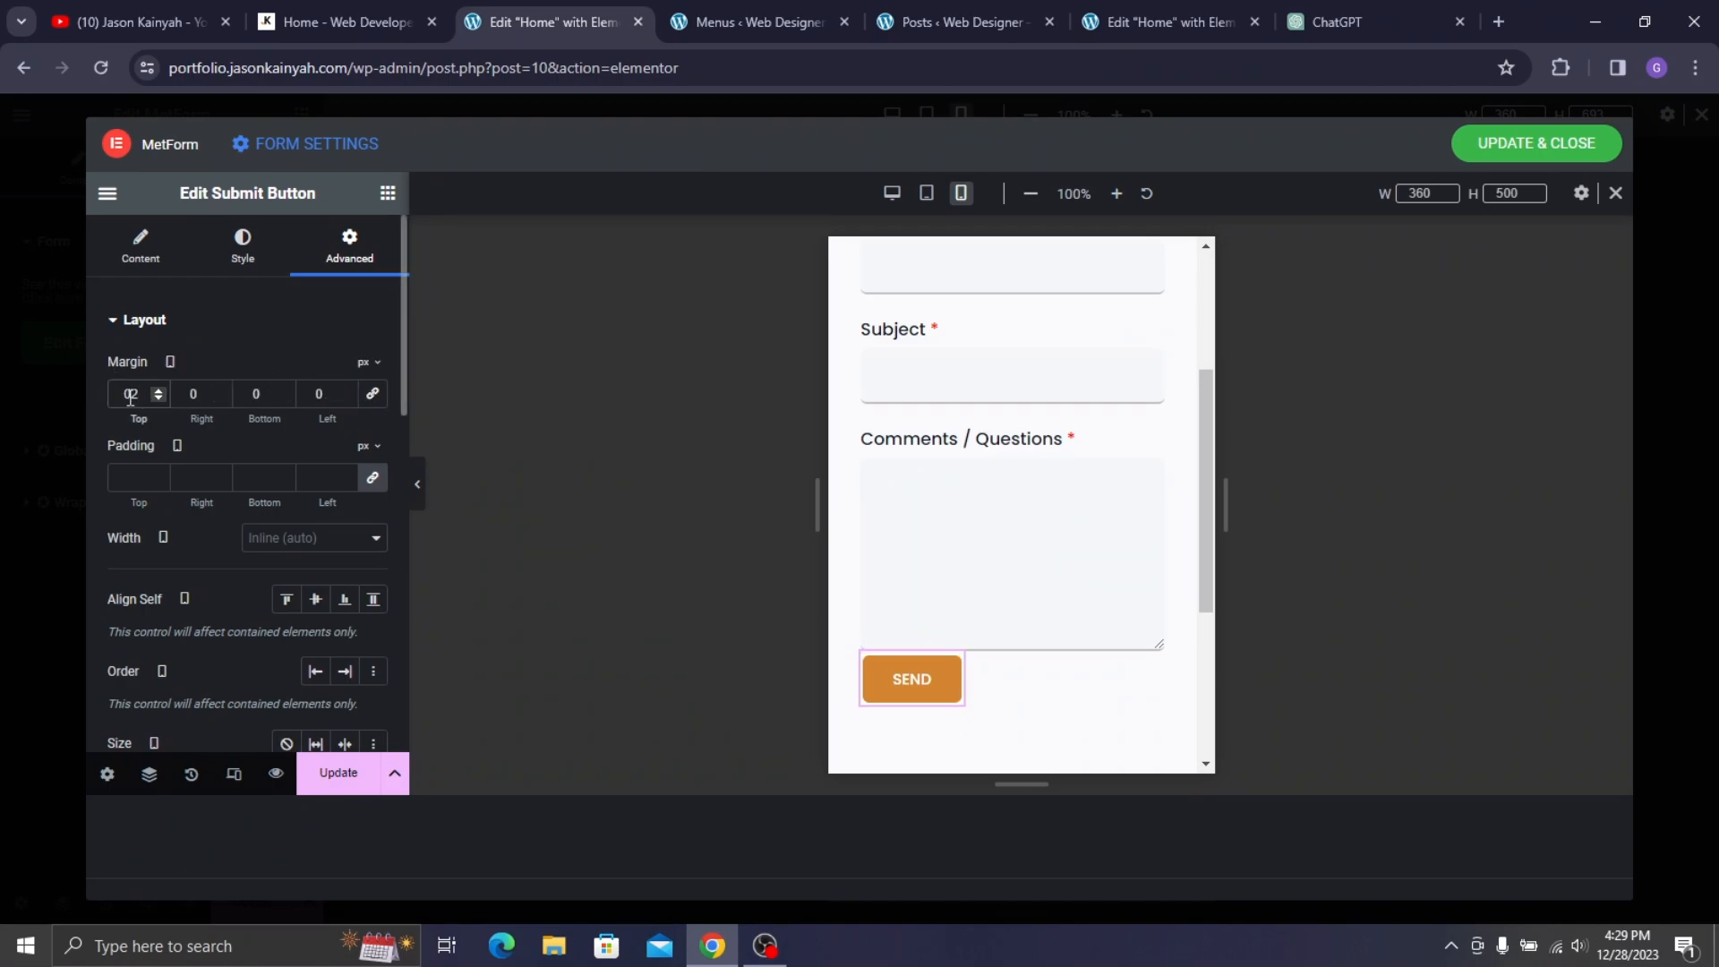
{"action": "type", "text": "0"}
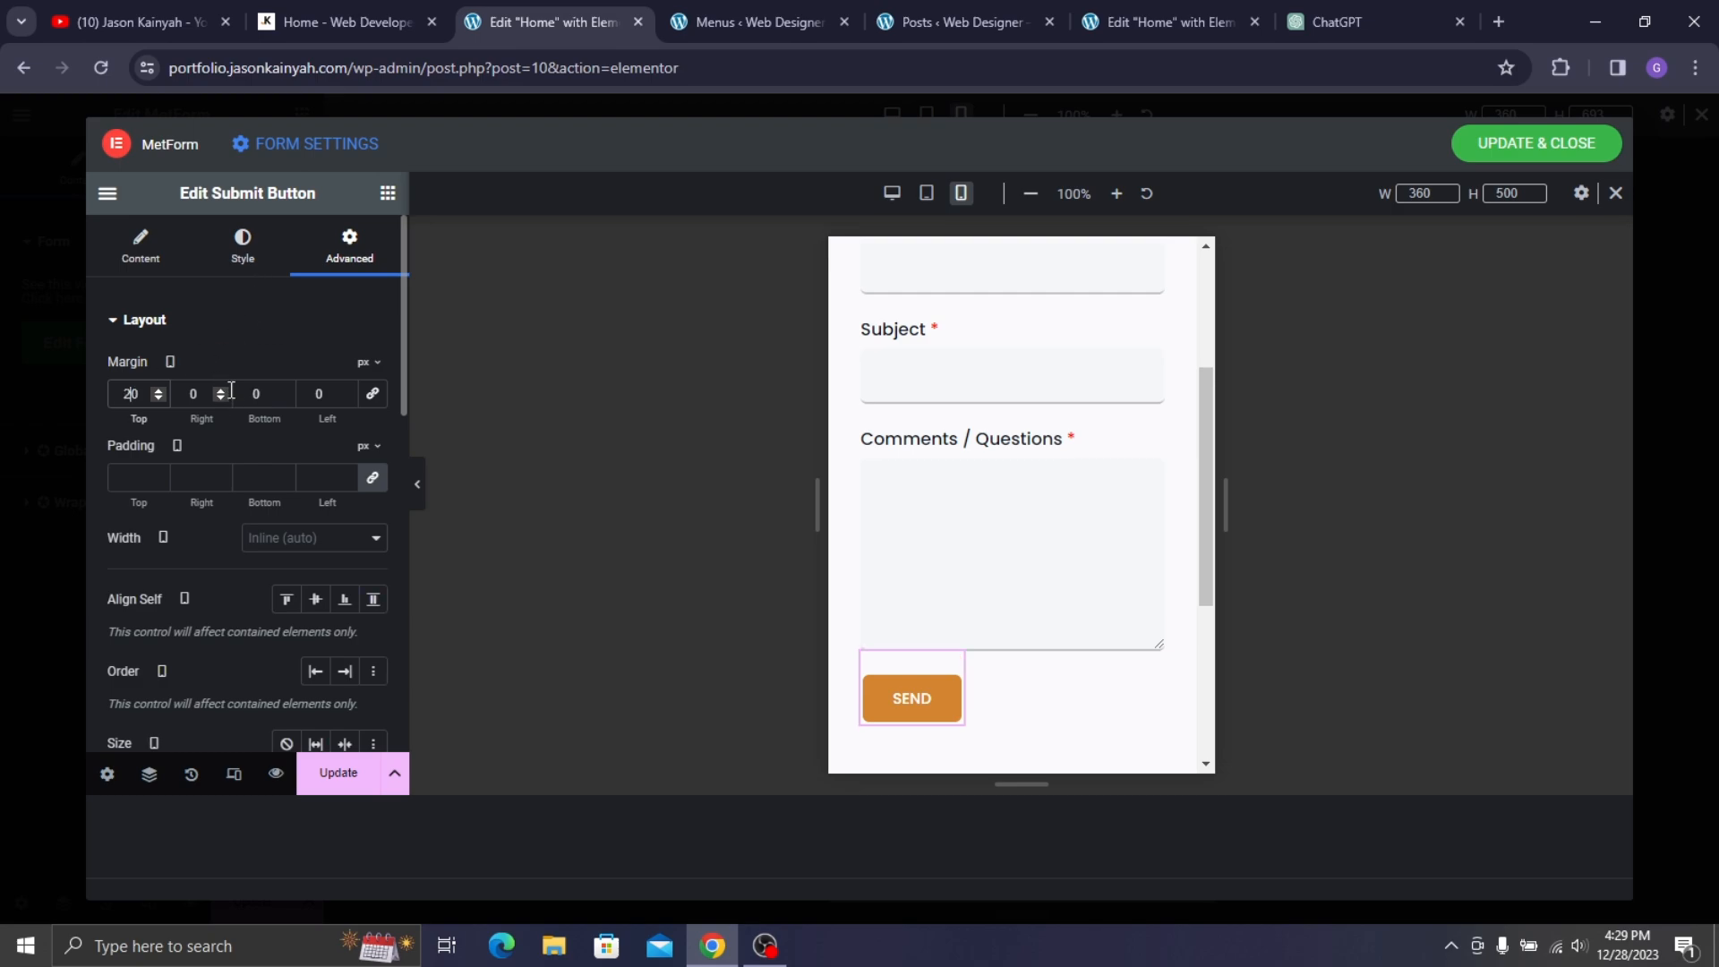
- Keep the right margin at 0, set the left margin to 91 px, and save the form
{"action": "left_click", "coordinate": [220, 392]}
{"action": "left_click", "coordinate": [220, 391]}
{"action": "left_click", "coordinate": [221, 391]}
{"action": "left_click", "coordinate": [221, 399]}
{"action": "left_click", "coordinate": [223, 390]}
{"action": "left_click", "coordinate": [346, 390]}
{"action": "left_click", "coordinate": [346, 391]}
{"action": "left_click", "coordinate": [347, 391]}
{"action": "left_click", "coordinate": [346, 390]}
{"action": "left_click", "coordinate": [346, 391]}
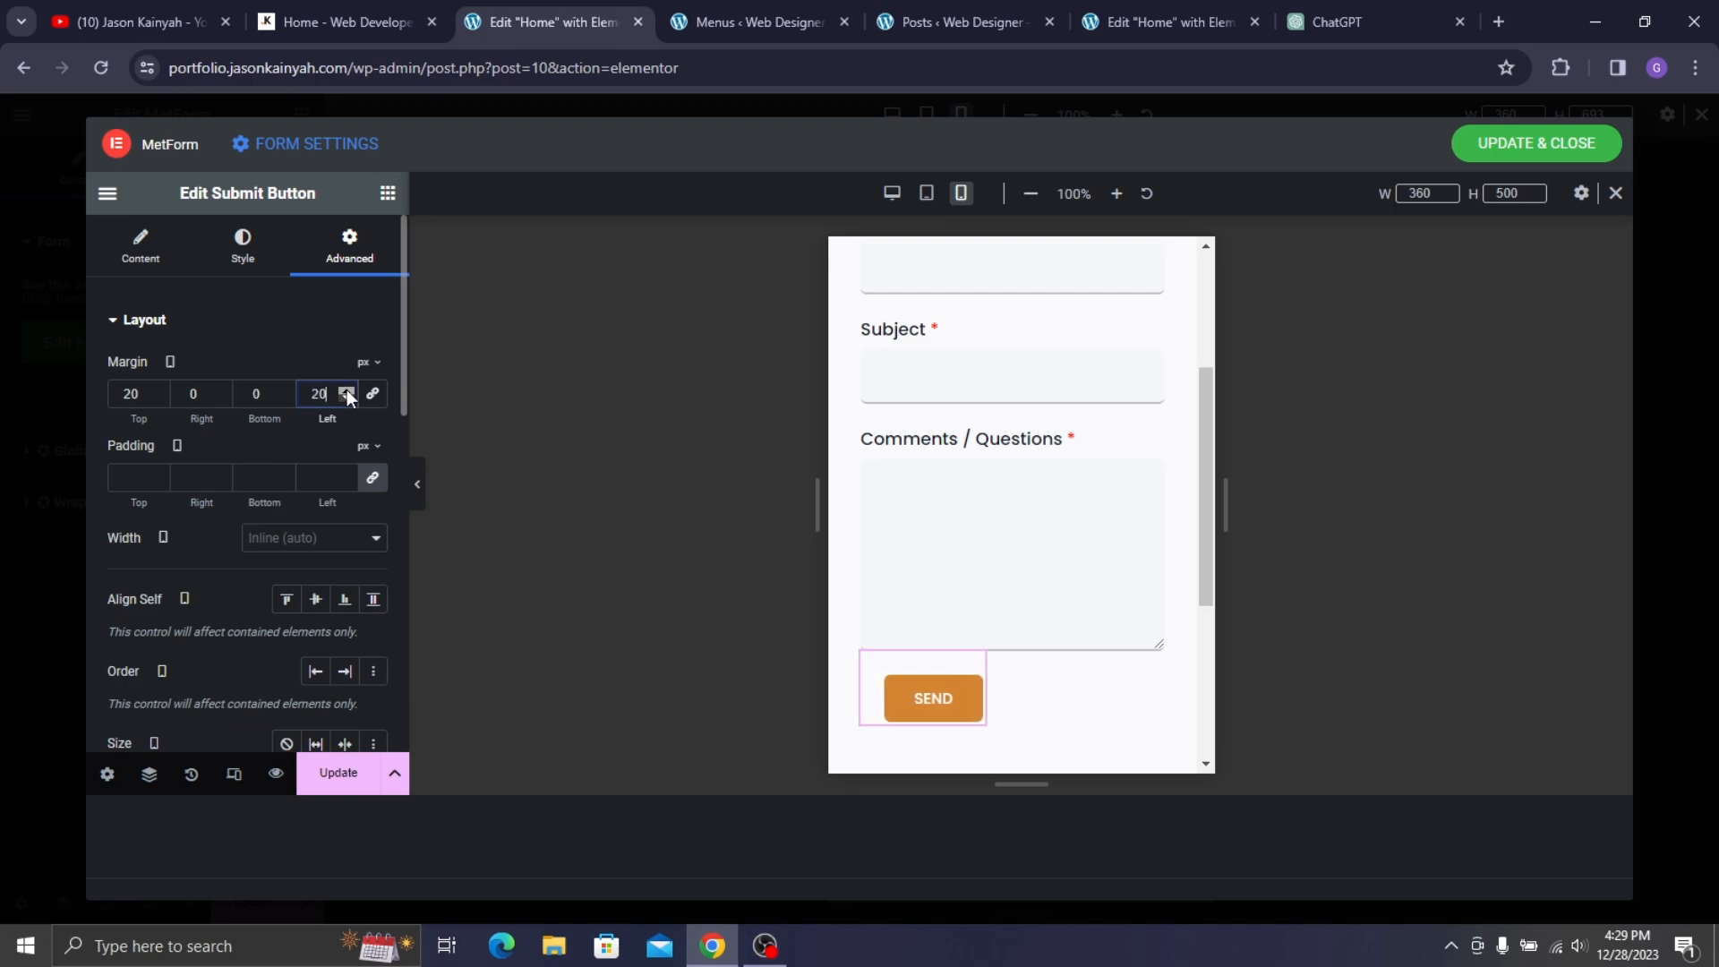
{"action": "left_click", "coordinate": [347, 391]}
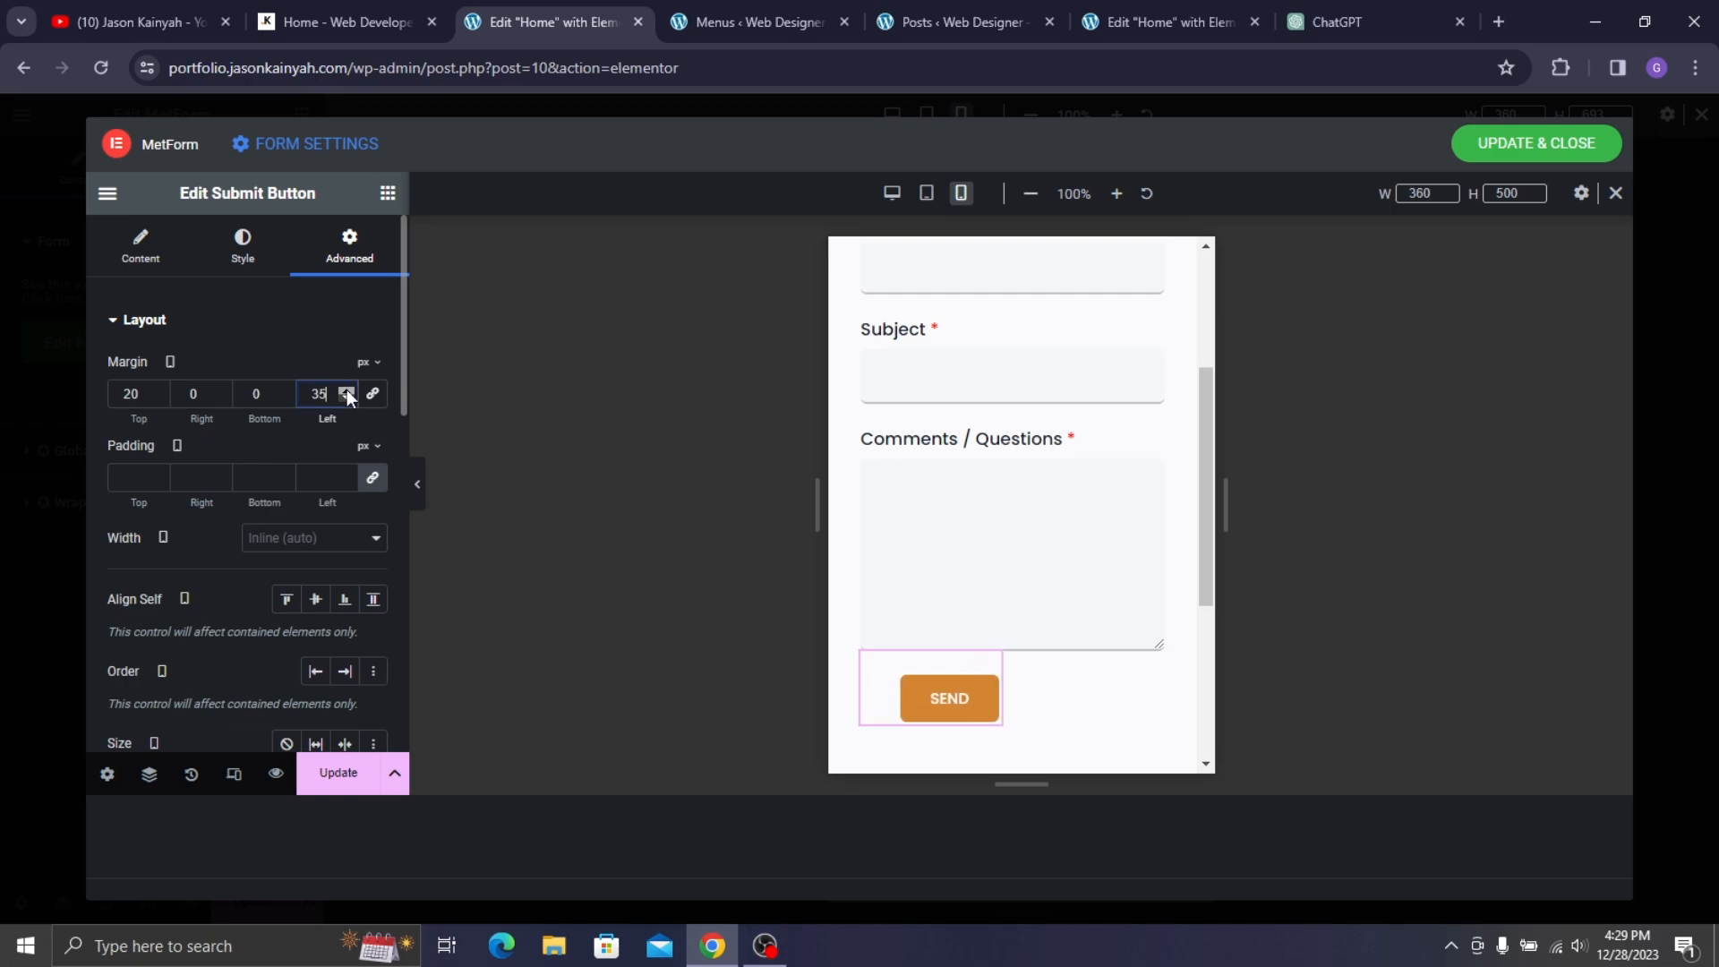
{"action": "left_click", "coordinate": [346, 392]}
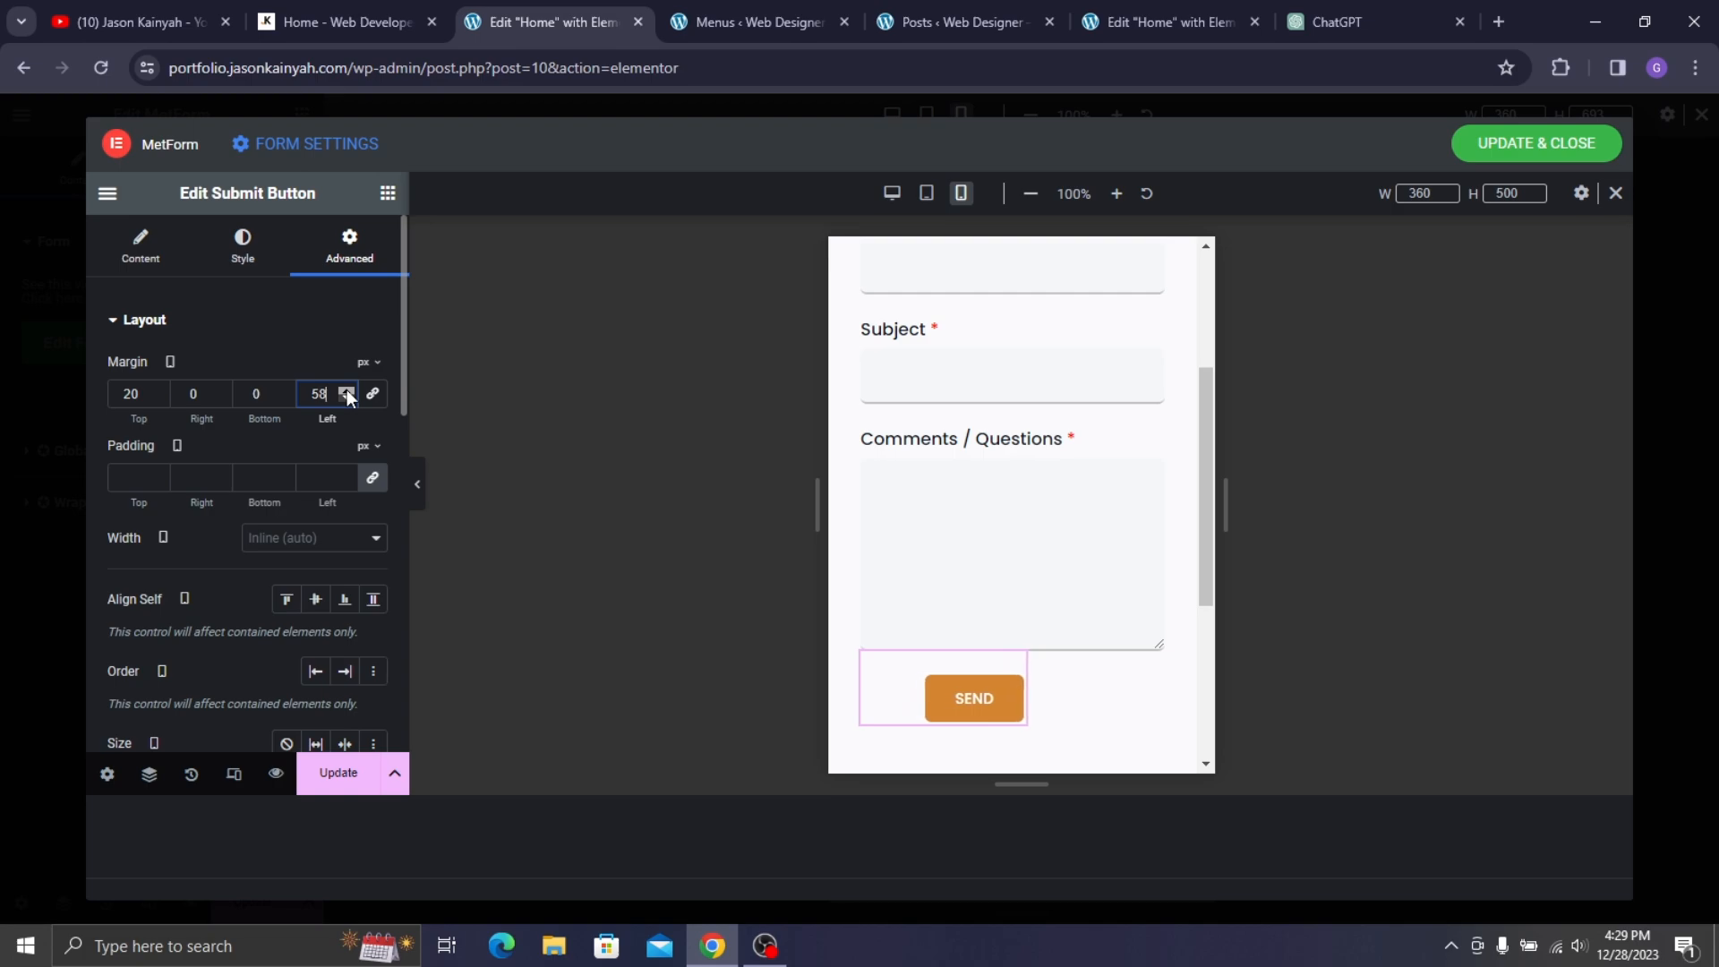
{"action": "left_click", "coordinate": [347, 392]}
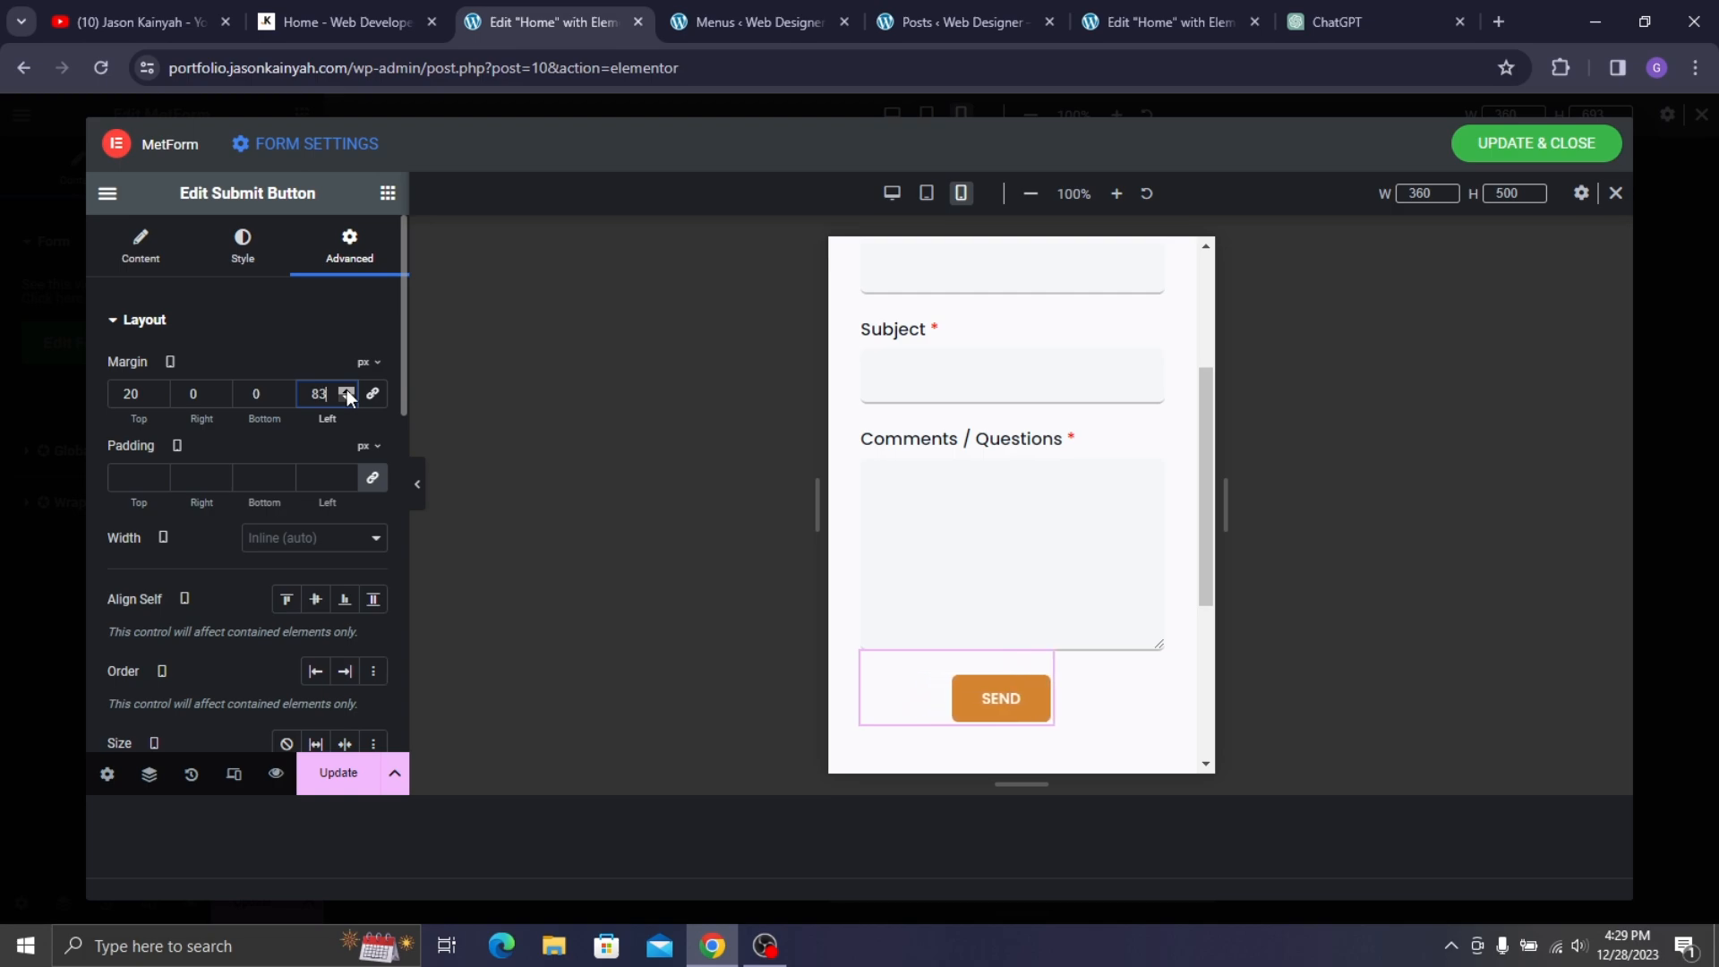
{"action": "left_click", "coordinate": [347, 392]}
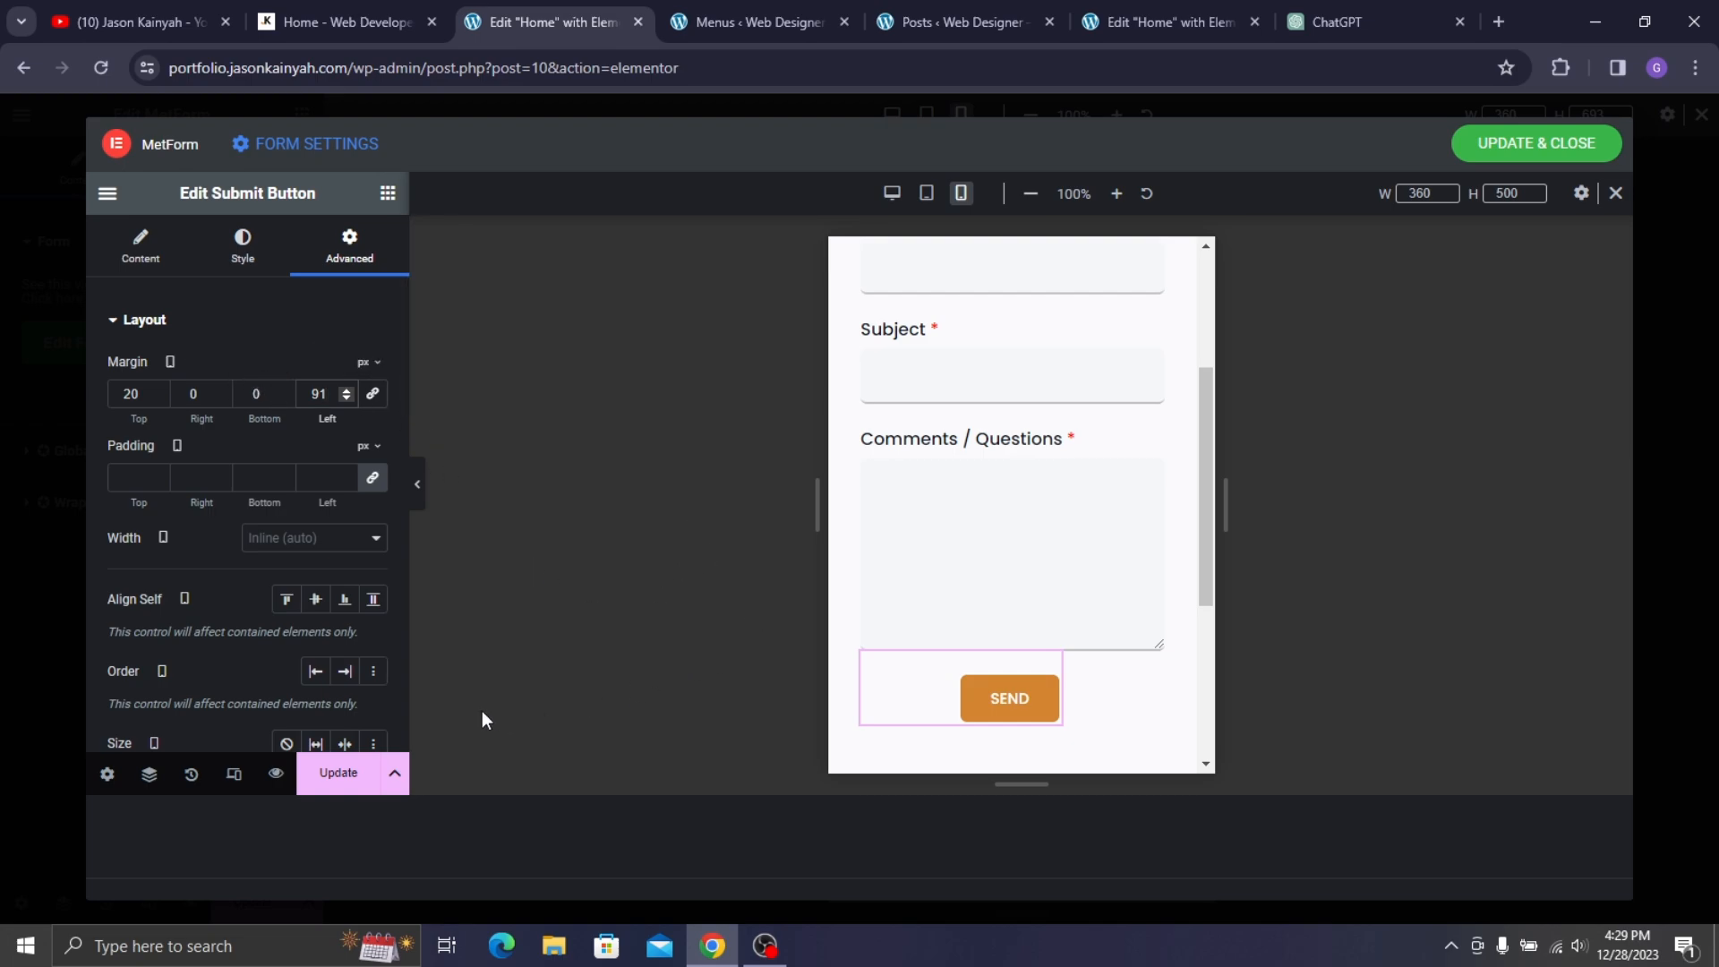
{"action": "left_click", "coordinate": [338, 771]}
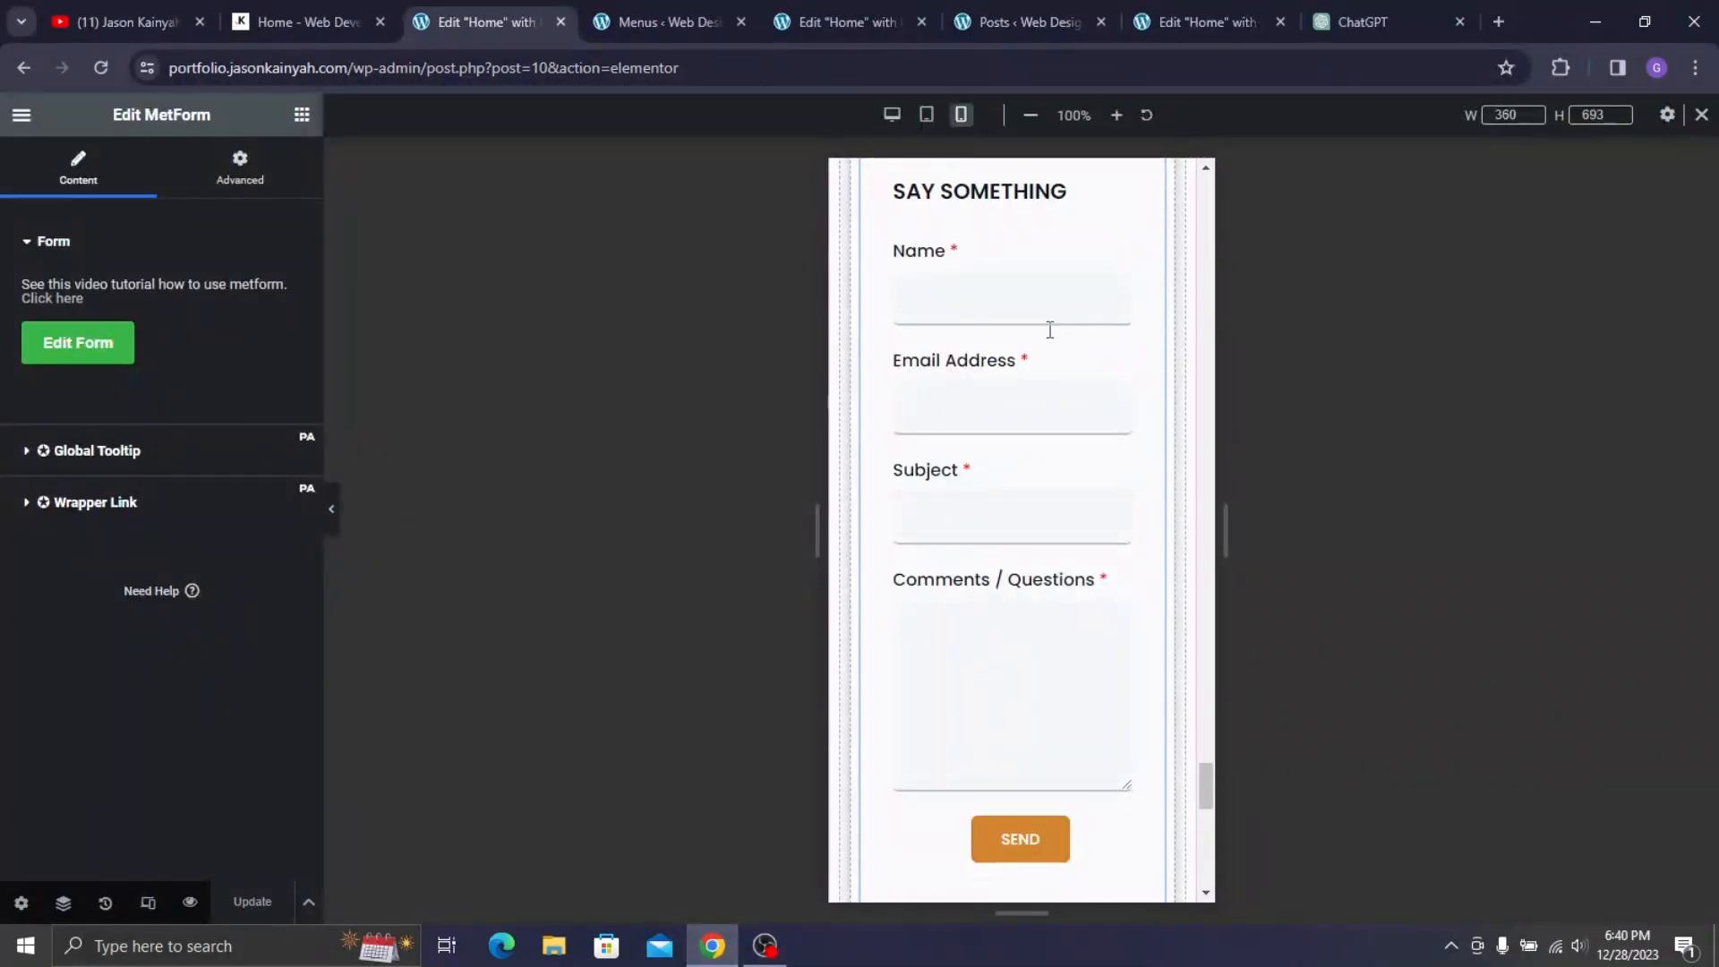
- Set the My Address card's title size to 19 px
{"action": "scroll", "coordinate": [1051, 329], "scroll_direction": "down", "scroll_amount": 7}
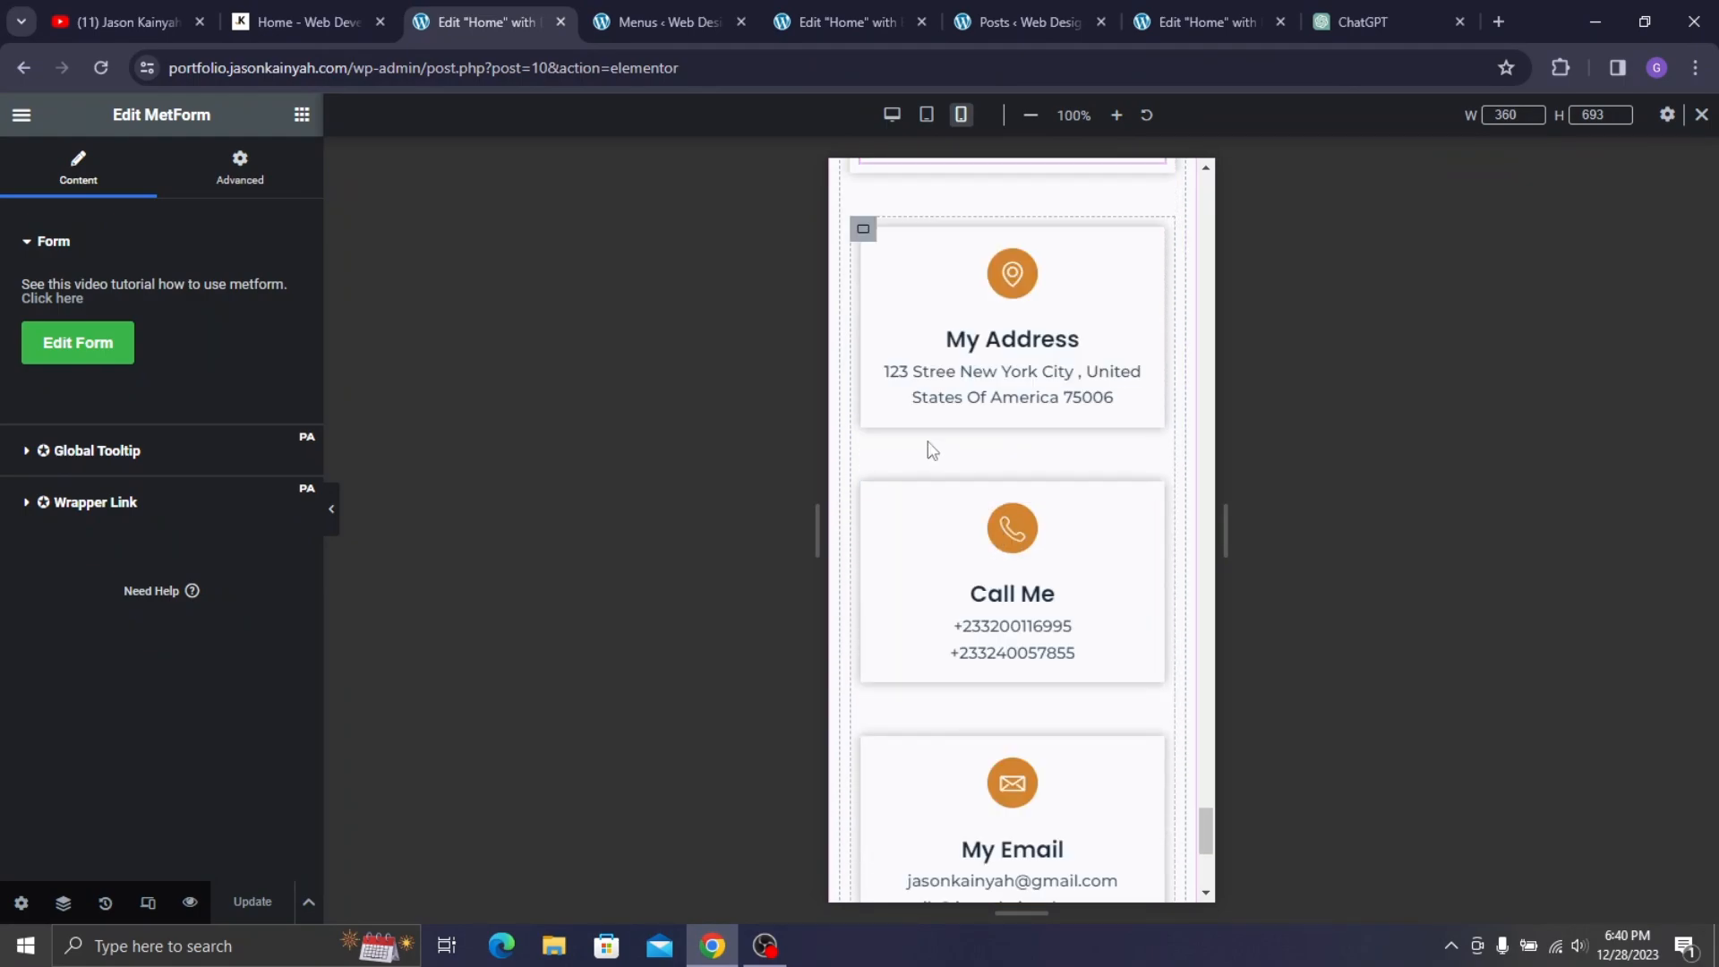
{"action": "scroll", "coordinate": [948, 468], "scroll_direction": "down", "scroll_amount": 5}
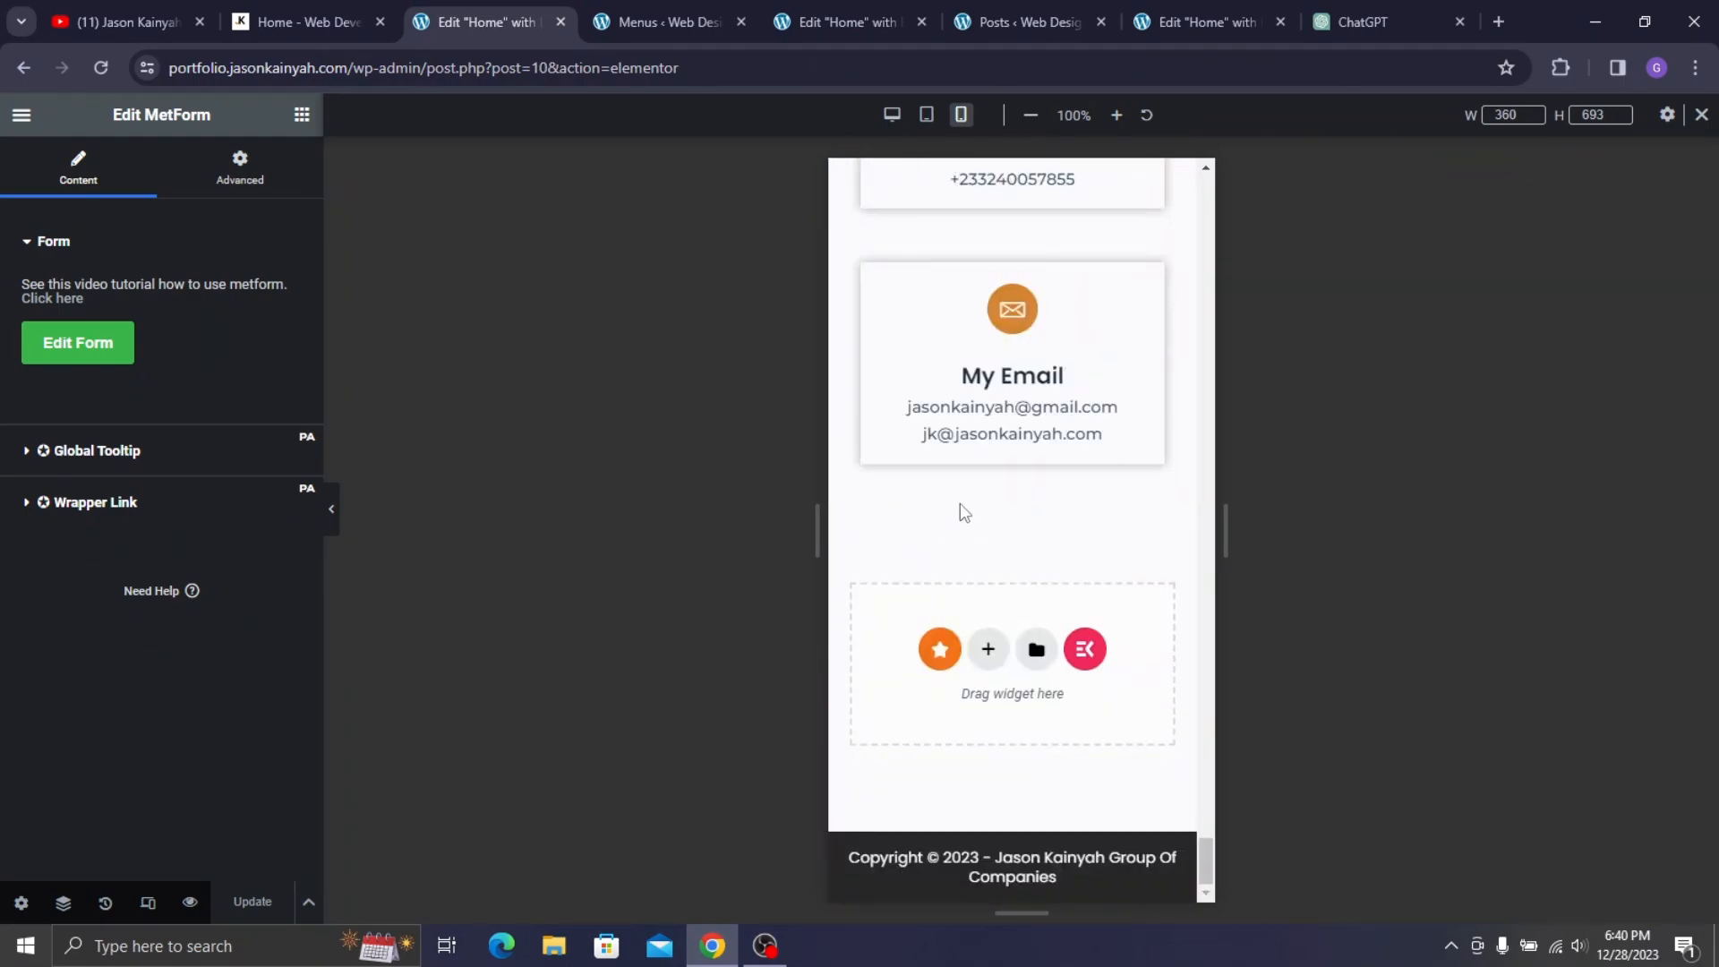
{"action": "scroll", "coordinate": [994, 395], "scroll_direction": "up", "scroll_amount": 8}
{"action": "scroll", "coordinate": [1009, 510], "scroll_direction": "down", "scroll_amount": 3}
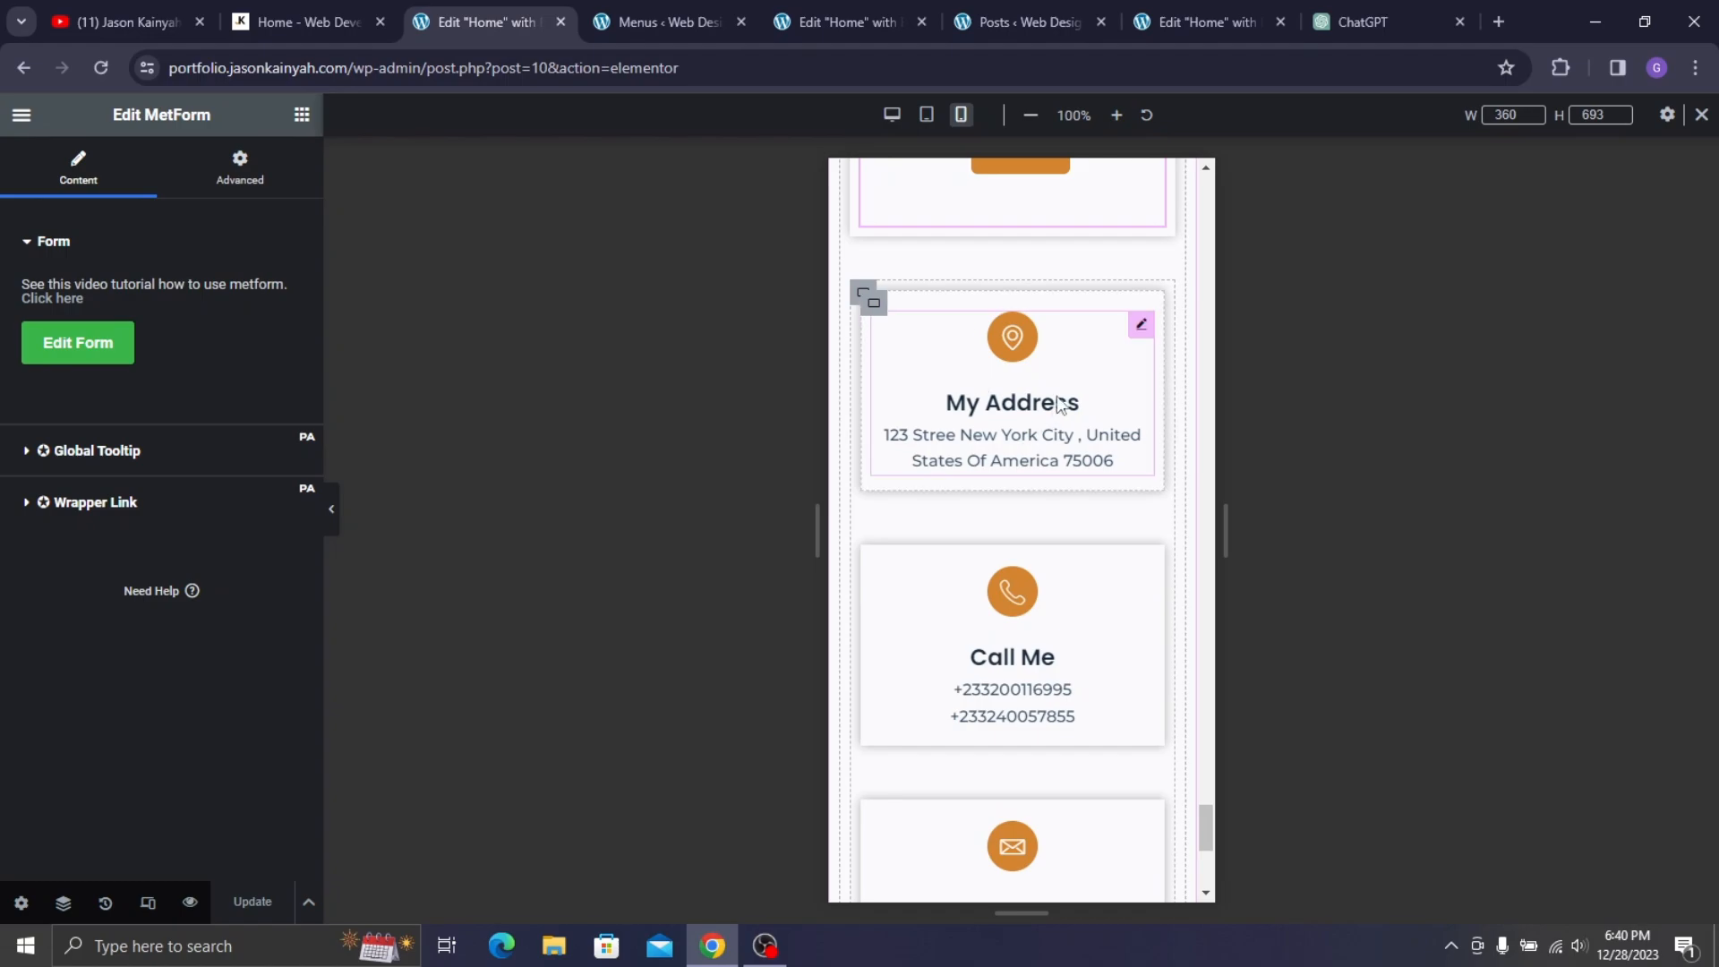
{"action": "left_click", "coordinate": [1141, 324]}
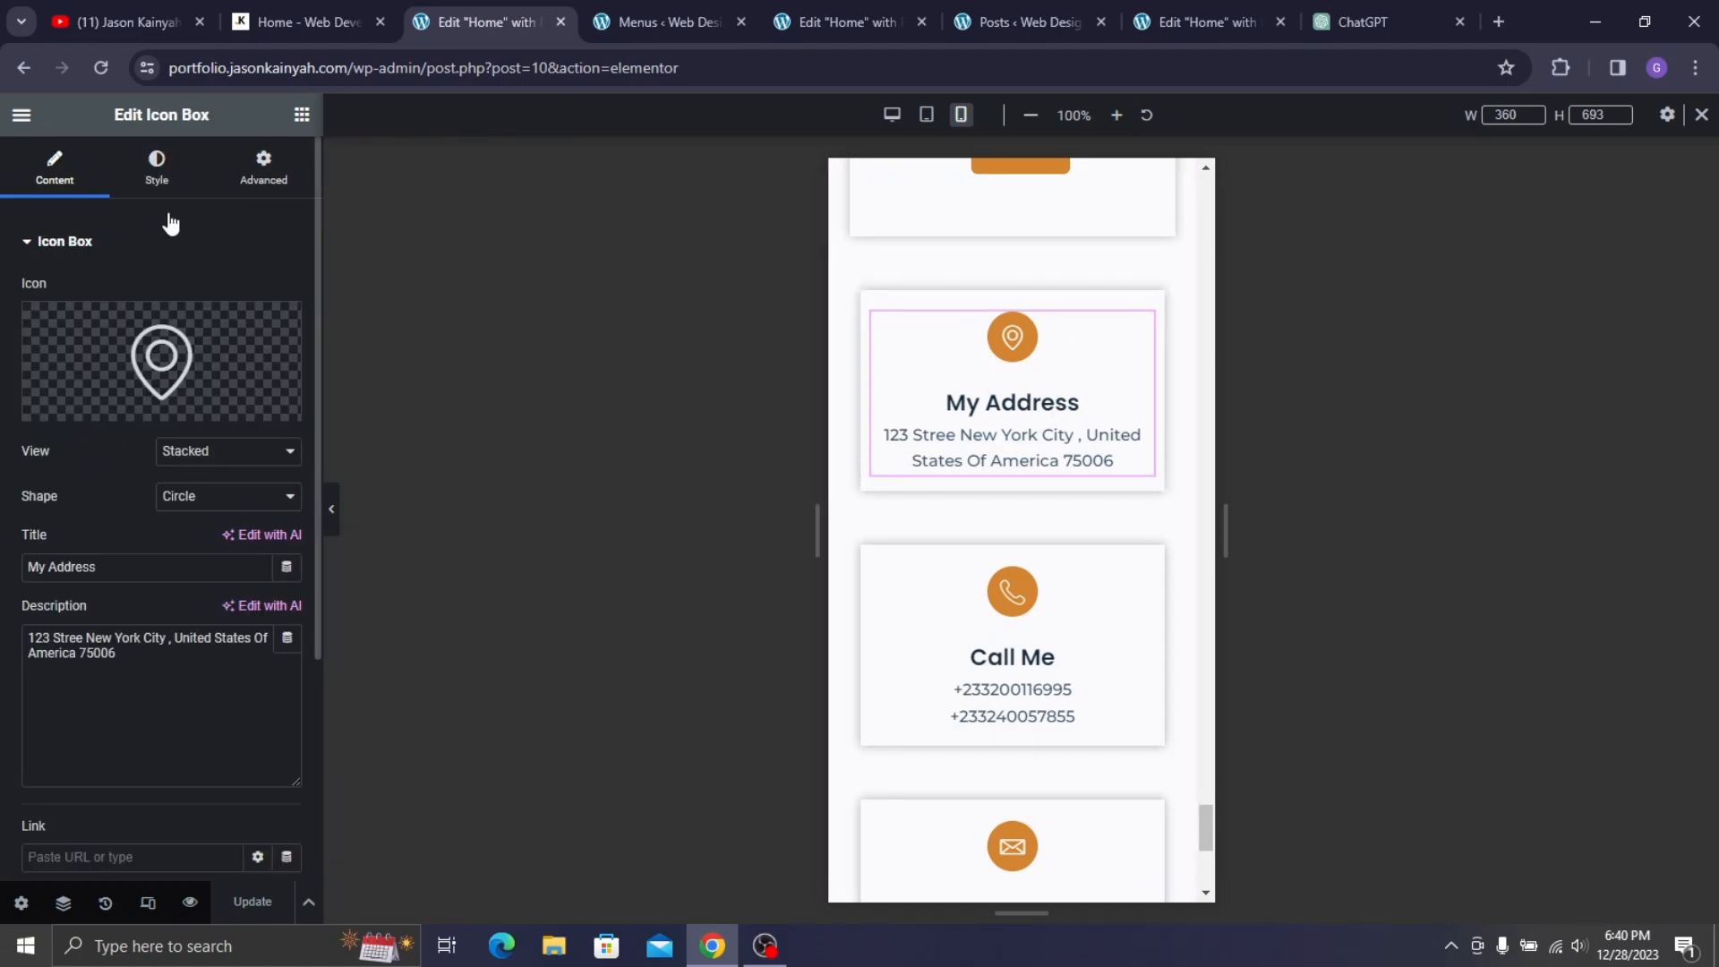
{"action": "left_click", "coordinate": [158, 169]}
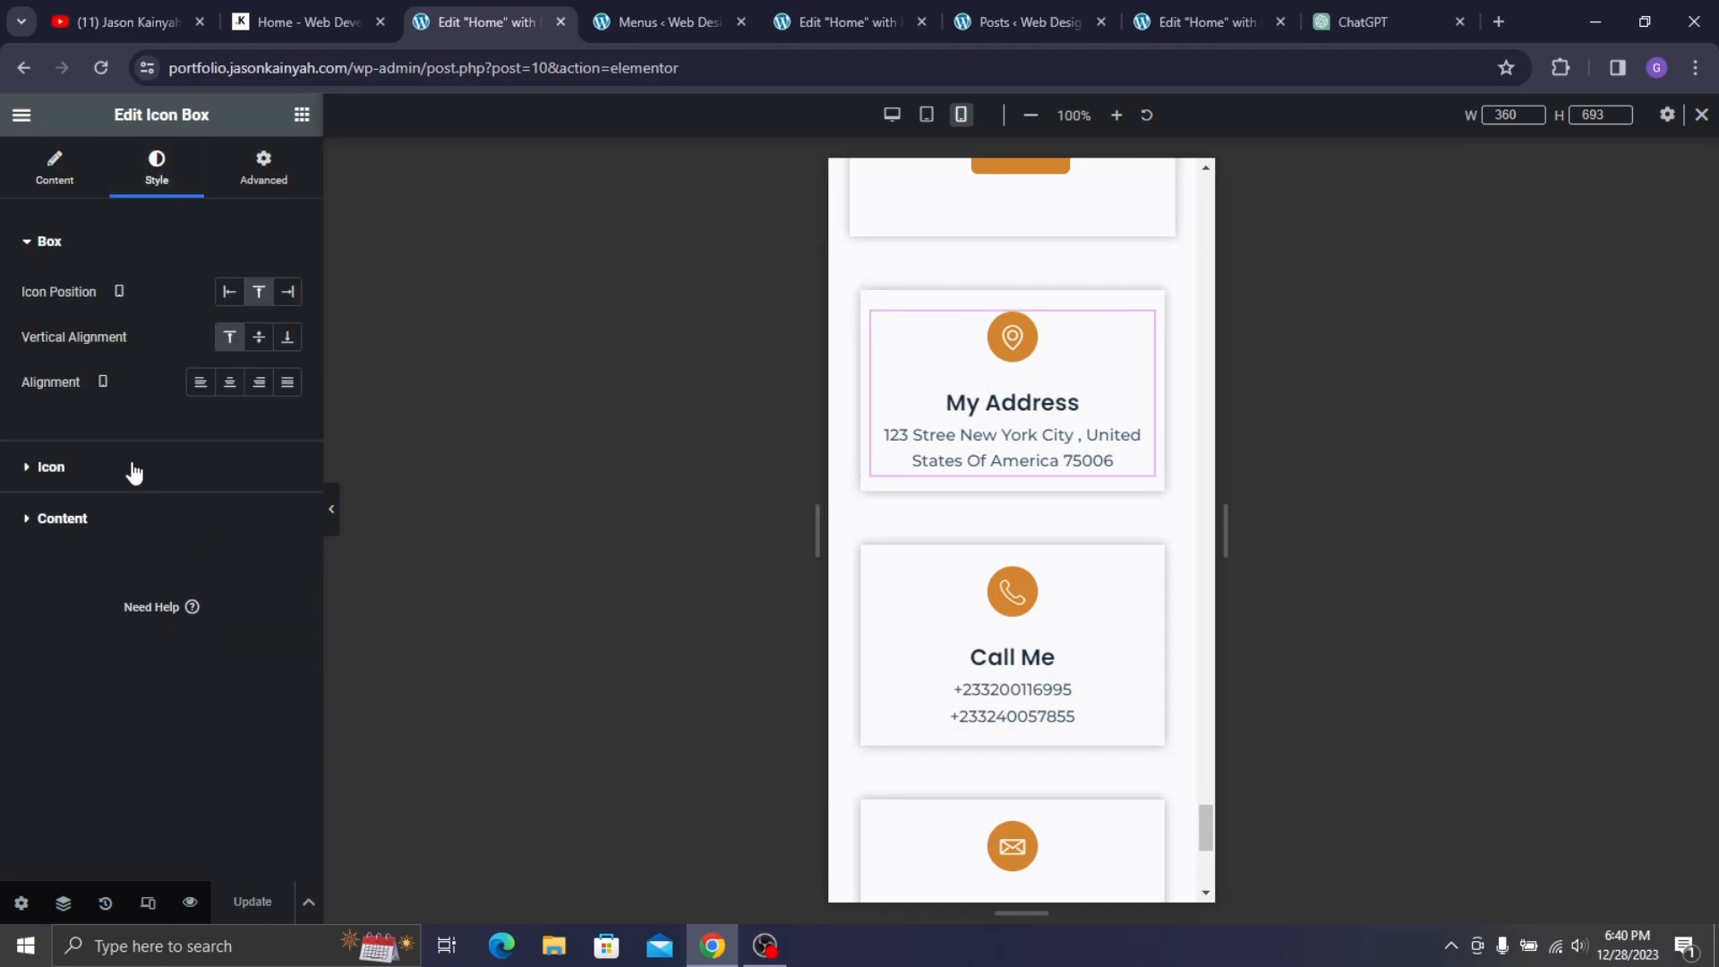
{"action": "left_click", "coordinate": [119, 518]}
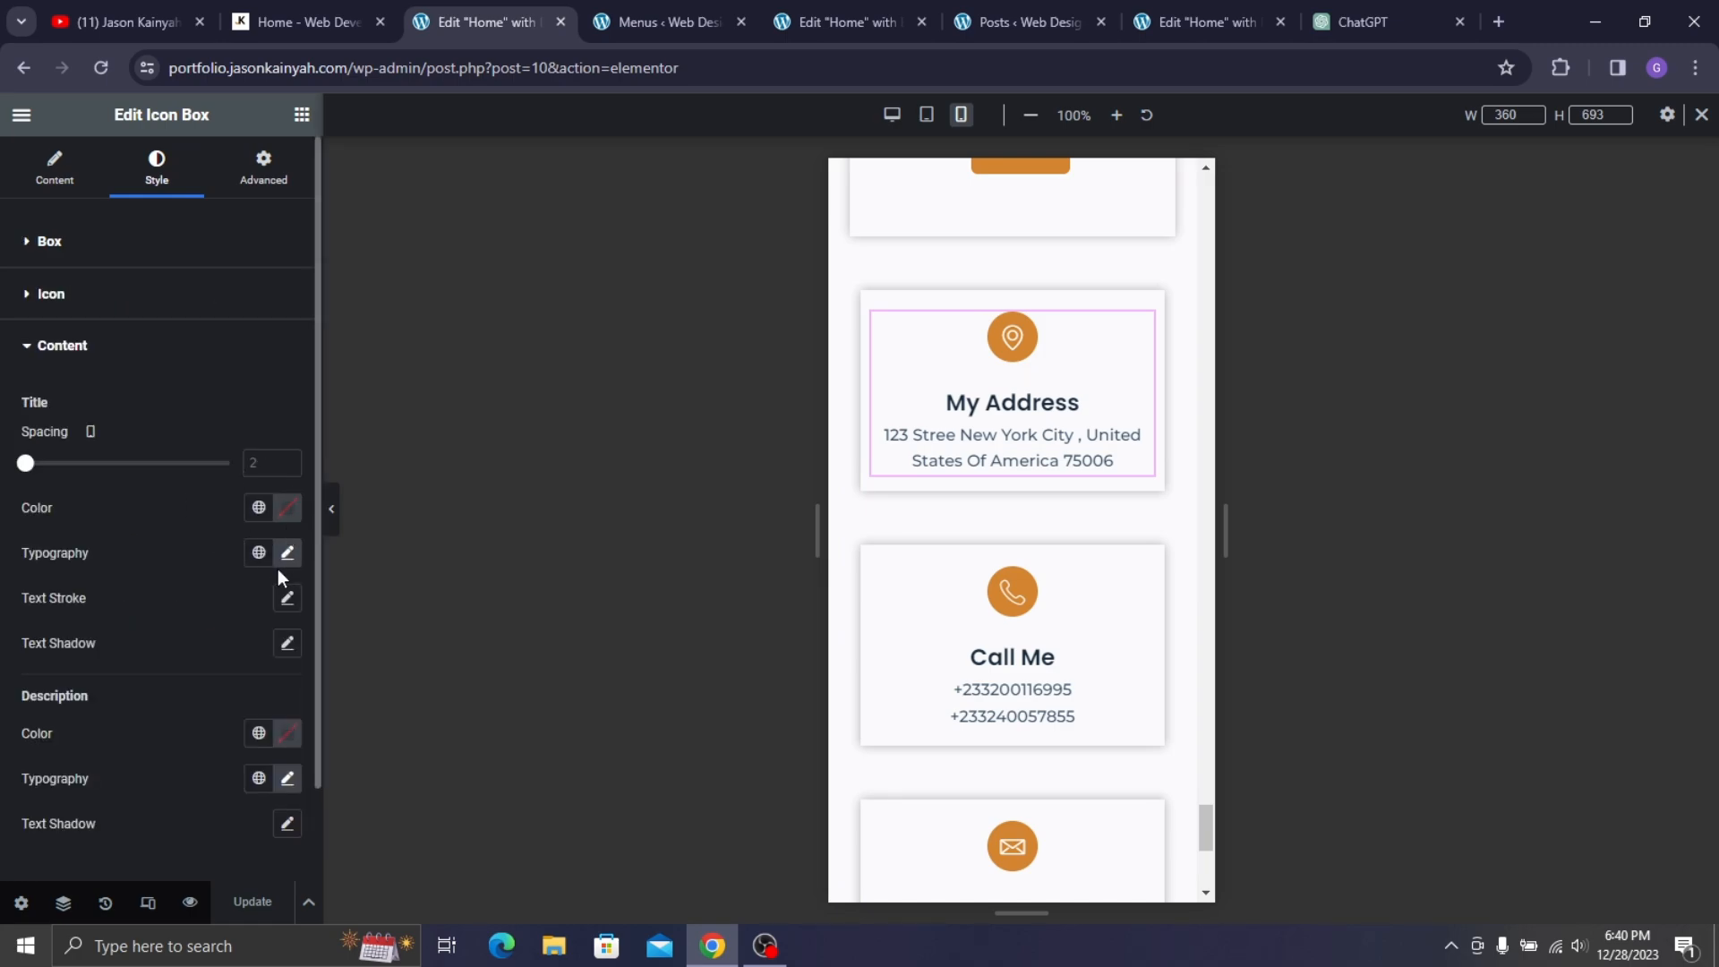
{"action": "left_click", "coordinate": [286, 555]}
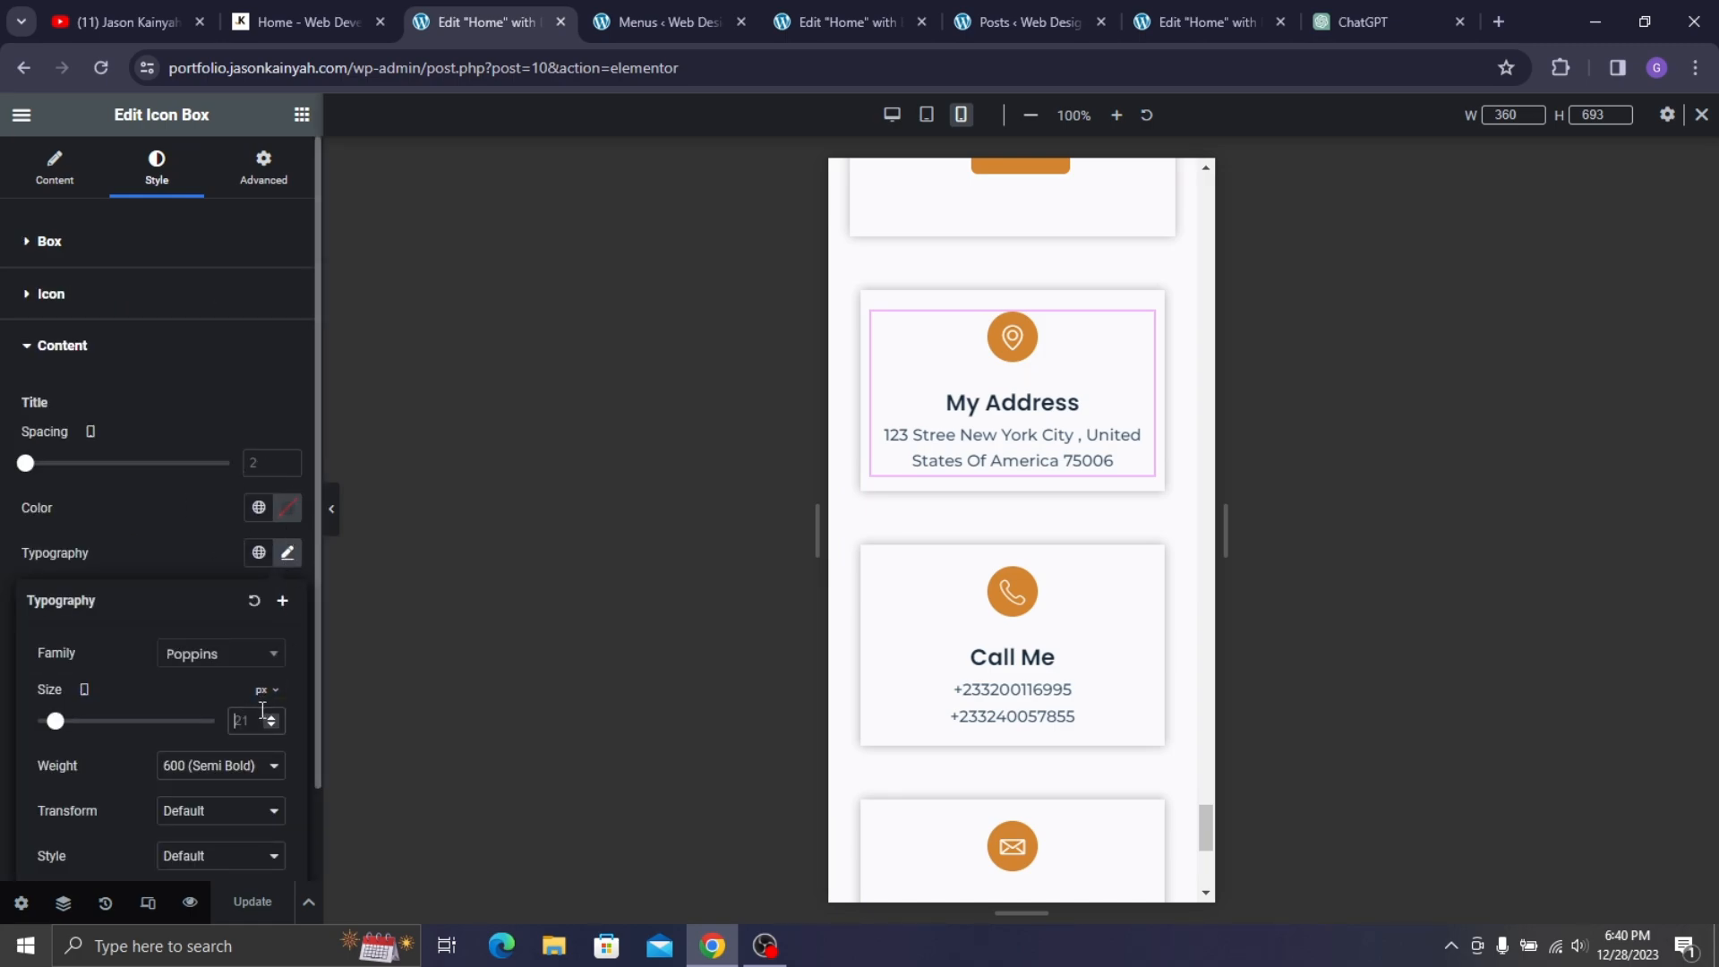
{"action": "left_click", "coordinate": [263, 712]}
{"action": "type", "text": "19"}
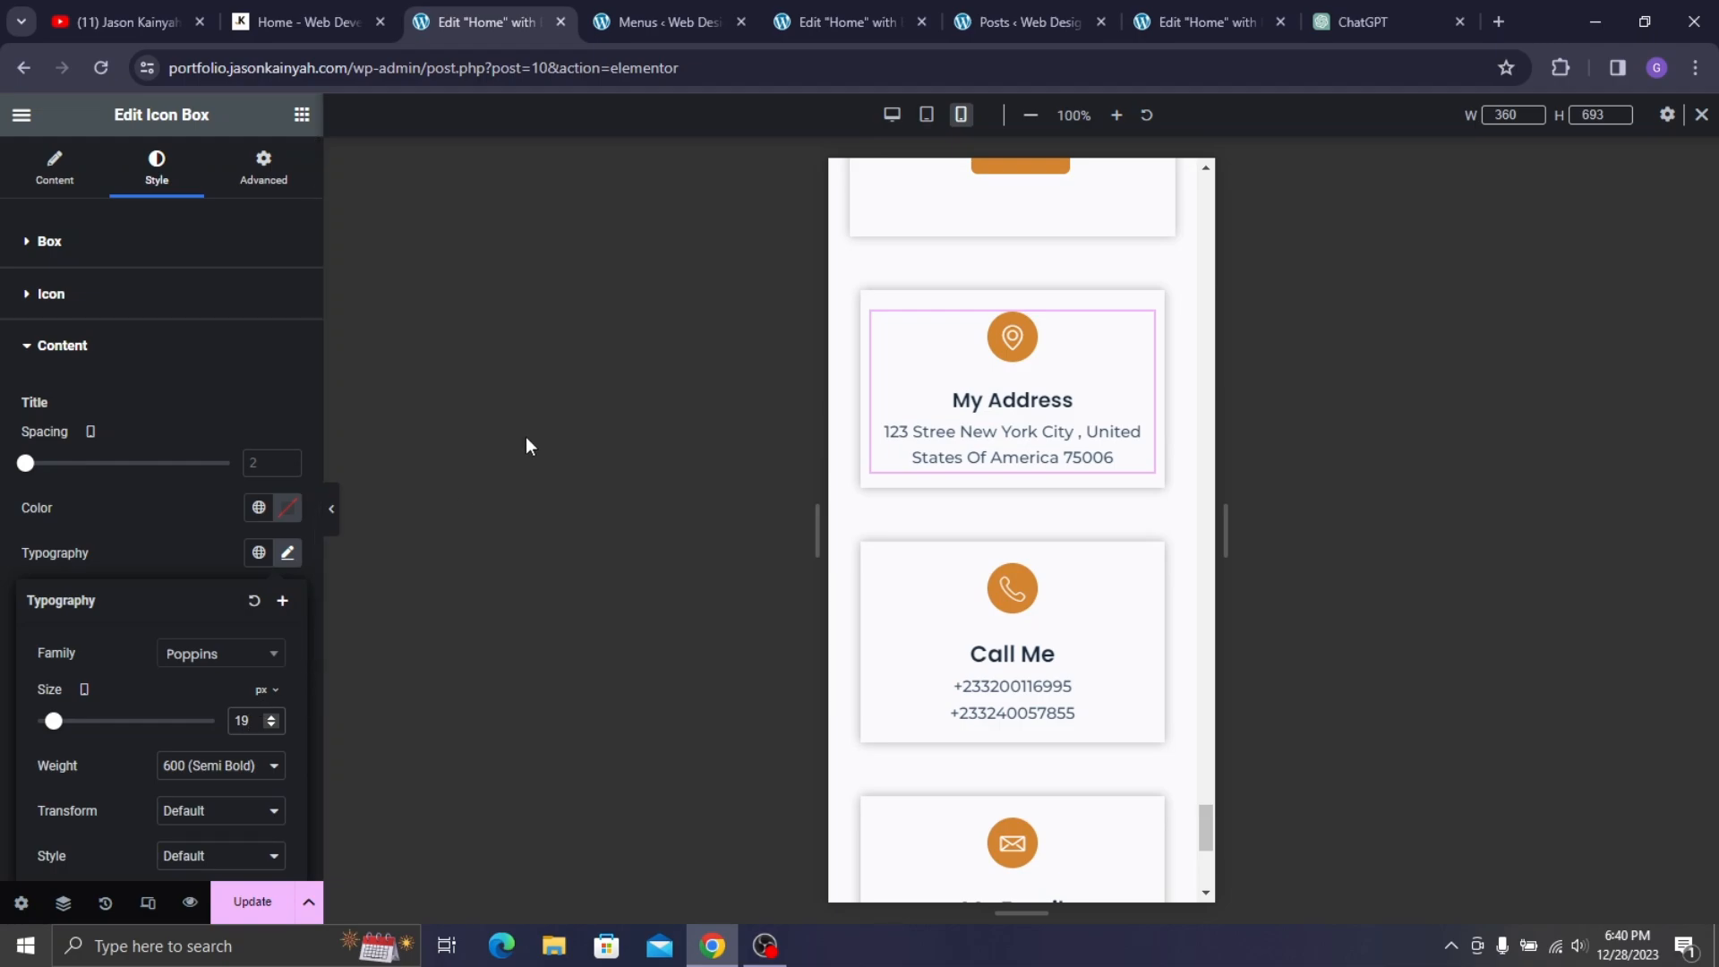
{"action": "left_click", "coordinate": [180, 559]}
- Set the My Address card's description size to 14 px
{"action": "left_click", "coordinate": [288, 781]}
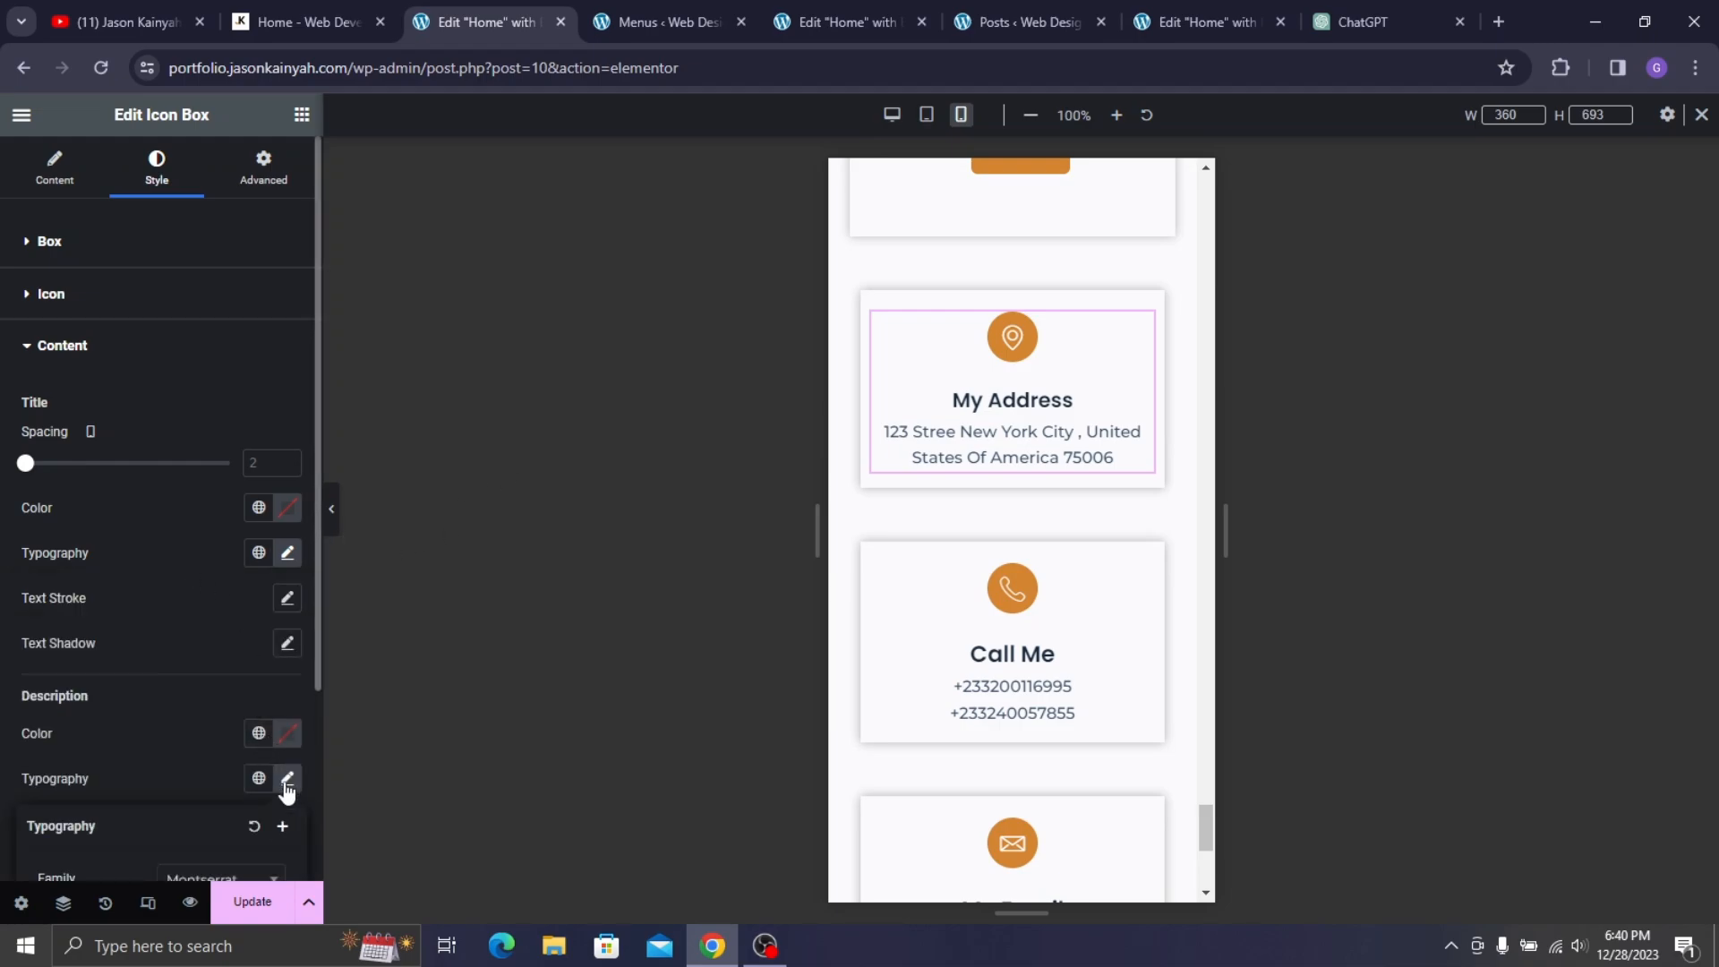
{"action": "scroll", "coordinate": [166, 712], "scroll_direction": "down", "scroll_amount": 3}
{"action": "left_click", "coordinate": [200, 450]}
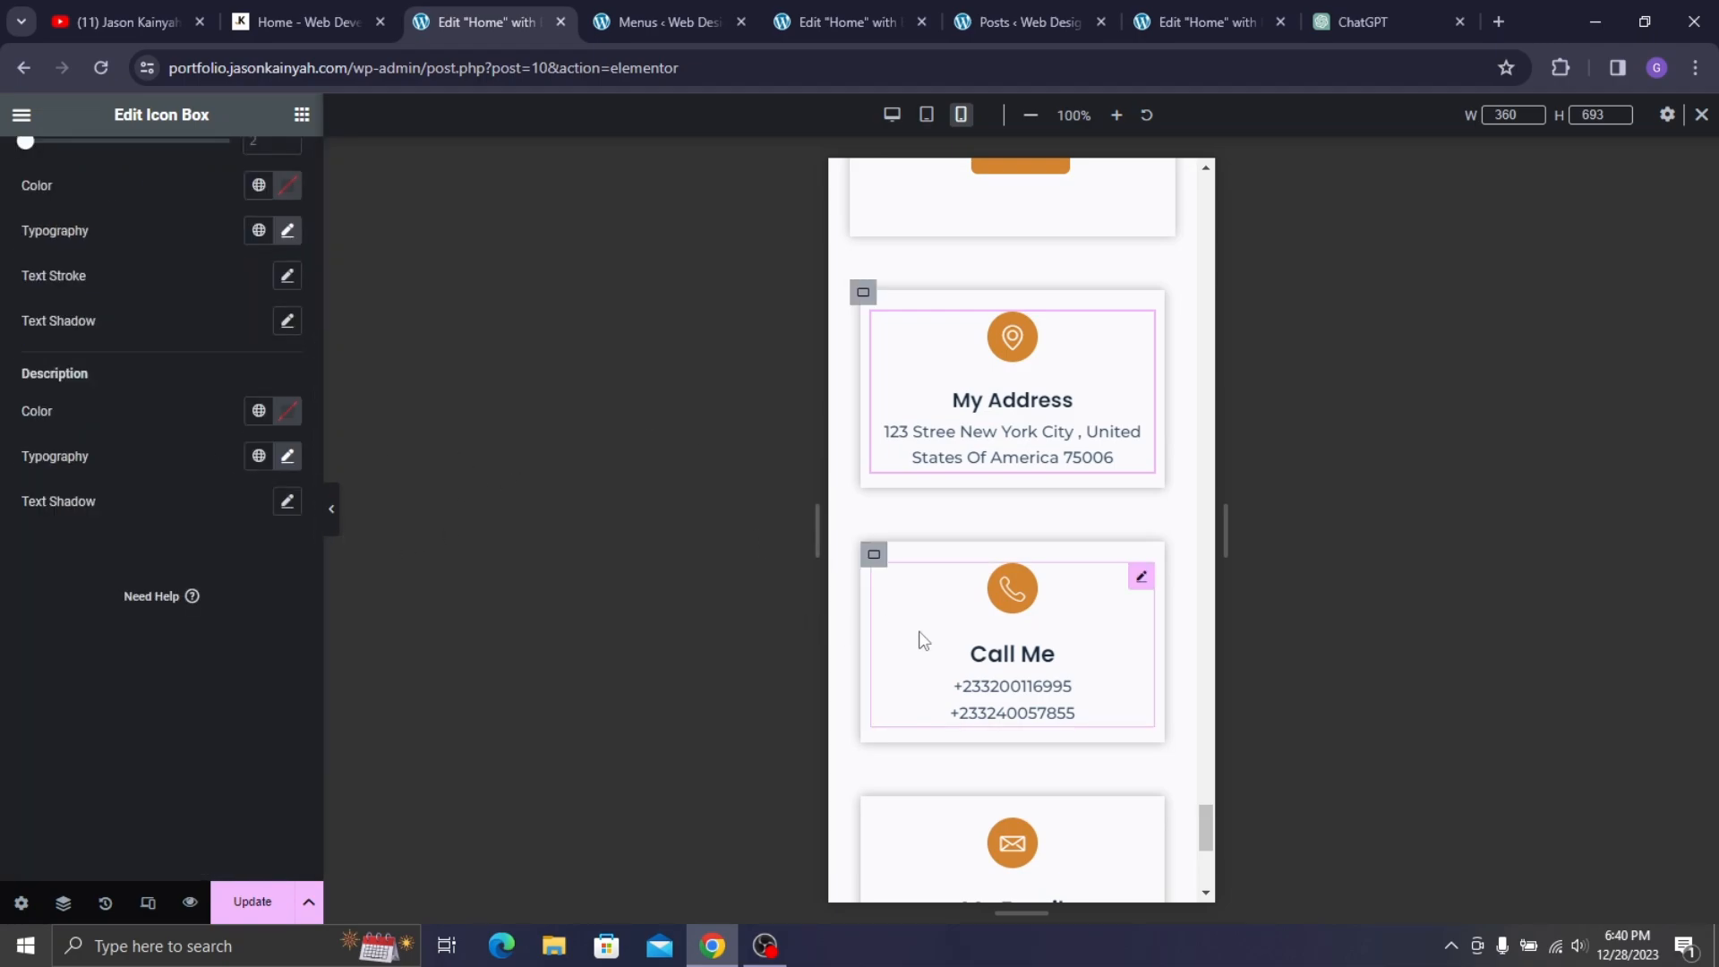
{"action": "left_click", "coordinate": [285, 457]}
{"action": "left_click", "coordinate": [257, 627]}
{"action": "type", "text": "14"}
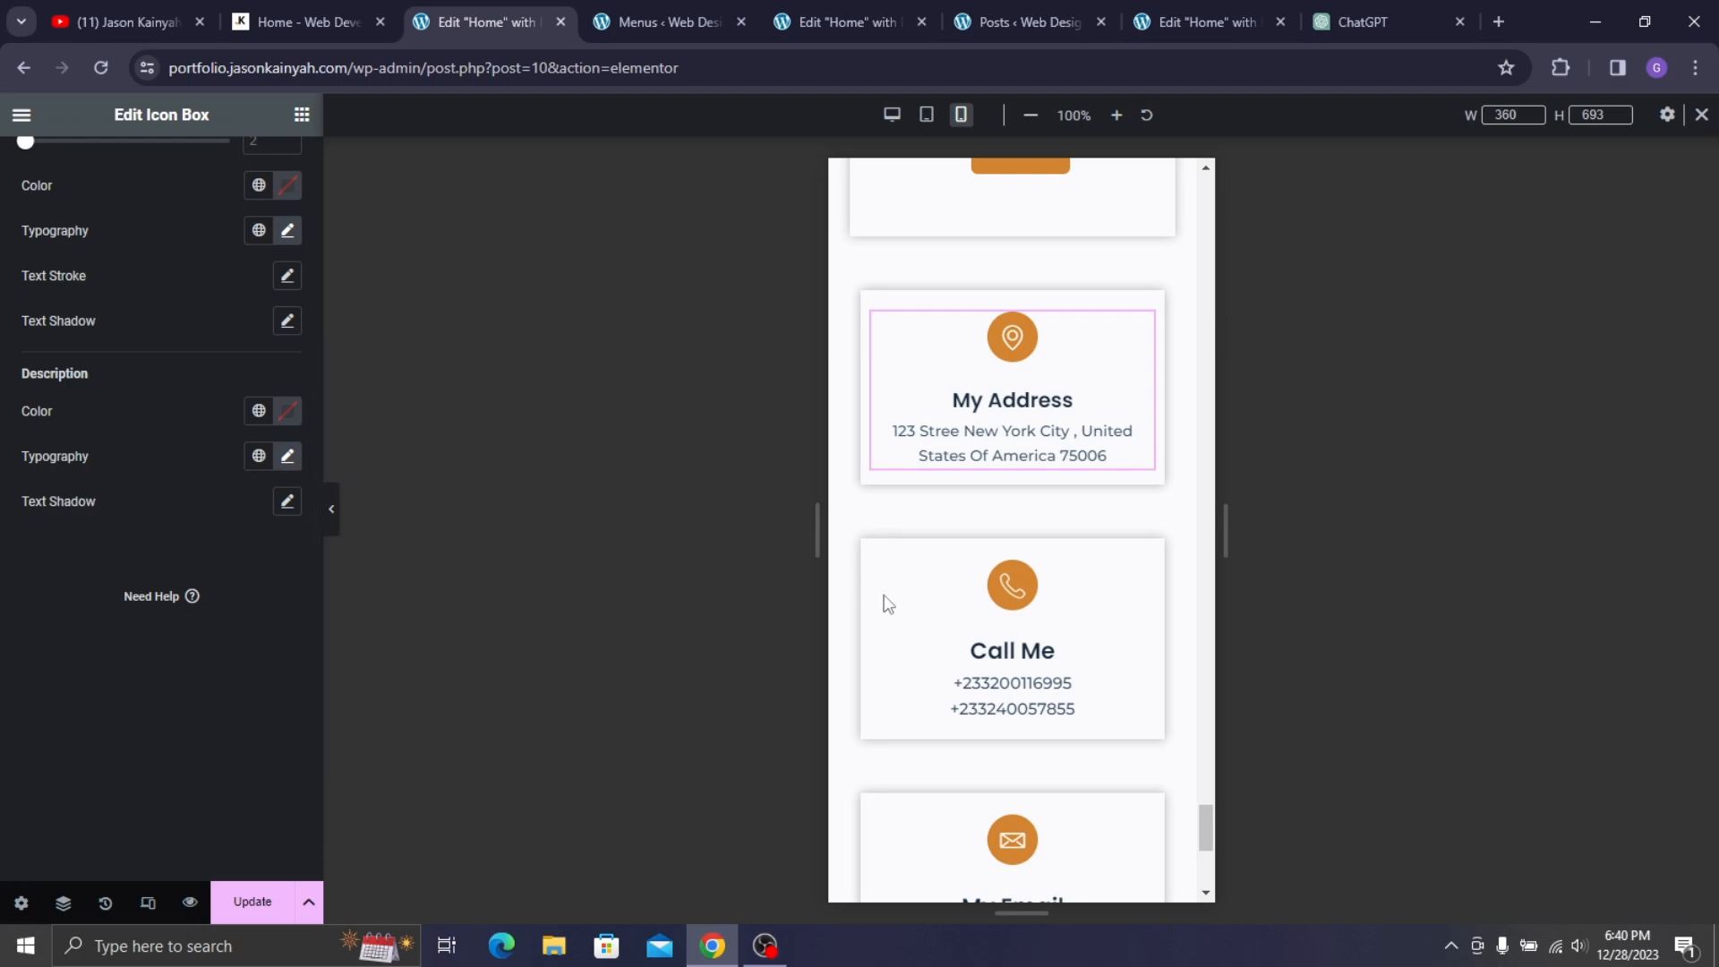
- Give the Call Me card a 19 px title and 14 px description
{"action": "left_click", "coordinate": [949, 610]}
{"action": "left_click", "coordinate": [159, 170]}
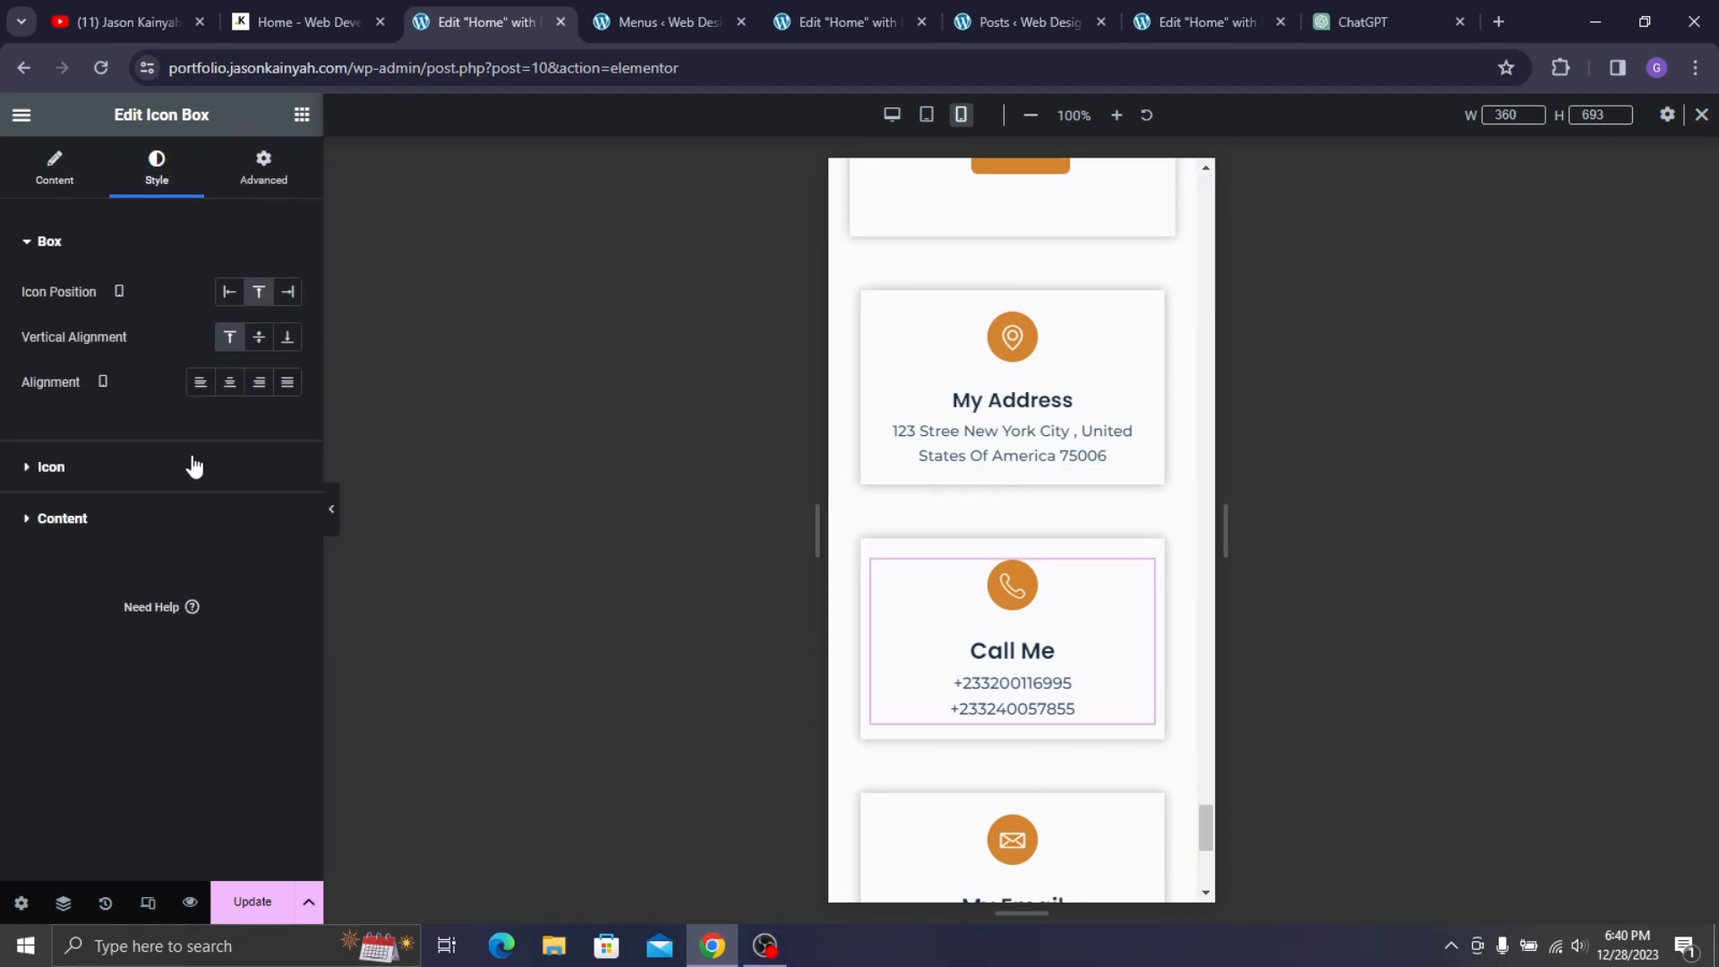
{"action": "left_click", "coordinate": [62, 519]}
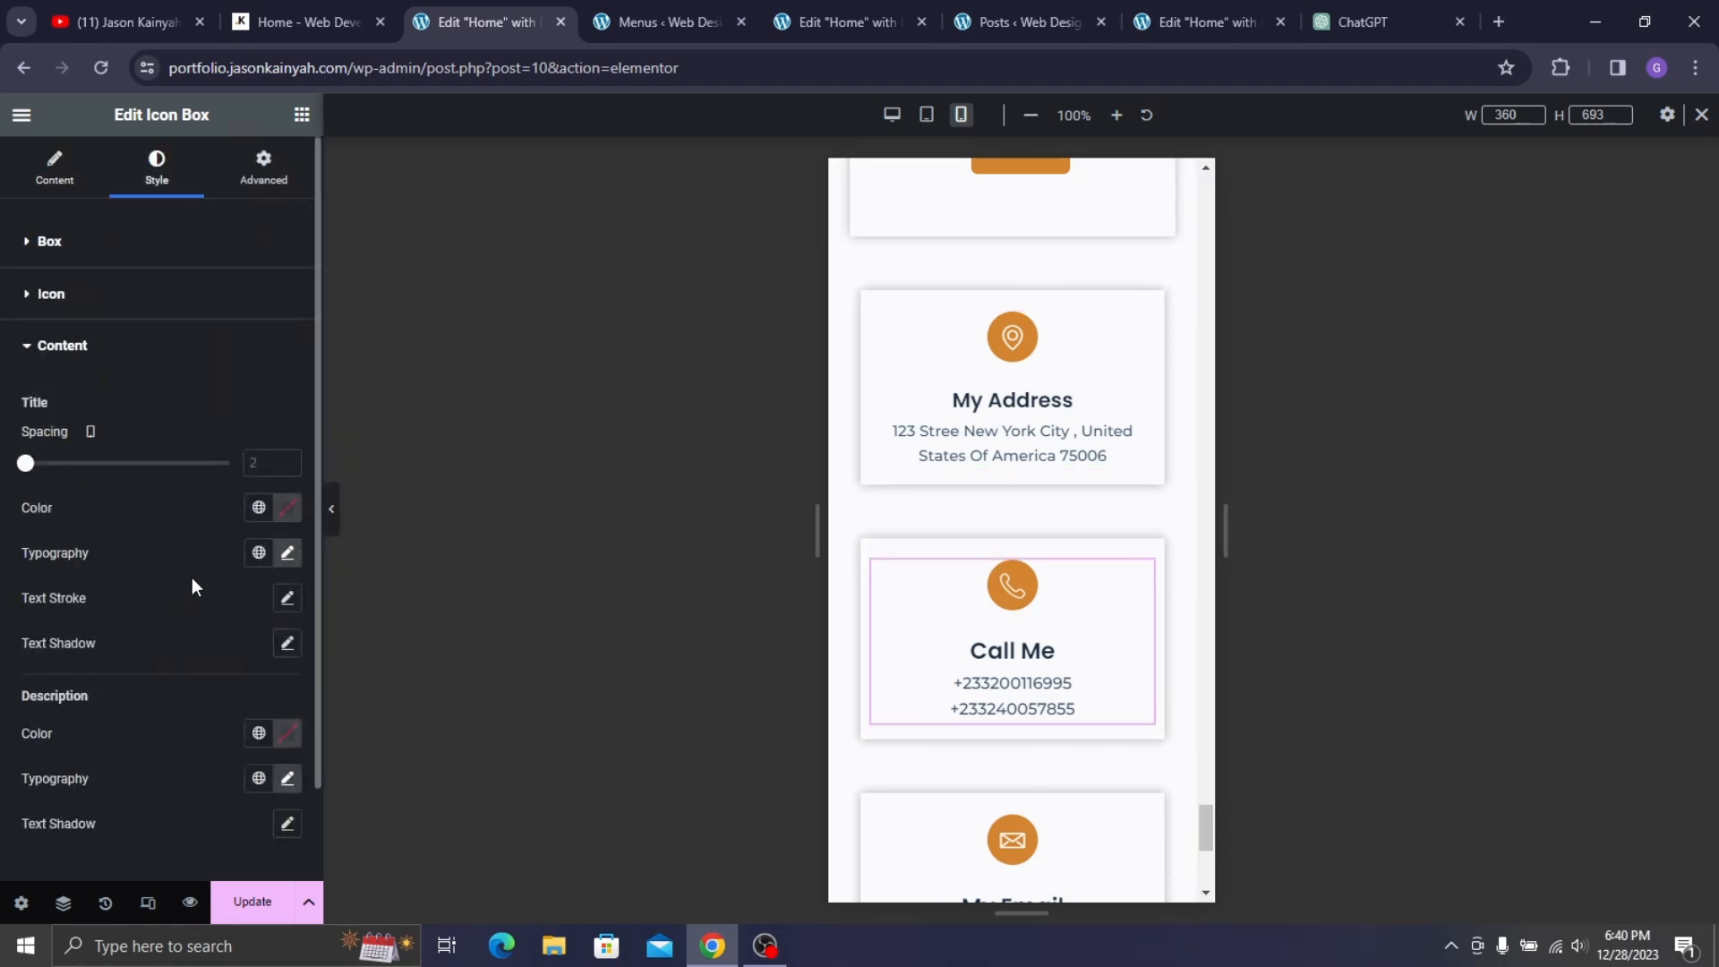
{"action": "left_click", "coordinate": [288, 554]}
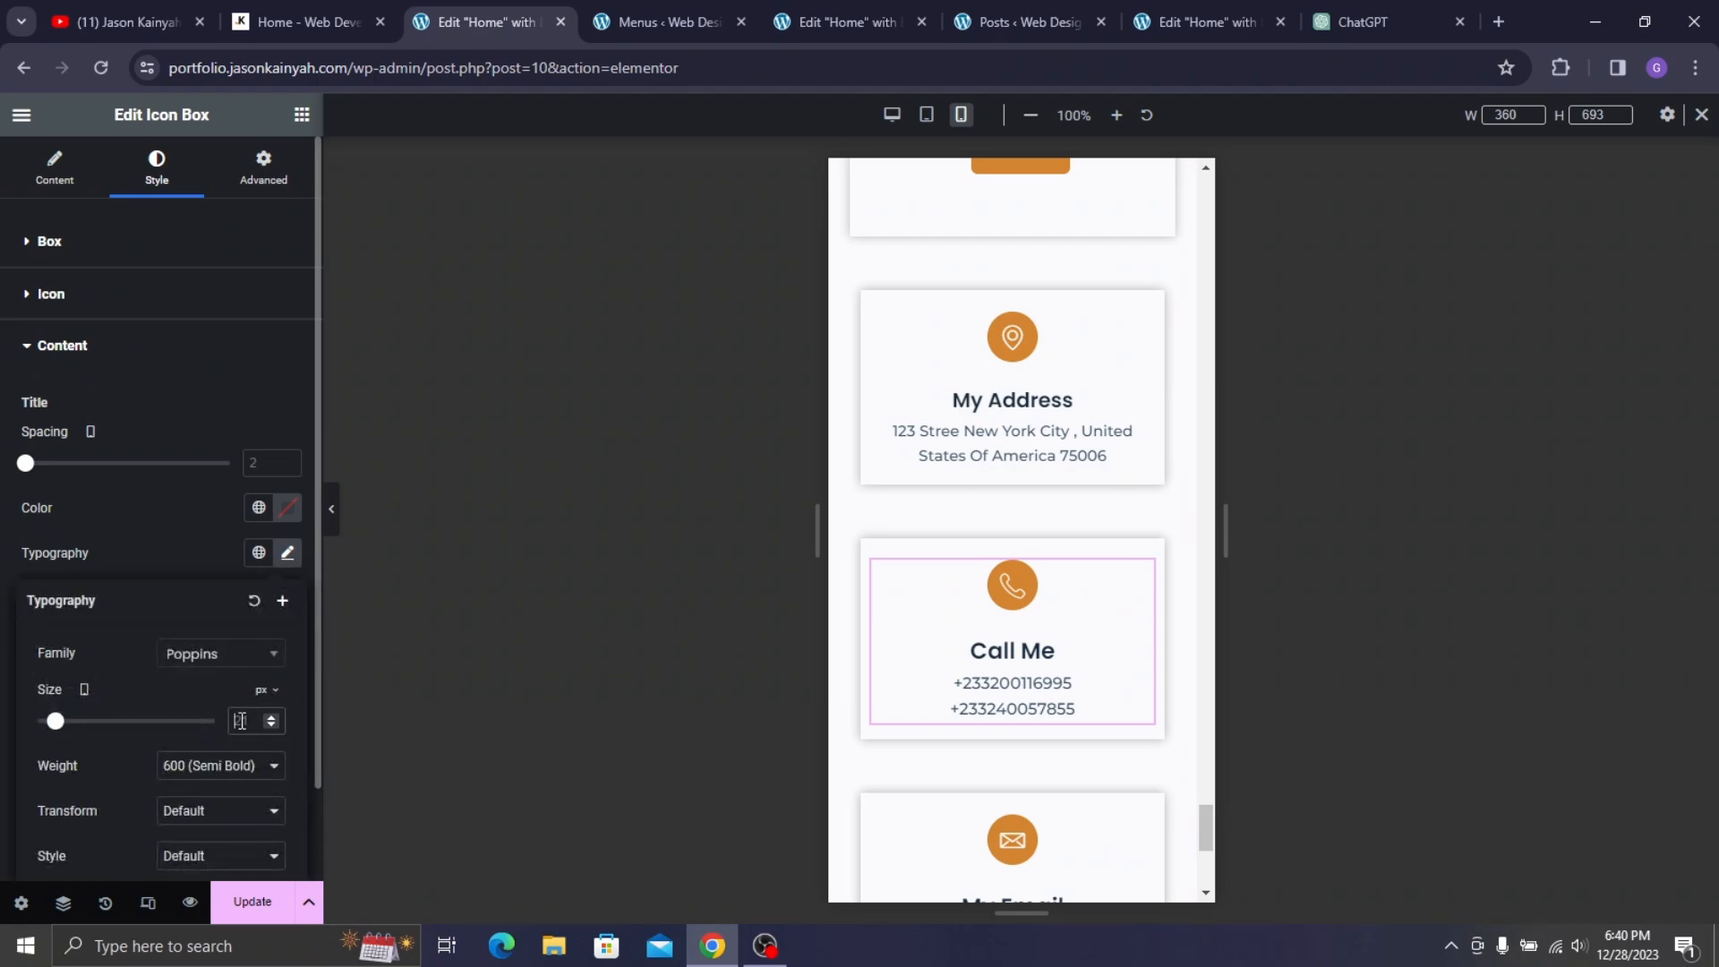
{"action": "type", "text": "19"}
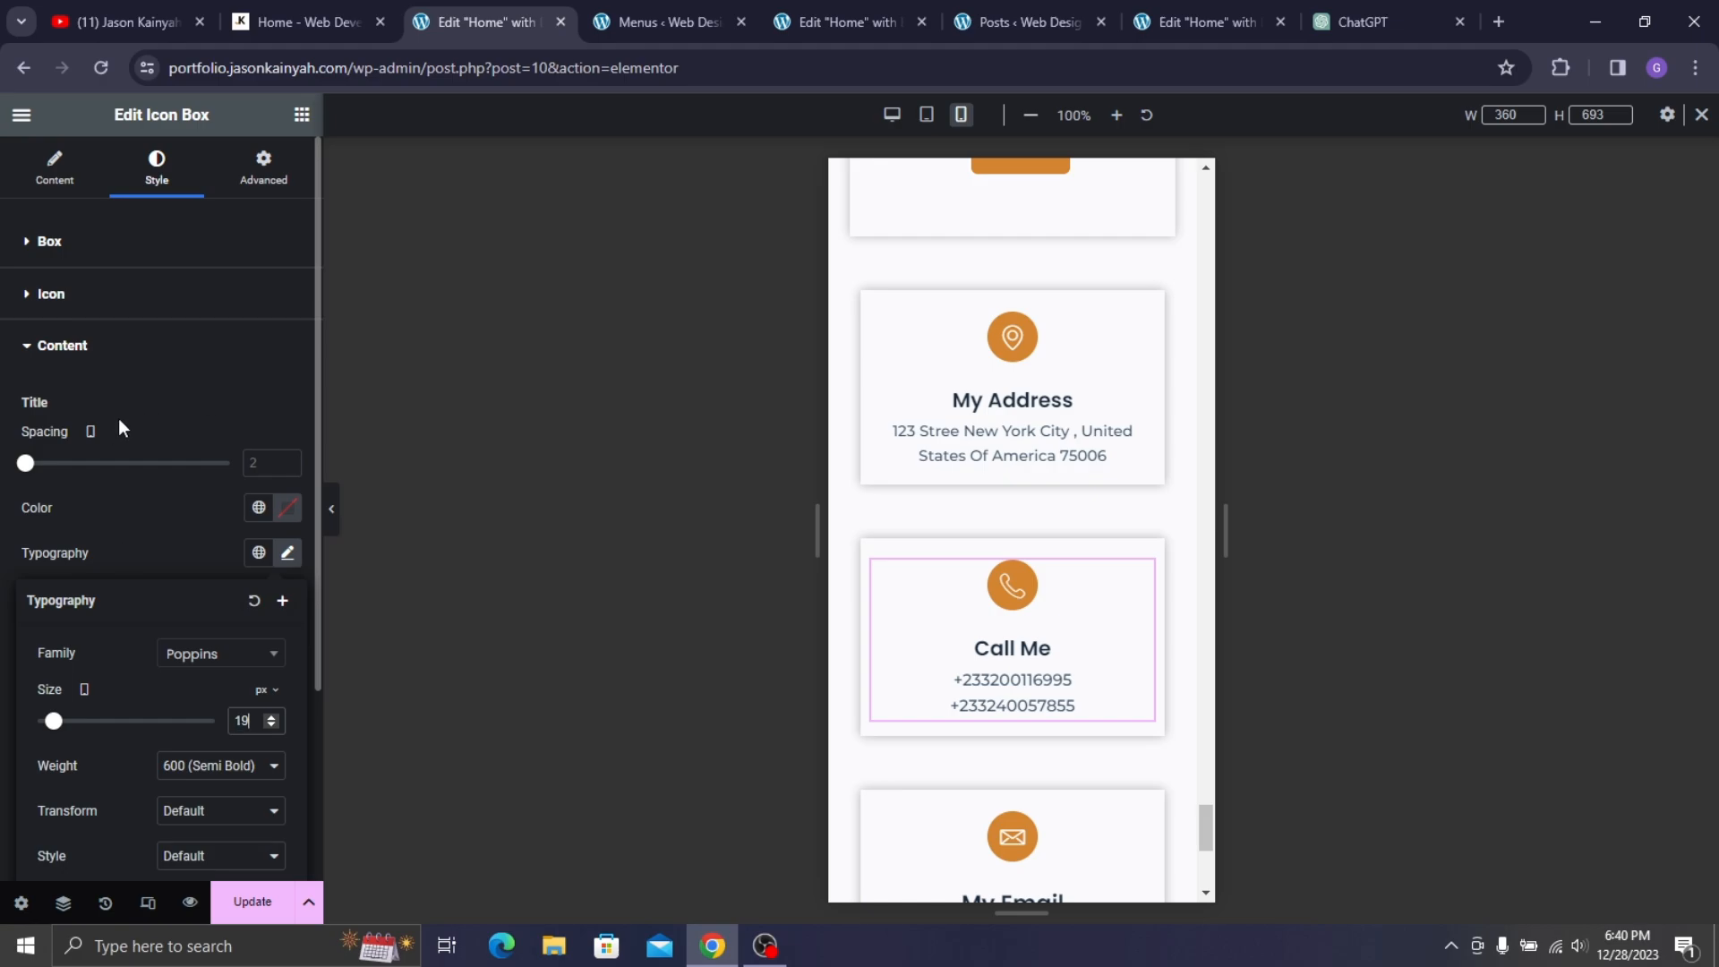
{"action": "left_click", "coordinate": [171, 526]}
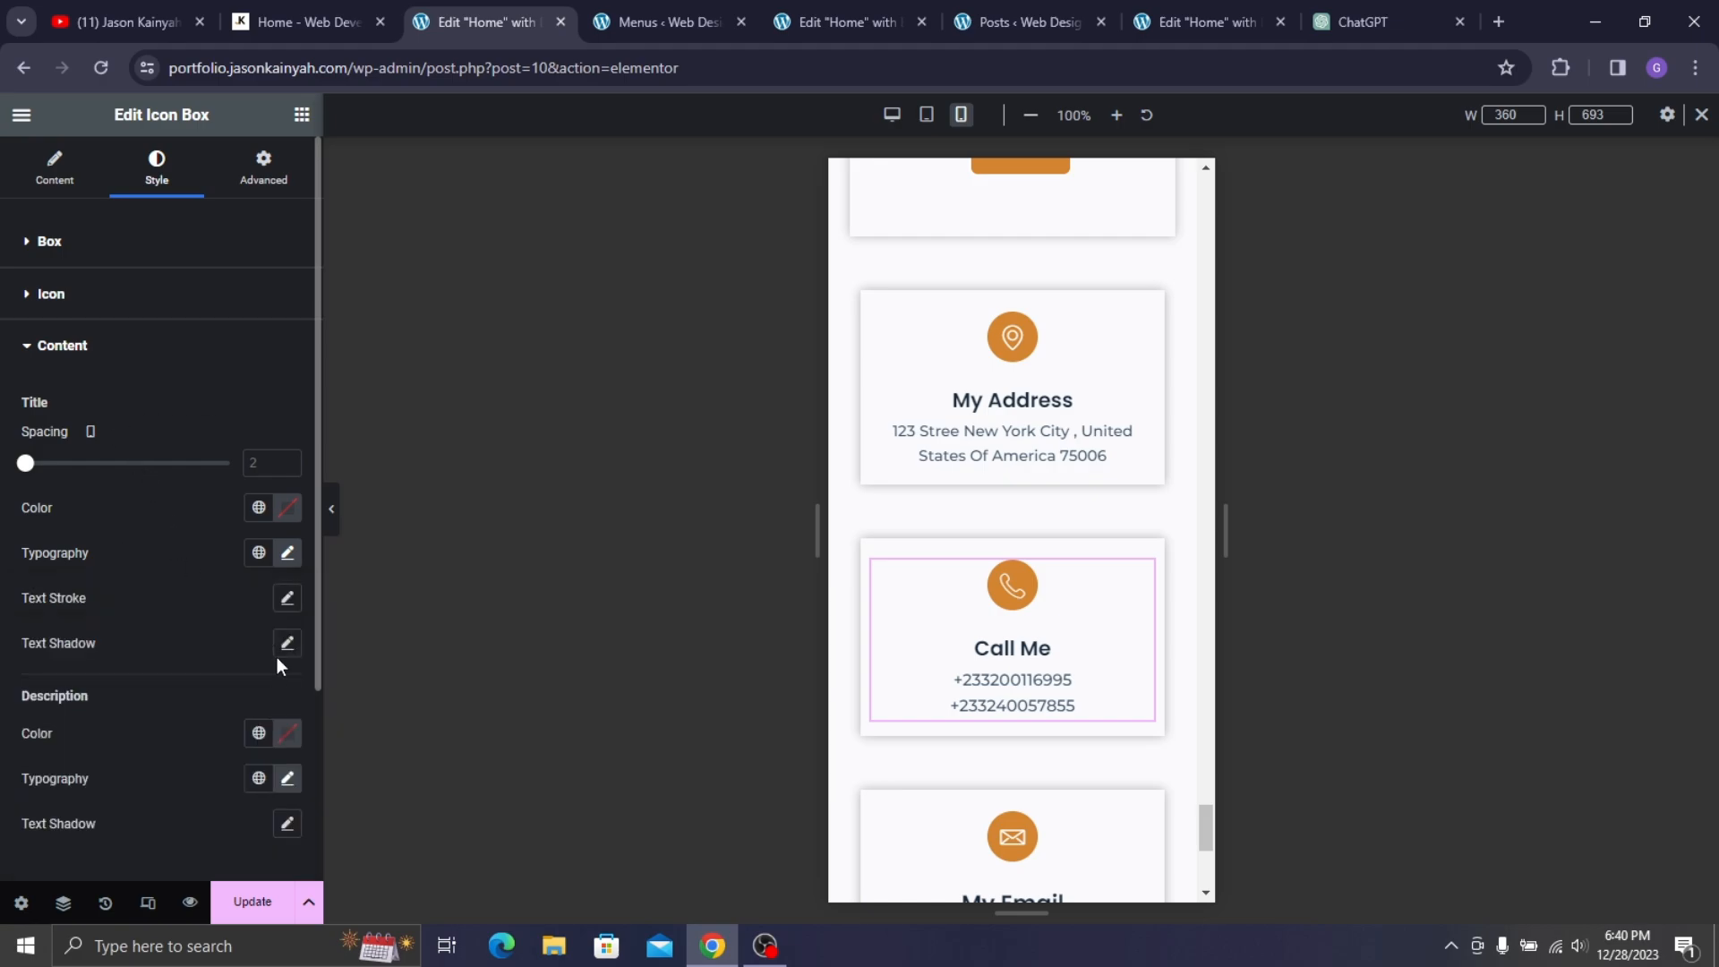
{"action": "left_click", "coordinate": [287, 778]}
{"action": "scroll", "coordinate": [155, 691], "scroll_direction": "down", "scroll_amount": 5}
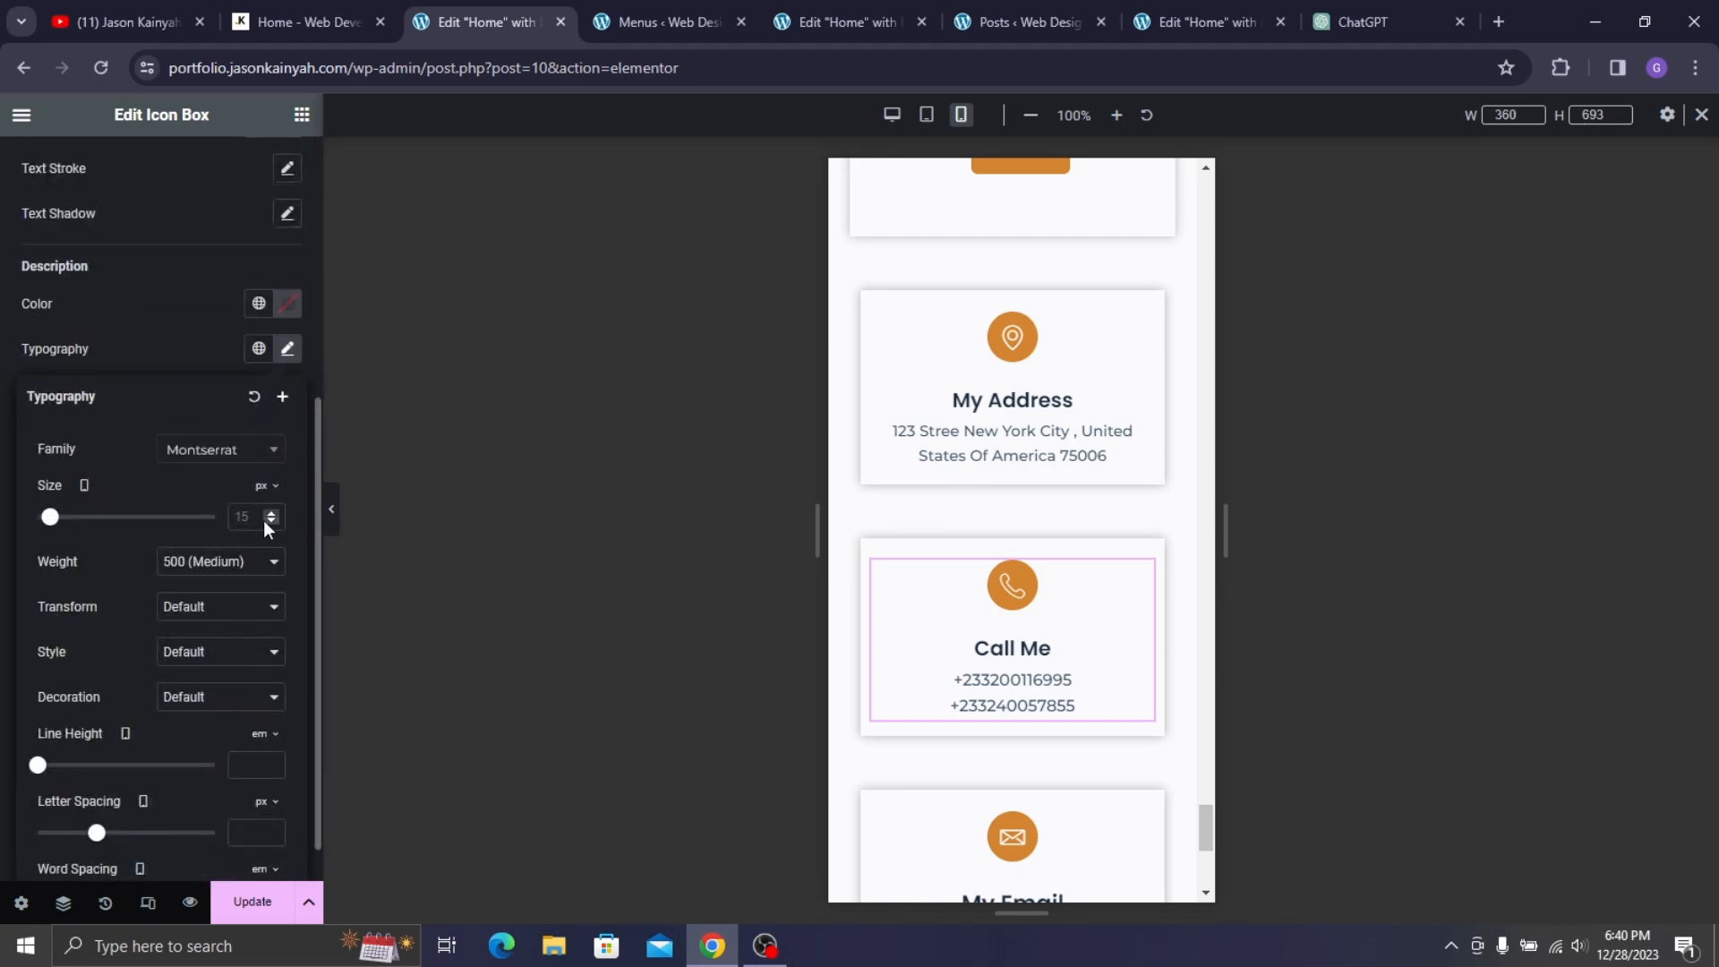
{"action": "left_click", "coordinate": [237, 516]}
{"action": "type", "text": "14"}
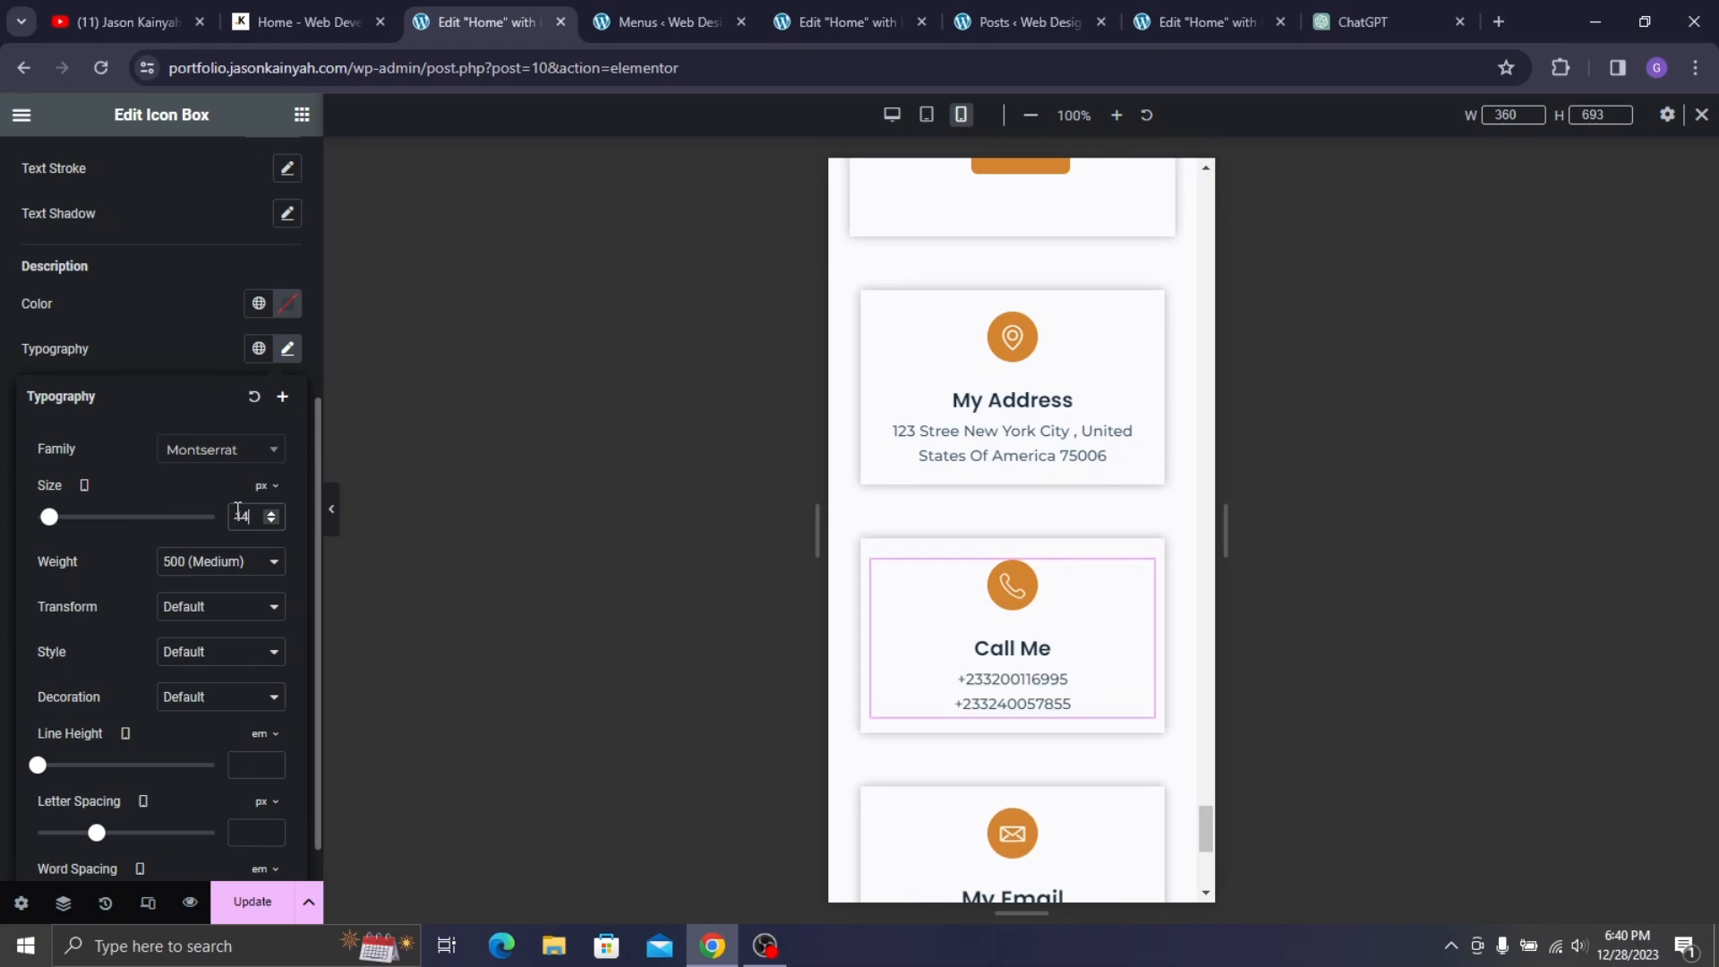
{"action": "left_click", "coordinate": [183, 328]}
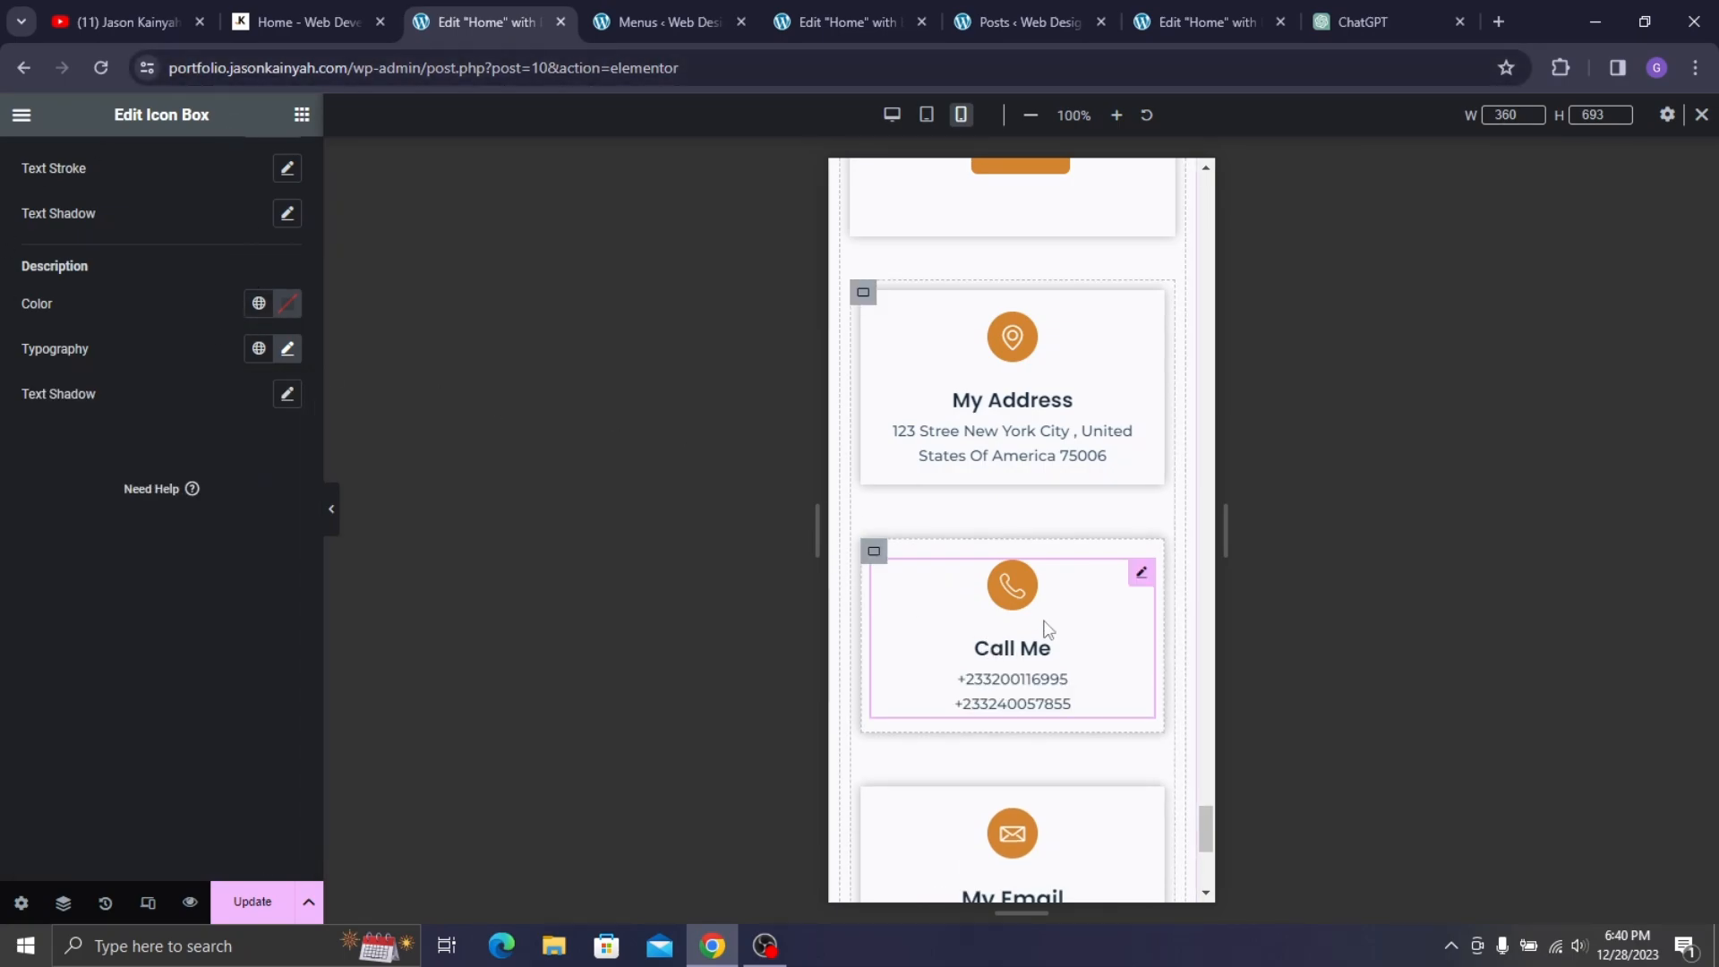
- Give the My Email card a 19 px title and 14 px description
{"action": "scroll", "coordinate": [1137, 555], "scroll_direction": "down", "scroll_amount": 3}
{"action": "left_click", "coordinate": [1140, 499]}
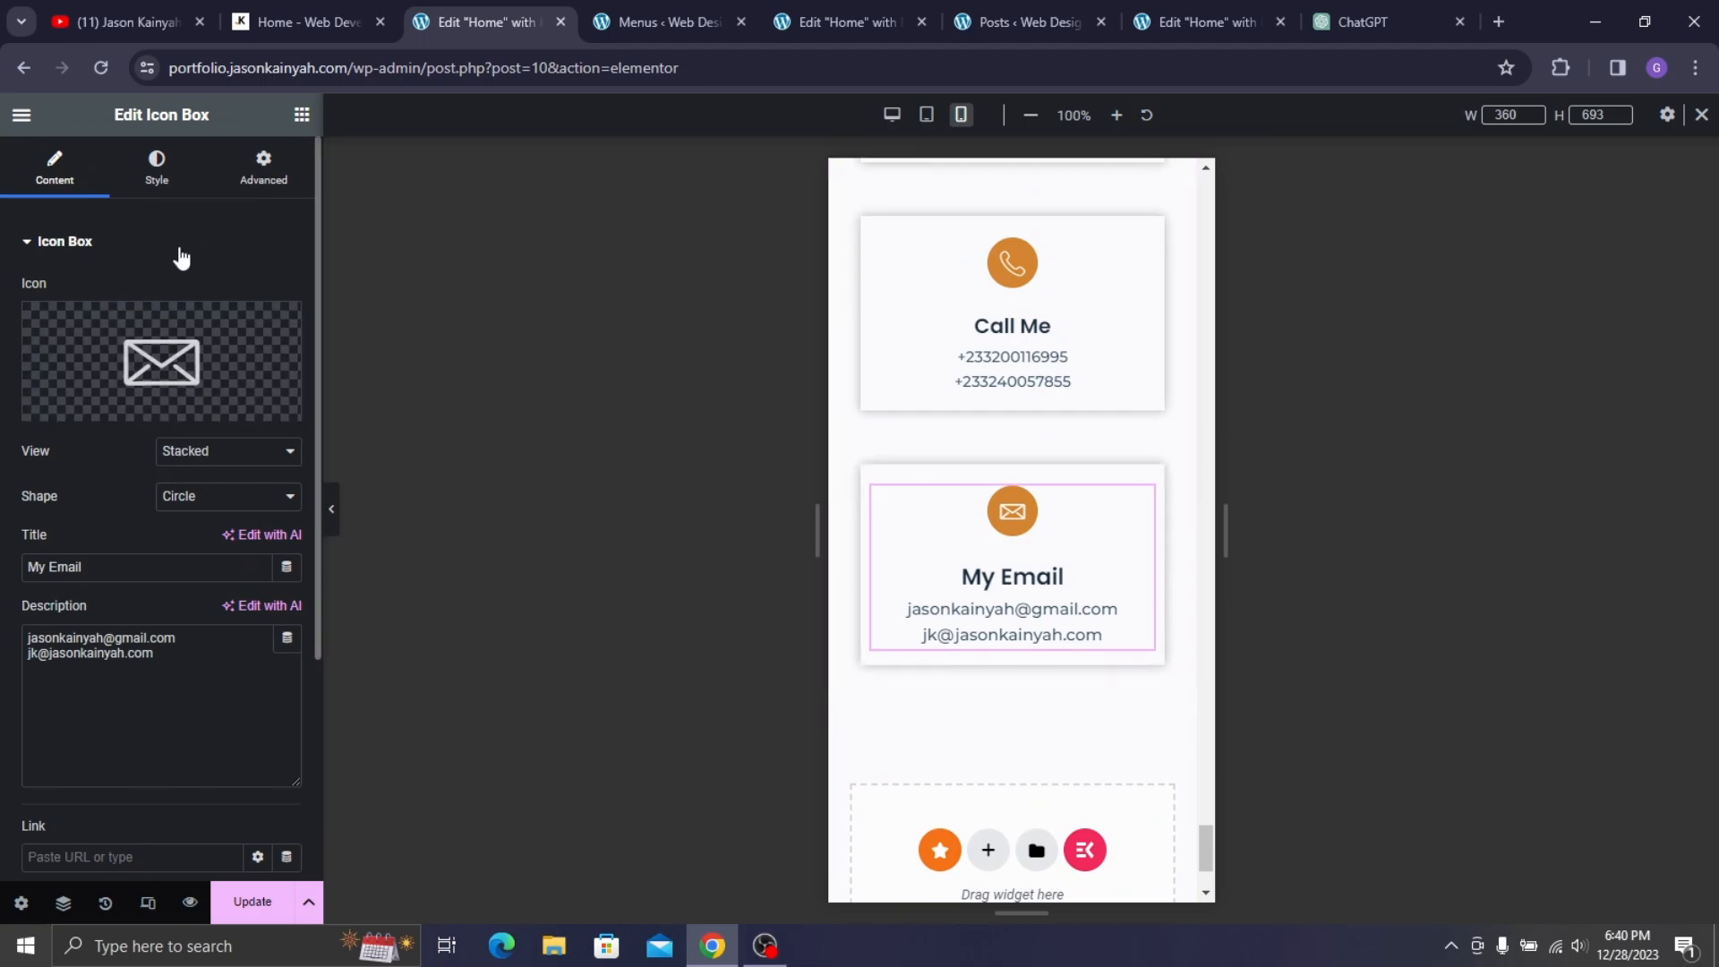
{"action": "left_click", "coordinate": [254, 172]}
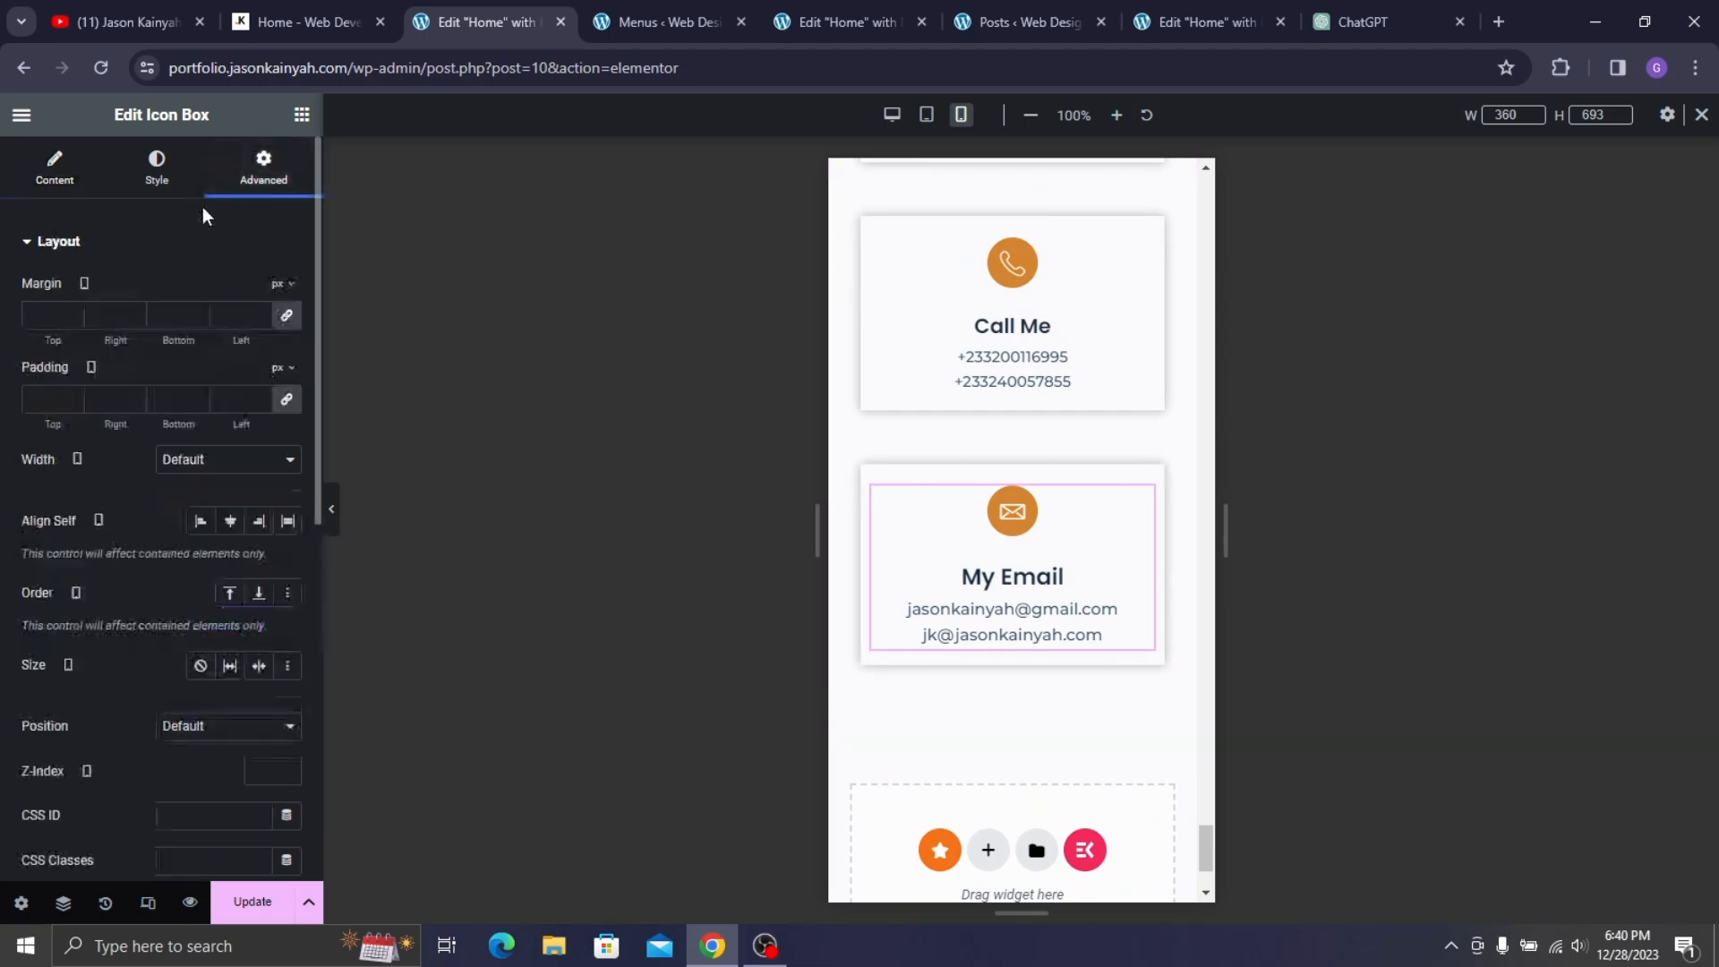
{"action": "left_click", "coordinate": [86, 181]}
{"action": "left_click", "coordinate": [154, 174]}
{"action": "left_click", "coordinate": [63, 519]}
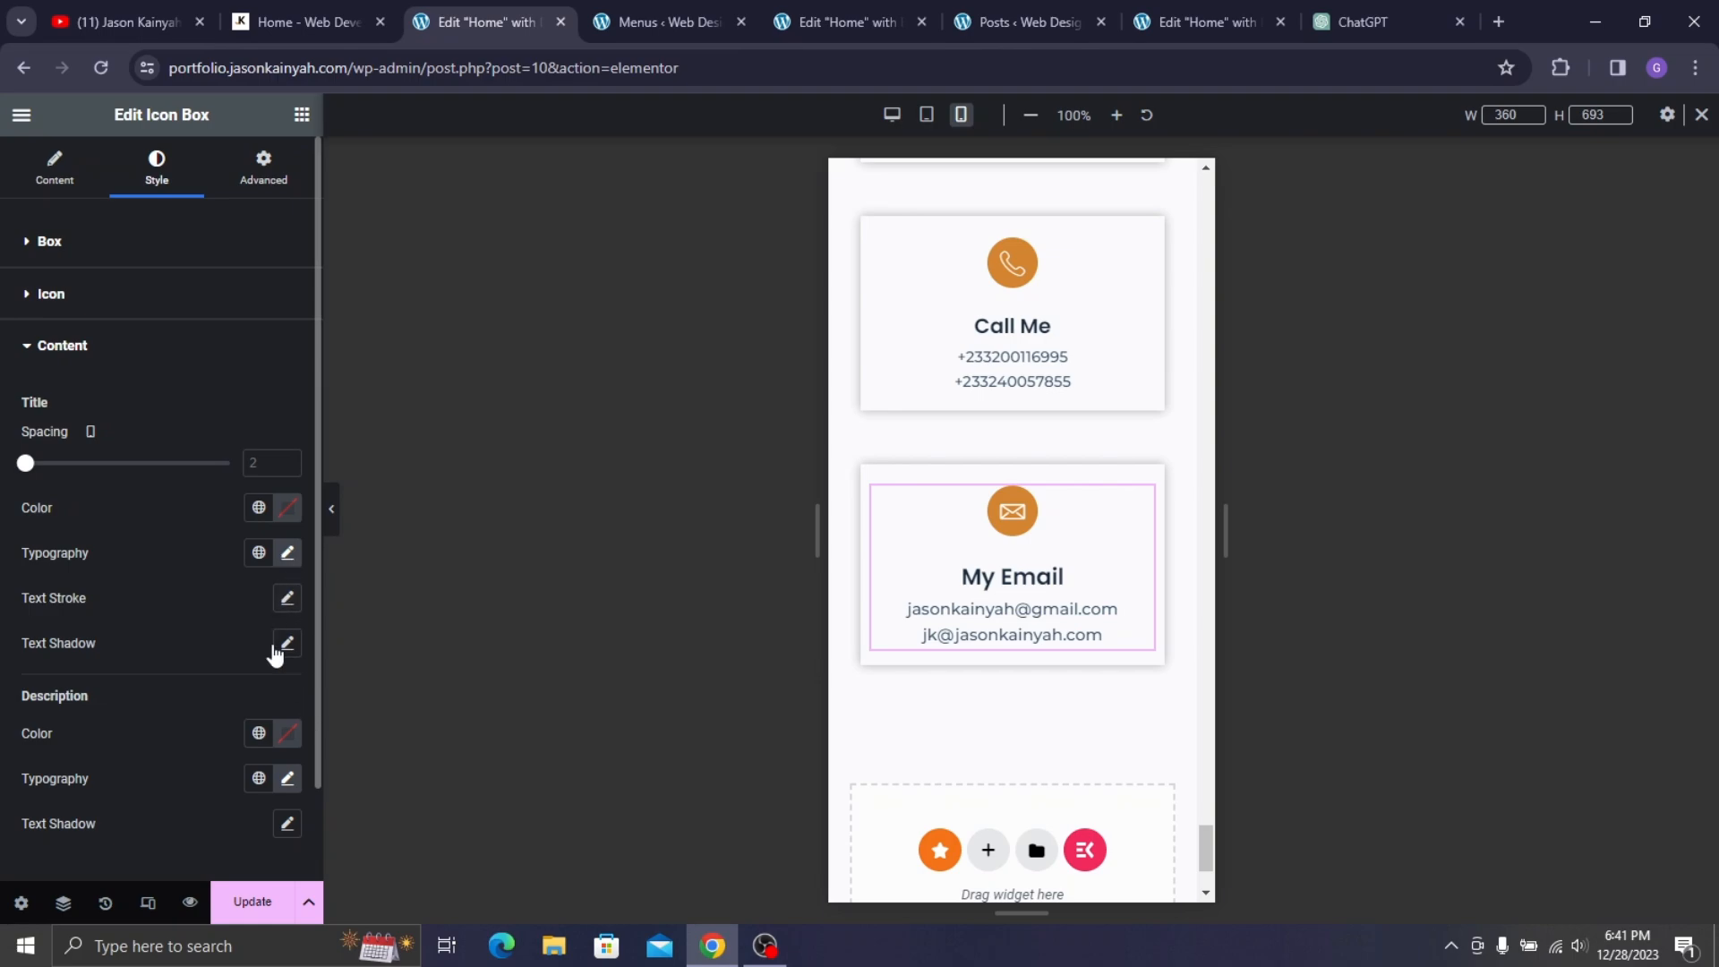
{"action": "left_click", "coordinate": [287, 554]}
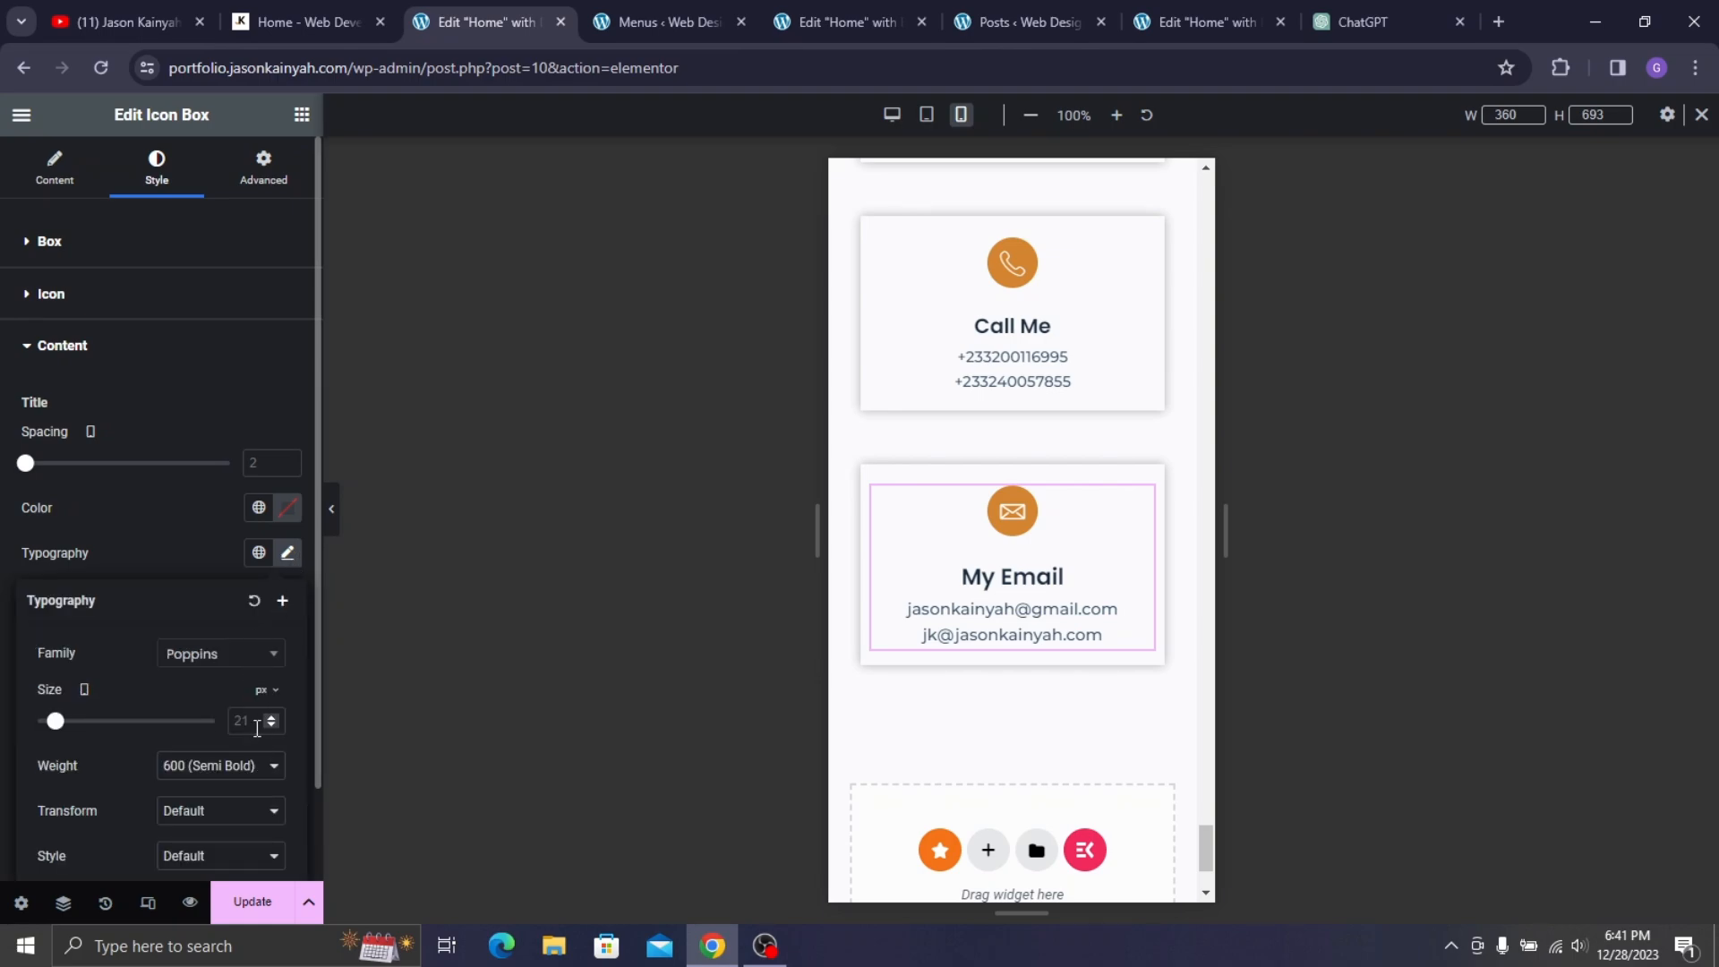
{"action": "left_click", "coordinate": [256, 728]}
{"action": "type", "text": "19"}
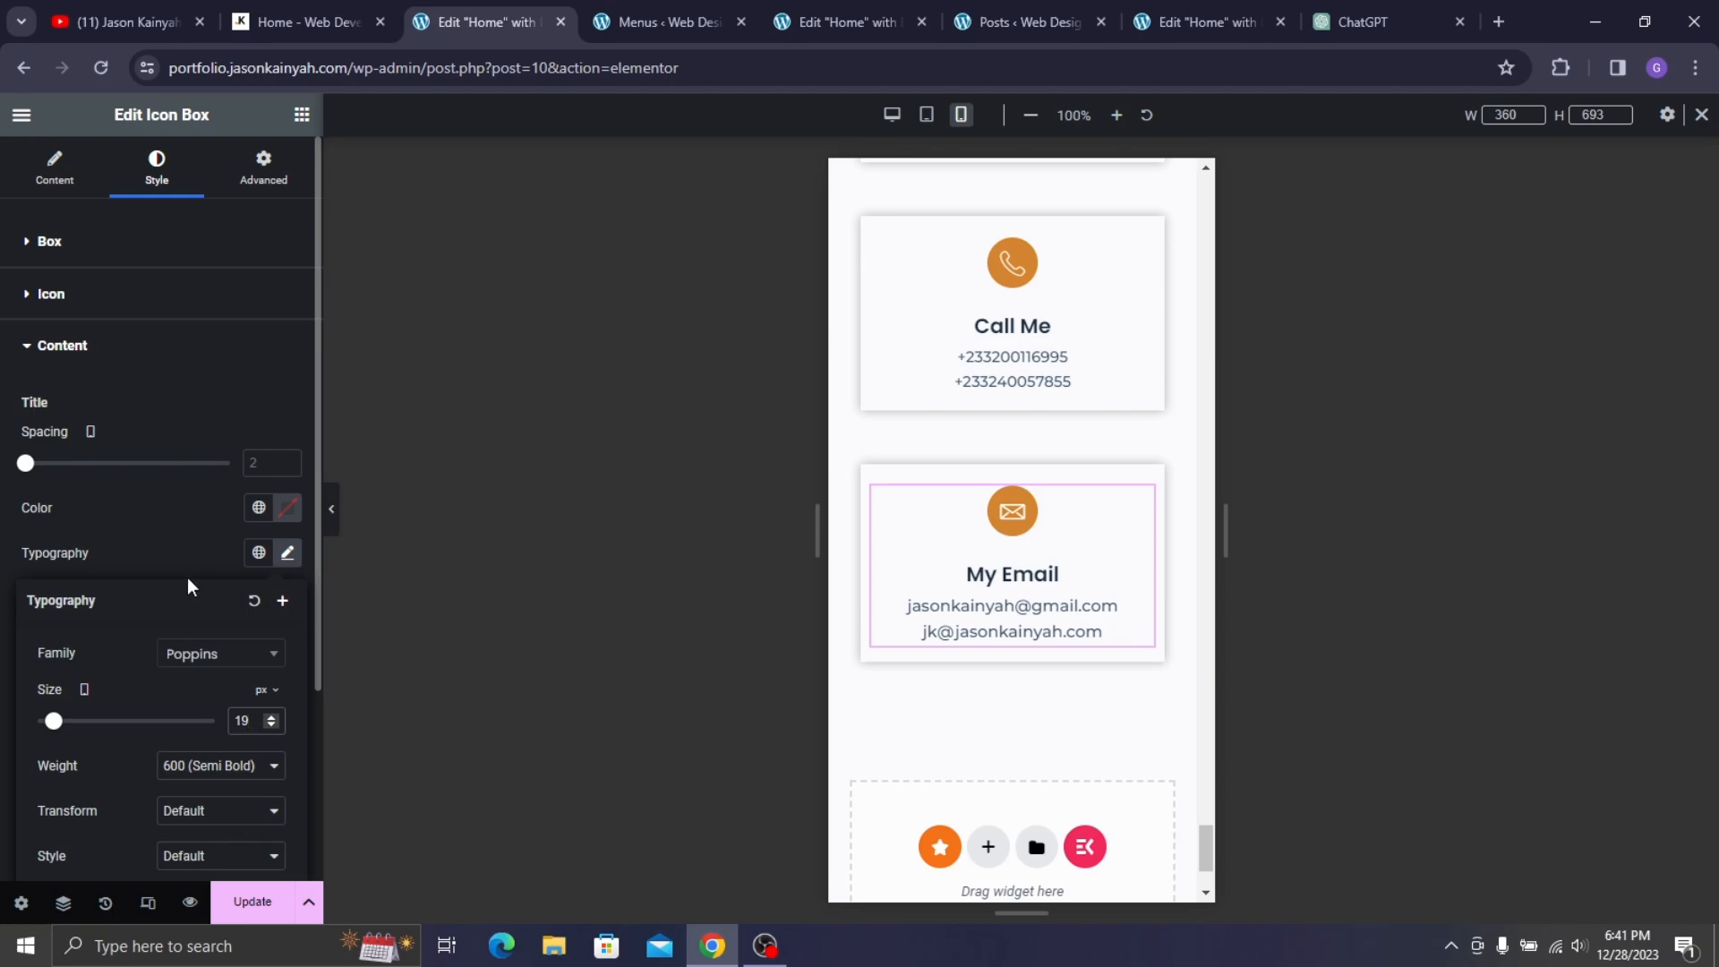
{"action": "left_click", "coordinate": [199, 542]}
{"action": "left_click", "coordinate": [288, 778]}
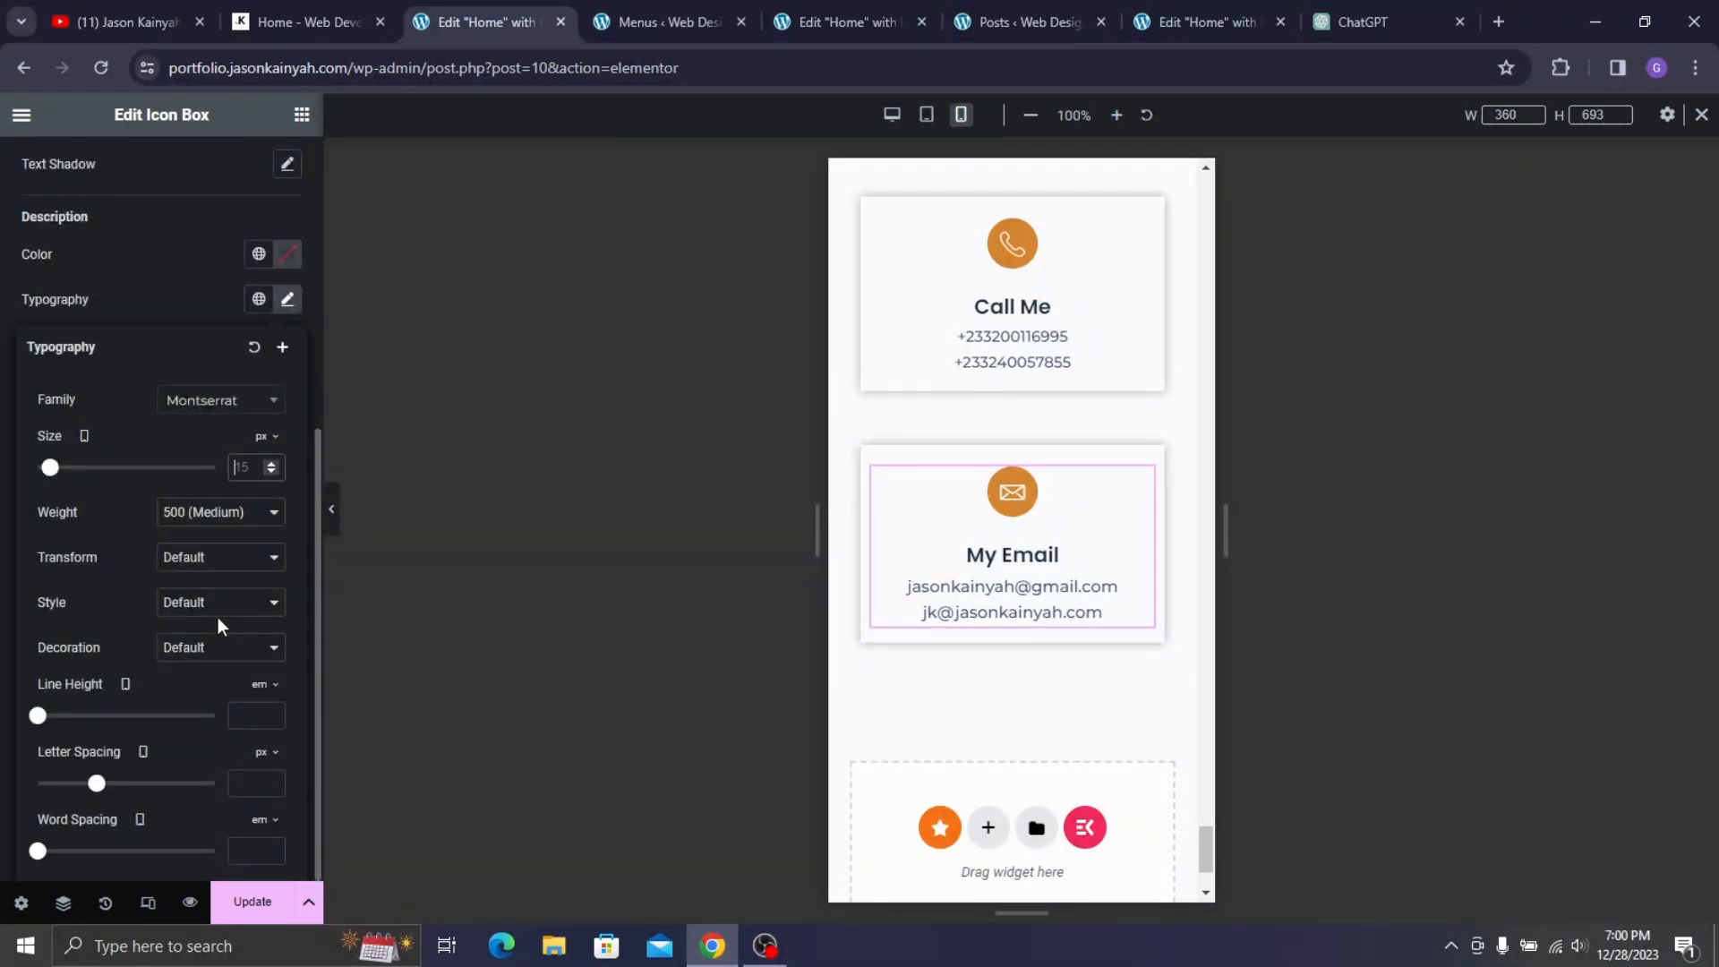
{"action": "type", "text": "14"}
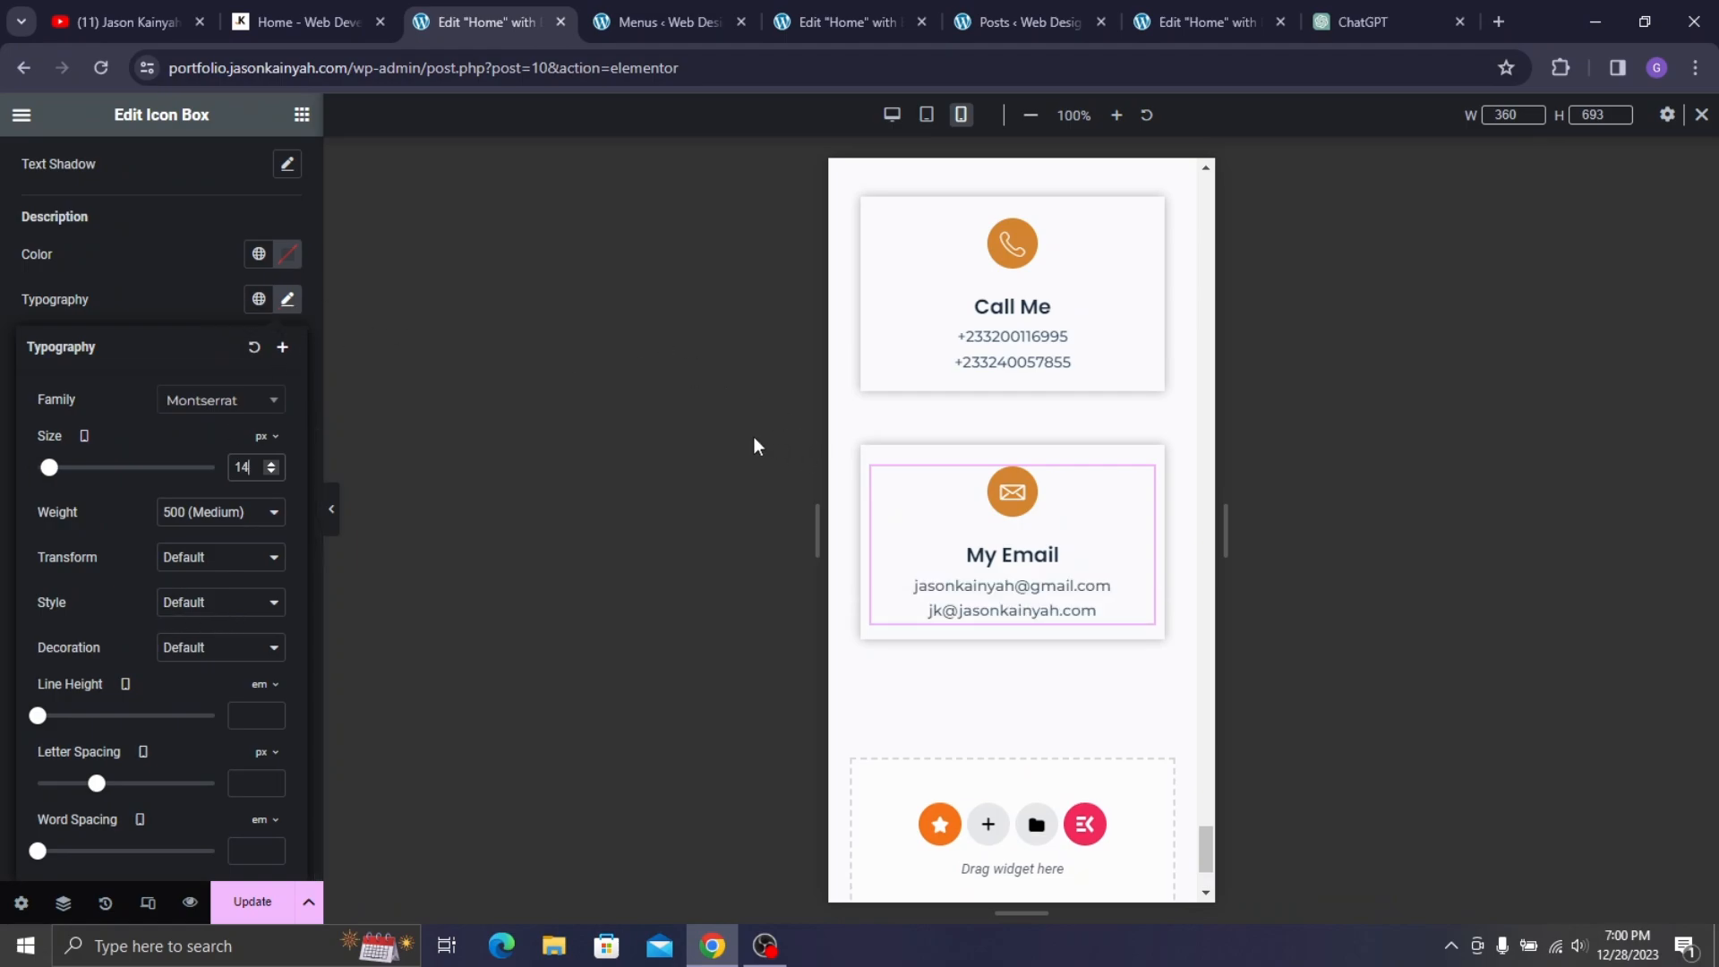
{"action": "left_click", "coordinate": [121, 276]}
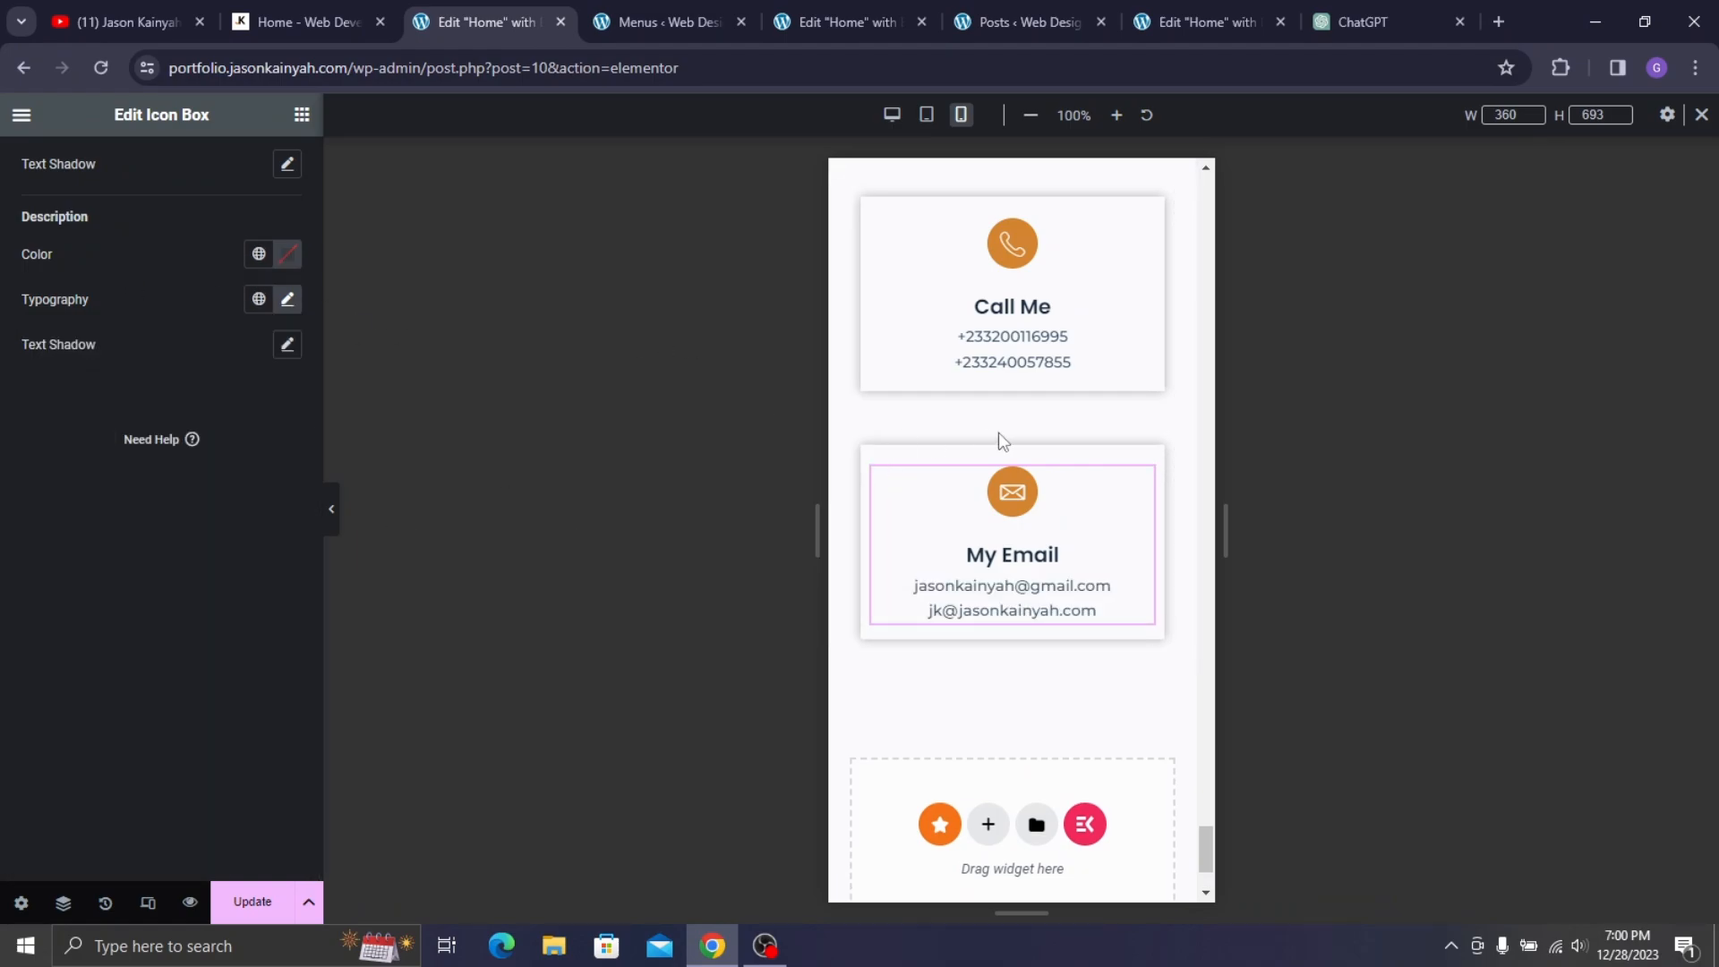
{"action": "scroll", "coordinate": [1002, 441], "scroll_direction": "up", "scroll_amount": 20}
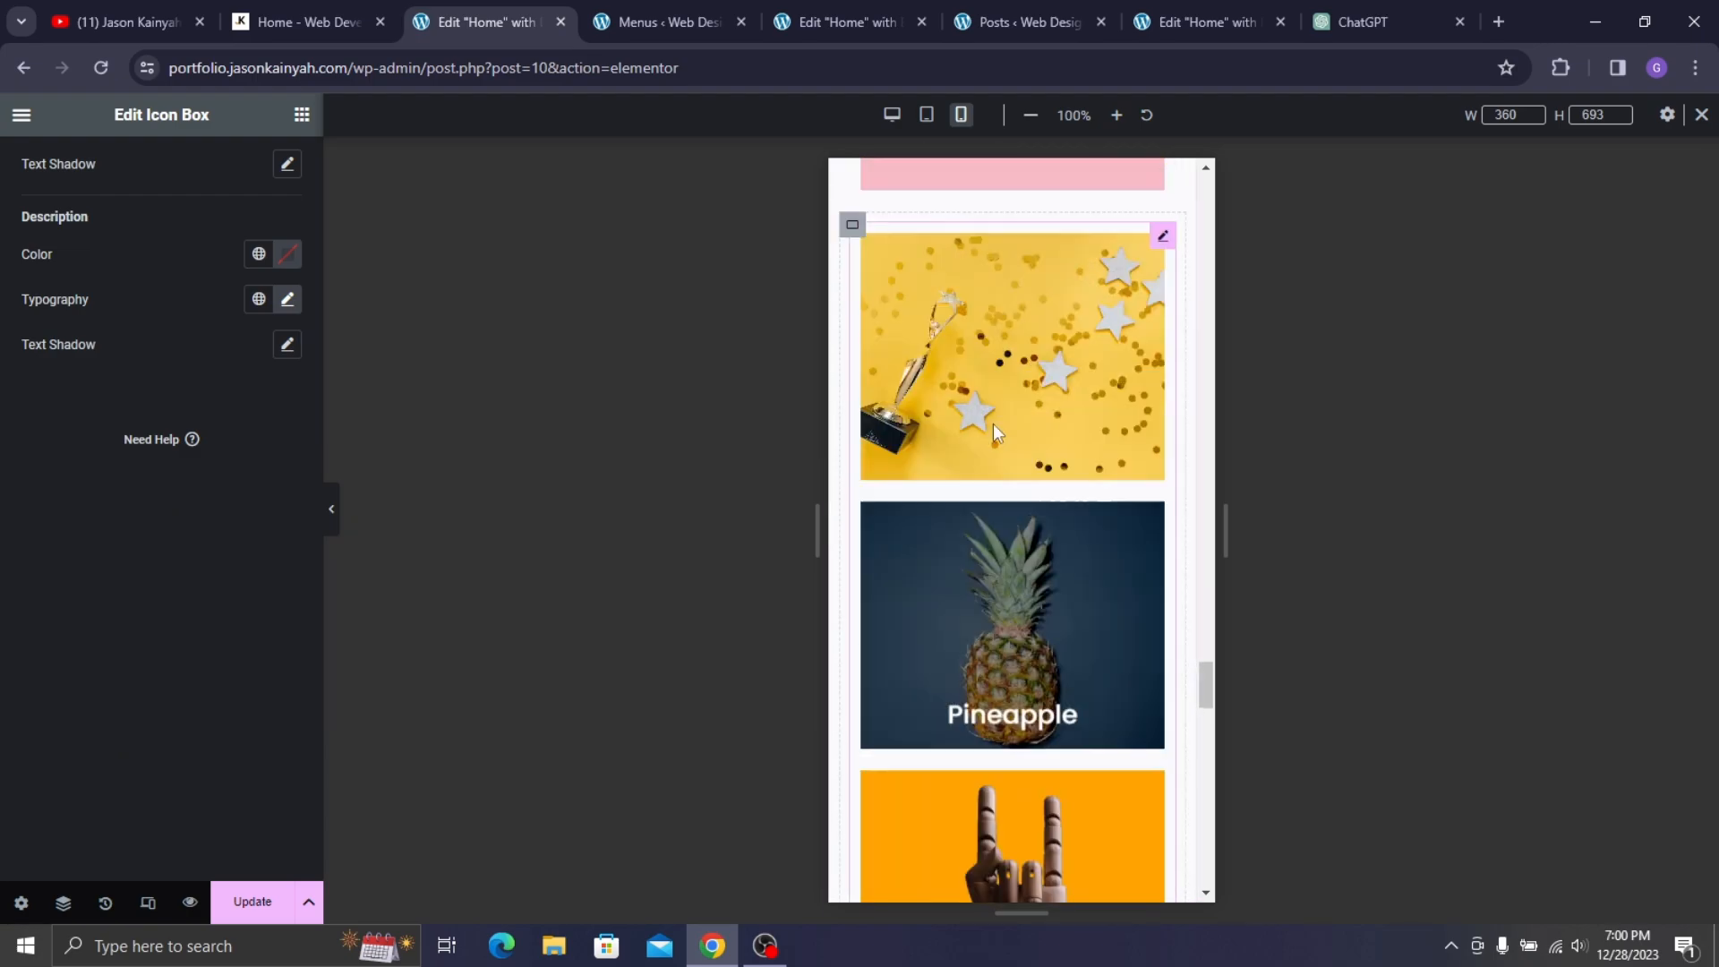
{"action": "scroll", "coordinate": [992, 423], "scroll_direction": "up", "scroll_amount": 20}
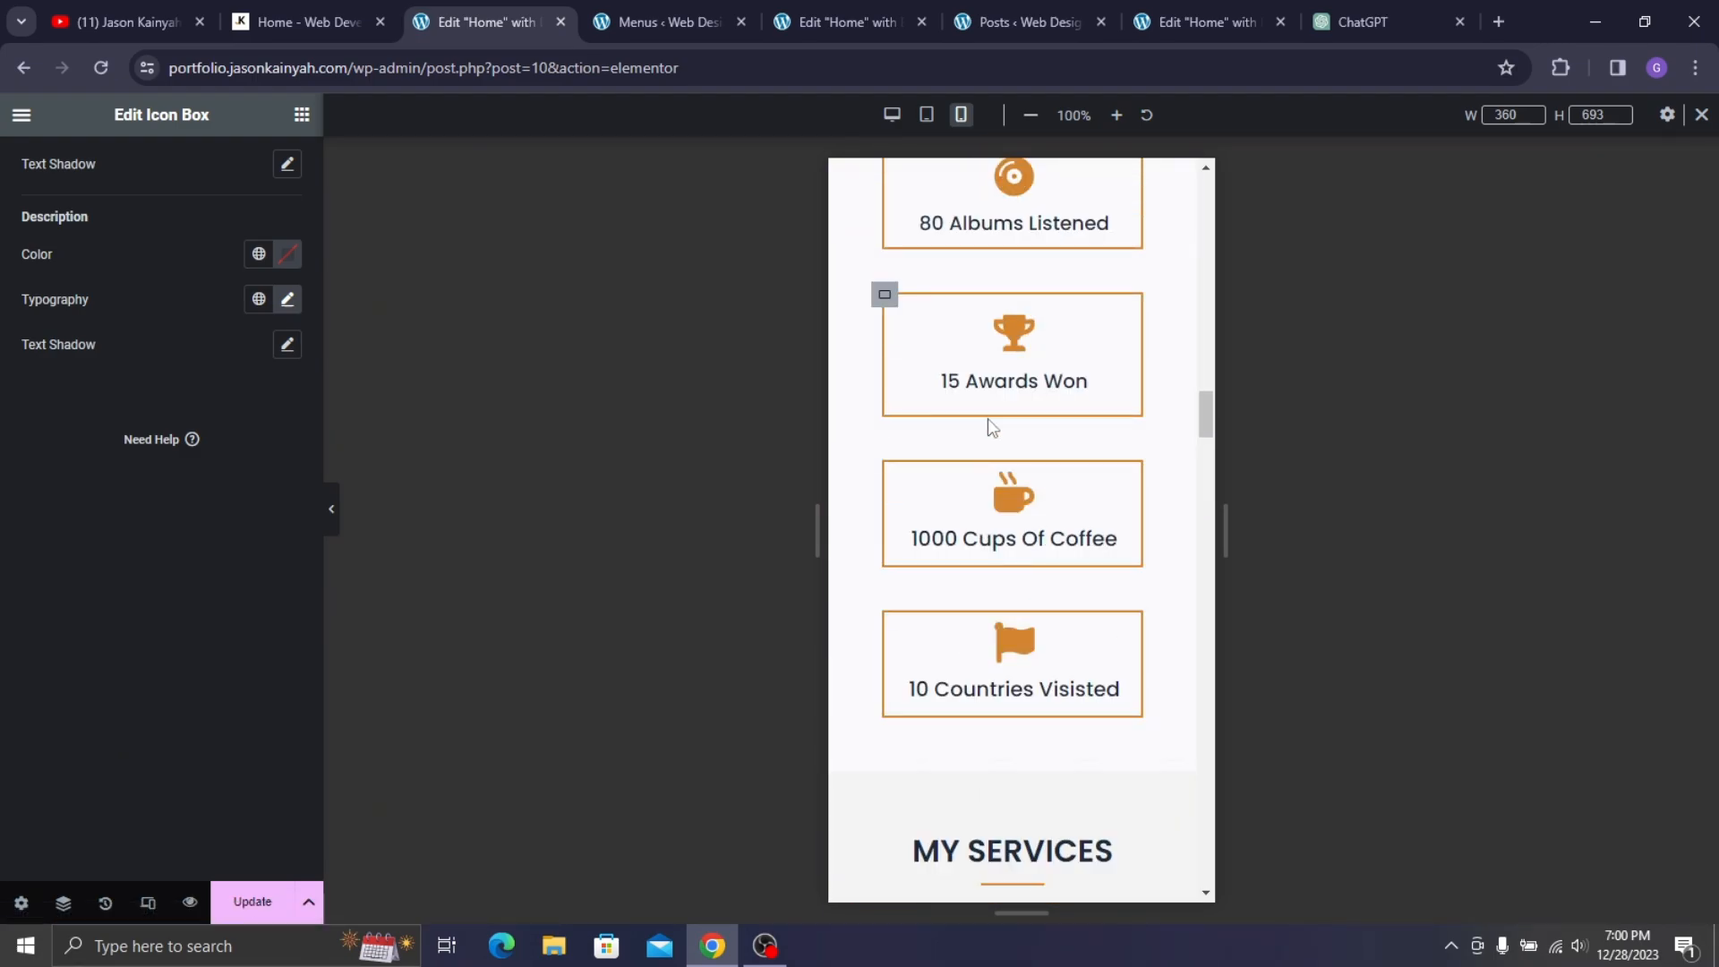
{"action": "scroll", "coordinate": [986, 417], "scroll_direction": "up", "scroll_amount": 20}
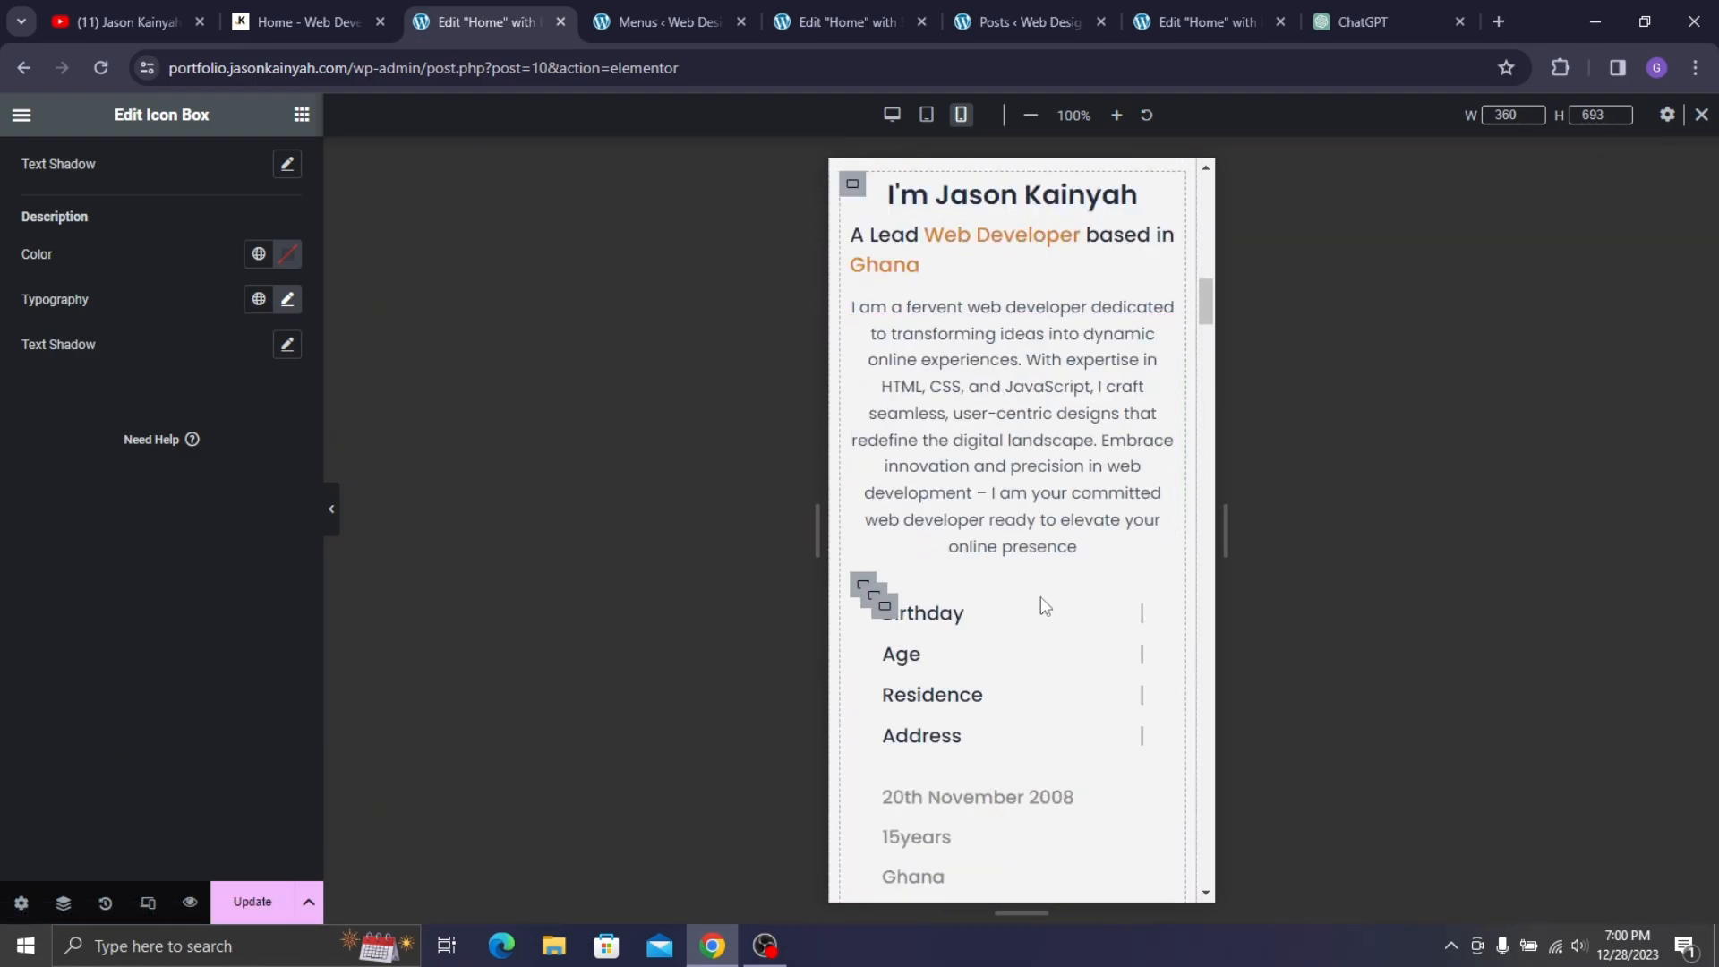
{"action": "scroll", "coordinate": [1043, 606], "scroll_direction": "down", "scroll_amount": 3}
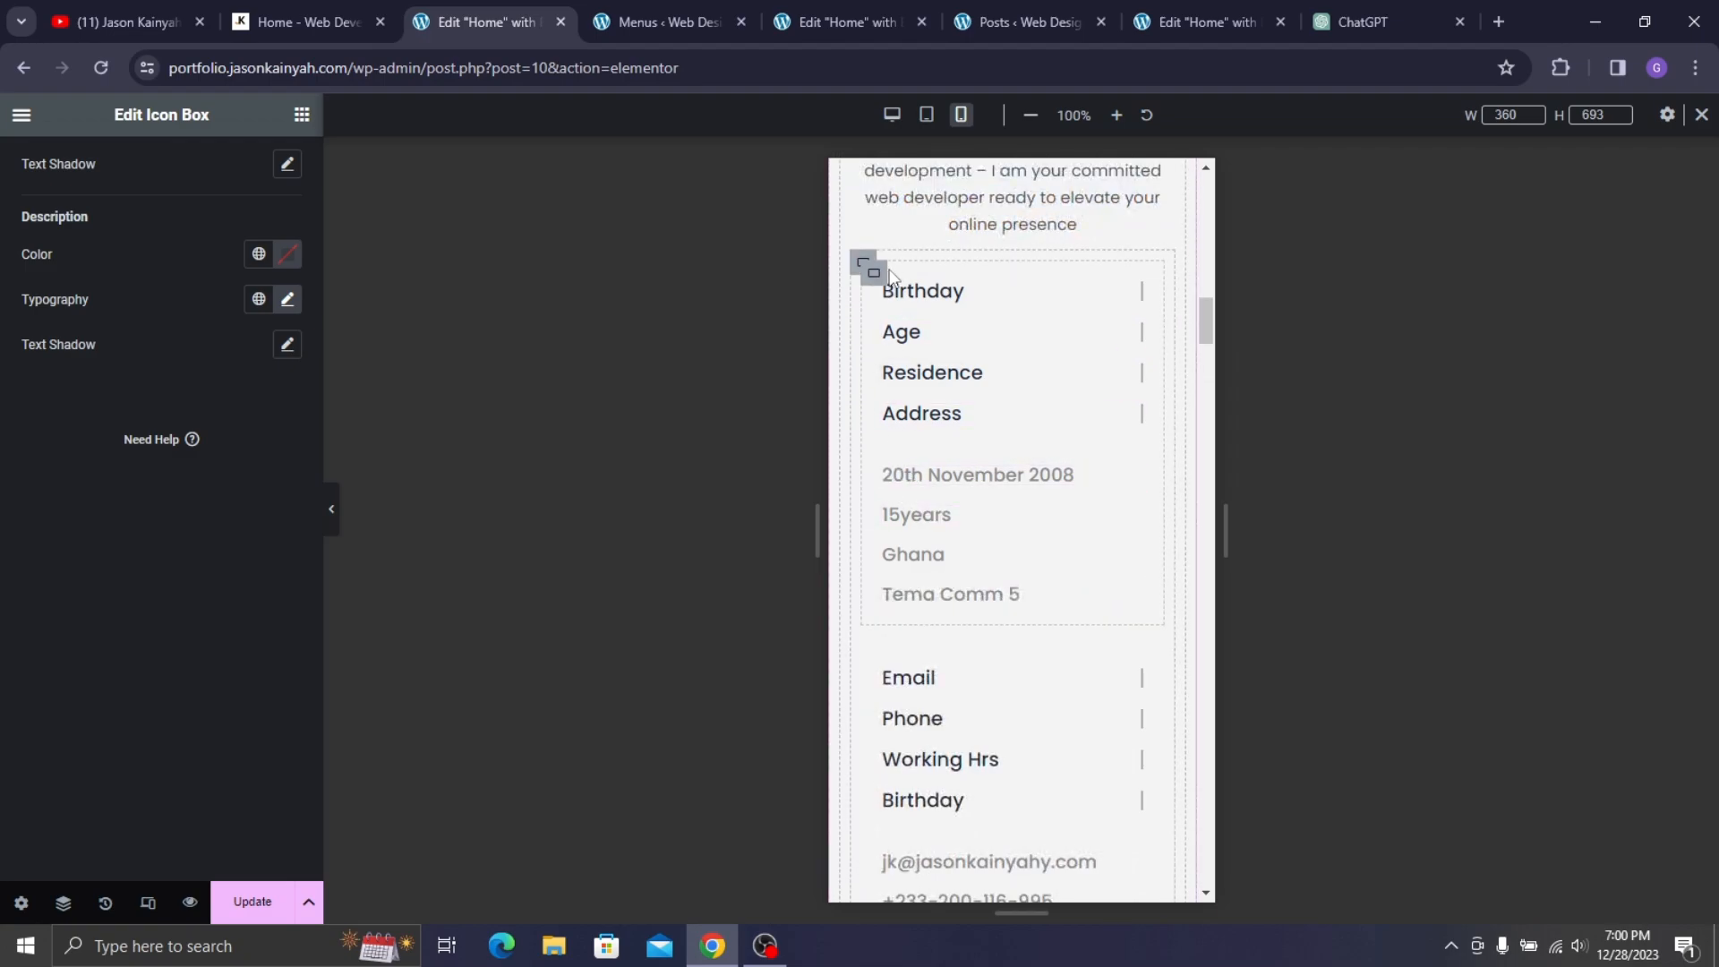
{"action": "scroll", "coordinate": [958, 421], "scroll_direction": "down", "scroll_amount": 1}
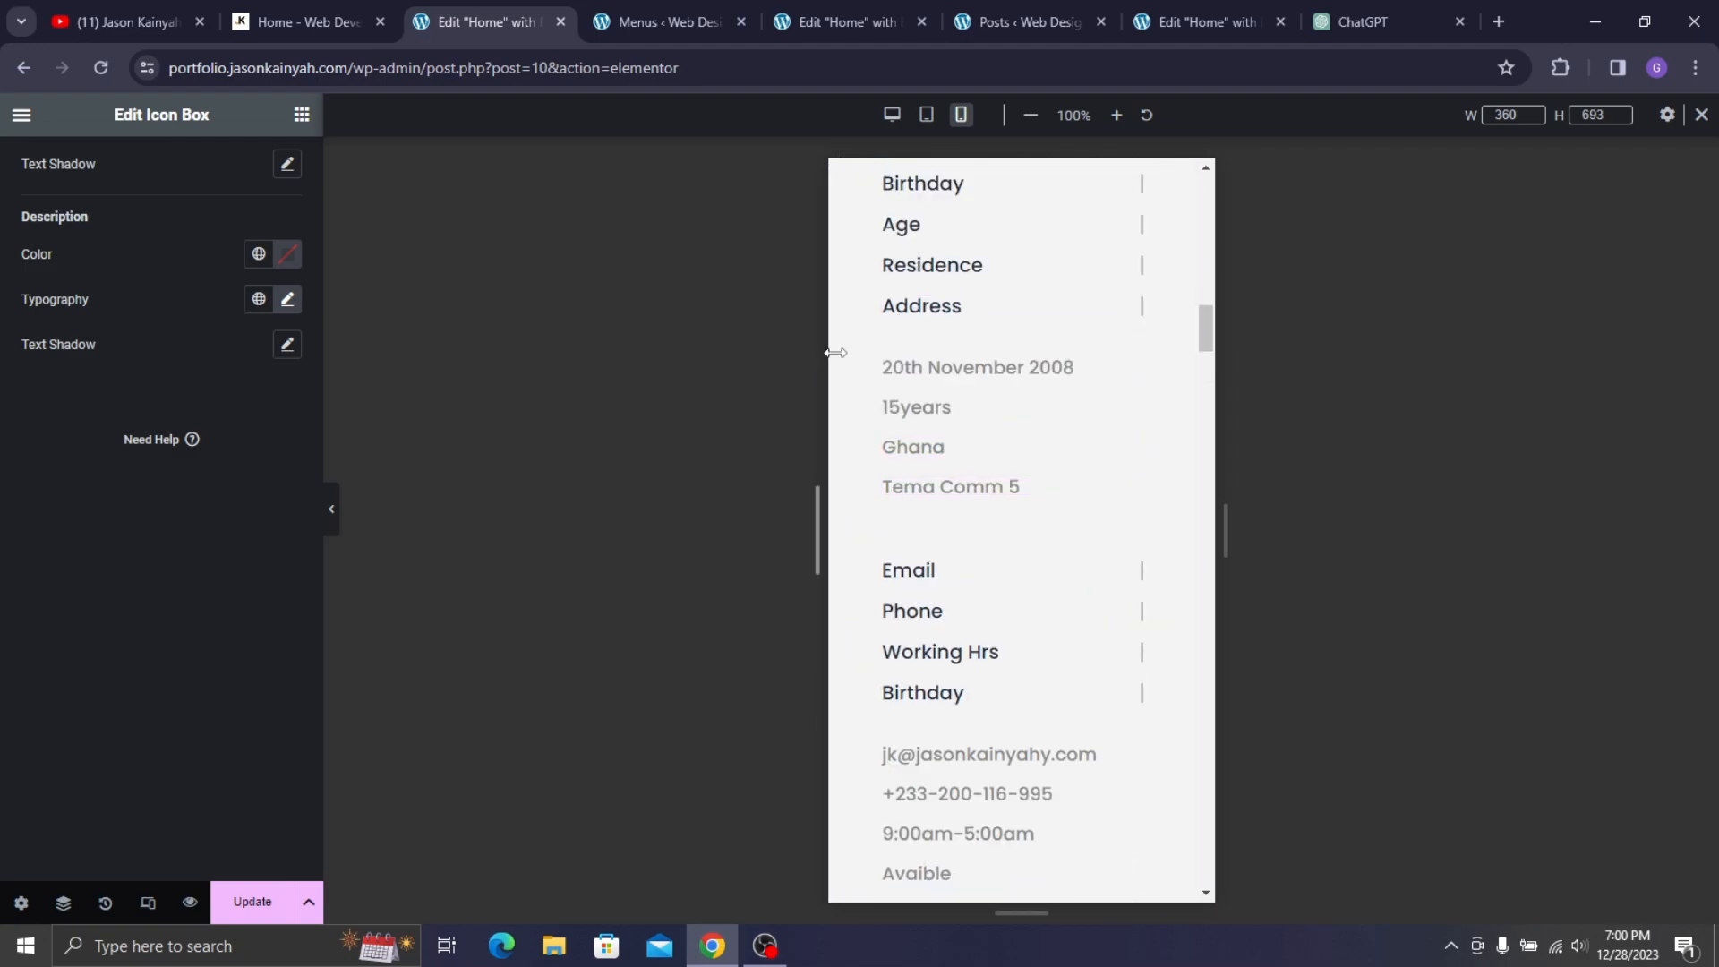
{"action": "scroll", "coordinate": [851, 403], "scroll_direction": "up", "scroll_amount": 3}
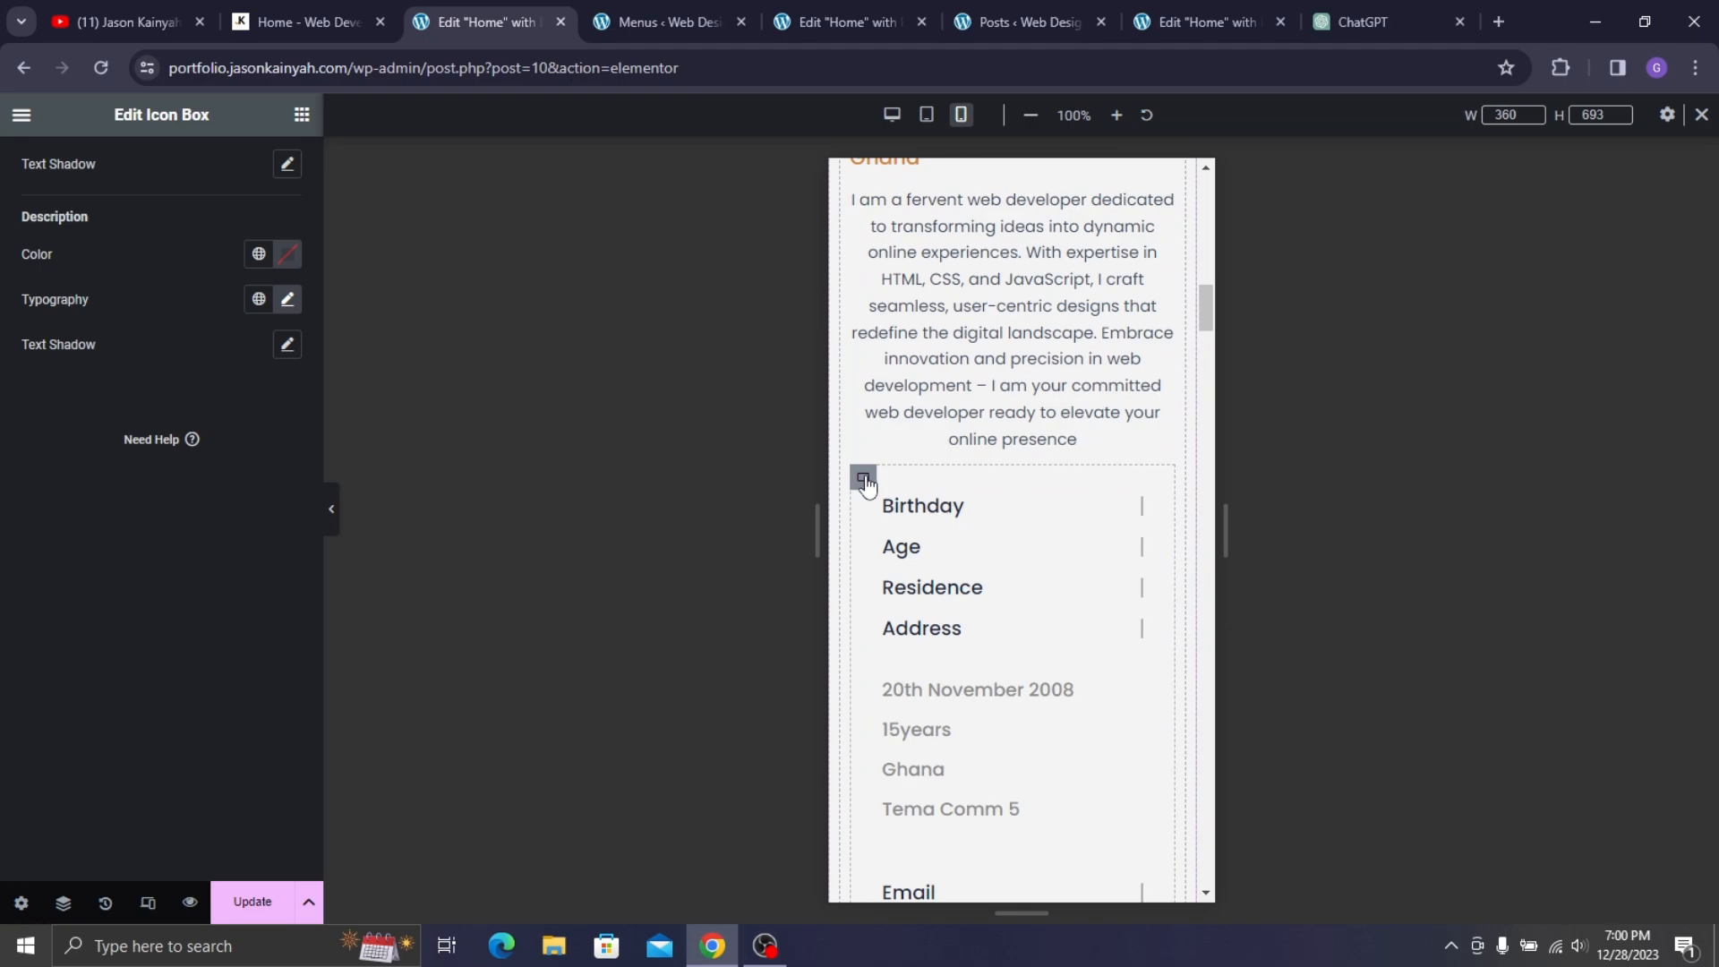
{"action": "left_click", "coordinate": [863, 482]}
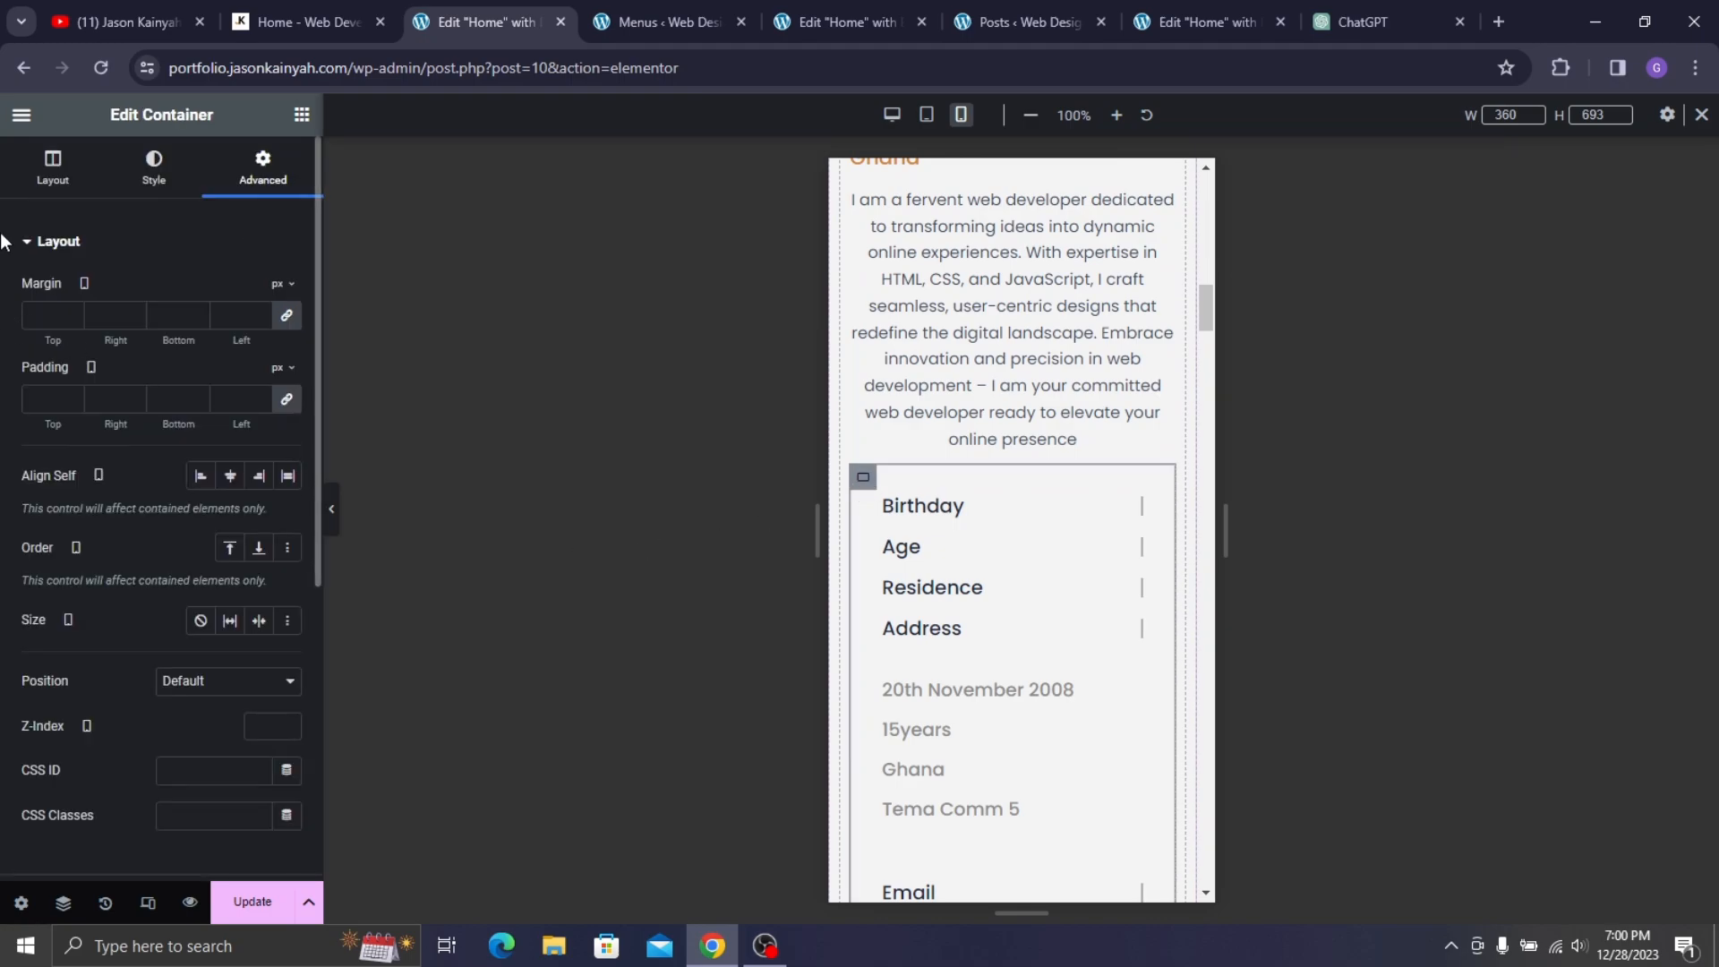
{"action": "left_click", "coordinate": [45, 170]}
{"action": "left_click", "coordinate": [228, 188]}
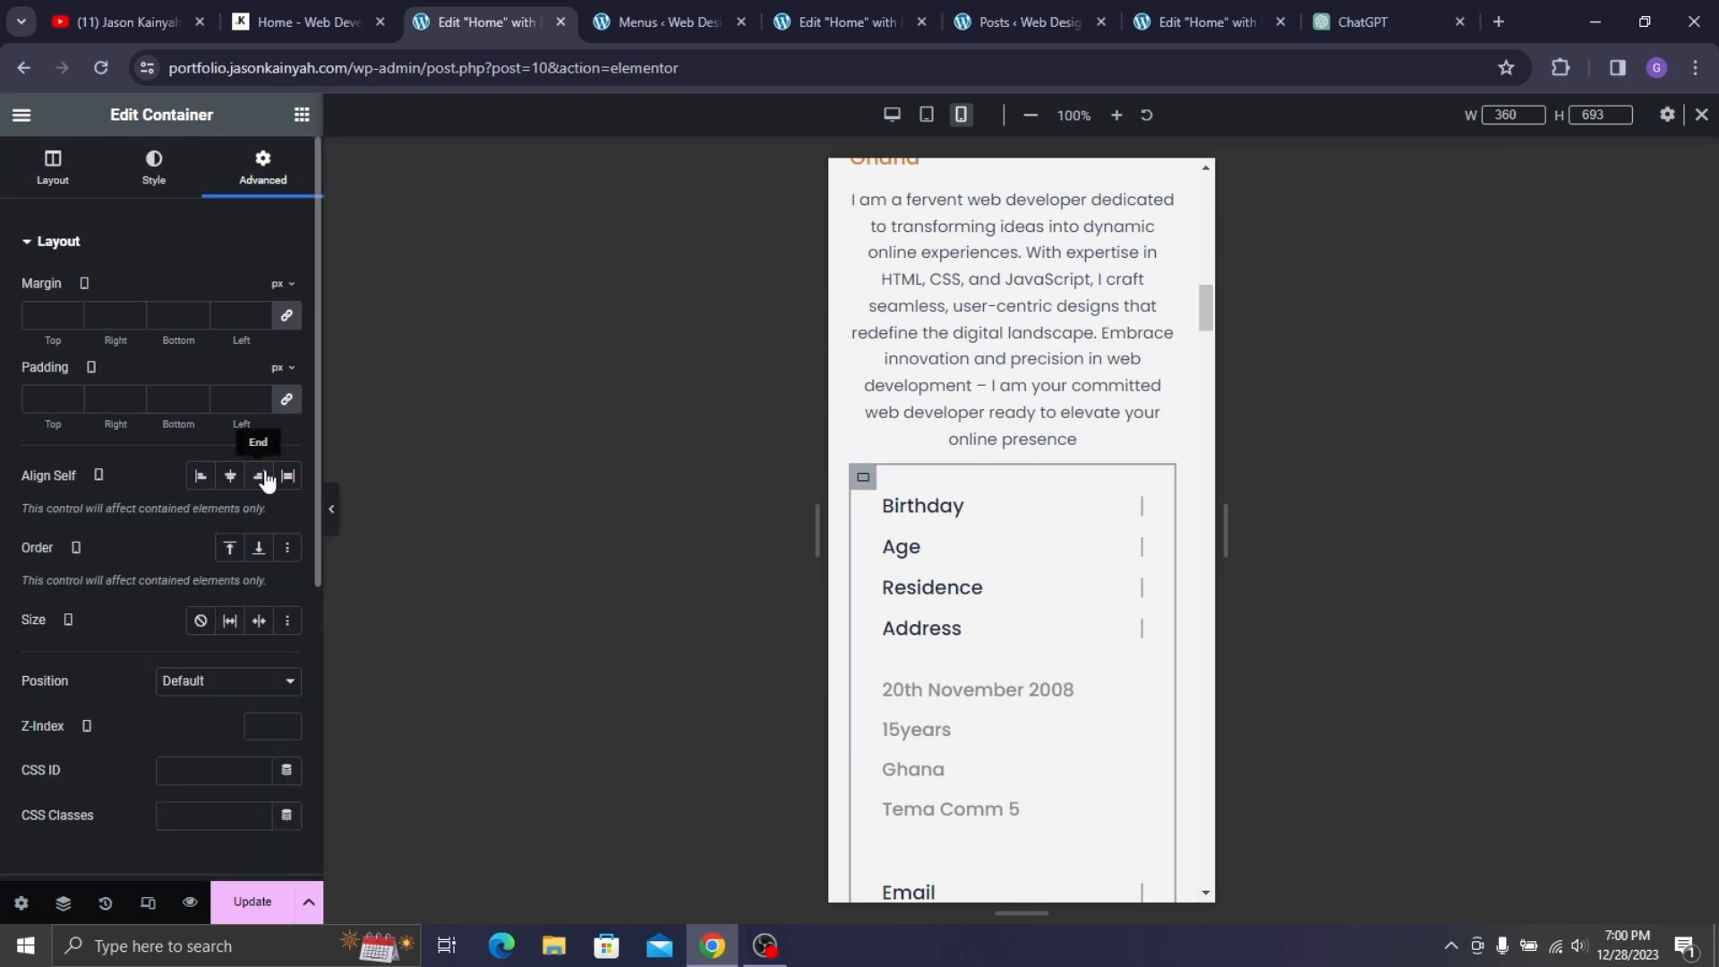
{"action": "scroll", "coordinate": [119, 684], "scroll_direction": "down", "scroll_amount": 5}
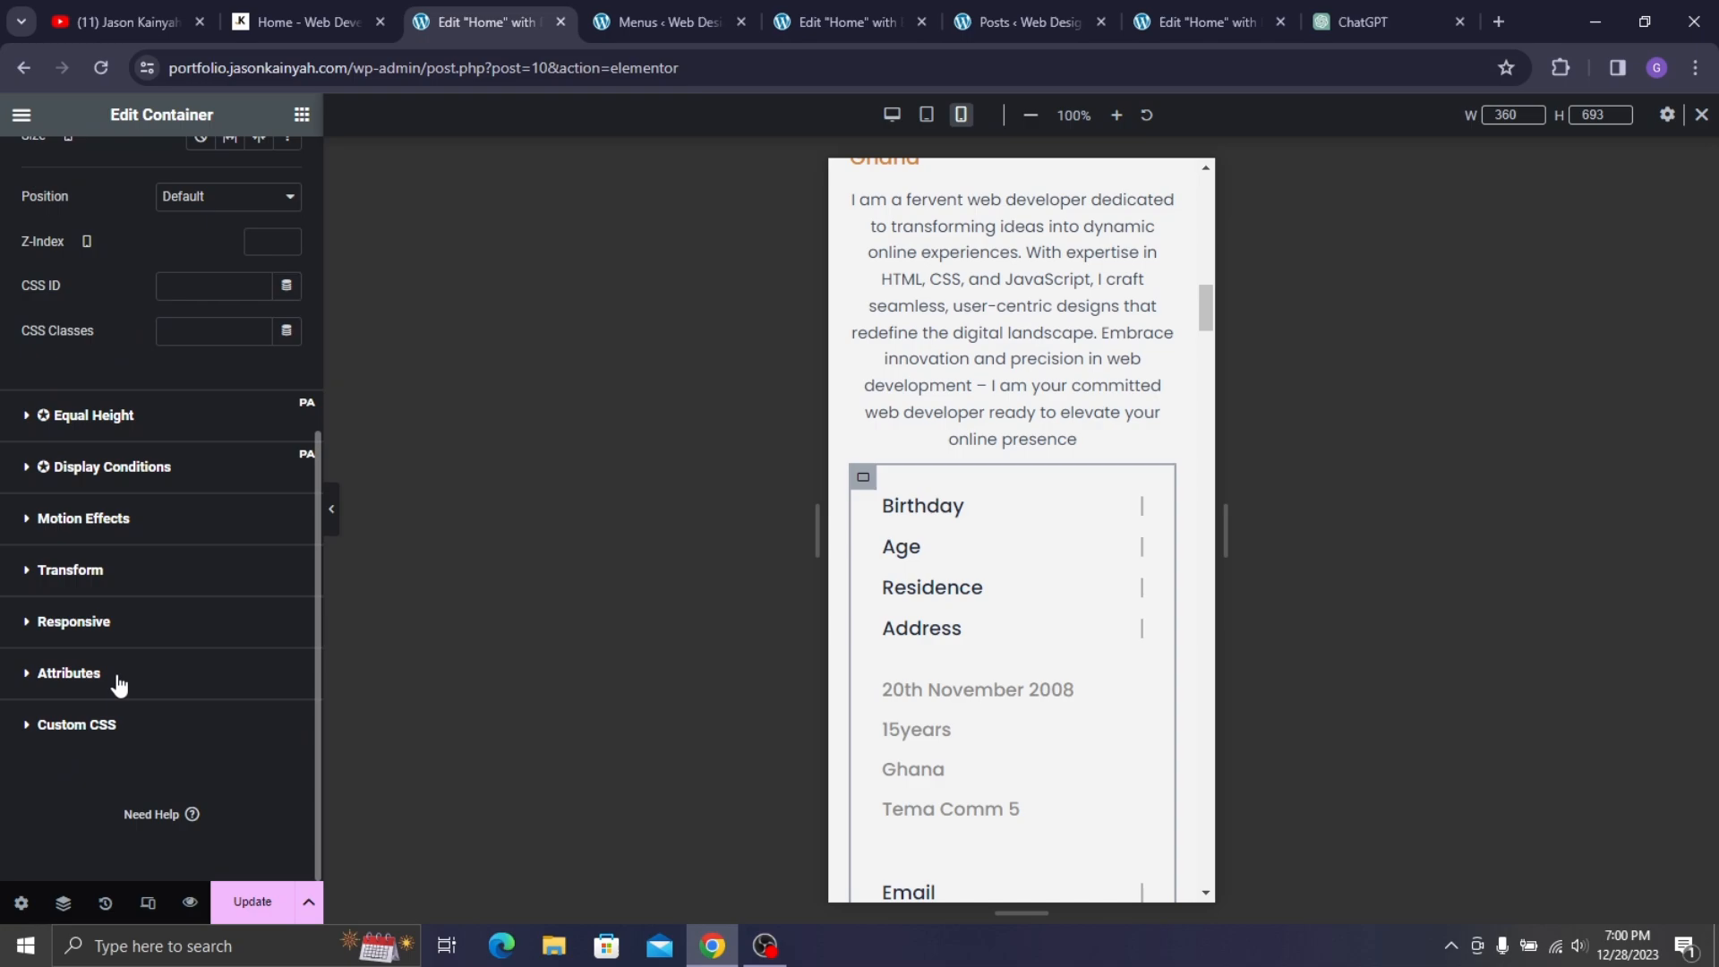
{"action": "left_click", "coordinate": [74, 621]}
{"action": "left_click", "coordinate": [290, 703]}
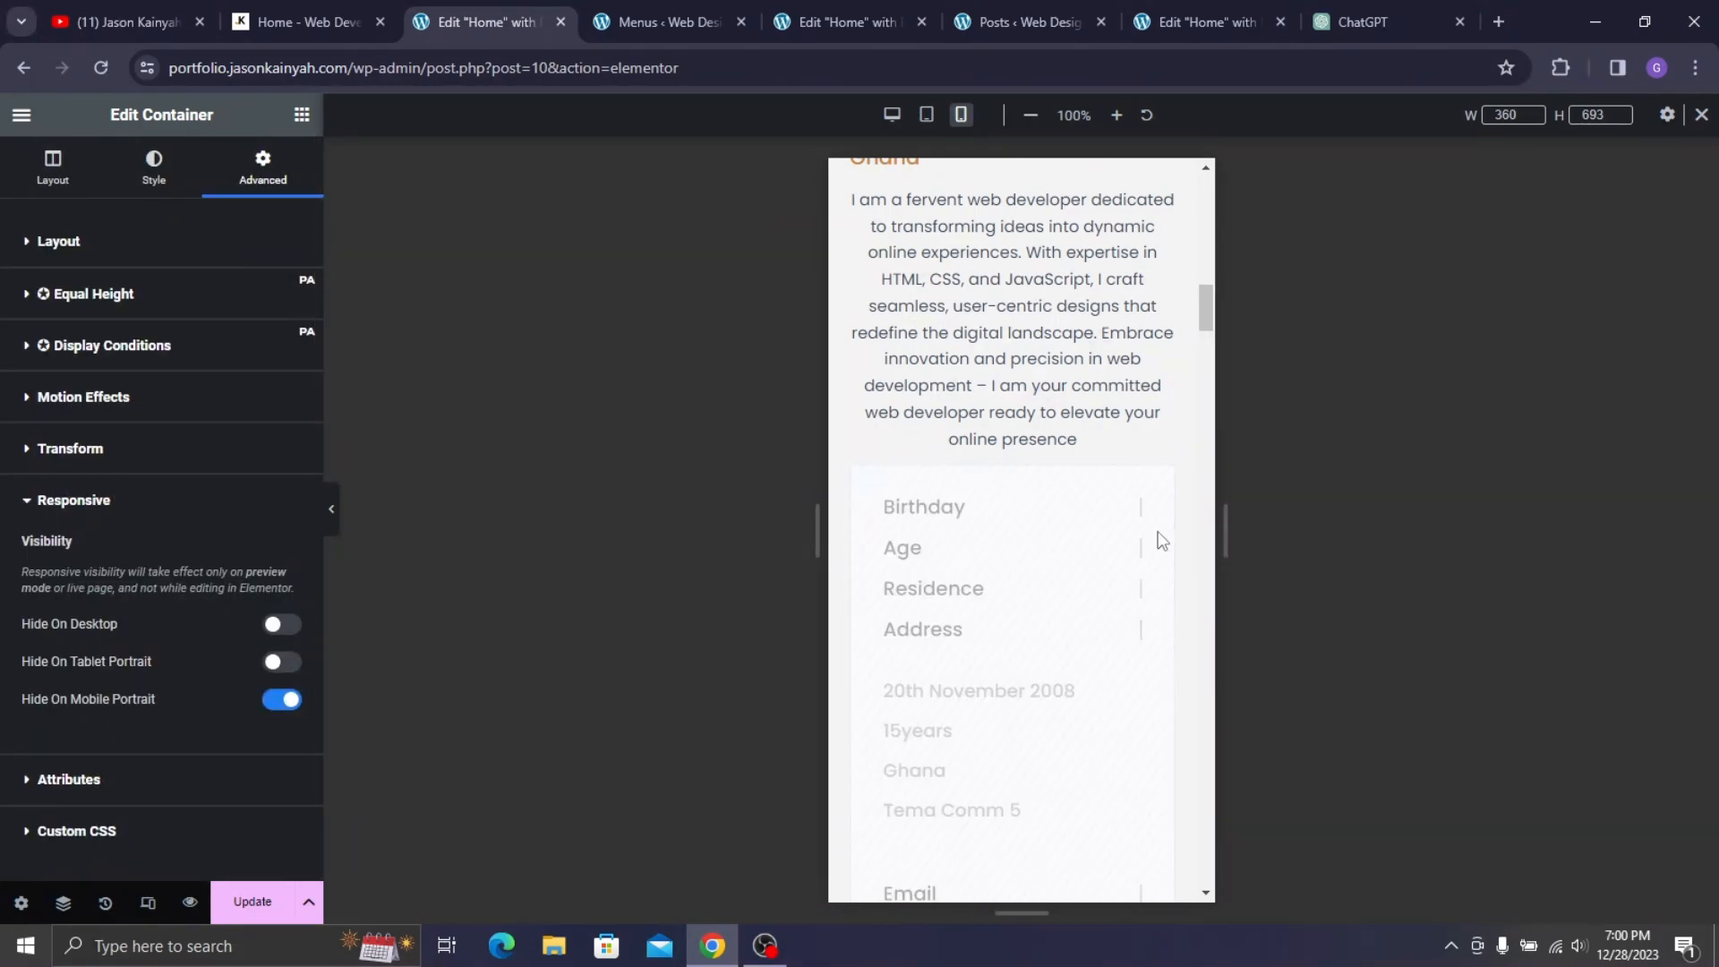
{"action": "scroll", "coordinate": [1093, 376], "scroll_direction": "down", "scroll_amount": 5}
{"action": "scroll", "coordinate": [1030, 385], "scroll_direction": "up", "scroll_amount": 6}
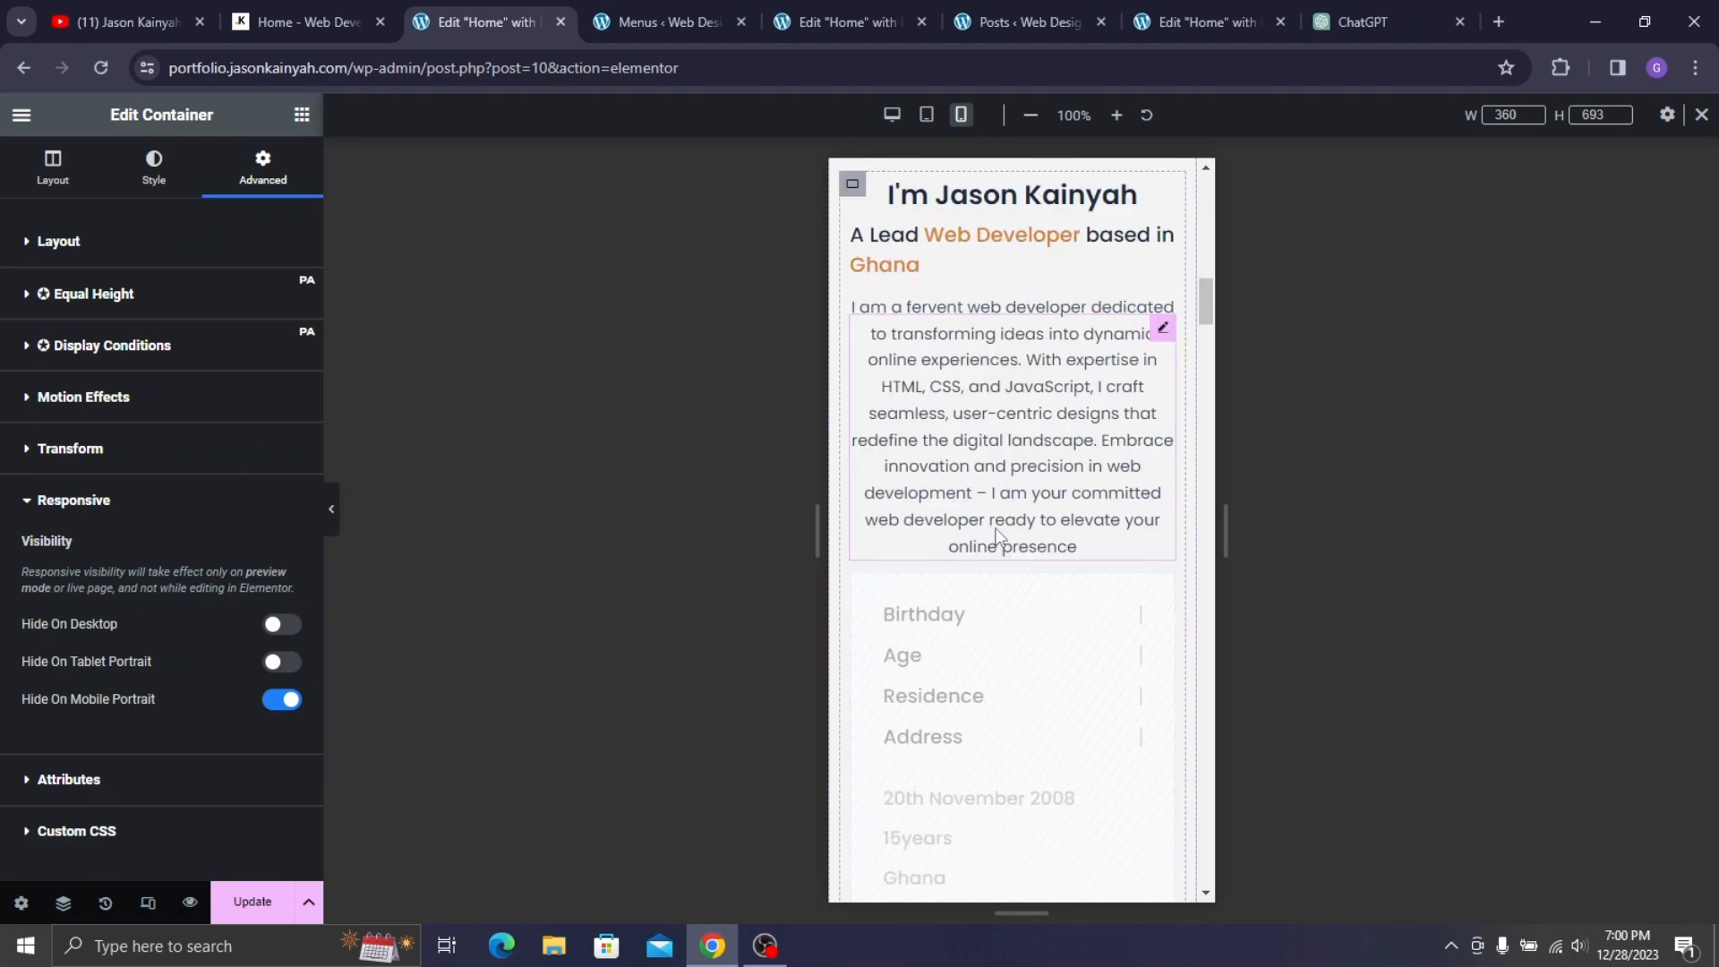
{"action": "scroll", "coordinate": [883, 608], "scroll_direction": "down", "scroll_amount": 2}
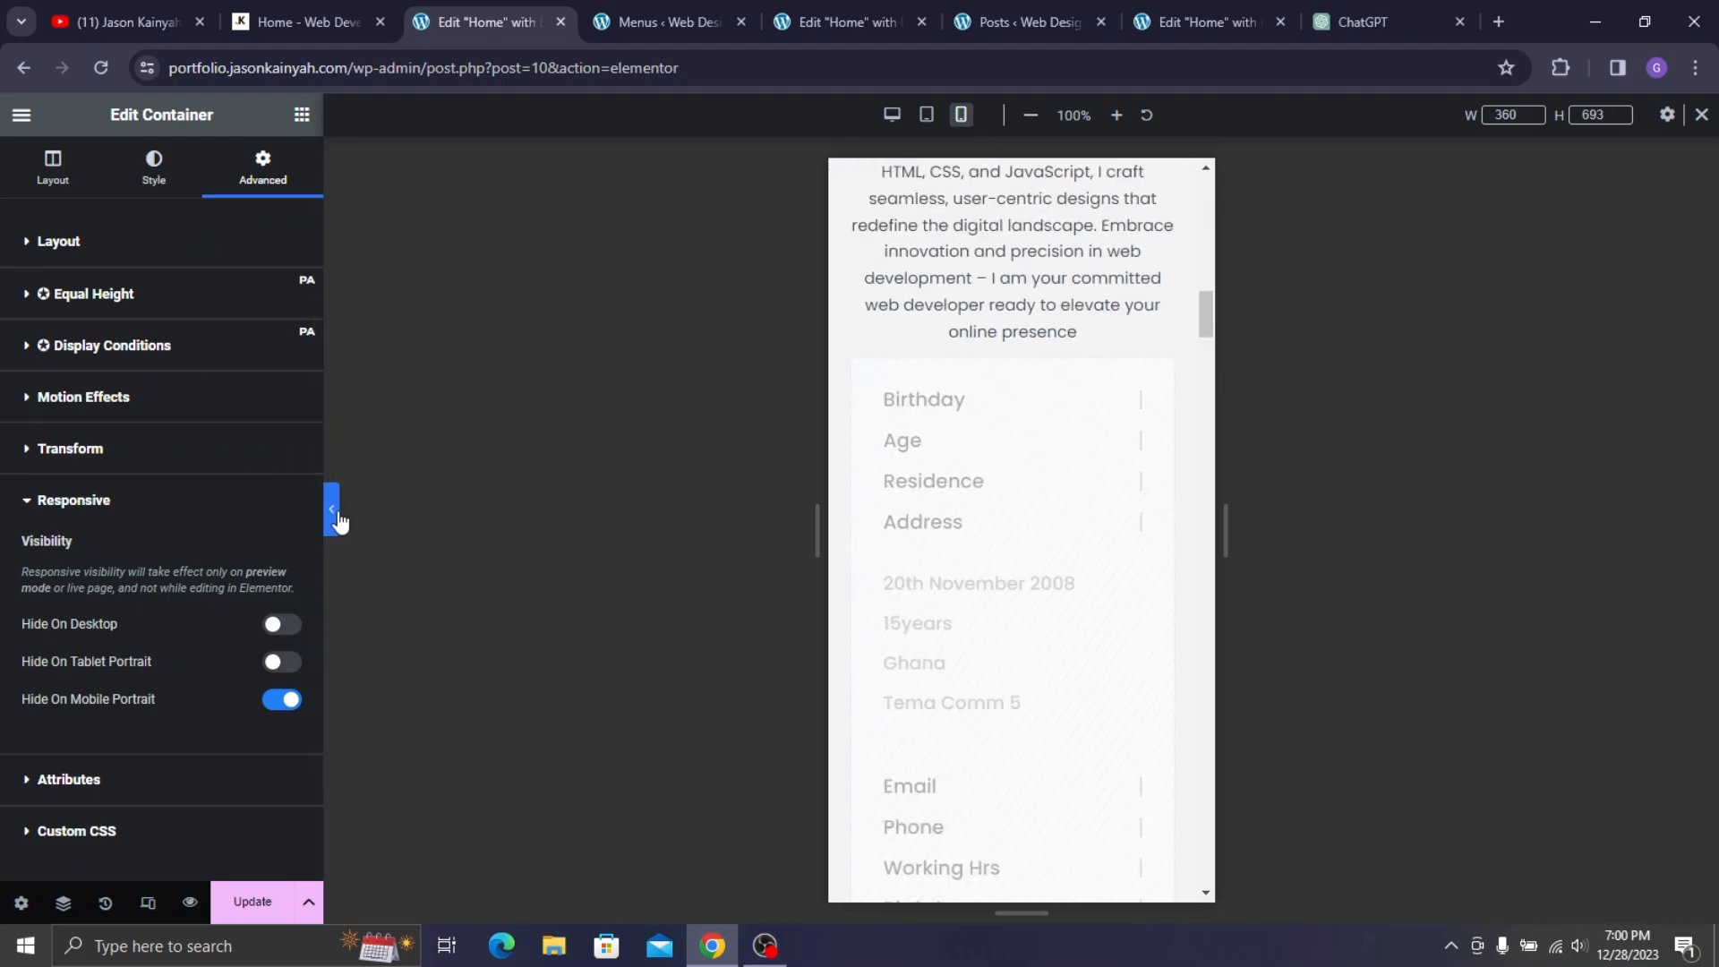
{"action": "left_click", "coordinate": [333, 511]}
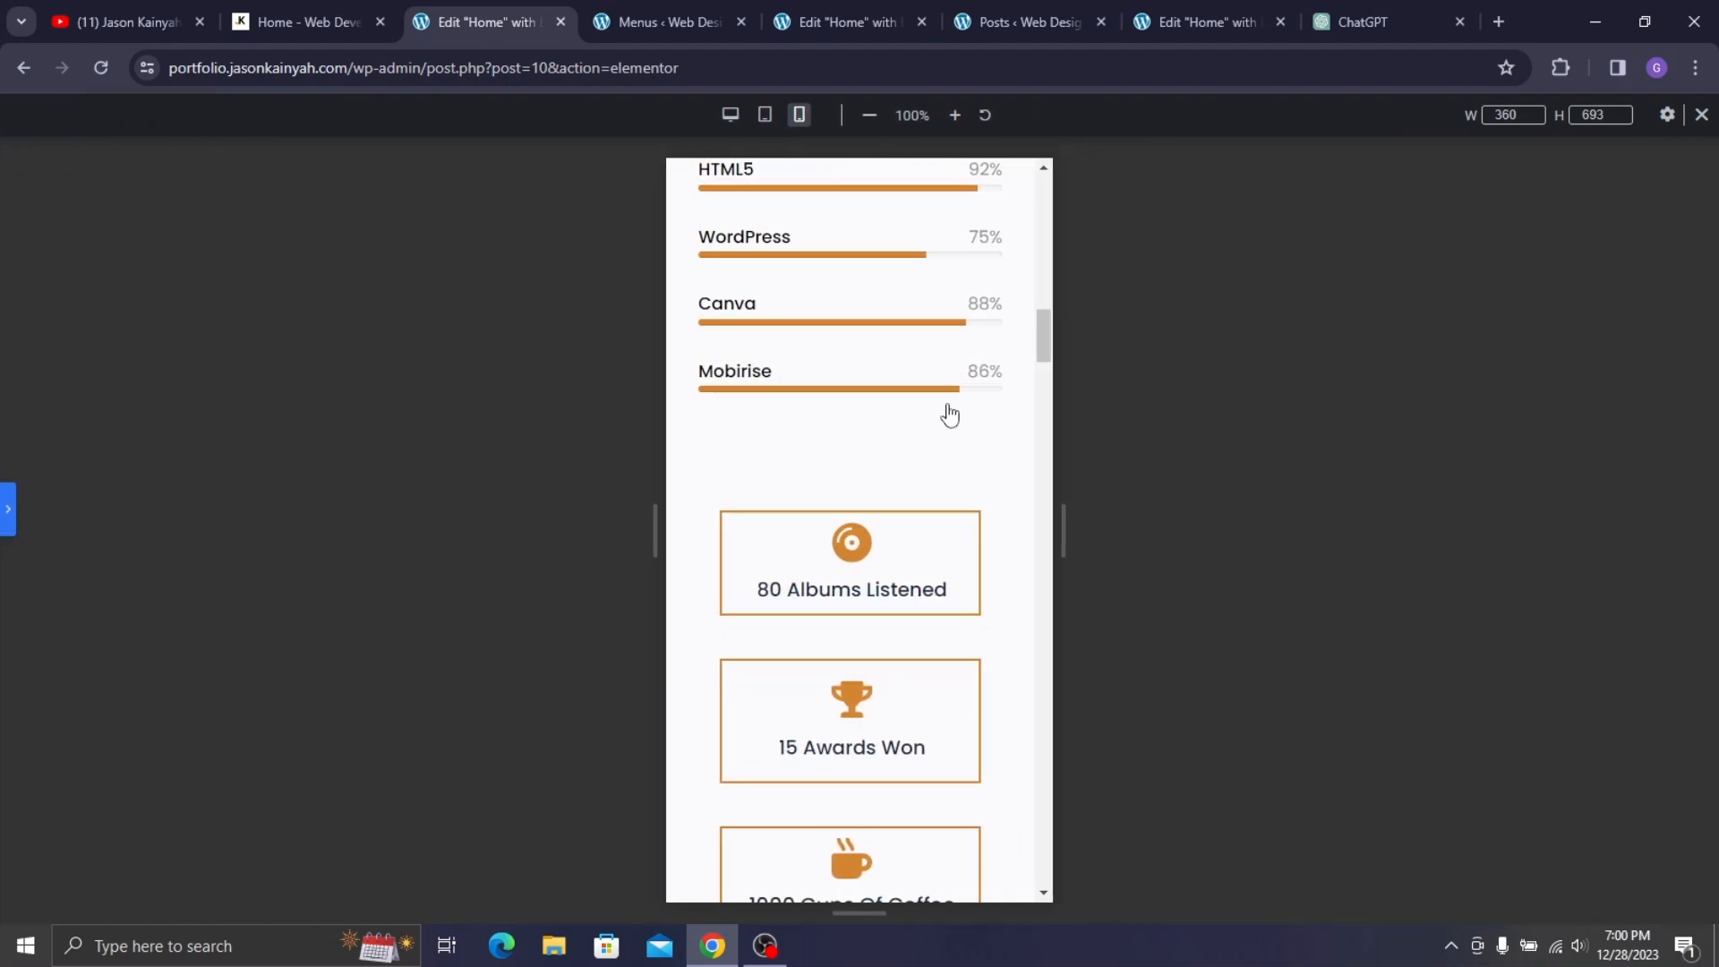
{"action": "key", "text": "ctrl+p"}
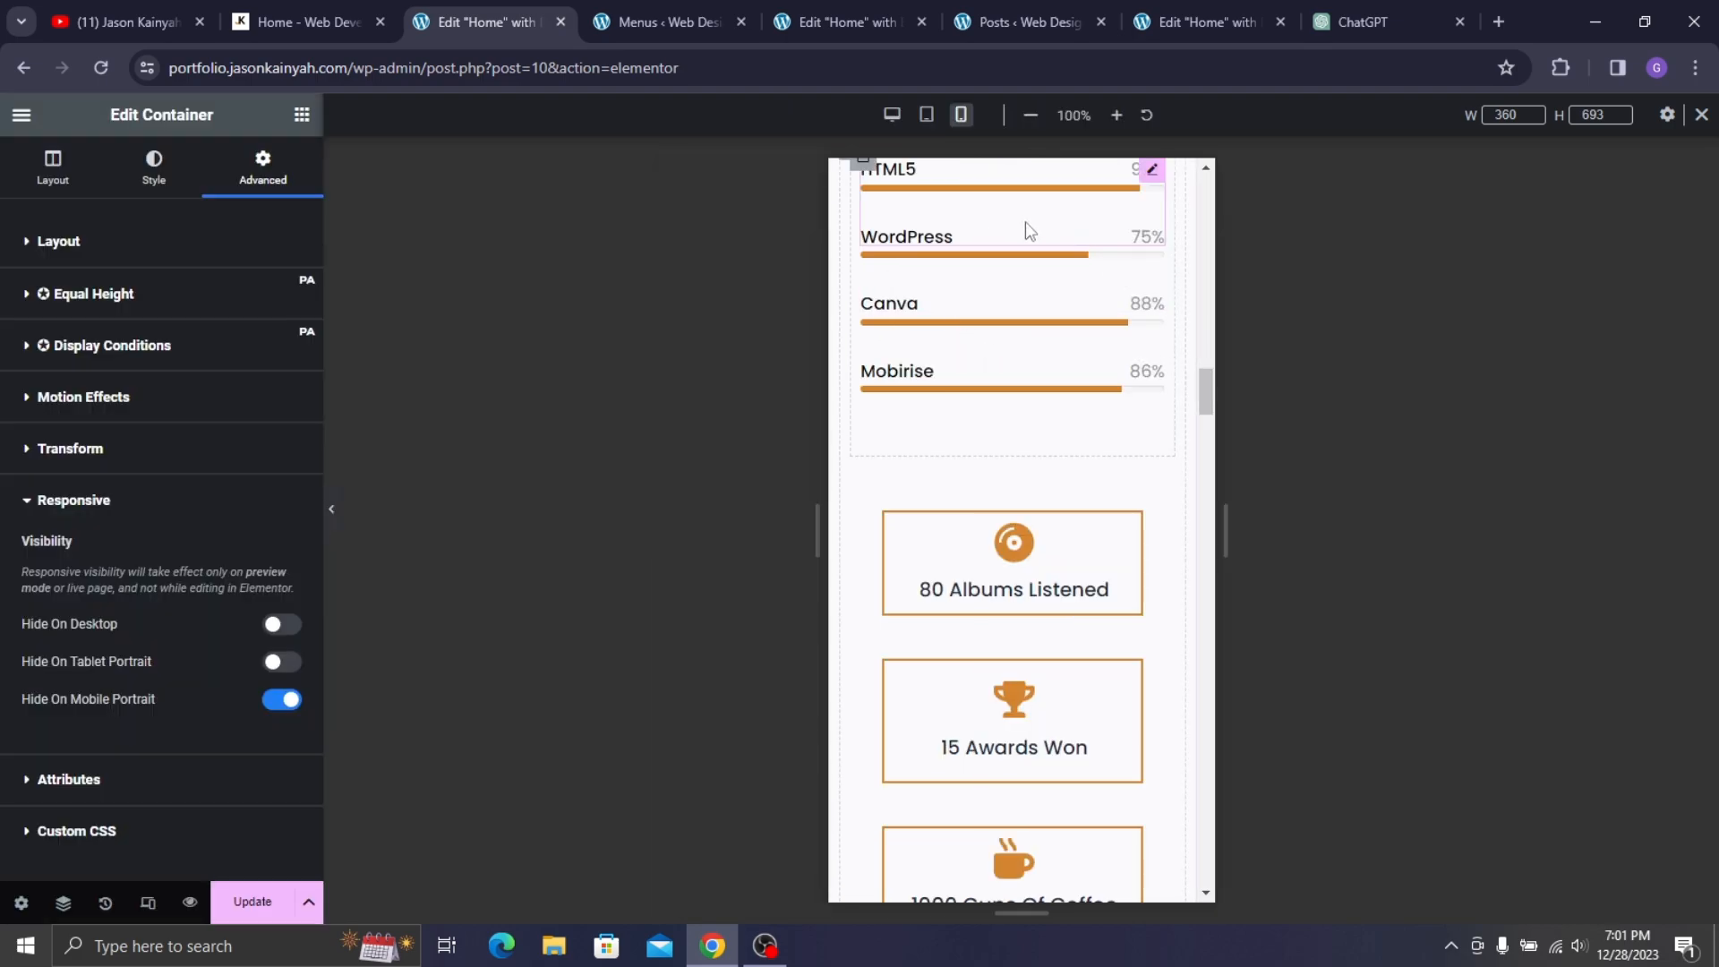
{"action": "scroll", "coordinate": [976, 314], "scroll_direction": "up", "scroll_amount": 10}
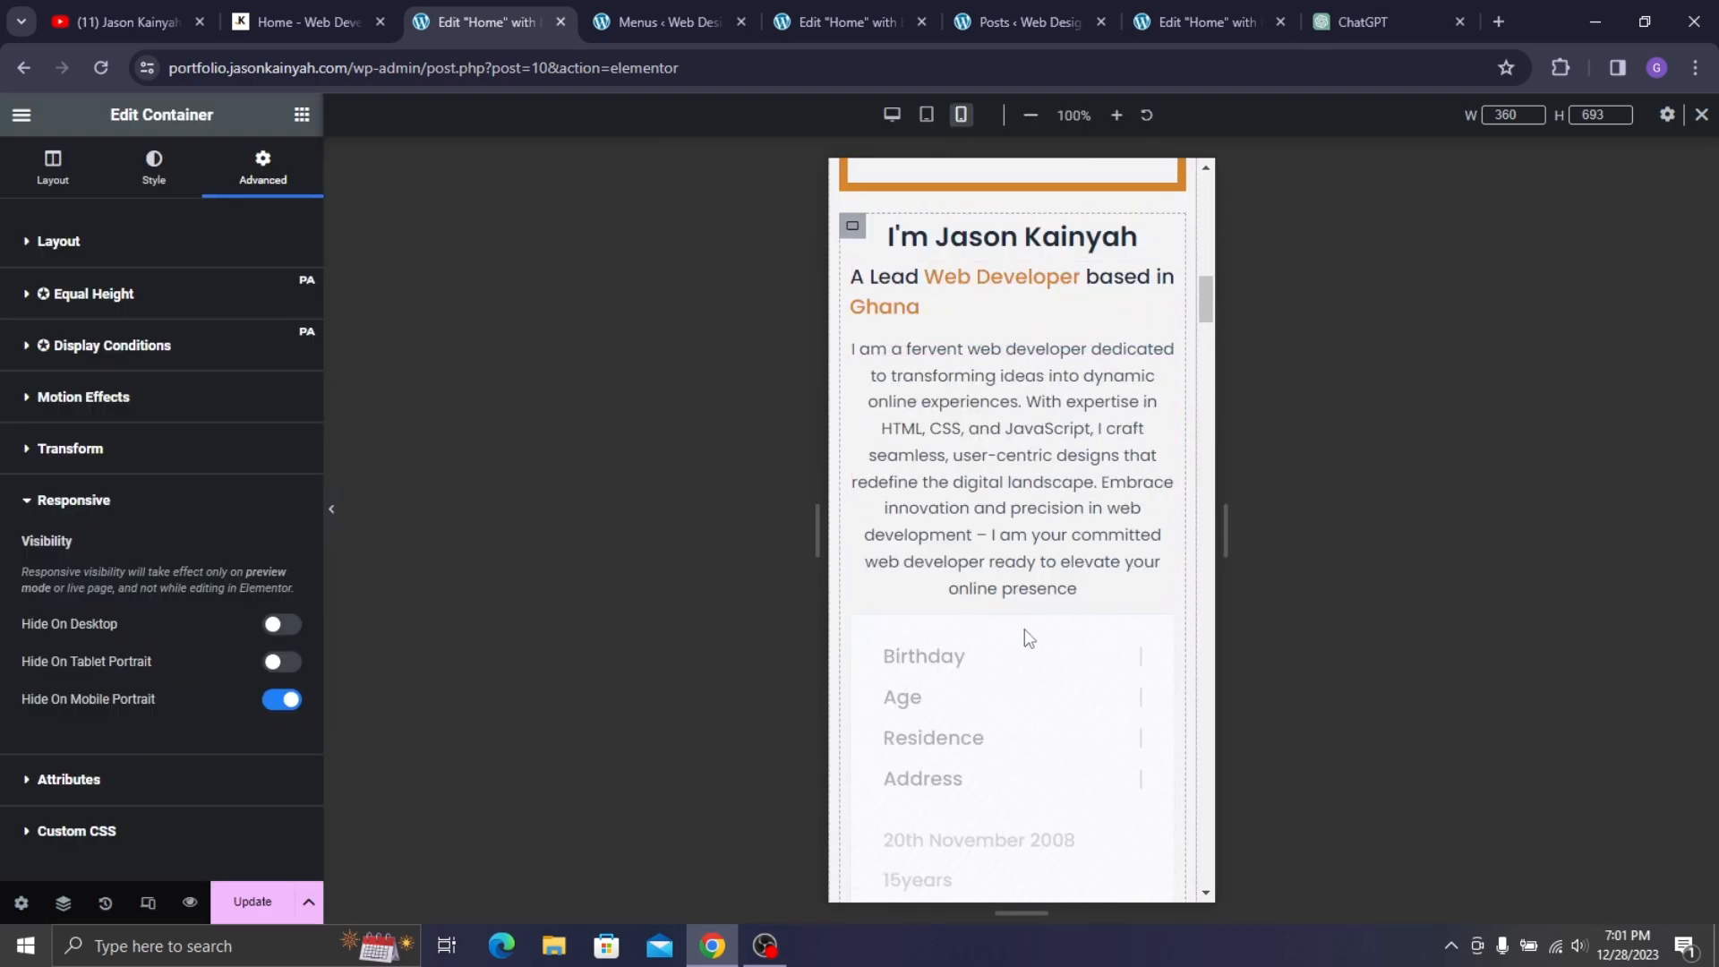
- Add a container below the intro paragraph with its direction set to row
{"action": "left_click", "coordinate": [302, 114]}
{"action": "left_click_drag", "start_coordinate": [81, 459], "coordinate": [1017, 587]}
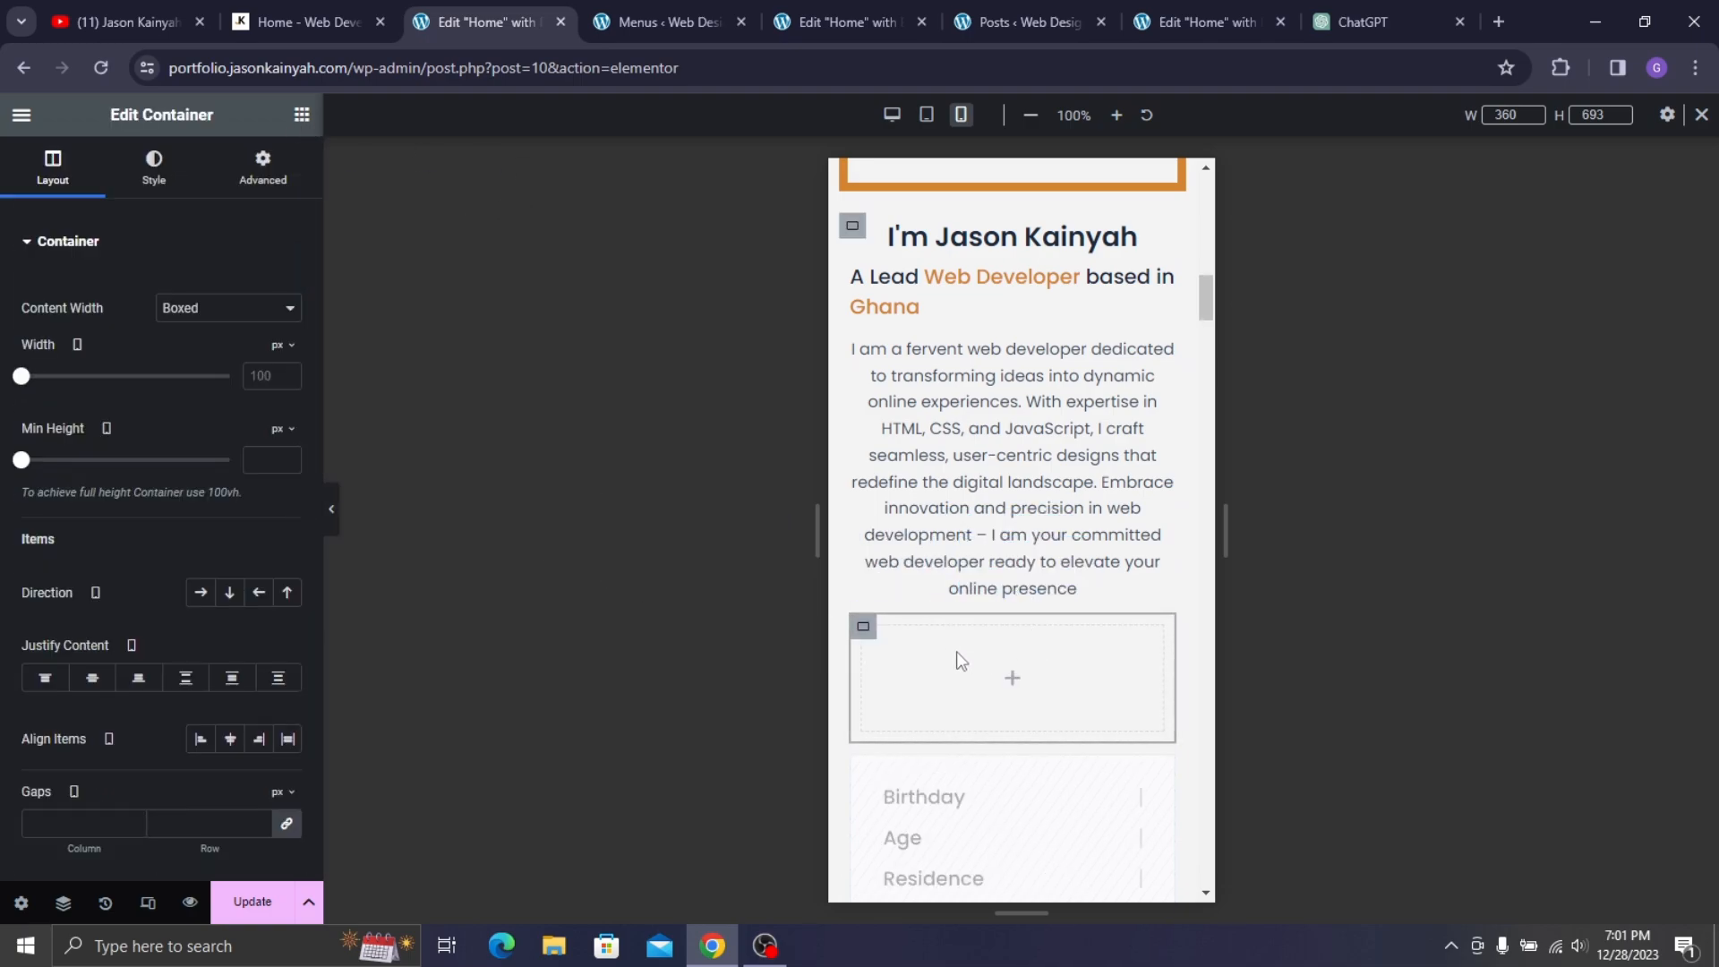
{"action": "scroll", "coordinate": [1012, 645], "scroll_direction": "down", "scroll_amount": 3}
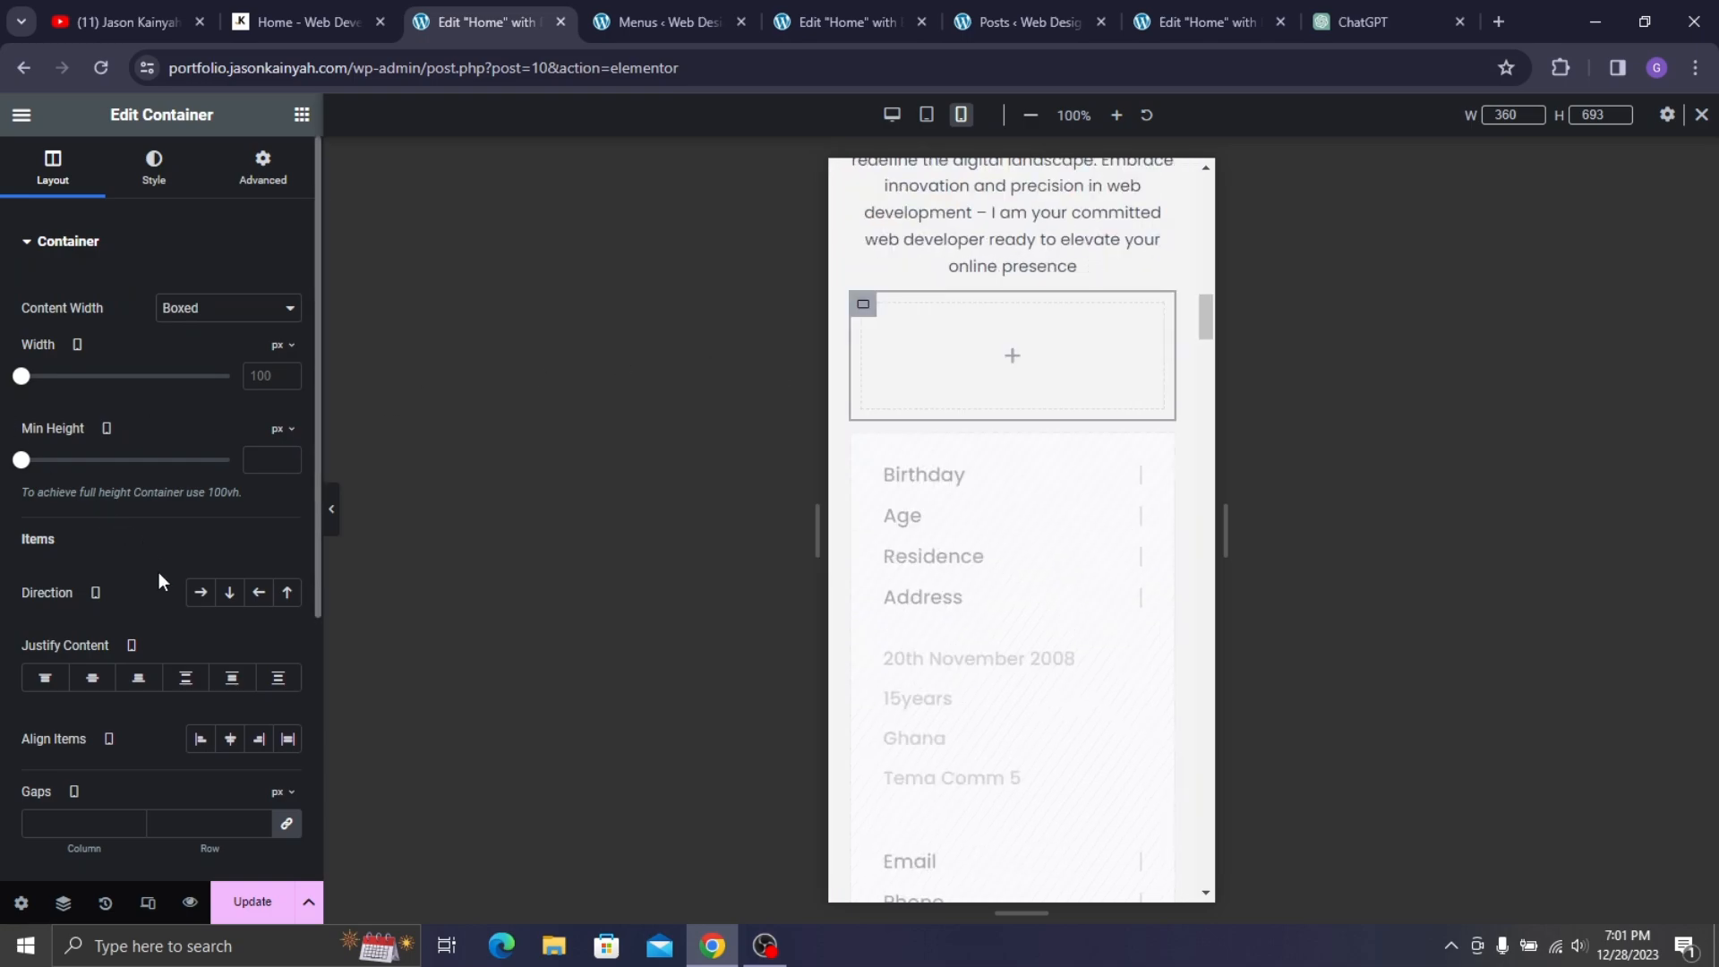
{"action": "left_click", "coordinate": [200, 592]}
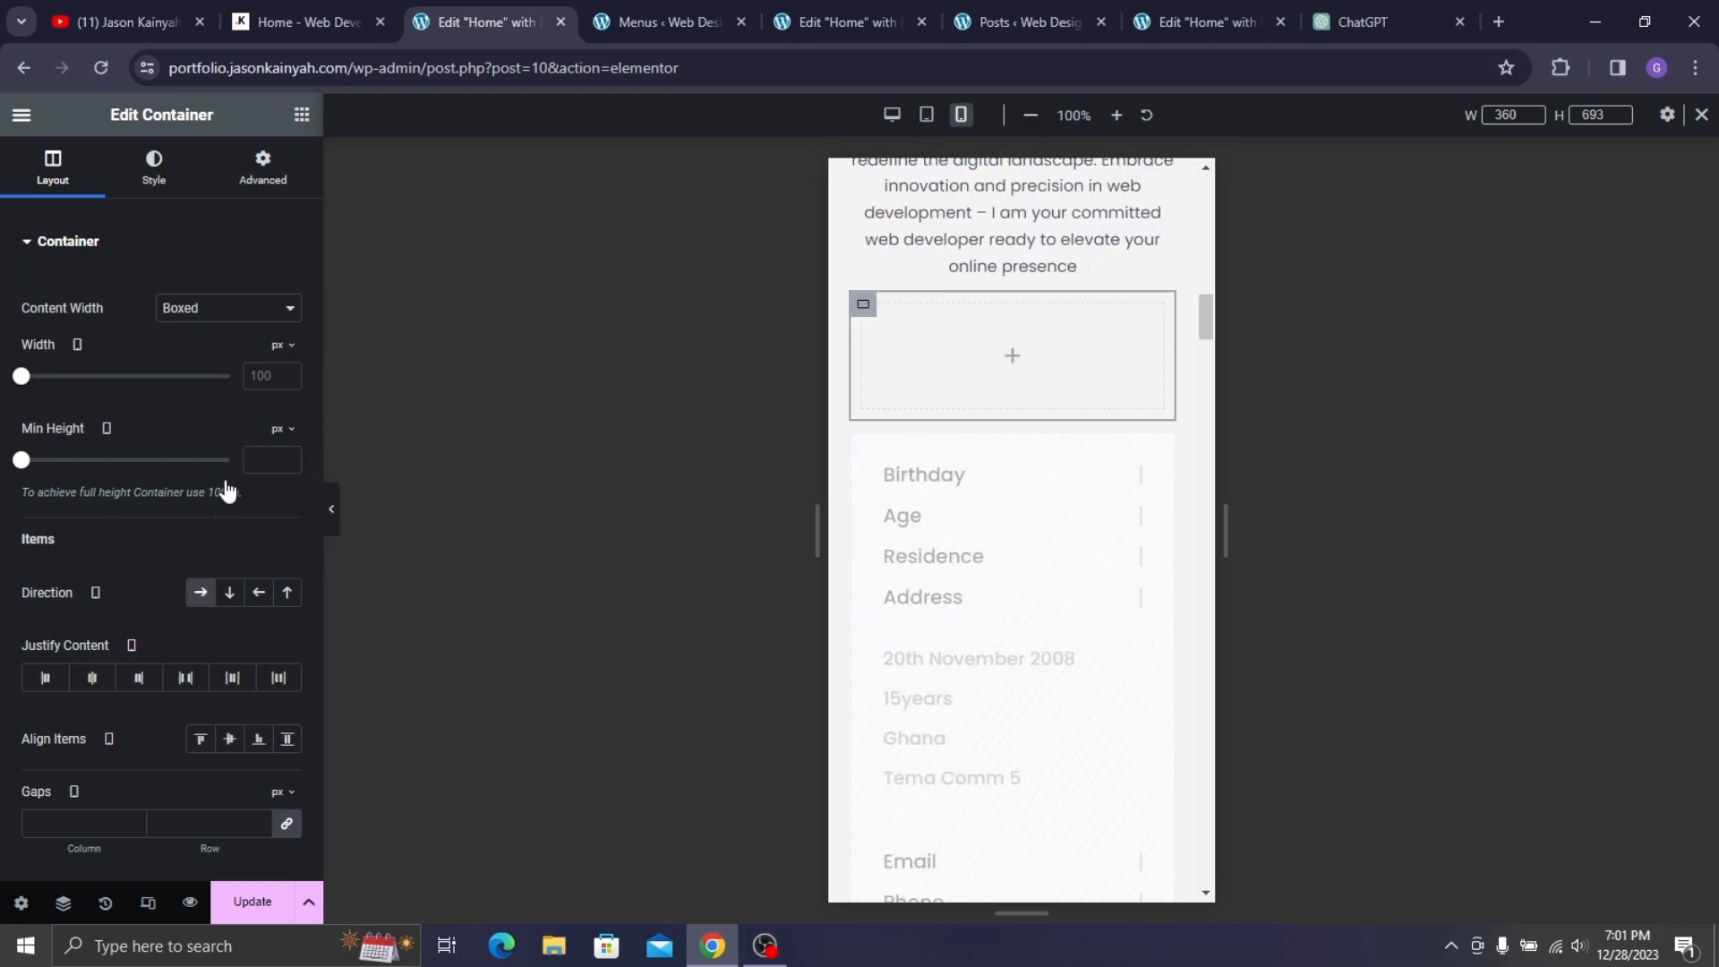
- Nest a second, empty container inside the new container
{"action": "left_click", "coordinate": [302, 115]}
{"action": "left_click_drag", "start_coordinate": [90, 445], "coordinate": [881, 319]}
{"action": "right_click", "coordinate": [881, 319]}
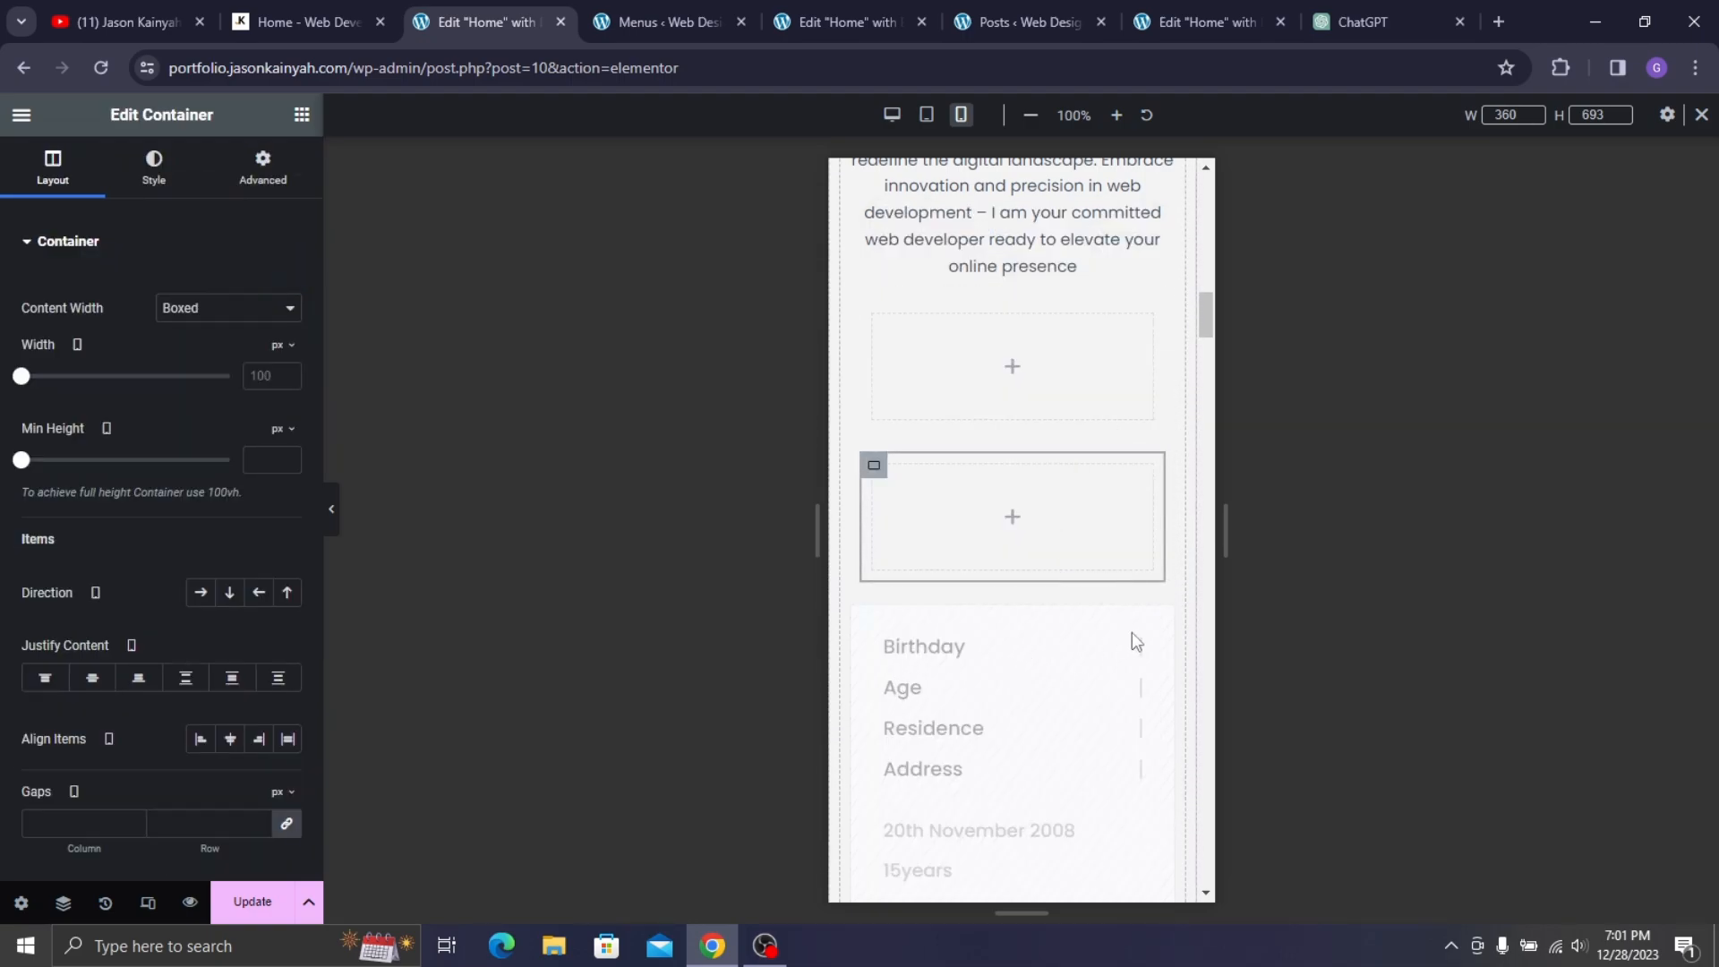
{"action": "scroll", "coordinate": [1149, 654], "scroll_direction": "down", "scroll_amount": 6}
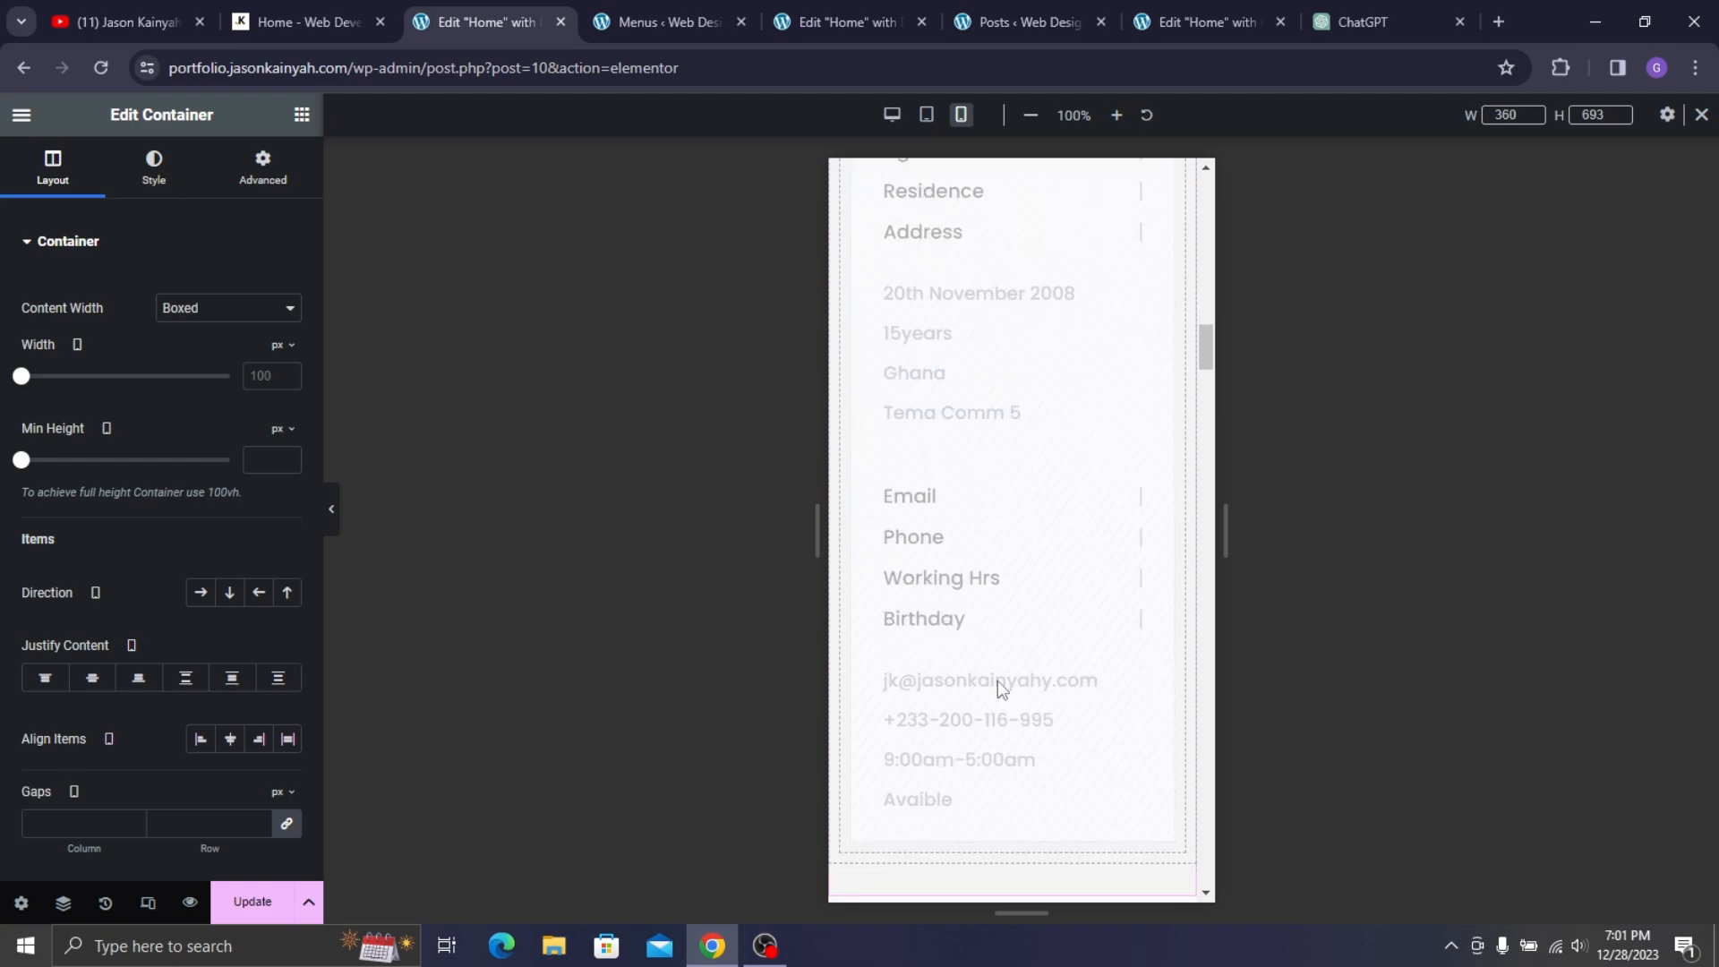
{"action": "scroll", "coordinate": [994, 582], "scroll_direction": "down", "scroll_amount": 4}
{"action": "scroll", "coordinate": [980, 546], "scroll_direction": "up", "scroll_amount": 2}
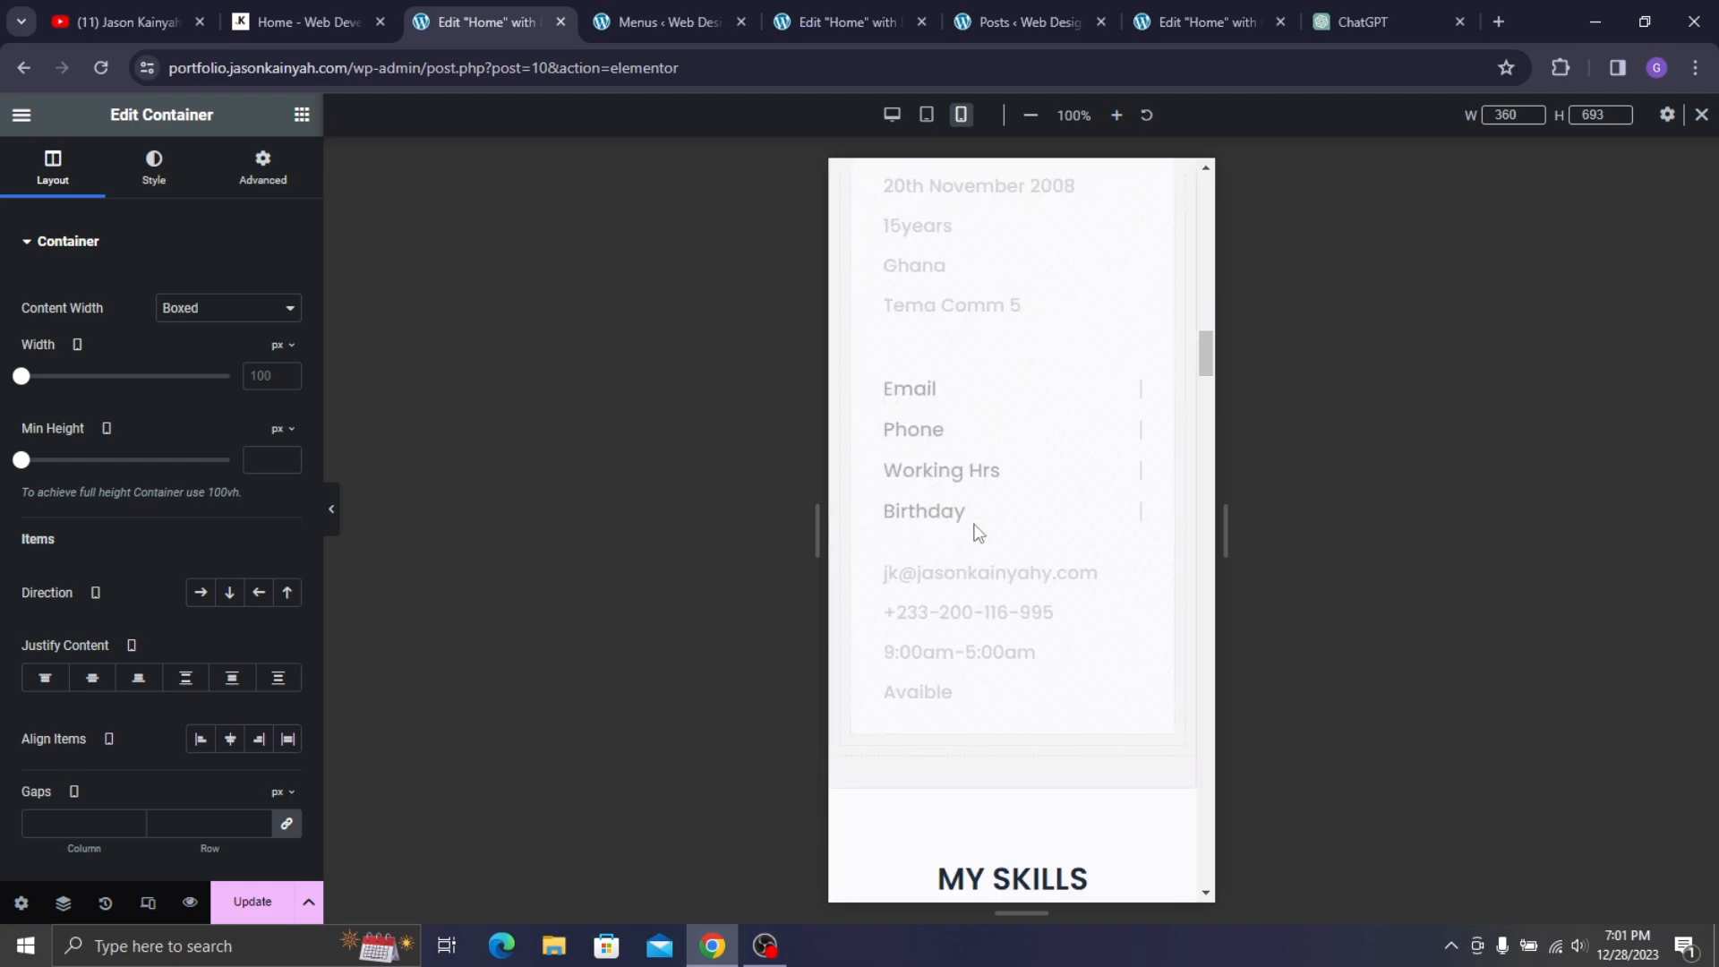
{"action": "scroll", "coordinate": [958, 403], "scroll_direction": "up", "scroll_amount": 4}
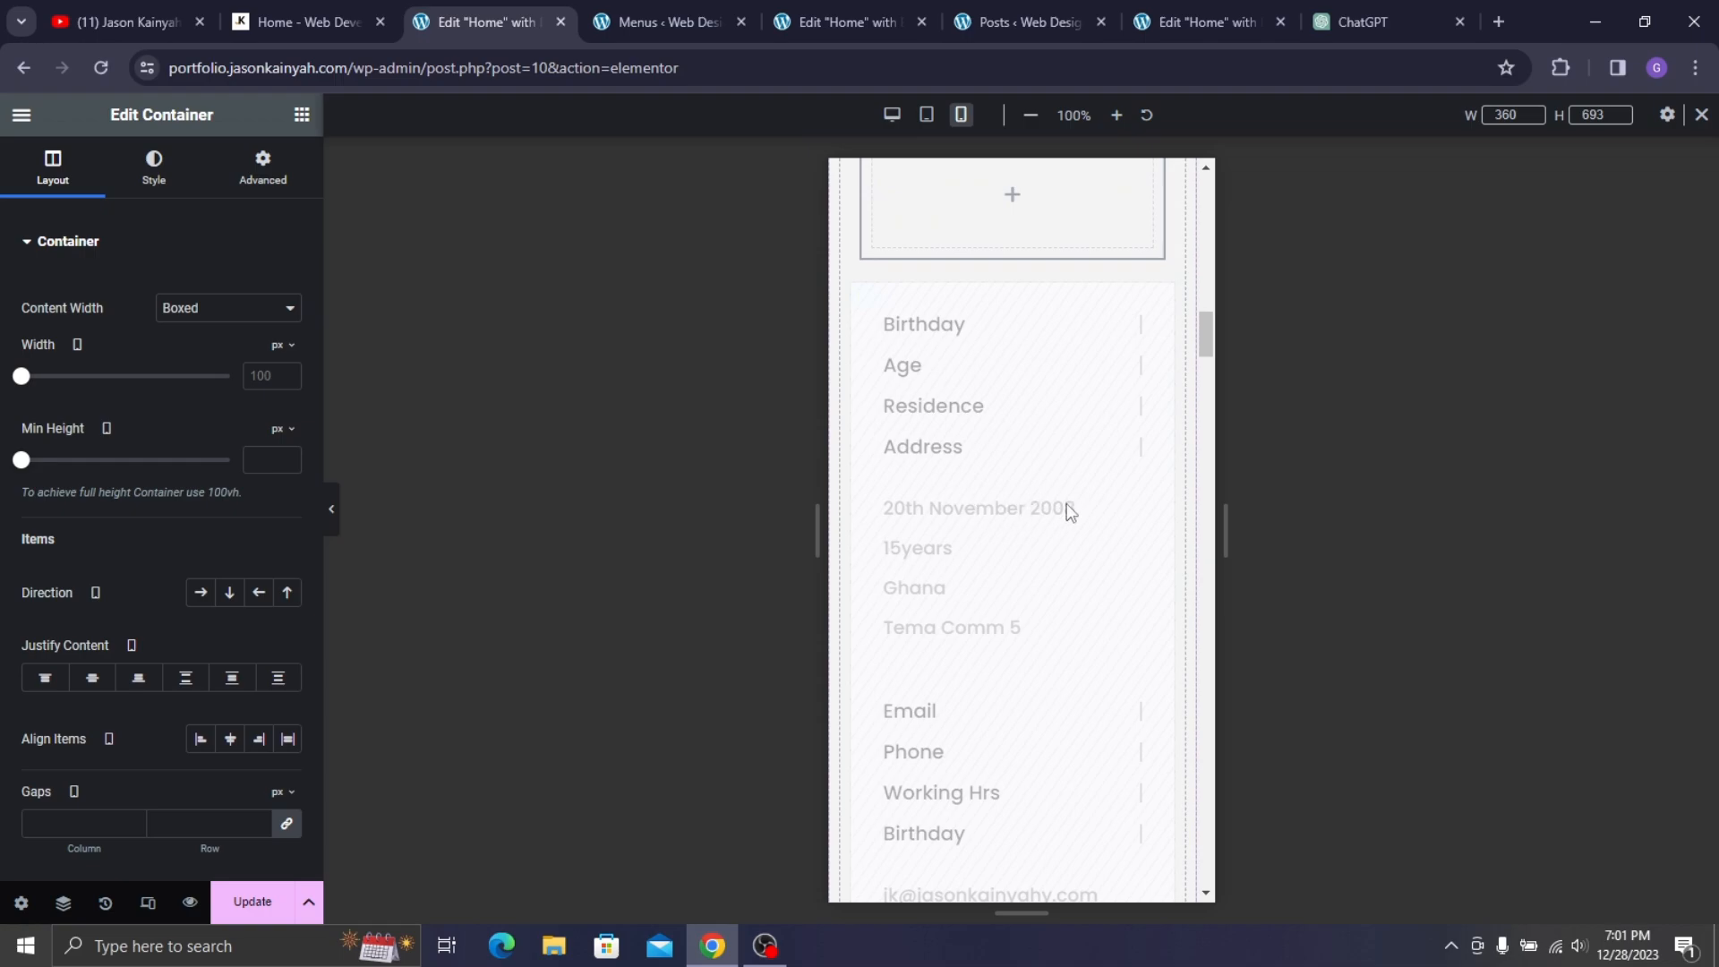
{"action": "scroll", "coordinate": [1075, 389], "scroll_direction": "up", "scroll_amount": 3}
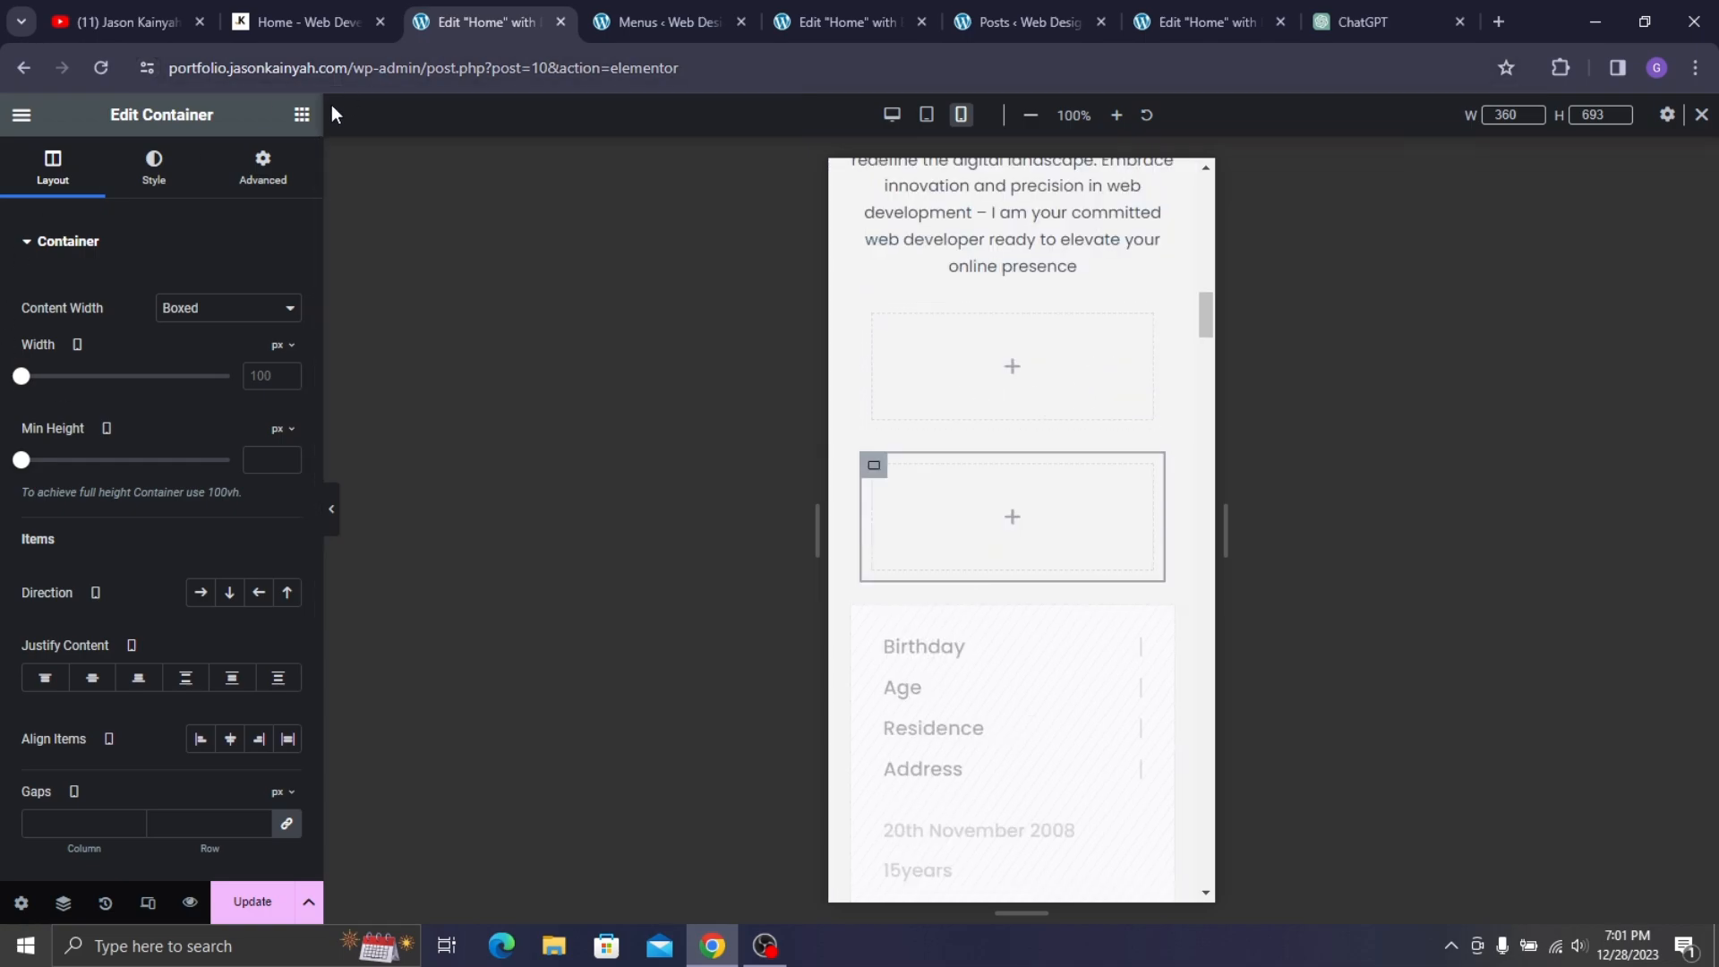
{"action": "left_click", "coordinate": [302, 114]}
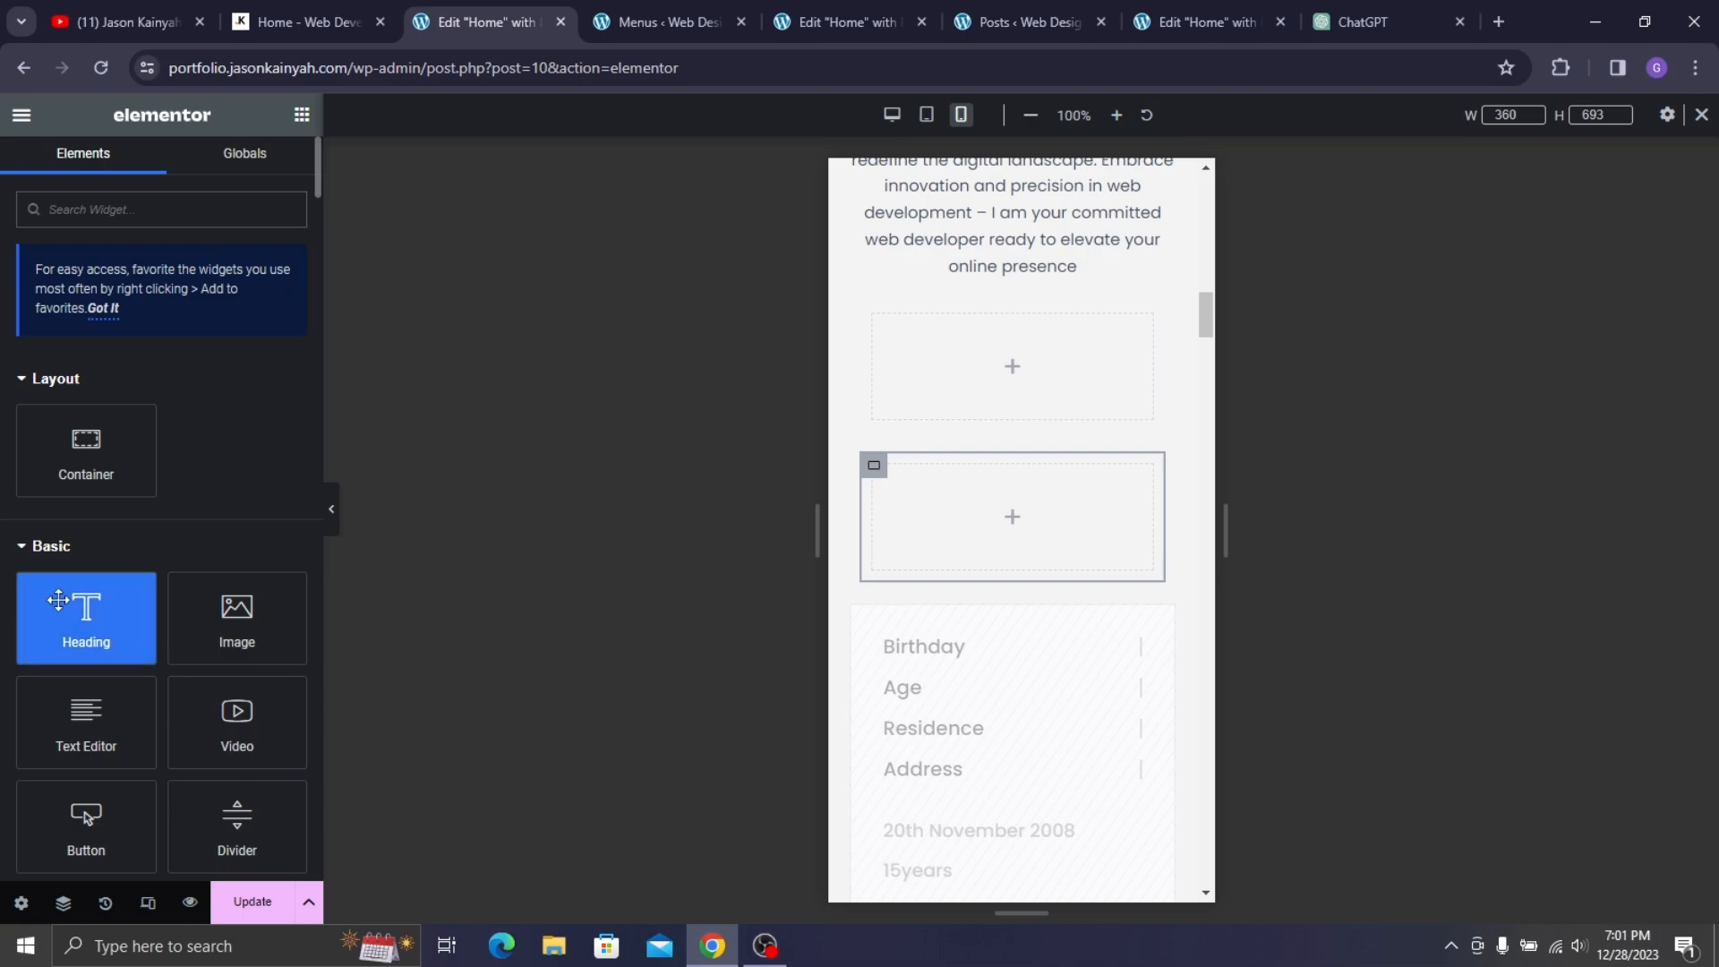
- Add a heading titled 'Birthday' above the empty inner container
{"action": "left_click_drag", "start_coordinate": [59, 600], "coordinate": [997, 351]}
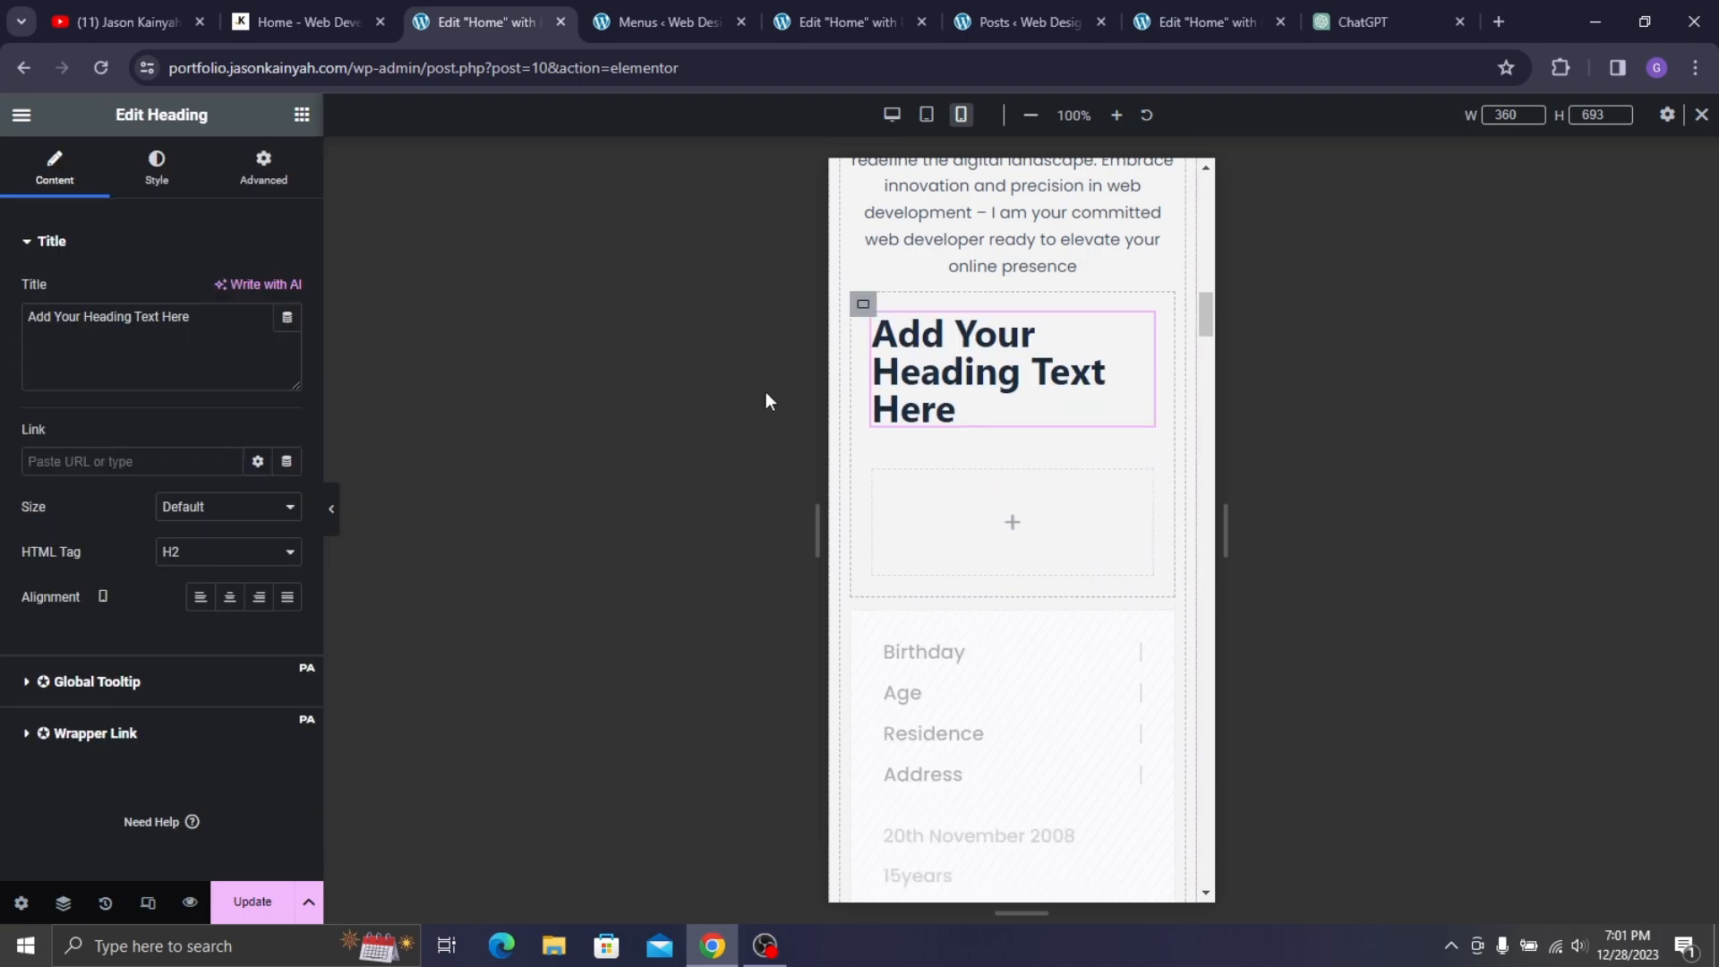
{"action": "left_click", "coordinate": [182, 360]}
{"action": "key", "text": "ctrl+a"}
{"action": "type", "text": "Birt"}
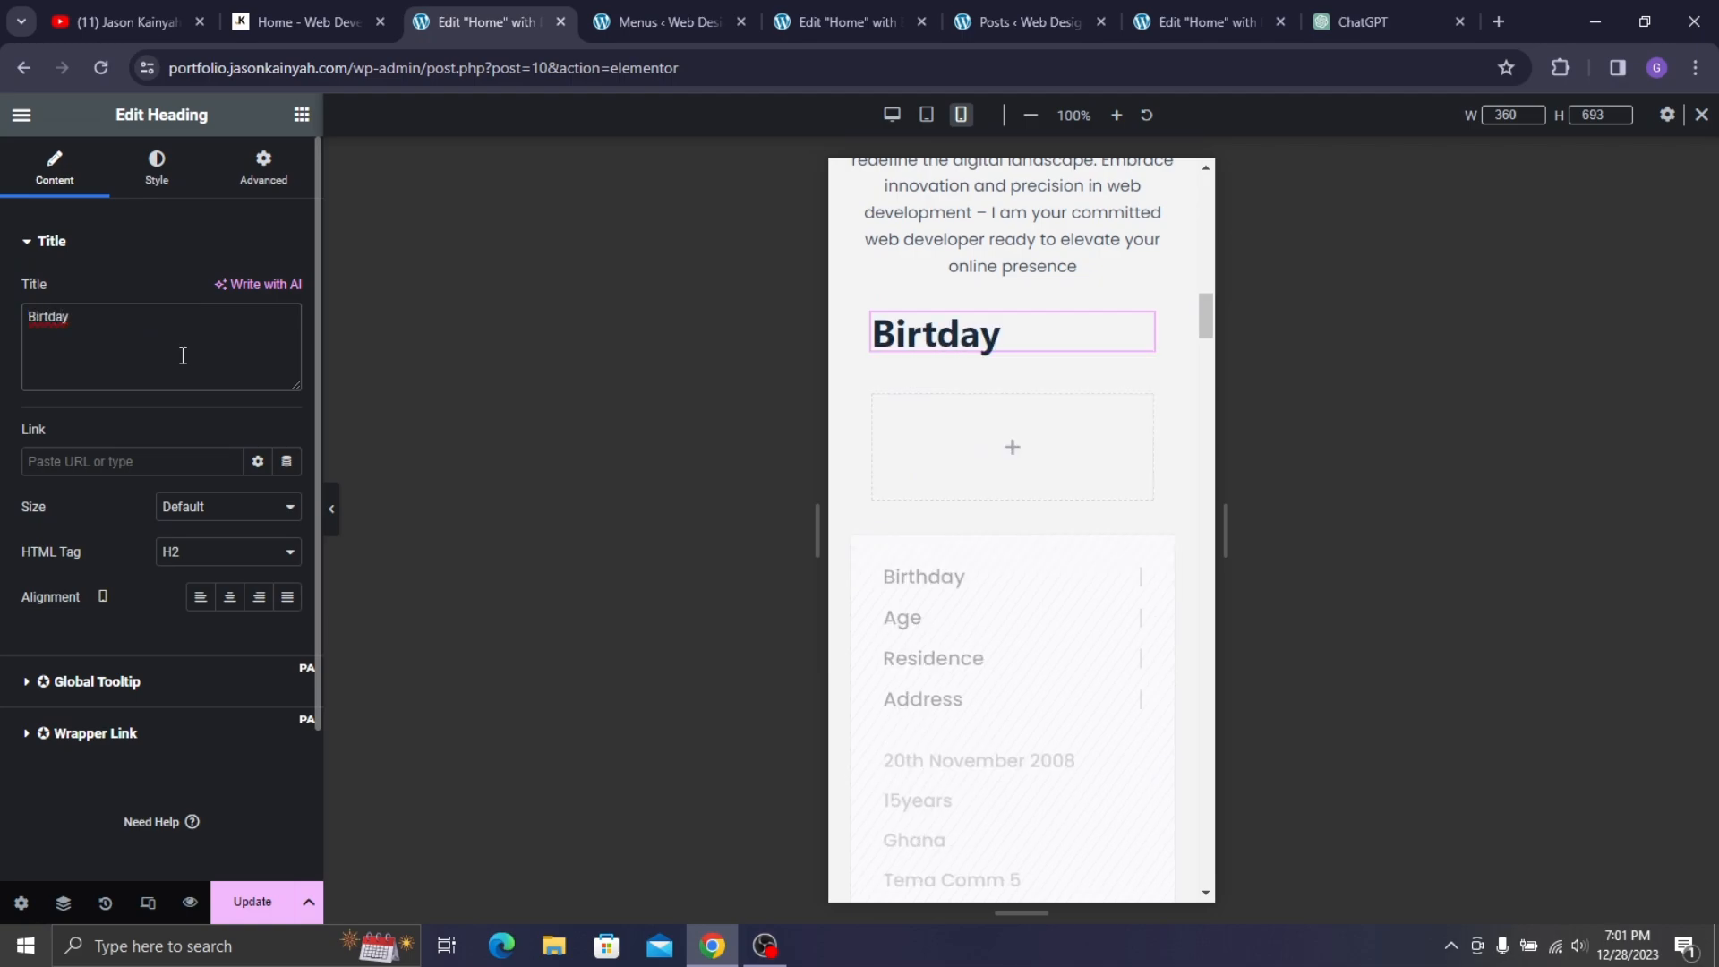
{"action": "type", "text": "h"}
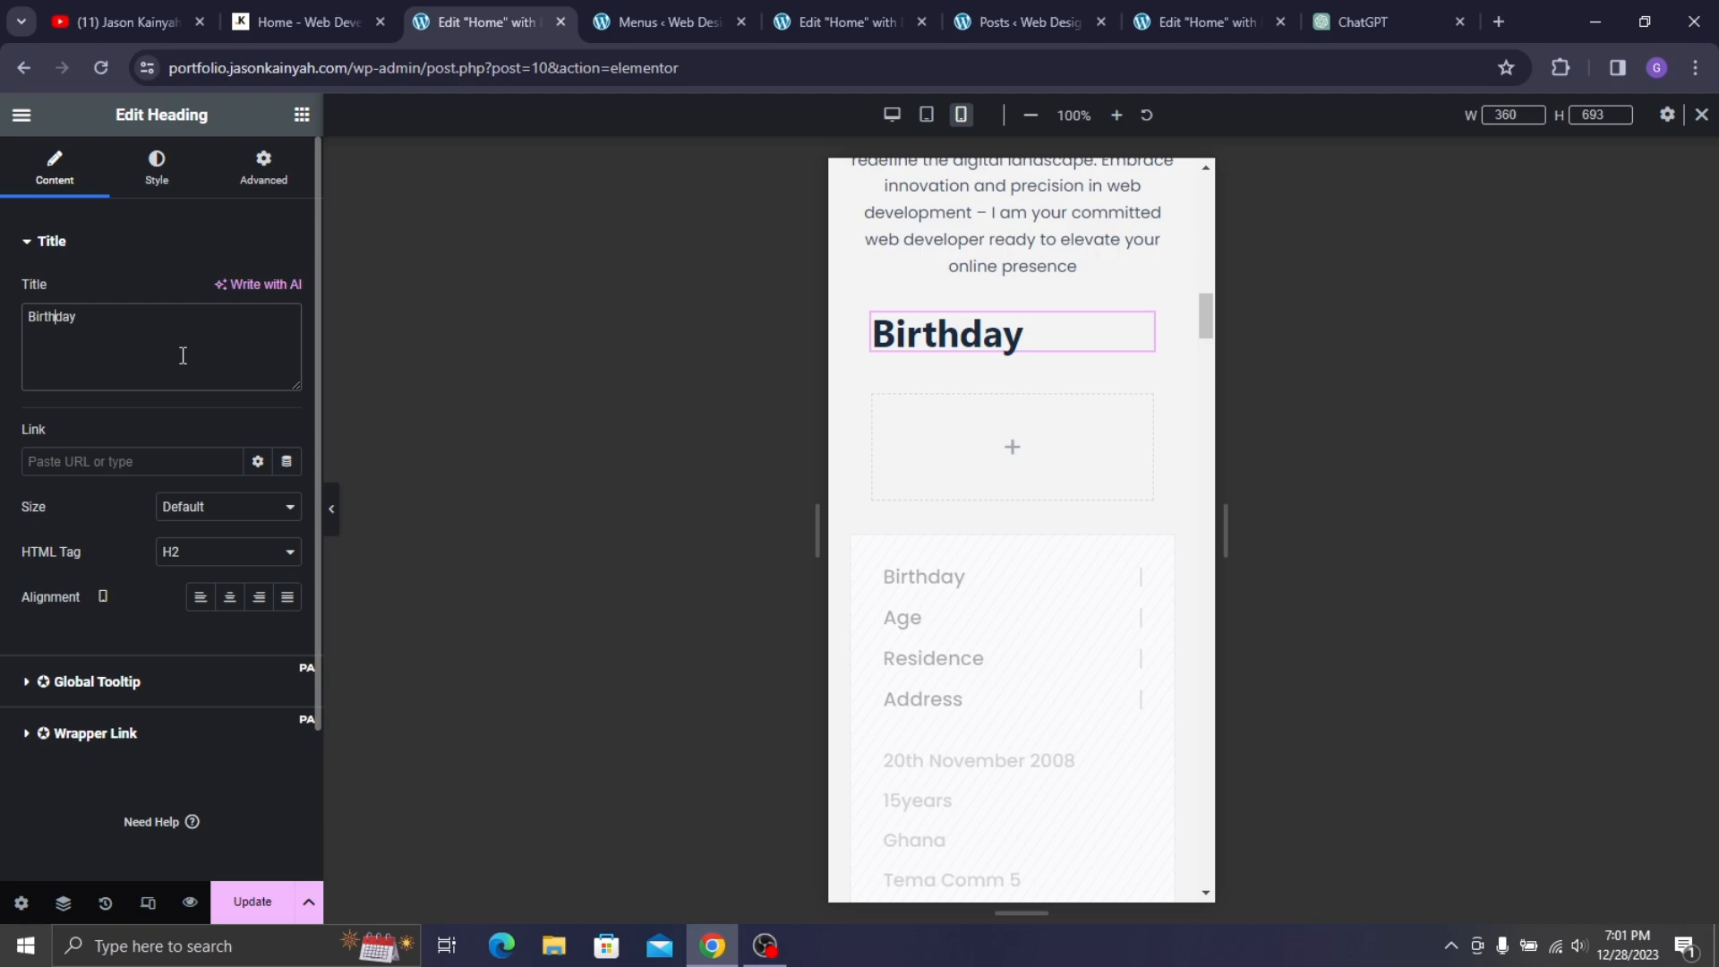
- Give the Birthday heading an 18 px size and dark grey text colour
{"action": "left_click", "coordinate": [157, 166]}
{"action": "left_click", "coordinate": [287, 337]}
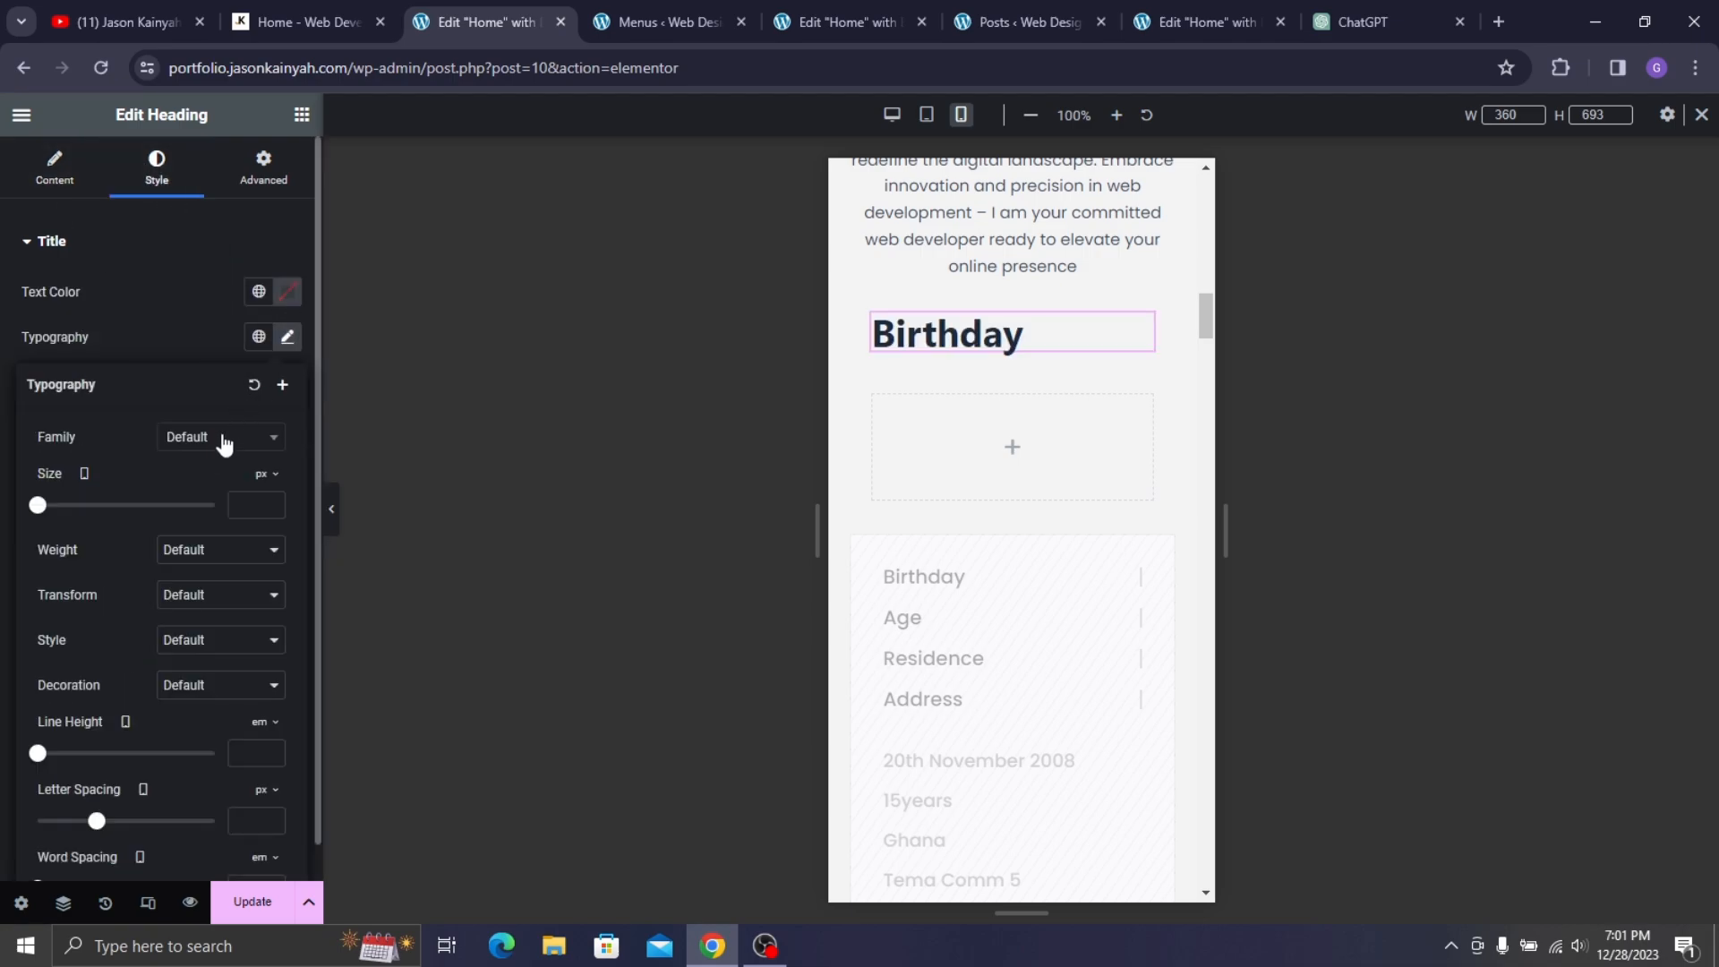
{"action": "type", "text": "18"}
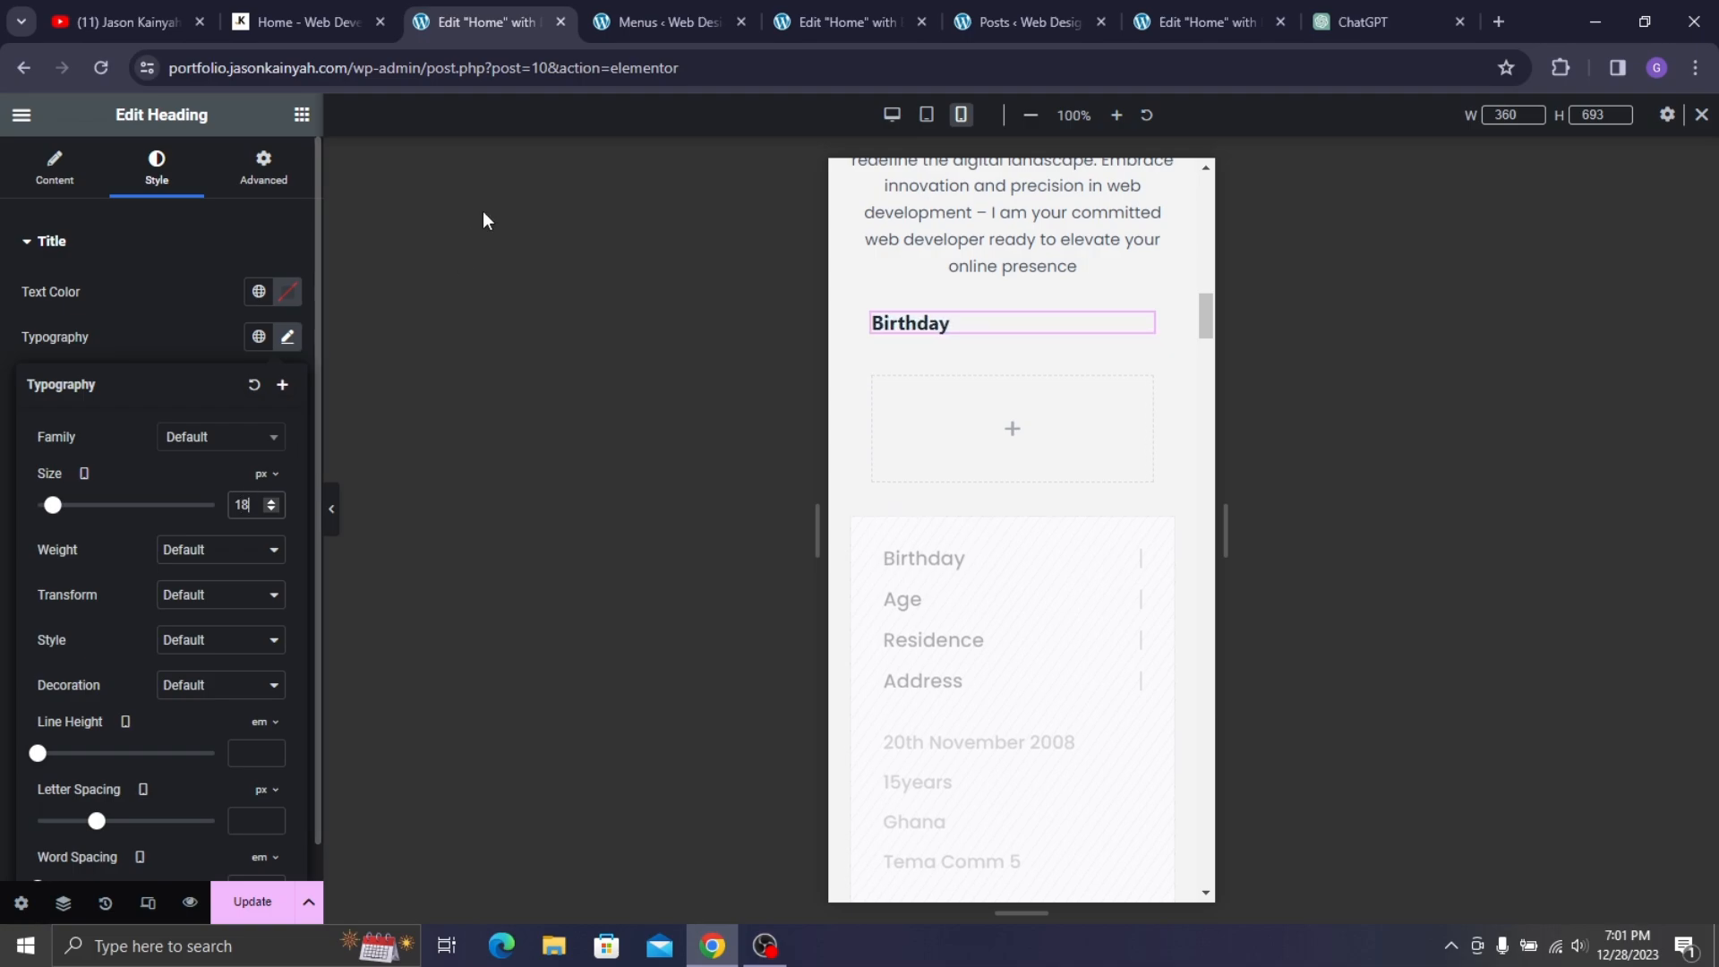
{"action": "left_click", "coordinate": [287, 291]}
{"action": "left_click_drag", "start_coordinate": [173, 392], "coordinate": [74, 485]}
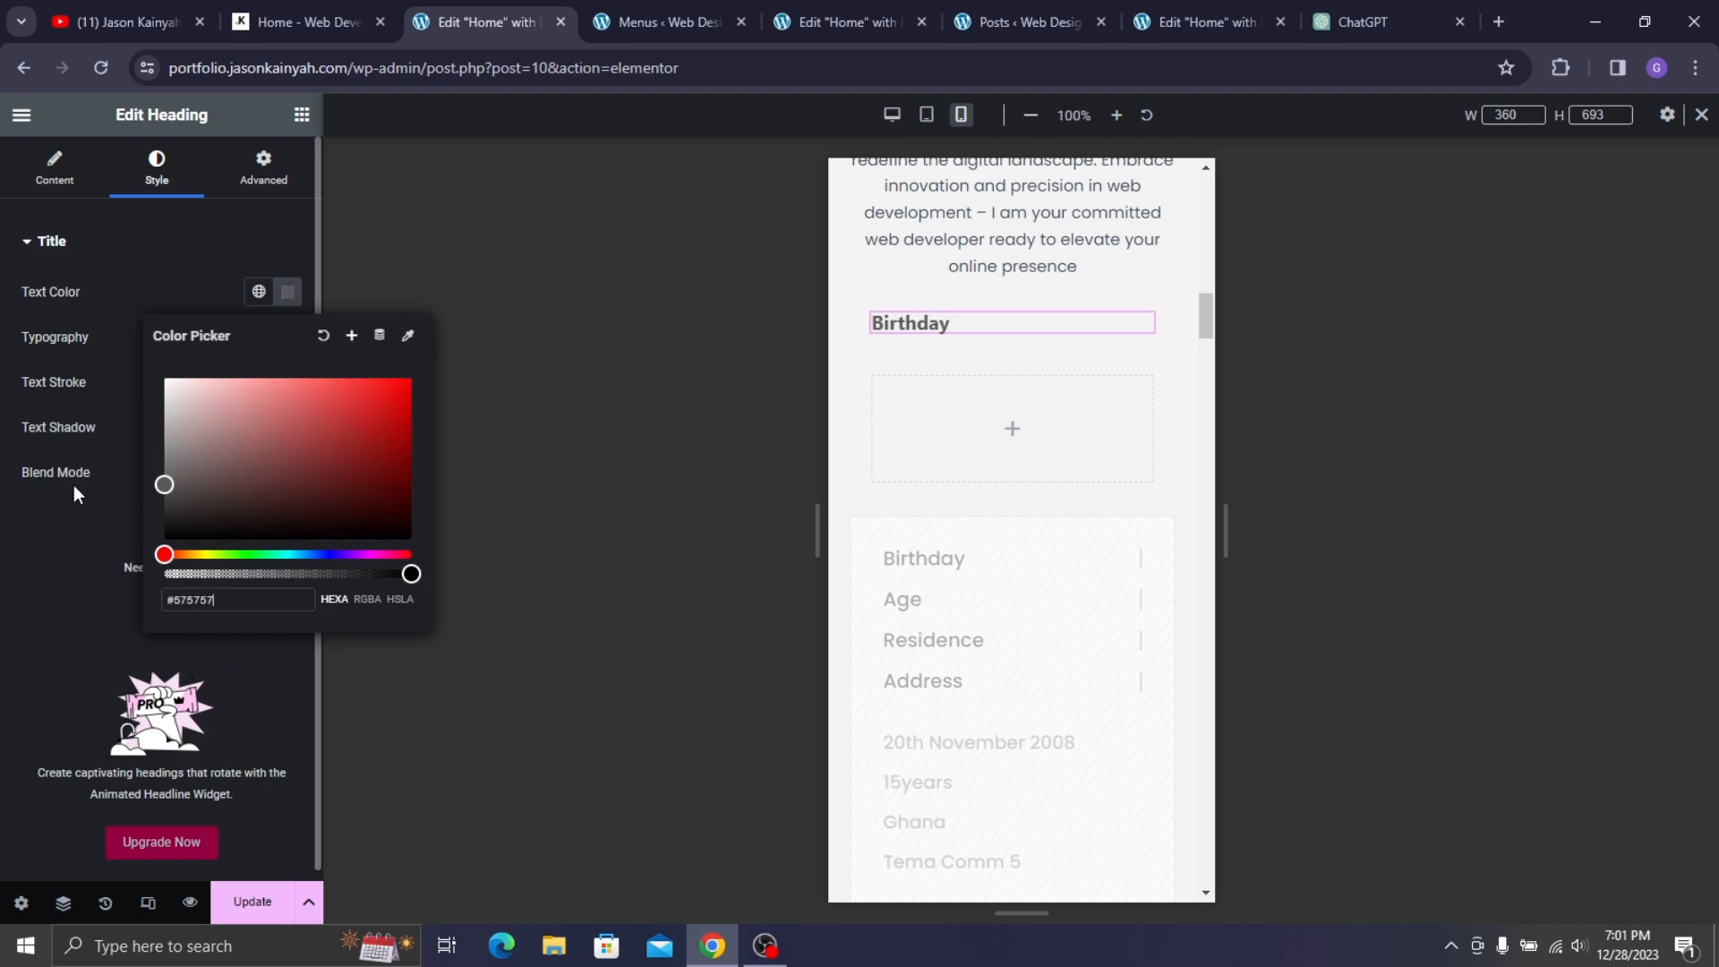
{"action": "left_click", "coordinate": [2, 582]}
- Set the Birthday heading font to Poppins, weight 500 (Medium)
{"action": "left_click", "coordinate": [287, 339]}
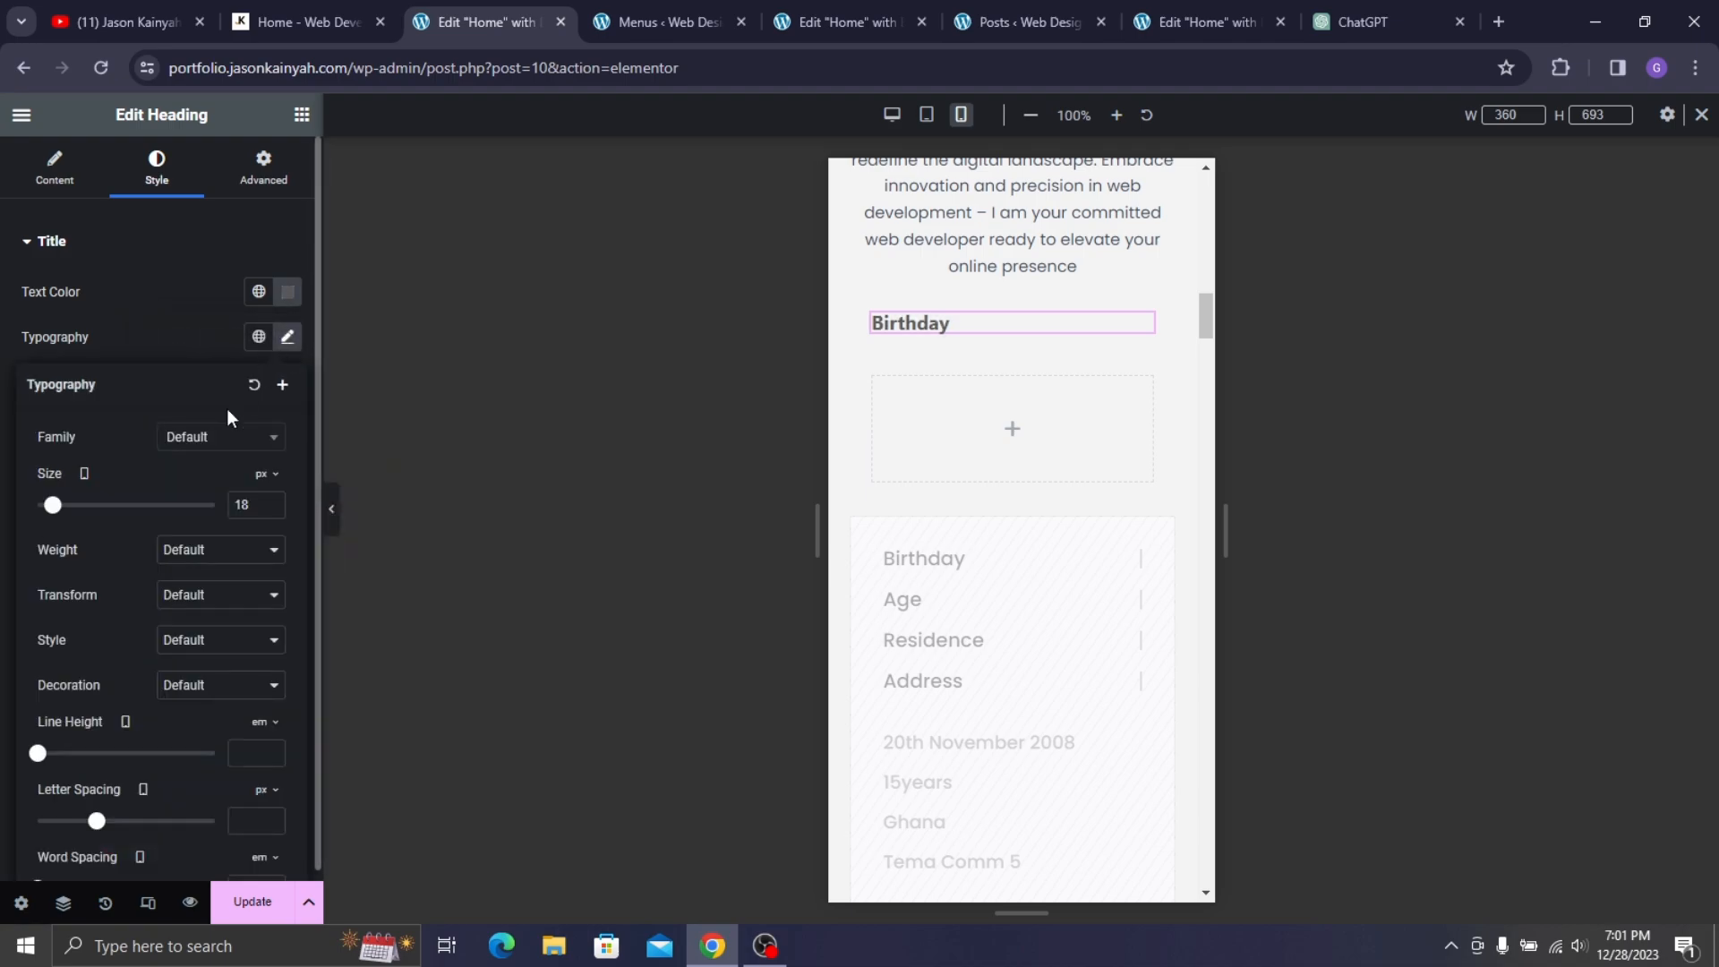
{"action": "left_click", "coordinate": [212, 438]}
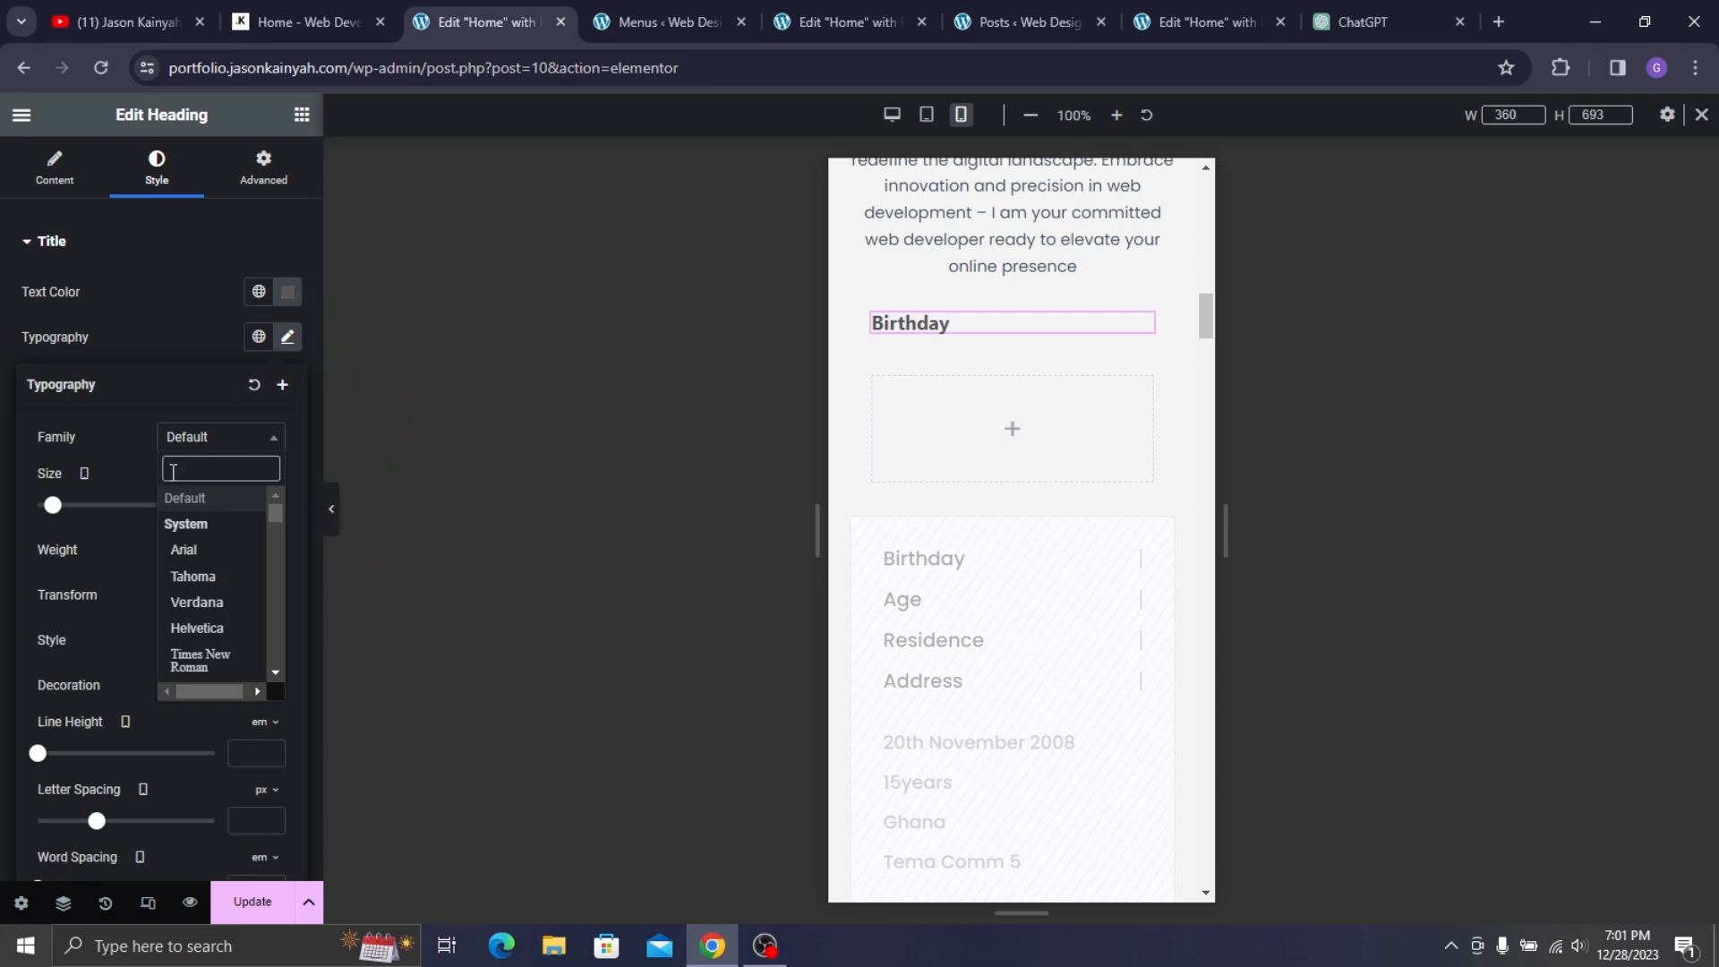
{"action": "type", "text": "pop"}
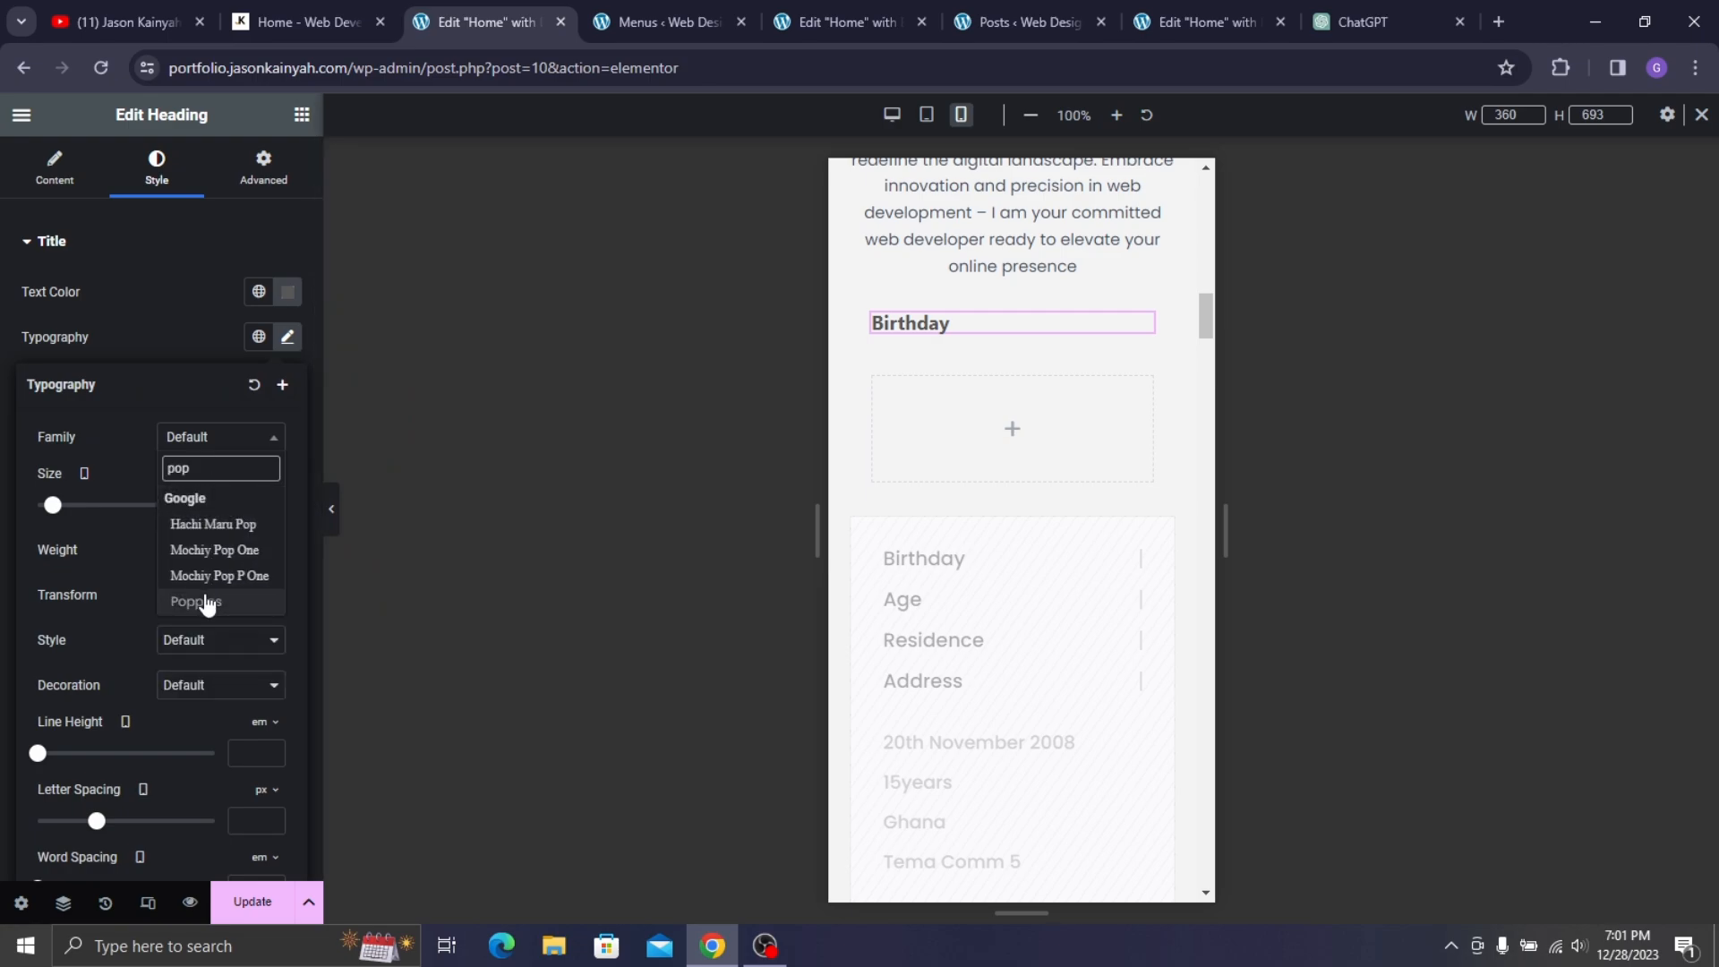
{"action": "left_click", "coordinate": [220, 602]}
{"action": "left_click", "coordinate": [255, 557]}
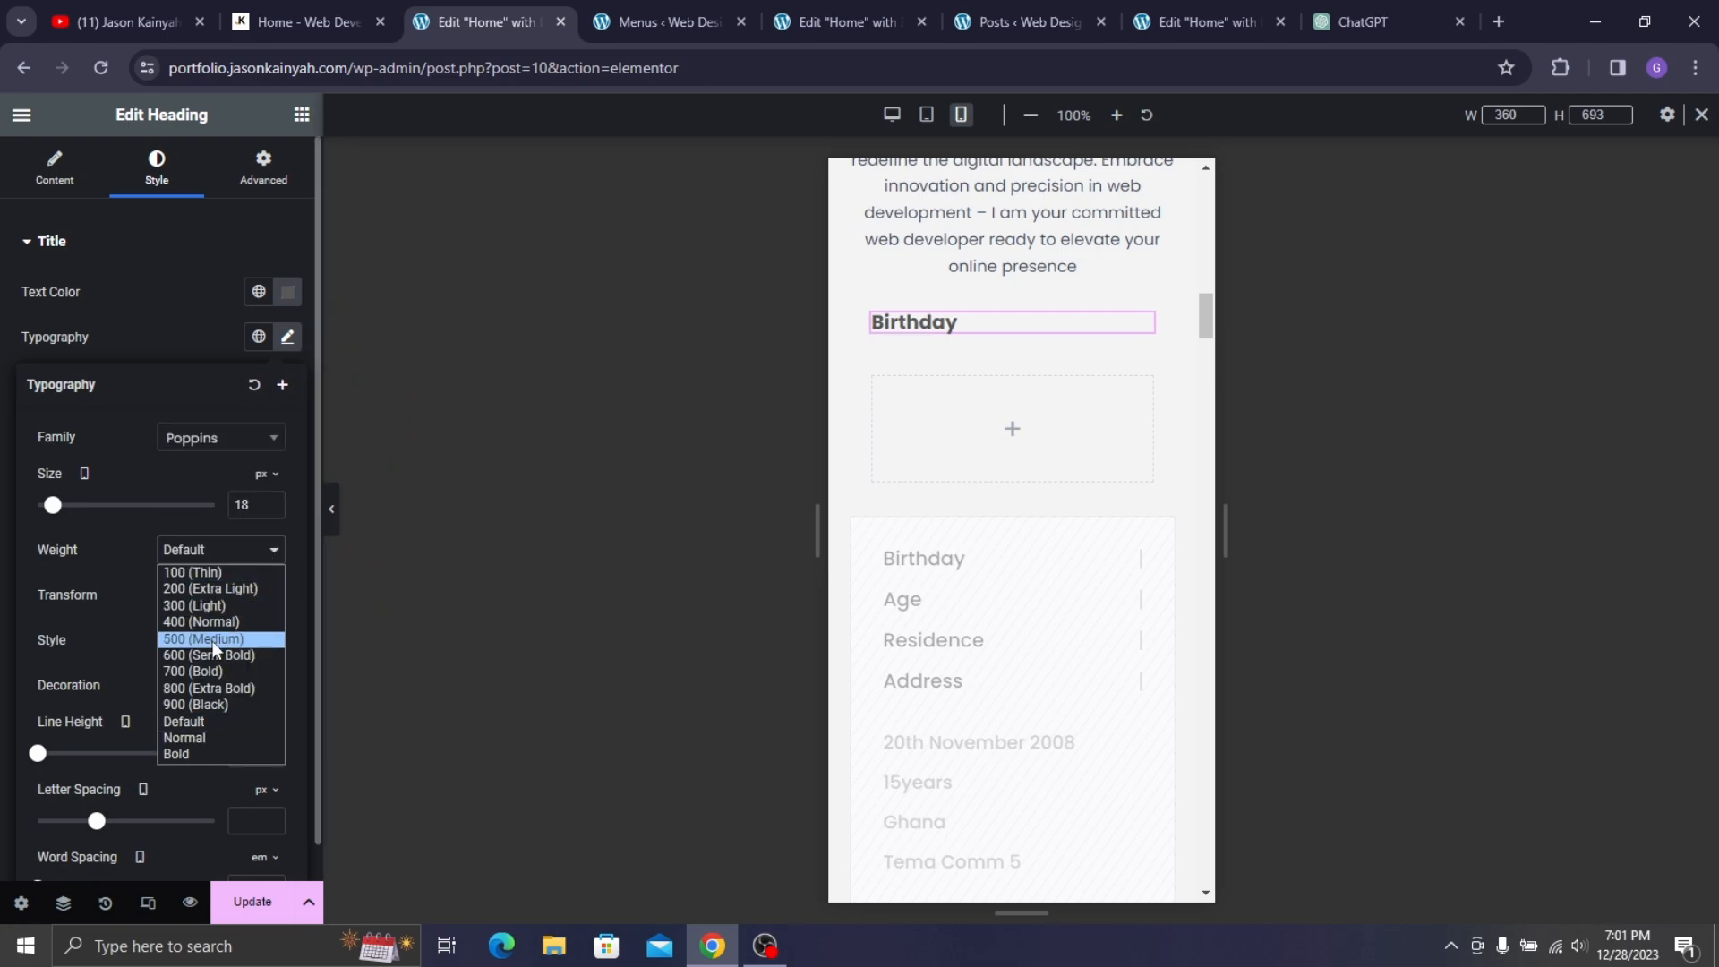
{"action": "left_click", "coordinate": [215, 633]}
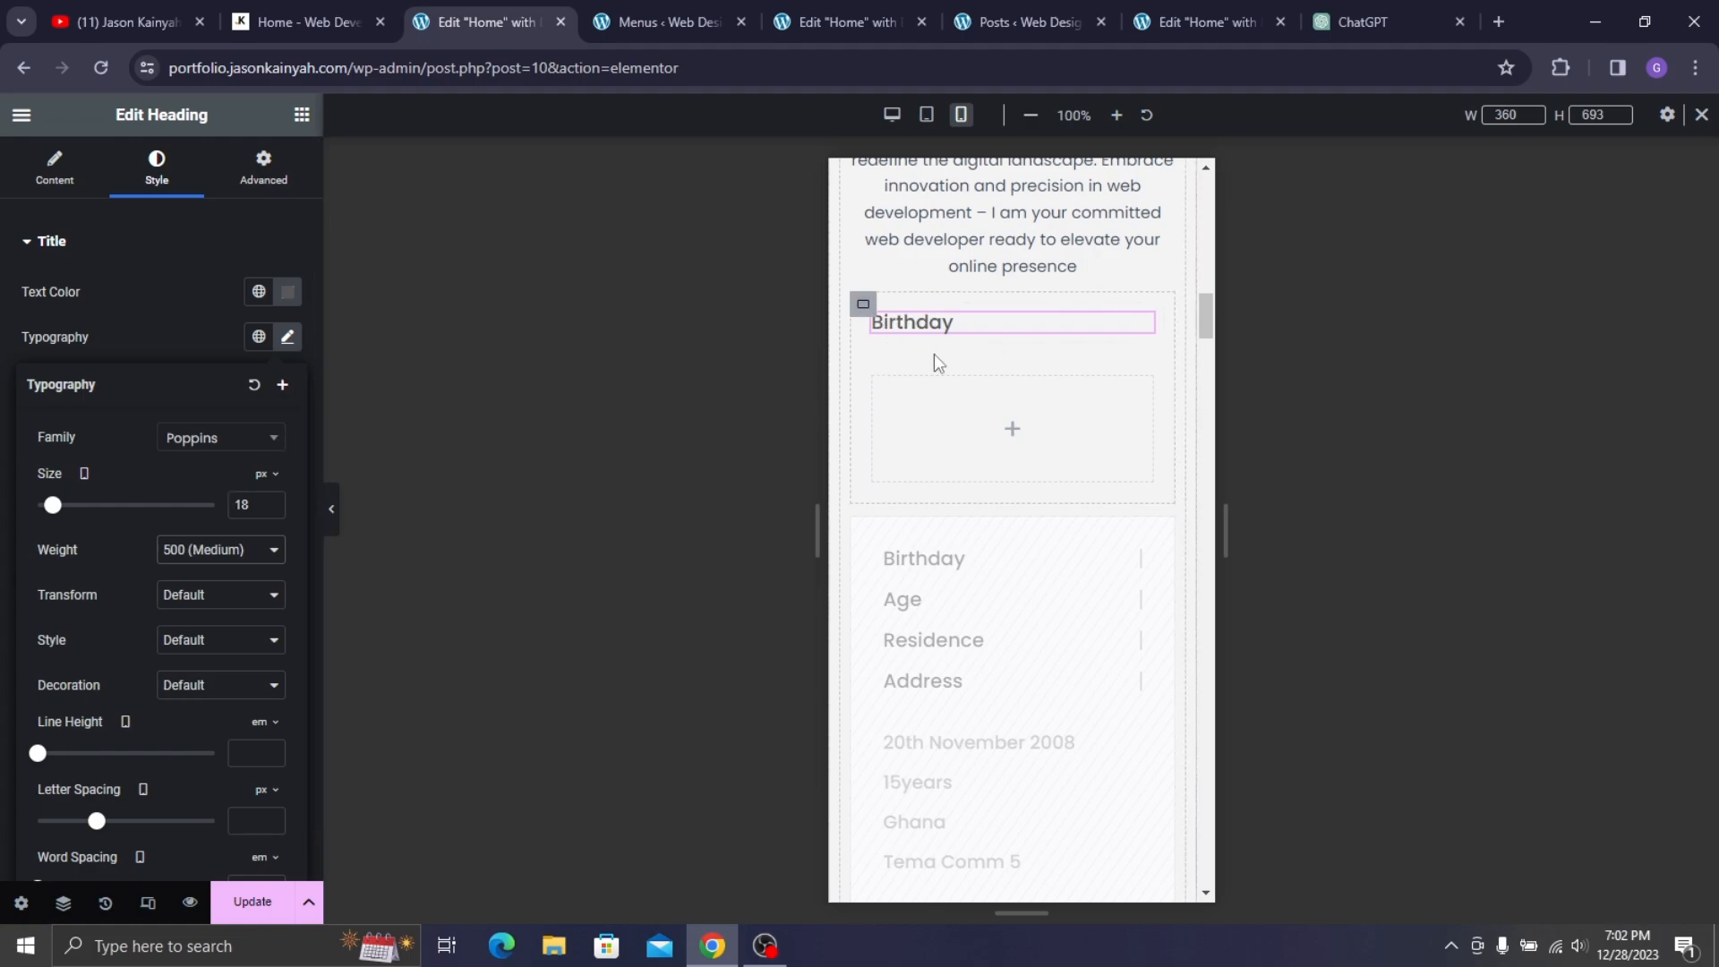
{"action": "left_click", "coordinate": [192, 326]}
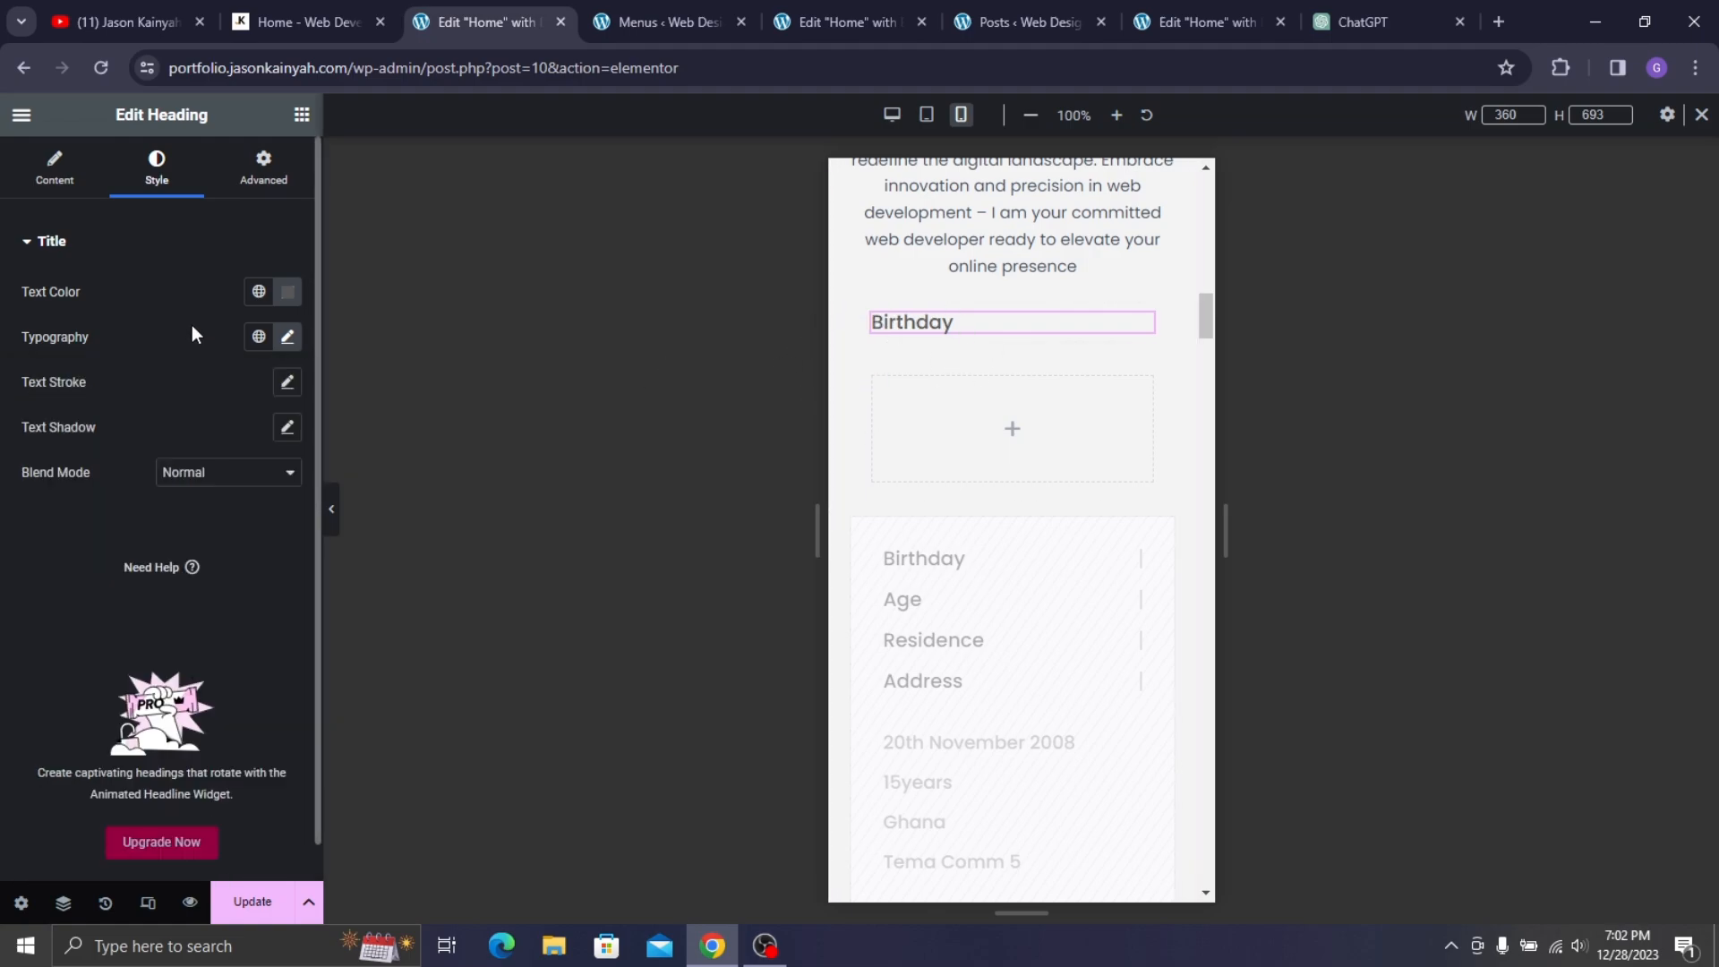
- Copy the Birthday heading into the empty container and set the first container's width to 50 px
{"action": "right_click", "coordinate": [952, 322]}
{"action": "left_click", "coordinate": [996, 359]}
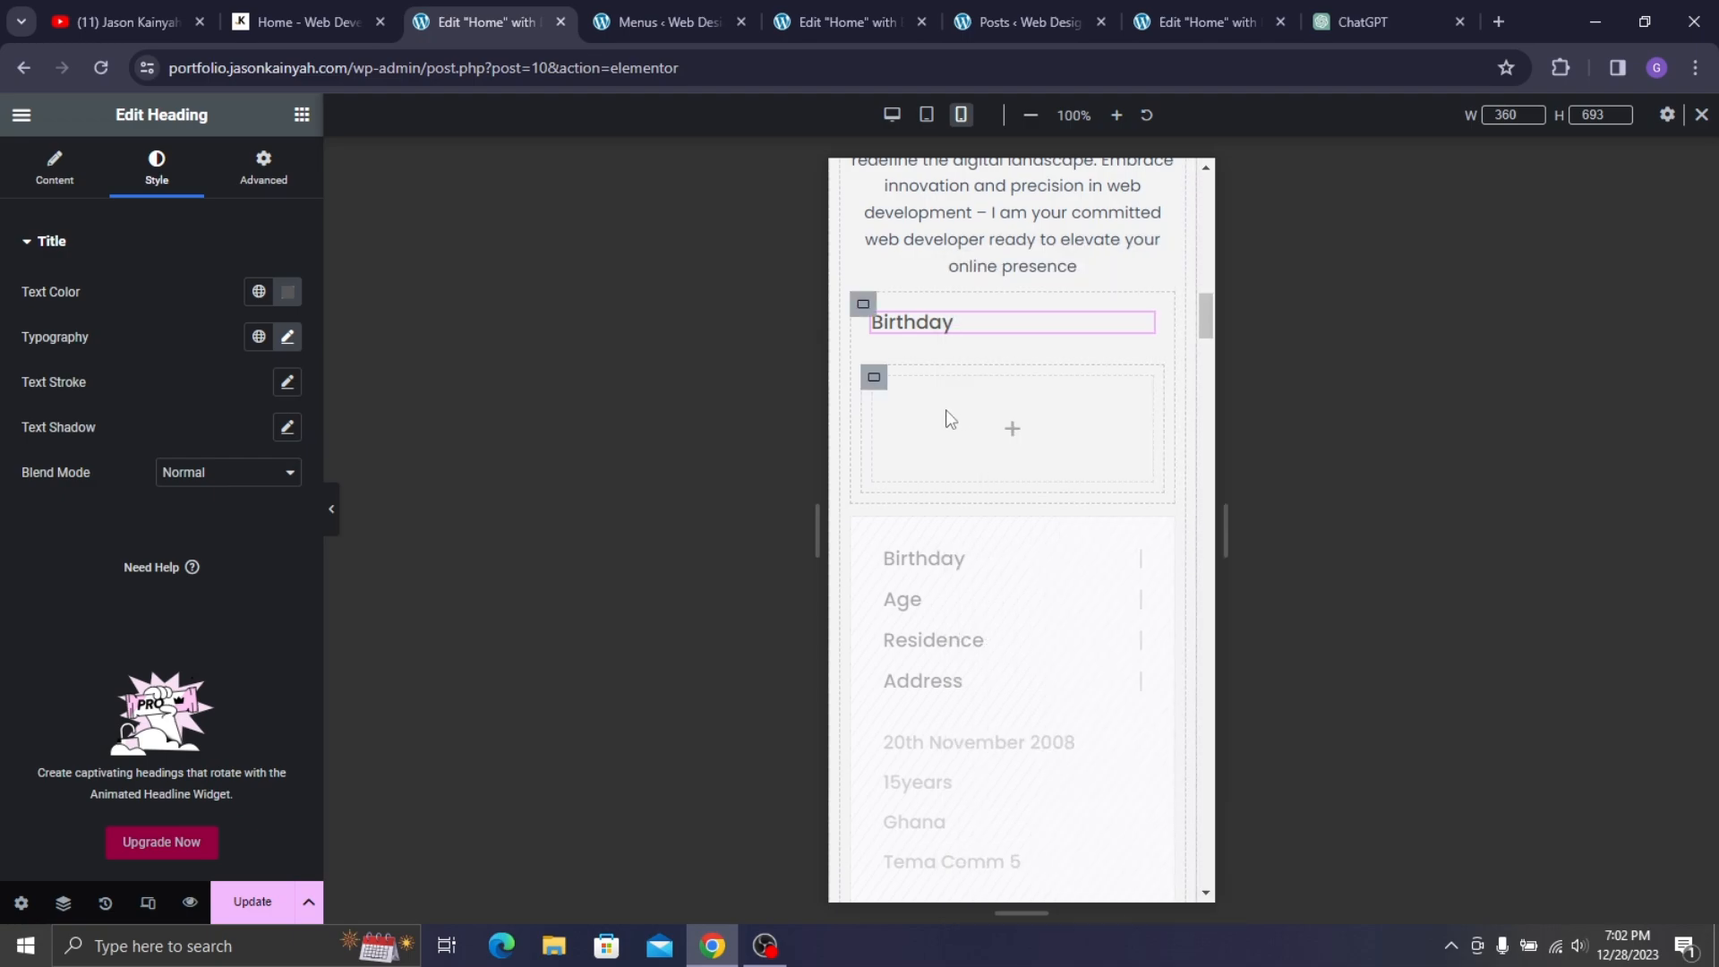
{"action": "right_click", "coordinate": [1005, 432]}
{"action": "left_click", "coordinate": [972, 399]}
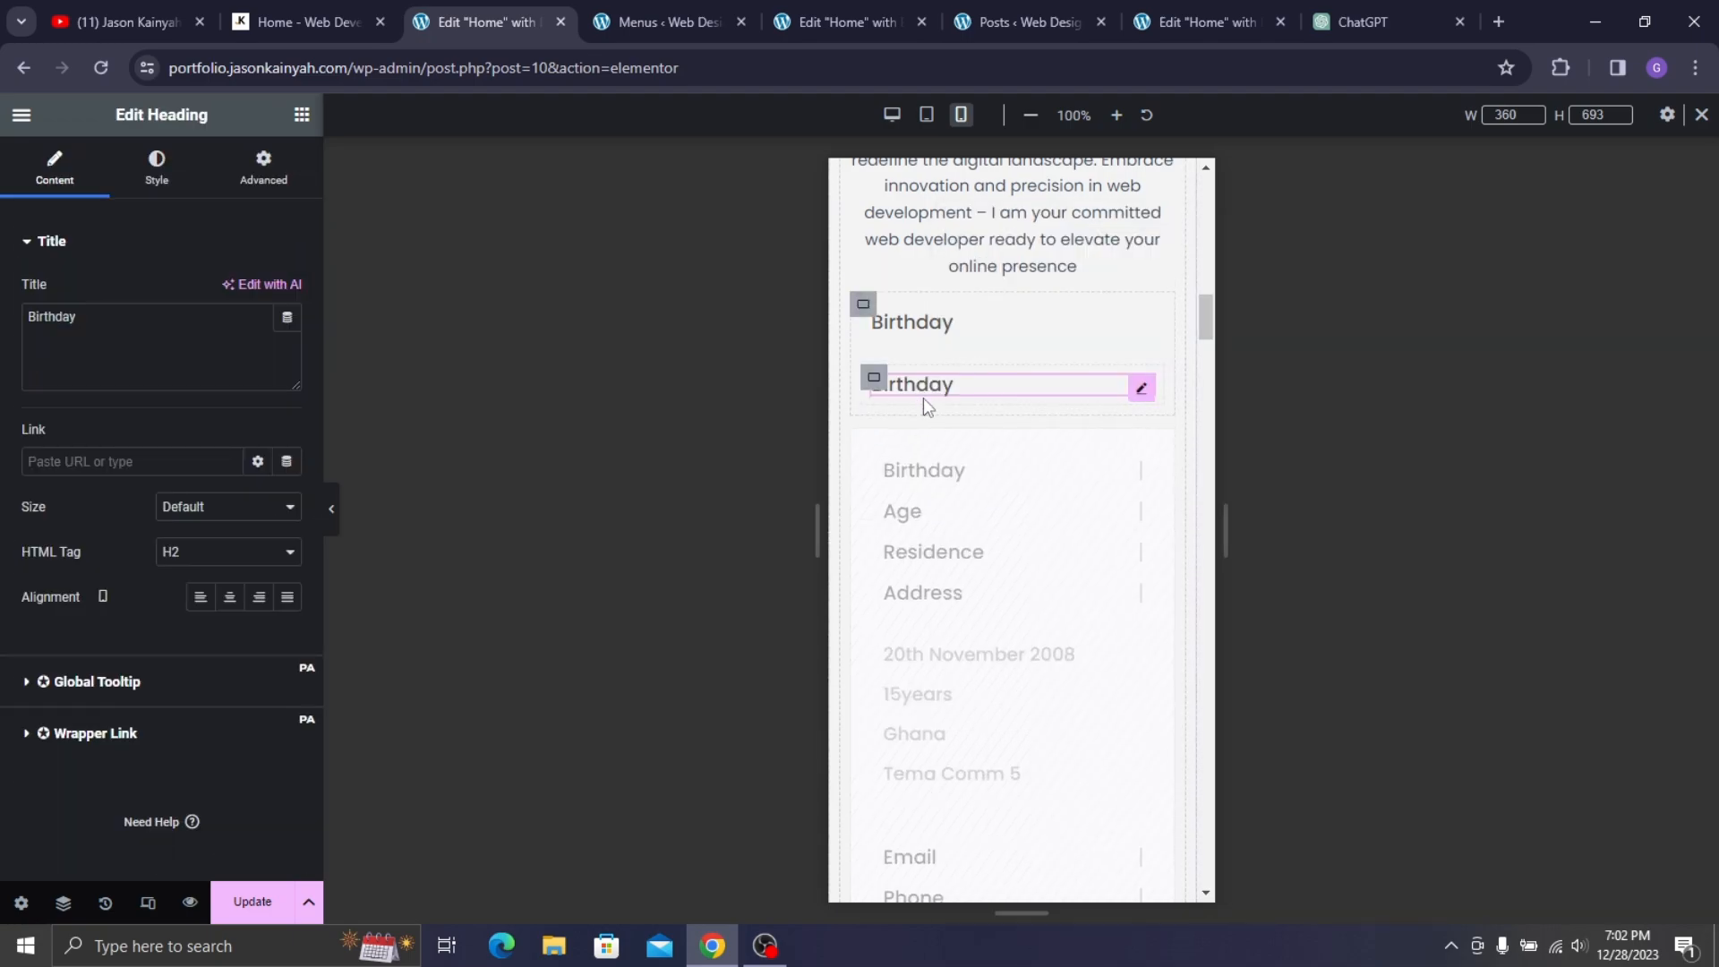
{"action": "left_click", "coordinate": [877, 318]}
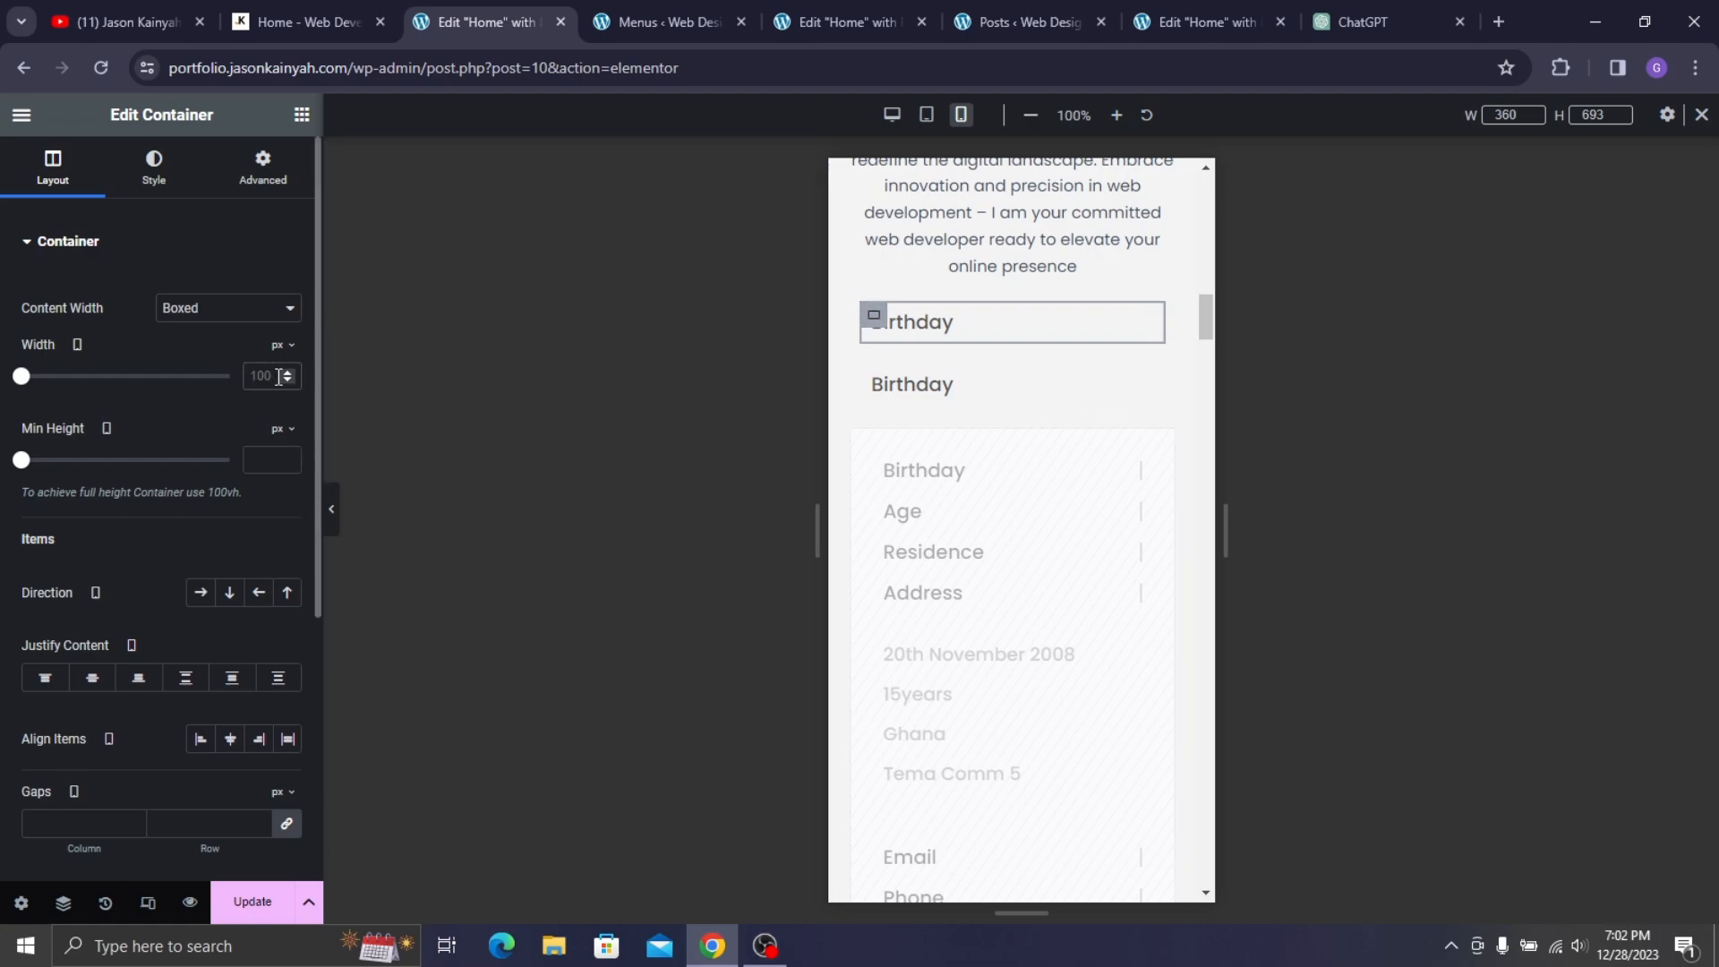
{"action": "type", "text": "5"}
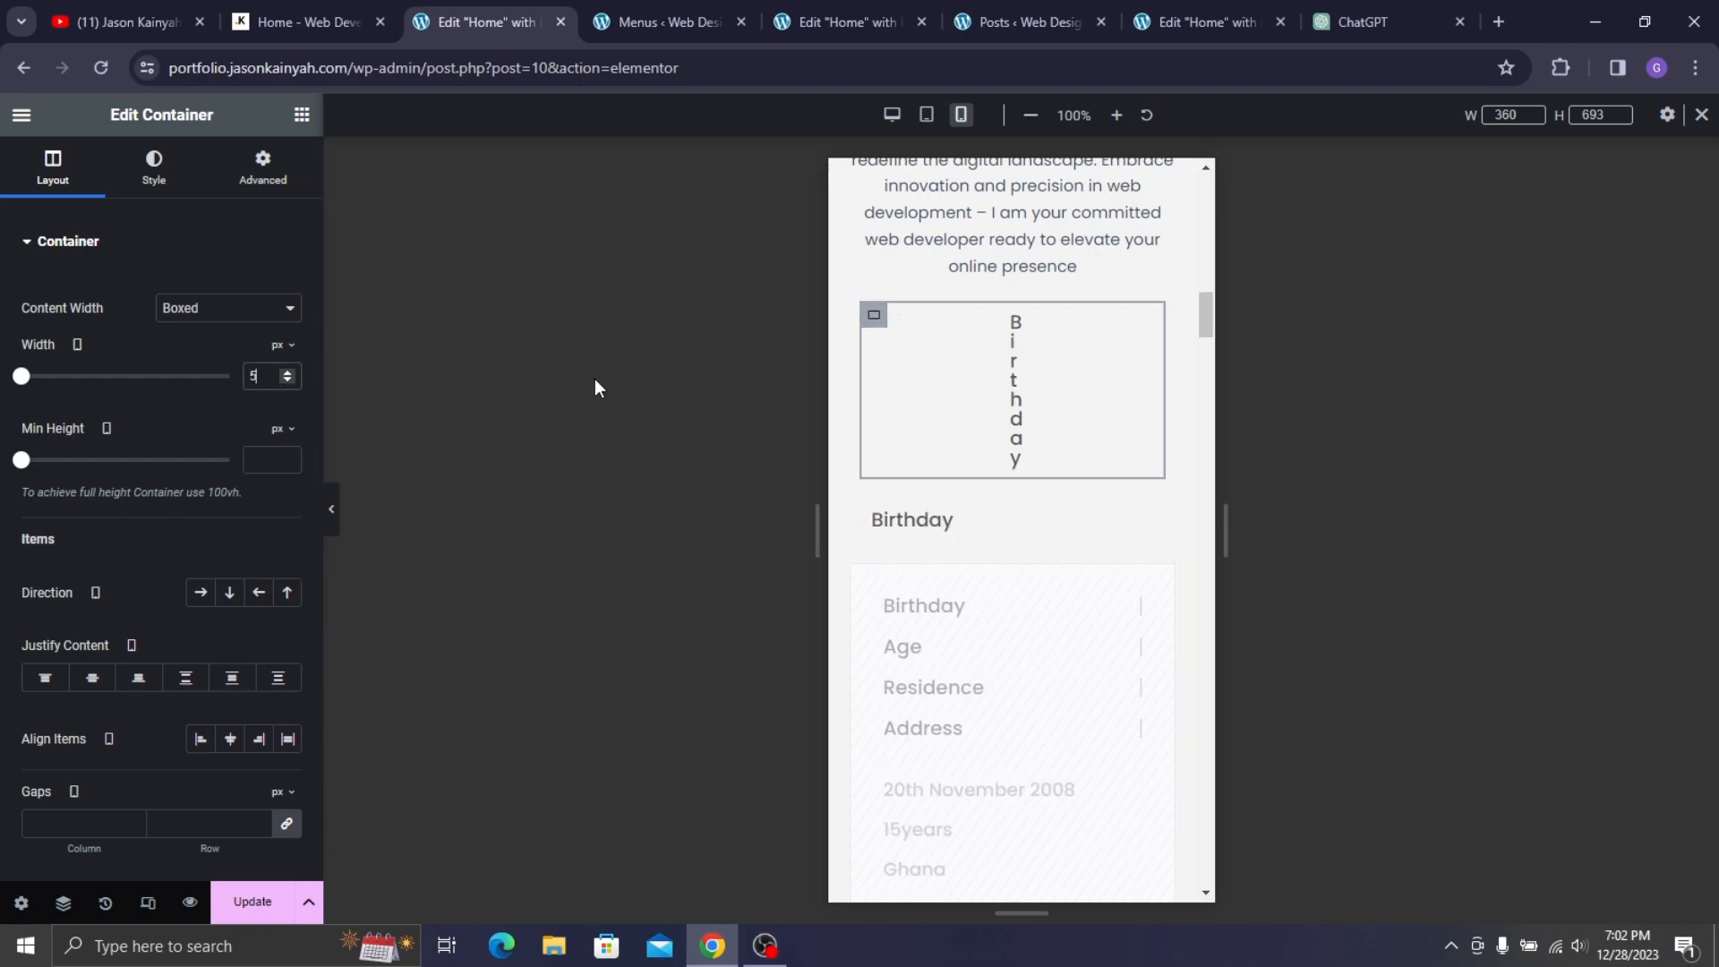
{"action": "type", "text": "00"}
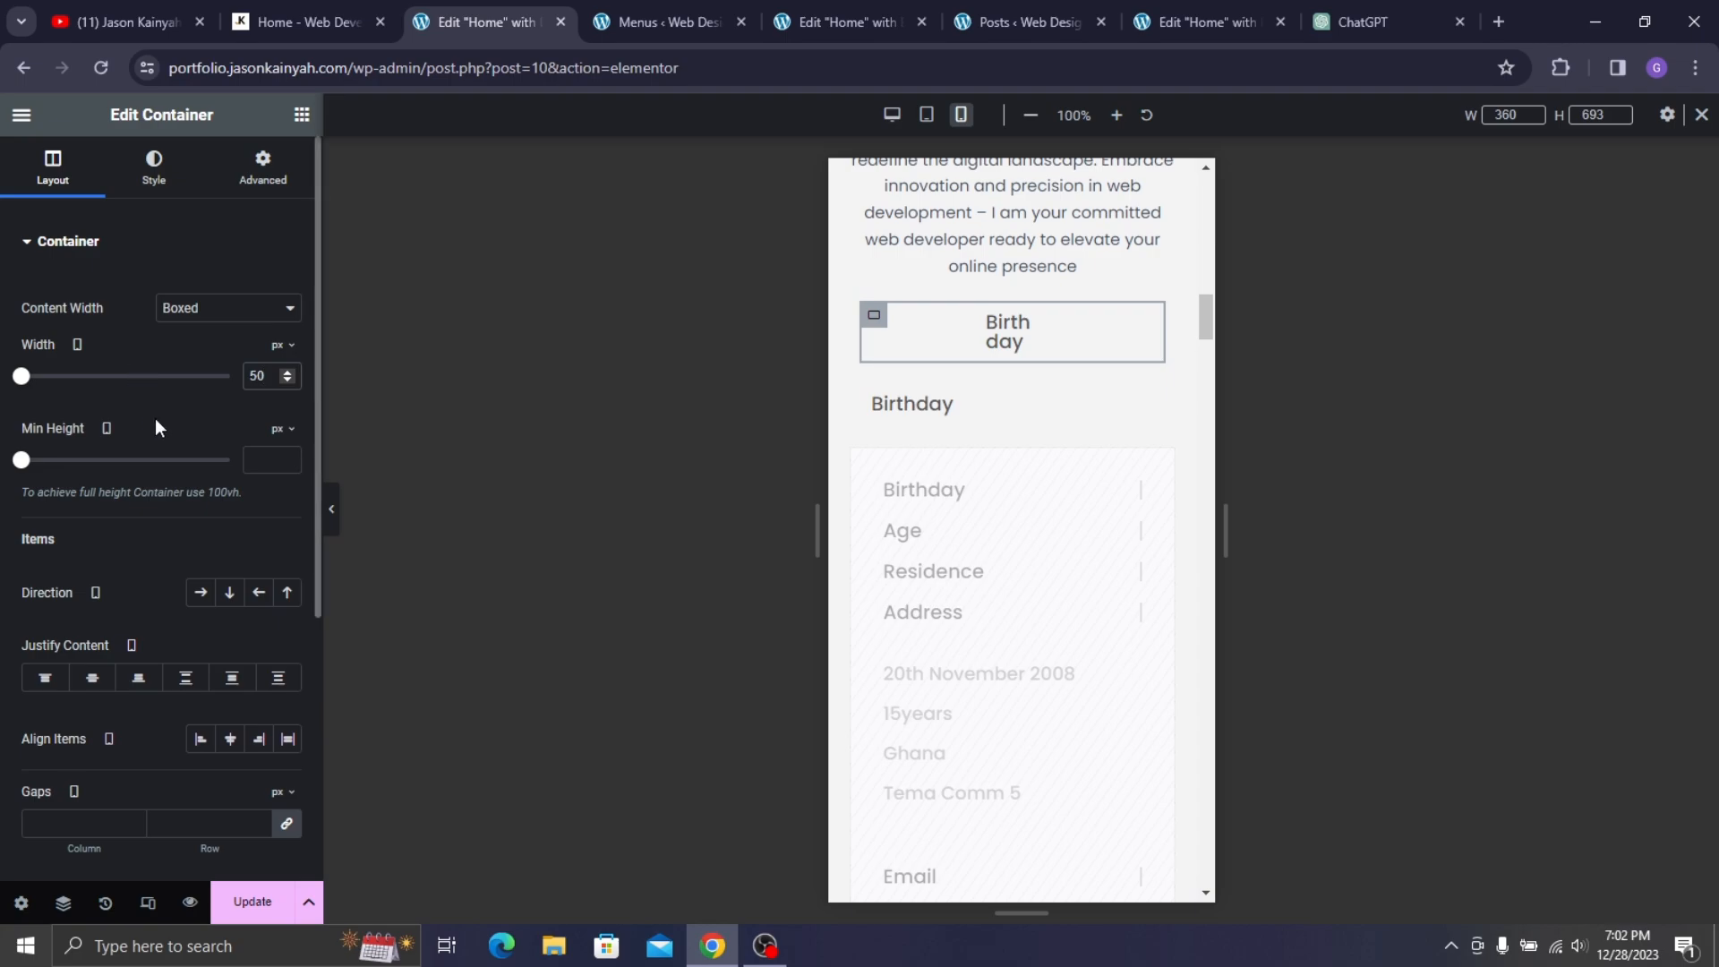
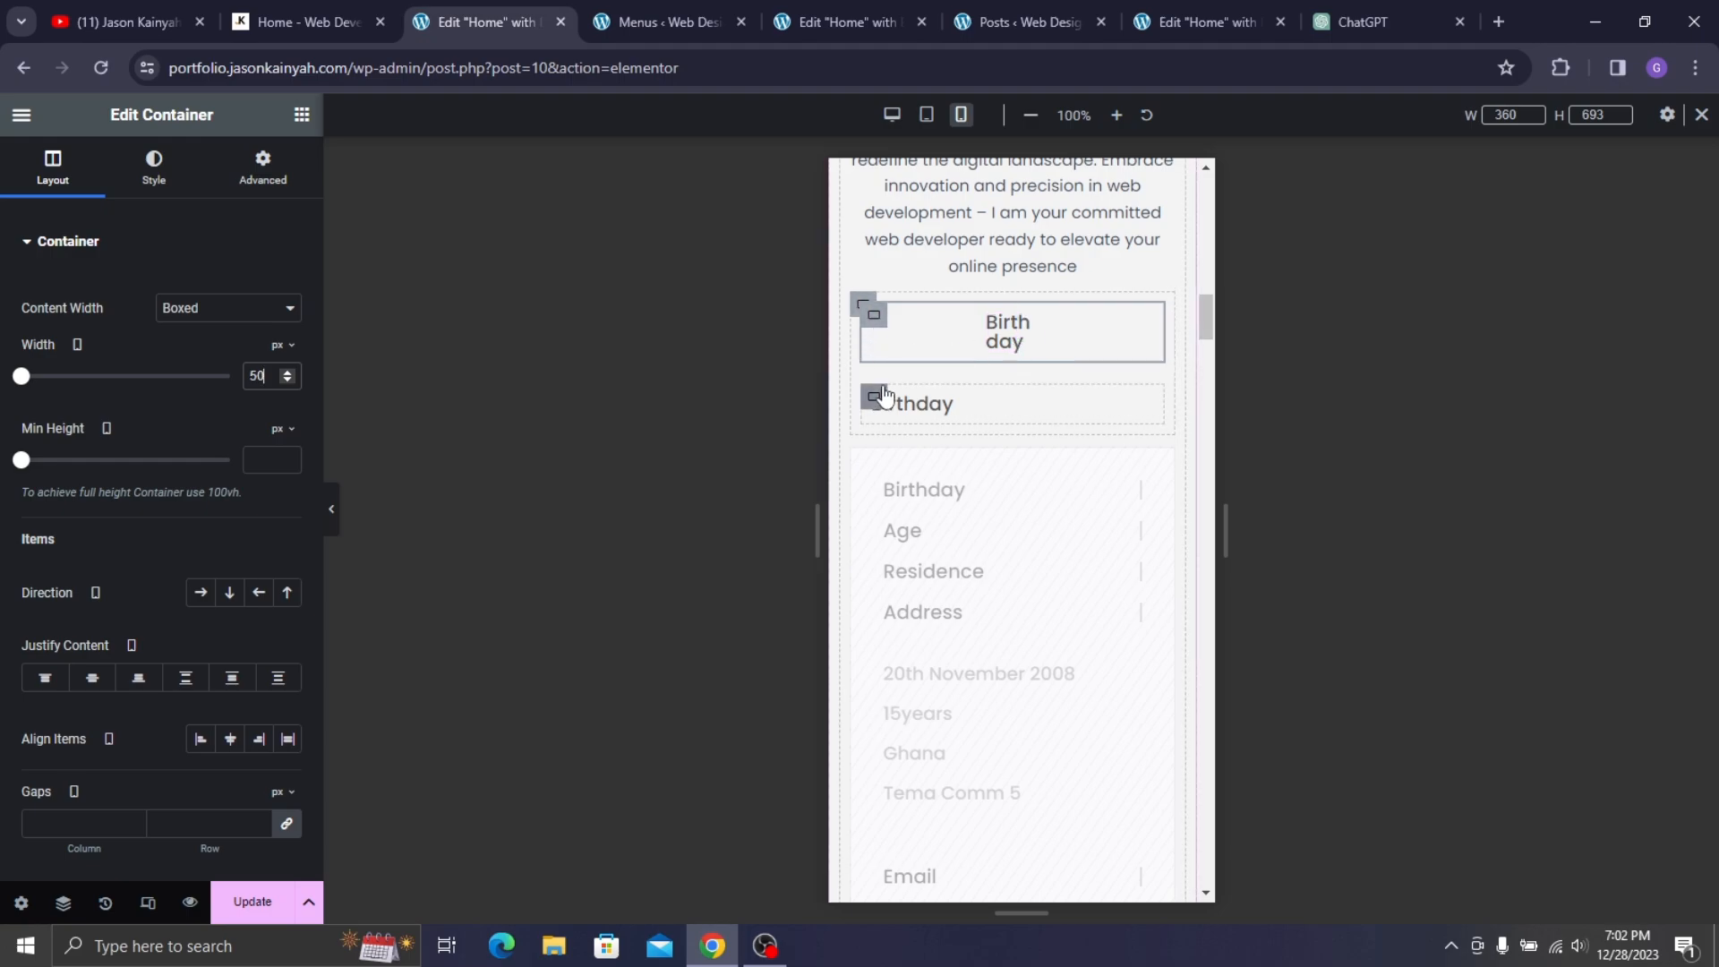
- Set the inner container width to 50 and zero the row's item gaps
{"action": "double_click", "coordinate": [259, 376]}
{"action": "type", "text": "50"}
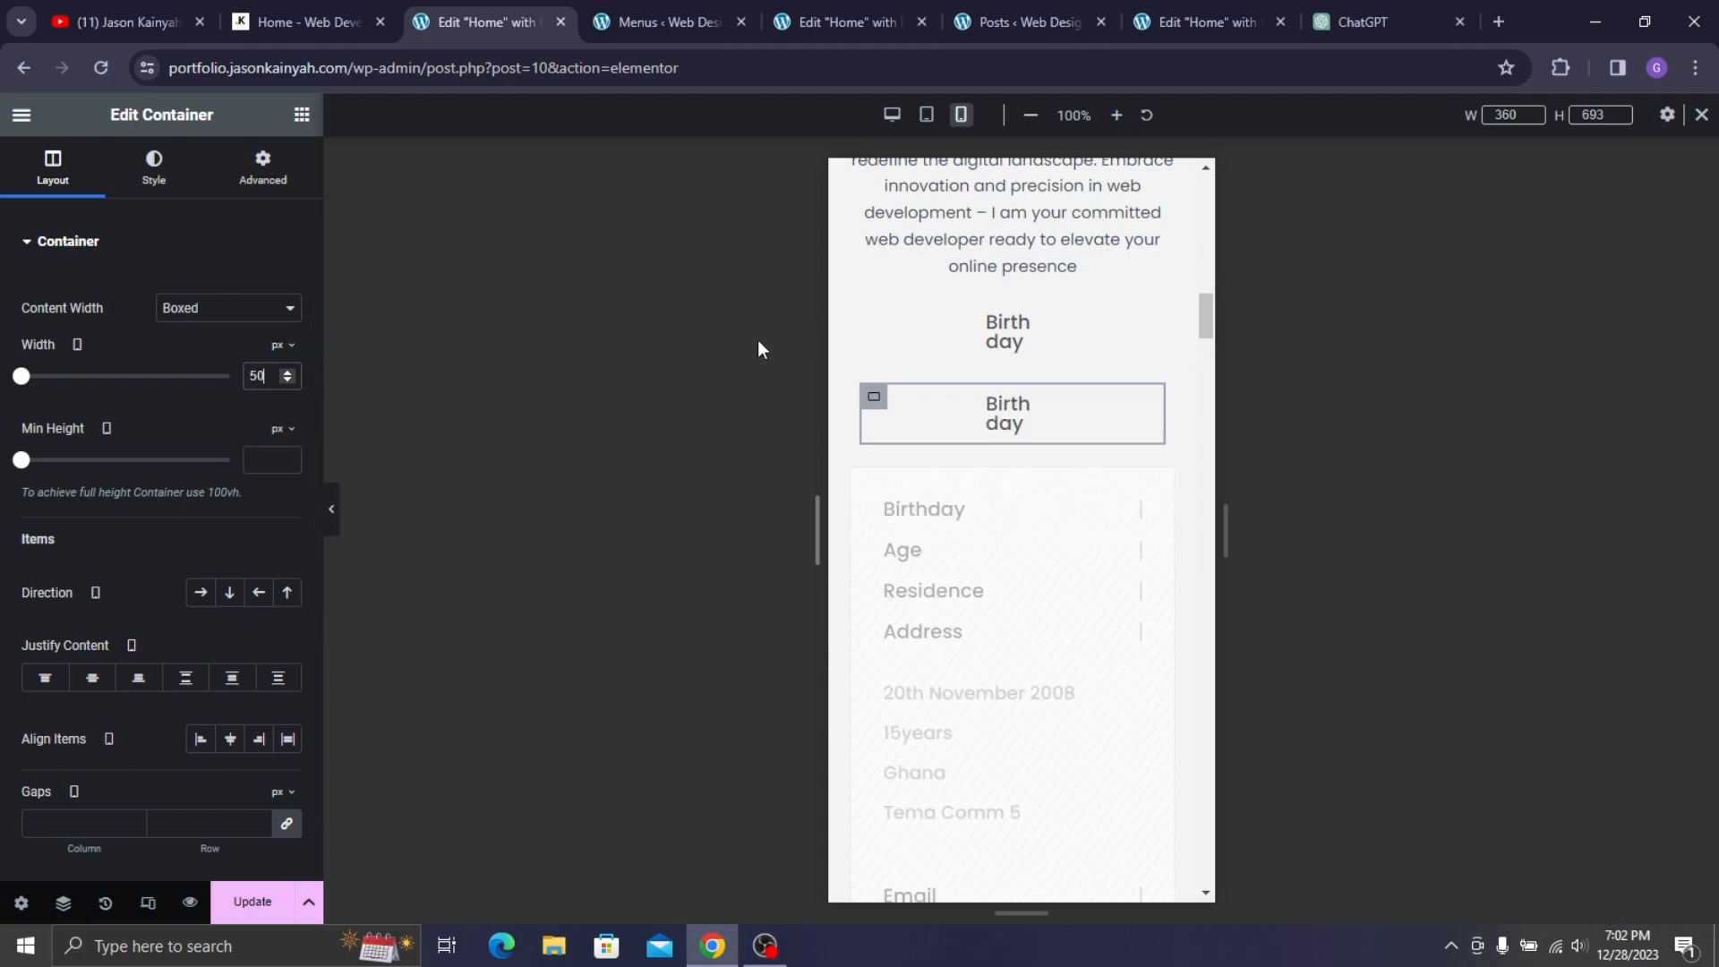
{"action": "left_click", "coordinate": [857, 308]}
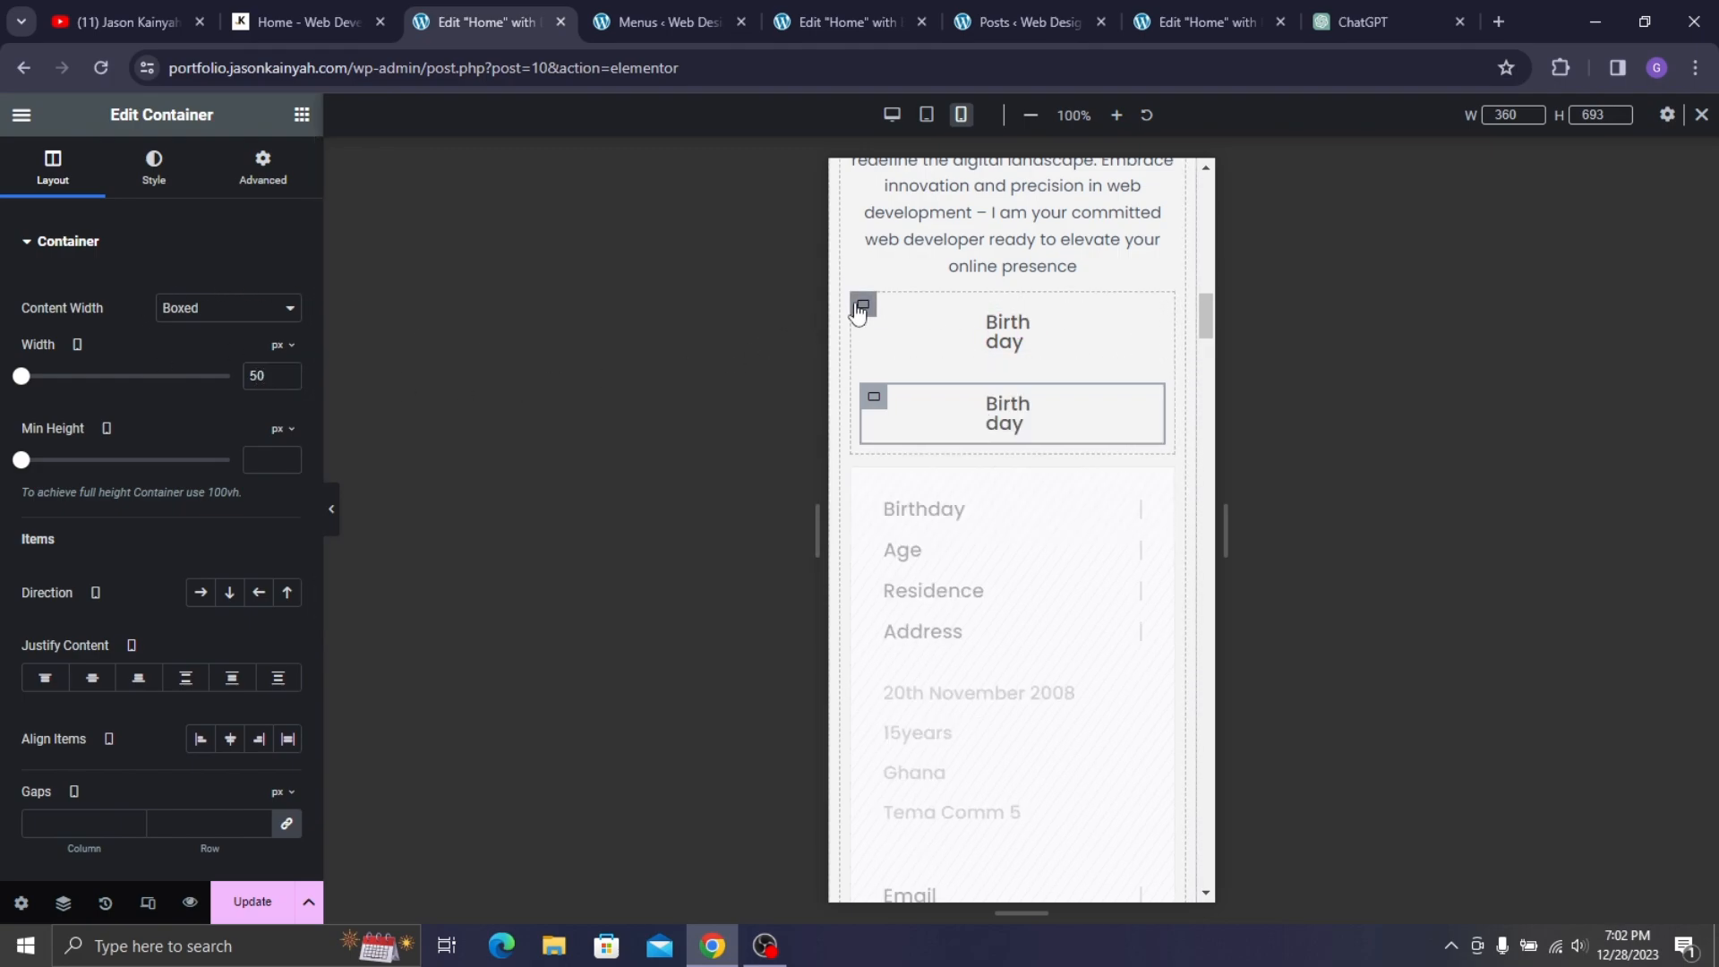
{"action": "left_click", "coordinate": [863, 305]}
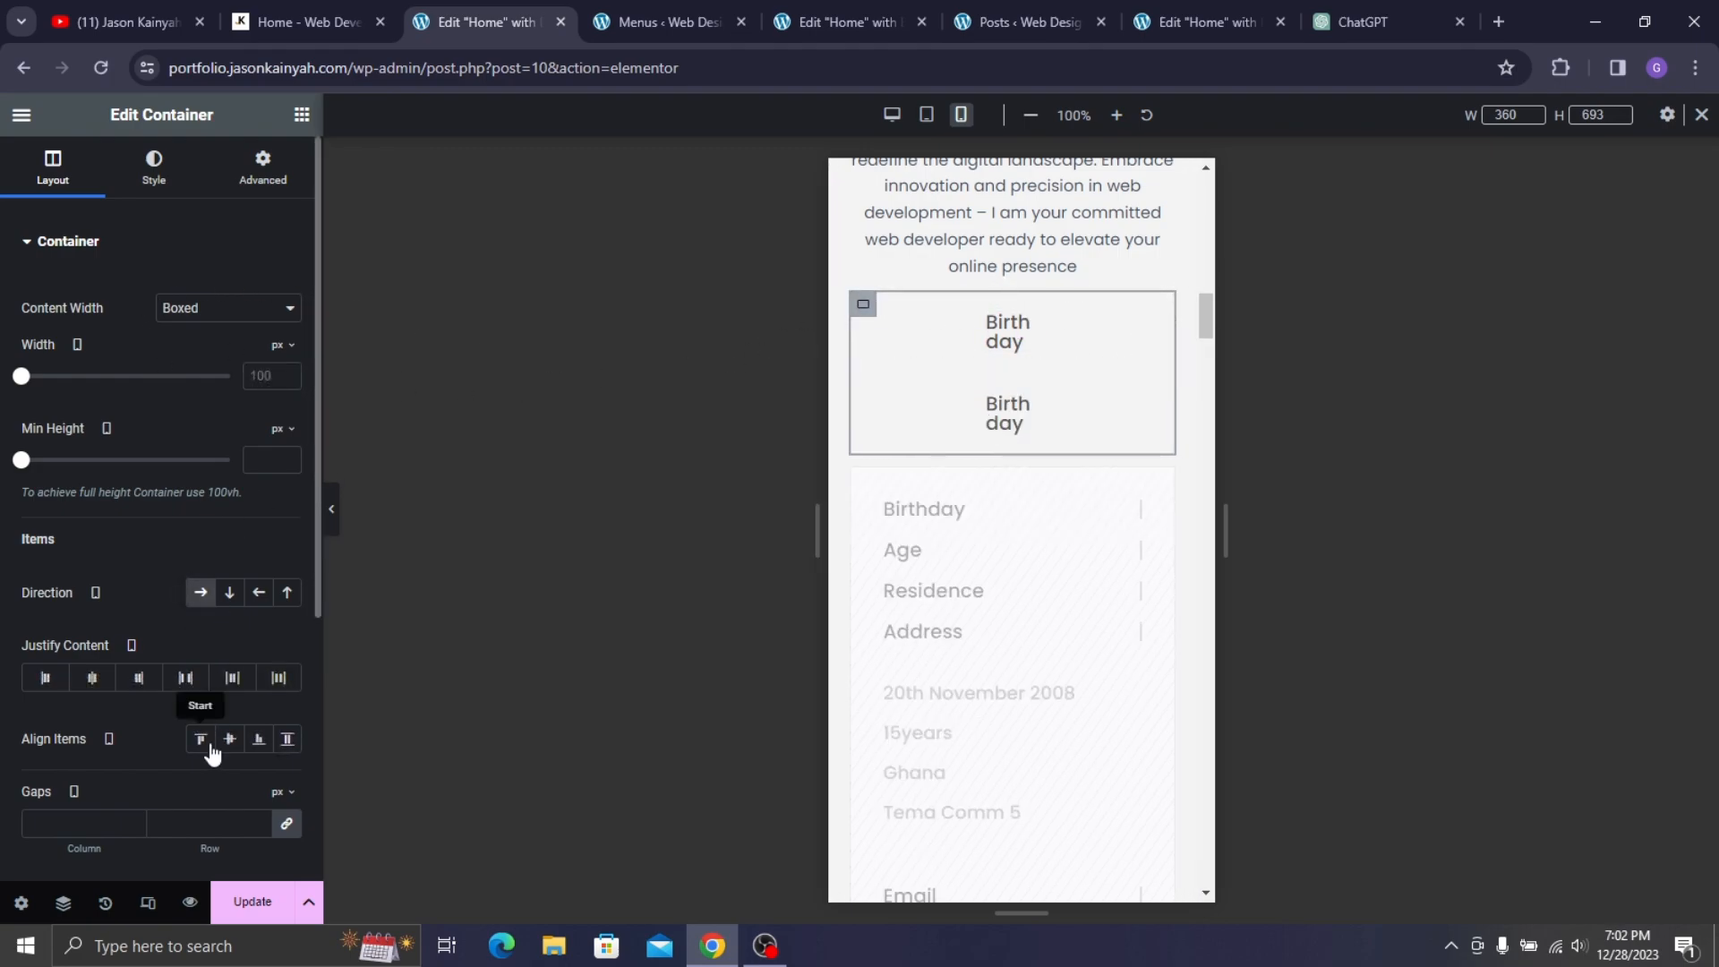
{"action": "left_click", "coordinate": [288, 825]}
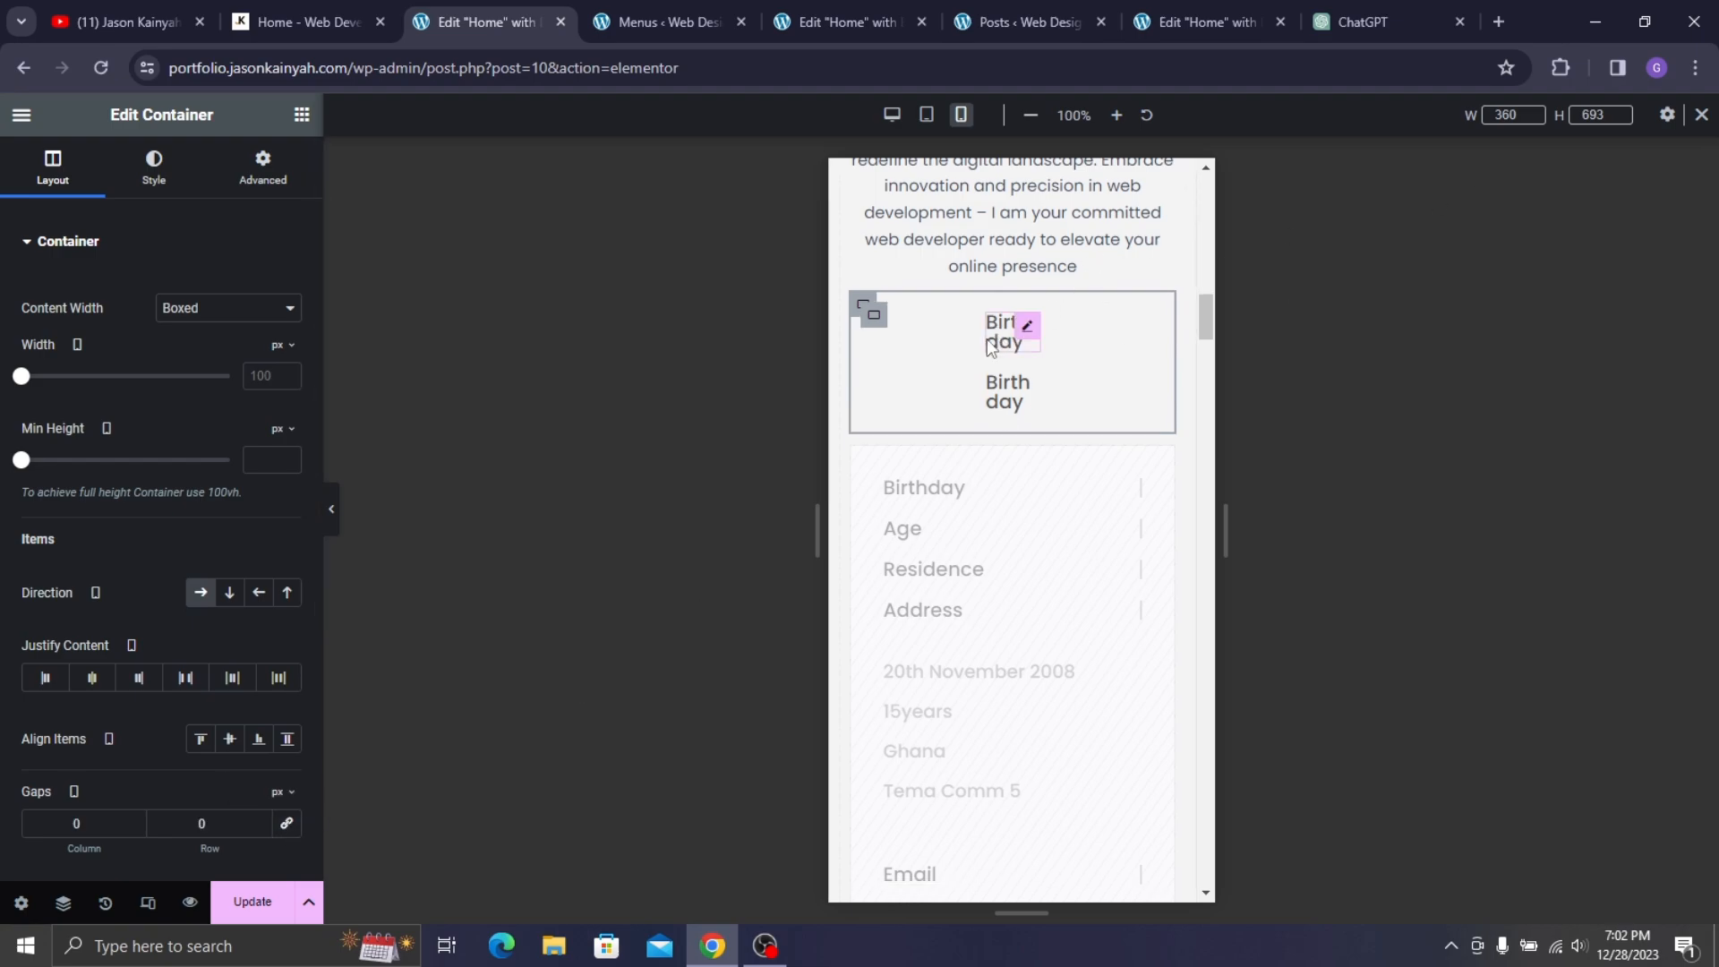
- Move the second Birthday heading into the inner box so both sit on one line
{"action": "left_click_drag", "start_coordinate": [1160, 334], "coordinate": [873, 323]}
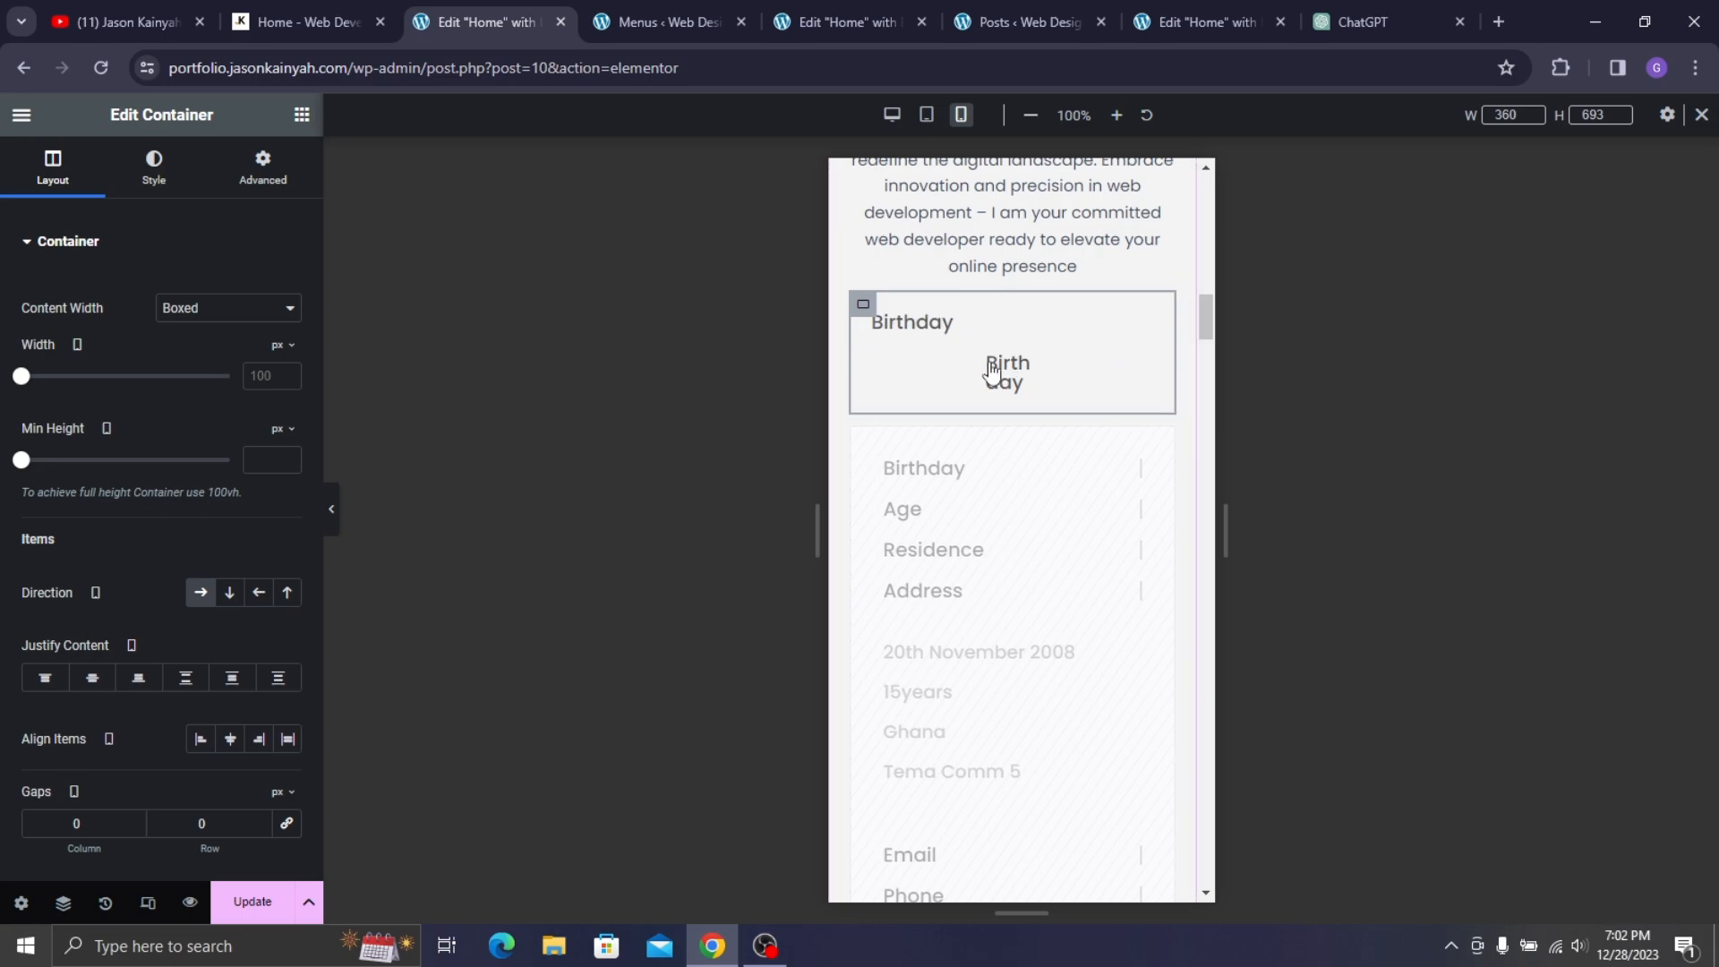
{"action": "left_click_drag", "start_coordinate": [1156, 373], "coordinate": [1004, 374]}
{"action": "left_click_drag", "start_coordinate": [1130, 338], "coordinate": [1119, 338]}
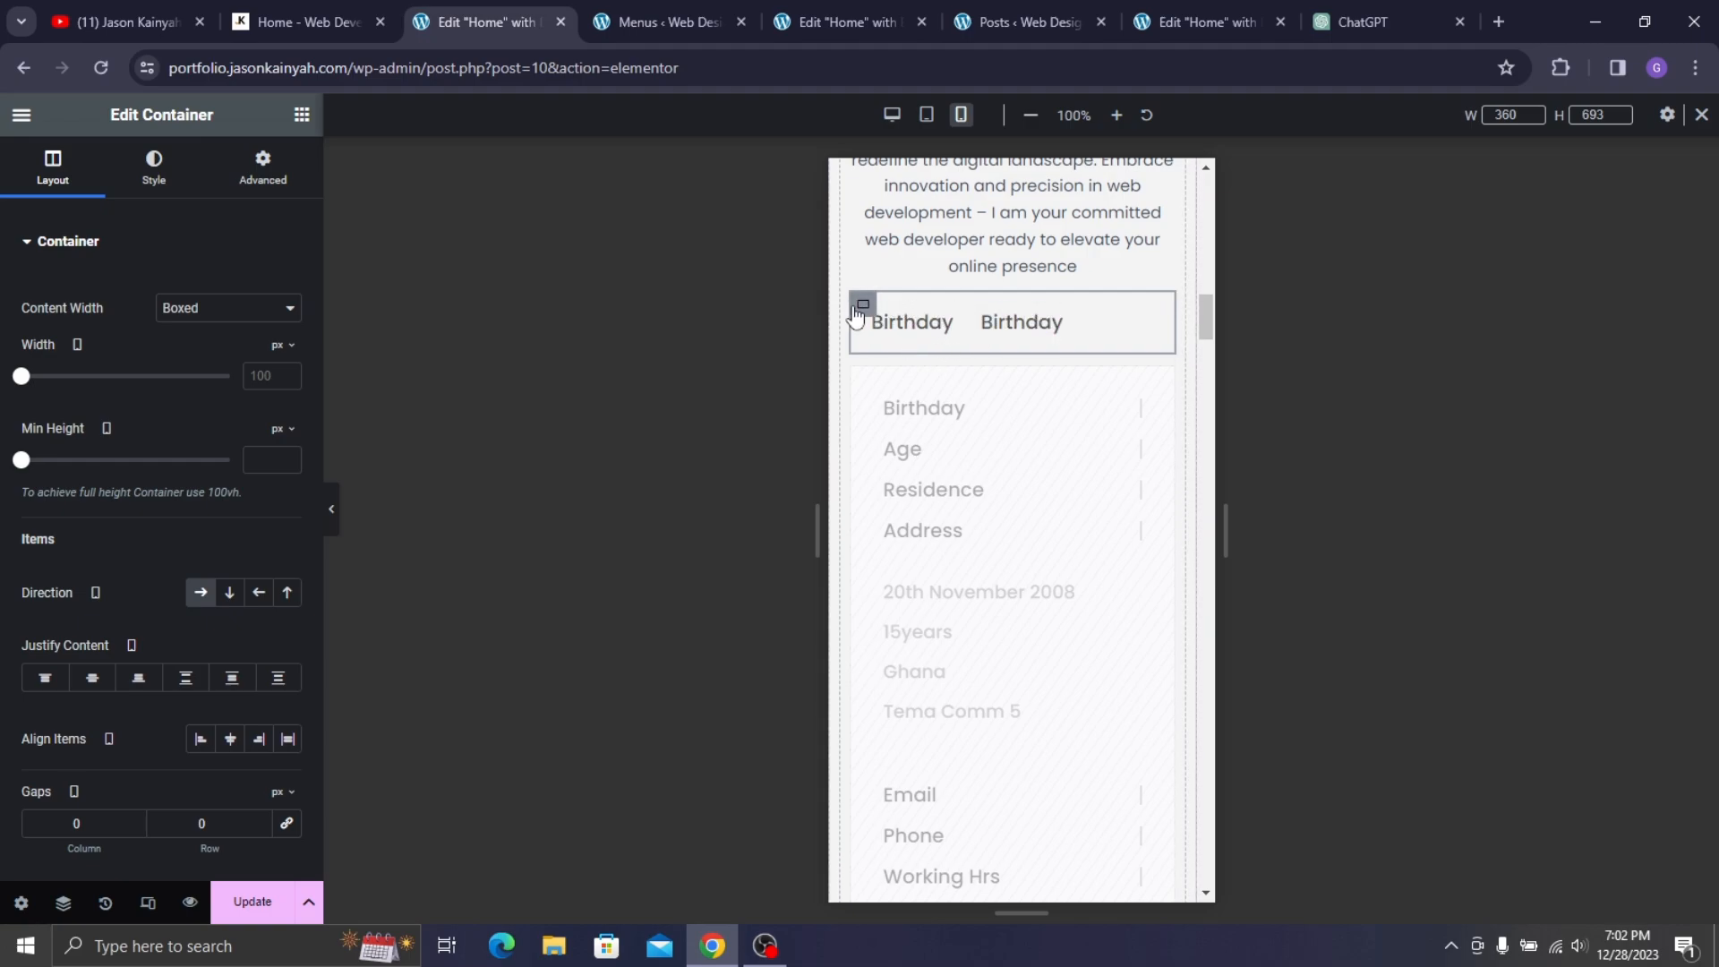
- Centre the two Birthday headings in their row with a 10 px column gap
{"action": "scroll", "coordinate": [105, 696], "scroll_direction": "down", "scroll_amount": 1}
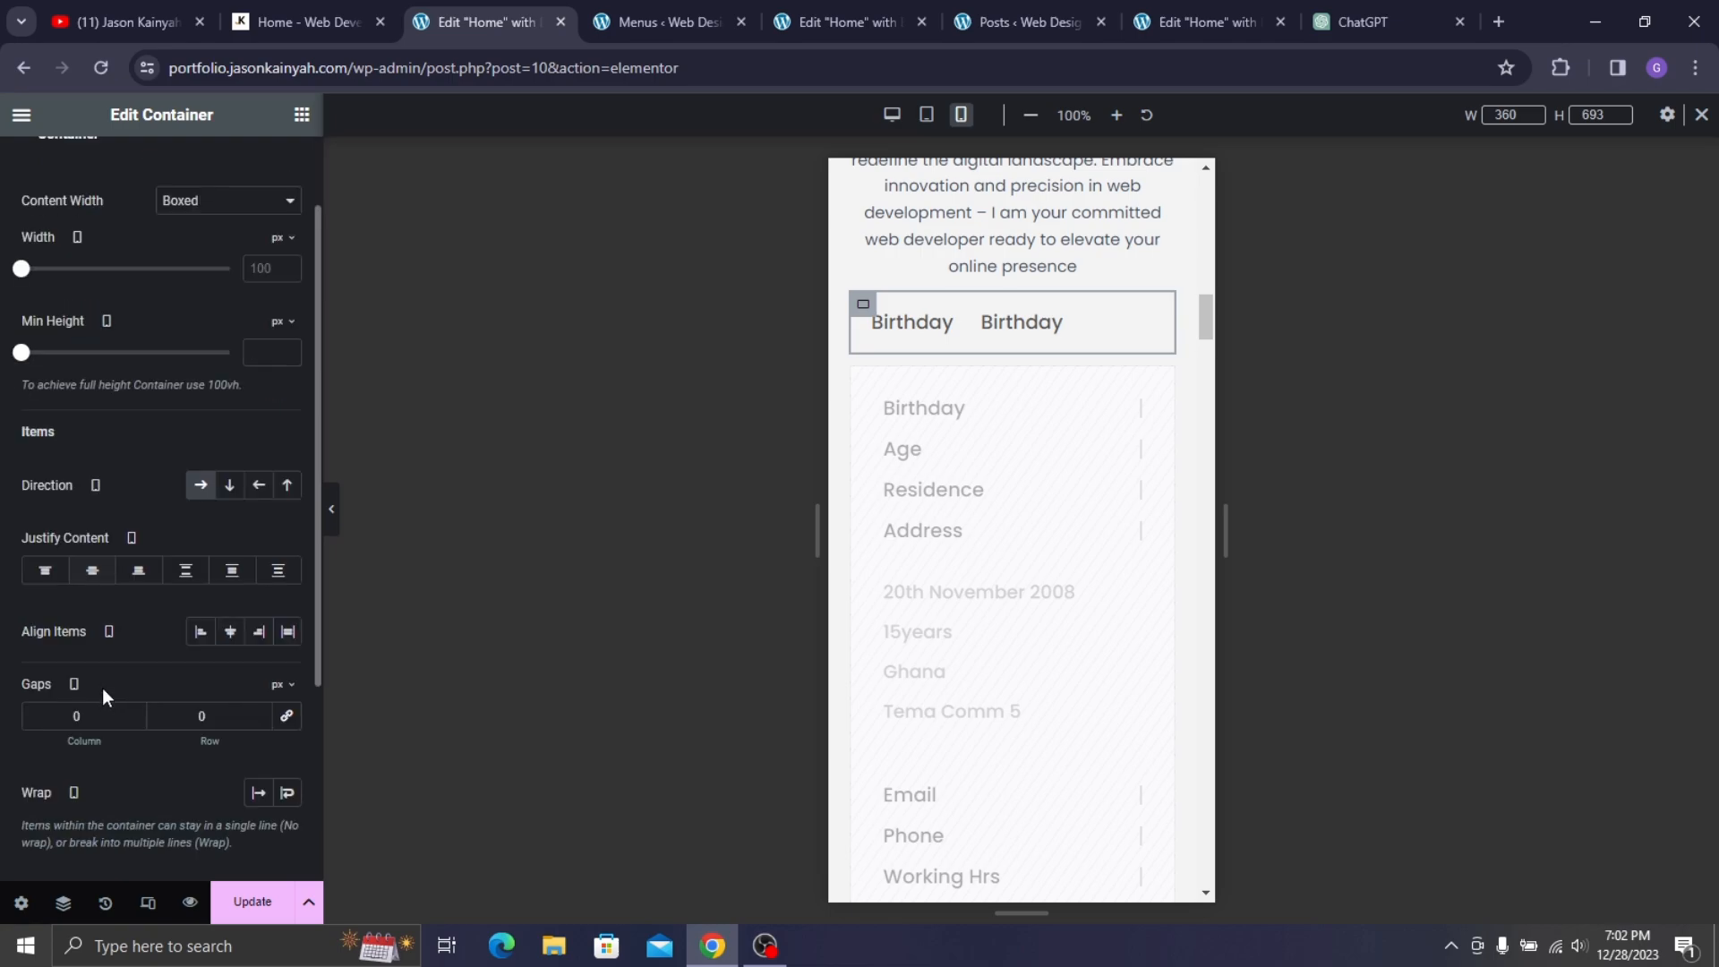
{"action": "left_click", "coordinate": [87, 573]}
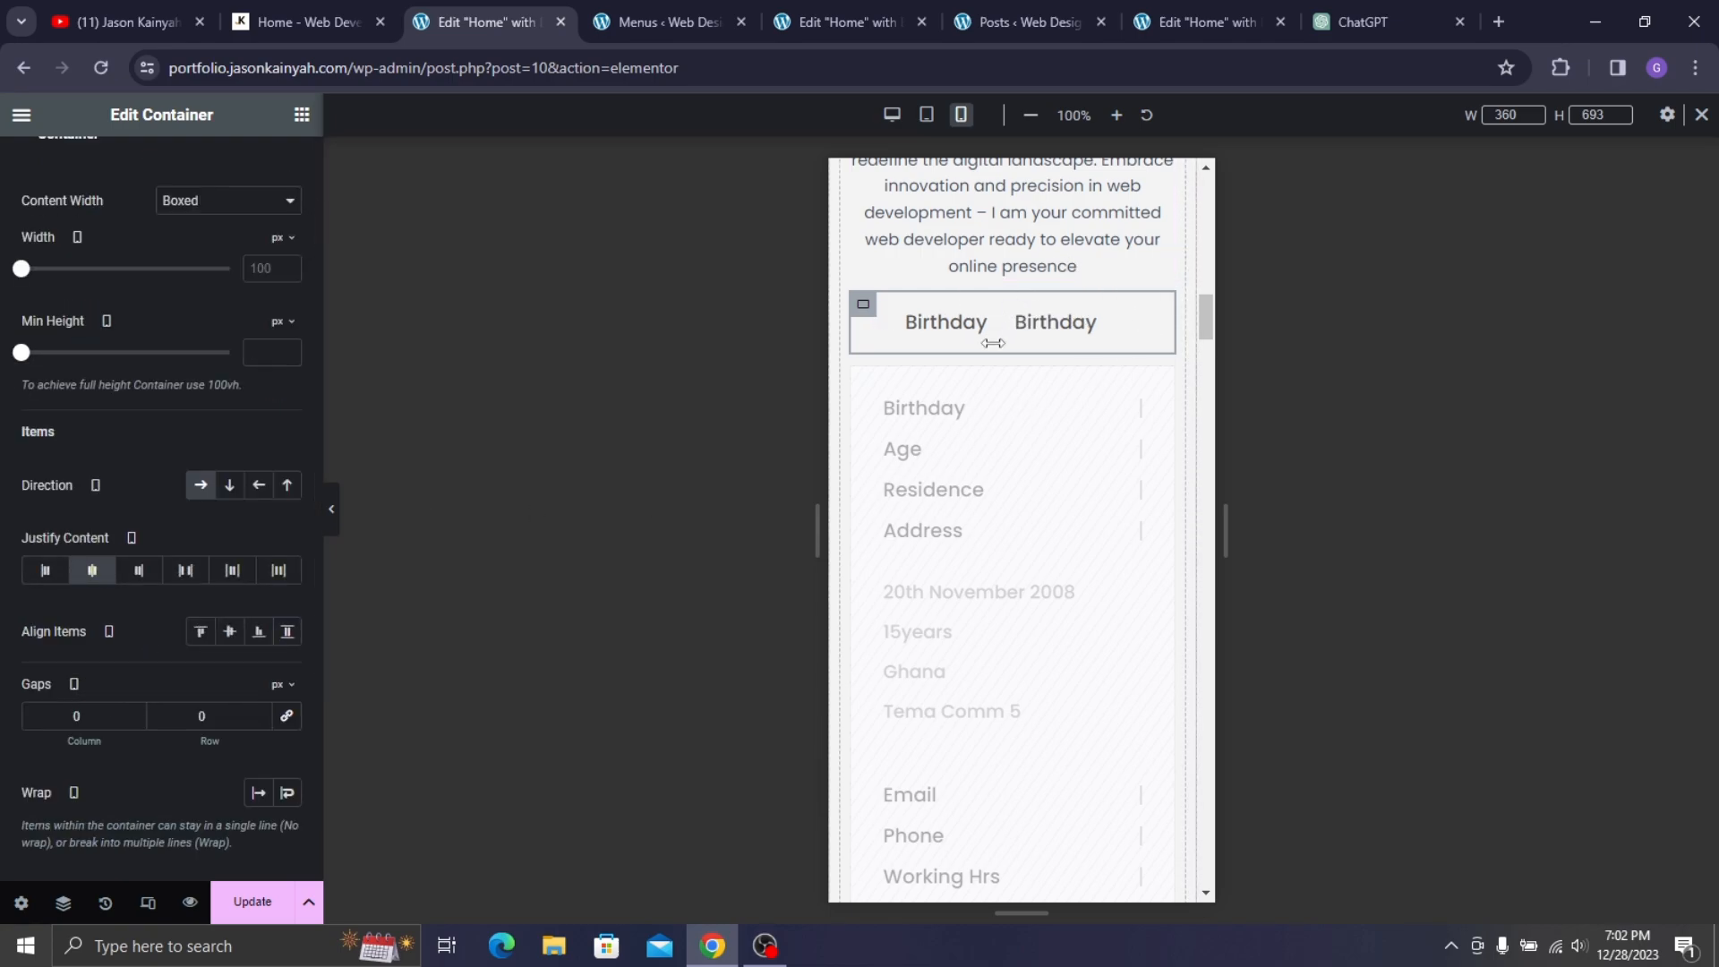
{"action": "left_click", "coordinate": [102, 712]}
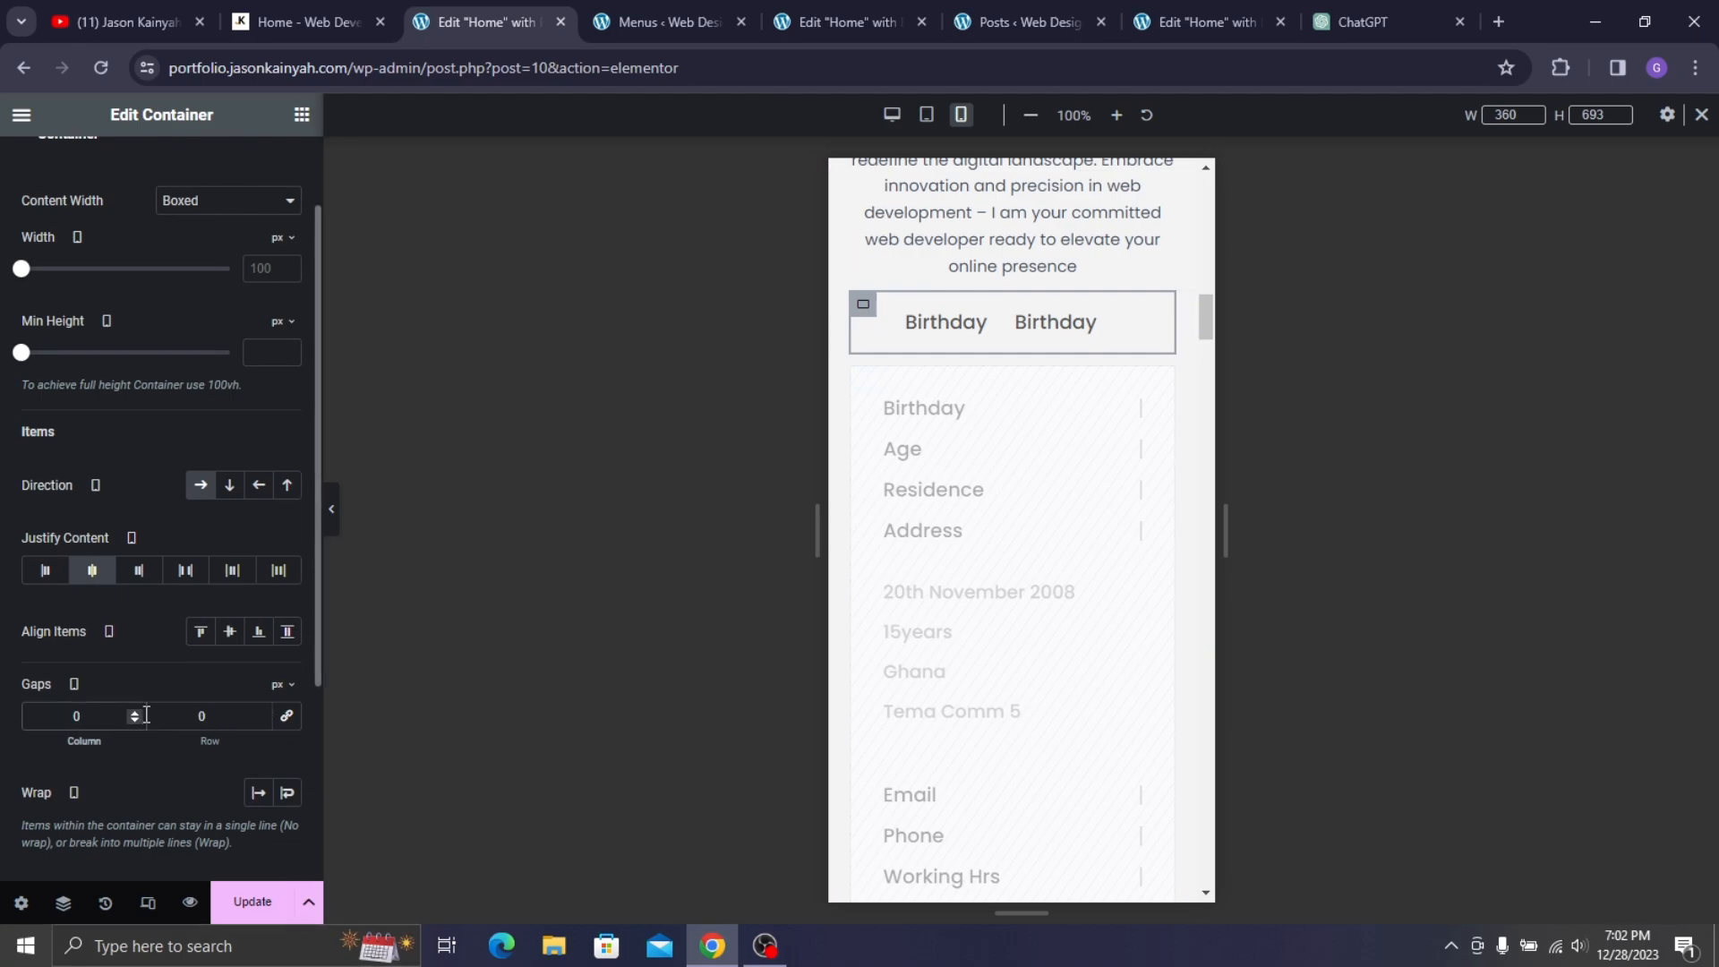
{"action": "left_click", "coordinate": [135, 711]}
{"action": "left_click", "coordinate": [134, 710]}
{"action": "left_click", "coordinate": [135, 711]}
{"action": "left_click", "coordinate": [134, 710]}
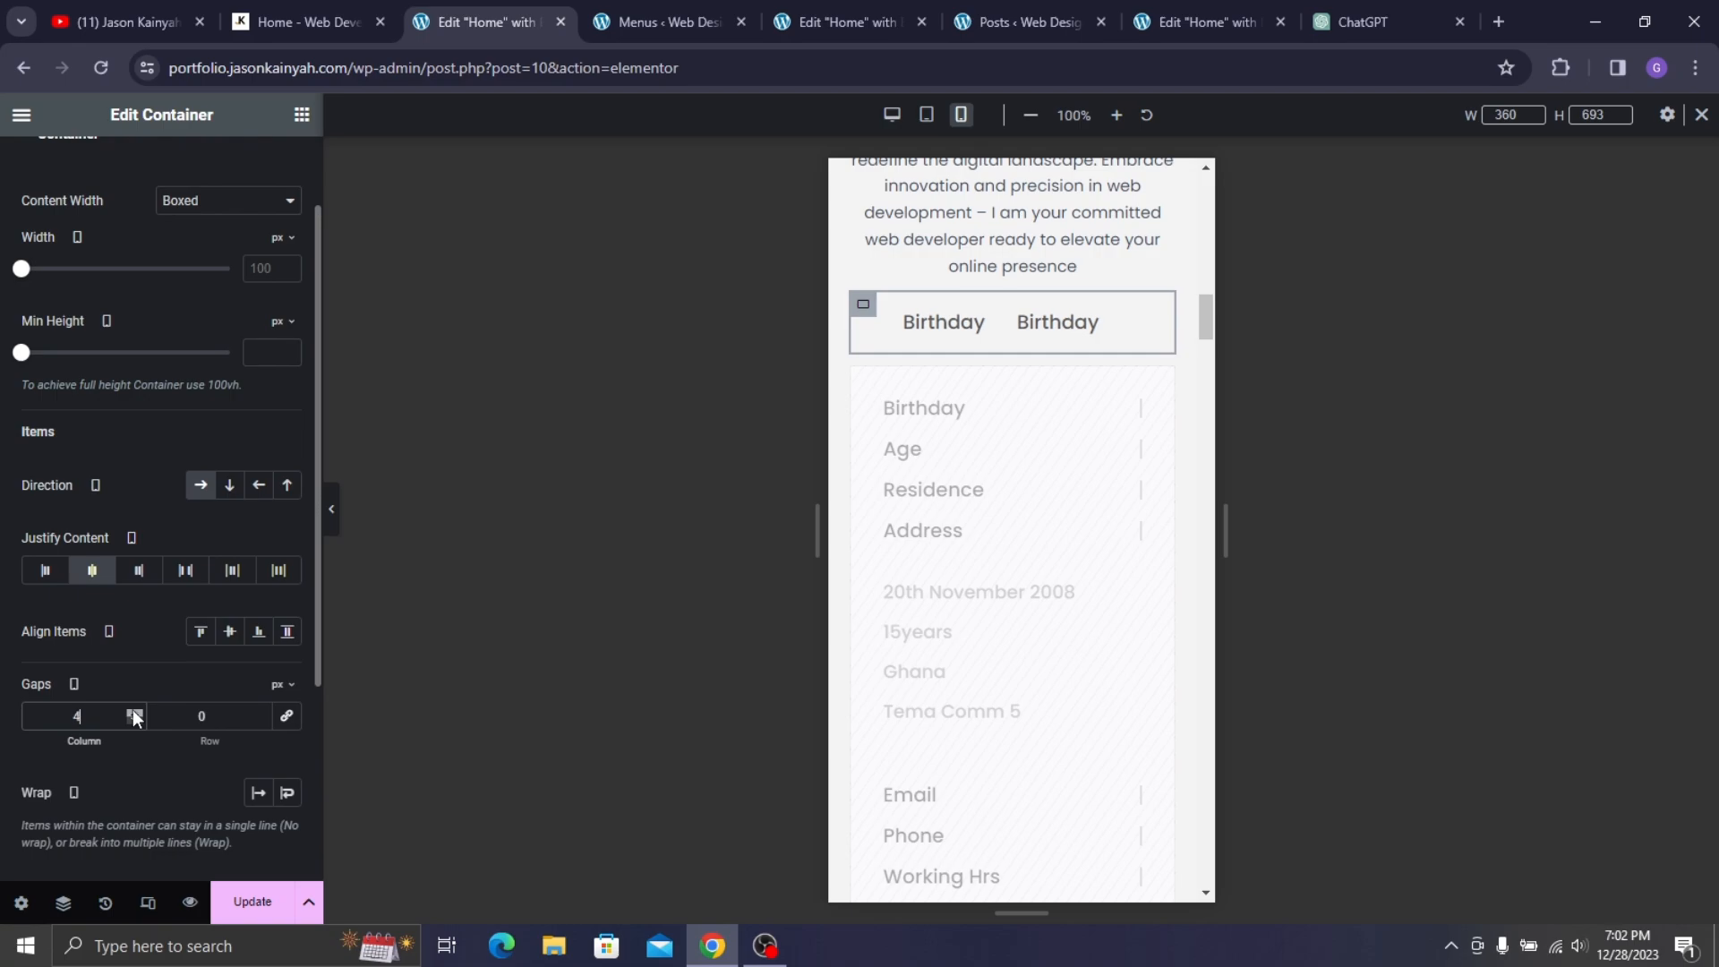
{"action": "left_click", "coordinate": [134, 712]}
{"action": "left_click", "coordinate": [134, 712]}
{"action": "left_click", "coordinate": [134, 712]}
{"action": "left_click", "coordinate": [134, 713]}
{"action": "left_click", "coordinate": [134, 713]}
{"action": "left_click", "coordinate": [135, 712]}
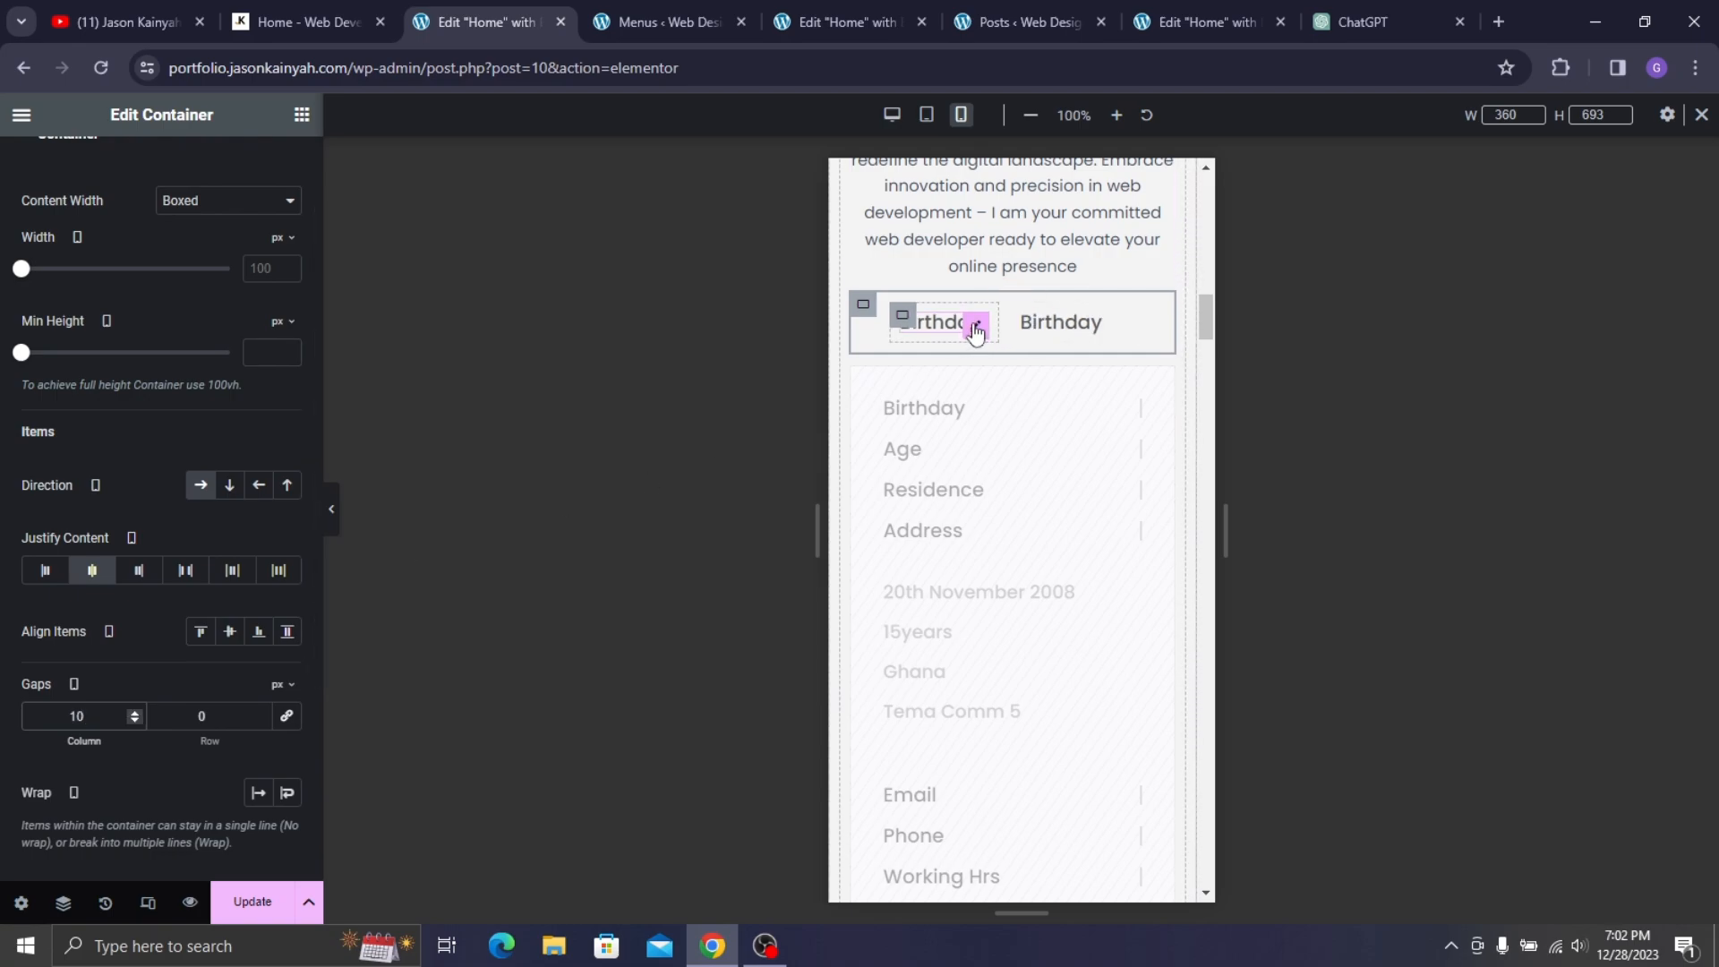
- Give the left Birthday box a solid 2 px right border in grey #696969
{"action": "left_click", "coordinate": [981, 329]}
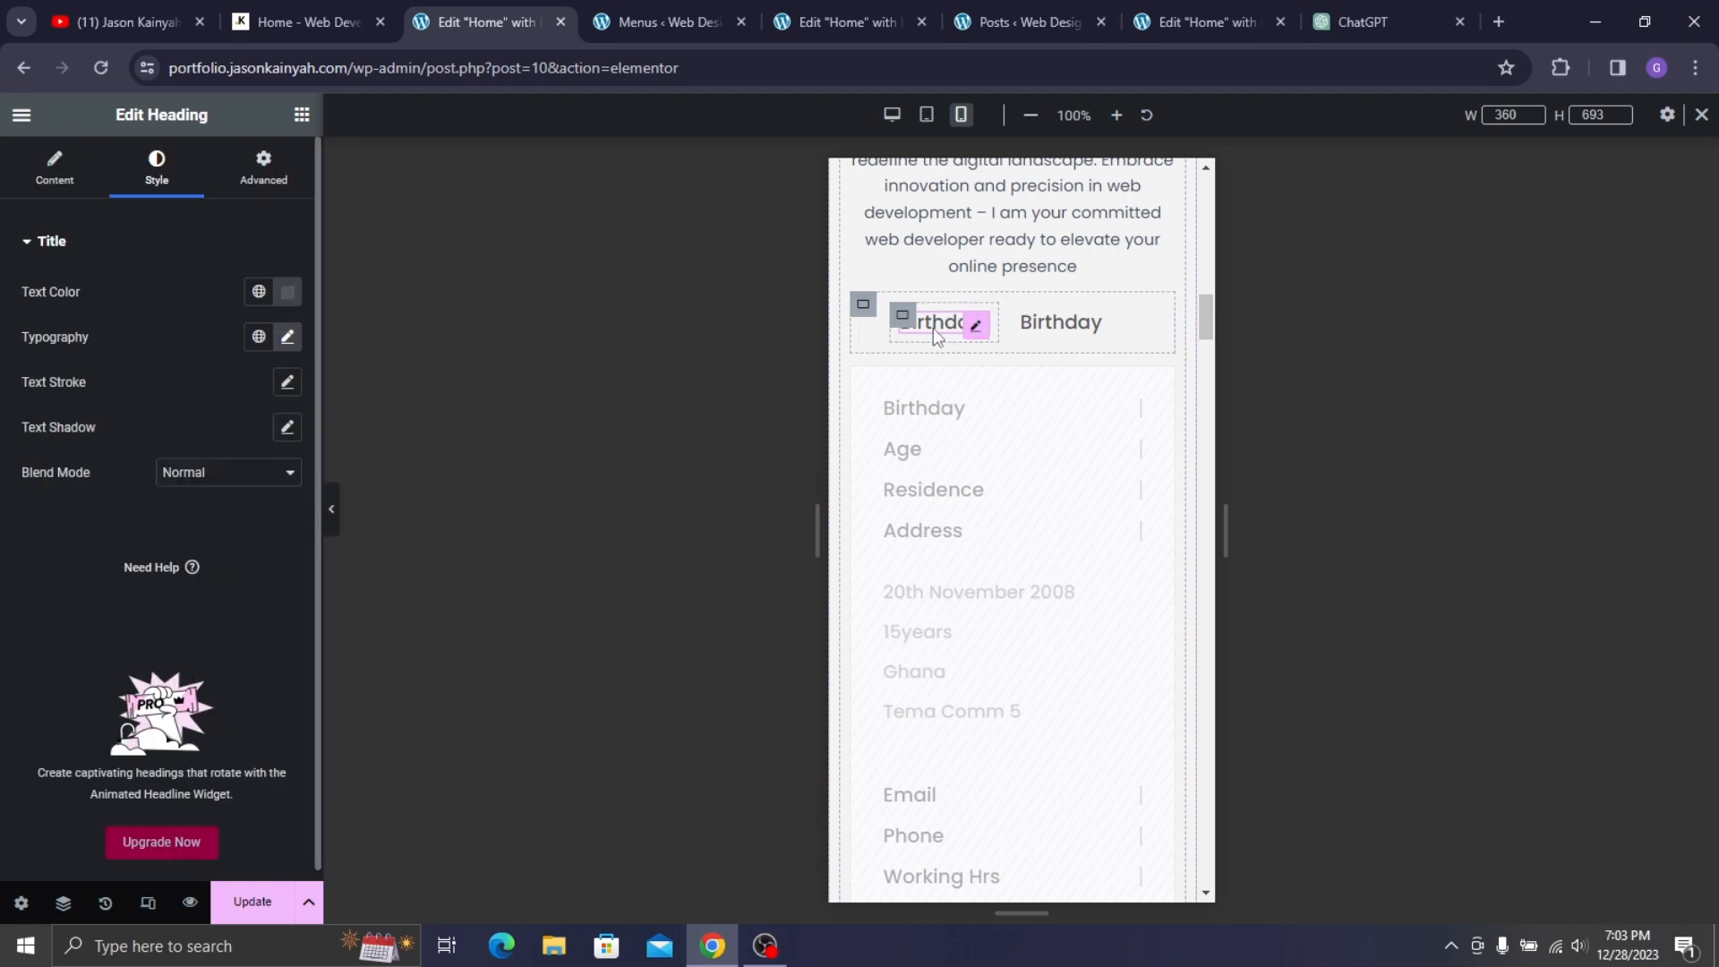
{"action": "left_click", "coordinate": [904, 318]}
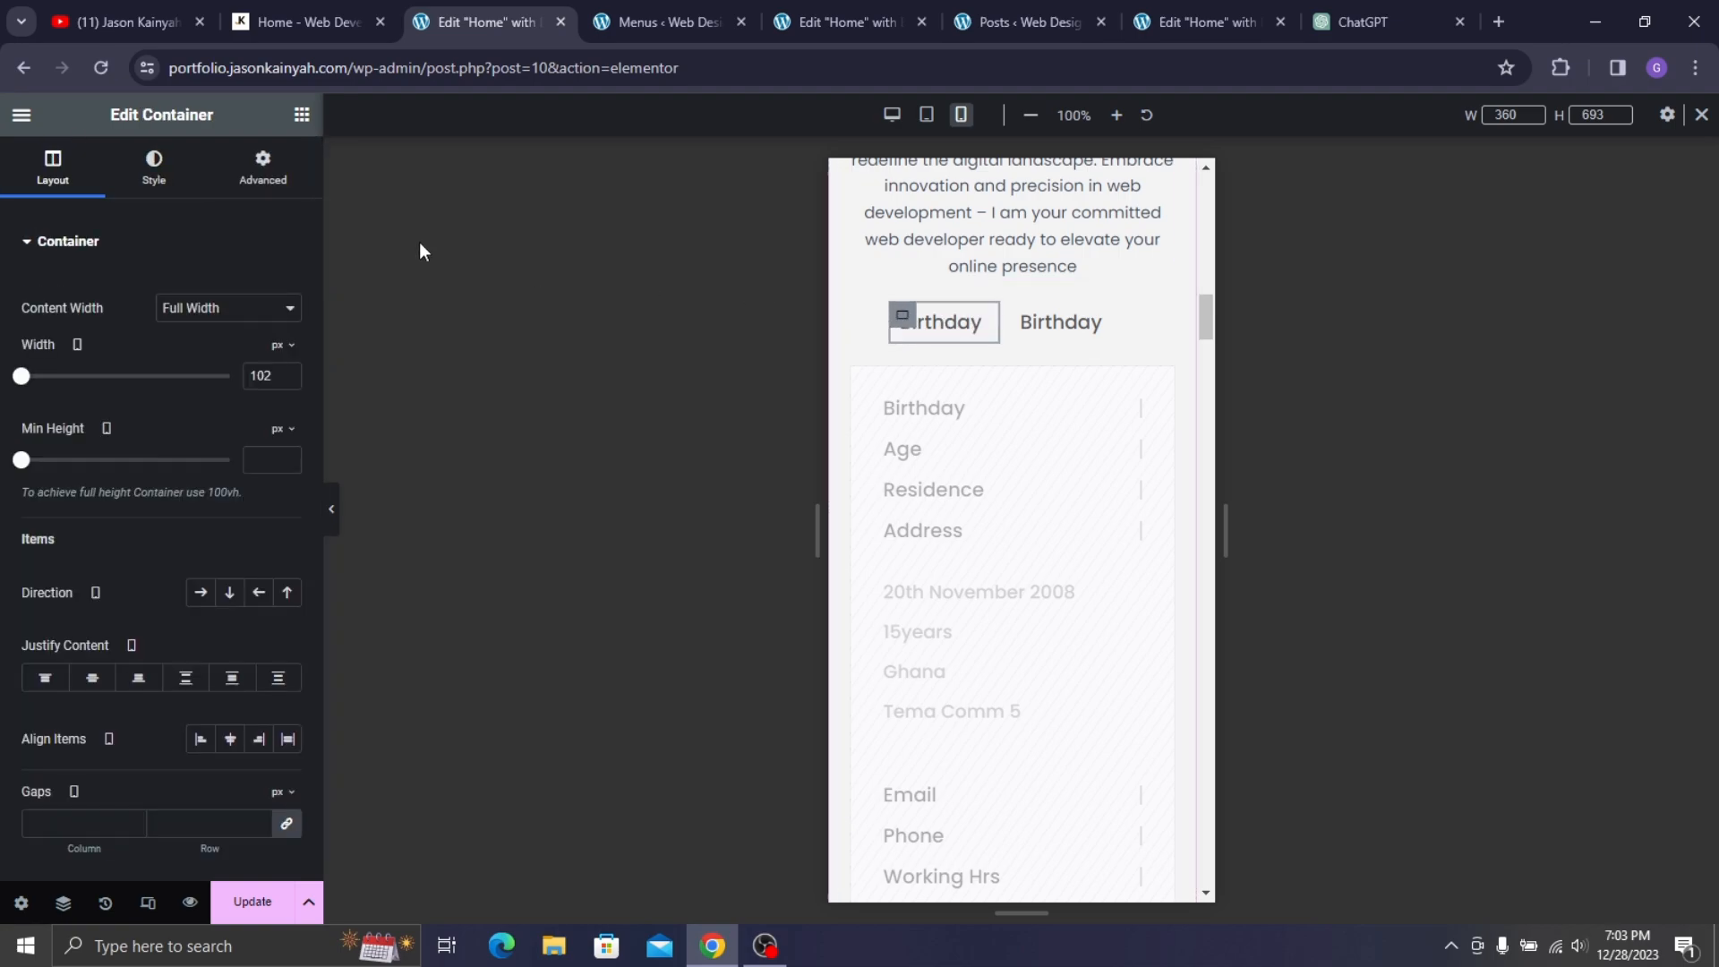
{"action": "left_click", "coordinate": [154, 165]}
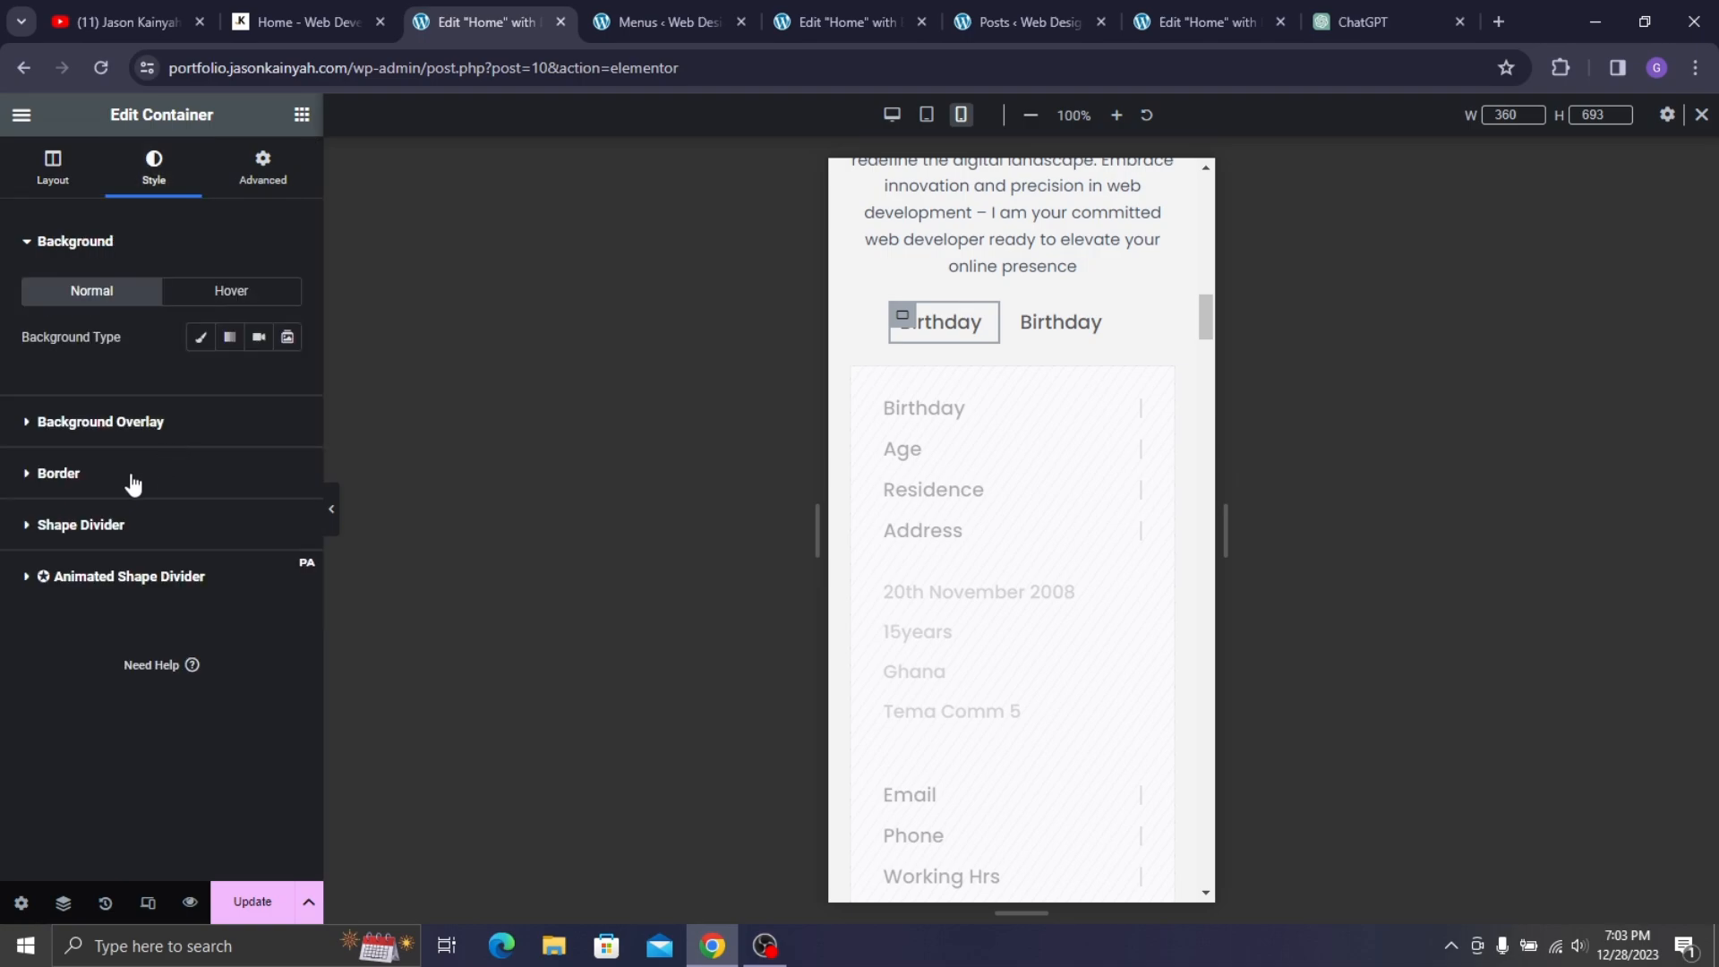
{"action": "left_click", "coordinate": [131, 474]}
{"action": "left_click", "coordinate": [240, 443]}
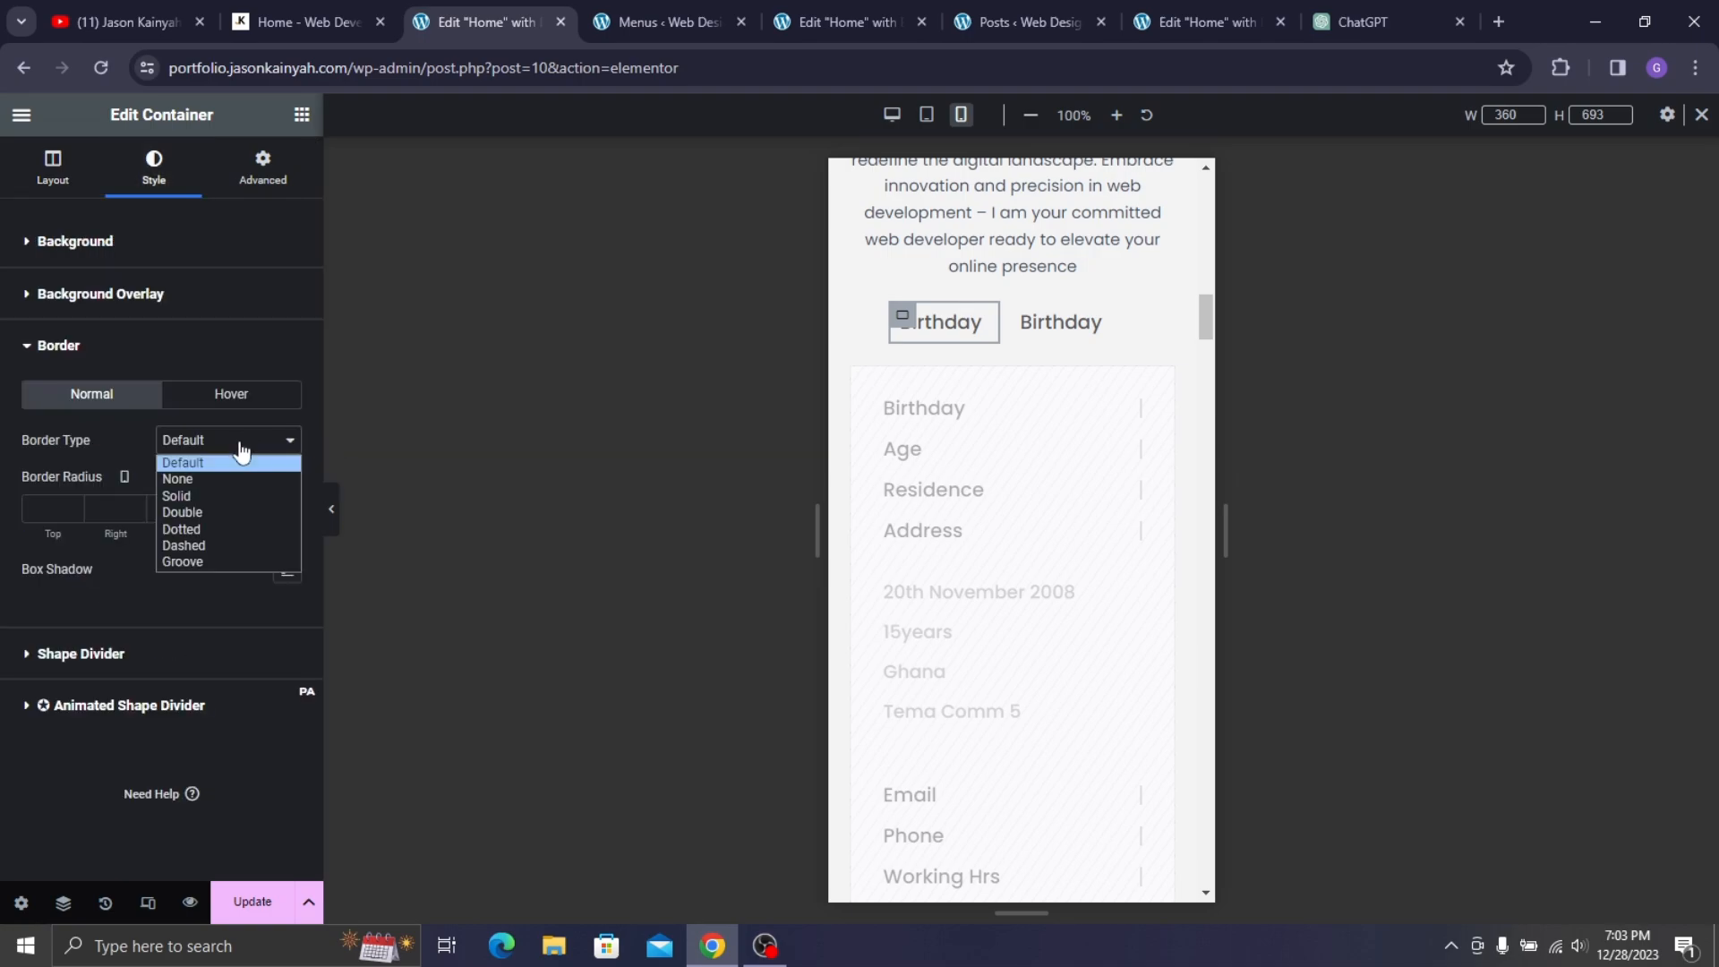
{"action": "left_click", "coordinate": [228, 493]}
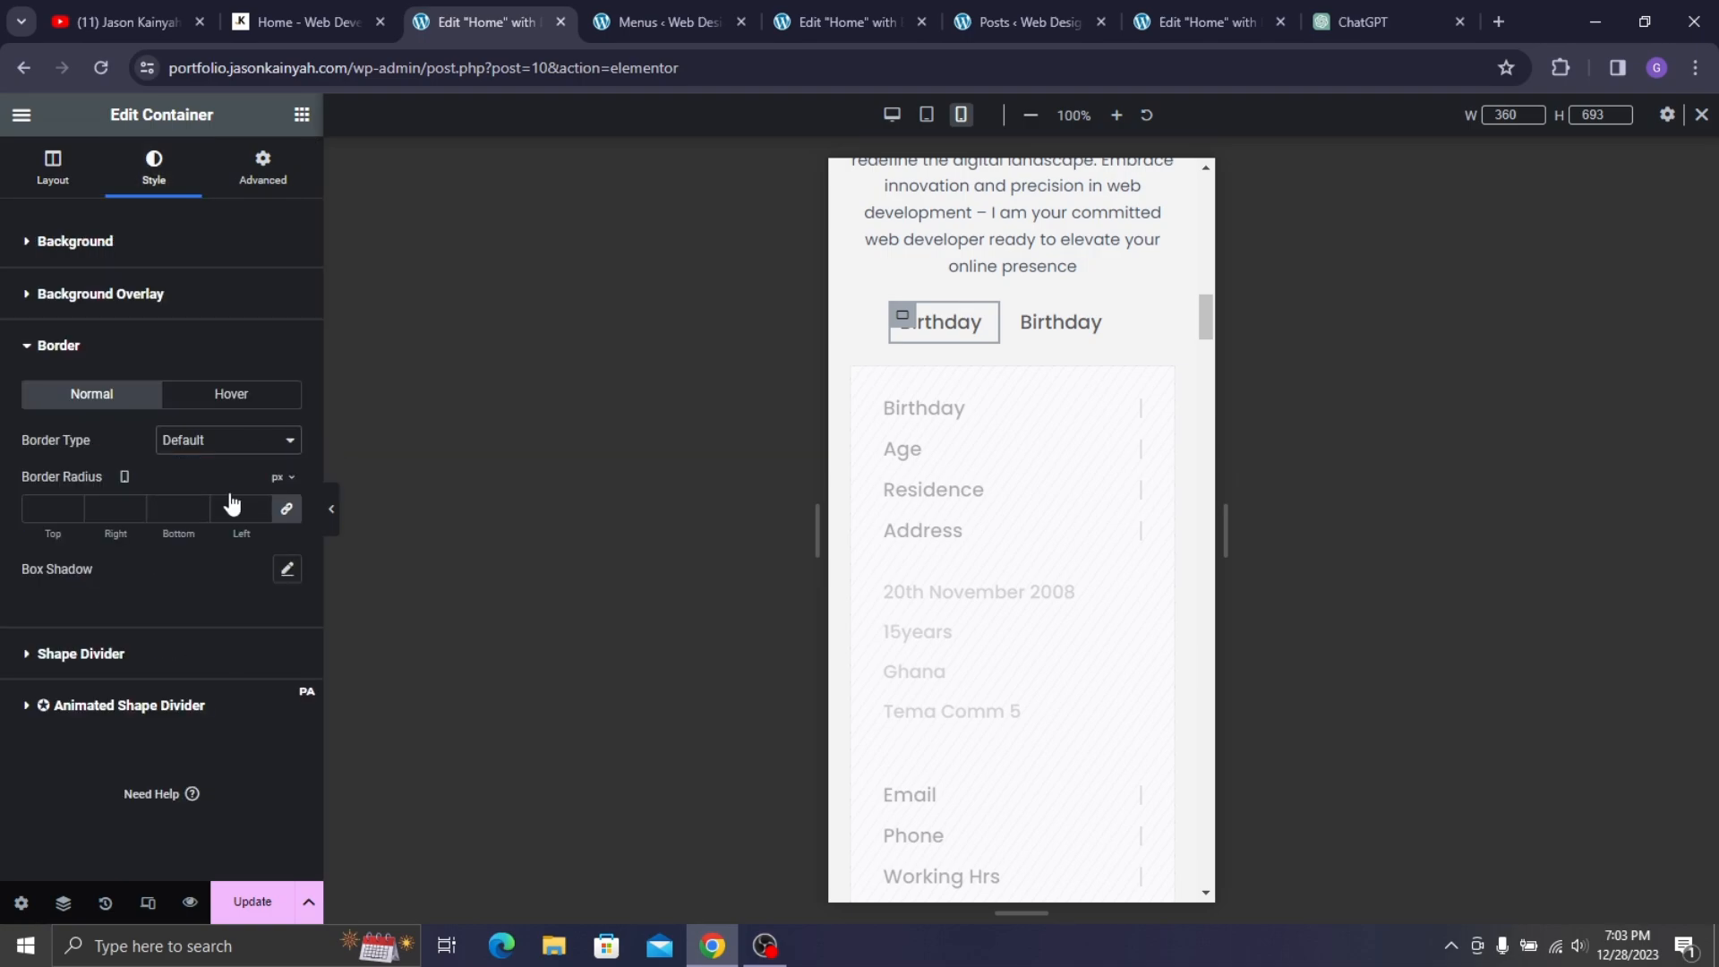
{"action": "left_click", "coordinate": [288, 513]}
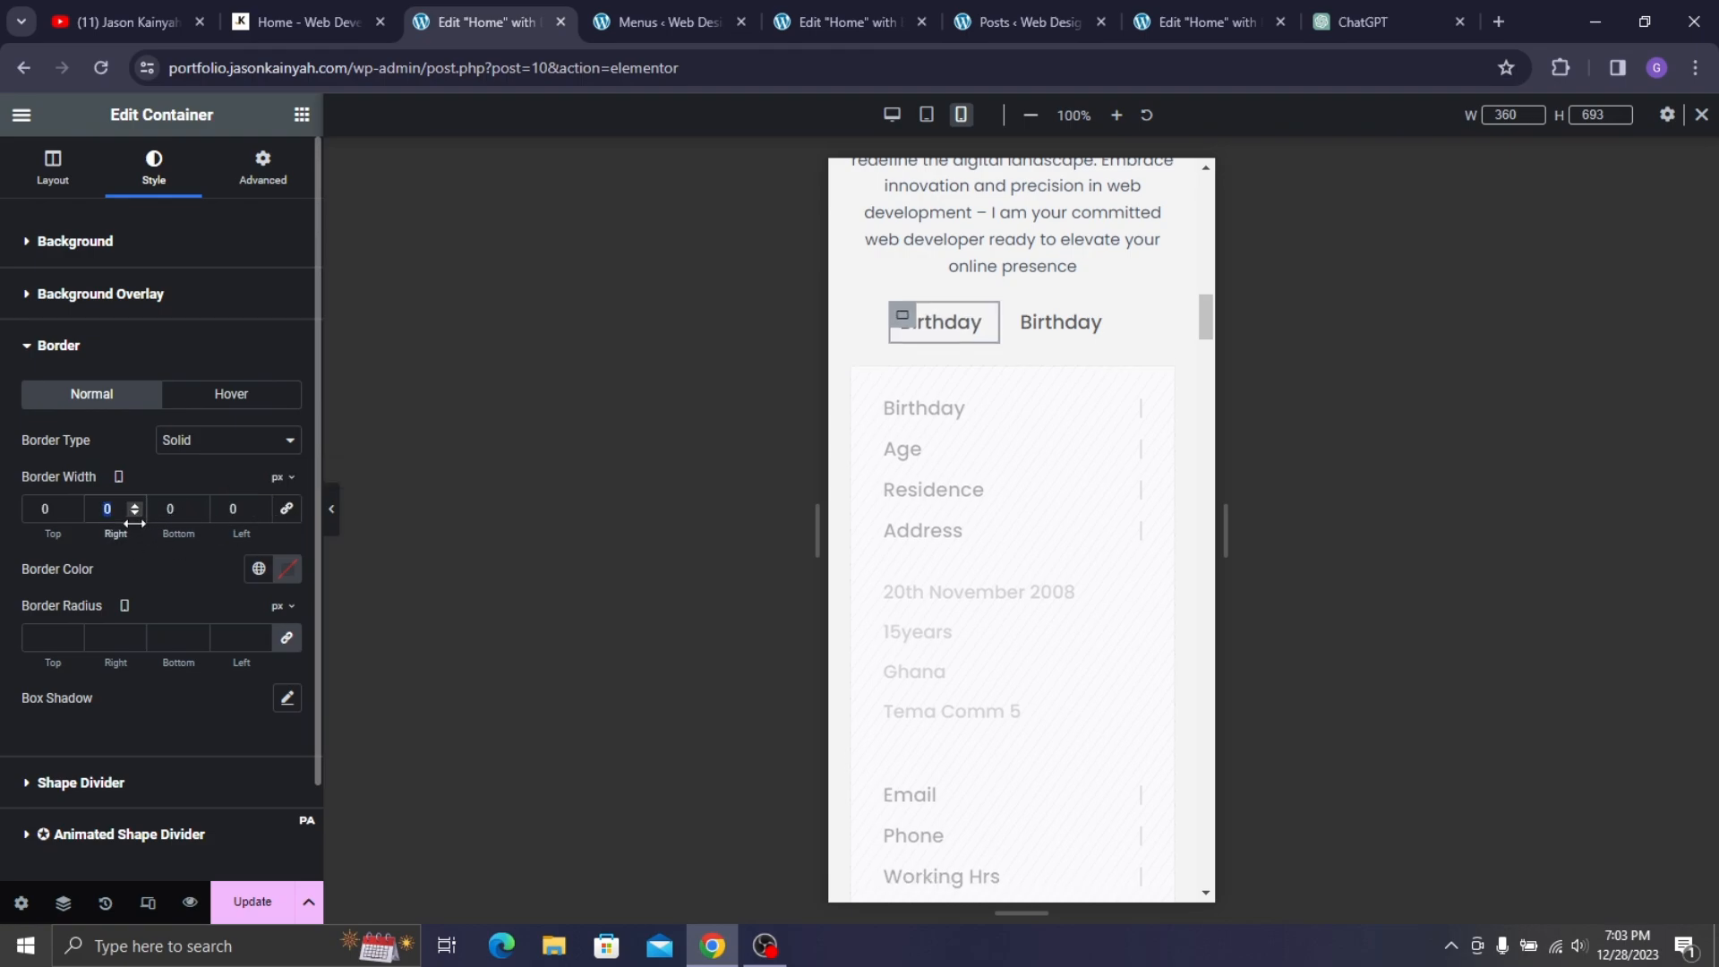
{"action": "type", "text": "2"}
{"action": "left_click", "coordinate": [288, 569]}
{"action": "left_click_drag", "start_coordinate": [175, 706], "coordinate": [136, 720]}
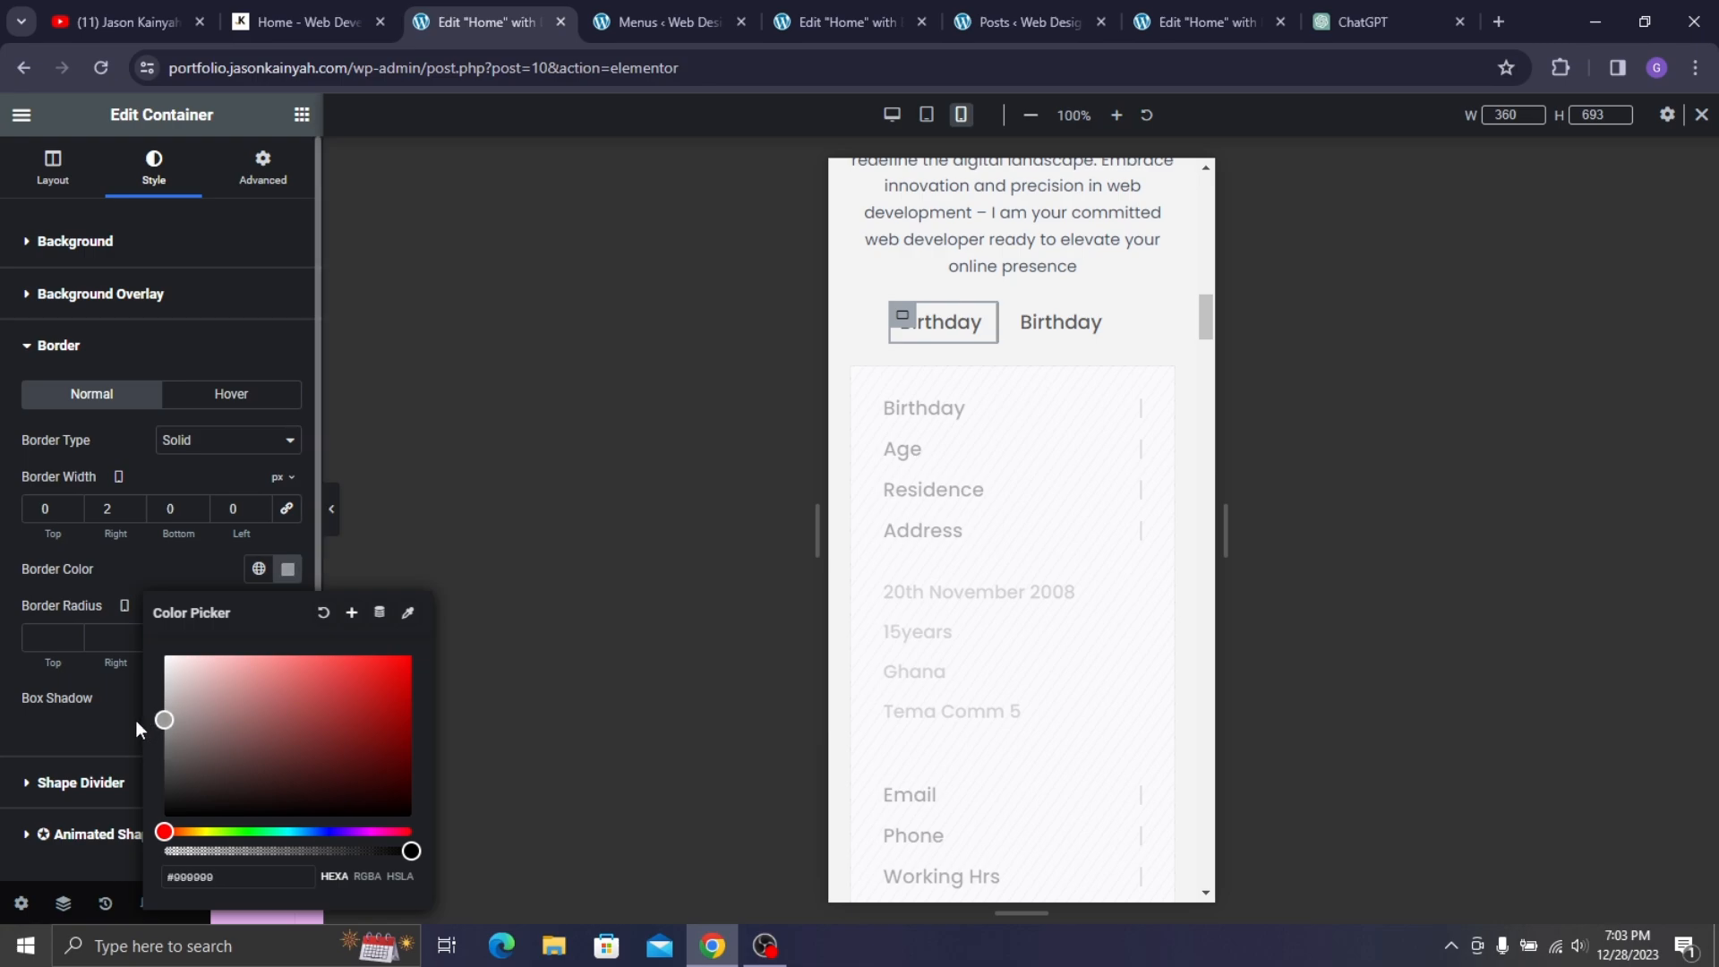
- Adjust the left Birthday box width and widen the row container to 1253 px
{"action": "left_click", "coordinate": [332, 508]}
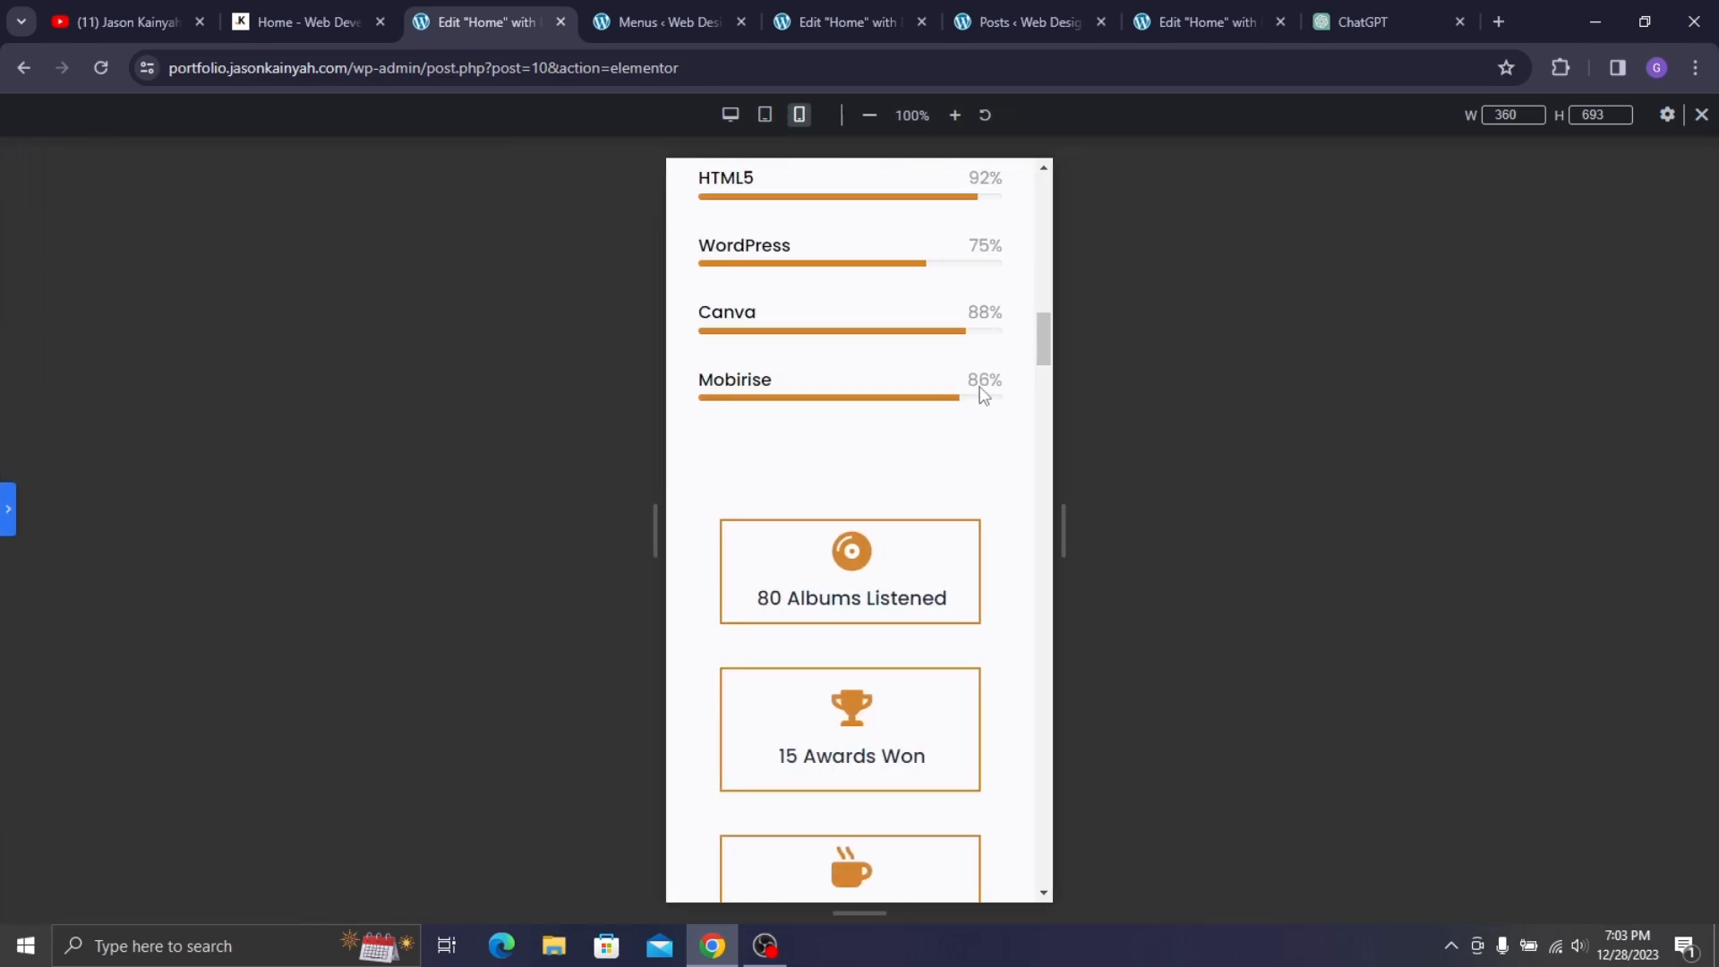
{"action": "scroll", "coordinate": [983, 394], "scroll_direction": "up", "scroll_amount": 6}
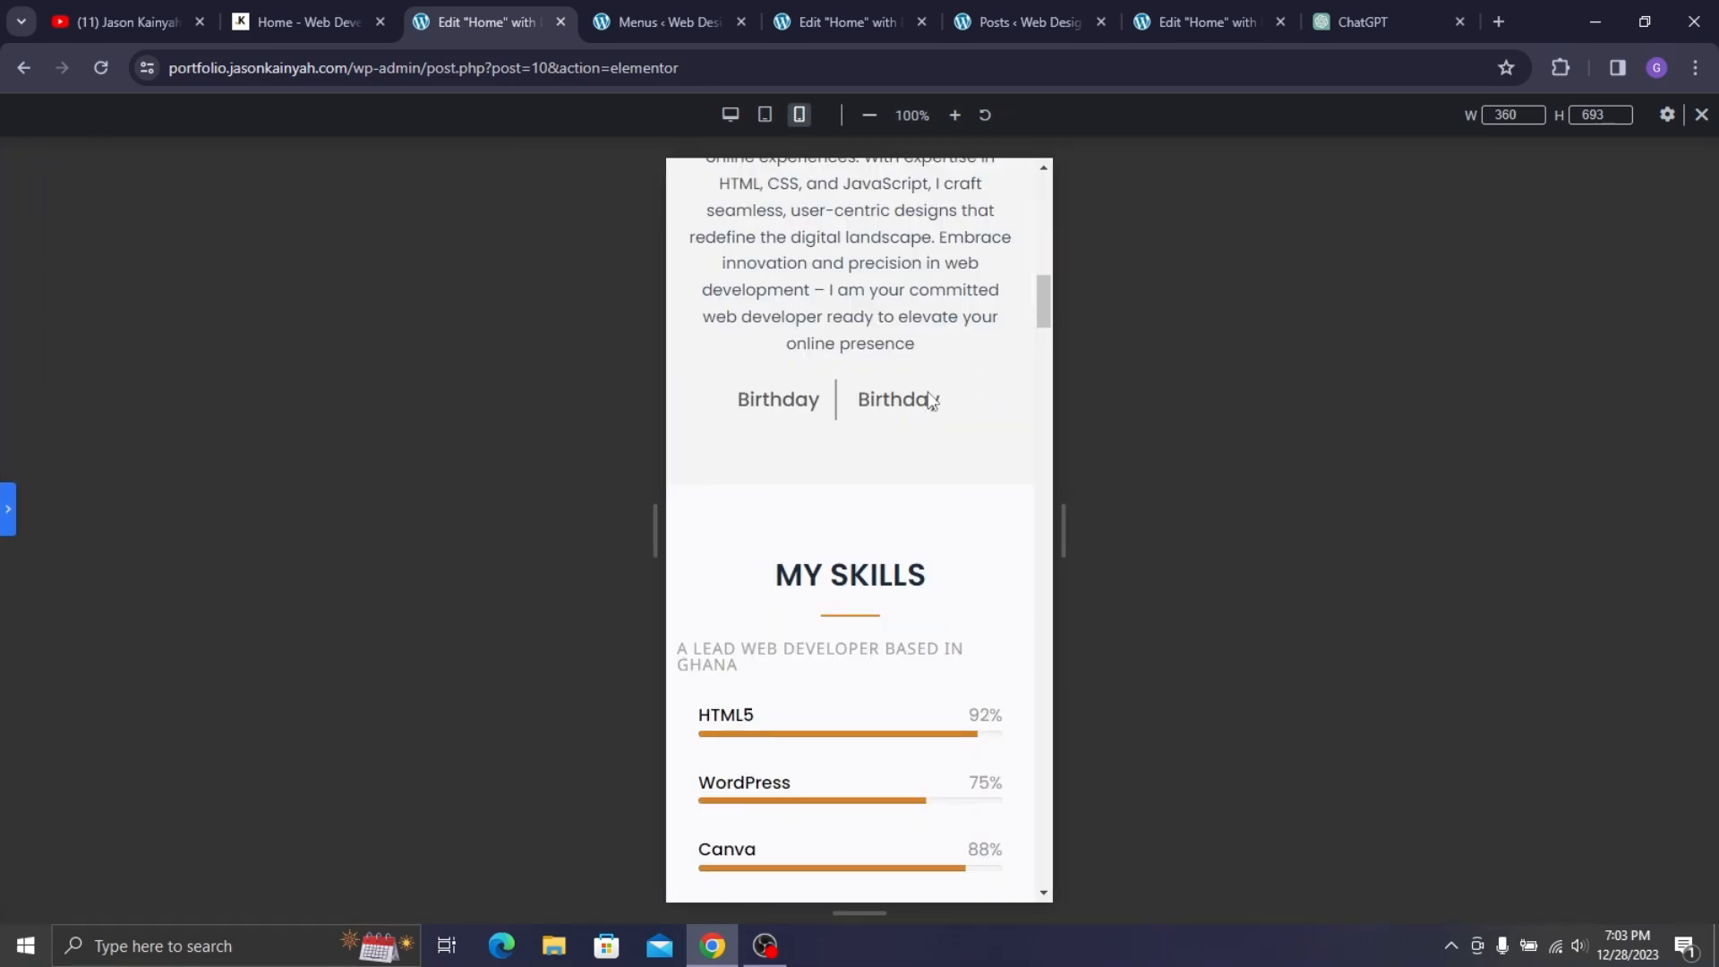
{"action": "left_click", "coordinate": [8, 508]}
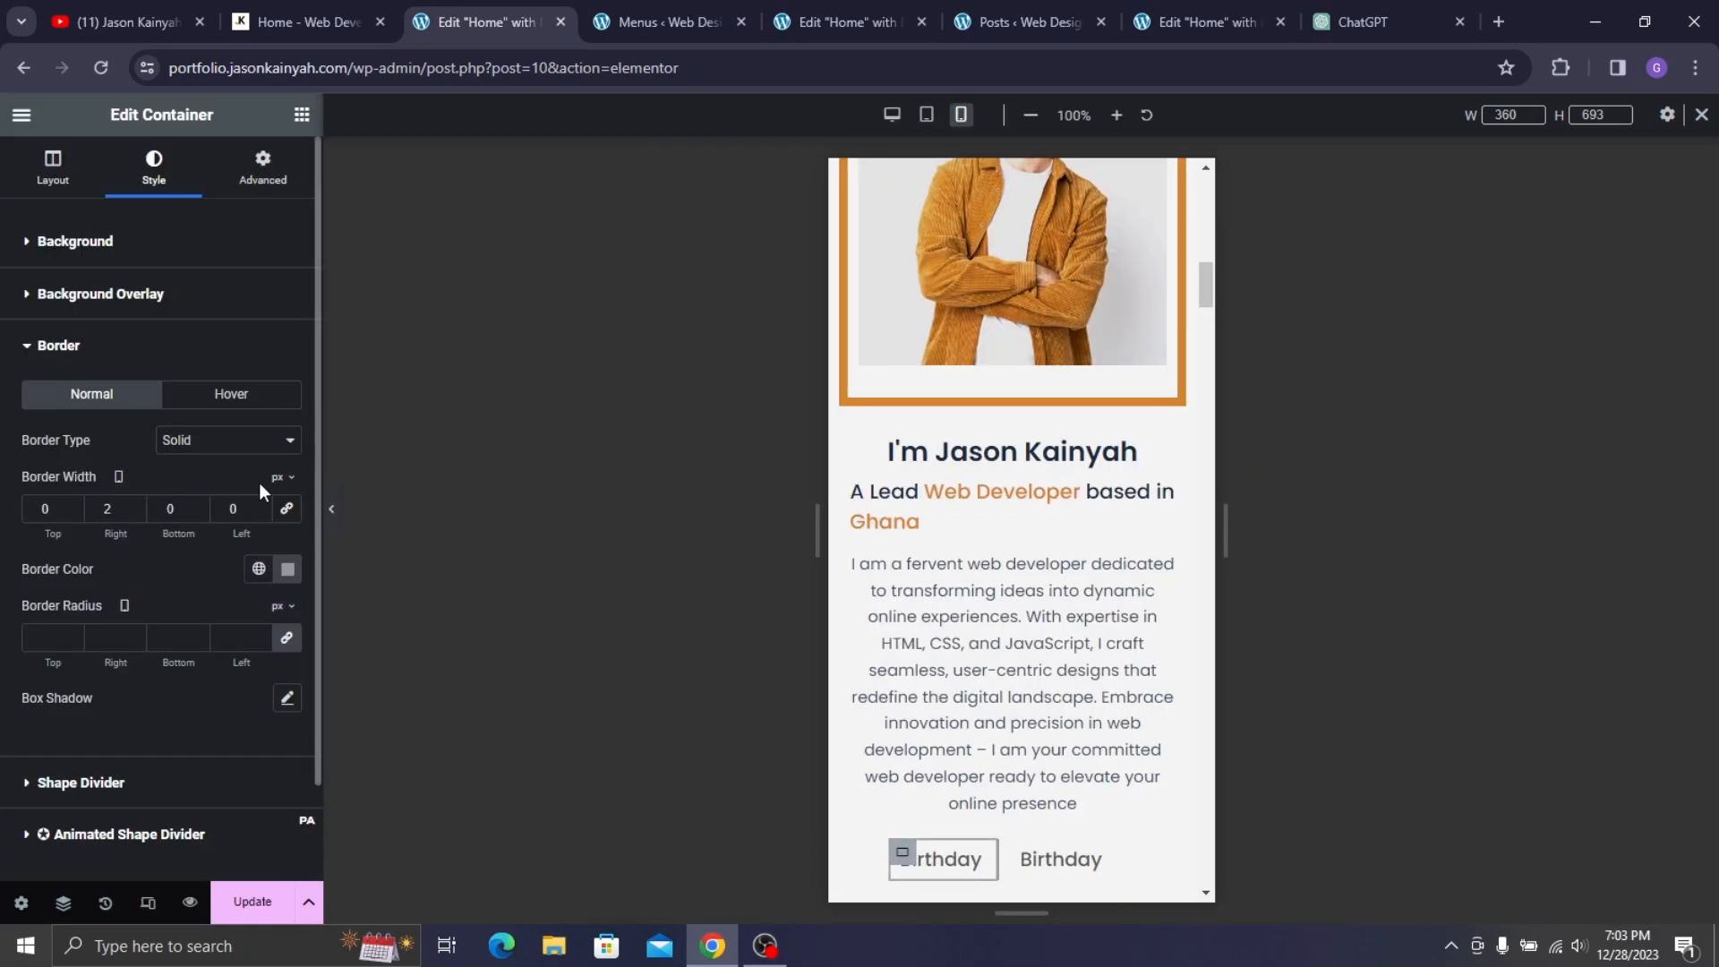
{"action": "scroll", "coordinate": [1125, 467], "scroll_direction": "down", "scroll_amount": 4}
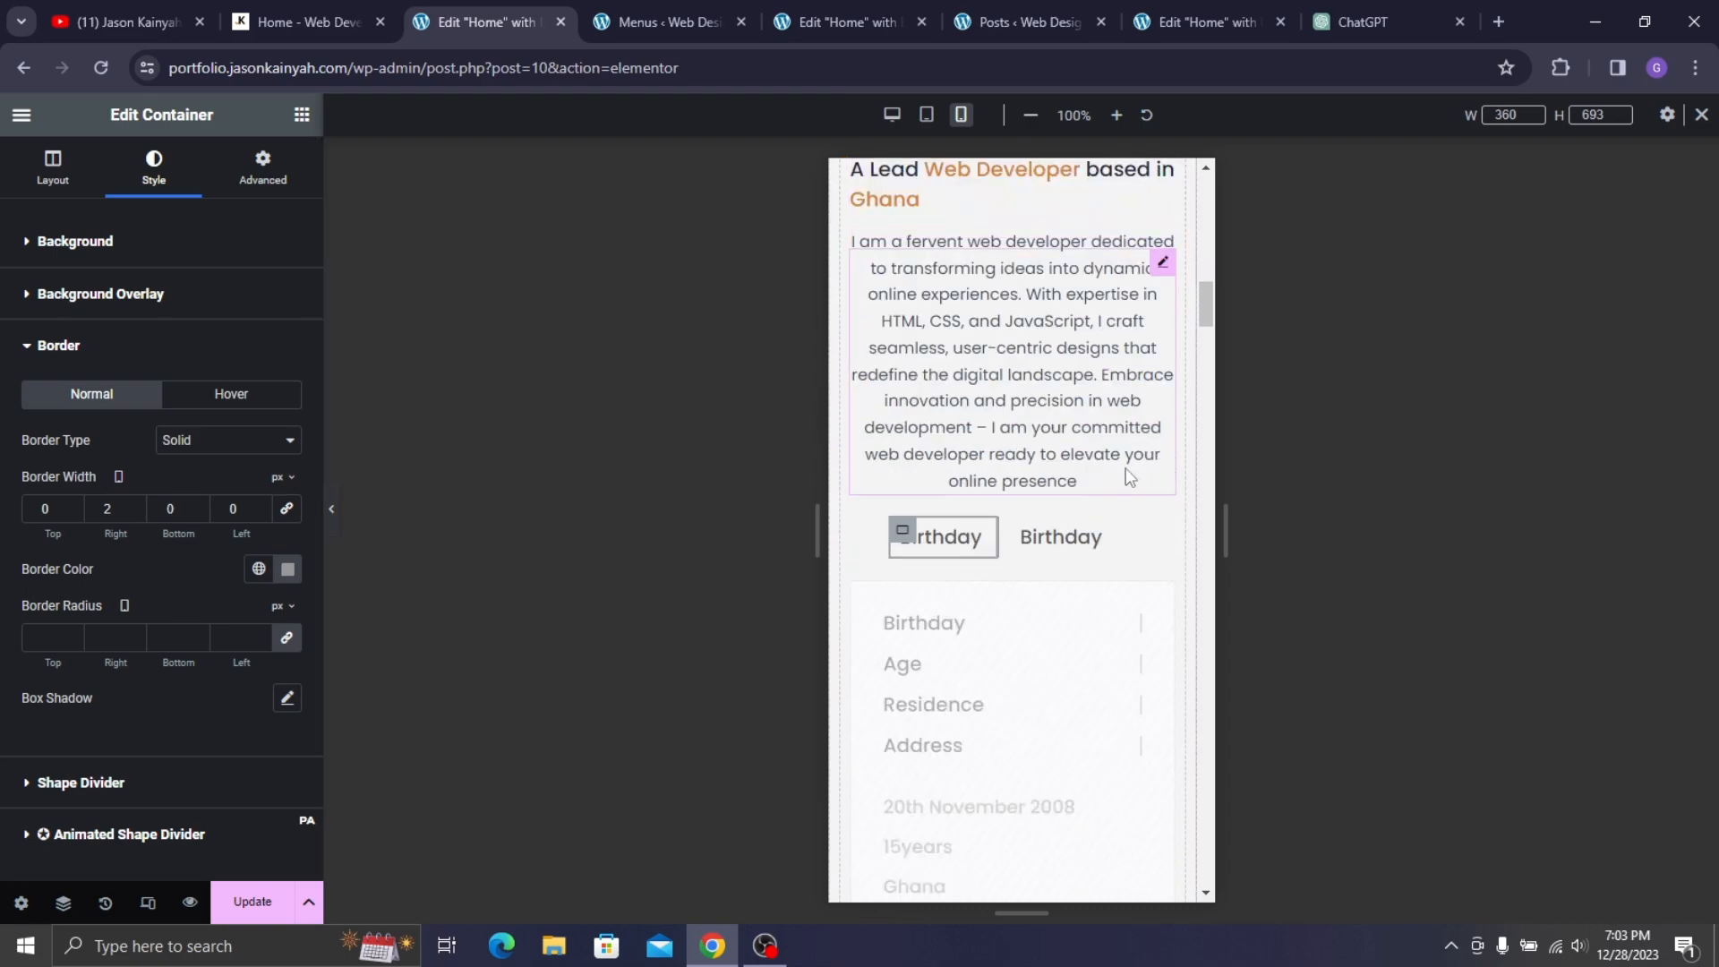
{"action": "left_click", "coordinate": [1028, 541]}
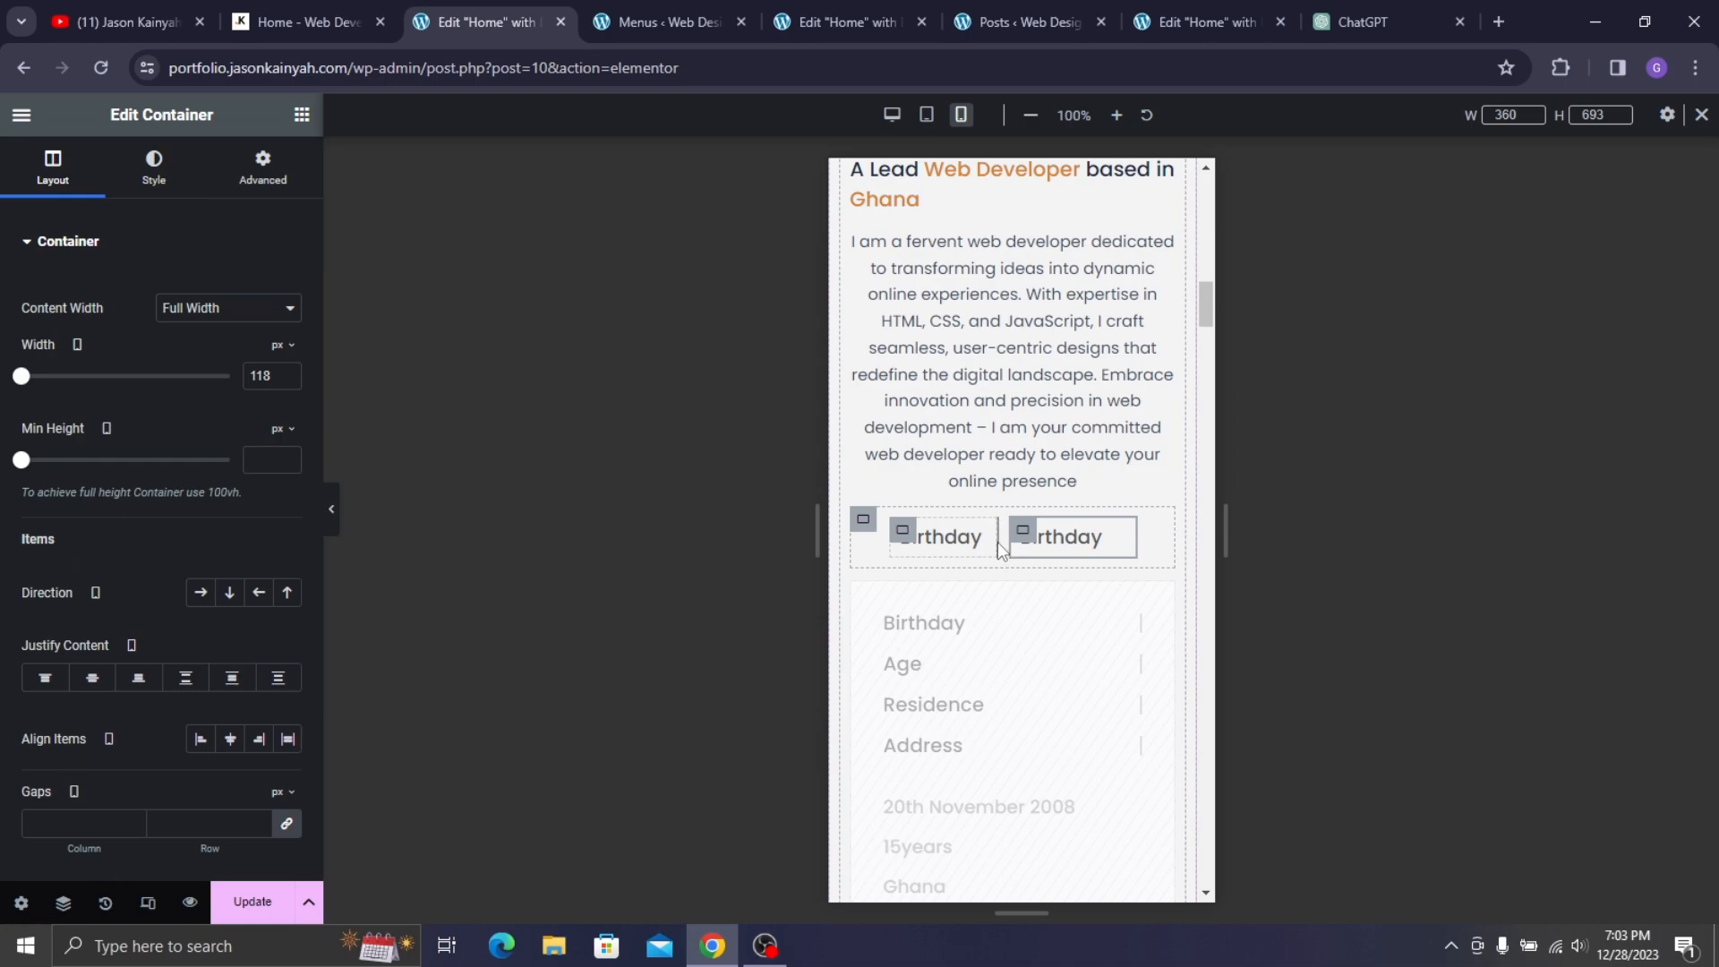
{"action": "left_click_drag", "start_coordinate": [991, 540], "coordinate": [1009, 553]}
{"action": "left_click", "coordinate": [863, 519]}
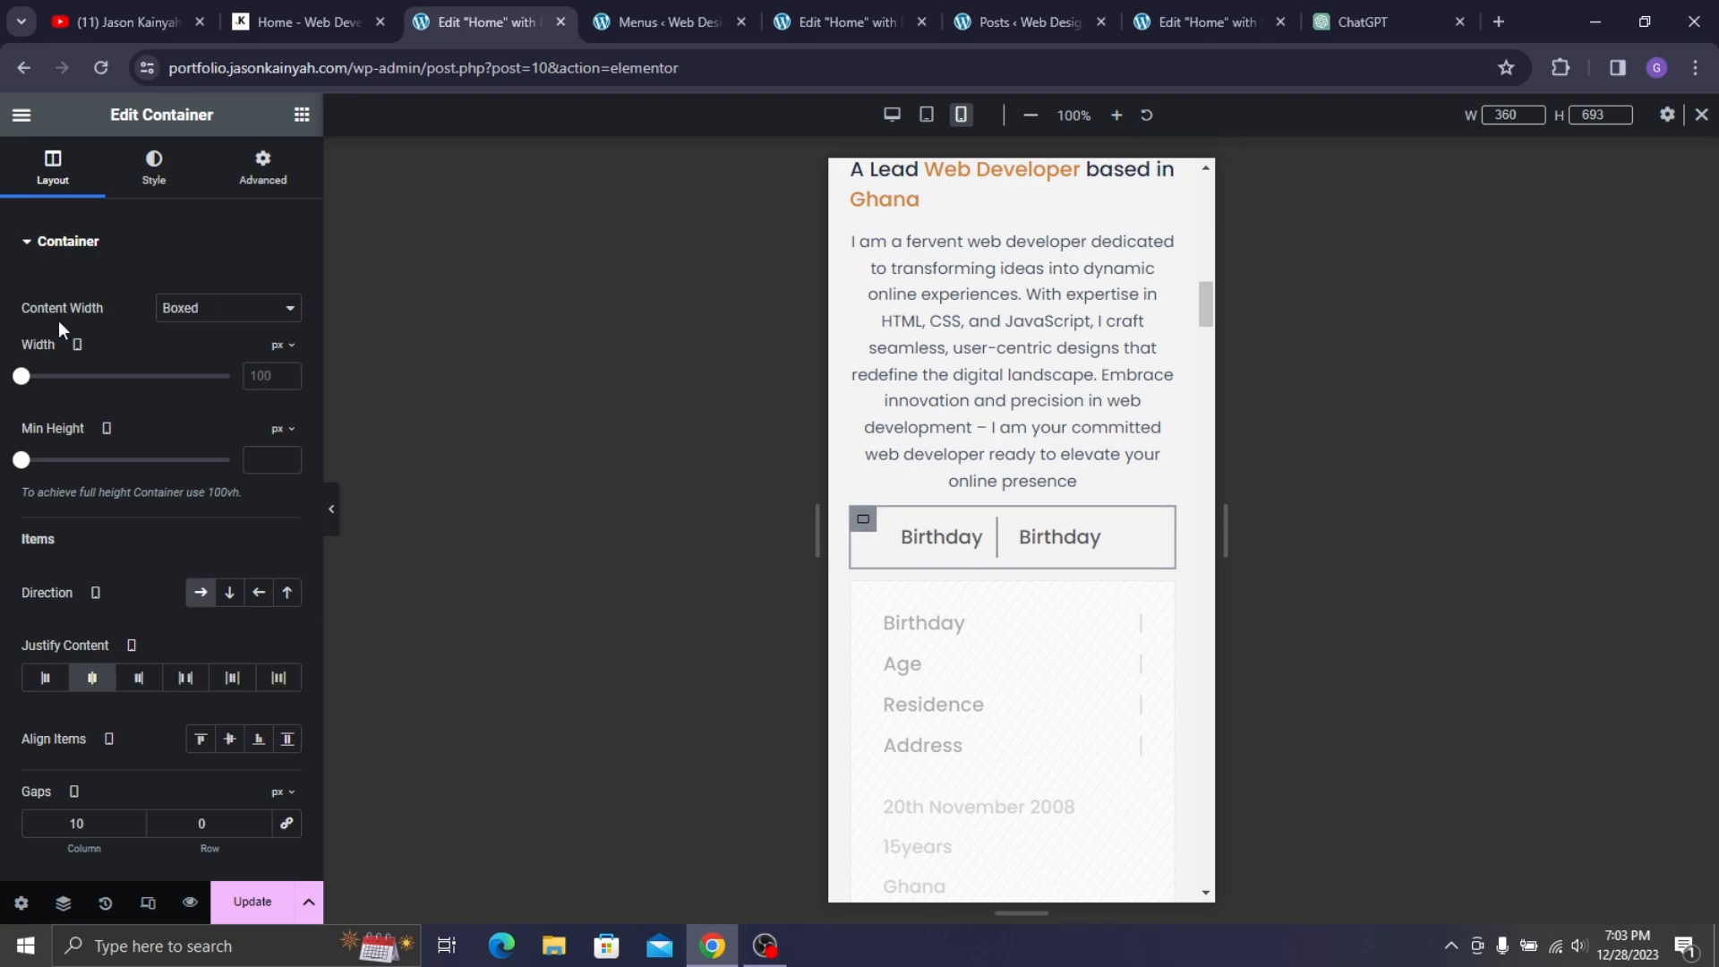
{"action": "left_click_drag", "start_coordinate": [21, 380], "coordinate": [173, 504]}
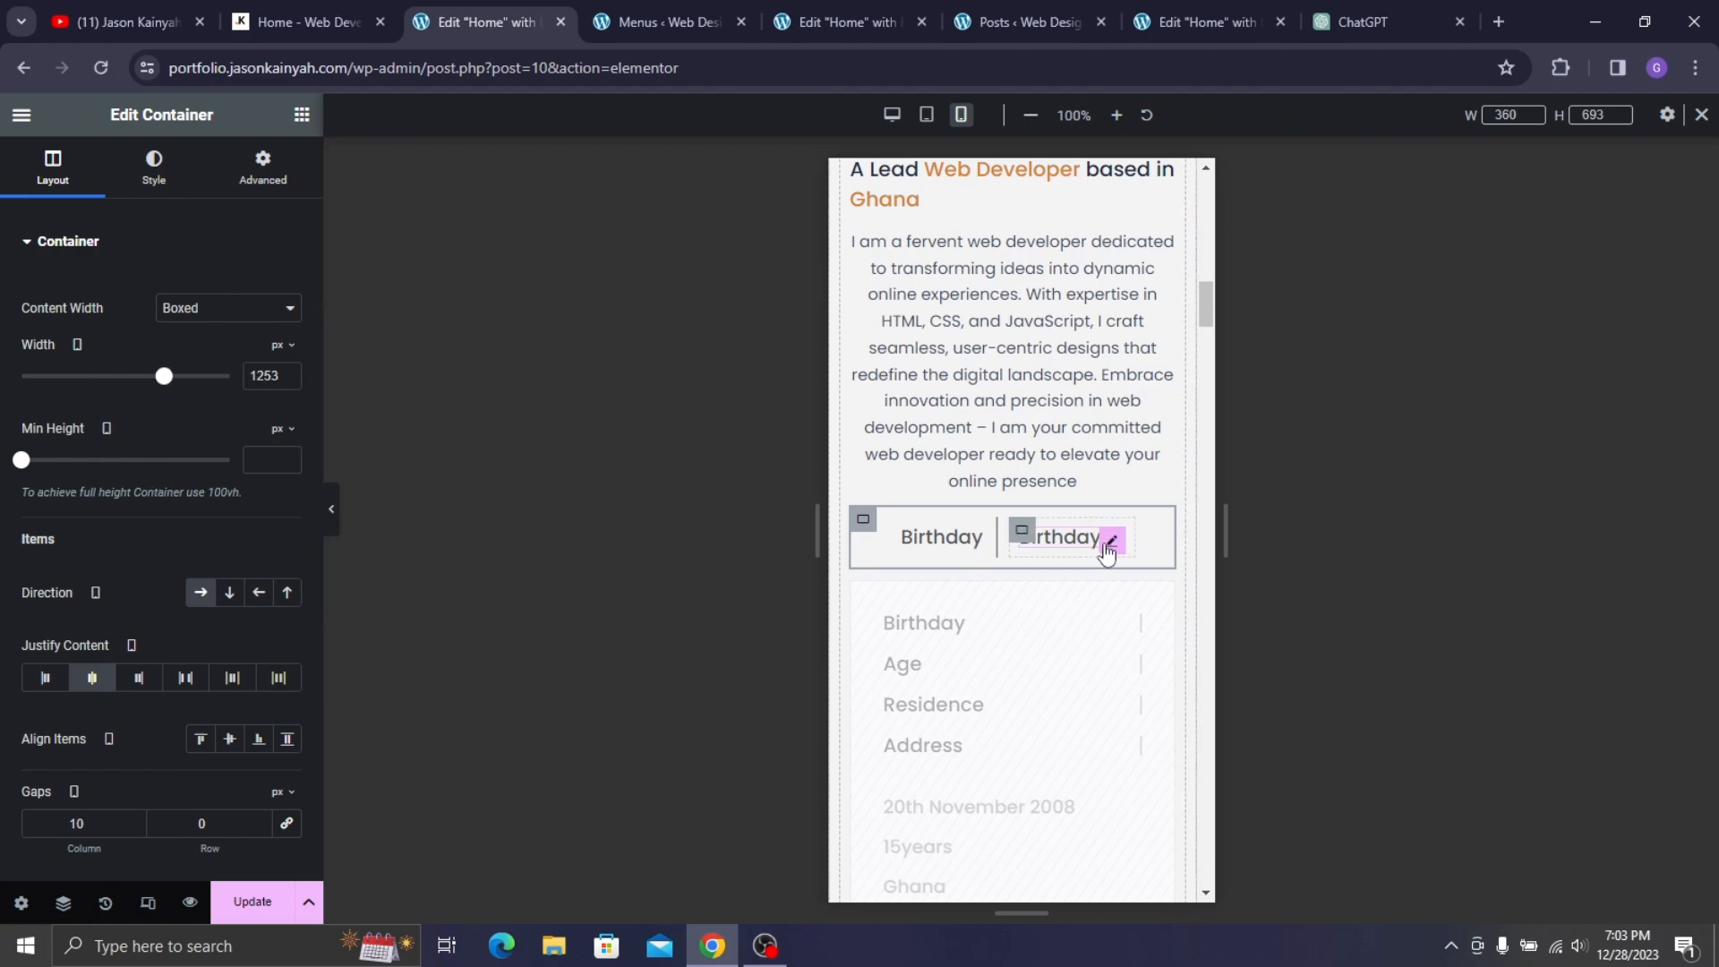
- Change the second Birthday heading's text to the birth date
{"action": "left_click", "coordinate": [1112, 541]}
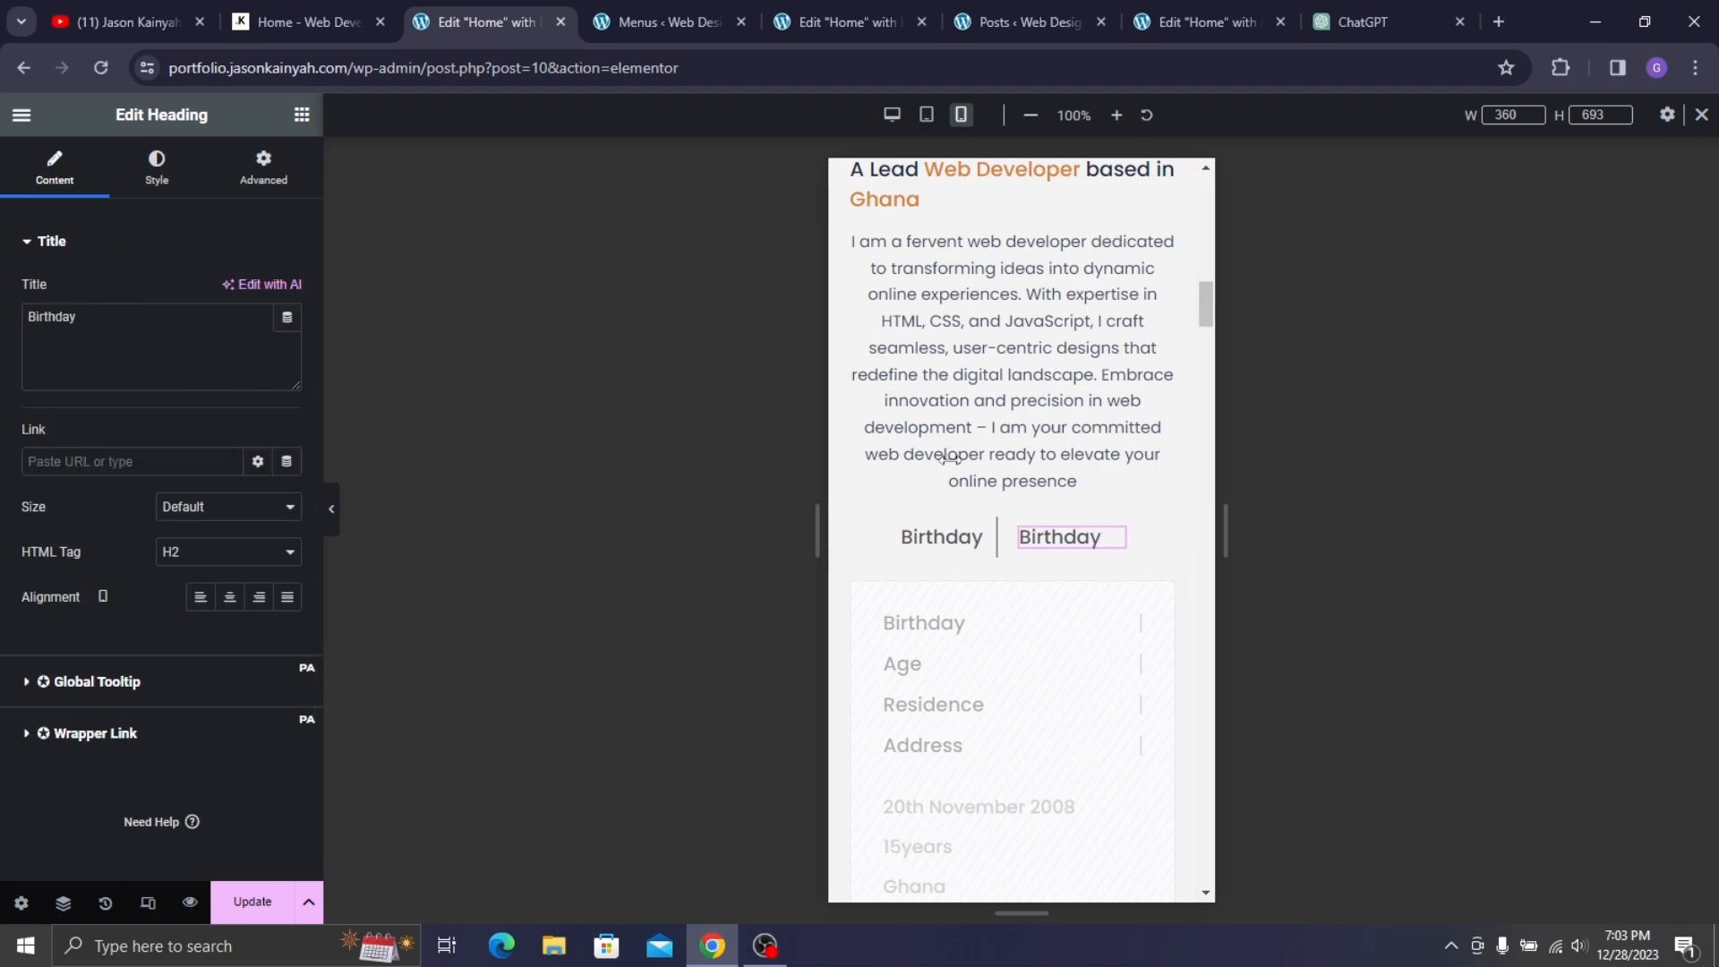
{"action": "double_click", "coordinate": [72, 332]}
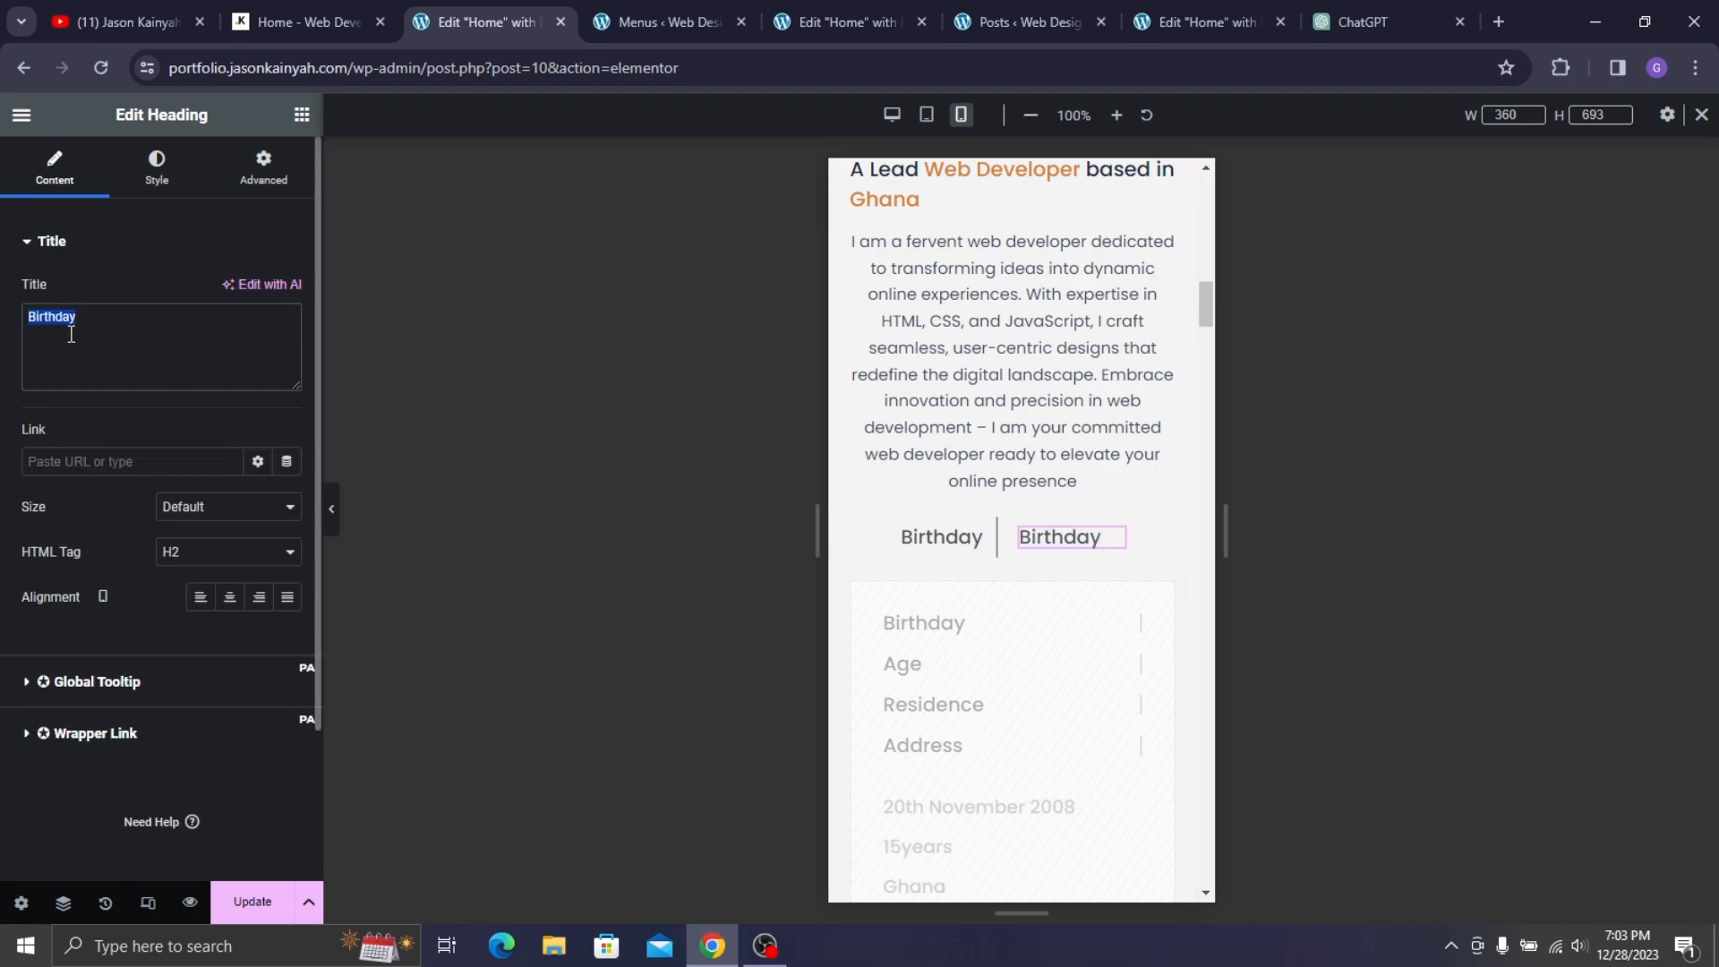
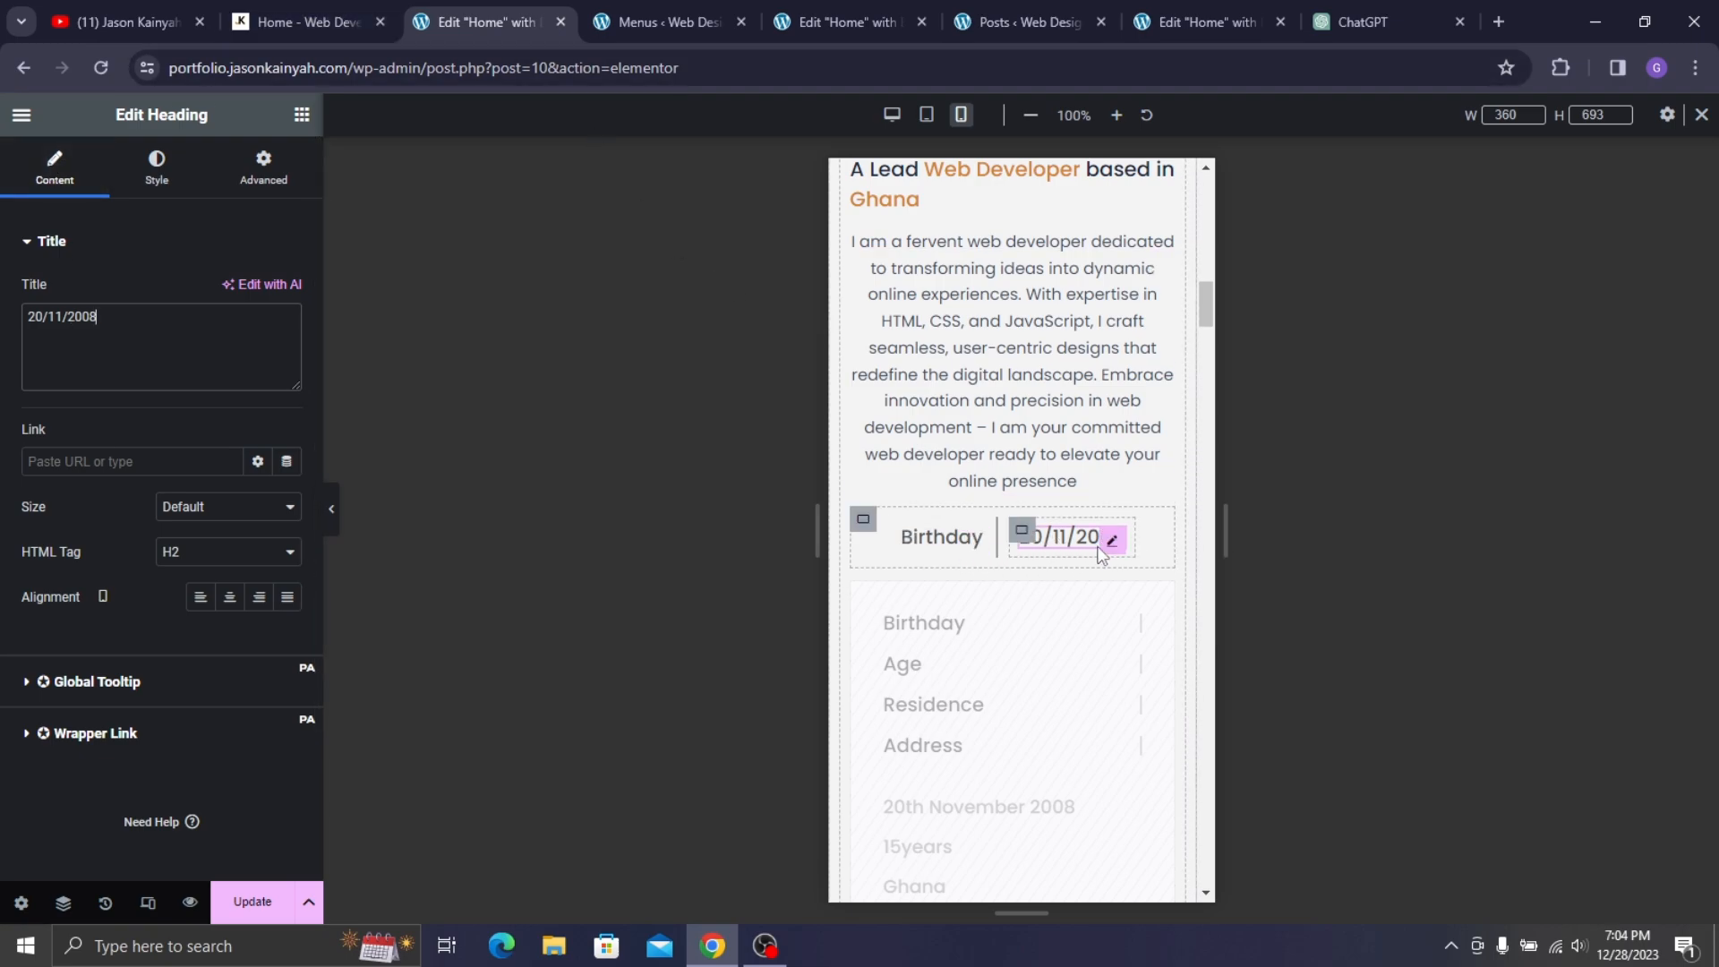
{"action": "scroll", "coordinate": [1100, 555], "scroll_direction": "down", "scroll_amount": 2}
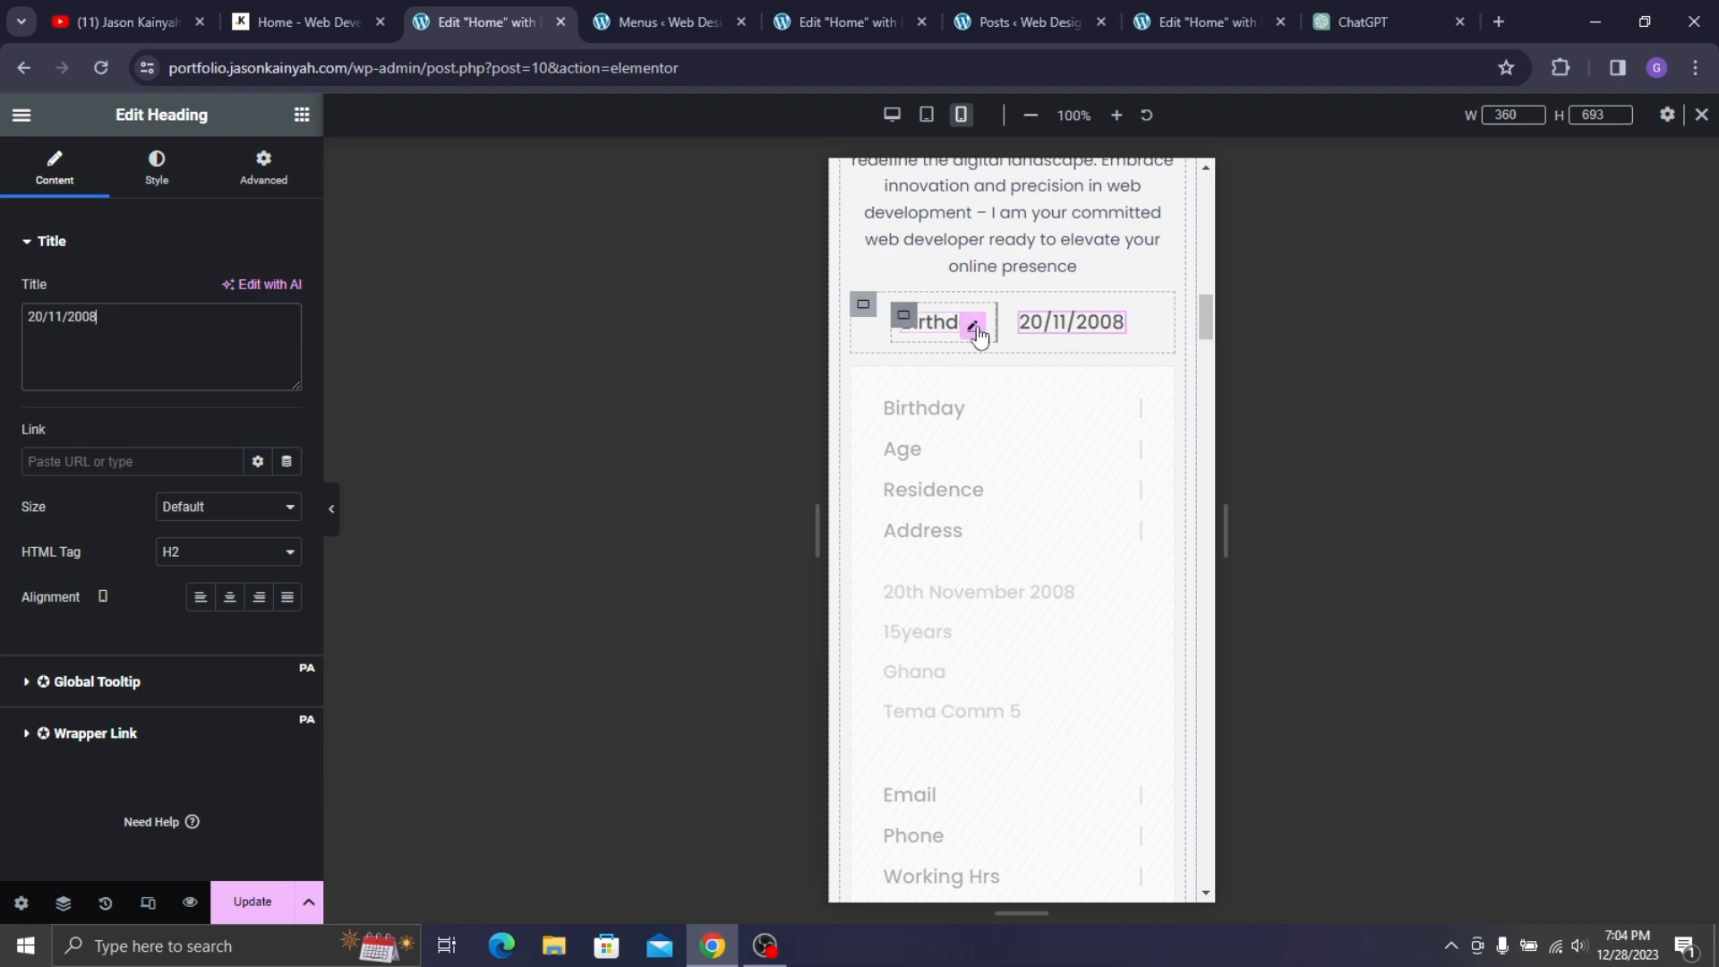
- Duplicate the Birthday and date headings and rename the copies to 'Age' and '15years'
{"action": "right_click", "coordinate": [977, 334]}
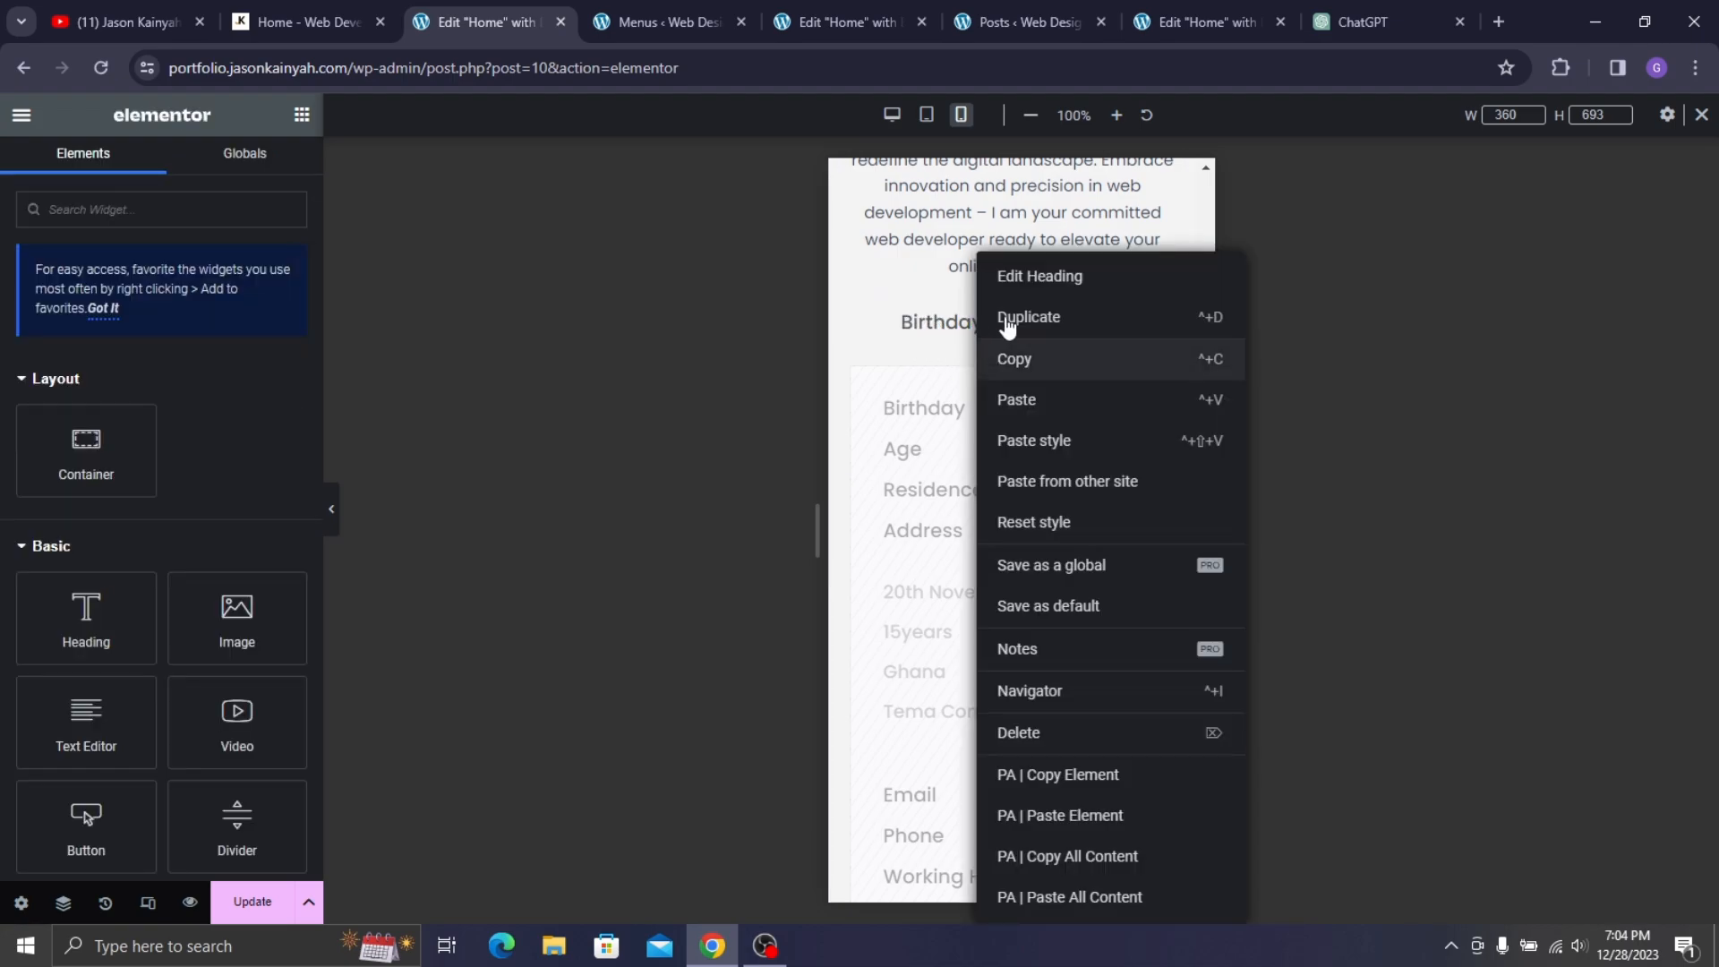
{"action": "left_click", "coordinate": [1007, 318]}
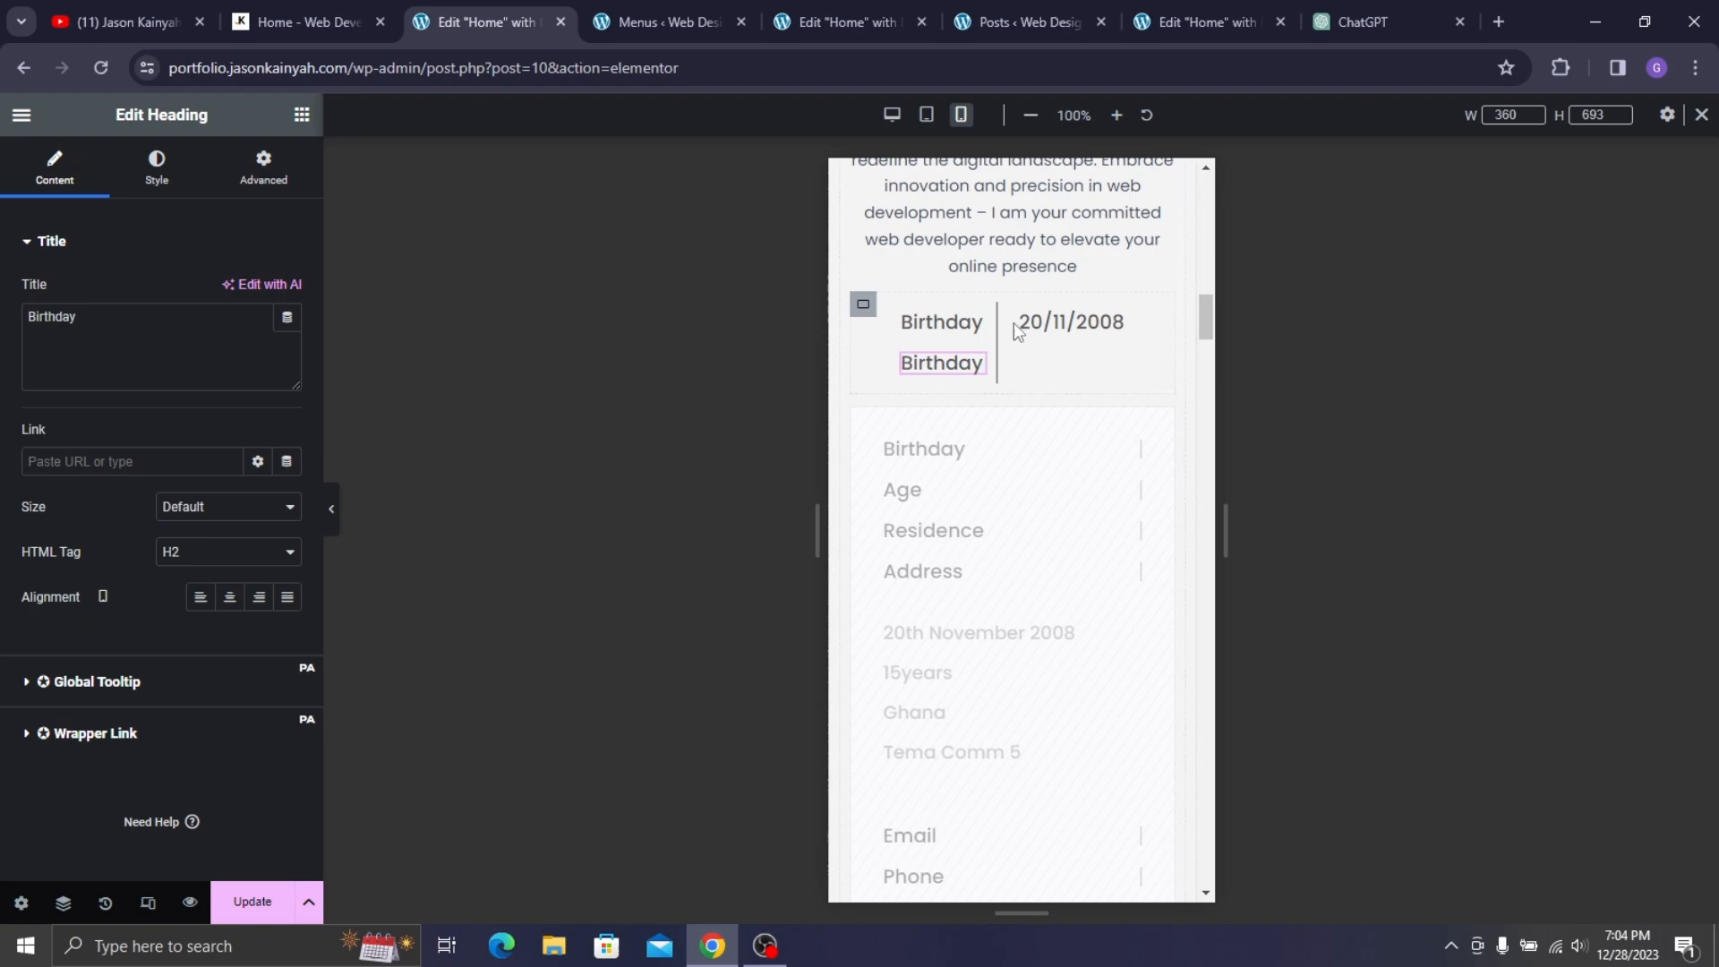
{"action": "right_click", "coordinate": [1084, 331]}
{"action": "left_click", "coordinate": [1111, 316]}
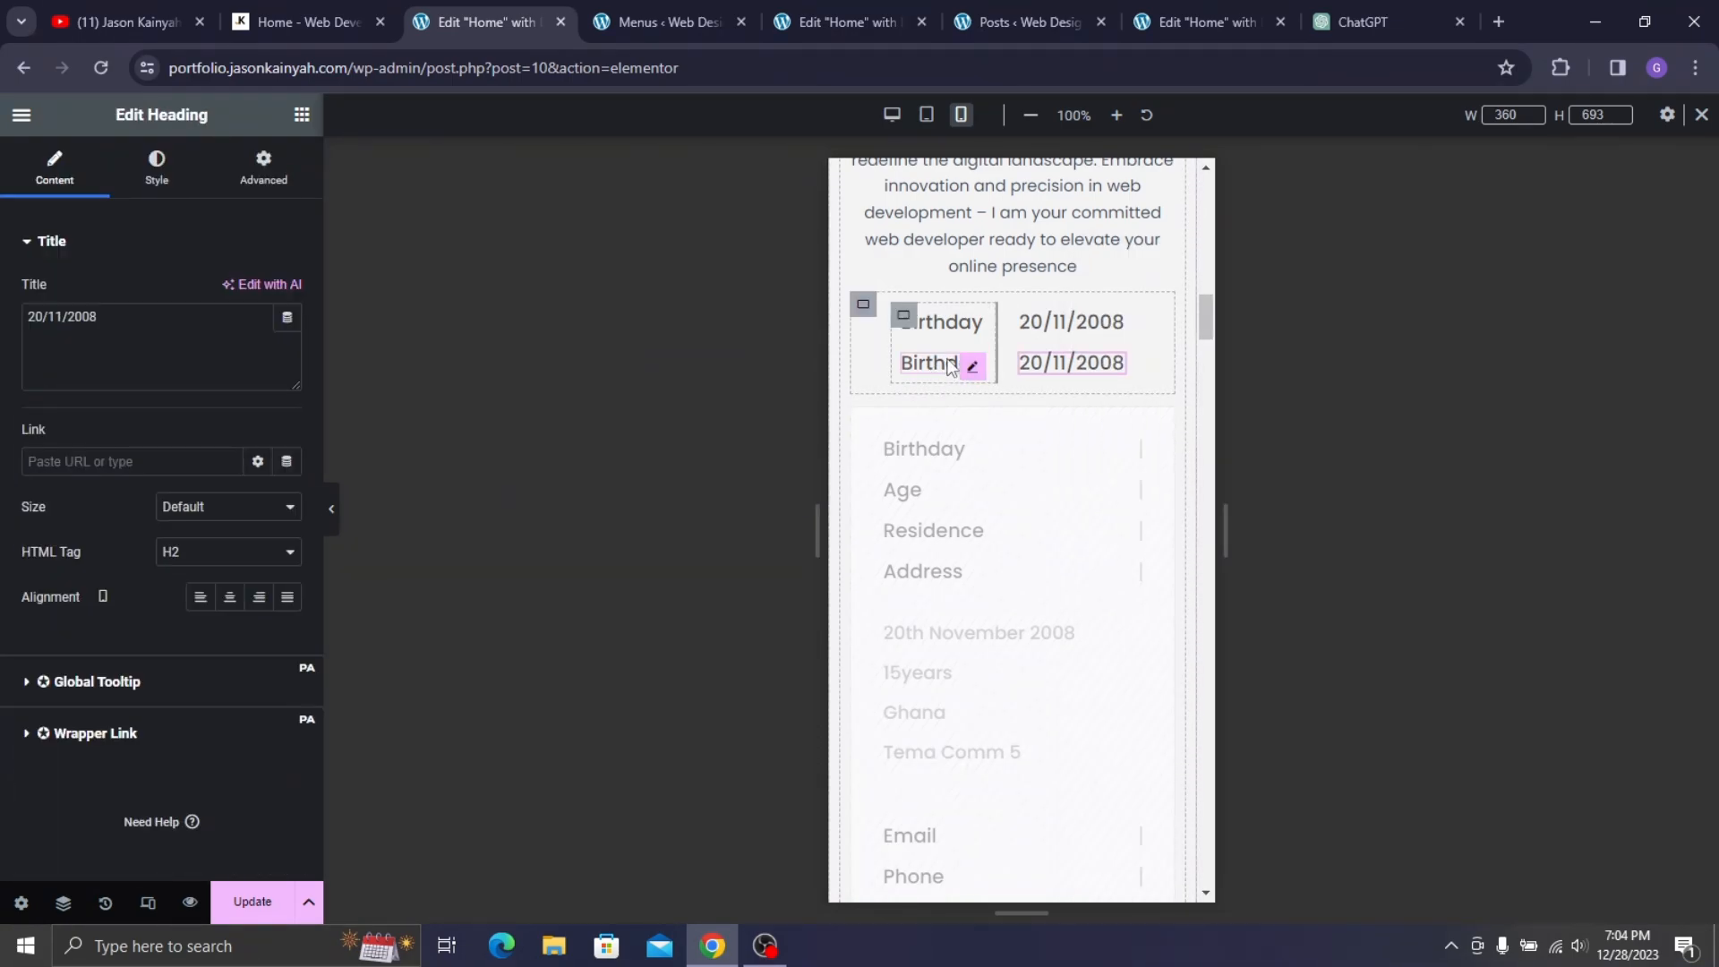
{"action": "left_click", "coordinate": [949, 364]}
{"action": "triple_click", "coordinate": [63, 346]}
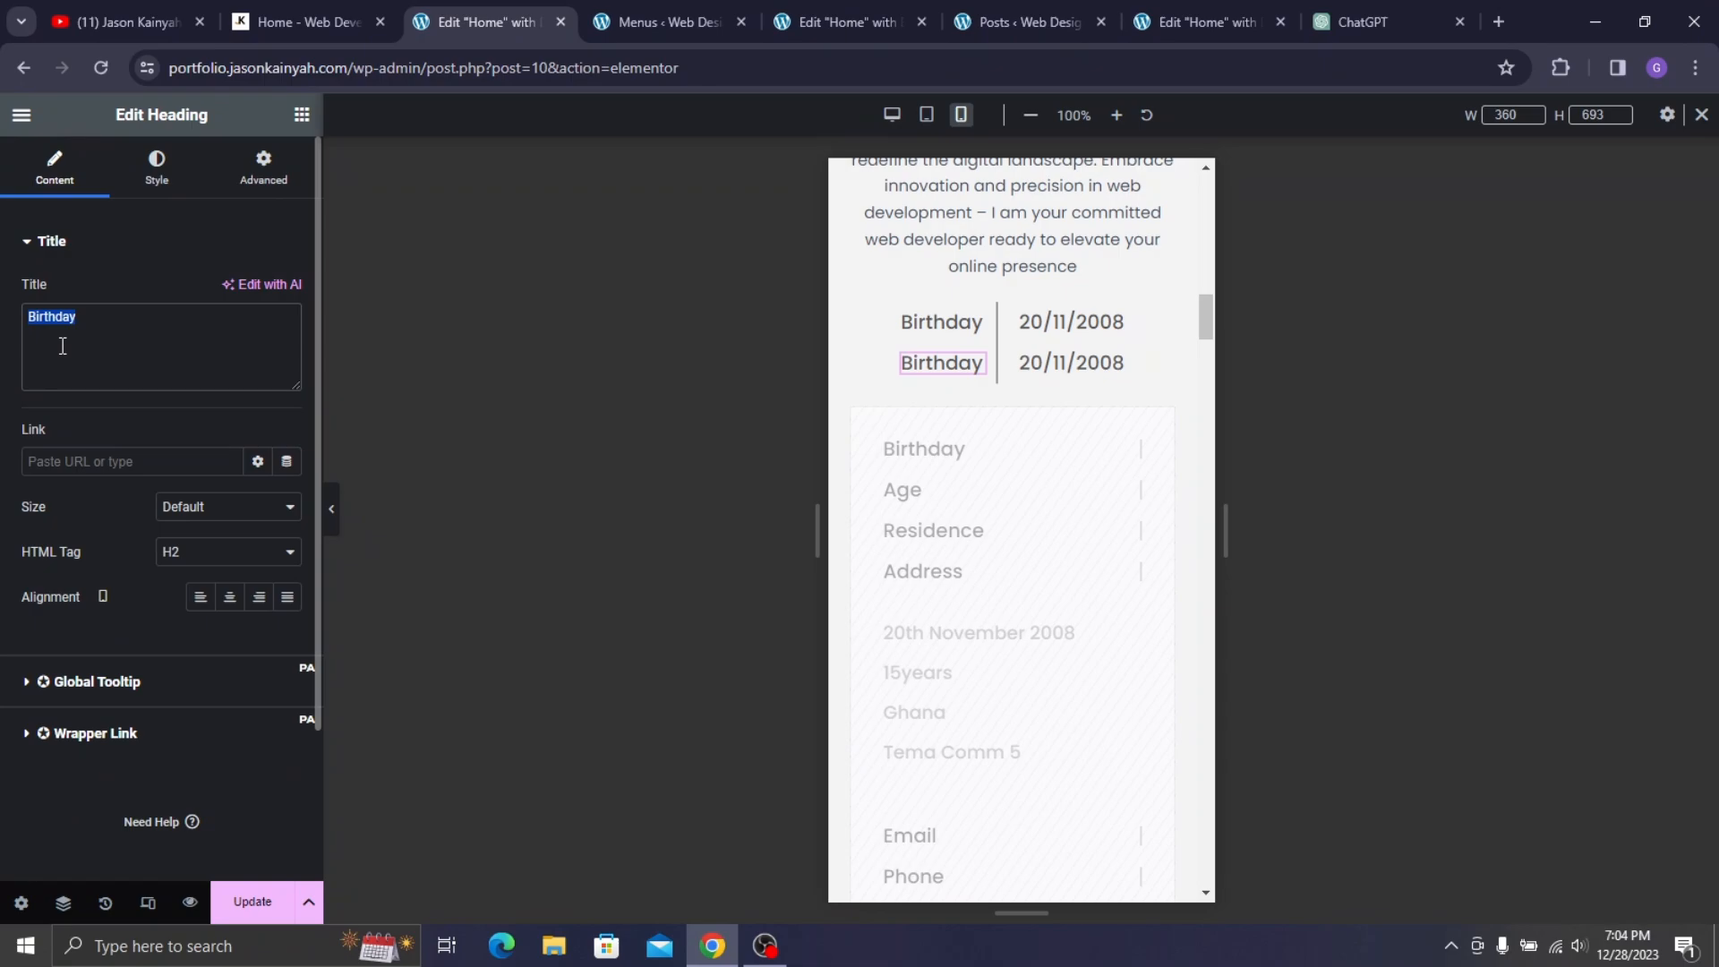
{"action": "type", "text": "a"}
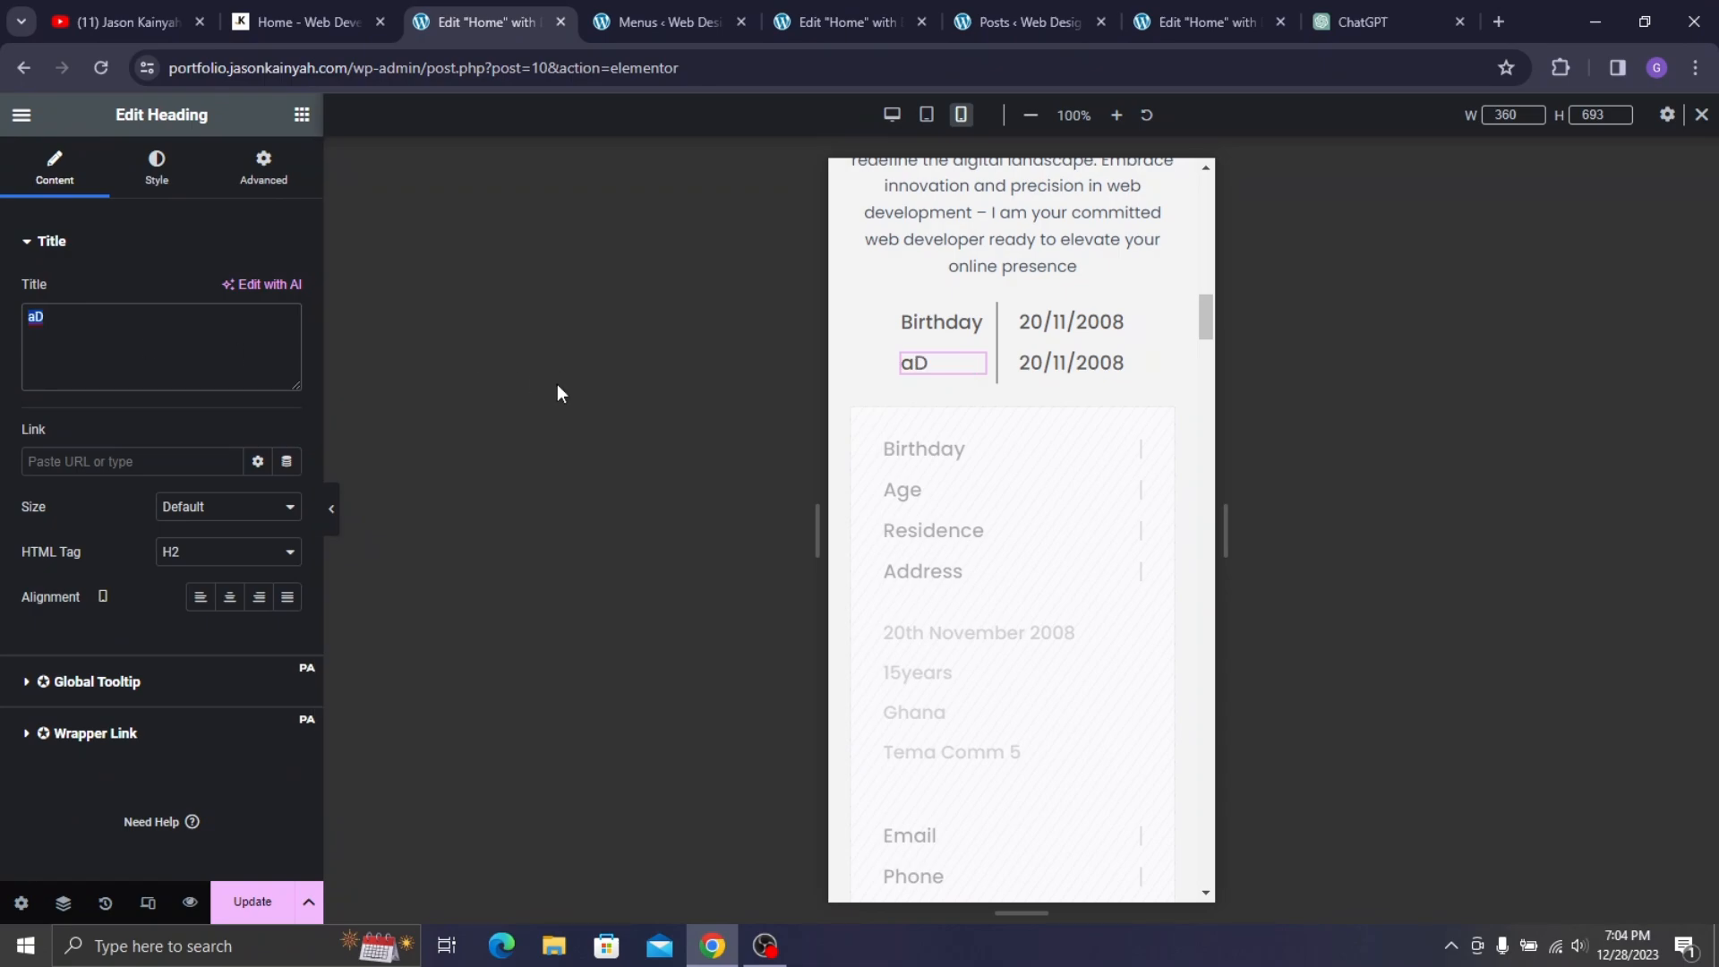
{"action": "type", "text": "ge"}
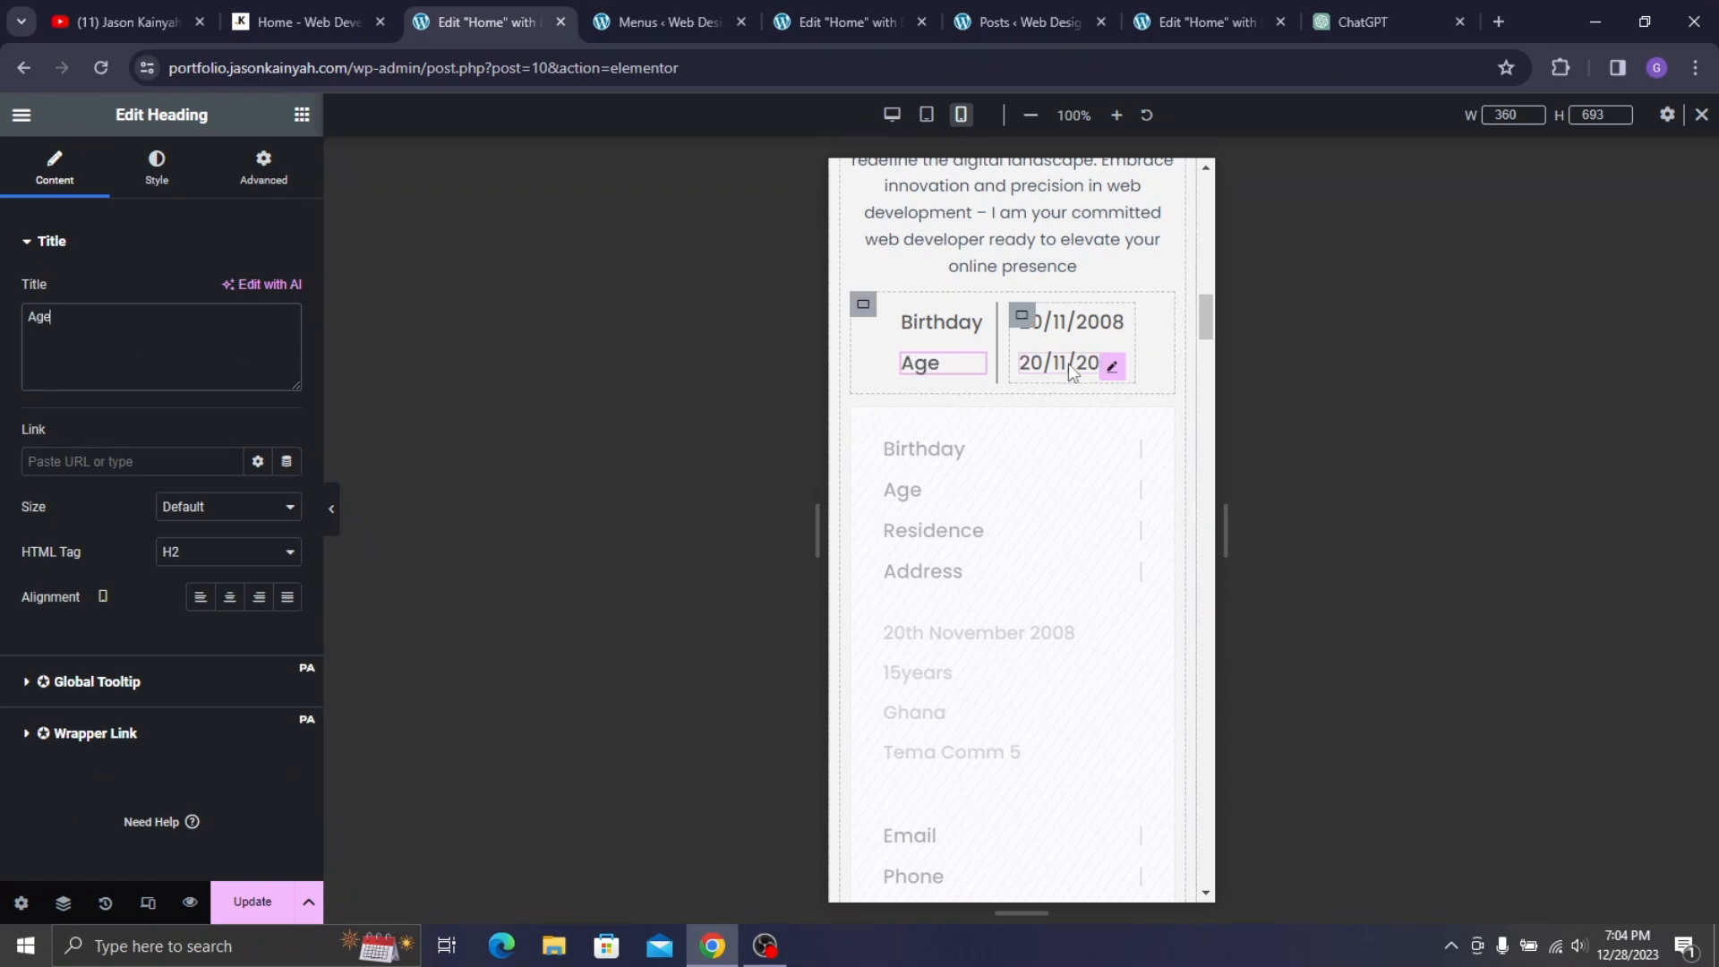
{"action": "left_click", "coordinate": [1105, 359]}
{"action": "triple_click", "coordinate": [139, 347]}
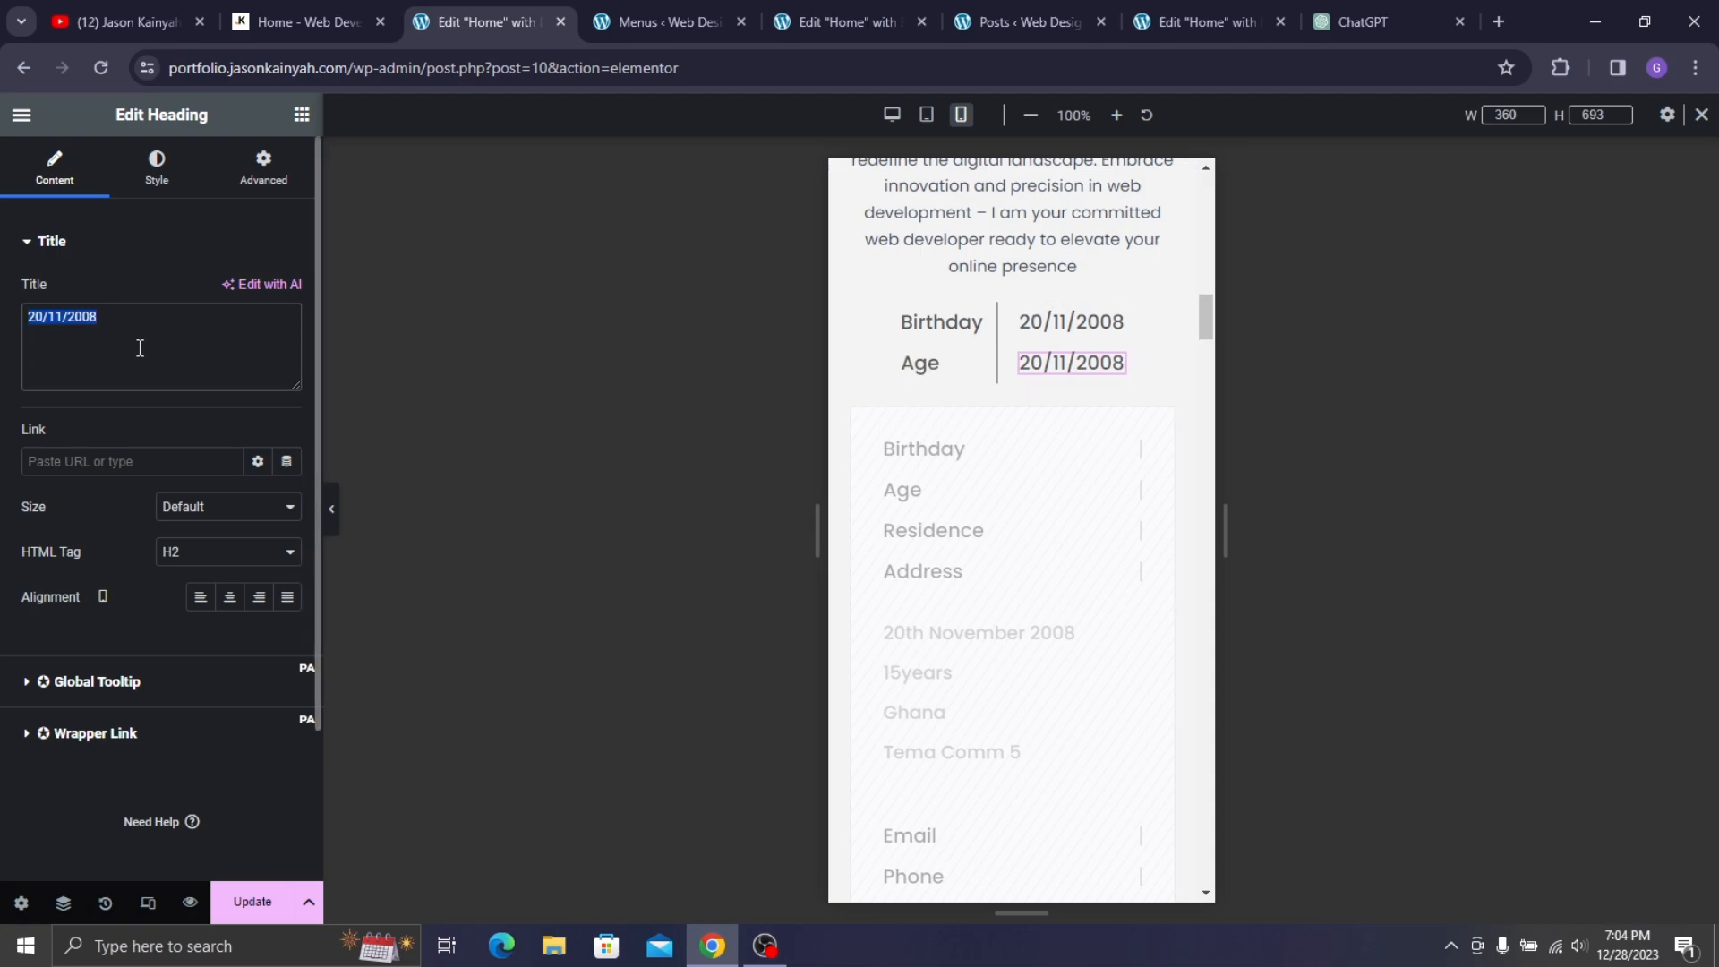
{"action": "type", "text": "15"}
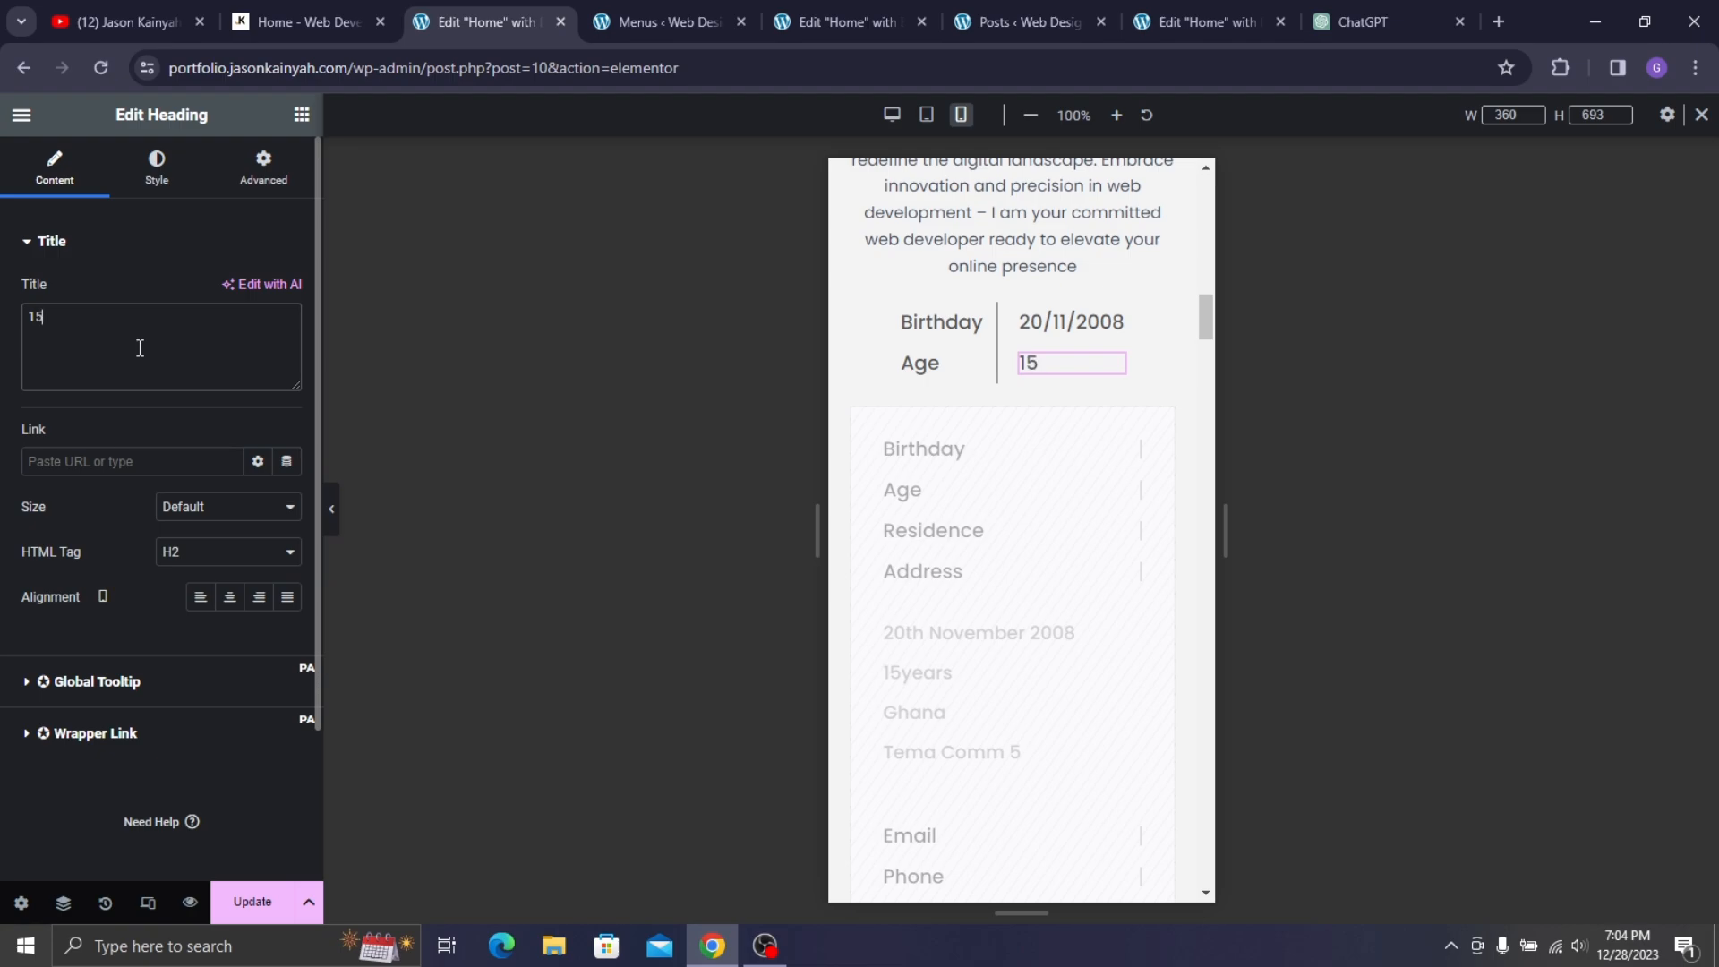
{"action": "type", "text": "year"}
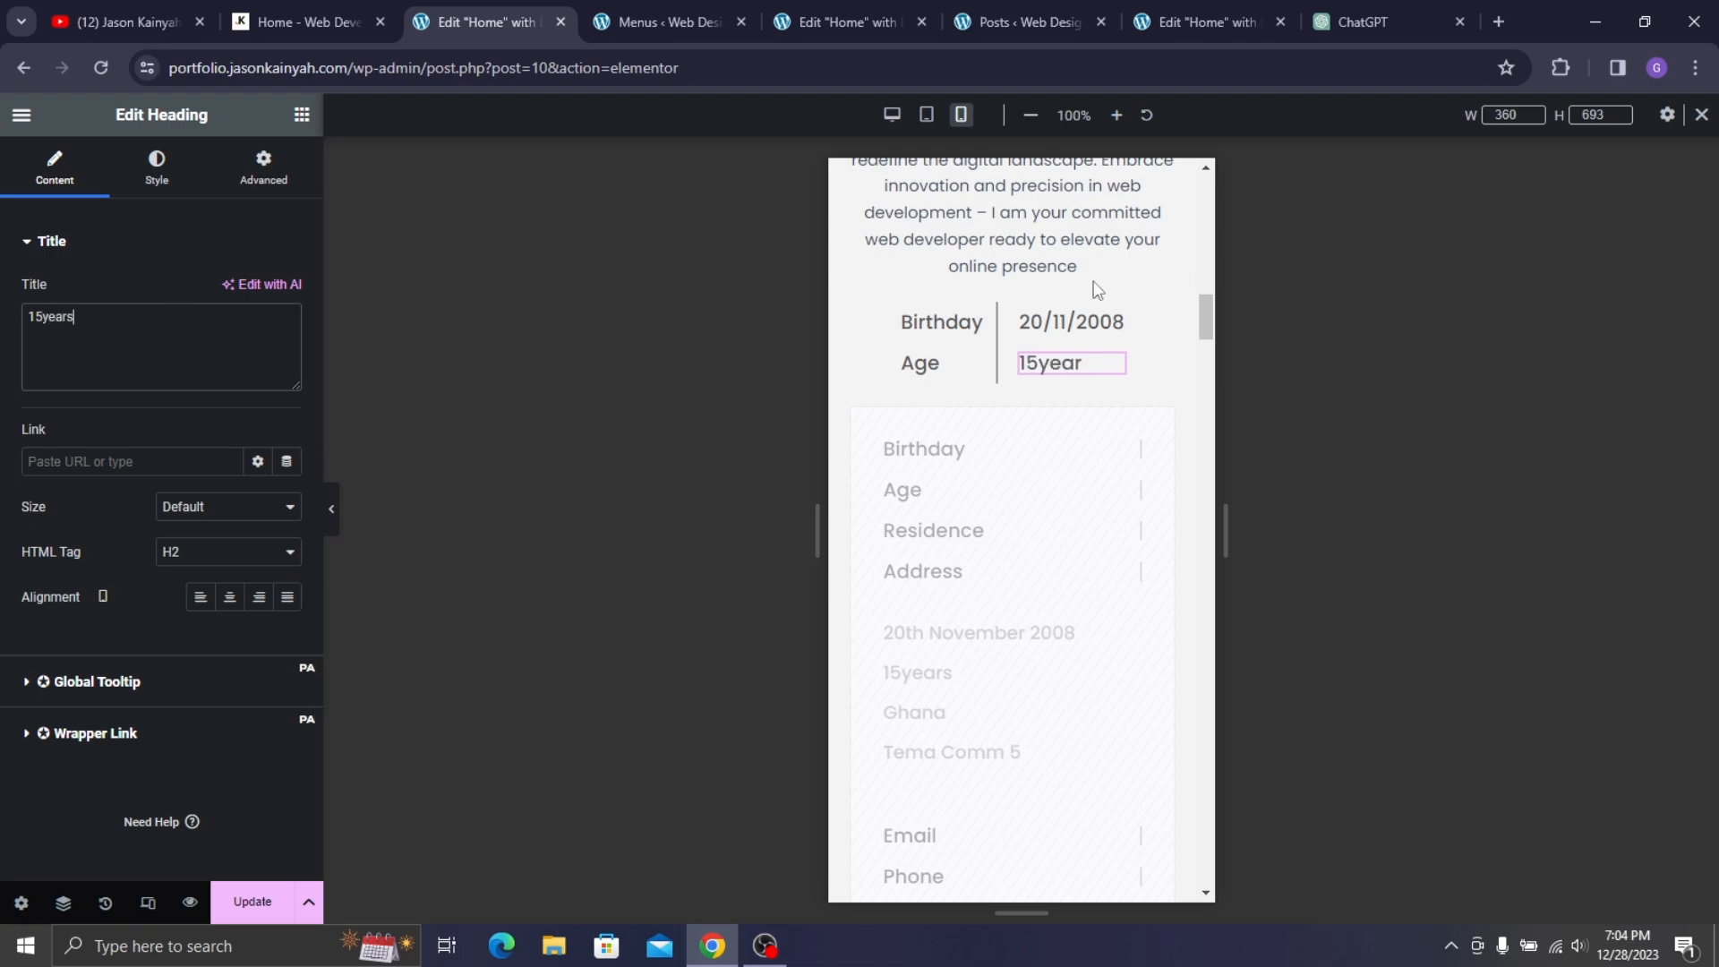
{"action": "type", "text": "s"}
{"action": "left_click", "coordinate": [1090, 334]}
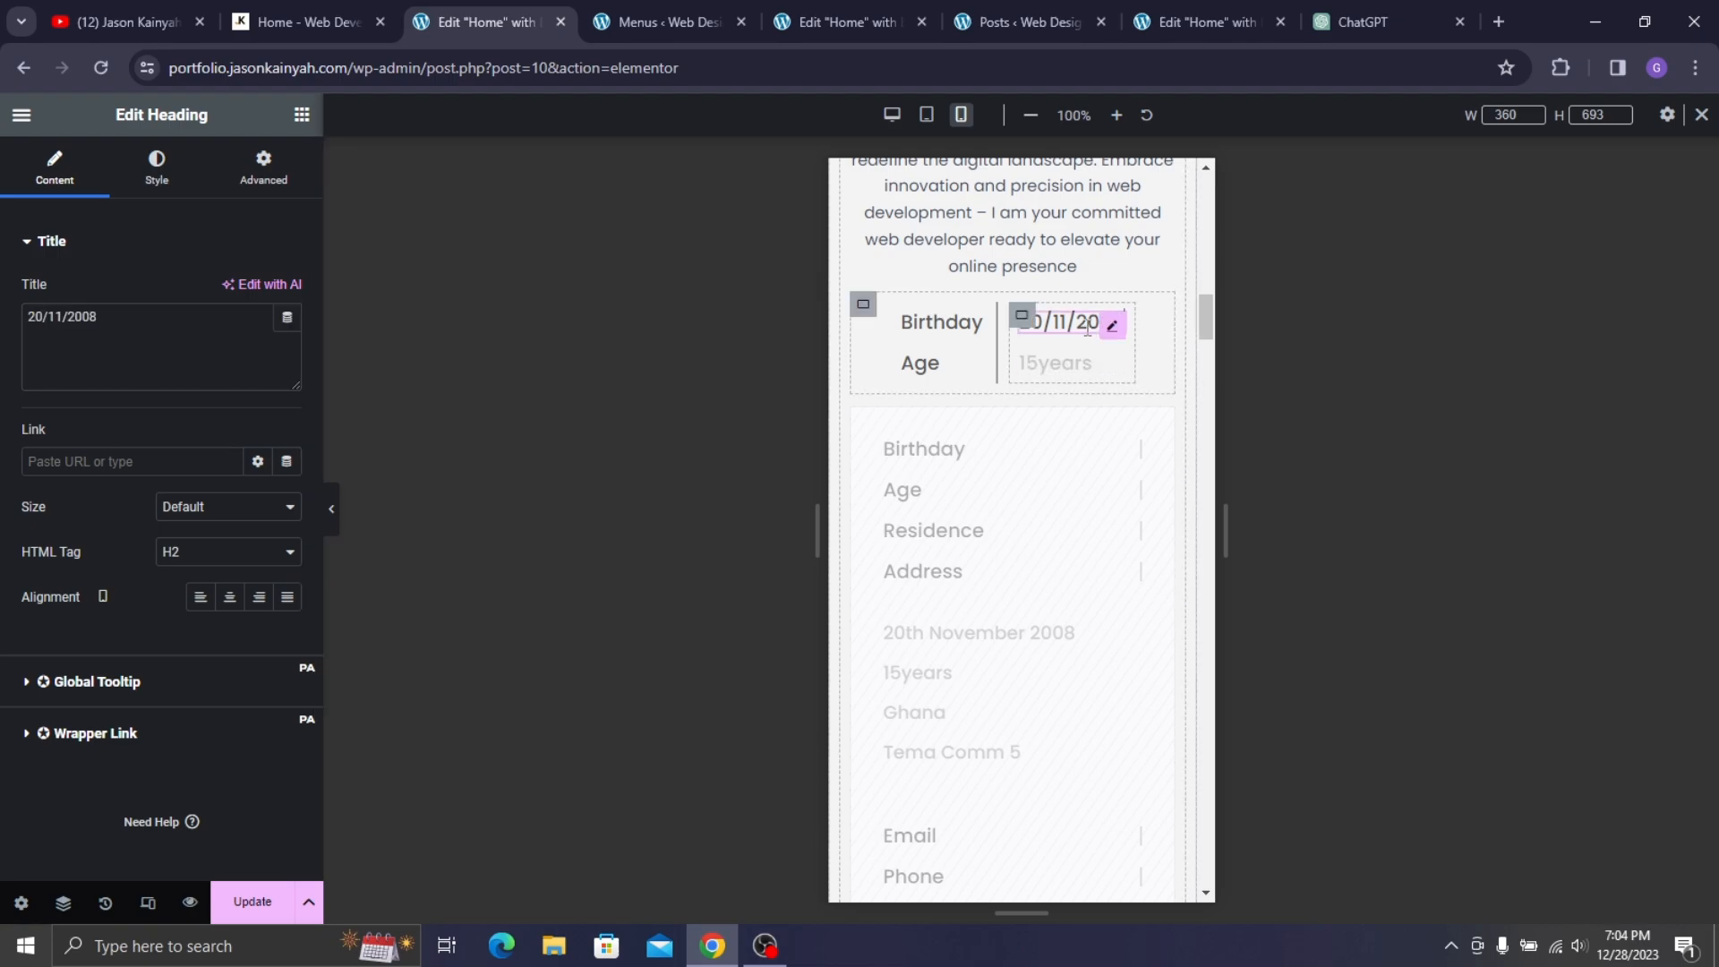
{"action": "left_click", "coordinate": [161, 179]}
{"action": "left_click", "coordinate": [287, 291]}
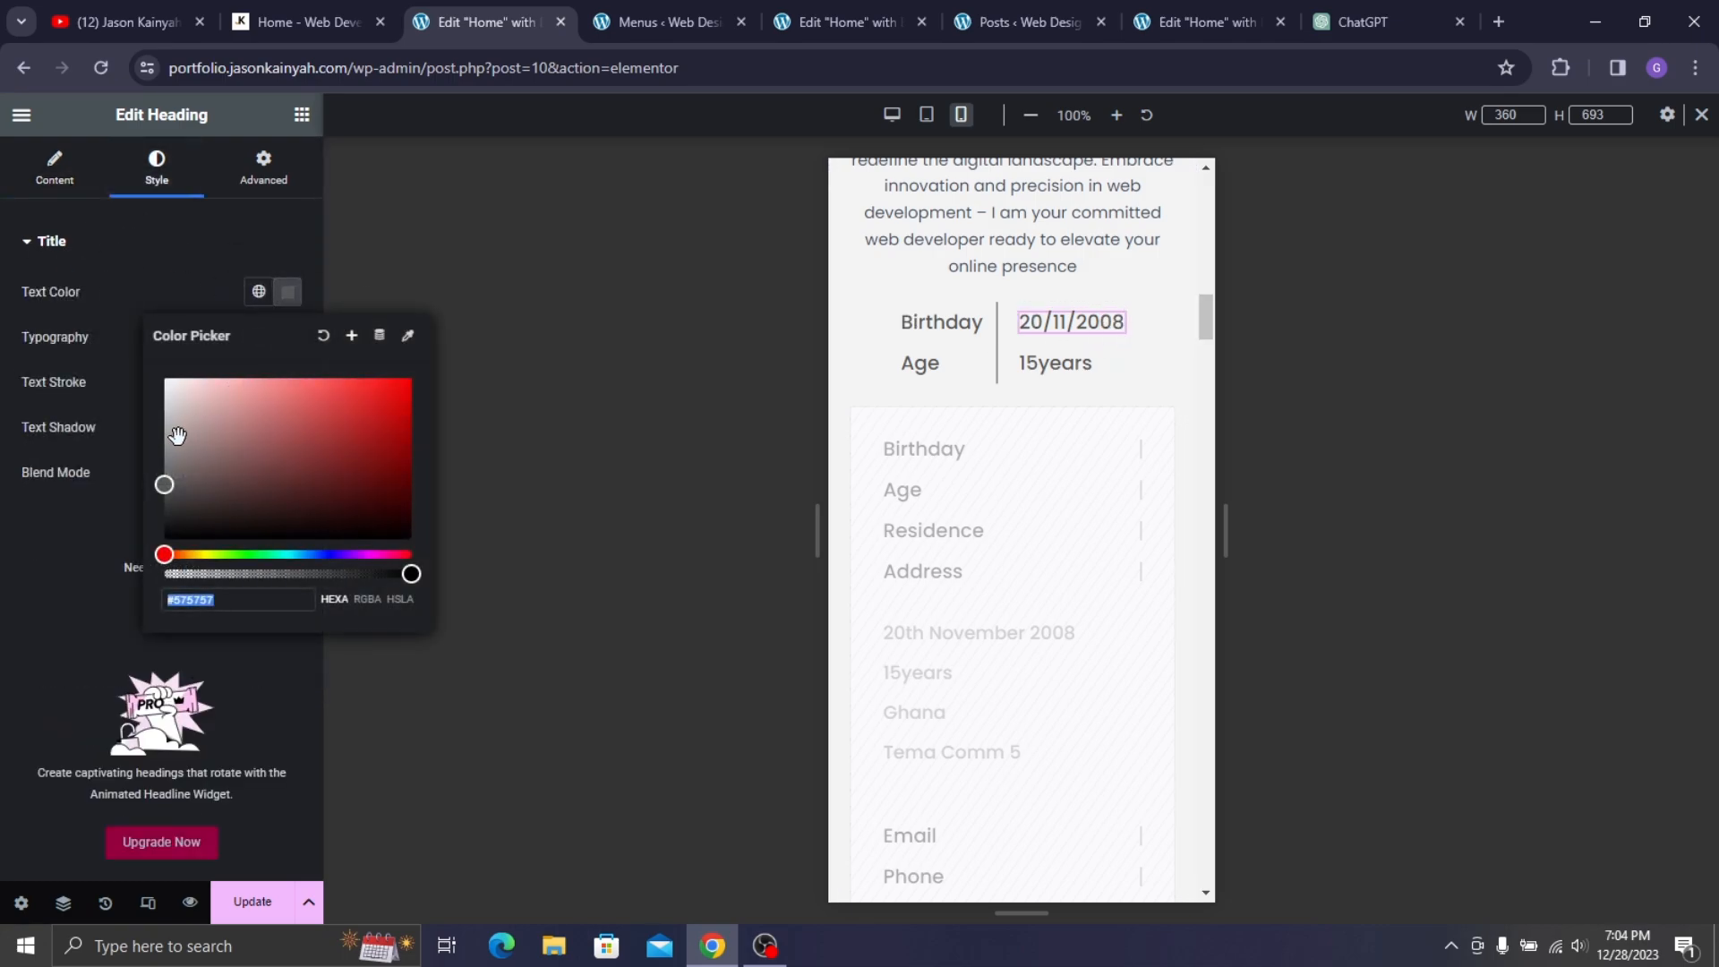
{"action": "left_click_drag", "start_coordinate": [158, 481], "coordinate": [137, 444]}
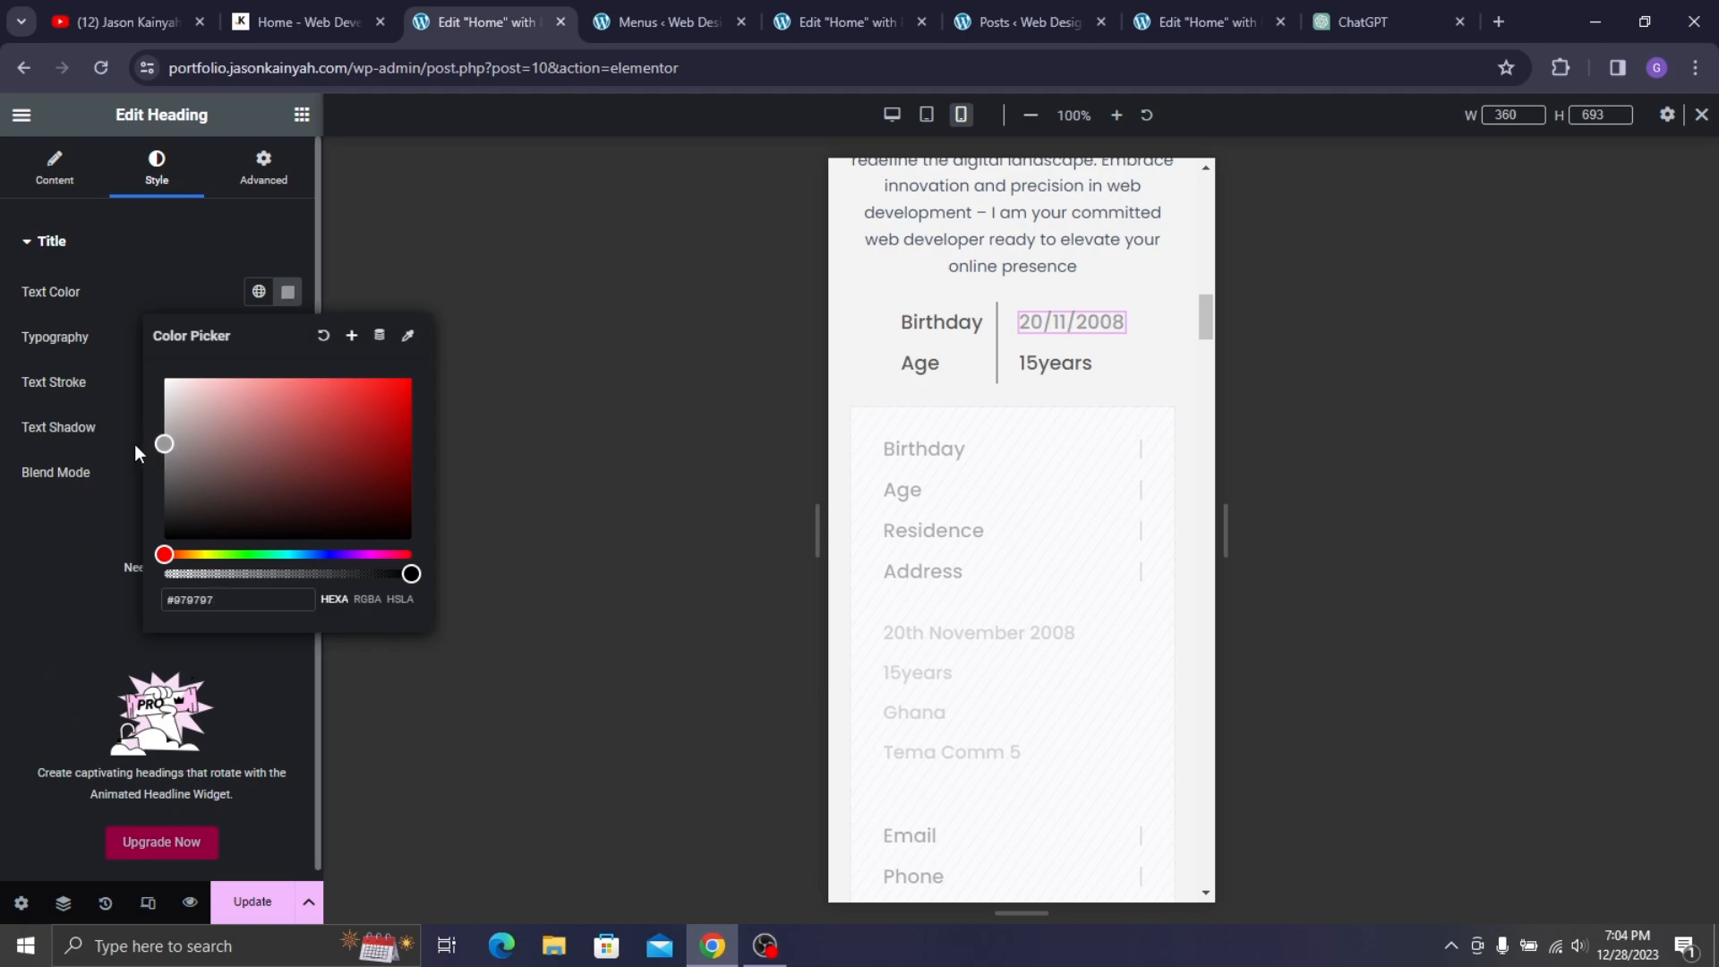
{"action": "key", "text": "ctrl+a"}
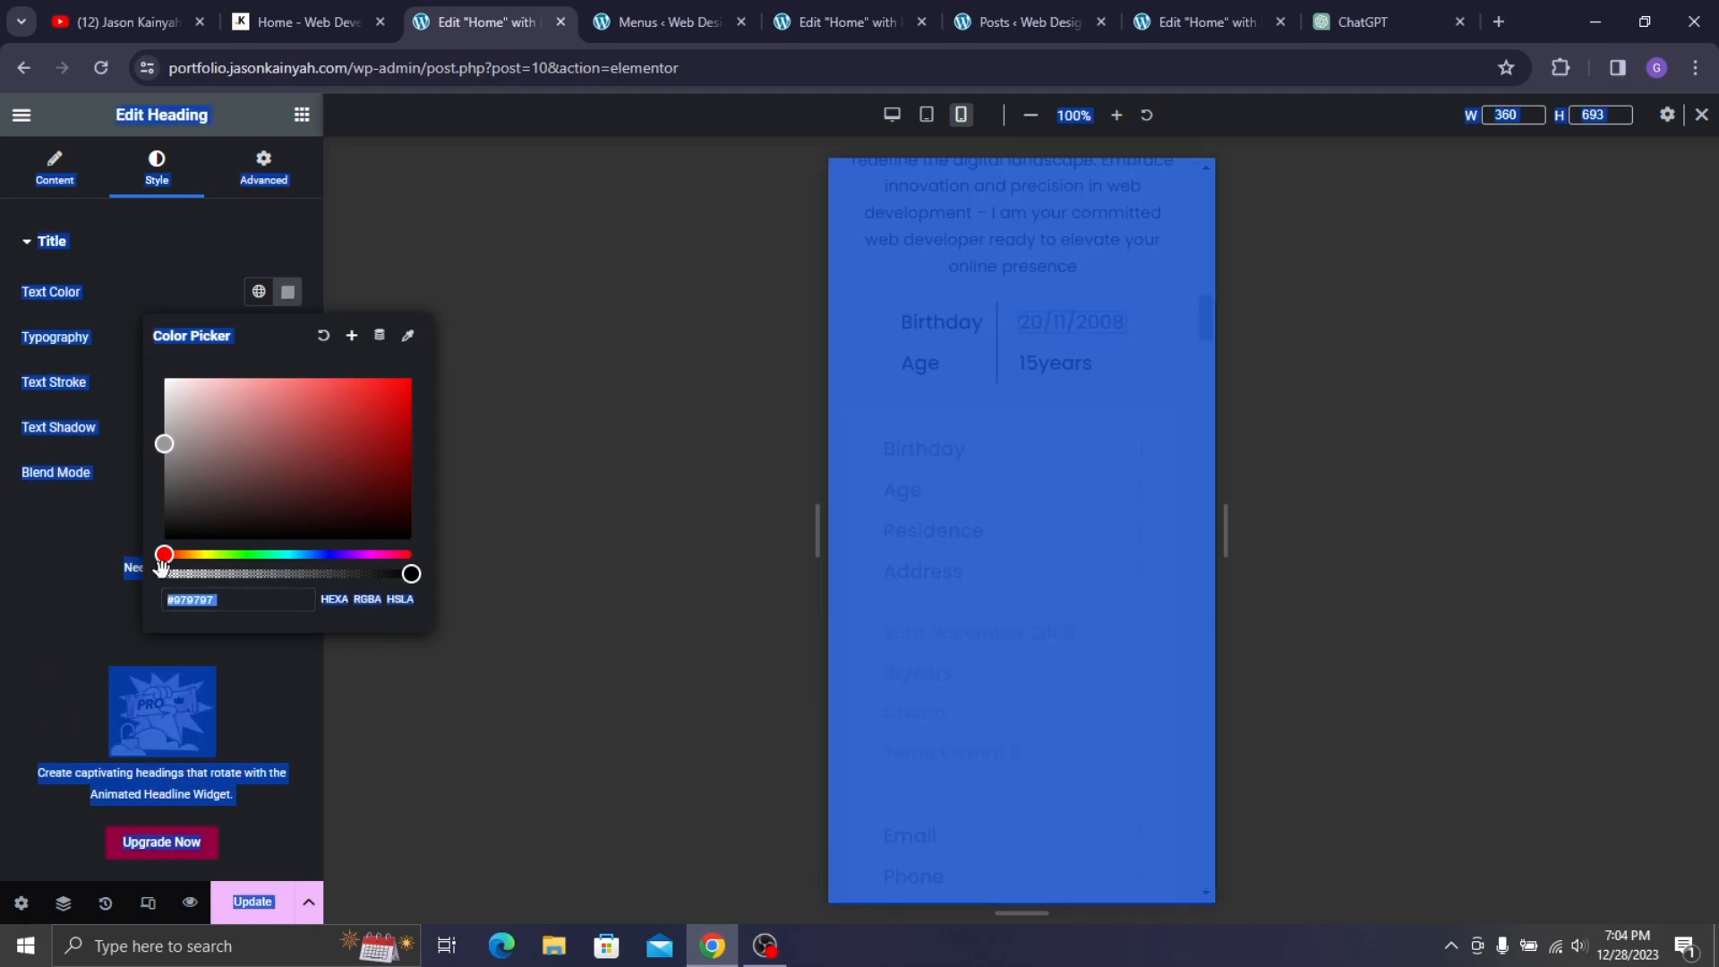
{"action": "left_click", "coordinate": [221, 603]}
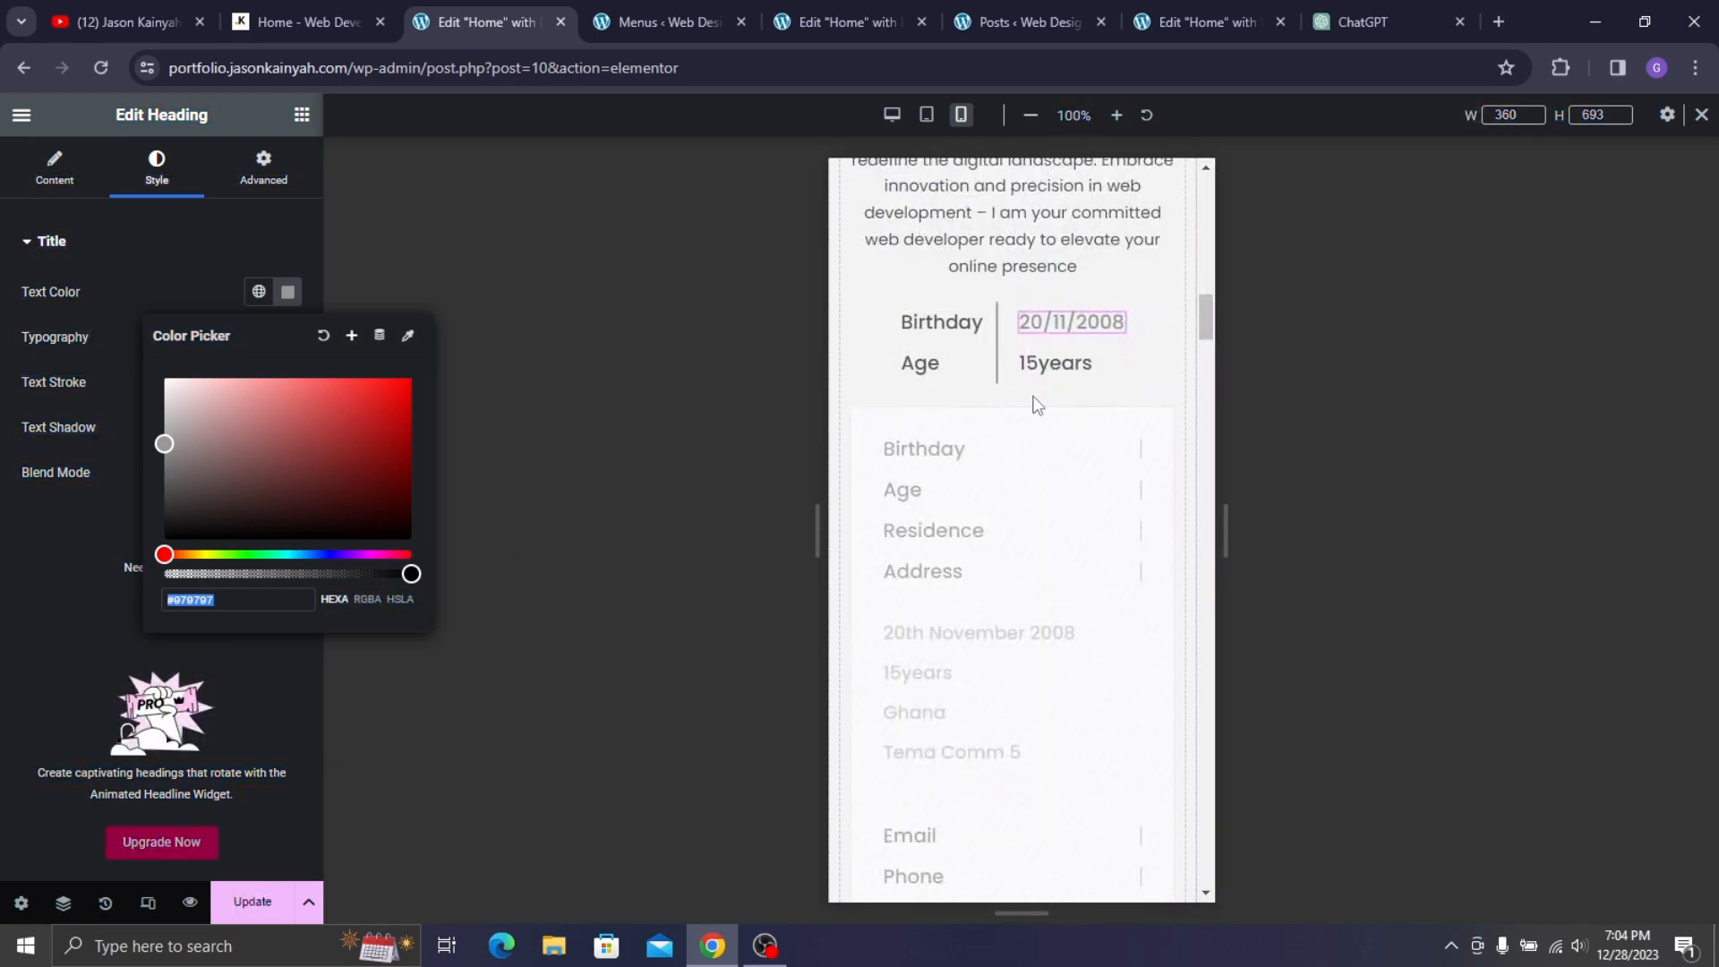
{"action": "left_click", "coordinate": [1061, 363]}
{"action": "right_click", "coordinate": [1067, 331]}
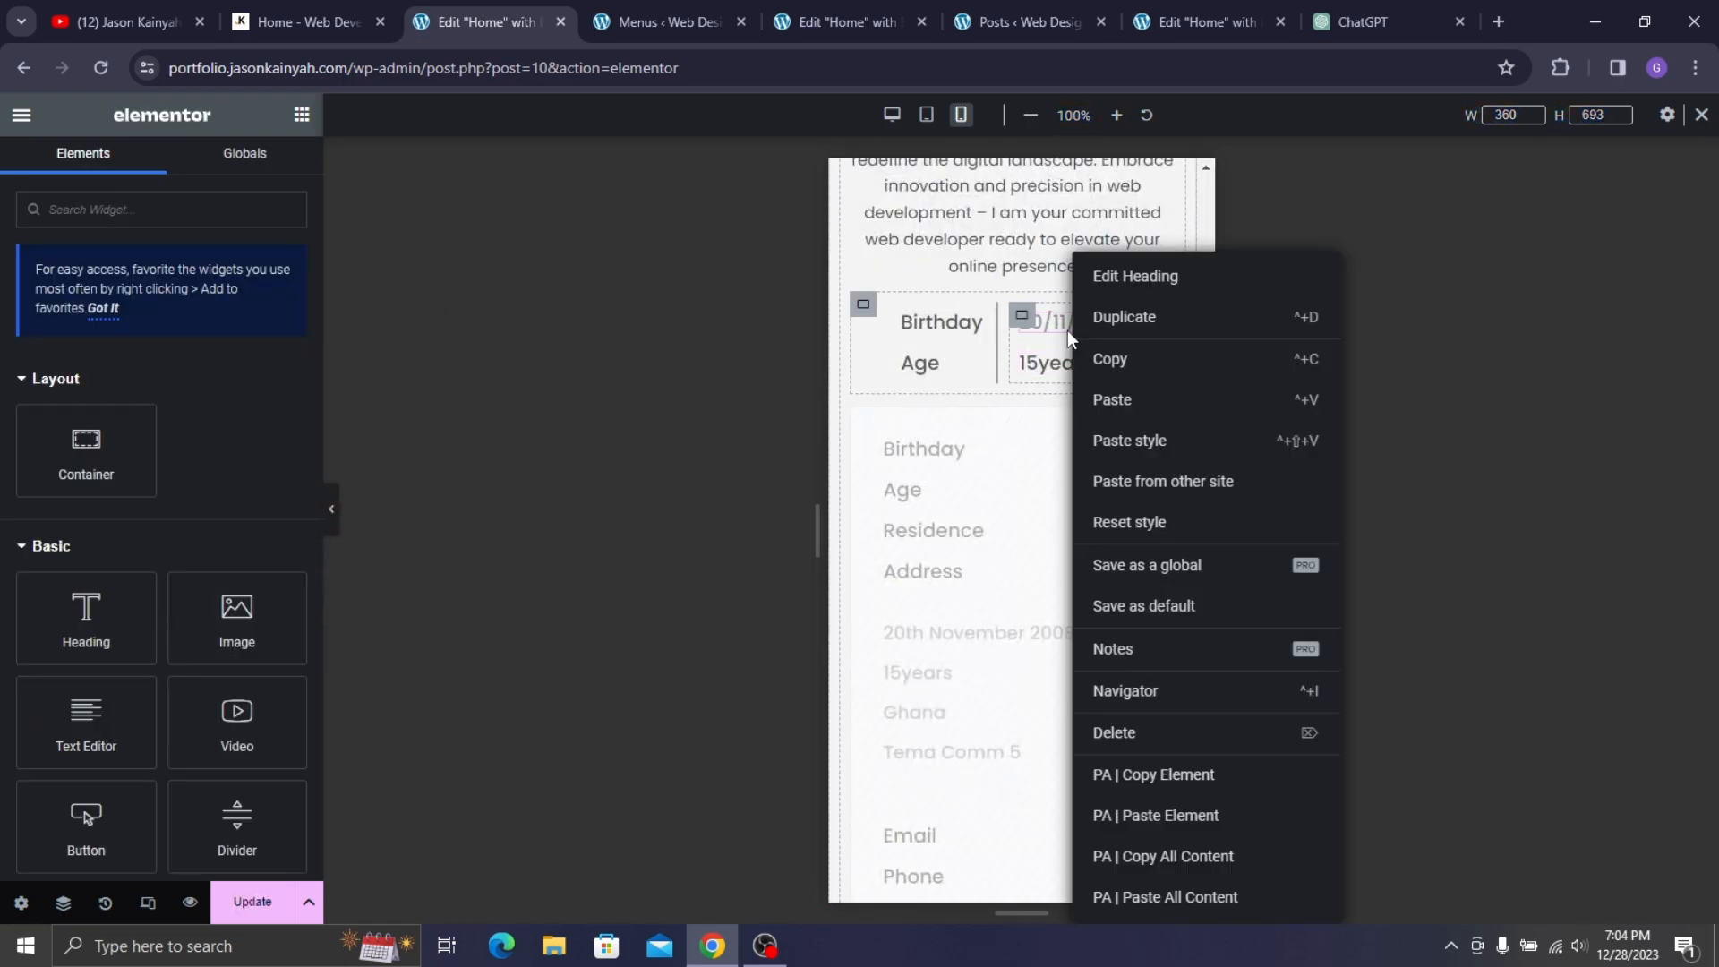
{"action": "left_click", "coordinate": [1130, 367]}
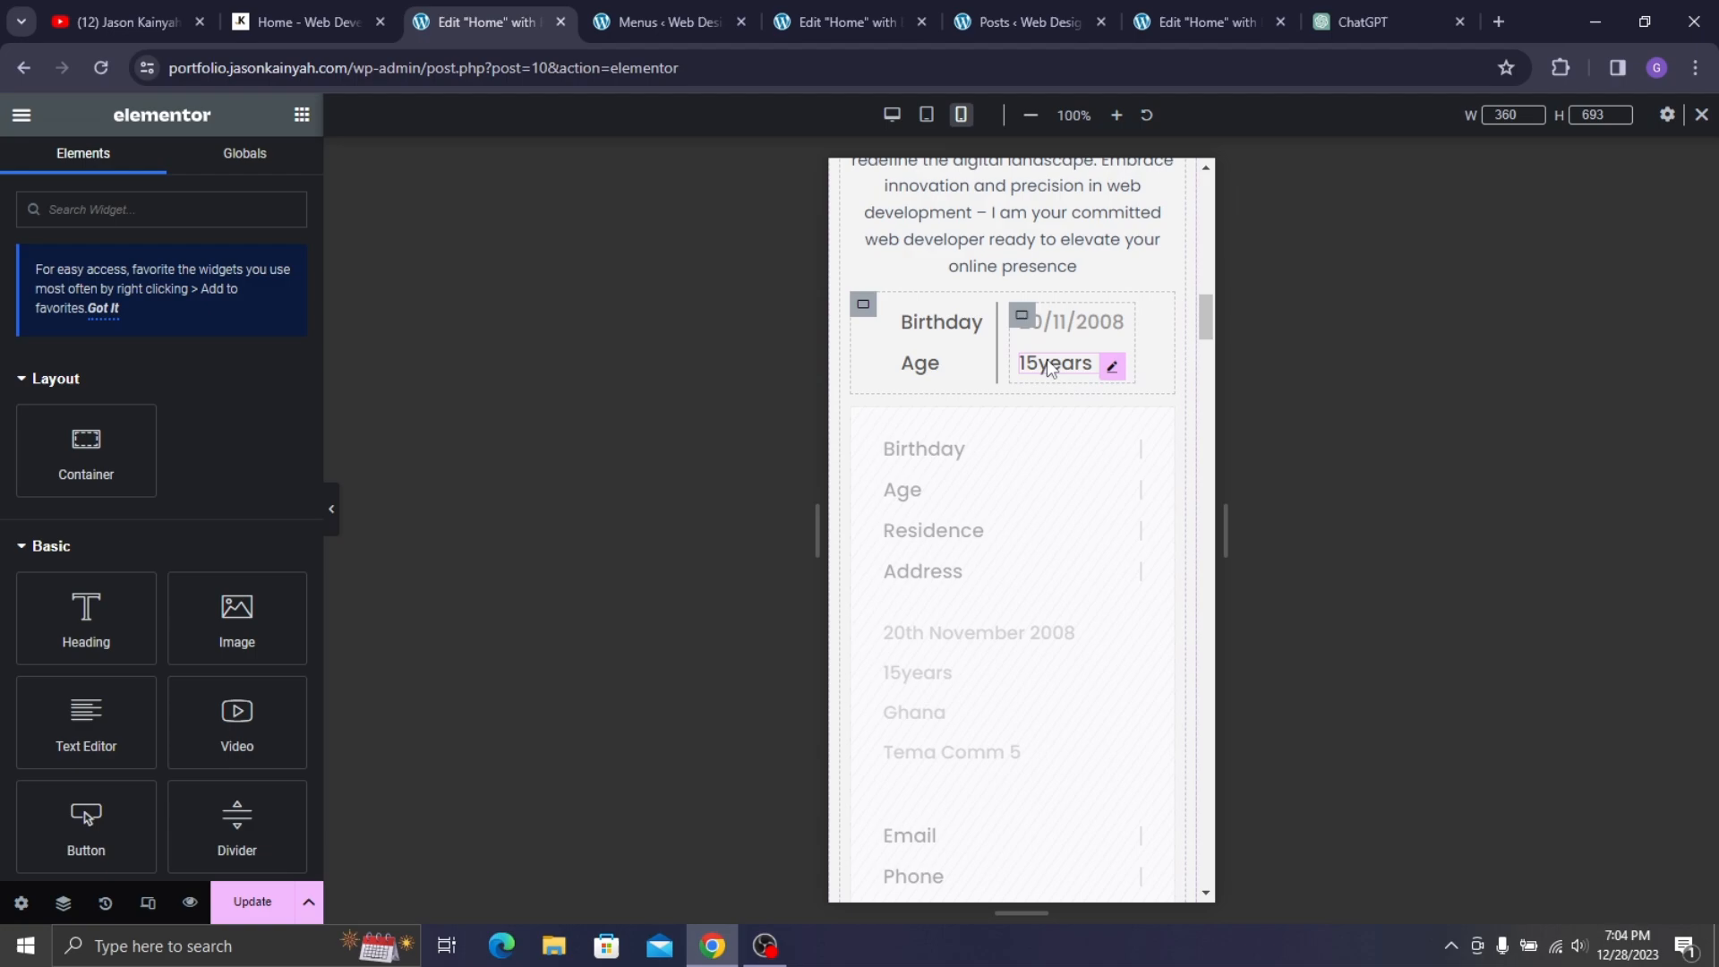
{"action": "right_click", "coordinate": [1111, 363]}
- Paste the date's grey style onto 15years and save the Home page with Update
{"action": "left_click", "coordinate": [1113, 441]}
{"action": "scroll", "coordinate": [1138, 334], "scroll_direction": "down", "scroll_amount": 1}
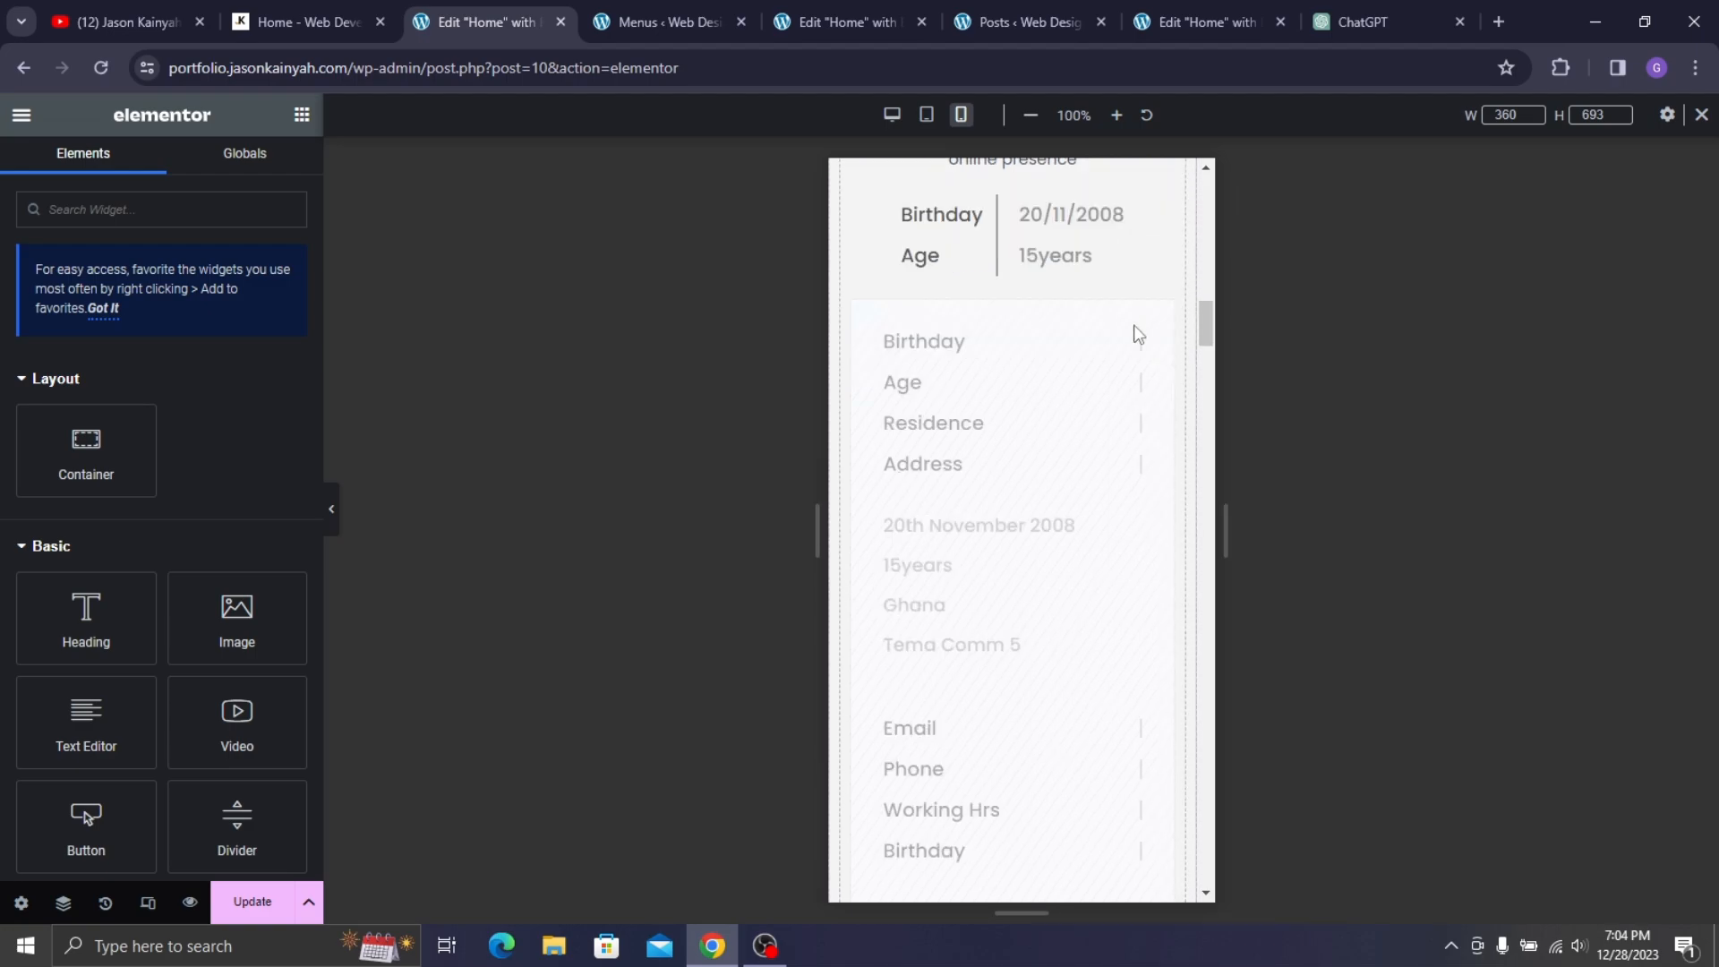
{"action": "scroll", "coordinate": [943, 460], "scroll_direction": "up", "scroll_amount": 3}
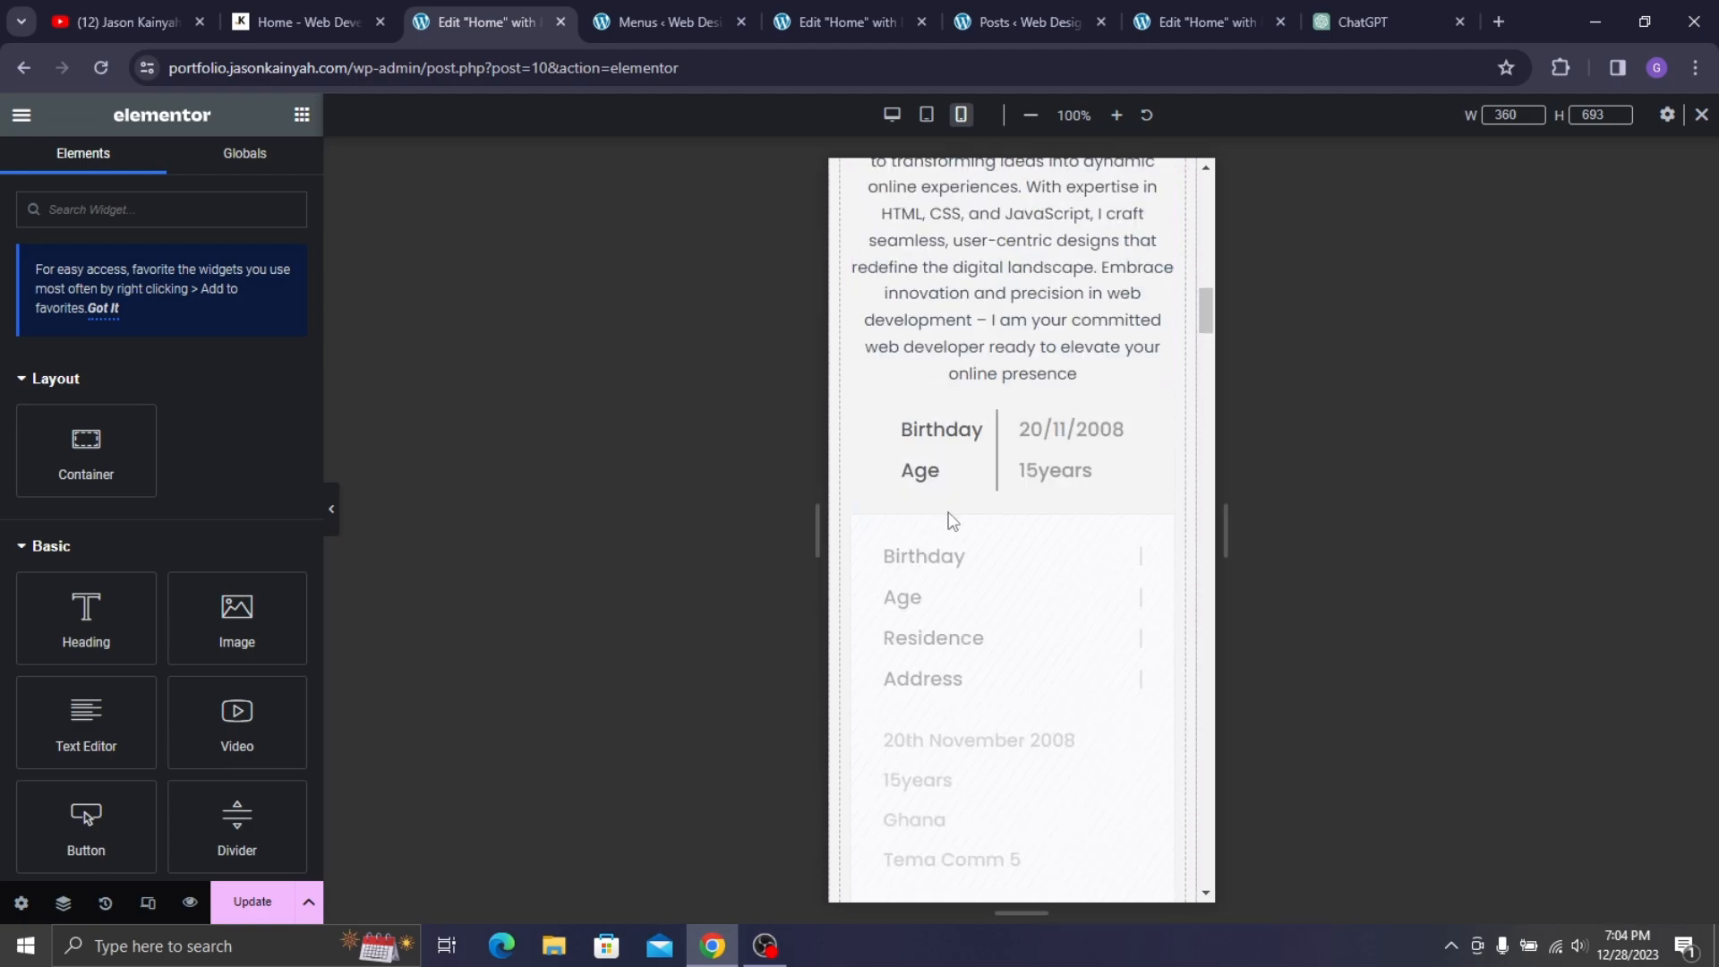
{"action": "scroll", "coordinate": [966, 484], "scroll_direction": "down", "scroll_amount": 1}
{"action": "scroll", "coordinate": [1036, 433], "scroll_direction": "down", "scroll_amount": 5}
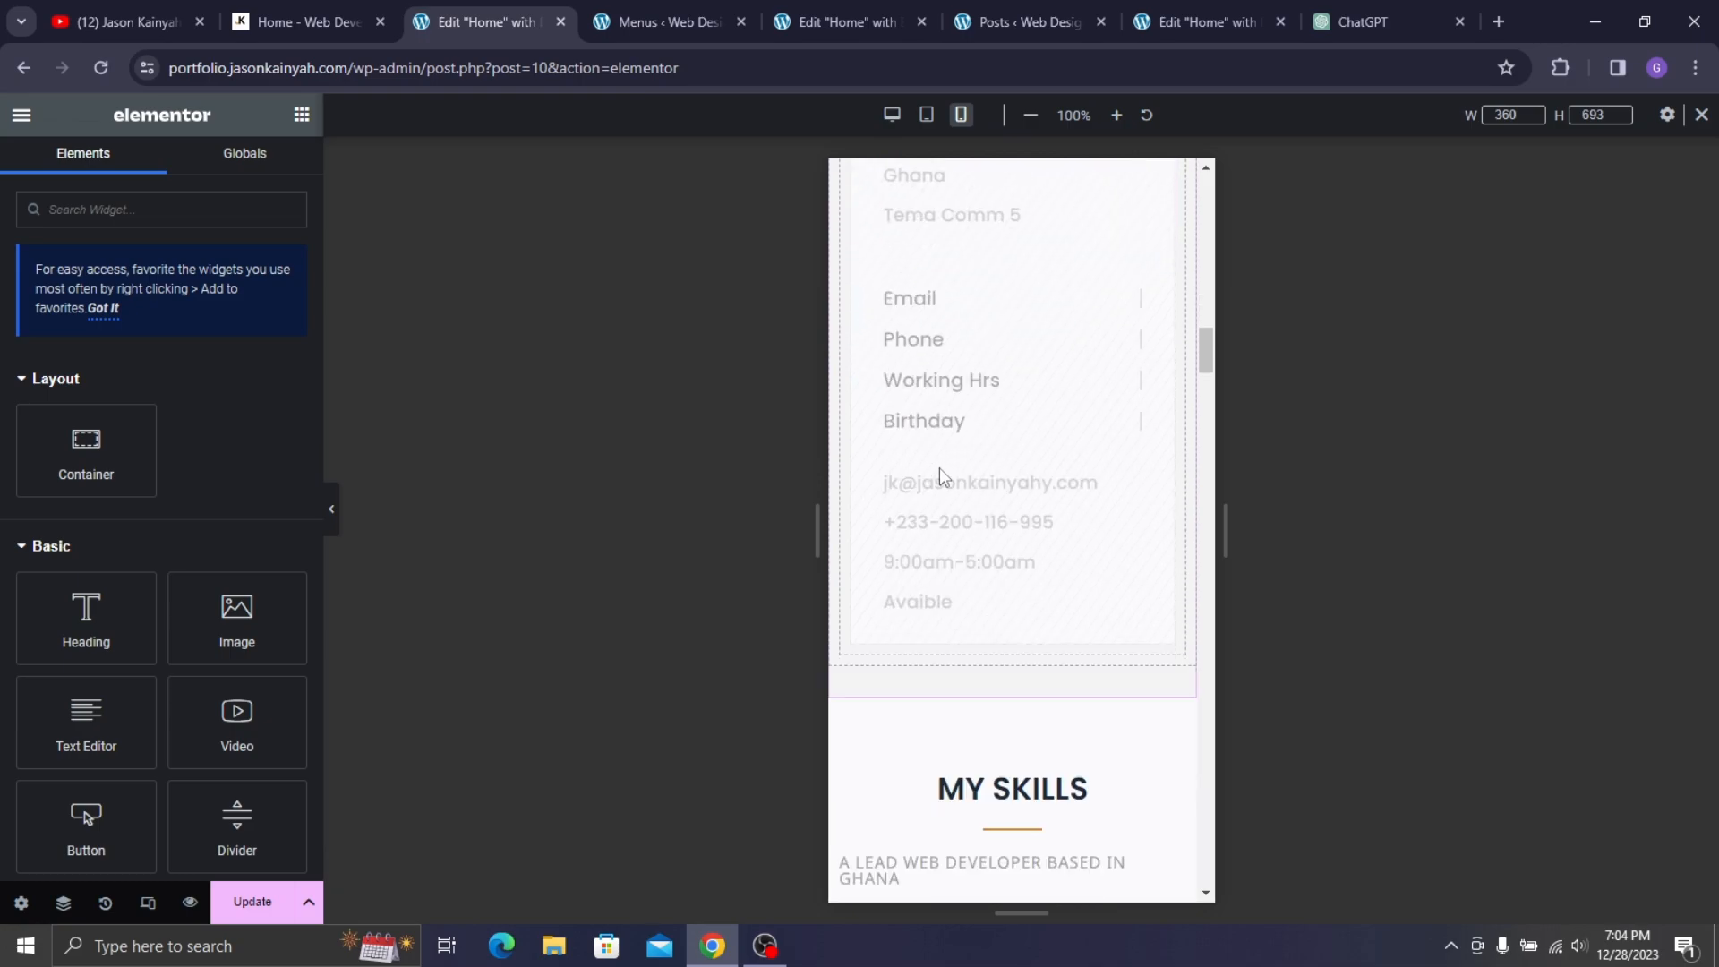
{"action": "scroll", "coordinate": [941, 475], "scroll_direction": "up", "scroll_amount": 6}
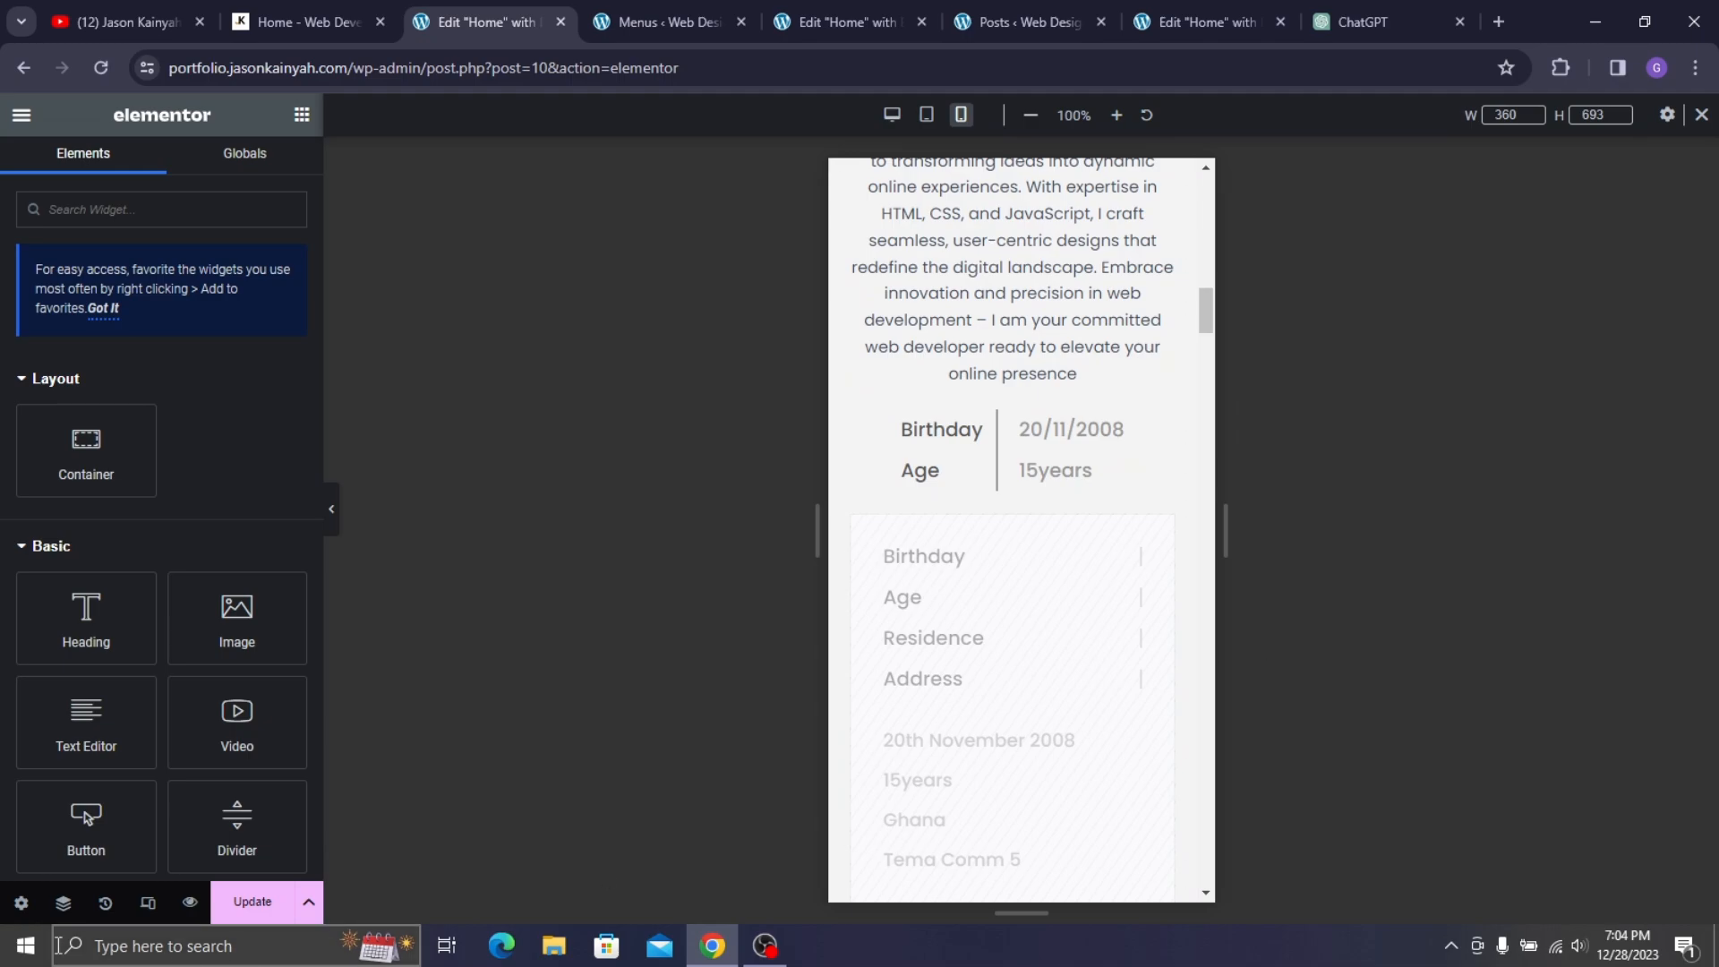
{"action": "left_click", "coordinate": [268, 904]}
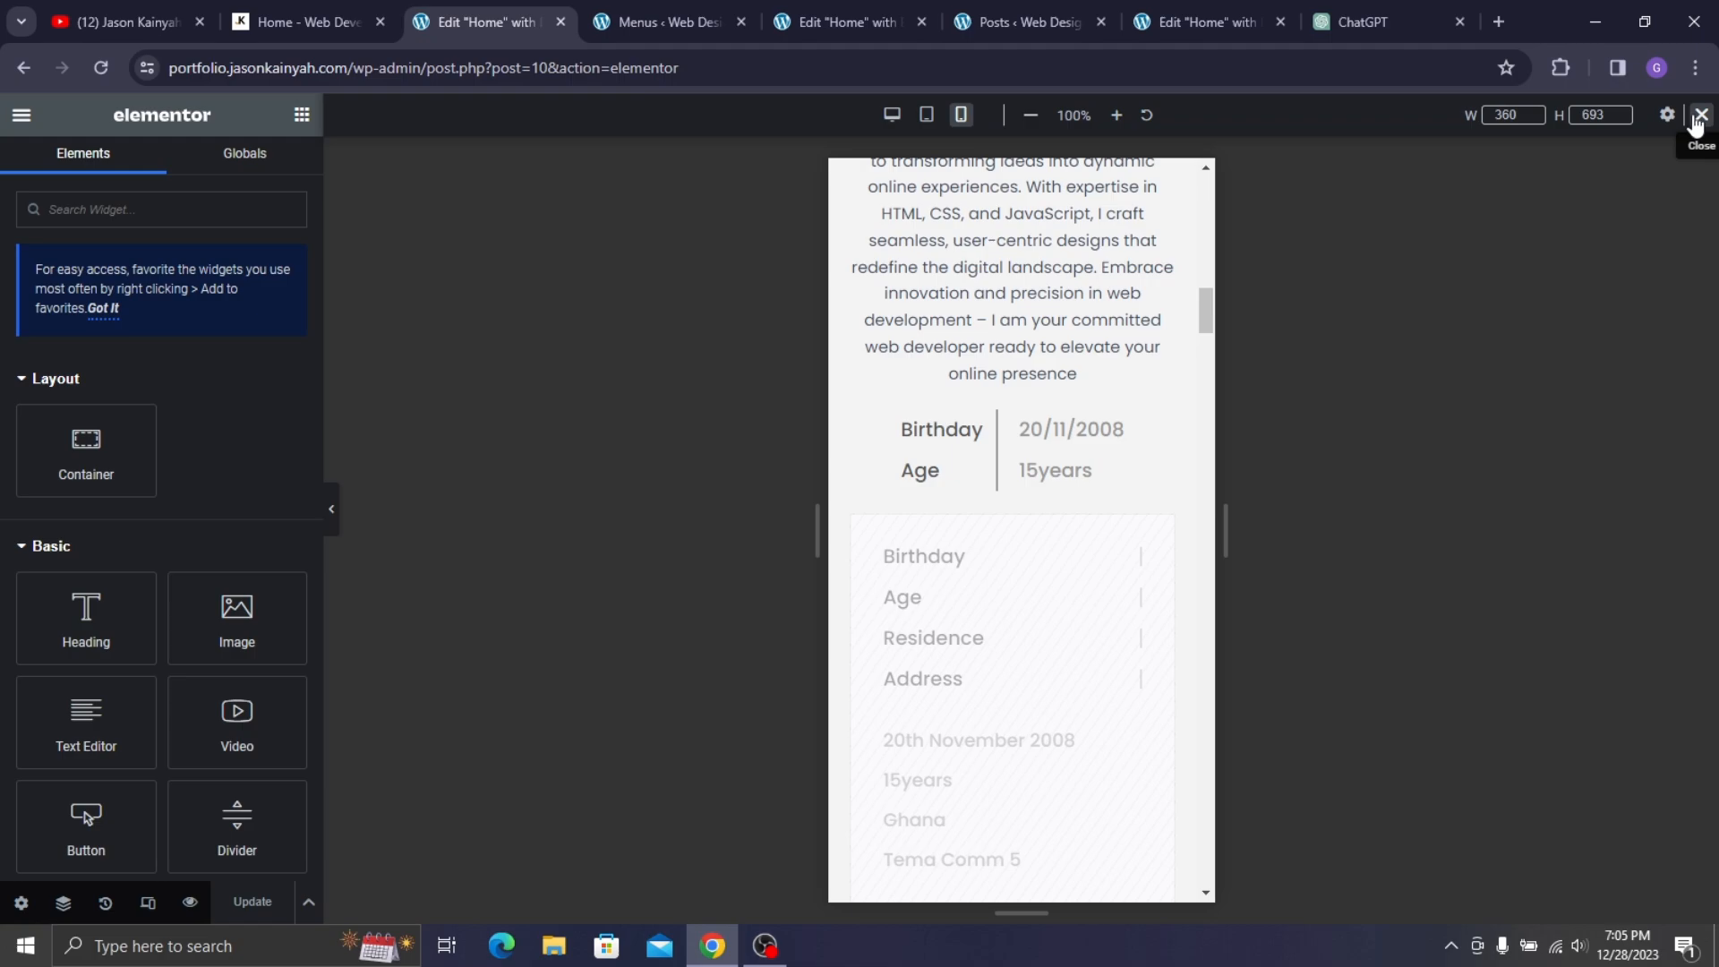
- Set the Birthday/Age container to Hide On Desktop and Hide On Tablet
{"action": "left_click", "coordinate": [1701, 114]}
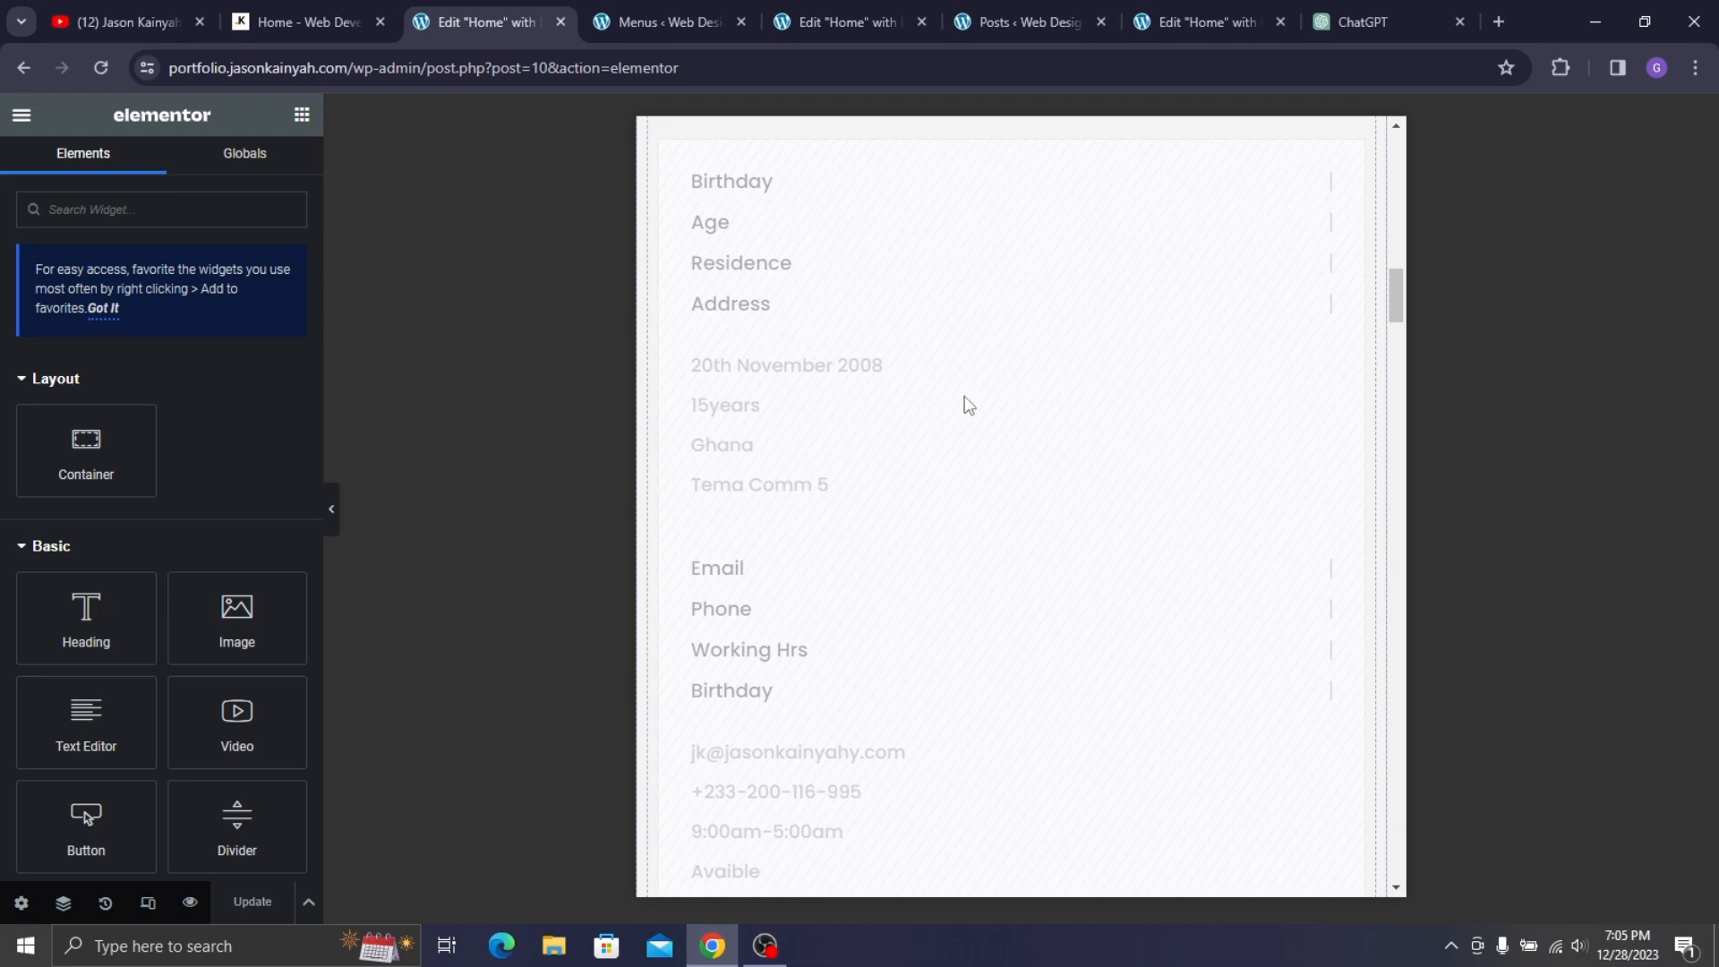
{"action": "scroll", "coordinate": [1005, 361], "scroll_direction": "up", "scroll_amount": 10}
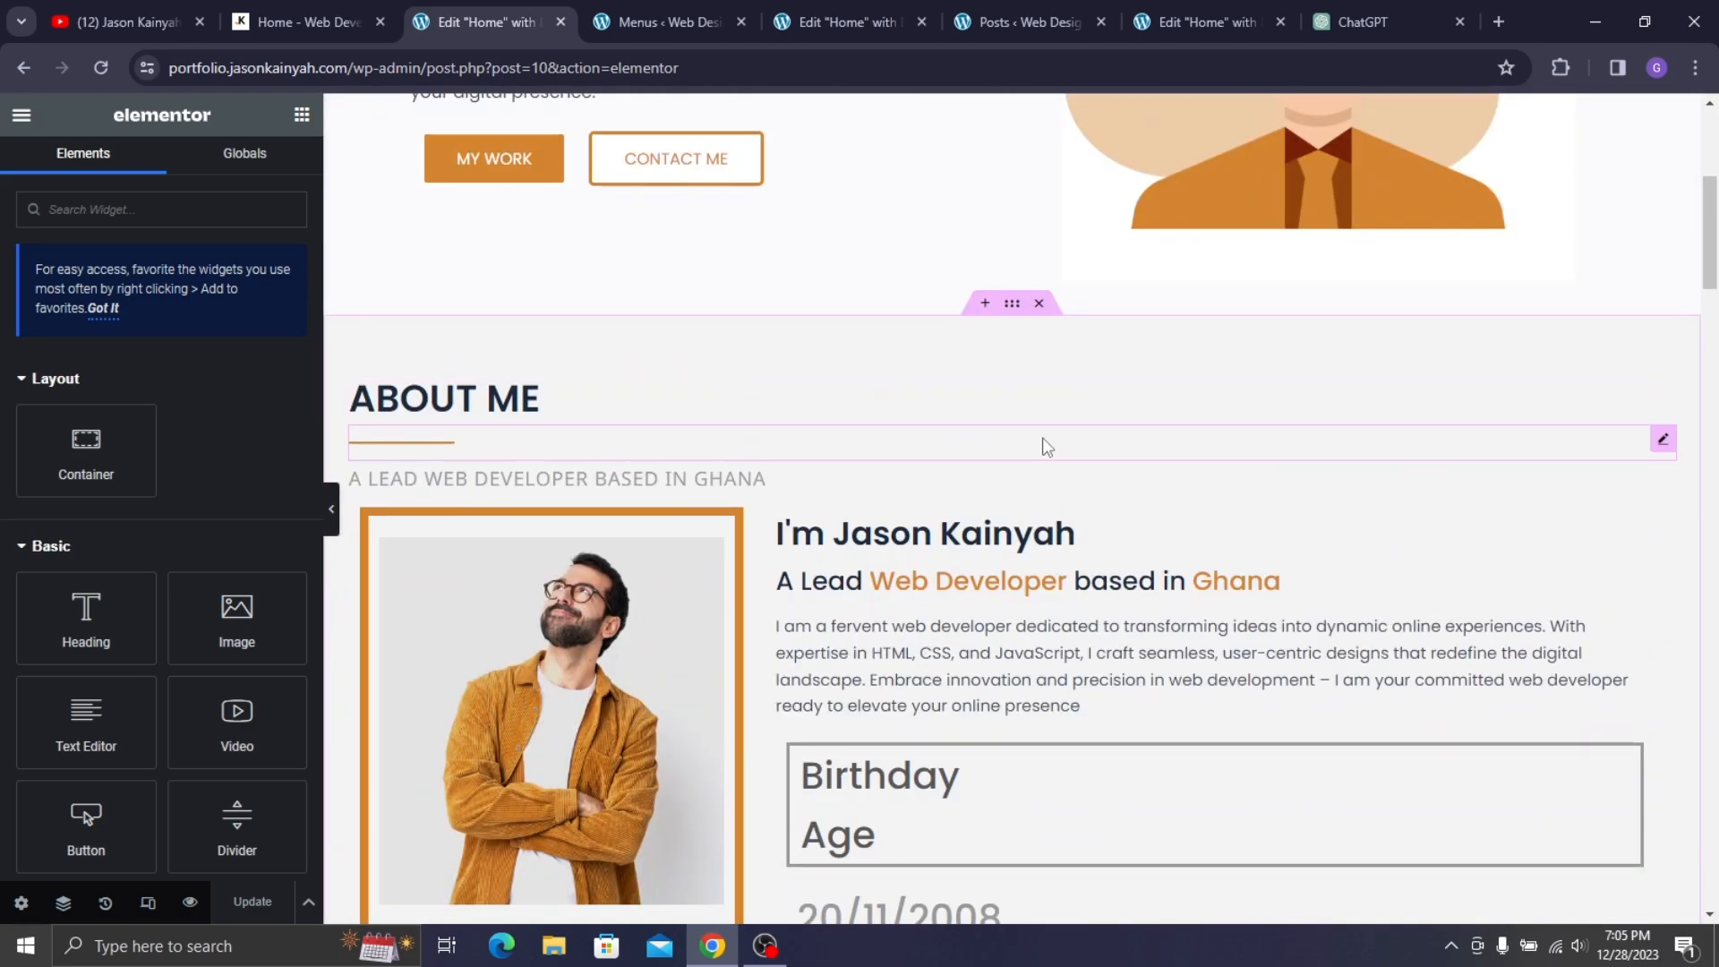
{"action": "scroll", "coordinate": [1047, 446], "scroll_direction": "down", "scroll_amount": 3}
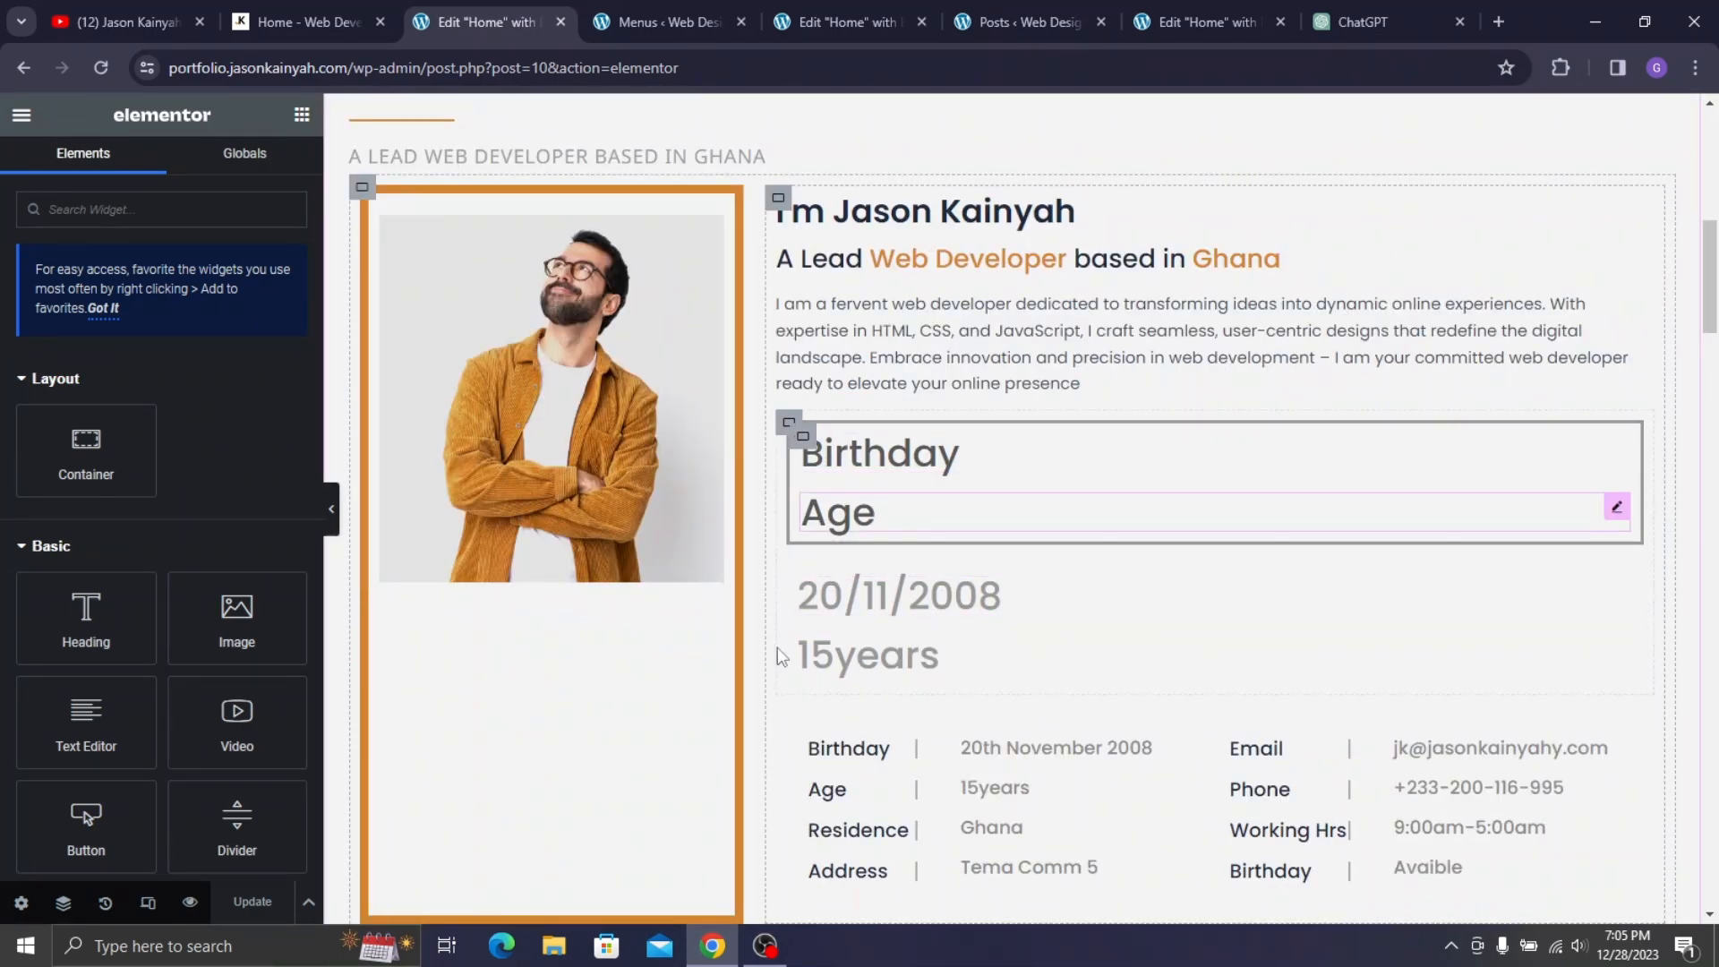
{"action": "left_click", "coordinate": [788, 427]}
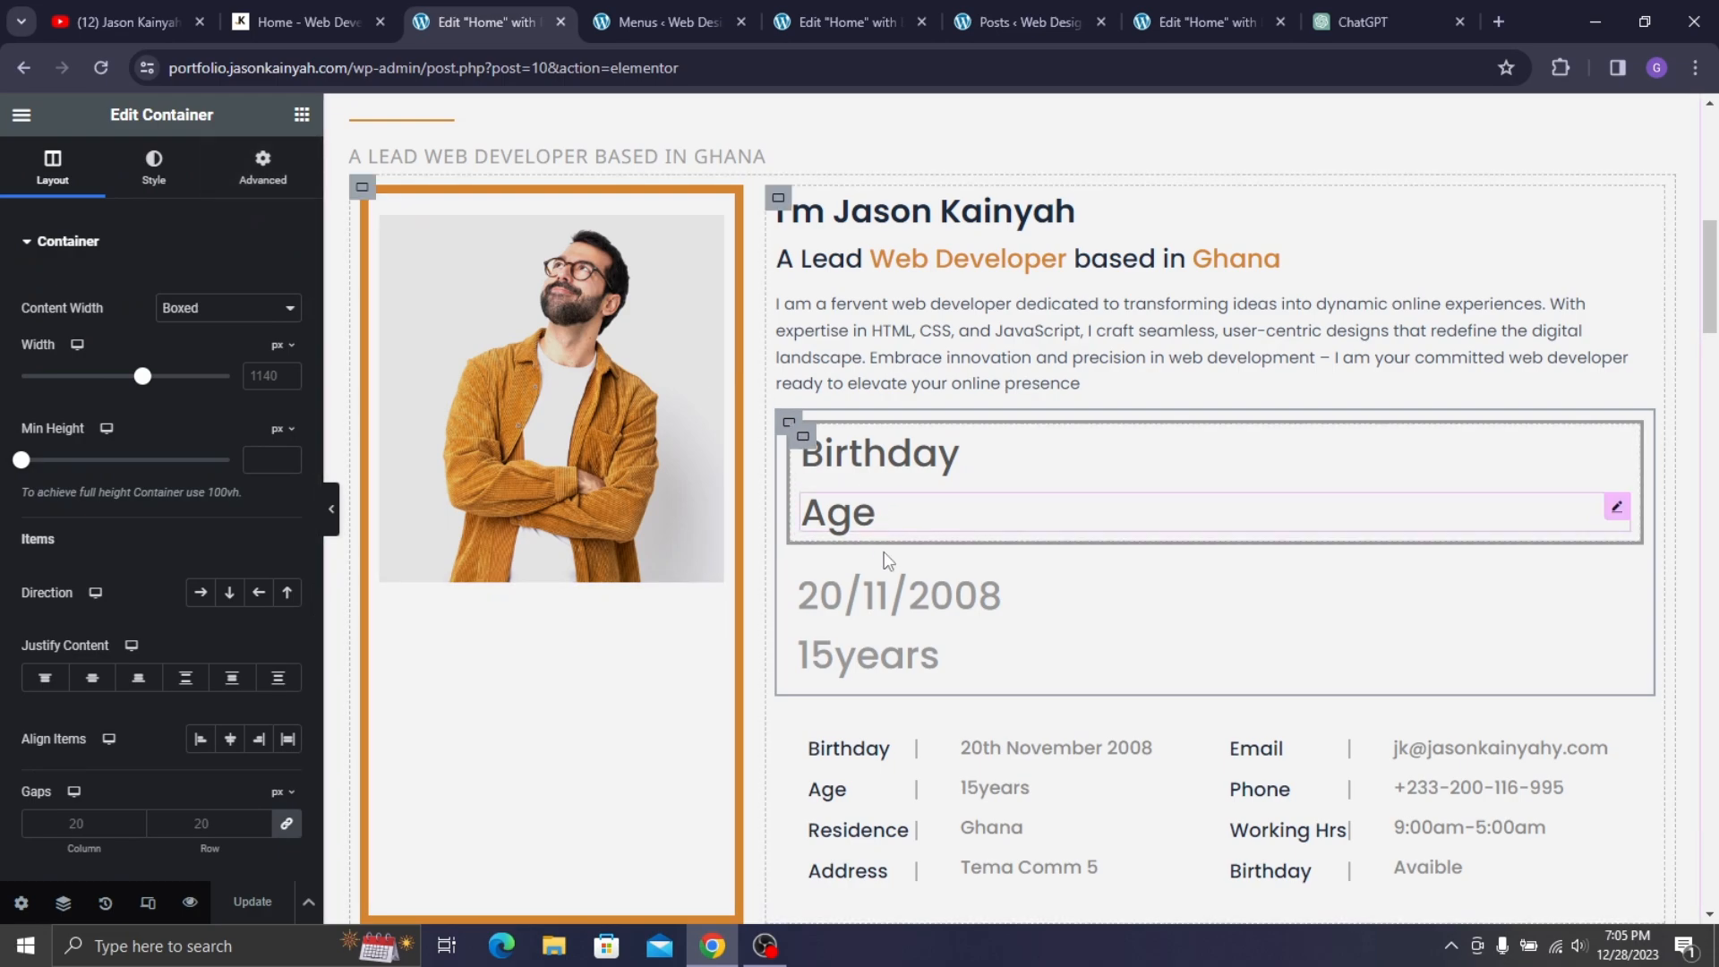
{"action": "left_click", "coordinate": [262, 168]}
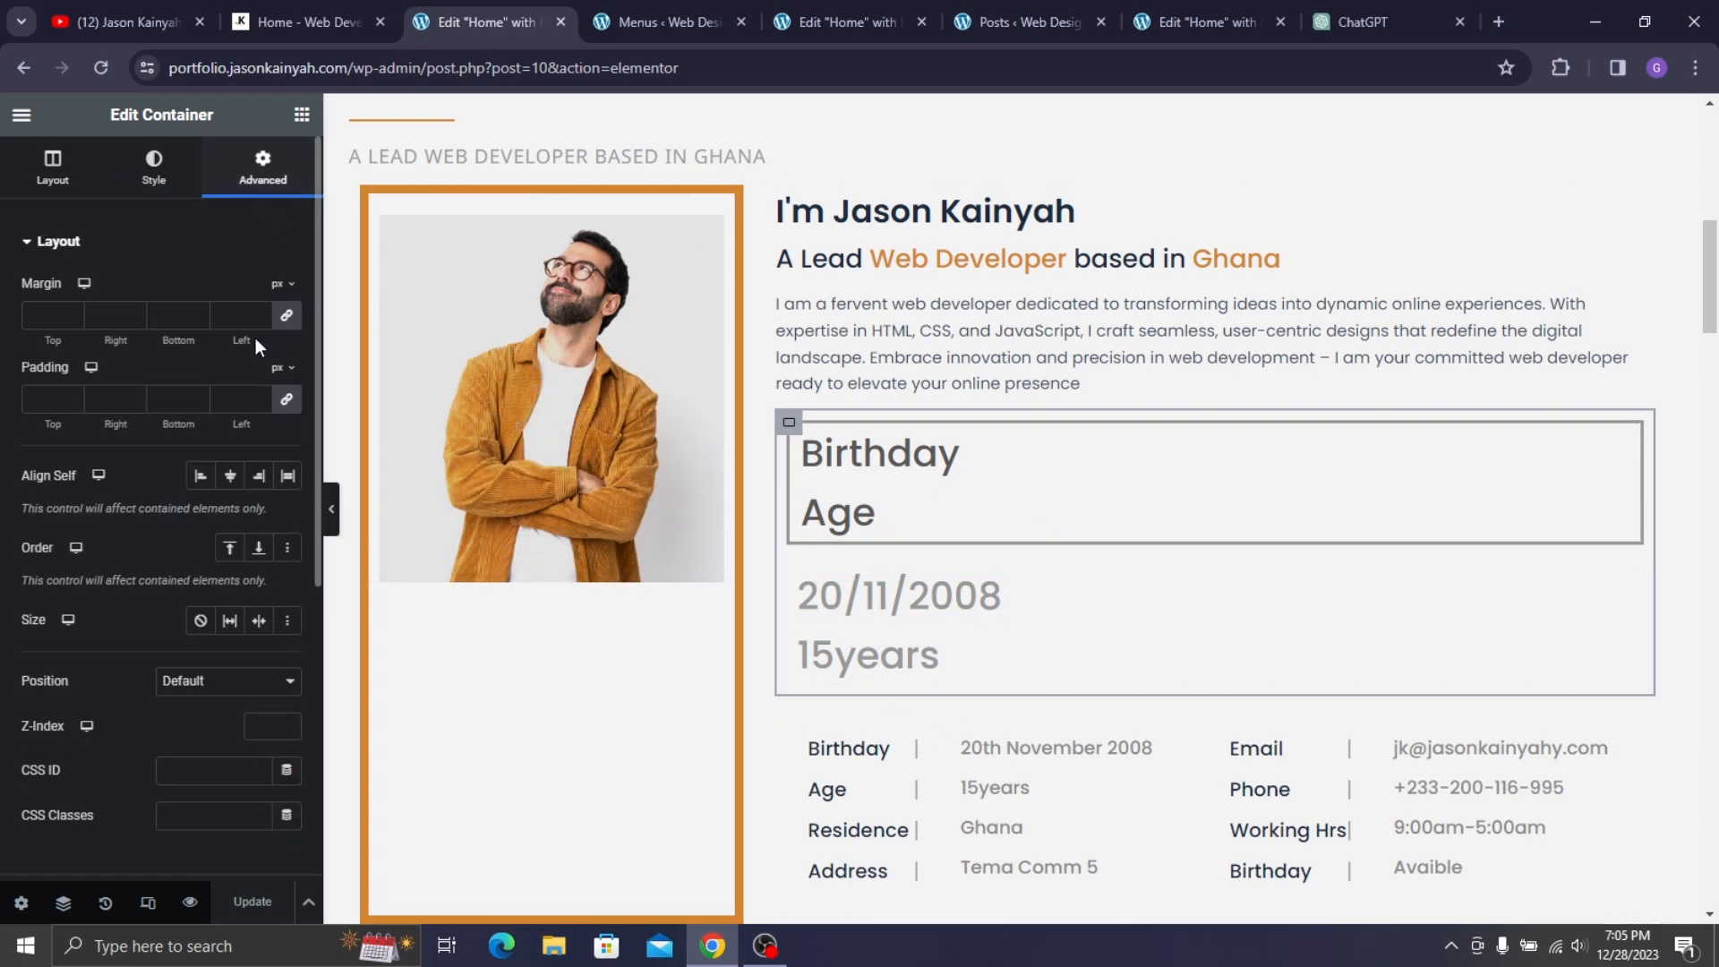
{"action": "scroll", "coordinate": [116, 510], "scroll_direction": "down", "scroll_amount": 5}
{"action": "left_click", "coordinate": [105, 678]}
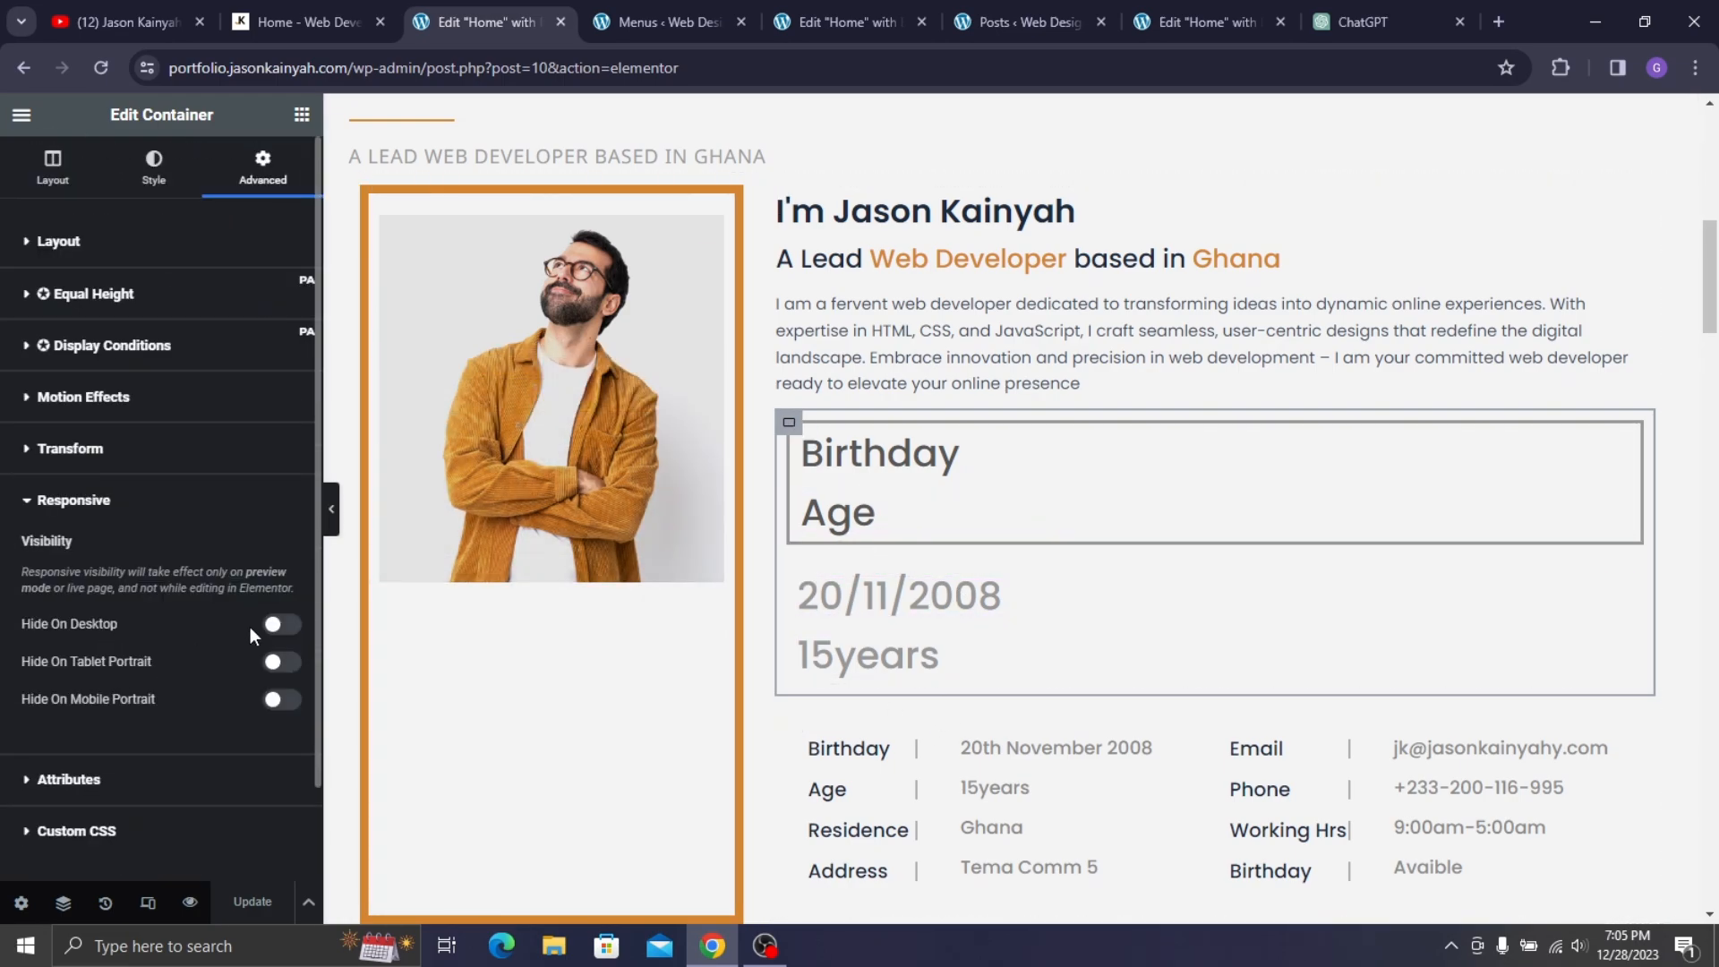
{"action": "left_click", "coordinate": [282, 625]}
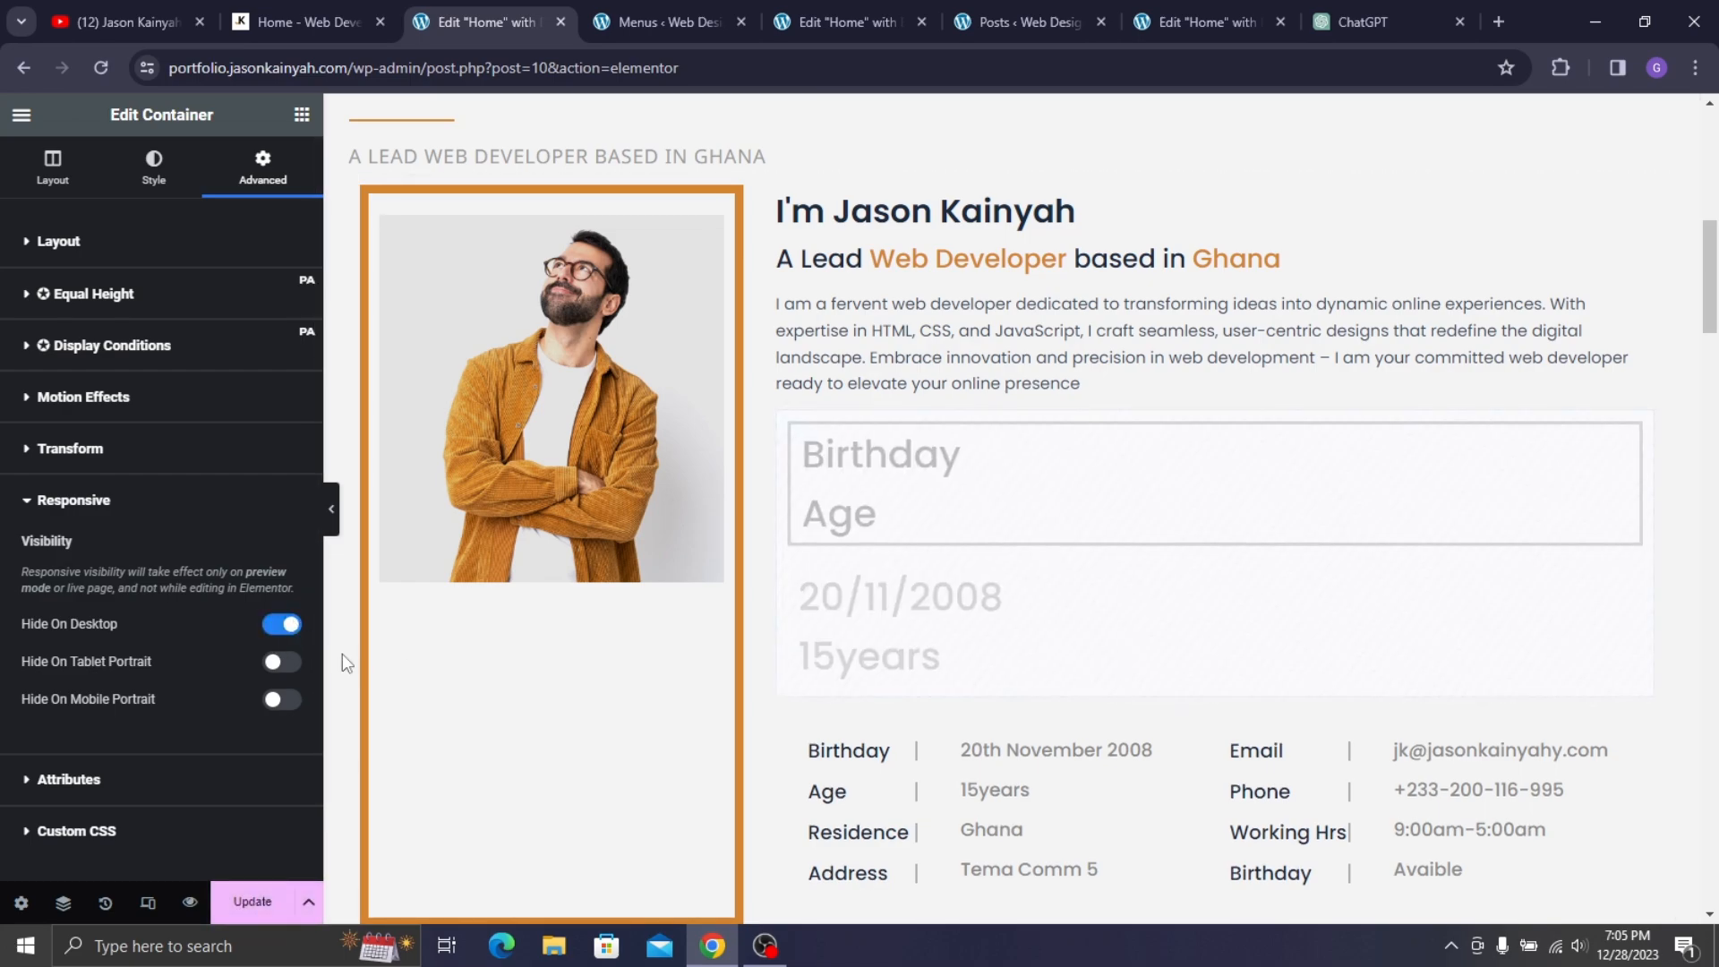
{"action": "left_click", "coordinate": [296, 662]}
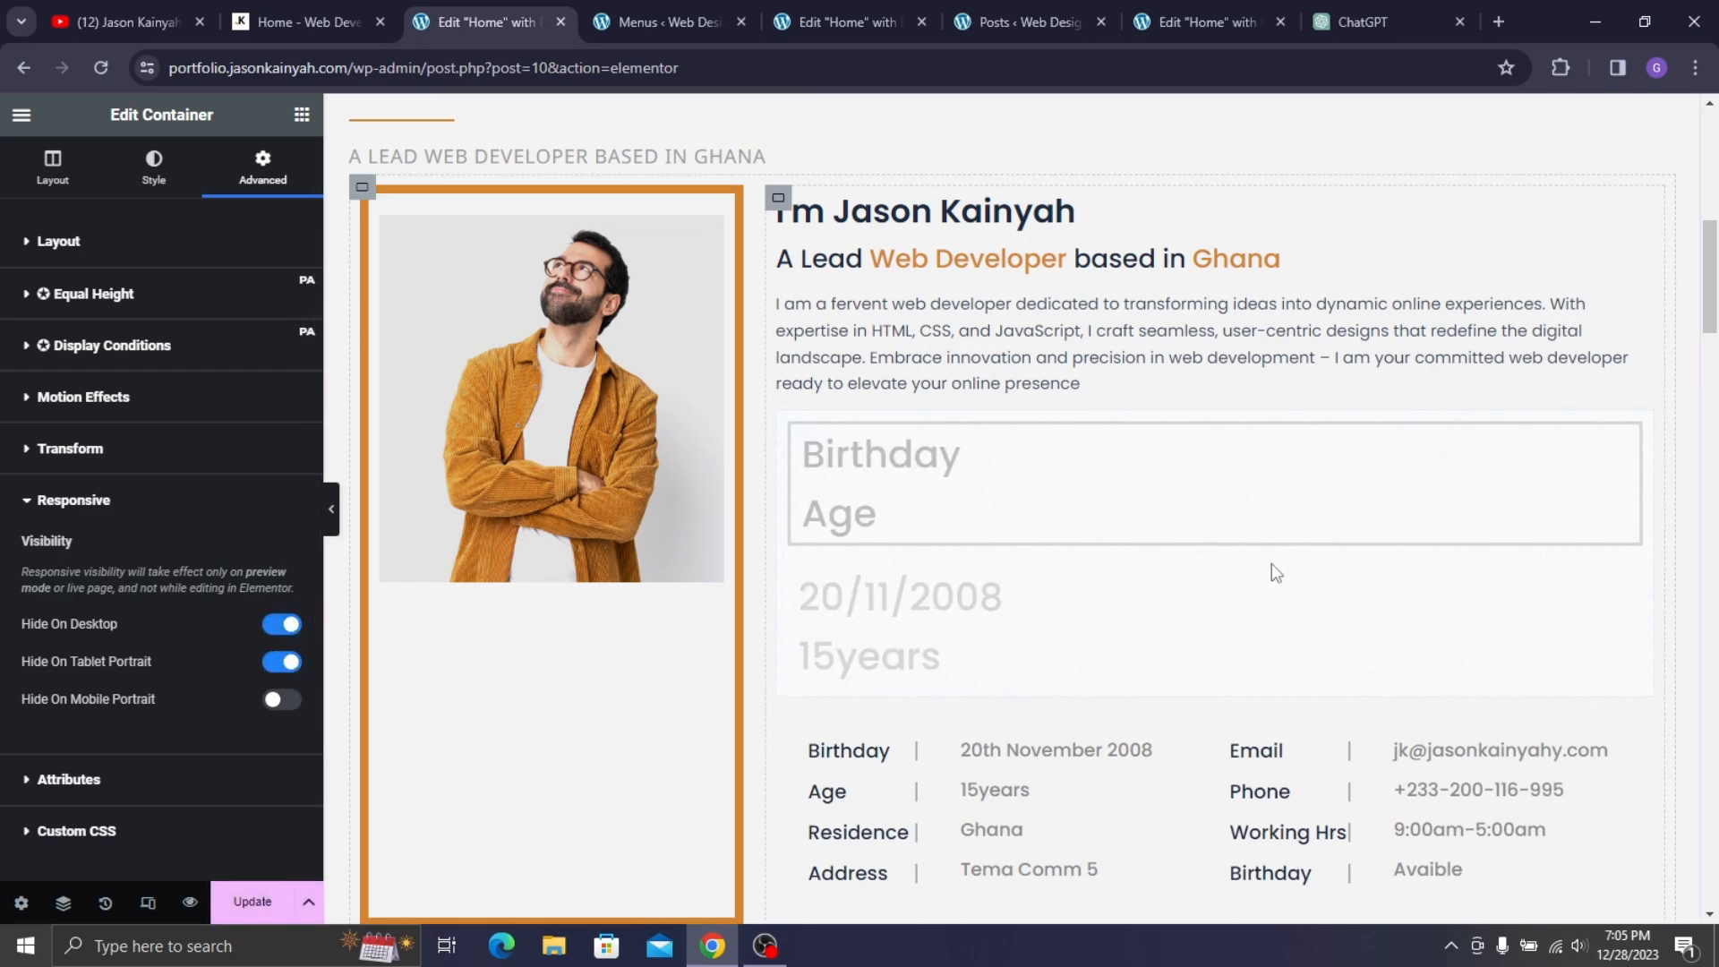
- Save the page with Update and preview it in a new tab
{"action": "left_click", "coordinate": [329, 519]}
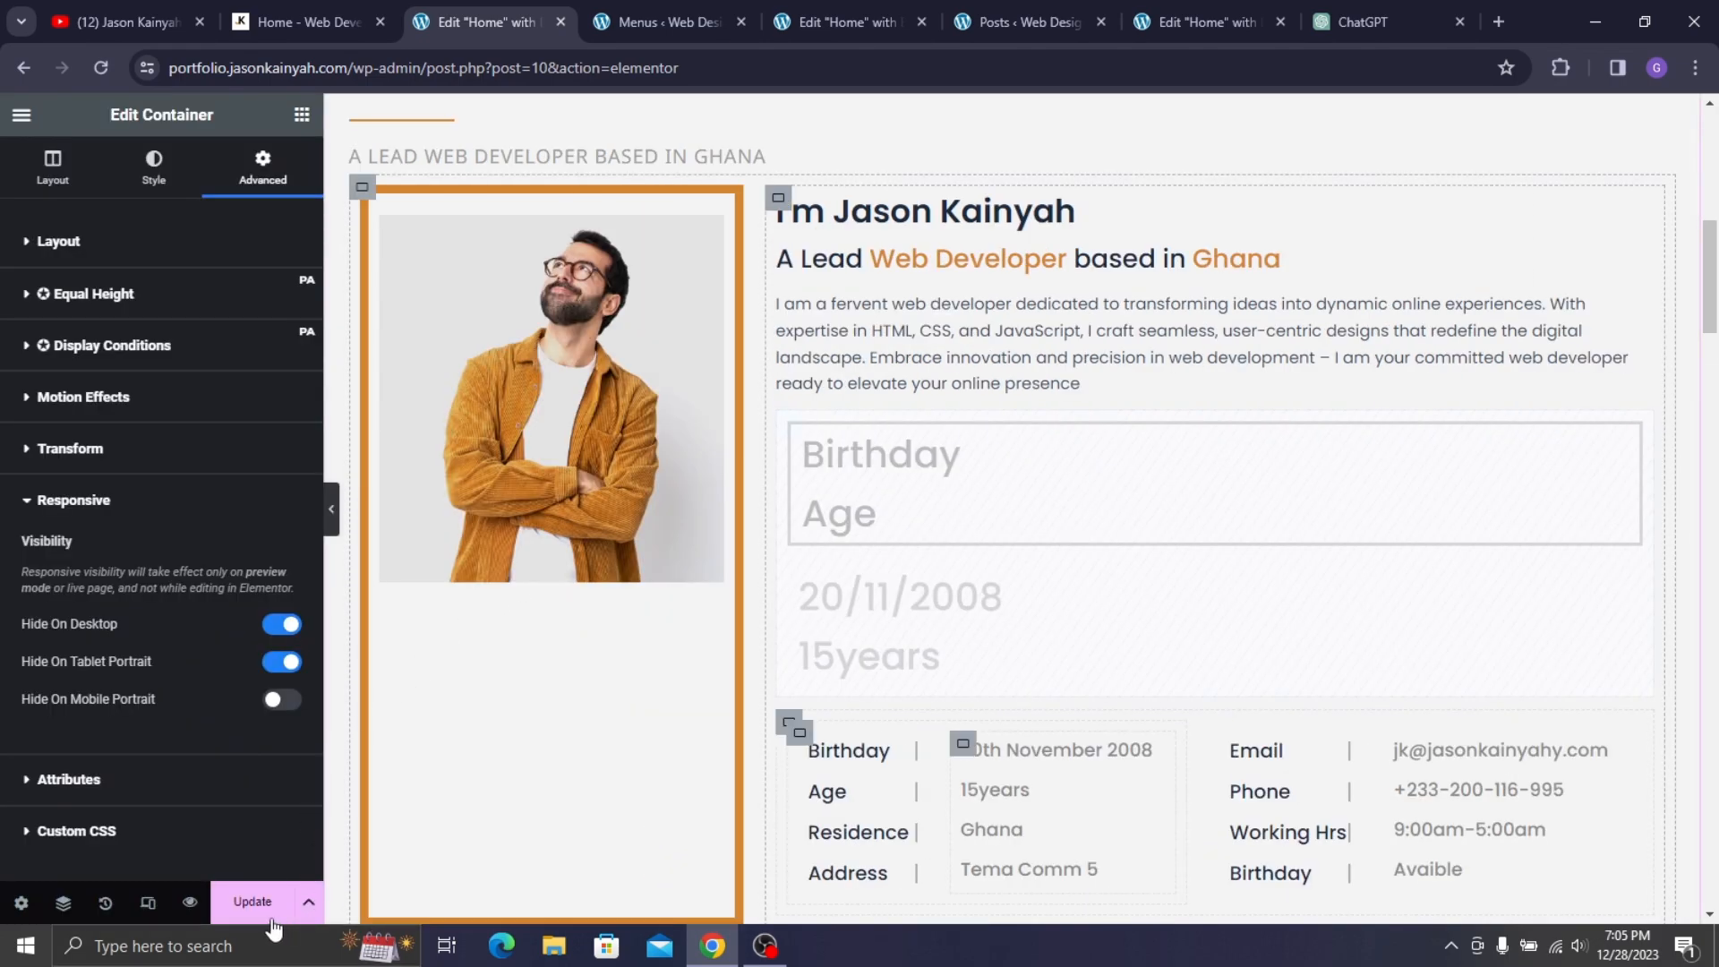
{"action": "left_click", "coordinate": [253, 902]}
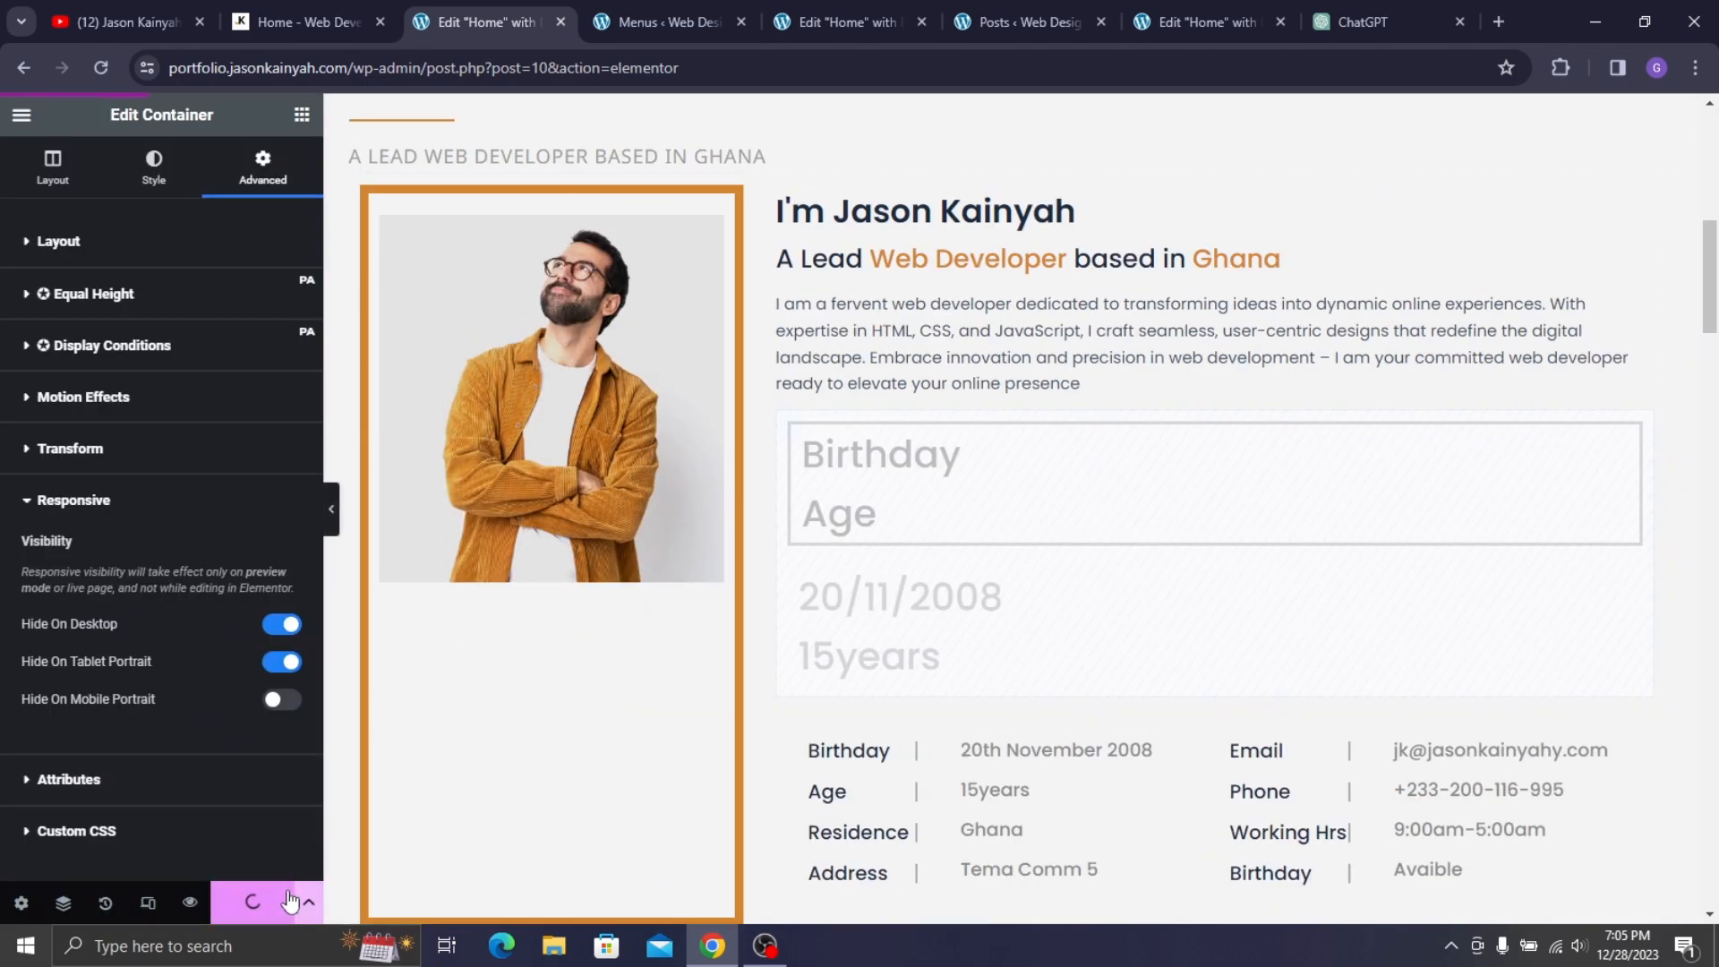
{"action": "left_click", "coordinate": [189, 903]}
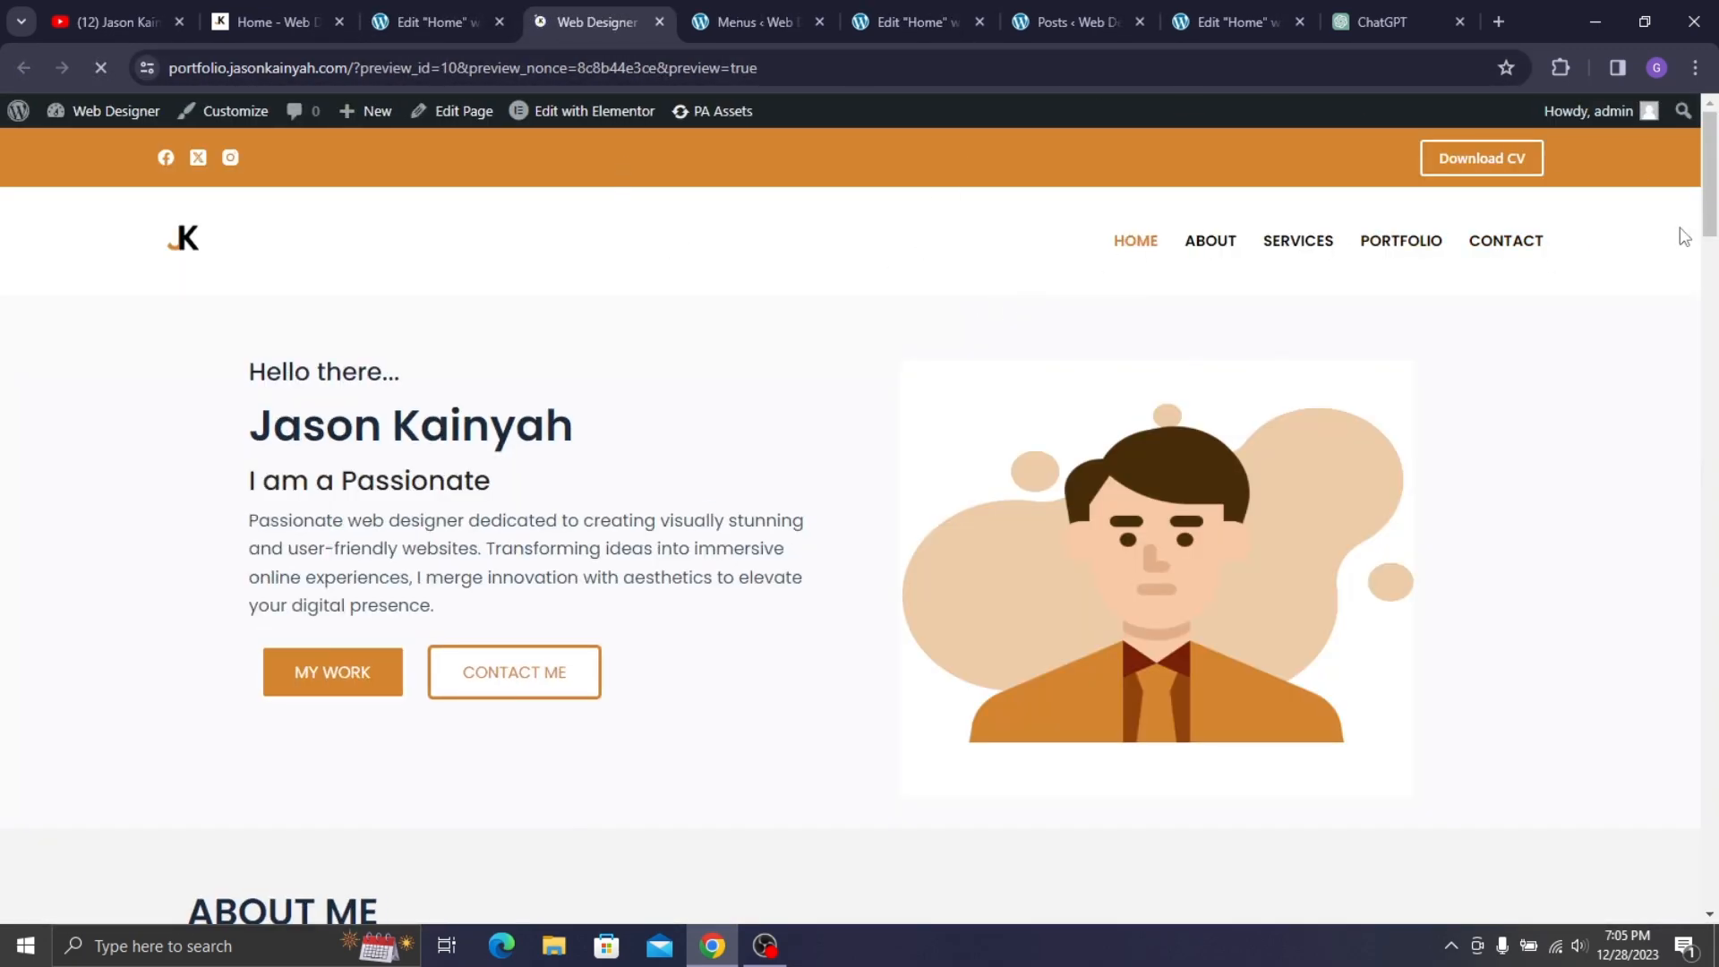
- Inspect the preview in DevTools and emulate a Pixel 7 screen
{"action": "right_click", "coordinate": [727, 305]}
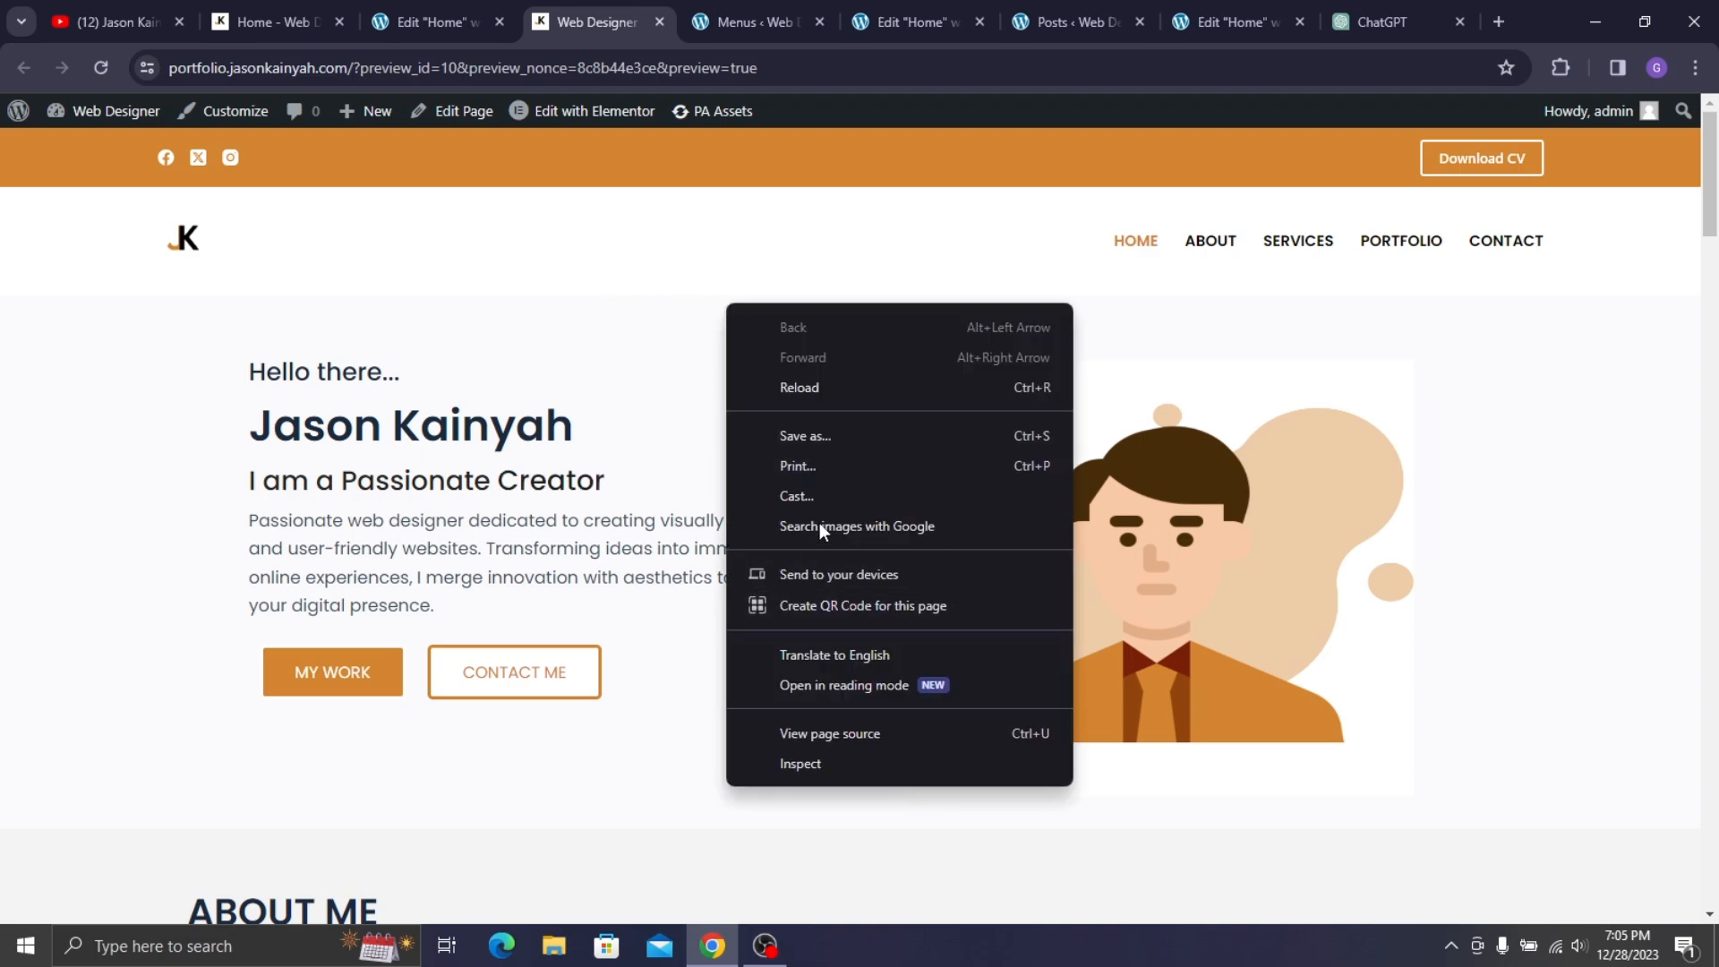
{"action": "left_click", "coordinate": [852, 766]}
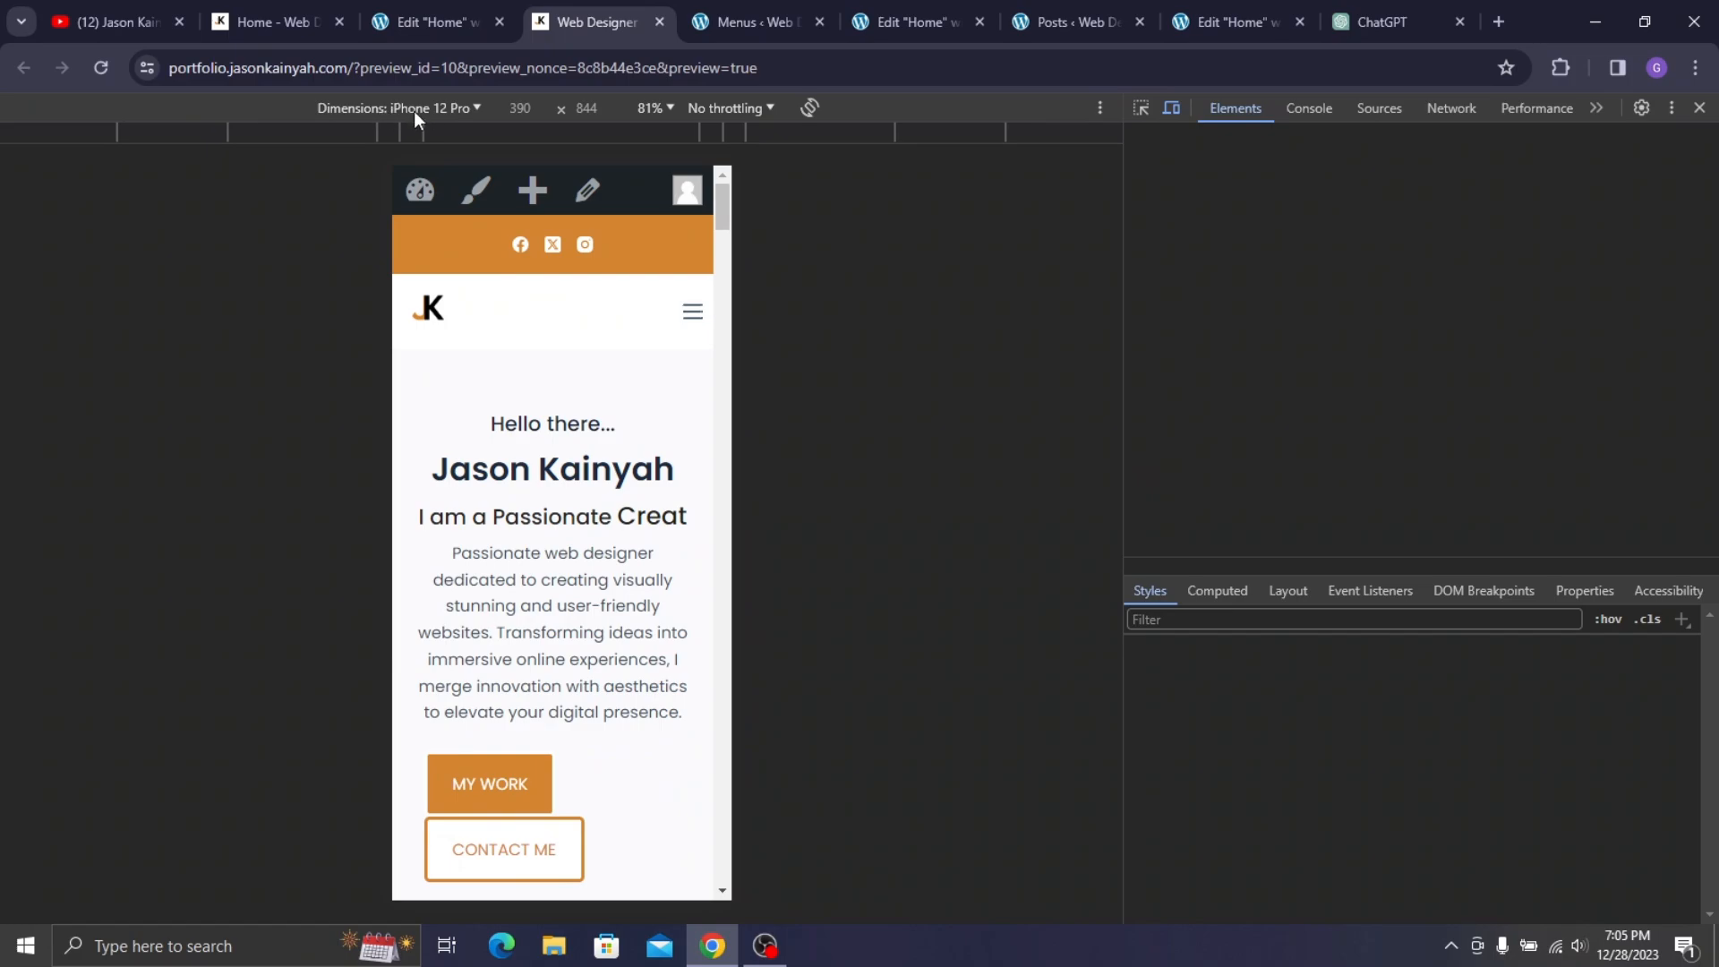
{"action": "left_click", "coordinate": [434, 111]}
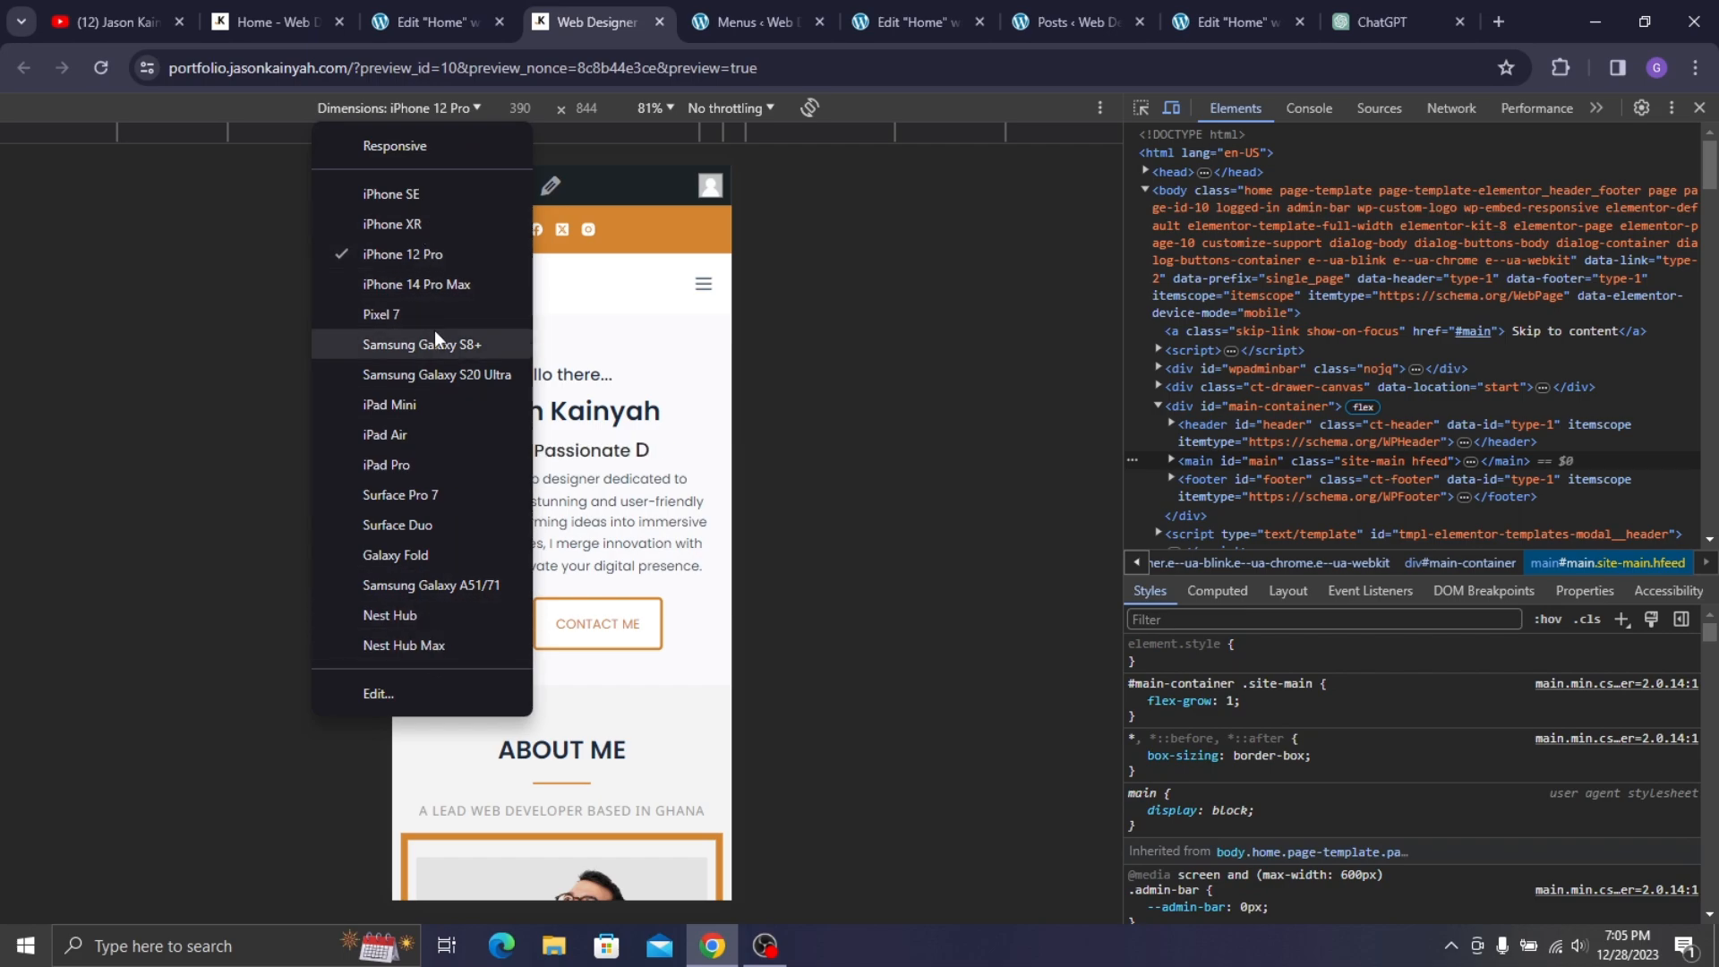
{"action": "left_click", "coordinate": [417, 312]}
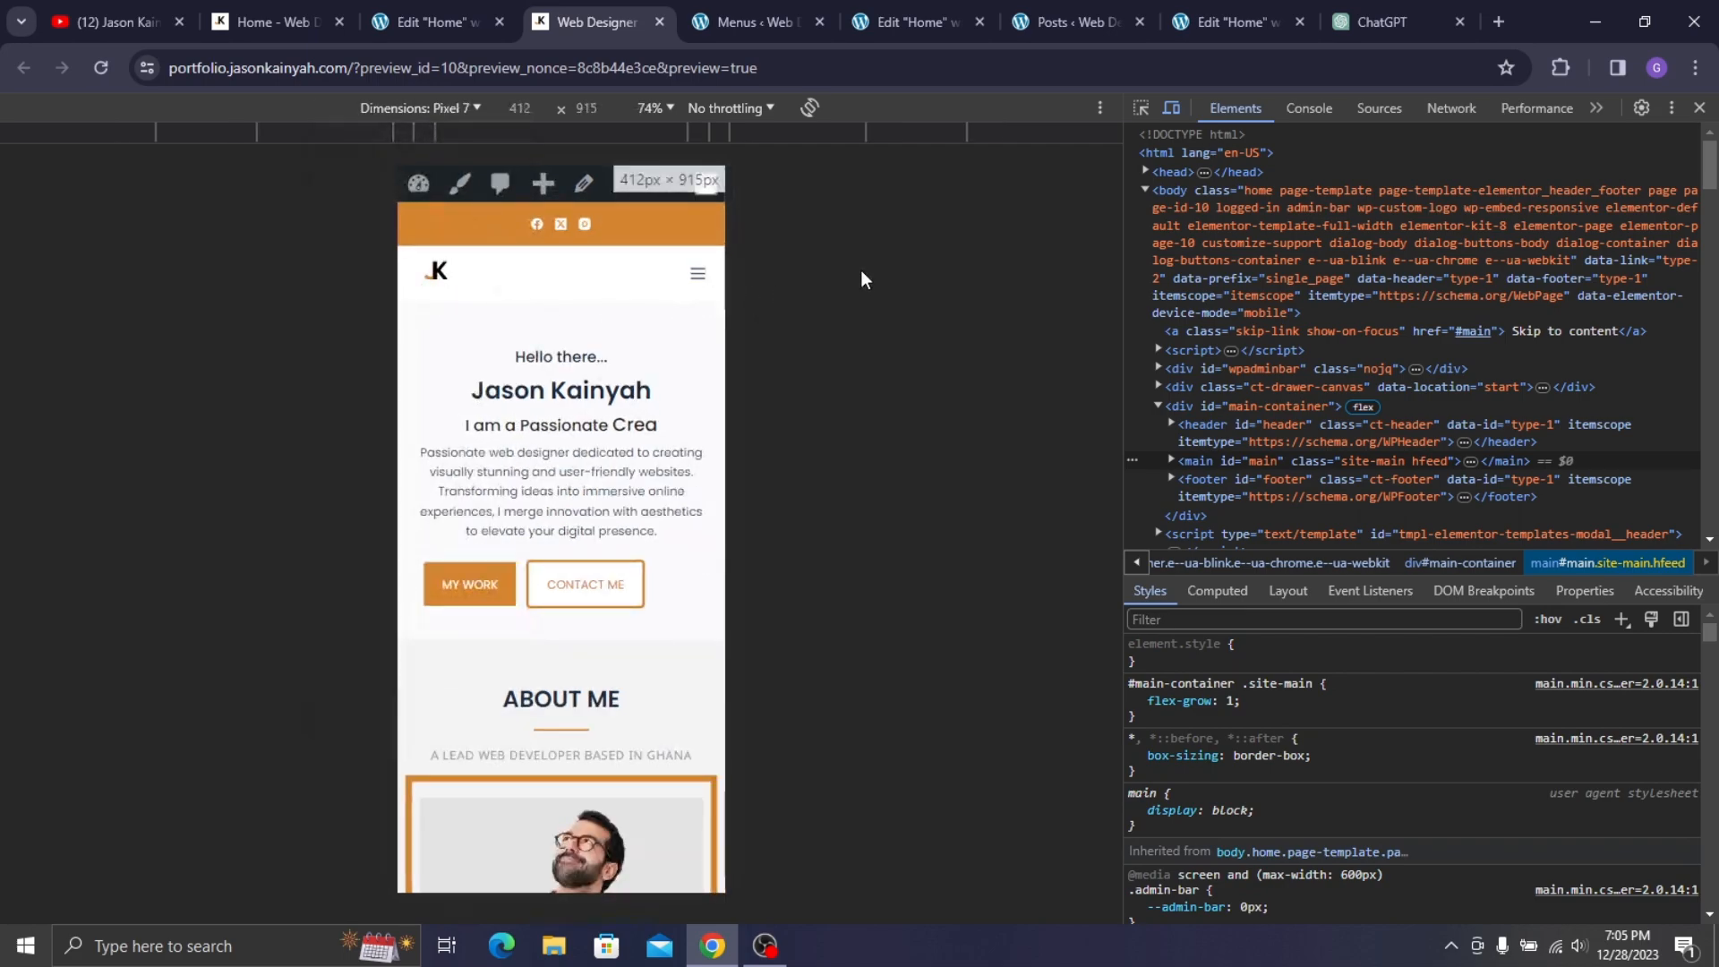
- Check Surface Pro 7, then scroll through the full iPhone 14 Pro Max layout
{"action": "left_click", "coordinate": [380, 108]}
{"action": "left_click", "coordinate": [445, 515]}
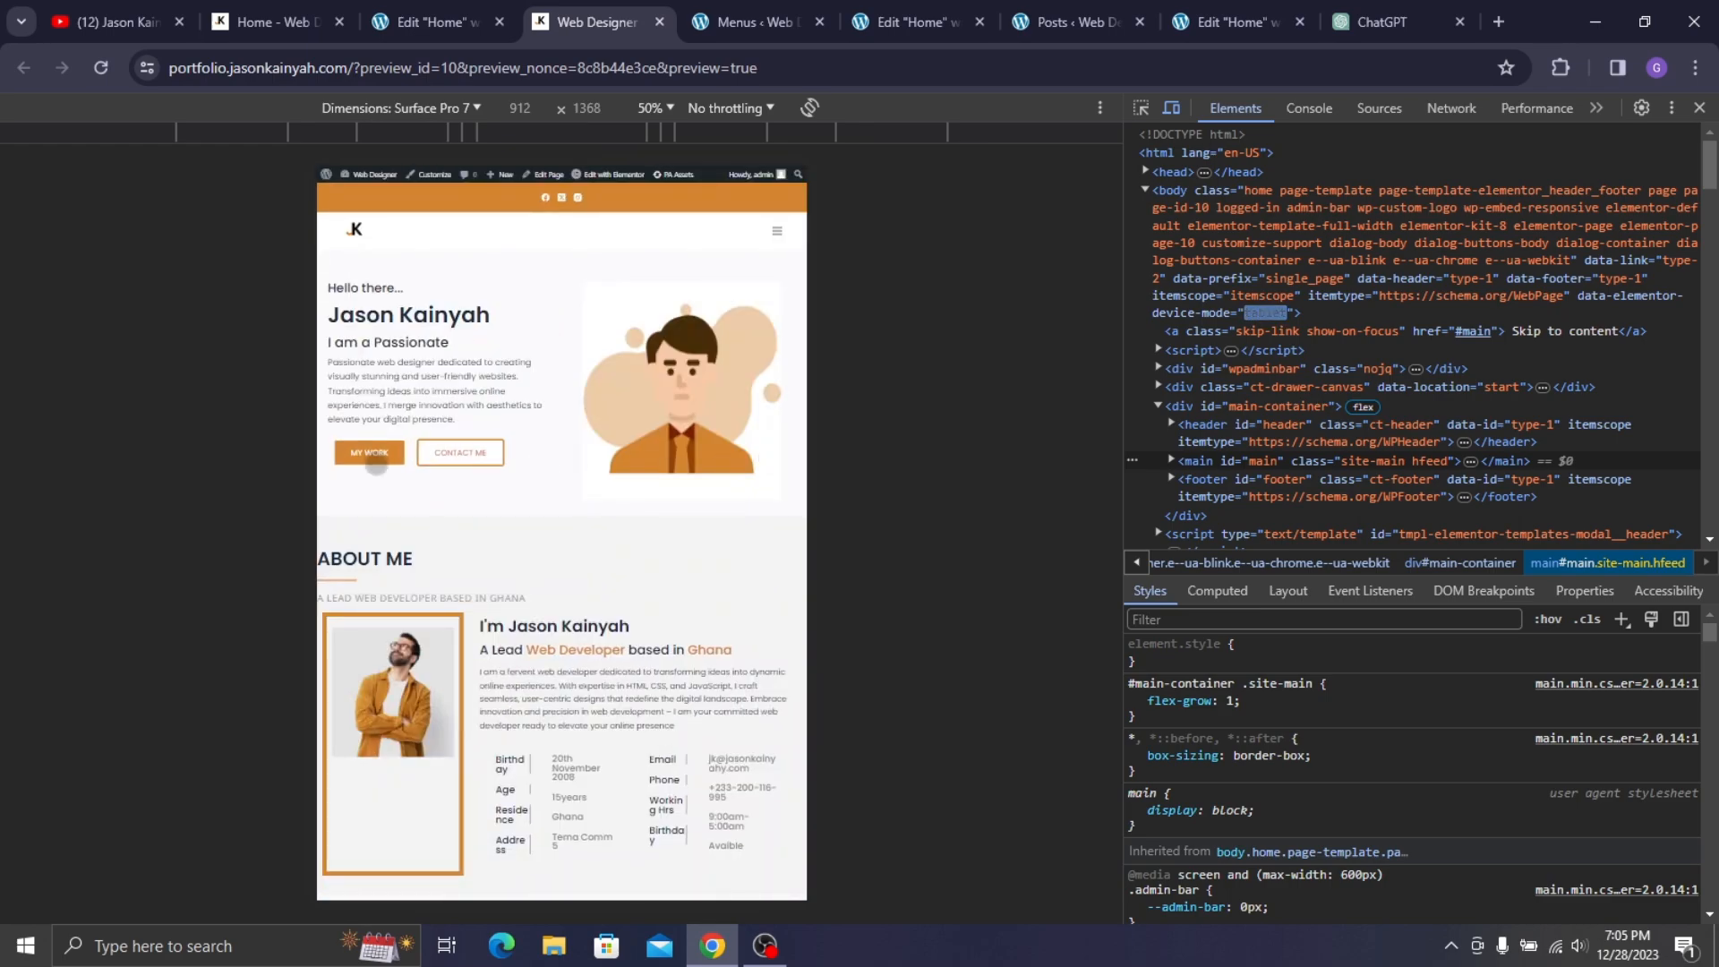
{"action": "left_click", "coordinate": [460, 107]}
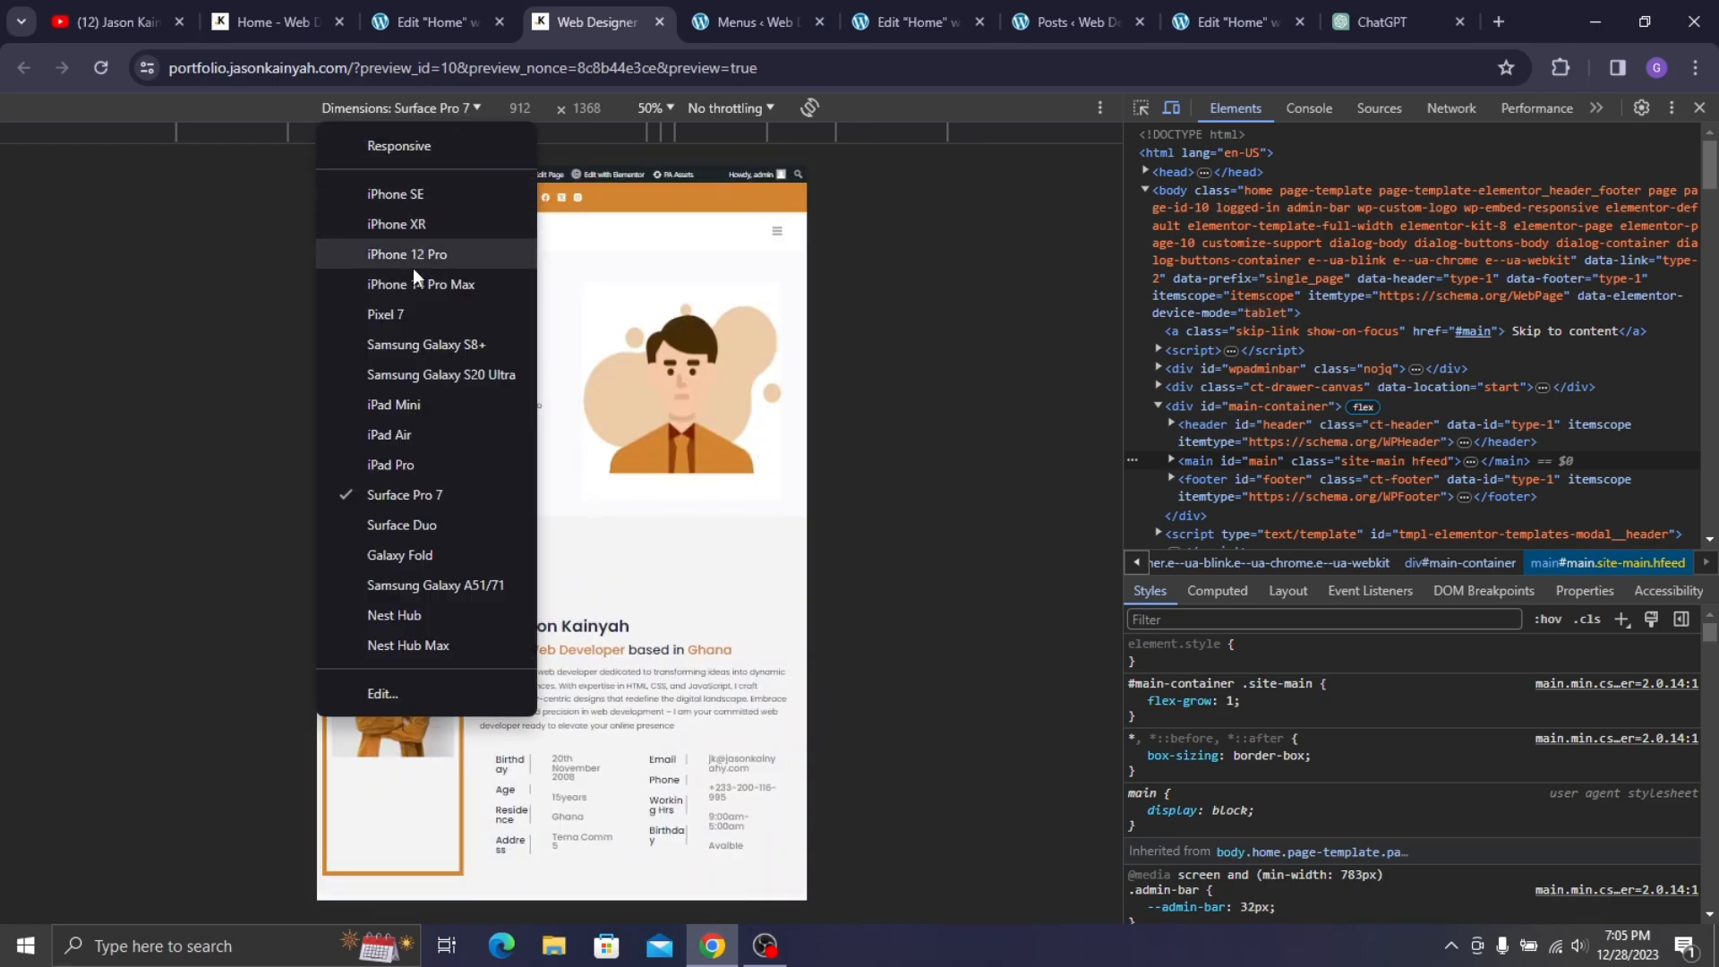
{"action": "left_click", "coordinate": [428, 295]}
{"action": "scroll", "coordinate": [516, 369], "scroll_direction": "down", "scroll_amount": 12}
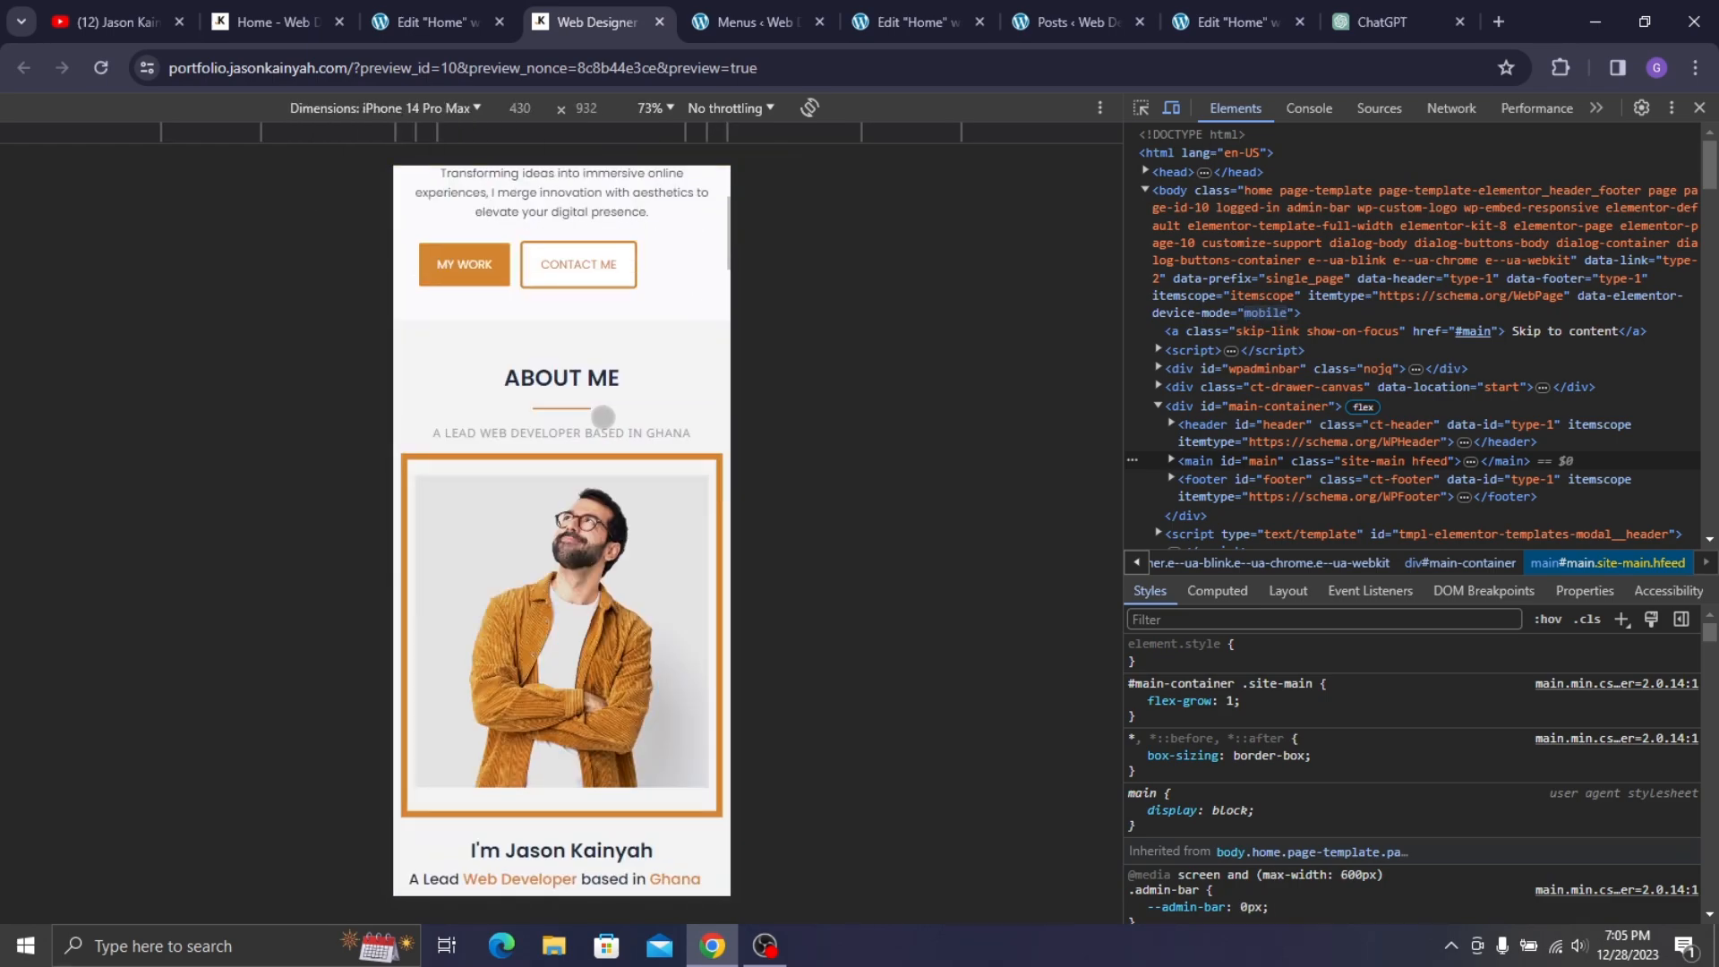
{"action": "scroll", "coordinate": [537, 411], "scroll_direction": "down", "scroll_amount": 10}
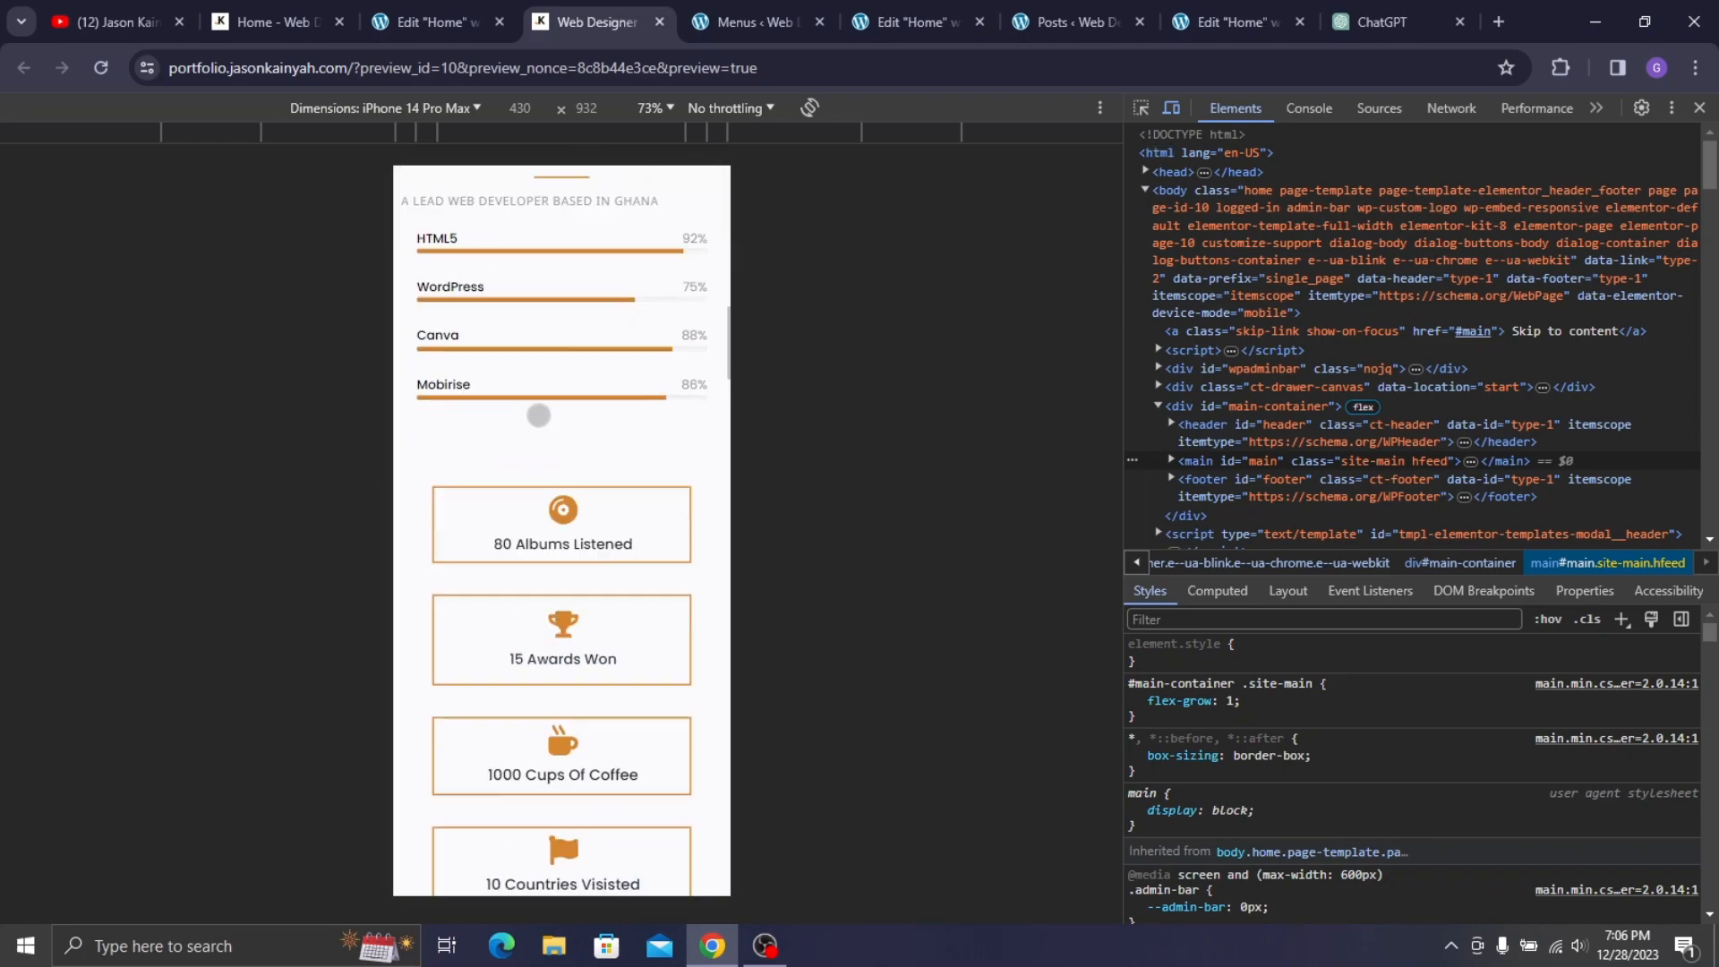
{"action": "scroll", "coordinate": [564, 488], "scroll_direction": "down", "scroll_amount": 15}
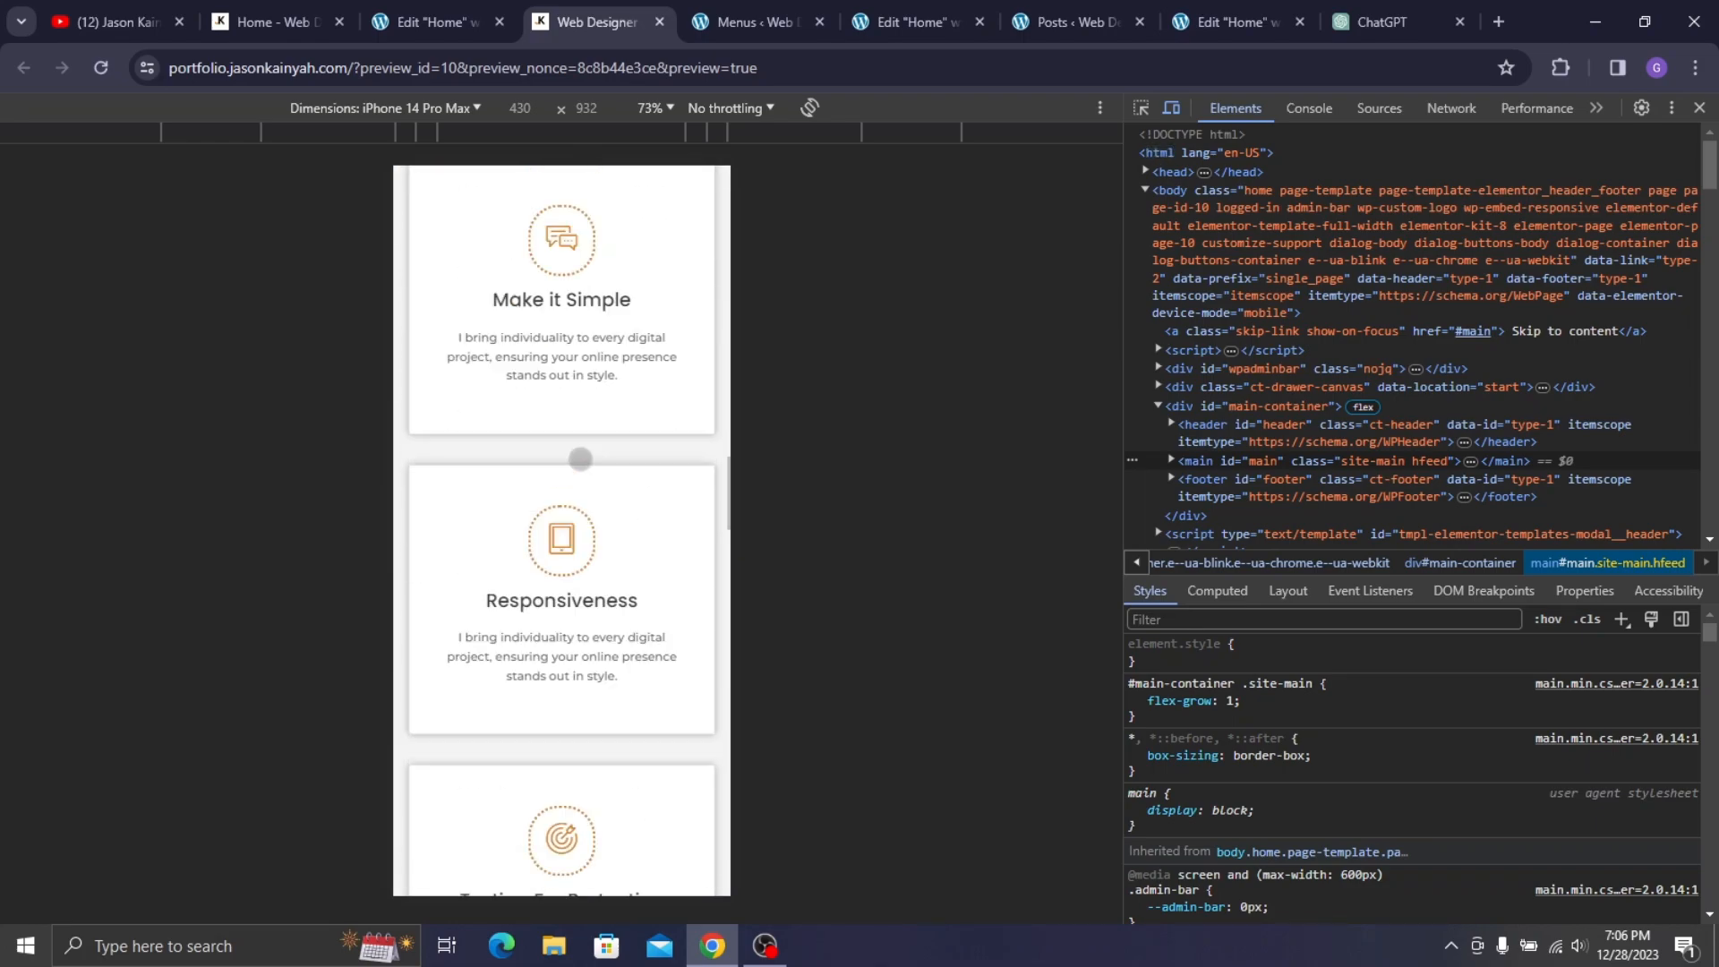
{"action": "scroll", "coordinate": [597, 496], "scroll_direction": "down", "scroll_amount": 5}
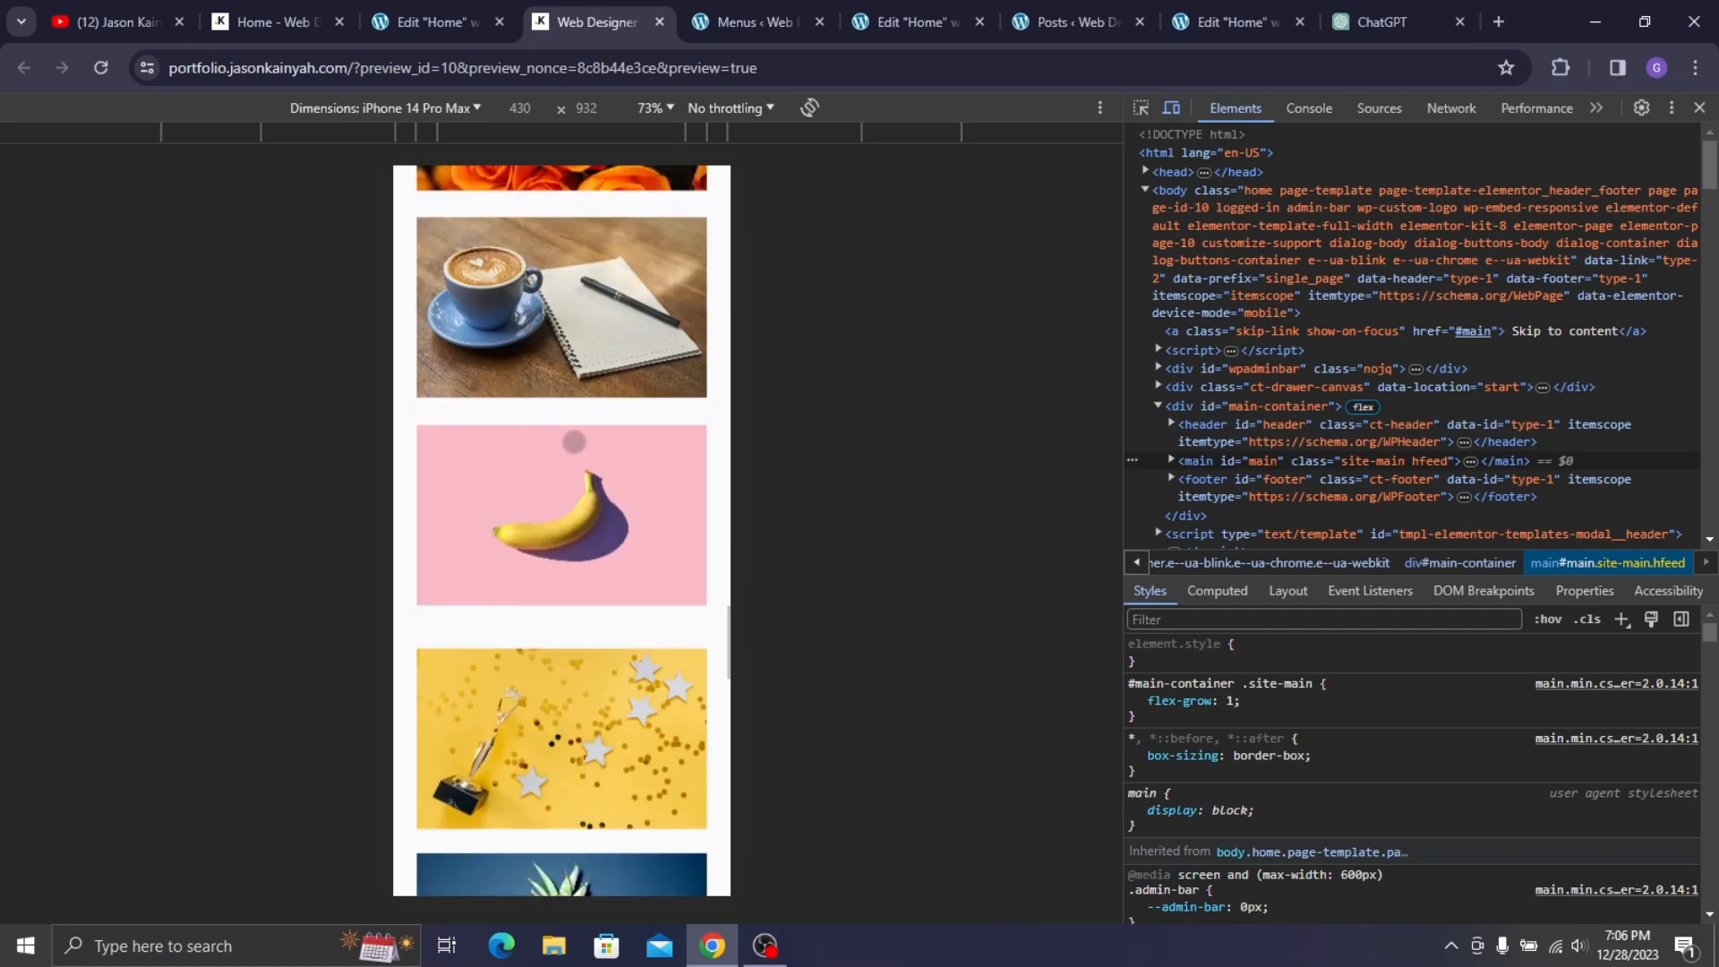
{"action": "scroll", "coordinate": [582, 519], "scroll_direction": "down", "scroll_amount": 8}
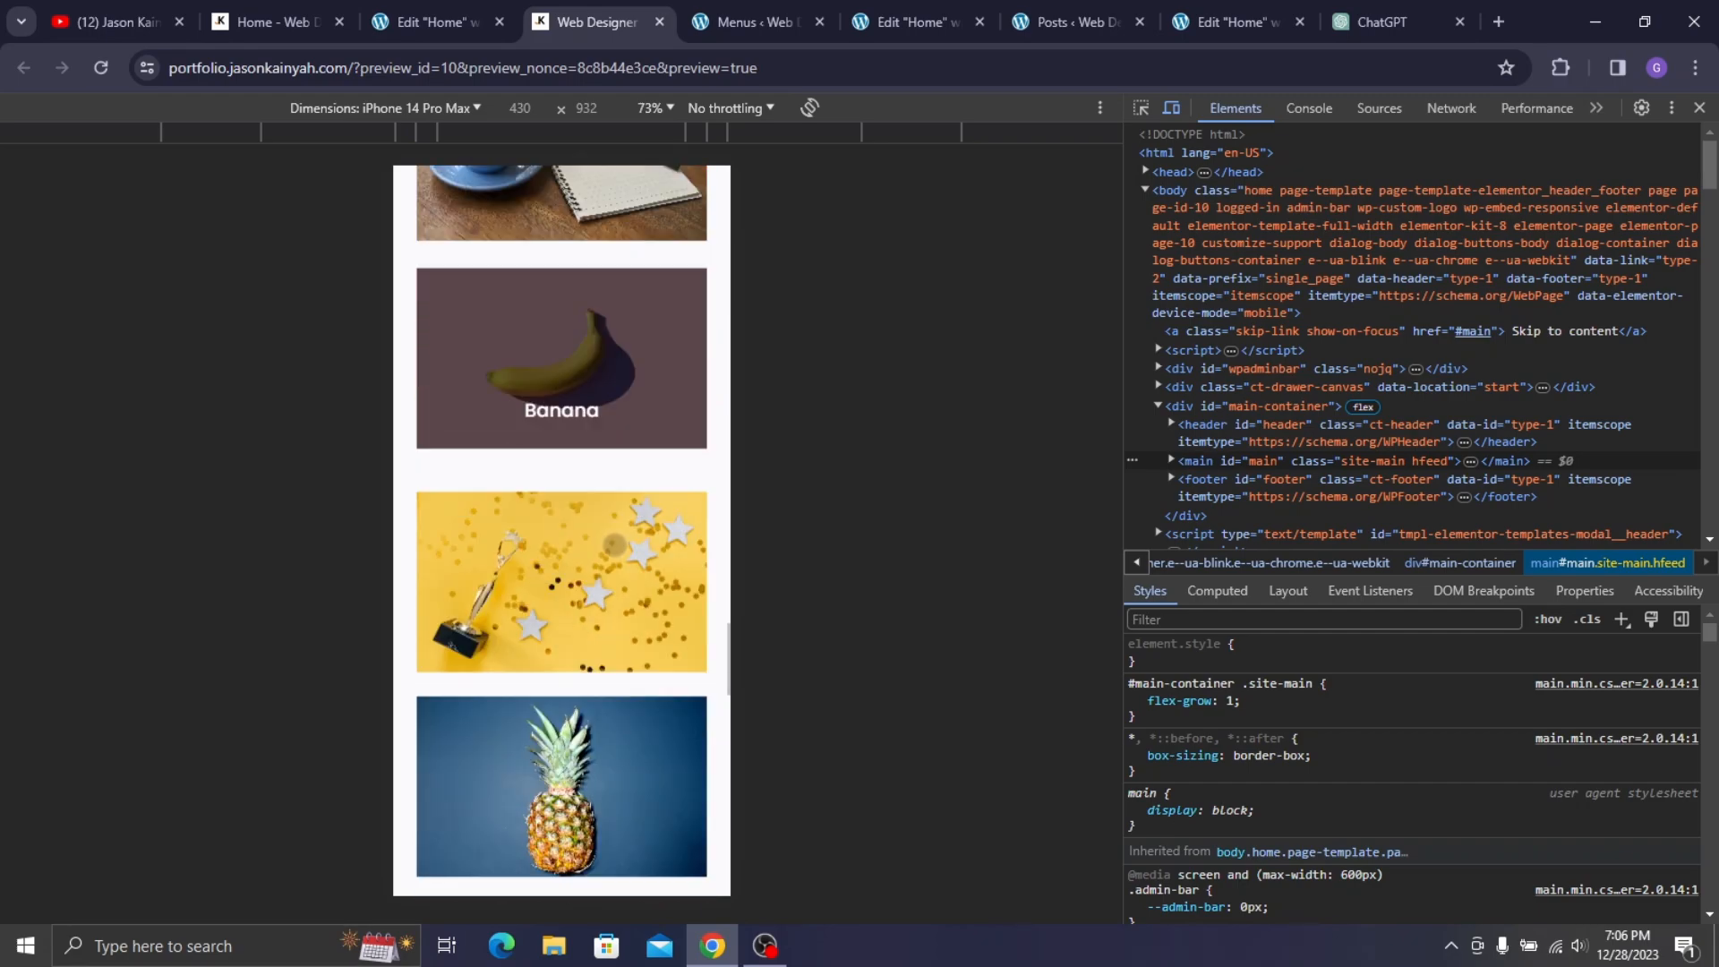
{"action": "scroll", "coordinate": [595, 481], "scroll_direction": "down", "scroll_amount": 20}
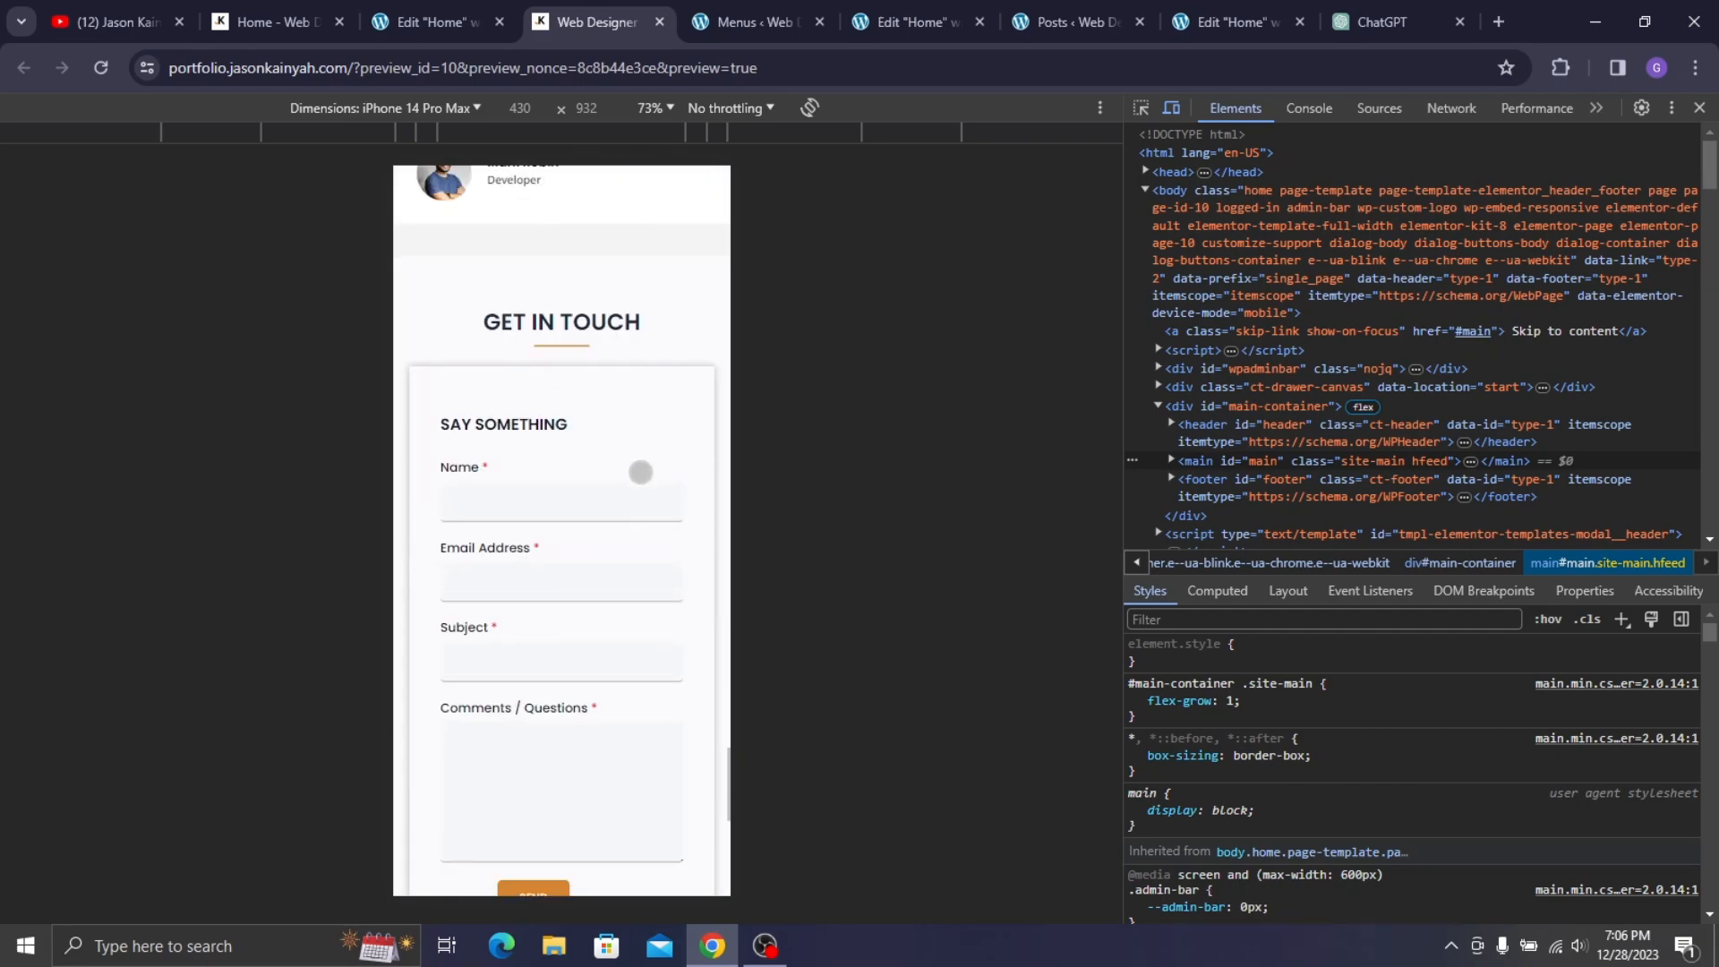
{"action": "scroll", "coordinate": [639, 468], "scroll_direction": "up", "scroll_amount": 20}
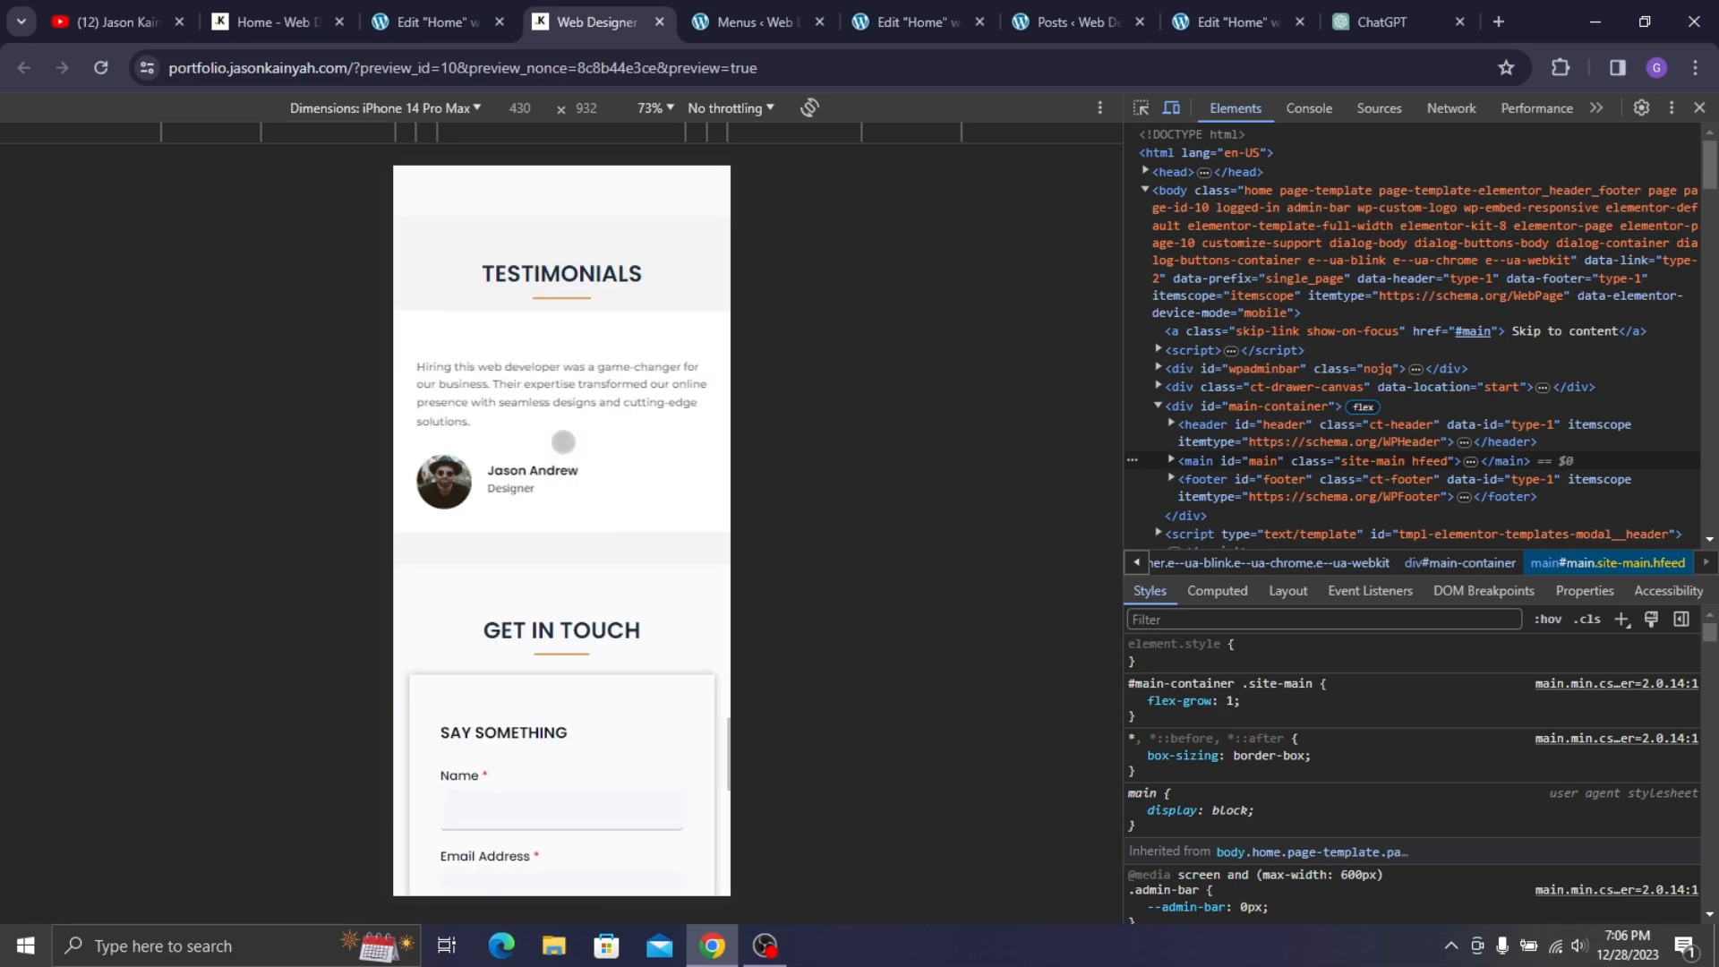
{"action": "scroll", "coordinate": [565, 441], "scroll_direction": "up", "scroll_amount": 20}
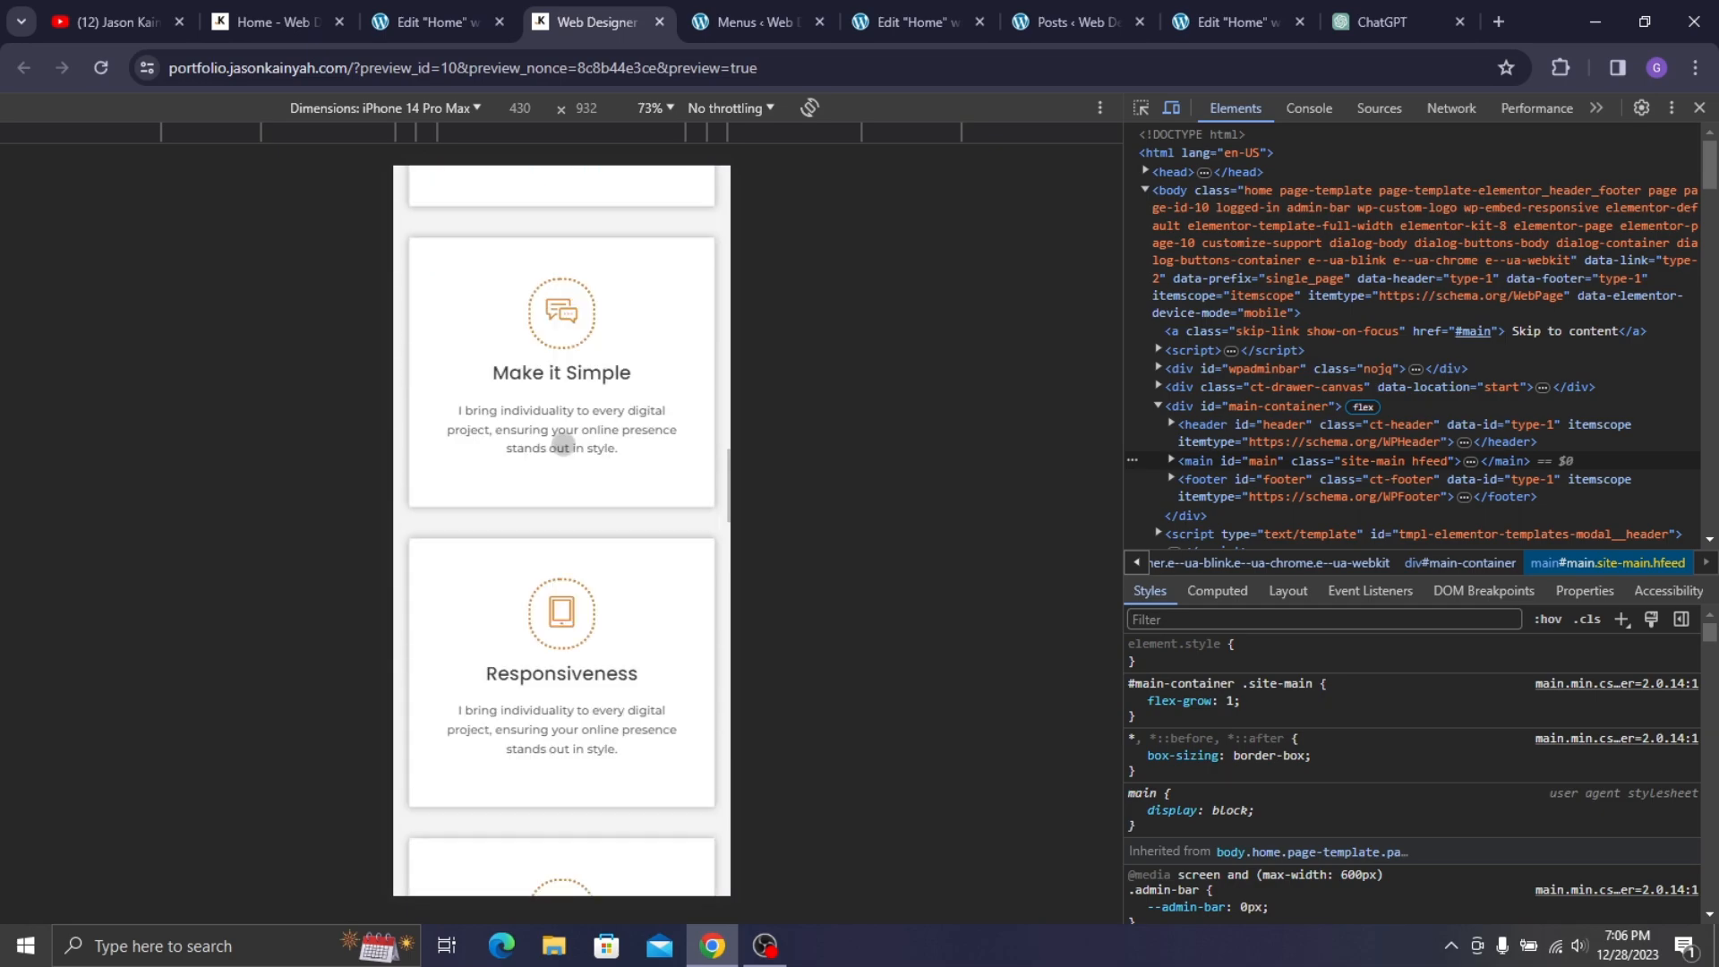
{"action": "scroll", "coordinate": [561, 446], "scroll_direction": "up", "scroll_amount": 15}
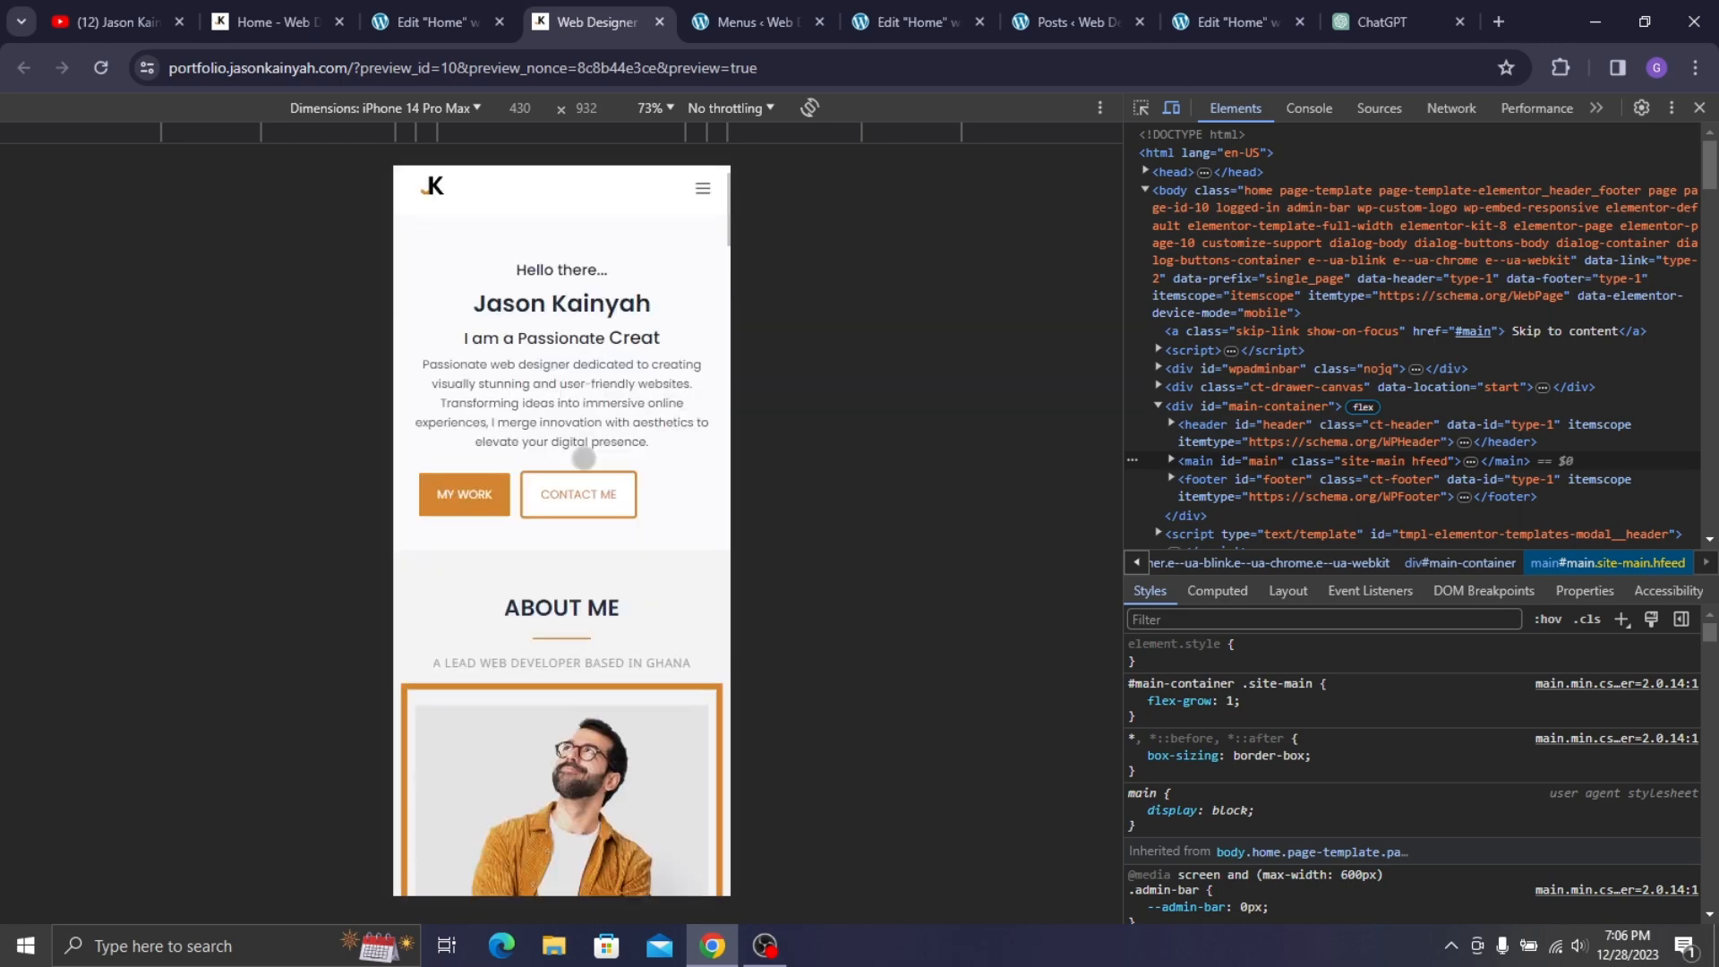
- Close DevTools and go to Plugins > Add New Plugin in the dashboard
{"action": "left_click", "coordinate": [1699, 108]}
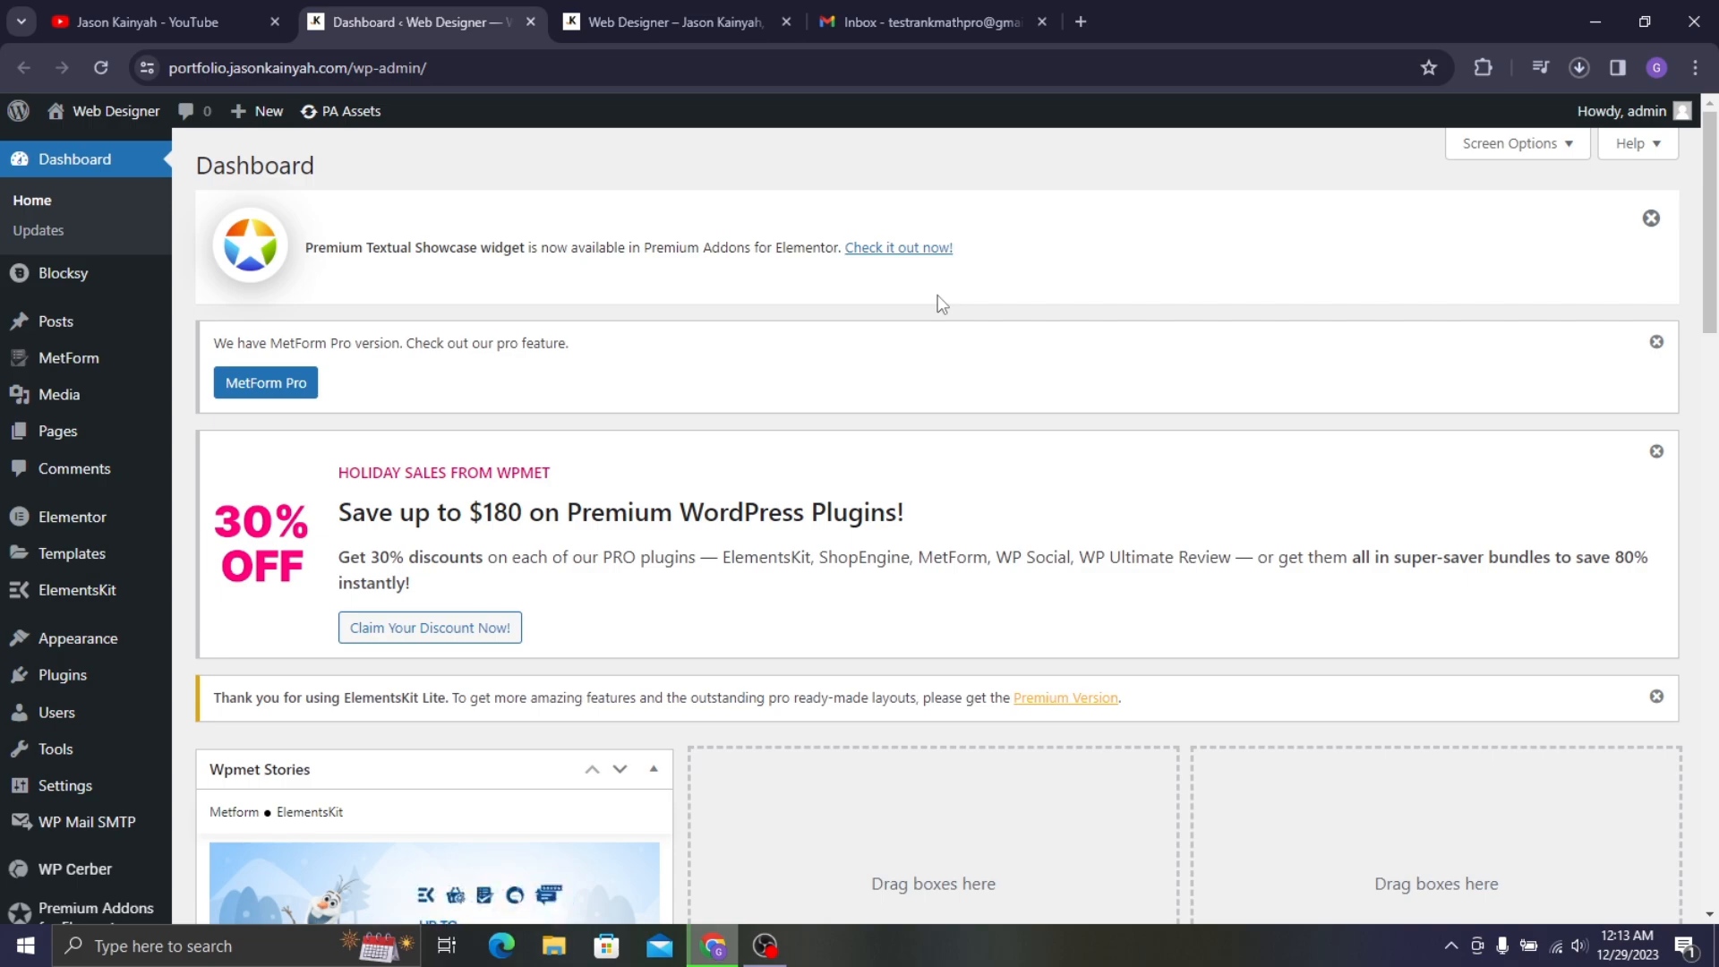
{"action": "mouse_move", "coordinate": [63, 676]}
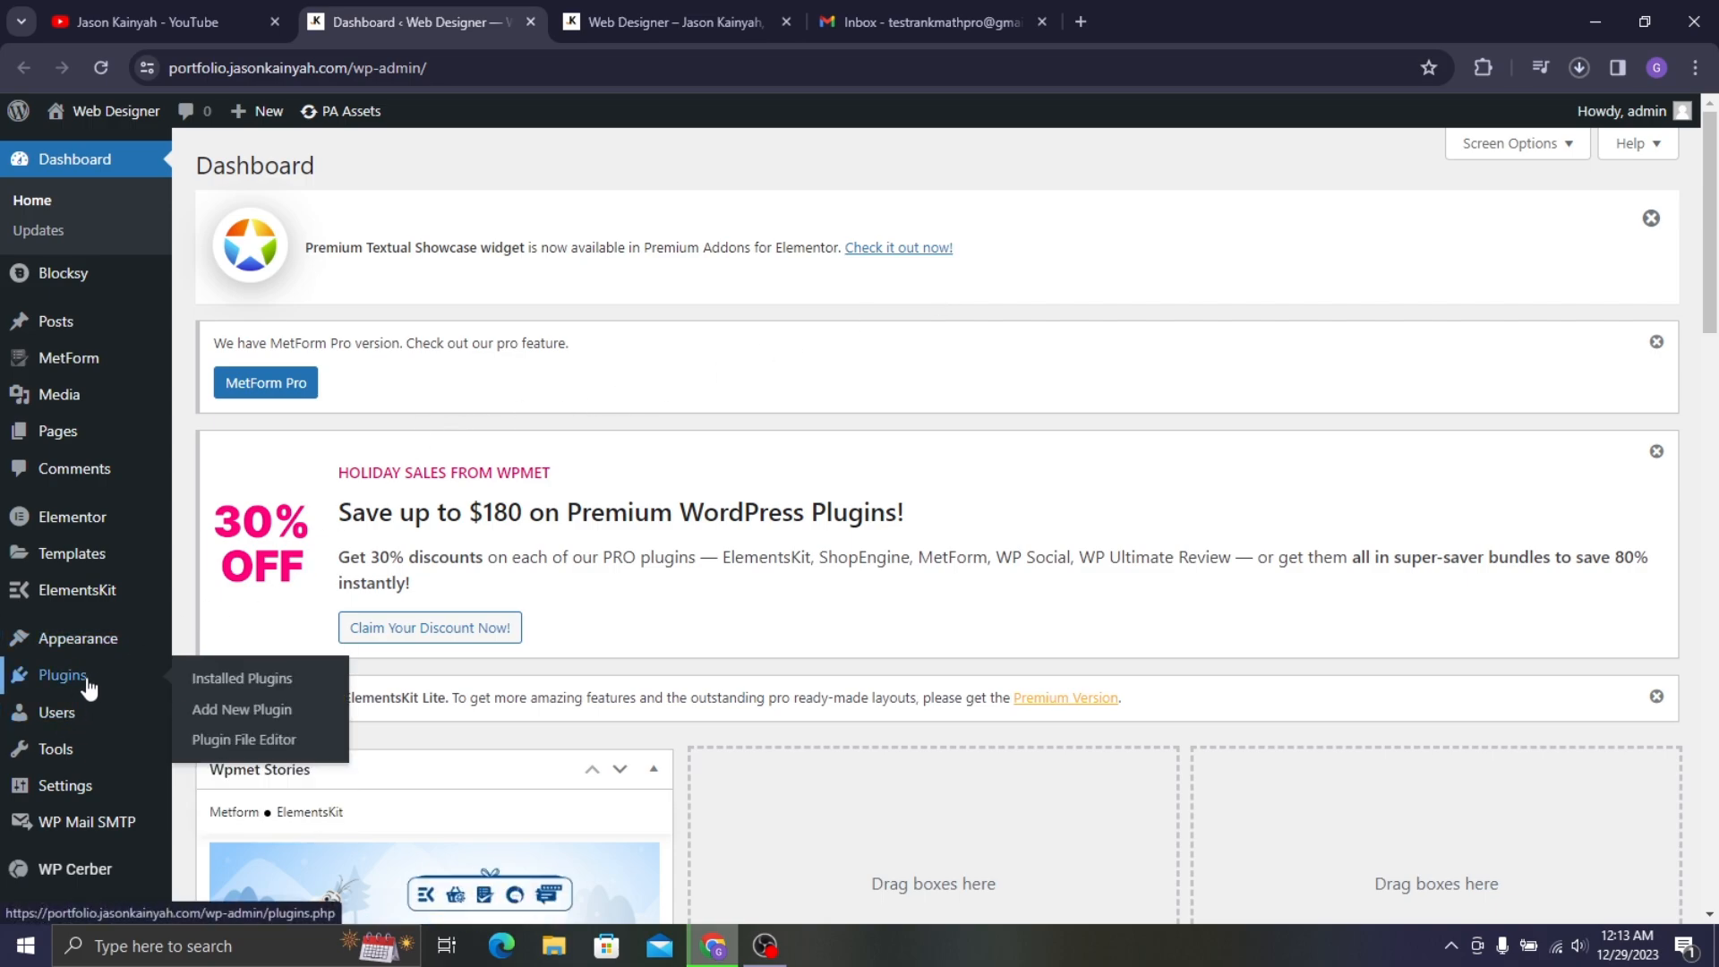
{"action": "left_click", "coordinate": [237, 713]}
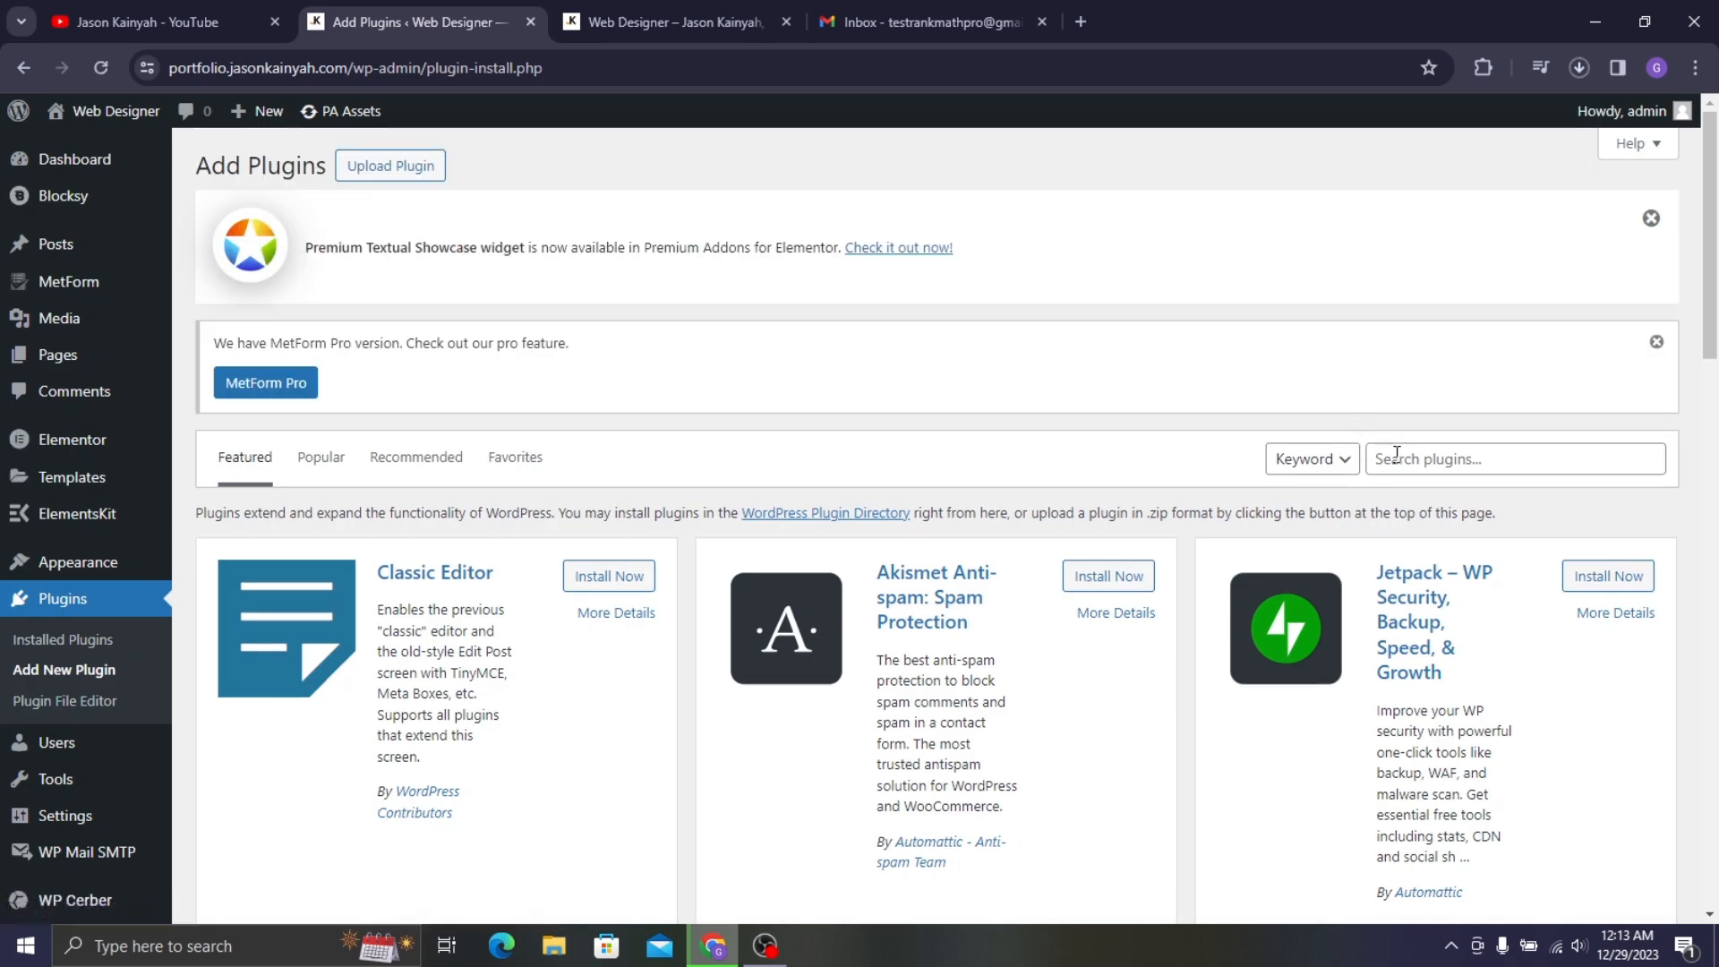
- Search plugins for SEO, browse Yoast and Rank Math results, then switch to YouTube
{"action": "left_click", "coordinate": [1397, 458]}
{"action": "type", "text": "SEO"}
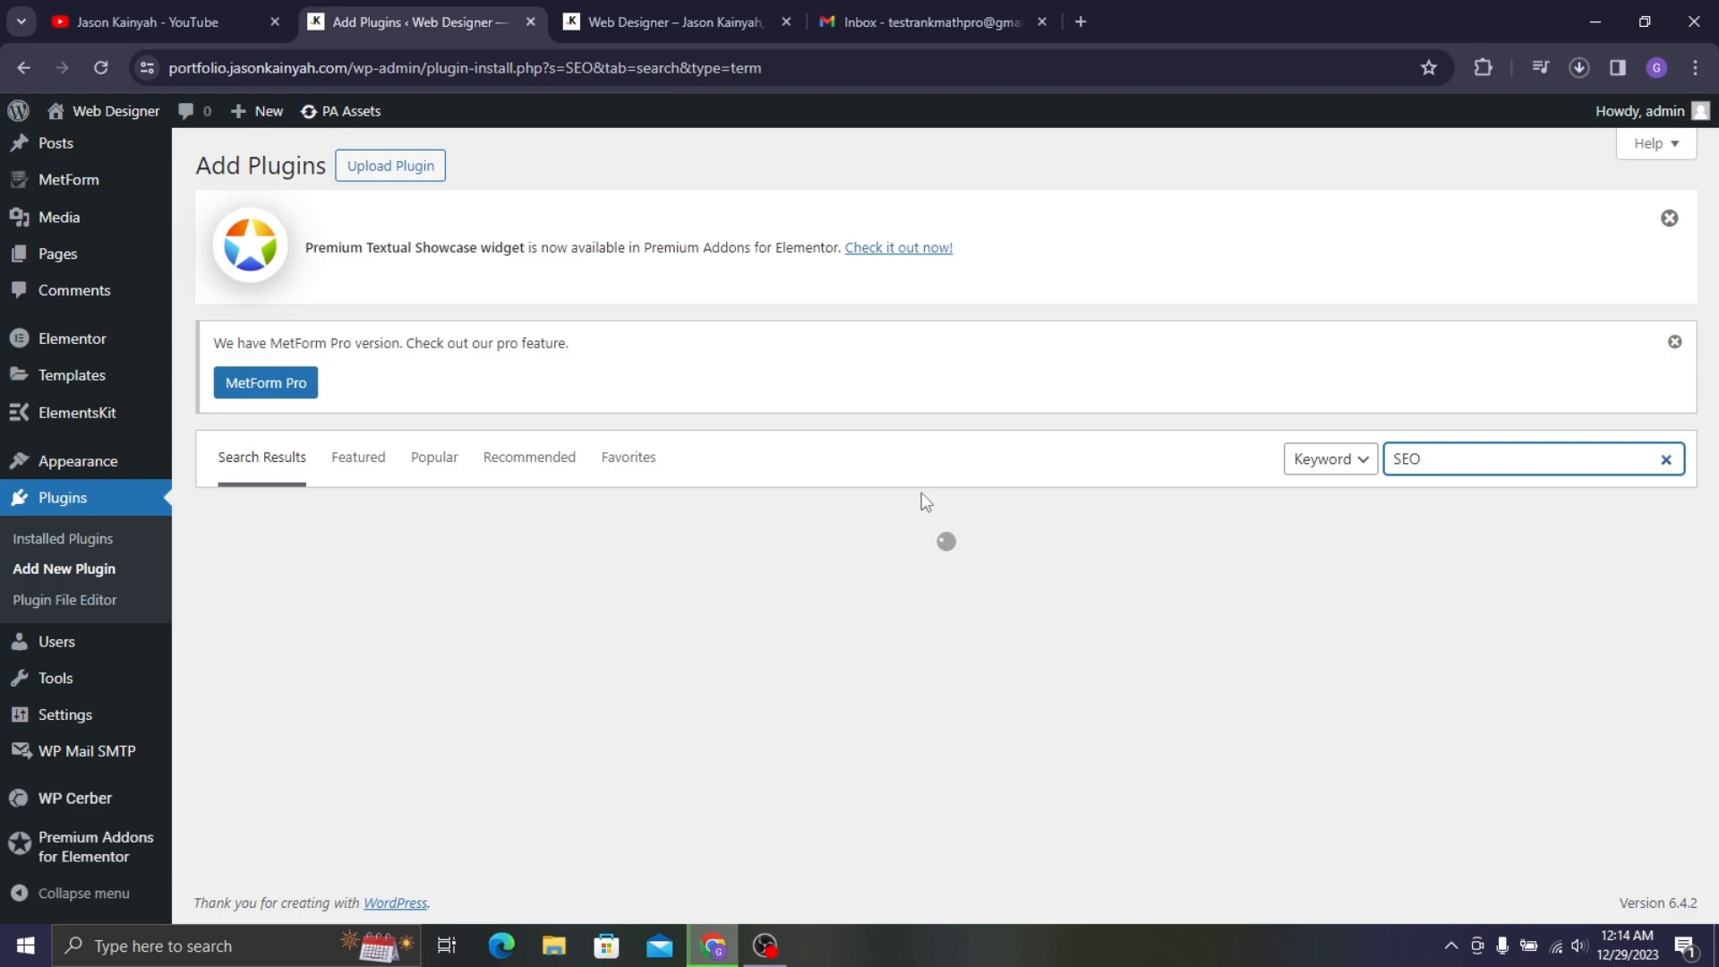
{"action": "scroll", "coordinate": [921, 492], "scroll_direction": "down", "scroll_amount": 1}
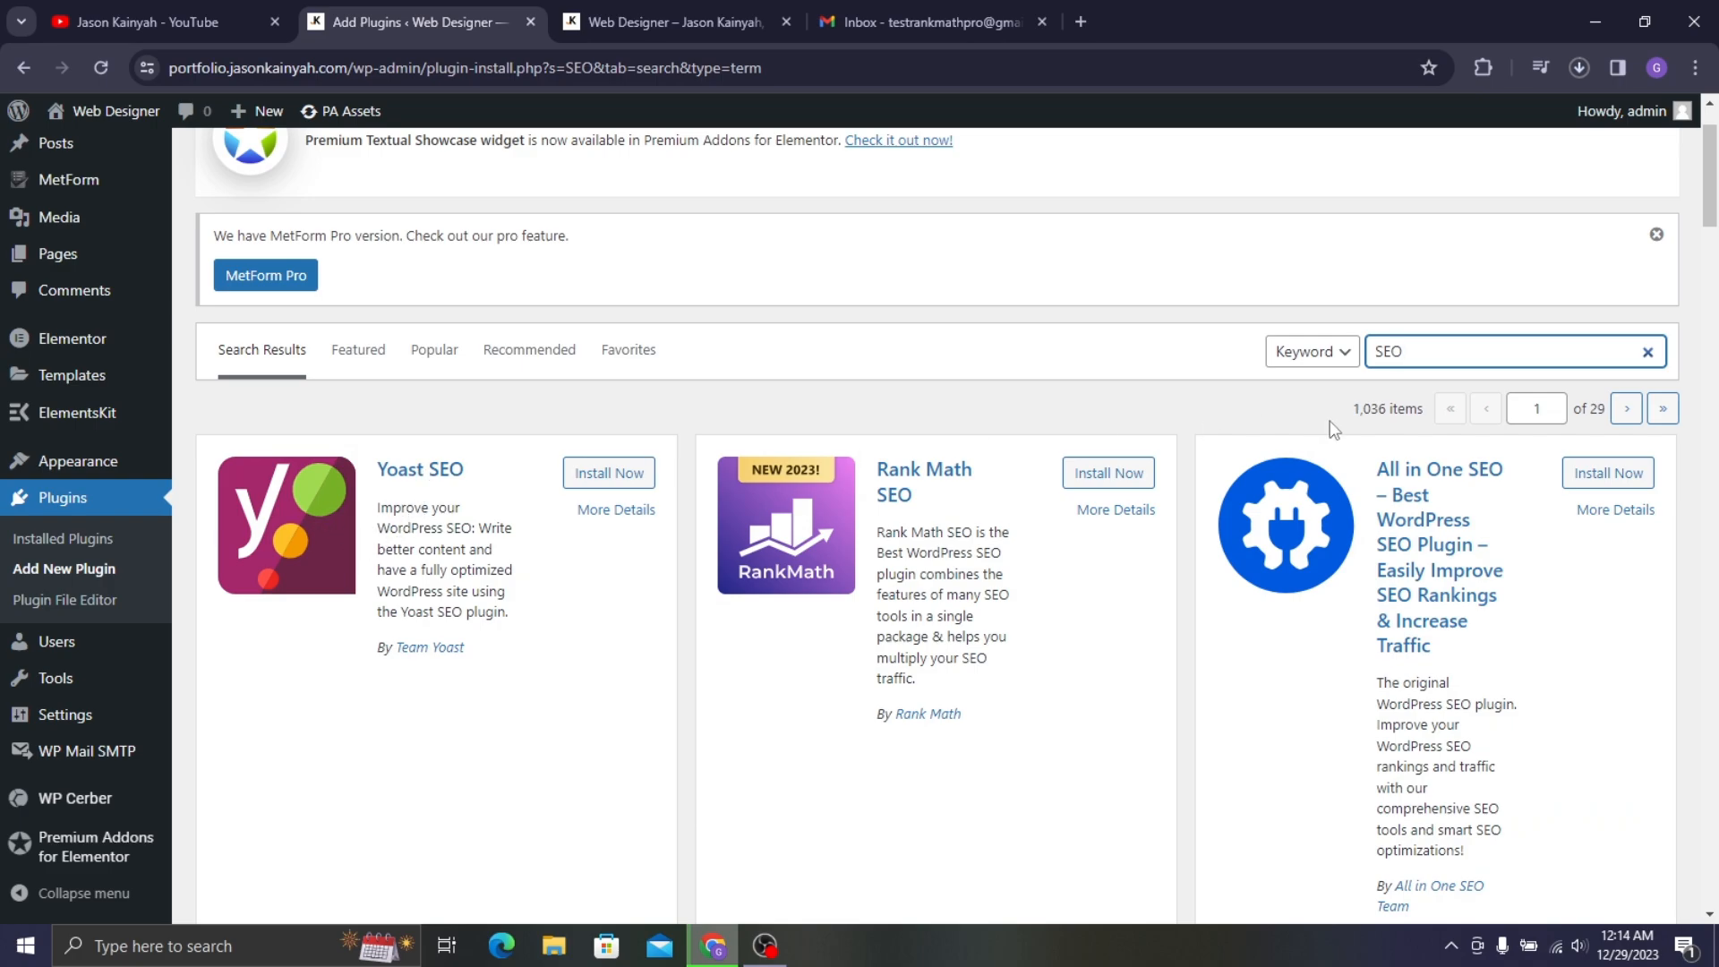
{"action": "scroll", "coordinate": [1423, 394], "scroll_direction": "down", "scroll_amount": 1}
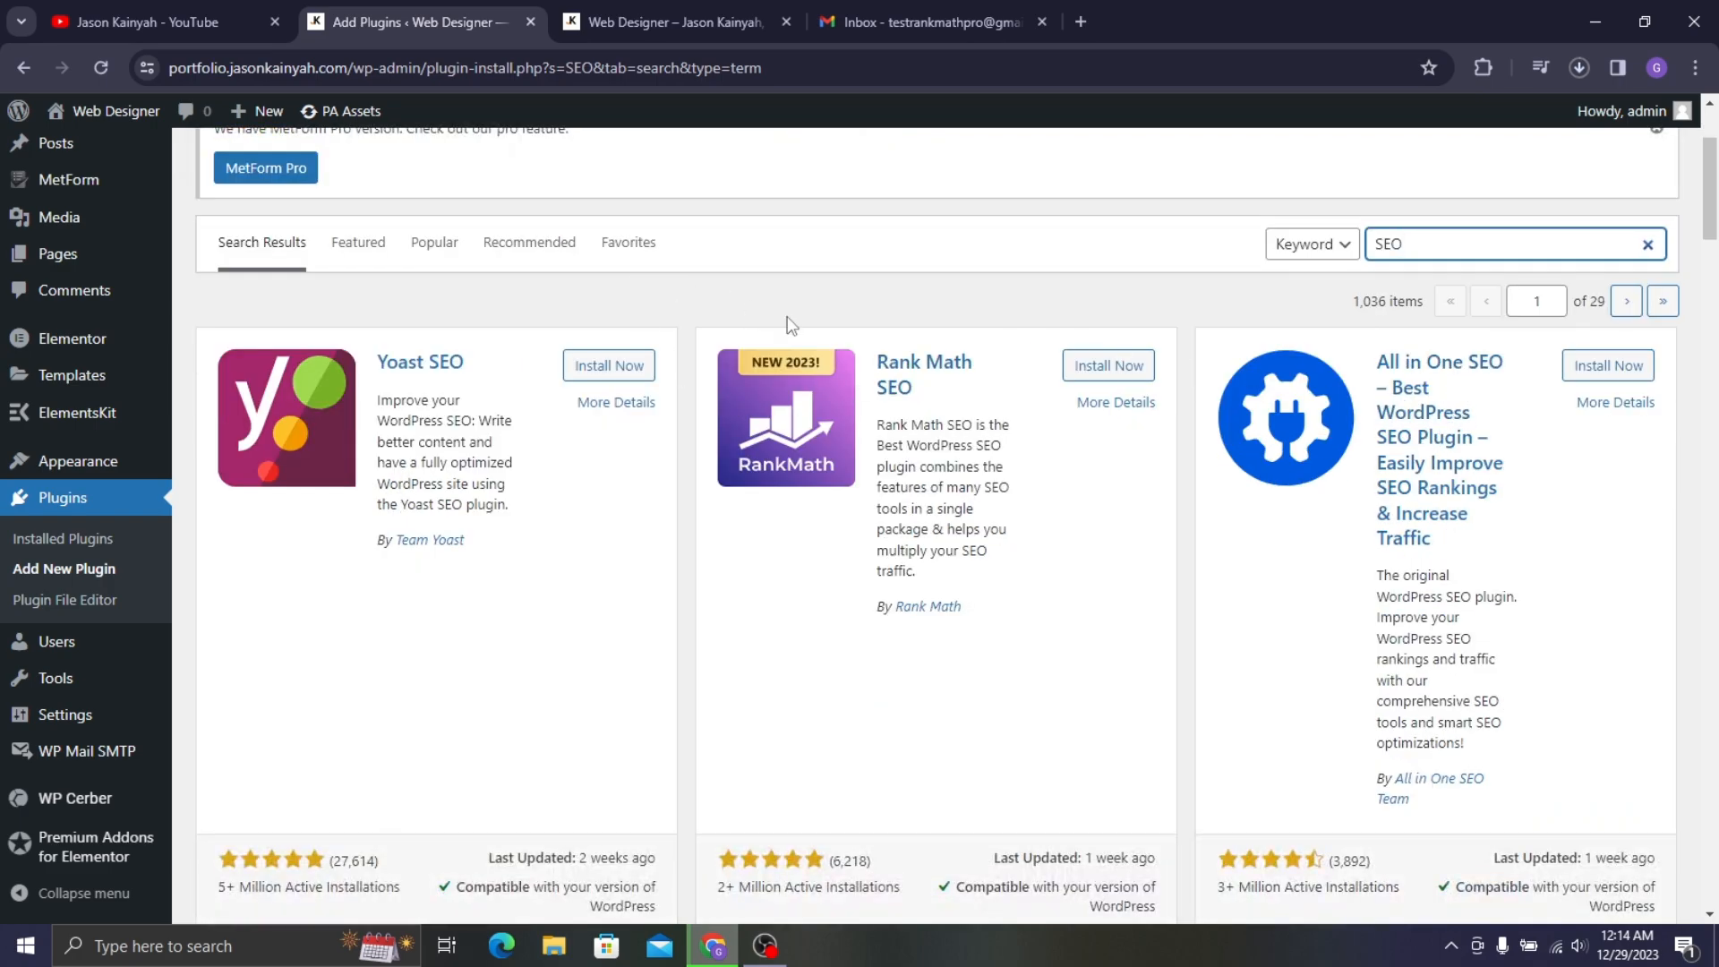
{"action": "left_click", "coordinate": [224, 22]}
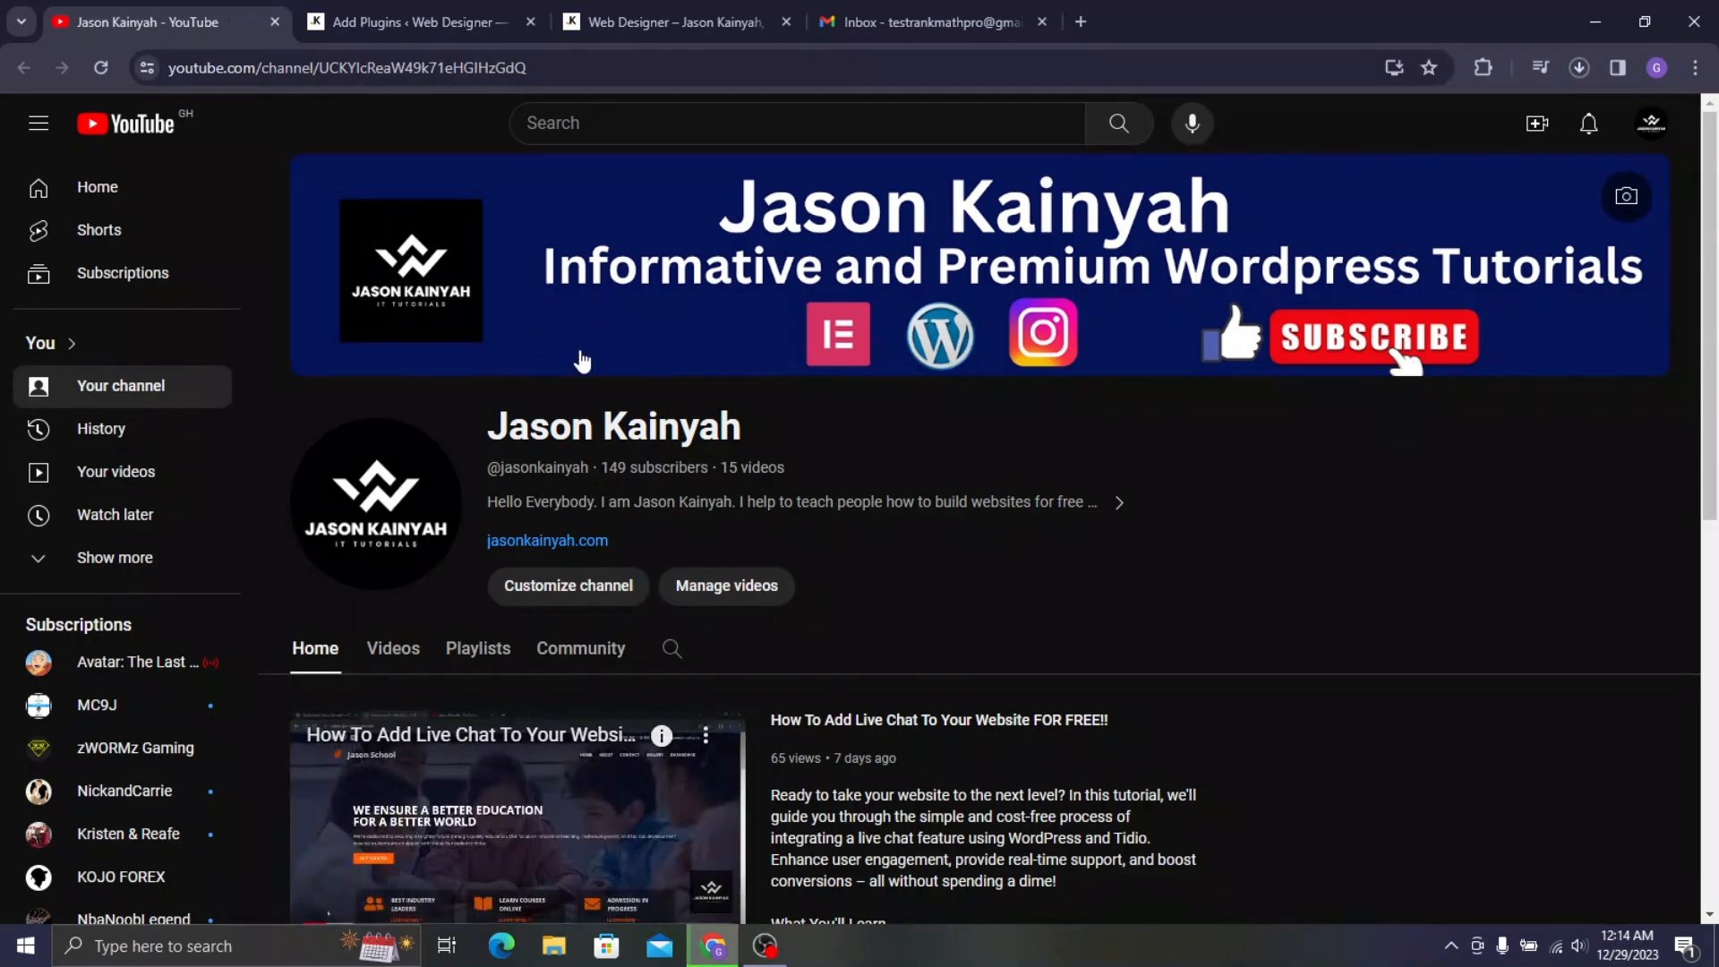
- Scroll the YouTube channel's videos, then go back to the Add Plugins tab
{"action": "scroll", "coordinate": [624, 444], "scroll_direction": "down", "scroll_amount": 5}
{"action": "scroll", "coordinate": [973, 551], "scroll_direction": "down", "scroll_amount": 3}
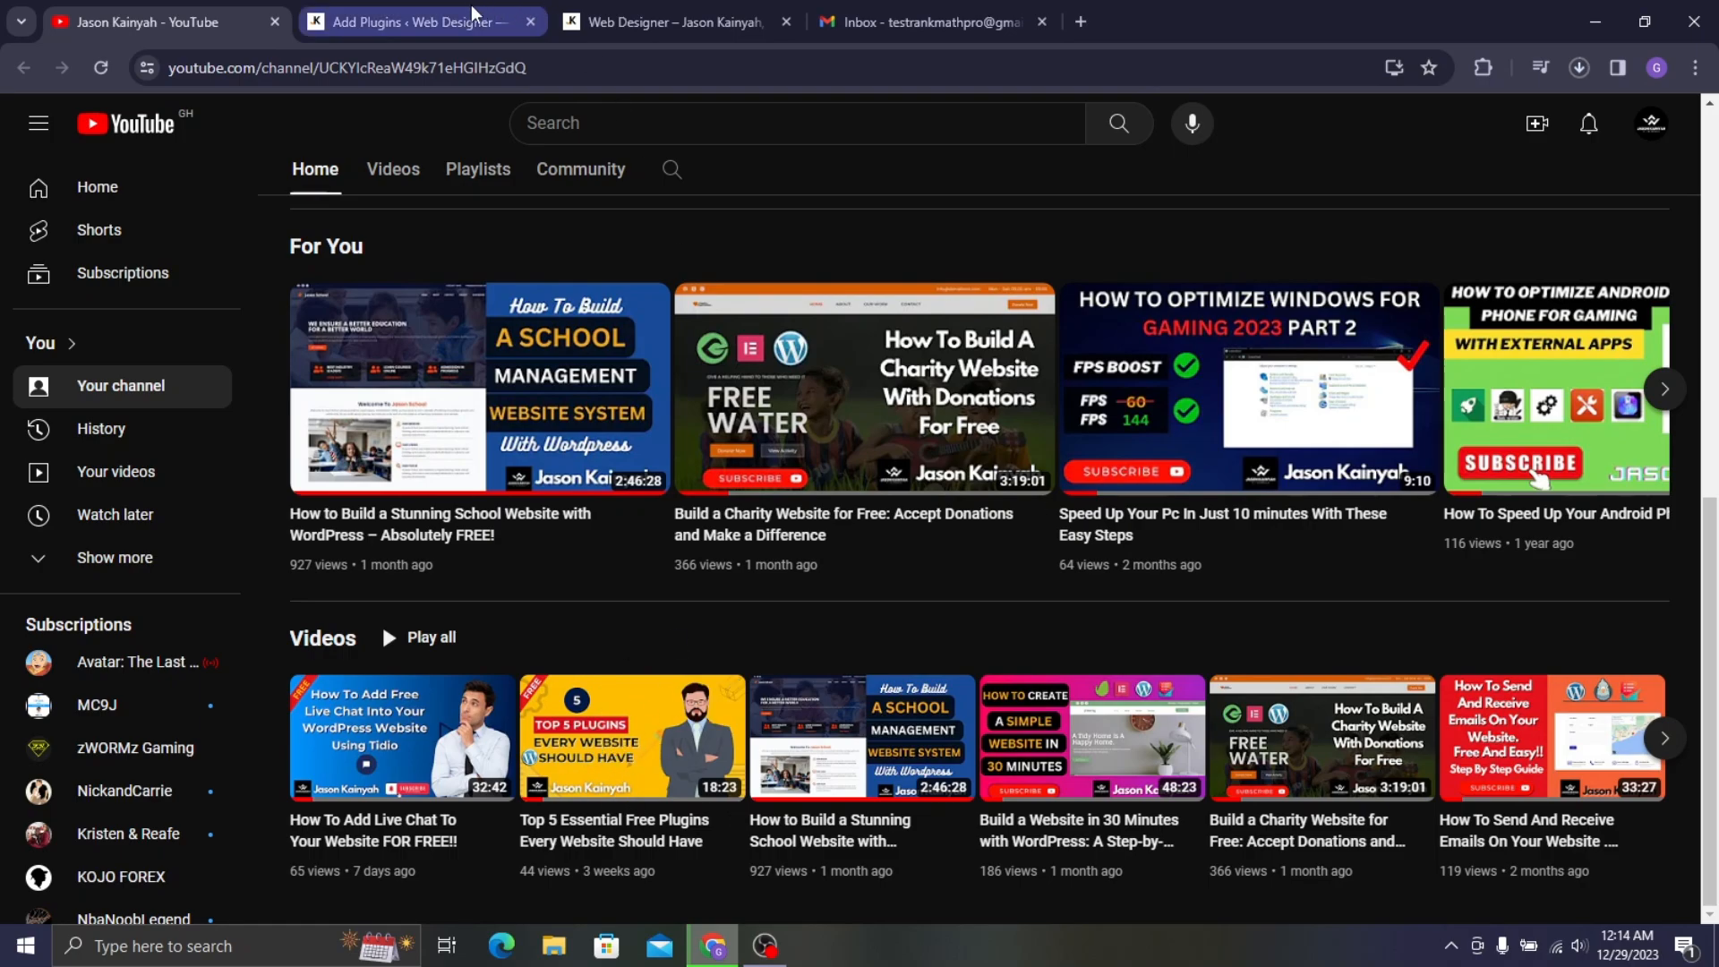
{"action": "left_click", "coordinate": [362, 13]}
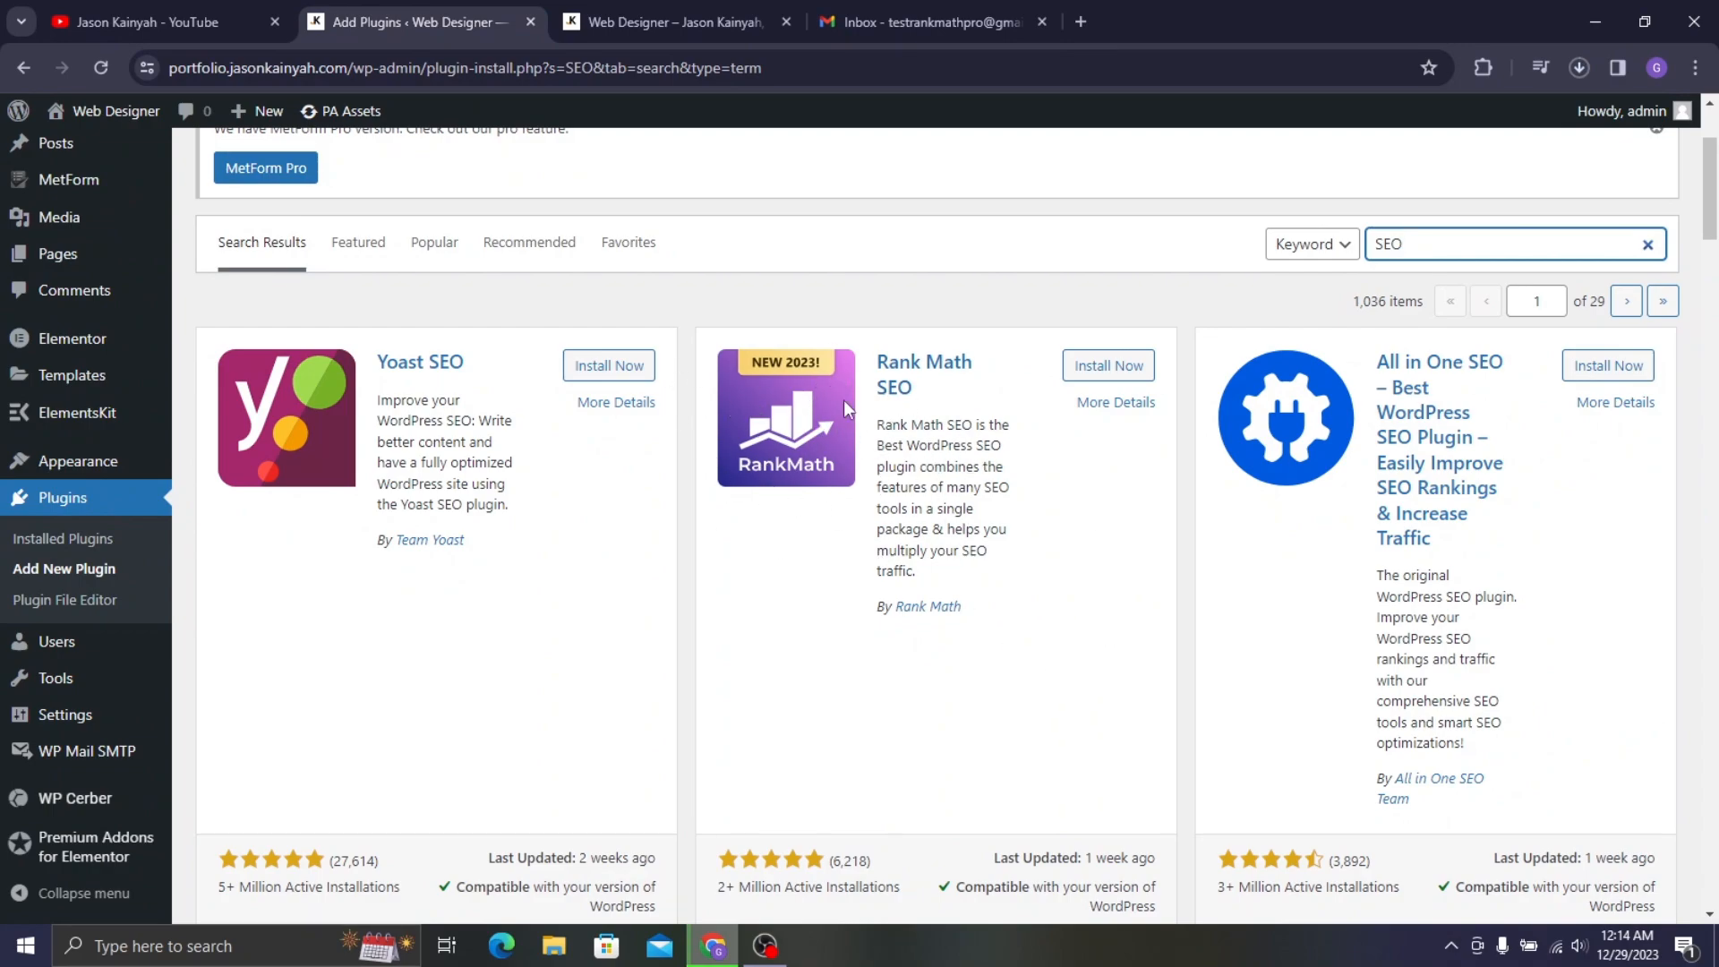
- Install Rank Math SEO and activate it, launching its Setup Wizard
{"action": "left_click", "coordinate": [1108, 371]}
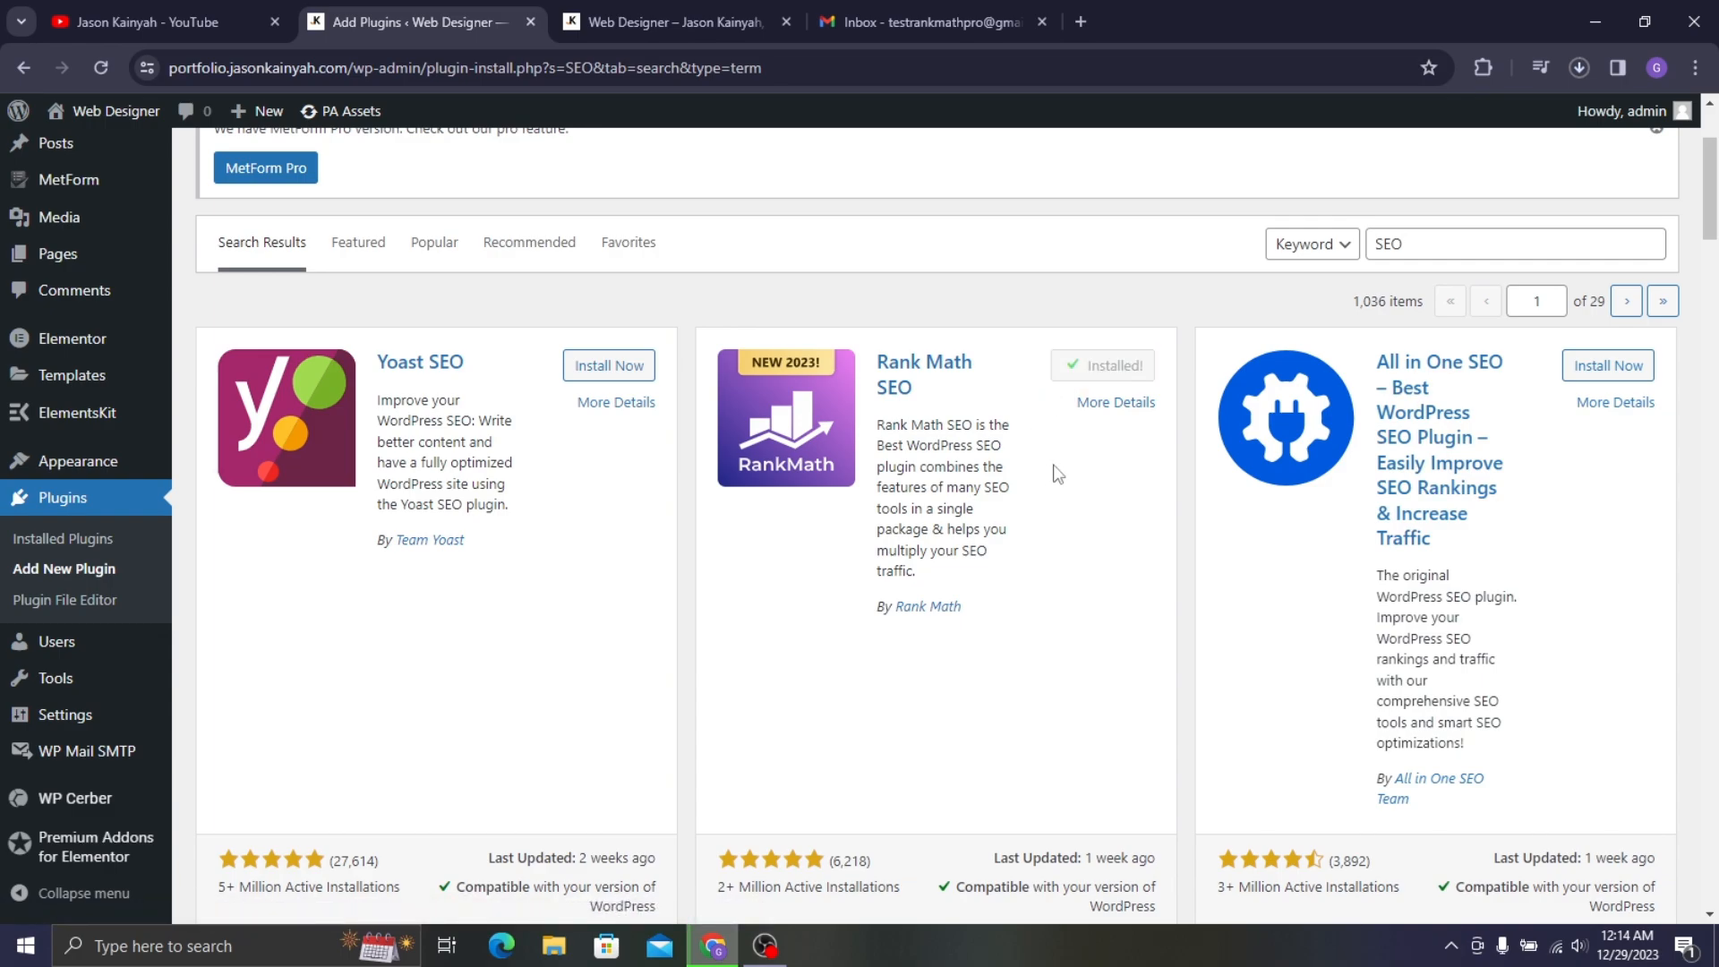
{"action": "left_click", "coordinate": [1094, 383]}
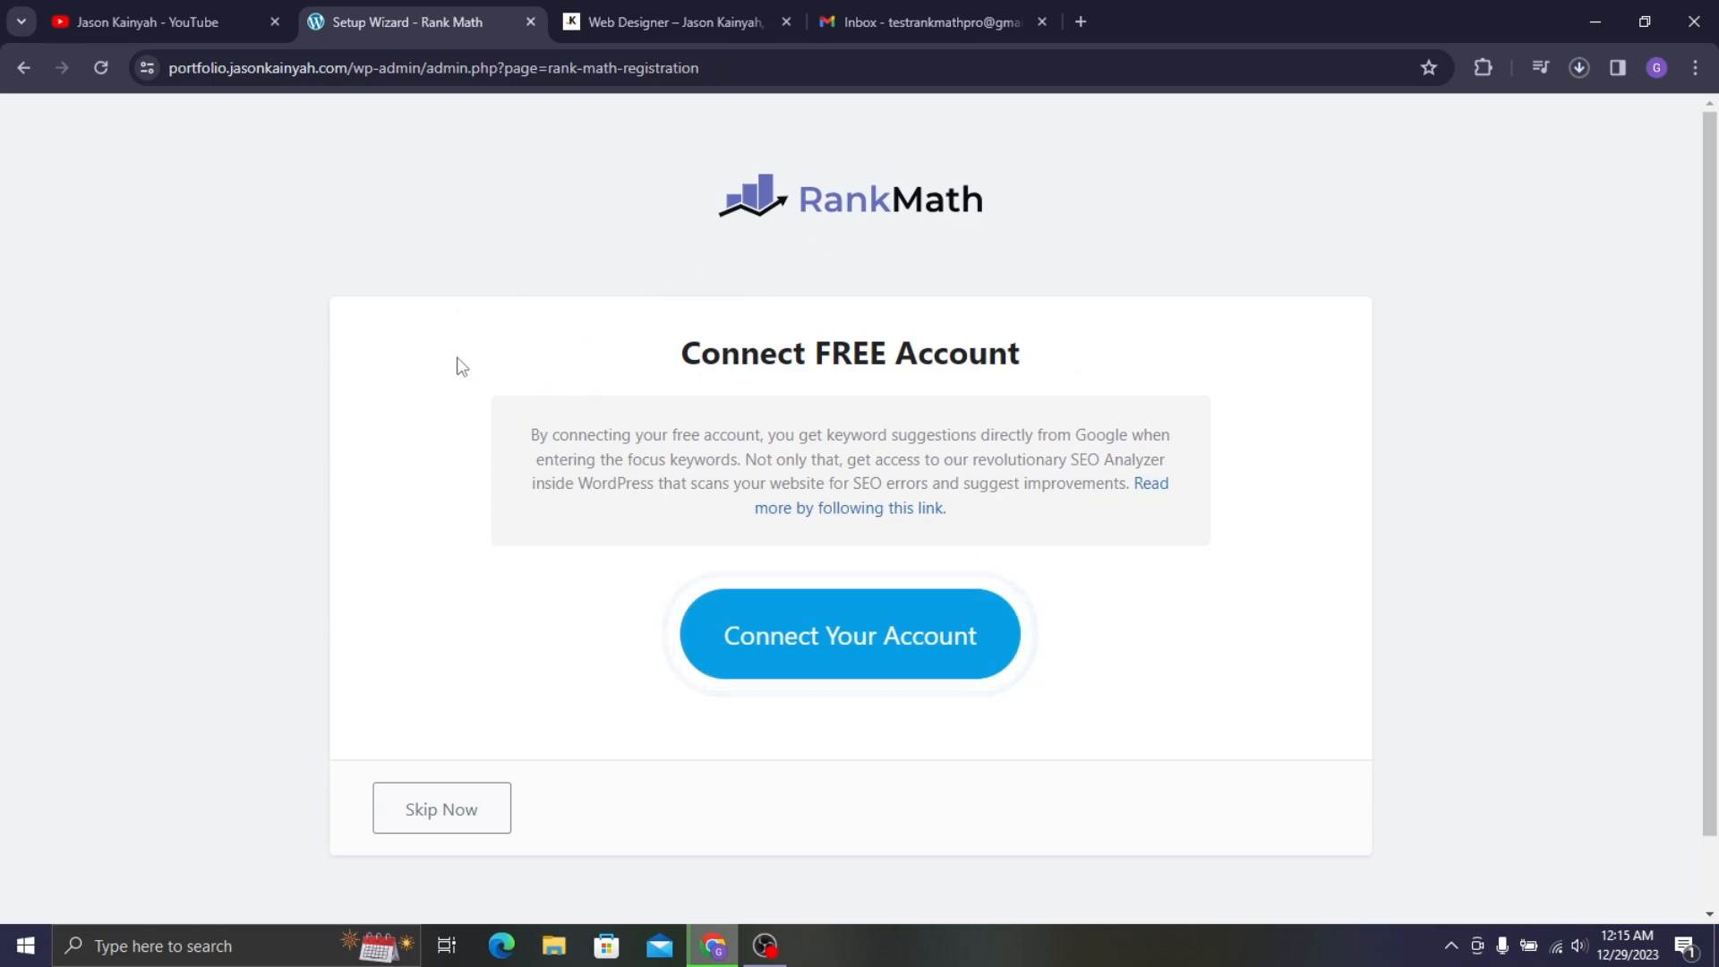
- Start connecting a free Rank Math account from the setup wizard's Connect Your Account option
{"action": "scroll", "coordinate": [460, 365], "scroll_direction": "down", "scroll_amount": 1}
{"action": "scroll", "coordinate": [1021, 414], "scroll_direction": "up", "scroll_amount": 1}
{"action": "scroll", "coordinate": [1008, 468], "scroll_direction": "down", "scroll_amount": 1}
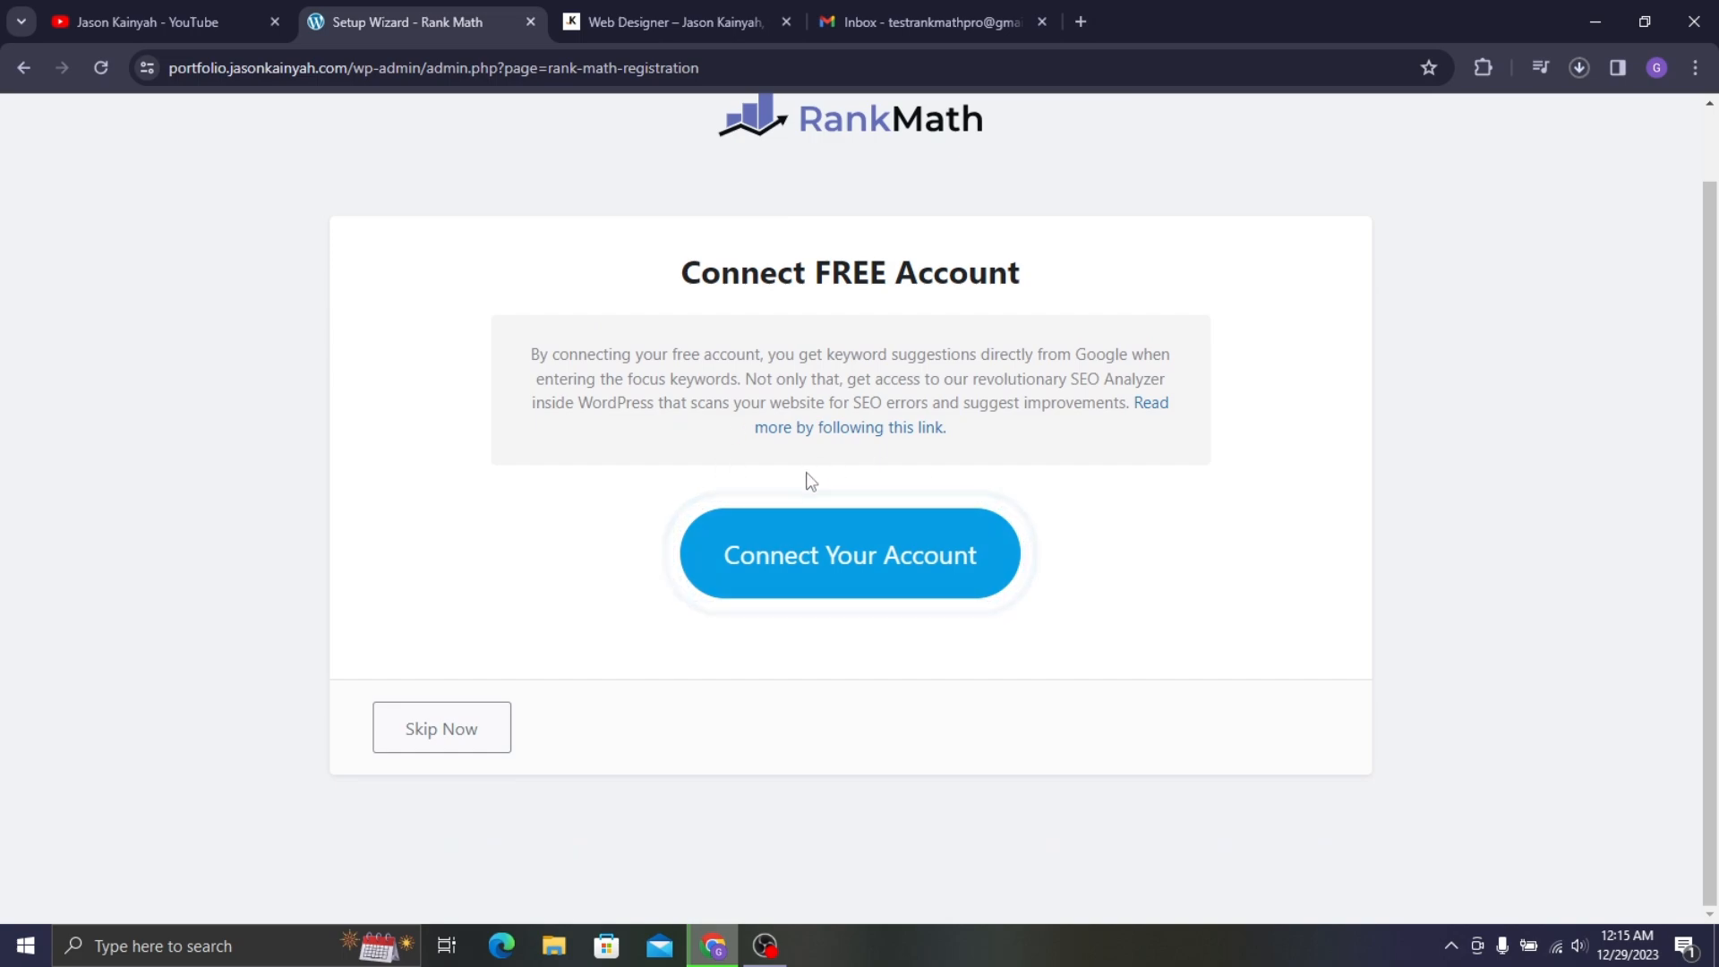
{"action": "left_click", "coordinate": [834, 554]}
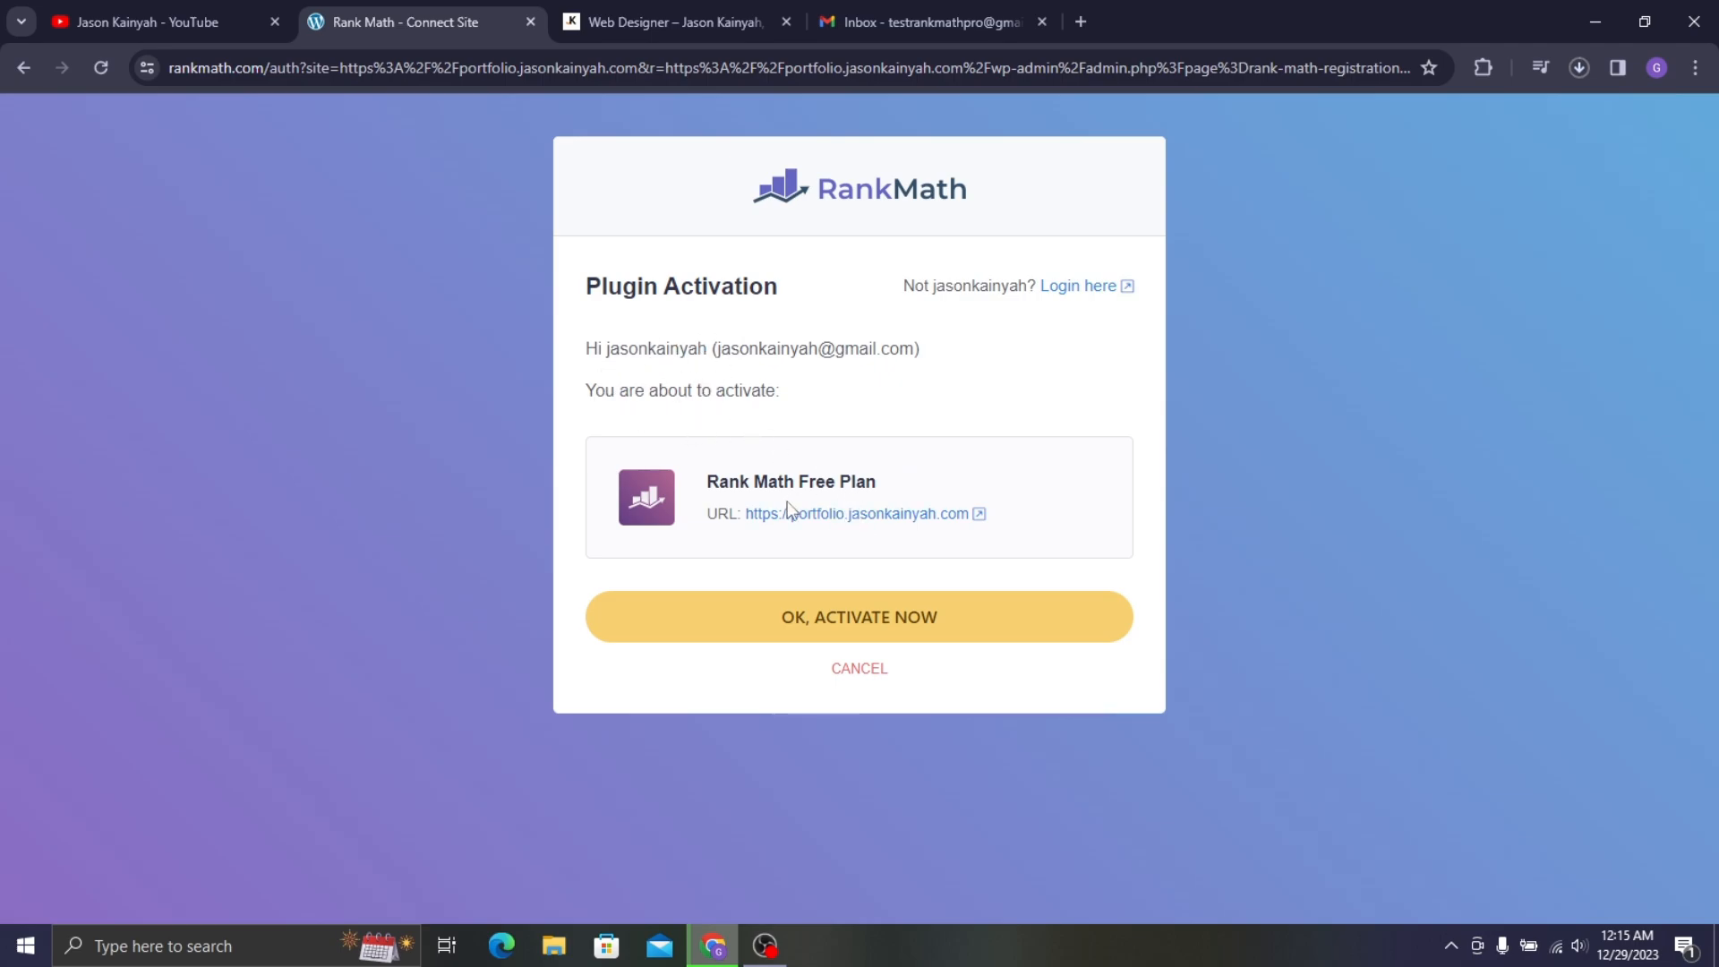
- Tick the email consent checkbox on Rank Math's site connection page
{"action": "left_click", "coordinate": [1081, 287]}
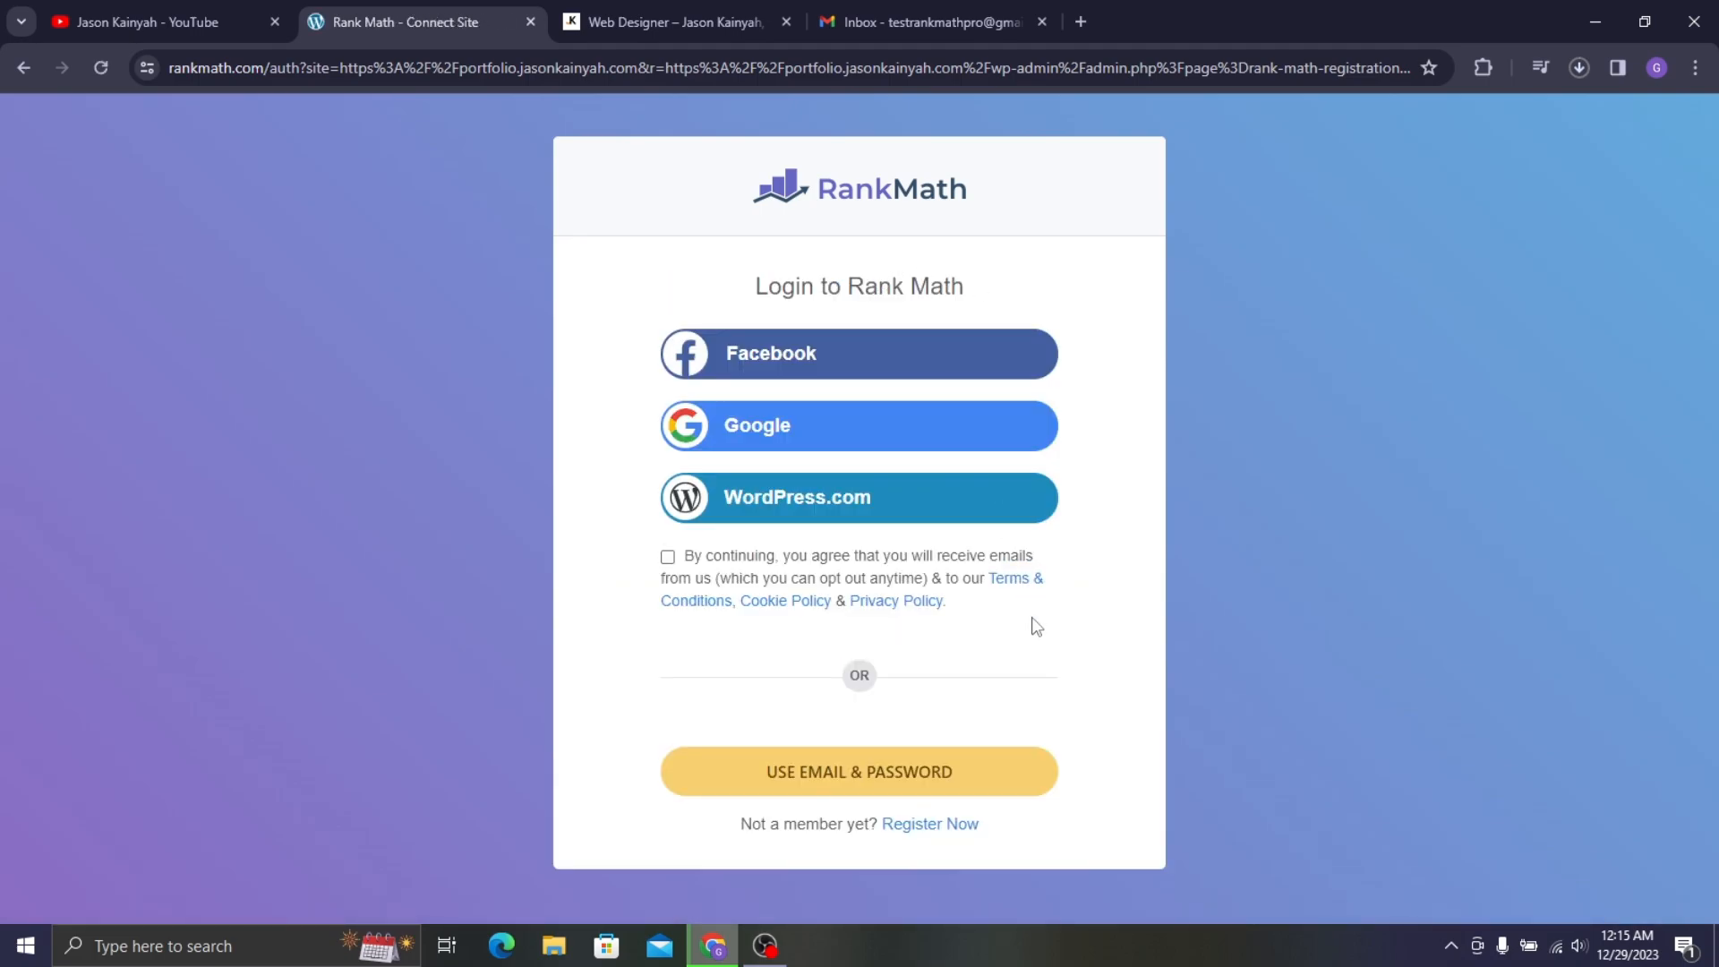
{"action": "left_click", "coordinate": [942, 831]}
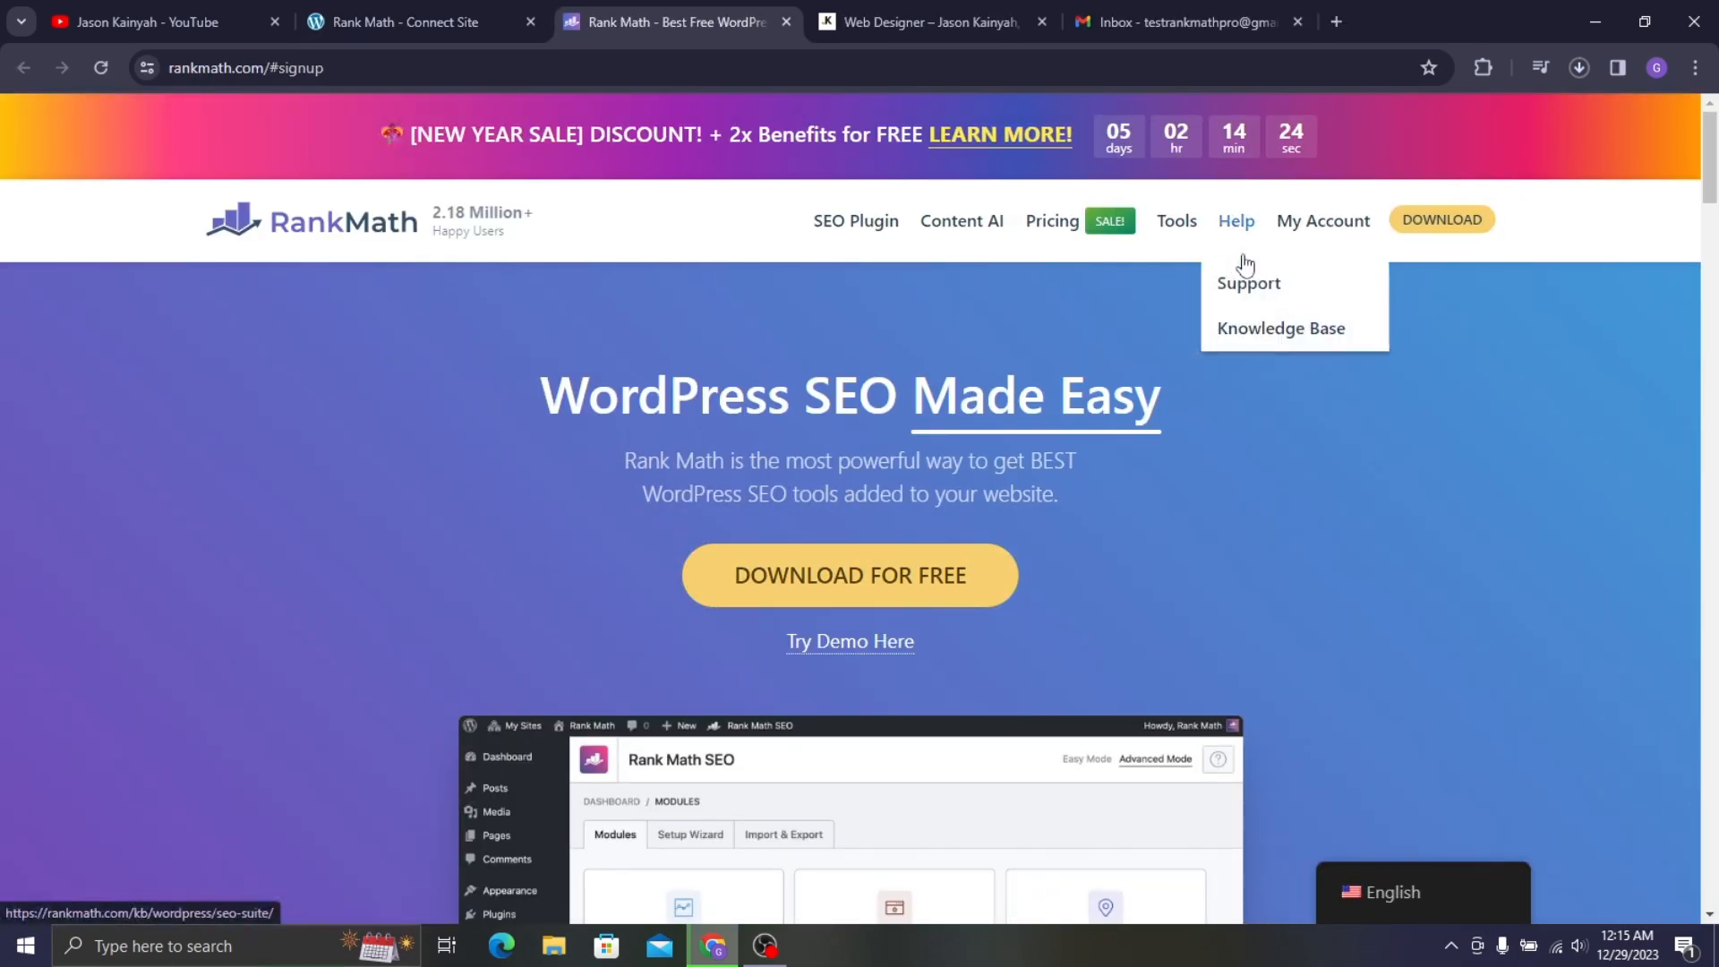
{"action": "scroll", "coordinate": [931, 274], "scroll_direction": "down", "scroll_amount": 3}
{"action": "scroll", "coordinate": [1035, 297], "scroll_direction": "up", "scroll_amount": 3}
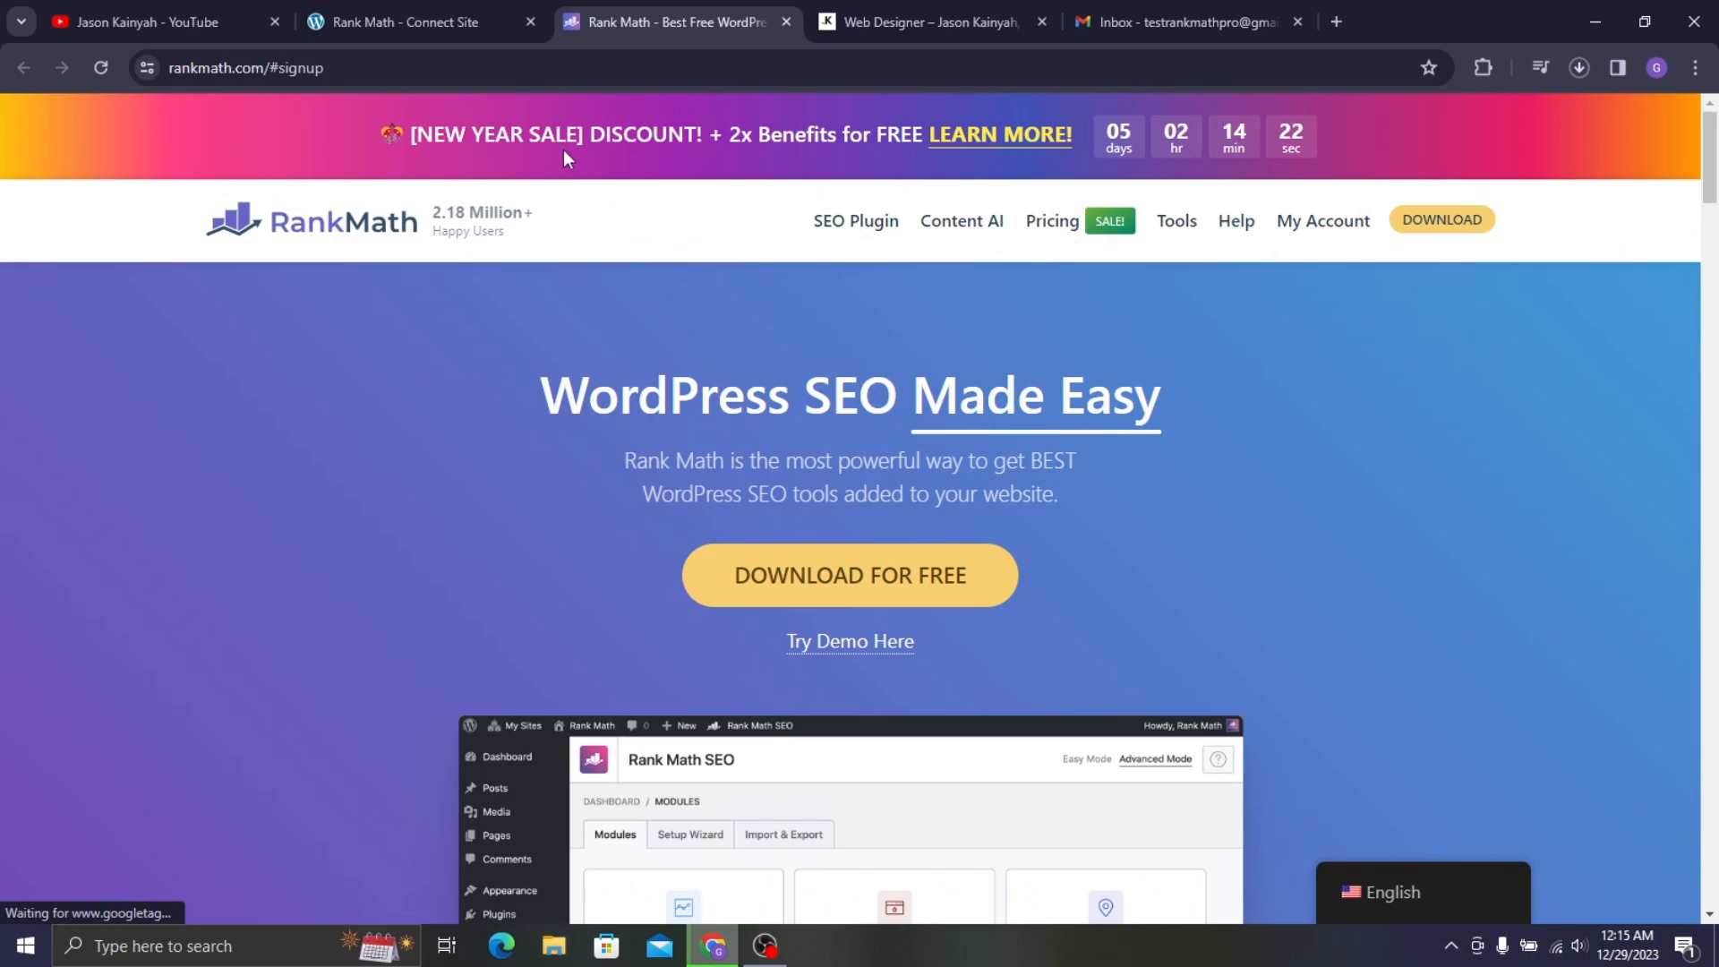
{"action": "left_click", "coordinate": [491, 4]}
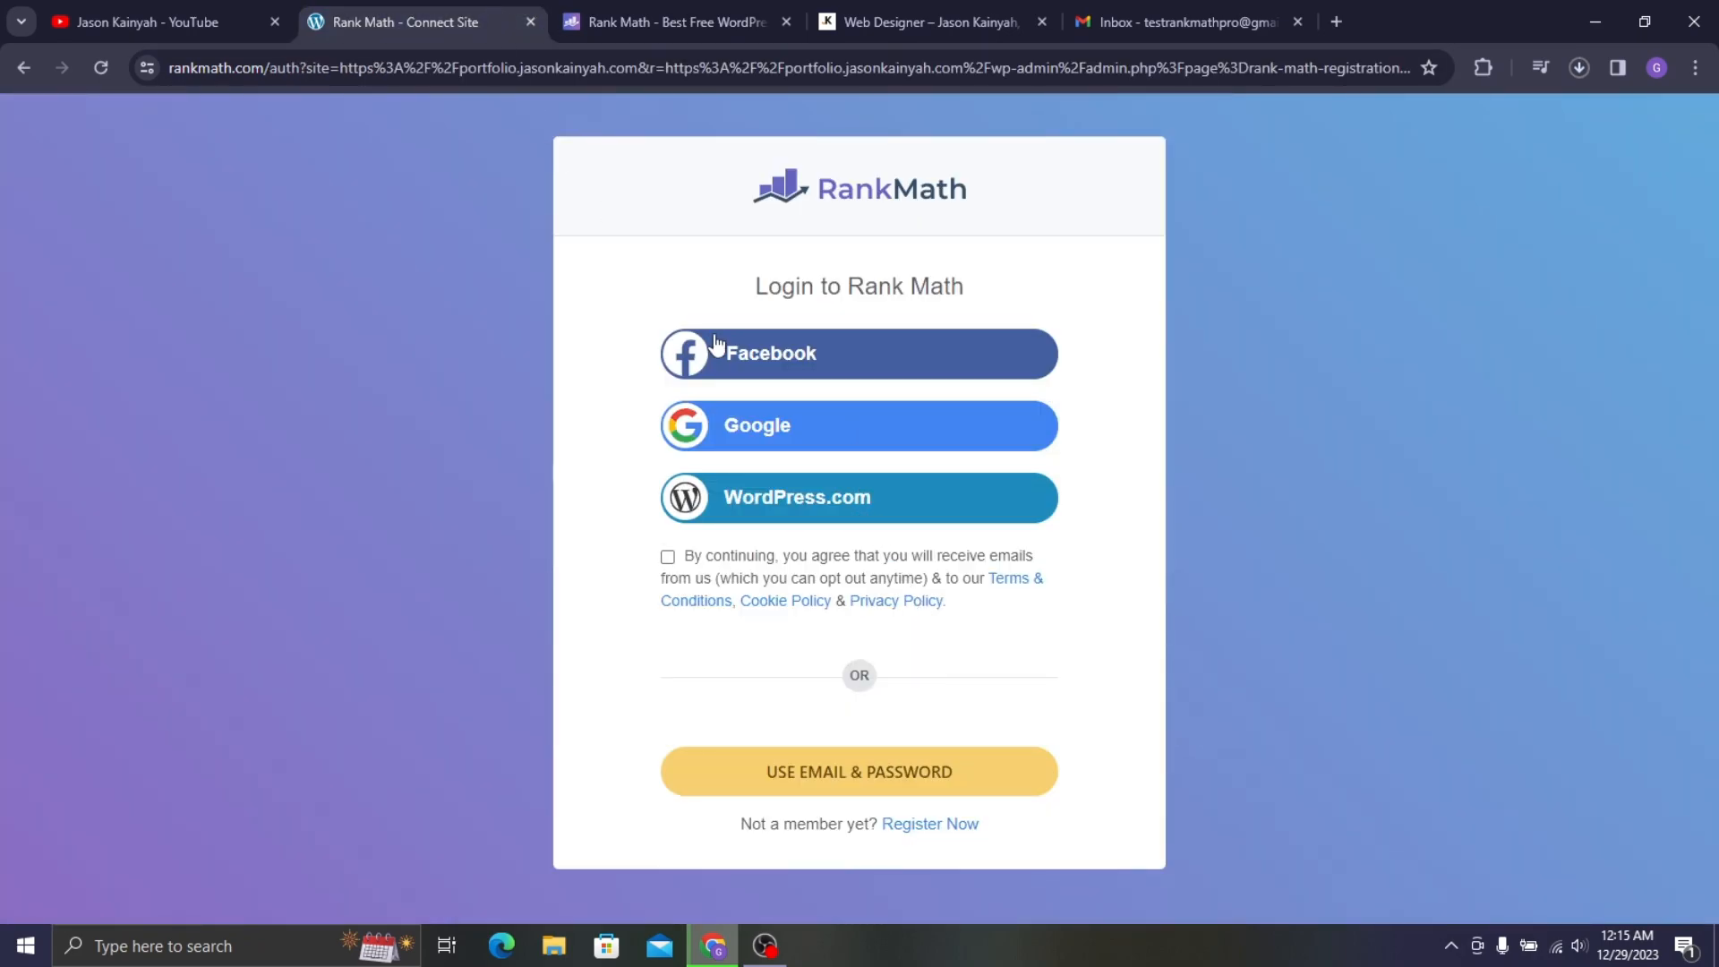
{"action": "left_click", "coordinate": [680, 20]}
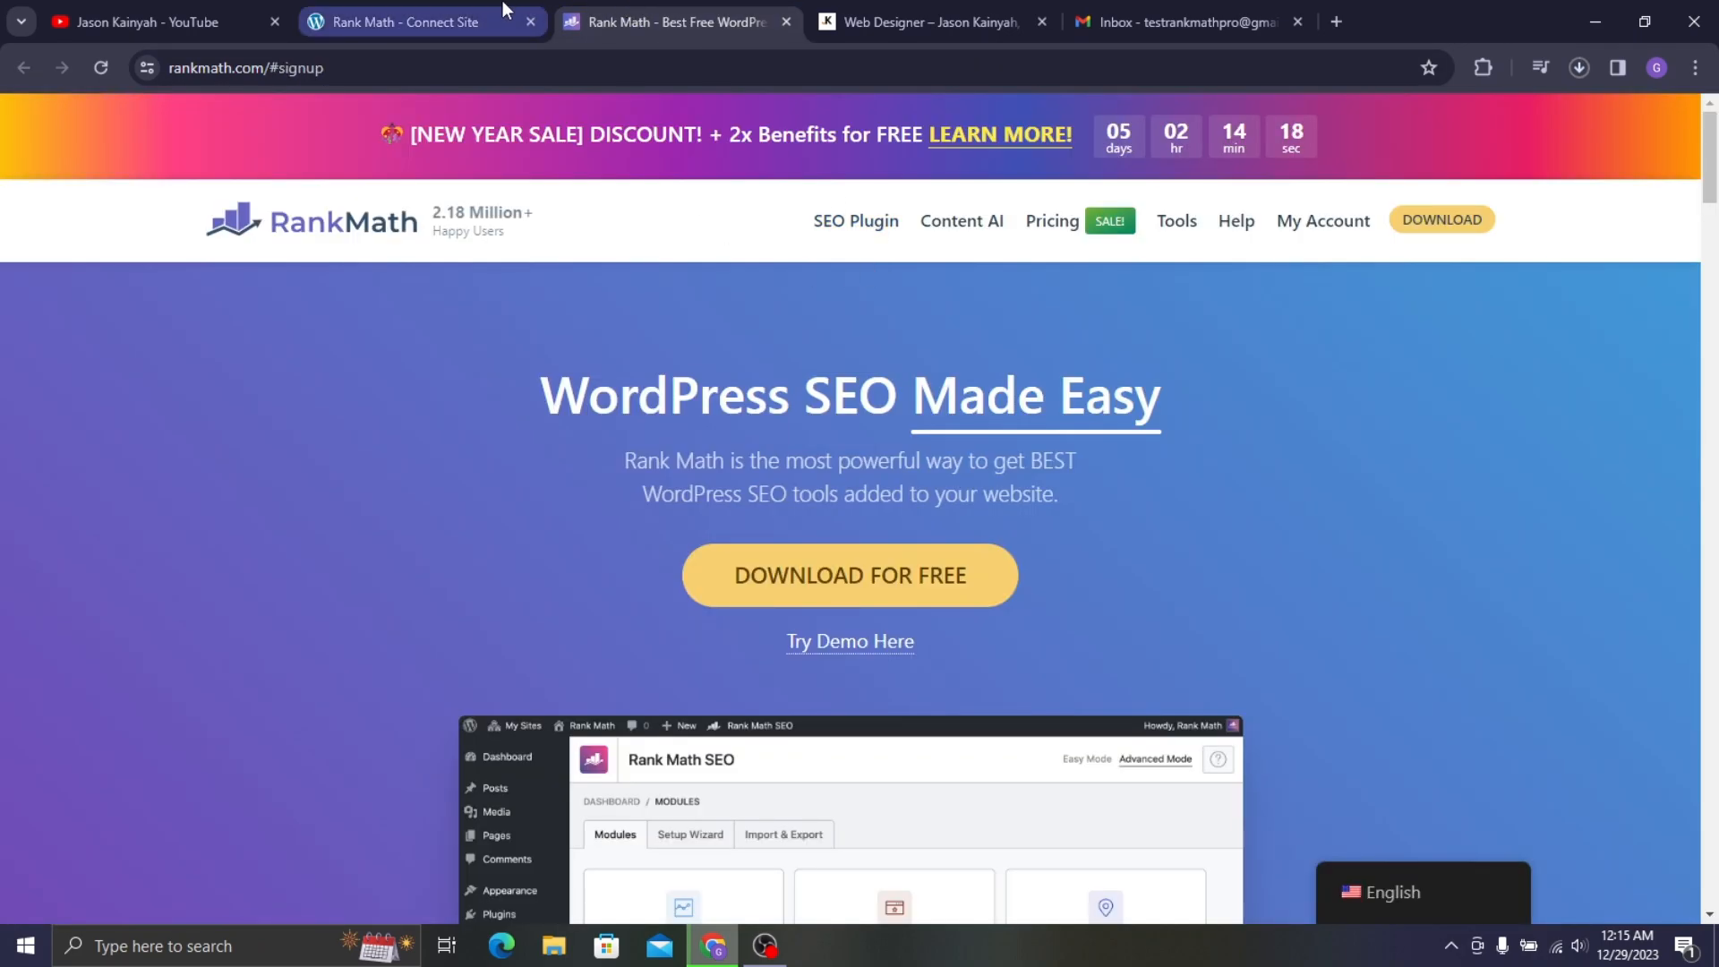
{"action": "left_click", "coordinate": [502, 3]}
{"action": "left_click", "coordinate": [695, 557]}
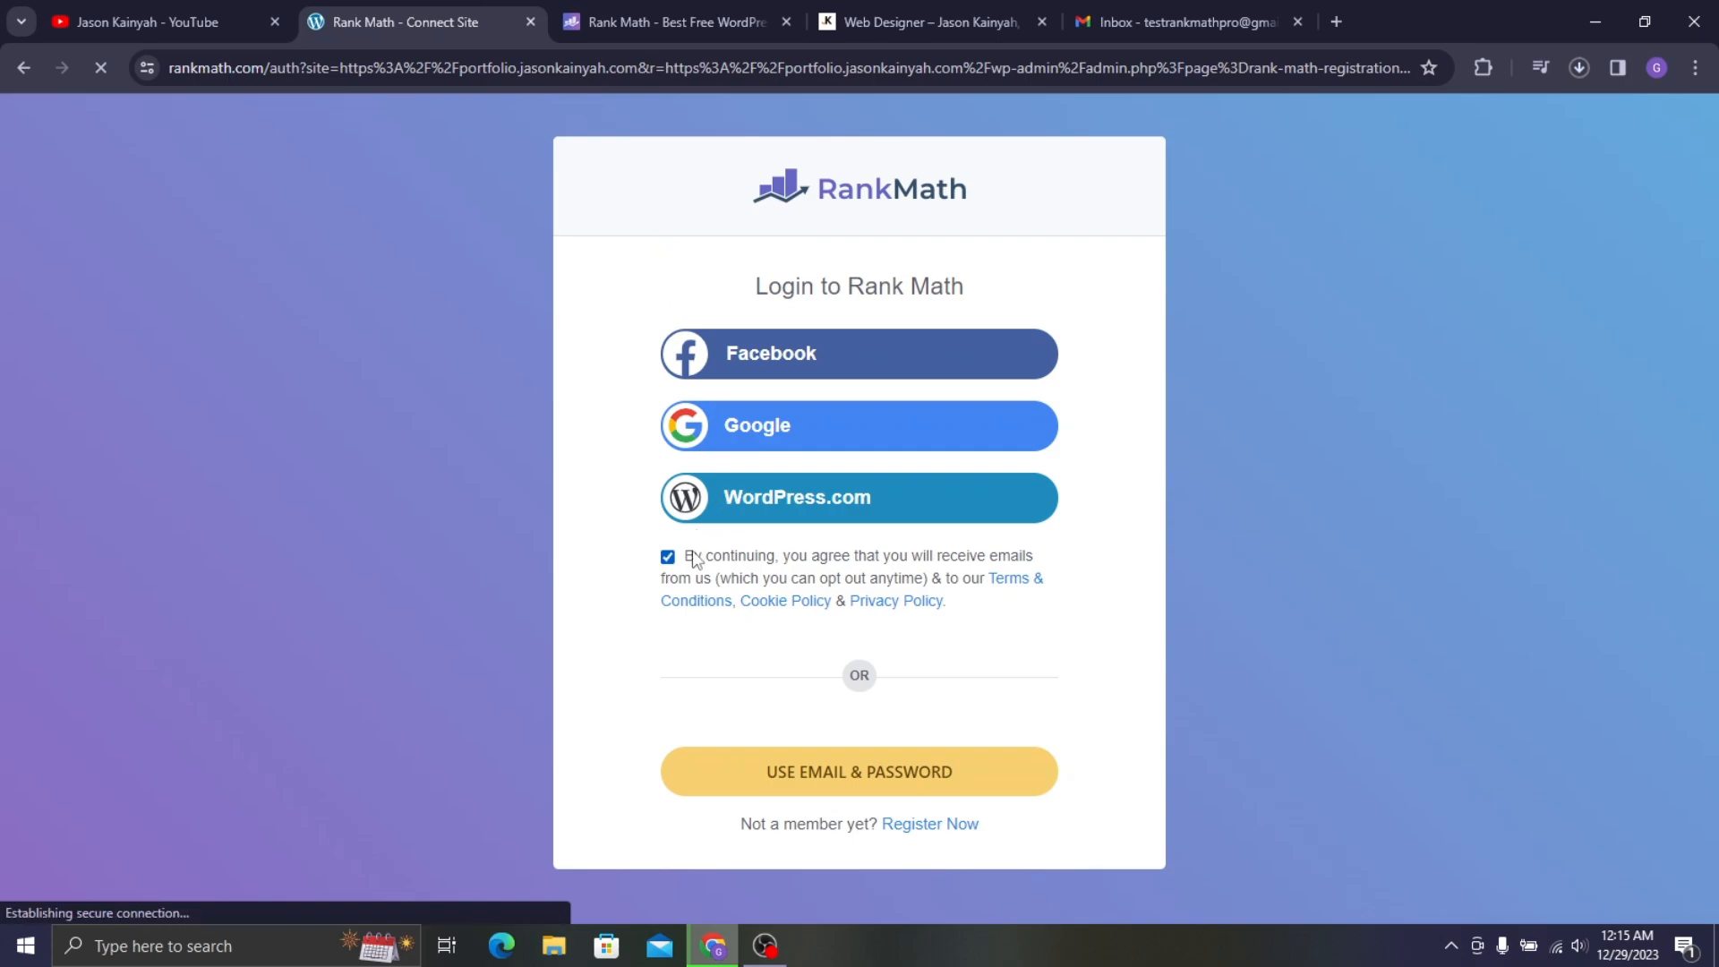
- Open the My Account page on rankmath.com and switch to the registration form
{"action": "left_click", "coordinate": [680, 11]}
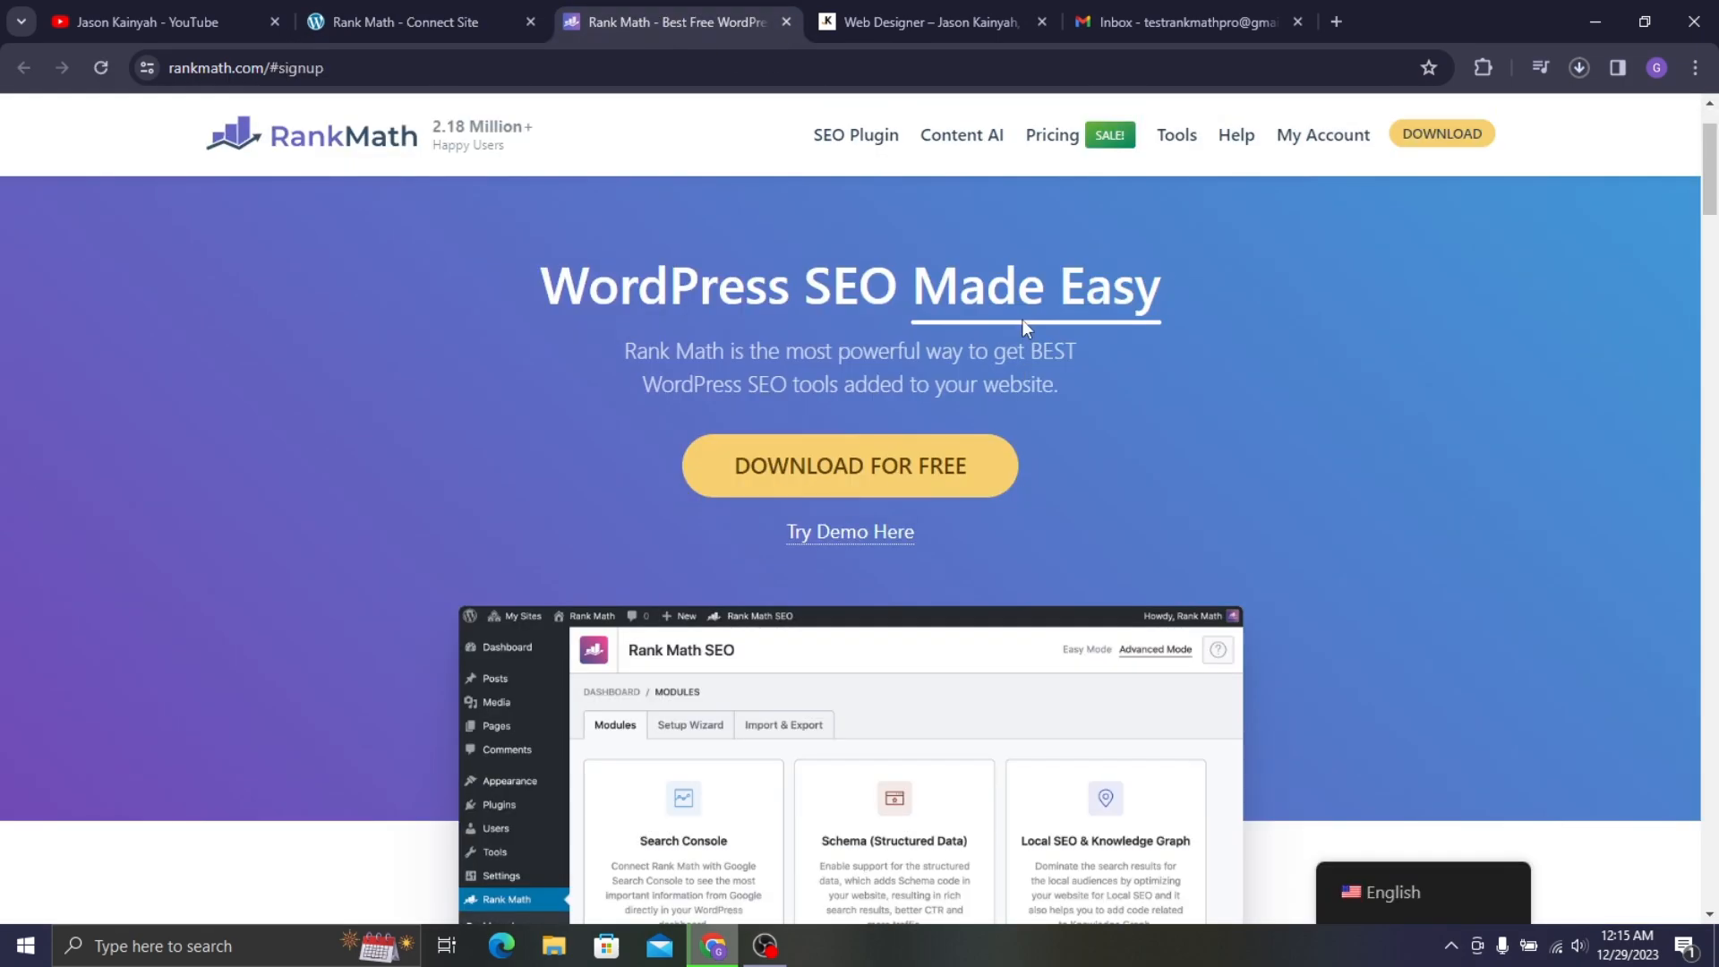
{"action": "mouse_move", "coordinate": [1072, 224]}
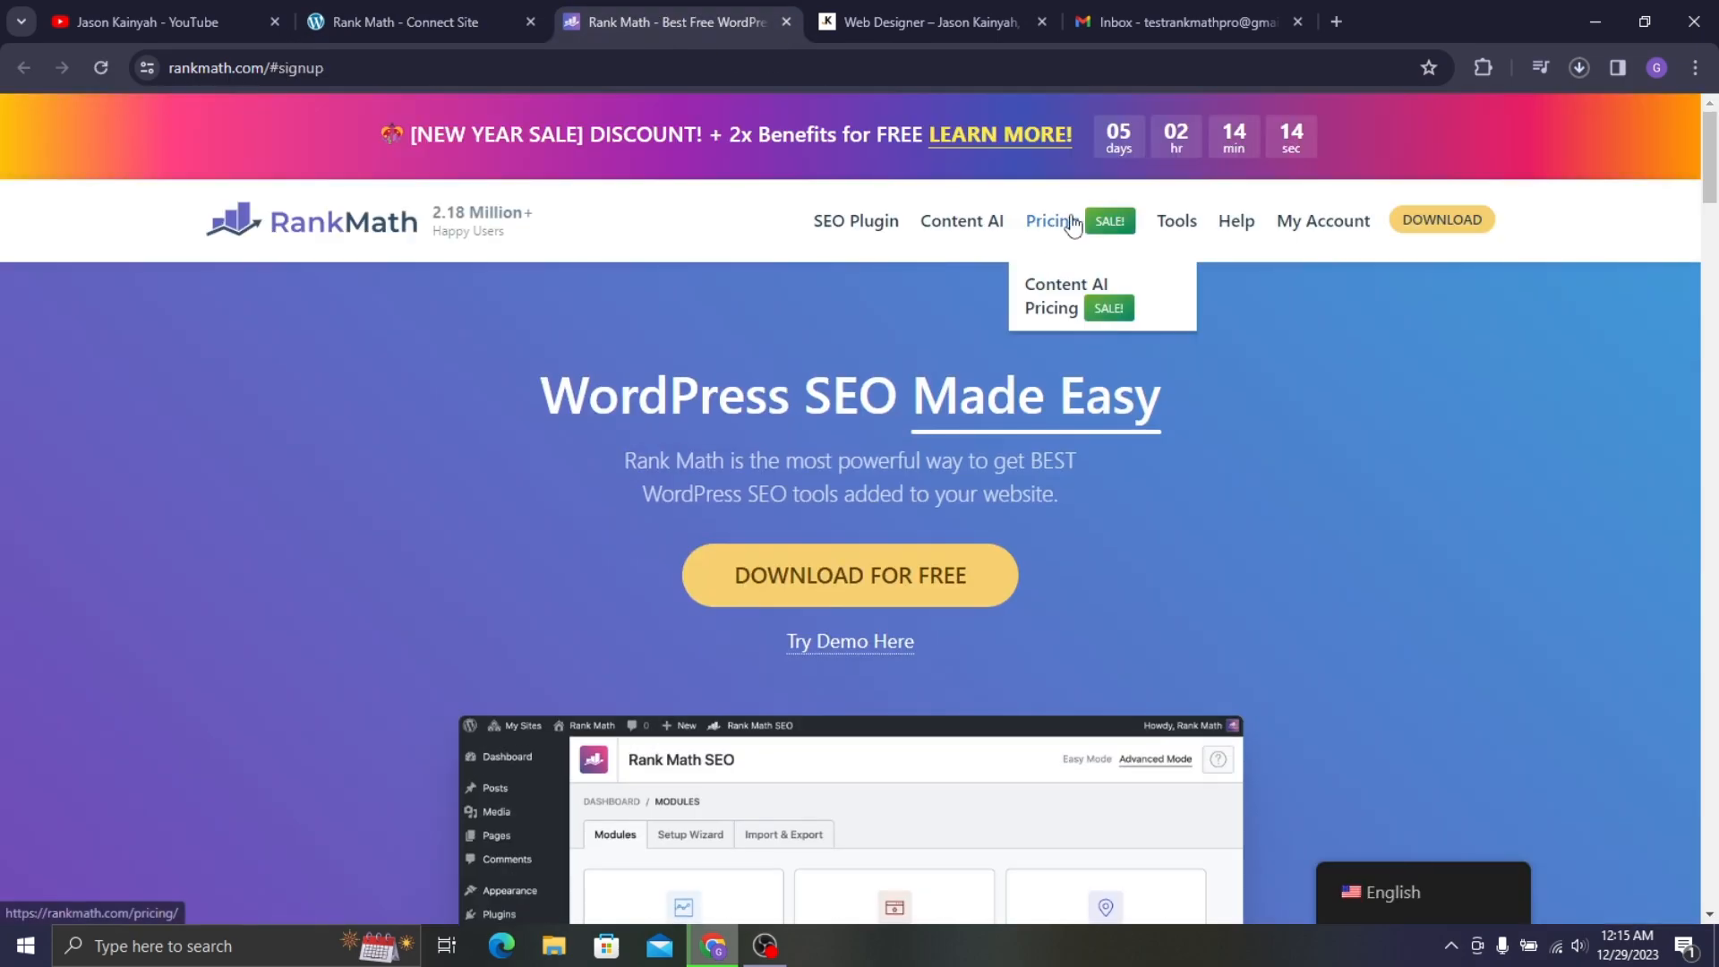
{"action": "left_click", "coordinate": [1320, 225]}
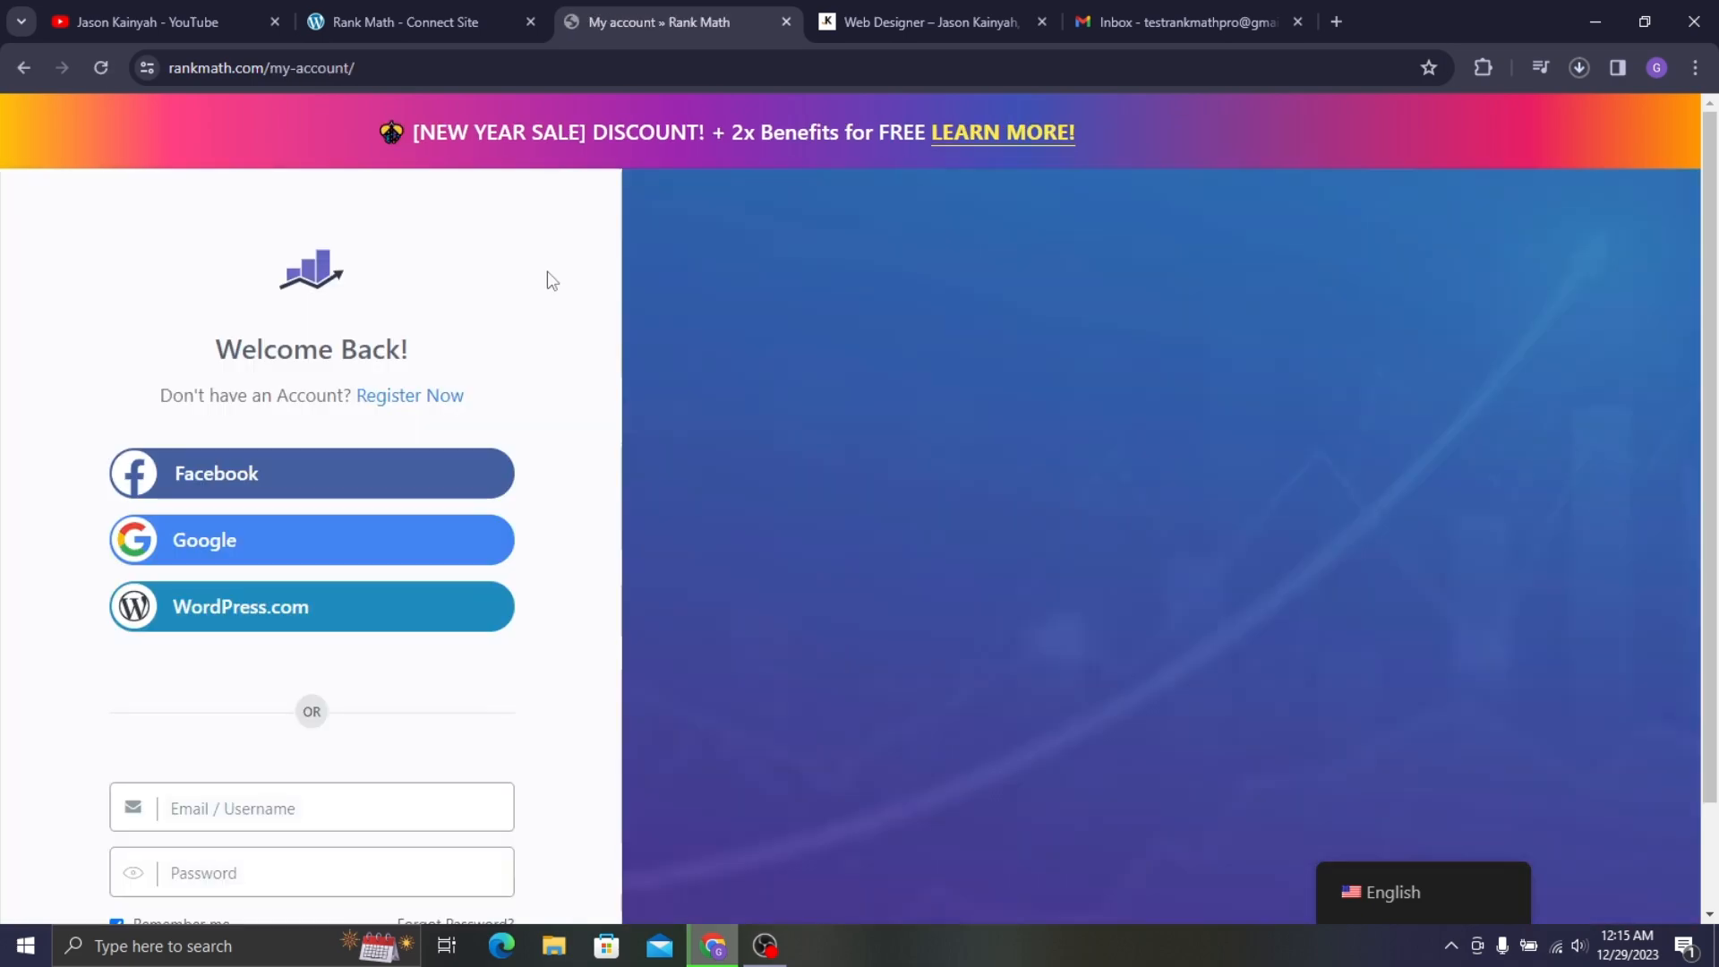
{"action": "scroll", "coordinate": [551, 280], "scroll_direction": "down", "scroll_amount": 1}
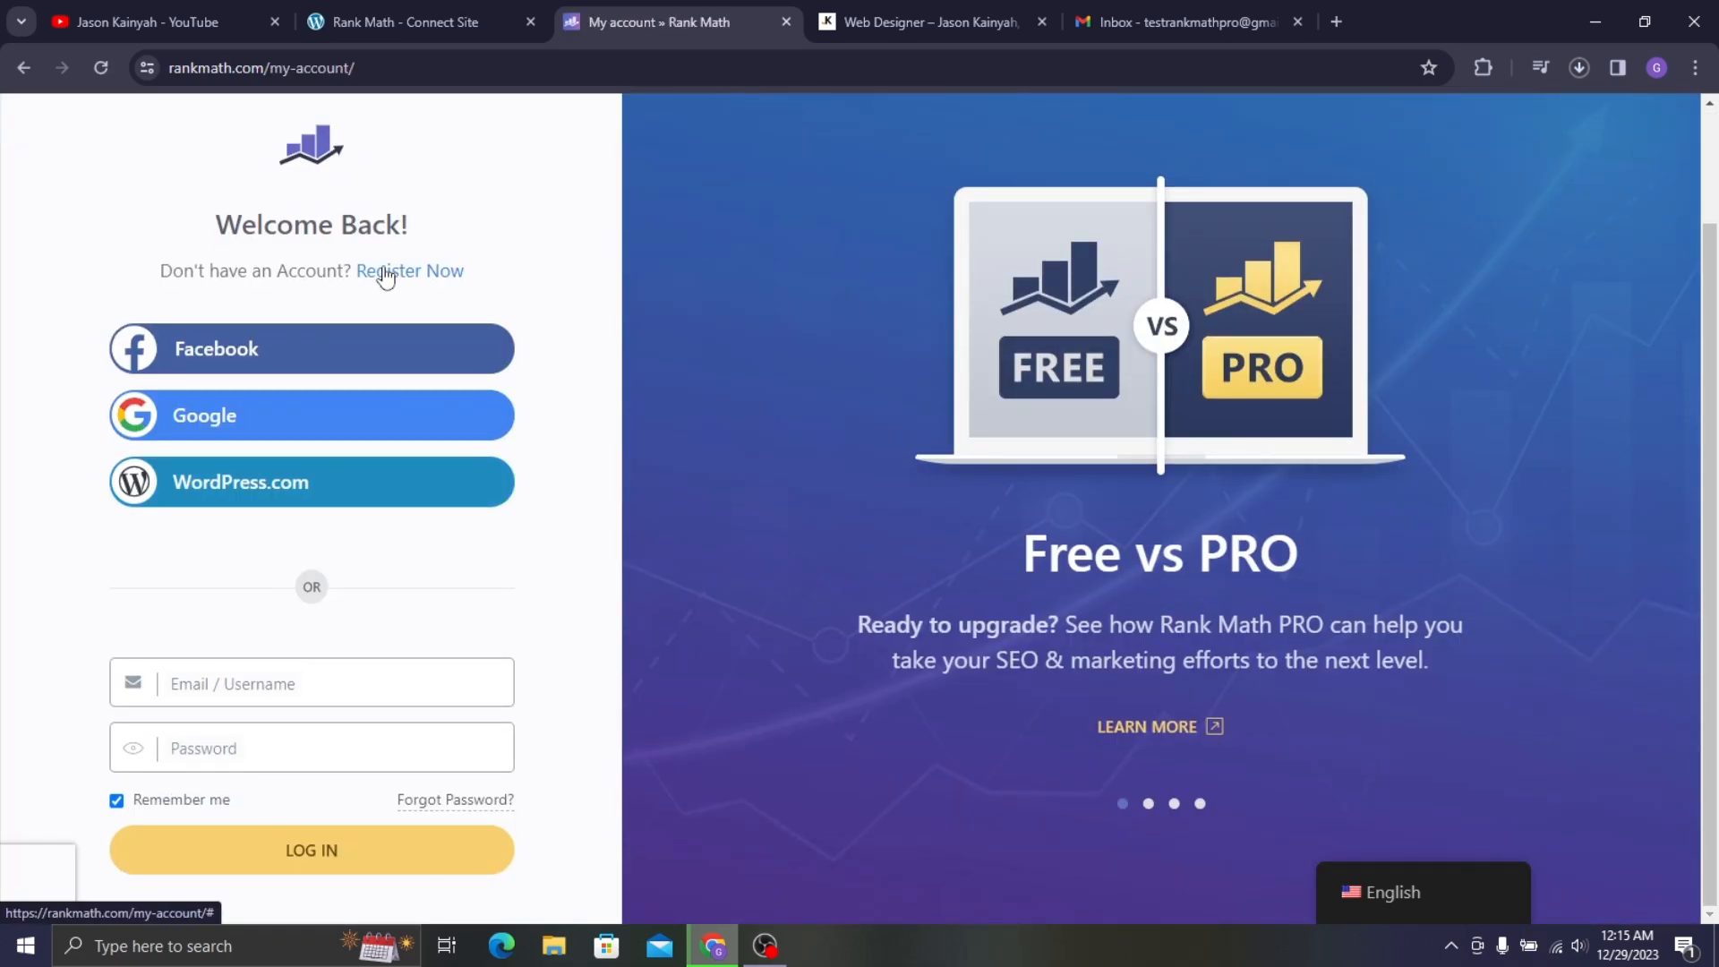
{"action": "left_click", "coordinate": [389, 277]}
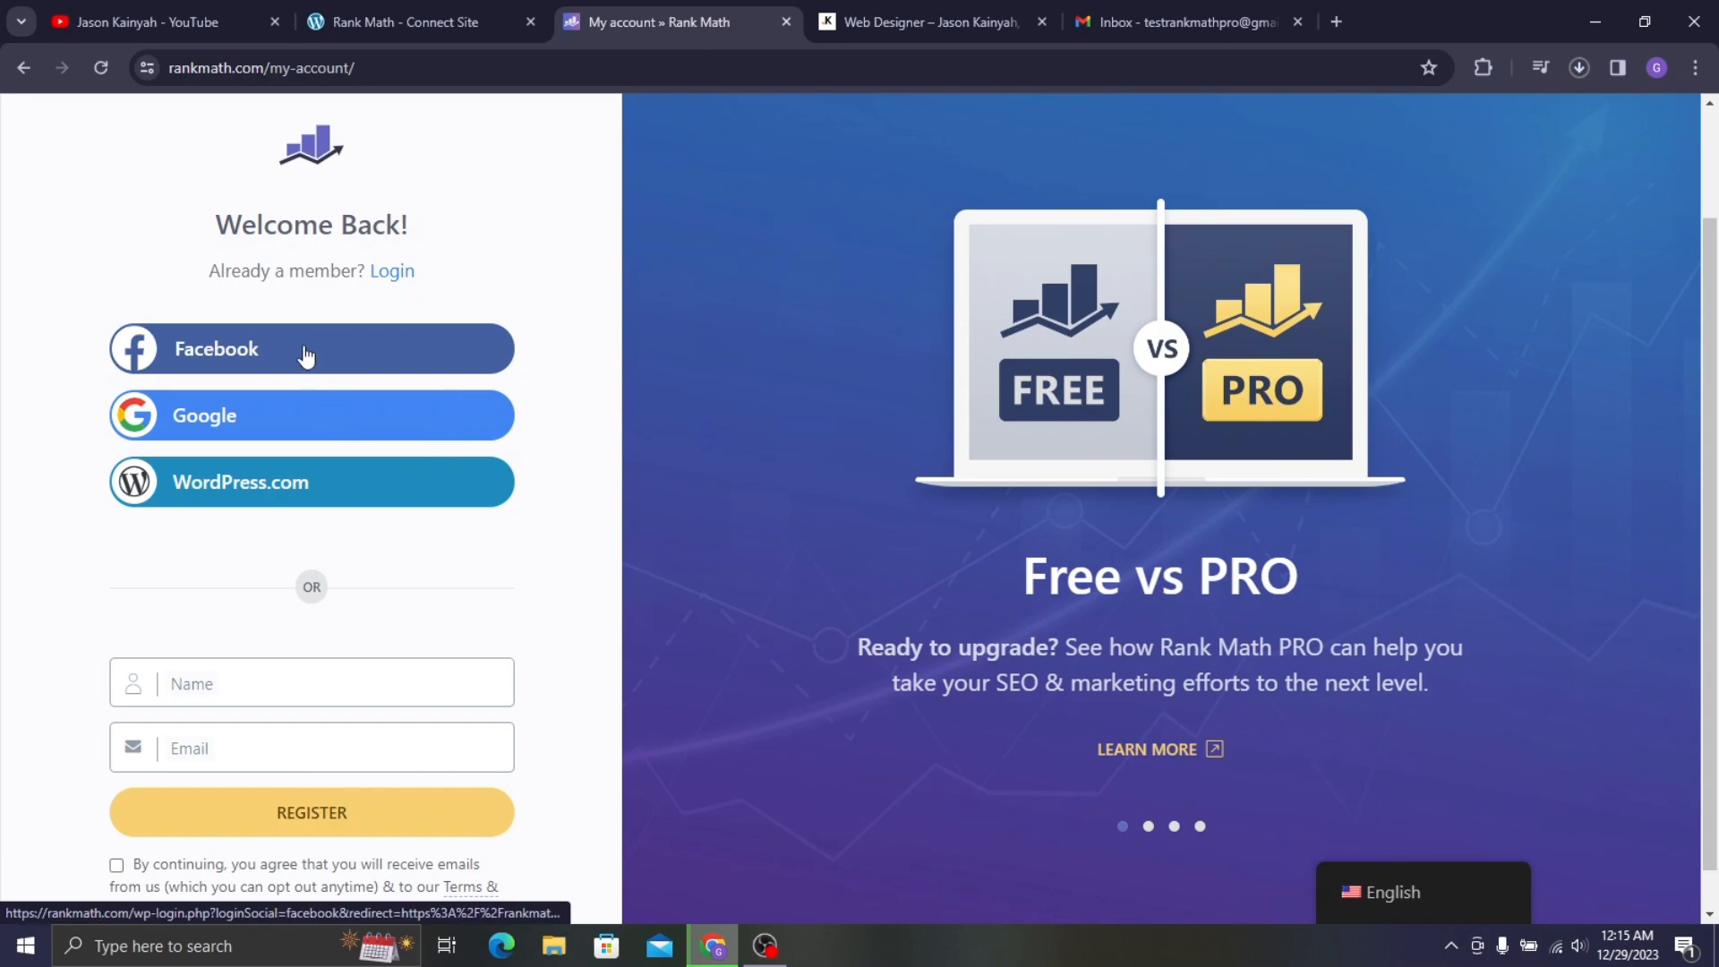
- Register with the test Google account and reach the Rank Math dashboard's Product Downloads
{"action": "left_click", "coordinate": [241, 426]}
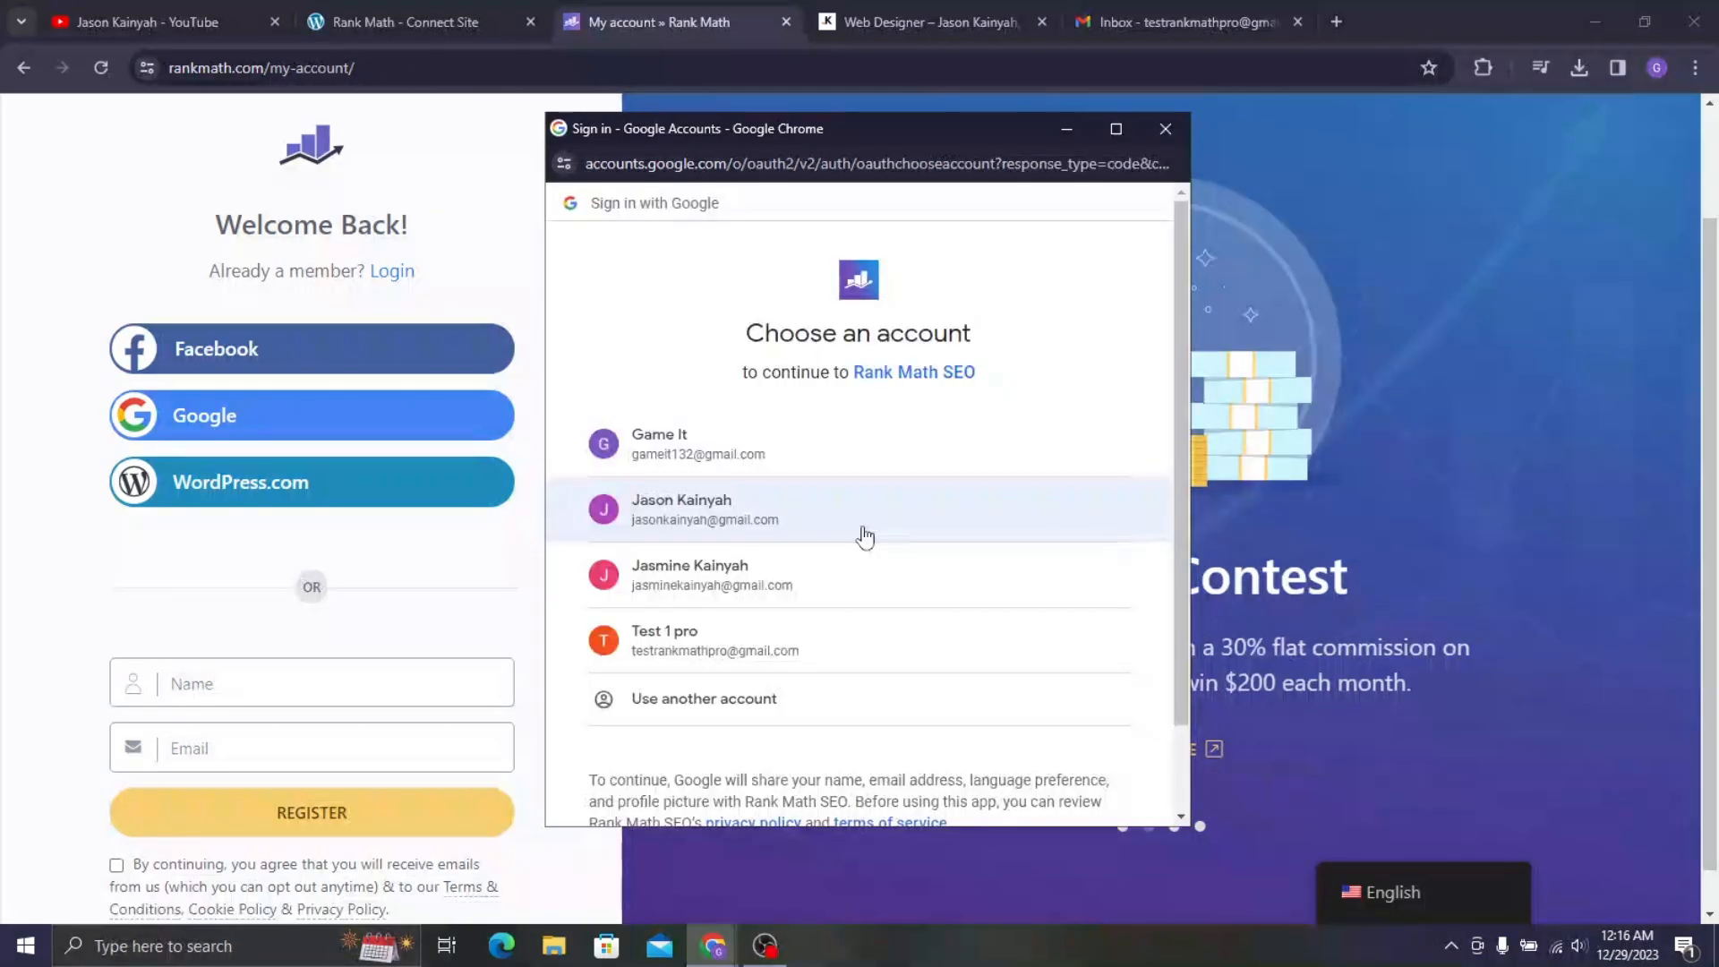
{"action": "left_click", "coordinate": [687, 641]}
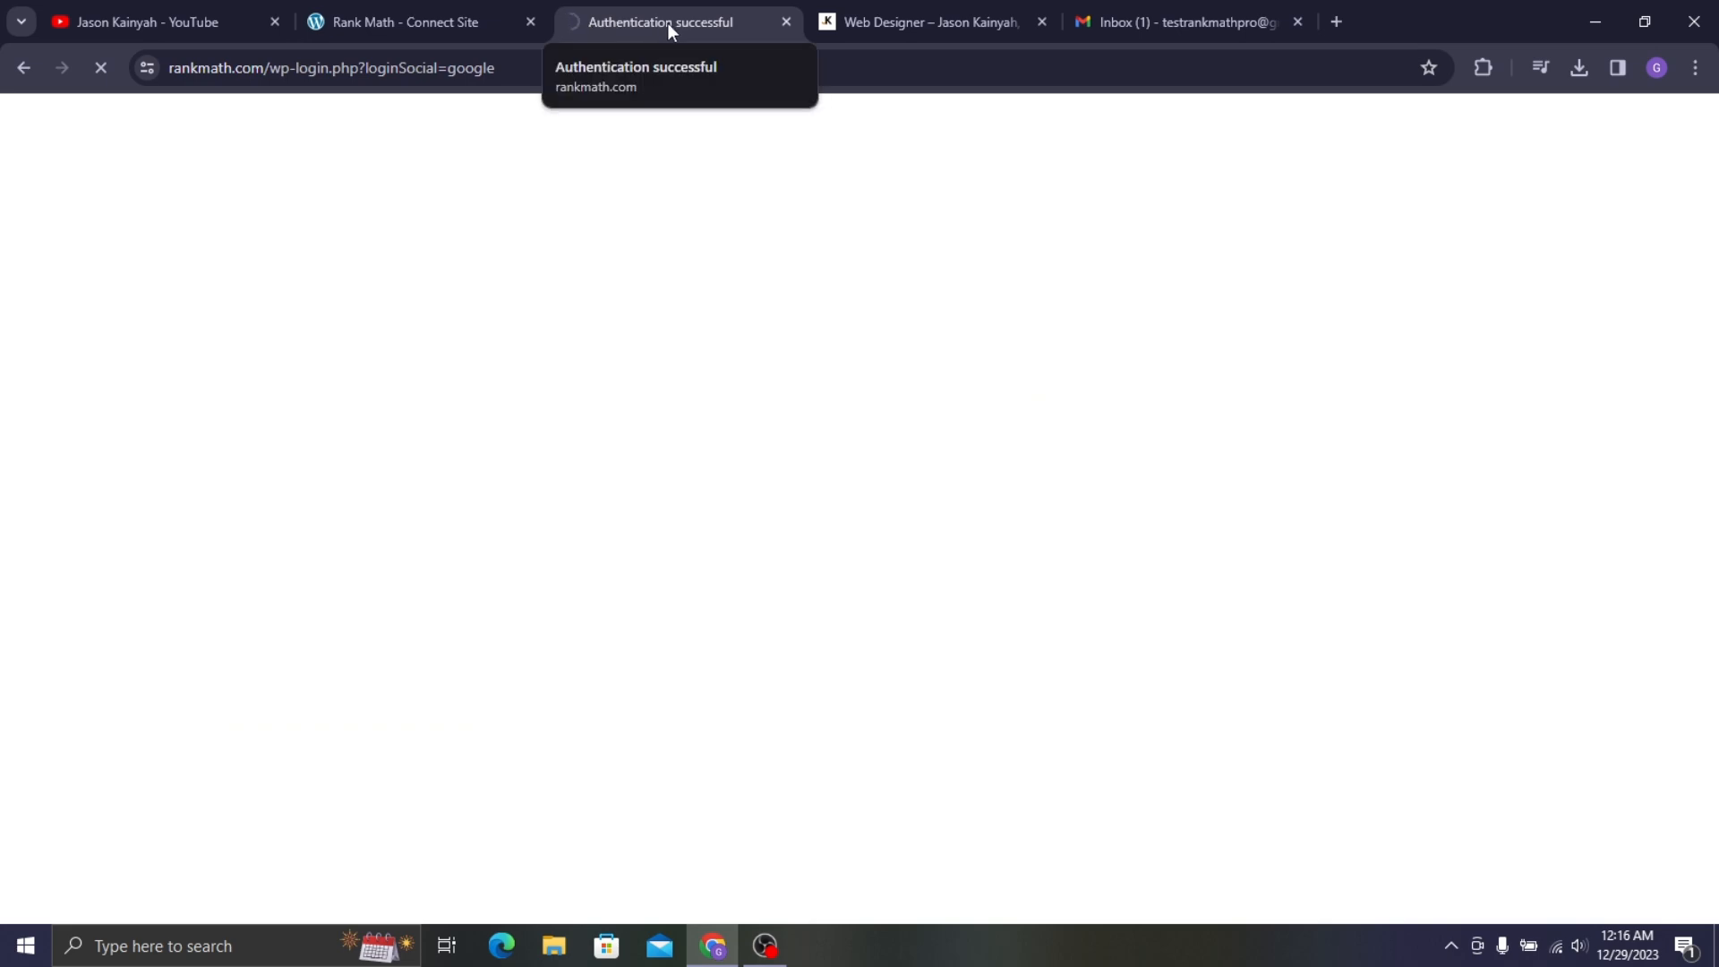
{"action": "scroll", "coordinate": [806, 184], "scroll_direction": "down", "scroll_amount": 4}
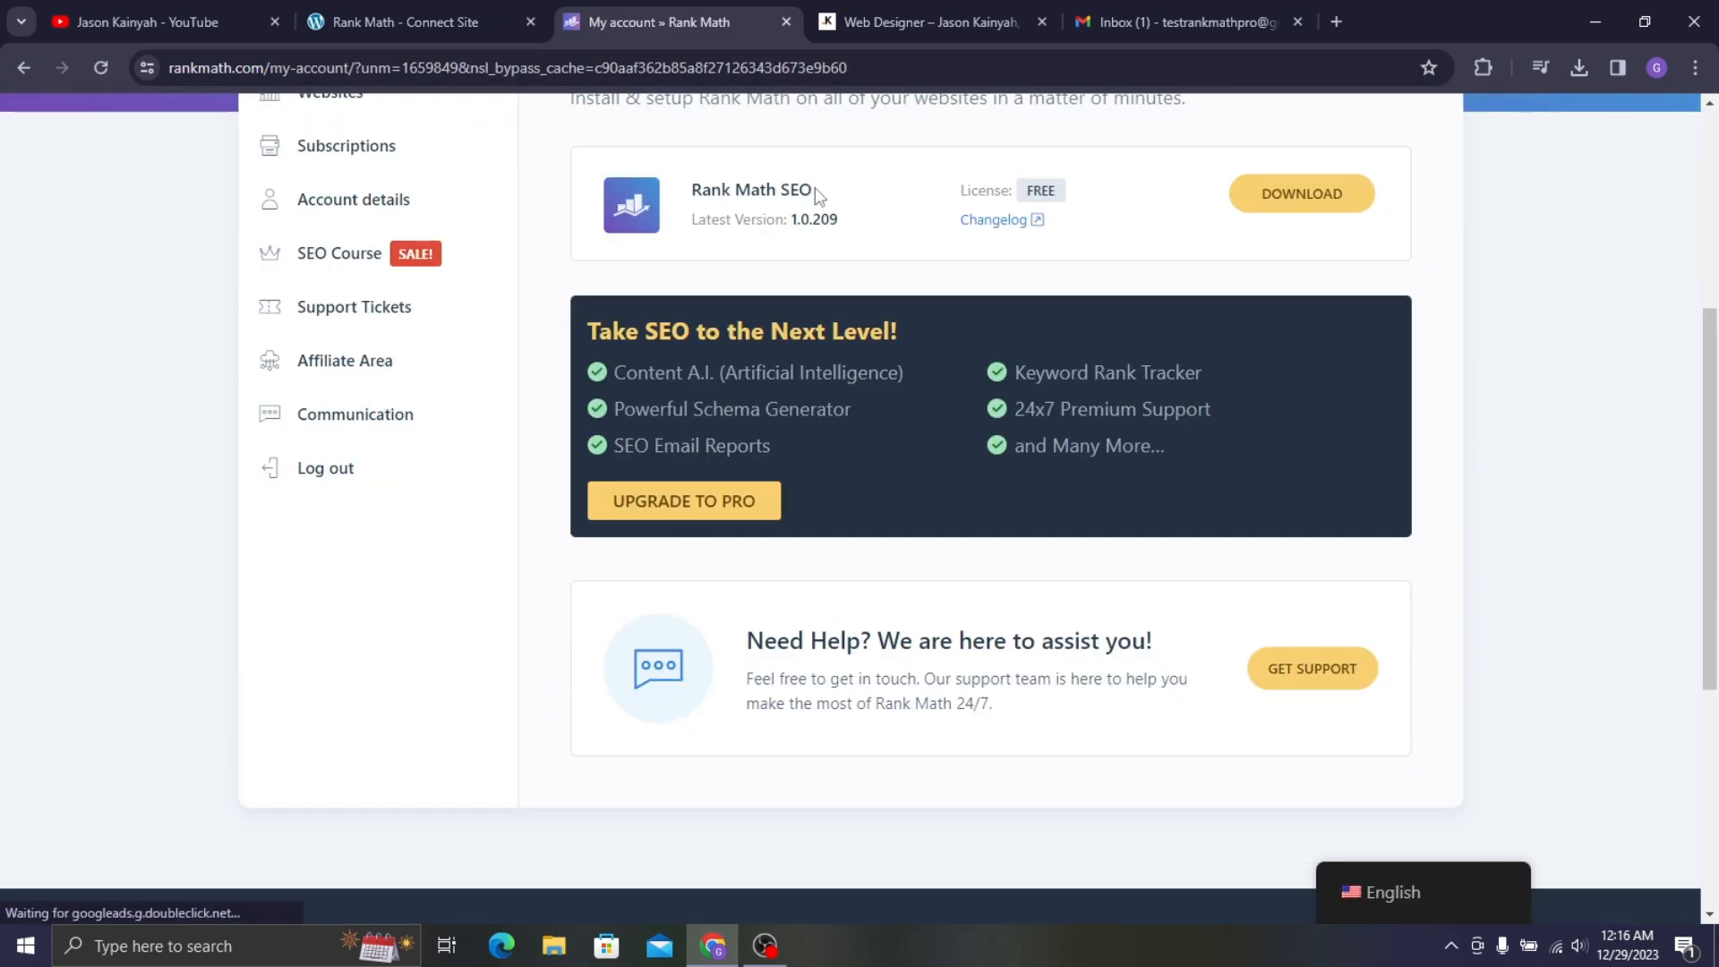
{"action": "scroll", "coordinate": [813, 192], "scroll_direction": "up", "scroll_amount": 4}
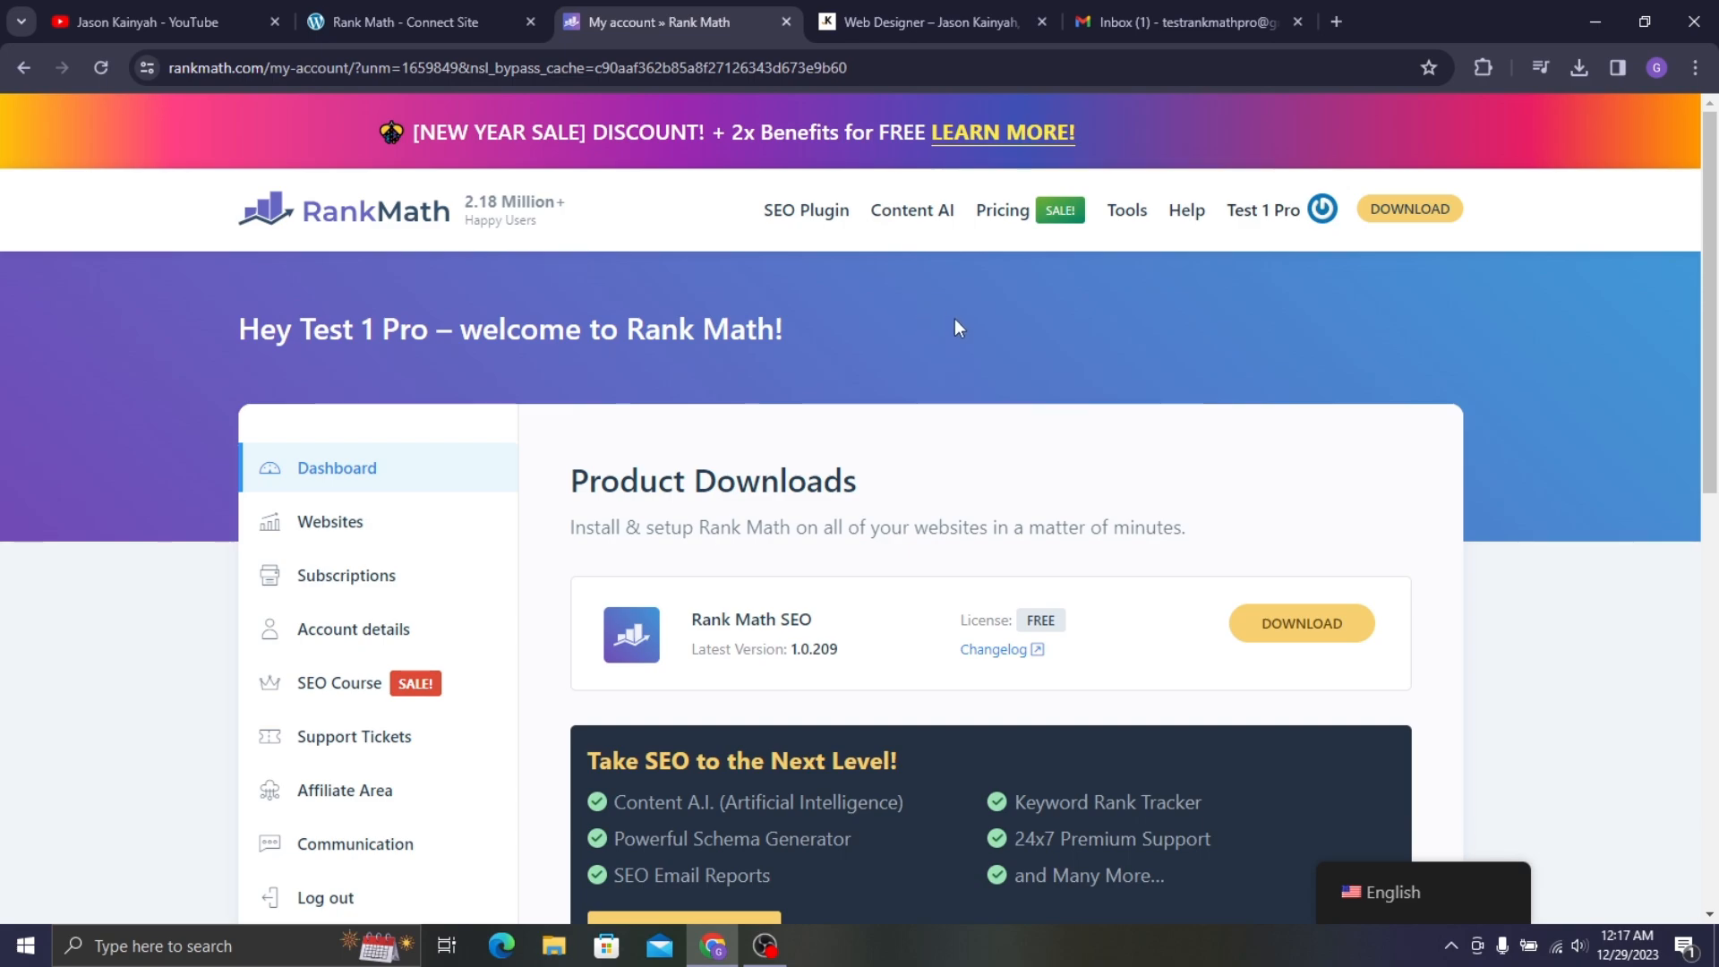
{"action": "scroll", "coordinate": [954, 319], "scroll_direction": "down", "scroll_amount": 1}
{"action": "scroll", "coordinate": [911, 272], "scroll_direction": "up", "scroll_amount": 1}
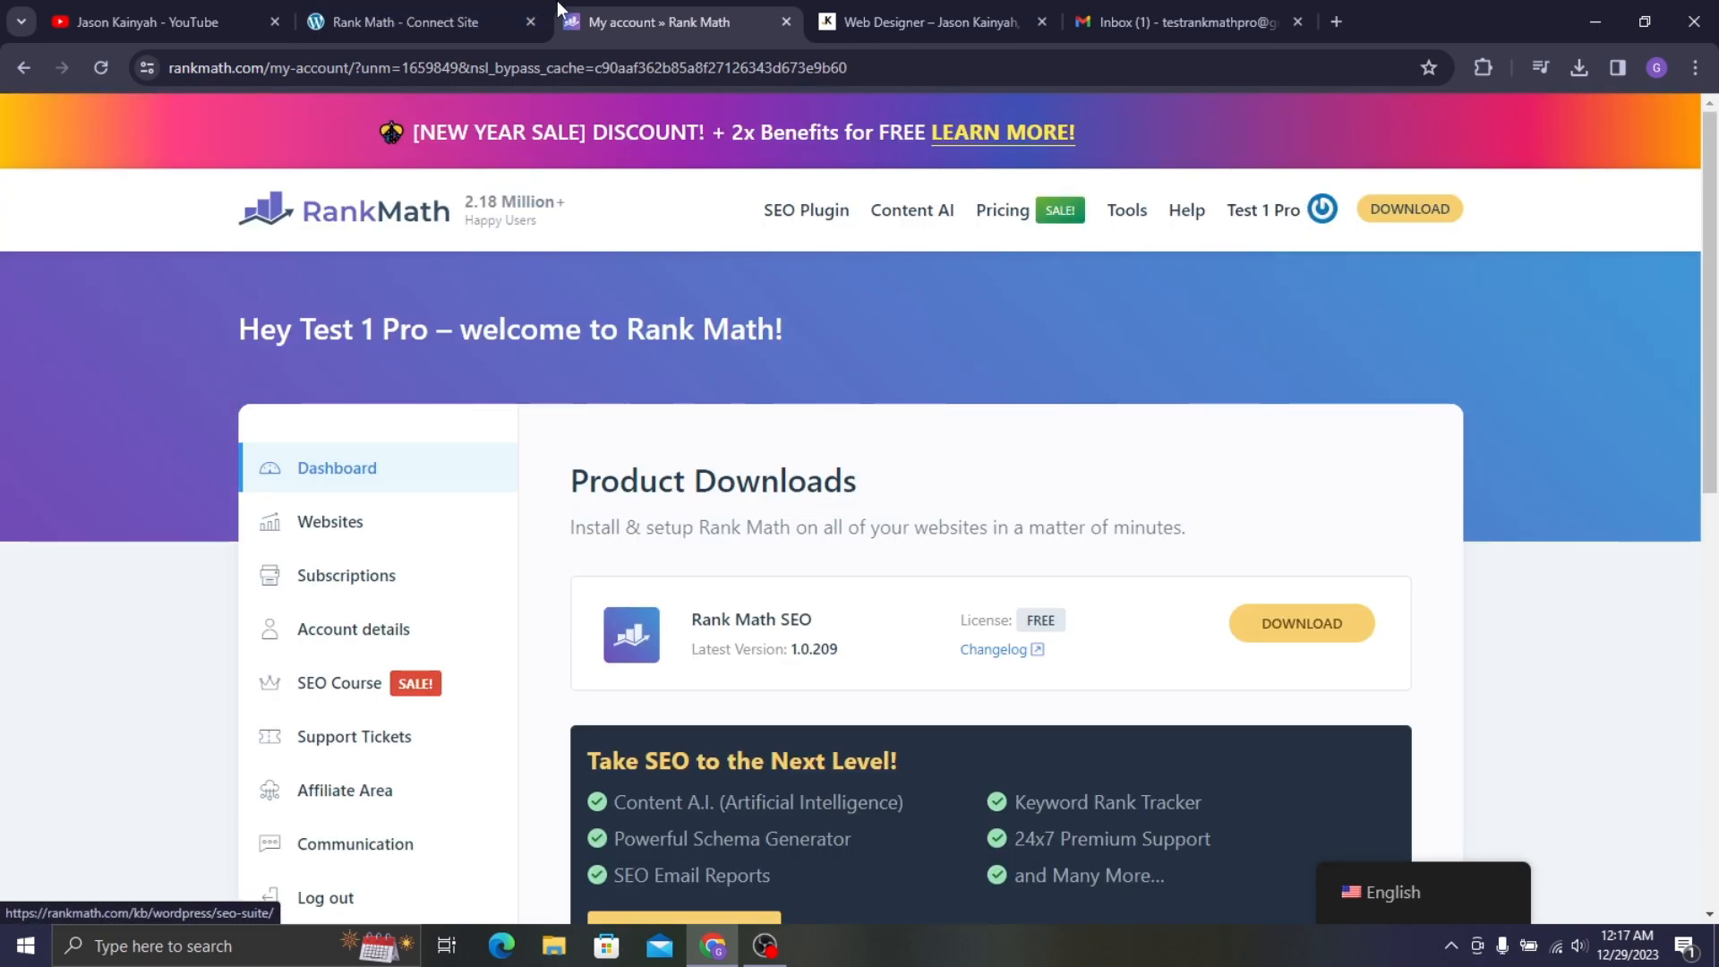
- Log in with the test Google account and activate the Rank Math Free Plan for the portfolio site
{"action": "left_click", "coordinate": [530, 20]}
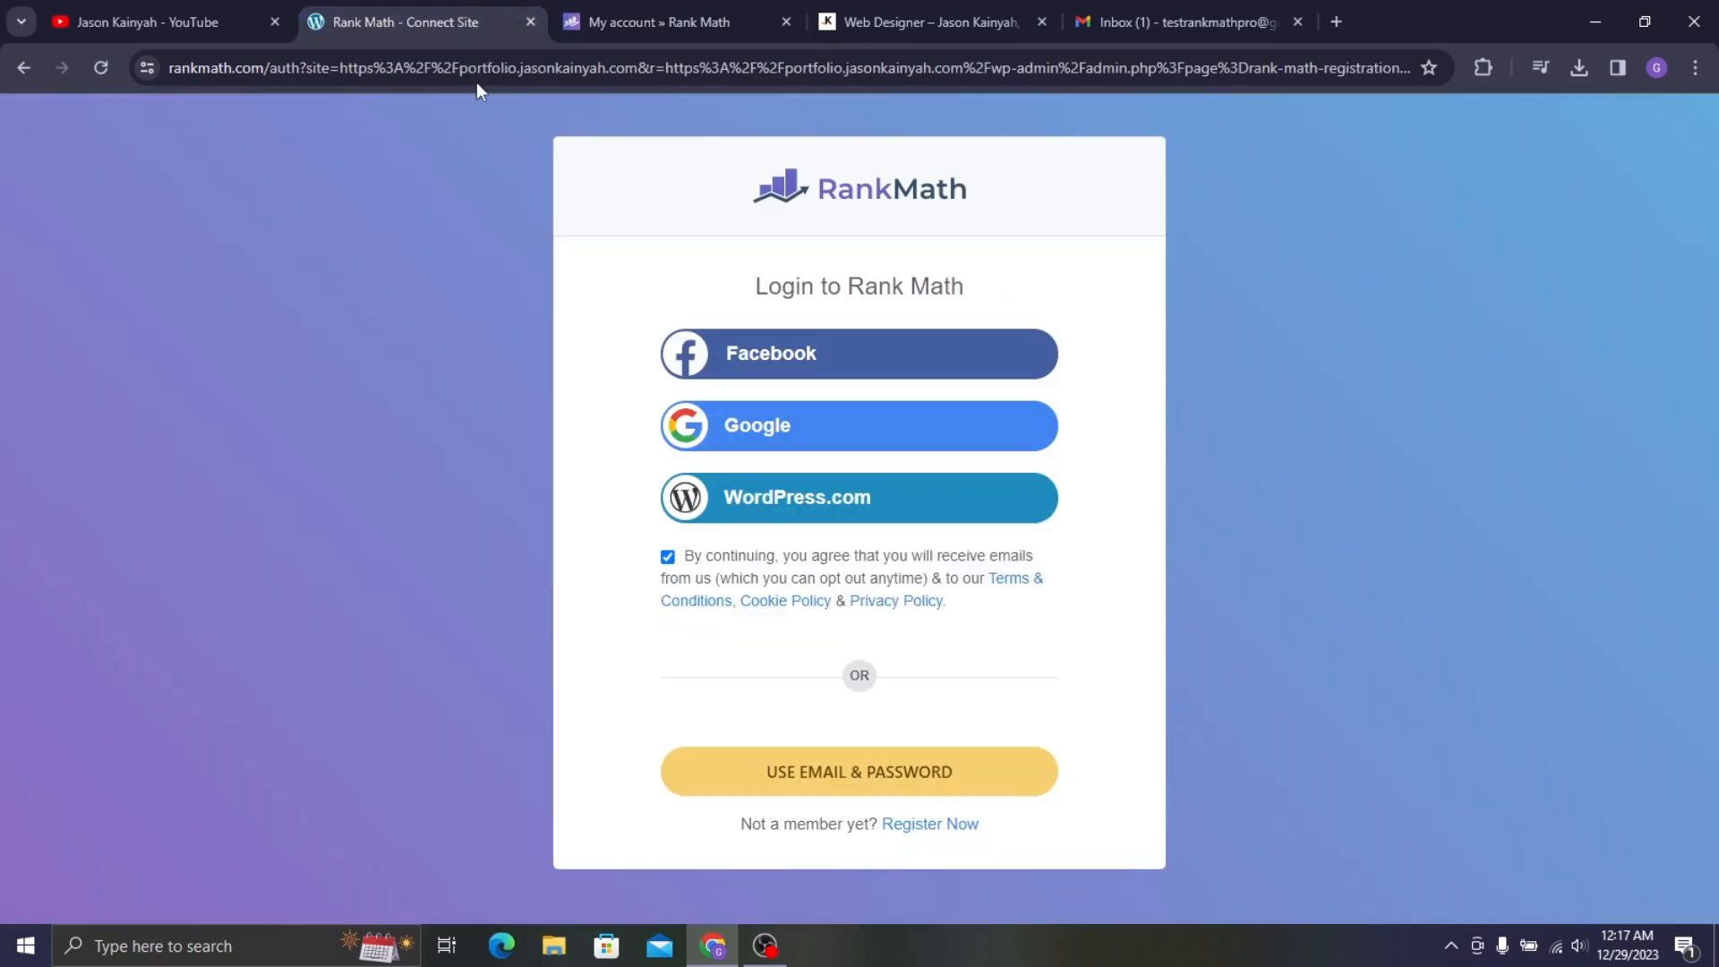
{"action": "left_click", "coordinate": [782, 432]}
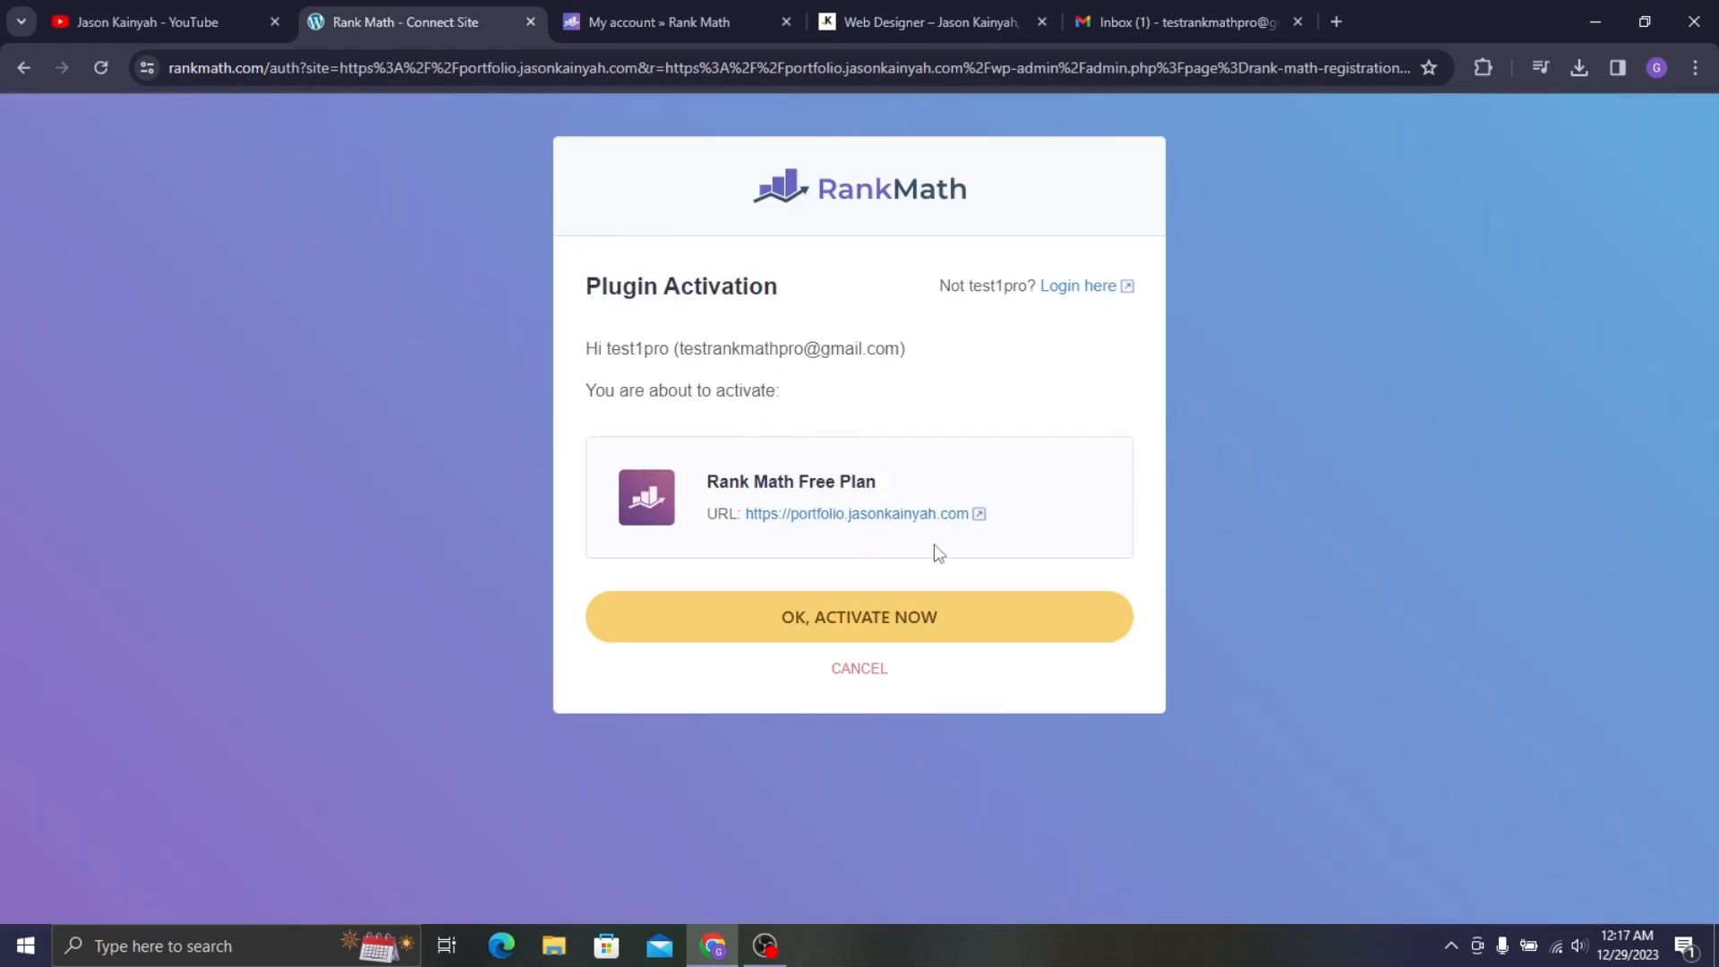
{"action": "left_click", "coordinate": [1068, 293]}
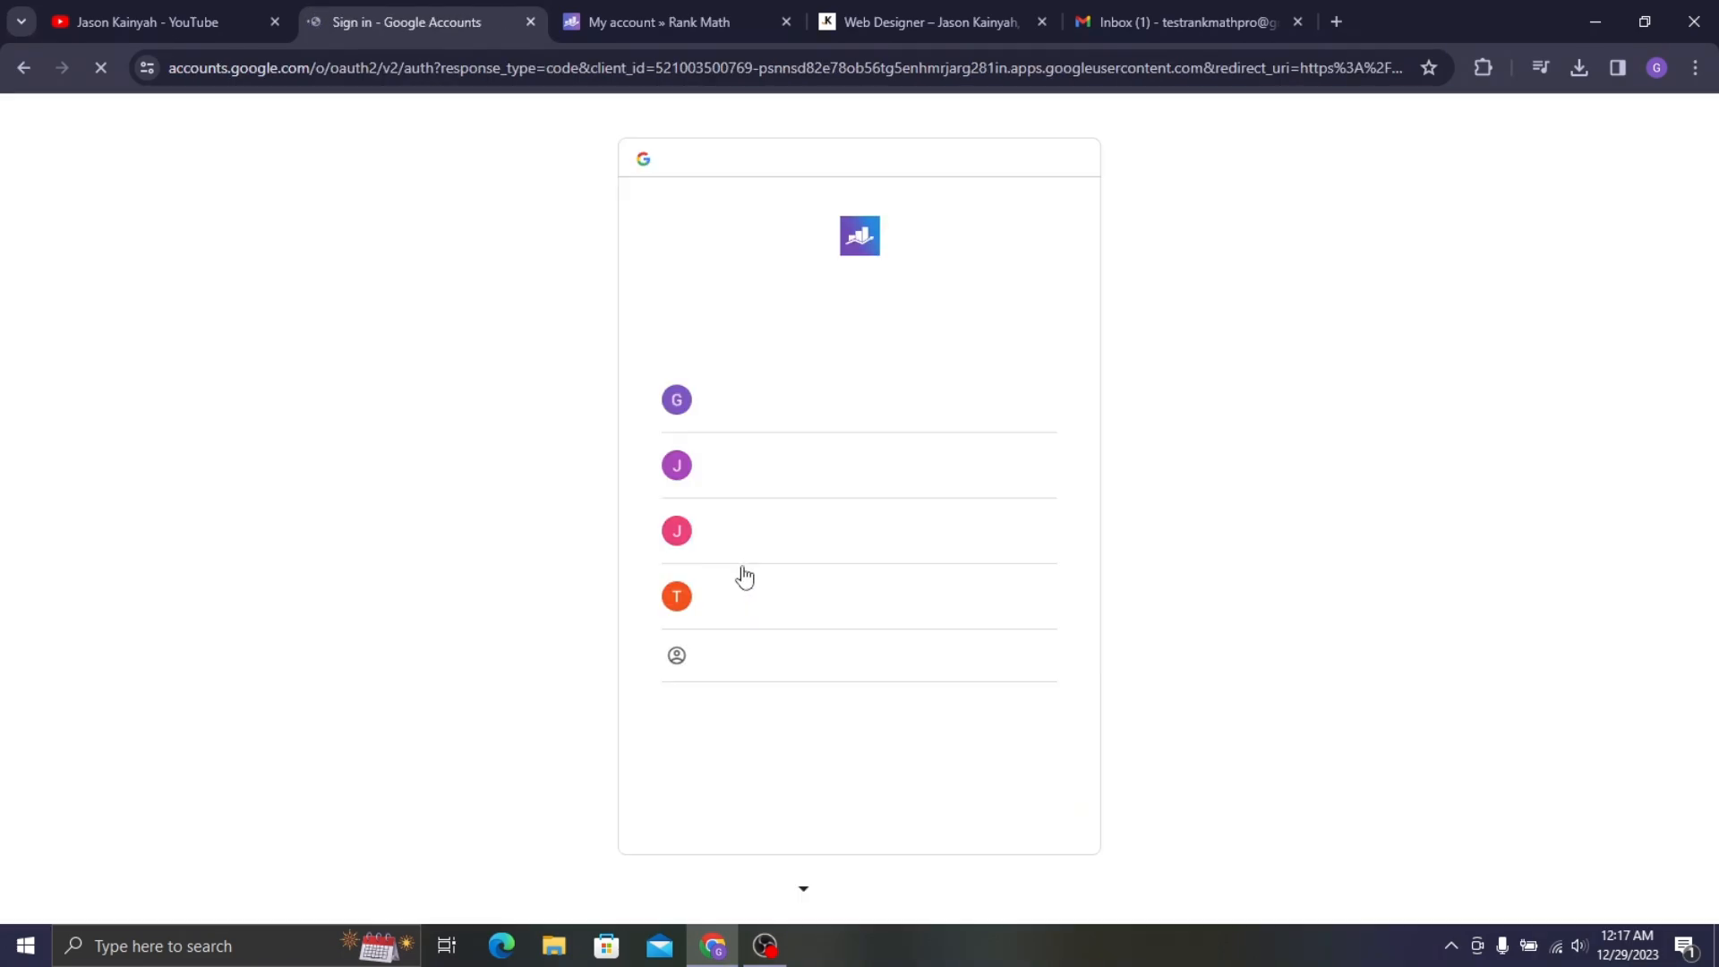
{"action": "left_click", "coordinate": [771, 598]}
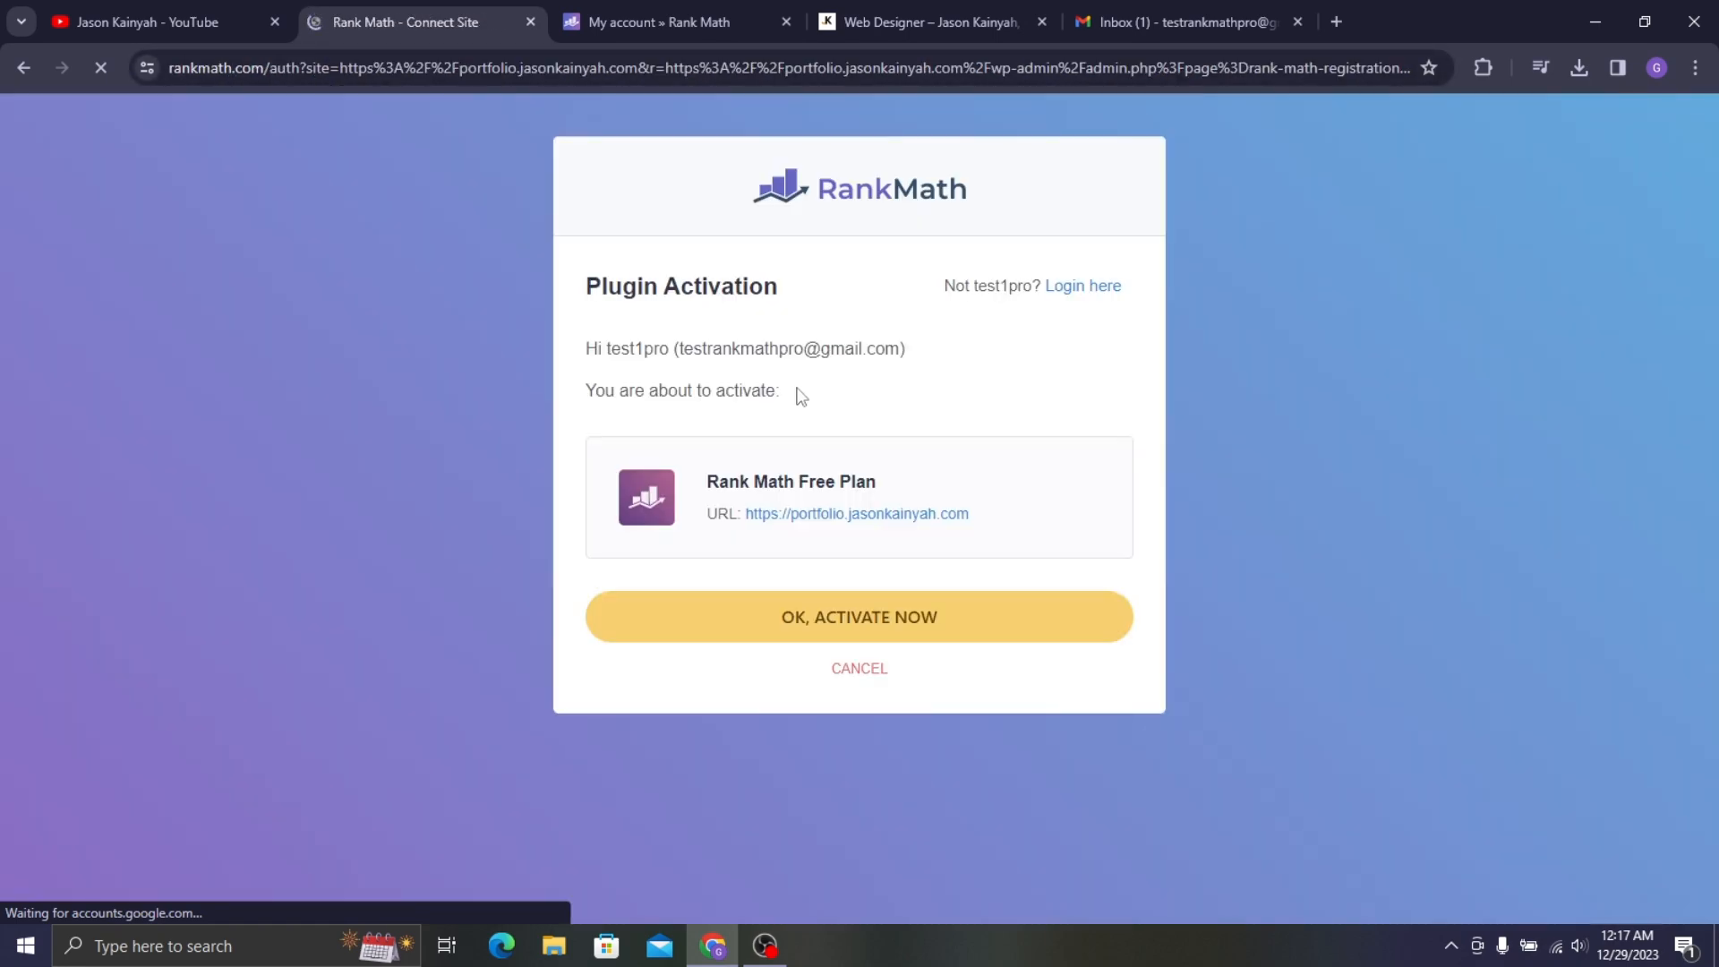
{"action": "left_click", "coordinate": [876, 622]}
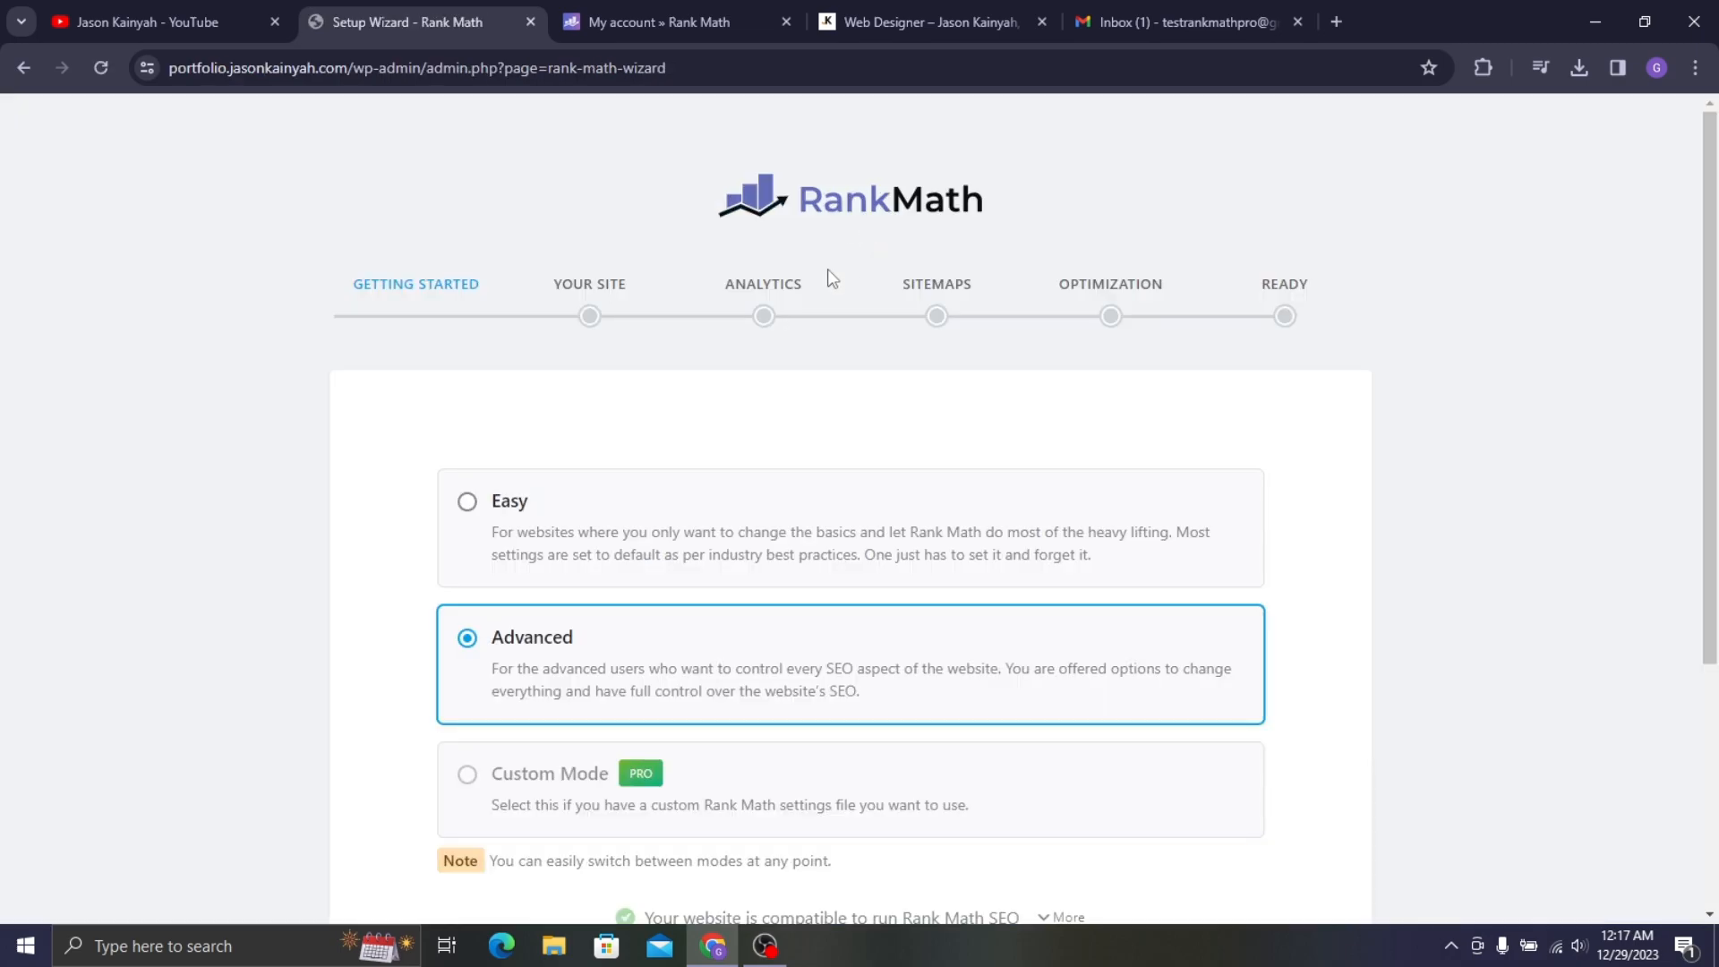
- Choose Easy setup mode and start the Rank Math setup wizard
{"action": "scroll", "coordinate": [827, 269], "scroll_direction": "down", "scroll_amount": 2}
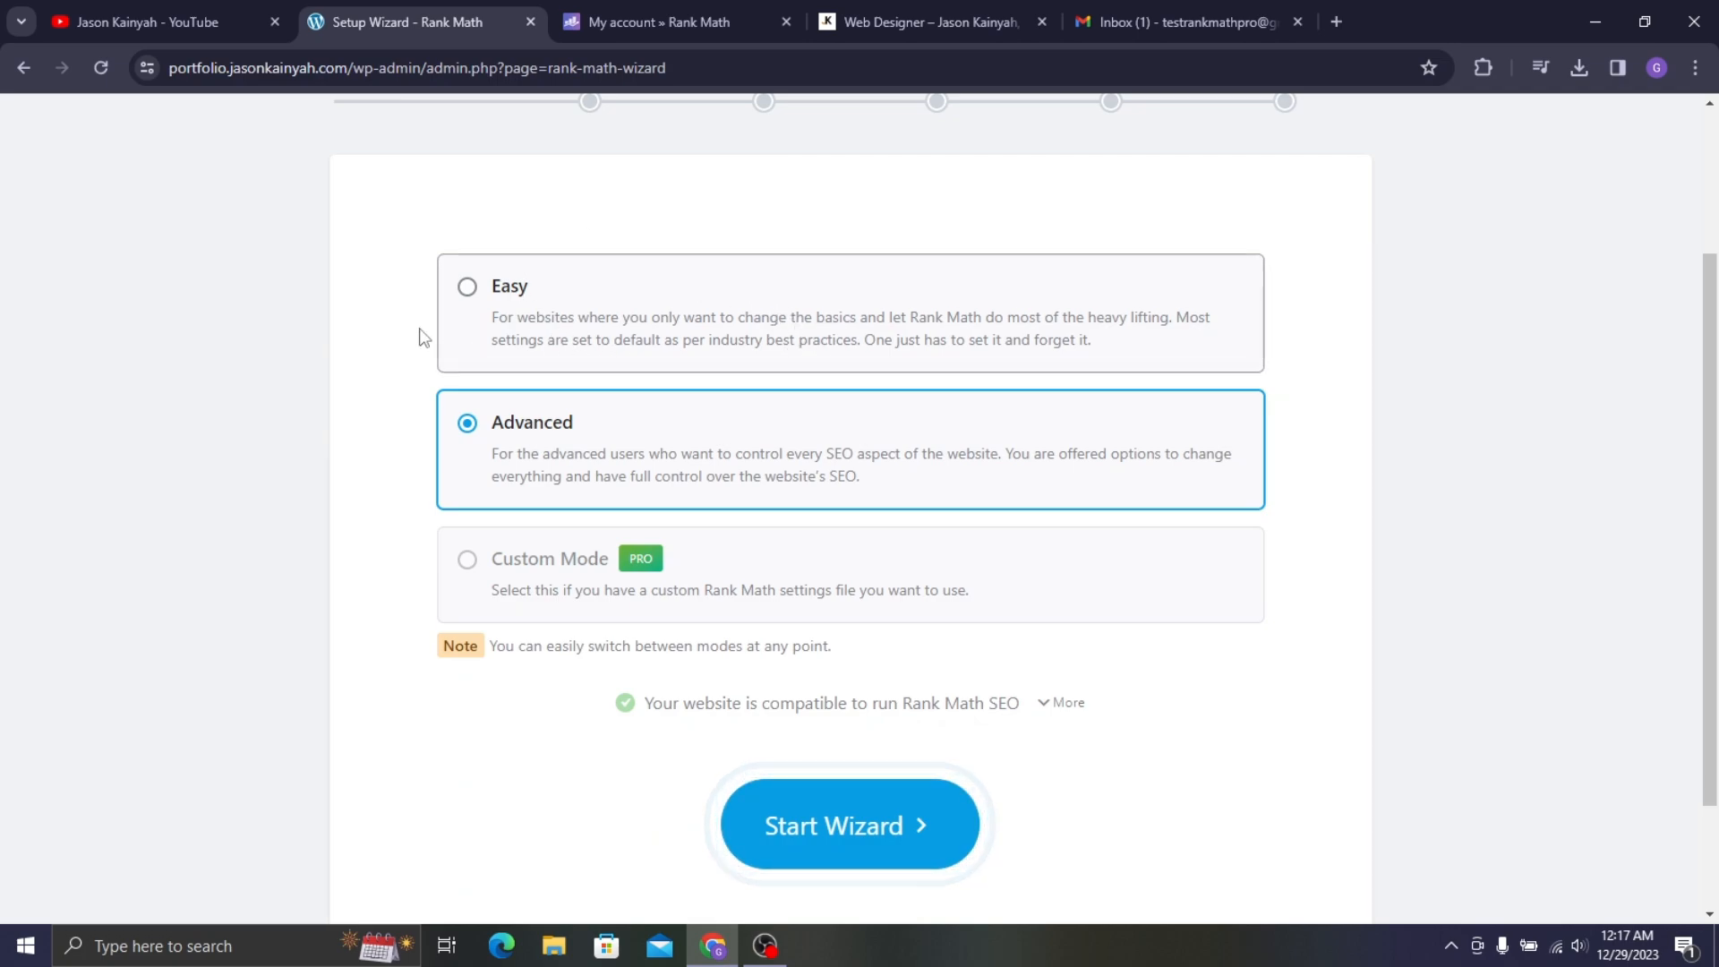
{"action": "scroll", "coordinate": [452, 243], "scroll_direction": "up", "scroll_amount": 2}
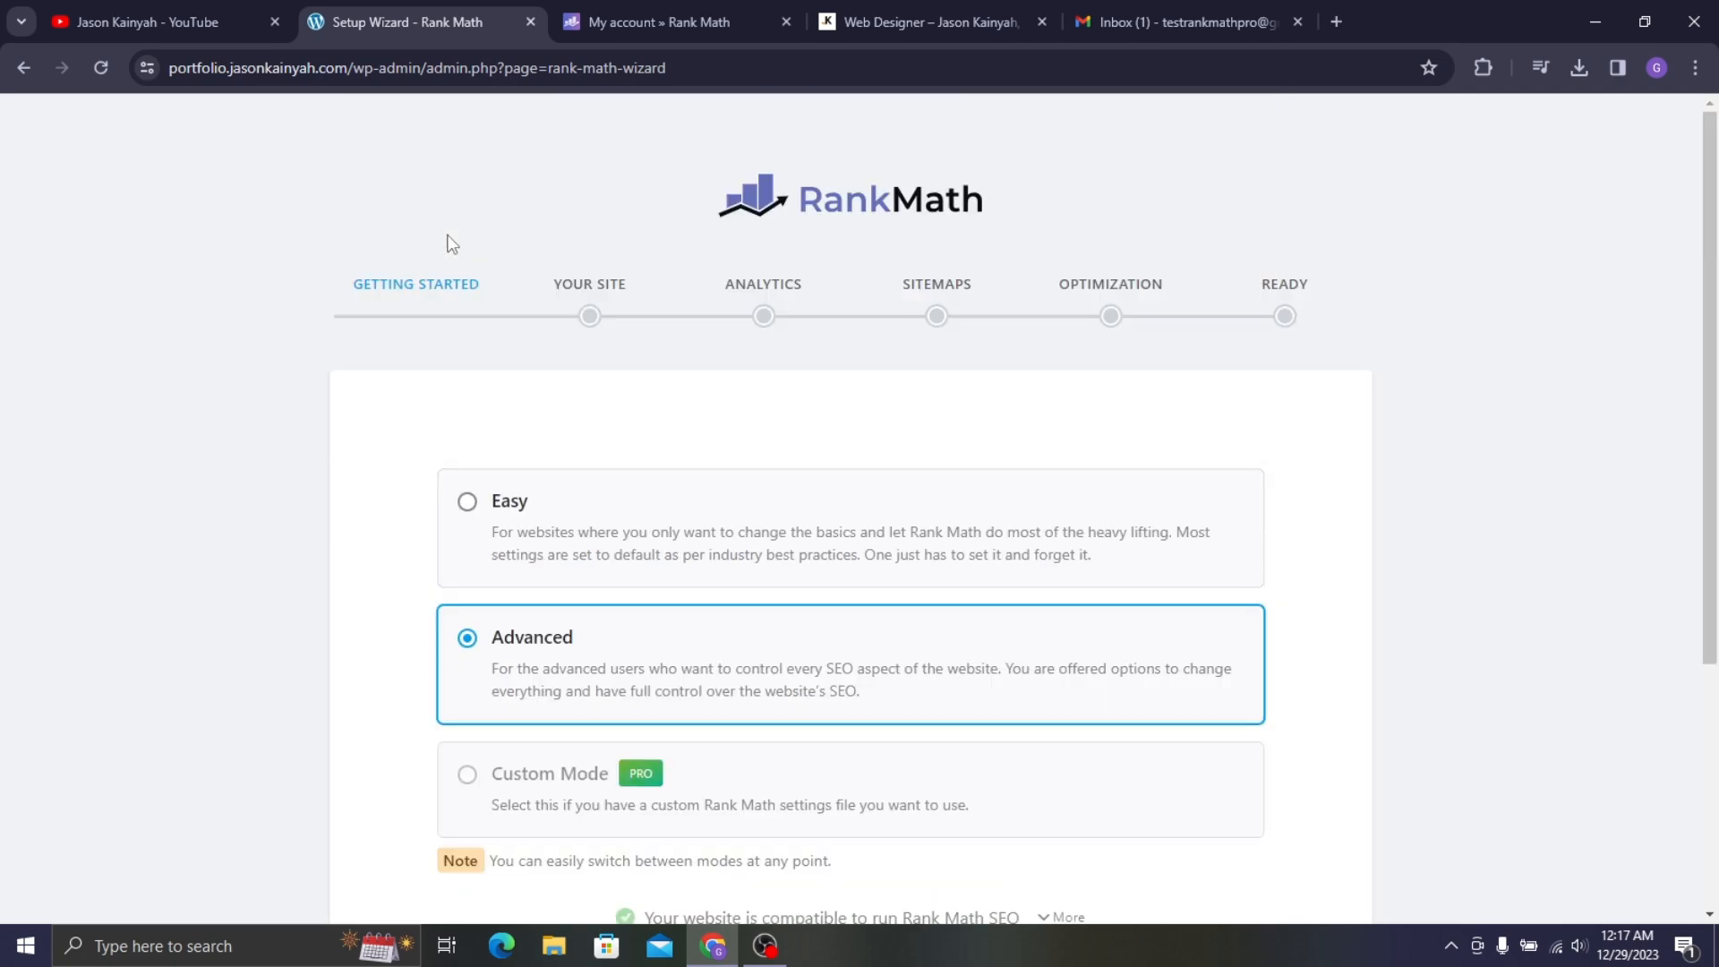
{"action": "left_click", "coordinate": [563, 542]}
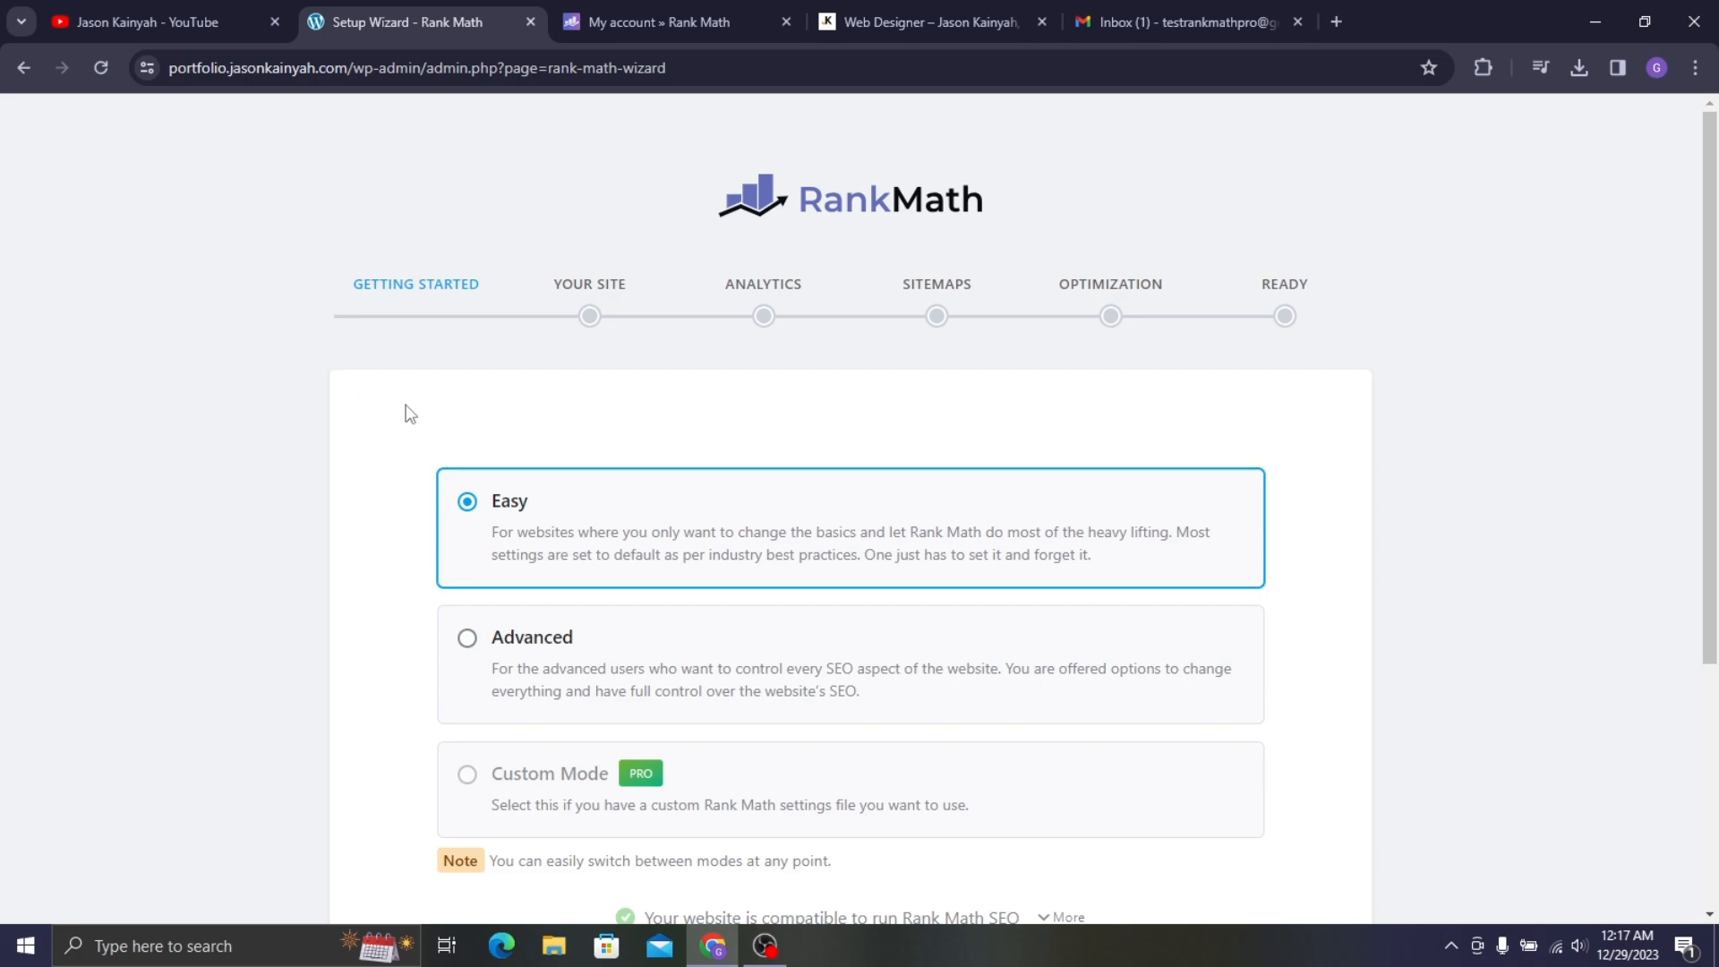
{"action": "scroll", "coordinate": [125, 280], "scroll_direction": "down", "scroll_amount": 4}
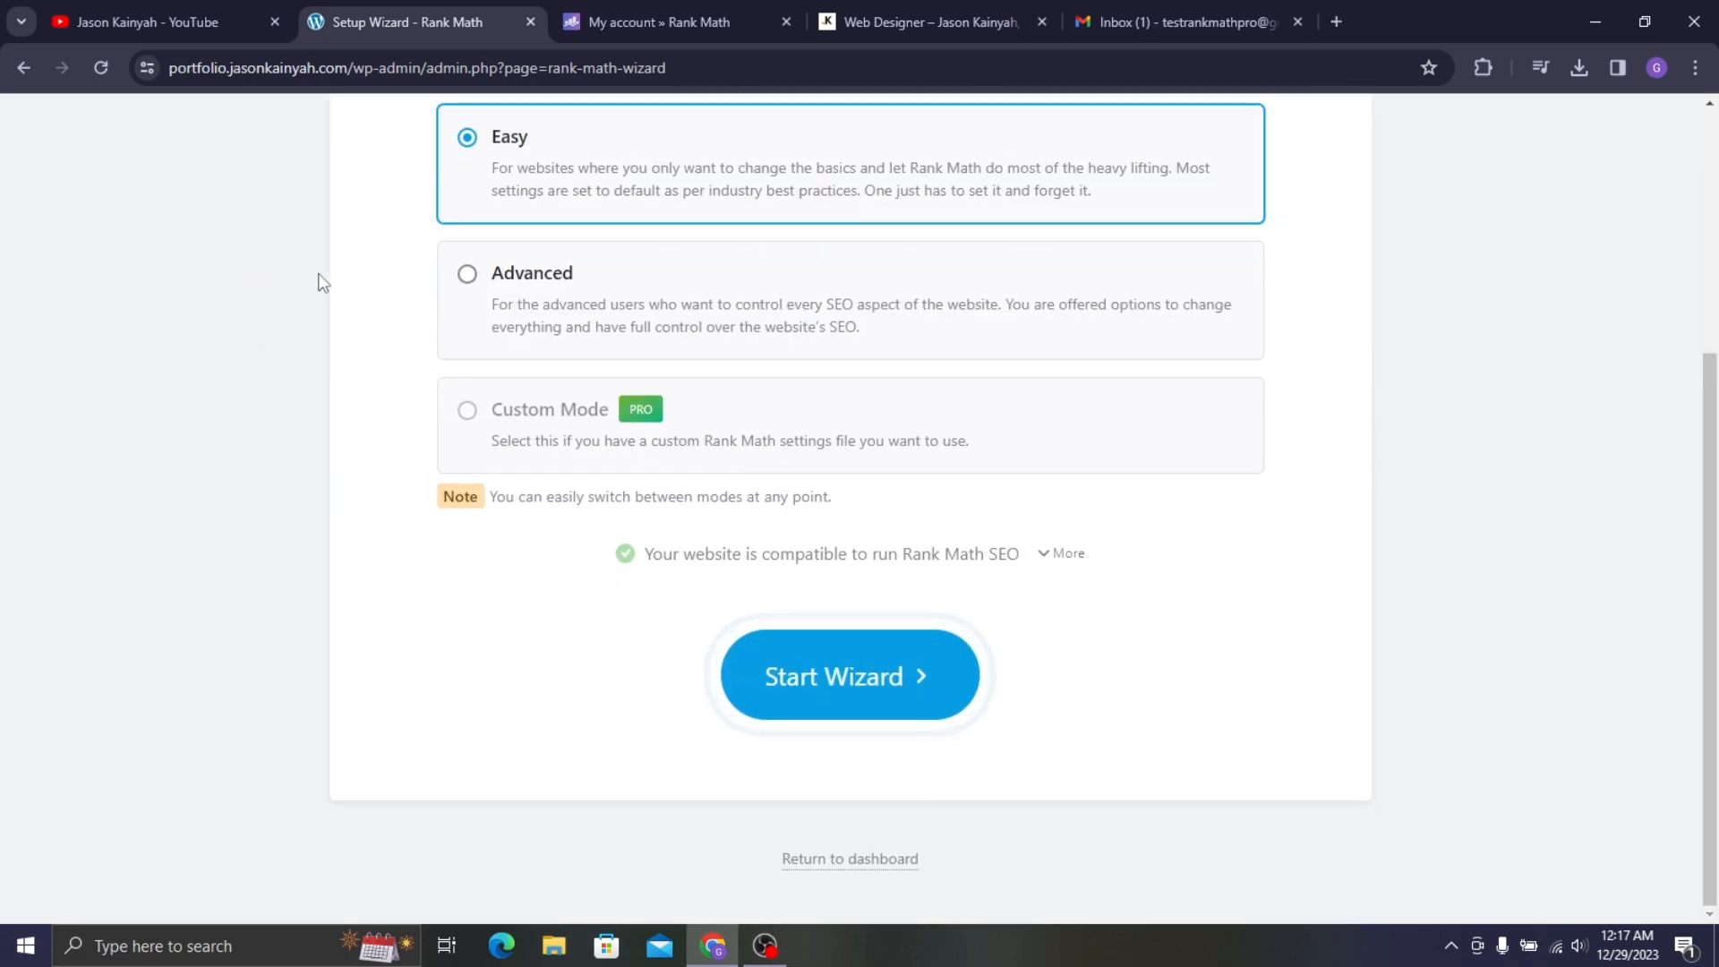
{"action": "left_click", "coordinate": [777, 693]}
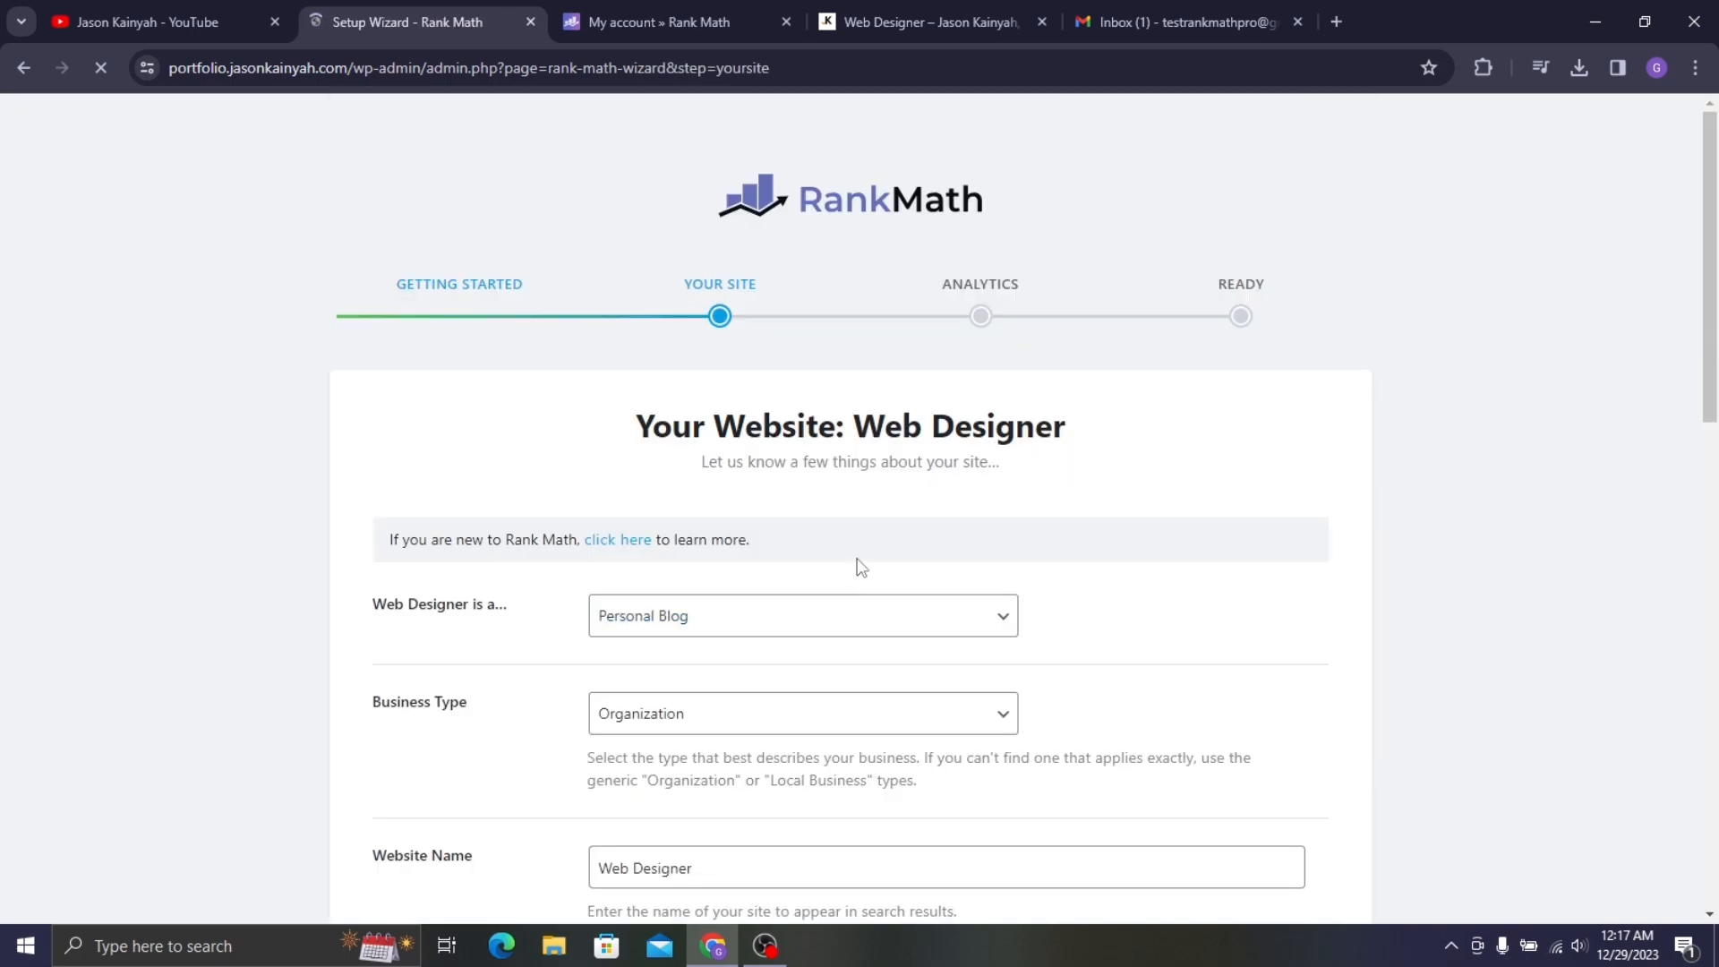
- Set the site type to Personal Portfolio
{"action": "scroll", "coordinate": [681, 440], "scroll_direction": "down", "scroll_amount": 2}
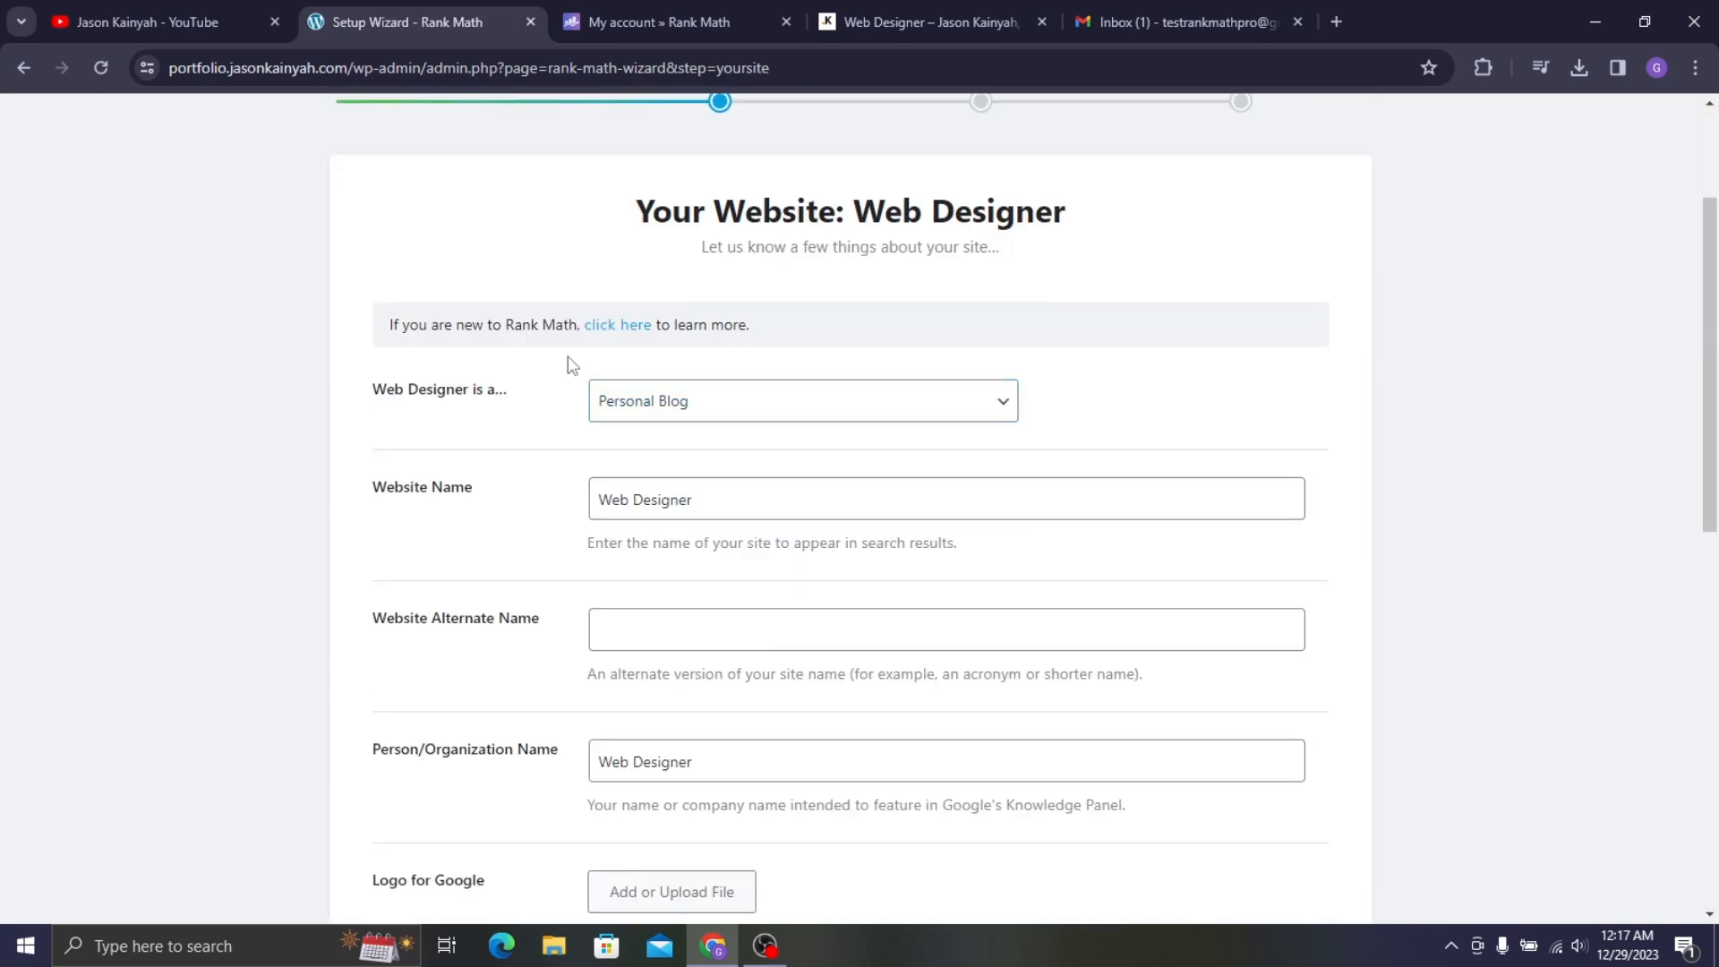
{"action": "left_click", "coordinate": [614, 408]}
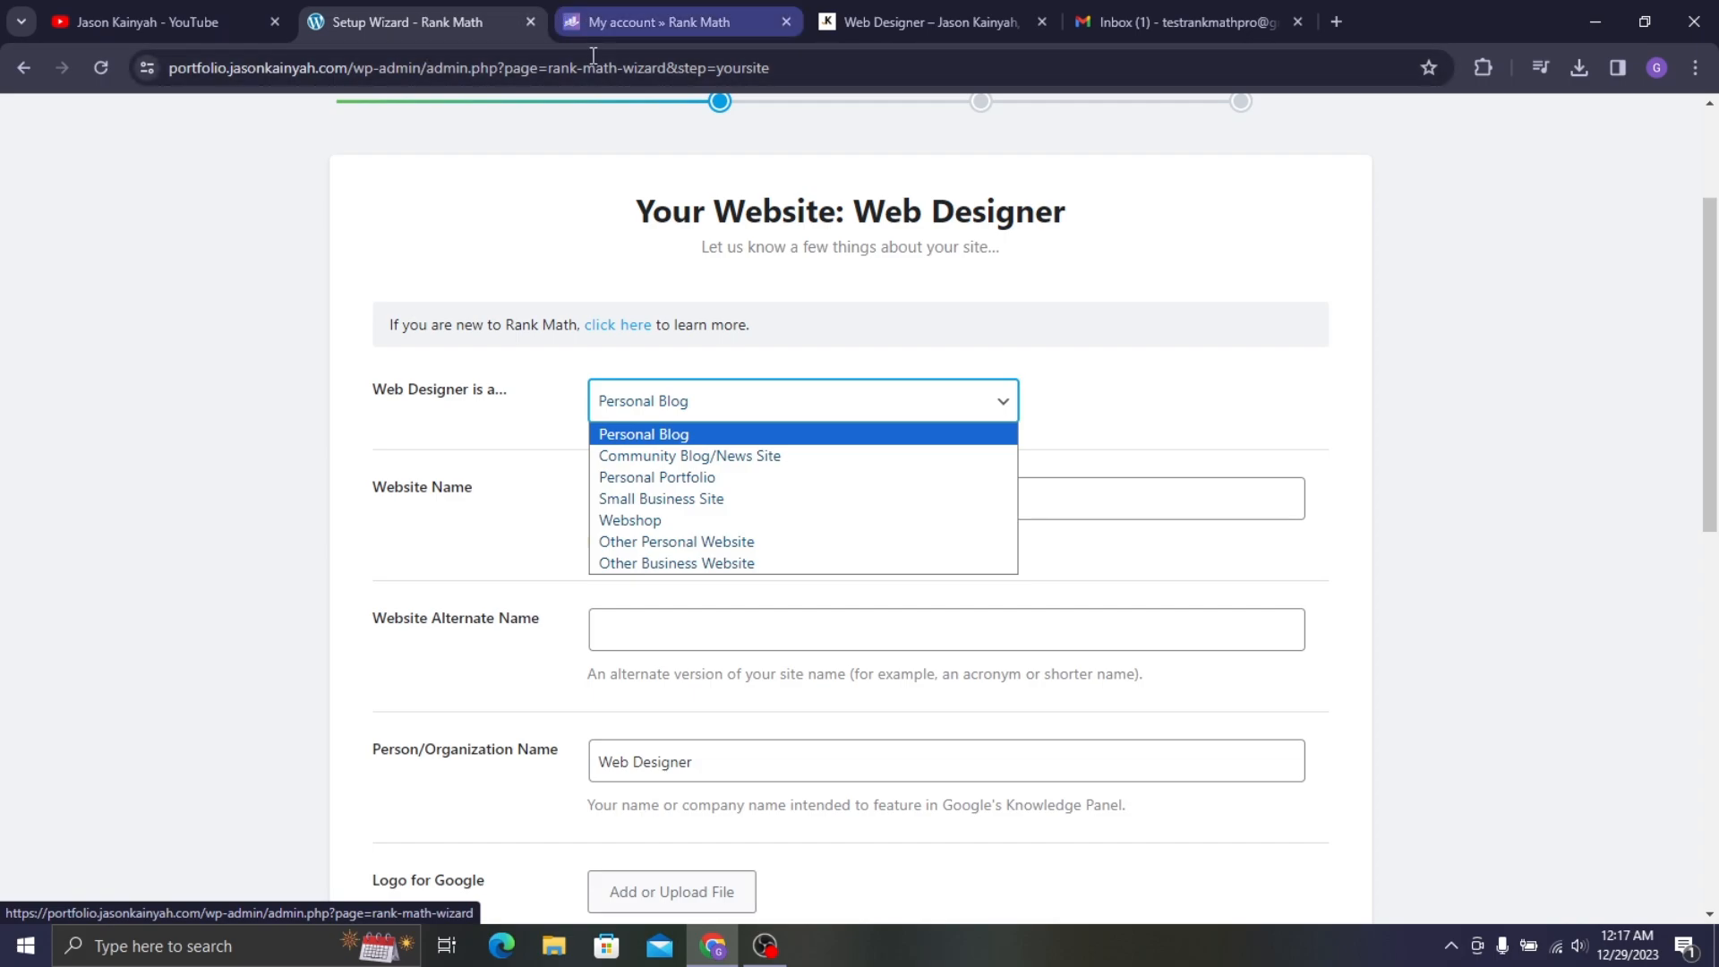
{"action": "left_click", "coordinate": [671, 477]}
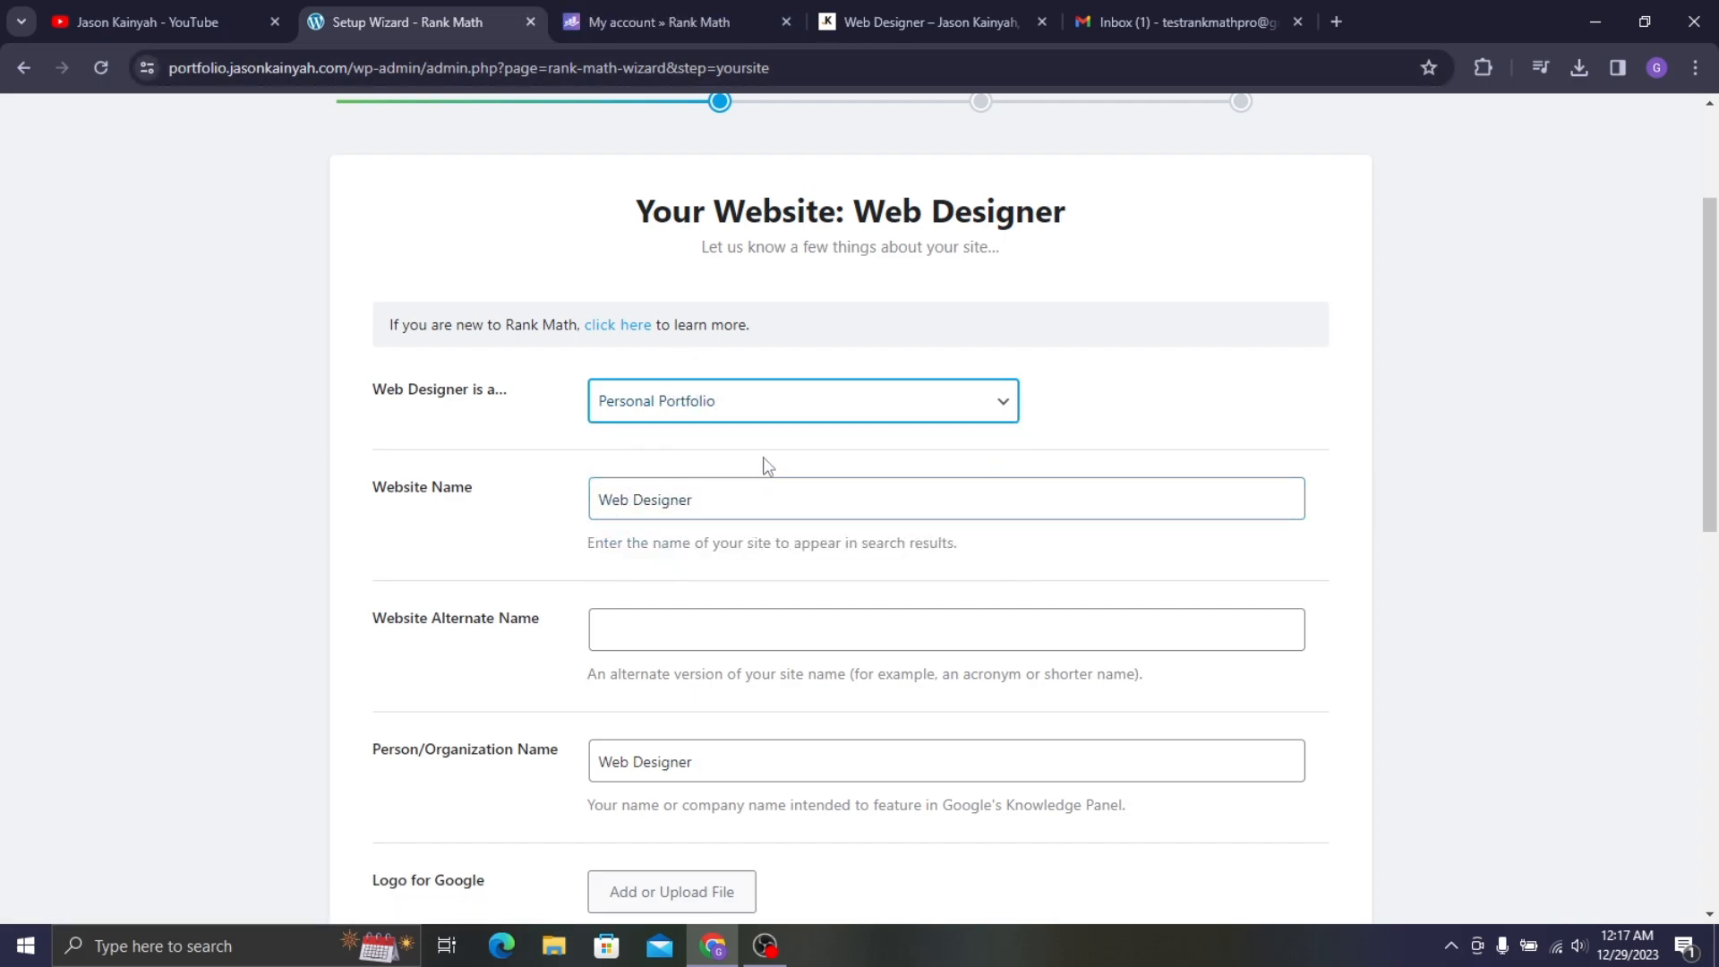
- Make the orange-jacket photo Image-2.jpg the default social share image and save the step
{"action": "scroll", "coordinate": [765, 464], "scroll_direction": "down", "scroll_amount": 5}
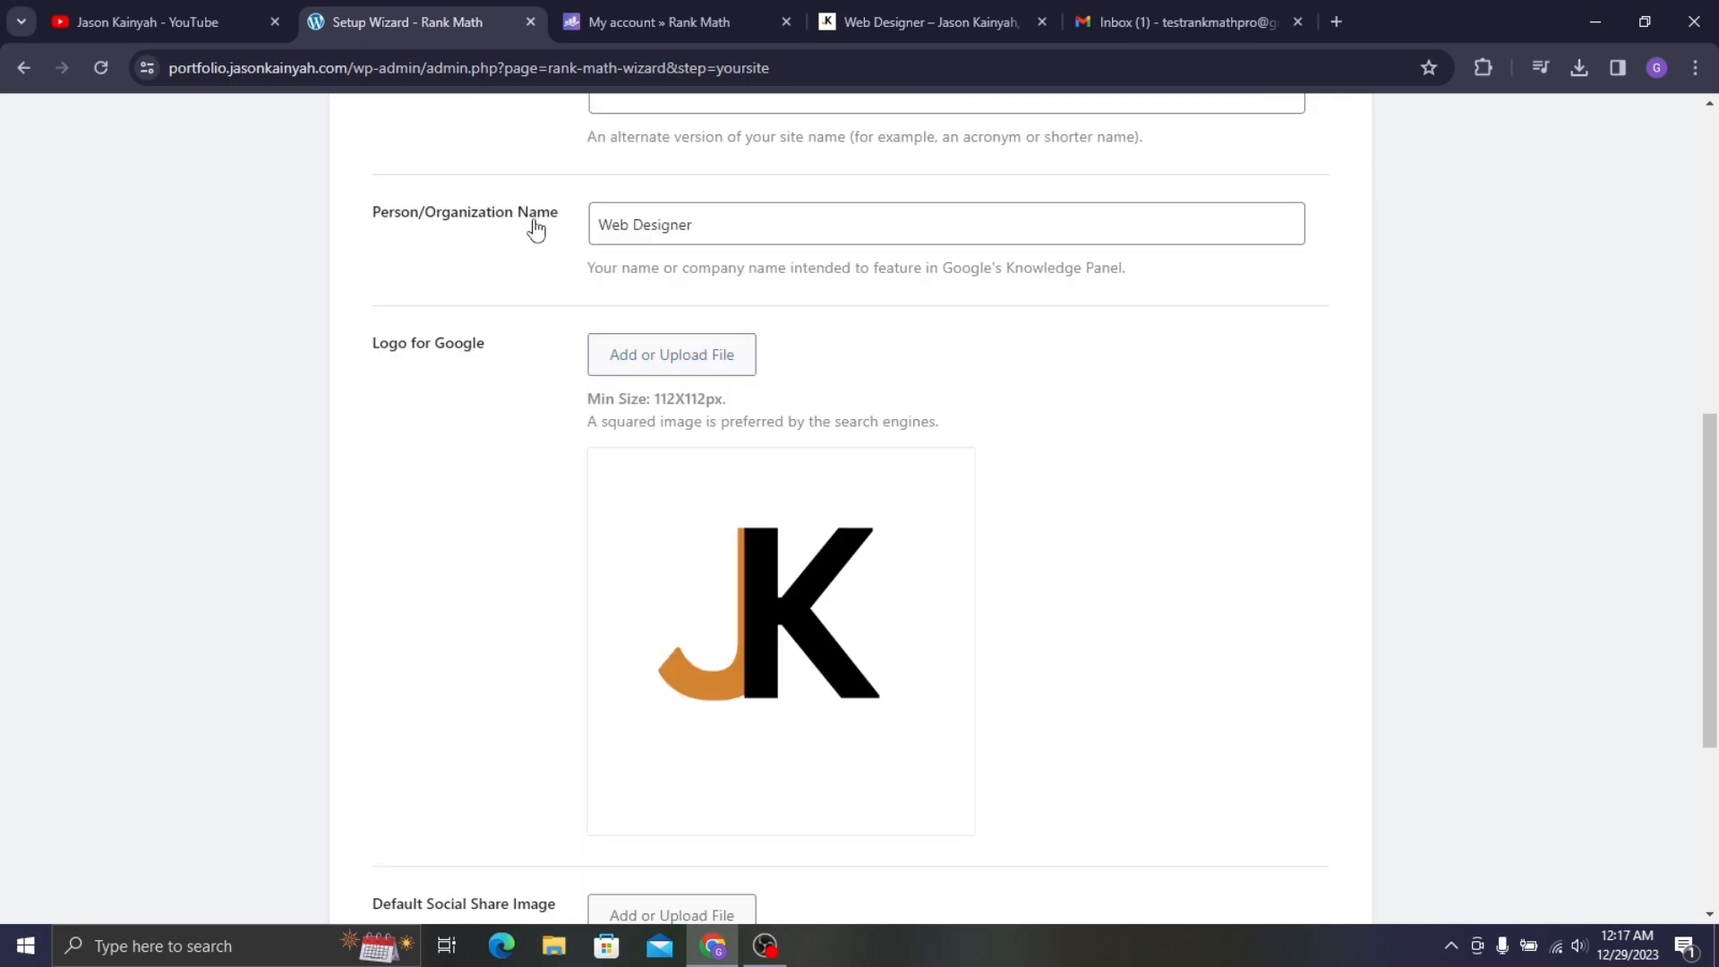
{"action": "scroll", "coordinate": [741, 196], "scroll_direction": "down", "scroll_amount": 3}
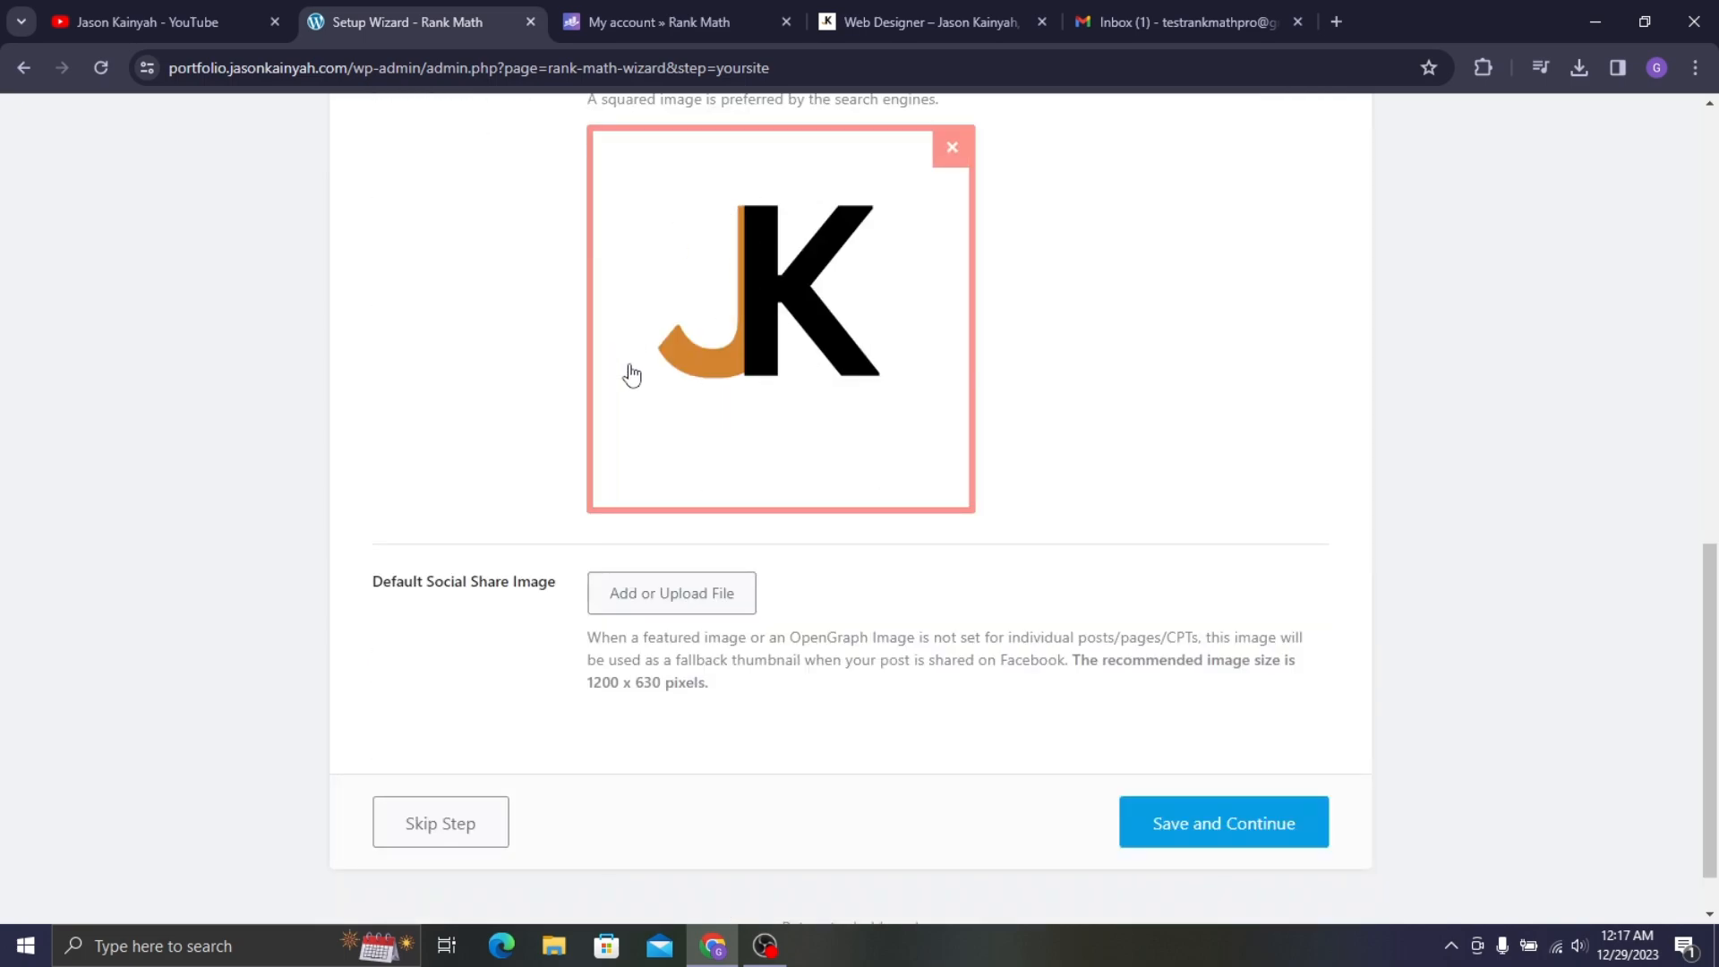
{"action": "left_click", "coordinate": [716, 593]}
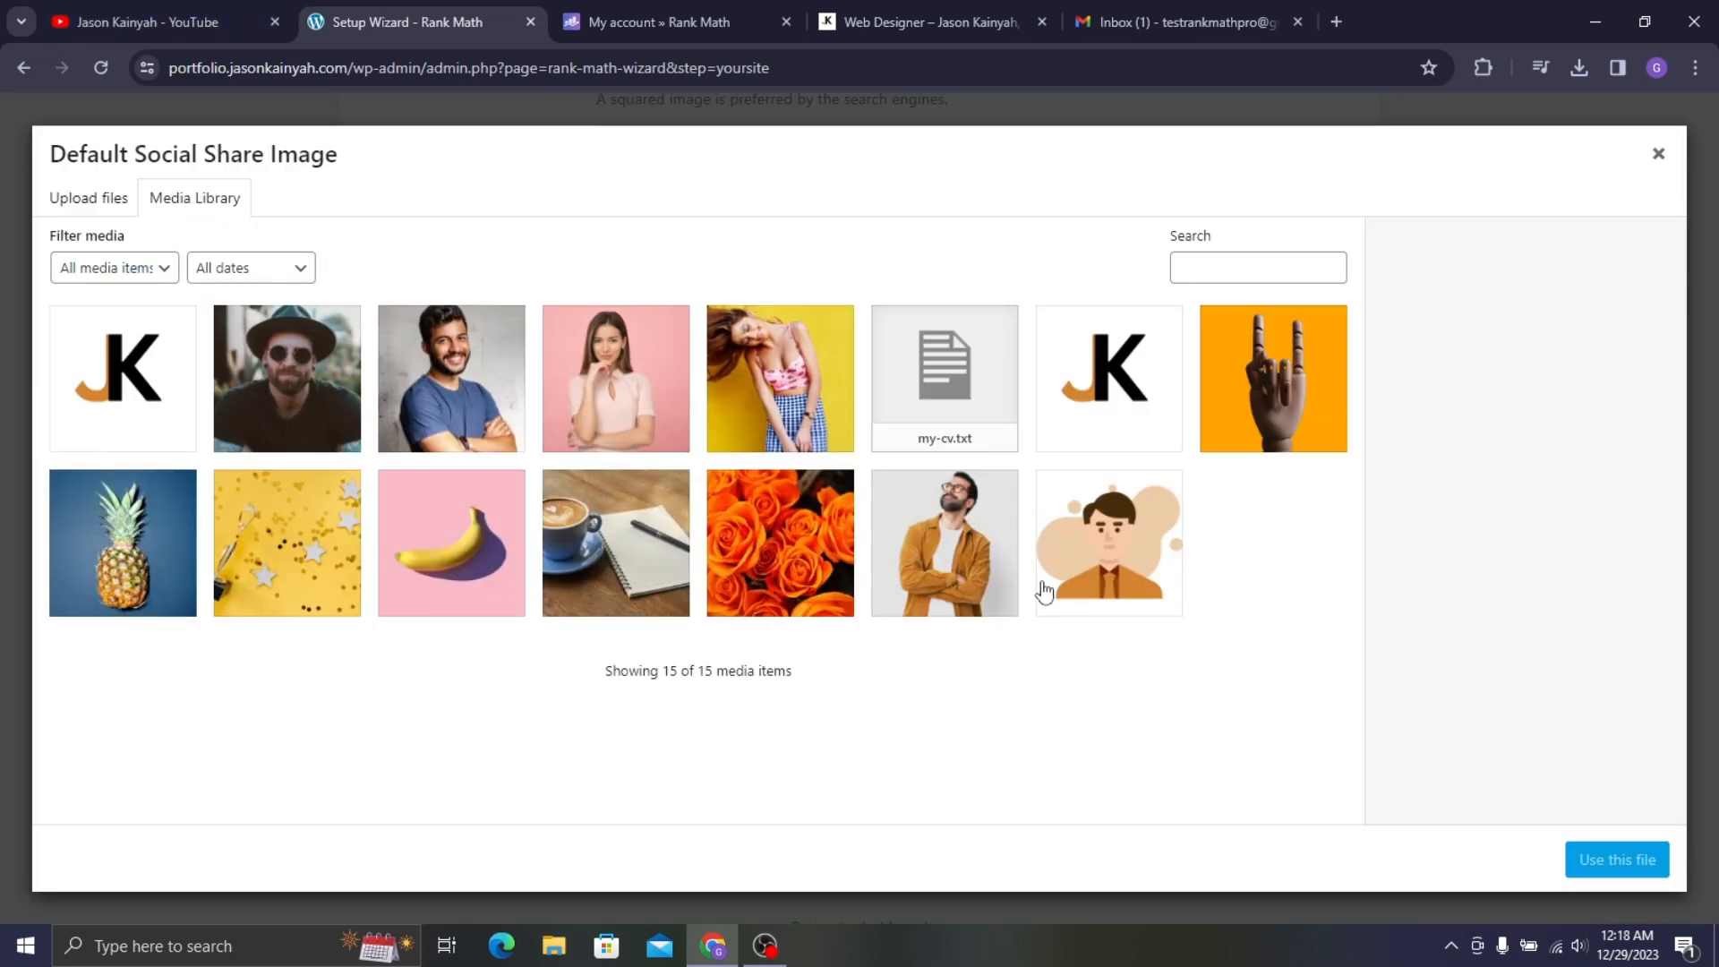
{"action": "left_click", "coordinate": [984, 560]}
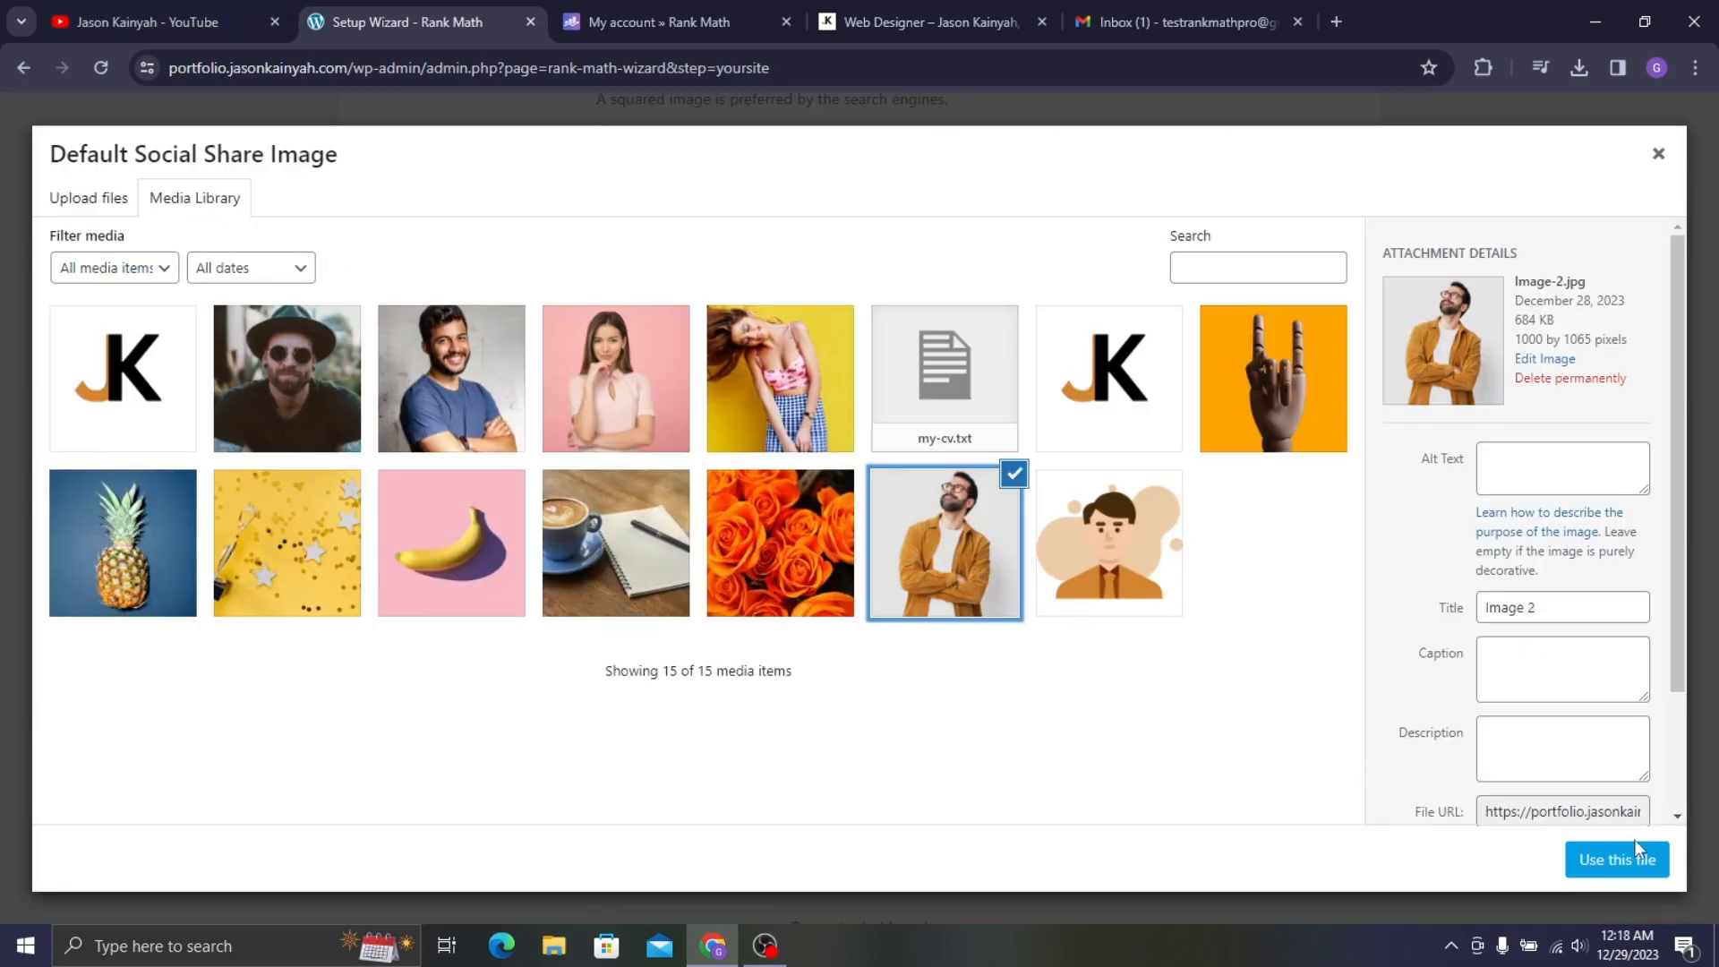
{"action": "left_click", "coordinate": [1617, 859]}
{"action": "scroll", "coordinate": [985, 537], "scroll_direction": "down", "scroll_amount": 5}
{"action": "scroll", "coordinate": [806, 408], "scroll_direction": "up", "scroll_amount": 1}
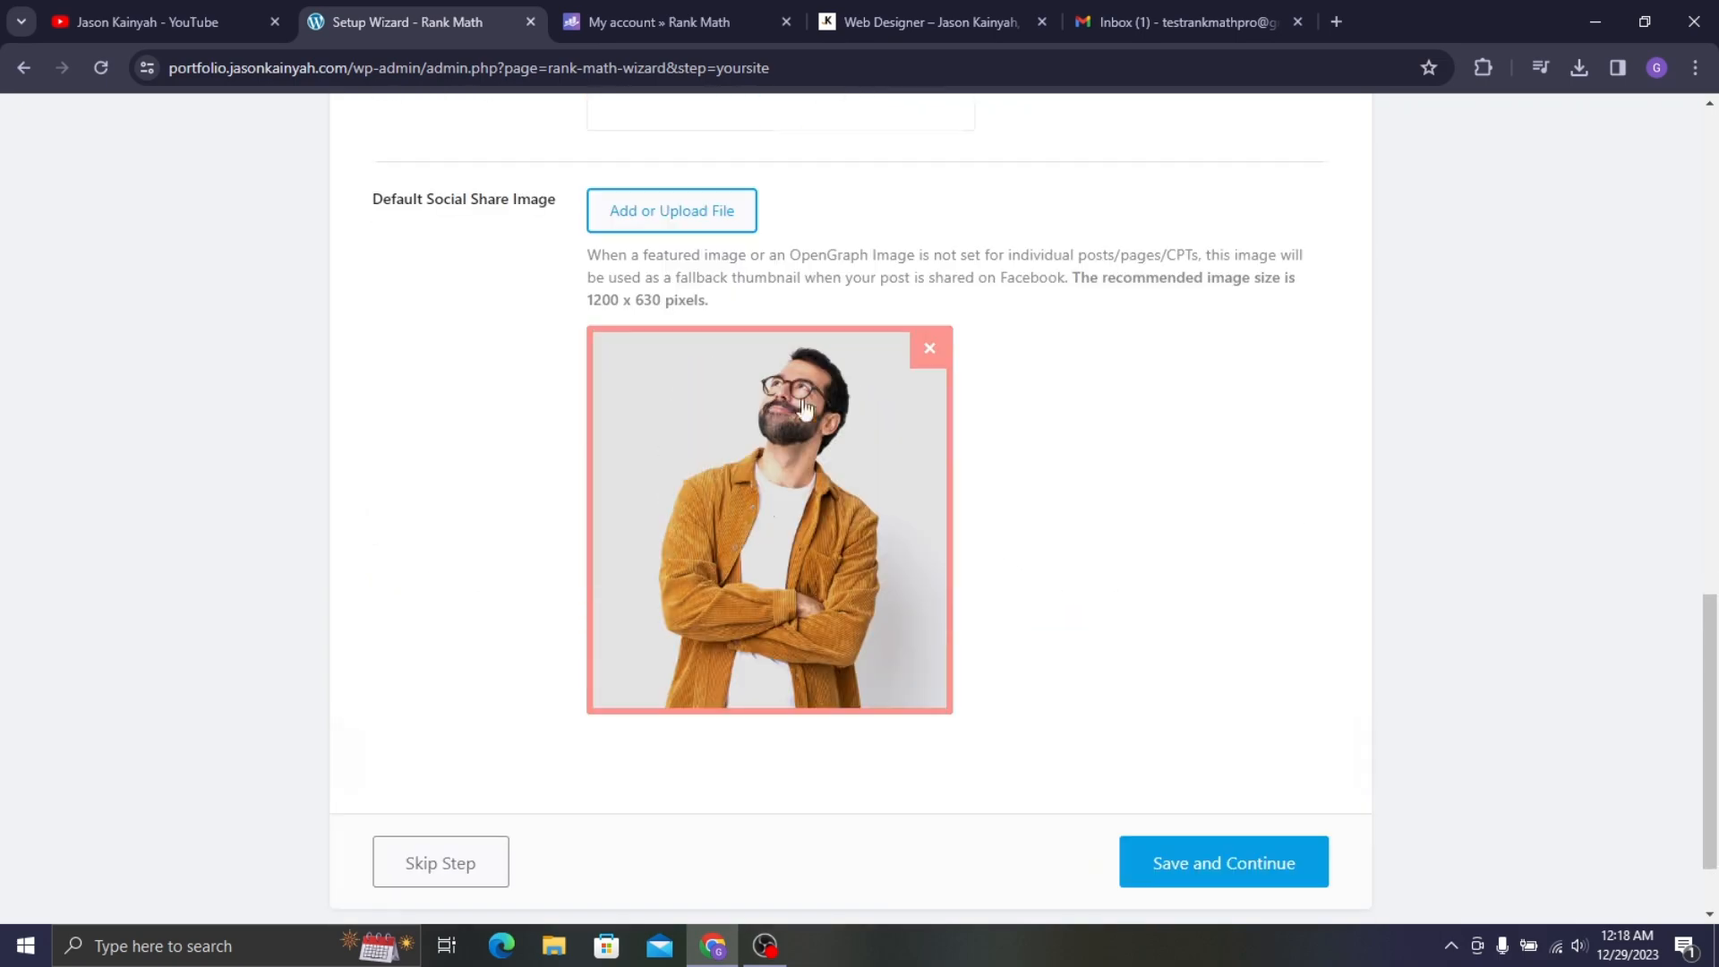
{"action": "scroll", "coordinate": [804, 407], "scroll_direction": "up", "scroll_amount": 4}
{"action": "scroll", "coordinate": [905, 349], "scroll_direction": "down", "scroll_amount": 5}
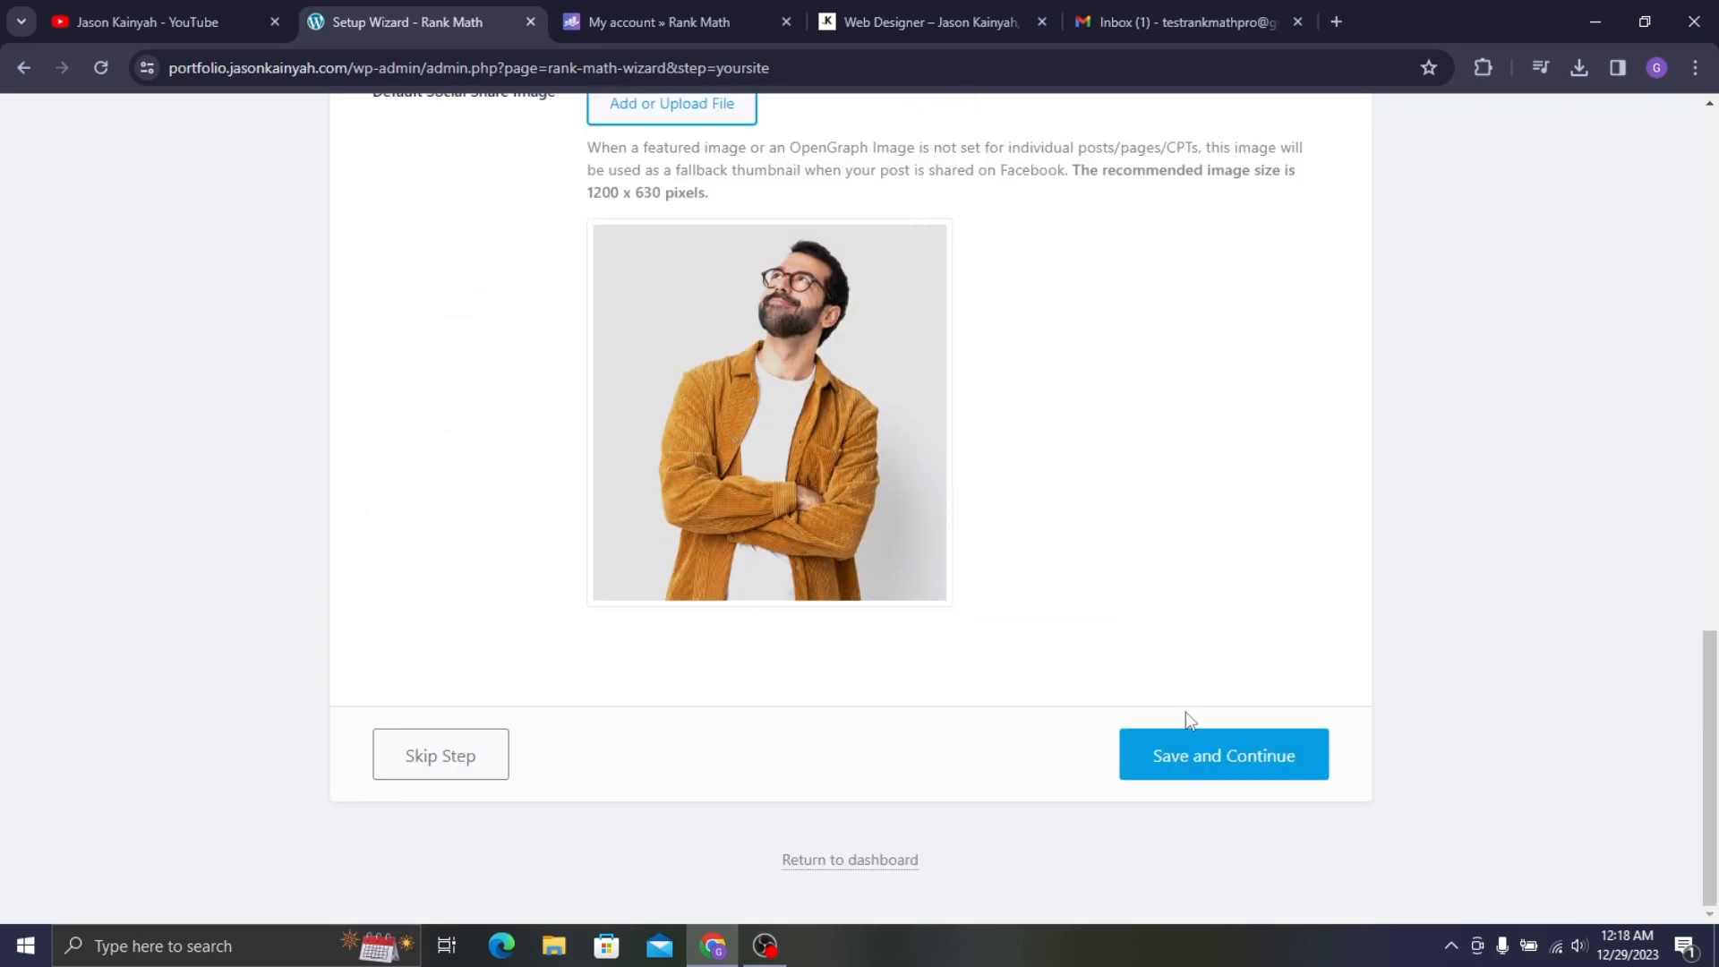
{"action": "left_click", "coordinate": [1200, 768]}
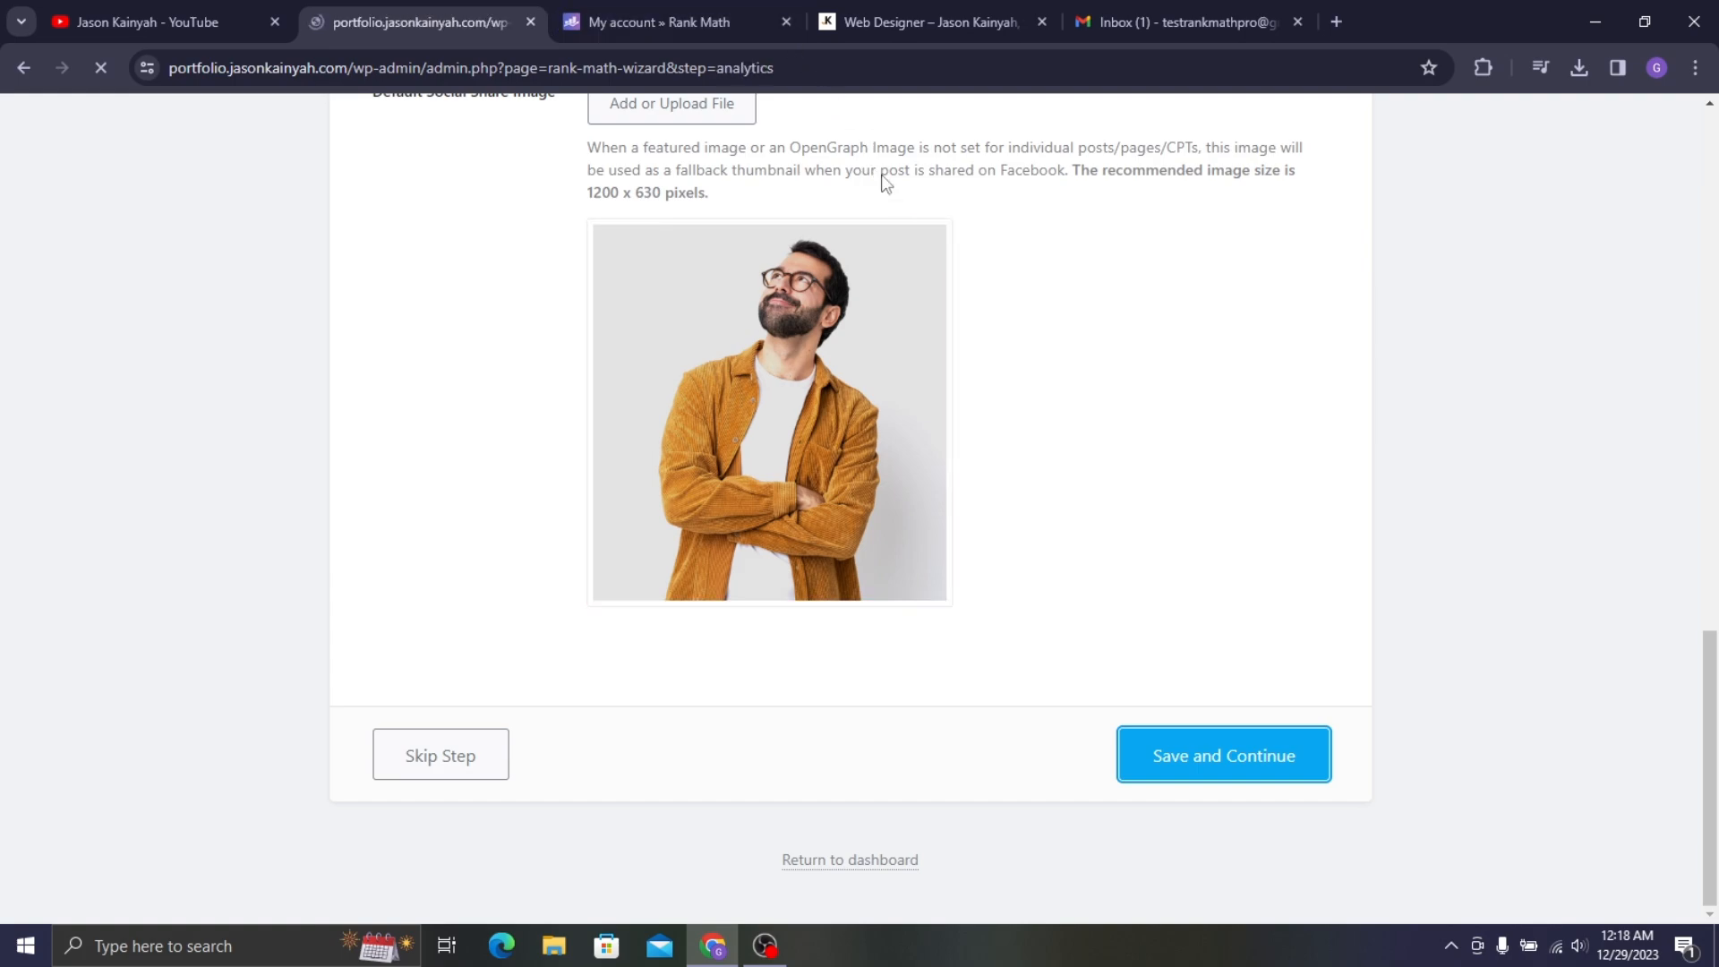
- Connect Google services with the test account, granting all requested permissions
{"action": "scroll", "coordinate": [895, 255], "scroll_direction": "down", "scroll_amount": 5}
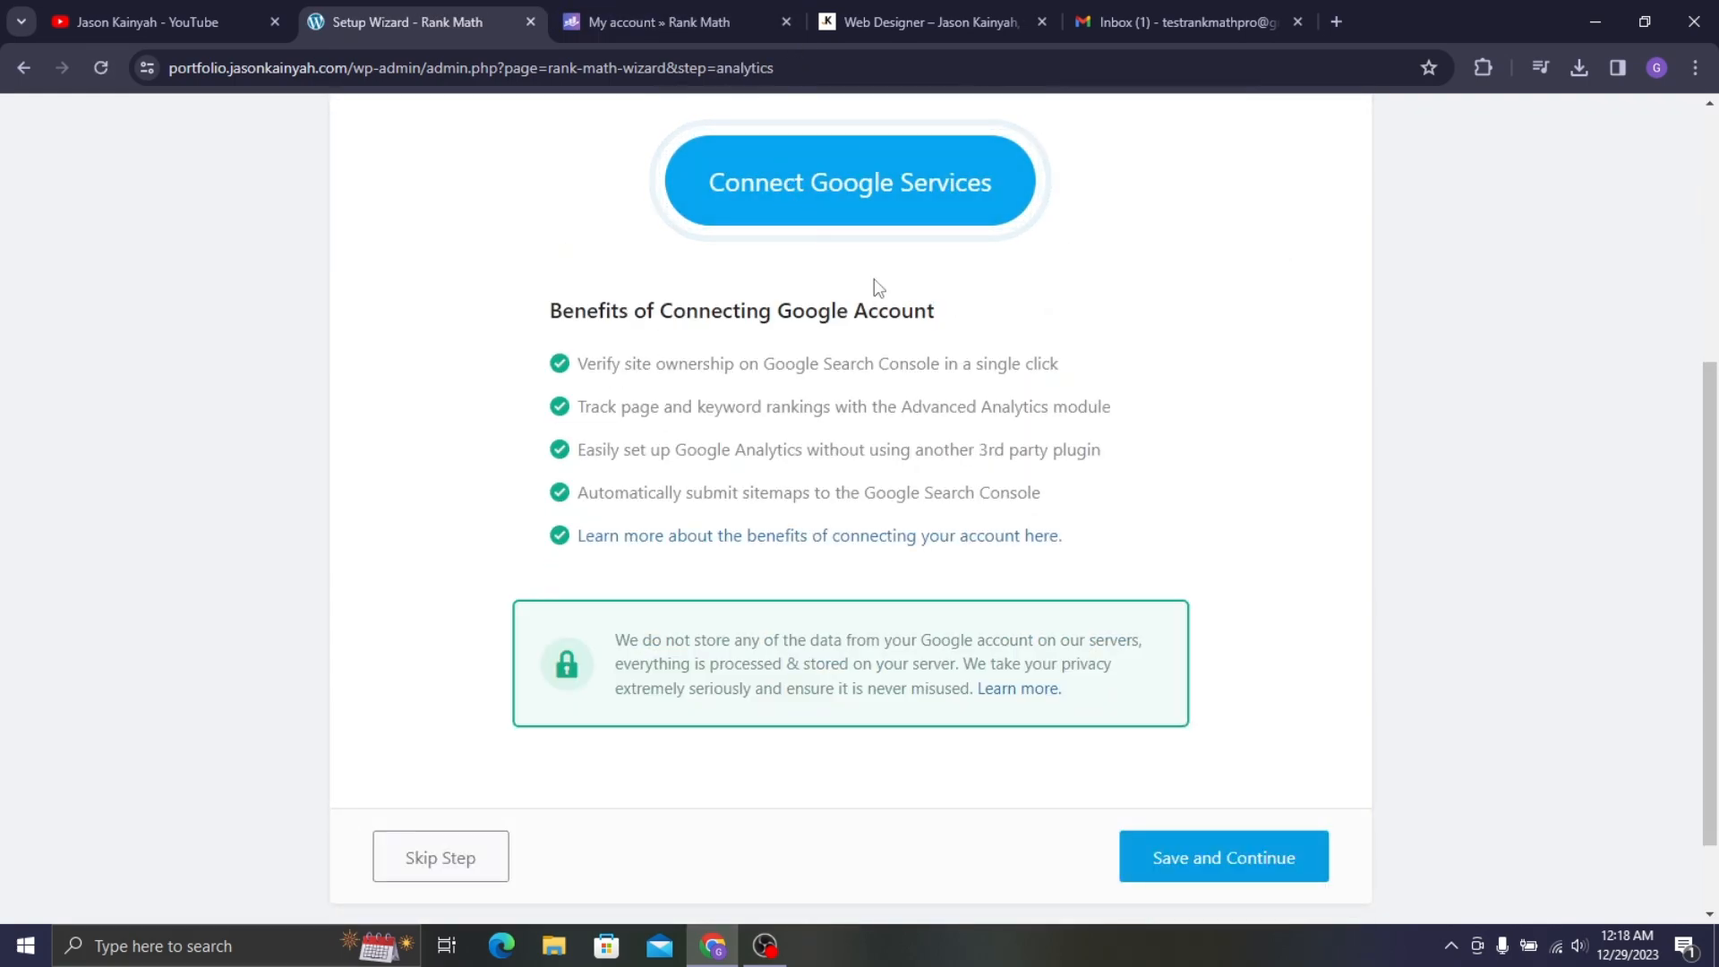
{"action": "scroll", "coordinate": [880, 279], "scroll_direction": "up", "scroll_amount": 4}
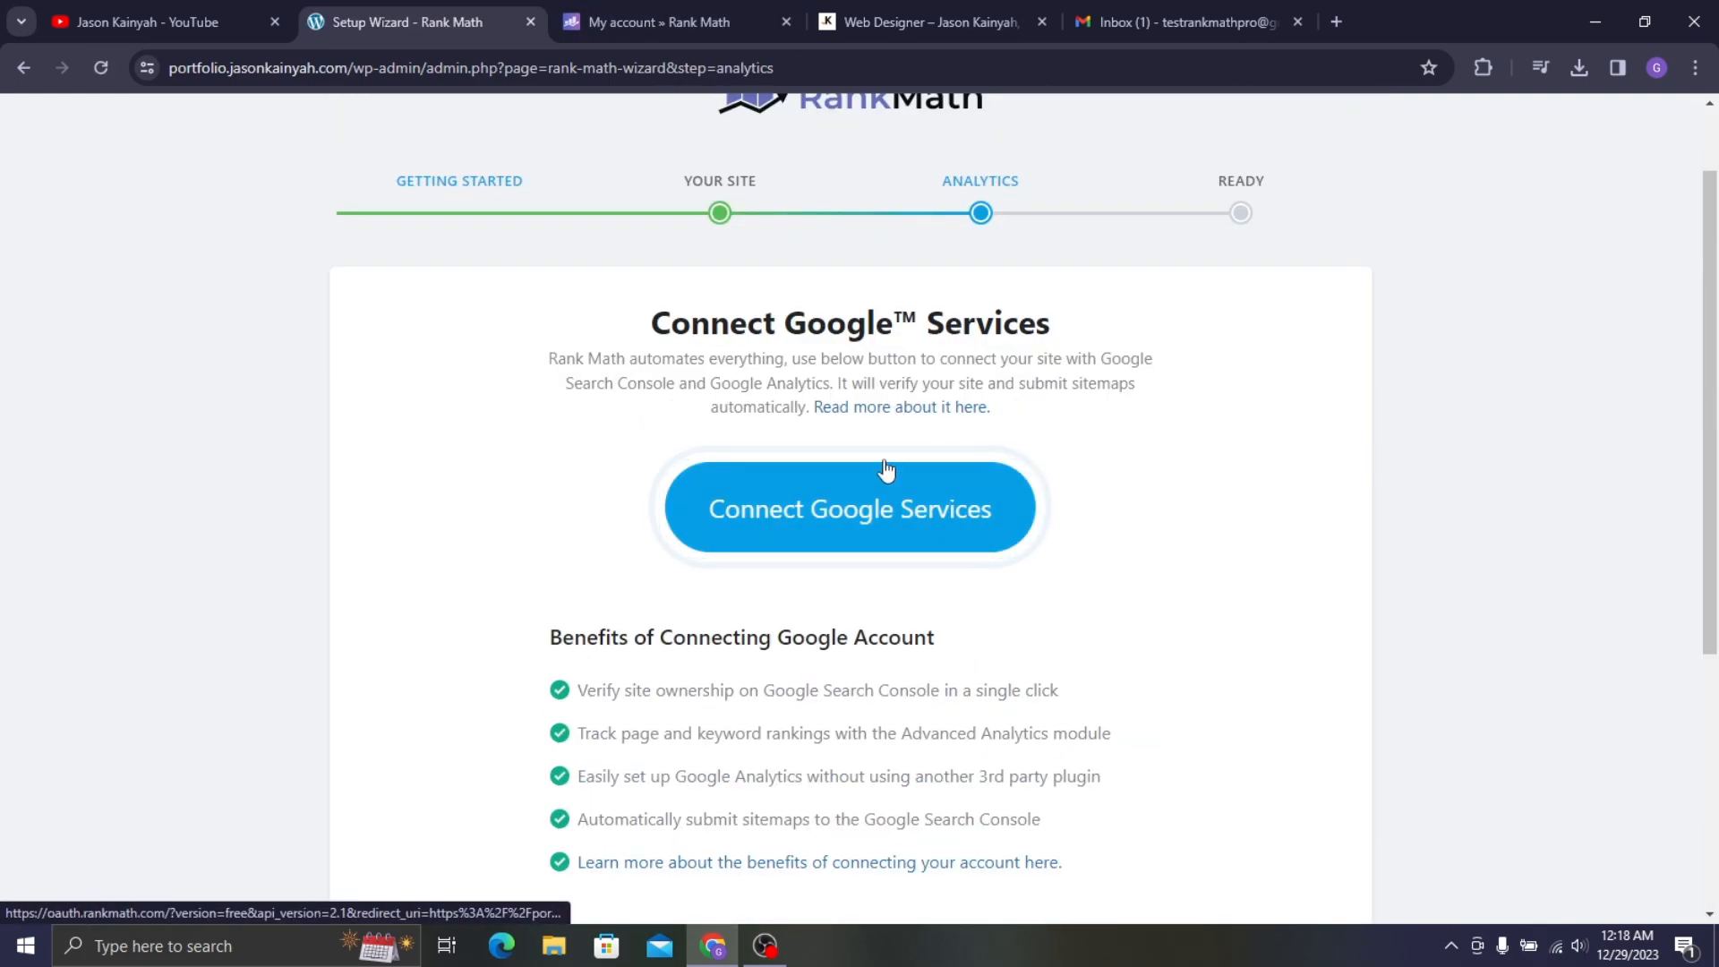
{"action": "left_click", "coordinate": [891, 509]}
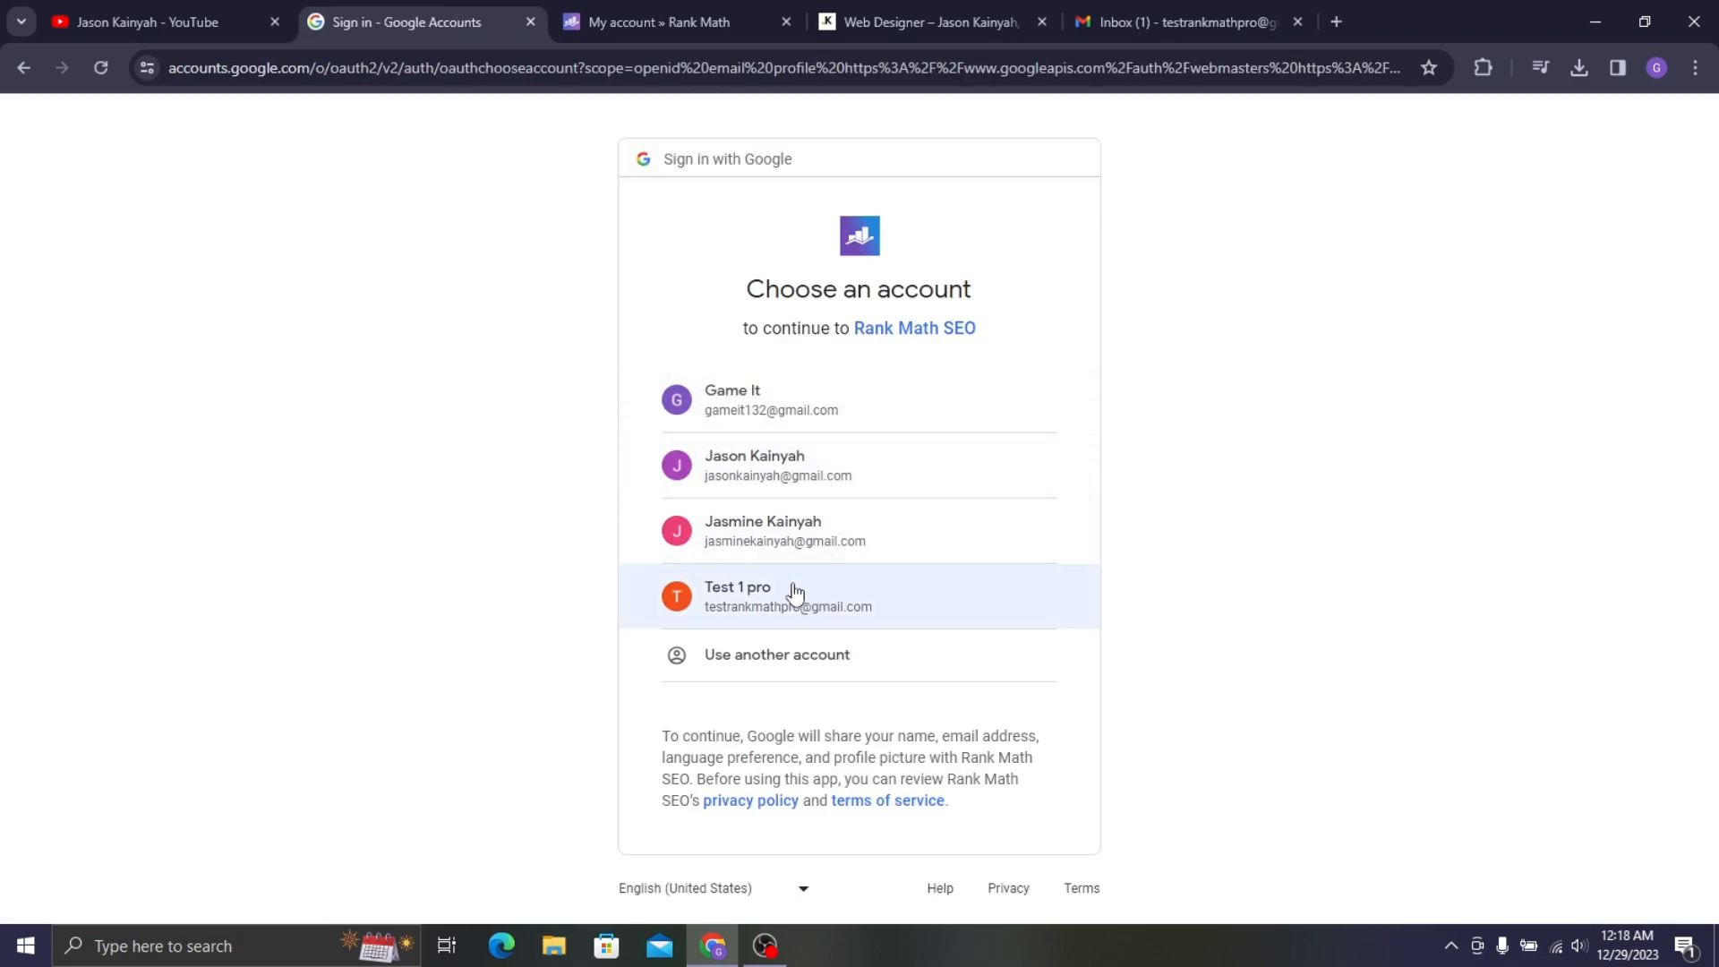
{"action": "left_click", "coordinate": [801, 598]}
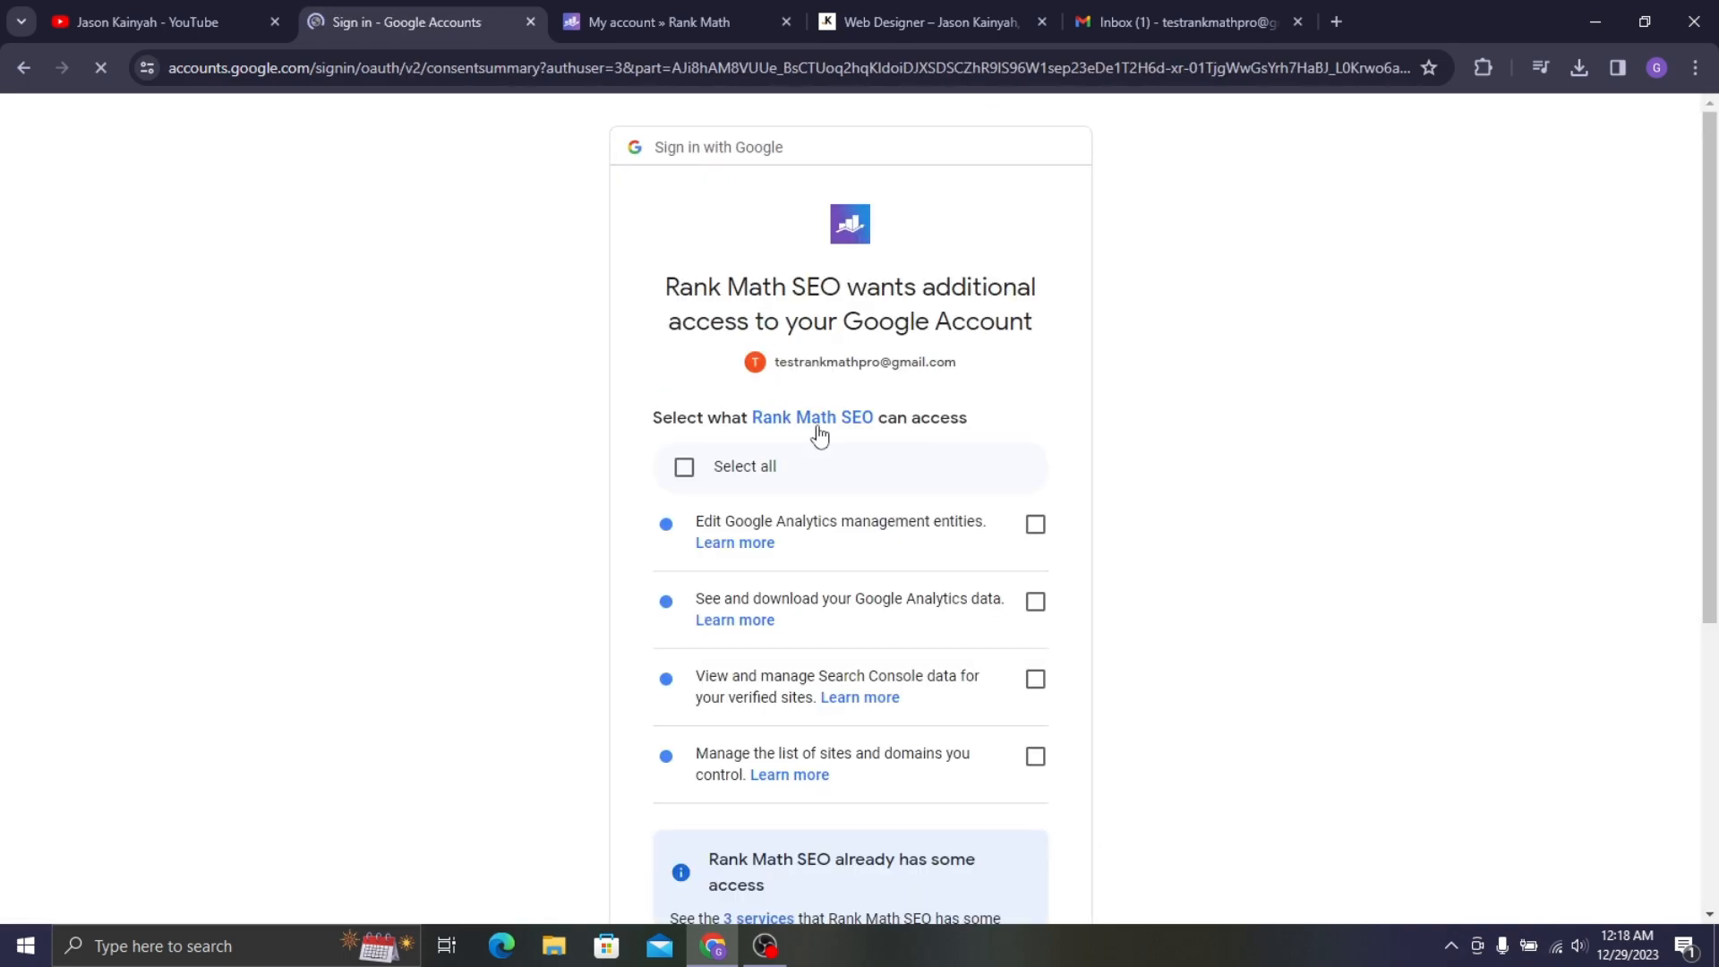
{"action": "left_click", "coordinate": [685, 472]}
{"action": "scroll", "coordinate": [810, 385], "scroll_direction": "down", "scroll_amount": 5}
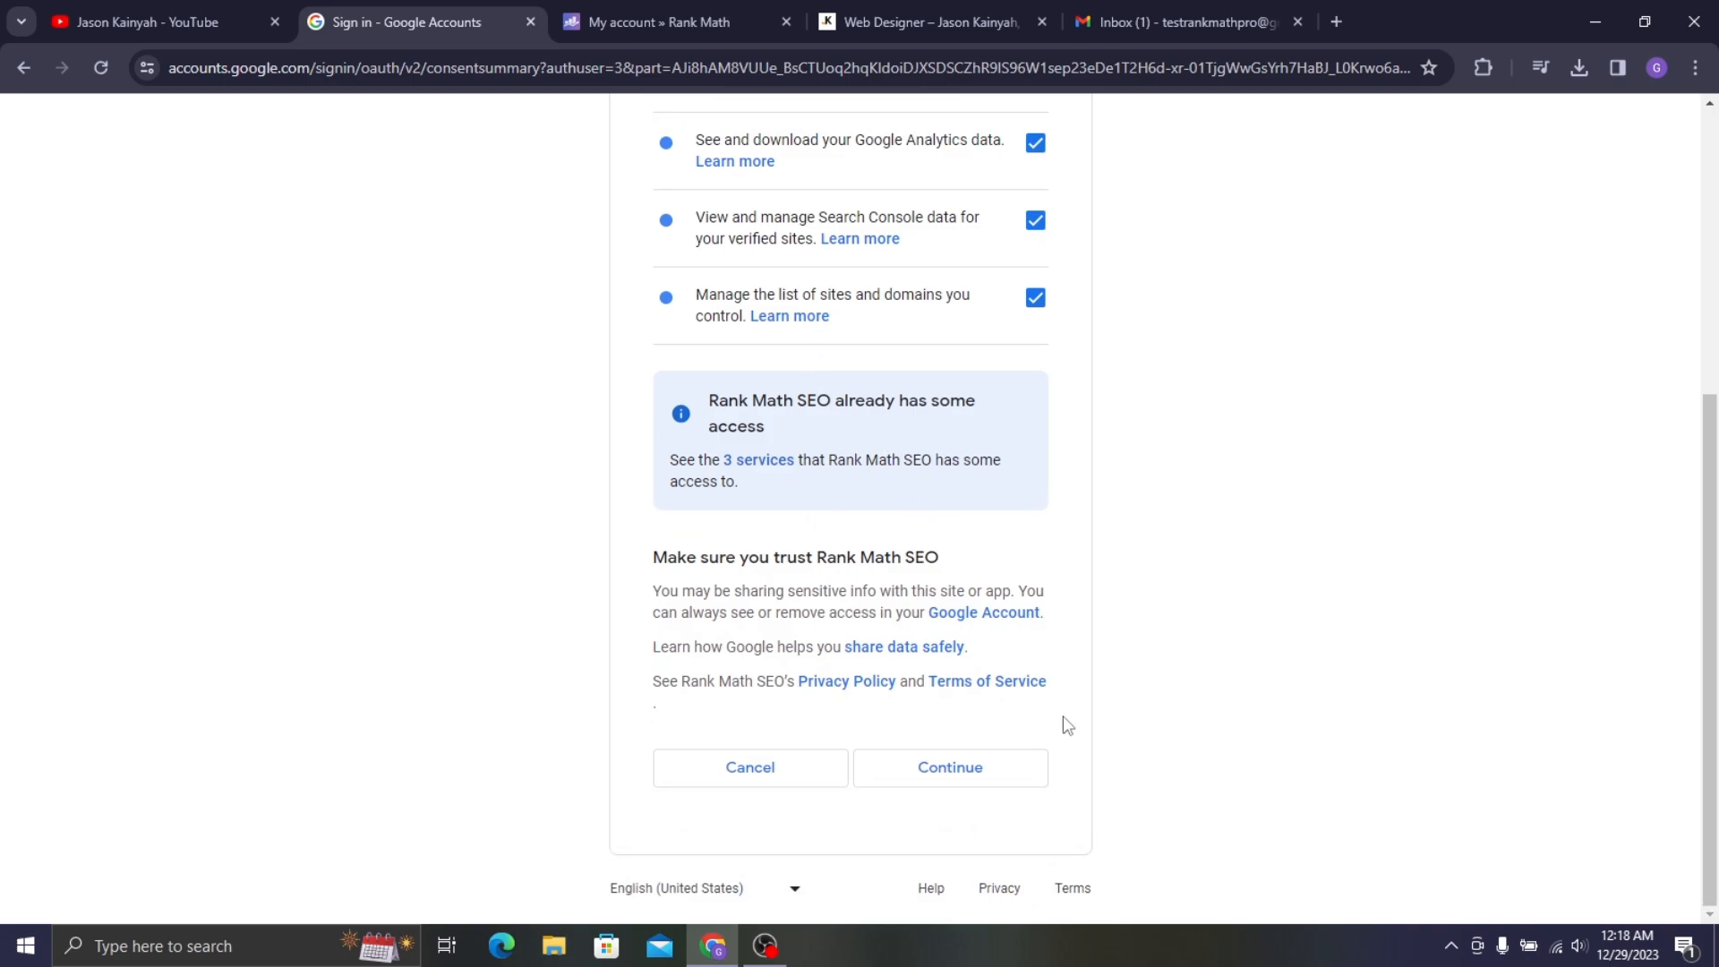
{"action": "left_click", "coordinate": [982, 771]}
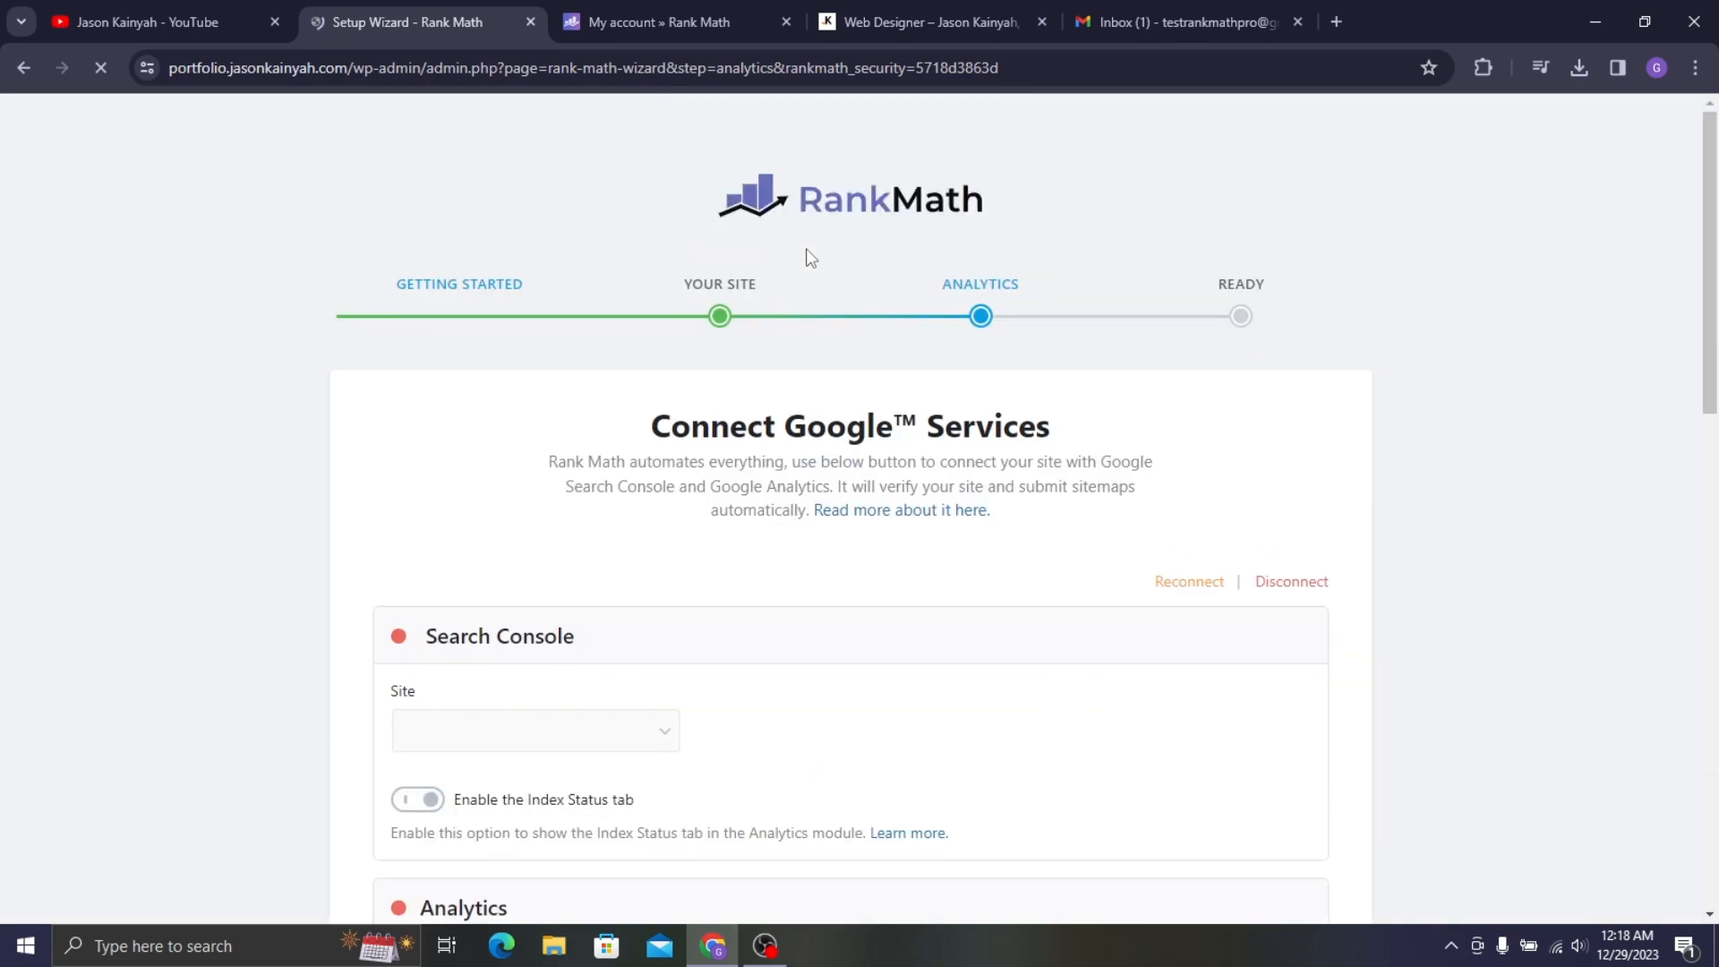
- Check the Search Console site list, which turns out empty
{"action": "scroll", "coordinate": [797, 259], "scroll_direction": "down", "scroll_amount": 5}
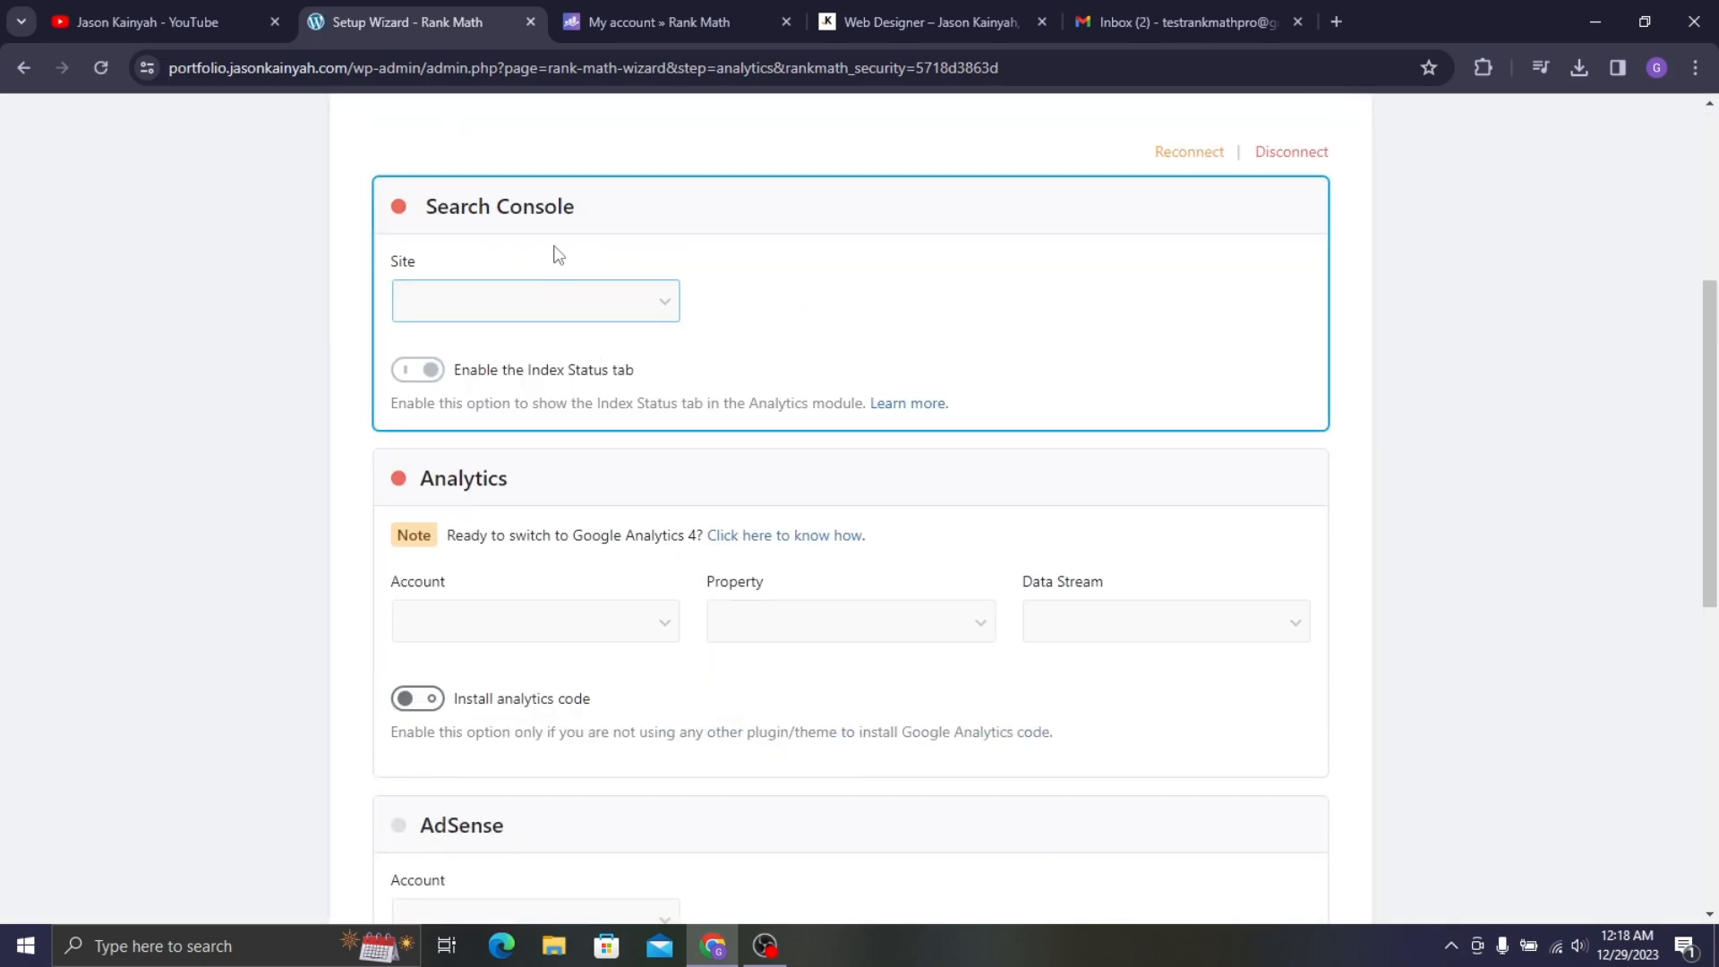
{"action": "left_click", "coordinate": [525, 317]}
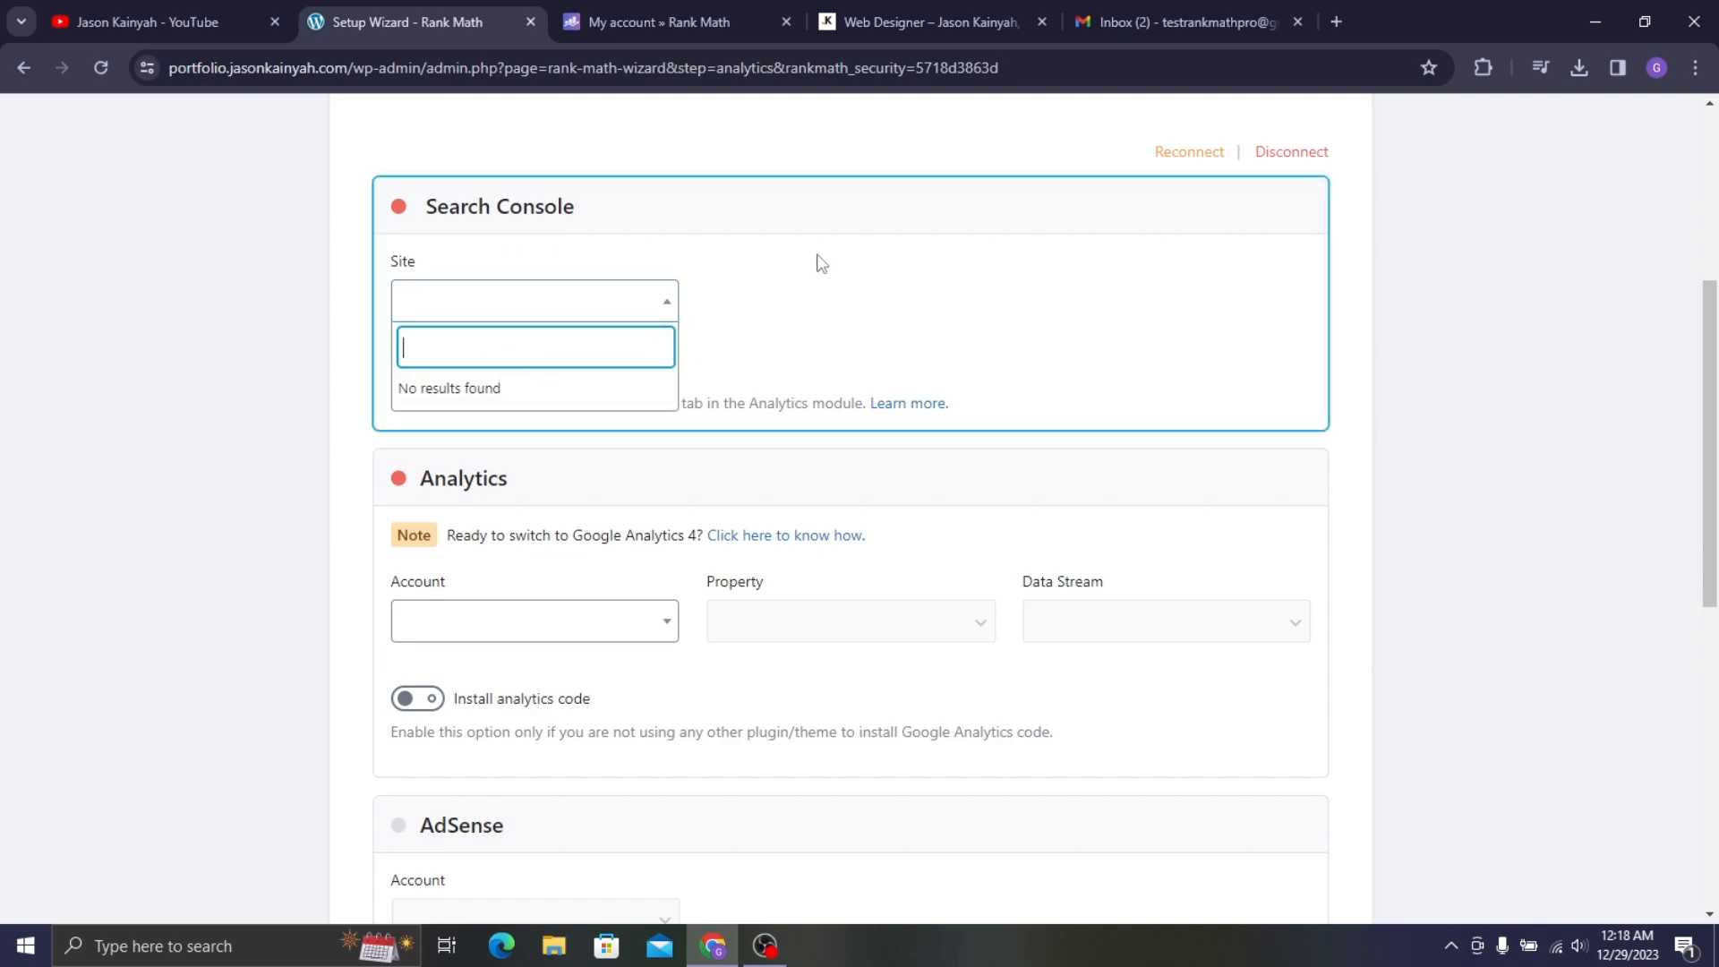
{"action": "left_click", "coordinate": [926, 298]}
{"action": "scroll", "coordinate": [1467, 219], "scroll_direction": "up", "scroll_amount": 2}
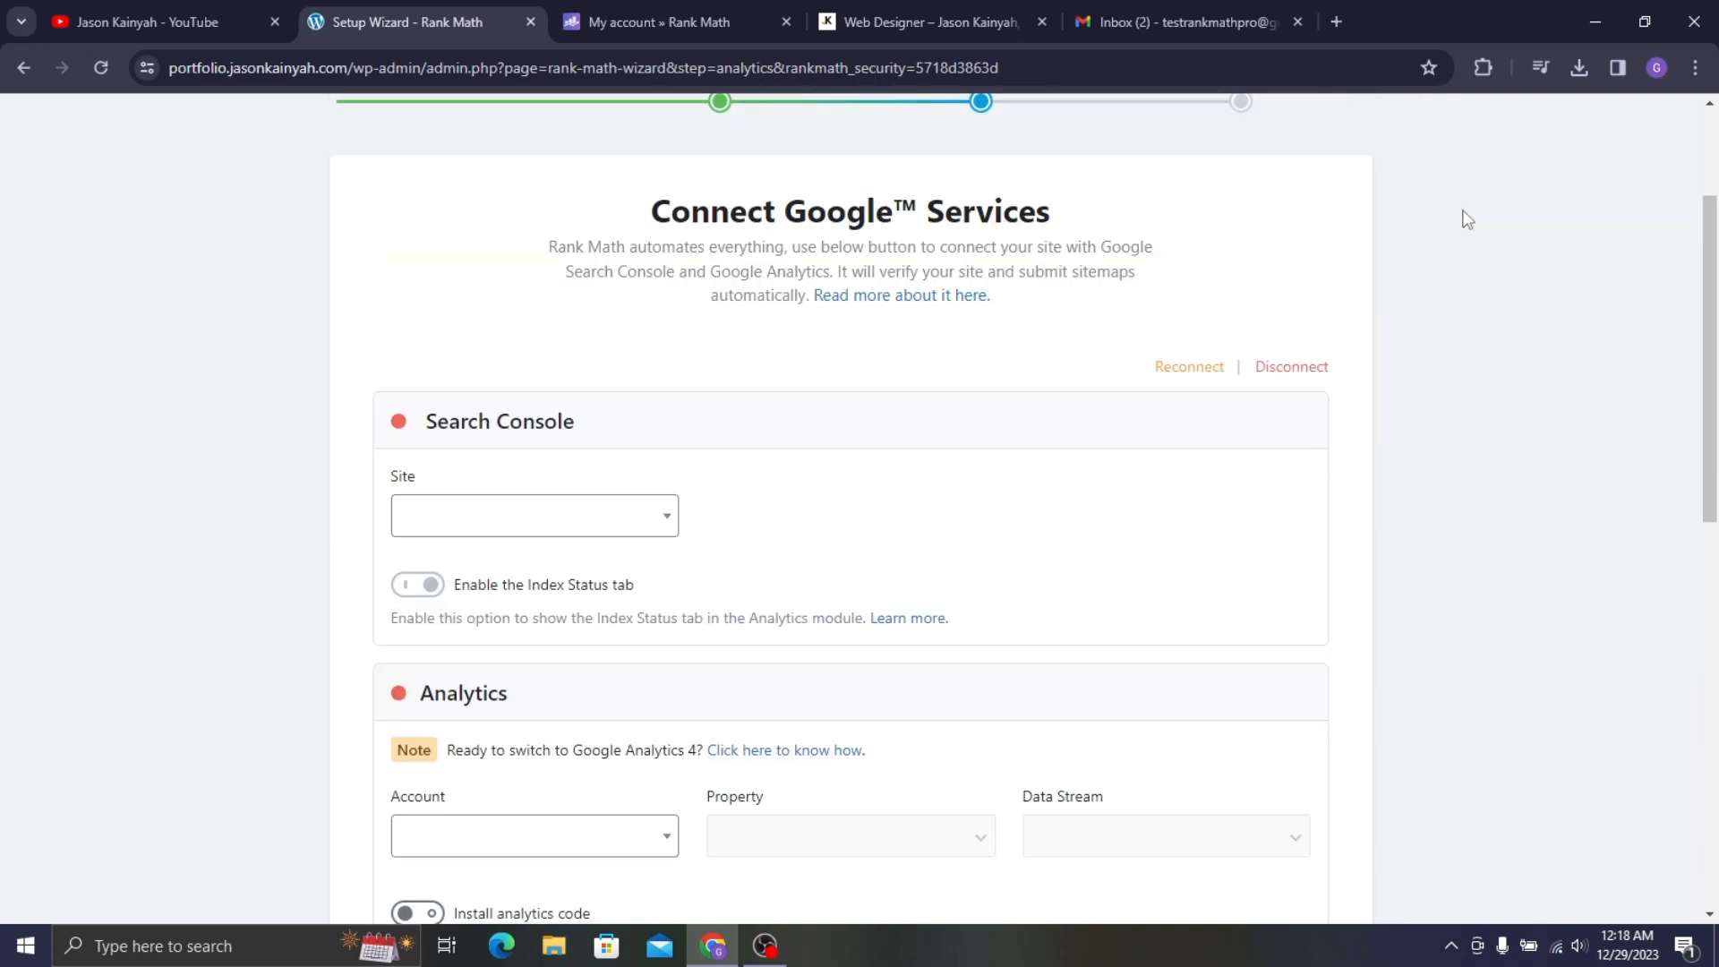
- Search for Google Search Console in a new tab and start using it
{"action": "key", "text": "ctrl+t"}
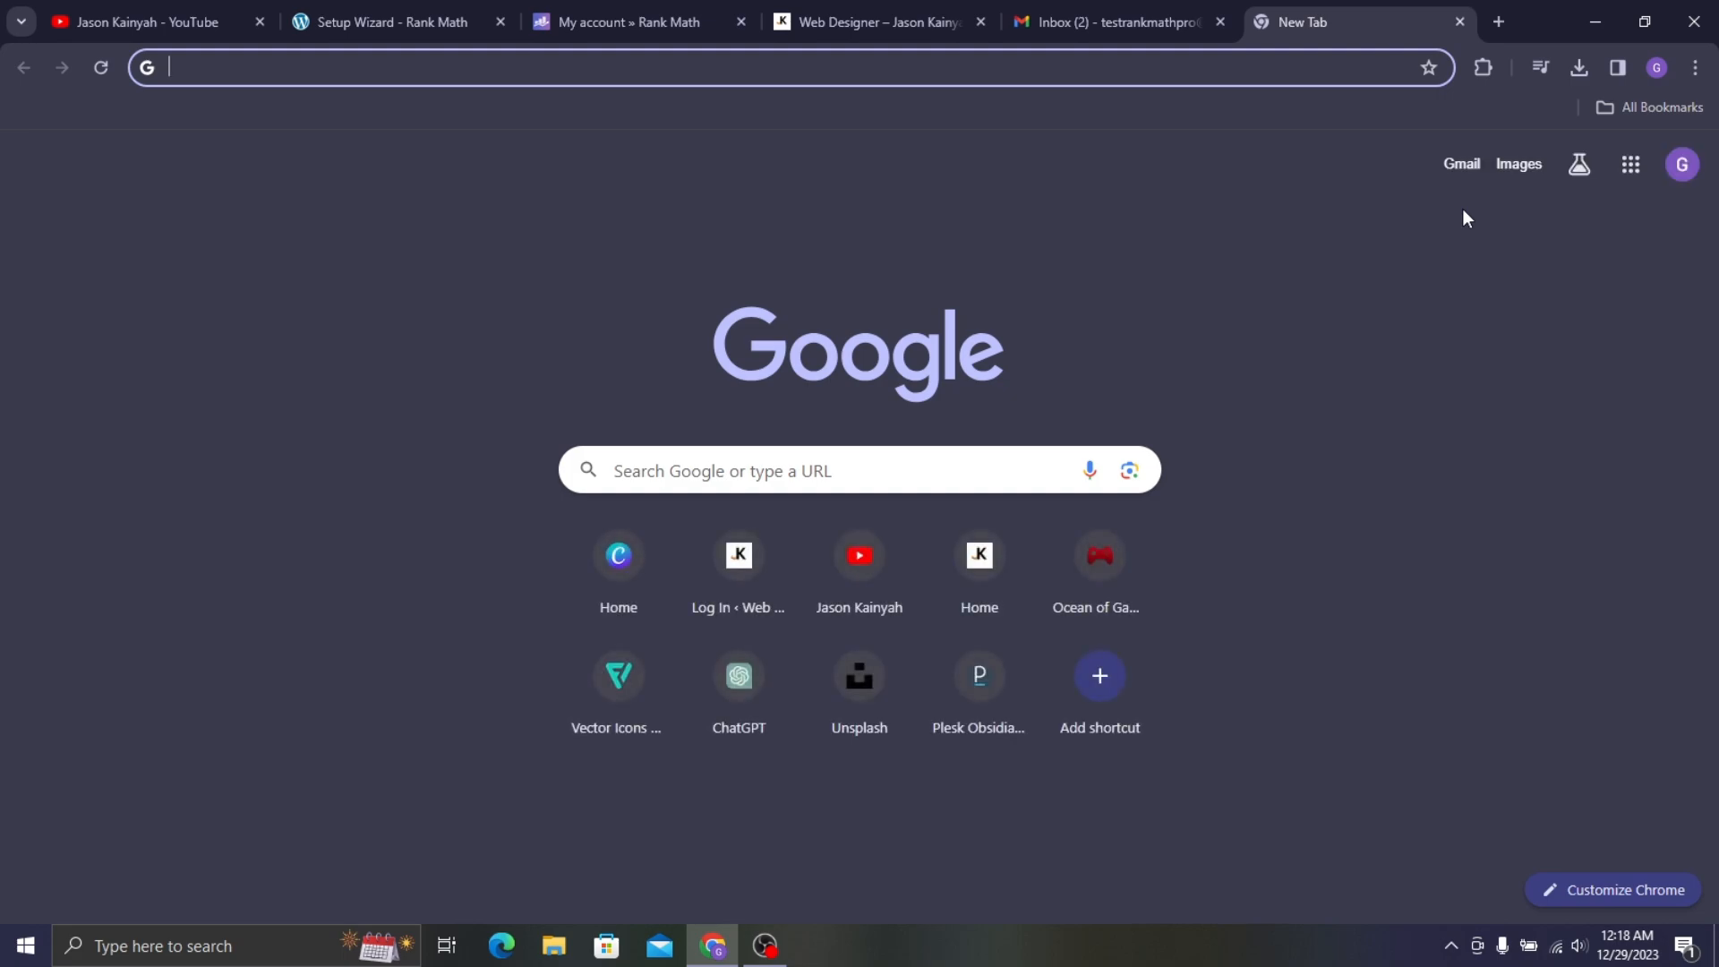
{"action": "type", "text": "gogg"}
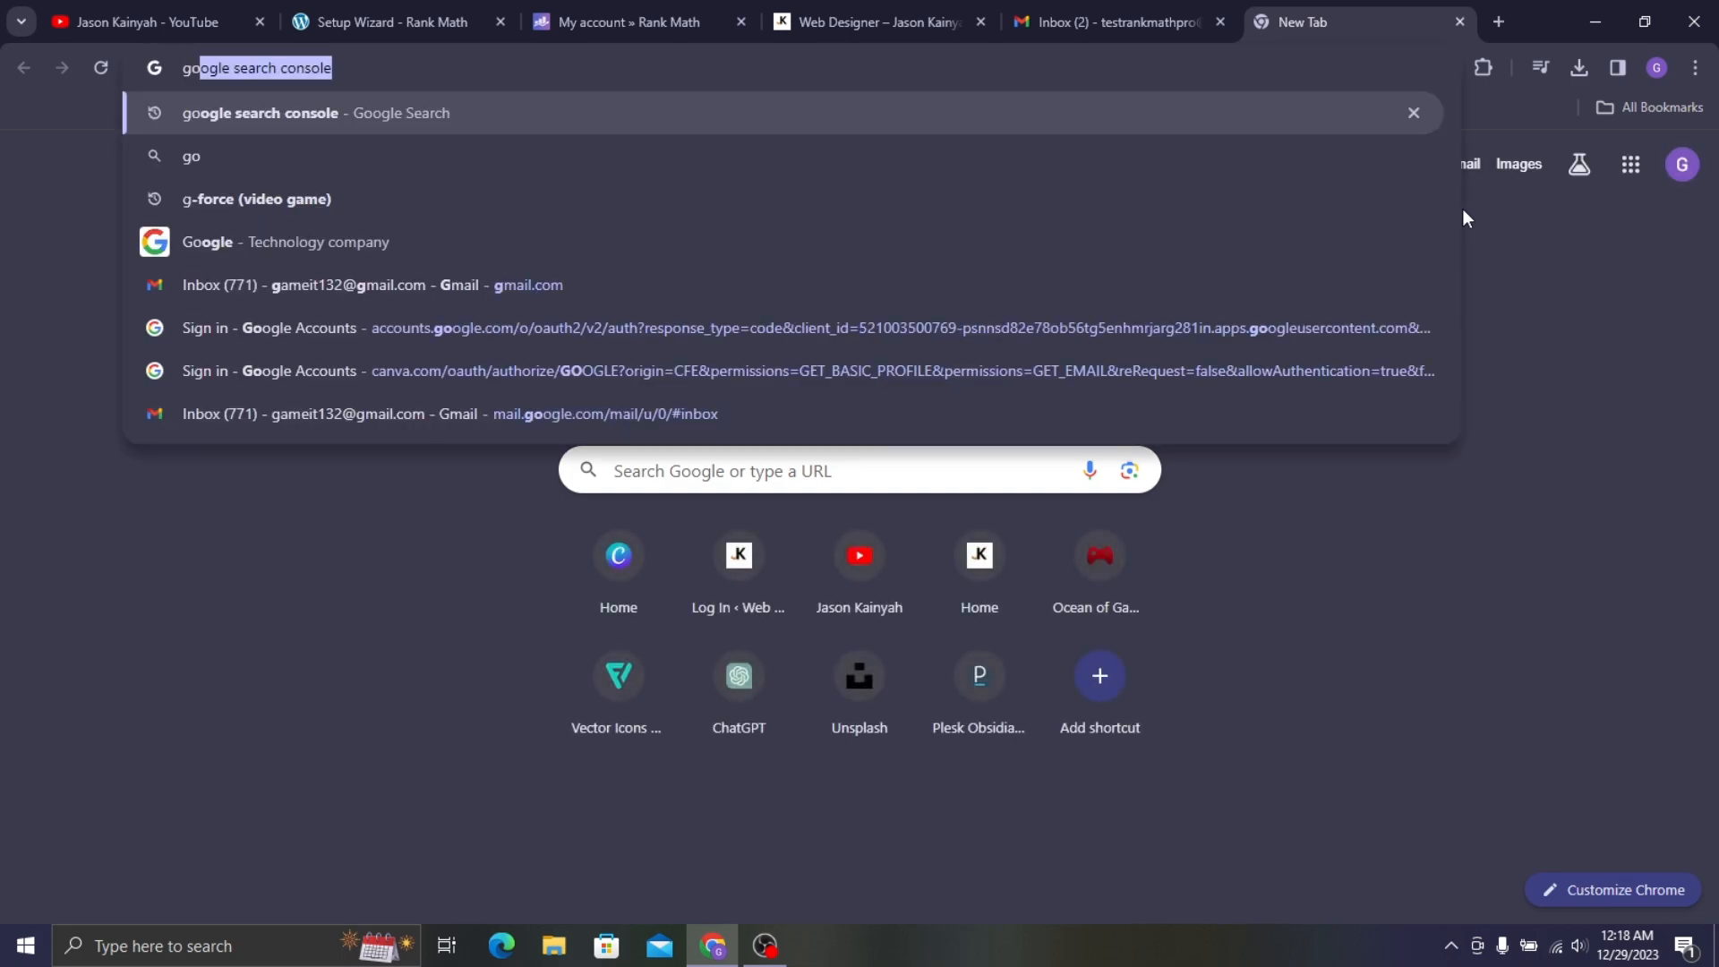
{"action": "key", "text": "BackSpace"}
{"action": "key", "text": "BackSpace"}
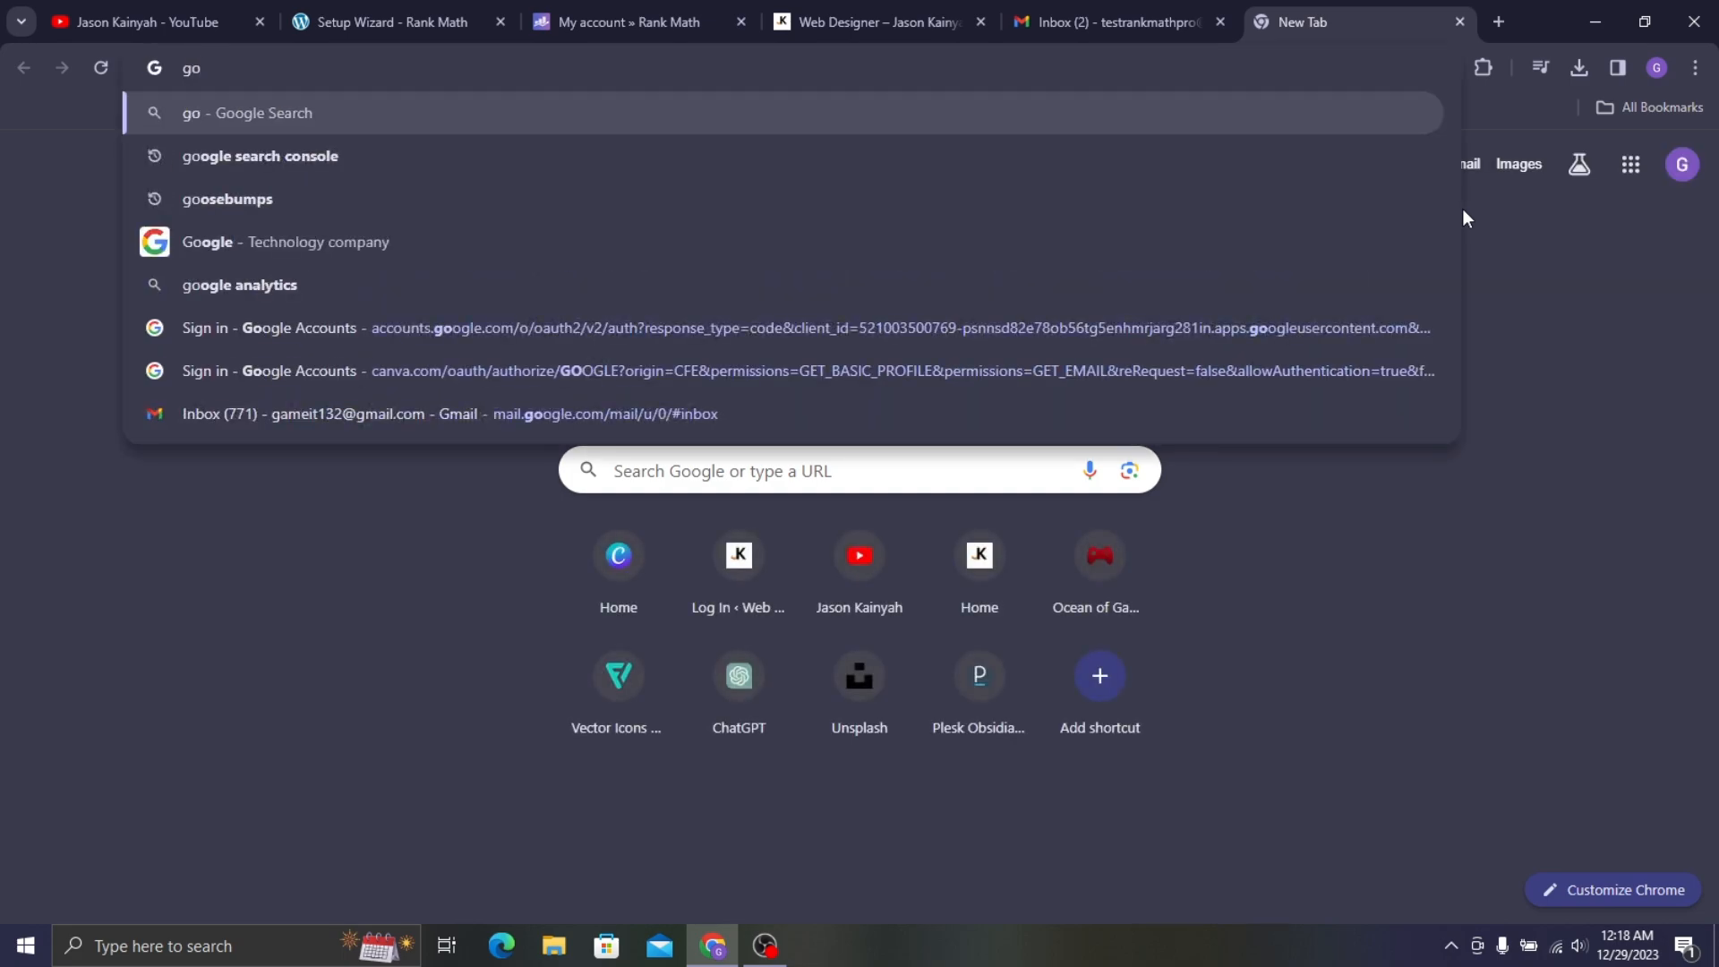
{"action": "type", "text": "ogle search console"}
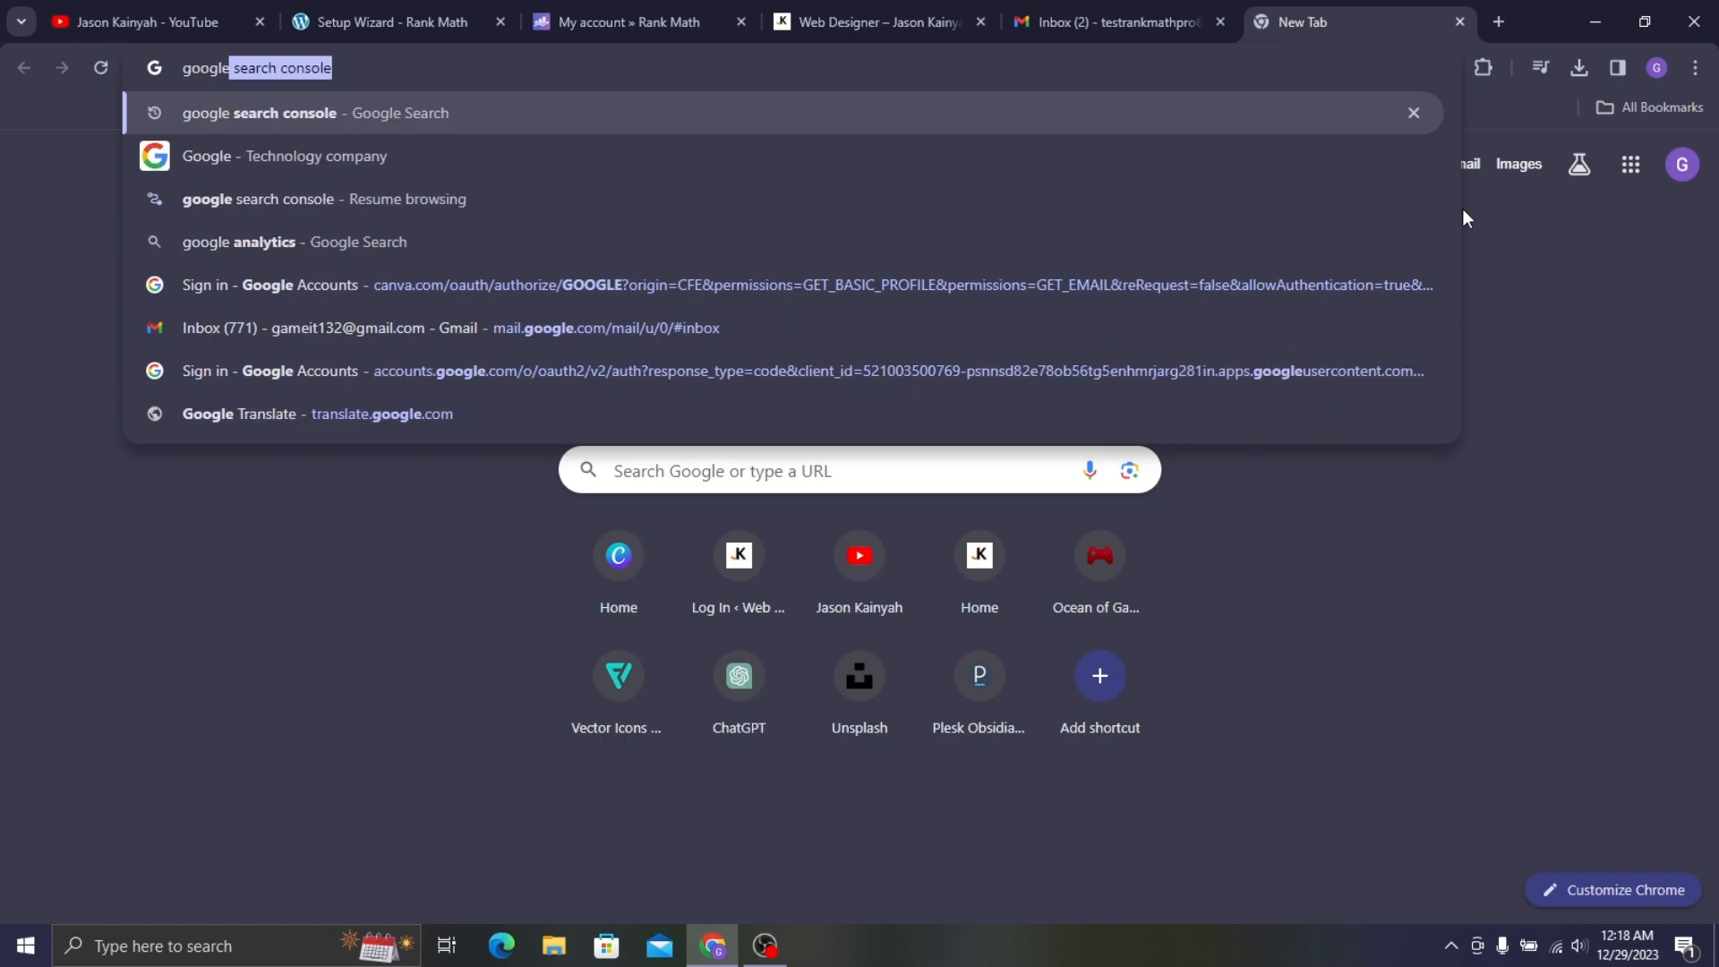
{"action": "key", "text": "Return"}
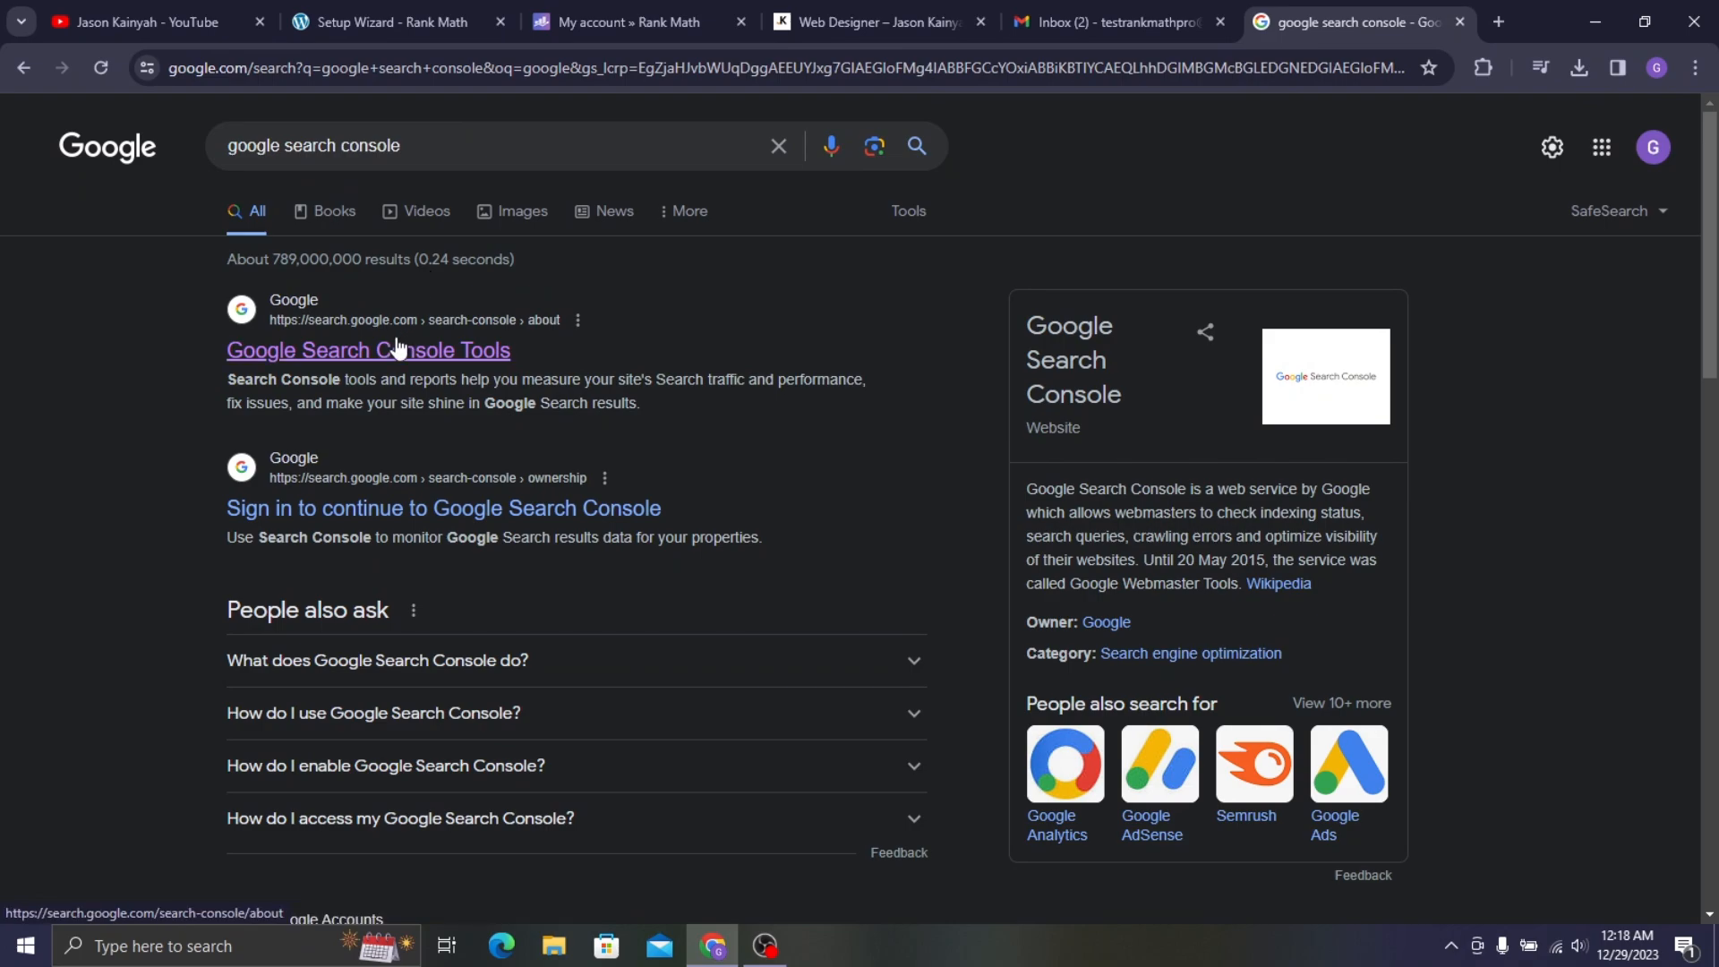
{"action": "left_click", "coordinate": [442, 351]}
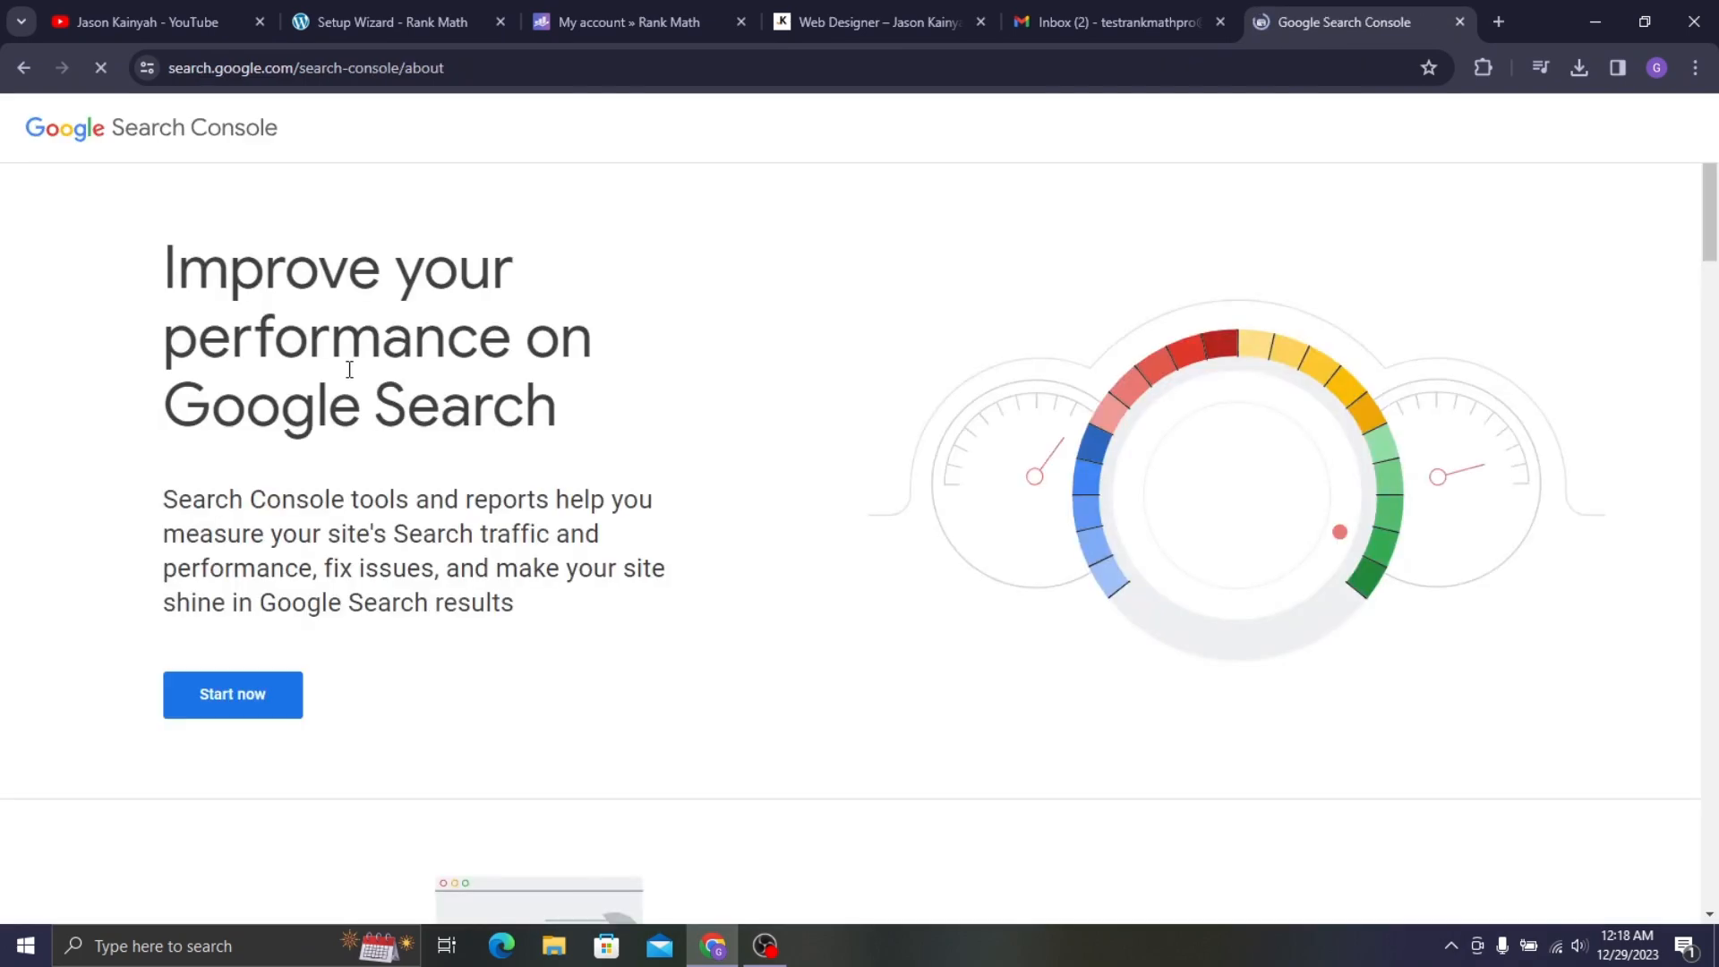
{"action": "left_click", "coordinate": [248, 701]}
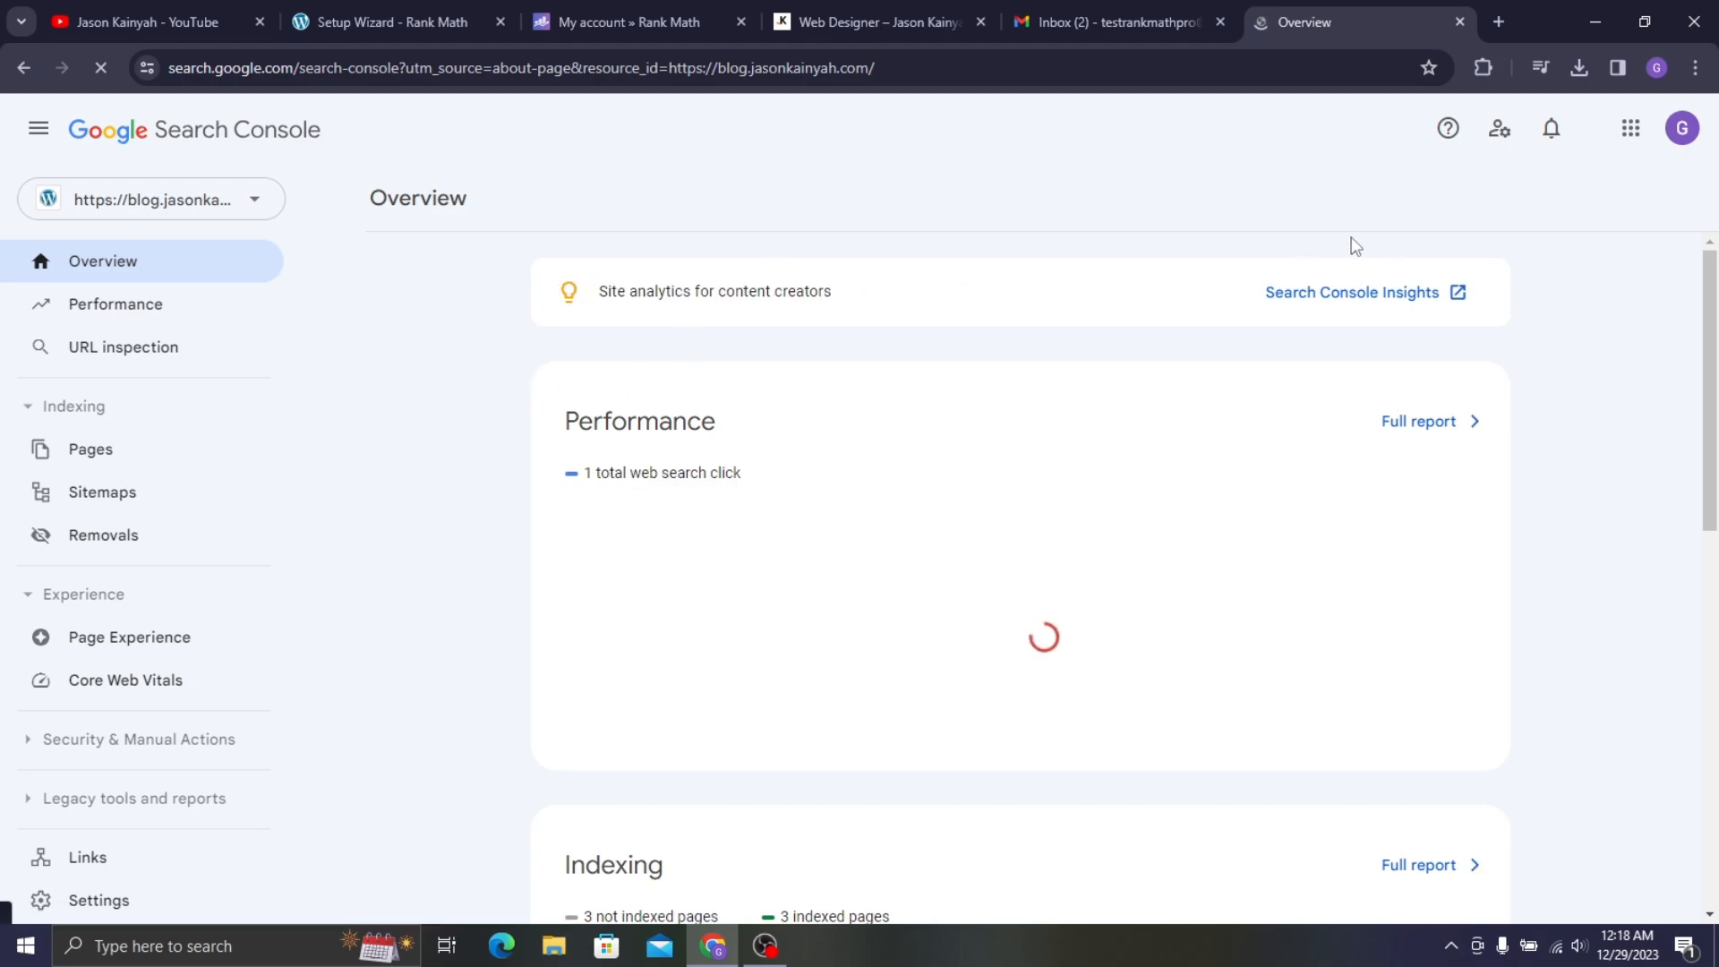
- Switch Search Console to the test account and remove the inaccessible blog property
{"action": "left_click", "coordinate": [1682, 128]}
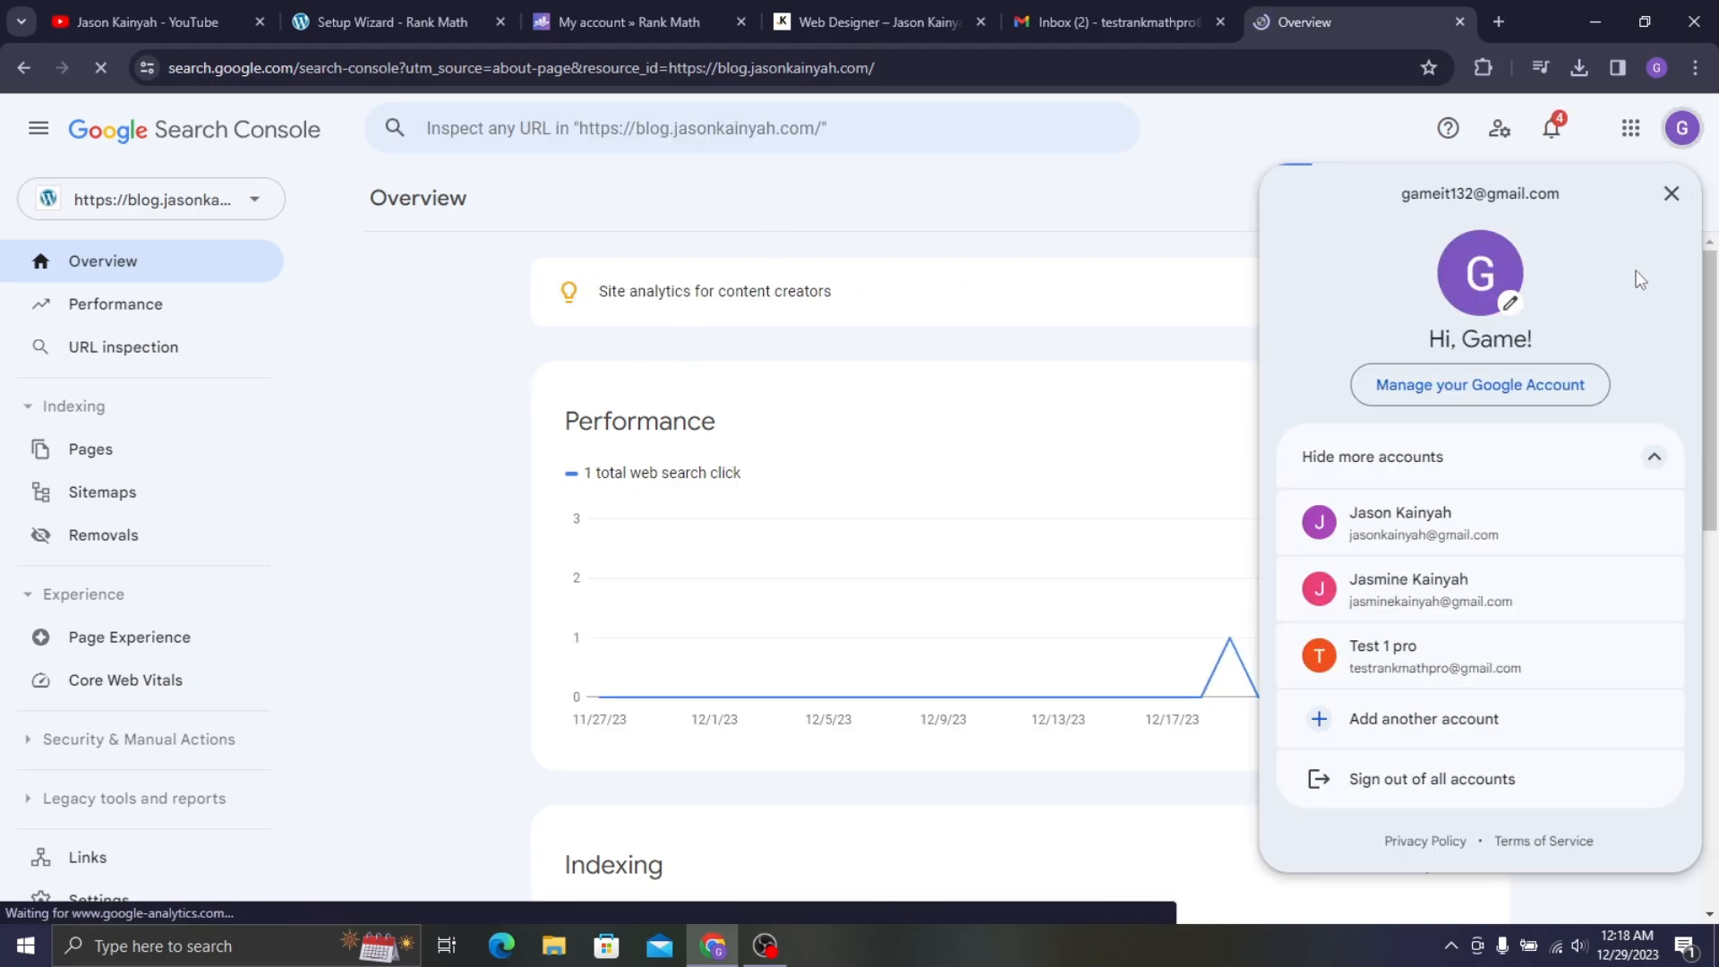
{"action": "left_click", "coordinate": [1452, 660]}
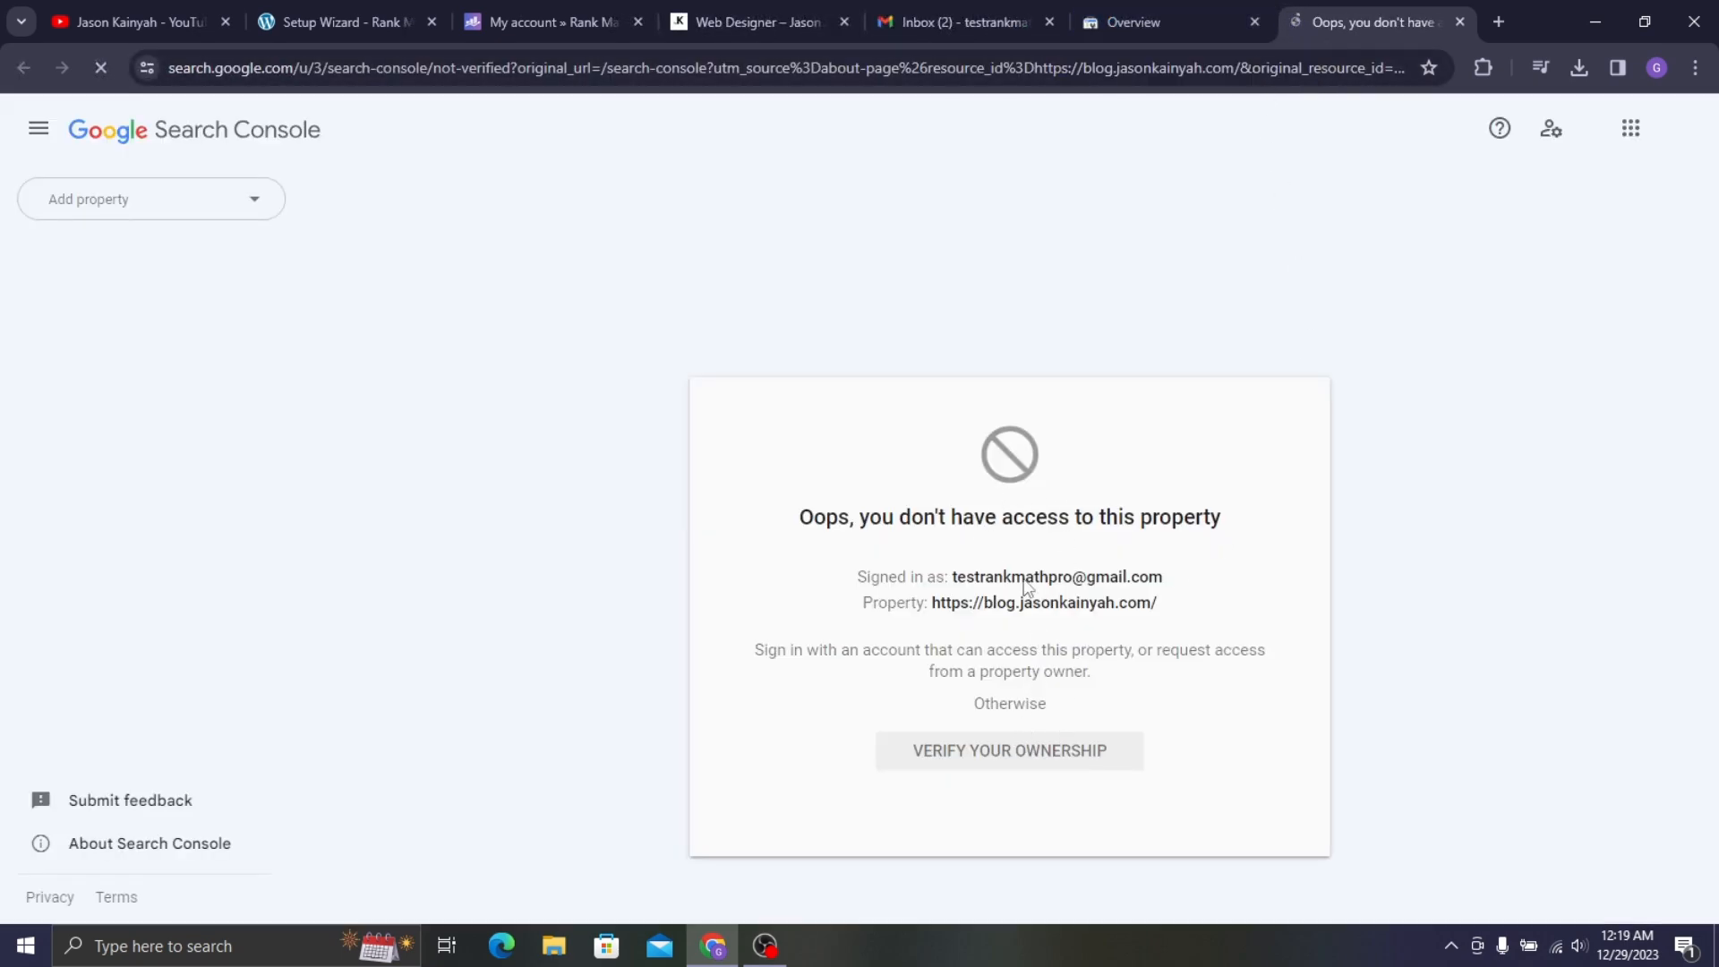
{"action": "left_click", "coordinate": [1004, 750]}
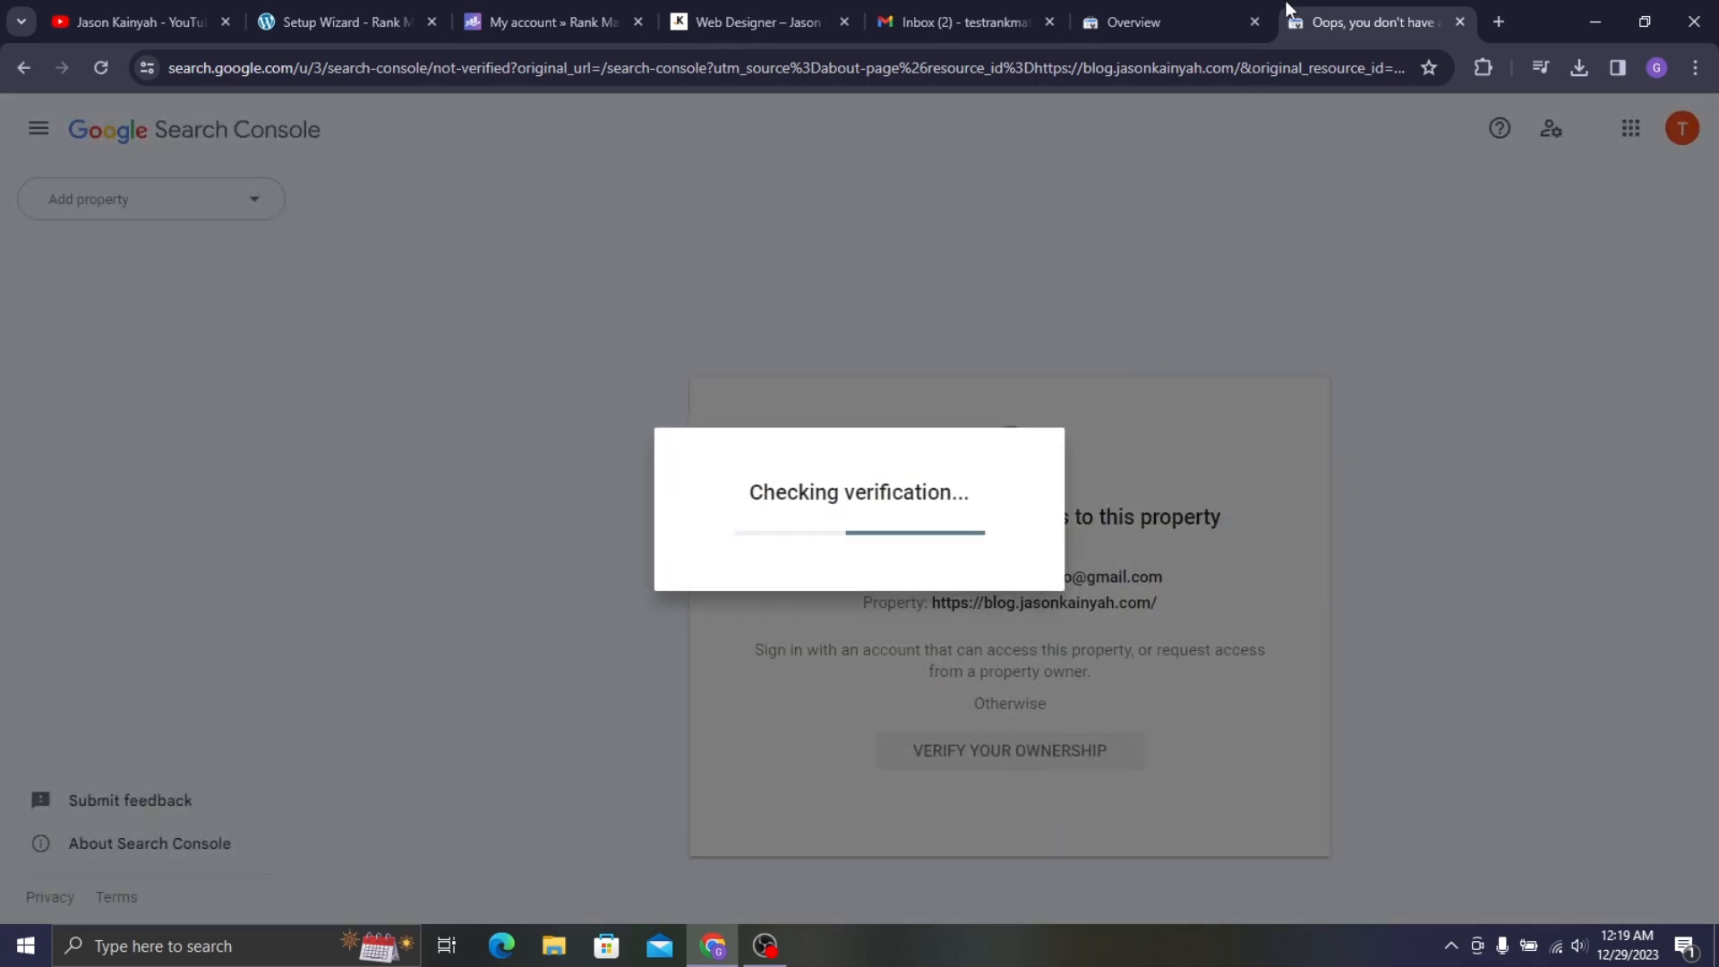
{"action": "left_click", "coordinate": [1254, 21]}
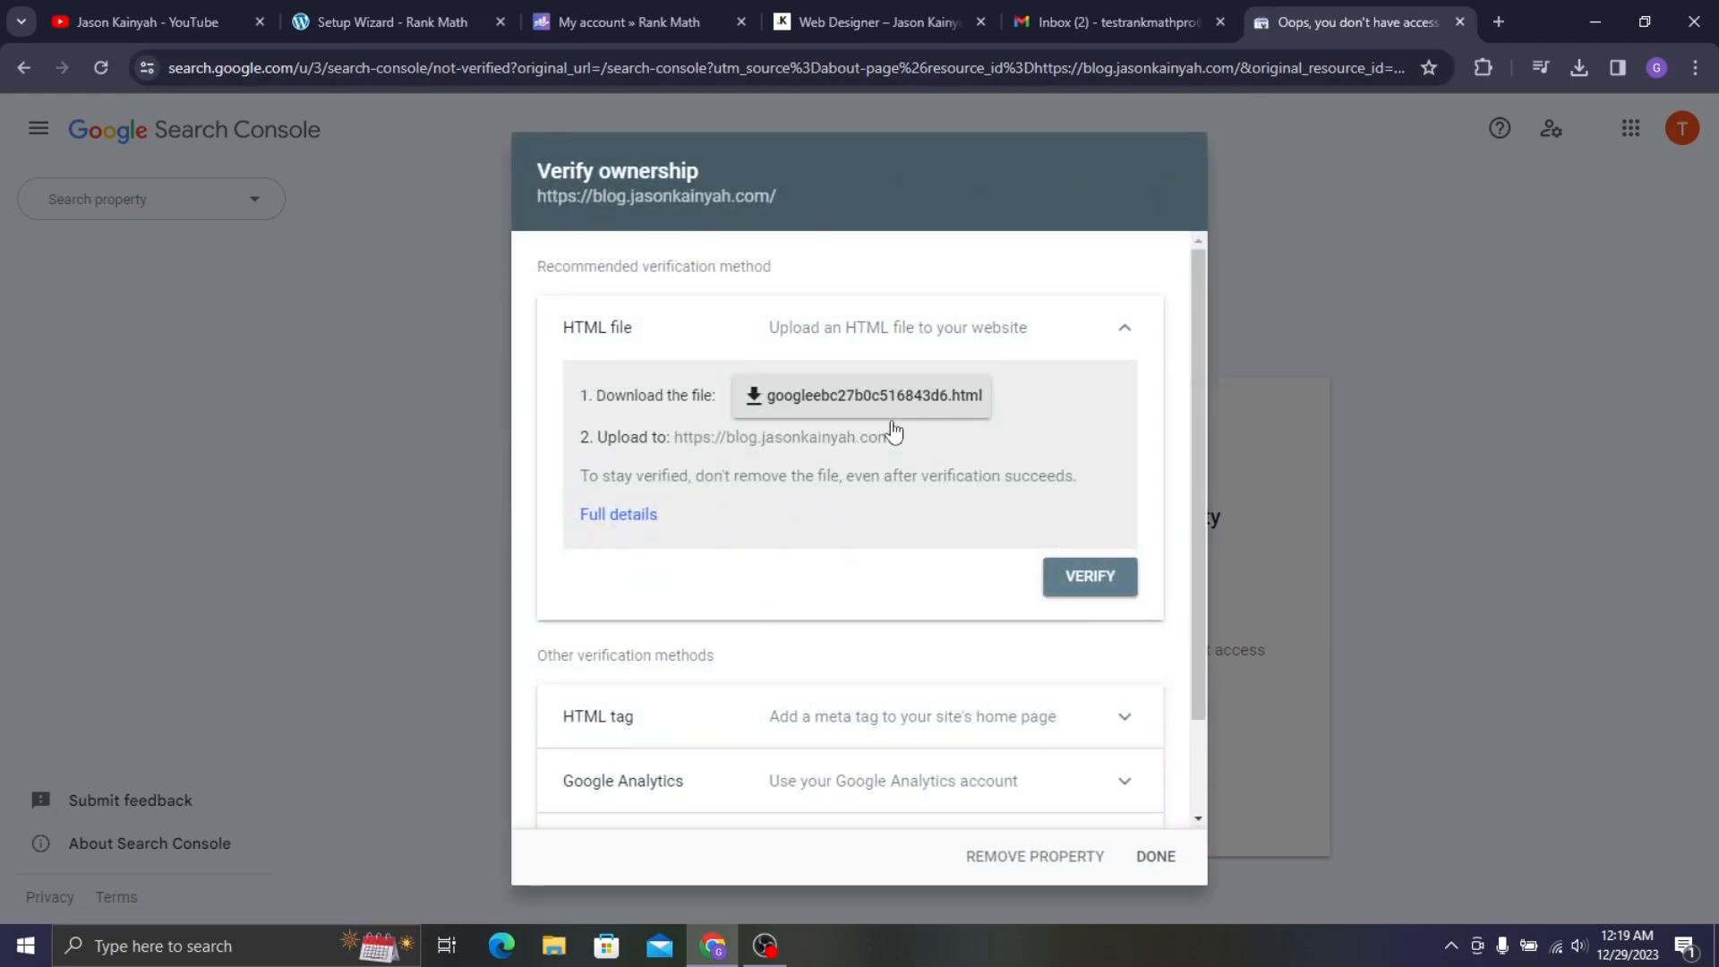
{"action": "scroll", "coordinate": [935, 358], "scroll_direction": "down", "scroll_amount": 2}
{"action": "scroll", "coordinate": [867, 419], "scroll_direction": "up", "scroll_amount": 2}
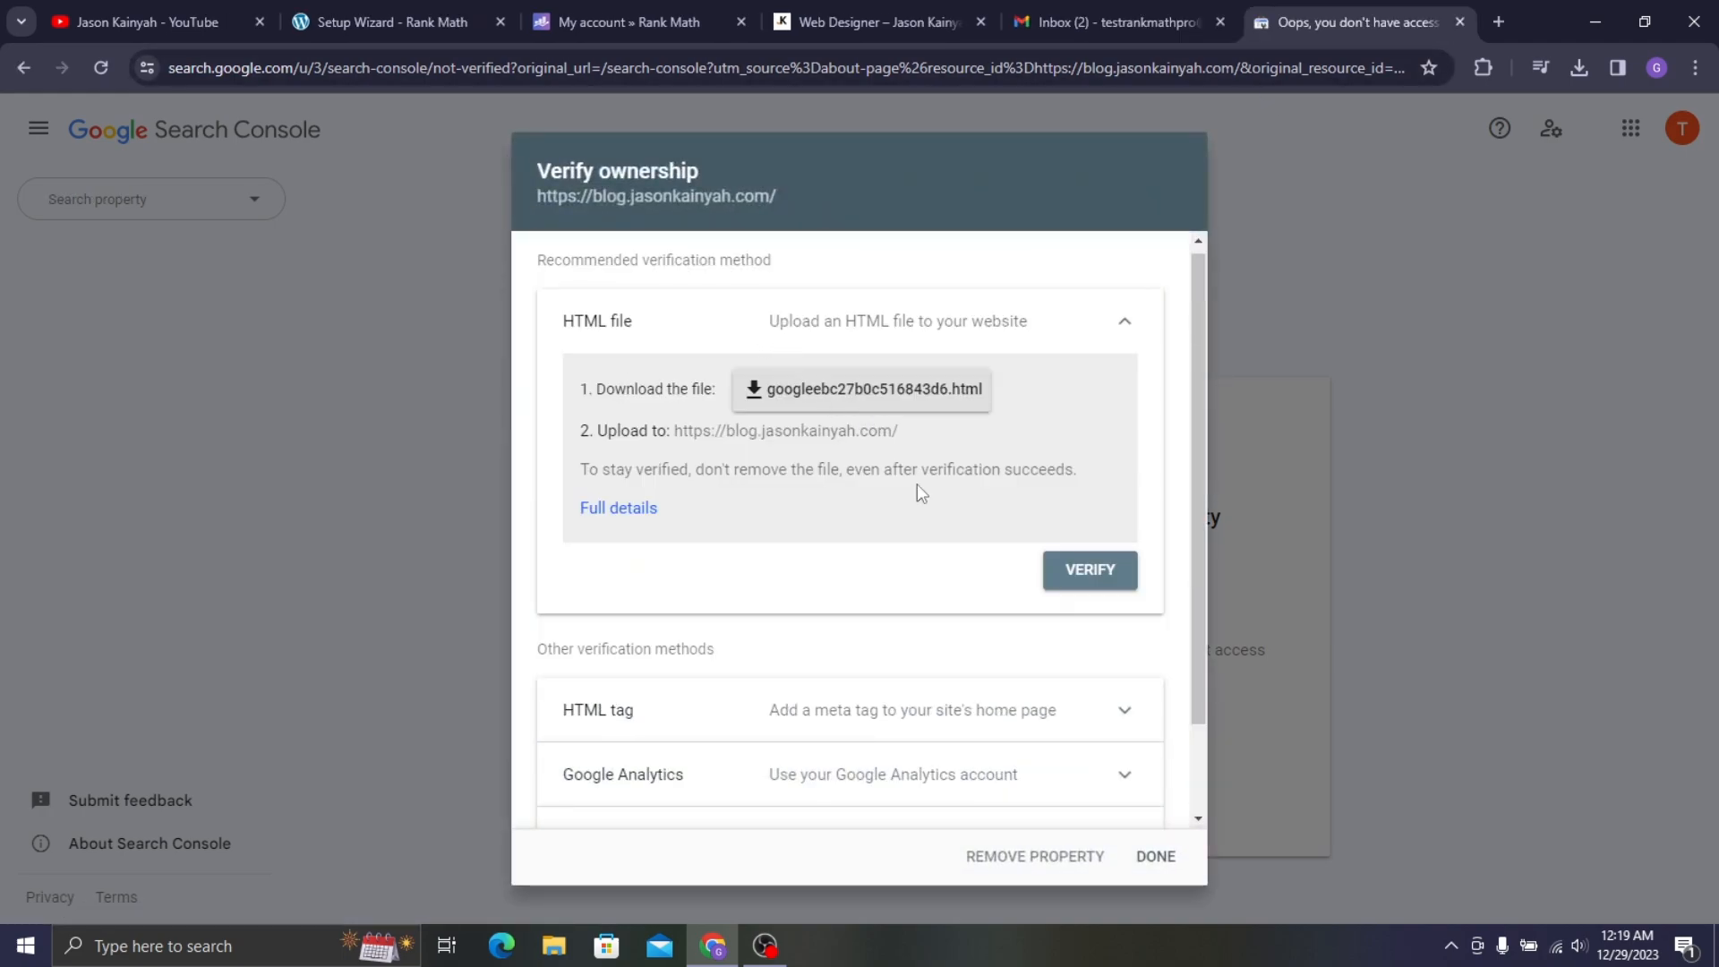
{"action": "left_click", "coordinate": [1086, 854]}
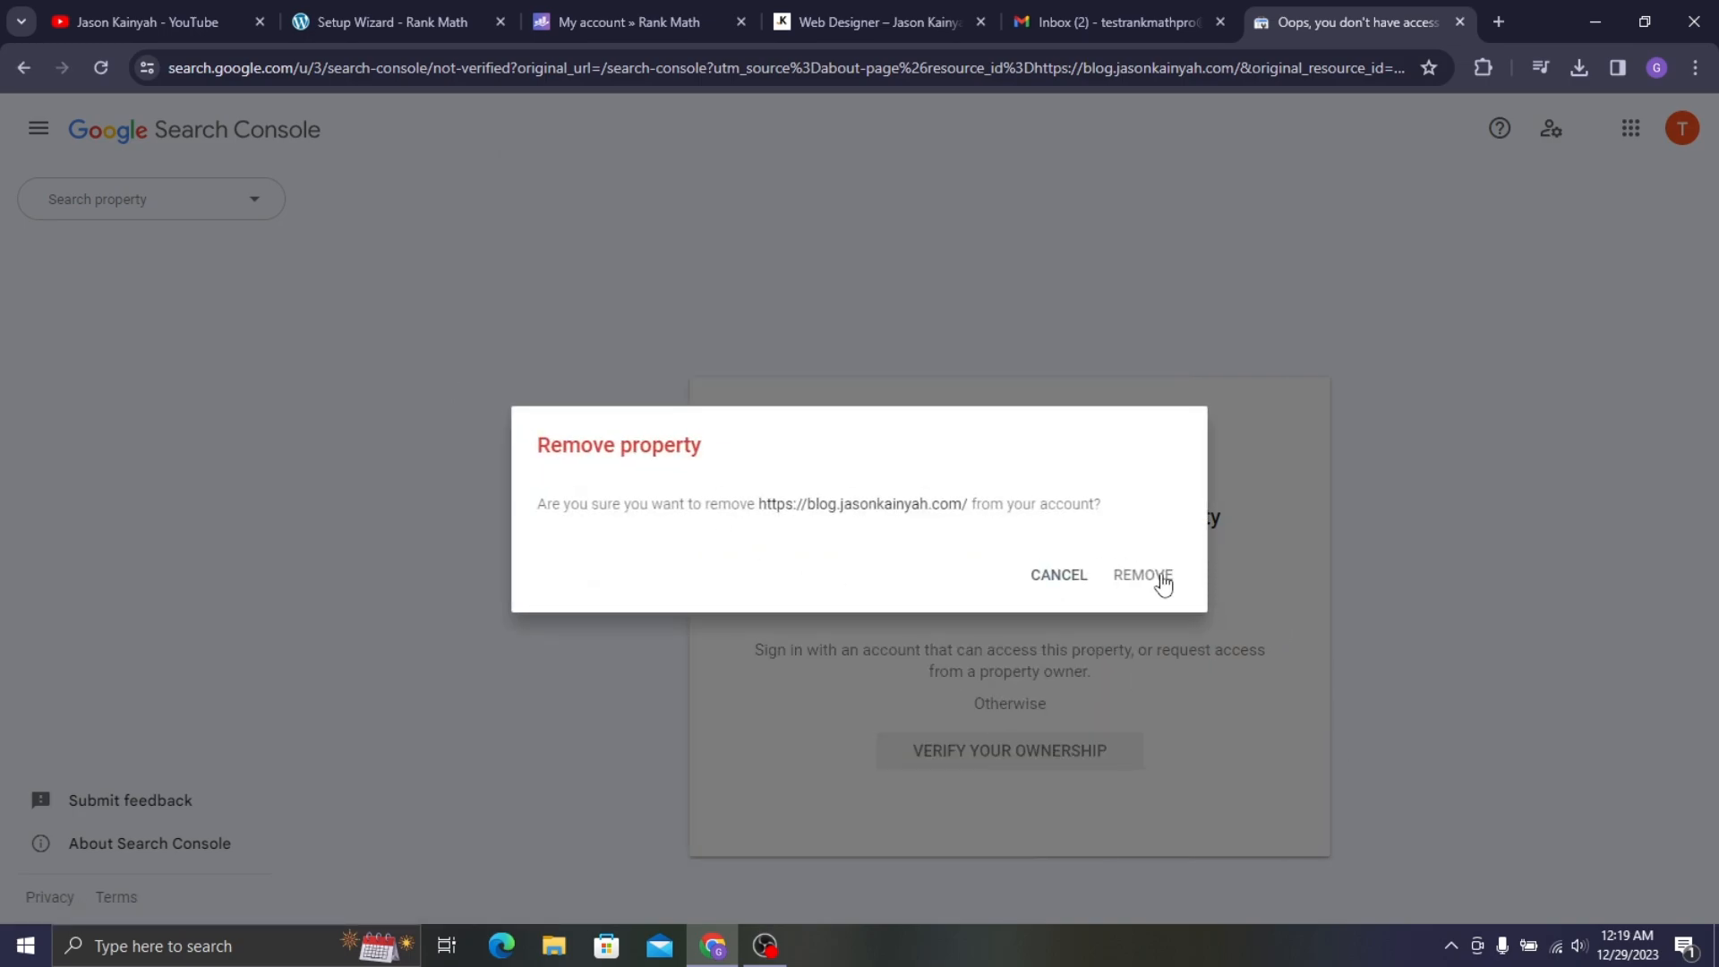
{"action": "left_click", "coordinate": [1161, 580]}
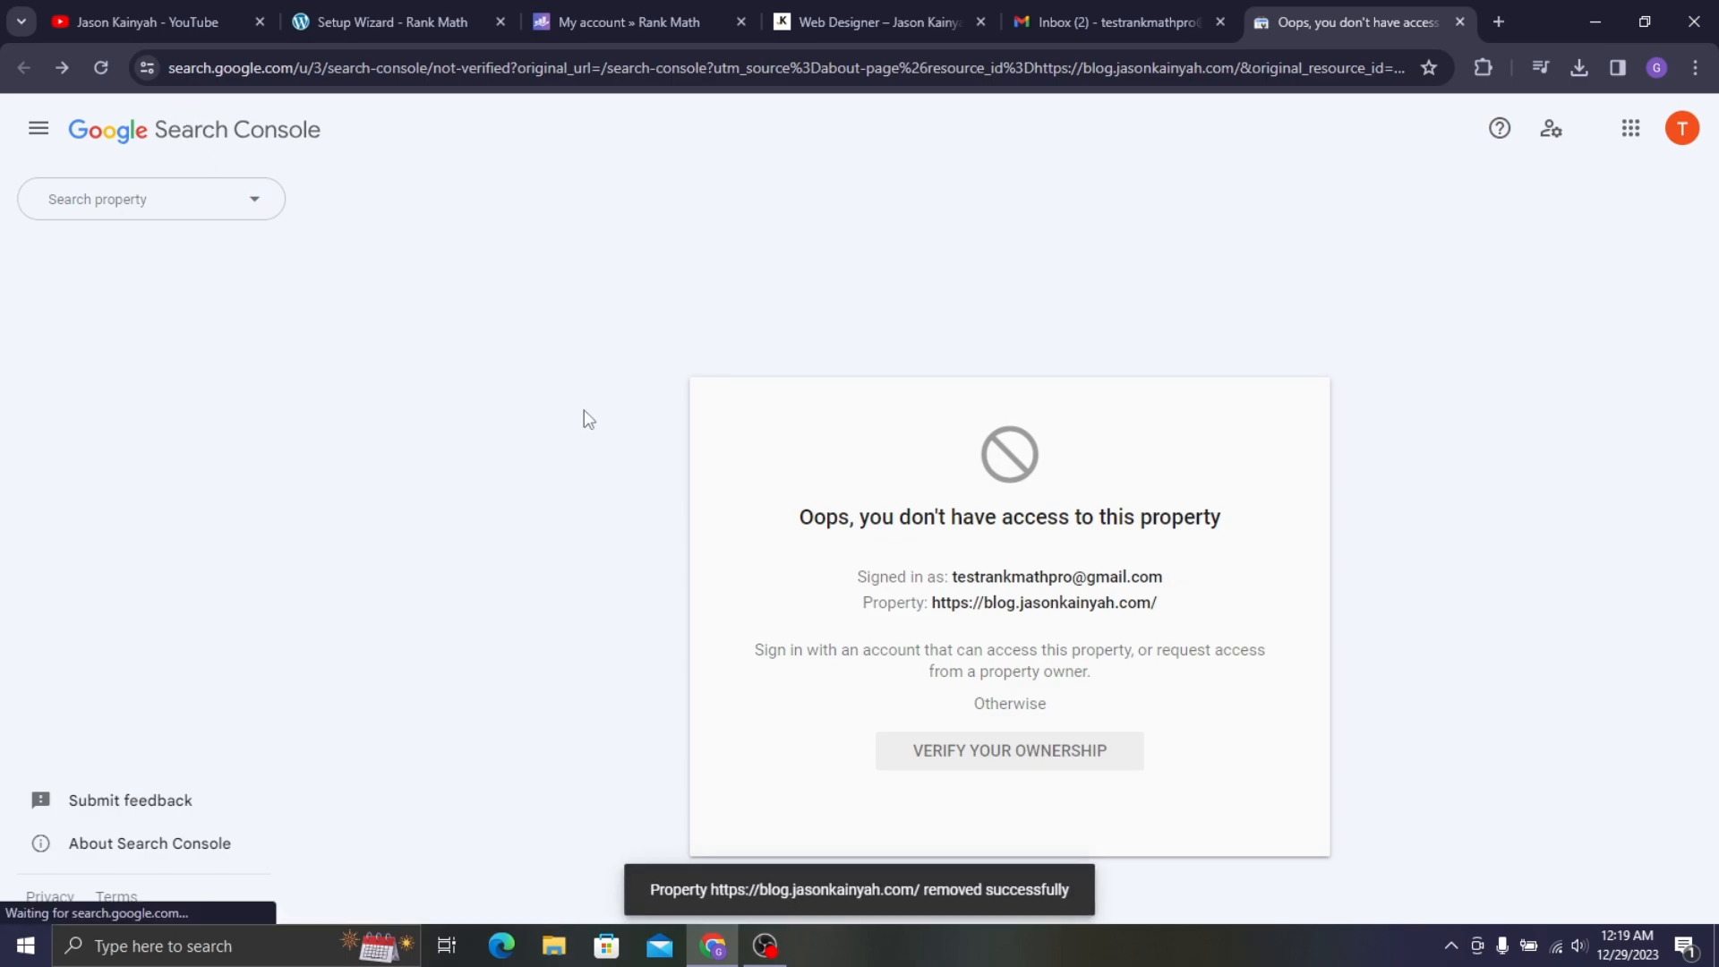
- Add the portfolio site's address, copied from the wizard, as a URL-prefix Search Console property
{"action": "left_click", "coordinate": [106, 208]}
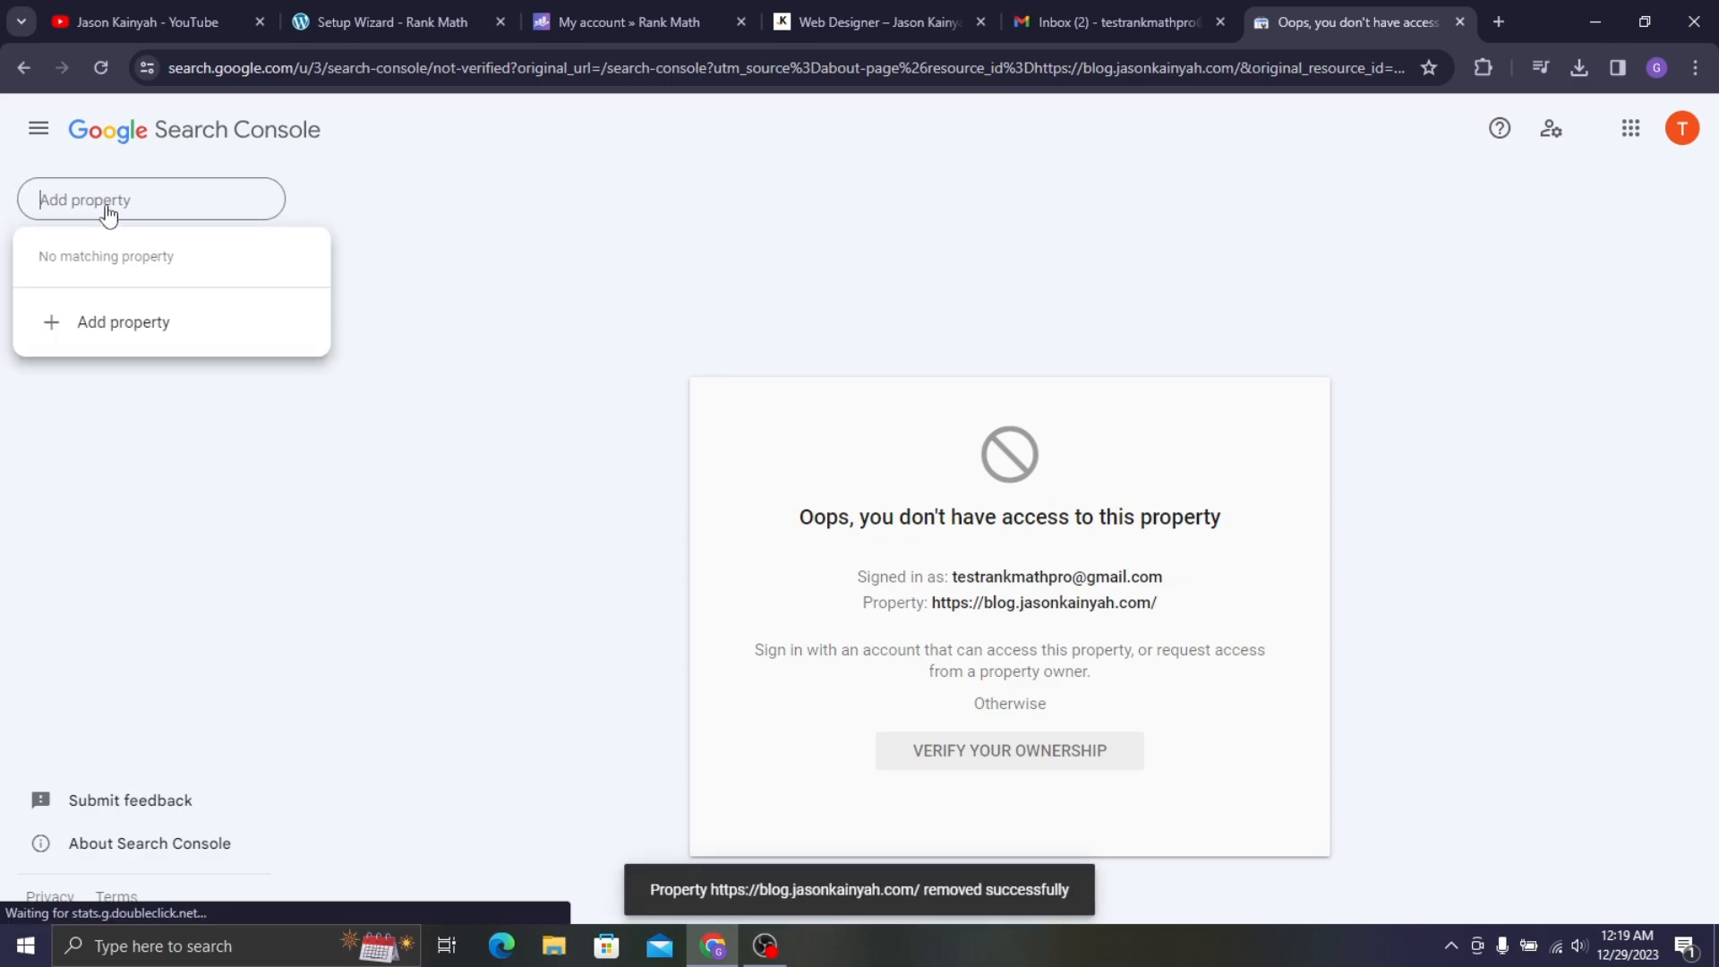
{"action": "left_click", "coordinate": [105, 324]}
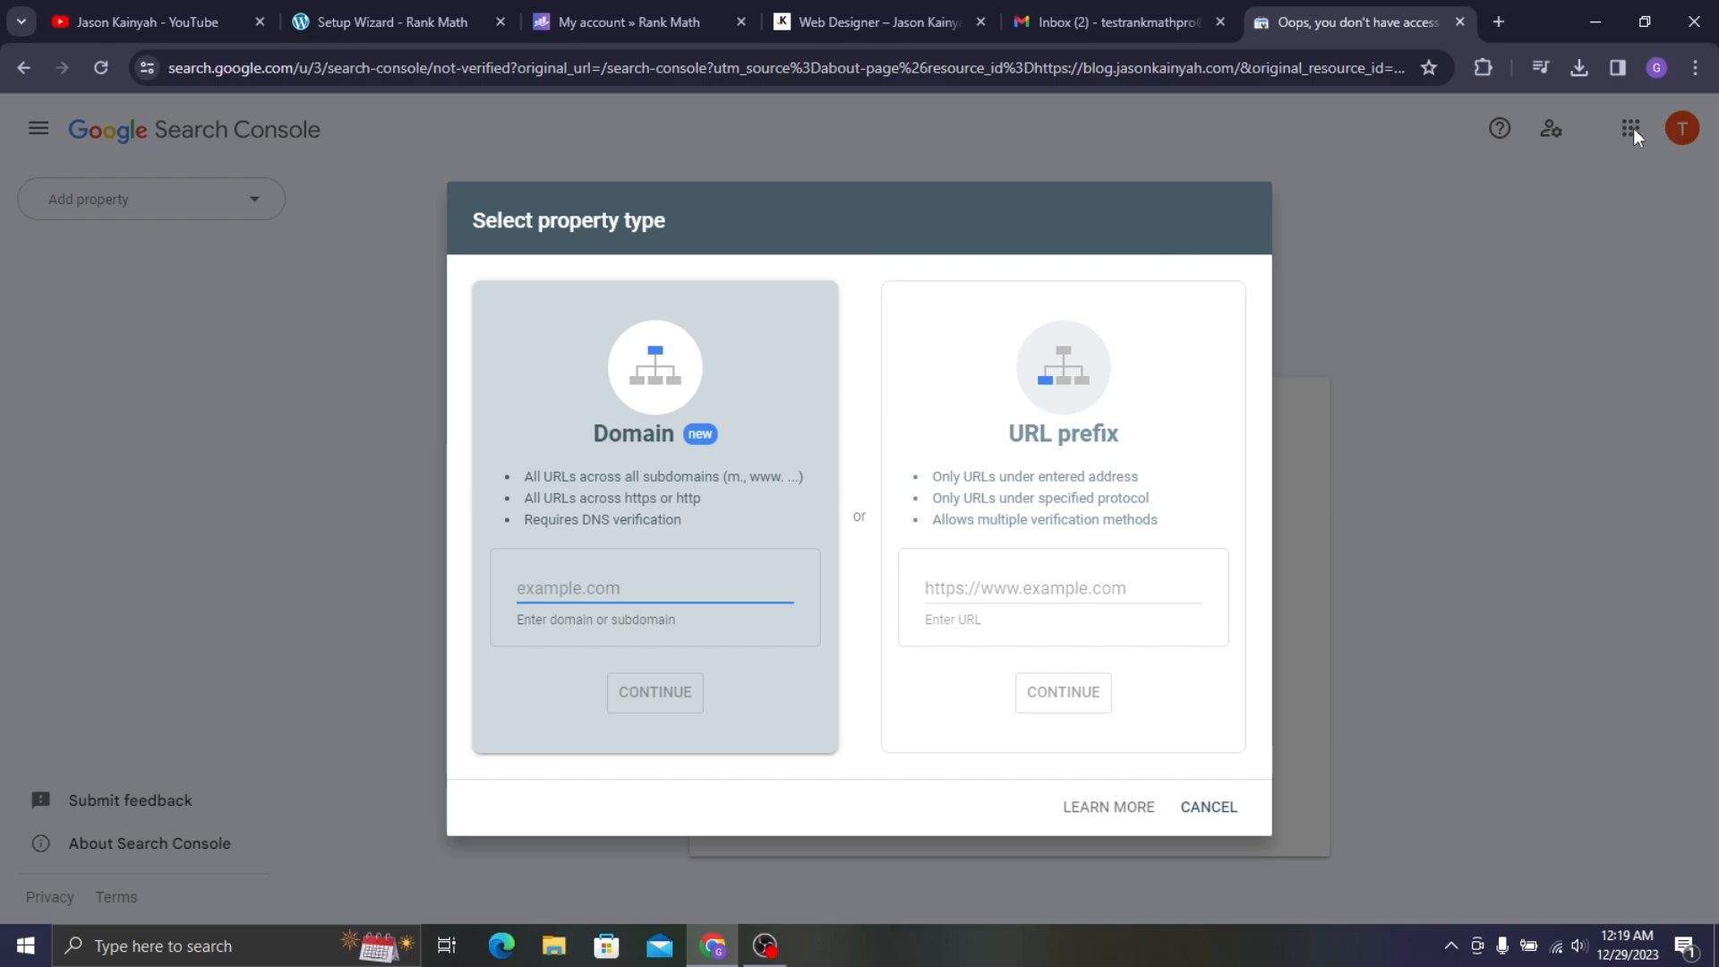
{"action": "left_click", "coordinate": [1039, 413]}
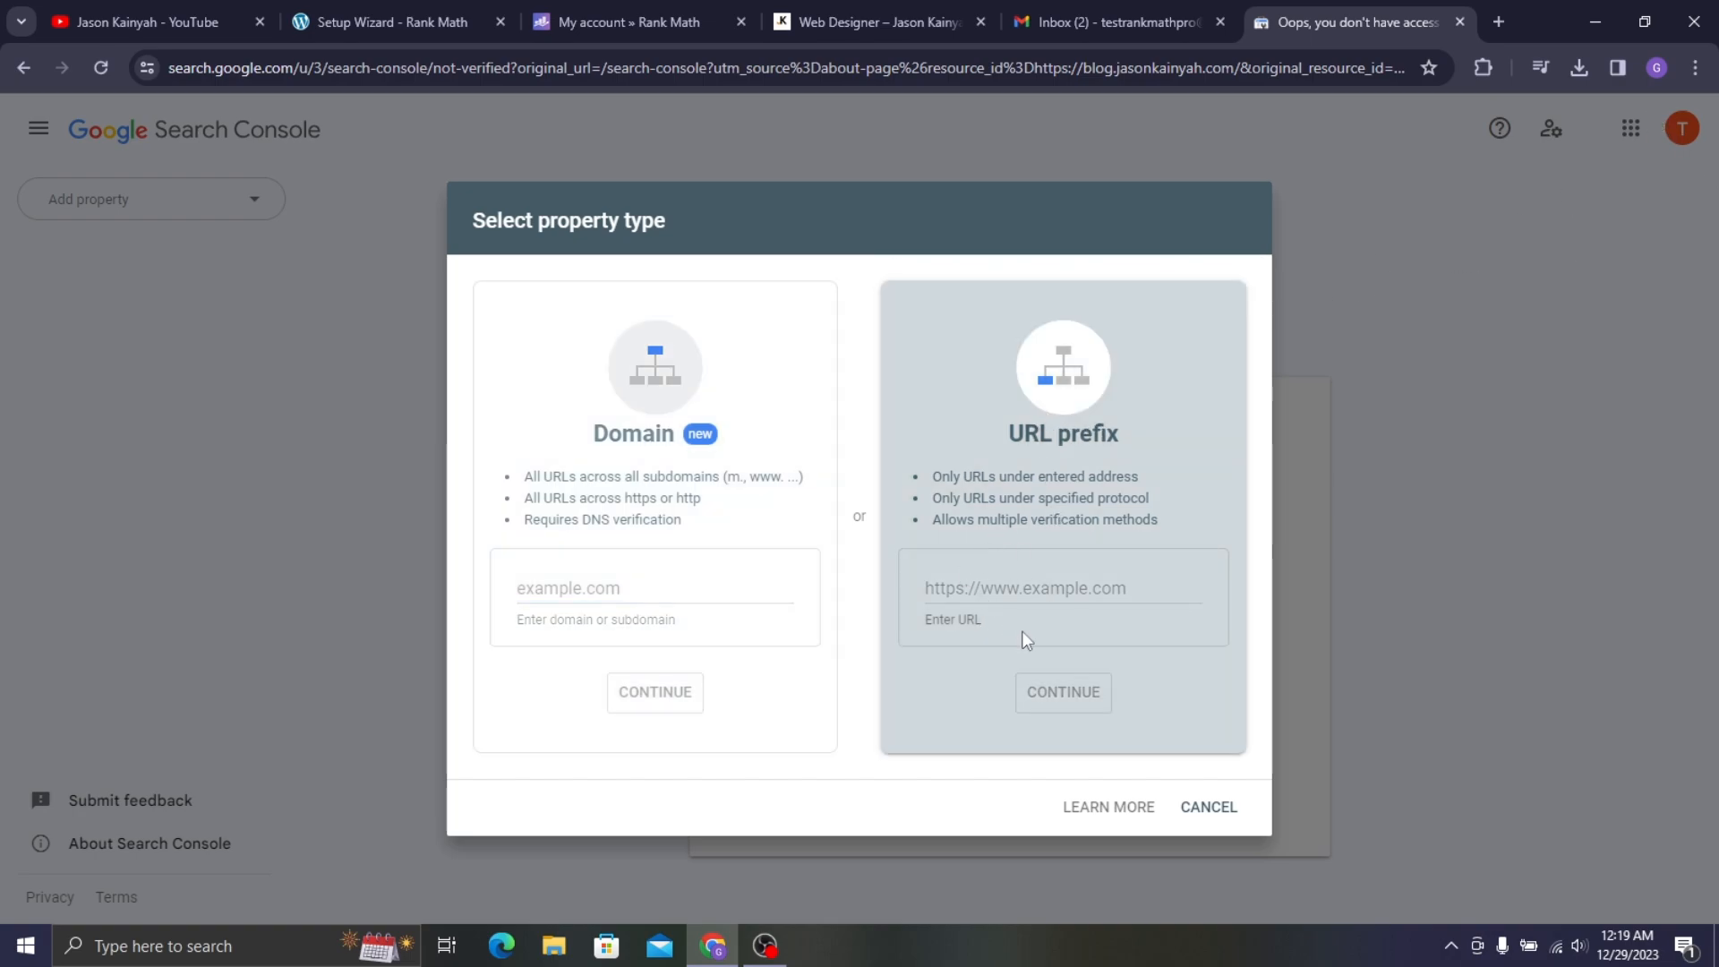
{"action": "left_click", "coordinate": [443, 3]}
{"action": "left_click", "coordinate": [325, 67]}
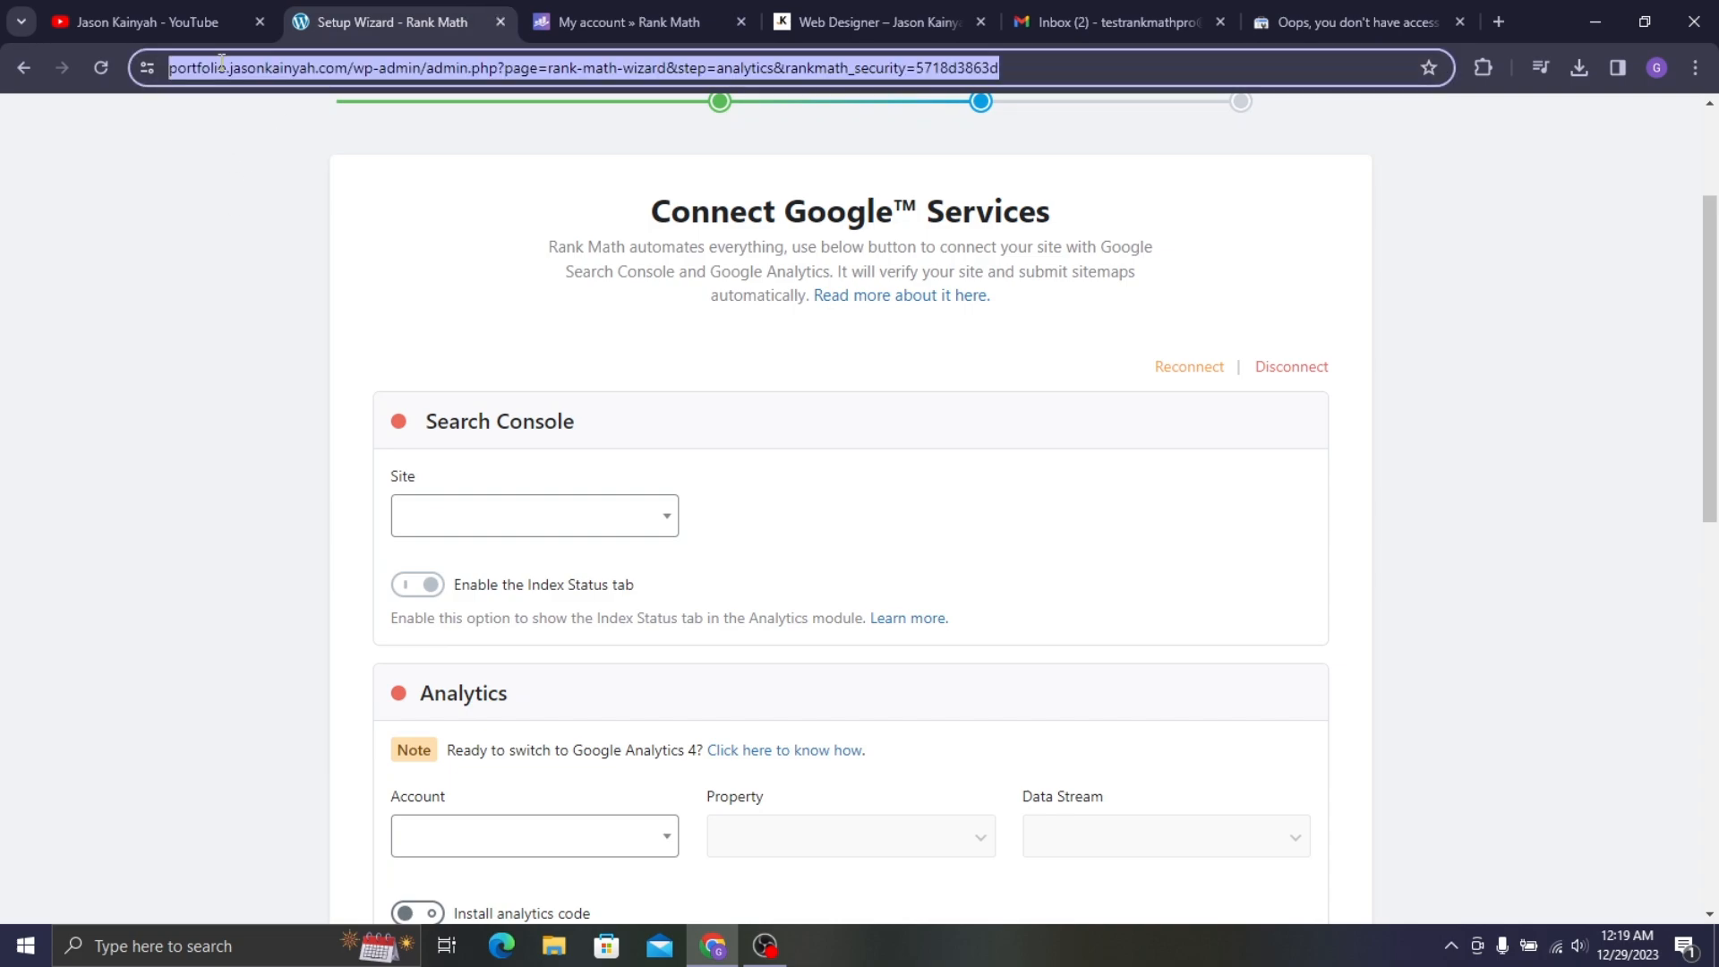
{"action": "left_click", "coordinate": [376, 70]}
{"action": "left_click_drag", "start_coordinate": [397, 71], "coordinate": [149, 75]}
{"action": "key", "text": "ctrl+c"}
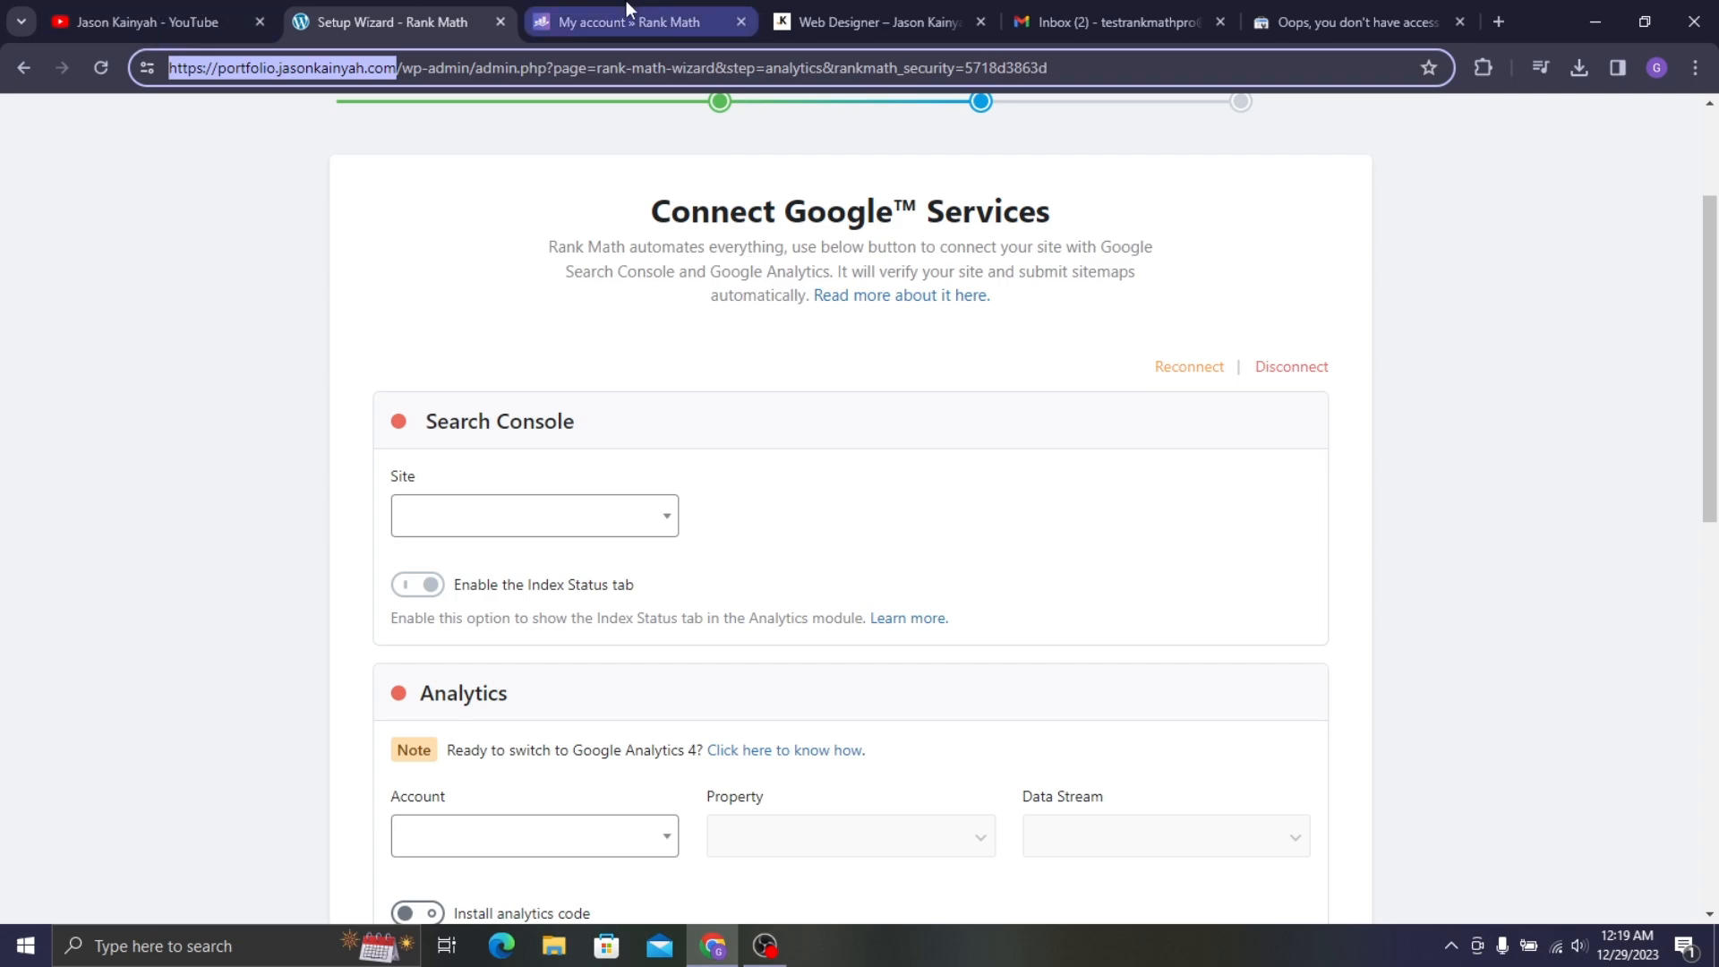
{"action": "left_click", "coordinate": [1343, 13]}
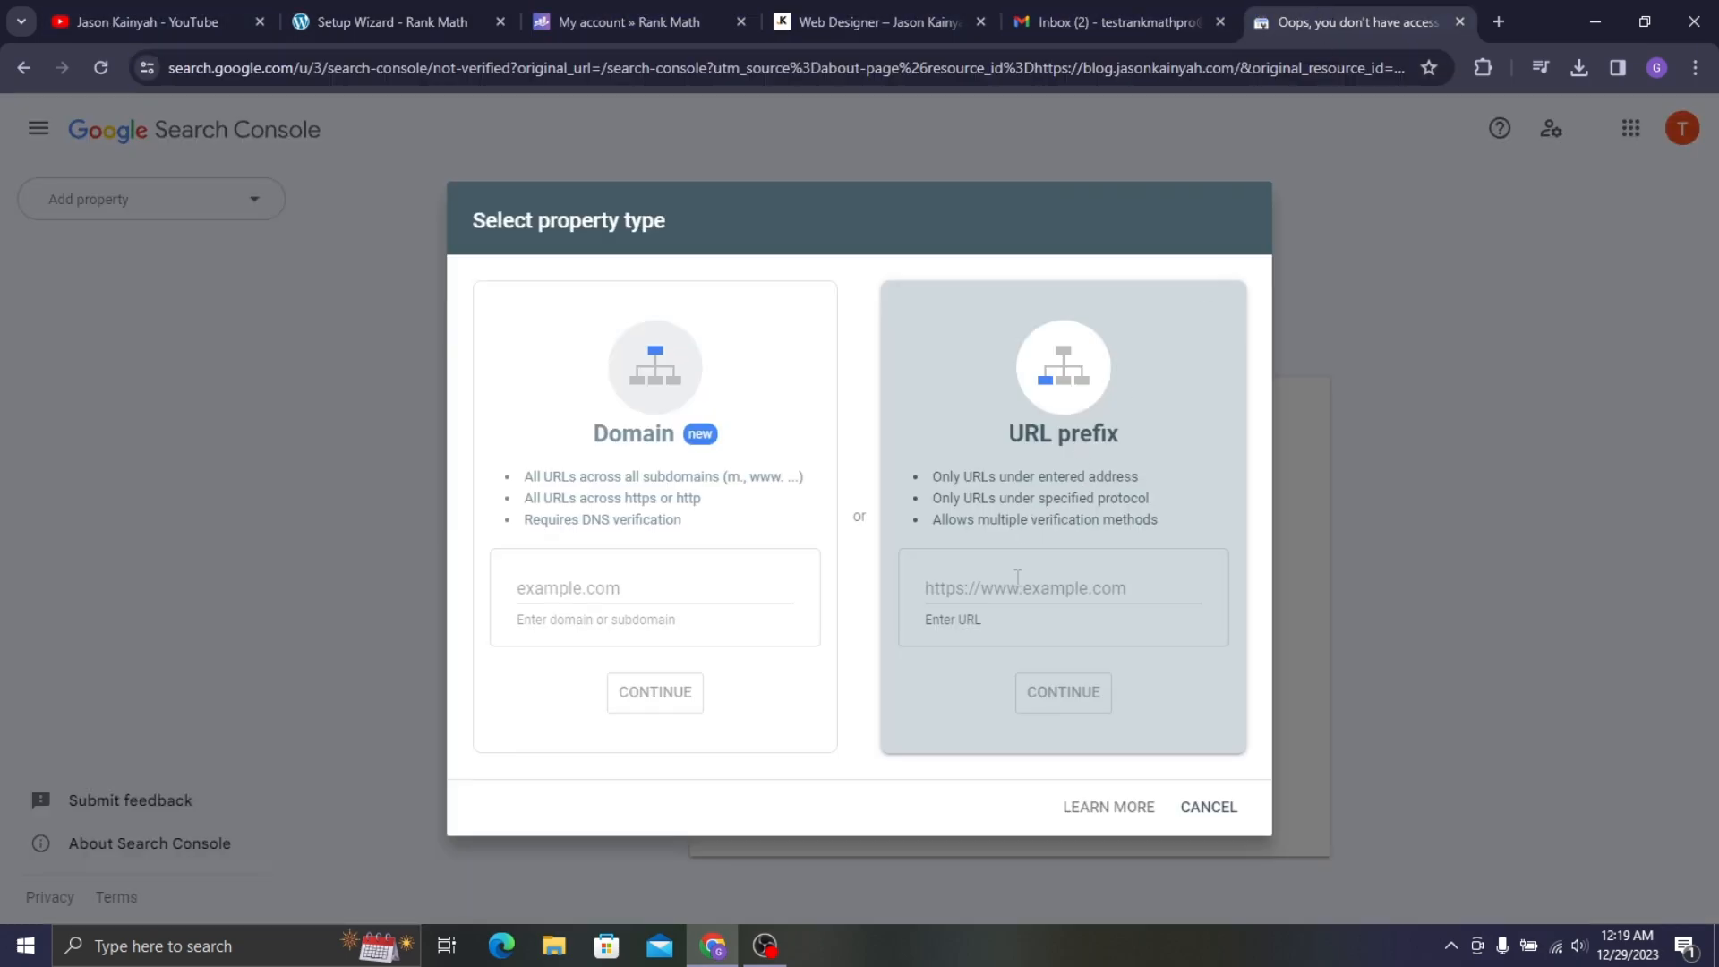
{"action": "key", "text": "ctrl+v"}
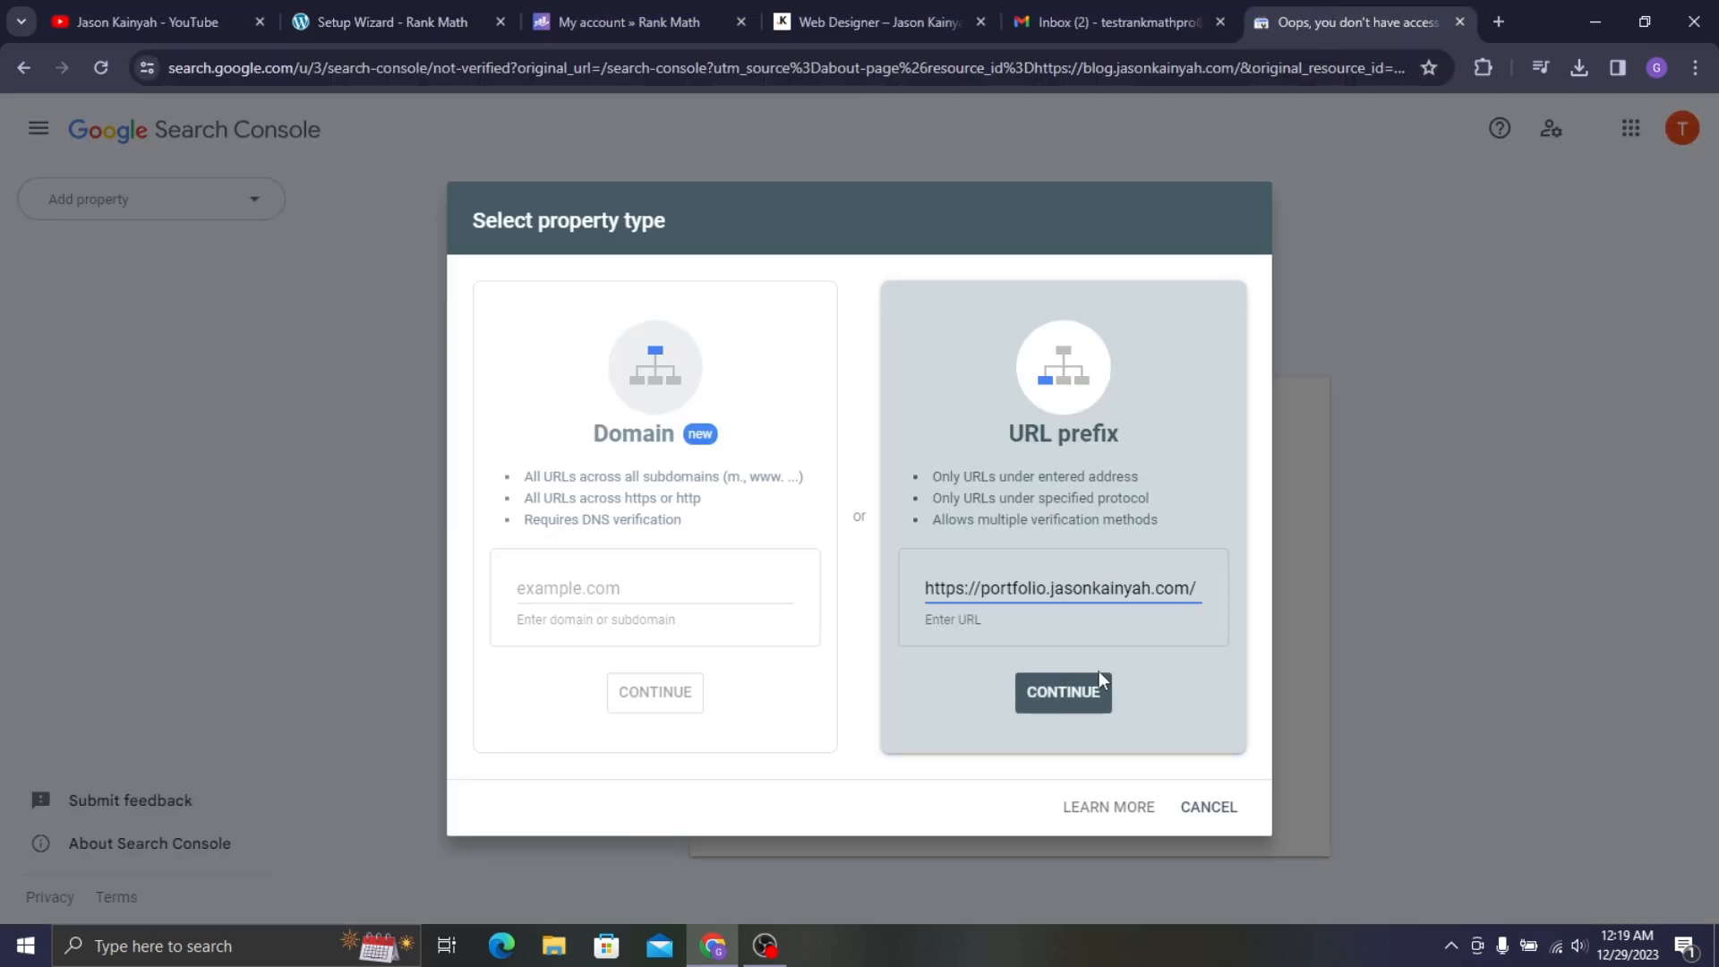
{"action": "left_click", "coordinate": [1089, 695]}
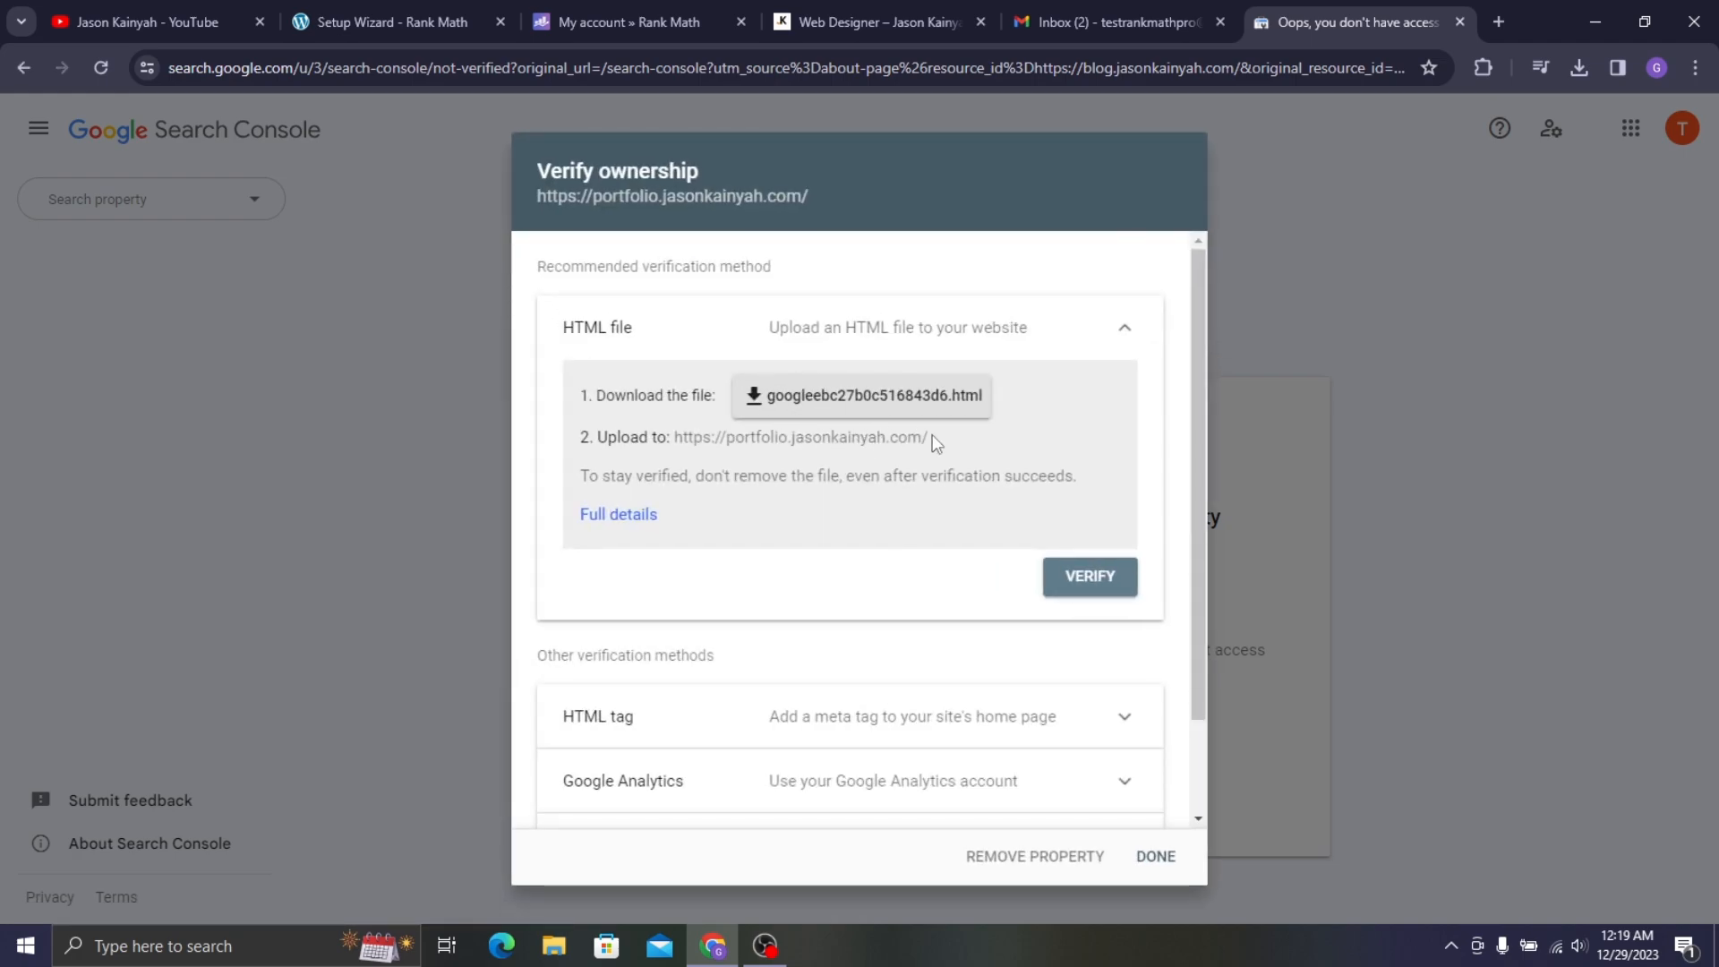
- Go back to the Rank Math account page
{"action": "scroll", "coordinate": [806, 439], "scroll_direction": "down", "scroll_amount": 2}
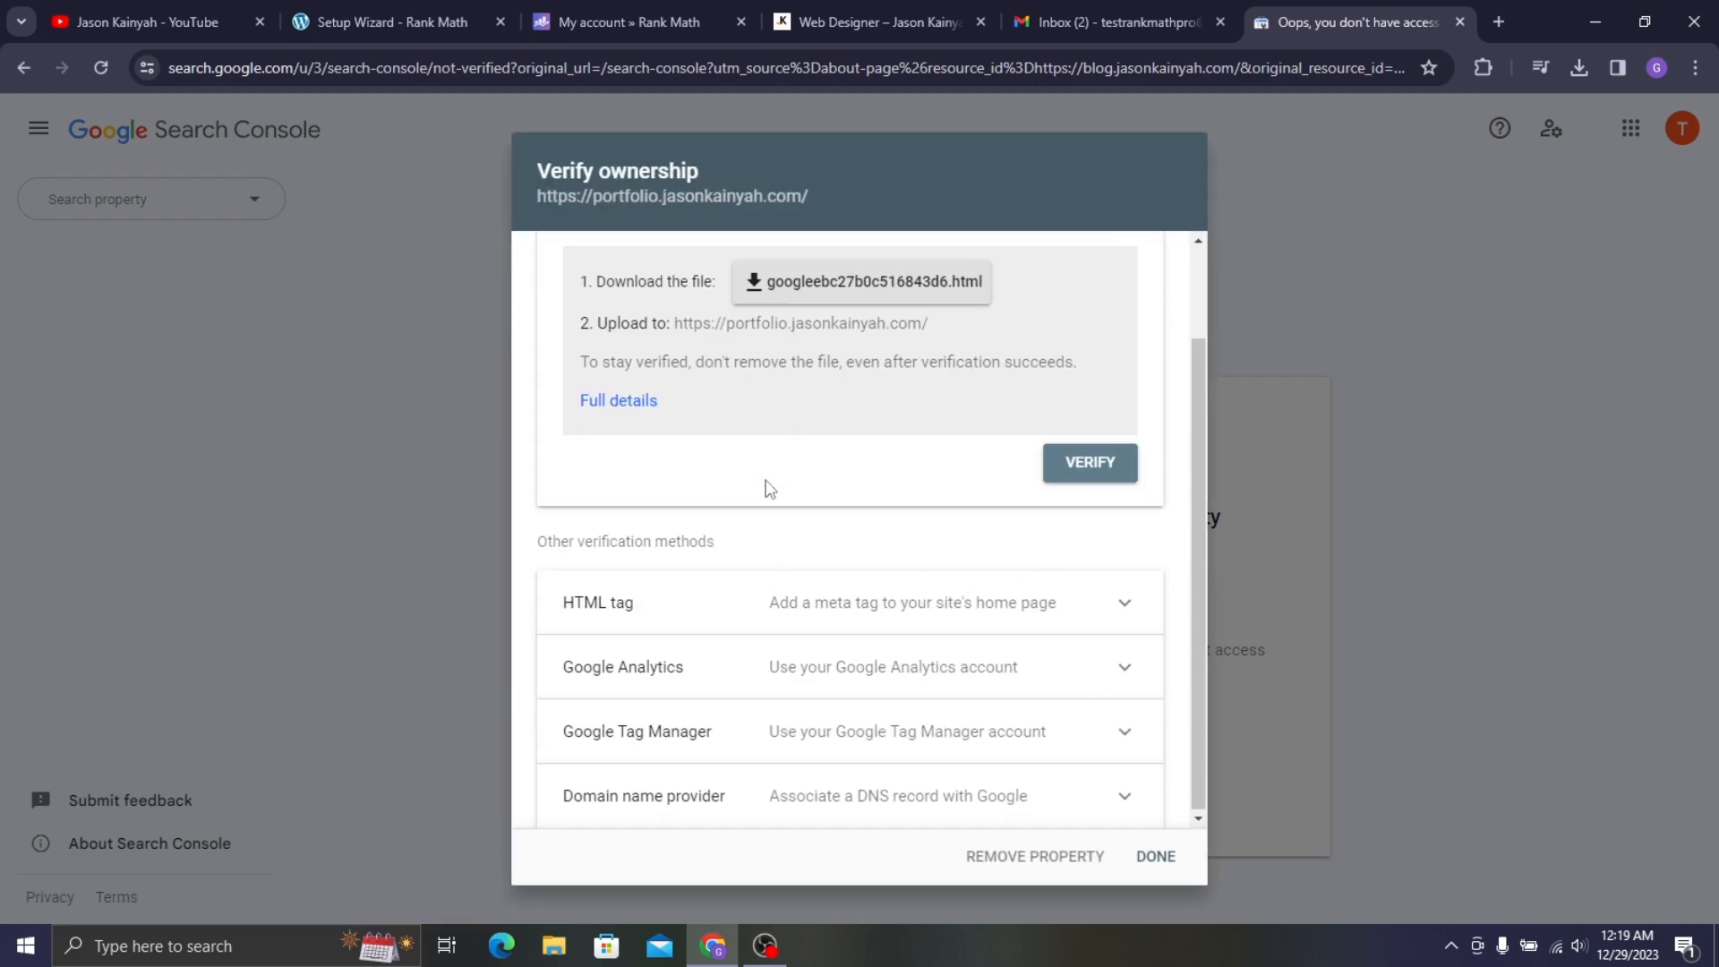
{"action": "left_click", "coordinate": [445, 7]}
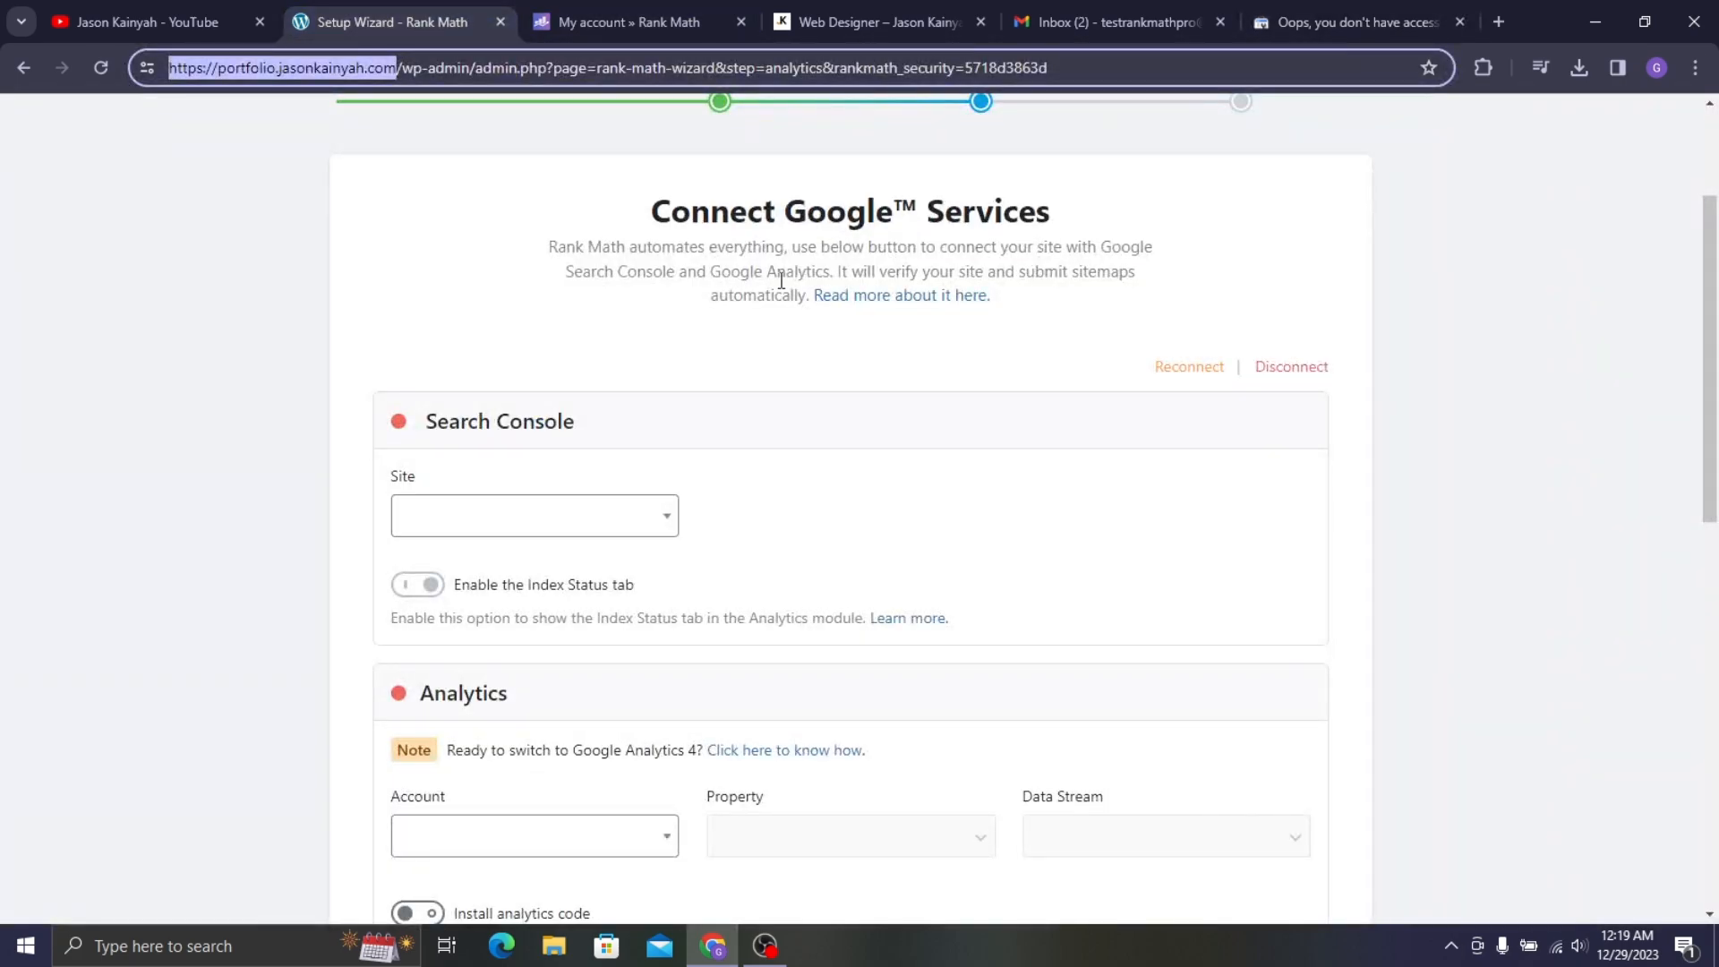
{"action": "left_click", "coordinate": [627, 22]}
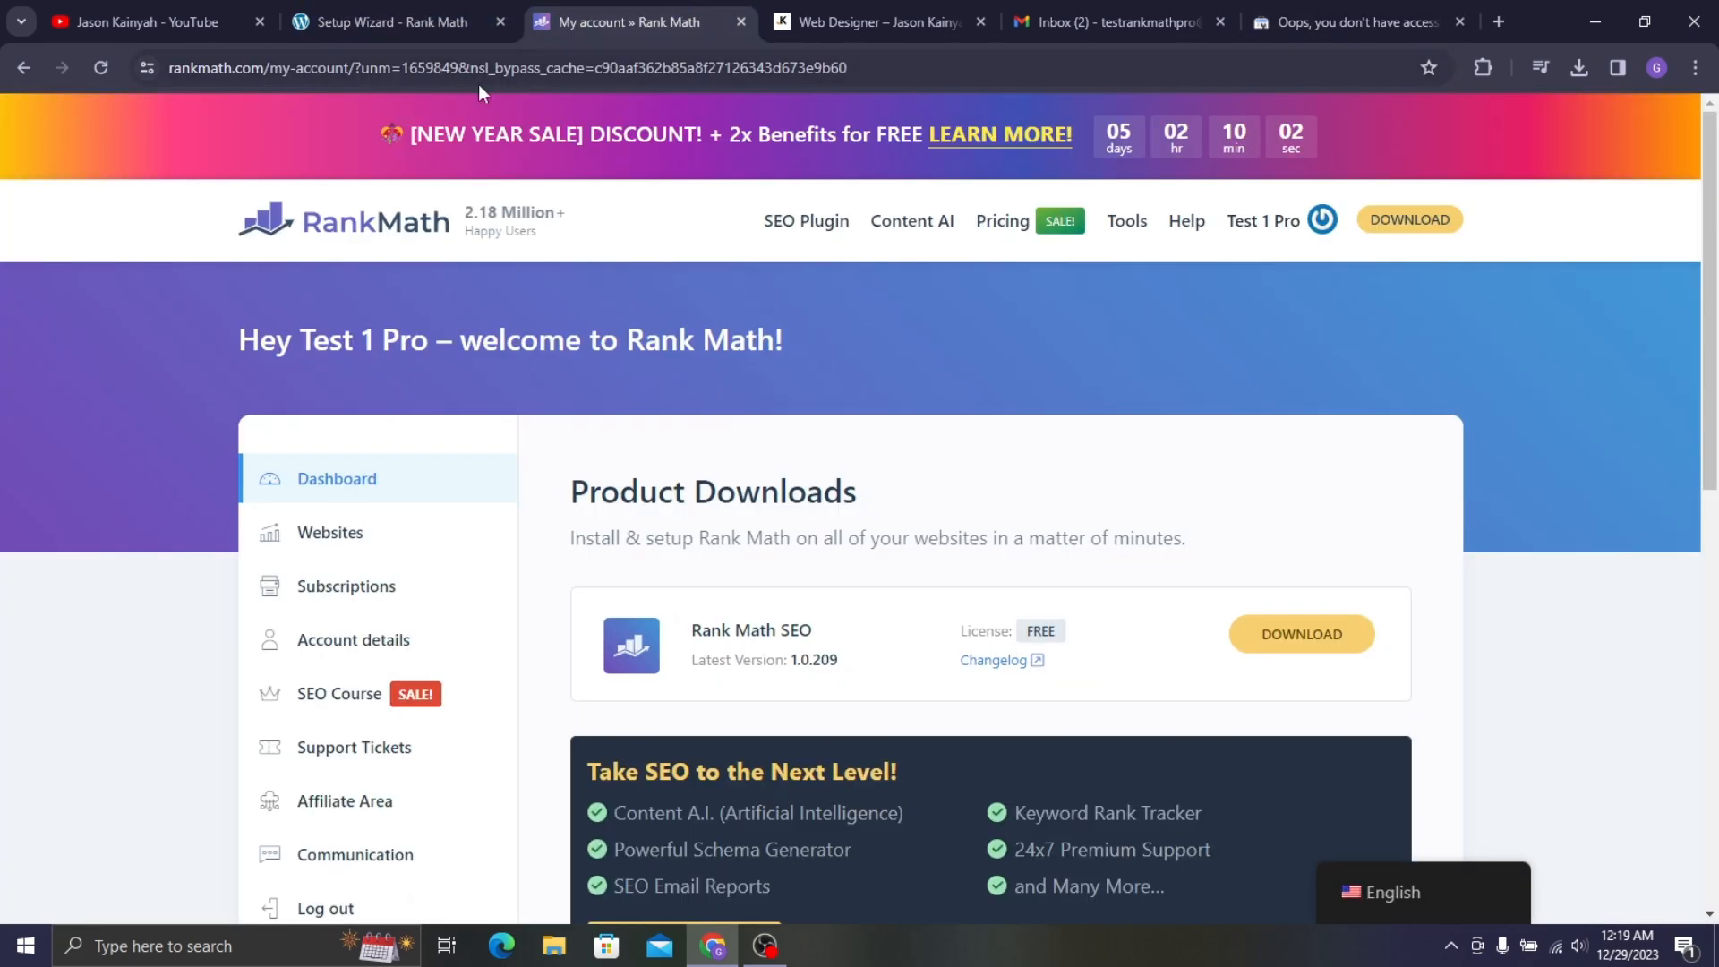
- Close the account page and open Rank Math's General Settings at Webmaster Tools
{"action": "left_click", "coordinate": [742, 22]}
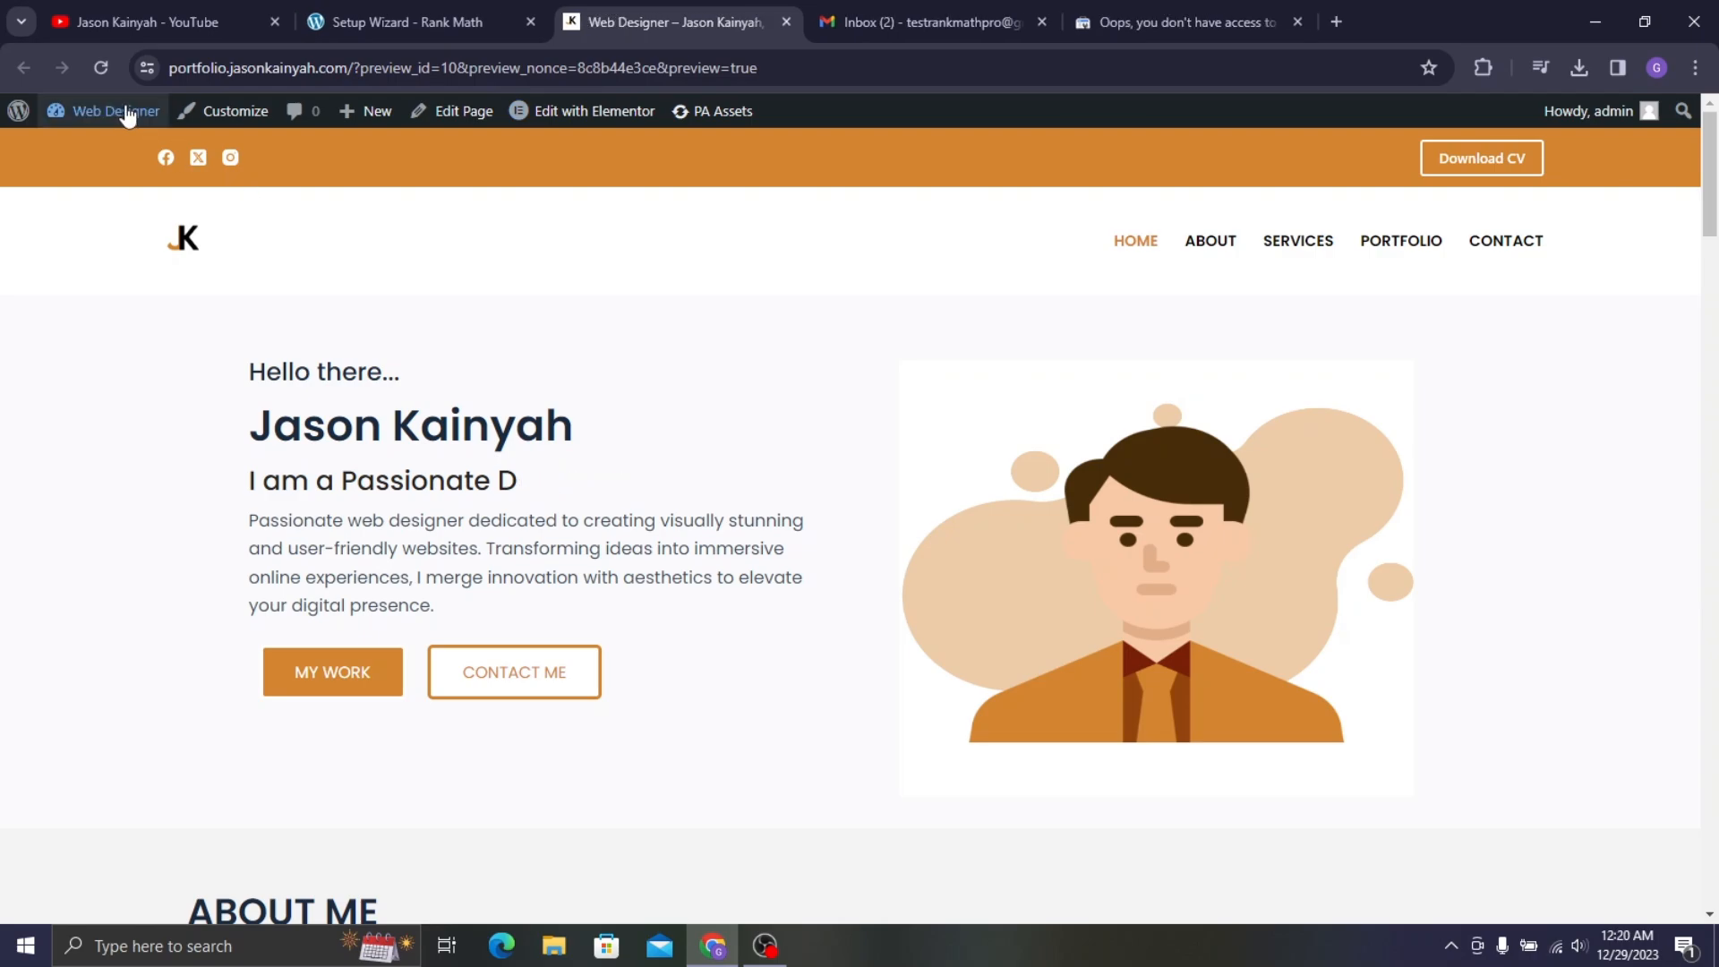
{"action": "mouse_move", "coordinate": [126, 111]}
{"action": "left_click", "coordinate": [114, 149]}
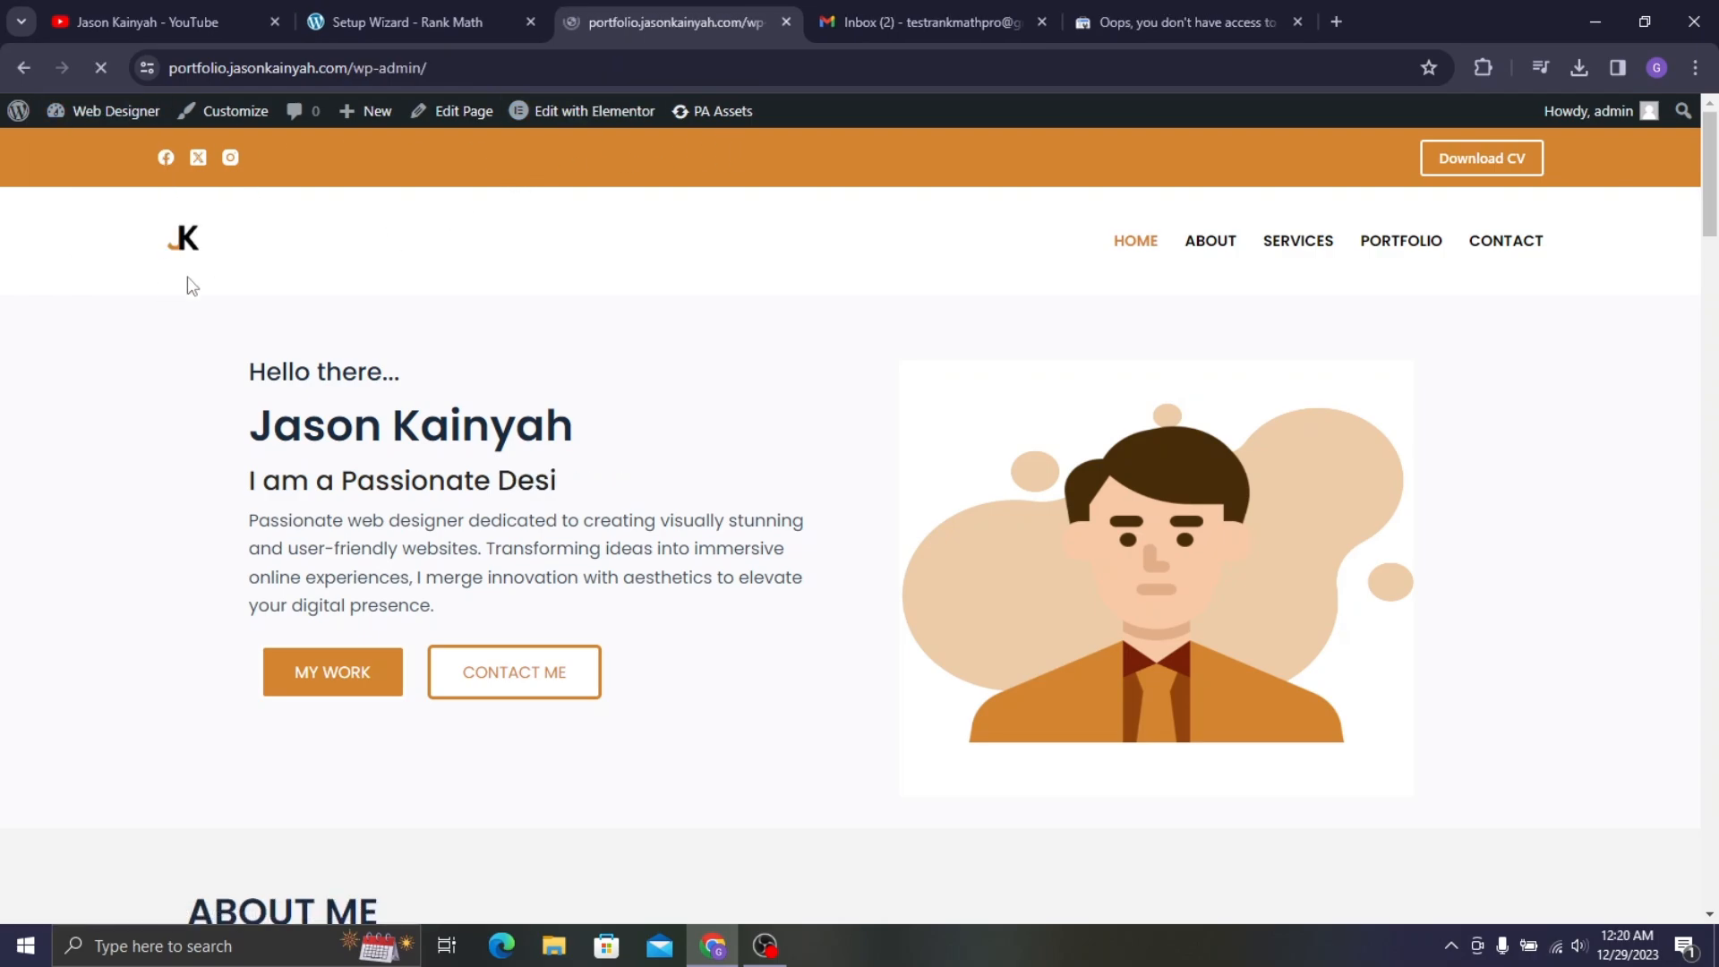
{"action": "scroll", "coordinate": [128, 499], "scroll_direction": "down", "scroll_amount": 2}
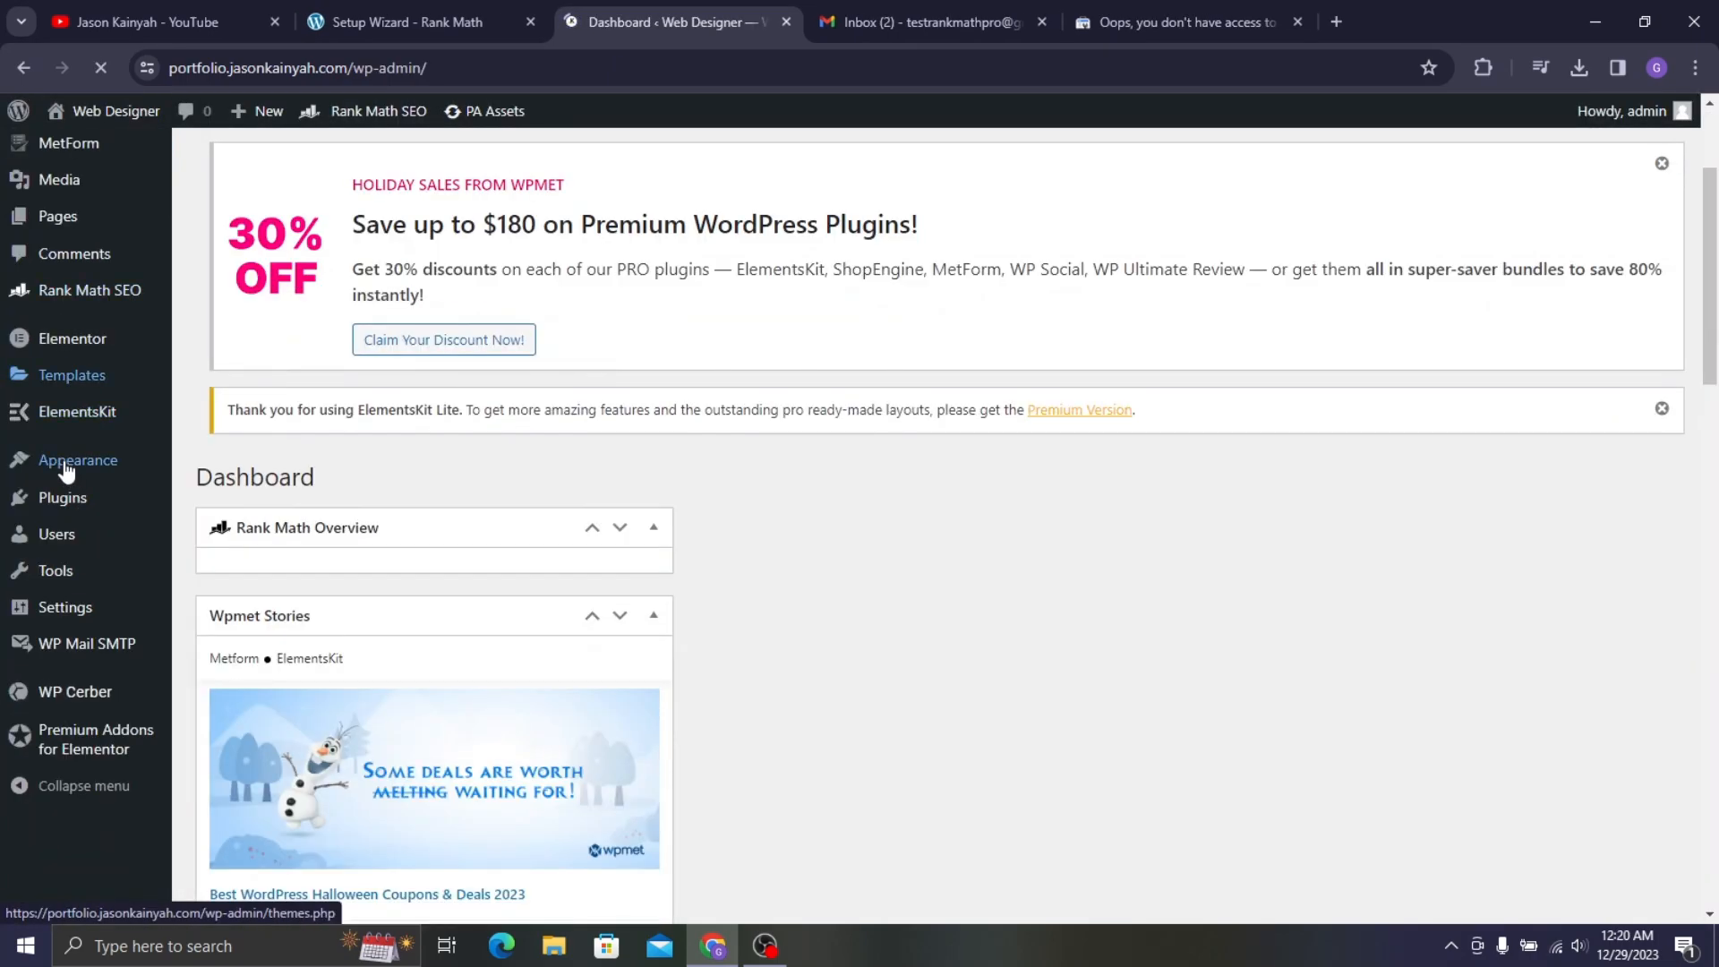
{"action": "mouse_move", "coordinate": [89, 400]}
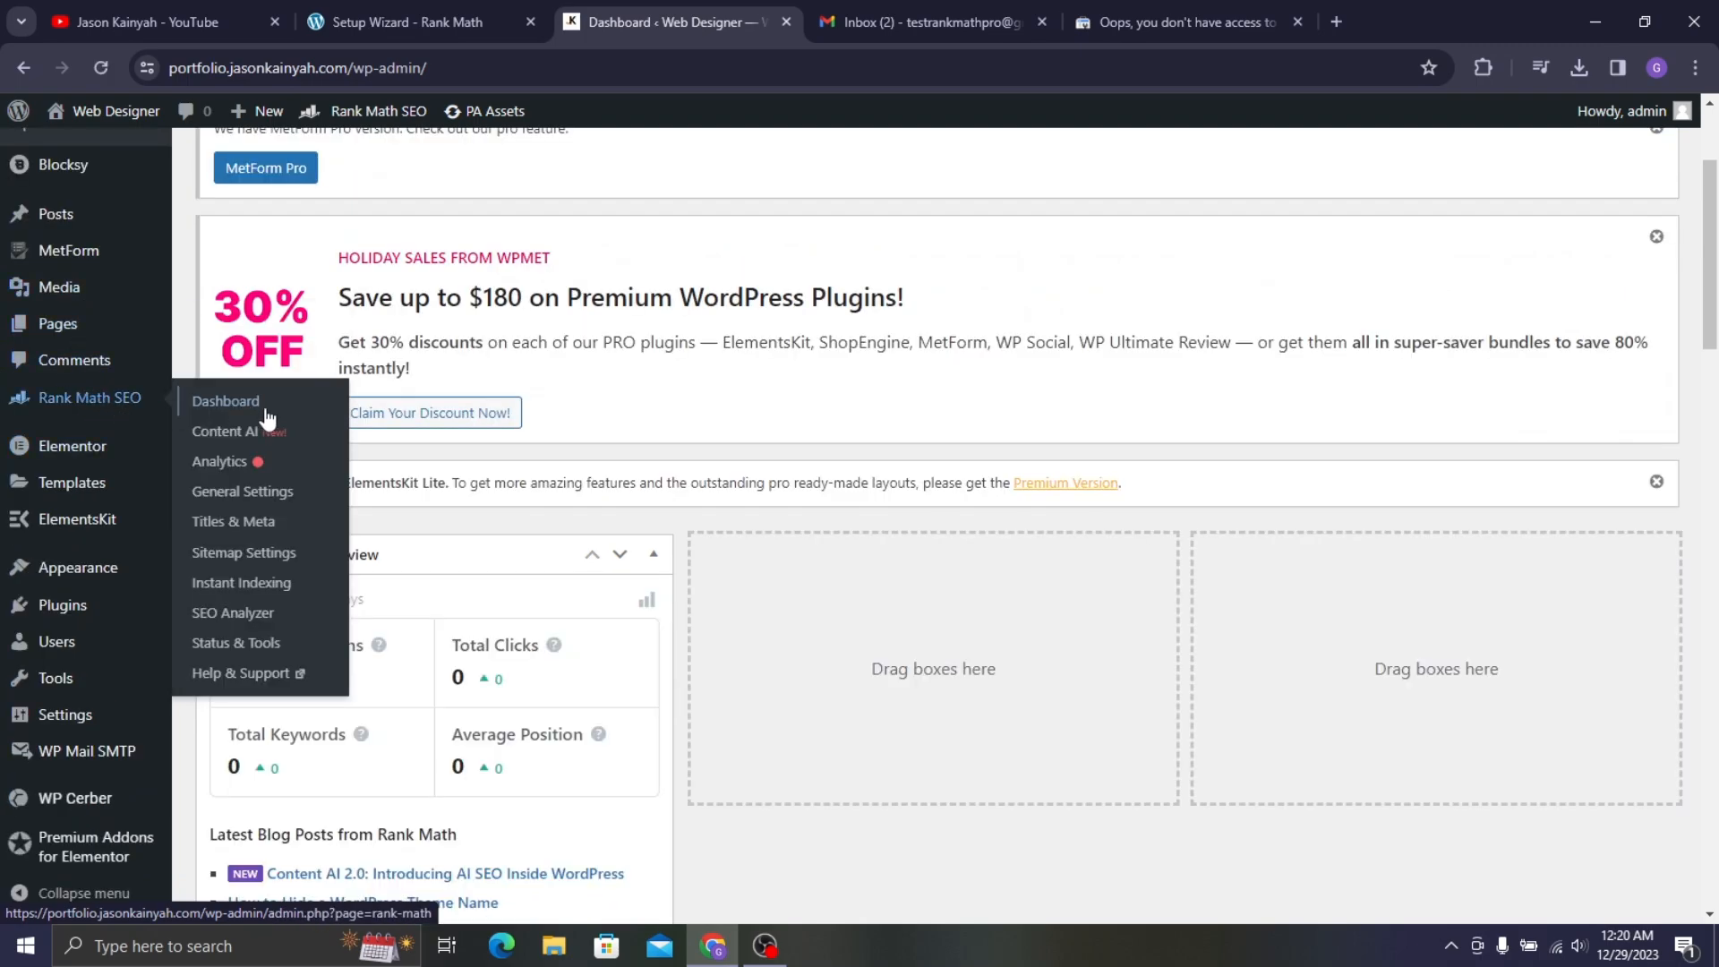
{"action": "left_click", "coordinate": [271, 495]}
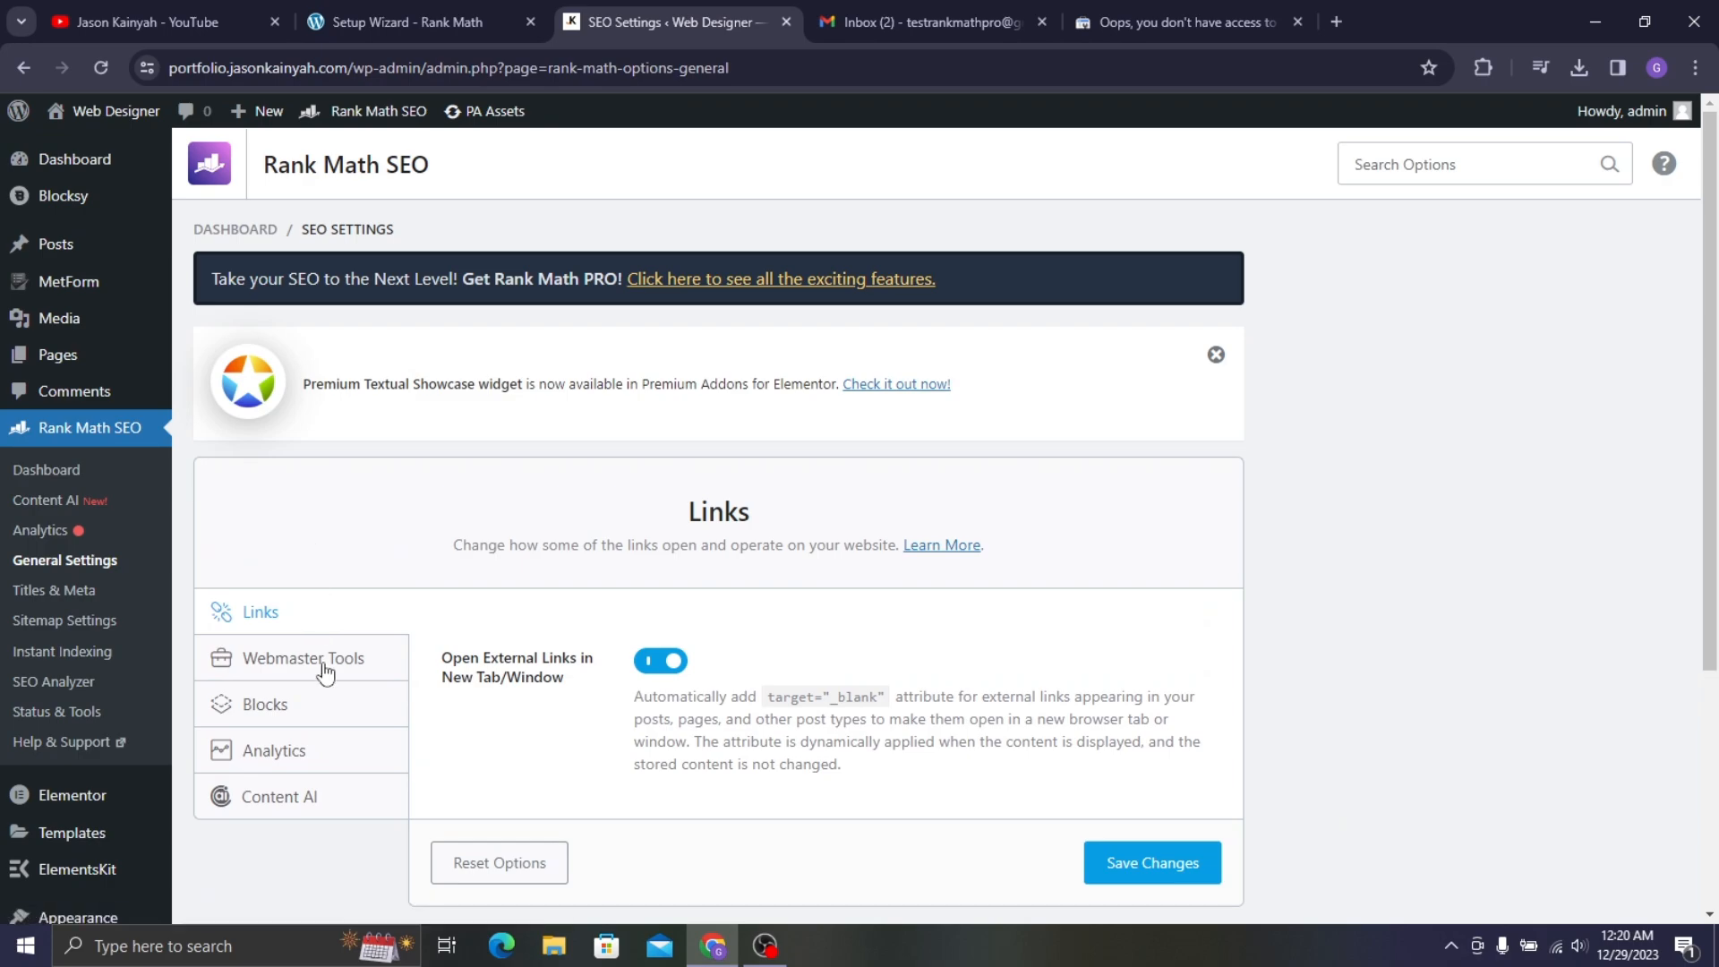
{"action": "left_click", "coordinate": [328, 672]}
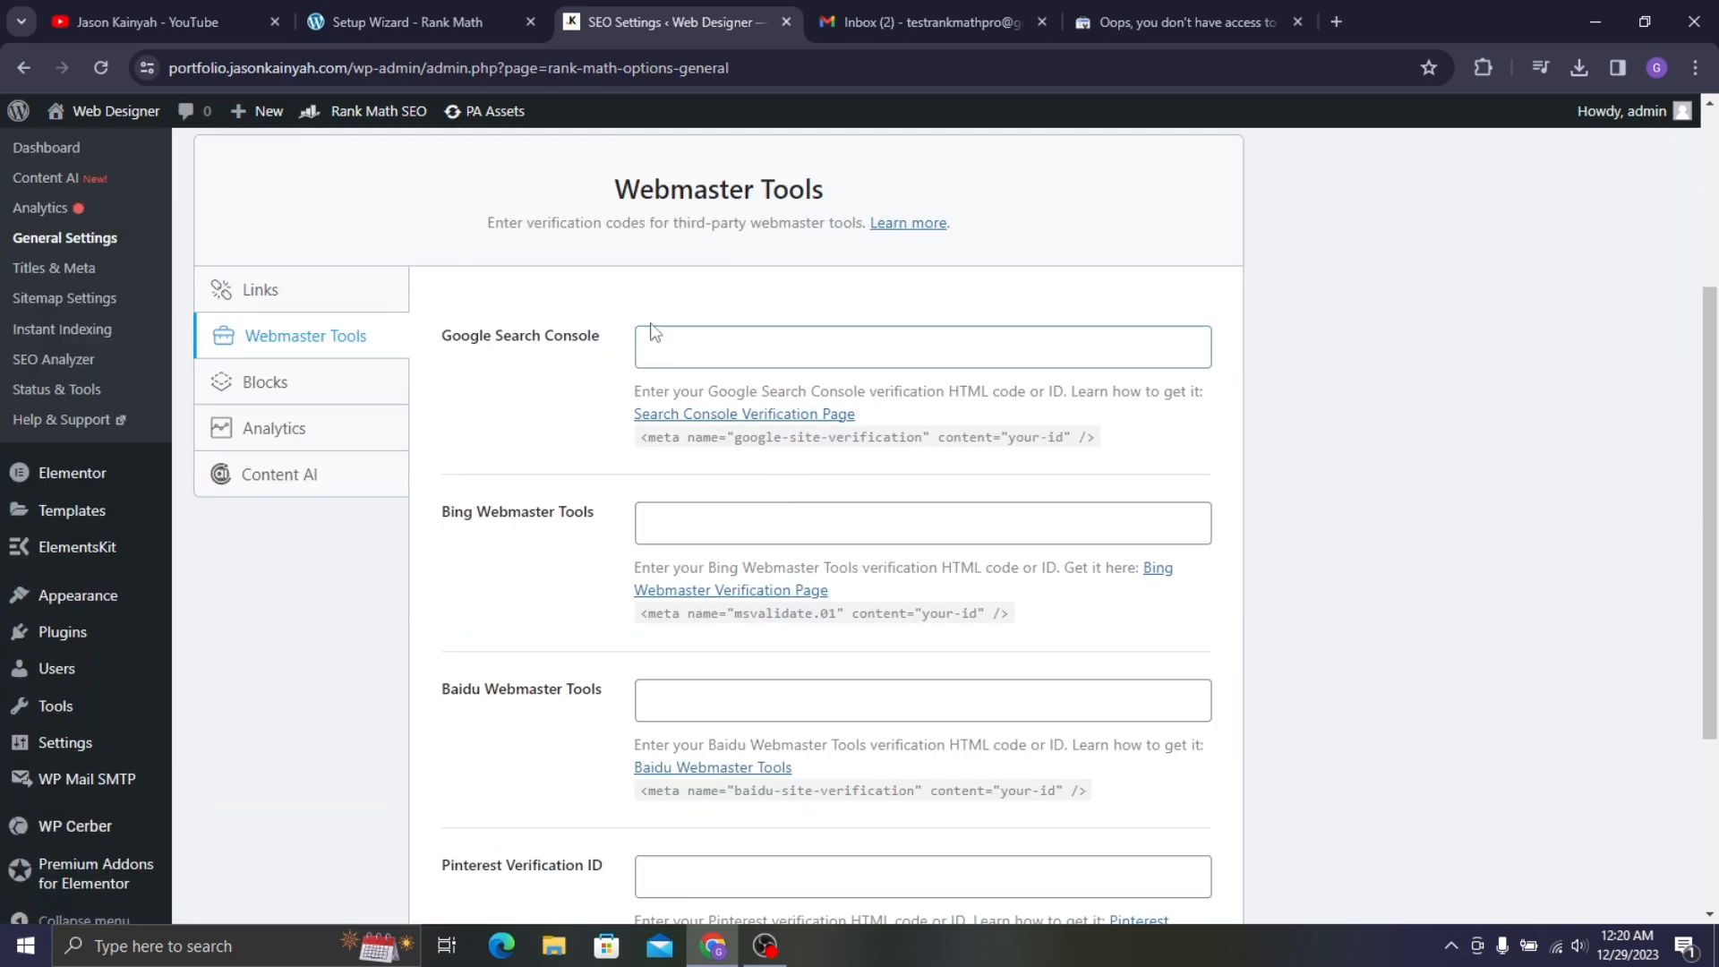
- Read Rank Math's Search Console verification guide, then return to the ownership check
{"action": "left_click", "coordinate": [693, 414]}
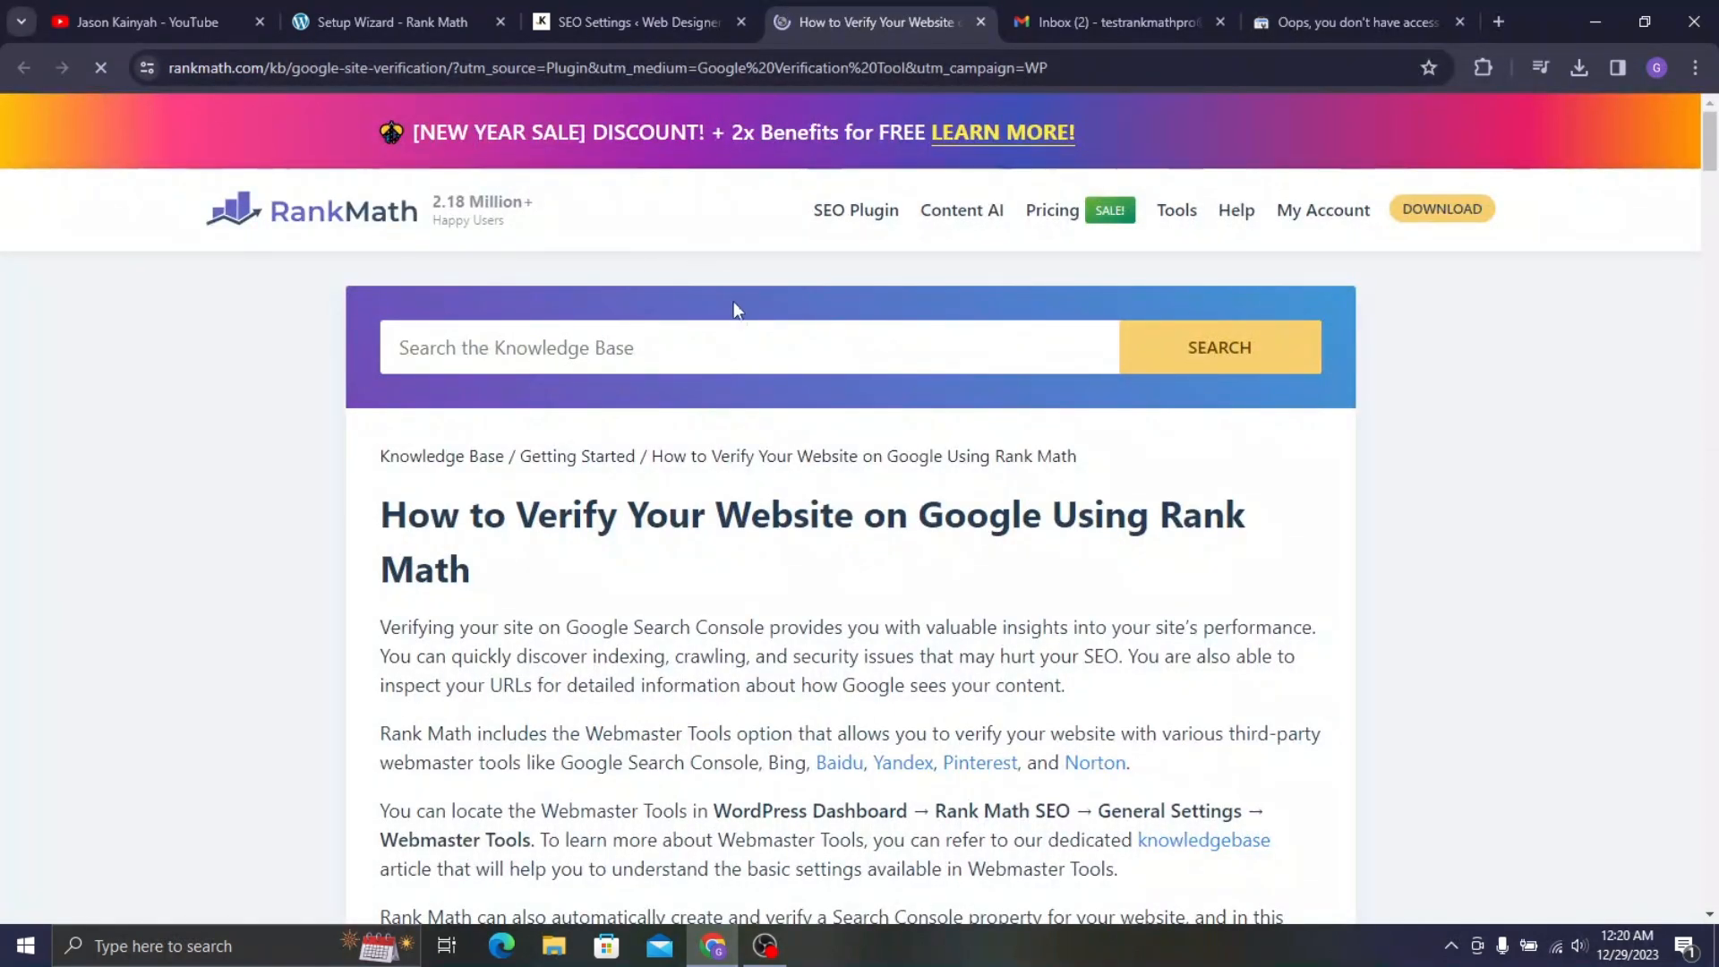
{"action": "scroll", "coordinate": [761, 292], "scroll_direction": "down", "scroll_amount": 6}
{"action": "scroll", "coordinate": [760, 293], "scroll_direction": "down", "scroll_amount": 20}
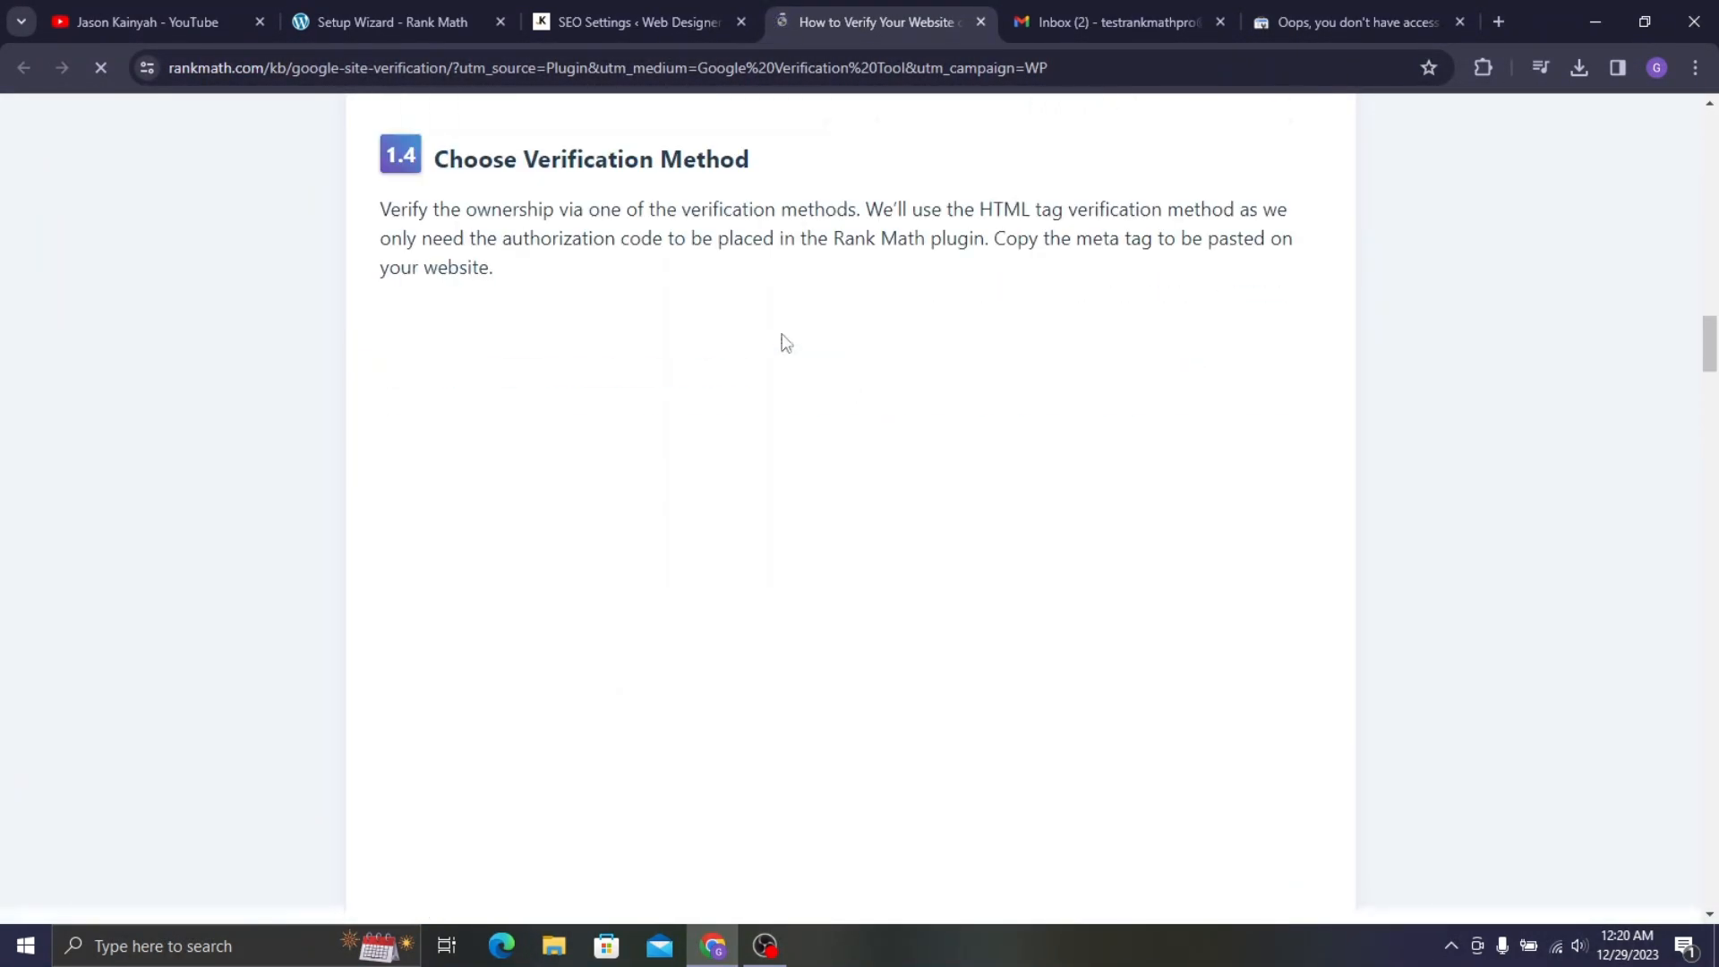
{"action": "scroll", "coordinate": [779, 340], "scroll_direction": "down", "scroll_amount": 12}
{"action": "scroll", "coordinate": [684, 269], "scroll_direction": "up", "scroll_amount": 5}
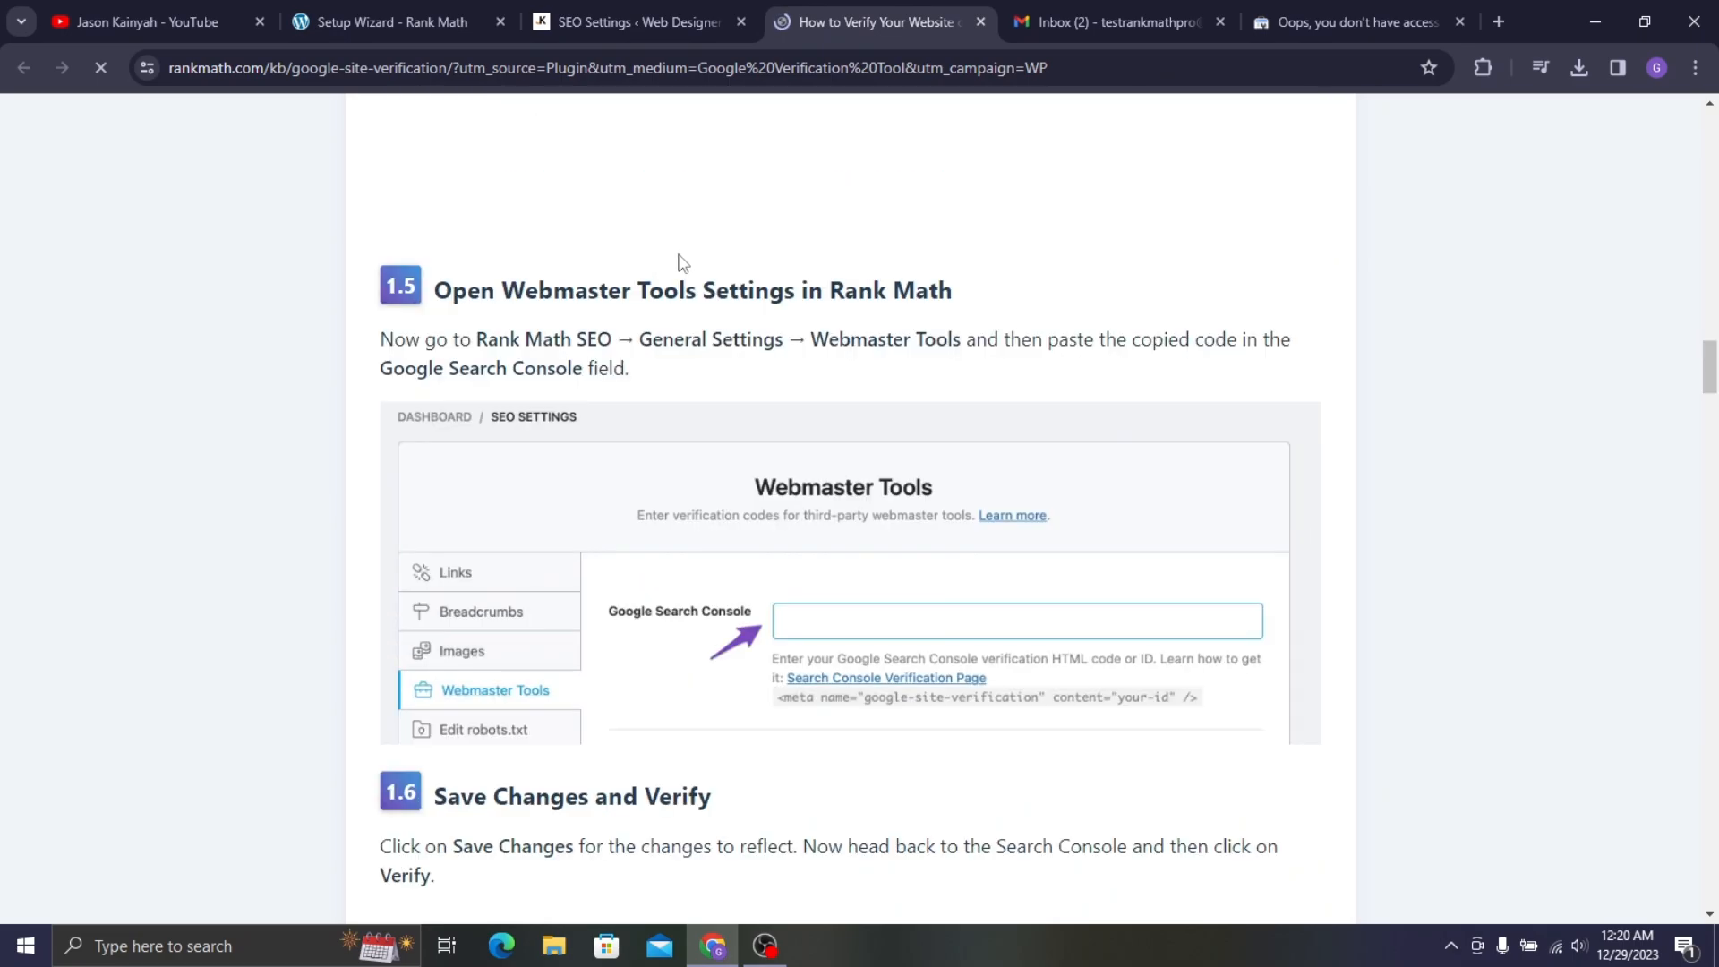
{"action": "scroll", "coordinate": [806, 288], "scroll_direction": "up", "scroll_amount": 9}
{"action": "scroll", "coordinate": [807, 288], "scroll_direction": "down", "scroll_amount": 5}
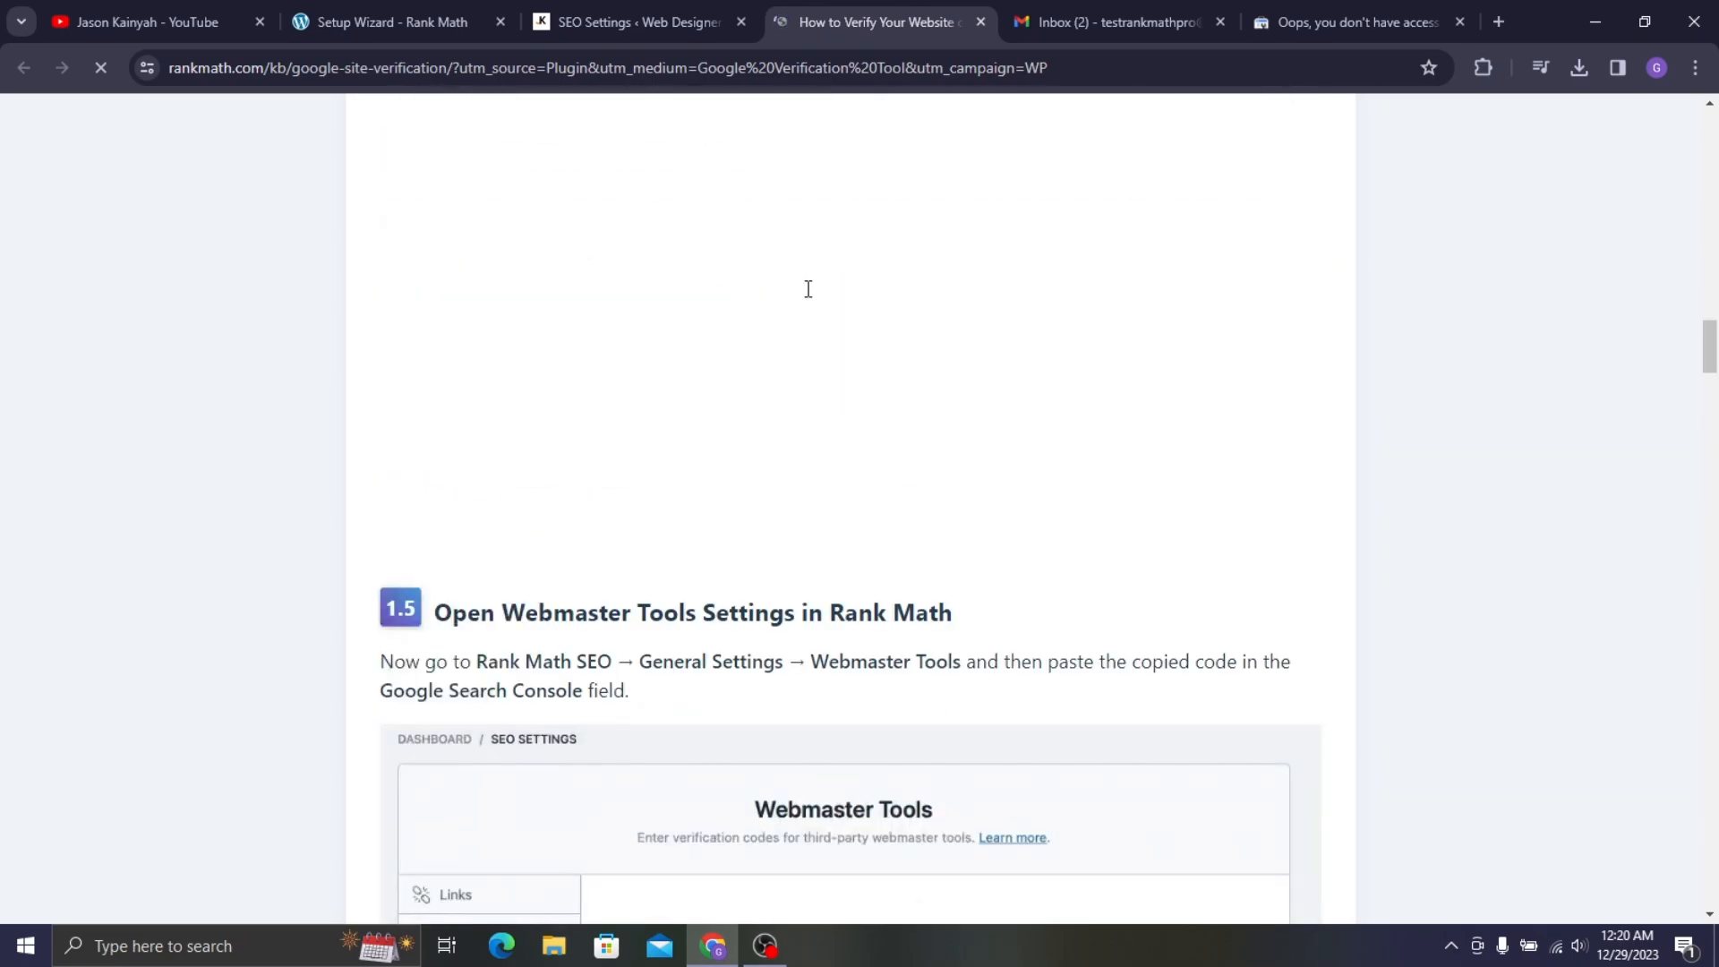
{"action": "scroll", "coordinate": [819, 296], "scroll_direction": "down", "scroll_amount": 15}
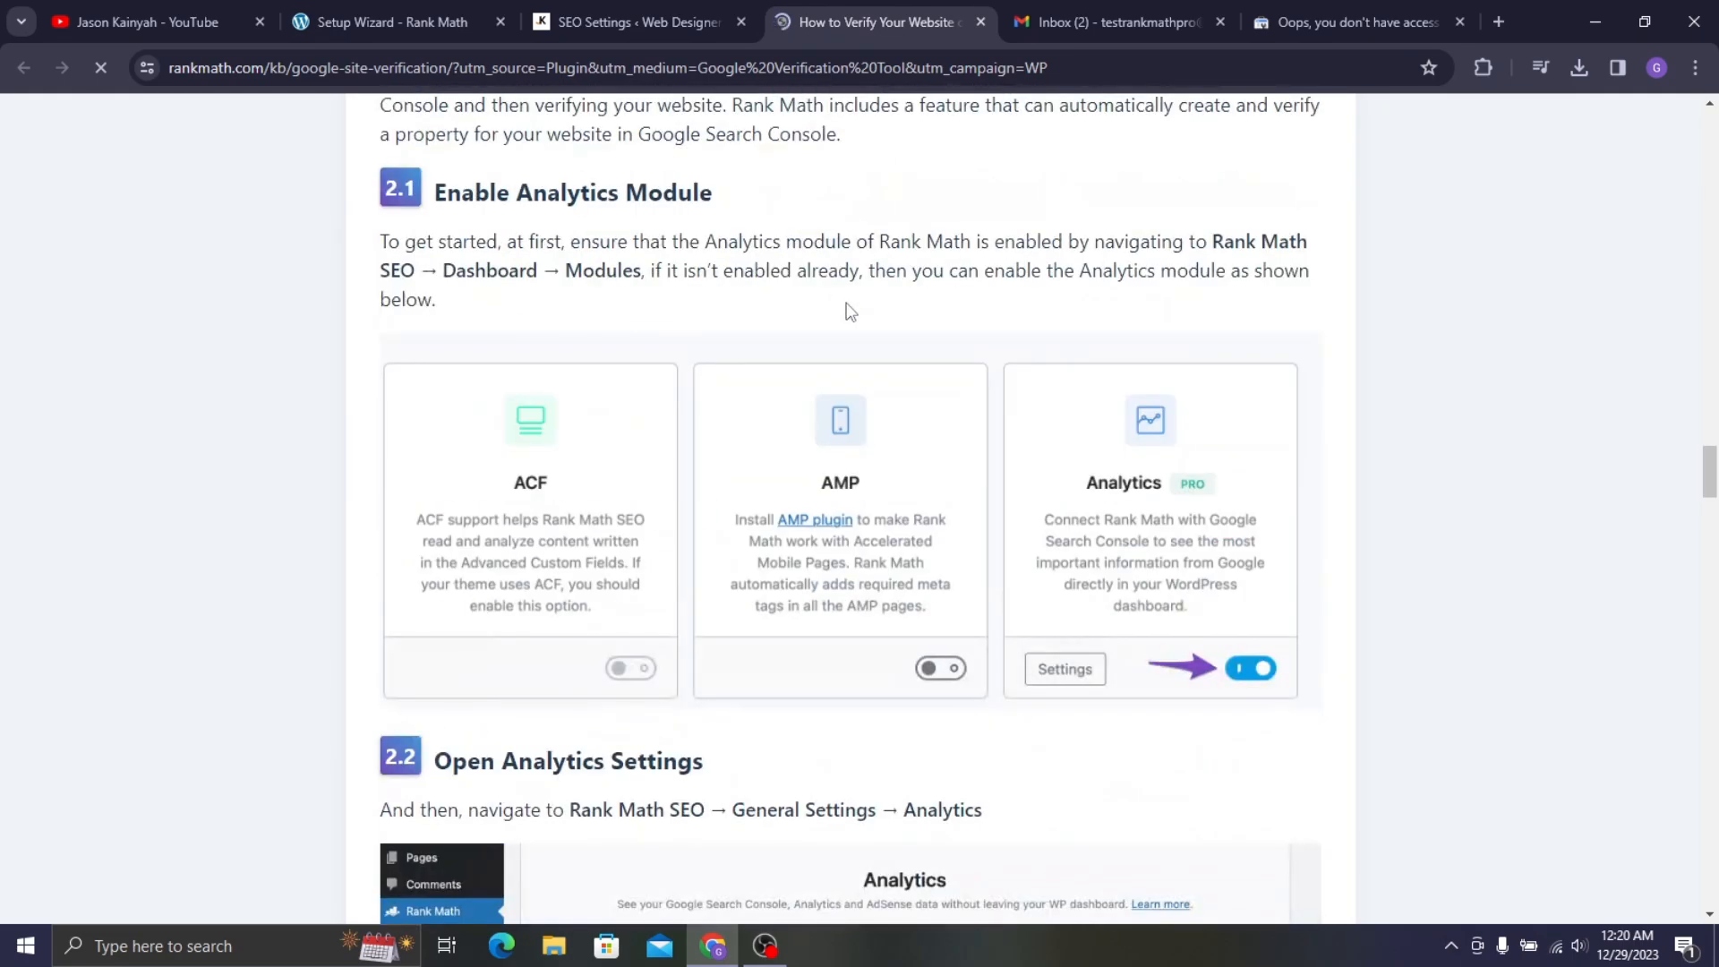
{"action": "scroll", "coordinate": [900, 245], "scroll_direction": "down", "scroll_amount": 5}
{"action": "scroll", "coordinate": [900, 255], "scroll_direction": "up", "scroll_amount": 12}
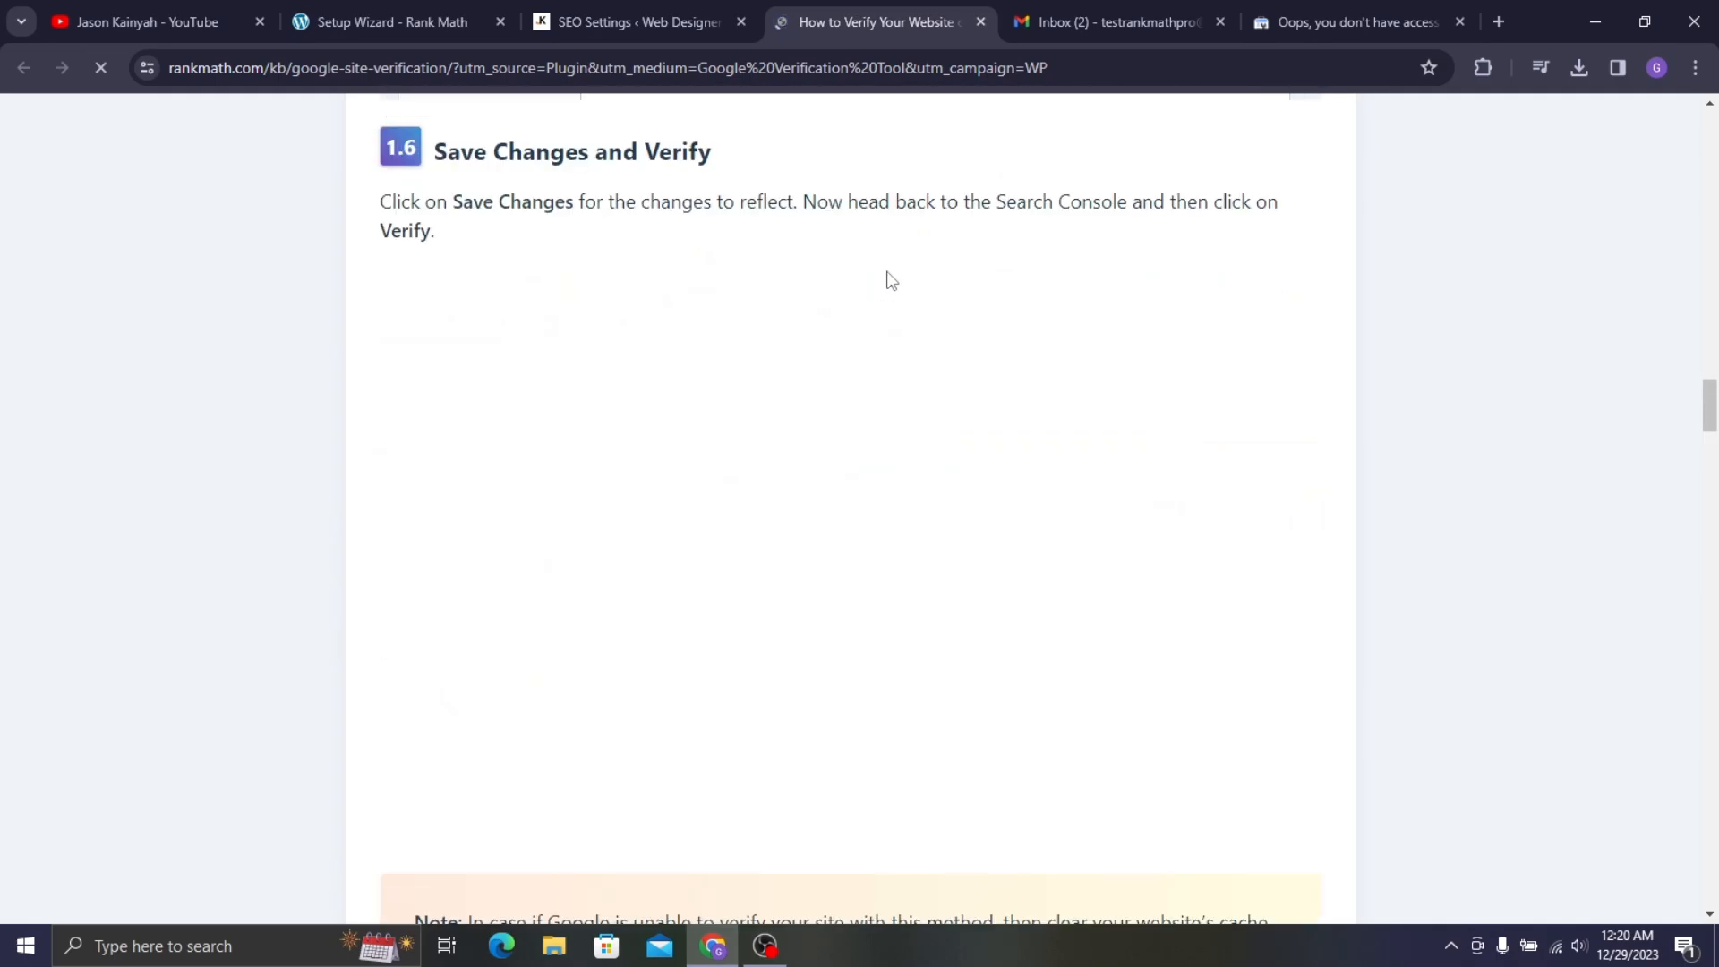
{"action": "scroll", "coordinate": [886, 277], "scroll_direction": "up", "scroll_amount": 5}
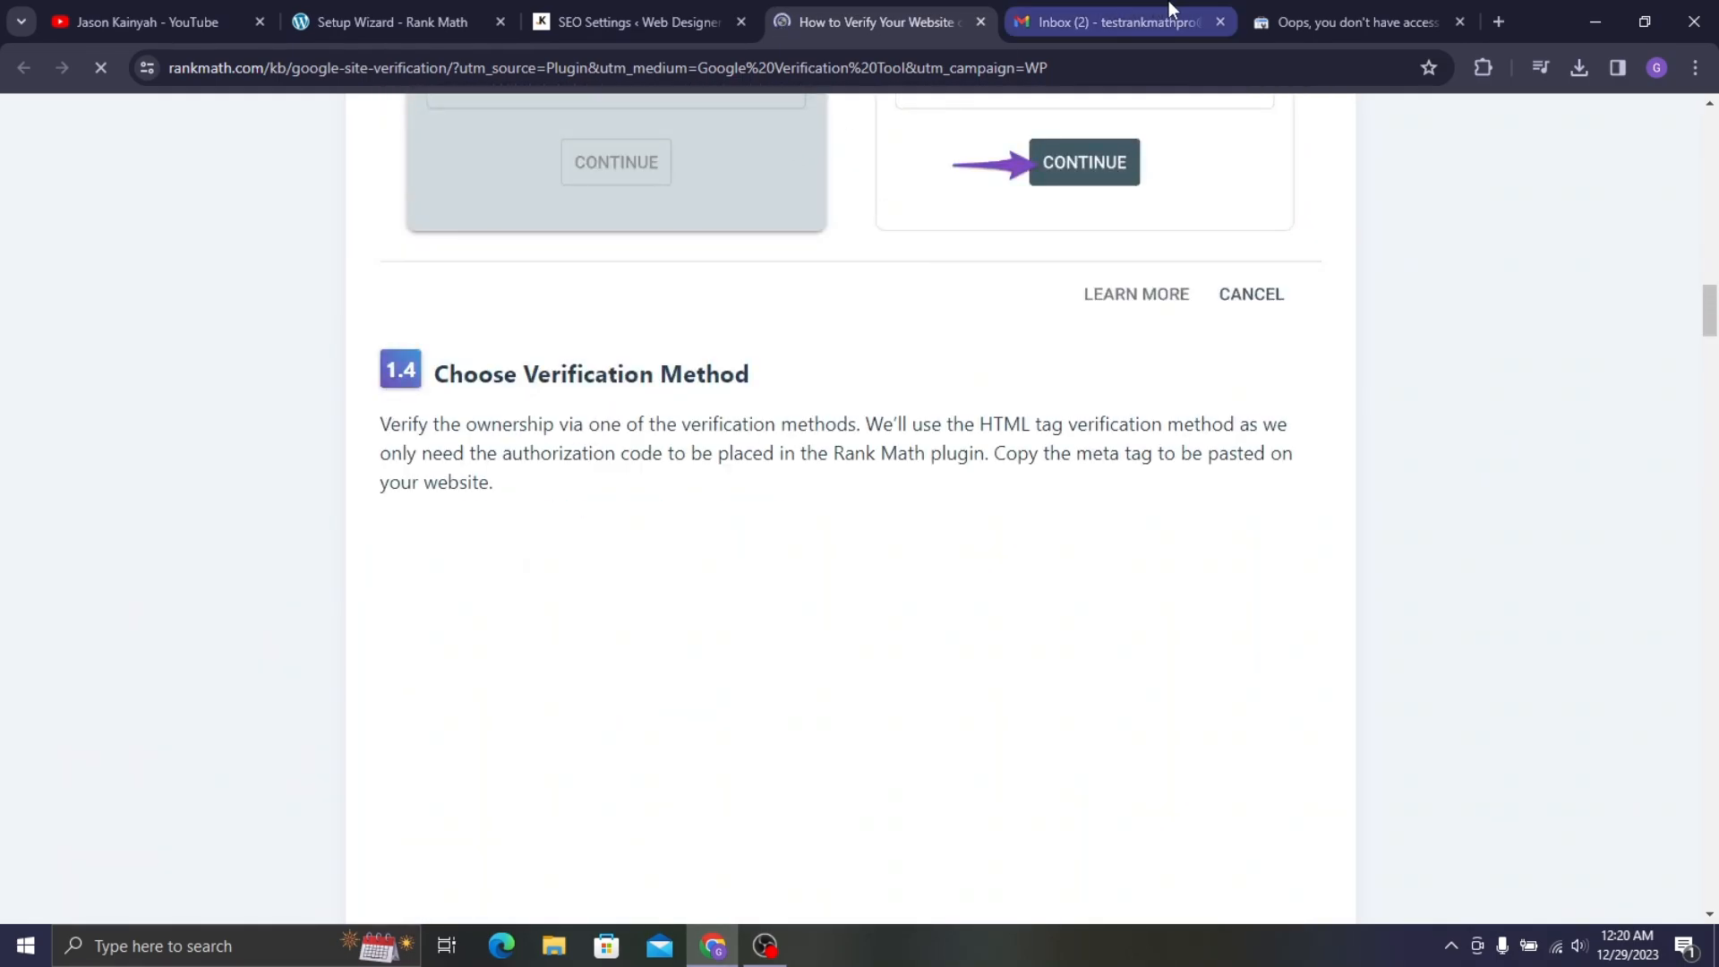
{"action": "left_click", "coordinate": [1307, 11]}
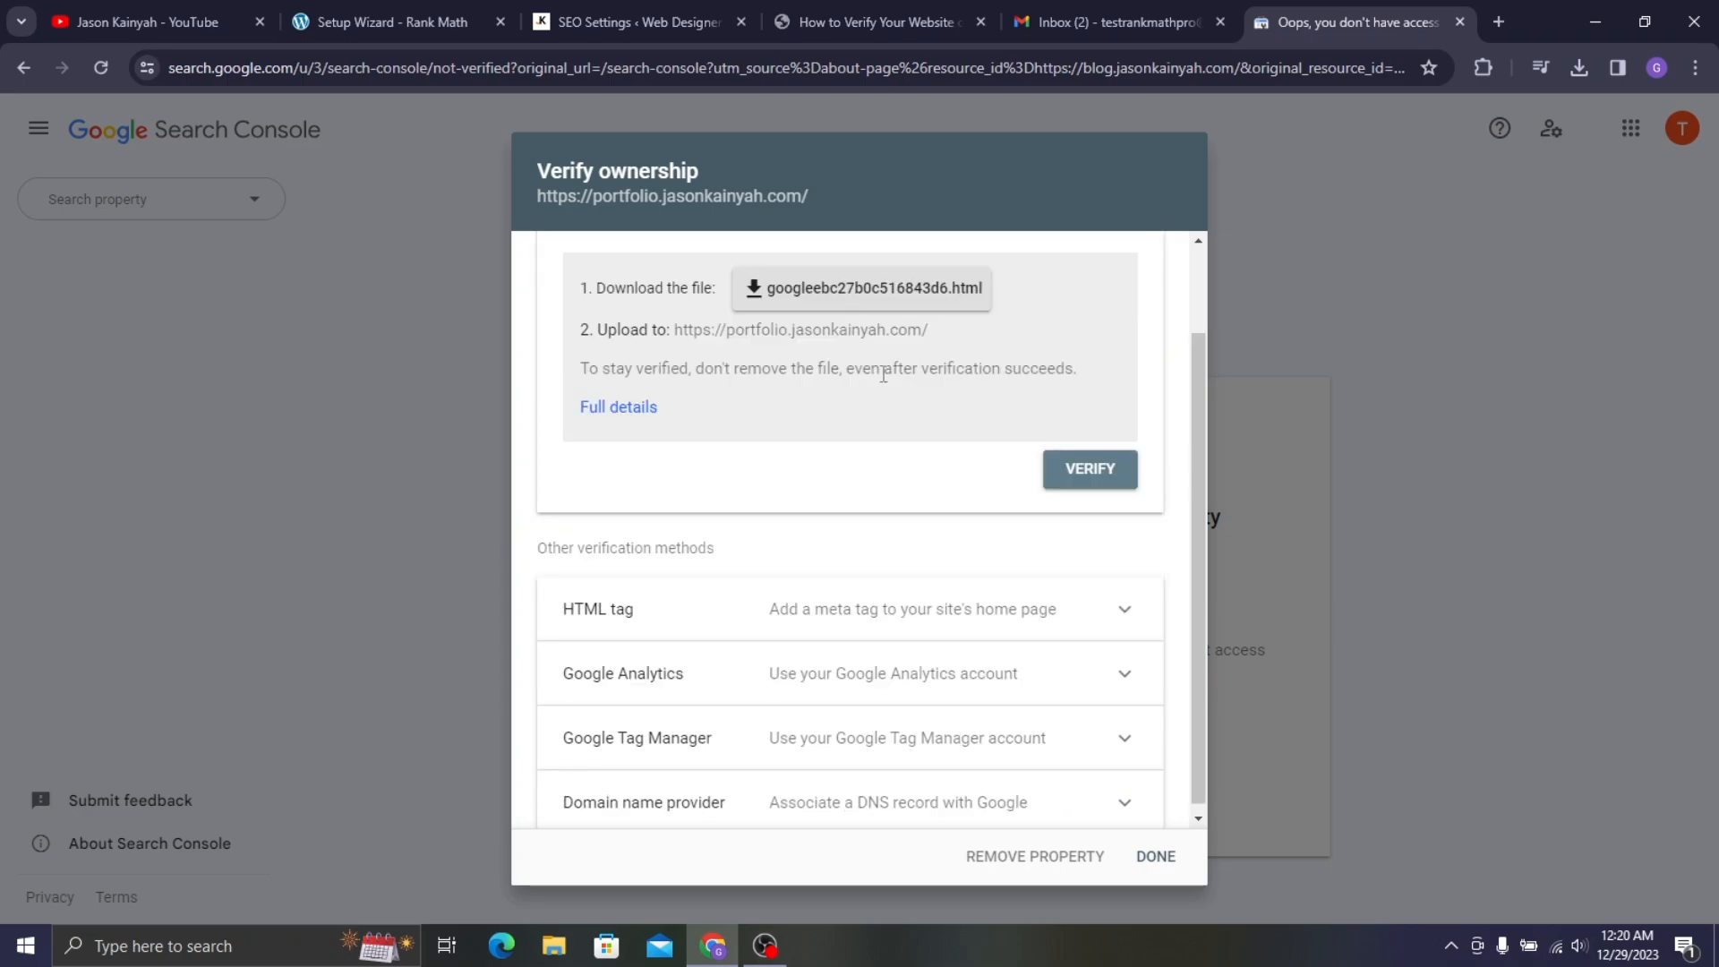
- Copy the HTML-tag verification meta tag from Search Console's Verify ownership dialog
{"action": "left_click", "coordinate": [984, 614]}
{"action": "scroll", "coordinate": [860, 510], "scroll_direction": "down", "scroll_amount": 3}
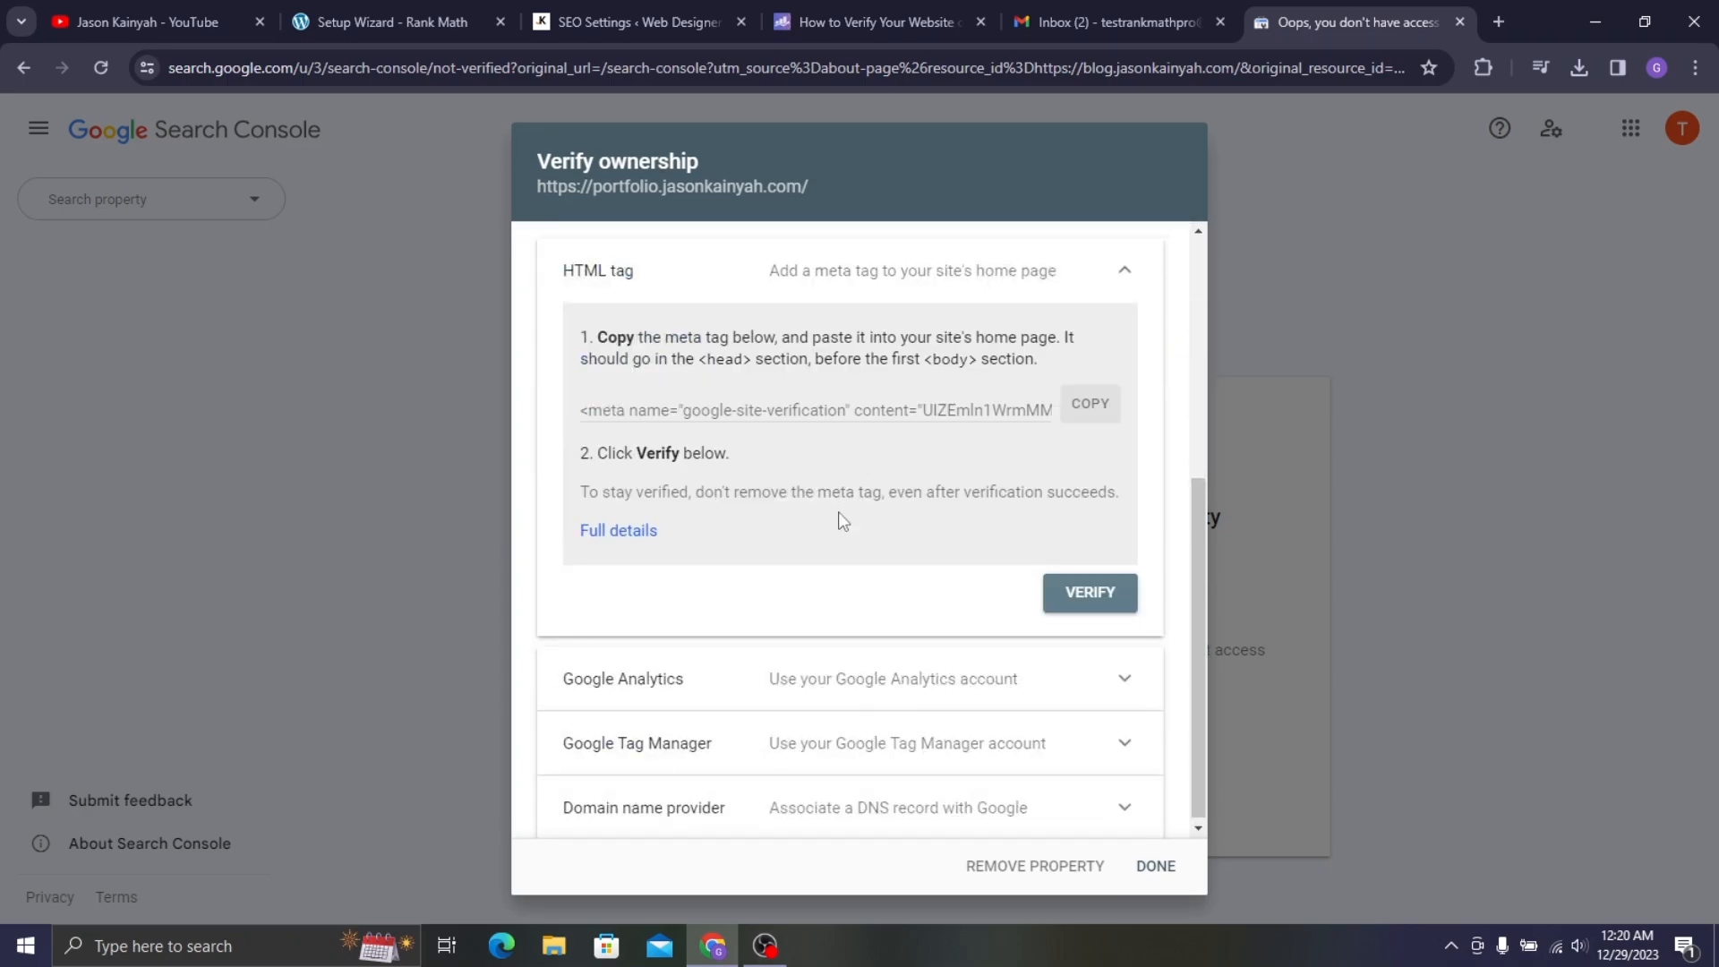
{"action": "scroll", "coordinate": [720, 380], "scroll_direction": "up", "scroll_amount": 1}
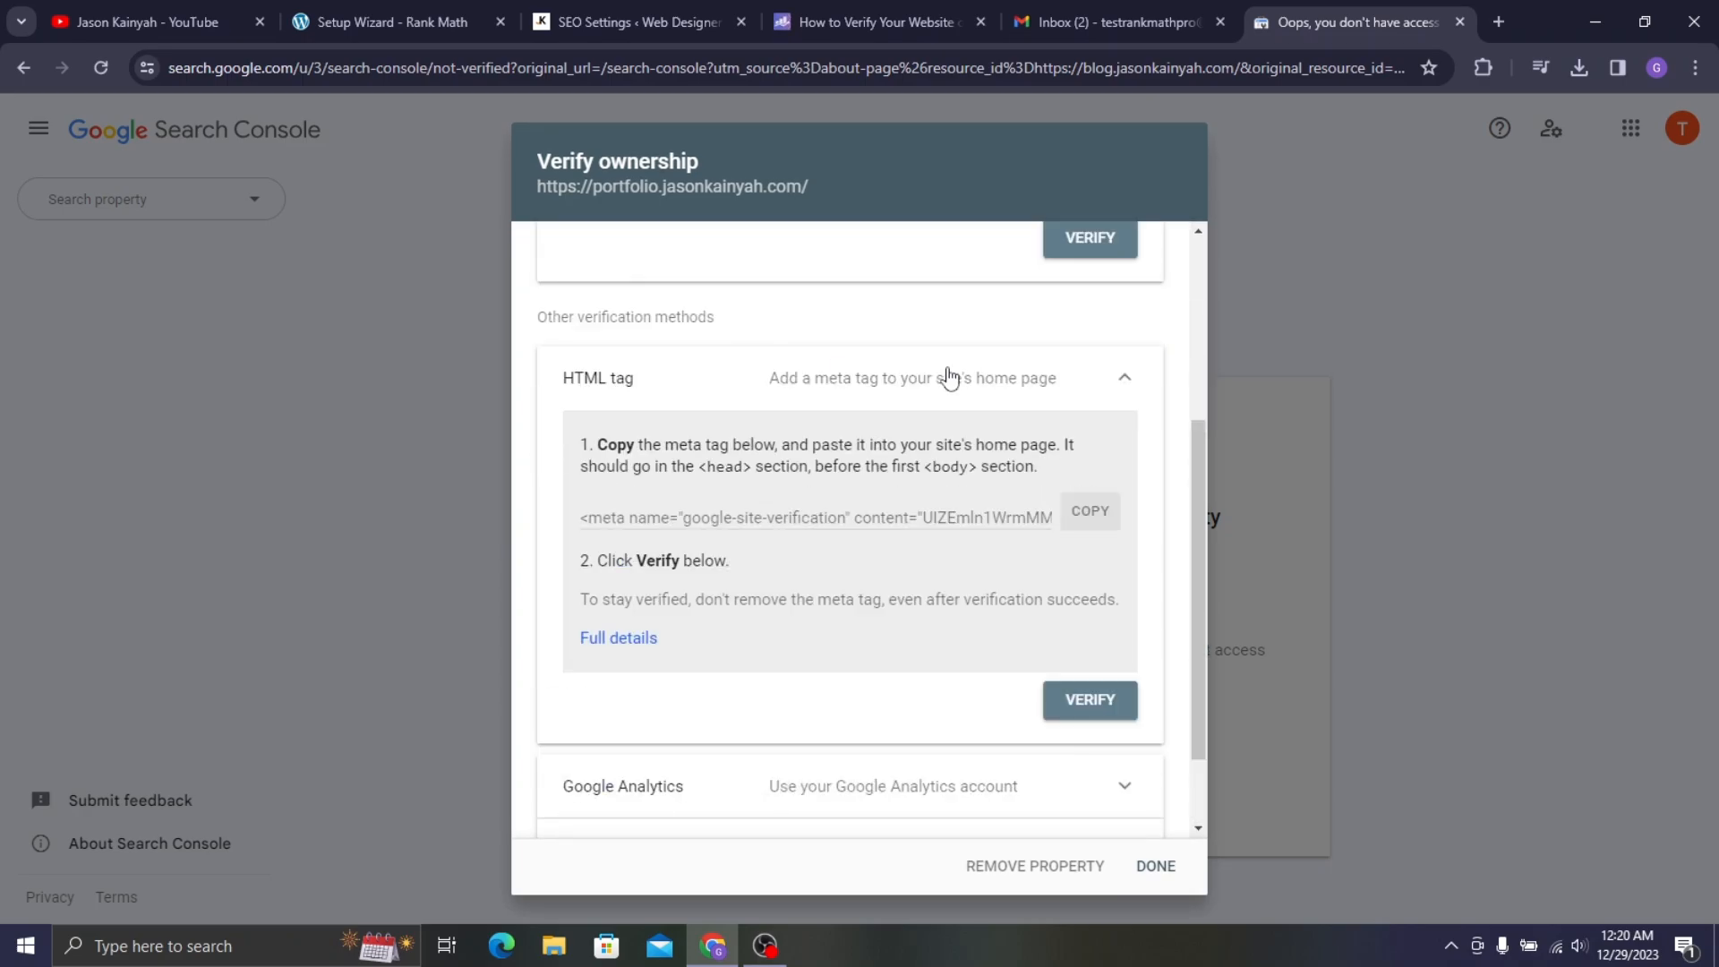
{"action": "left_click", "coordinate": [1092, 519]}
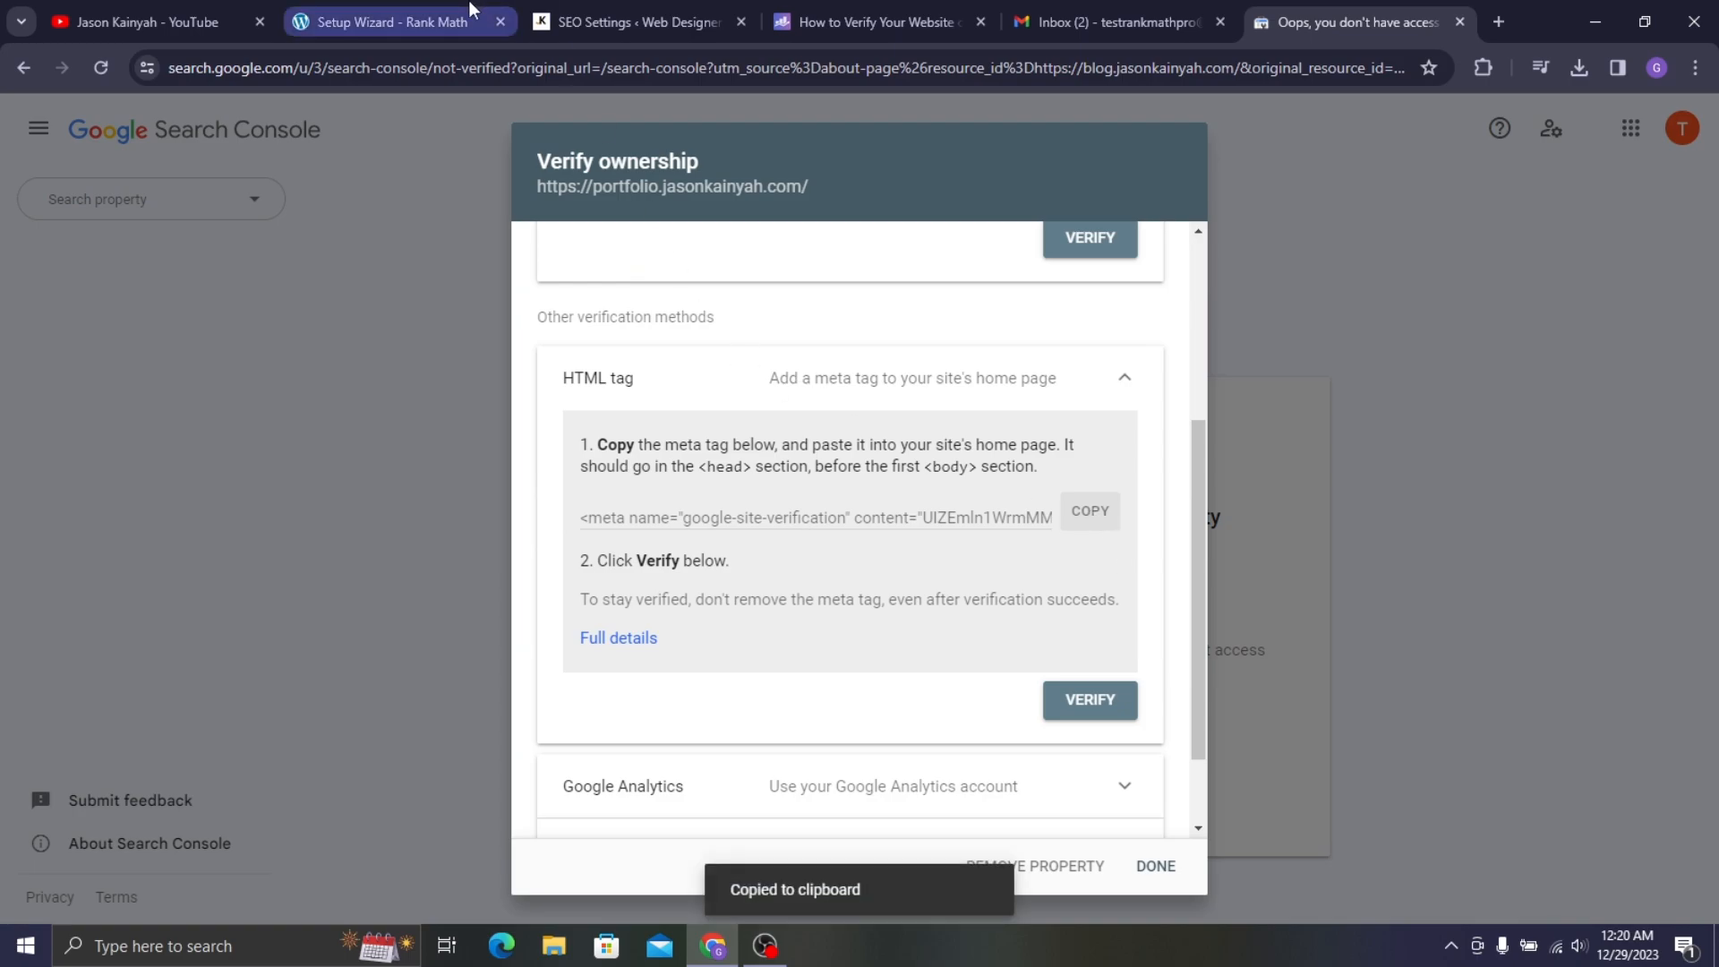
{"action": "left_click", "coordinate": [433, 4]}
{"action": "left_click", "coordinate": [594, 3]}
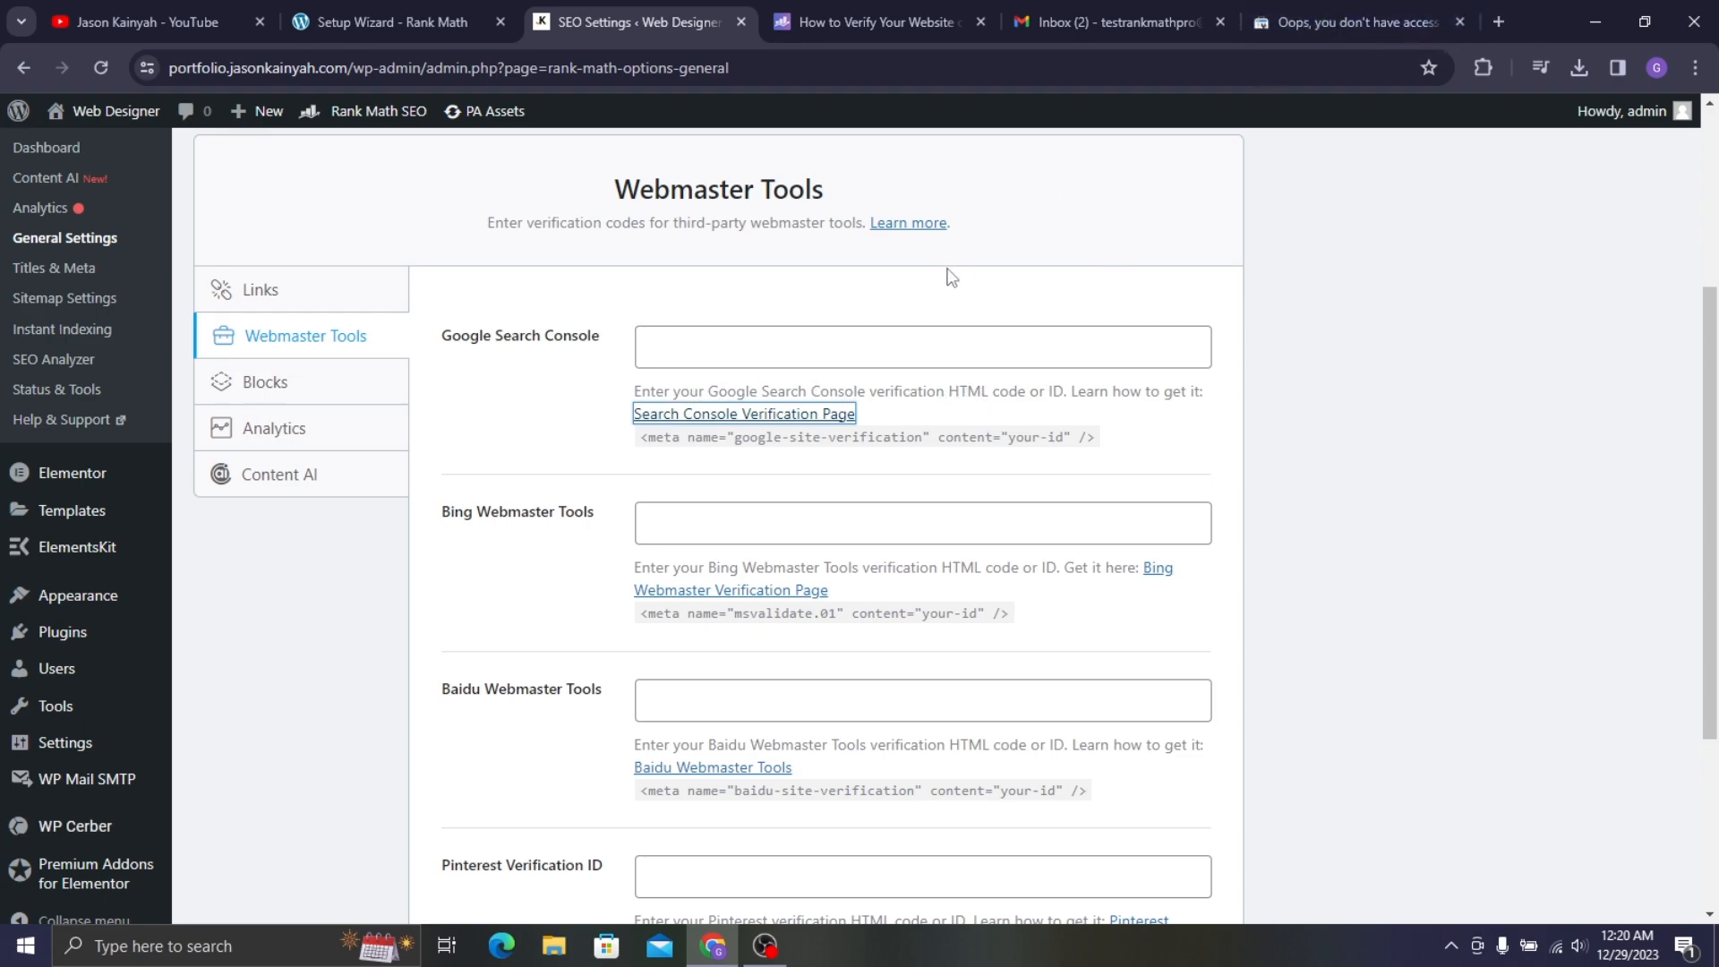
- Paste the Google verification meta tag into Rank Math's Search Console field and save the changes
{"action": "left_click", "coordinate": [931, 351]}
{"action": "key", "text": "ctrl+v"}
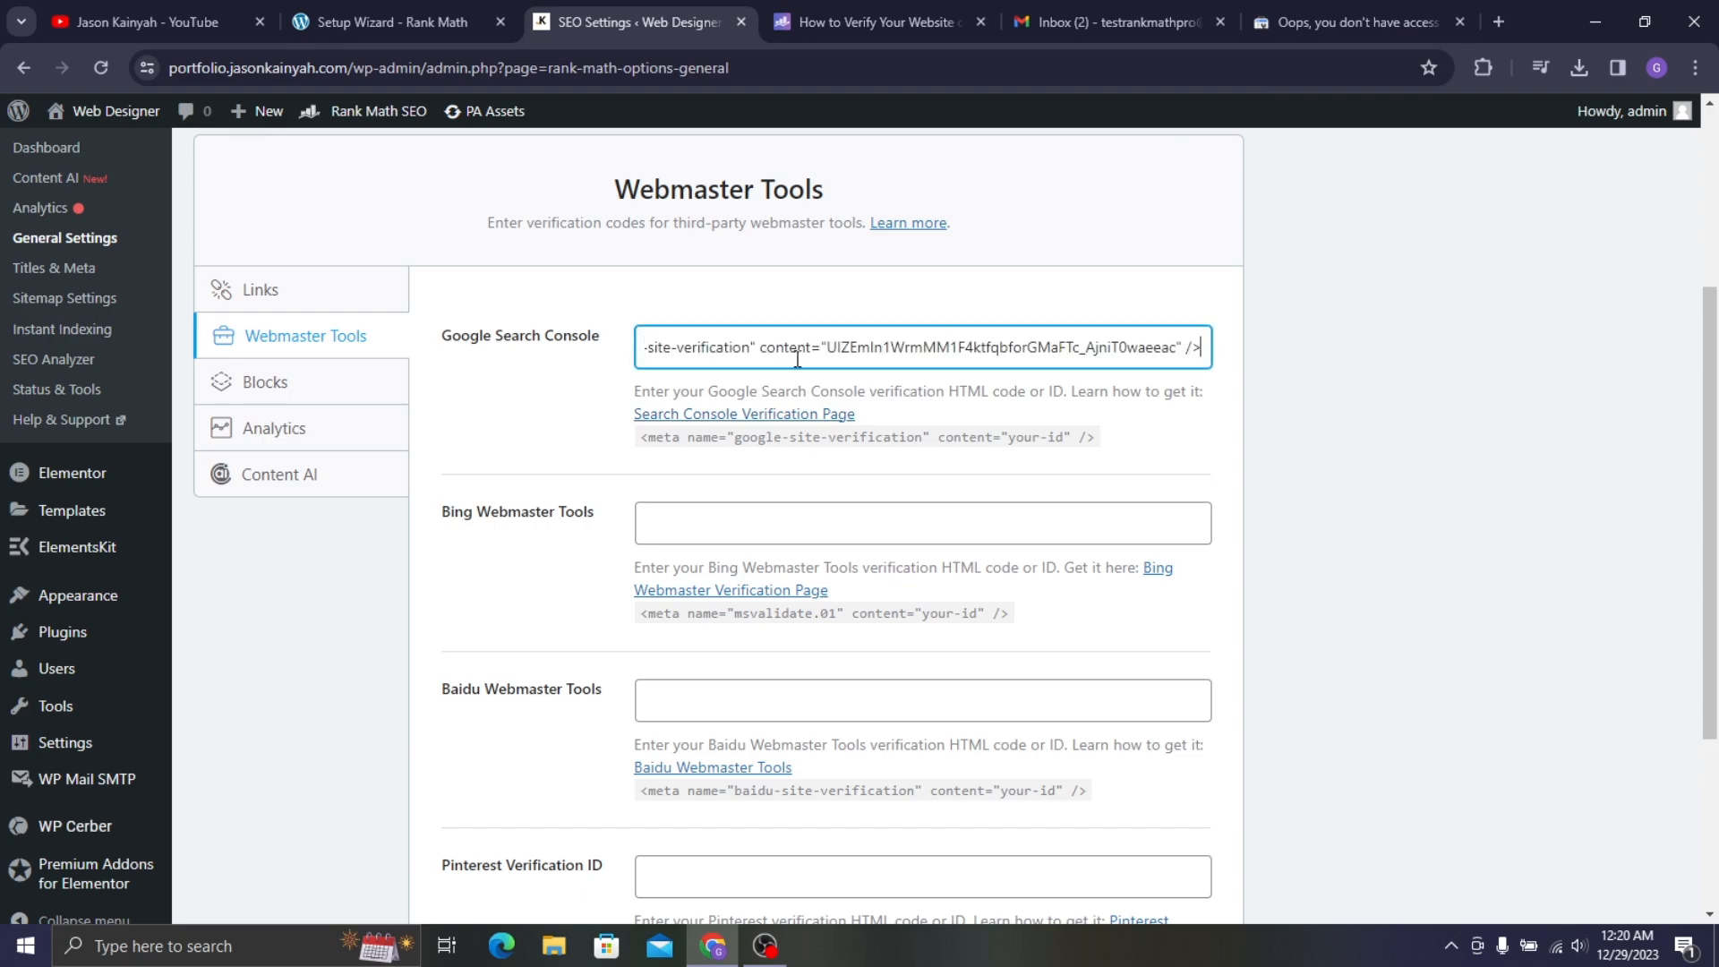
{"action": "scroll", "coordinate": [825, 361], "scroll_direction": "down", "scroll_amount": 3}
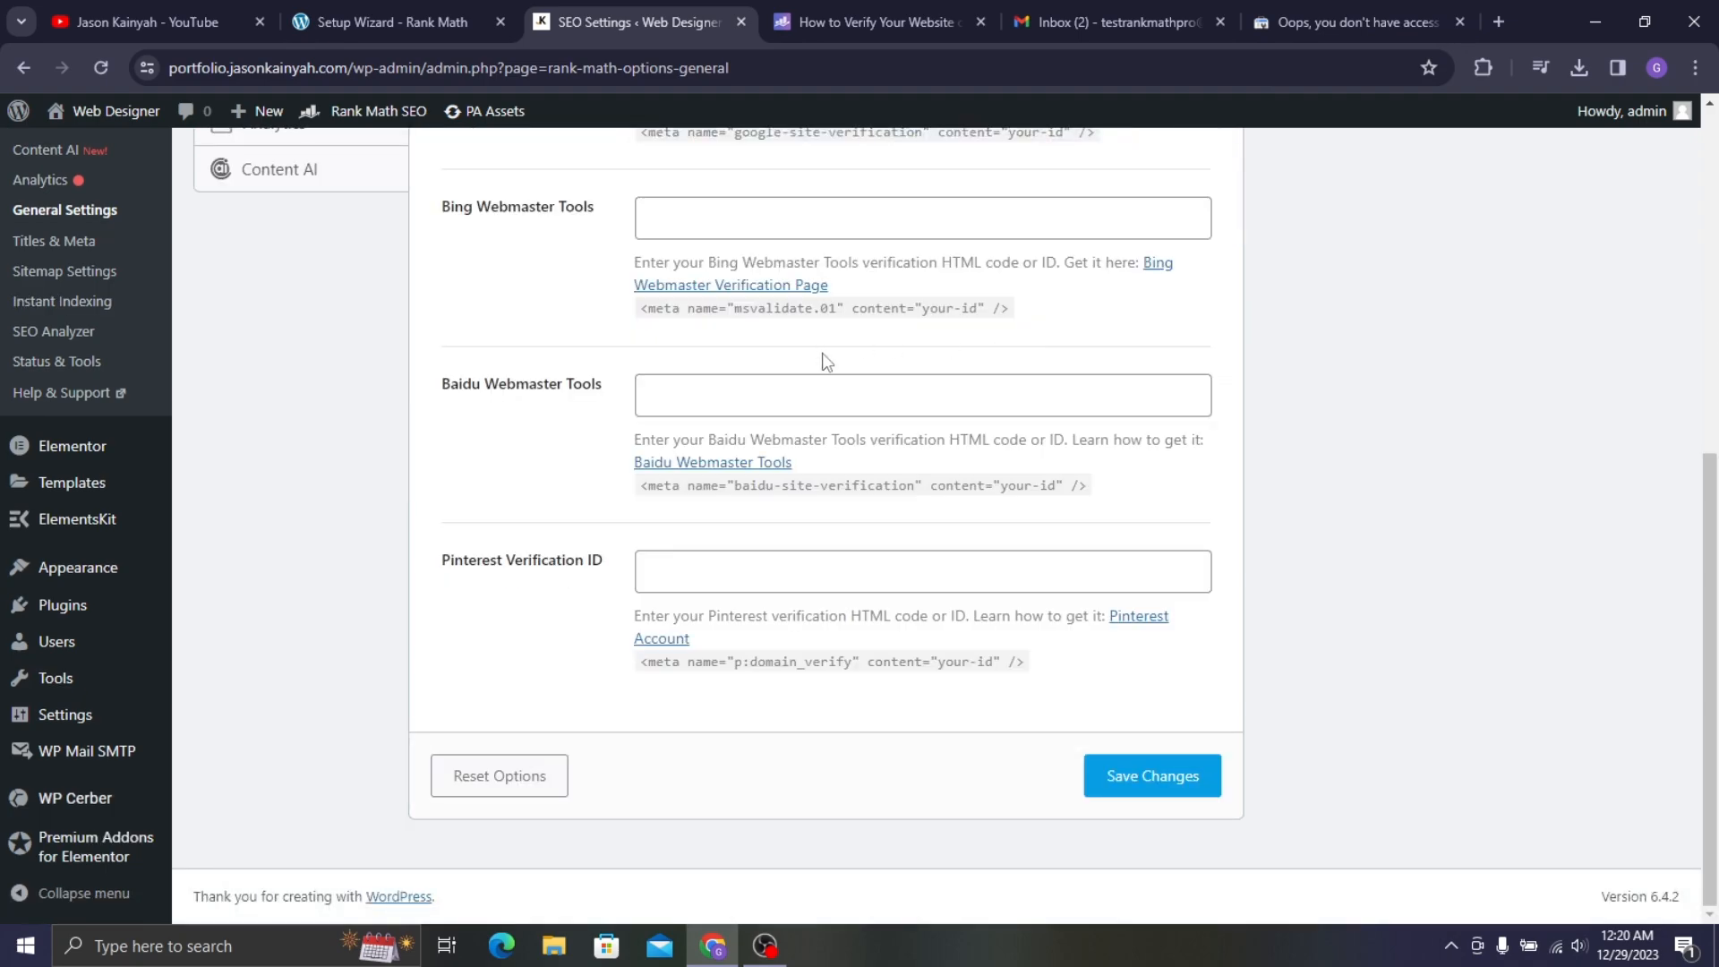
{"action": "left_click", "coordinate": [1195, 784]}
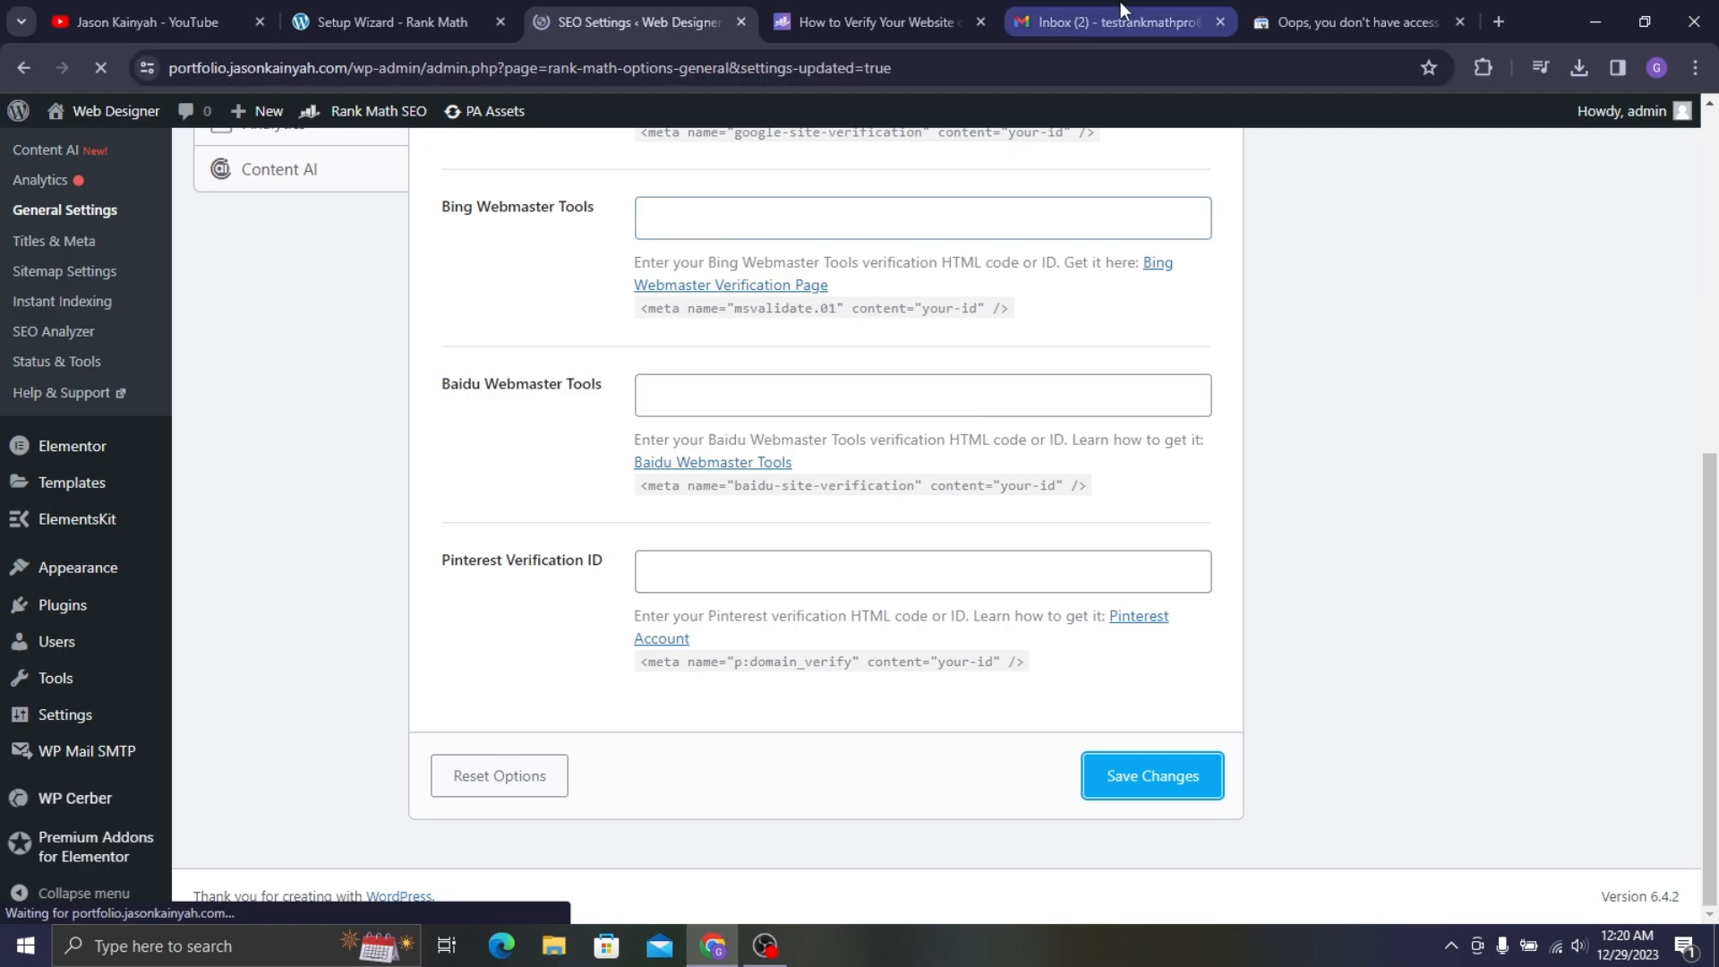
{"action": "scroll", "coordinate": [1209, 254], "scroll_direction": "down", "scroll_amount": 3}
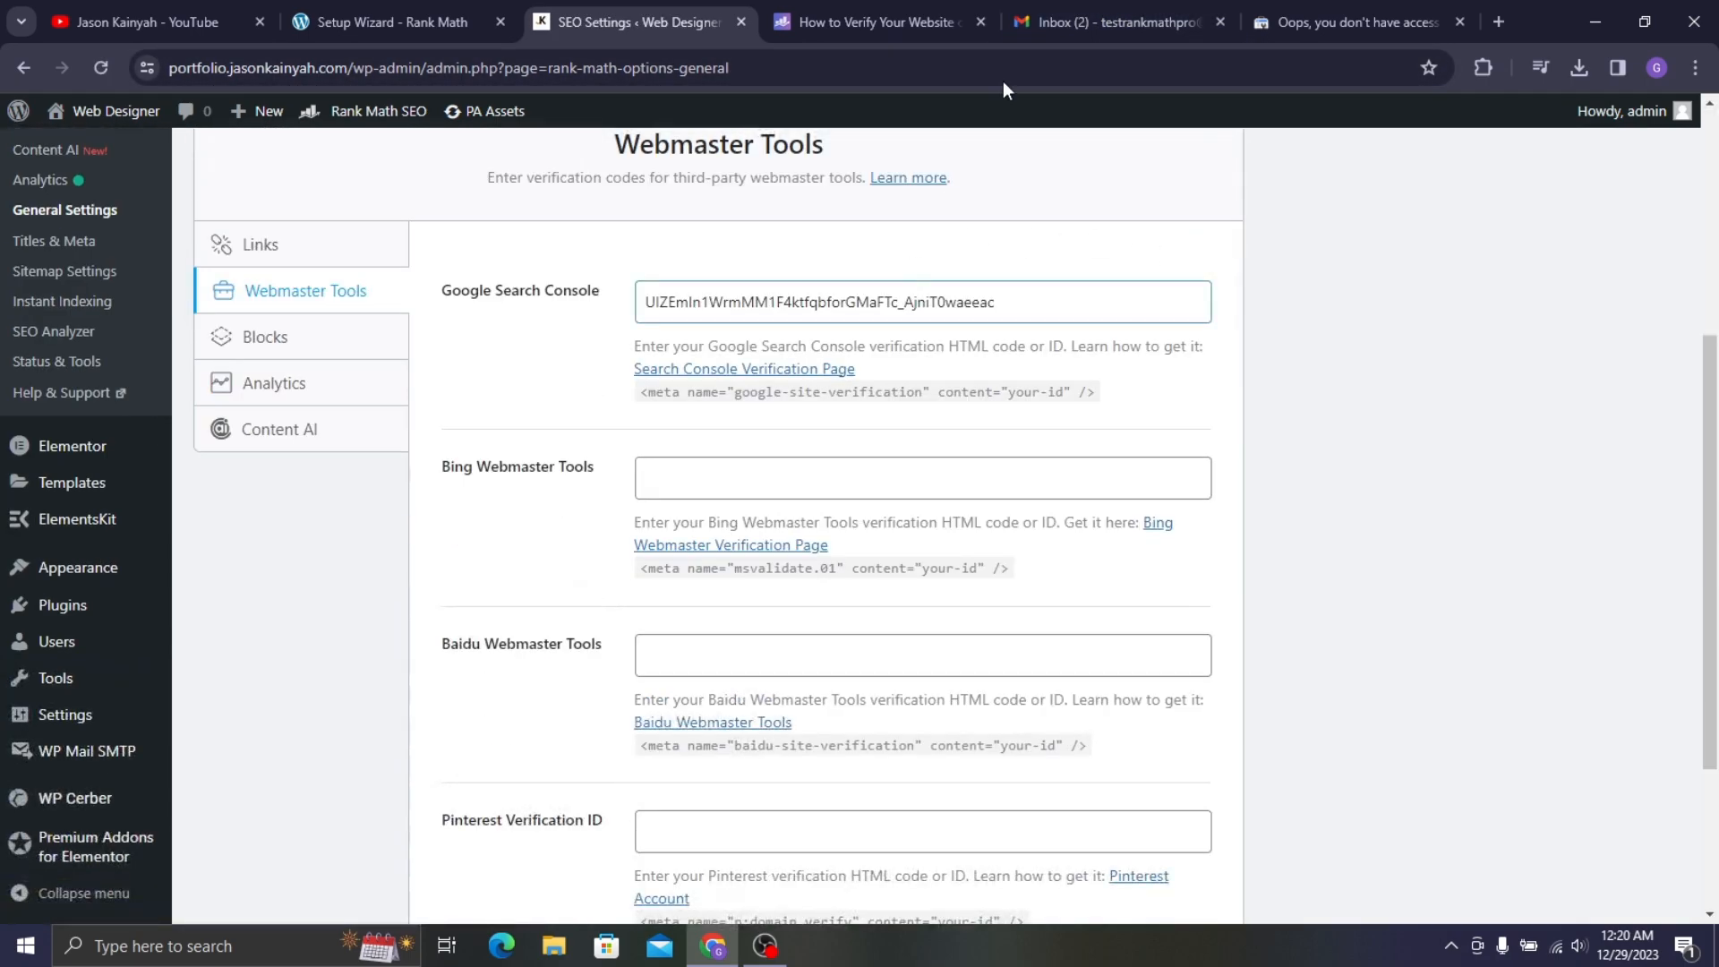
- Return to the Rank Math setup wizard and reconnect it to Google services
{"action": "left_click", "coordinate": [879, 17]}
{"action": "left_click", "coordinate": [421, 20]}
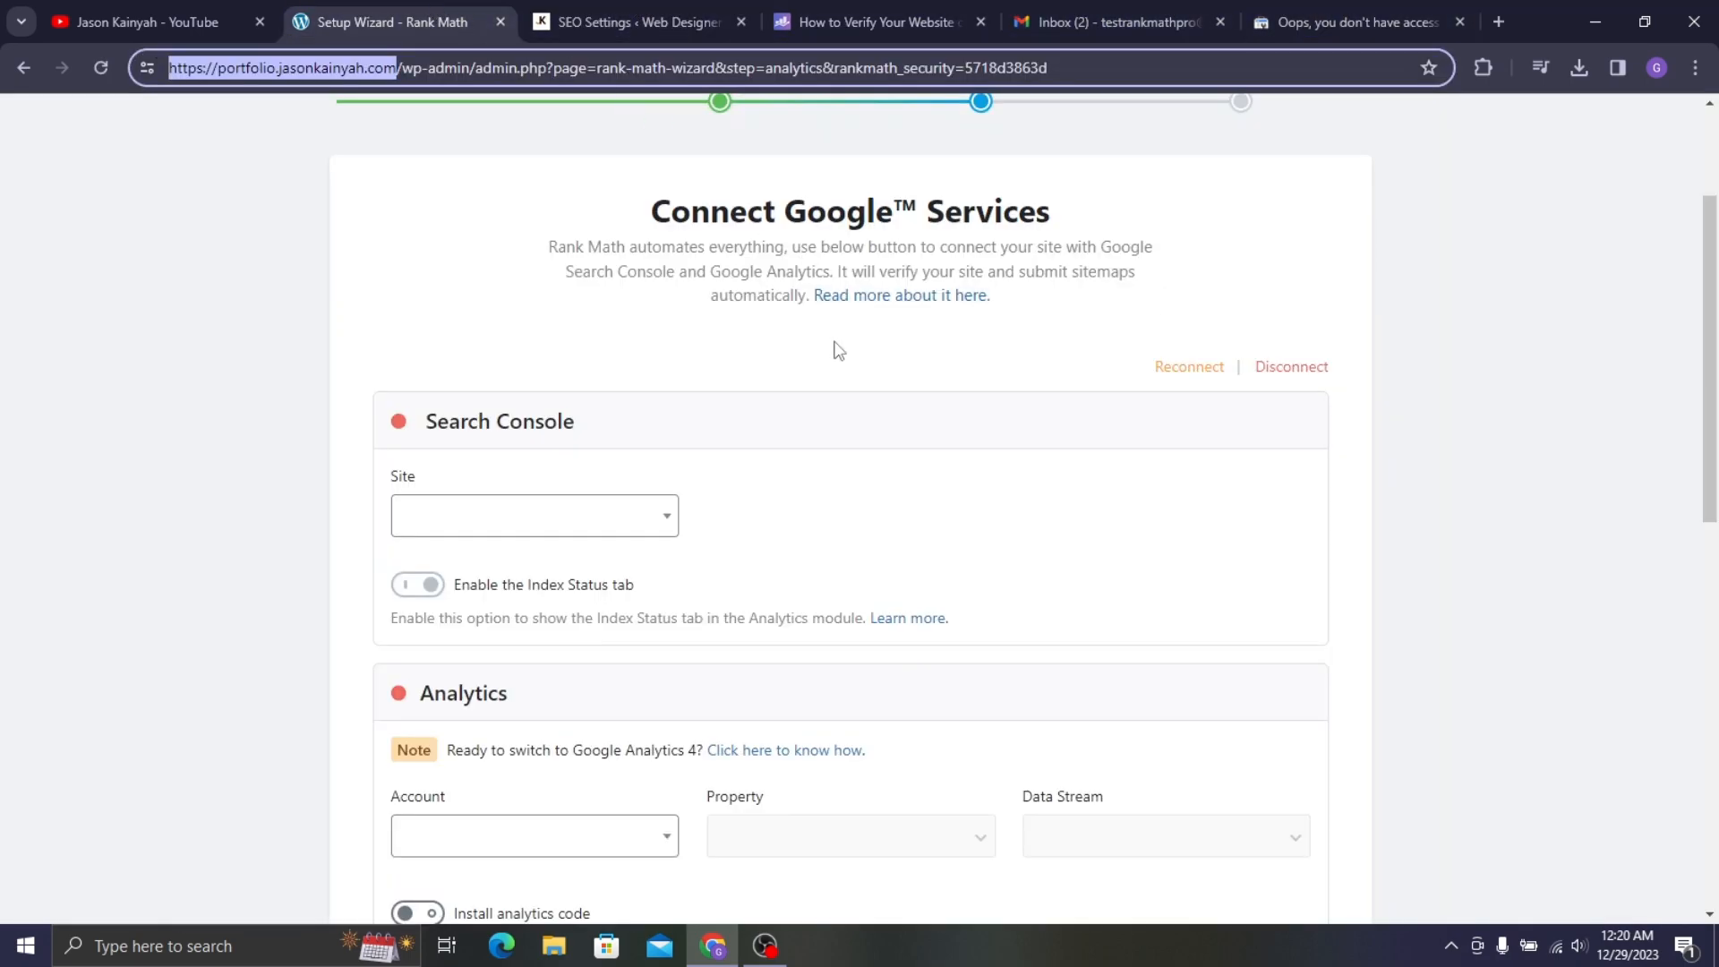
{"action": "left_click", "coordinate": [603, 537]}
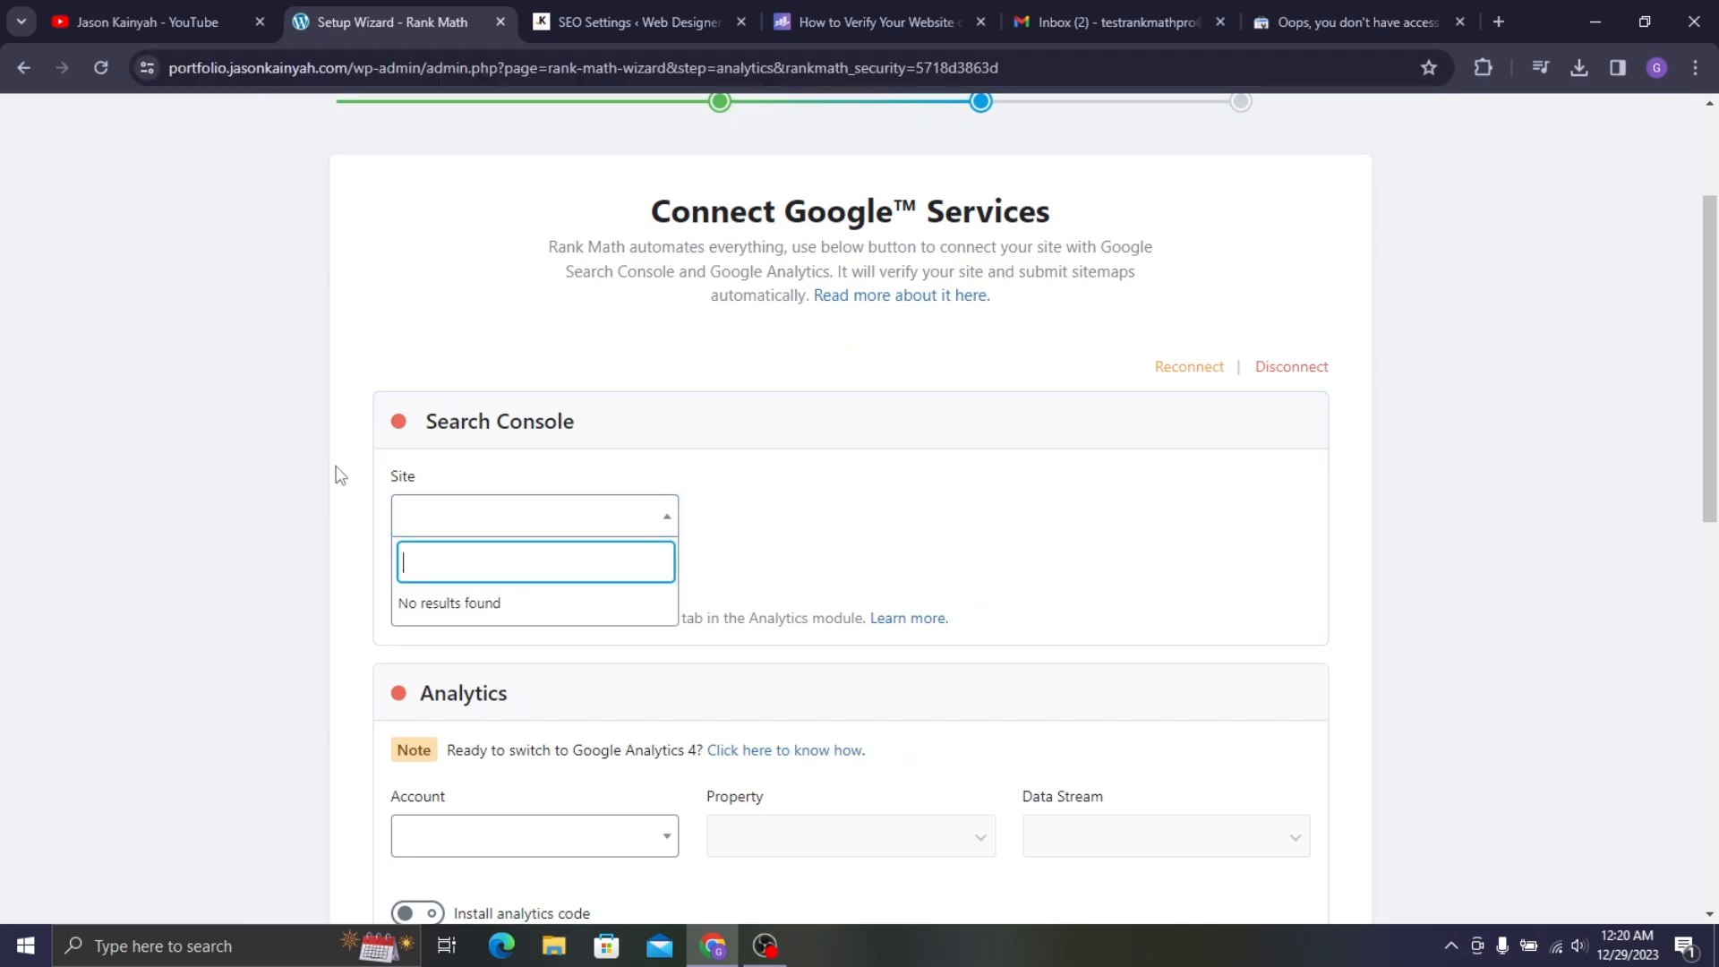
{"action": "left_click", "coordinate": [273, 482]}
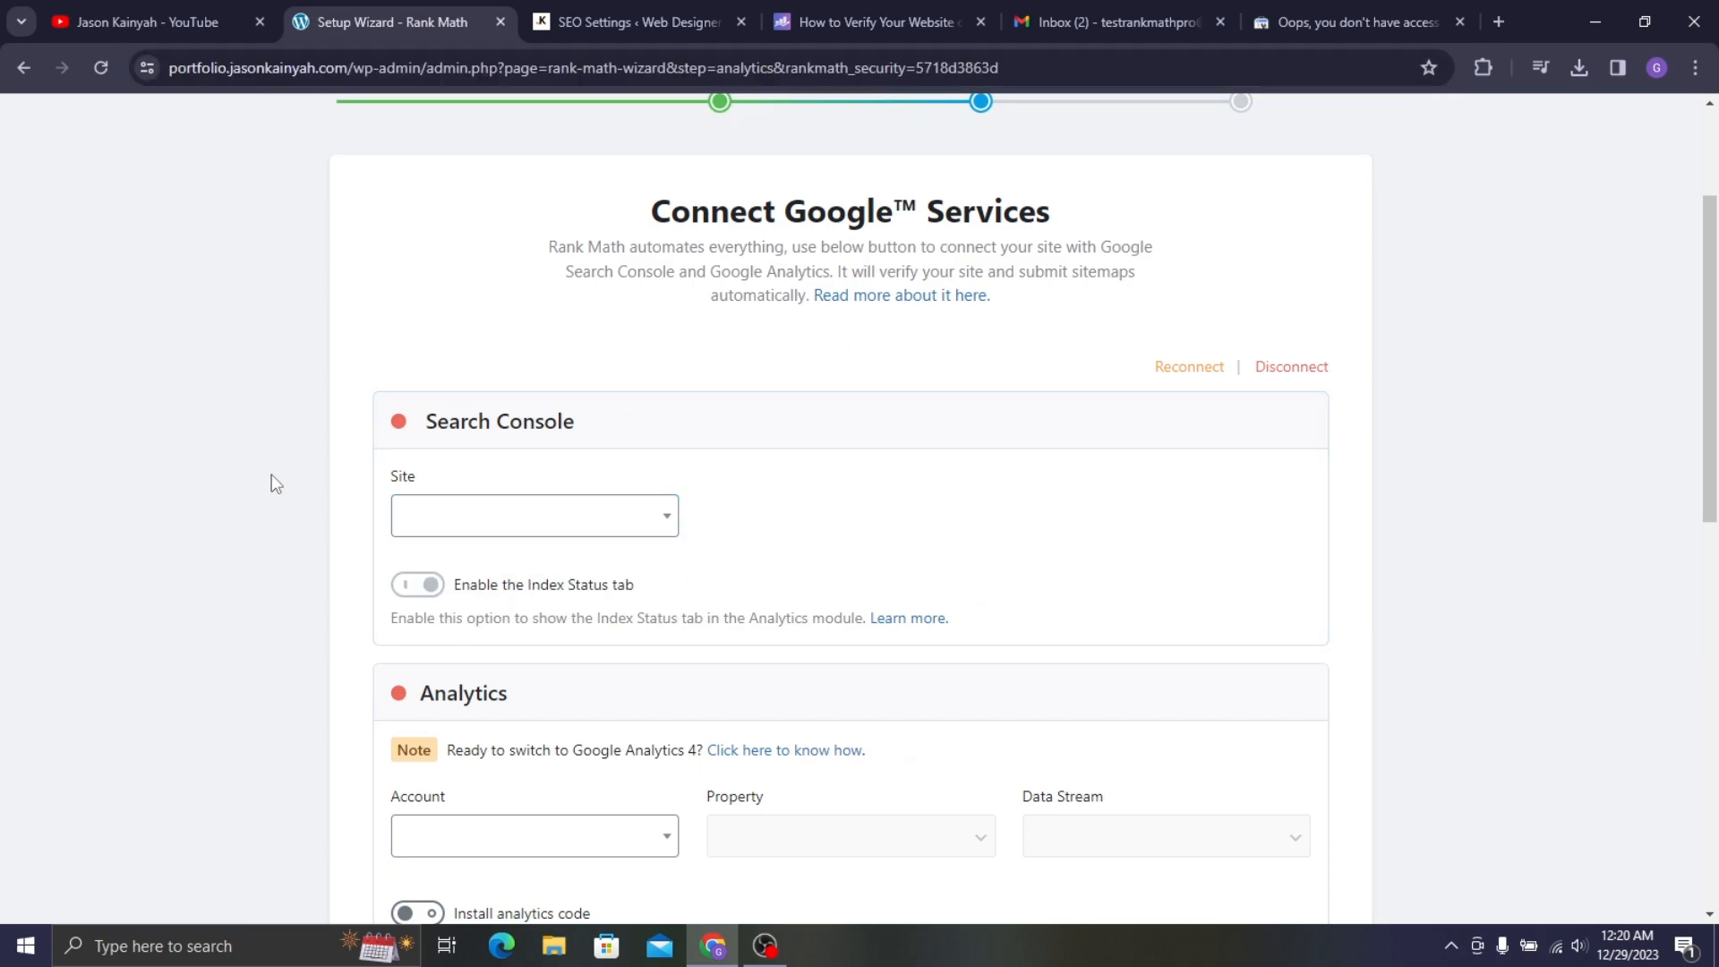
{"action": "left_click", "coordinate": [1157, 369]}
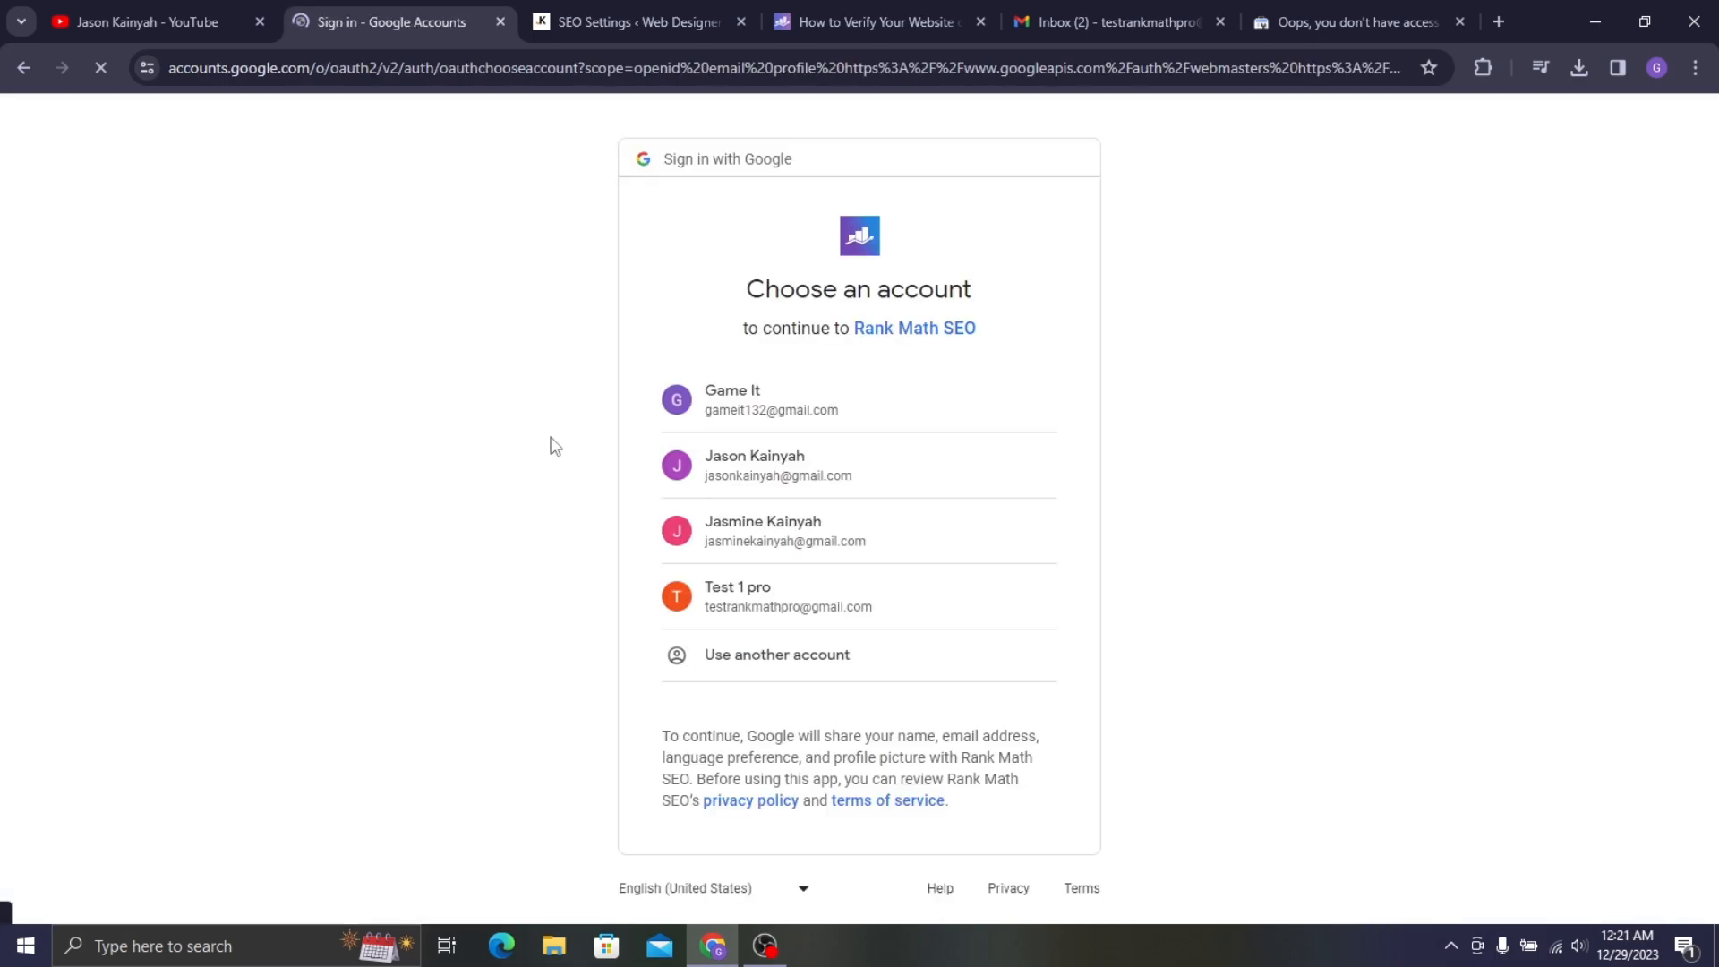
- Choose the Google account and verify the portfolio site's ownership through the HTML tag method
{"action": "left_click", "coordinate": [748, 616]}
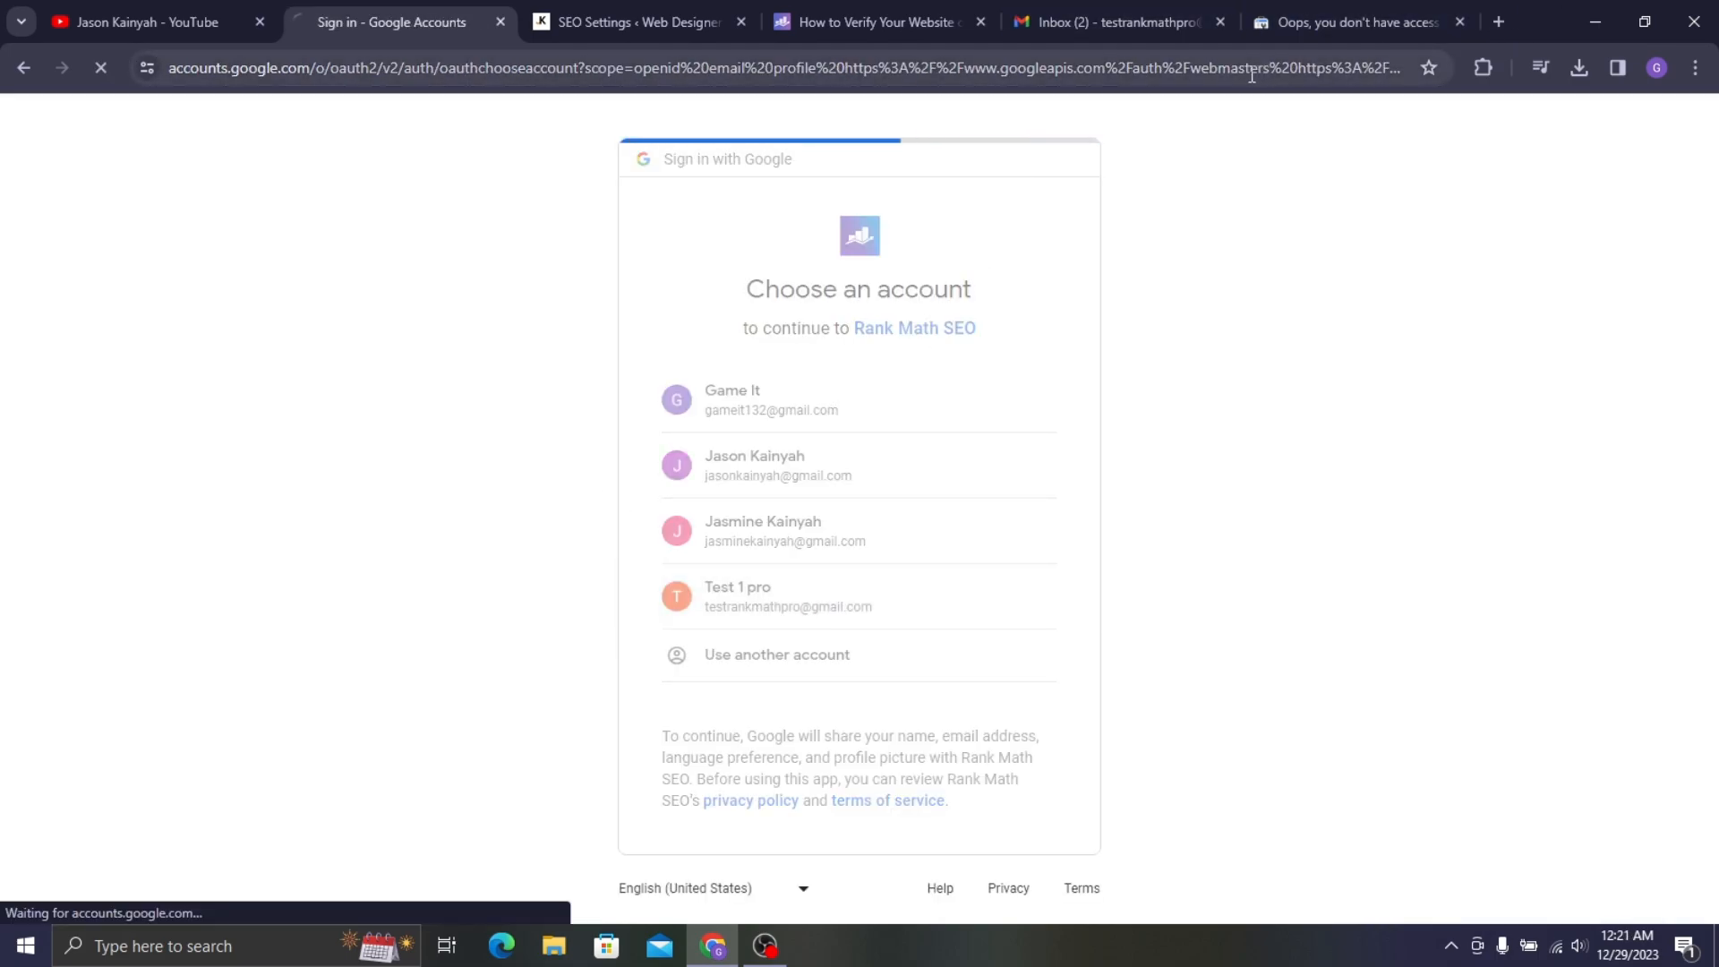
{"action": "left_click", "coordinate": [1298, 20]}
{"action": "scroll", "coordinate": [1061, 742], "scroll_direction": "down", "scroll_amount": 1}
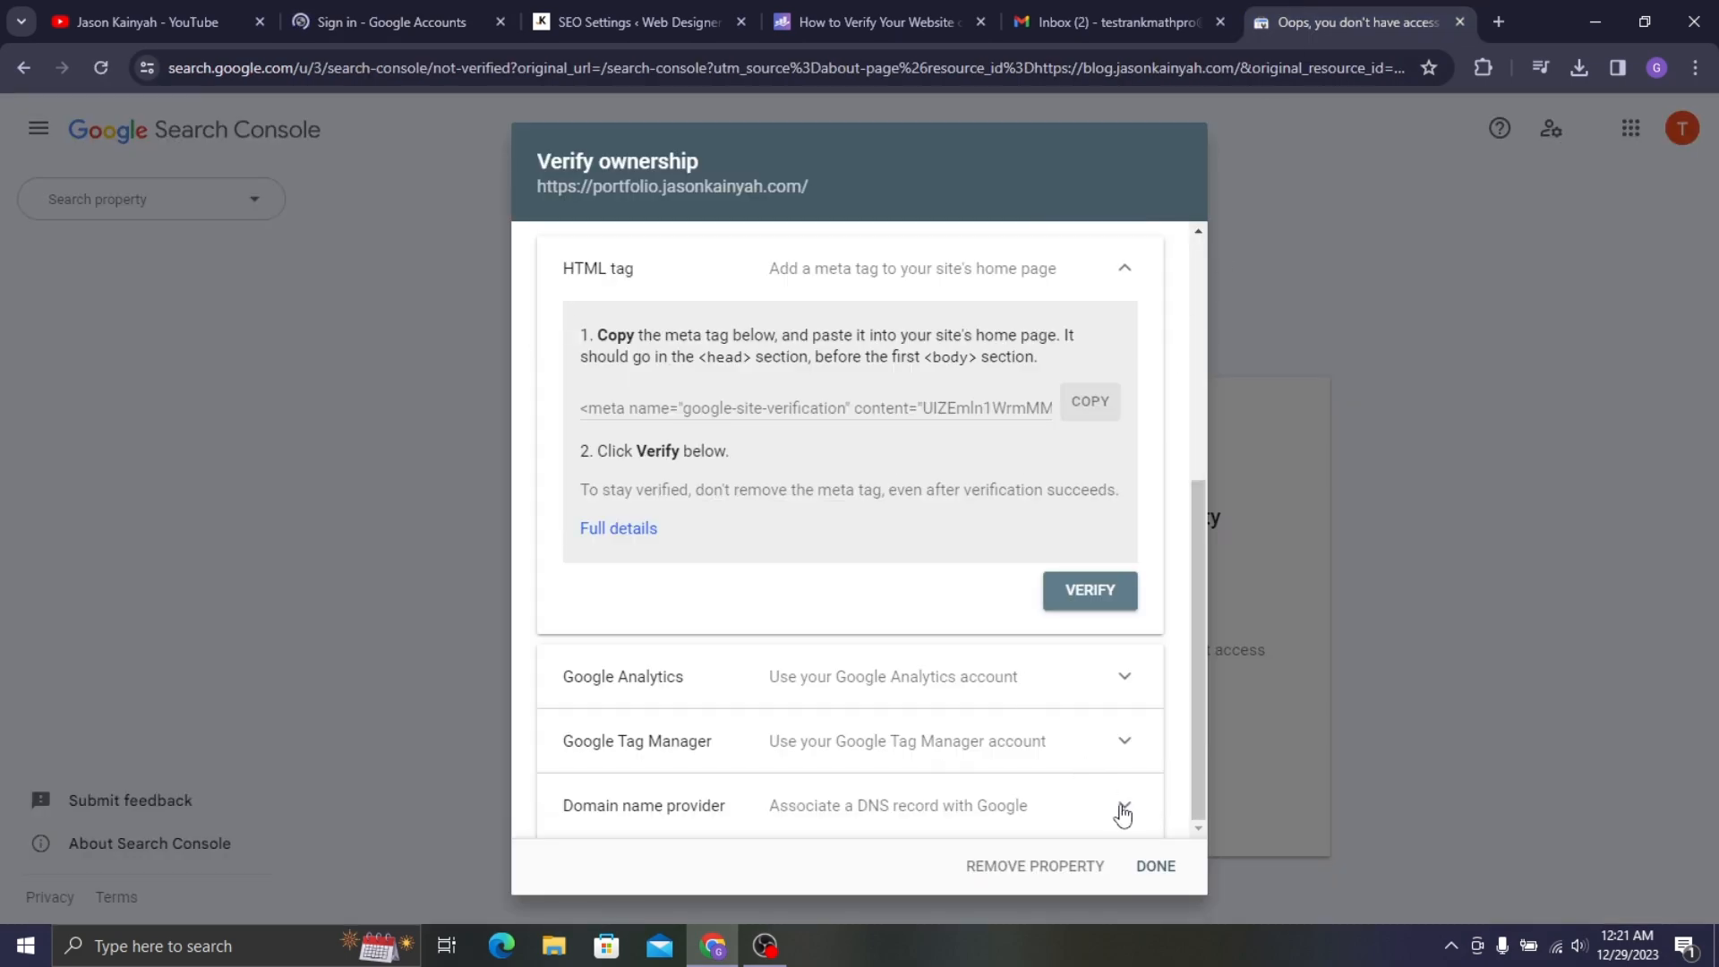
{"action": "left_click", "coordinate": [1098, 594]}
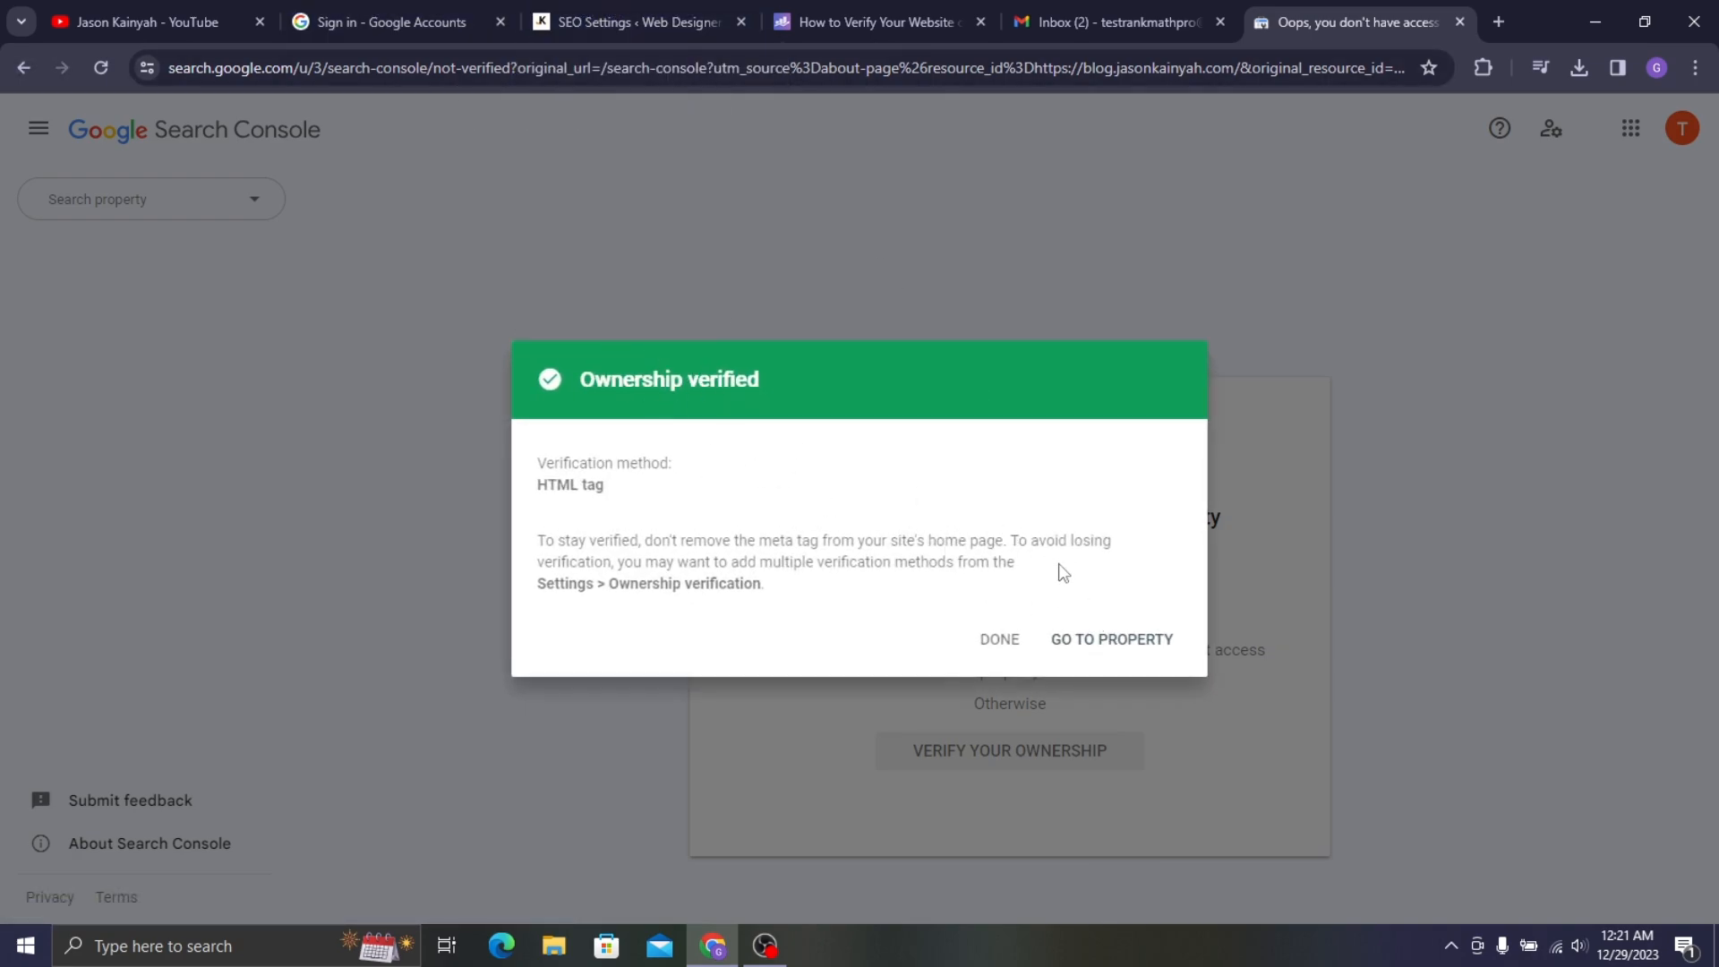
{"action": "left_click", "coordinate": [1139, 642]}
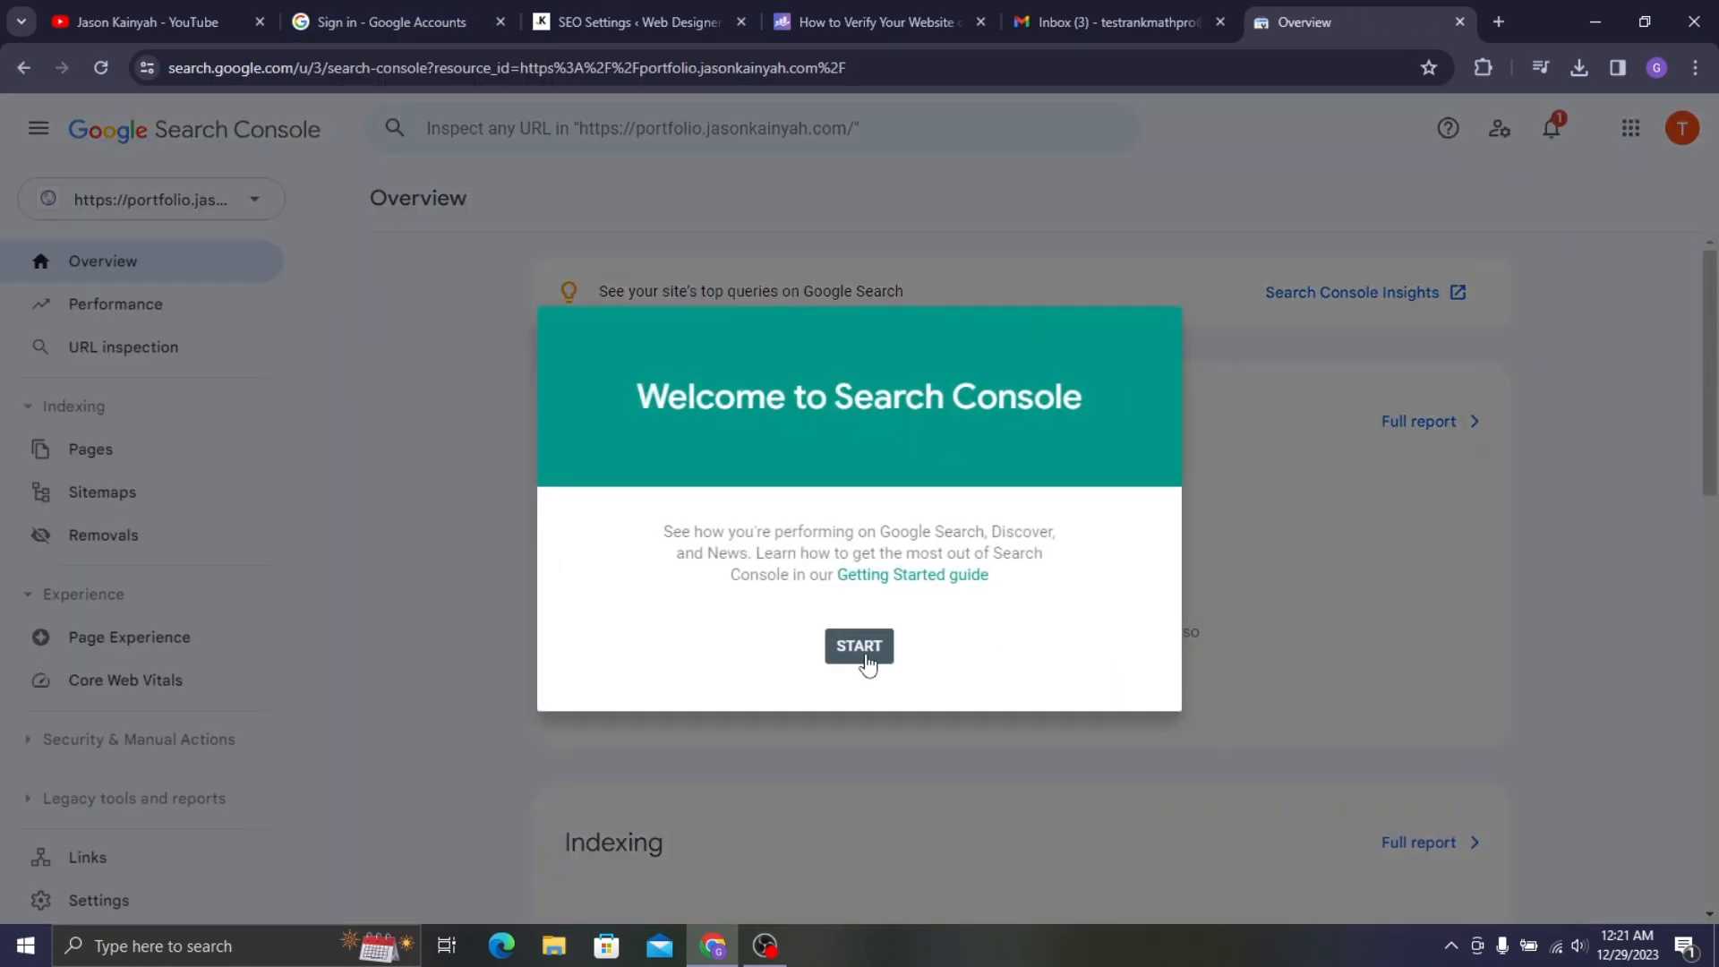
- Dismiss the Search Console welcome and allow Rank Math access to the Google account
{"action": "left_click", "coordinate": [866, 653]}
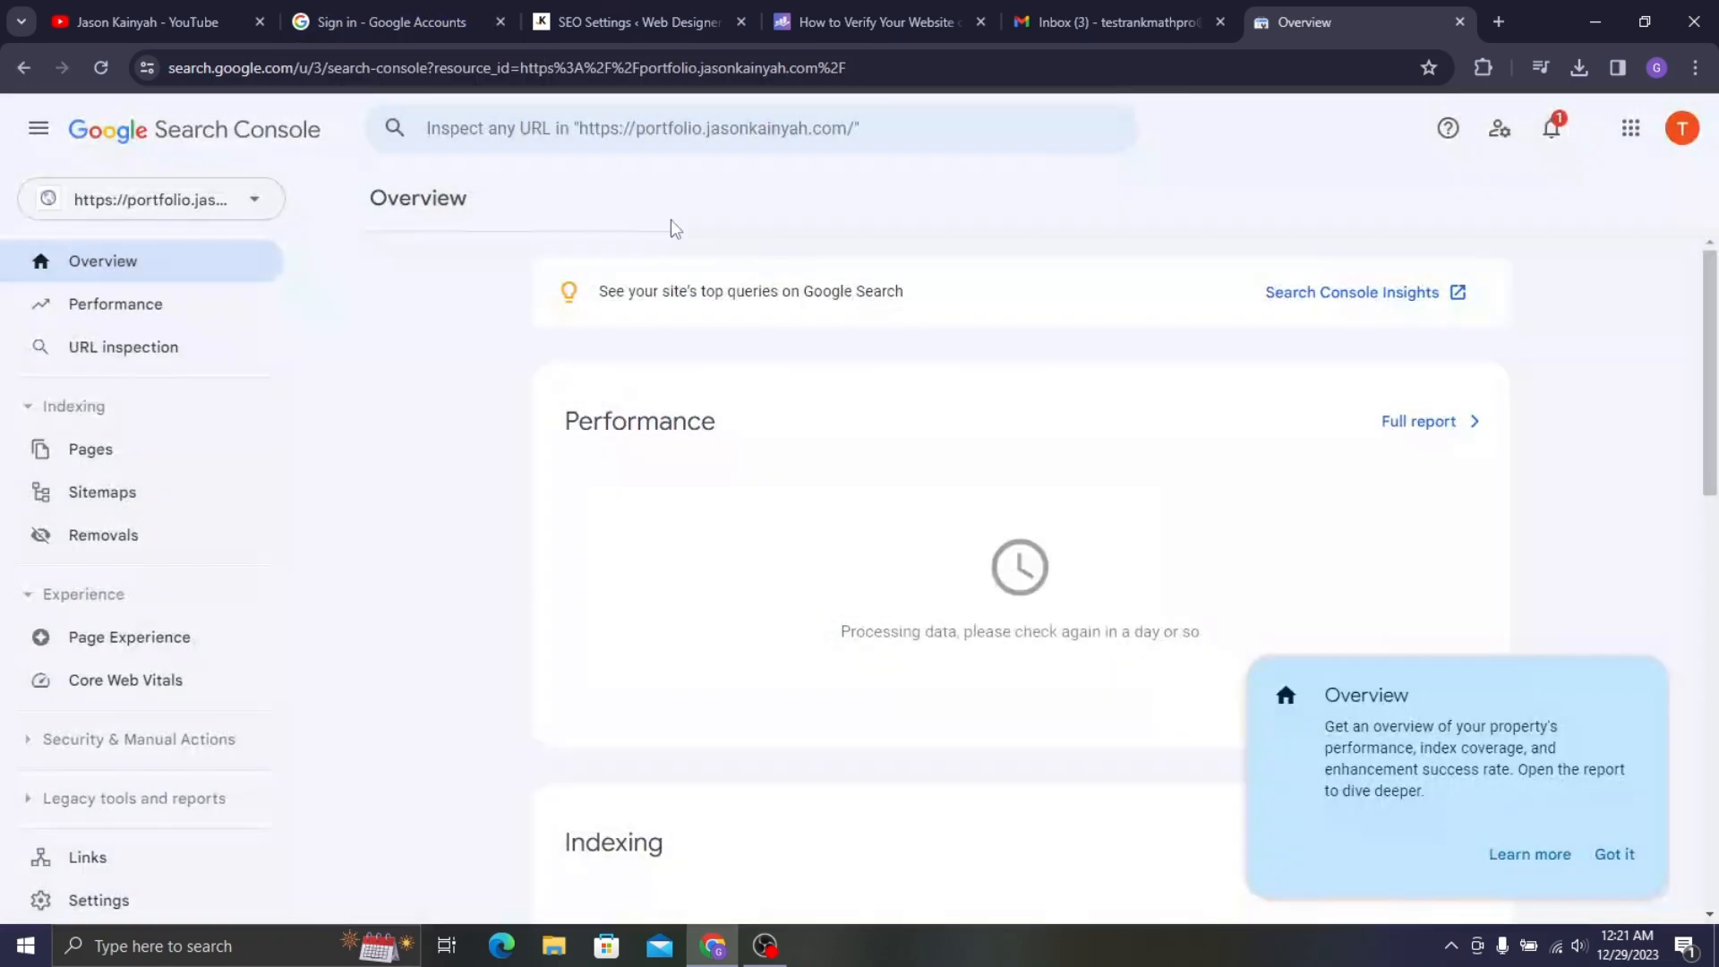
{"action": "left_click", "coordinate": [322, 14]}
{"action": "left_click", "coordinate": [593, 9]}
{"action": "left_click", "coordinate": [428, 3]}
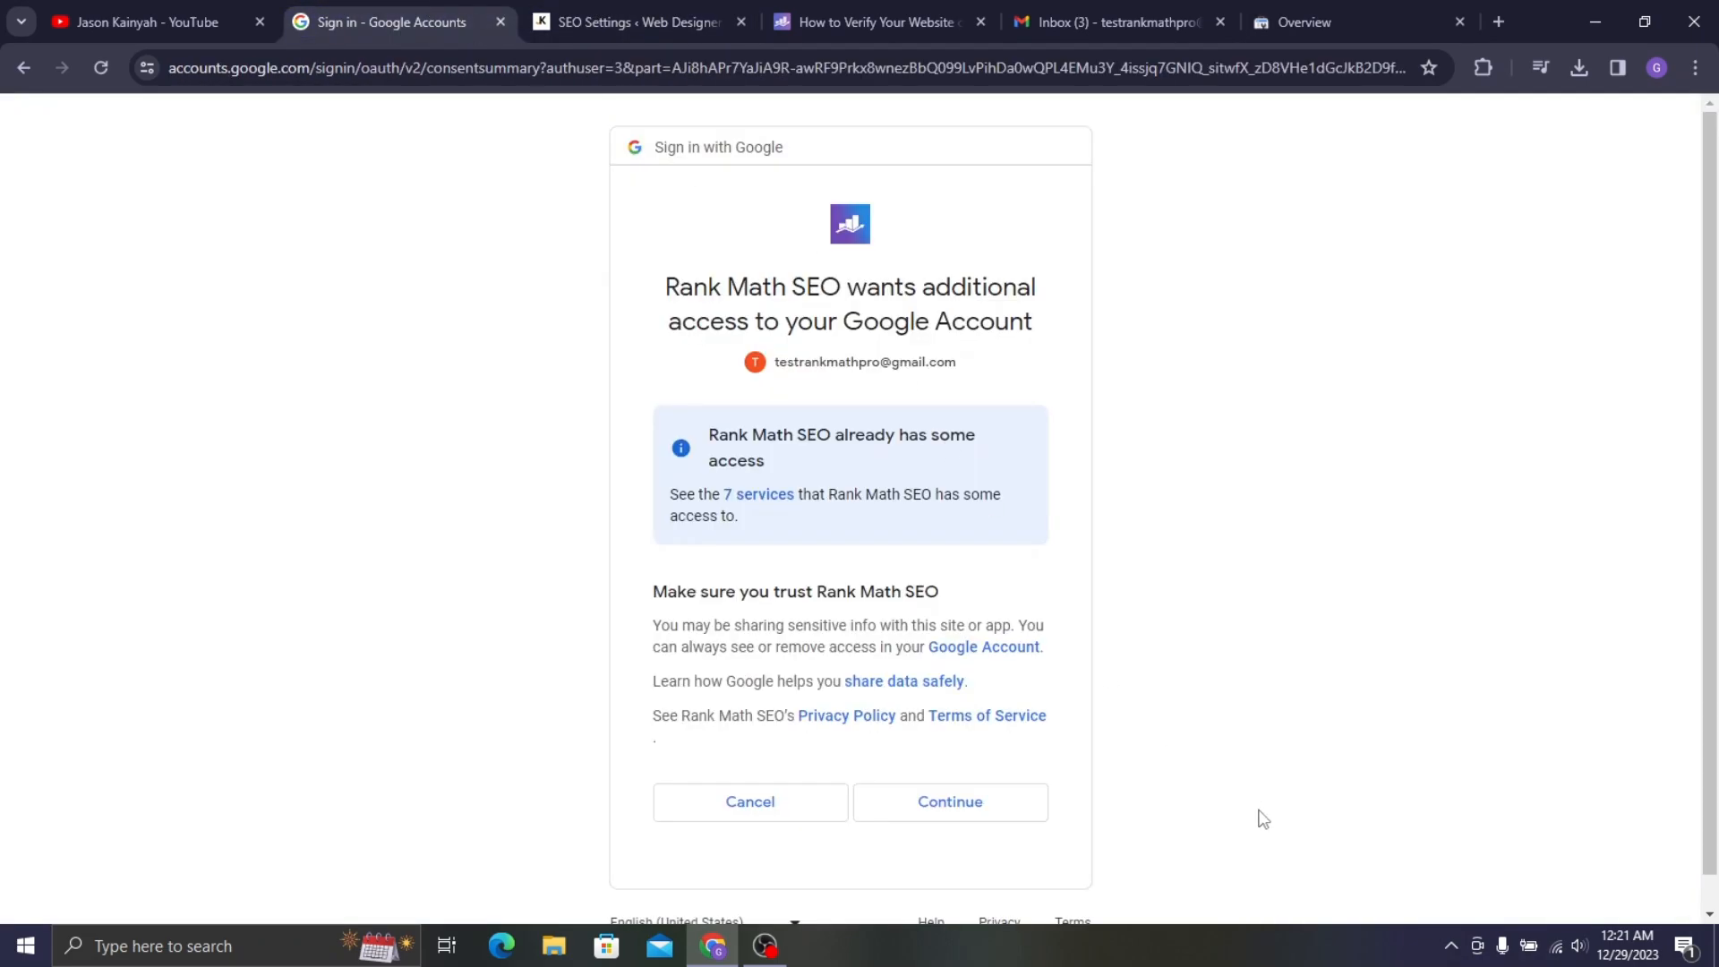
{"action": "left_click", "coordinate": [1009, 817]}
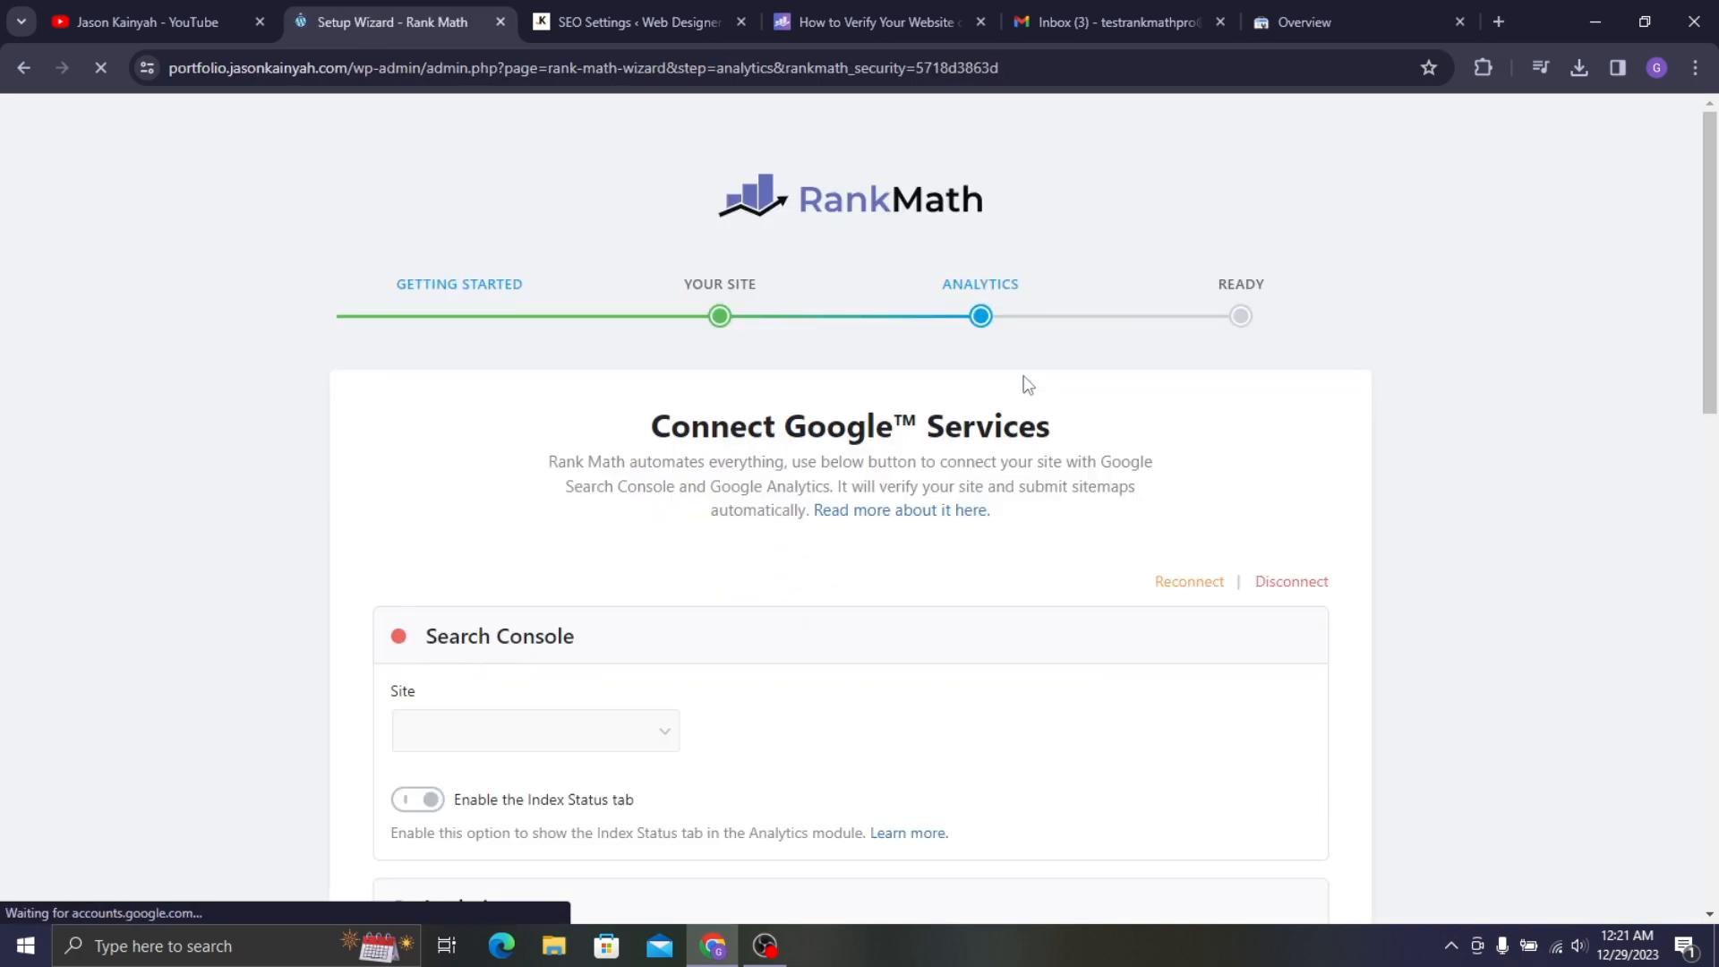
- Review the Search Console site and Analytics account selections in Connect Google Services
{"action": "scroll", "coordinate": [1024, 383], "scroll_direction": "down", "scroll_amount": 2}
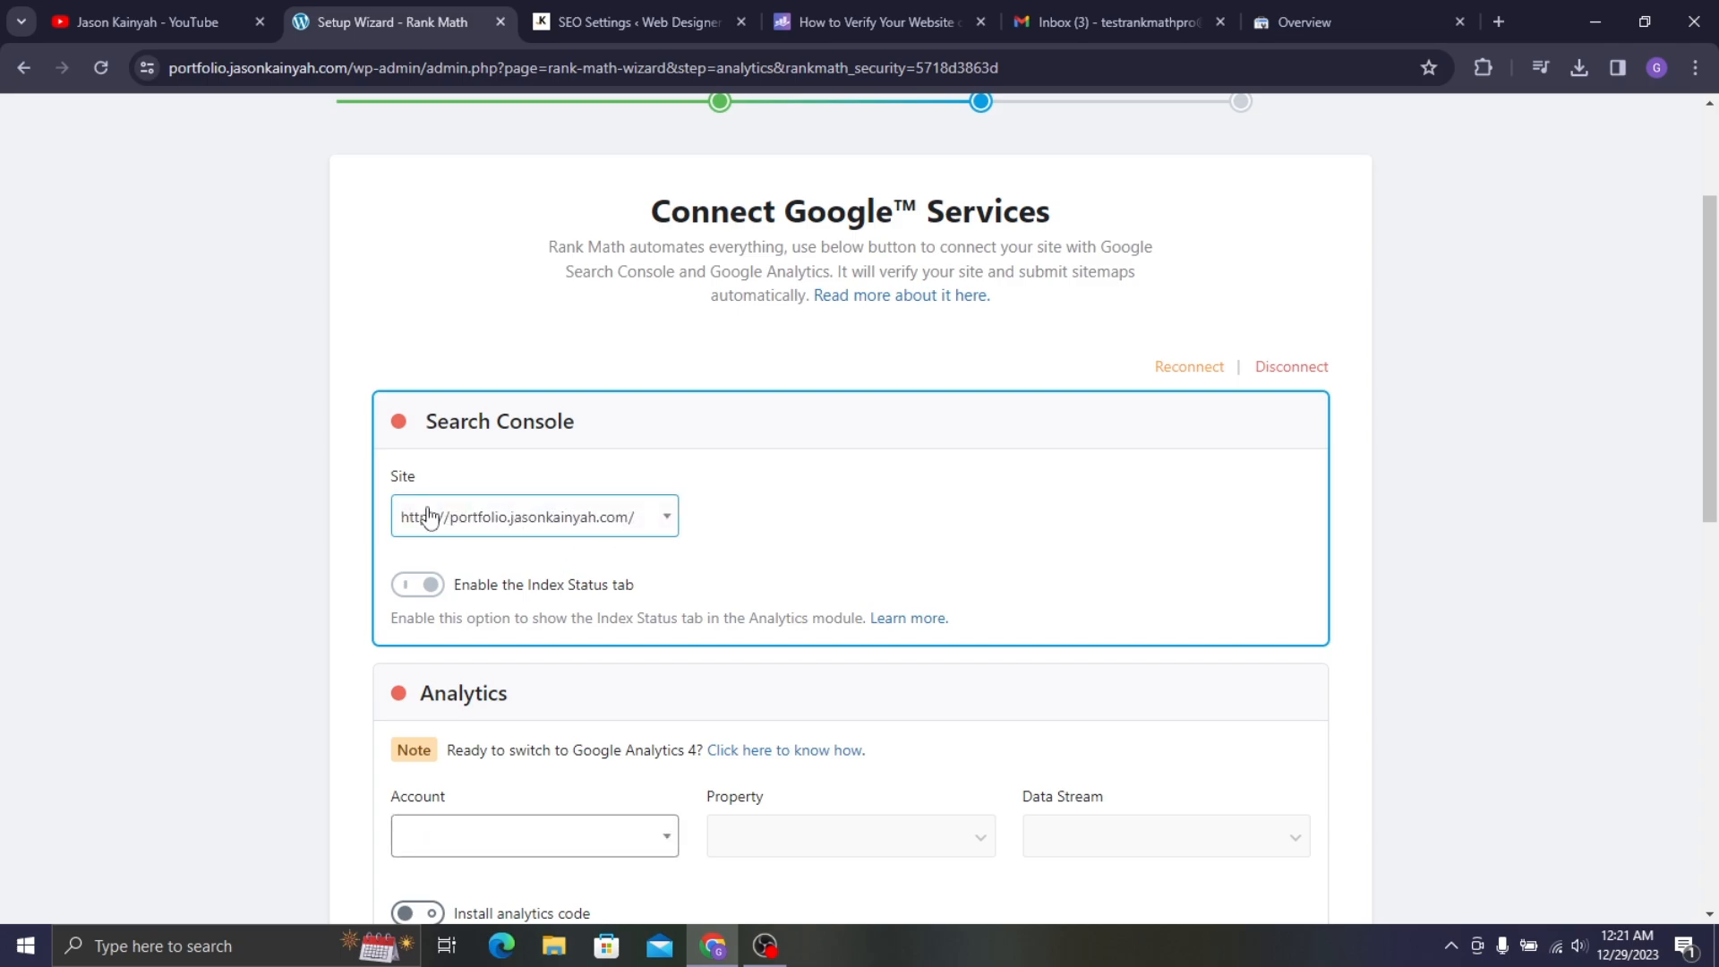
{"action": "scroll", "coordinate": [642, 381], "scroll_direction": "down", "scroll_amount": 3}
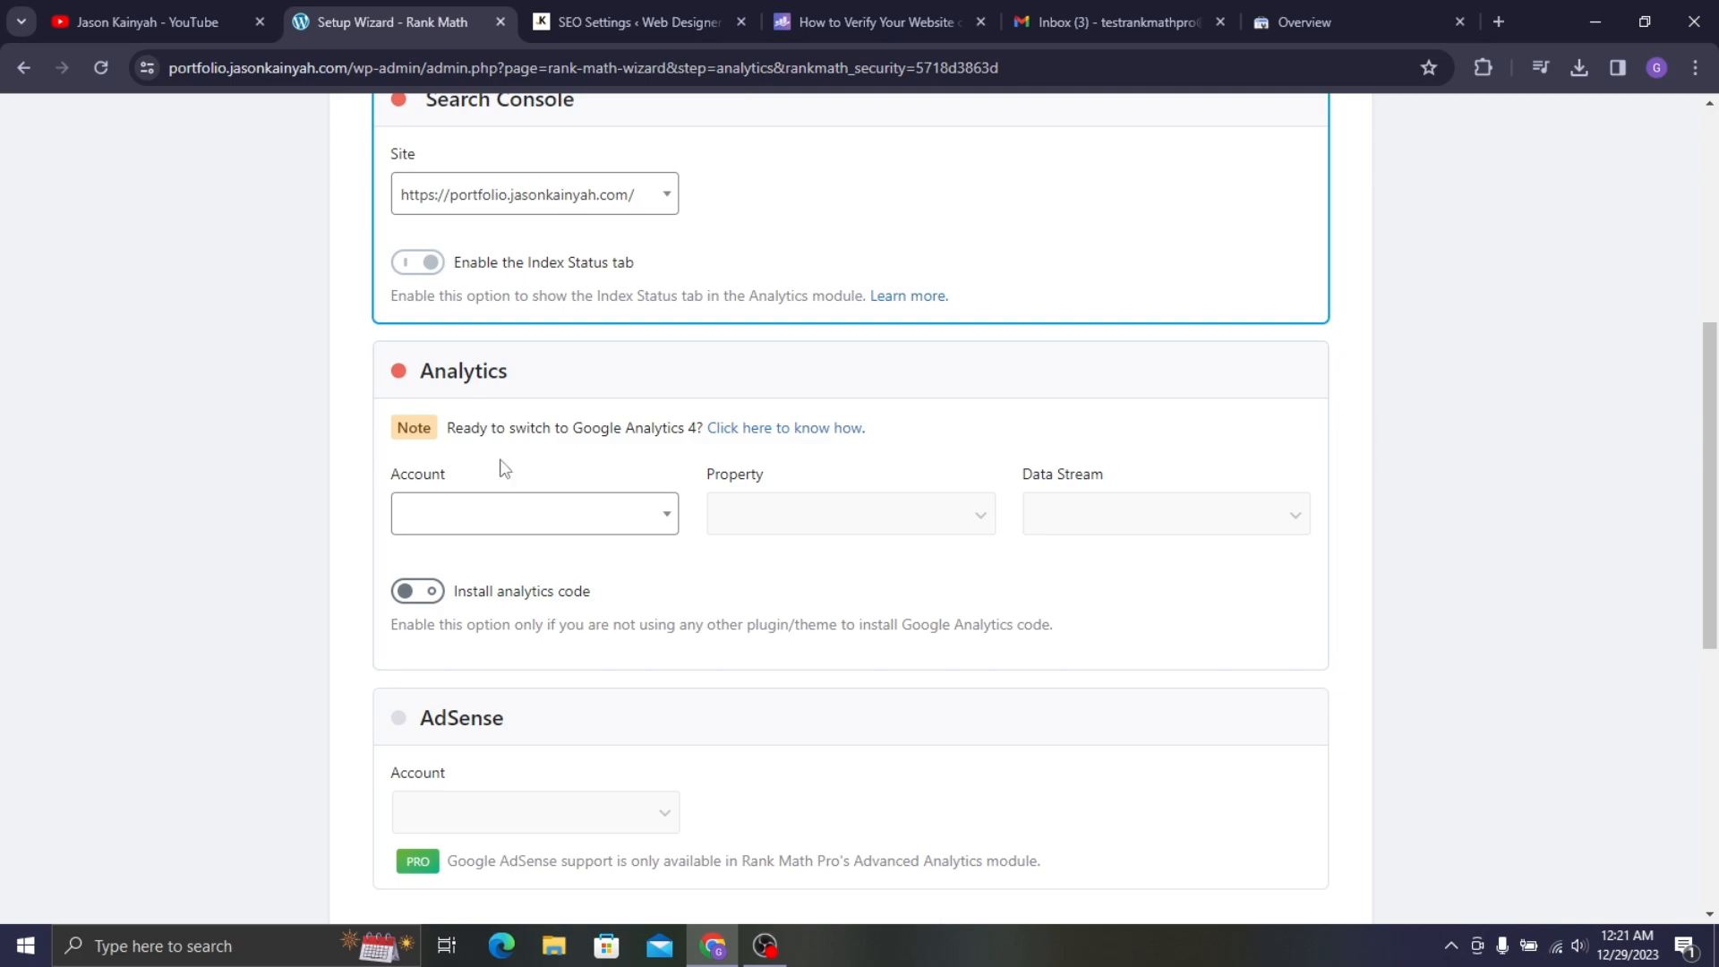
{"action": "left_click", "coordinate": [518, 513]}
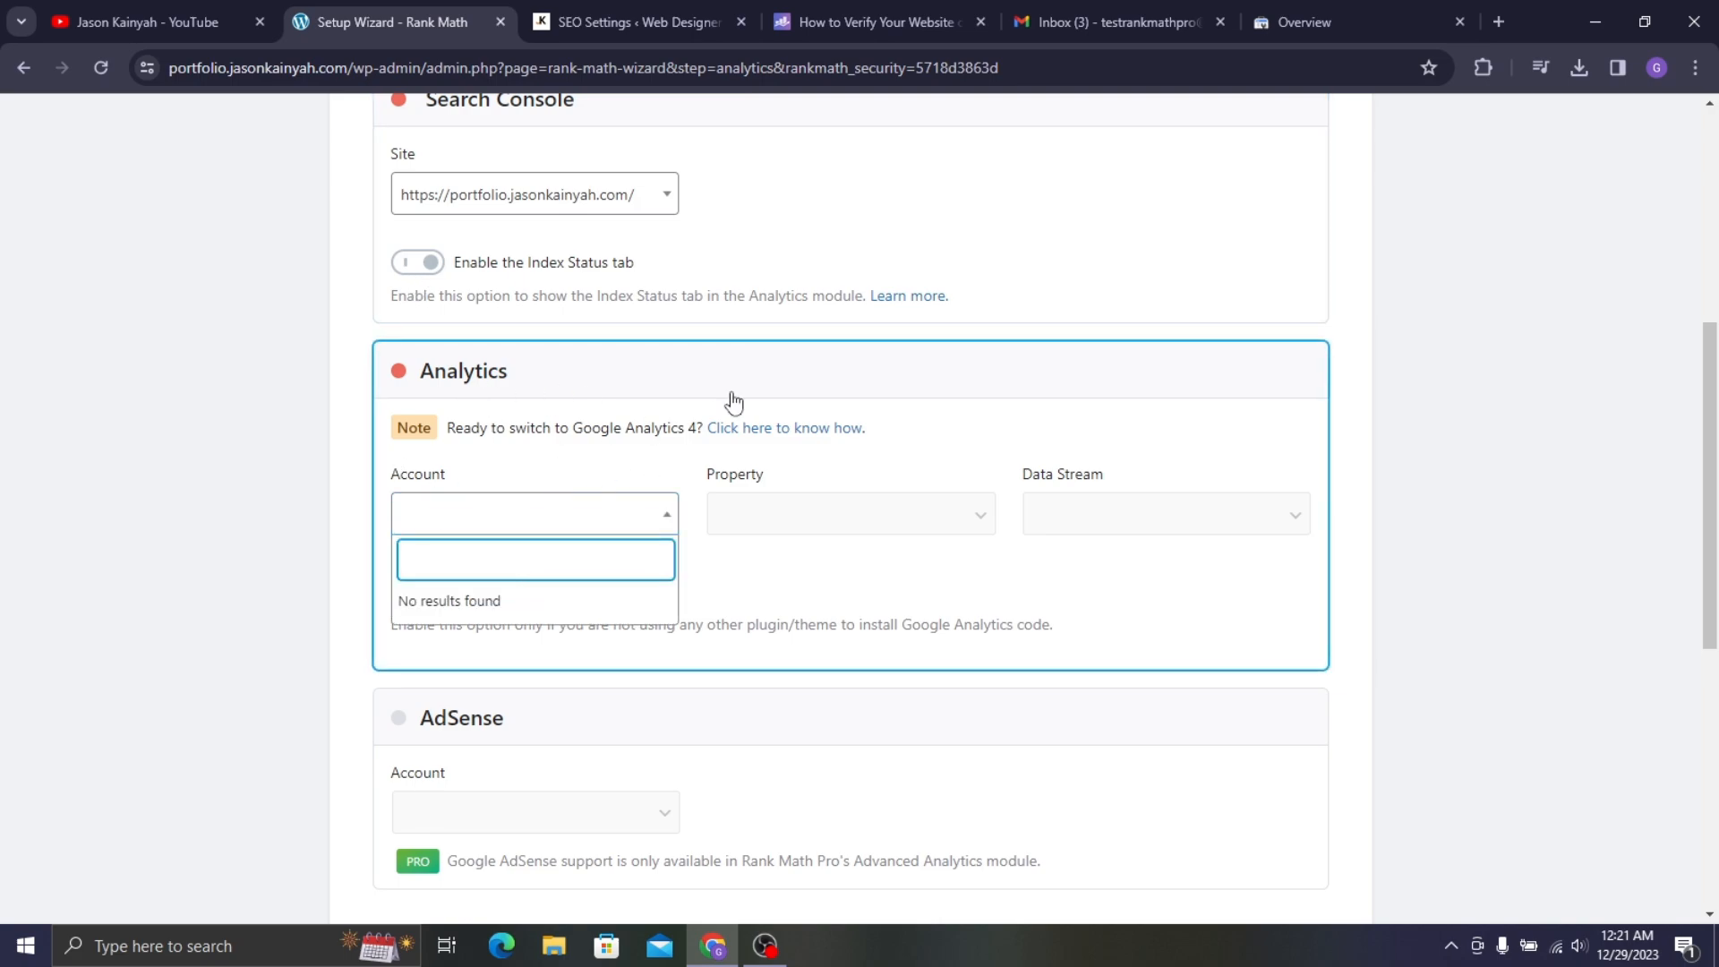
{"action": "left_click", "coordinate": [1416, 349]}
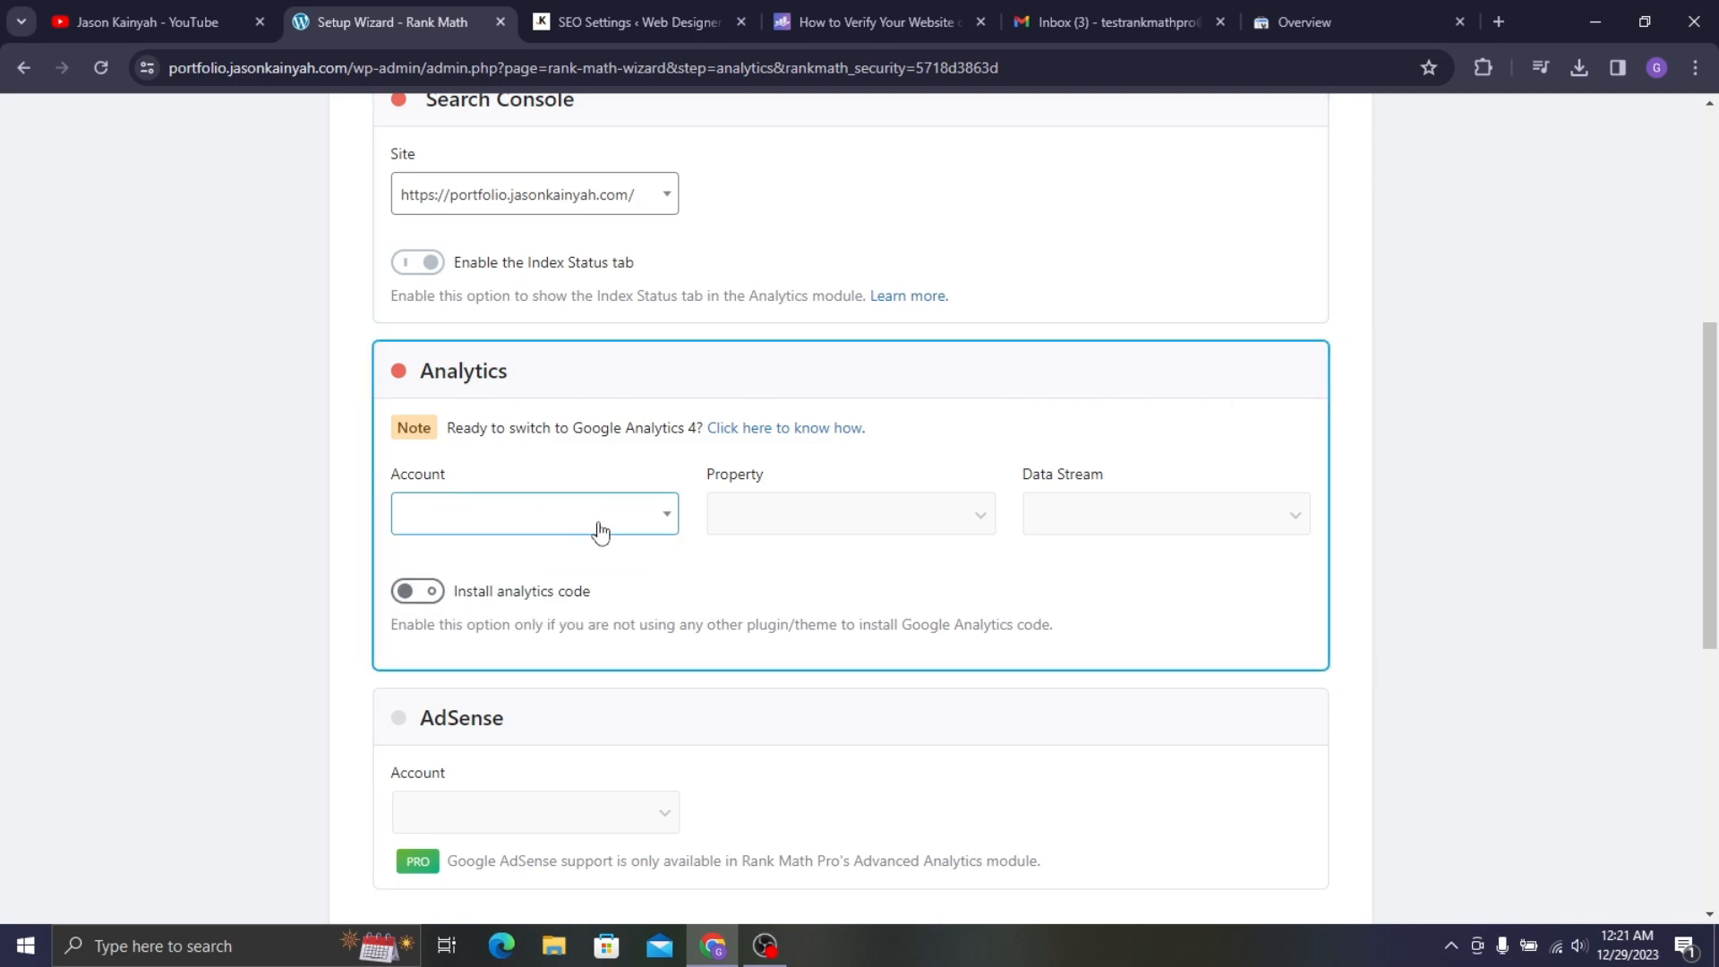
{"action": "left_click", "coordinate": [631, 517]}
{"action": "scroll", "coordinate": [1325, 403], "scroll_direction": "down", "scroll_amount": 5}
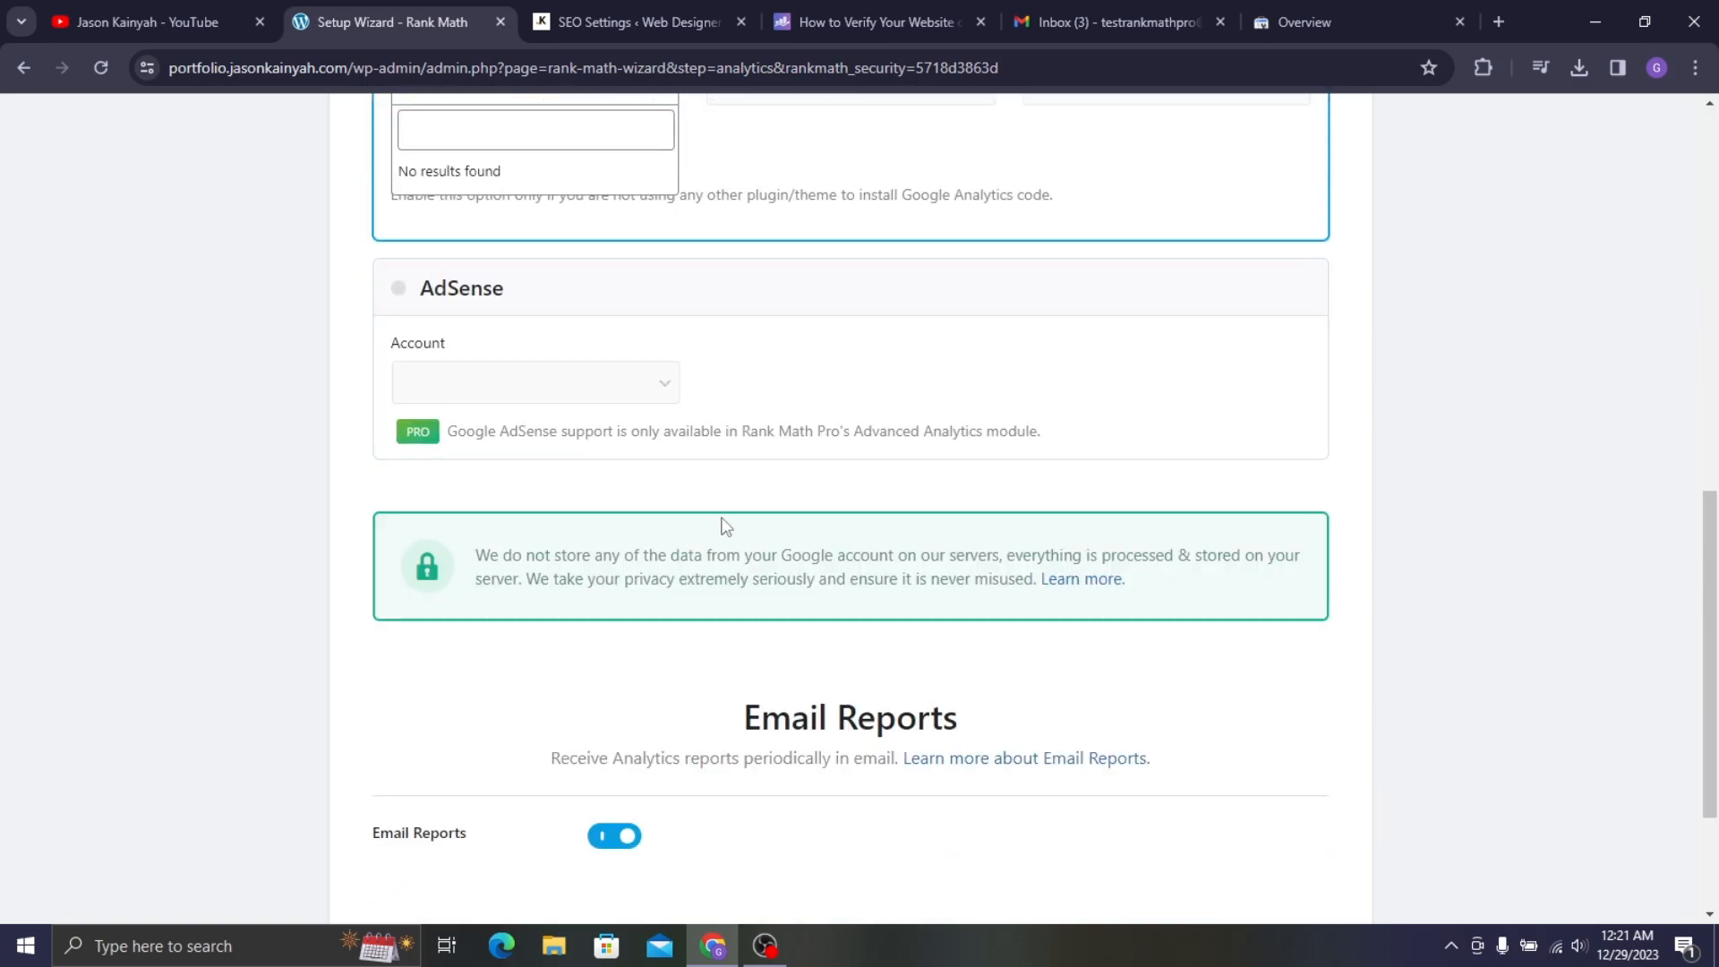
{"action": "scroll", "coordinate": [1518, 503], "scroll_direction": "down", "scroll_amount": 3}
{"action": "scroll", "coordinate": [761, 456], "scroll_direction": "up", "scroll_amount": 8}
{"action": "scroll", "coordinate": [761, 457], "scroll_direction": "up", "scroll_amount": 1}
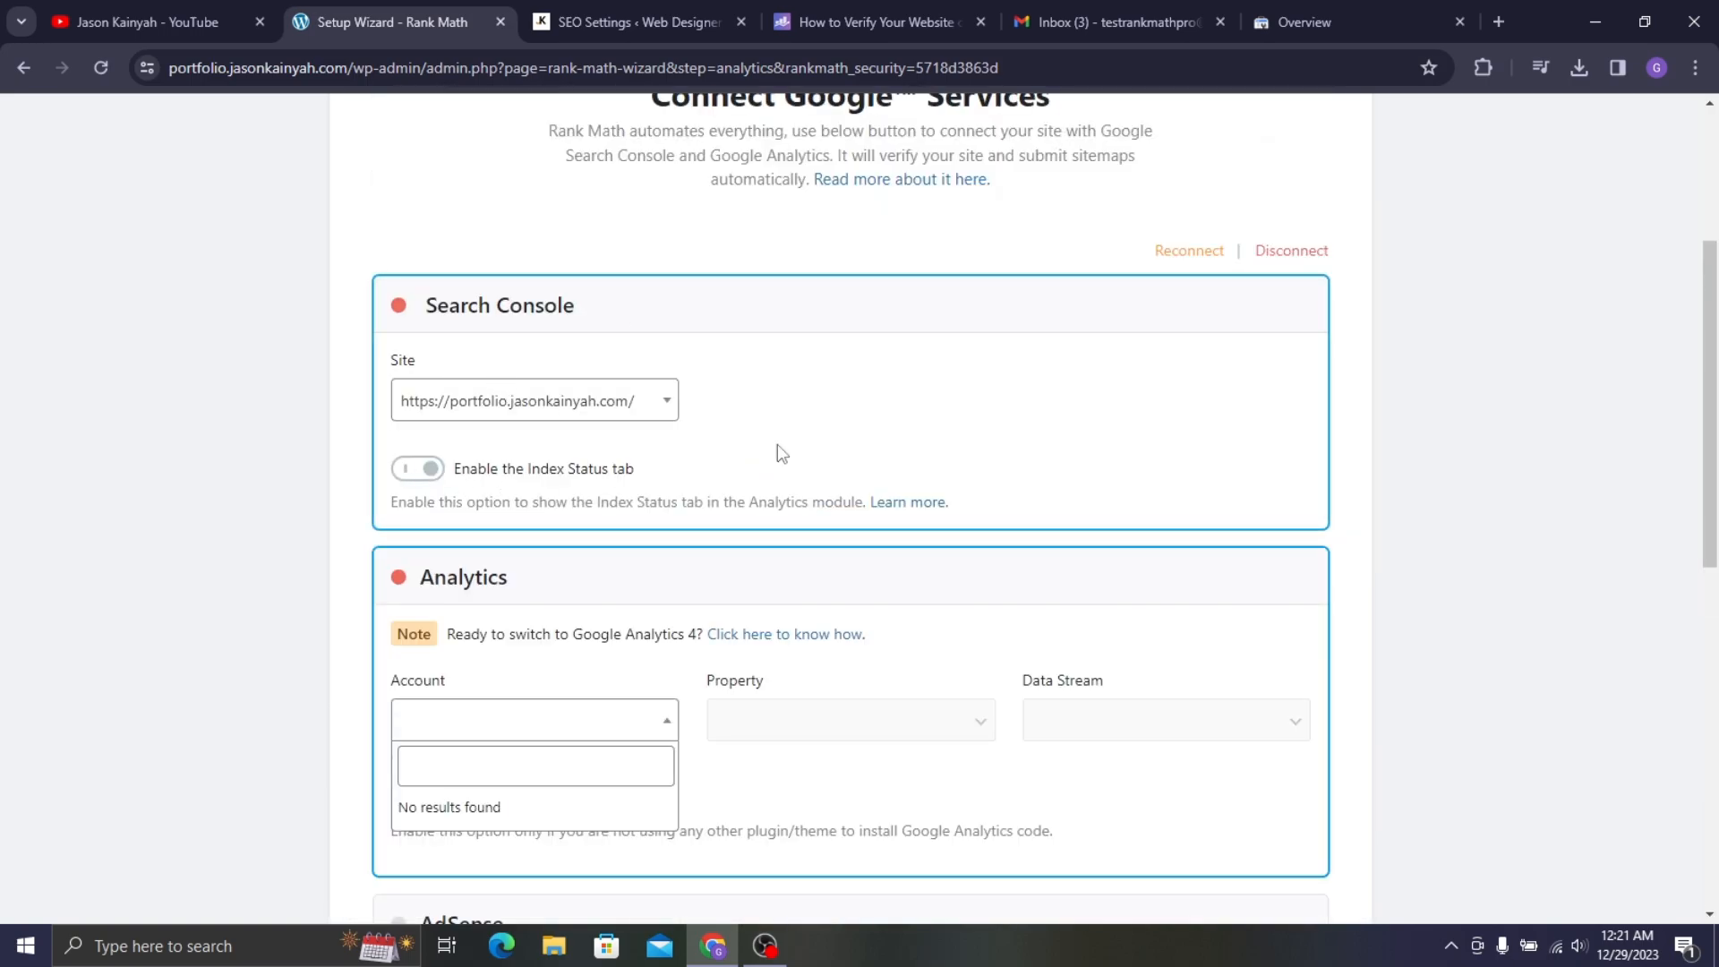
{"action": "left_click", "coordinate": [289, 614]}
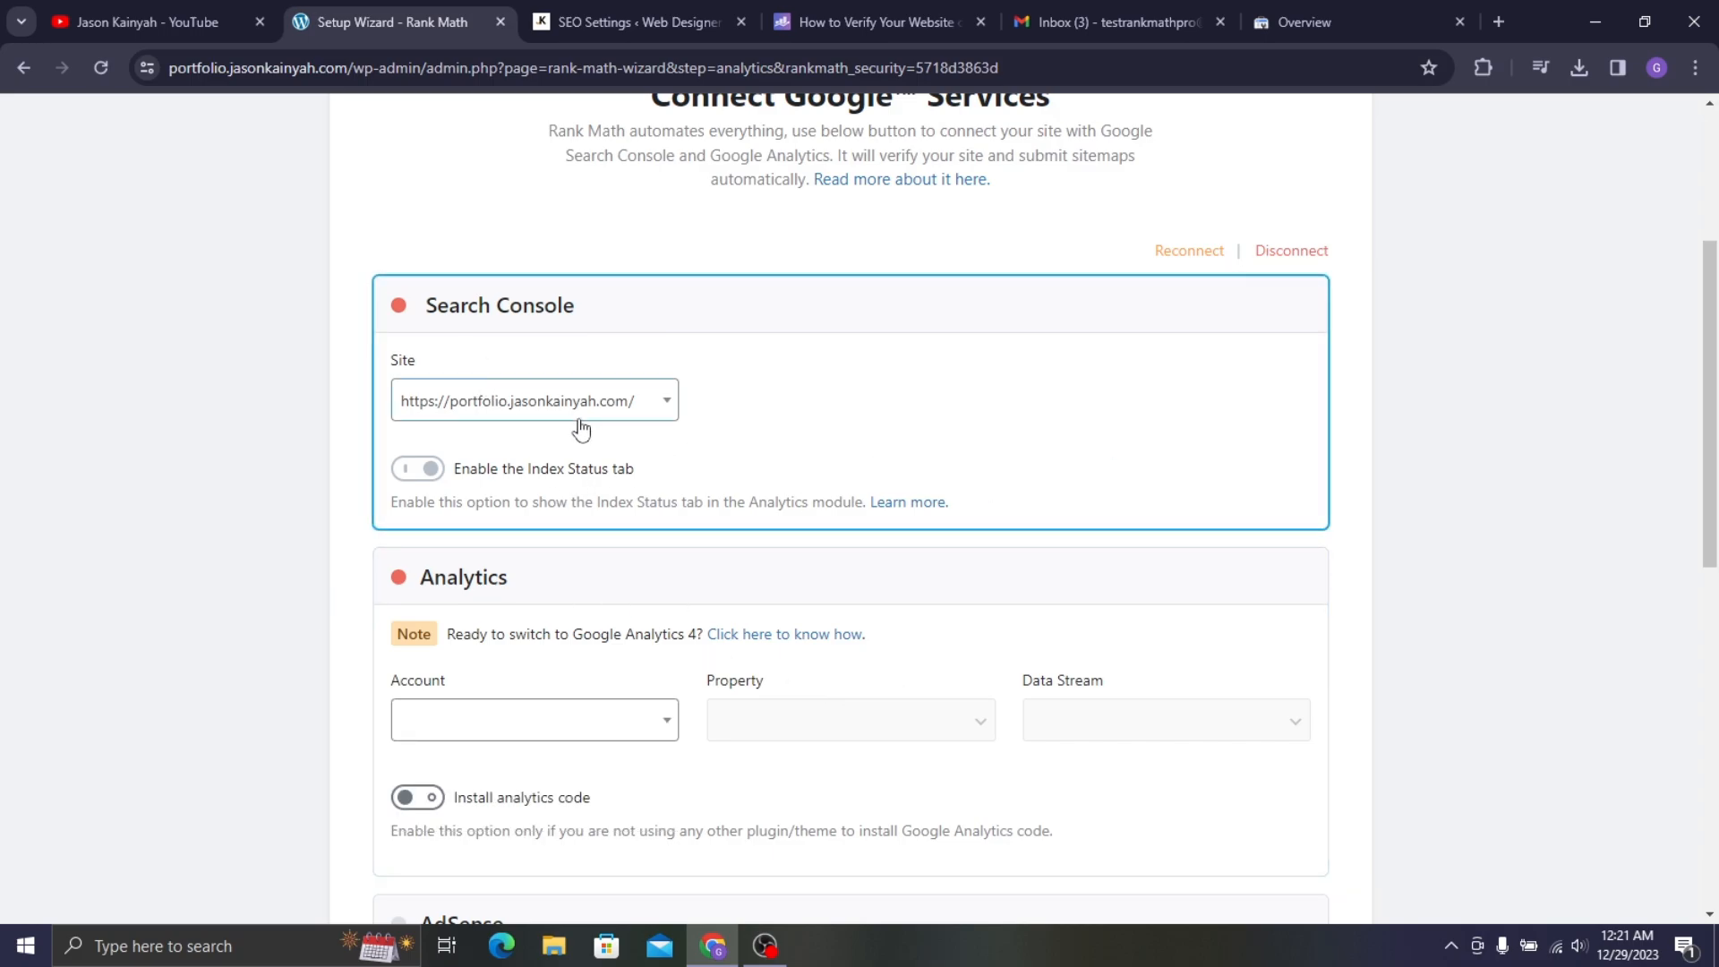
- Save the Google services settings and continue to the 'Your site is ready!' step
{"action": "scroll", "coordinate": [459, 479], "scroll_direction": "down", "scroll_amount": 4}
{"action": "scroll", "coordinate": [459, 479], "scroll_direction": "down", "scroll_amount": 5}
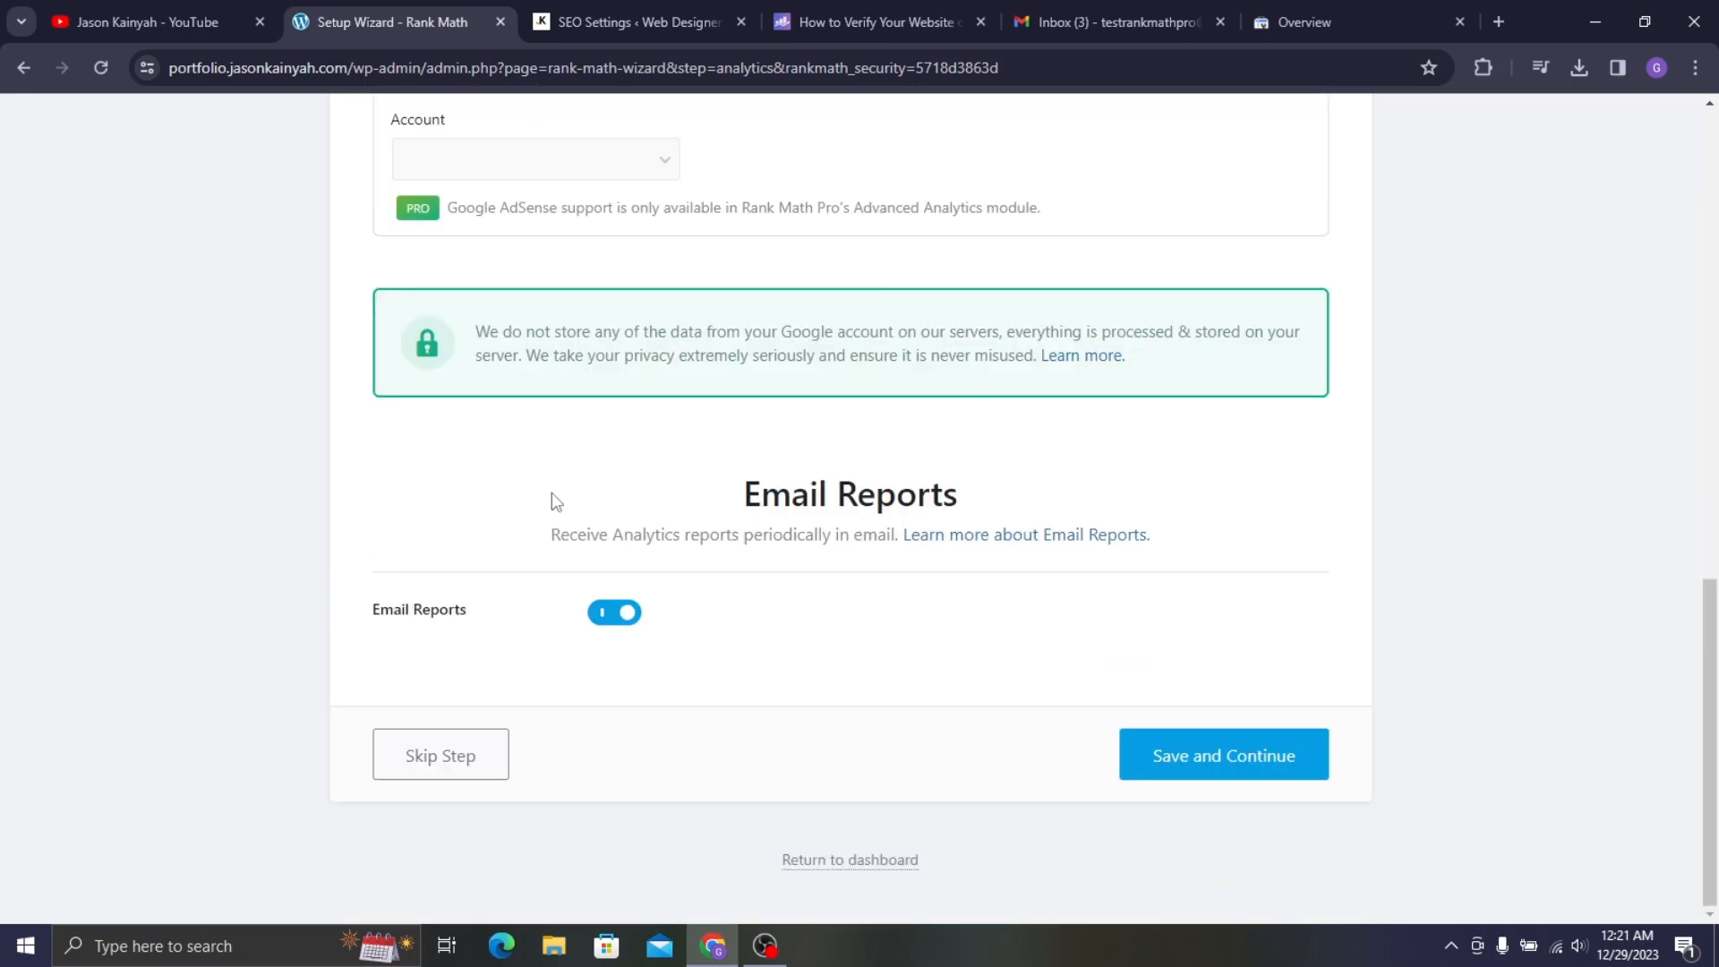
{"action": "scroll", "coordinate": [549, 499], "scroll_direction": "up", "scroll_amount": 5}
{"action": "scroll", "coordinate": [541, 529], "scroll_direction": "down", "scroll_amount": 5}
{"action": "left_click", "coordinate": [1246, 770]}
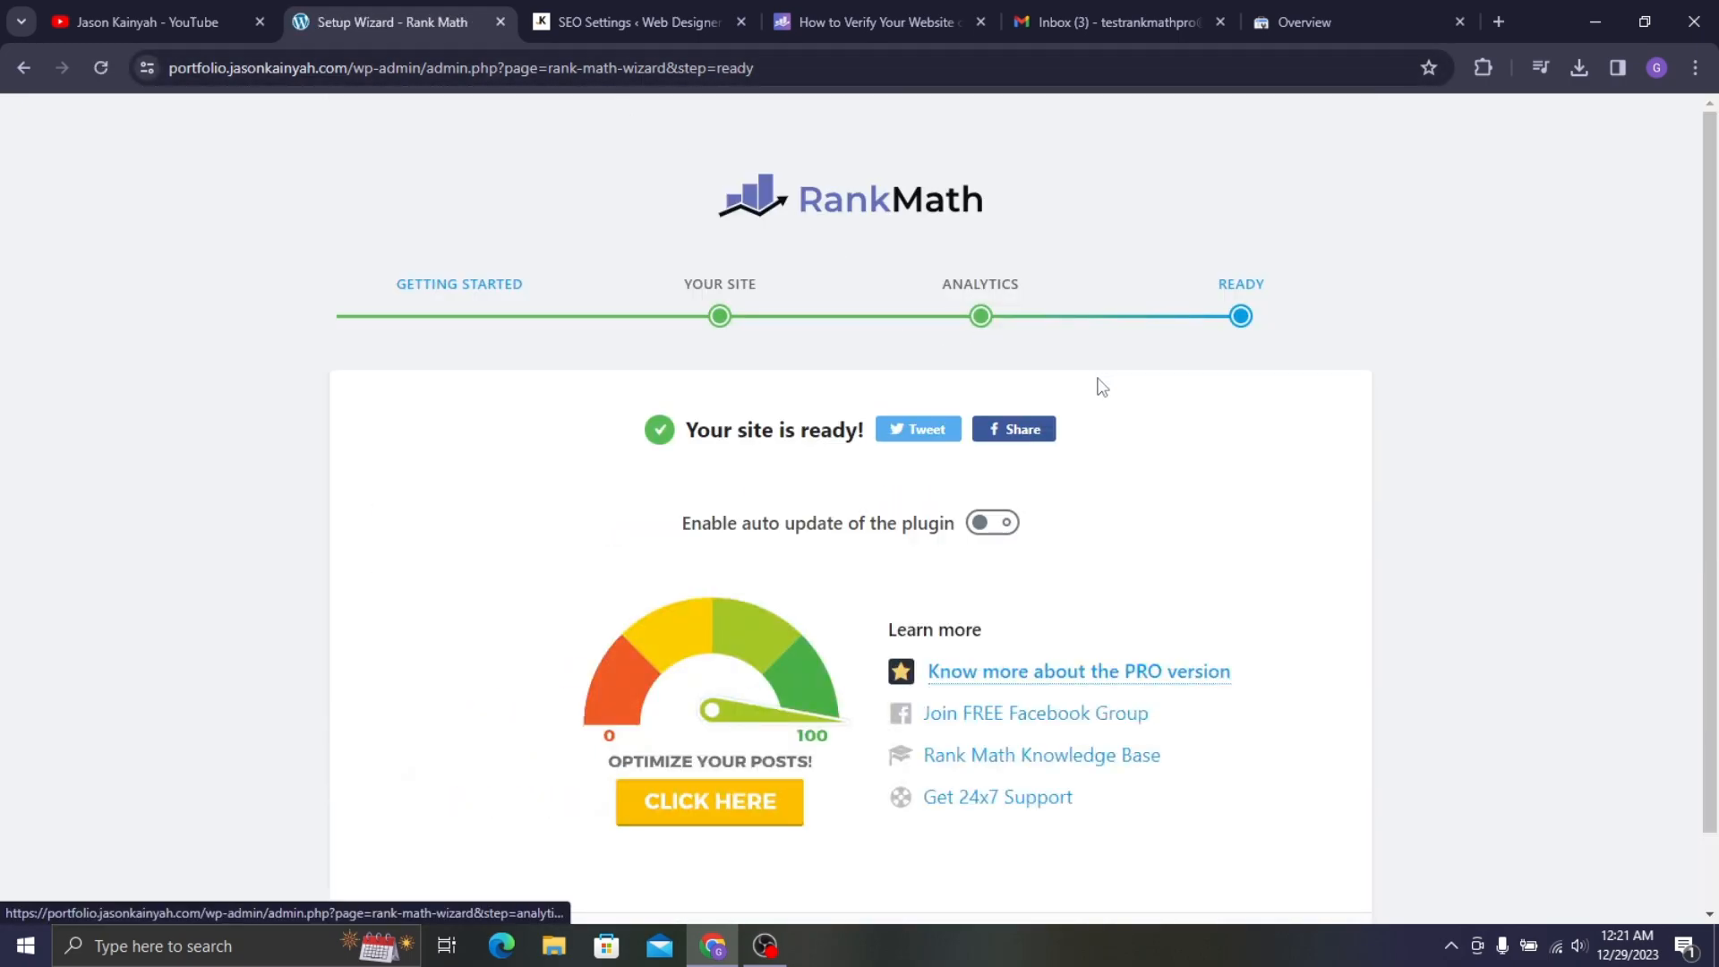
{"action": "scroll", "coordinate": [465, 323], "scroll_direction": "down", "scroll_amount": 1}
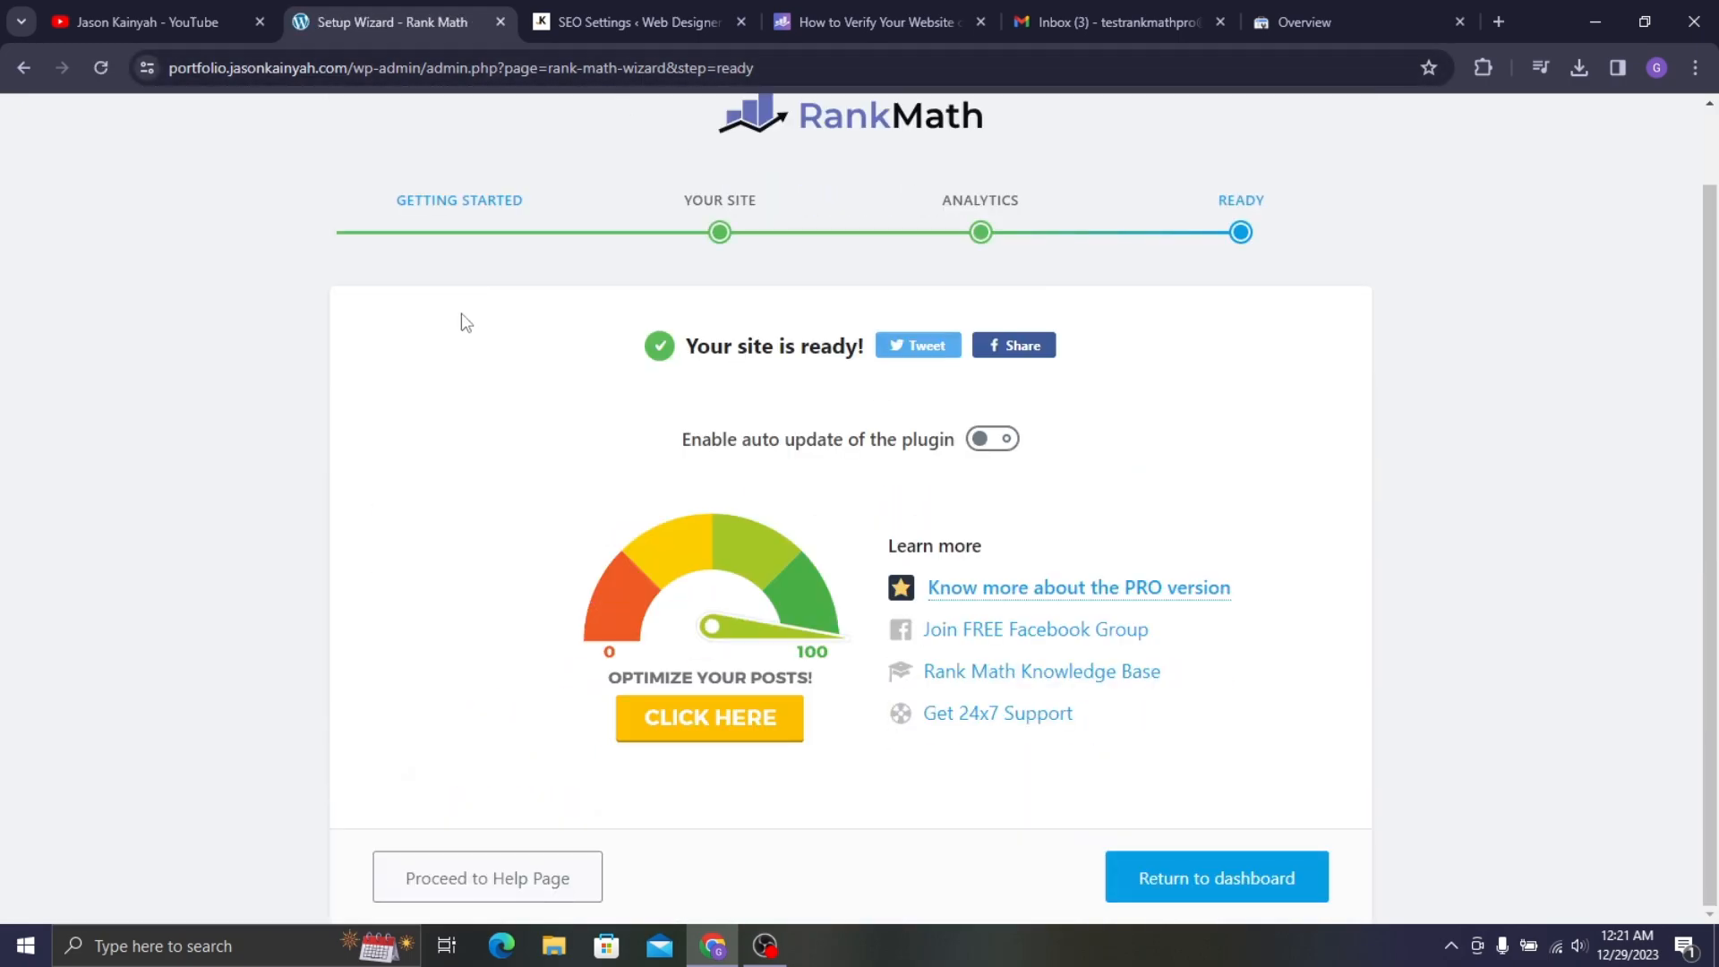
- Leave the wizard for the dashboard and open the Home page with Elementor in a new tab
{"action": "left_click", "coordinate": [1201, 873]}
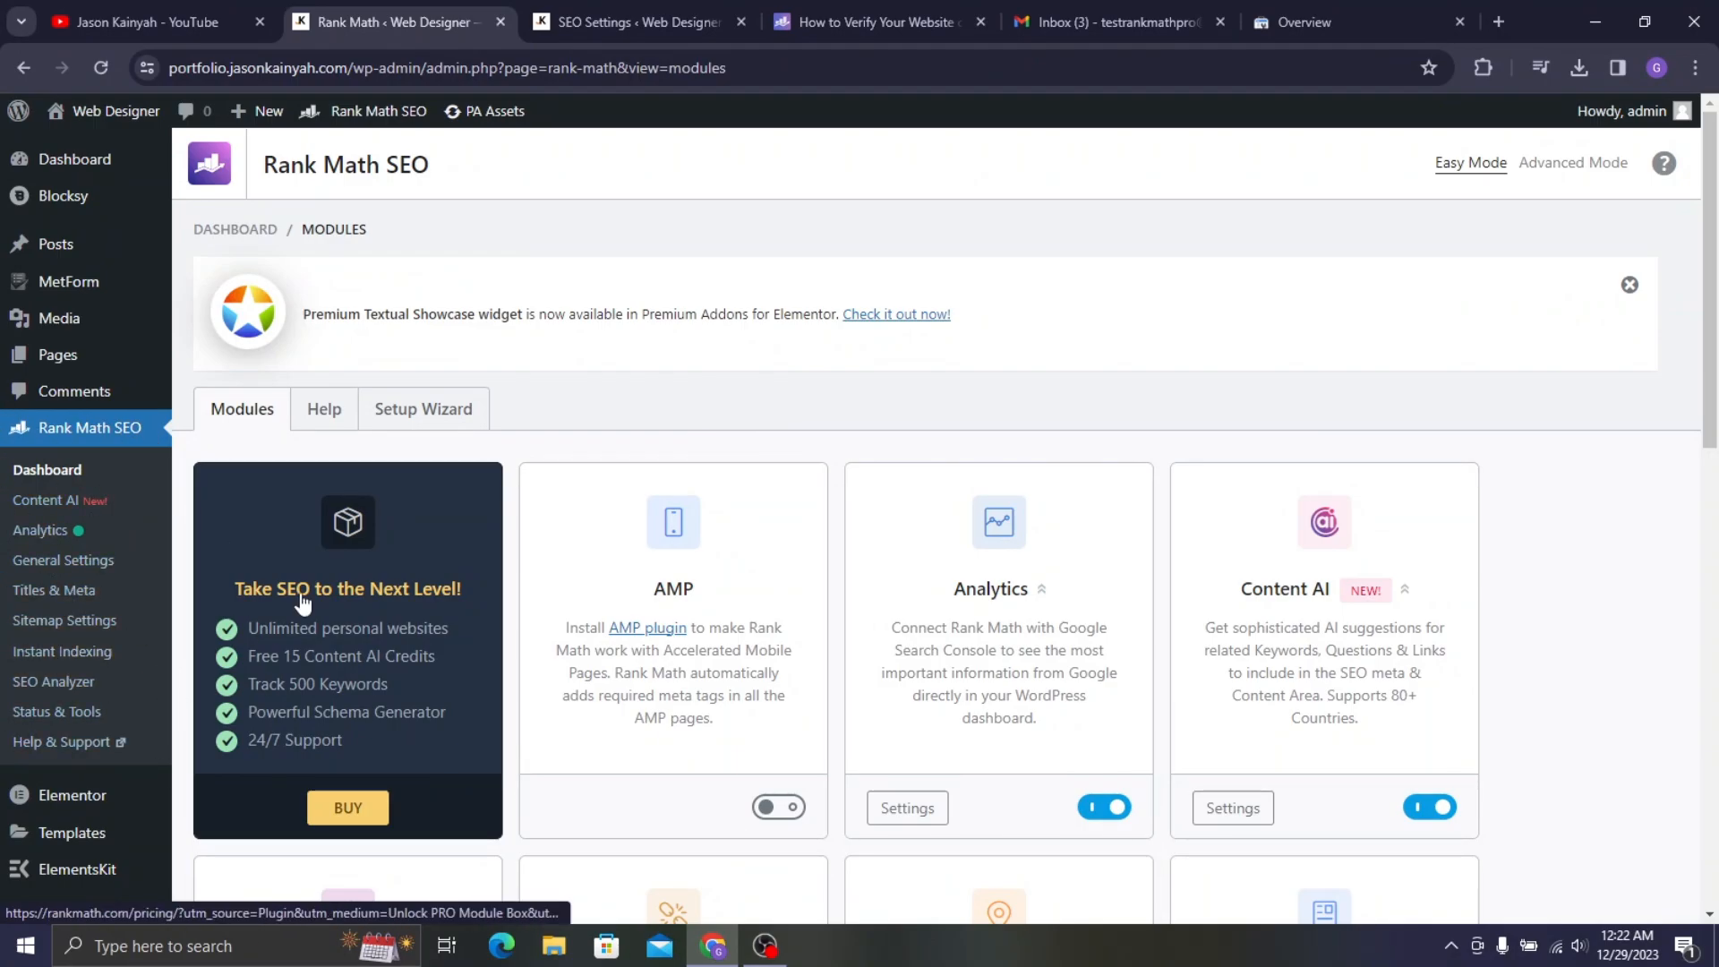
{"action": "scroll", "coordinate": [299, 602], "scroll_direction": "down", "scroll_amount": 5}
{"action": "scroll", "coordinate": [1099, 299], "scroll_direction": "down", "scroll_amount": 5}
{"action": "scroll", "coordinate": [1210, 336], "scroll_direction": "up", "scroll_amount": 6}
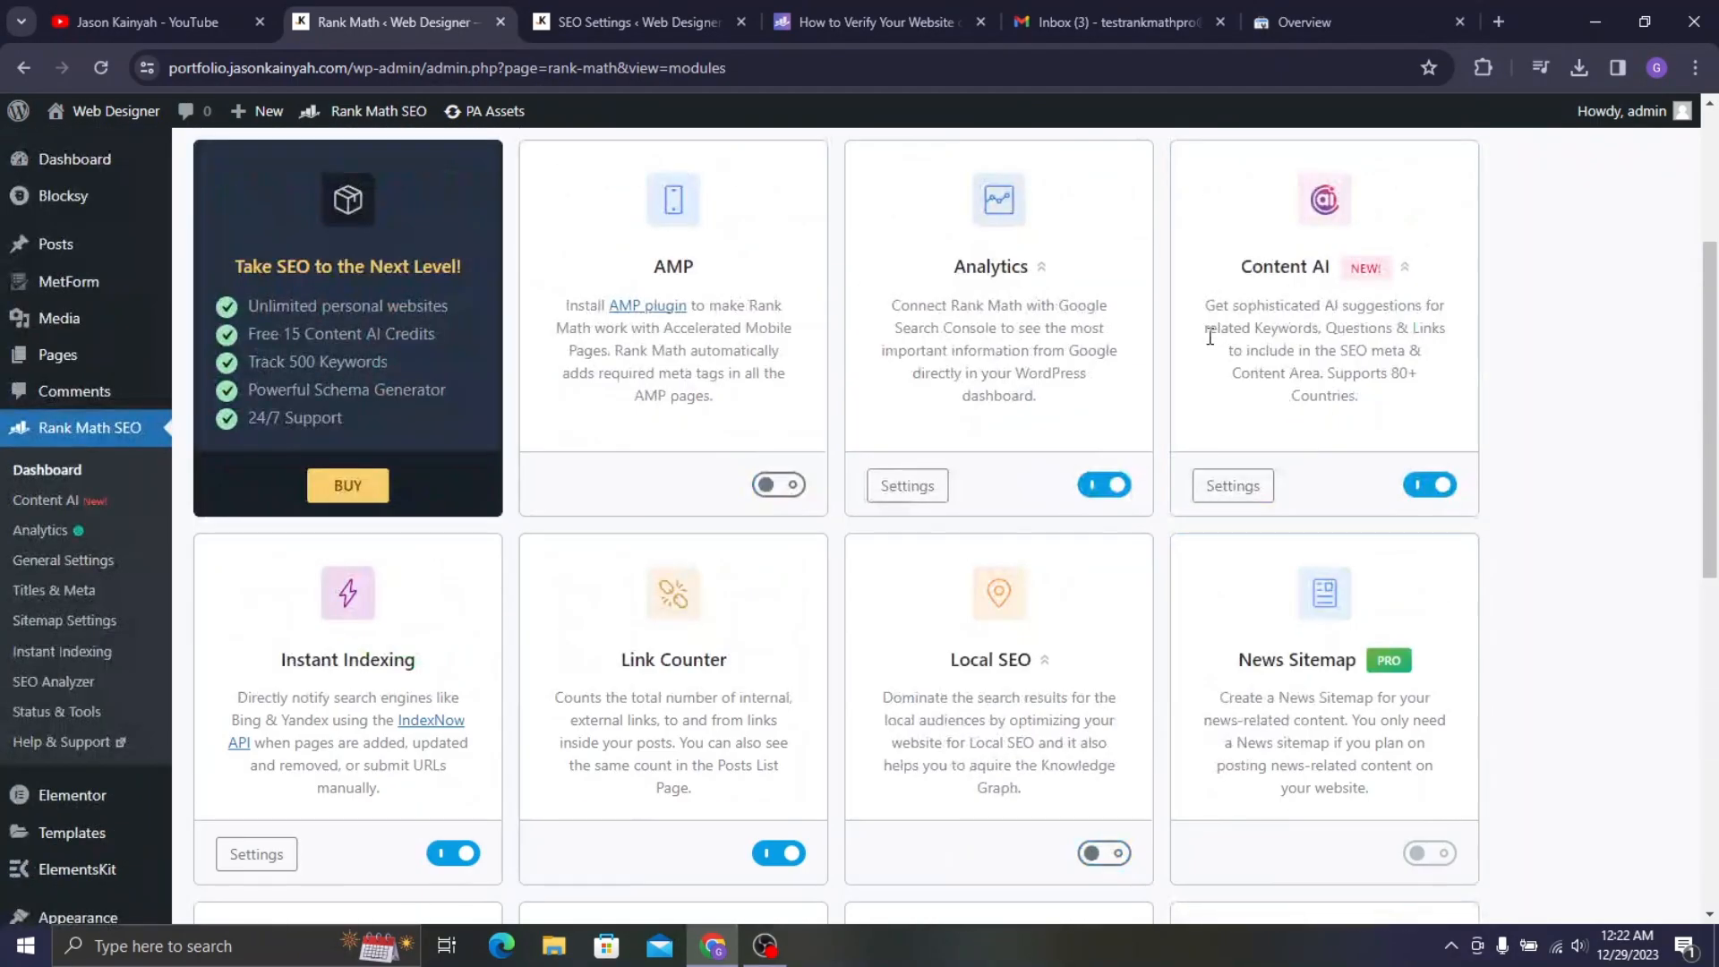
{"action": "scroll", "coordinate": [682, 305], "scroll_direction": "up", "scroll_amount": 3}
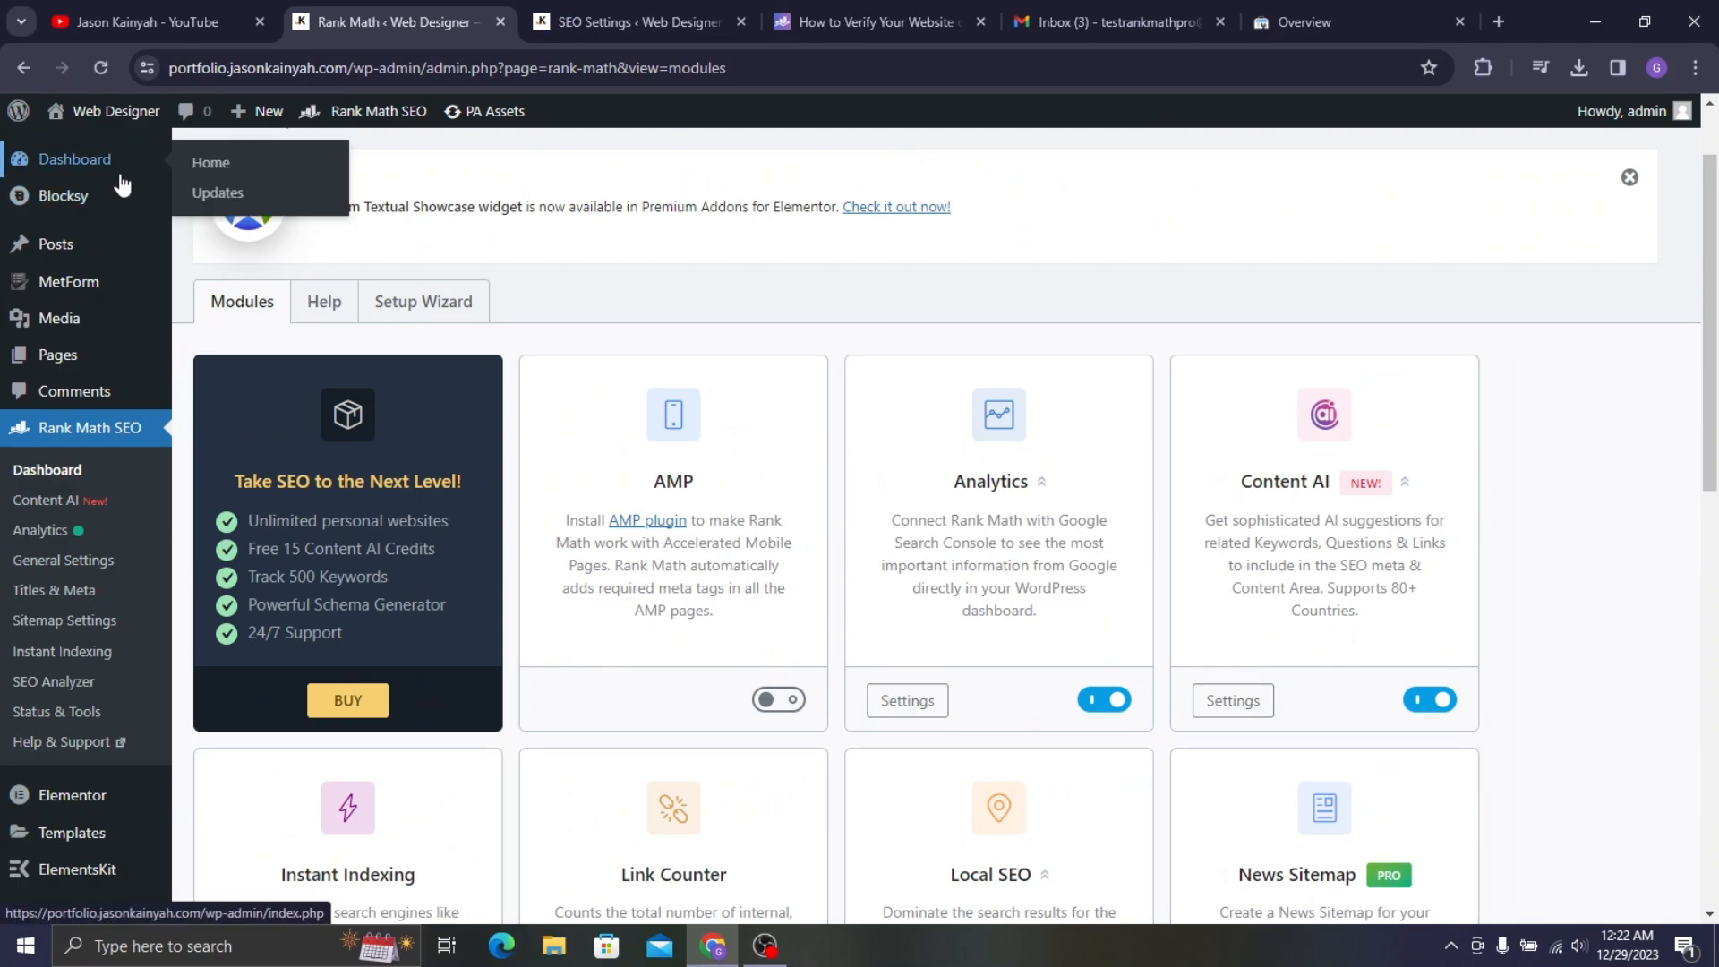
{"action": "left_click", "coordinate": [119, 367]}
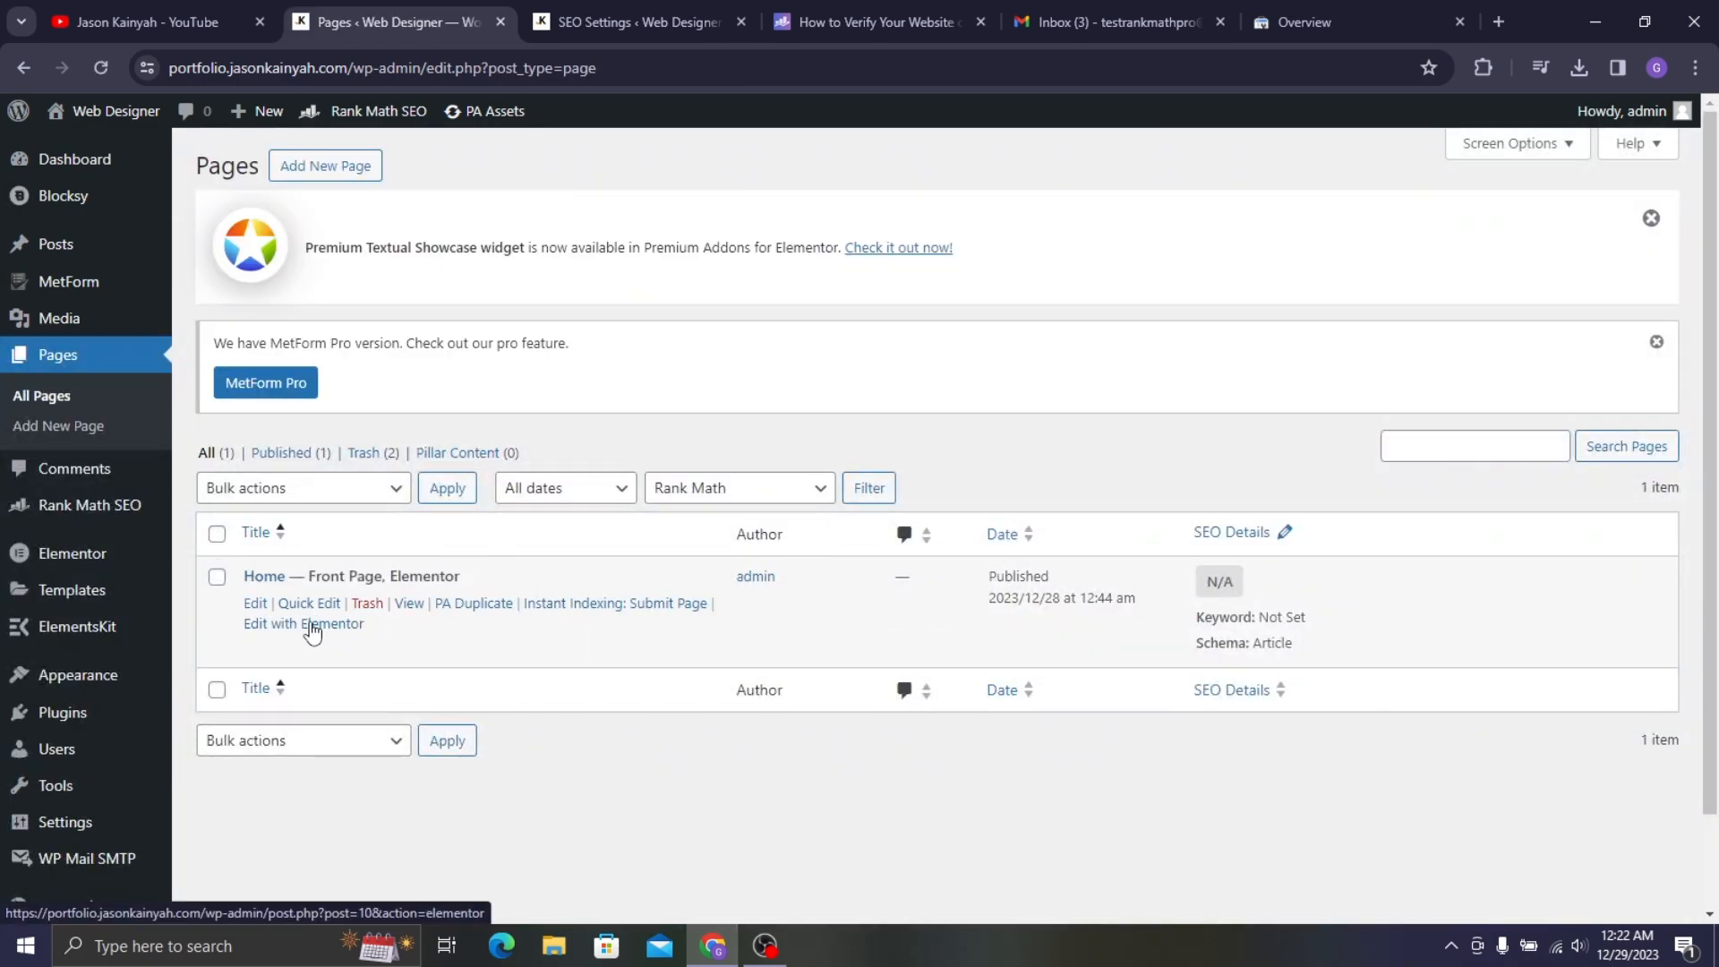
{"action": "right_click", "coordinate": [315, 631]}
{"action": "left_click", "coordinate": [423, 351]}
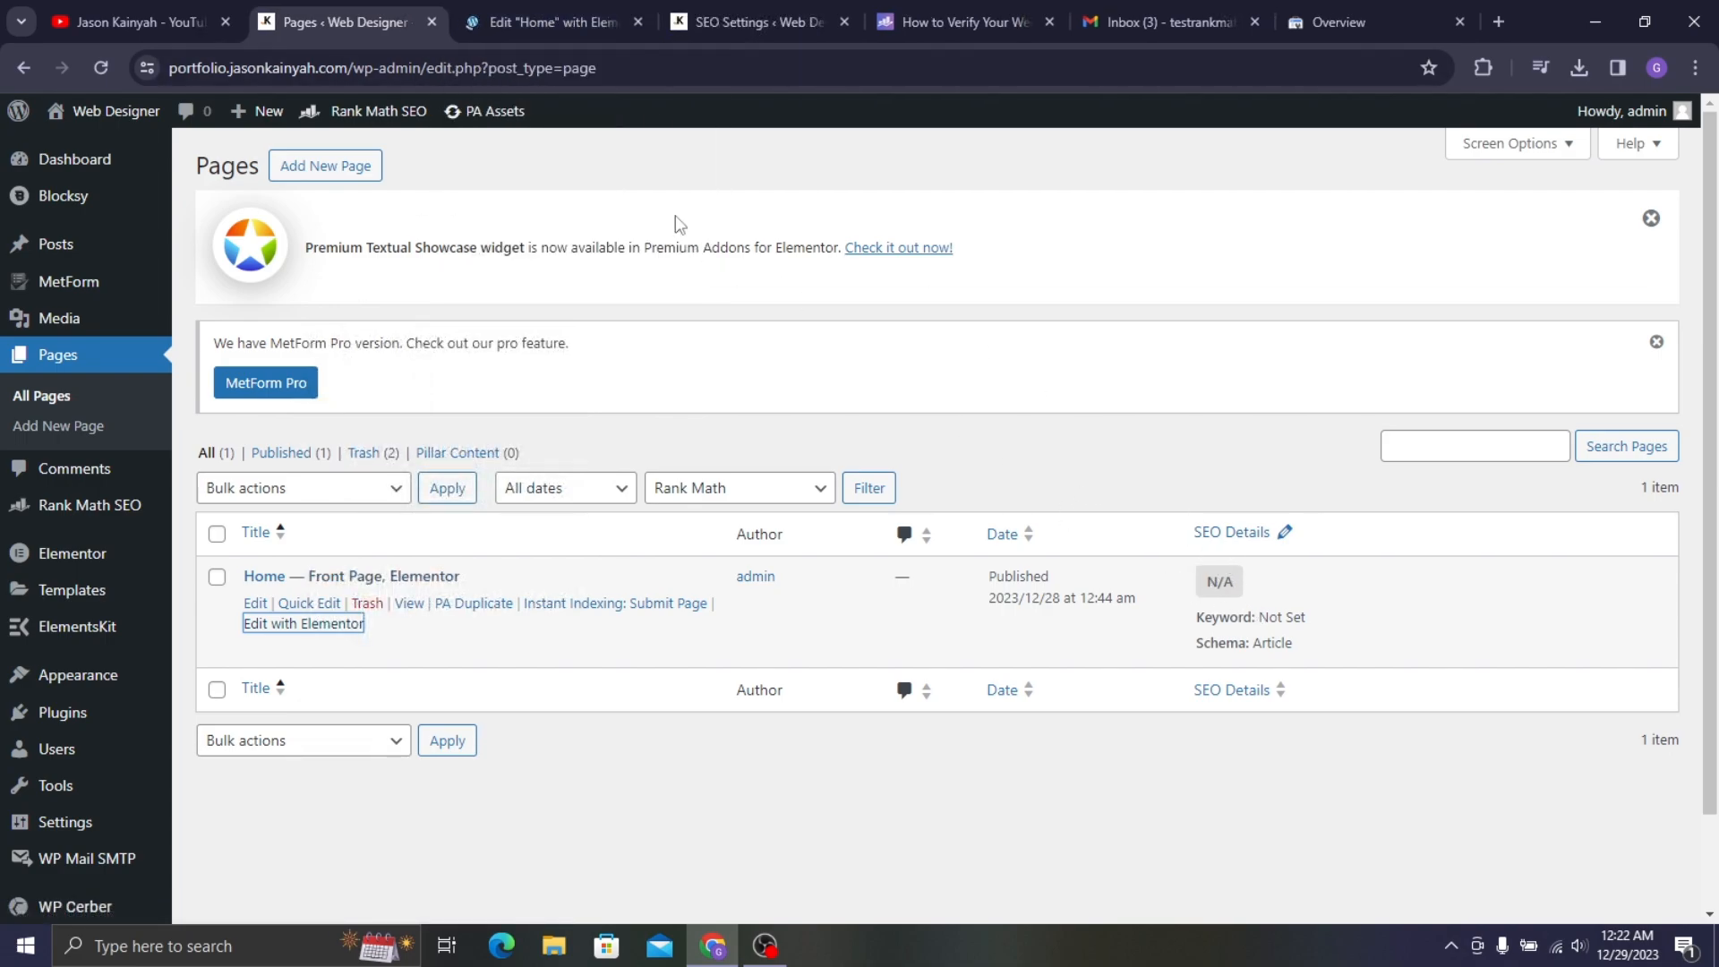
{"action": "left_click", "coordinate": [547, 9]}
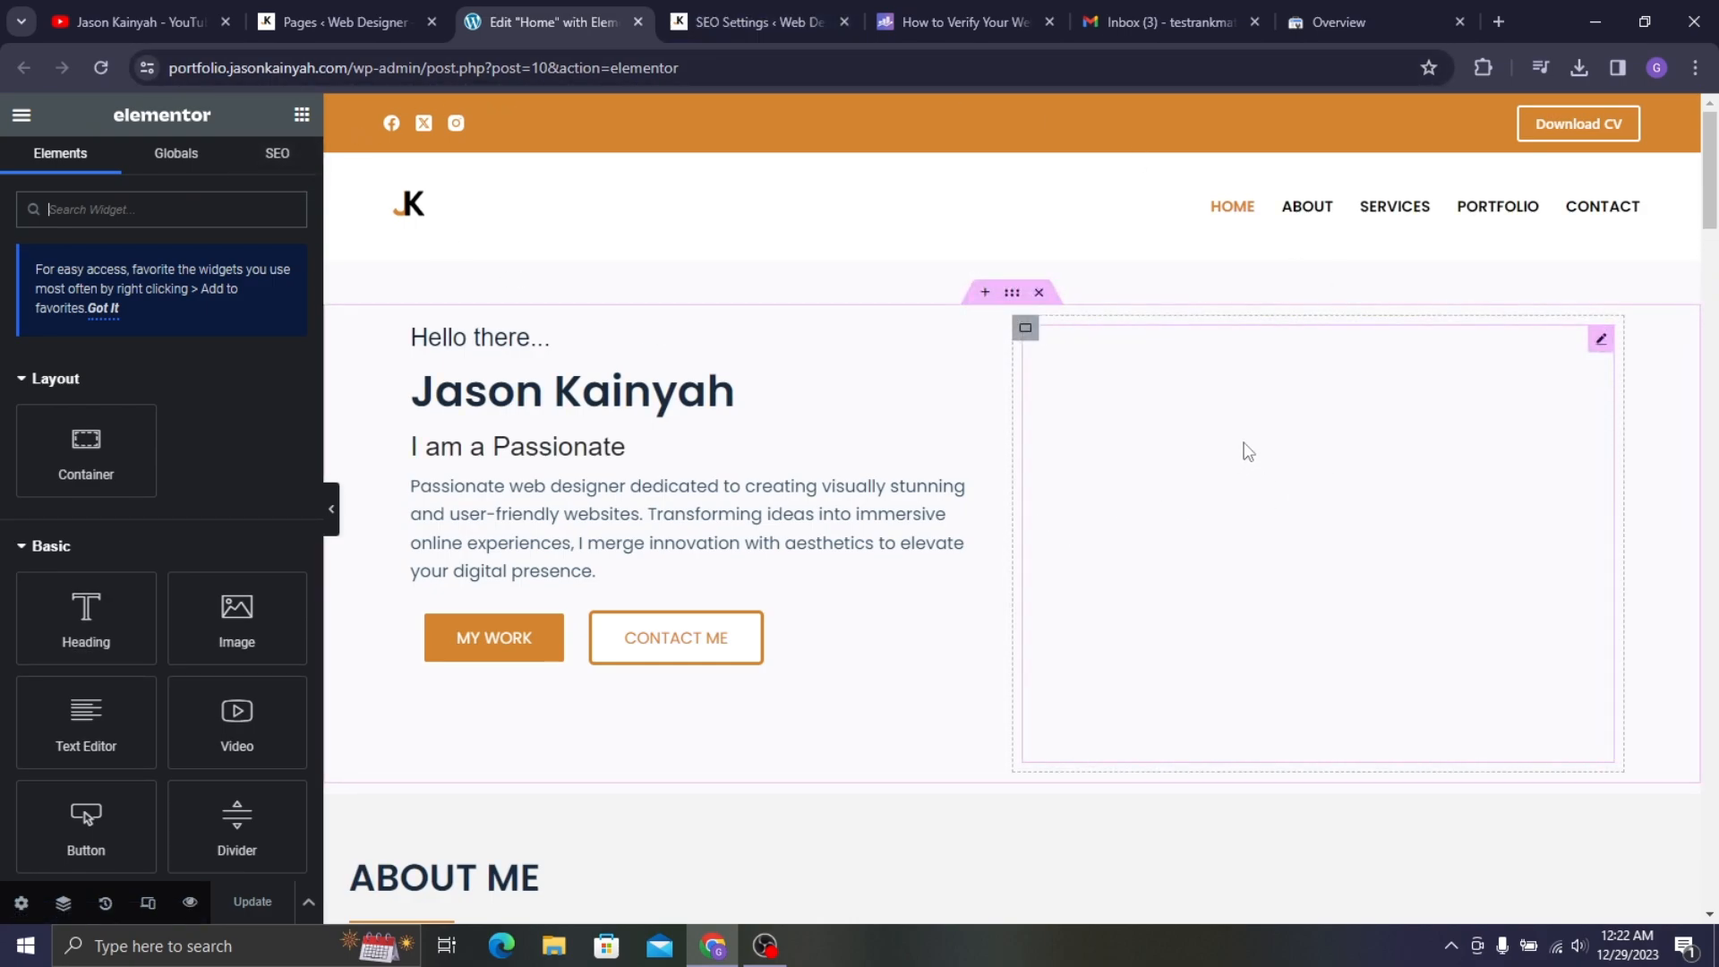
- Enter 'web designer' as the Home page's focus keyword in the SEO tab, reaching 75/100
{"action": "scroll", "coordinate": [1088, 432], "scroll_direction": "down", "scroll_amount": 5}
{"action": "scroll", "coordinate": [627, 433], "scroll_direction": "up", "scroll_amount": 4}
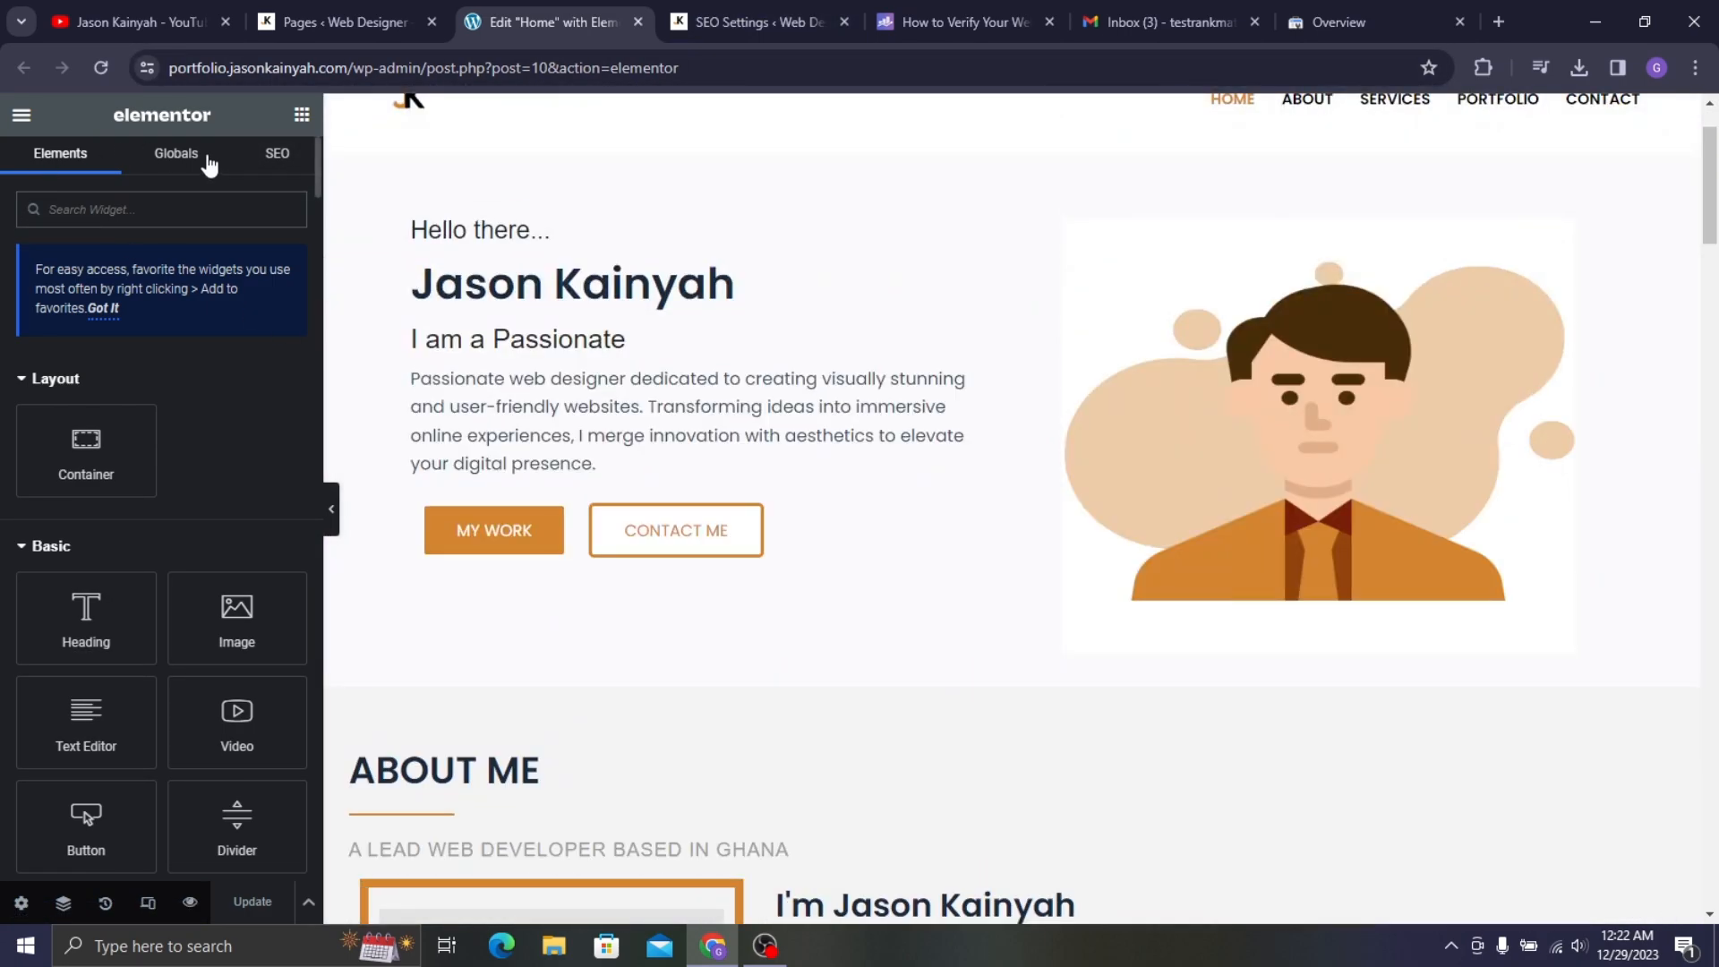
{"action": "left_click", "coordinate": [279, 157]}
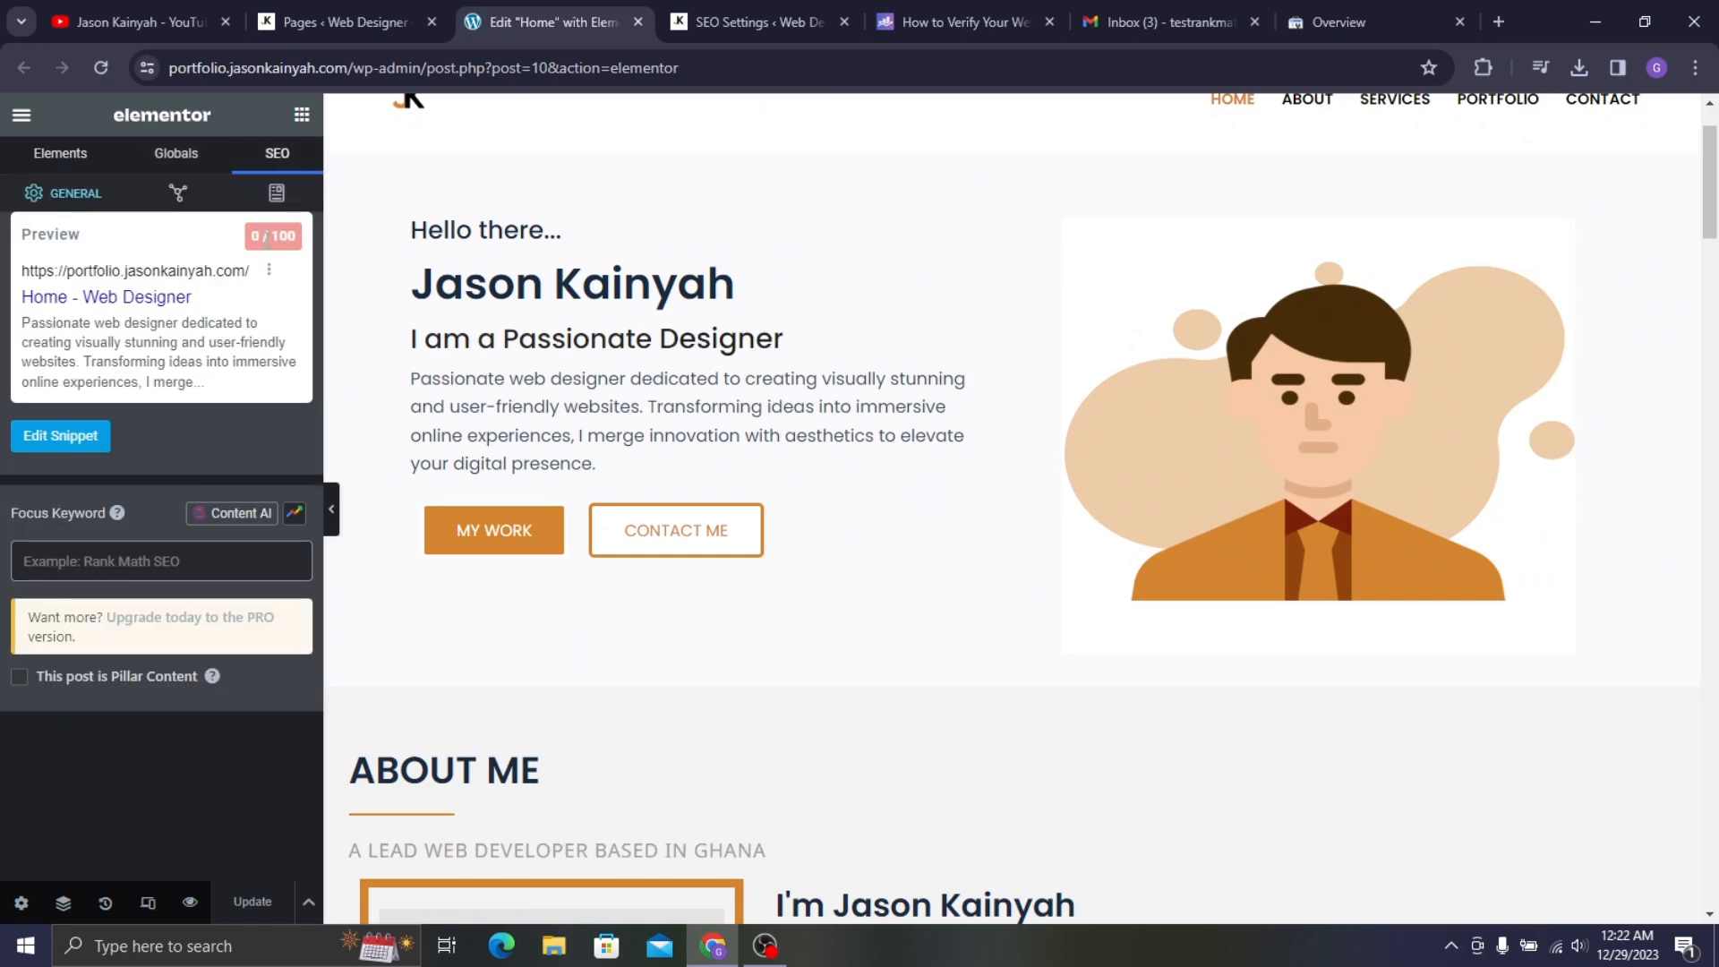
{"action": "scroll", "coordinate": [133, 298], "scroll_direction": "down", "scroll_amount": 3}
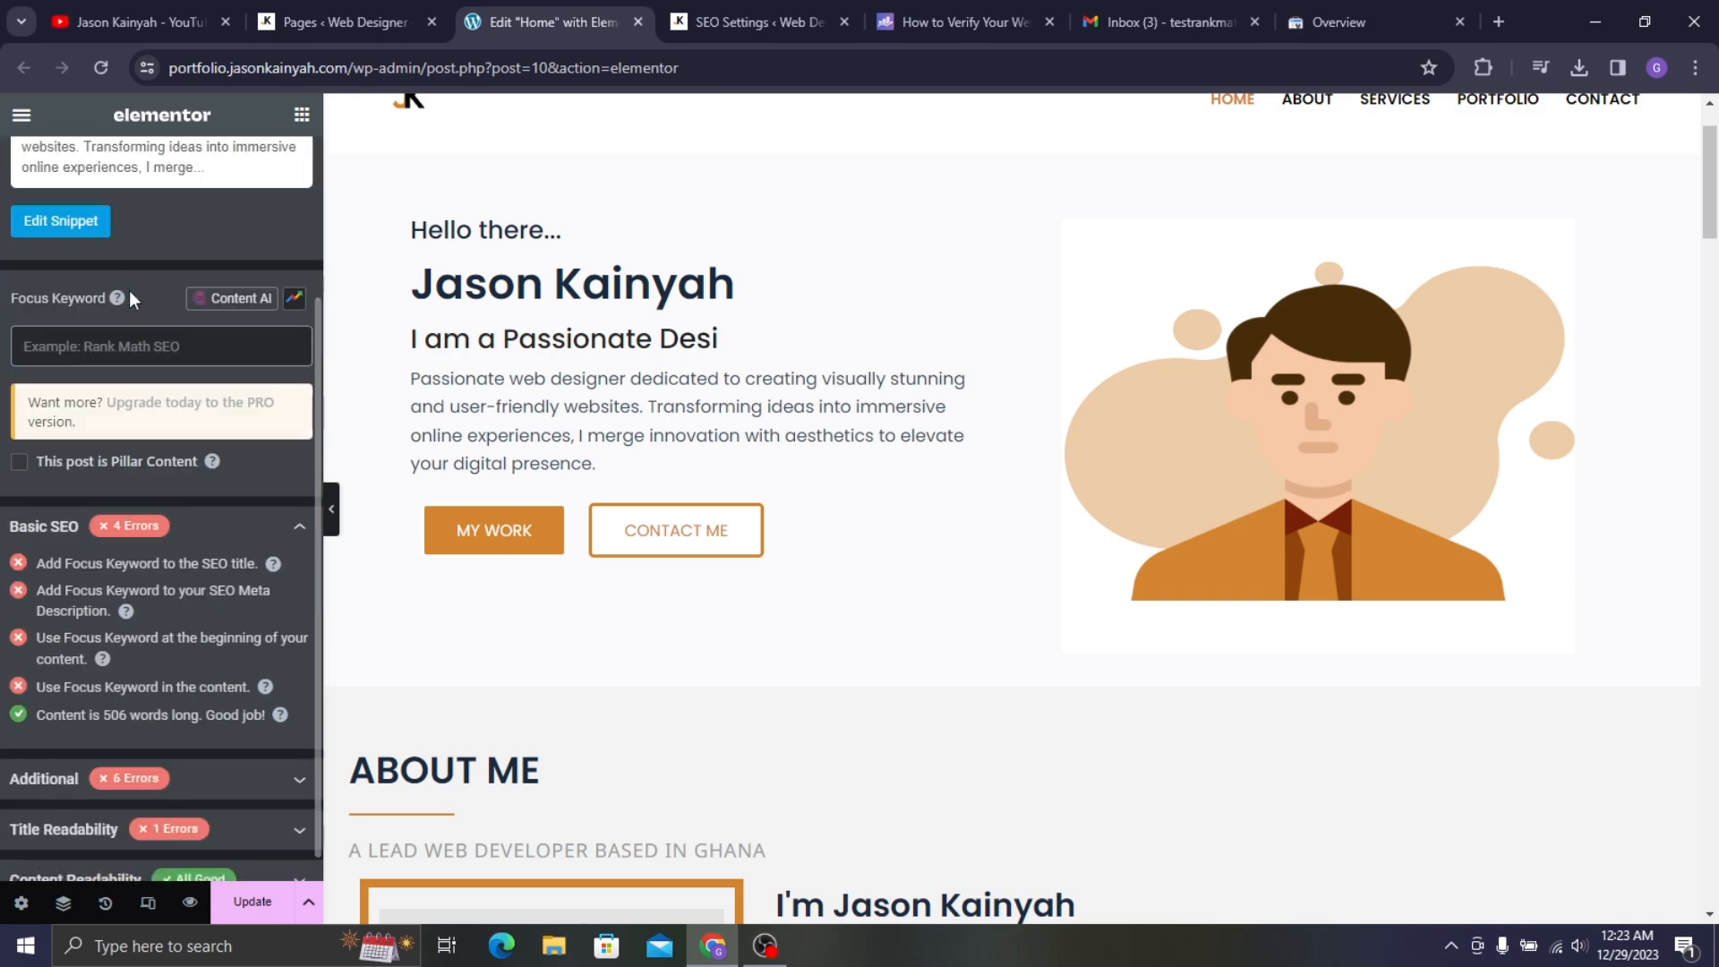
{"action": "scroll", "coordinate": [134, 269], "scroll_direction": "up", "scroll_amount": 3}
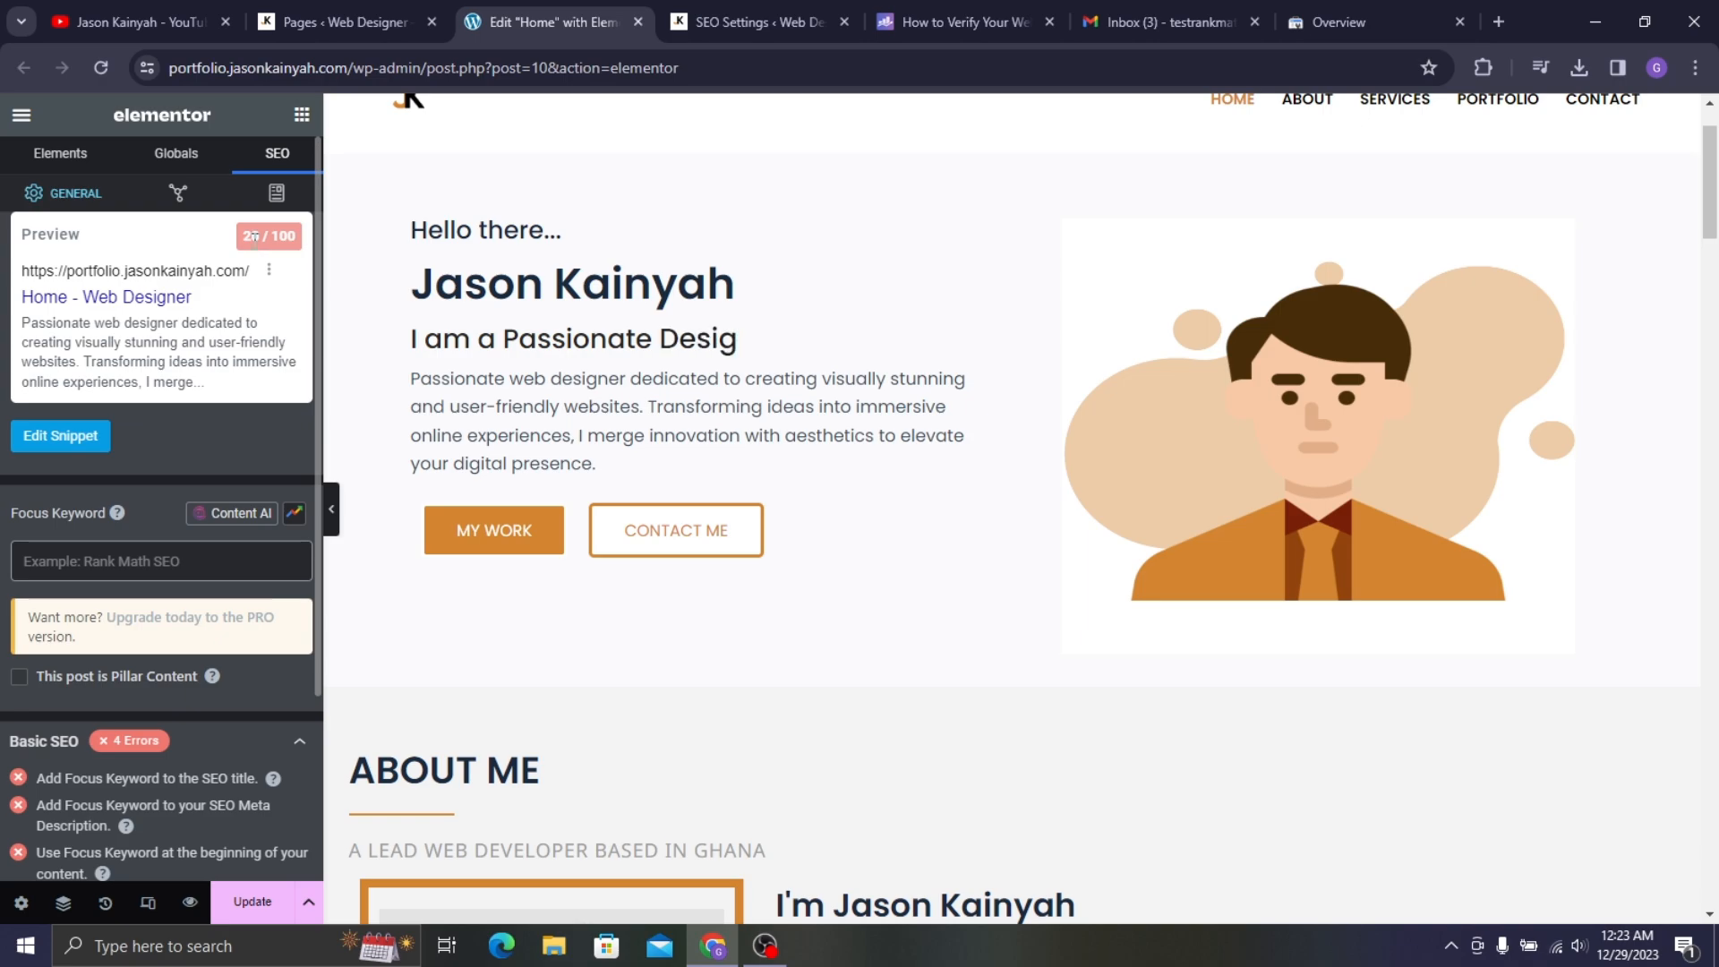
{"action": "left_click", "coordinate": [95, 556]}
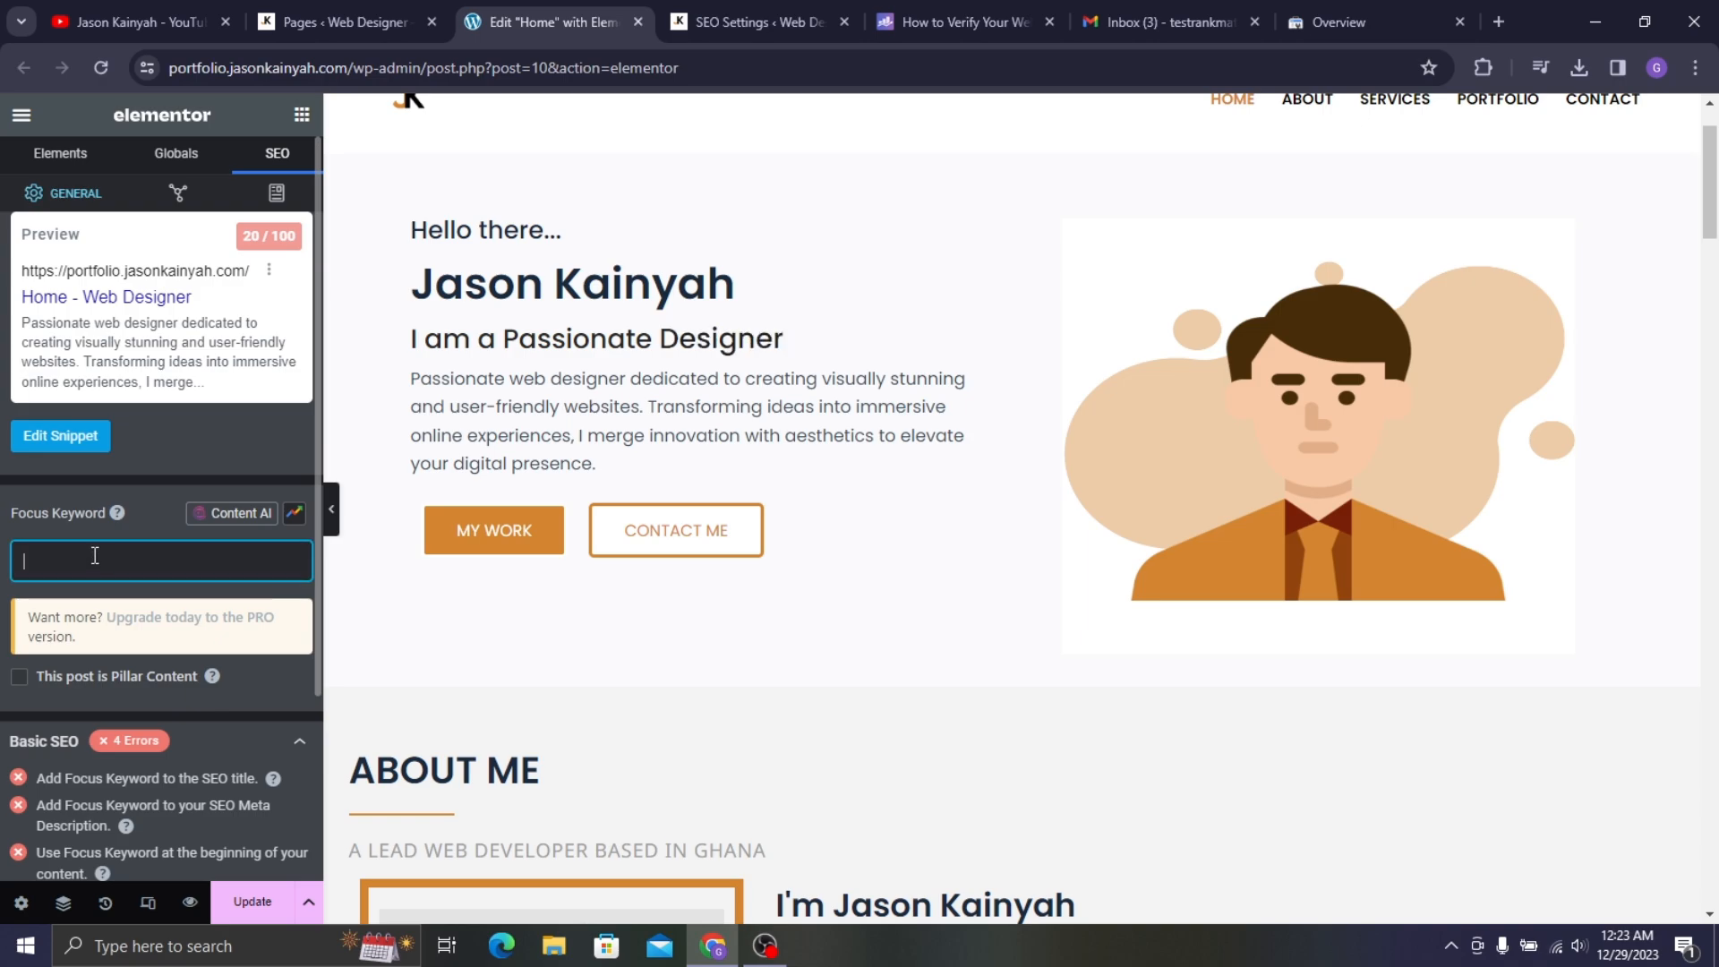
{"action": "type", "text": "web "}
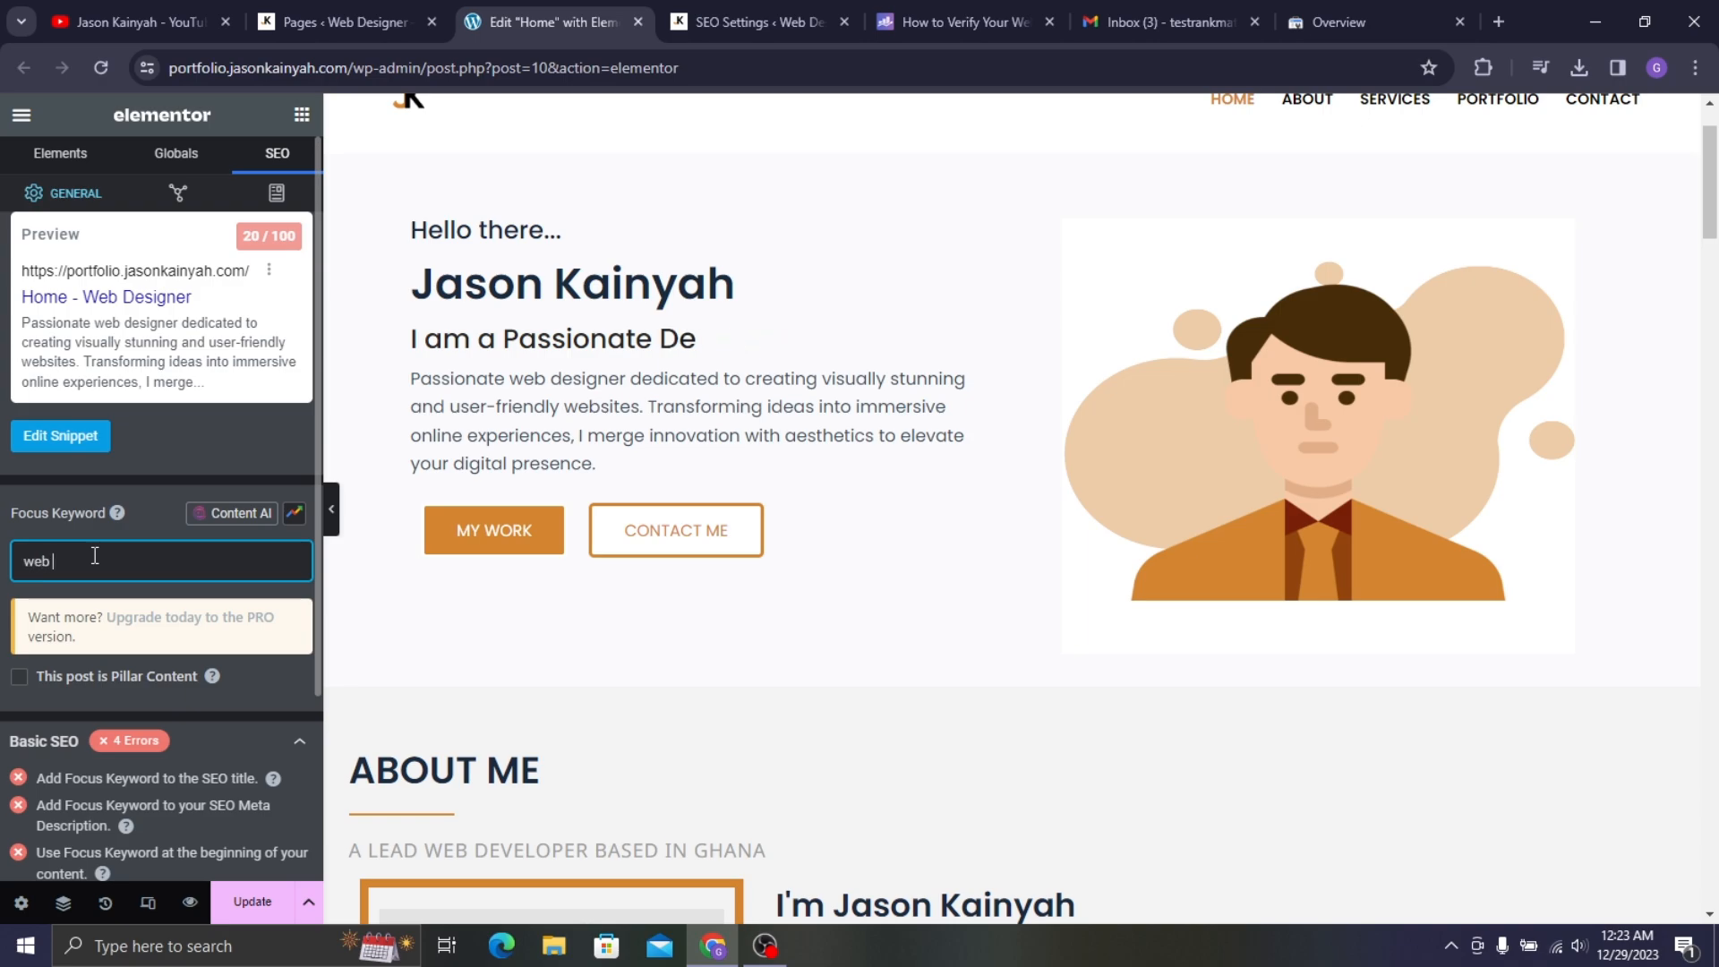
{"action": "type", "text": "designer"}
{"action": "key", "text": "Return"}
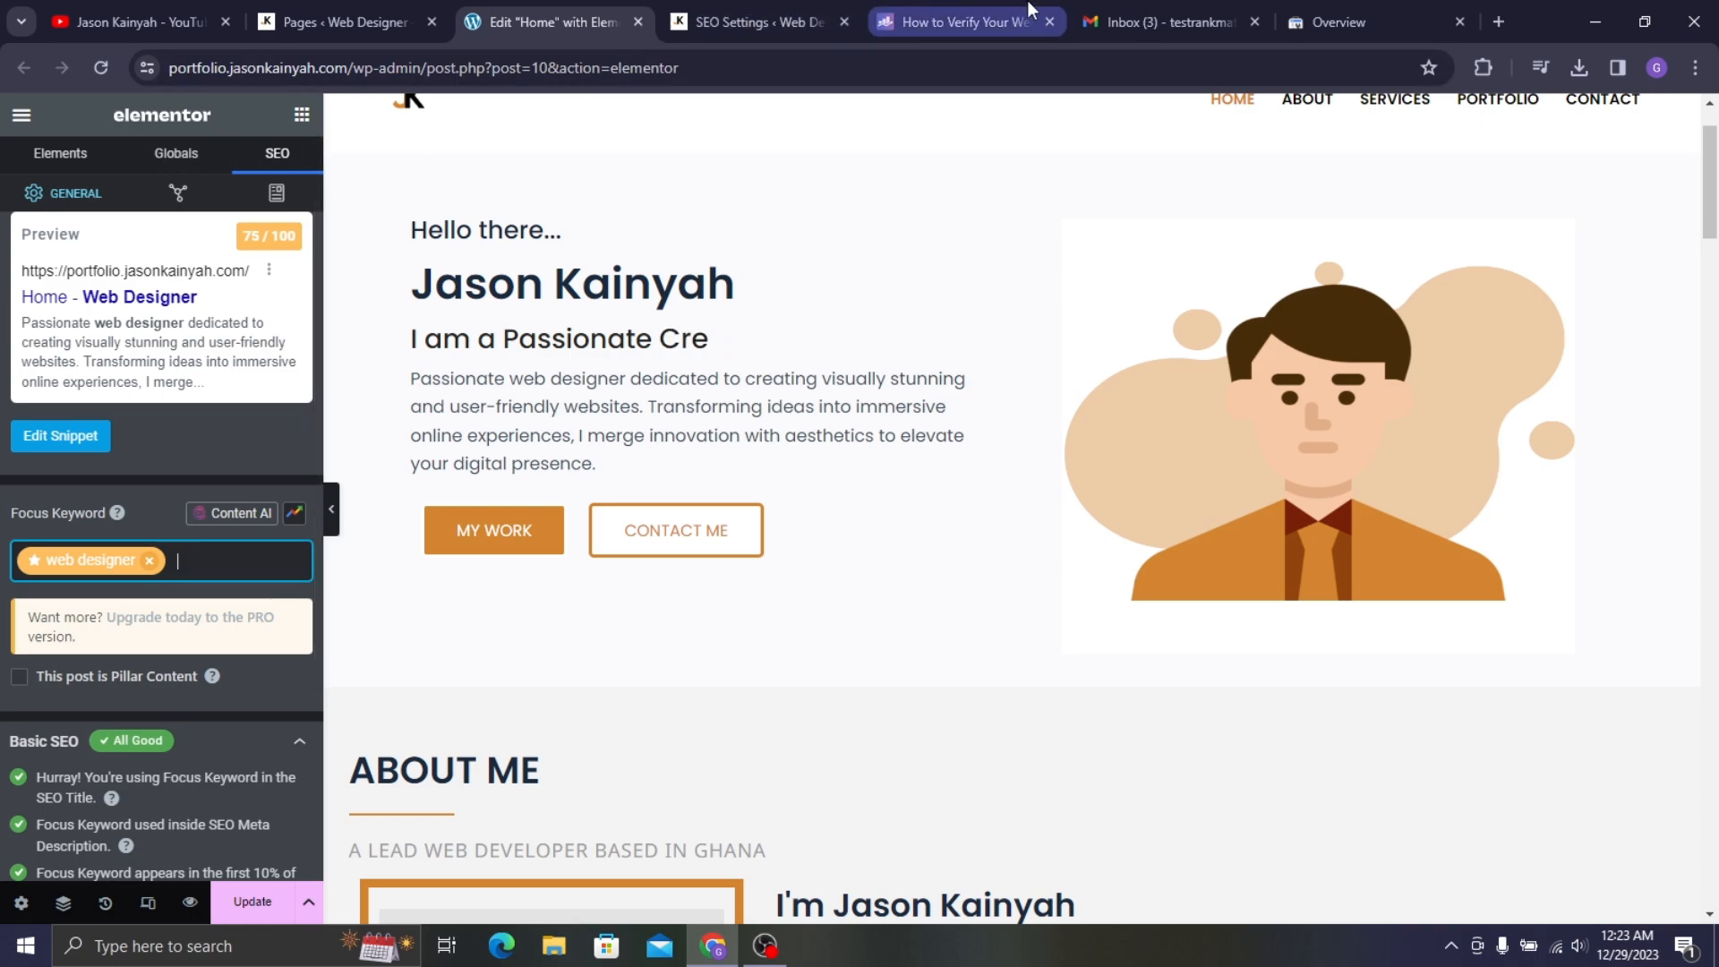
{"action": "left_click", "coordinate": [1339, 9]}
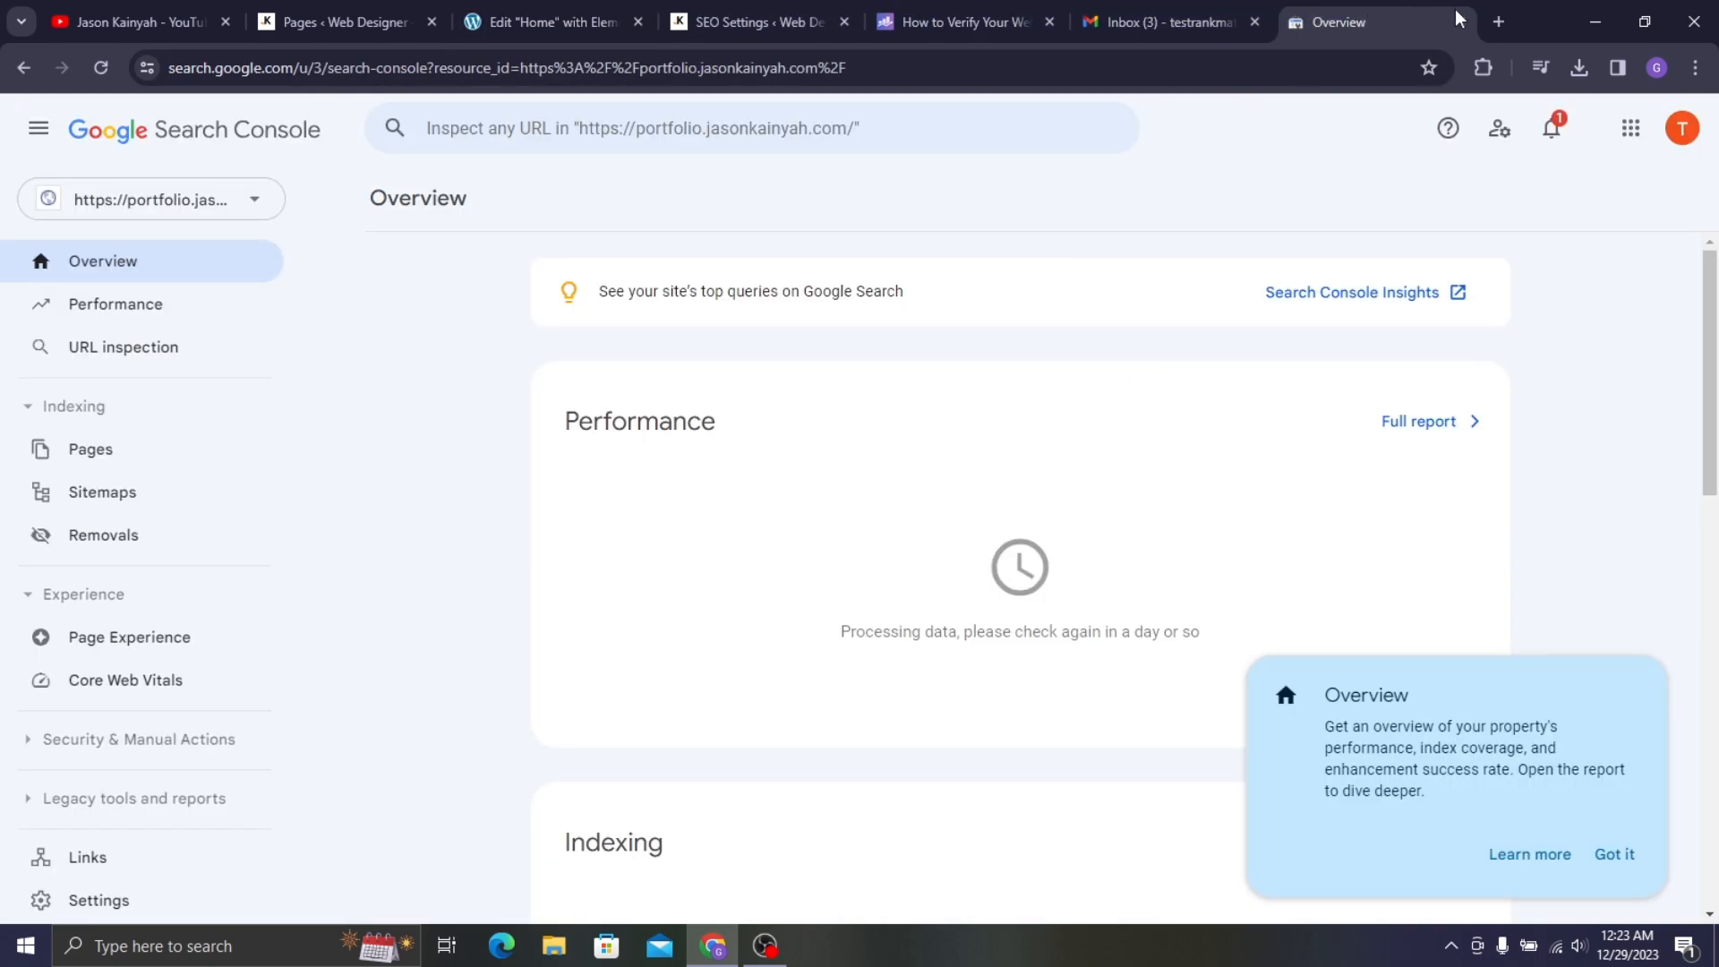
{"action": "left_click", "coordinate": [1498, 22]}
{"action": "left_click", "coordinate": [739, 717]}
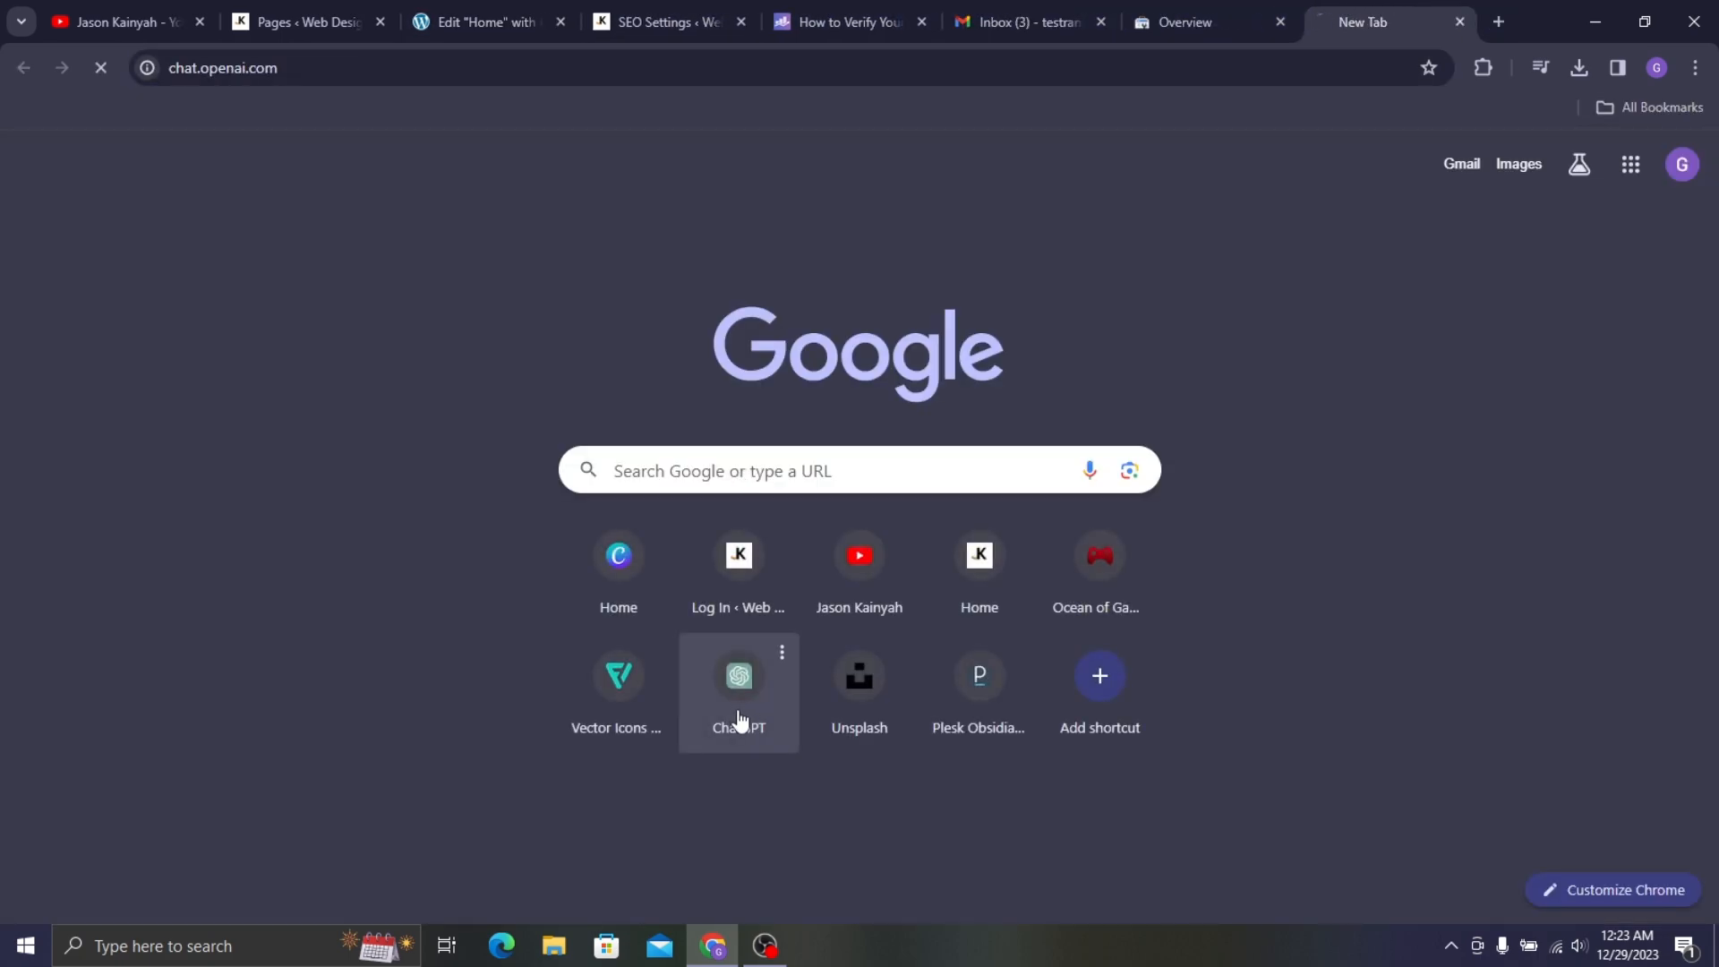
{"action": "left_click", "coordinate": [474, 18]}
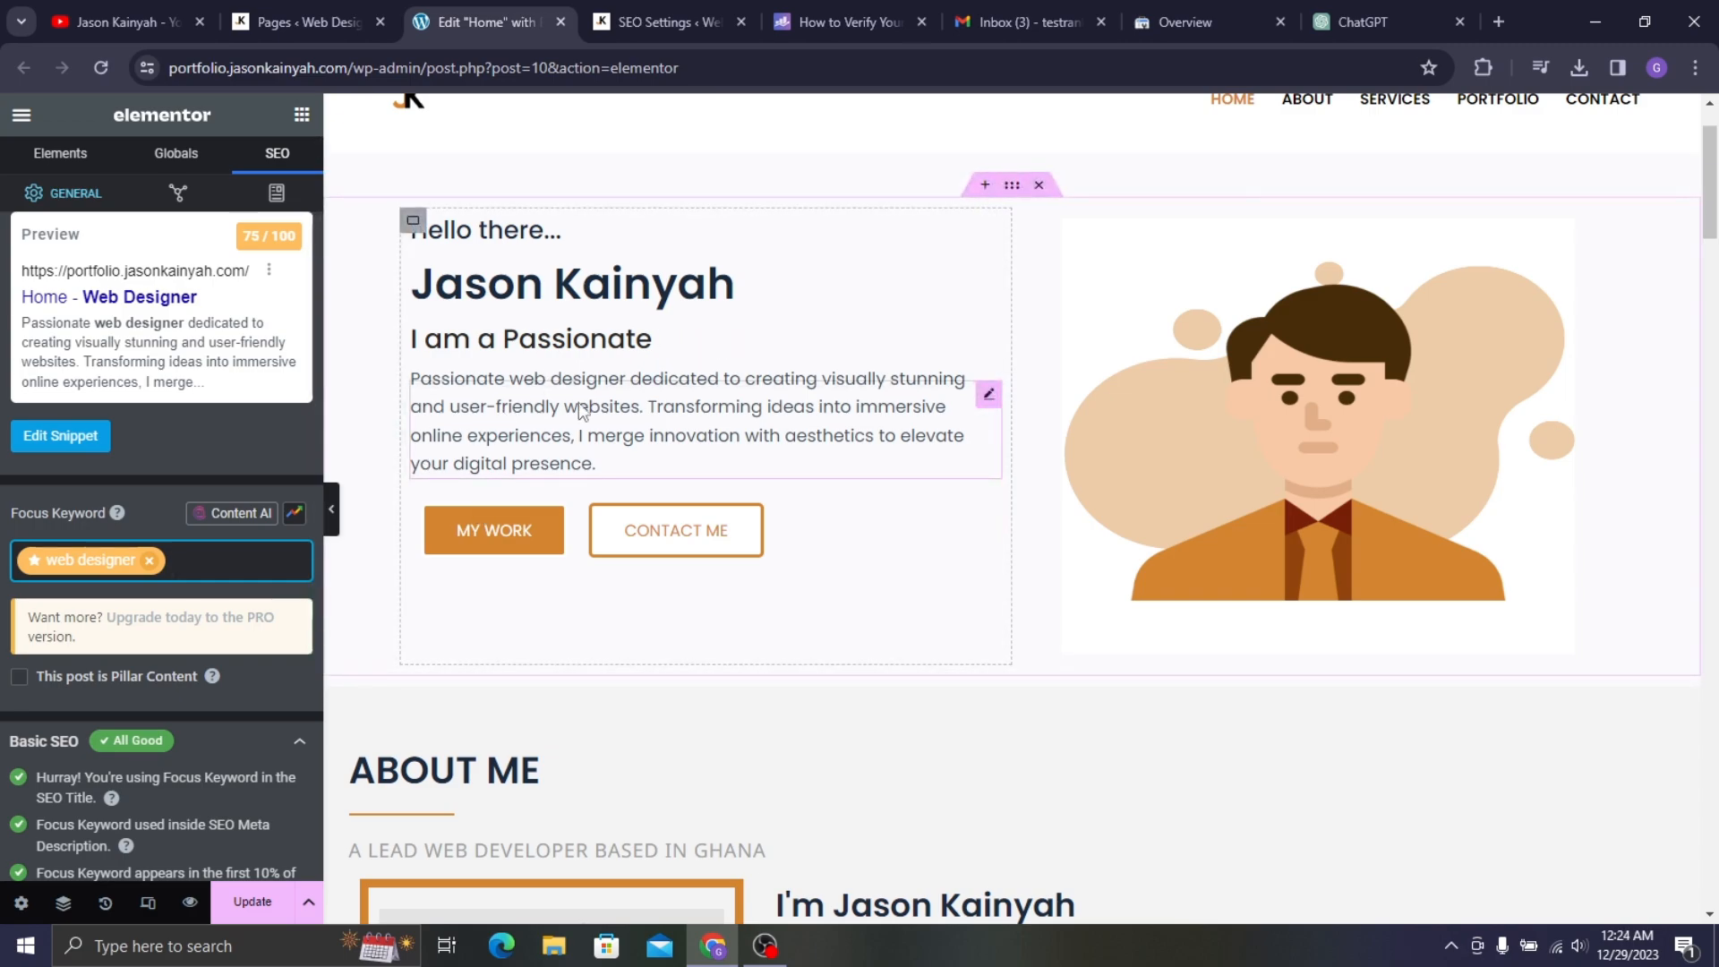
{"action": "left_click", "coordinate": [1311, 11]}
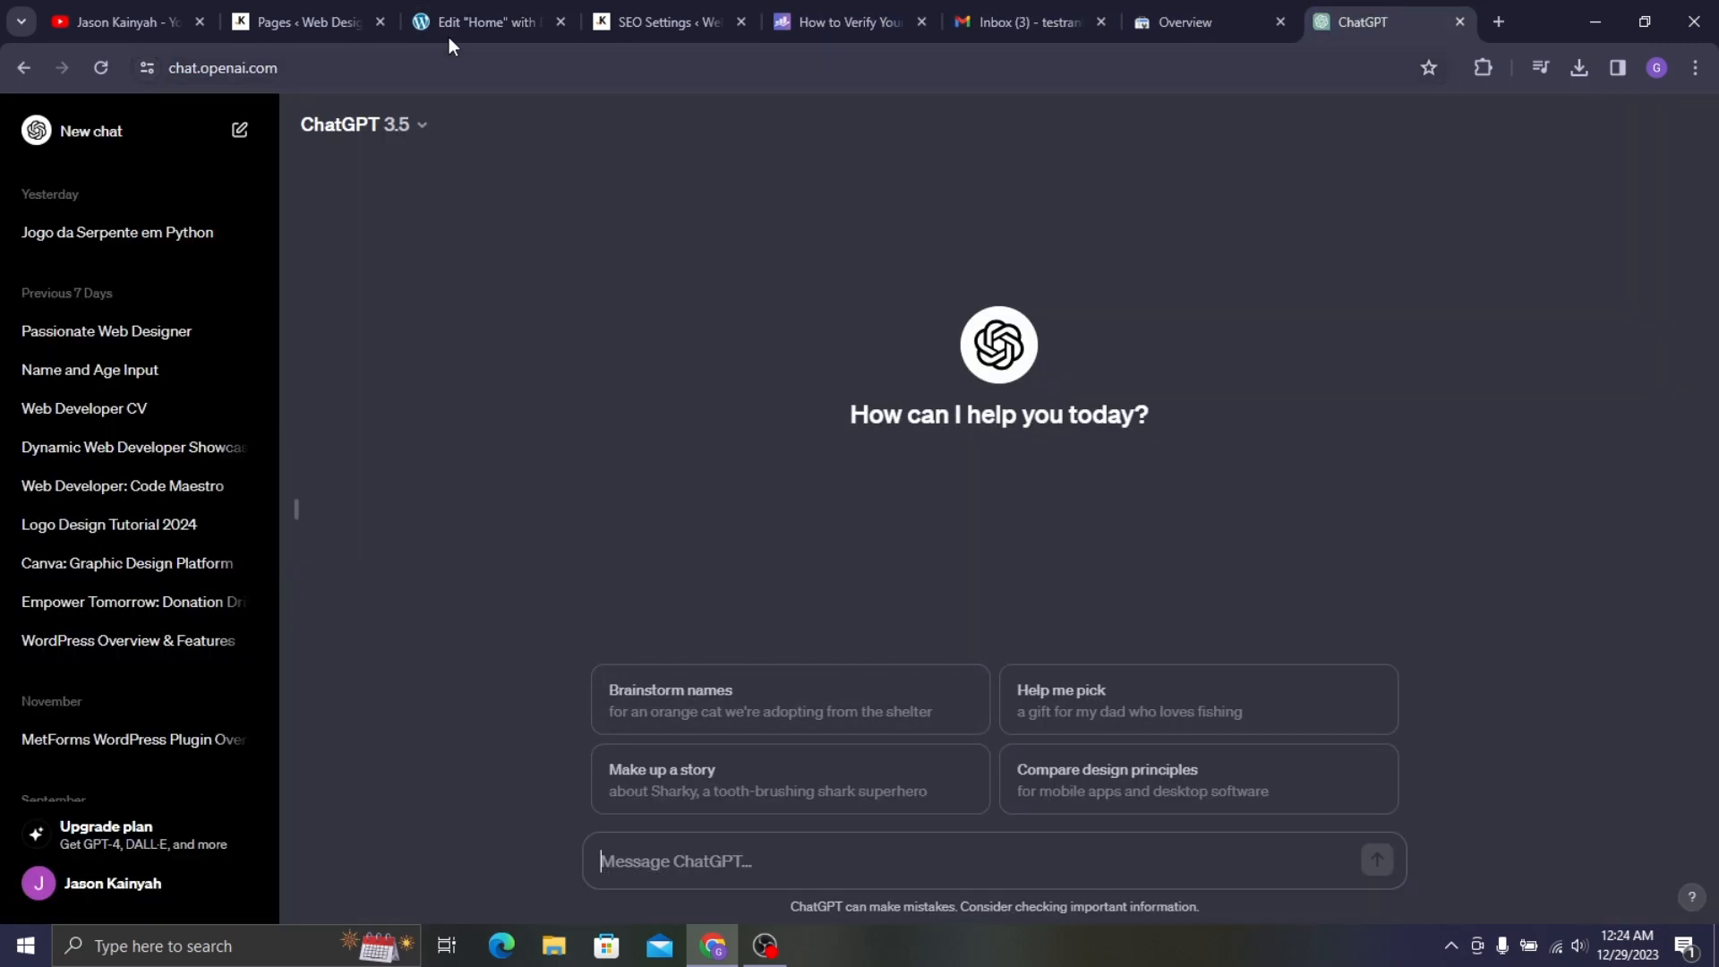
{"action": "left_click", "coordinate": [300, 11]}
{"action": "left_click", "coordinate": [546, 7]}
{"action": "left_click", "coordinate": [698, 9]}
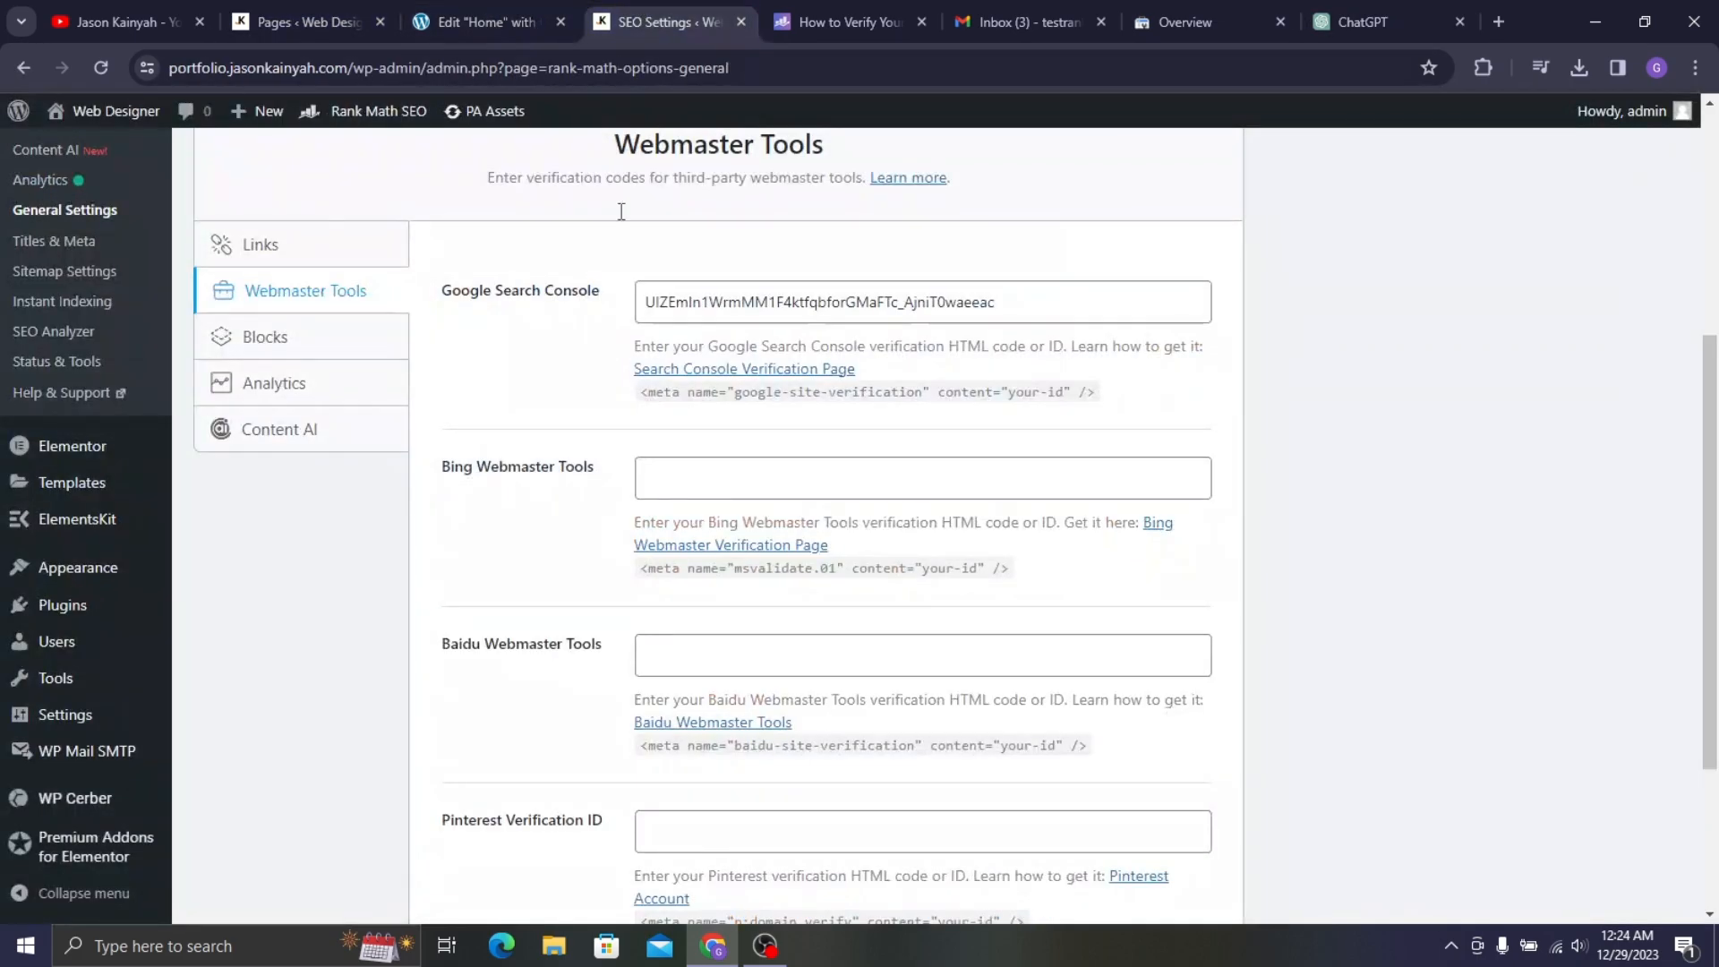
{"action": "left_click", "coordinate": [460, 7]}
{"action": "left_click", "coordinate": [1395, 7]}
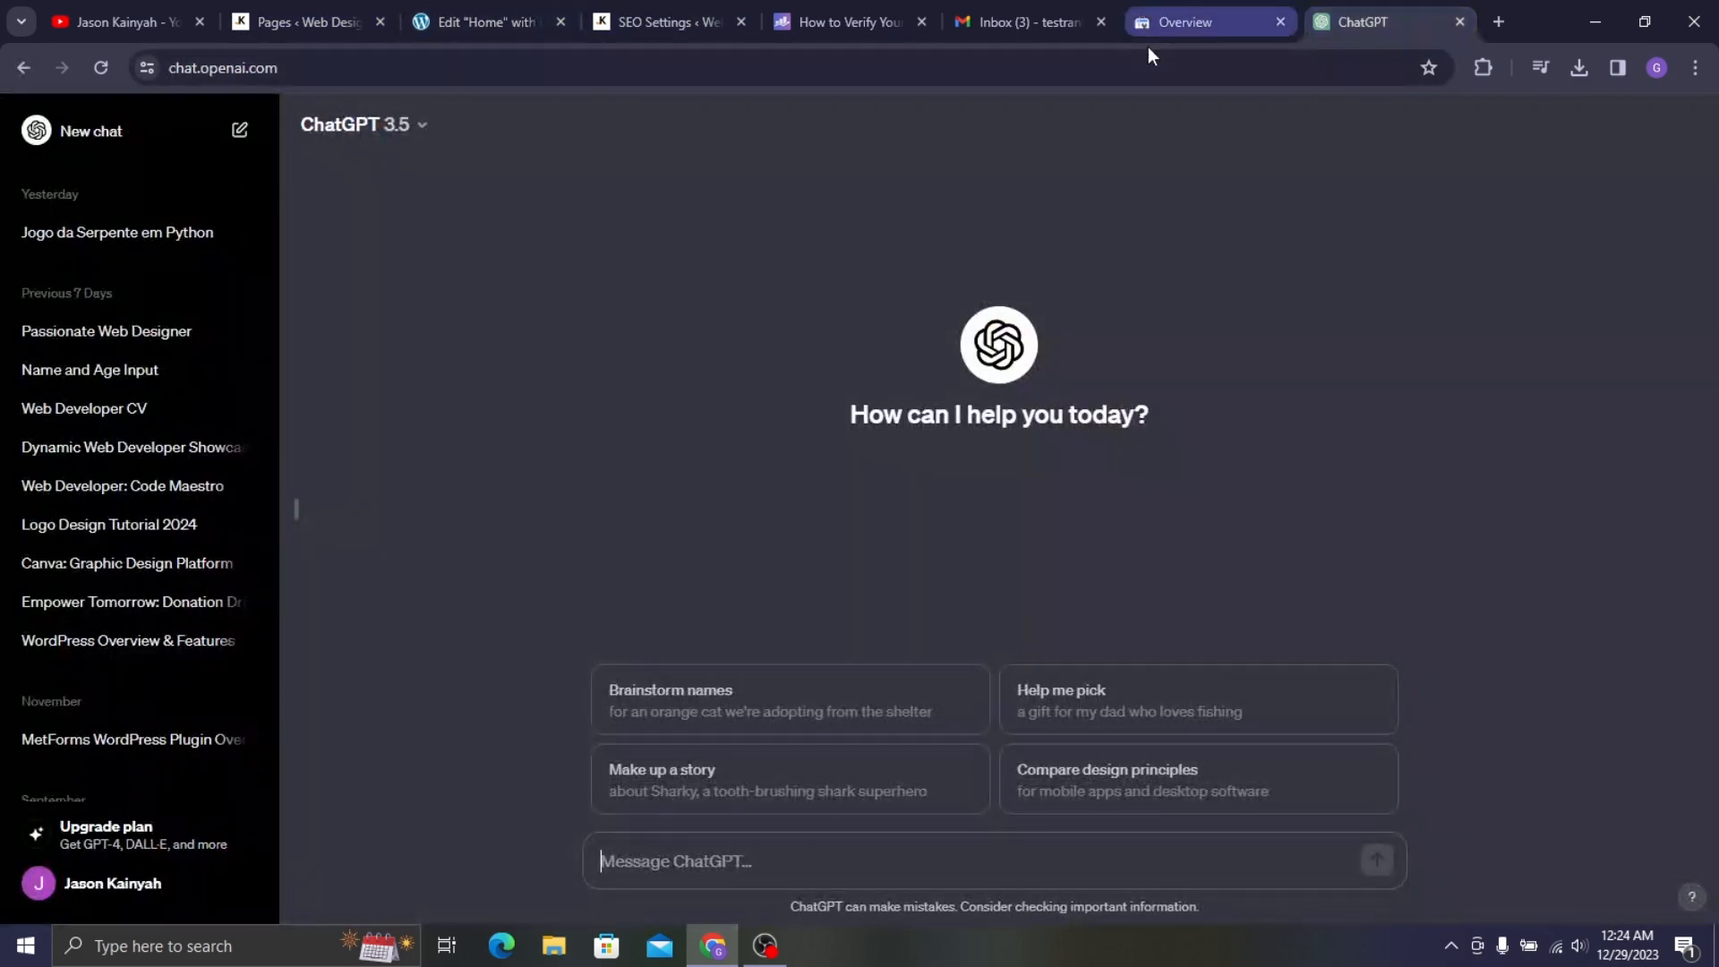
{"action": "left_click", "coordinate": [537, 12]}
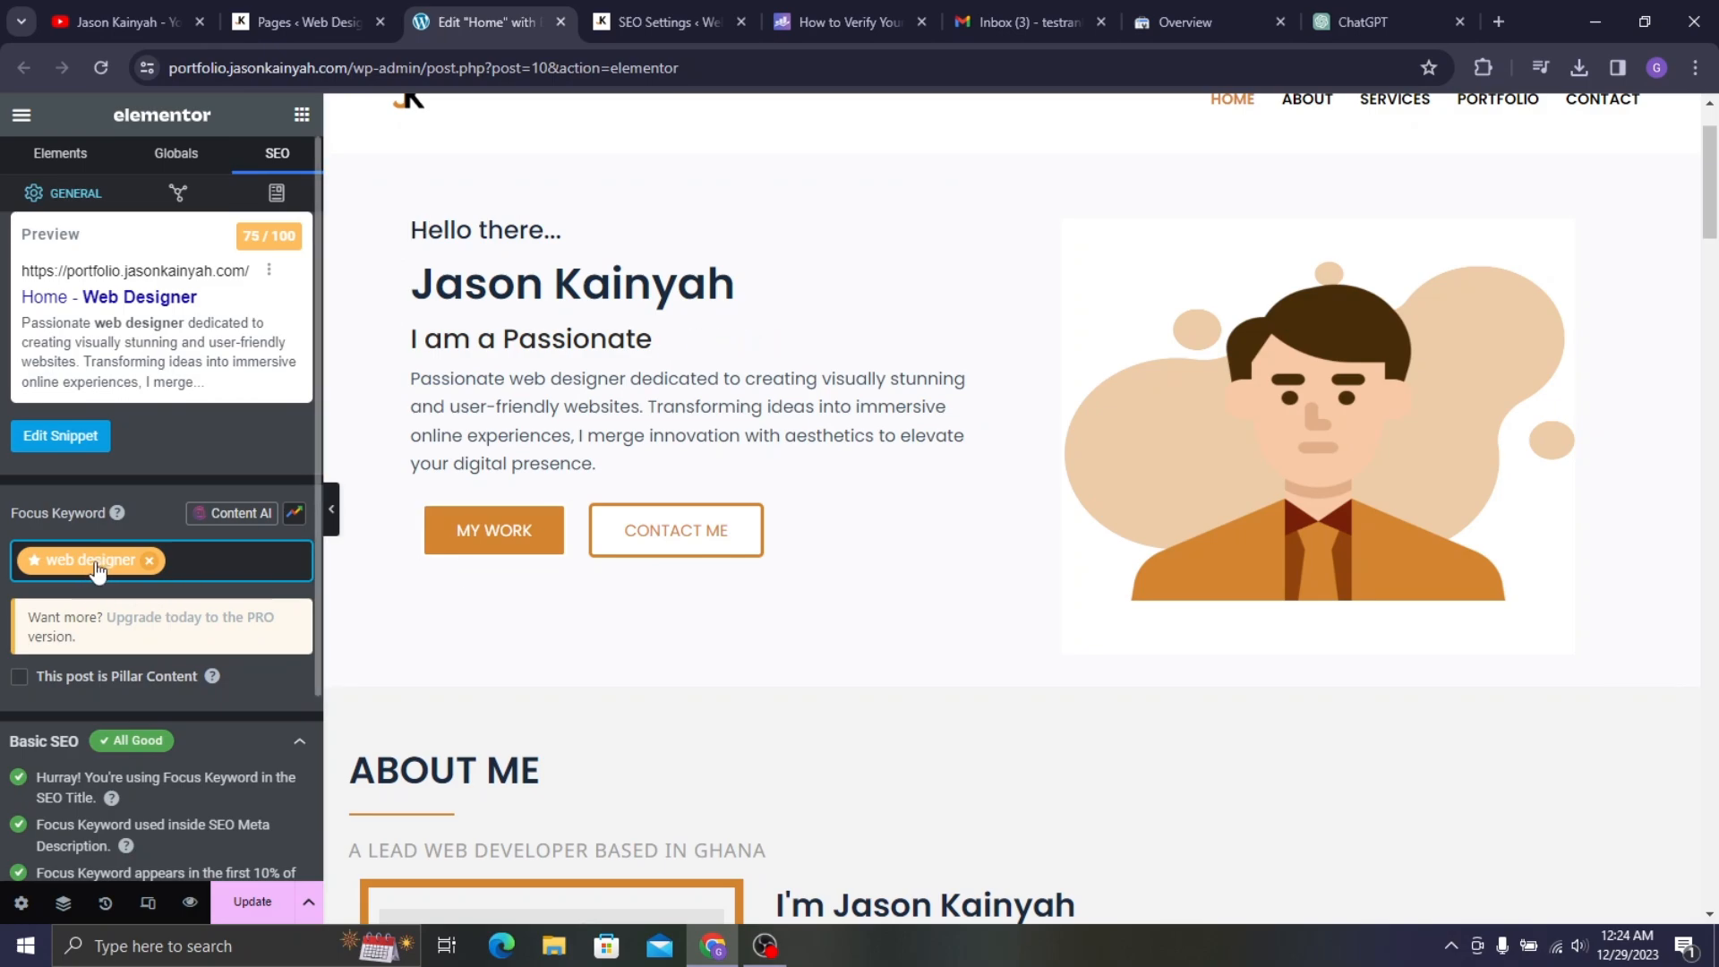
- Open Rank Math's Edit Snippet editor and place the cursor in the Description field
{"action": "scroll", "coordinate": [551, 385], "scroll_direction": "down", "scroll_amount": 1}
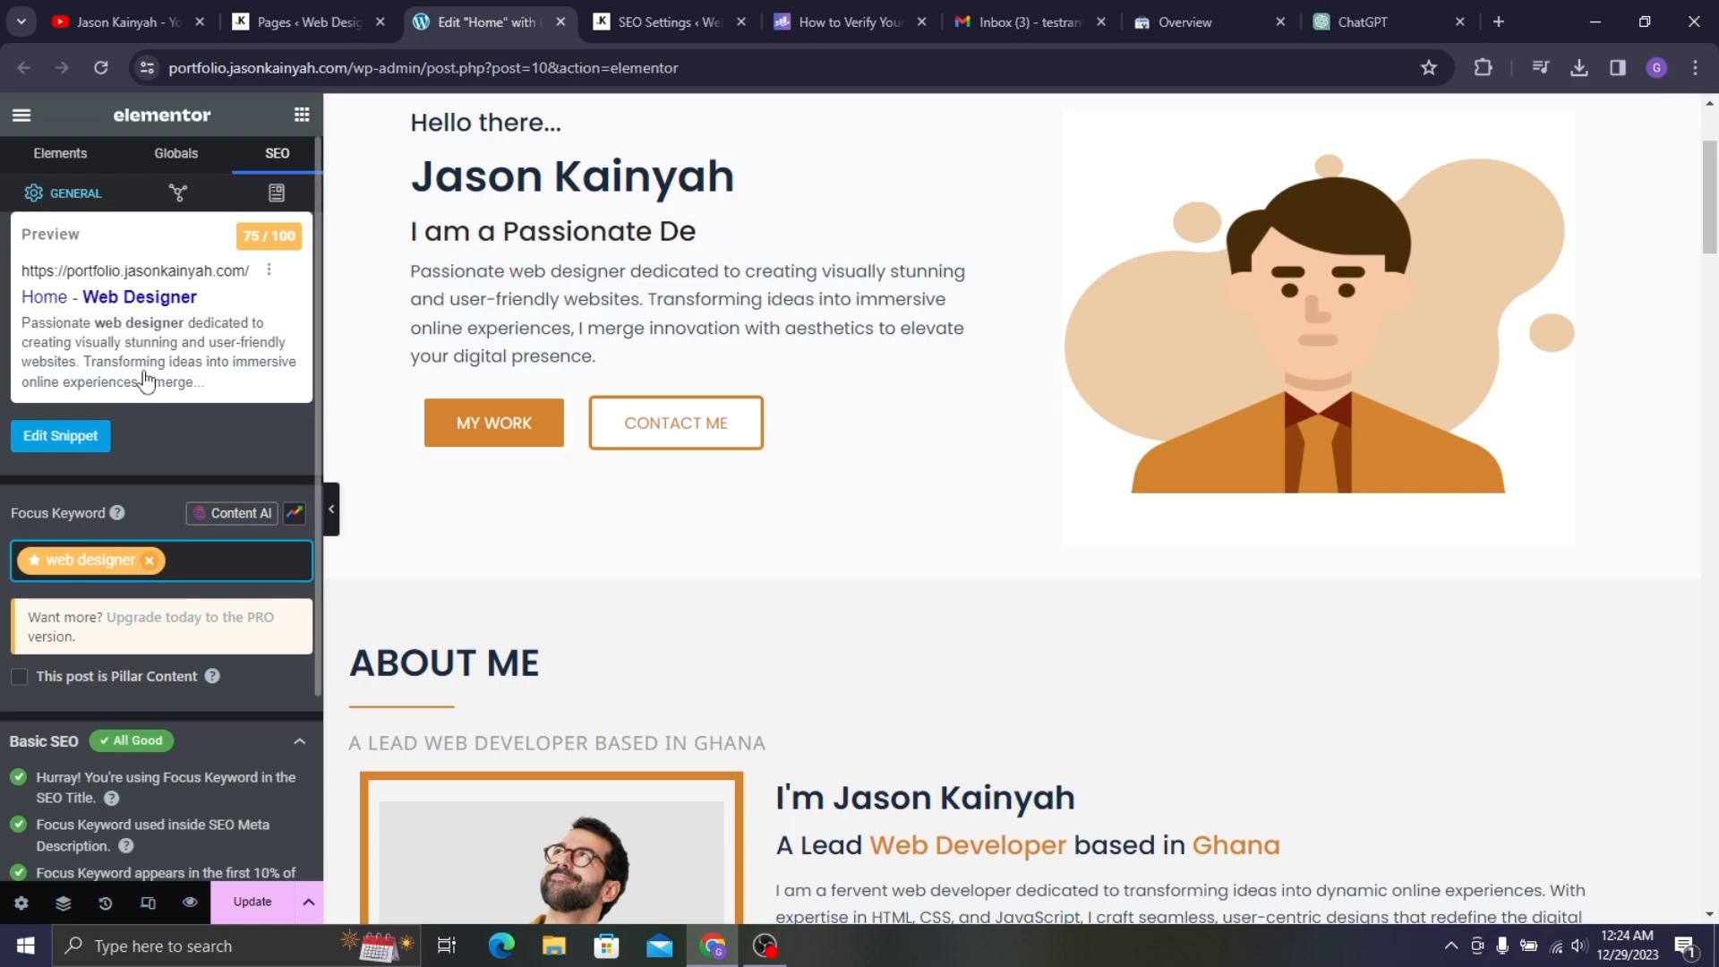
{"action": "scroll", "coordinate": [146, 376], "scroll_direction": "down", "scroll_amount": 3}
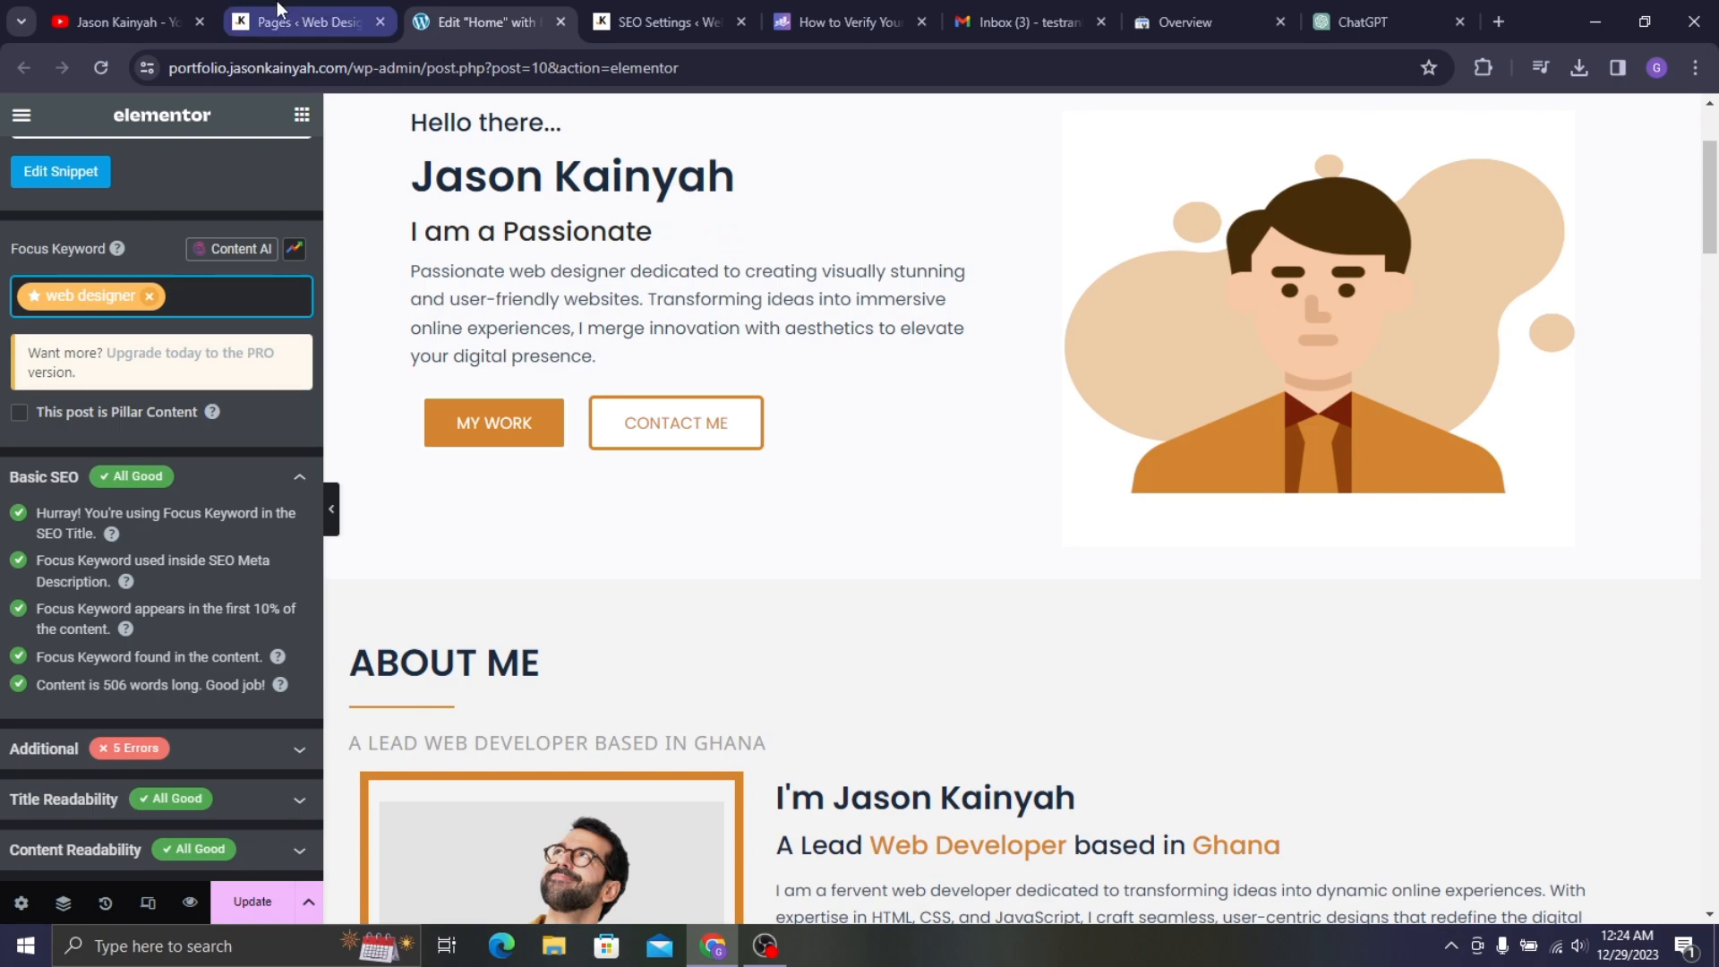
{"action": "scroll", "coordinate": [651, 195], "scroll_direction": "up", "scroll_amount": 3}
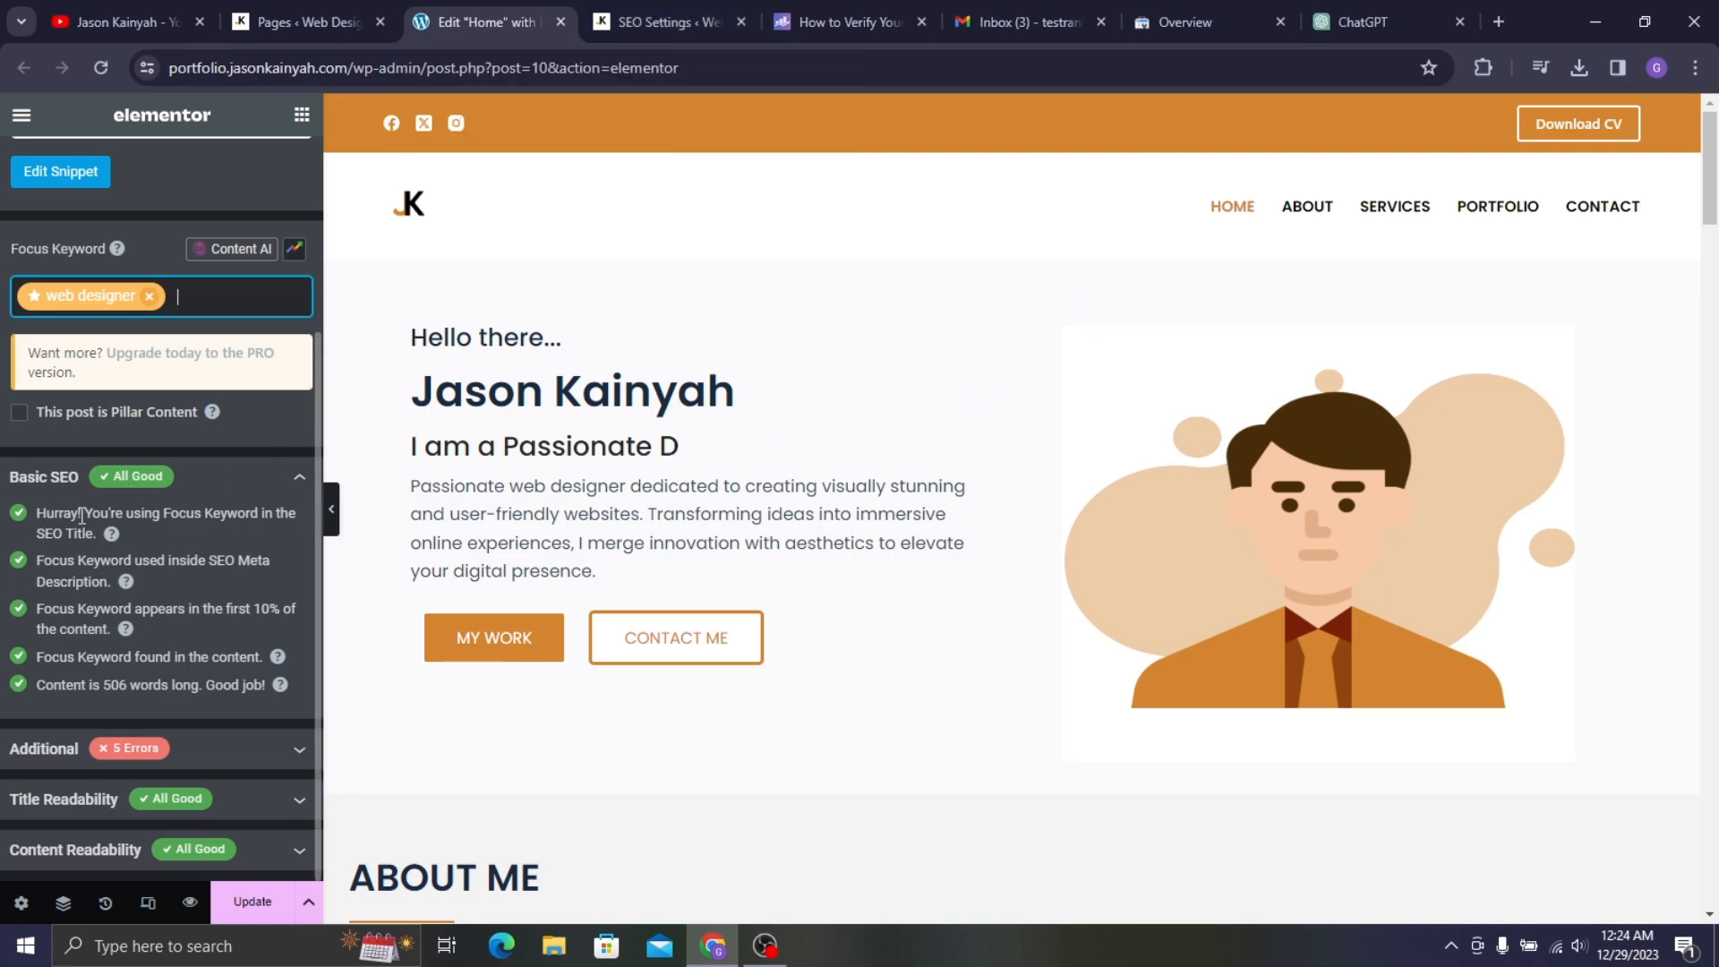
{"action": "scroll", "coordinate": [134, 475], "scroll_direction": "up", "scroll_amount": 3}
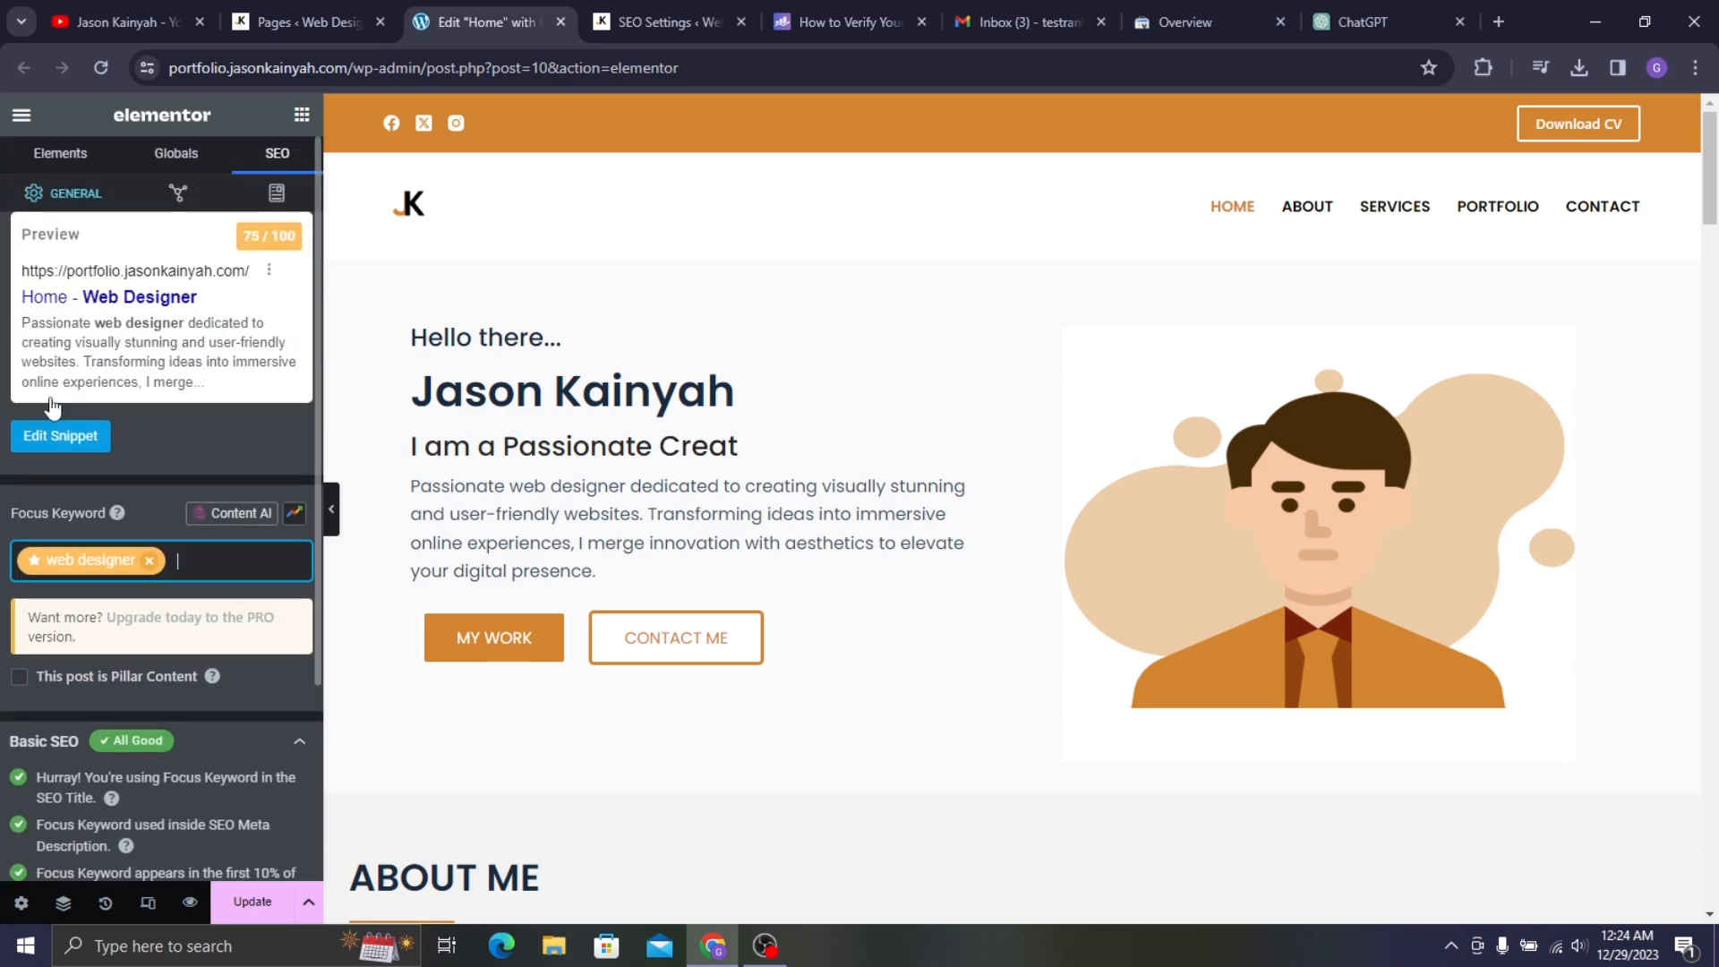
{"action": "left_click", "coordinate": [89, 438]}
{"action": "scroll", "coordinate": [841, 439], "scroll_direction": "down", "scroll_amount": 1}
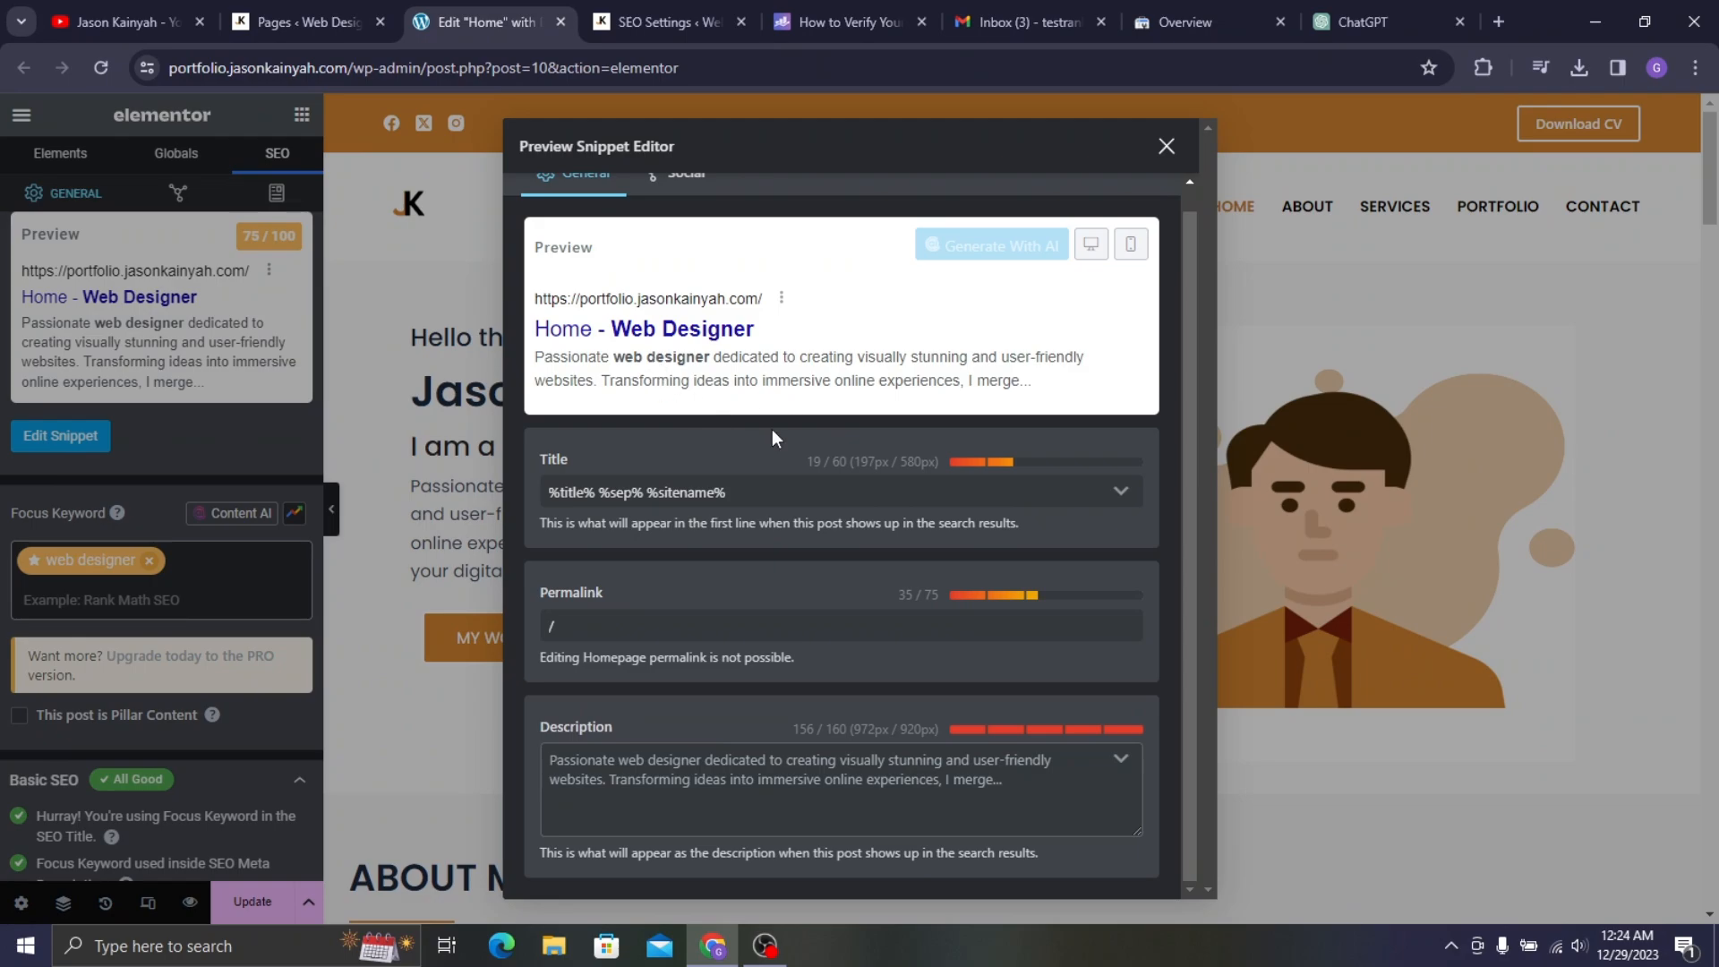
{"action": "left_click", "coordinate": [935, 814]}
- Ask ChatGPT for a 160-character portfolio meta description using the keyword 'web designer'
{"action": "left_click", "coordinate": [1367, 13]}
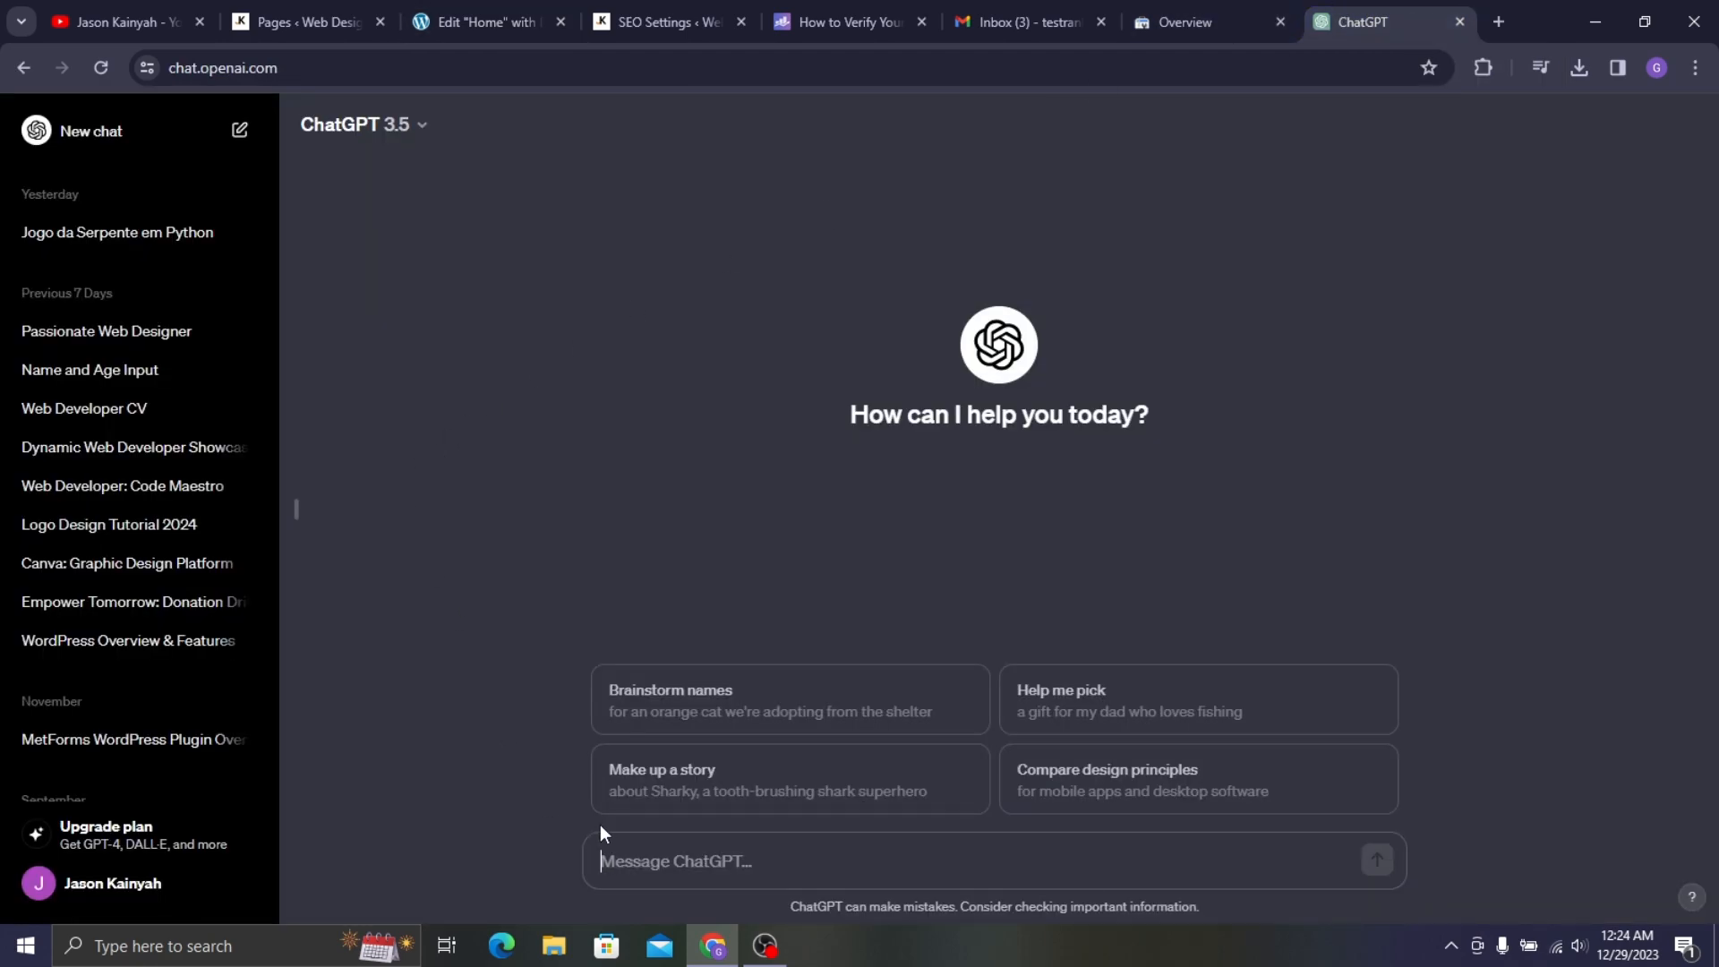
{"action": "type", "text": "generate a 1"}
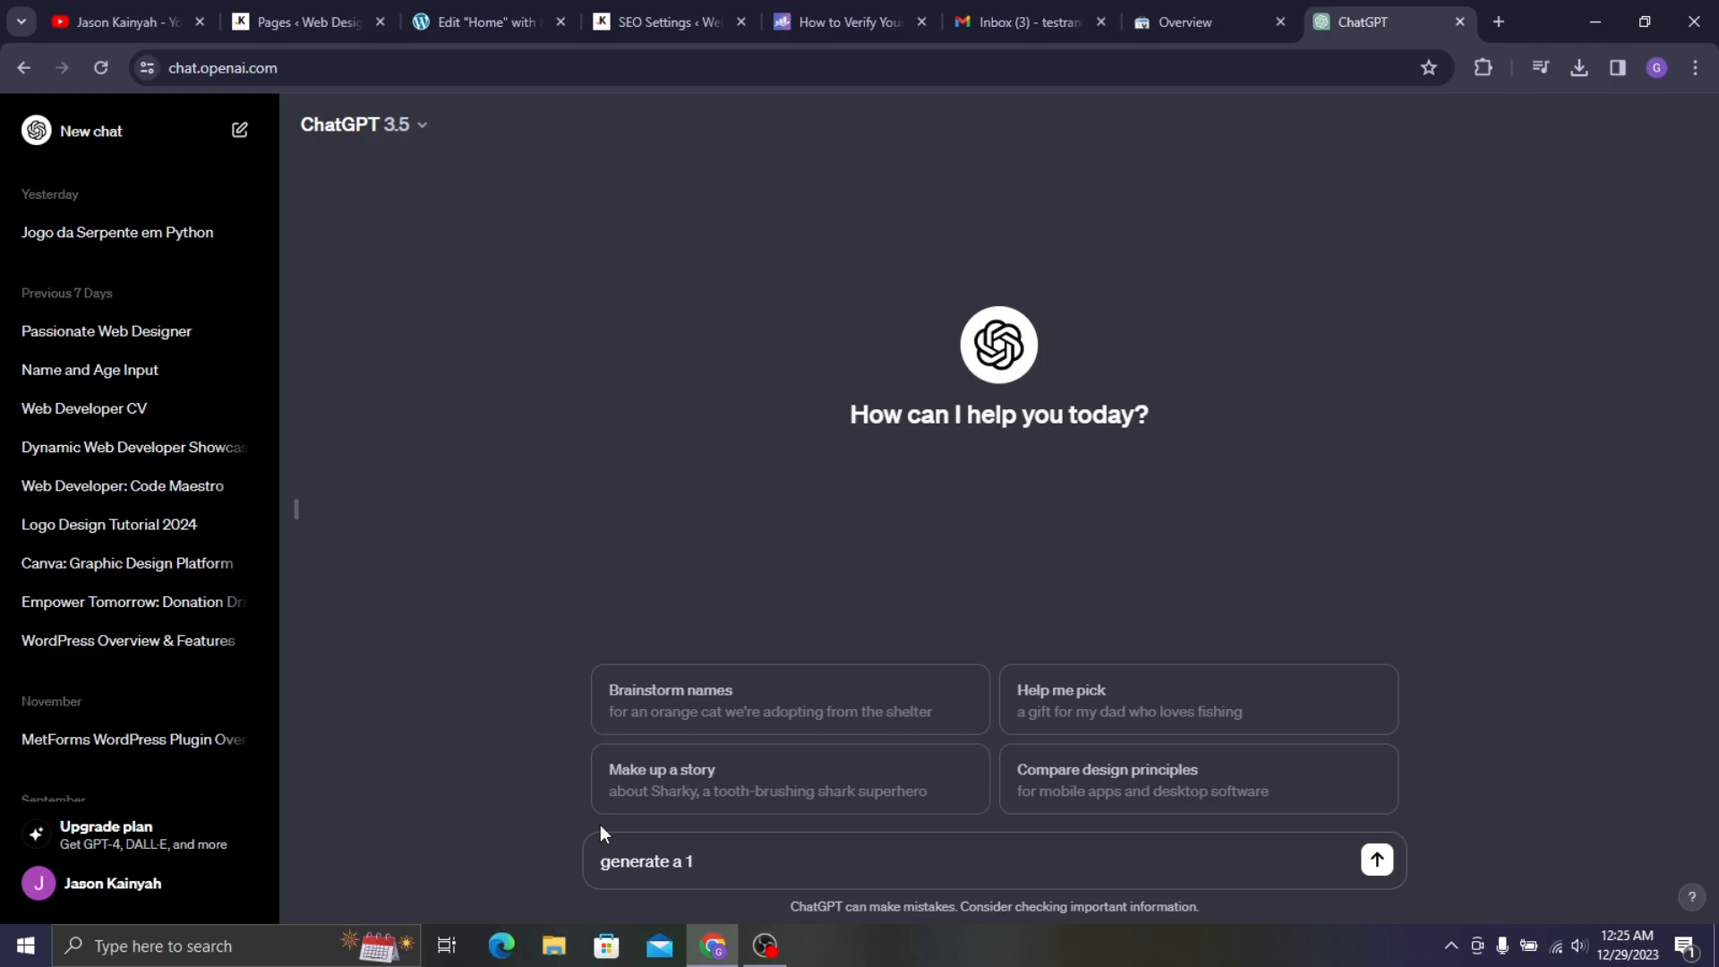
{"action": "type", "text": "60 character meta description f"}
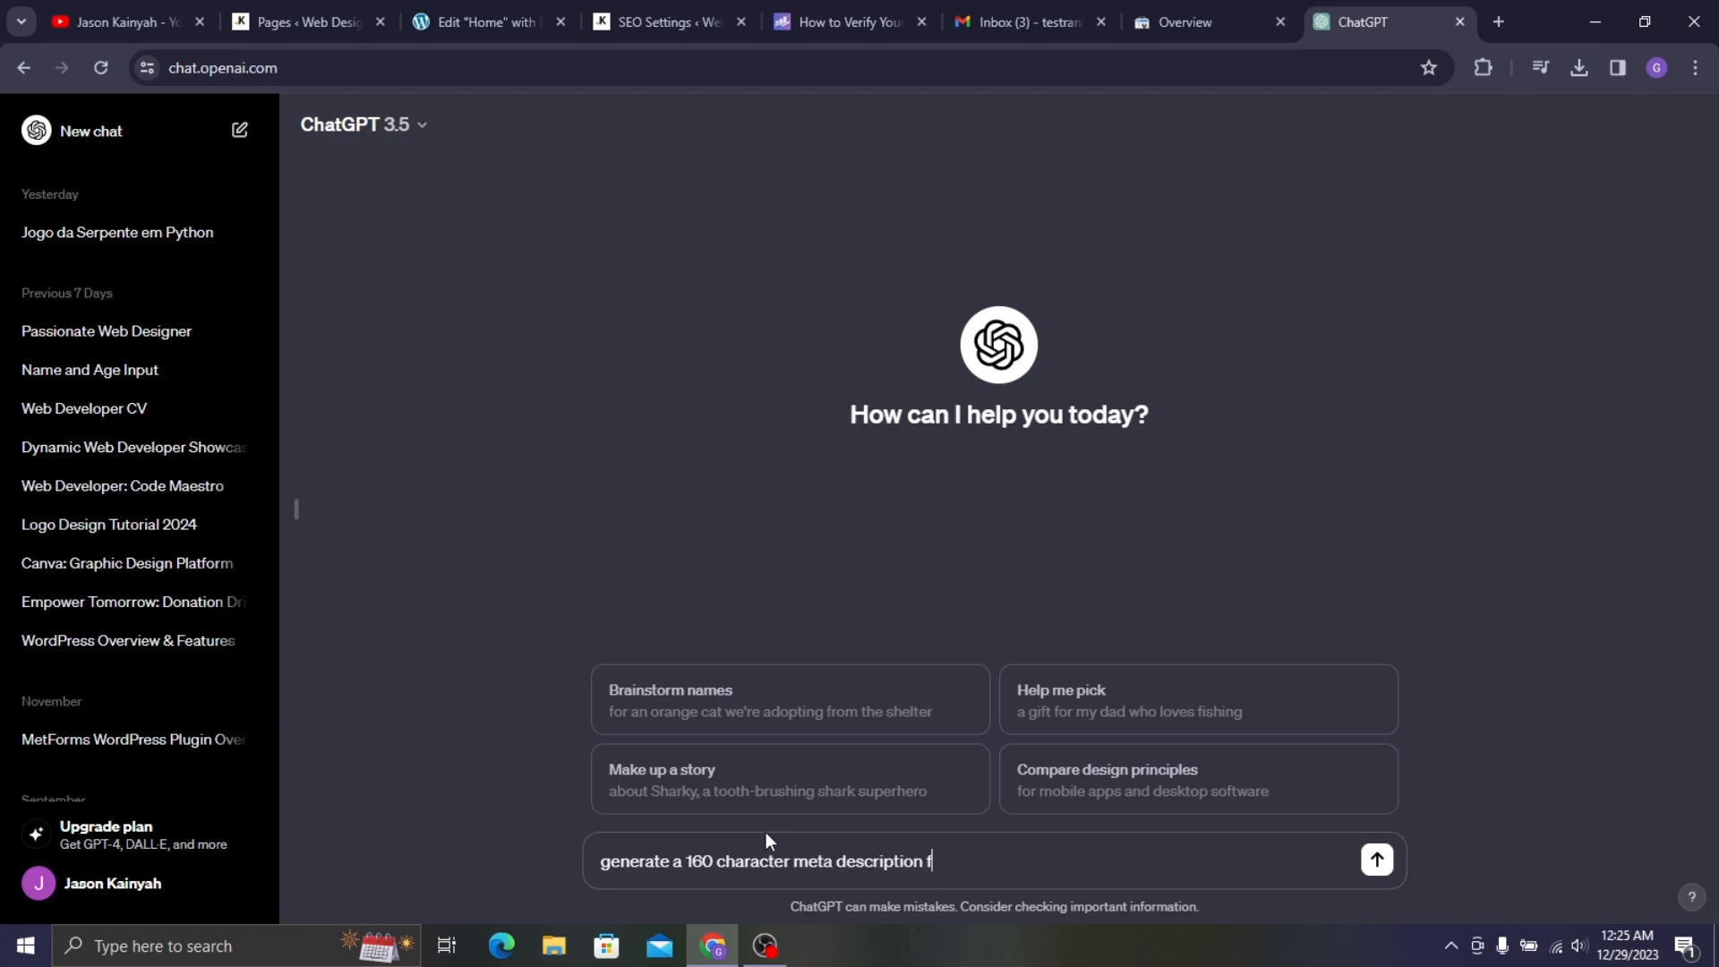
{"action": "type", "text": "or my personal"}
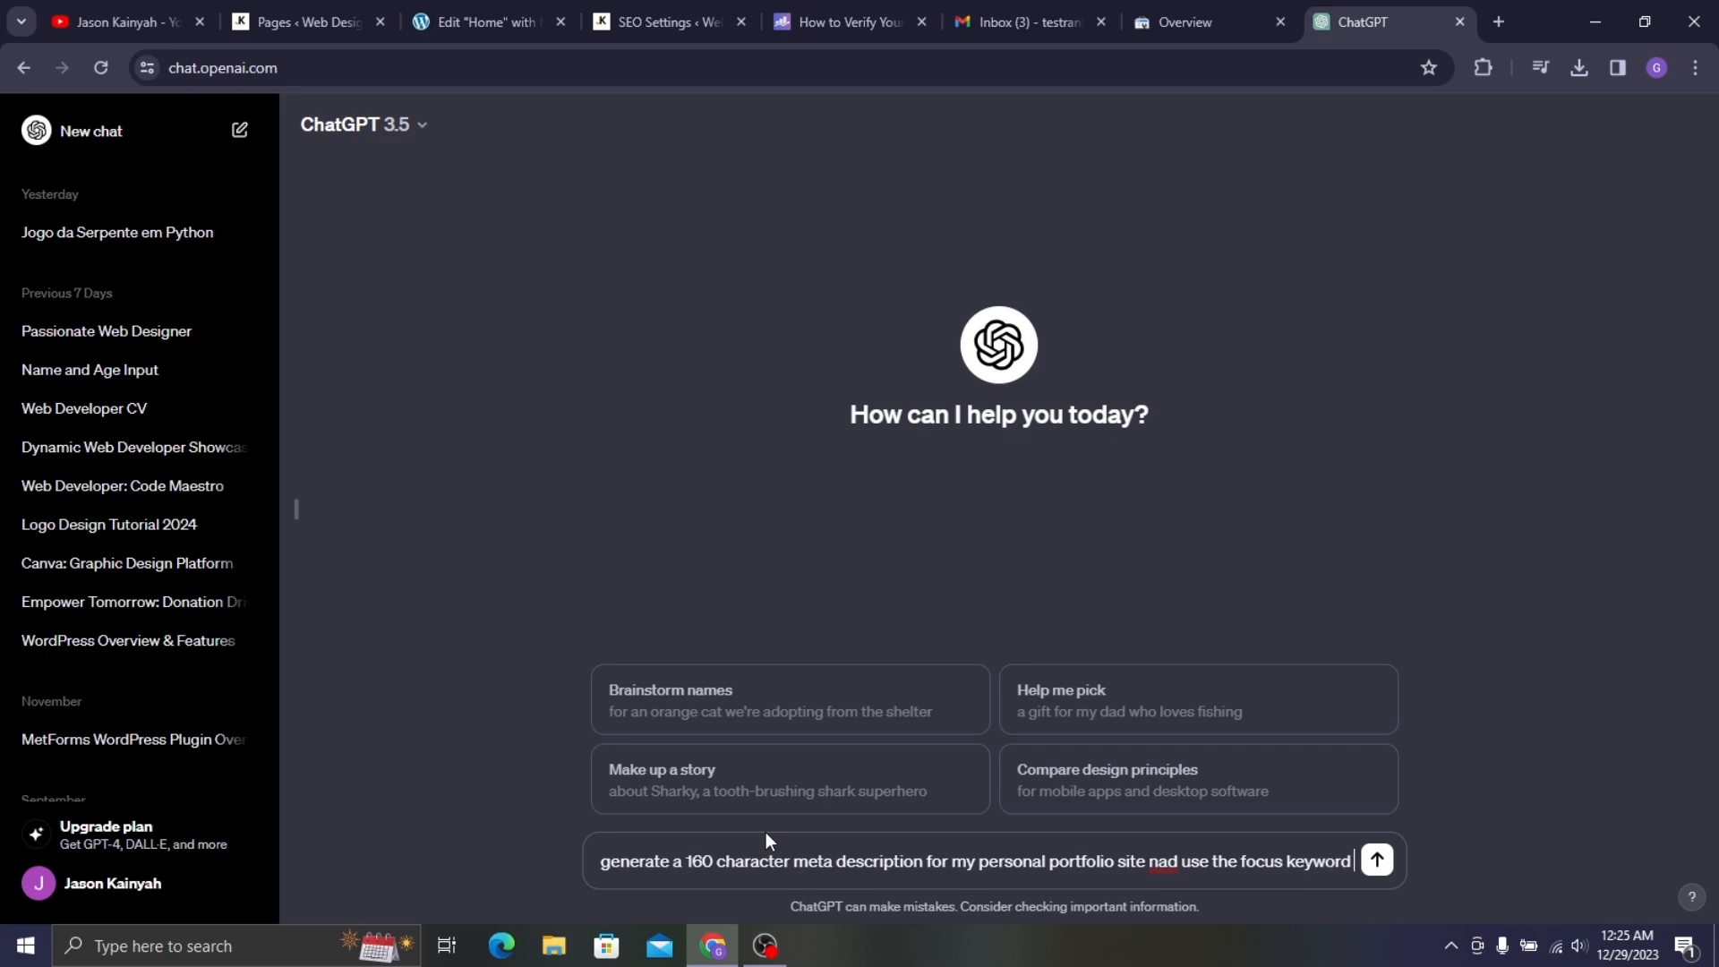
{"action": "type", "text": "\"web designer"}
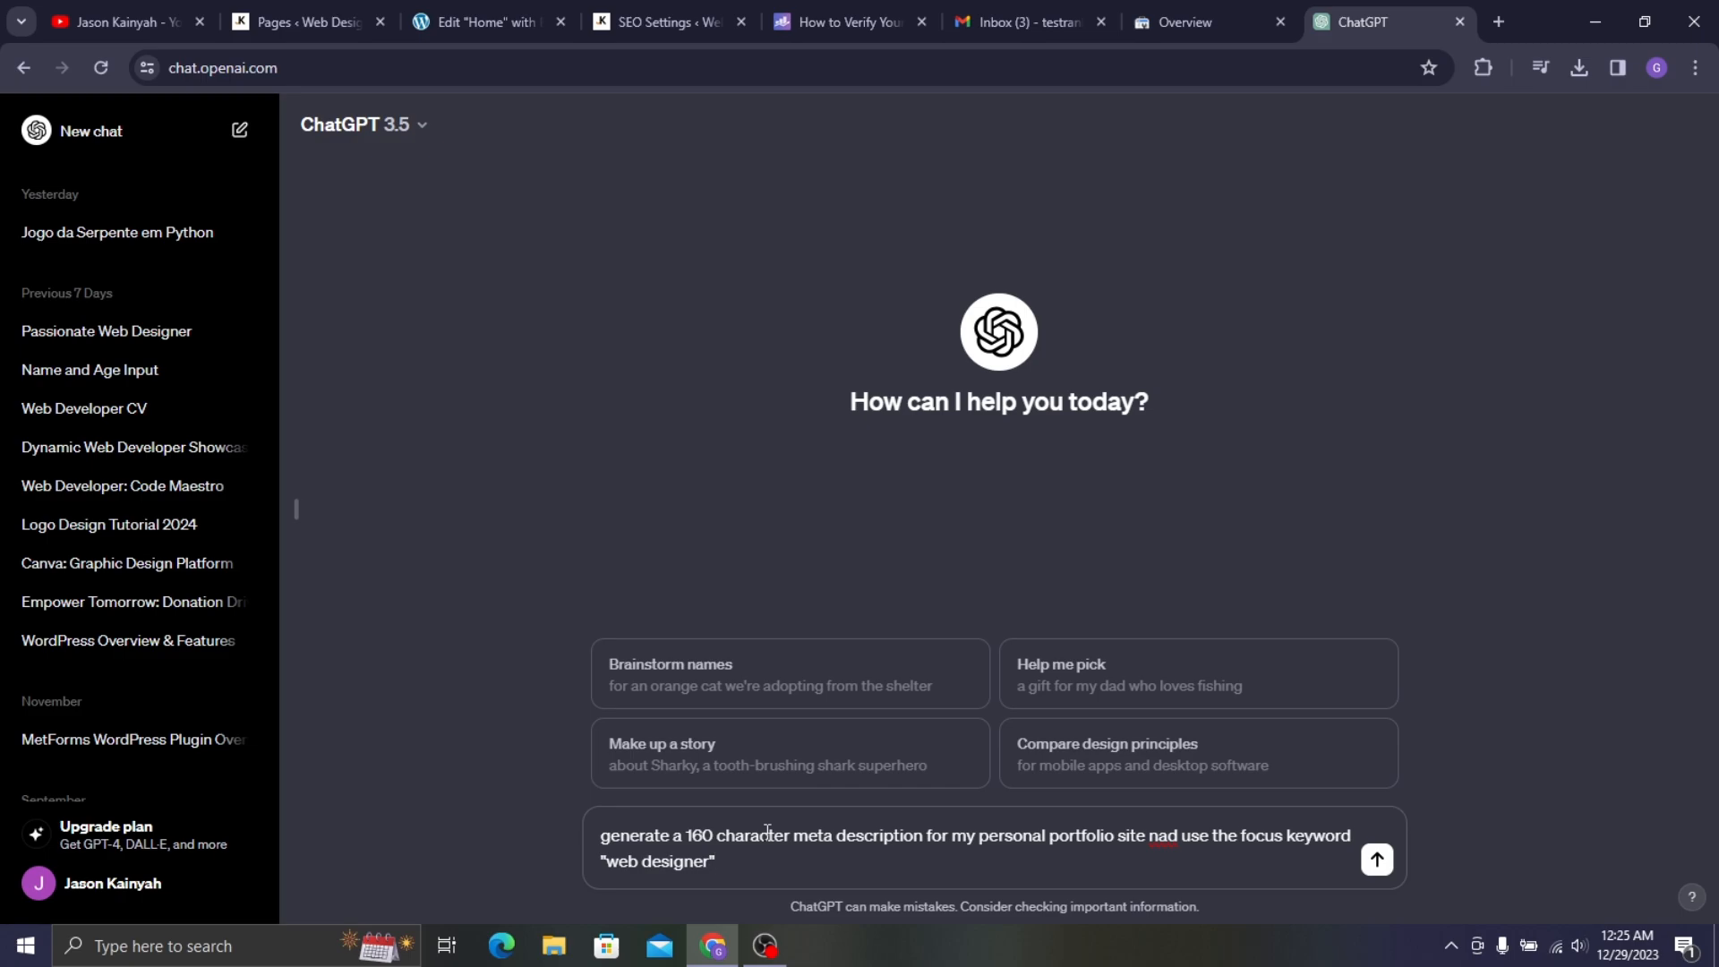
{"action": "right_click", "coordinate": [1164, 836]}
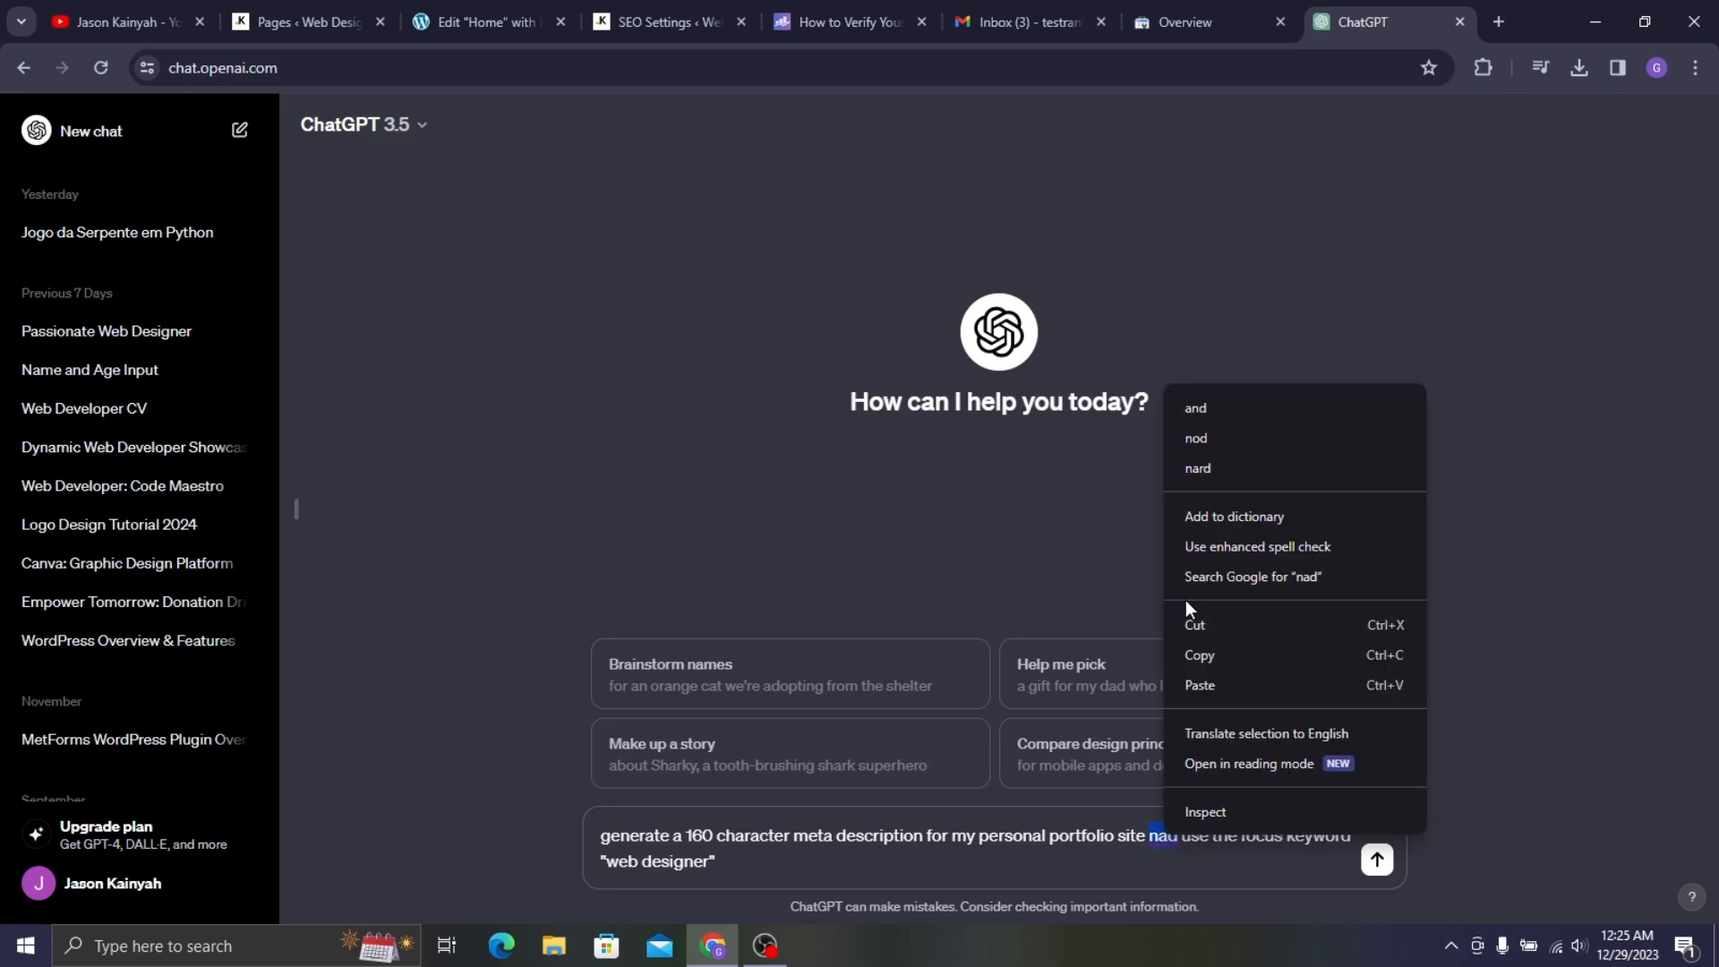
{"action": "left_click", "coordinate": [1228, 405]}
{"action": "left_click", "coordinate": [1376, 861]}
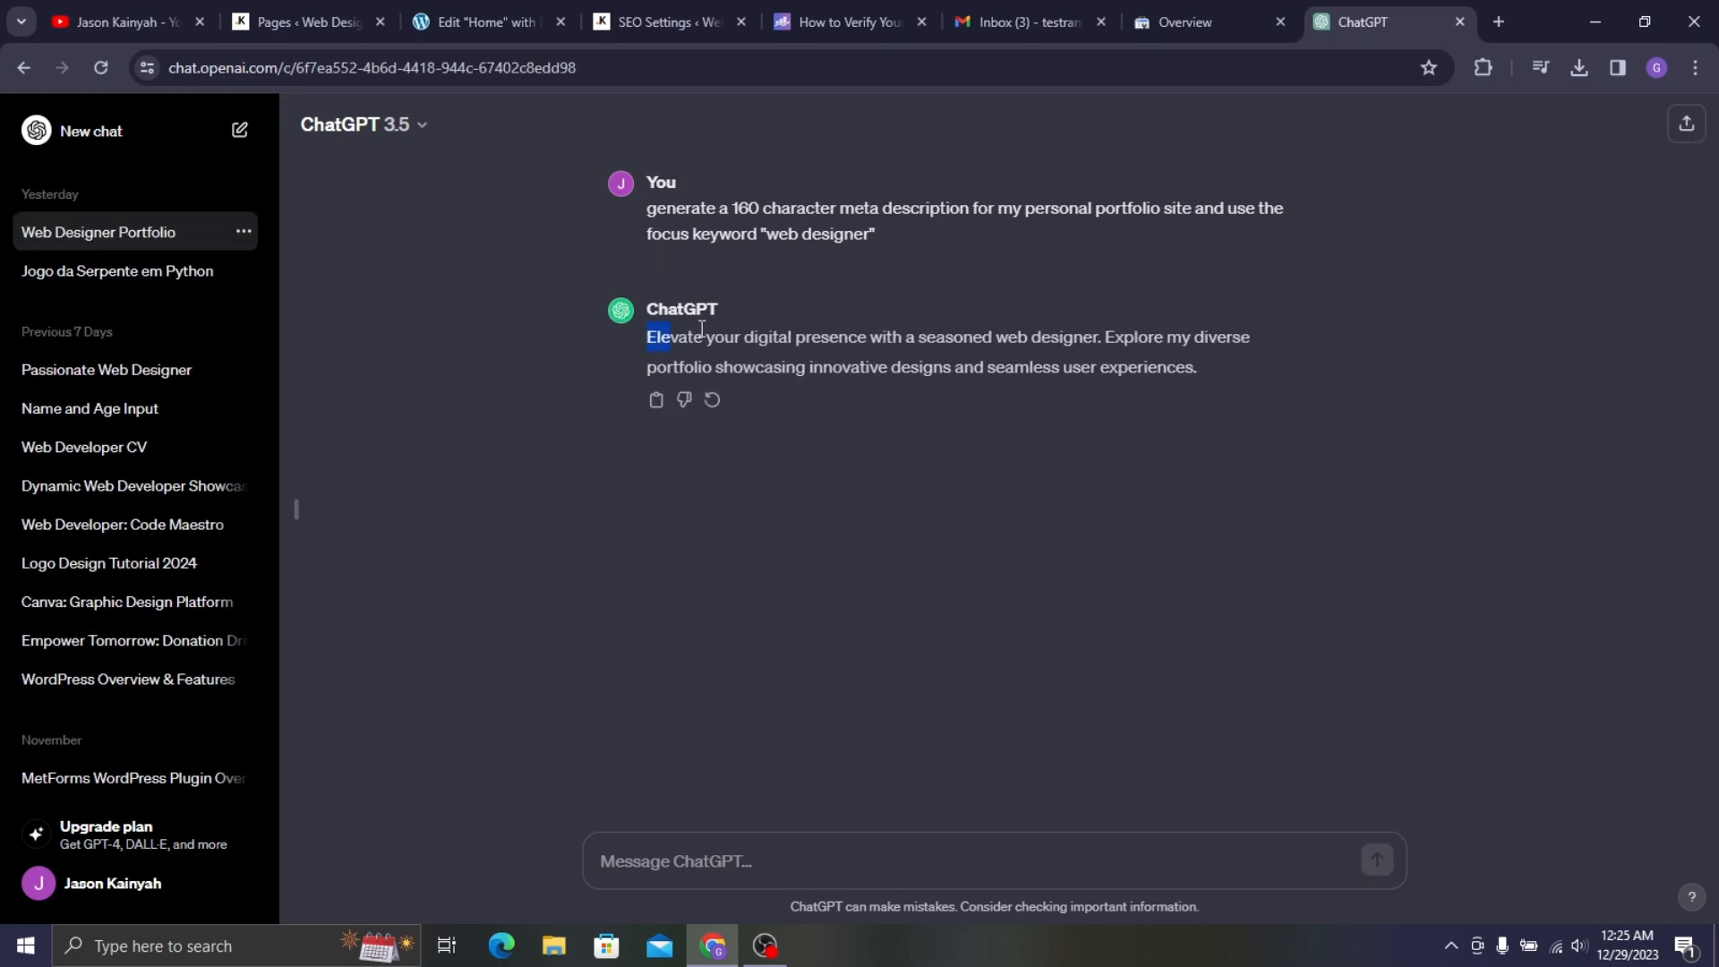
- Select and copy ChatGPT's generated meta description
{"action": "left_click_drag", "start_coordinate": [702, 328], "coordinate": [1195, 380]}
{"action": "right_click", "coordinate": [1121, 345]}
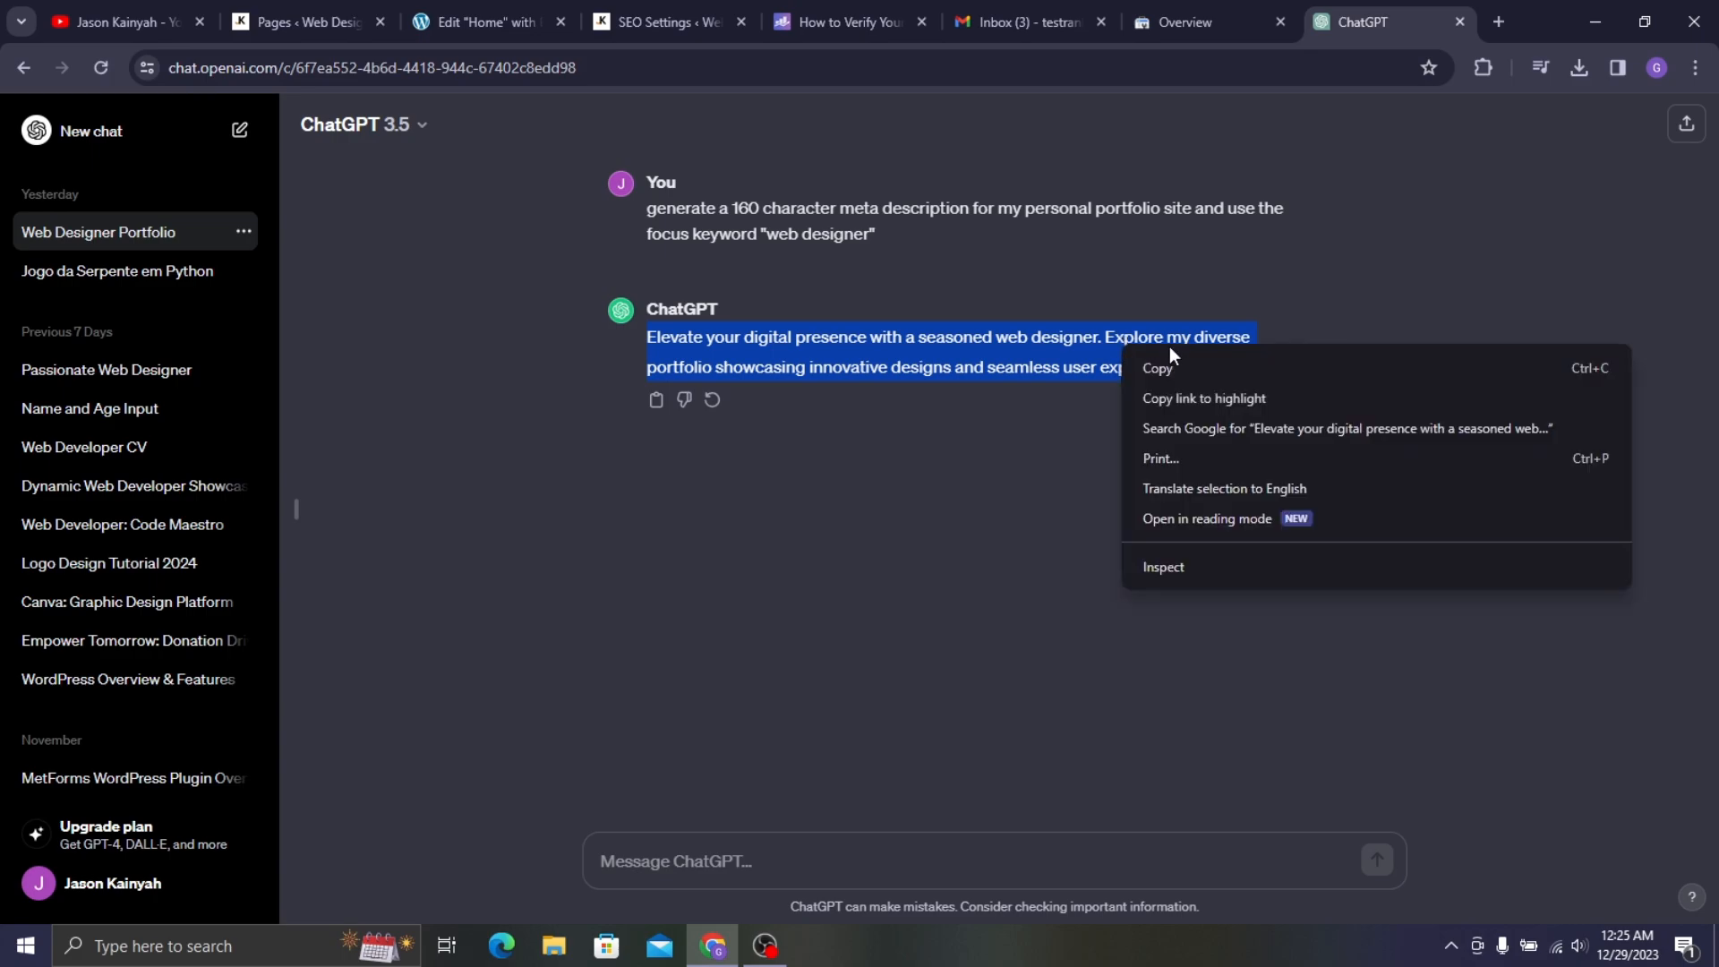
{"action": "left_click", "coordinate": [1164, 367]}
{"action": "left_click", "coordinate": [360, 4]}
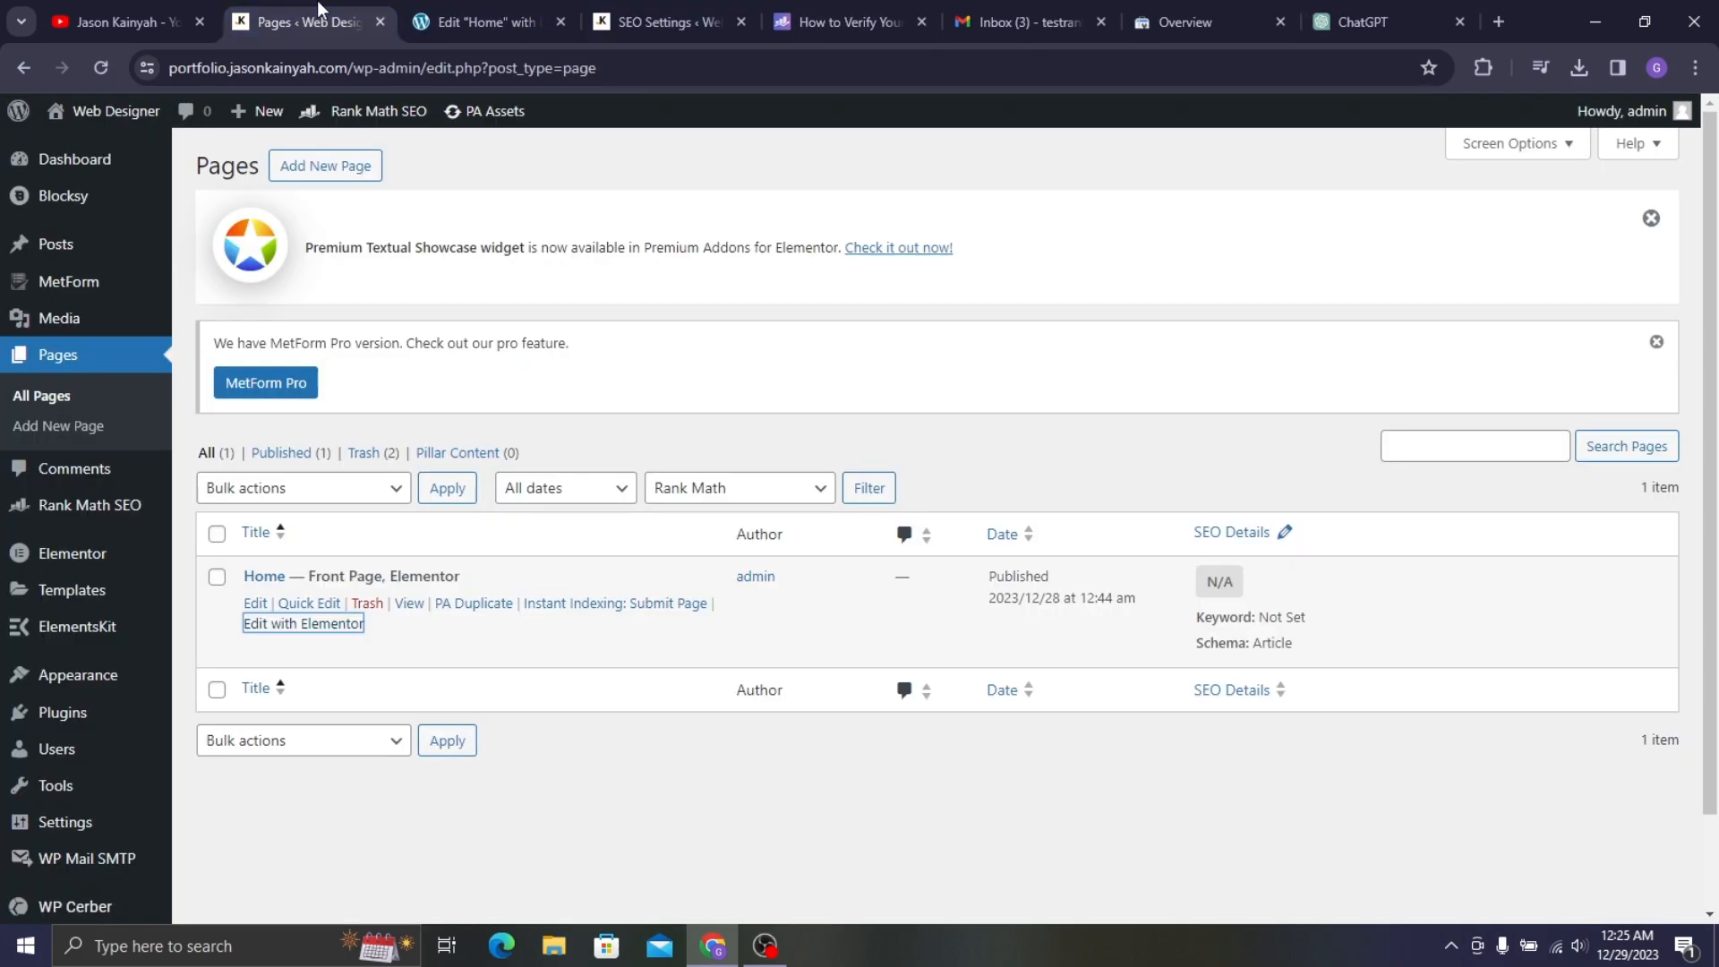
- Paste ChatGPT's 149-character text into the snippet Description field and close the editor
{"action": "left_click", "coordinate": [433, 4]}
{"action": "left_click", "coordinate": [740, 781]}
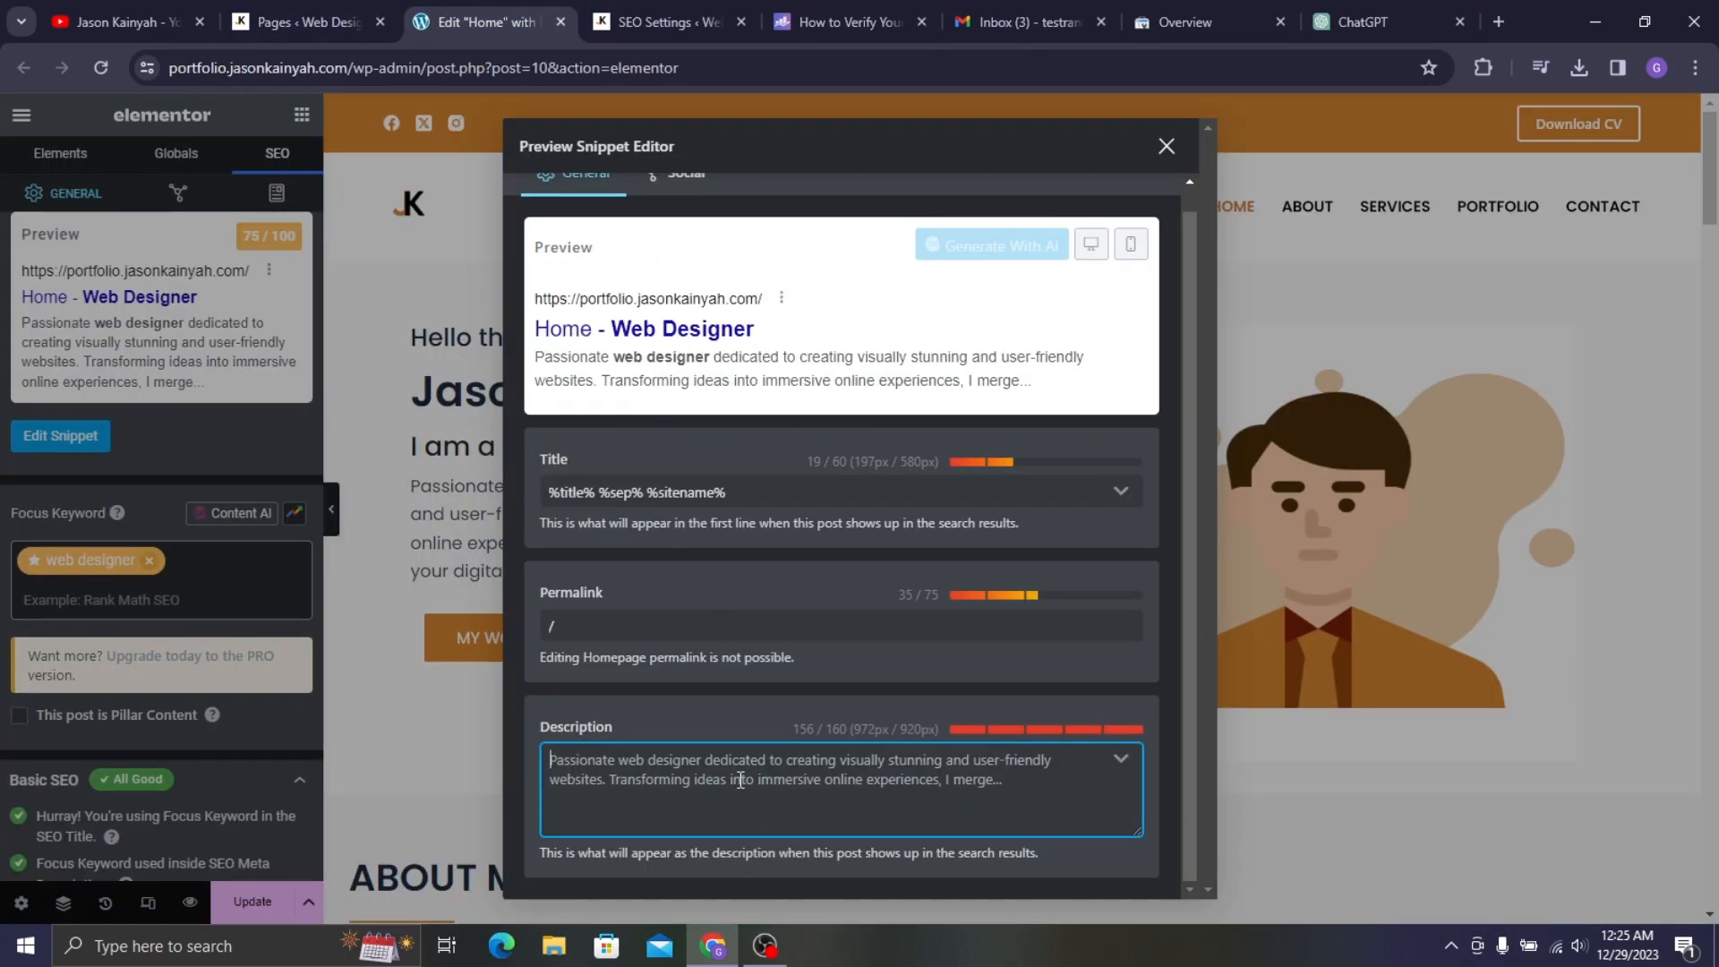
{"action": "right_click", "coordinate": [736, 785]}
{"action": "left_click", "coordinate": [771, 537]}
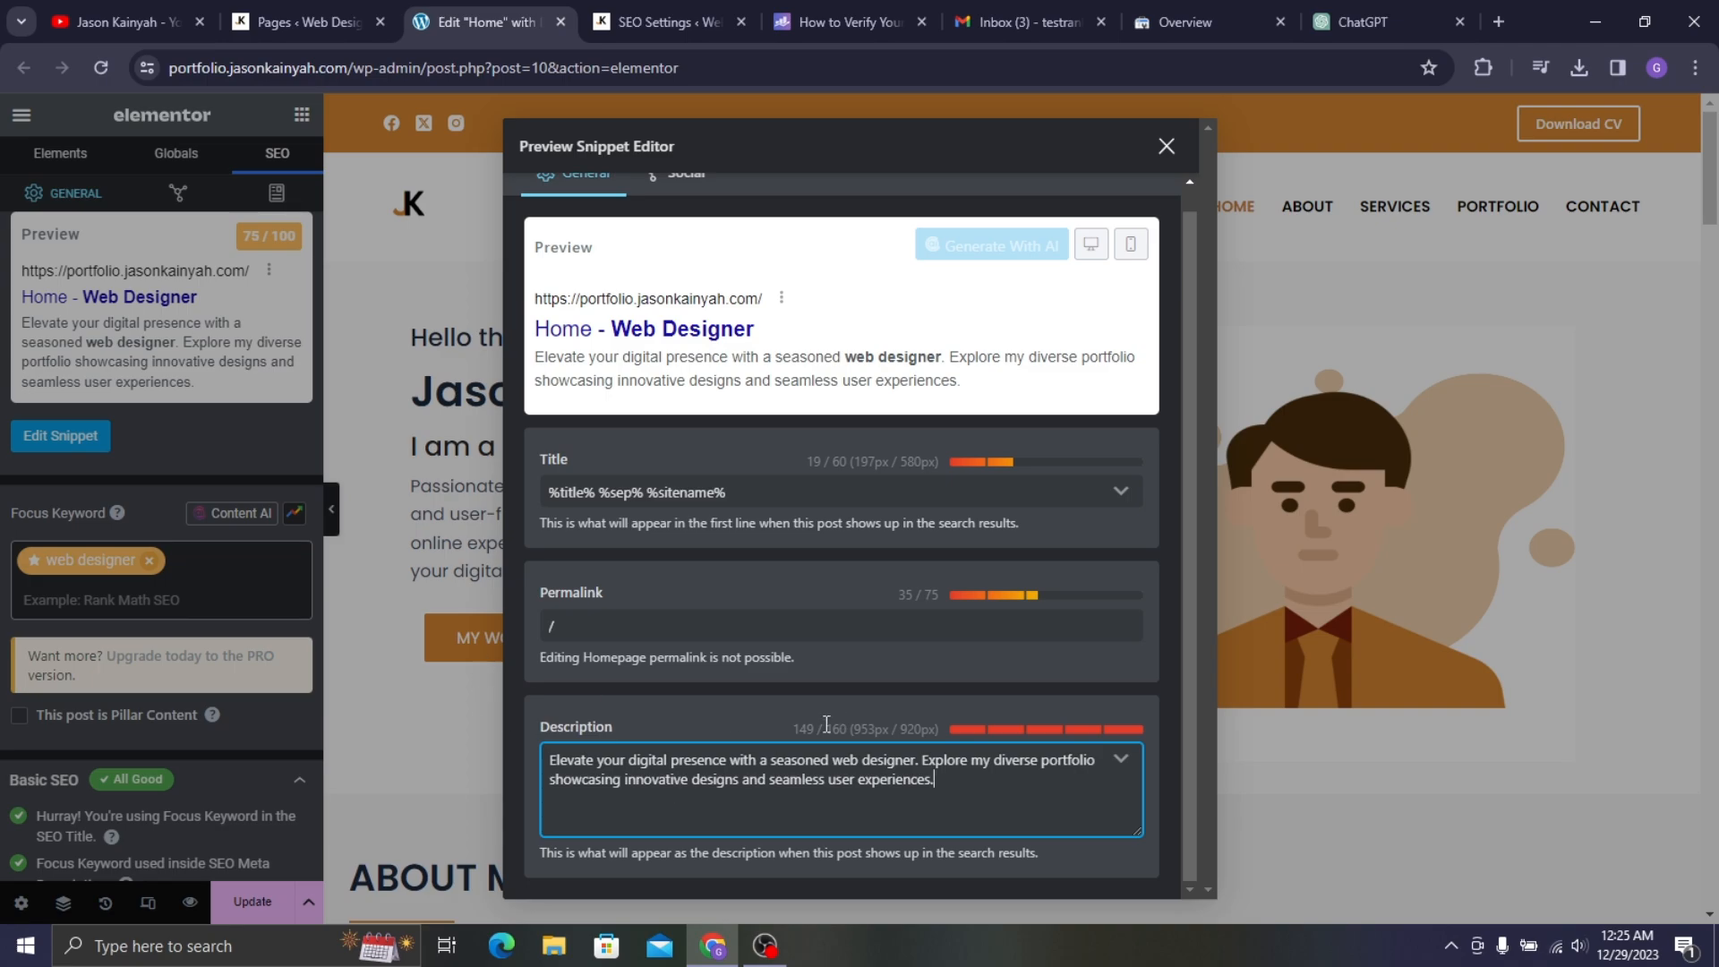
{"action": "left_click", "coordinate": [622, 619]}
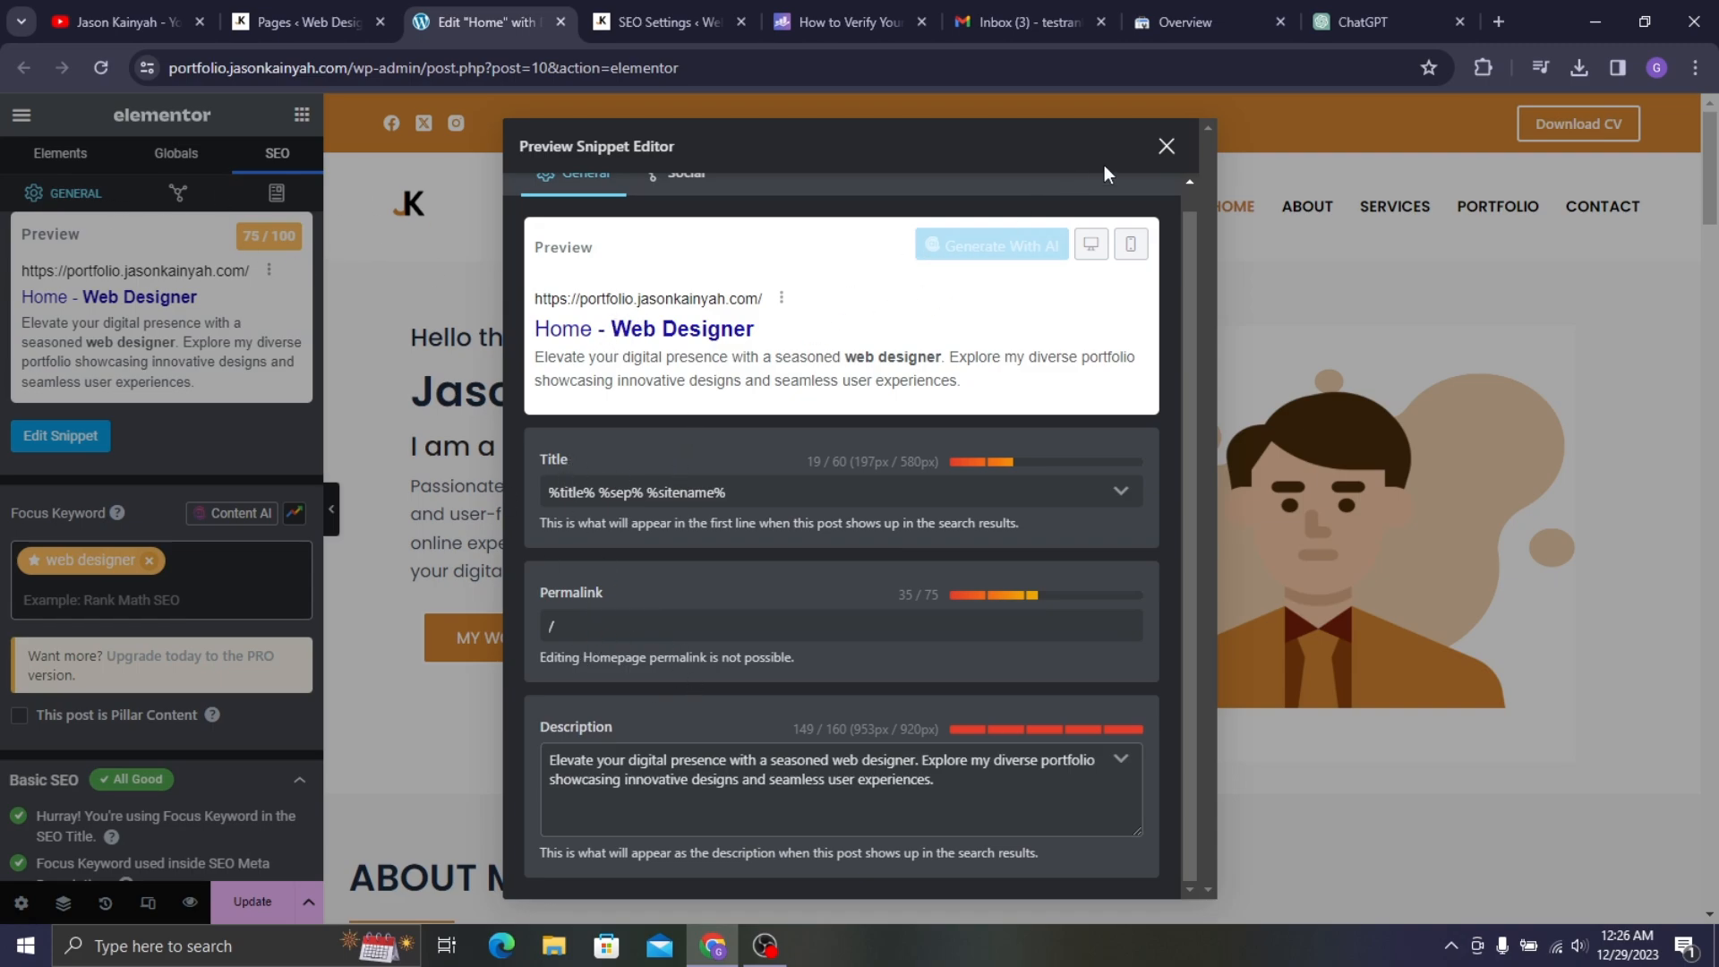
{"action": "left_click", "coordinate": [1164, 147]}
- Expand the Additional checks in the Rank Math SEO panel to see its errors
{"action": "scroll", "coordinate": [128, 616], "scroll_direction": "down", "scroll_amount": 3}
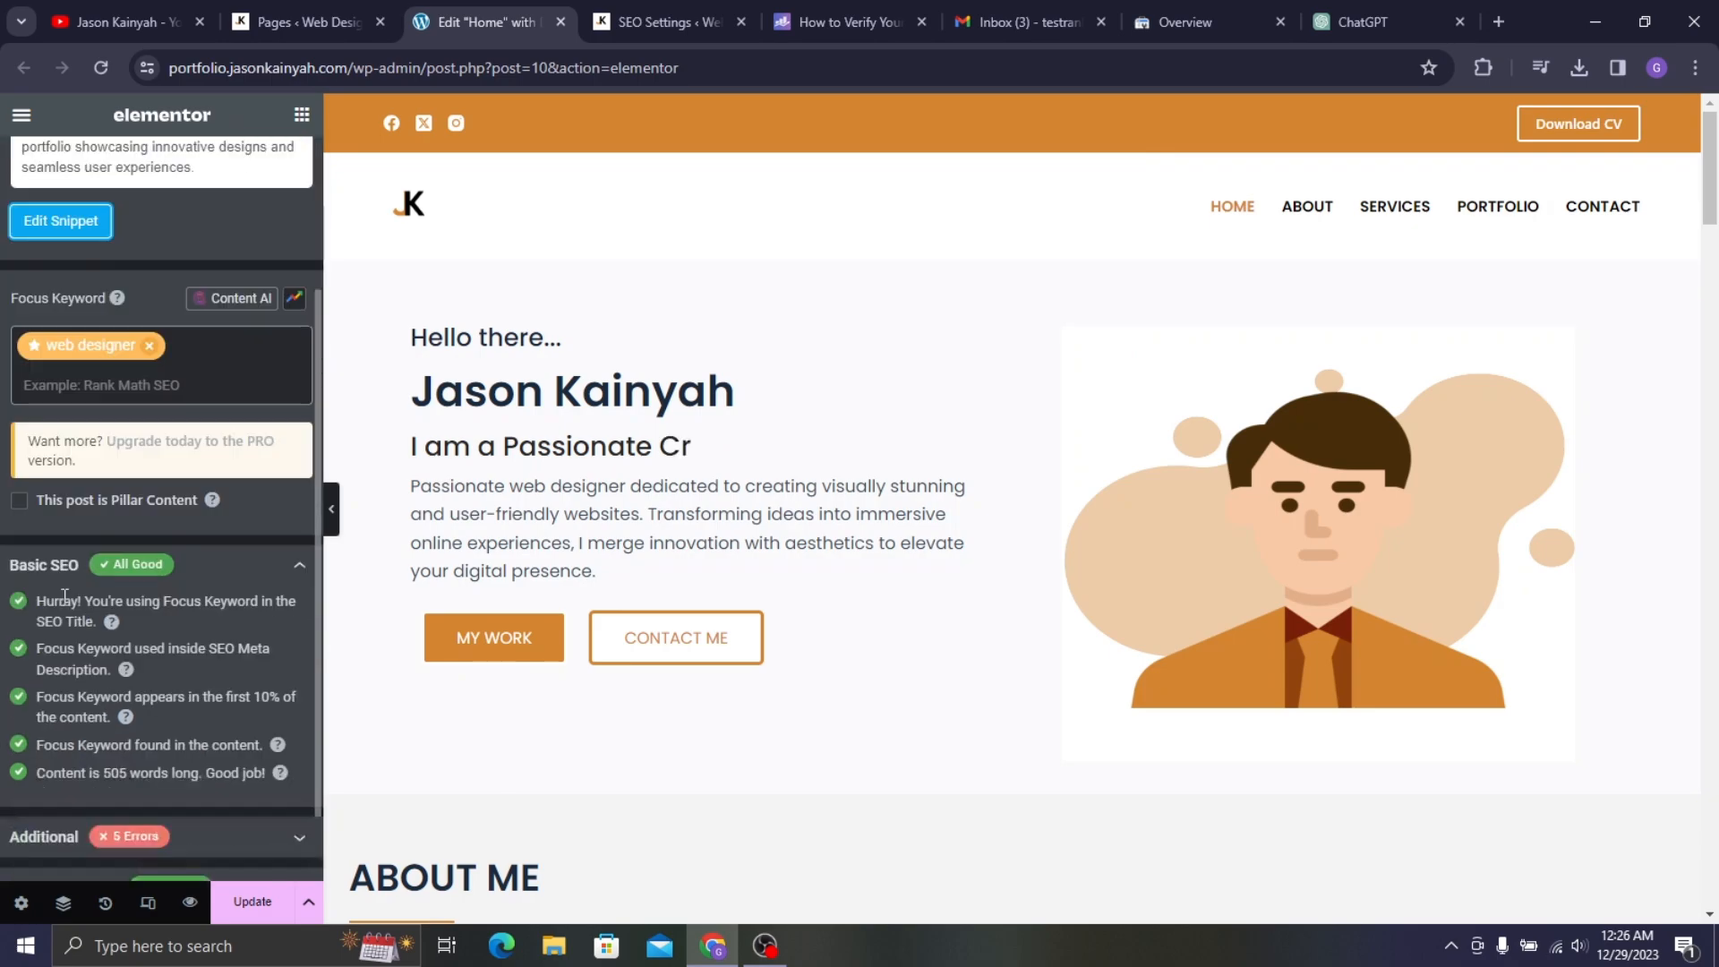
{"action": "left_click", "coordinate": [200, 756]}
{"action": "scroll", "coordinate": [108, 608], "scroll_direction": "down", "scroll_amount": 3}
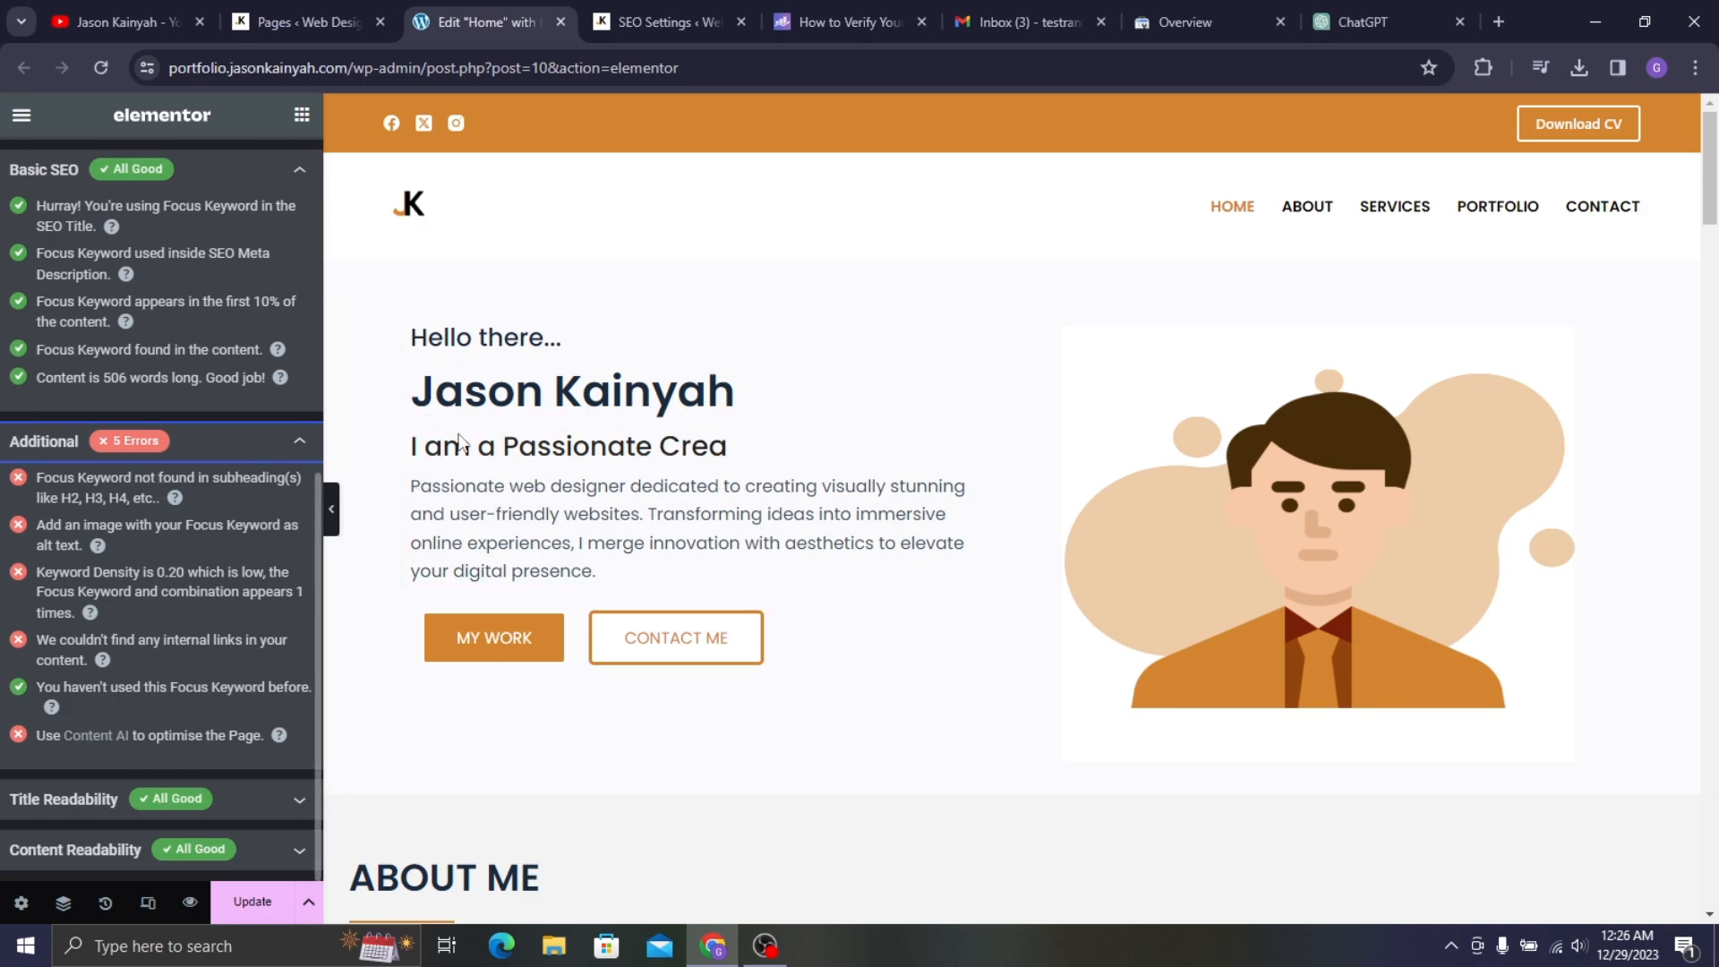
- Insert 'Web Designer' before the dots in the 'Hello there...' intro heading
{"action": "left_click", "coordinate": [541, 388]}
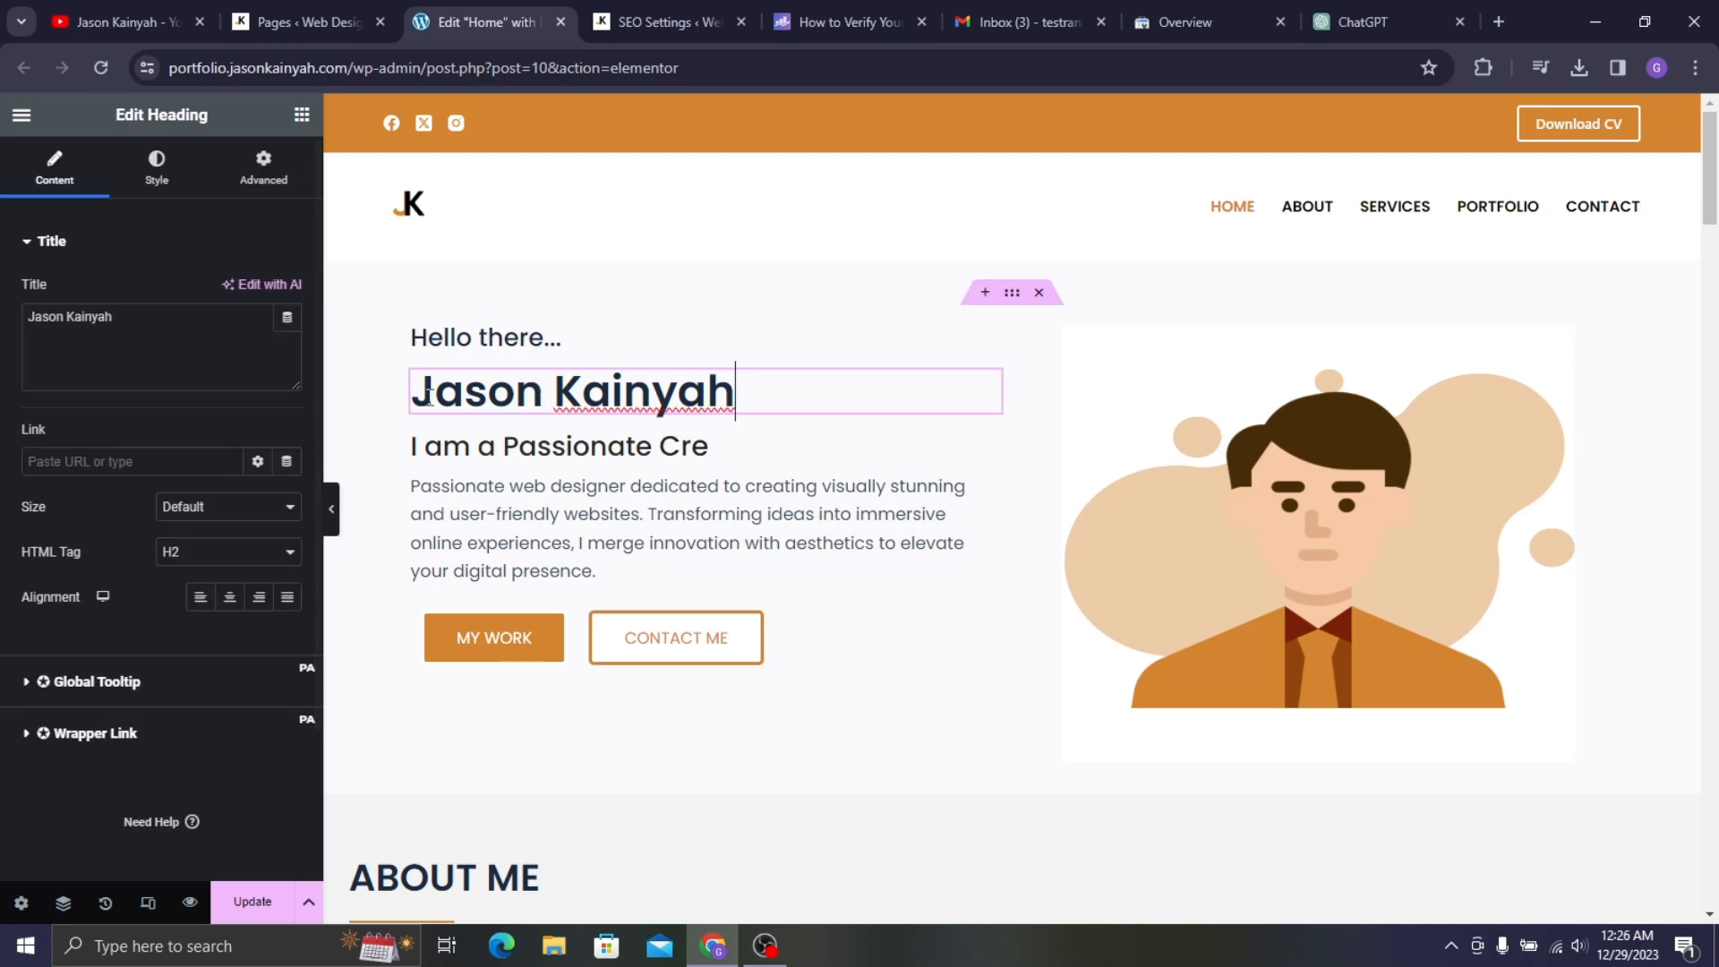
{"action": "left_click", "coordinate": [484, 344]}
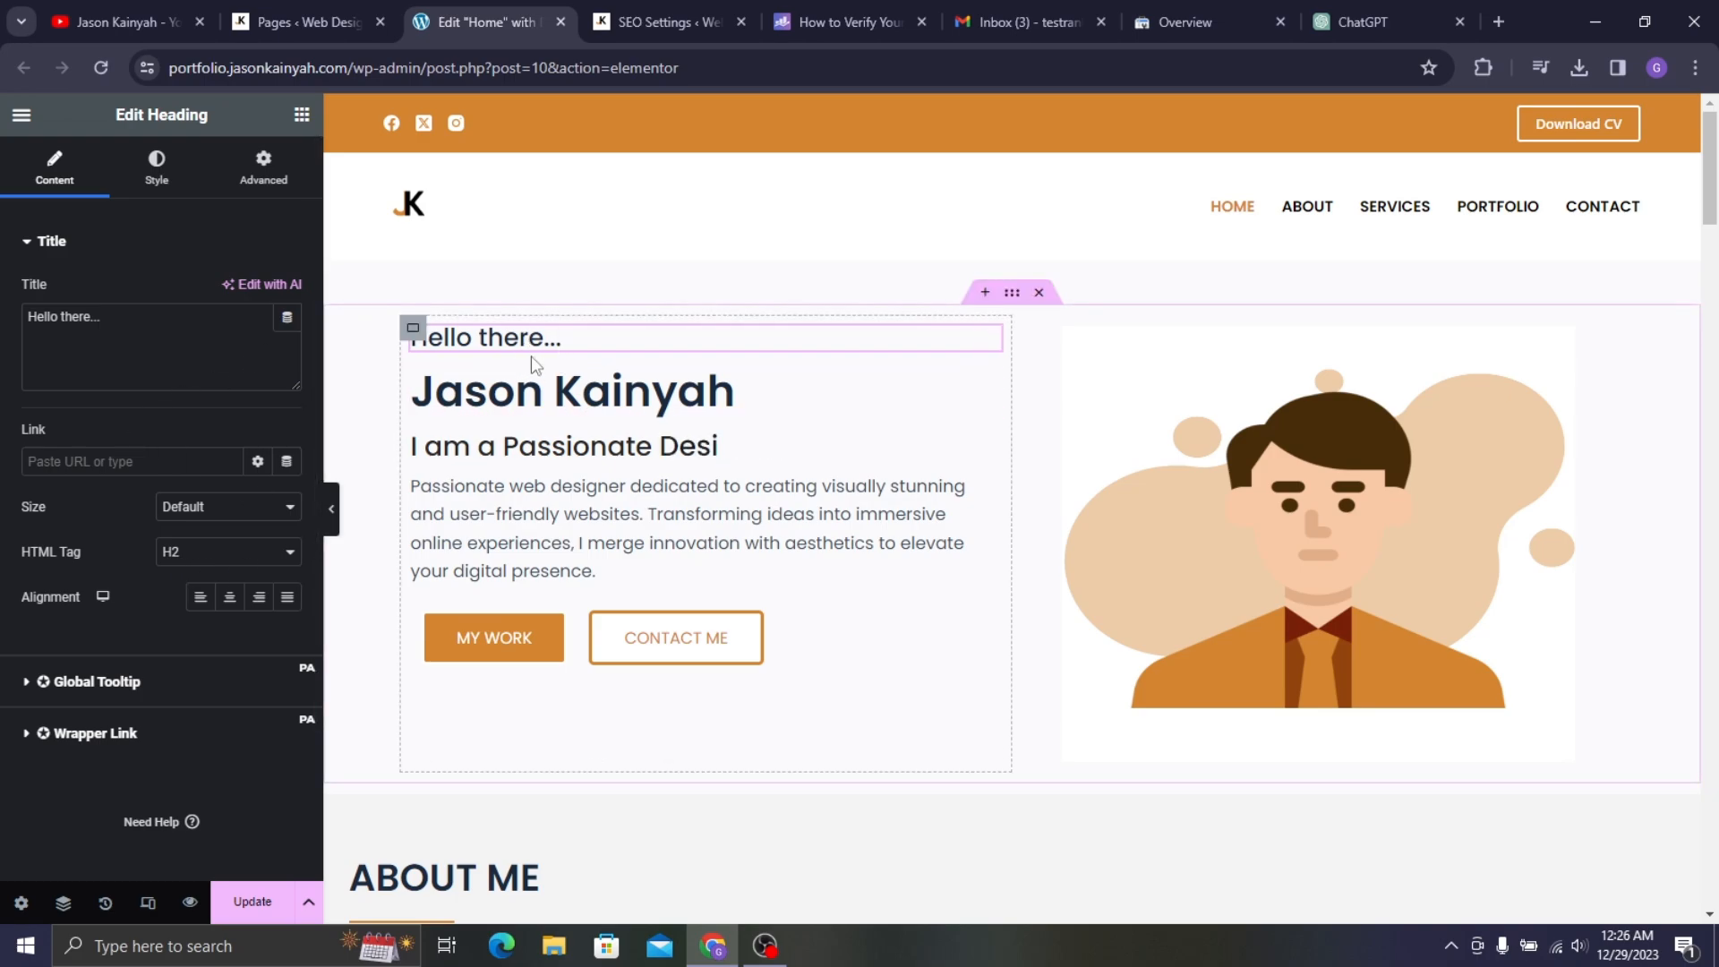
{"action": "key", "text": "Left"}
{"action": "key", "text": "Left"}
{"action": "type", "text": "W"}
{"action": "type", "text": "eb d"}
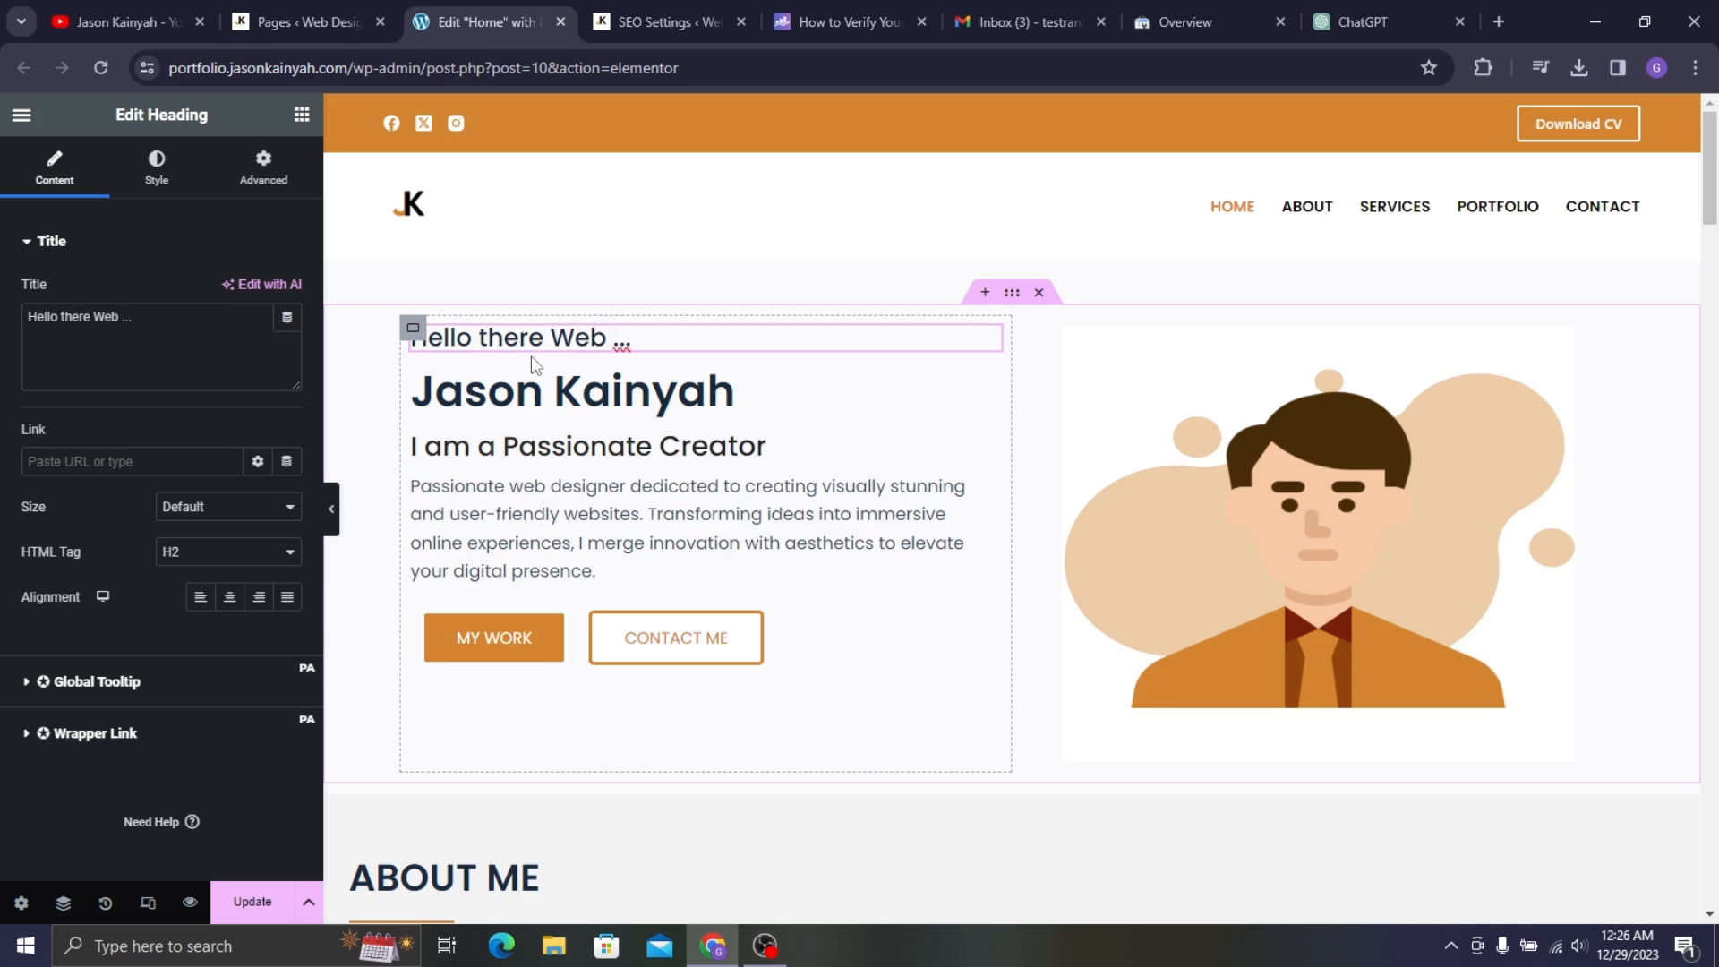
{"action": "type", "text": "ESIGNER"}
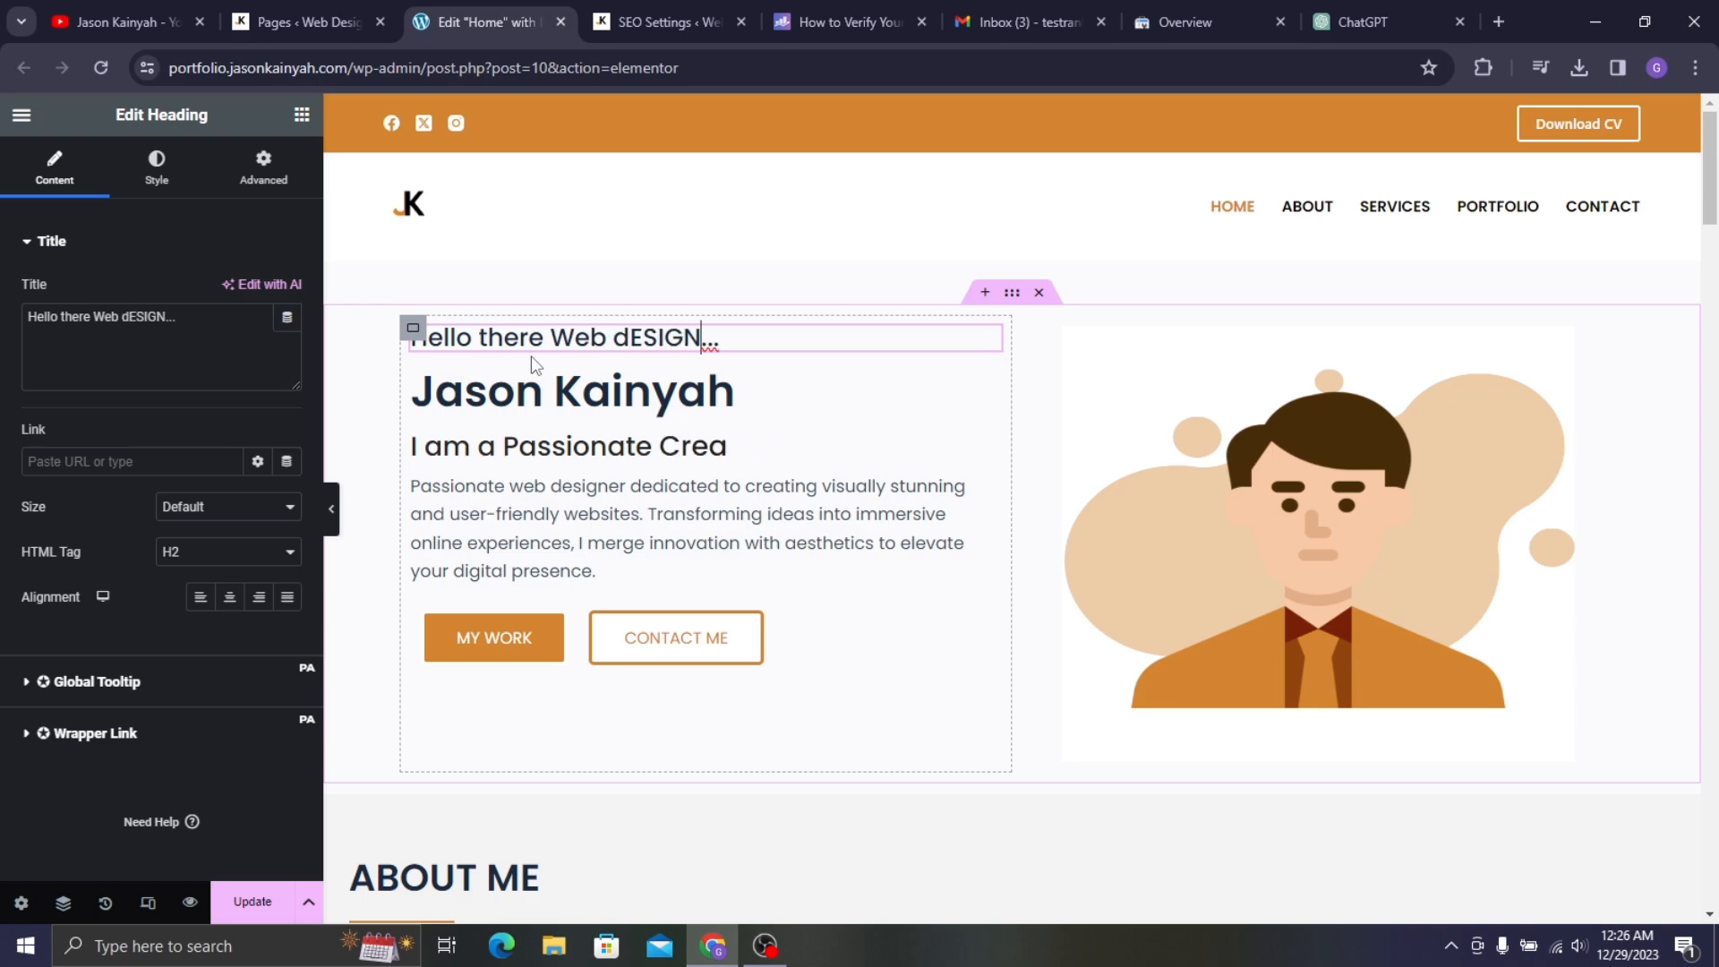
{"action": "key", "text": "BackSpace"}
{"action": "key", "text": "BackSpace"}
{"action": "key", "text": "BackSpace"}
{"action": "key", "text": "BackSpace"}
{"action": "key", "text": "BackSpace"}
{"action": "key", "text": "BackSpace"}
{"action": "key", "text": "BackSpace"}
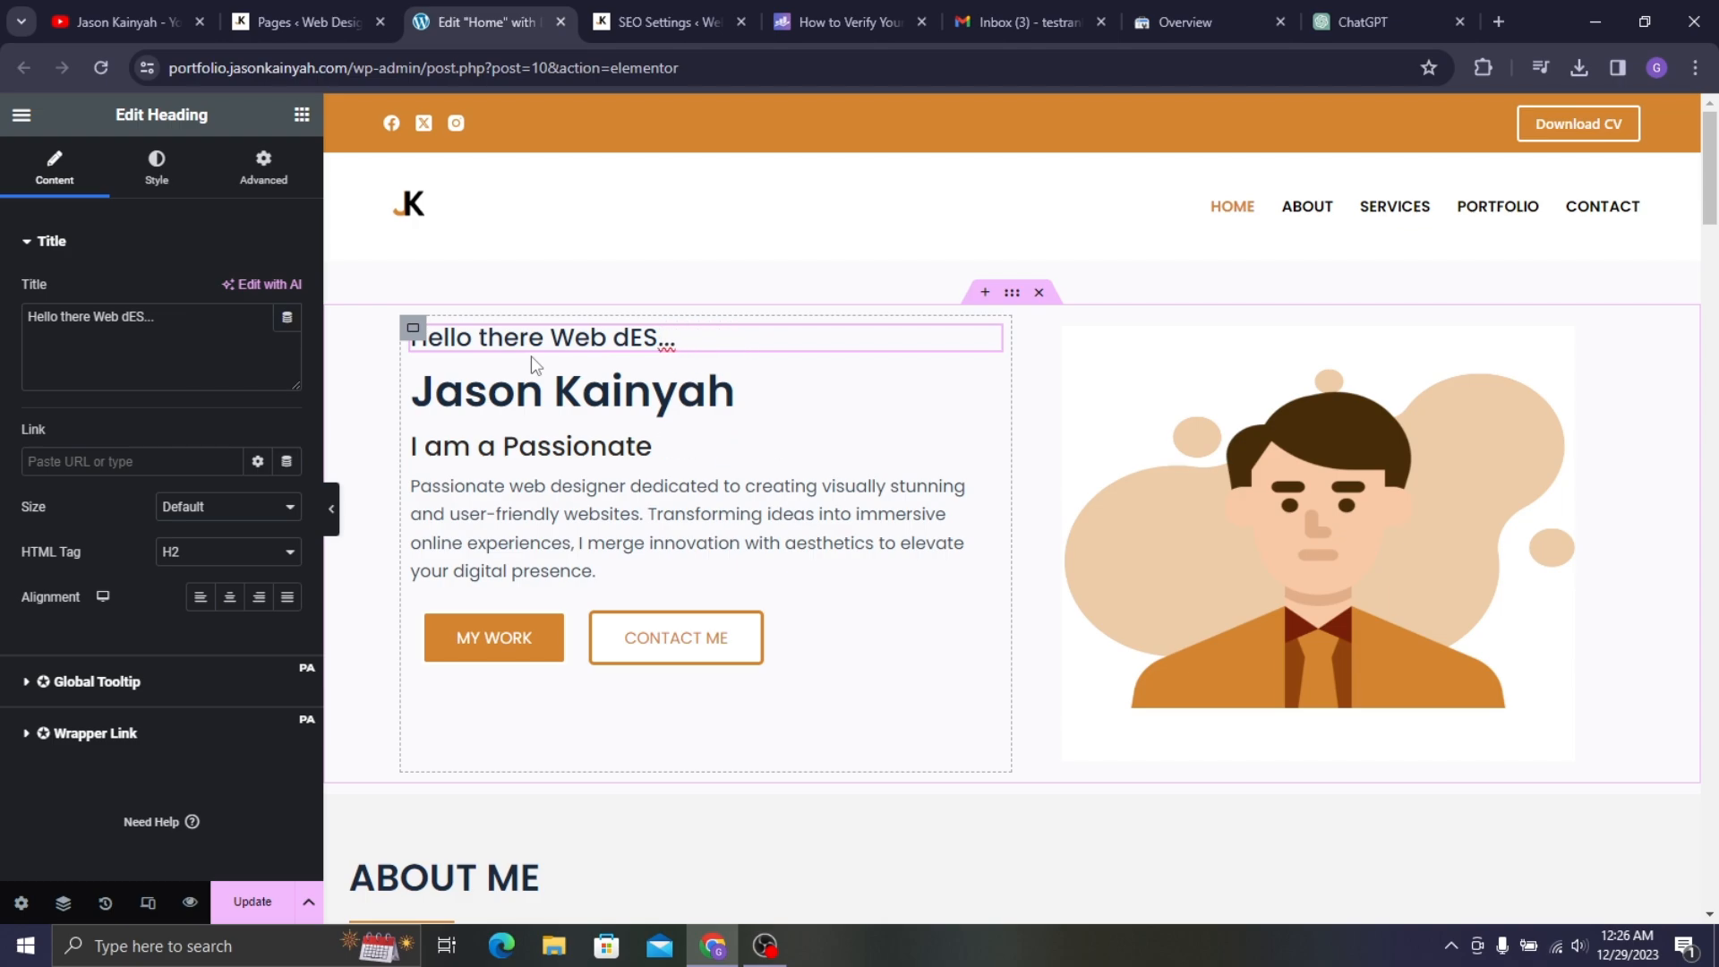
{"action": "key", "text": "BackSpace"}
{"action": "type", "text": "D"}
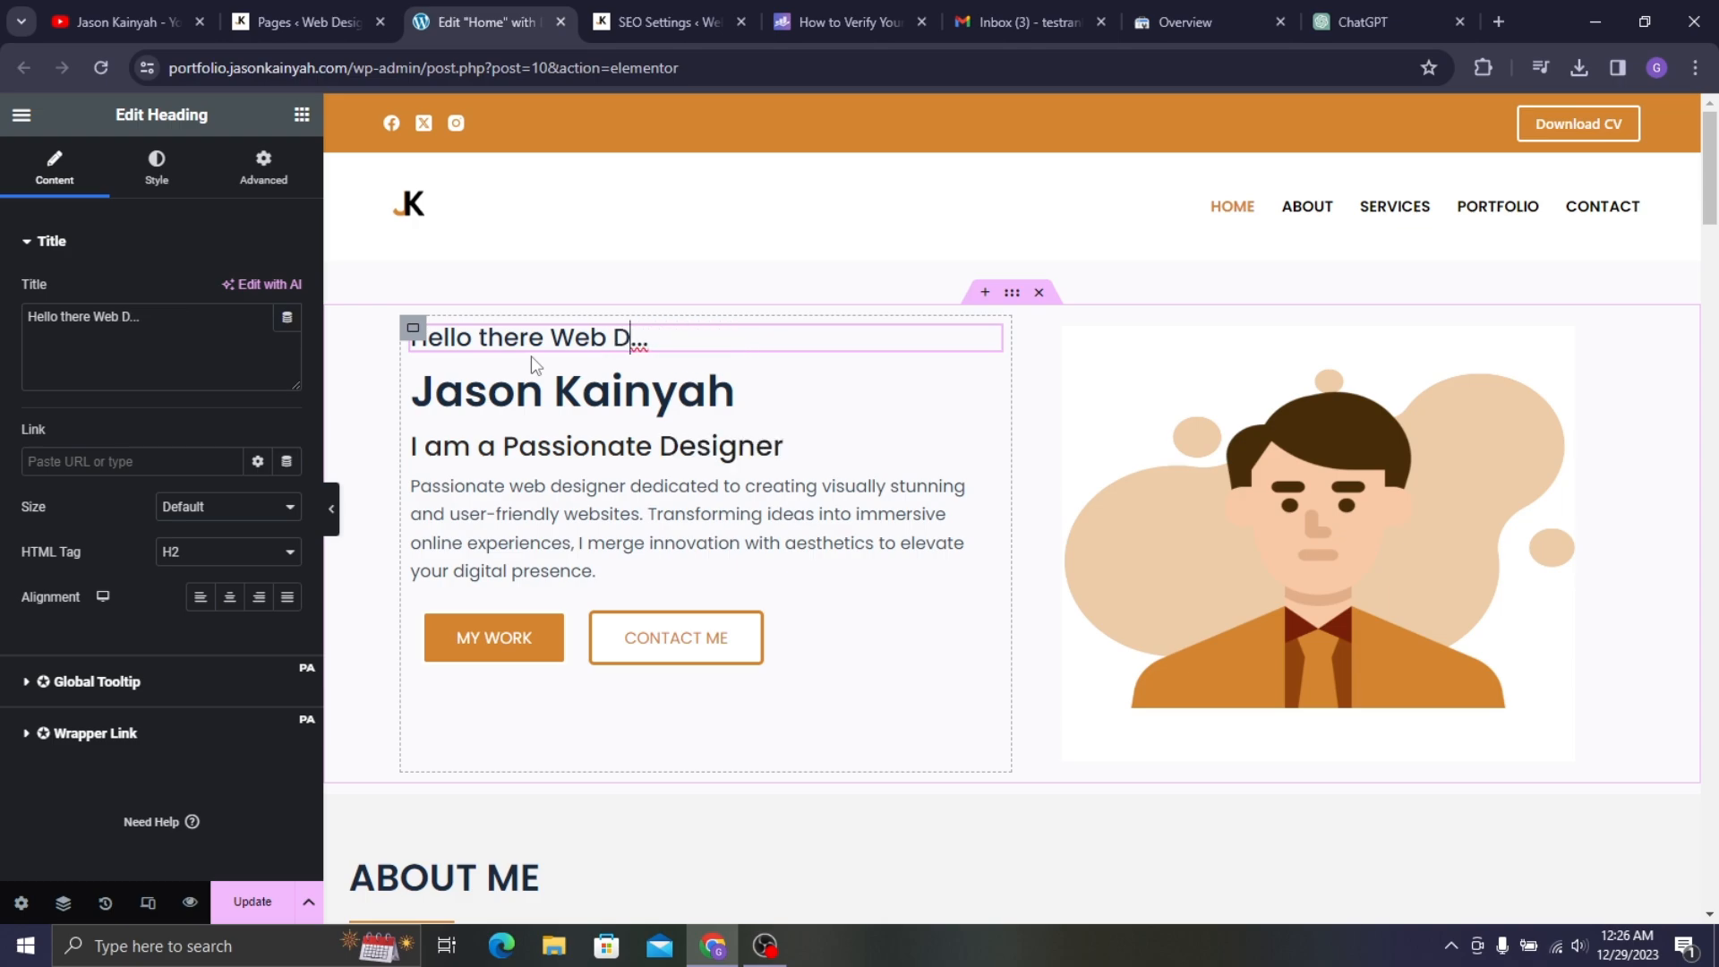
{"action": "type", "text": "esigner"}
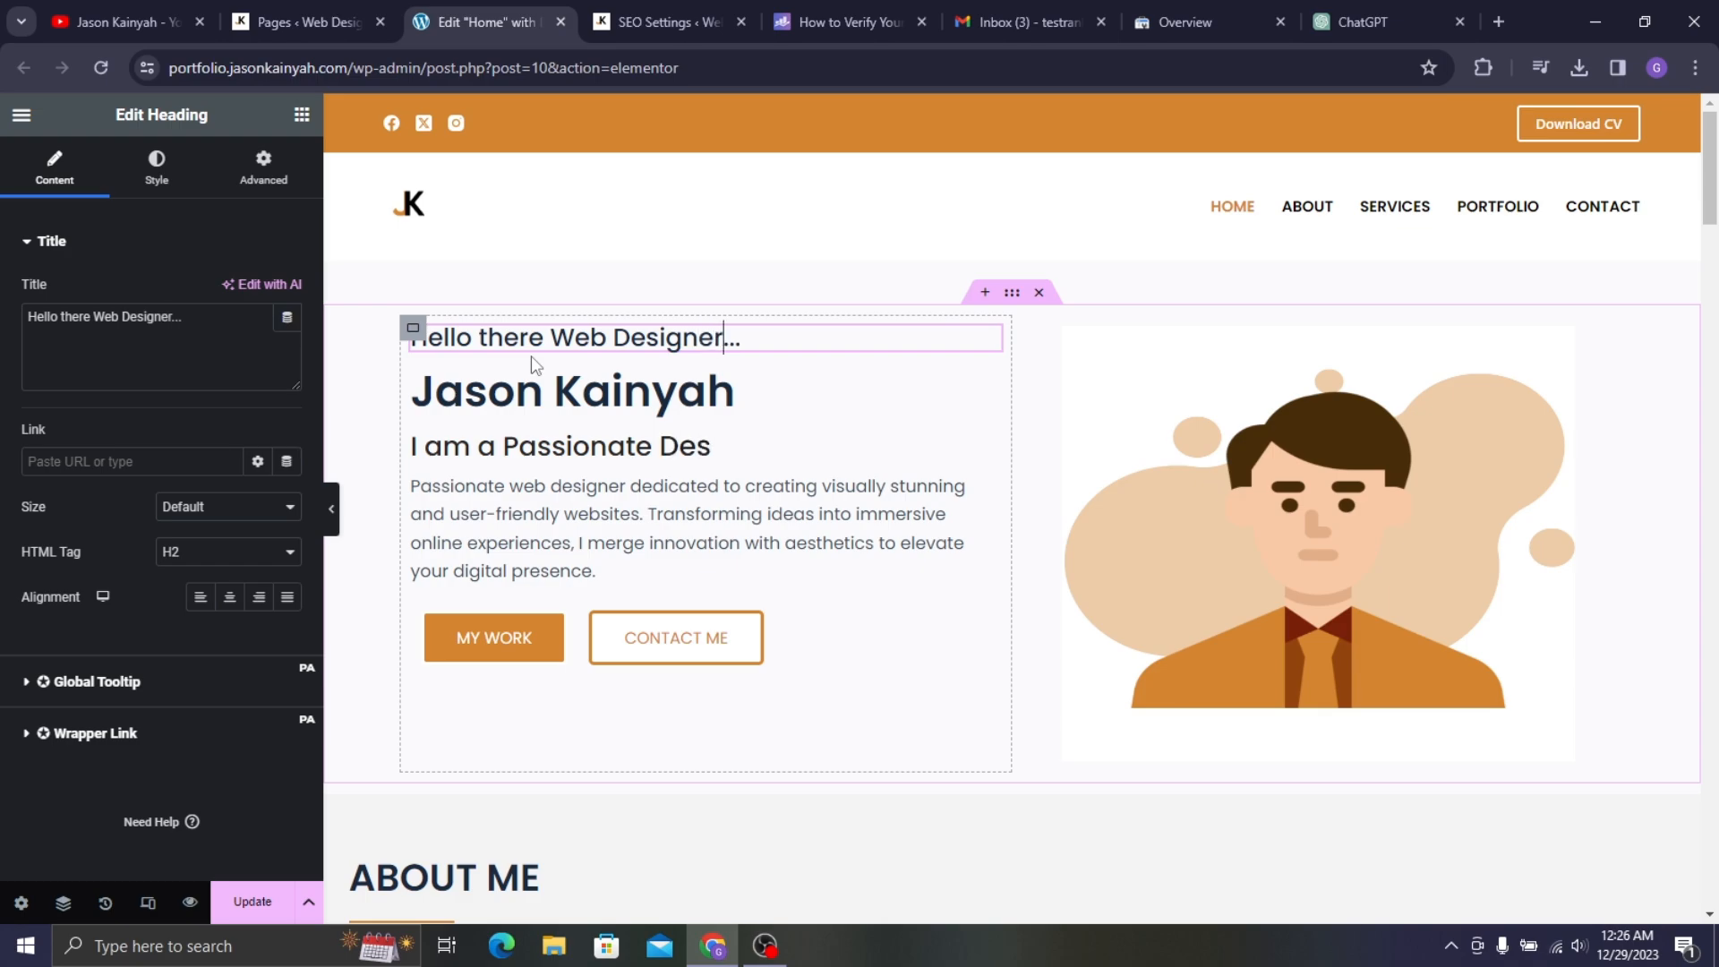
{"action": "left_click", "coordinate": [301, 115]}
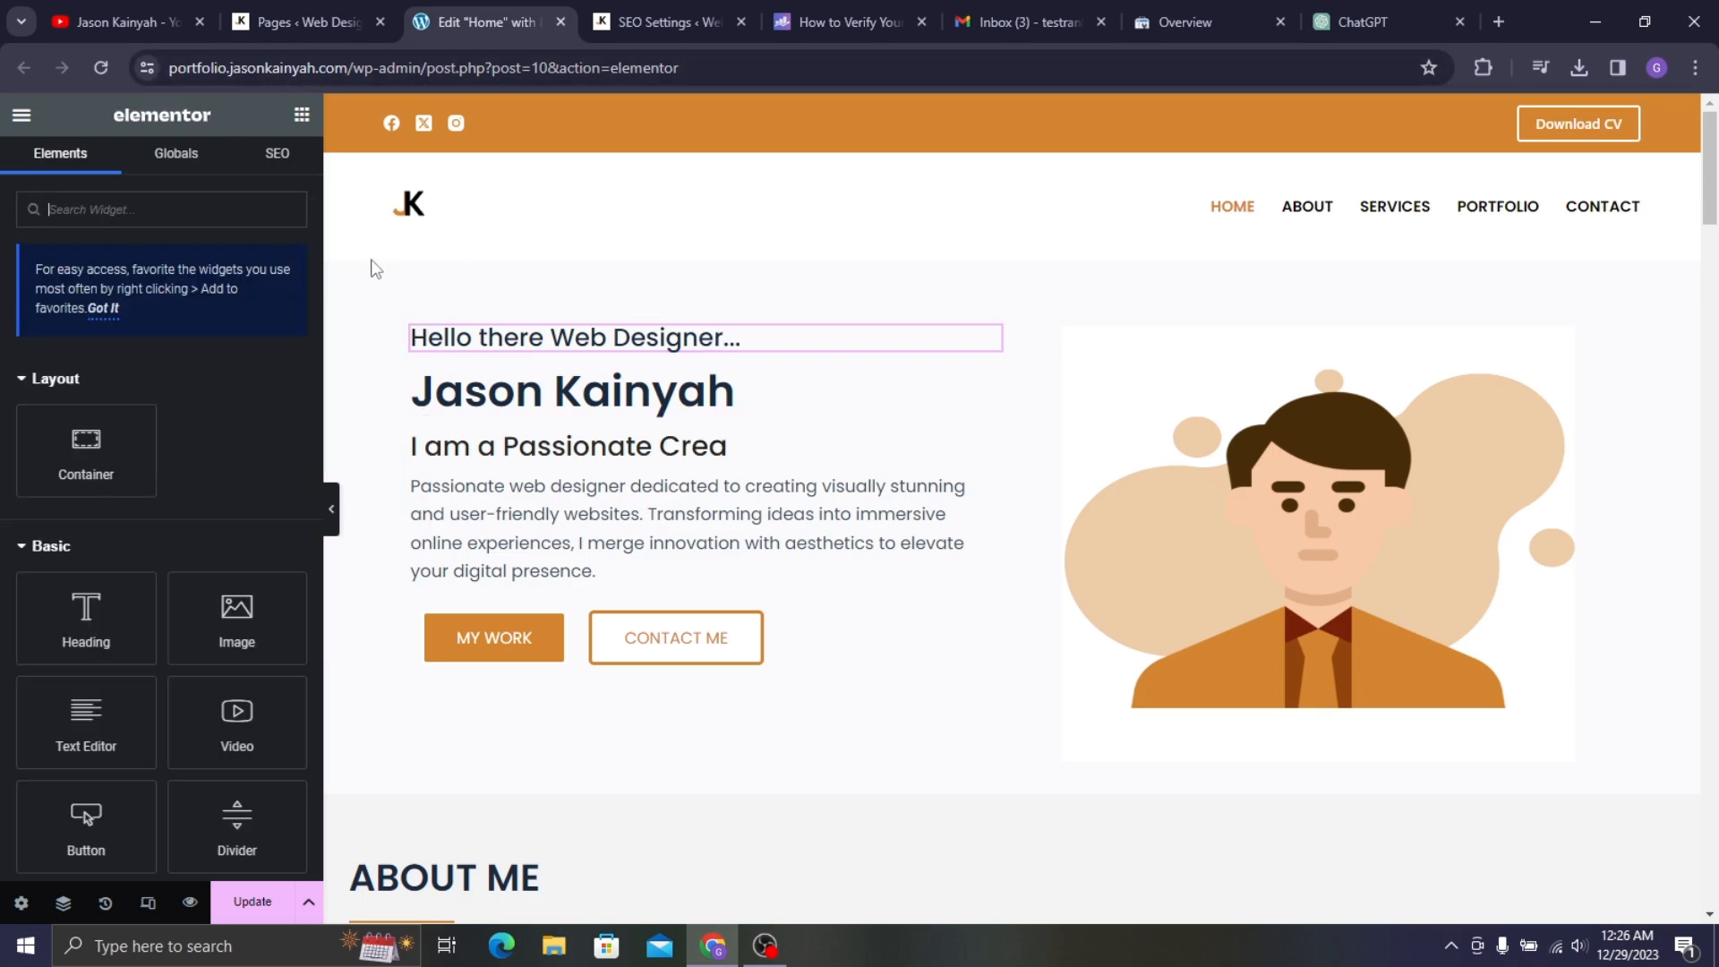
- Reopen the SEO analysis and expand Additional to review the 79/100 score
{"action": "left_click", "coordinate": [296, 170]}
{"action": "scroll", "coordinate": [212, 589], "scroll_direction": "down", "scroll_amount": 3}
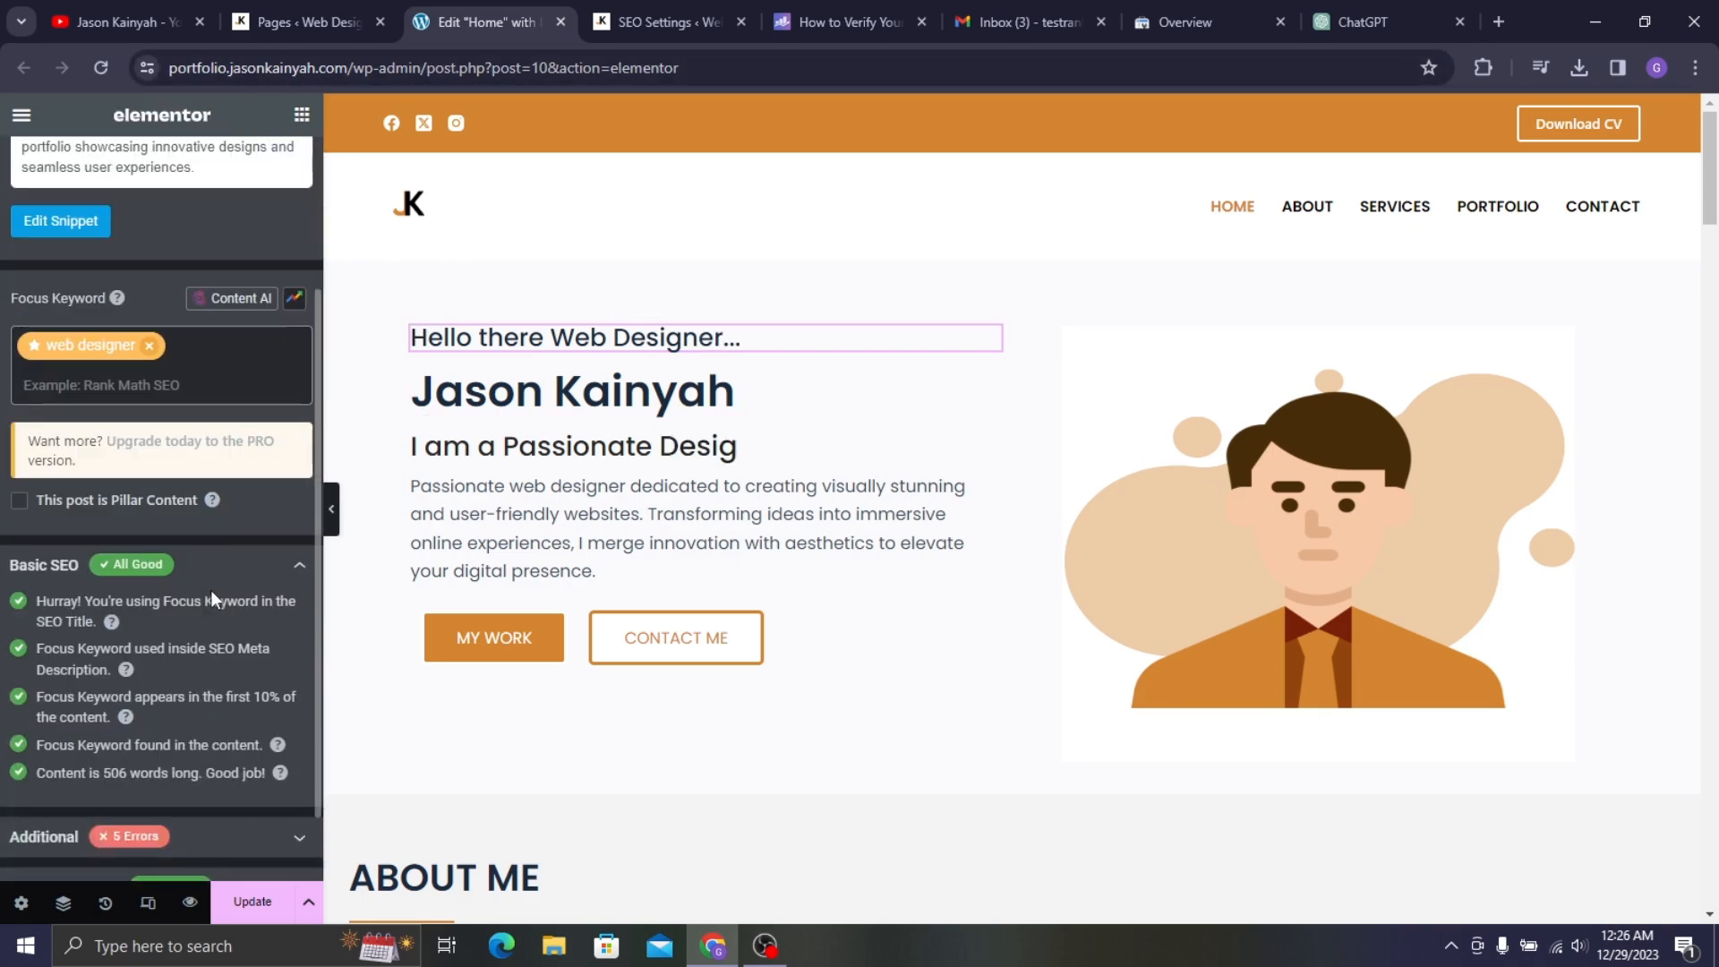
{"action": "scroll", "coordinate": [175, 756], "scroll_direction": "down", "scroll_amount": 3}
{"action": "left_click", "coordinate": [175, 756]}
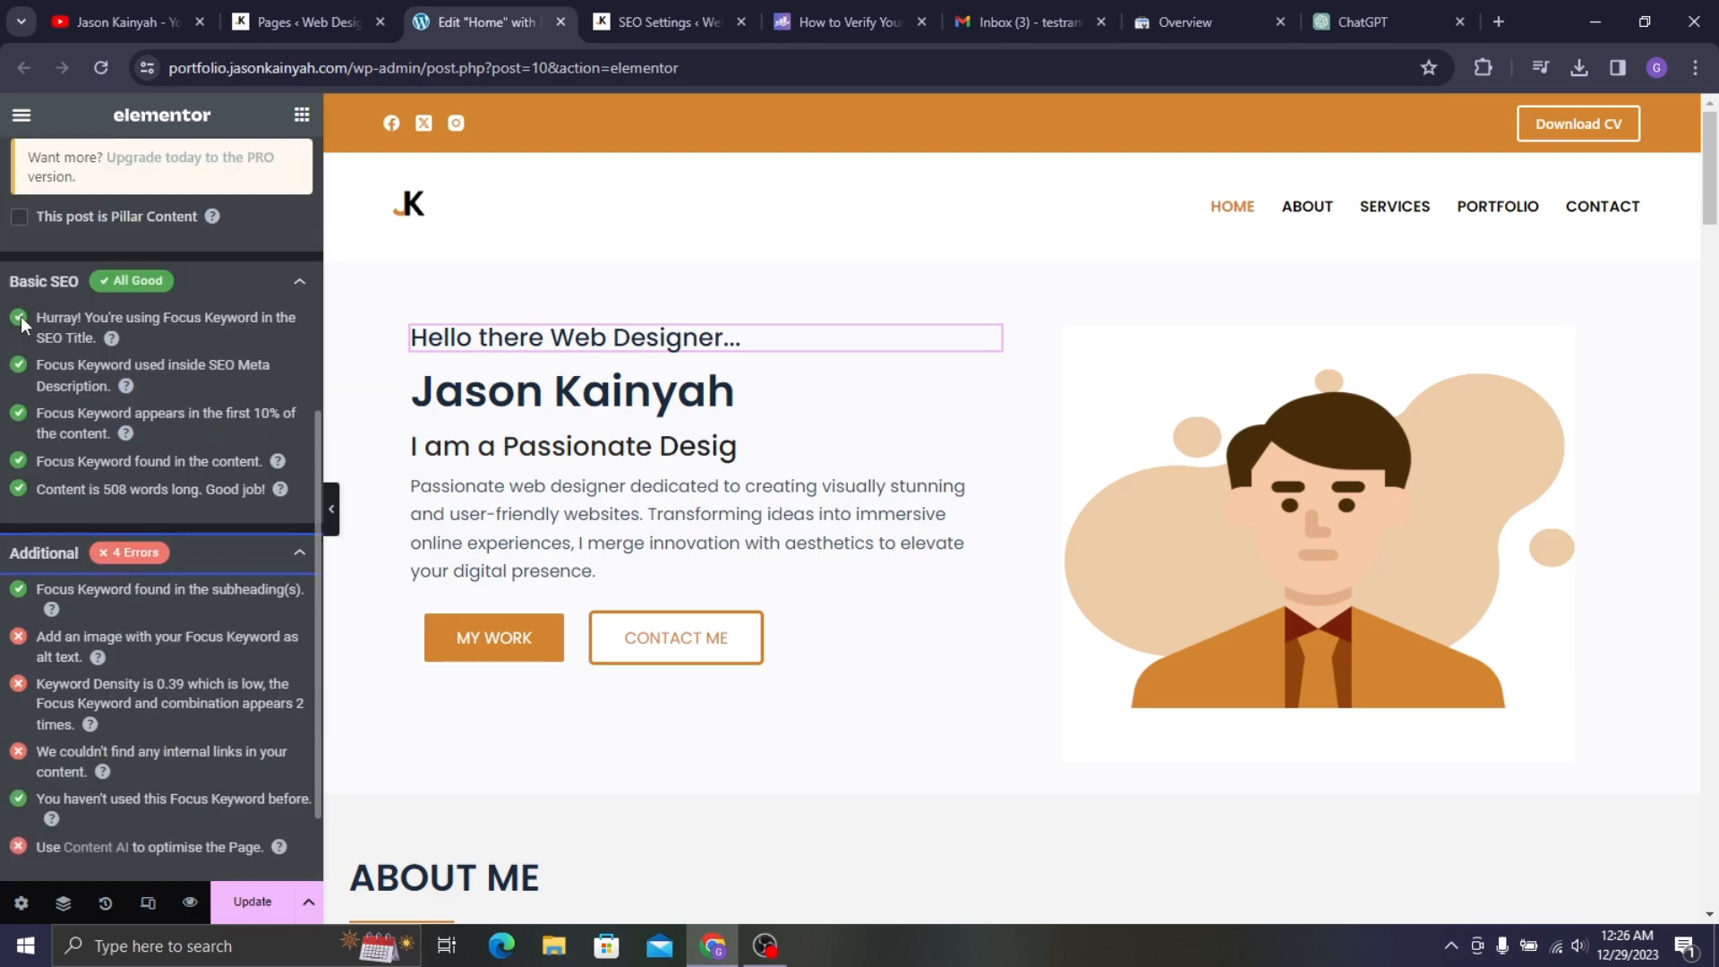
{"action": "scroll", "coordinate": [244, 259], "scroll_direction": "up", "scroll_amount": 5}
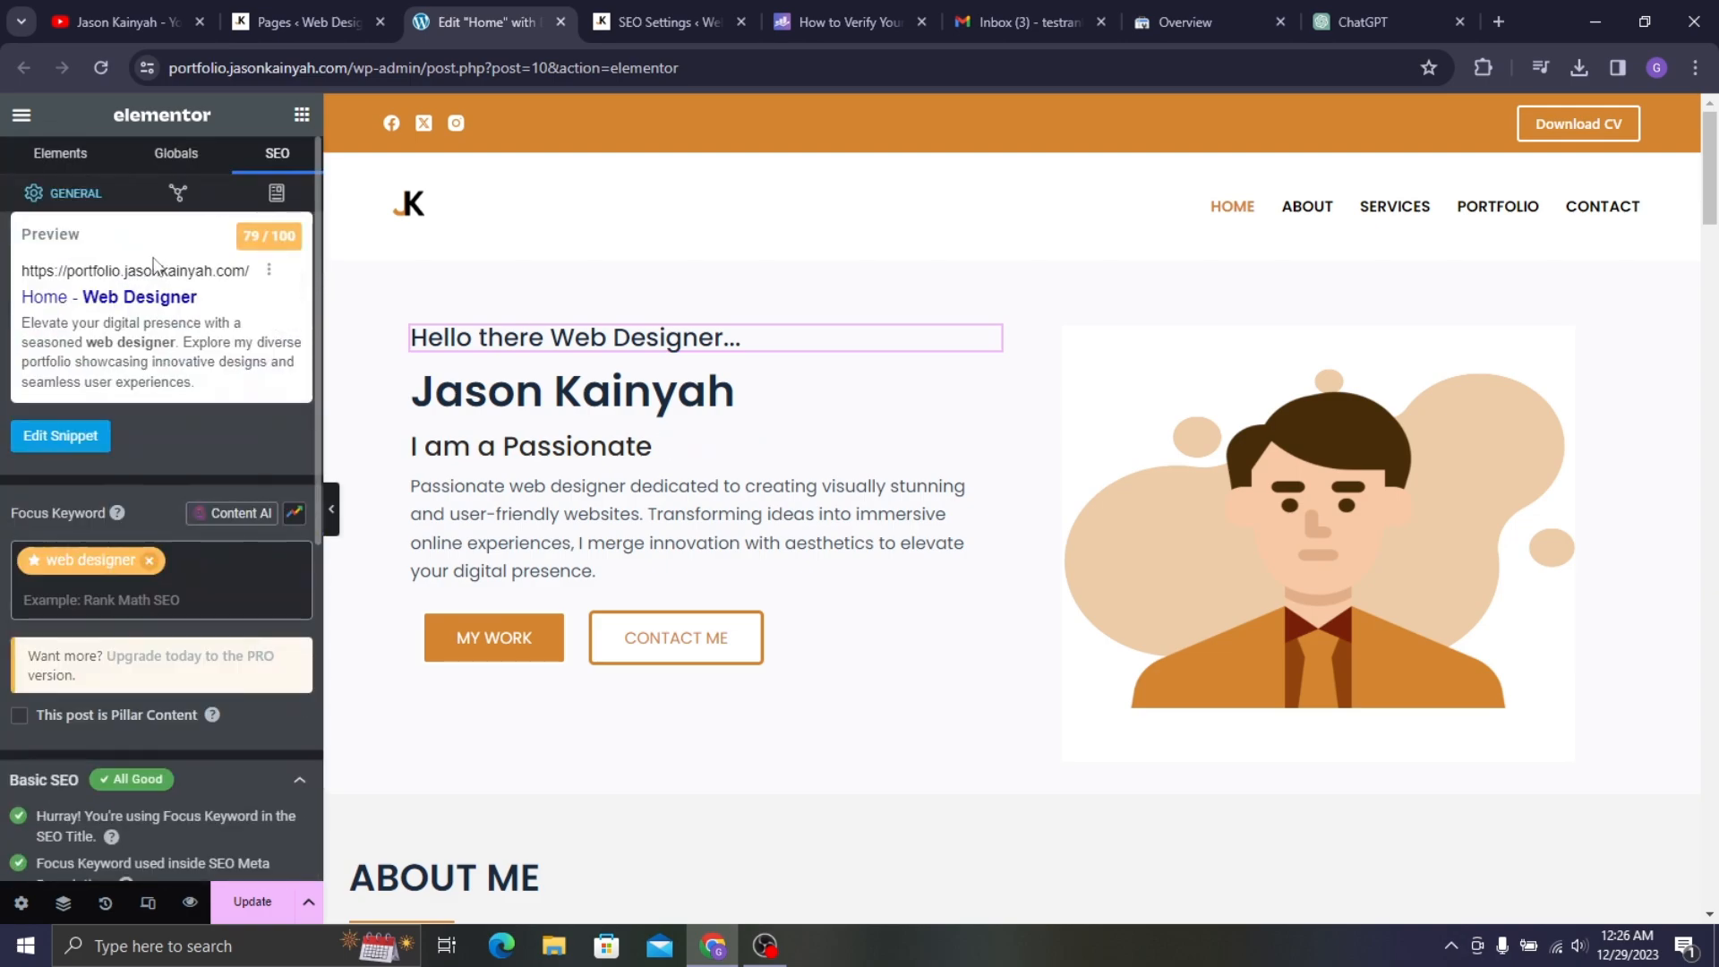
{"action": "scroll", "coordinate": [90, 516], "scroll_direction": "down", "scroll_amount": 5}
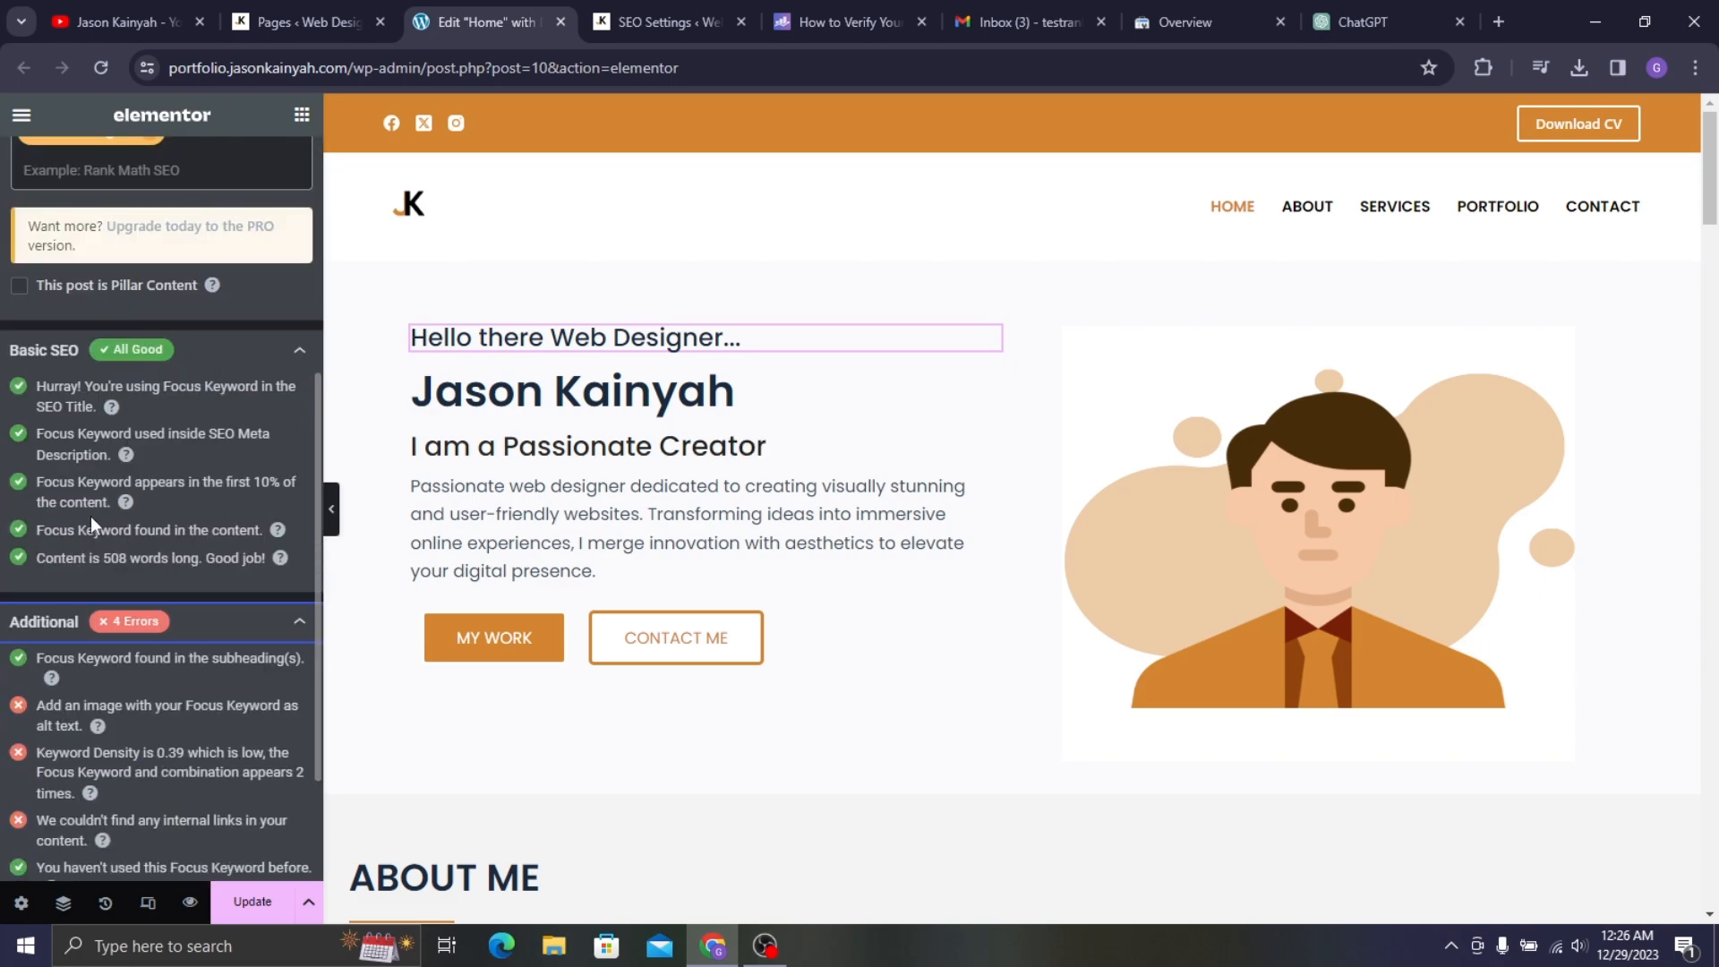
{"action": "scroll", "coordinate": [702, 337], "scroll_direction": "down", "scroll_amount": 8}
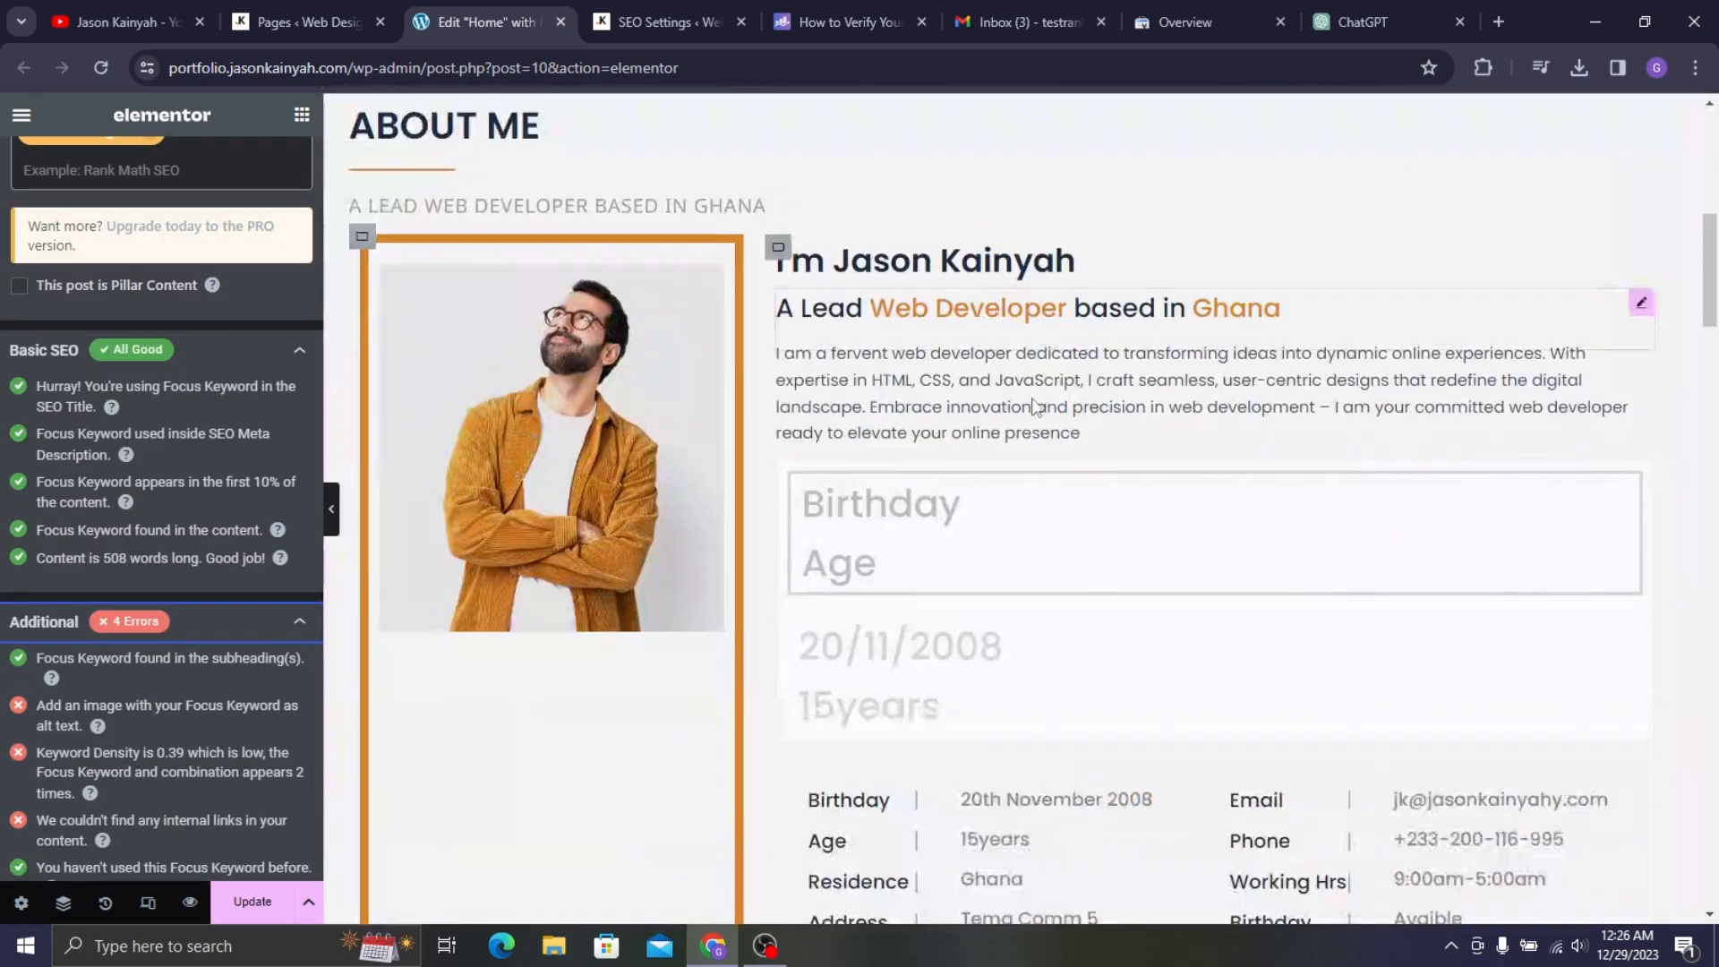
- Change the About Me heading to 'A Lead Web Designer based in Ghana'
{"action": "left_click", "coordinate": [994, 316]}
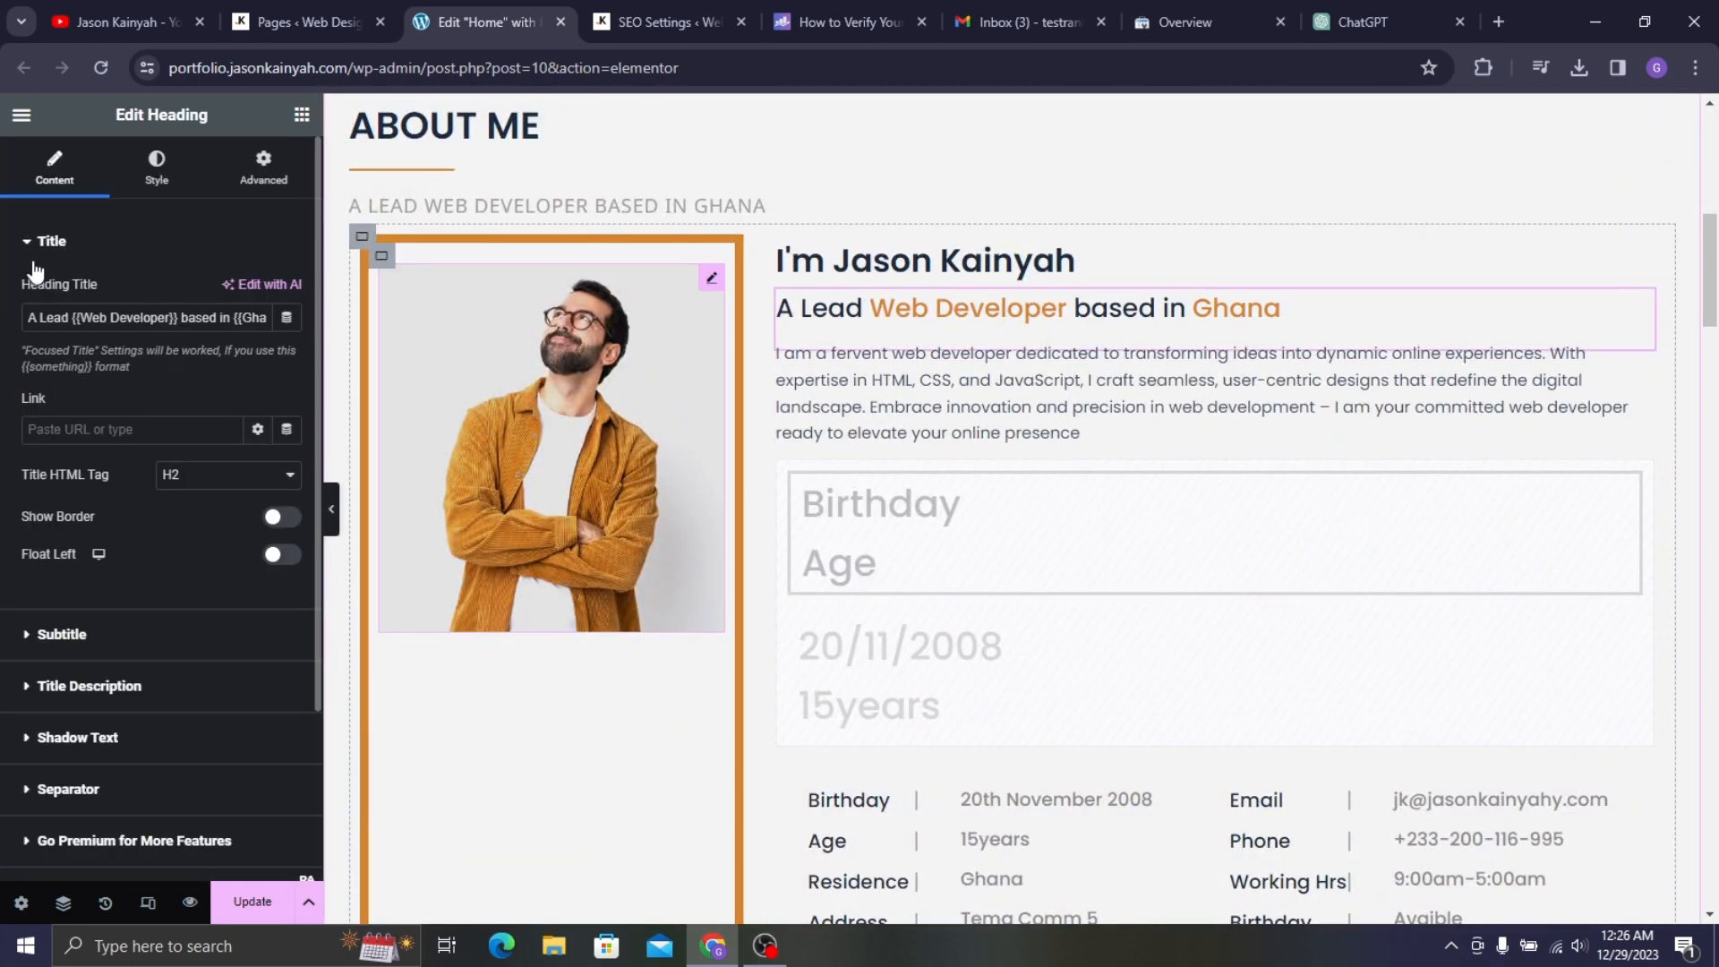
{"action": "left_click_drag", "start_coordinate": [111, 317], "coordinate": [141, 315]}
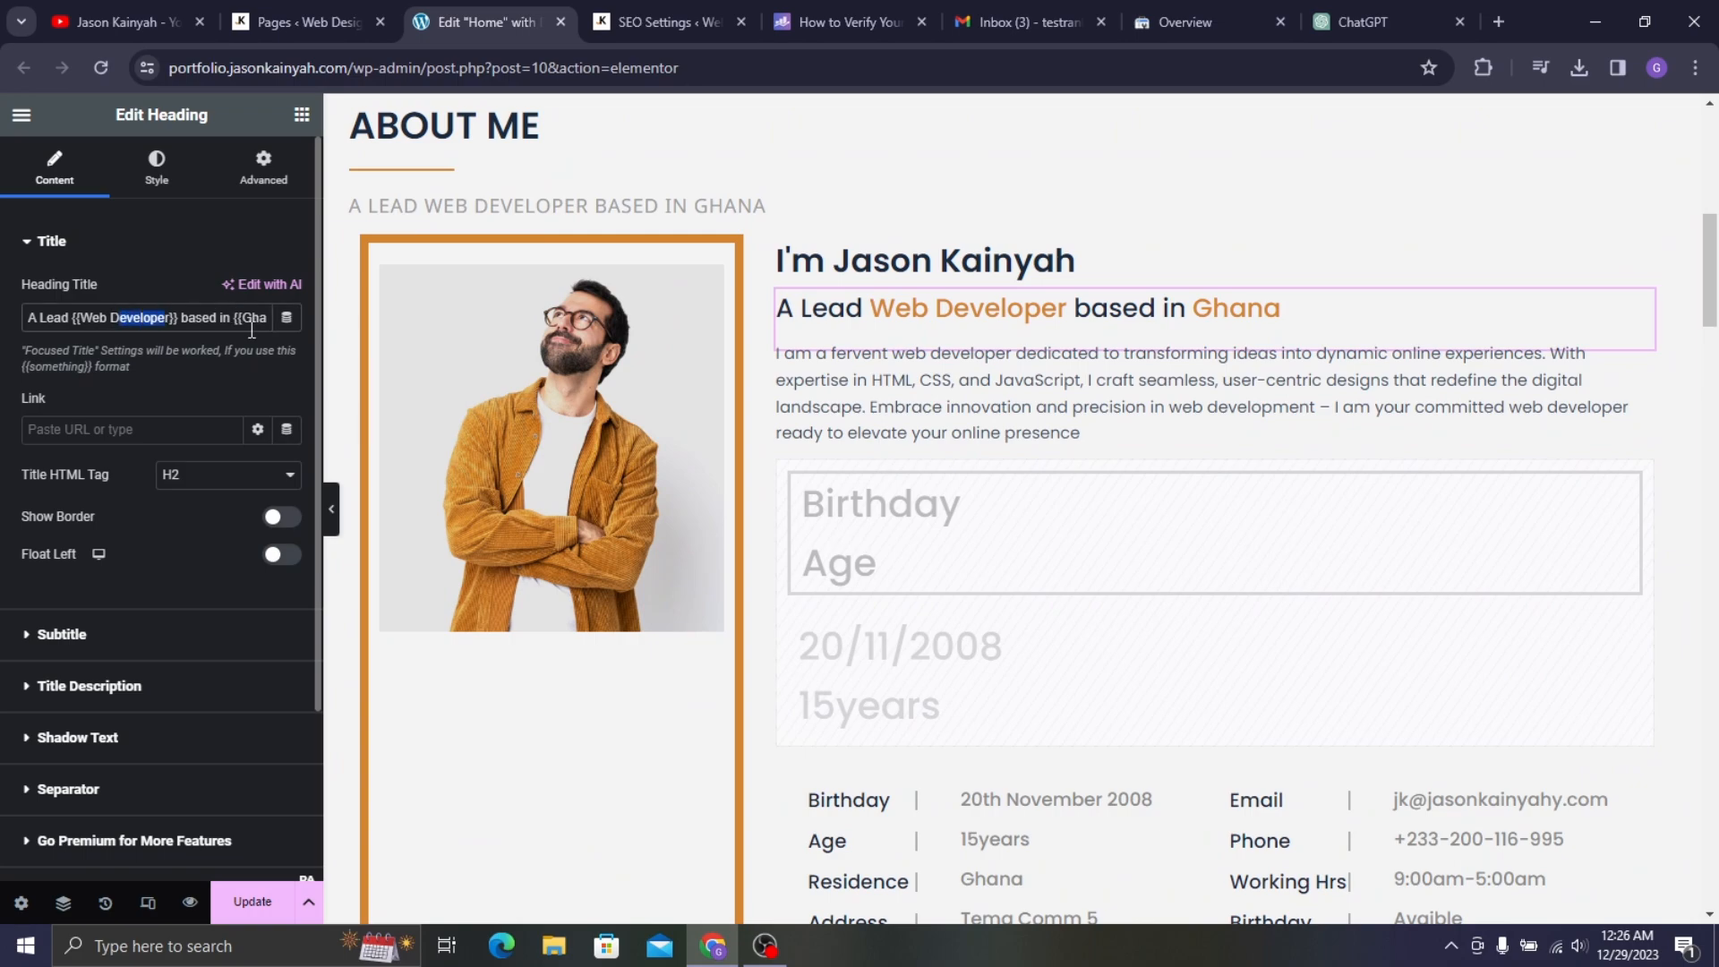
{"action": "type", "text": "esigner"}
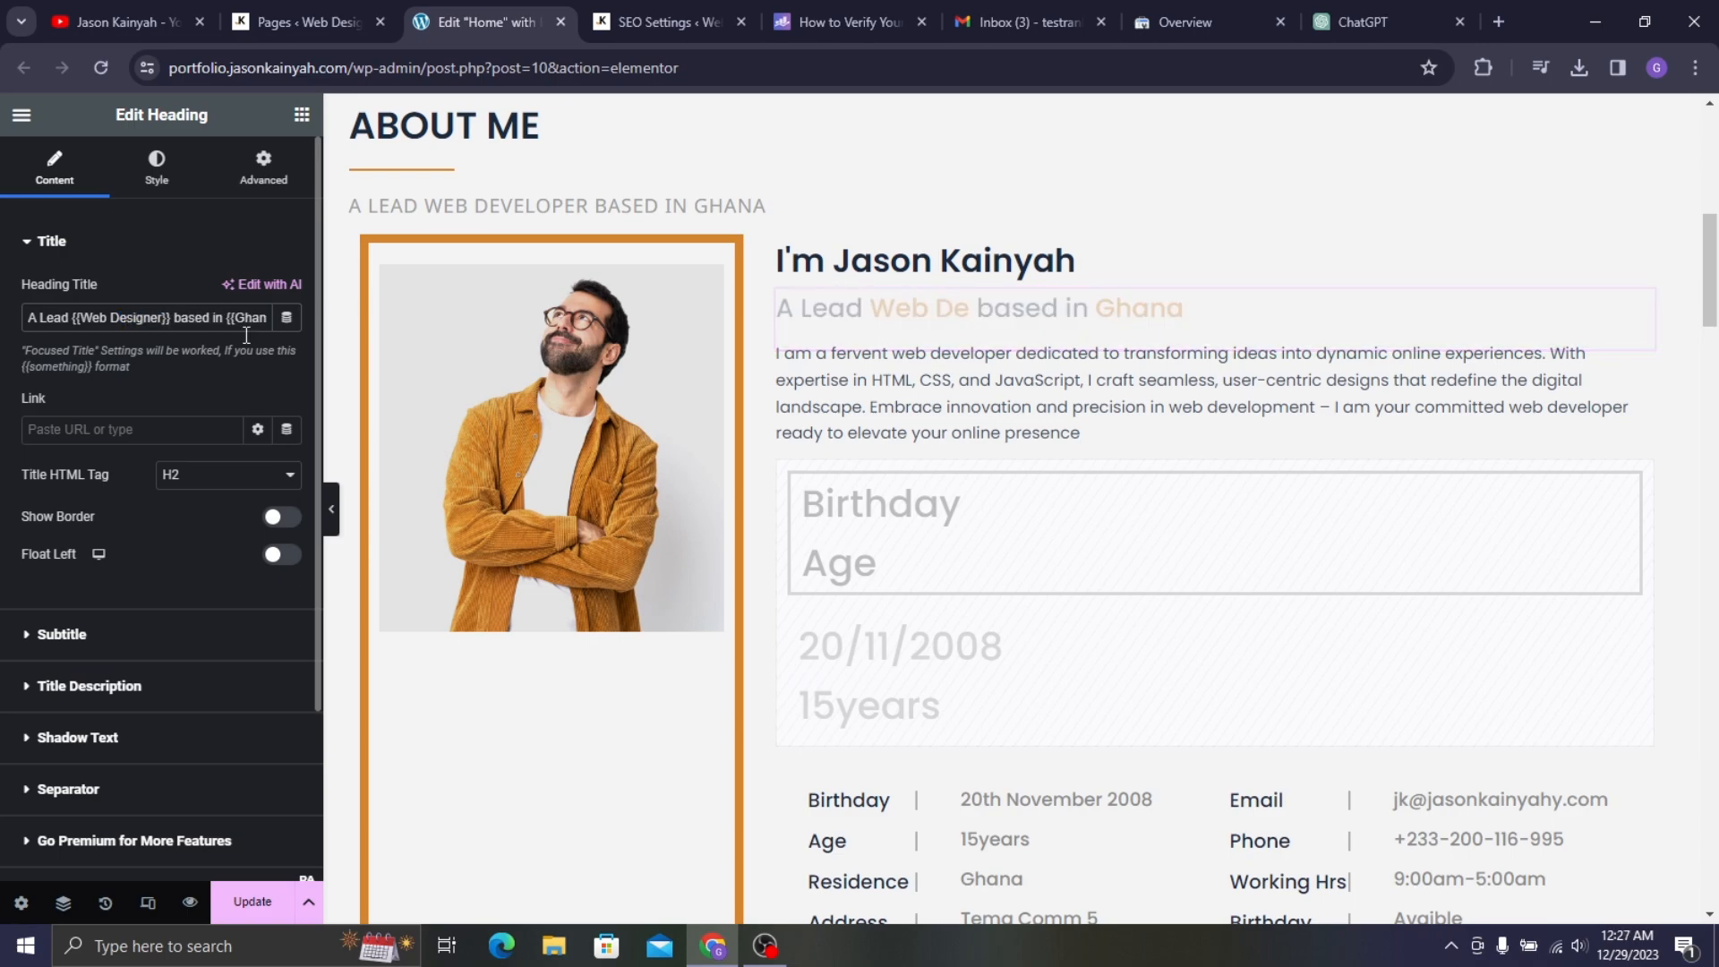
- Replace 'web developer' with 'web designer' twice in the About Me paragraph
{"action": "left_click", "coordinate": [1034, 392]}
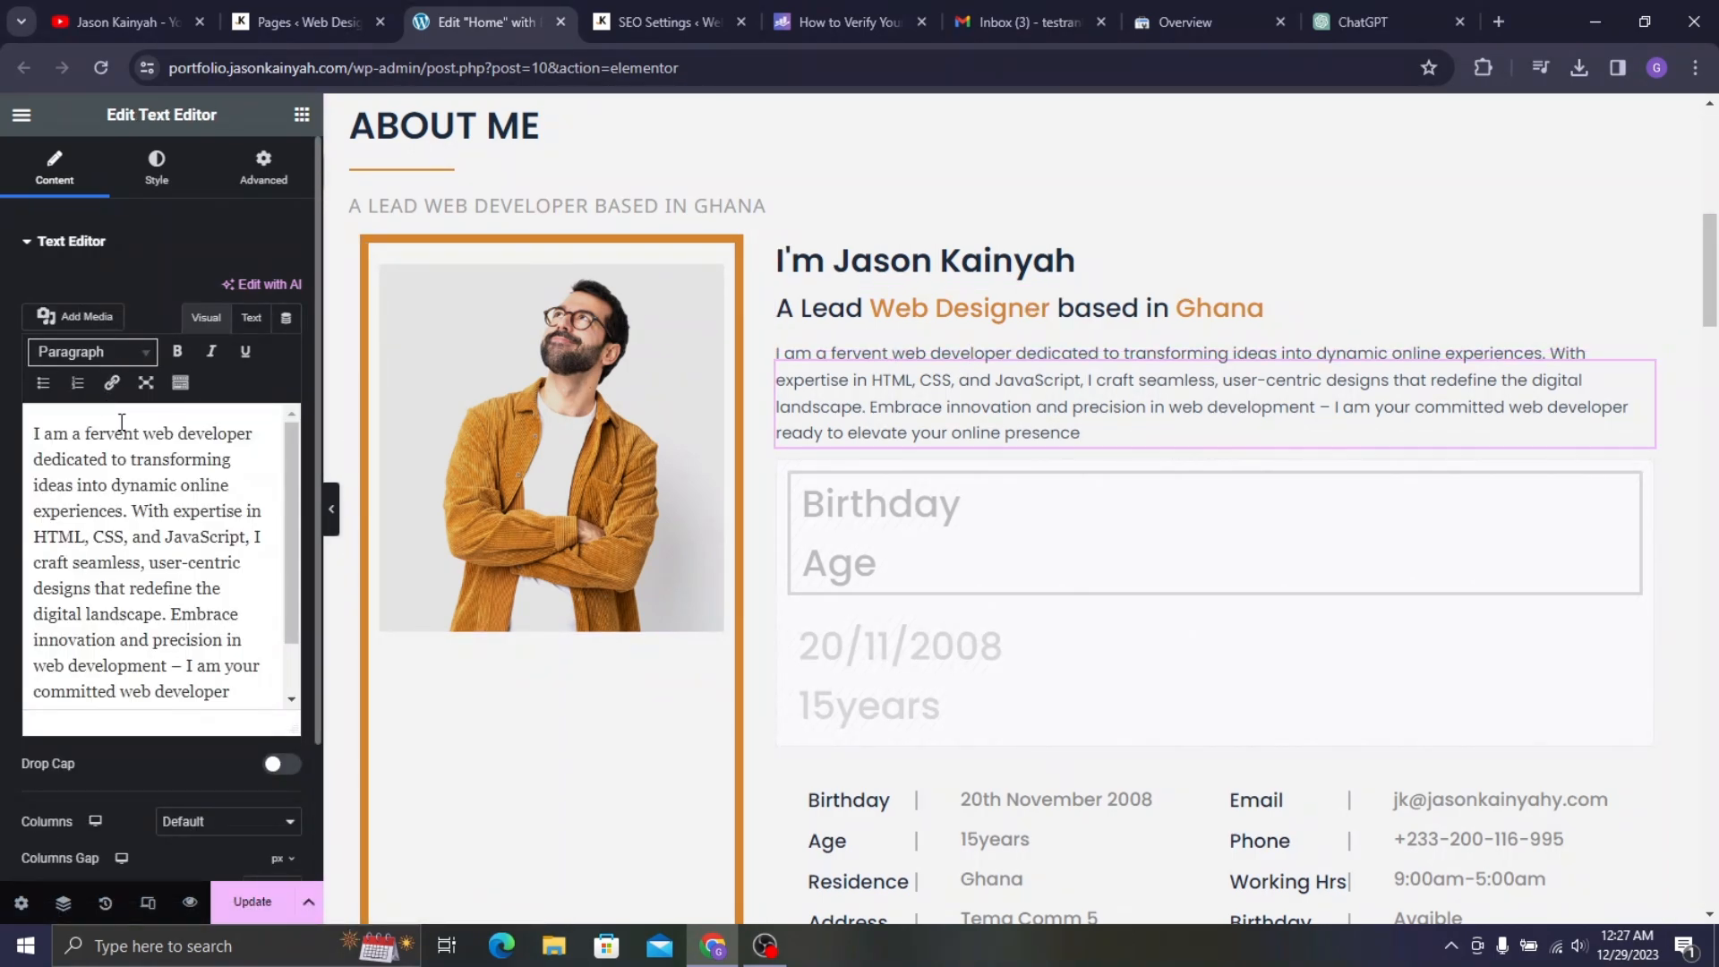
{"action": "left_click_drag", "start_coordinate": [201, 436], "coordinate": [269, 450]}
{"action": "key", "text": "BackSpace"}
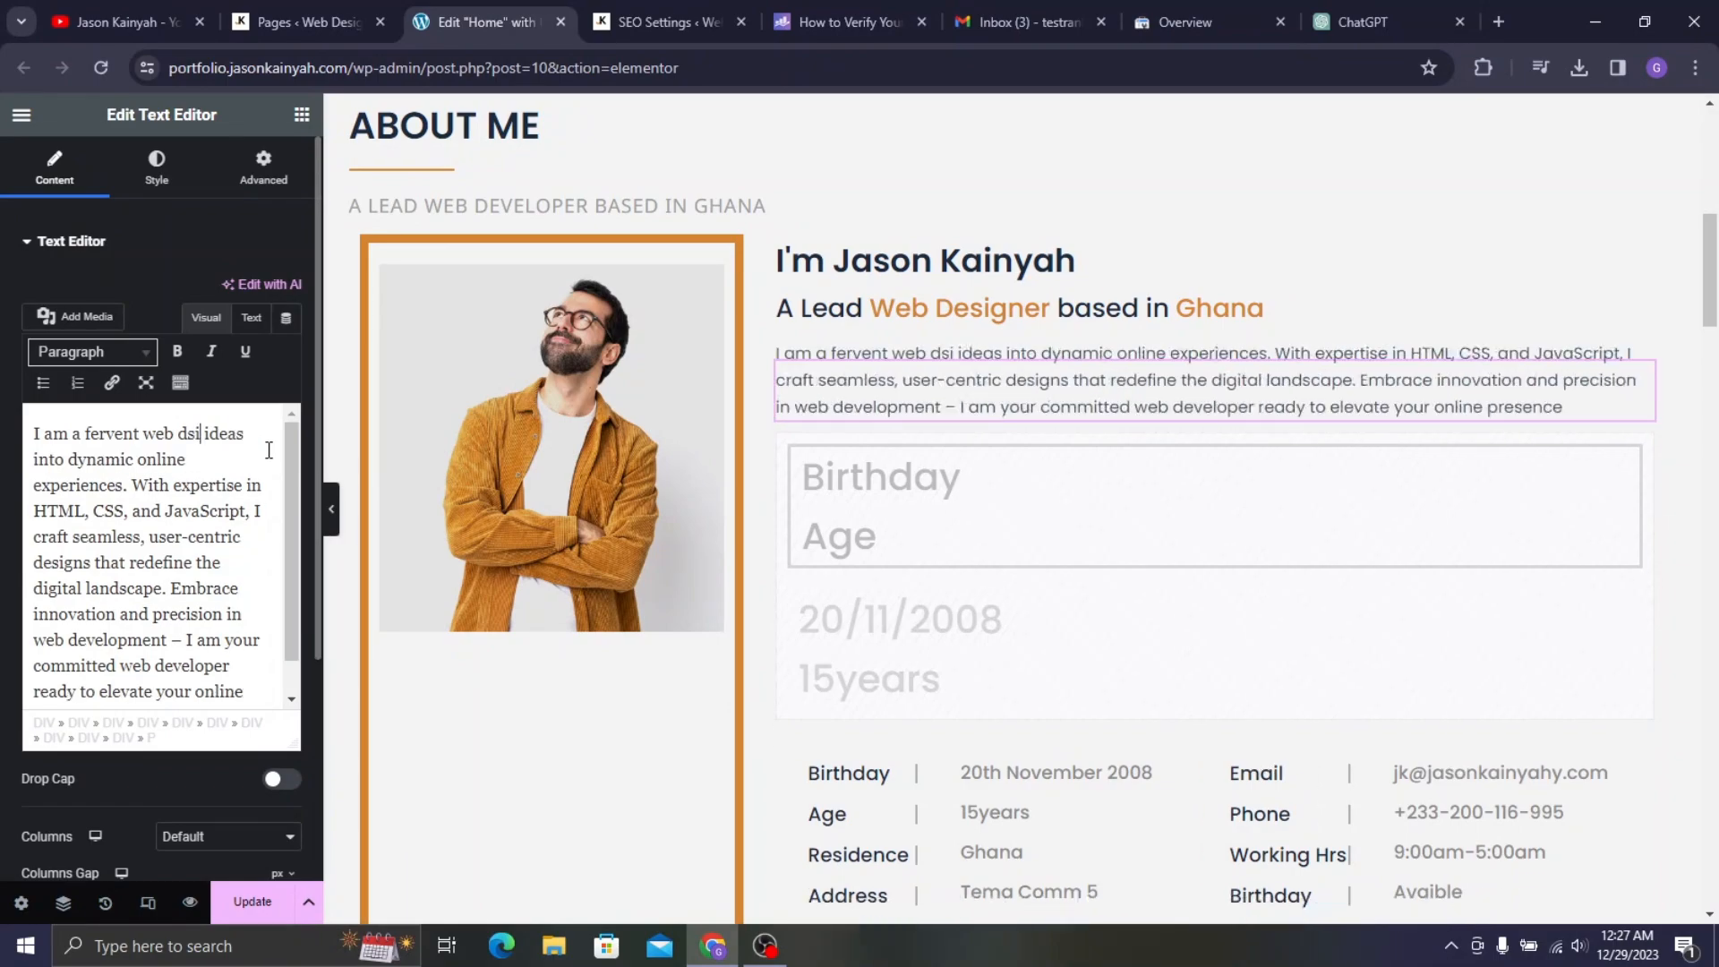
{"action": "type", "text": "signe"}
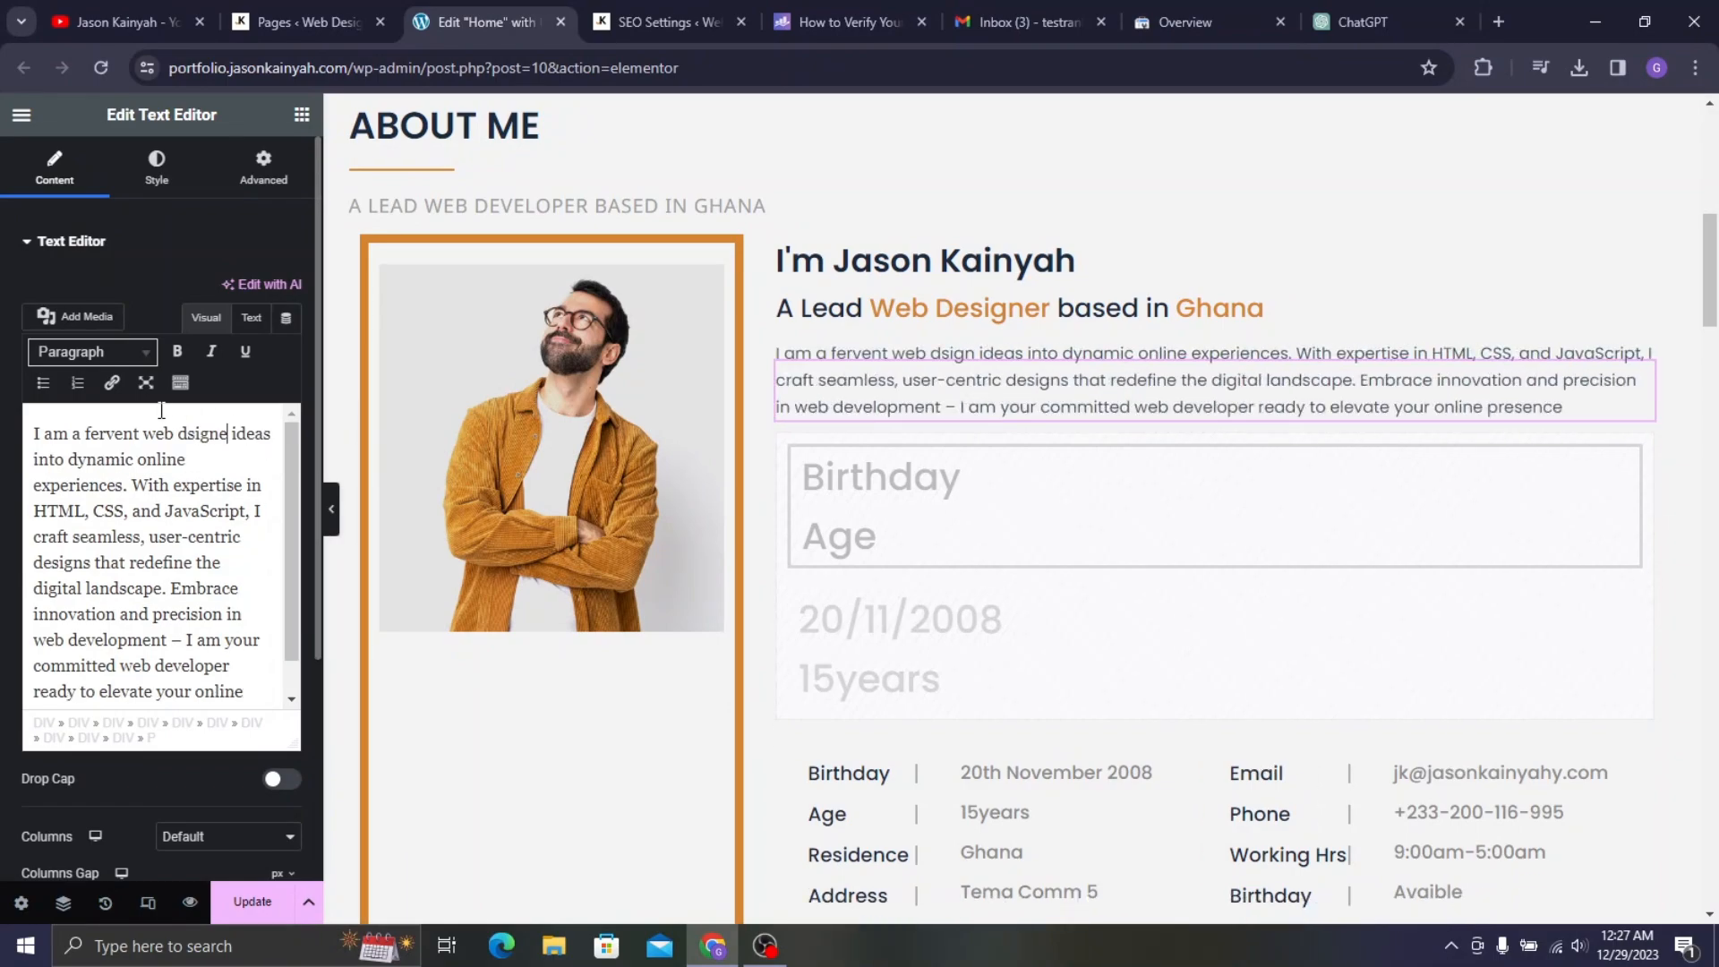
{"action": "type", "text": "r"}
{"action": "left_click_drag", "start_coordinate": [144, 433], "coordinate": [236, 435]}
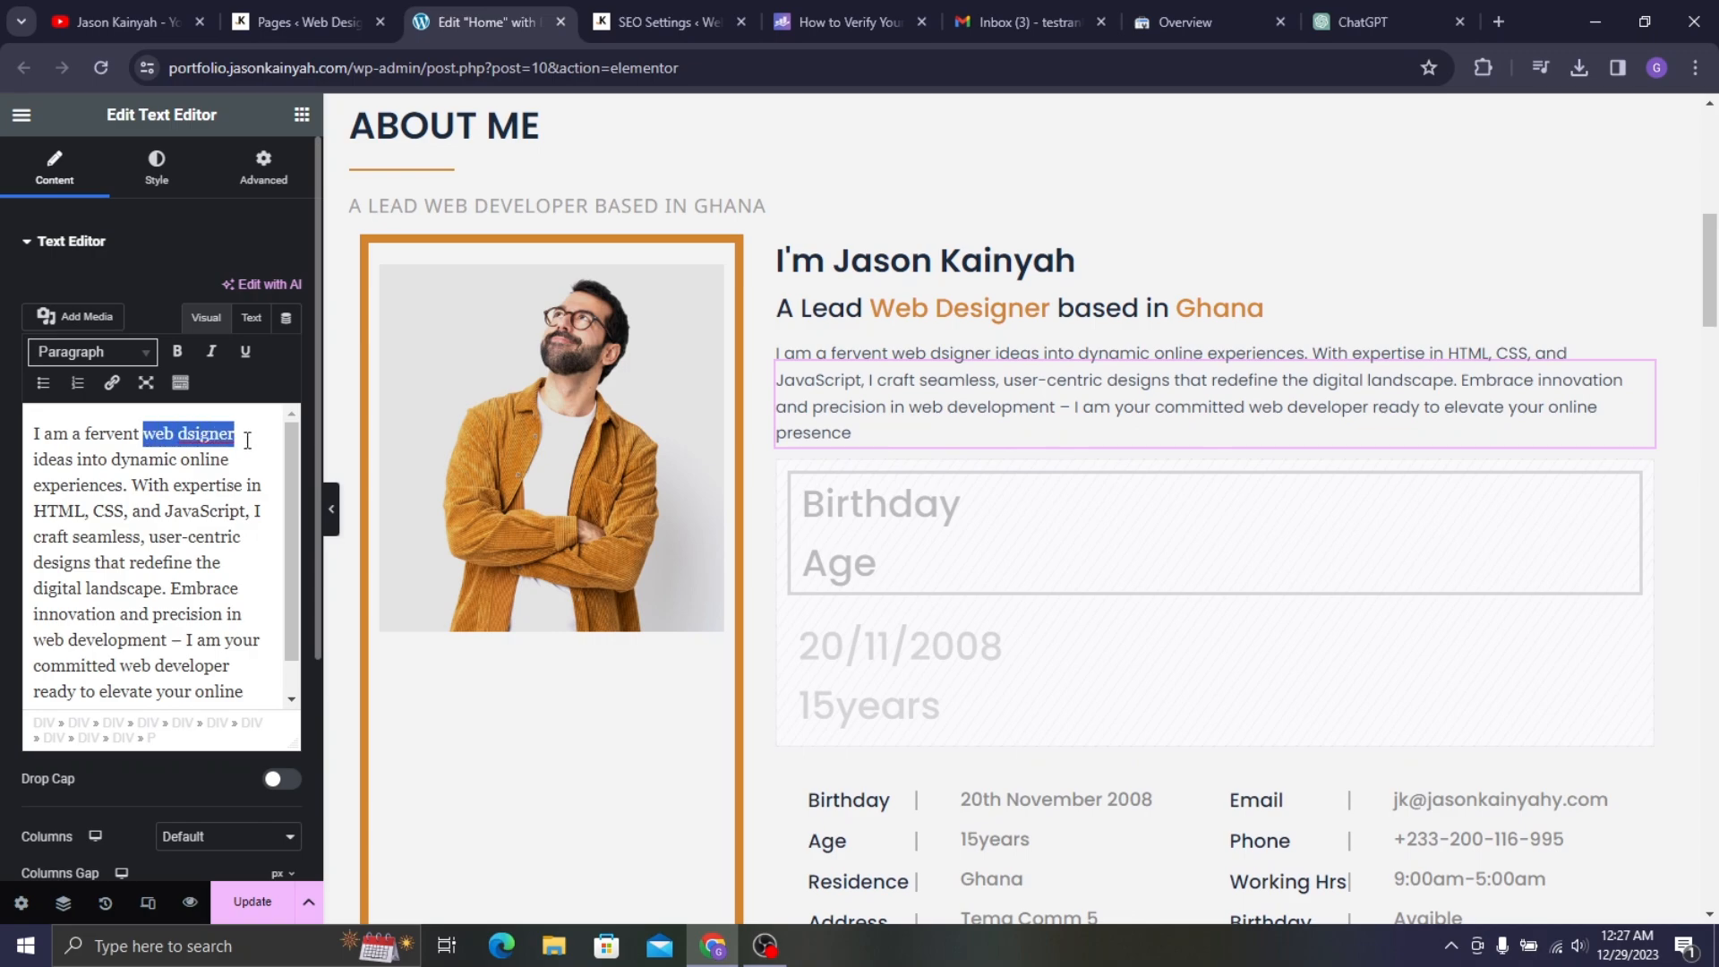
{"action": "left_click", "coordinate": [187, 434]}
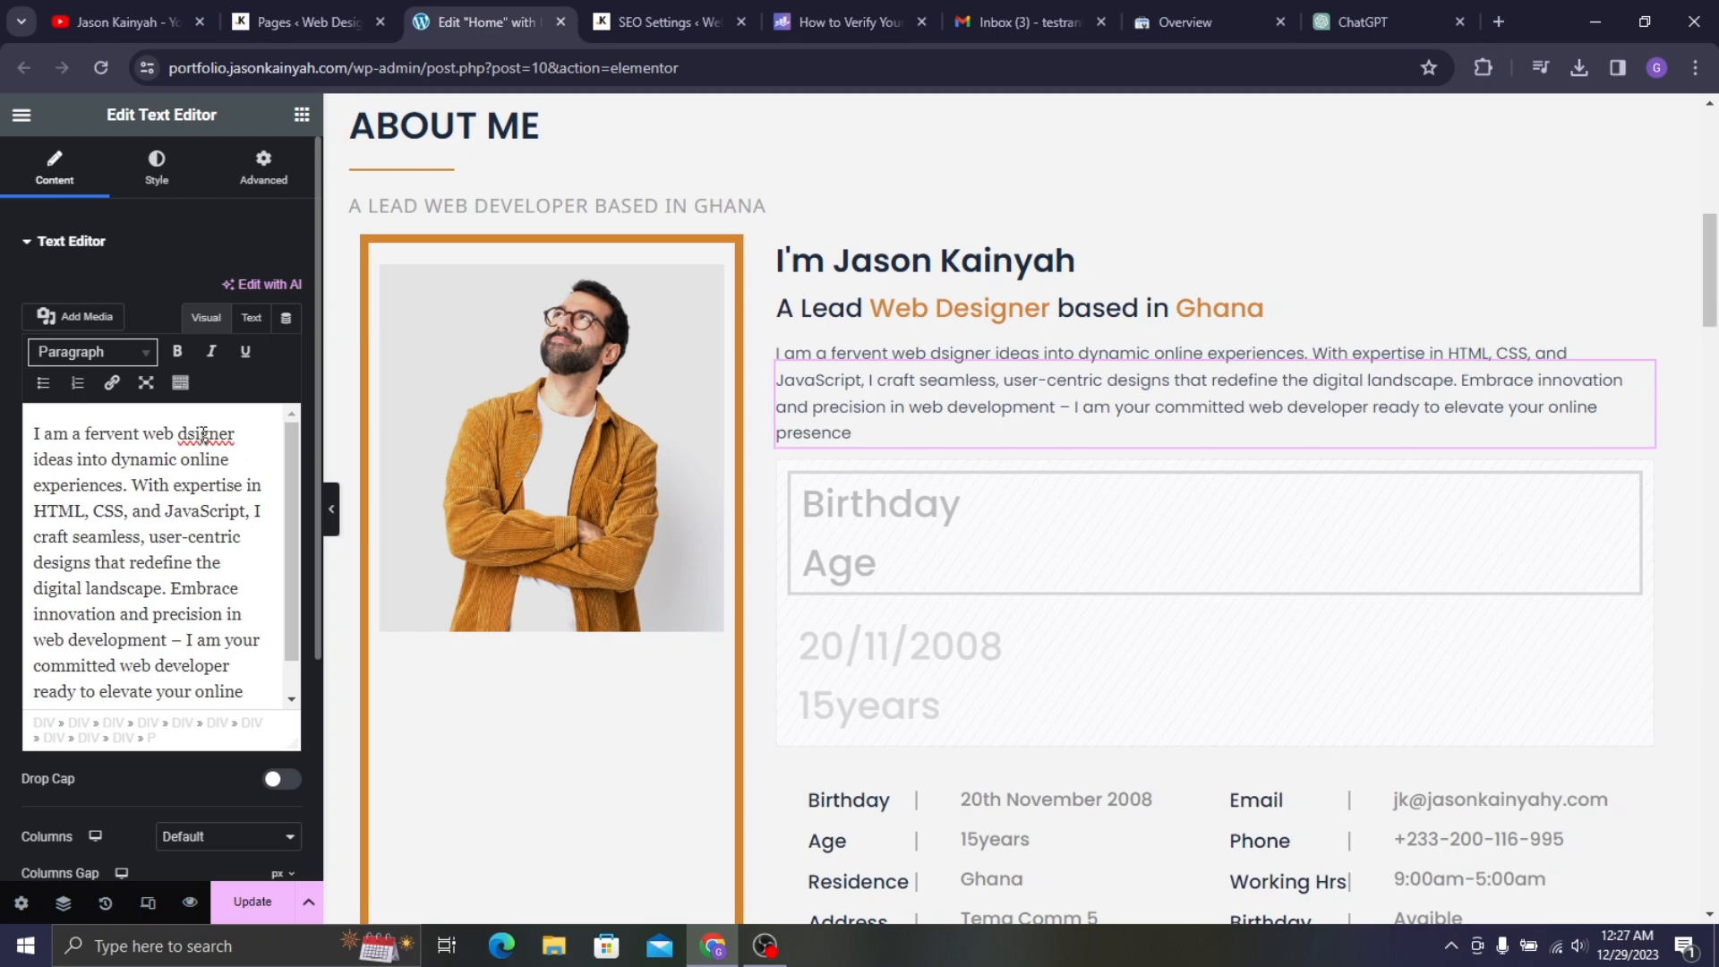
{"action": "type", "text": "e"}
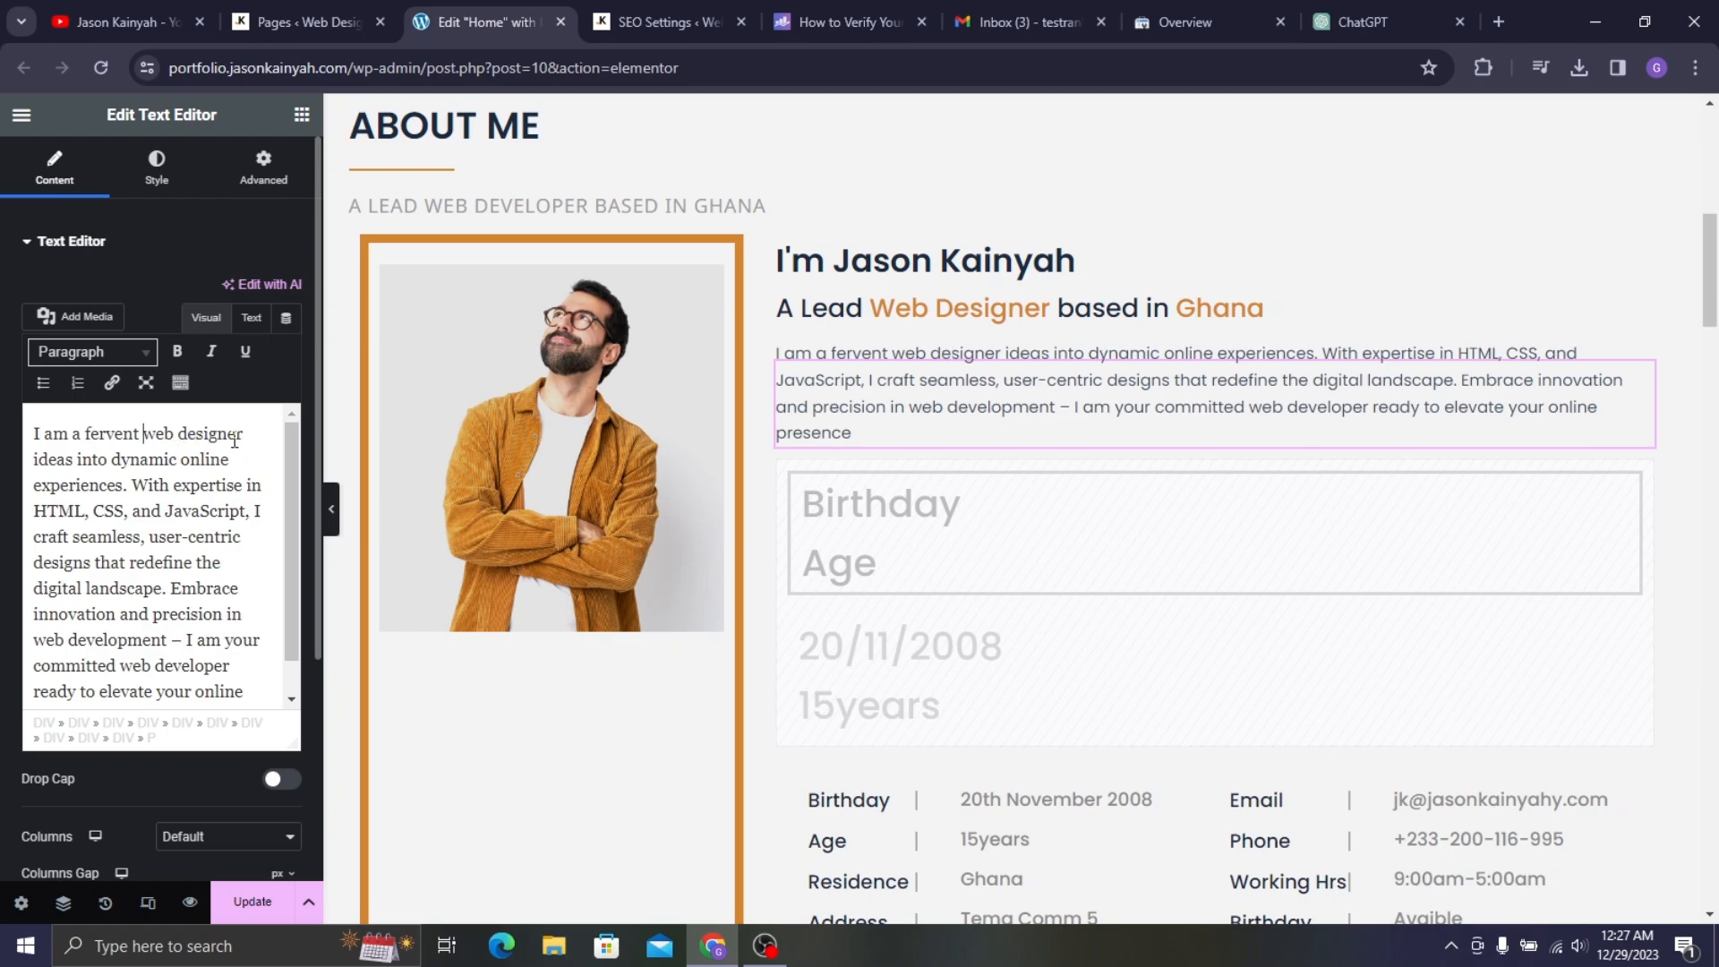
{"action": "left_click", "coordinate": [253, 439], "text": "shift"}
{"action": "key", "text": "ctrl+c"}
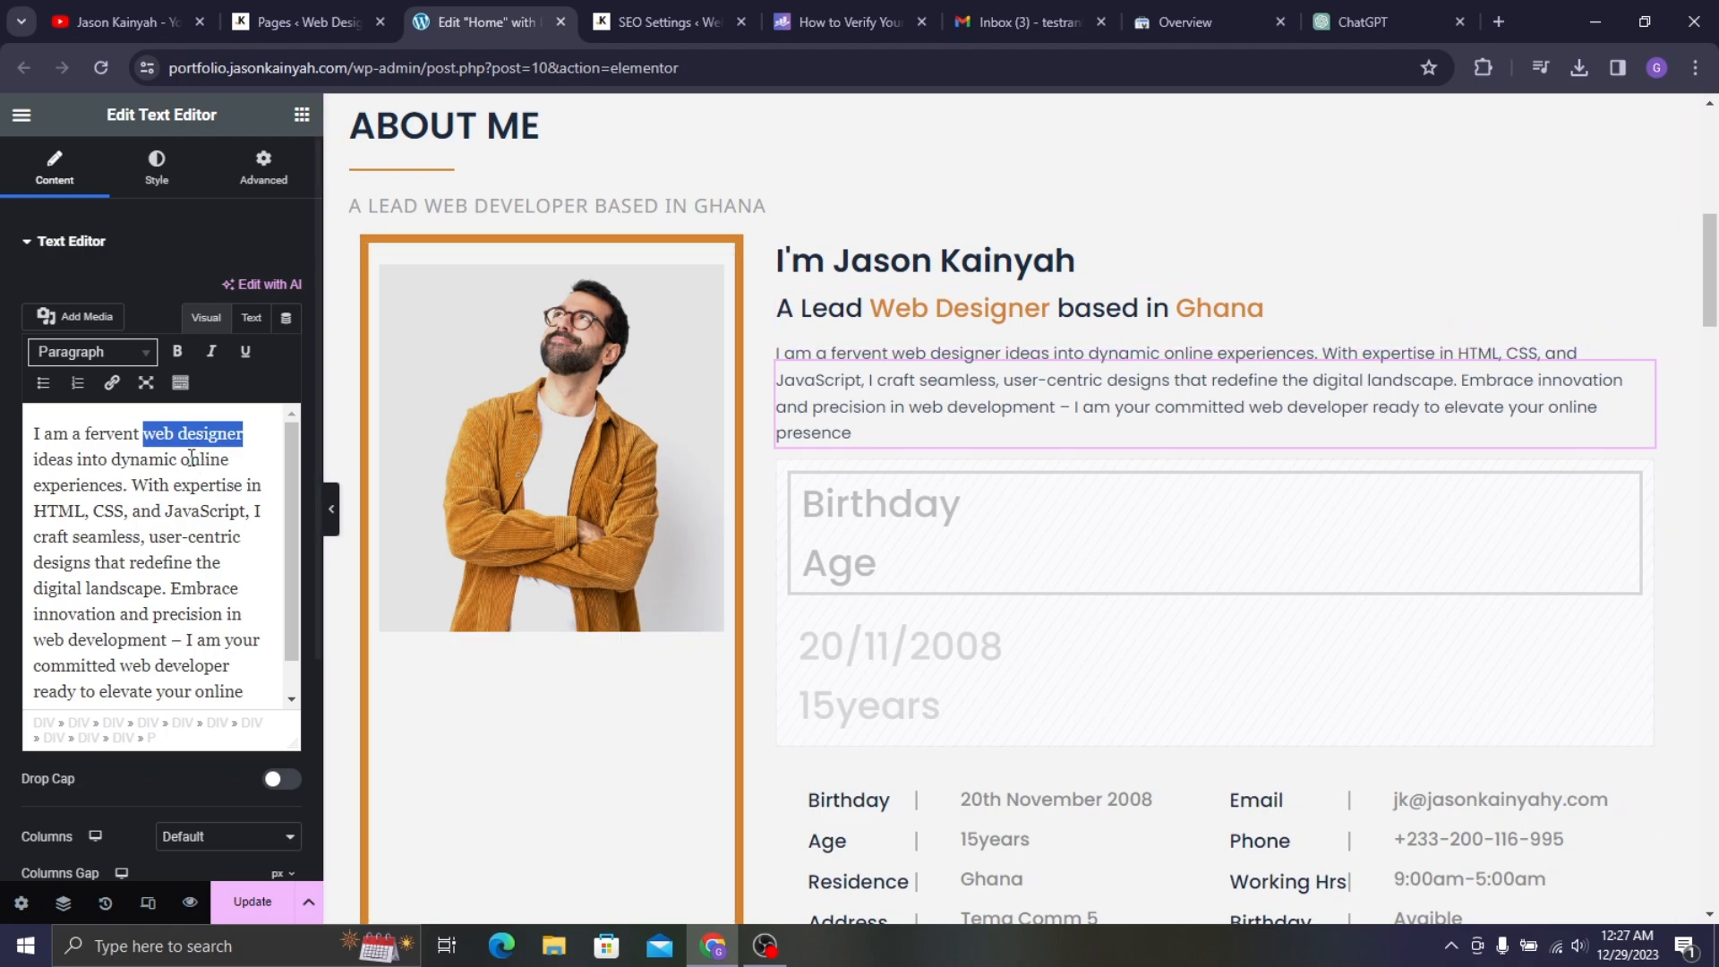
{"action": "scroll", "coordinate": [121, 591], "scroll_direction": "down", "scroll_amount": 1}
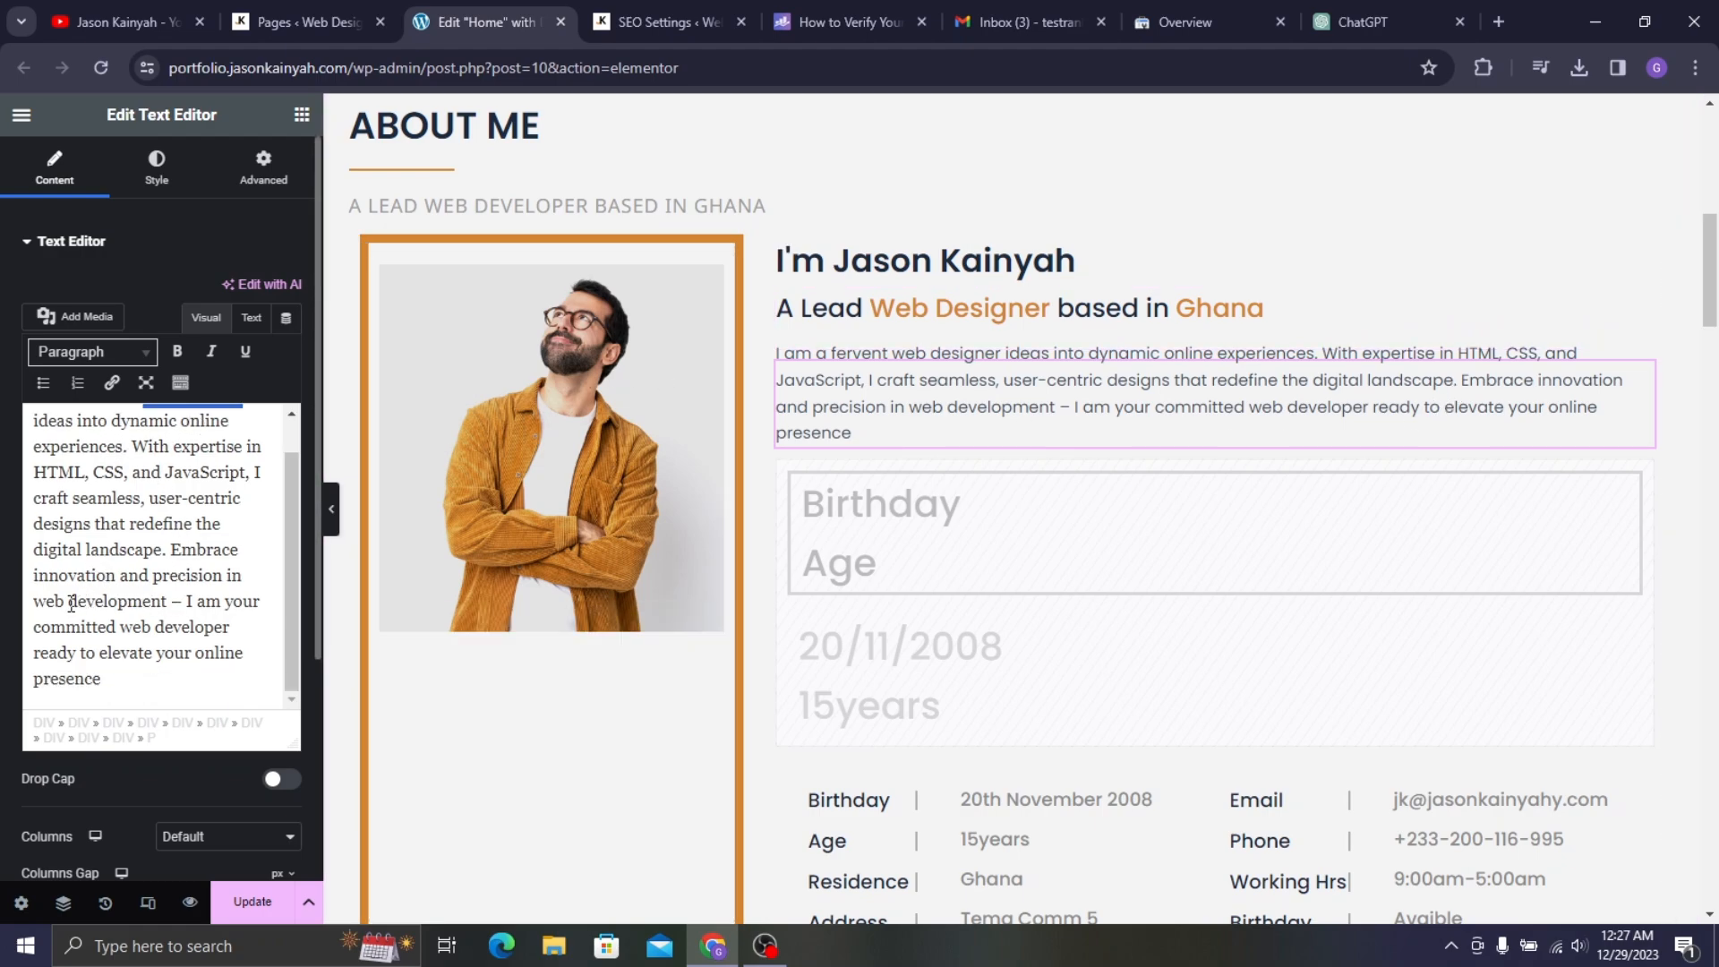
{"action": "left_click_drag", "start_coordinate": [125, 624], "coordinate": [217, 624]}
{"action": "key", "text": "ctrl+v"}
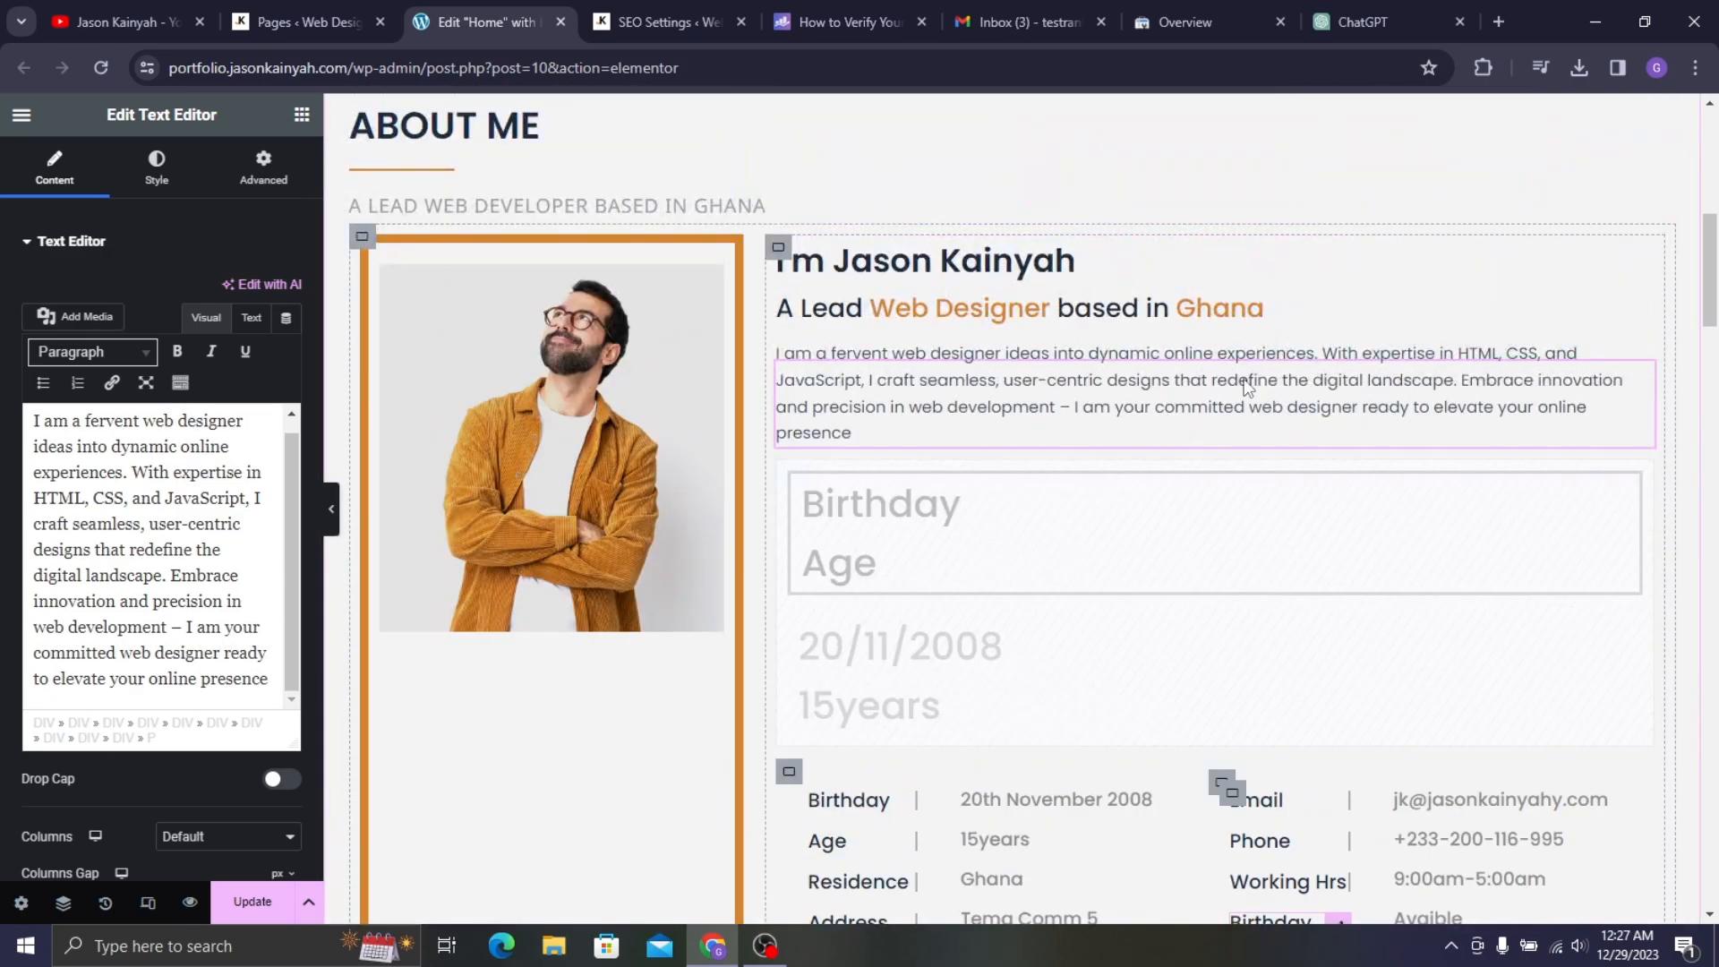
- Scroll through the edited page preview to look over the updated content
{"action": "scroll", "coordinate": [967, 447], "scroll_direction": "down", "scroll_amount": 15}
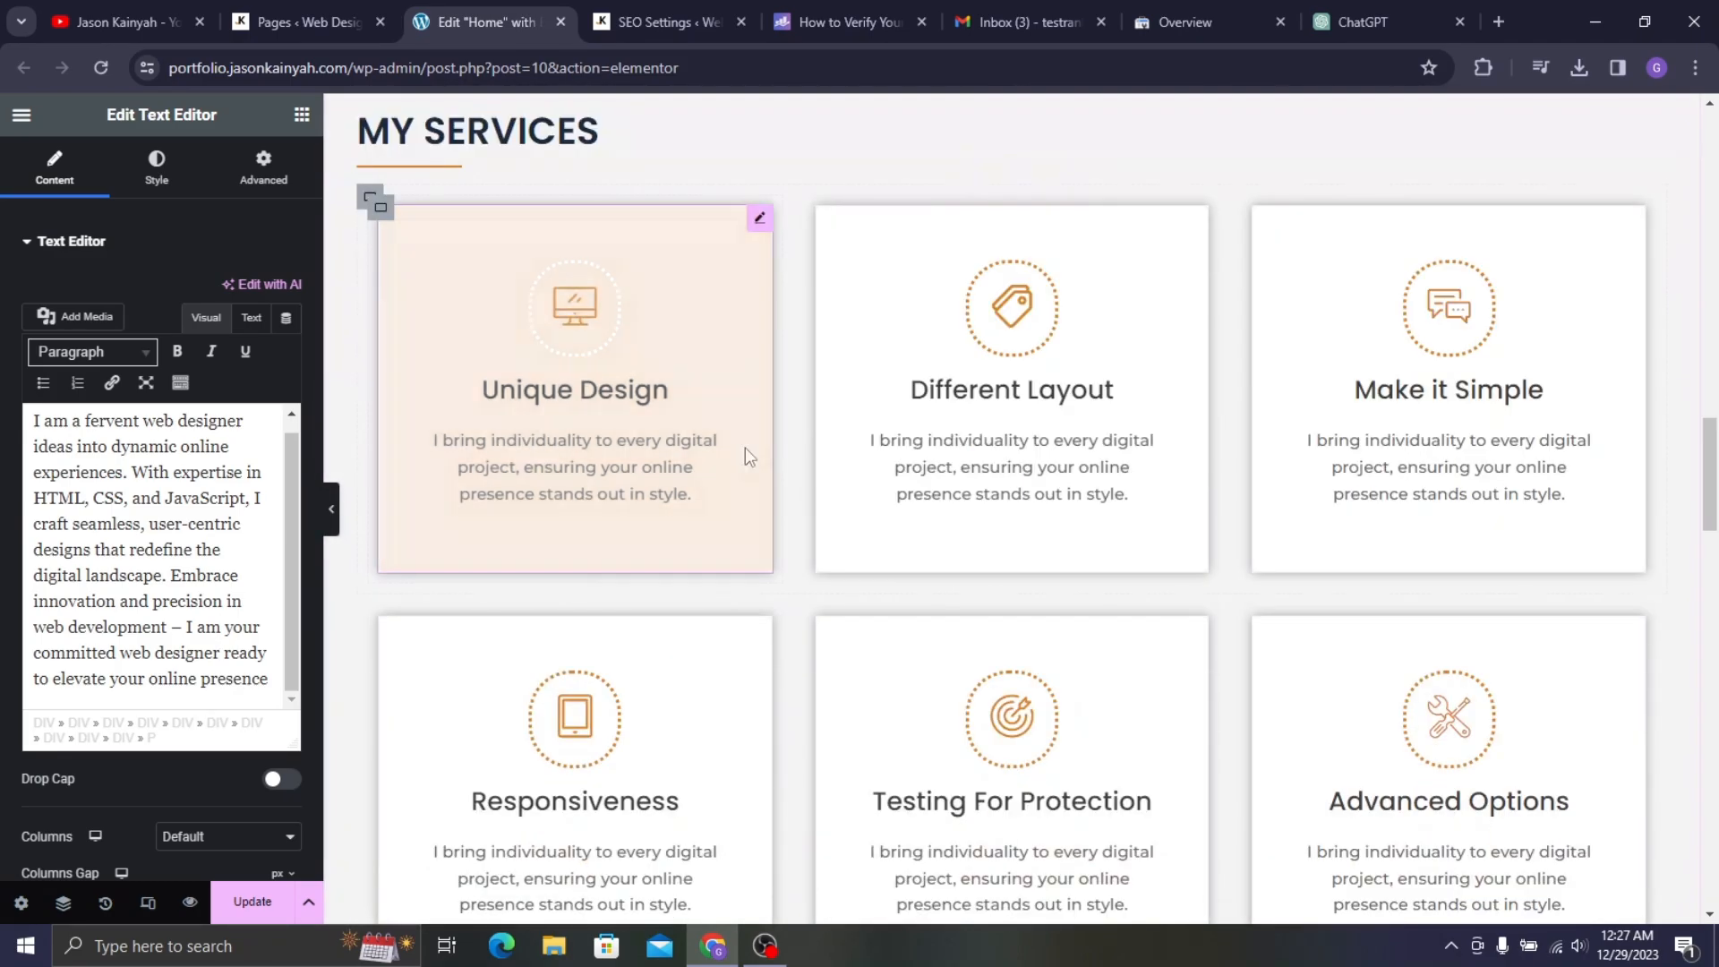
{"action": "scroll", "coordinate": [982, 453], "scroll_direction": "down", "scroll_amount": 10}
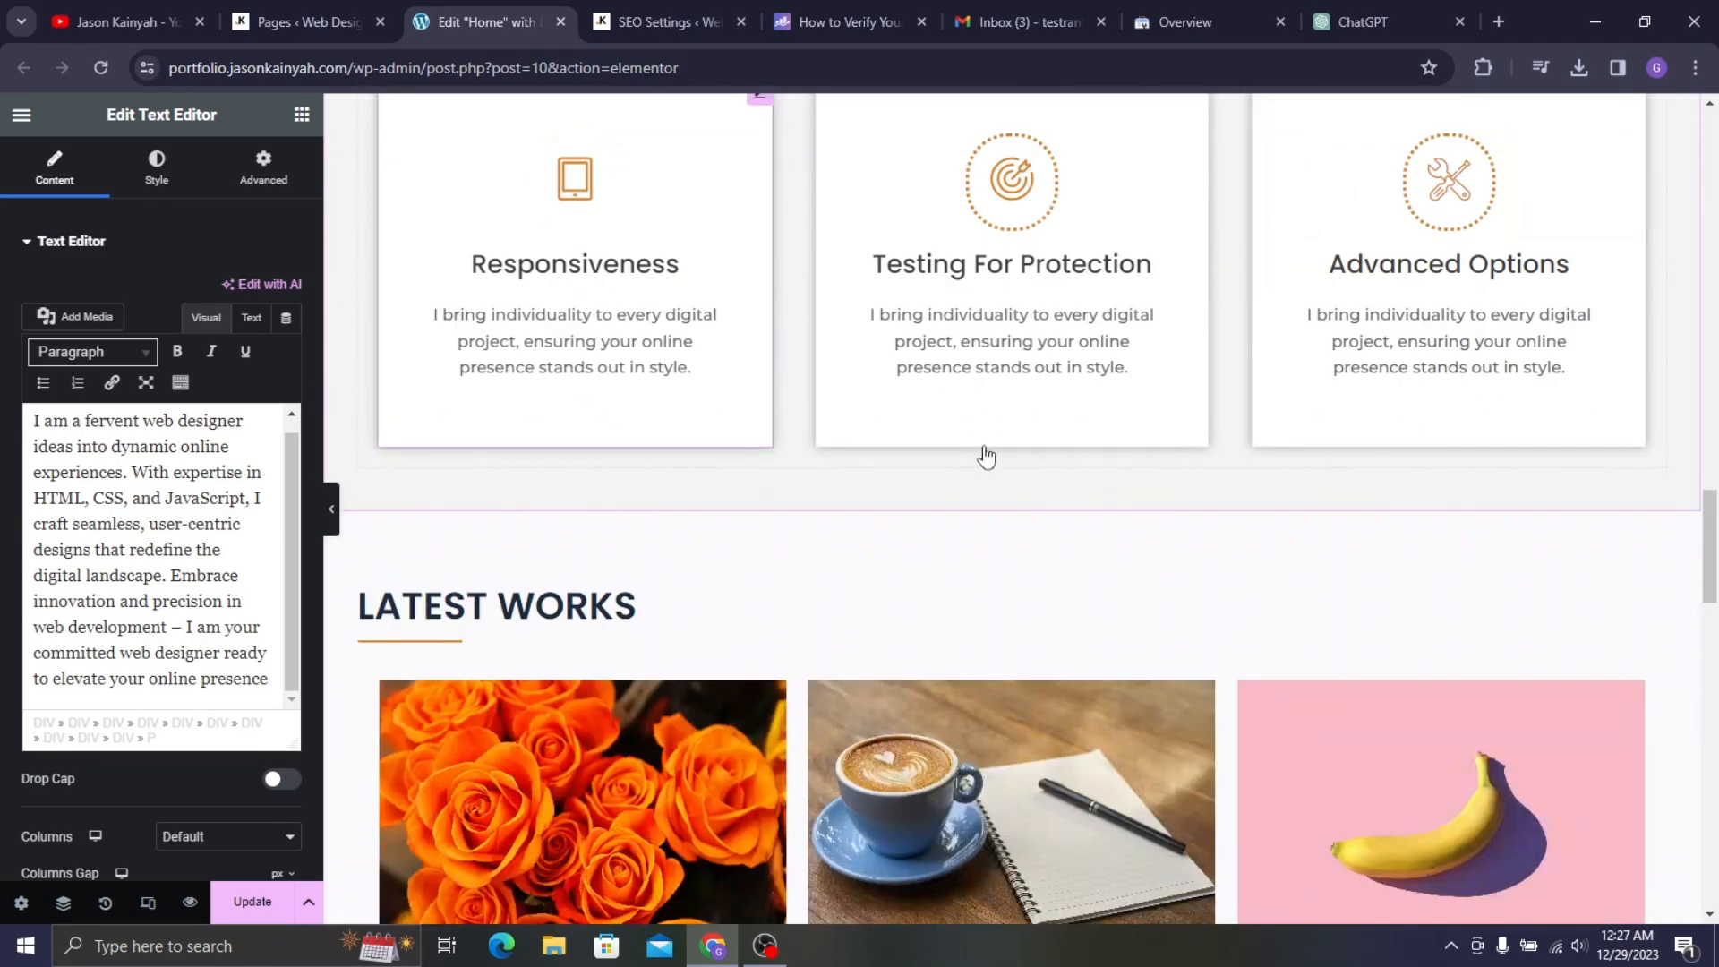
{"action": "scroll", "coordinate": [1037, 487], "scroll_direction": "down", "scroll_amount": 10}
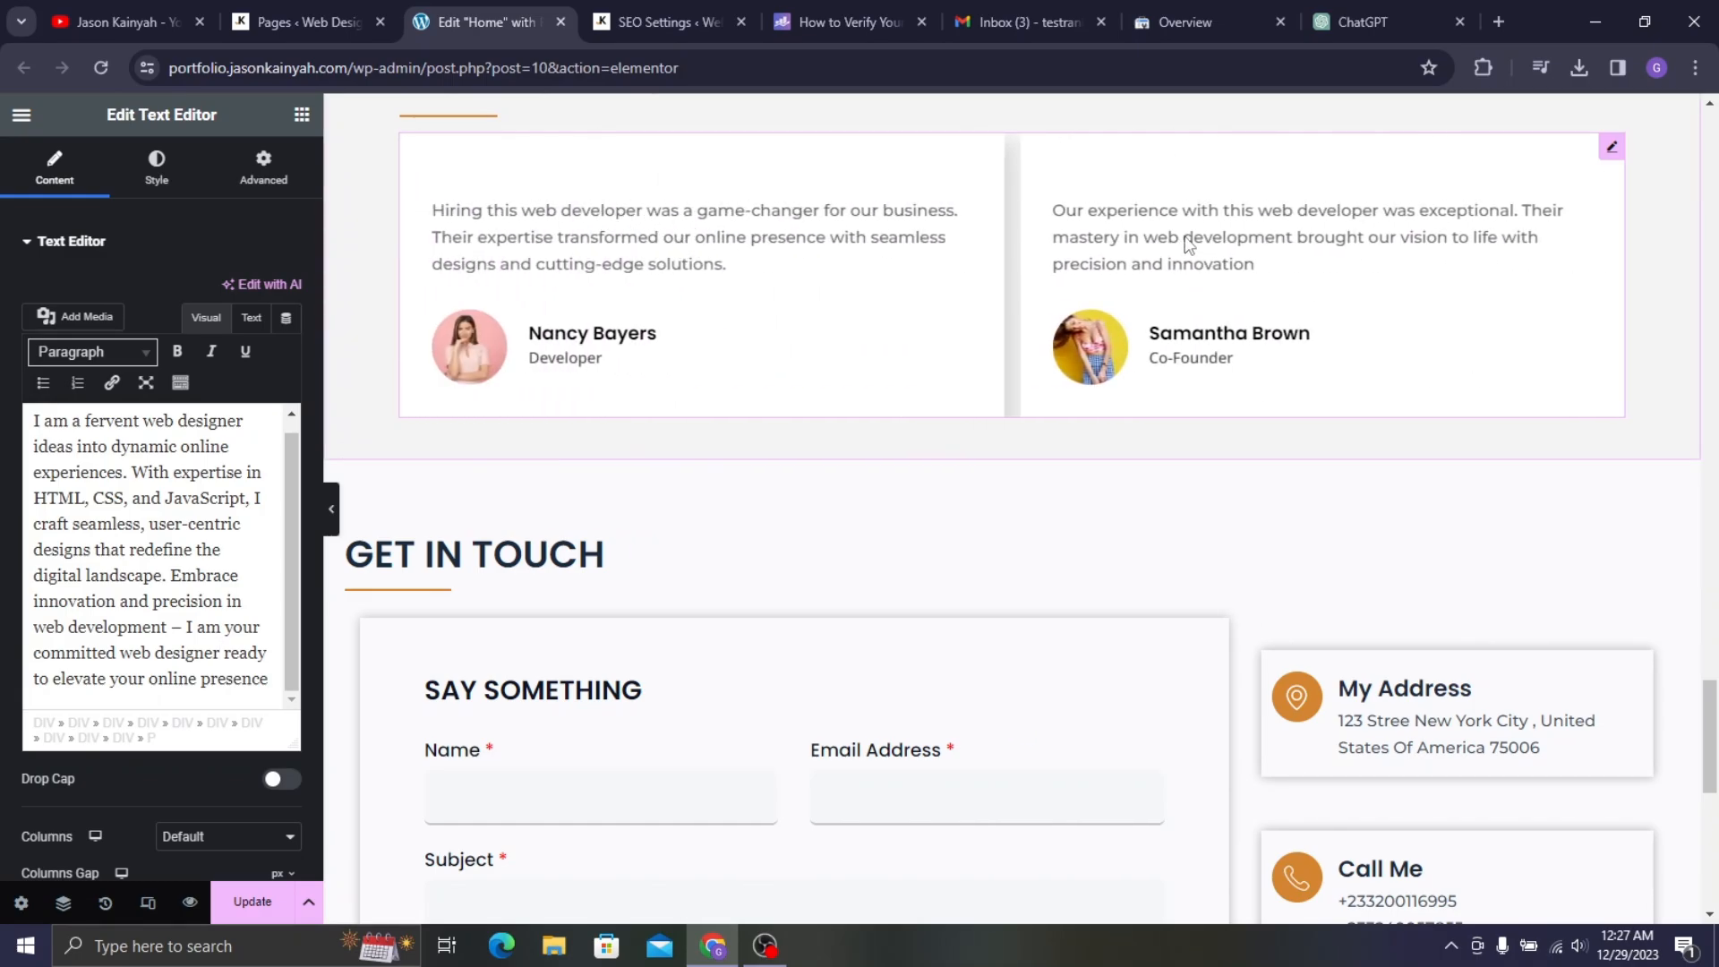
{"action": "scroll", "coordinate": [954, 376], "scroll_direction": "down", "scroll_amount": 5}
{"action": "scroll", "coordinate": [546, 443], "scroll_direction": "up", "scroll_amount": 20}
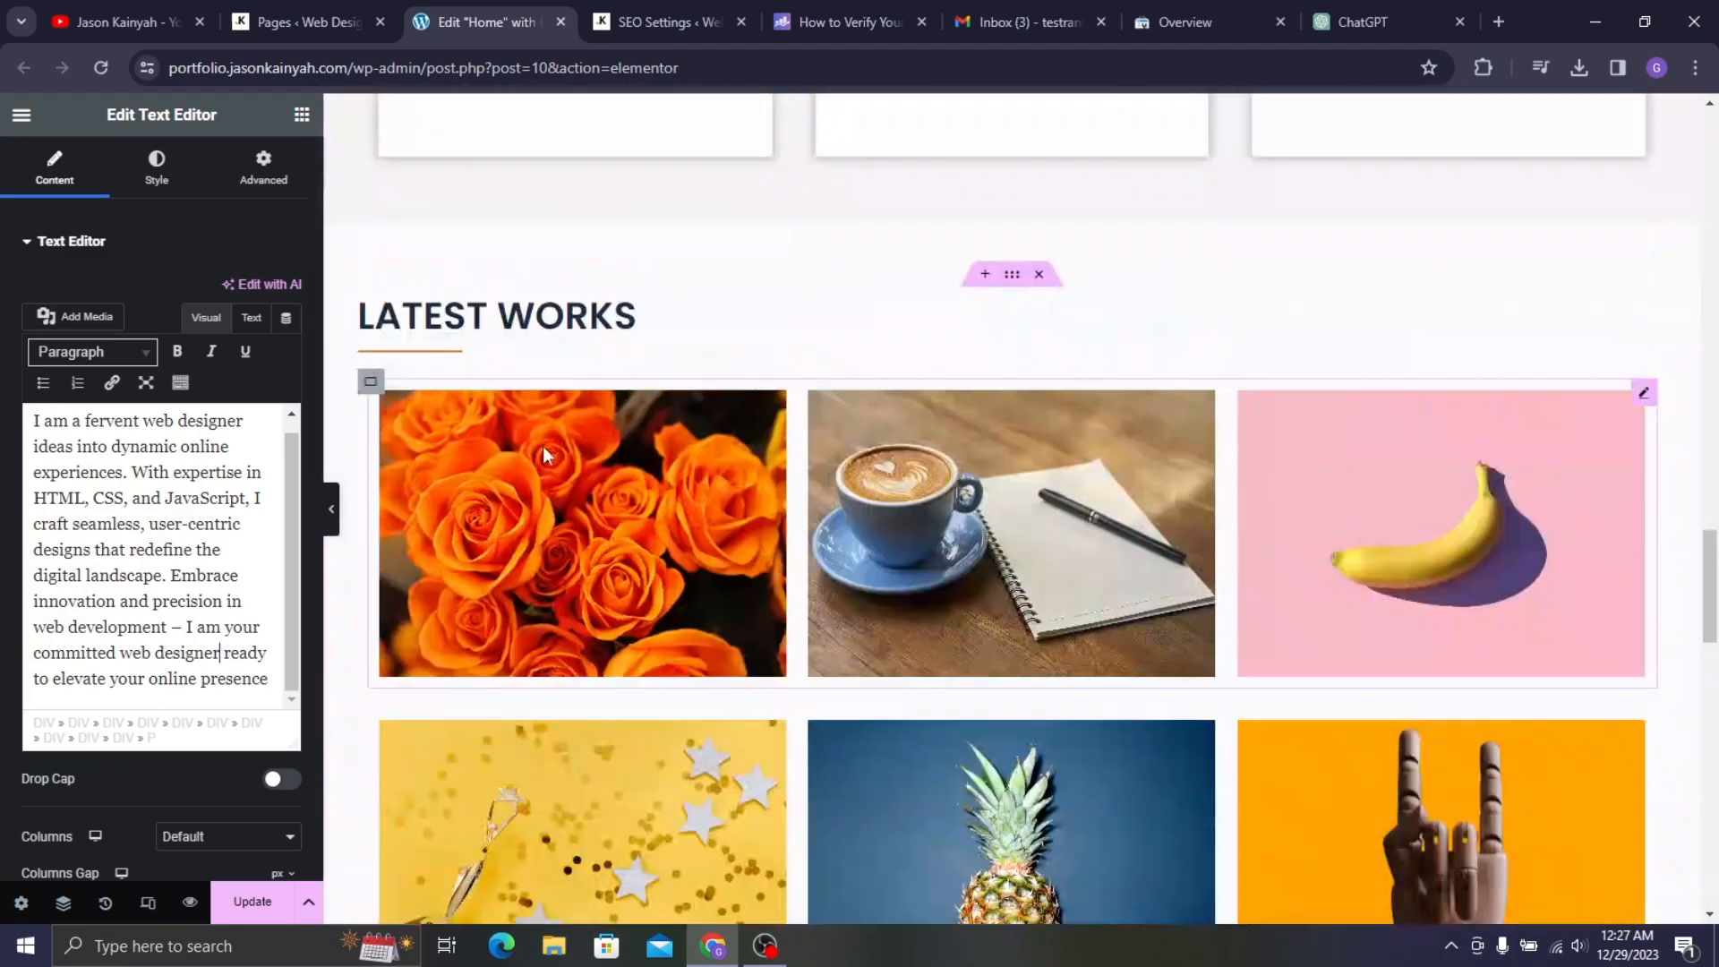
{"action": "scroll", "coordinate": [537, 422], "scroll_direction": "up", "scroll_amount": 10}
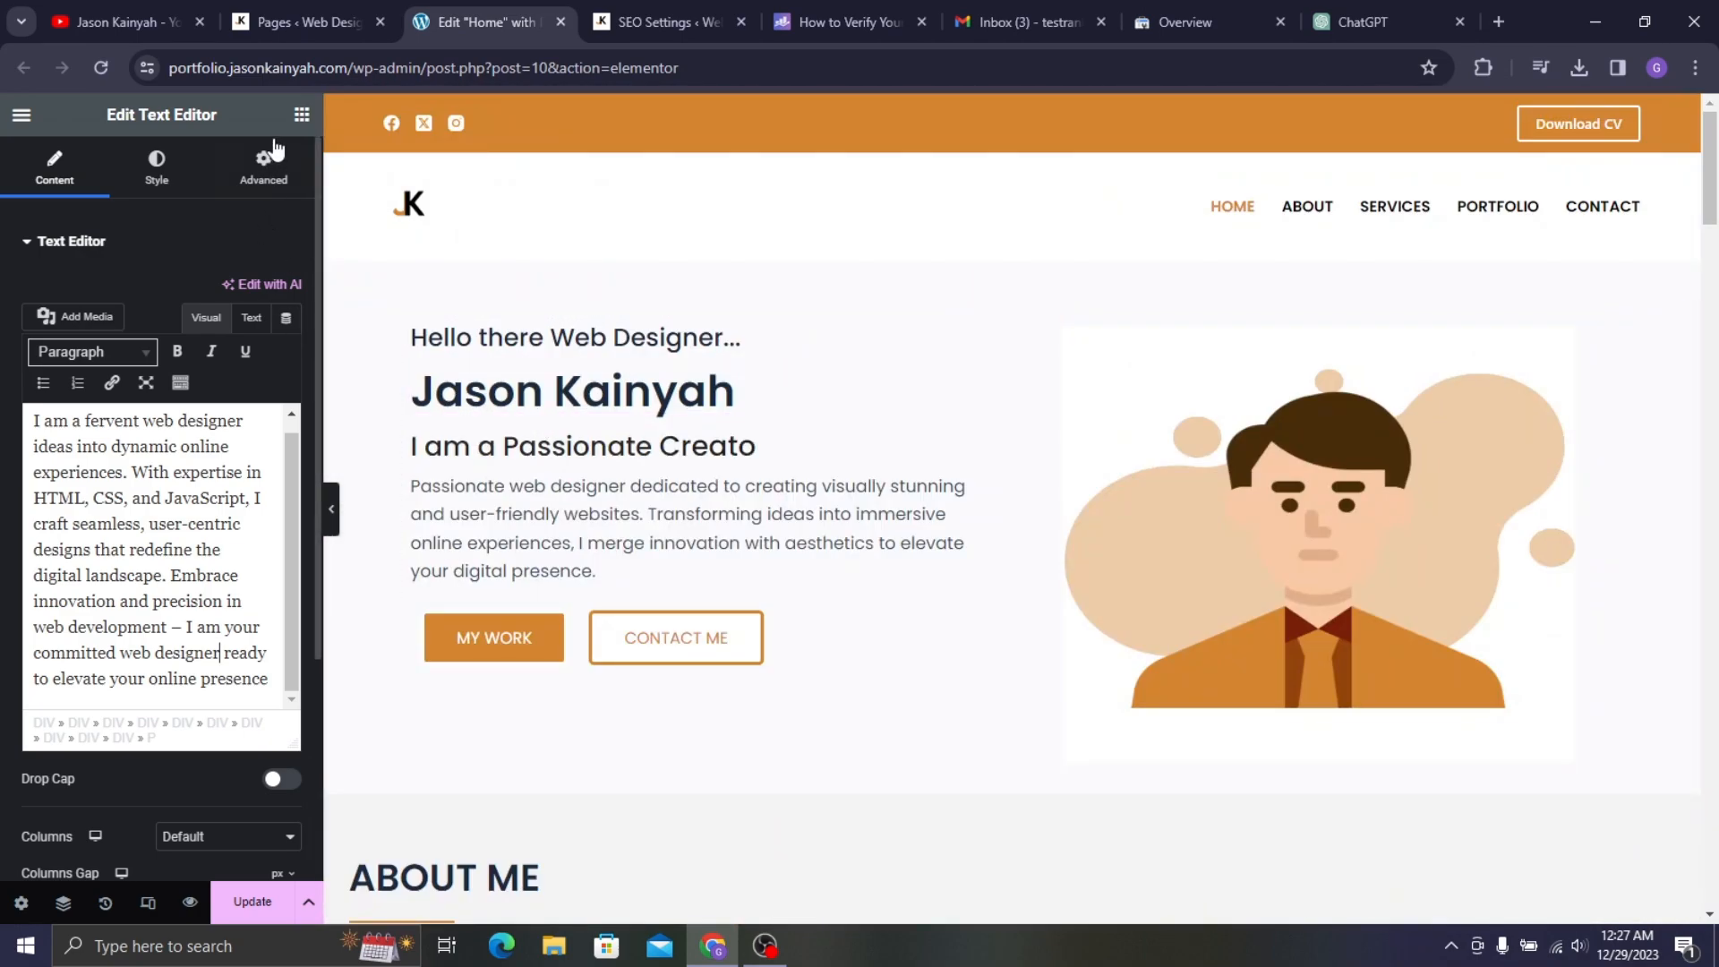
- Reopen the Rank Math SEO panel and expand Additional checks, showing 86/100 and 3 errors
{"action": "left_click", "coordinate": [298, 128]}
{"action": "left_click", "coordinate": [275, 156]}
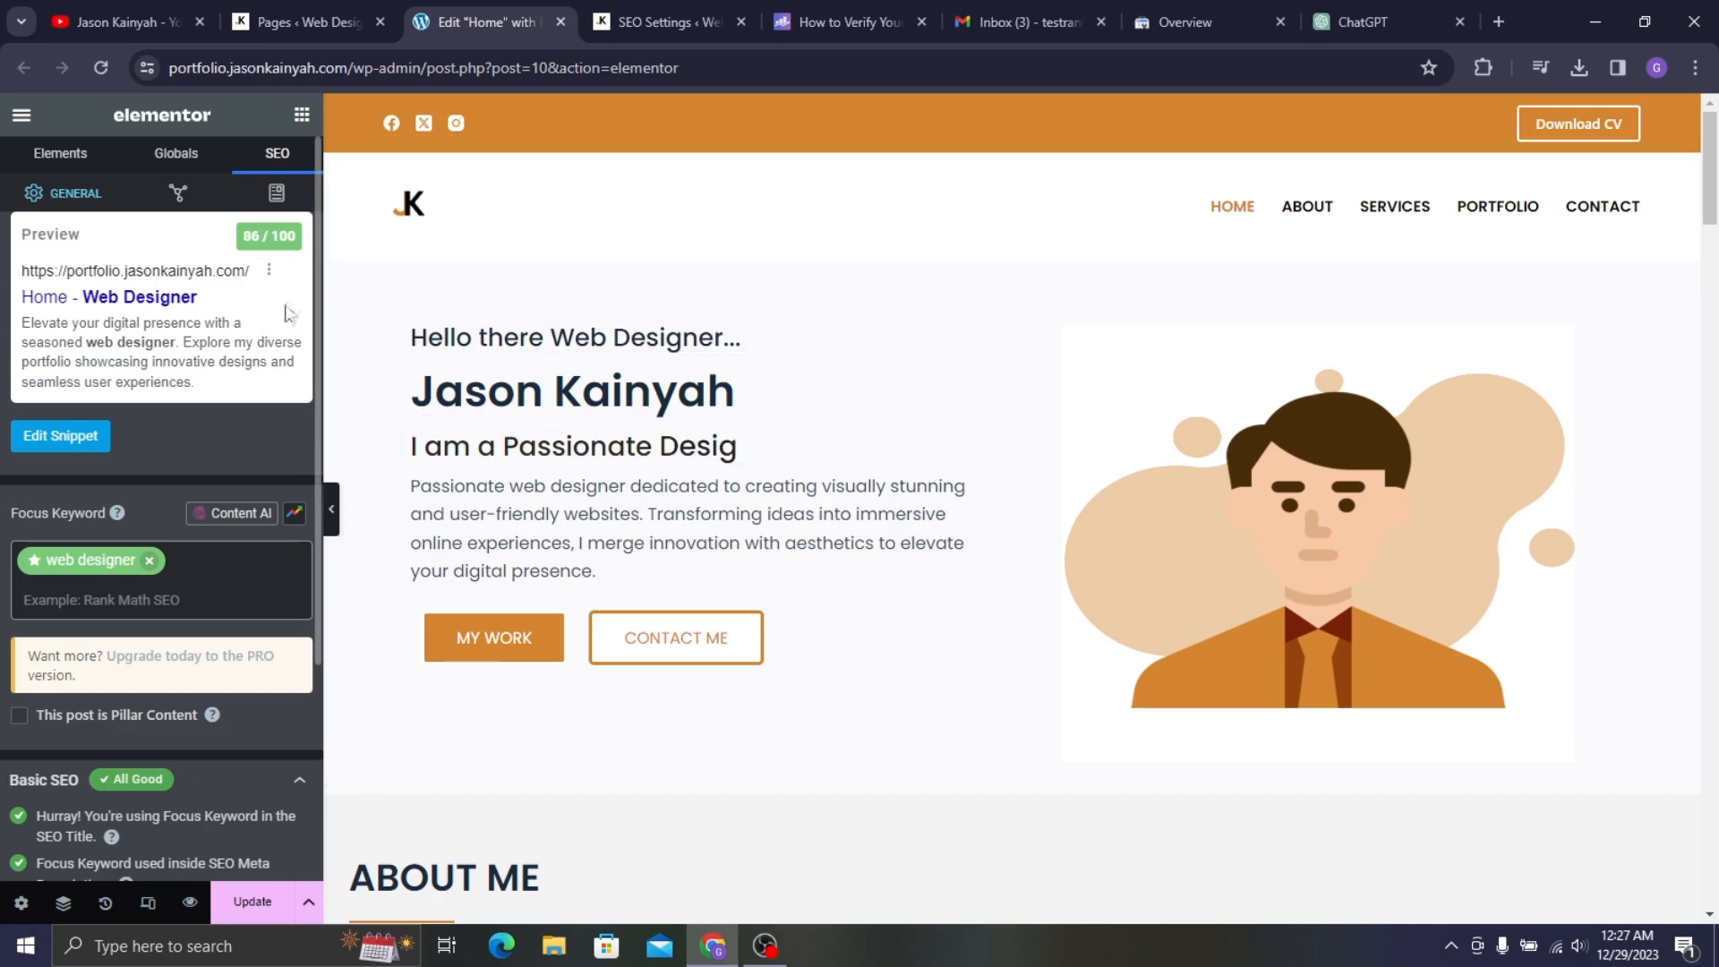
{"action": "scroll", "coordinate": [175, 544], "scroll_direction": "down", "scroll_amount": 3}
{"action": "left_click", "coordinate": [146, 739]}
{"action": "scroll", "coordinate": [95, 676], "scroll_direction": "down", "scroll_amount": 3}
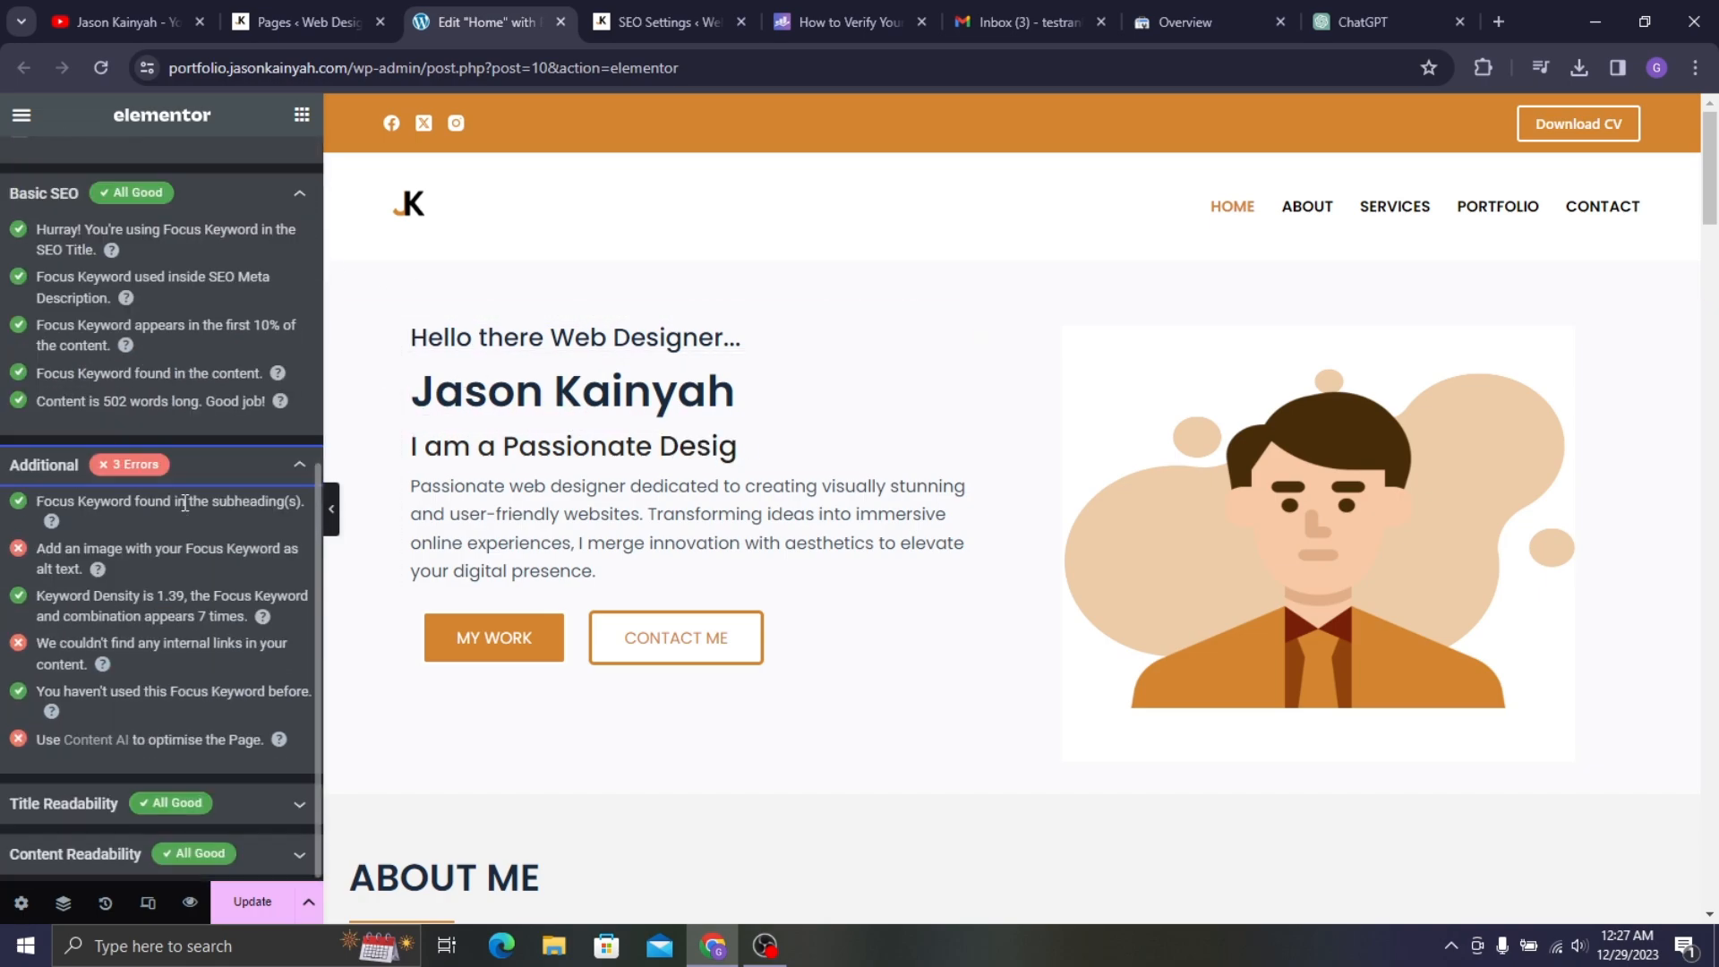
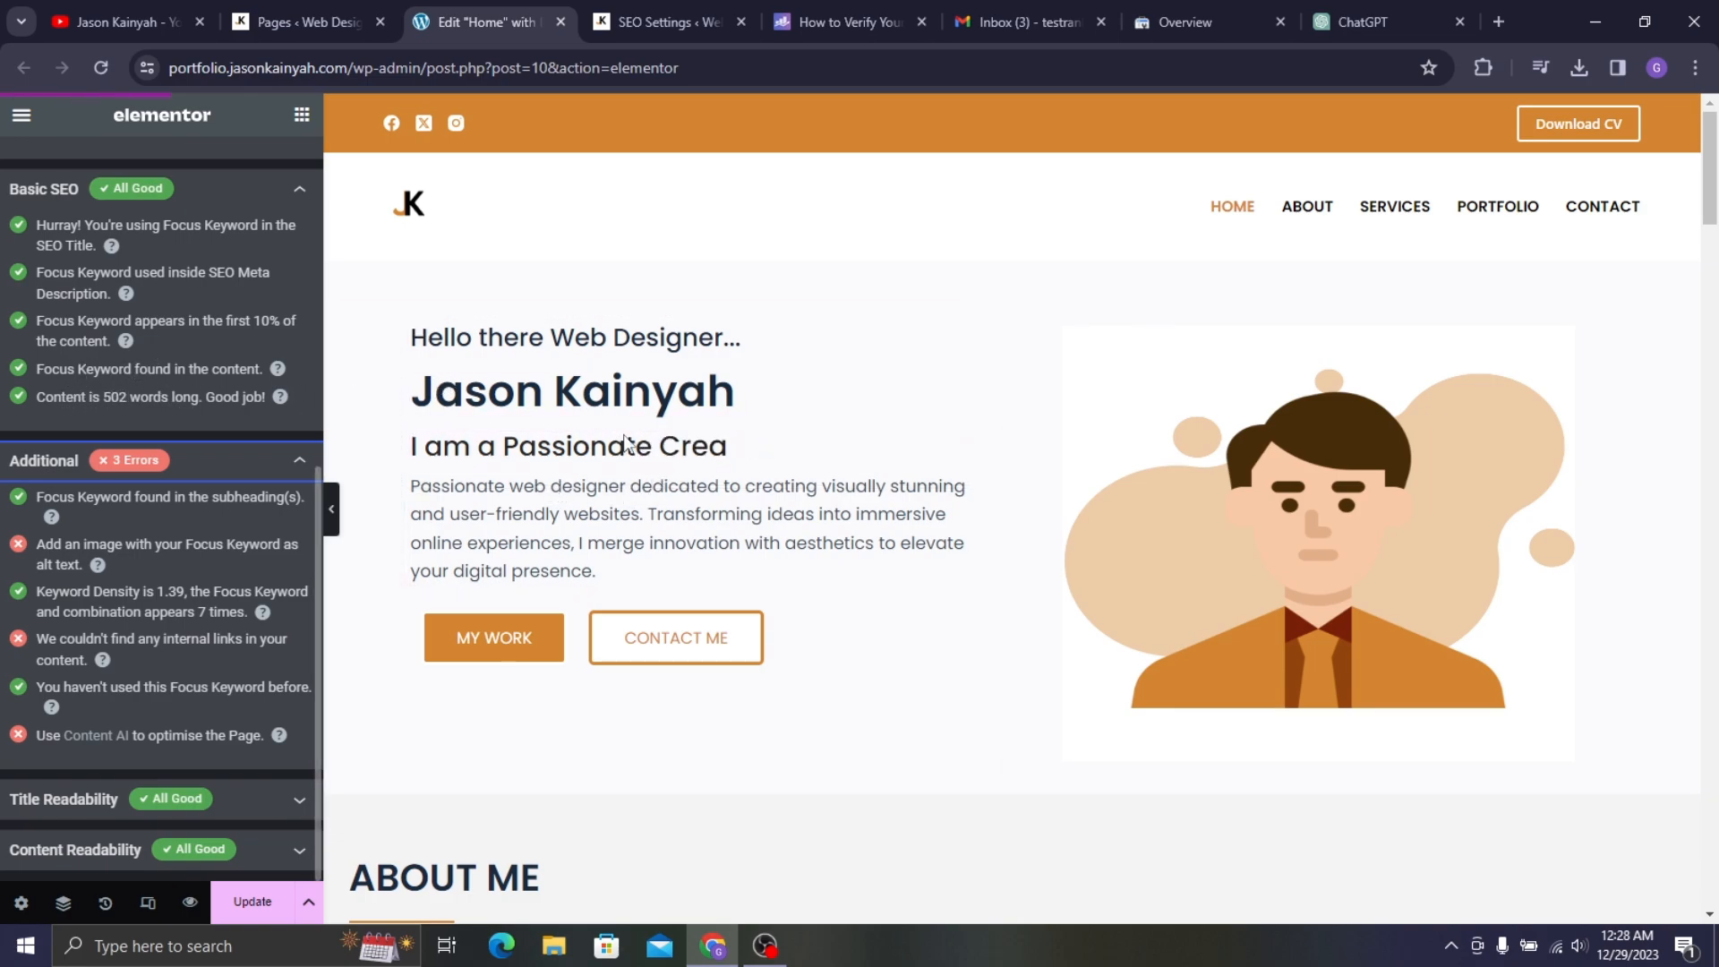
- Switch from the Elementor homepage editor to the Rank Math SEO settings page
{"action": "scroll", "coordinate": [723, 462], "scroll_direction": "down", "scroll_amount": 2}
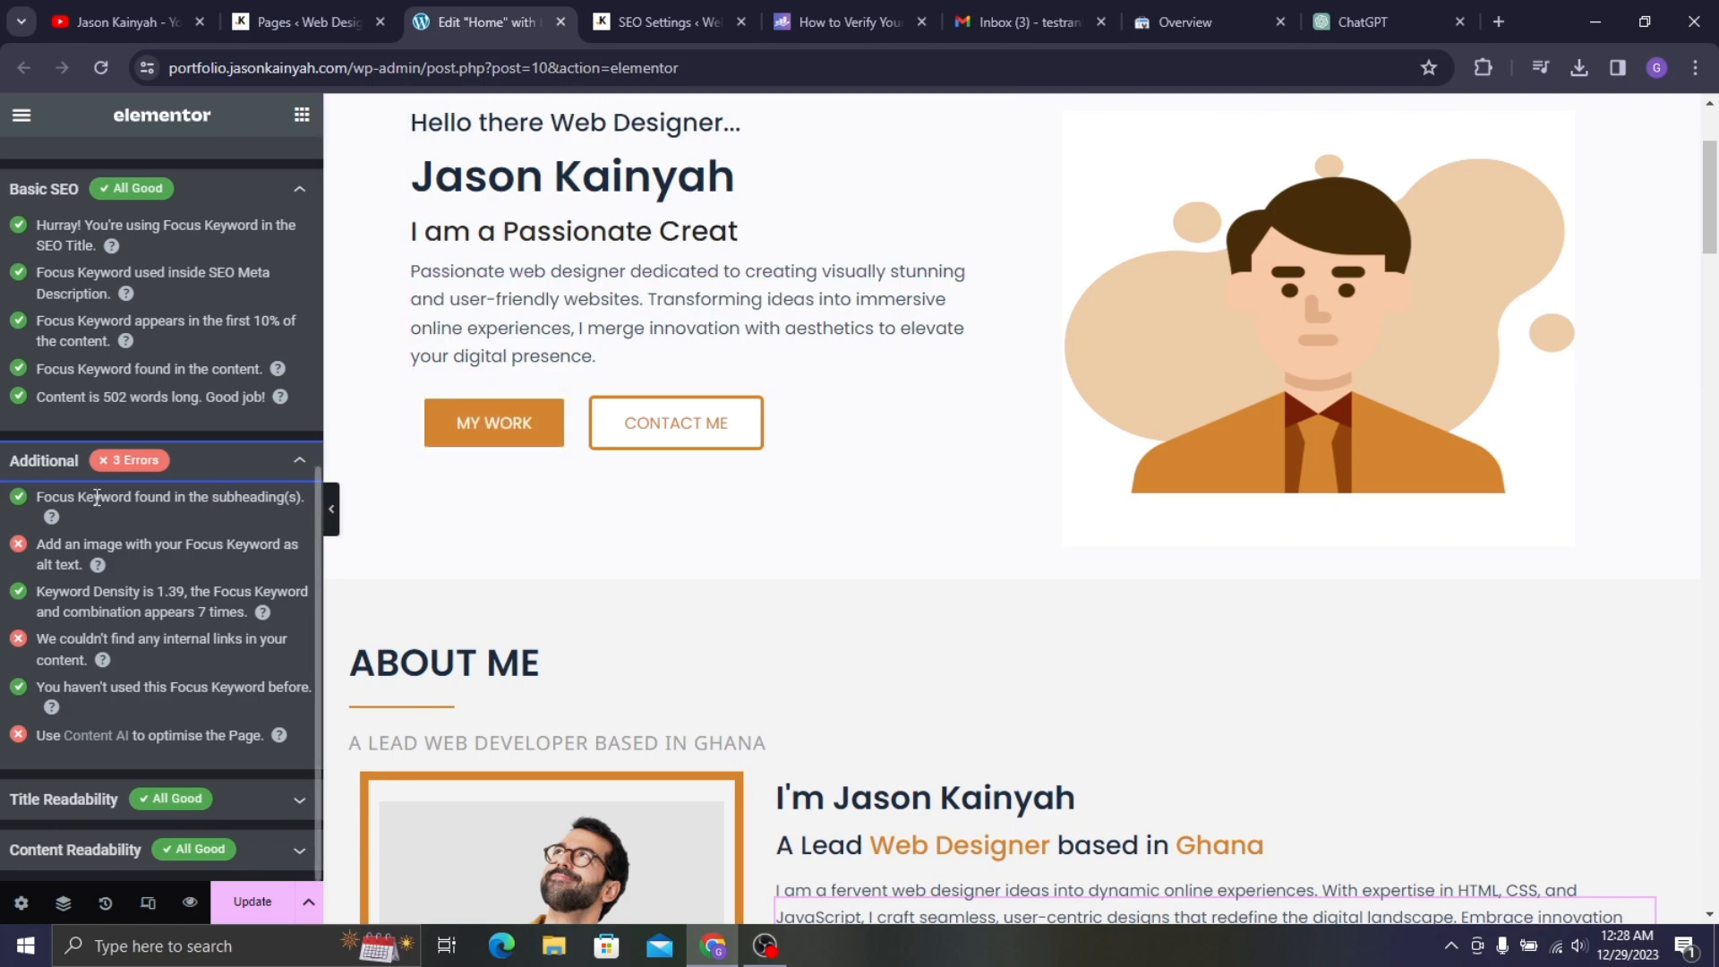
{"action": "scroll", "coordinate": [564, 358], "scroll_direction": "up", "scroll_amount": 3}
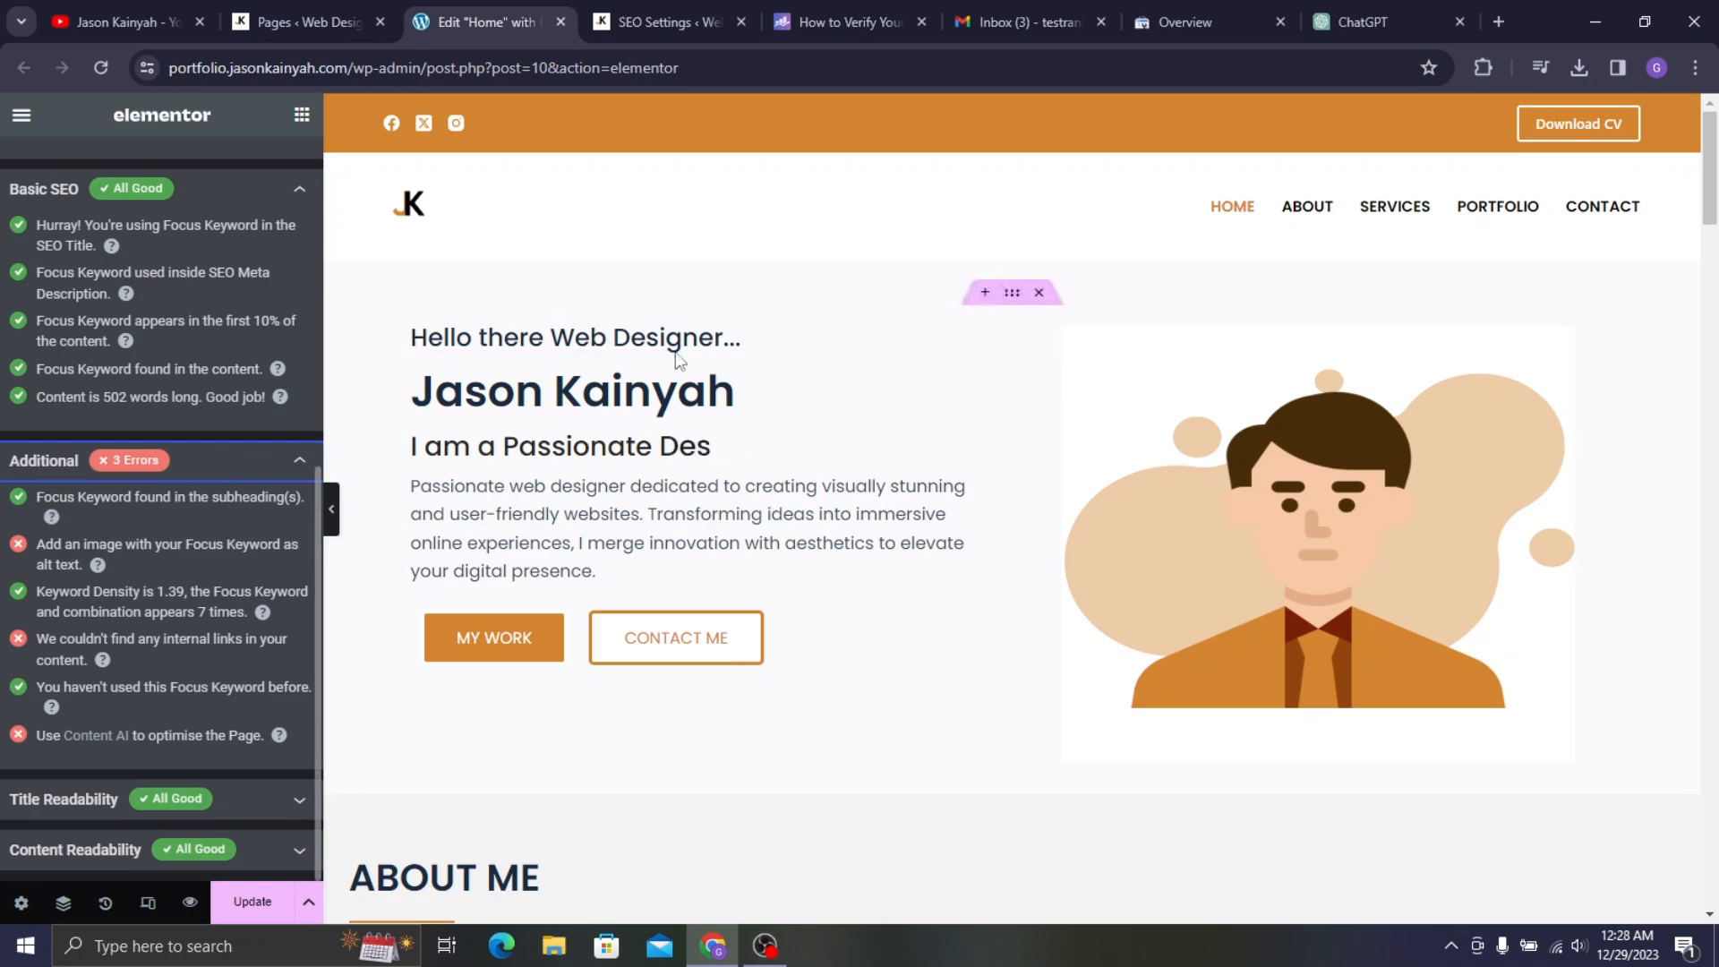
{"action": "left_click", "coordinate": [702, 3]}
- Open the Media Library in a new browser tab
{"action": "scroll", "coordinate": [121, 319], "scroll_direction": "up", "scroll_amount": 5}
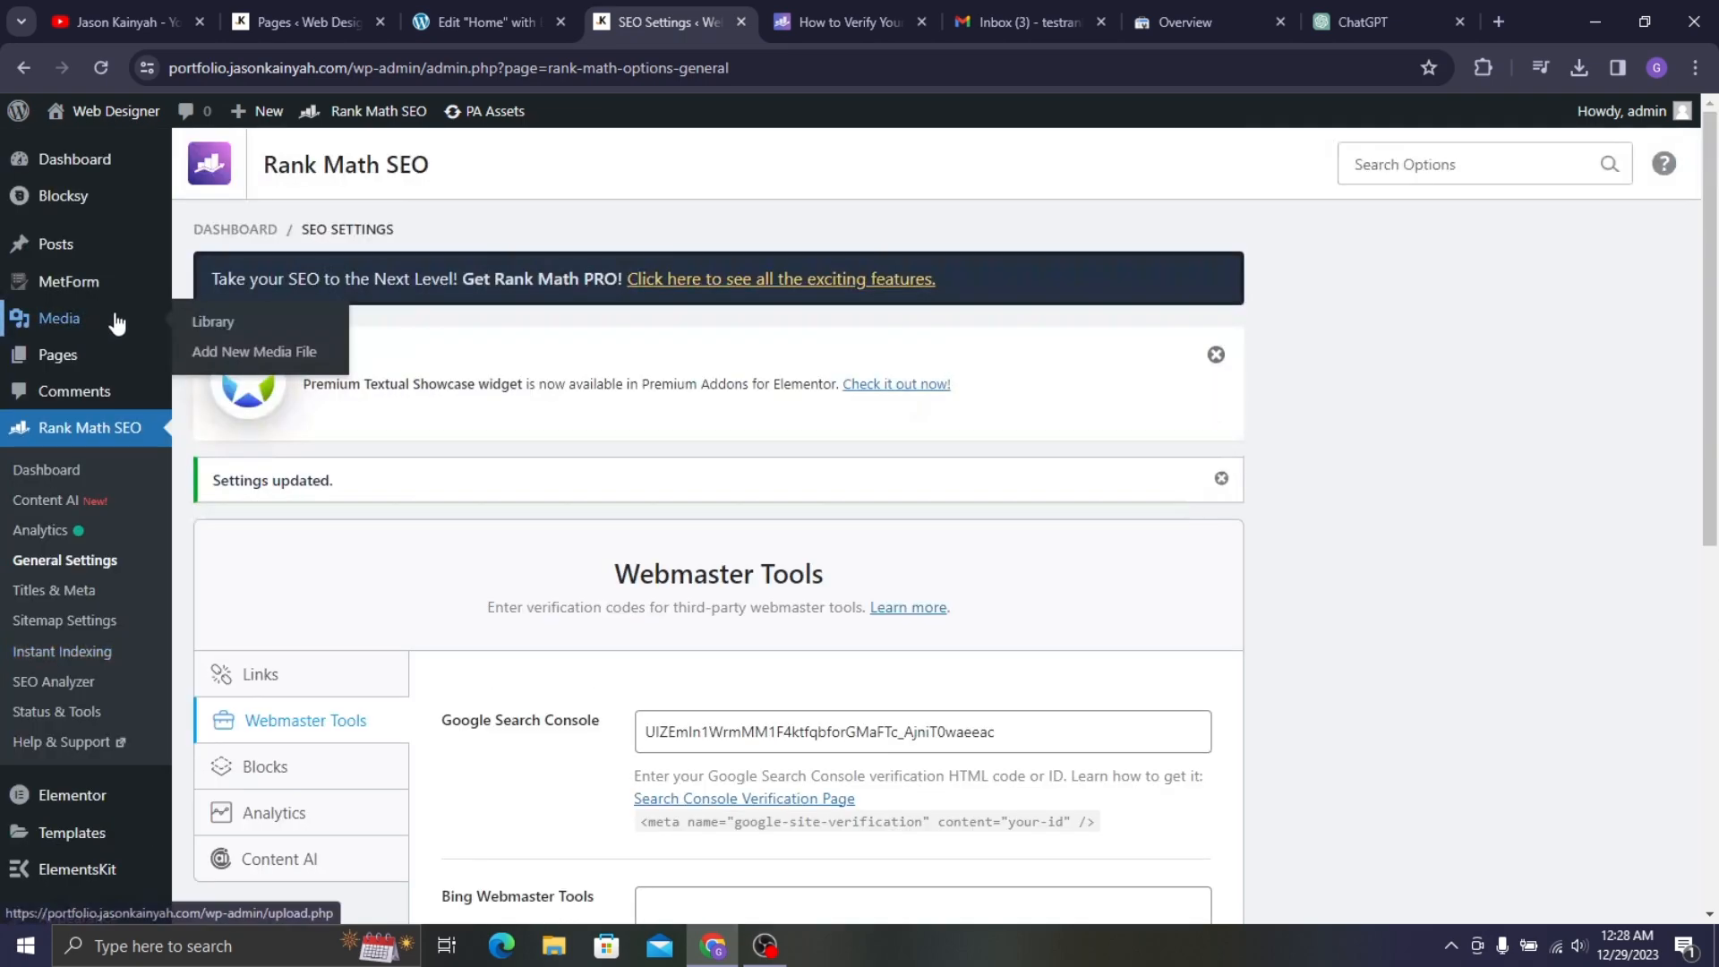
{"action": "right_click", "coordinate": [121, 319]}
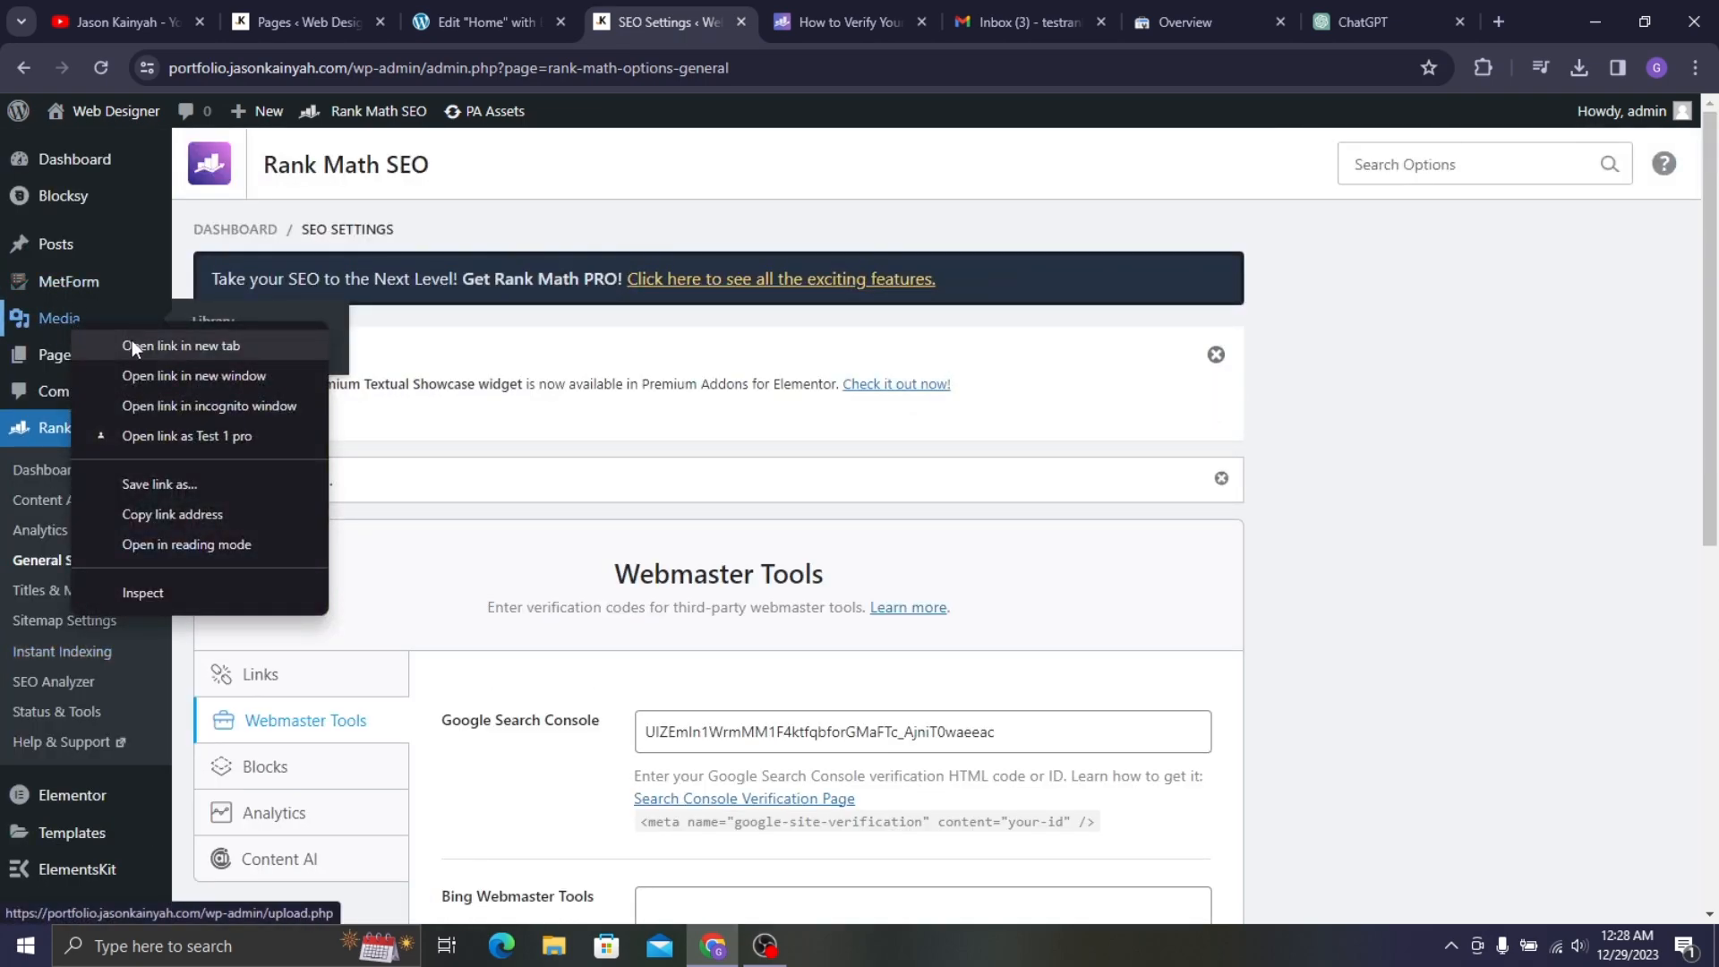
{"action": "left_click", "coordinate": [134, 344]}
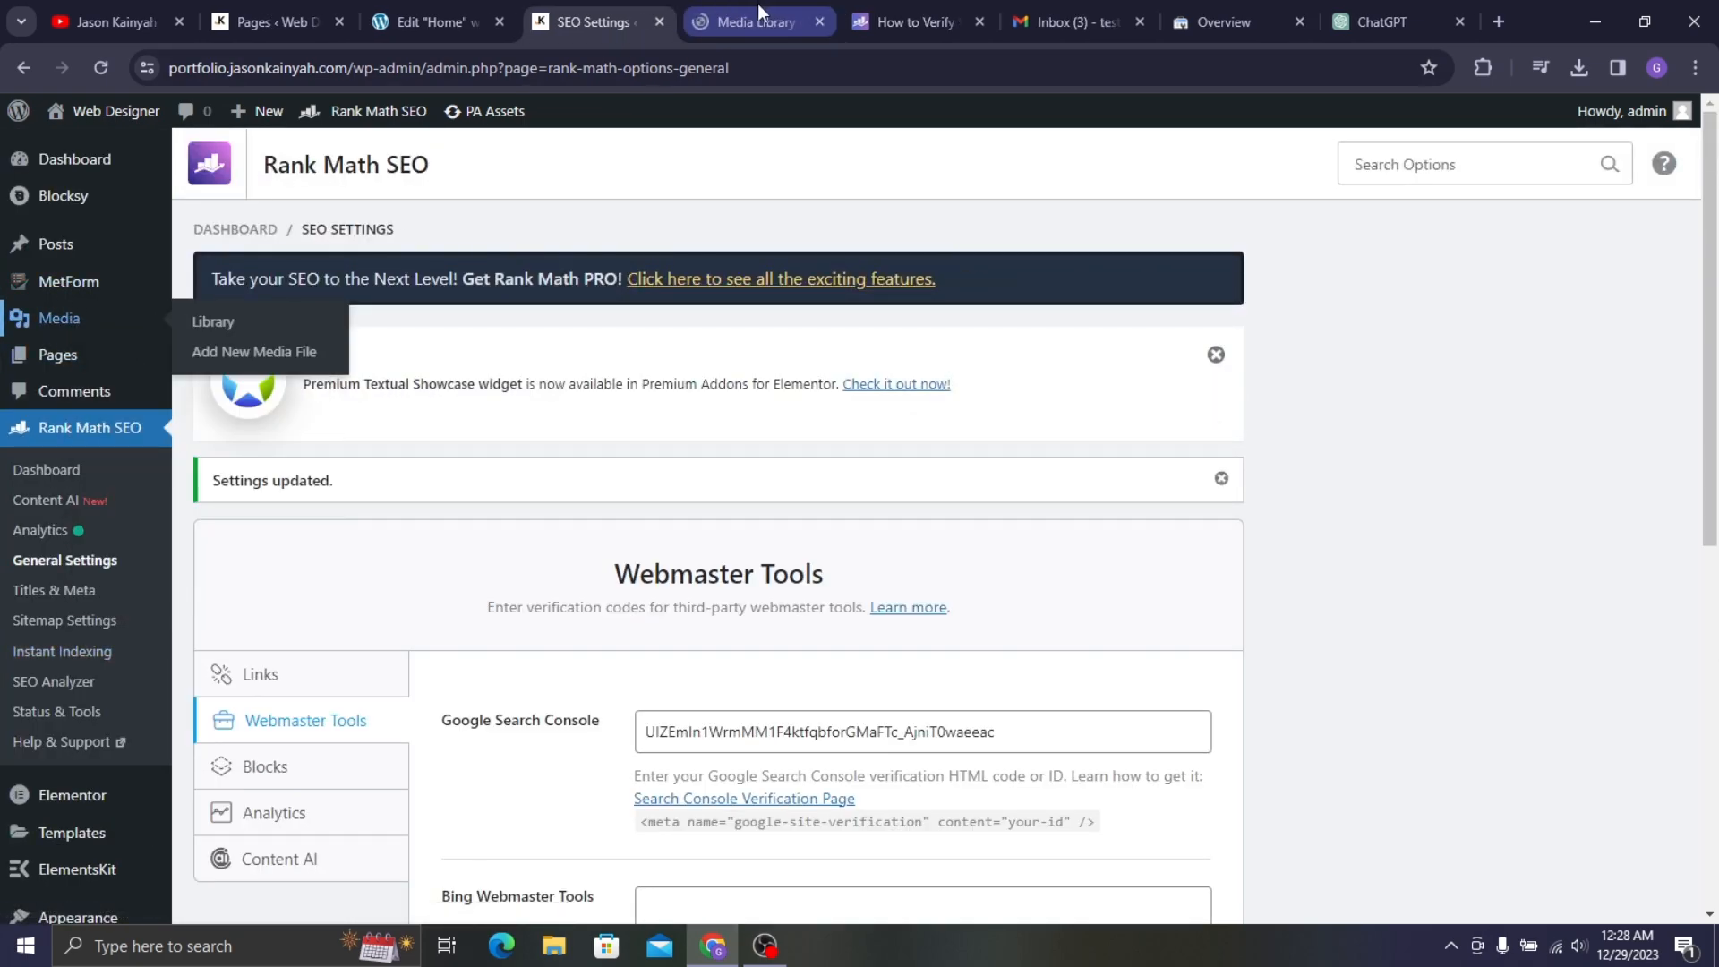
{"action": "left_click_drag", "start_coordinate": [758, 3], "coordinate": [602, 12]}
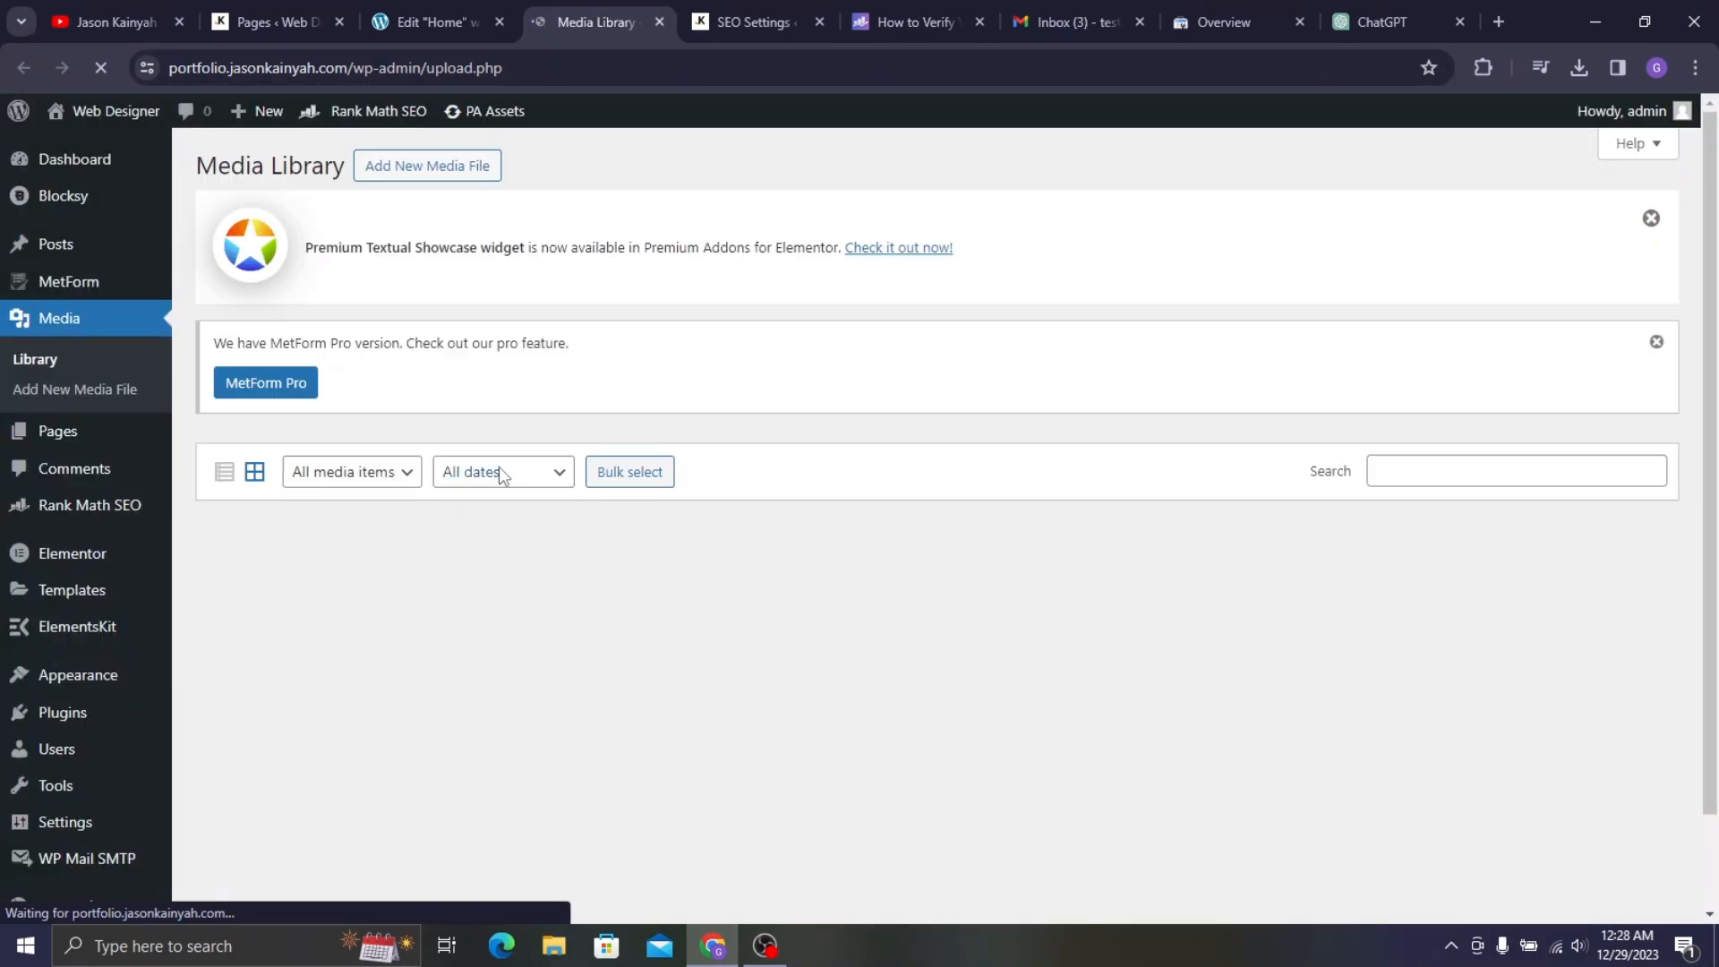
{"action": "scroll", "coordinate": [385, 468], "scroll_direction": "down", "scroll_amount": 1}
- Set the JK logo's alt text, title, caption and description to 'web designer'
{"action": "left_click", "coordinate": [348, 496]}
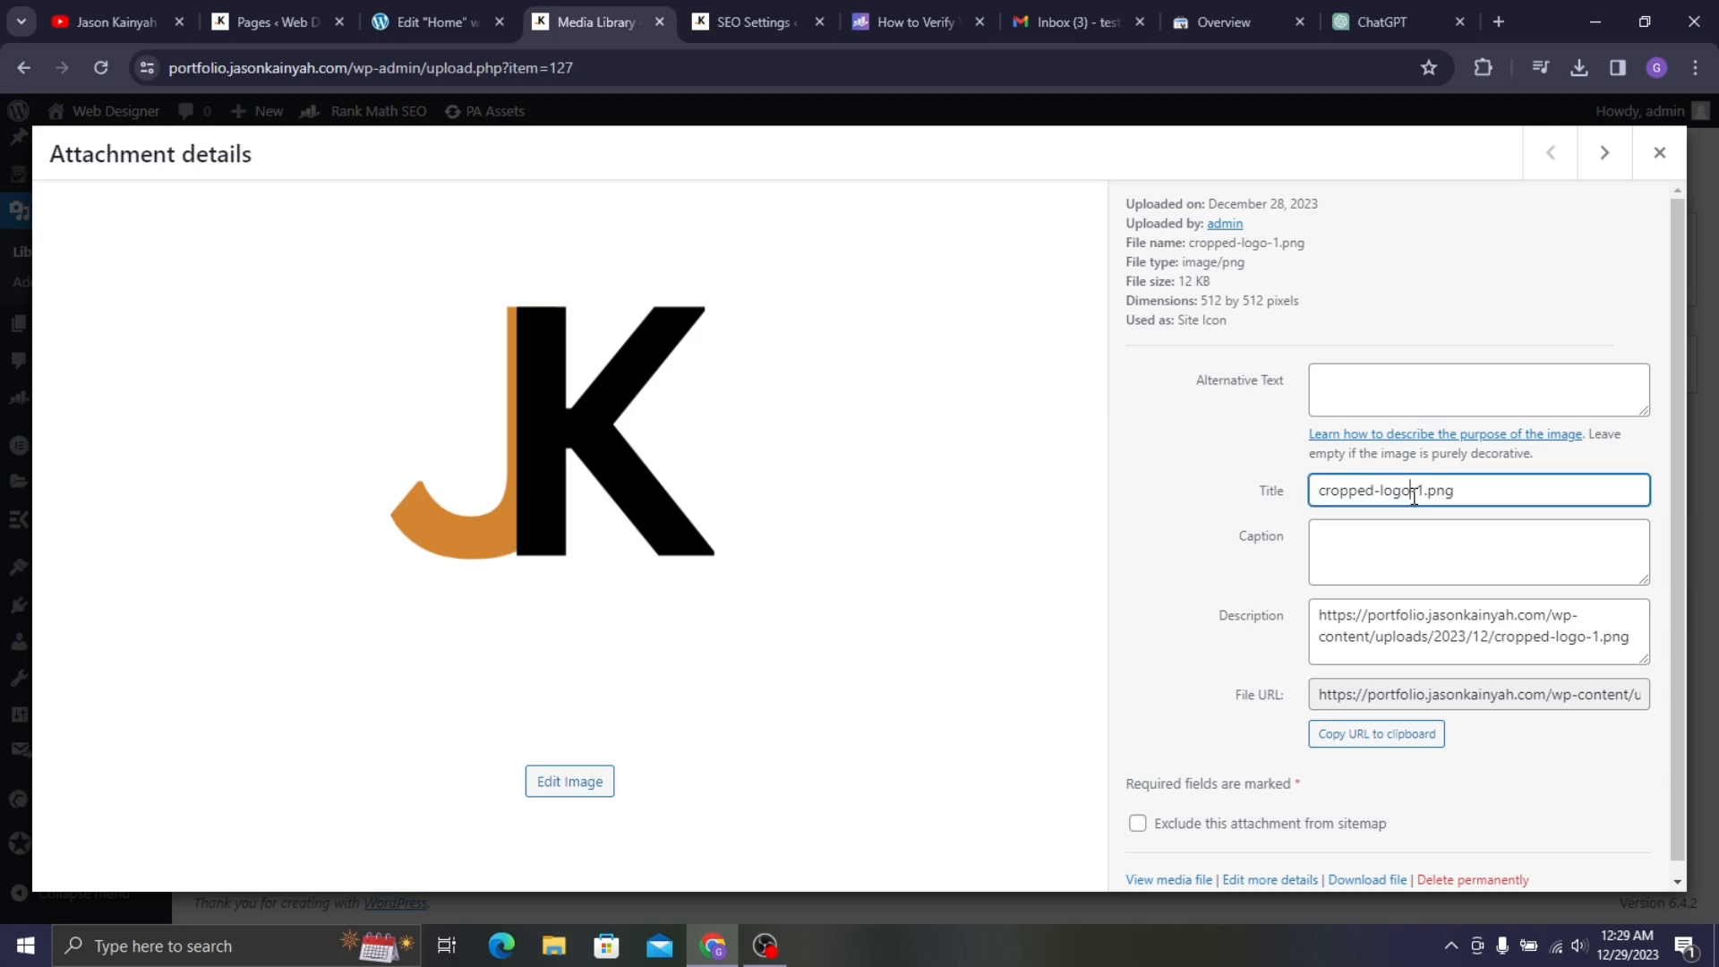
{"action": "triple_click", "coordinate": [1419, 495]}
{"action": "type", "text": "web designer"}
{"action": "left_click", "coordinate": [1391, 405]}
{"action": "type", "text": "web designer"}
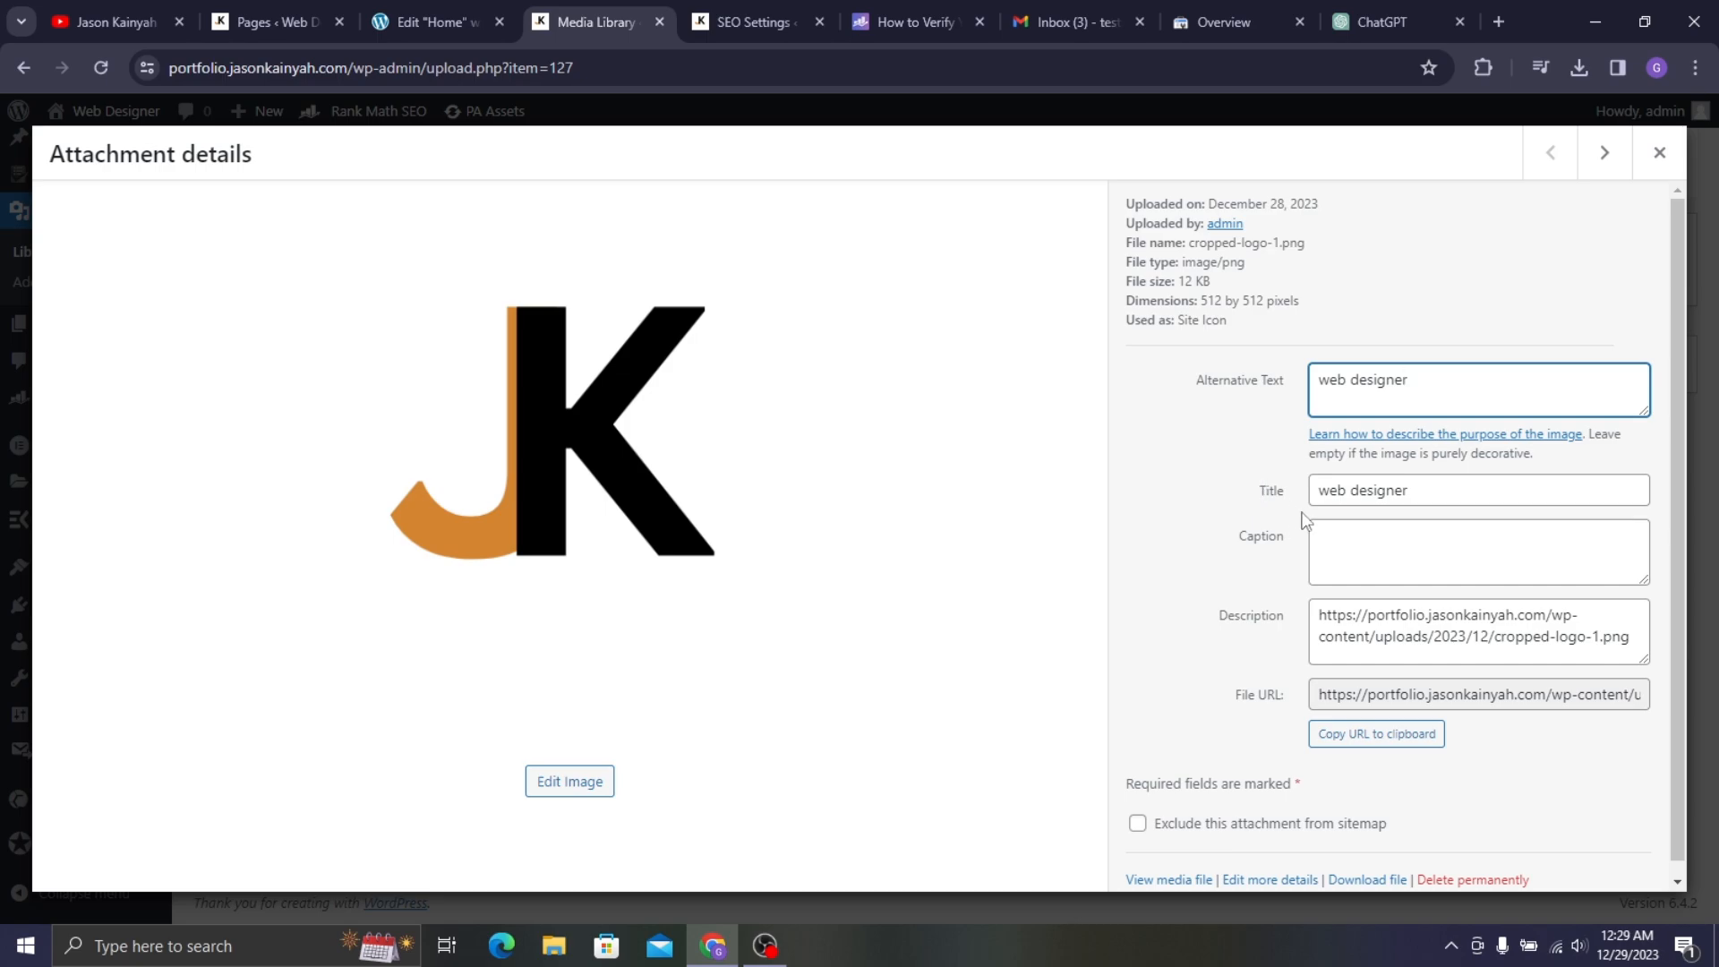
{"action": "left_click", "coordinate": [1379, 568]}
{"action": "type", "text": "web designer"}
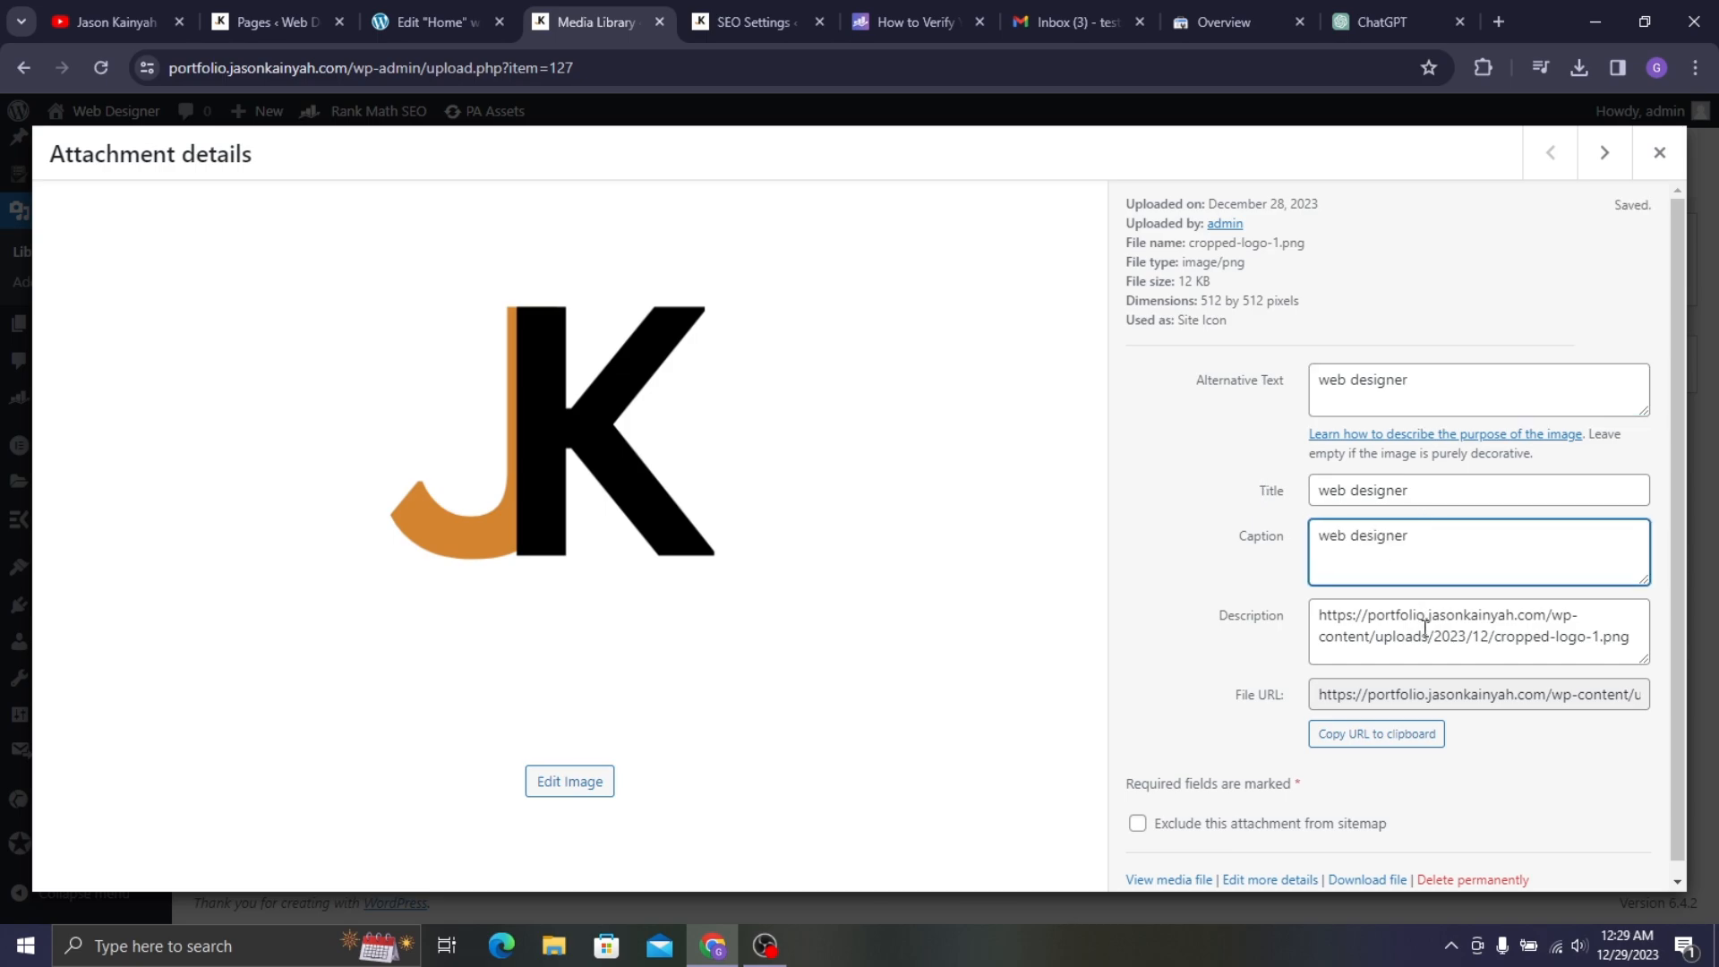
{"action": "left_click", "coordinate": [1382, 627]}
{"action": "key", "text": "ctrl+a"}
{"action": "type", "text": "web designer"}
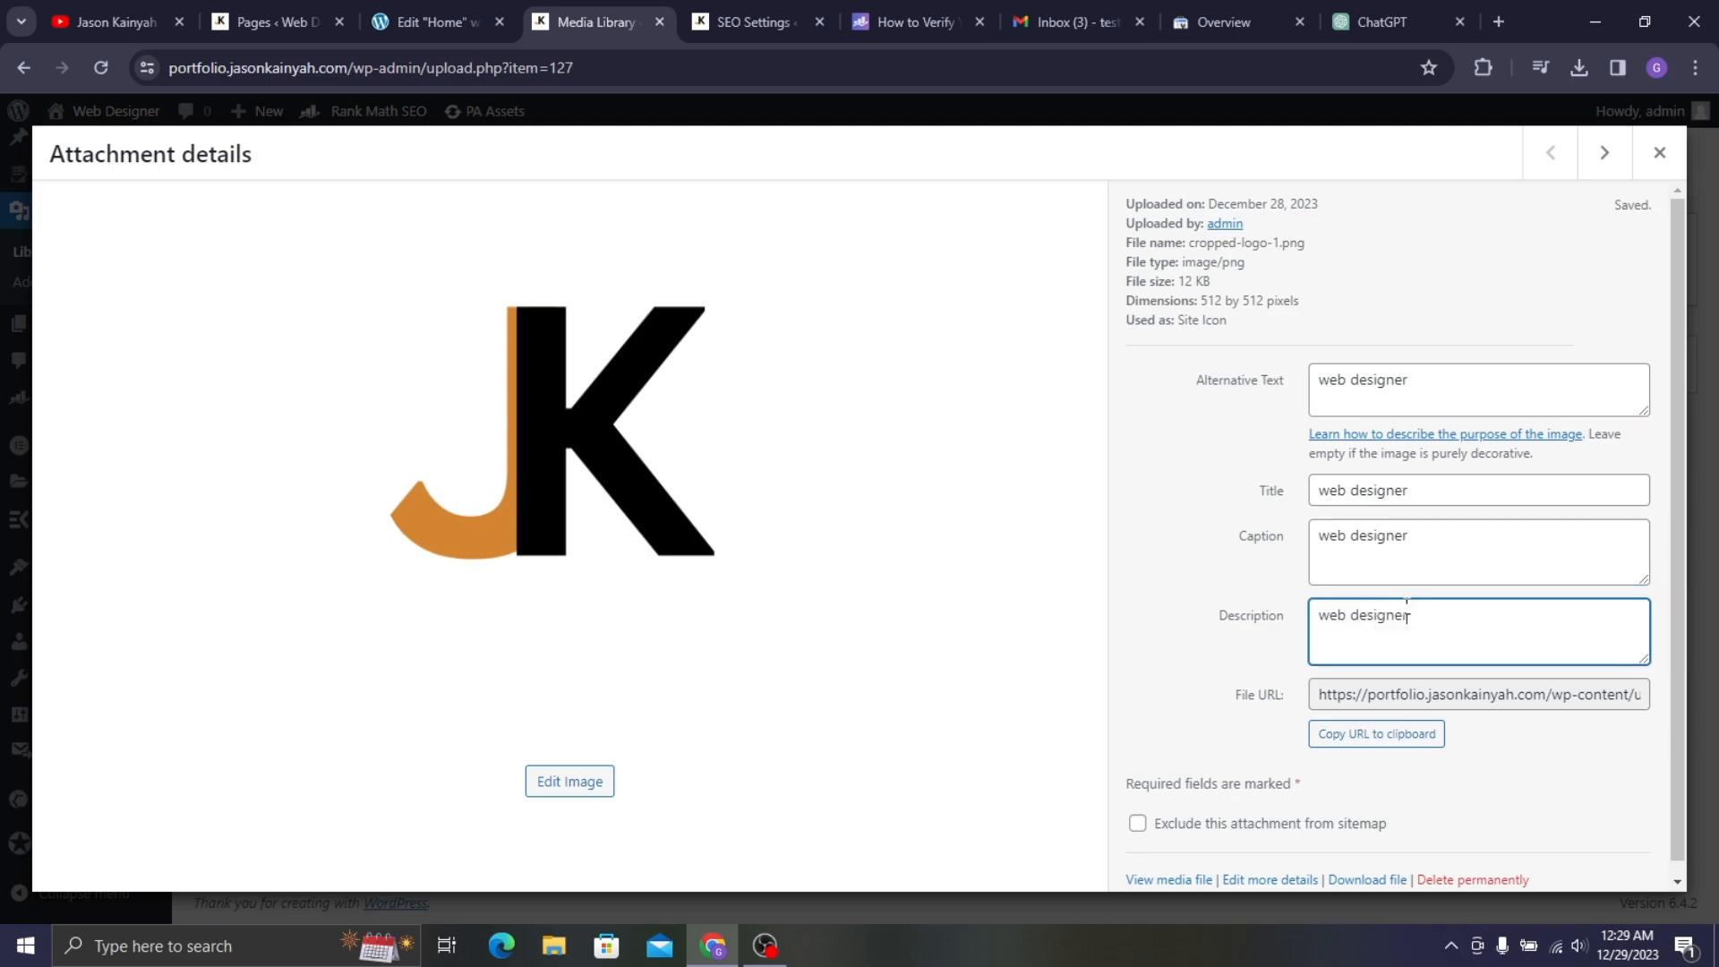
{"action": "scroll", "coordinate": [1503, 510], "scroll_direction": "down", "scroll_amount": 1}
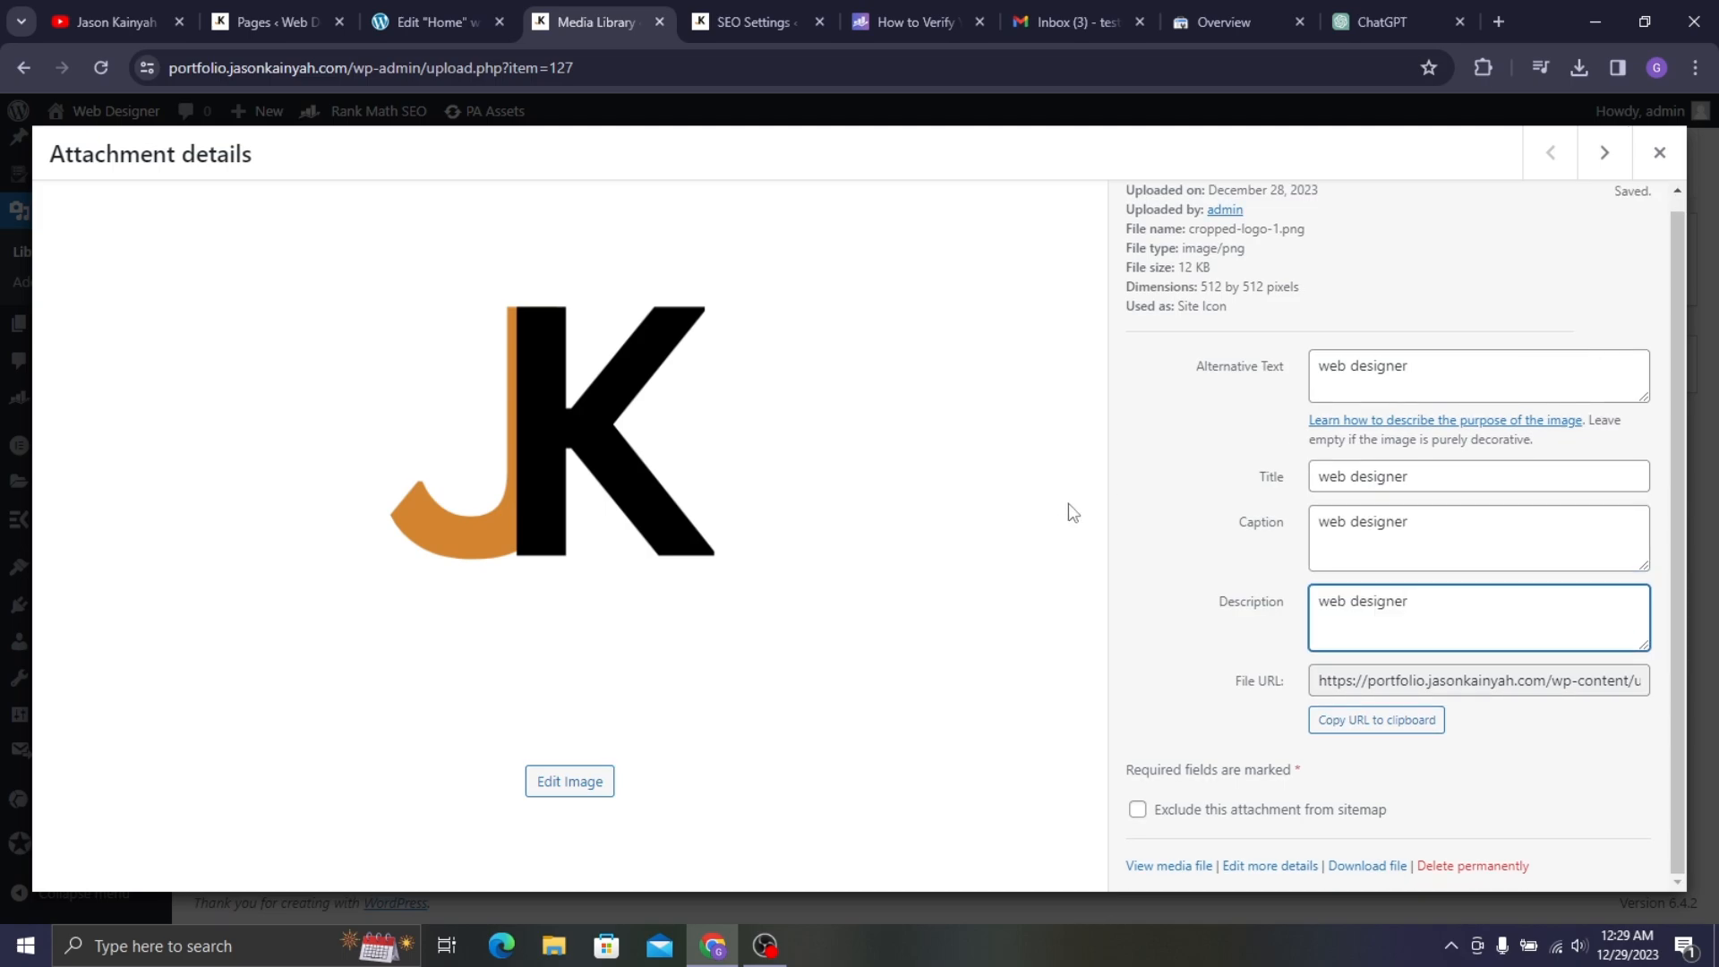
{"action": "left_click", "coordinate": [1662, 159]}
- Set the hat-wearing man photo's alt text, title, caption and description to 'web designer'
{"action": "left_click", "coordinate": [457, 488]}
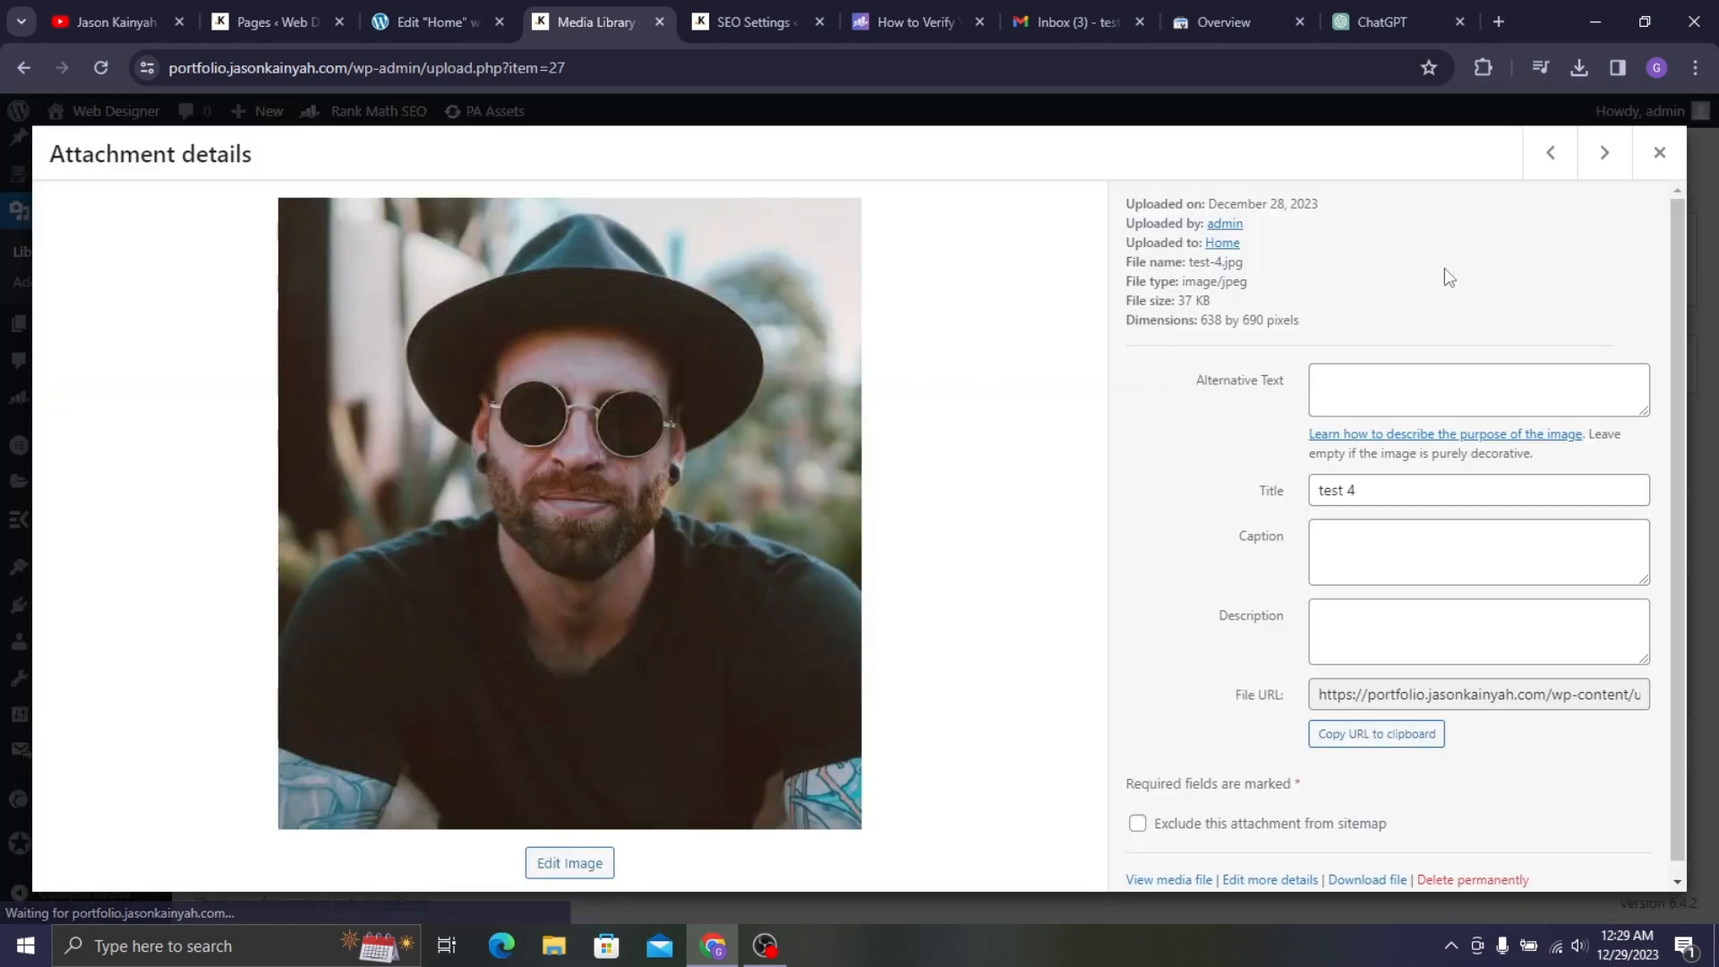
{"action": "left_click", "coordinate": [1399, 388]}
{"action": "type", "text": "web designer"}
{"action": "left_click", "coordinate": [1427, 488]}
{"action": "key", "text": "ctrl+a"}
{"action": "type", "text": "web designer"}
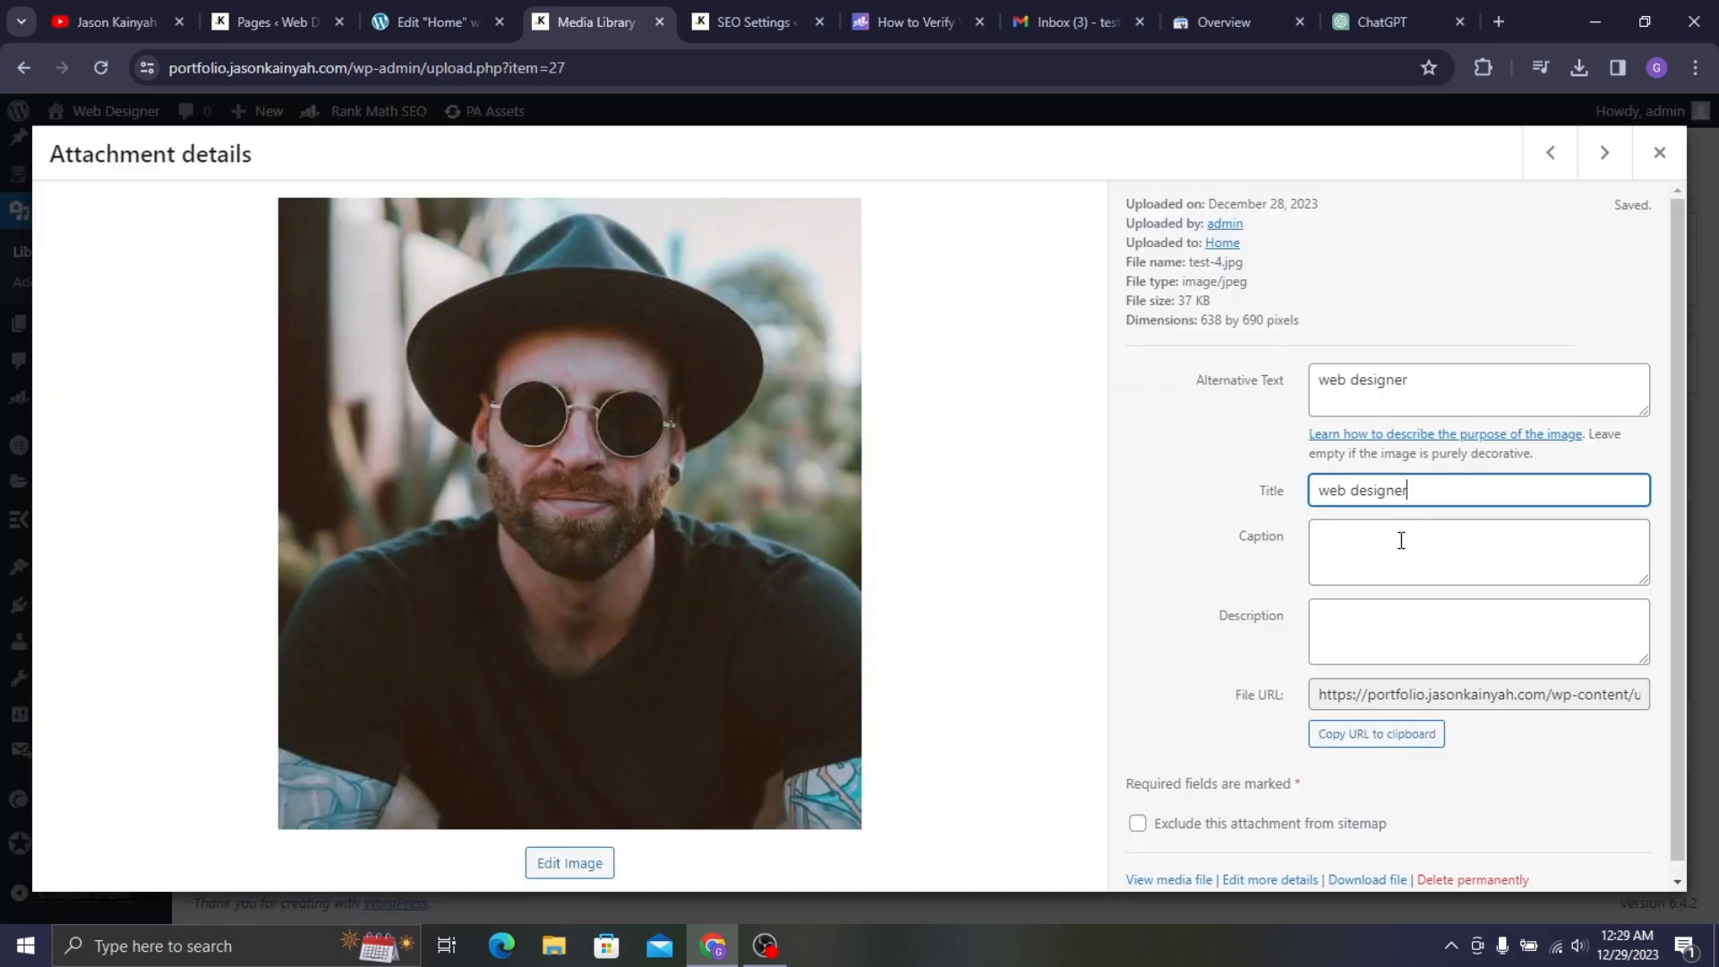
{"action": "left_click", "coordinate": [1416, 584]}
{"action": "type", "text": "web designer"}
{"action": "left_click", "coordinate": [1441, 626]}
{"action": "type", "text": "web designer"}
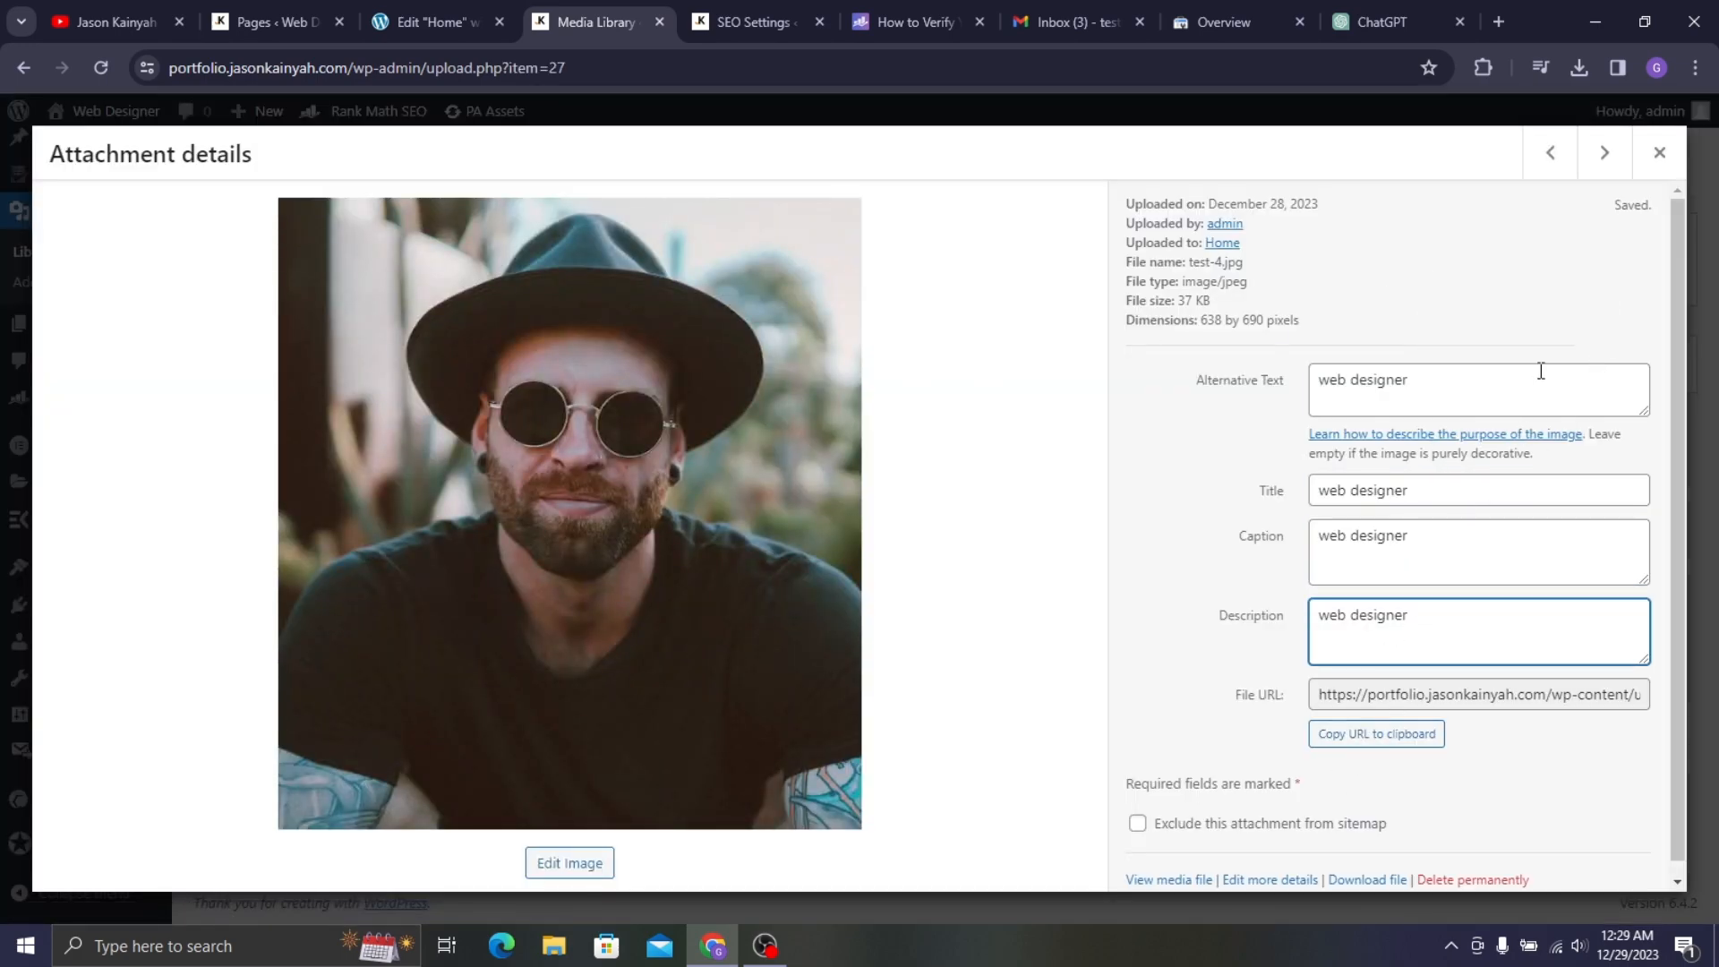
{"action": "left_click", "coordinate": [1657, 156]}
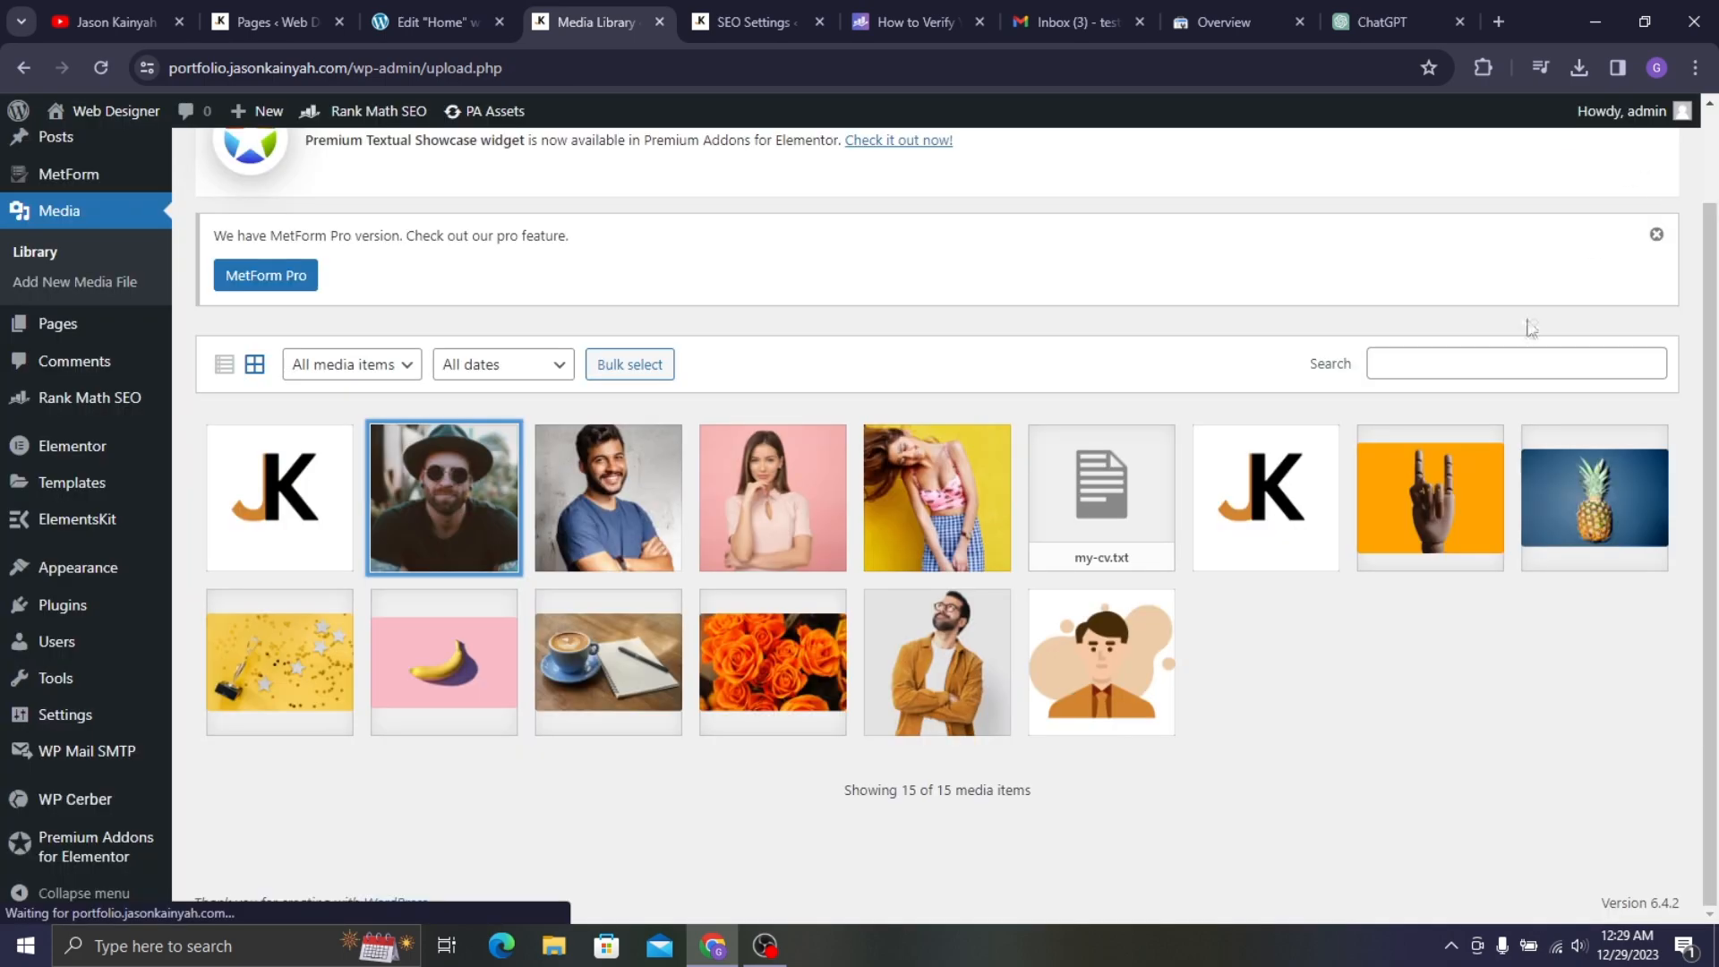
- Fill the cartoon portrait's alt text, title, caption and description with 'web designer'
{"action": "left_click", "coordinate": [1131, 676]}
{"action": "left_click", "coordinate": [1395, 391]}
{"action": "type", "text": "web designer"}
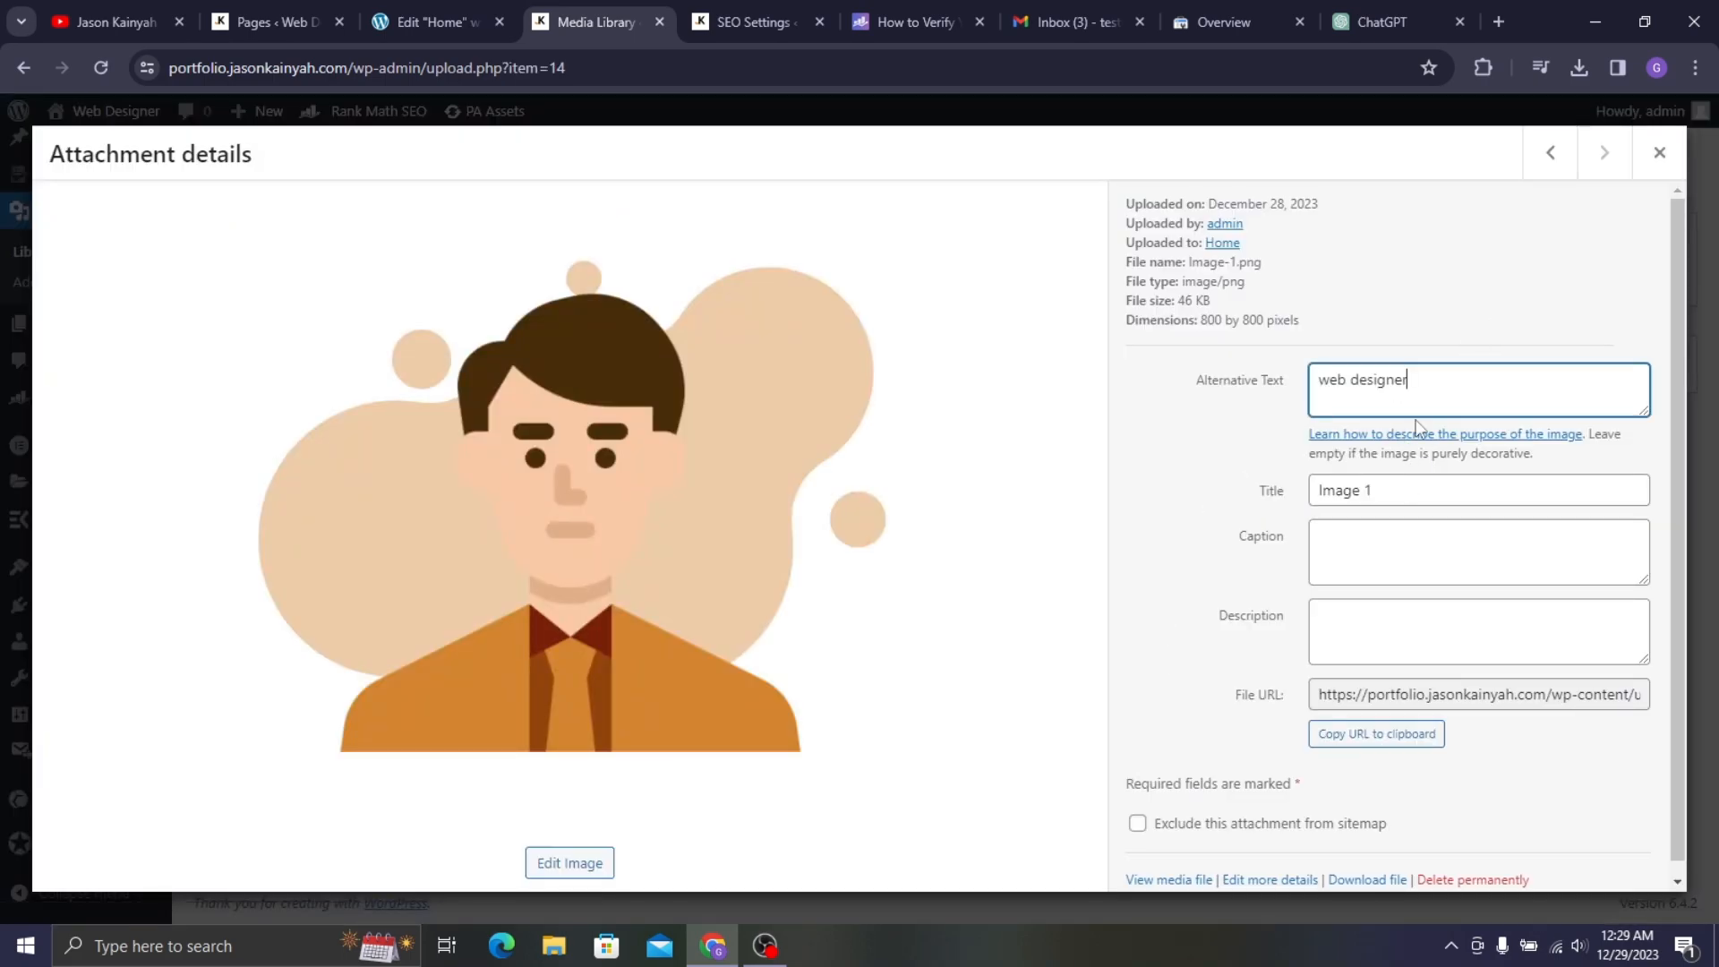
{"action": "triple_click", "coordinate": [1424, 494]}
{"action": "type", "text": "web designer"}
{"action": "left_click", "coordinate": [1404, 555]}
{"action": "type", "text": "web designer"}
{"action": "left_click", "coordinate": [1435, 633]}
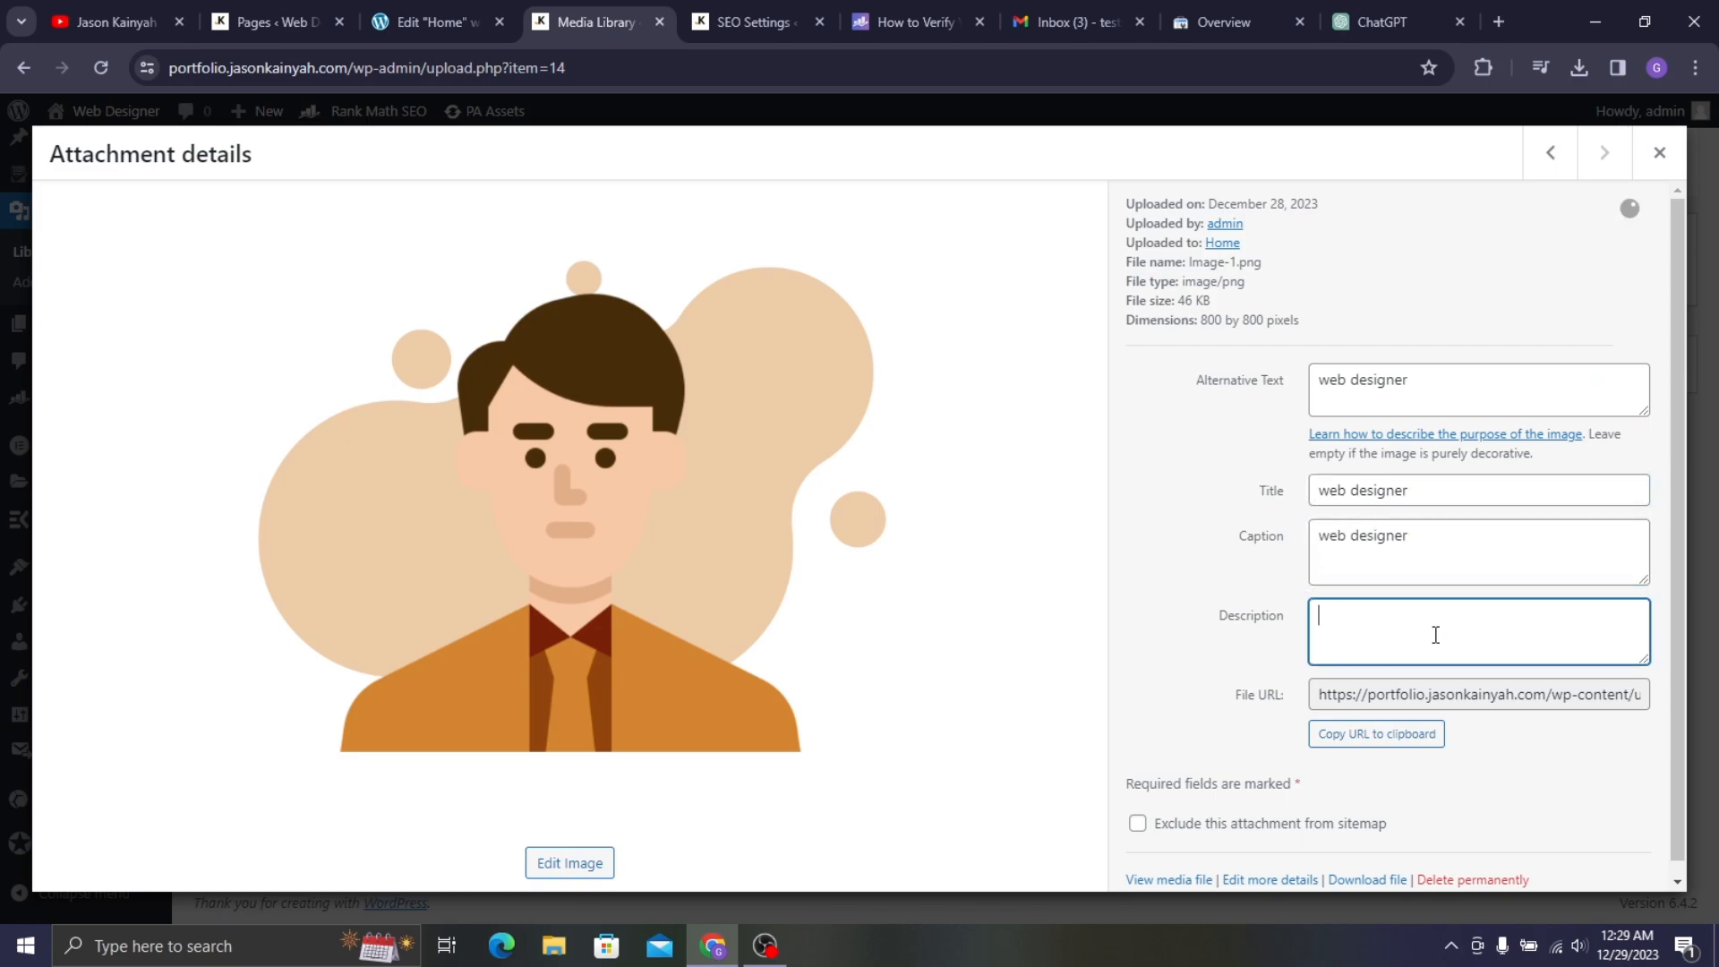
{"action": "type", "text": "web designer"}
{"action": "left_click", "coordinate": [1659, 152]}
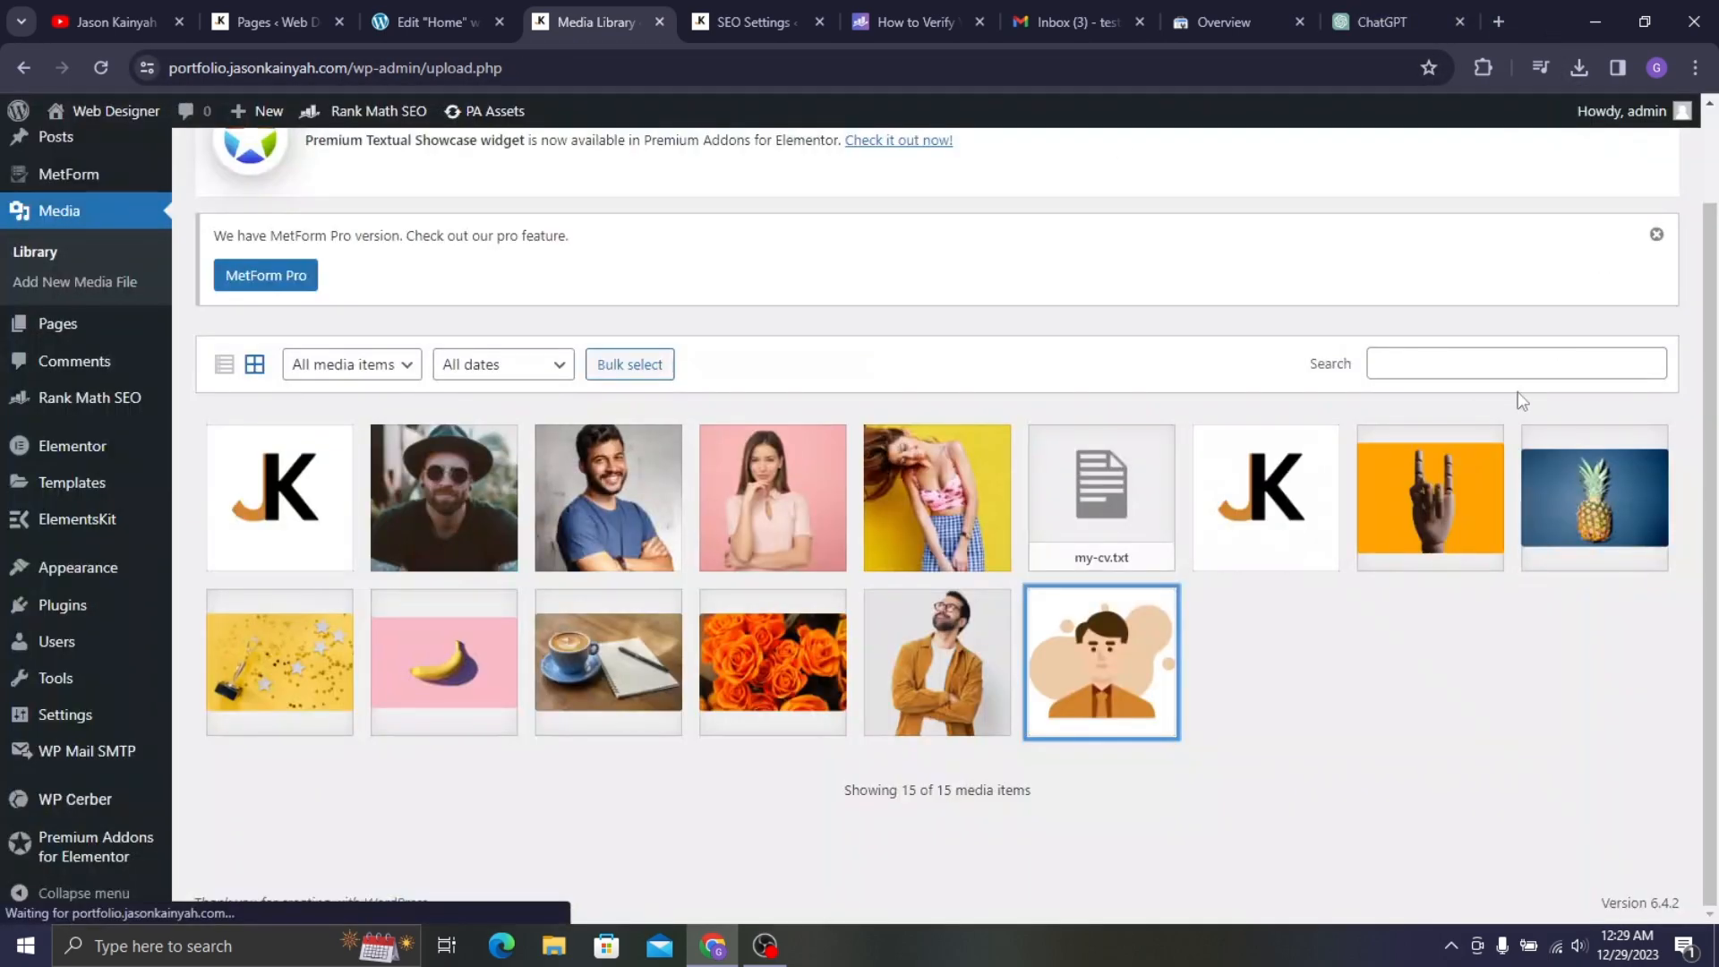
- Give the orange-jacket man photo 'web designer' as alt text, title, caption and description
{"action": "left_click", "coordinate": [992, 589]}
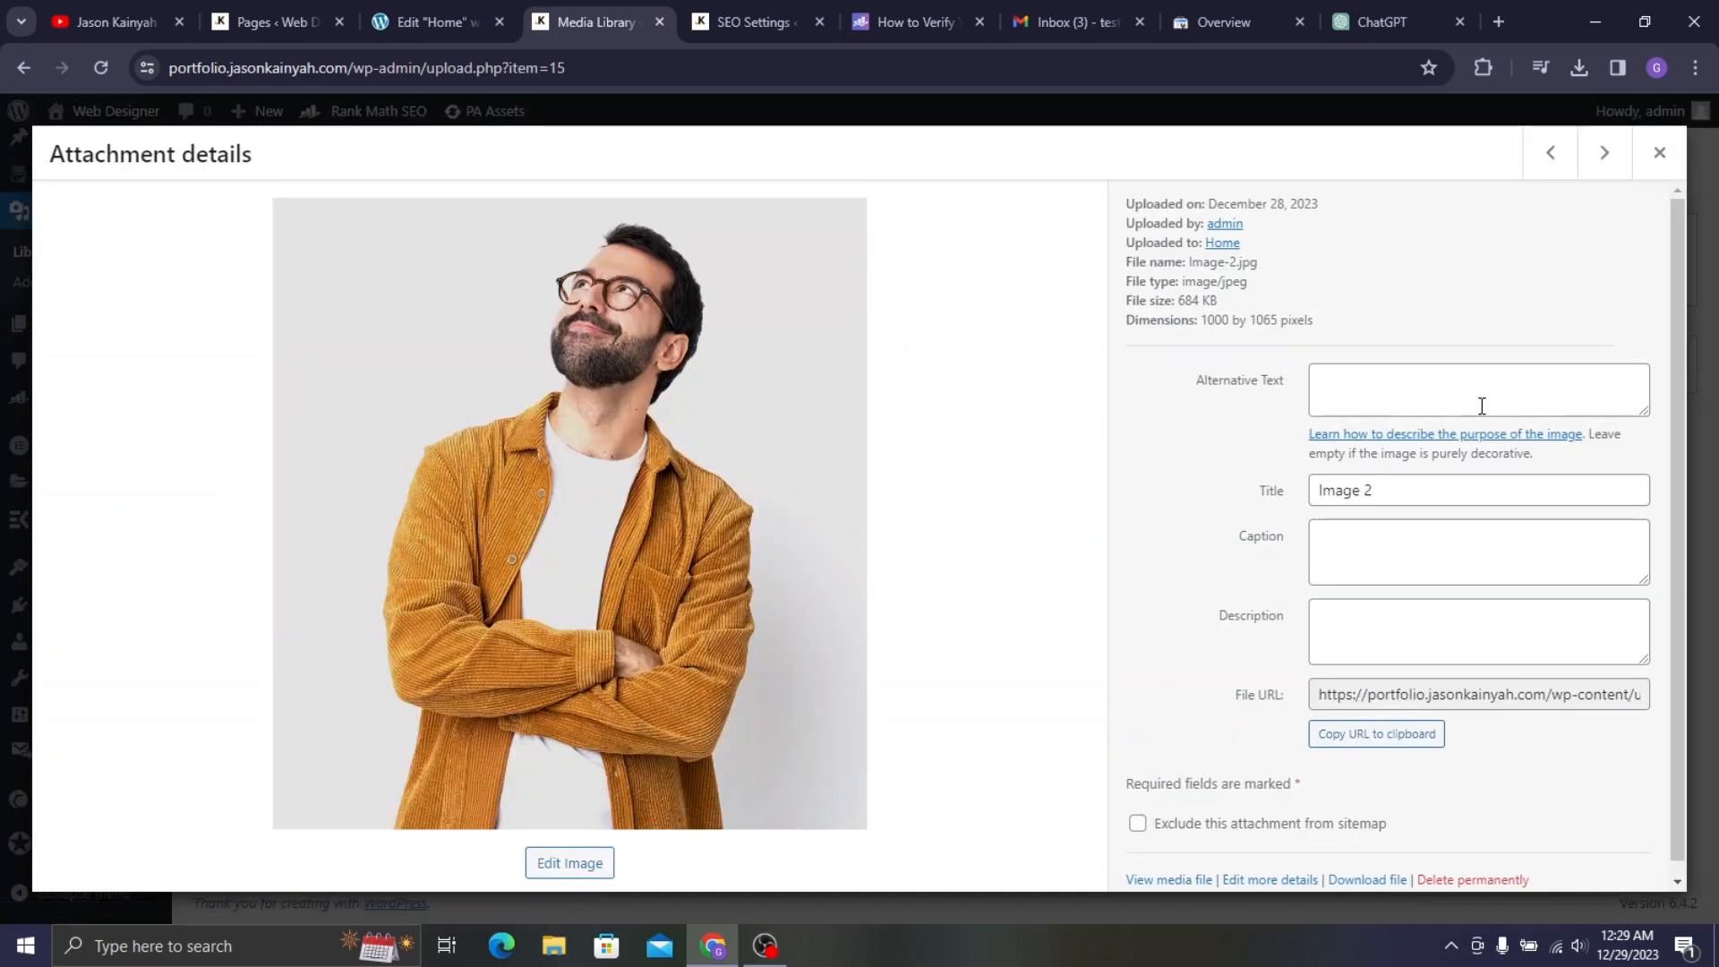
{"action": "left_click", "coordinate": [1482, 401]}
{"action": "type", "text": "web designer"}
{"action": "left_click", "coordinate": [1508, 487]}
{"action": "key", "text": "ctrl+a"}
{"action": "type", "text": "web designer"}
{"action": "left_click", "coordinate": [1516, 549]}
{"action": "type", "text": "web designer"}
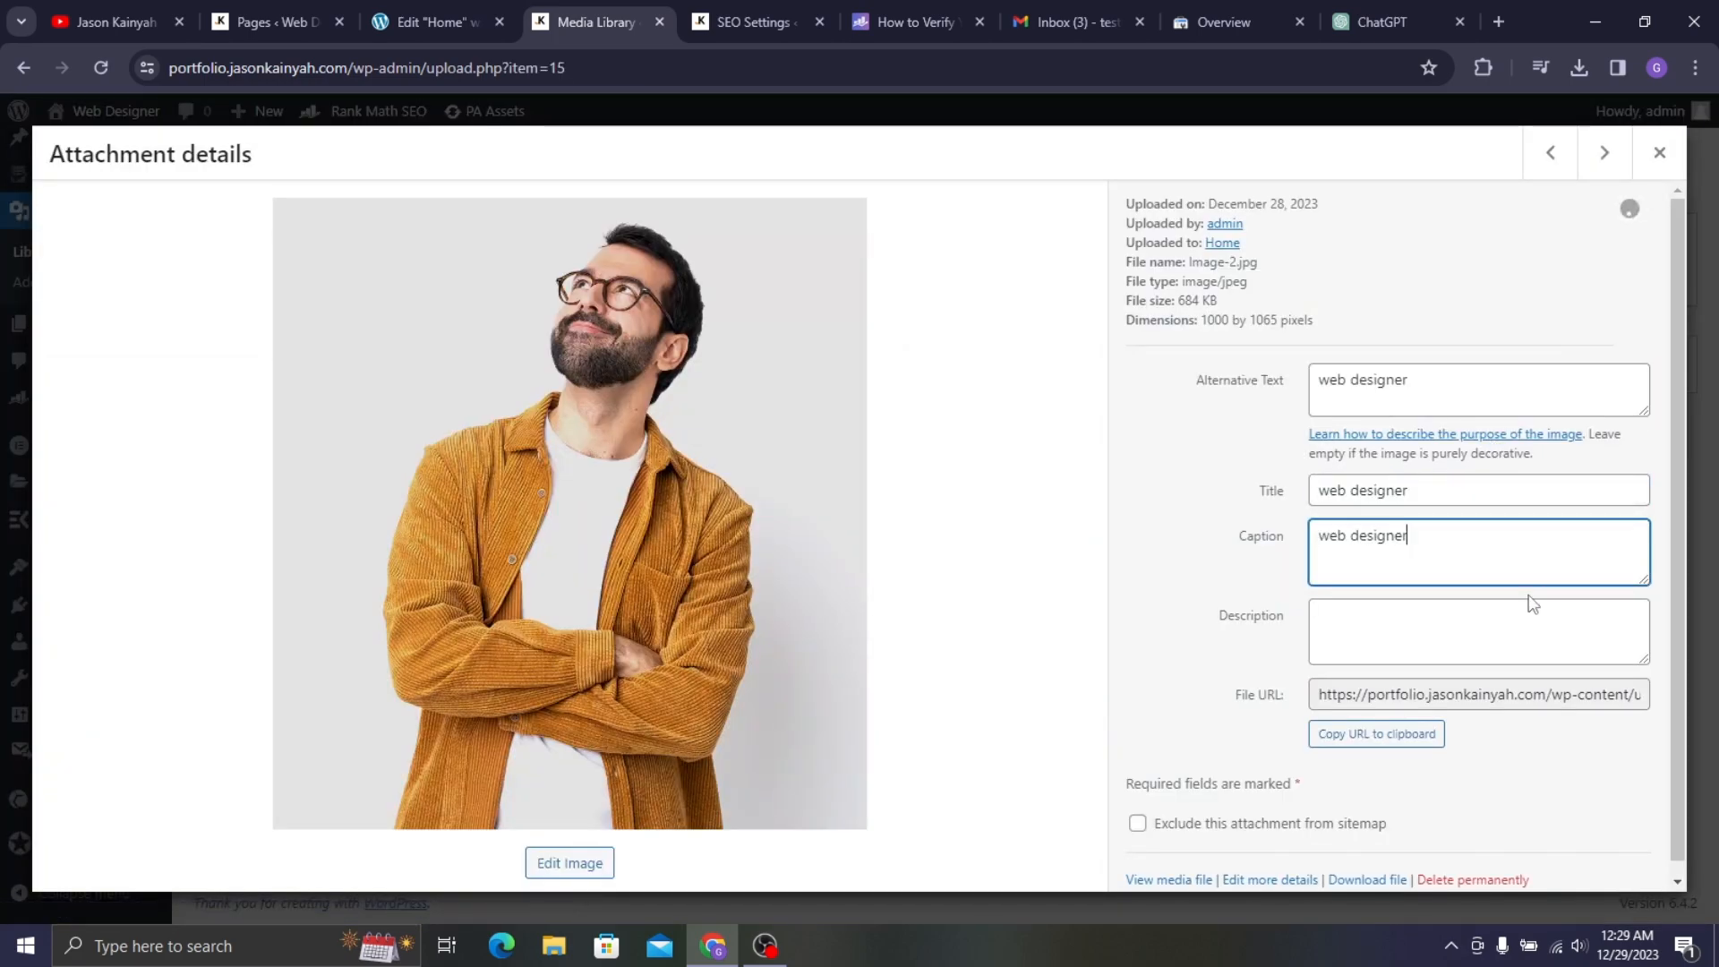
{"action": "left_click", "coordinate": [1527, 607]}
{"action": "type", "text": "web designer"}
{"action": "left_click", "coordinate": [1659, 152]}
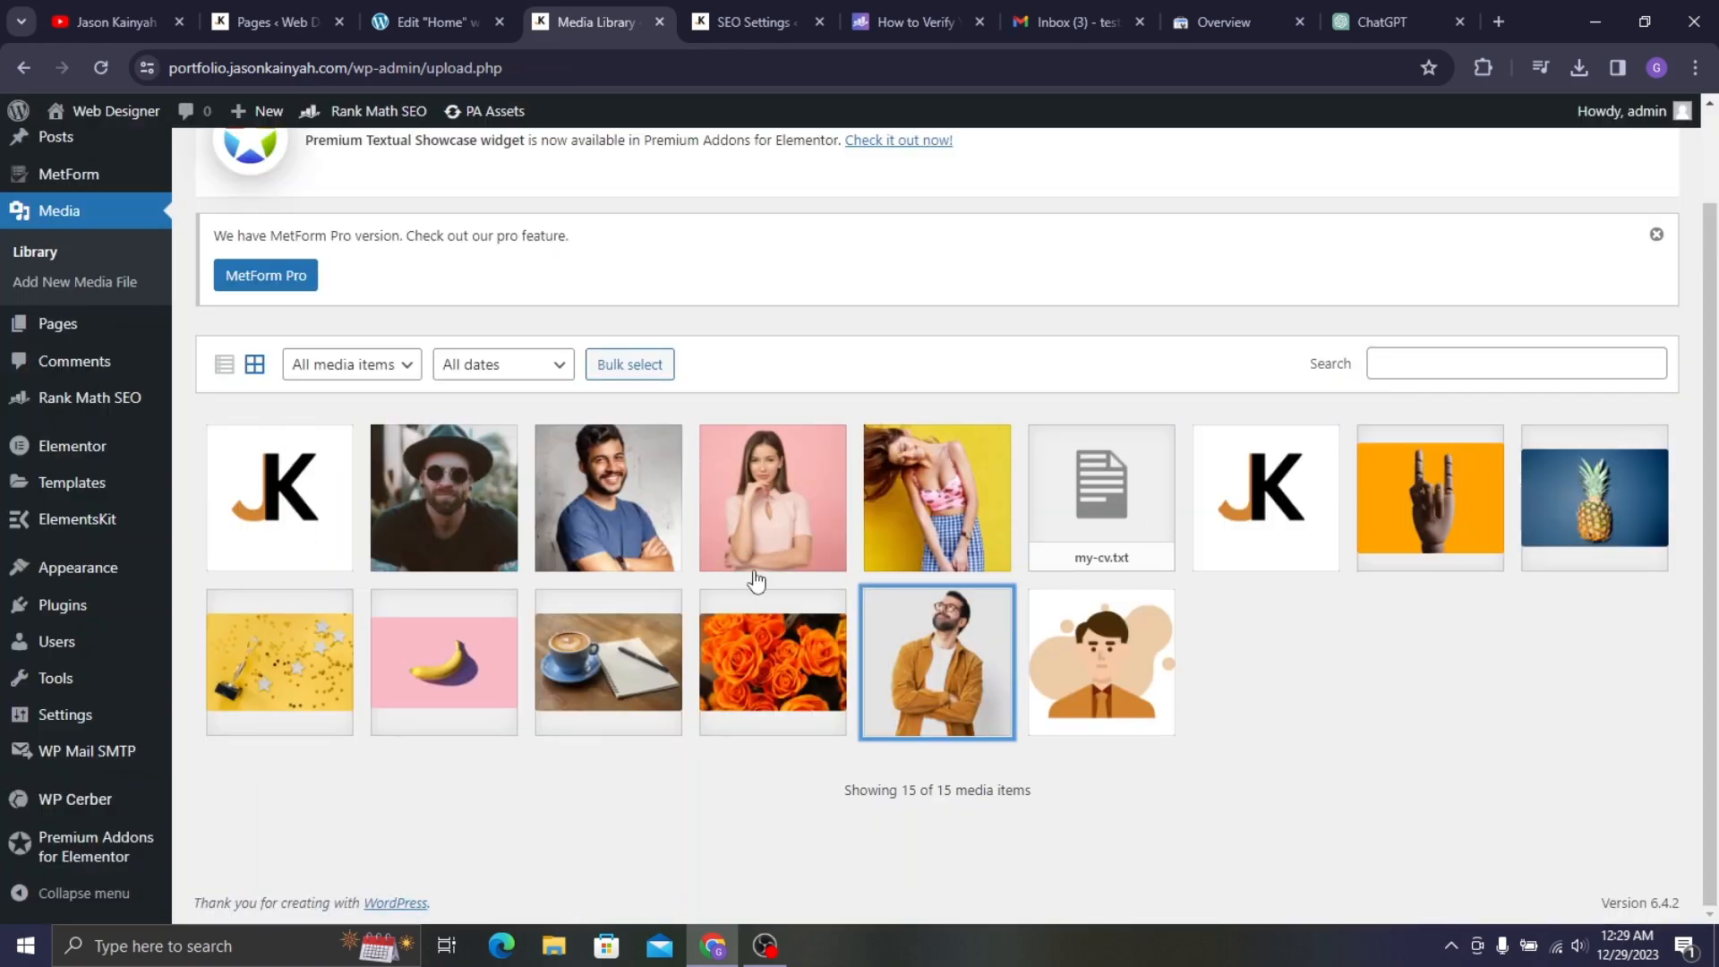
- Set the coffee cup photo's alt text, title, caption and description to 'web designer'
{"action": "left_click", "coordinate": [625, 639]}
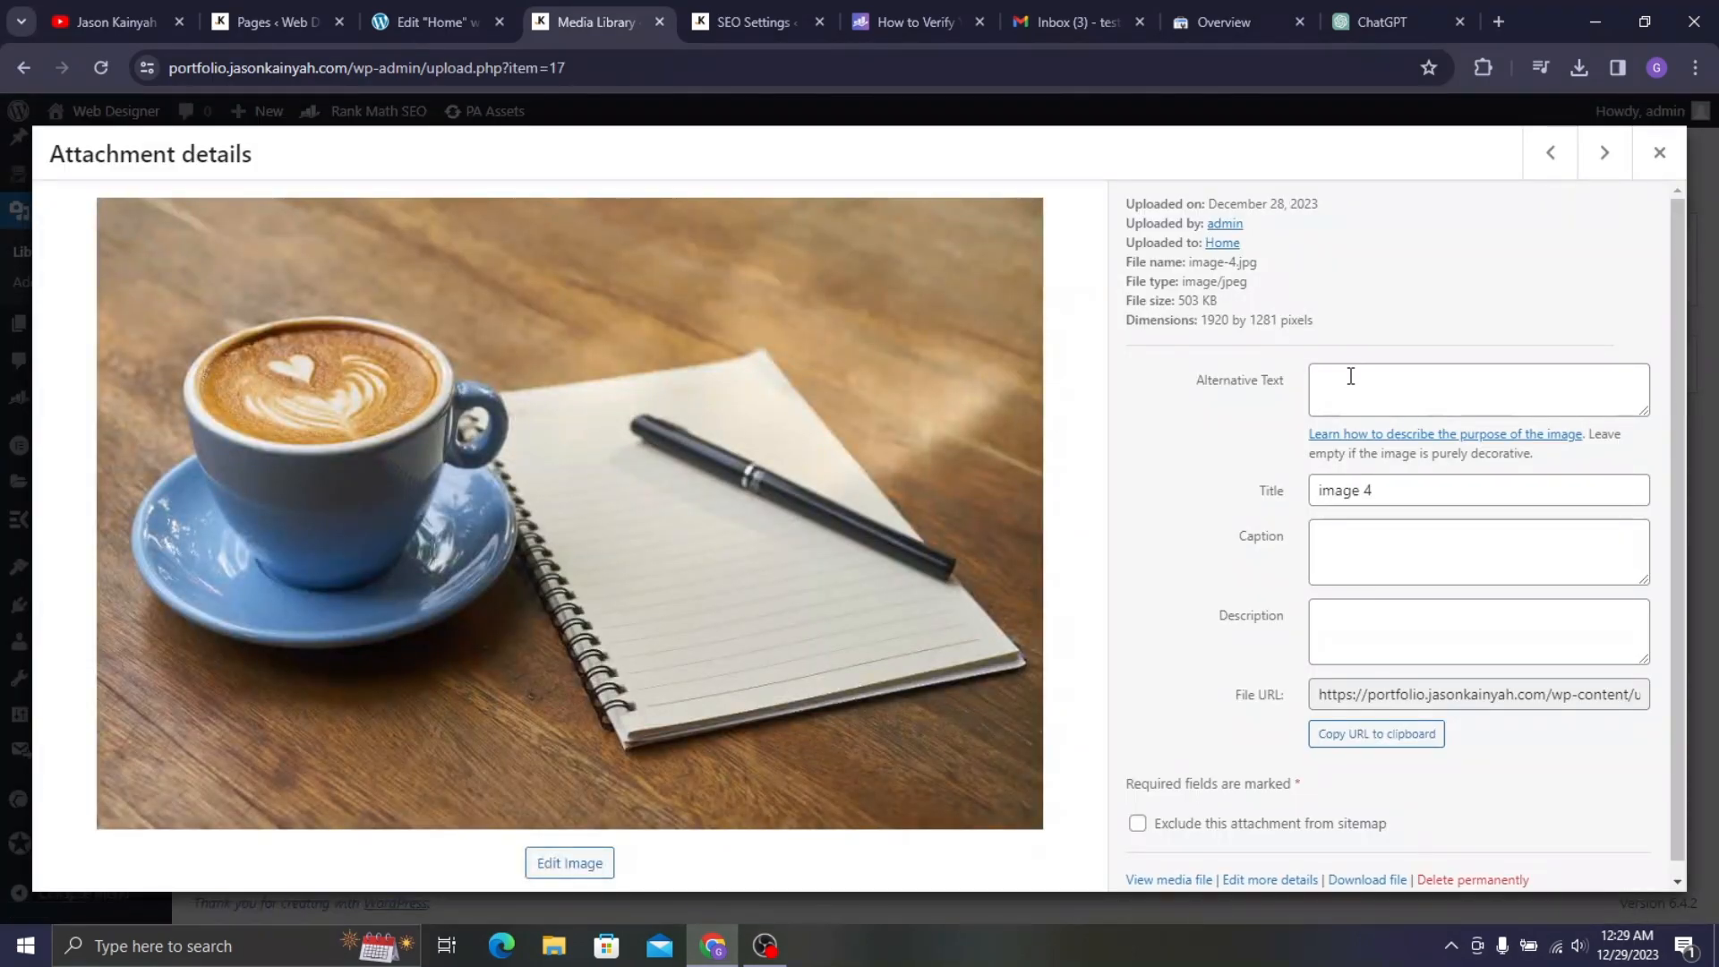
{"action": "left_click", "coordinate": [1350, 381]}
{"action": "type", "text": "web designer"}
{"action": "left_click", "coordinate": [1387, 490]}
{"action": "key", "text": "ctrl+a"}
{"action": "type", "text": "web designer"}
{"action": "left_click", "coordinate": [1388, 537]}
{"action": "type", "text": "web designer"}
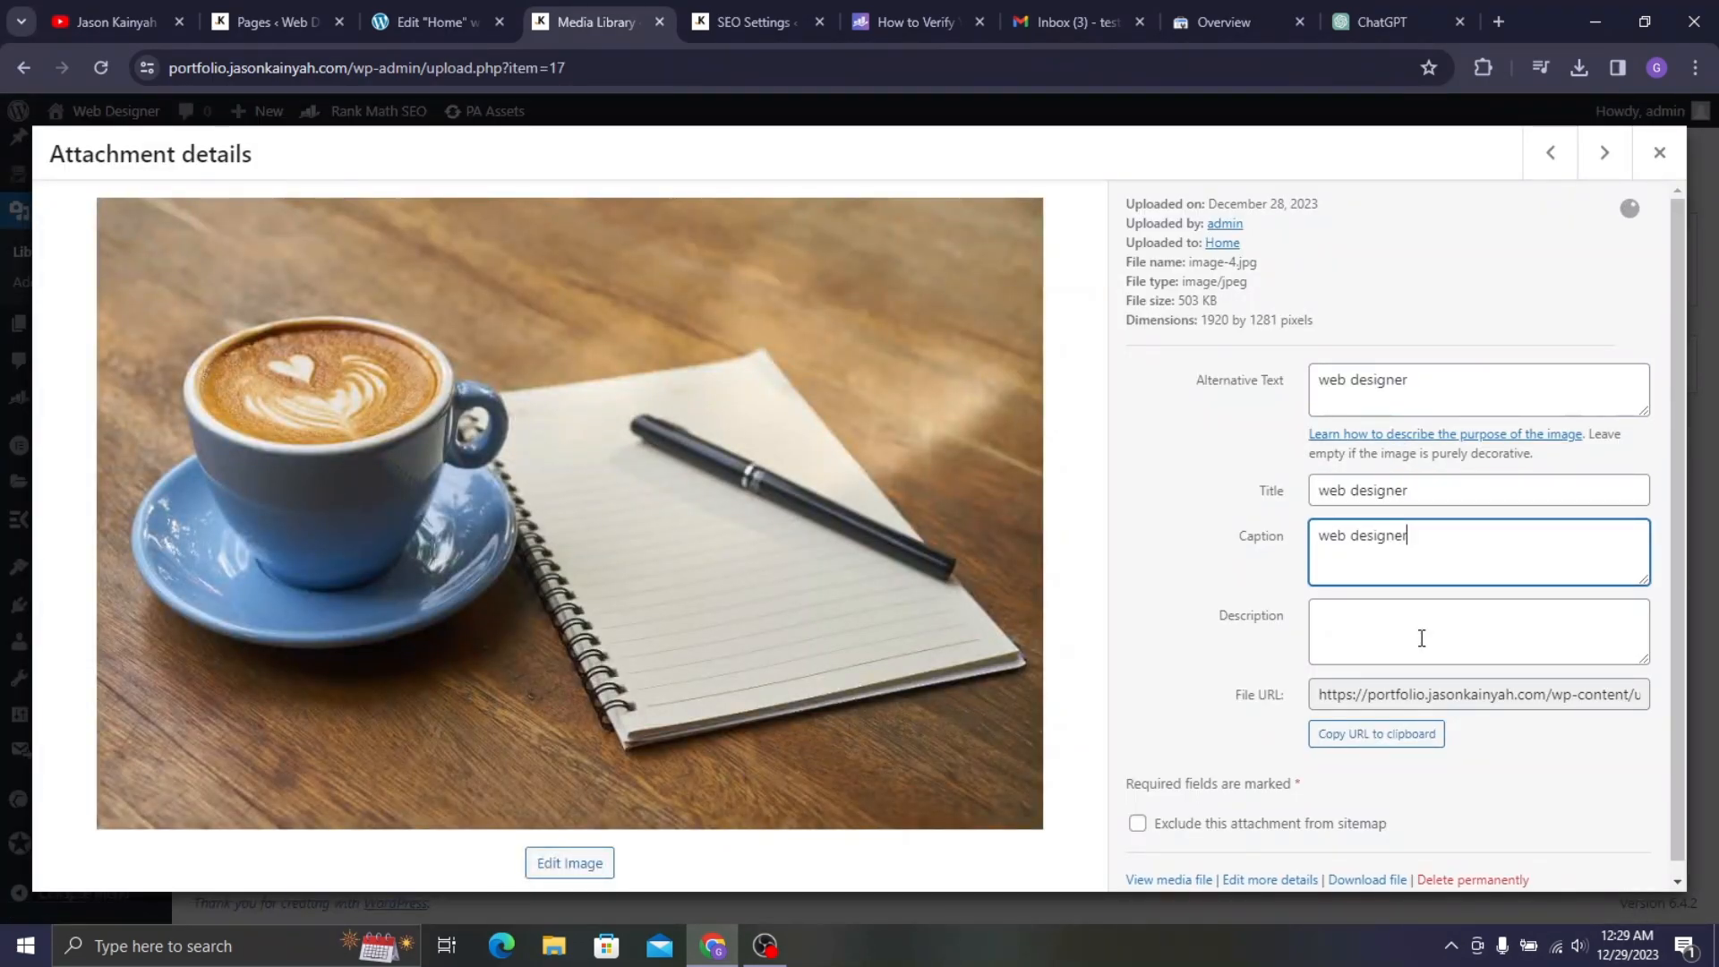
{"action": "left_click", "coordinate": [1420, 627]}
{"action": "type", "text": "web designer"}
{"action": "left_click", "coordinate": [1659, 152]}
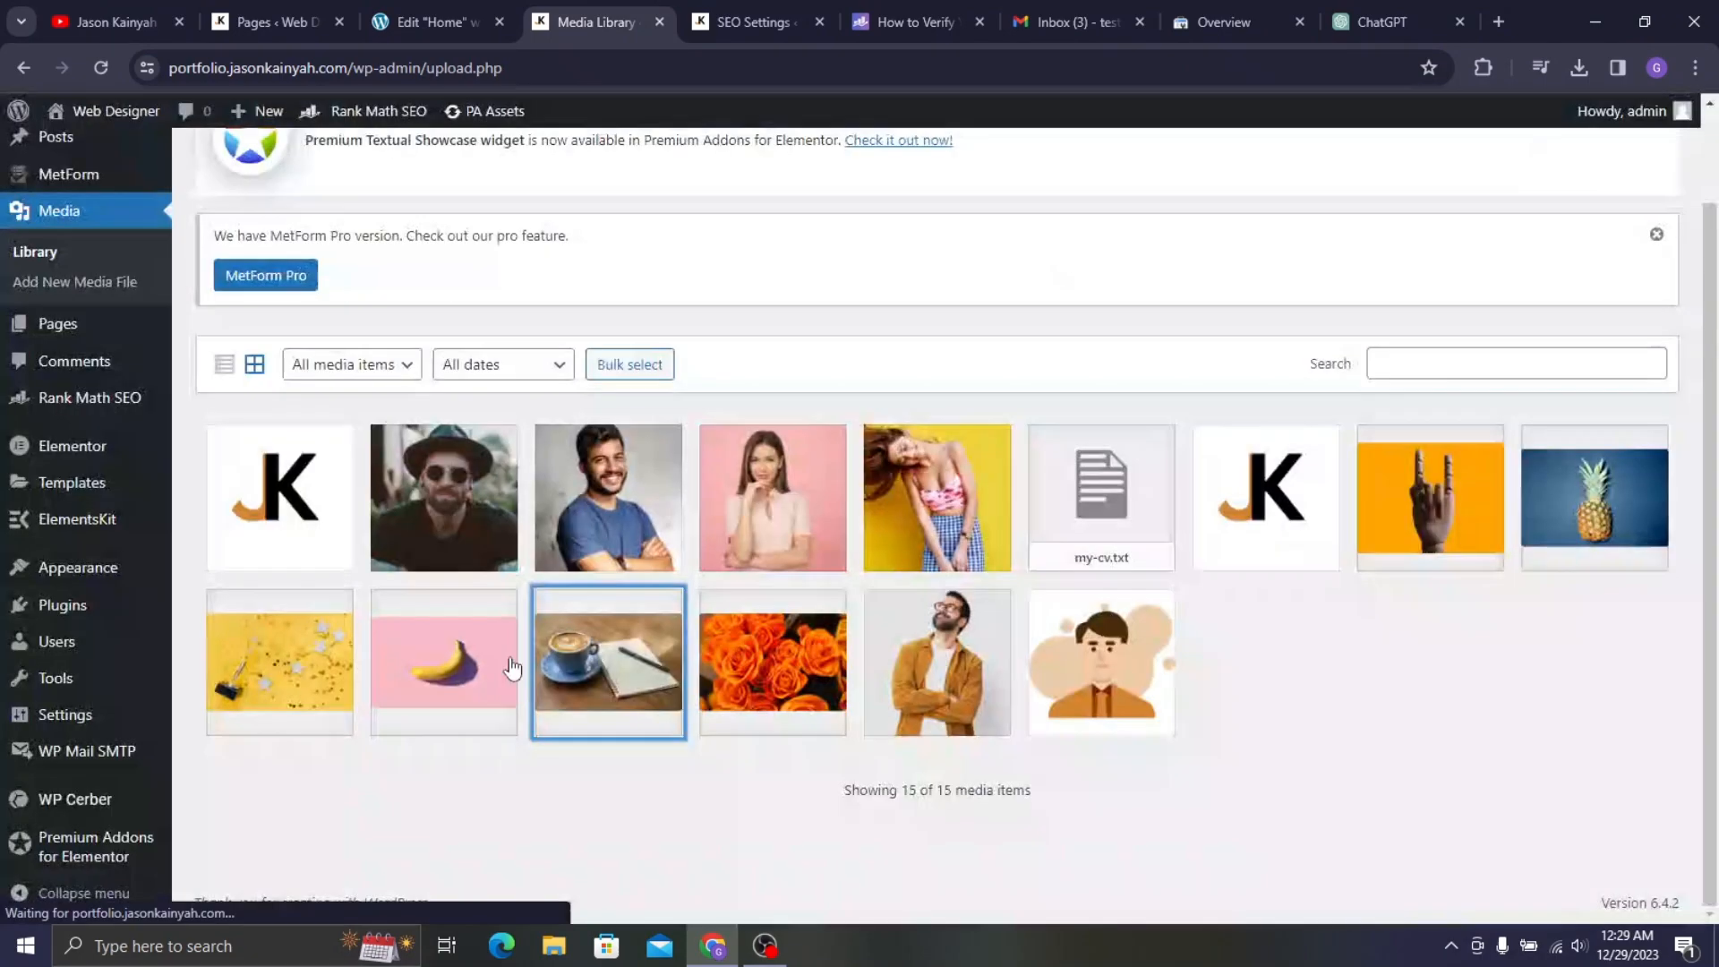
- Give the banana photo 'web designer' alt text, title, caption and description
{"action": "left_click", "coordinate": [392, 691]}
{"action": "left_click", "coordinate": [1369, 408]}
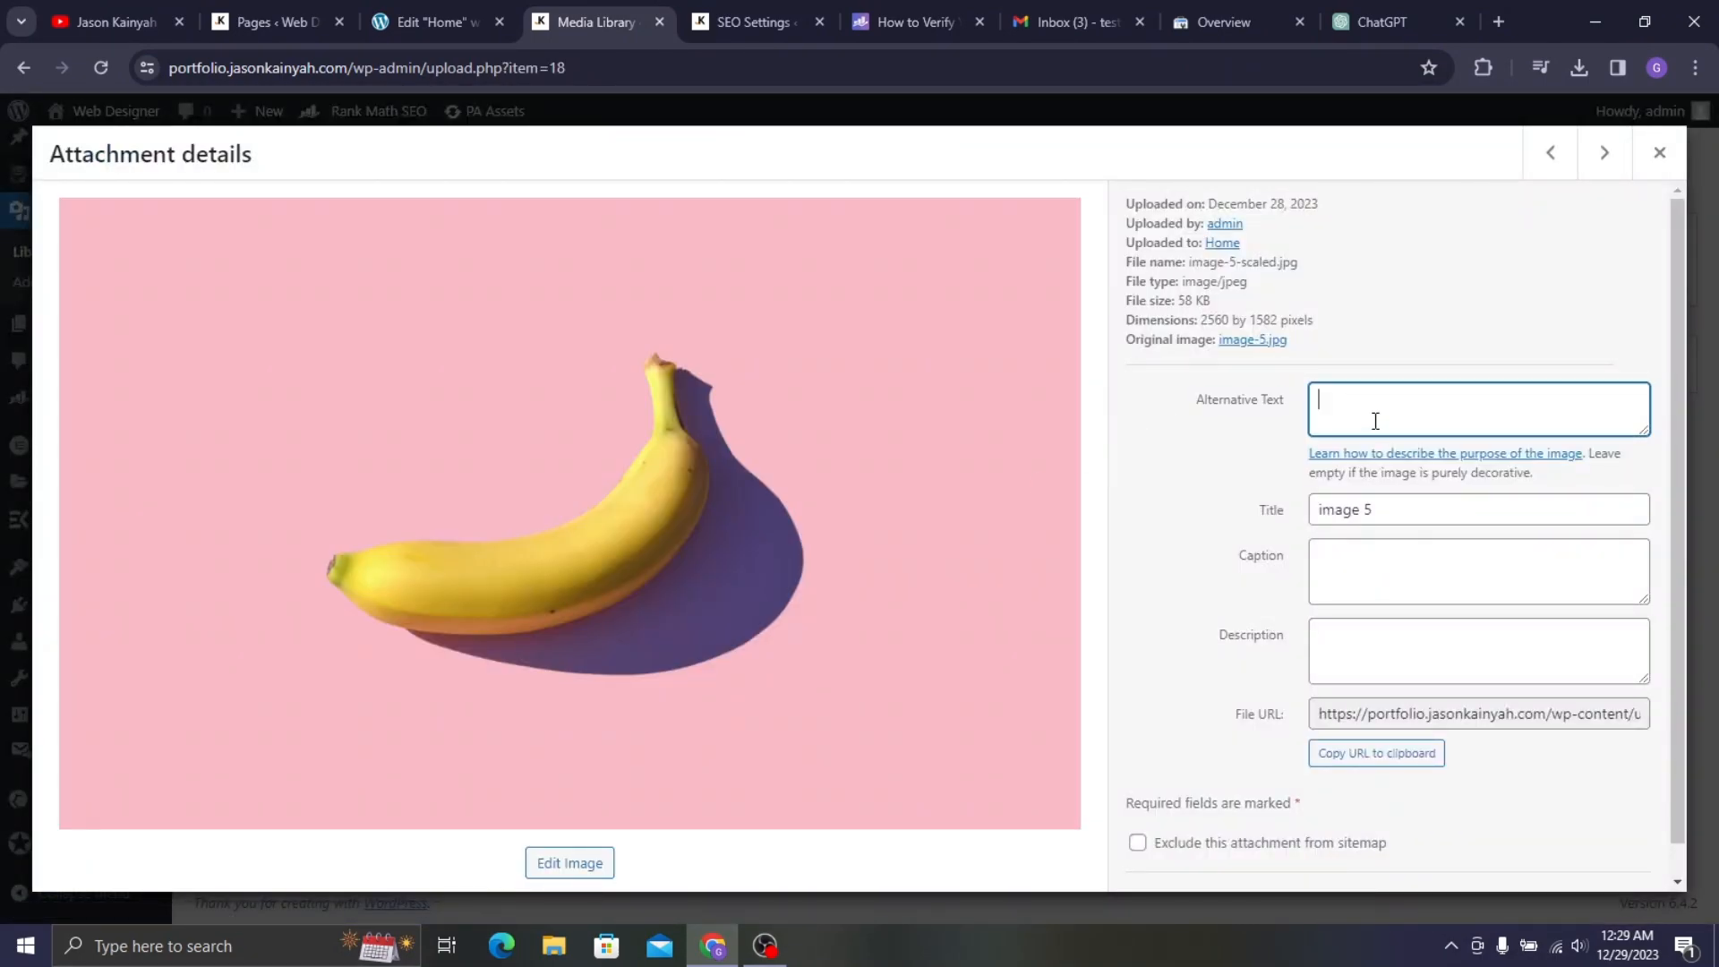
{"action": "type", "text": "web designer"}
{"action": "left_click", "coordinate": [1370, 498]}
{"action": "key", "text": "ctrl+a"}
{"action": "type", "text": "web designer"}
{"action": "left_click", "coordinate": [1381, 552]}
{"action": "type", "text": "web designer"}
{"action": "left_click", "coordinate": [1393, 644]}
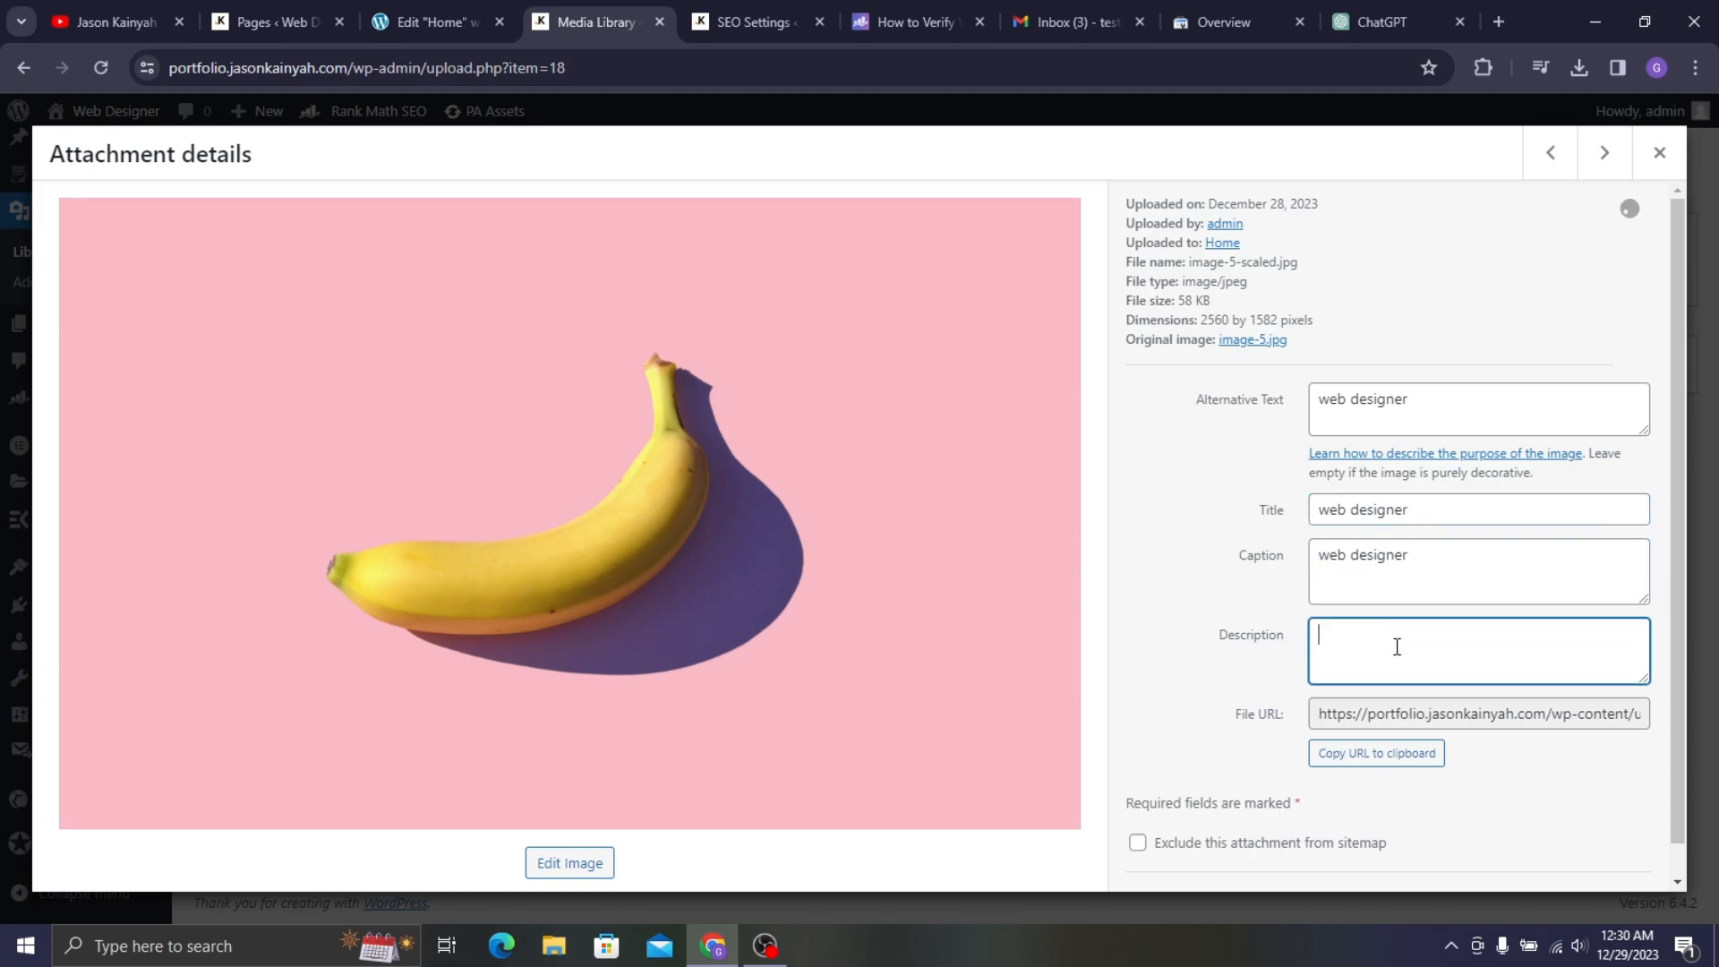
{"action": "type", "text": "web designer"}
{"action": "scroll", "coordinate": [1477, 501], "scroll_direction": "down", "scroll_amount": 1}
{"action": "left_click", "coordinate": [1659, 152]}
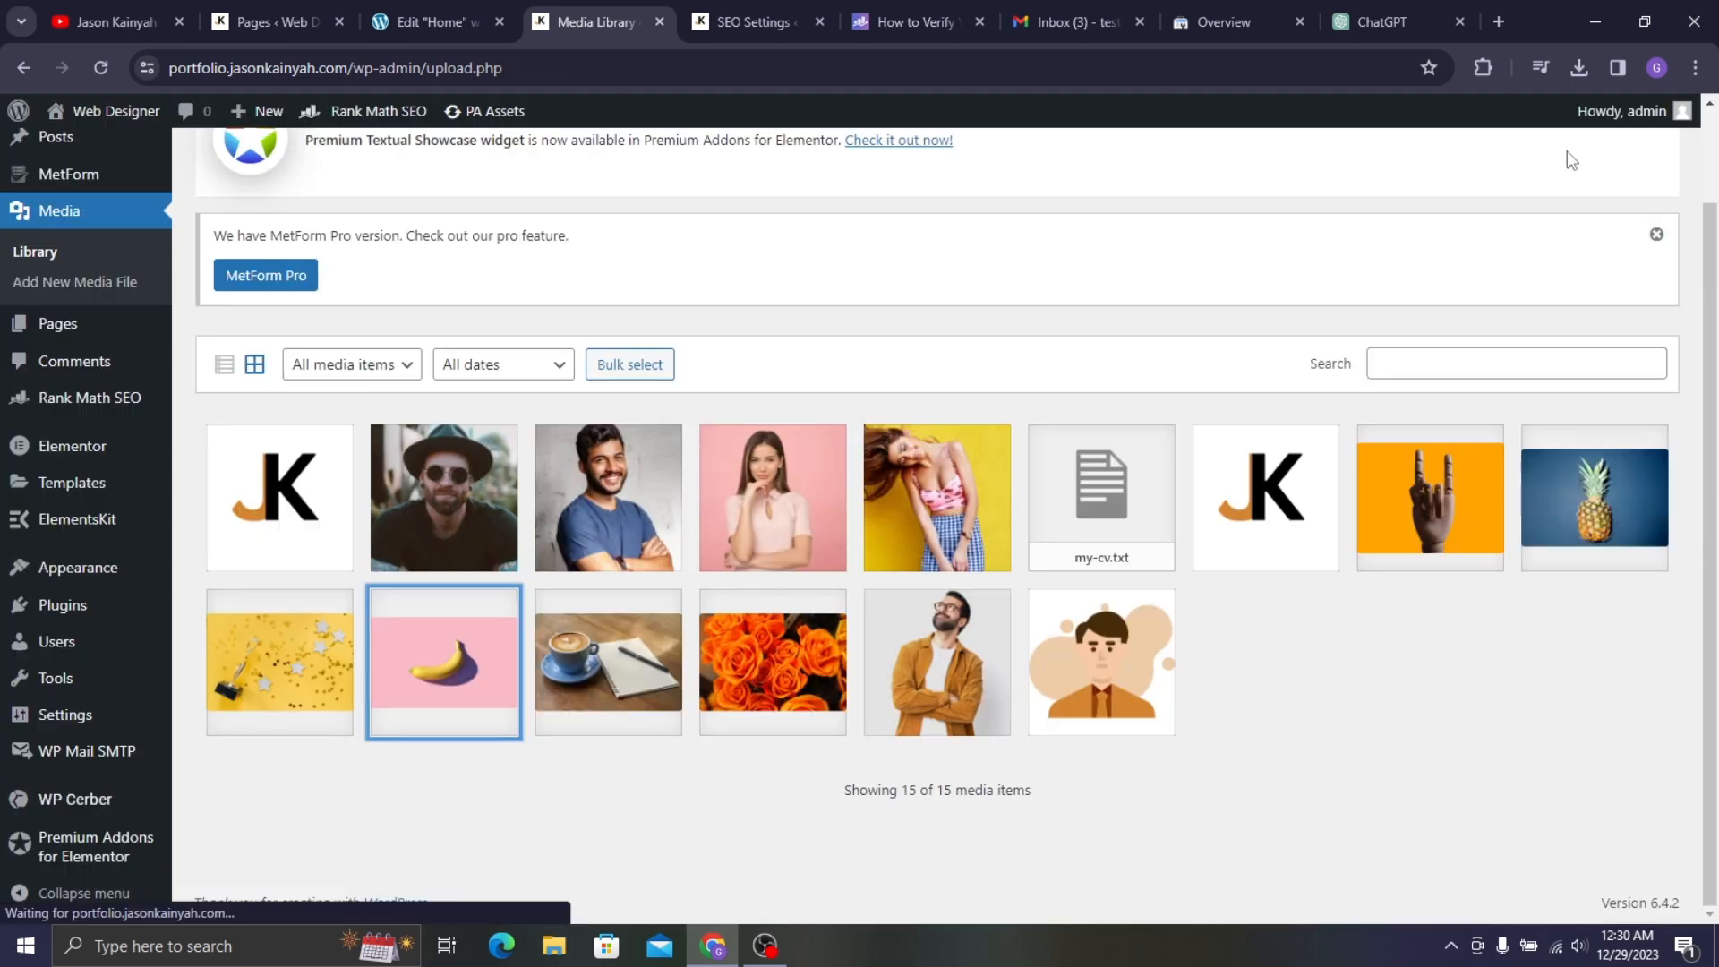
- Back in the Home page editor, update the page and review Rank Math's 86/100 checks
{"action": "left_click", "coordinate": [438, 19]}
{"action": "scroll", "coordinate": [186, 287], "scroll_direction": "up", "scroll_amount": 5}
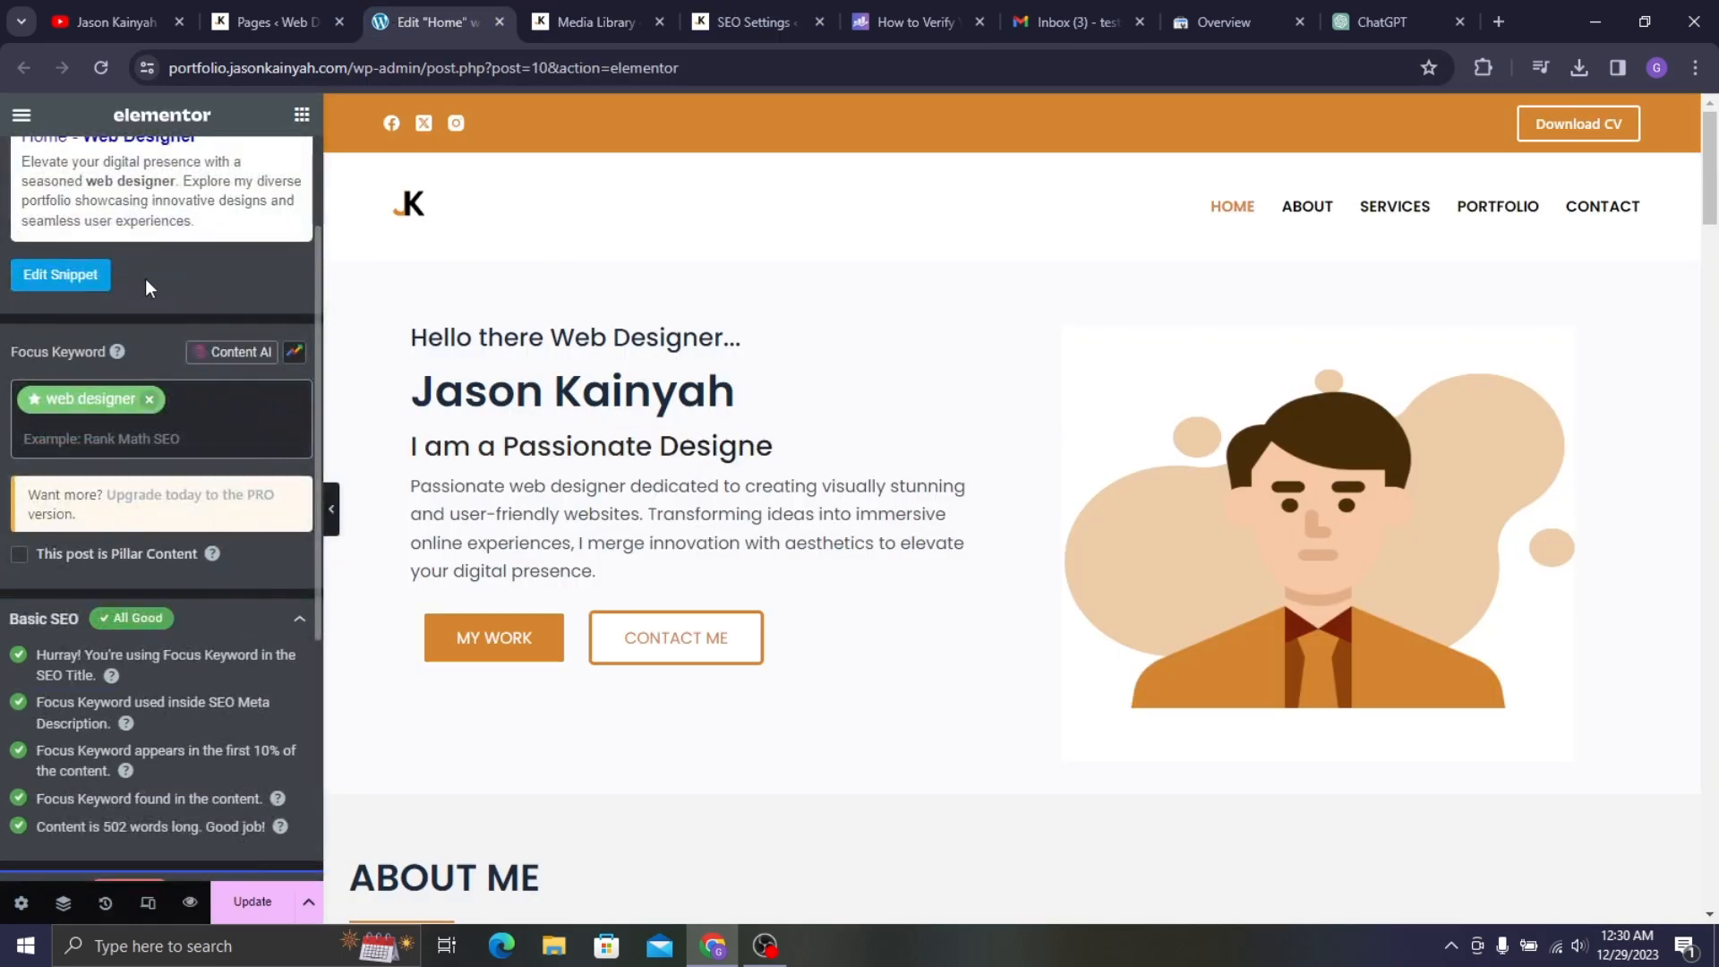
{"action": "scroll", "coordinate": [148, 280], "scroll_direction": "down", "scroll_amount": 5}
{"action": "scroll", "coordinate": [143, 344], "scroll_direction": "up", "scroll_amount": 5}
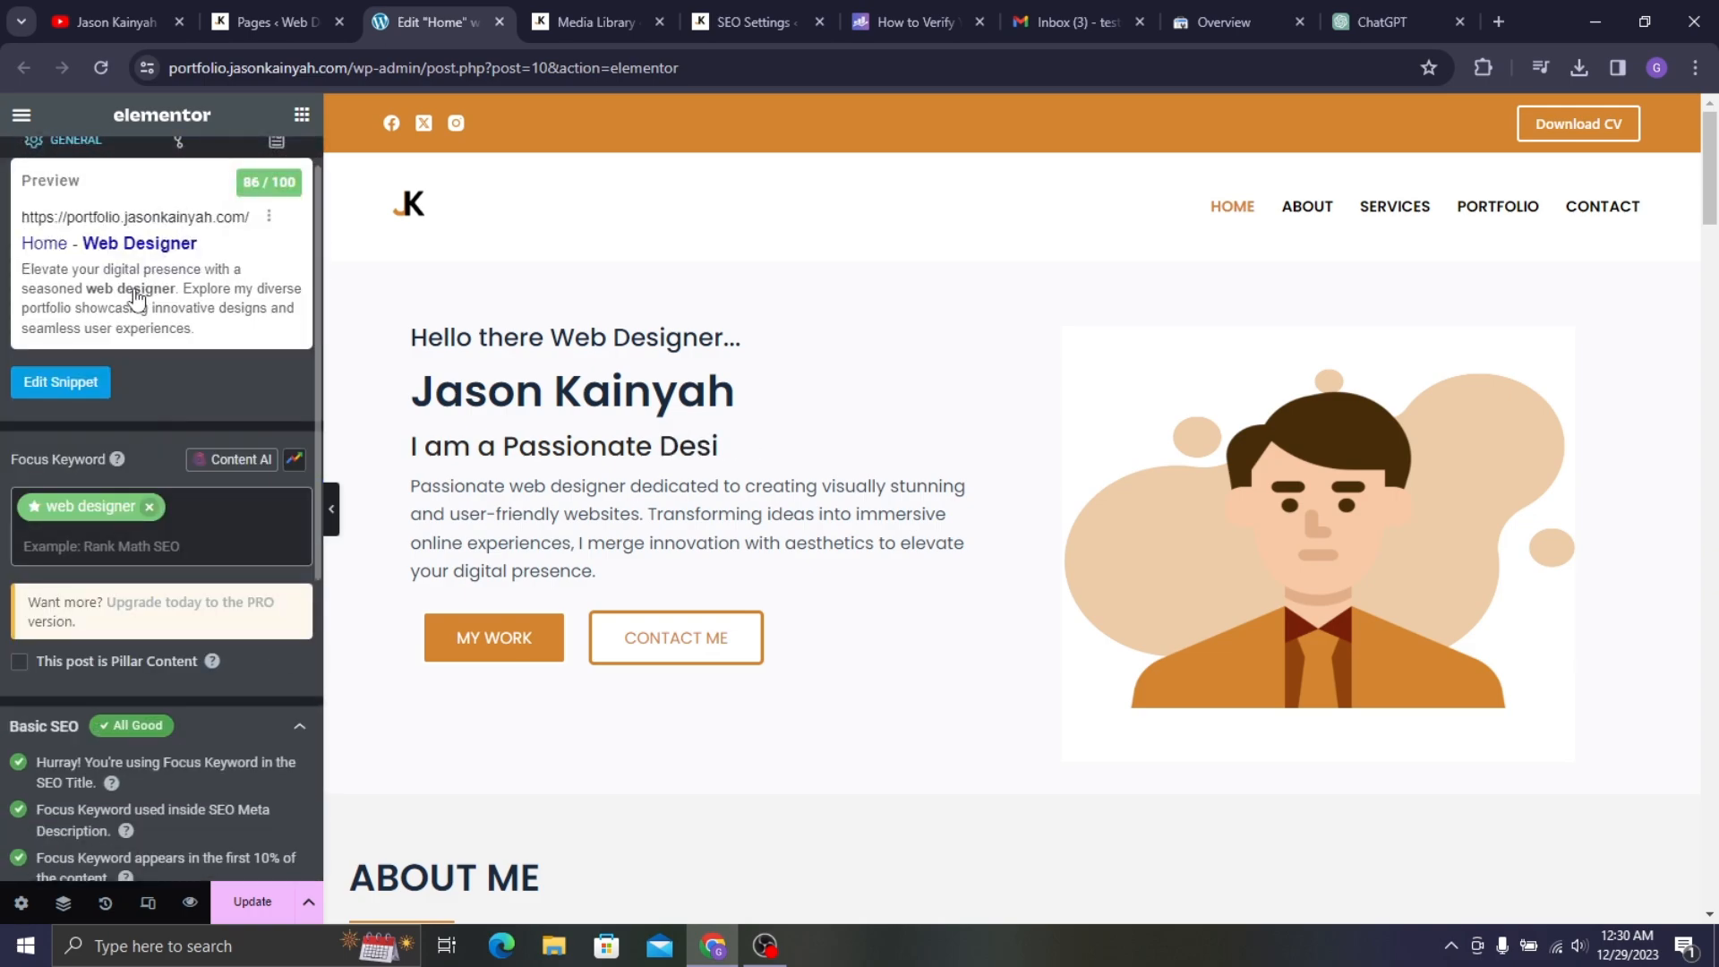
{"action": "scroll", "coordinate": [224, 457], "scroll_direction": "down", "scroll_amount": 4}
{"action": "scroll", "coordinate": [224, 459], "scroll_direction": "down", "scroll_amount": 2}
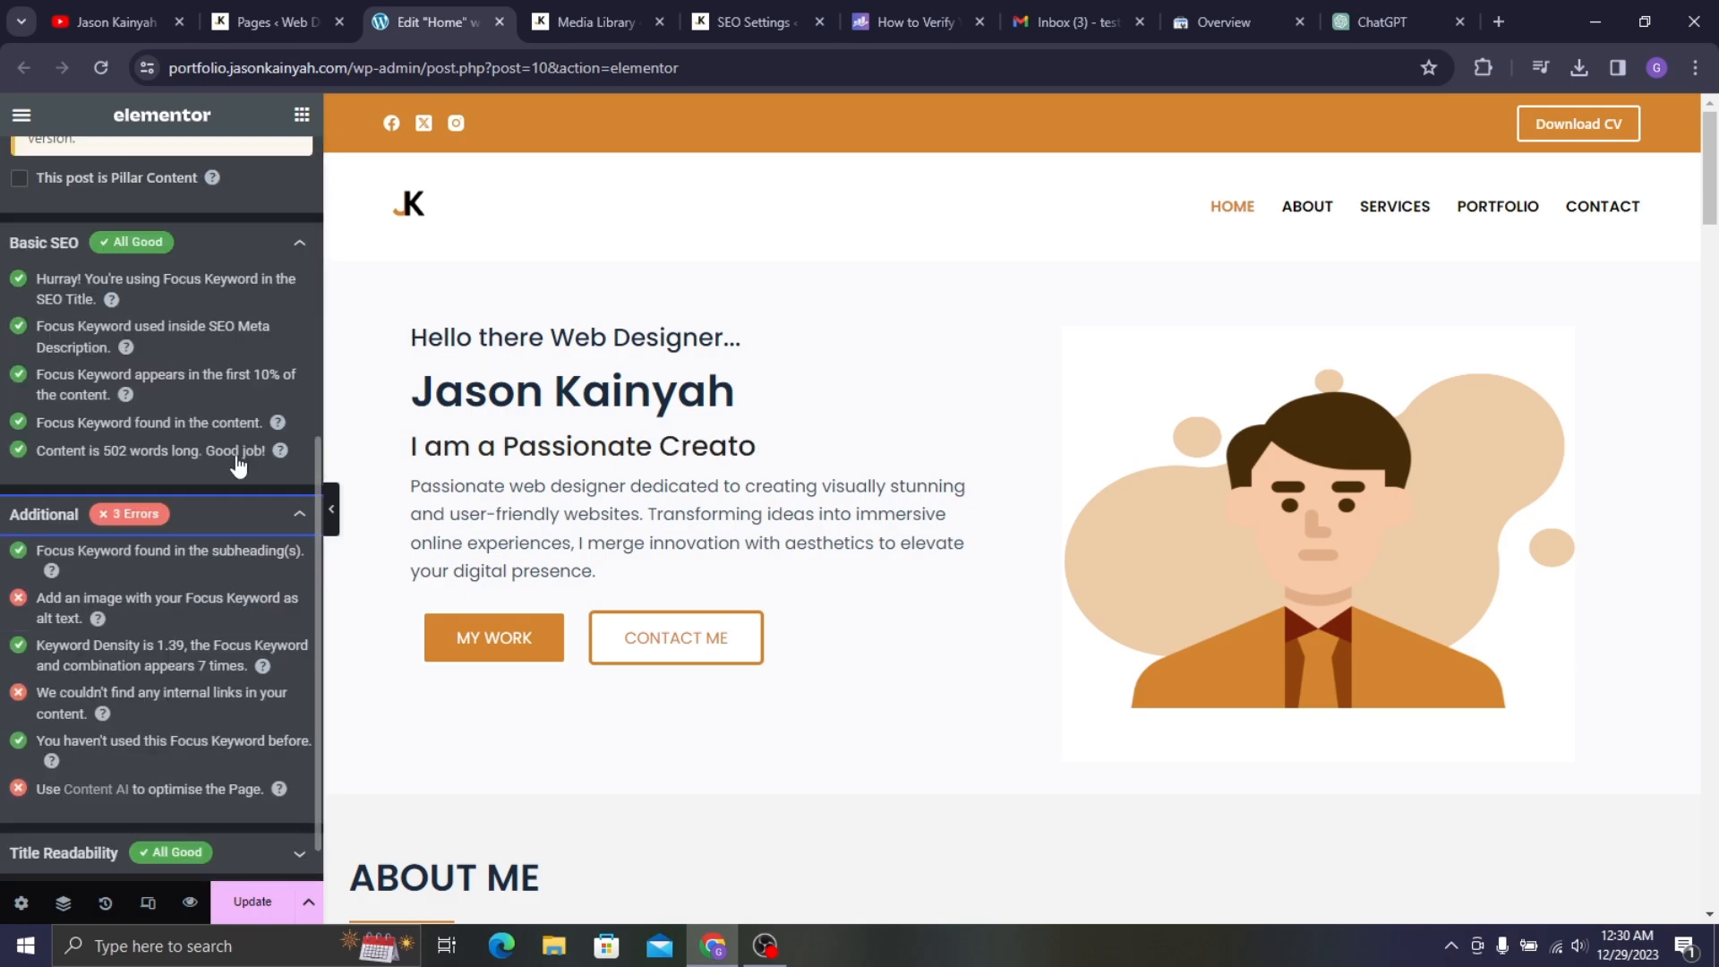
{"action": "scroll", "coordinate": [116, 367], "scroll_direction": "up", "scroll_amount": 5}
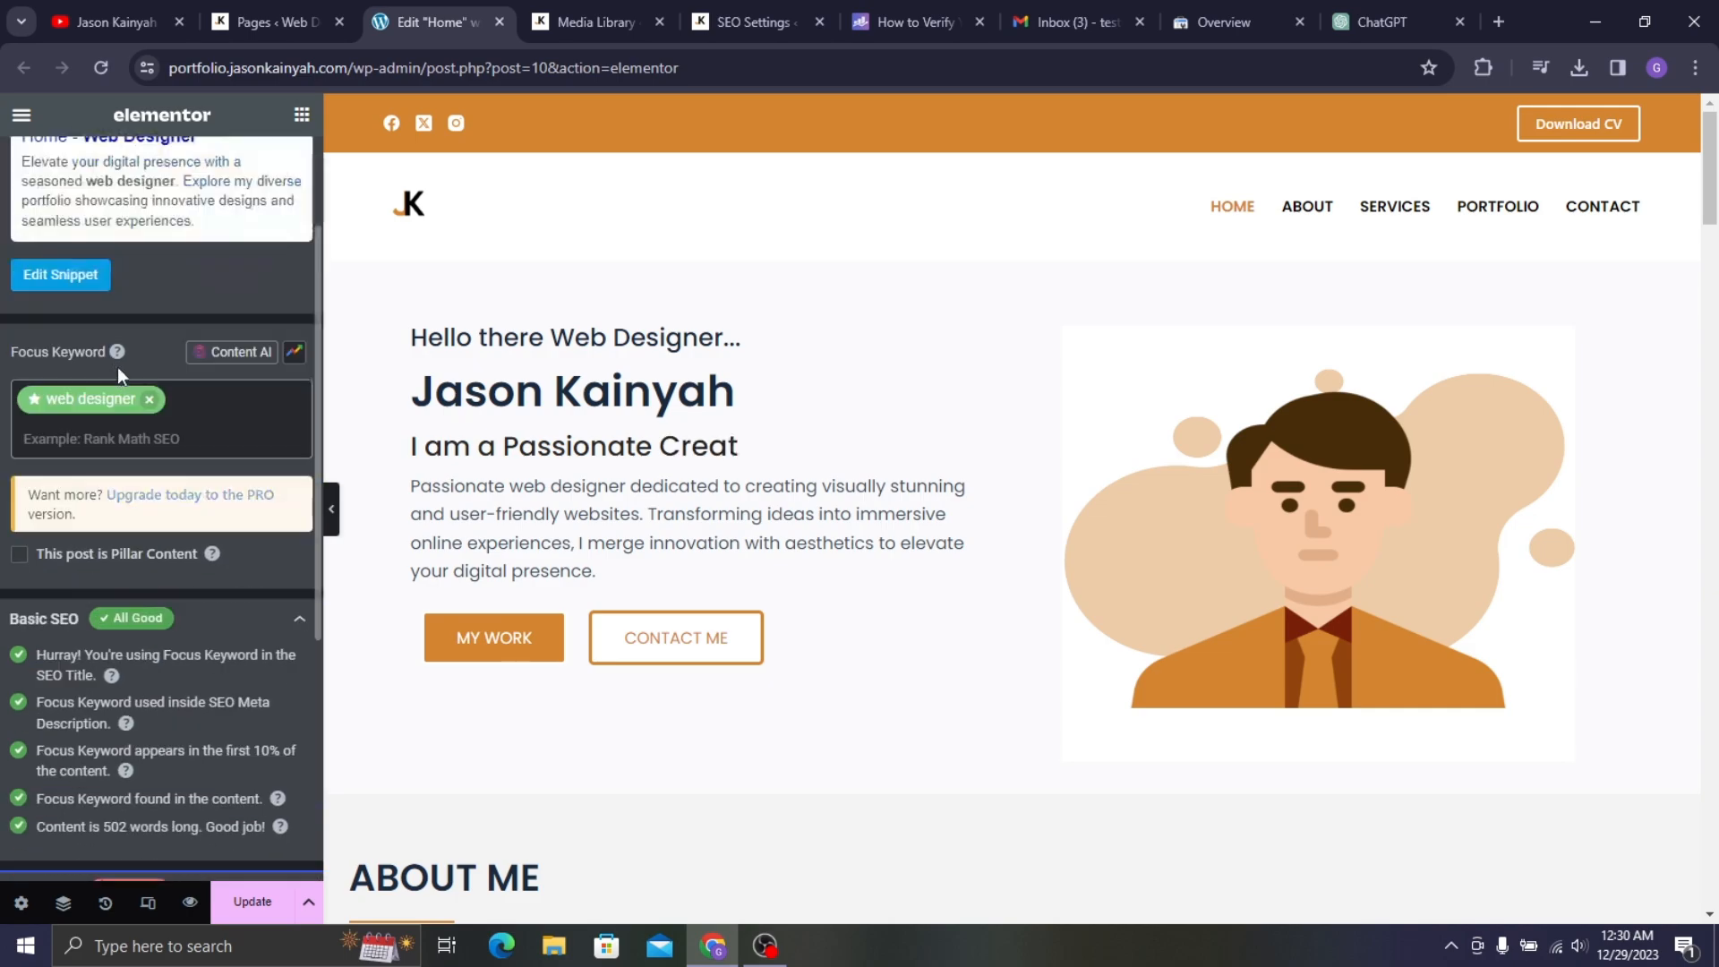
{"action": "left_click", "coordinate": [251, 902]}
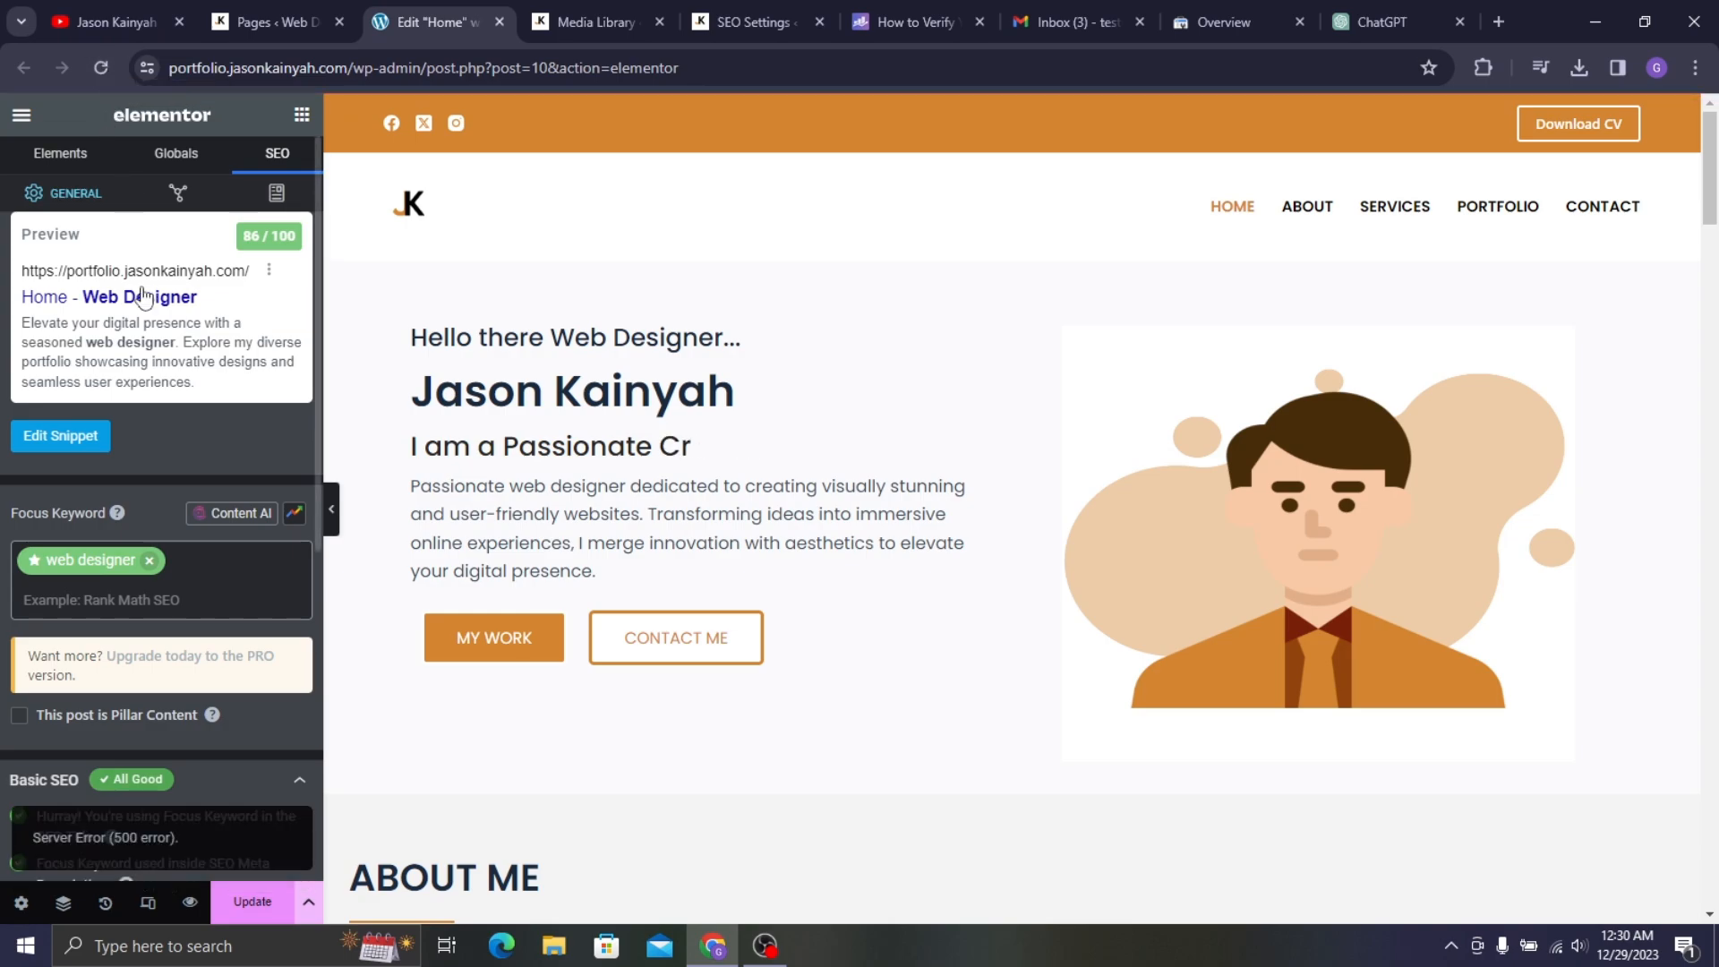
{"action": "scroll", "coordinate": [301, 440], "scroll_direction": "down", "scroll_amount": 6}
{"action": "scroll", "coordinate": [301, 451], "scroll_direction": "down", "scroll_amount": 1}
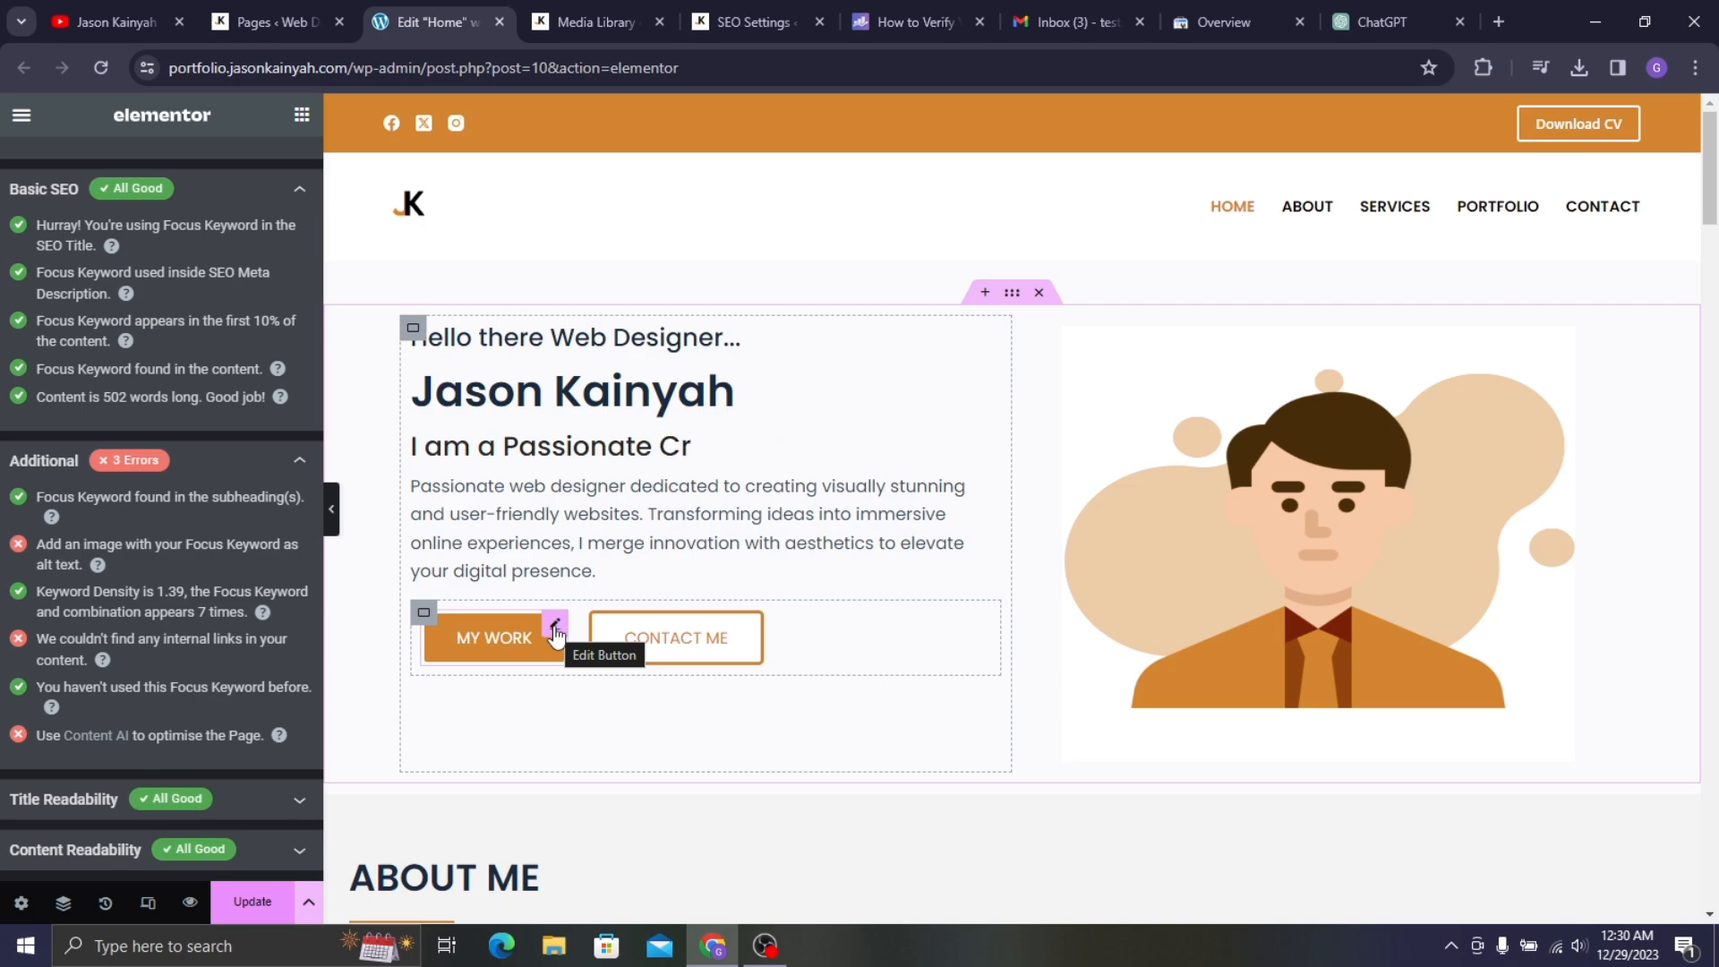
- Replace the MY WORK button's '#' link with the Home page
{"action": "left_click", "coordinate": [555, 626]}
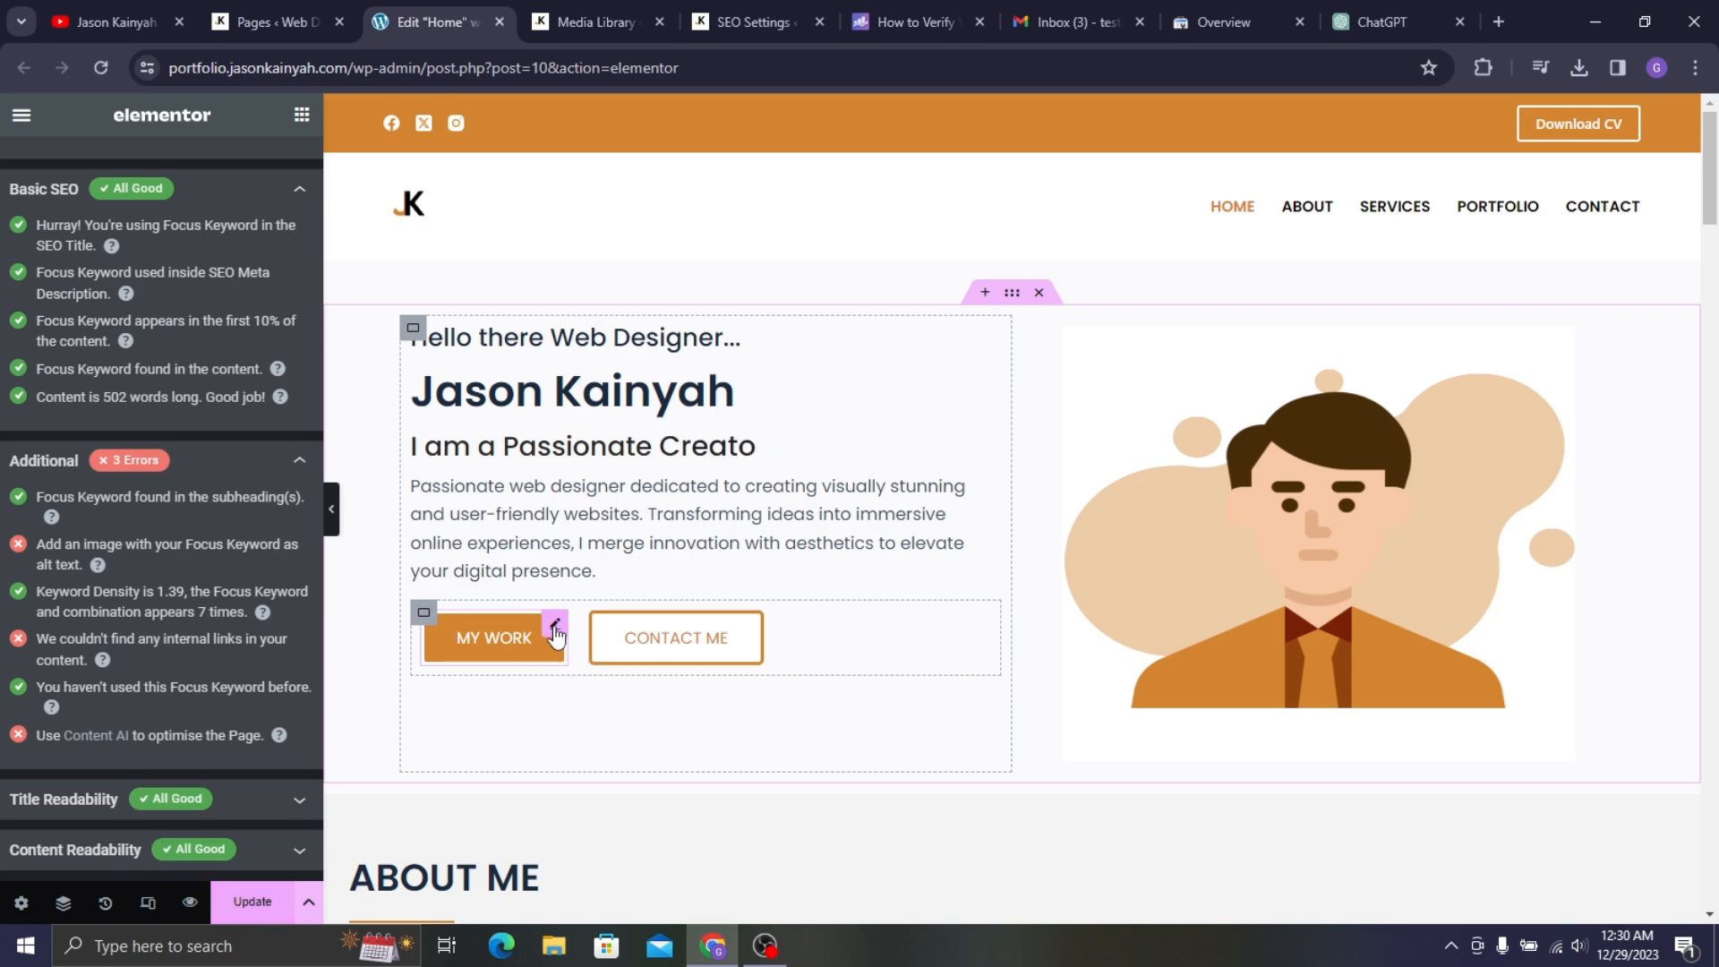
{"action": "left_click", "coordinate": [86, 362]}
{"action": "left_click_drag", "start_coordinate": [86, 361], "coordinate": [2, 365]}
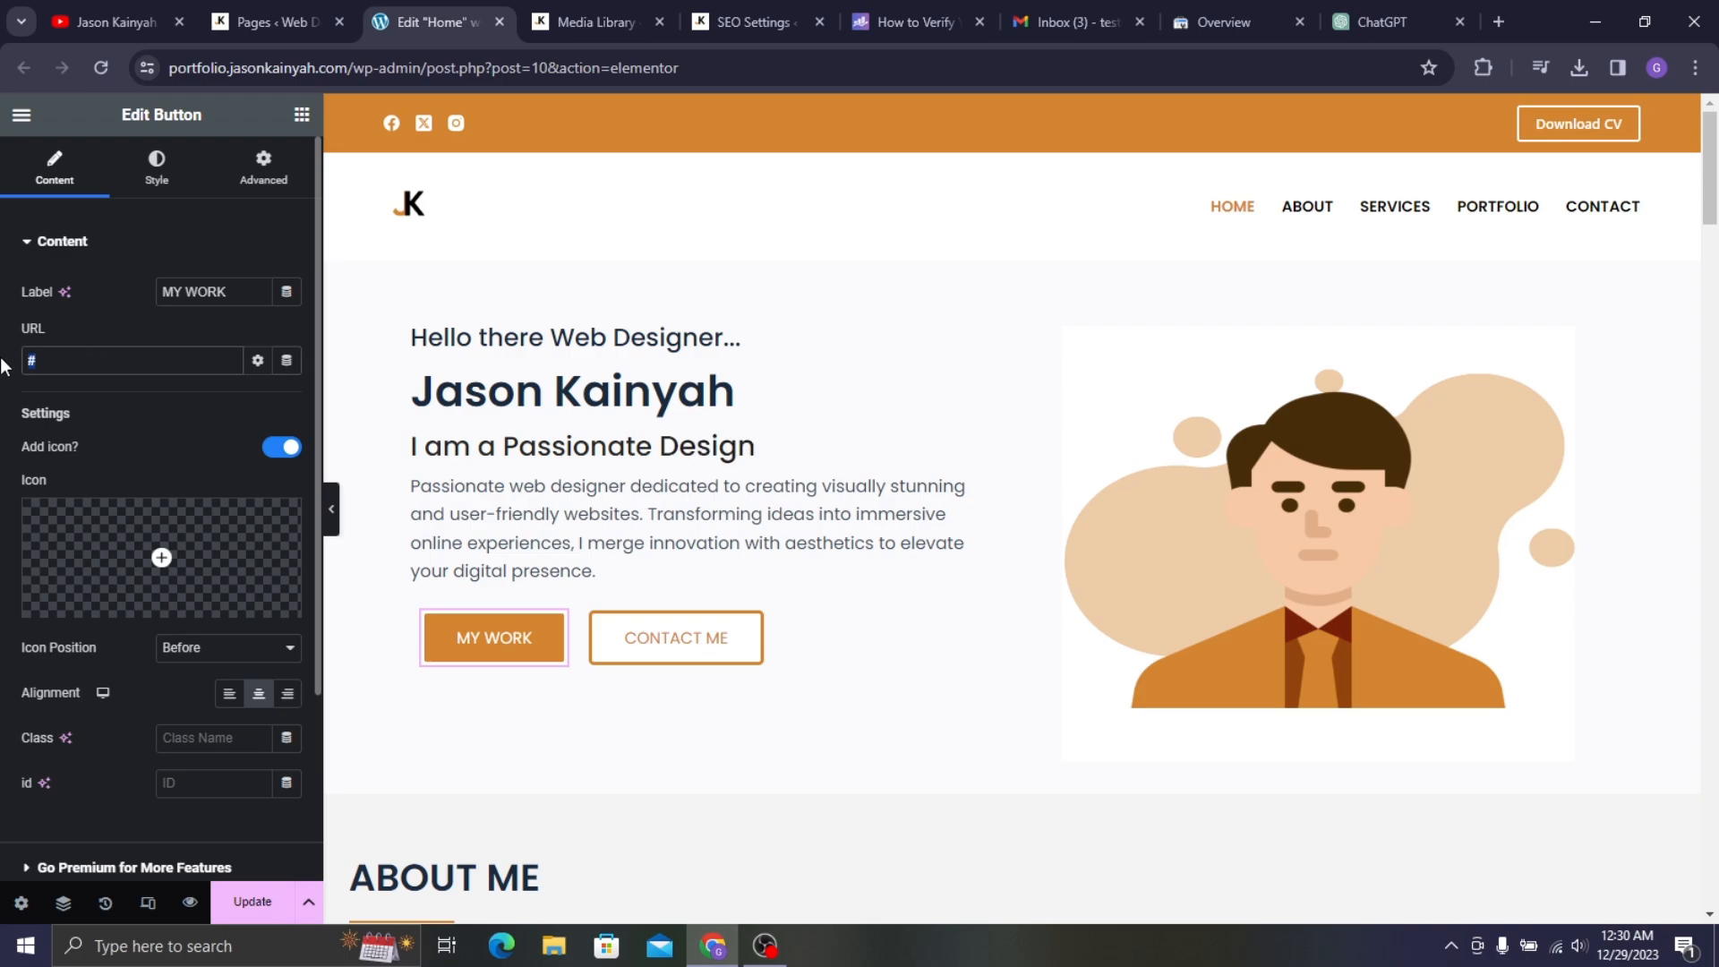
{"action": "type", "text": "home"}
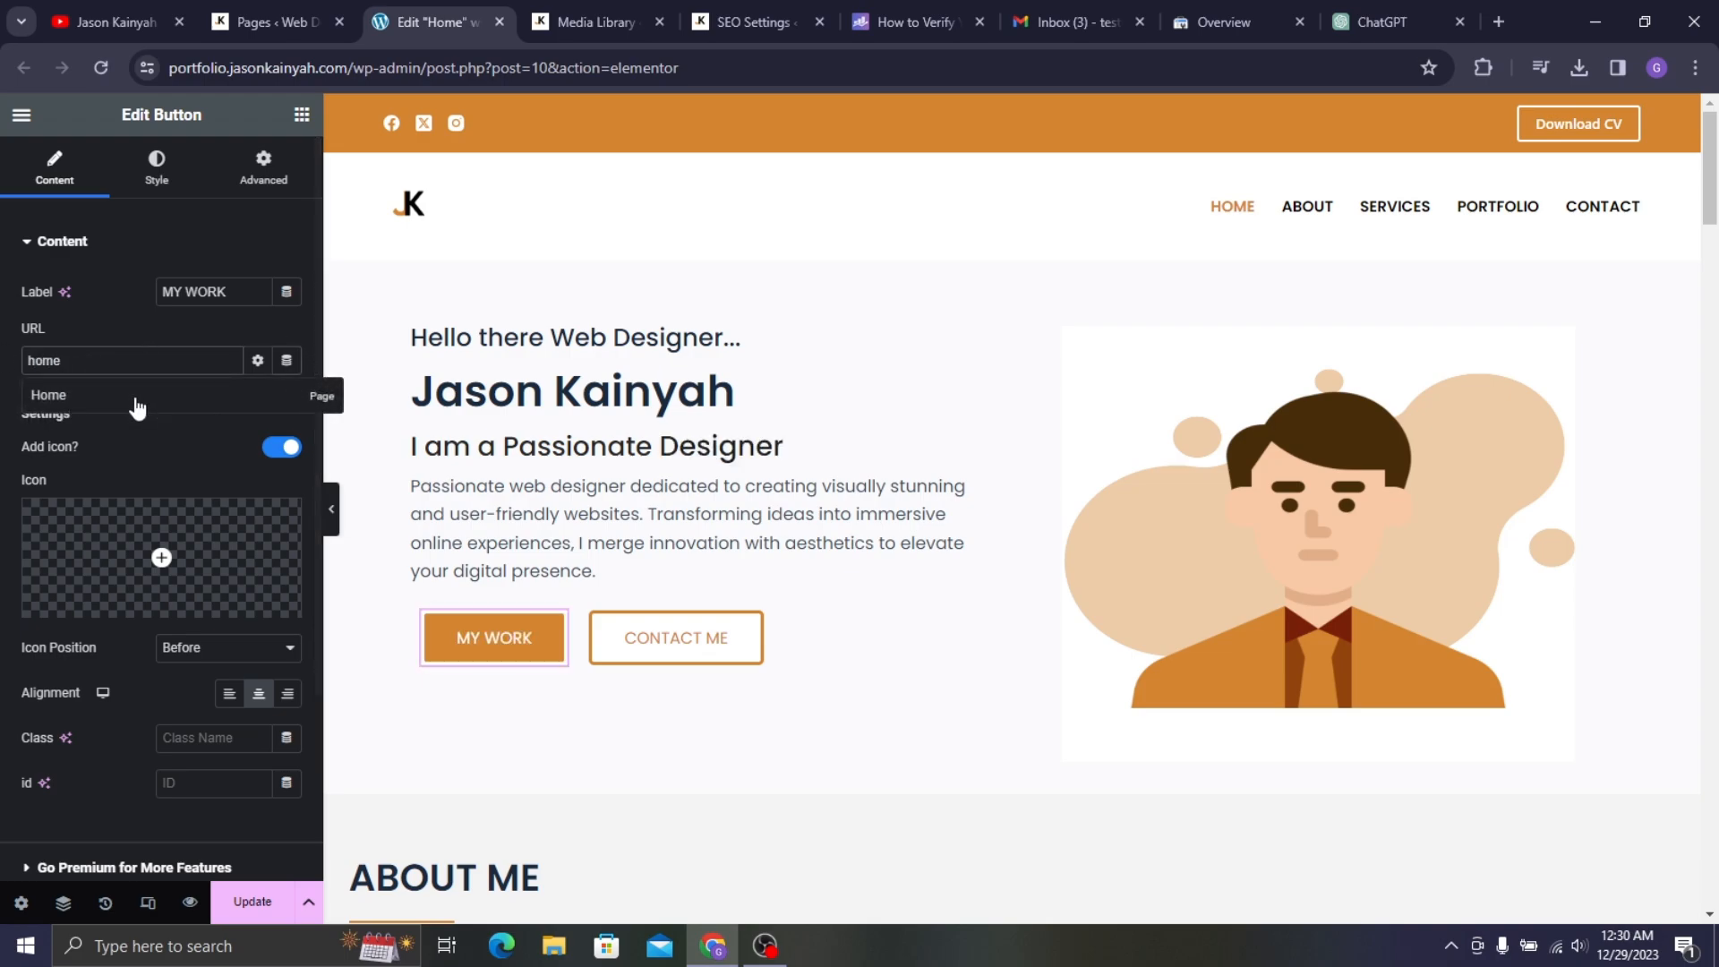
{"action": "left_click", "coordinate": [163, 395]}
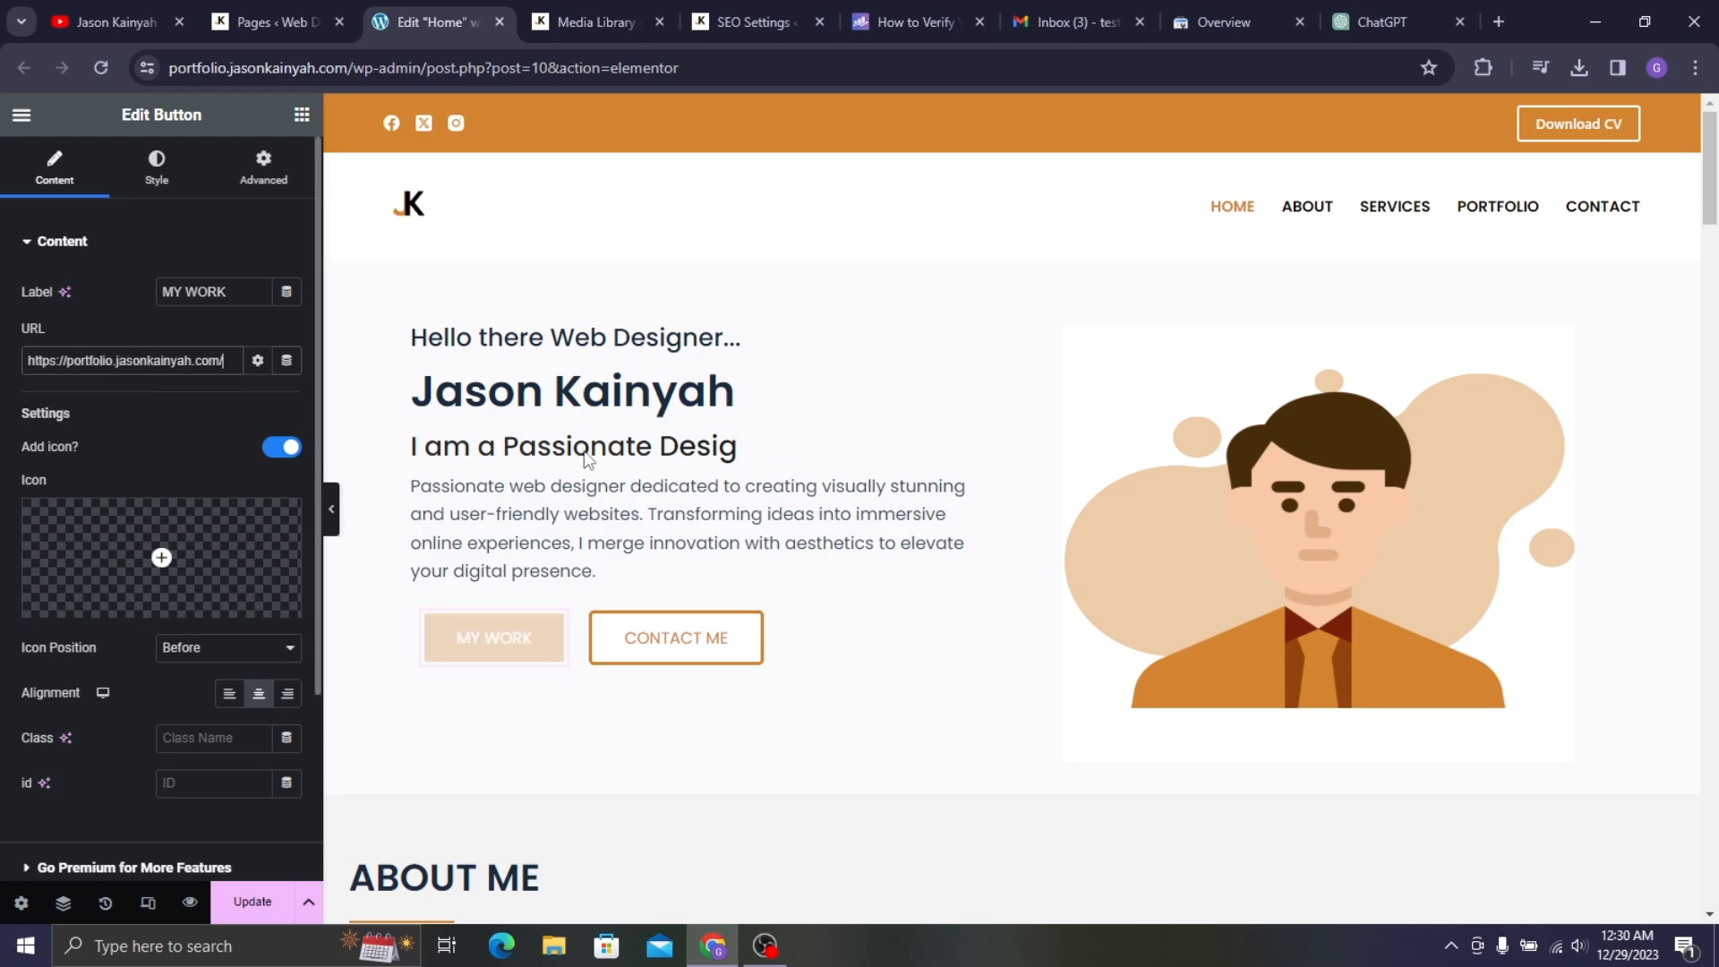
- Link the CONTACT ME button to the Home page as well
{"action": "left_click", "coordinate": [752, 636]}
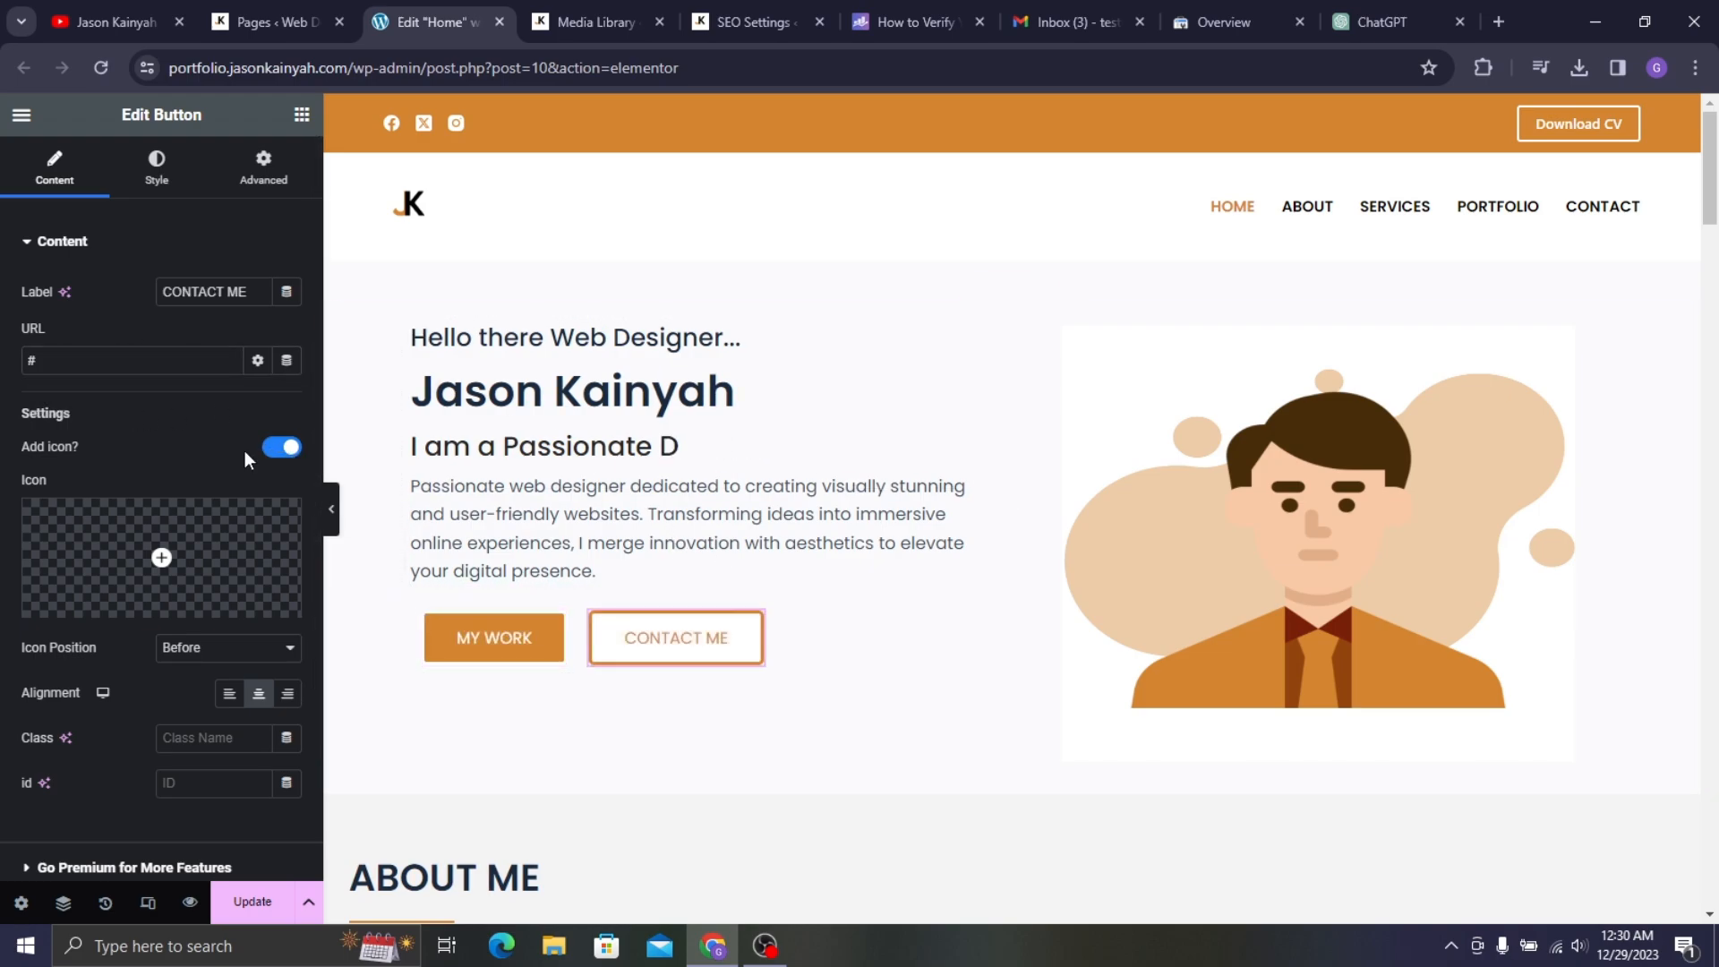
{"action": "type", "text": "ho"}
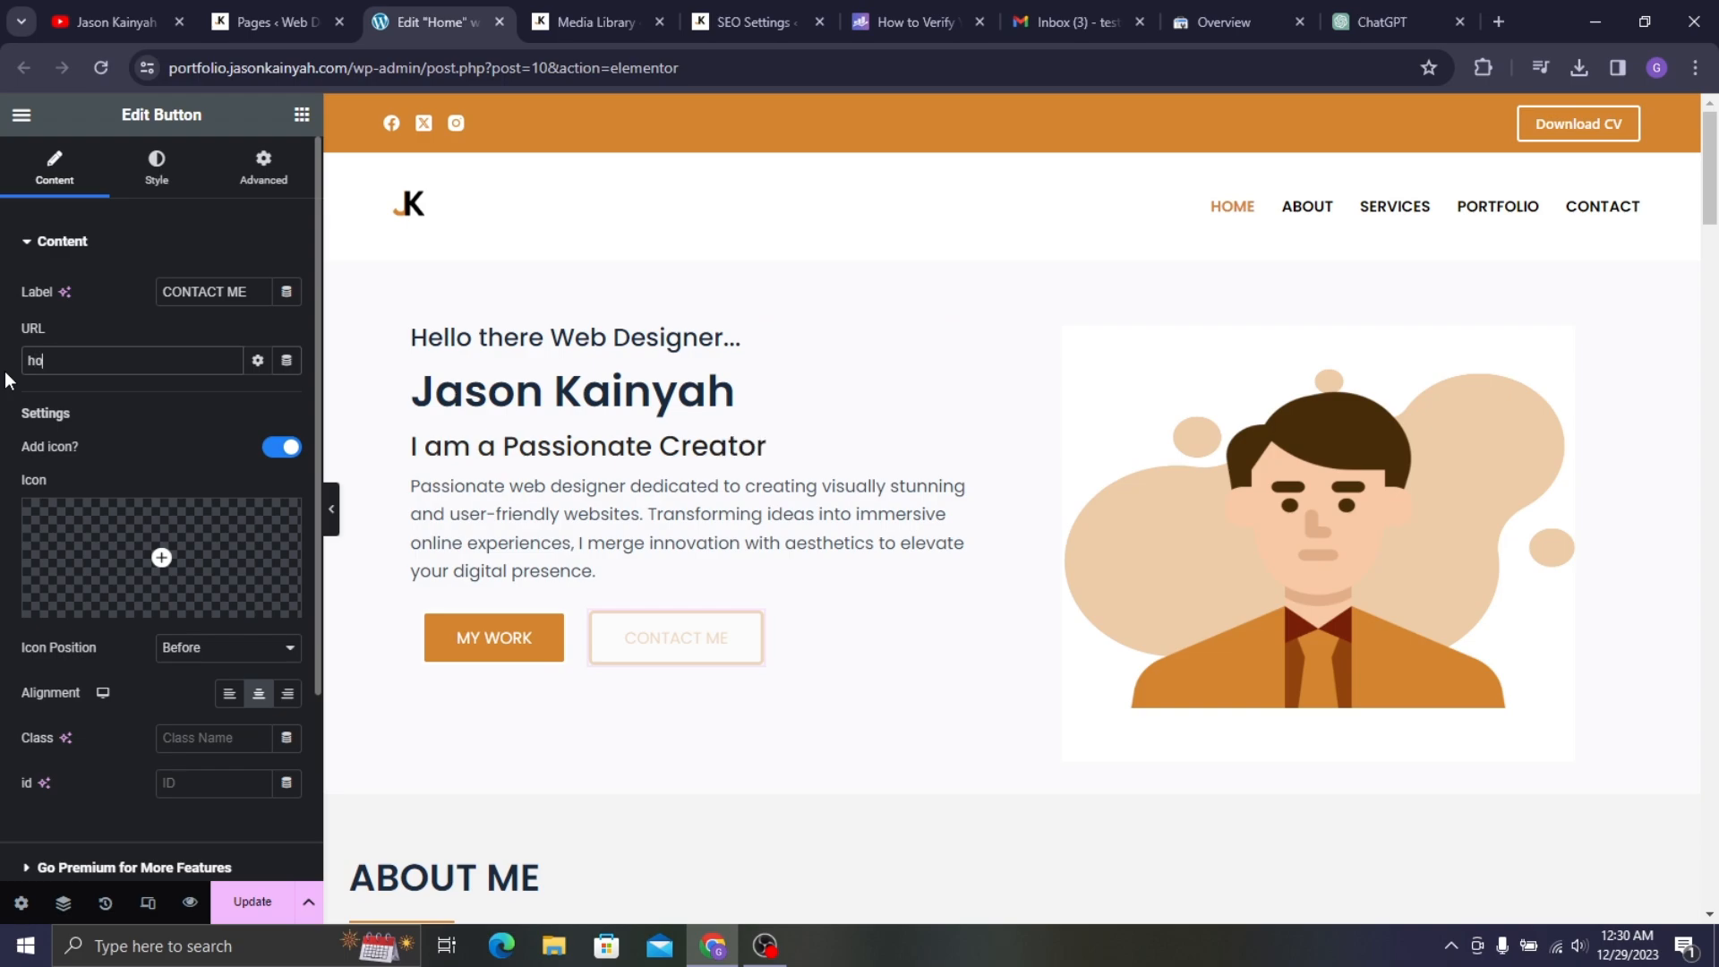
{"action": "type", "text": "me"}
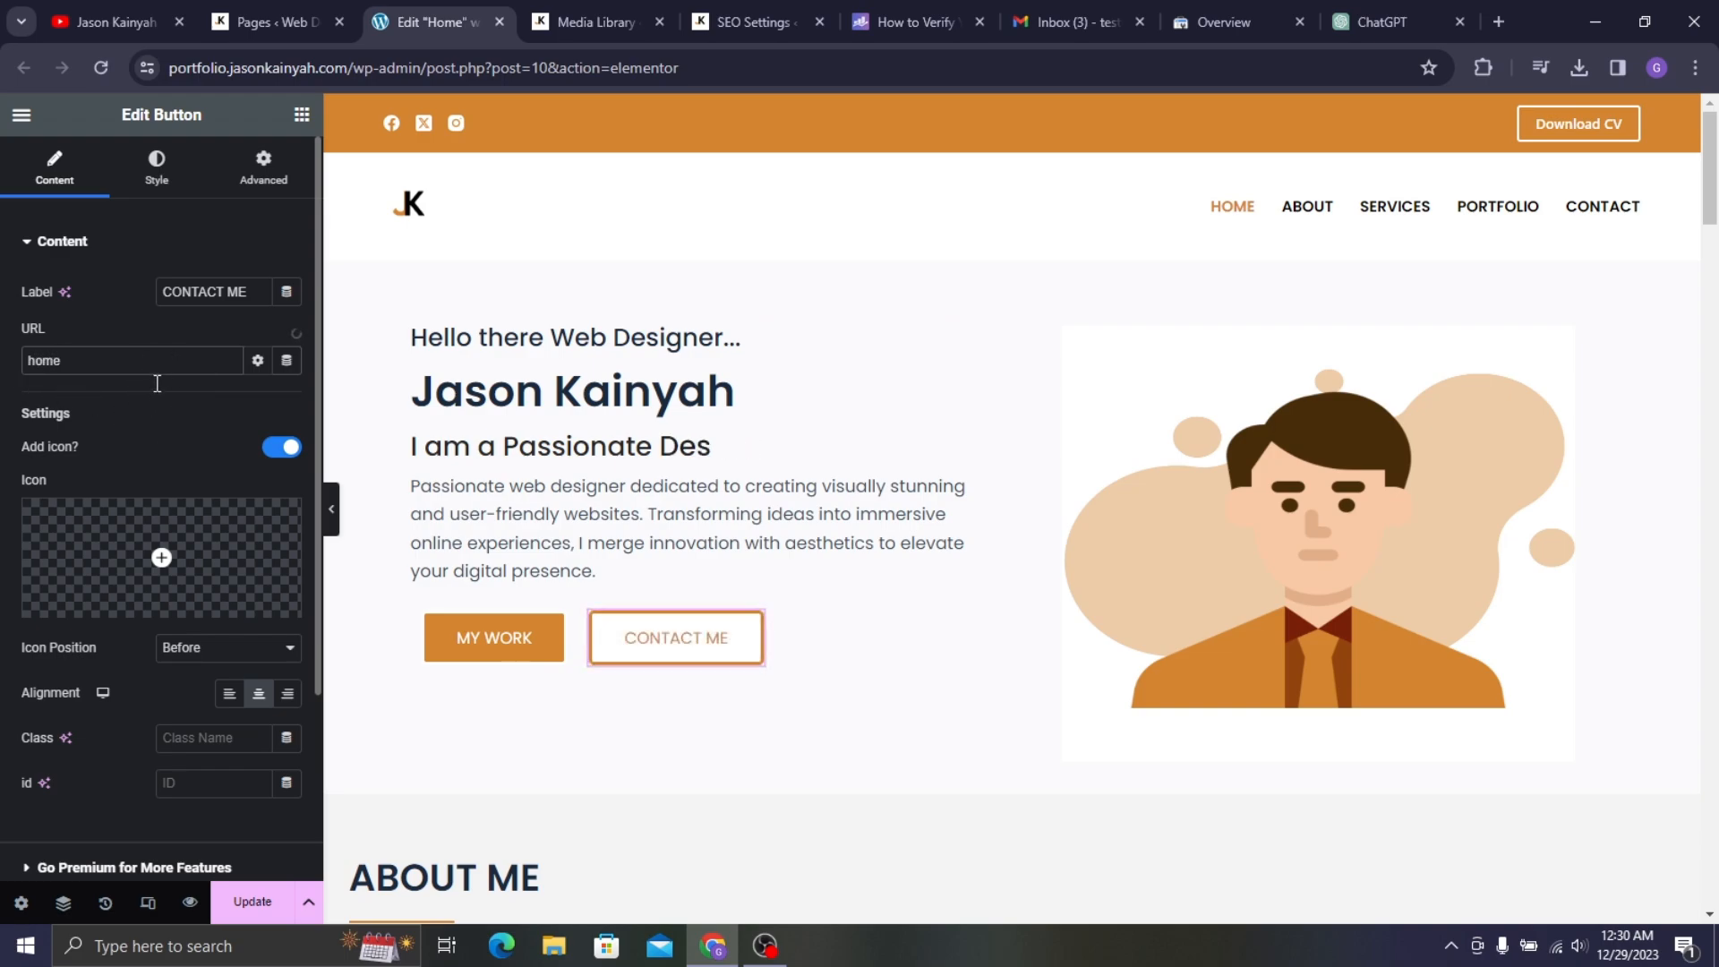
{"action": "left_click", "coordinate": [165, 399]}
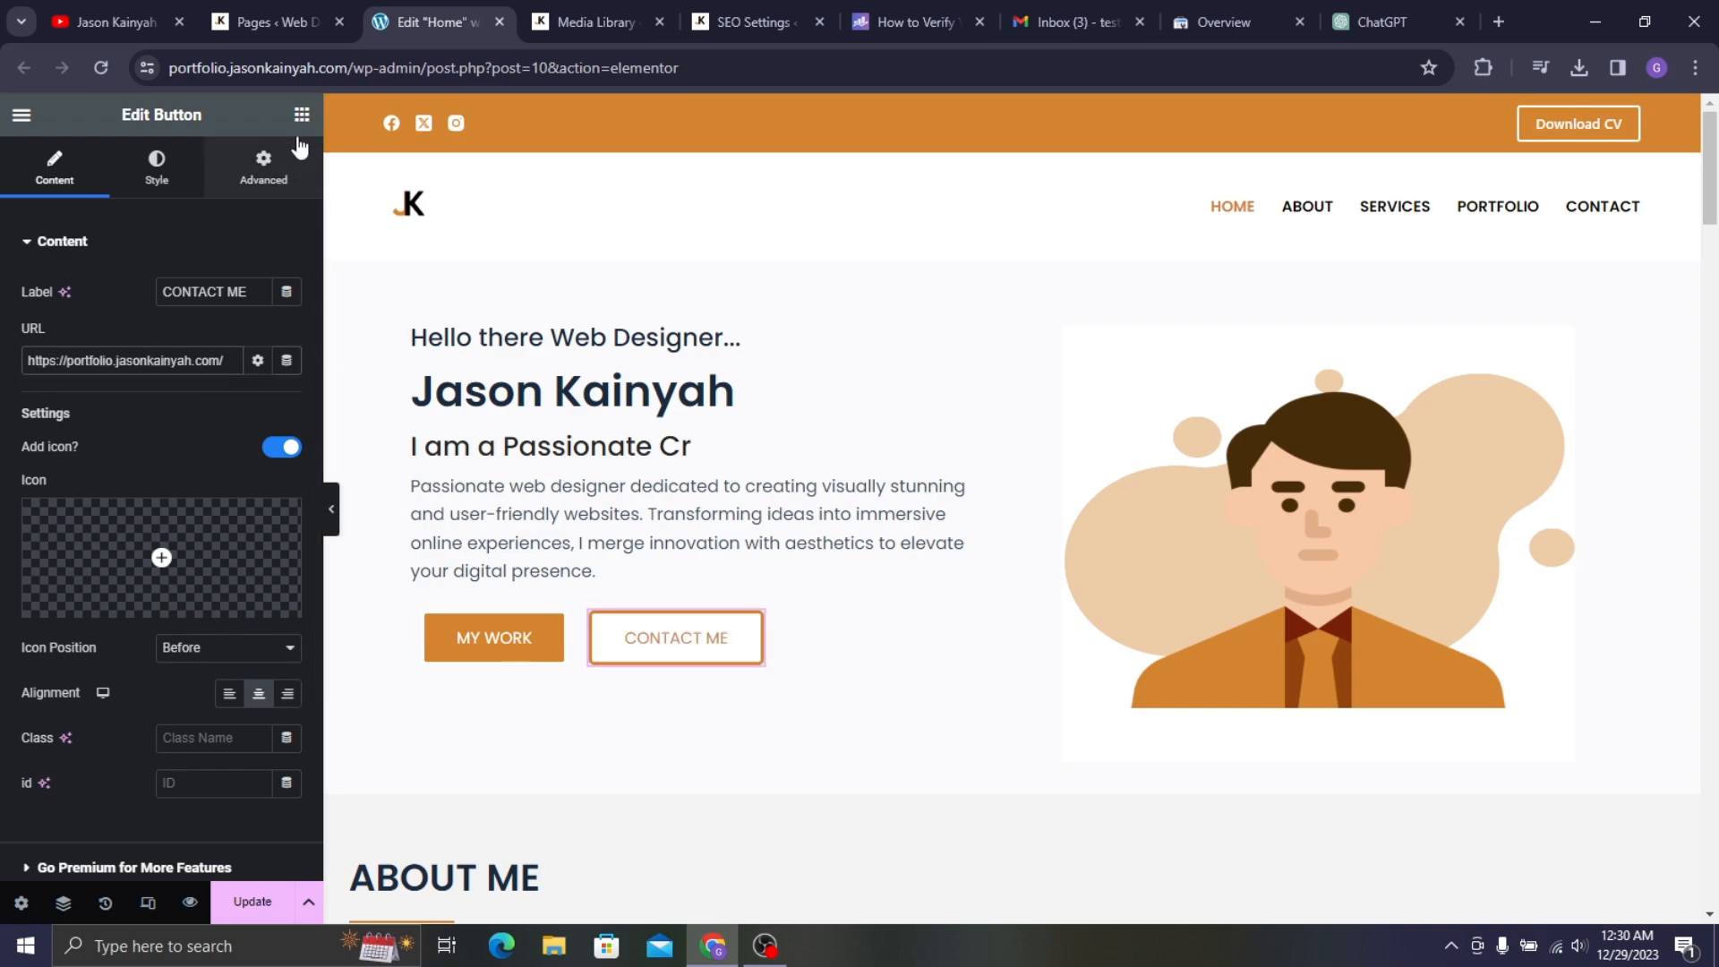
{"action": "left_click", "coordinate": [278, 157]}
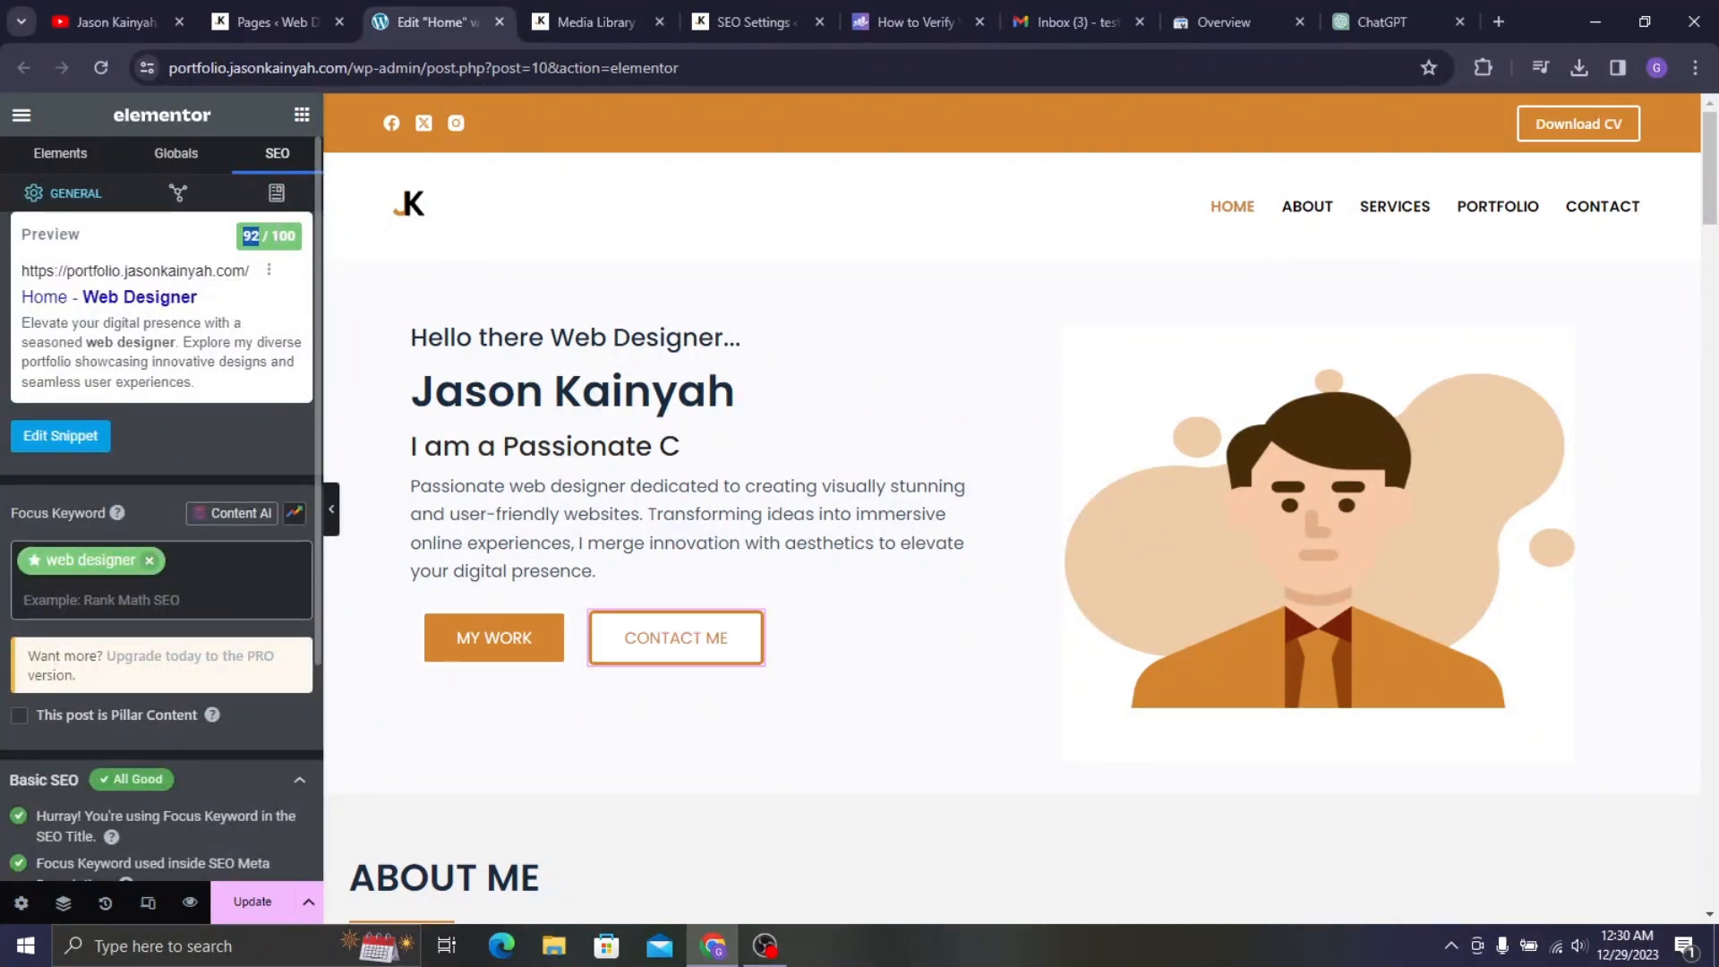
- Expand Rank Math's Additional, Title Readability and Content Readability checks
{"action": "scroll", "coordinate": [149, 583], "scroll_direction": "down", "scroll_amount": 3}
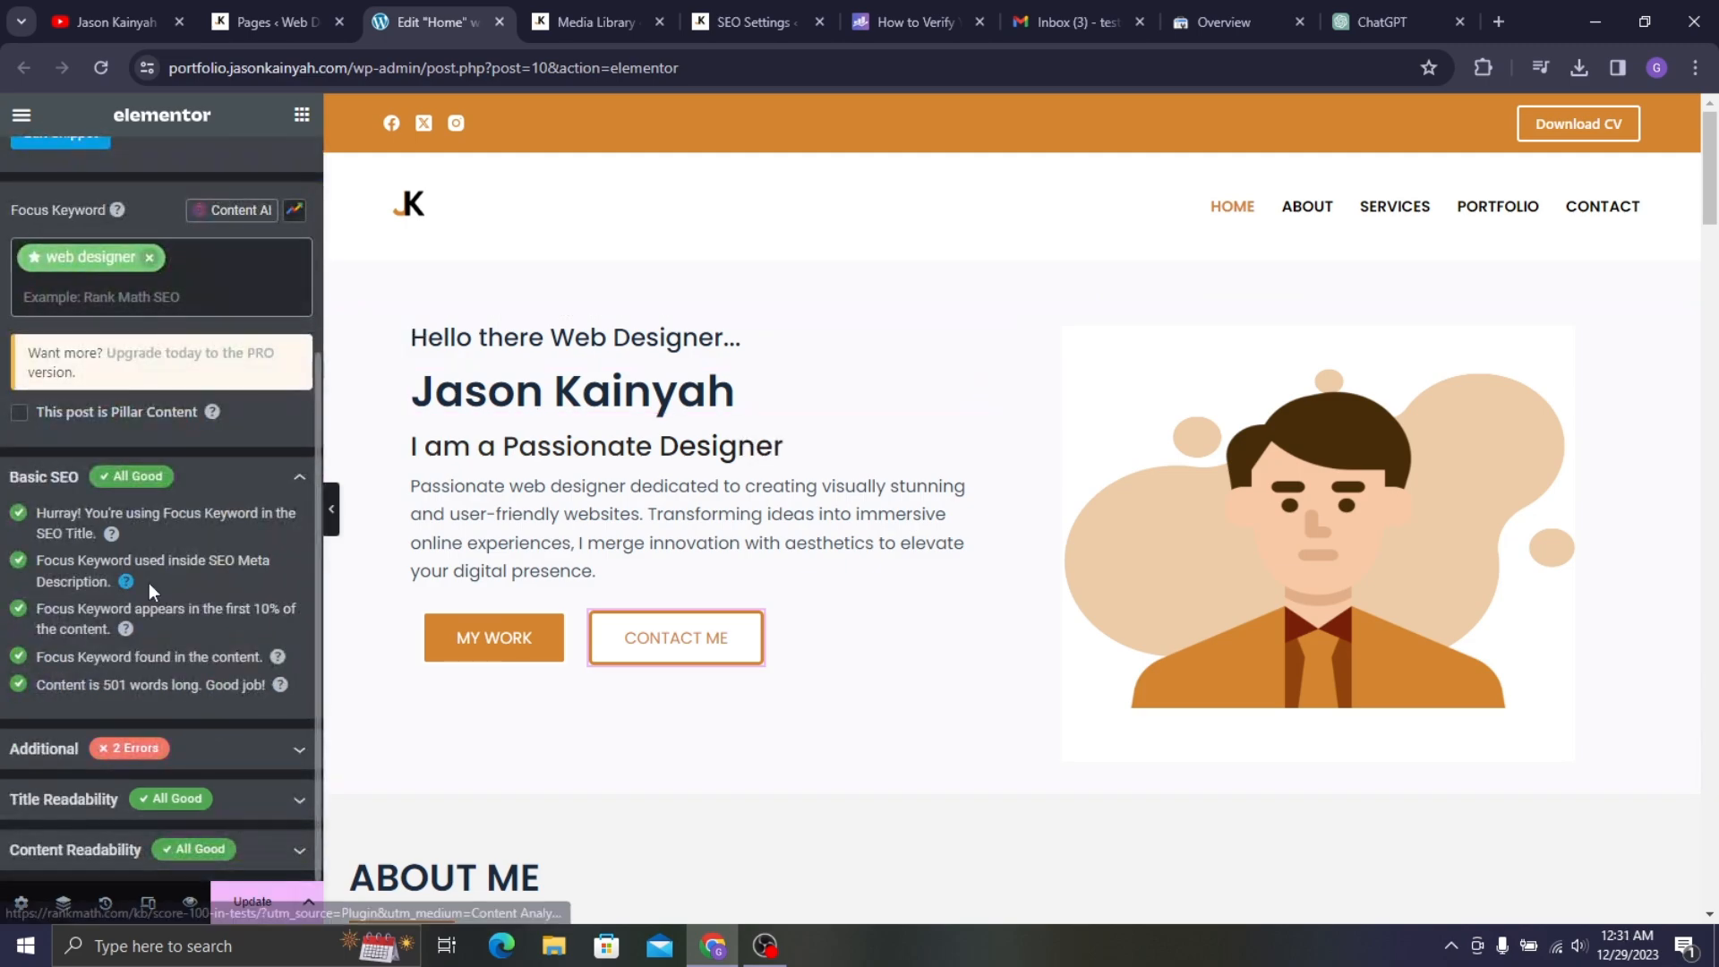
{"action": "left_click", "coordinate": [159, 772]}
{"action": "scroll", "coordinate": [134, 716], "scroll_direction": "down", "scroll_amount": 3}
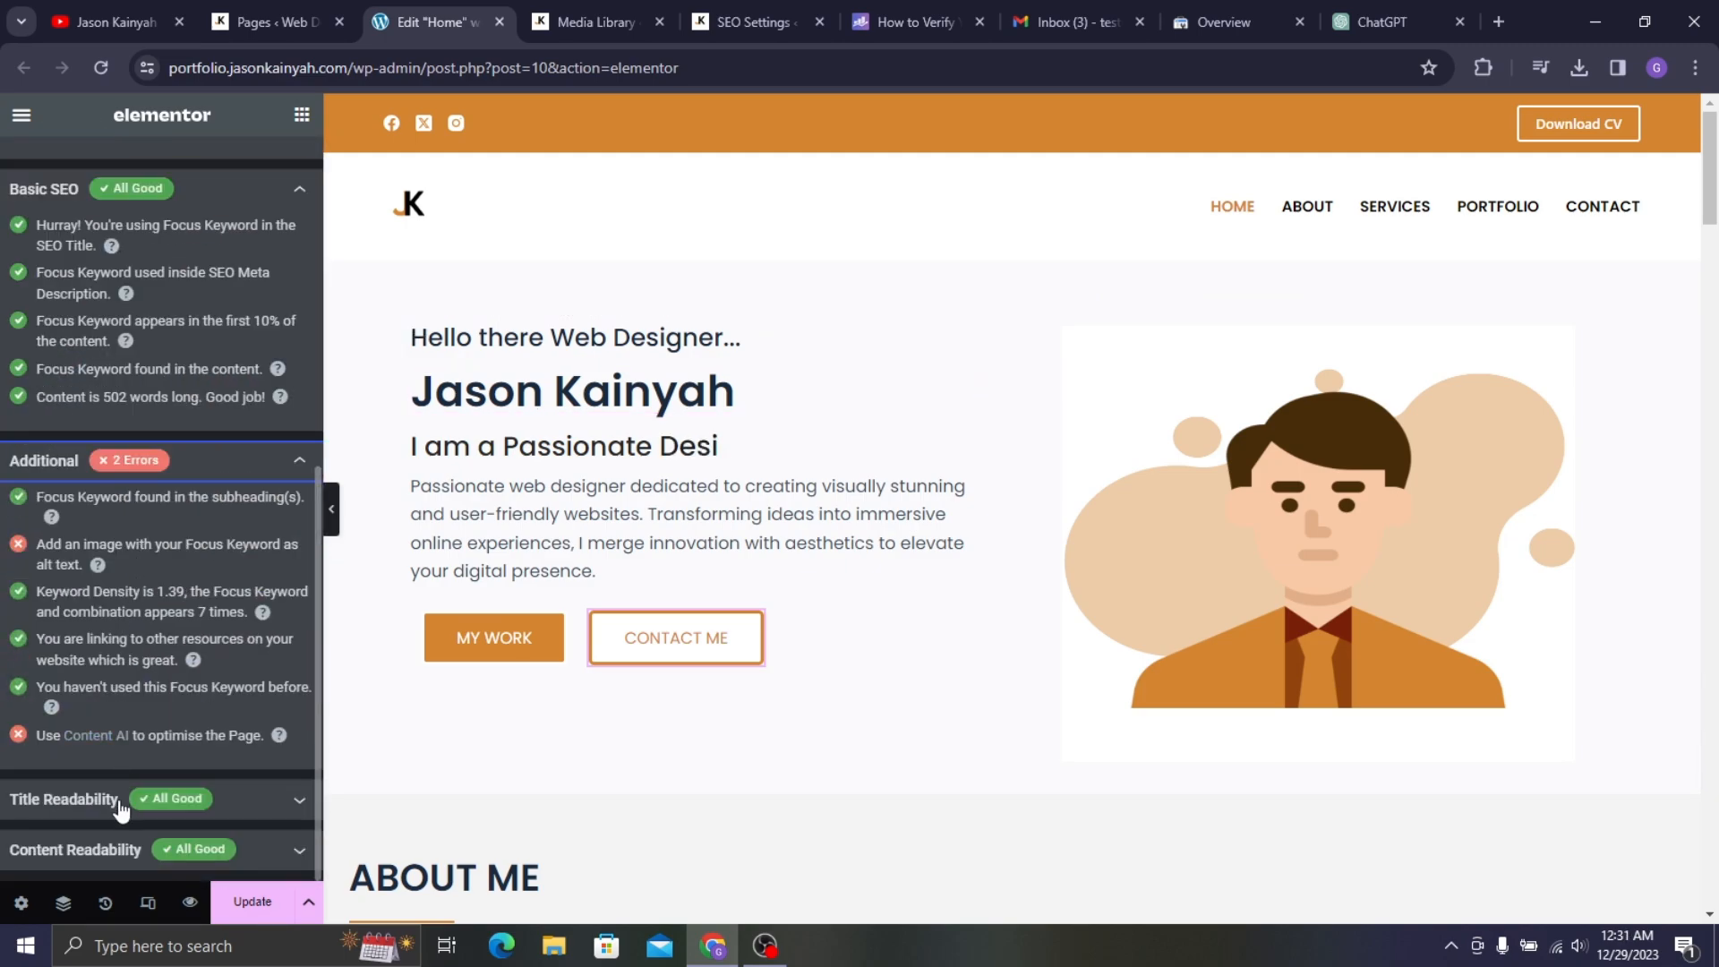
{"action": "left_click", "coordinate": [64, 799]}
{"action": "scroll", "coordinate": [121, 805], "scroll_direction": "down", "scroll_amount": 1}
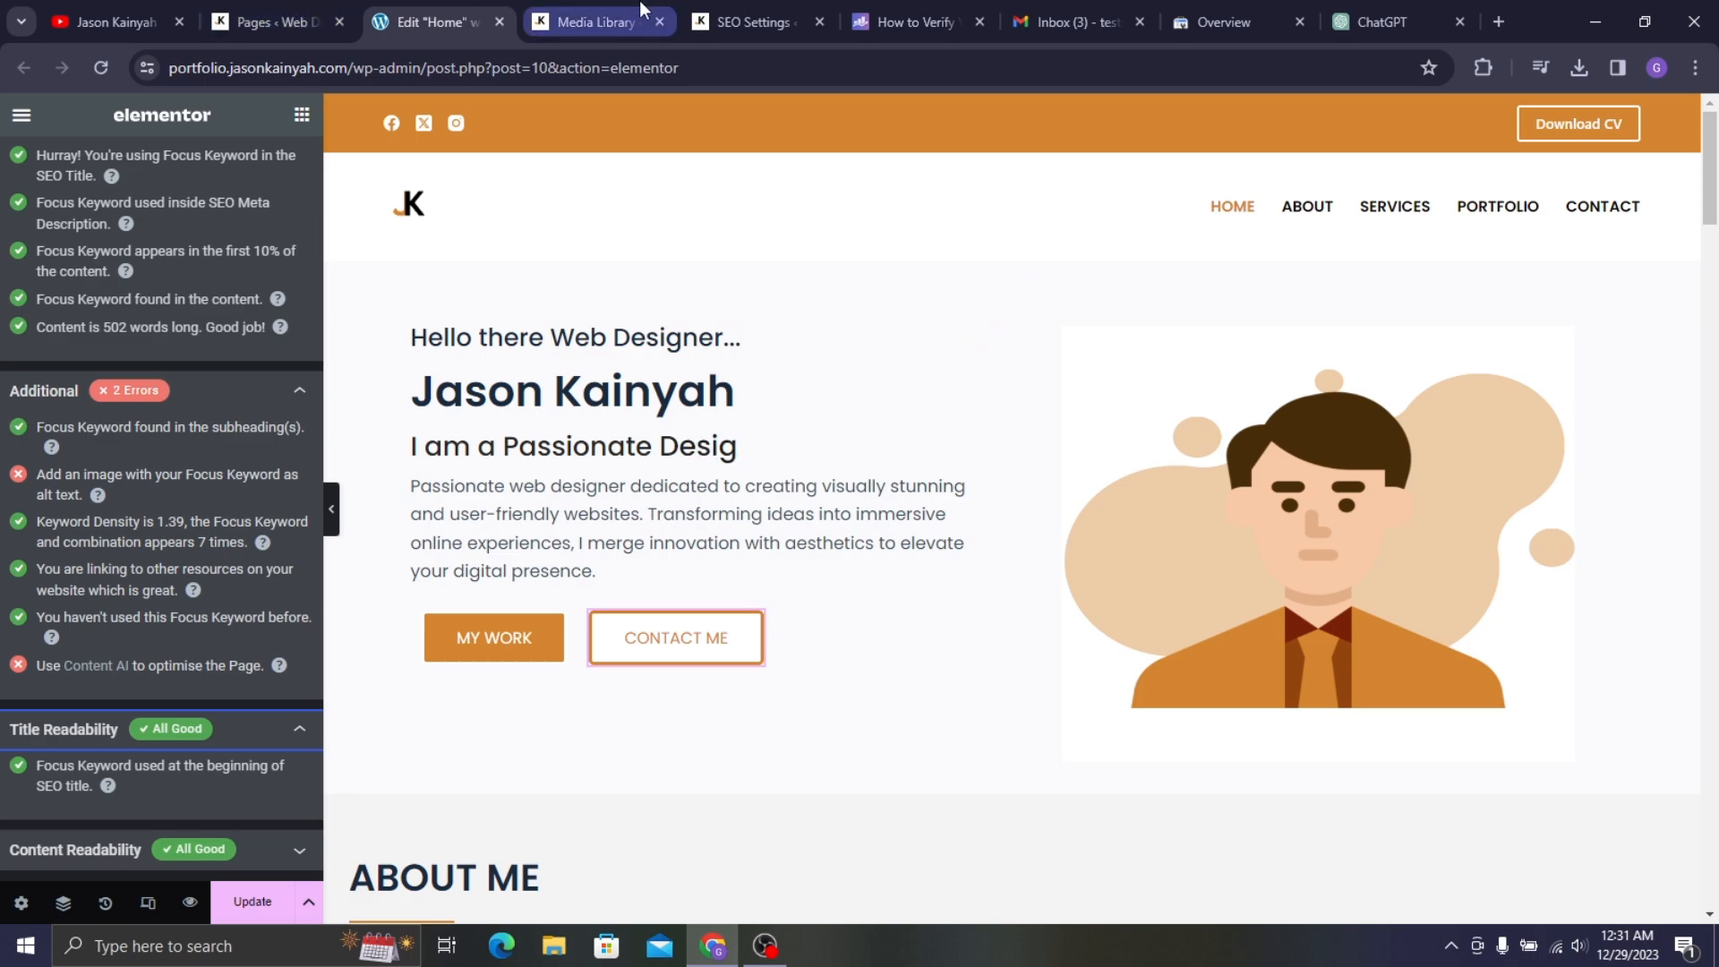
{"action": "left_click", "coordinate": [230, 743]}
{"action": "left_click", "coordinate": [231, 777]}
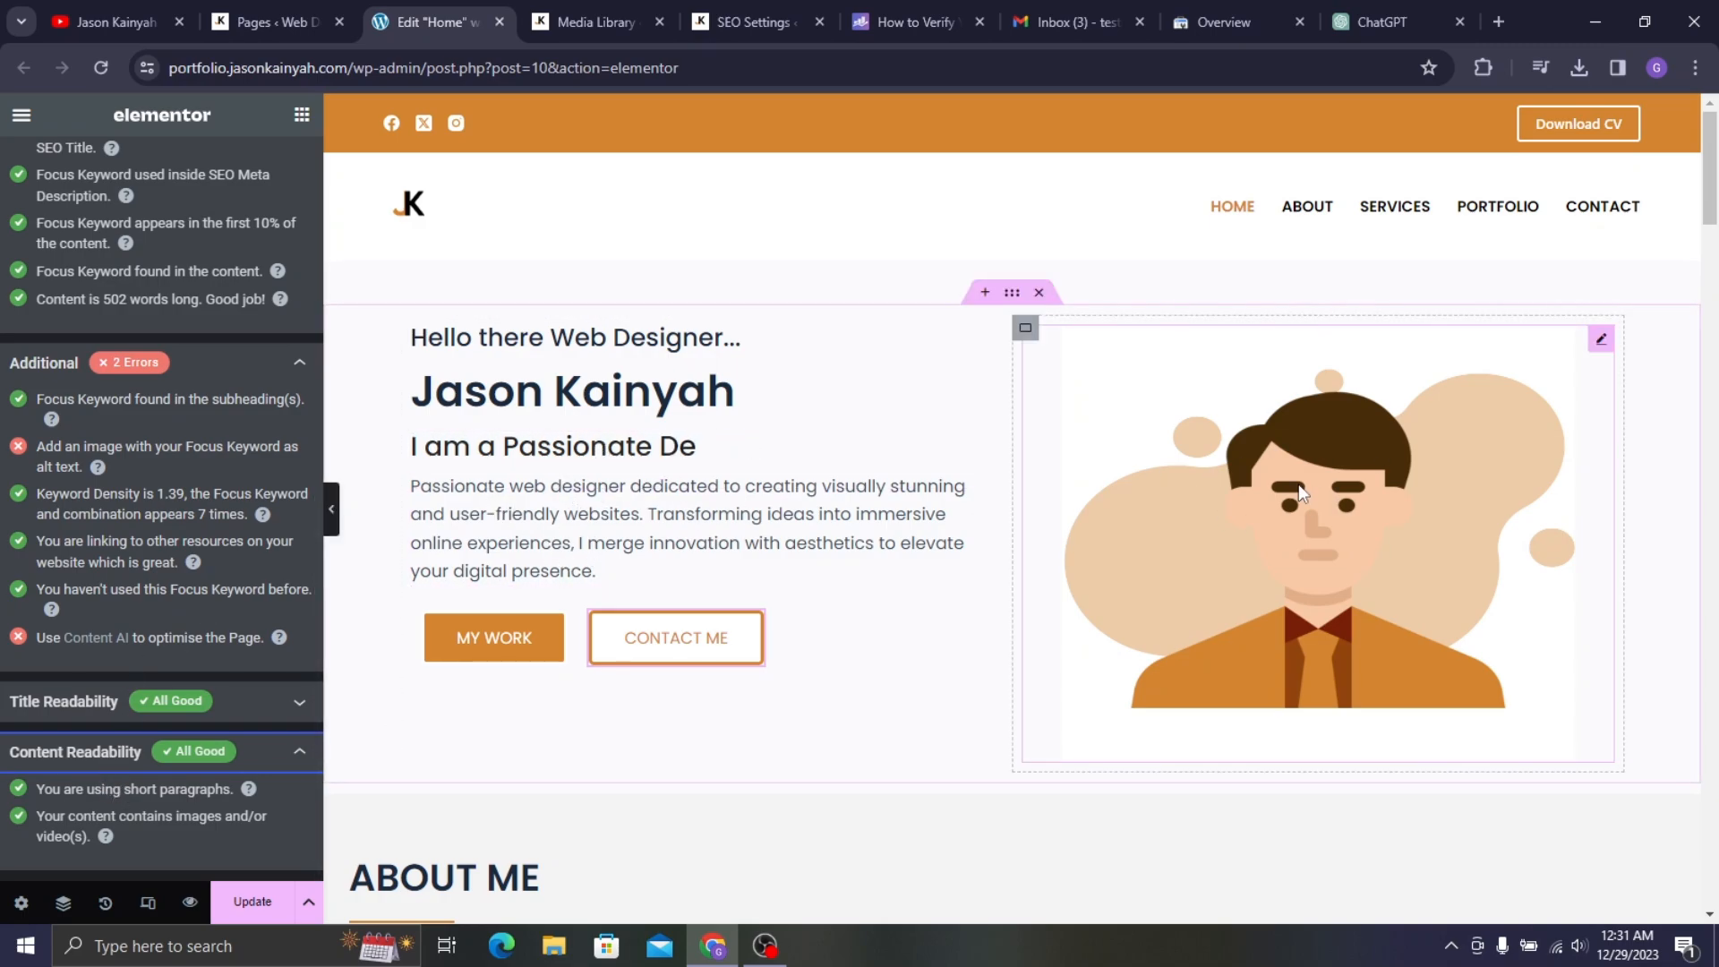
- Scroll back through the checks to the top and highlight the 92/100 score
{"action": "scroll", "coordinate": [751, 508], "scroll_direction": "down", "scroll_amount": 20}
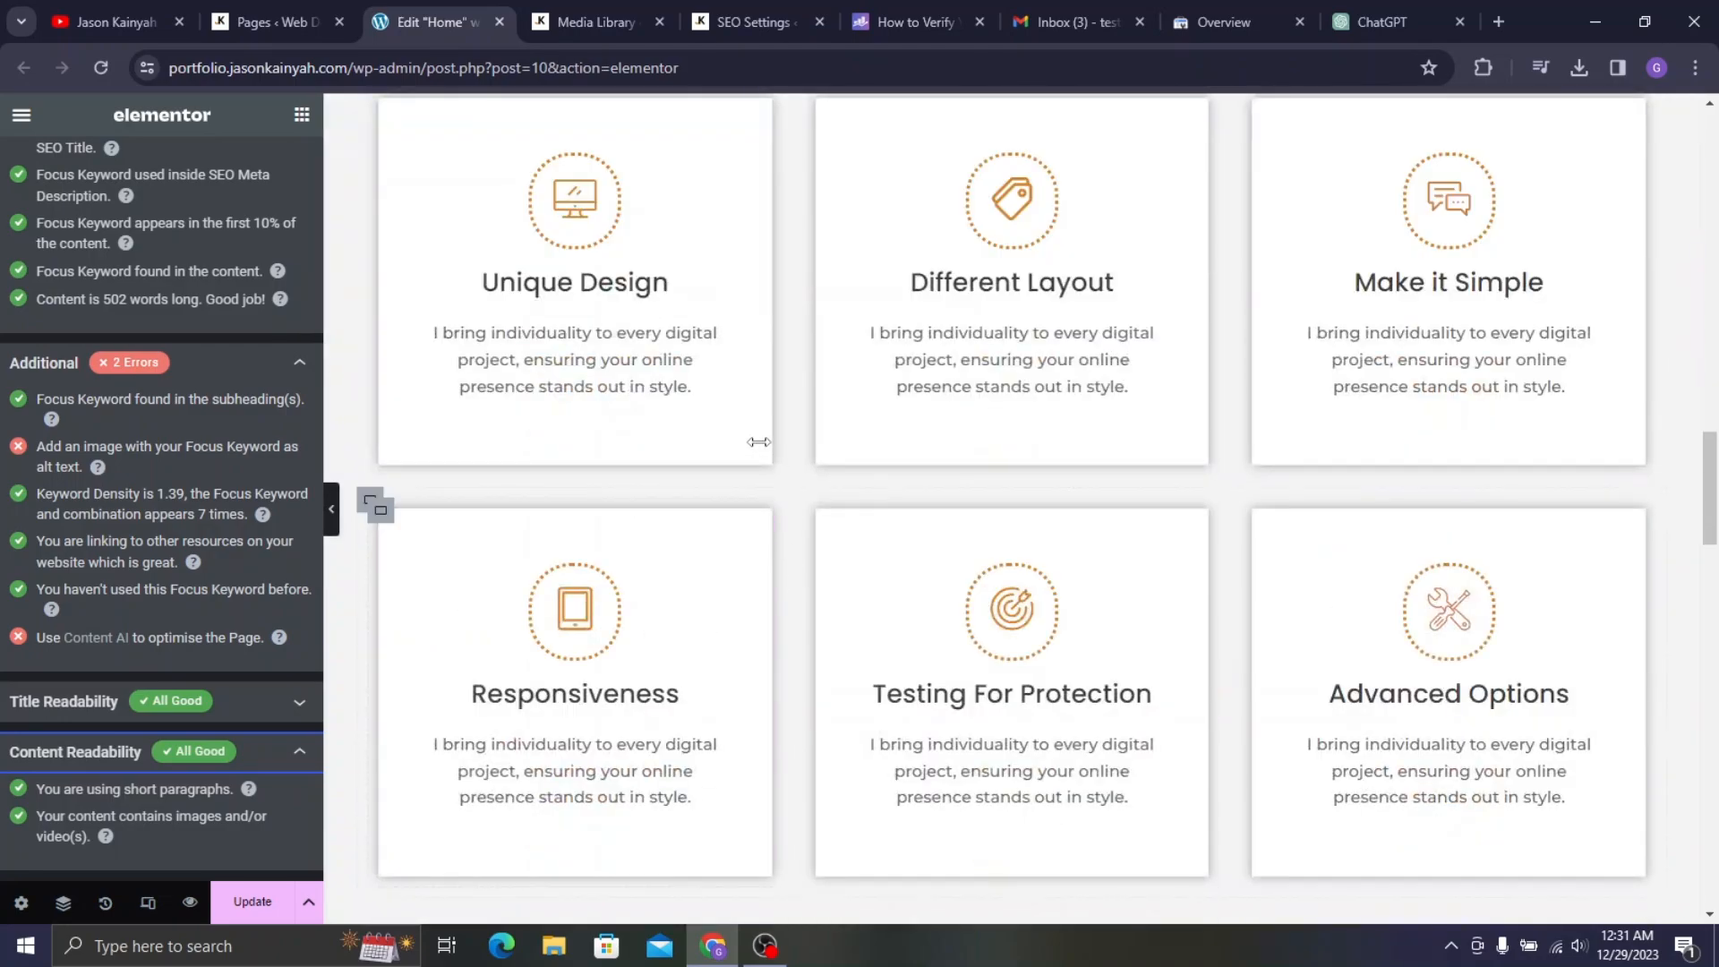
{"action": "scroll", "coordinate": [759, 442], "scroll_direction": "down", "scroll_amount": 10}
{"action": "scroll", "coordinate": [875, 537], "scroll_direction": "up", "scroll_amount": 5}
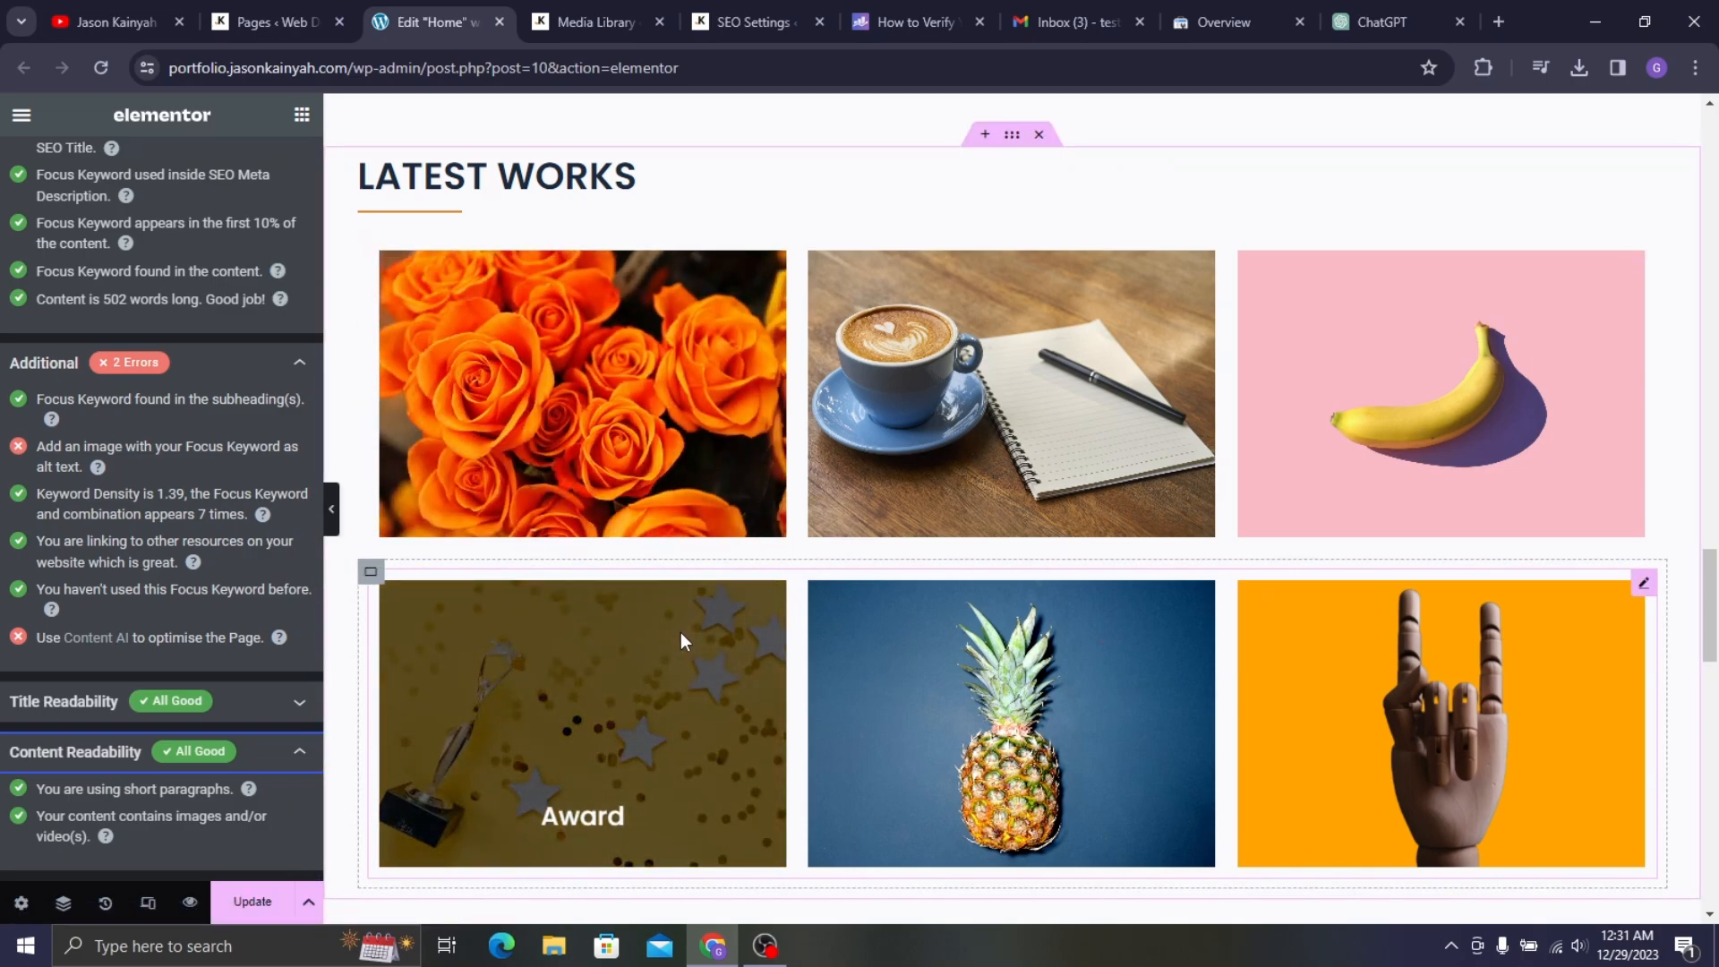
{"action": "scroll", "coordinate": [728, 555], "scroll_direction": "up", "scroll_amount": 15}
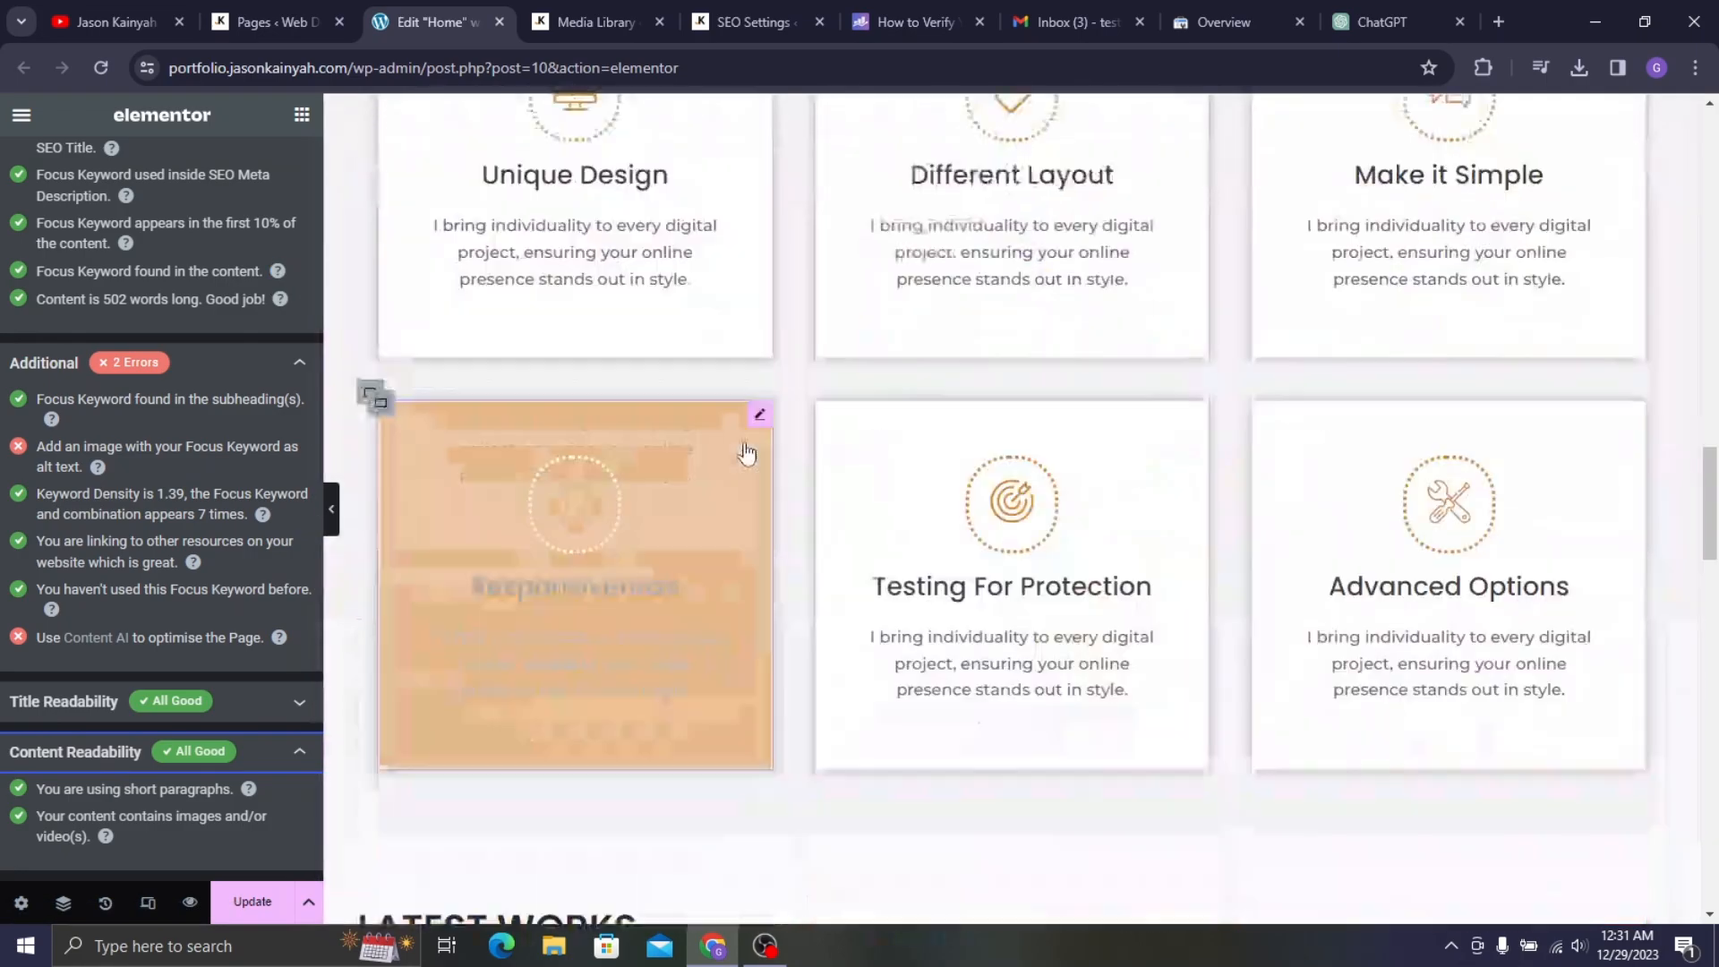
{"action": "scroll", "coordinate": [749, 448], "scroll_direction": "up", "scroll_amount": 8}
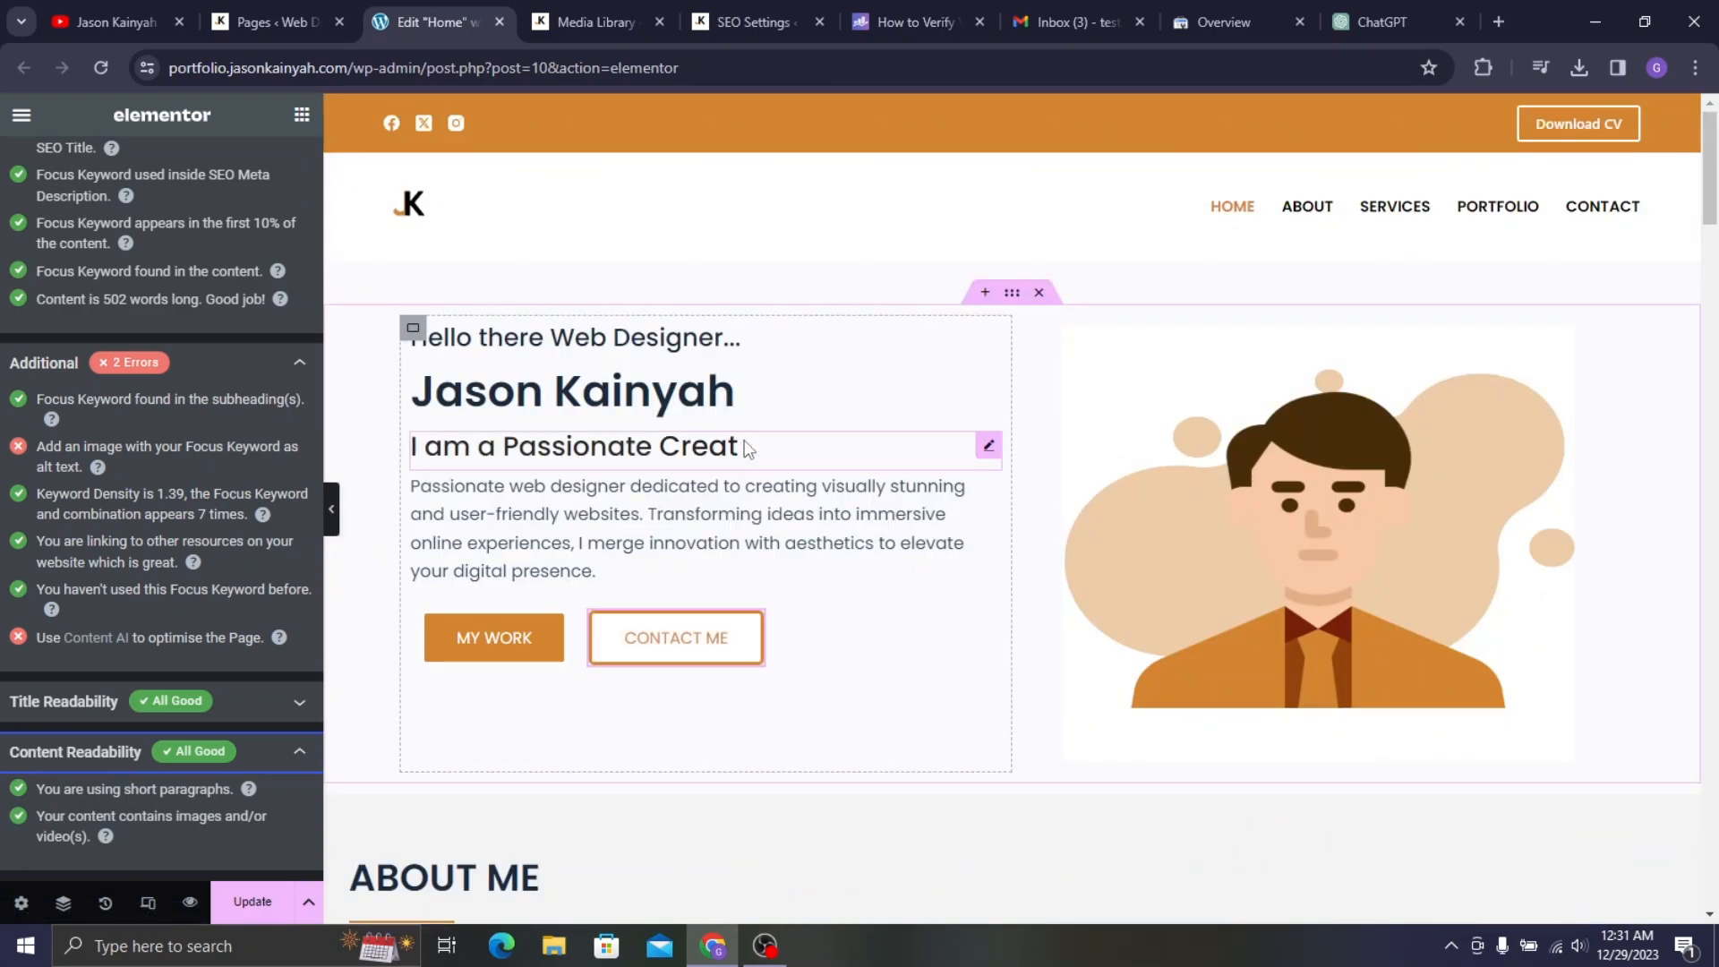
{"action": "scroll", "coordinate": [122, 283], "scroll_direction": "up", "scroll_amount": 8}
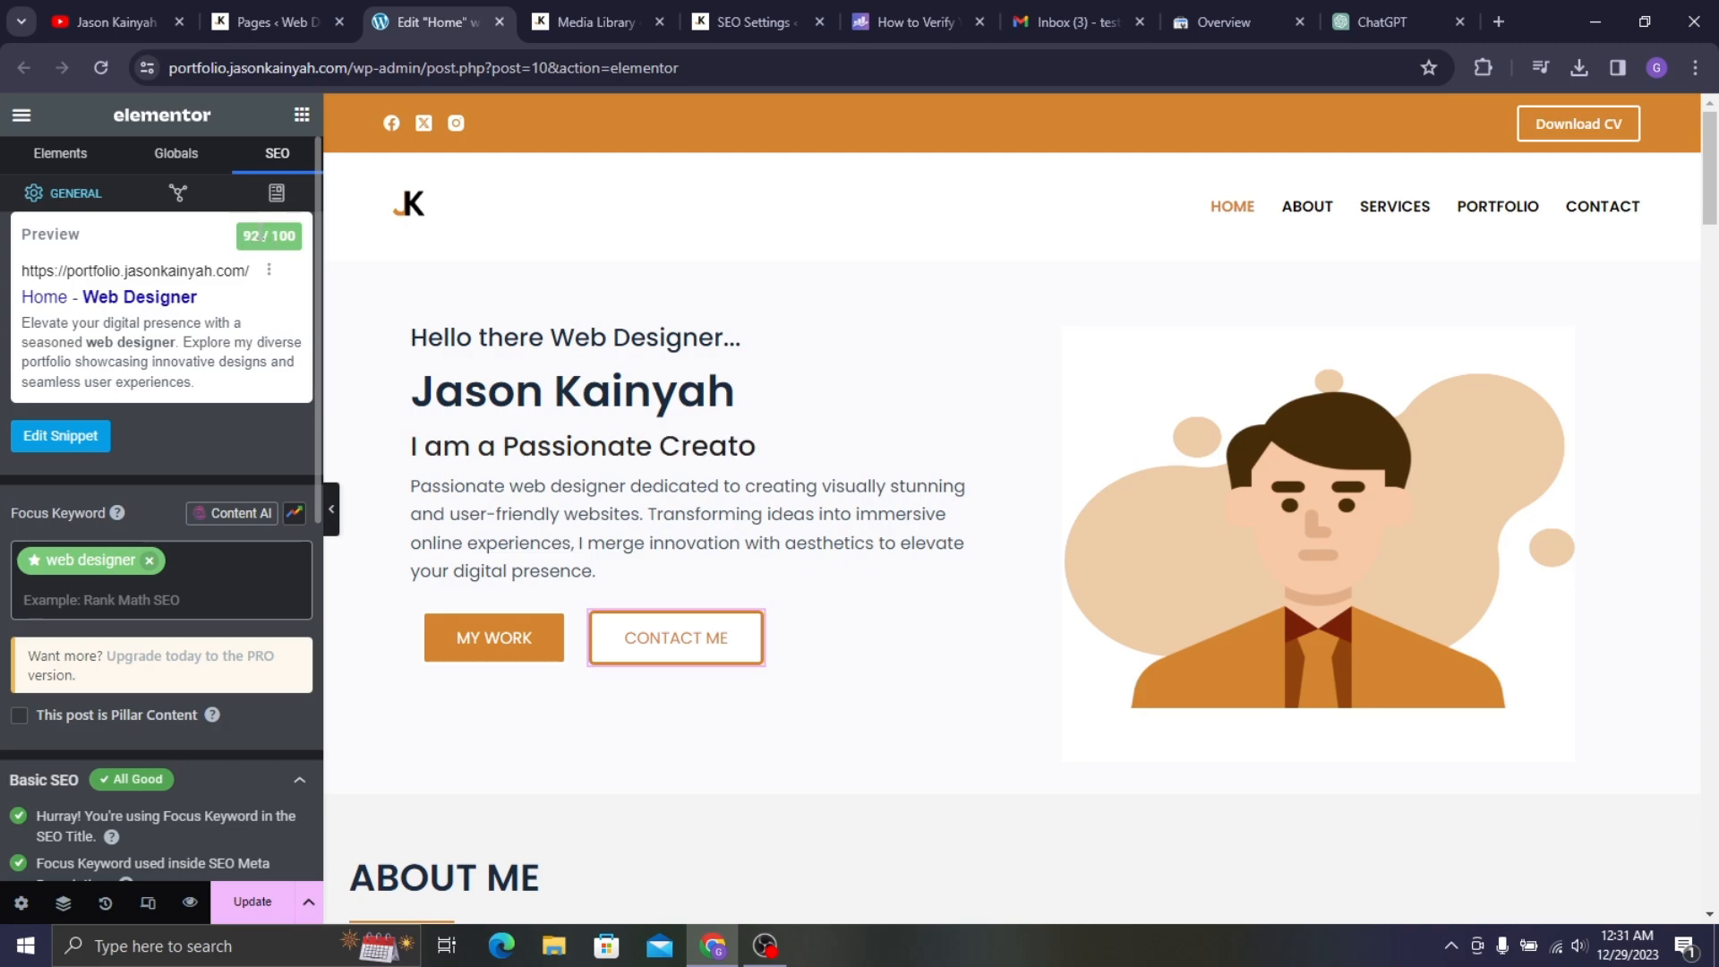
{"action": "double_click", "coordinate": [242, 240]}
{"action": "left_click_drag", "start_coordinate": [242, 240], "coordinate": [274, 236]}
- Review the homepage's Facebook share card in the snippet editor's Social preview
{"action": "left_click", "coordinate": [179, 195]}
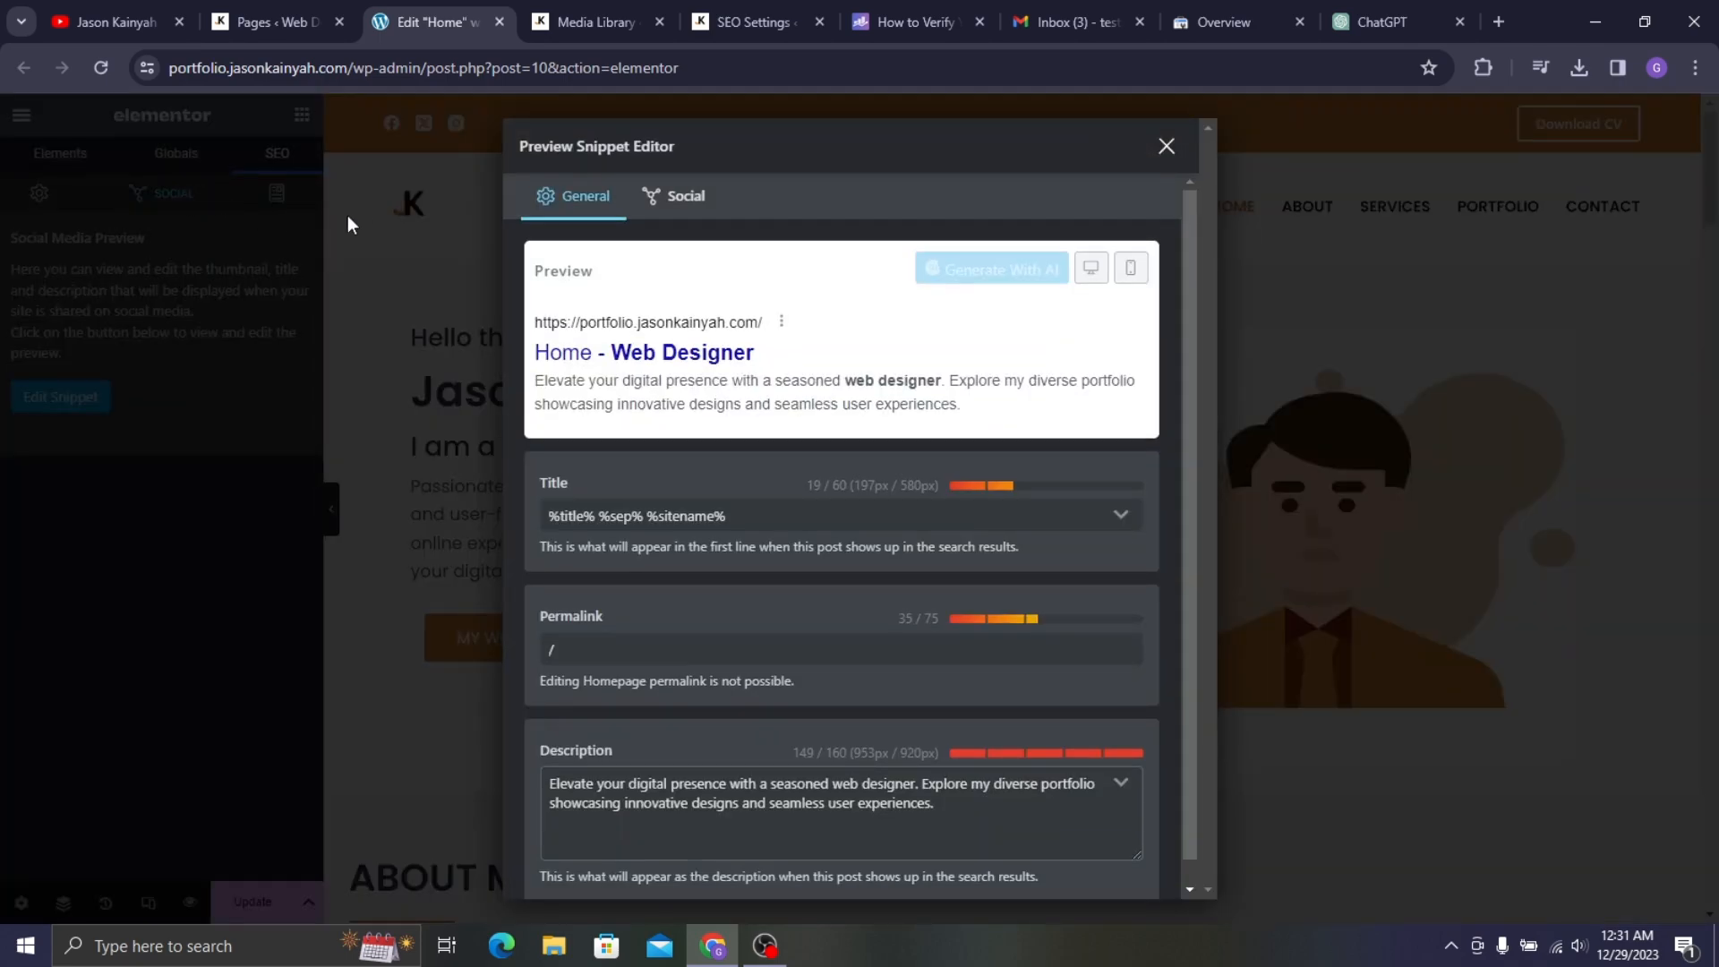
{"action": "left_click", "coordinate": [676, 198]}
{"action": "scroll", "coordinate": [761, 337], "scroll_direction": "down", "scroll_amount": 4}
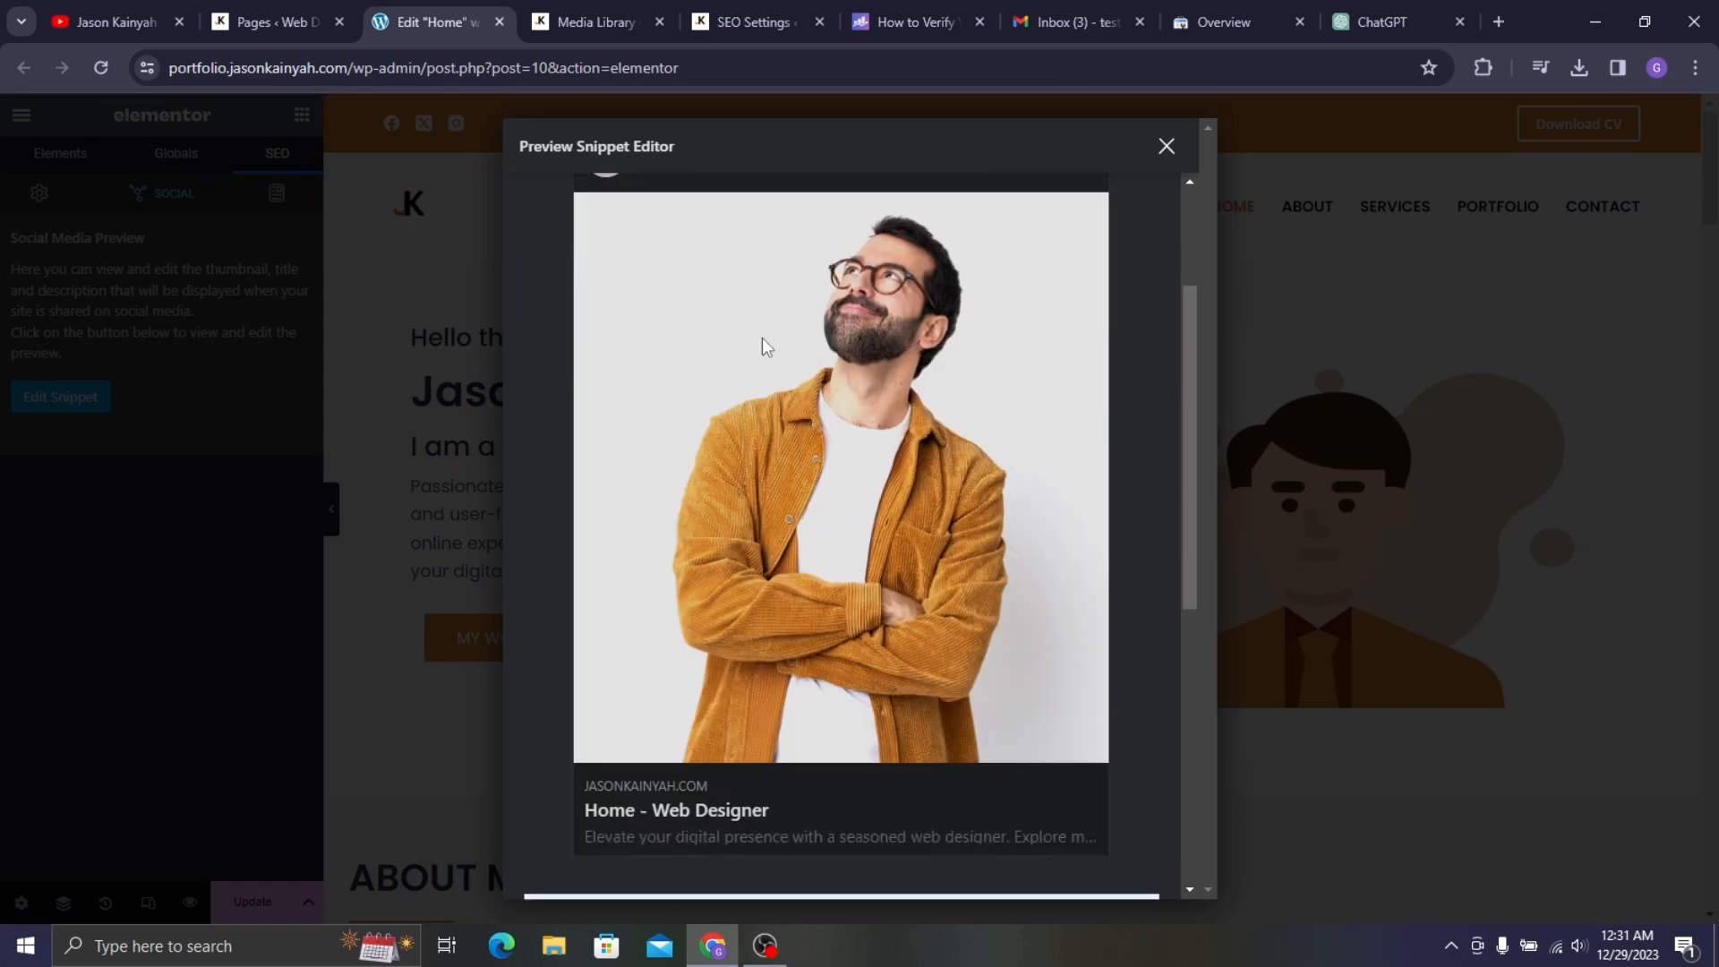
{"action": "scroll", "coordinate": [845, 362], "scroll_direction": "up", "scroll_amount": 5}
{"action": "scroll", "coordinate": [777, 507], "scroll_direction": "down", "scroll_amount": 4}
{"action": "scroll", "coordinate": [815, 359], "scroll_direction": "up", "scroll_amount": 3}
{"action": "scroll", "coordinate": [975, 305], "scroll_direction": "down", "scroll_amount": 6}
{"action": "scroll", "coordinate": [846, 353], "scroll_direction": "up", "scroll_amount": 3}
{"action": "scroll", "coordinate": [893, 399], "scroll_direction": "down", "scroll_amount": 5}
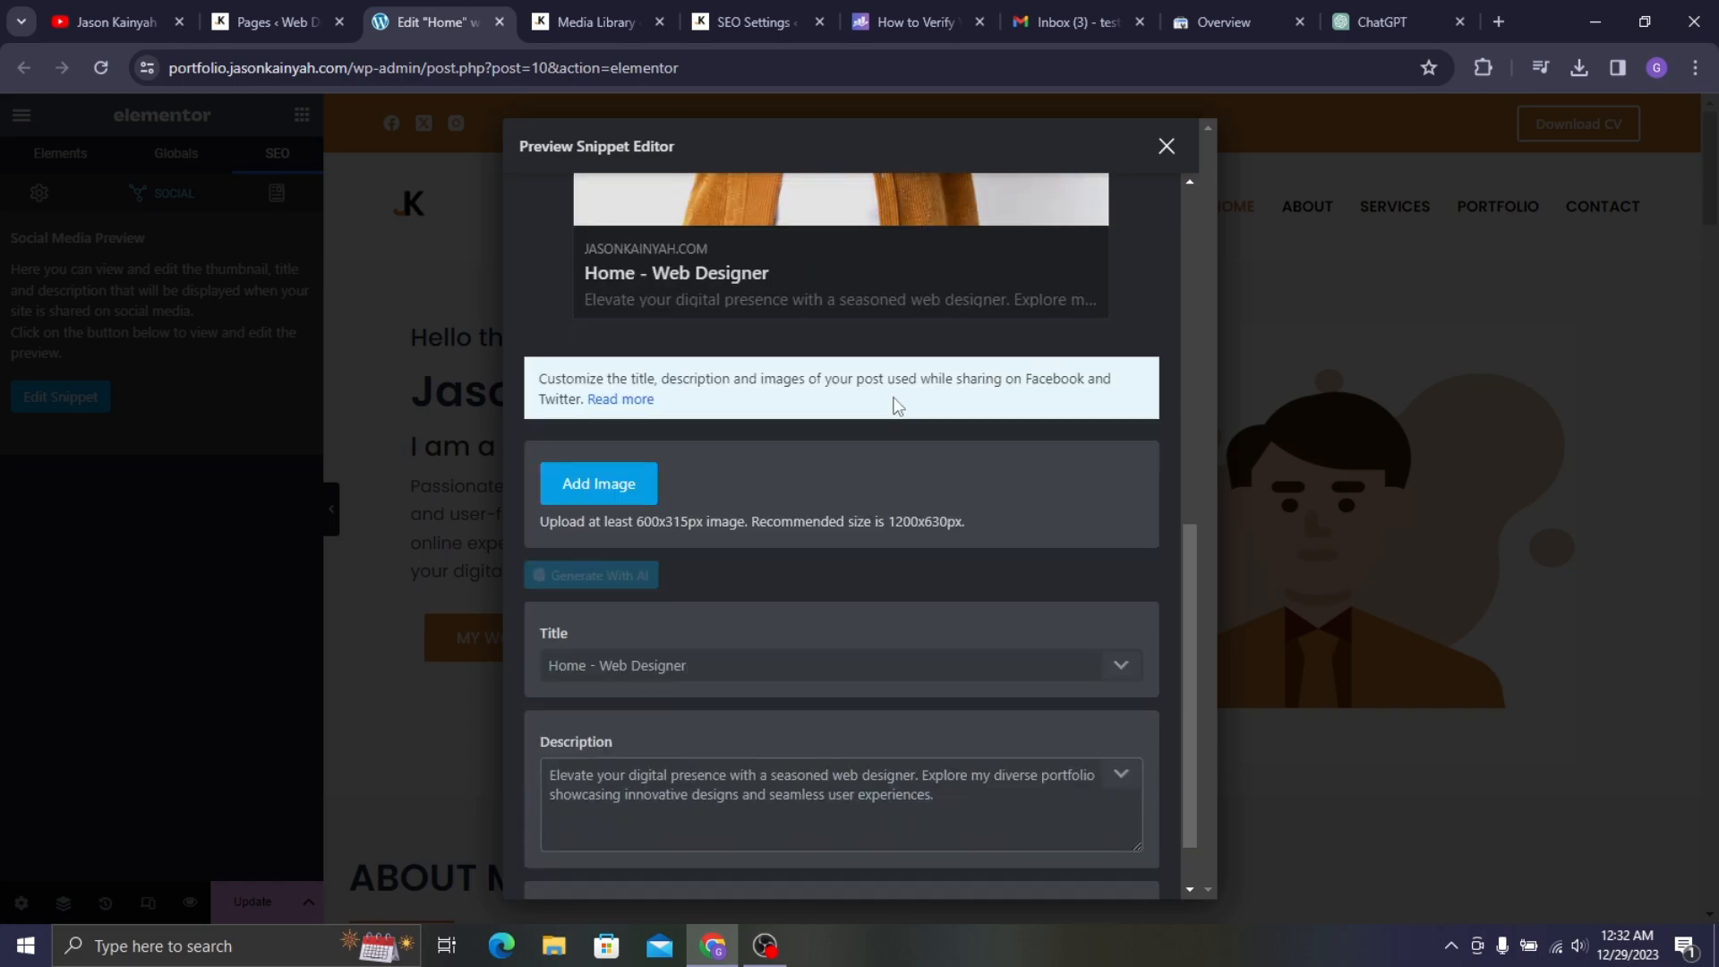
{"action": "scroll", "coordinate": [795, 423], "scroll_direction": "up", "scroll_amount": 6}
{"action": "scroll", "coordinate": [744, 480], "scroll_direction": "down", "scroll_amount": 7}
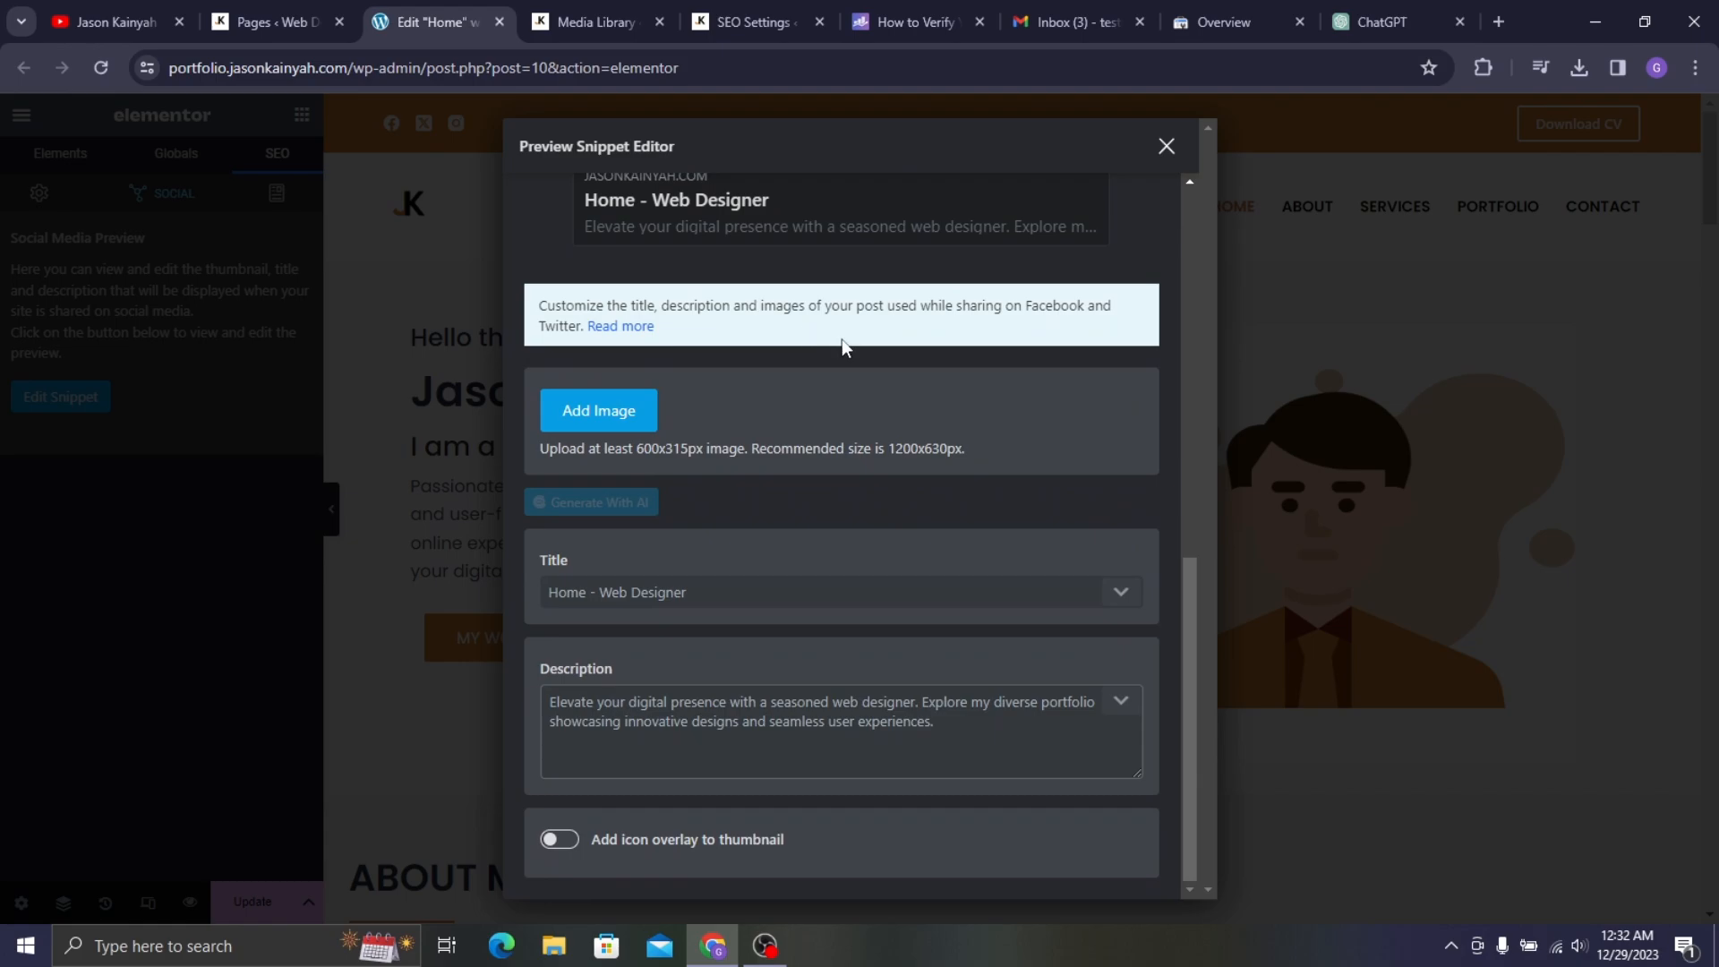
{"action": "scroll", "coordinate": [1014, 338], "scroll_direction": "up", "scroll_amount": 8}
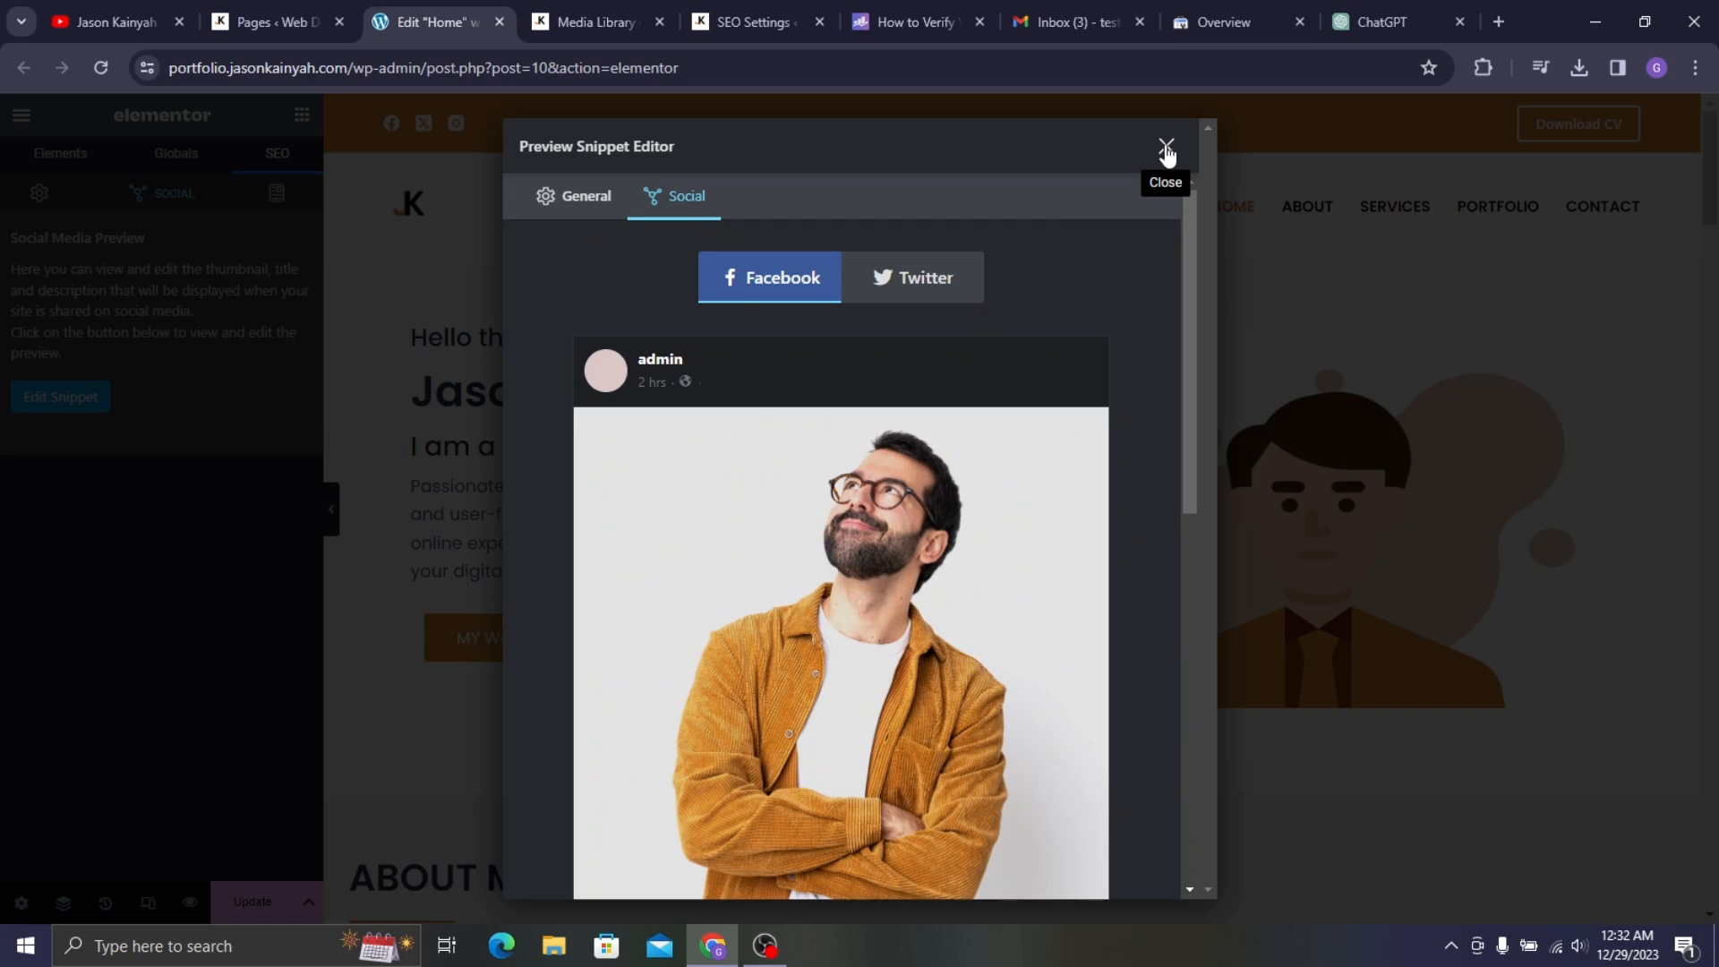
{"action": "left_click", "coordinate": [1166, 148]}
- Update the homepage, check the hero image's alt text in the media library, and return to SEO
{"action": "left_click", "coordinate": [36, 192]}
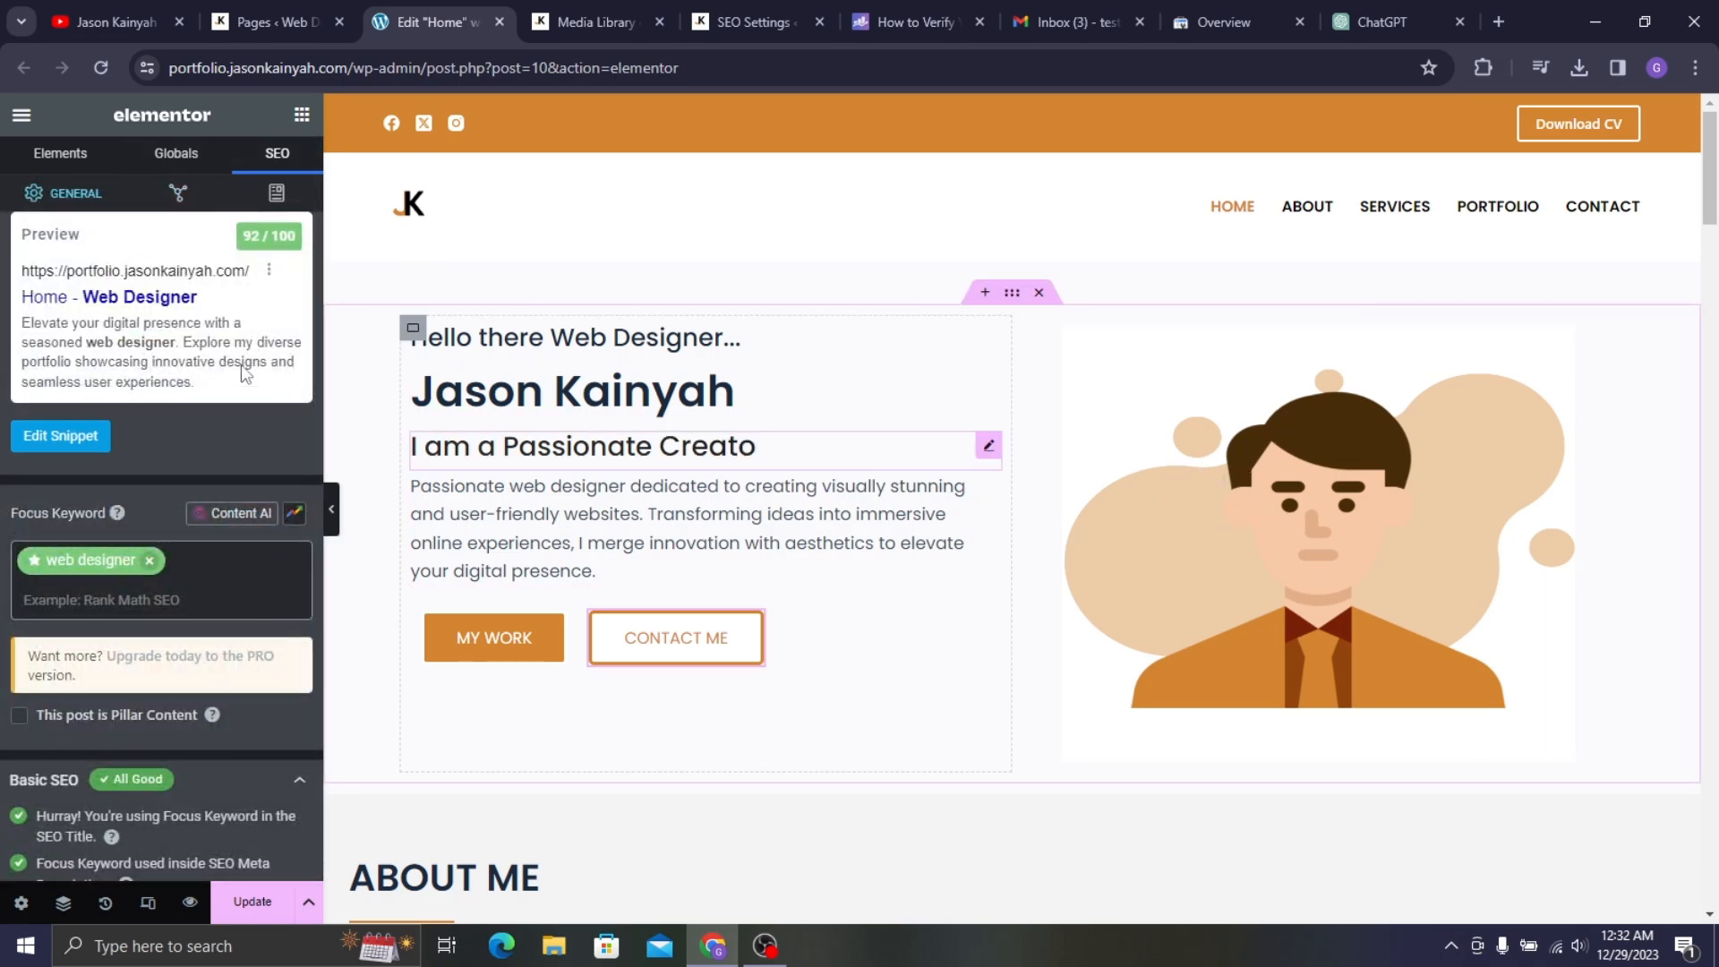
{"action": "left_click", "coordinate": [271, 906]}
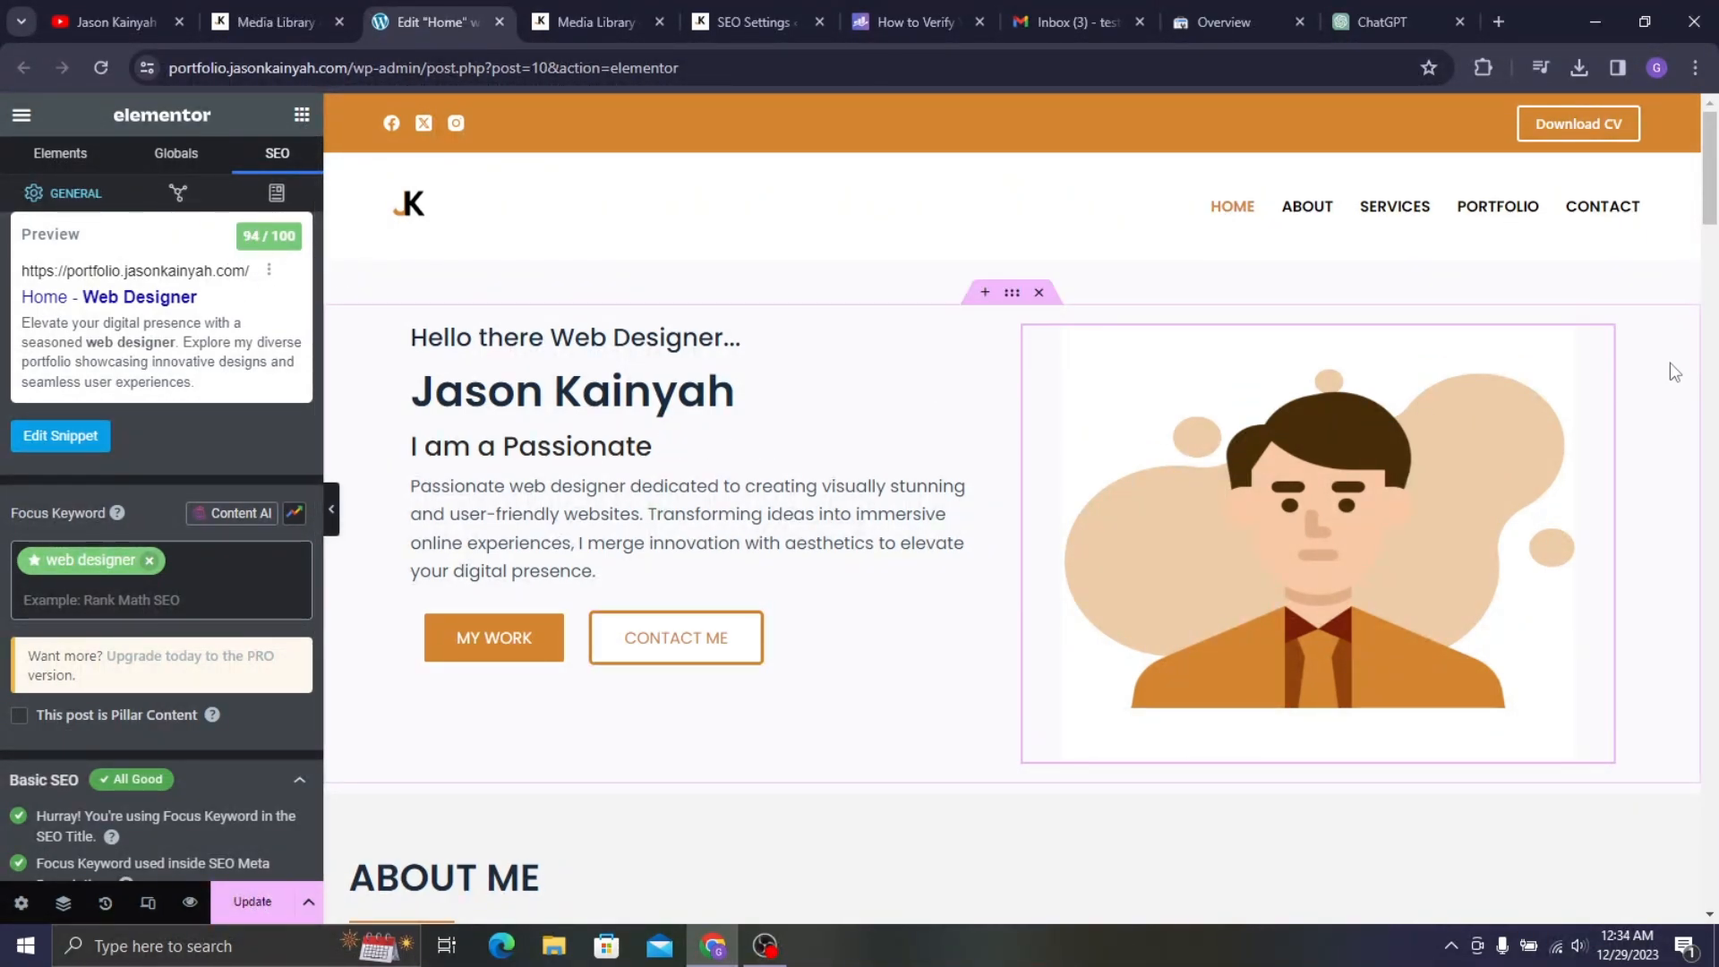
{"action": "left_click", "coordinate": [1601, 341]}
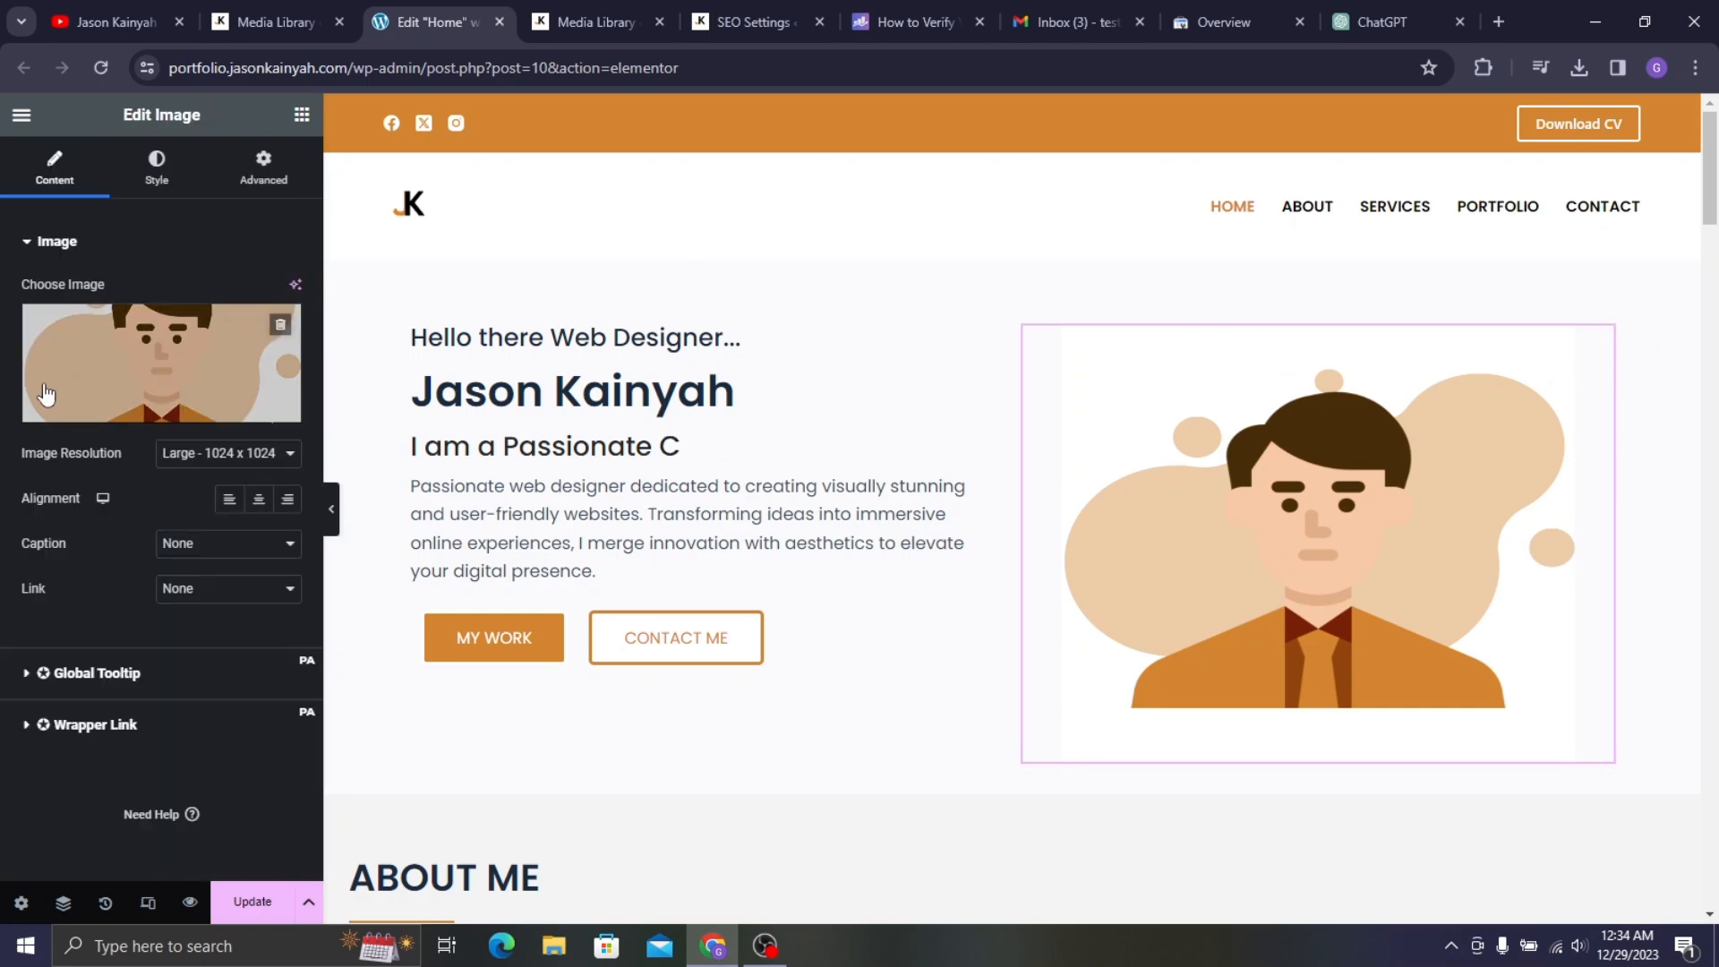
{"action": "left_click", "coordinate": [99, 362]}
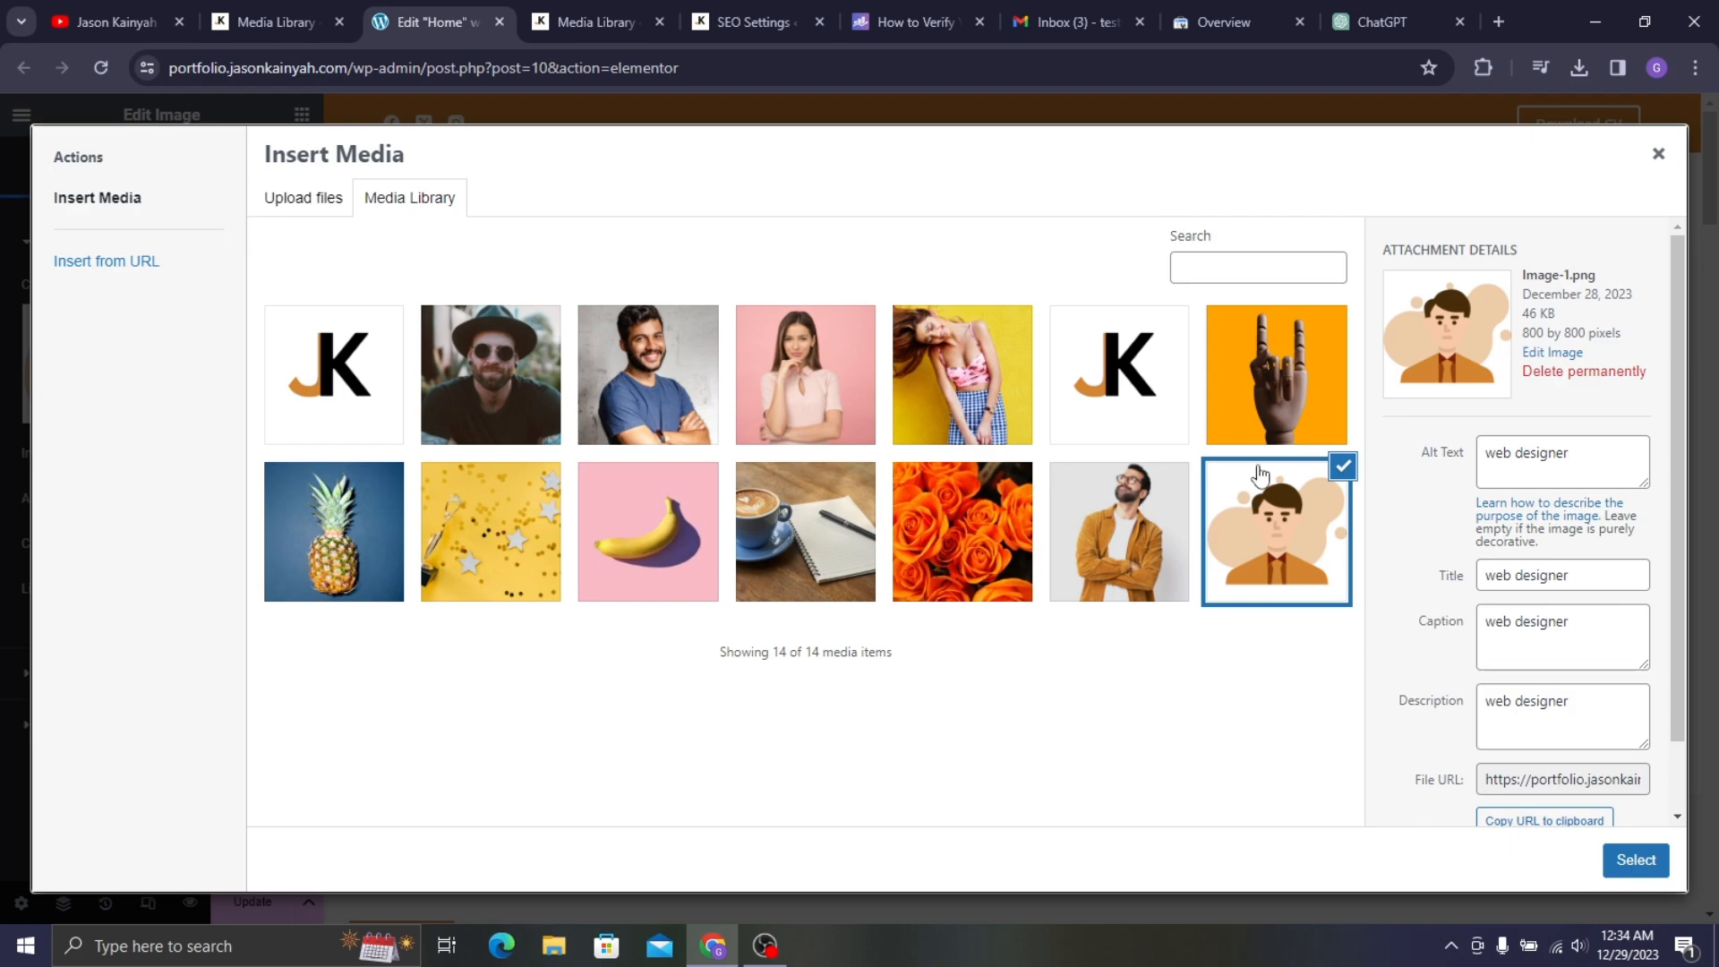
{"action": "left_click", "coordinate": [842, 432]}
{"action": "left_click", "coordinate": [457, 358]}
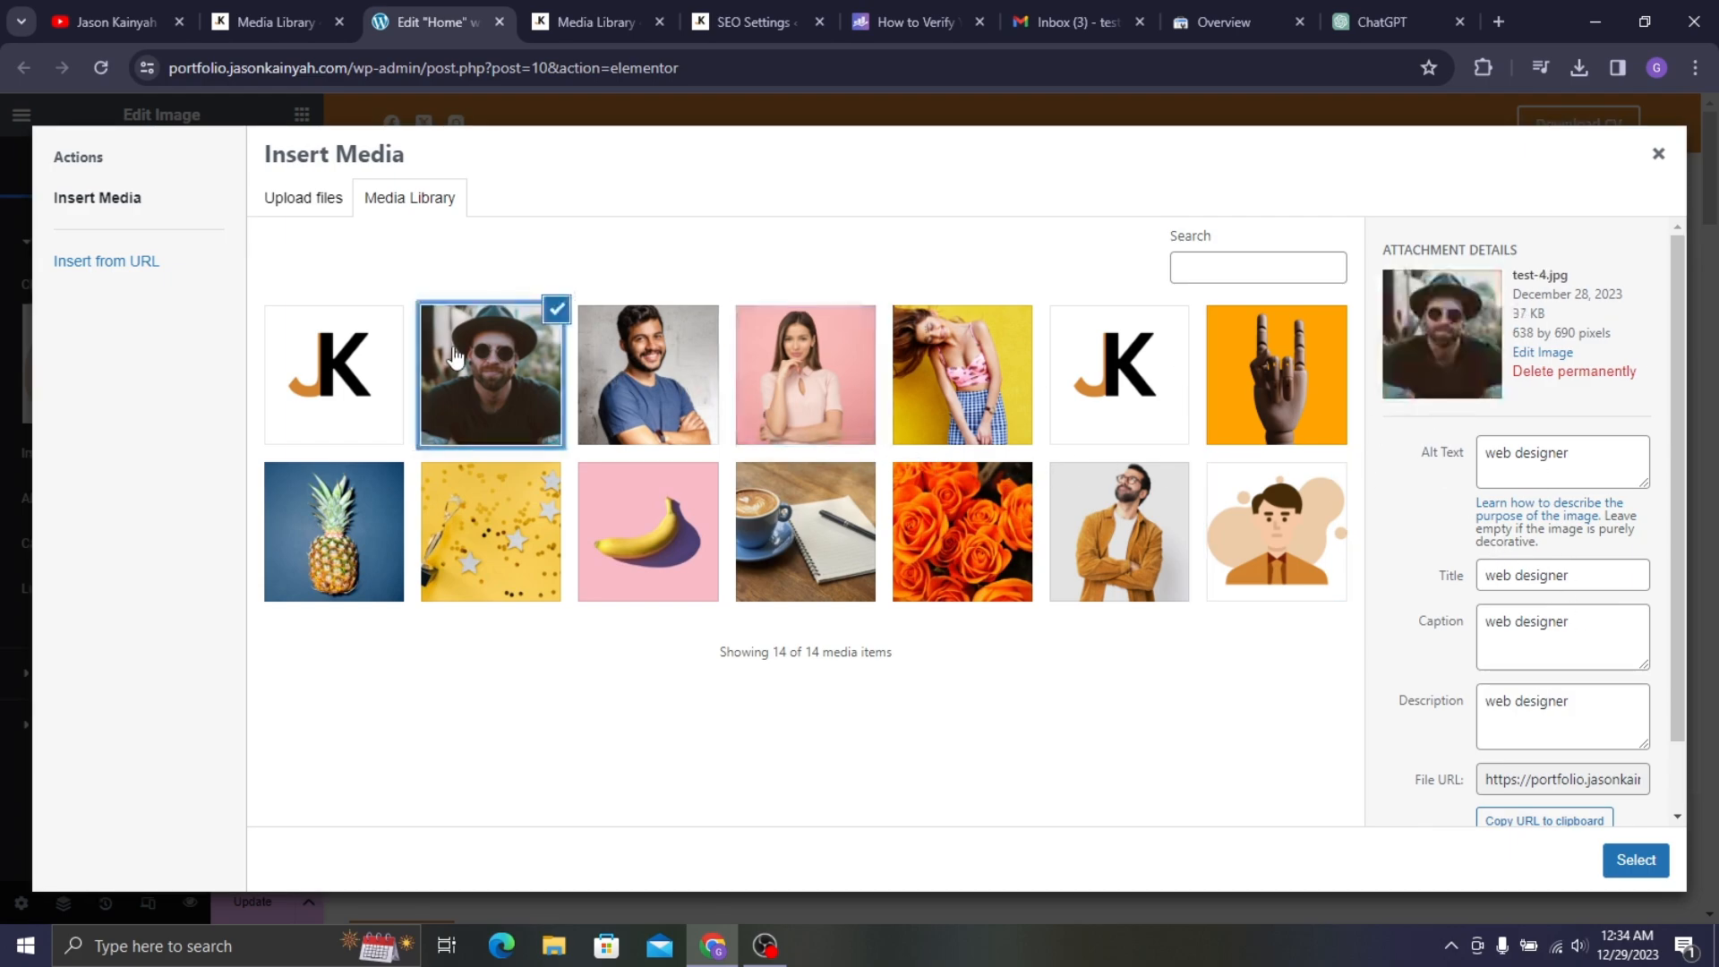
{"action": "left_click", "coordinate": [1659, 154]}
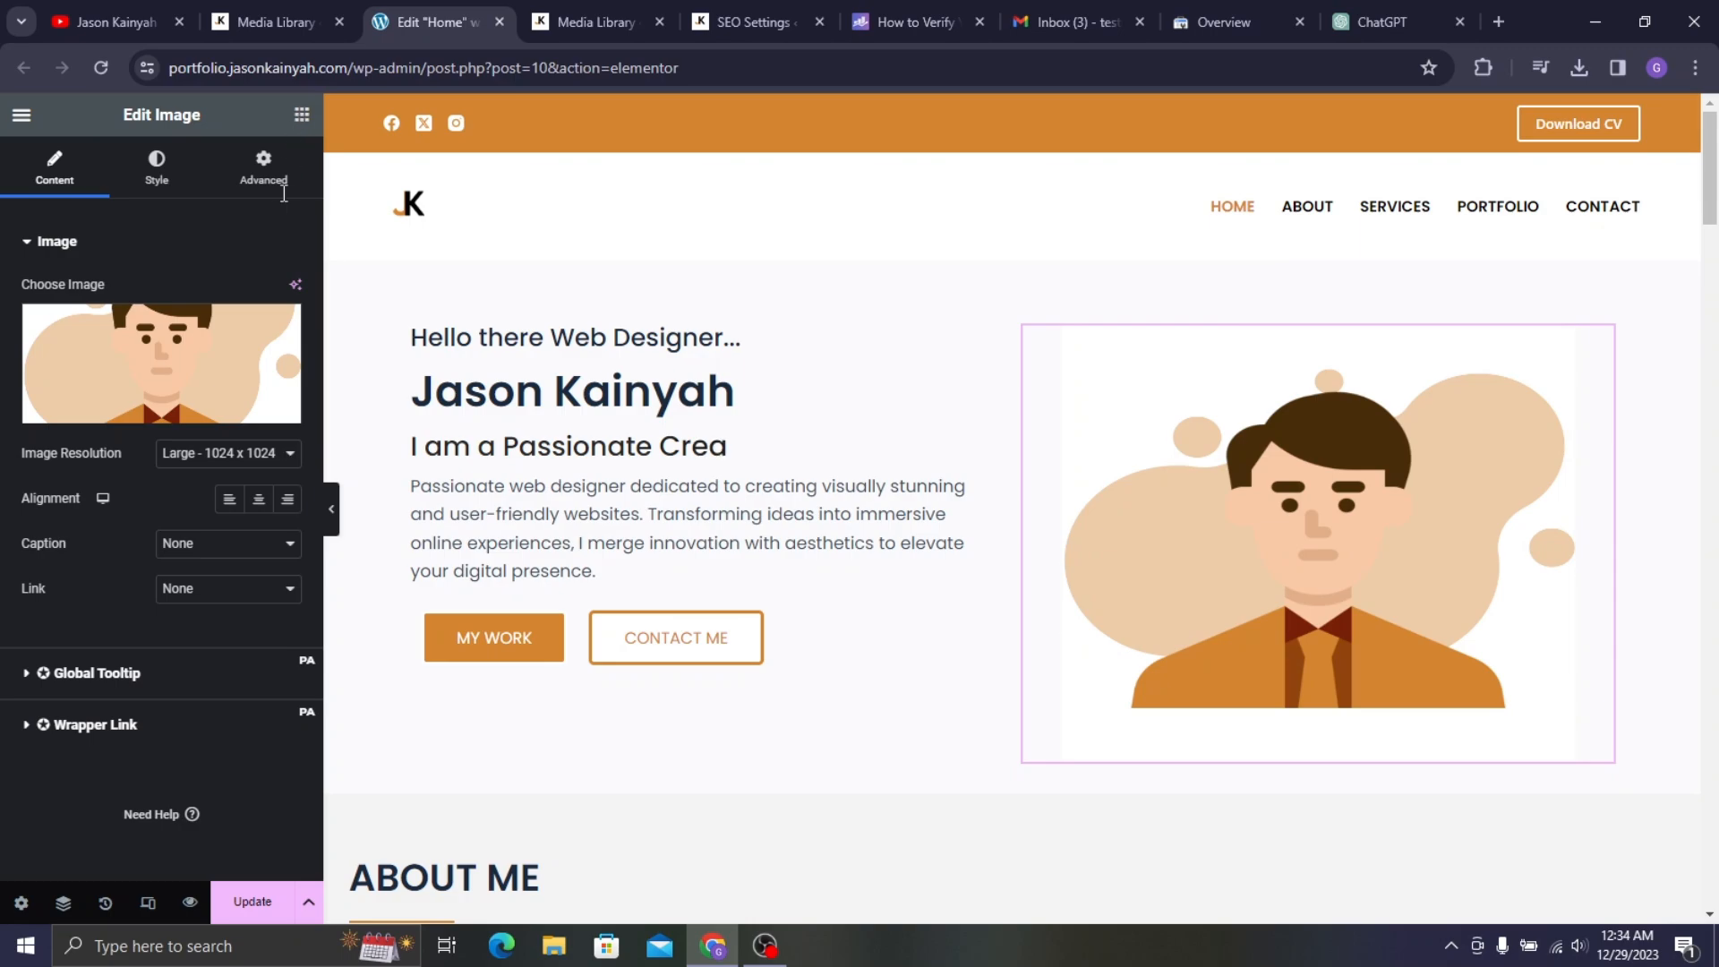
{"action": "left_click", "coordinate": [302, 115]}
{"action": "left_click", "coordinate": [273, 164]}
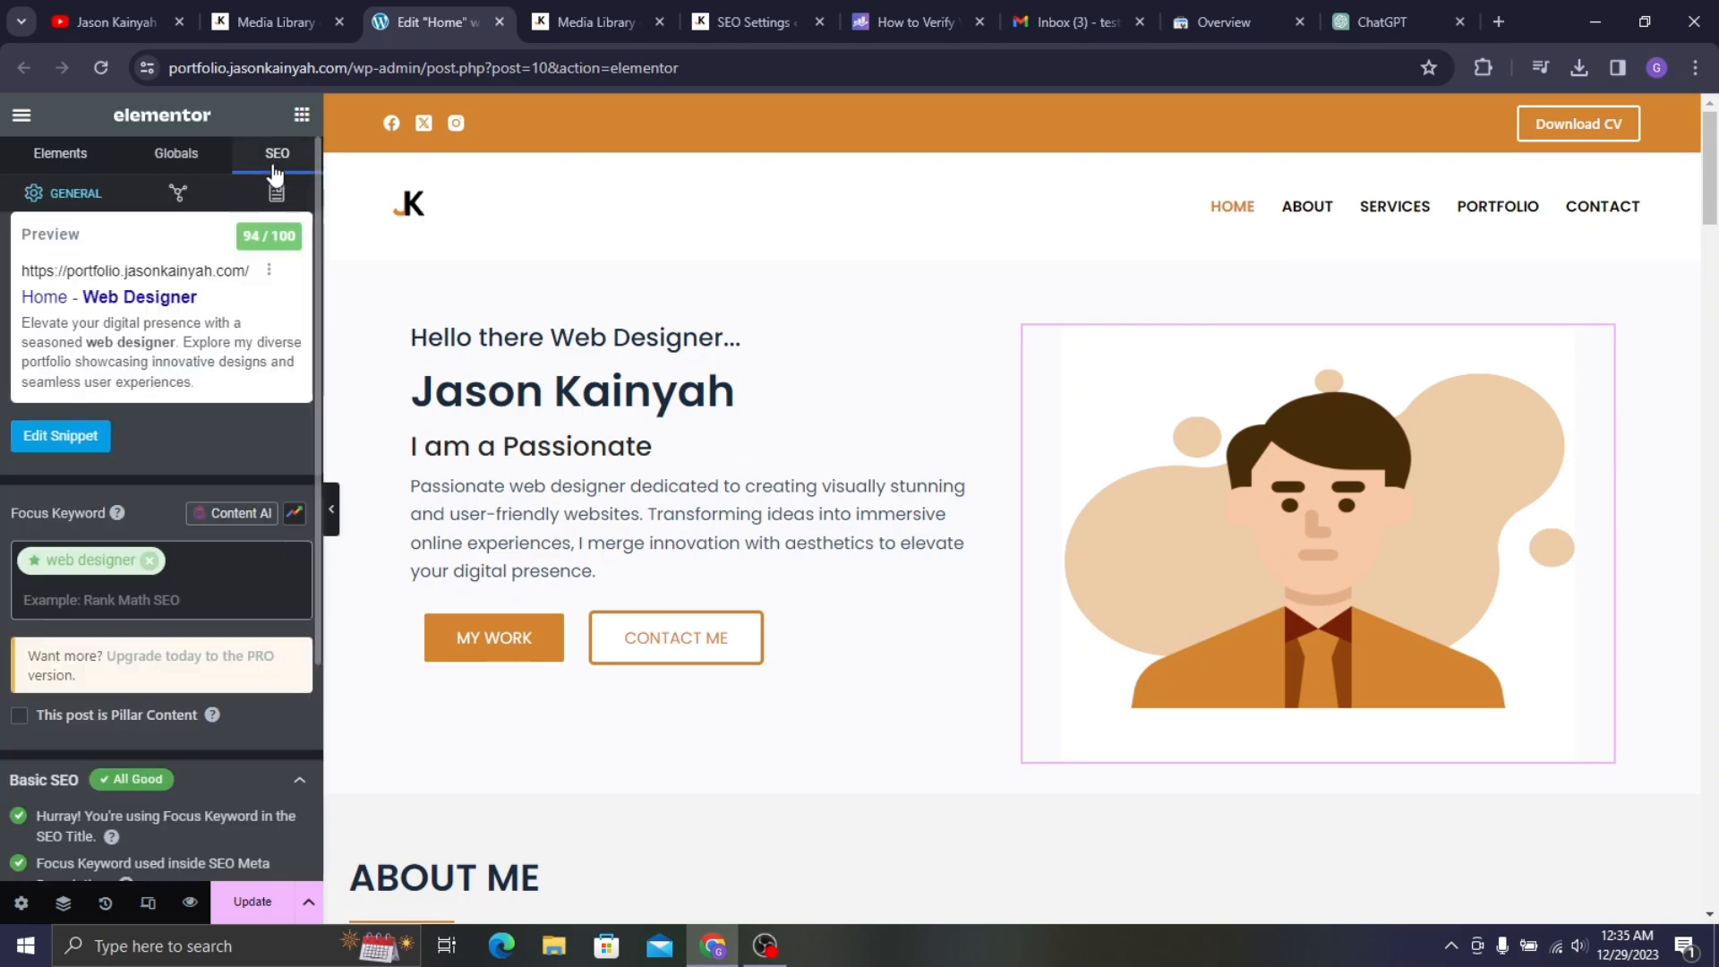
{"action": "left_click", "coordinate": [172, 559]}
{"action": "type", "text": "wo"}
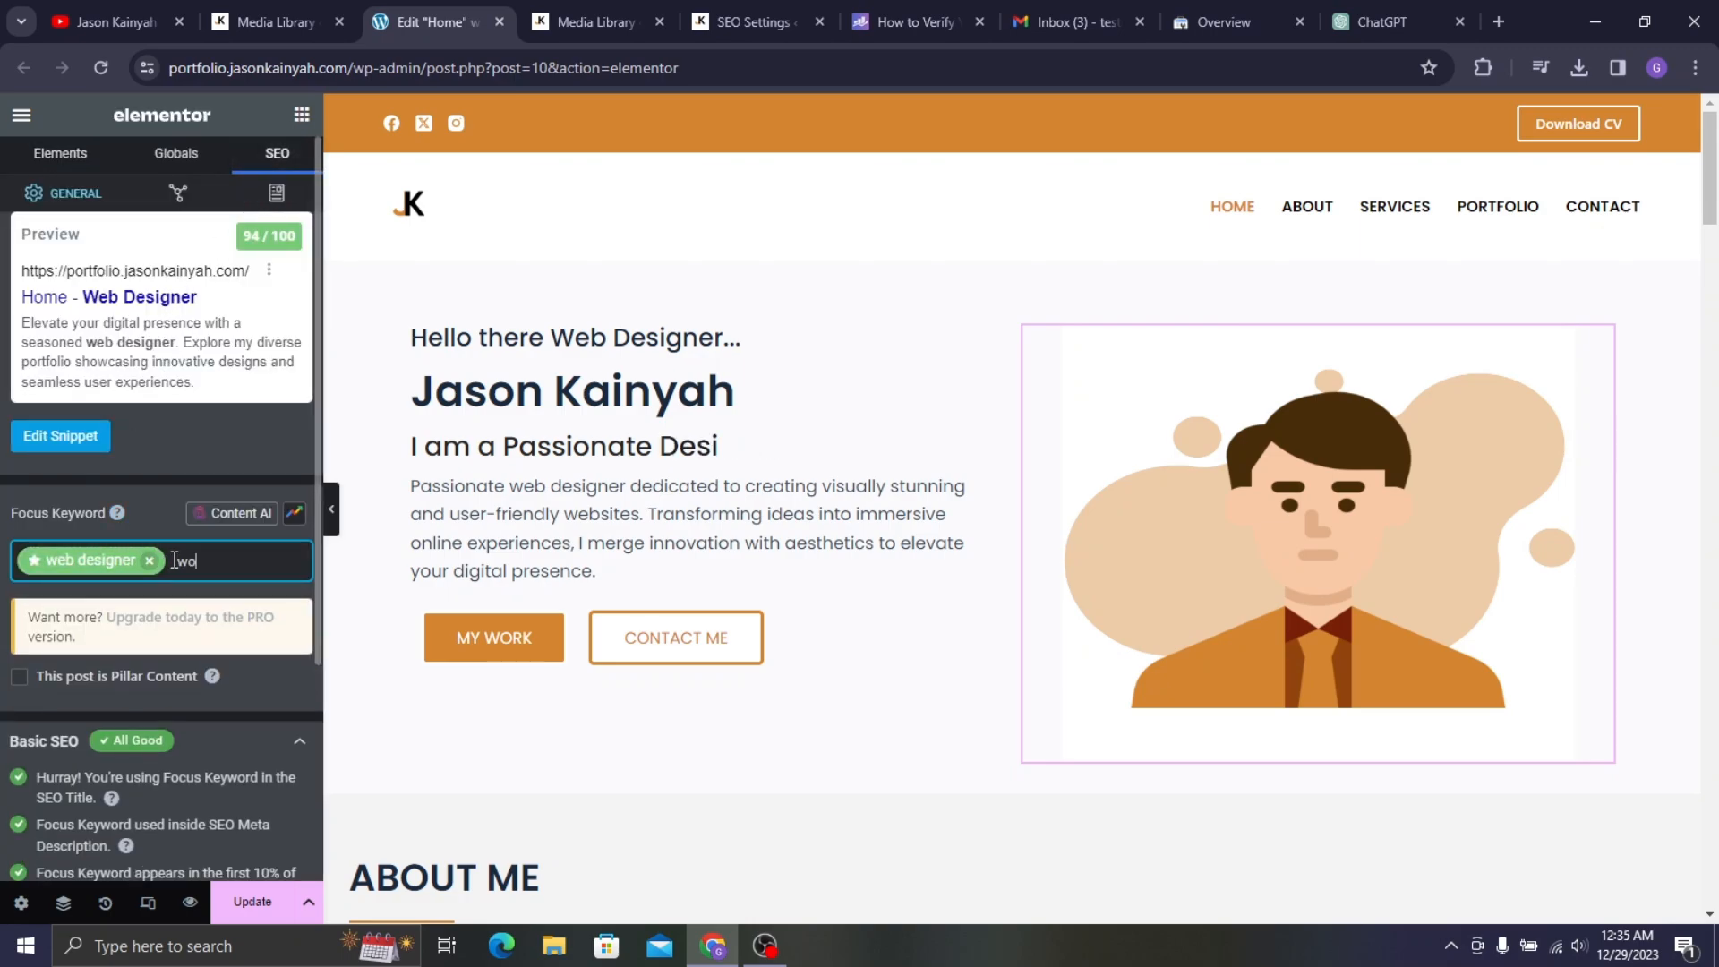
{"action": "type", "text": "rdpres"}
{"action": "key", "text": "Return"}
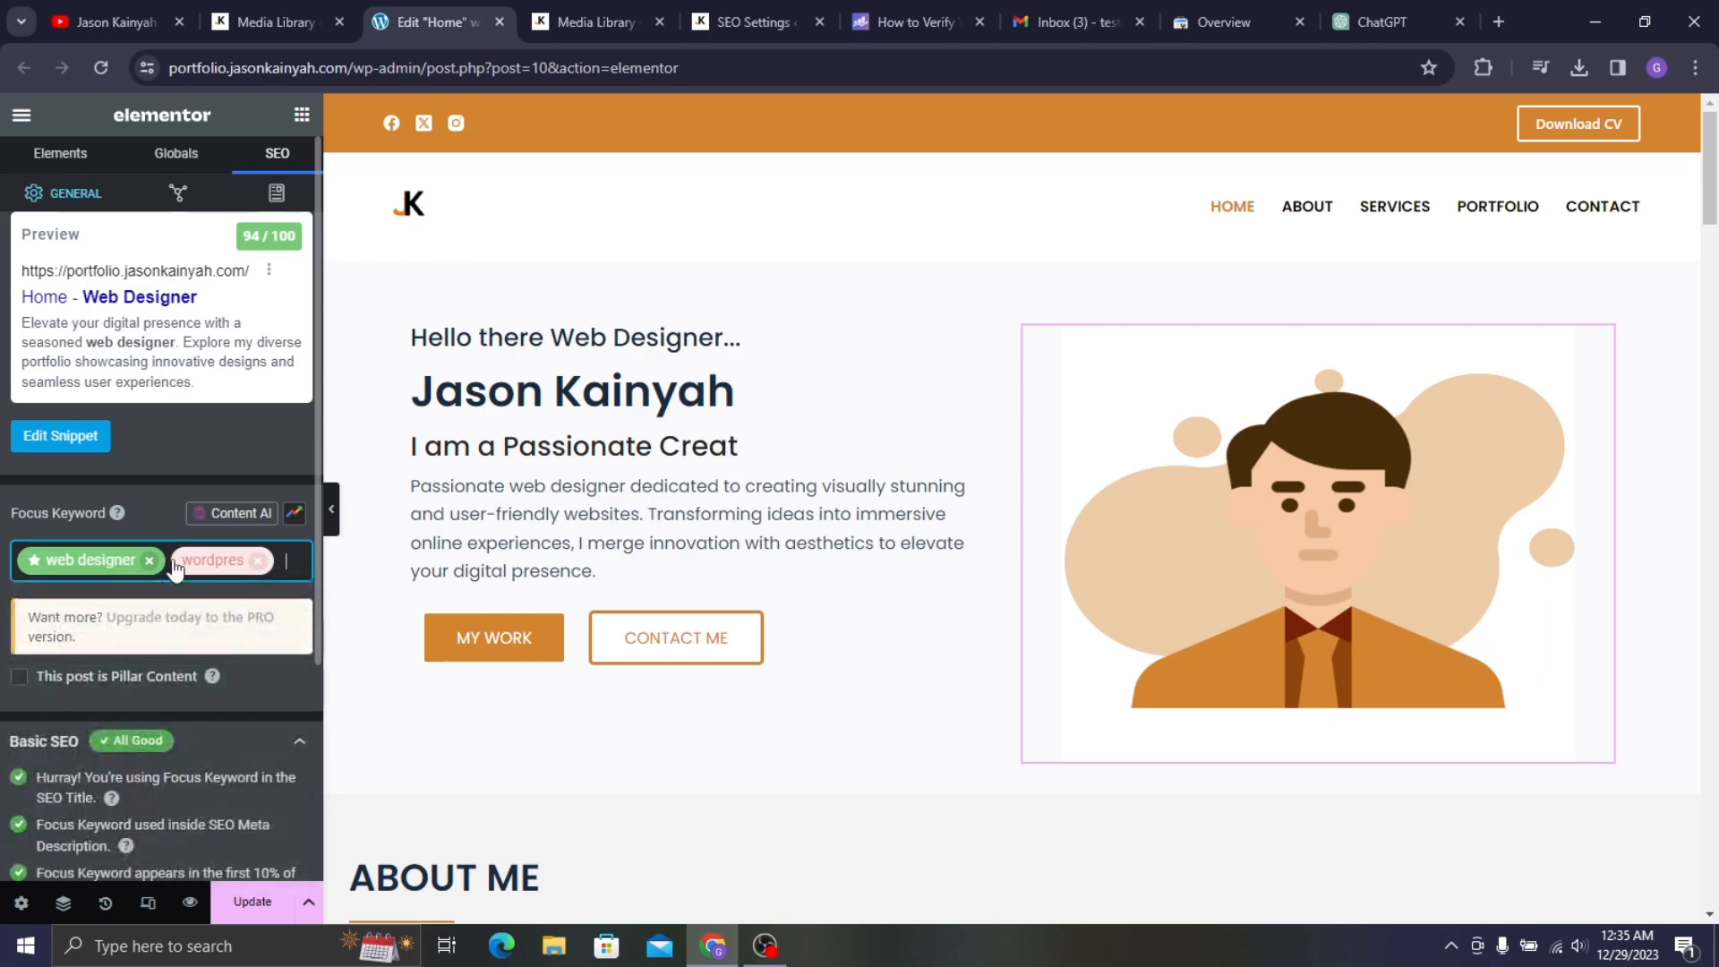
{"action": "left_click", "coordinate": [257, 567]}
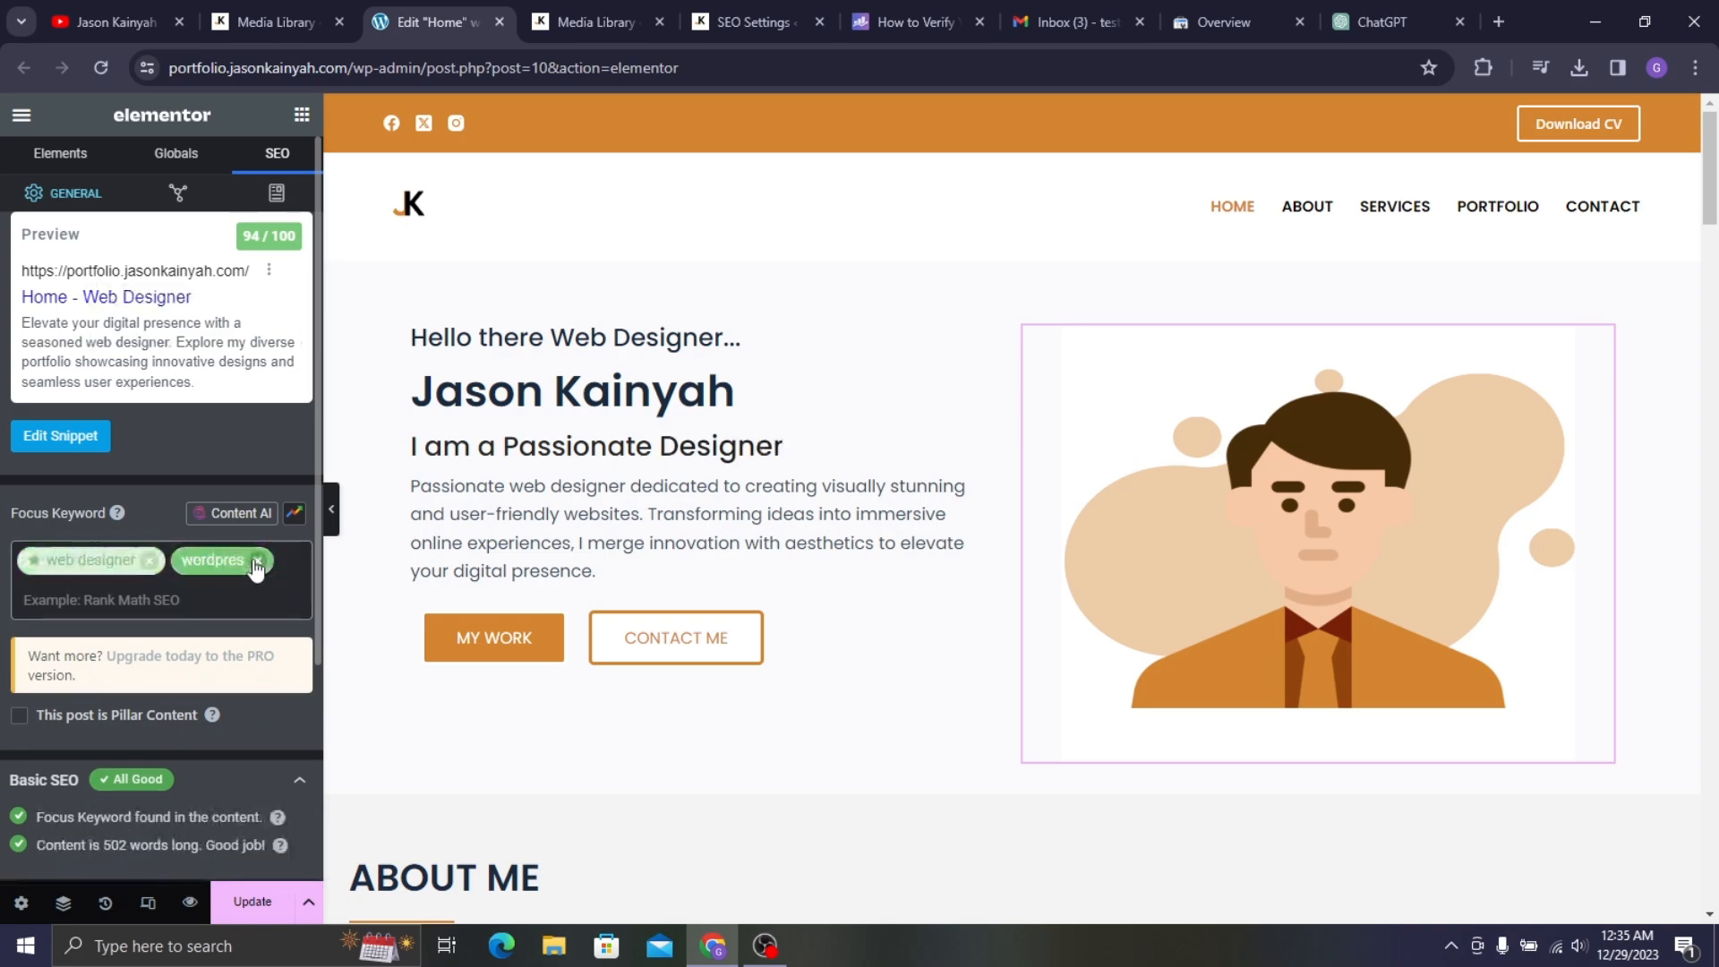
{"action": "left_click", "coordinate": [256, 561]}
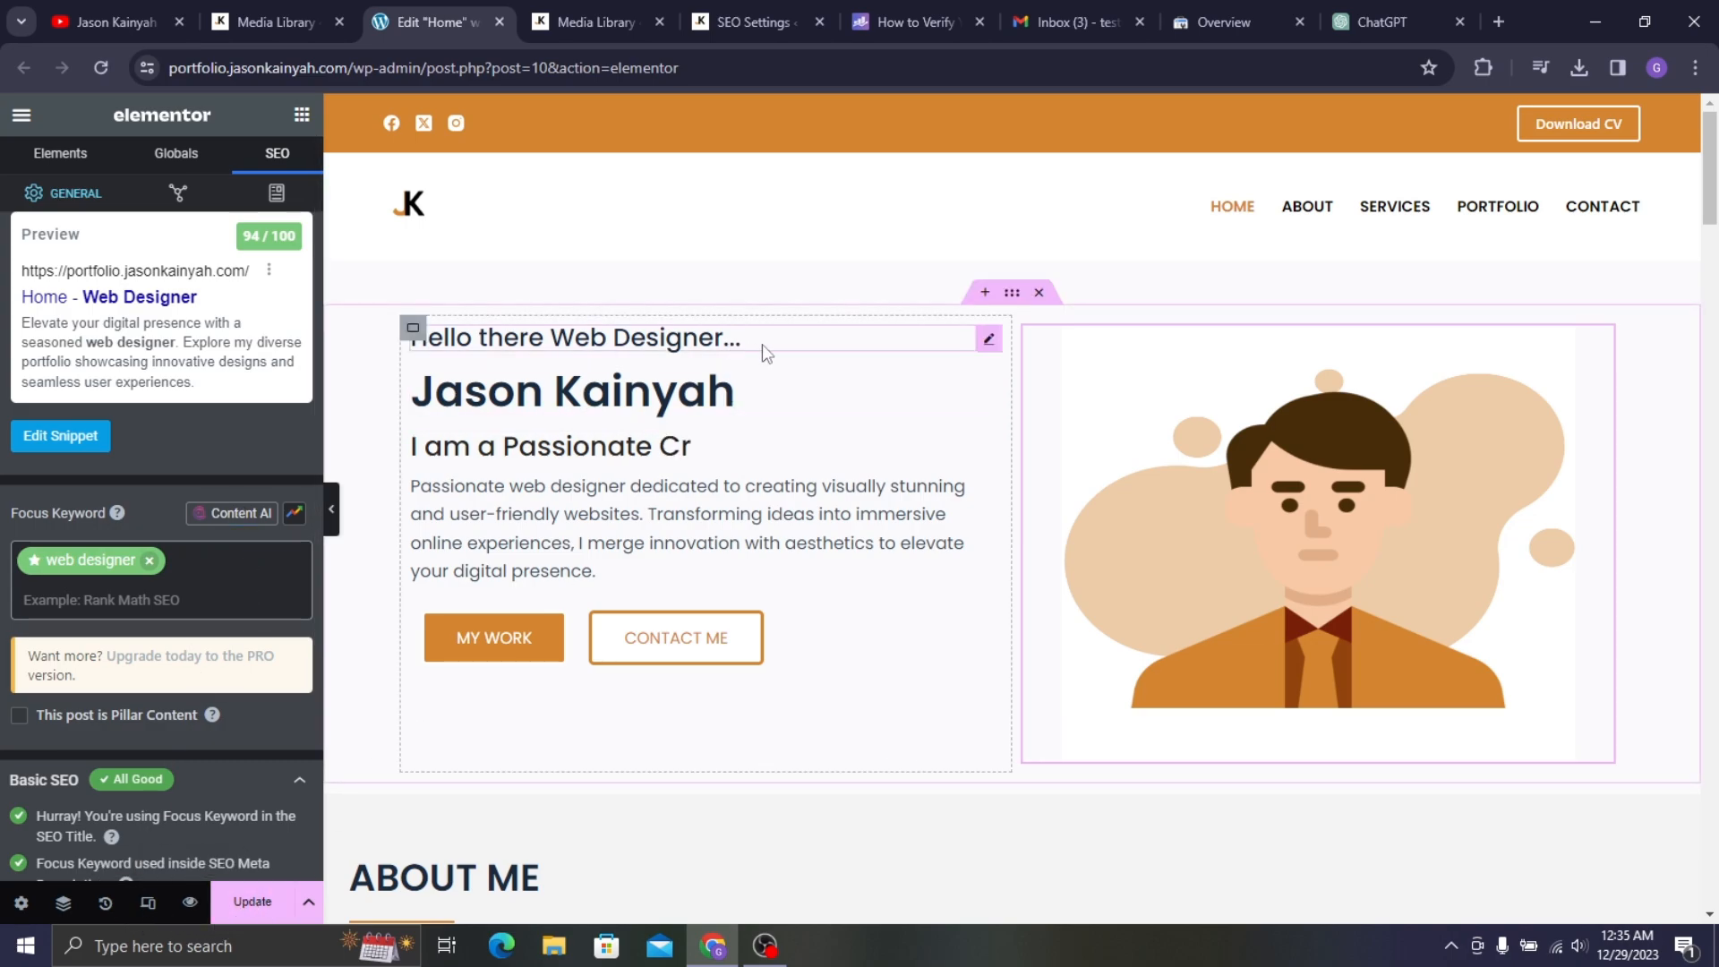
{"action": "scroll", "coordinate": [105, 507], "scroll_direction": "down", "scroll_amount": 3}
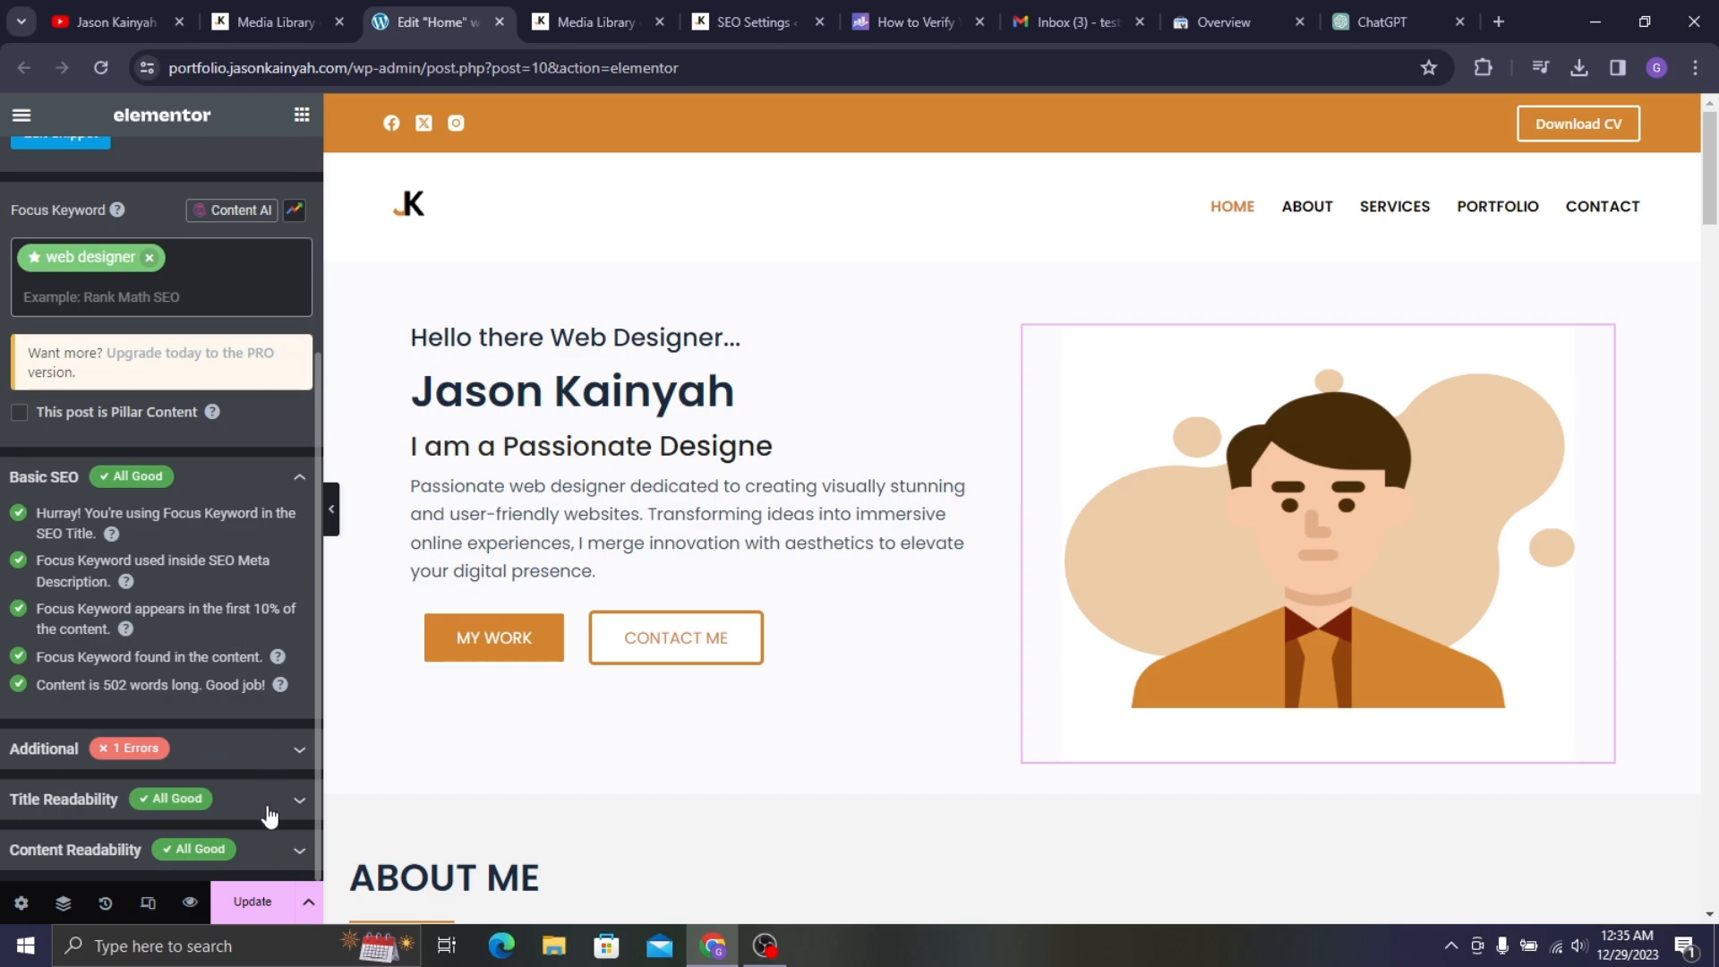
{"action": "left_click", "coordinate": [188, 749]}
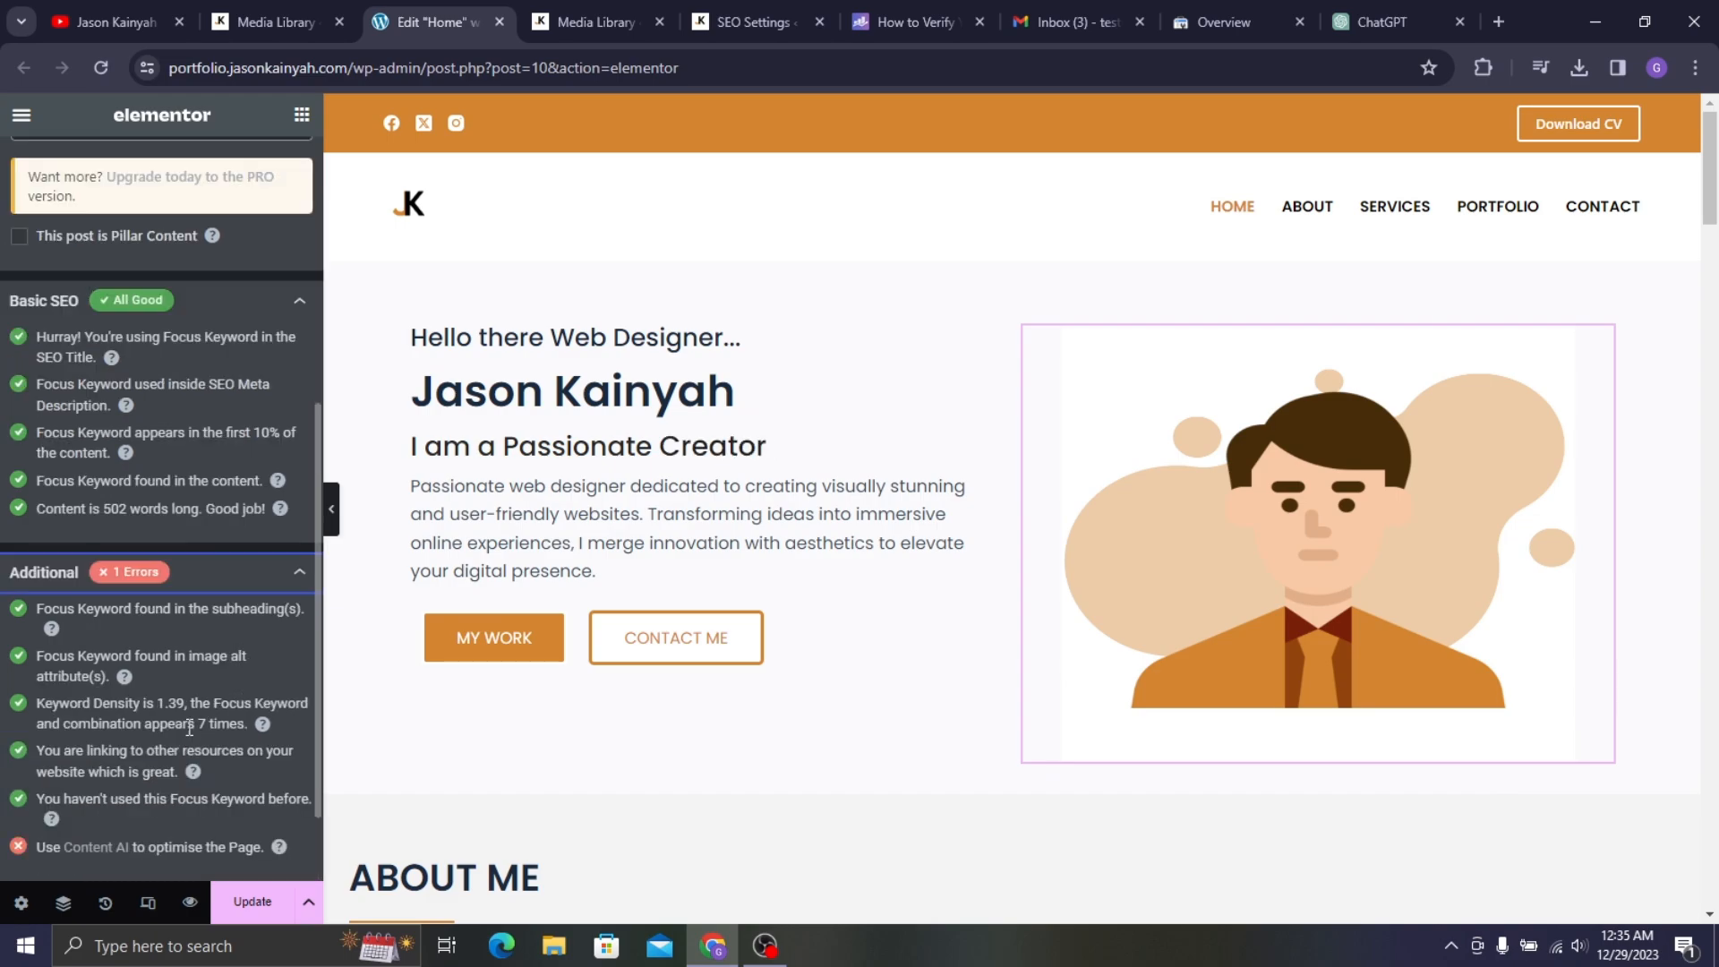
{"action": "left_click", "coordinate": [215, 580]}
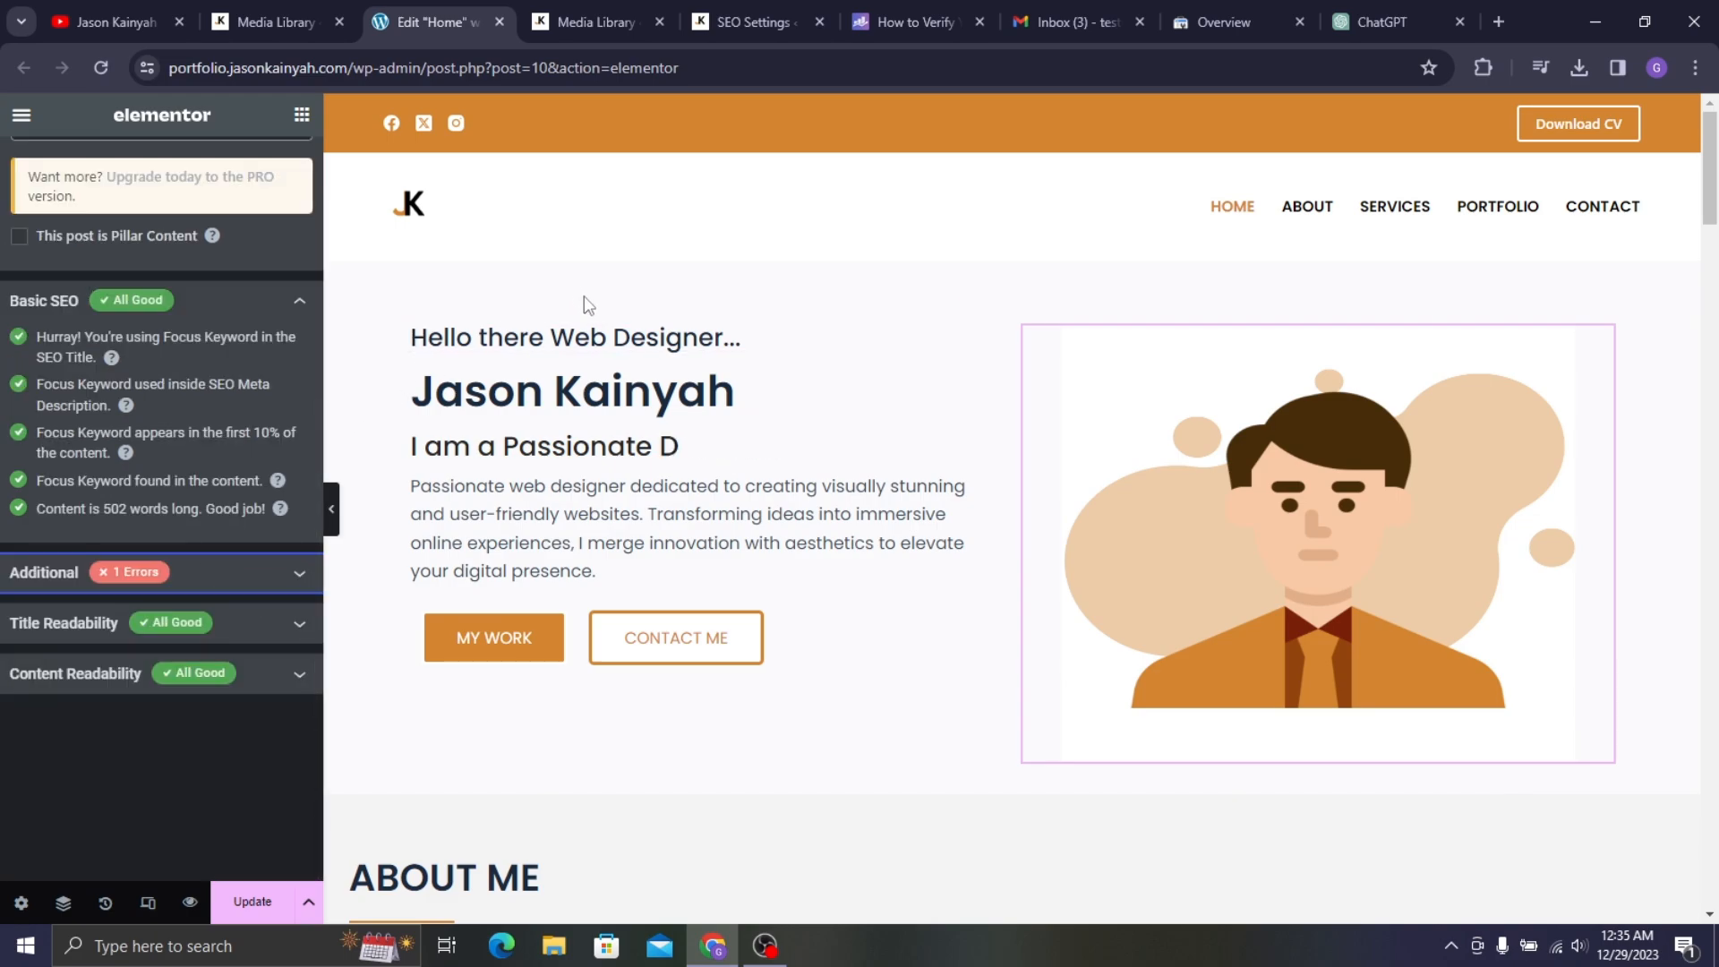
{"action": "scroll", "coordinate": [278, 320], "scroll_direction": "up", "scroll_amount": 5}
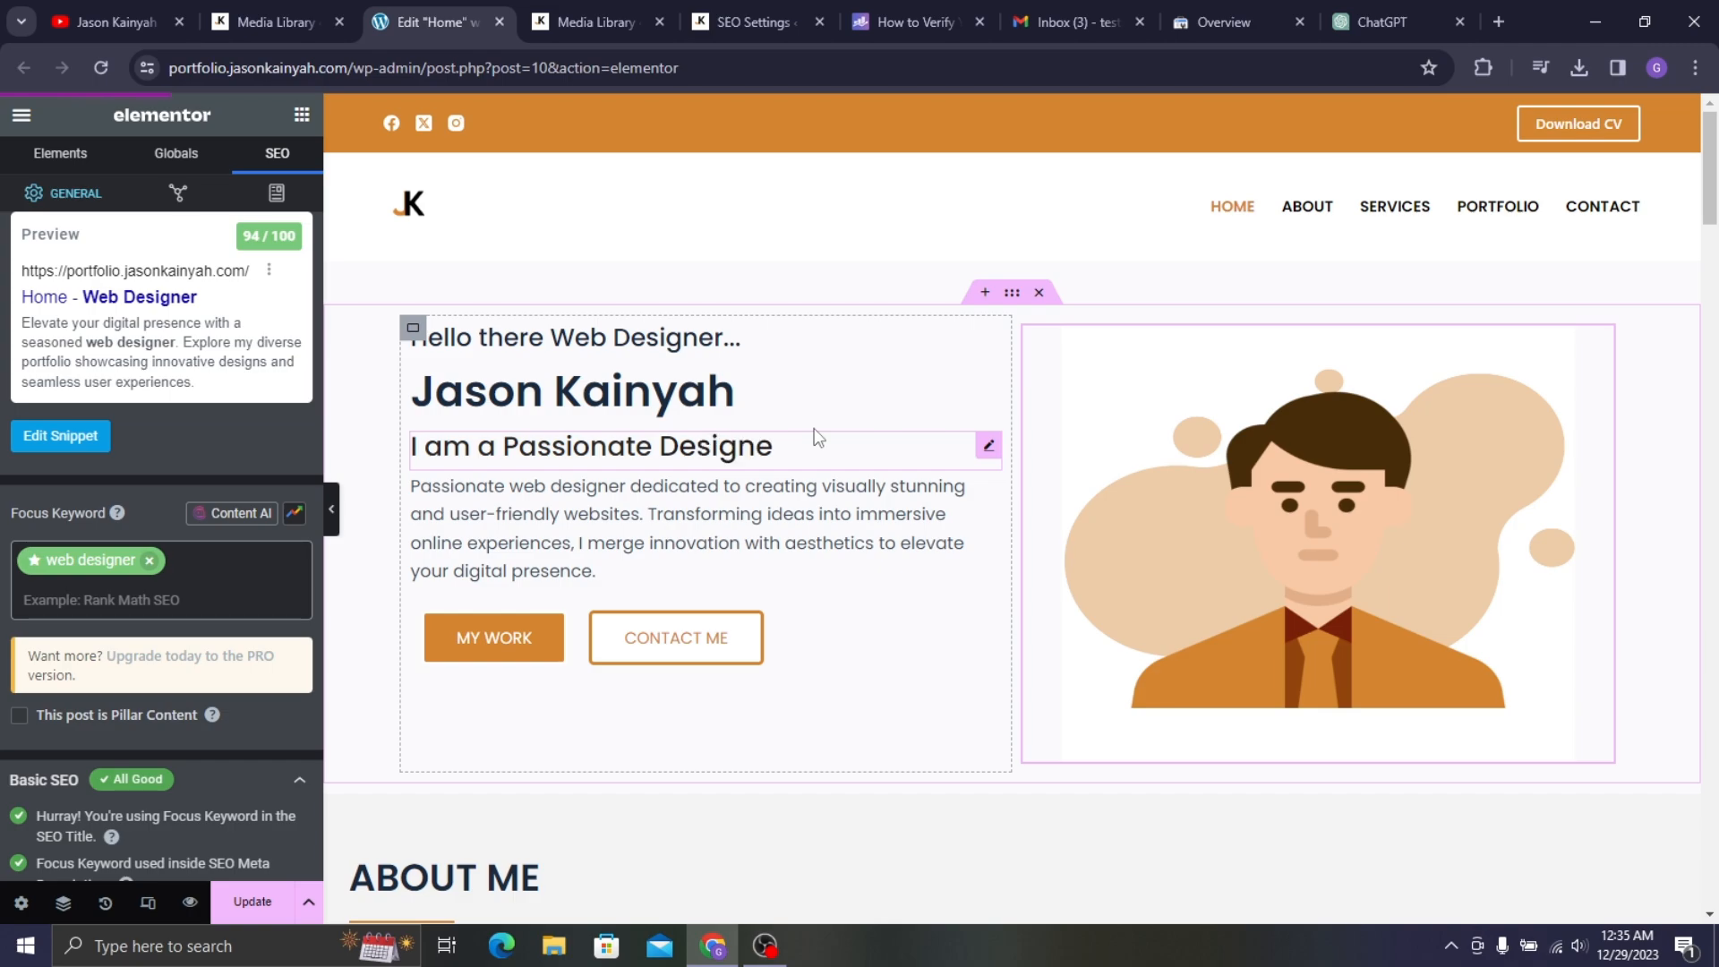
{"action": "scroll", "coordinate": [135, 517], "scroll_direction": "down", "scroll_amount": 3}
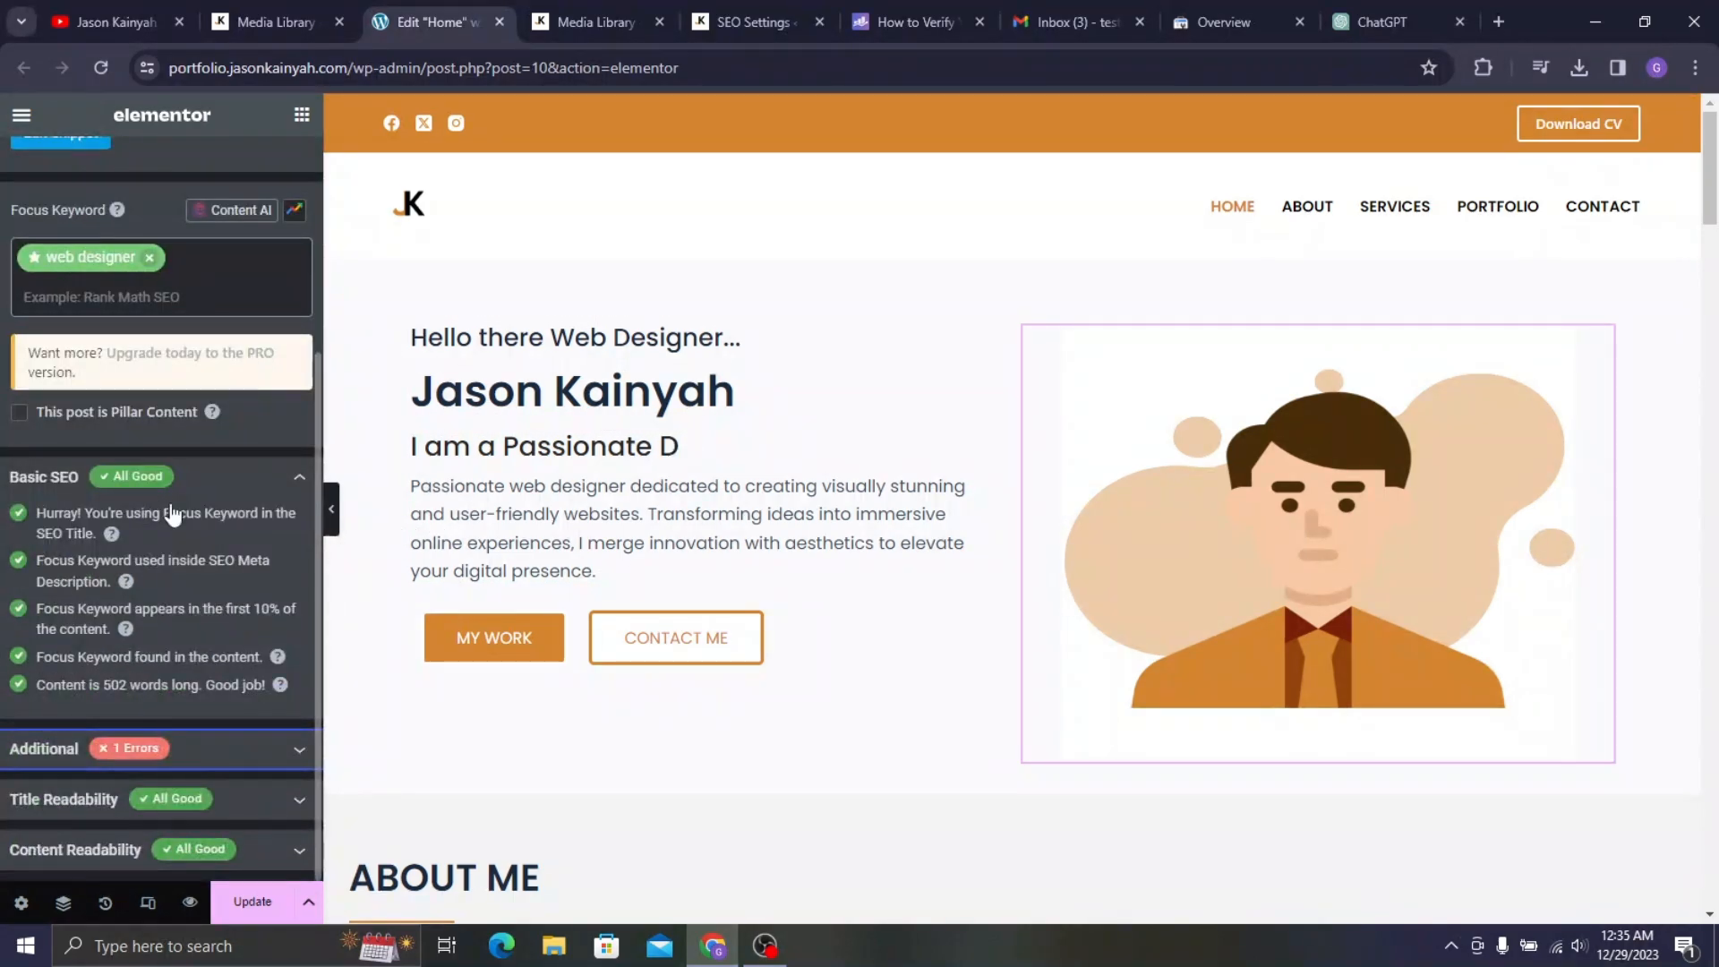
{"action": "left_click", "coordinate": [182, 748]}
{"action": "scroll", "coordinate": [135, 581], "scroll_direction": "down", "scroll_amount": 3}
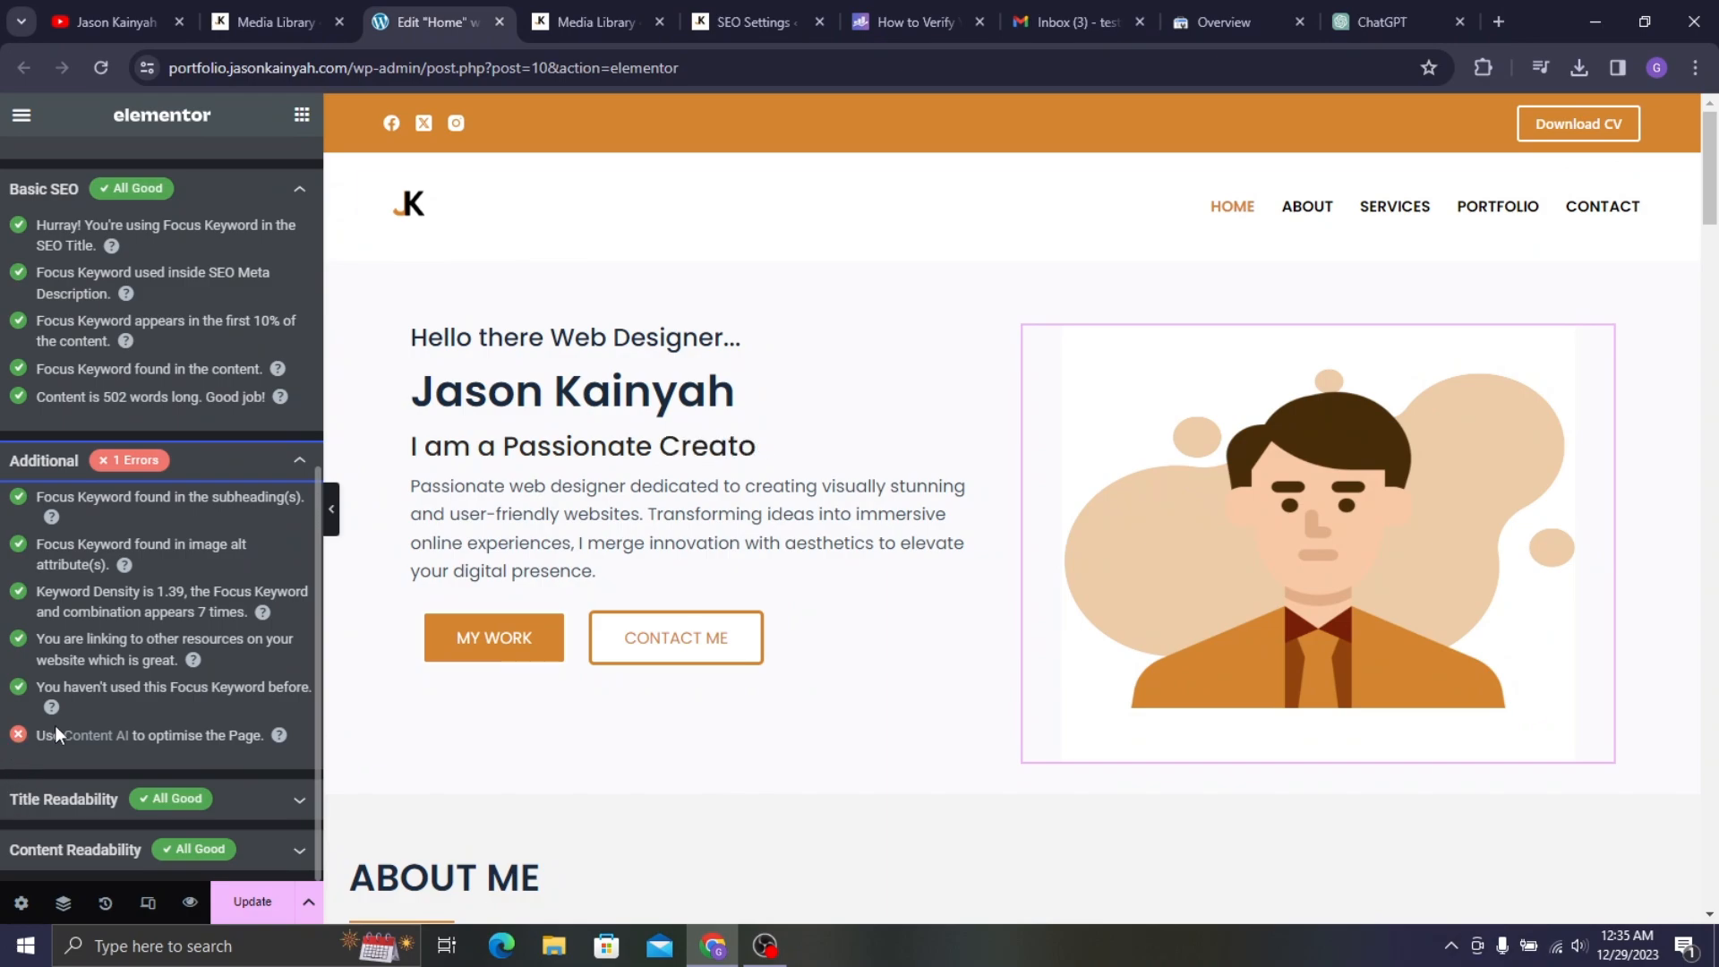
{"action": "left_click", "coordinate": [225, 487]}
{"action": "scroll", "coordinate": [281, 395], "scroll_direction": "up", "scroll_amount": 6}
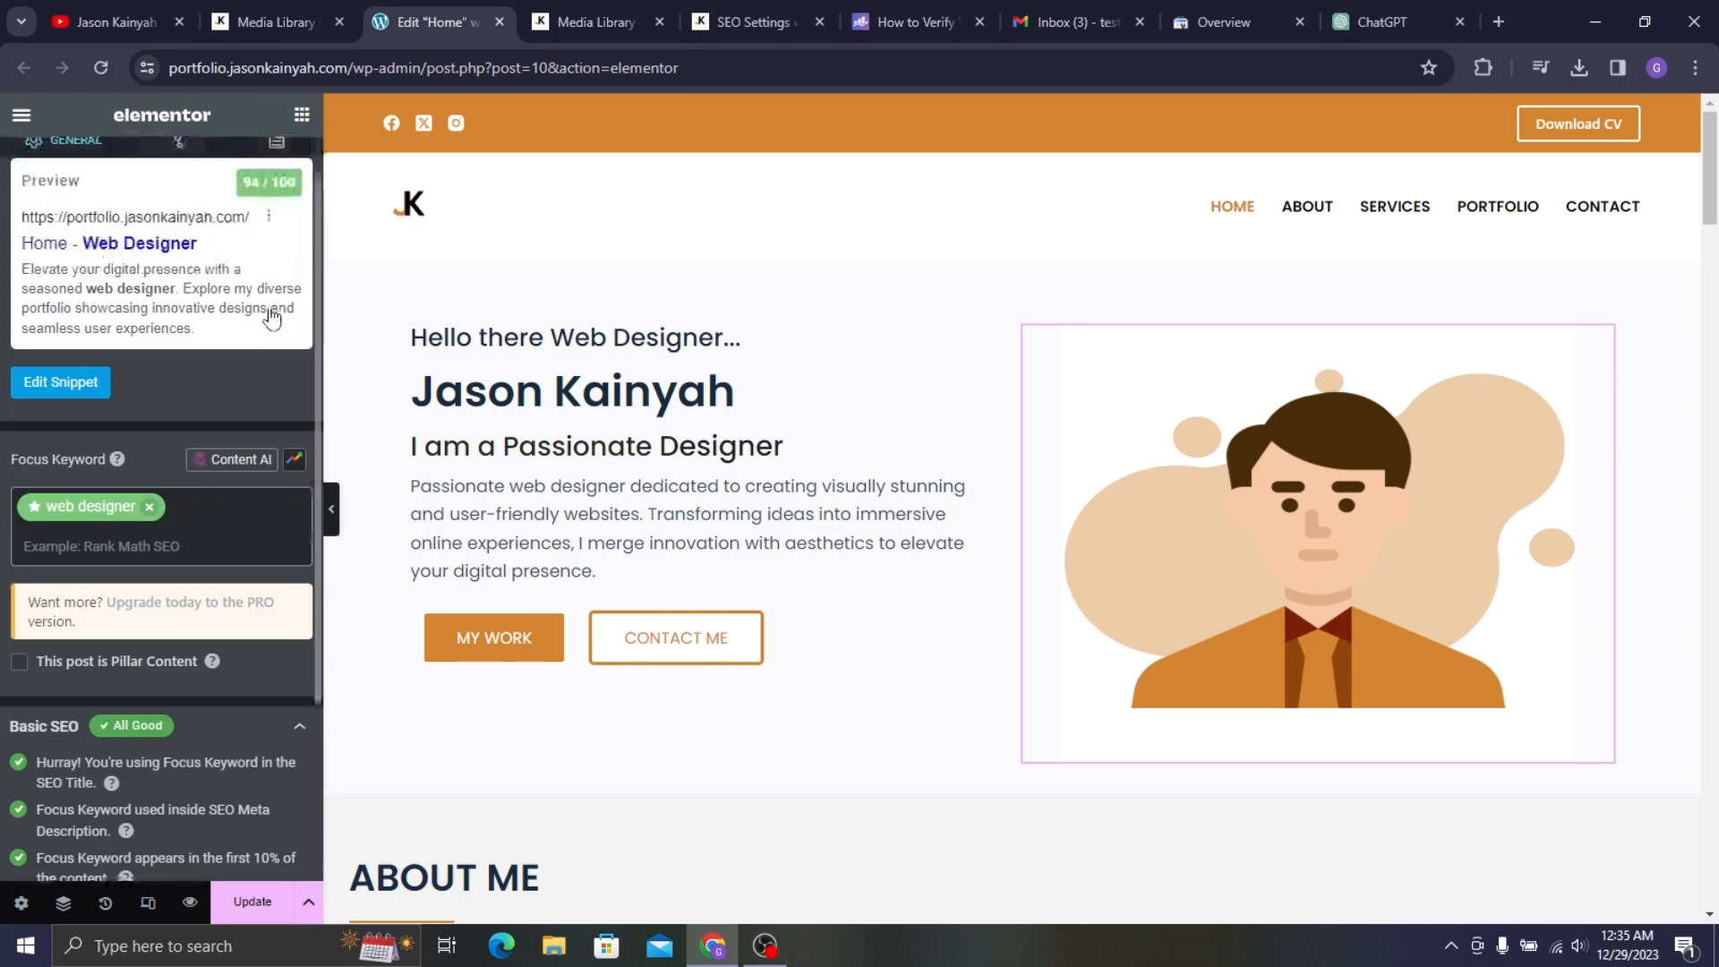